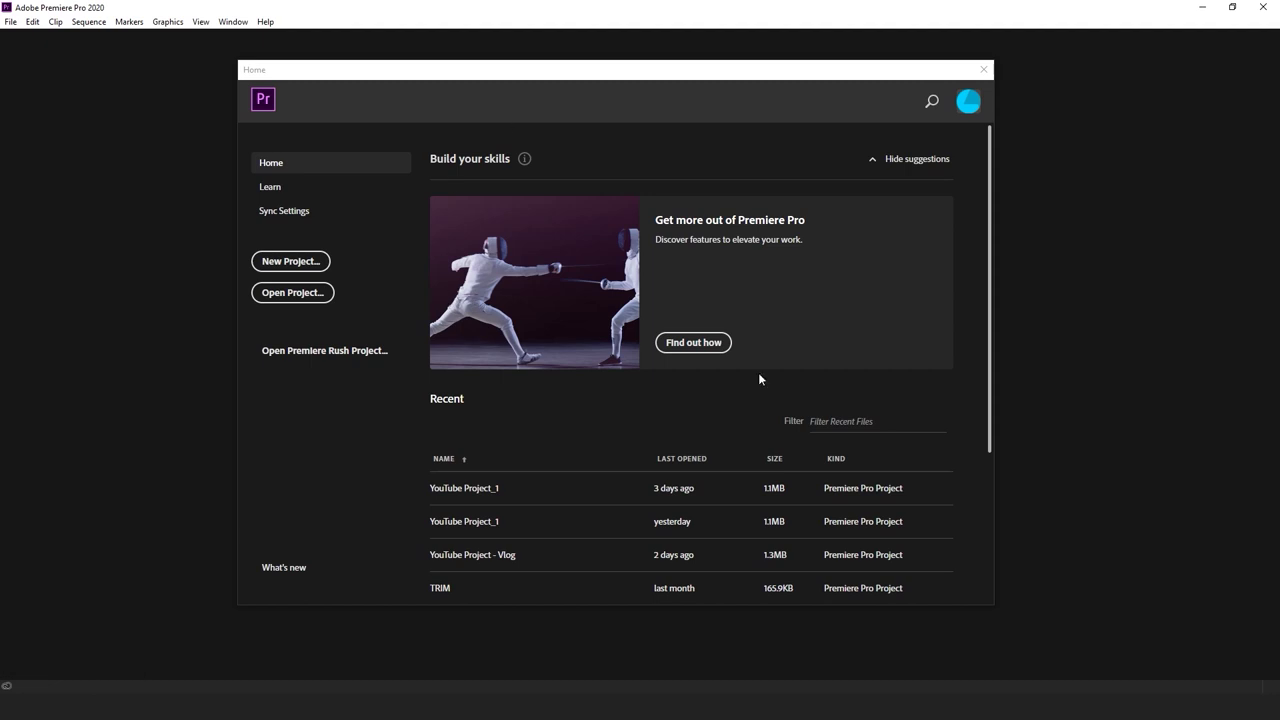
Start a new project located in D:\Dynamic Link Master Class
left_click(326, 263)
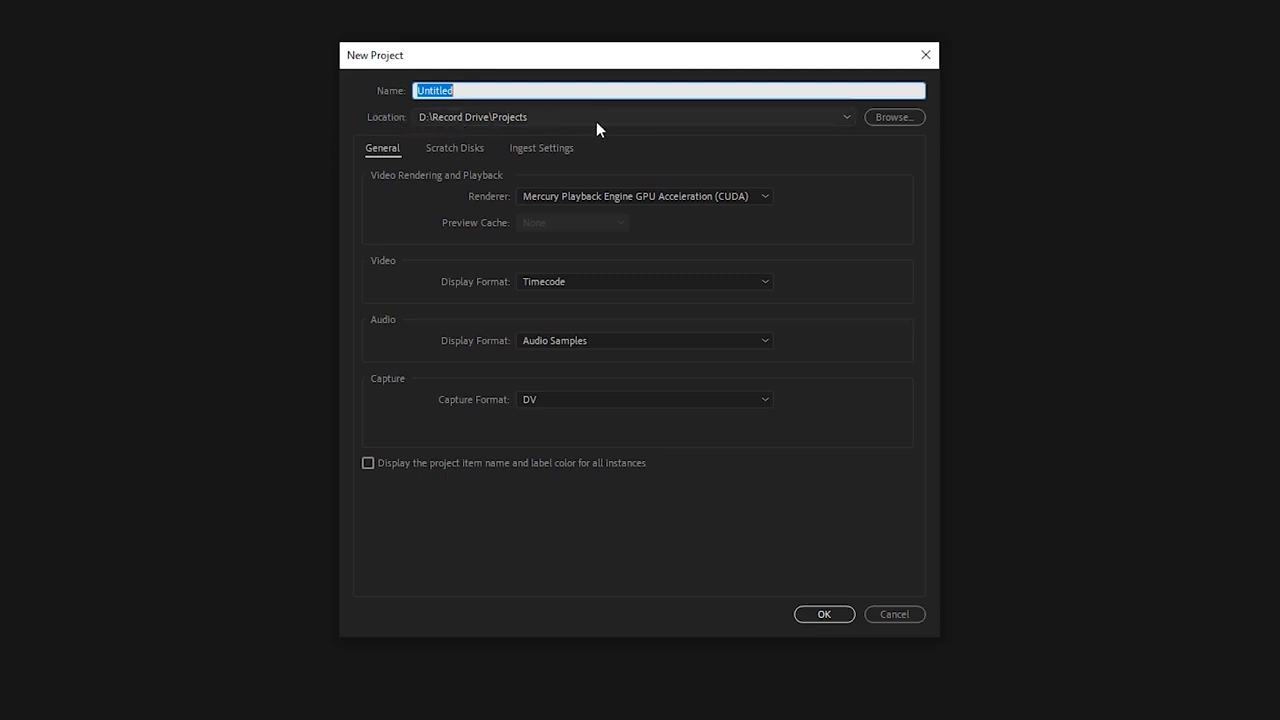
left_click(881, 117)
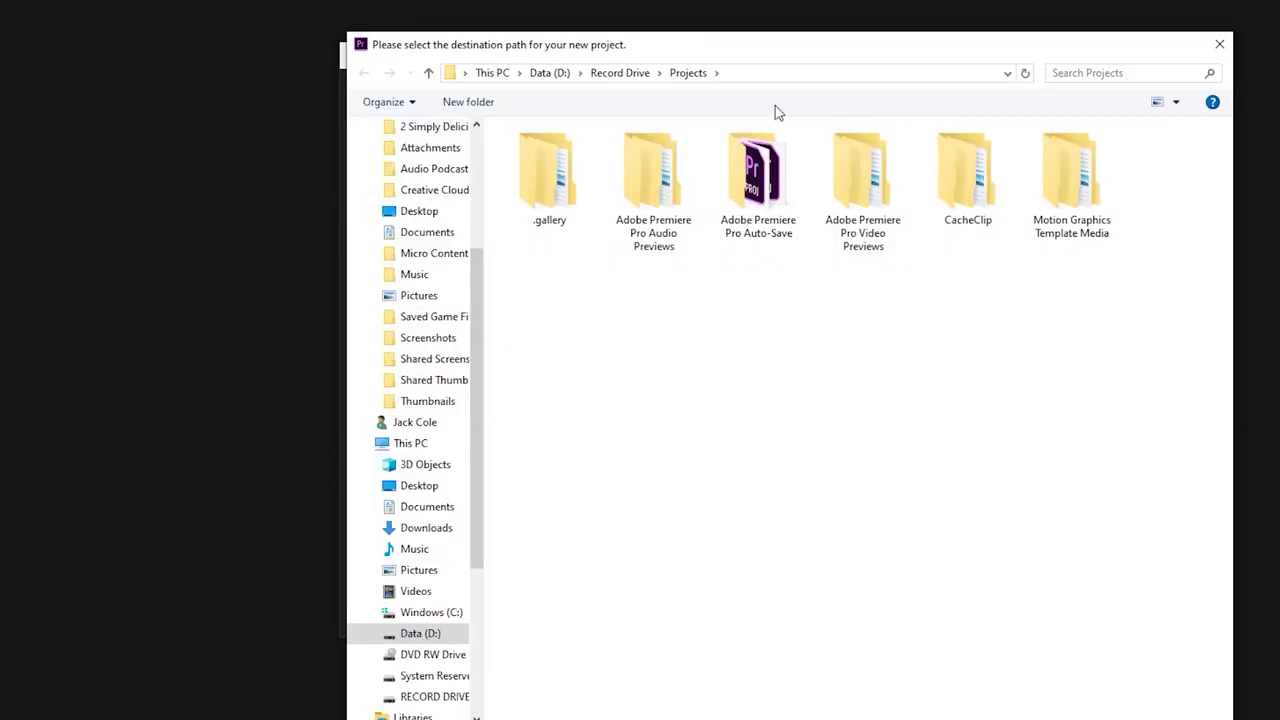
left_click(500, 72)
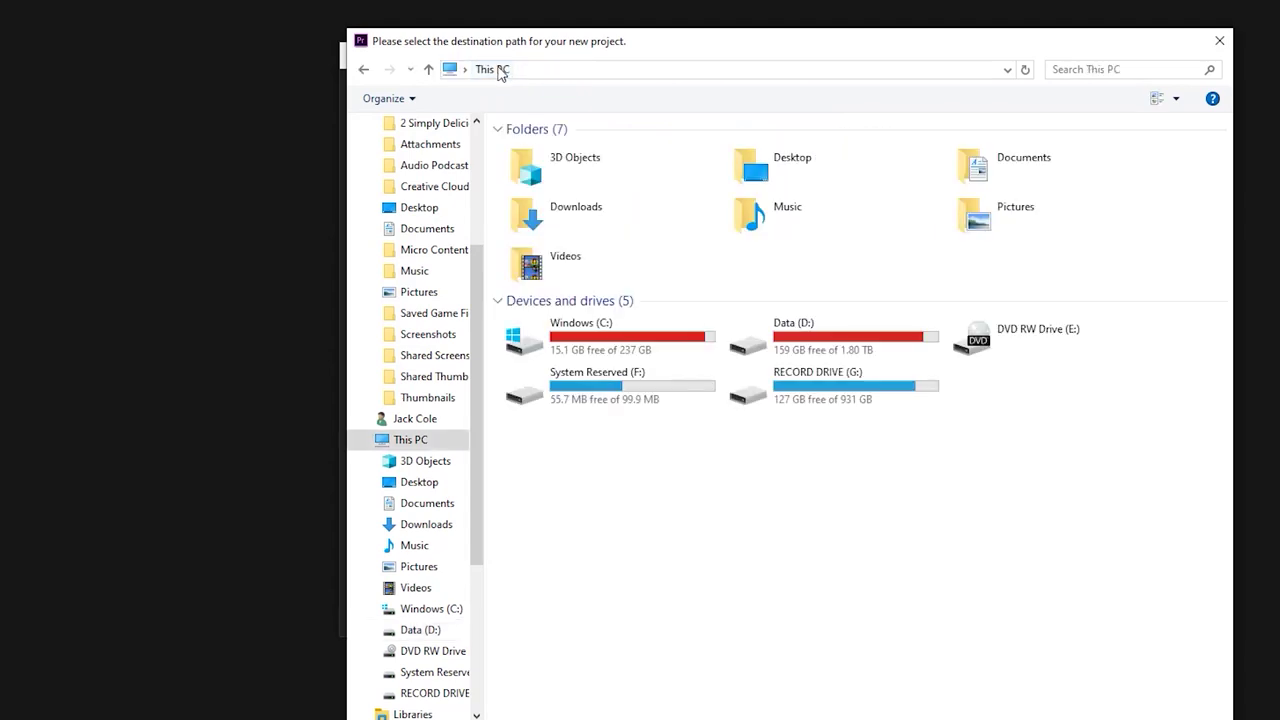
double_click(838, 333)
left_click(591, 207)
double_click(641, 217)
key("Return")
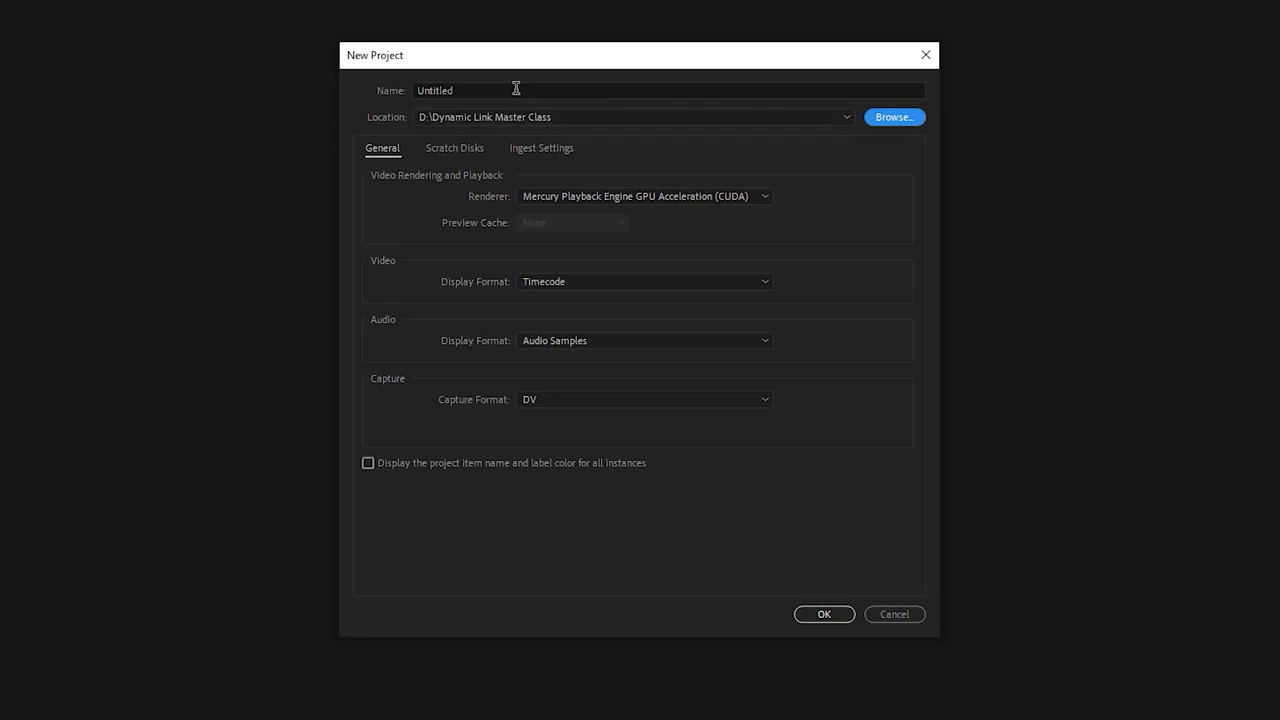
Create the 'Premiere Pro Dynamic Link Project', accept the audio prompt, close Preferences, and show its folder
left_click(516, 88)
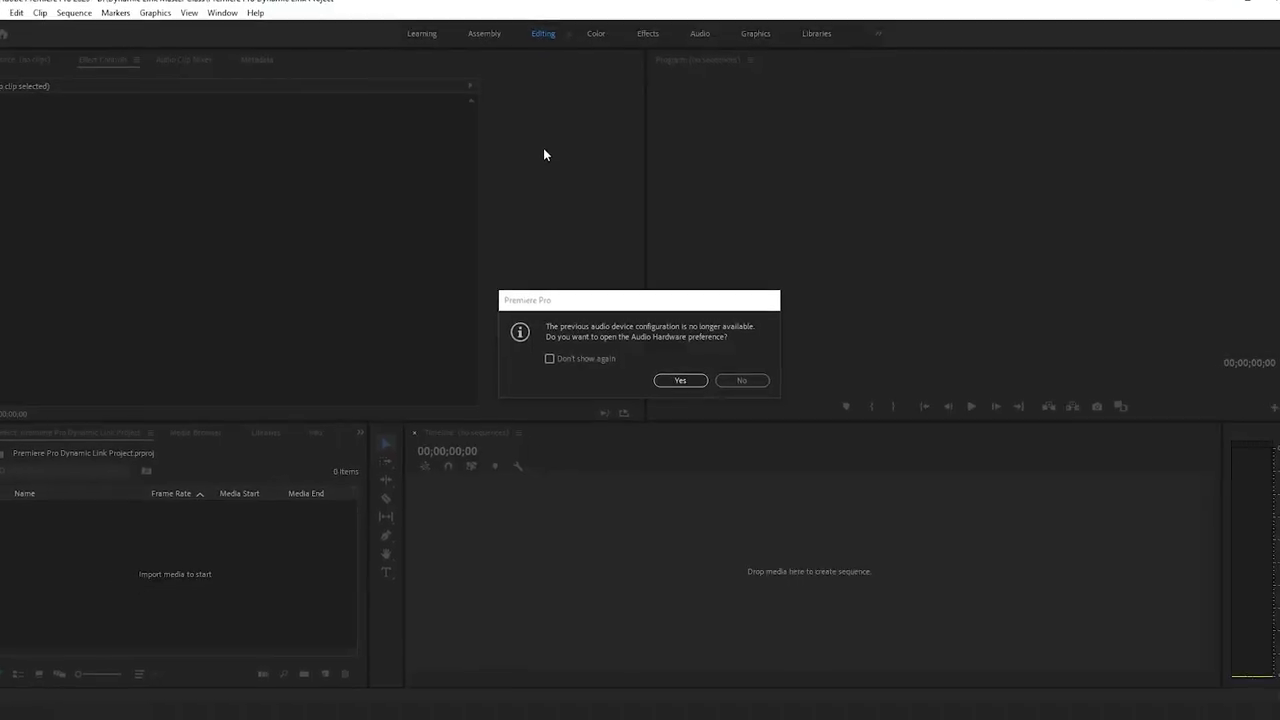
left_click(680, 380)
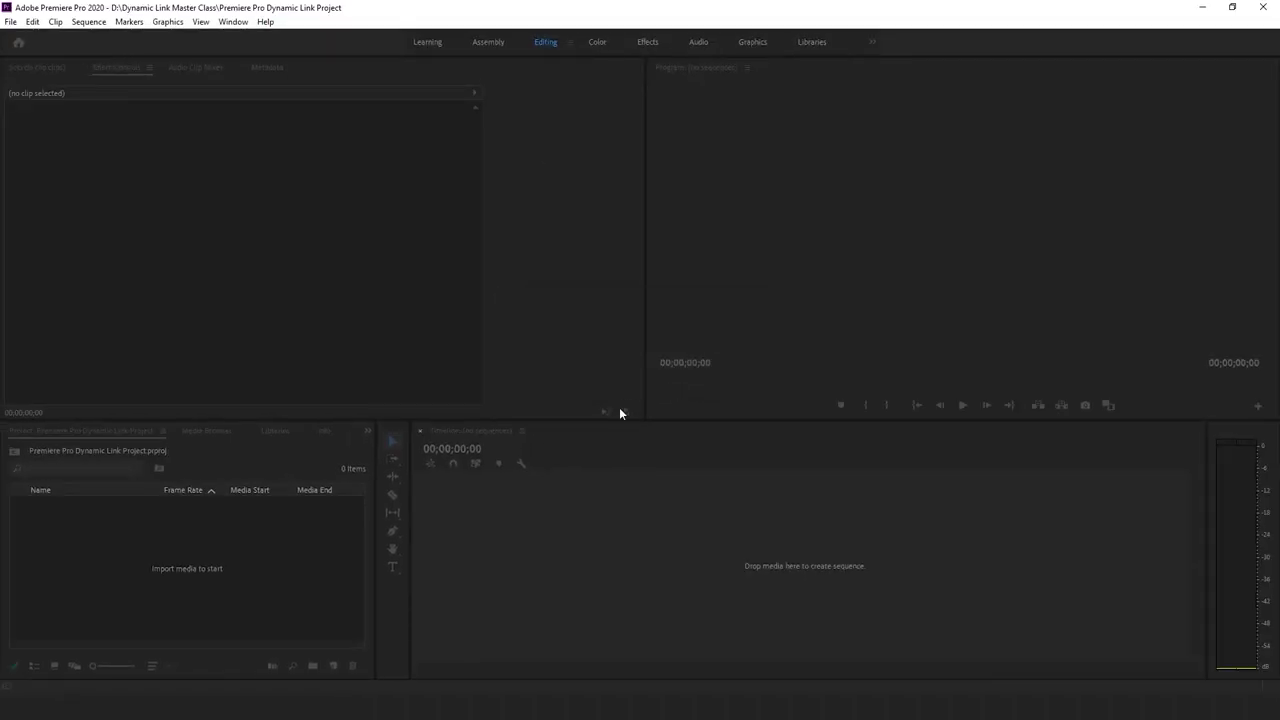
left_click(423, 228)
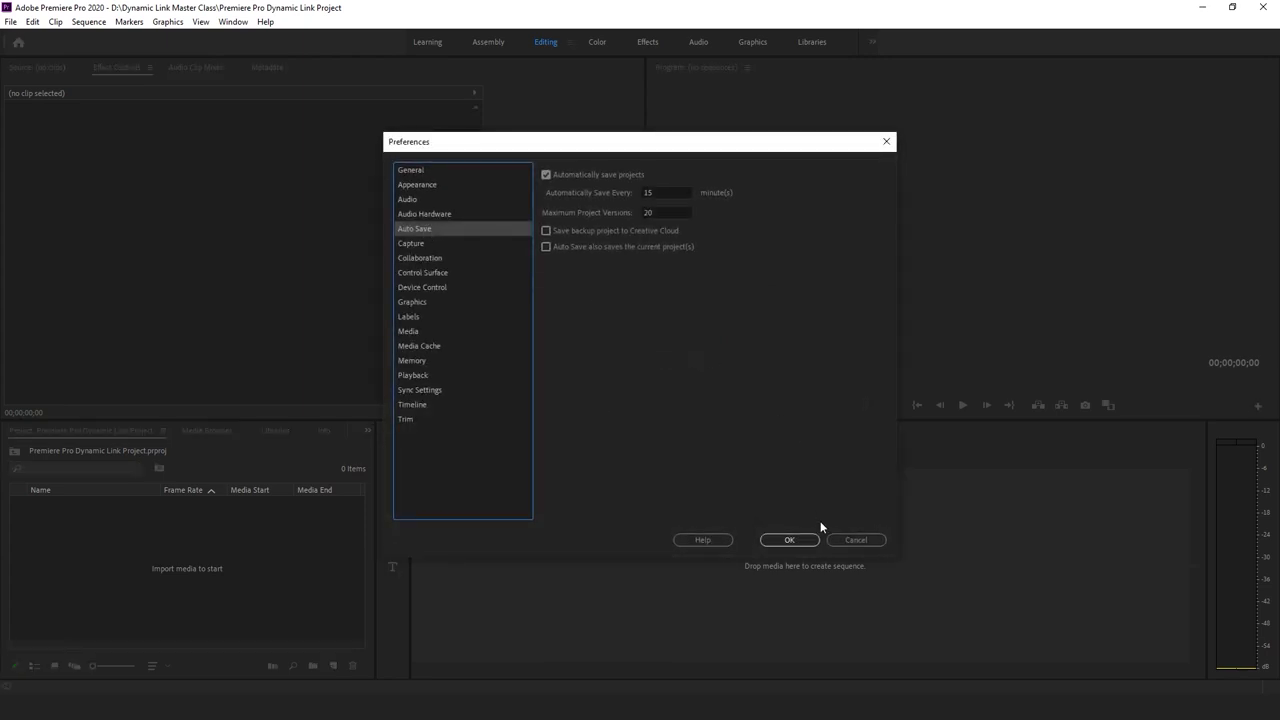
left_click(857, 540)
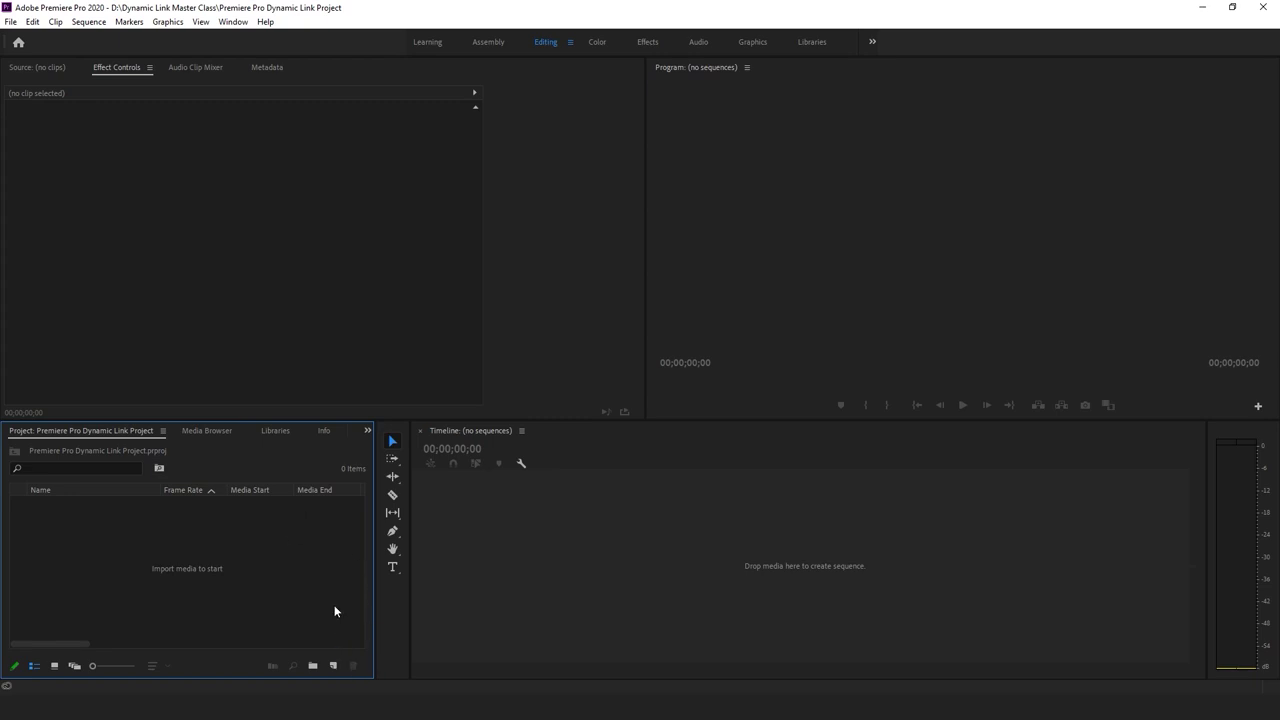
left_click(271, 637)
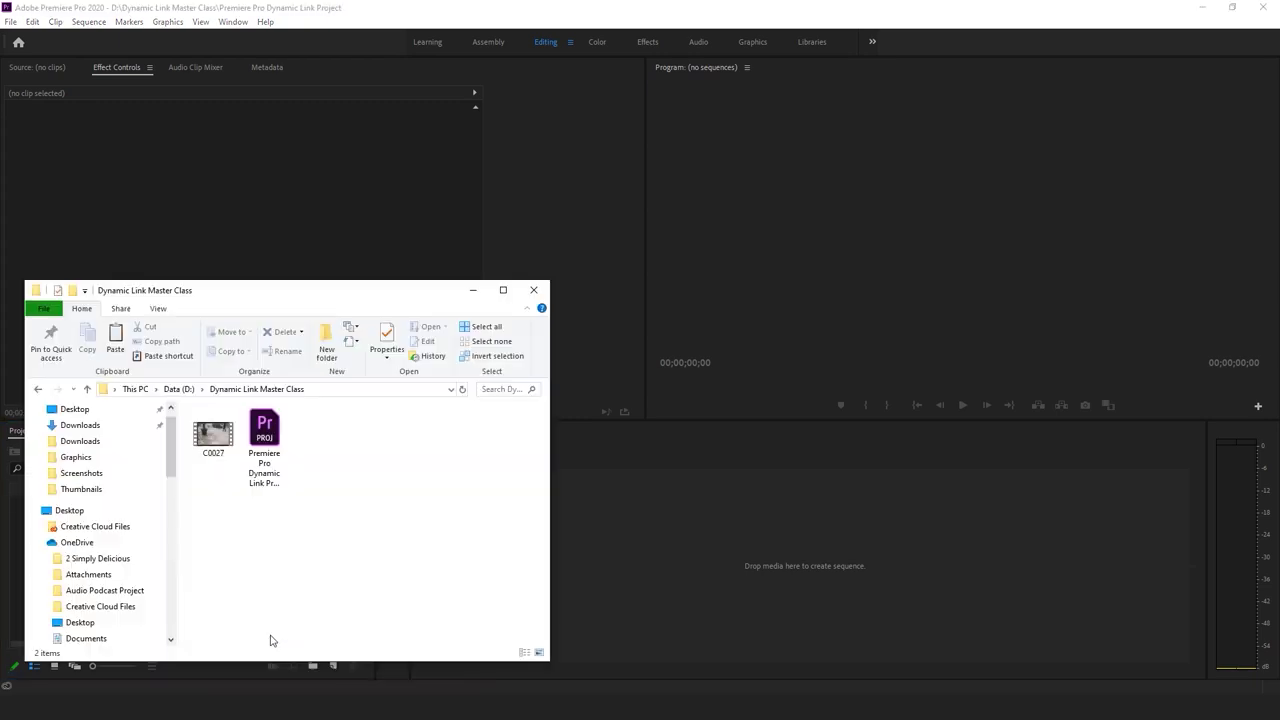
Import C0027.MP4 from the Explorer folder into the Project panel
left_click_drag(353, 292, 822, 218)
left_click(680, 365)
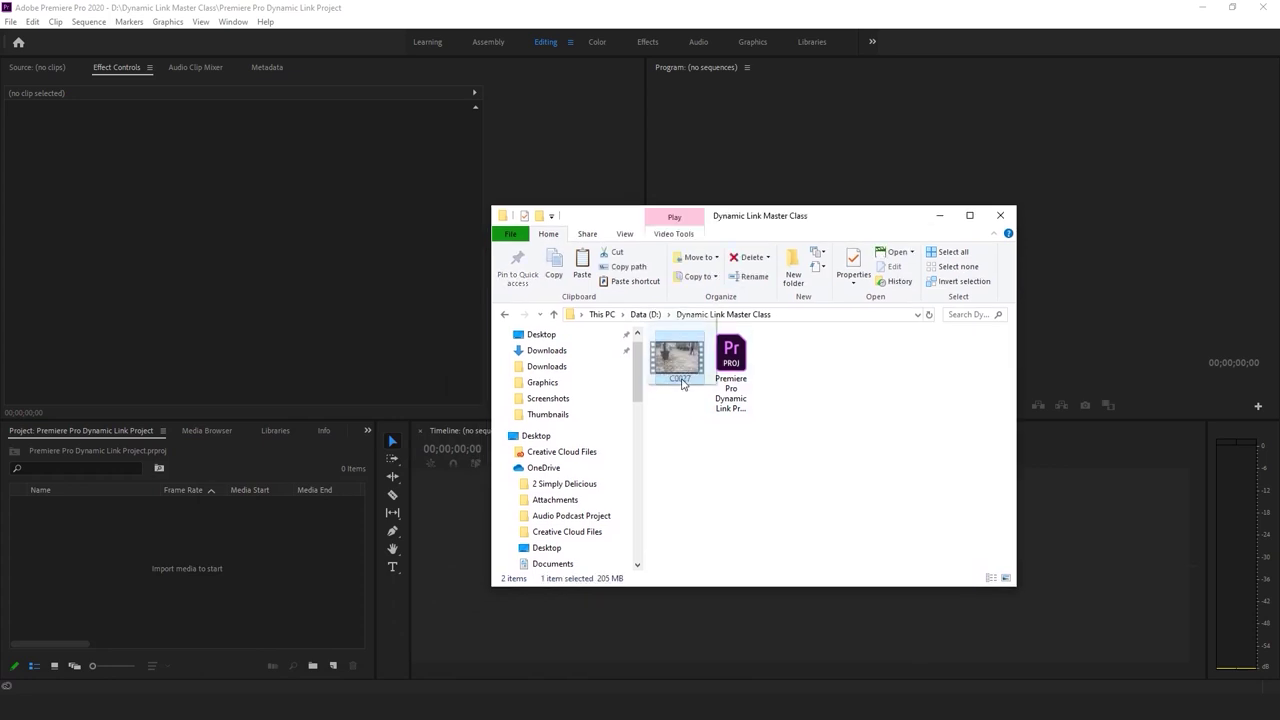
left_click_drag(684, 408, 155, 522)
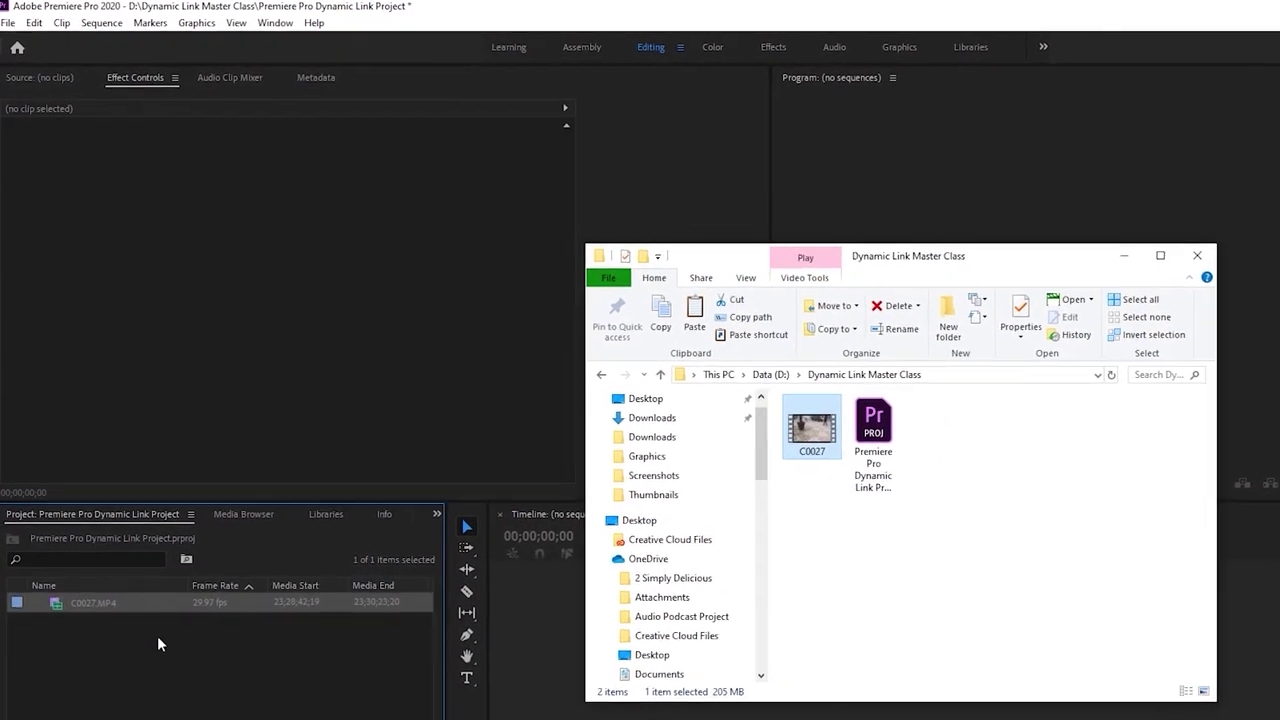
left_click(86, 606)
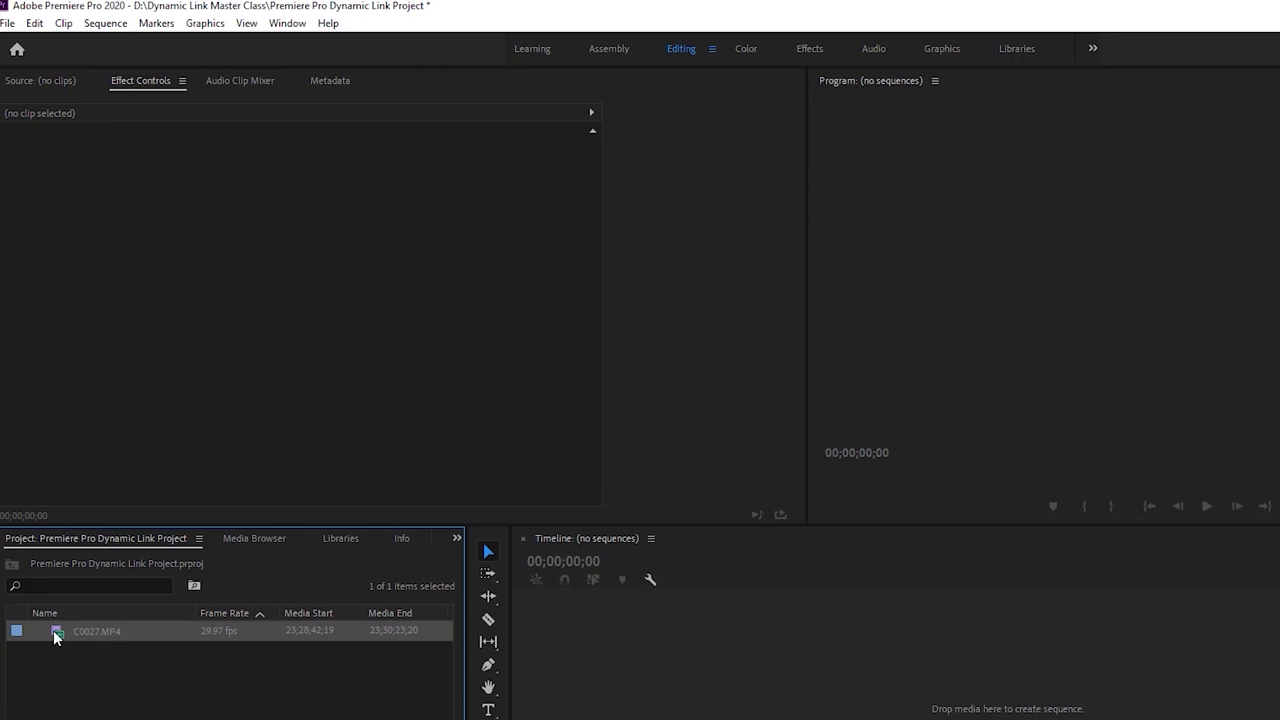
Mark an In point on C0027.MP4 where the palm tree shot starts, then preview it
double_click(55, 633)
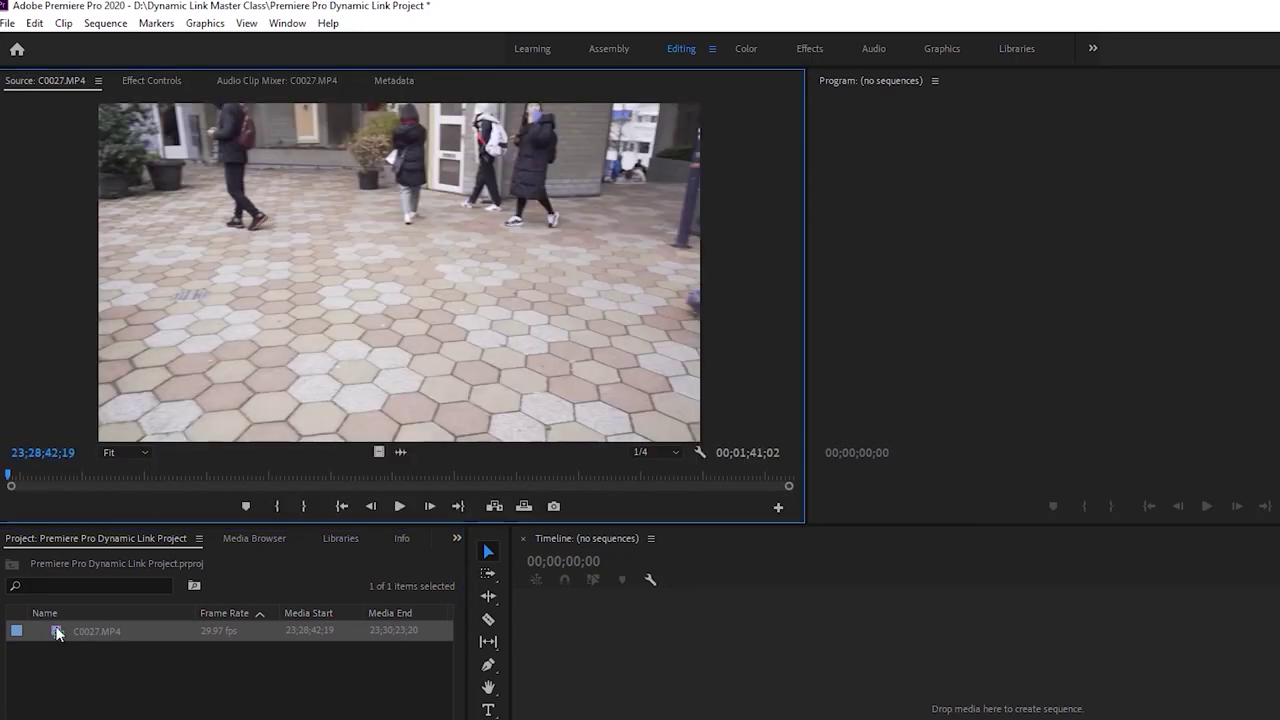
left_click_drag(20, 476, 512, 481)
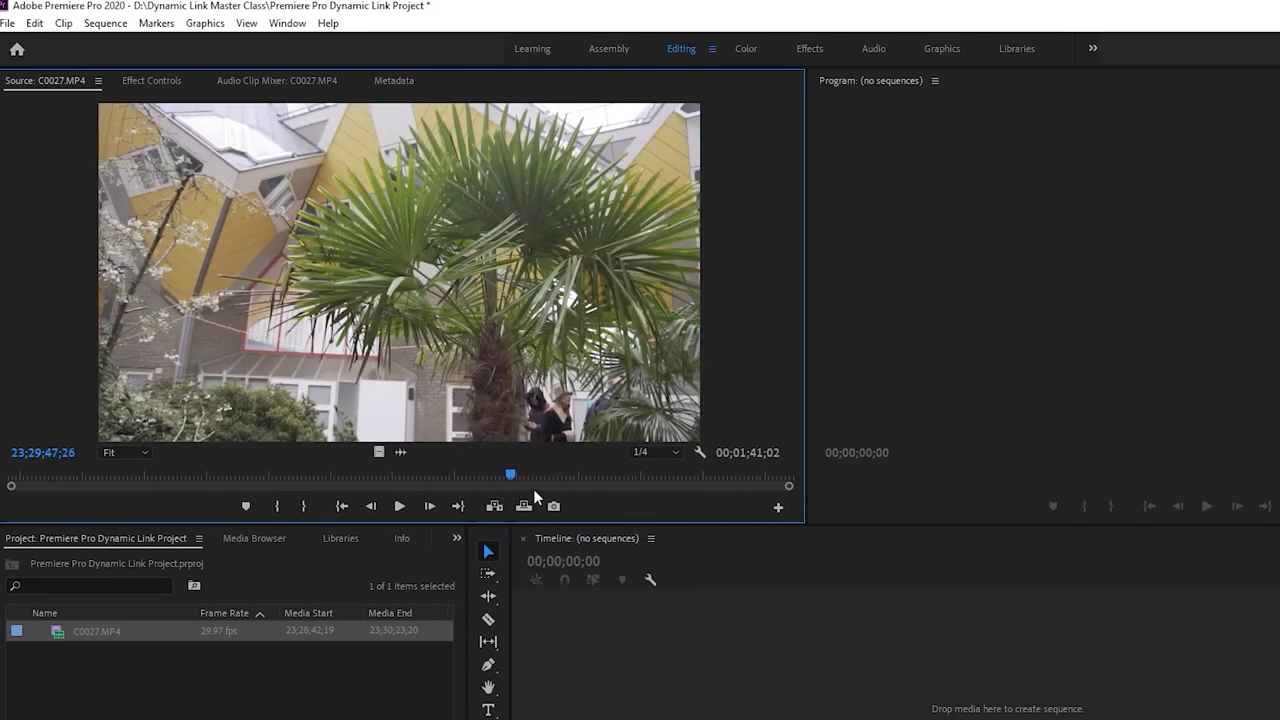
key("i")
key("space")
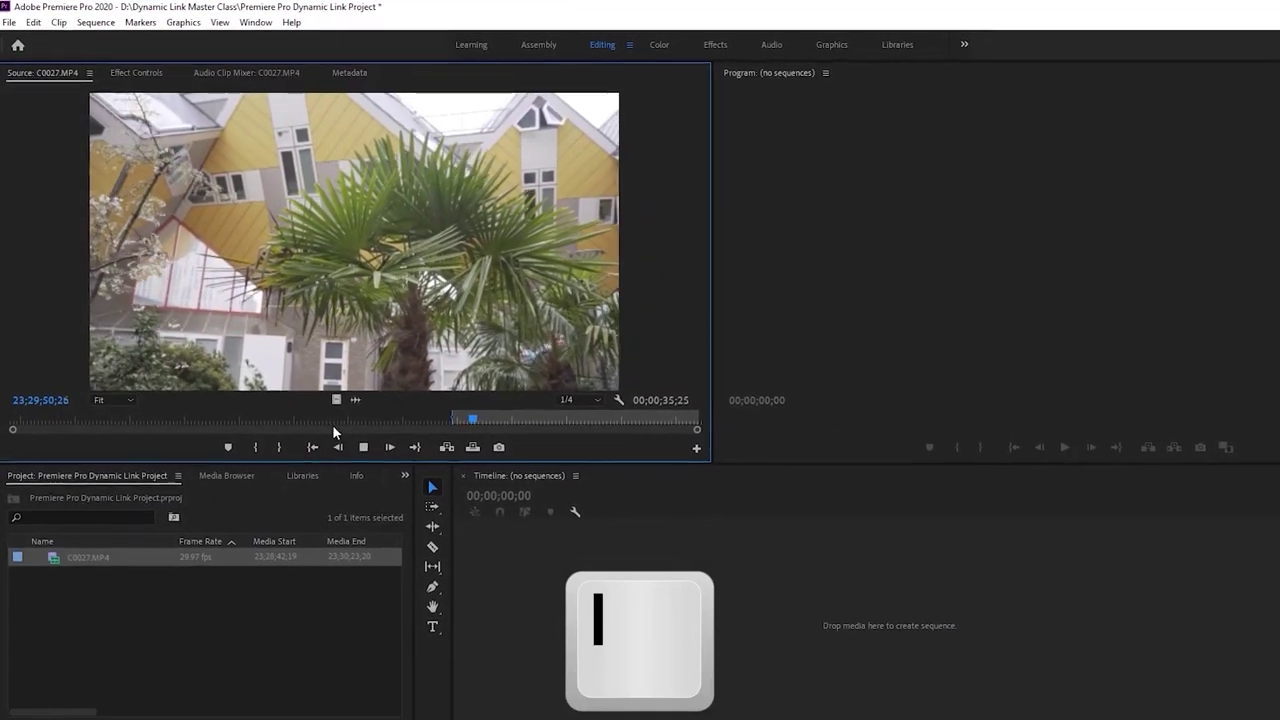
key("space")
left_click(51, 517)
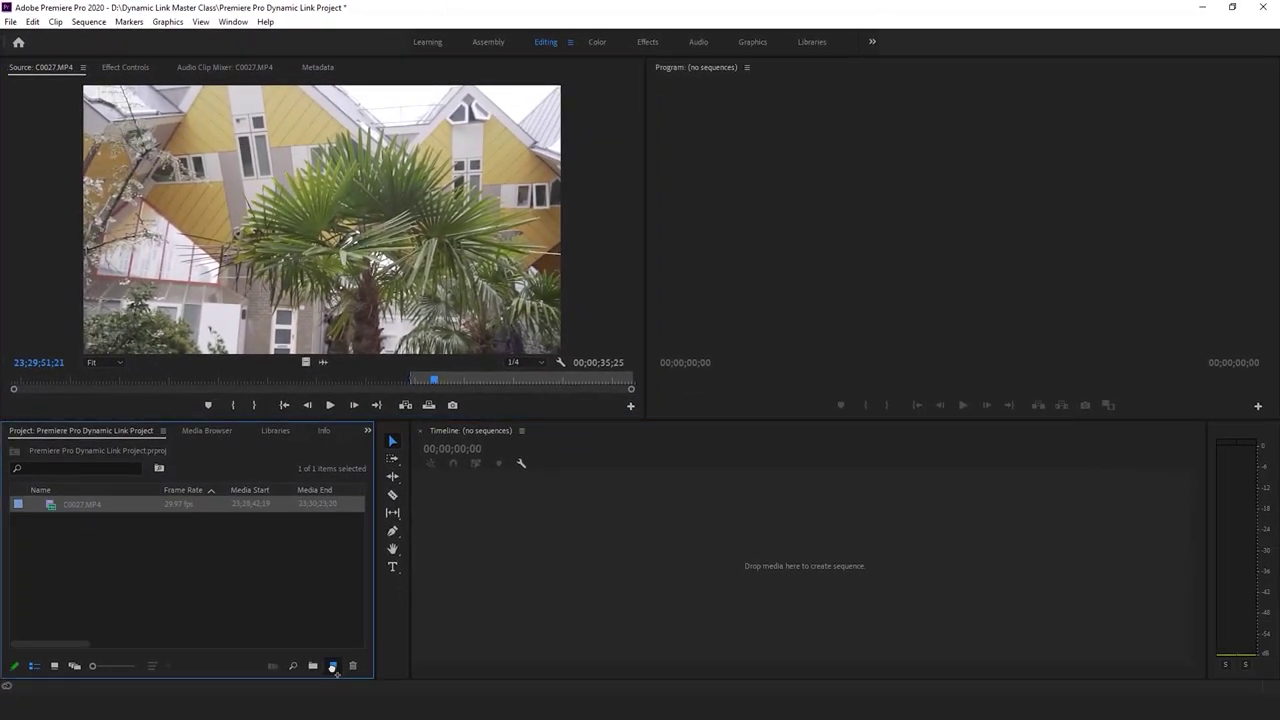
Create the C0027 sequence from the trimmed clip and play it back once
left_click_drag(335, 672, 333, 667)
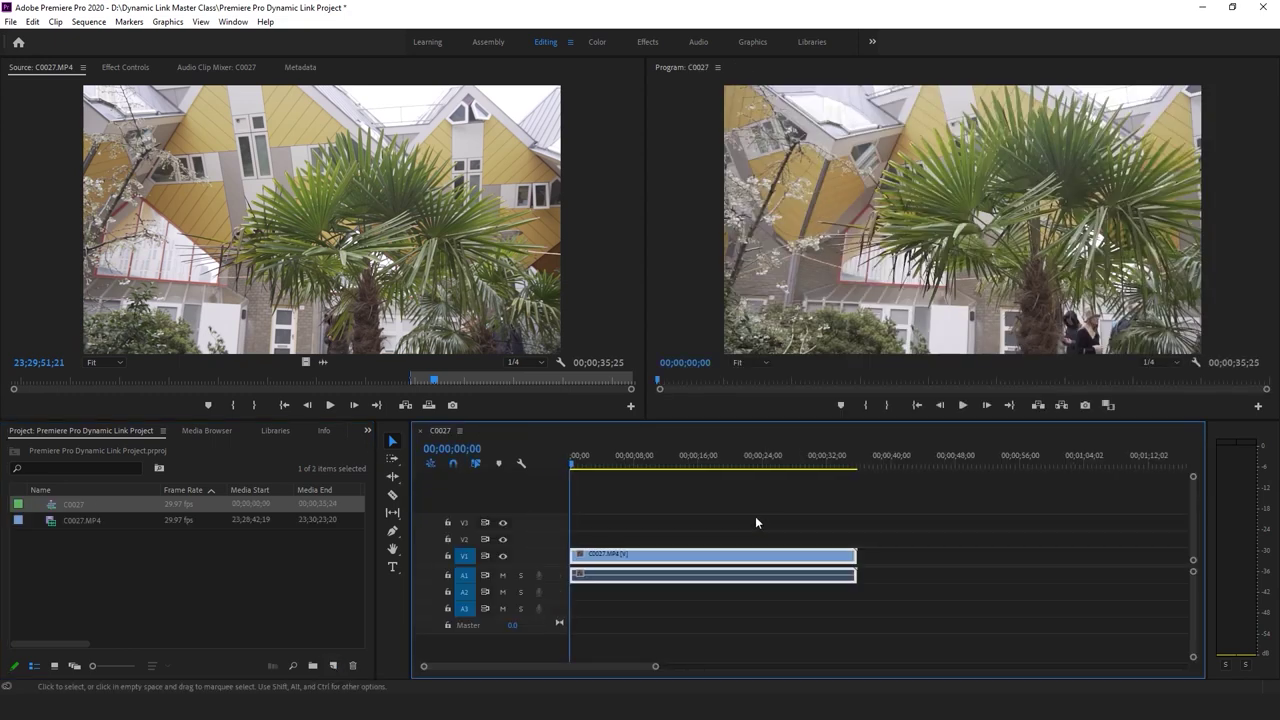
left_click(689, 496)
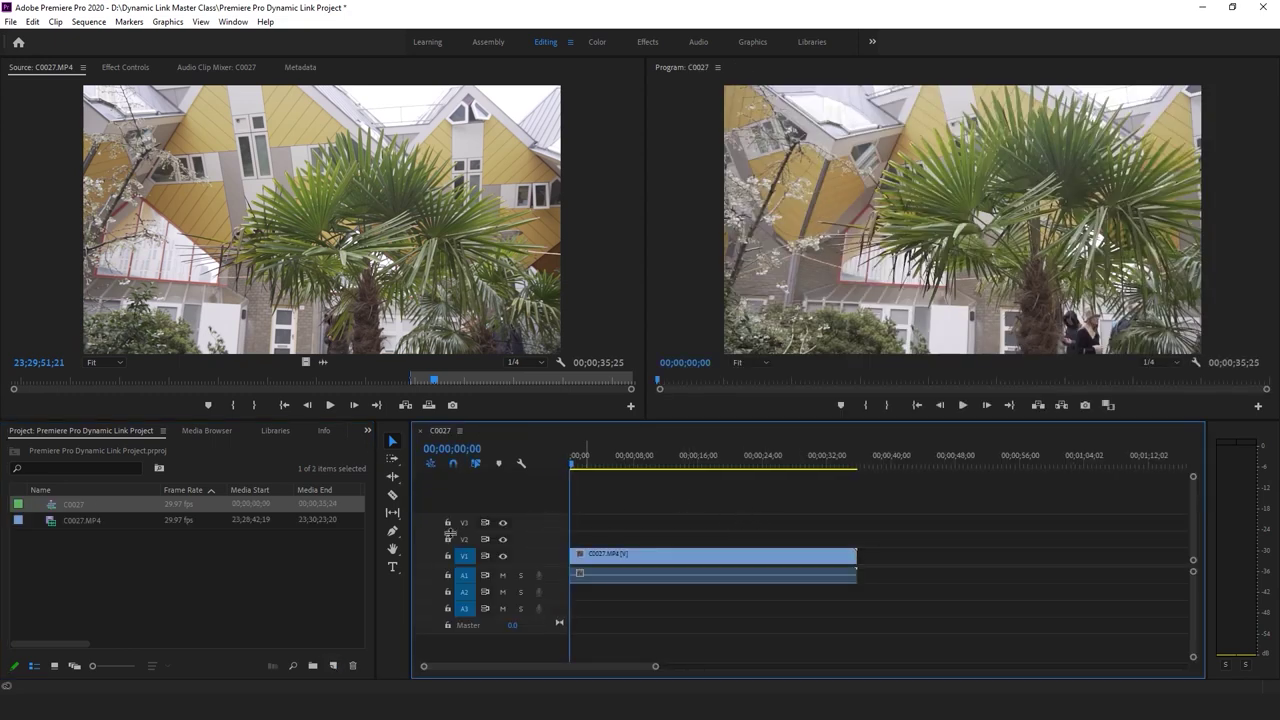
left_click(97, 513)
left_click(138, 566)
left_click(655, 503)
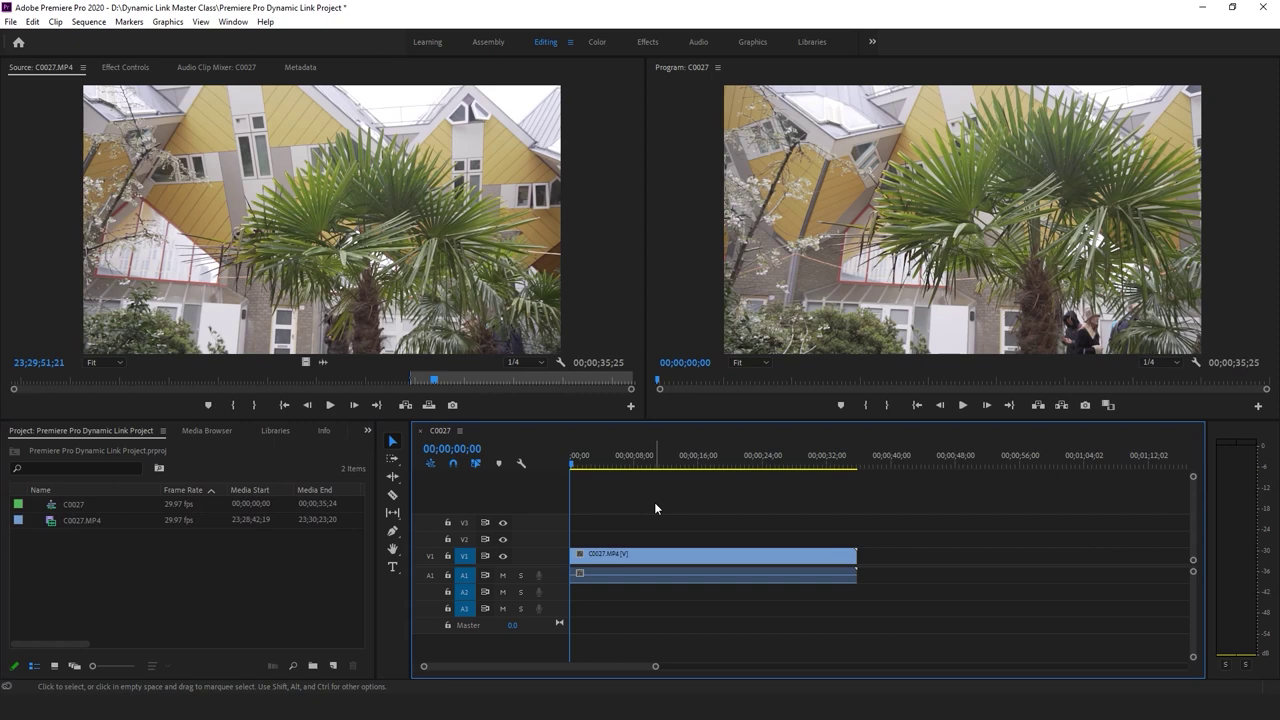
key("space")
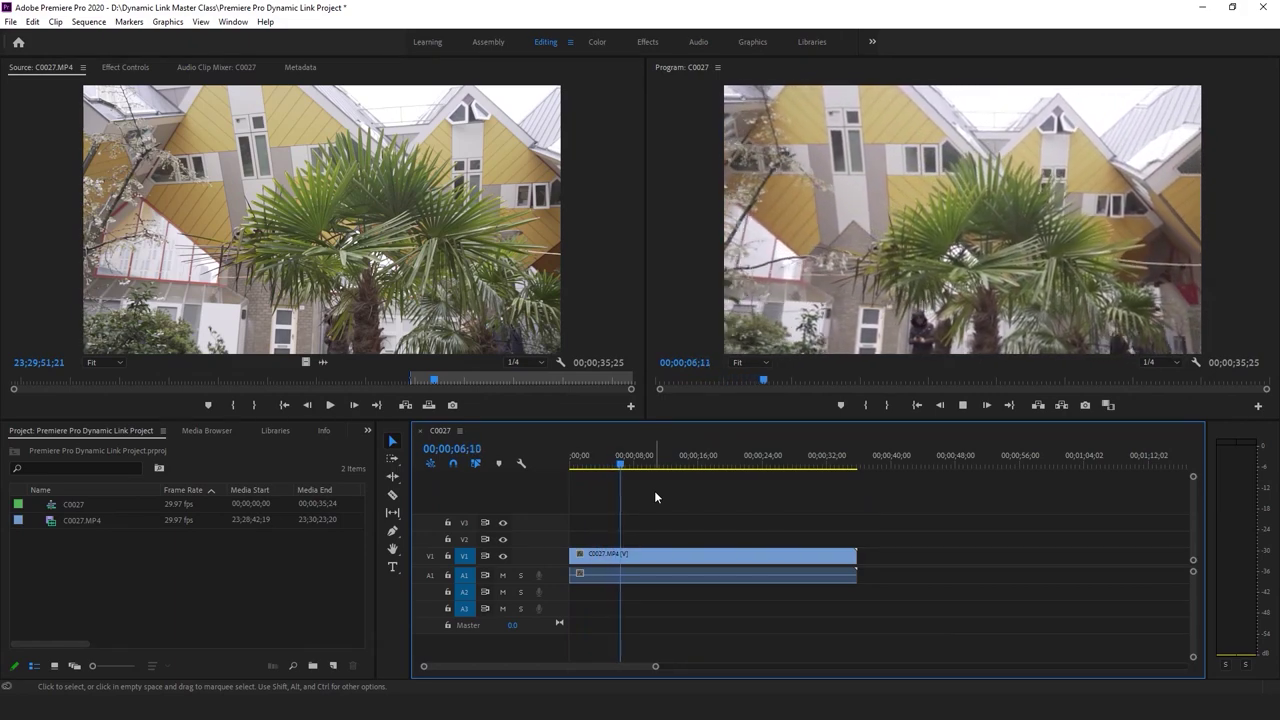
key("space")
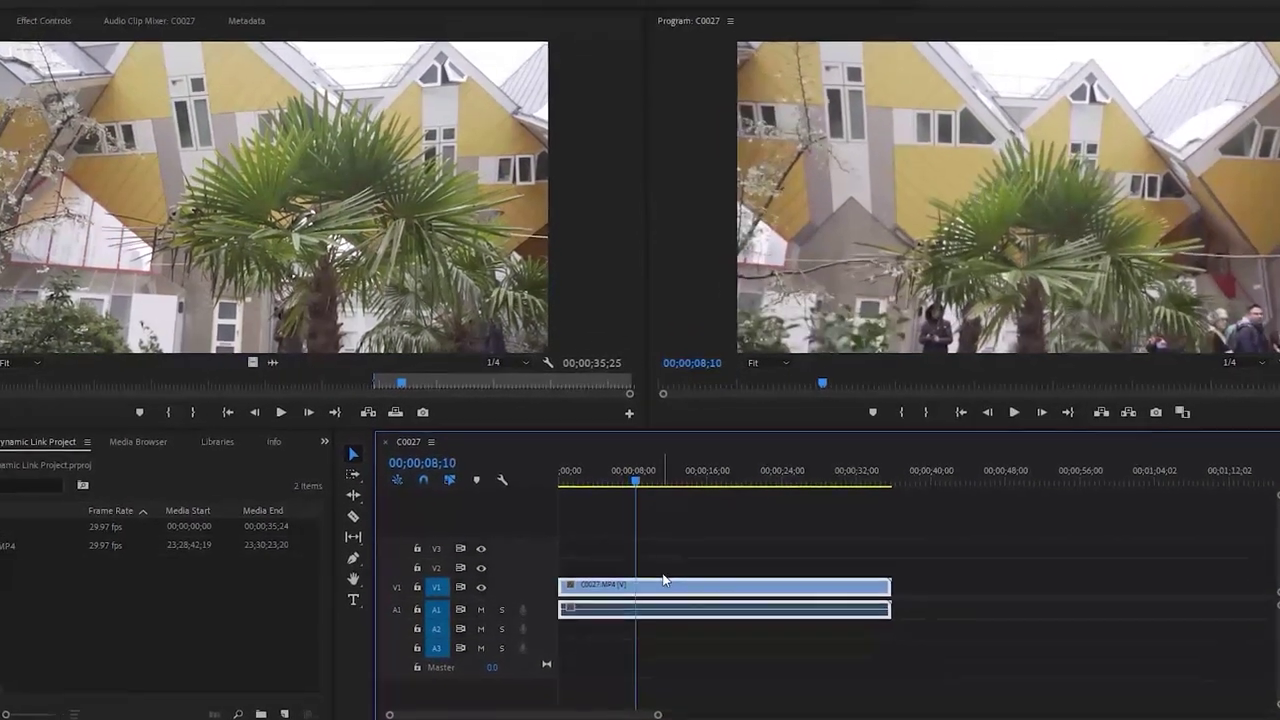
Replace the V1 clip with an After Effects composition
right_click(663, 615)
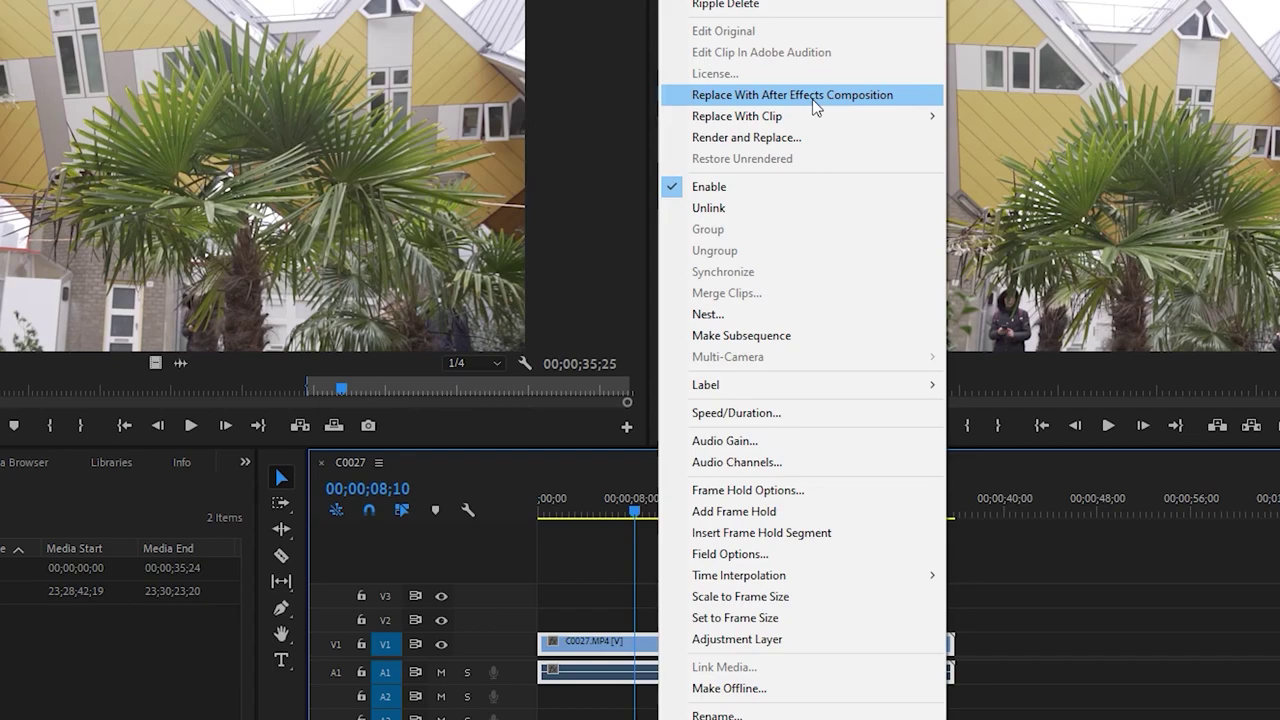
left_click(812, 99)
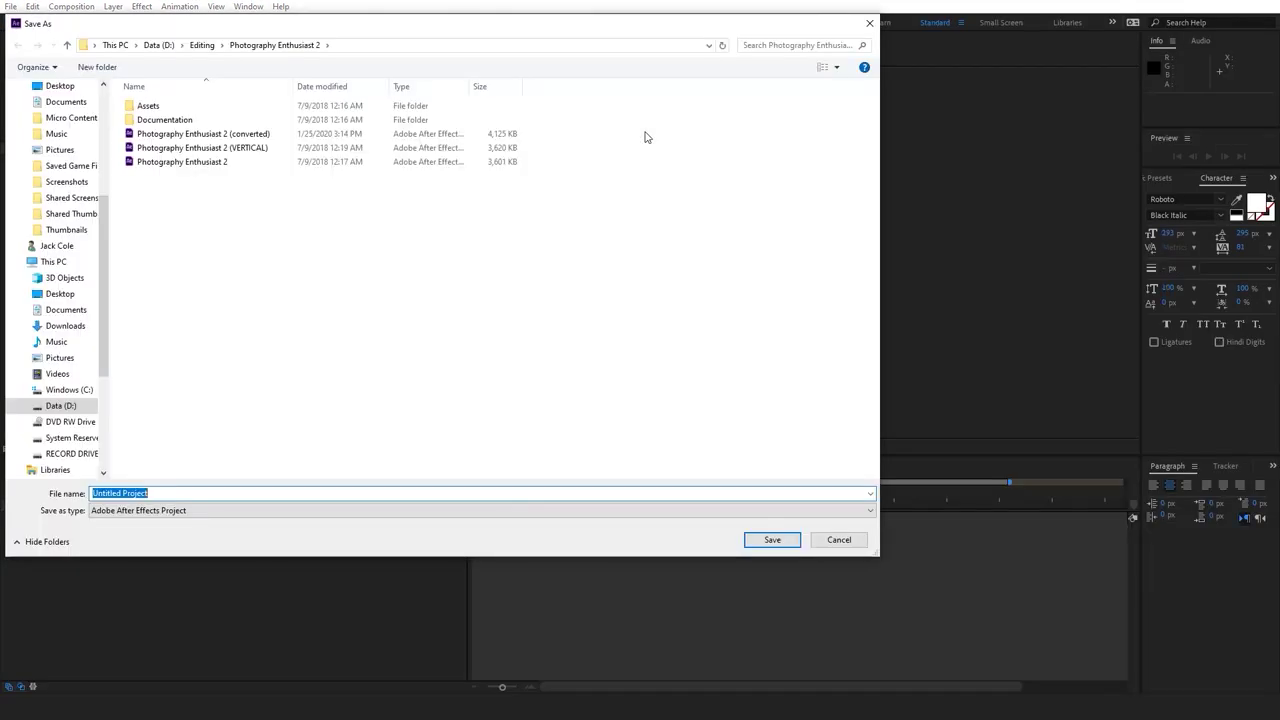
Save the After Effects project as 'After Effects Dynamic Link Project' in the Dynamic Link Master Class folder
left_click(210, 491)
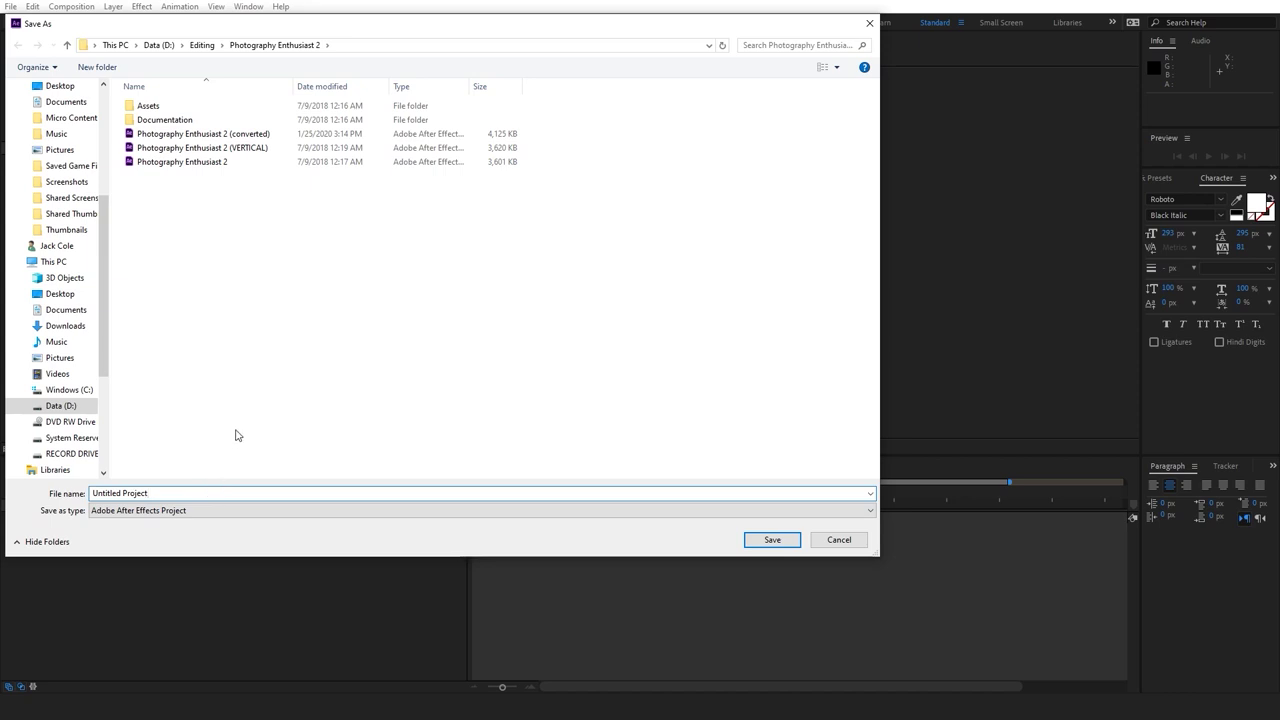
key("ctrl+a")
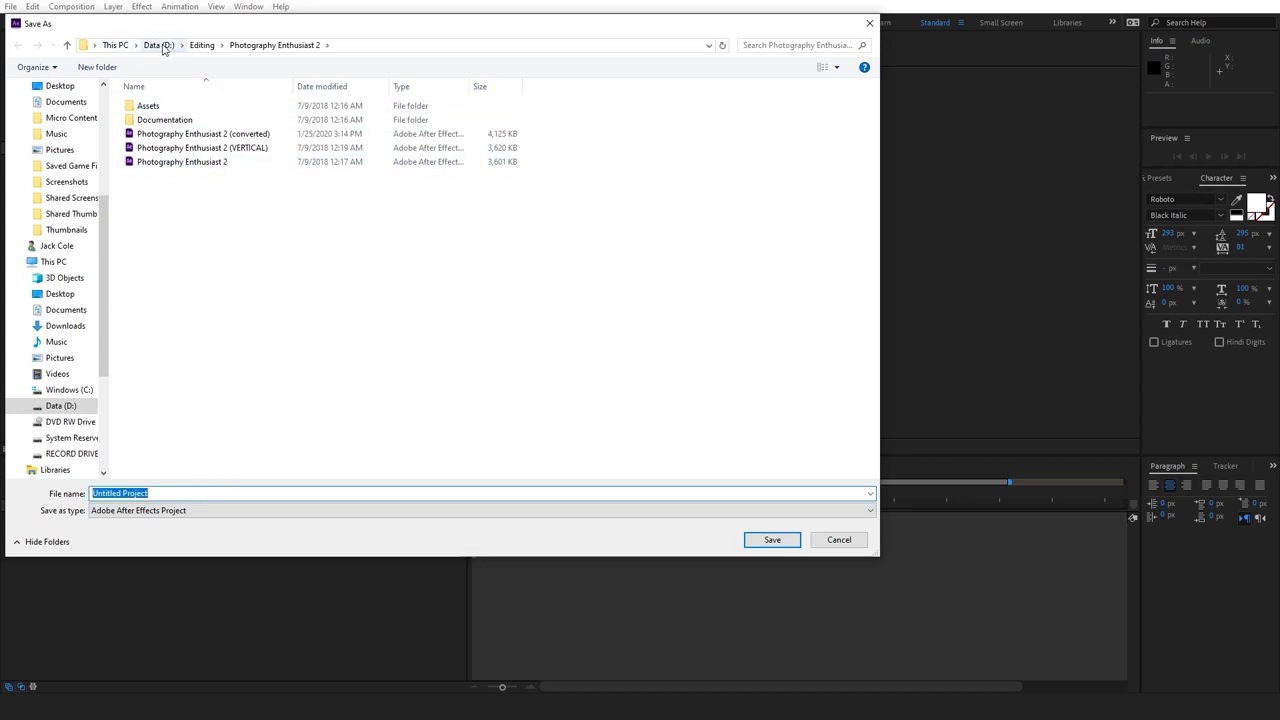
left_click(161, 46)
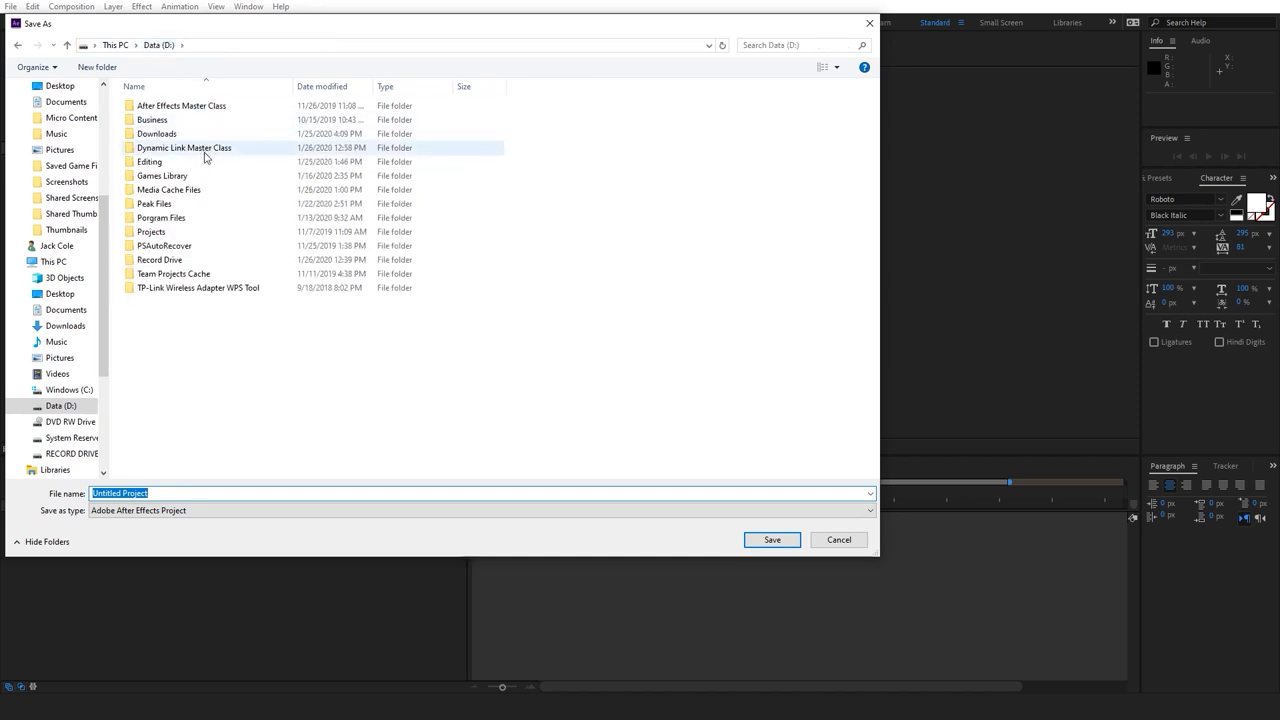
double_click(184, 151)
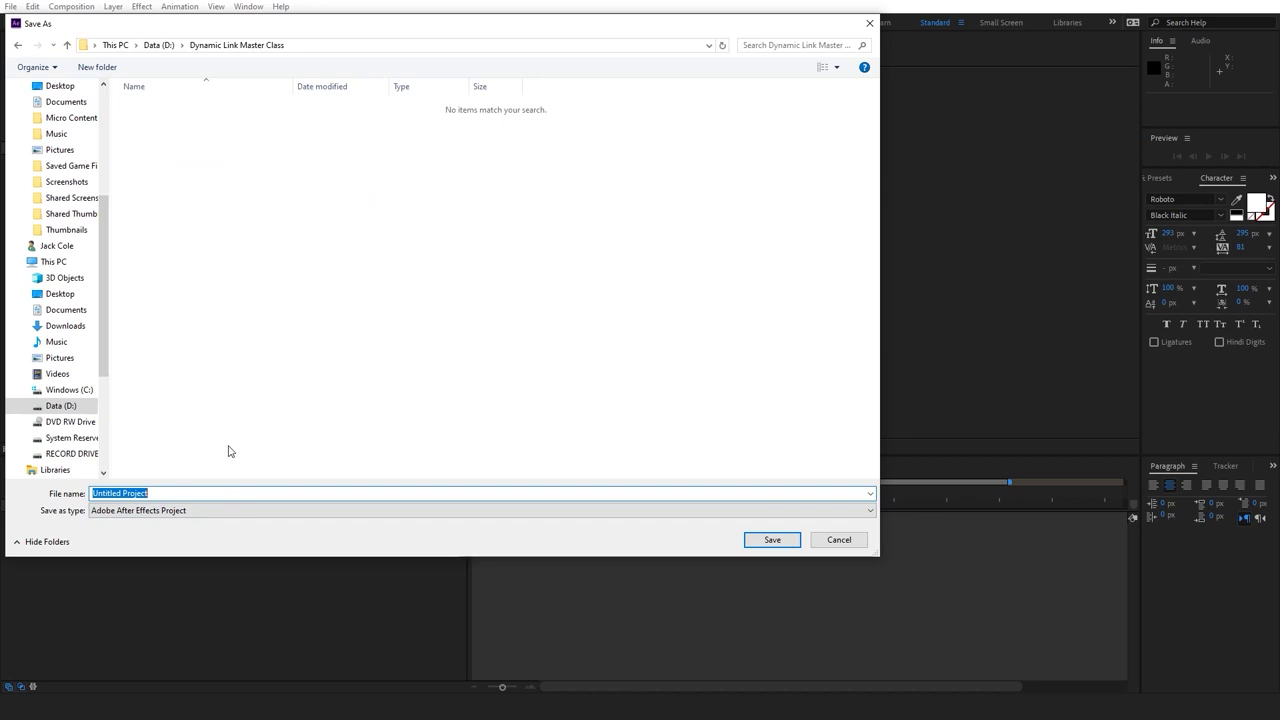
type("After Effects Route")
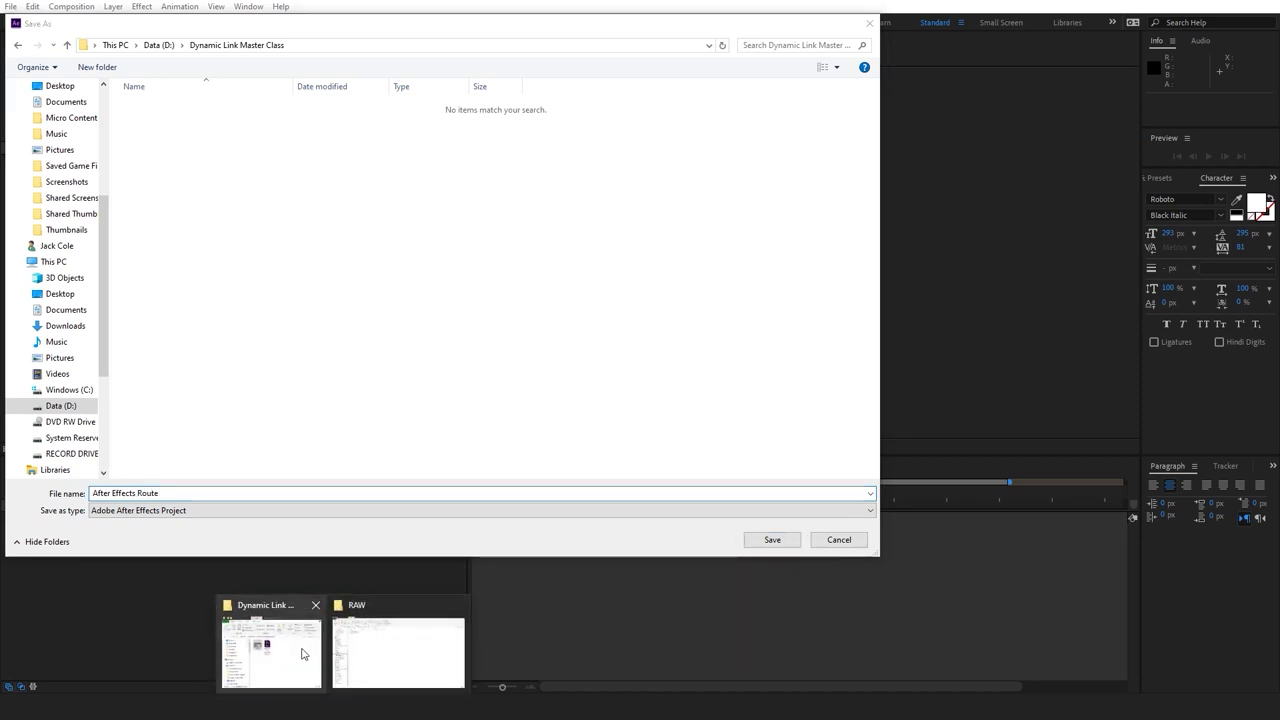
left_click(266, 643)
left_click(755, 400)
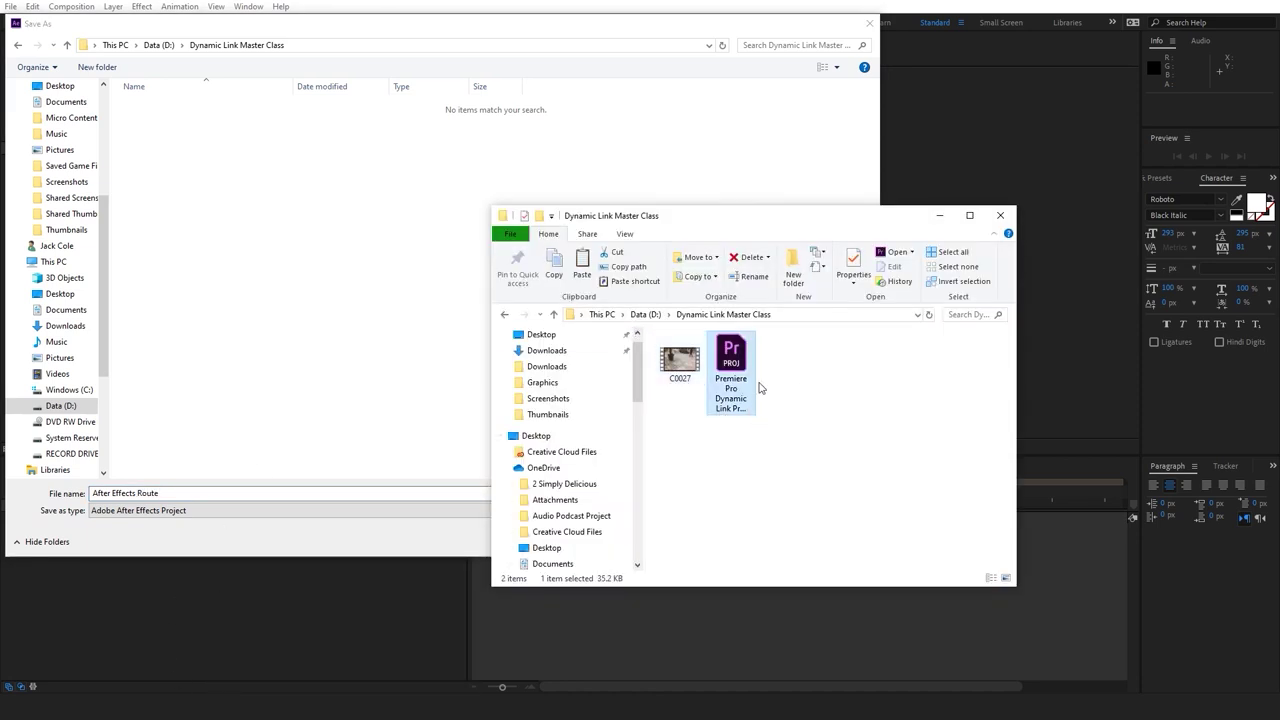
left_click(304, 304)
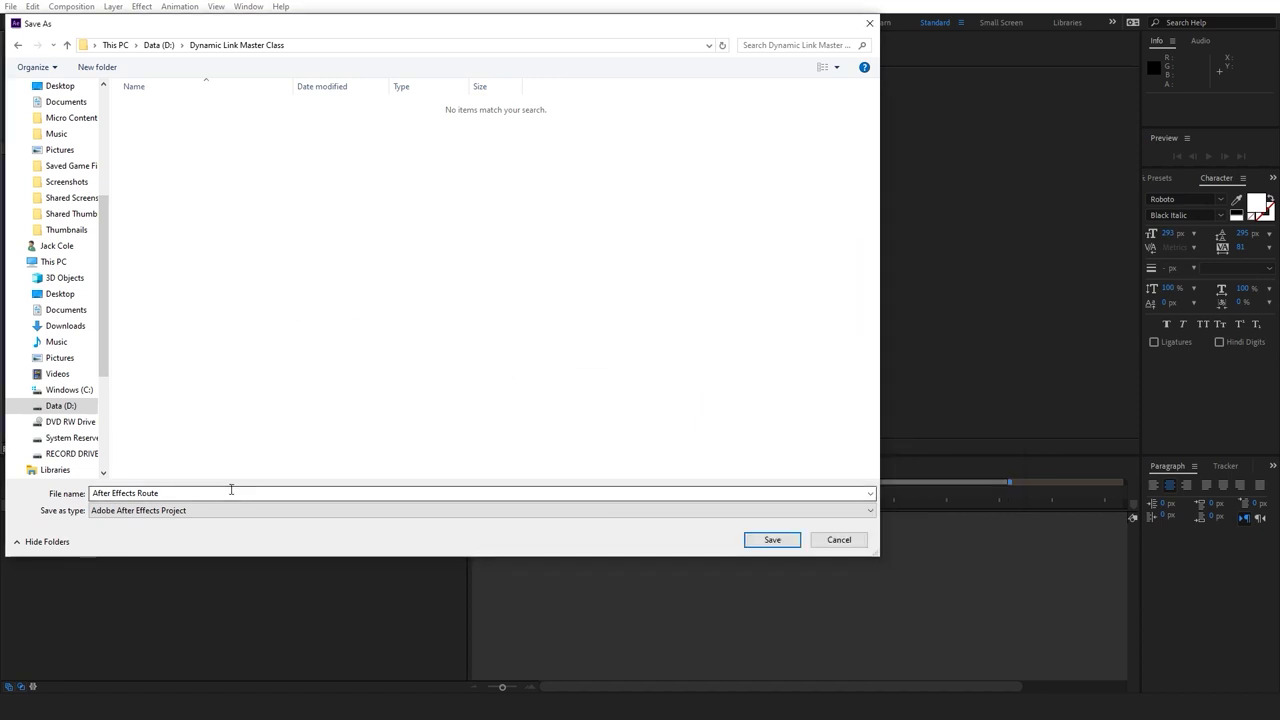
double_click(209, 493)
type("D")
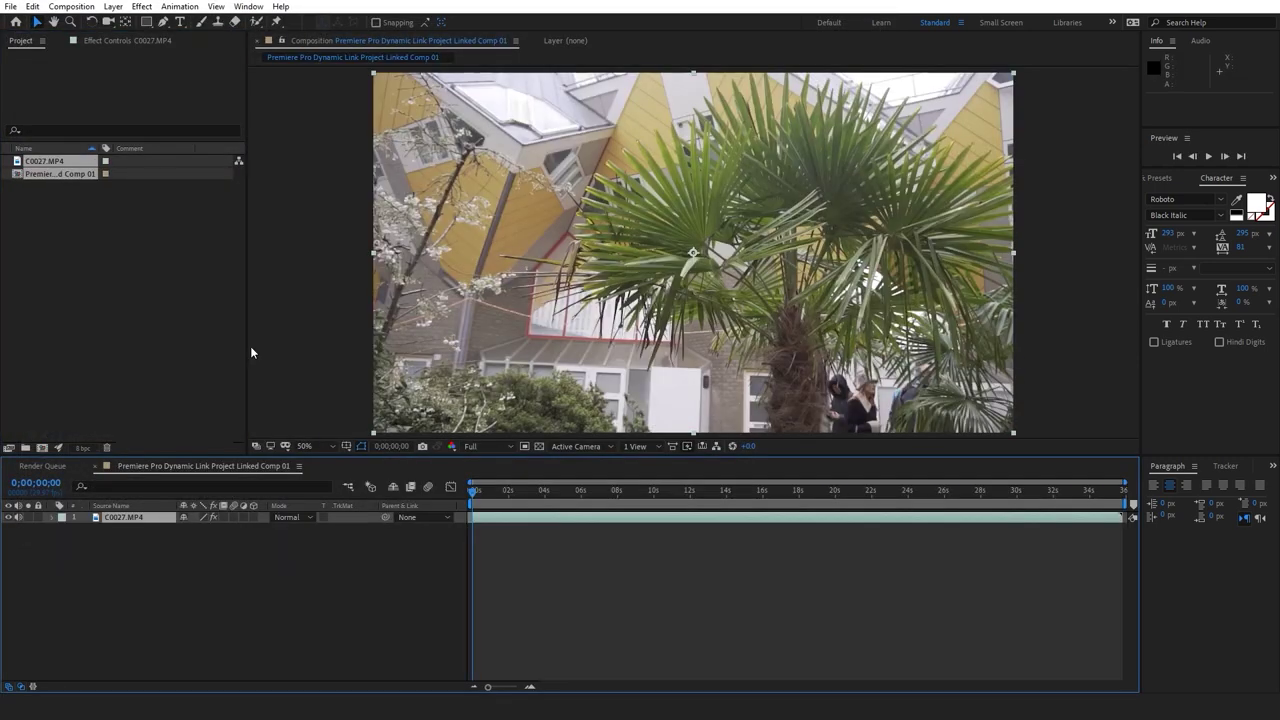
Scrub Linked Comp 01, save it with Ctrl+S, and scrub Premiere's C0027 sequence to check it
scroll(582, 338, "down", 1)
left_click(490, 491)
left_click_drag(499, 493, 501, 494)
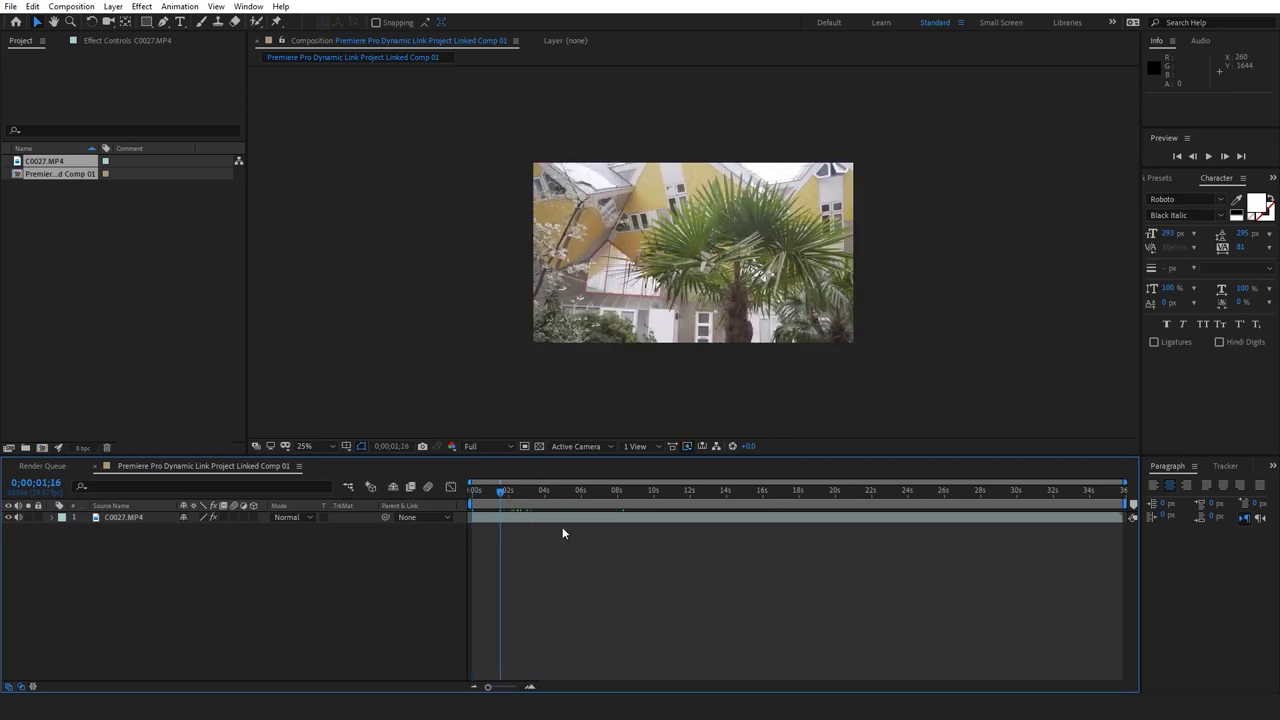
left_click(598, 515)
left_click(614, 557)
key("ctrl+s")
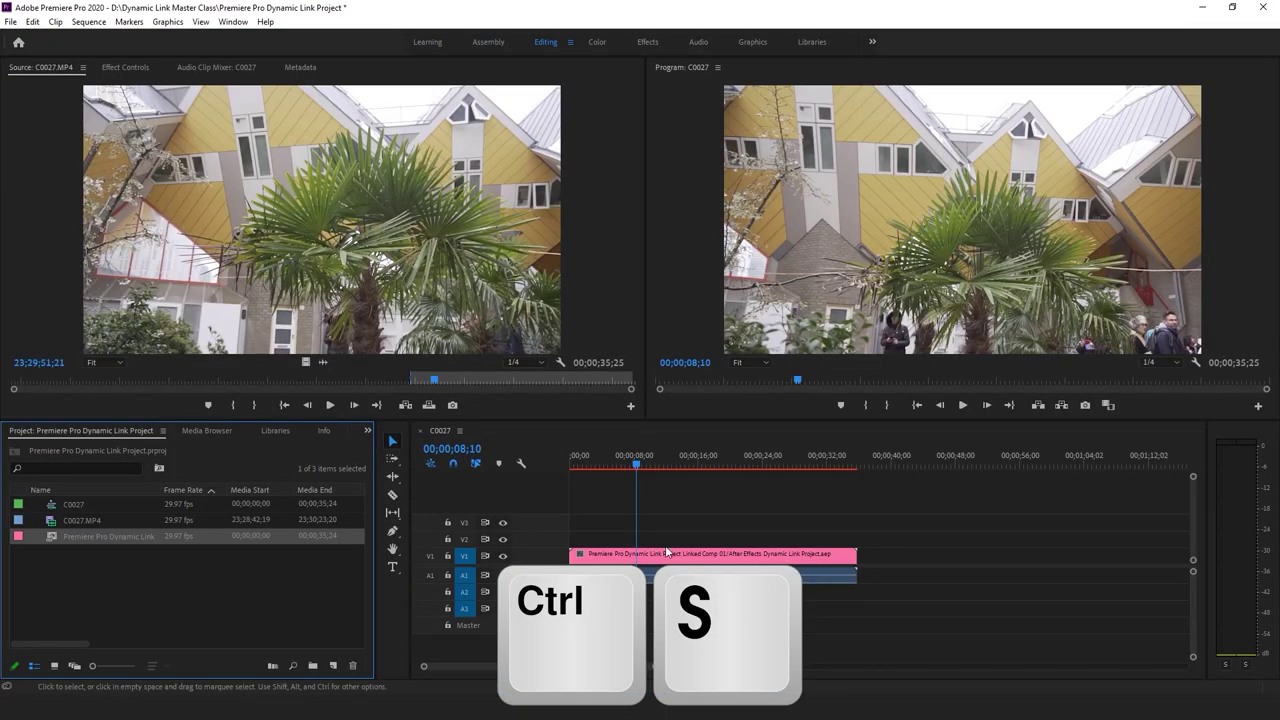
left_click_drag(666, 463, 630, 463)
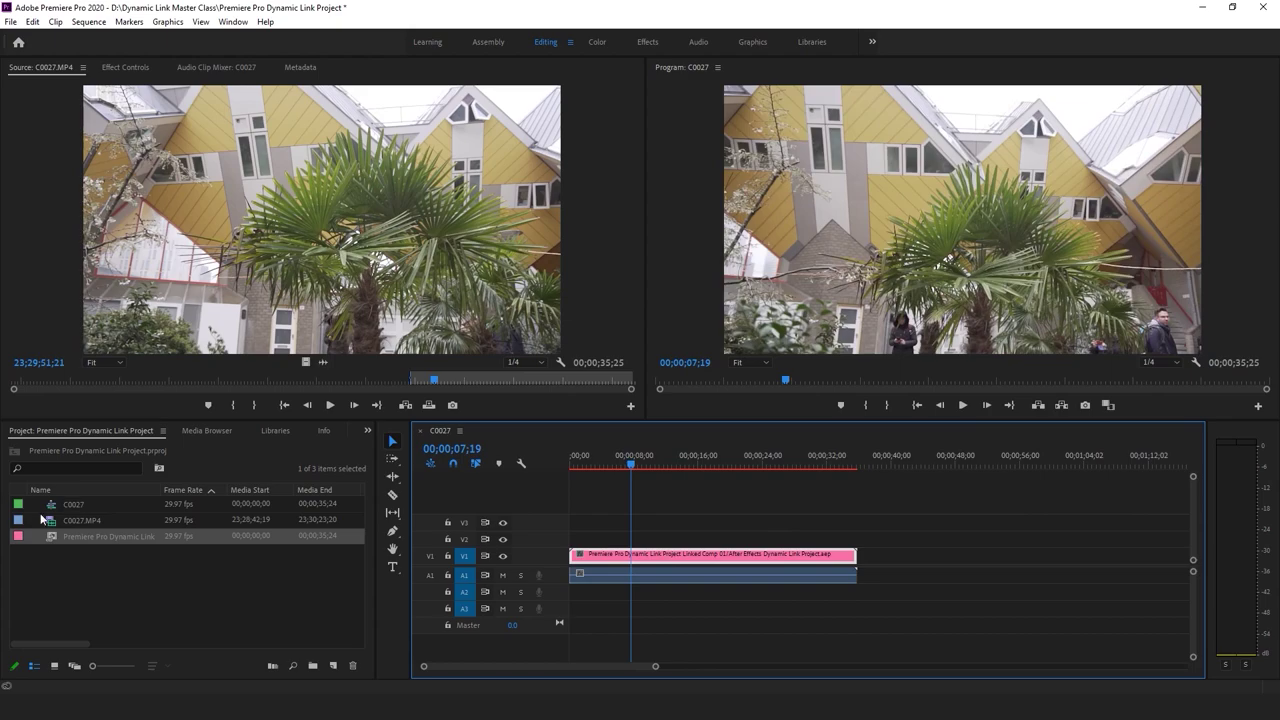
left_click(734, 504)
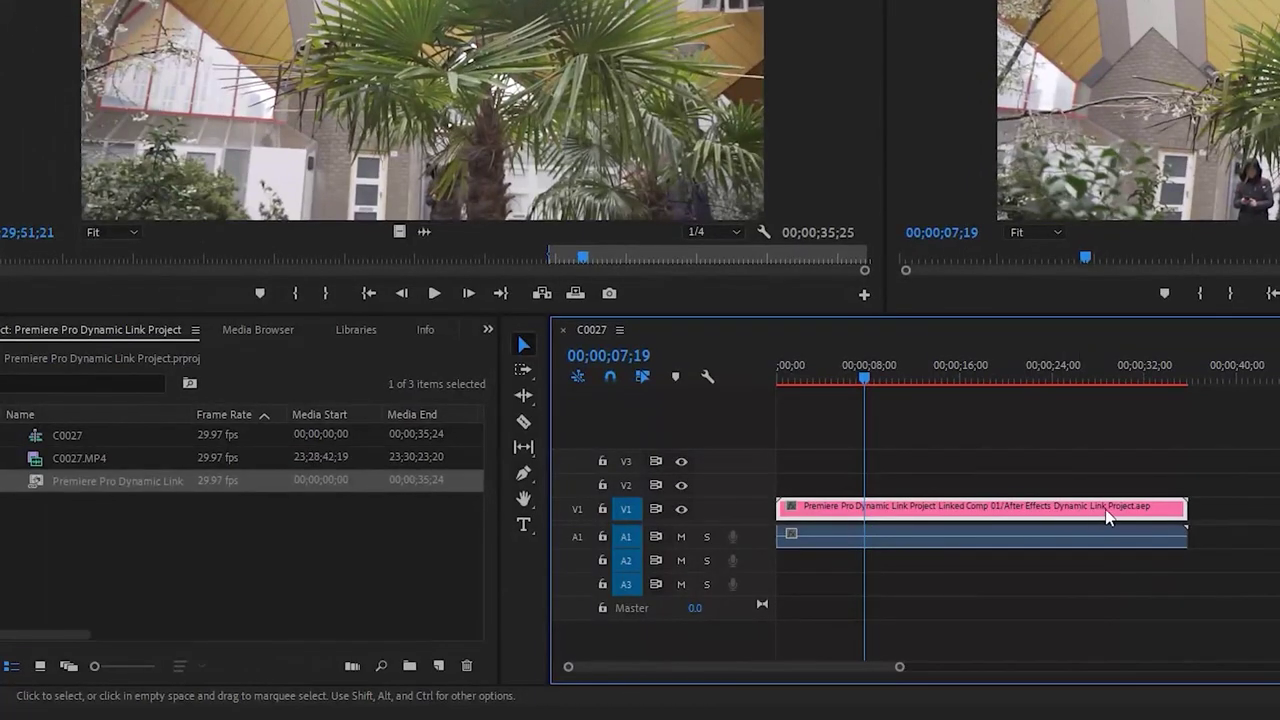
left_click(940, 522)
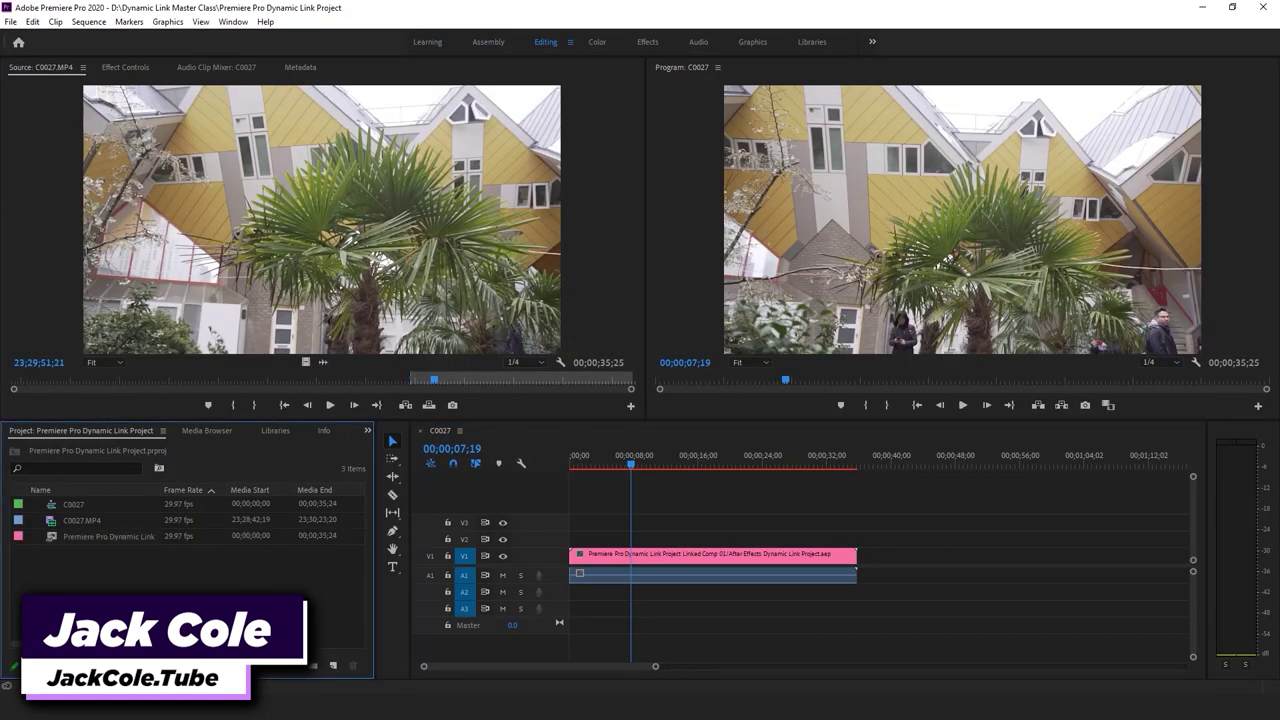
left_click(107, 503)
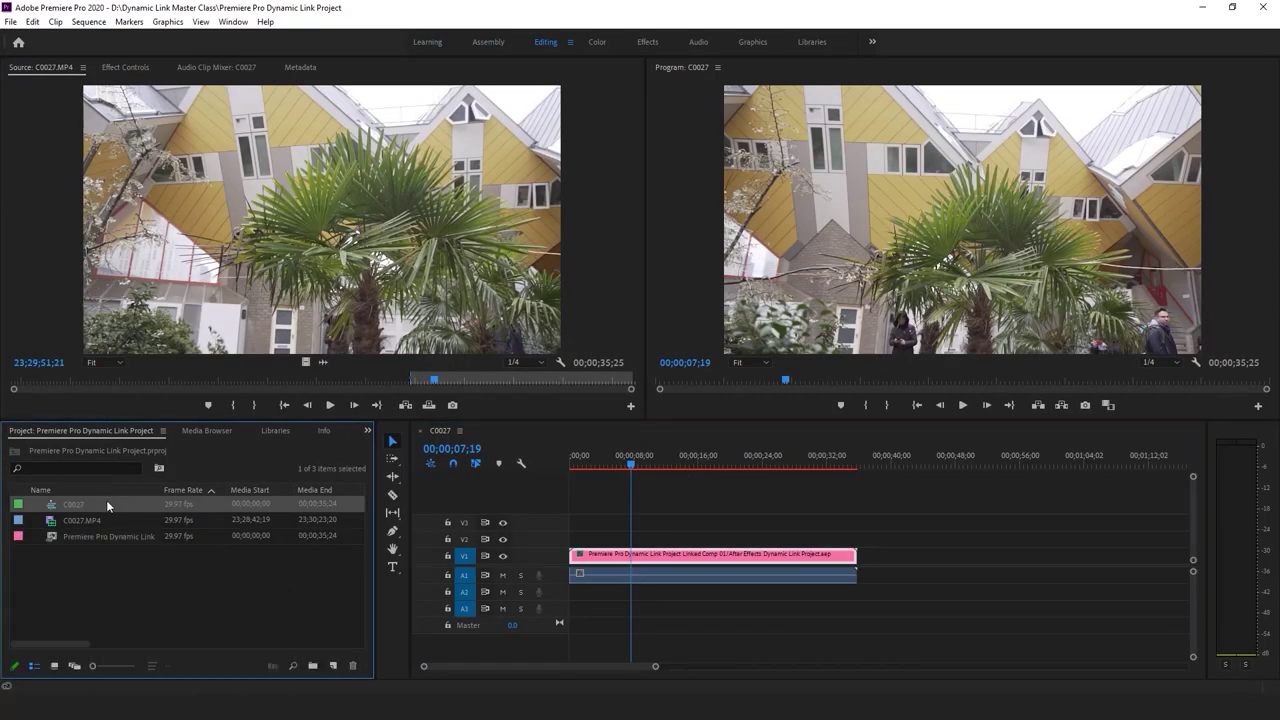
Replace the timeline clip with its linked After Effects composition
right_click(673, 554)
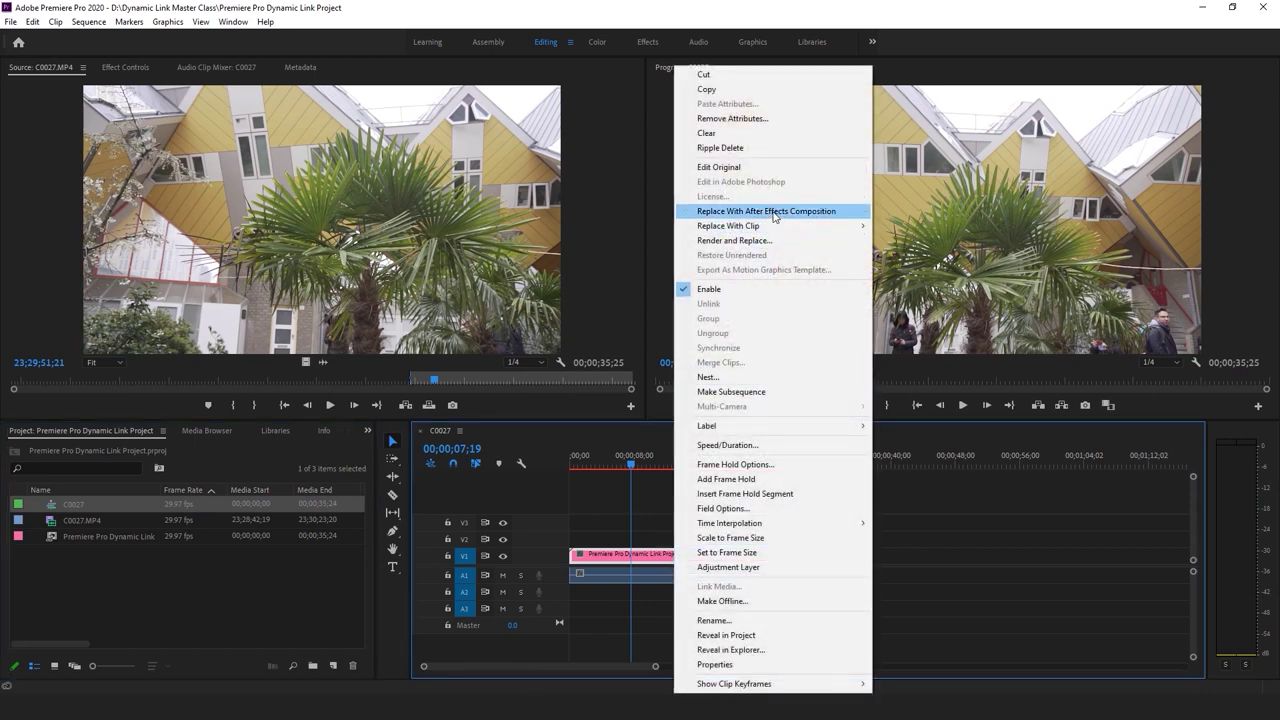
left_click(789, 211)
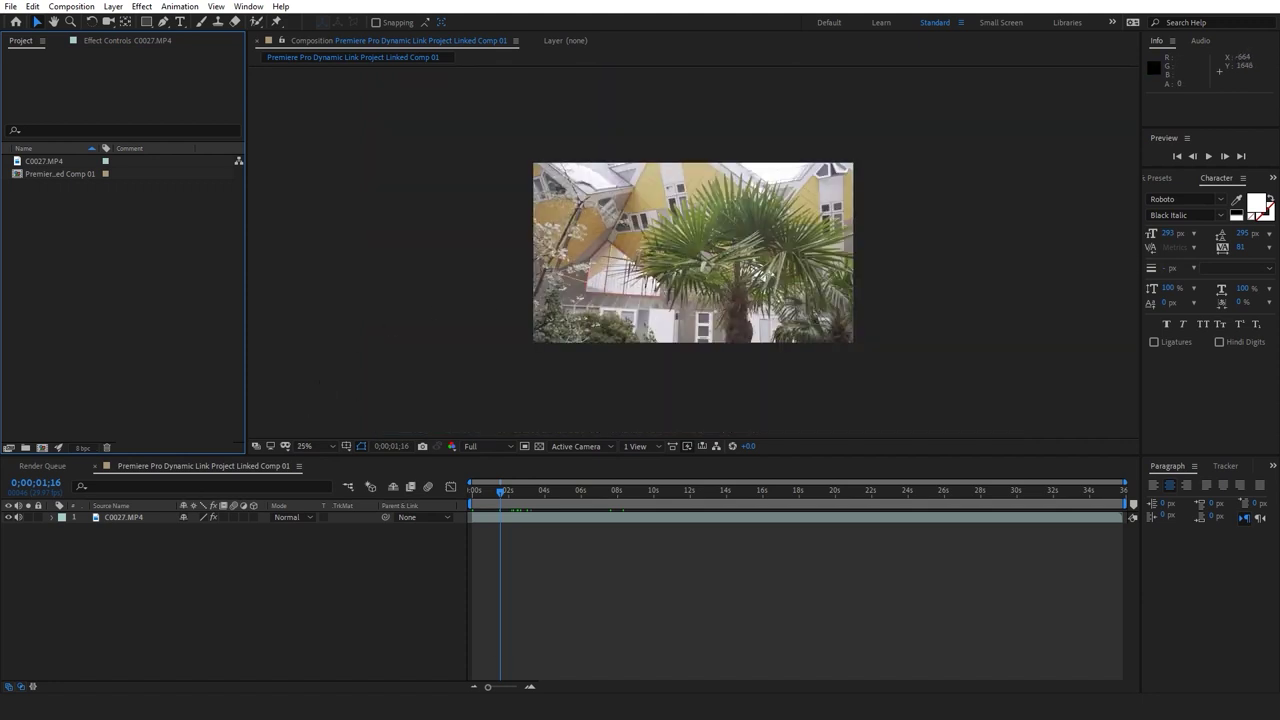
left_click(505, 643)
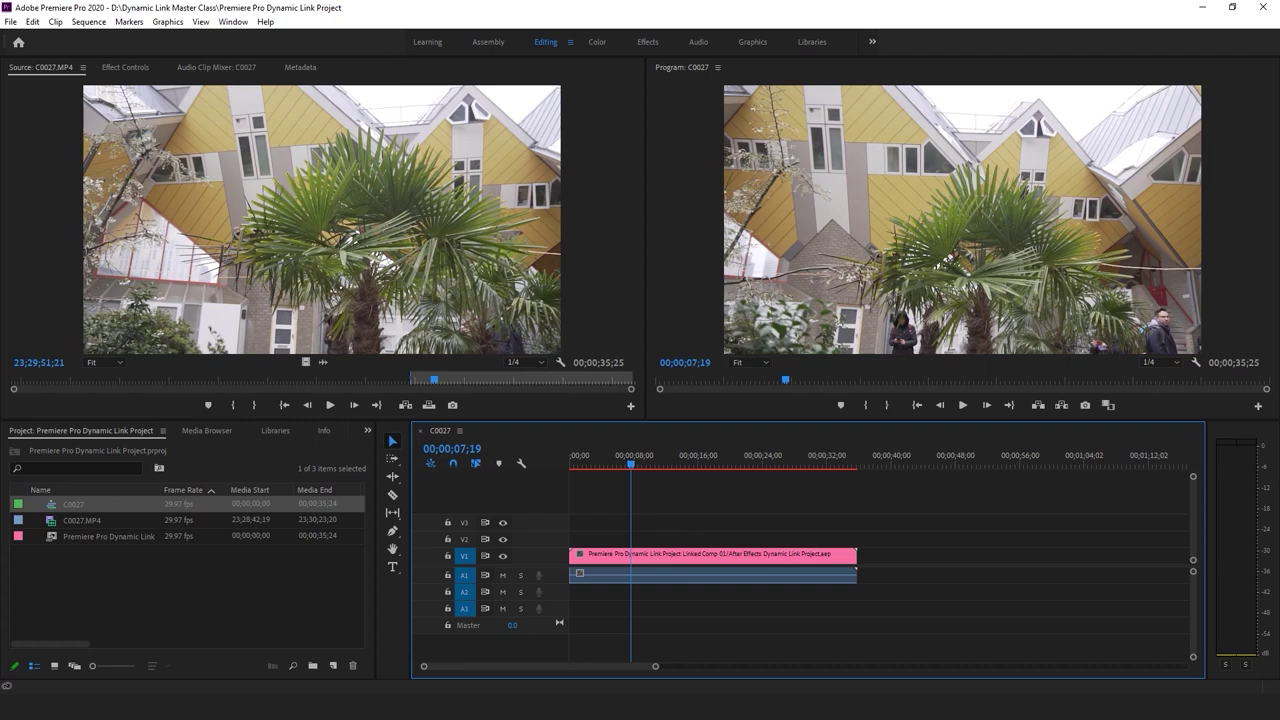
left_click(538, 712)
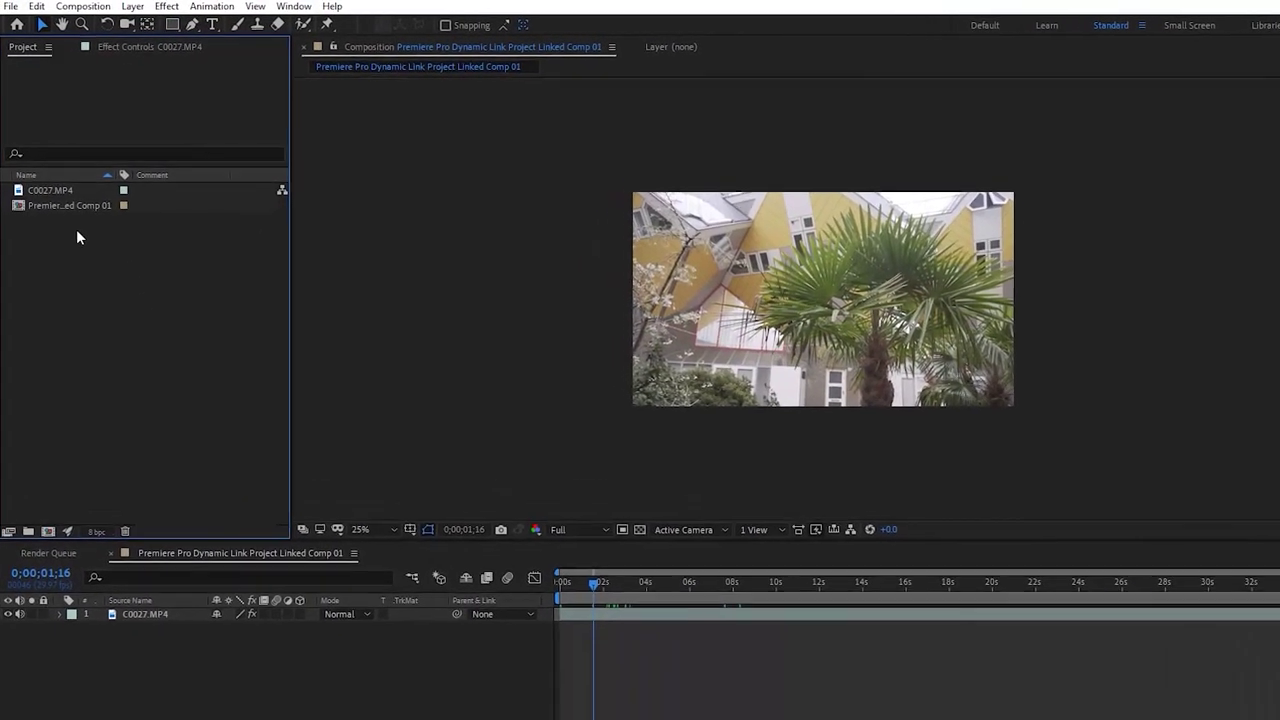
Start a new empty After Effects project via File > New > New Project
left_click(10, 6)
mouse_move(72, 28)
left_click(342, 26)
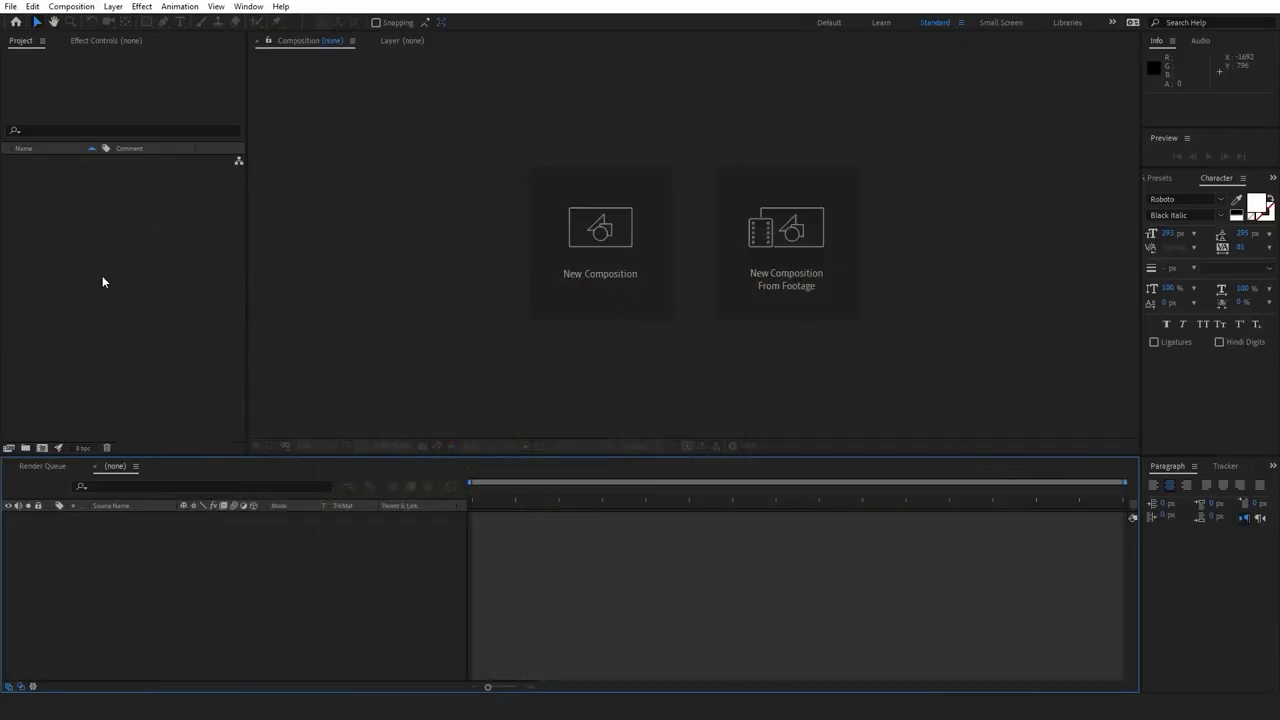
left_click(52, 239)
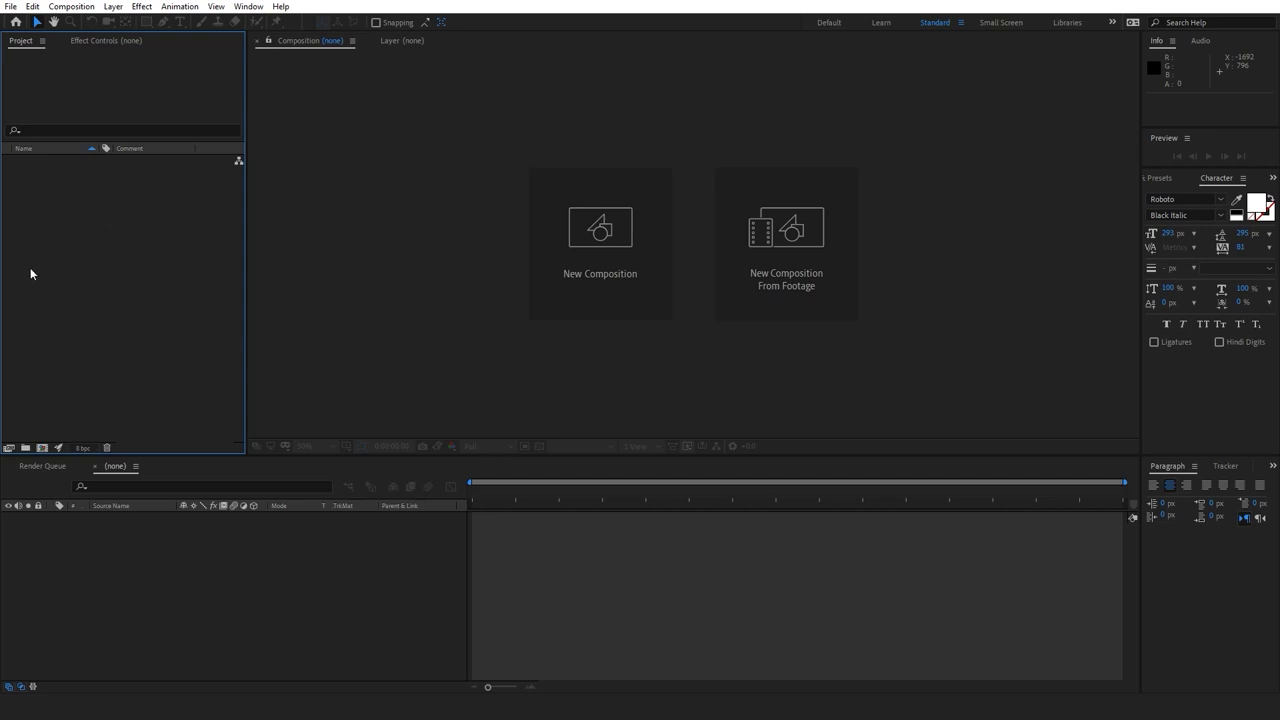
Choose Import Adobe Premiere Pro Project and open the Premiere Pro Dynamic Link Project file
right_click(85, 211)
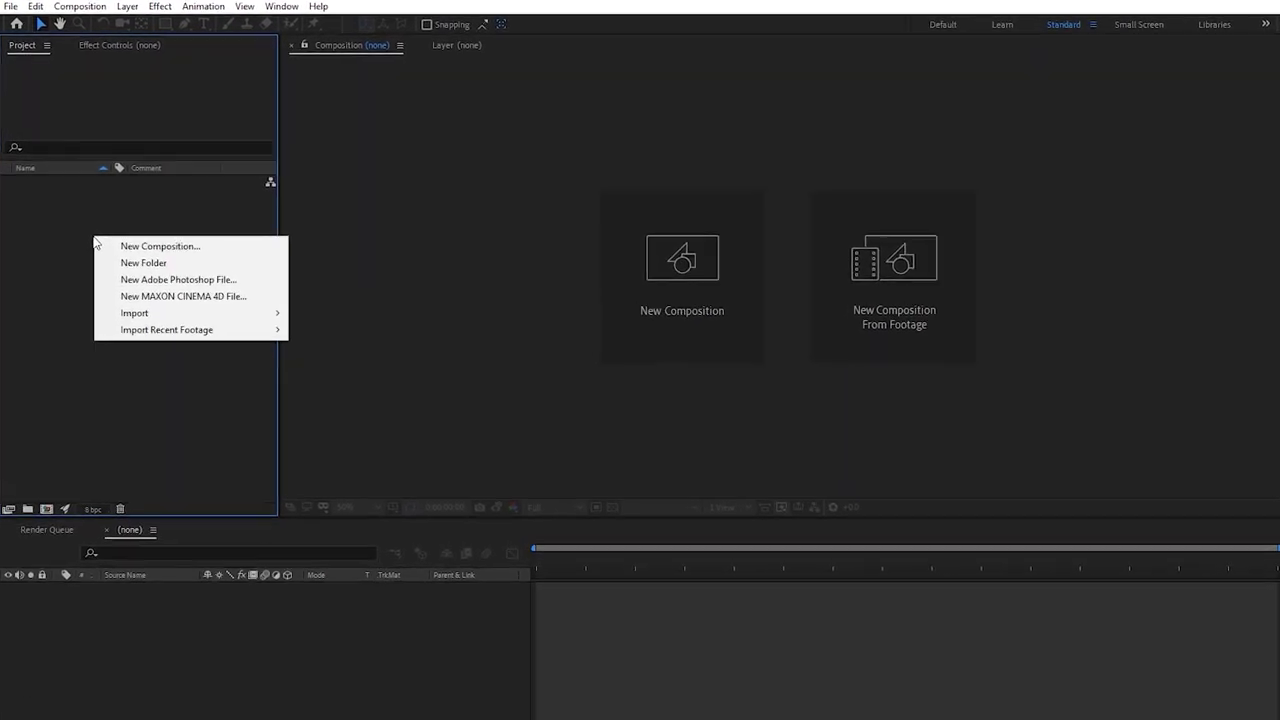
mouse_move(255, 327)
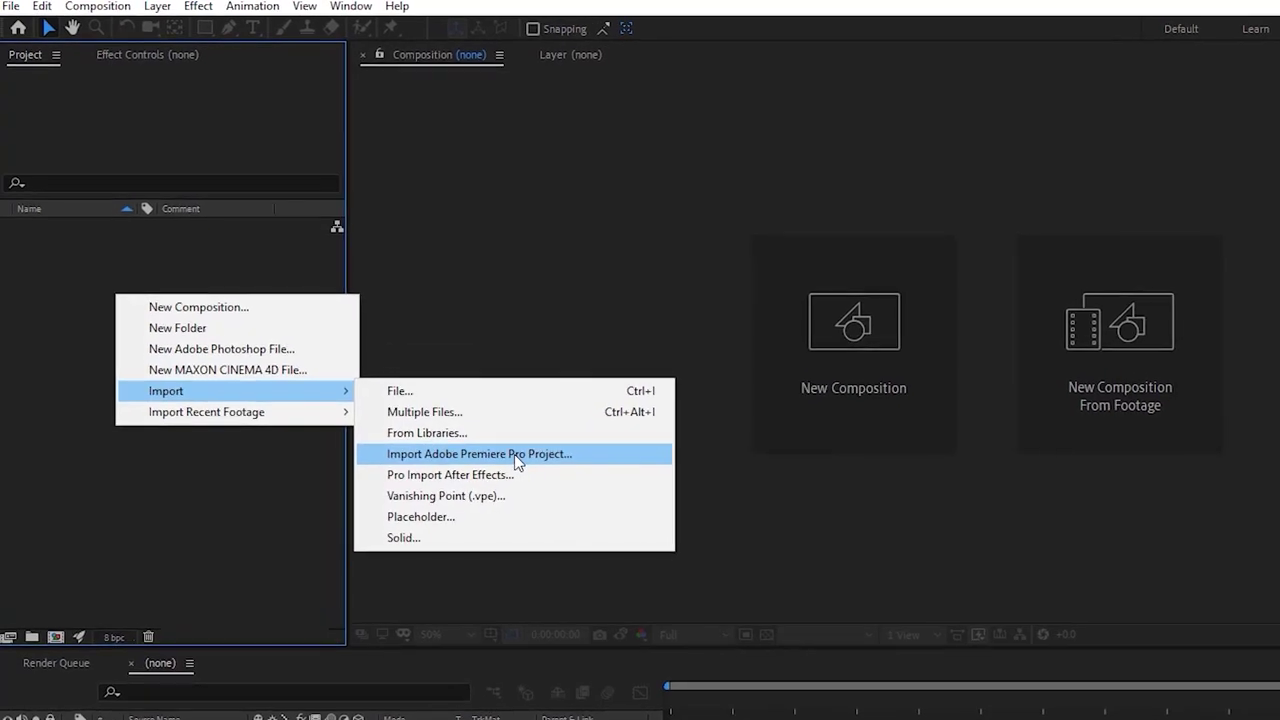
left_click(514, 454)
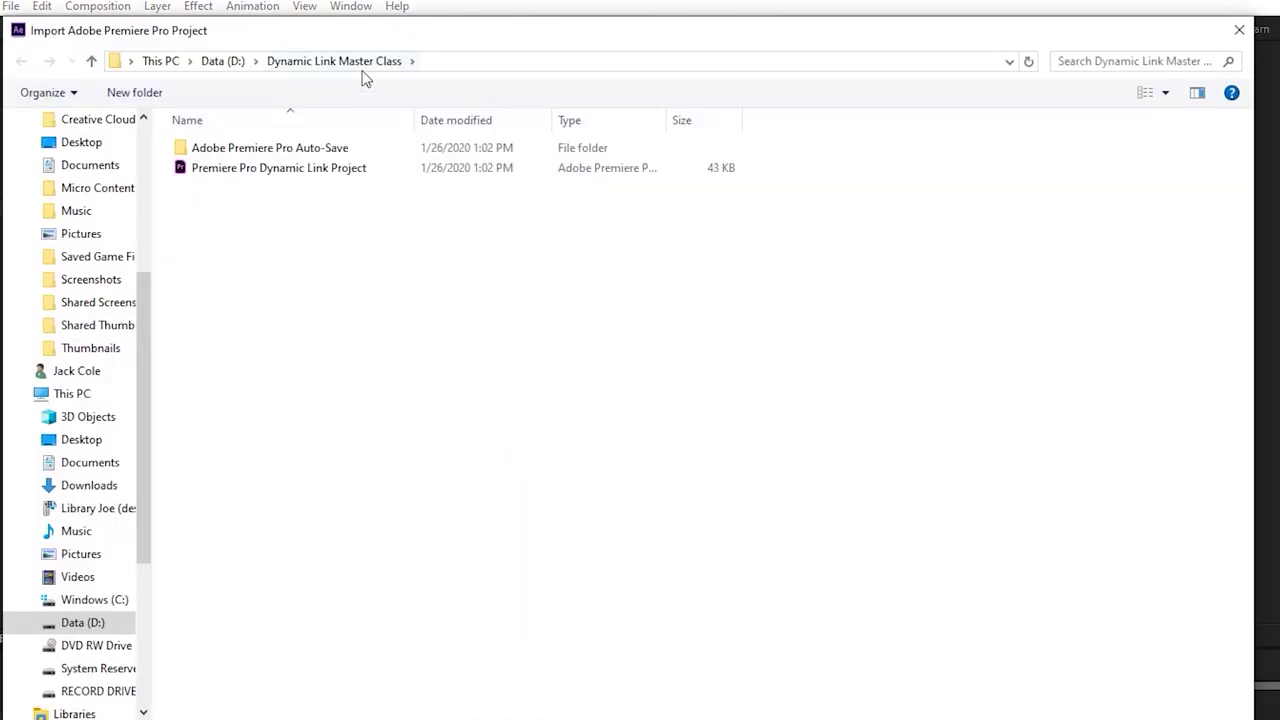
left_click(309, 172)
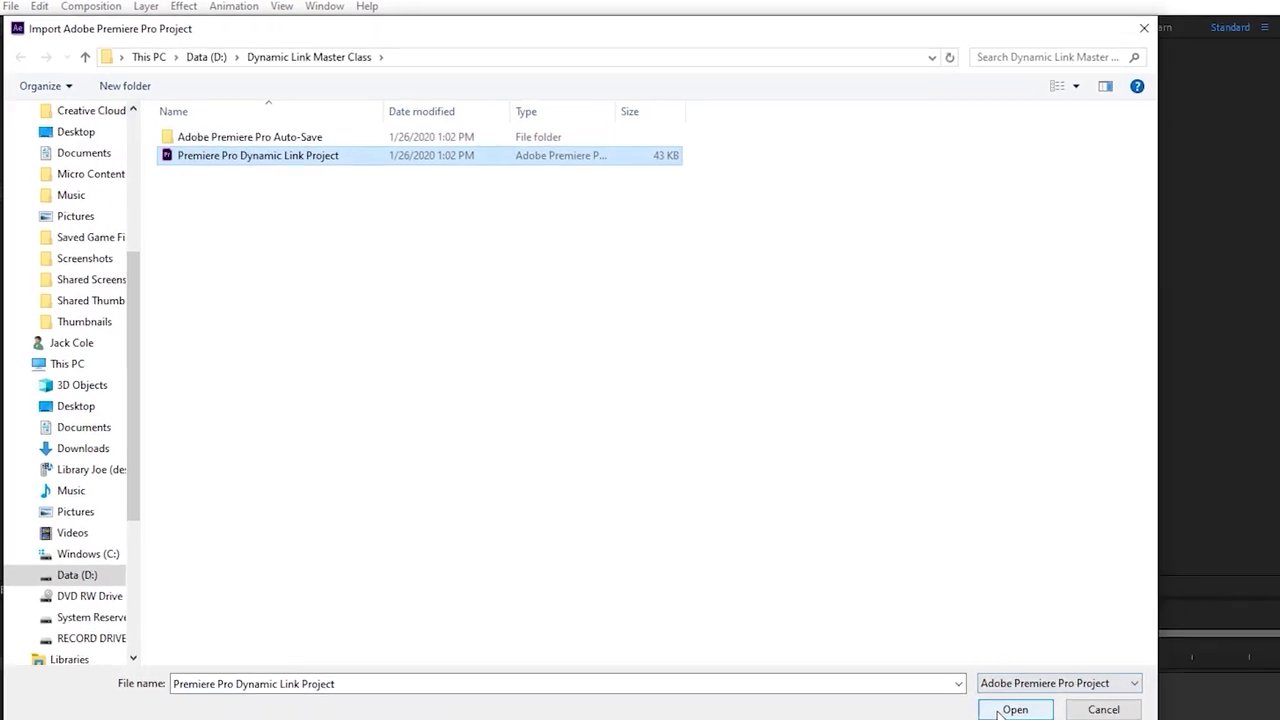
left_click(1015, 712)
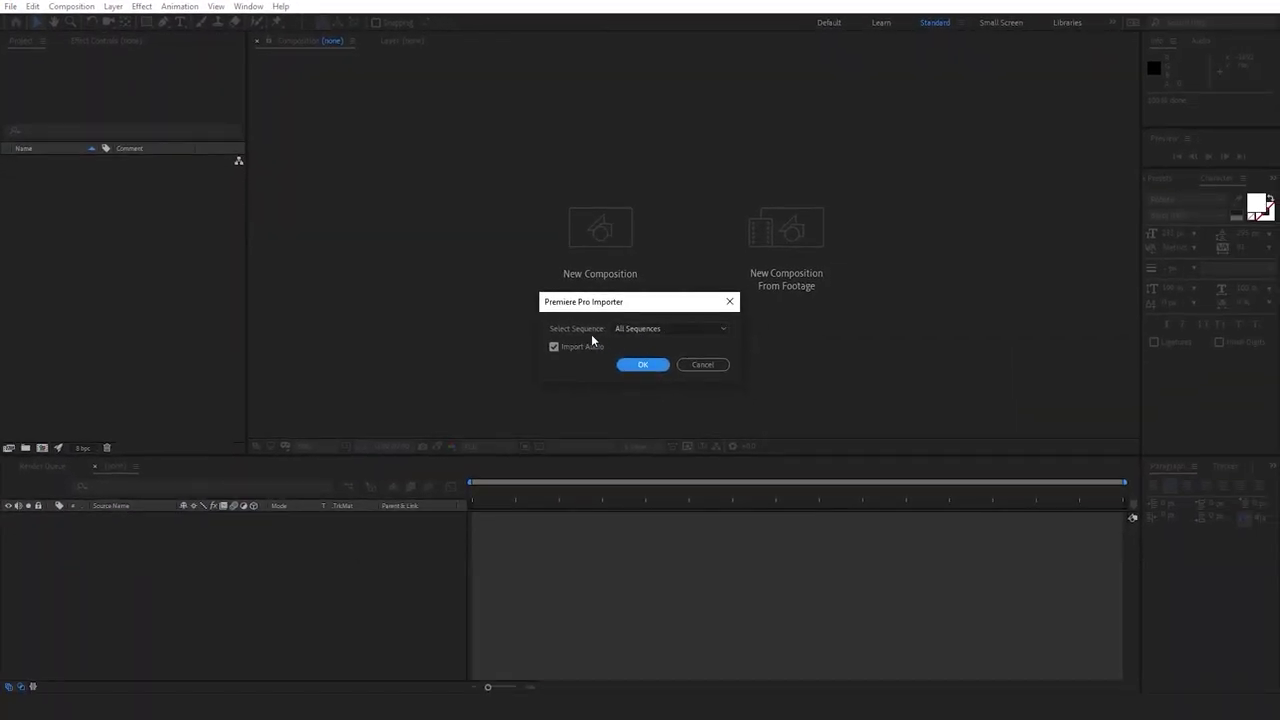
Import All Sequences and dismiss the unrecognised file type error
left_click(642, 329)
left_click(650, 343)
left_click(653, 330)
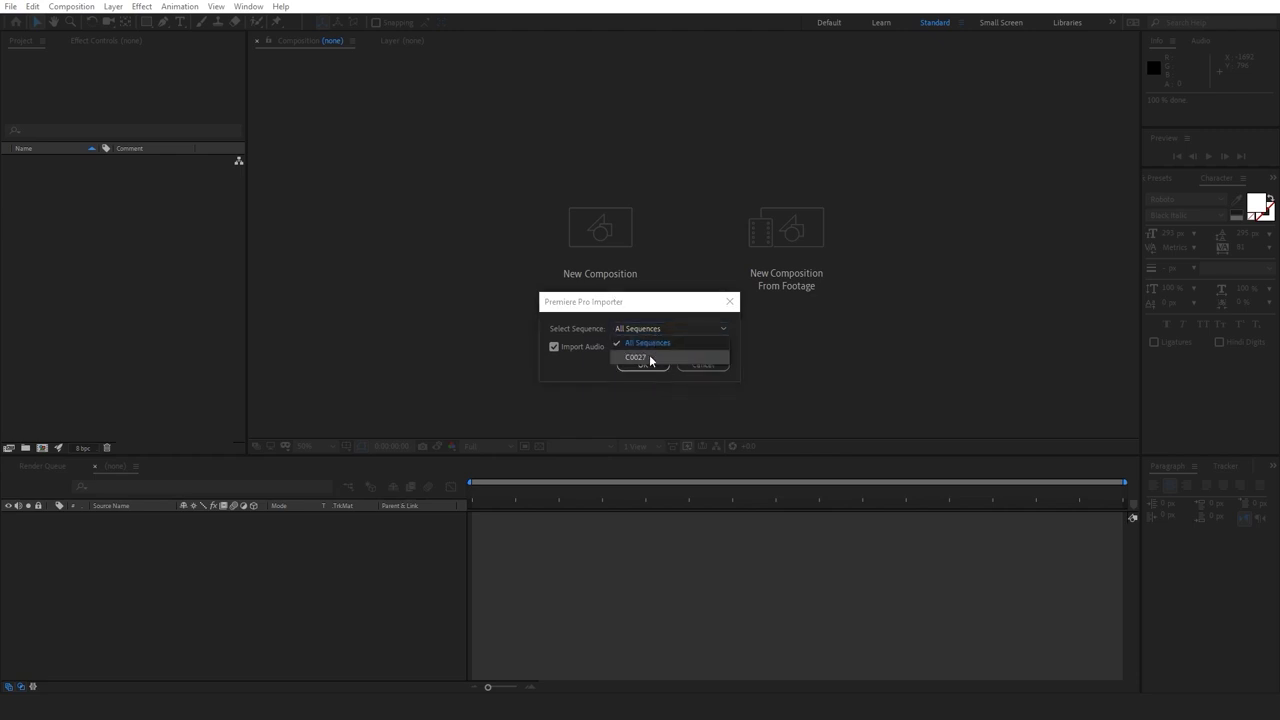
left_click(651, 358)
left_click(651, 333)
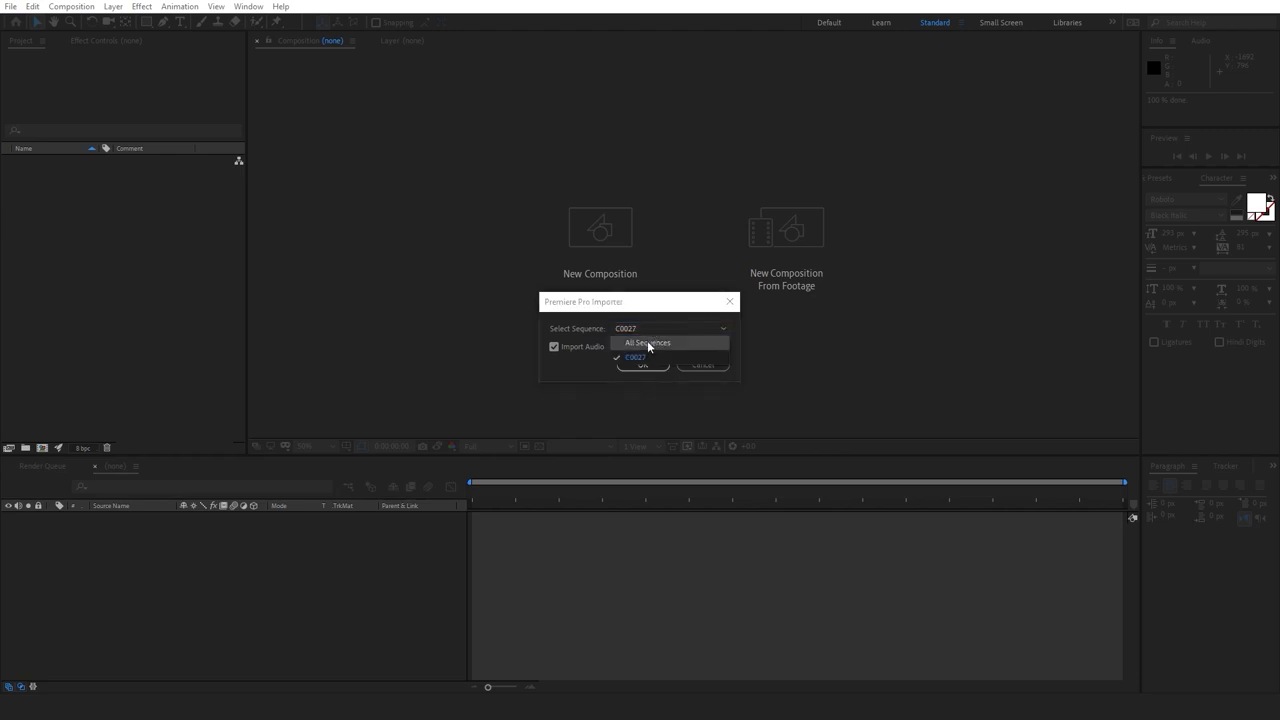
left_click(648, 344)
left_click(644, 366)
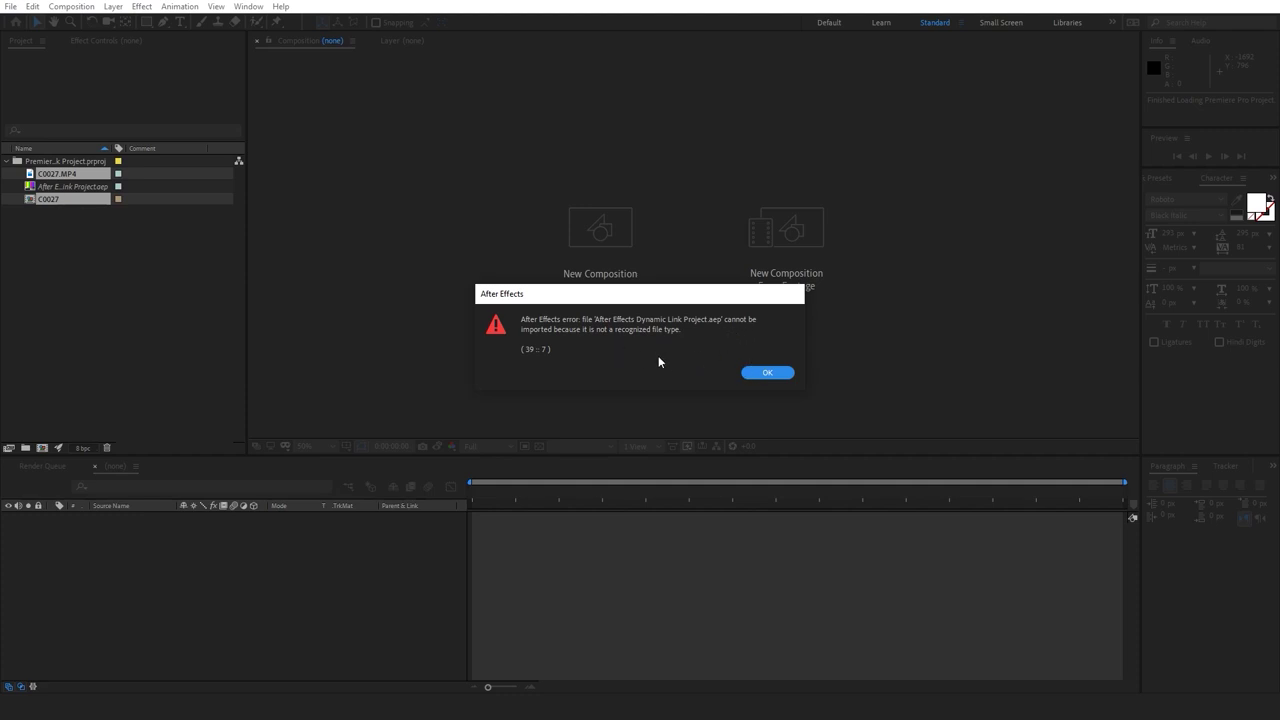
left_click(767, 371)
left_click(139, 243)
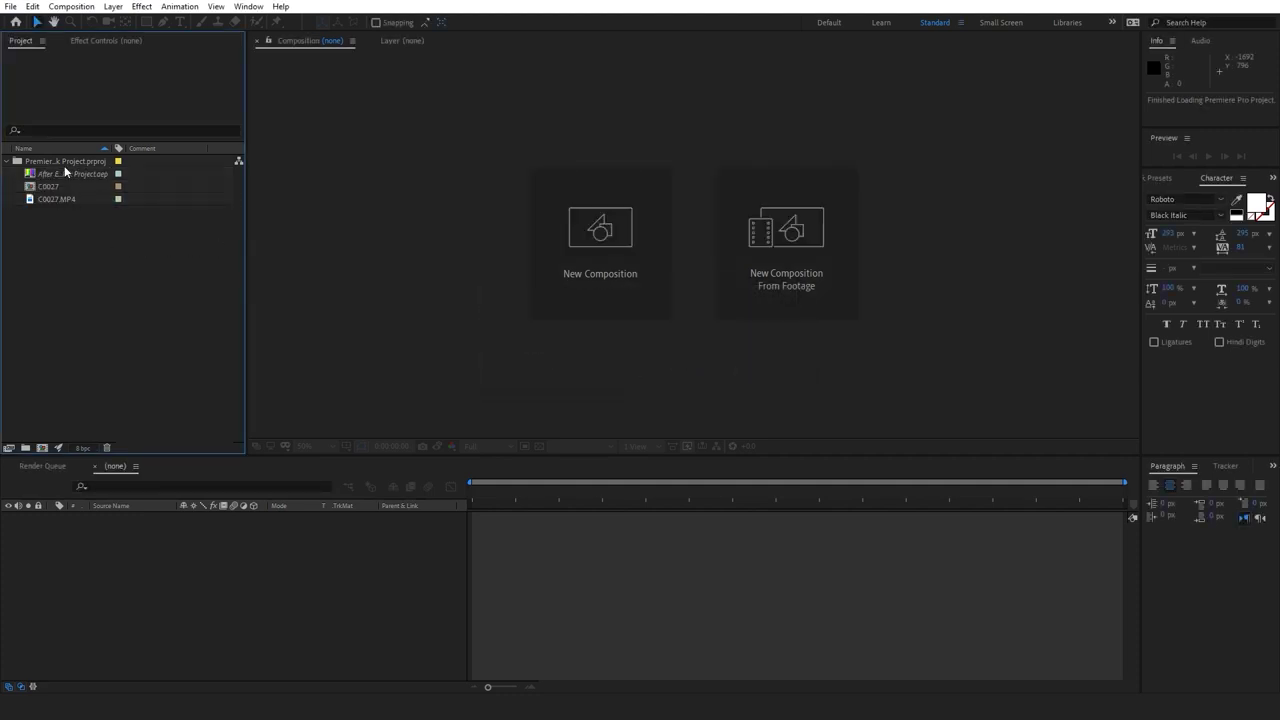
Check the files in the Dynamic Link Master Class folder, then return to After Effects
left_click(52, 176)
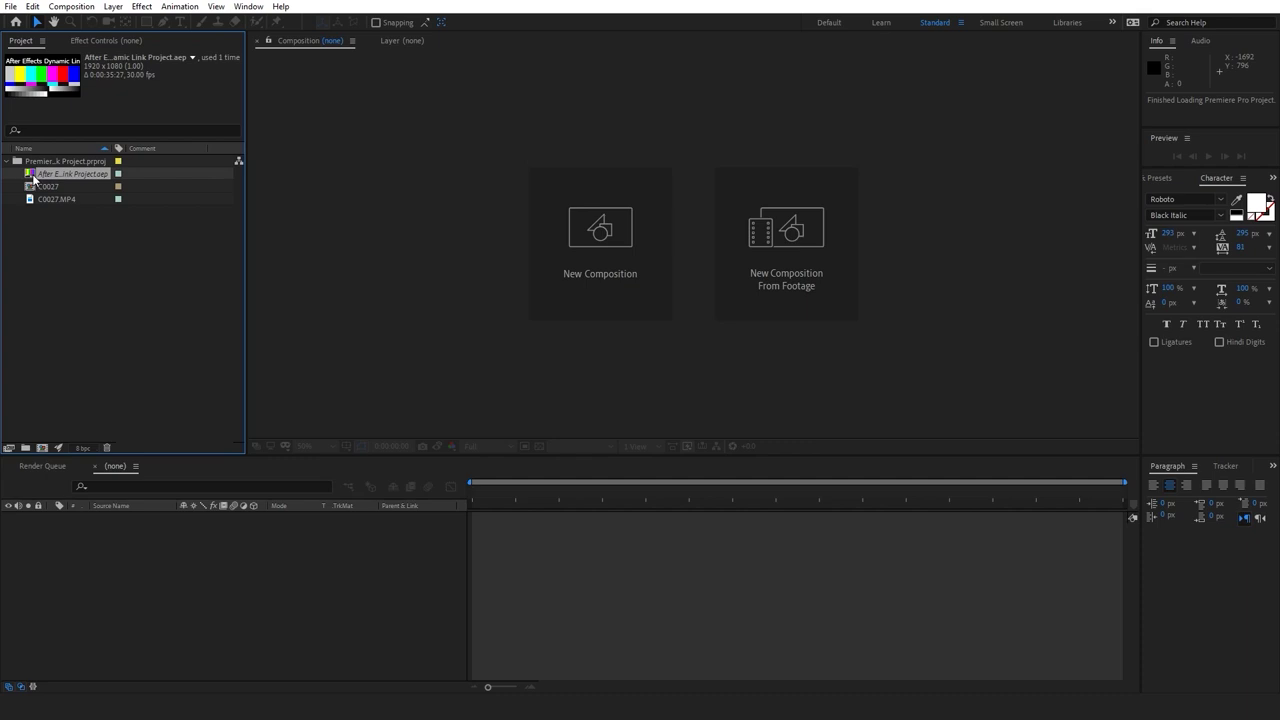
mouse_move(369, 689)
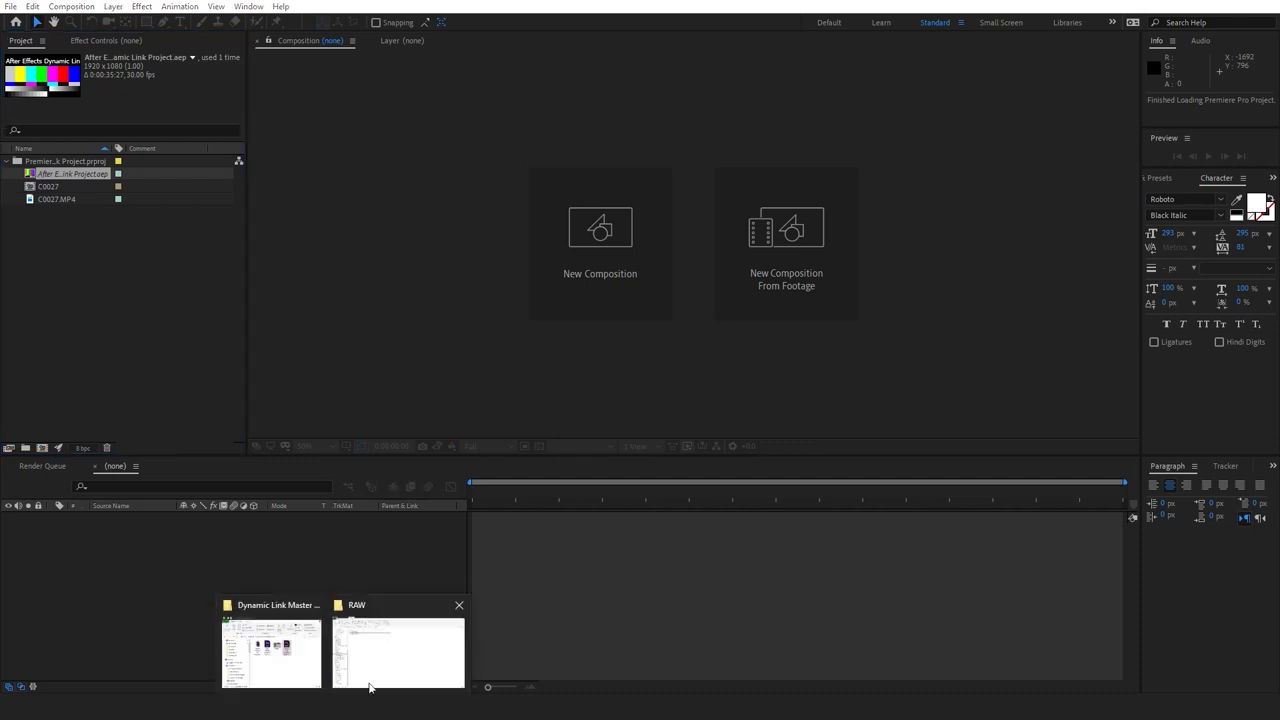
left_click(290, 653)
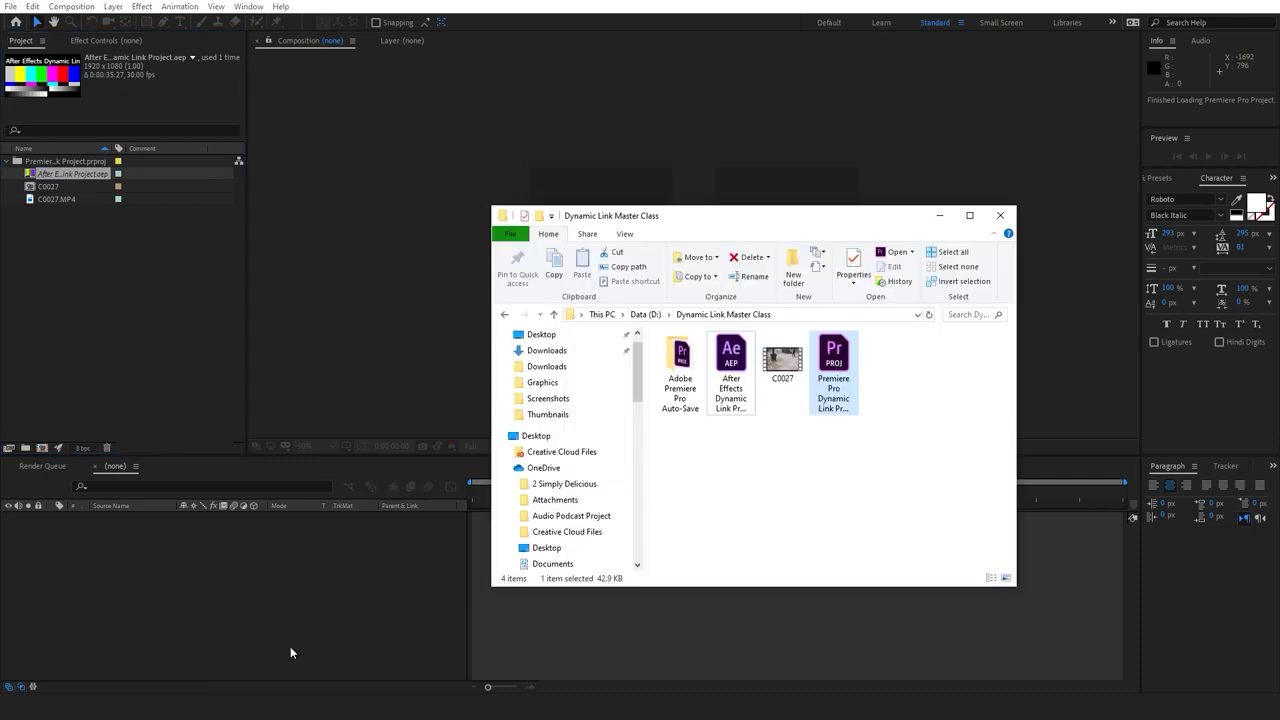
left_click(805, 441)
left_click(84, 268)
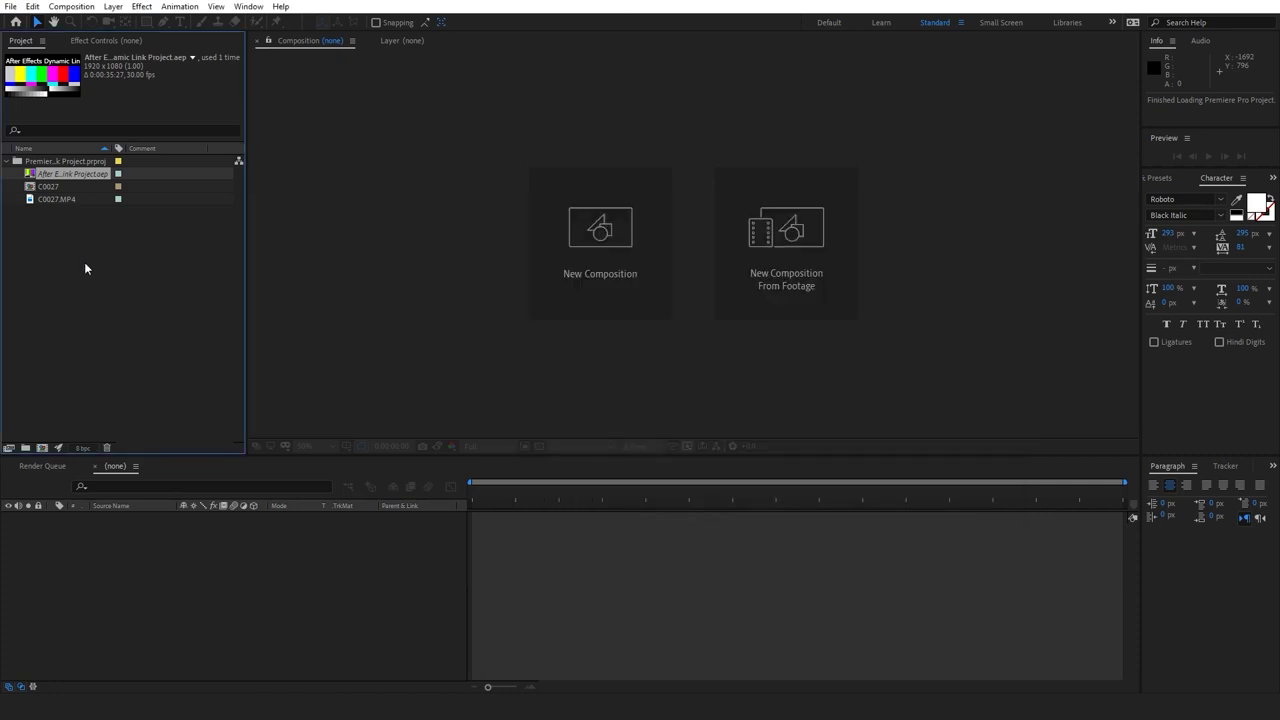
Open the C0027 comp, delete the color-bar layer, and preview the footage
left_click(31, 187)
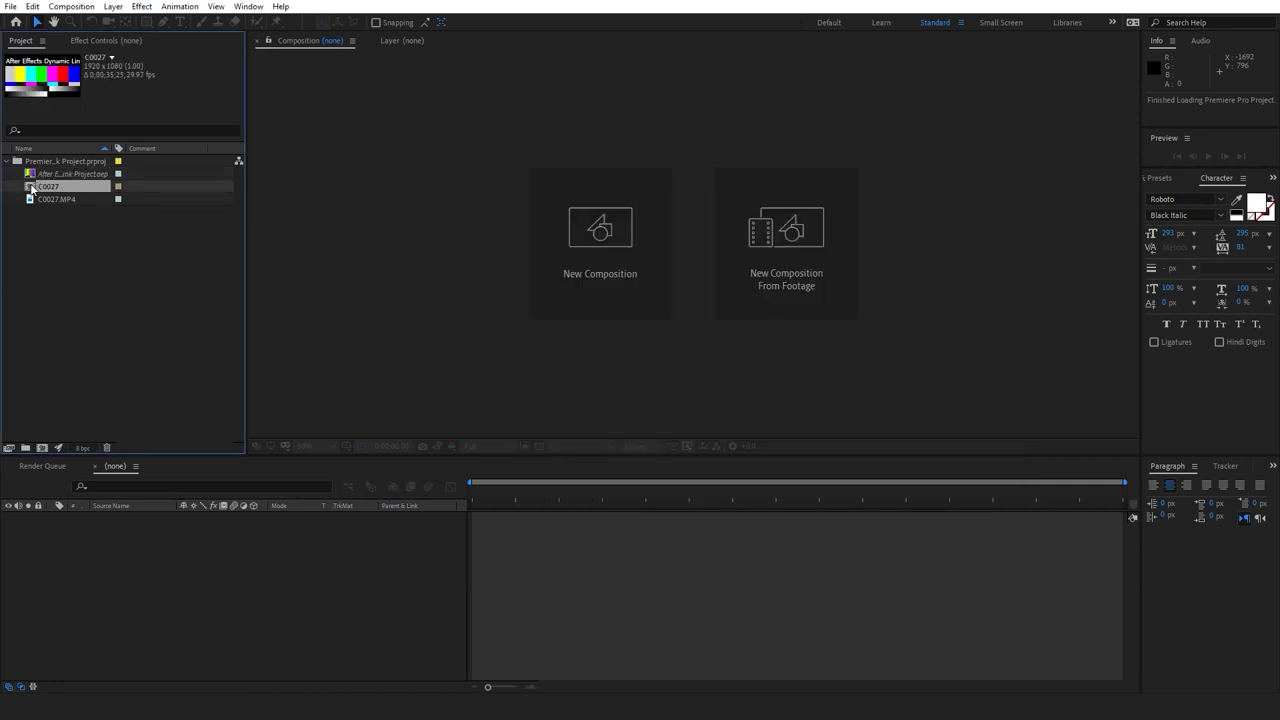
double_click(31, 187)
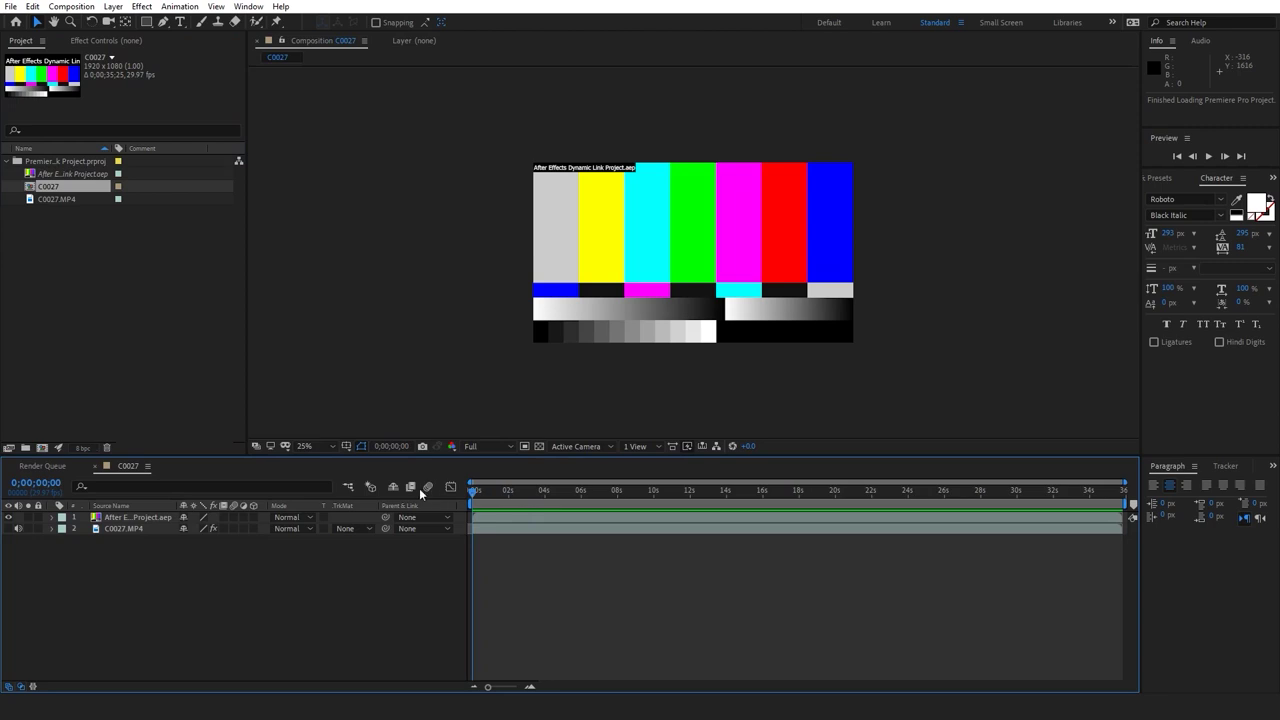
left_click(143, 517)
key("Delete")
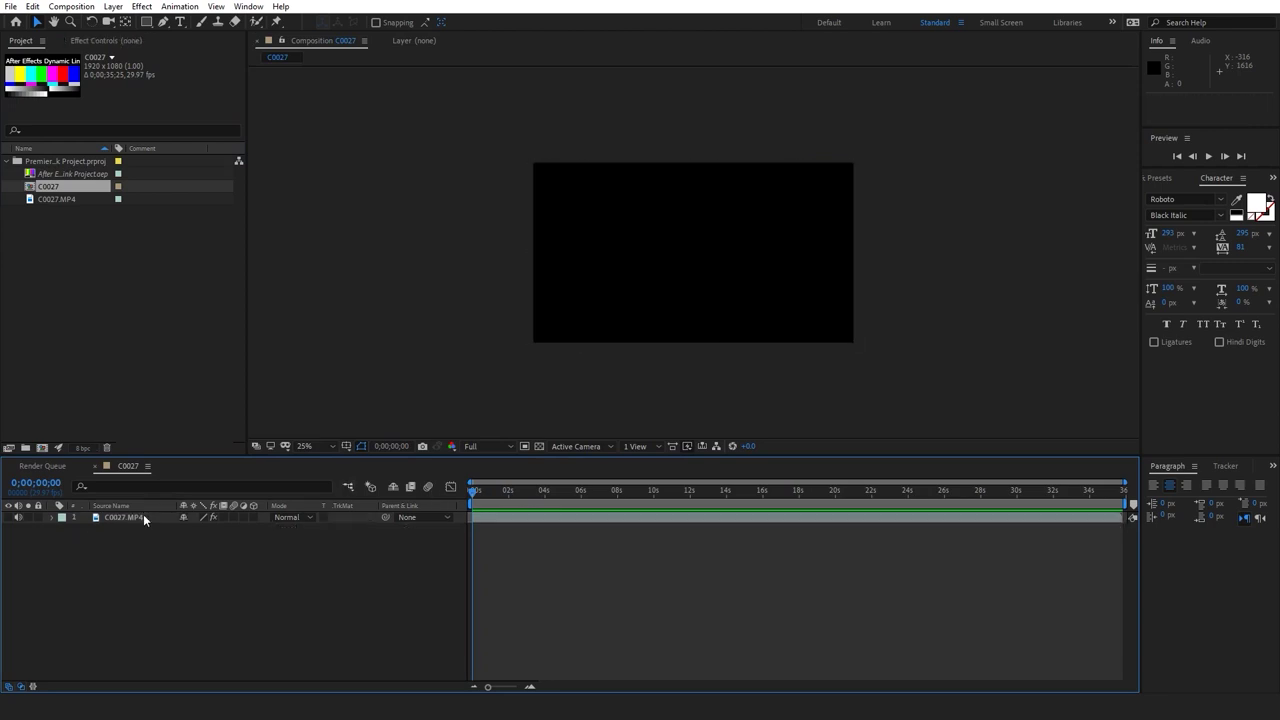
left_click(8, 517)
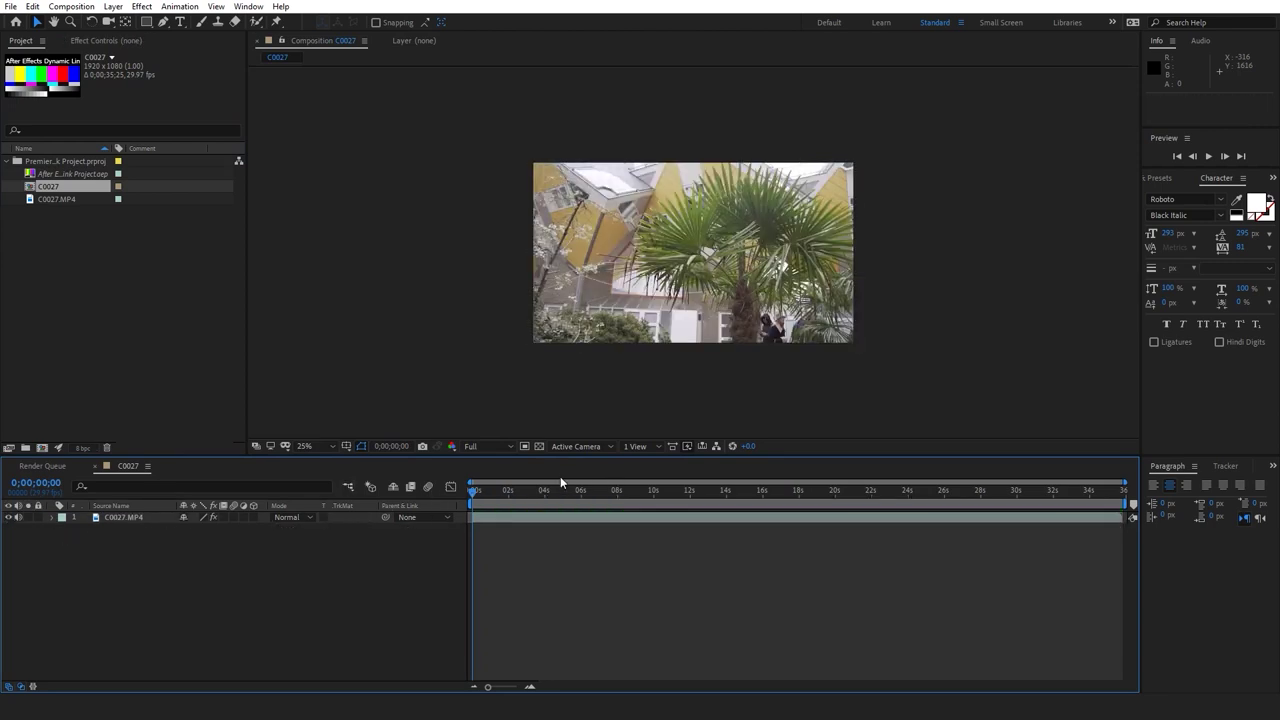
key("space")
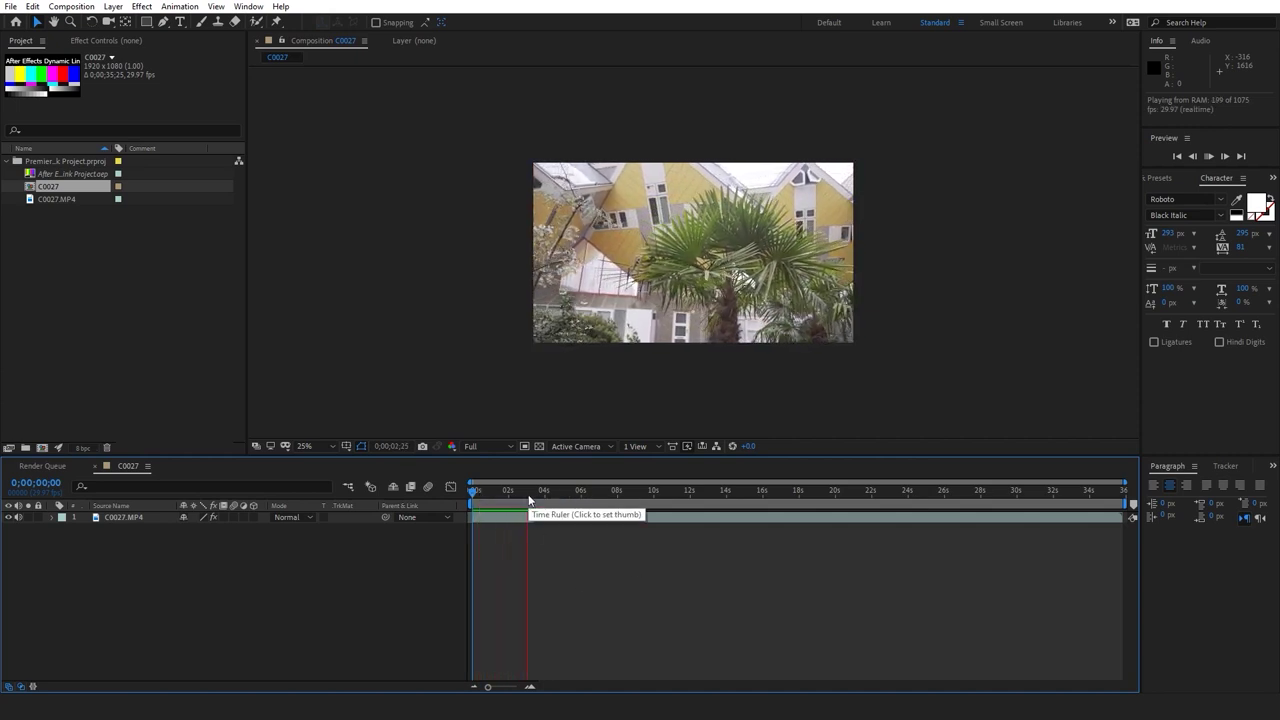
key("space")
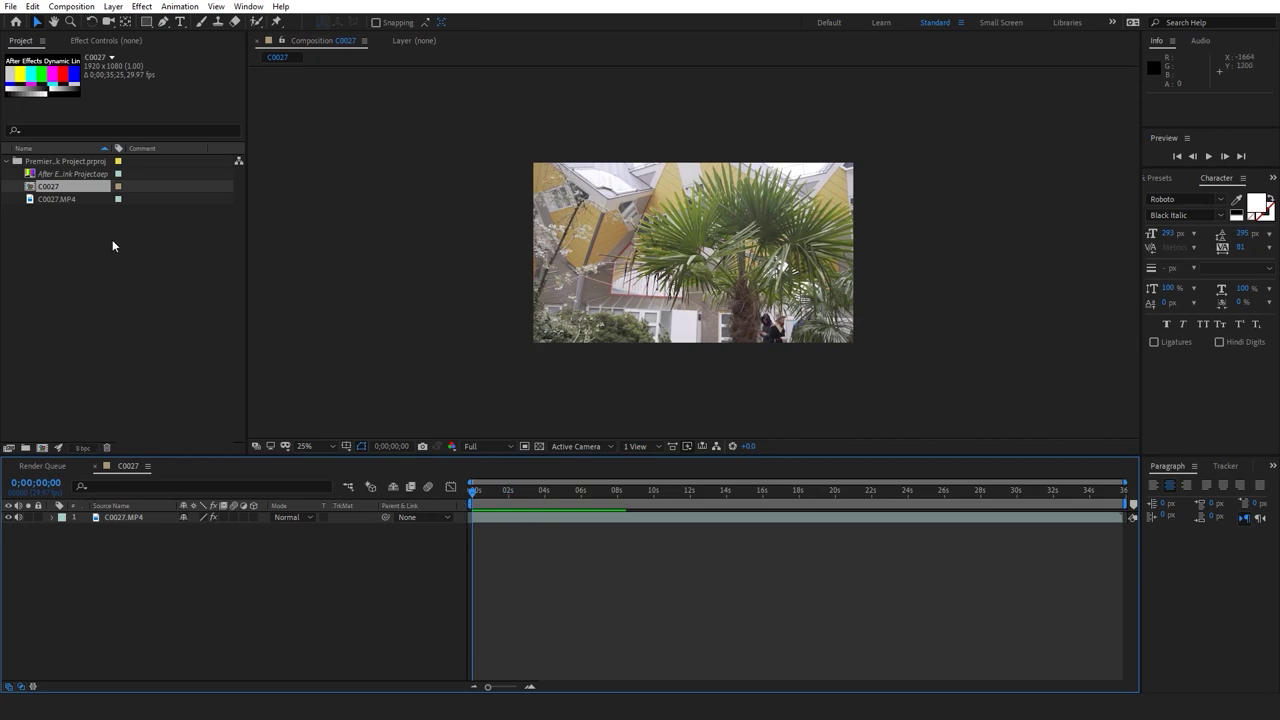
Preview the C0027 comp again, then press Ctrl+S to bring up Save As
left_click(78, 162)
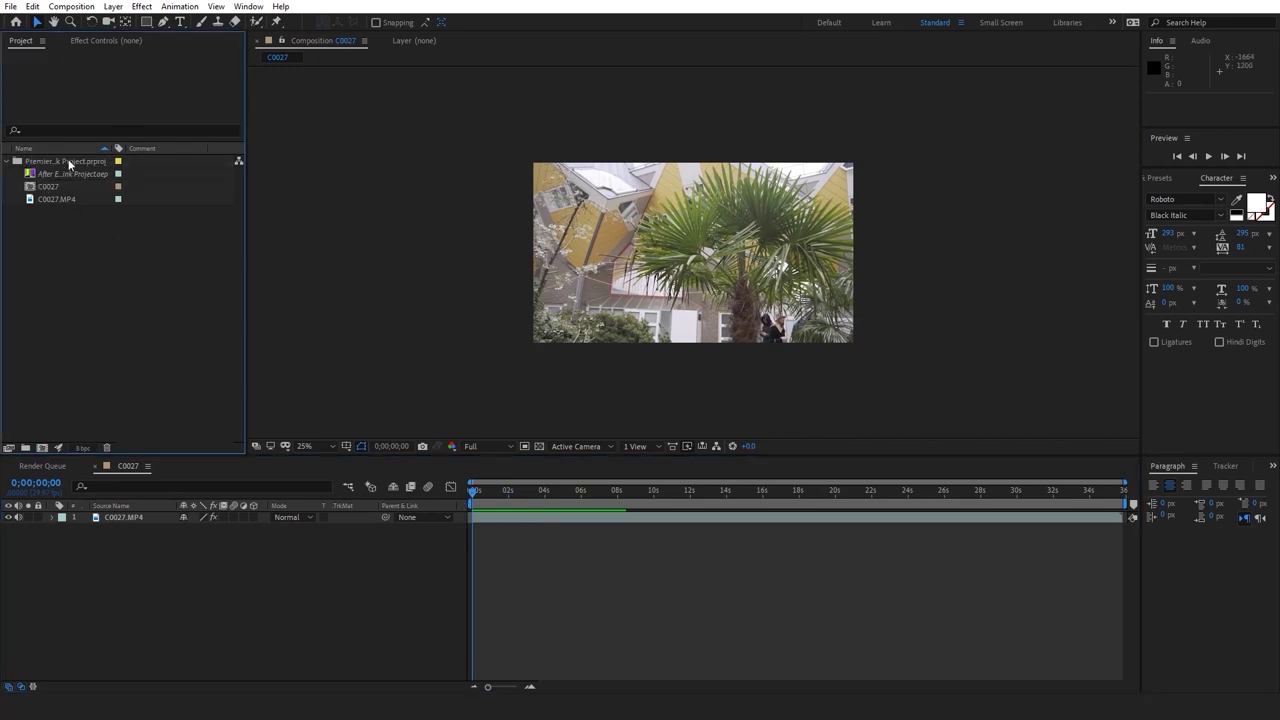
left_click(570, 522)
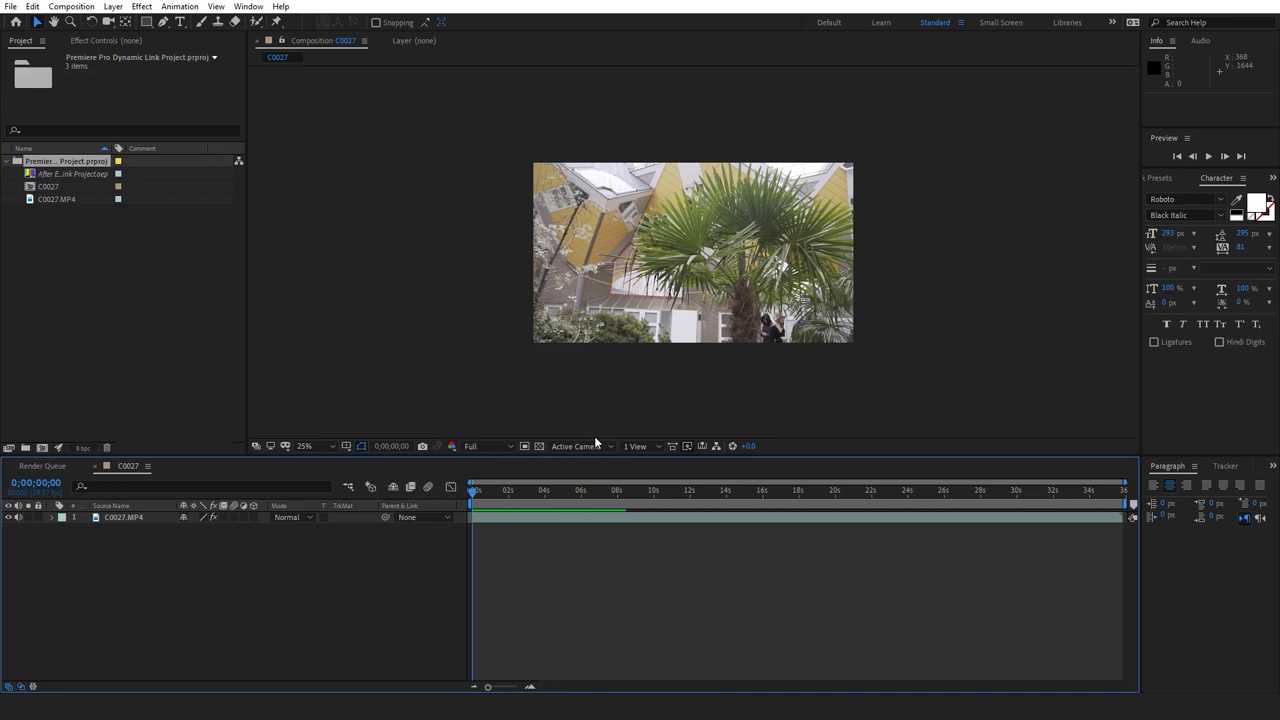
left_click(75, 174)
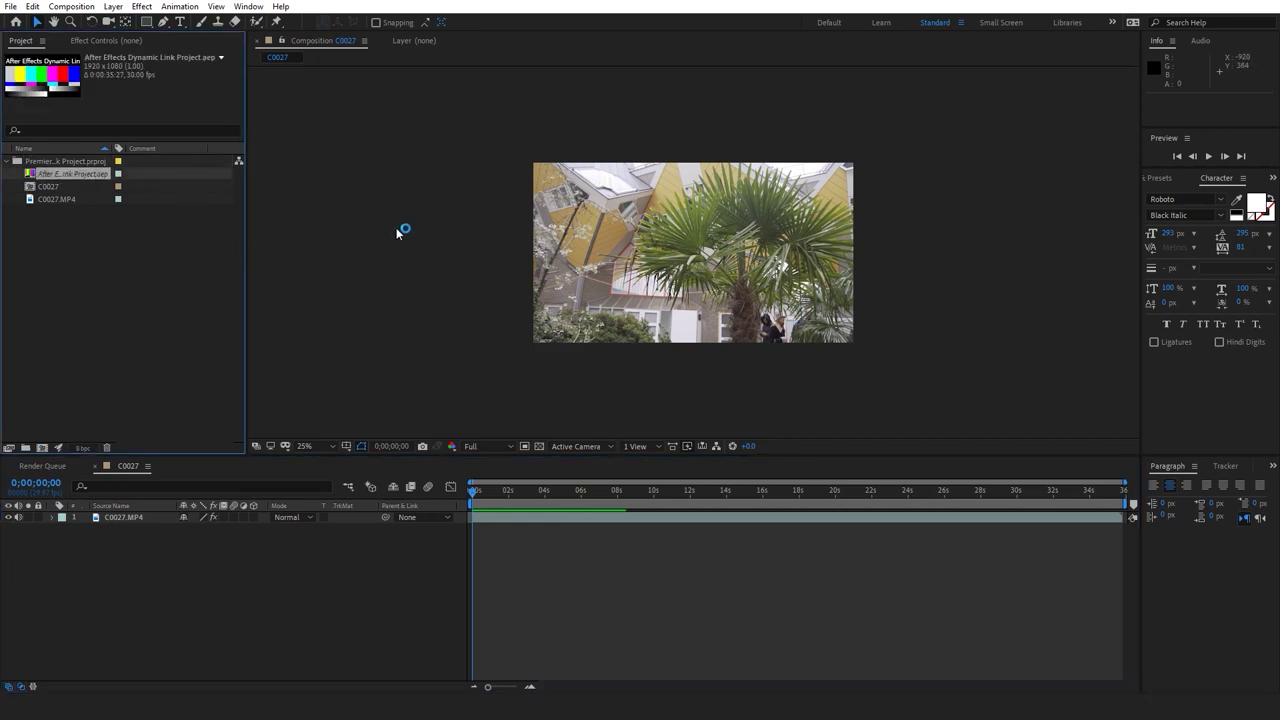
left_click(643, 617)
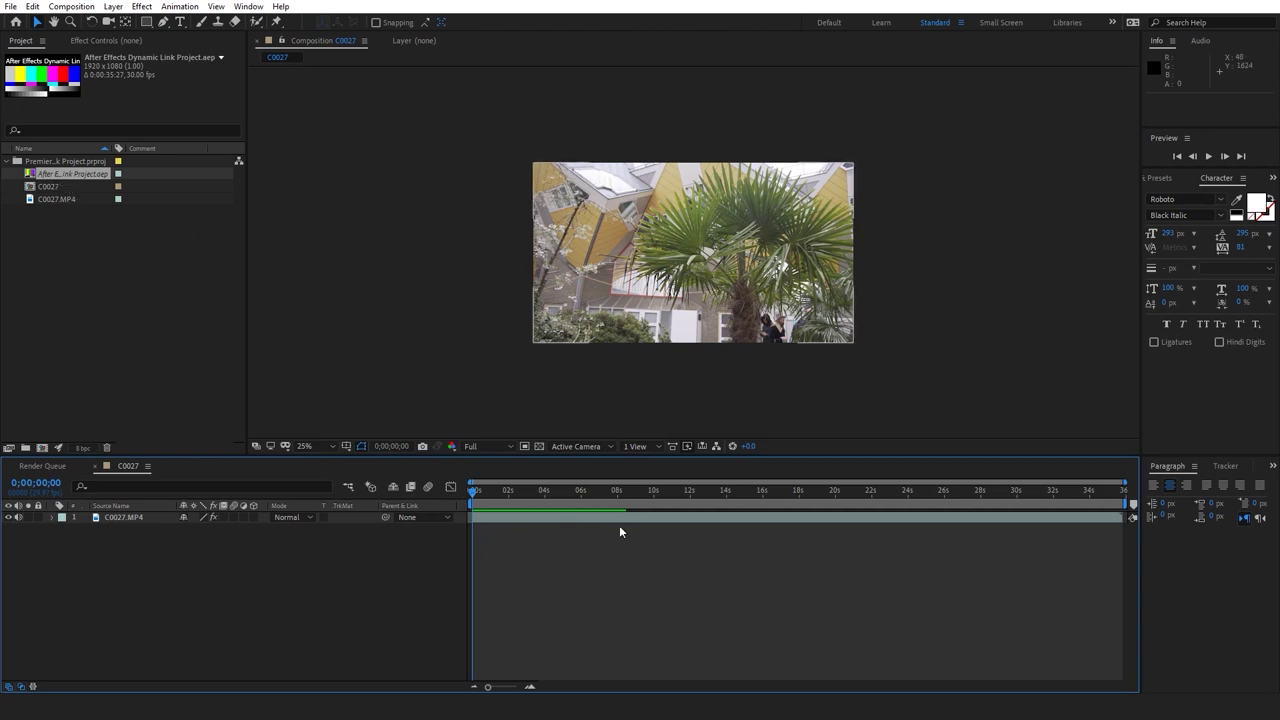
key("space")
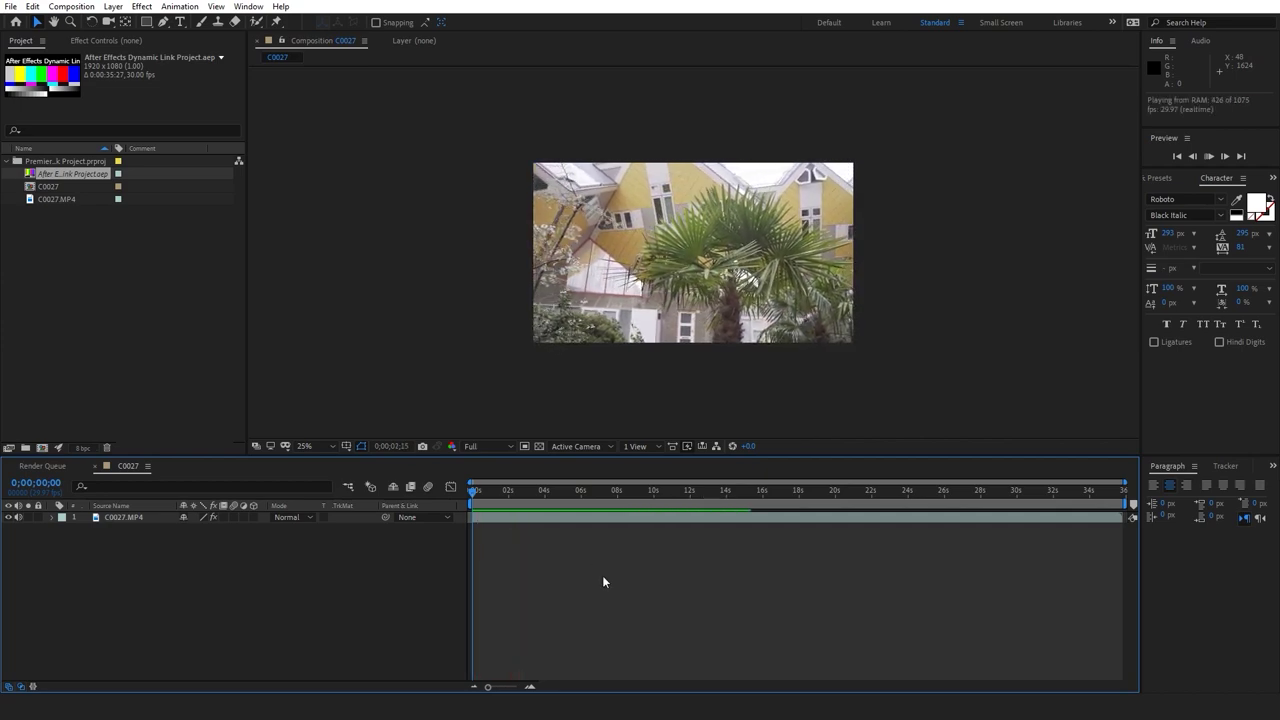
key("ctrl+s")
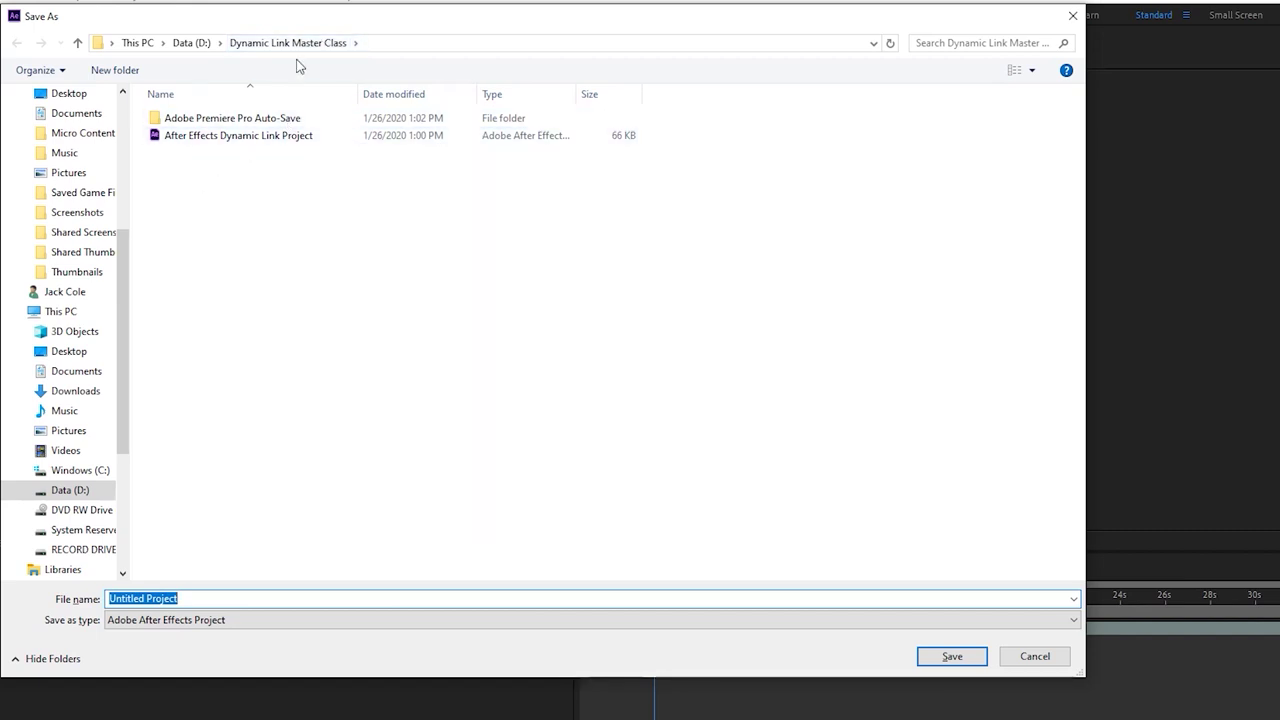
Cancel the Save As dialog and reselect the After Effects project item
left_click(1035, 656)
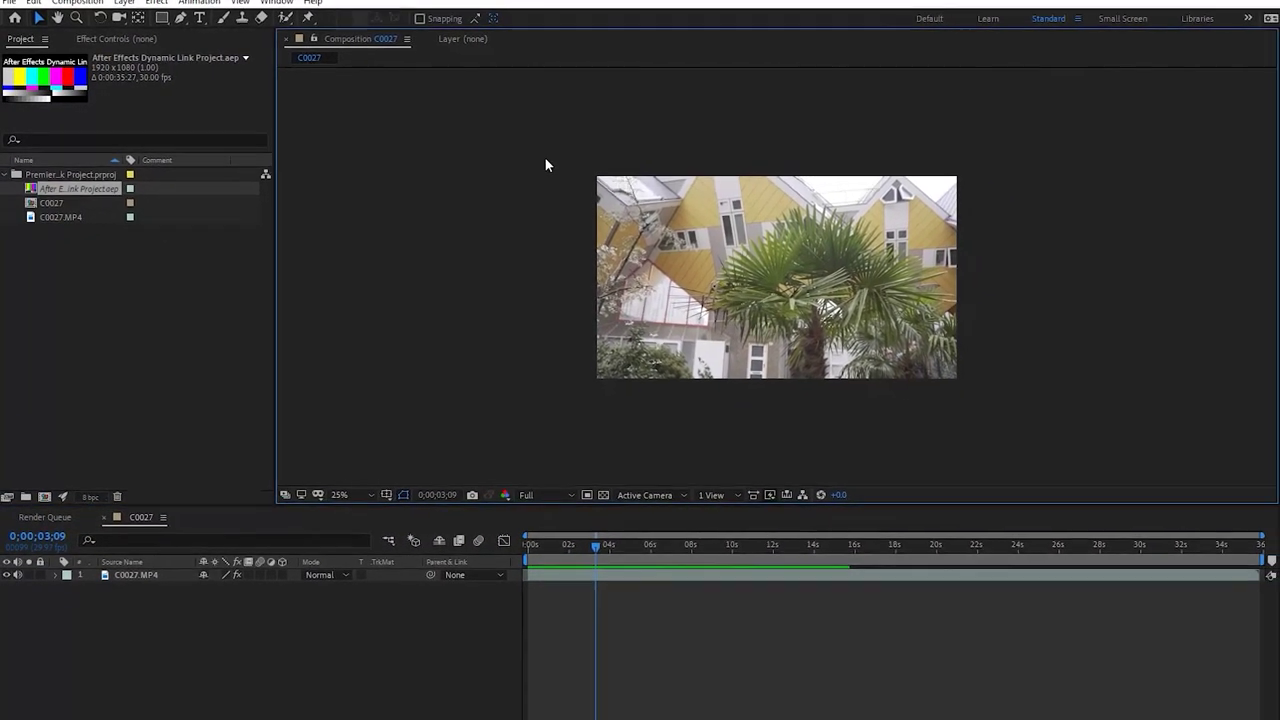
scroll(541, 158, "up", 2)
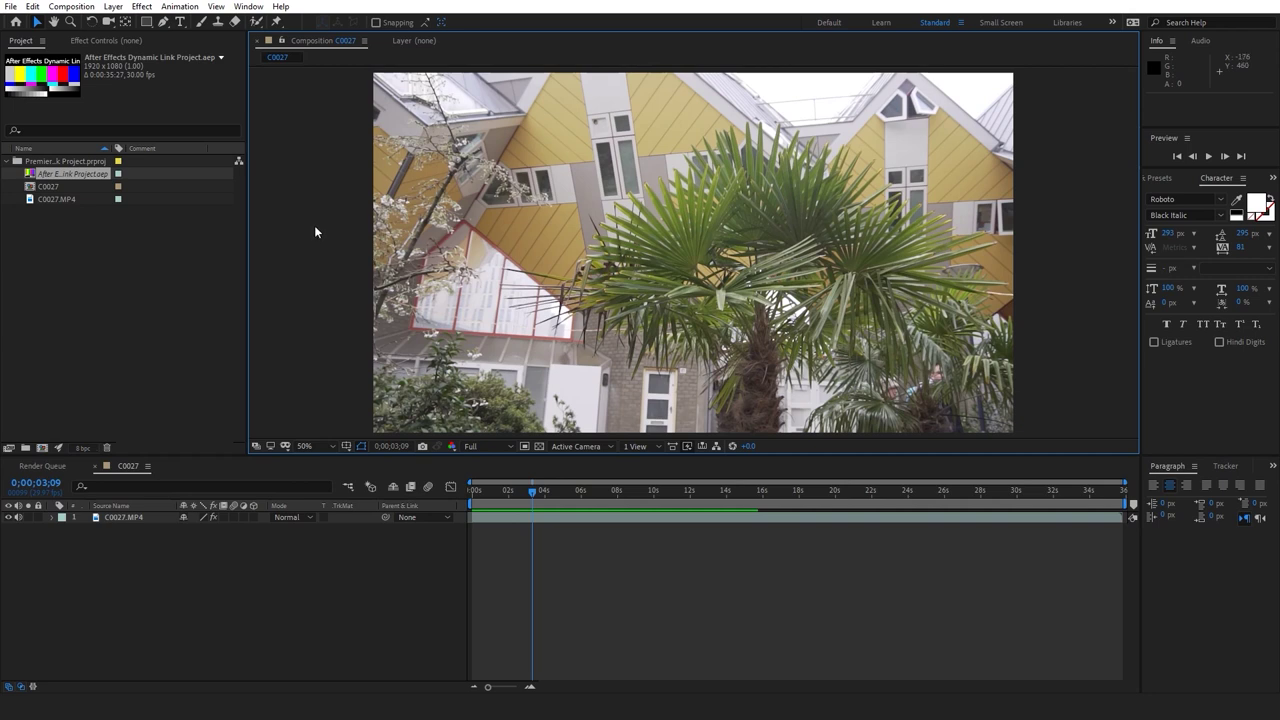
left_click(90, 225)
left_click(60, 175)
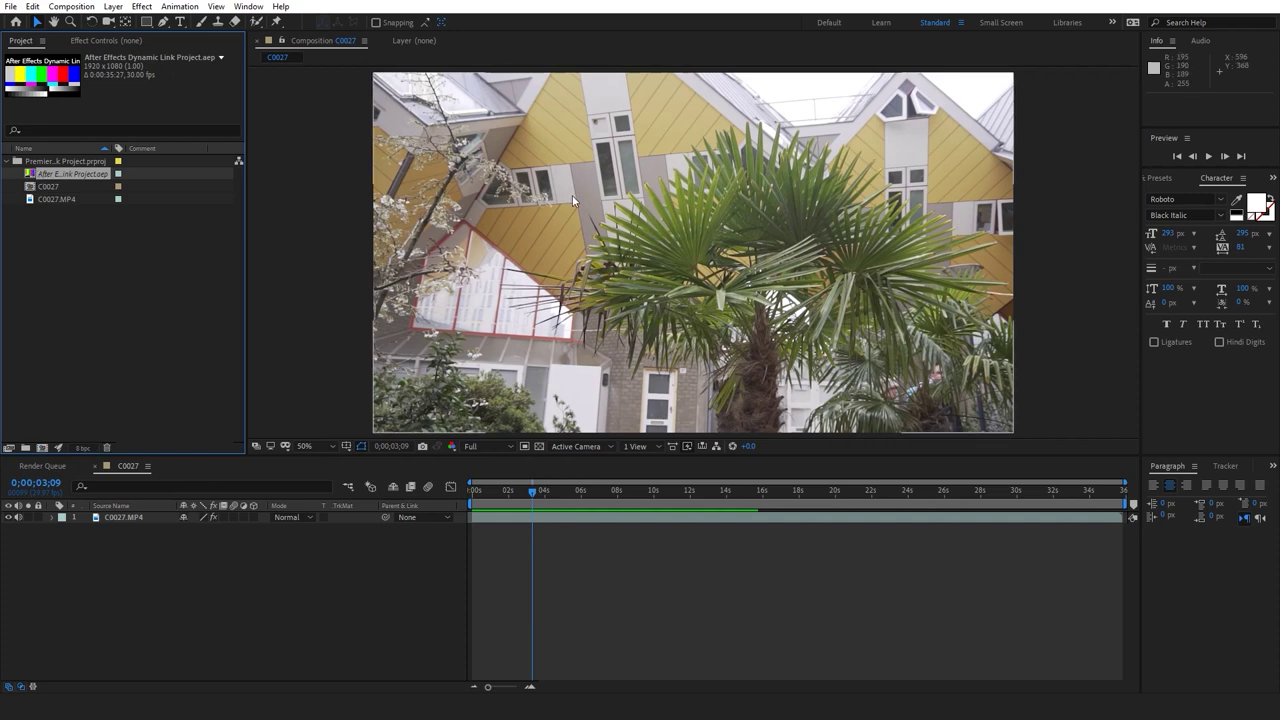
Drag the comp playhead back to its first frame, 0;00;00;00
scroll(572, 195, "down", 2)
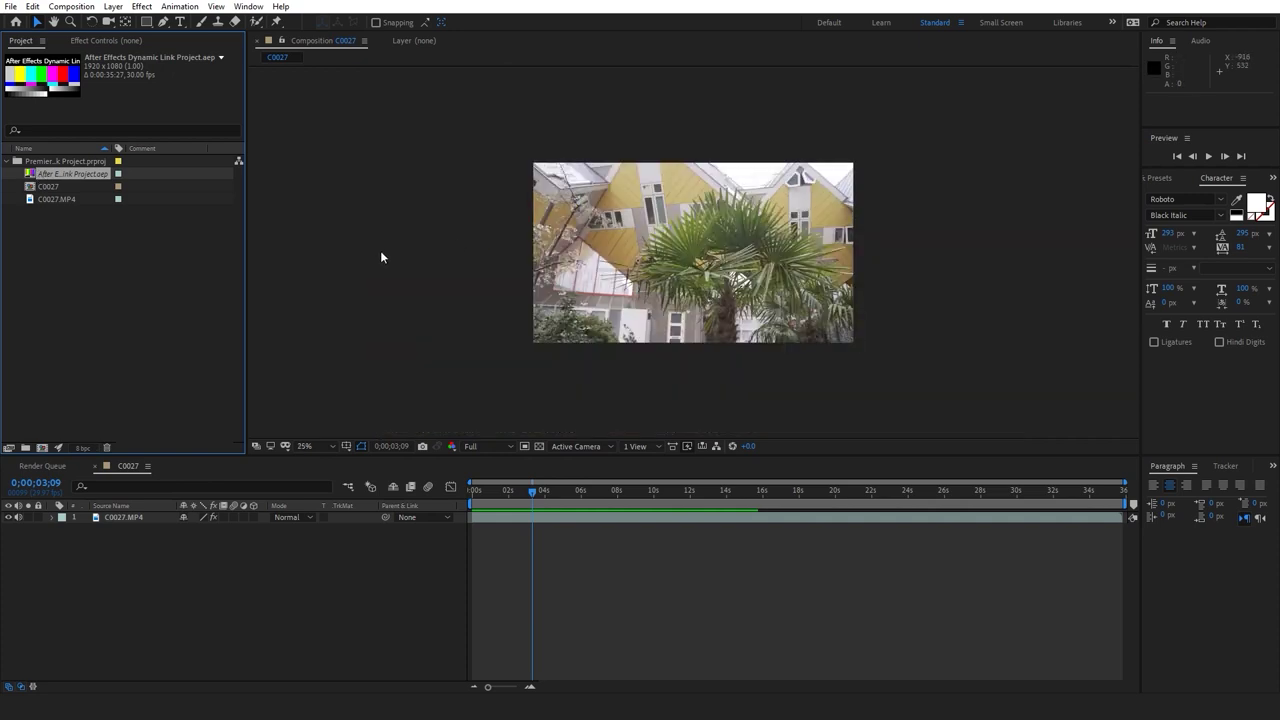
scroll(380, 257, "up", 2)
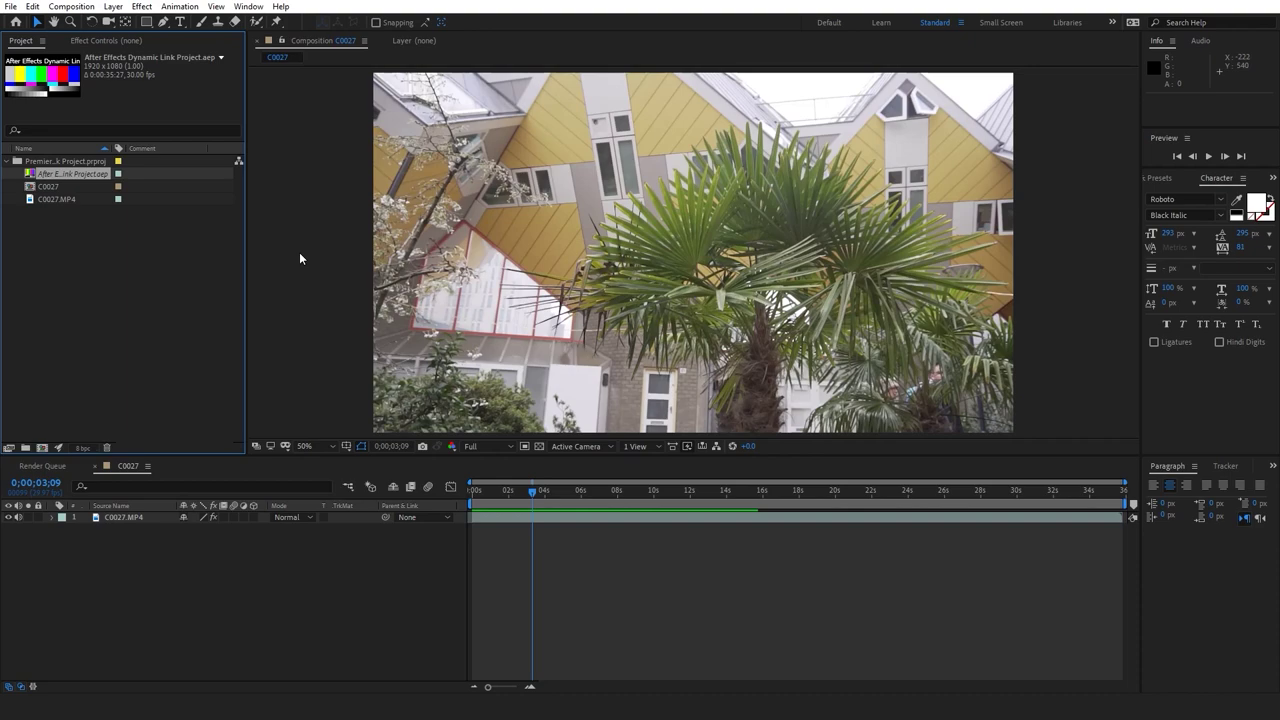
left_click(484, 503)
left_click_drag(484, 503, 428, 505)
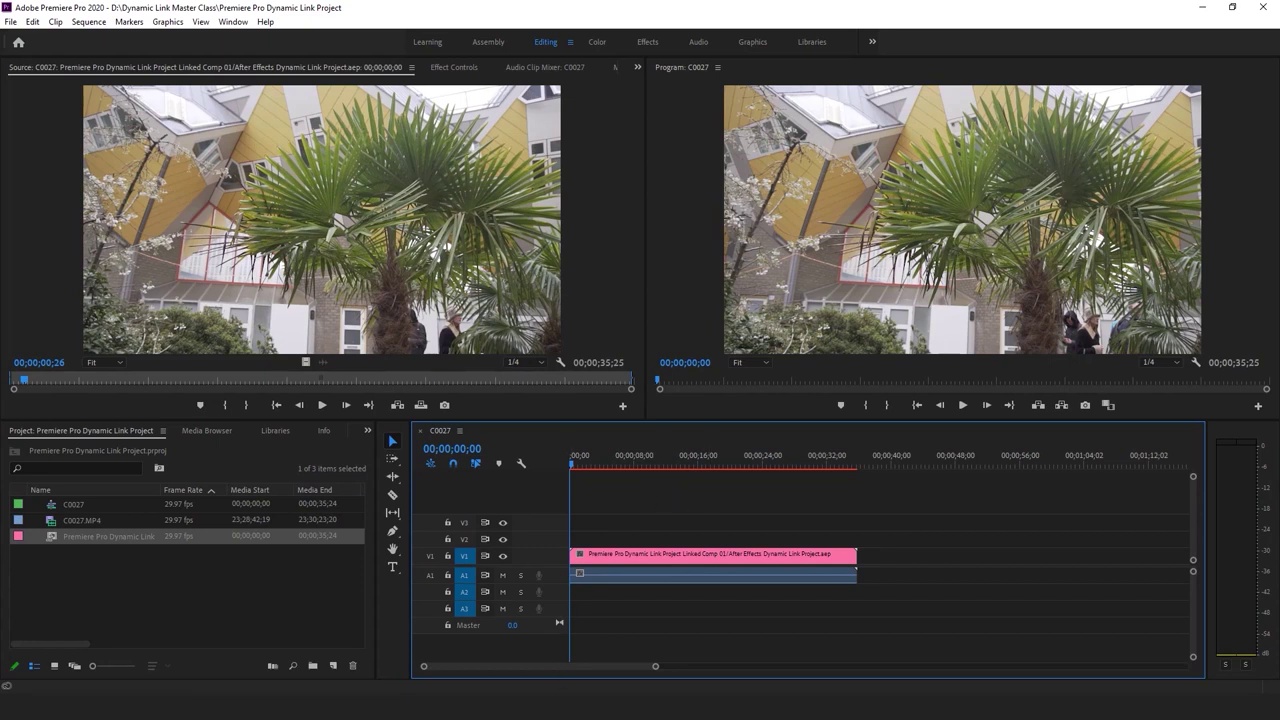
Select the linked comp clip and scrub its footage in After Effects
left_click(601, 555)
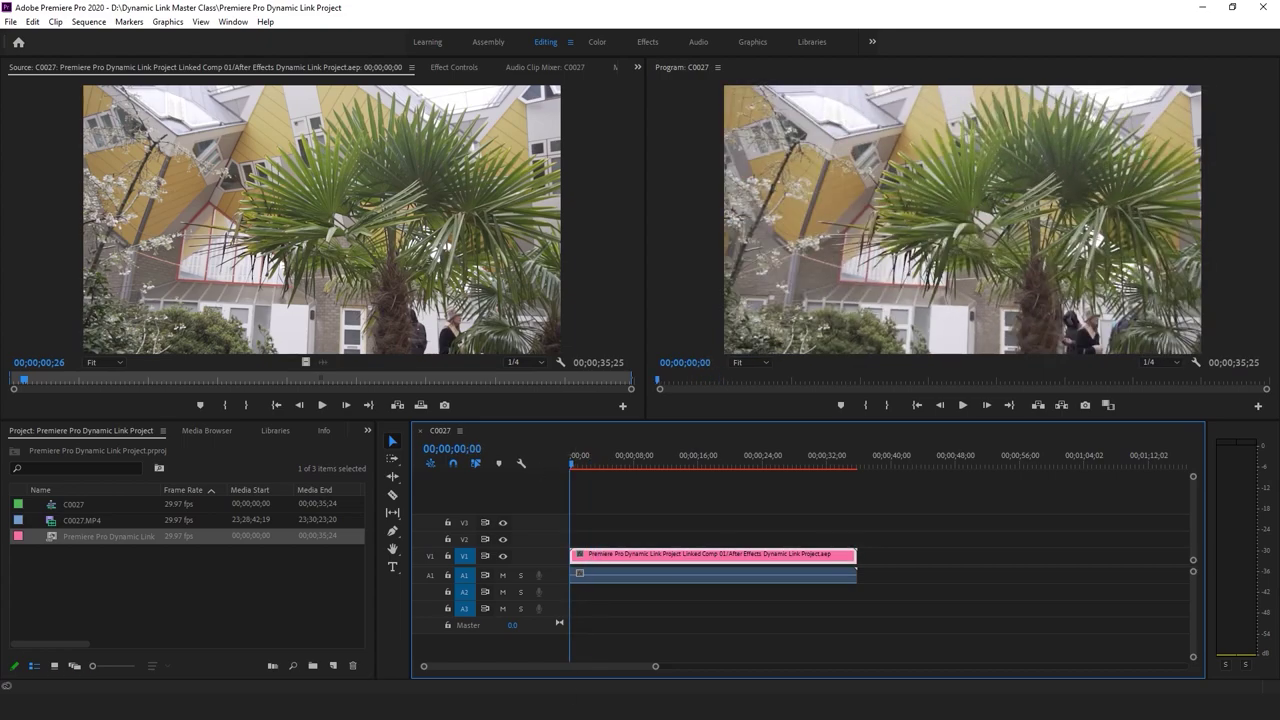
key("alt+Tab")
left_click_drag(528, 500, 538, 490)
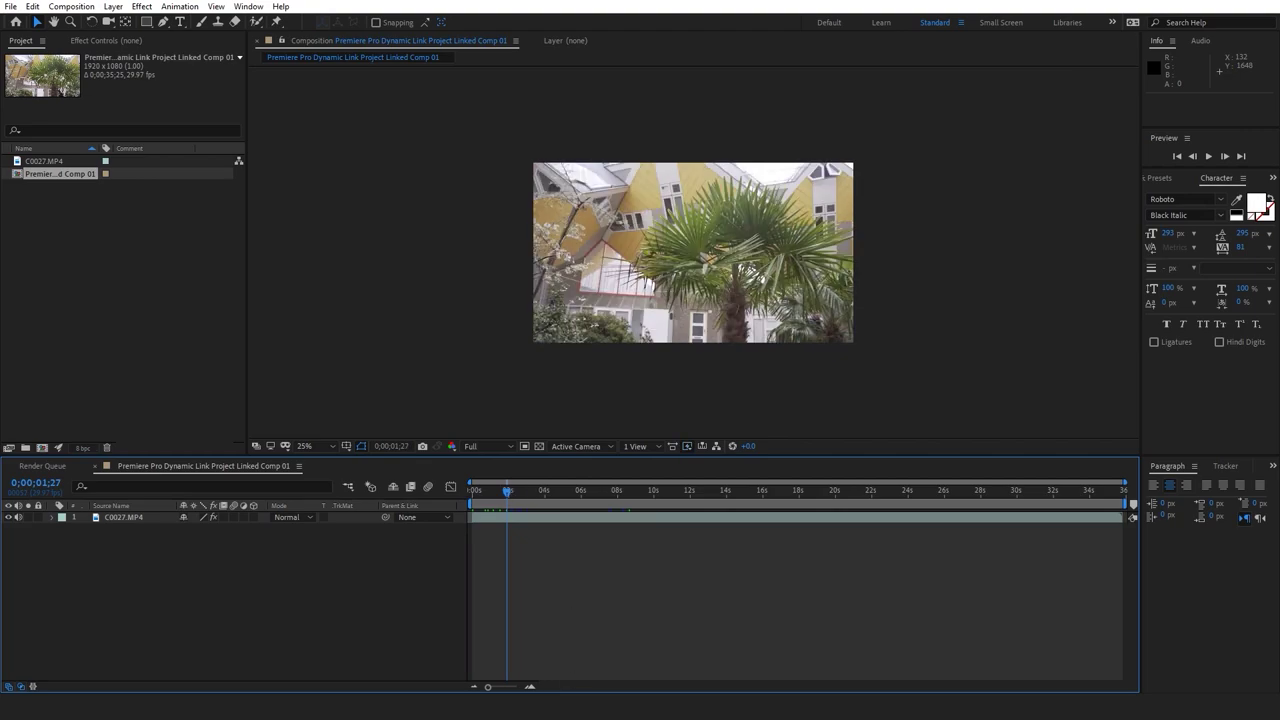
key("alt+Tab")
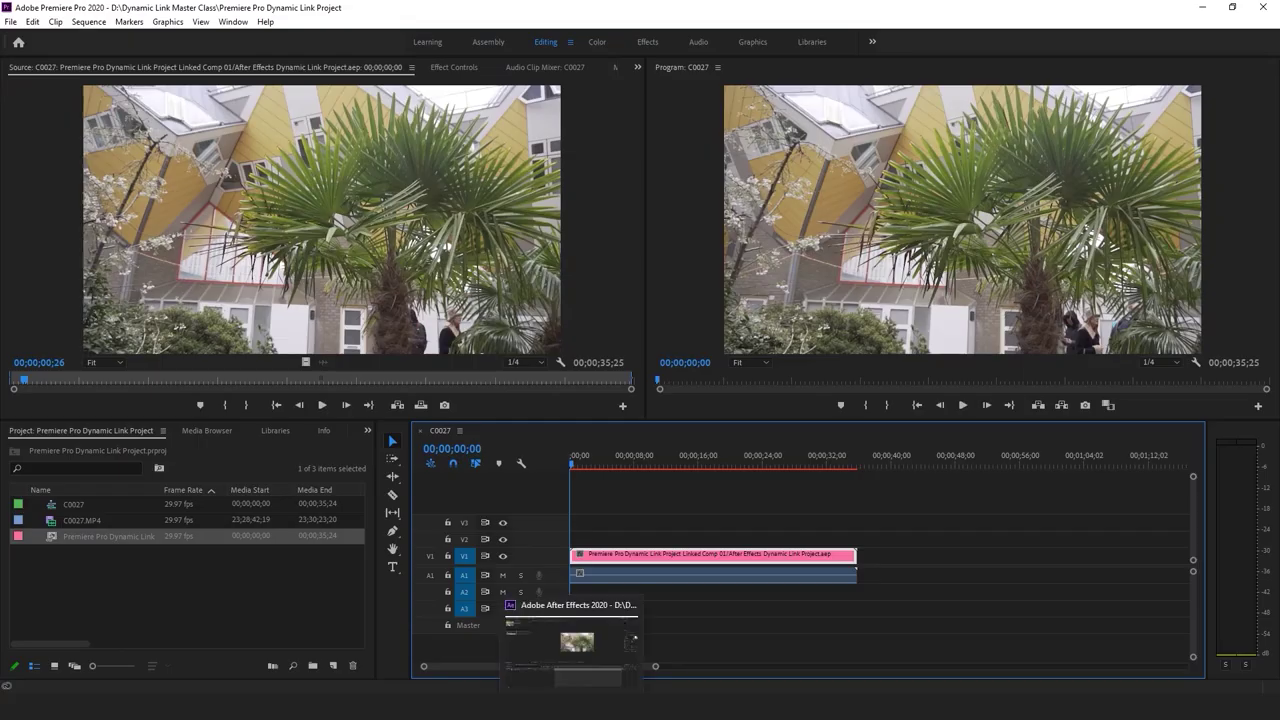
Bring the Dynamic Link Master Class folder forward and move it up and left
mouse_move(323, 689)
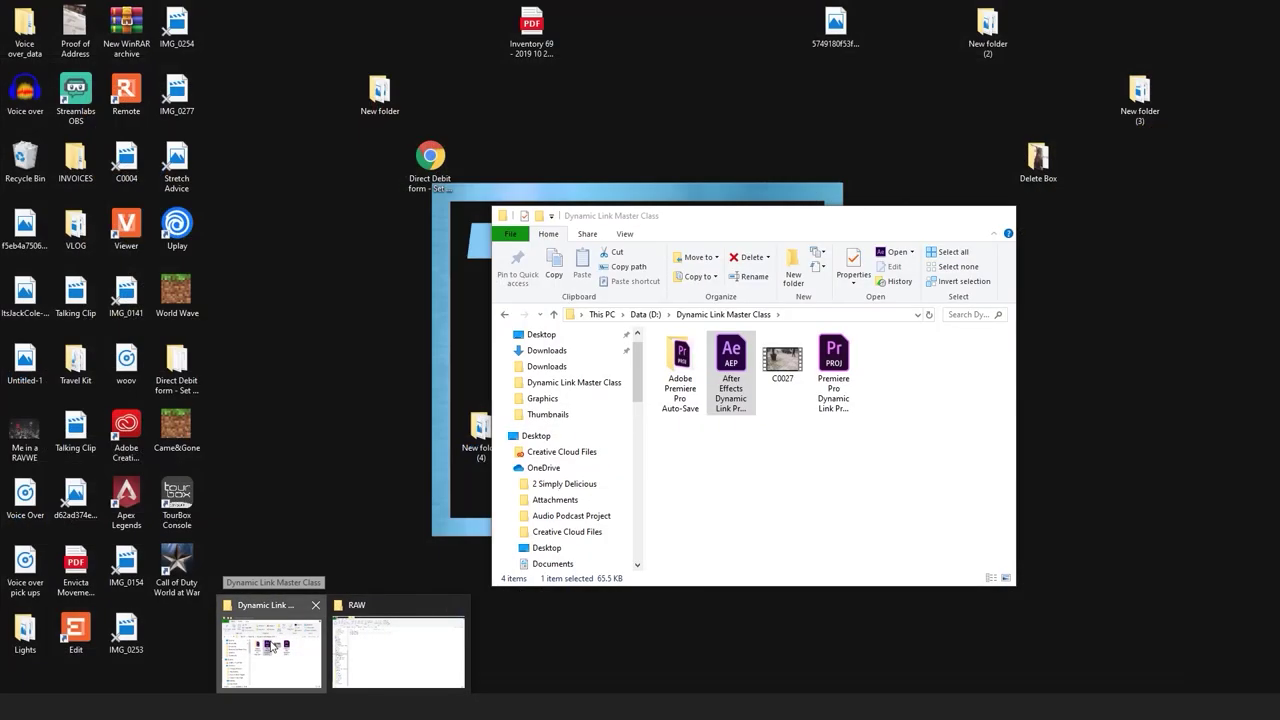
left_click(270, 648)
left_click_drag(775, 215, 677, 8)
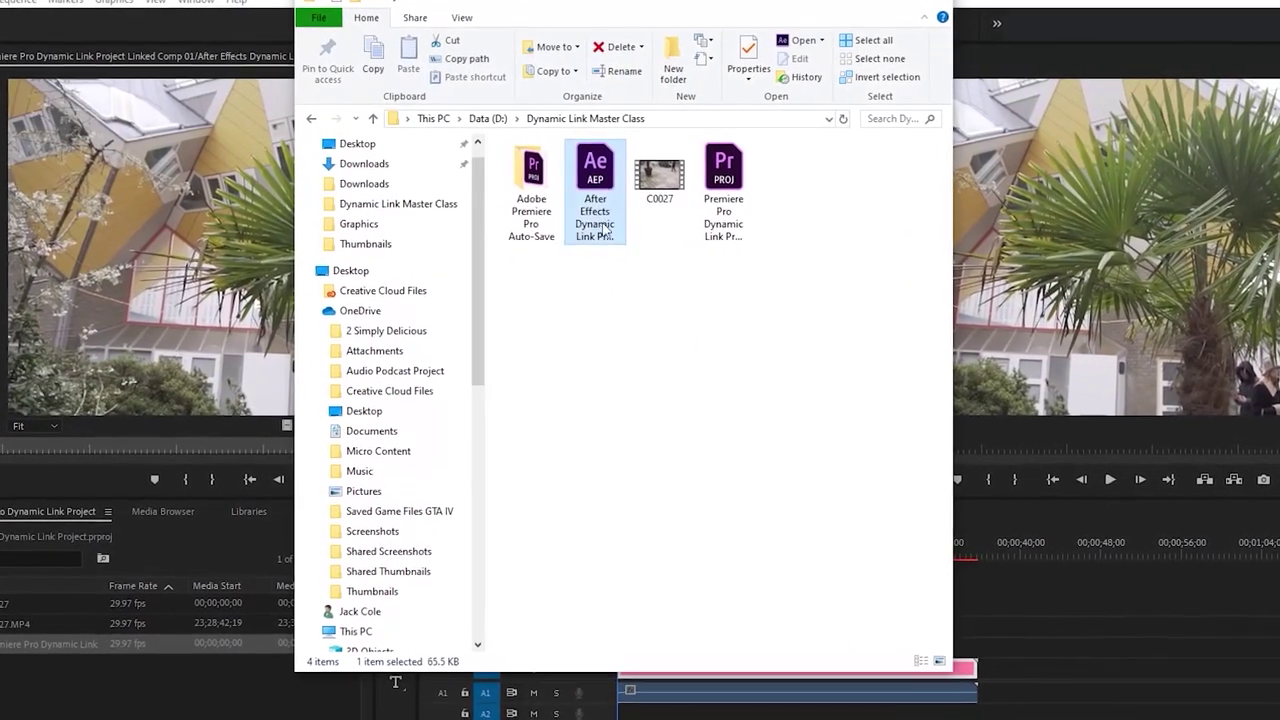
Select the Premiere Pro project file, clear it, then select all items in the folder
left_click(727, 195)
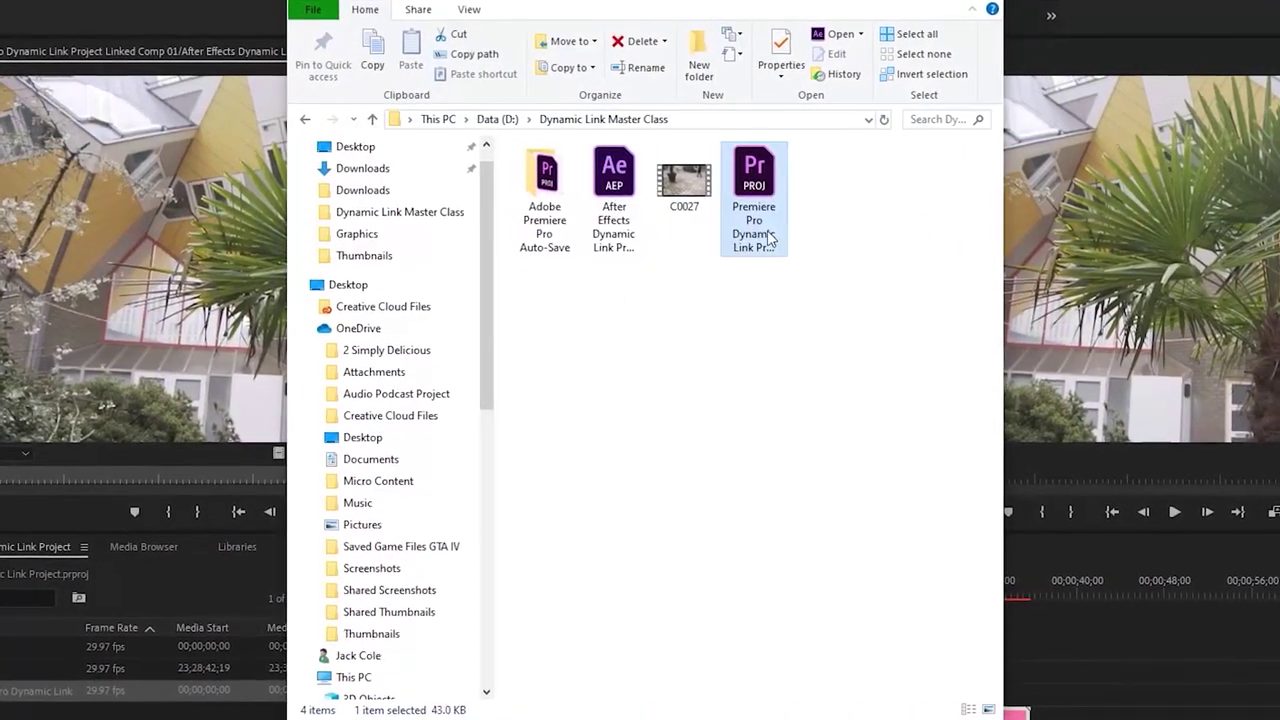
left_click(795, 360)
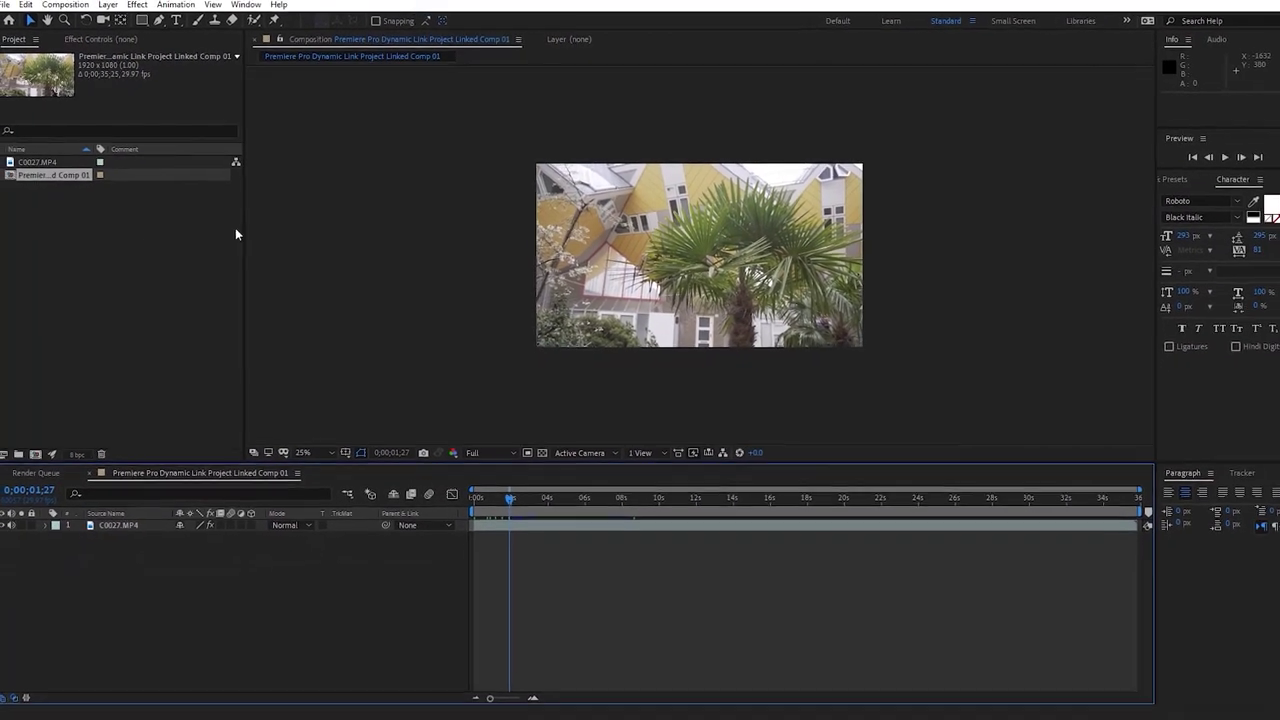
key("ctrl+a")
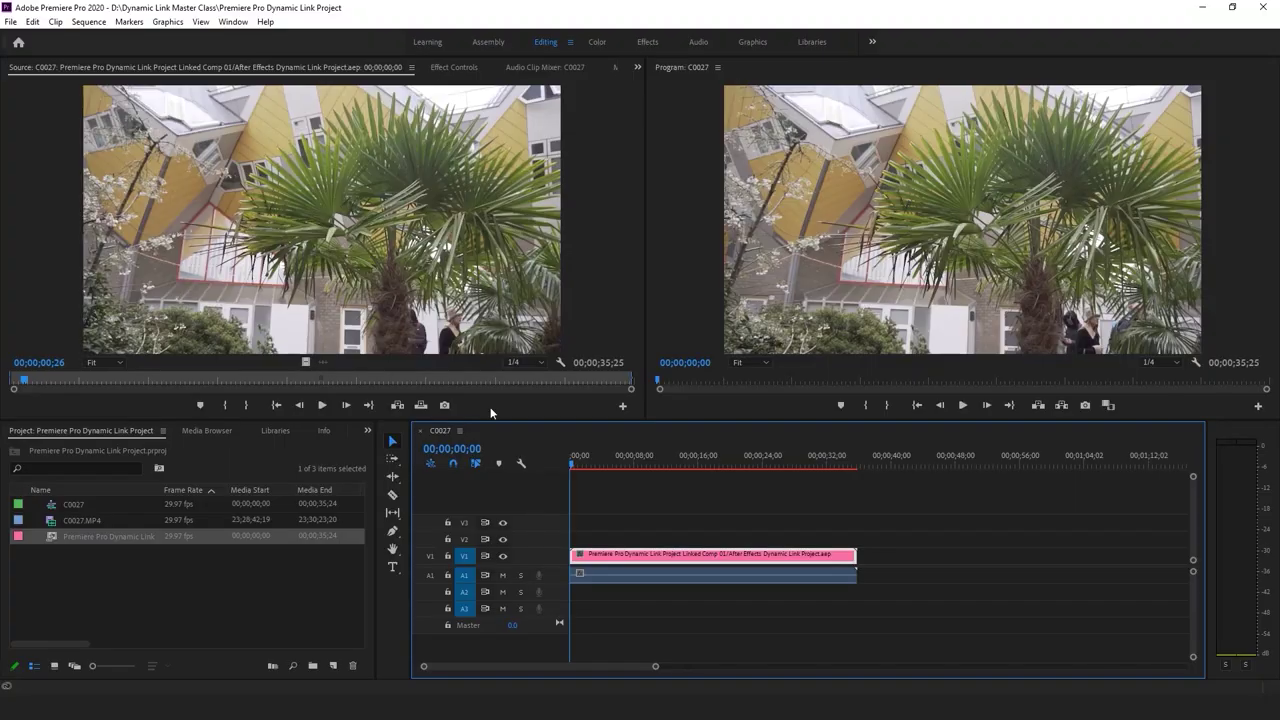
Shrink the Project panel items to small icons and focus the sequence timeline
left_click_drag(125, 662, 92, 665)
left_click(201, 572)
left_click(686, 496)
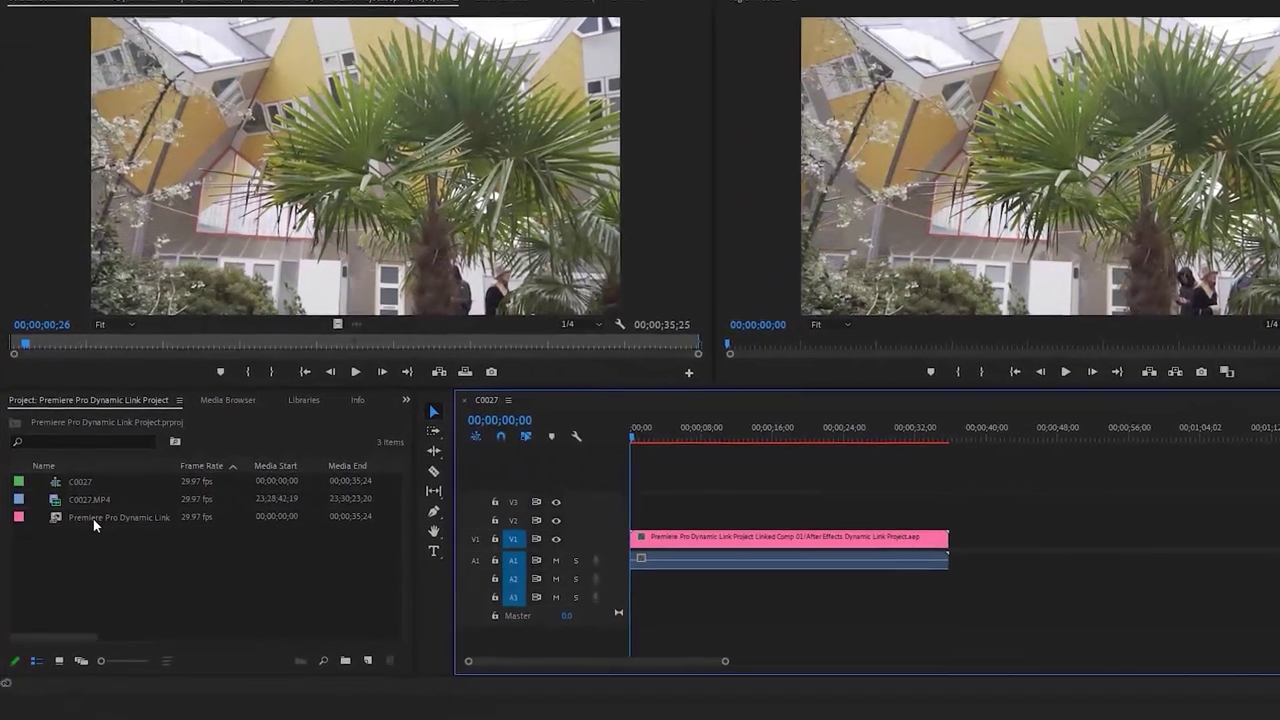
Inspect the Dynamic Link item's tooltip, then bring the Dynamic Link Master Class folder forward
left_click(86, 537)
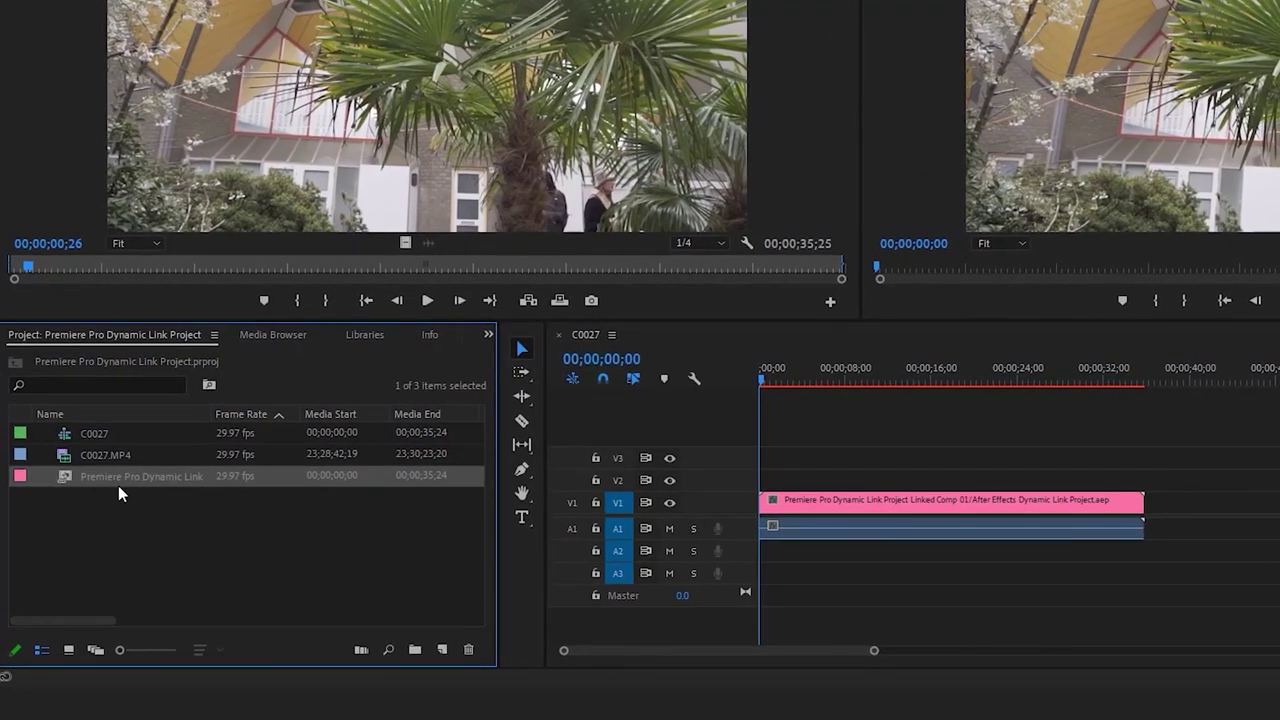
mouse_move(118, 485)
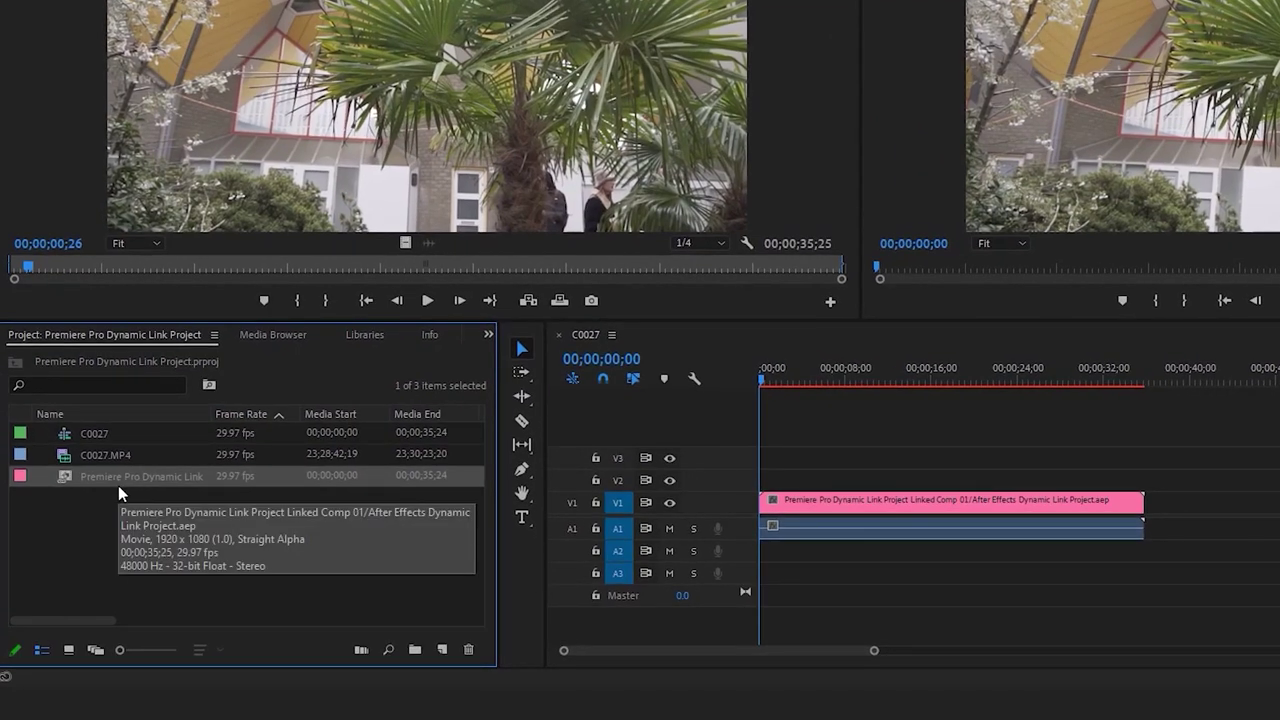
left_click(158, 513)
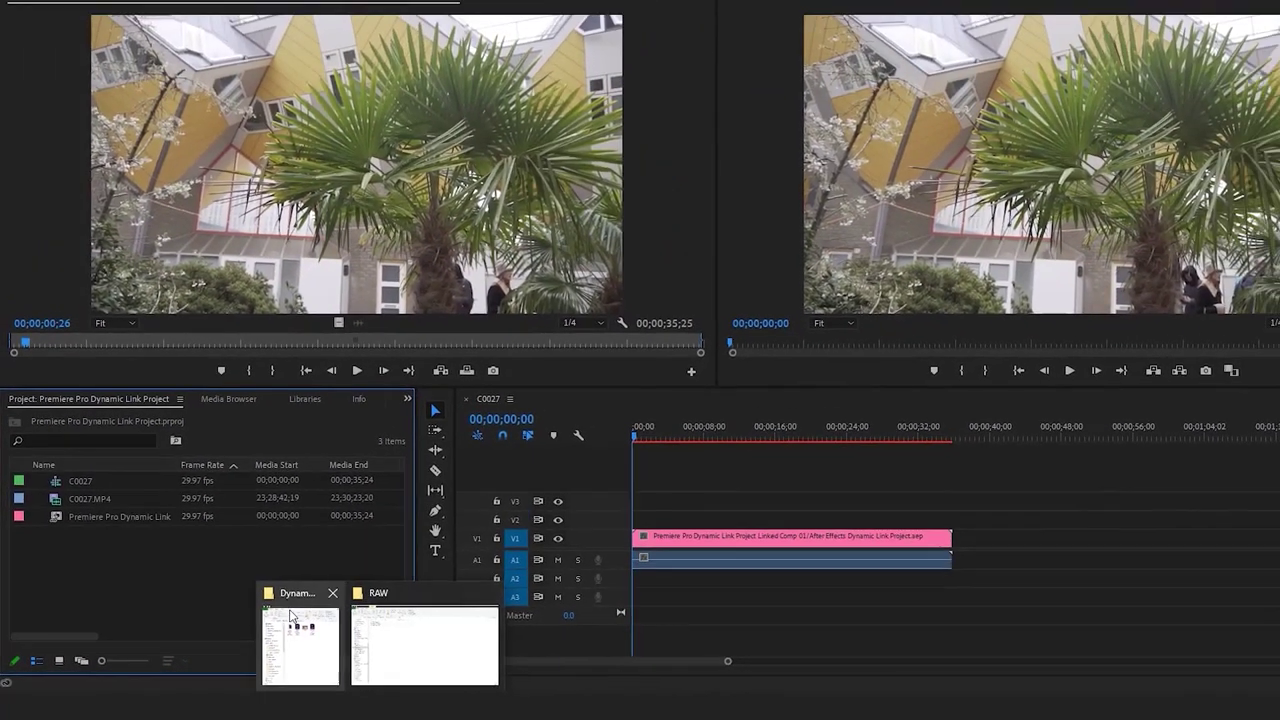
left_click(283, 623)
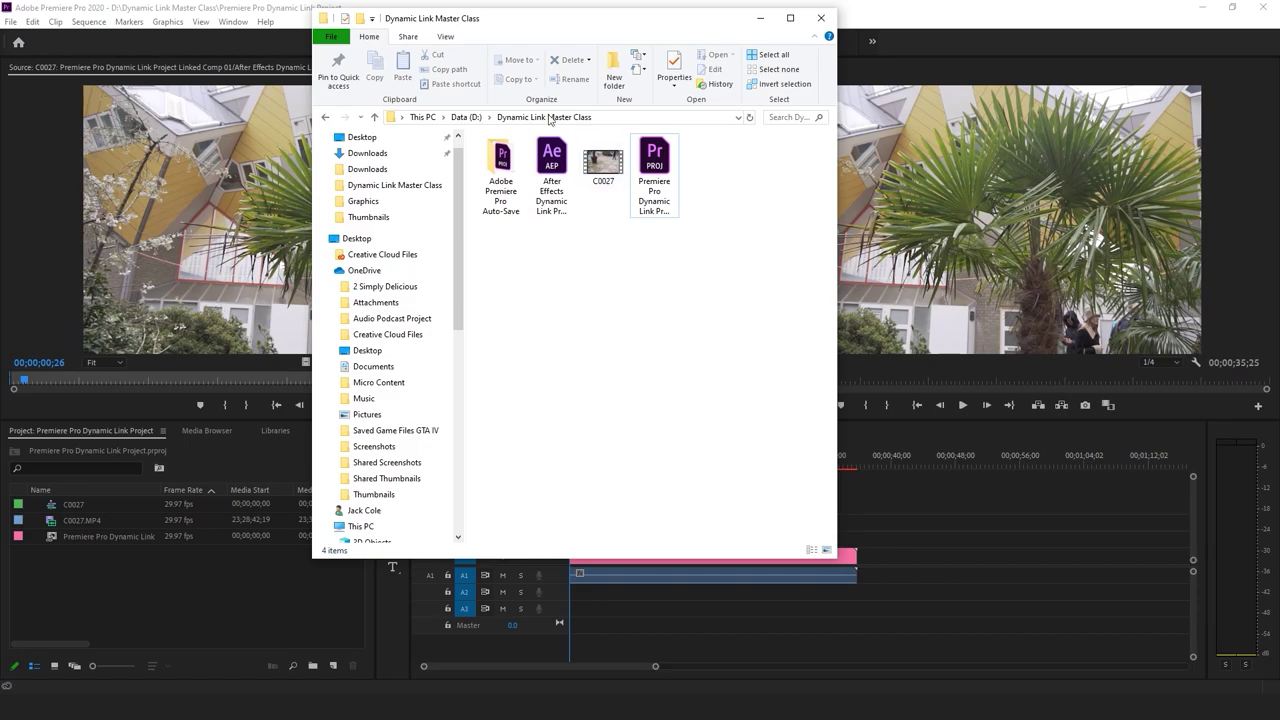
Marquee-select all four files in the Dynamic Link Master Class folder, then clear the selection
left_click(569, 171)
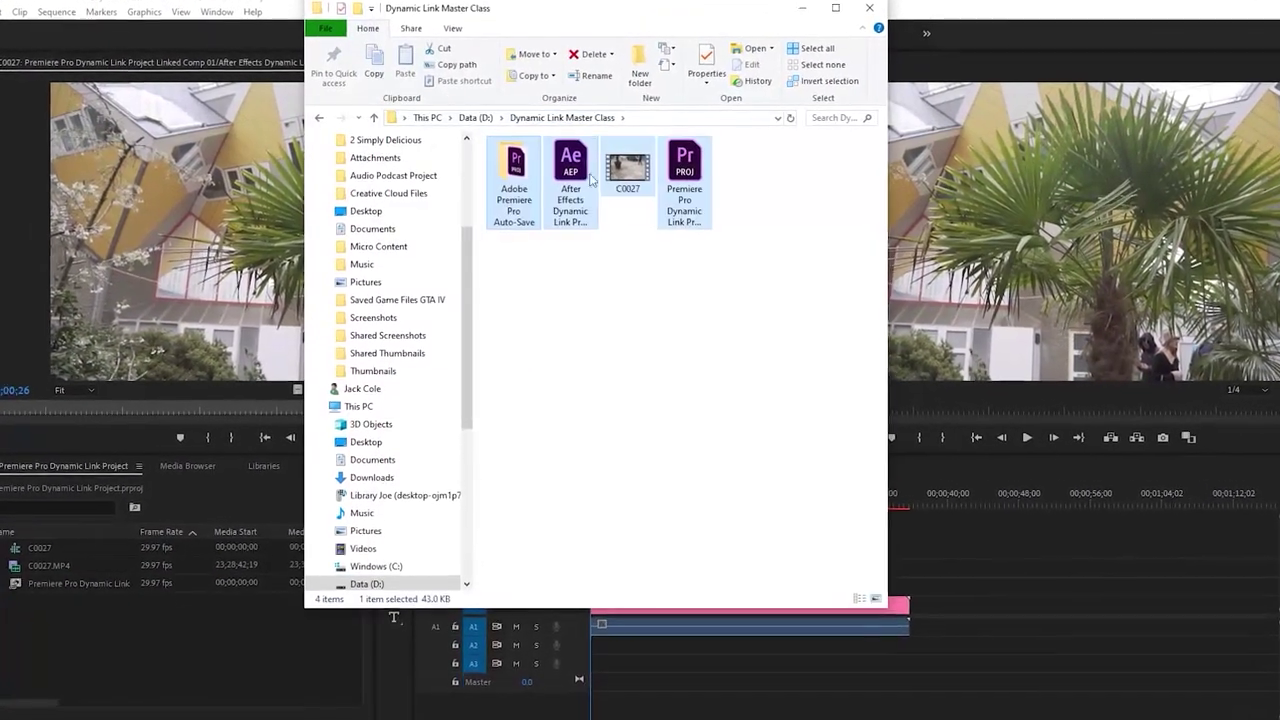
left_click_drag(700, 272, 540, 135)
left_click(775, 292)
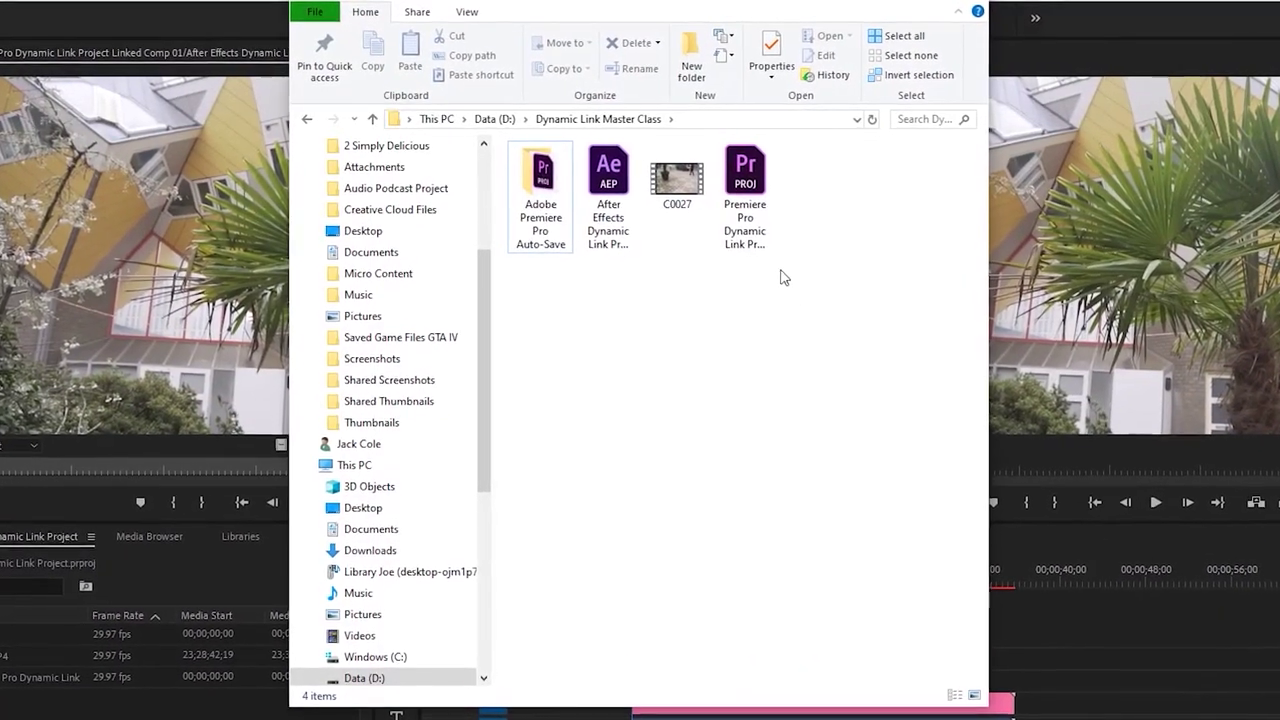
left_click(773, 245)
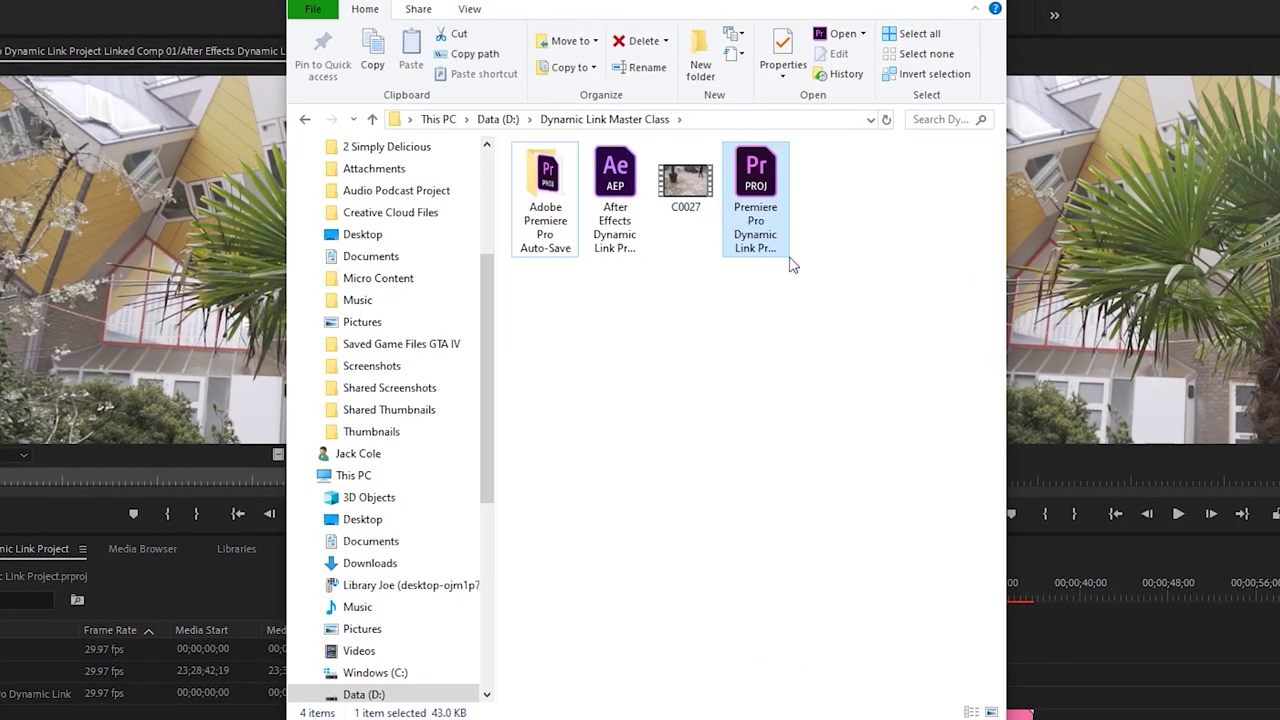
left_click_drag(790, 264, 806, 274)
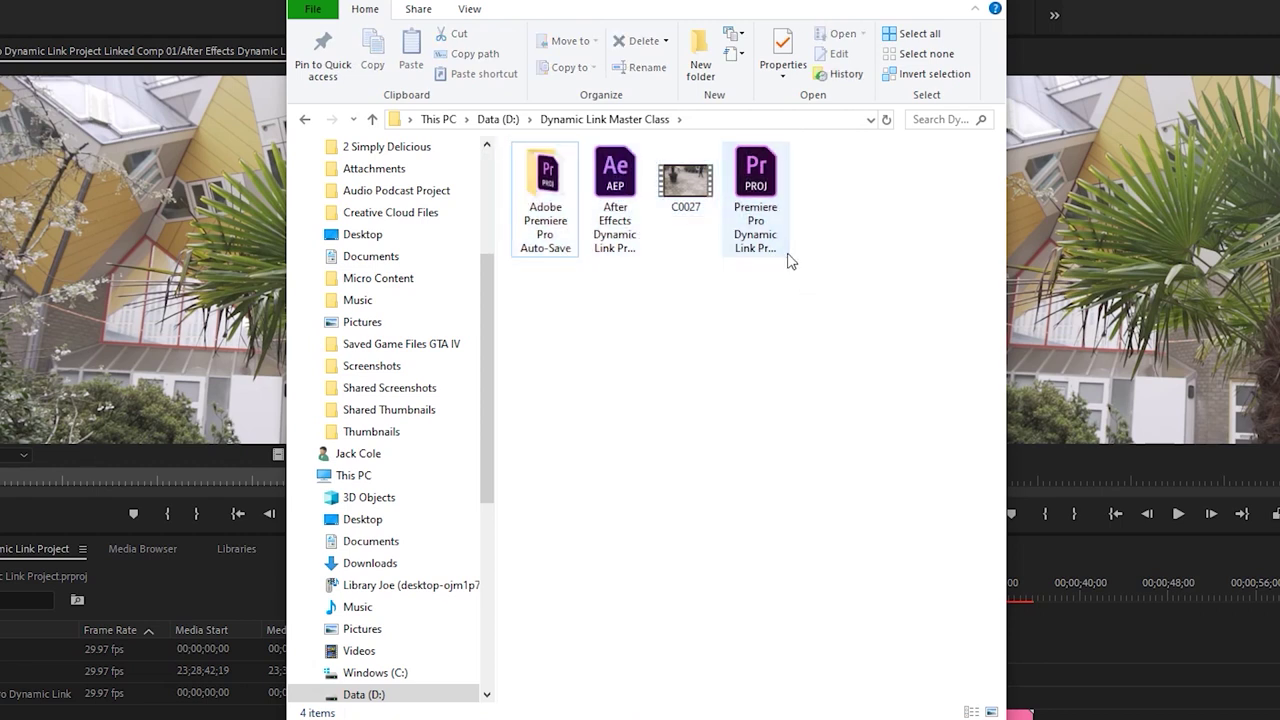
left_click(788, 258)
left_click_drag(793, 262, 512, 147)
left_click(793, 289)
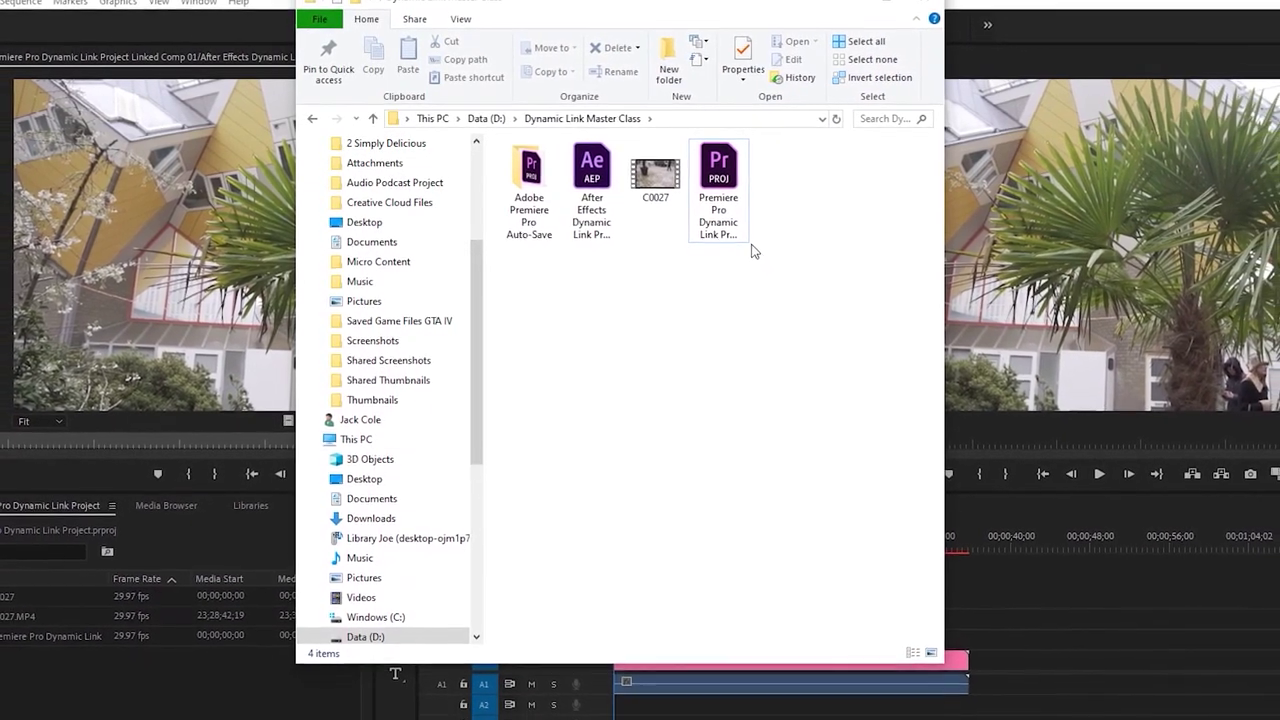
Select the Premiere project and C0027 files, slide the folder window left, and return to the timeline
left_click(726, 211)
left_click(660, 180)
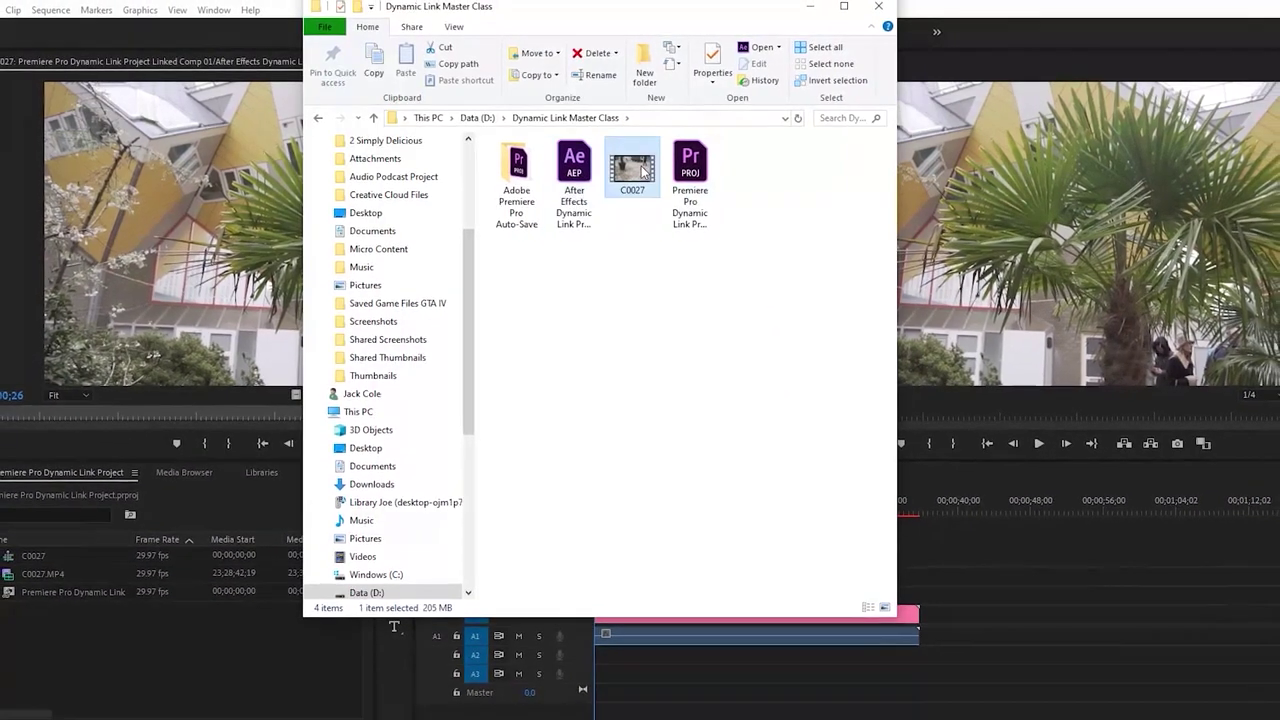
left_click(729, 320)
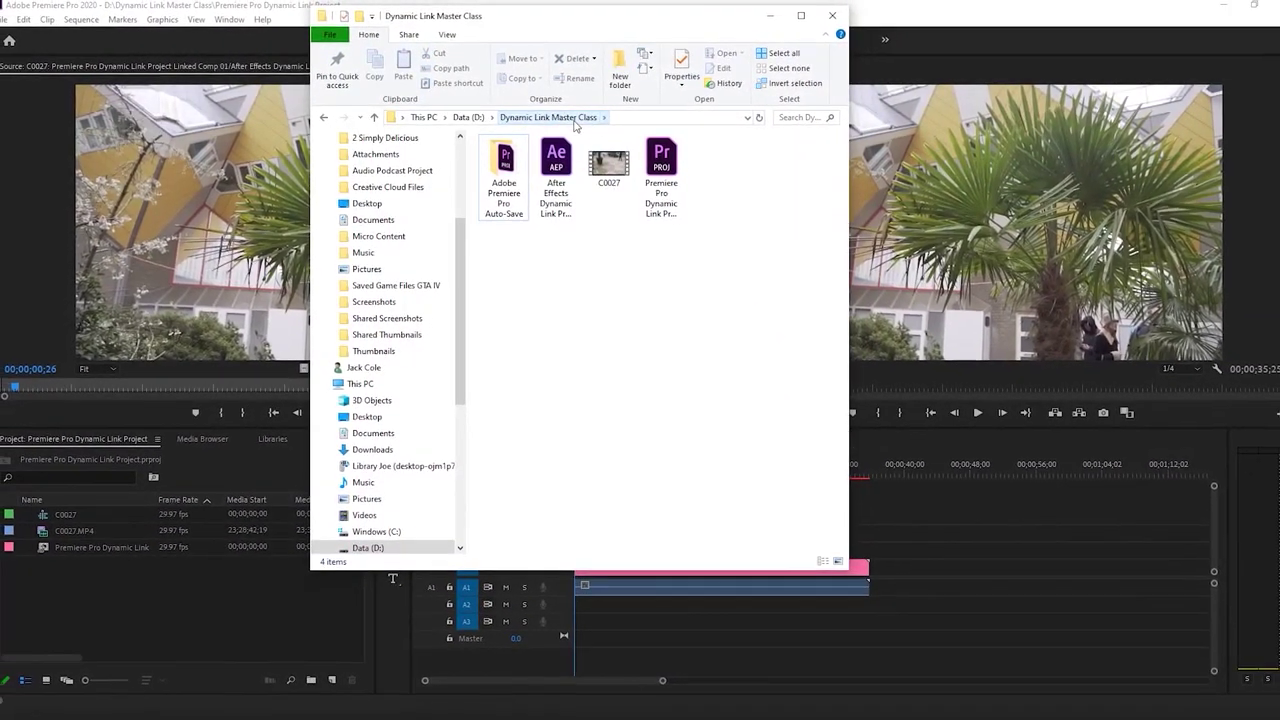
left_click_drag(740, 356, 468, 130)
left_click(677, 286)
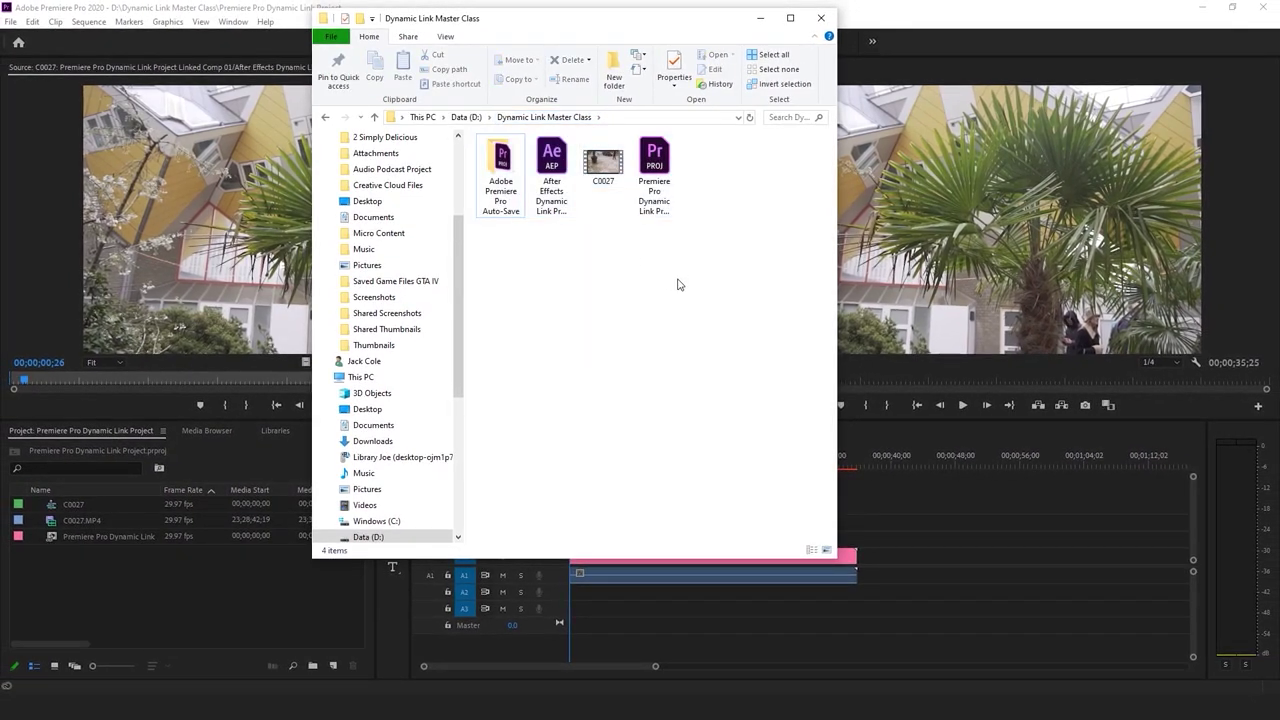
left_click_drag(588, 22, 380, 40)
left_click(712, 486)
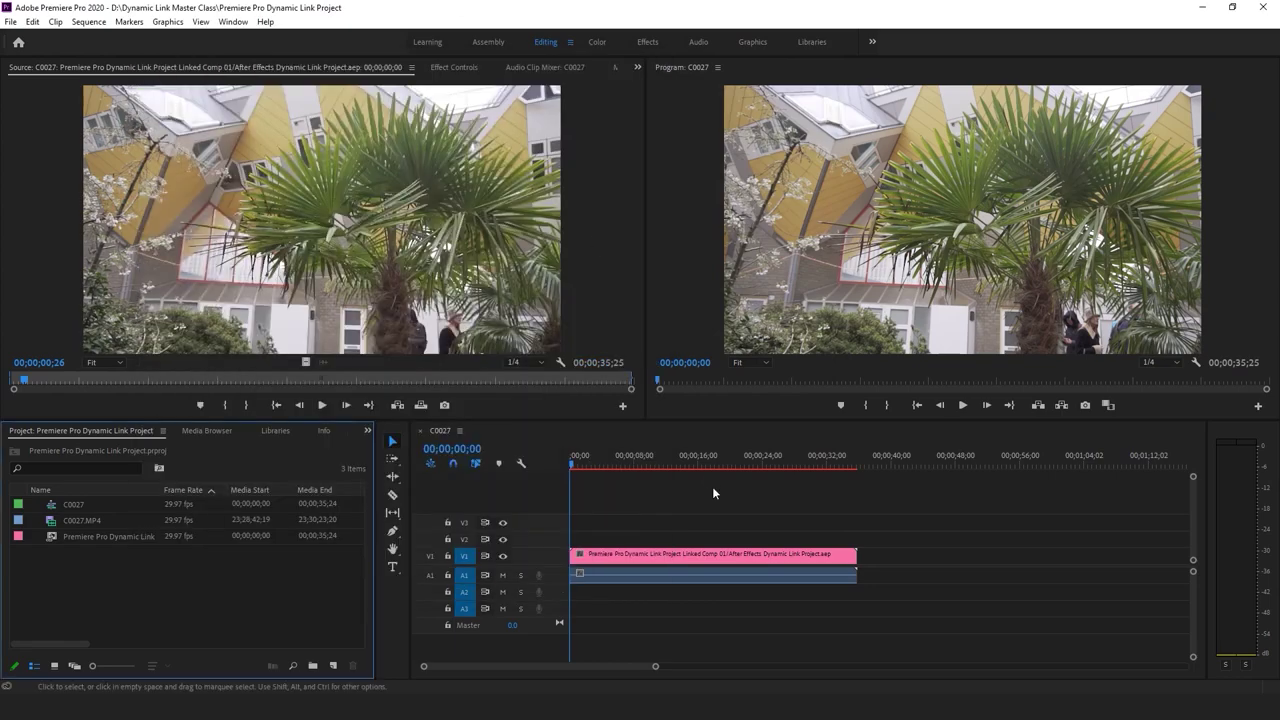
Jump the After Effects comp back to its first frame
key("alt+Tab")
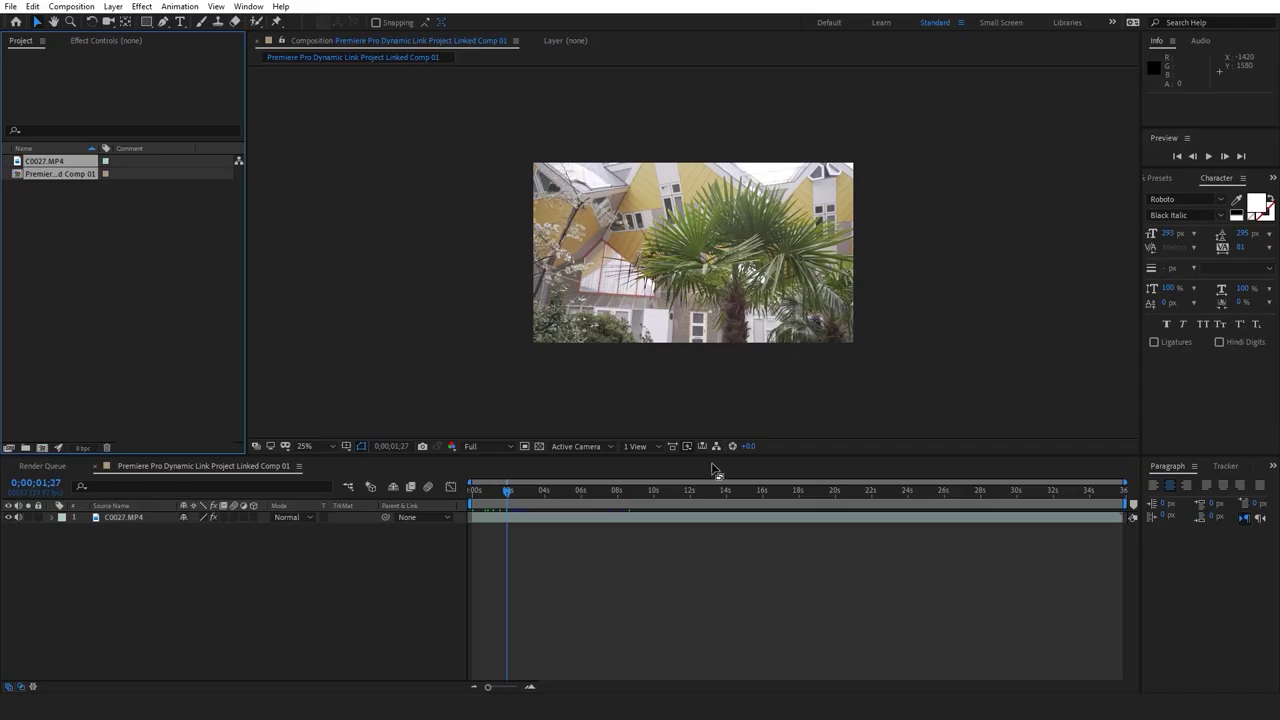
left_click(427, 504)
key("Home")
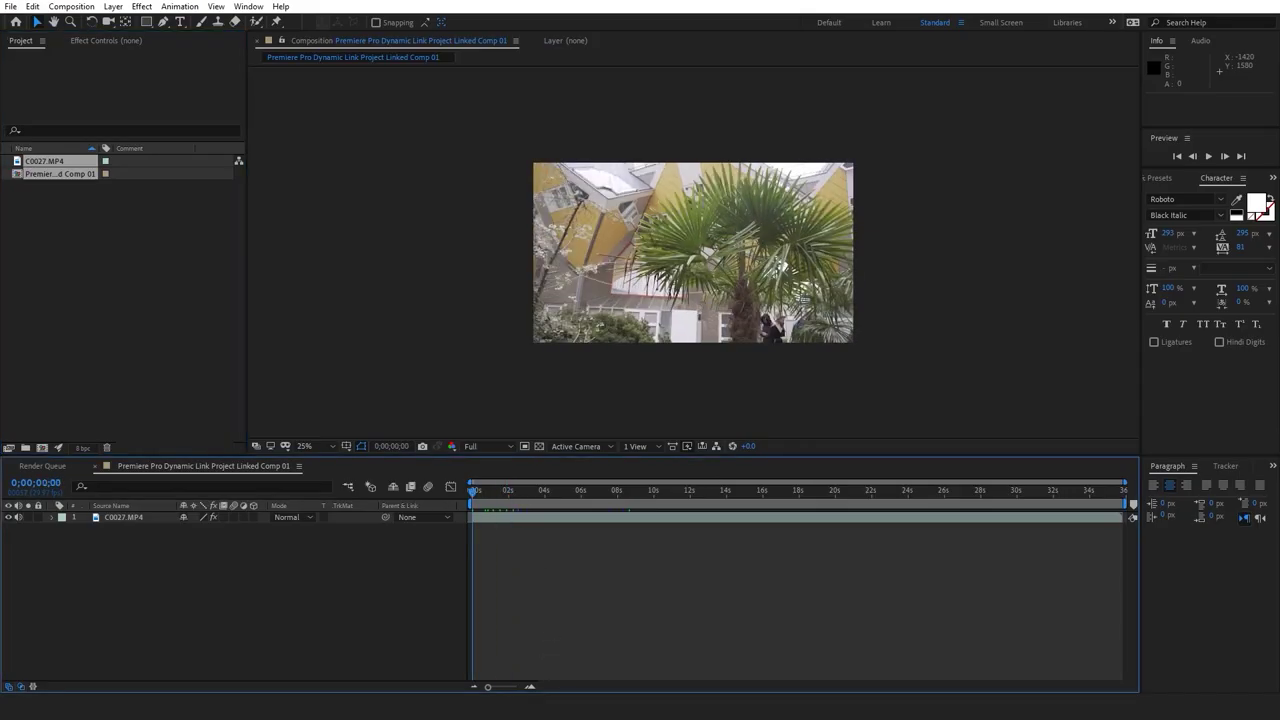
Select the Premiere and After Effects project files in Explorer, then switch to Premiere Pro
mouse_move(271, 706)
left_click(271, 645)
left_click(480, 213)
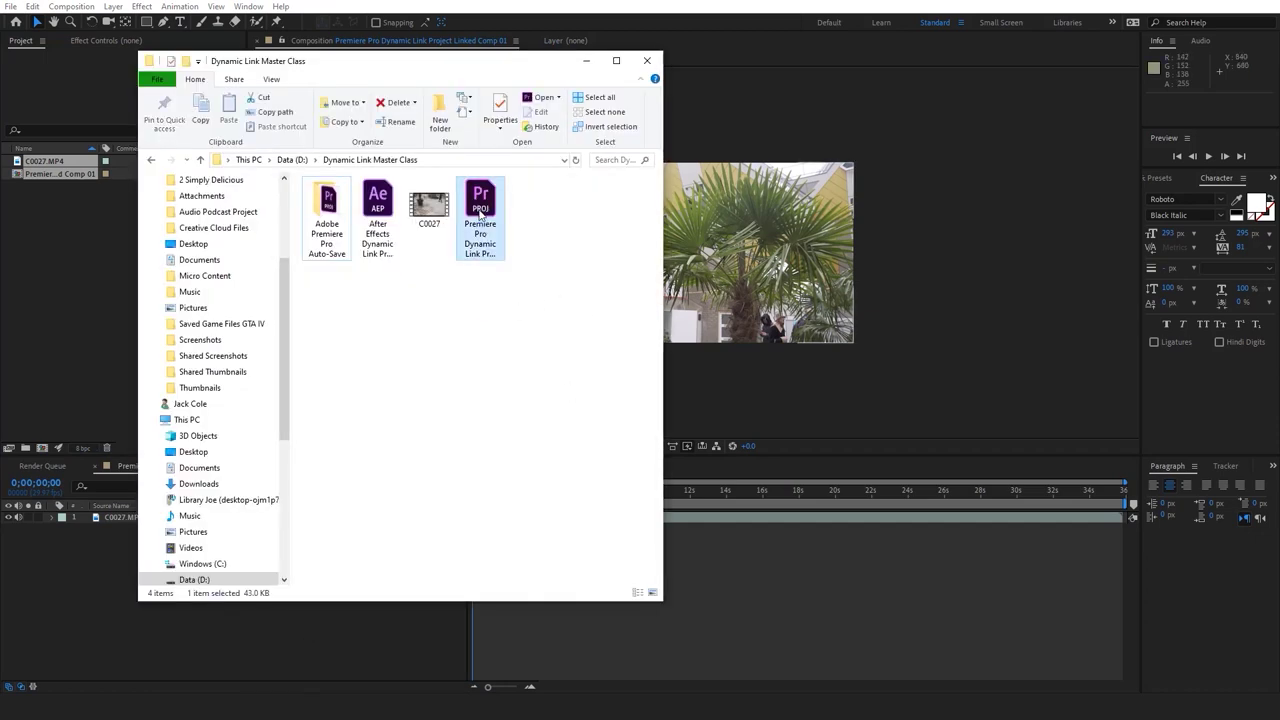
left_click(372, 245)
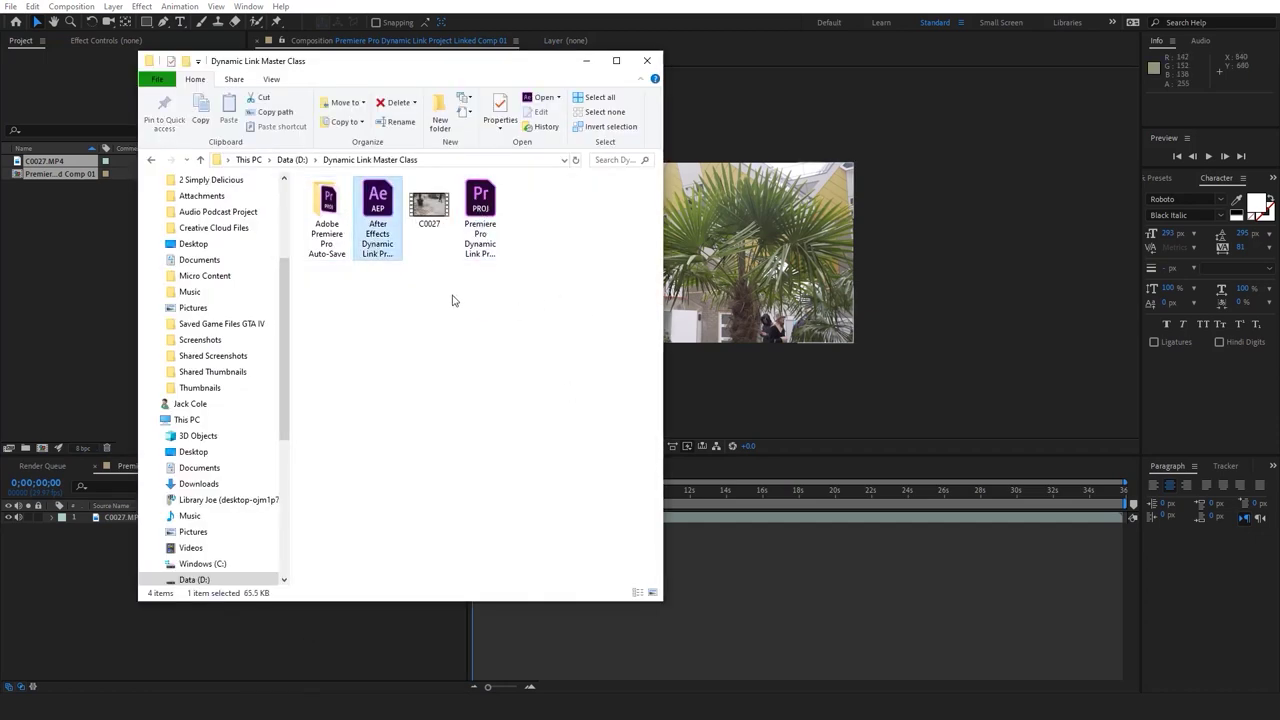
key("alt+Tab")
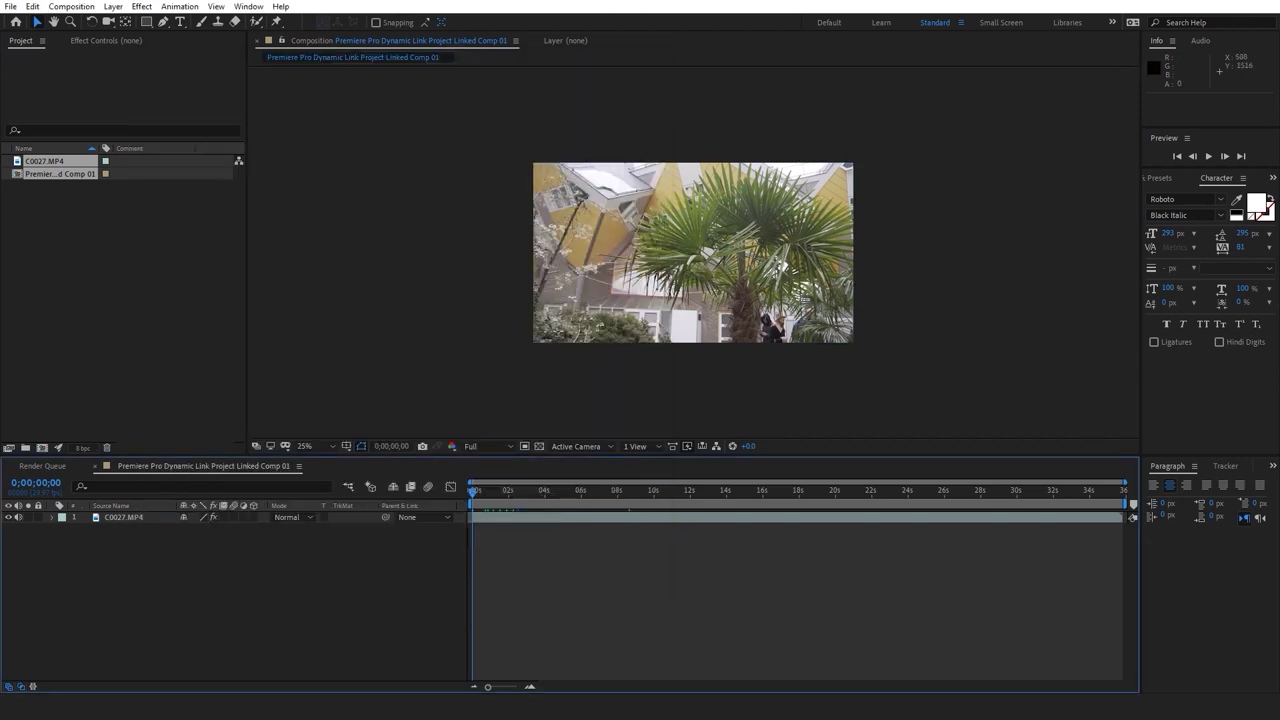
key("alt+Tab")
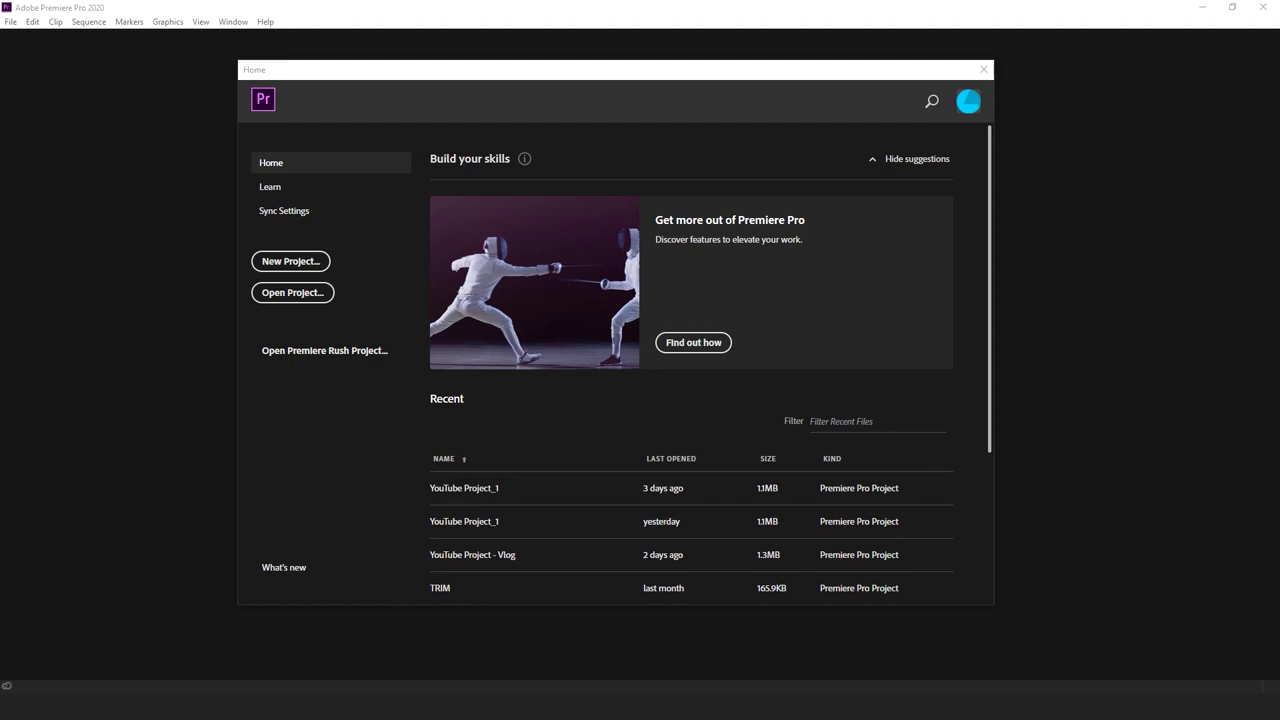
Nudge the Home window and bring the Dynamic Link Master Class folder over it
left_click_drag(614, 70, 634, 47)
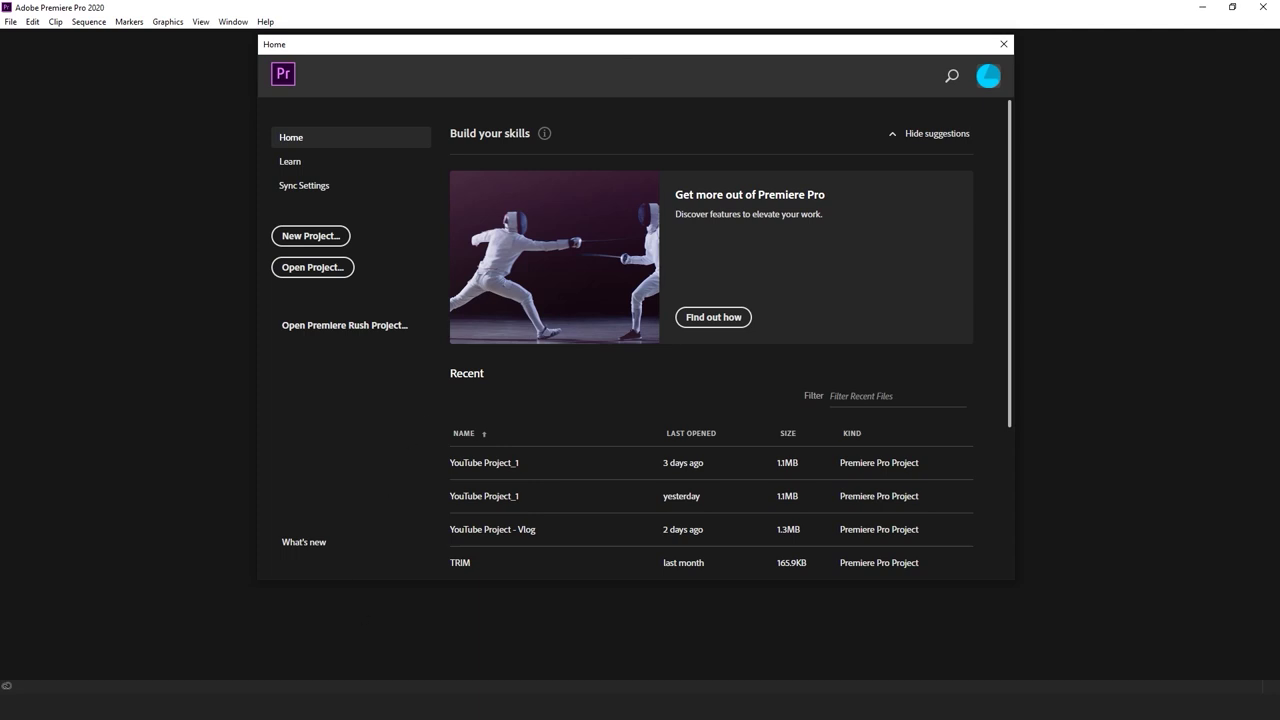
left_click(286, 663)
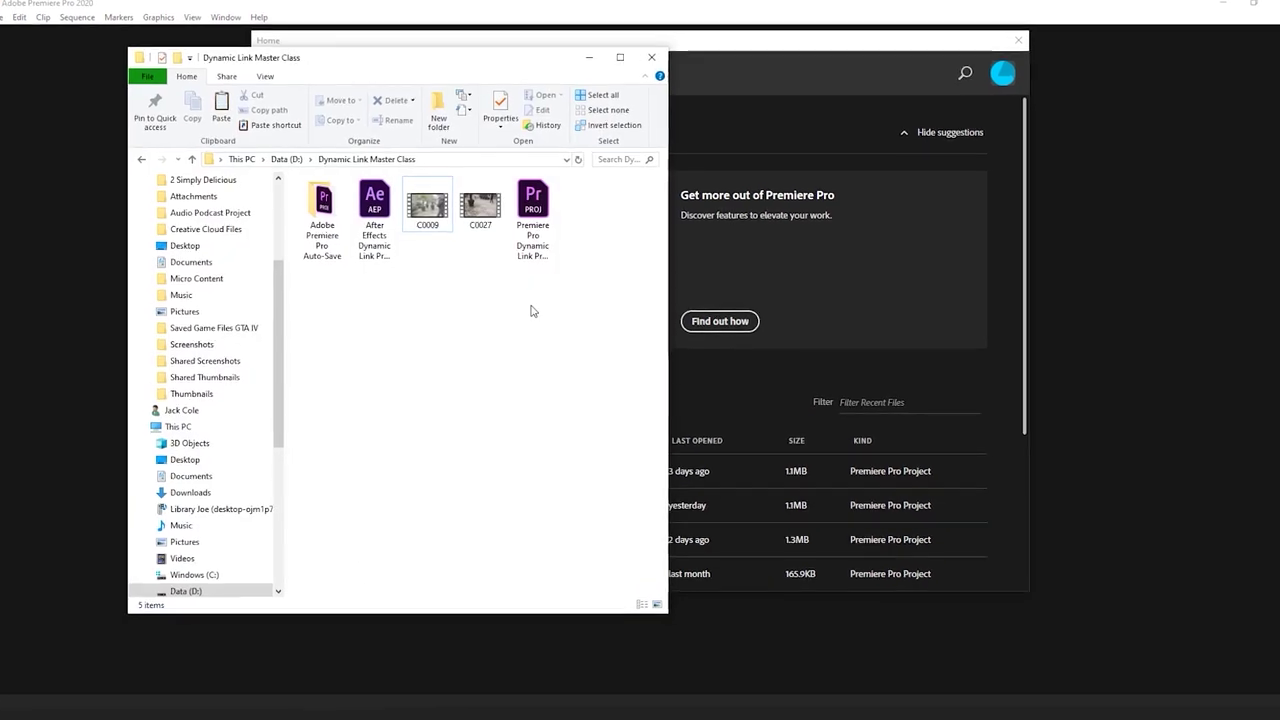
Delete the Auto-Save folder and the Premiere and After Effects project files
left_click_drag(540, 330, 505, 195)
left_click_drag(369, 278, 300, 245)
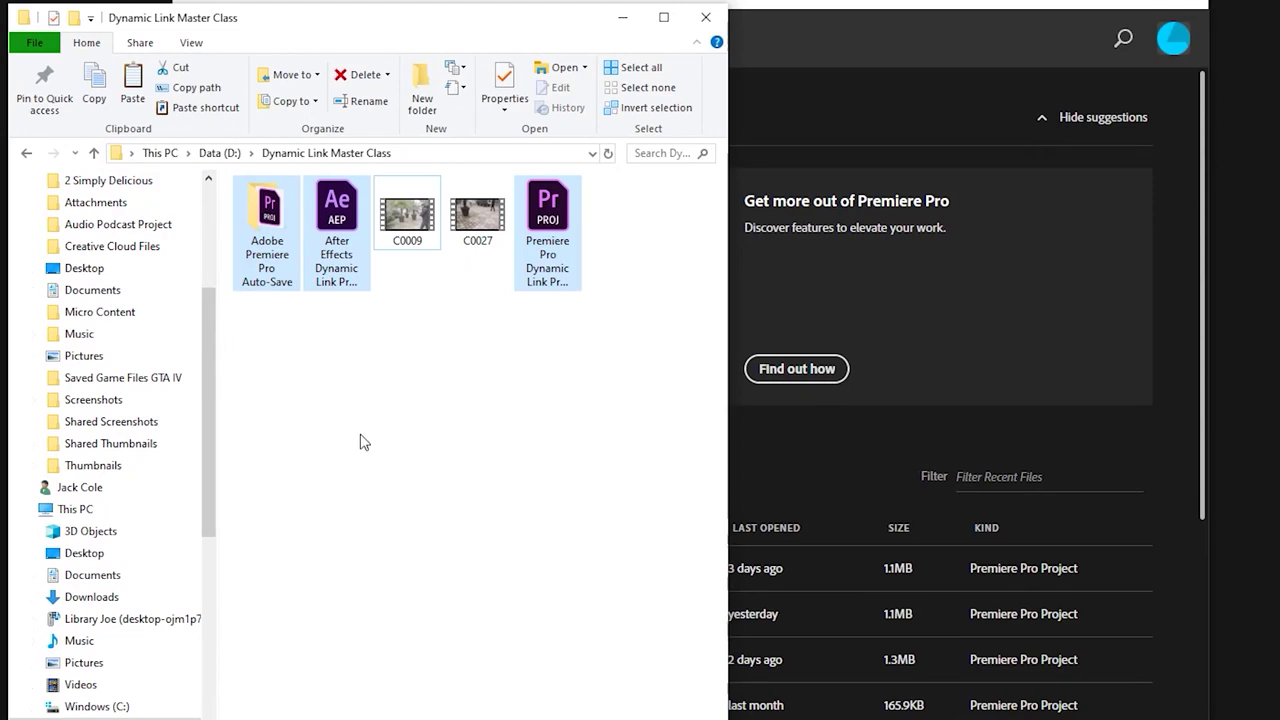
key("Delete")
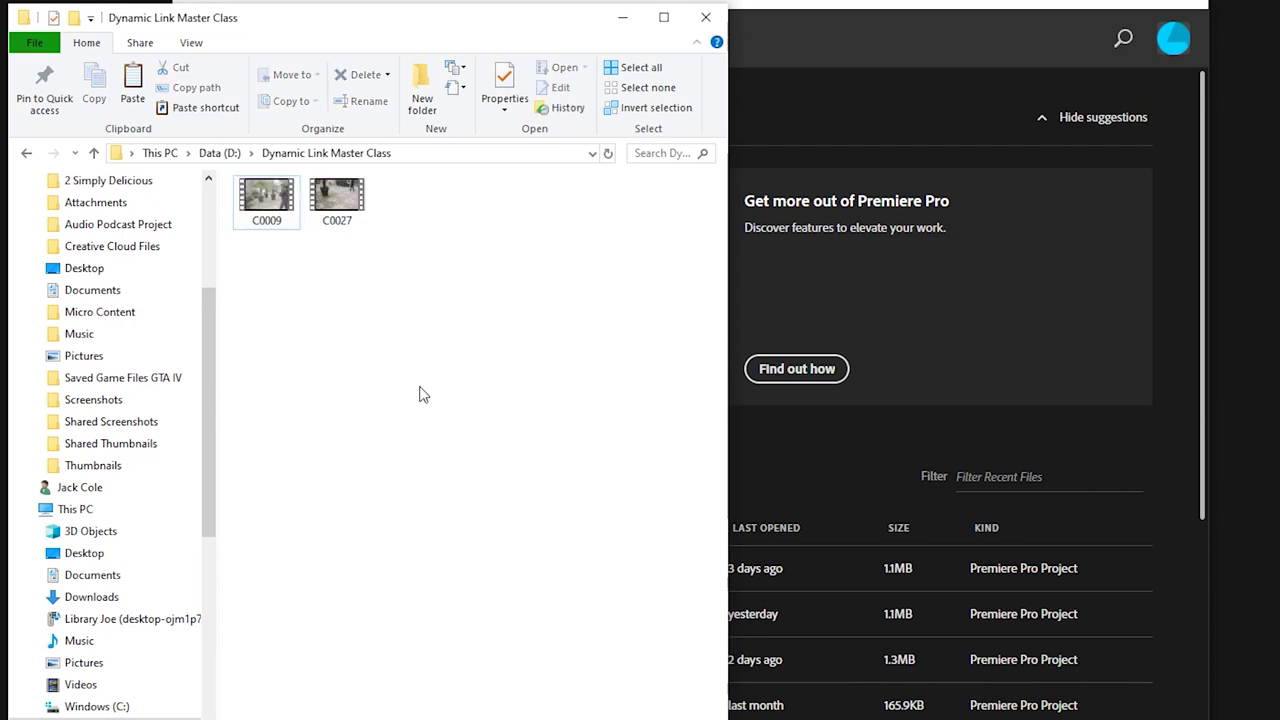
Enlarge the icons, select the C0009 and C0027 clips, then play C0009
scroll(432, 368, "up", 3, "ctrl")
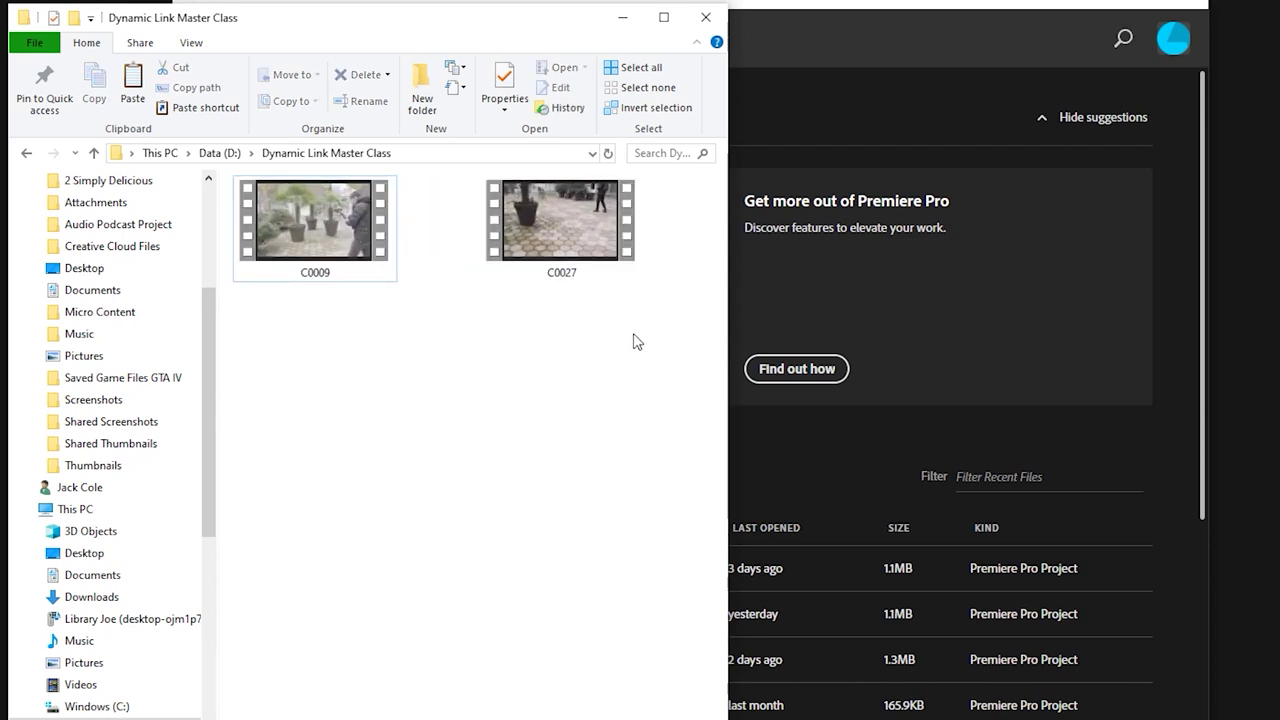
left_click(338, 266)
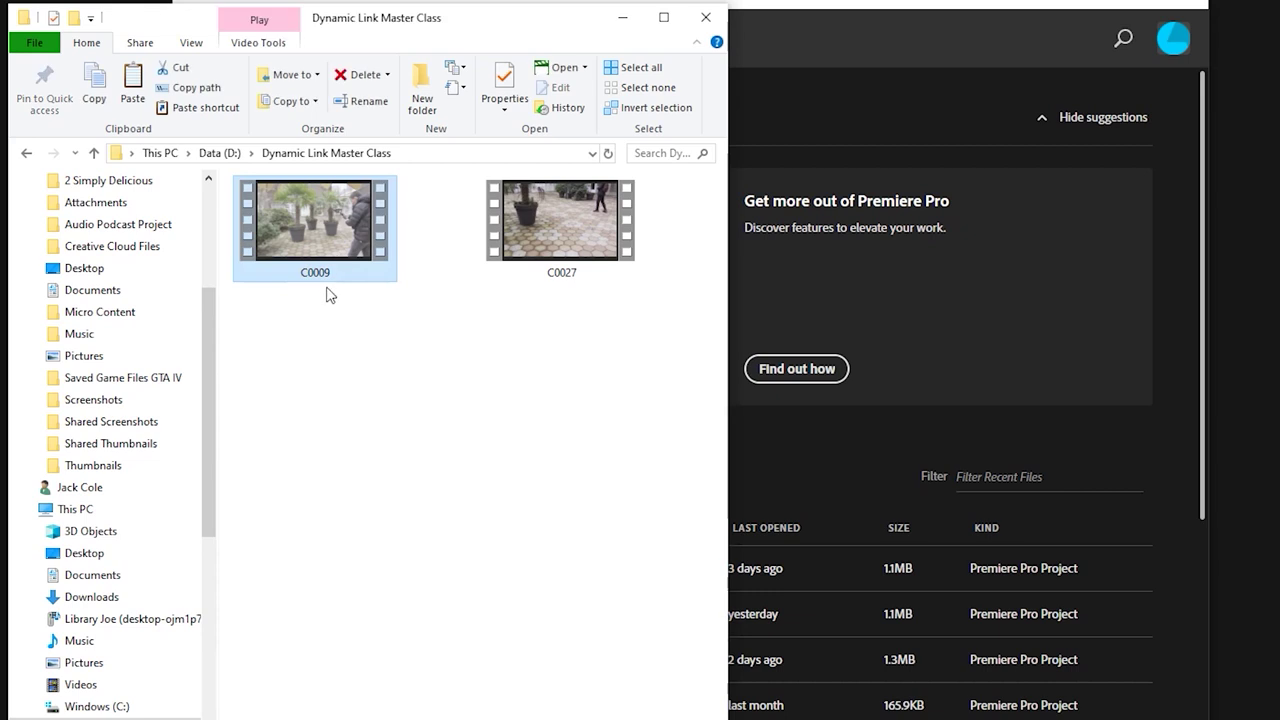
left_click(575, 285)
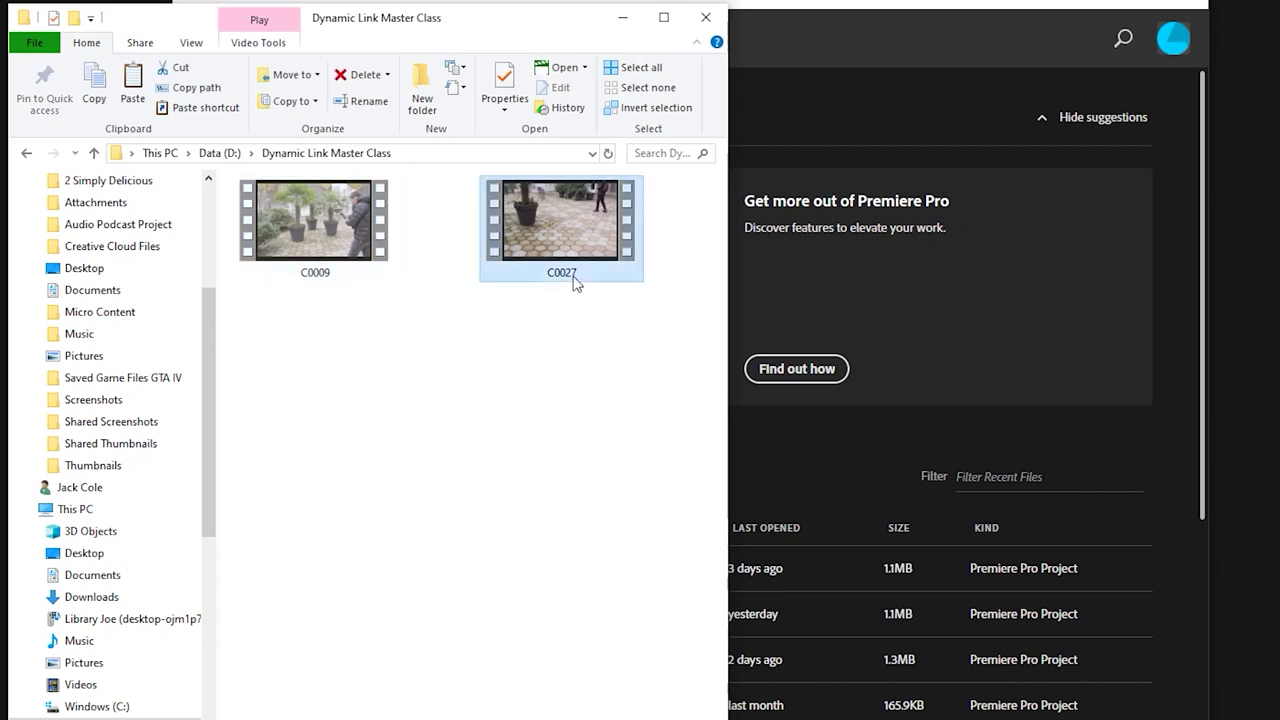
left_click_drag(600, 358, 236, 178)
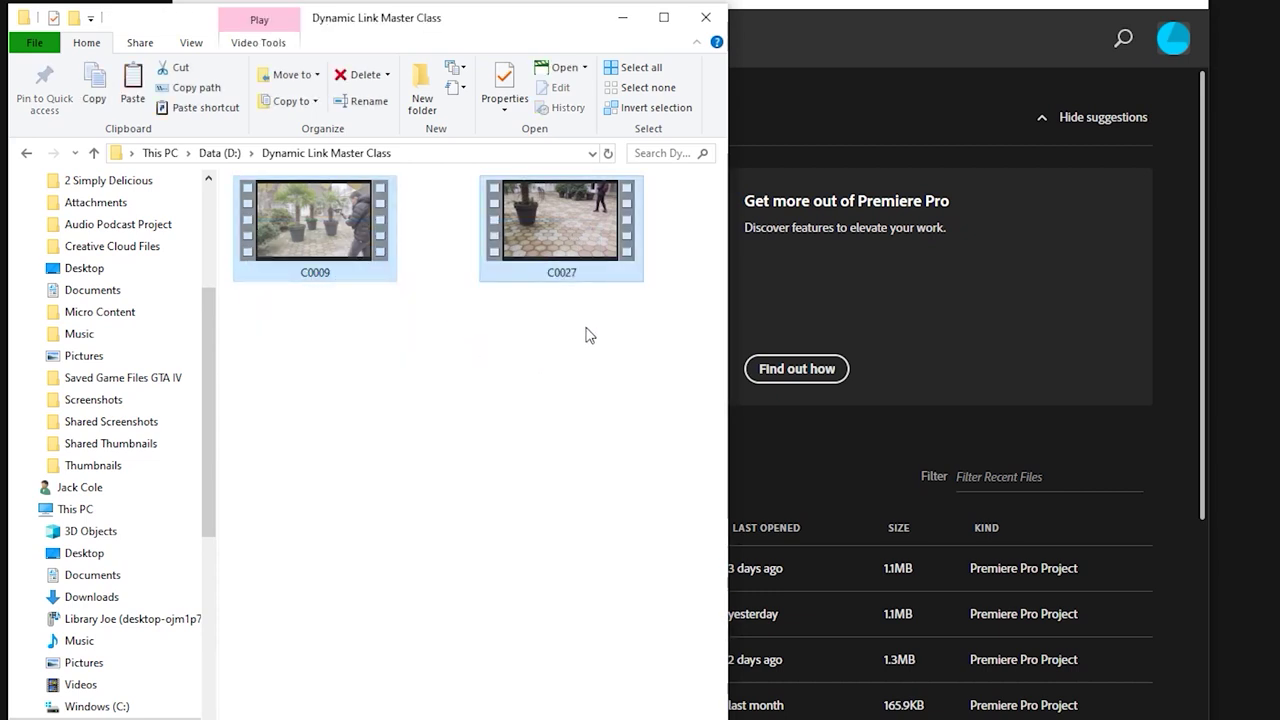
left_click(548, 262)
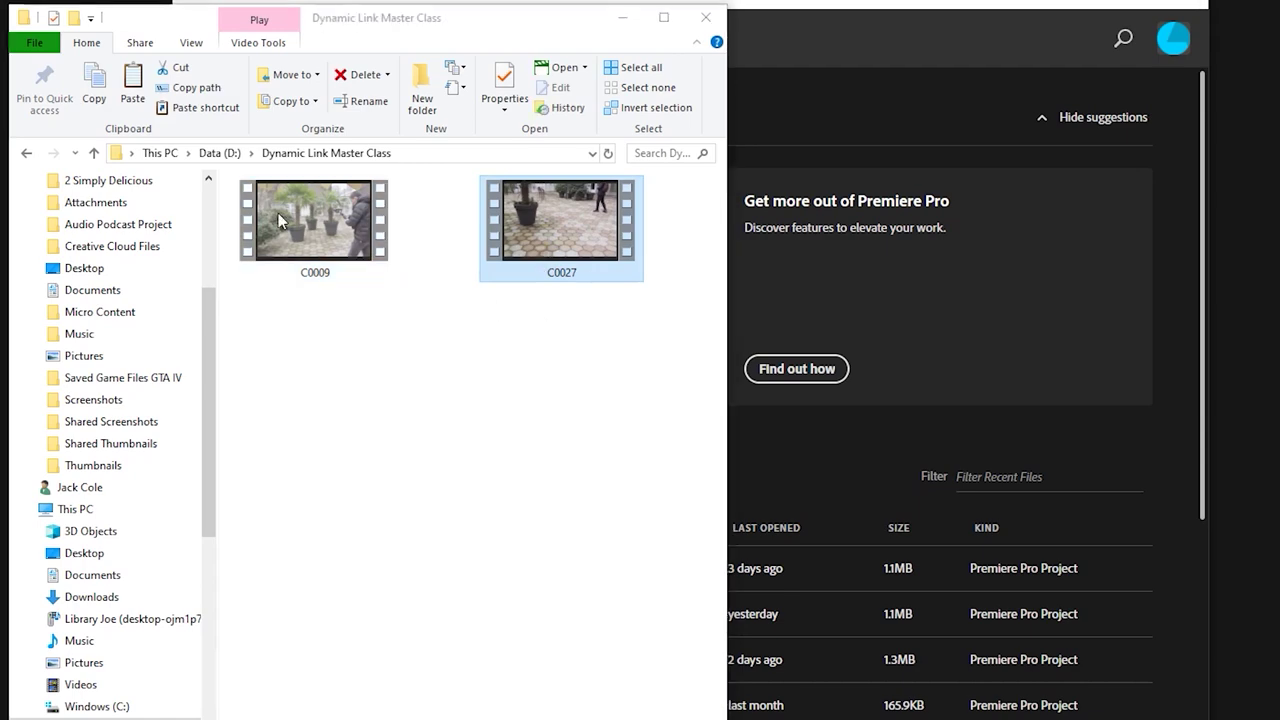
left_click(305, 245)
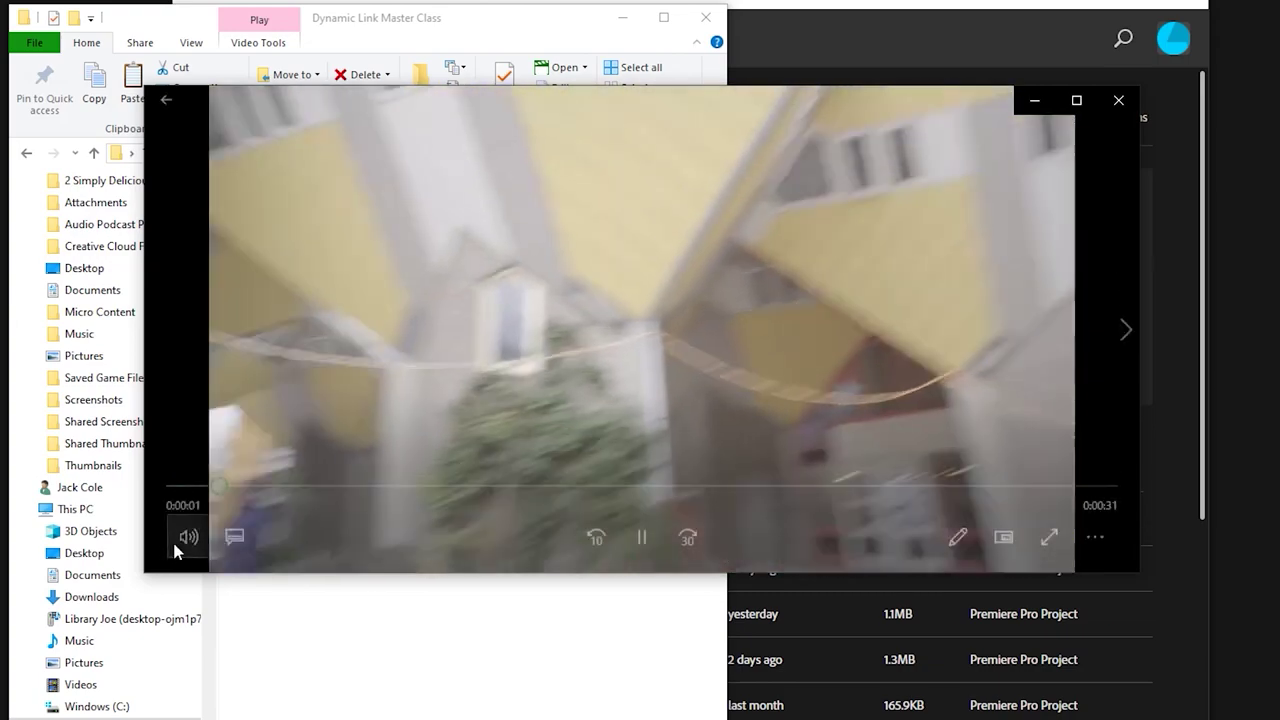
Mute the player's audio and move the player window lower on screen
left_click(175, 538)
left_click(177, 478)
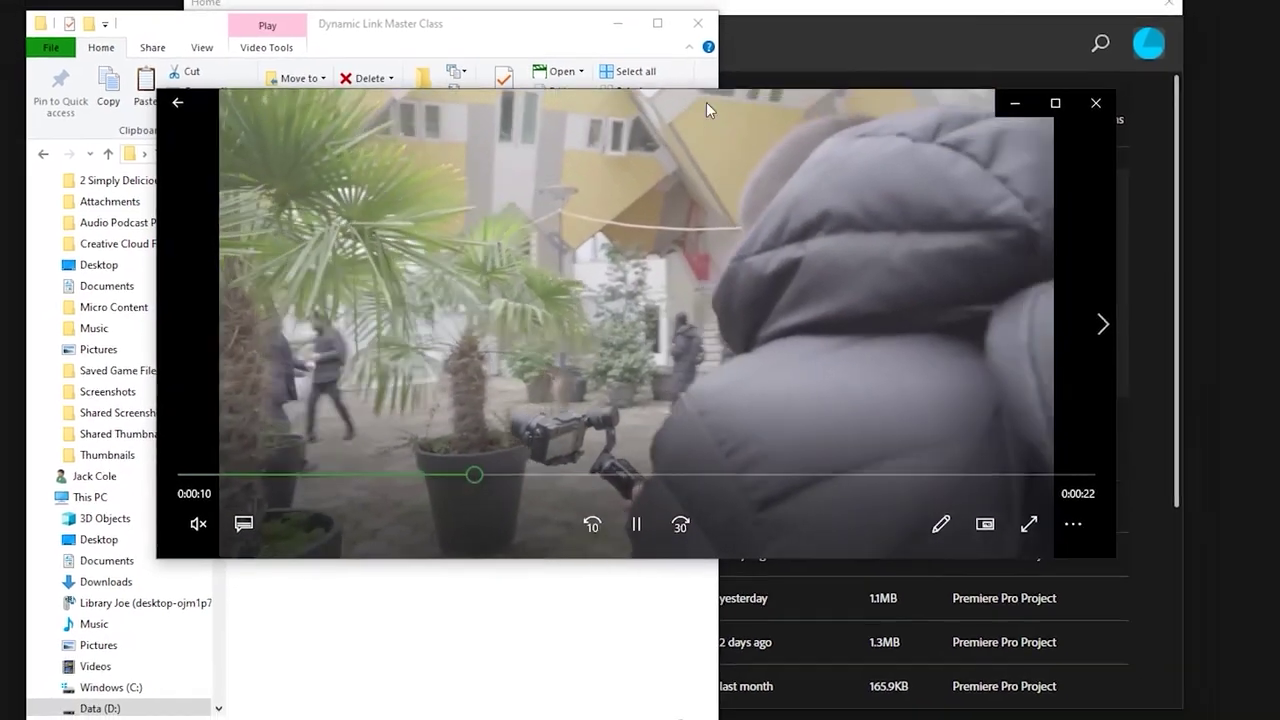
left_click_drag(707, 101, 684, 322)
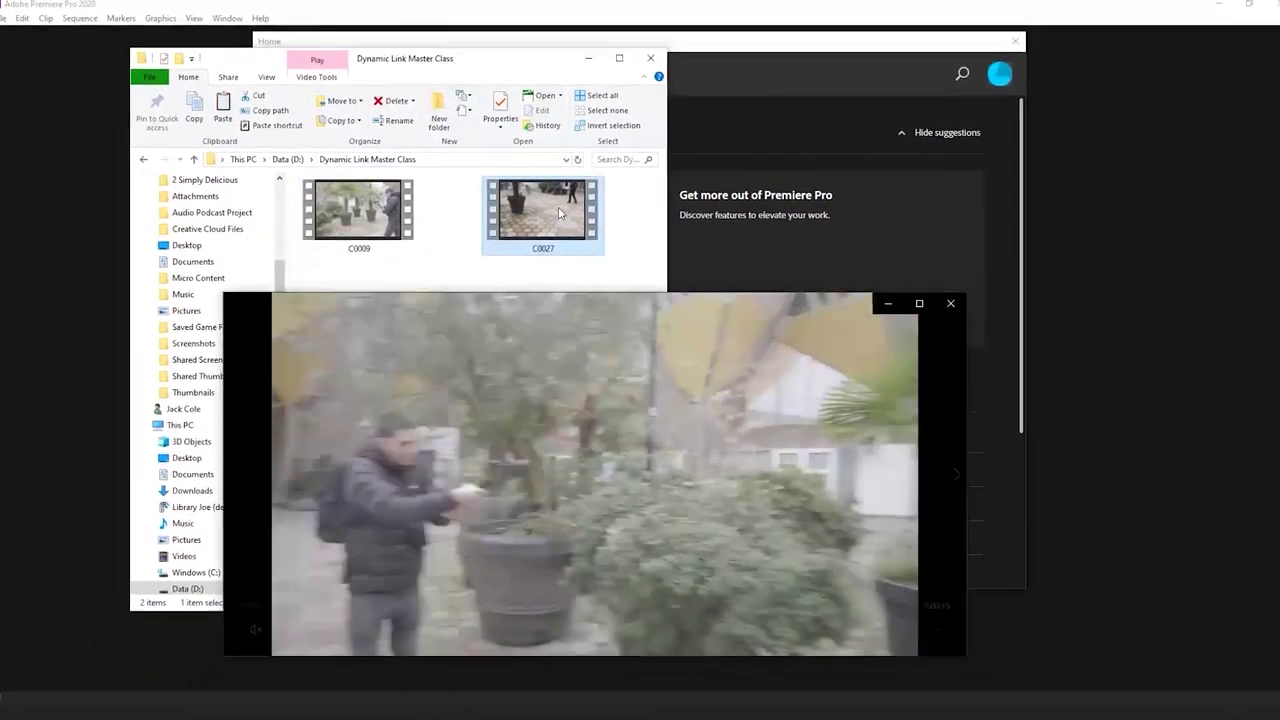
Play C0027 from around 0:57, close the player, and bring Premiere's Home screen forward
double_click(560, 210)
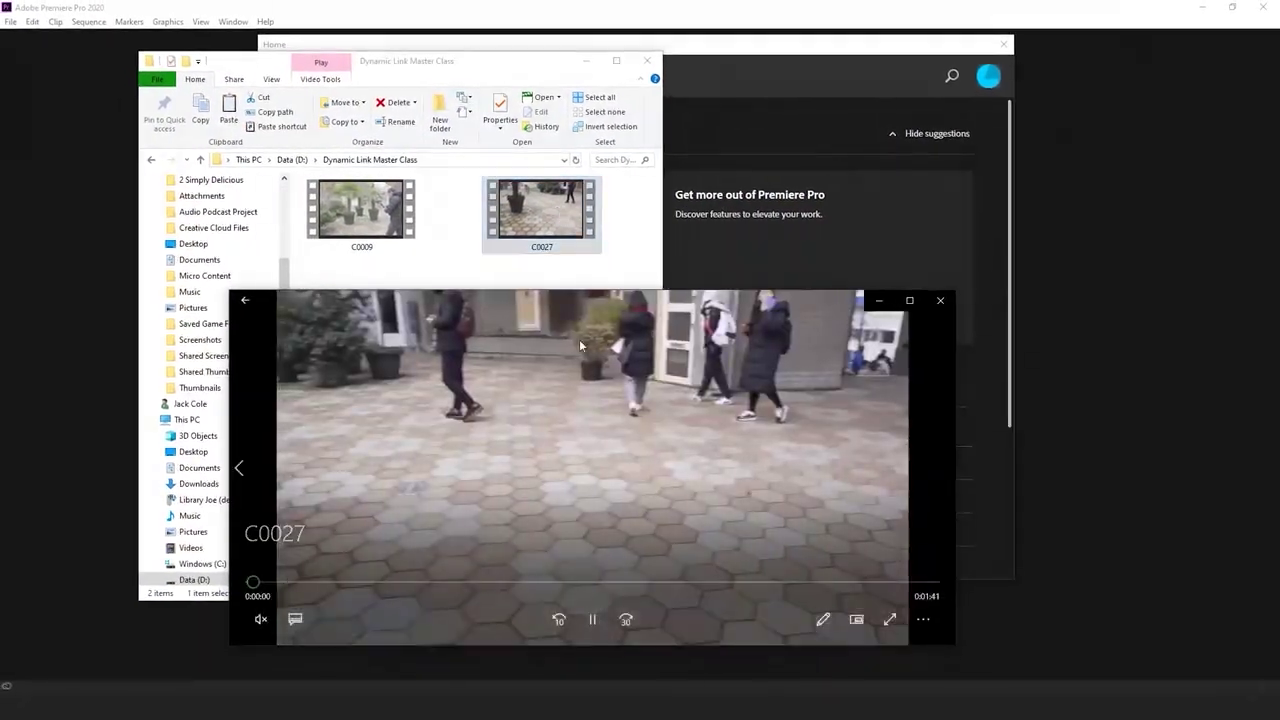
left_click(640, 582)
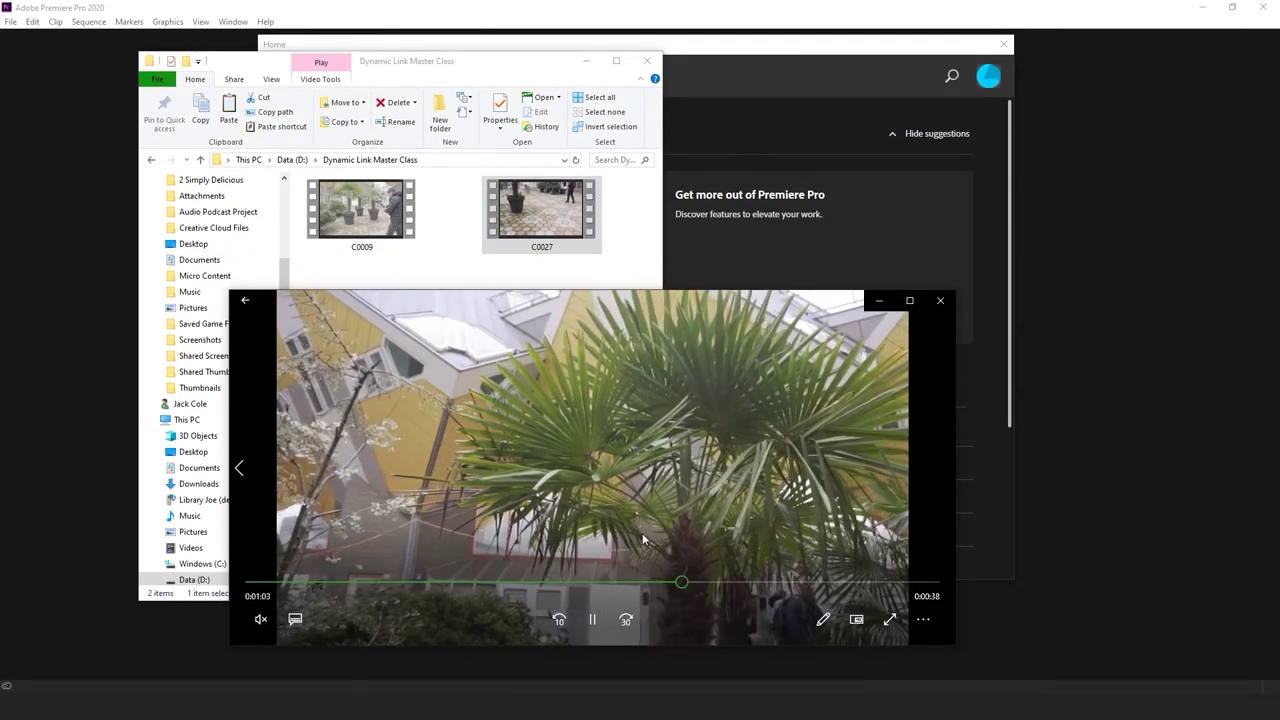
mouse_move(651, 395)
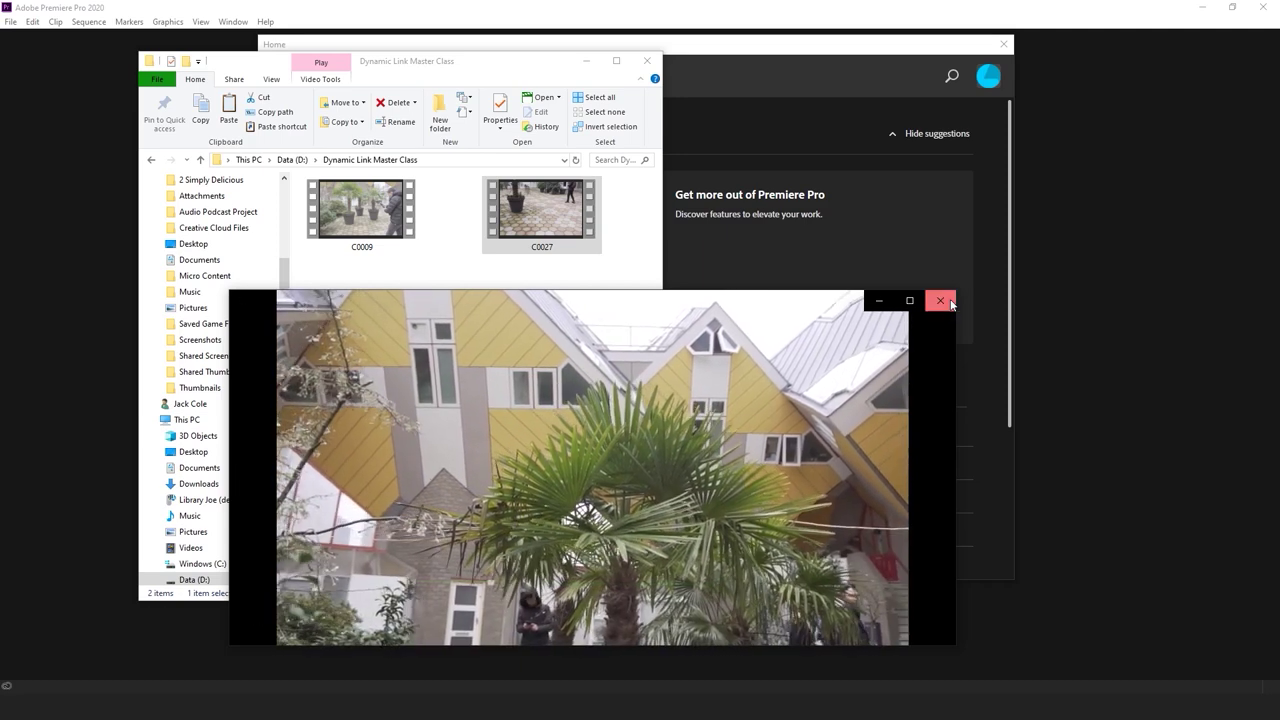
left_click(950, 303)
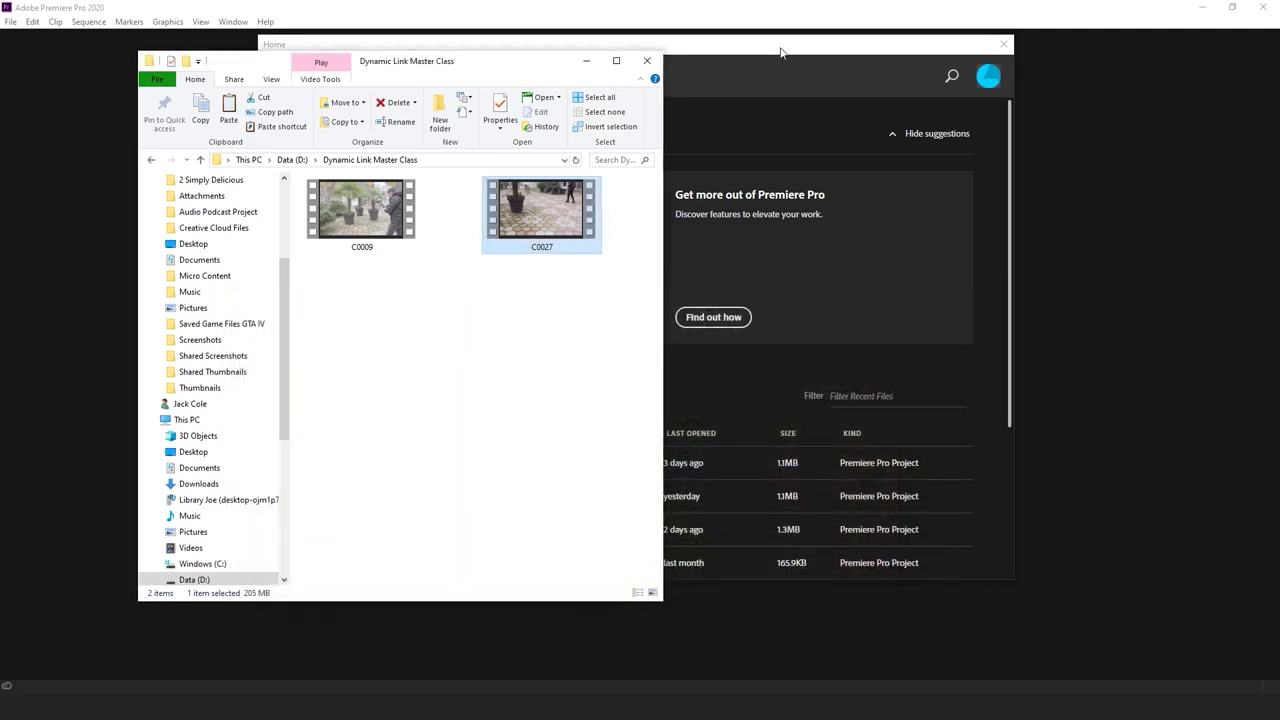
left_click(781, 52)
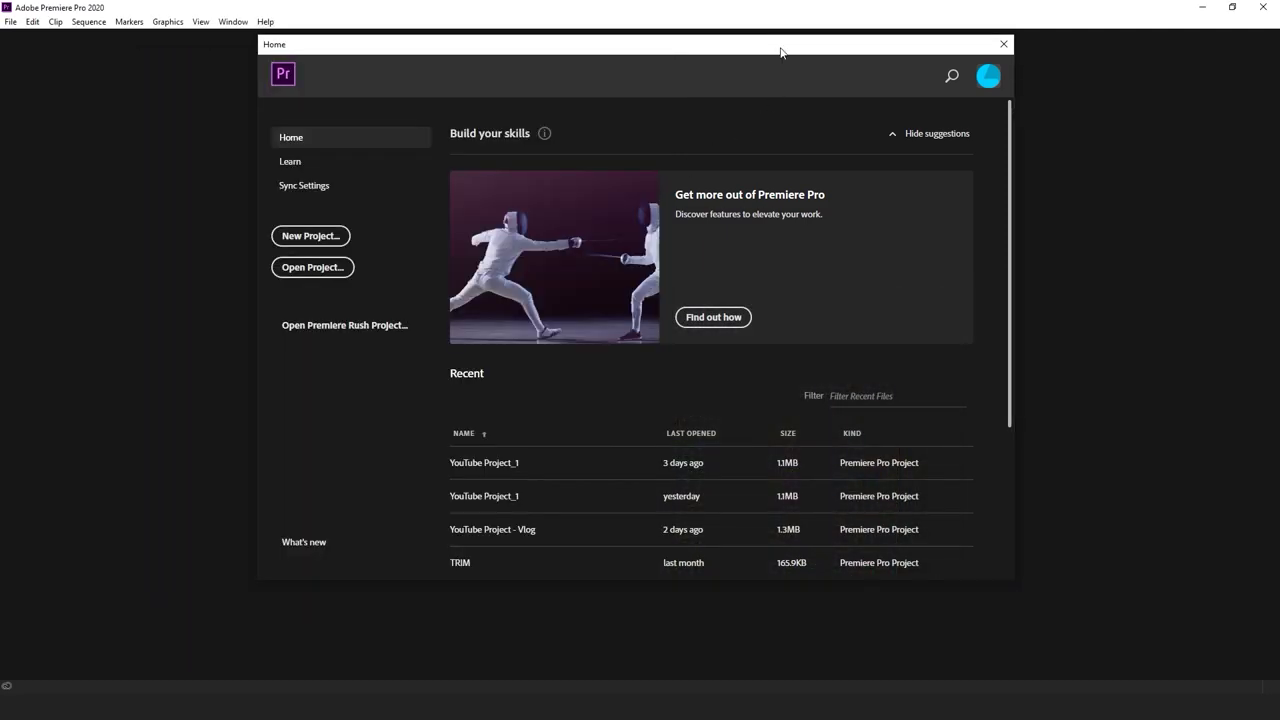
Create a new project named 'Premiere Pro Dynamic Link Project' in D:\Dynamic Link Master Class
left_click(323, 238)
left_click(829, 175)
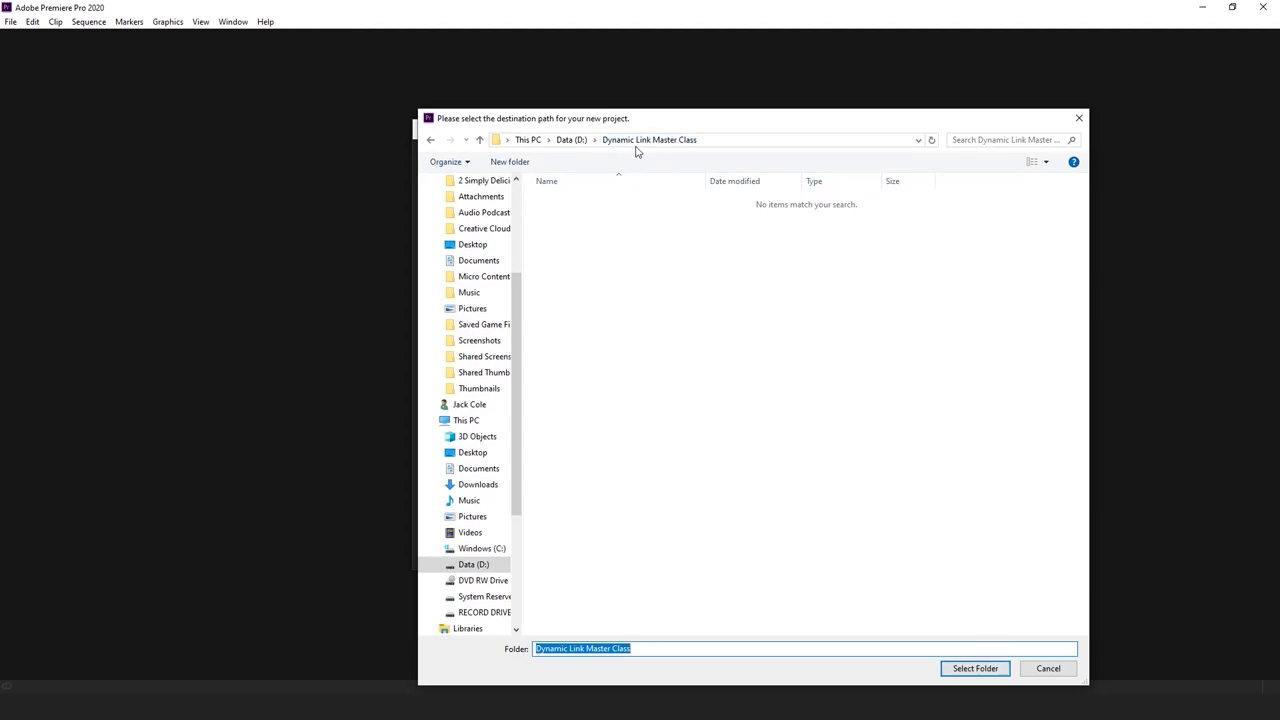
left_click_drag(785, 122, 749, 98)
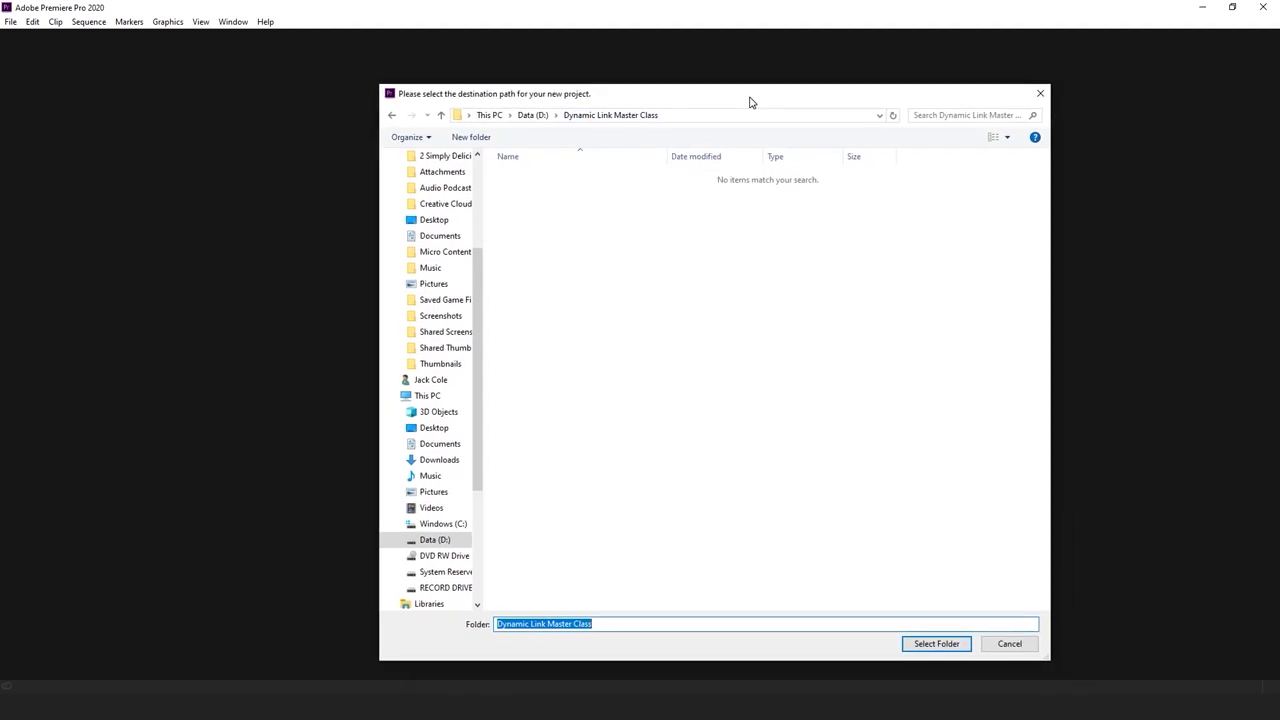
left_click(930, 648)
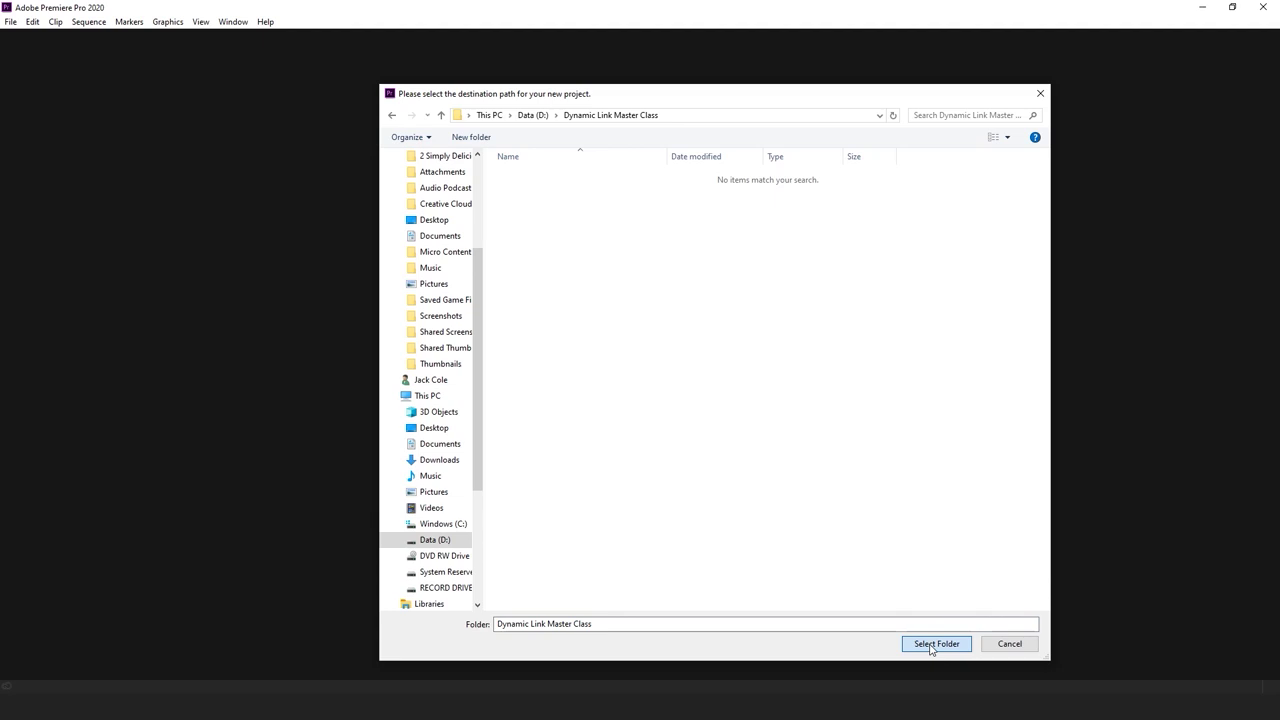
left_click(935, 644)
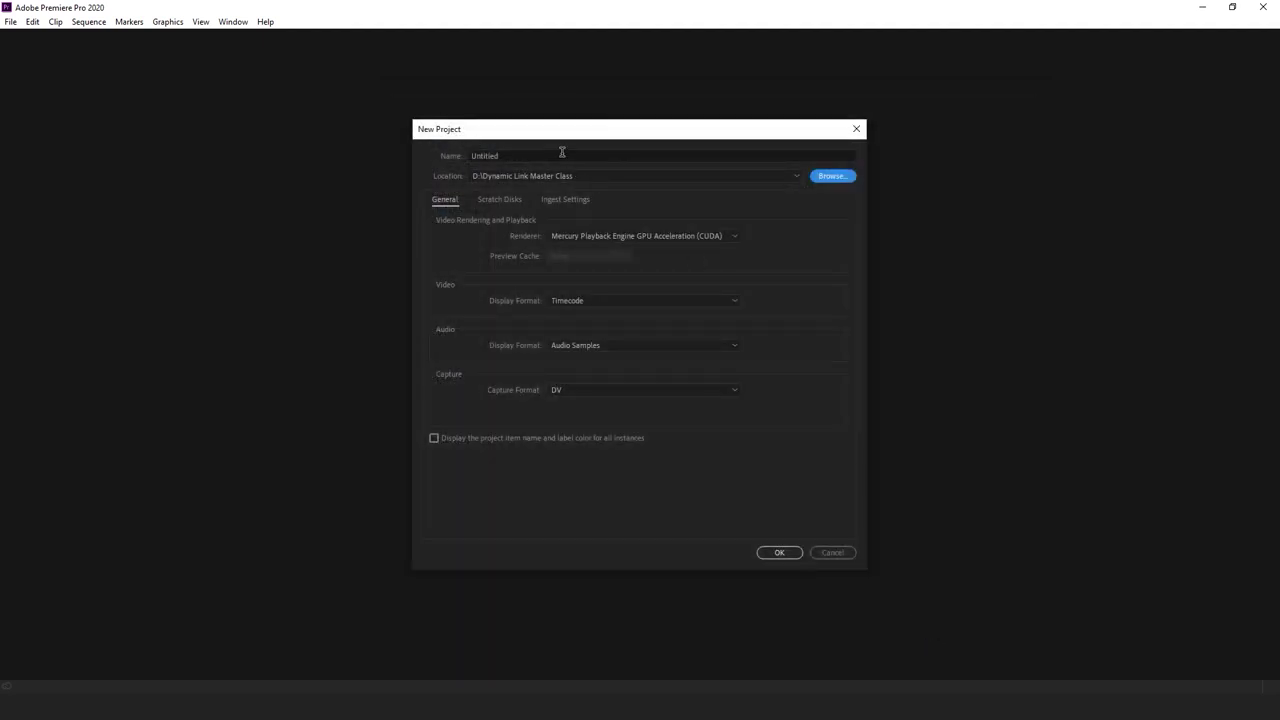
type("Premiere Pro ")
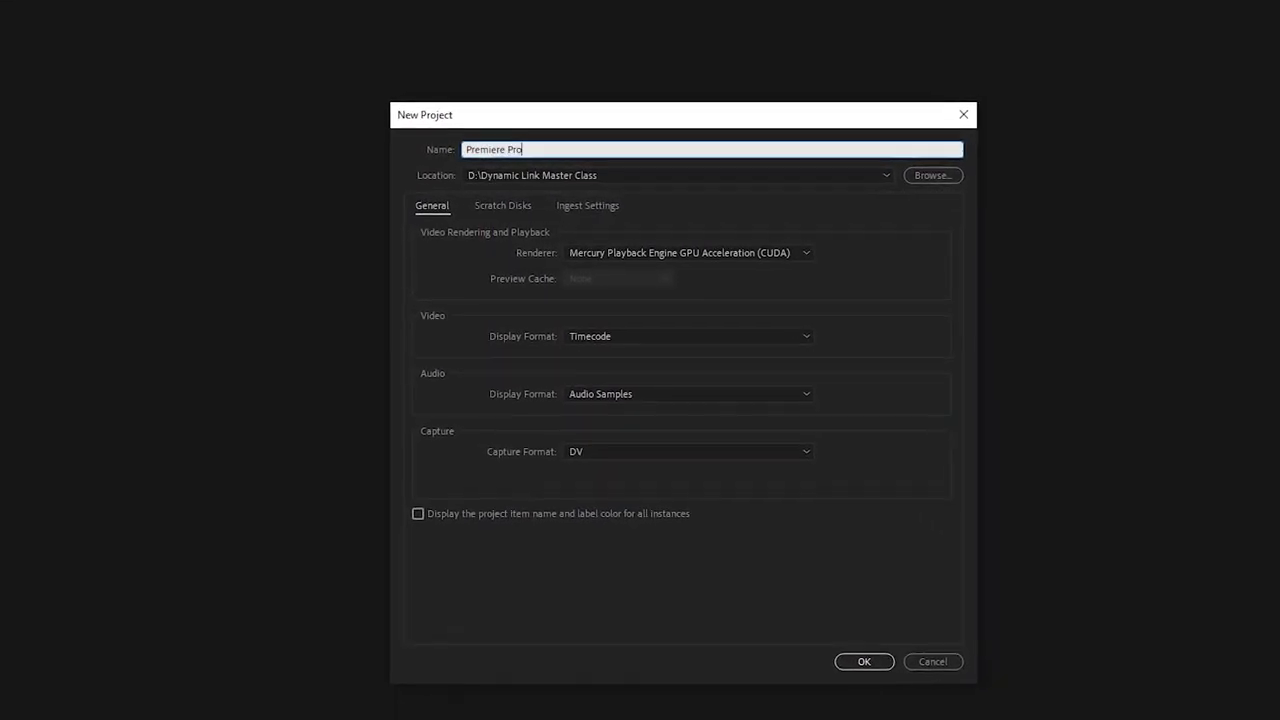
type("D")
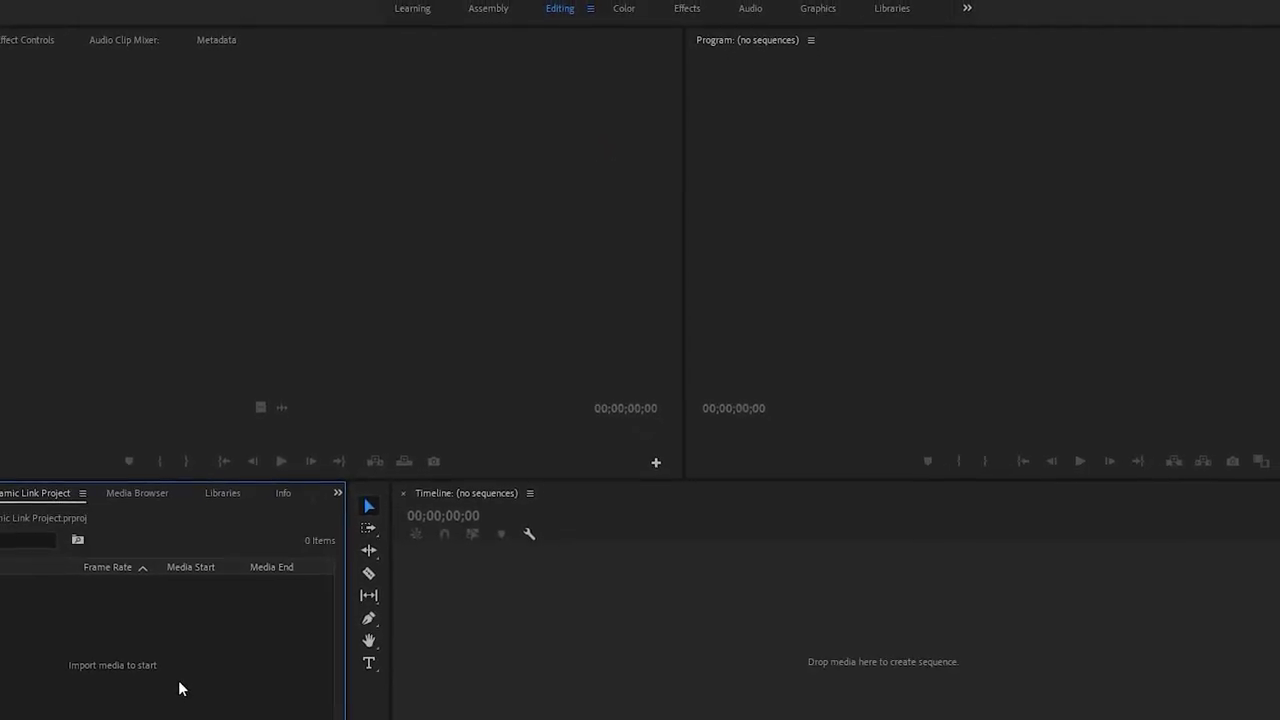
left_click(531, 588)
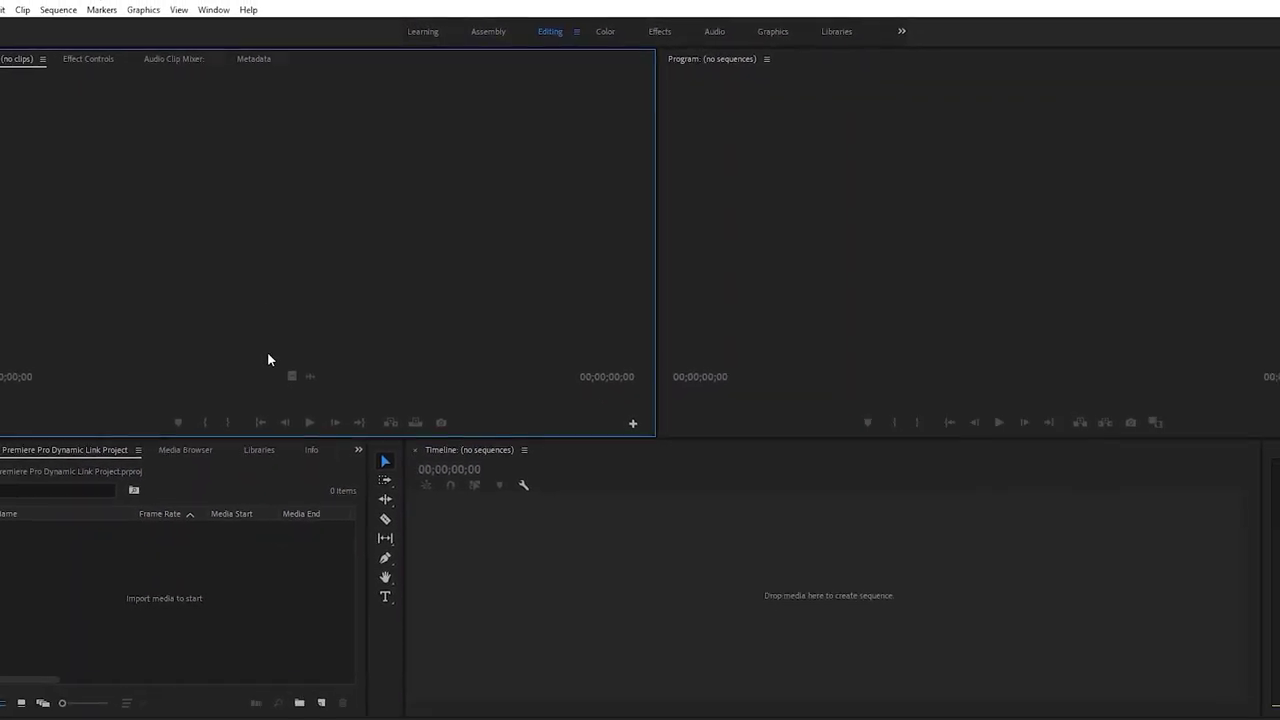
Import clips C0009 and C0027 into the project bin
left_click(327, 689)
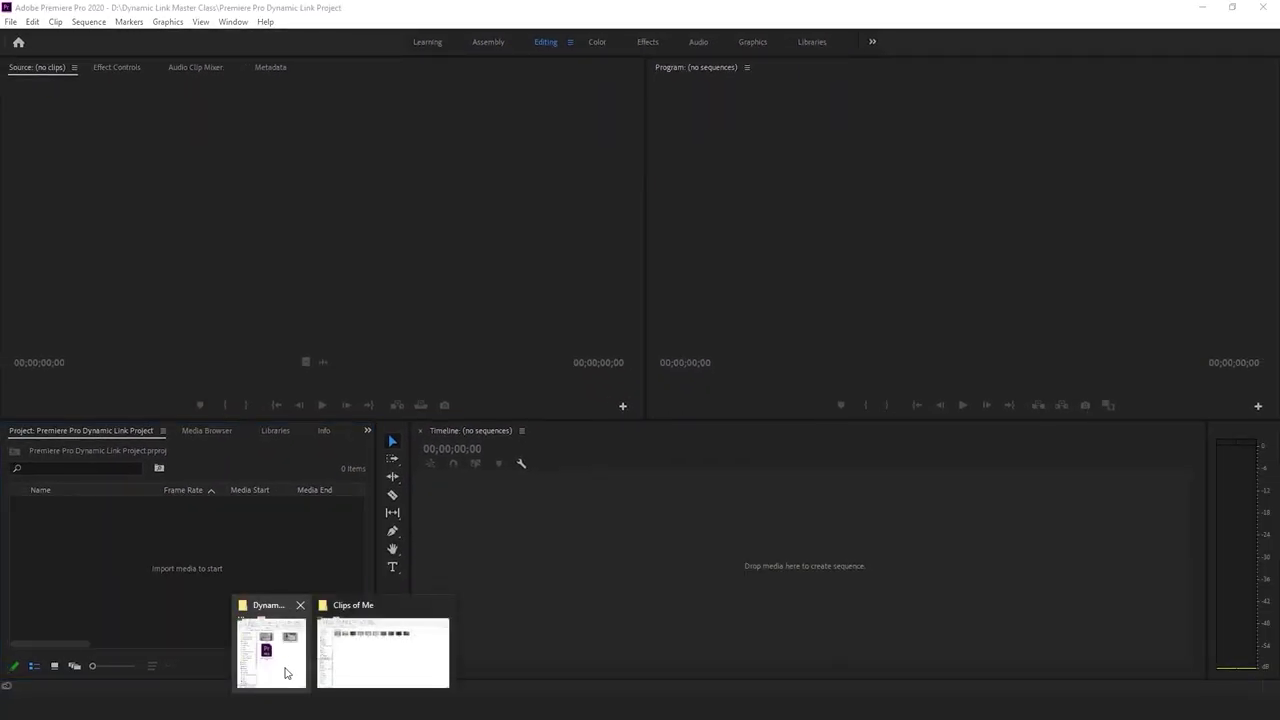
left_click(284, 660)
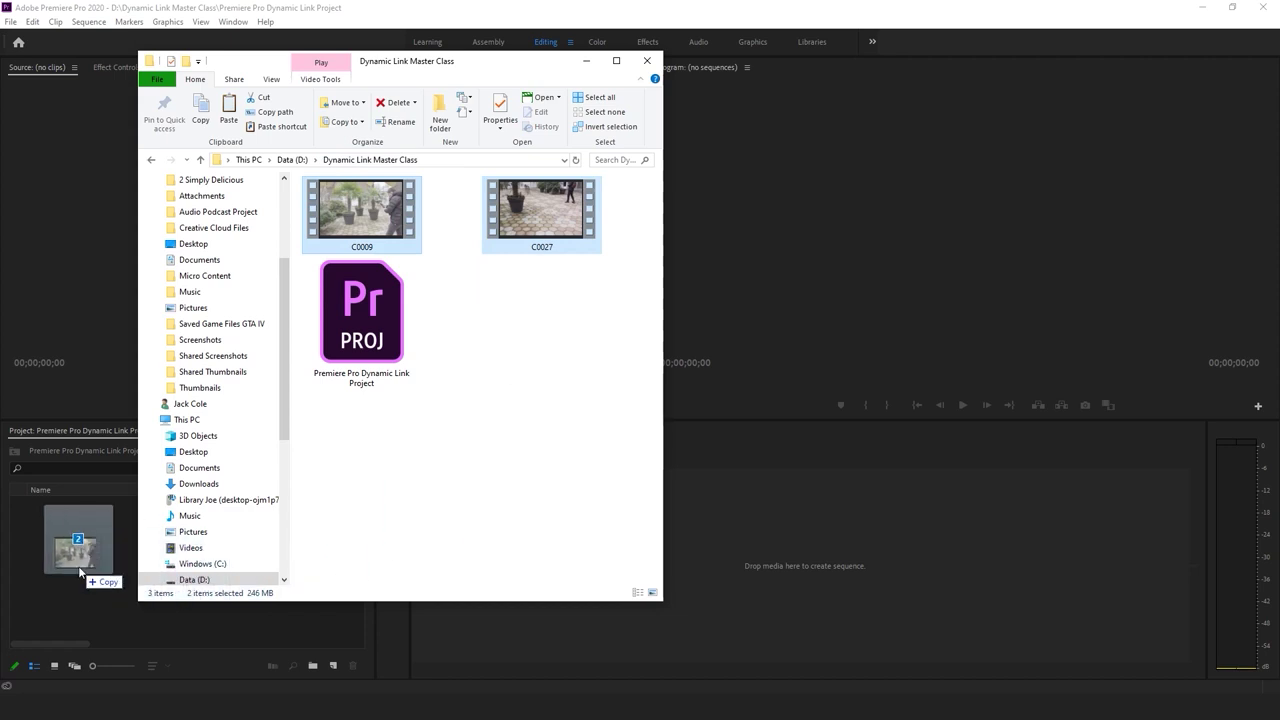
left_click_drag(80, 569, 78, 566)
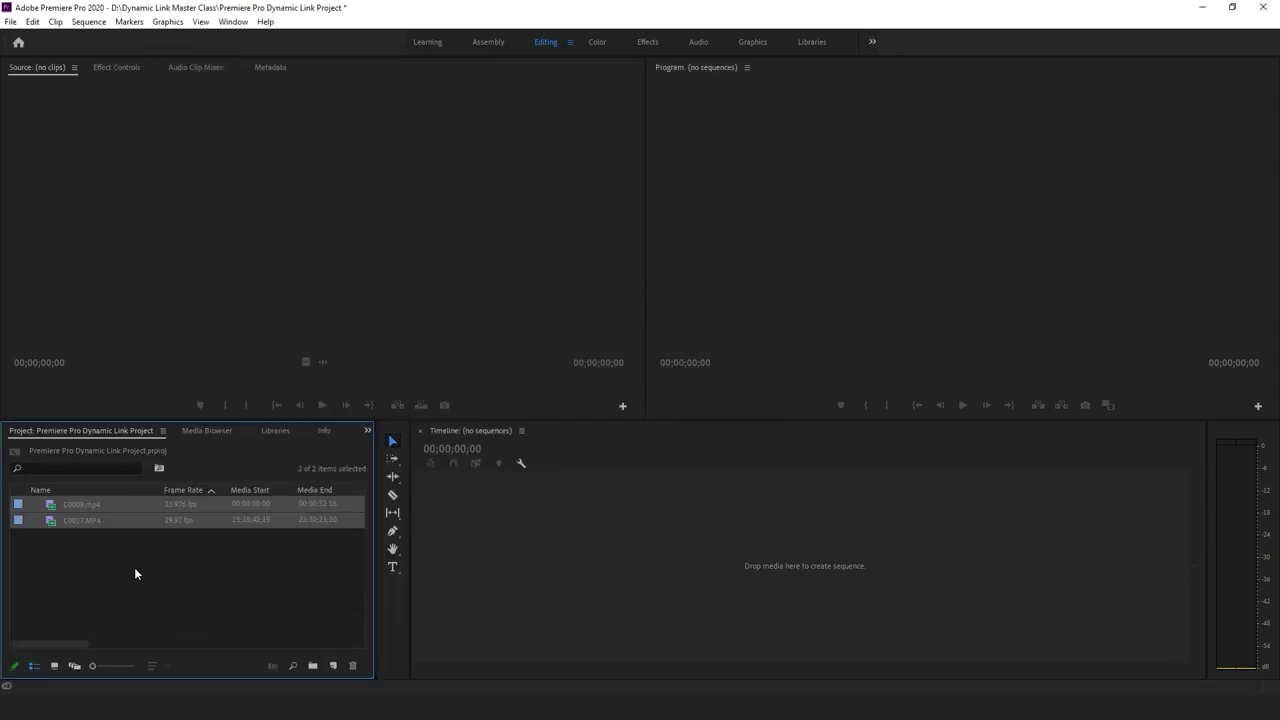
Set an In point on C0027.MP4 and build a new C0027 sequence from it
double_click(50, 520)
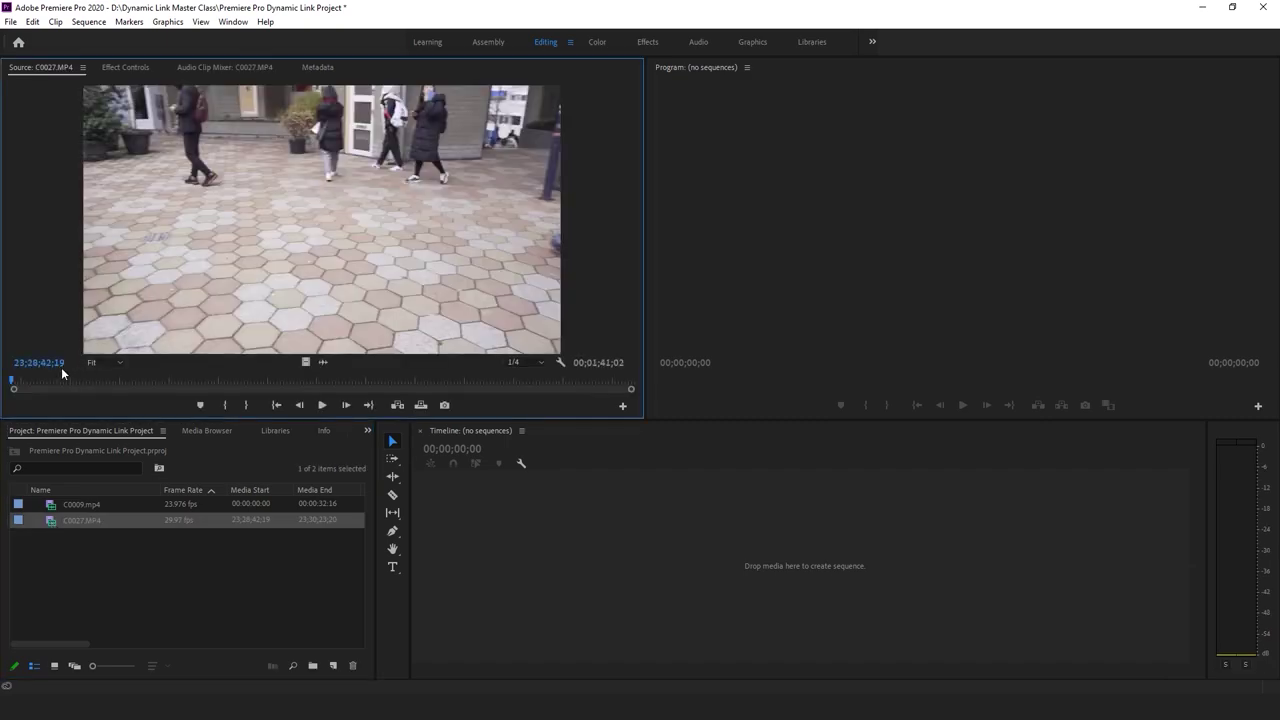
left_click_drag(57, 385, 492, 467)
key("i")
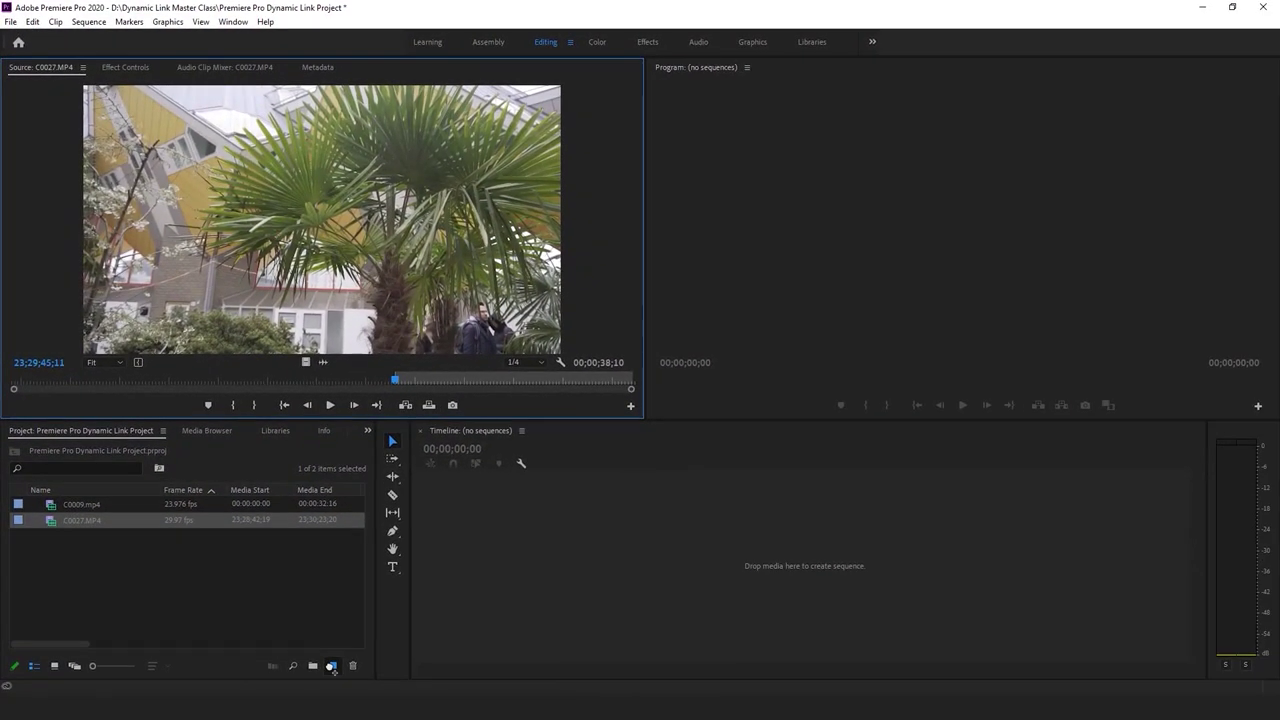
left_click_drag(331, 665, 331, 665)
left_click(740, 522)
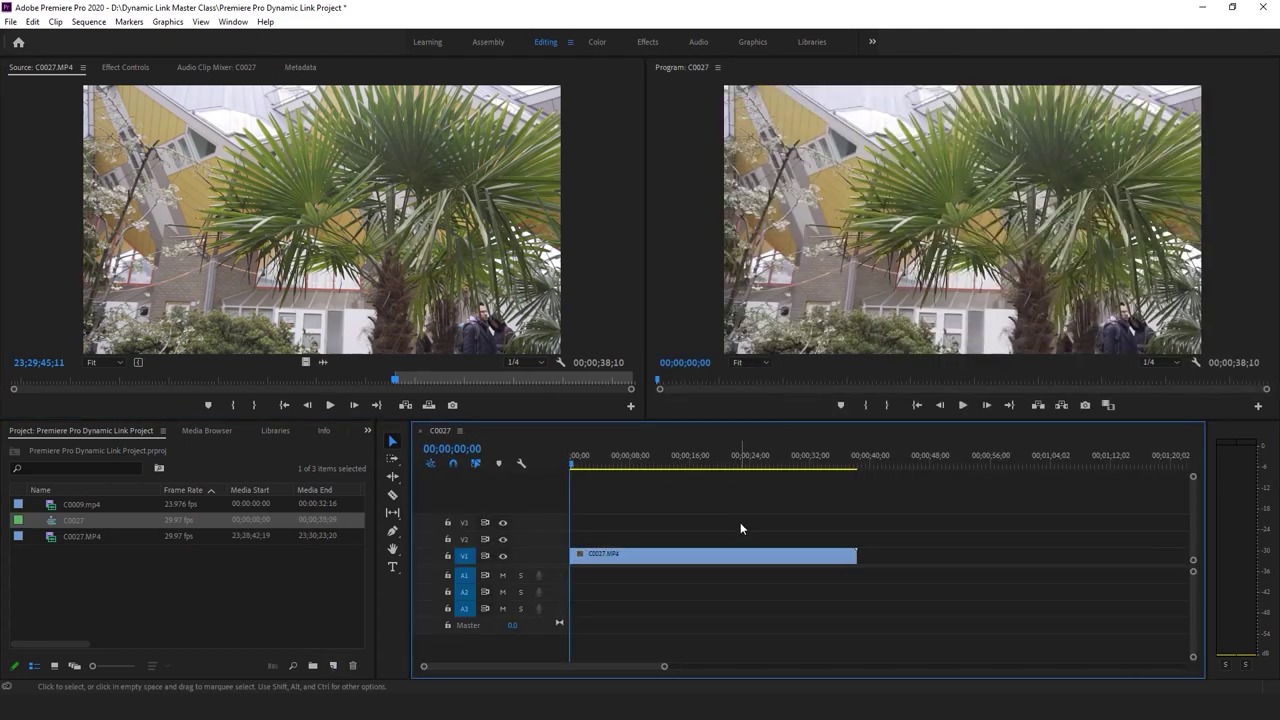
Razor-cut the C0027 clip at 00;00;05;00 and delete everything after it
key("space")
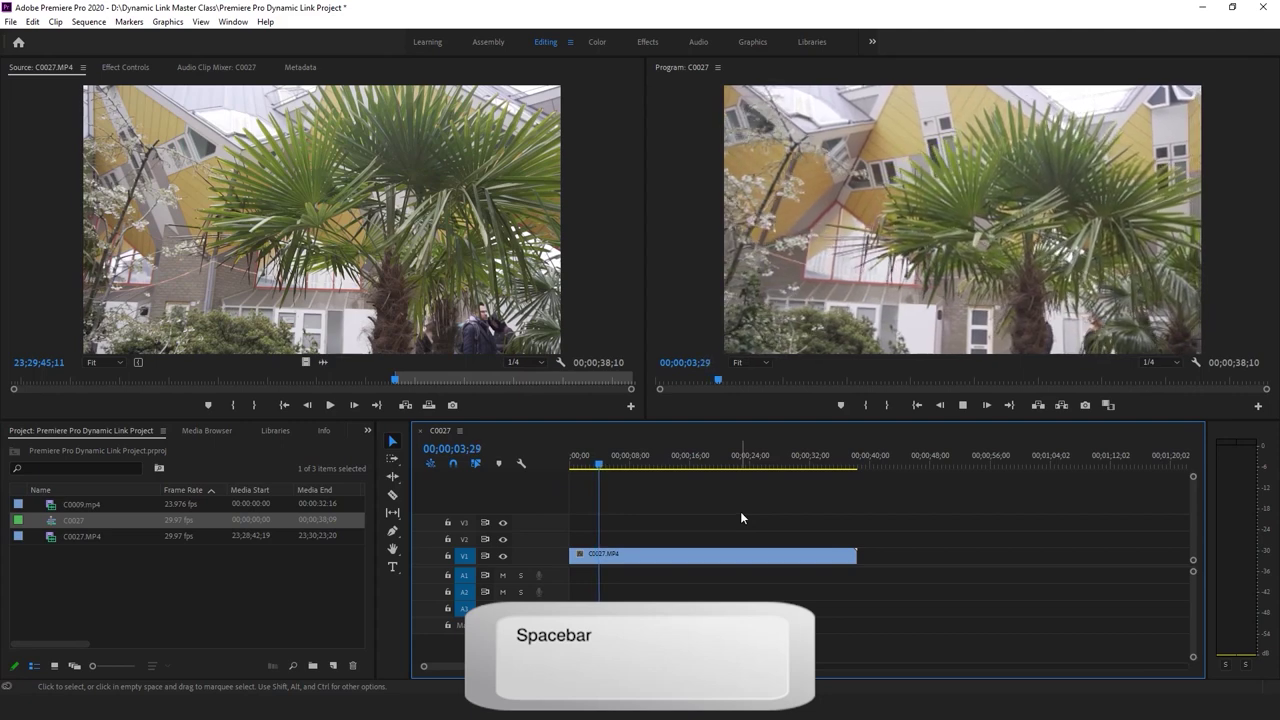
key("space")
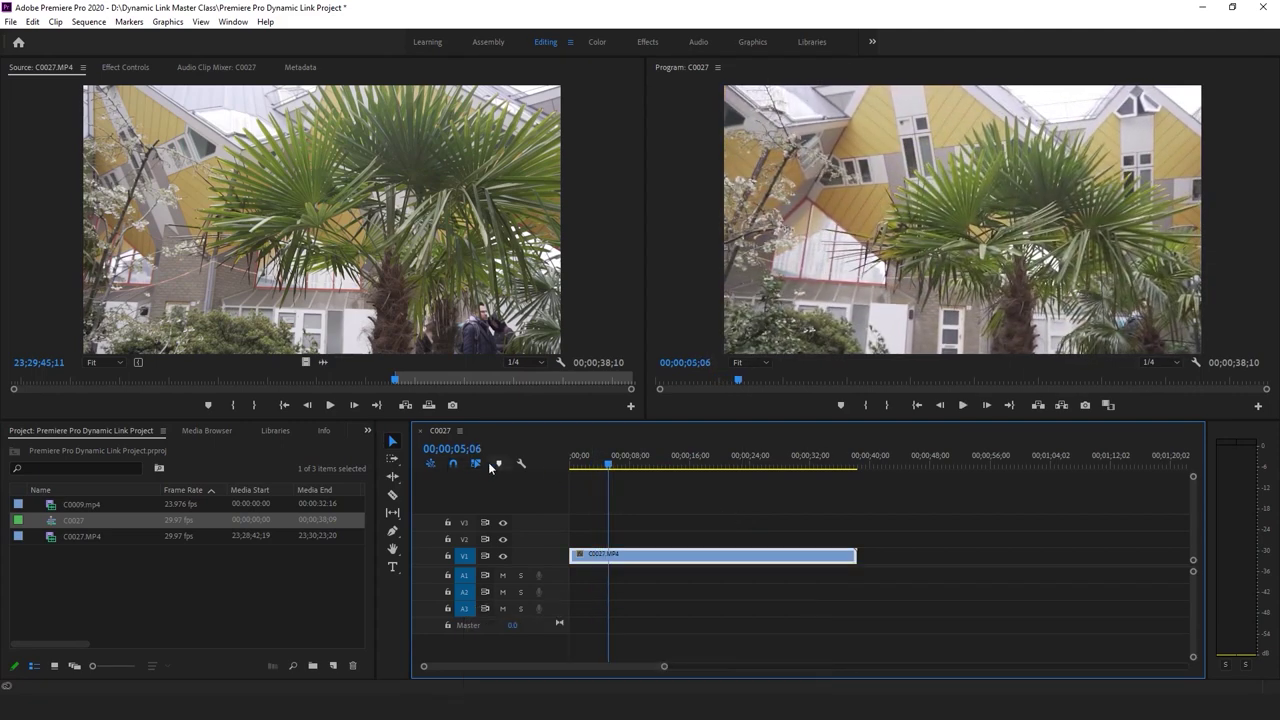
key("Left")
key("Left")
key("Left")
key("Left")
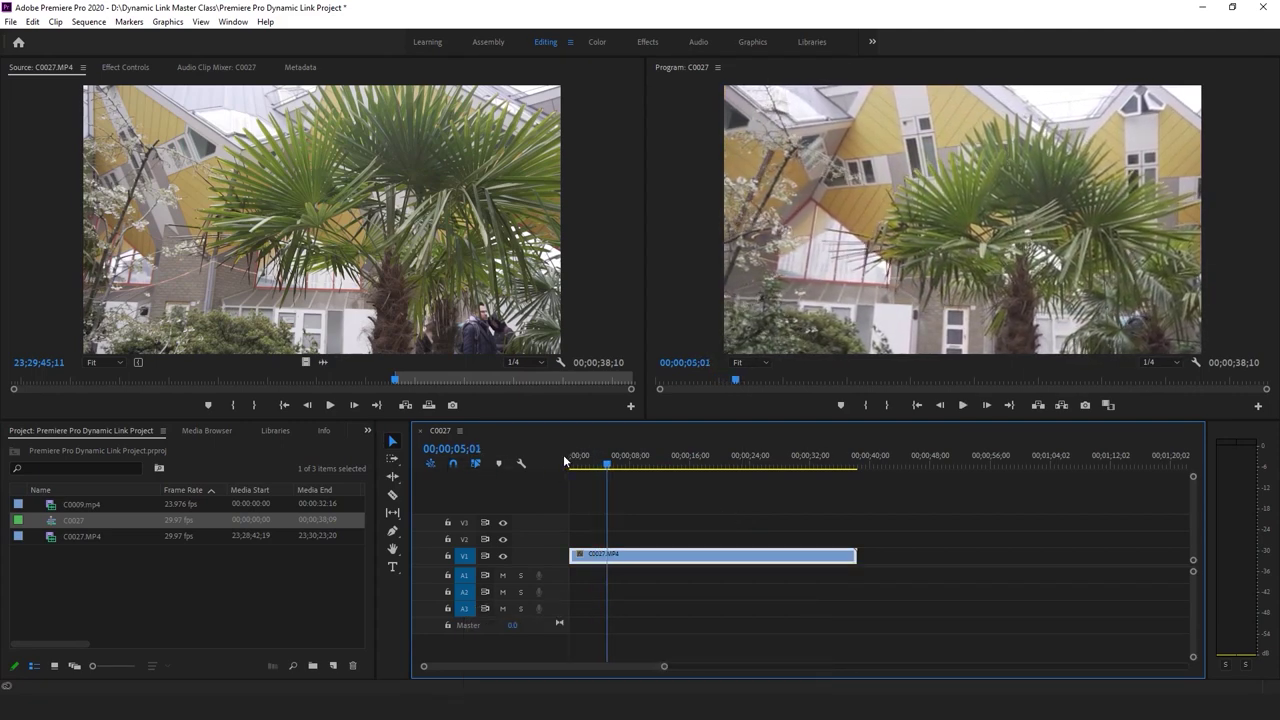
key("Left")
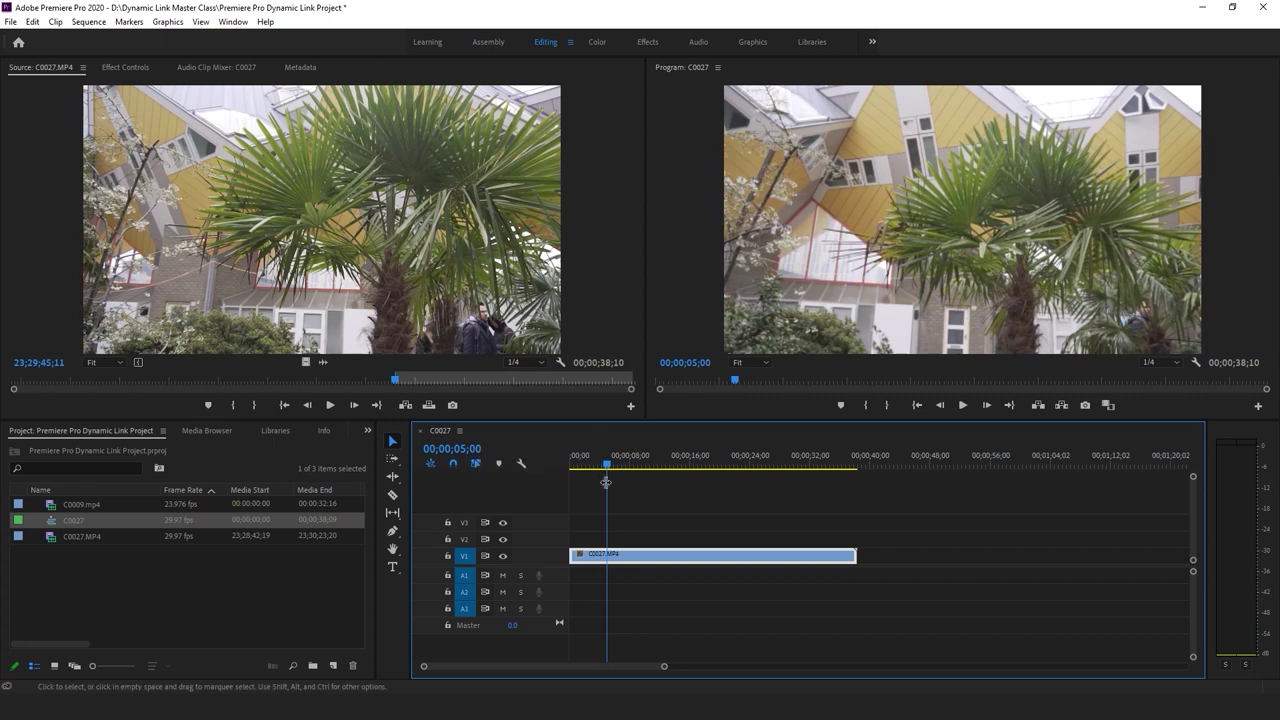
key("c")
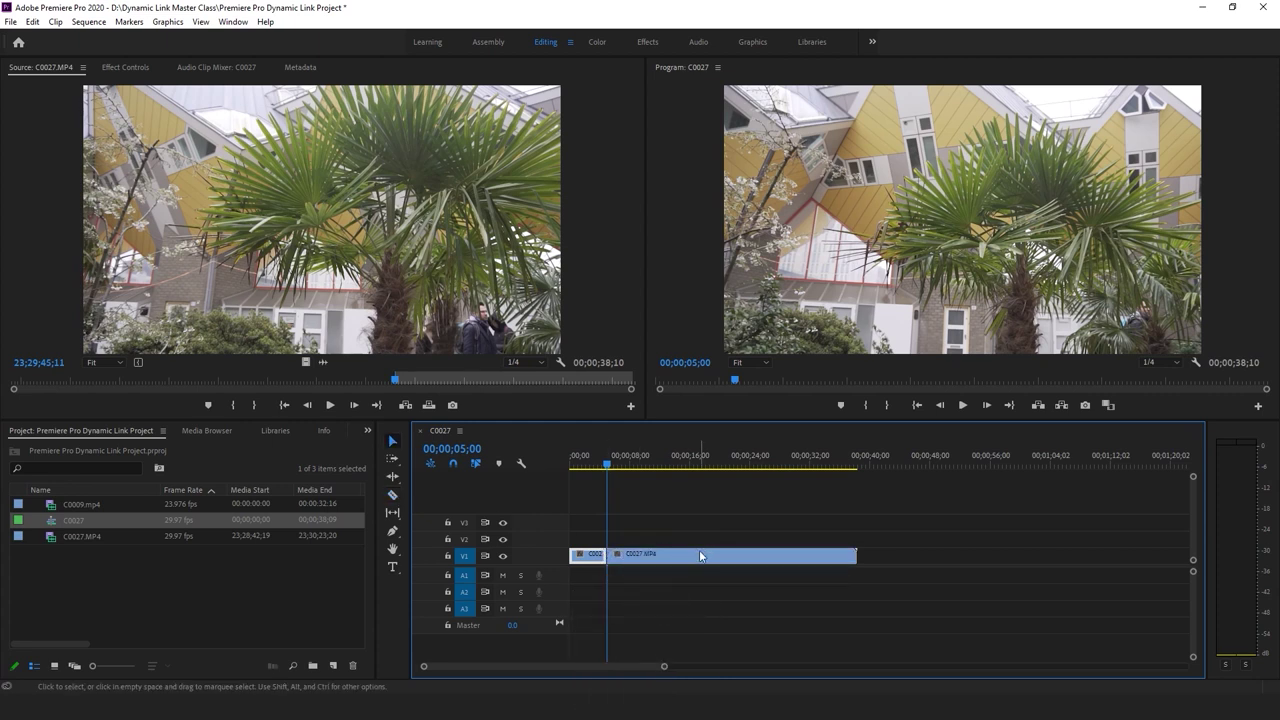
key("Delete")
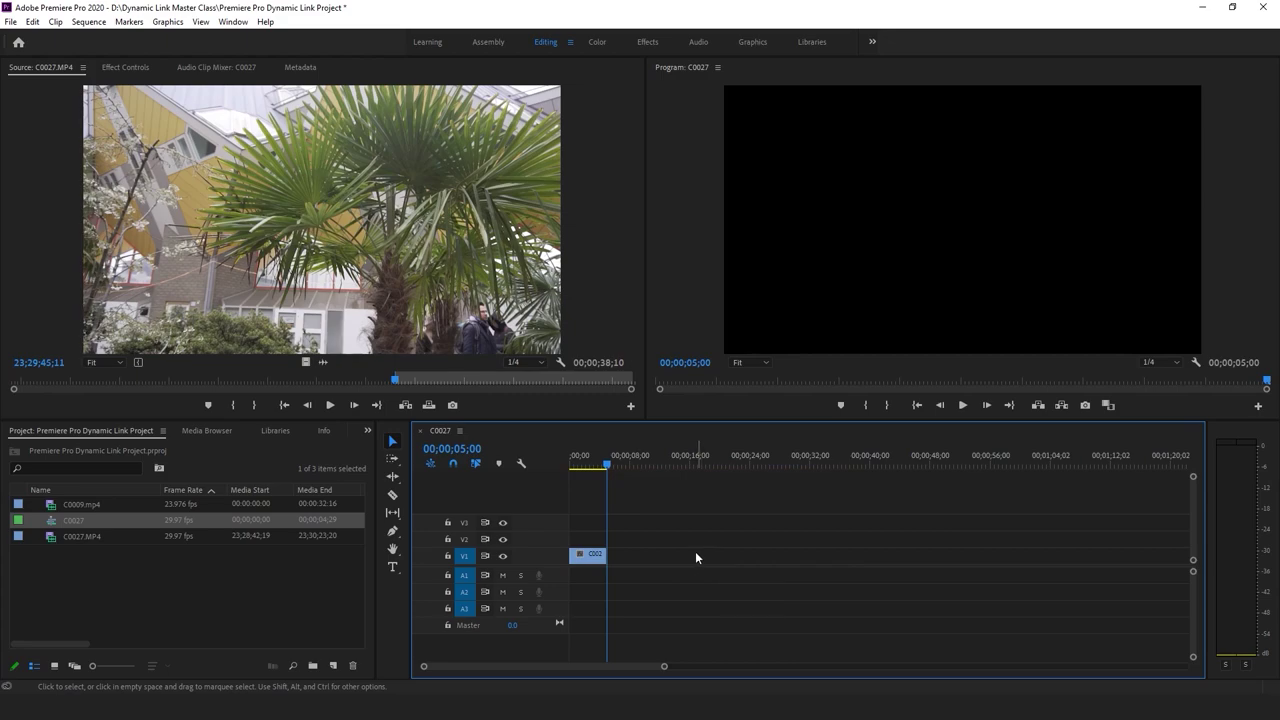
Preview C0009.mp4 in the Source monitor and mark an In point around nine seconds
double_click(50, 507)
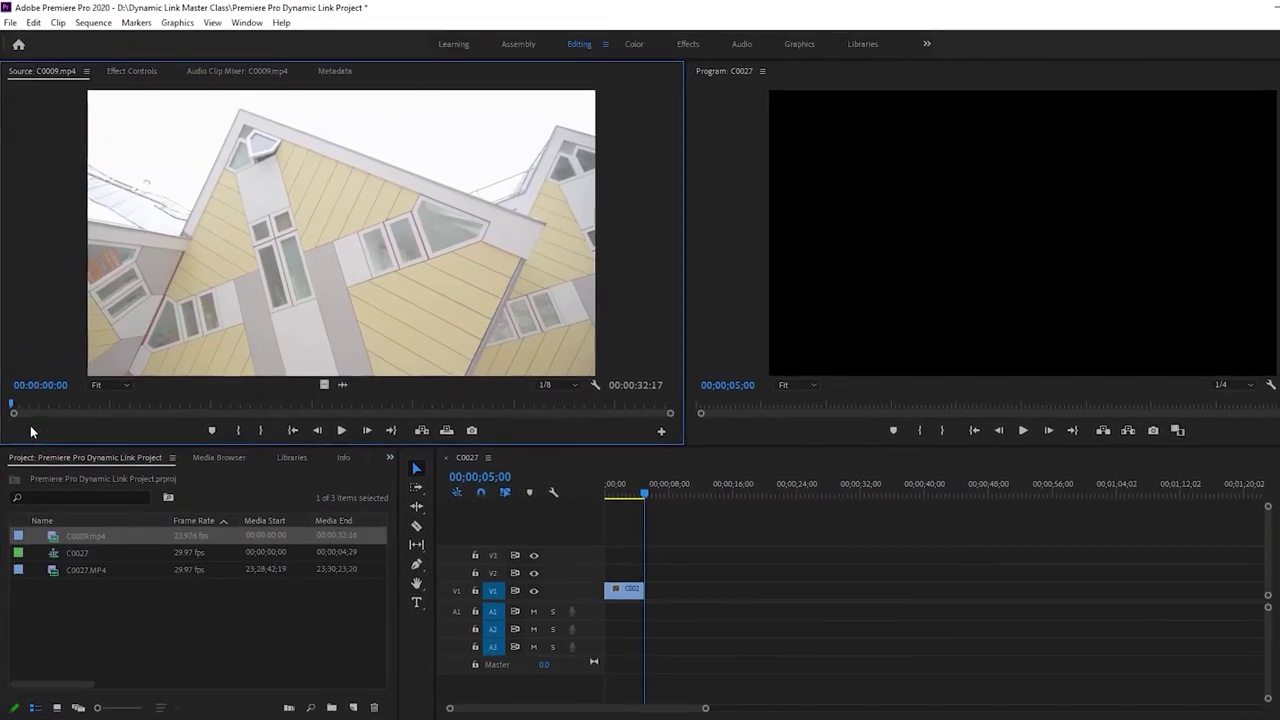
left_click_drag(46, 437, 89, 441)
key("space")
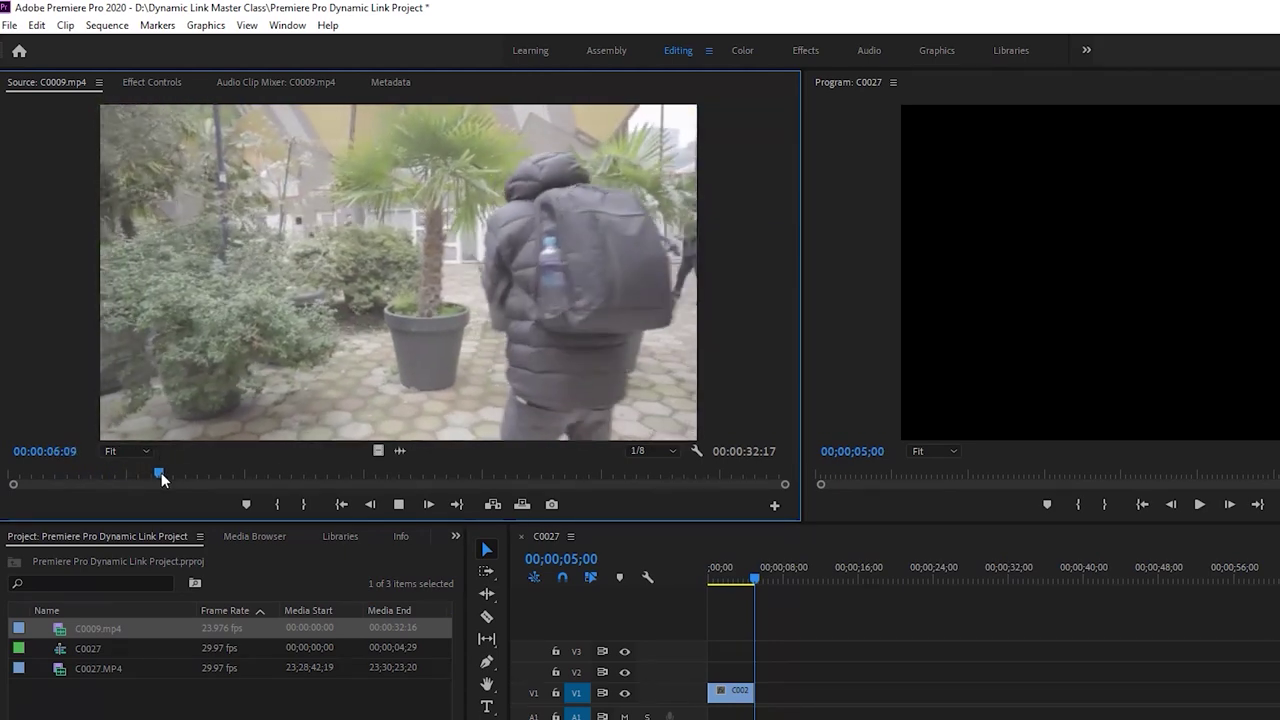
key("space")
left_click_drag(182, 472, 222, 472)
key("space")
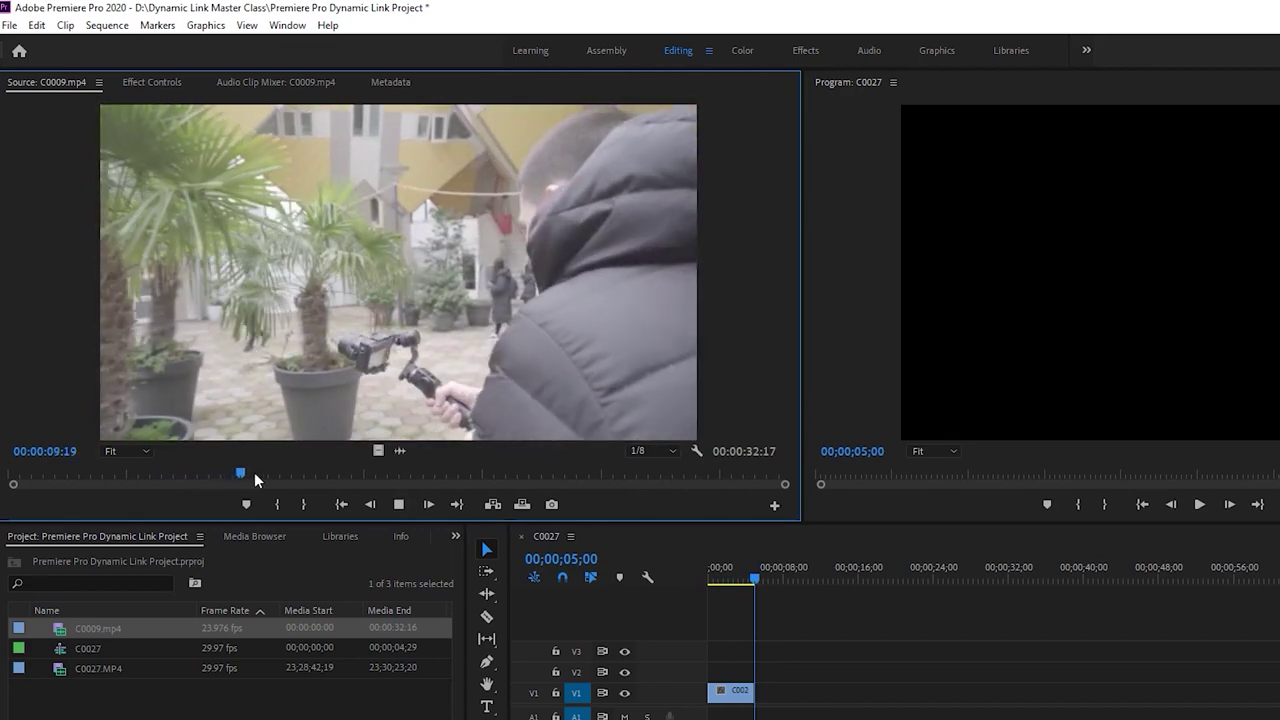
key("space")
left_click_drag(271, 476, 243, 479)
key("i")
Mark the Out point for a 00:00:04:03 range and place it on V1 after C0027
key("space")
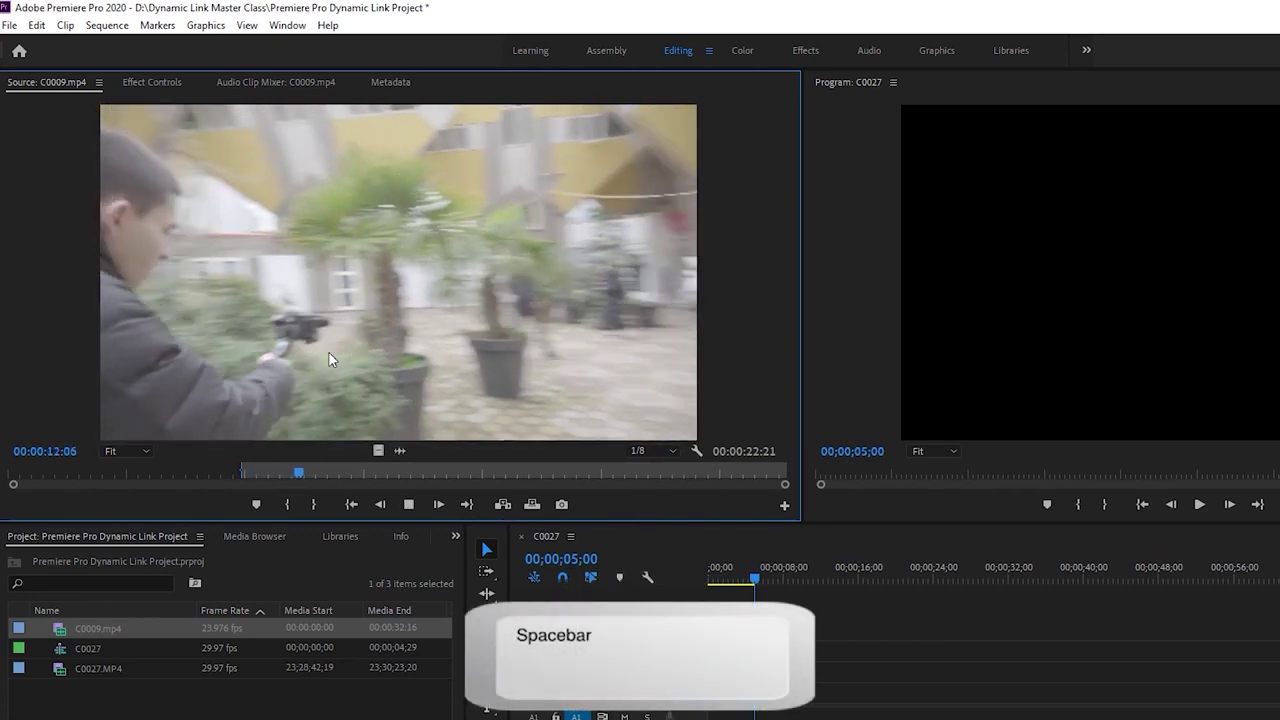
key("space")
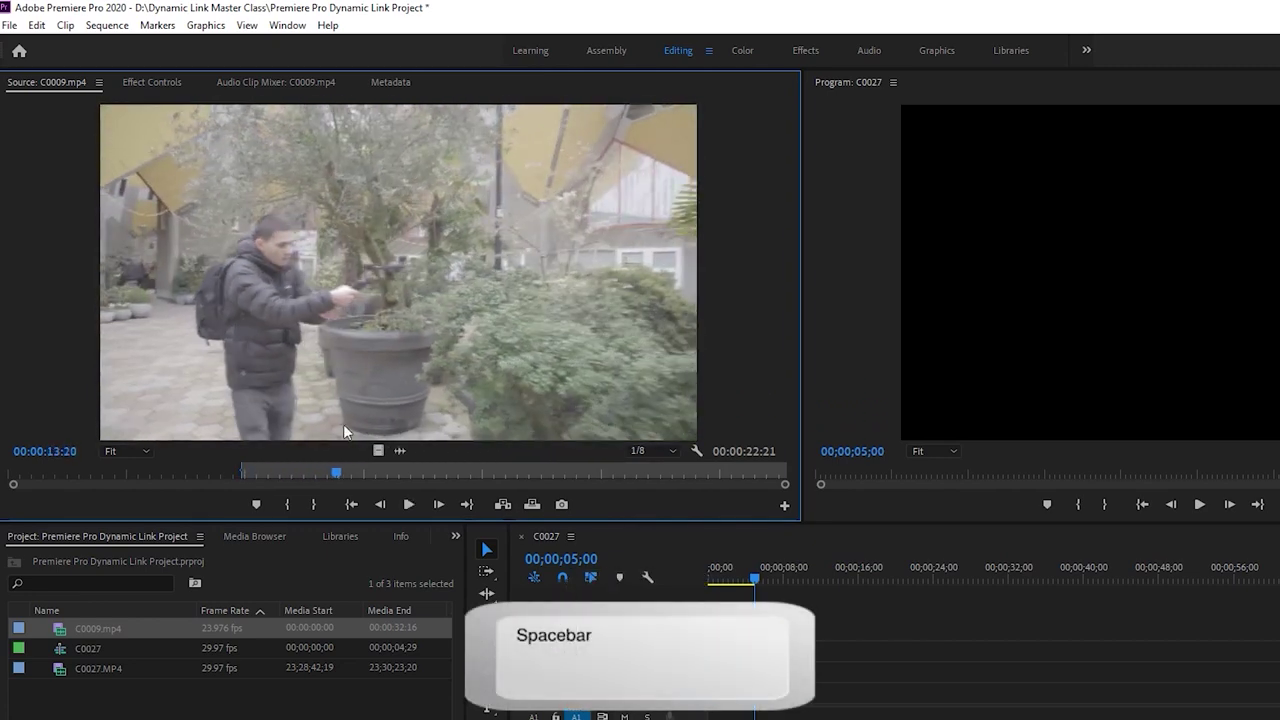
left_click_drag(332, 468, 337, 477)
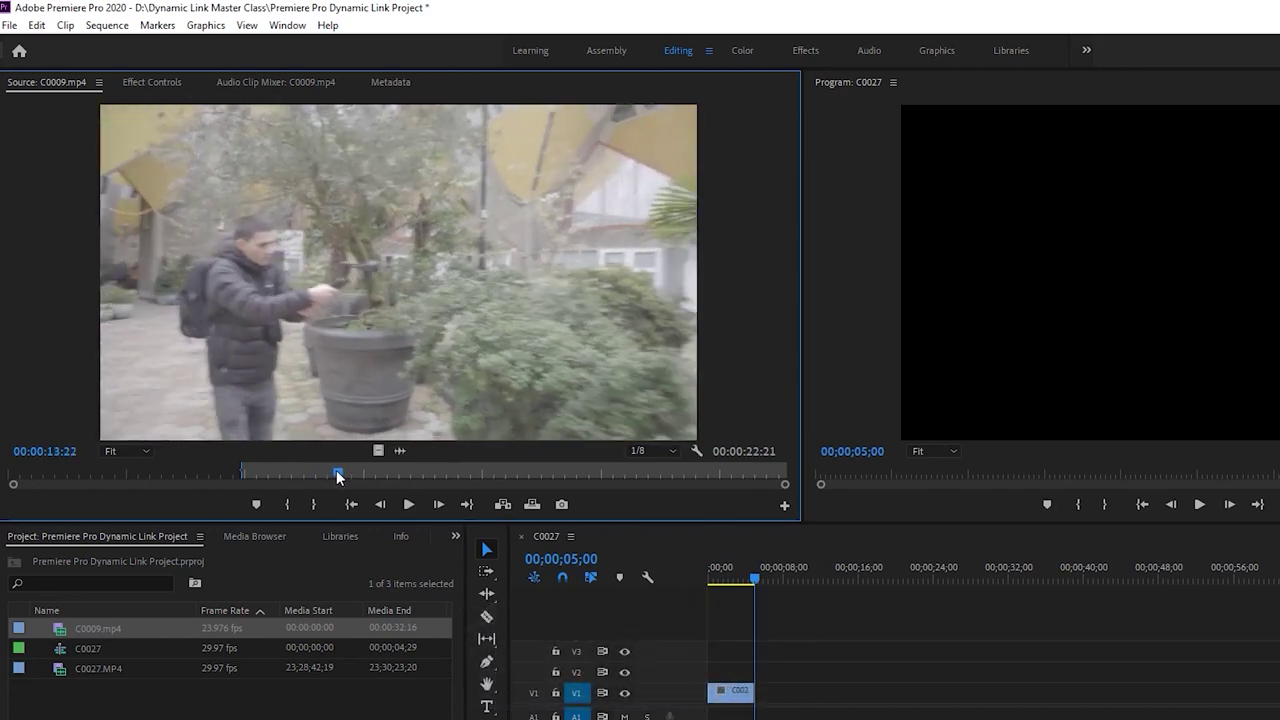
key("o")
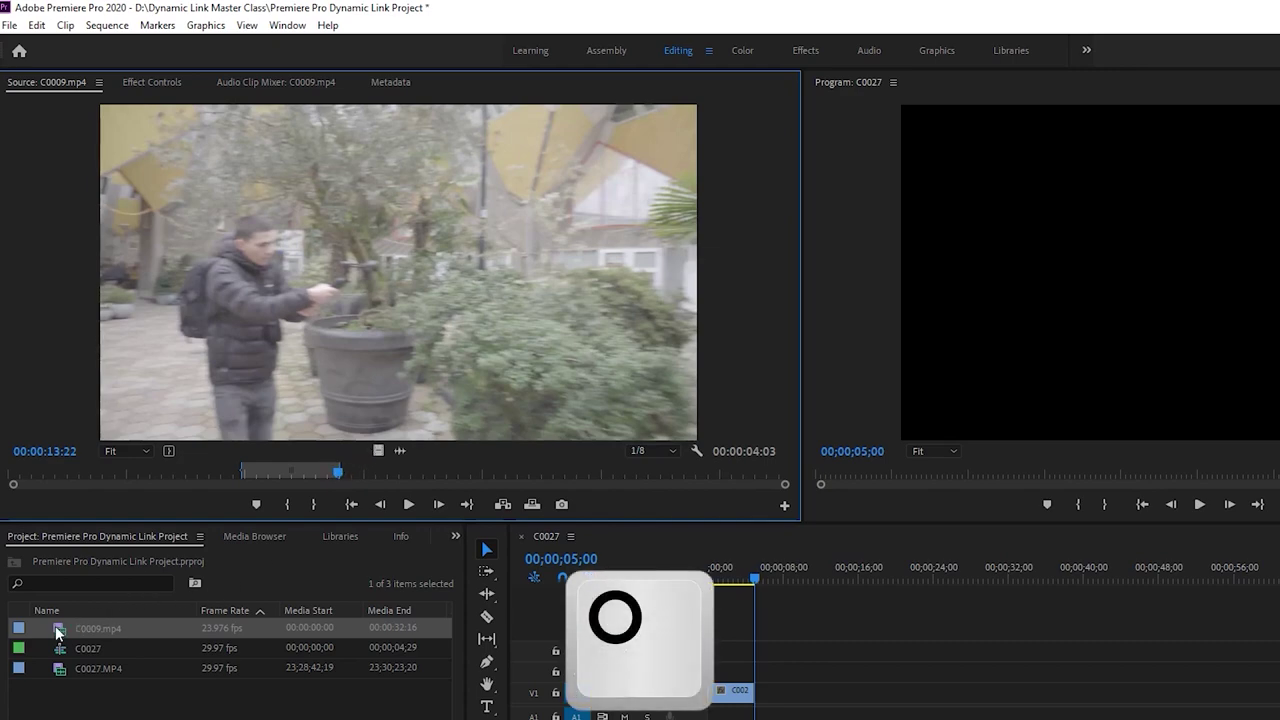
left_click_drag(354, 427, 717, 628)
left_click_drag(644, 563, 648, 566)
left_click(655, 469)
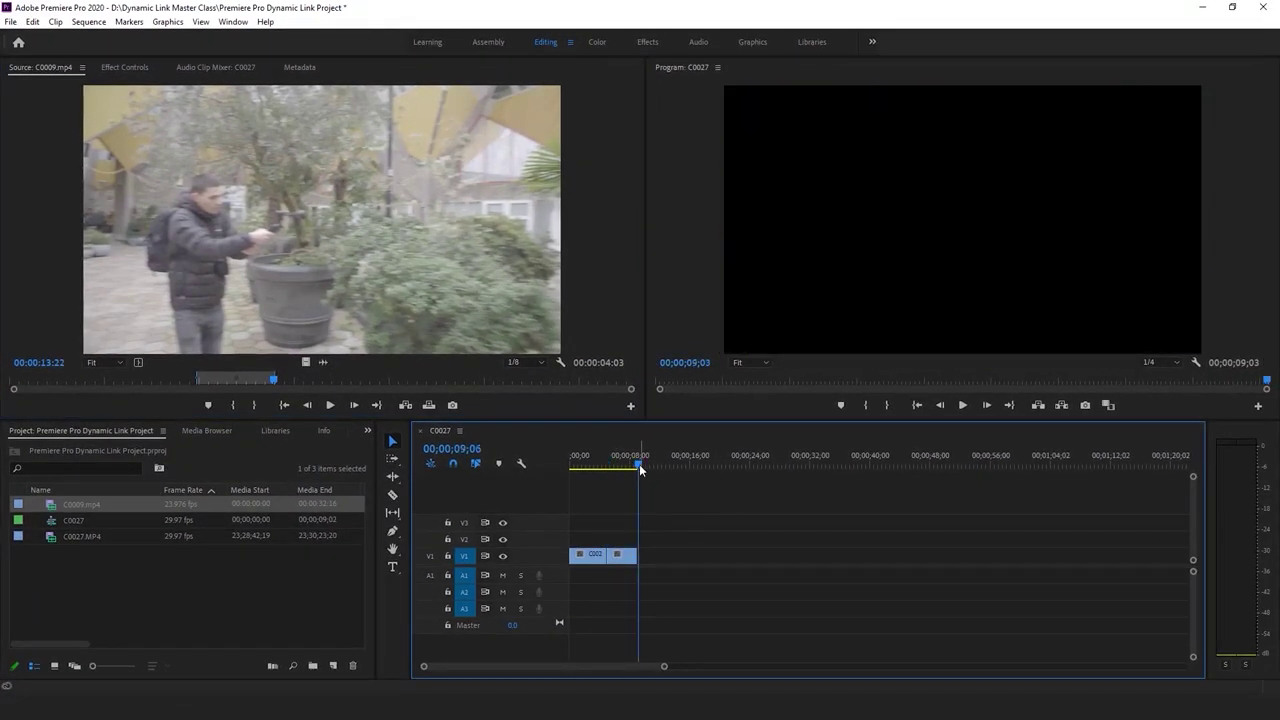
Set the C0009 clip to frame size
key("space")
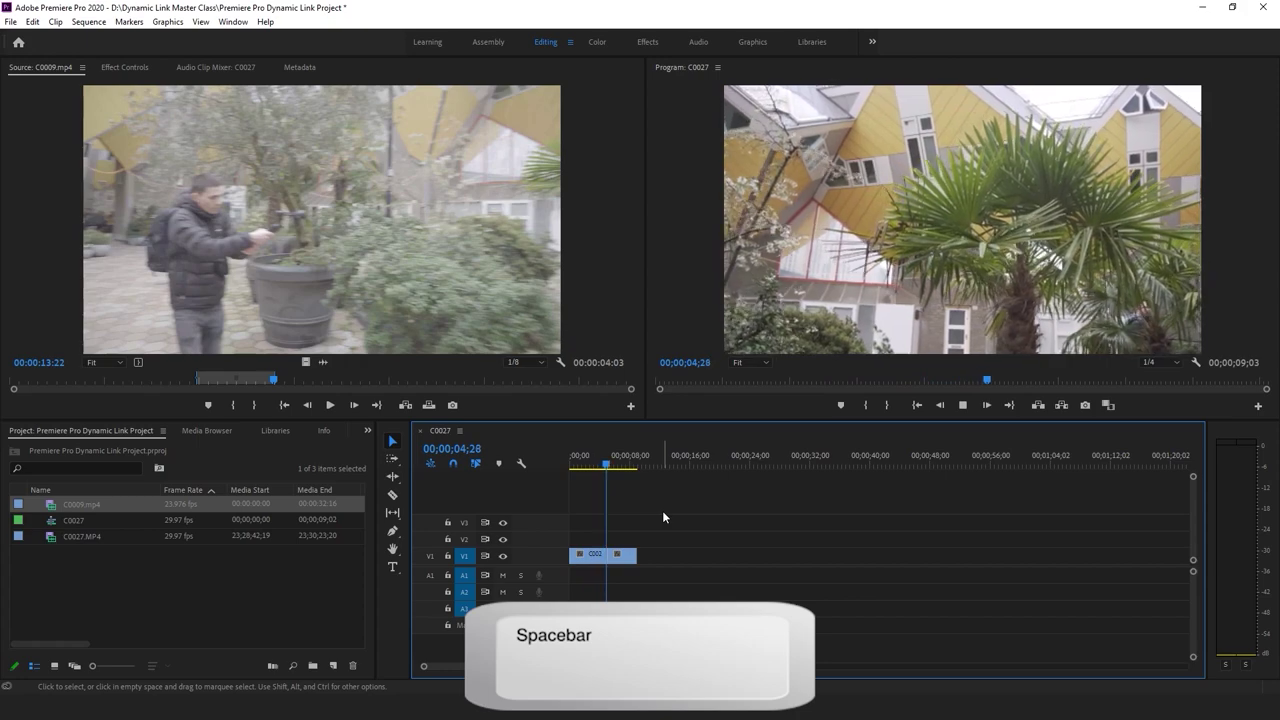
key("space")
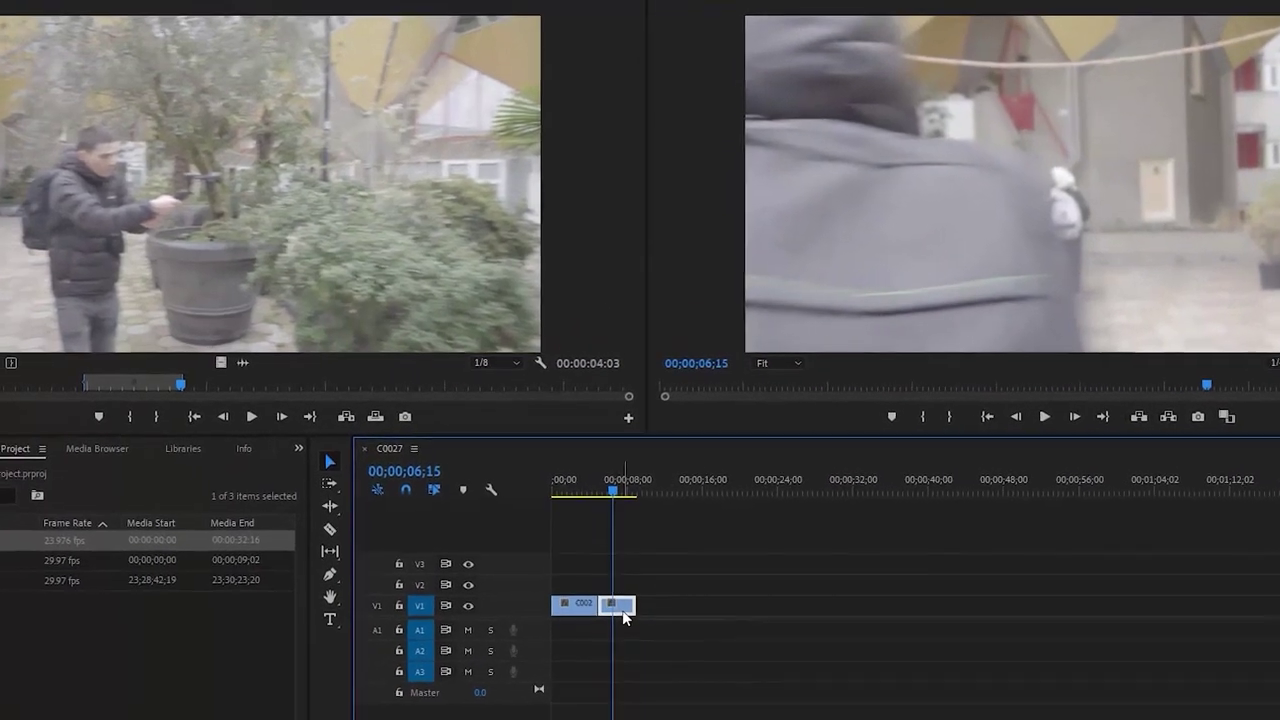
right_click(624, 565)
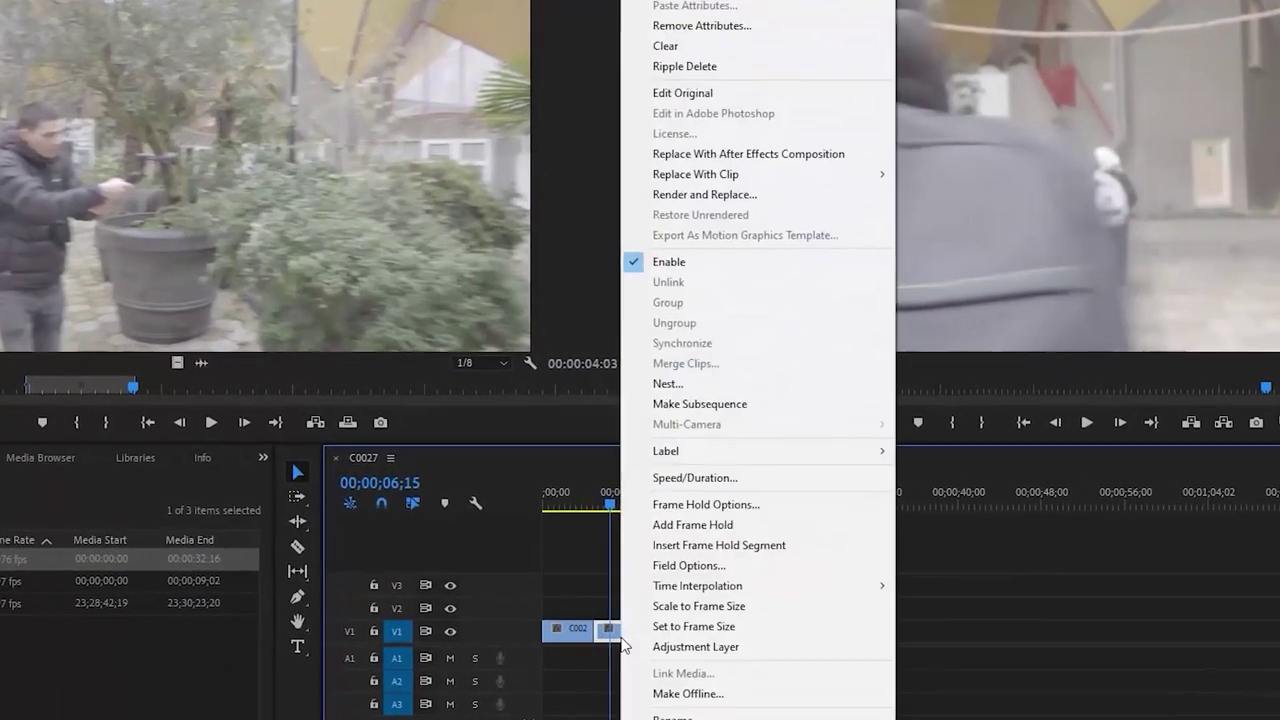
left_click(693, 624)
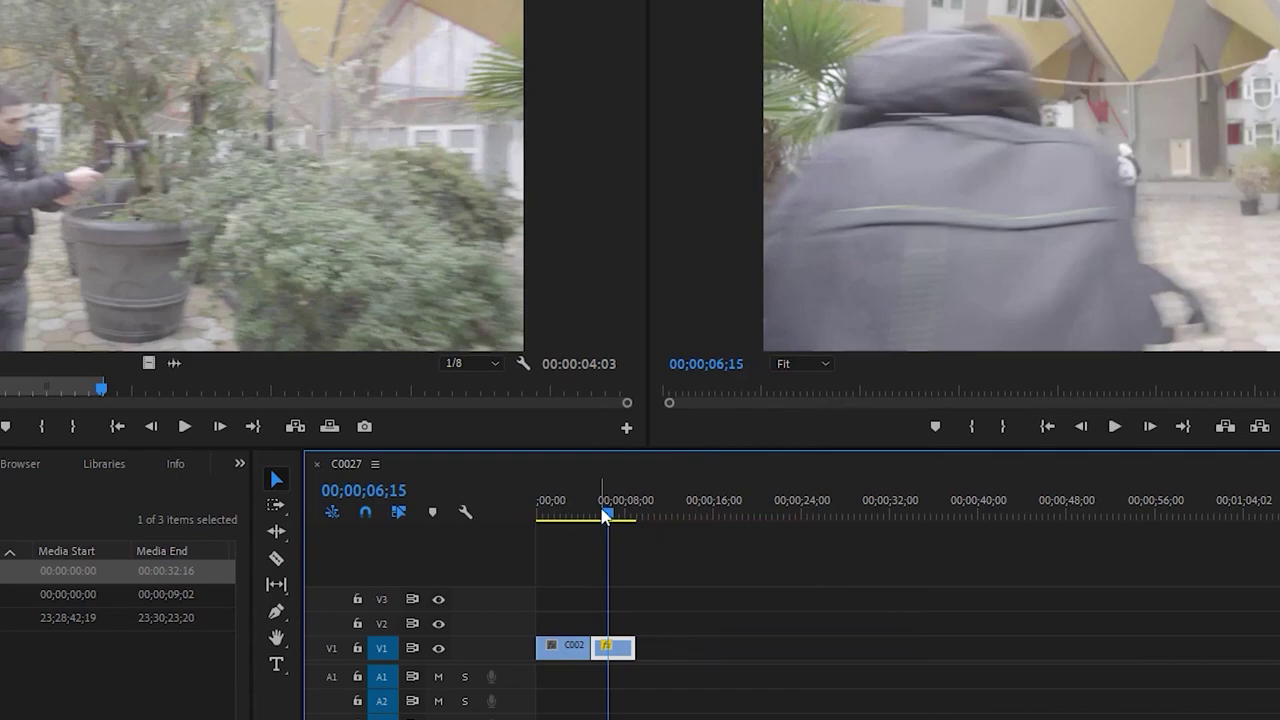
Move the C0009 clip to the sequence start, before C0027, and play it back
left_click_drag(605, 516, 446, 537)
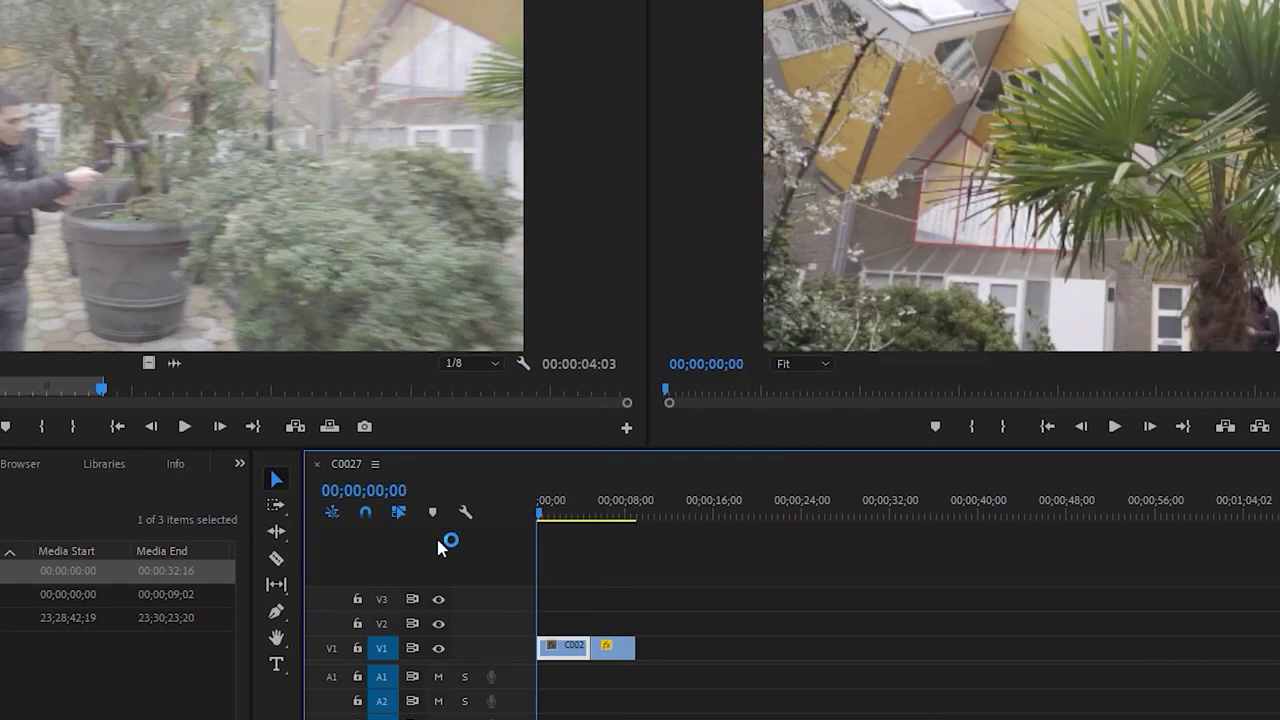
key("space")
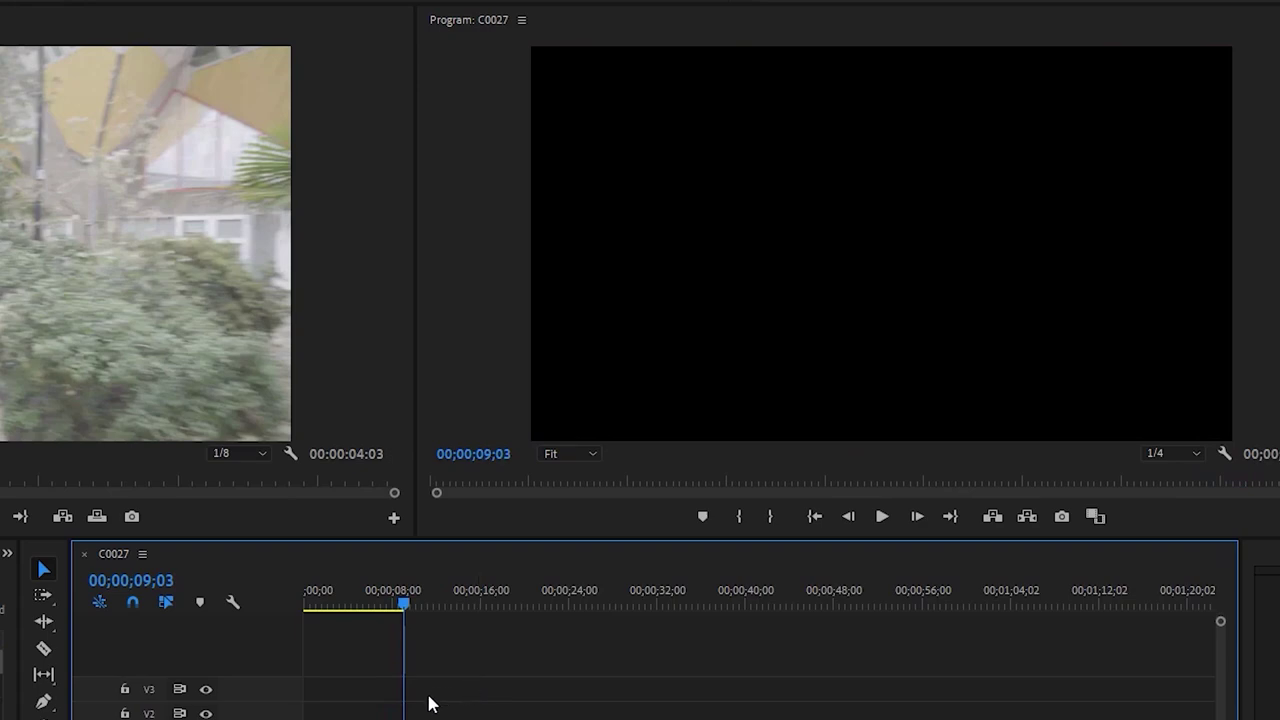
left_click_drag(433, 675, 431, 681)
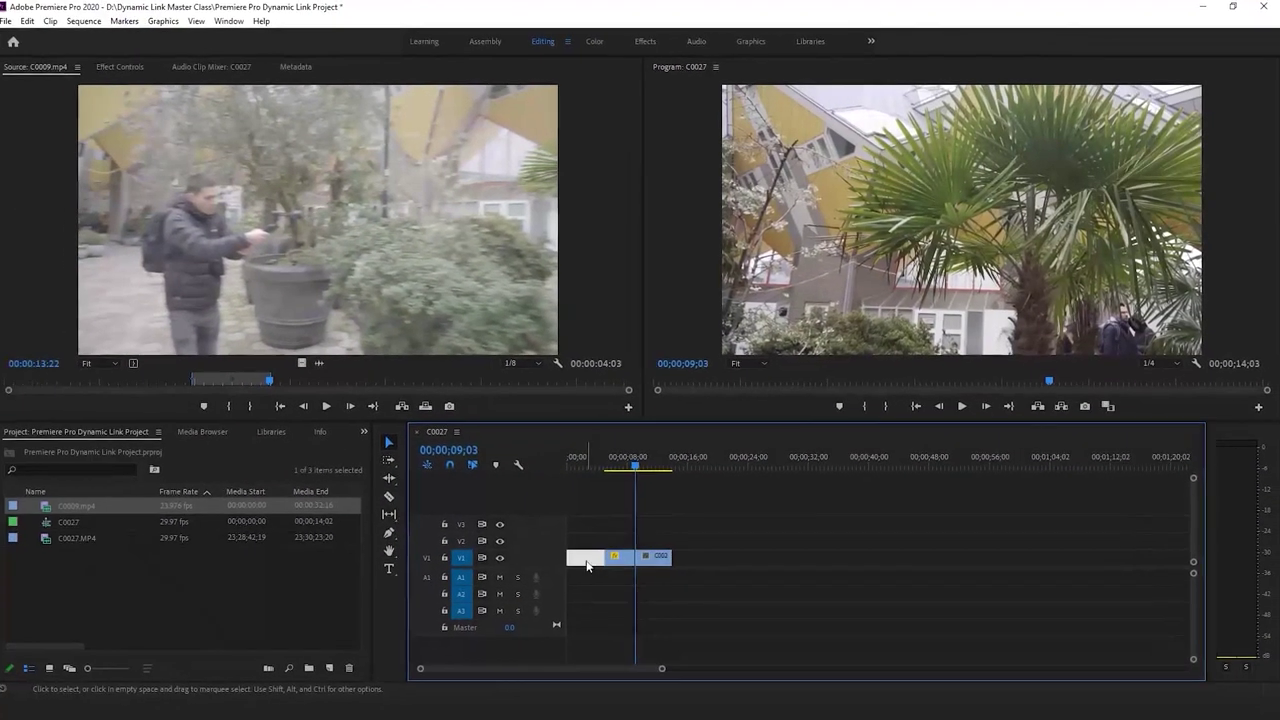
left_click_drag(588, 566, 590, 565)
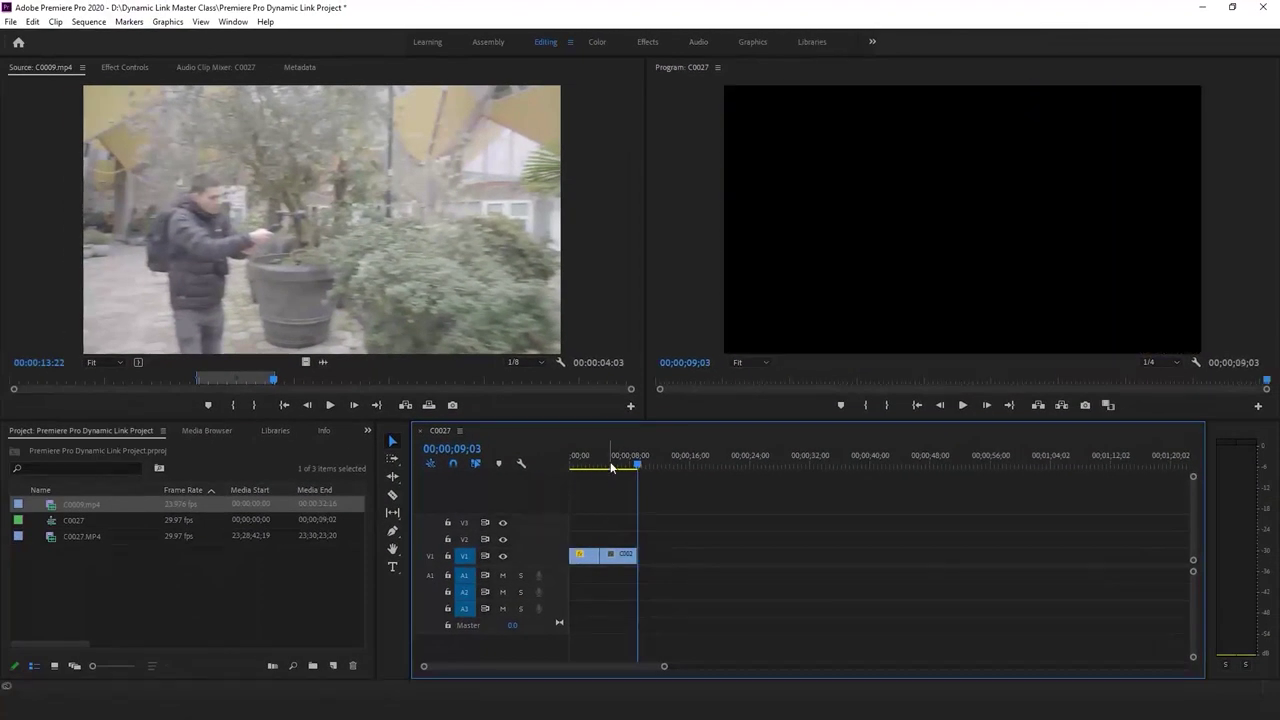
left_click(670, 505)
key("space")
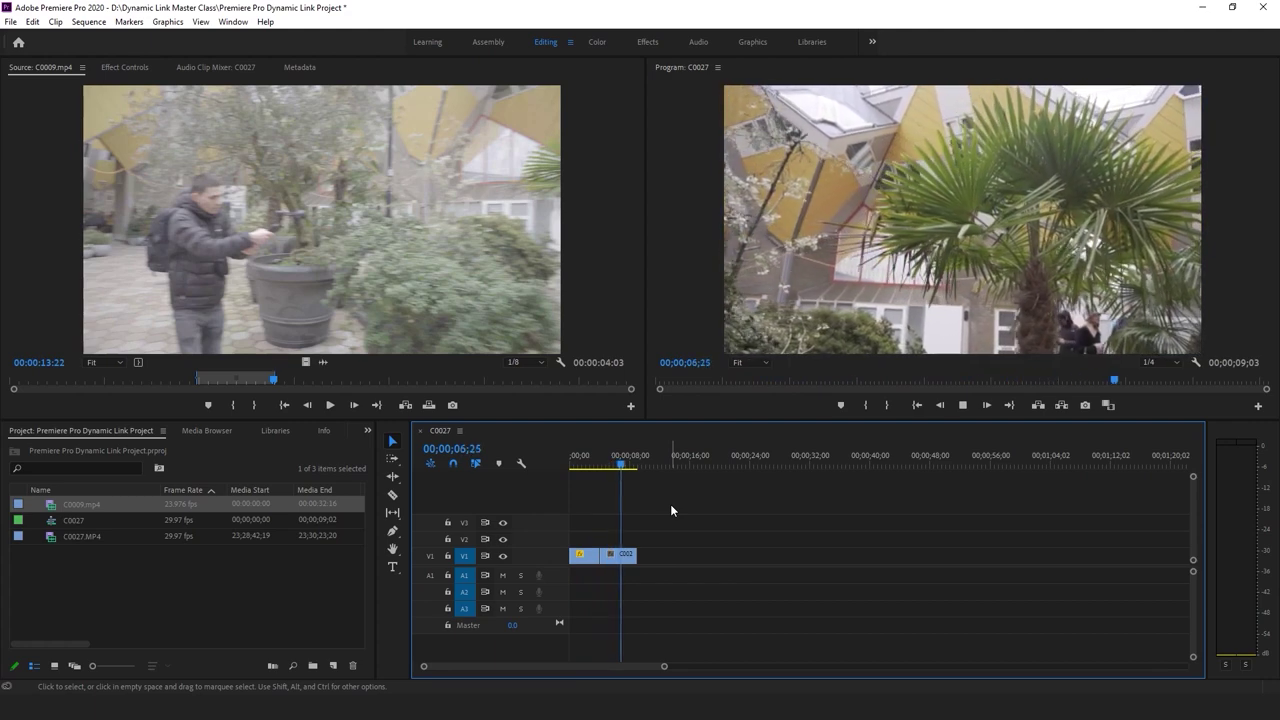
left_click(637, 460)
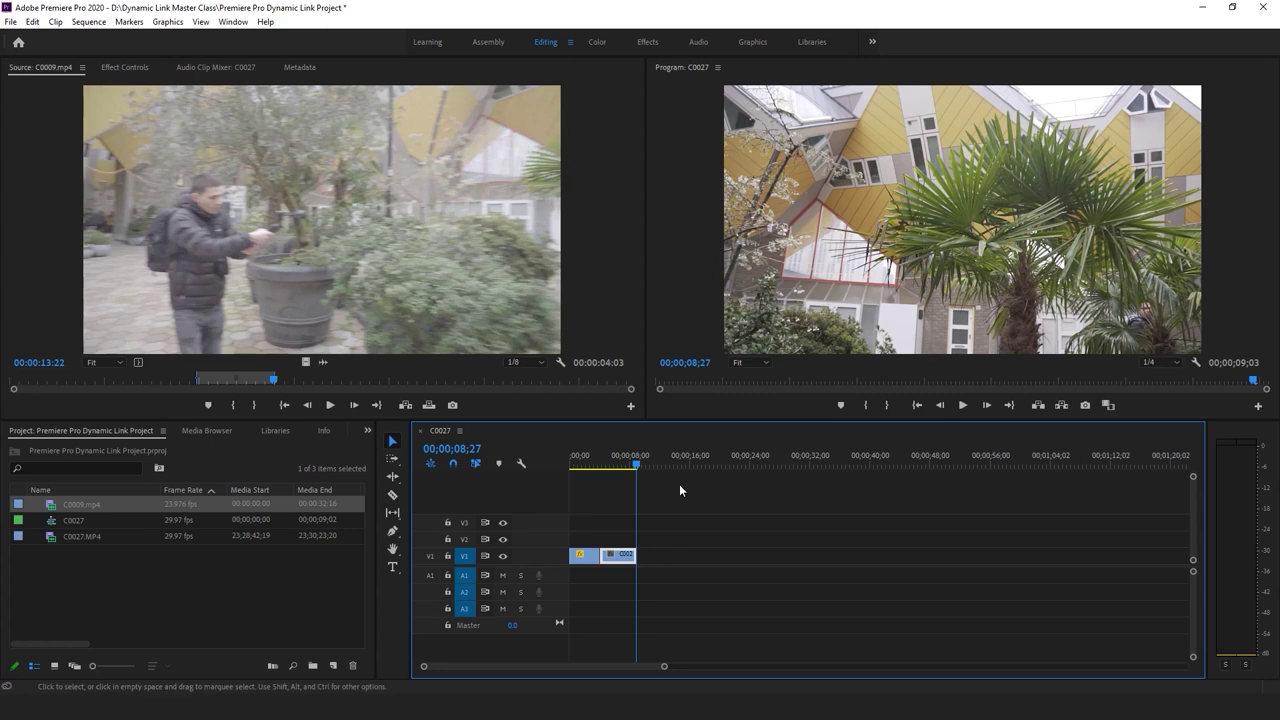
Save the project and scrub through the sequence to a C0009 frame
key("ctrl+s")
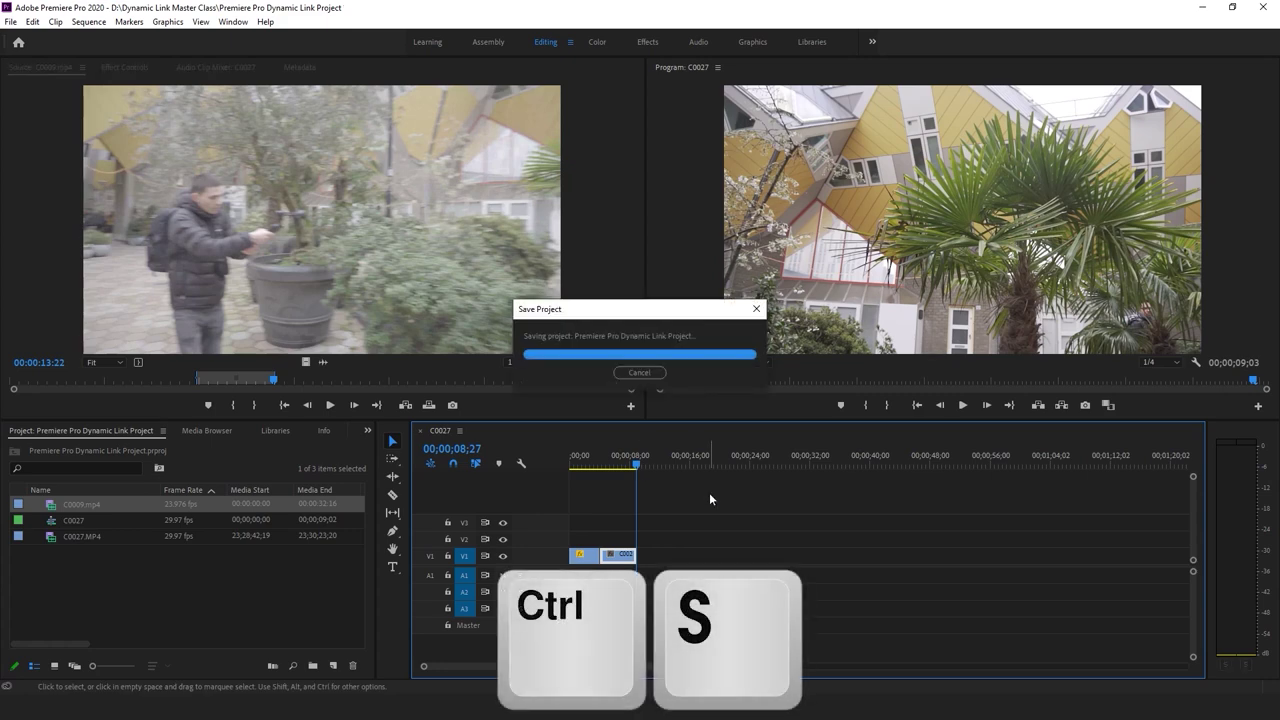
left_click_drag(633, 467, 545, 466)
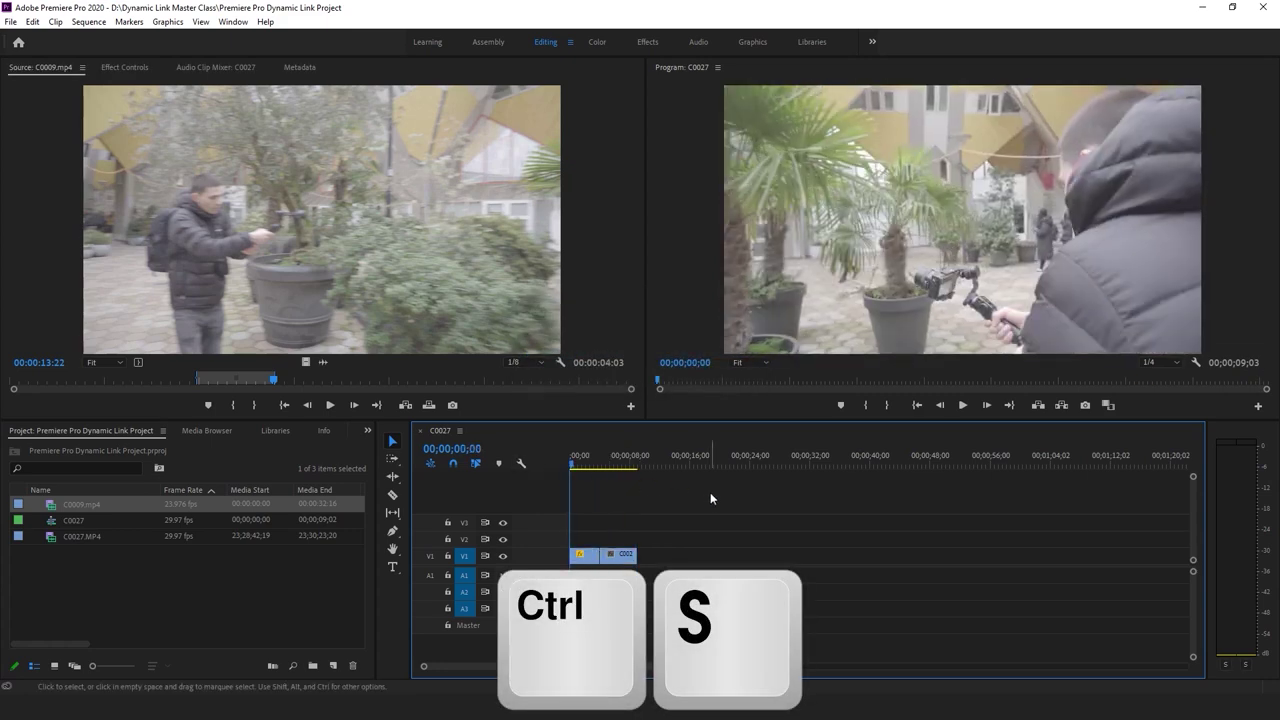
left_click(612, 465)
left_click_drag(619, 461, 600, 472)
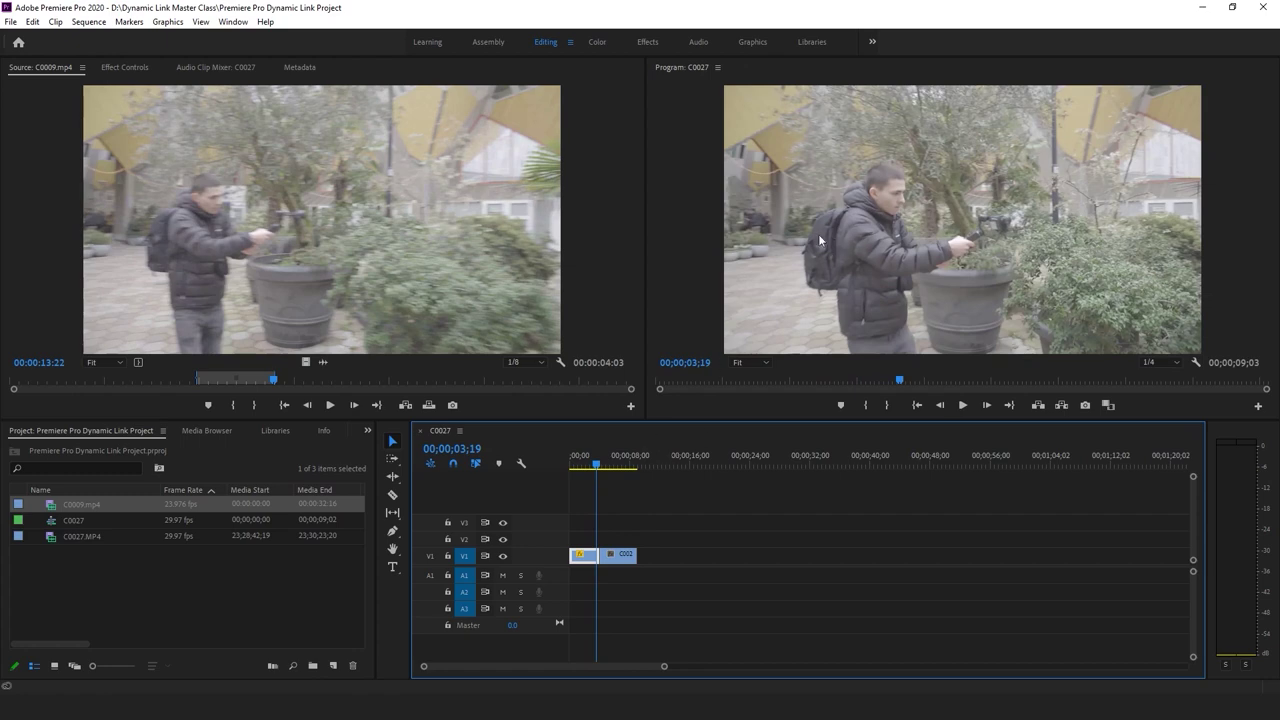
left_click_drag(588, 444, 600, 446)
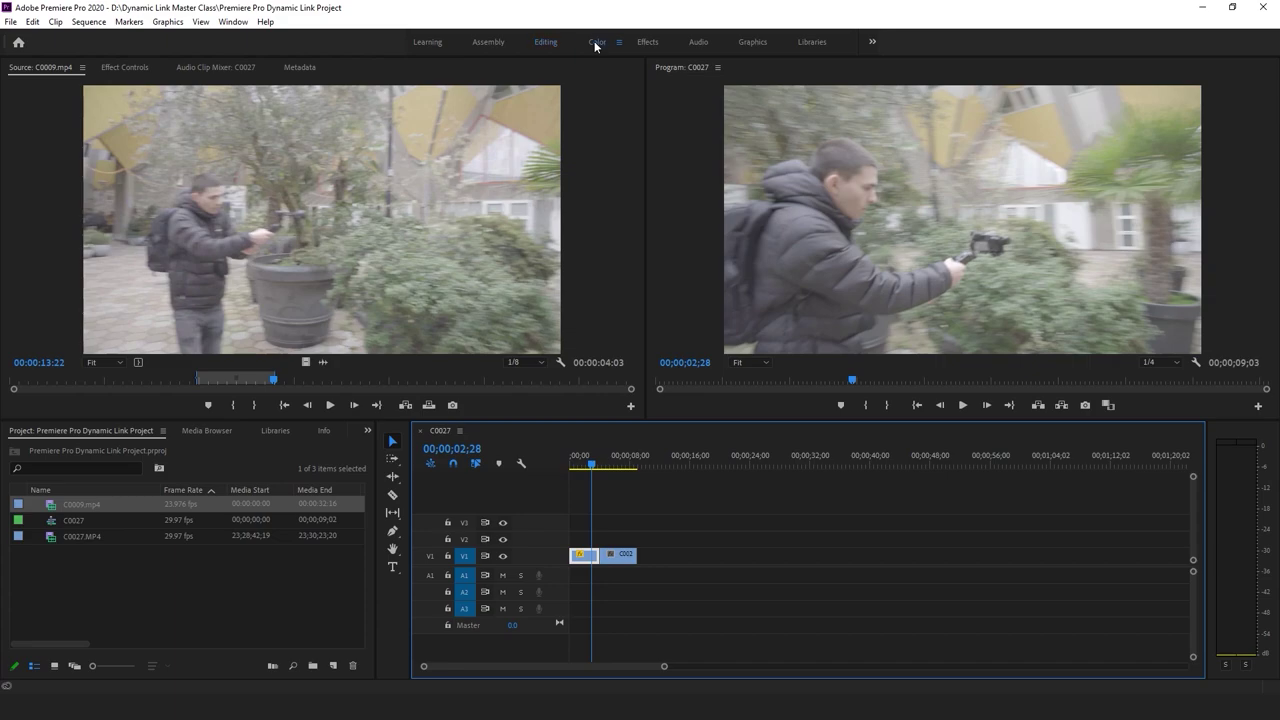
In the Color workspace, give C0009 Lumetri Contrast 100, Whites -28.6, Blacks -84.9, then return to Editing
left_click(596, 42)
left_click_drag(1187, 300, 1240, 316)
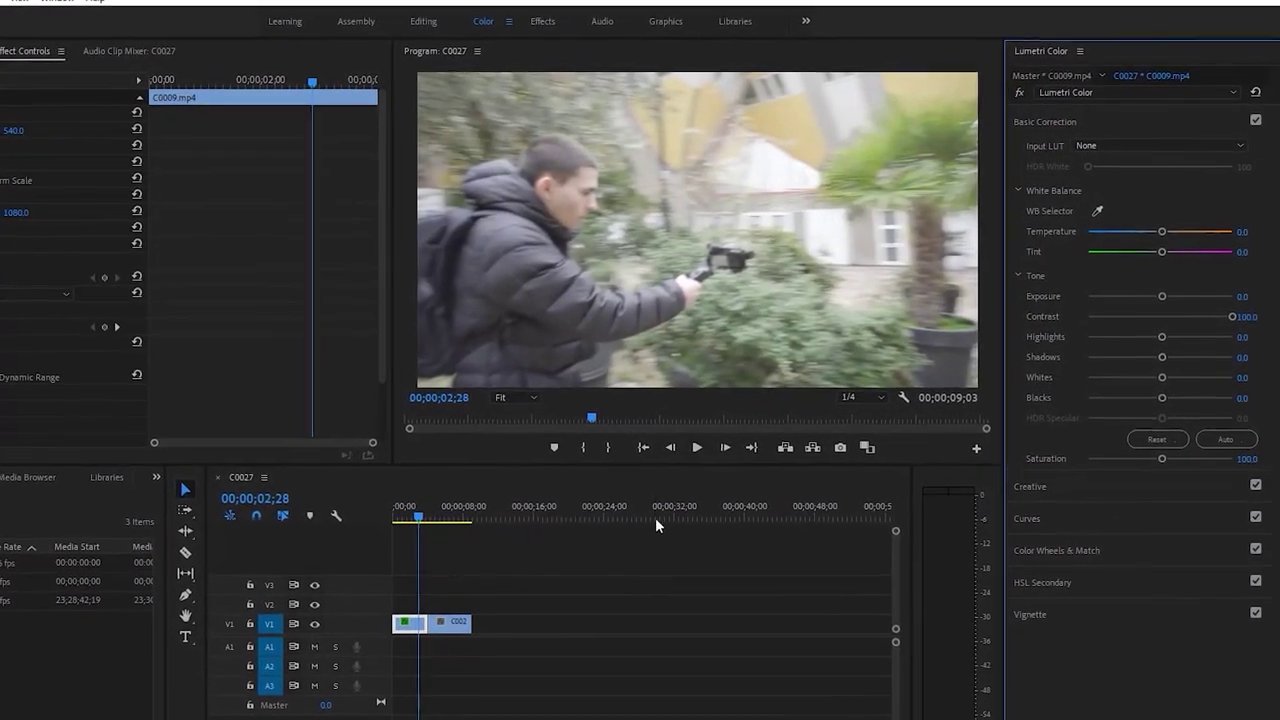
left_click(402, 518)
key("space")
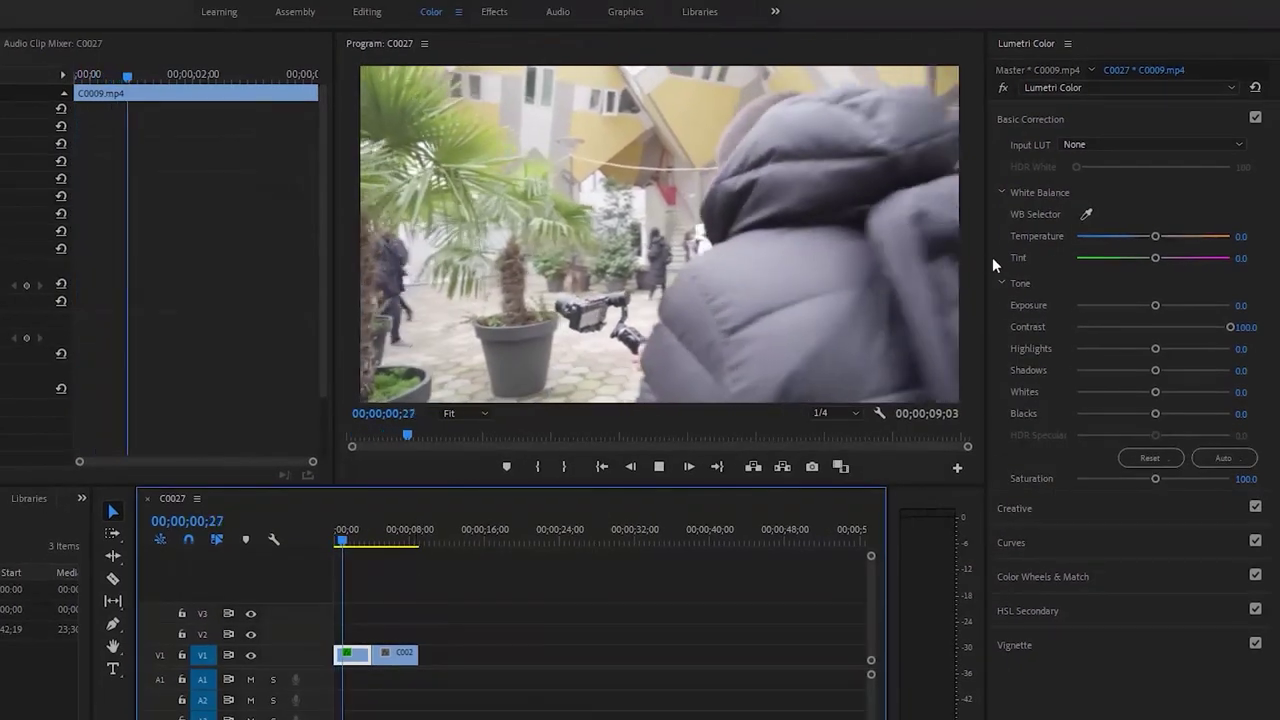
left_click_drag(1155, 393, 1086, 425)
key("space")
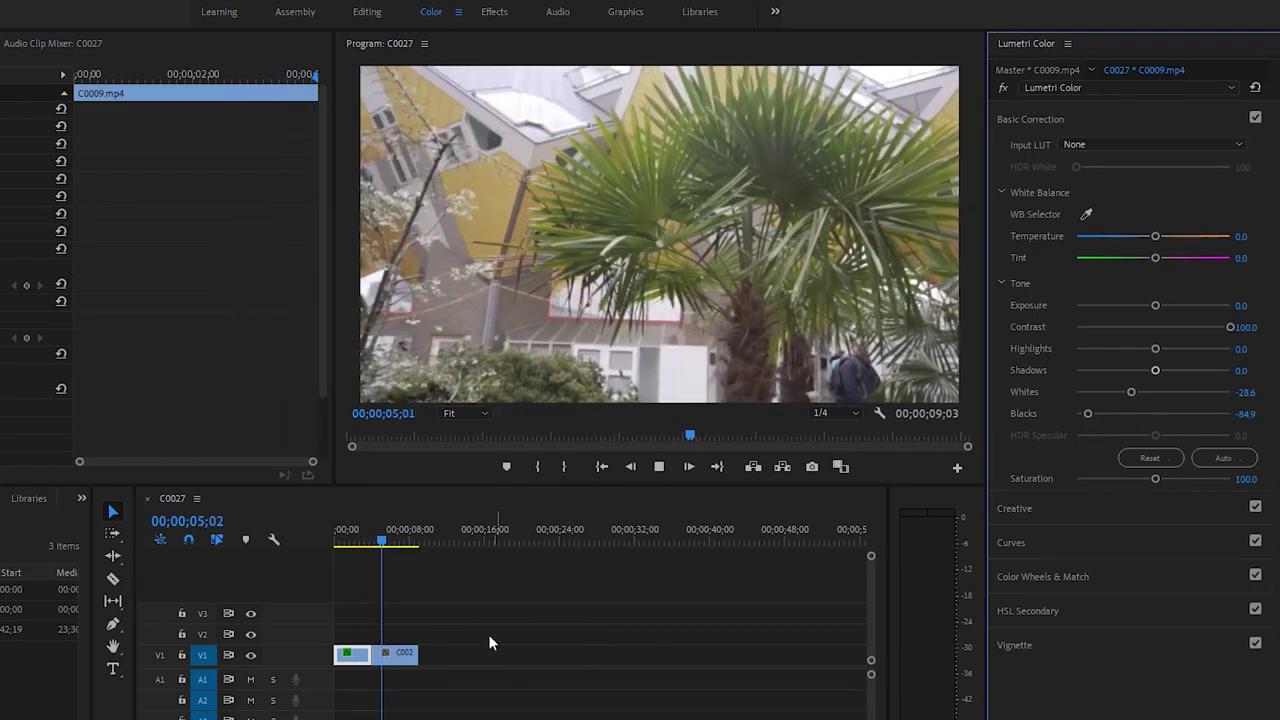
left_click(426, 552)
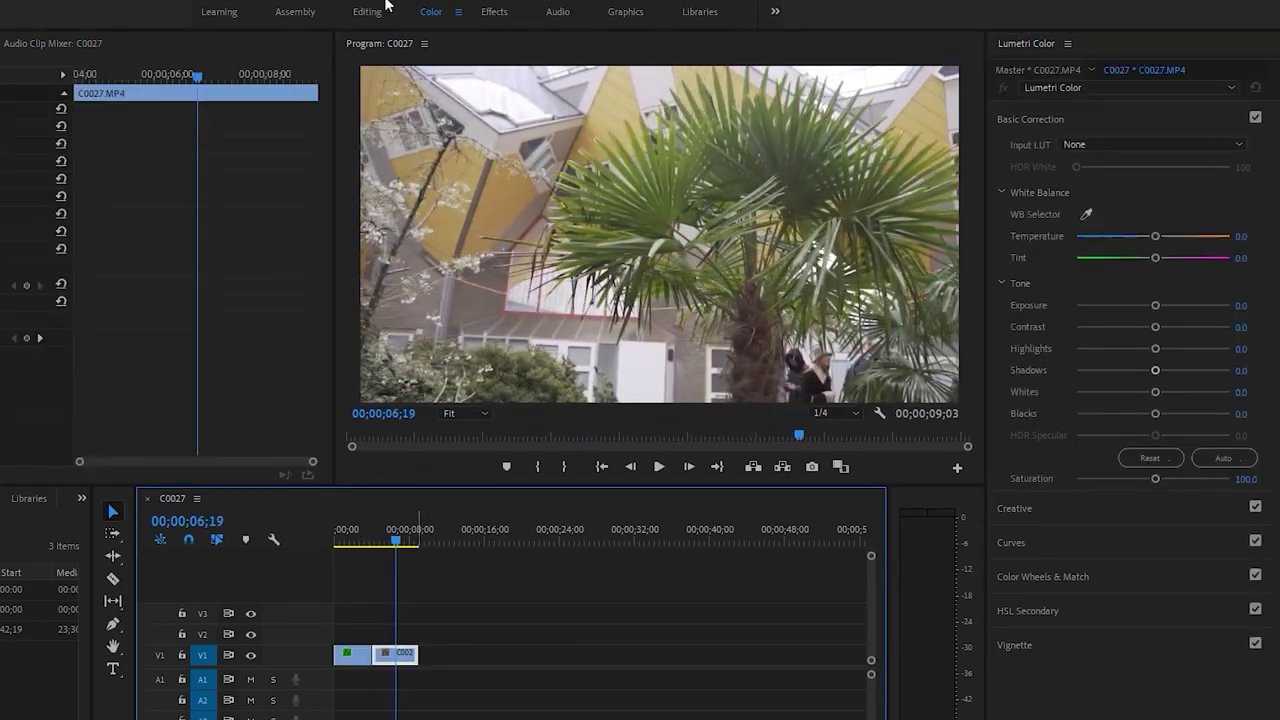
left_click(376, 14)
key("Home")
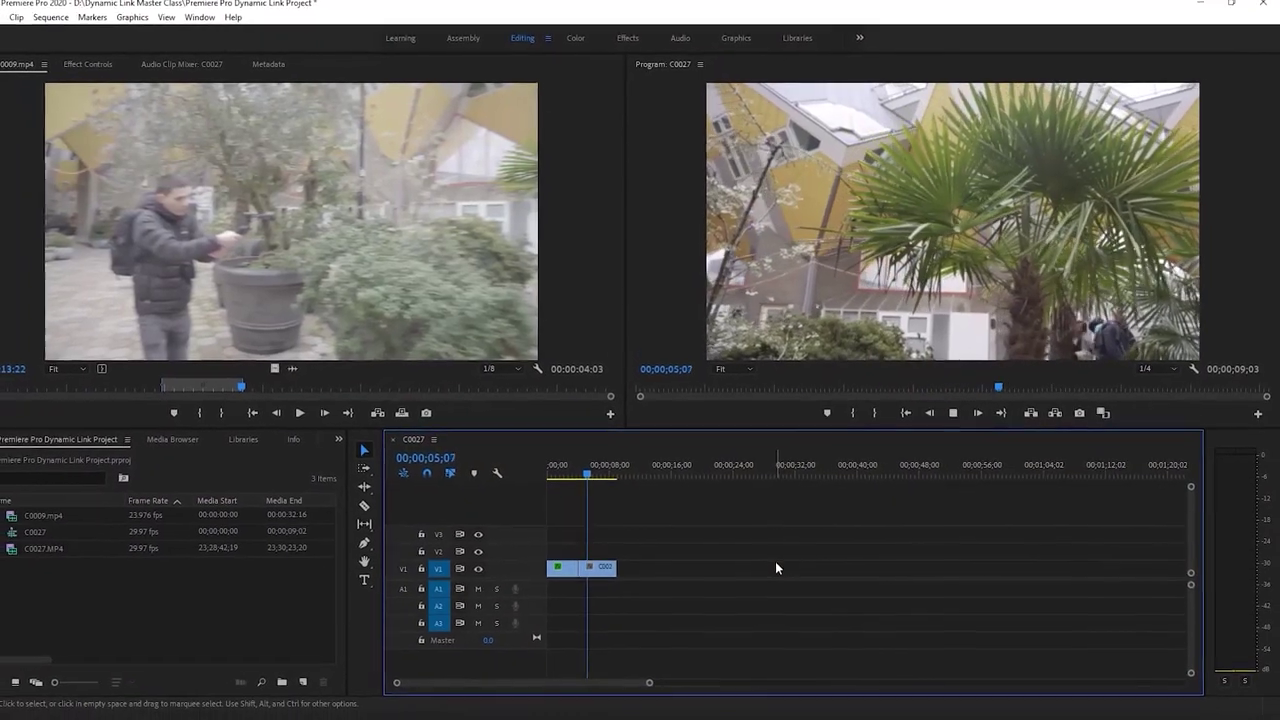
Save the project with Ctrl+S and replay the sequence from around six seconds
key("space")
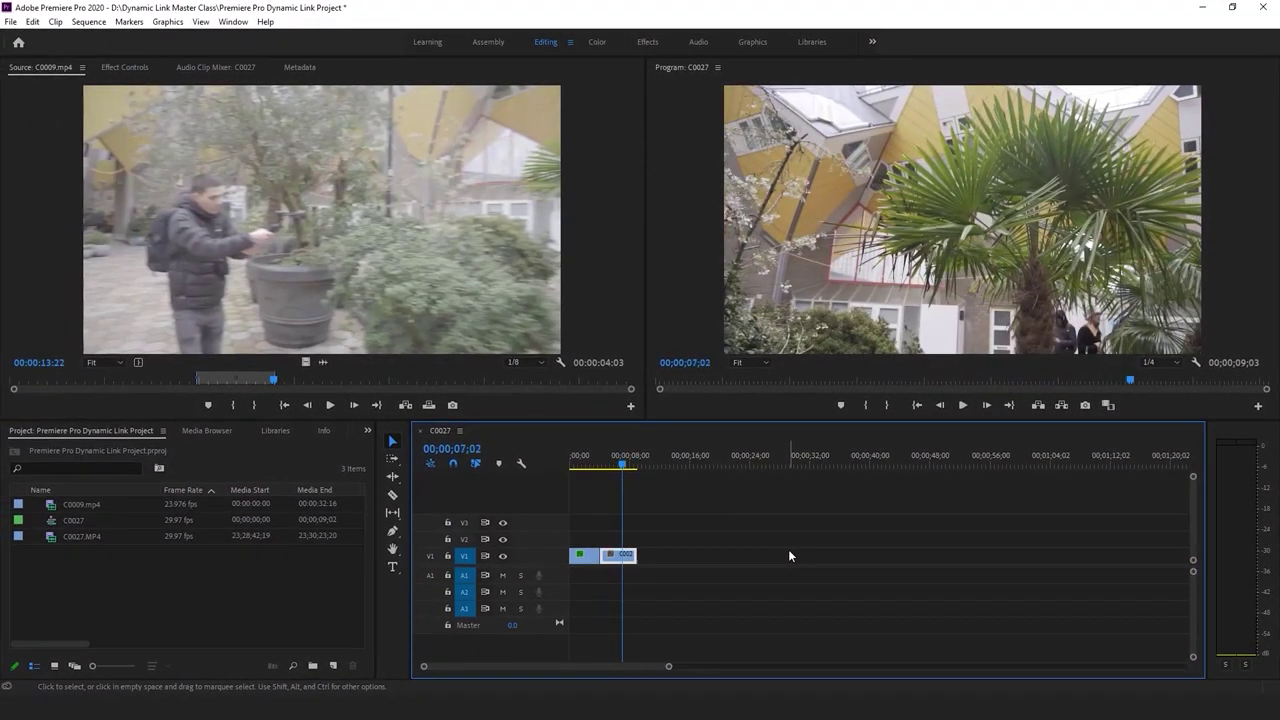
key("ctrl+s")
left_click_drag(625, 465, 606, 468)
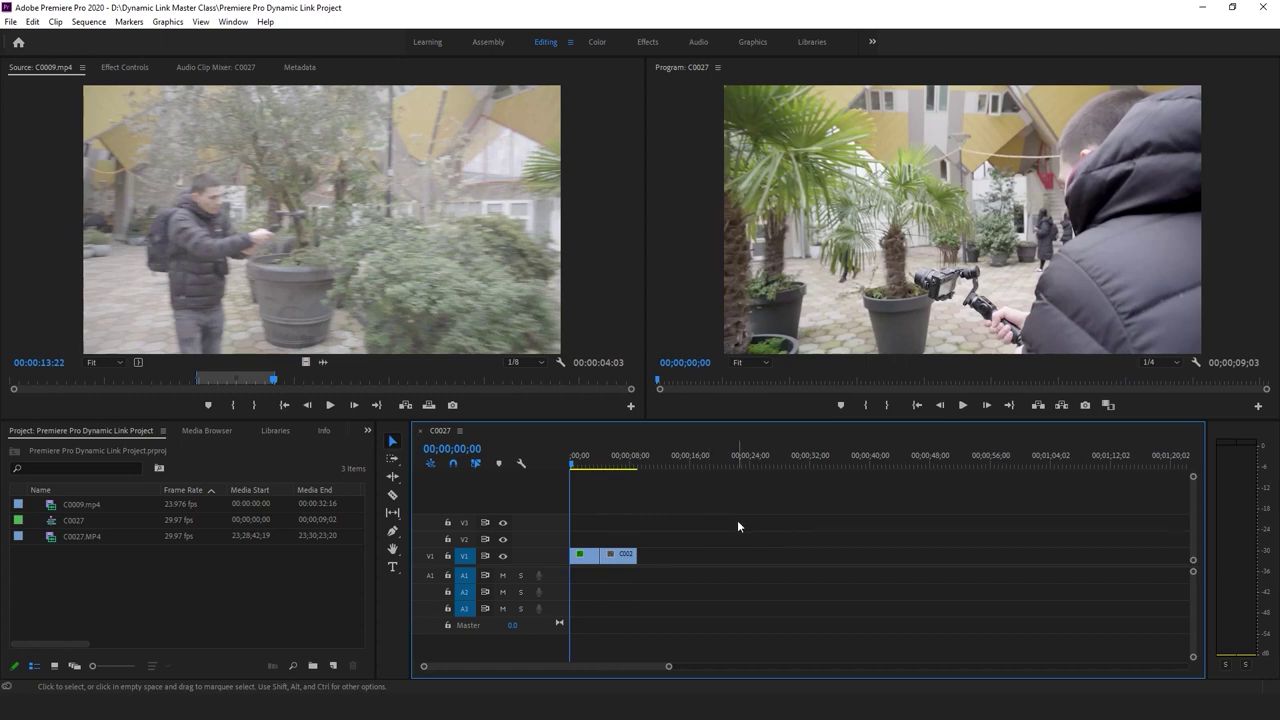
key("space")
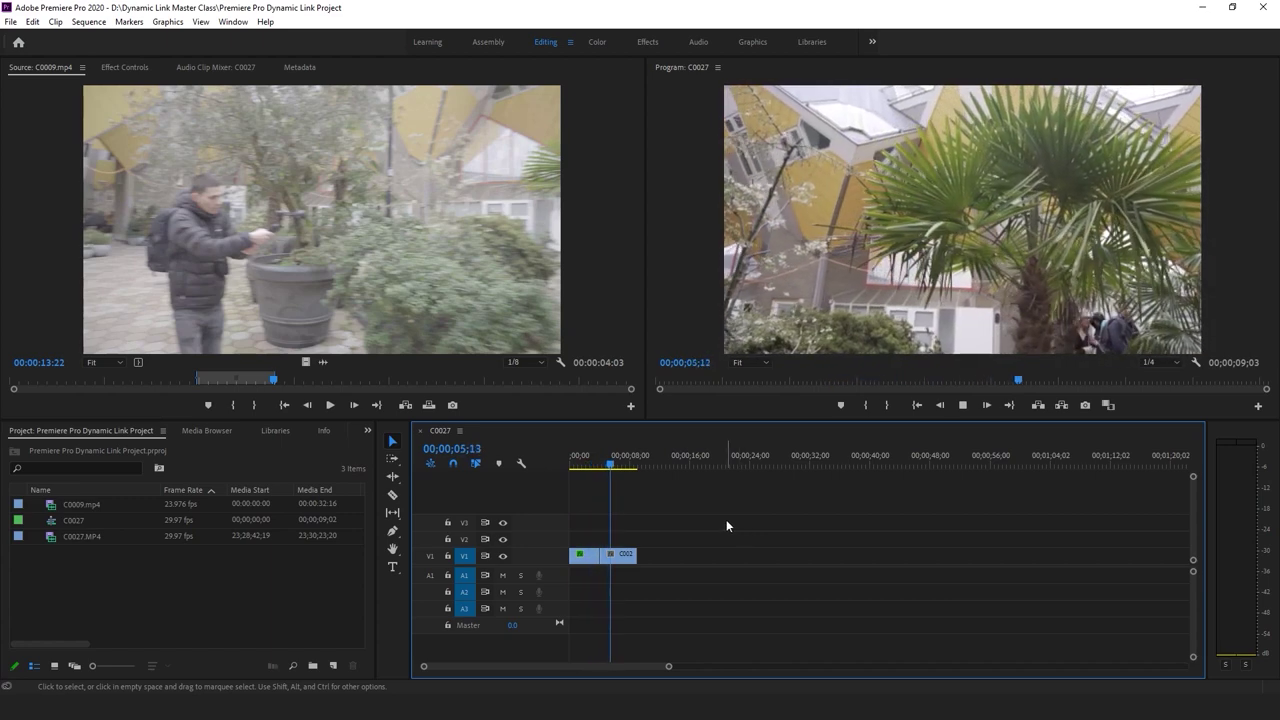
key("space")
key("ctrl+s")
Return to the sequence start, save again, and scrub through the opening seconds
left_click(721, 520)
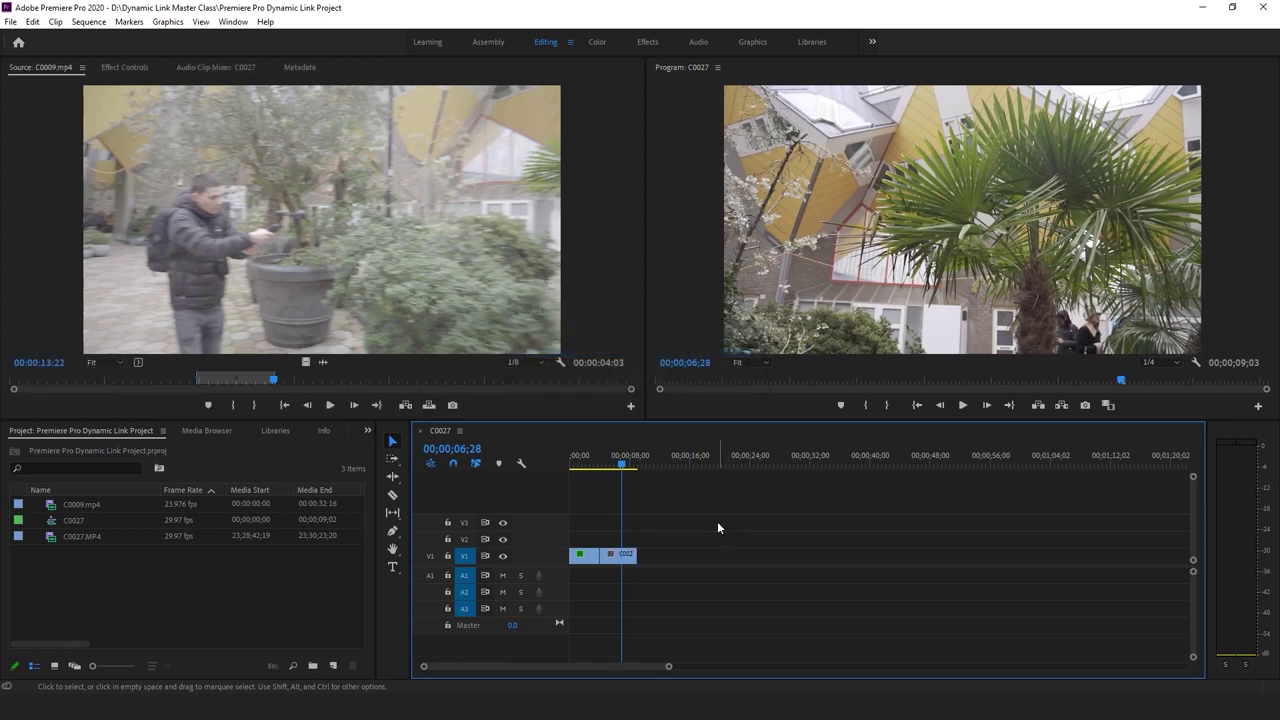
left_click(630, 461)
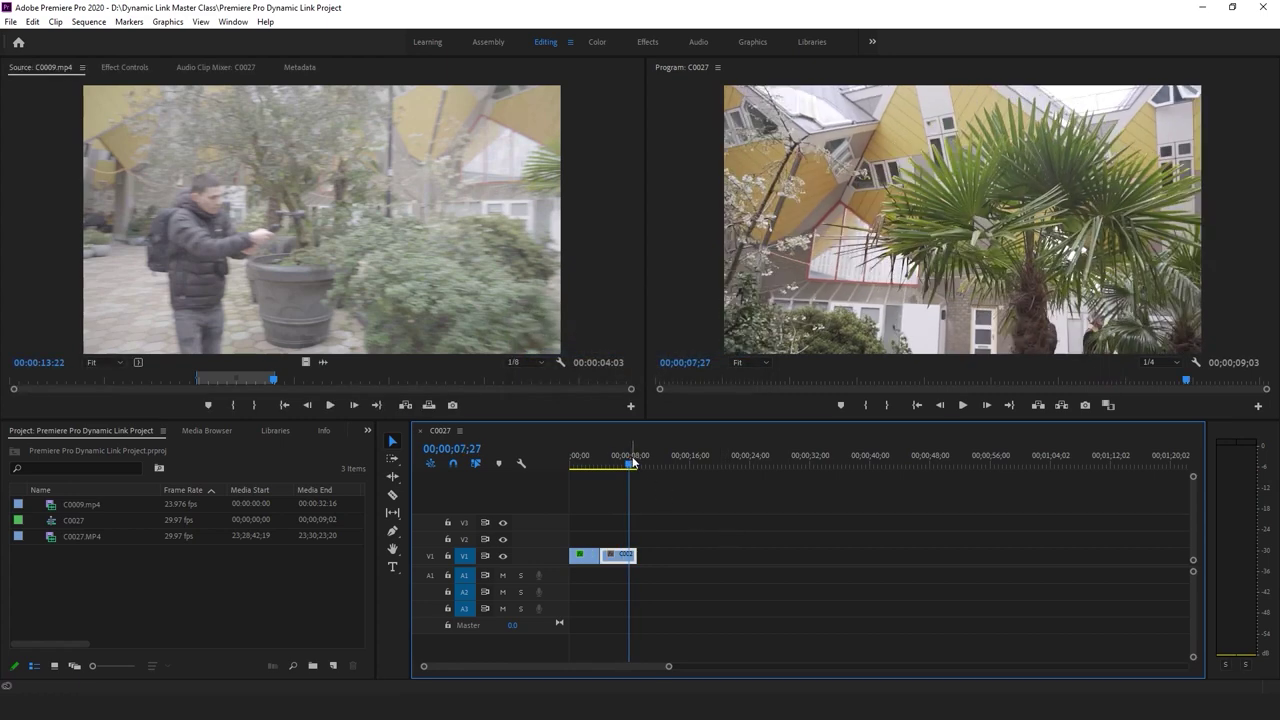
key("Home")
key("ctrl+s")
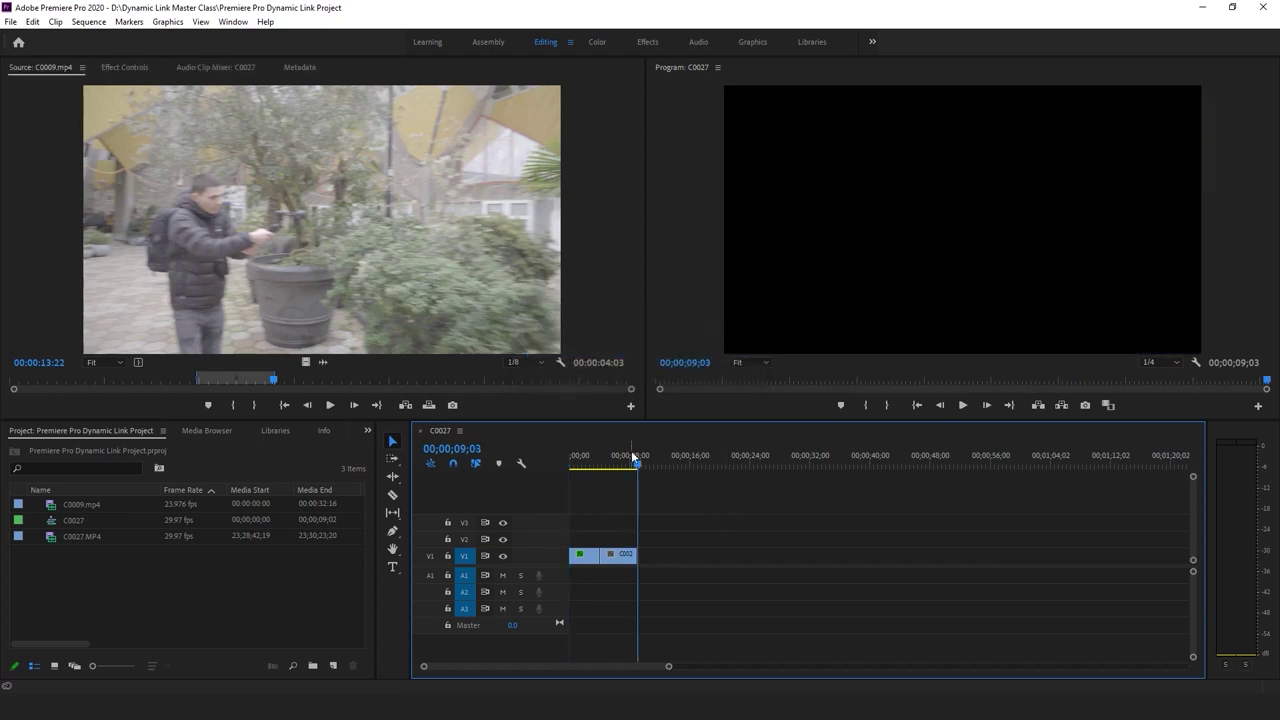
left_click_drag(634, 457, 565, 464)
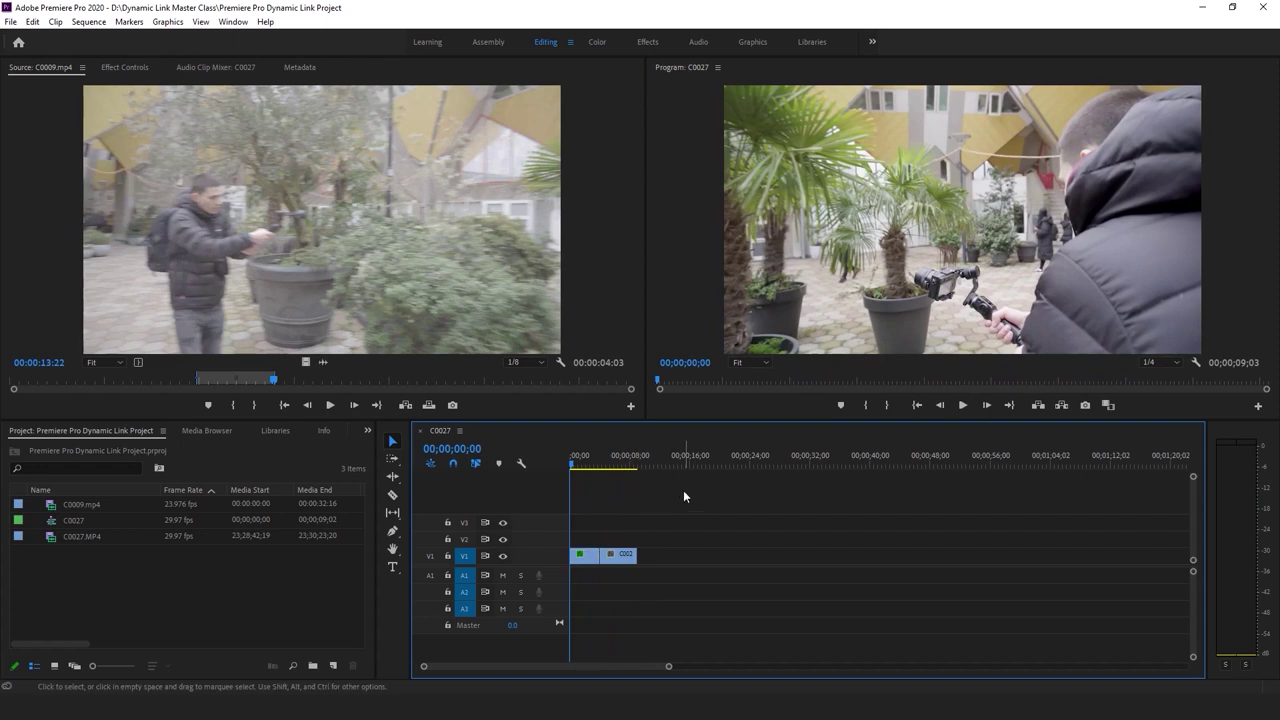
left_click_drag(605, 457, 560, 465)
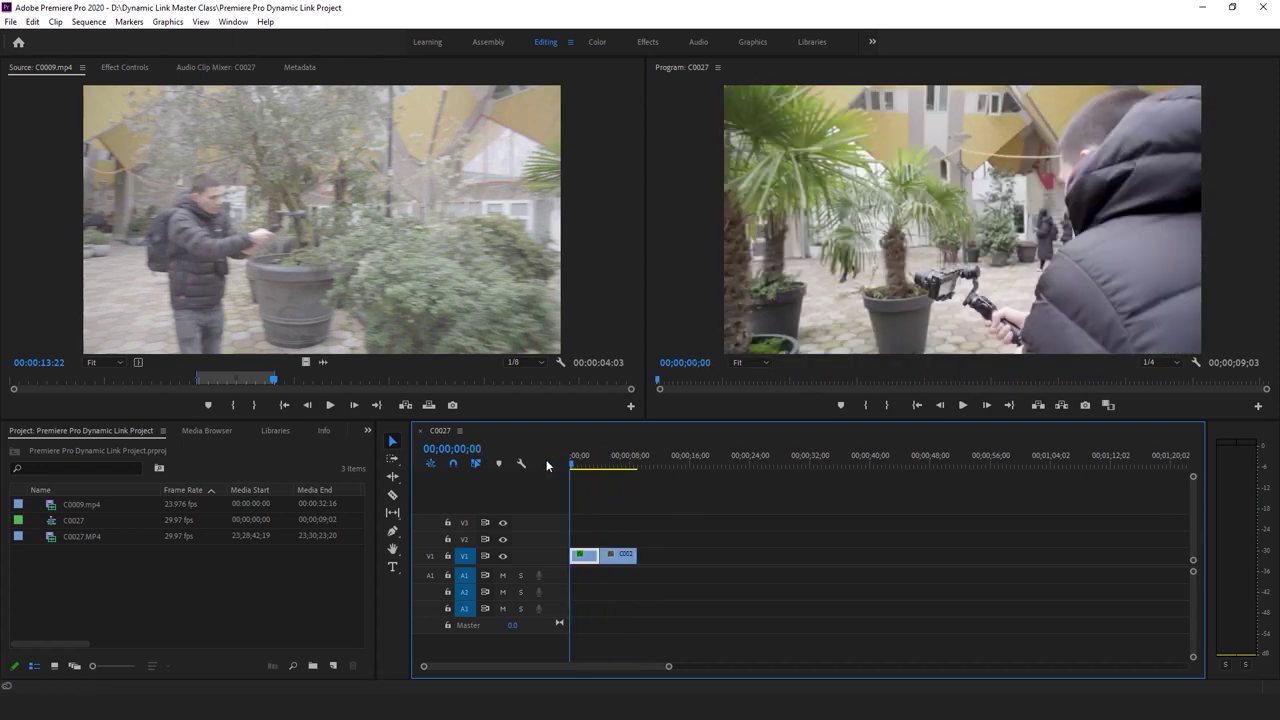
Replace the selected C0009 and C0027 clips with an After Effects composition
right_click(624, 557)
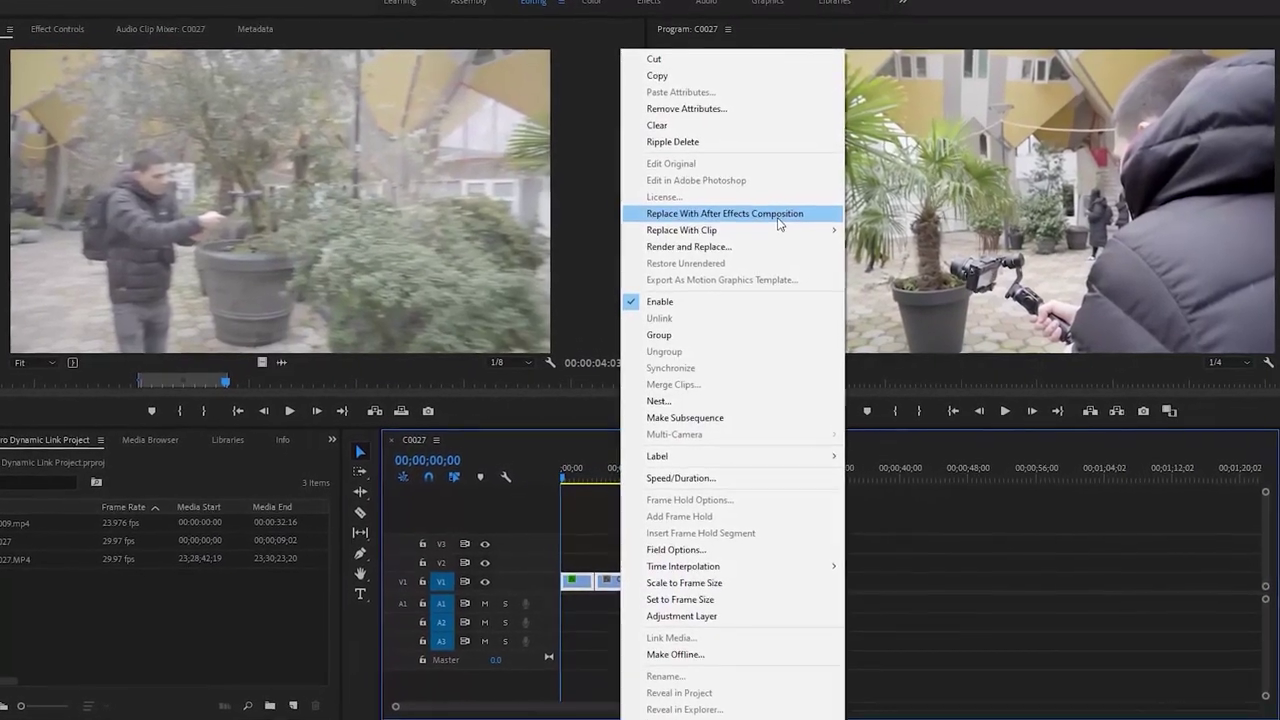
left_click(720, 220)
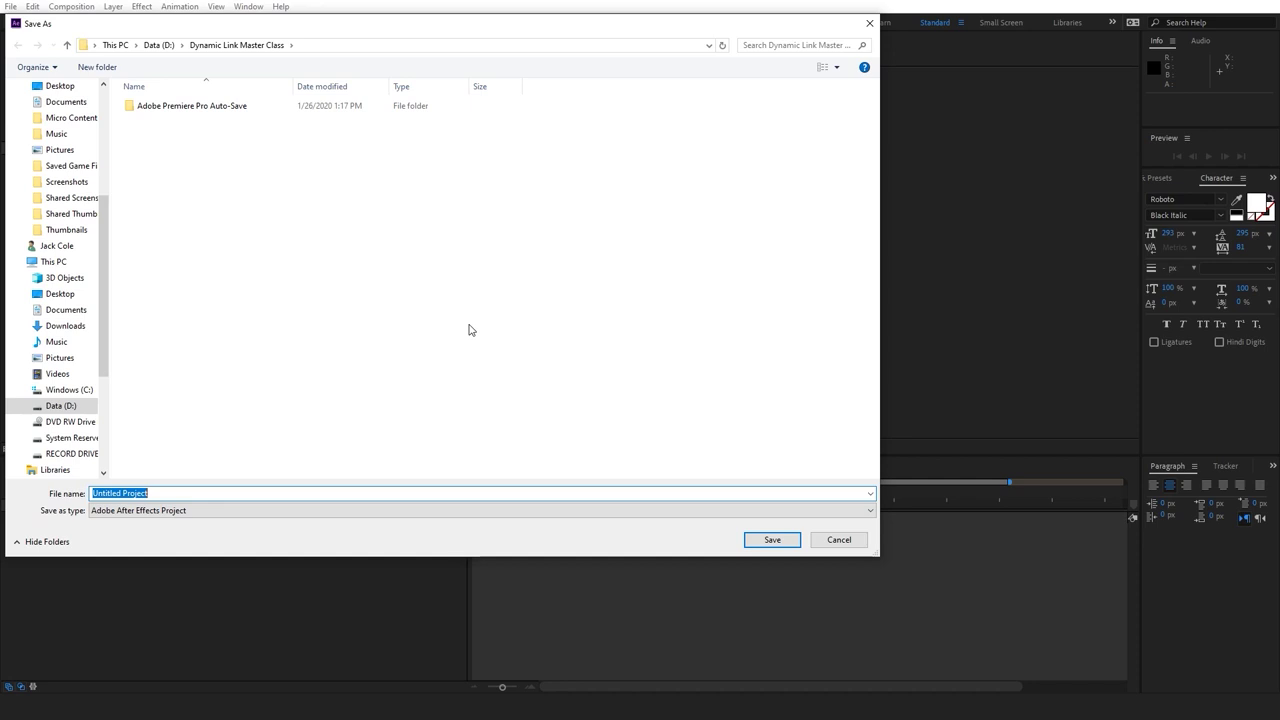
Save the new After Effects project under a name beginning 'Afte' and return to Premiere Pro
type("After Effects Dynamic Link")
key("Return")
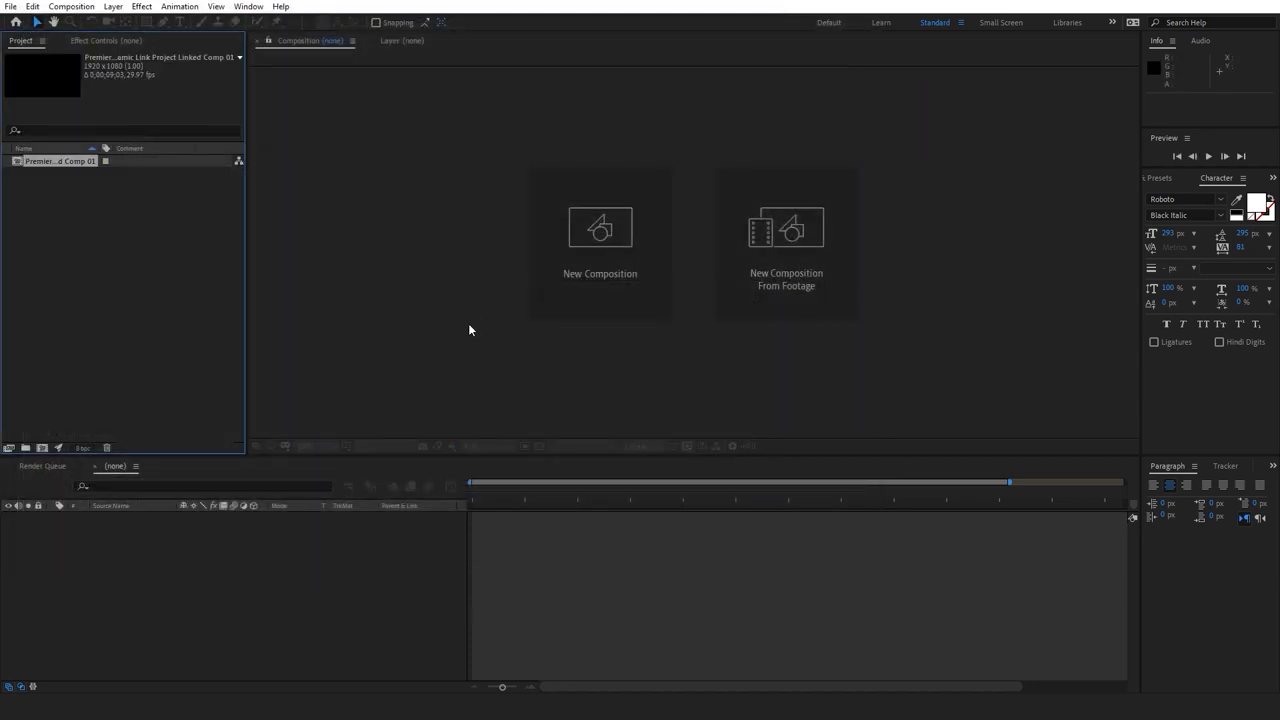
left_click(570, 575)
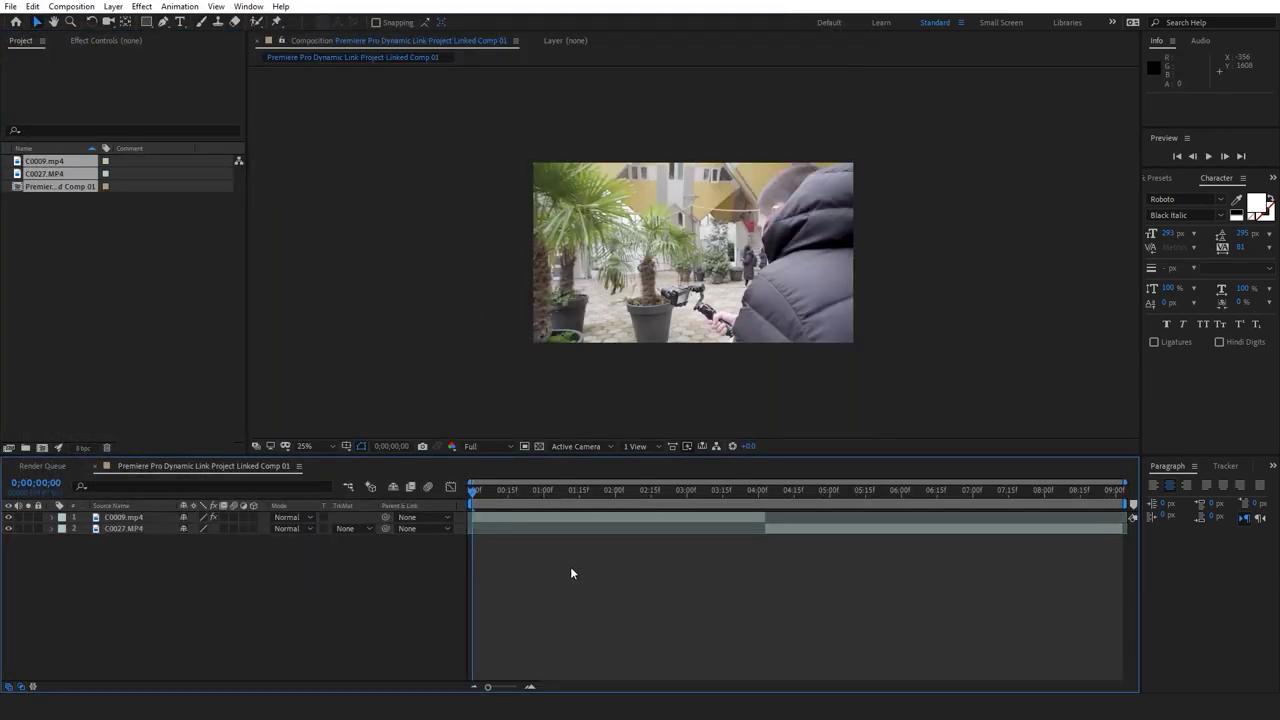
key("alt+Tab")
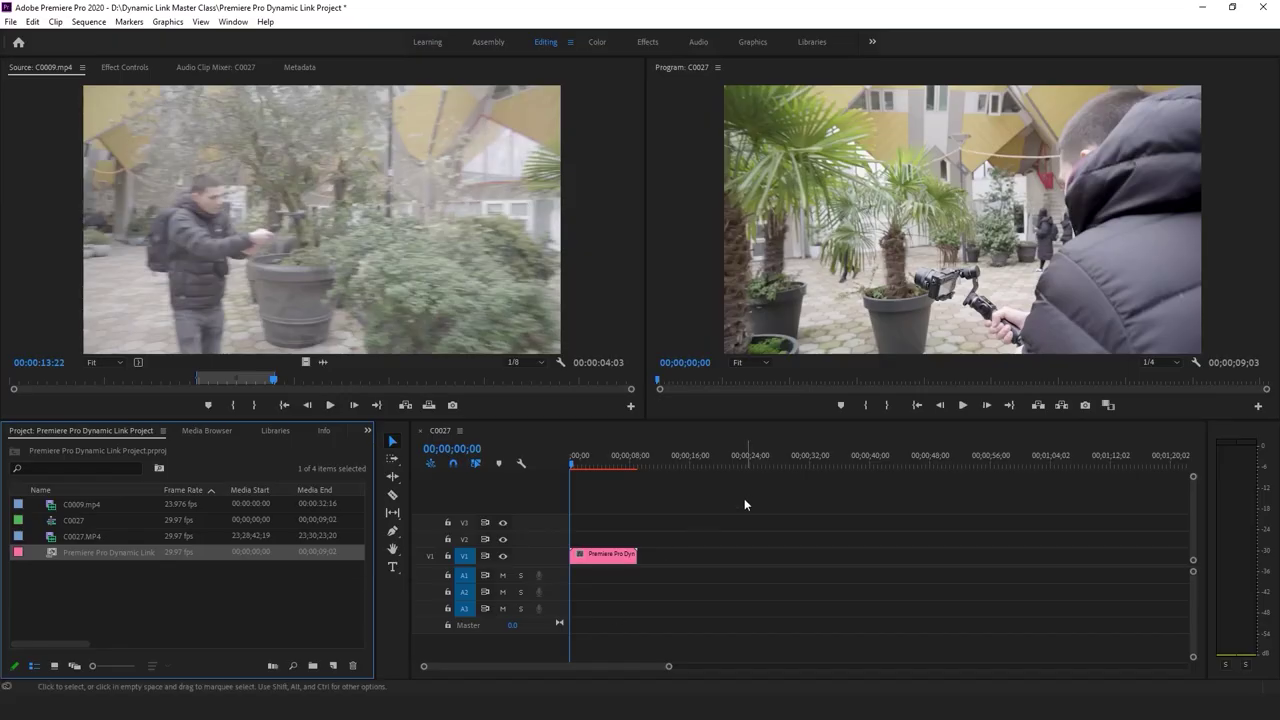
Select the pink Dynamic Link clip on V1 and its item in the Project panel
left_click(709, 524)
left_click(619, 559)
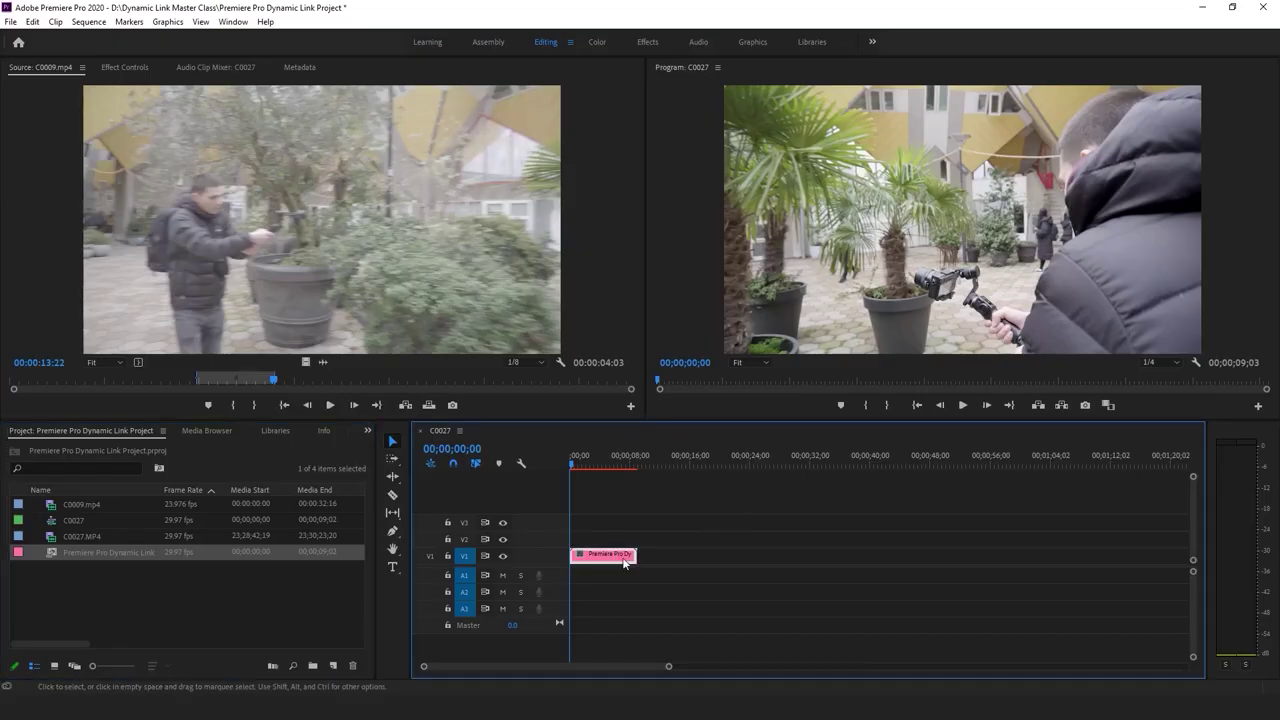
left_click(656, 577)
left_click(184, 615)
left_click(83, 556)
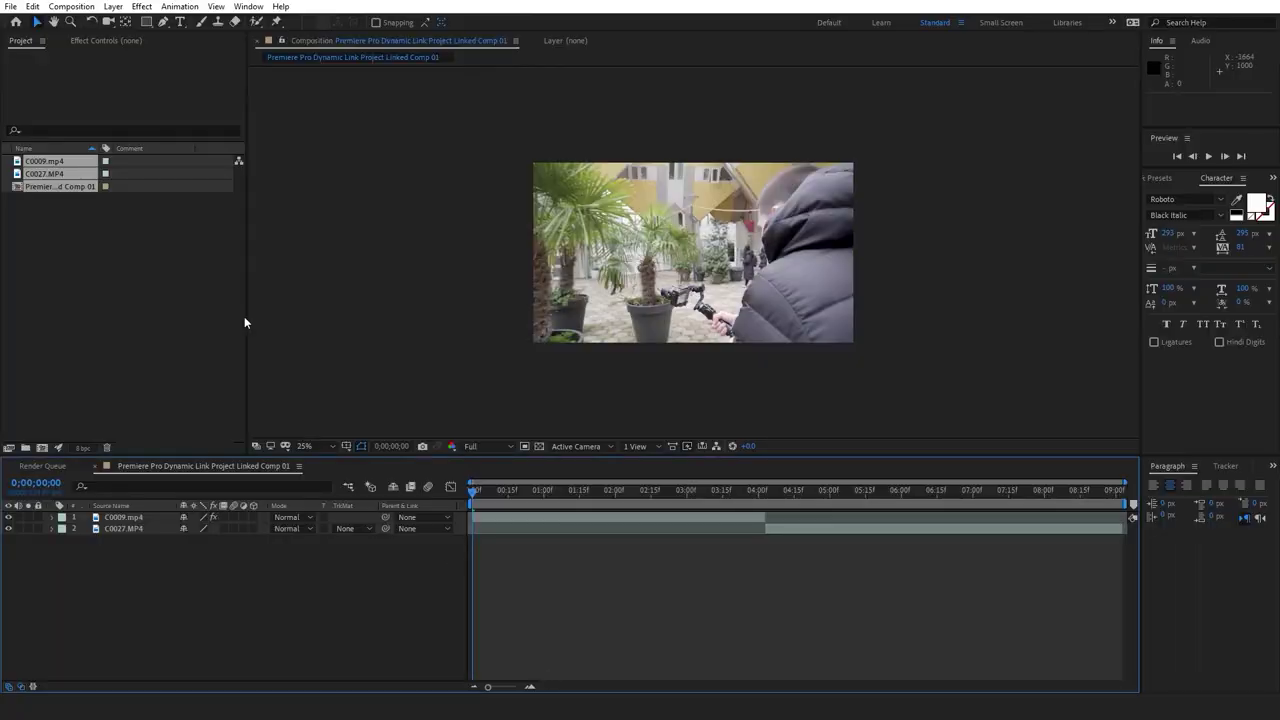
Scrub the comp to 22 frames and show the C0009 layer's applied effects
left_click(129, 249)
left_click_drag(494, 490, 715, 490)
left_click(775, 527)
left_click(761, 519)
left_click(141, 41)
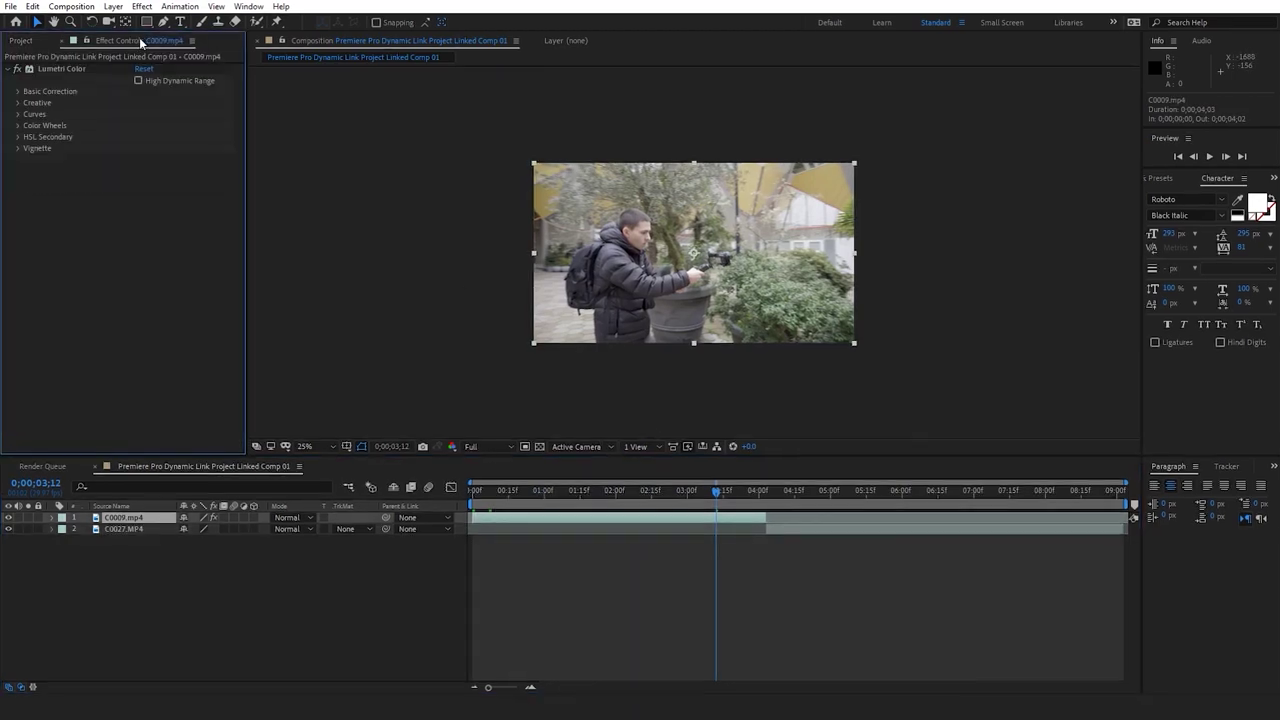
left_click(20, 41)
left_click(816, 529)
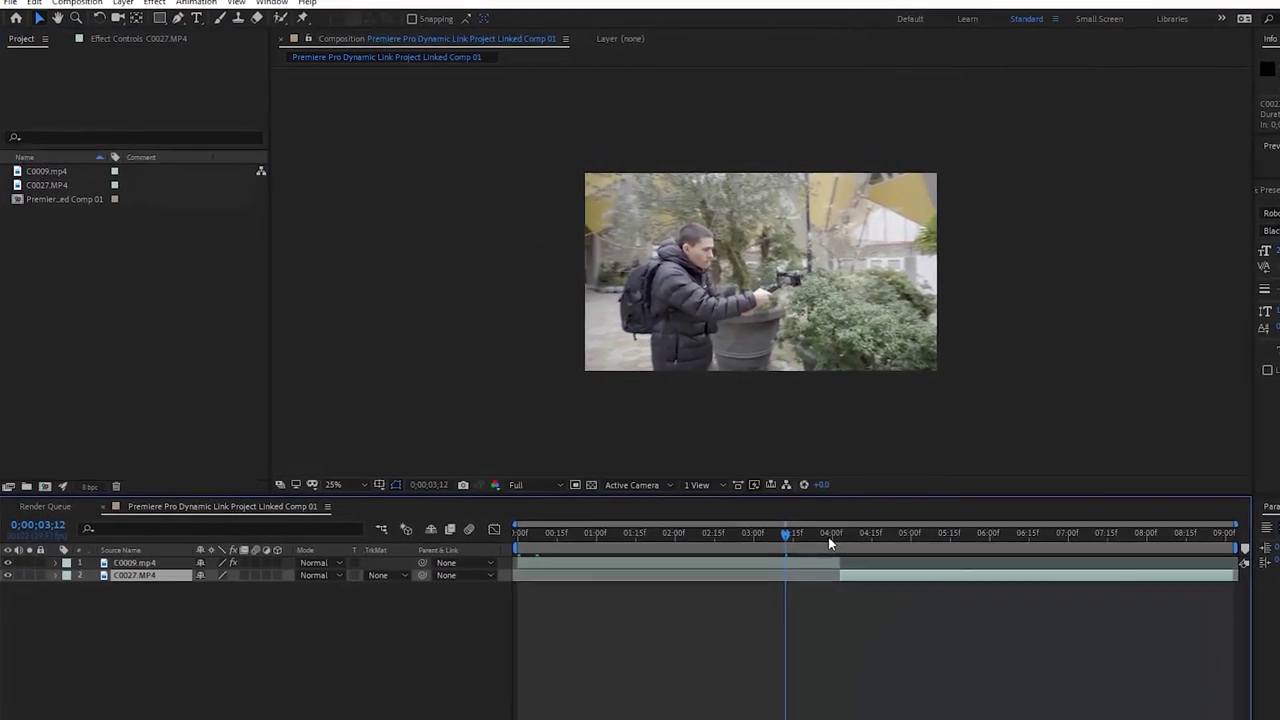
left_click(881, 608)
left_click(147, 36)
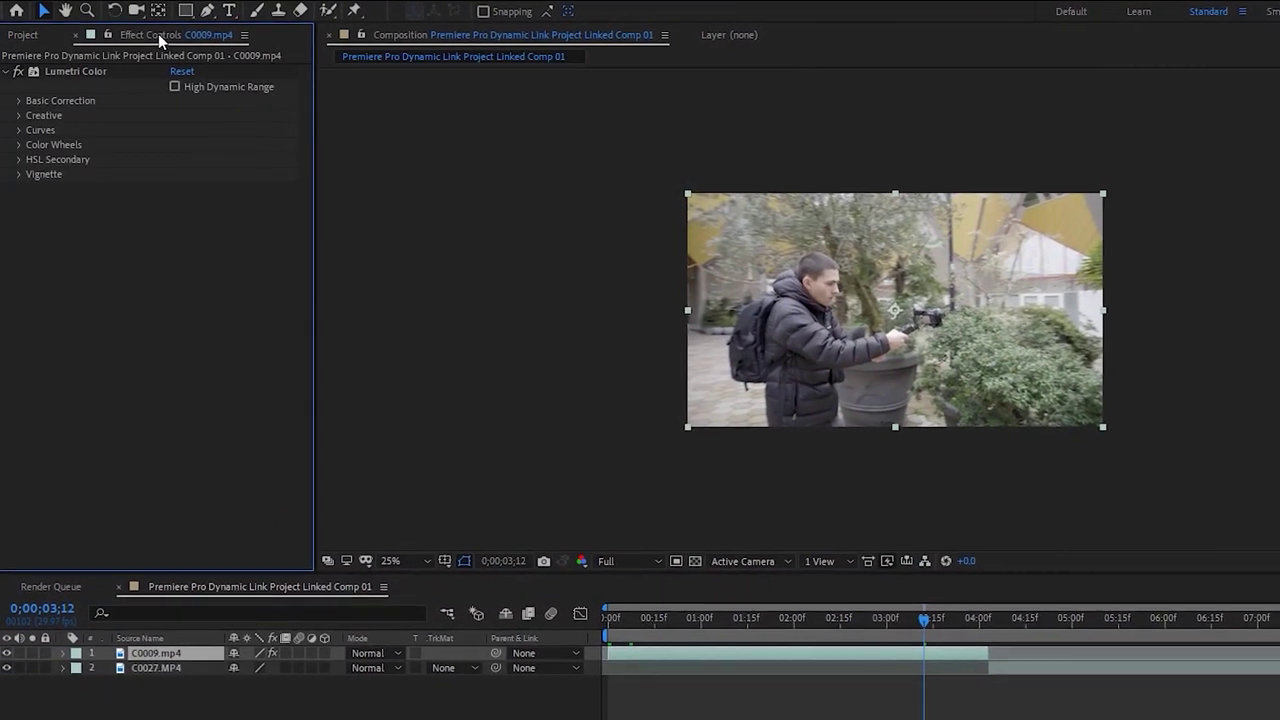
Toggle C0009's Lumetri Color effect off and back on, leaving it enabled
left_click(93, 69)
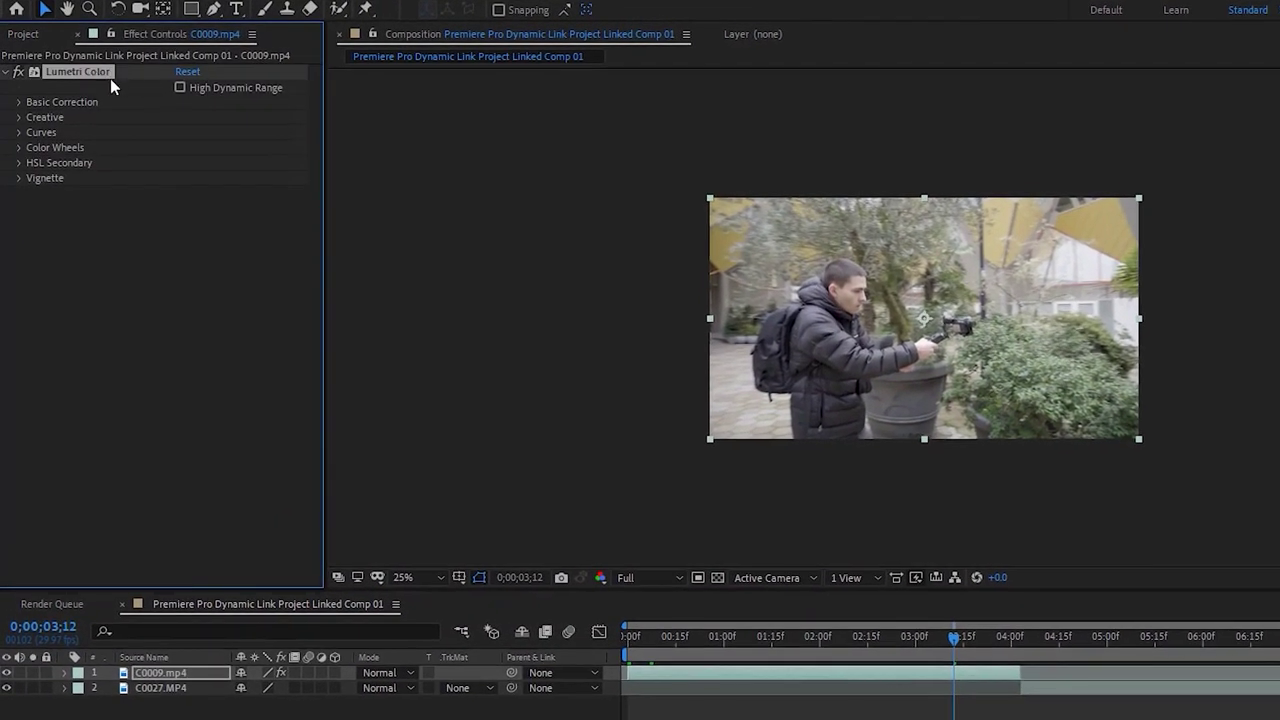
left_click(18, 74)
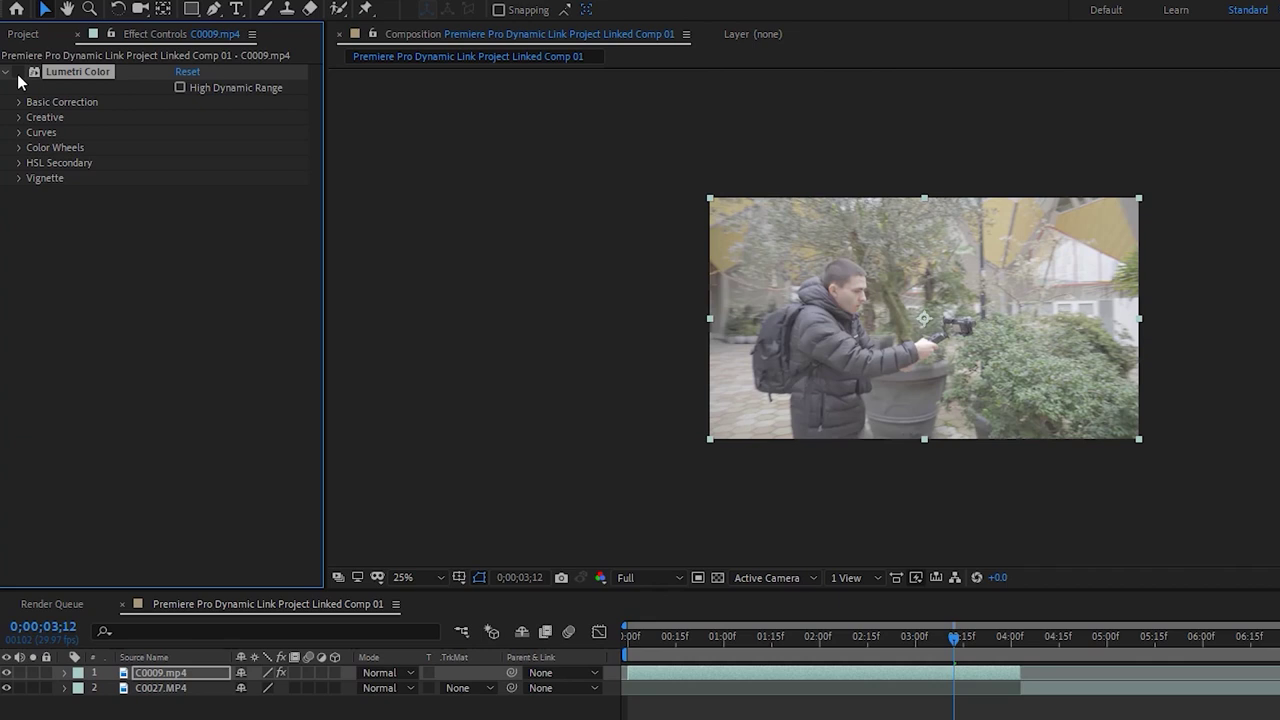
left_click(18, 74)
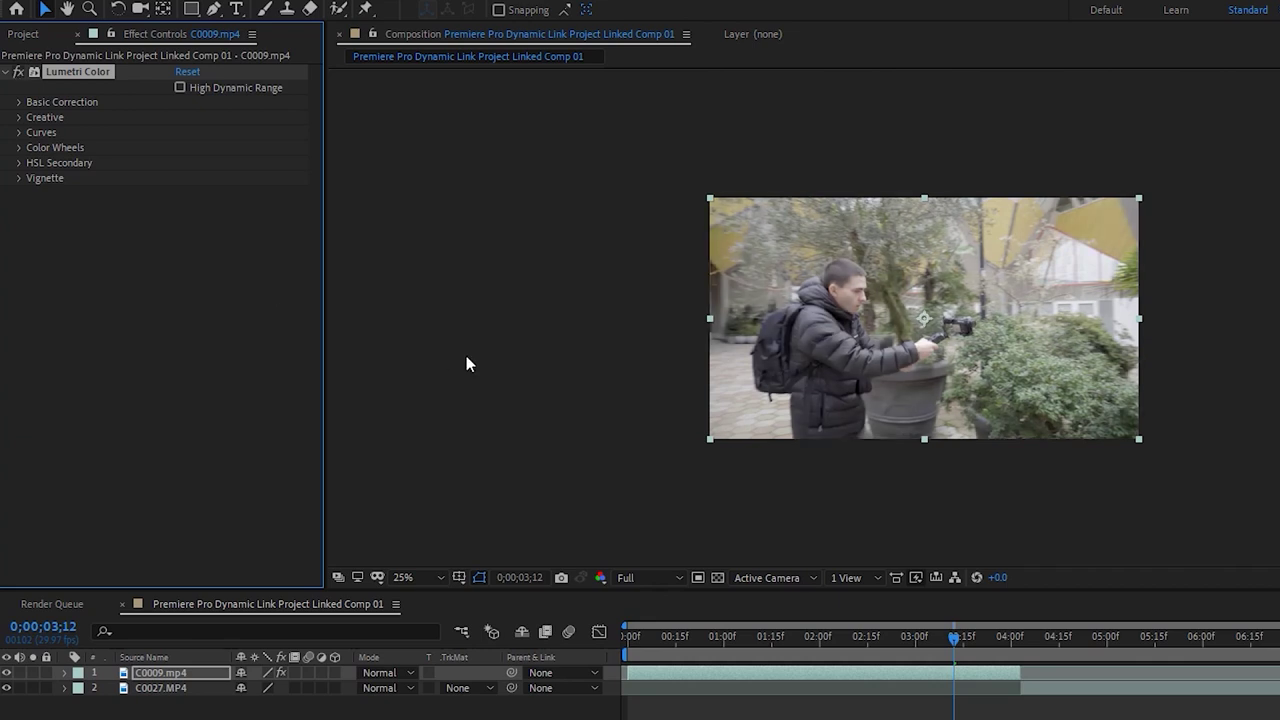
left_click(437, 362)
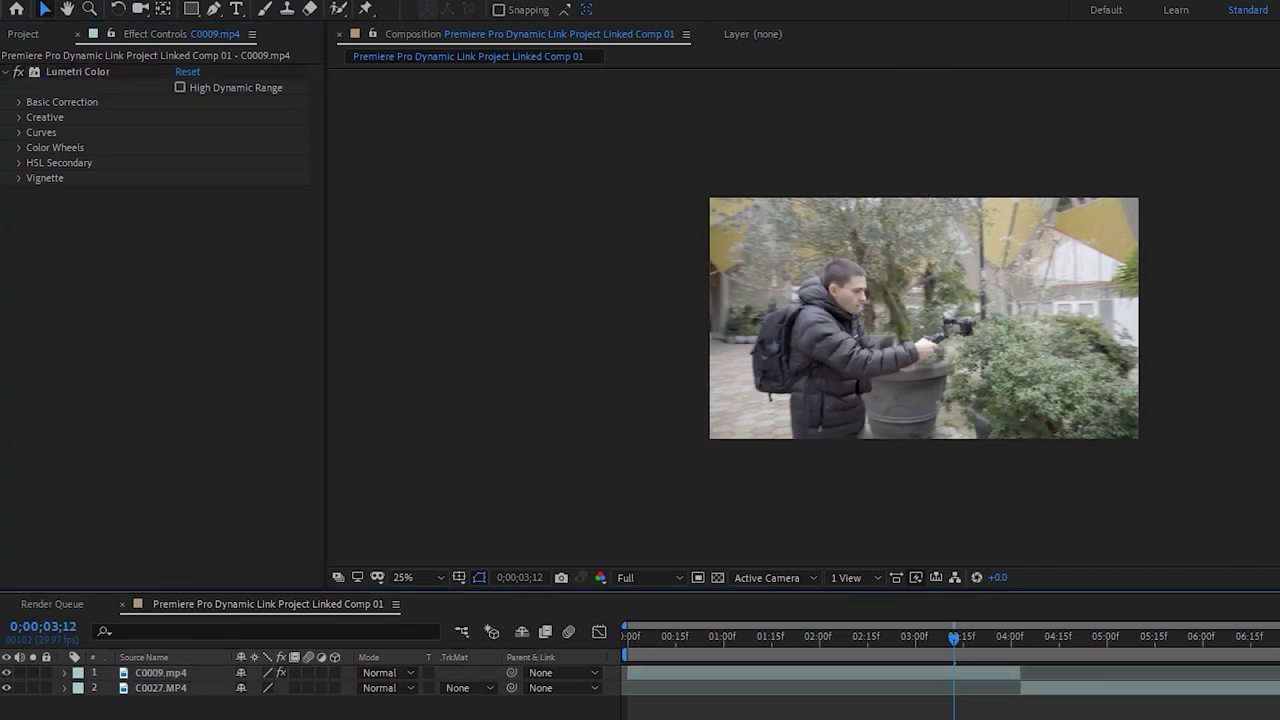
left_click(778, 671)
right_click(773, 665)
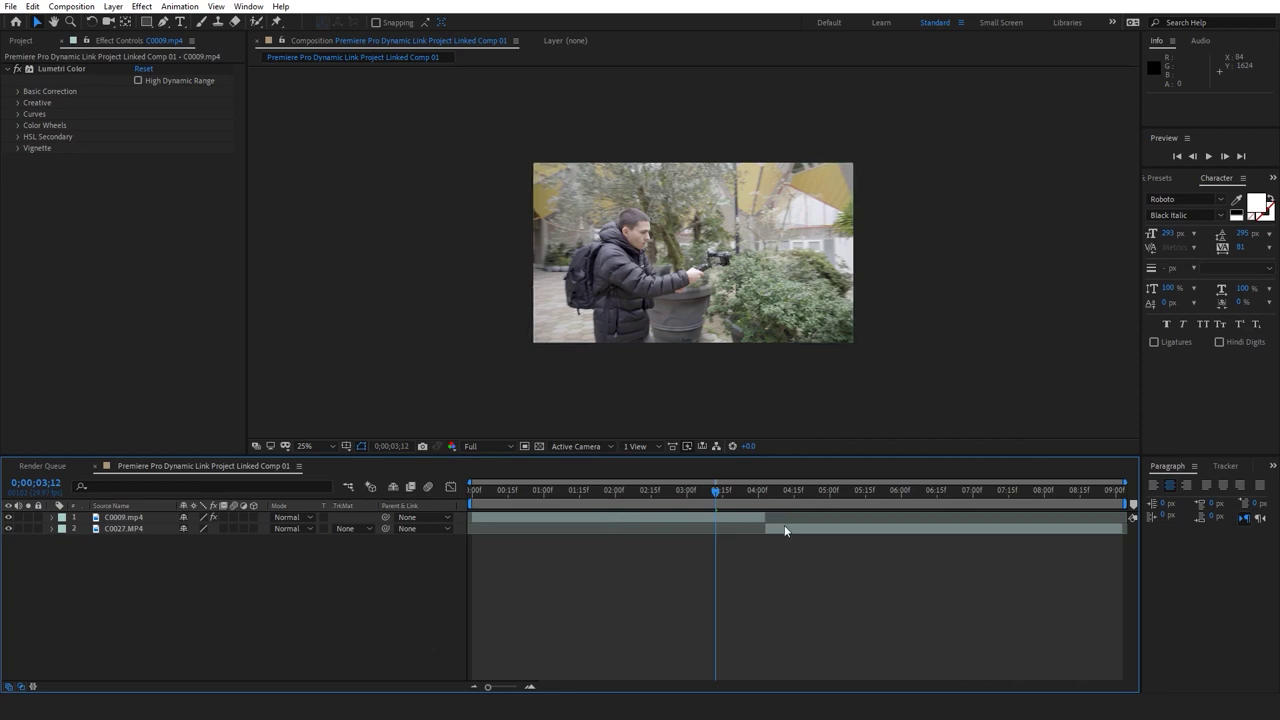
Preview the composition from about one second, then switch back to Premiere Pro
left_click(728, 519)
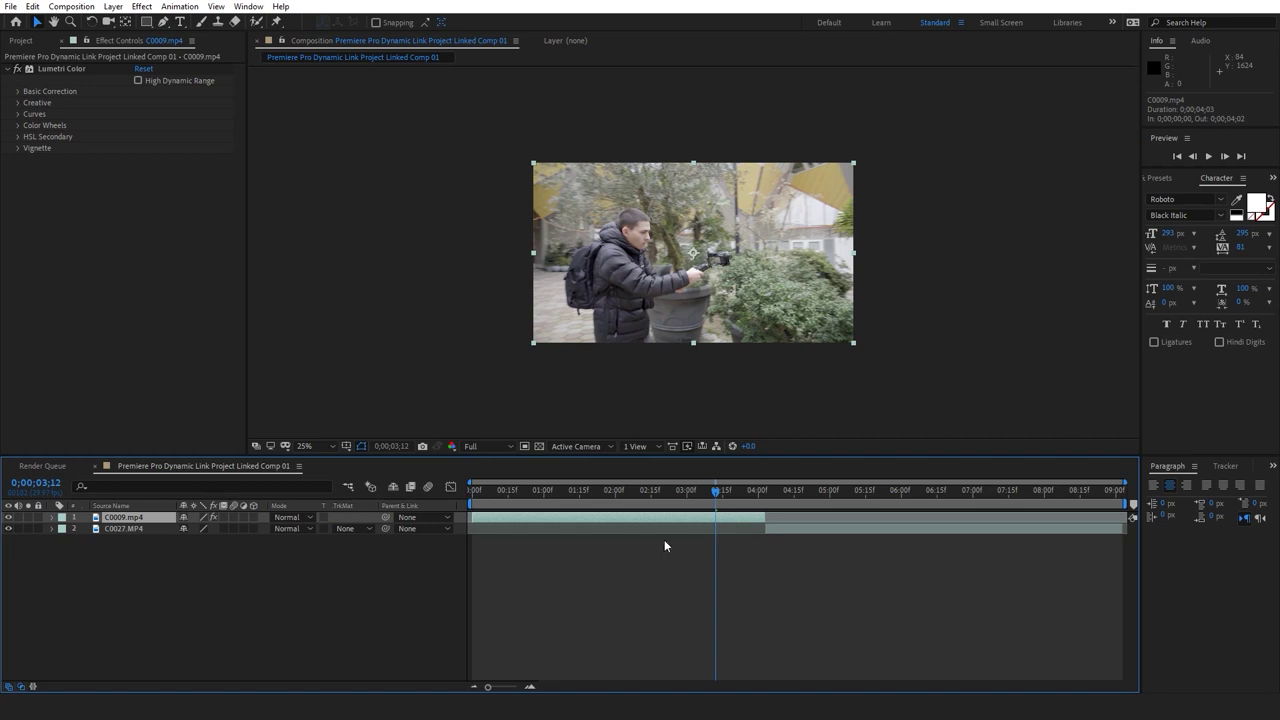
left_click(548, 490)
key("space")
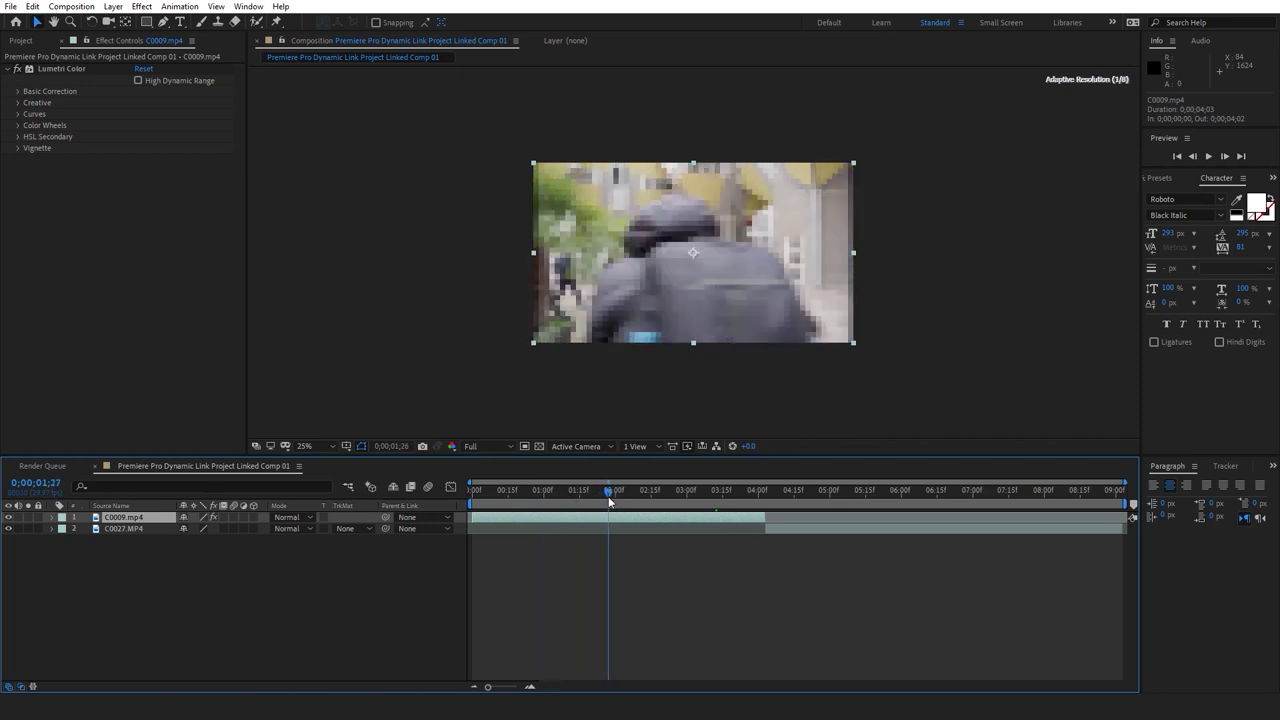
key("space")
left_click(566, 555)
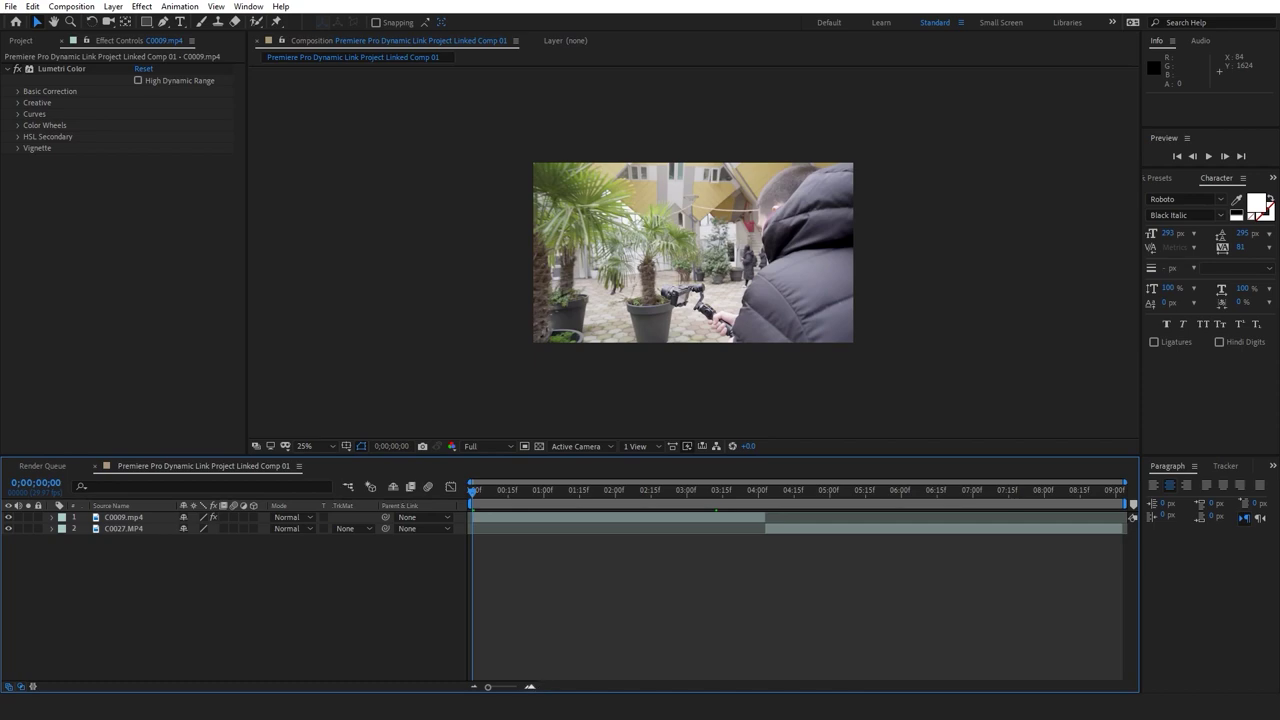
mouse_move(540, 706)
left_click(545, 645)
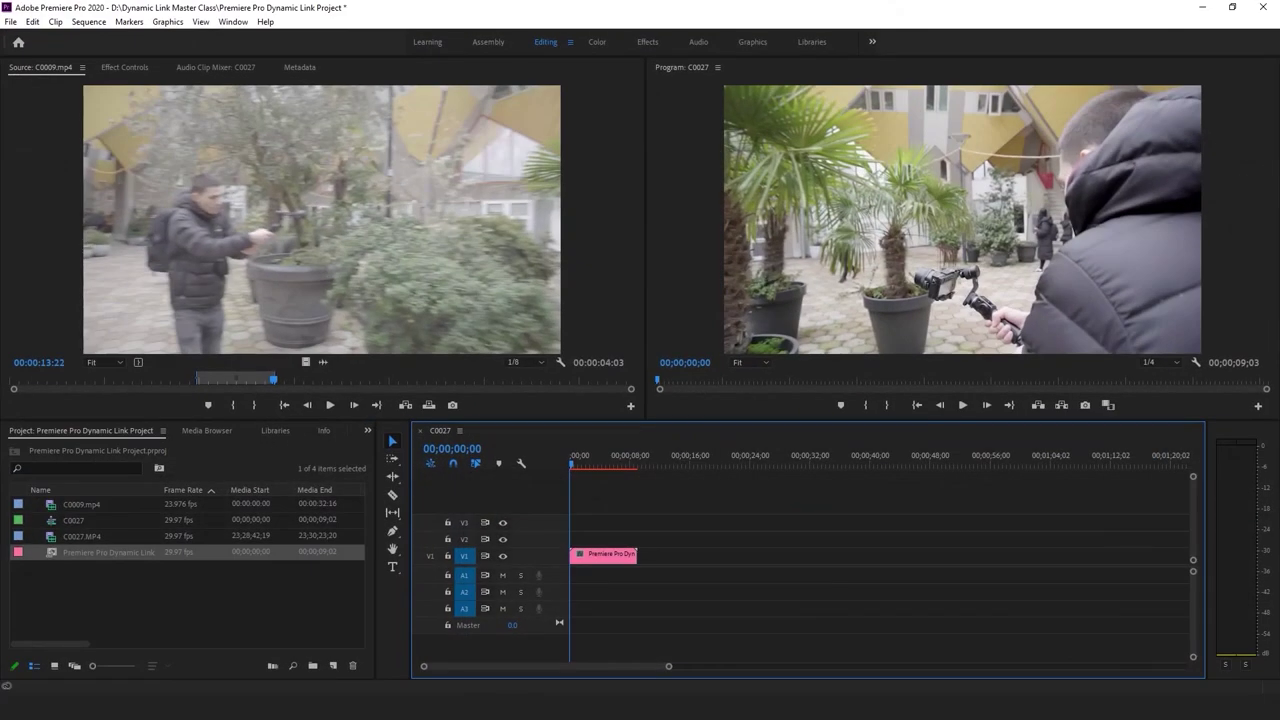
left_click_drag(573, 466, 597, 466)
left_click(596, 684)
left_click_drag(488, 500, 449, 497)
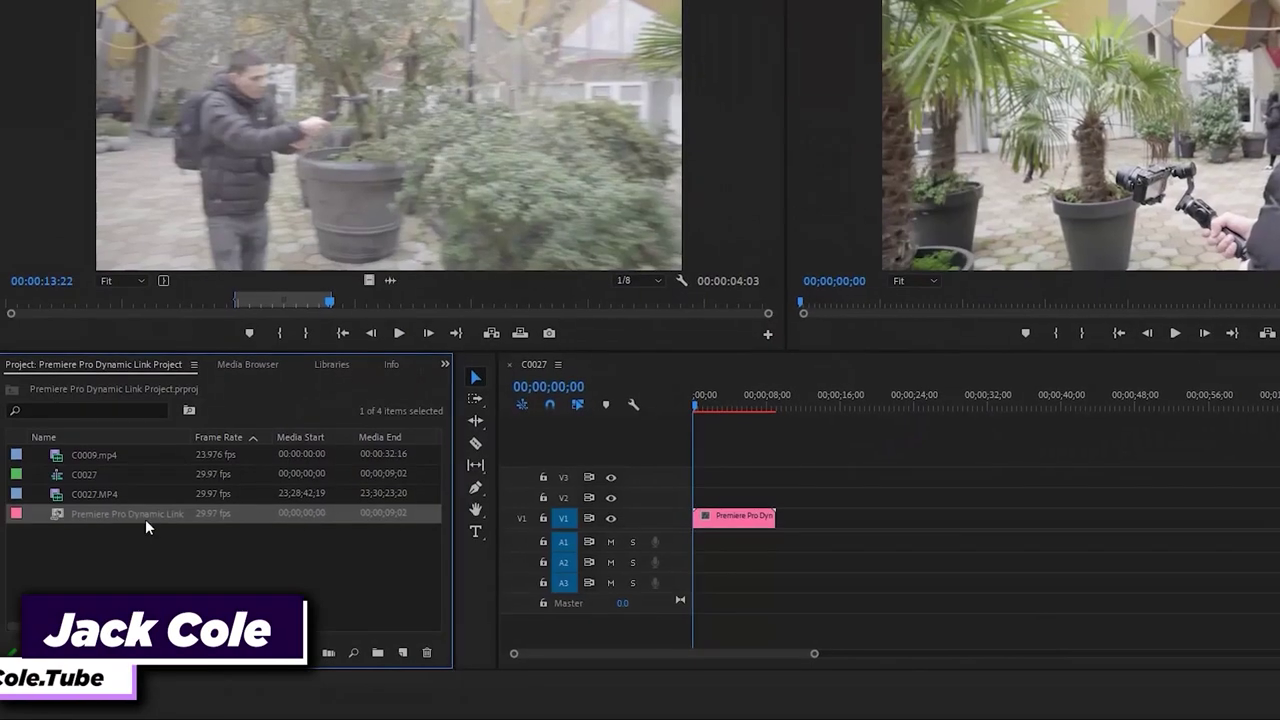
left_click(715, 523)
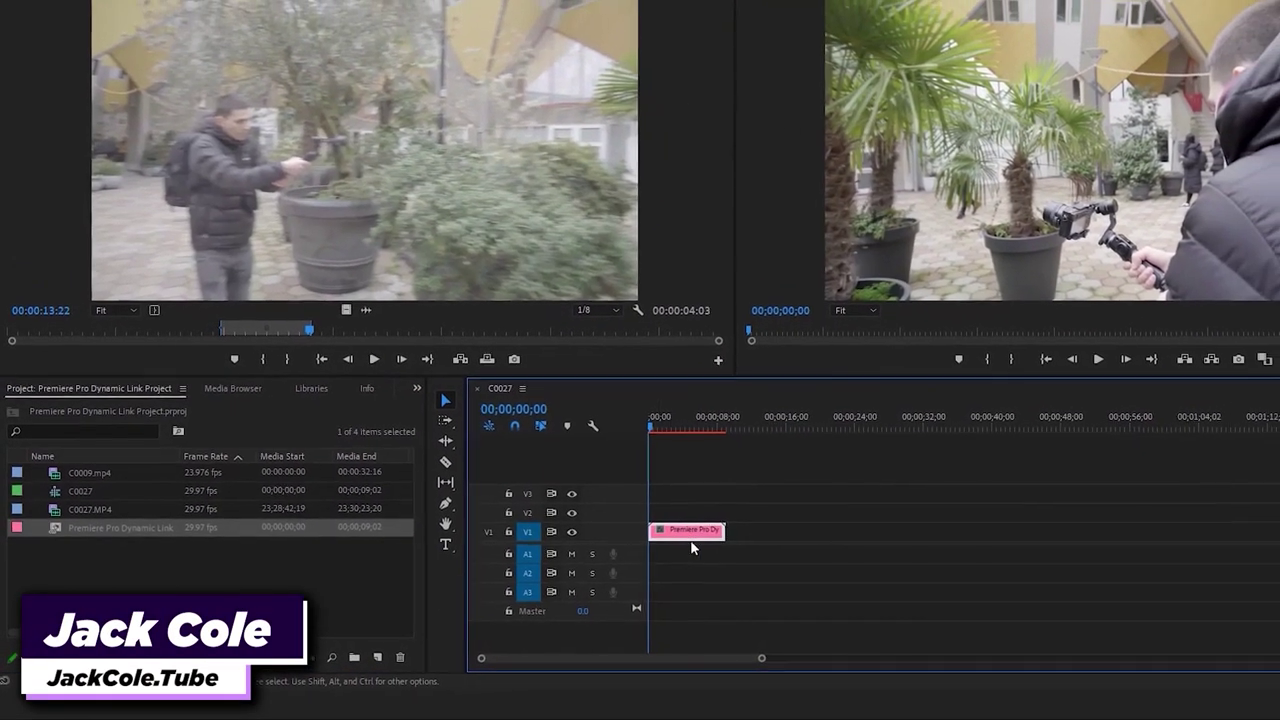
key("space")
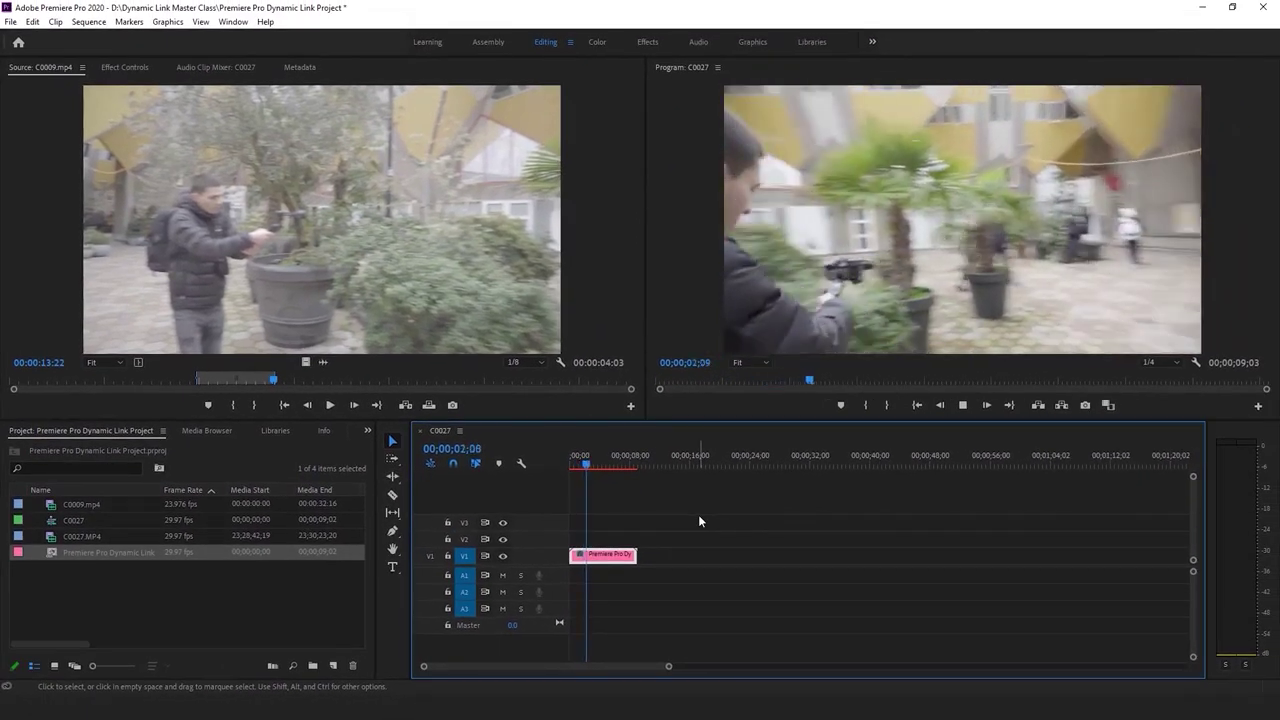
key("space")
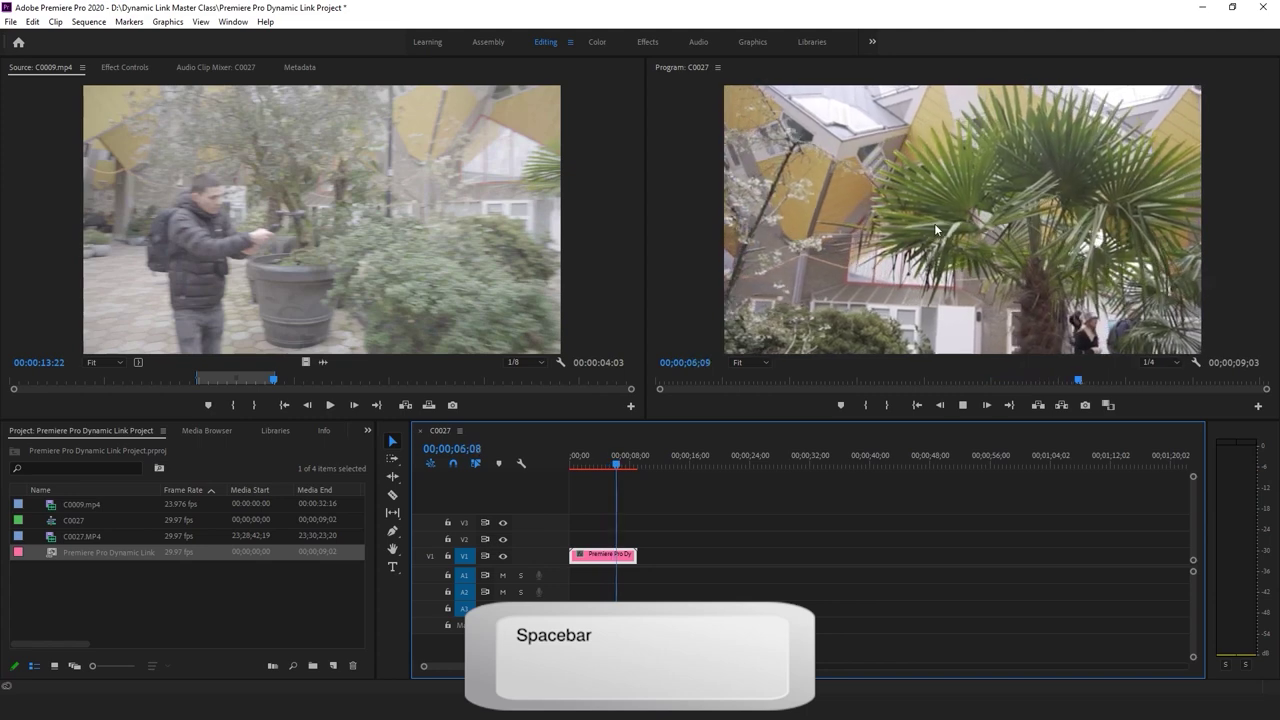
Stop playback, return to the comp start, and check the C0009 and C0027 layers before deselecting both
key("space")
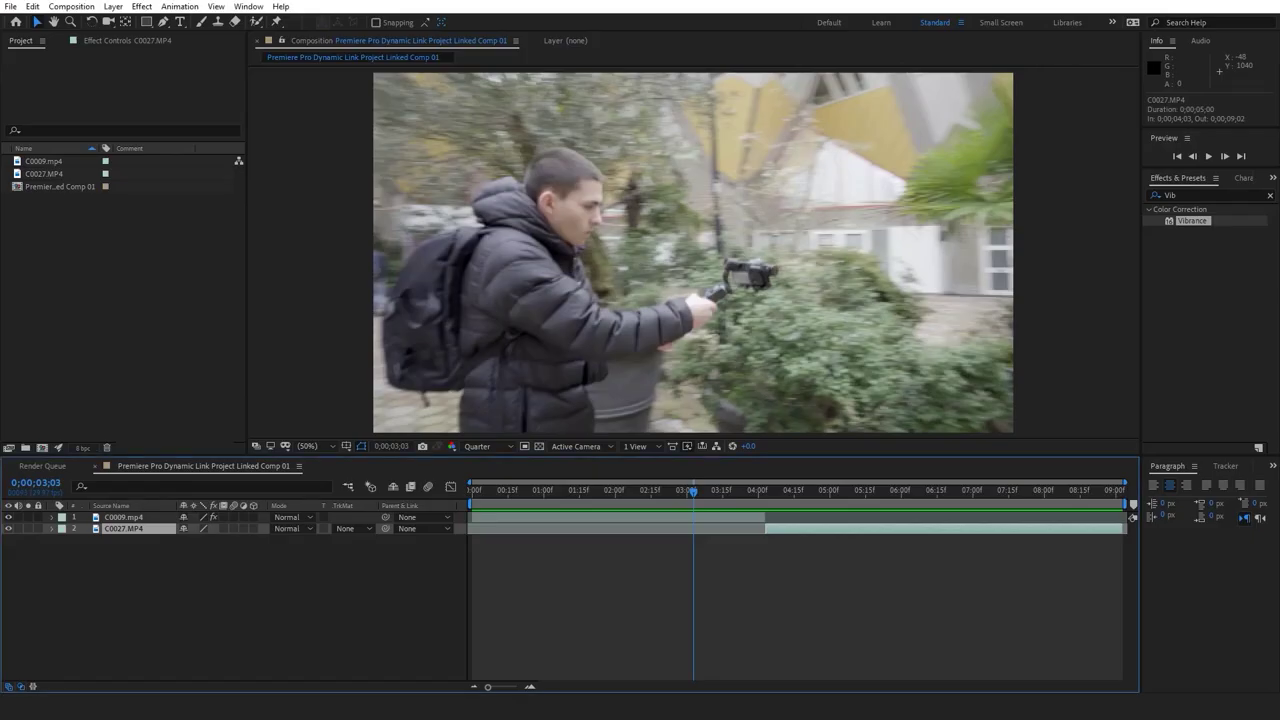
key("Home")
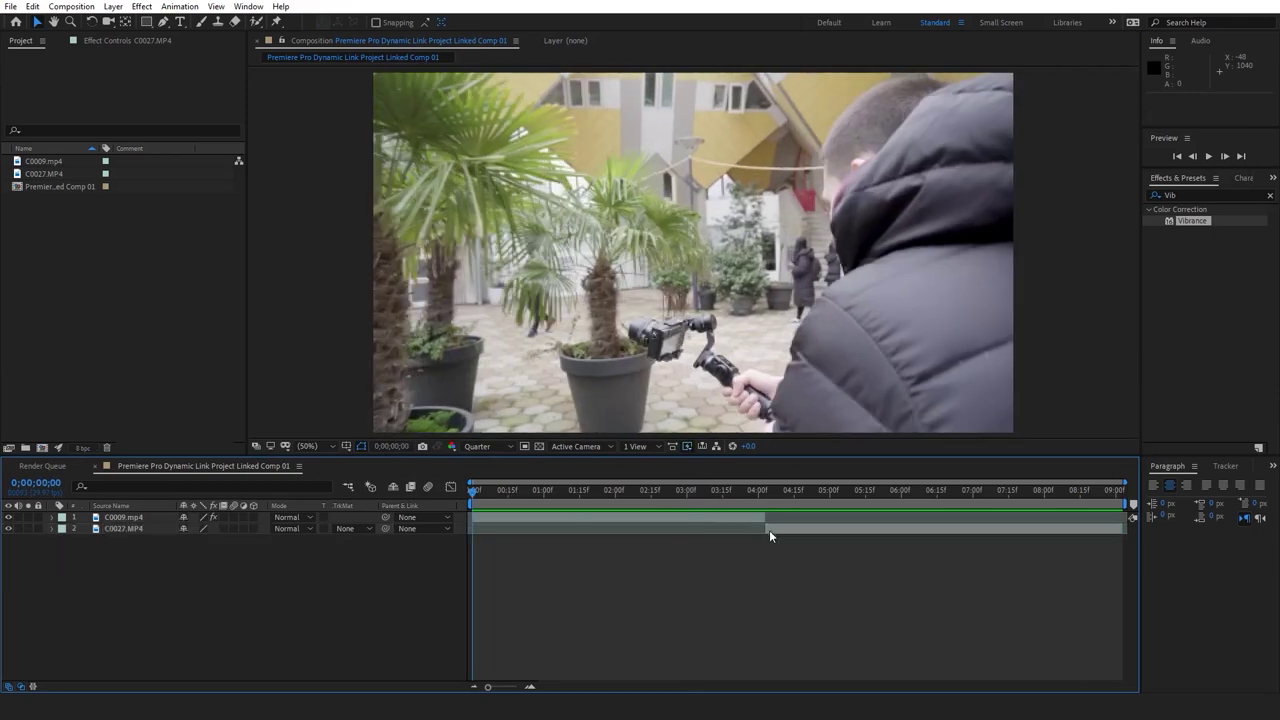
left_click(770, 520)
left_click(771, 527)
left_click(740, 515)
left_click(778, 529)
left_click(752, 516)
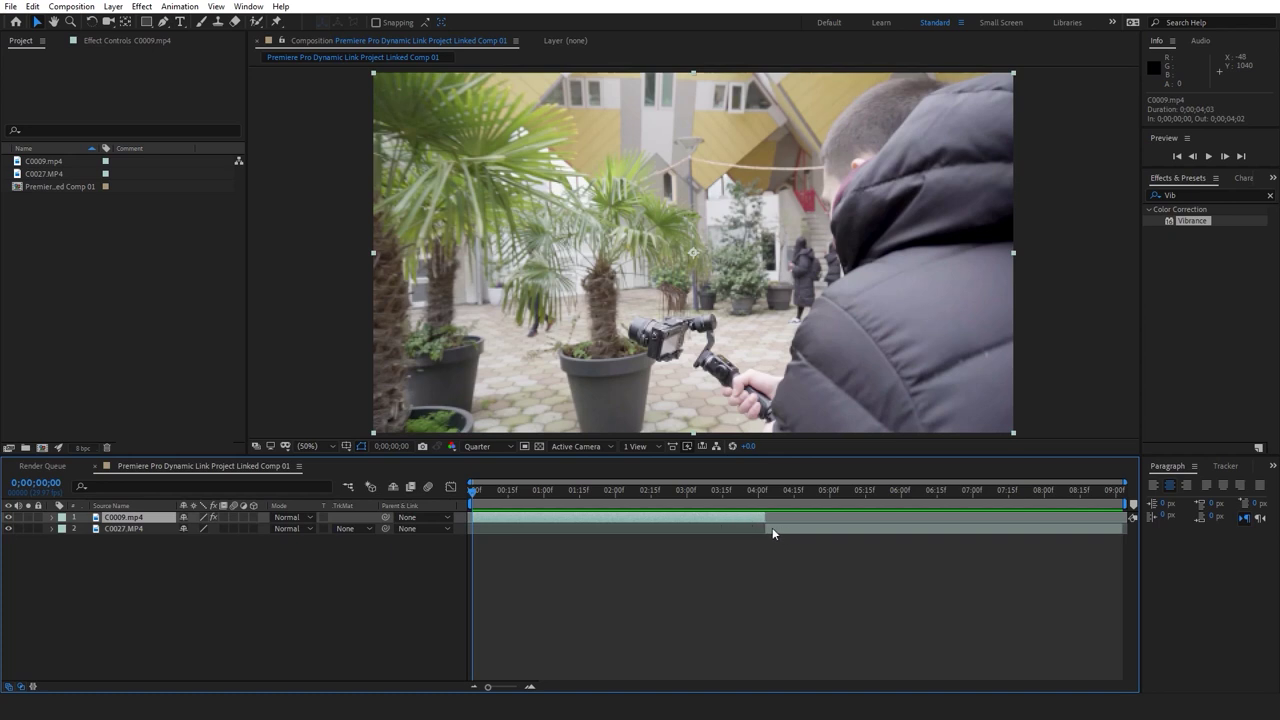
left_click(766, 529)
left_click(736, 519)
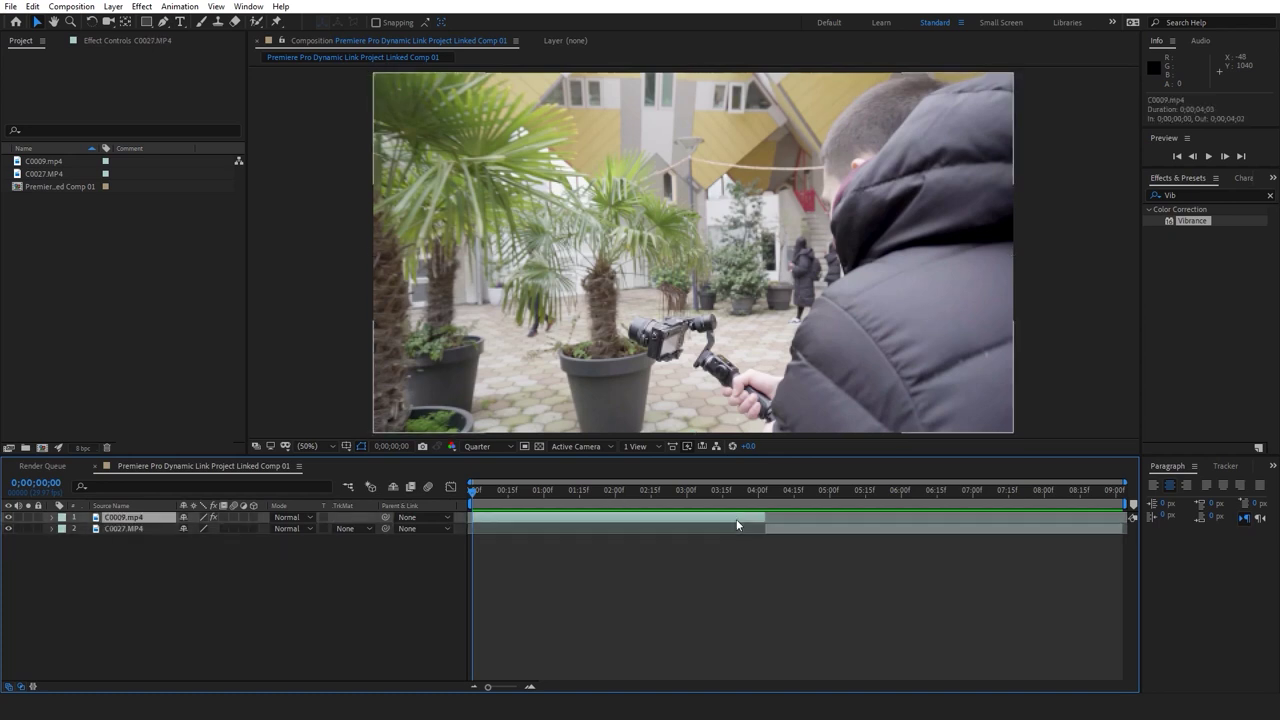
left_click(750, 522)
left_click(751, 539)
RAM-preview the linked comp, then back in Premiere Pro park the playhead at 00;00;03;08
key("space")
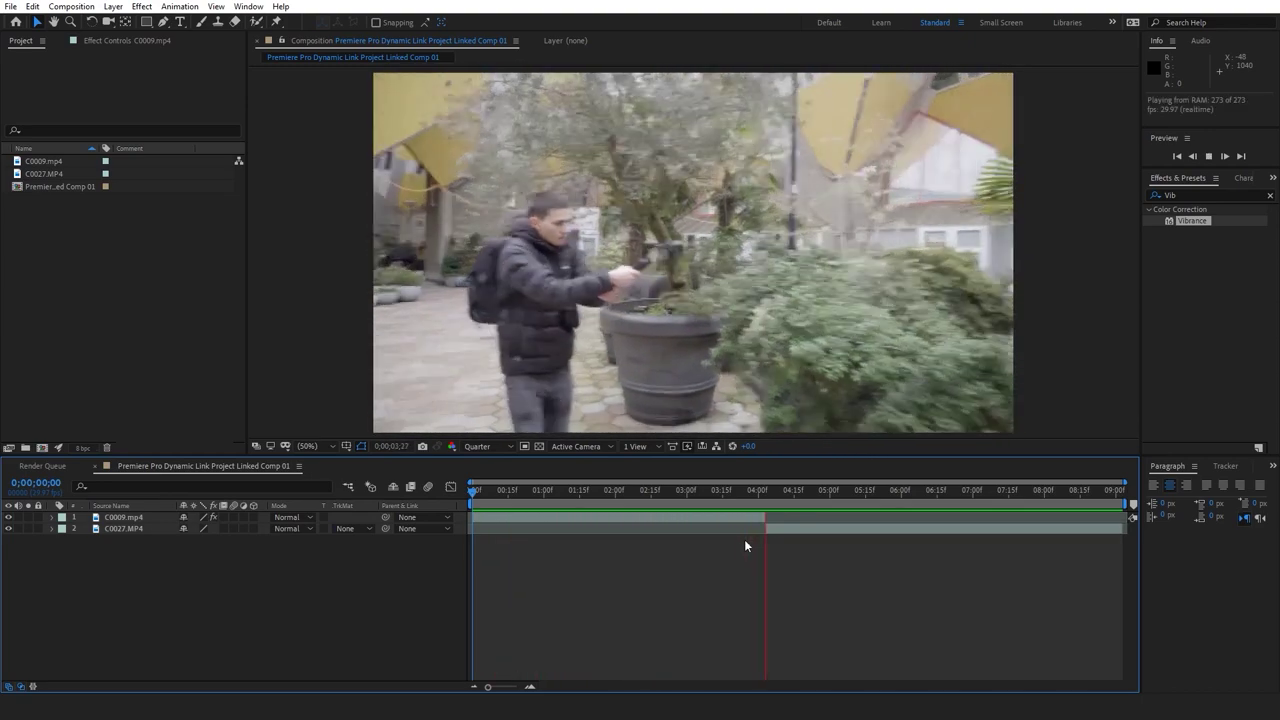
key("space")
key("alt+Tab")
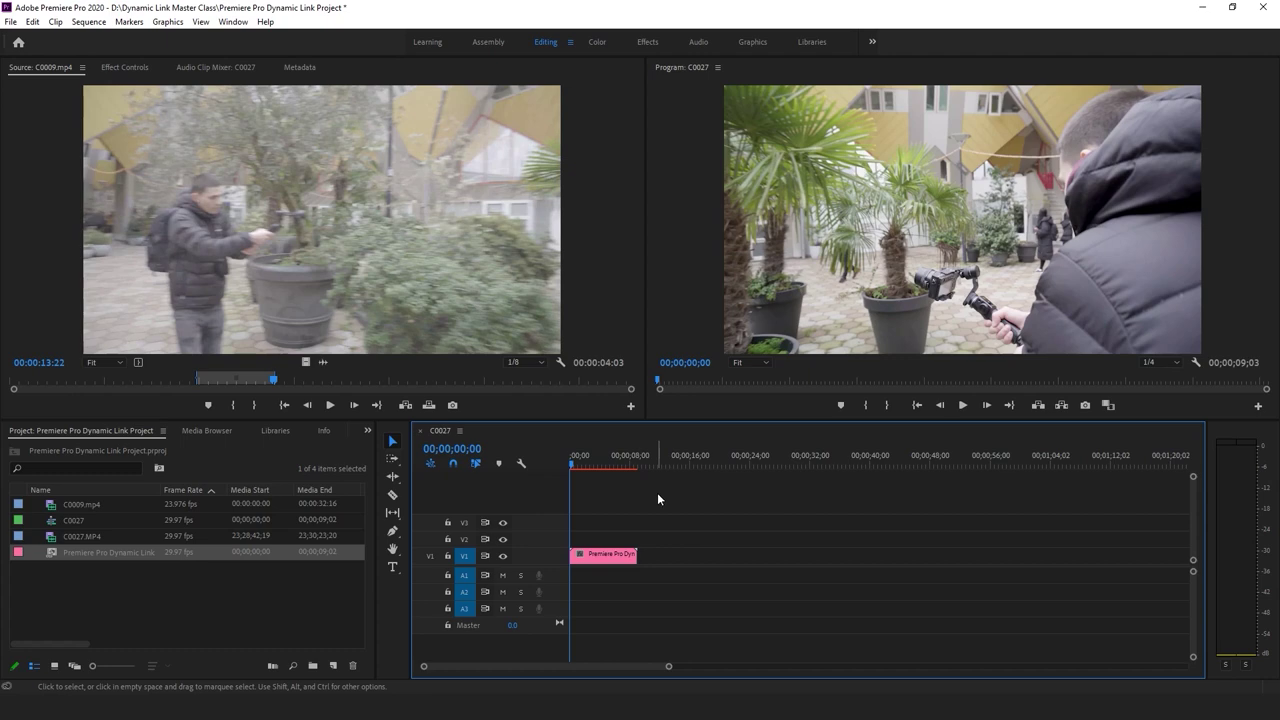
left_click(595, 465)
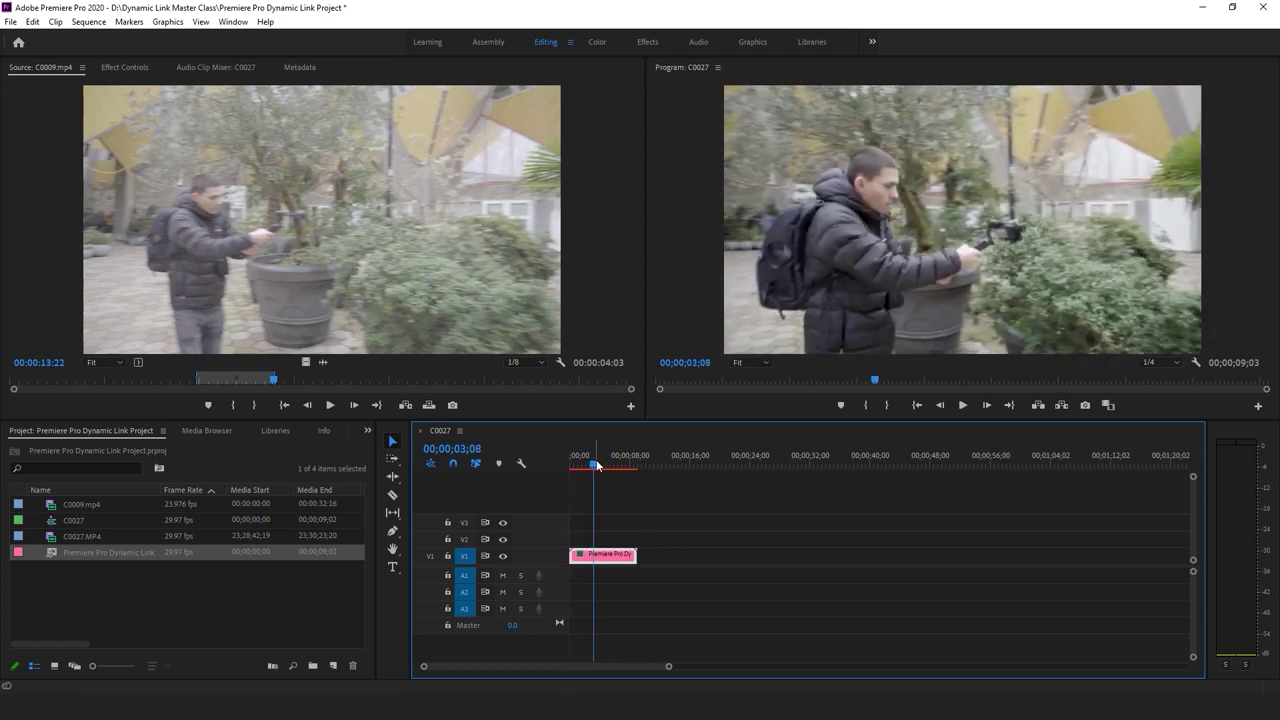
Switch to the Graphics workspace and browse the Essential Graphics title templates
left_click(757, 43)
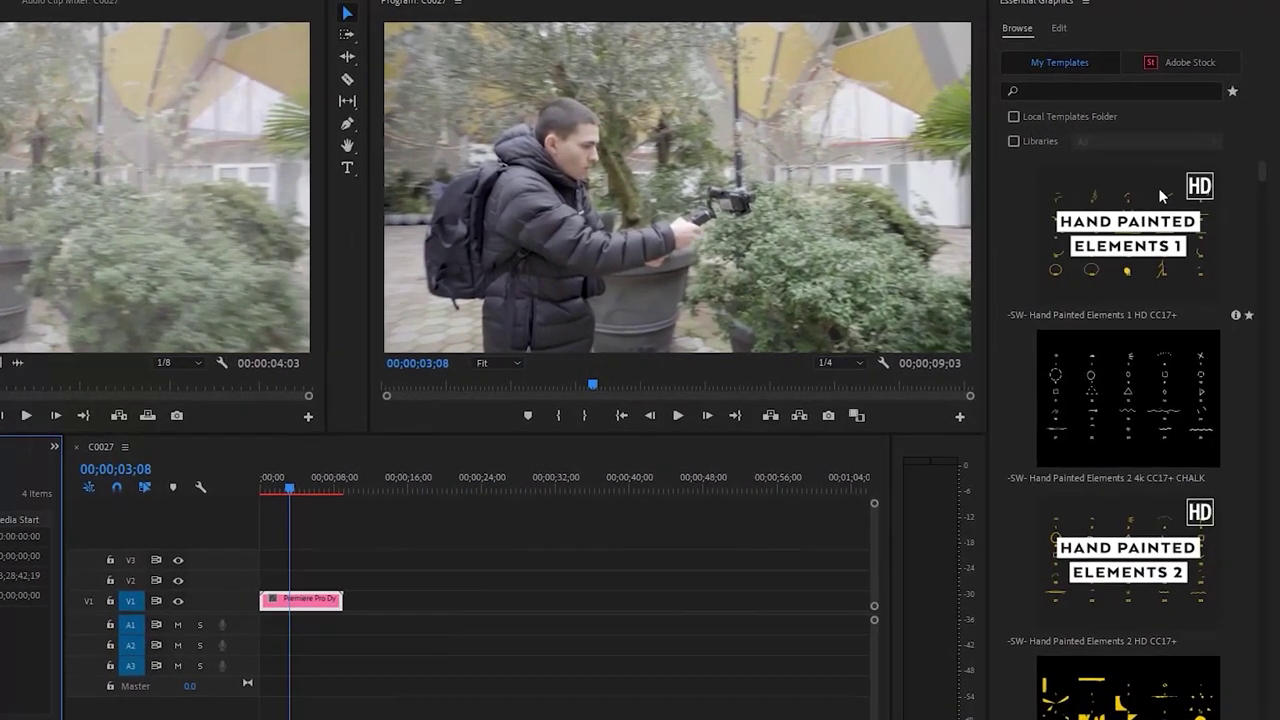
left_click_drag(1262, 173, 1265, 211)
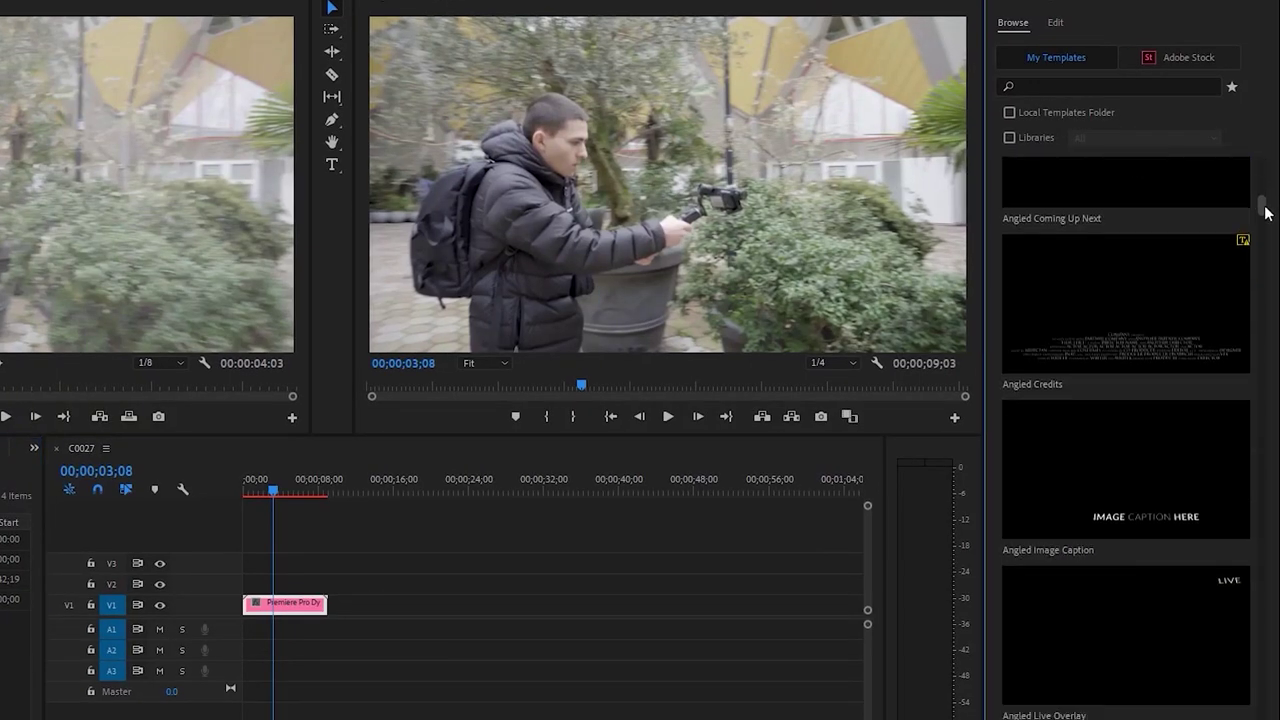
scroll(1193, 316, "down", 10)
scroll(1186, 340, "down", 5)
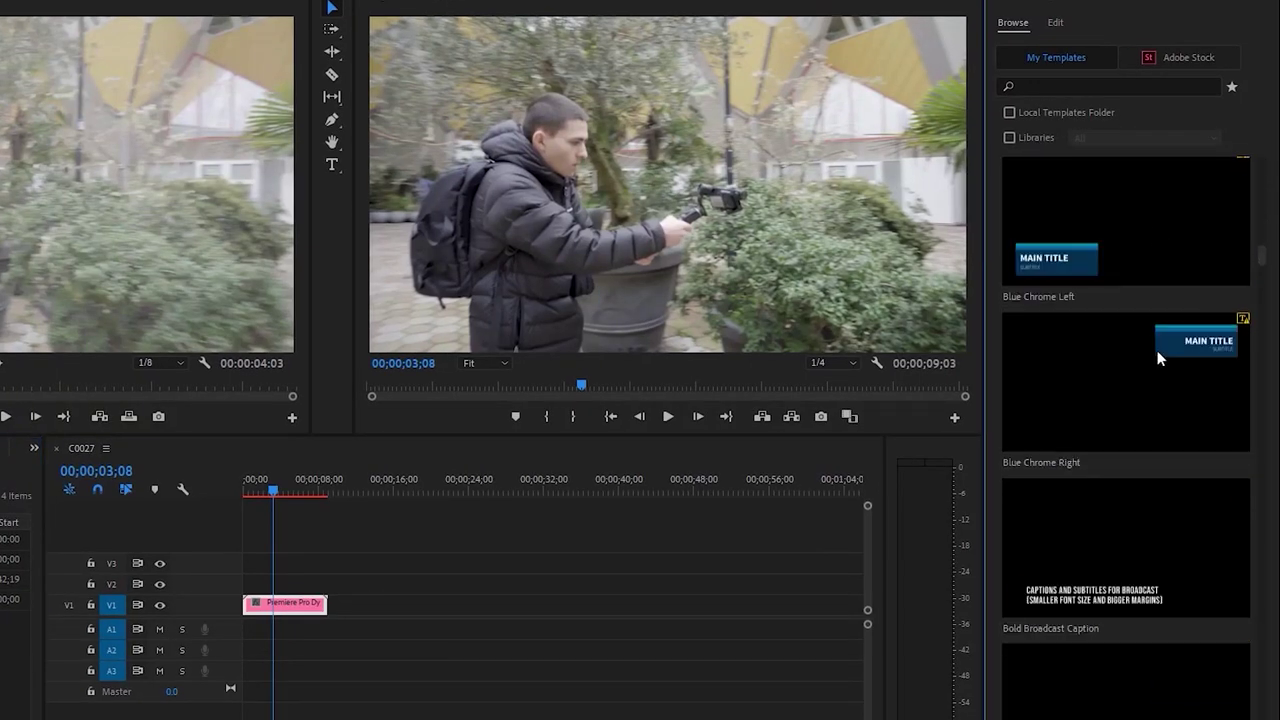
scroll(1178, 315, "down", 5)
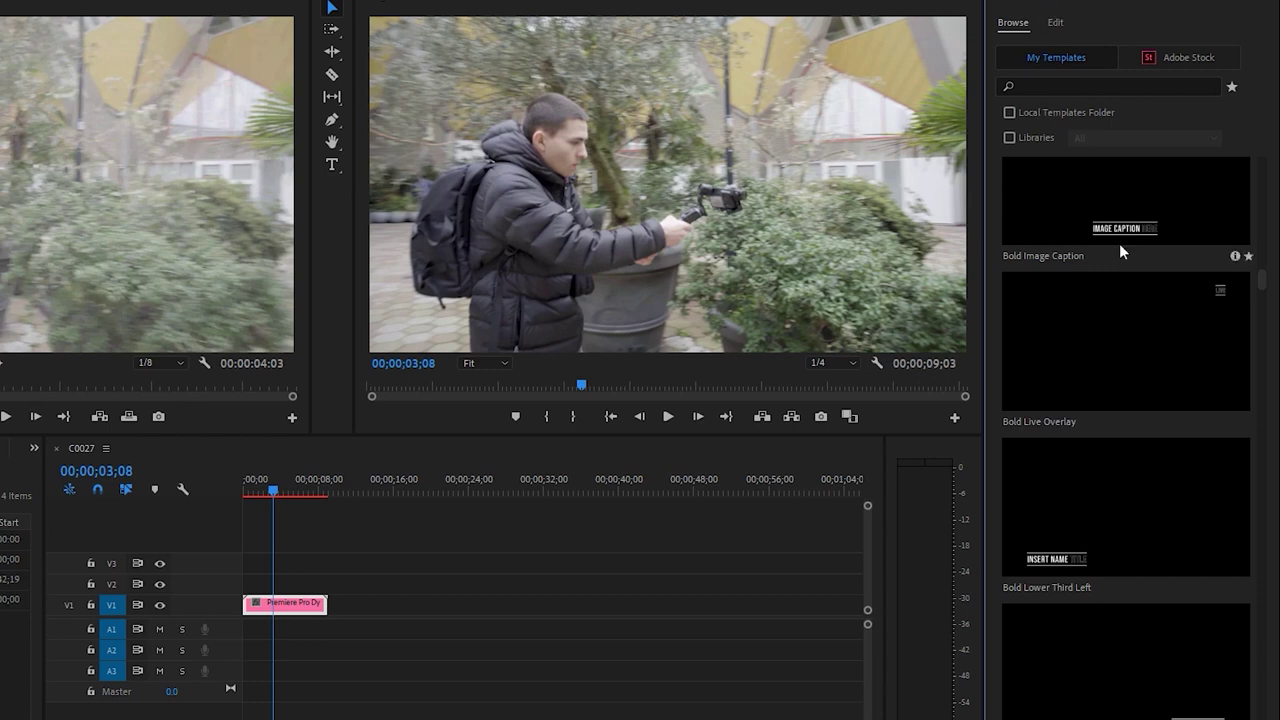
scroll(1121, 301, "down", 3)
scroll(1121, 301, "down", 5)
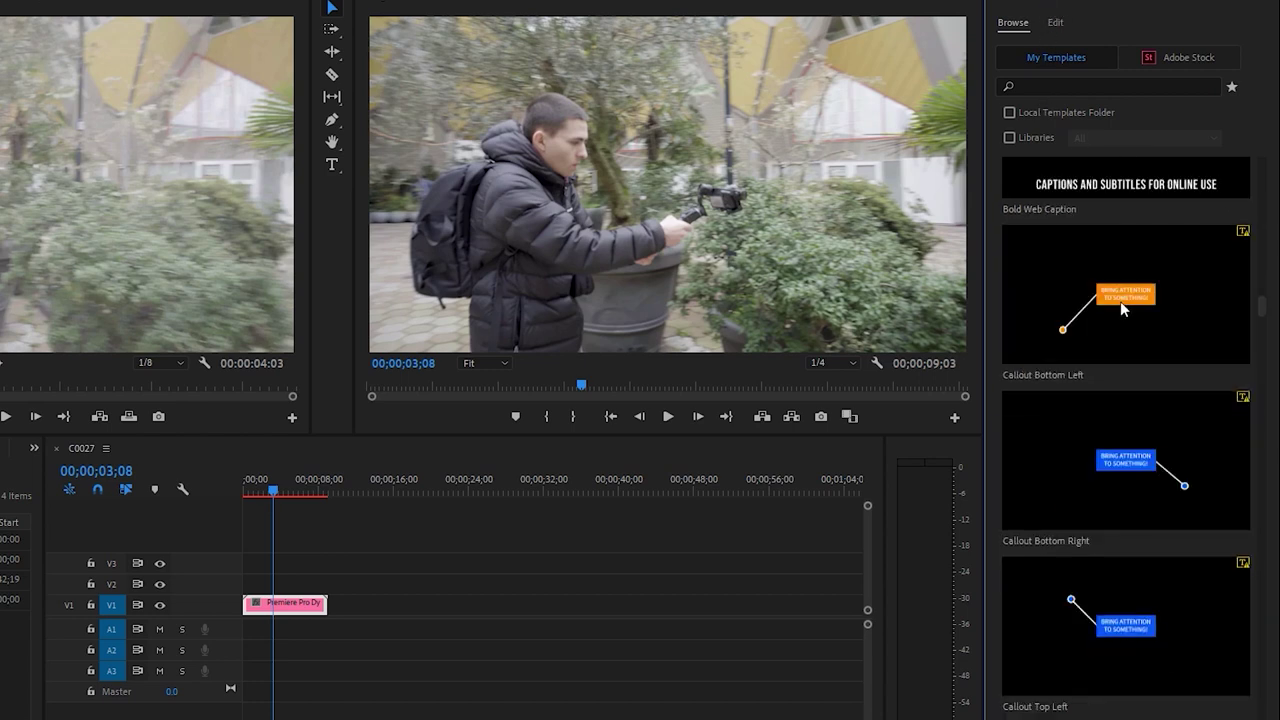
scroll(1120, 301, "down", 15)
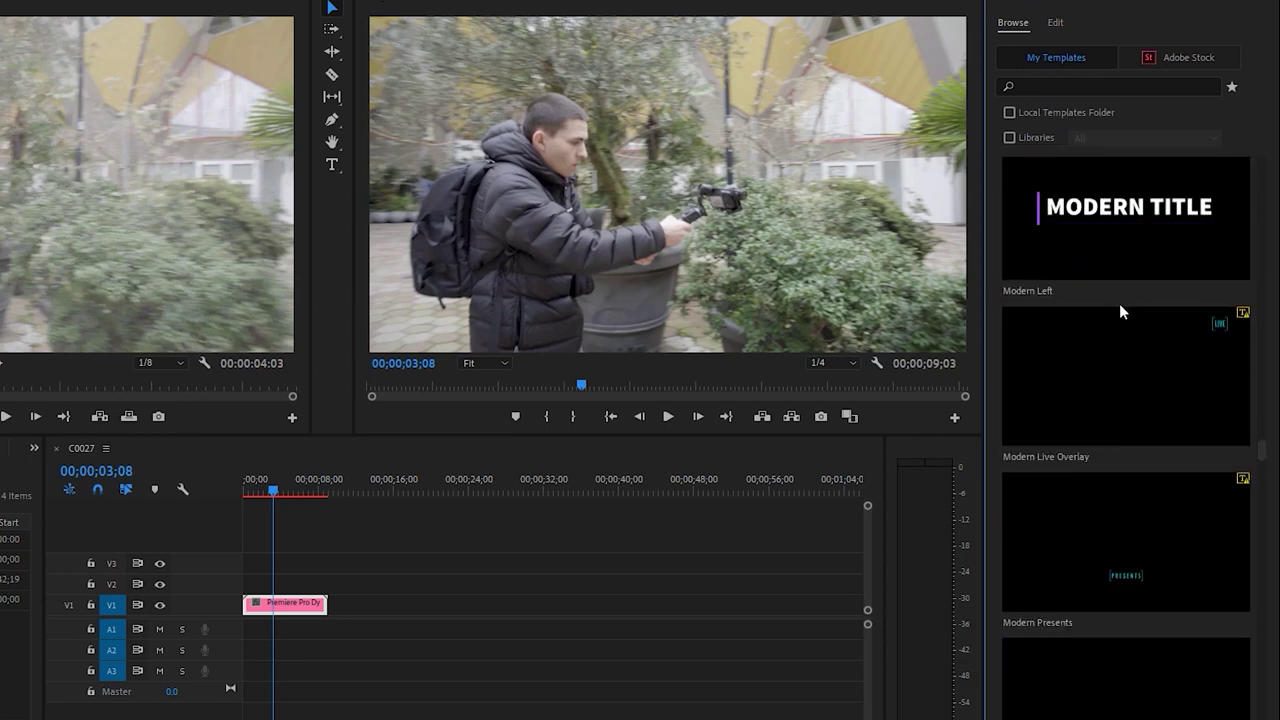
scroll(1120, 310, "down", 20)
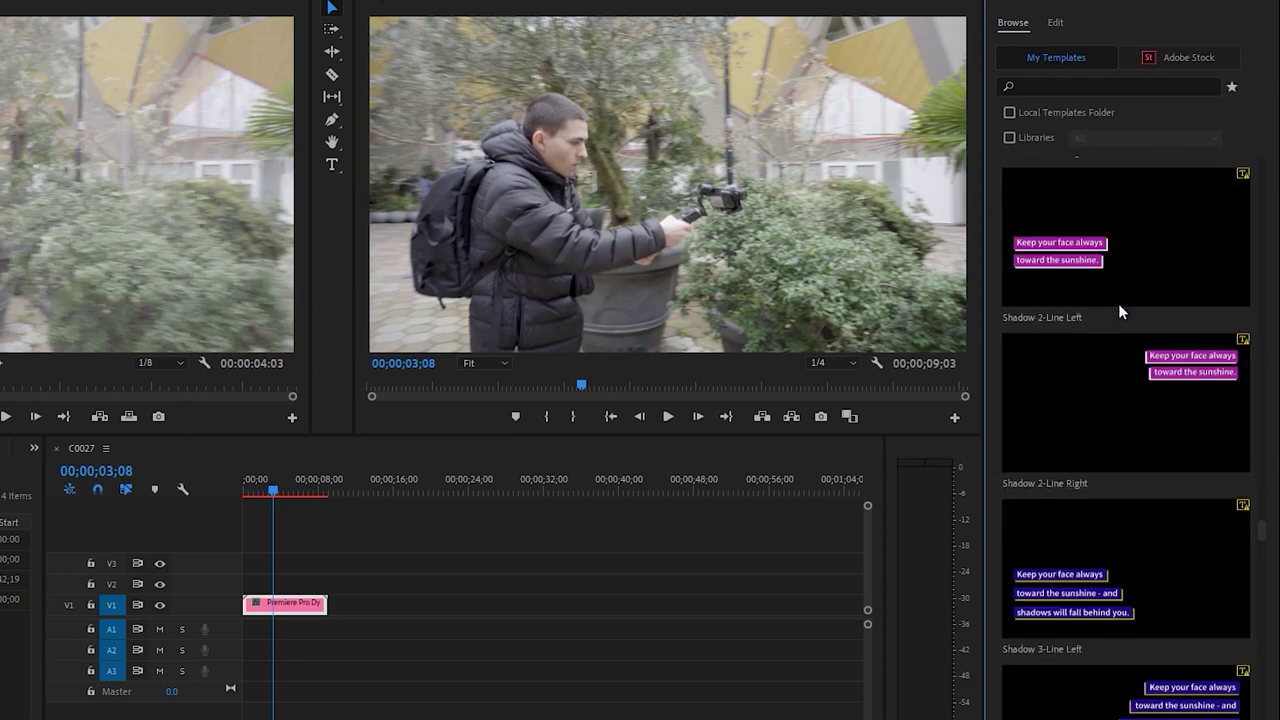
scroll(1118, 303, "down", 20)
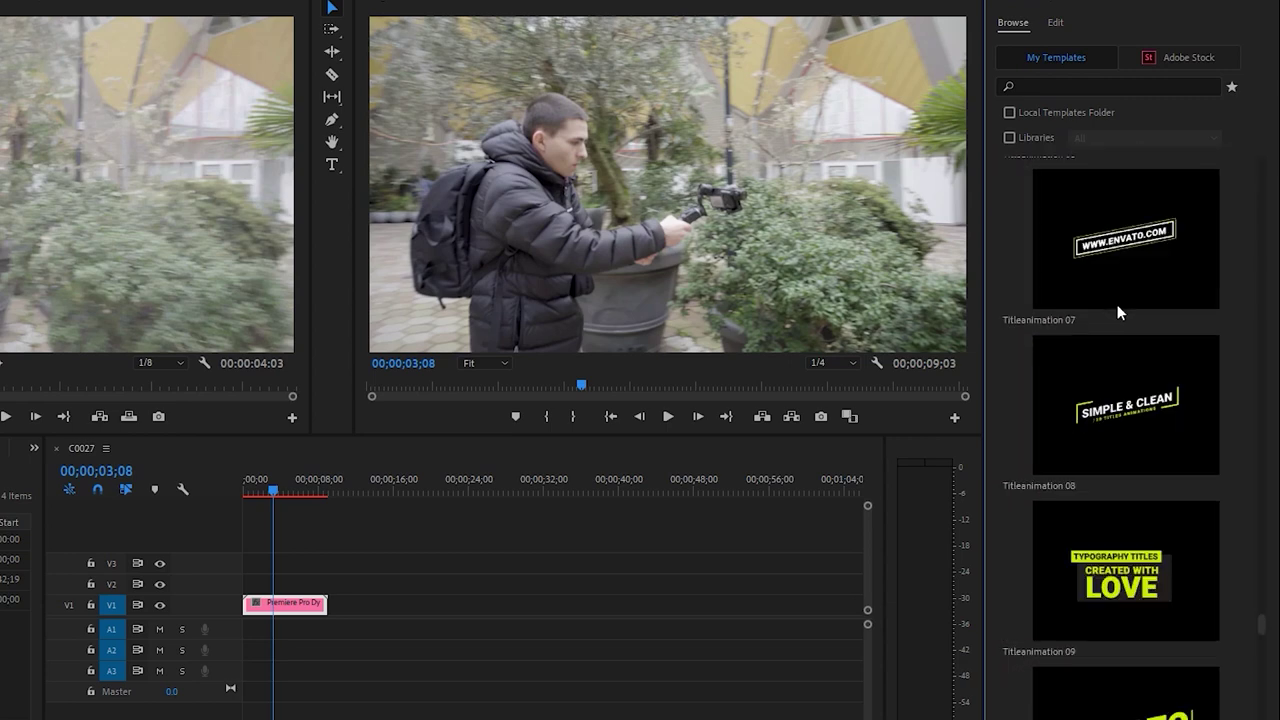
scroll(1158, 473, "down", 2)
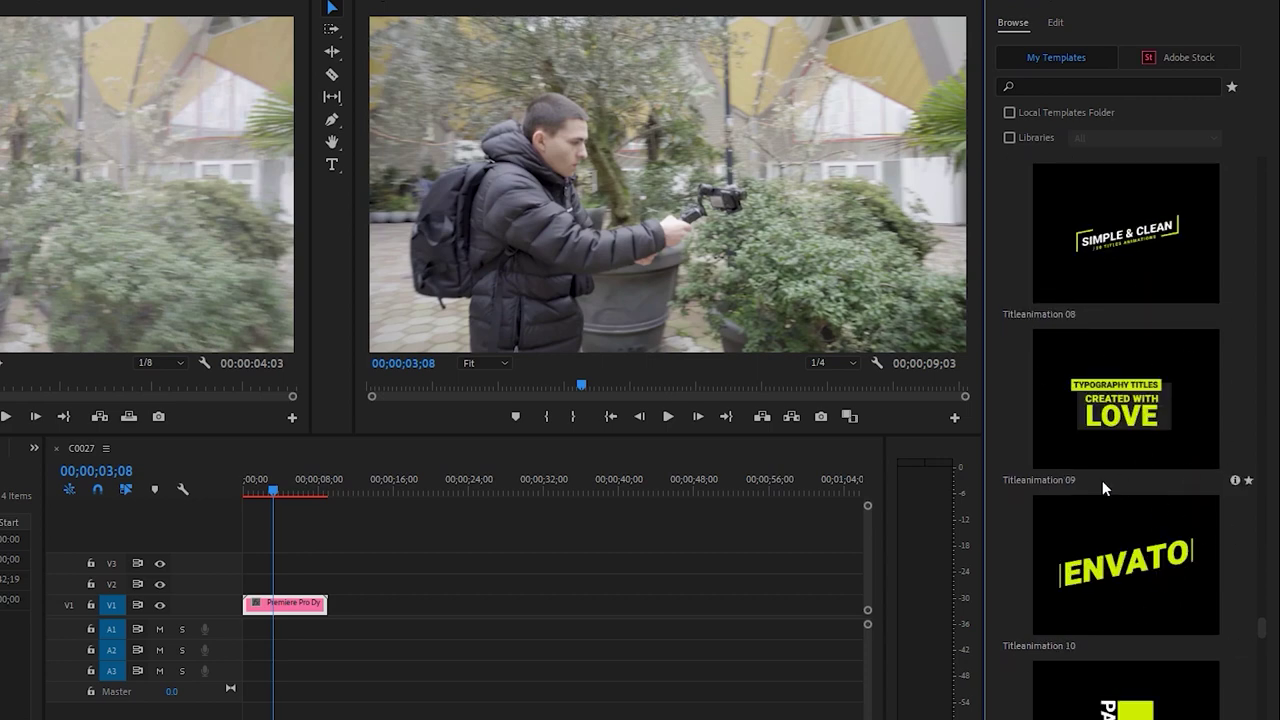
scroll(1120, 440, "down", 2)
Finish browsing templates, return to the Editing workspace, and scrub the linked comp near three seconds
scroll(1187, 380, "up", 2)
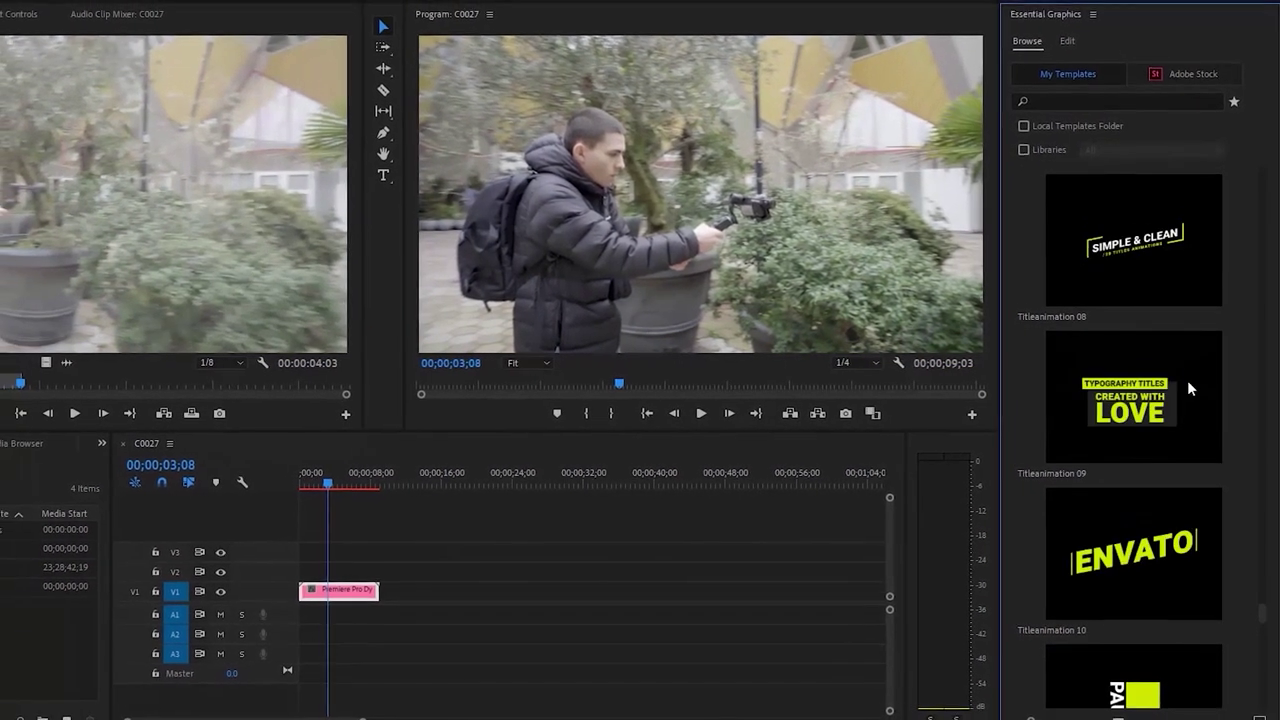
scroll(1160, 370, "down", 4)
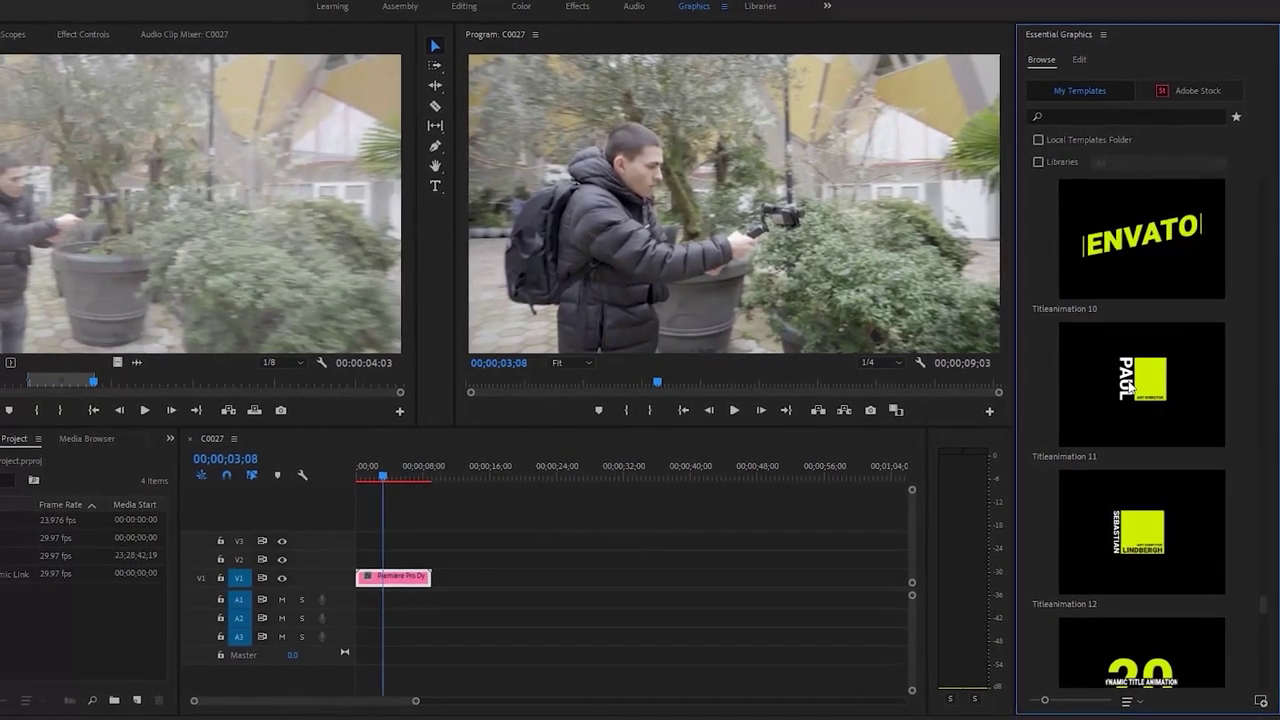
scroll(1140, 388, "down", 8)
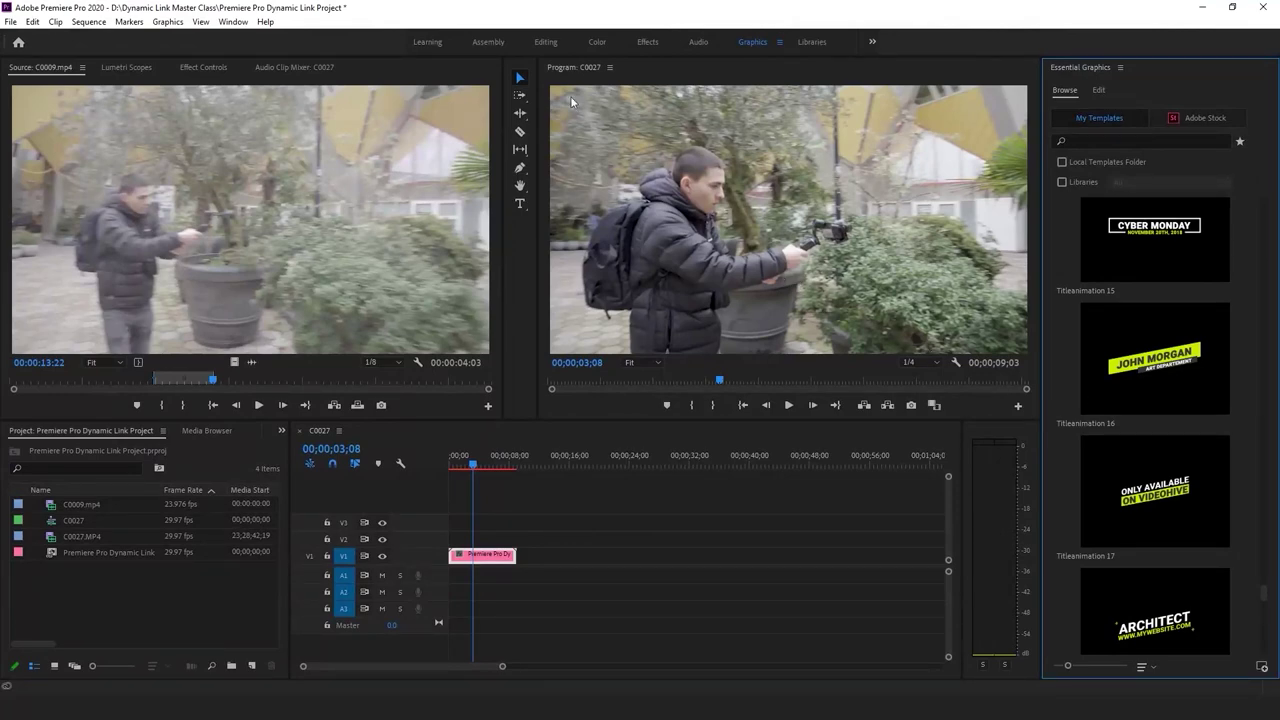
left_click(527, 43)
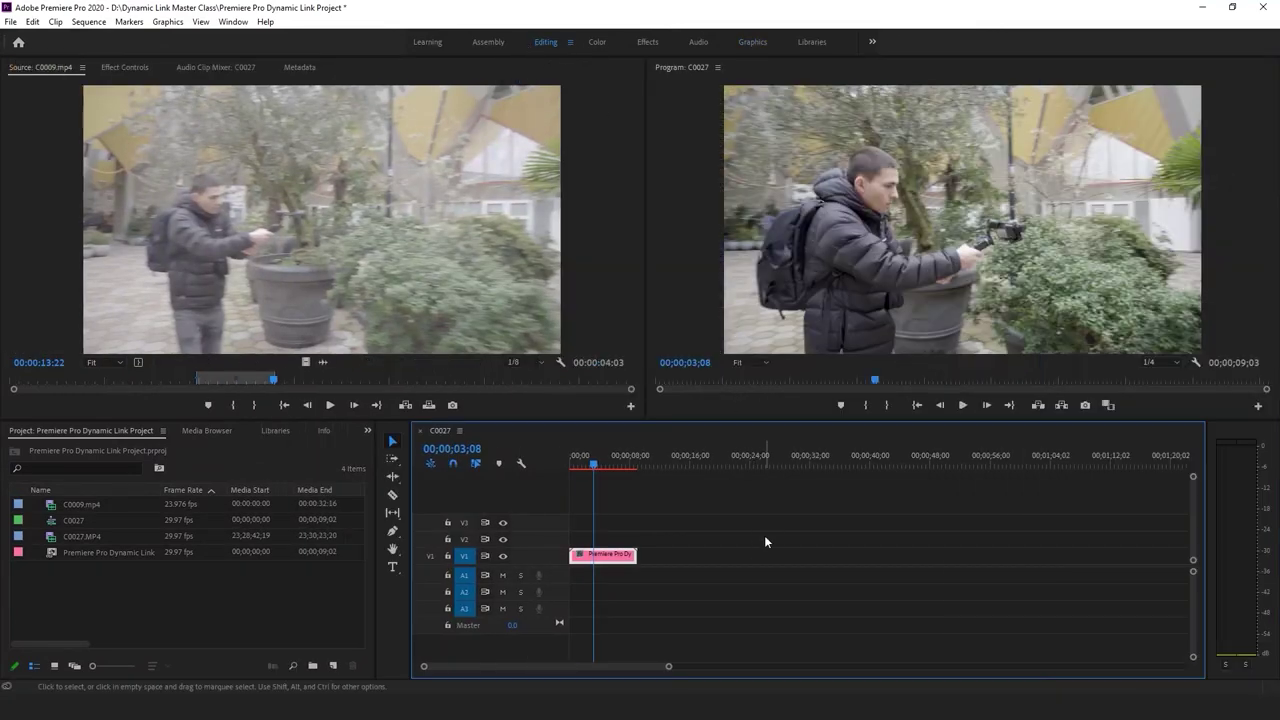
left_click_drag(592, 465, 576, 473)
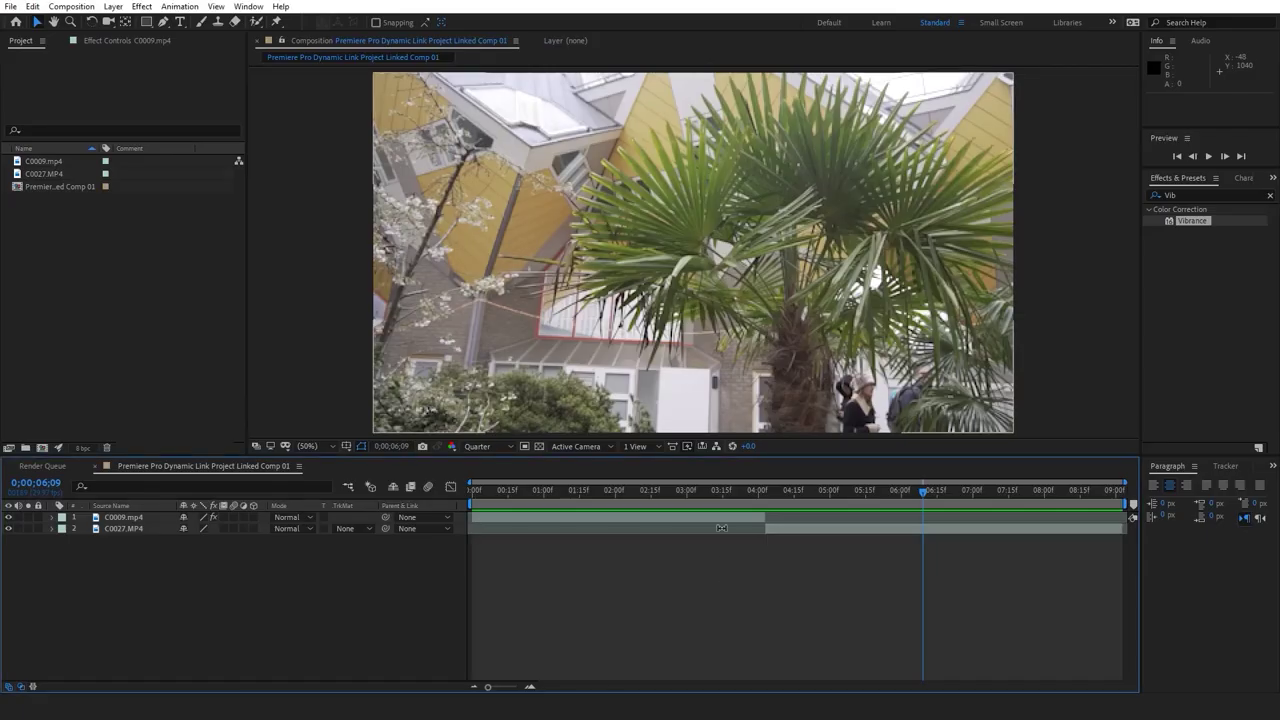
Preview Linked Comp 01 from 0, then park at 0;00;04;03 and preview the cut
left_click_drag(803, 489, 430, 517)
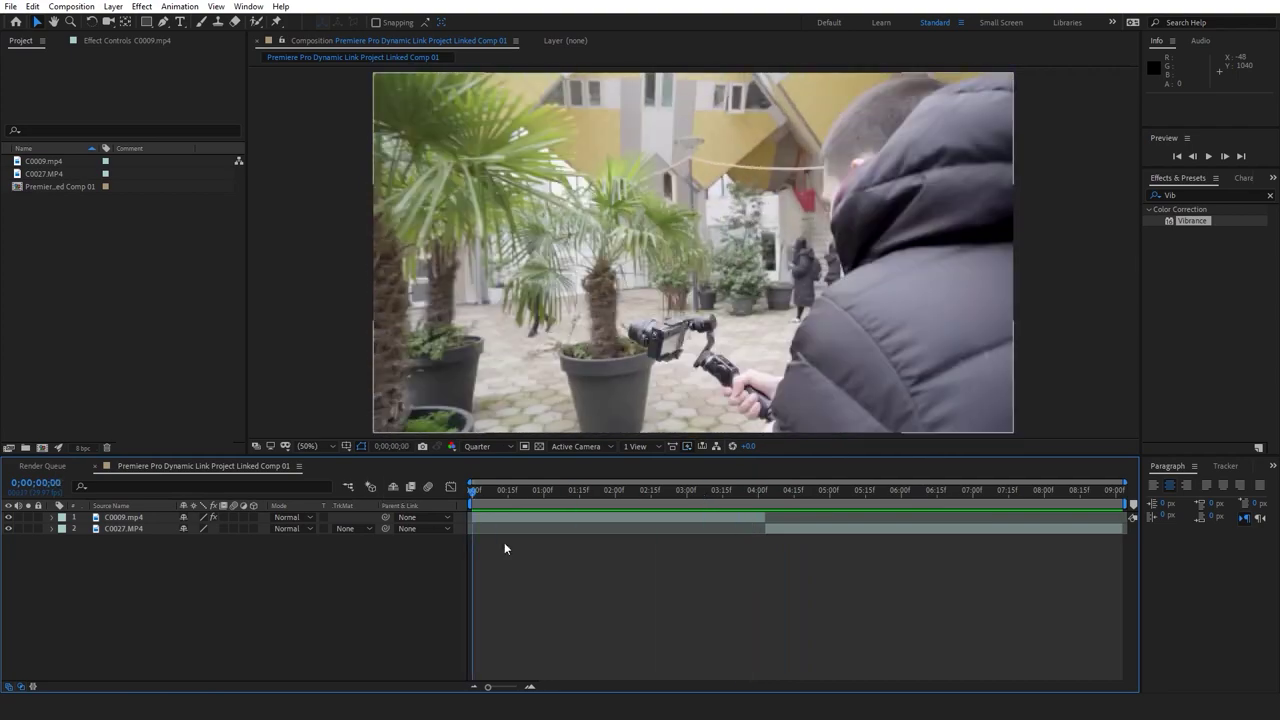
key("space")
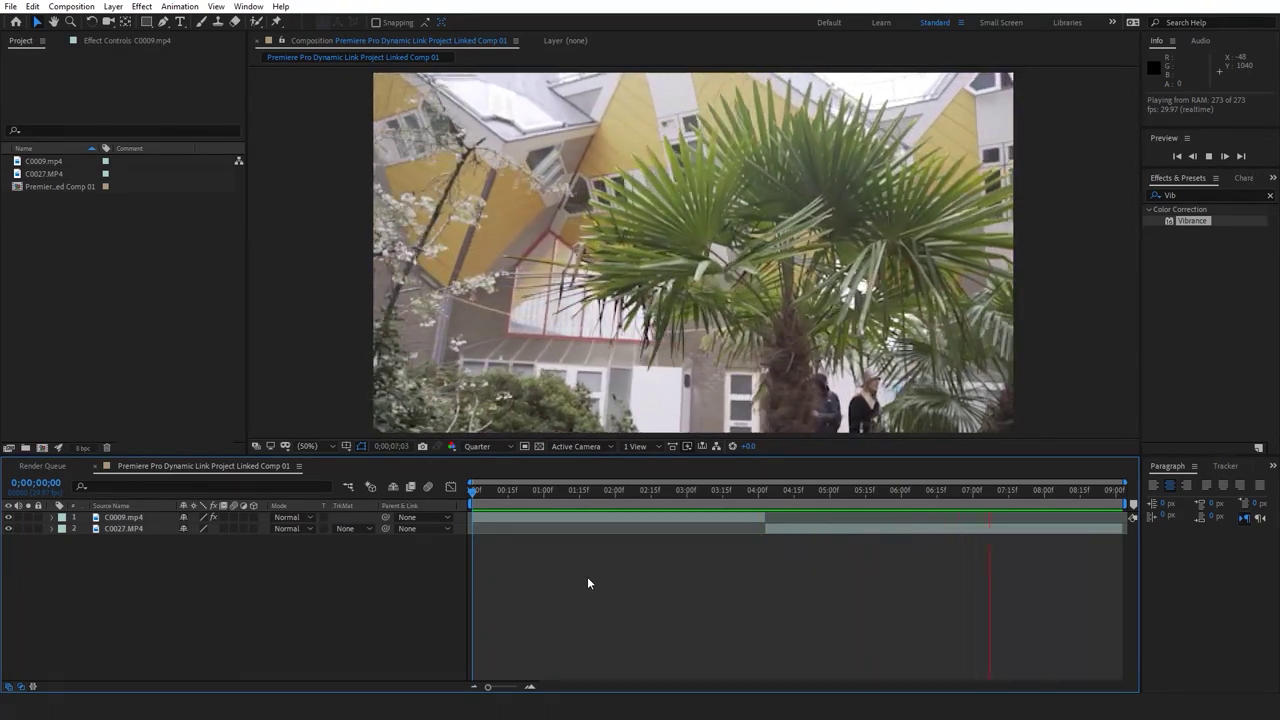
key("space")
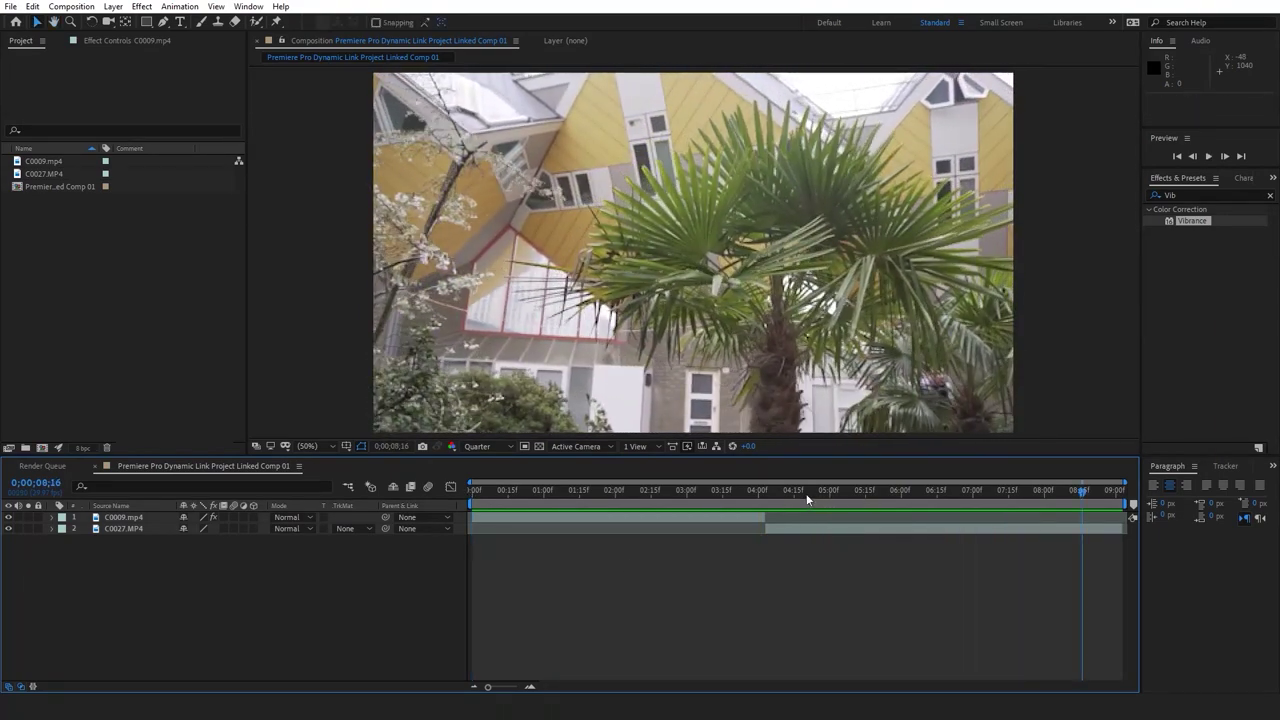
left_click(766, 489)
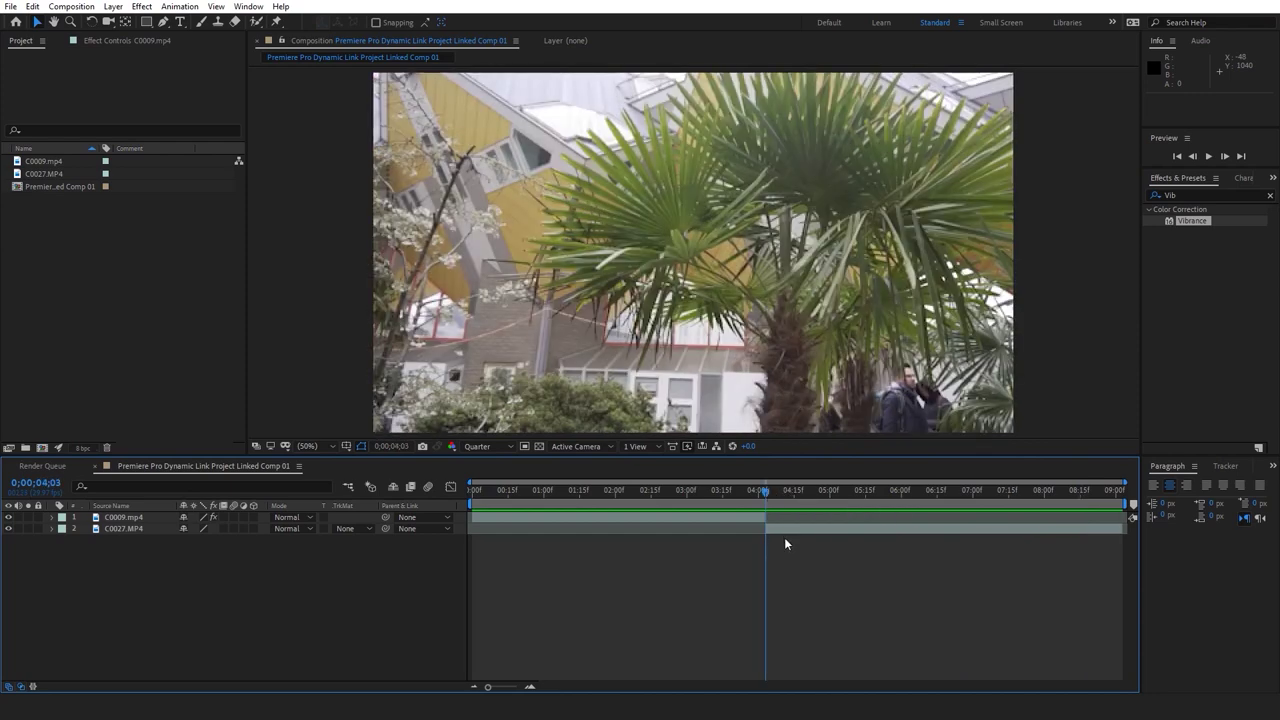
key("space")
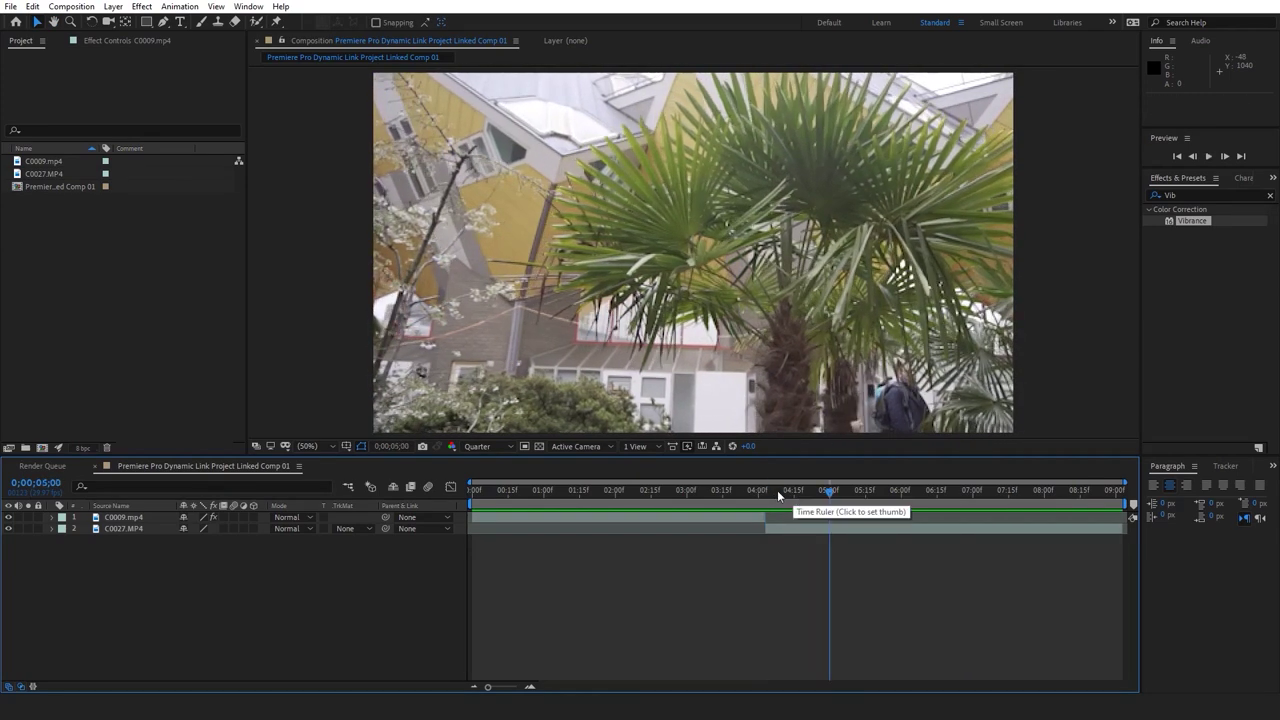
left_click(768, 492)
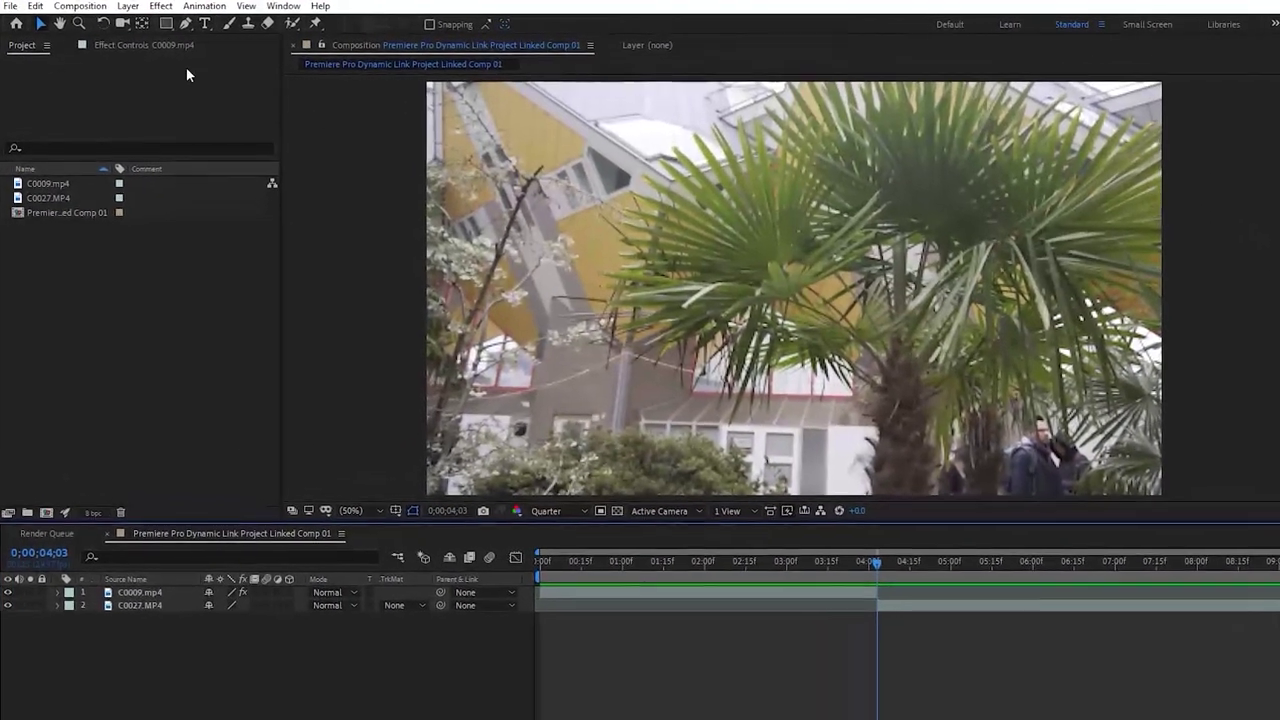
left_click(166, 24)
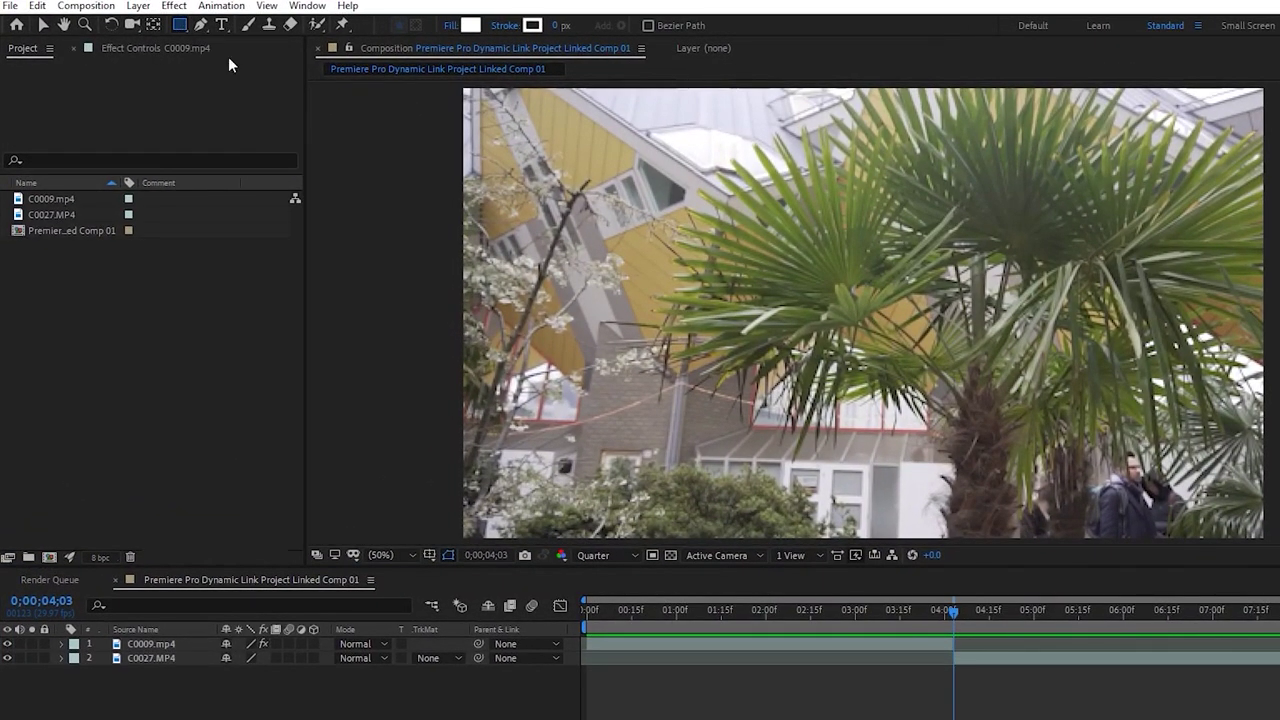
Draw a white rectangle across the frame, shift it up and left, and move its anchor right
left_click_drag(651, 267, 1204, 394)
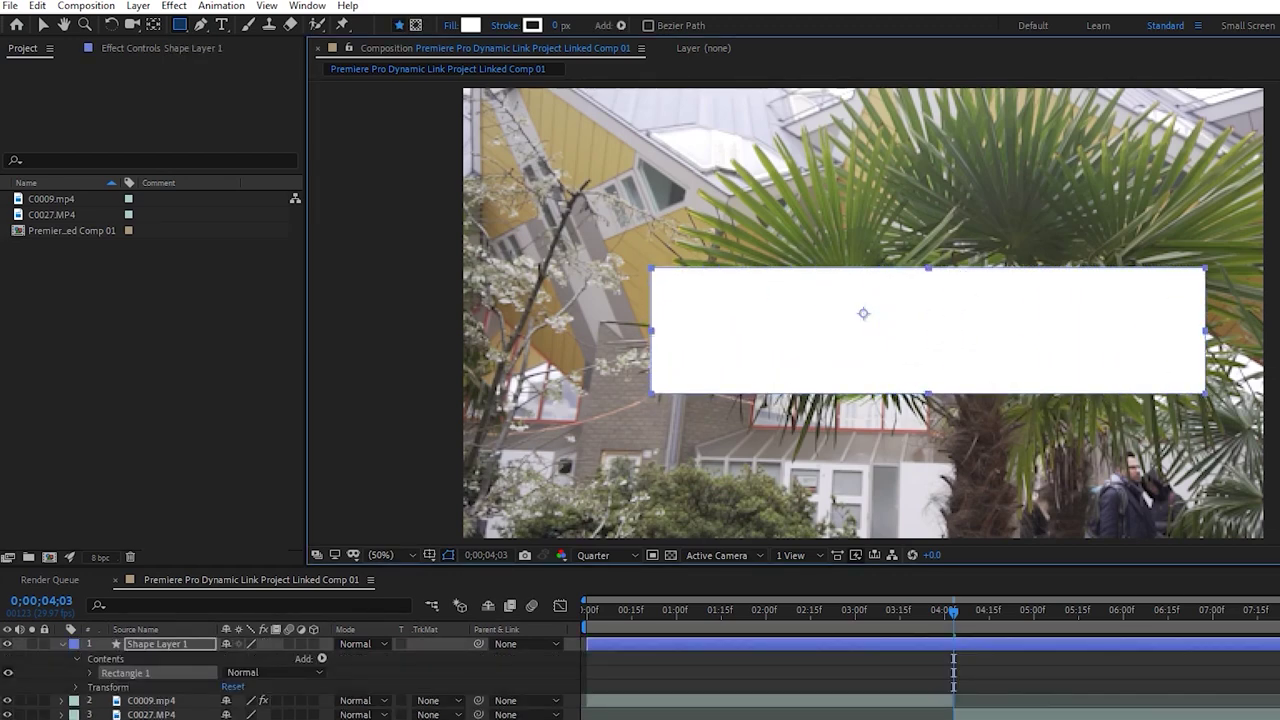
key("v")
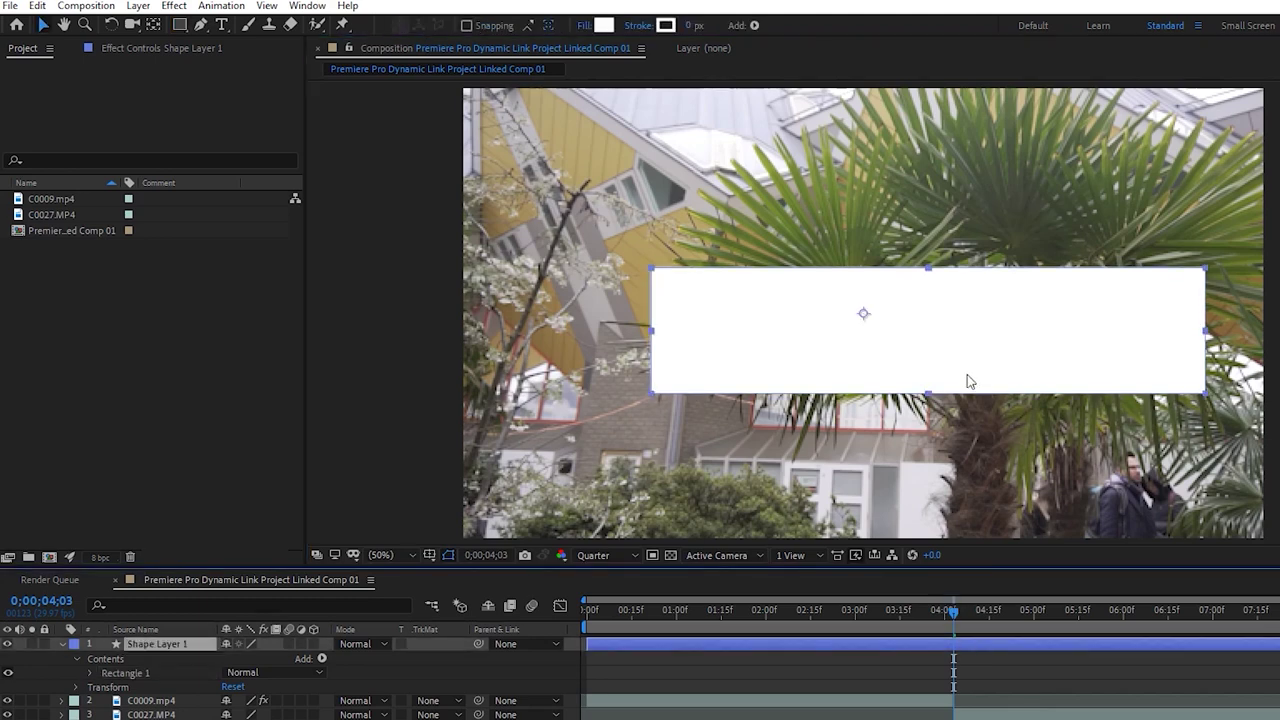
key("comma")
key("period")
left_click_drag(1005, 351, 950, 336)
key("Up")
key("Left")
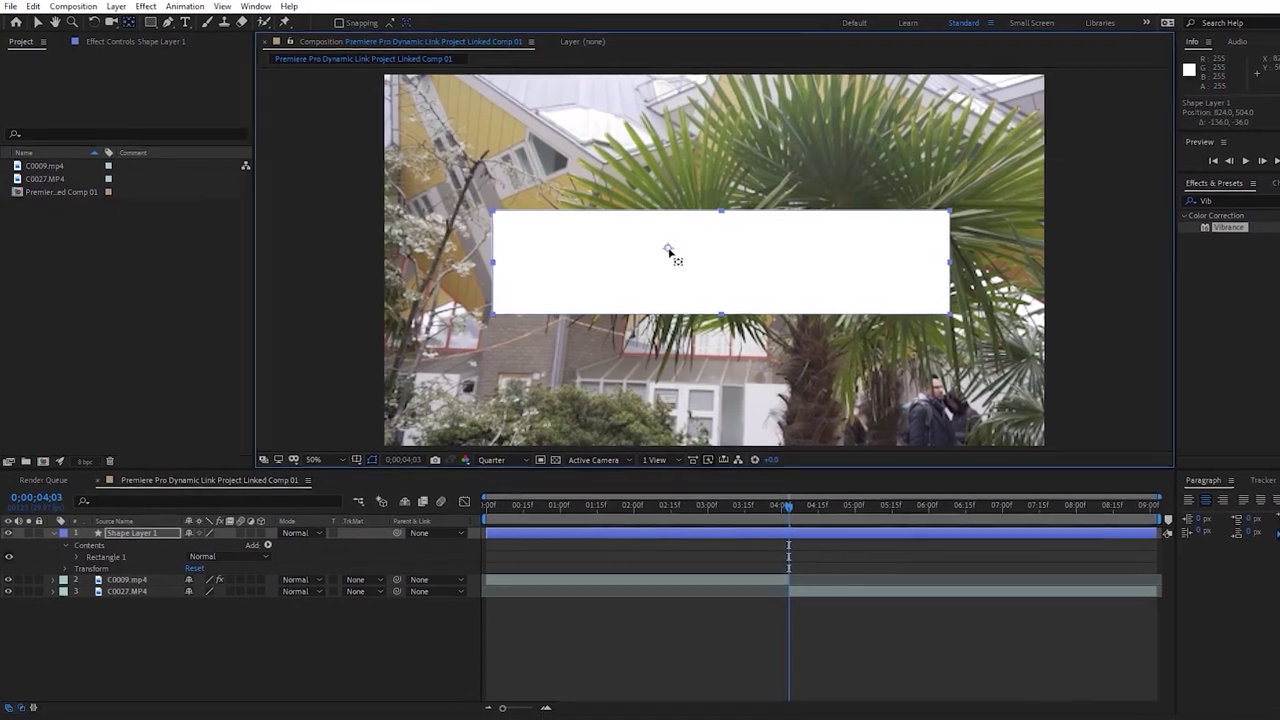
key("y")
left_click_drag(657, 245, 682, 251)
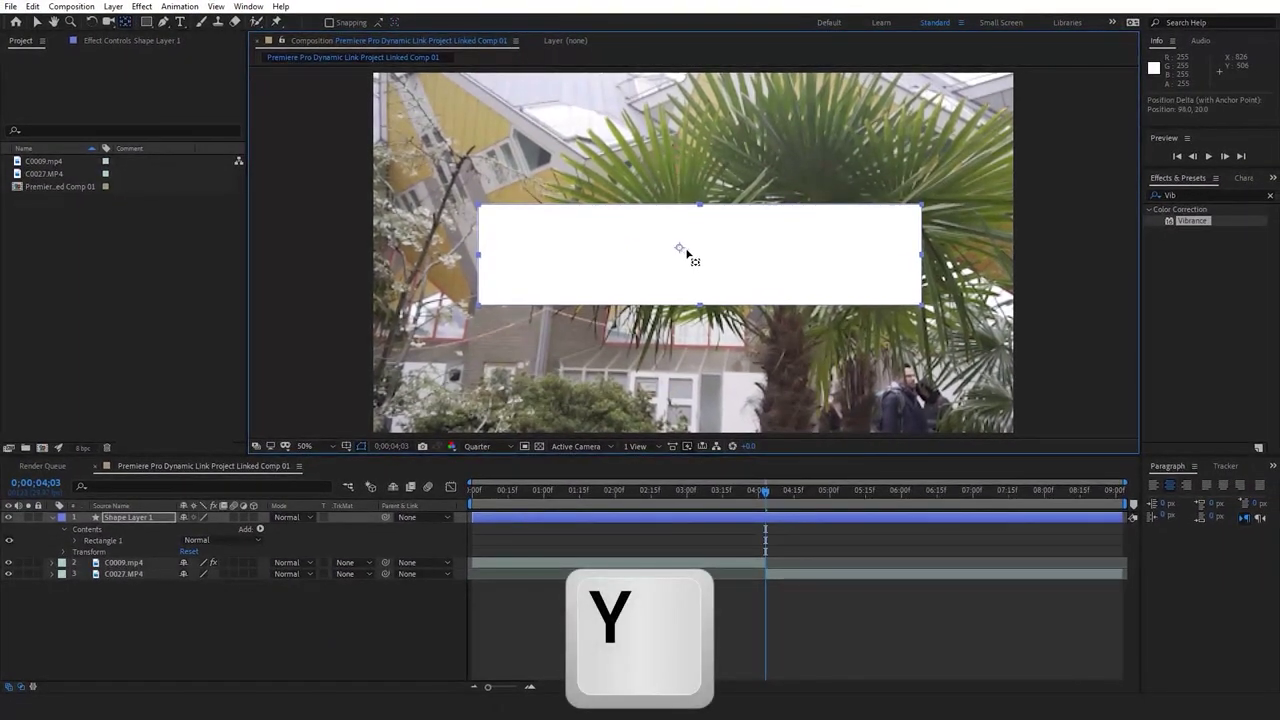
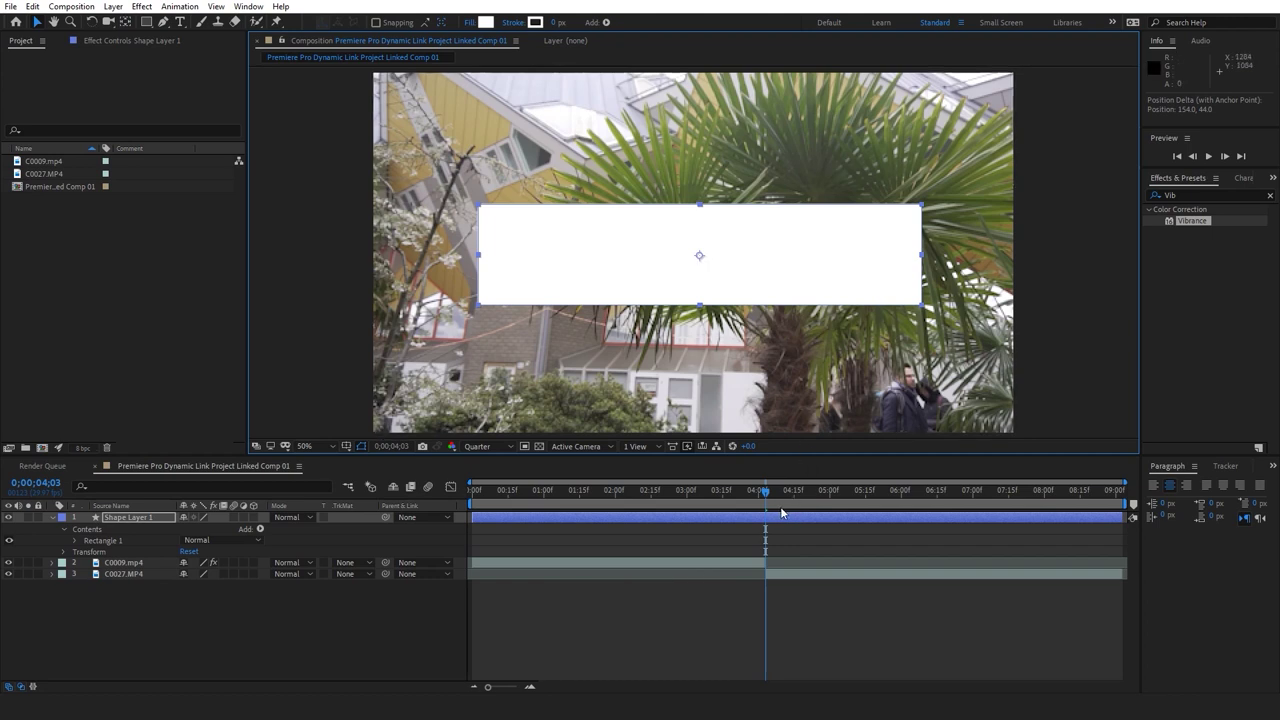
Split the white rectangle layer at 0;00;04;12, delete its earlier part, and show its Scale
left_click(776, 575)
key("Page_Down")
key("Page_Down")
key("Page_Down")
key("Page_Down")
key("Page_Down")
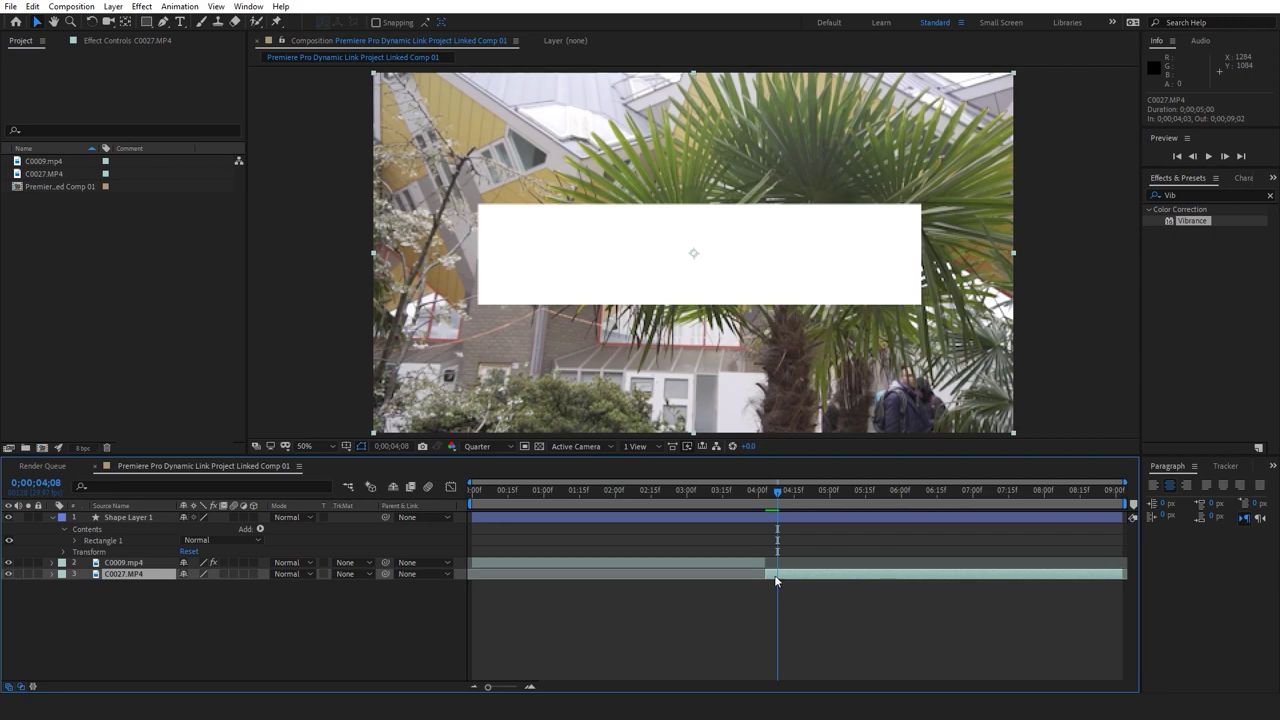
key("i")
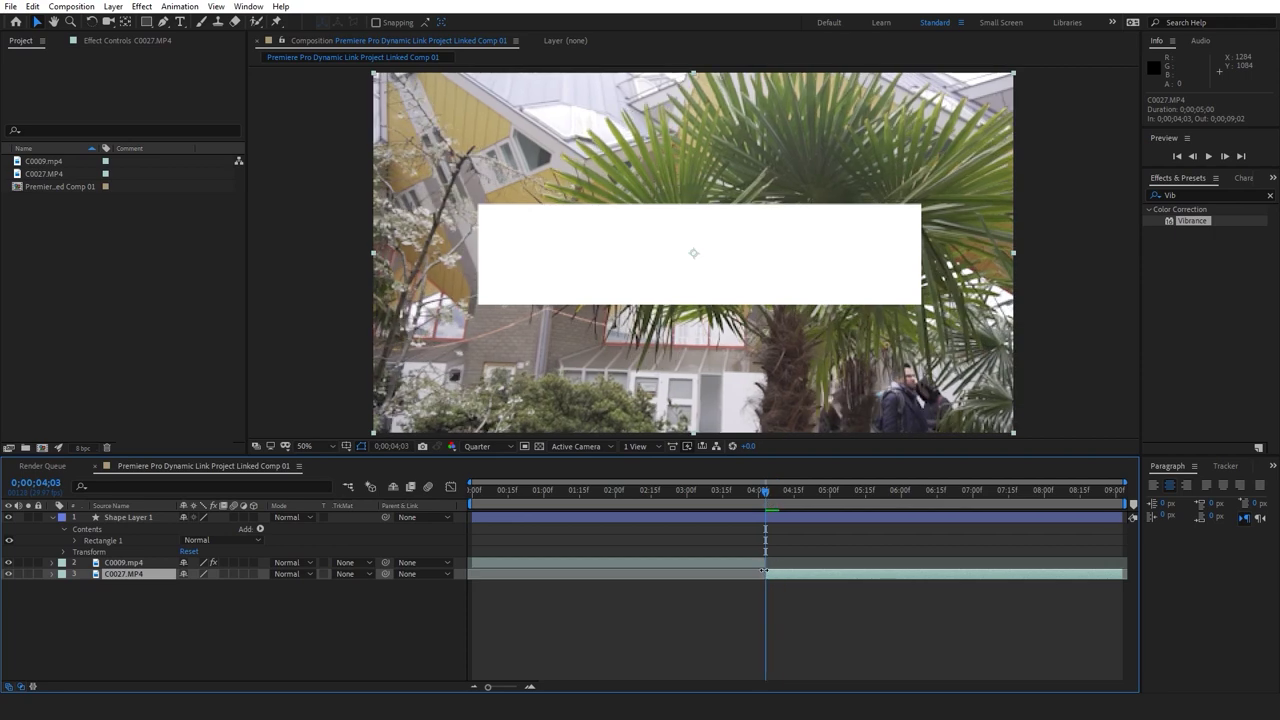
left_click_drag(760, 483, 789, 498)
left_click(795, 518)
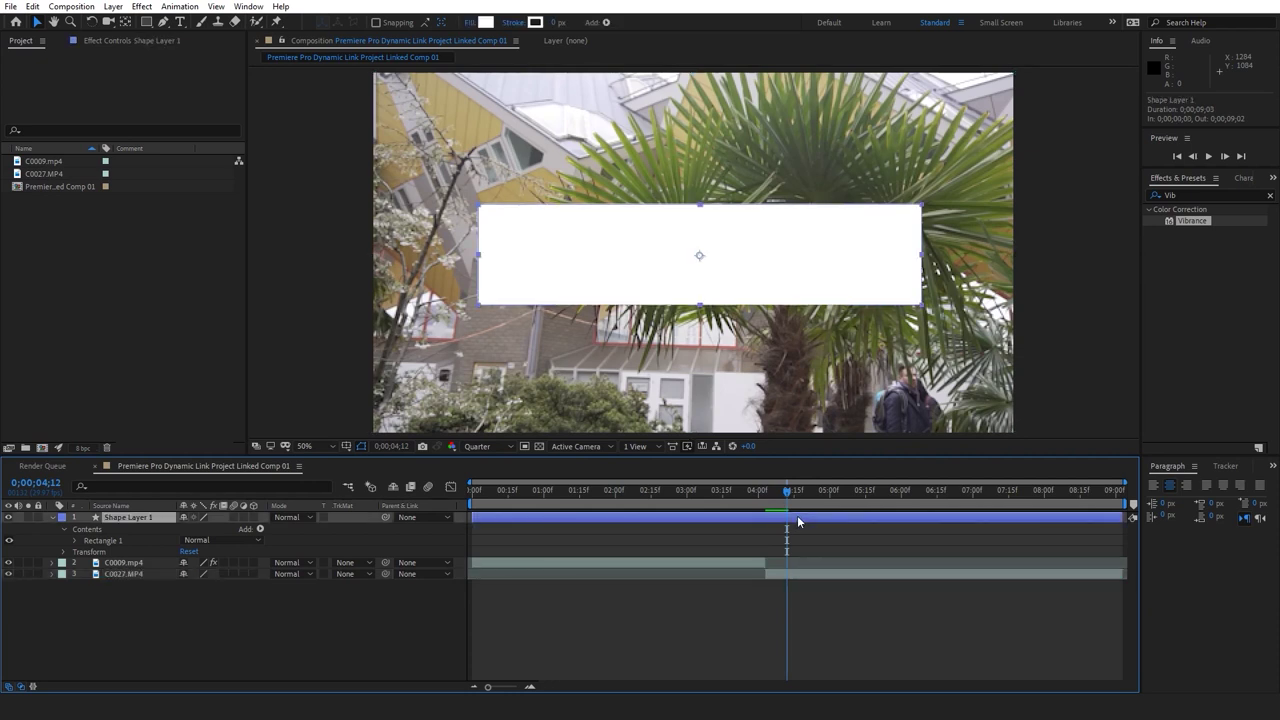
key("ctrl+shift+d")
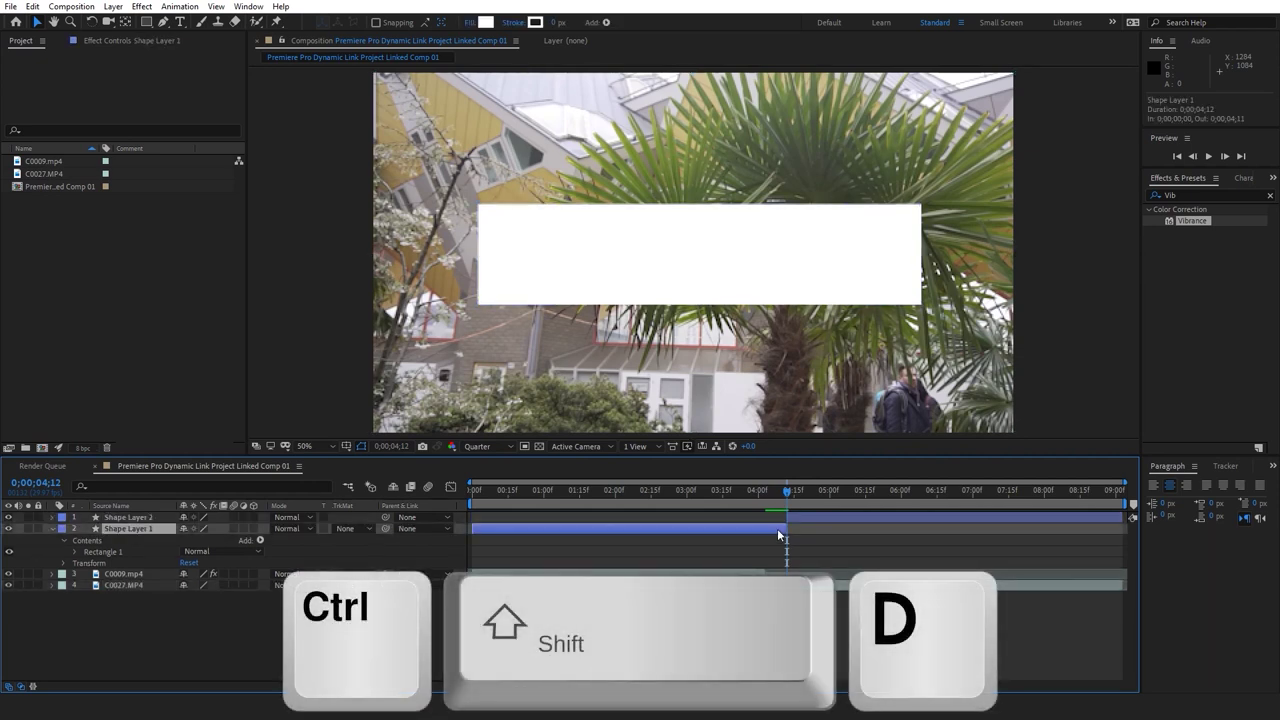
key("Delete")
left_click(808, 515)
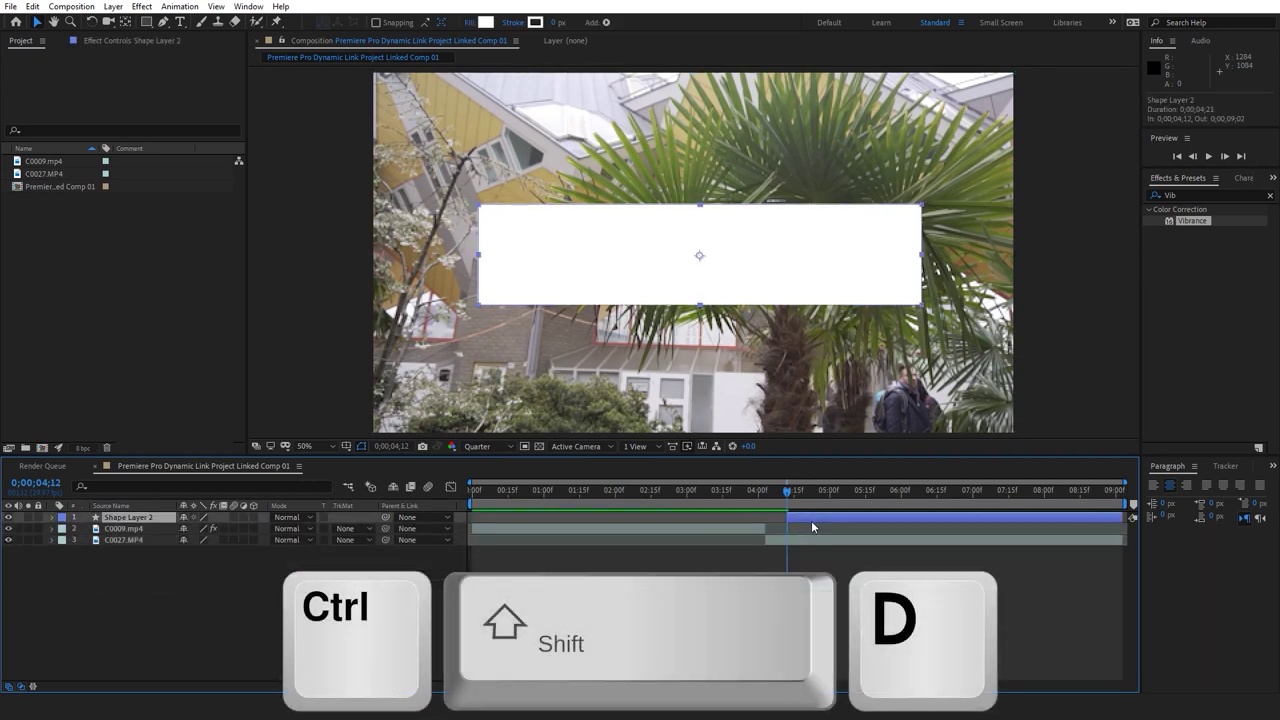
key("s")
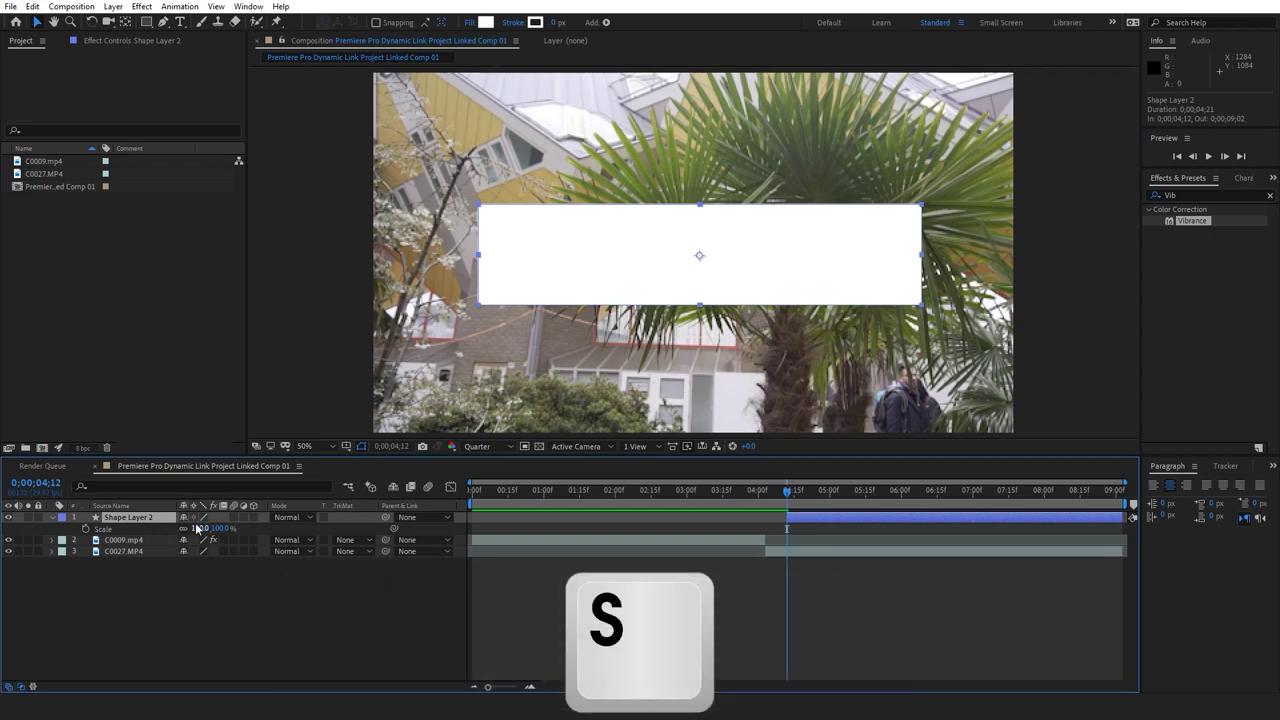
Keyframe the rectangle's Scale at full size, then at 100,0% at 0;00;04;12
left_click_drag(788, 497, 813, 504)
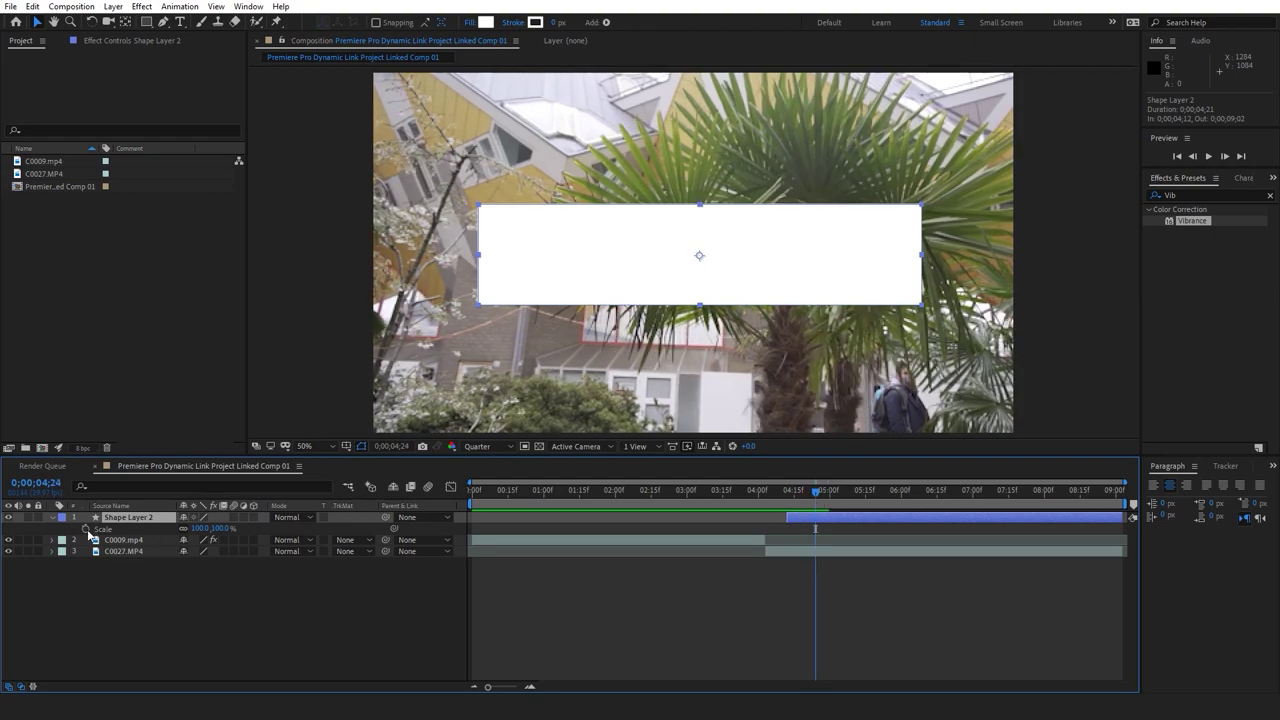
left_click(86, 529)
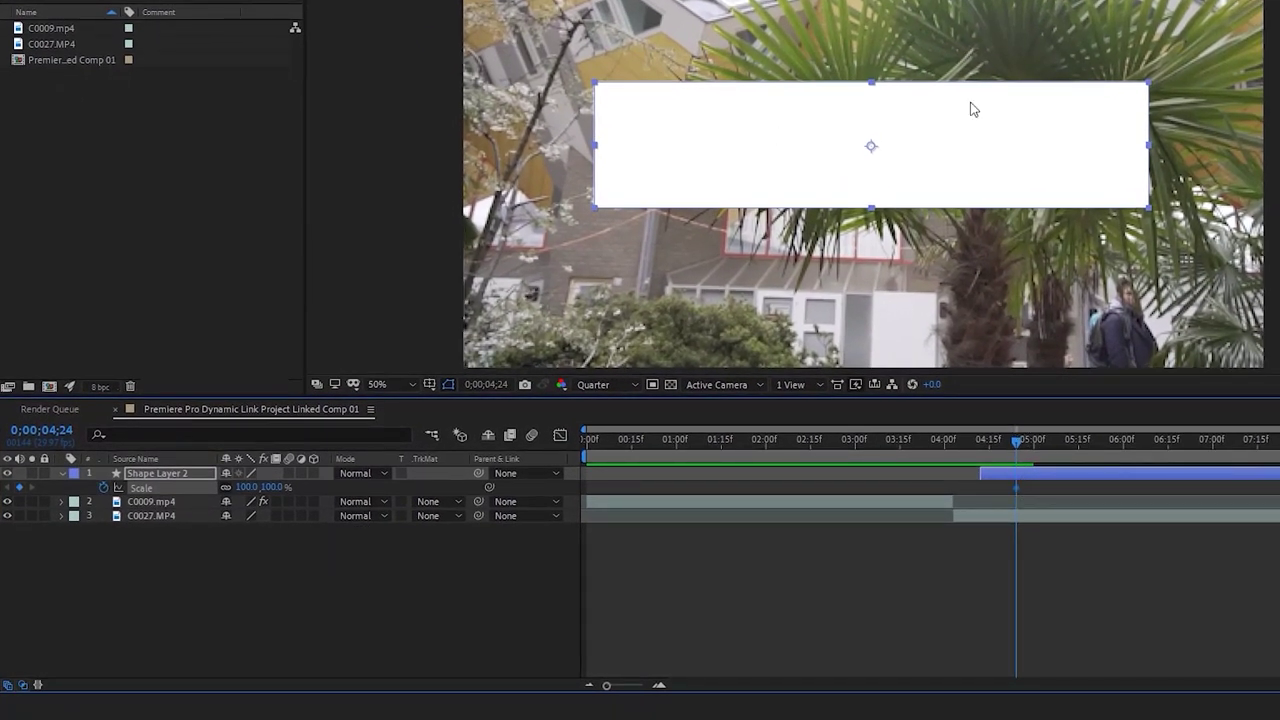
left_click(981, 440)
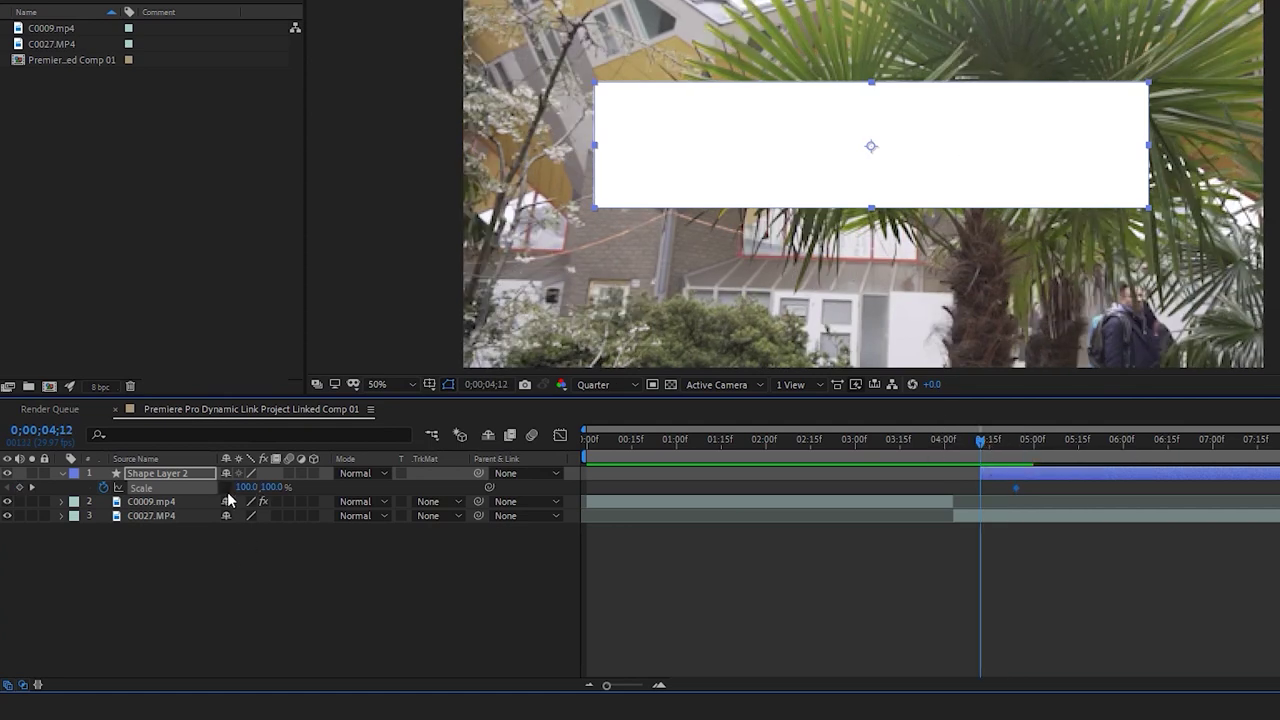
left_click_drag(281, 487, 200, 495)
left_click(268, 487)
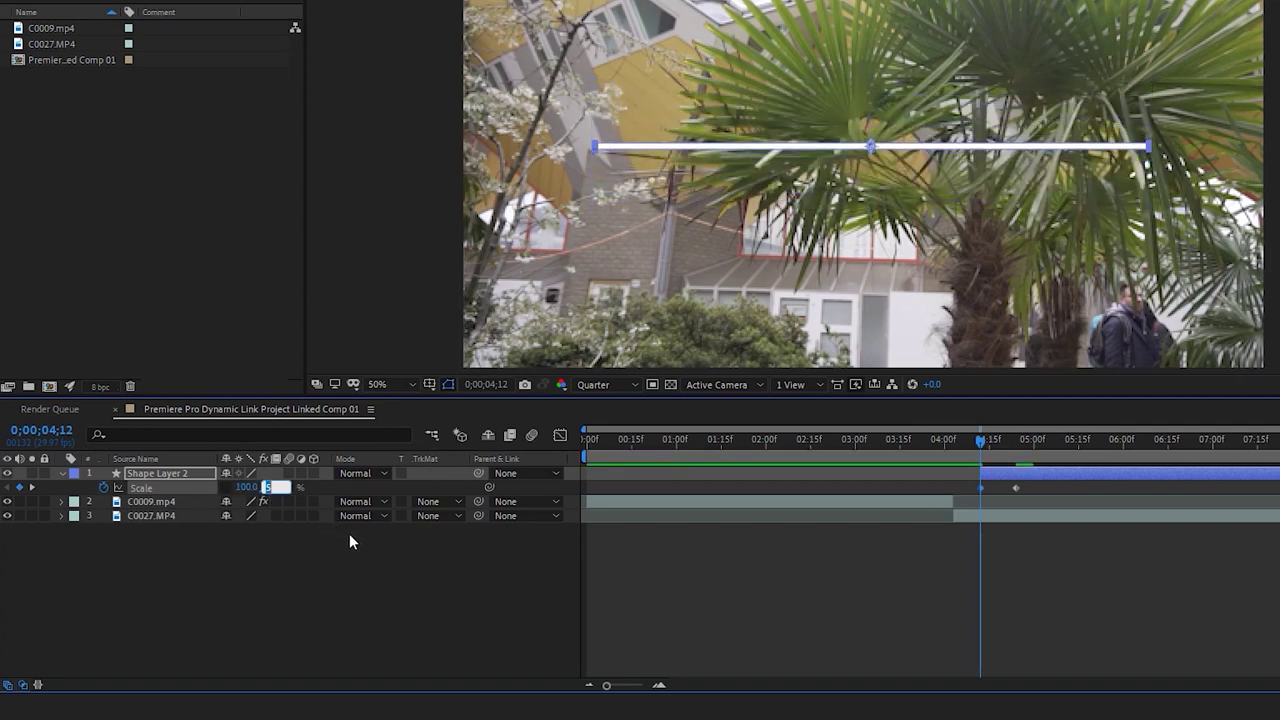
key("Return")
Nudge the full-size Scale keyframe slightly earlier and preview the rectangle's entrance
key("space")
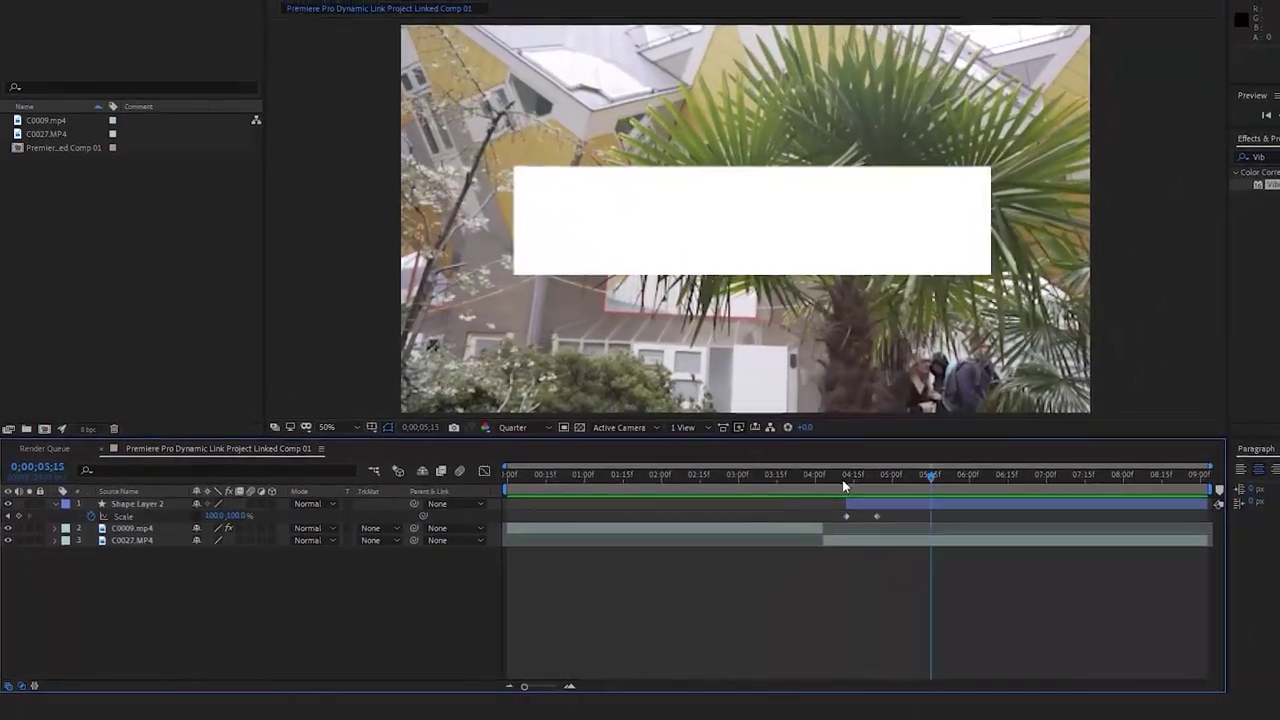
left_click(866, 464)
left_click(891, 478)
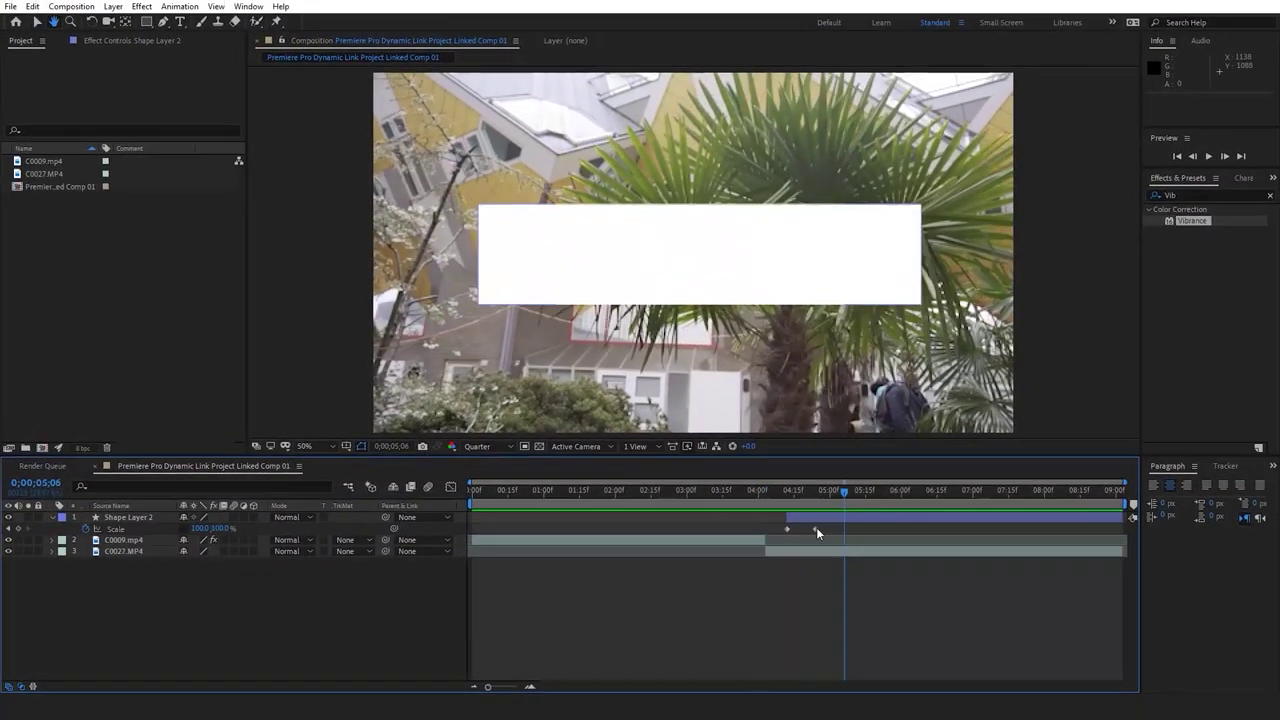
left_click_drag(816, 530, 806, 532)
left_click(757, 492)
key("space")
key("space")
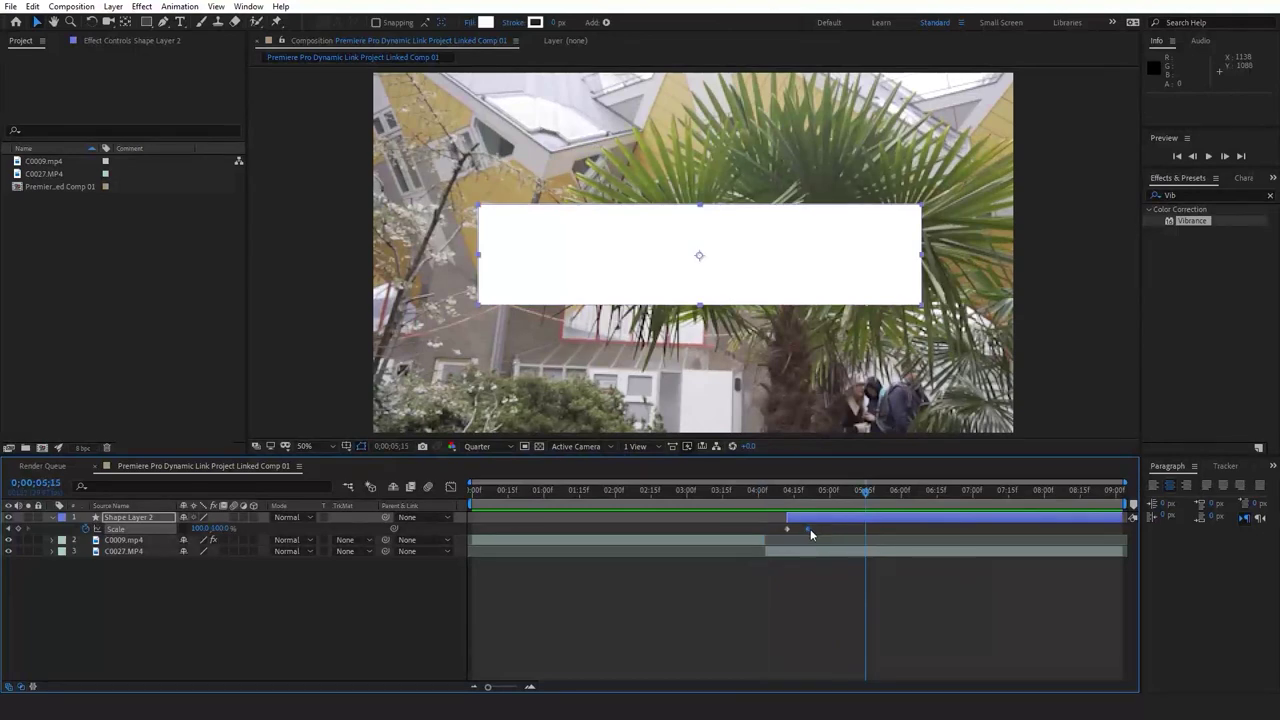
key("space")
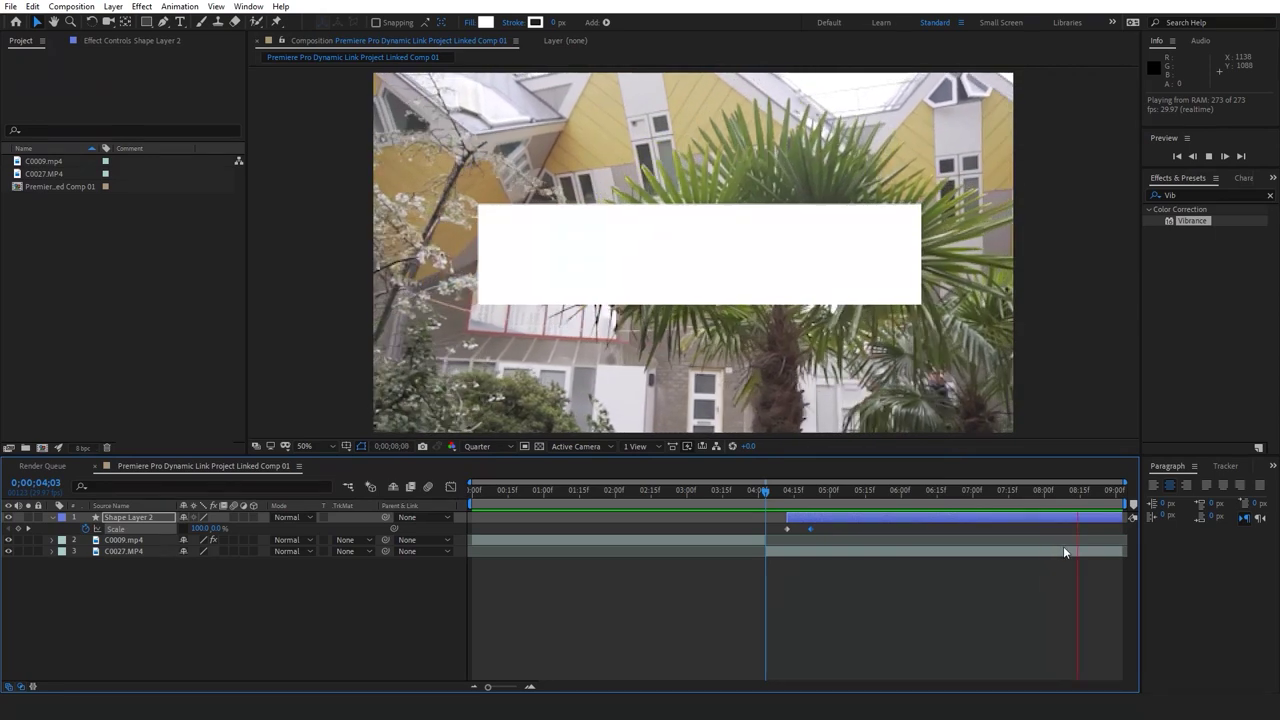
Paste a copy of the full-size Scale keyframe at 0;00;08;16
left_click(1094, 492)
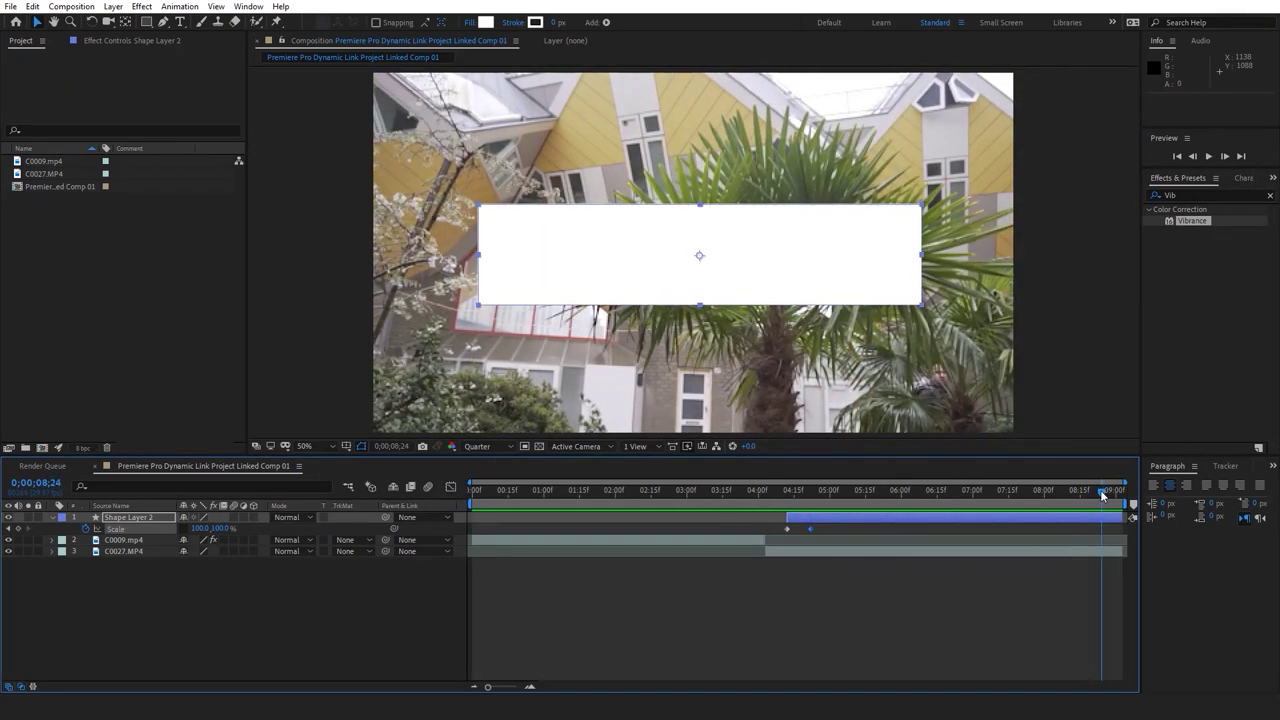
left_click(1012, 492)
left_click(1094, 489)
left_click_drag(1094, 489, 1076, 495)
left_click(839, 569)
left_click(812, 527)
key("ctrl+c")
key("ctrl+v")
left_click(810, 529)
Paste a copy of the flat 100,0% Scale keyframe near the clip's end
left_click(786, 529)
left_click_drag(1080, 490, 1113, 494)
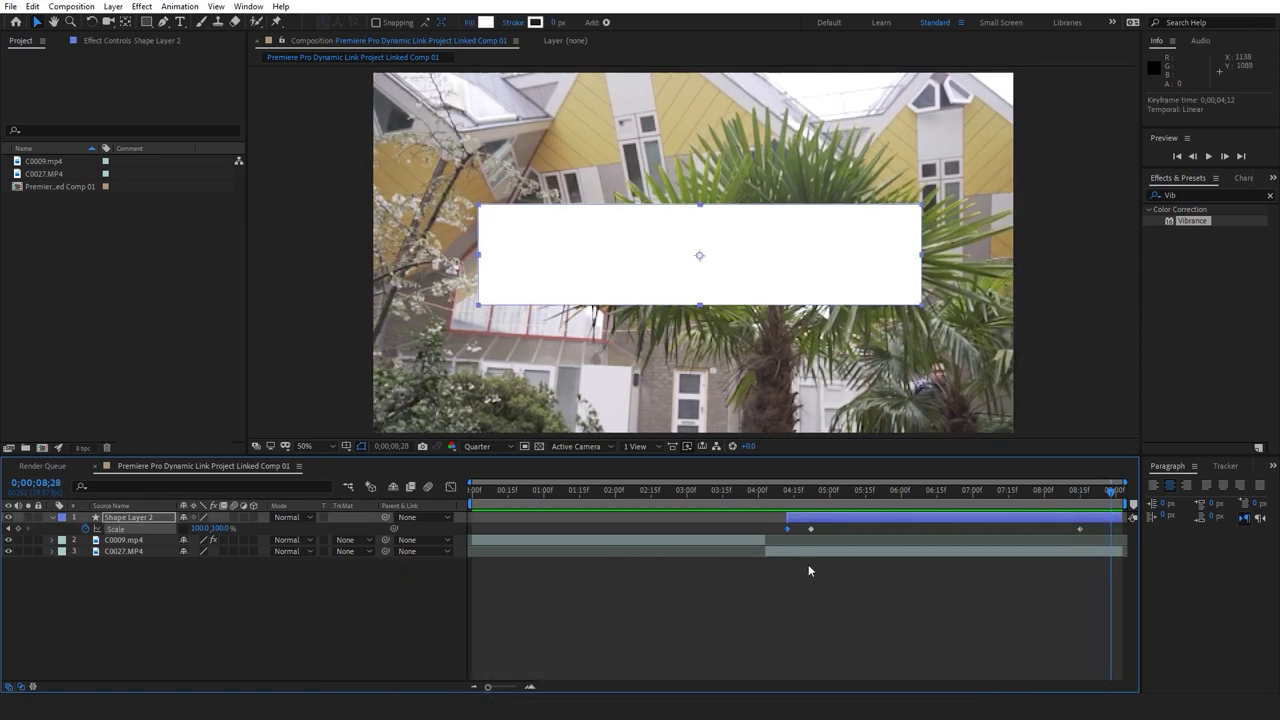
key("ctrl+c")
key("ctrl+v")
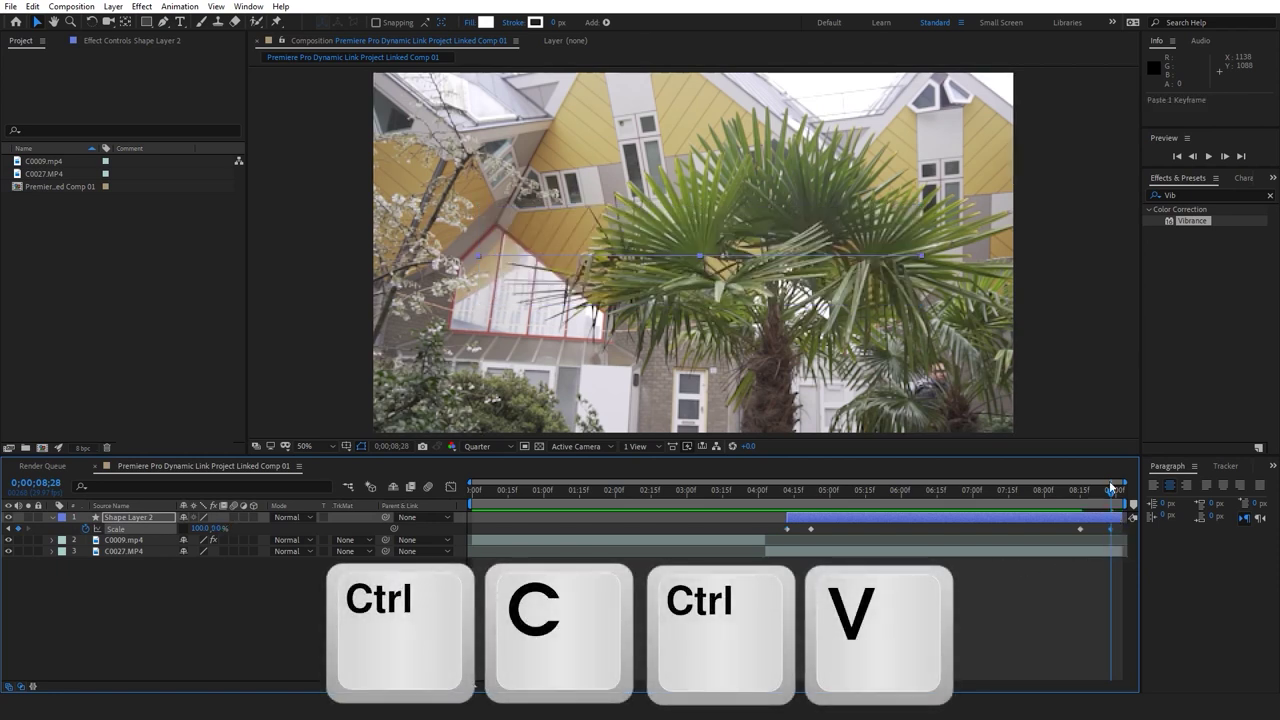
Preview the animation from 0;00;04;03 and move the playhead to 0;00;05;00
left_click_drag(1027, 490, 765, 490)
key("space")
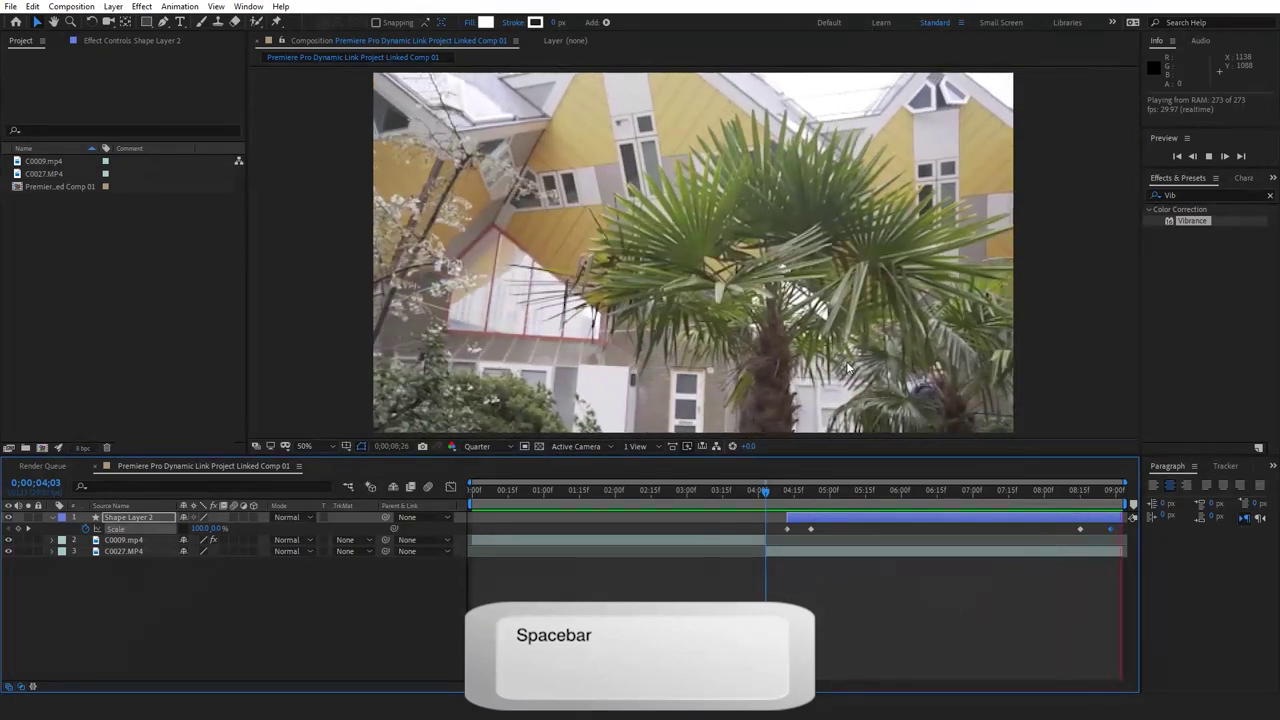
left_click_drag(773, 493, 830, 495)
key("ctrl+shift+a")
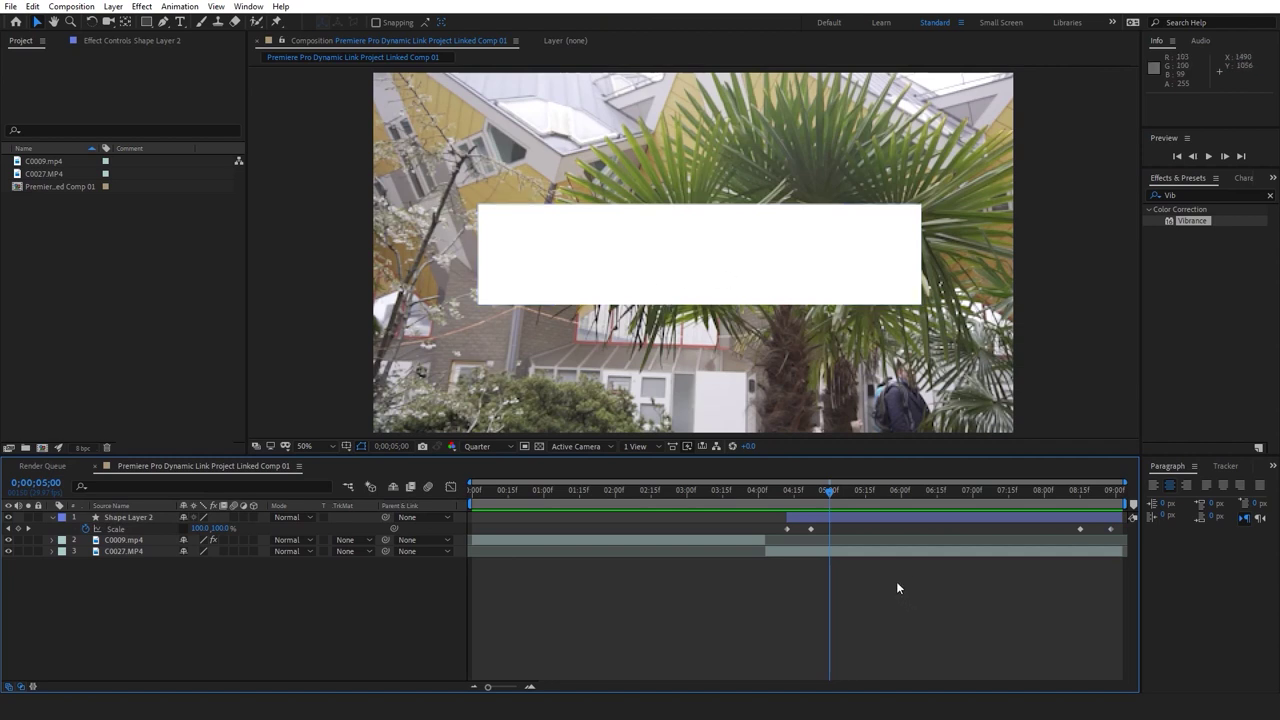
key("ctrl+t")
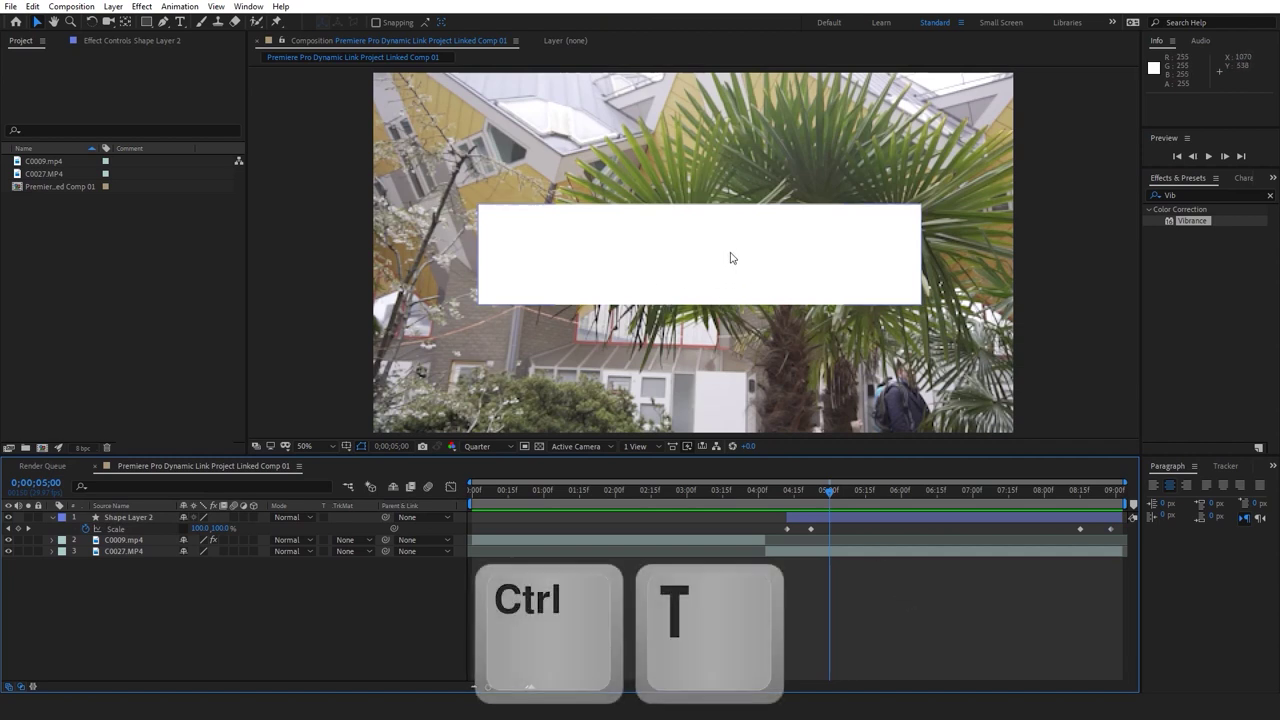
Create a text layer reading 'ROTTERDAM' inside the white box
left_click(683, 265)
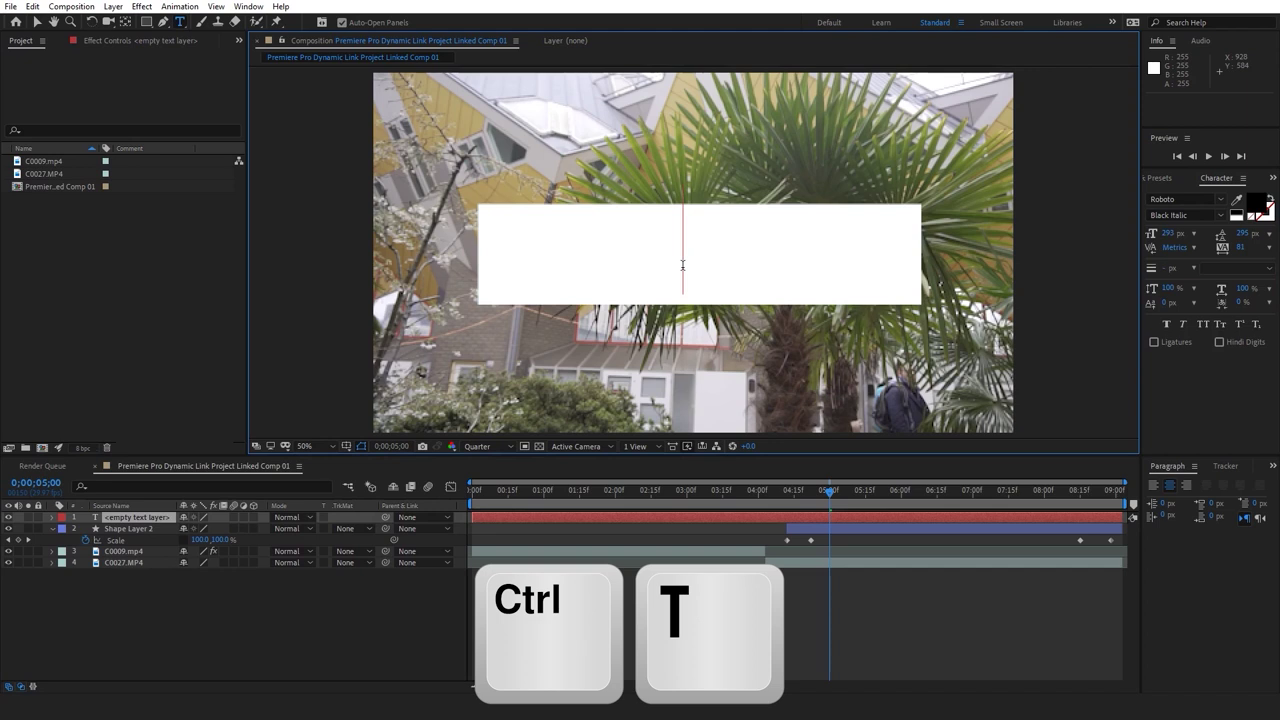
type("Rotterd")
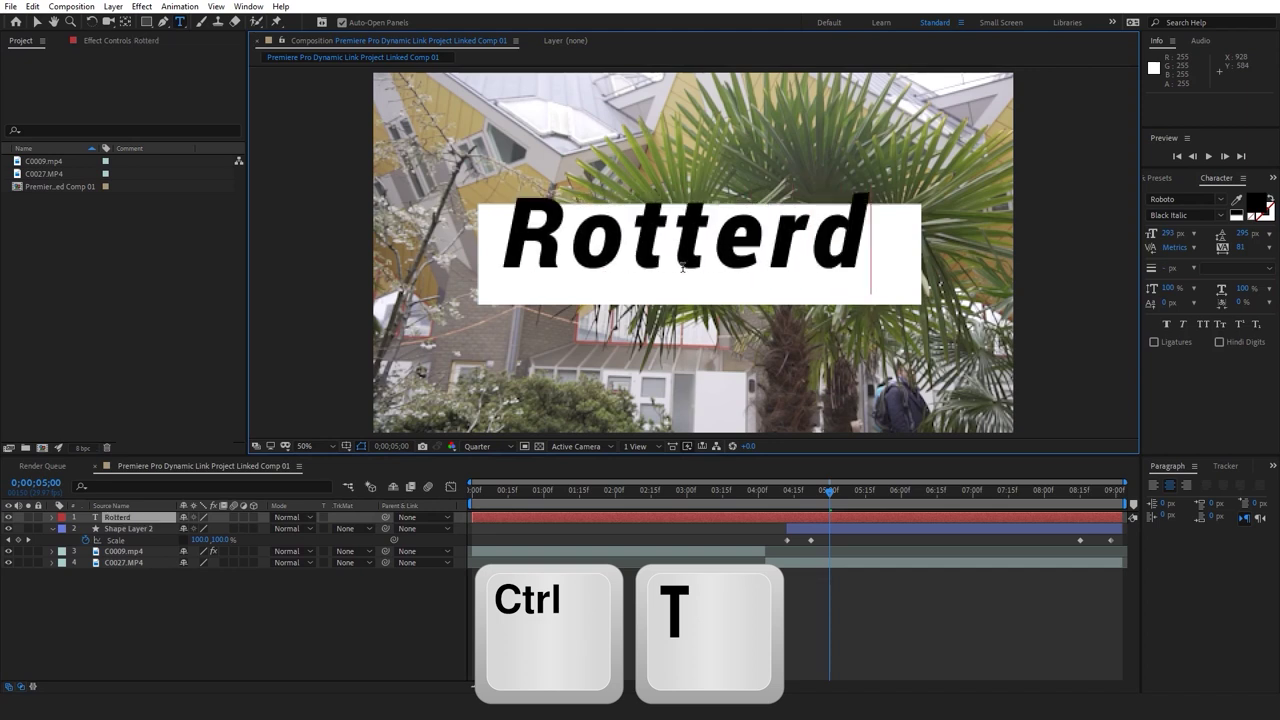
type("amRO")
key("ctrl+a")
type("ROTTERDAM")
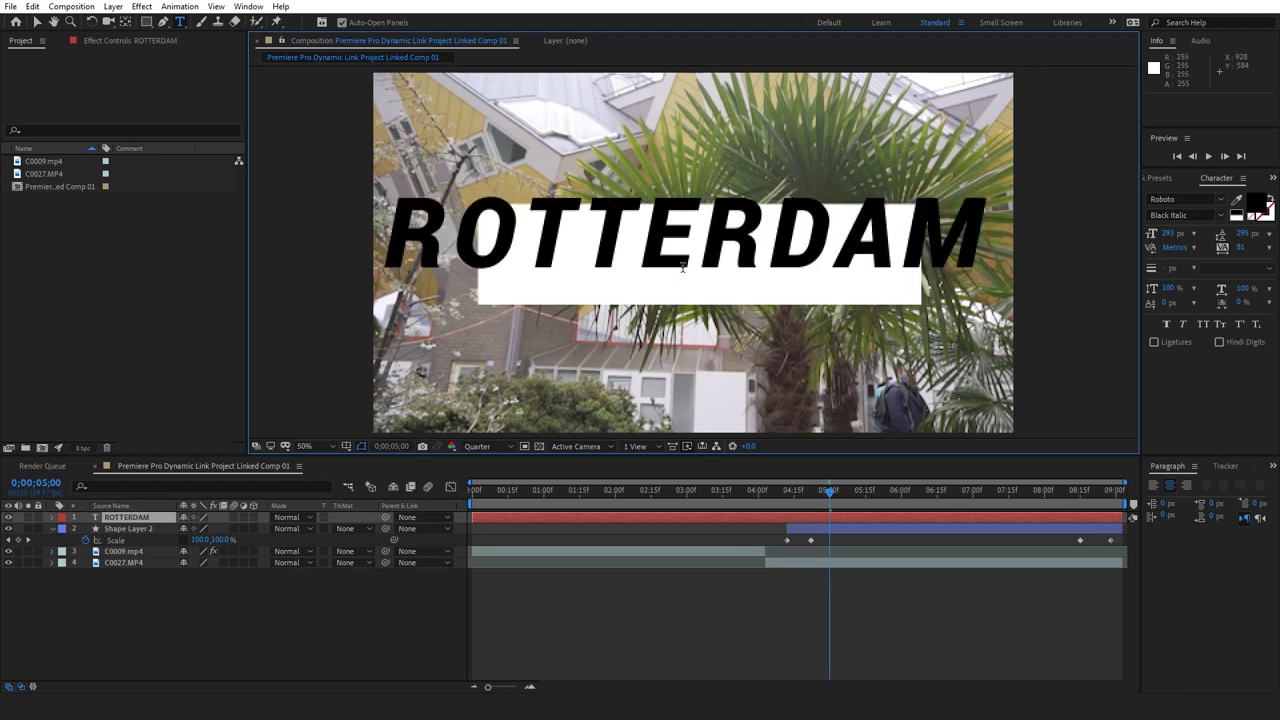
left_click(776, 519)
Scale the ROTTERDAM title down by its corner handle to fit the box
key("v")
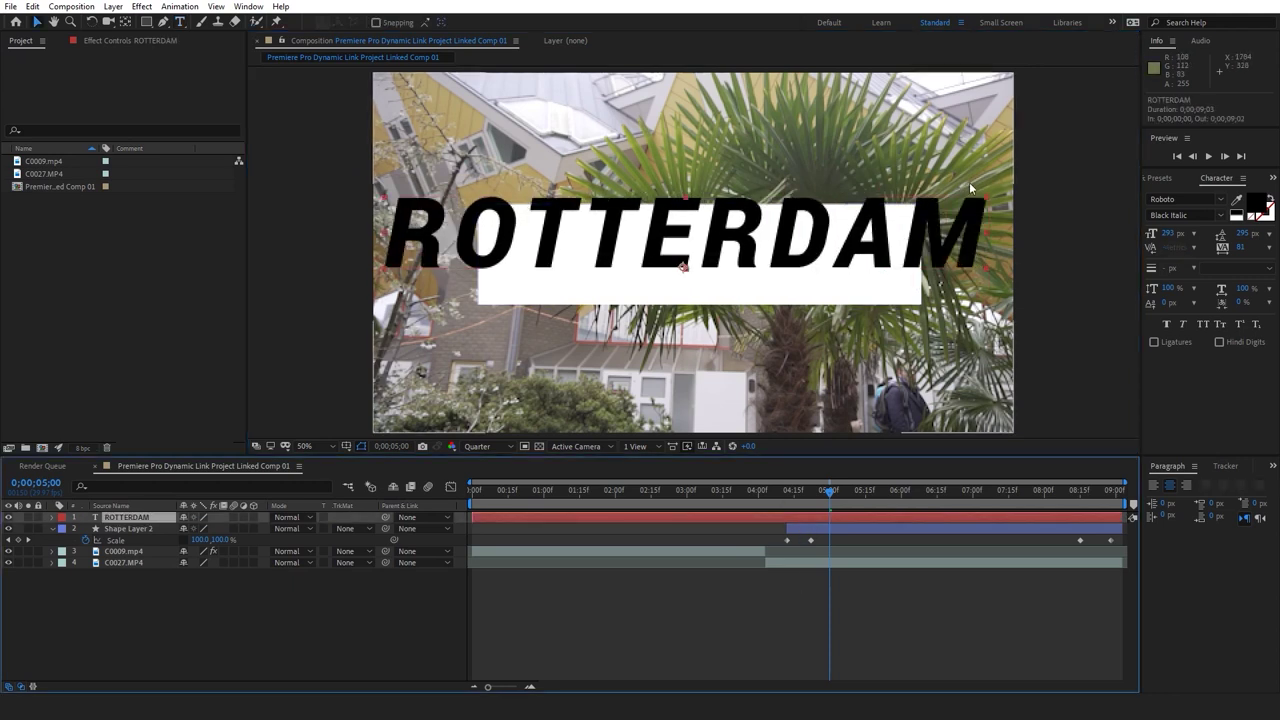
left_click_drag(986, 200, 888, 222)
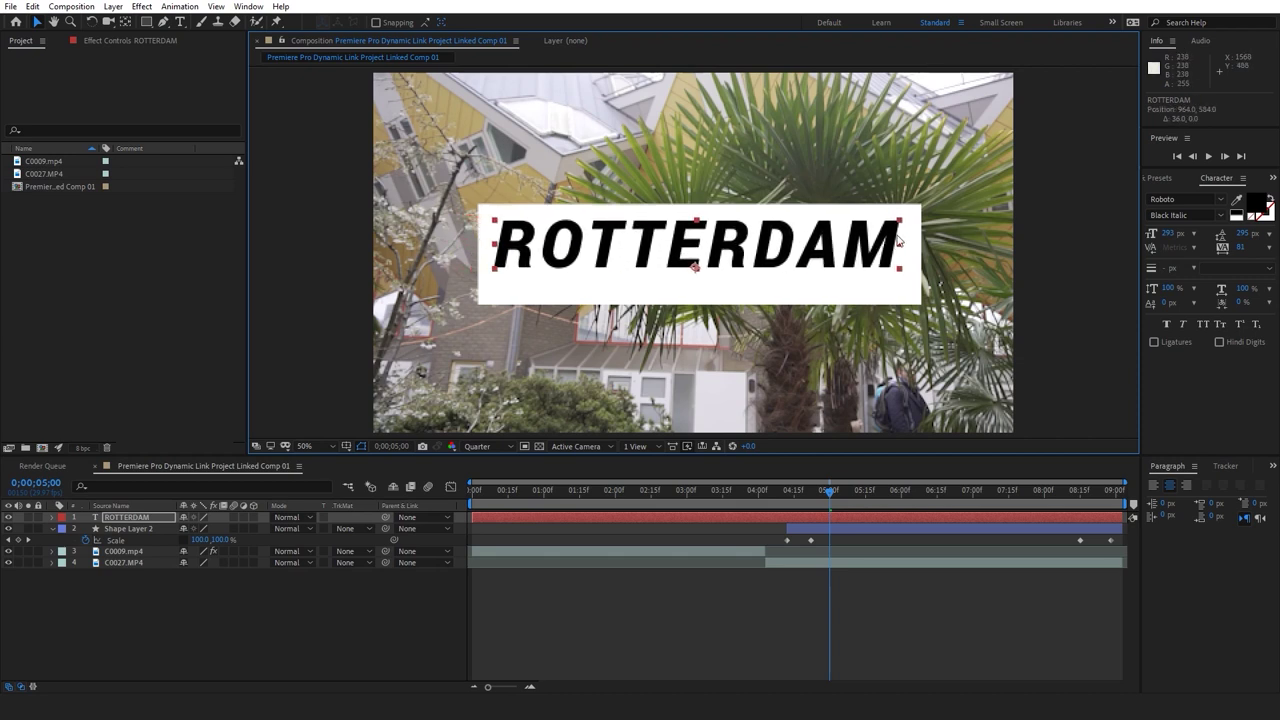
left_click_drag(899, 225, 876, 256)
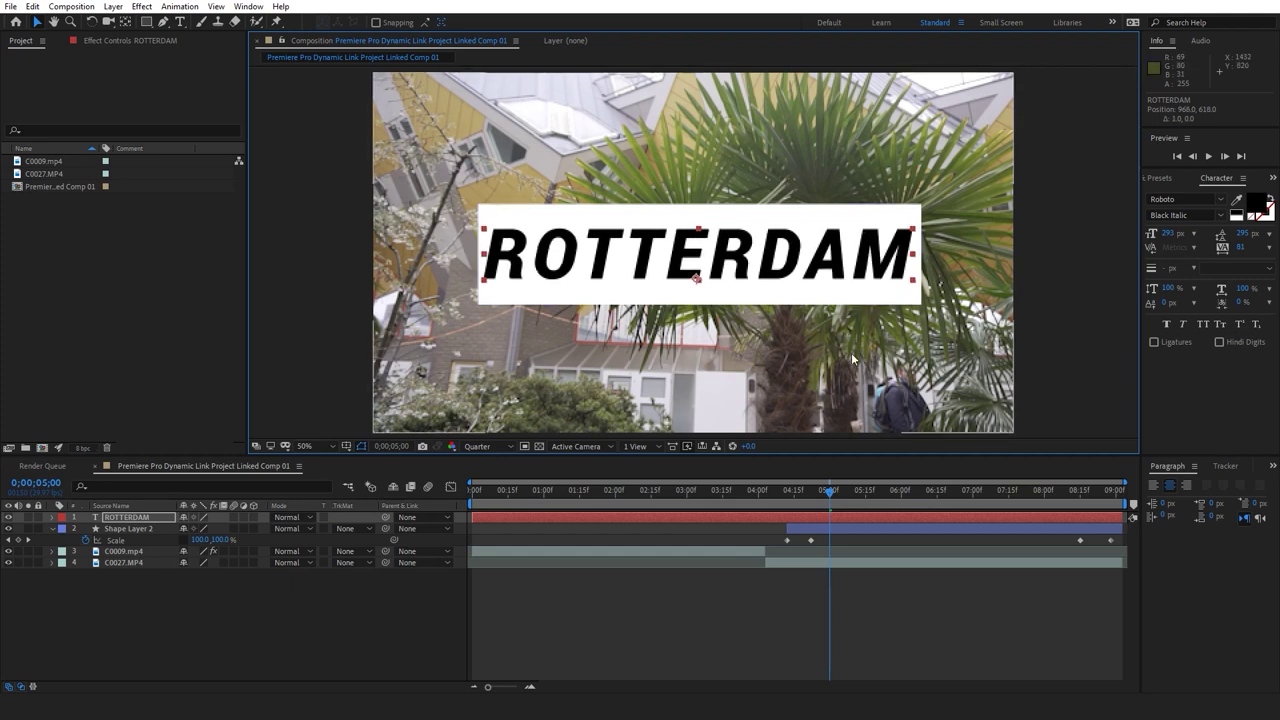
key("ctrl+t")
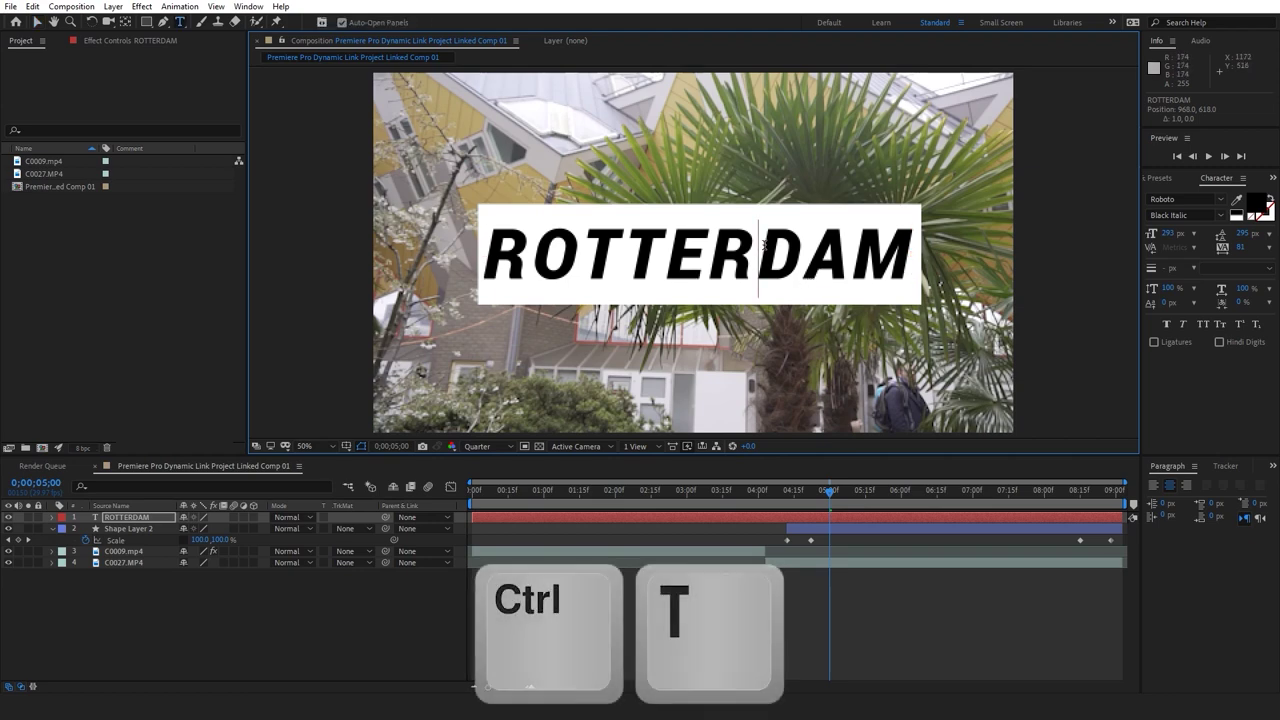
Set the ROTTERDAM title's font to Gotham Black
left_click(1185, 200)
type("gotham")
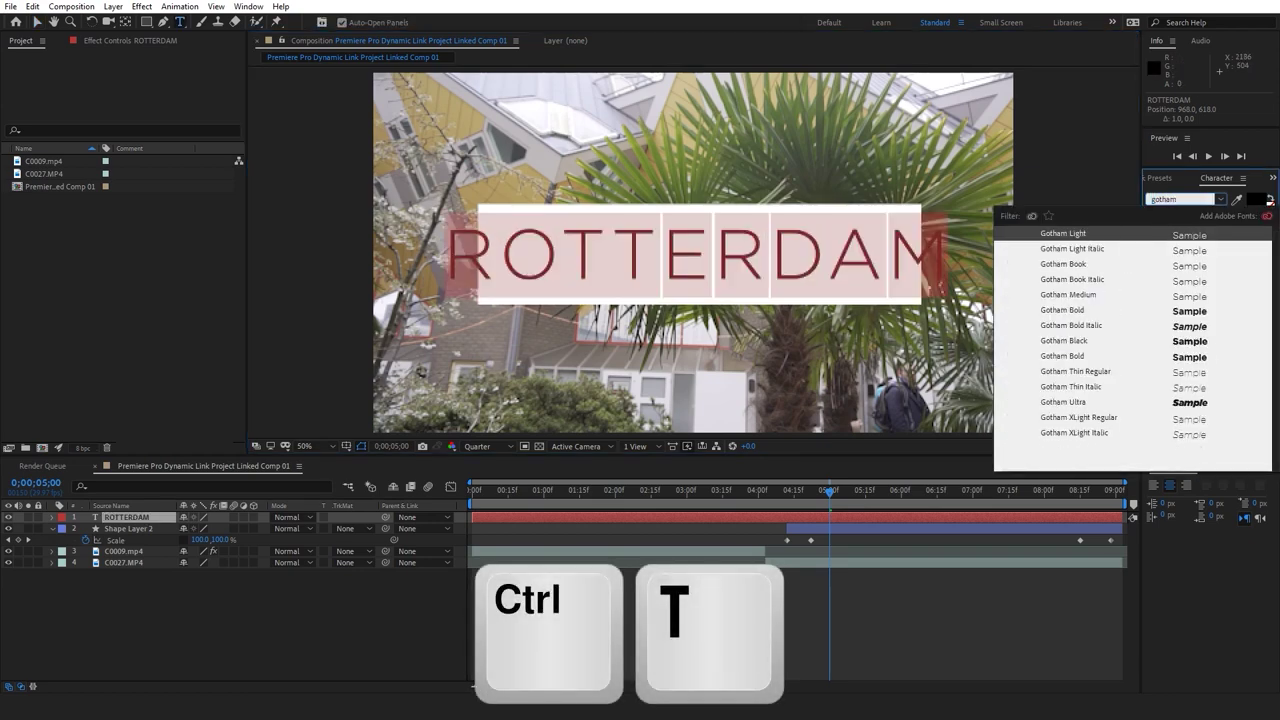
left_click(1063, 340)
left_click(802, 576)
left_click(818, 516)
key("v")
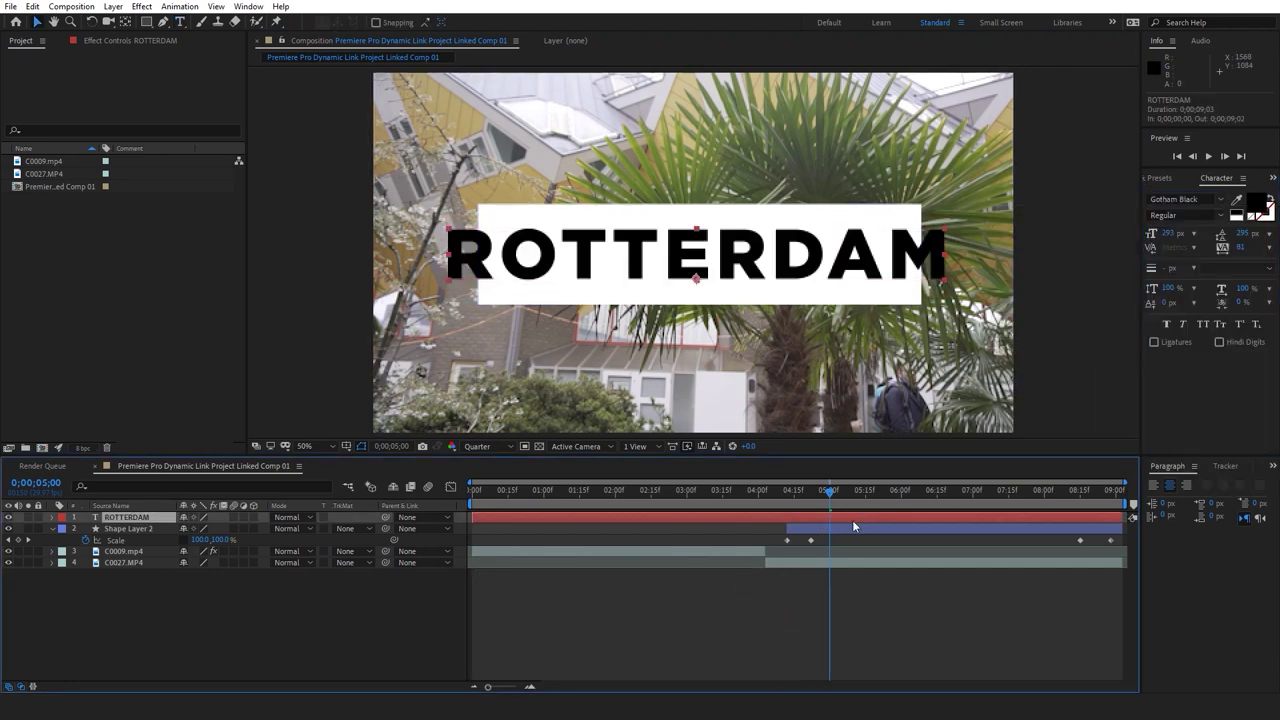
Try widening the white rectangle to about 113%, then undo the change
left_click(853, 527)
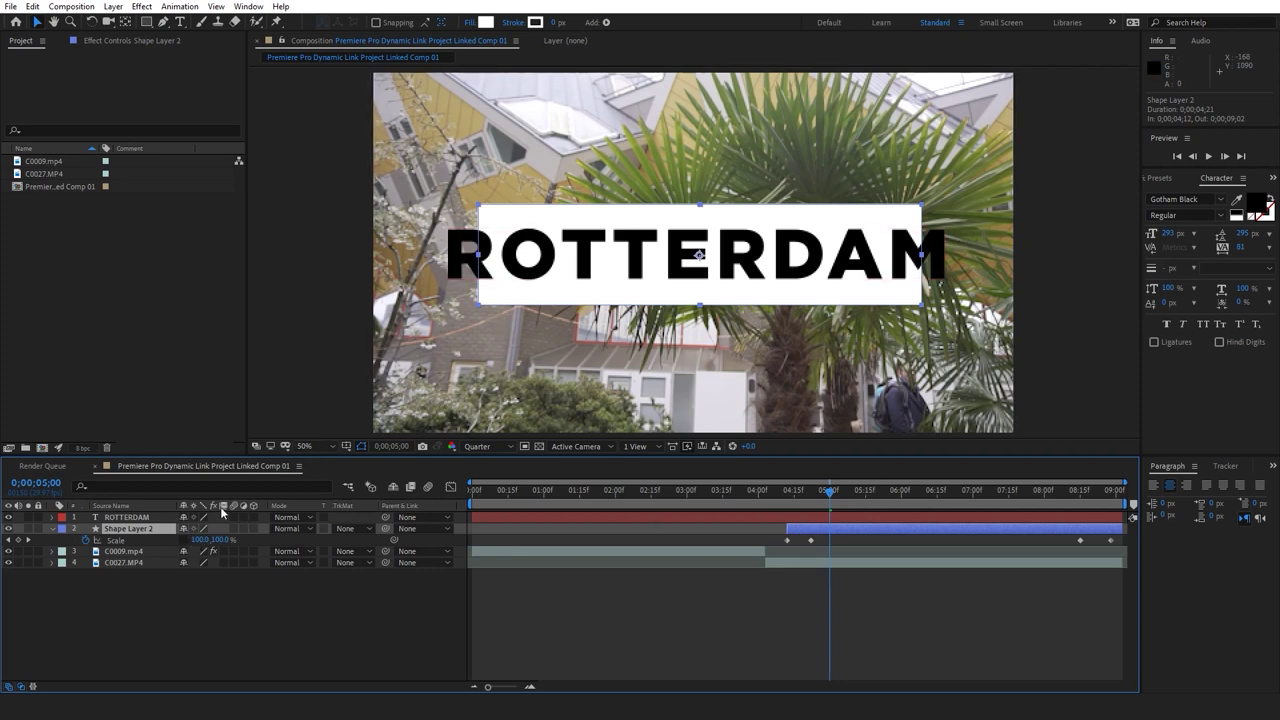
left_click_drag(203, 540, 211, 539)
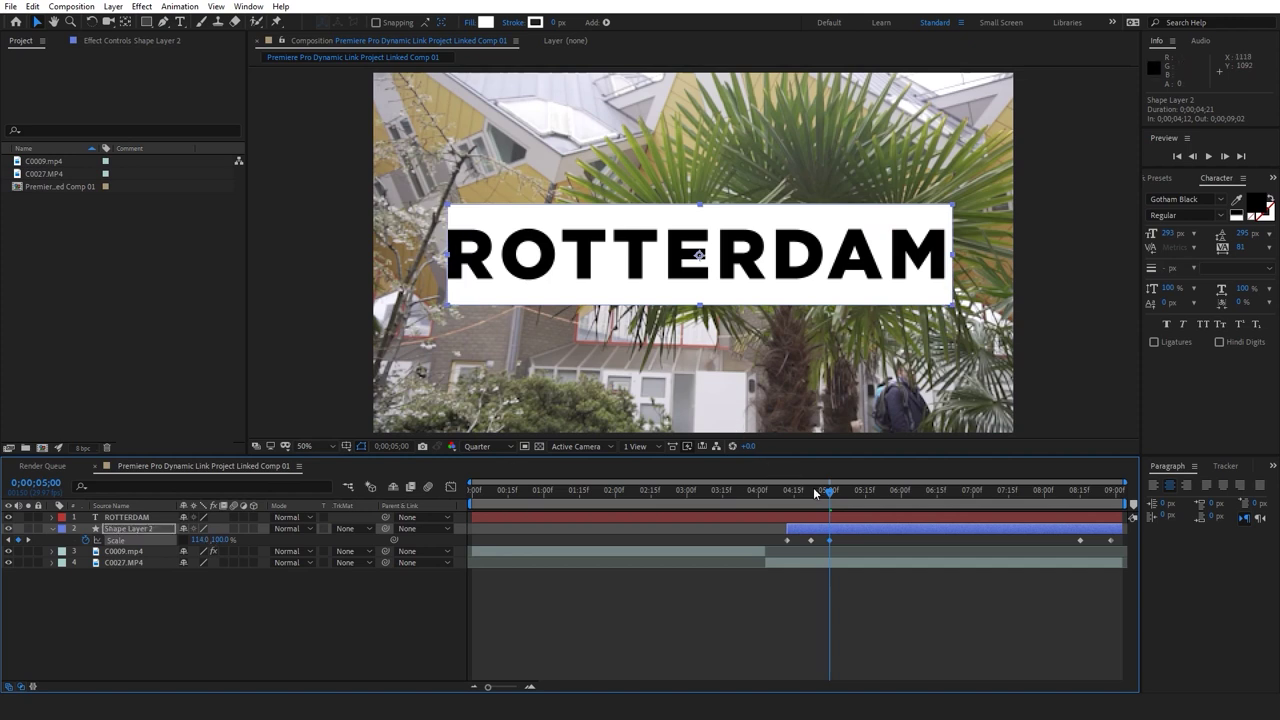
key("ctrl+z")
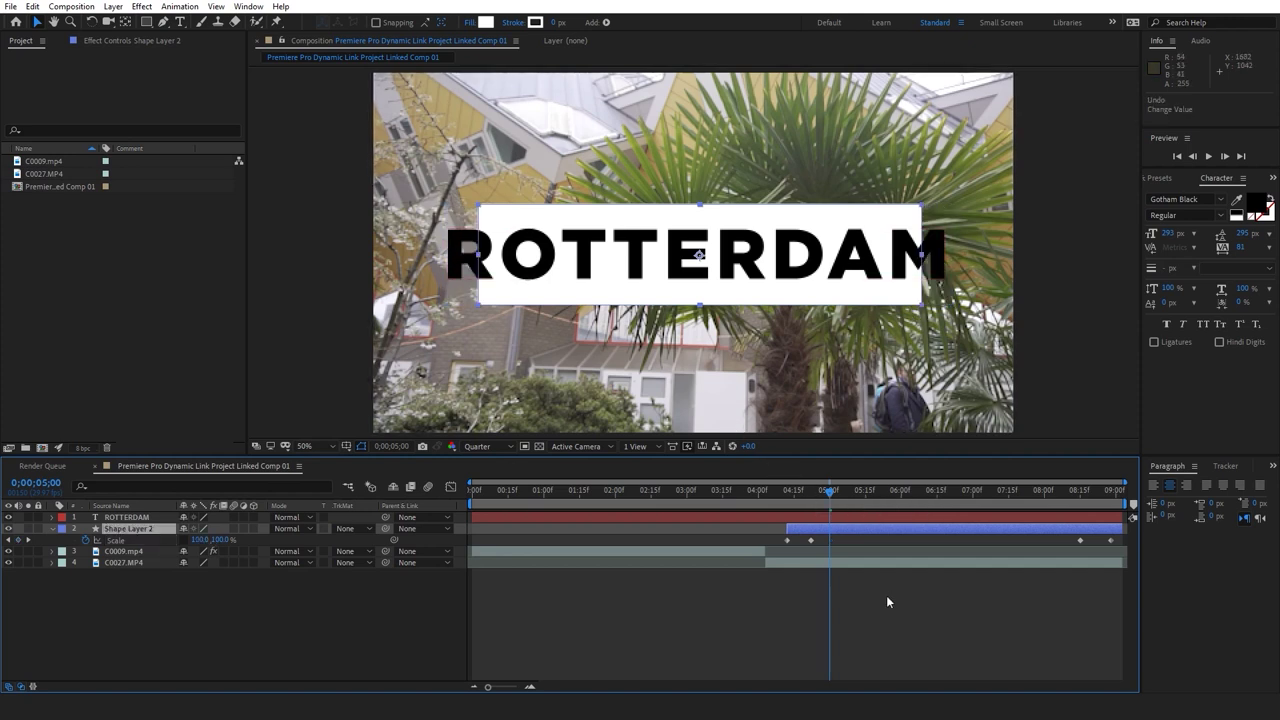
Shrink the ROTTERDAM text to fit the white box and set the time to 4;12
left_click(849, 516)
left_click_drag(946, 231, 911, 238)
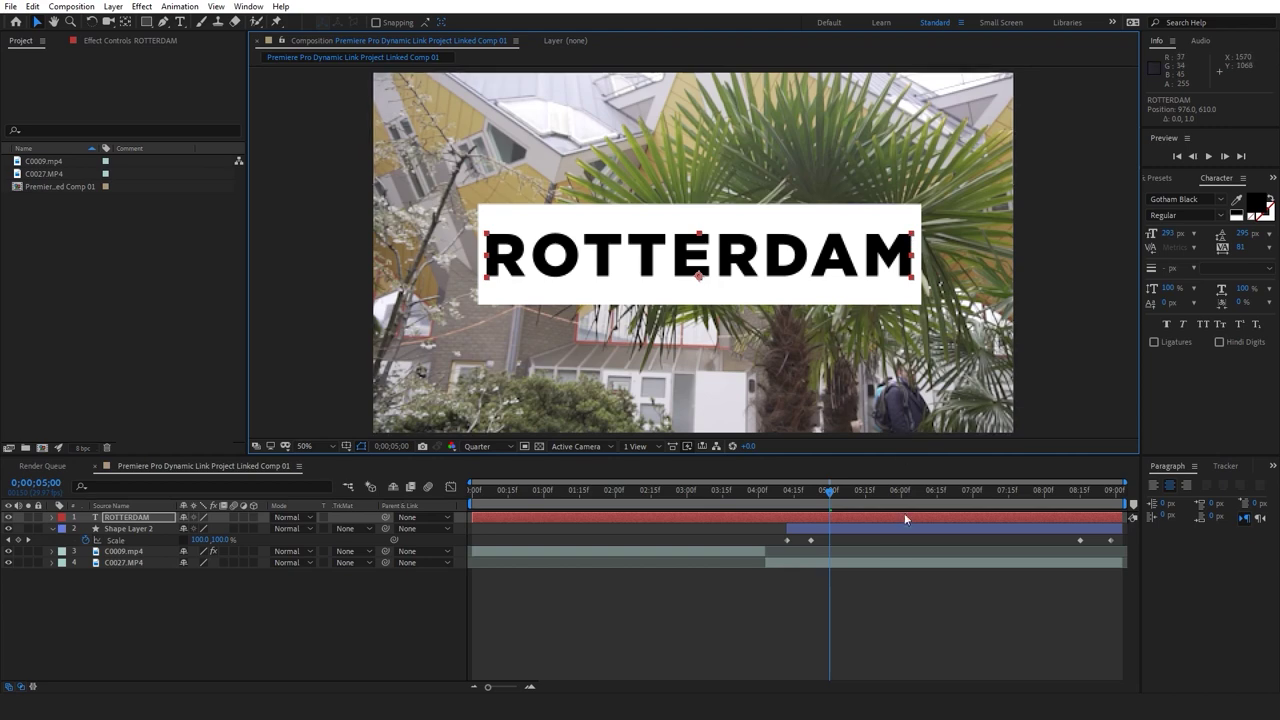
left_click(860, 598)
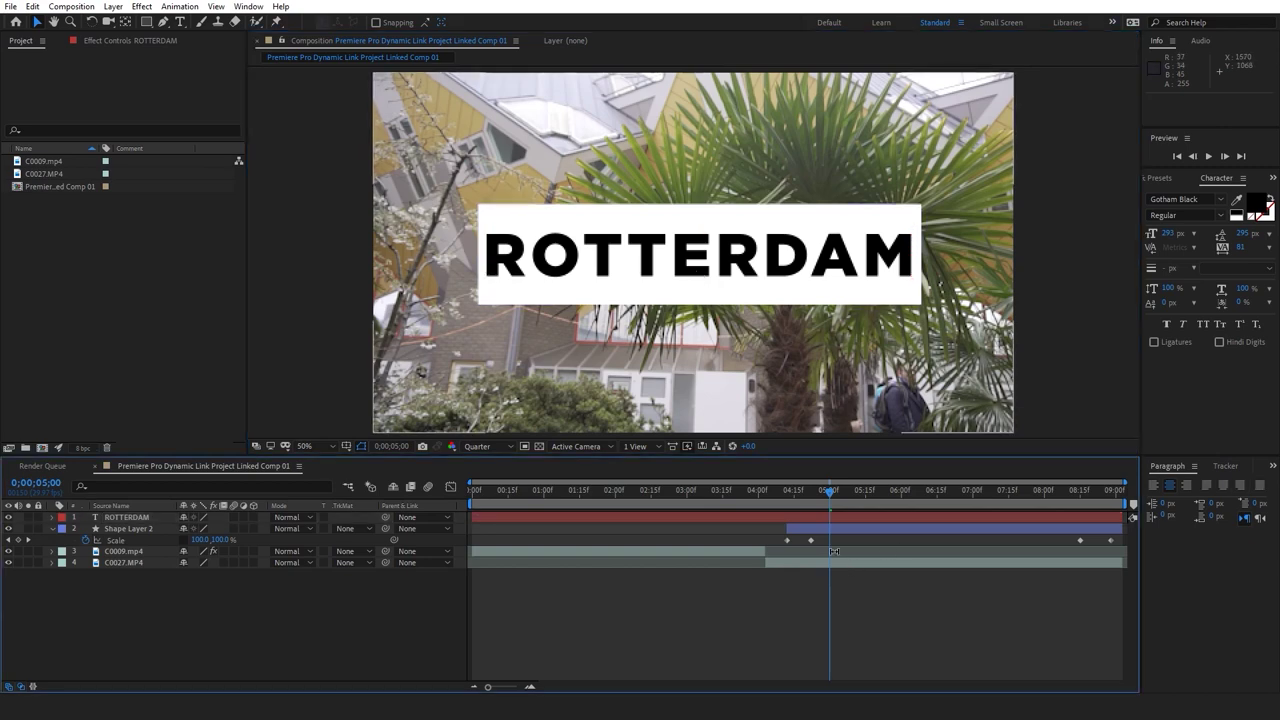
left_click(790, 491)
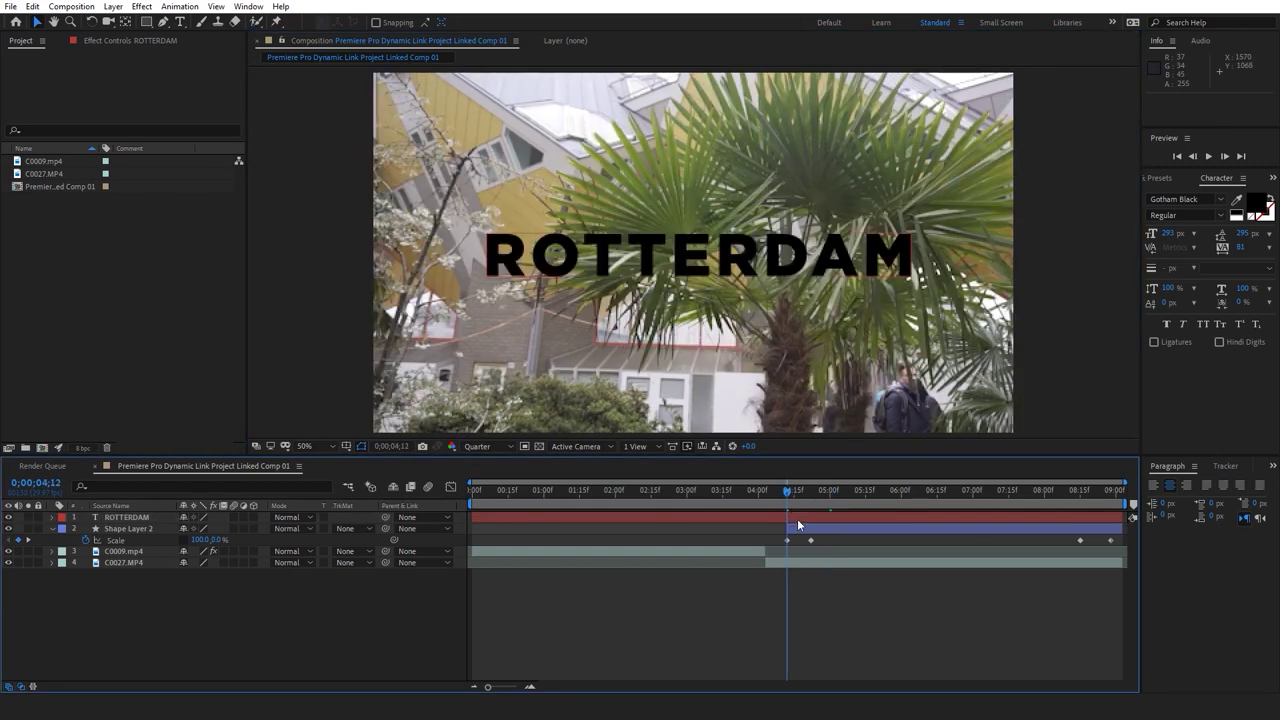
left_click(797, 518)
Split ROTTERDAM at 4;12 and show the ROTTERDAM 2 layer's Scale
key("ctrl+shift+d")
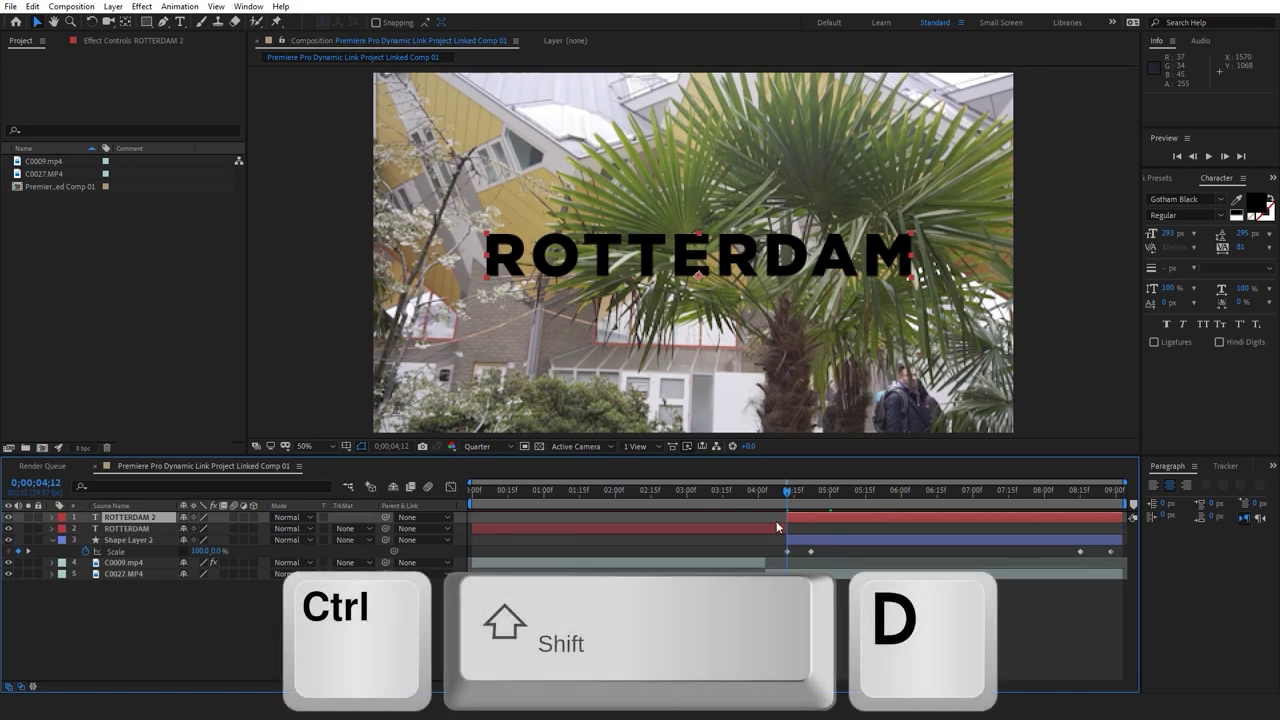
left_click_drag(786, 493, 816, 550)
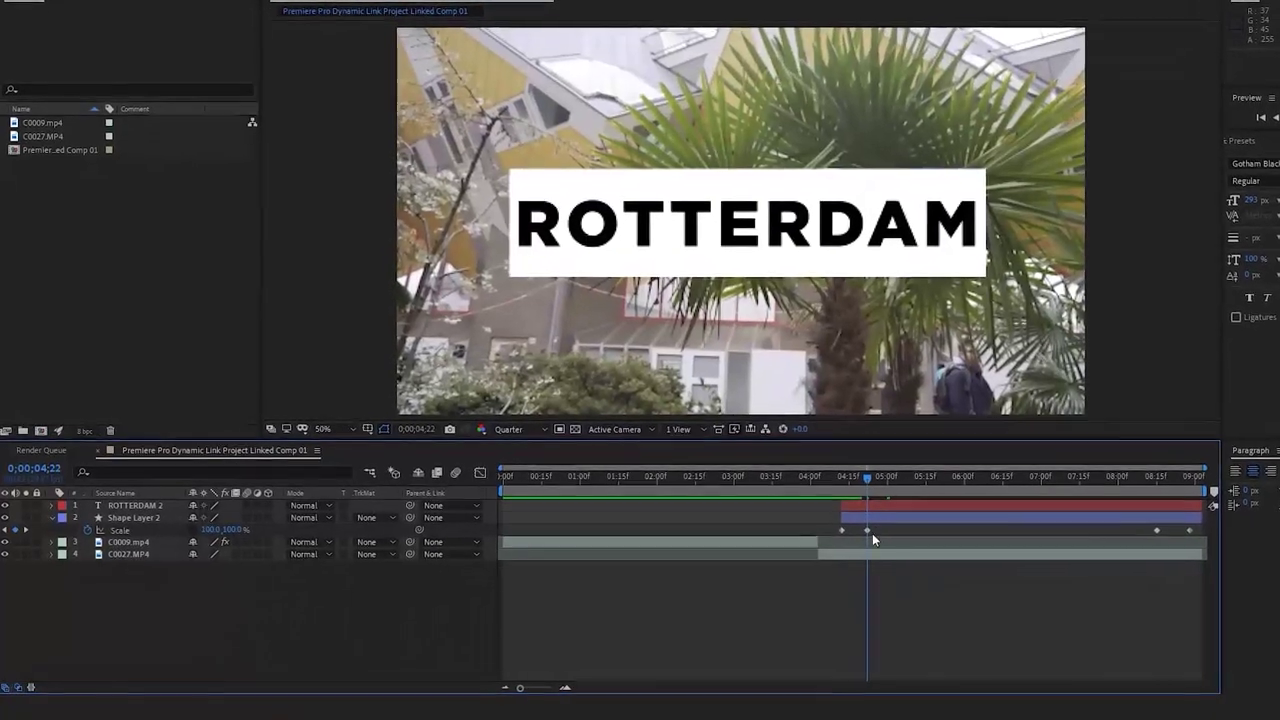
left_click_drag(885, 528, 905, 516)
left_click(994, 490)
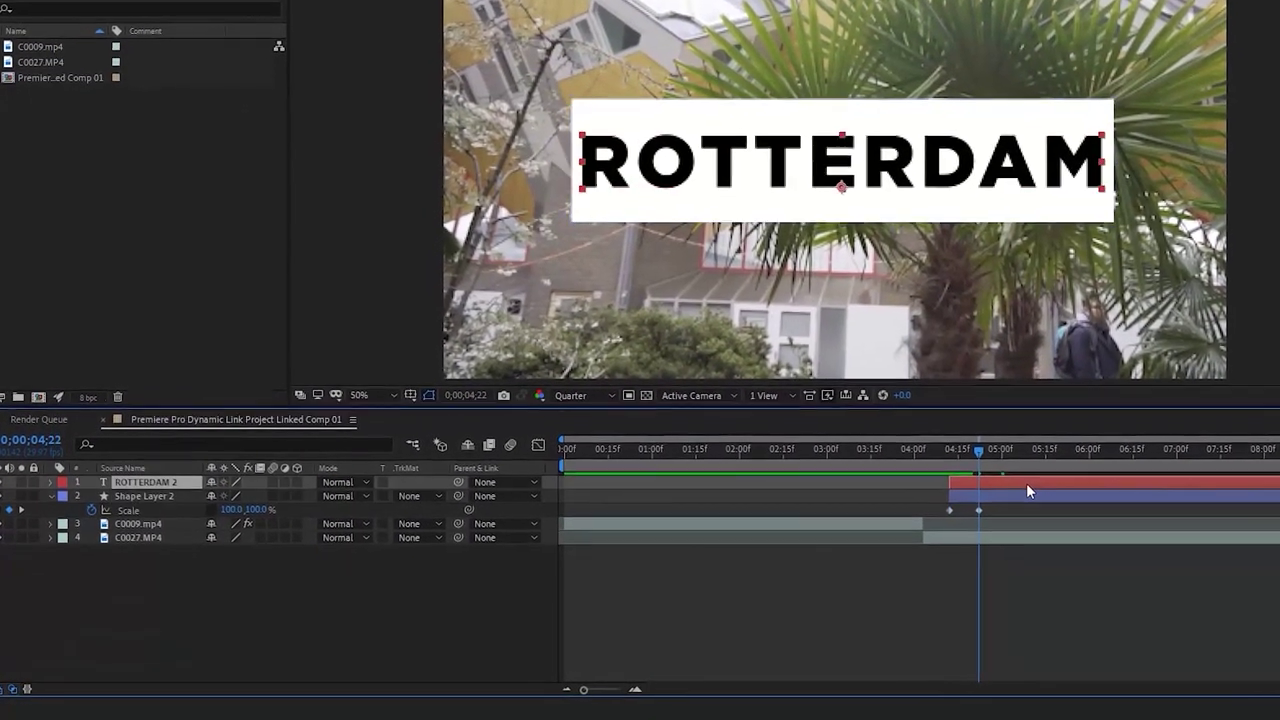
left_click_drag(946, 459, 996, 447)
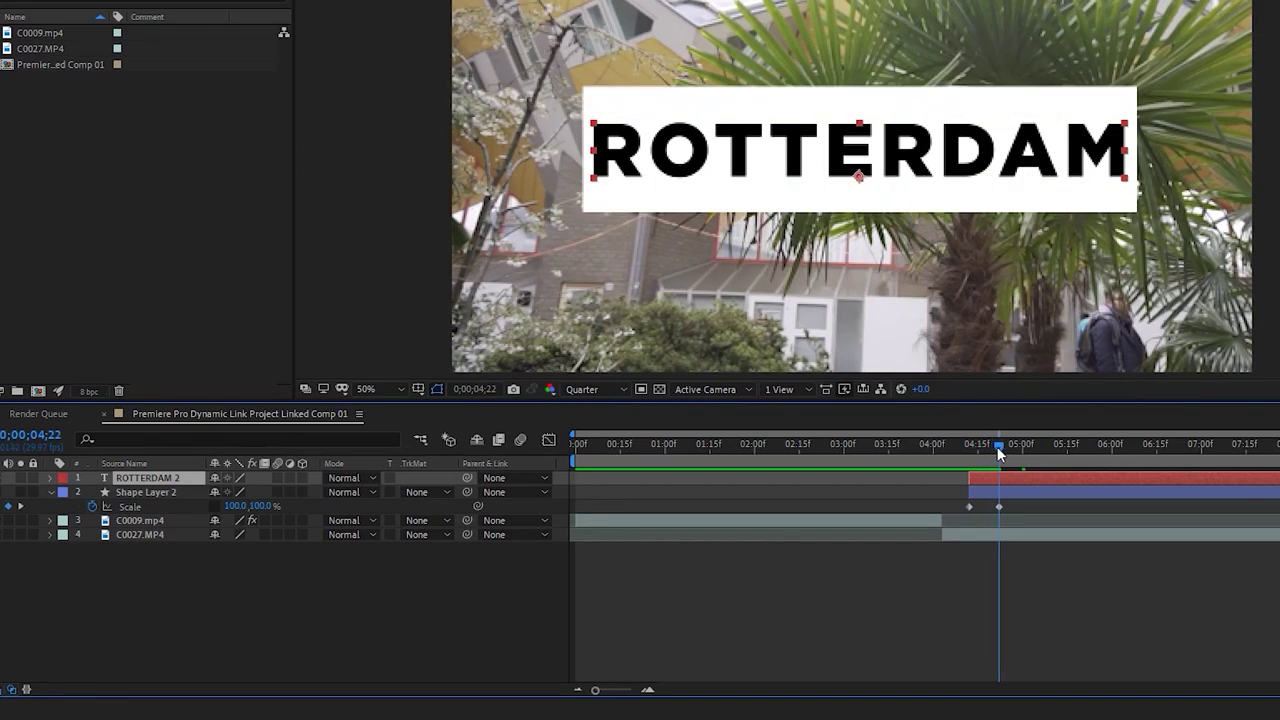
left_click(1070, 520)
left_click(206, 478)
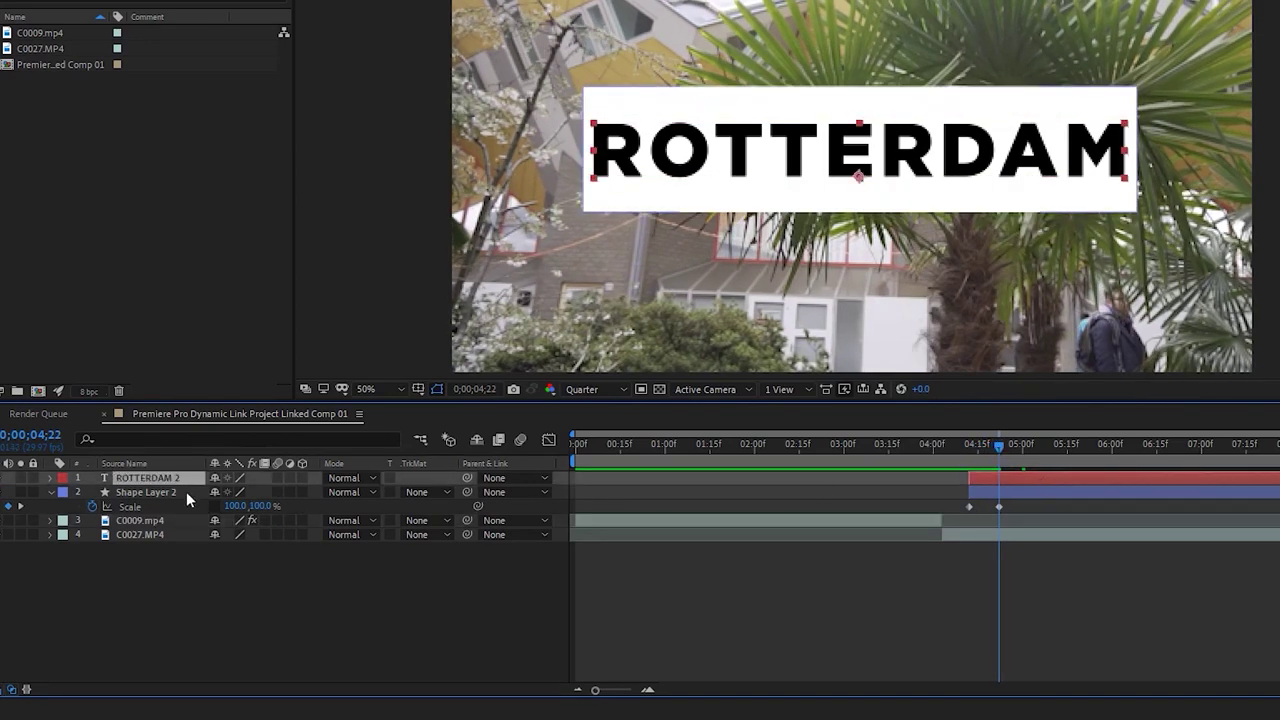
key("s")
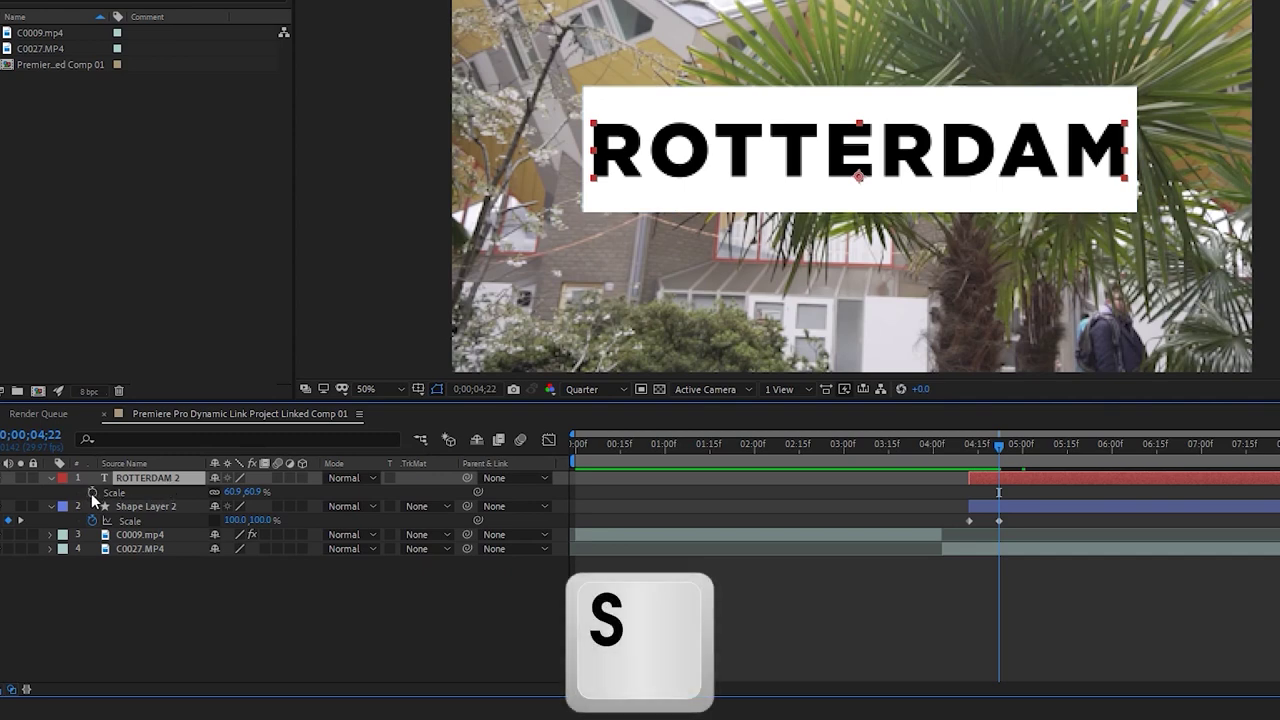
Keyframe the title's Scale at 60.9% and add a 0% keyframe before it
left_click(92, 492)
left_click_drag(969, 448, 981, 444)
key("Page_Down")
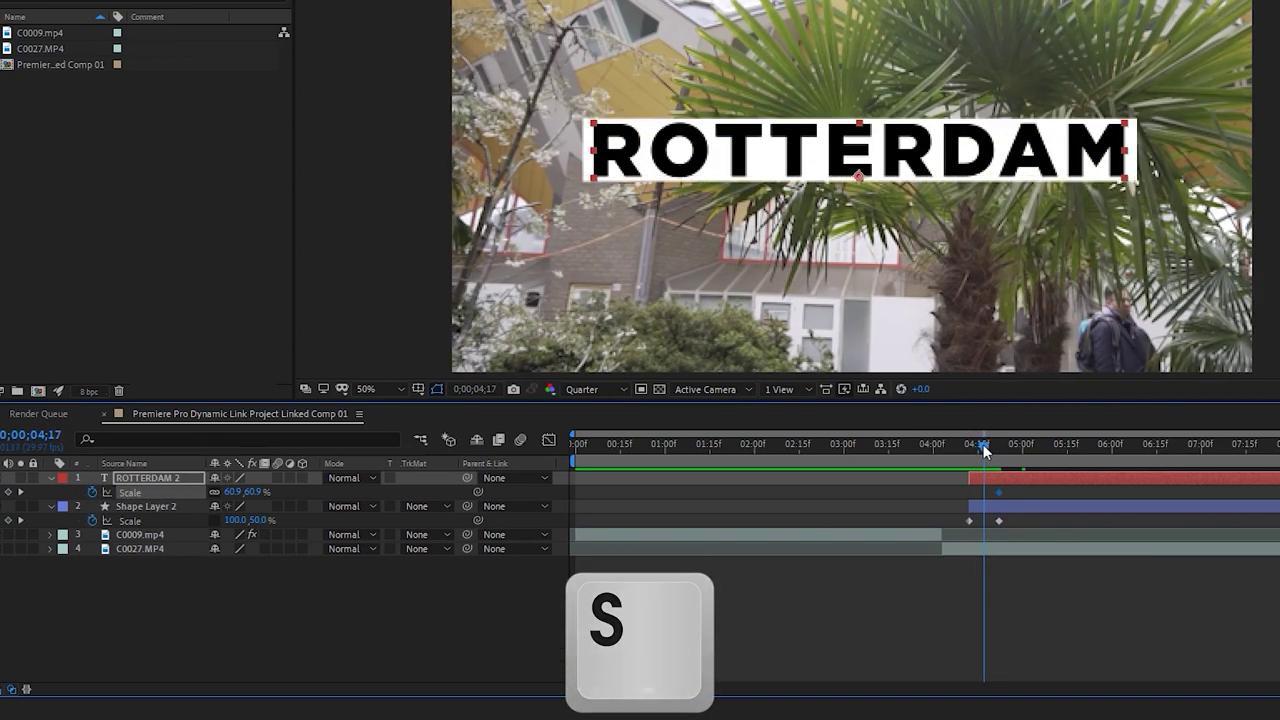
left_click(257, 492)
type("0")
key("Return")
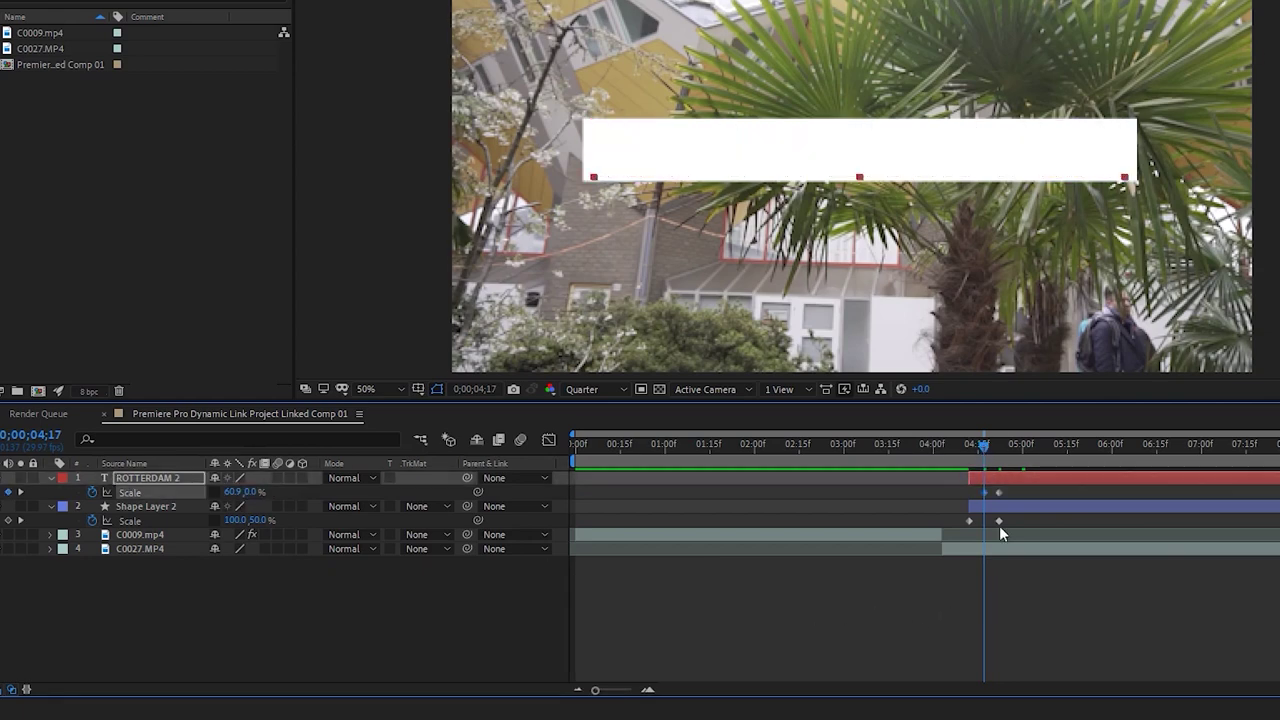
Move the title's 0% Scale keyframe to 04;12 and preview the grow-in
left_click(940, 445)
key("space")
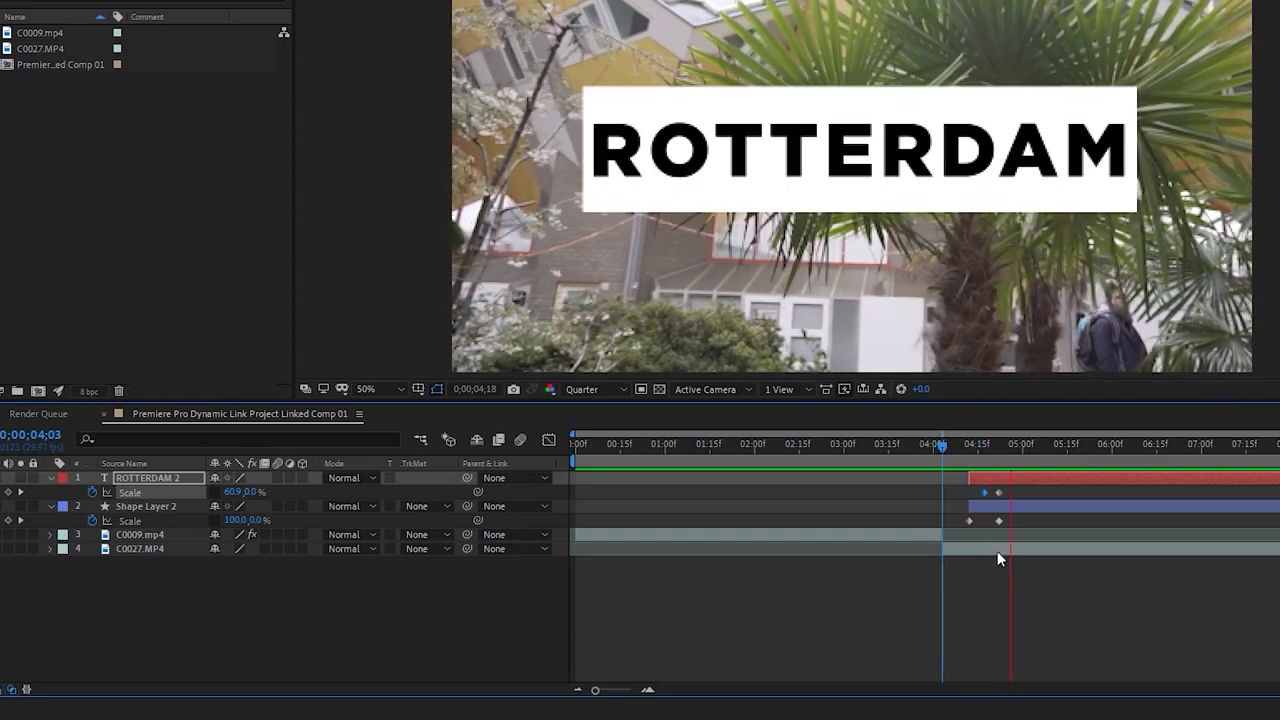
left_click(964, 441)
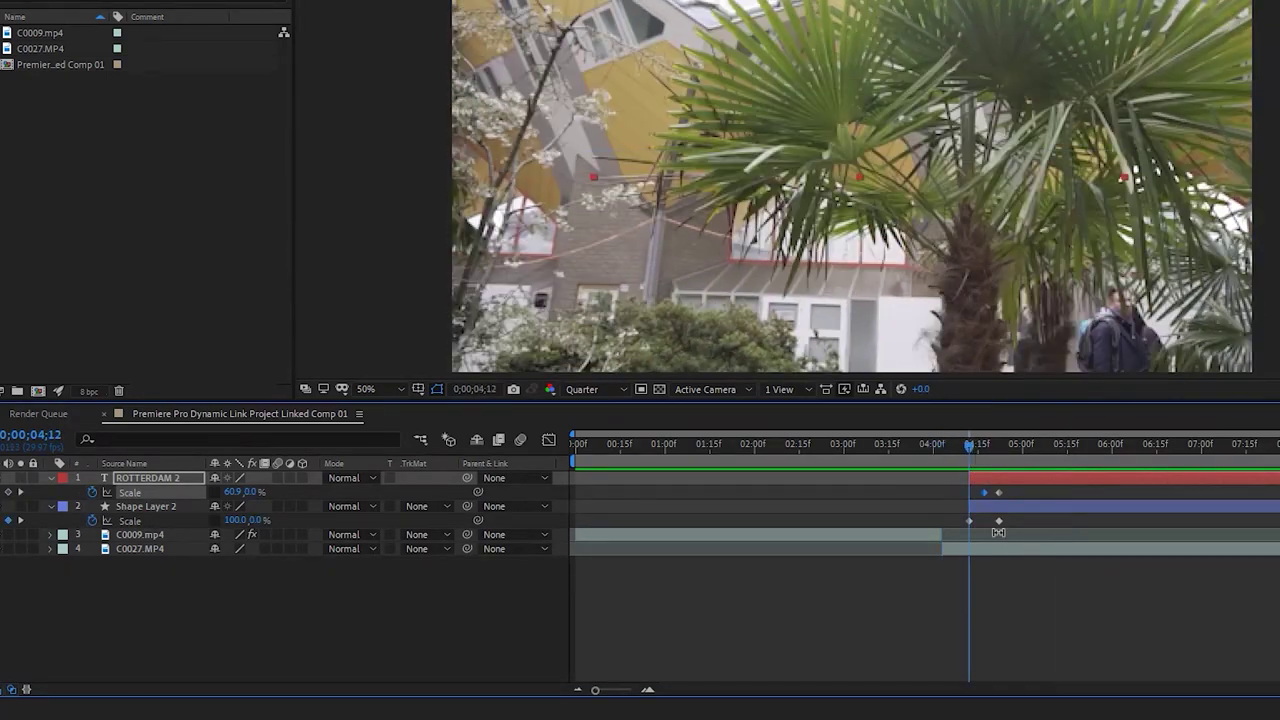
left_click_drag(984, 492, 973, 493)
key("space")
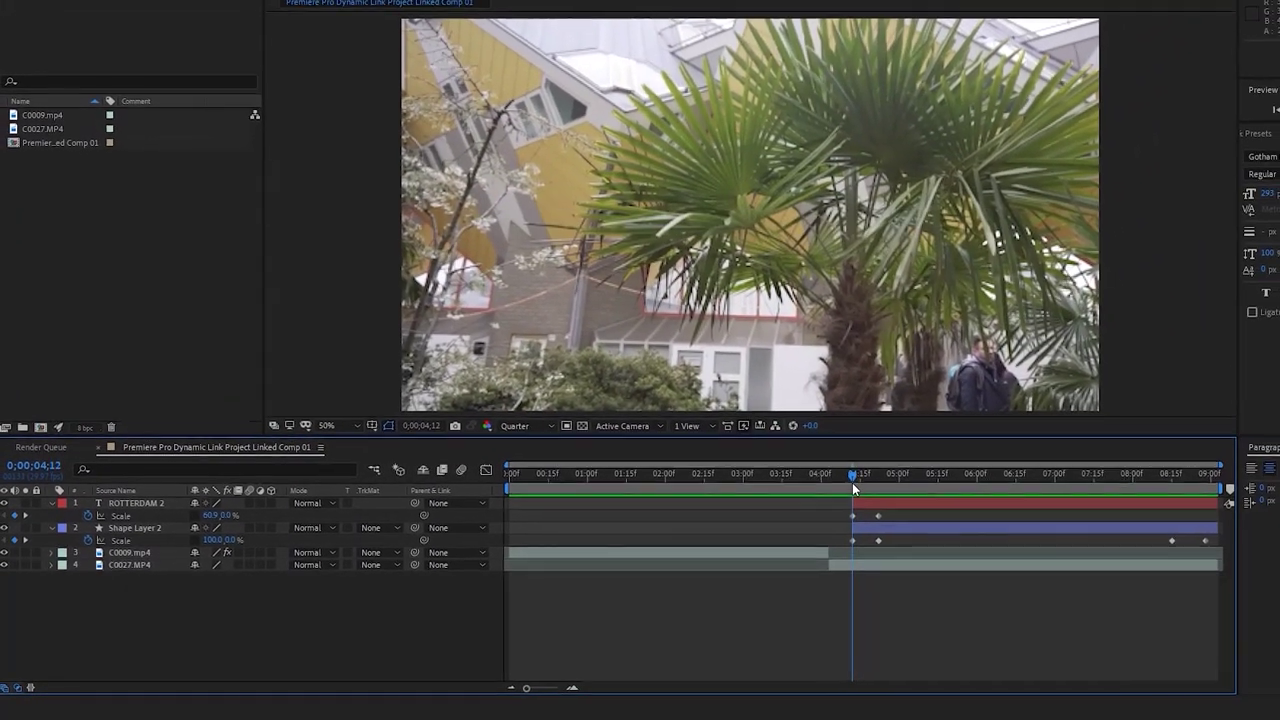
Review the title's entrance between 04;14 and 04;22 with another preview
left_click_drag(897, 469, 921, 479)
left_click(865, 510)
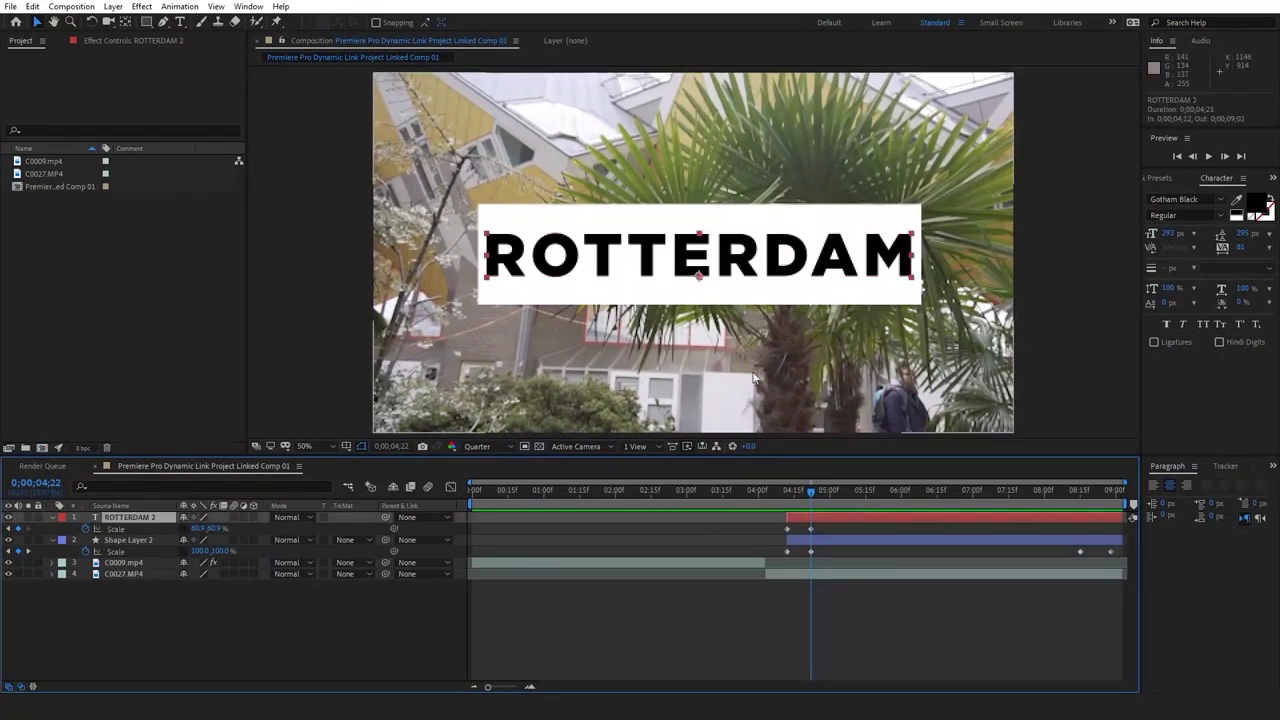
left_click_drag(813, 496, 801, 496)
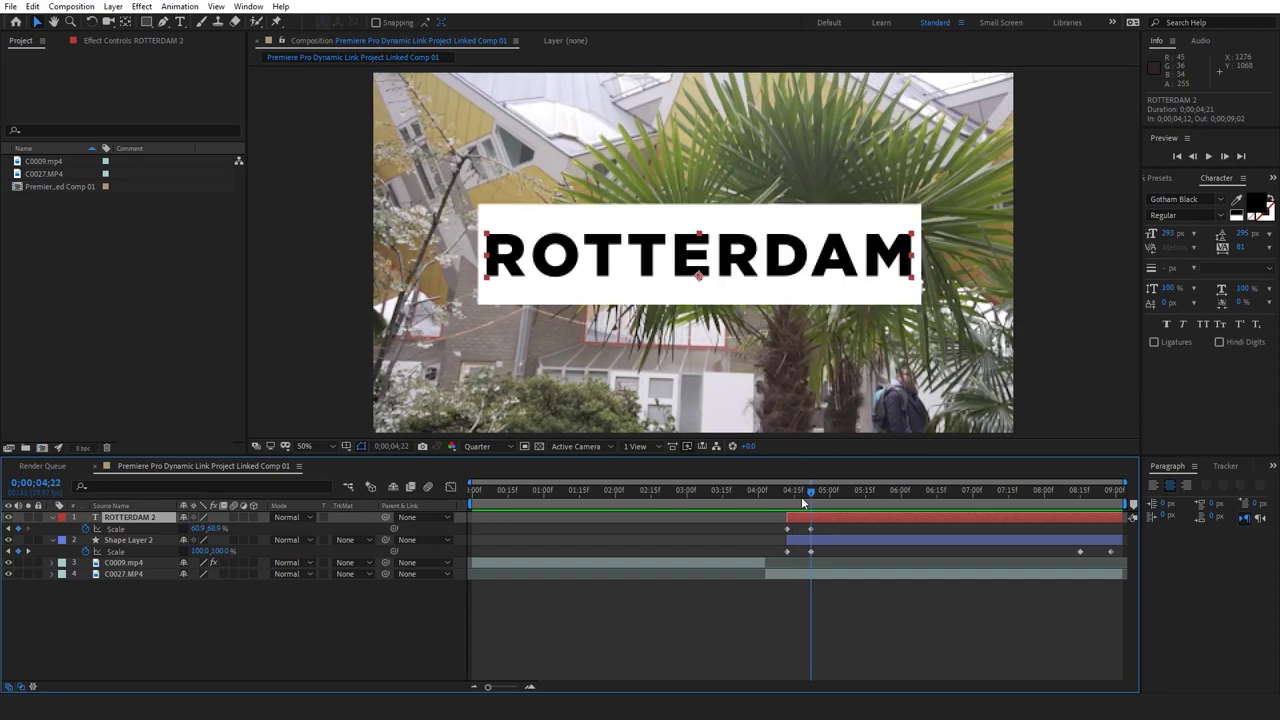
key("y")
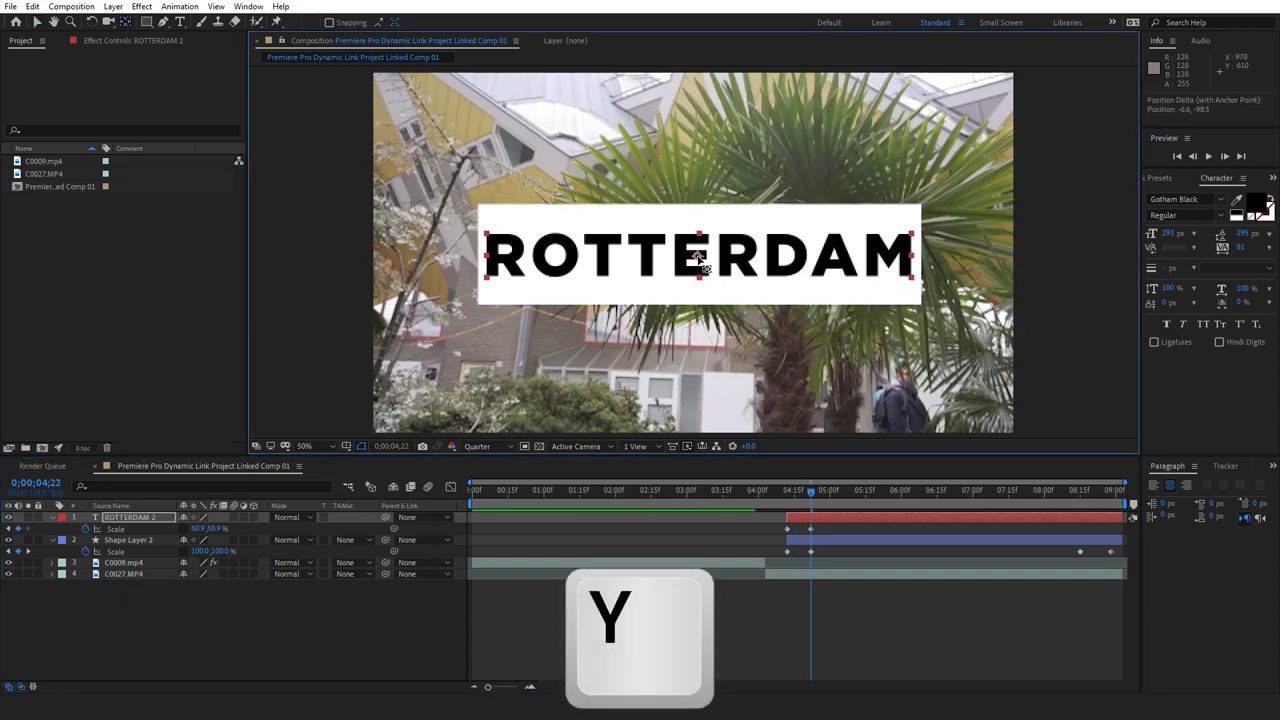
key("space")
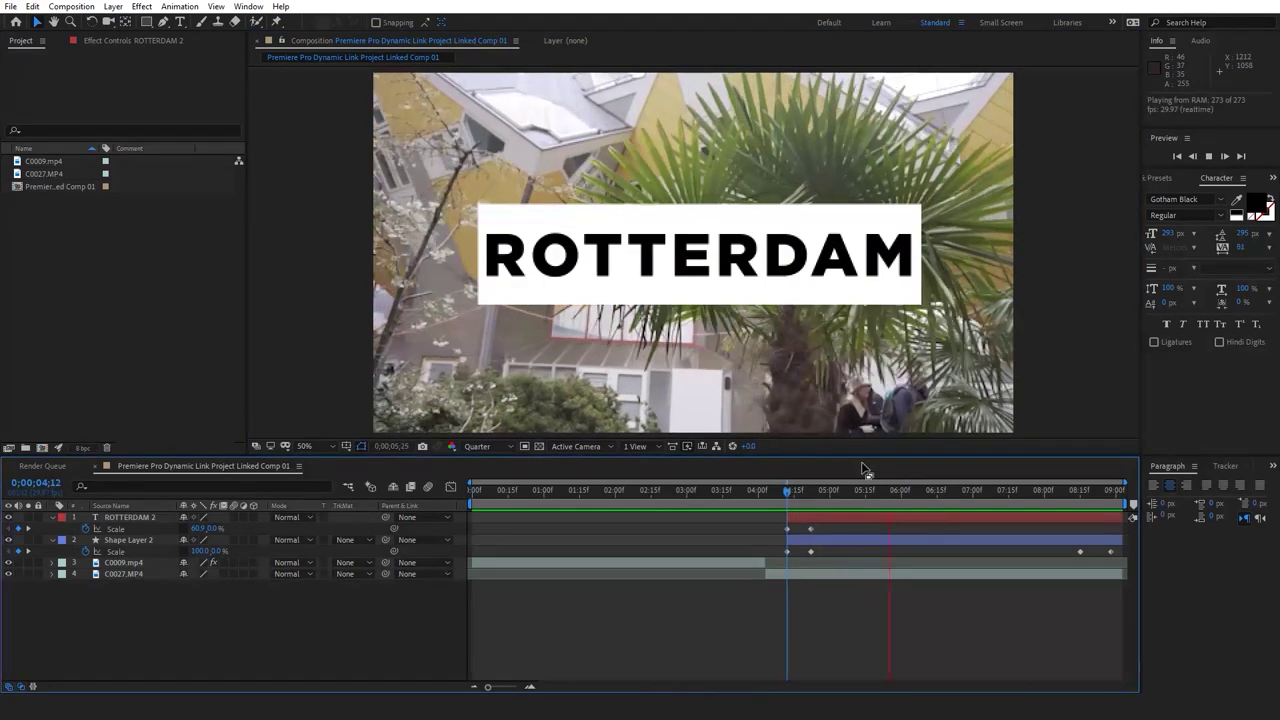
key("space")
left_click(810, 499)
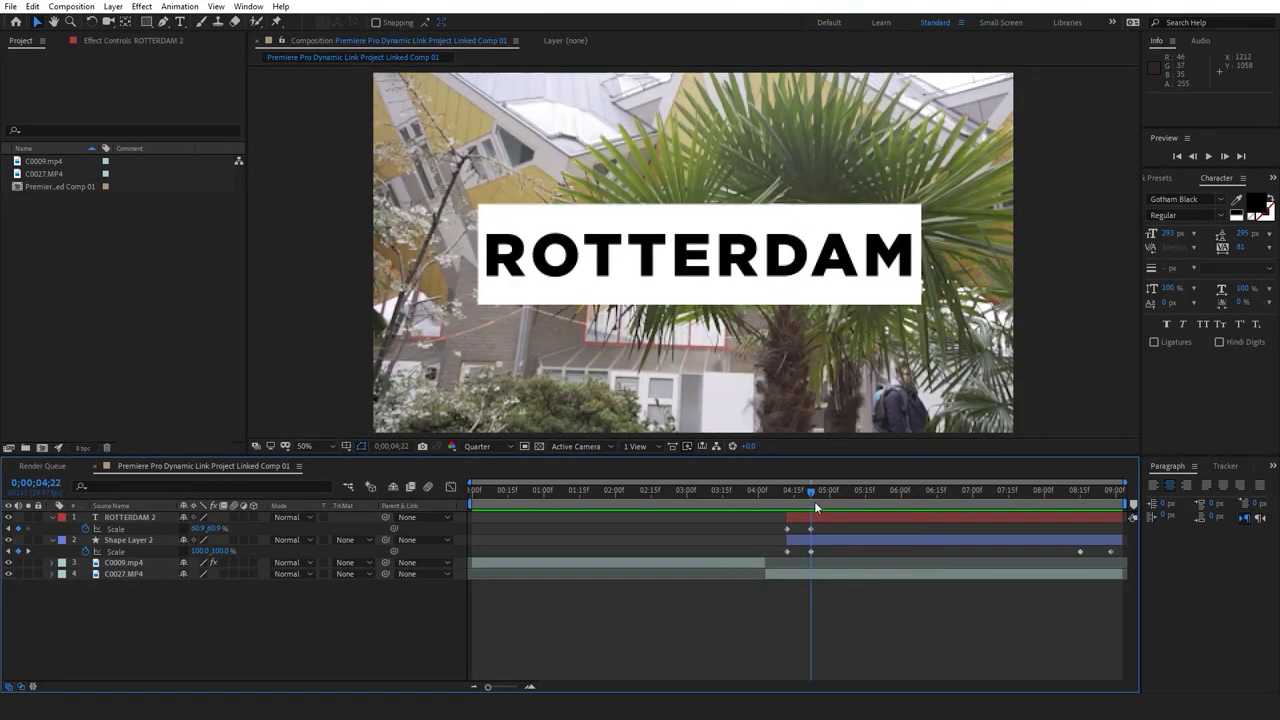
left_click(844, 540)
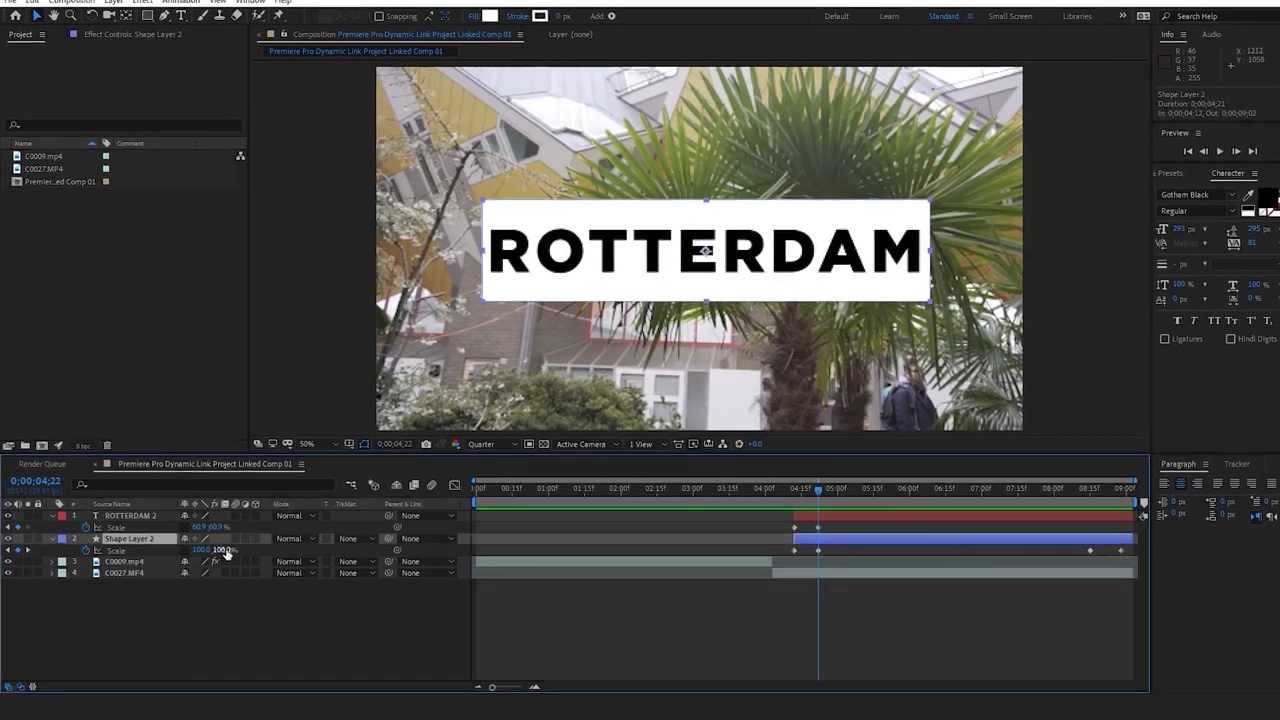
Set the white box's Scale height to 70 and preview from 4;03
left_click_drag(228, 553, 215, 552)
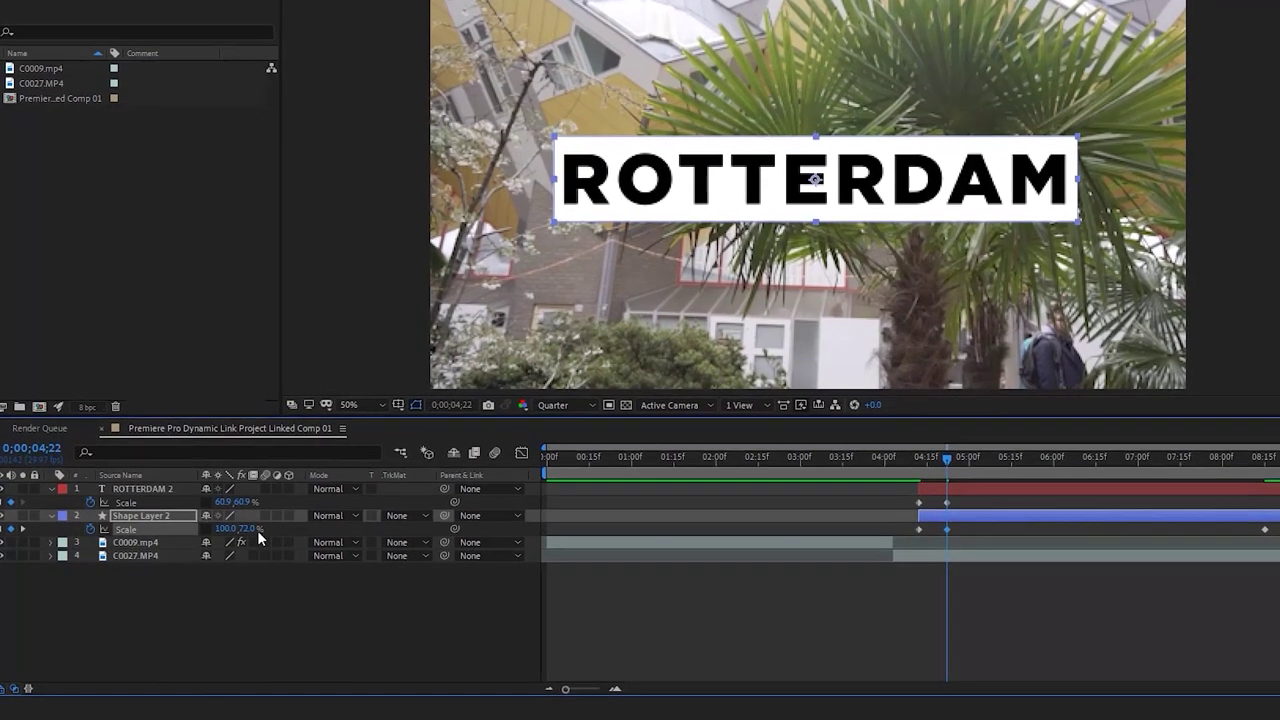
left_click(235, 538)
type("70")
key("Return")
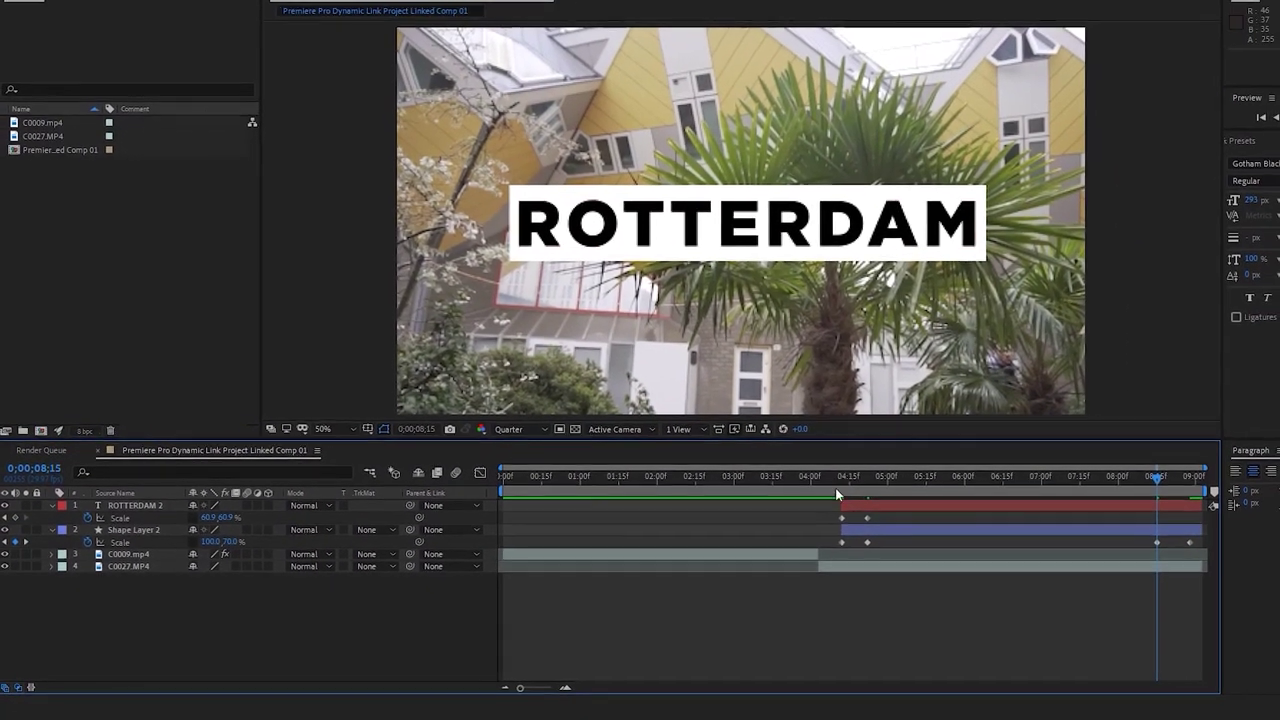
left_click(883, 461)
key("space")
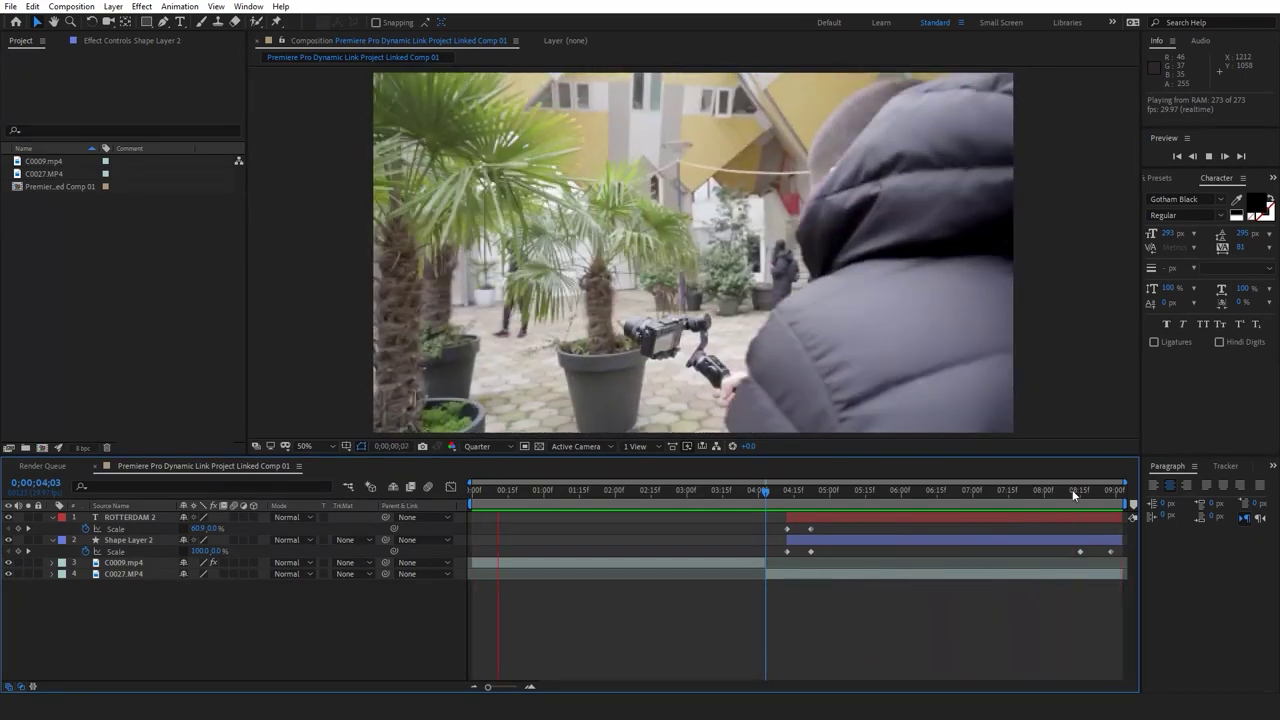
left_click_drag(1070, 489, 1012, 492)
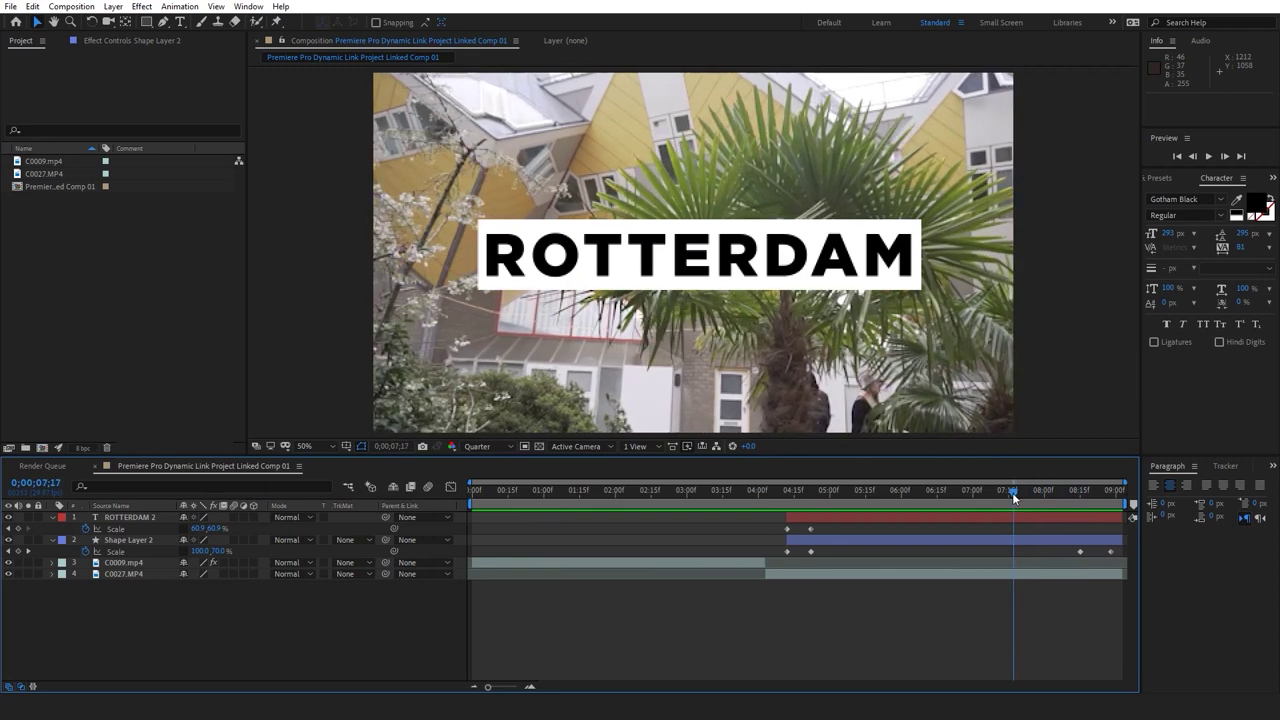
Paste ROTTERDAM 2's 60.9% Scale keyframe at 8;15 and a 0% keyframe at 8;28
left_click(811, 528)
key("ctrl+c")
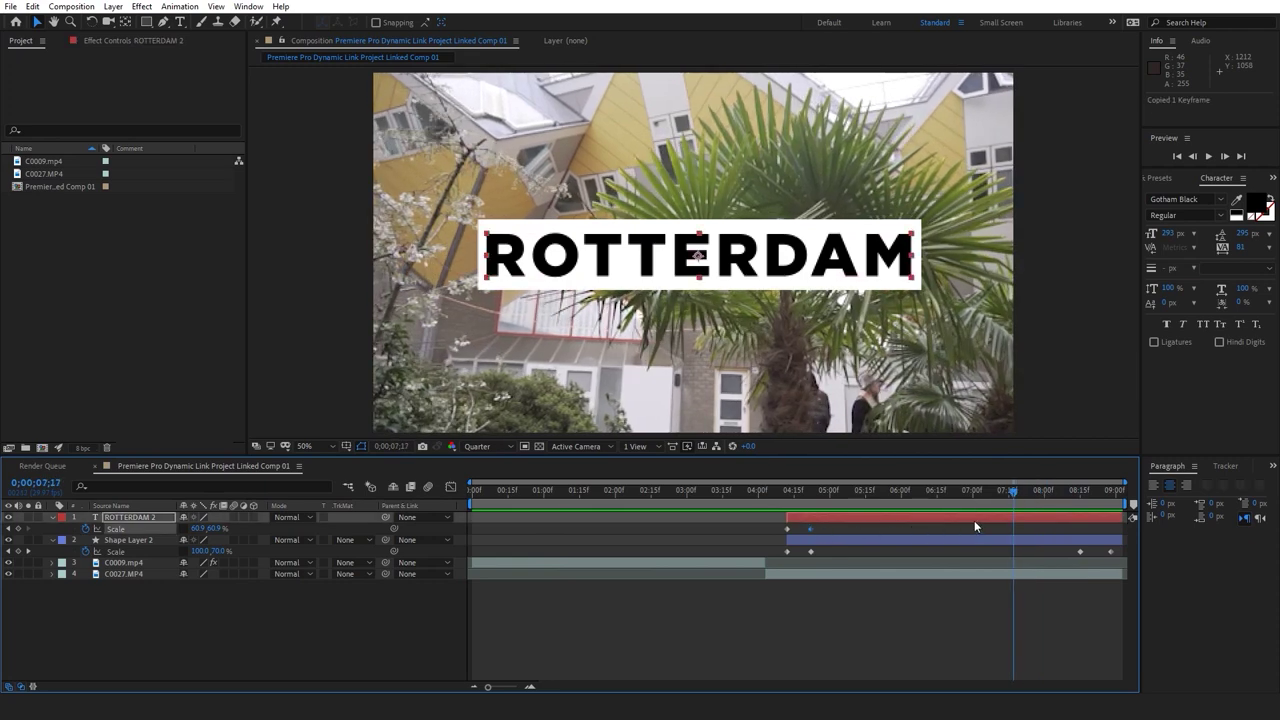
left_click(1078, 489)
key("ctrl+v")
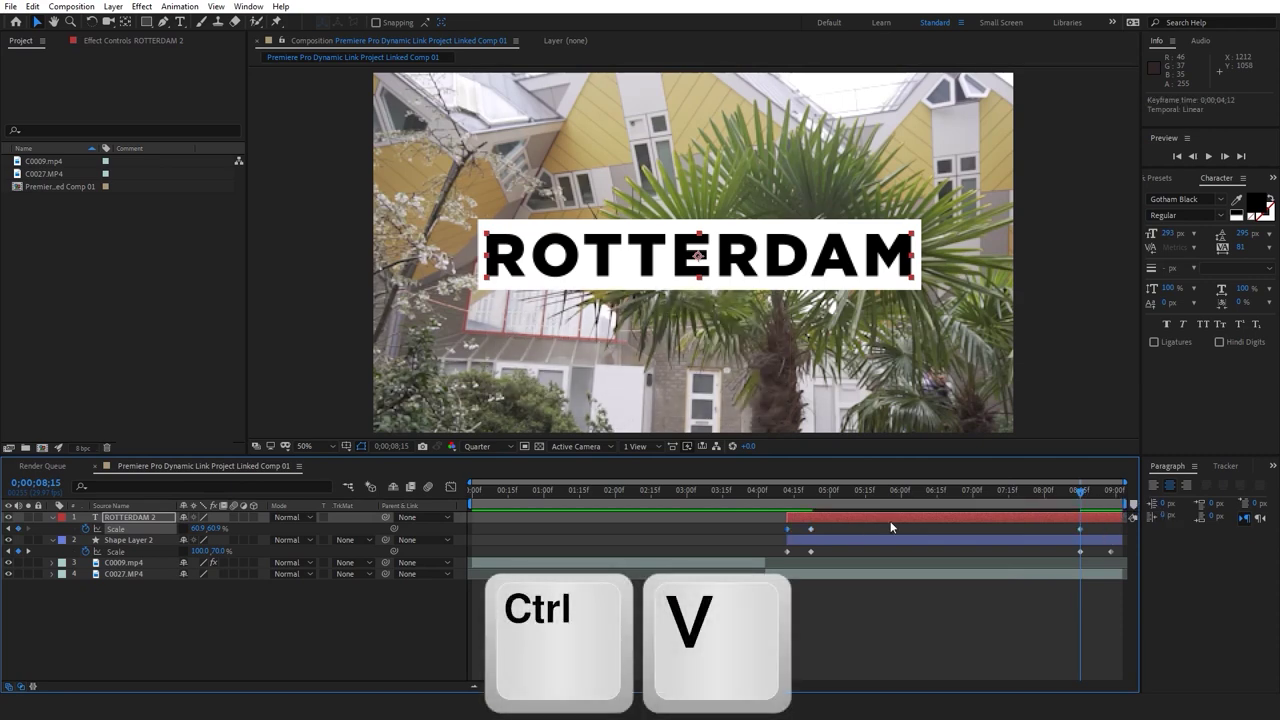
left_click(1112, 489)
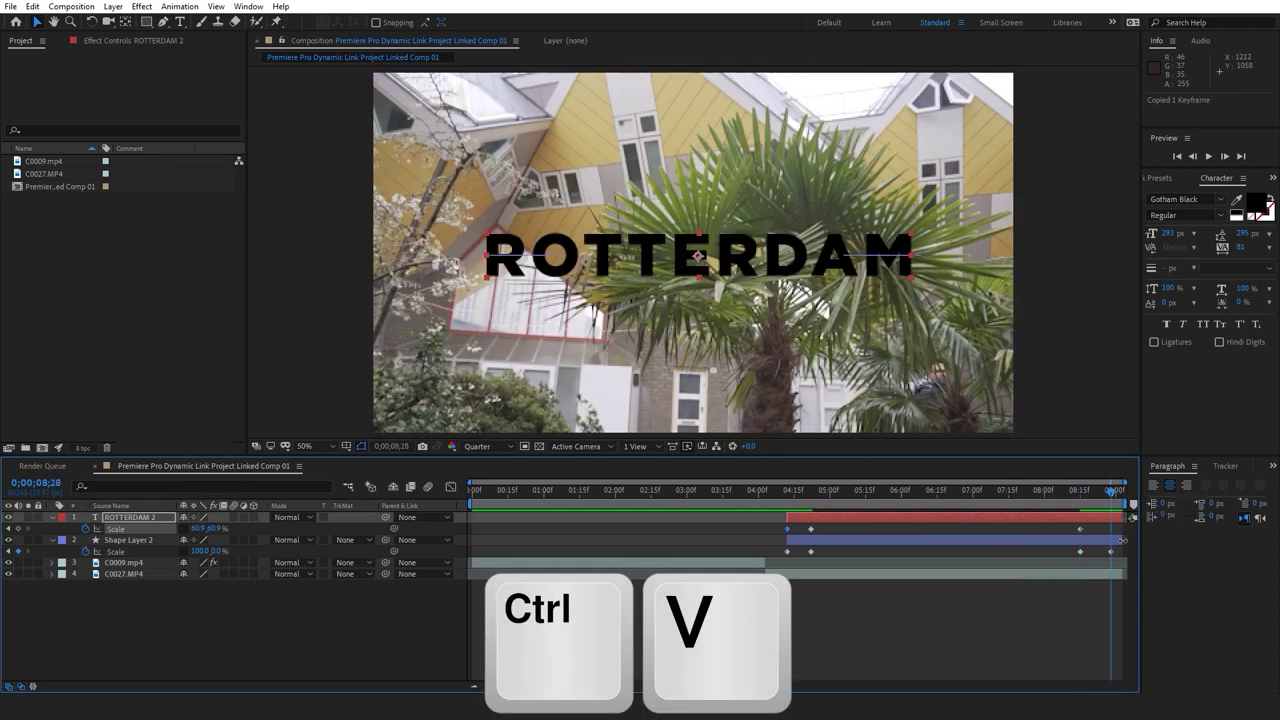
key("ctrl+v")
Preview the title's exit from 8;06 and reselect the ROTTERDAM 2 layer
left_click(1057, 491)
key("space")
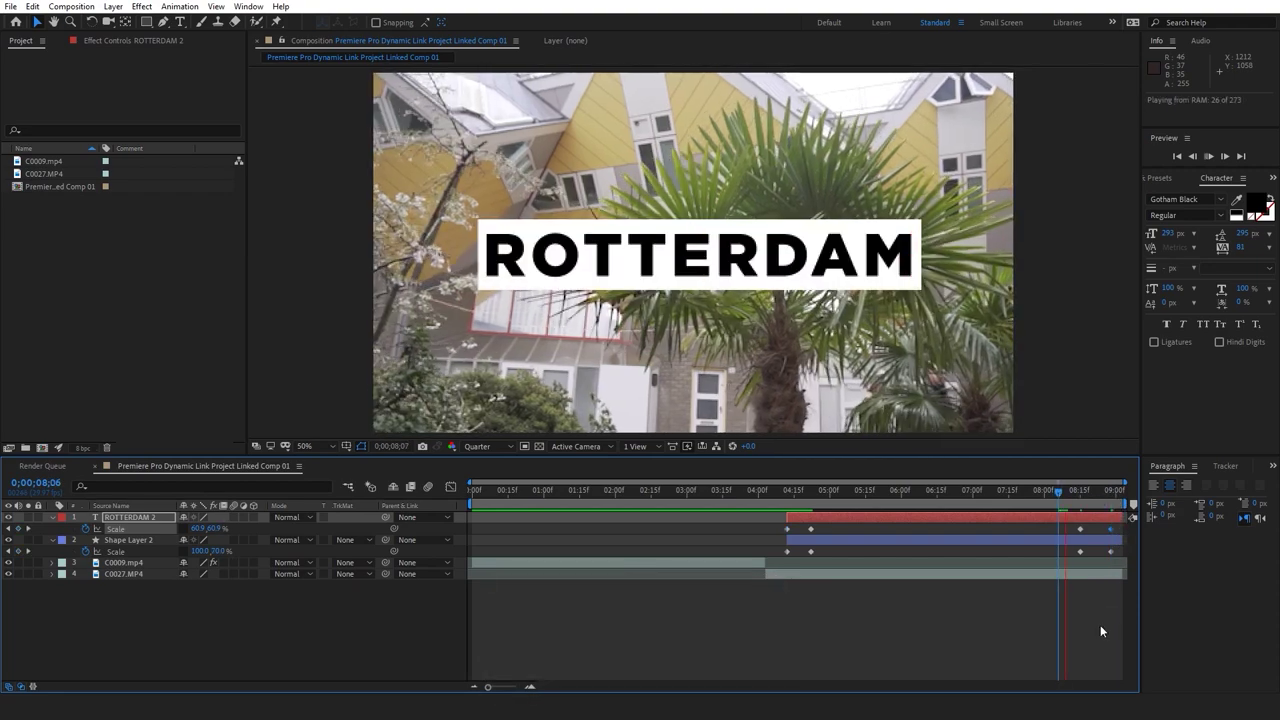
left_click_drag(782, 496, 835, 495)
left_click(938, 612)
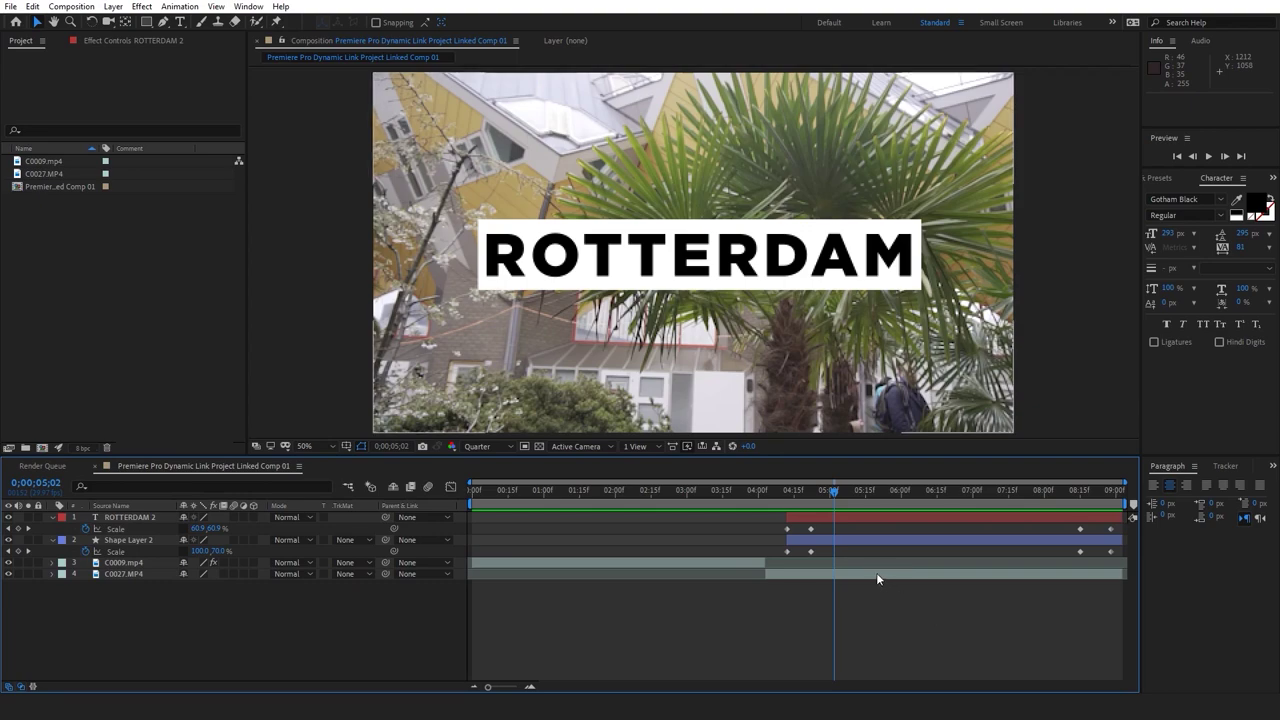
left_click(868, 517)
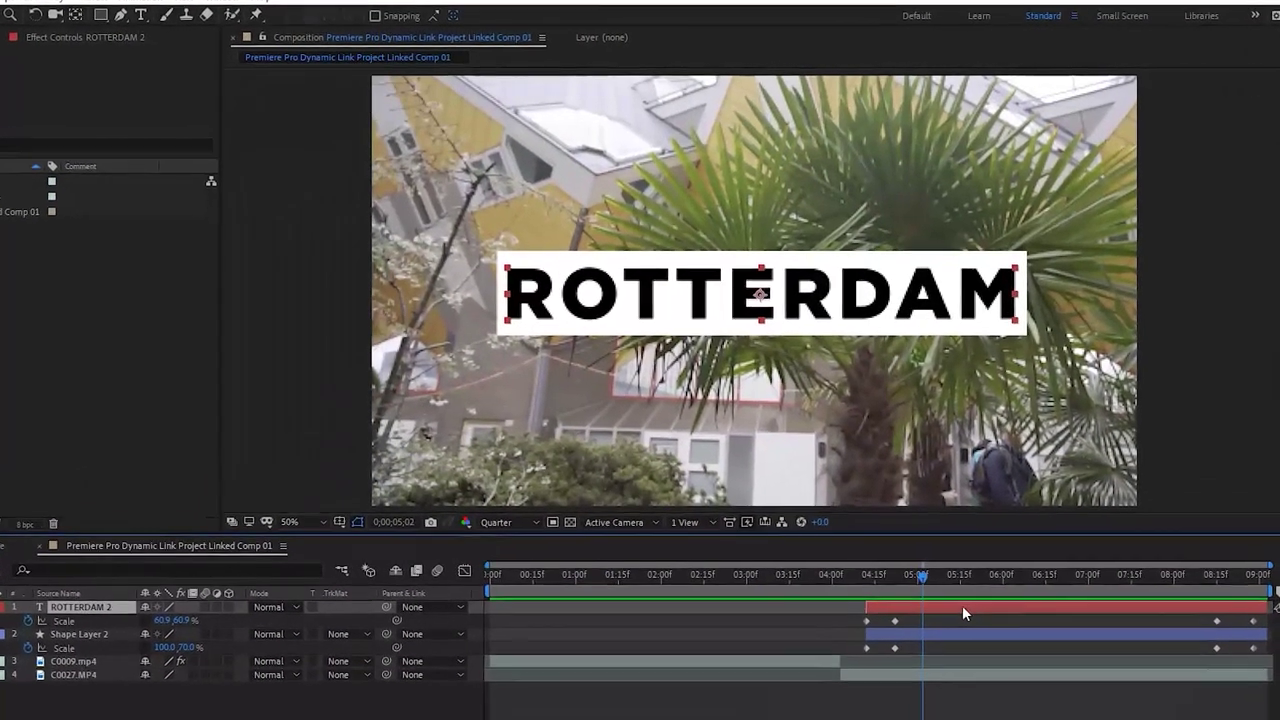
Pre-compose ROTTERDAM 2 into ROTTERDAM 2 Comp 1, then return to the main comp at 4;03
right_click(929, 574)
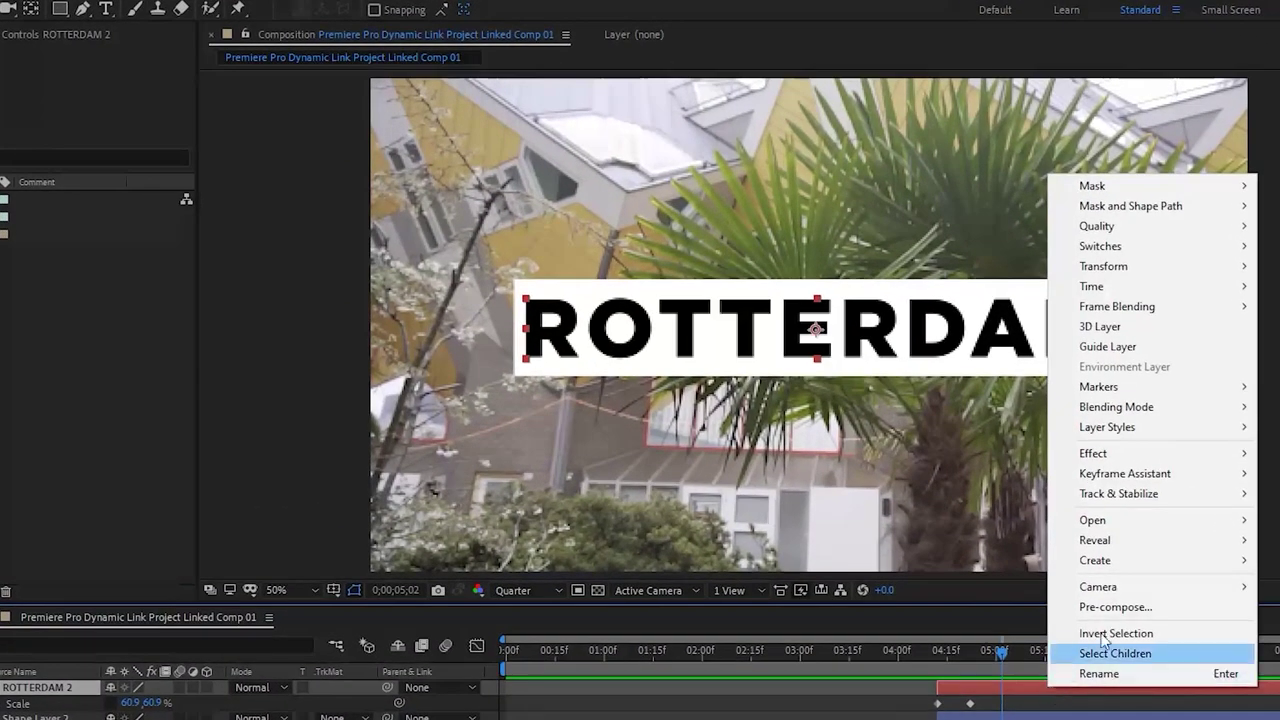
left_click(1115, 607)
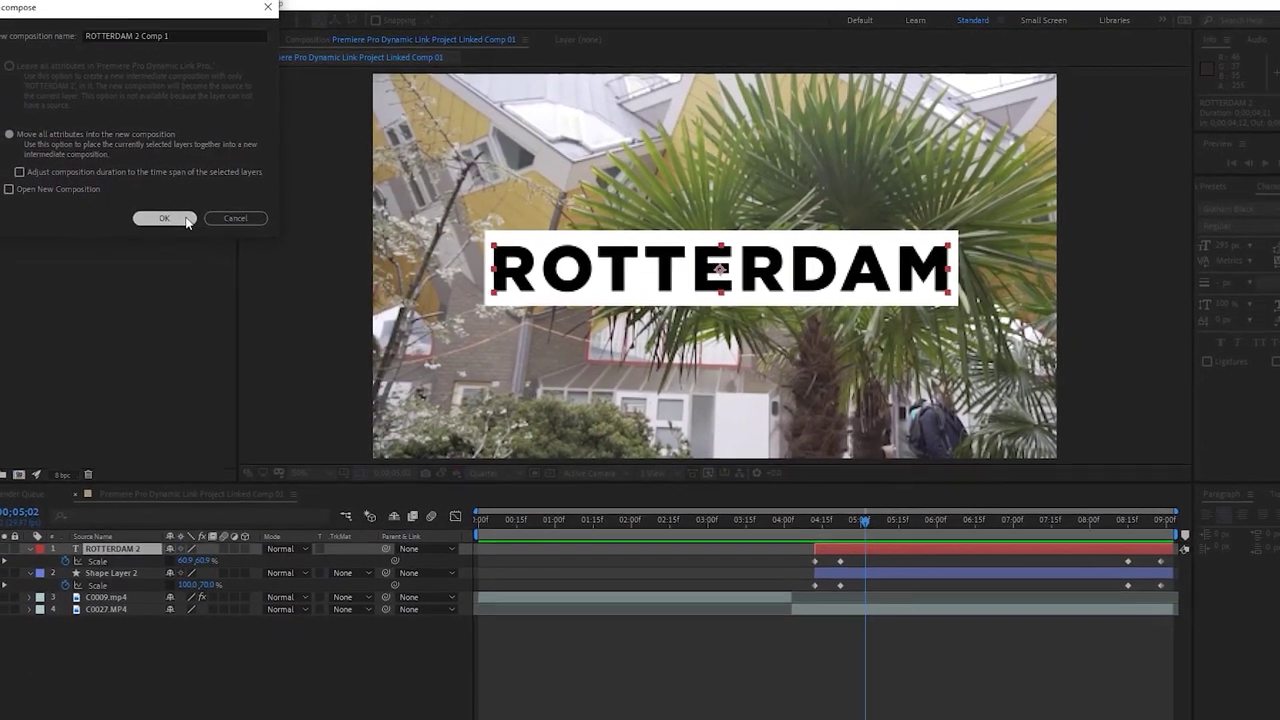
left_click(143, 234)
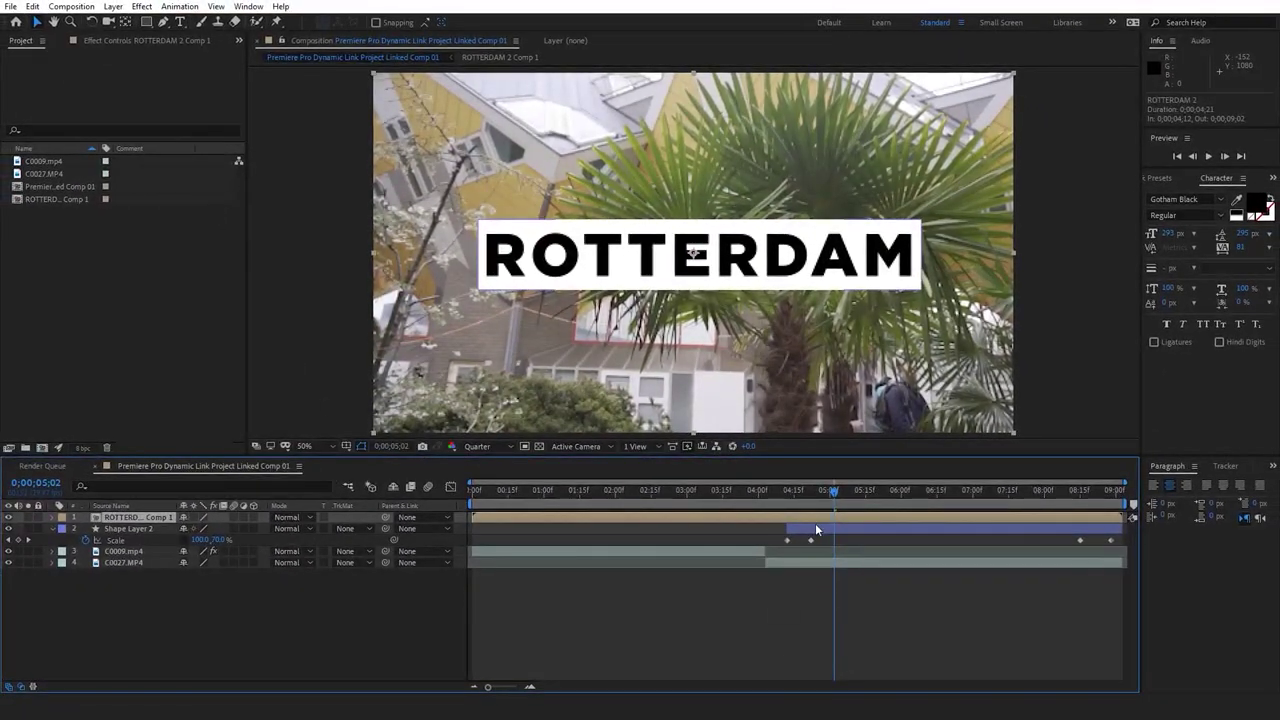
double_click(818, 517)
left_click_drag(832, 491, 811, 491)
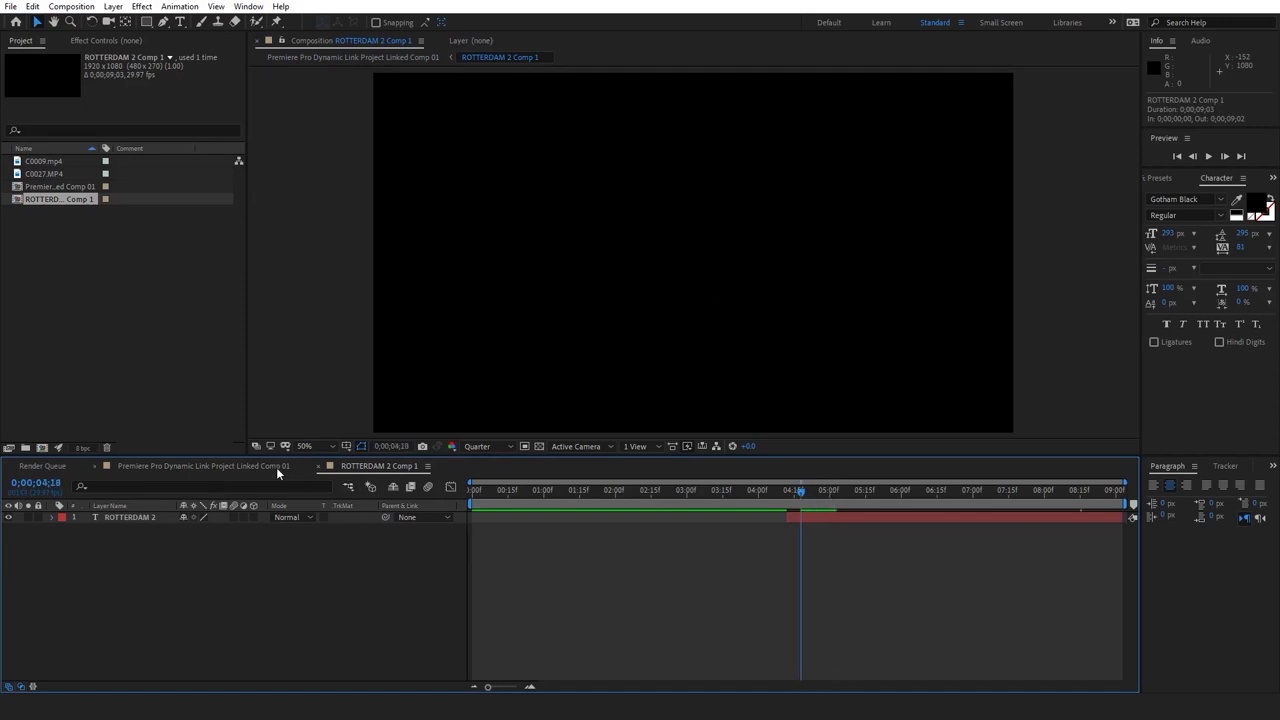
left_click(254, 467)
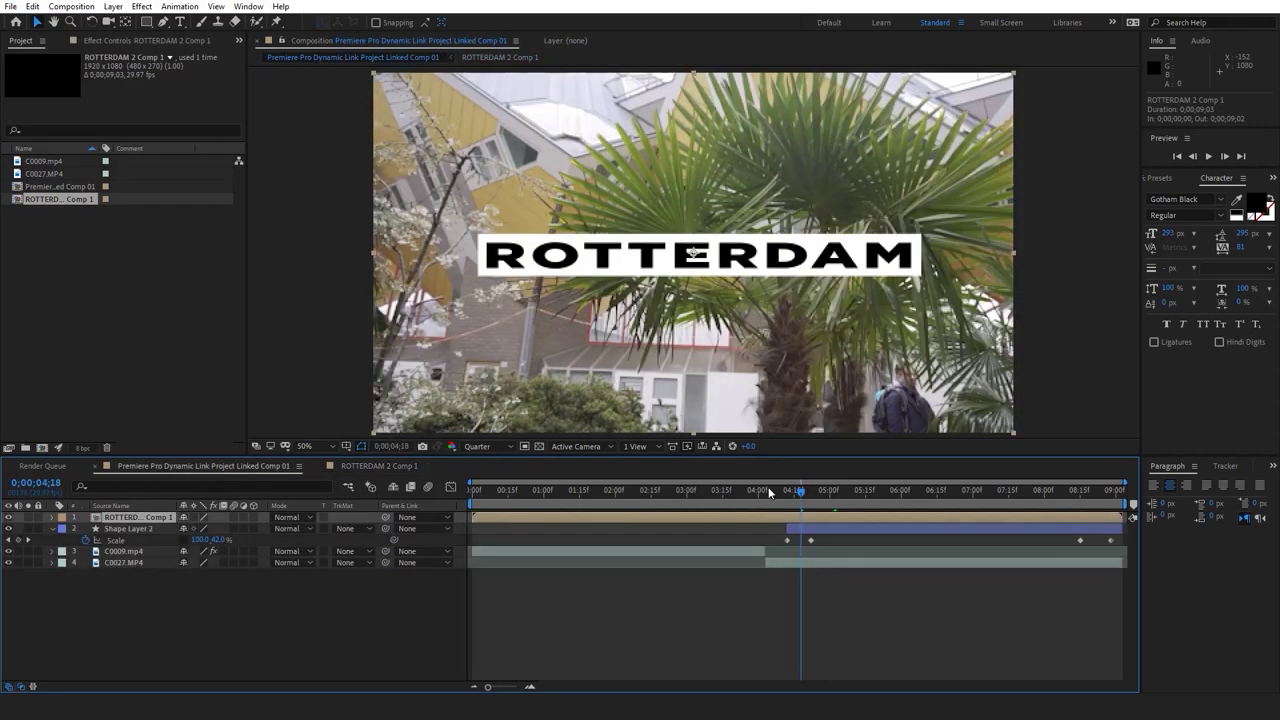
left_click(769, 491)
Paste the C0027.MP4 layer into ROTTERDAM 2 Comp 1 below the ROTTERDAM 2 text
left_click(804, 561)
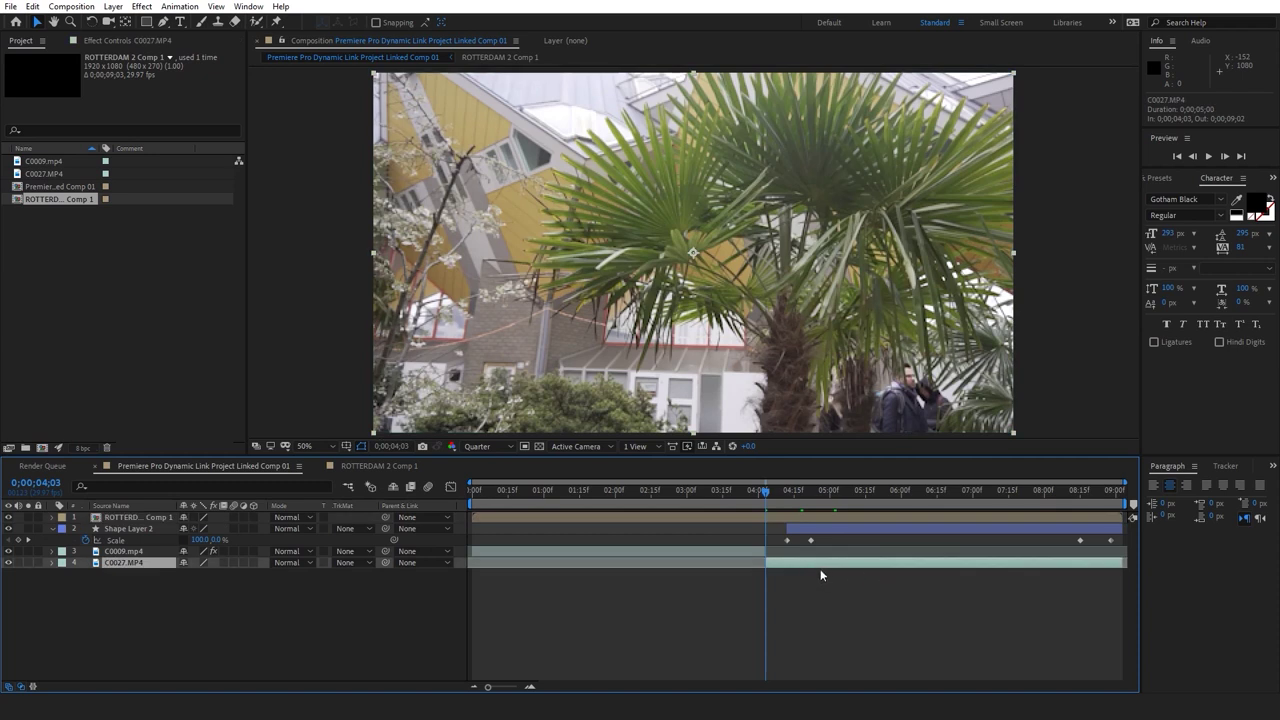
key("ctrl+c")
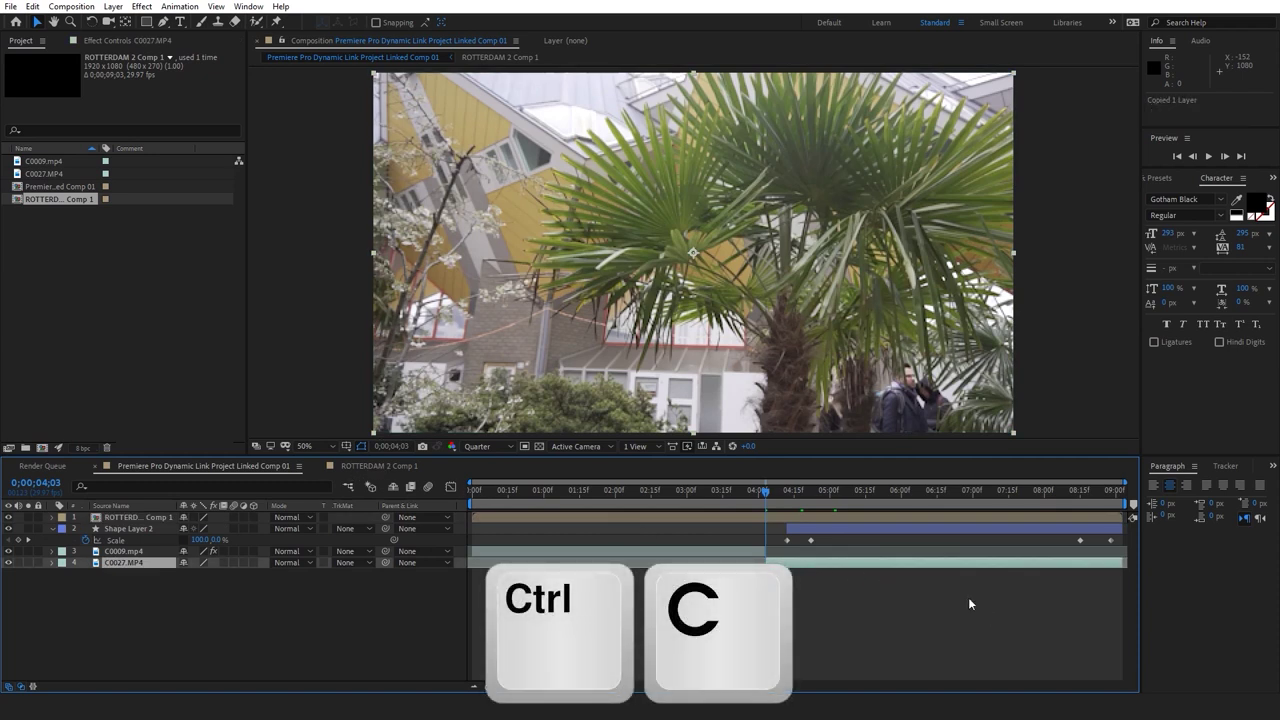
left_click(834, 525)
left_click(395, 466)
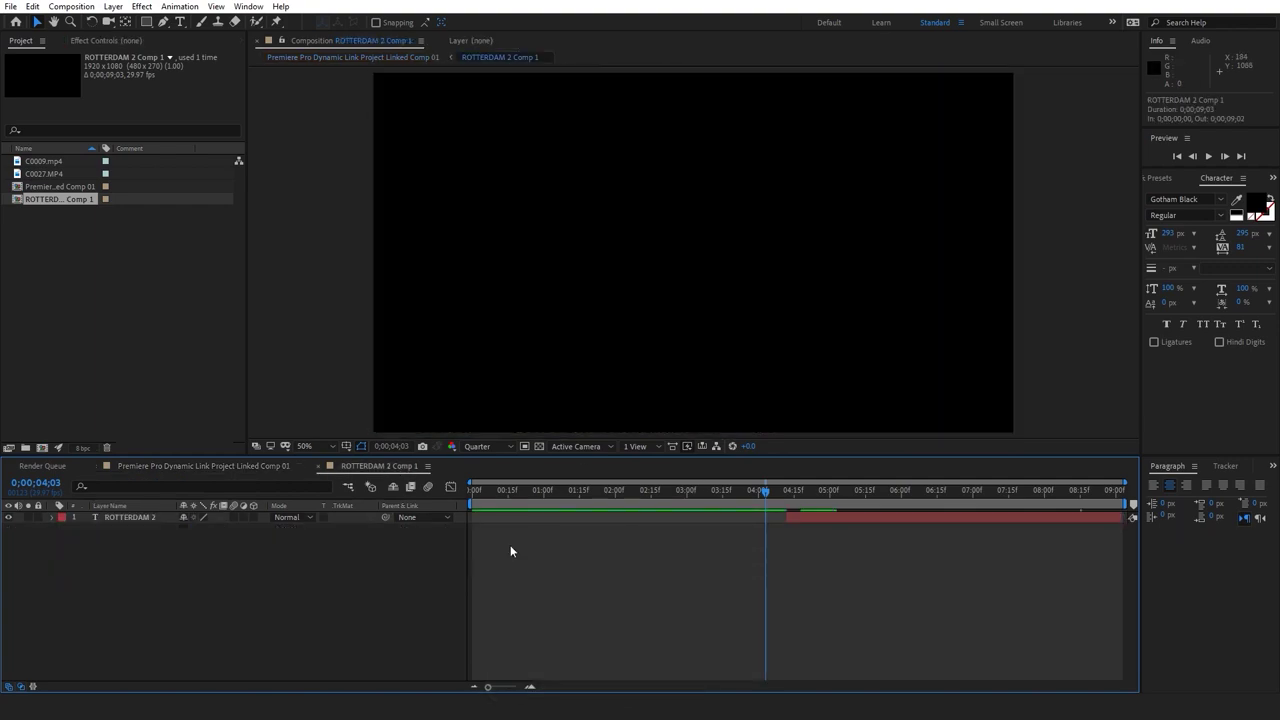
key("ctrl+v")
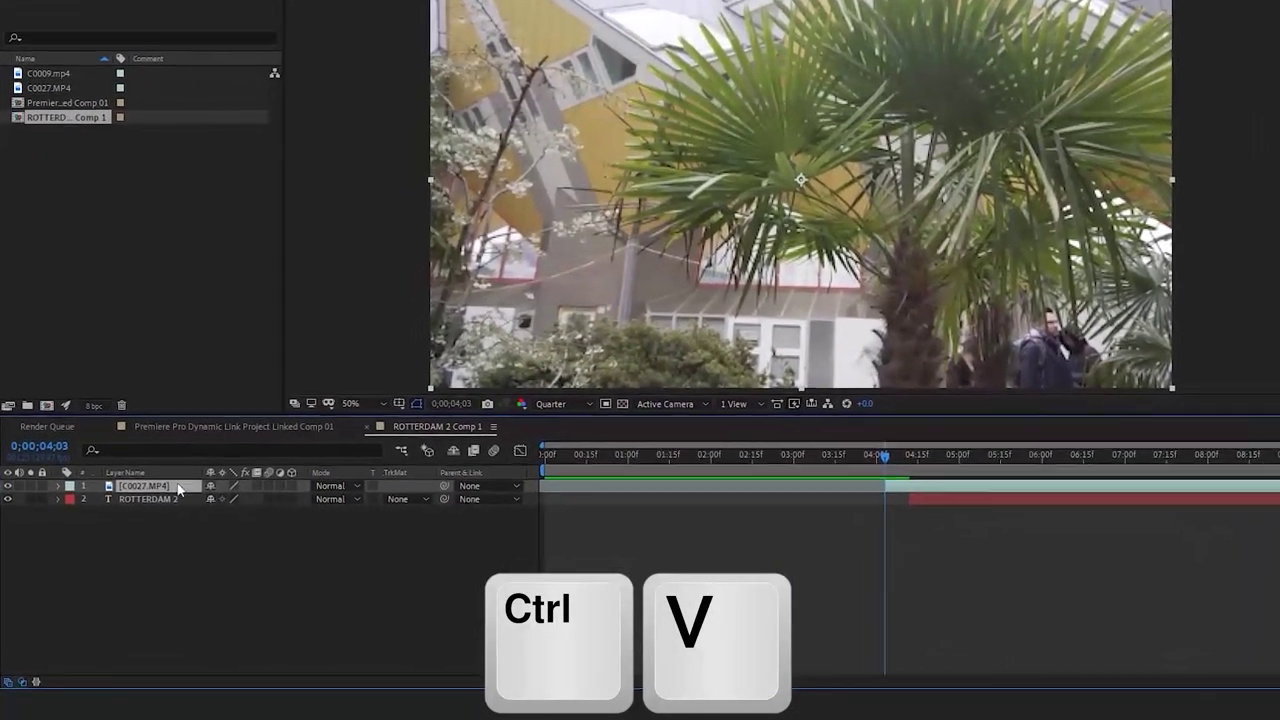
left_click_drag(137, 497, 131, 535)
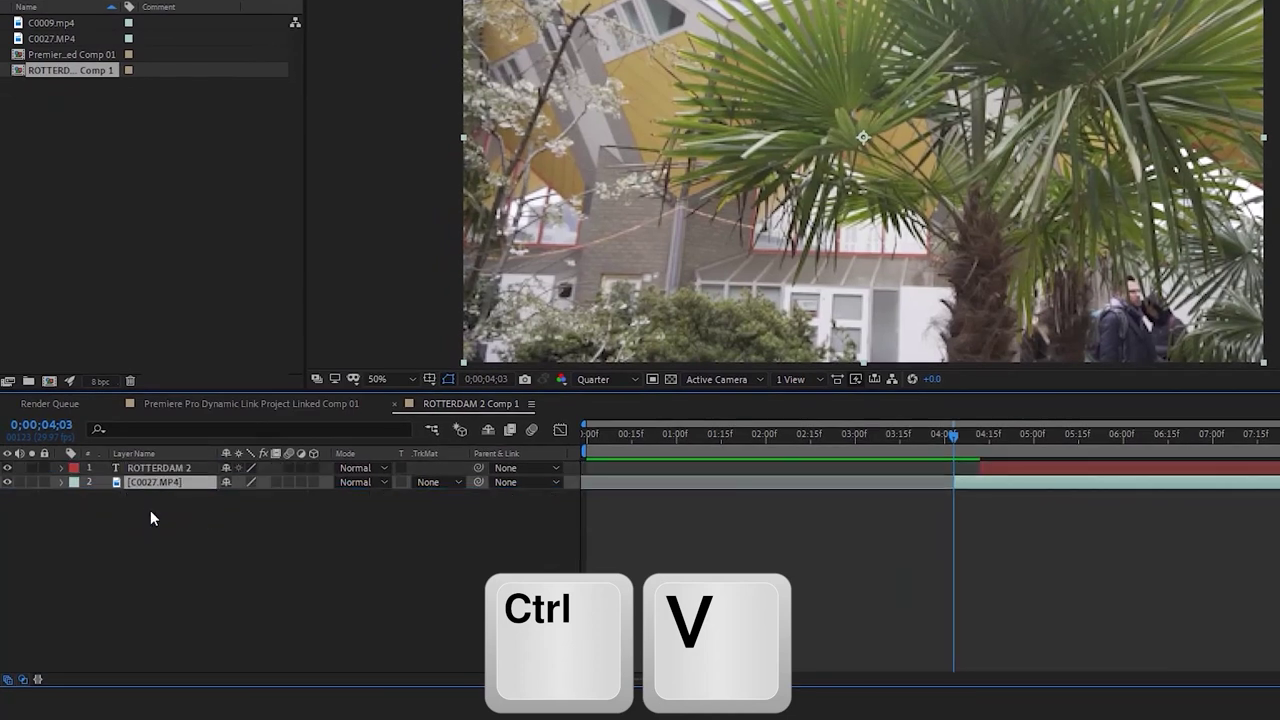
Set the footage's Track Matte to Alpha Matte 'ROTTERDAM 2' and check it at 5;00
left_click(436, 484)
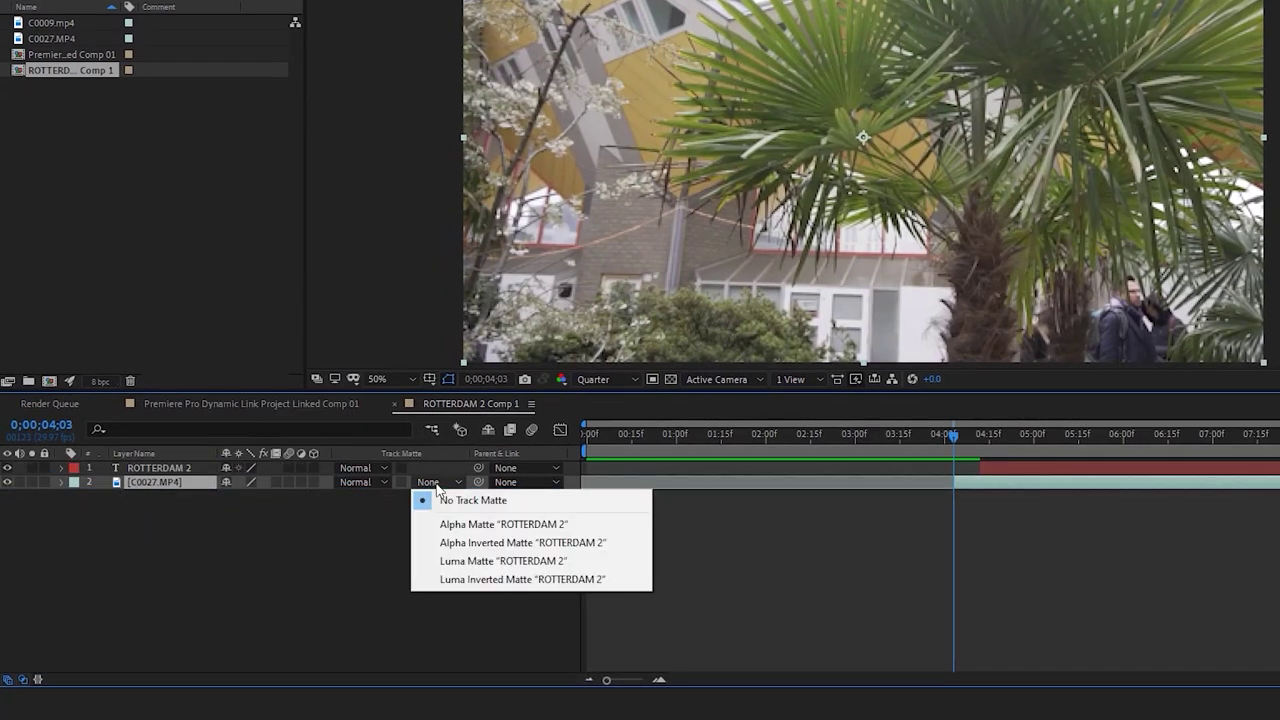
left_click(548, 528)
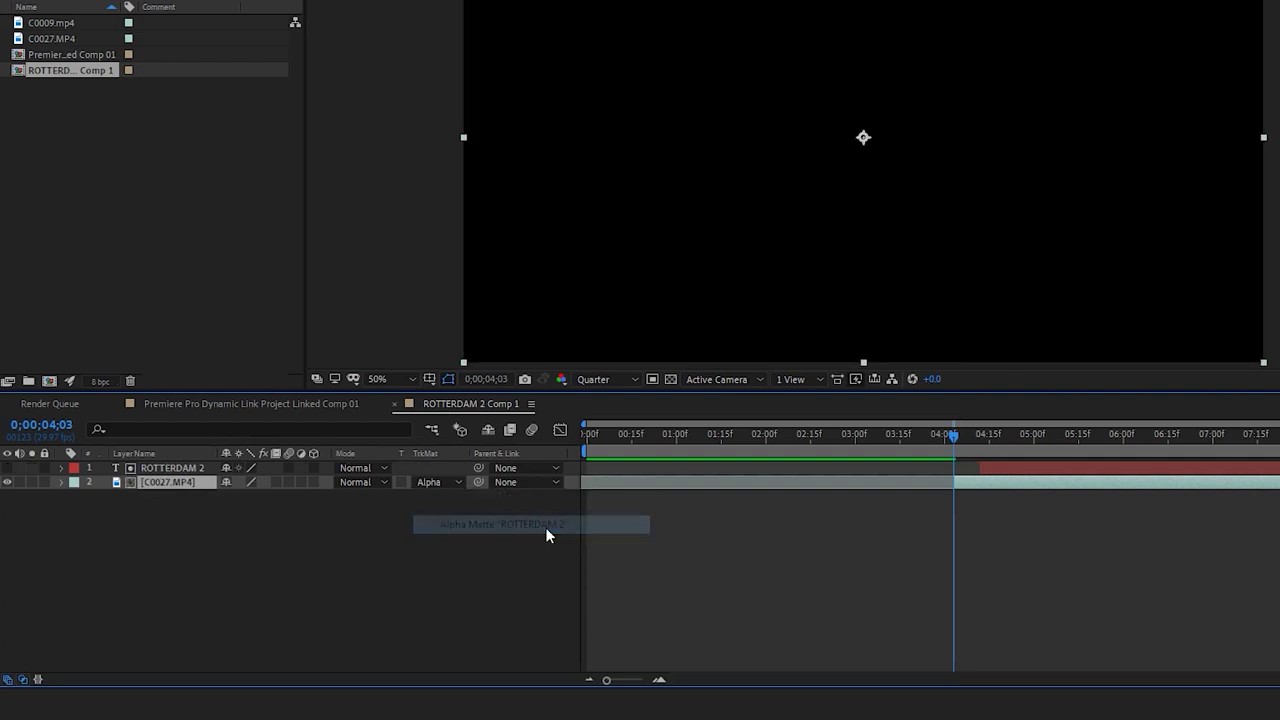
left_click(982, 441)
left_click_drag(948, 452, 985, 451)
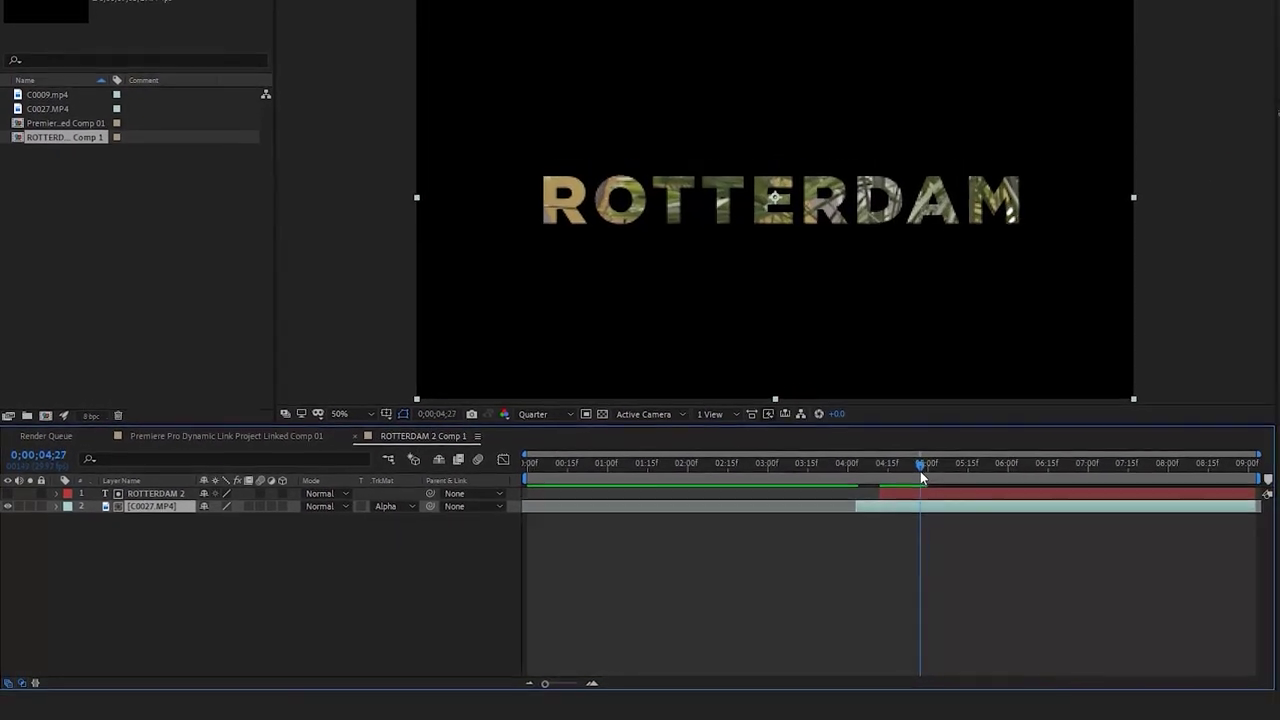
left_click_drag(922, 478, 930, 478)
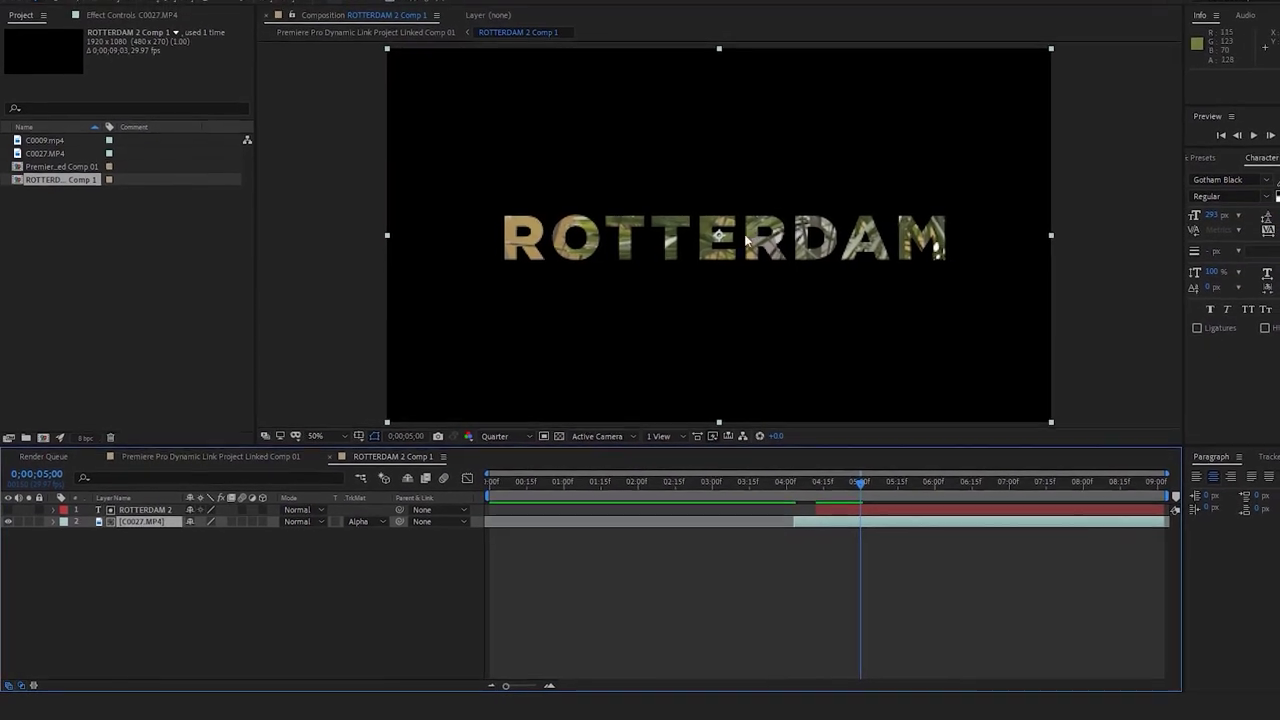
left_click(244, 456)
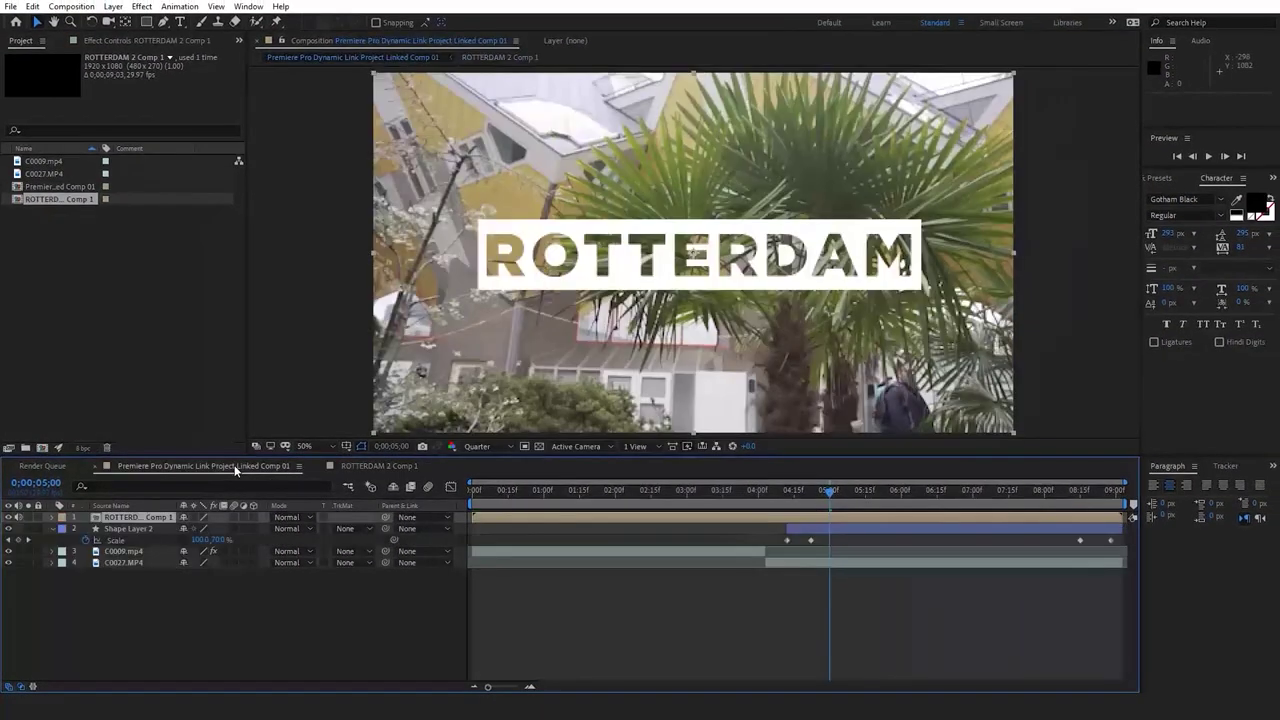
Split the ROTTERDAM 2 Comp 1 layer at 0;00;04;03 so the title starts with the second clip
left_click(780, 626)
left_click(765, 492)
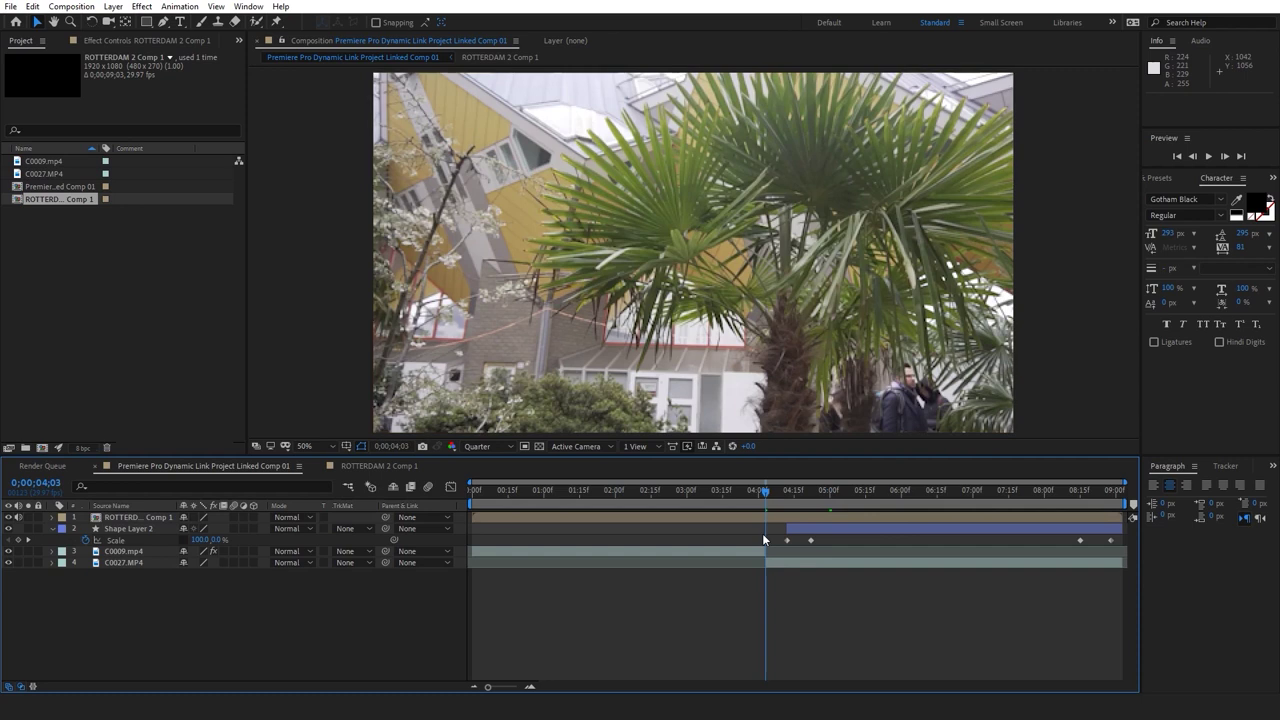
left_click(765, 519)
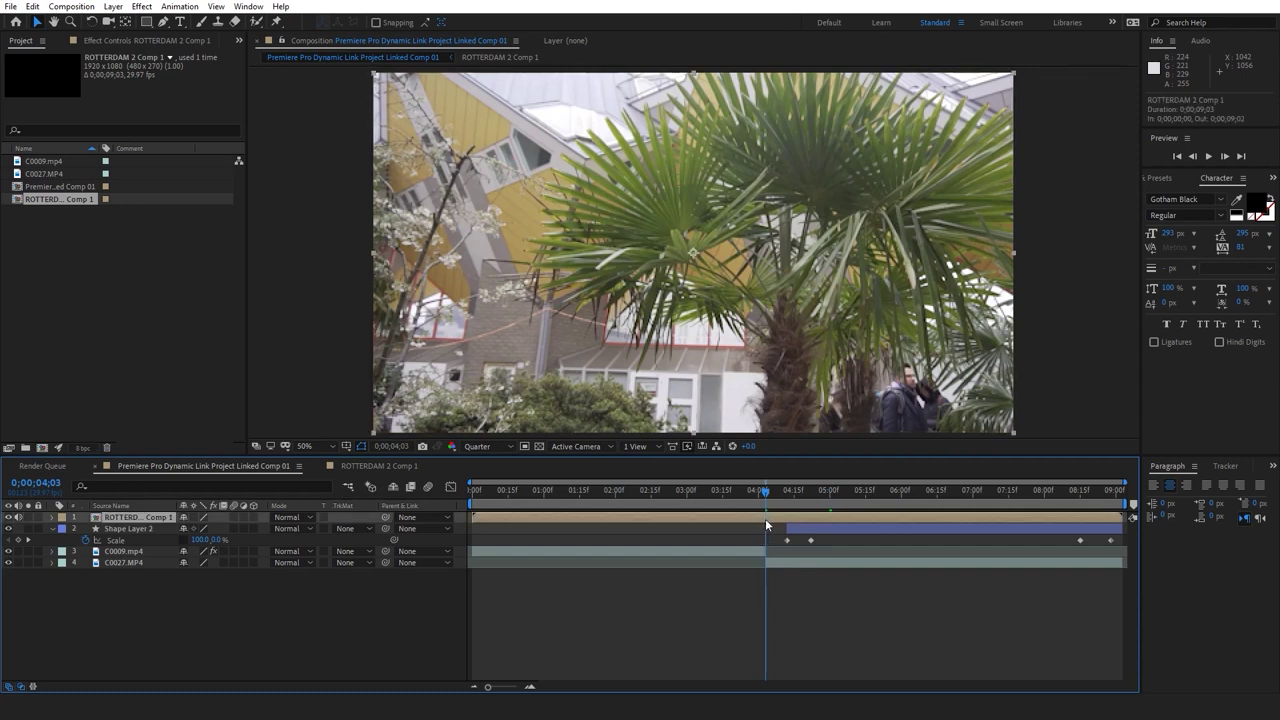
key("ctrl+shift+d")
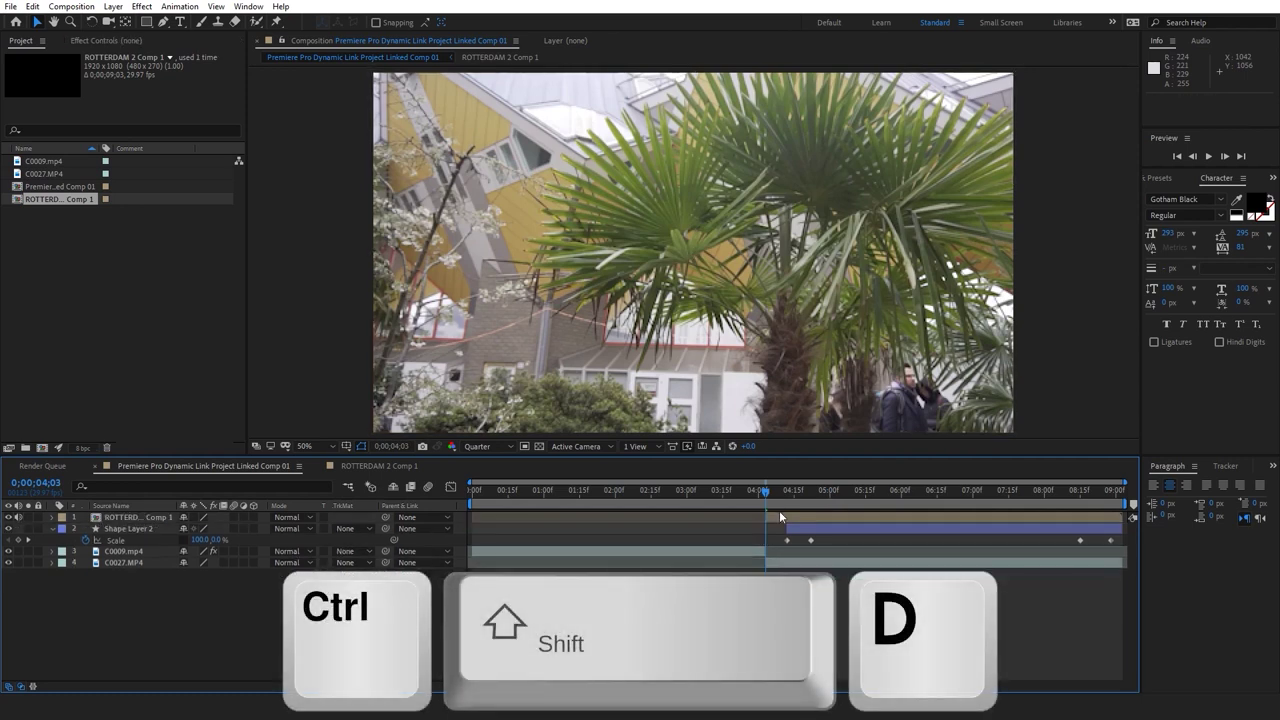
left_click(768, 509)
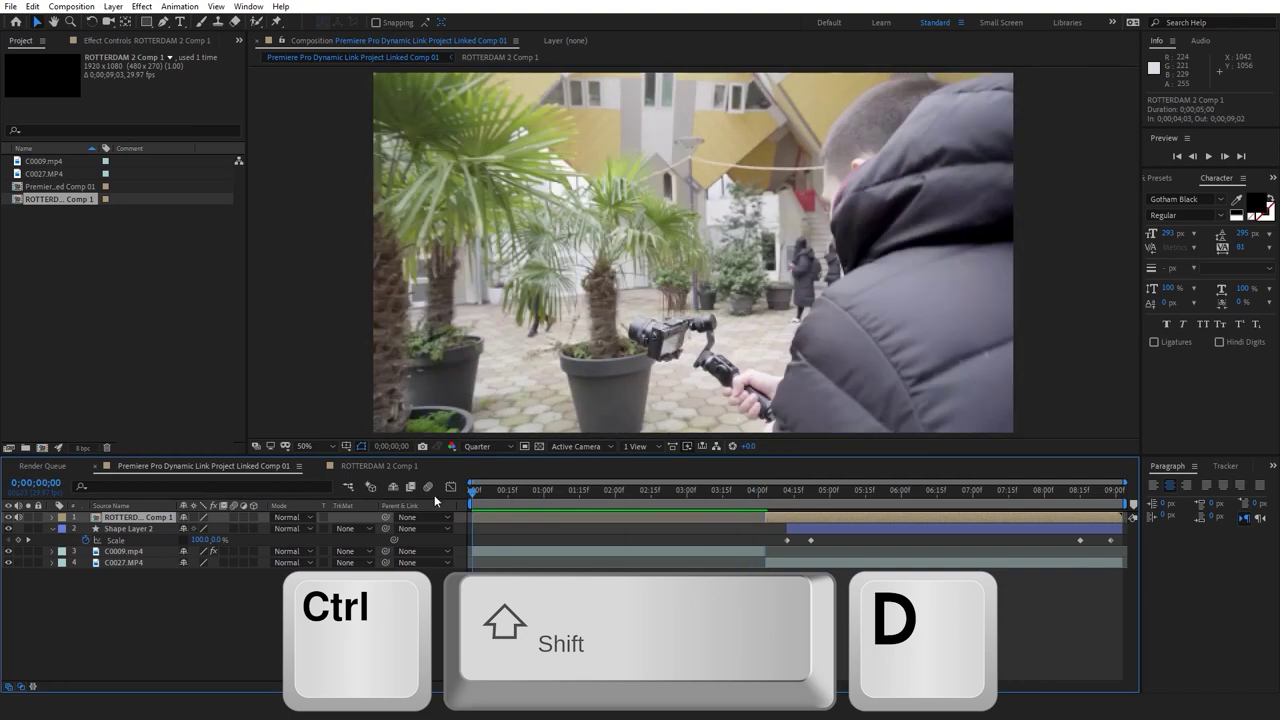
Preview the split title, replaying from 5;06, and clear the old Effects & Presets search
key("space")
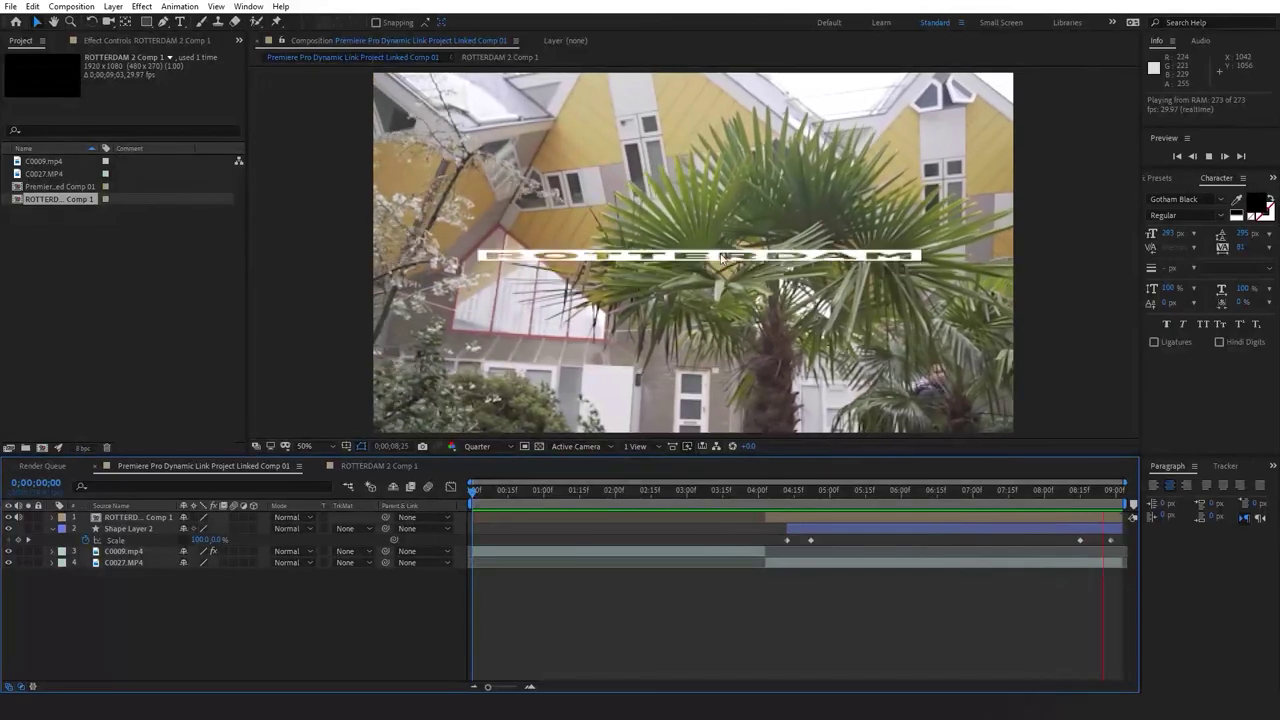
left_click_drag(833, 491, 882, 491)
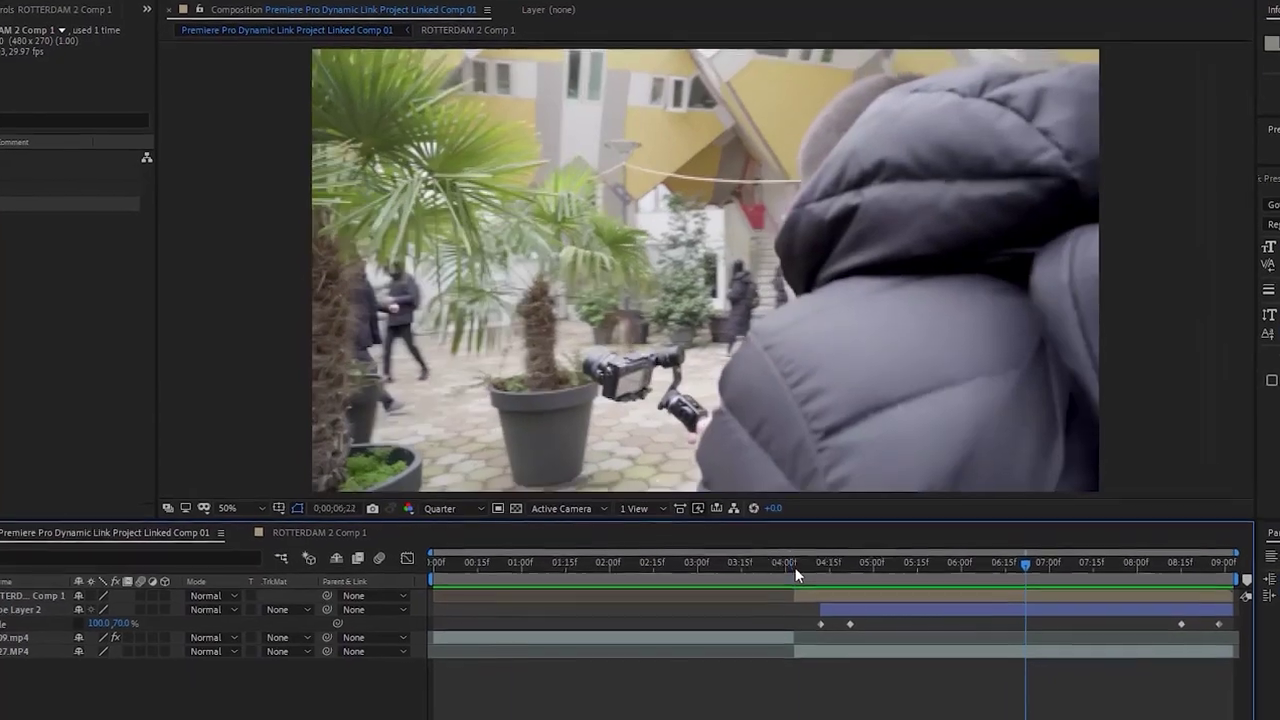
left_click_drag(797, 574, 913, 610)
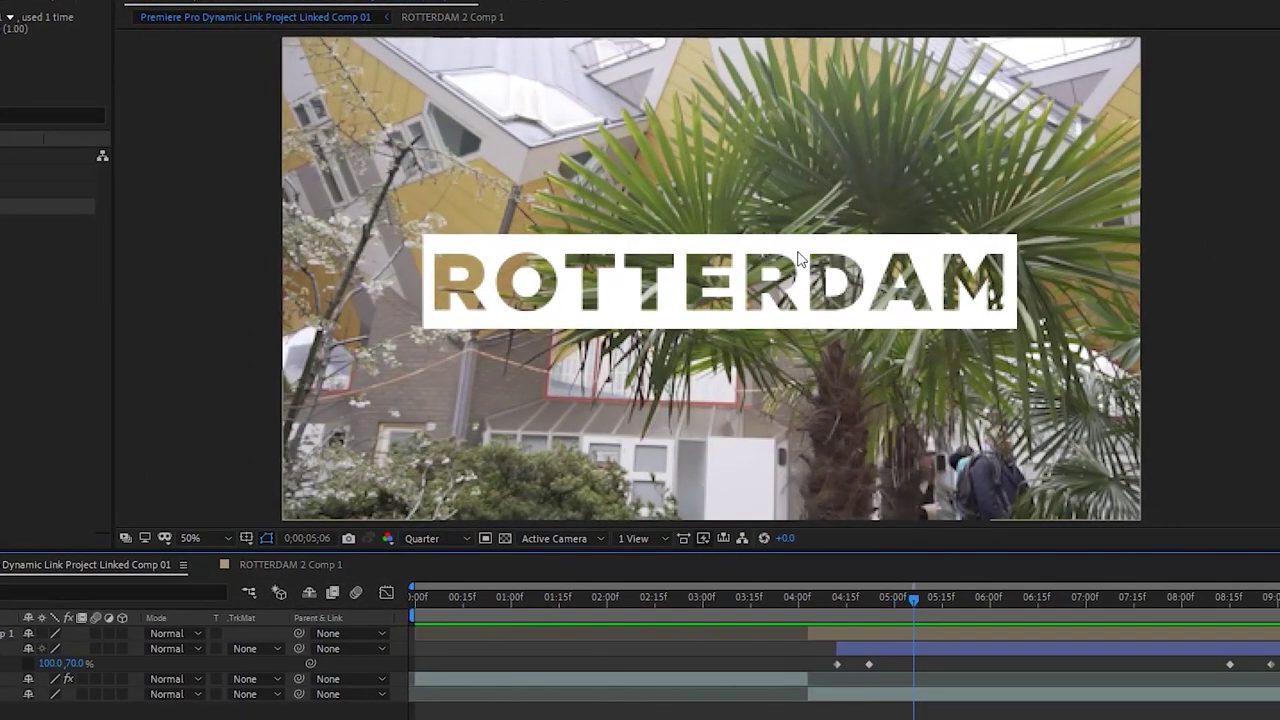
key("space")
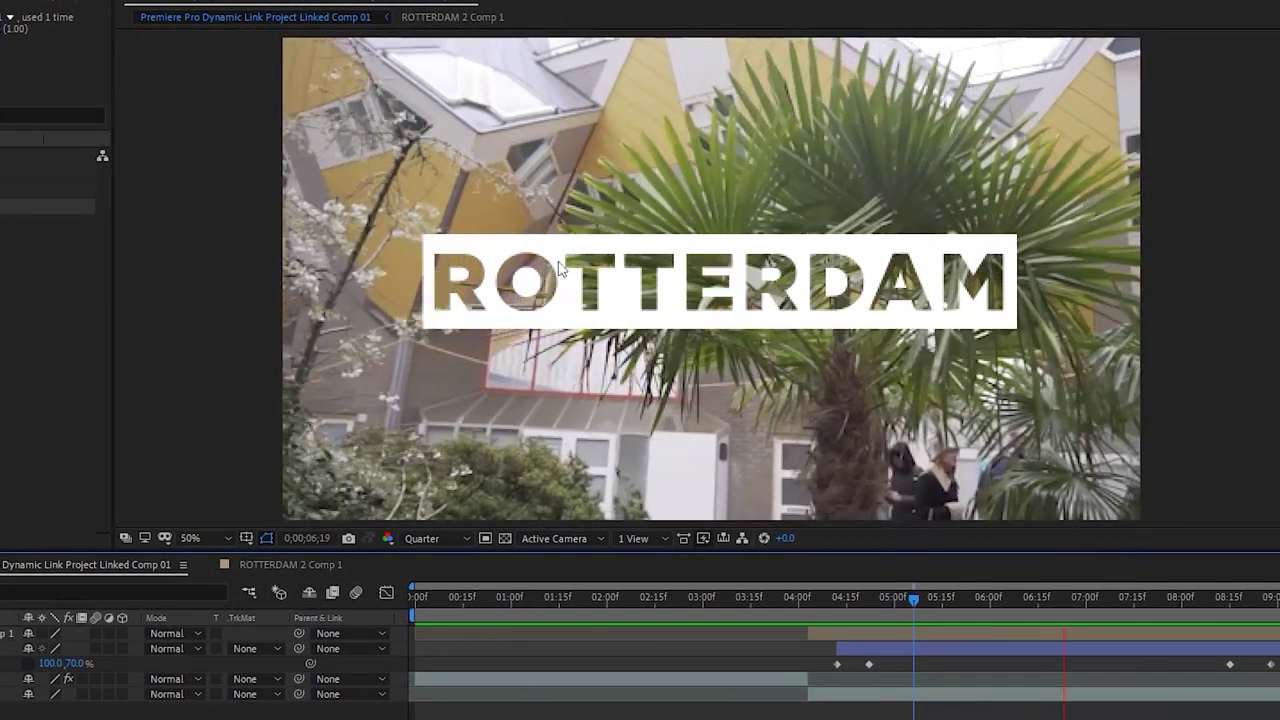
key("space")
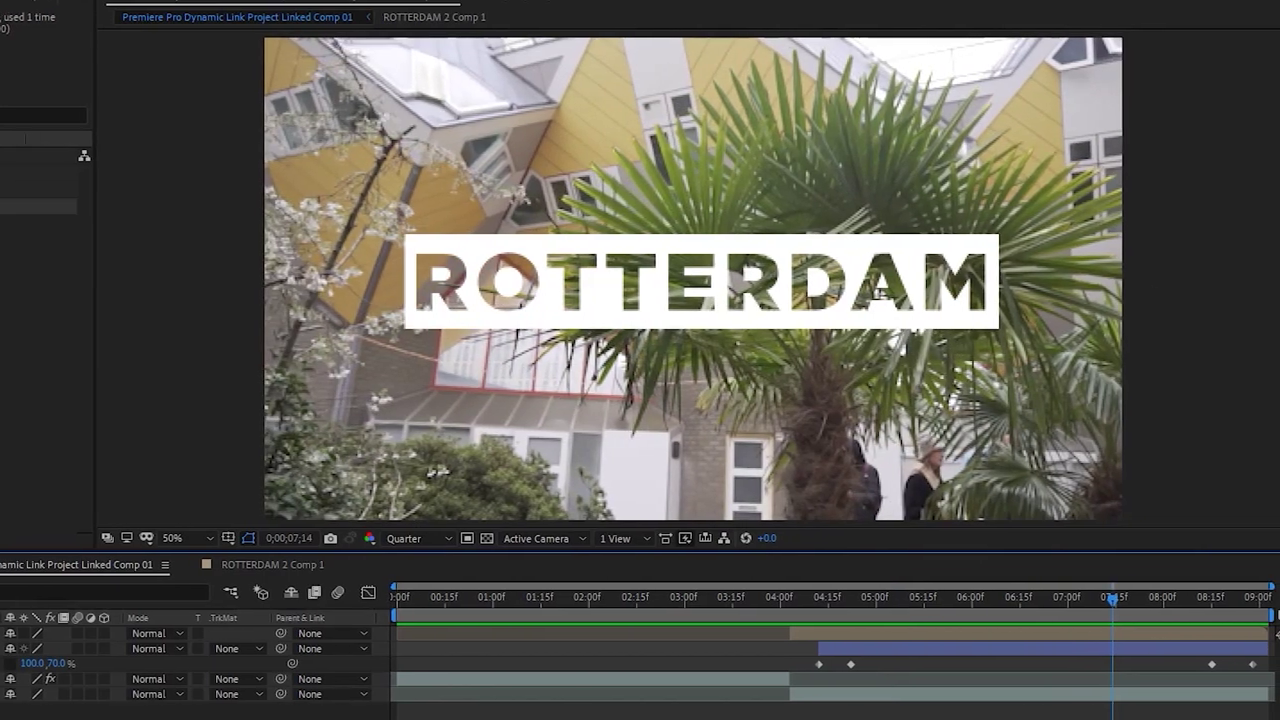
left_click(1230, 205)
left_click(1227, 200)
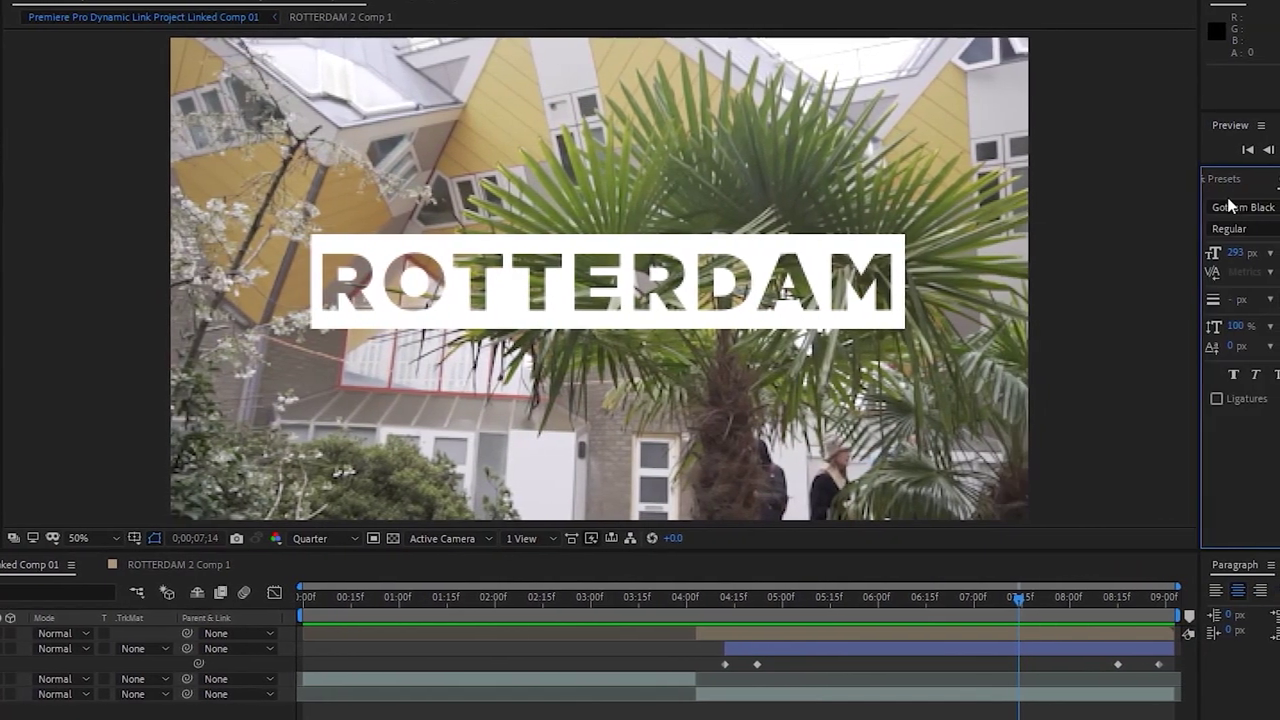
left_click(1220, 178)
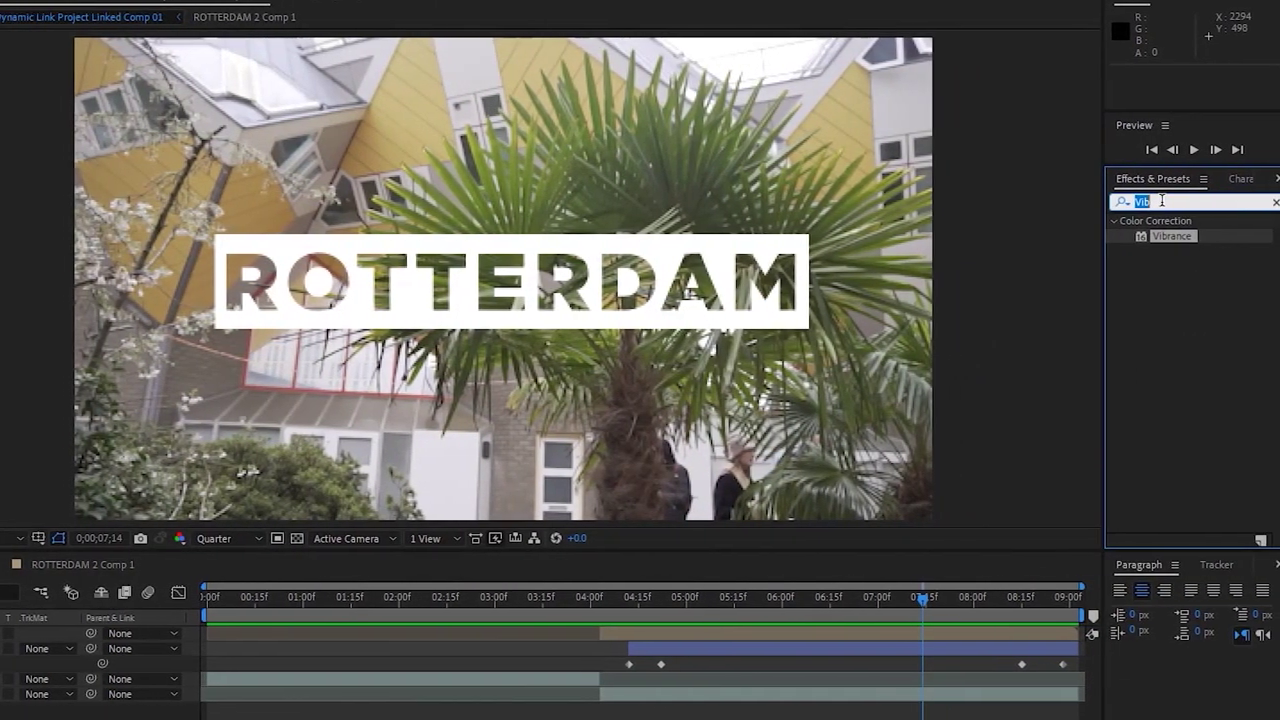
Try a Drop Shadow found via 'drop' on the ROTTERDAM title, then remove it
left_click(1184, 205)
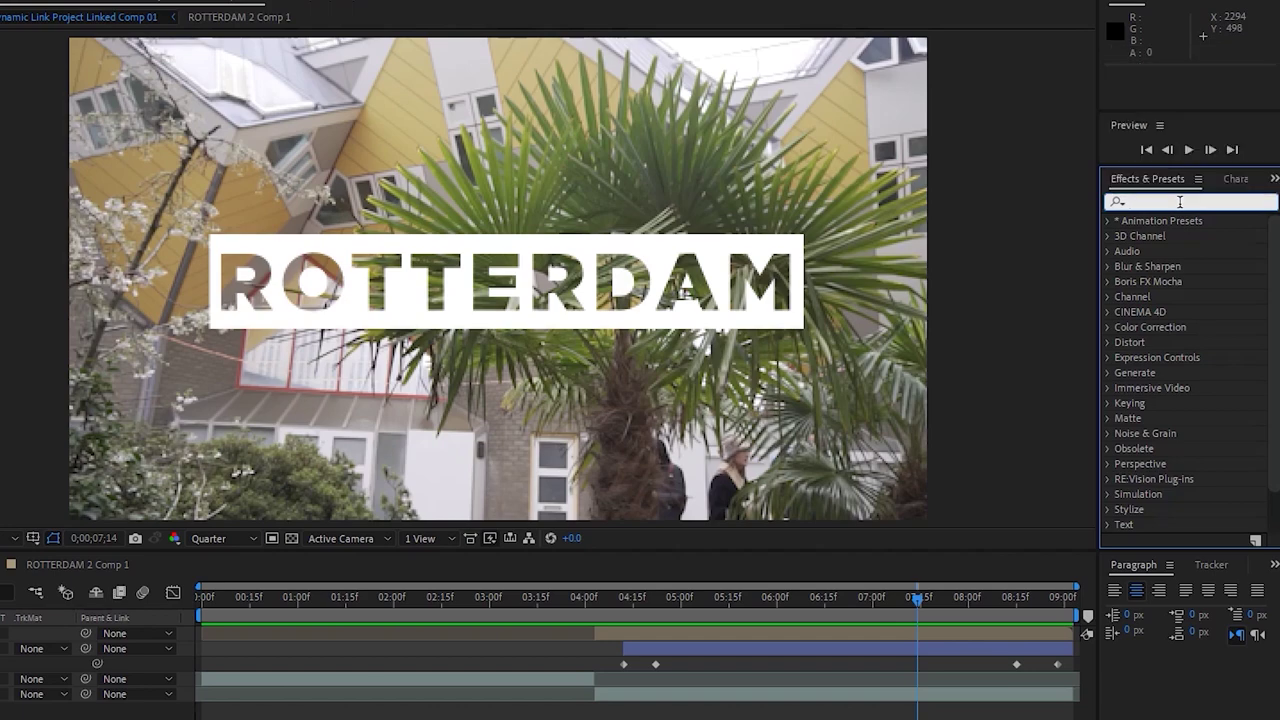
type("drop")
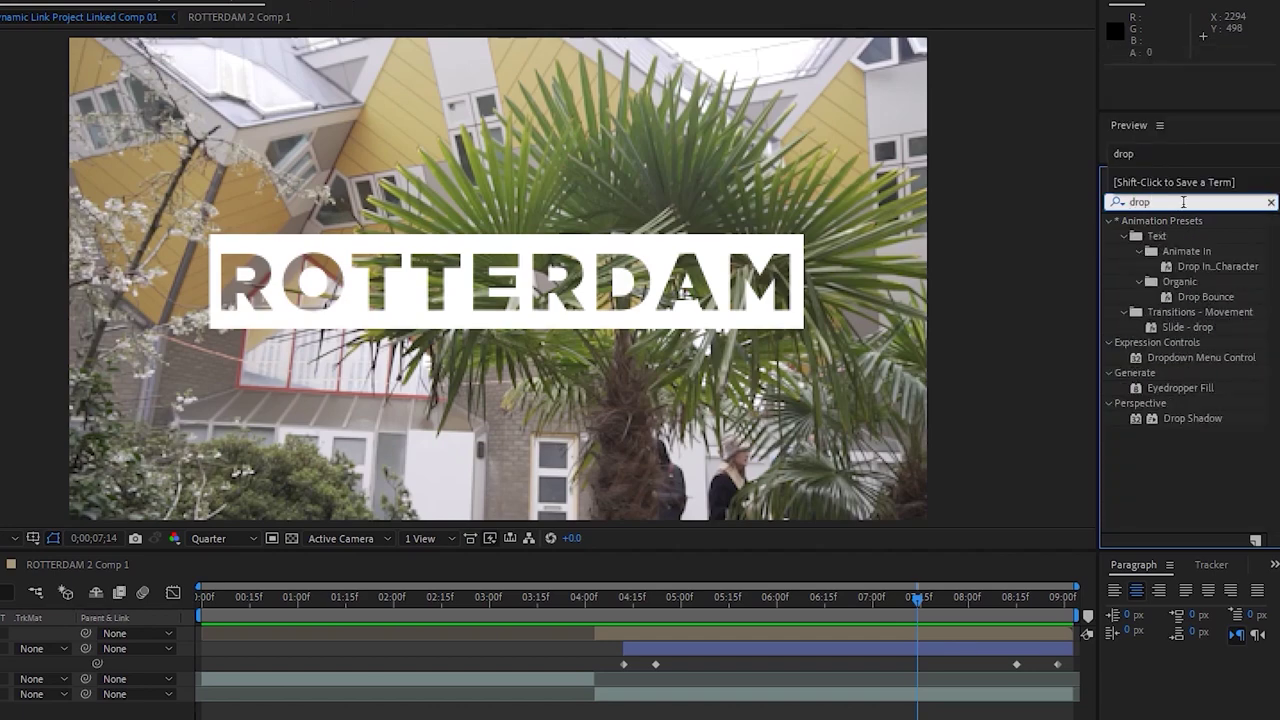
left_click_drag(1205, 418, 800, 631)
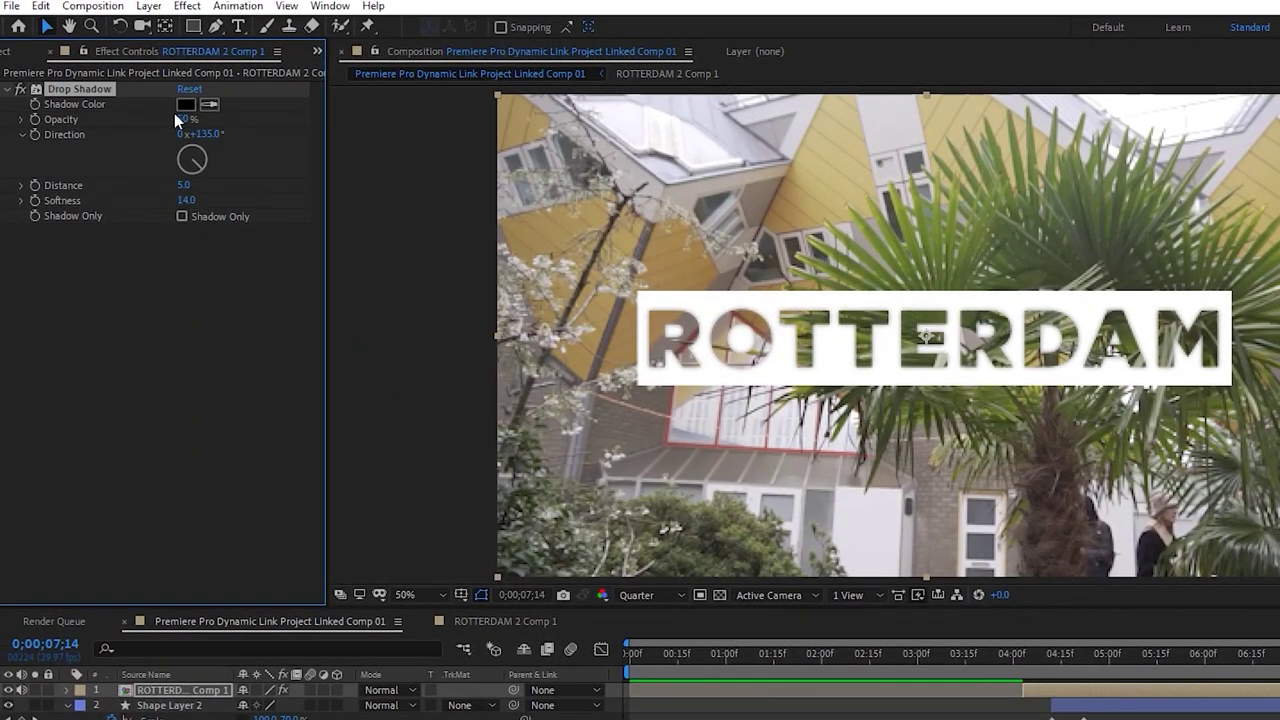
left_click_drag(197, 118, 89, 118)
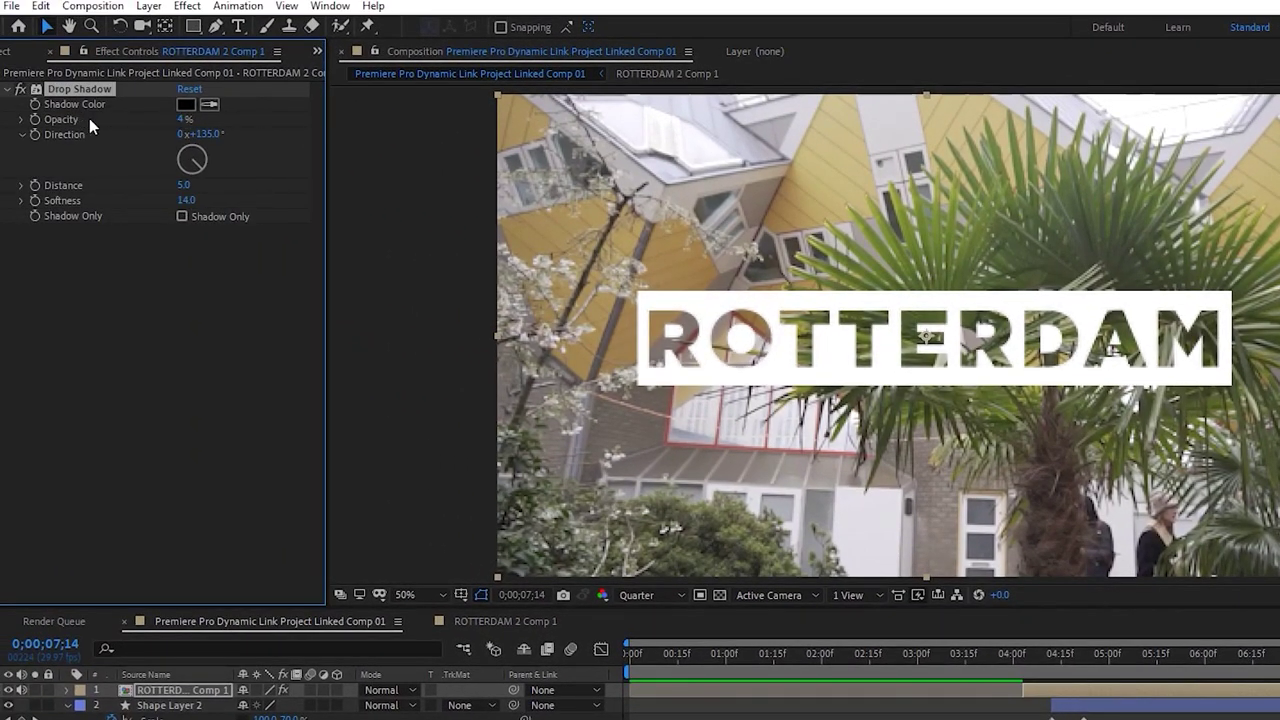
key("Delete")
Add the Drop Shadow to Shape Layer 2 at about 97% opacity and preview from 4 seconds
left_click(1140, 708)
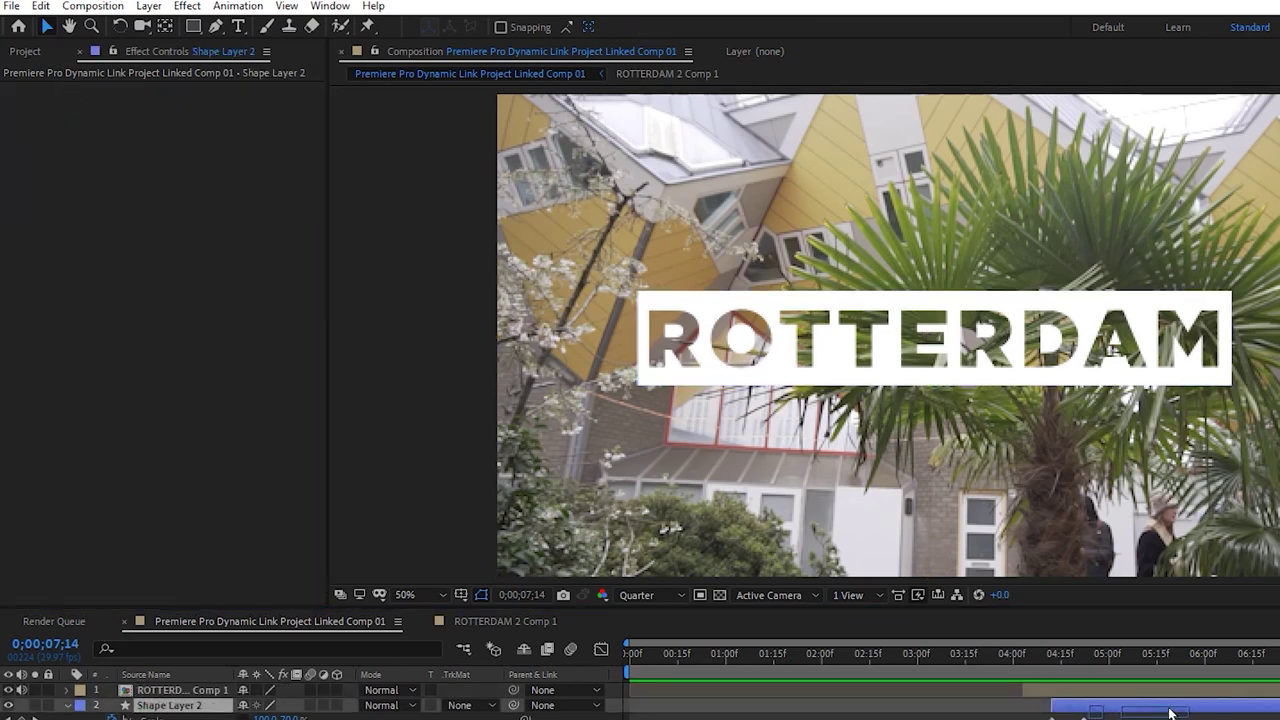
key("ctrl+alt+shift+e")
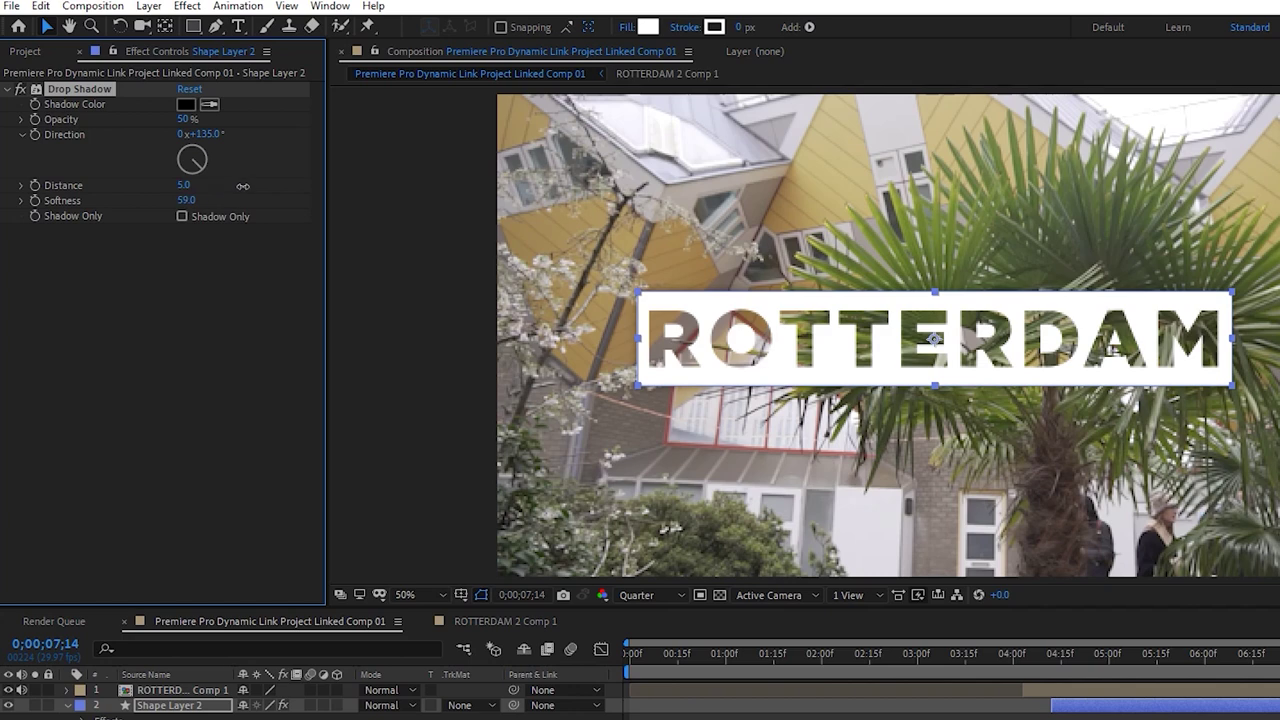
left_click_drag(184, 120, 303, 118)
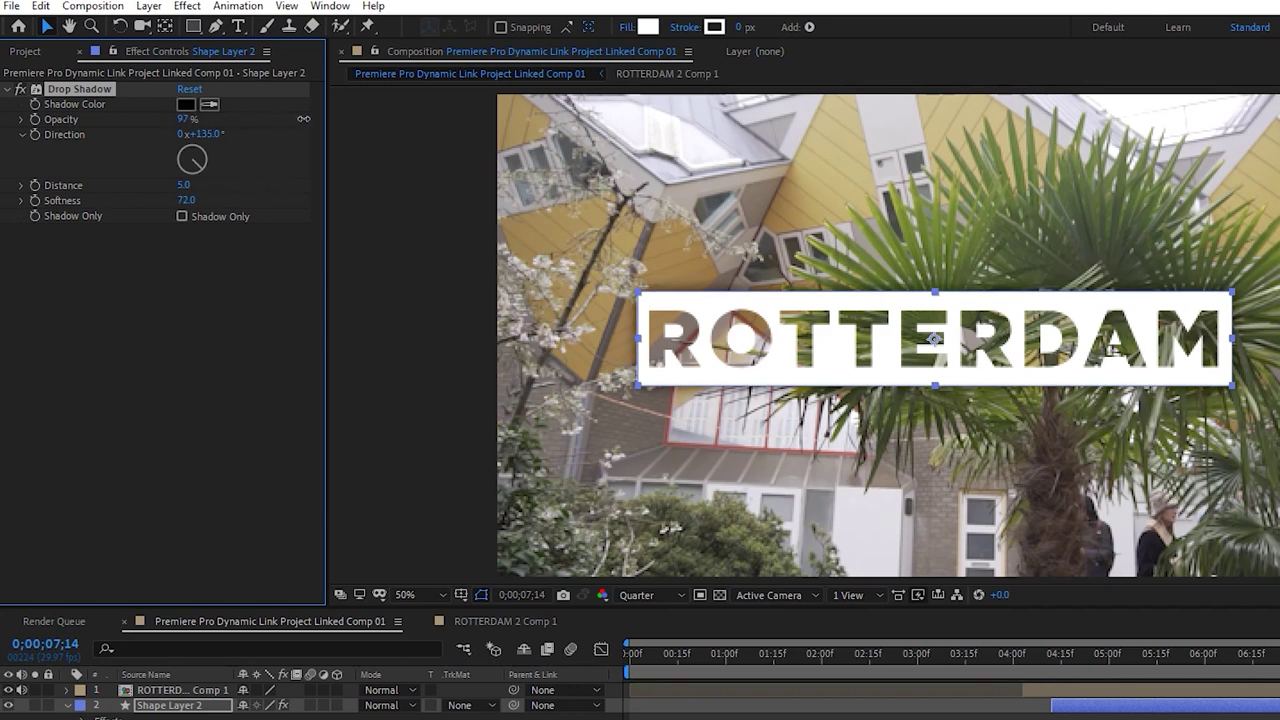
left_click(875, 710)
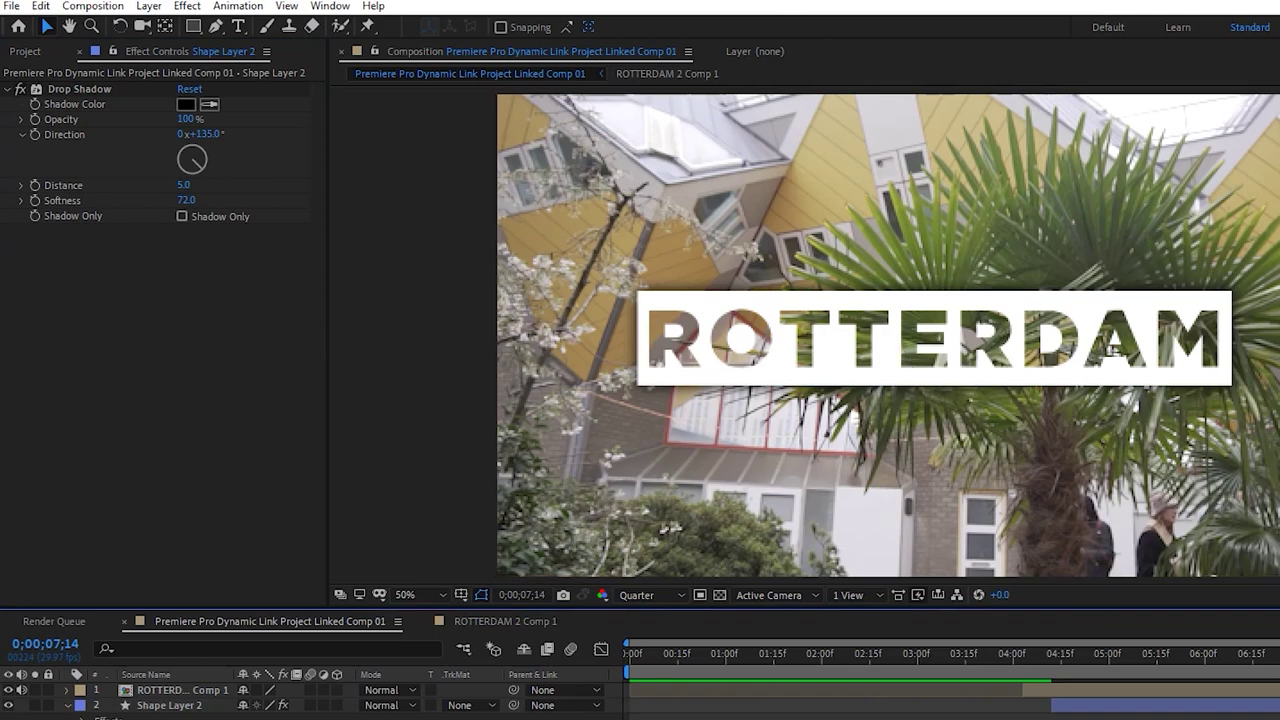
left_click(1017, 649)
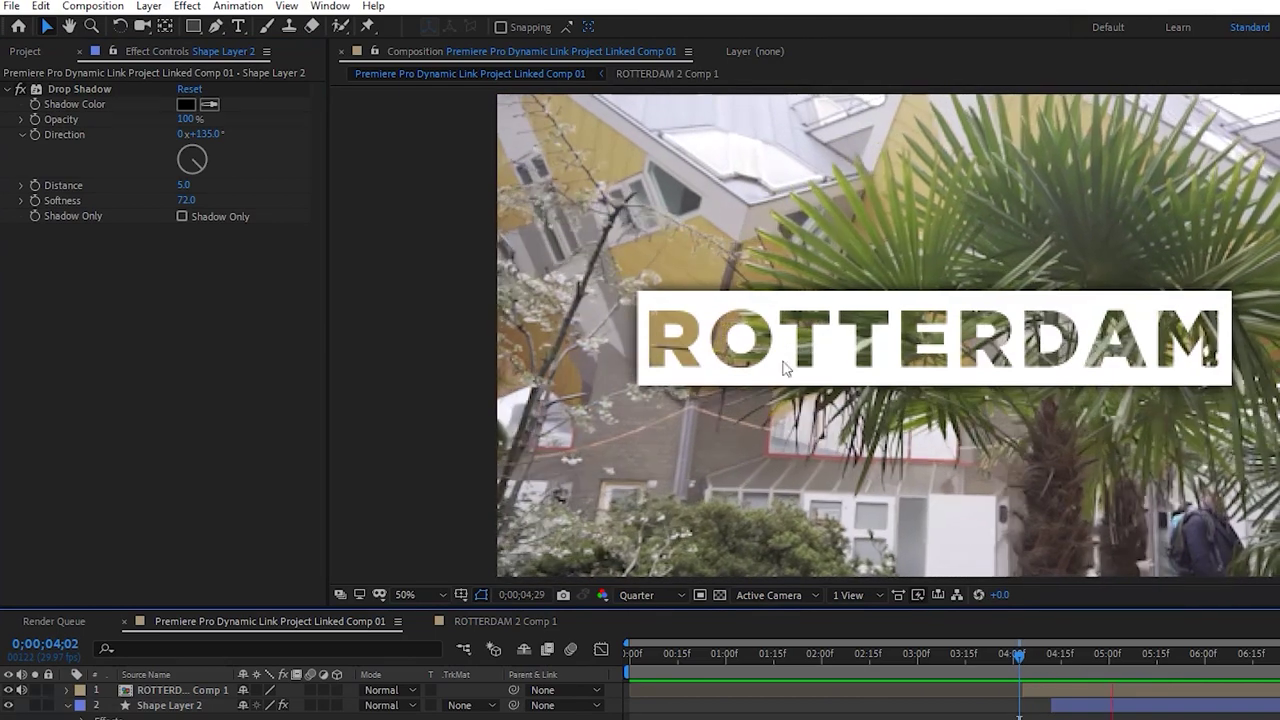
key("space")
Set the white box's shadow direction to about 178° and distance to 11
left_click(1157, 690)
left_click(1157, 705)
left_click_drag(186, 186, 201, 182)
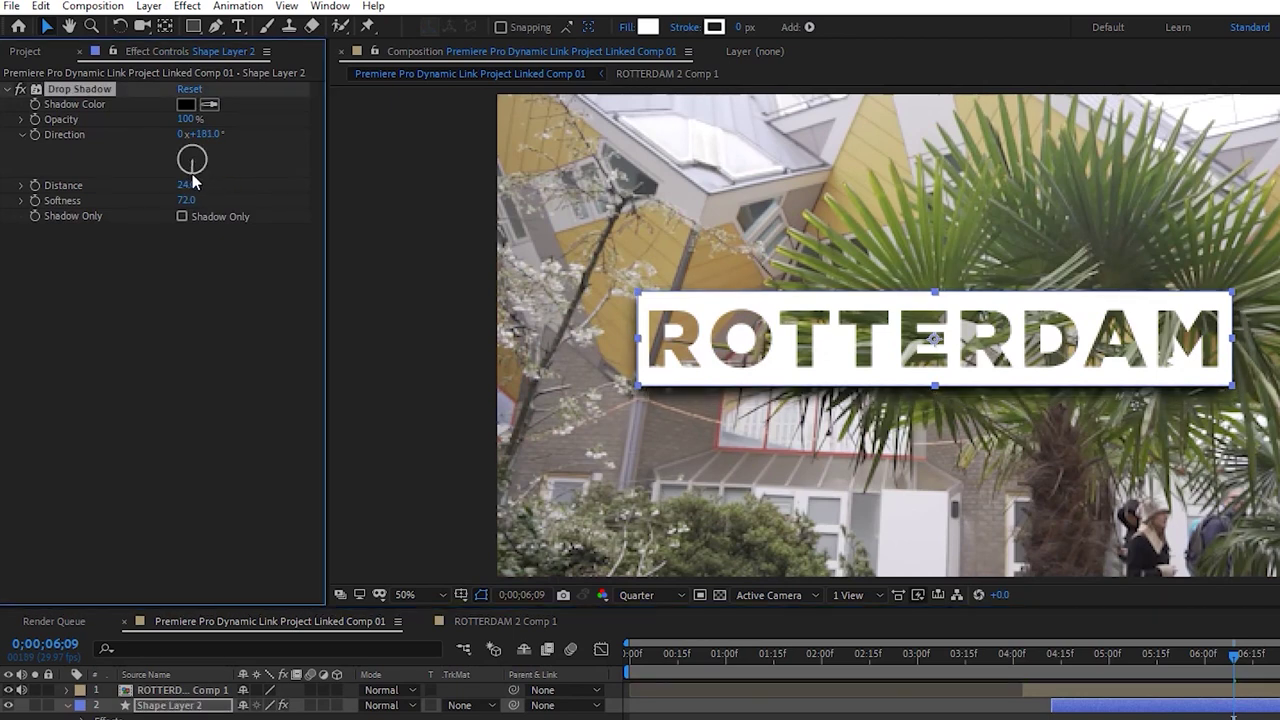
left_click_drag(193, 186, 176, 185)
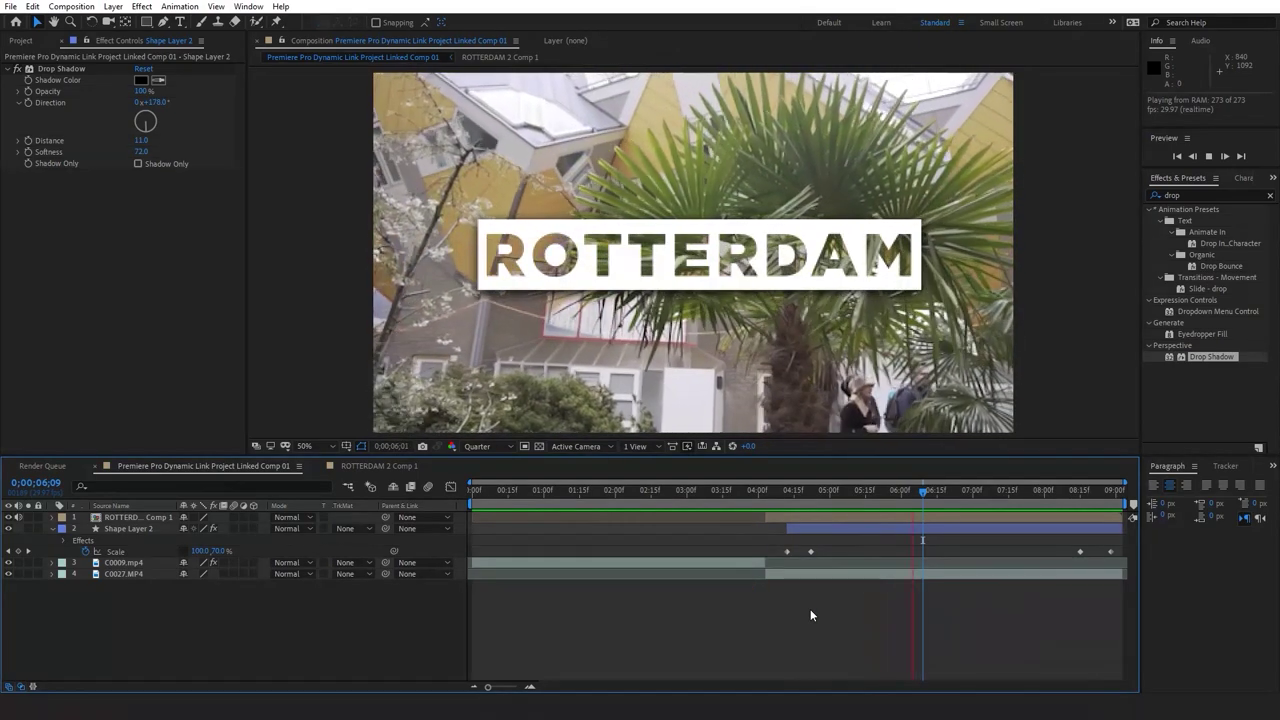
Apply Vibrance to ROTTERDAM 2 Comp 1 with Vibrance and Saturation at 100, then preview from the start
key("space")
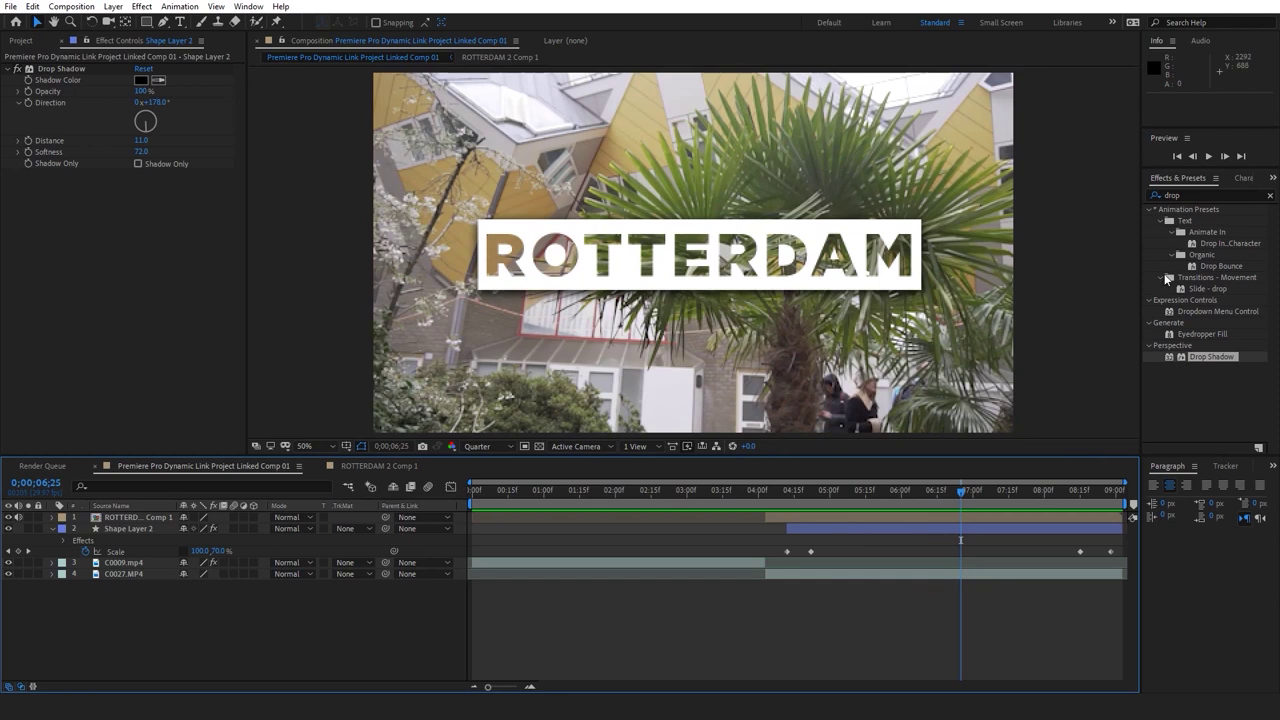
left_click(1198, 194)
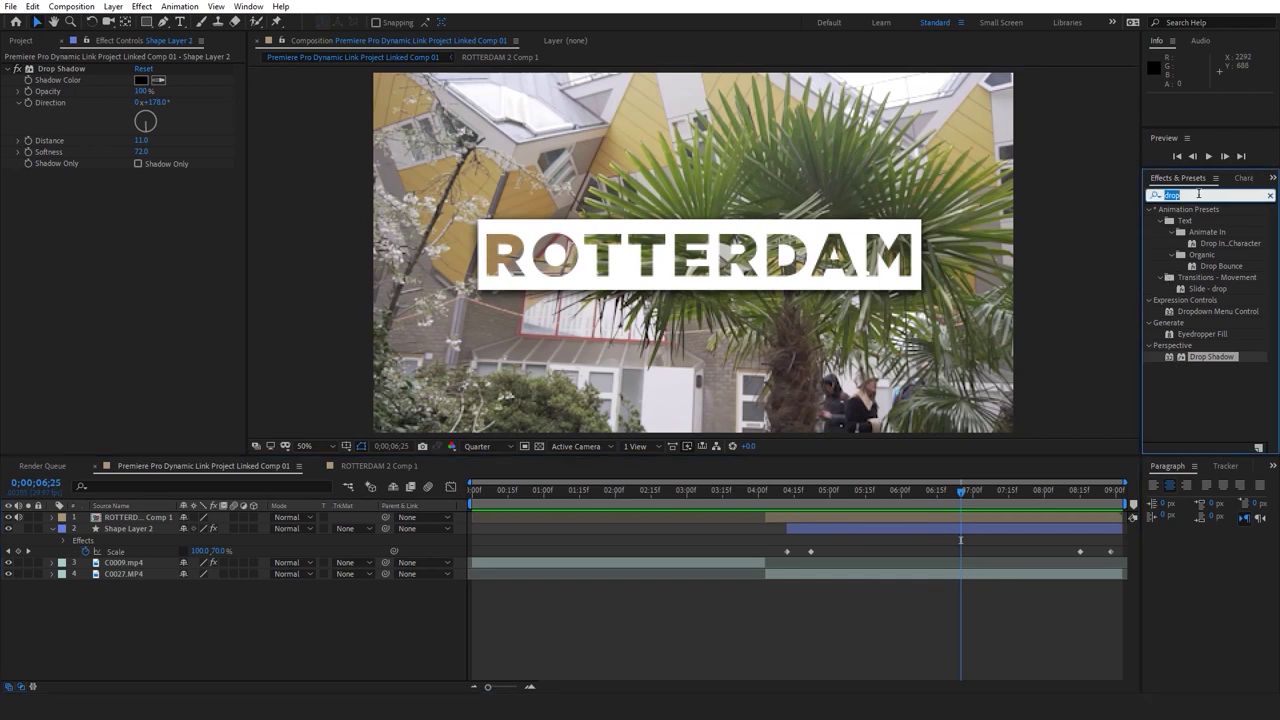
type("Vibrance")
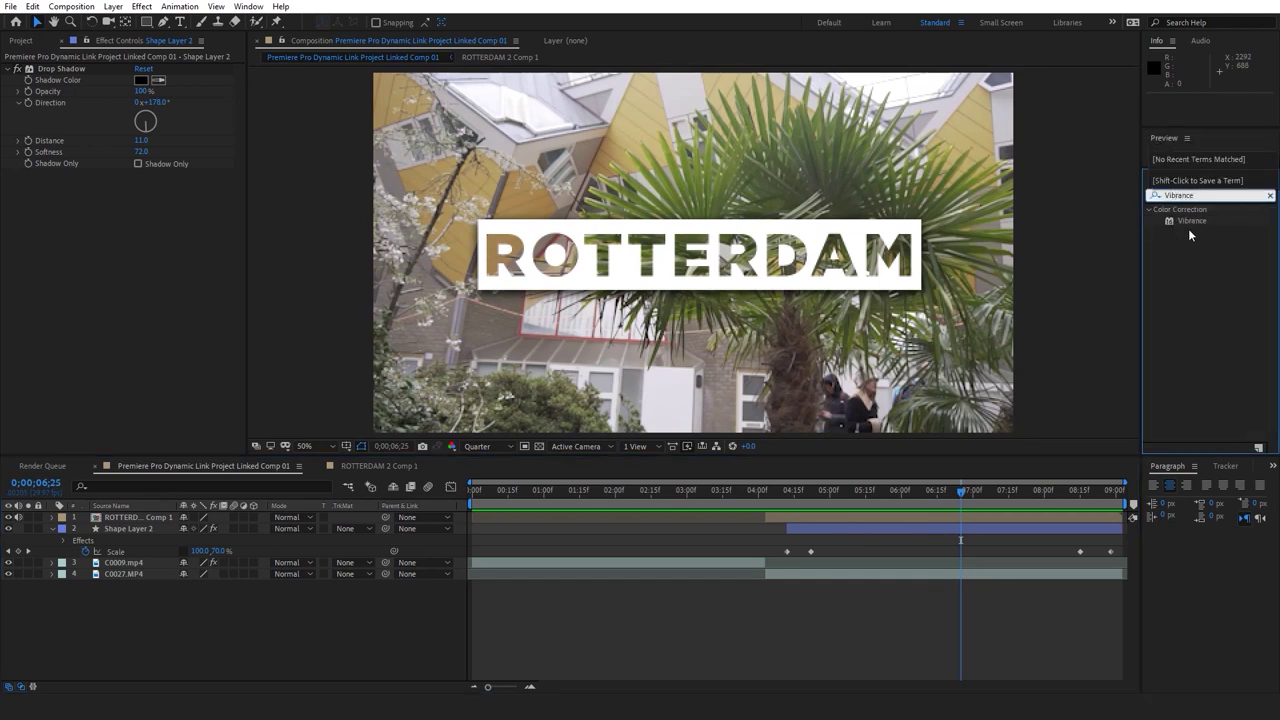
left_click_drag(1053, 412, 925, 515)
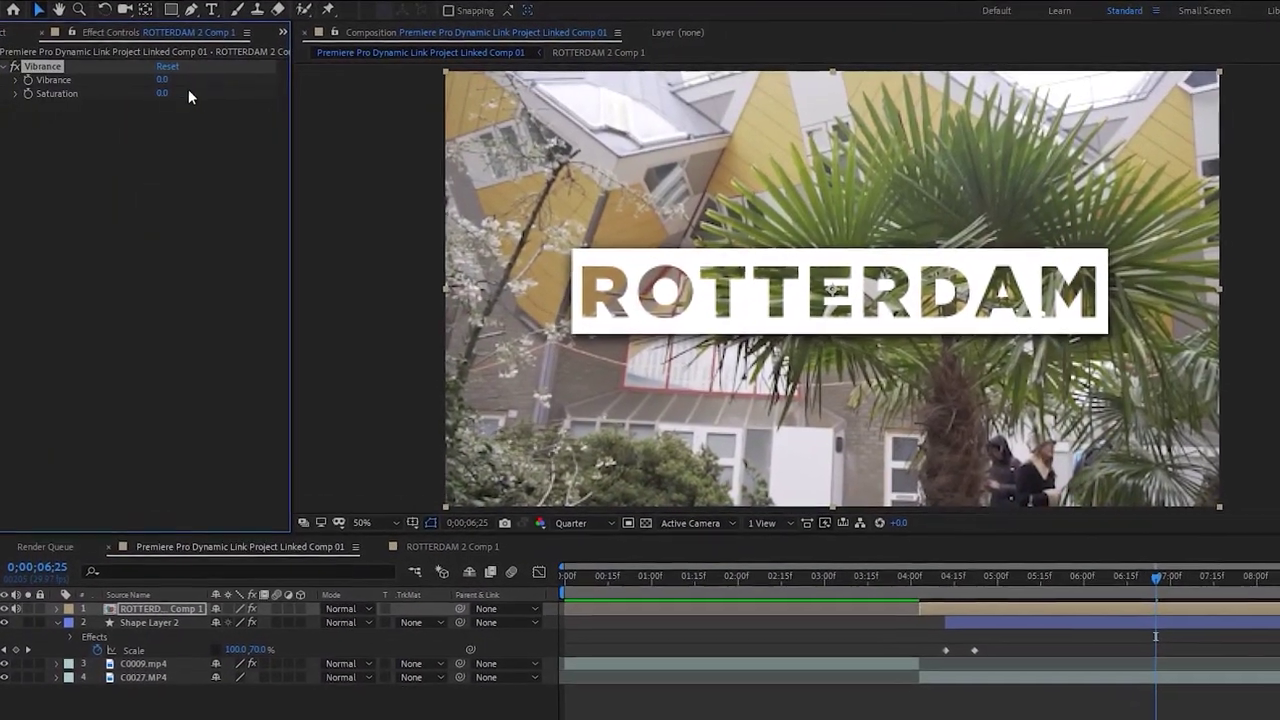
left_click_drag(164, 93, 432, 86)
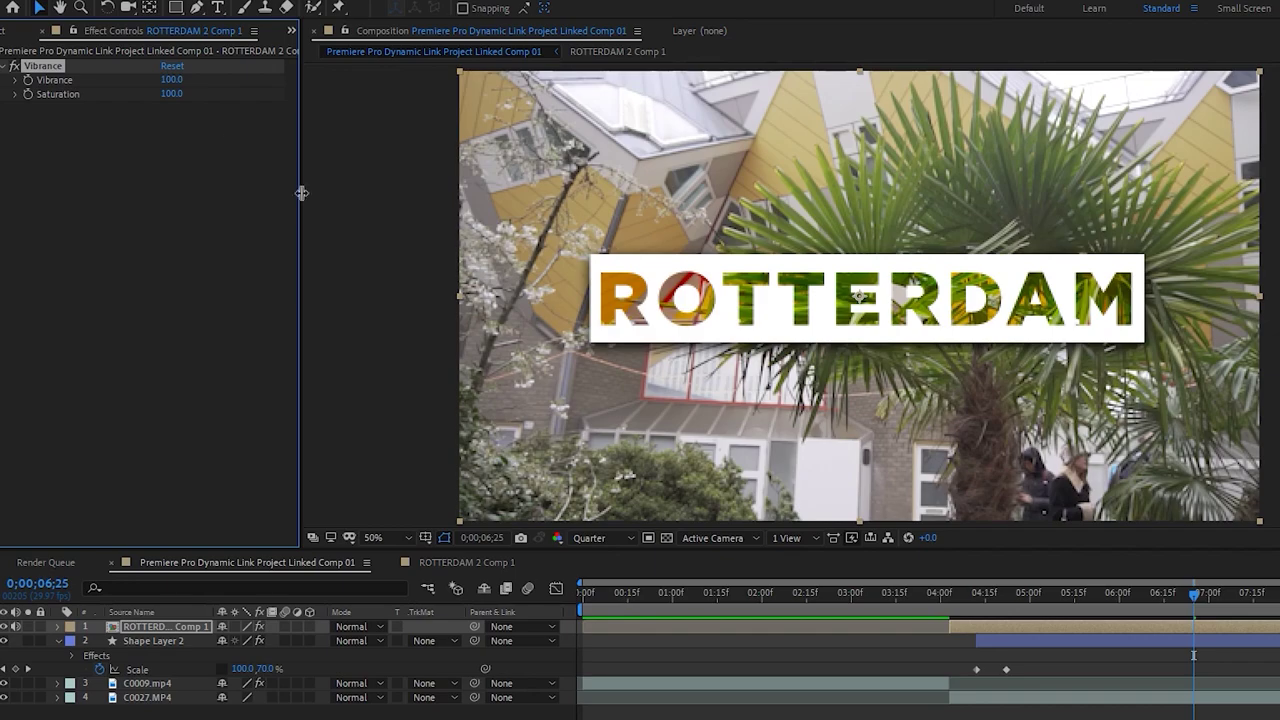
left_click(697, 527)
key("Home")
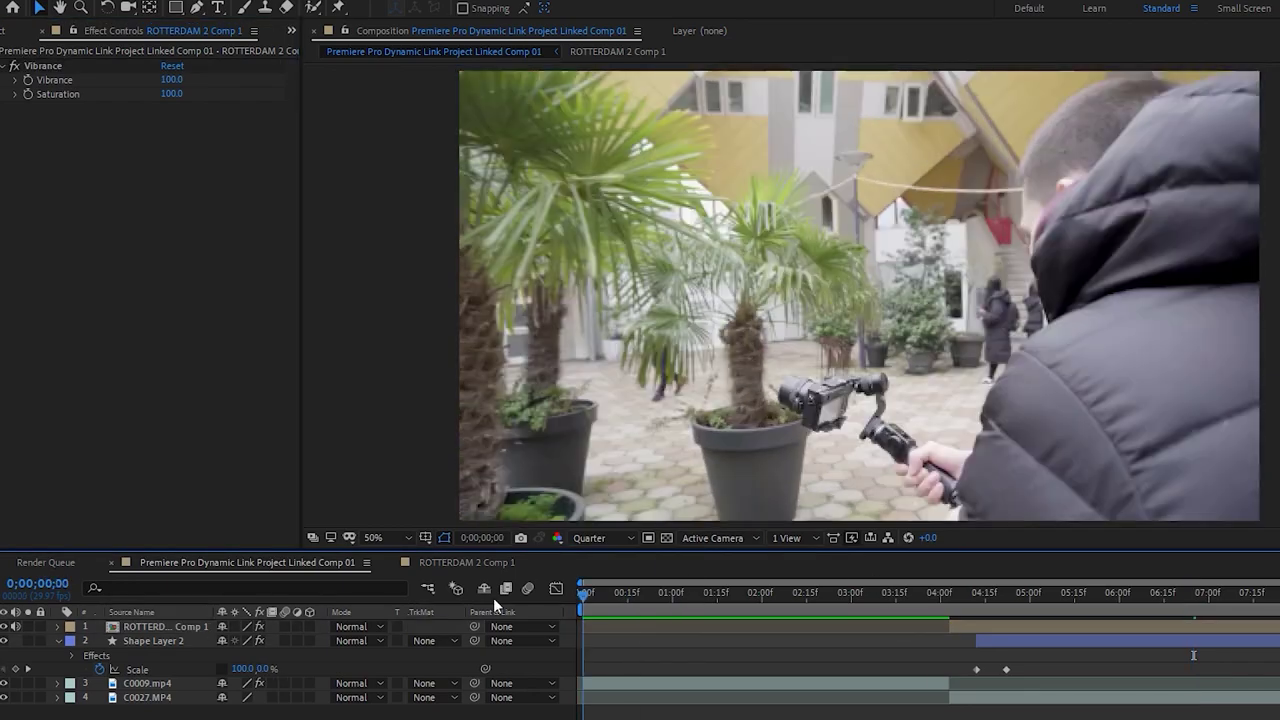
key("space")
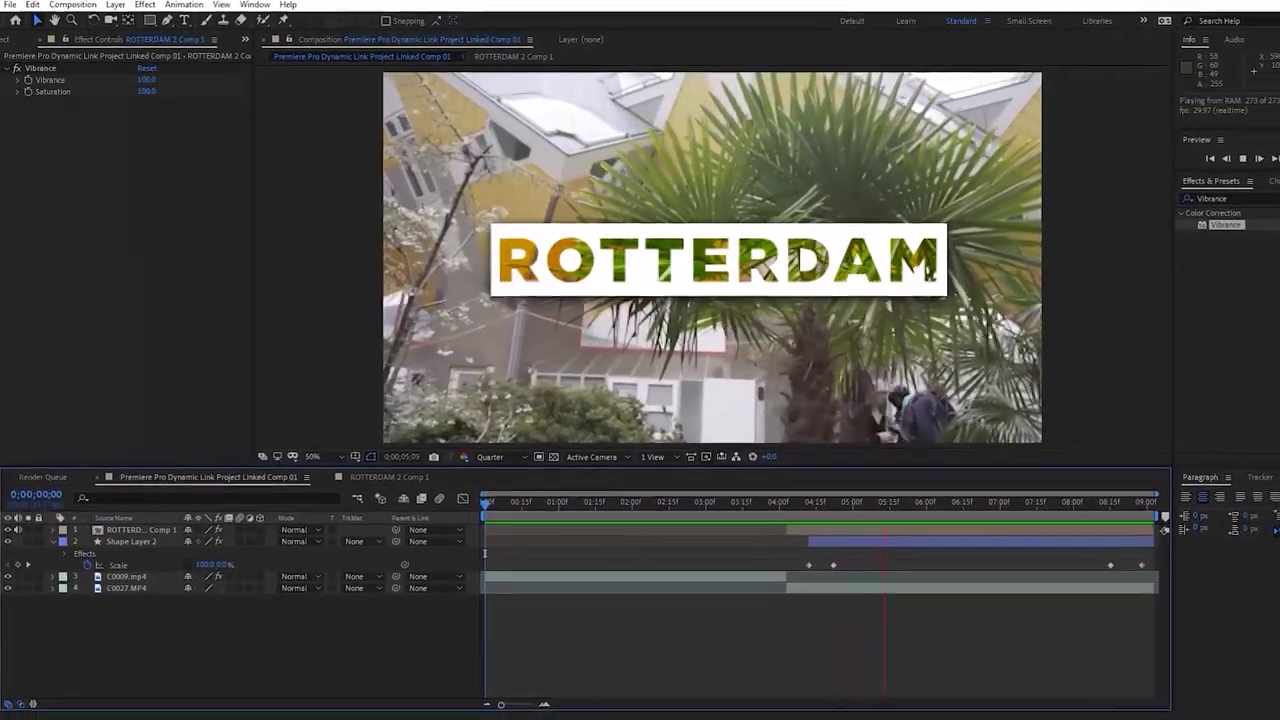
Save the After Effects project and play the C0027 sequence in Premiere Pro to check the title
key("space")
left_click(994, 577)
key("ctrl+s")
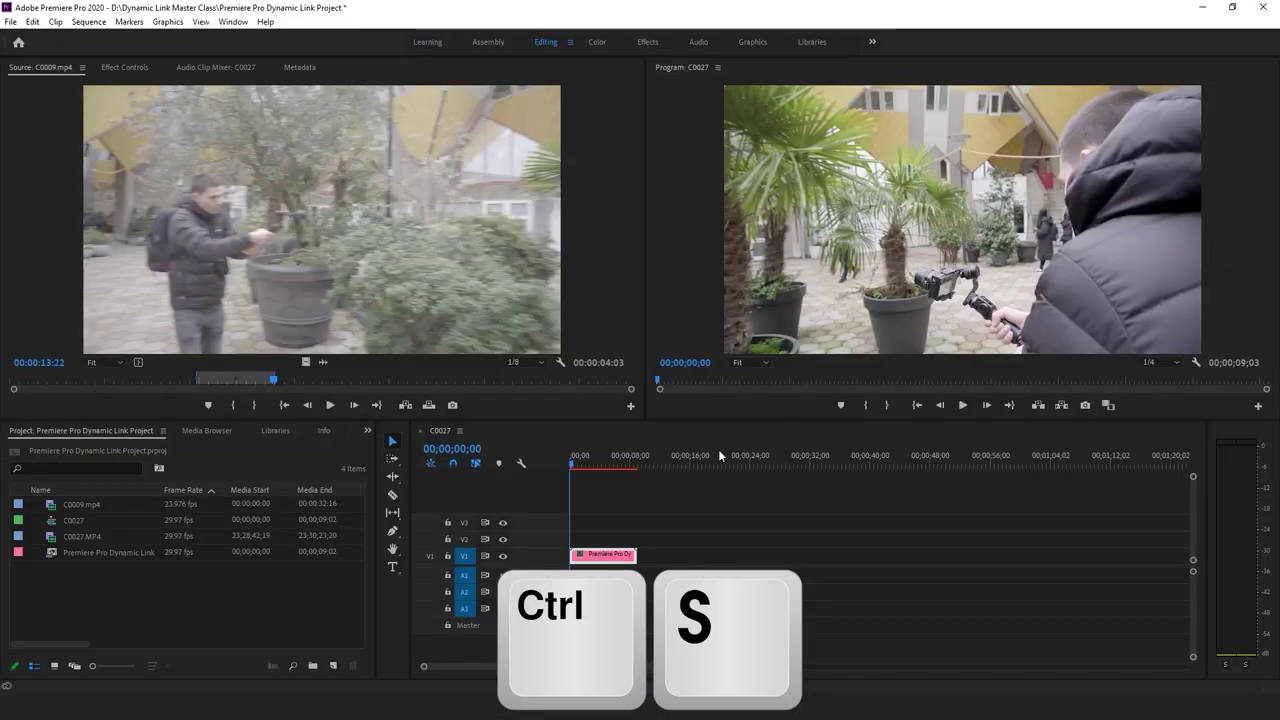
left_click(624, 476)
key("space")
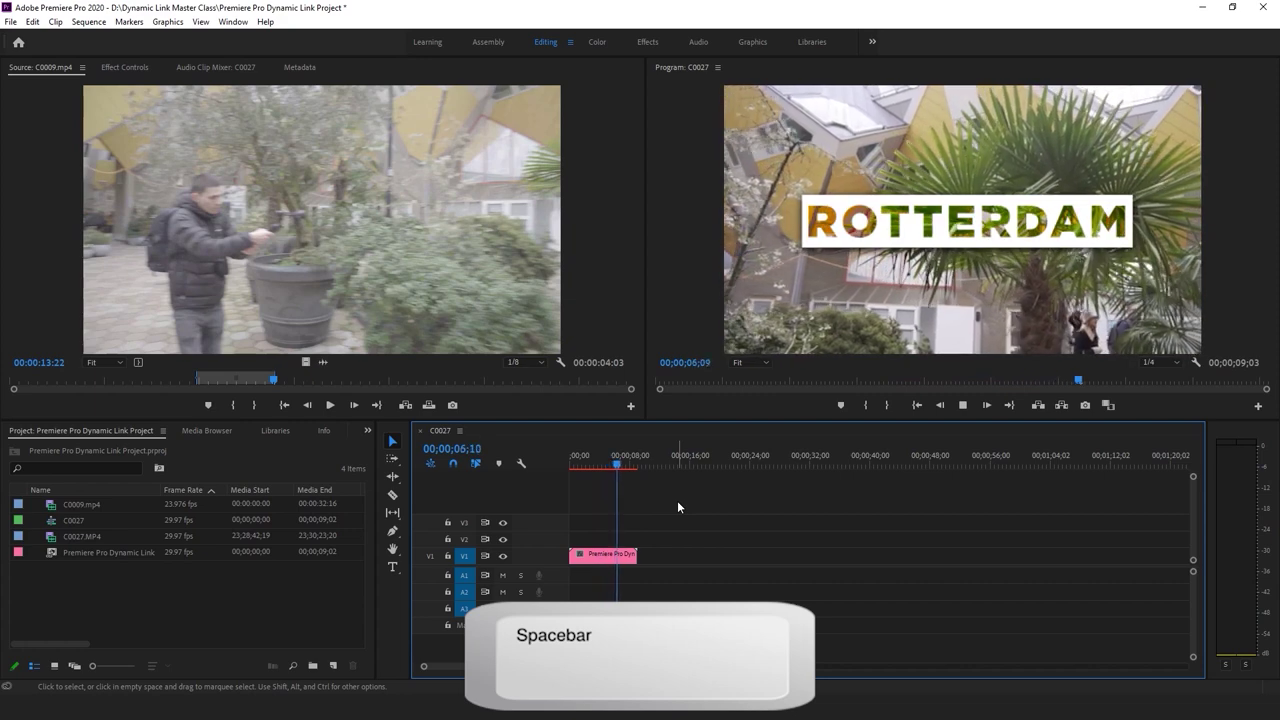
key("space")
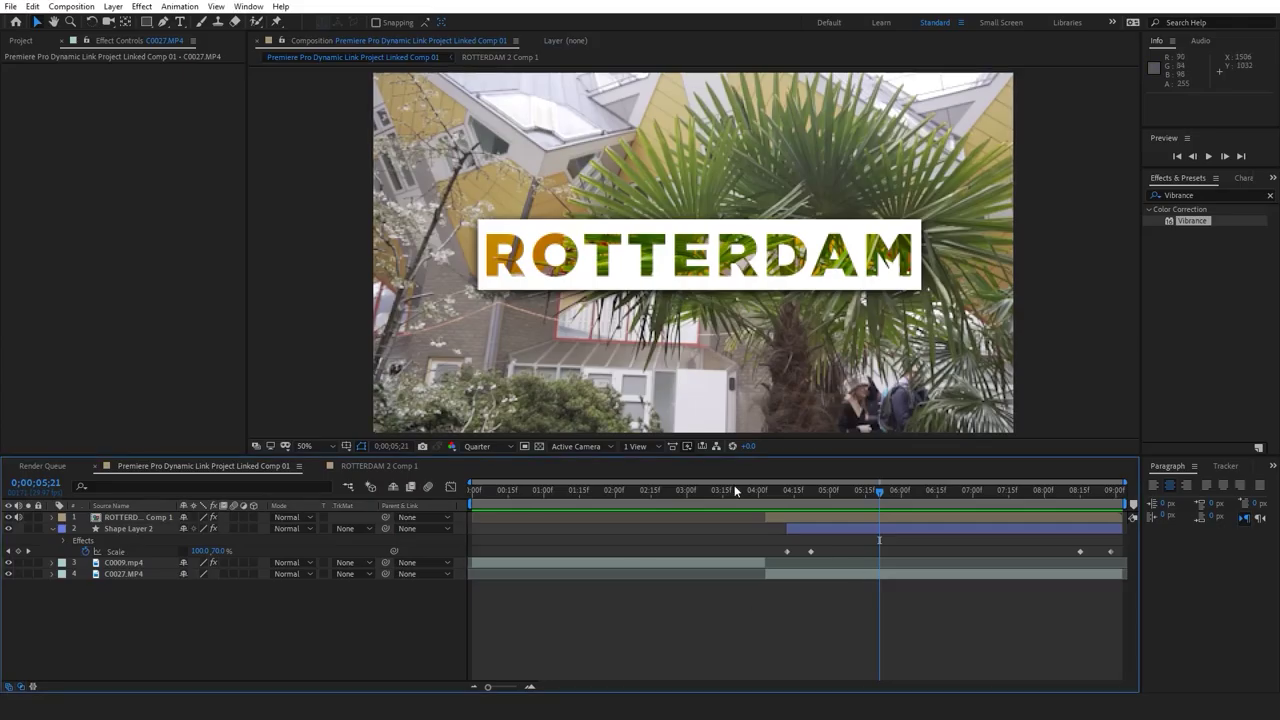
Save again and replay C0027 from just before the ROTTERDAM title appears
key("ctrl+s")
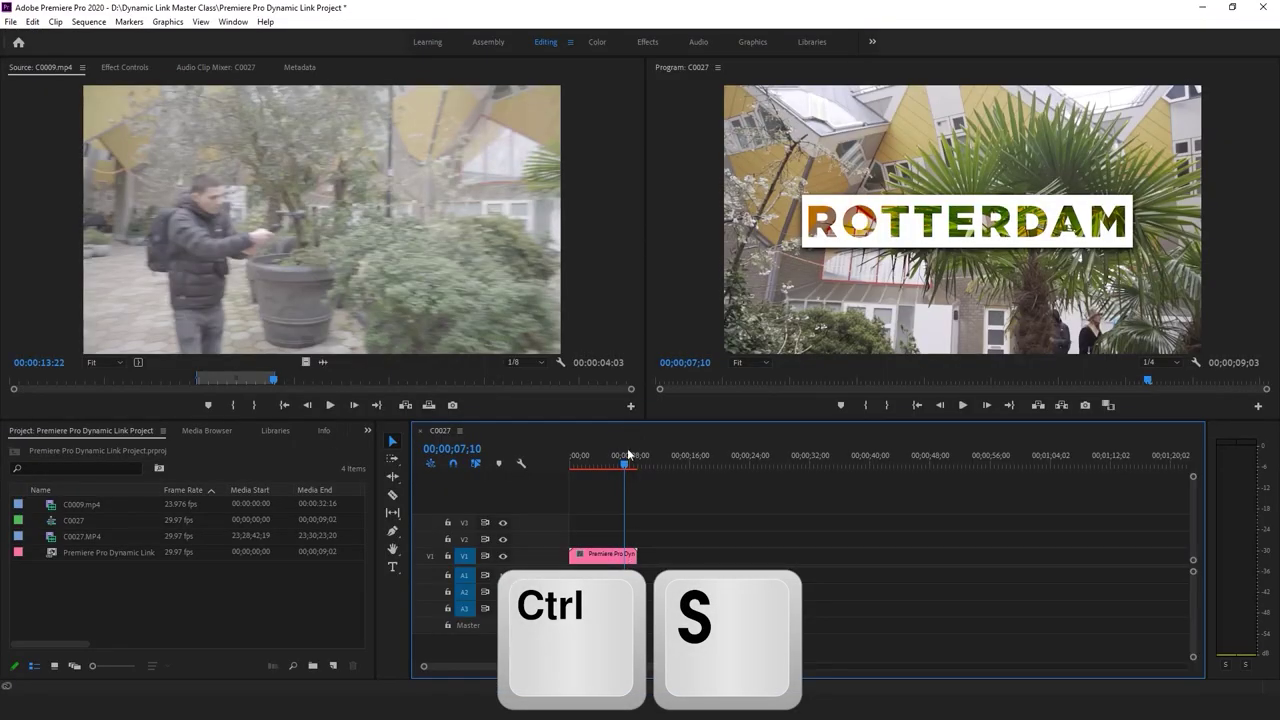
left_click_drag(627, 452, 600, 465)
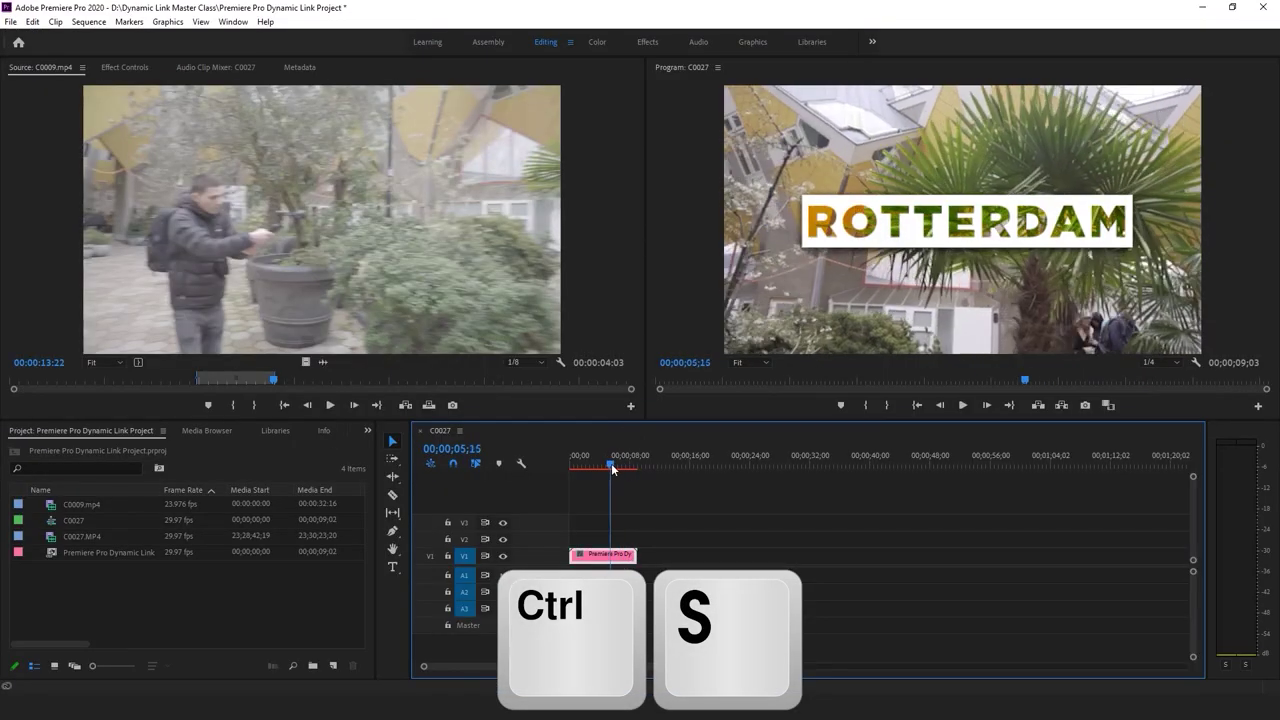
key("space")
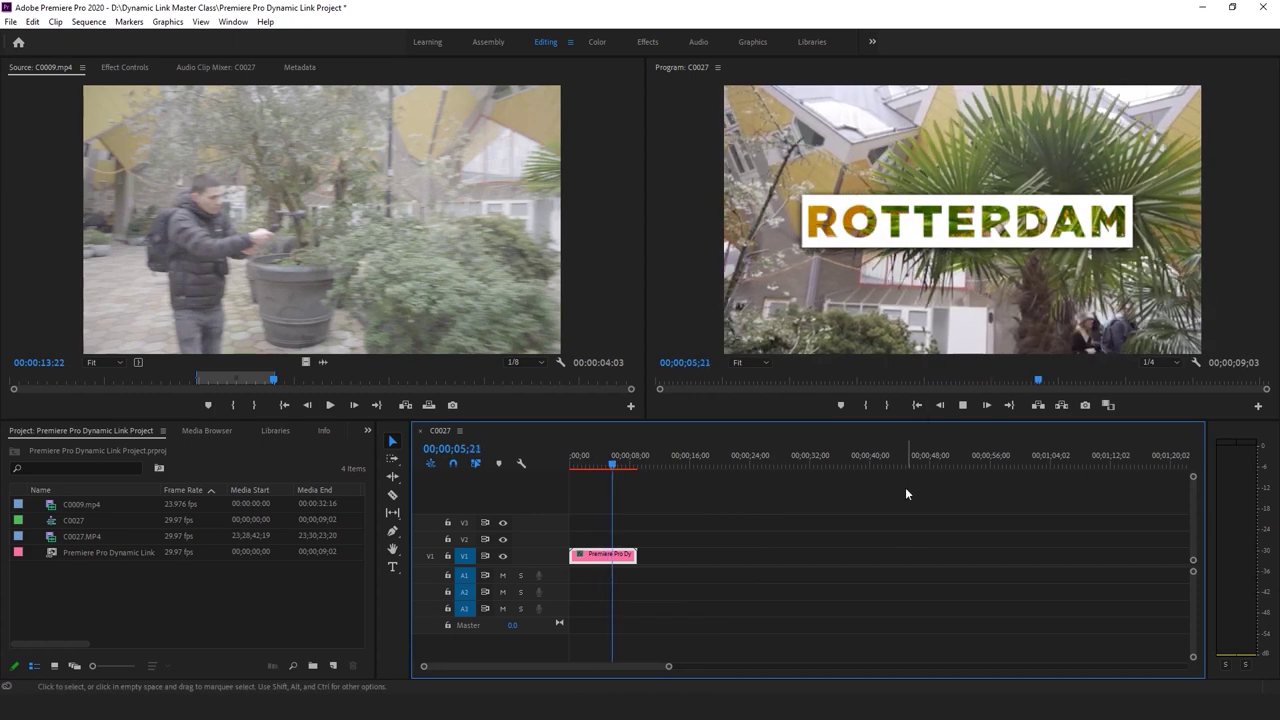
key("space")
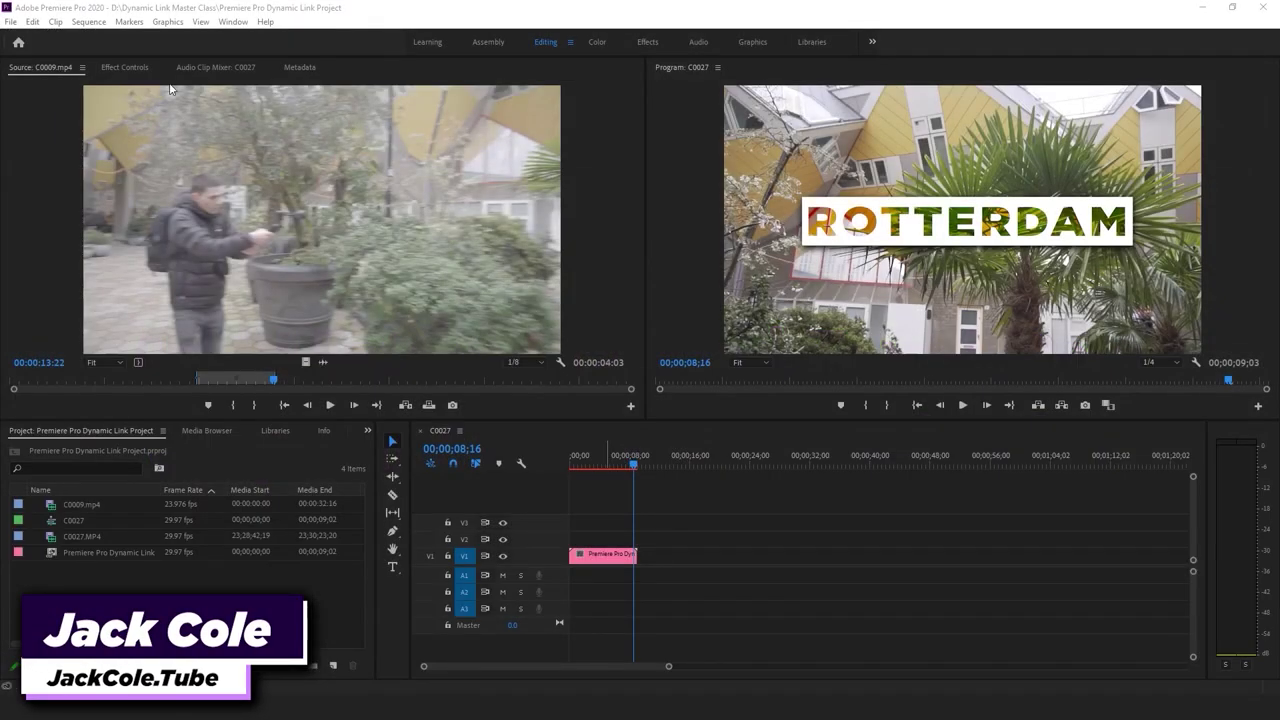
left_click(625, 549)
left_click(726, 538)
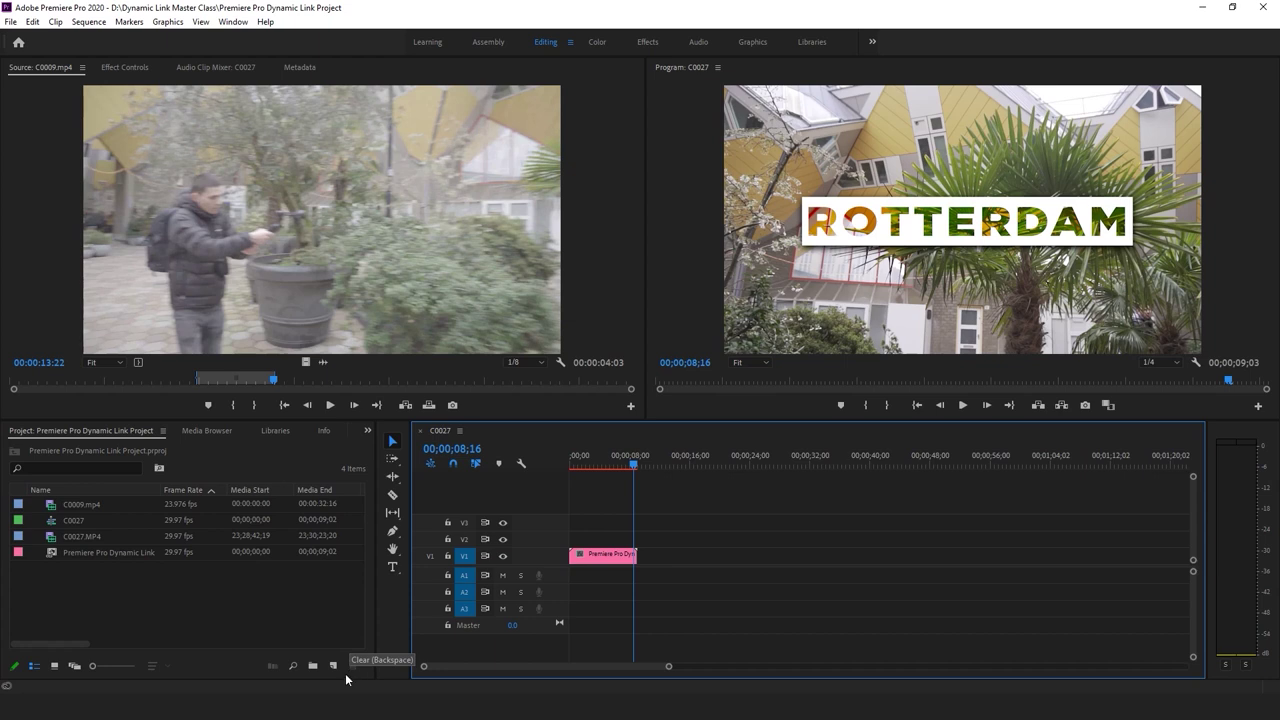
mouse_move(343, 719)
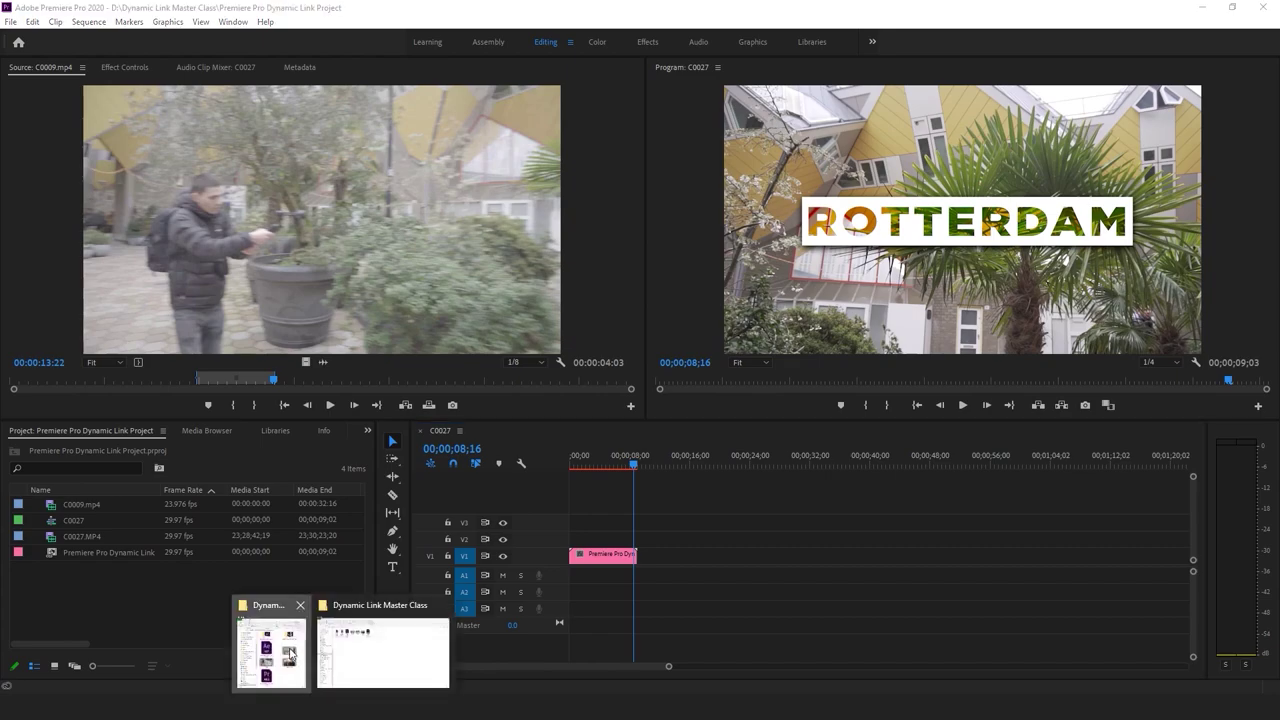
Drag Motion Track.MP4 from the Dynamic Link Master Class folder into Premiere's Project panel
left_click(297, 658)
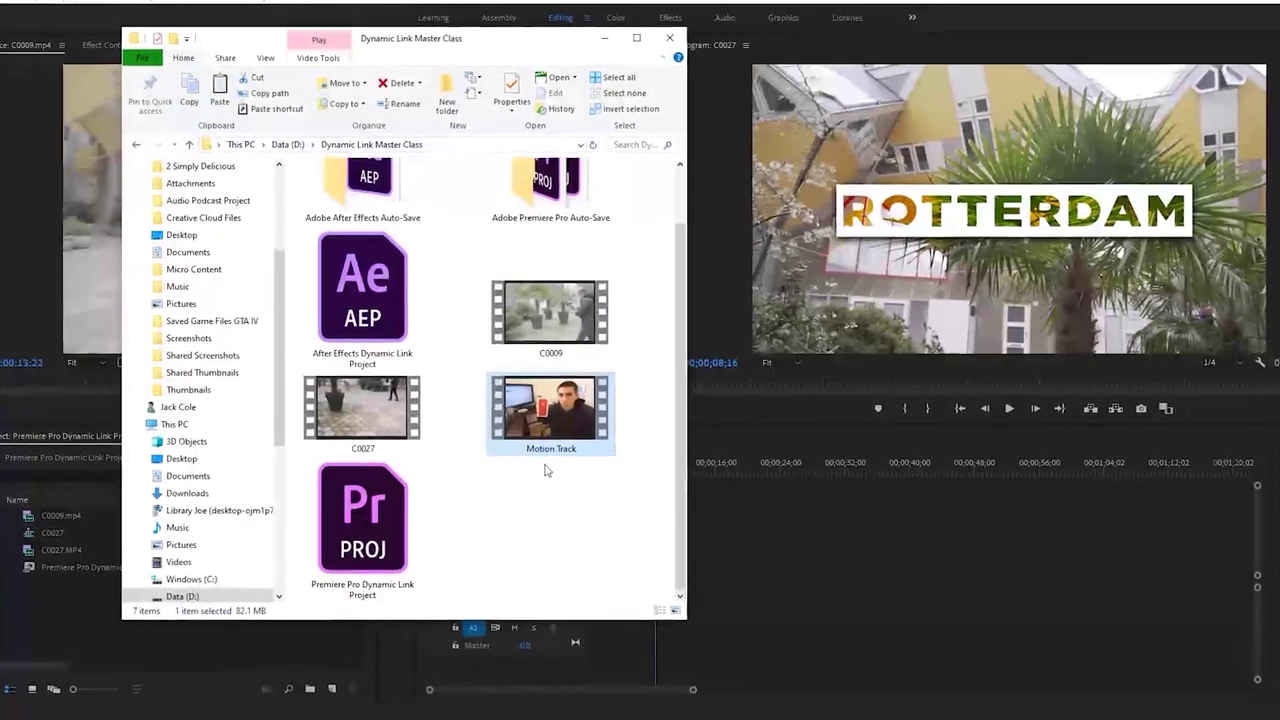
left_click_drag(567, 472, 65, 620)
left_click_drag(20, 662, 30, 630)
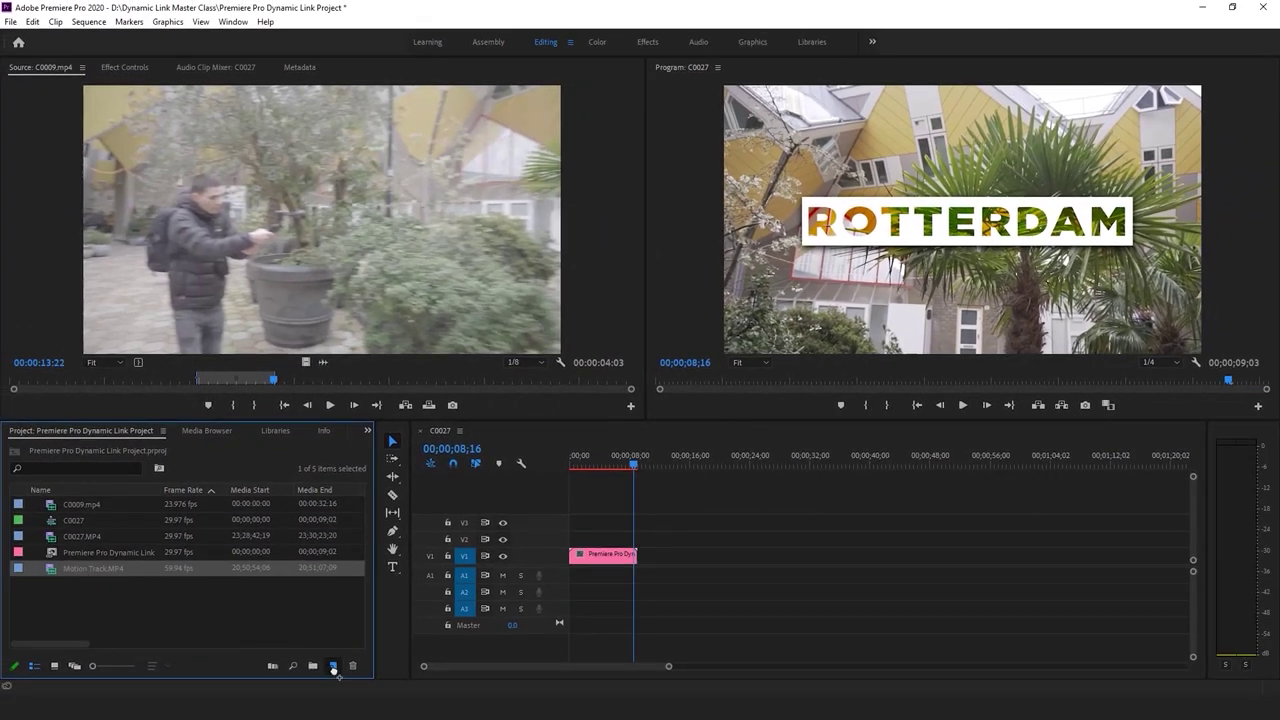
Create a Motion Track sequence from the Motion Track clip and play it
left_click_drag(334, 669, 334, 669)
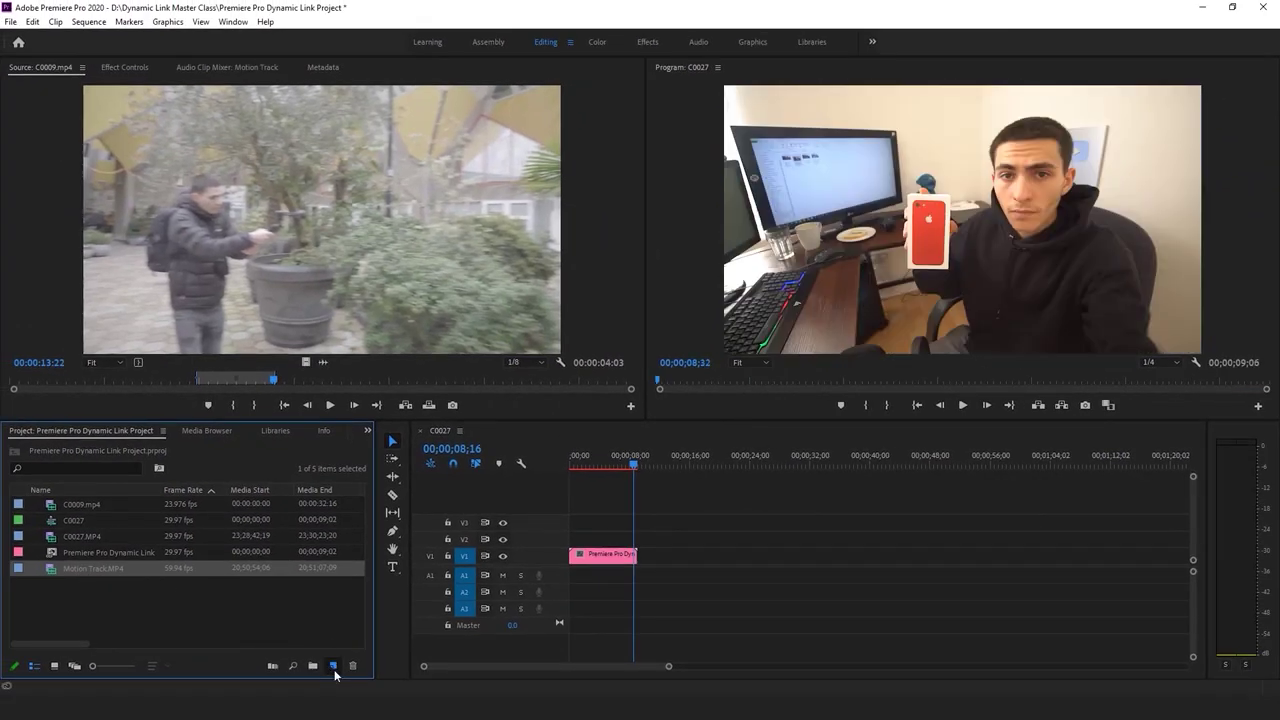
left_click_drag(632, 465, 606, 470)
left_click(510, 430)
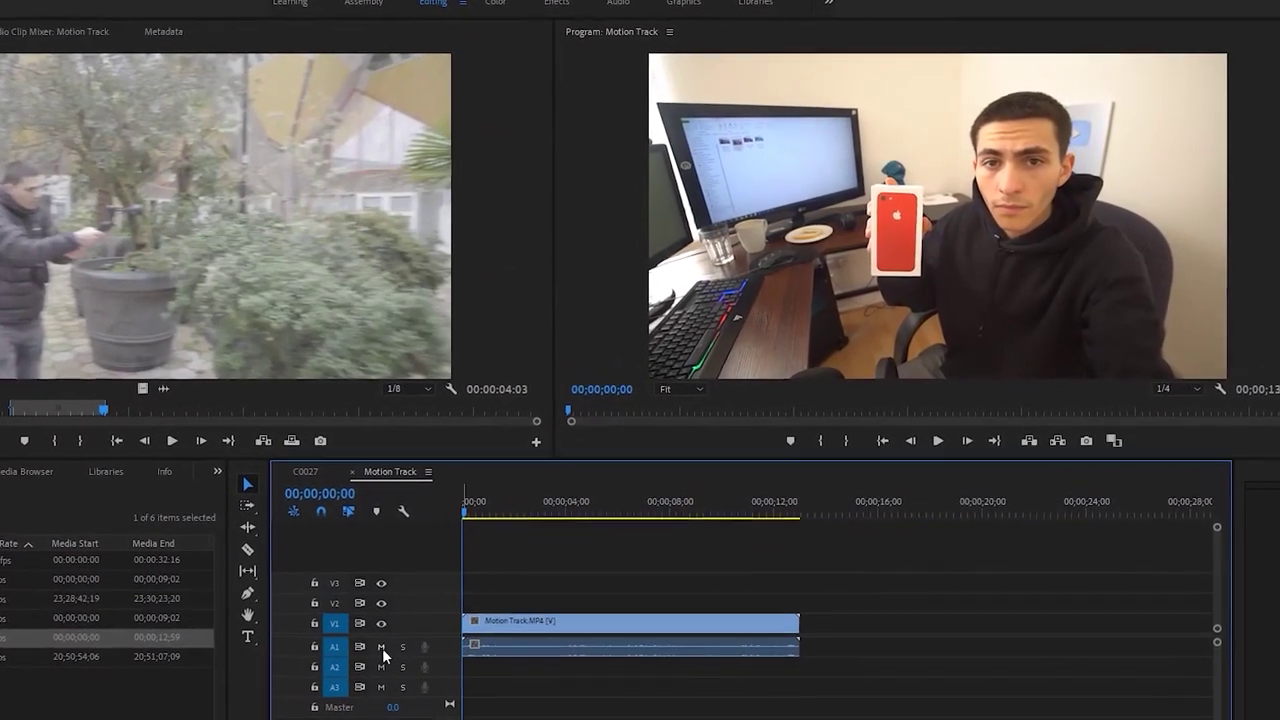
key("space")
Mute audio track A1 and preview the opening seconds of the clip
left_click_drag(486, 561, 332, 678)
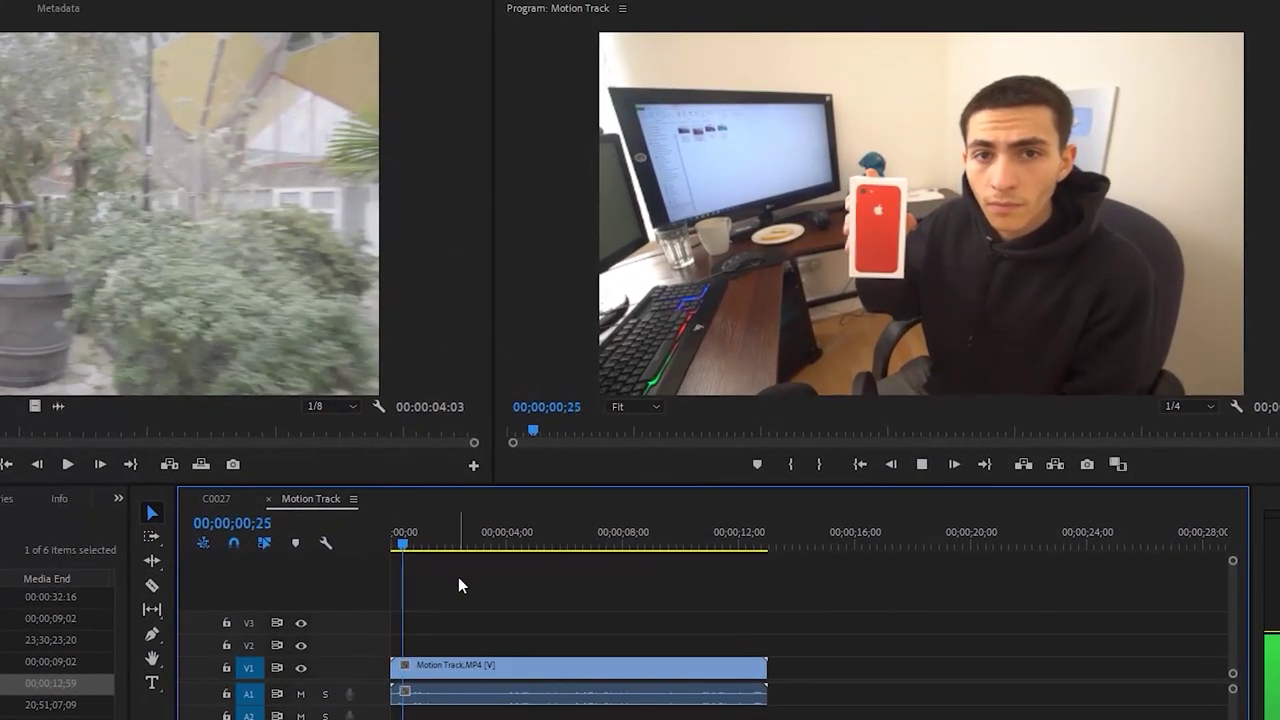
left_click(298, 694)
key("Home")
key("space")
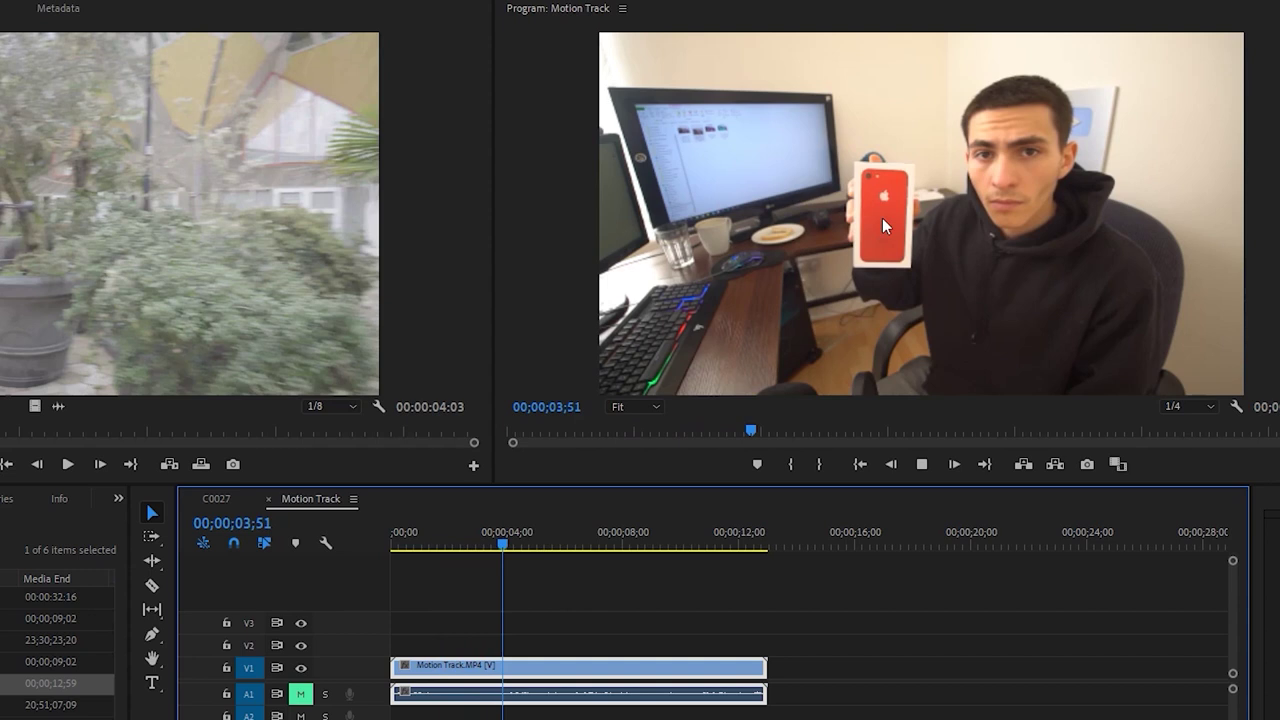
key("space")
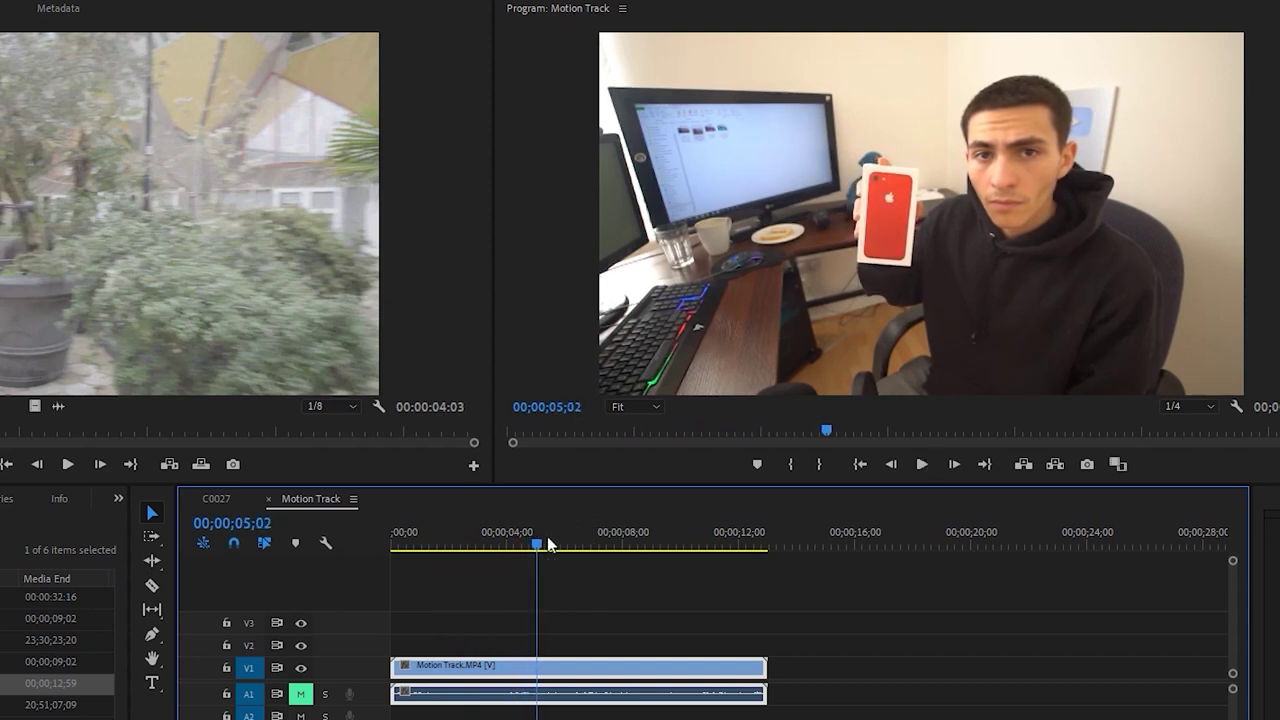
left_click_drag(543, 543, 374, 546)
key("space")
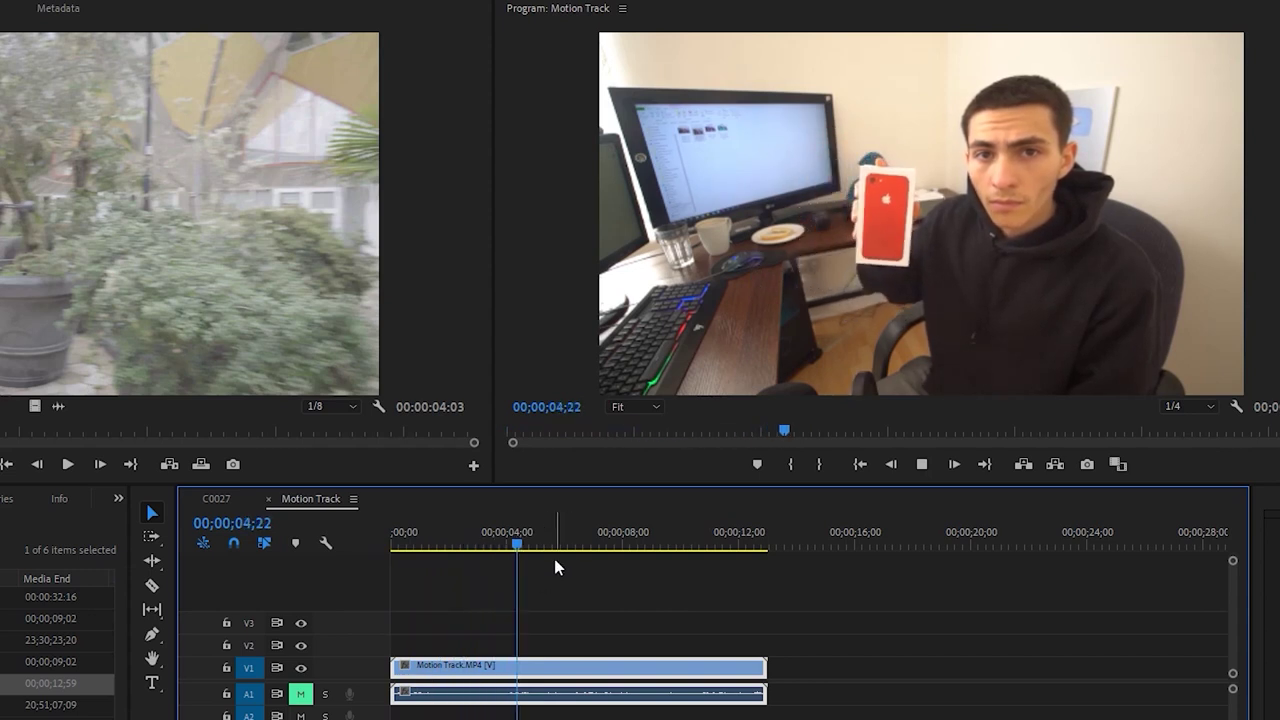
left_click(404, 546)
left_click_drag(404, 546, 536, 574)
Razor the clip at 00;00;05;00, delete the second part, and preview the trimmed clip
key("c")
left_click(548, 666)
key("v")
key("Delete")
key("Home")
key("space")
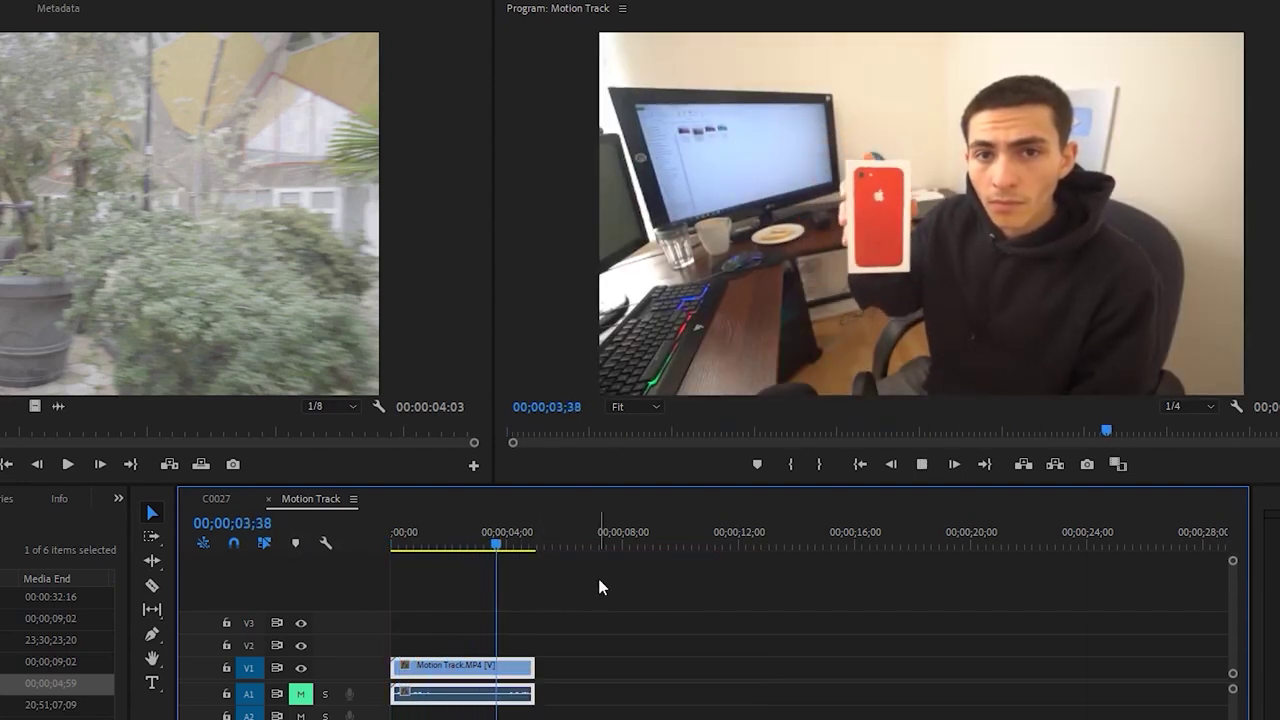
key("space")
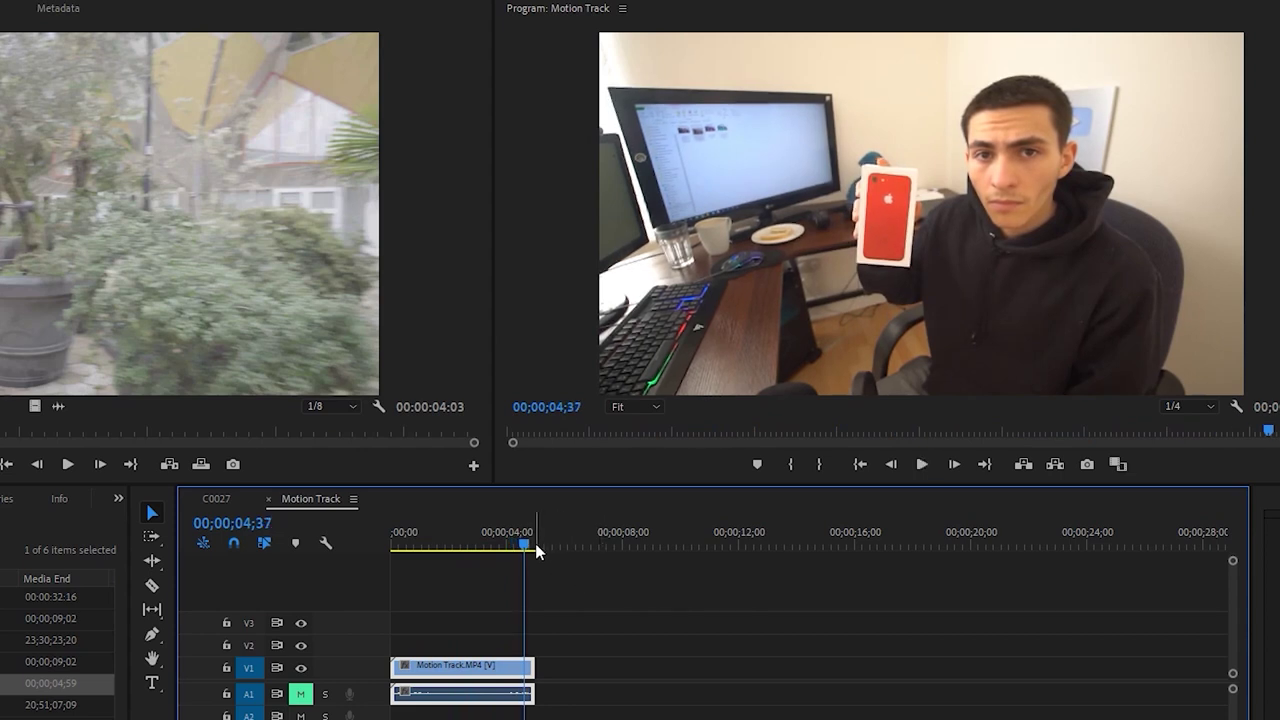
left_click_drag(532, 550, 376, 546)
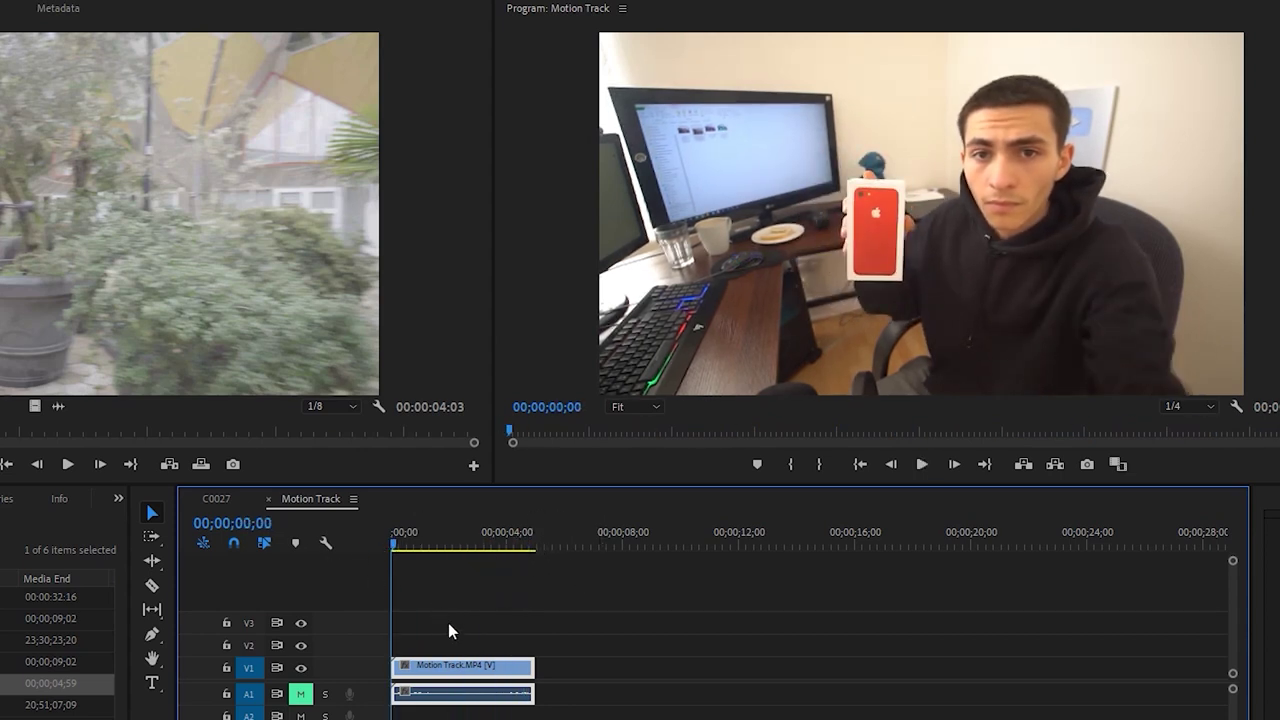
right_click(457, 672)
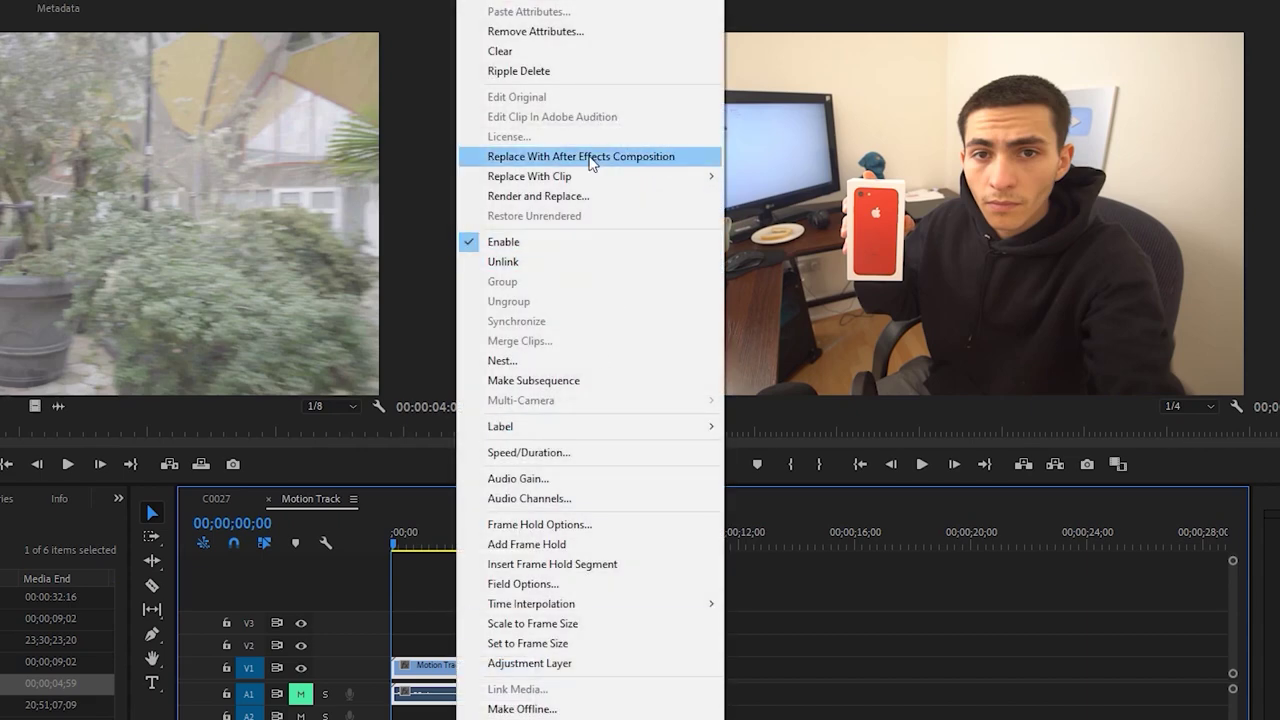
Replace the Motion Track clip with an After Effects comp and scrub the footage in Comp 02 and Comp 01
left_click(592, 158)
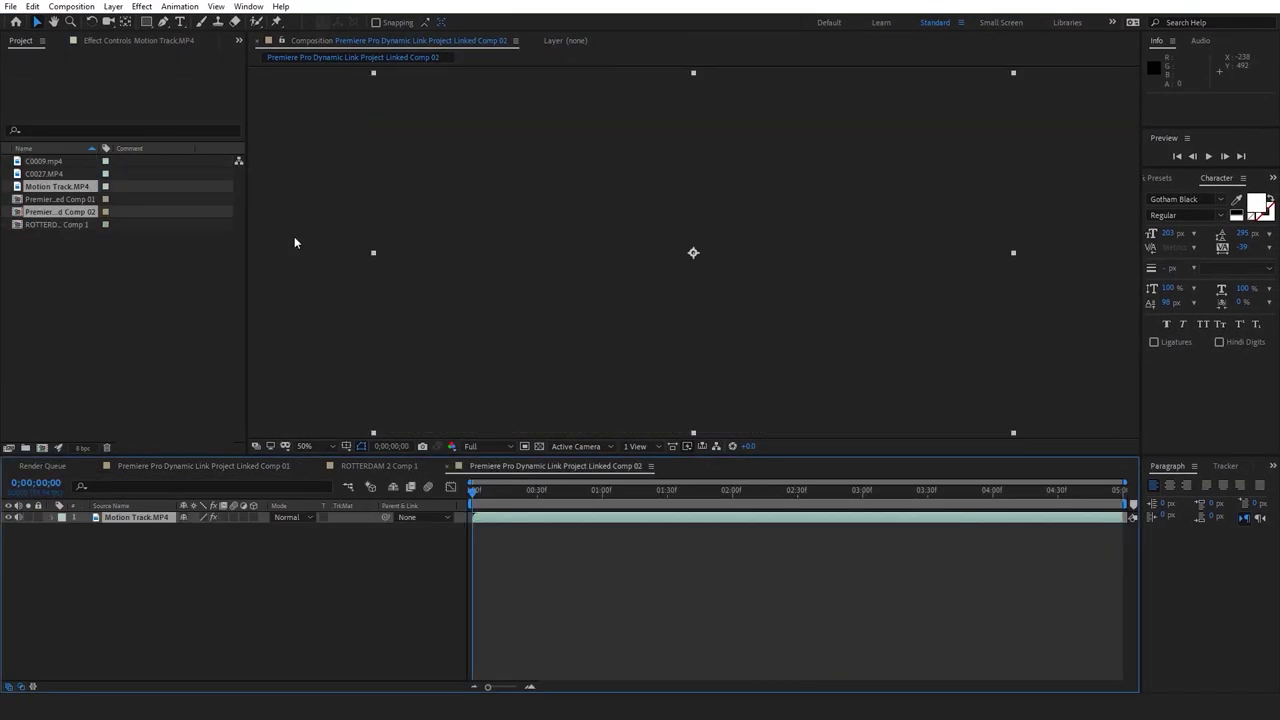
left_click(541, 548)
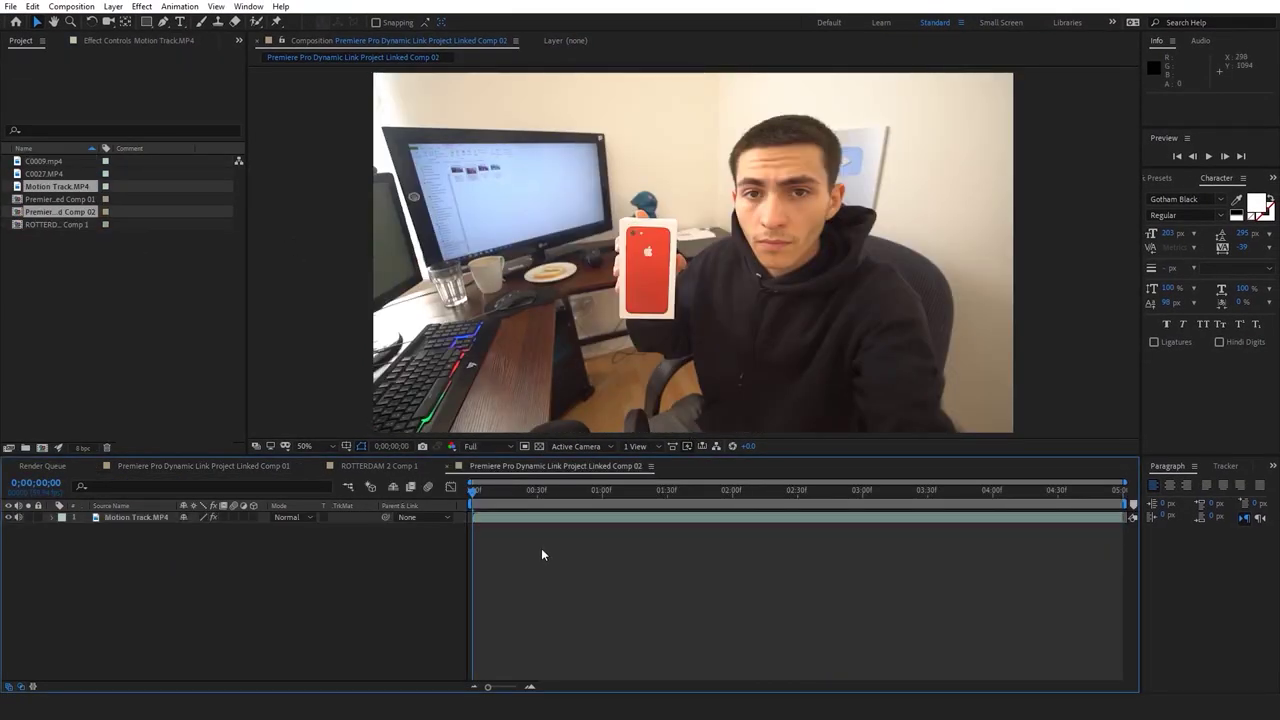
left_click_drag(475, 493, 456, 498)
left_click(207, 468)
left_click_drag(548, 496, 796, 498)
left_click(549, 466)
key("alt+Tab")
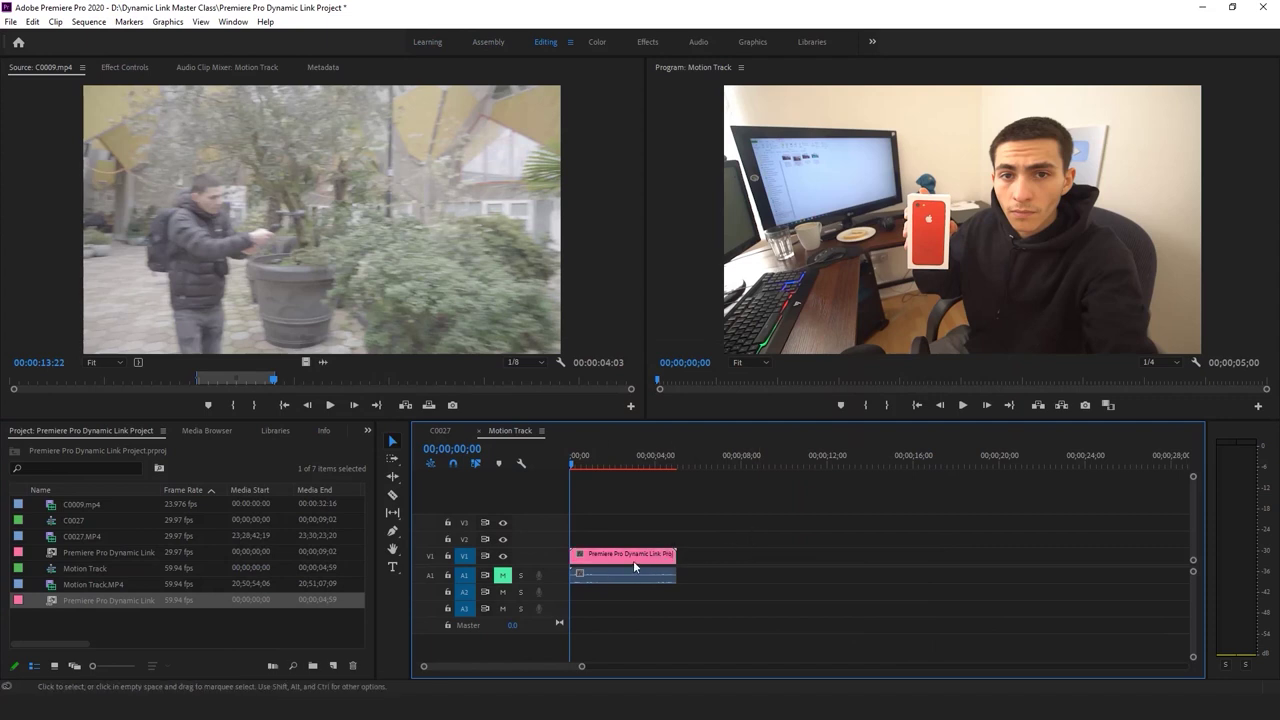
Select the linked comp clip on V1, then return to Linked Comp 02 in After Effects
left_click(638, 560)
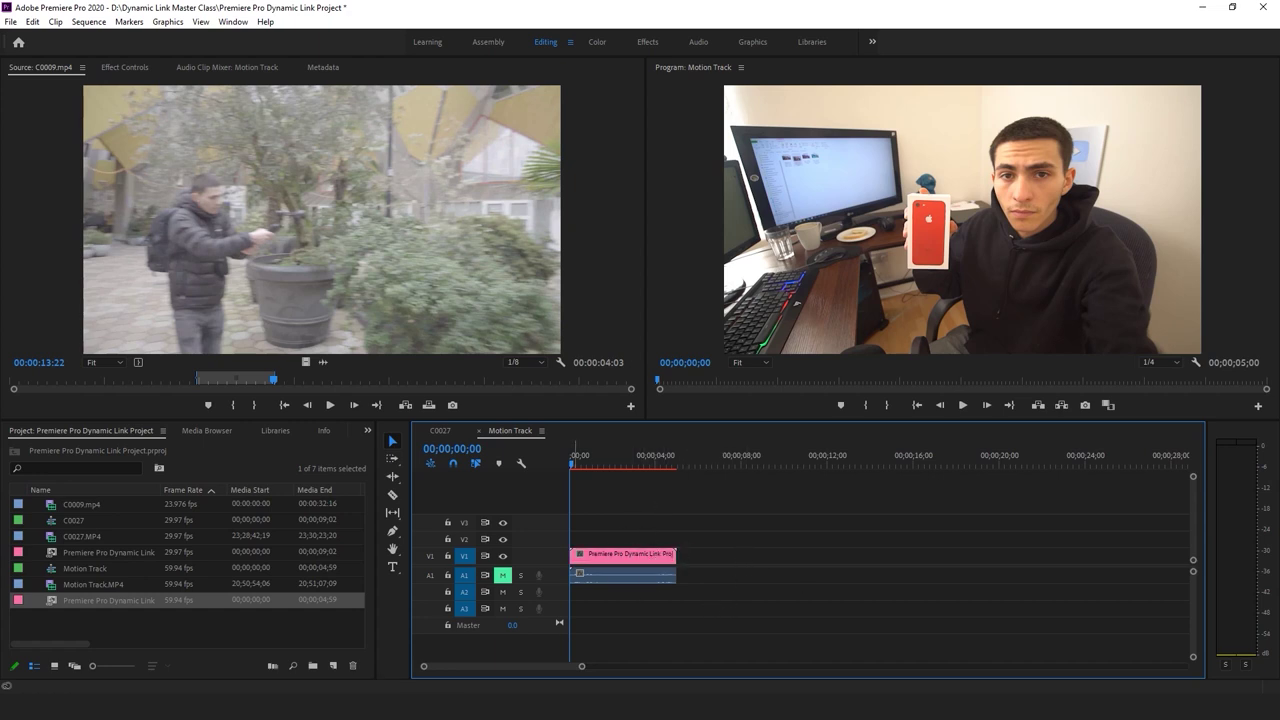
left_click(585, 645)
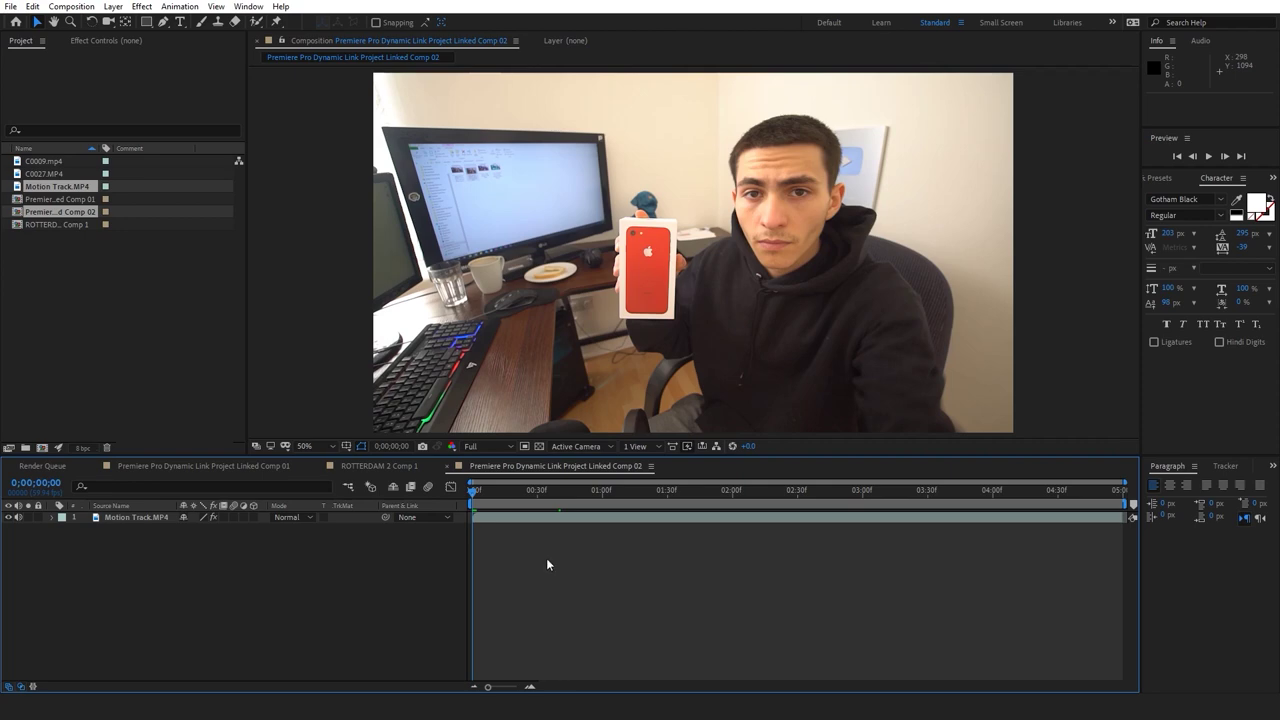
Add a Null 1 layer above Motion Track.MP4 and start a new text layer in the viewer
left_click(1226, 467)
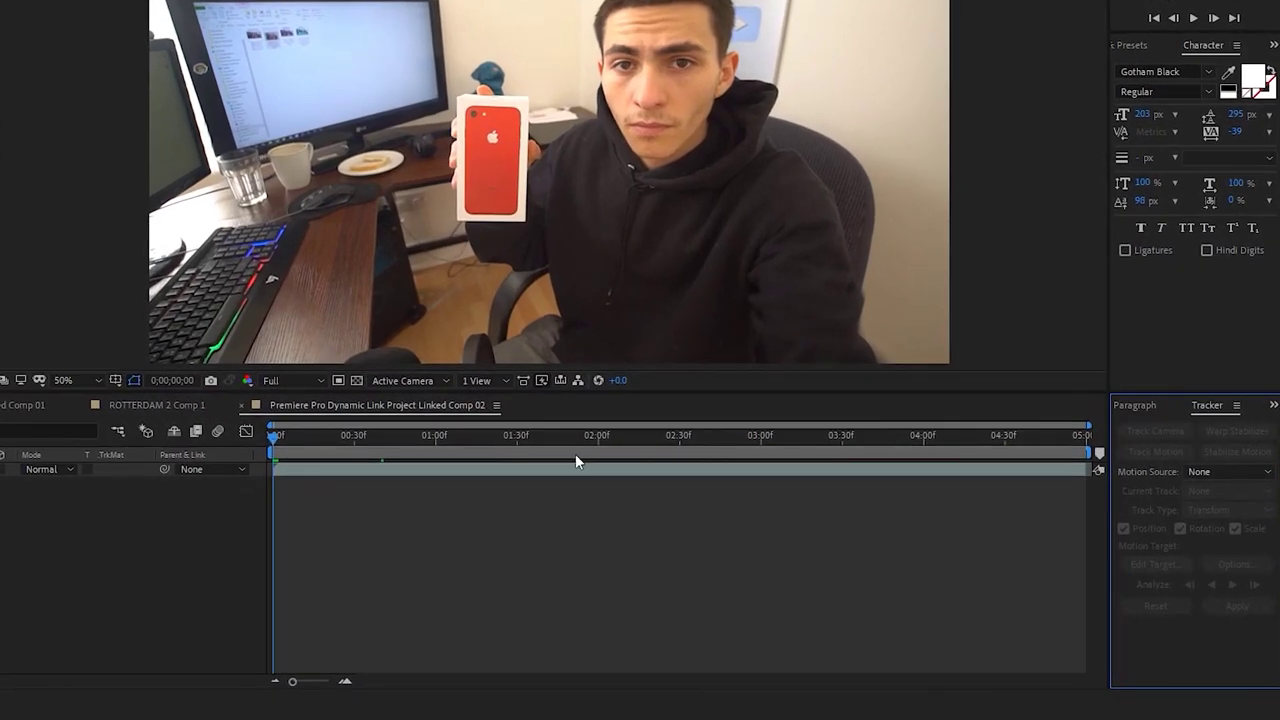
left_click(355, 470)
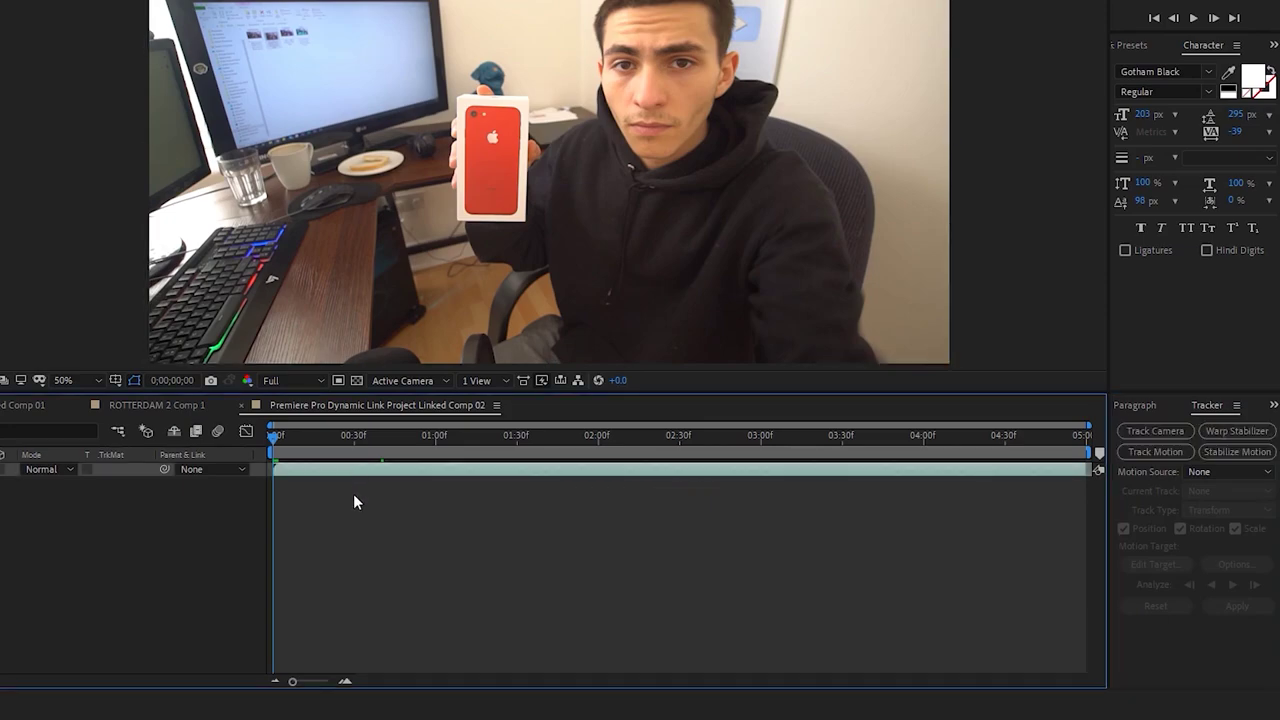
left_click(353, 493)
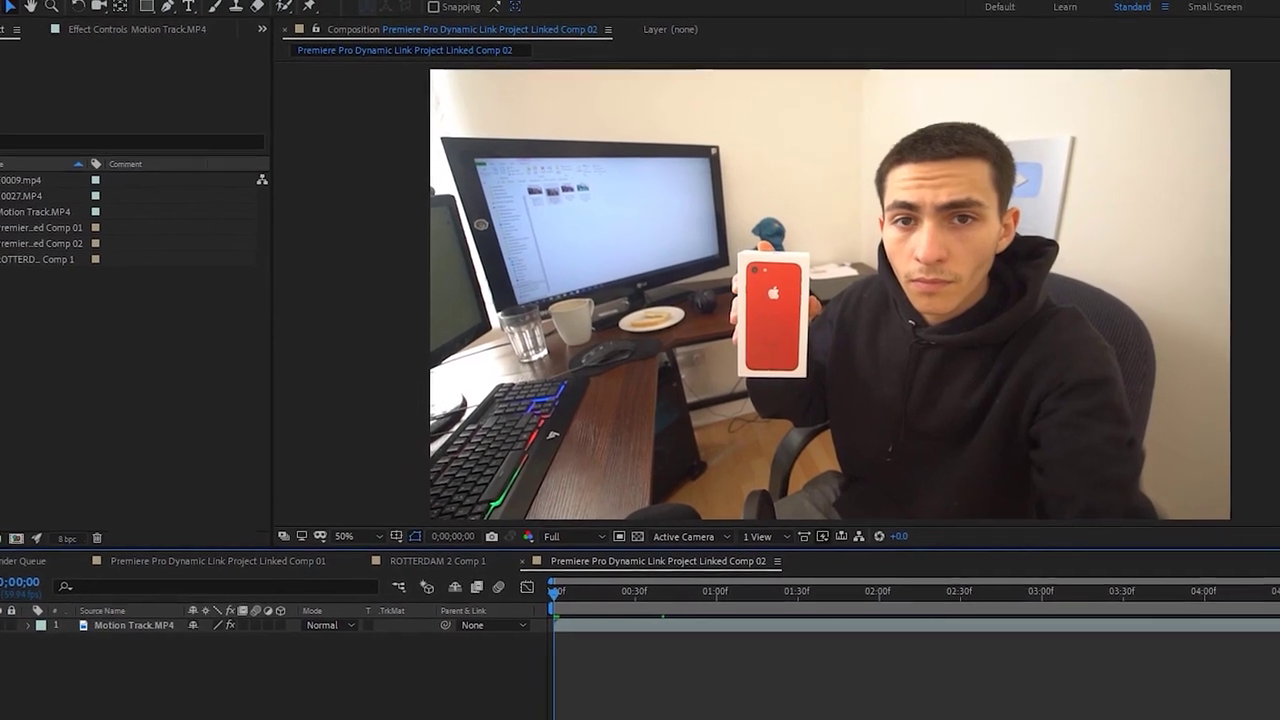
left_click(105, 0)
mouse_move(124, 7)
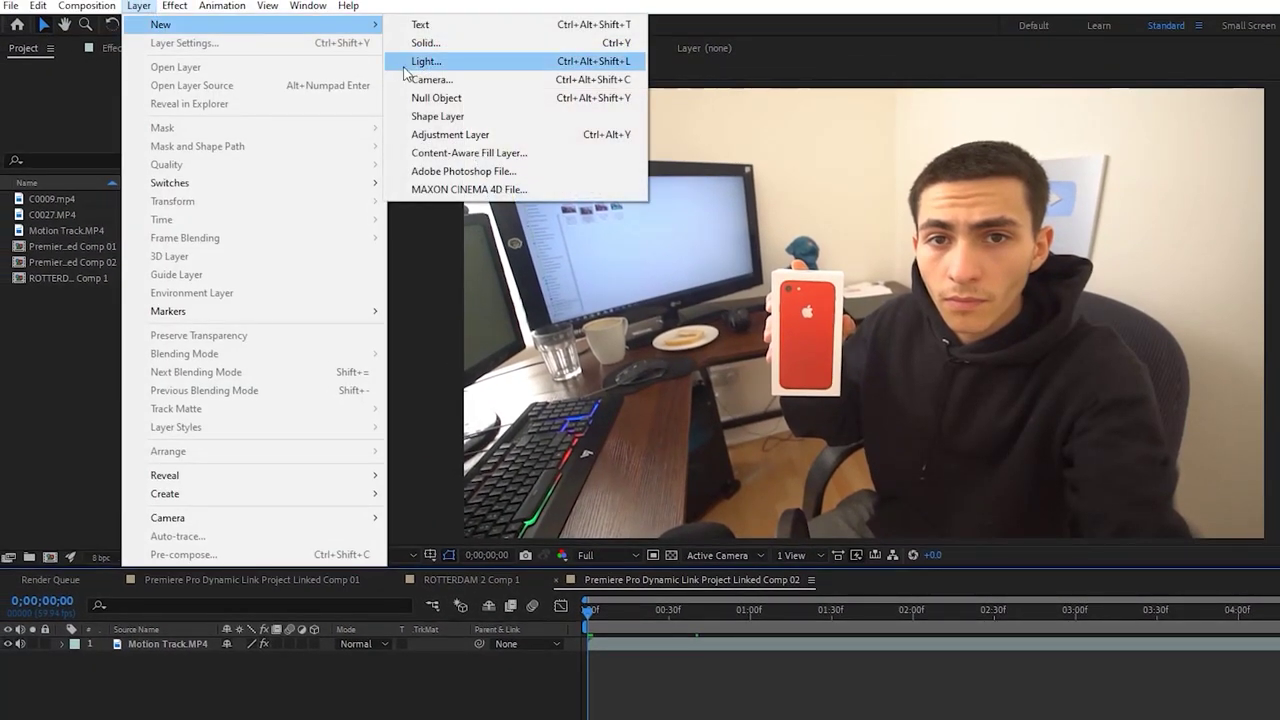
left_click(469, 98)
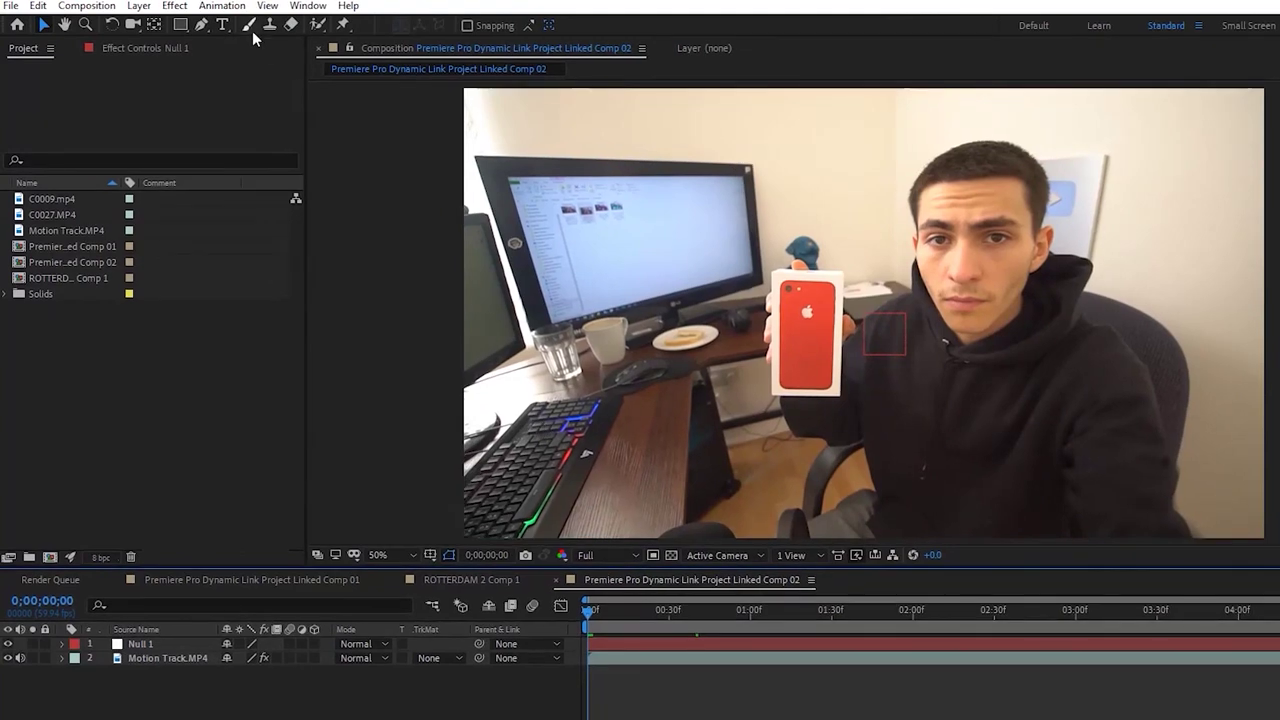
left_click(222, 24)
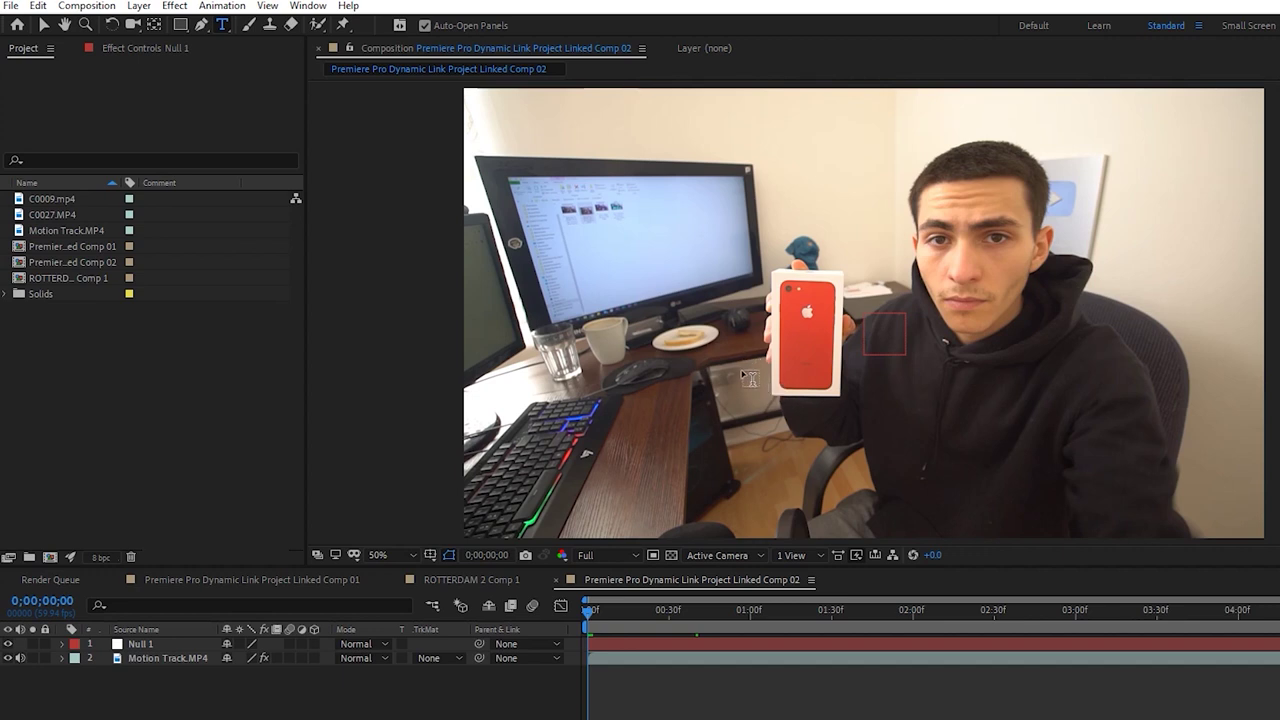
left_click(729, 357)
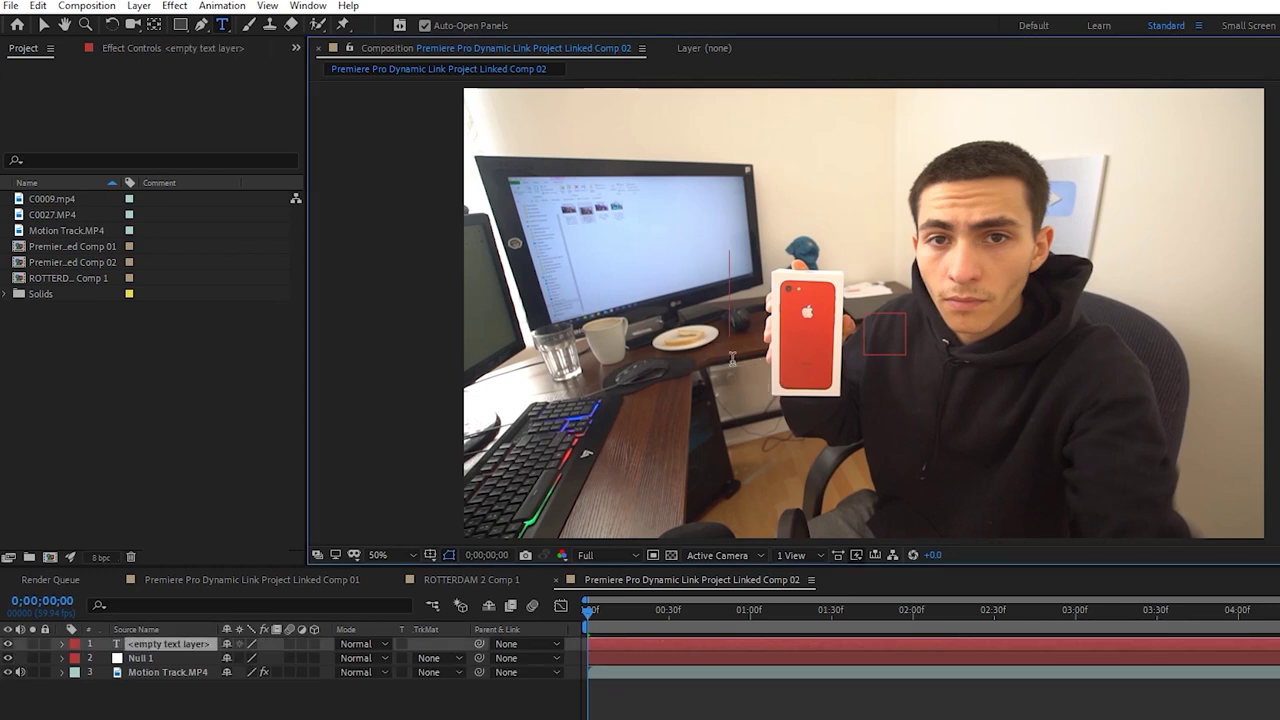
Type the two-line title 'iPhone' / '-32gb' at 130 px and adjust its line spacing
type("iPhone")
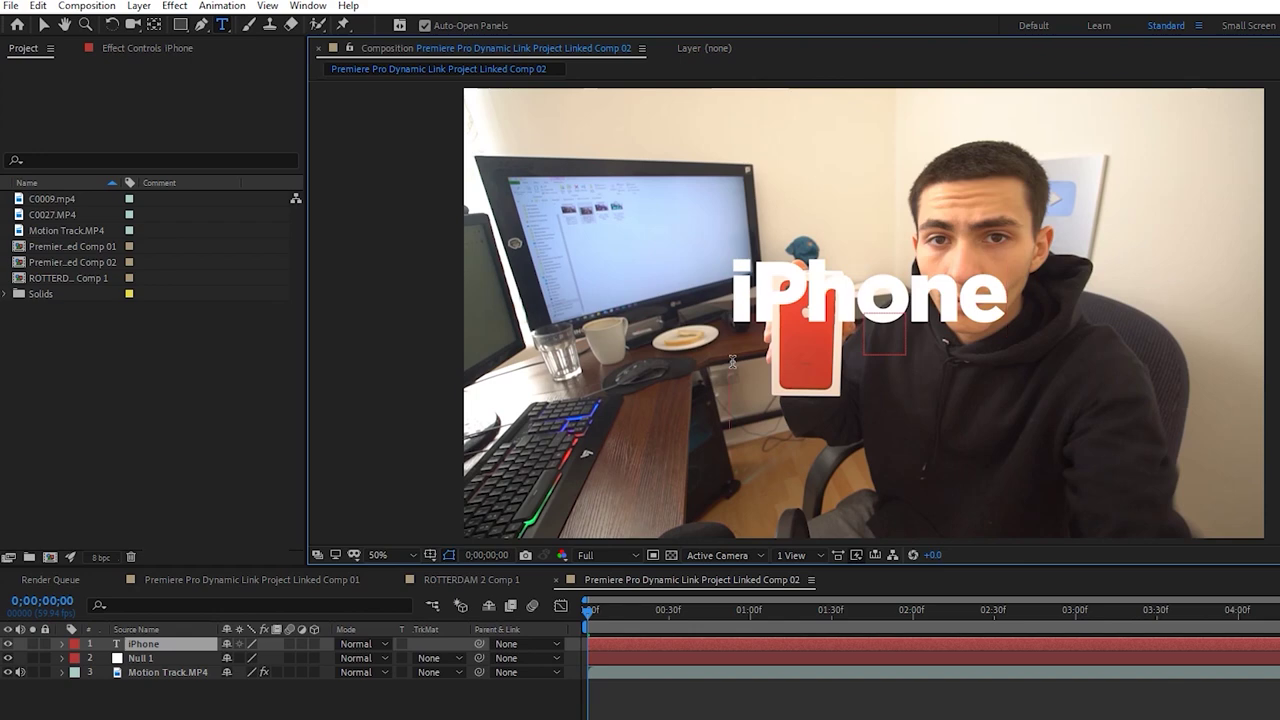
key("Return")
type("-32gb")
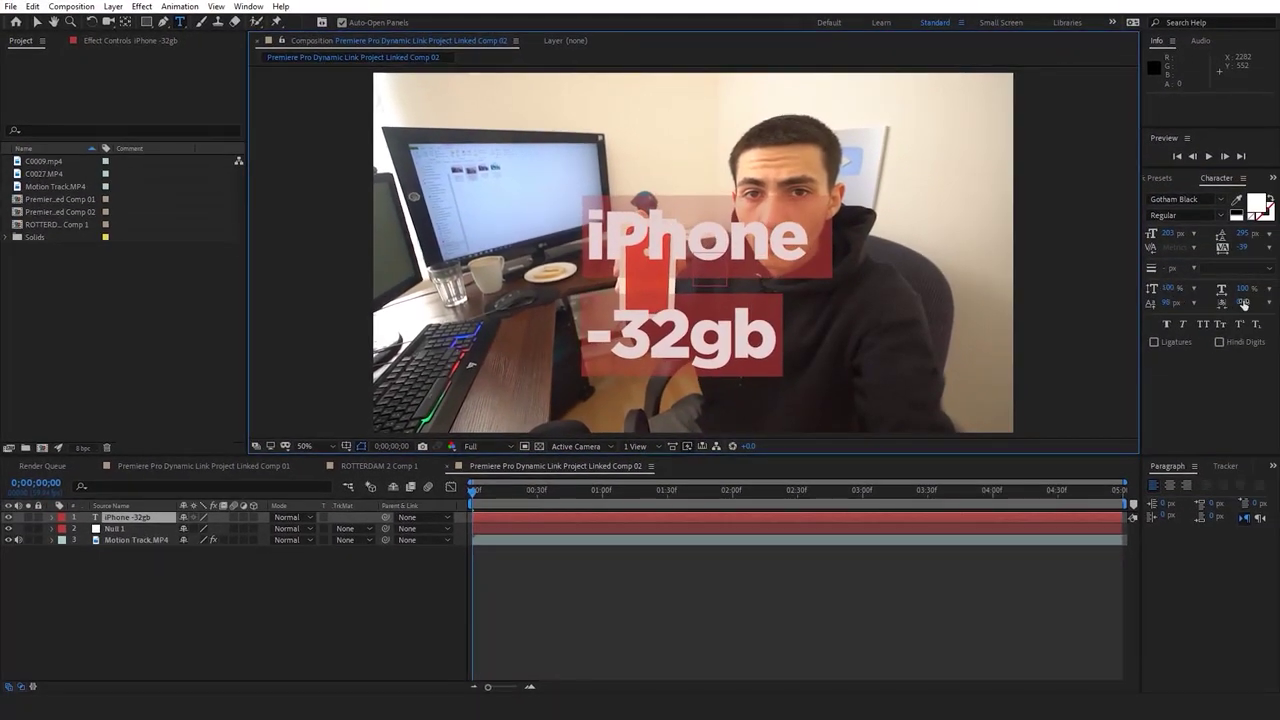
left_click(742, 273)
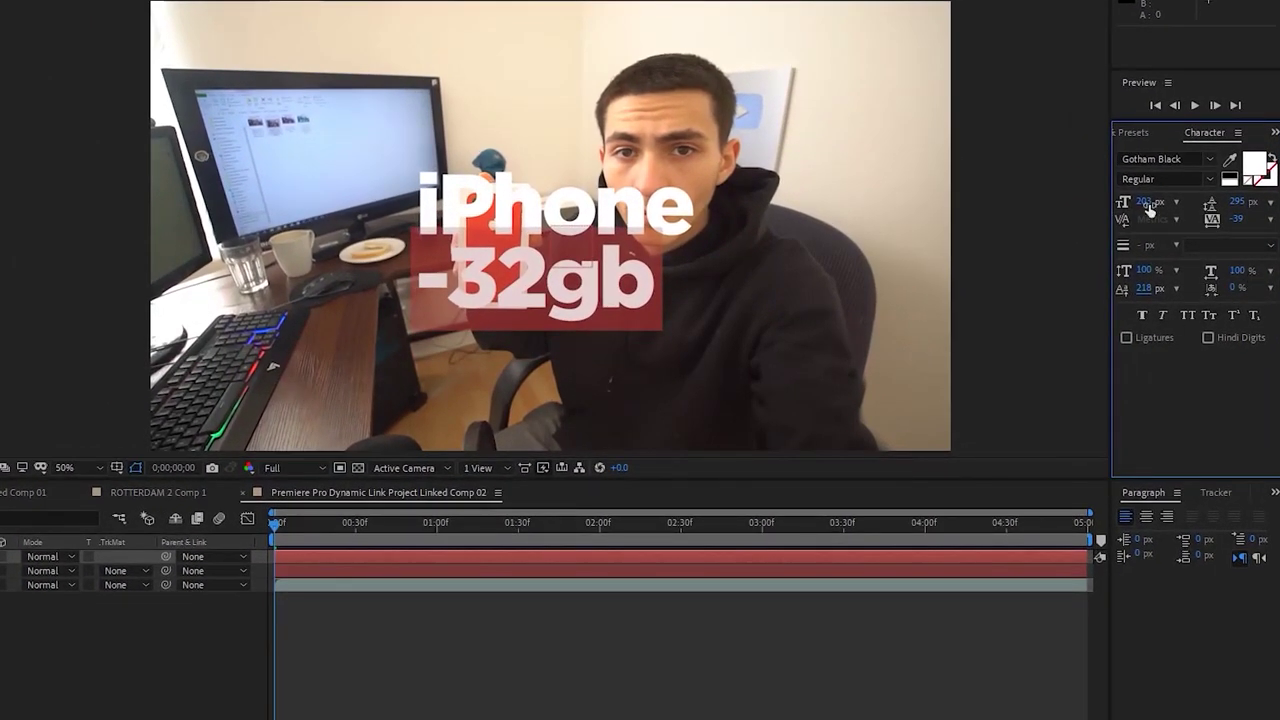
left_click_drag(1150, 207, 1100, 214)
left_click_drag(1150, 286, 1189, 282)
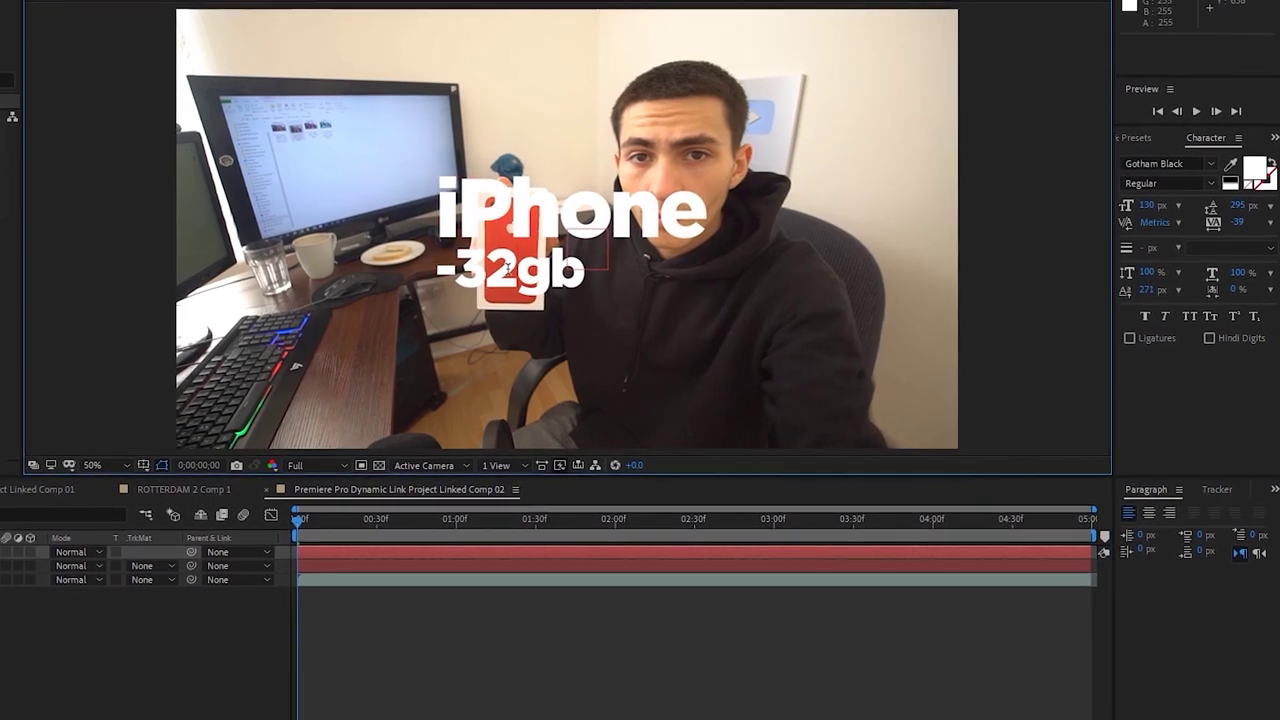
key("Escape")
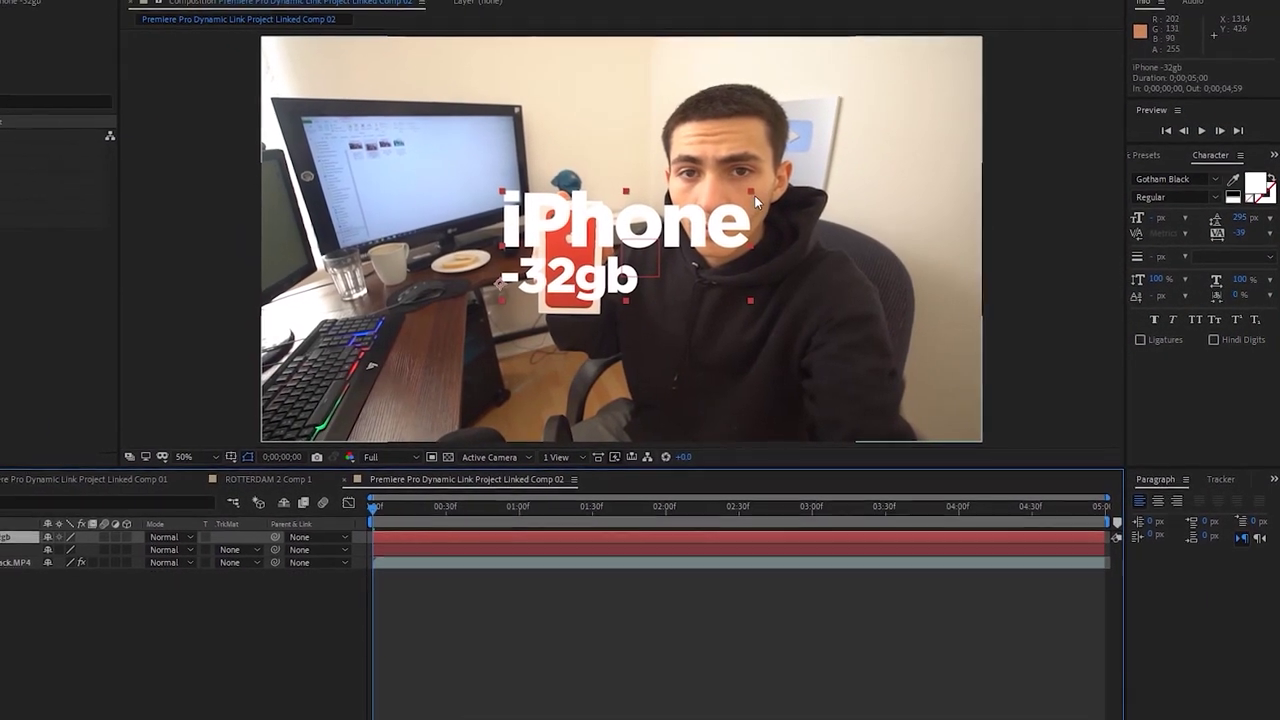
Position the iPhone title just left of the red phone box
left_click_drag(757, 197, 565, 237)
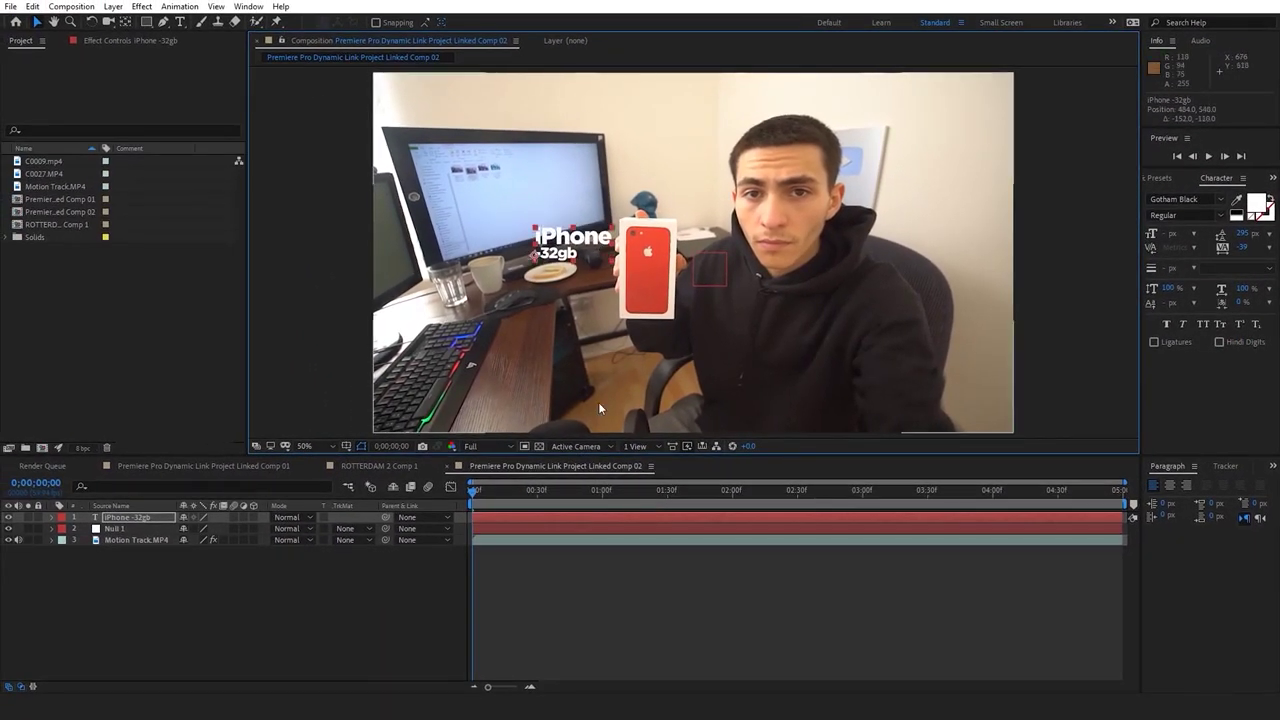
left_click(545, 561)
left_click(575, 252)
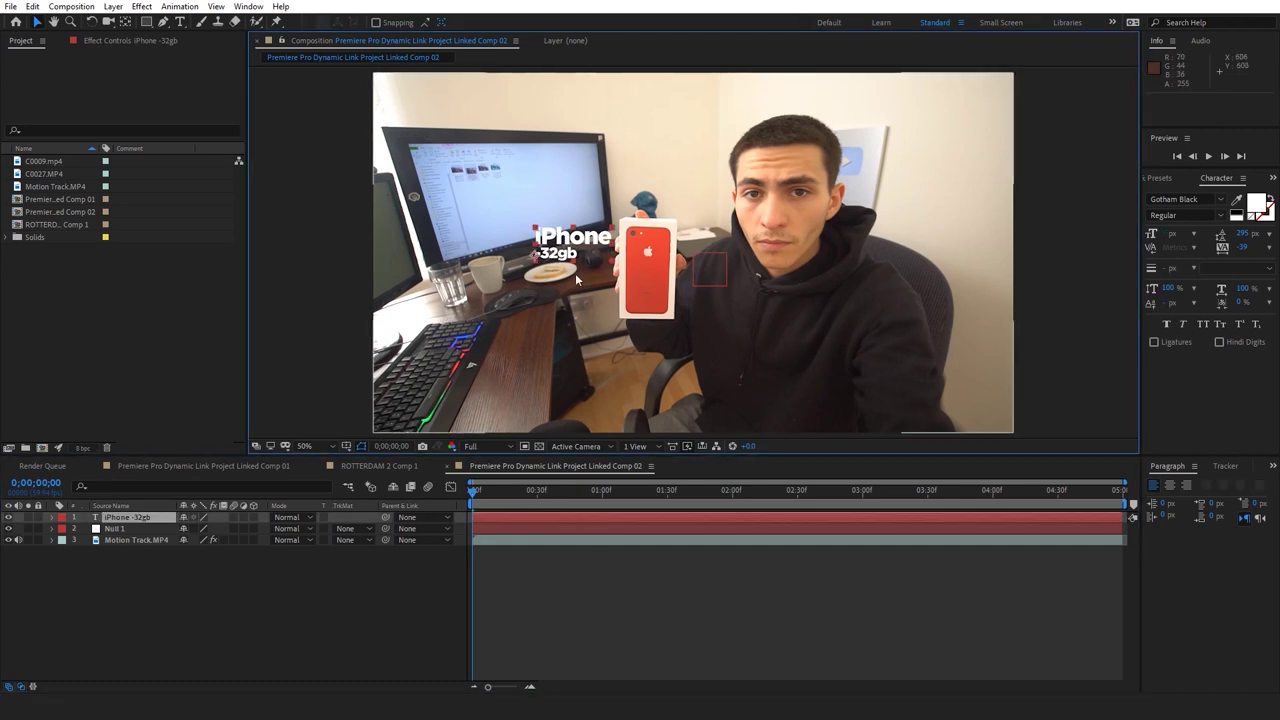
left_click_drag(586, 241, 594, 247)
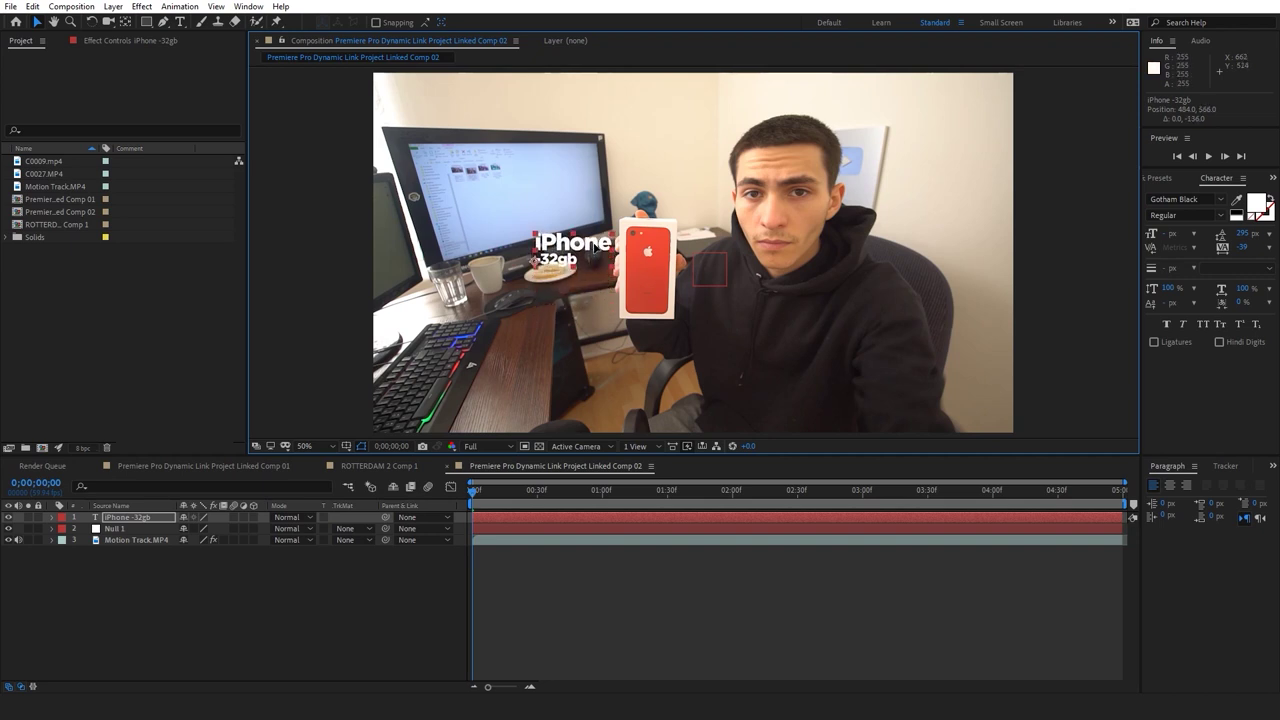
left_click(631, 556)
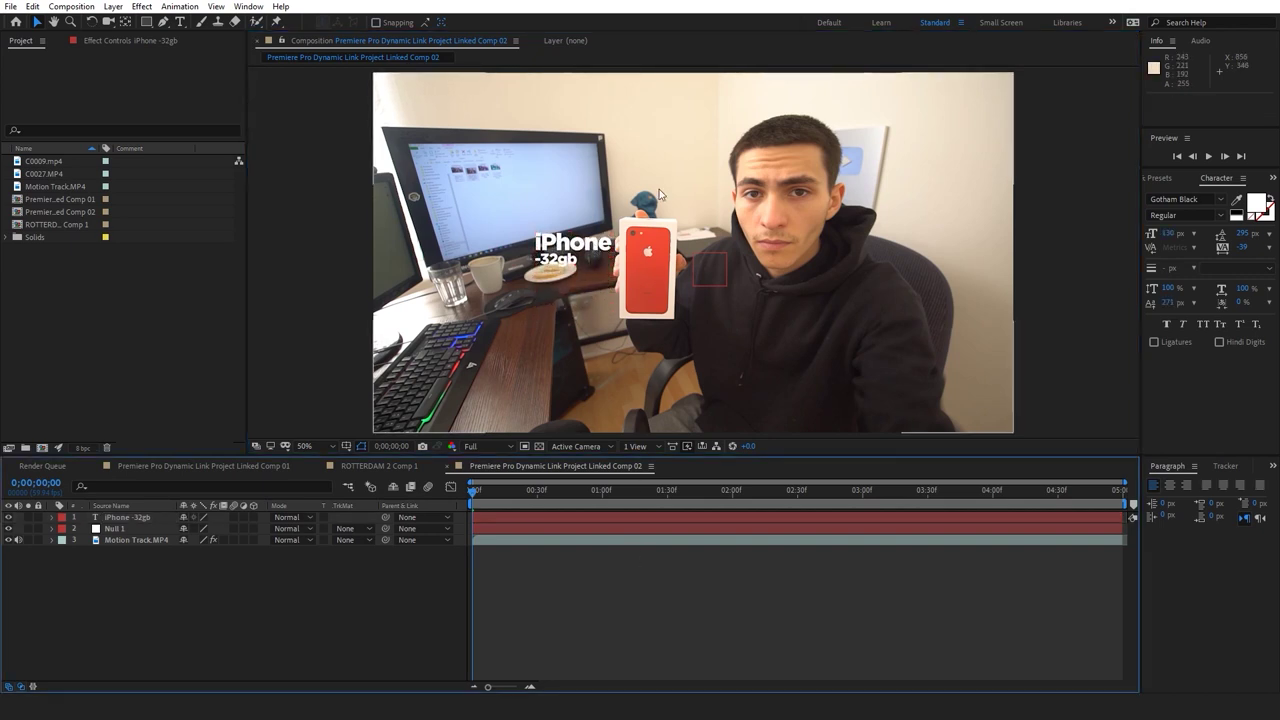
left_click(501, 538)
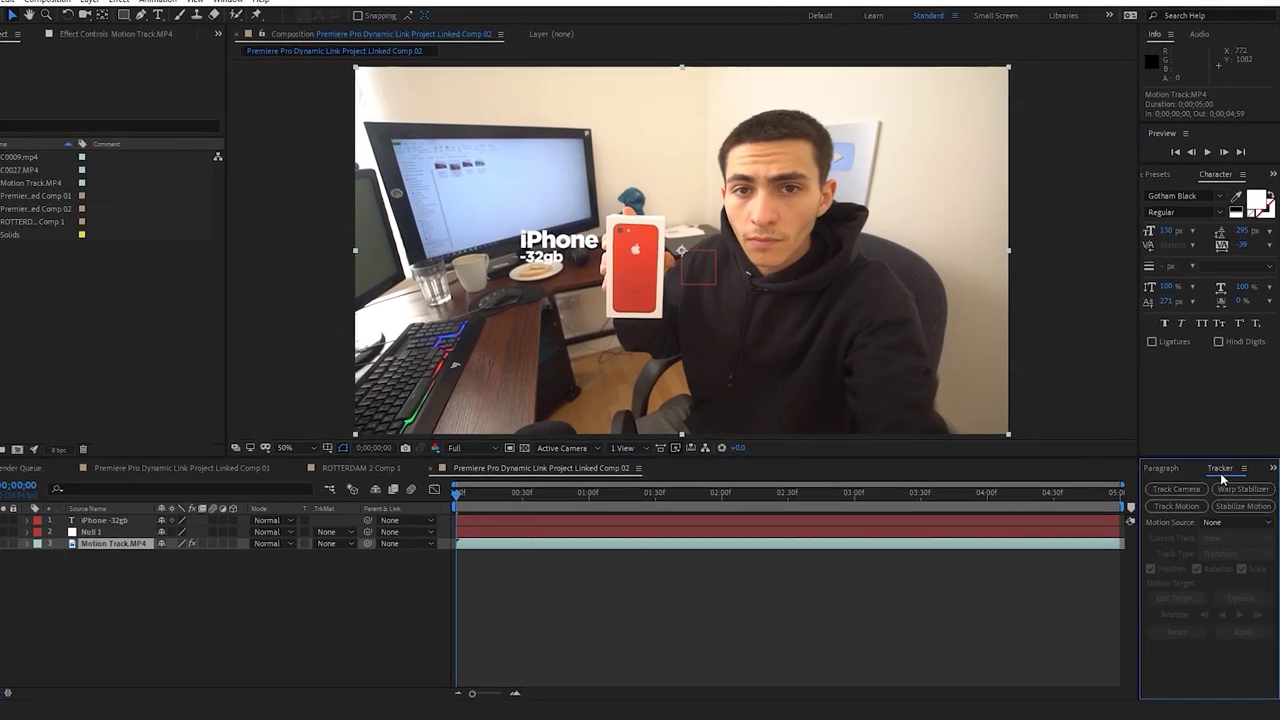
Start a motion track on the footage with Rotation and Scale enabled alongside Position
left_click(1225, 466)
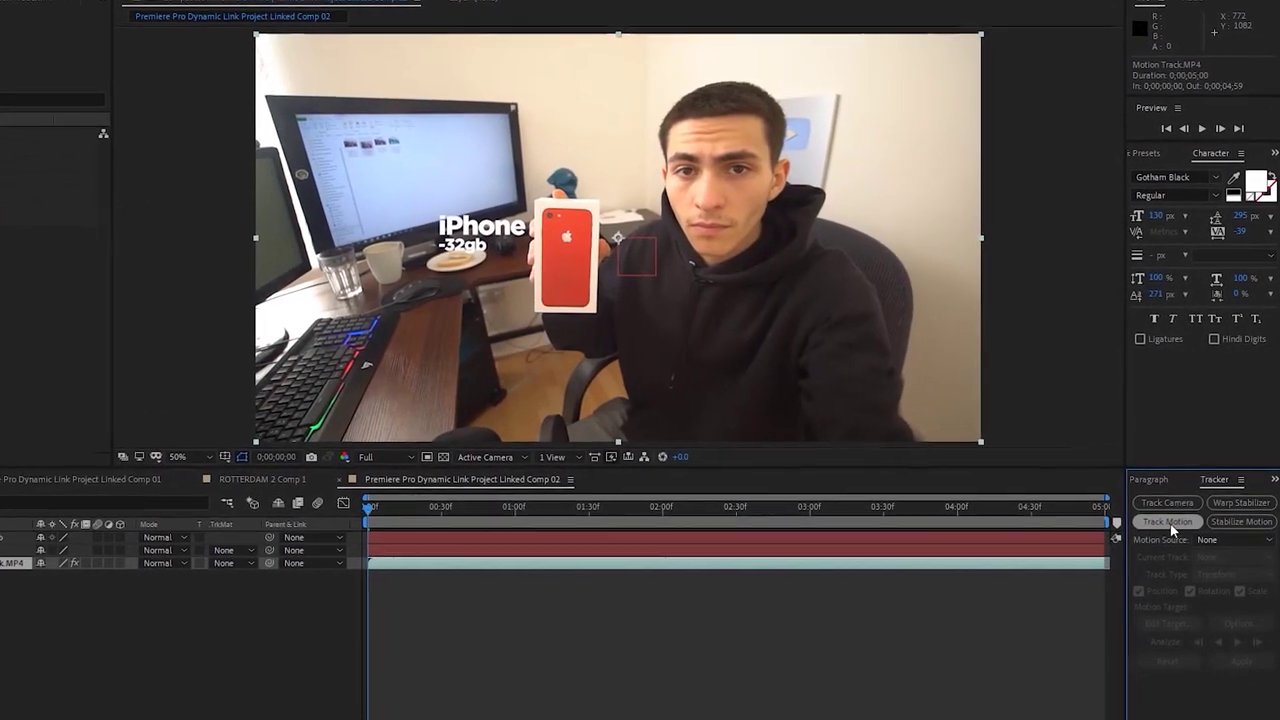
left_click(1177, 524)
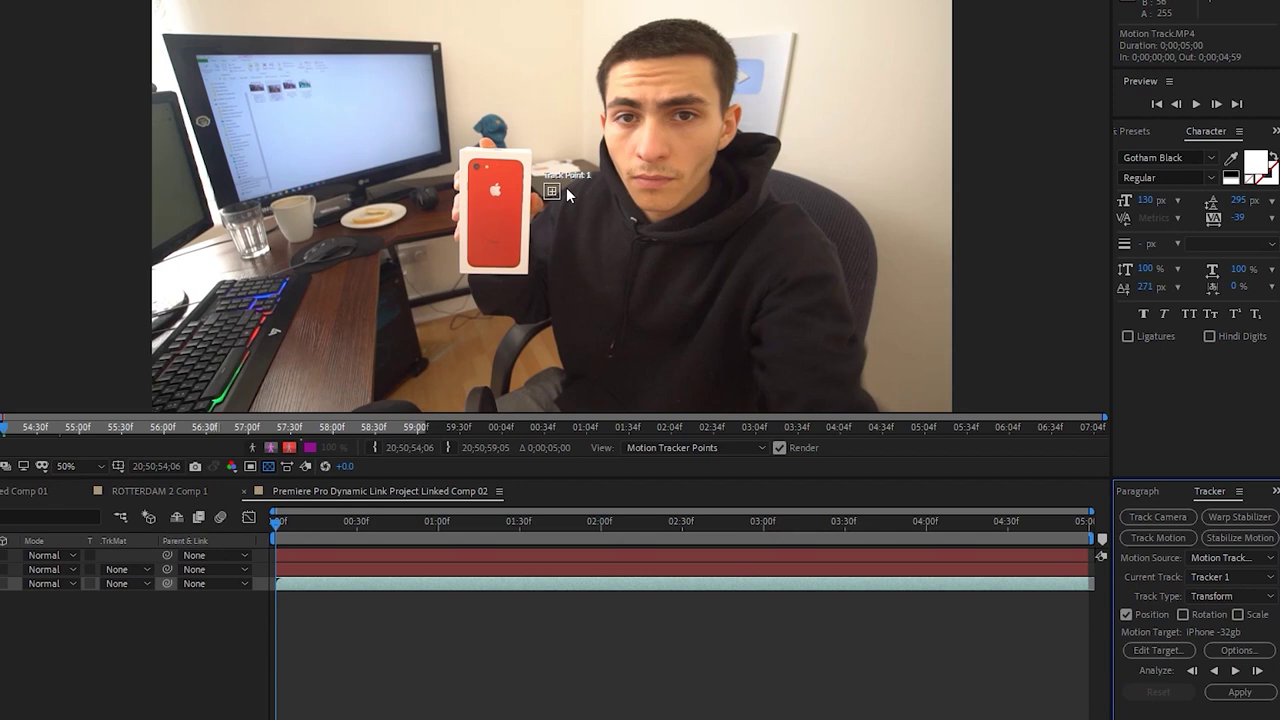
scroll(560, 199, "up", 2)
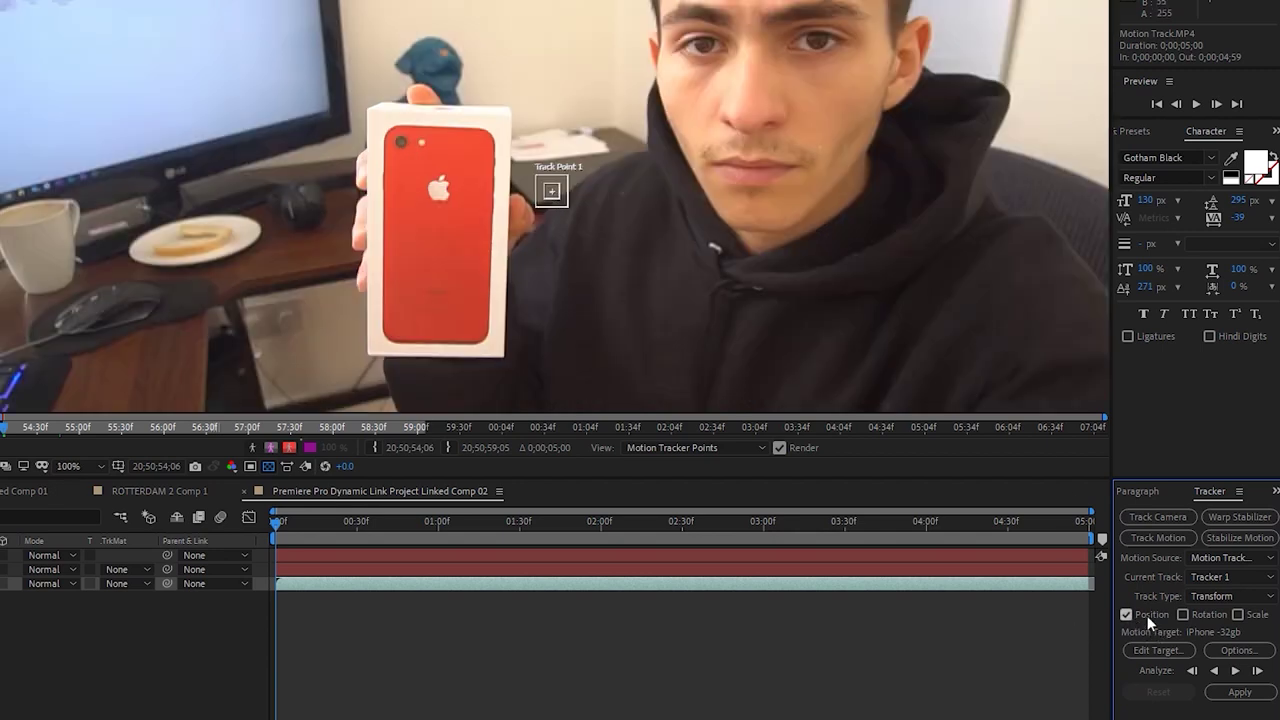
left_click(1210, 615)
left_click(1240, 614)
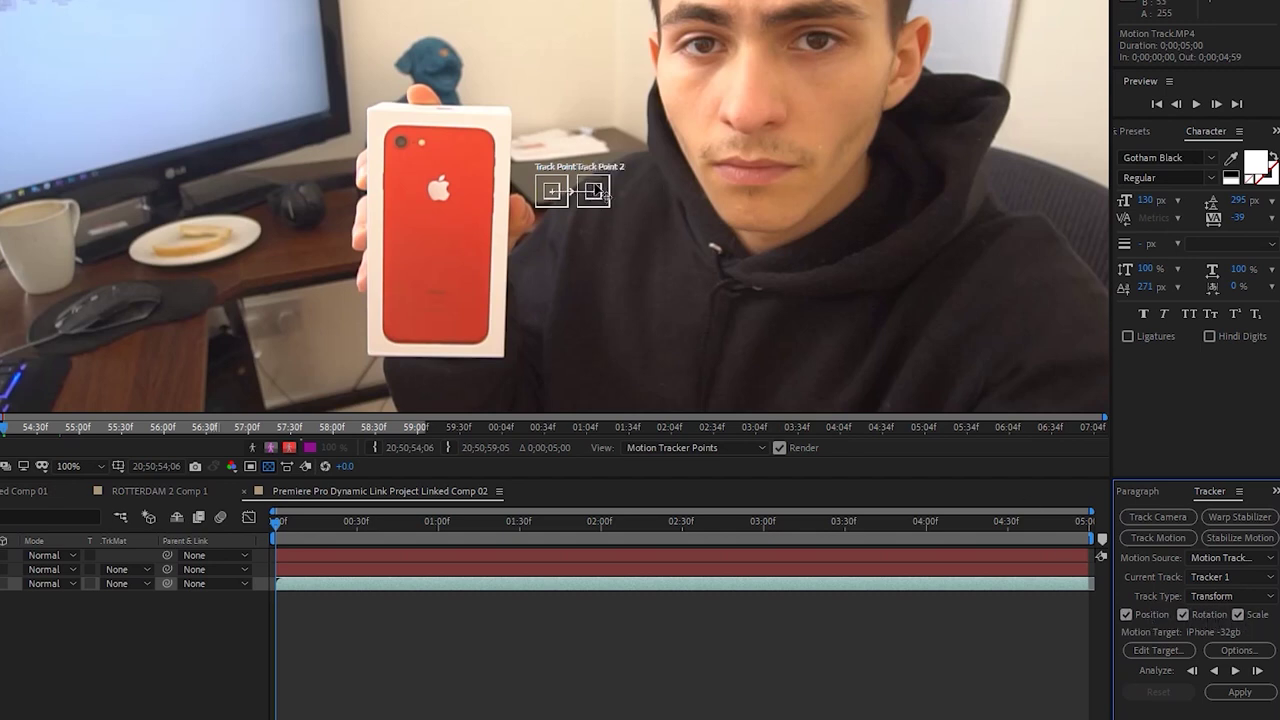
Place Track Point 1 on the phone box's camera and Track Point 2 on the Apple logo
key("period")
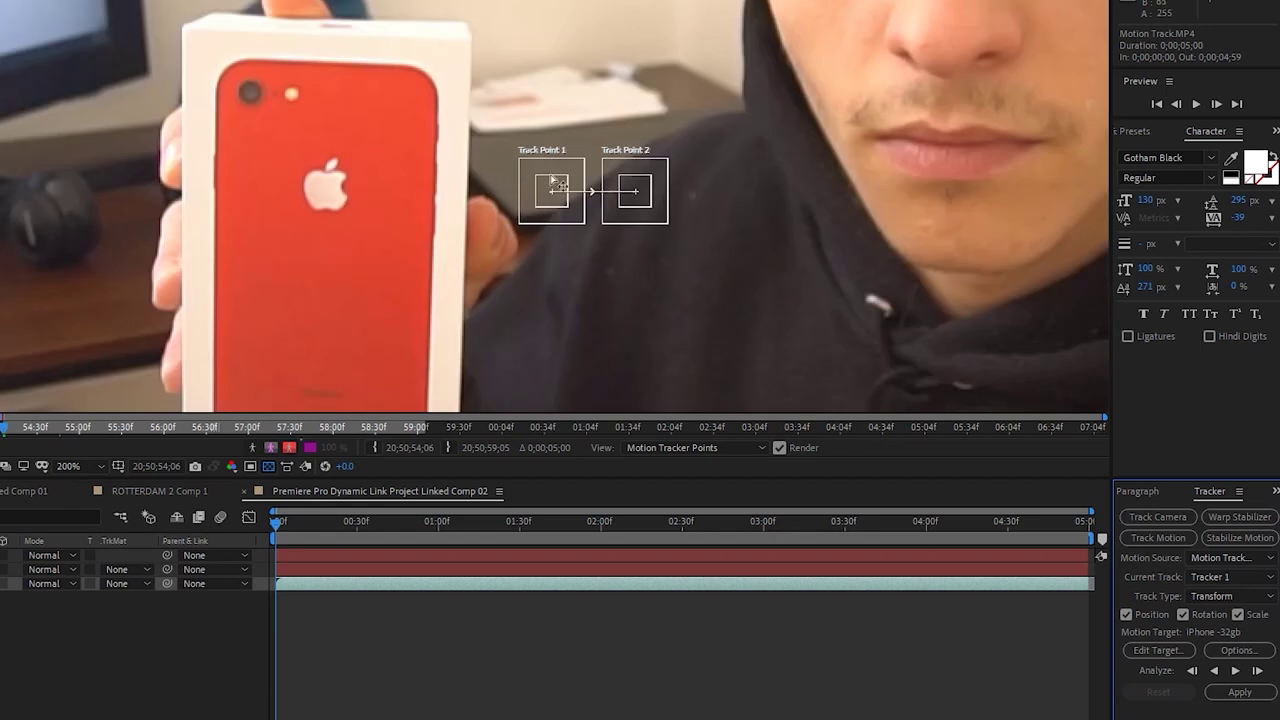
left_click_drag(557, 190, 258, 91)
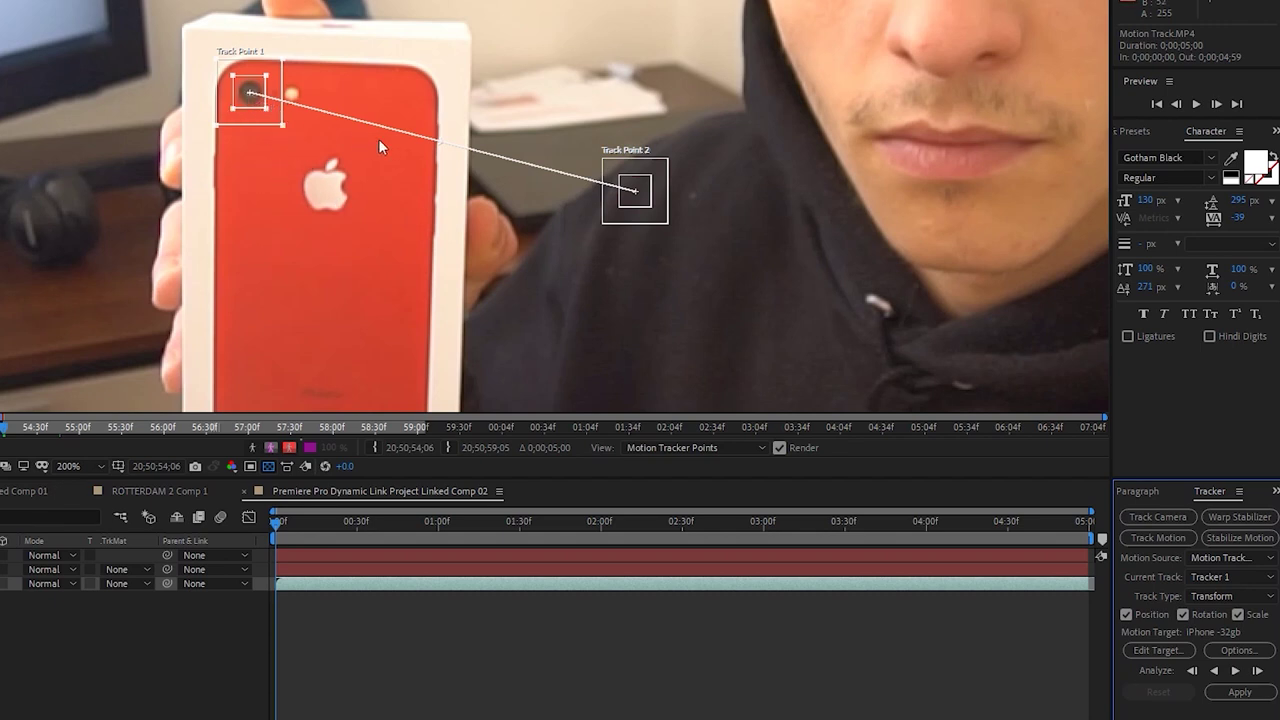
left_click_drag(637, 188, 369, 226)
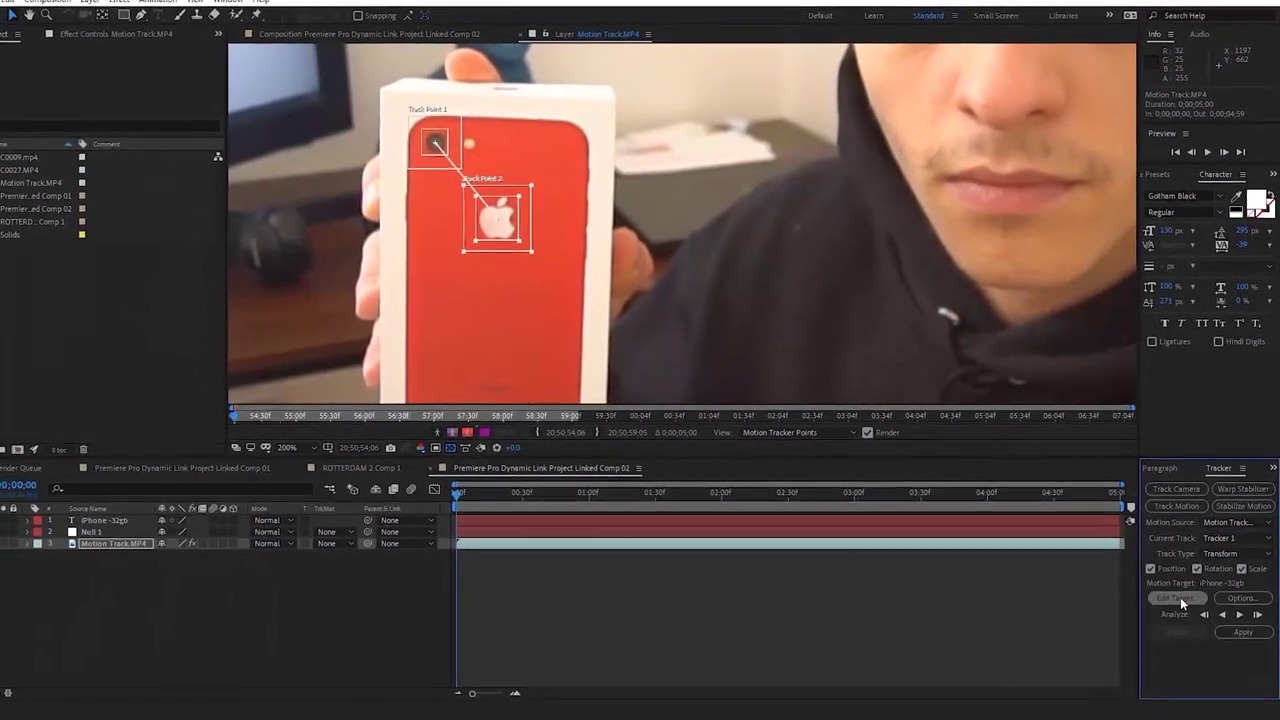
Set the tracker's motion target to Null 1
left_click(1178, 604)
left_click(167, 55)
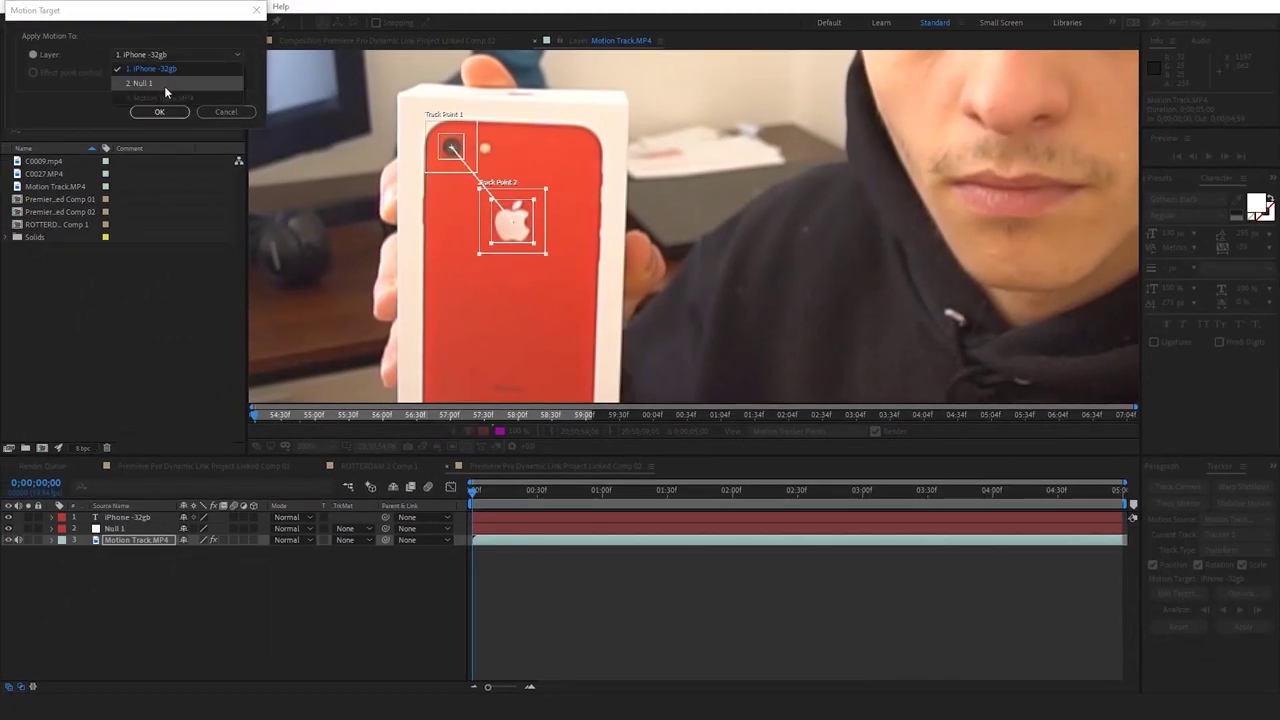
left_click(164, 86)
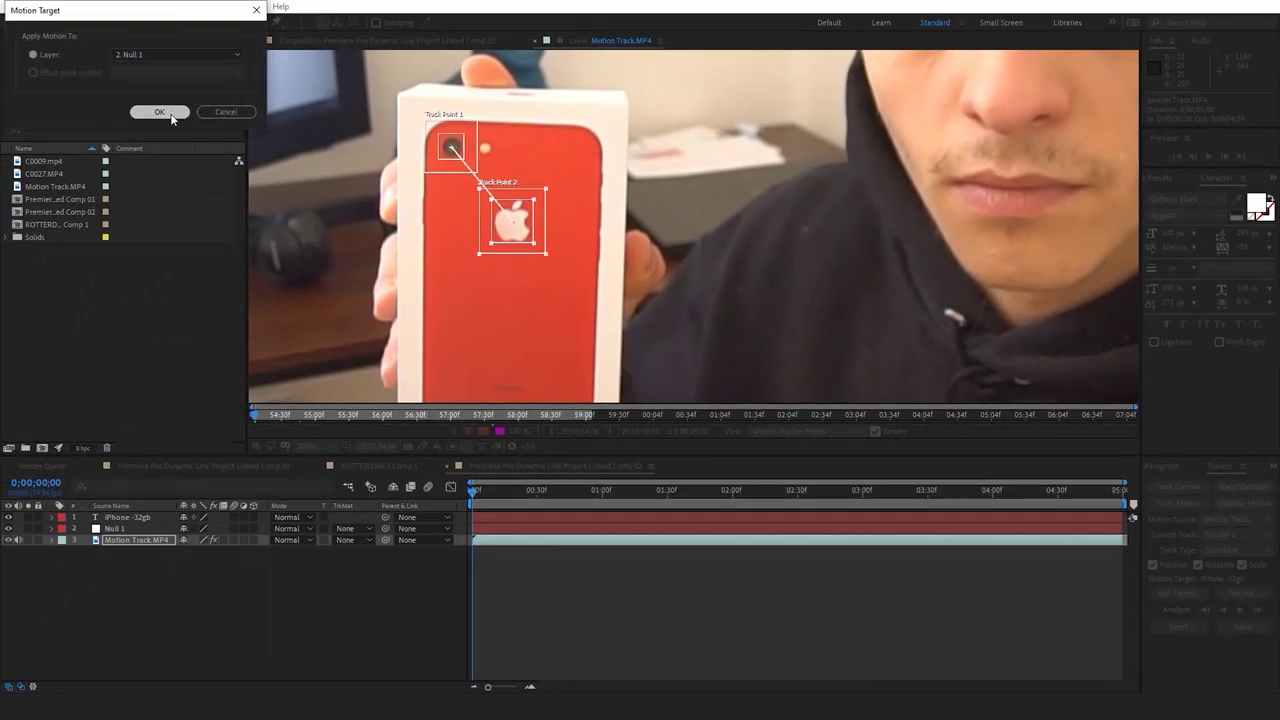
left_click(160, 112)
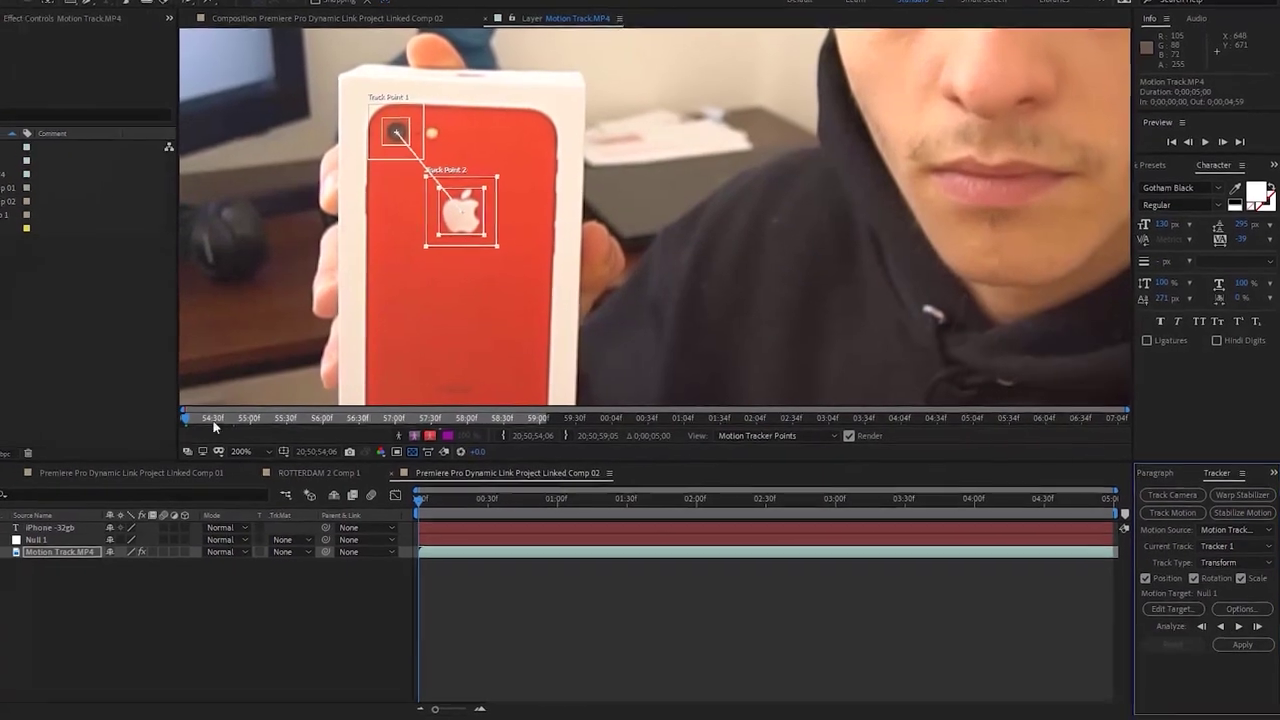
Fit the viewer, analyze the track forward through the clip, and apply it to Null 1
left_click(306, 446)
left_click(213, 469)
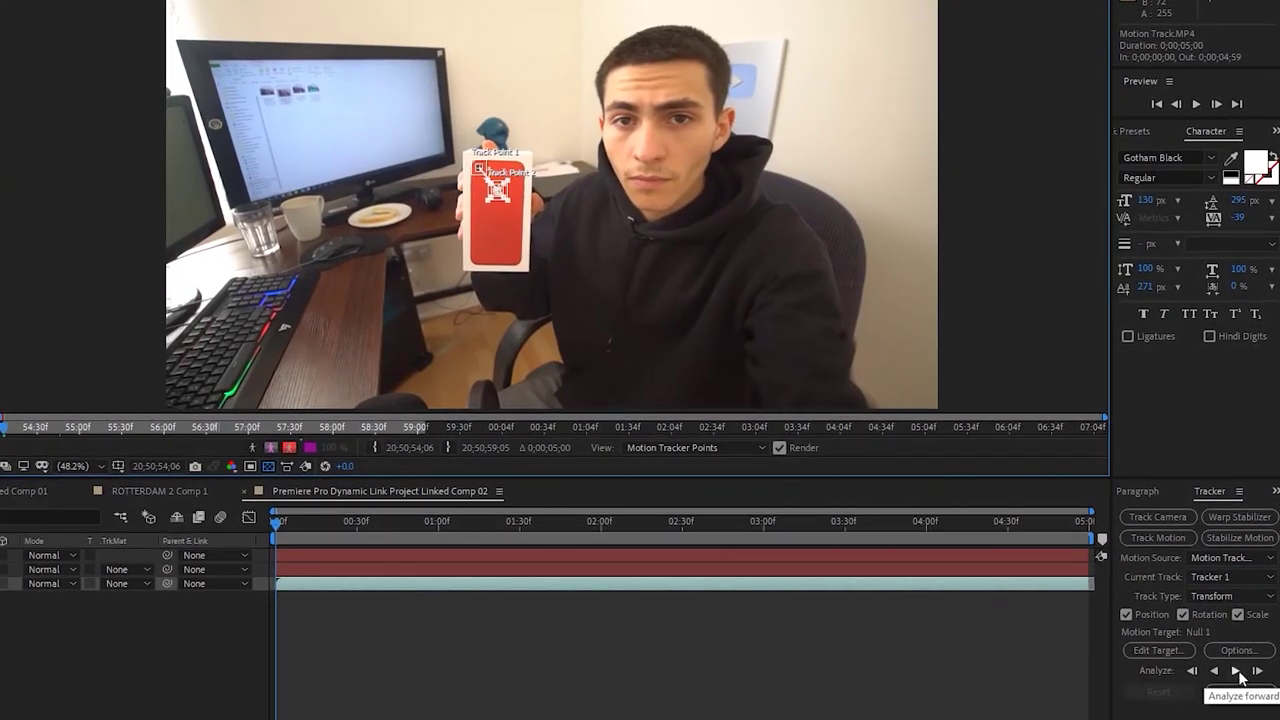
left_click(1236, 671)
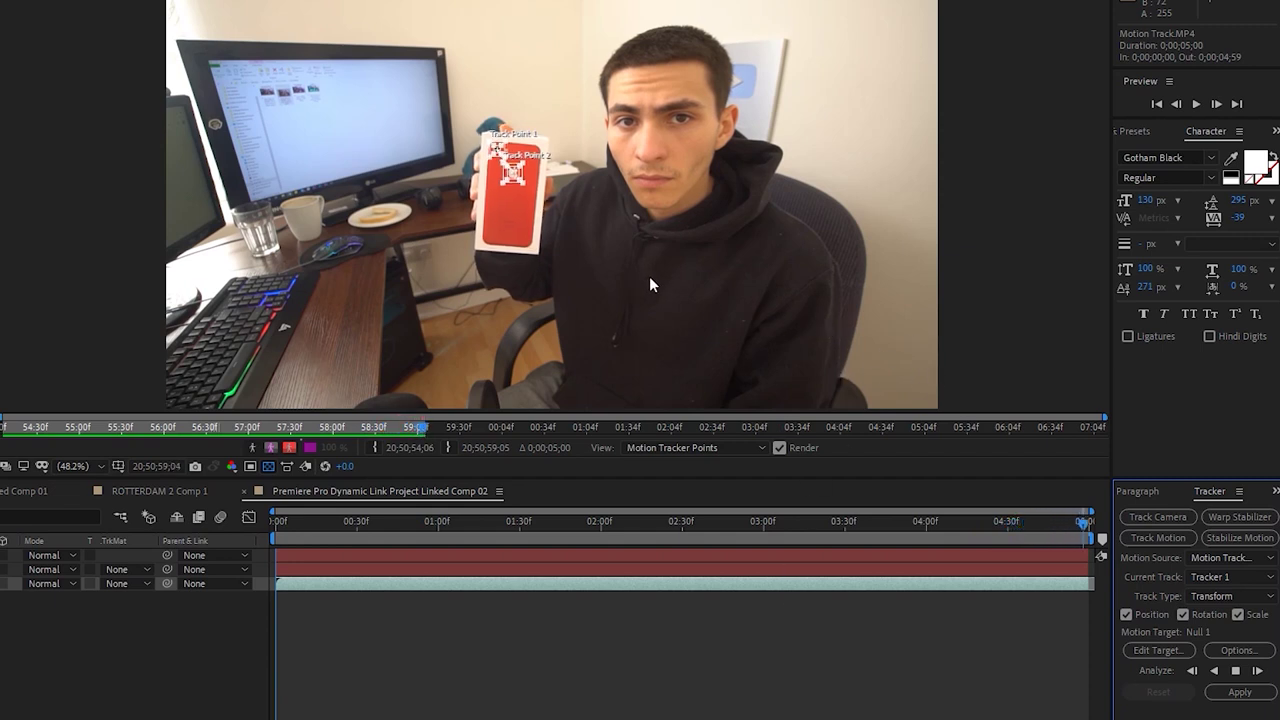
left_click(1238, 692)
left_click(396, 232)
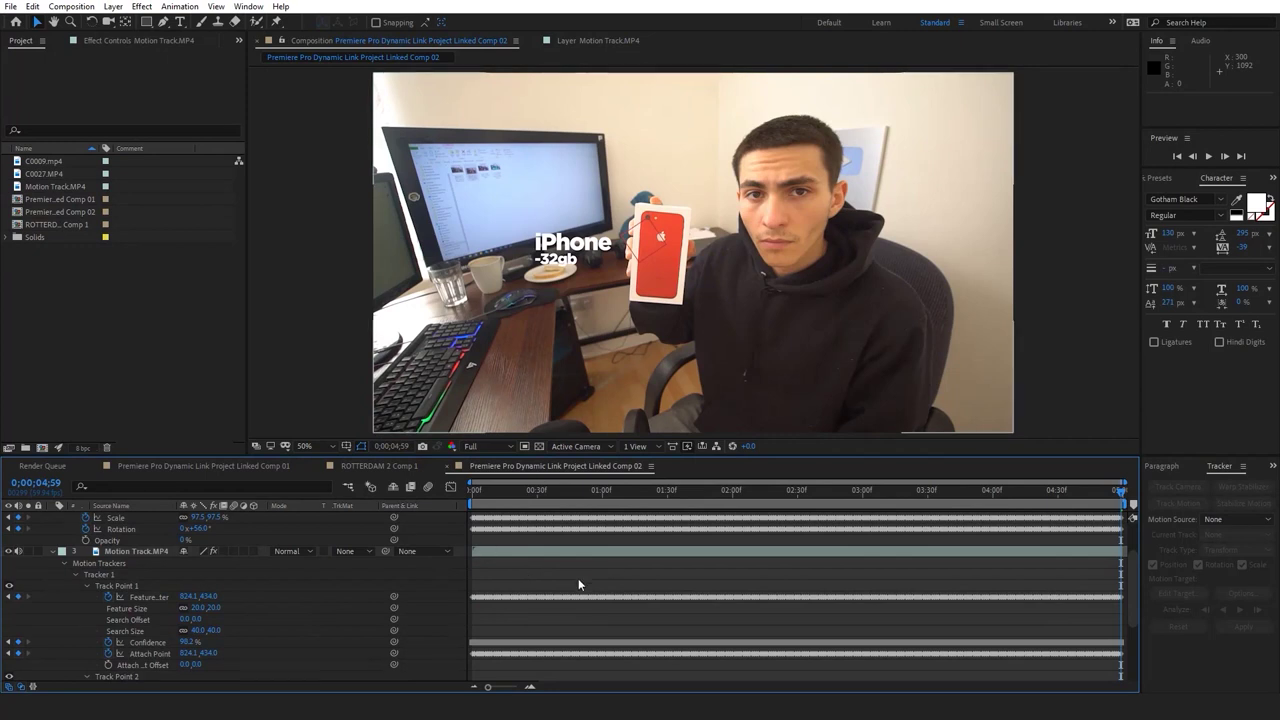
Show the full 0–5 s timeline and collapse all expanded layer properties
left_click(530, 687)
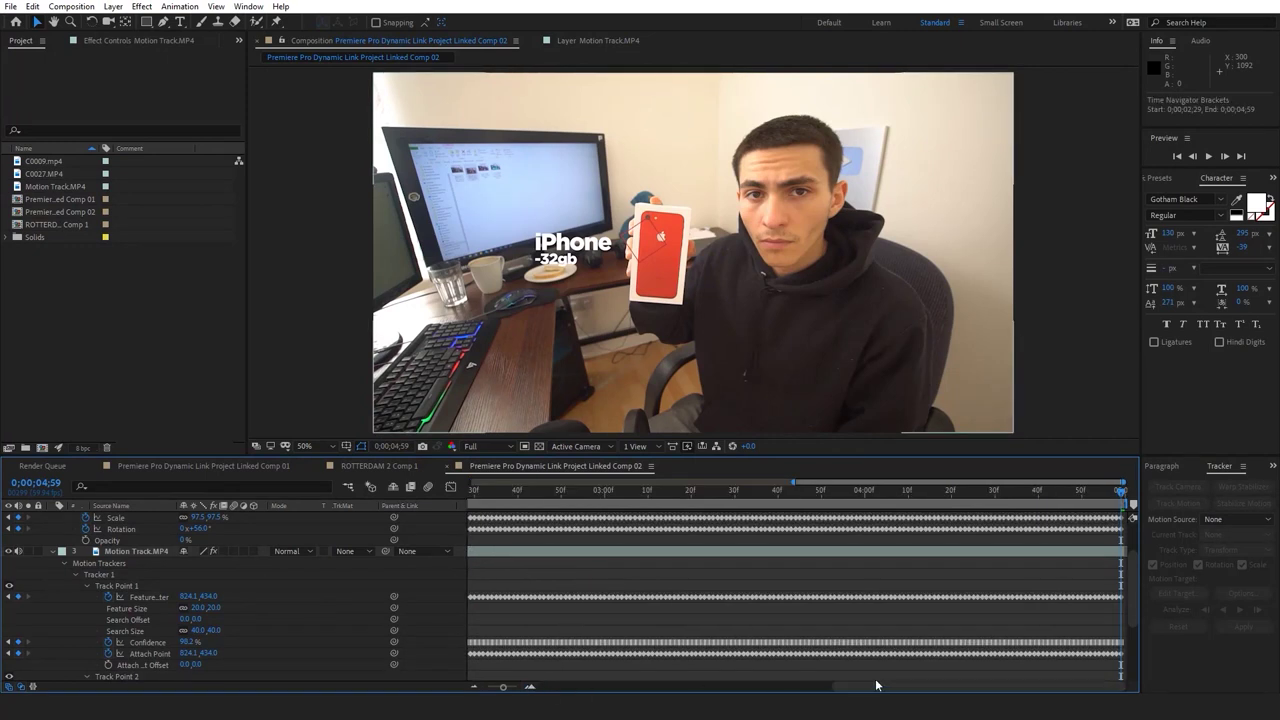
left_click(698, 688)
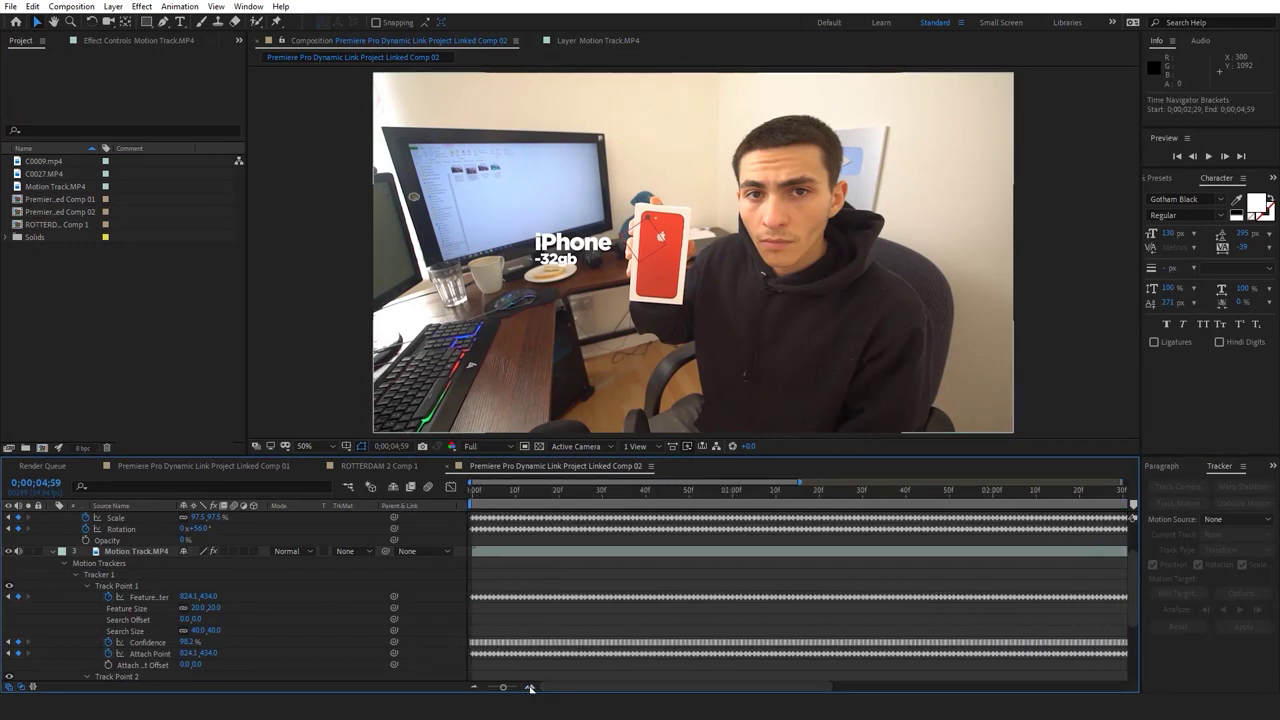
left_click(475, 687)
left_click(146, 551)
scroll(146, 553, "up", 1)
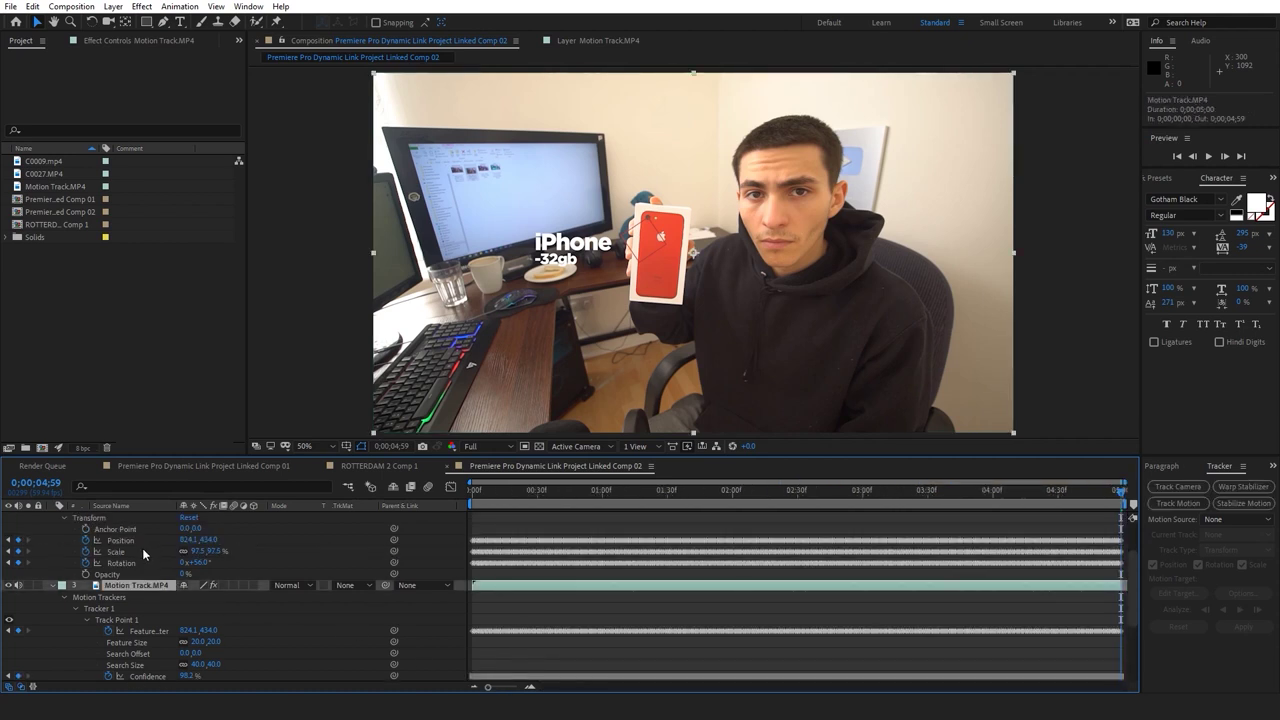
scroll(109, 549, "up", 1)
left_click(118, 530)
key("ctrl+a")
key("u")
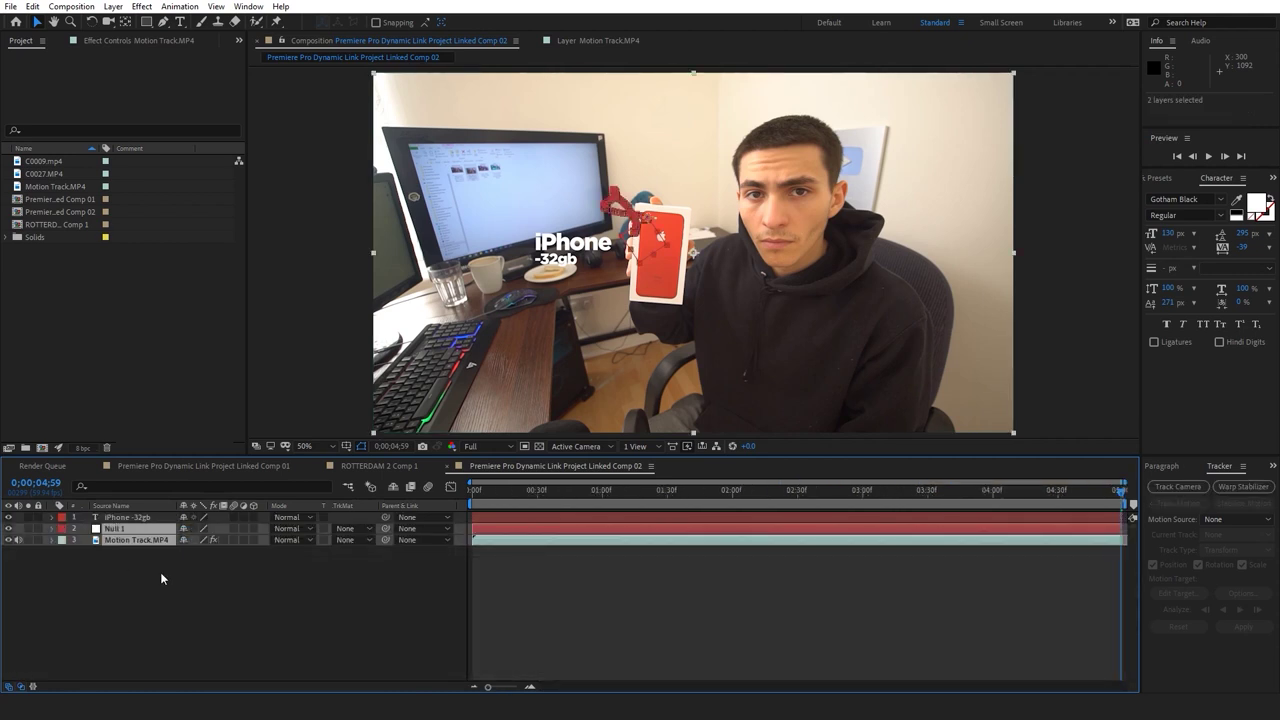
left_click(130, 559)
Parent the iPhone -32gb title to Null 1 and preview it following the phone box
left_click(150, 516)
left_click(472, 490)
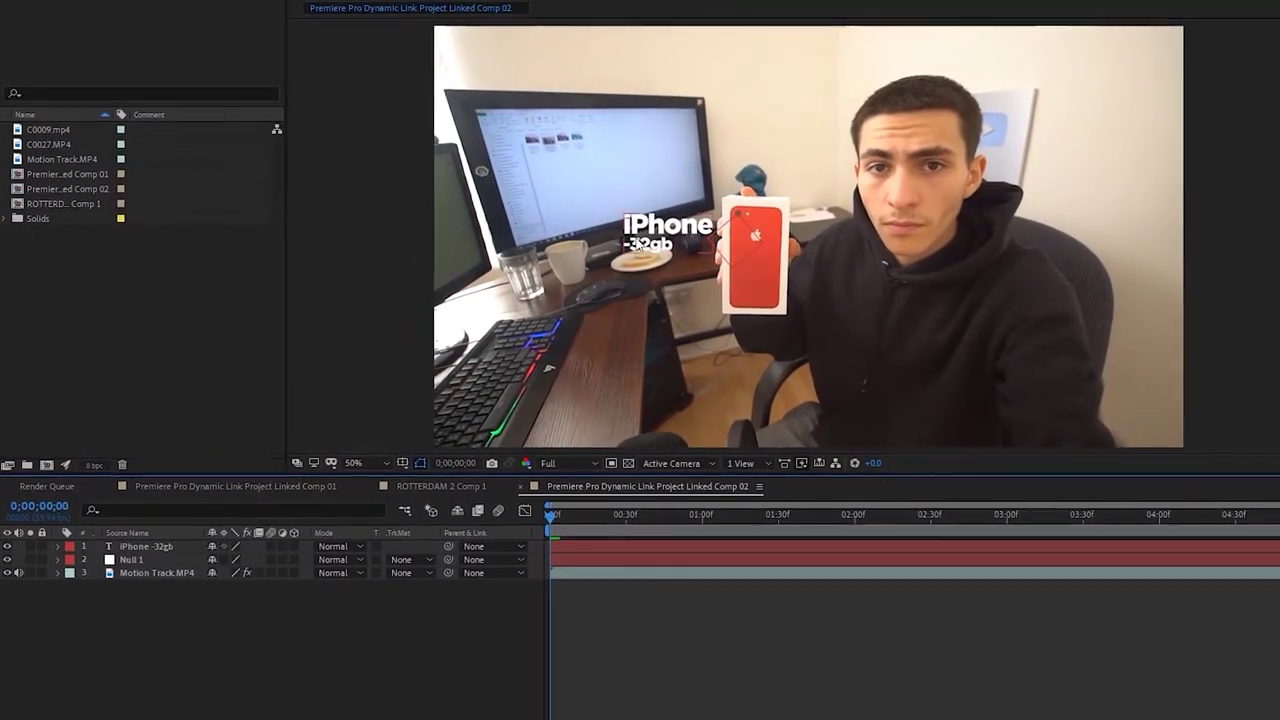
left_click_drag(466, 560, 168, 573)
left_click(733, 659)
key("space")
key("space")
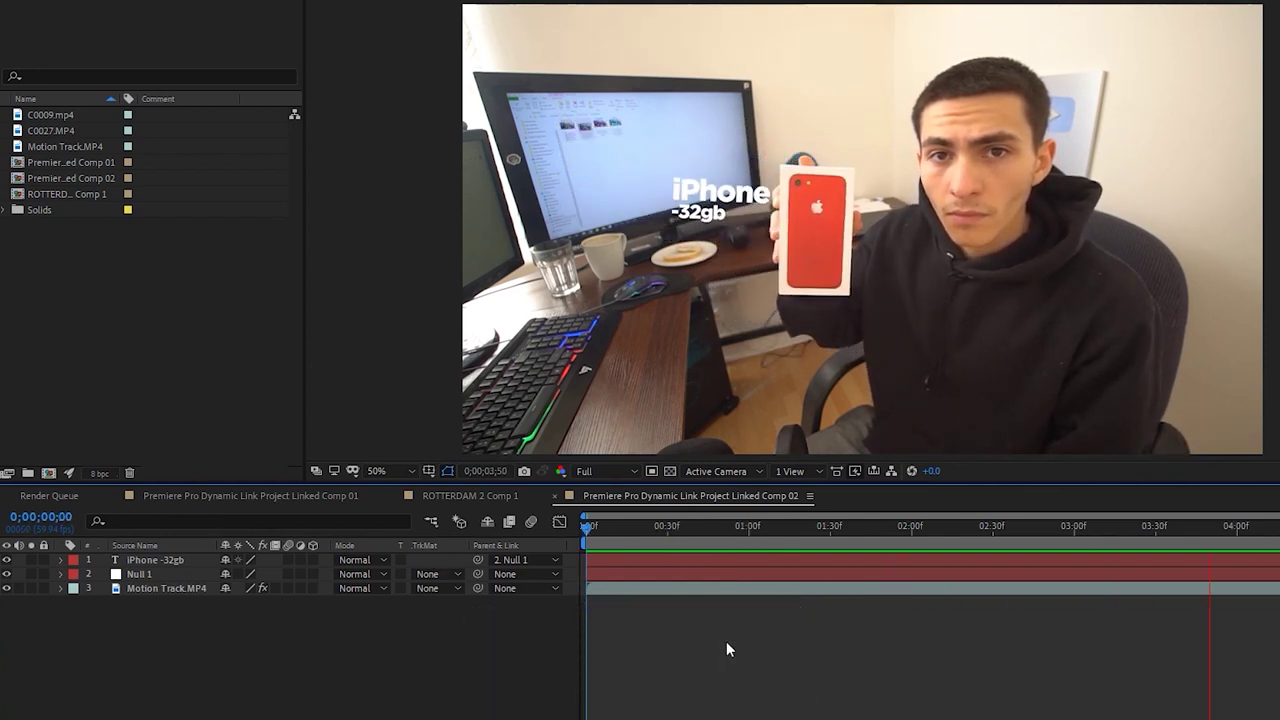
key("space")
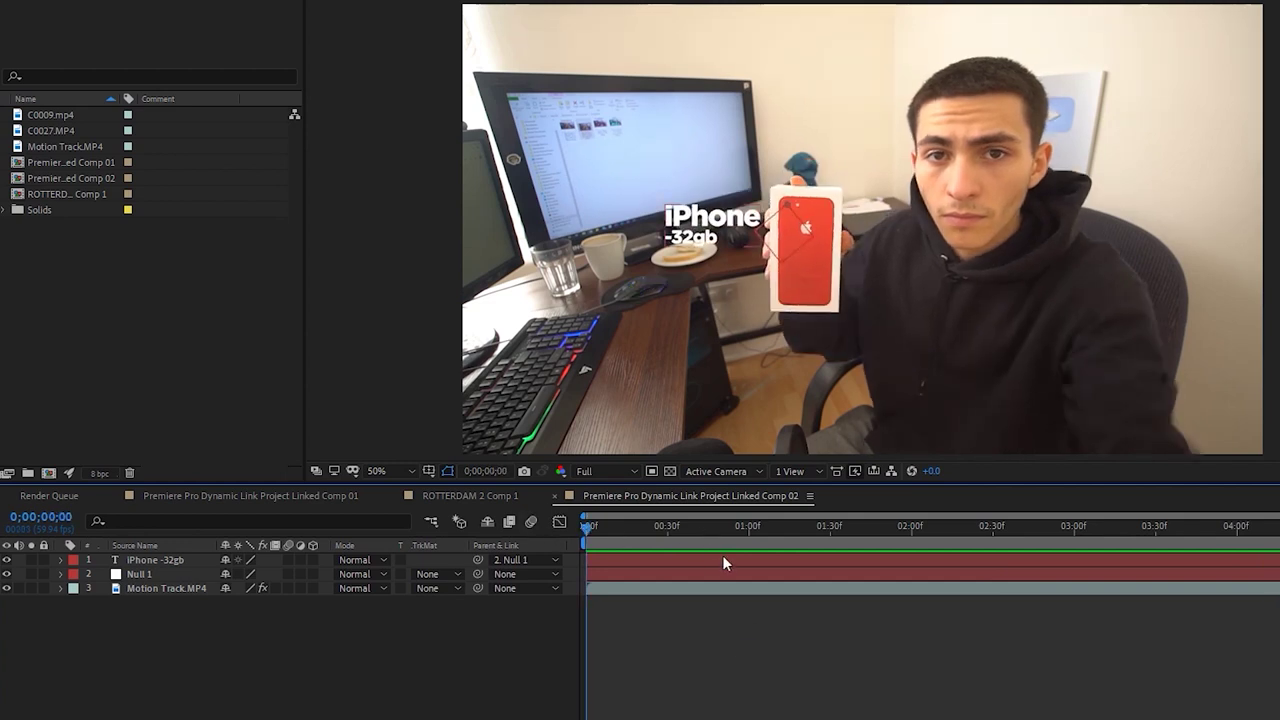
key("space")
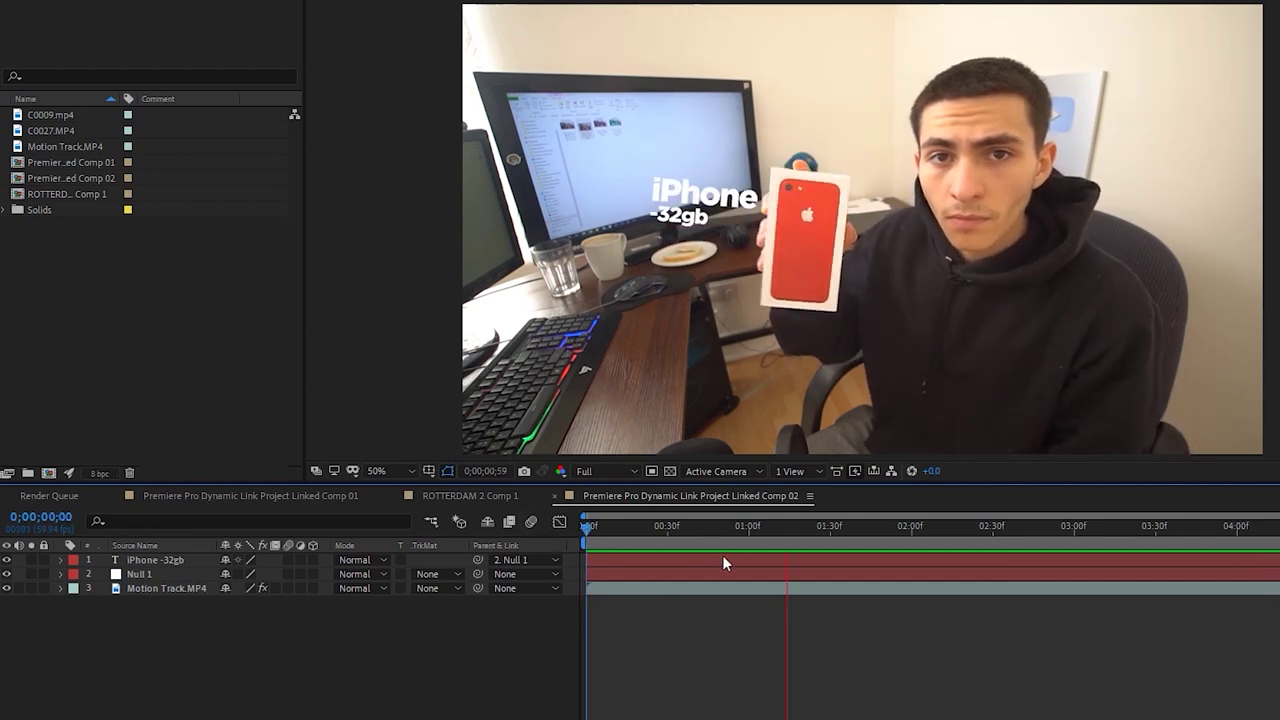
left_click(797, 575)
left_click(795, 561)
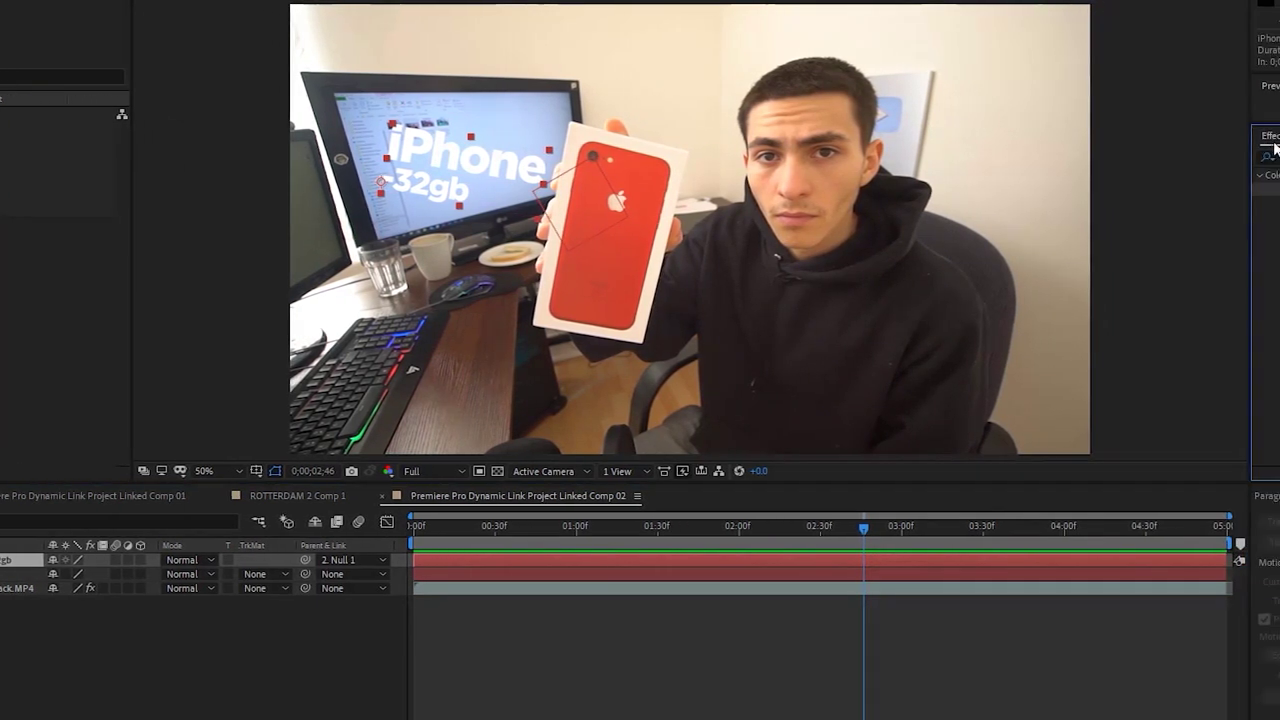
Apply Drop Shadow to the iPhone -32gb layer and preview it from the start
left_click(1268, 157)
type("drop")
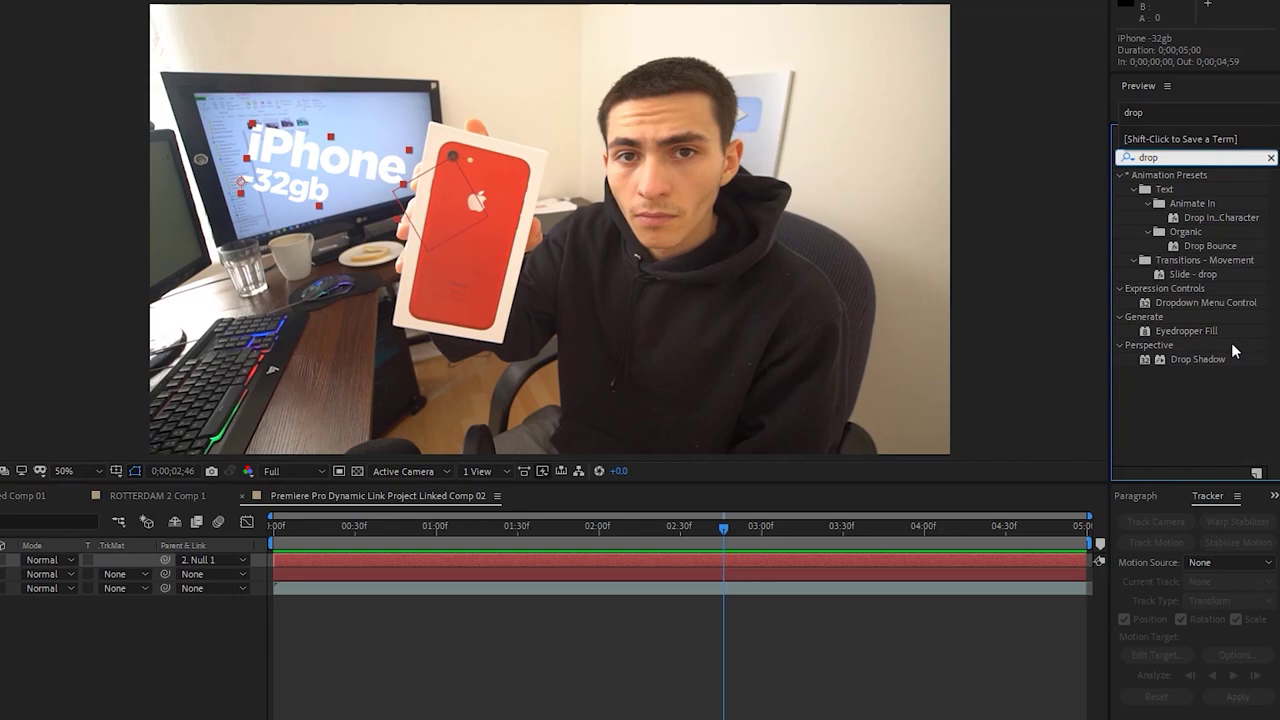
left_click_drag(1205, 359, 739, 557)
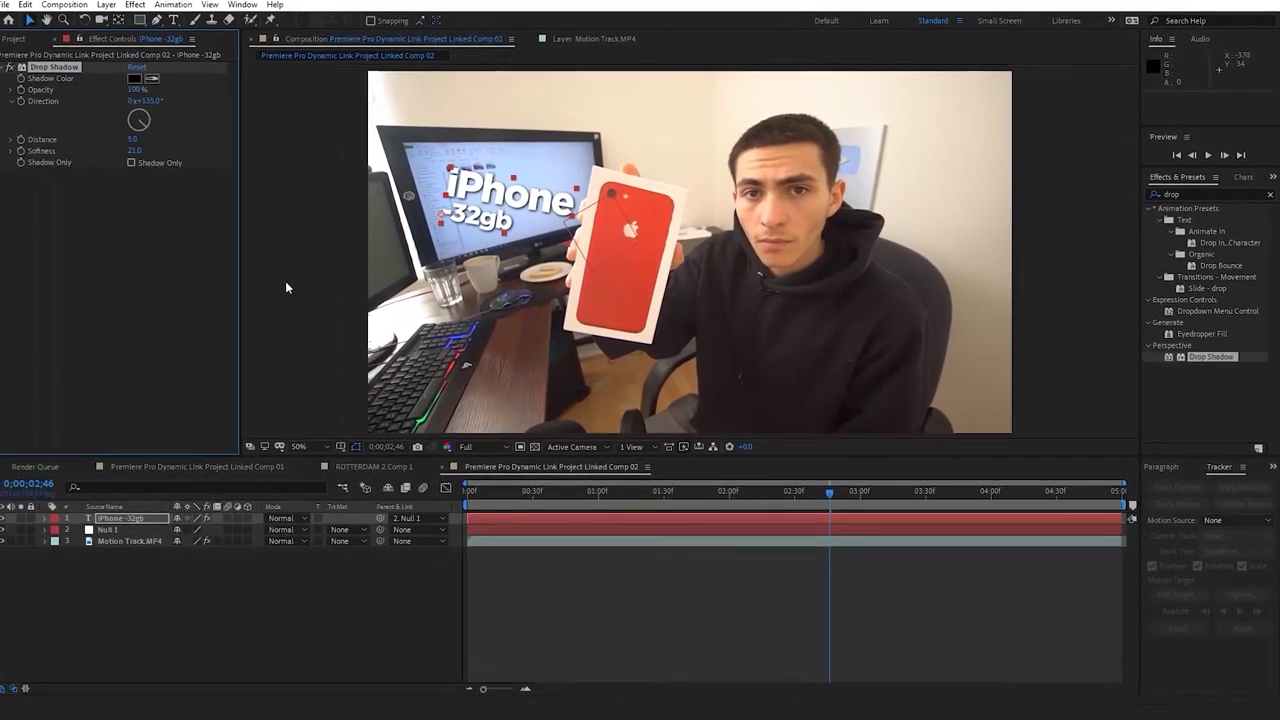
left_click(522, 495)
key("Home")
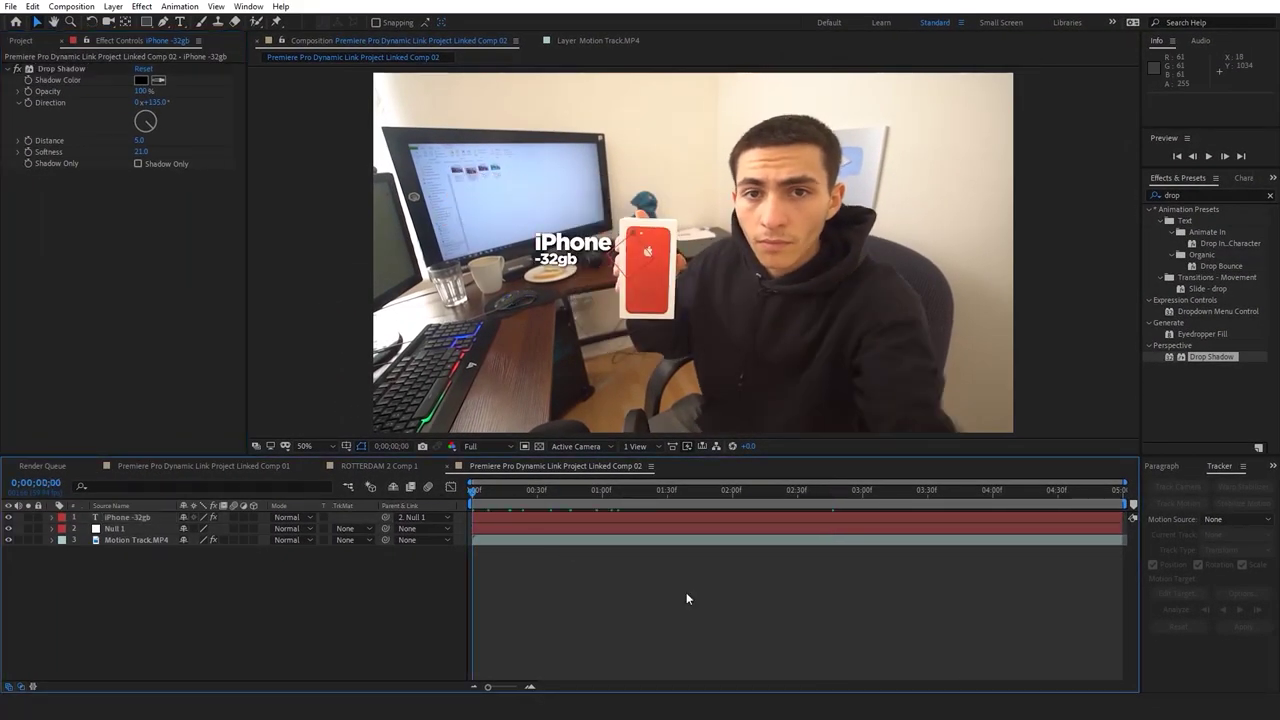
key("space")
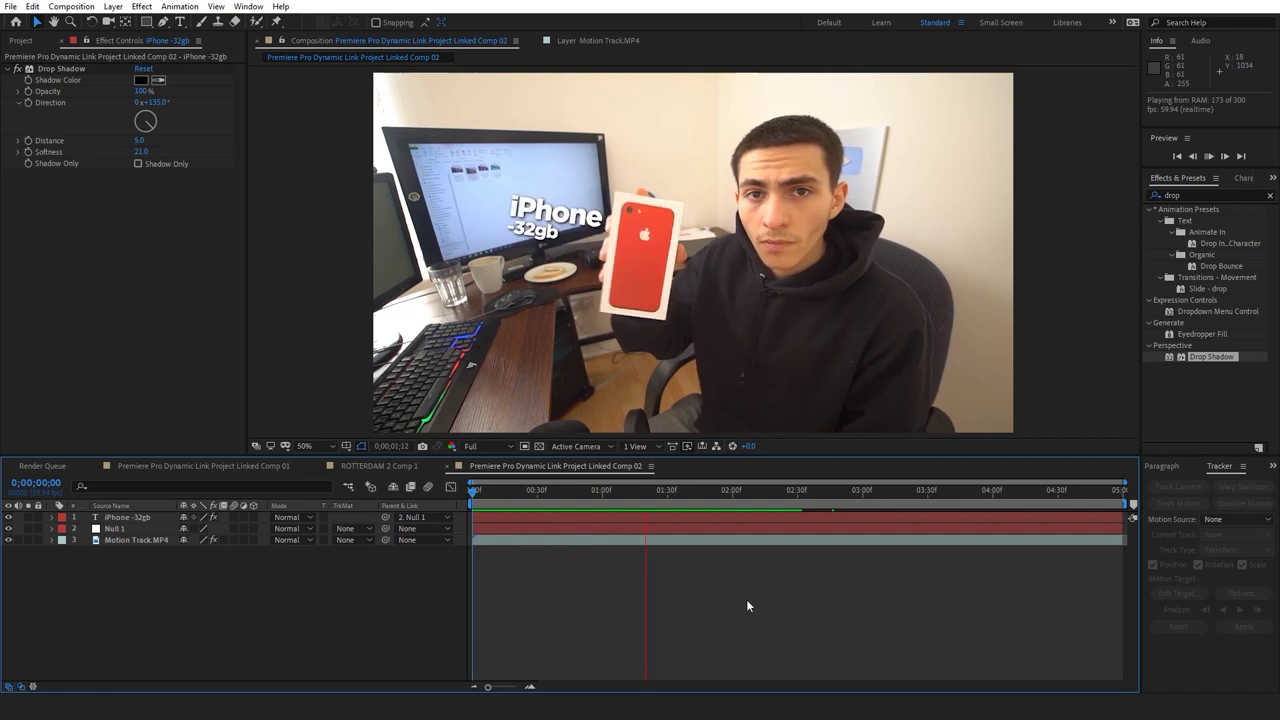
key("space")
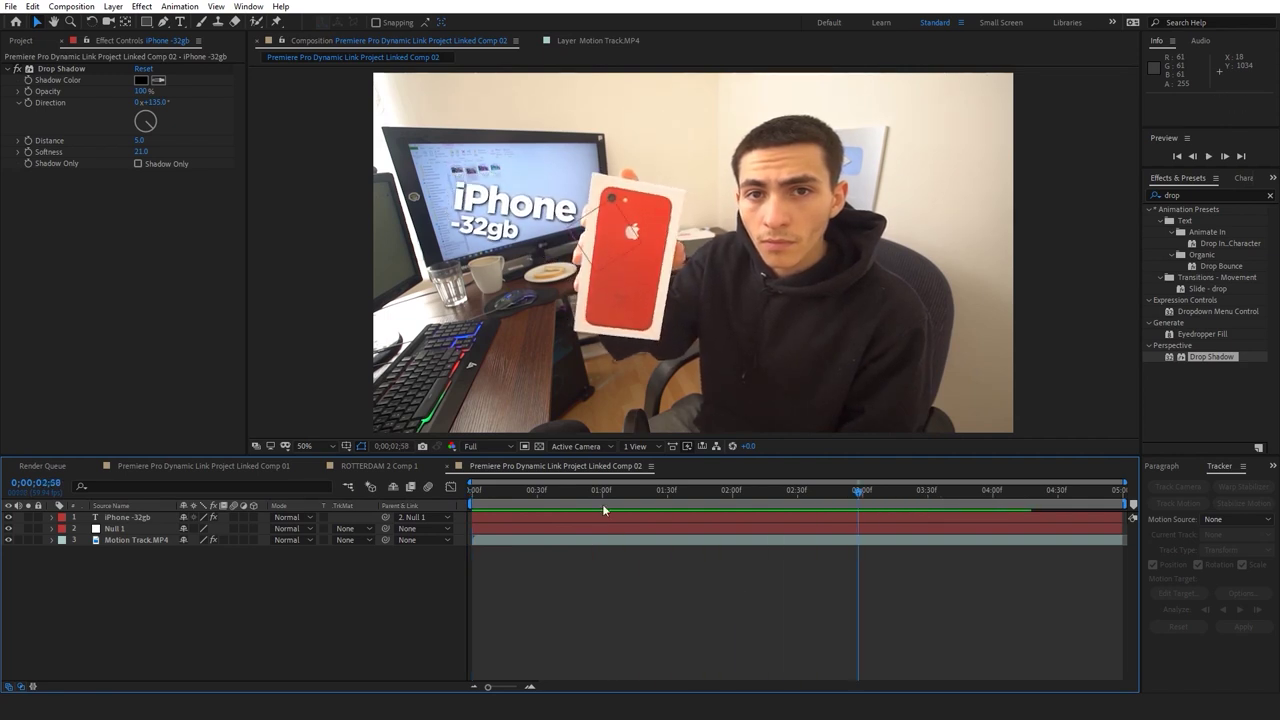
At 0;00;00;25, start editing the -32gb line of the iPhone -32gb title
left_click(575, 490)
left_click_drag(575, 490, 525, 488)
left_click(545, 518)
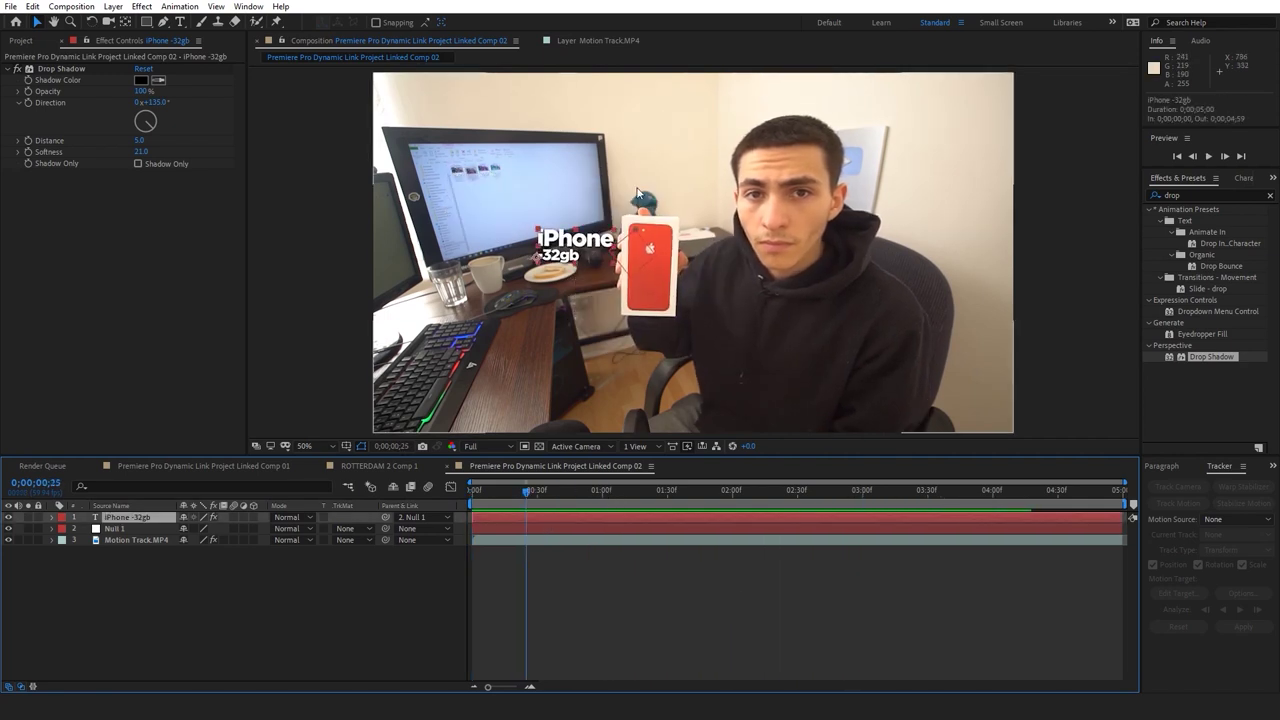
key("ctrl+t")
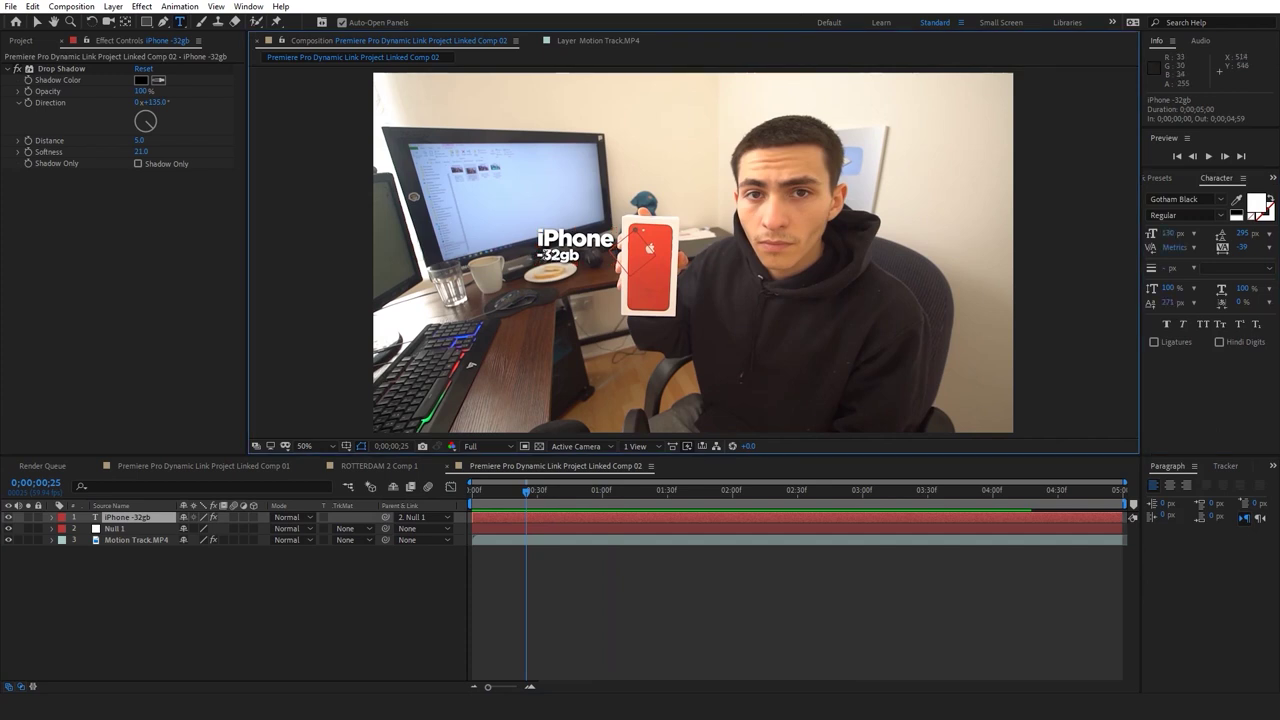
left_click(541, 254)
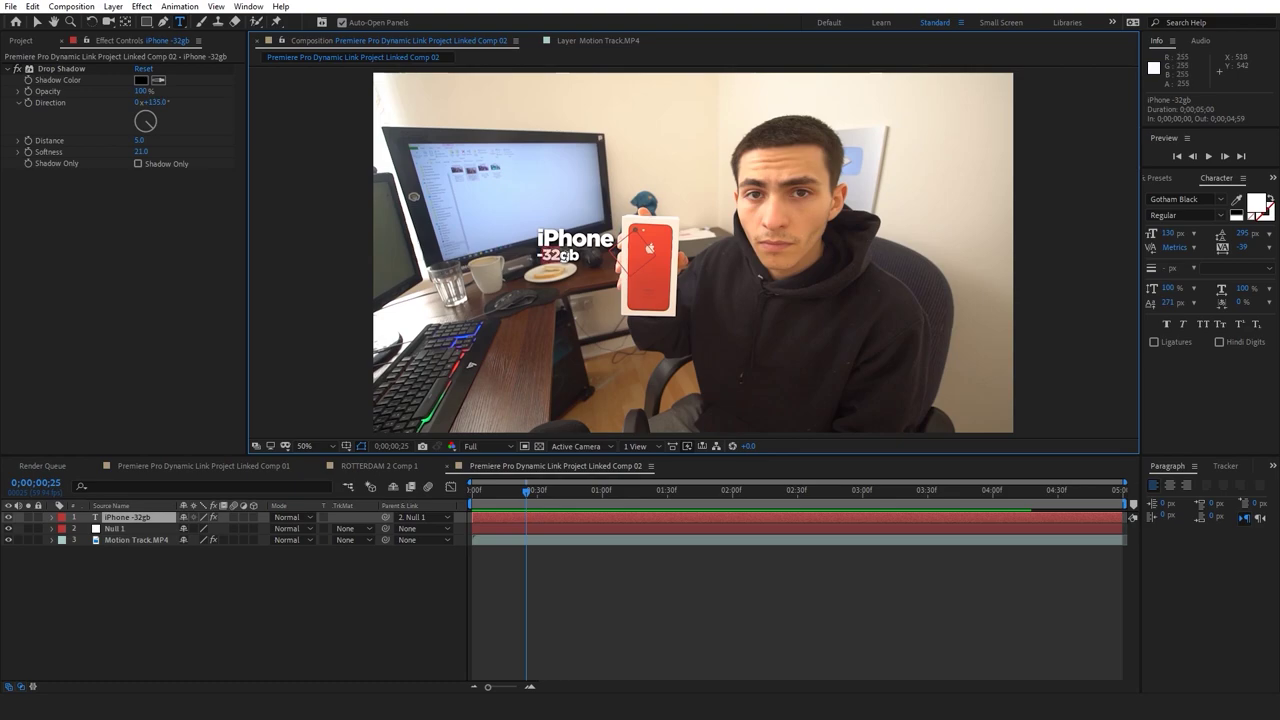
Colour the -32gb text with red sampled from the phone box
left_click(1256, 203)
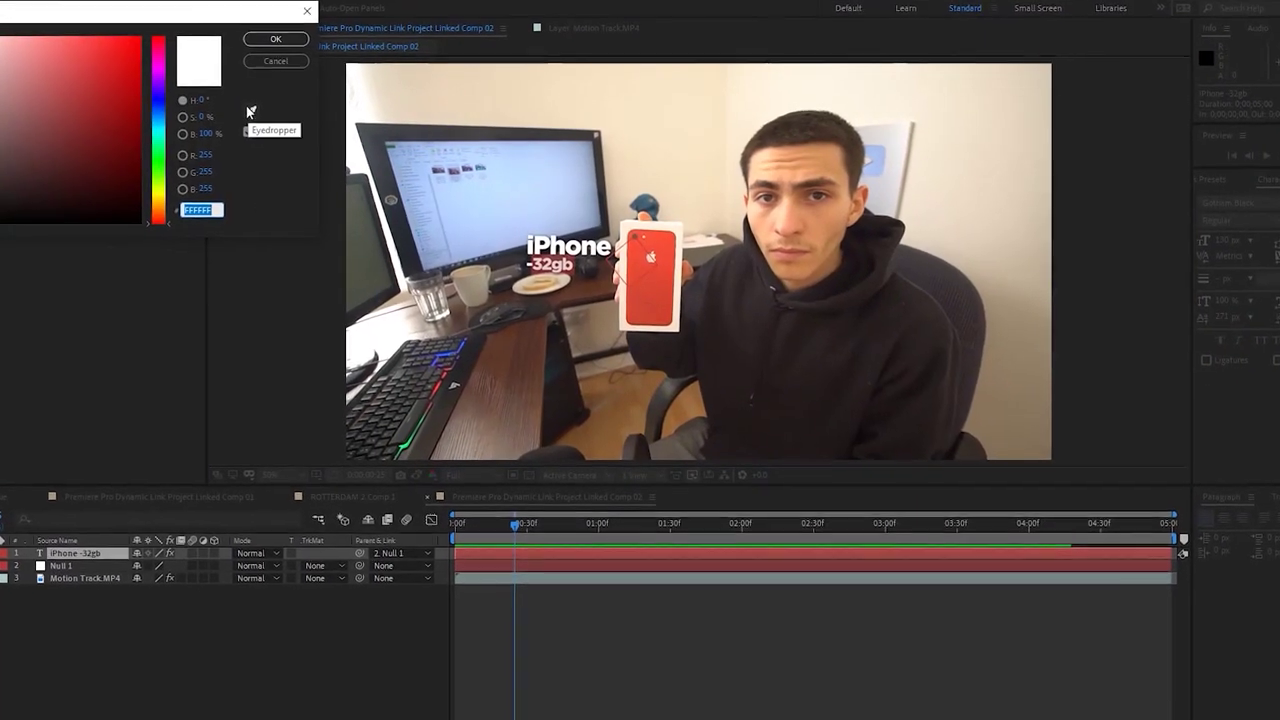
left_click(250, 112)
left_click(650, 290)
key("Return")
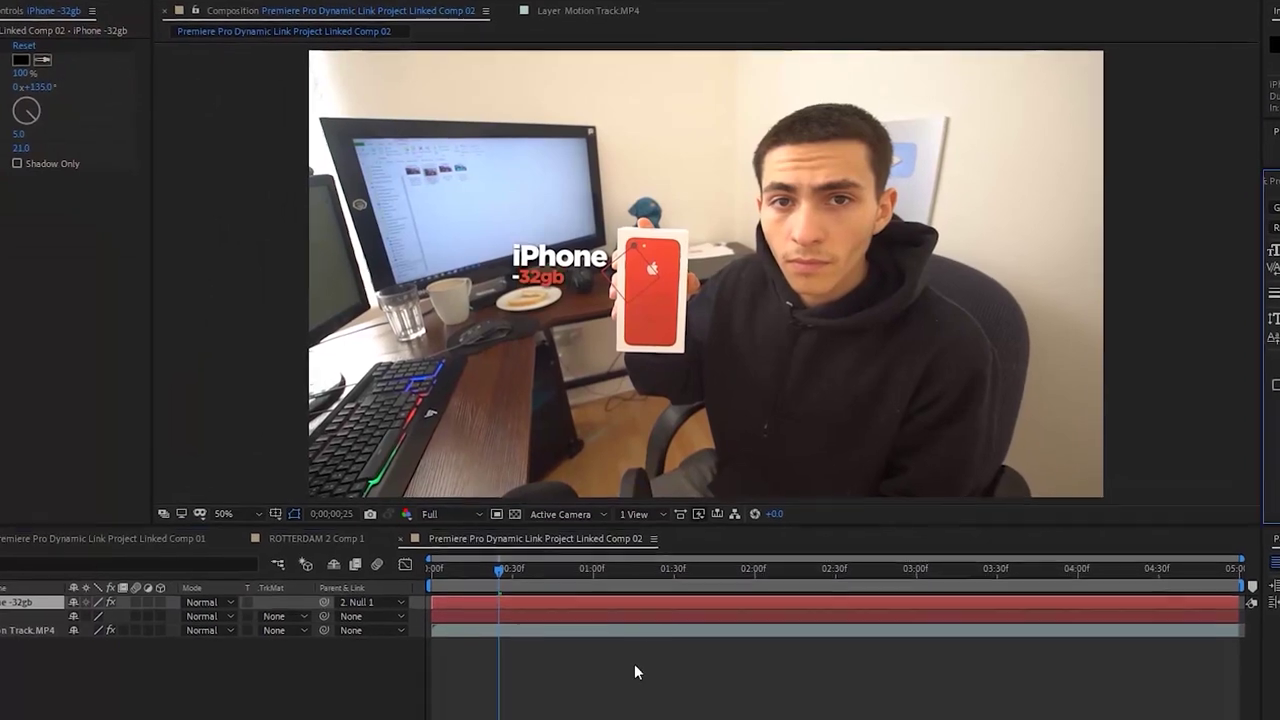
Preview the tracked title at 0;00;01;04 and save the project
key("space")
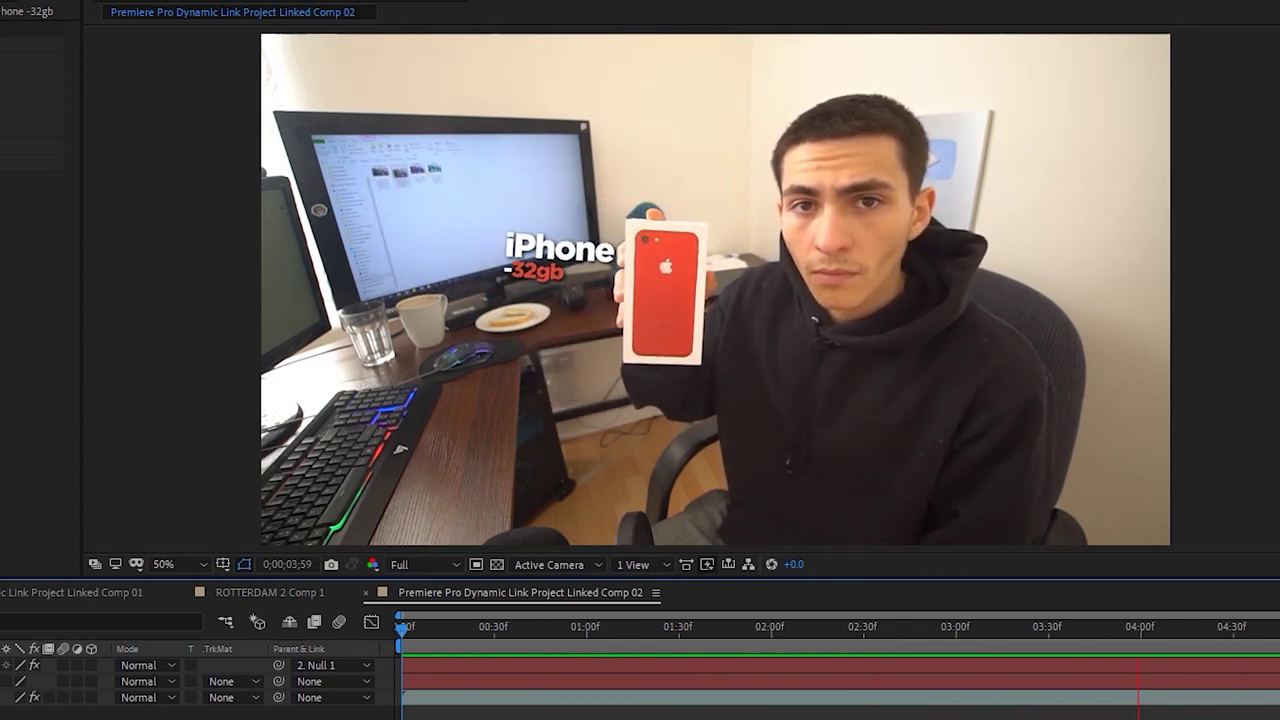
left_click_drag(671, 629, 598, 630)
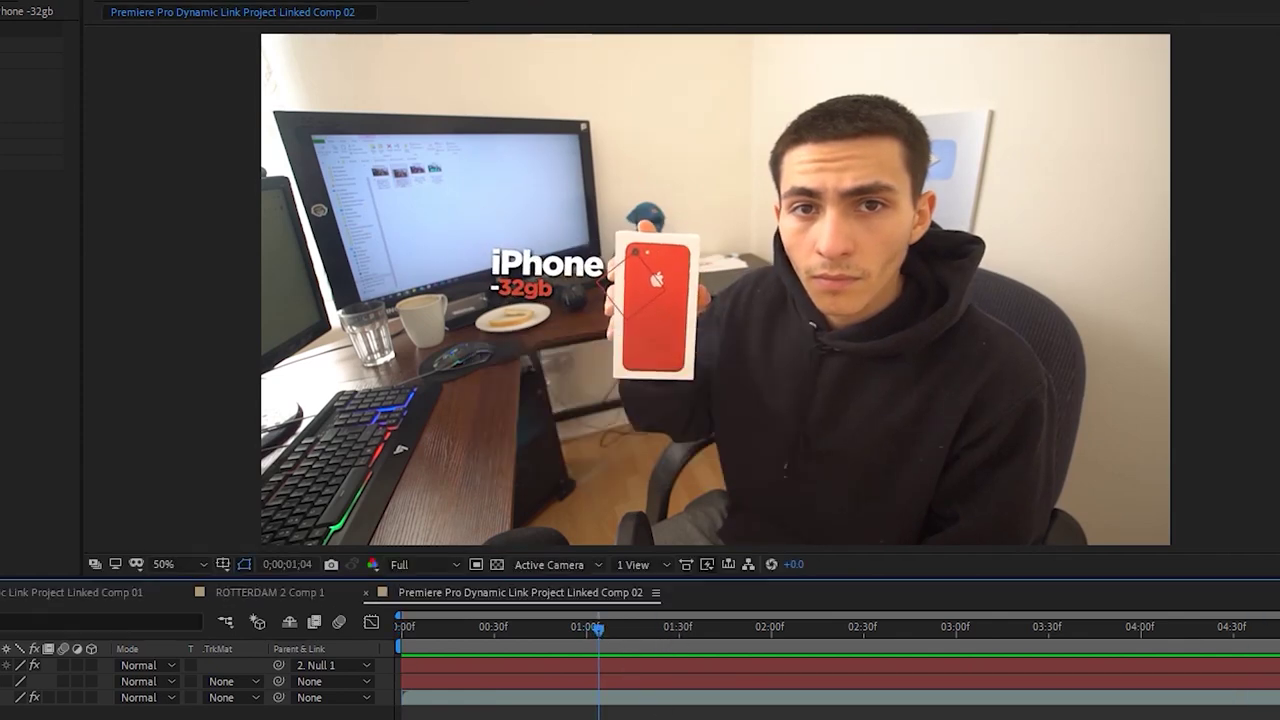
key("ctrl+s")
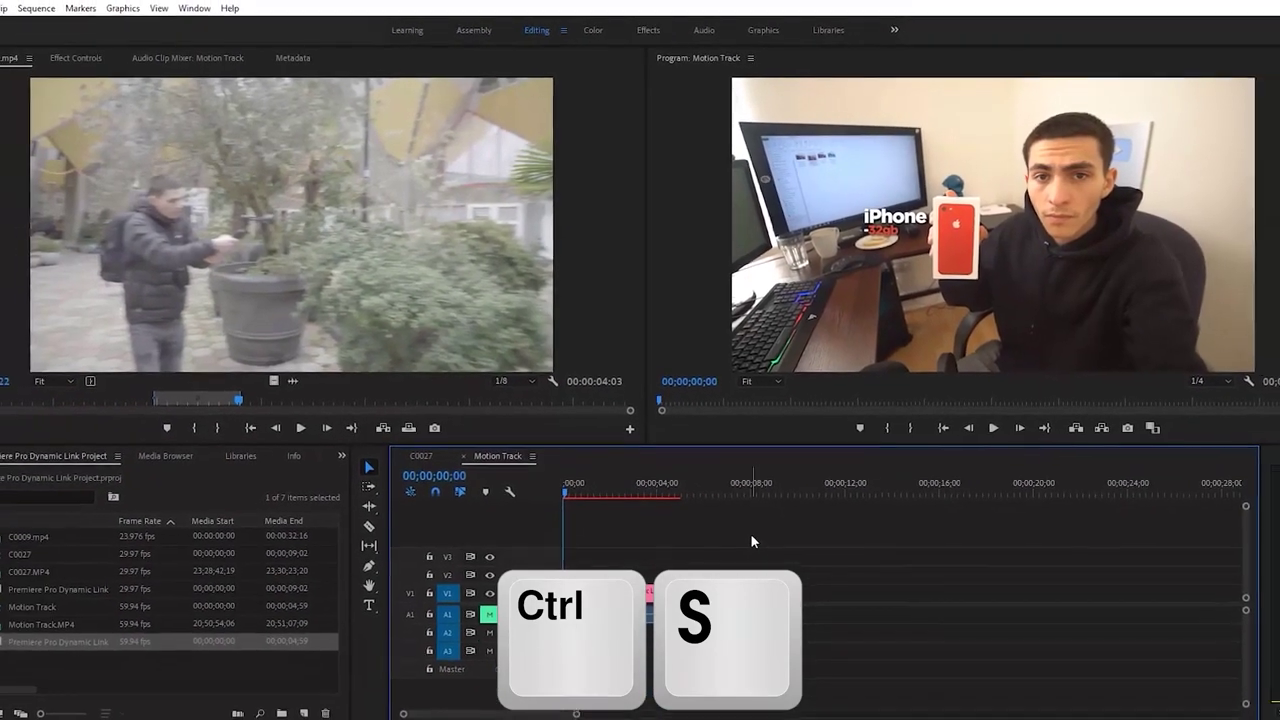
Play the Motion Track sequence and scrub back near the start to review the iPhone -32gb title
key("space")
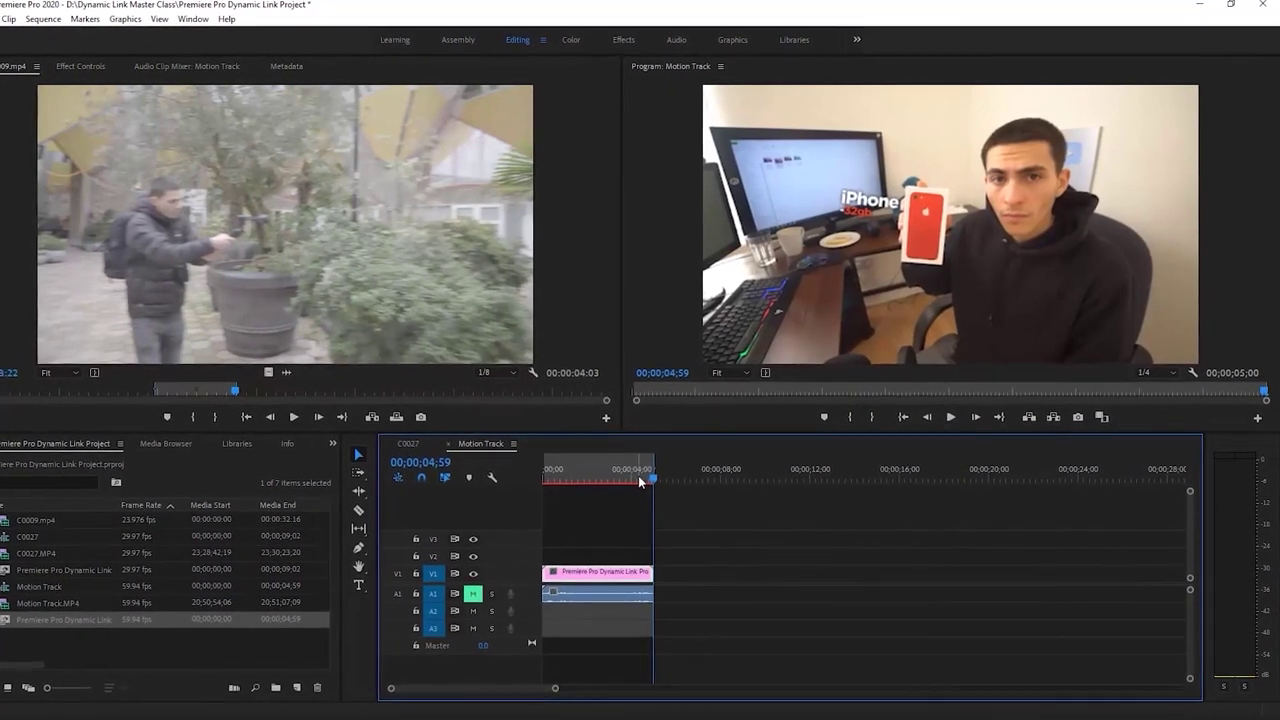
key("space")
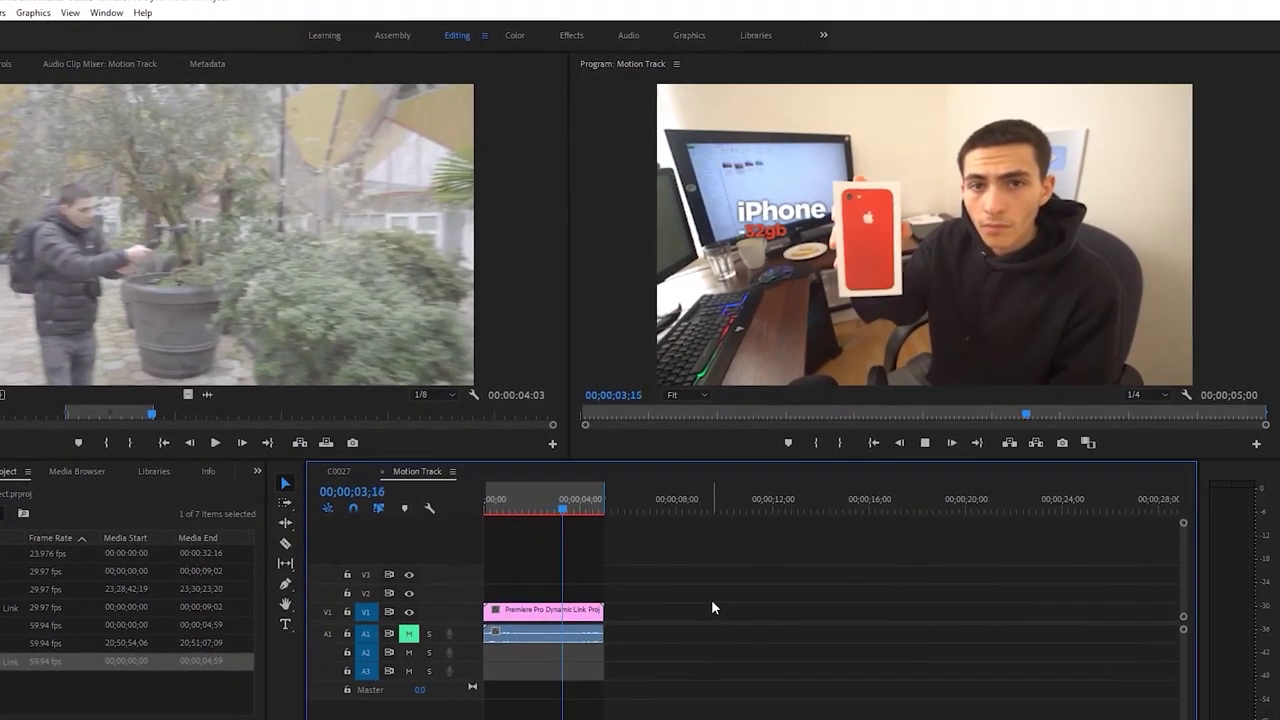
left_click(580, 505)
left_click_drag(557, 527, 463, 523)
key("space")
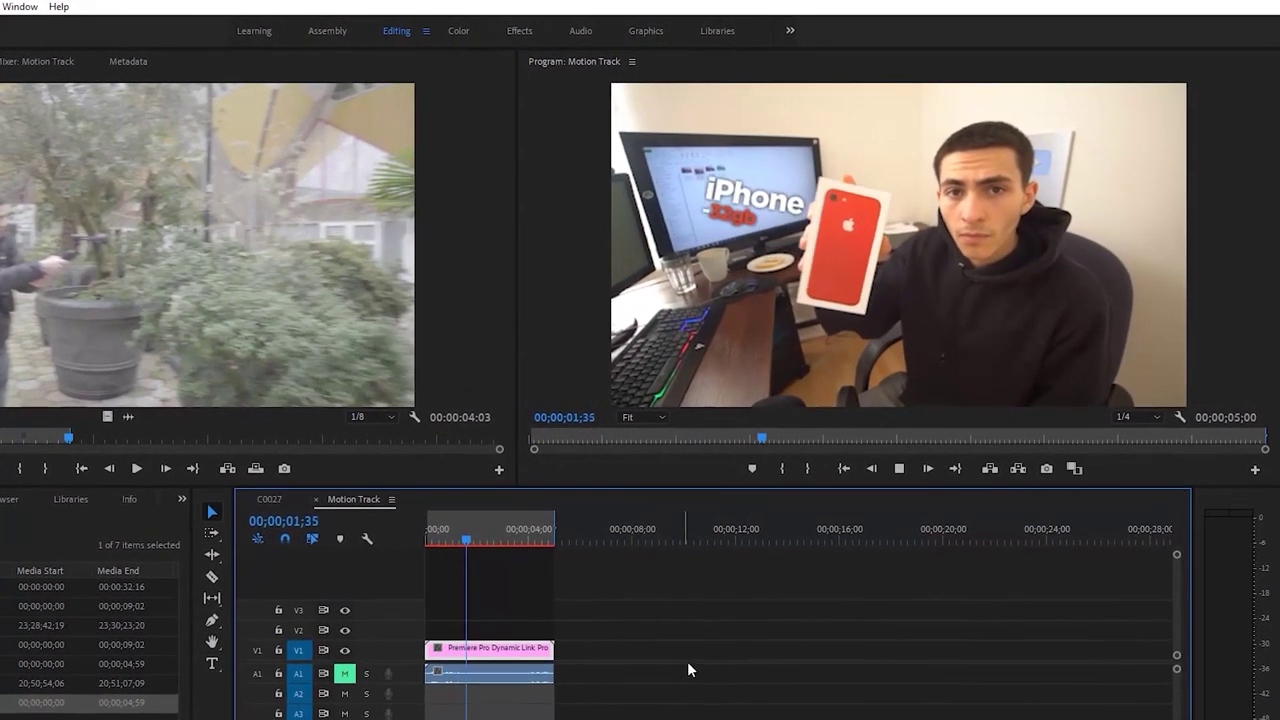
key("space")
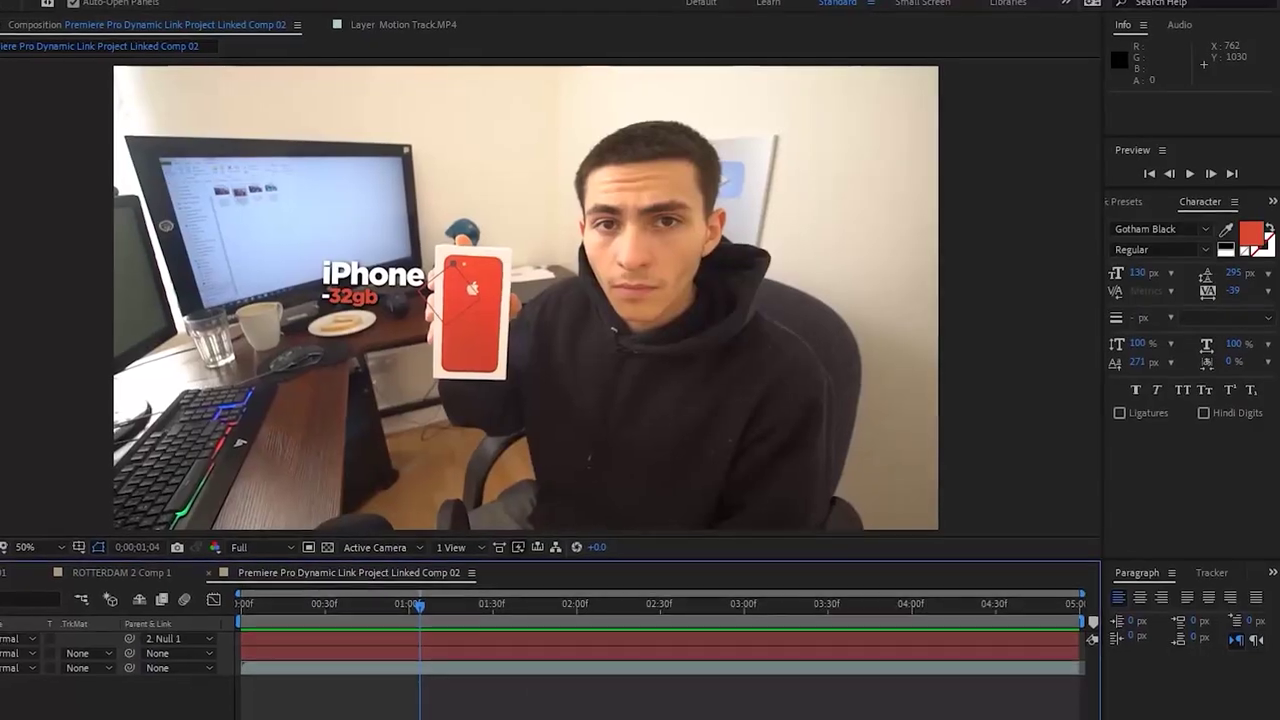
left_click_drag(461, 610, 205, 622)
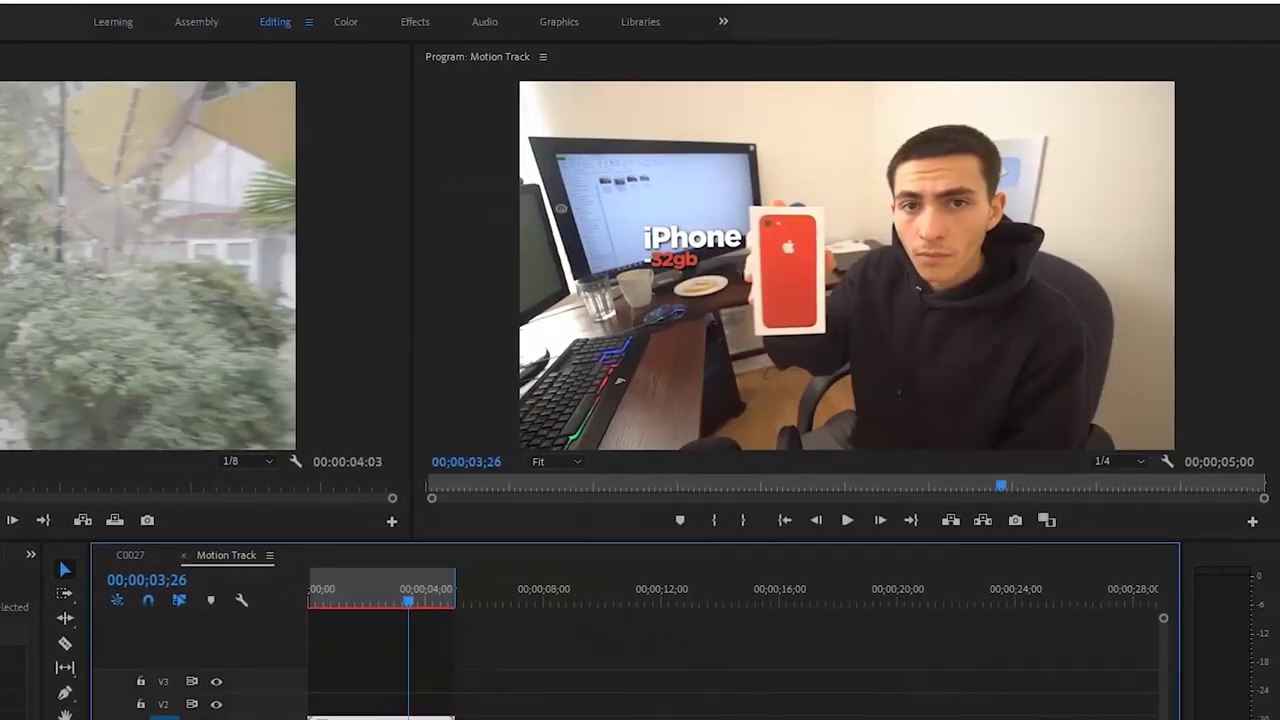
key("Home")
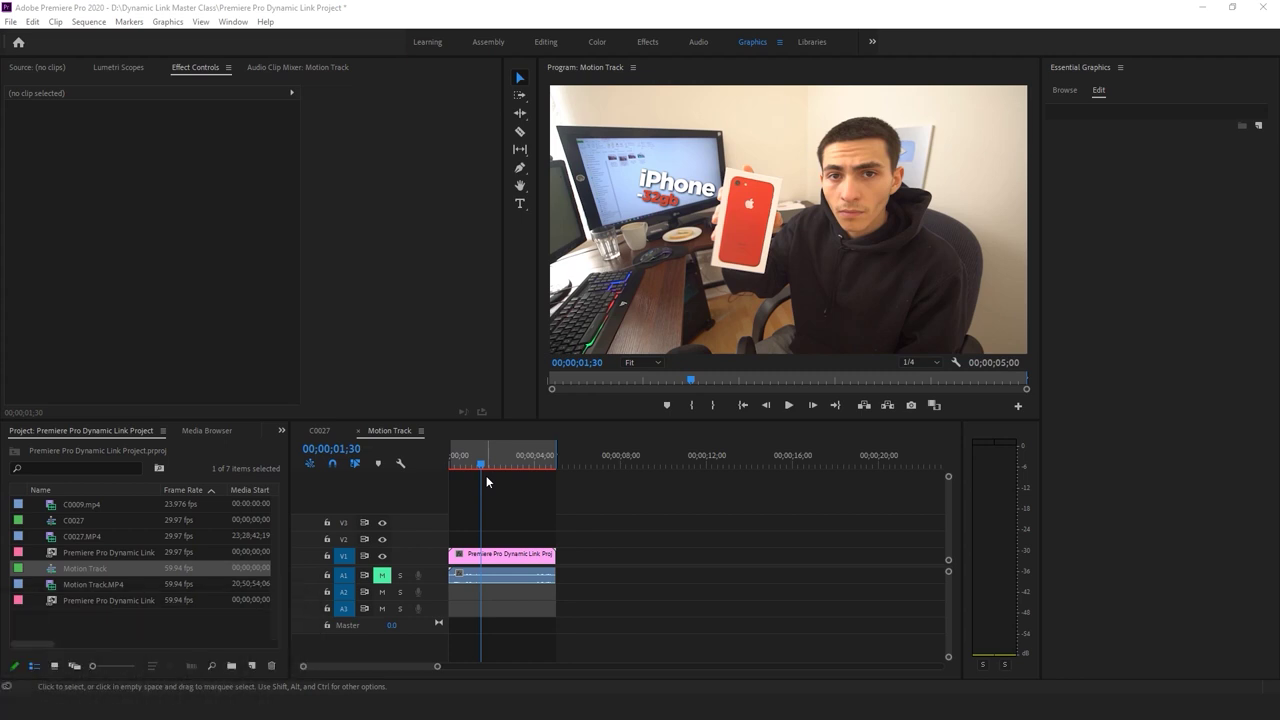
left_click_drag(478, 460, 468, 460)
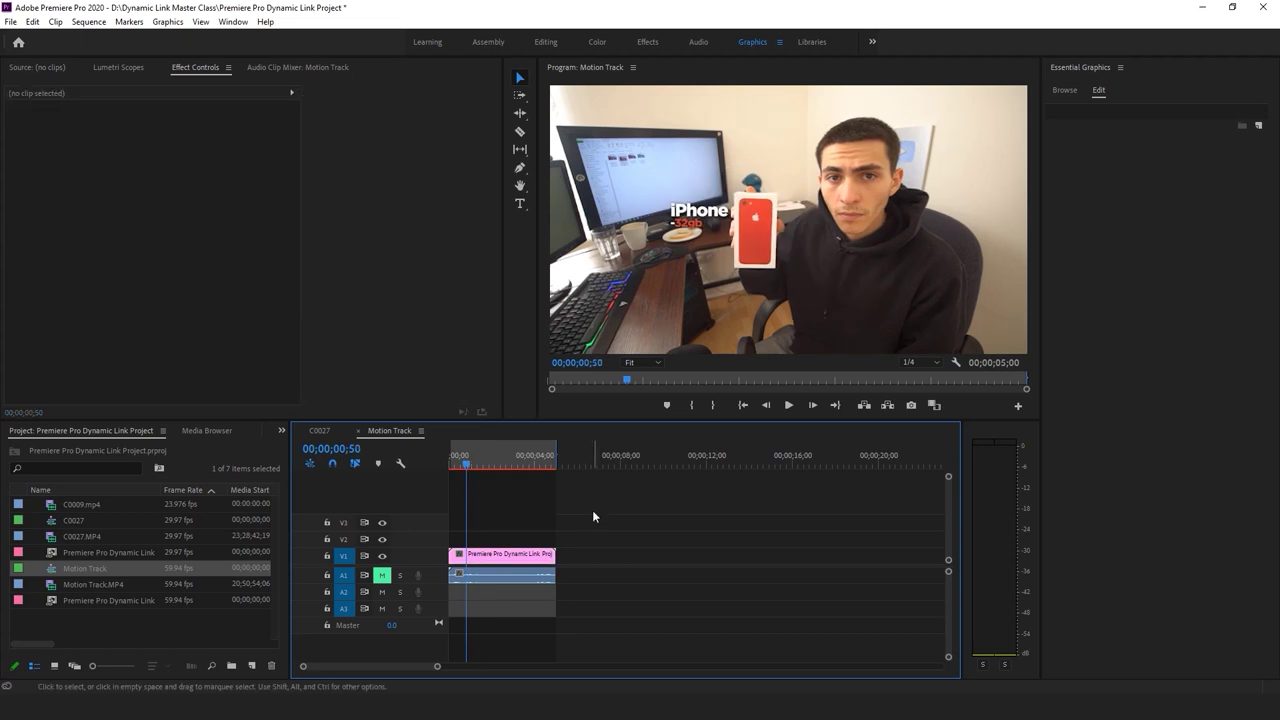
Place the Classic Lower Third One Line template on V2 above the linked comp and preview it
left_click(1064, 90)
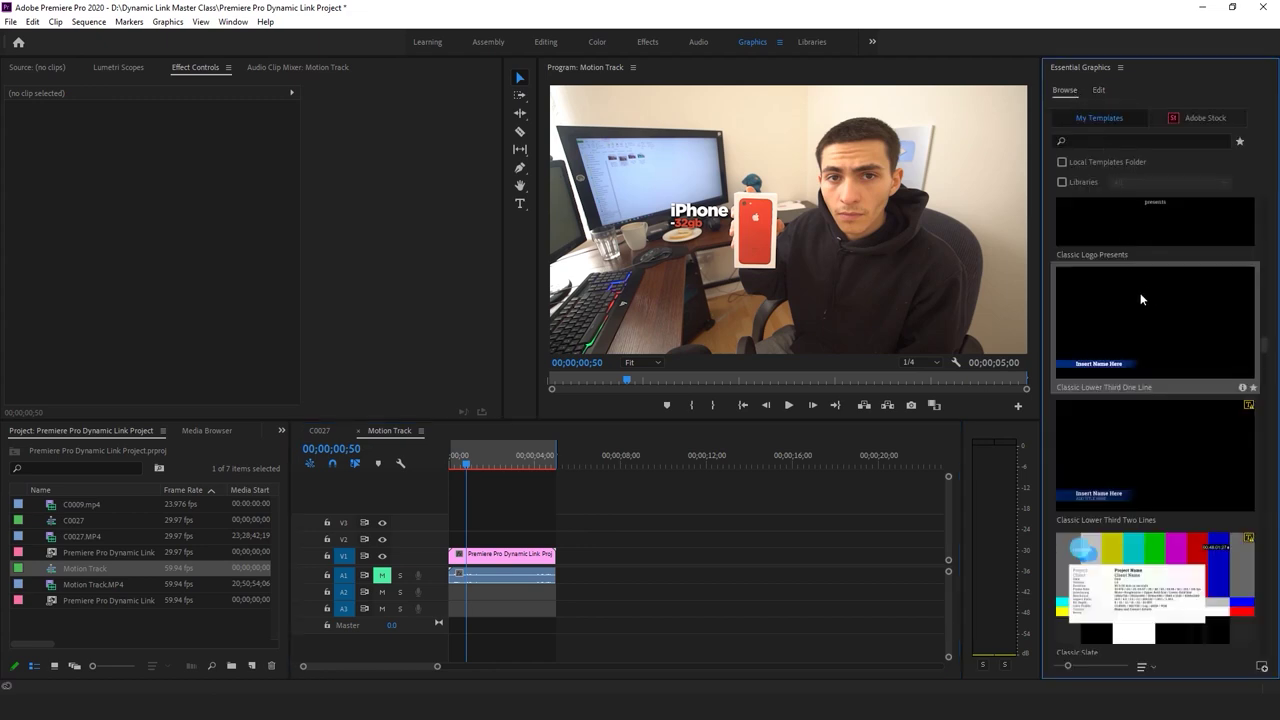
left_click(628, 508)
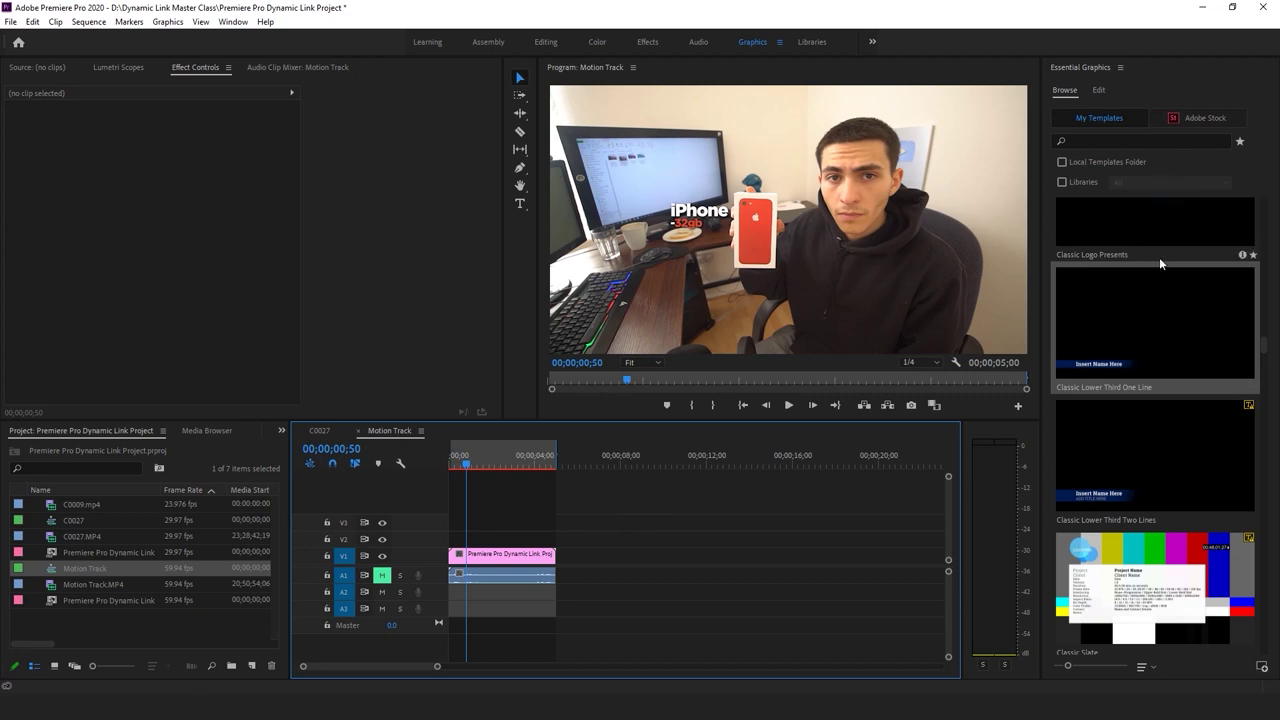
left_click_drag(1166, 292, 458, 546)
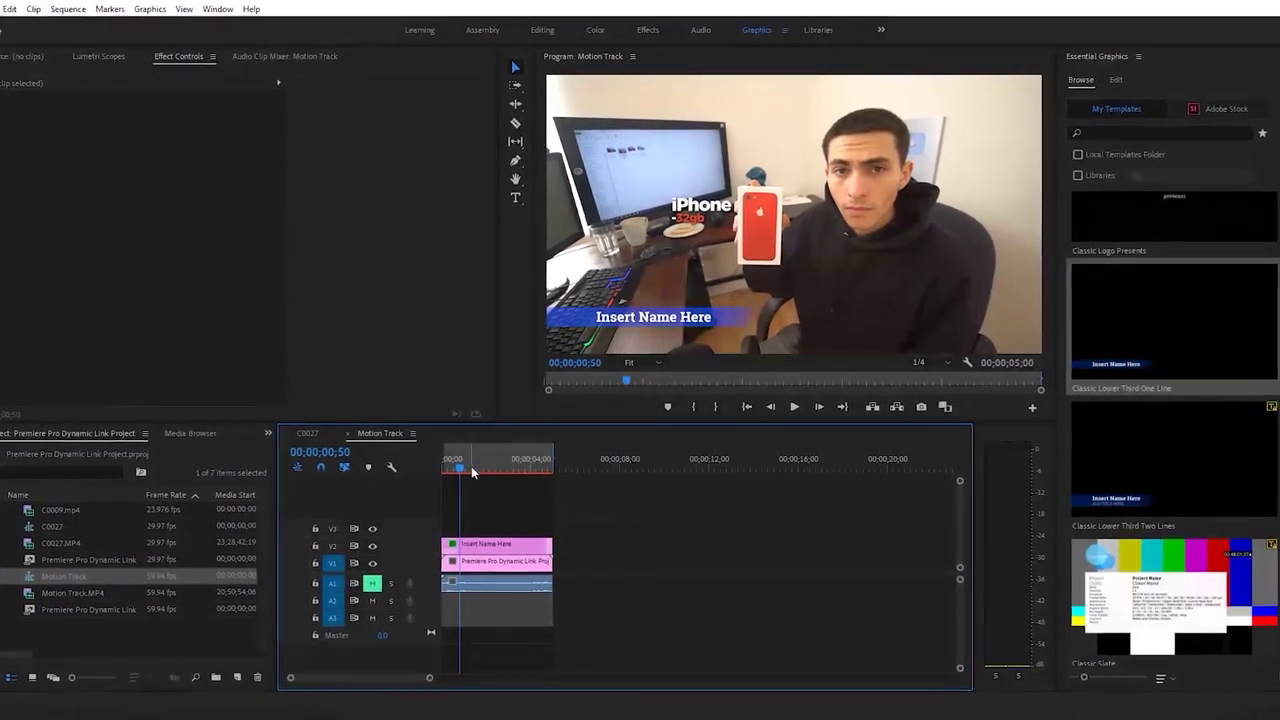
left_click_drag(473, 471, 428, 470)
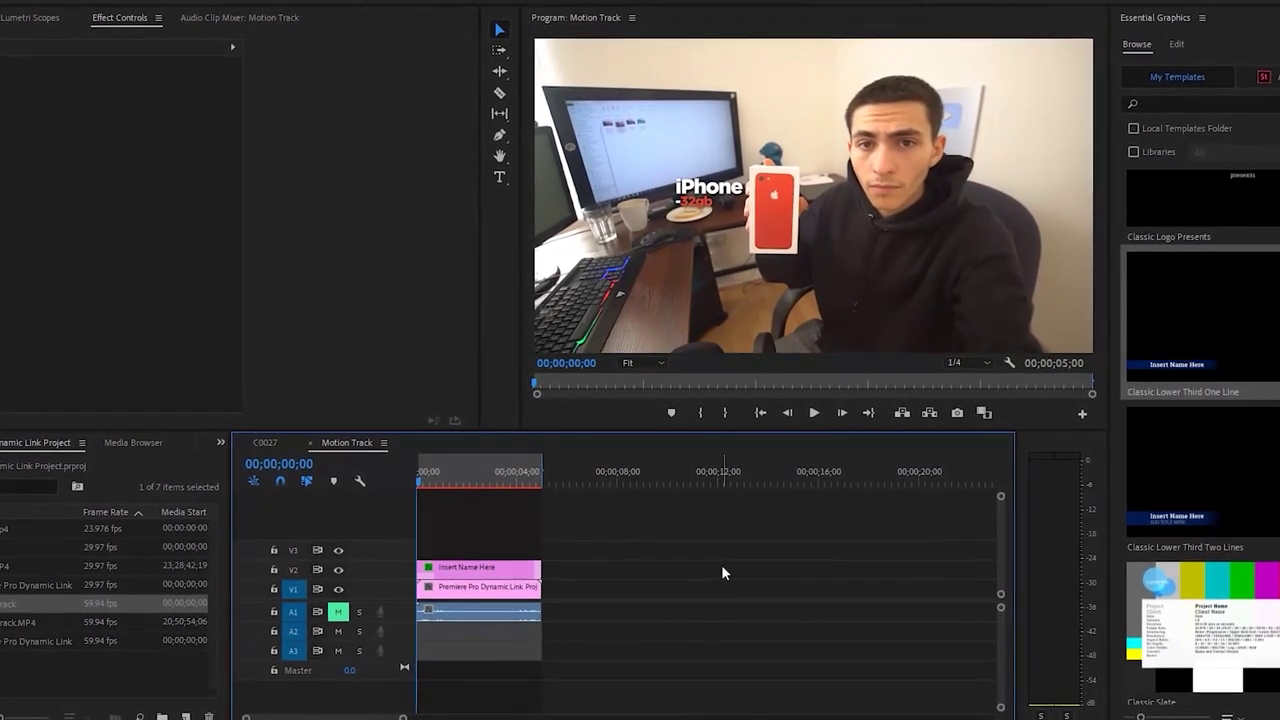
key("space")
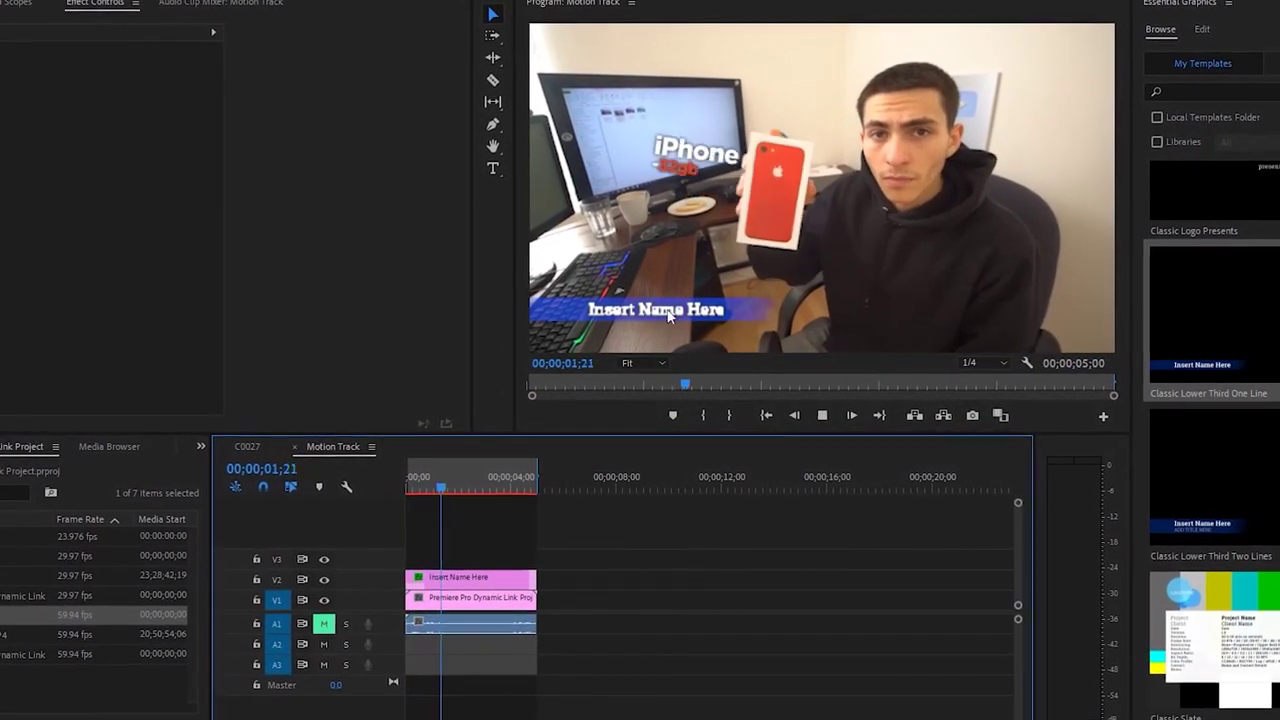
Replace the Insert Name Here placeholder with the presenter's name and replay the sequence to check it
left_click(646, 319)
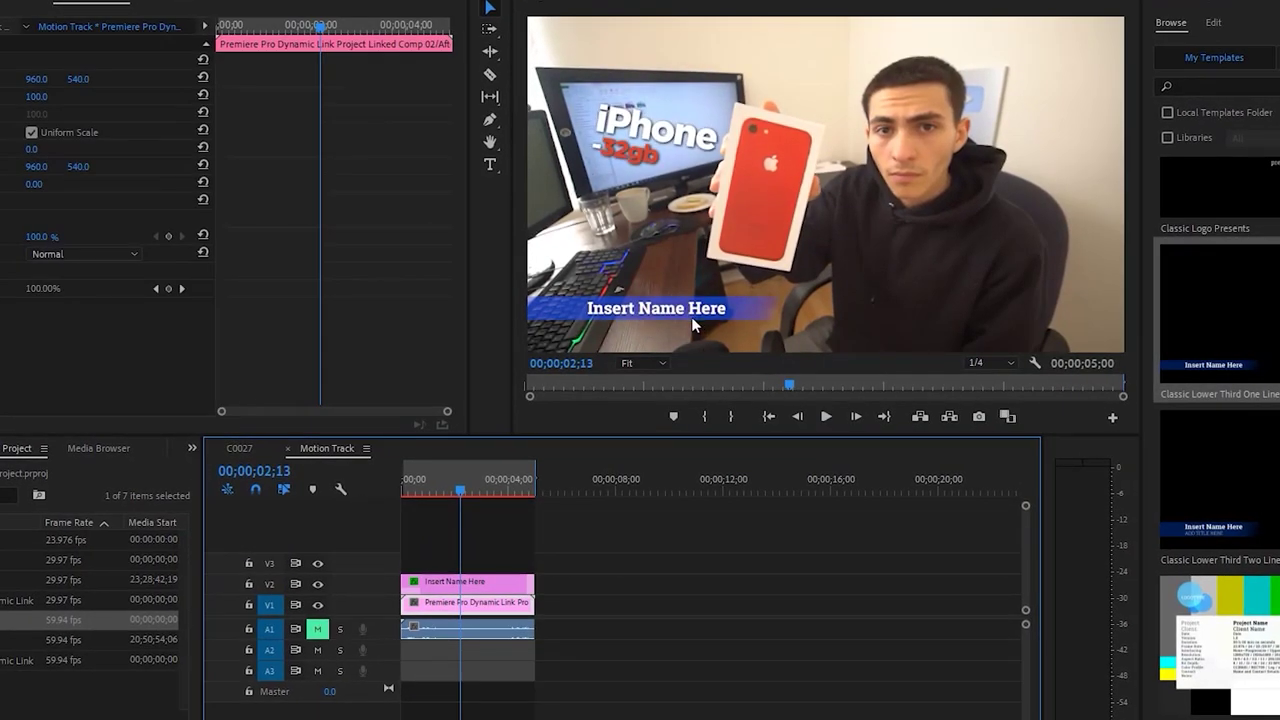
left_click(691, 316)
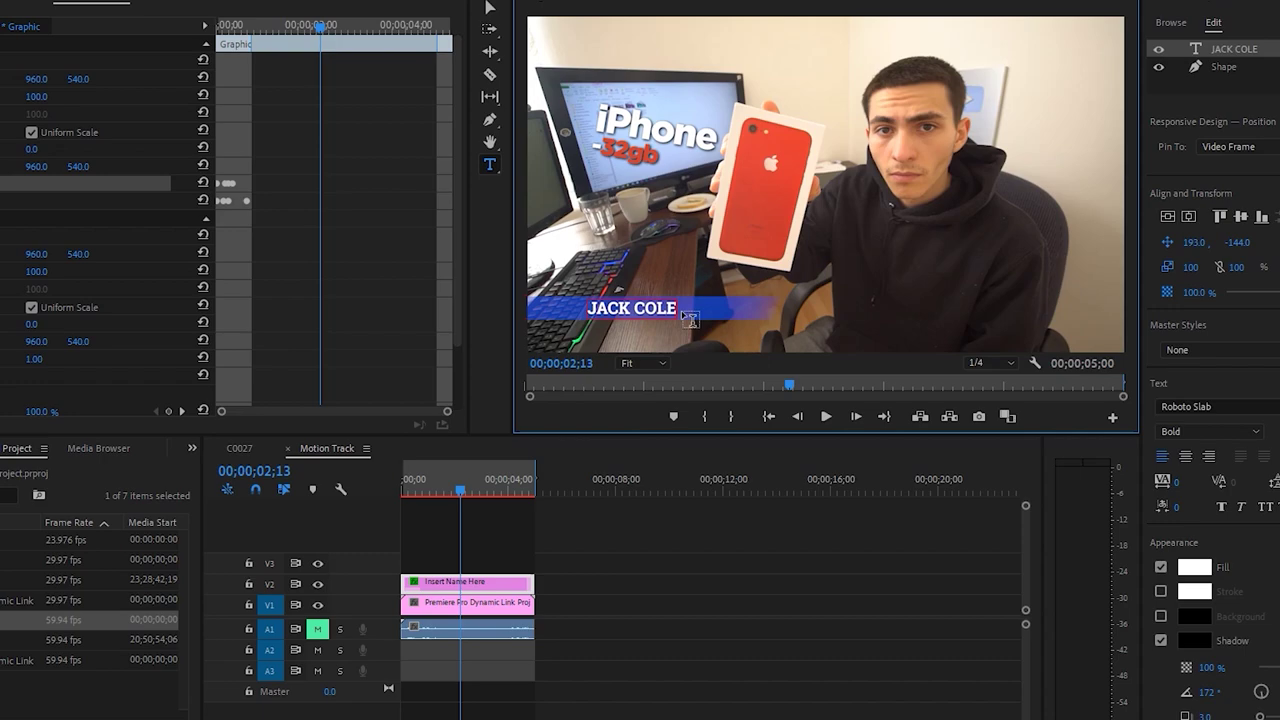
left_click(650, 537)
left_click_drag(466, 490, 417, 486)
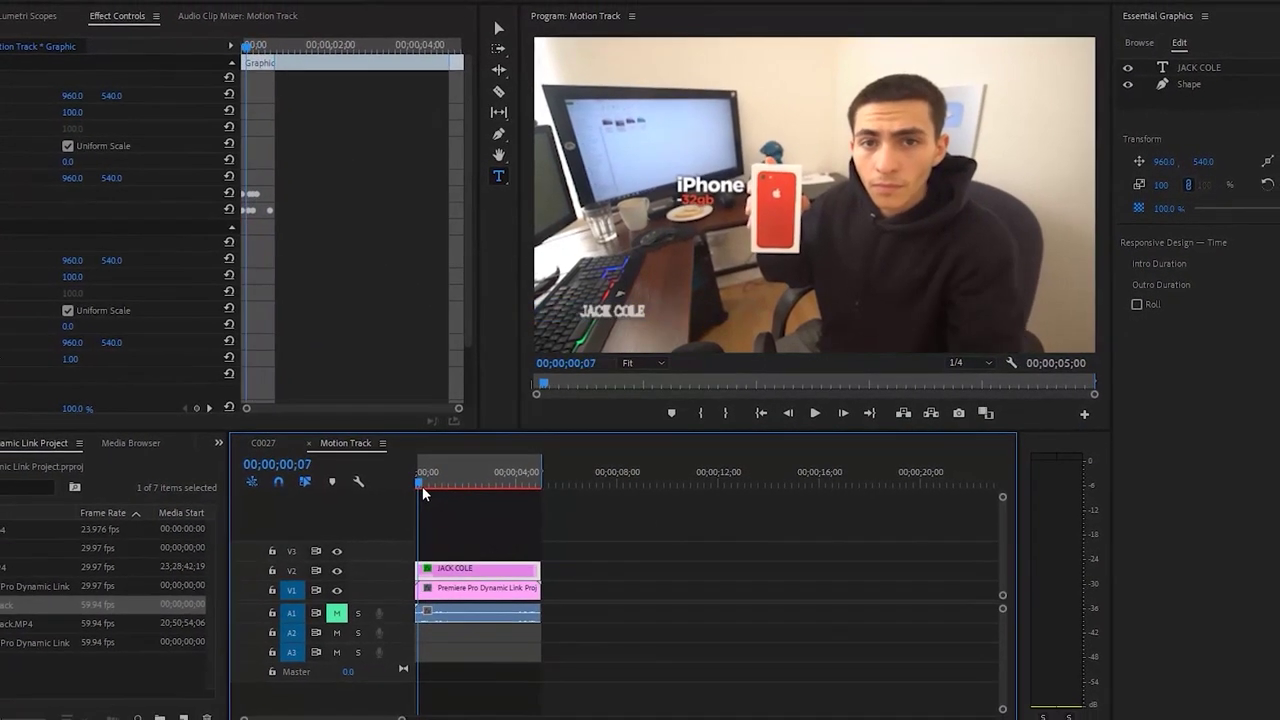
key("space")
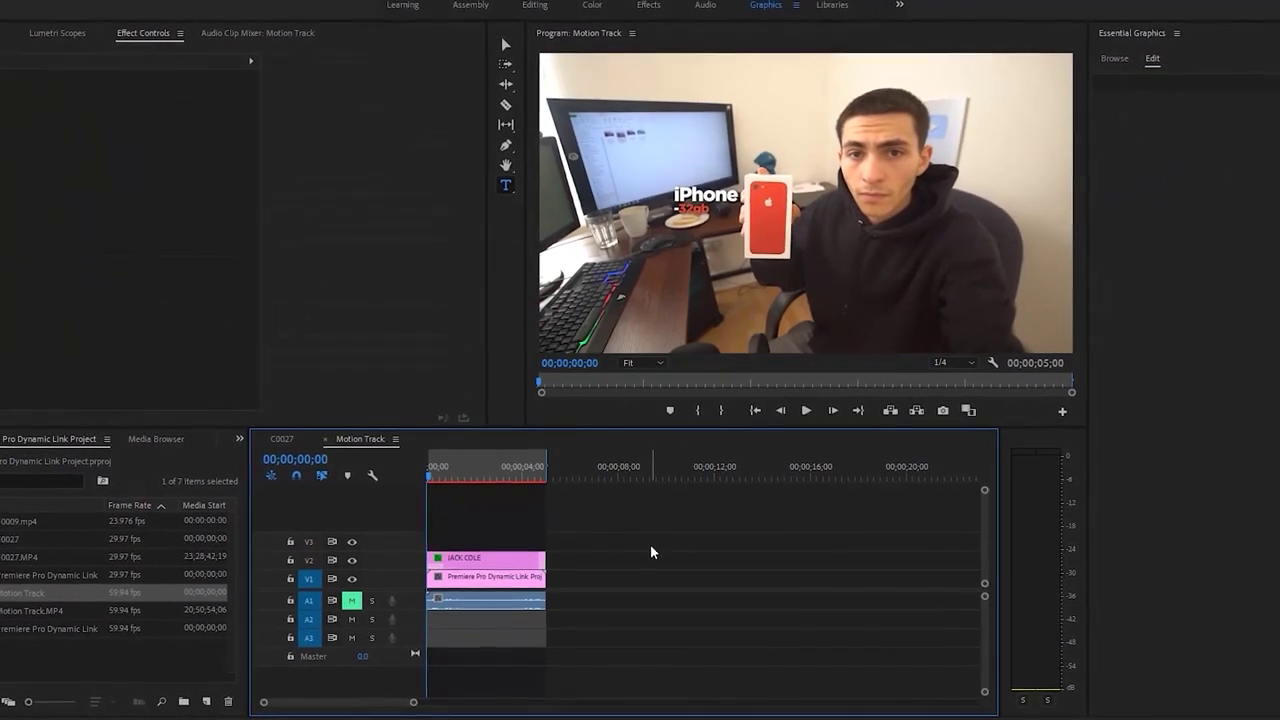
key("v")
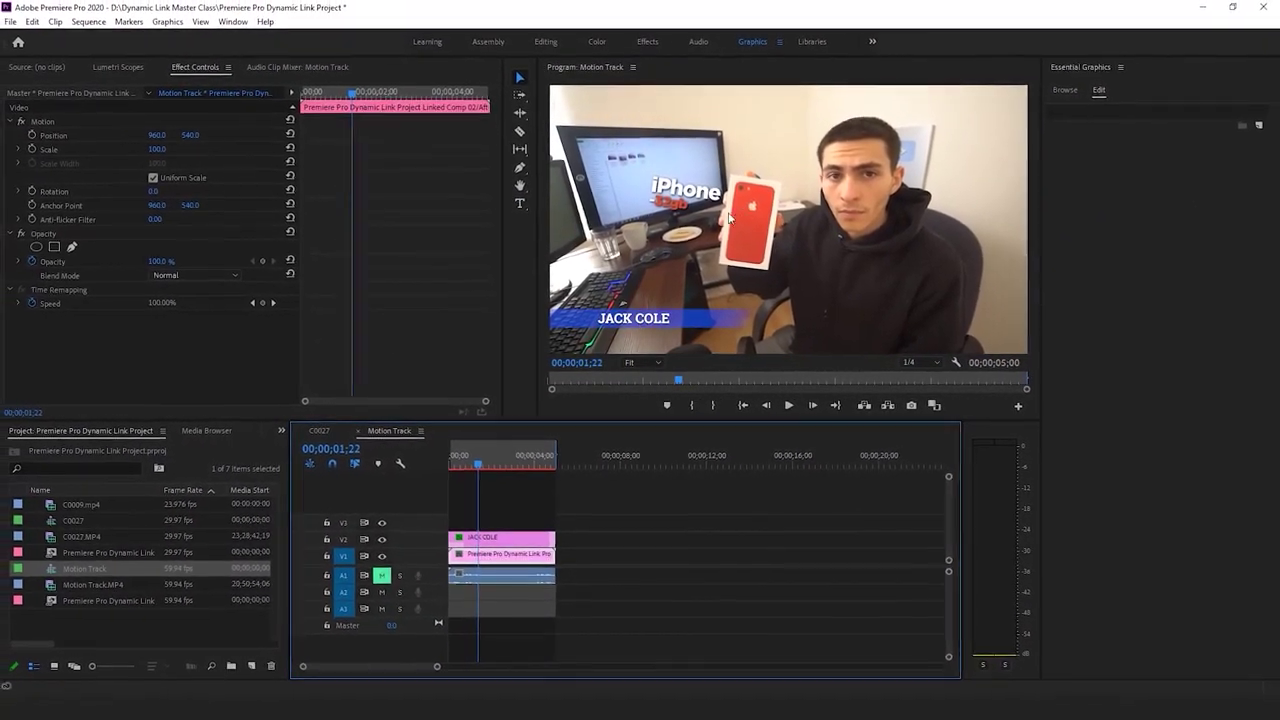
Delete the name lower-third clip from V2, then bring File Explorer forward
left_click_drag(477, 465, 511, 465)
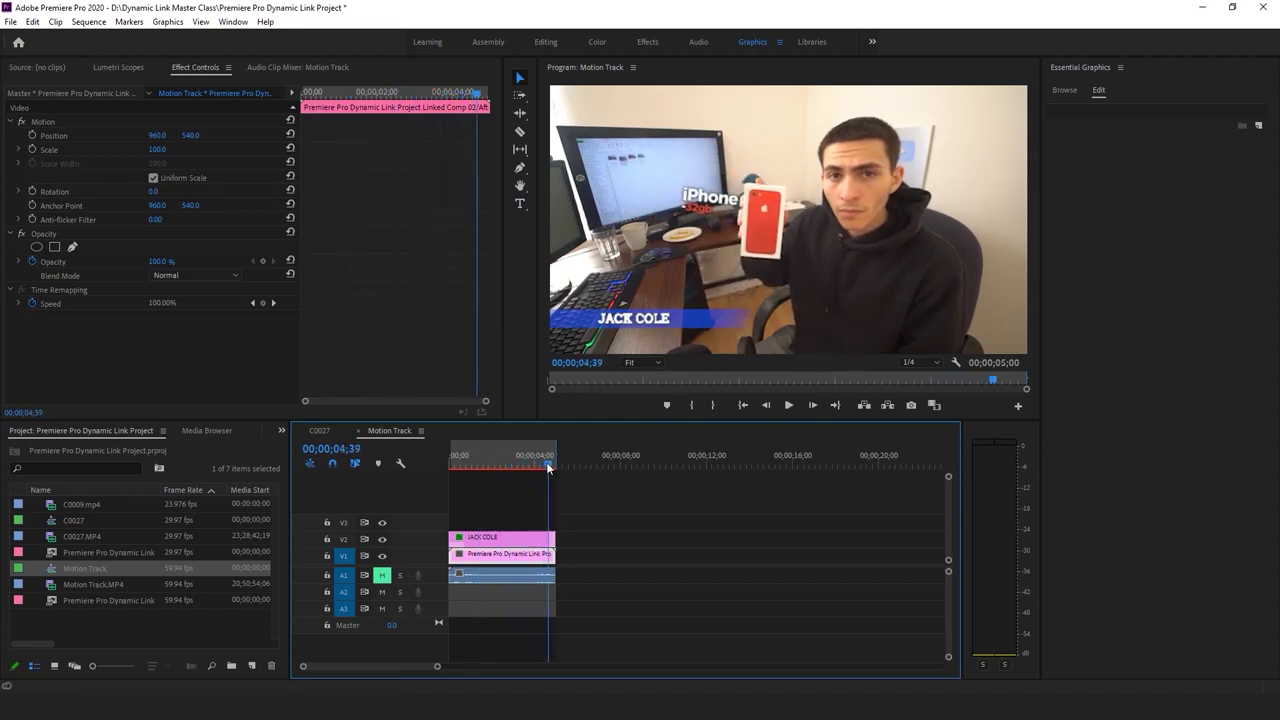
left_click(500, 537)
left_click(669, 521)
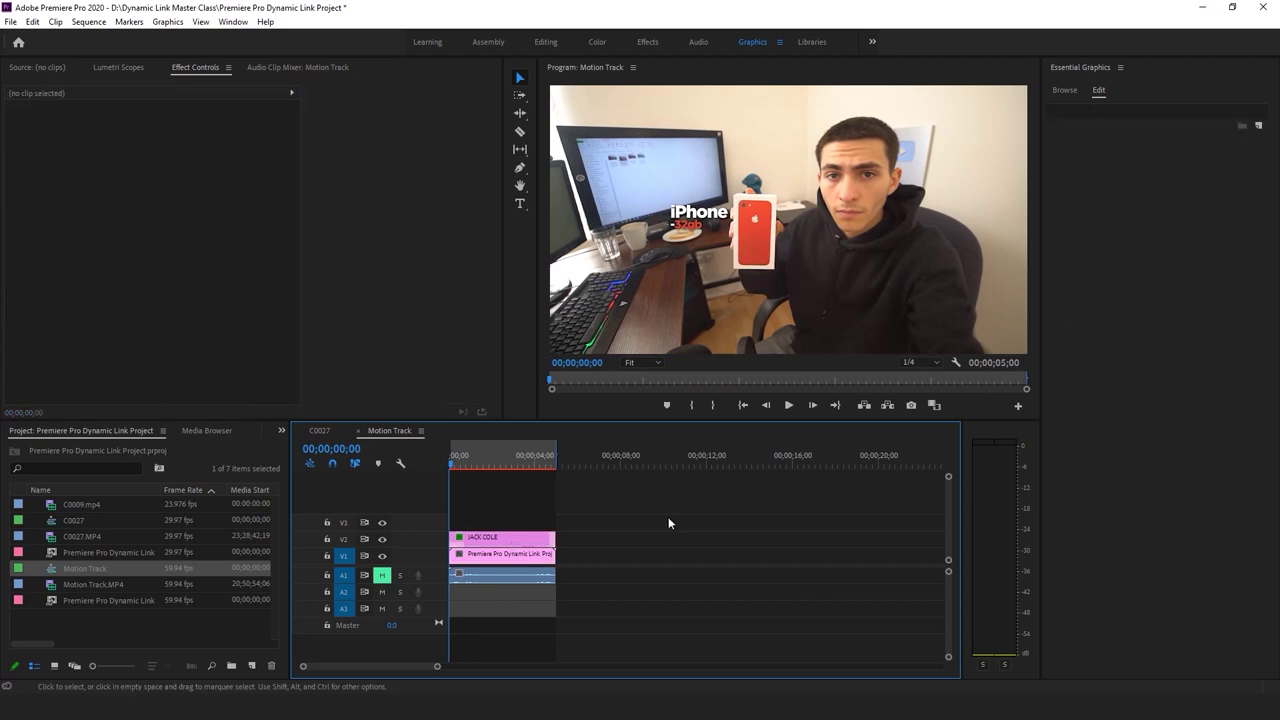
left_click(516, 544)
key("Delete")
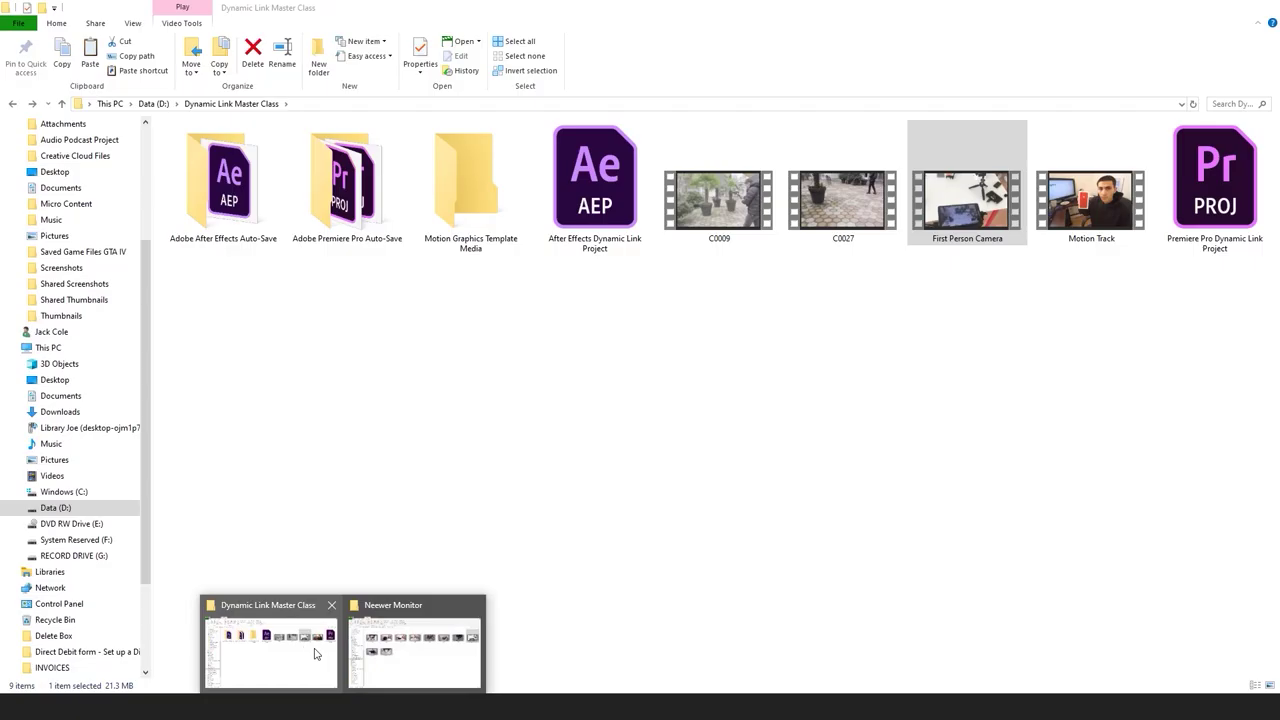
left_click(314, 651)
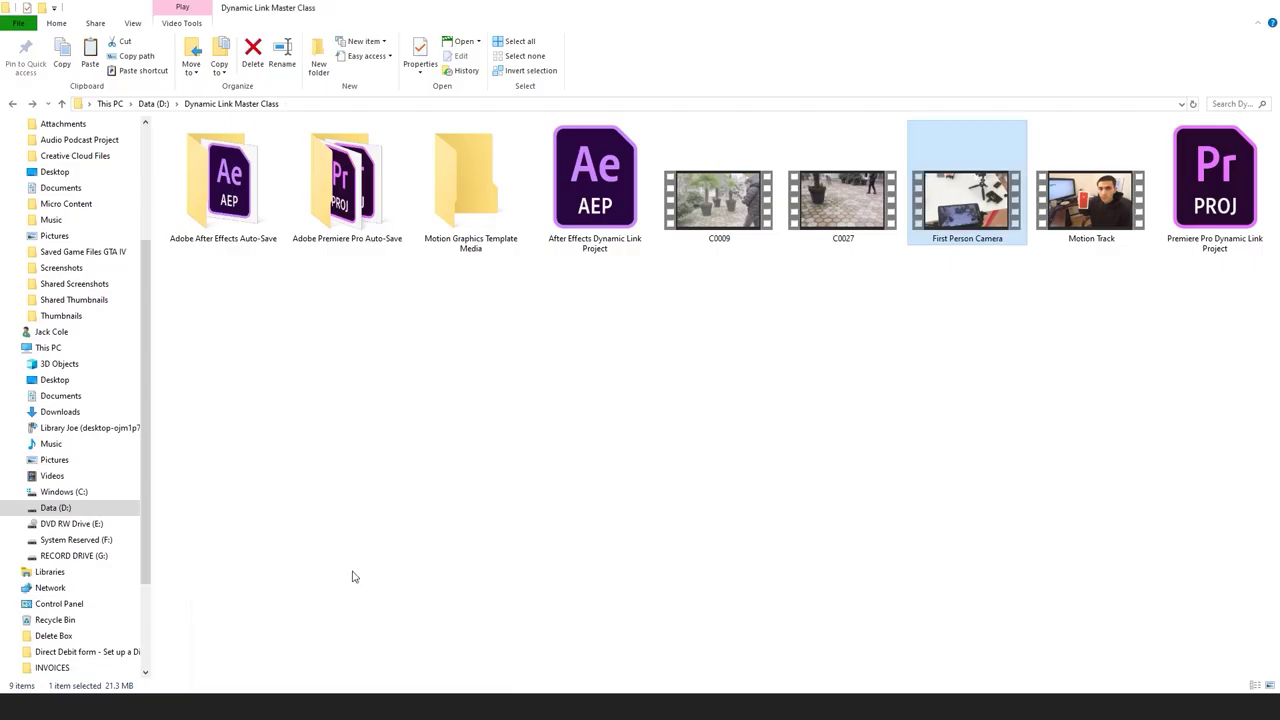
Drag First Person Camera.mp4 from File Explorer into the Premiere Pro project
left_click_drag(800, 8, 701, 6)
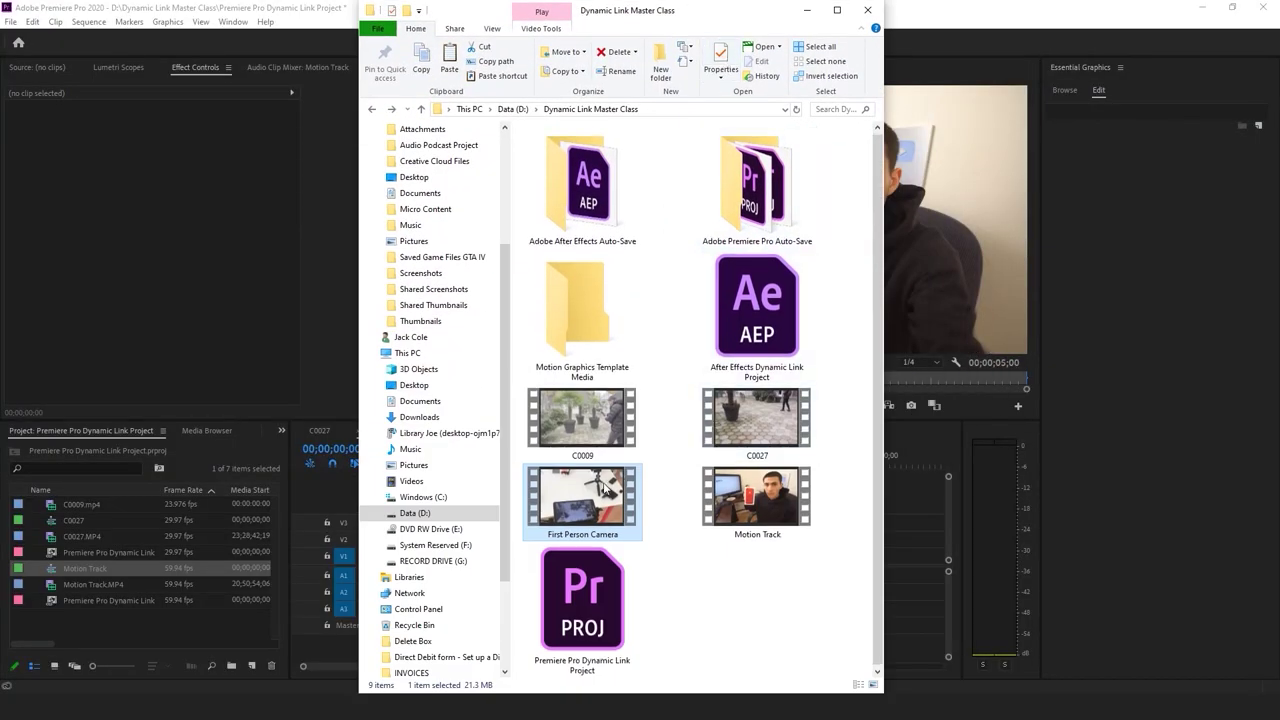
left_click_drag(155, 626, 155, 626)
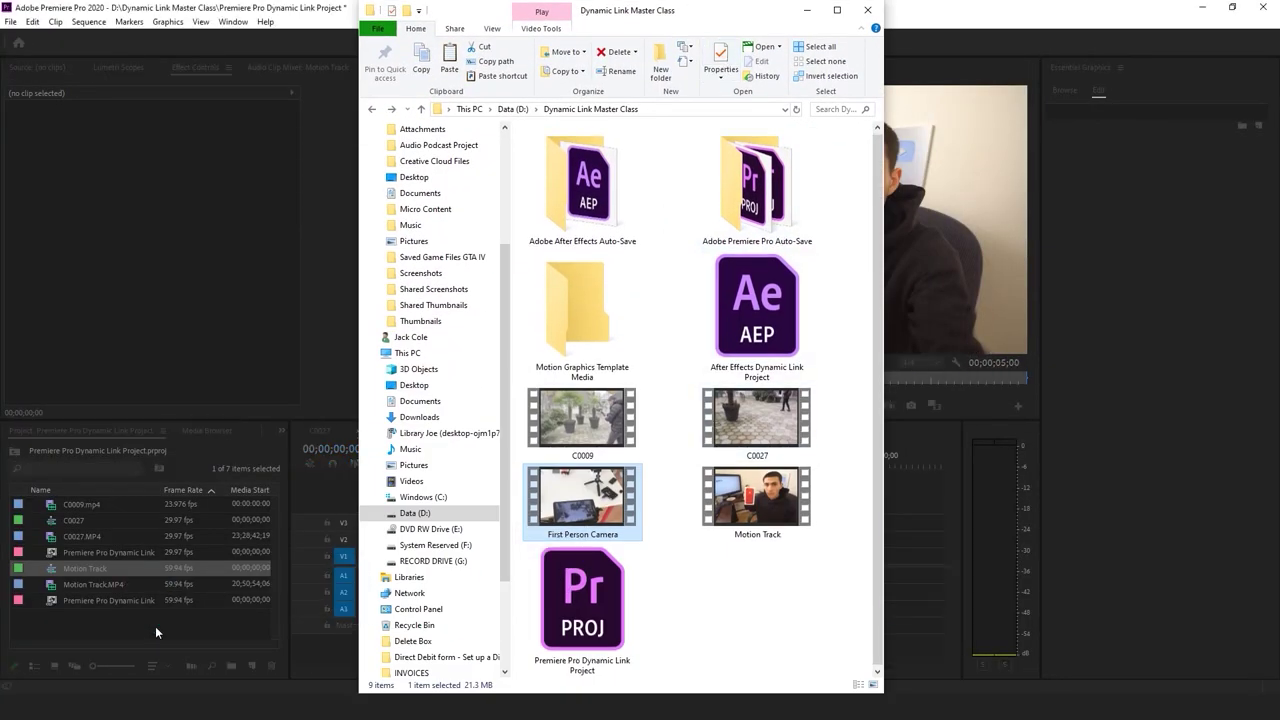
left_click(158, 631)
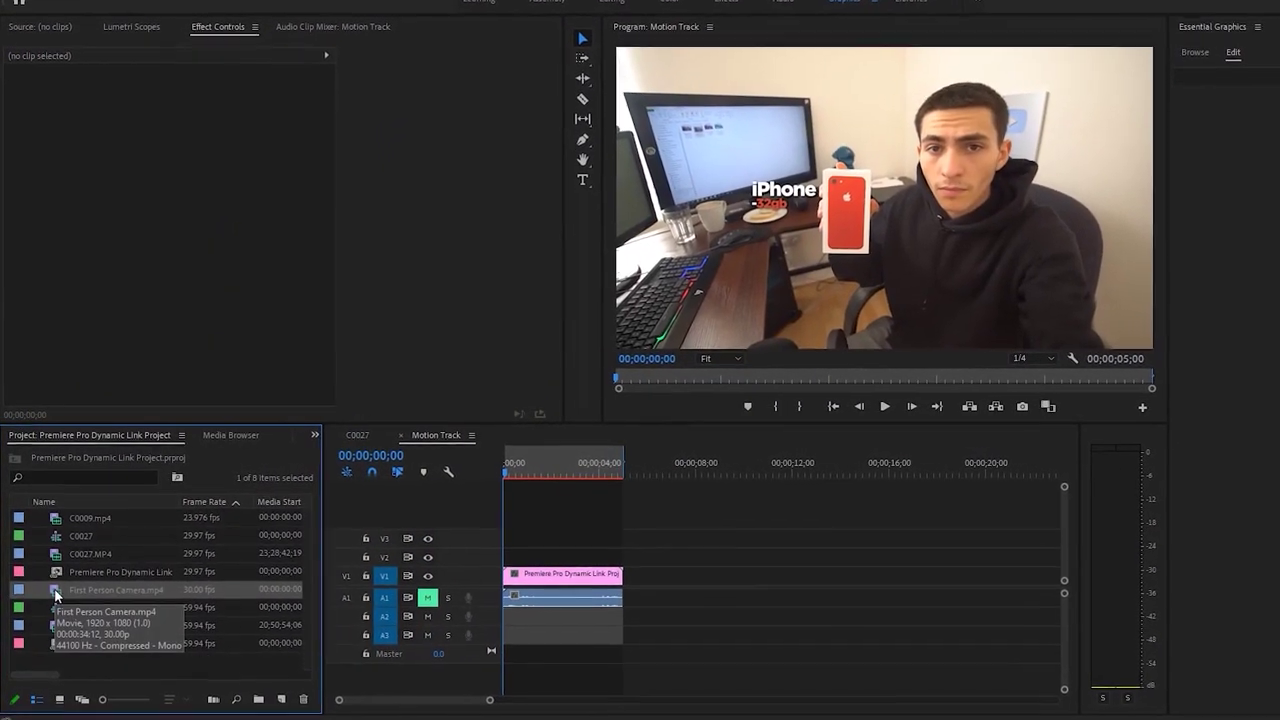
Create a First Person Camera sequence from the new clip and play it through
left_click_drag(261, 671, 289, 708)
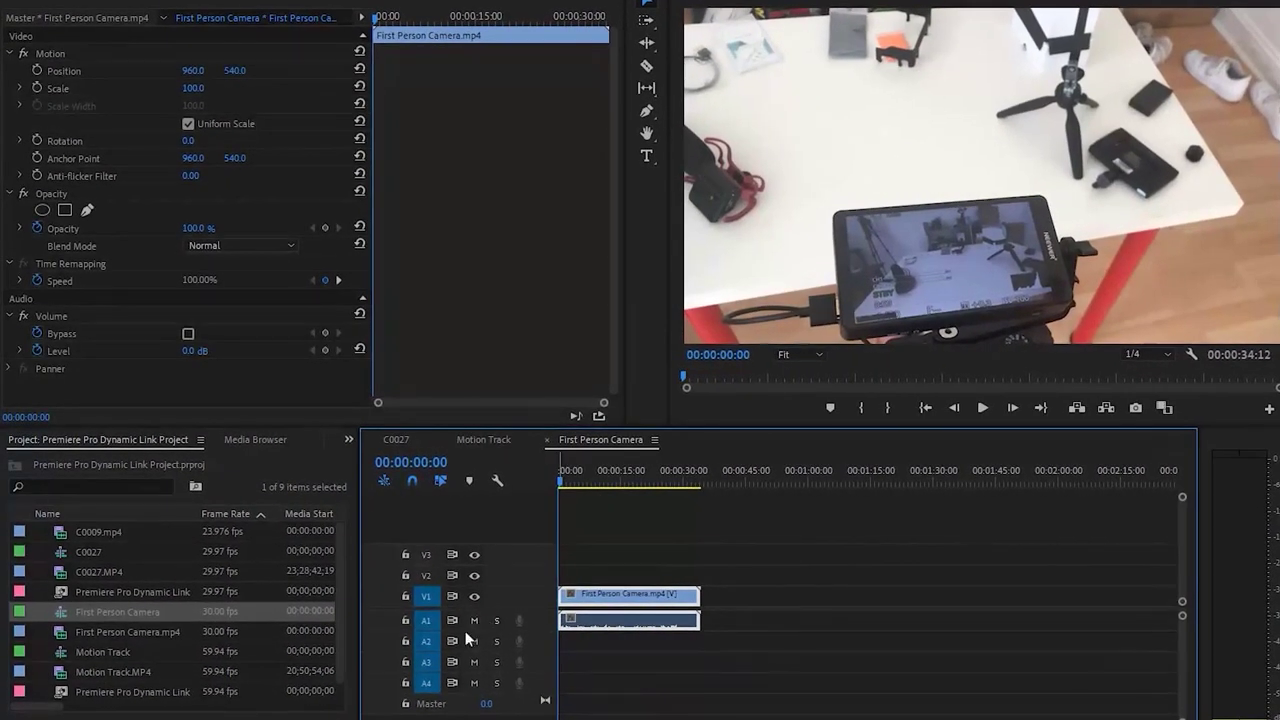
left_click(655, 512)
key("space")
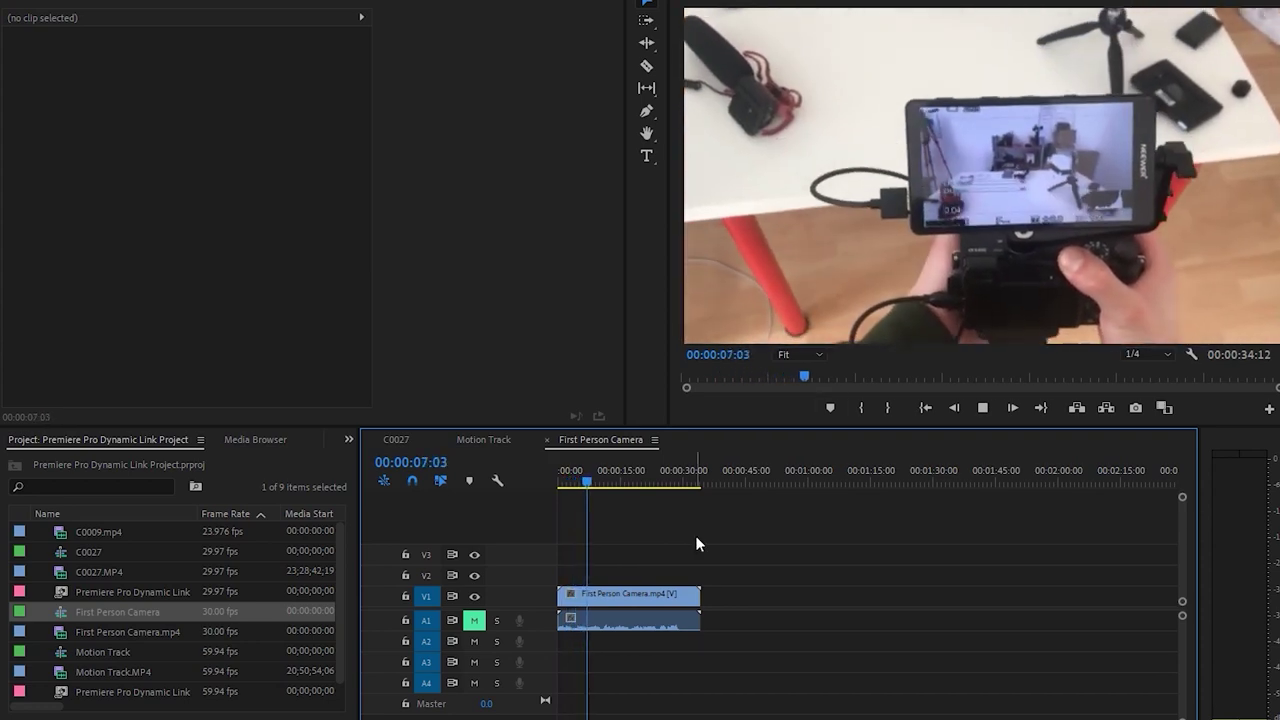
key("space")
Replay from the start, stop just before two seconds, and add a CAMERA MONITOR text title
key("ctrl+a")
left_click(652, 519)
key("Home")
key("space")
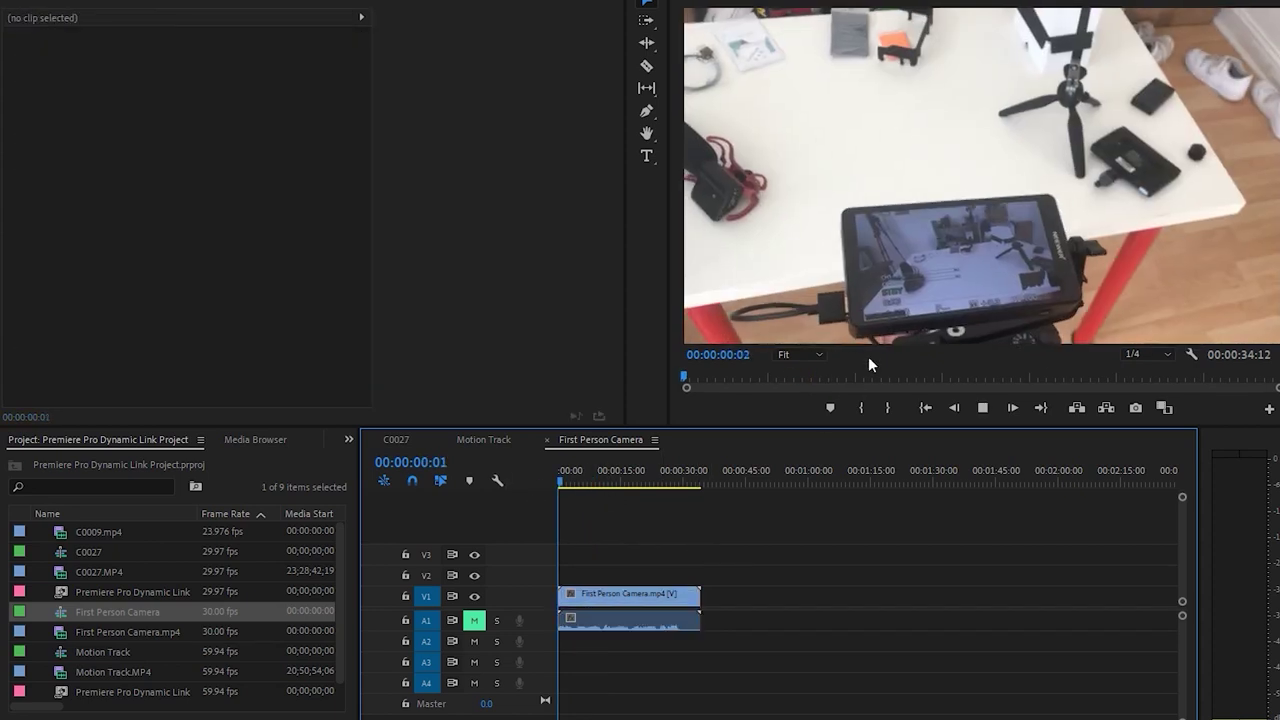
key("ctrl+a")
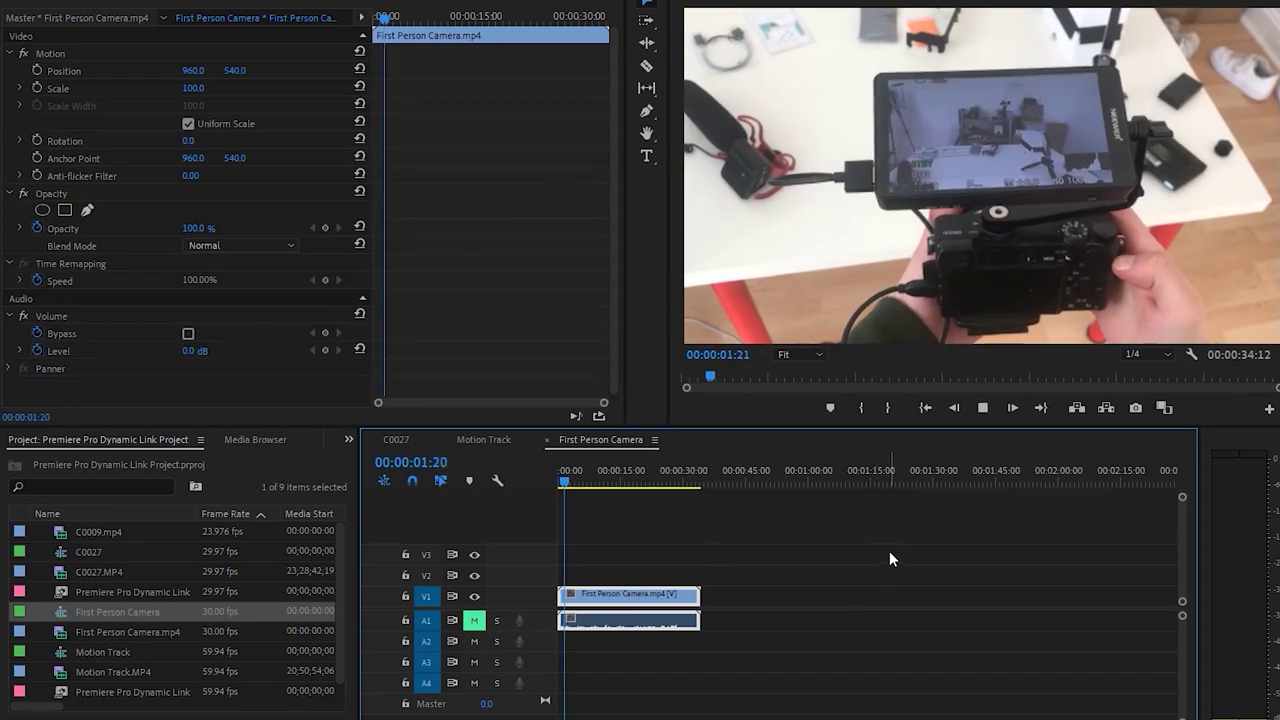
key("space")
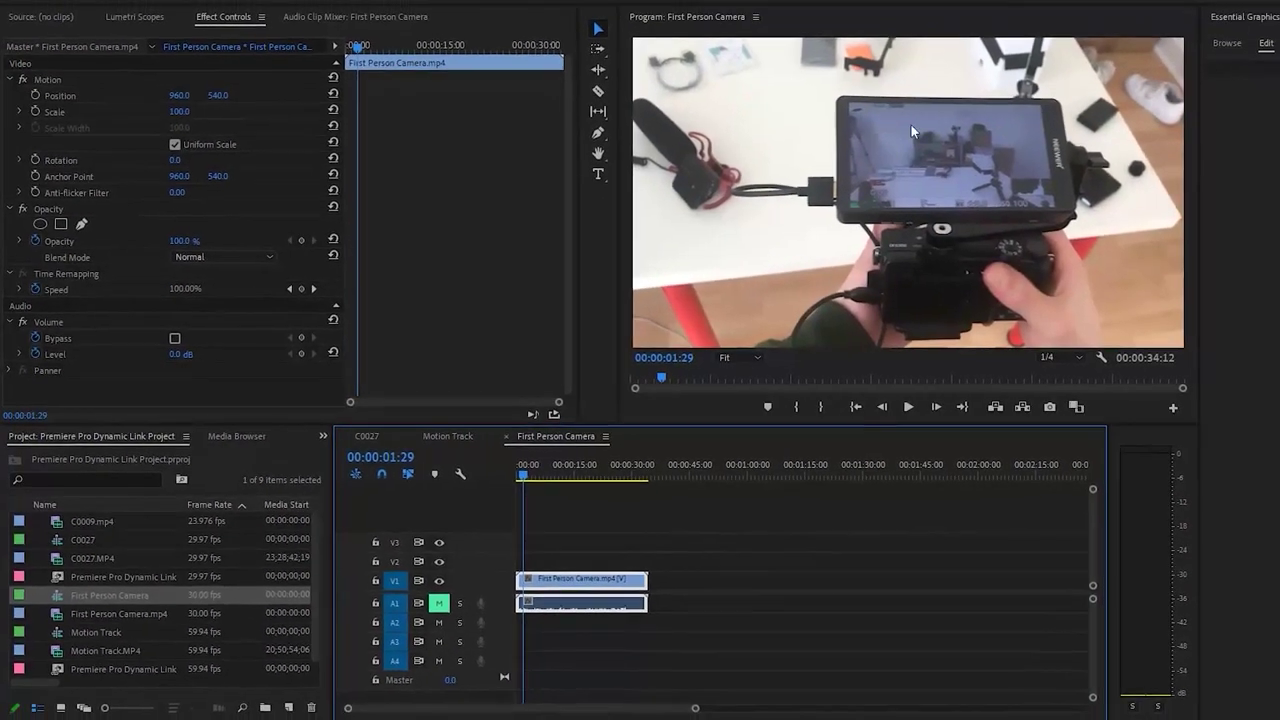
key("ctrl+t")
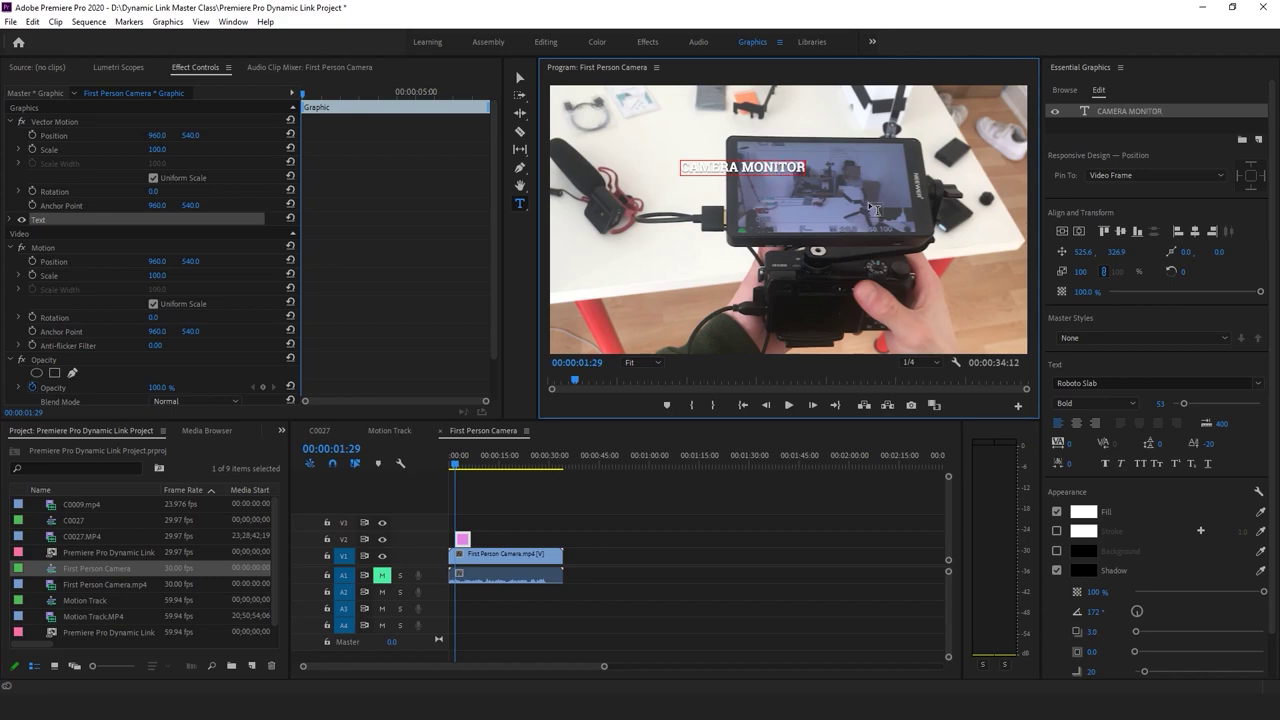
Add a second title line '- Review' and extend the title to span the whole clip
key("Return")
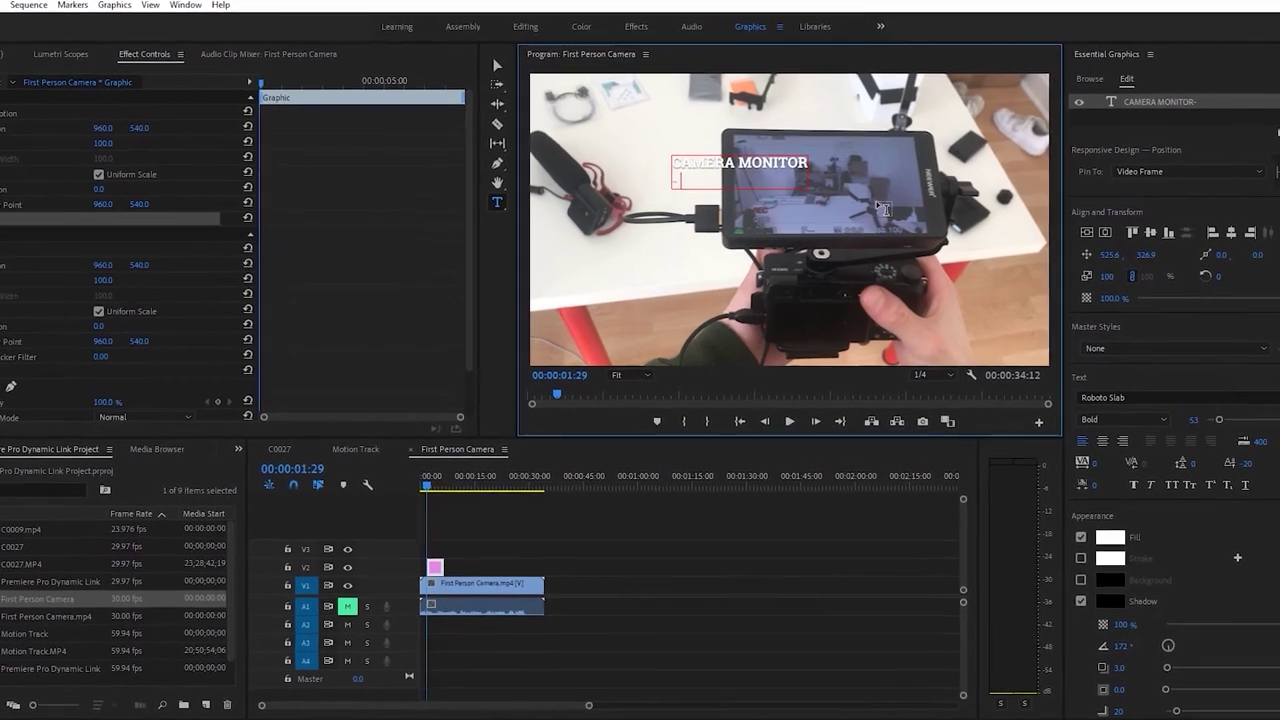
type("- Review")
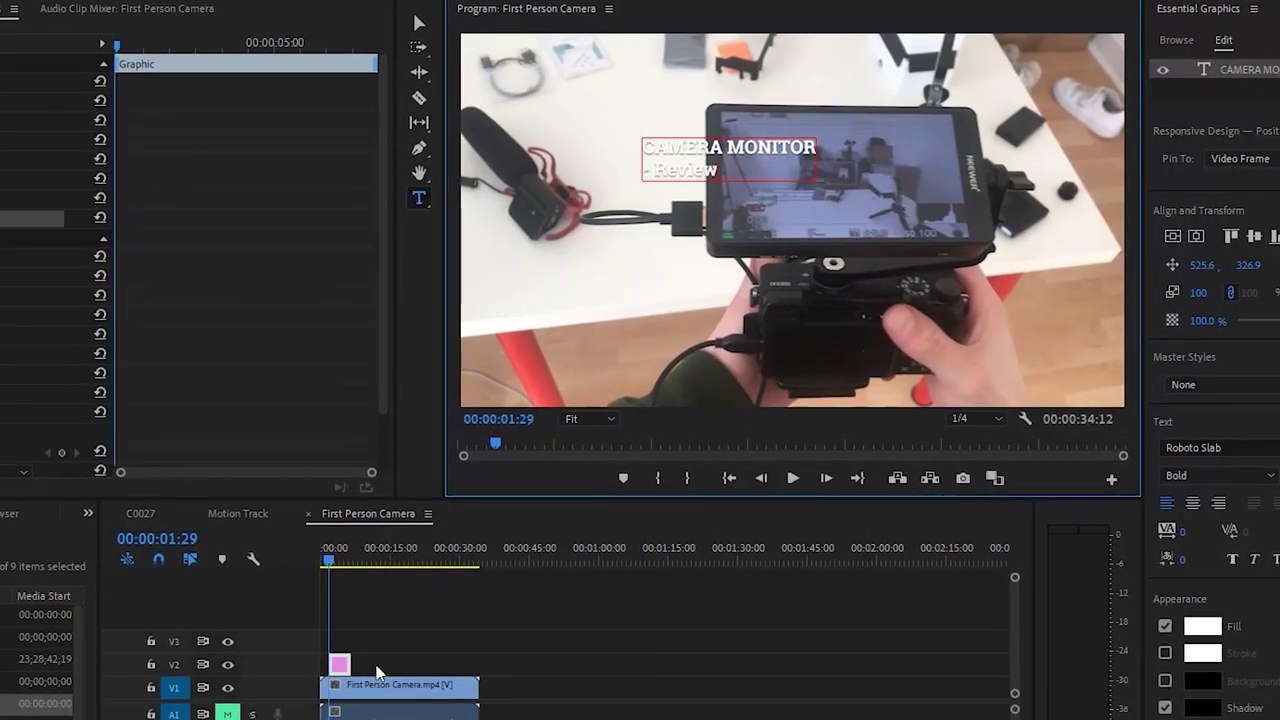
left_click(323, 663)
key("Home")
left_click_drag(349, 665, 478, 665)
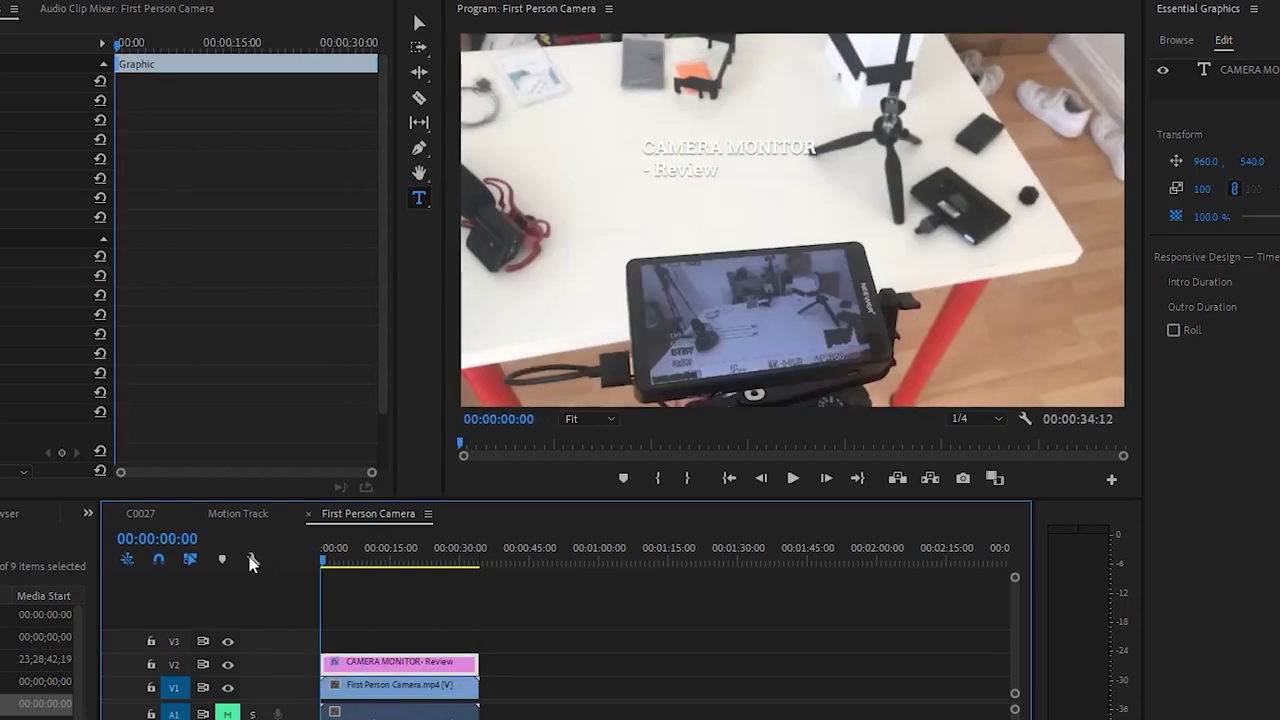
Make the word Review red in the title
left_click(737, 149)
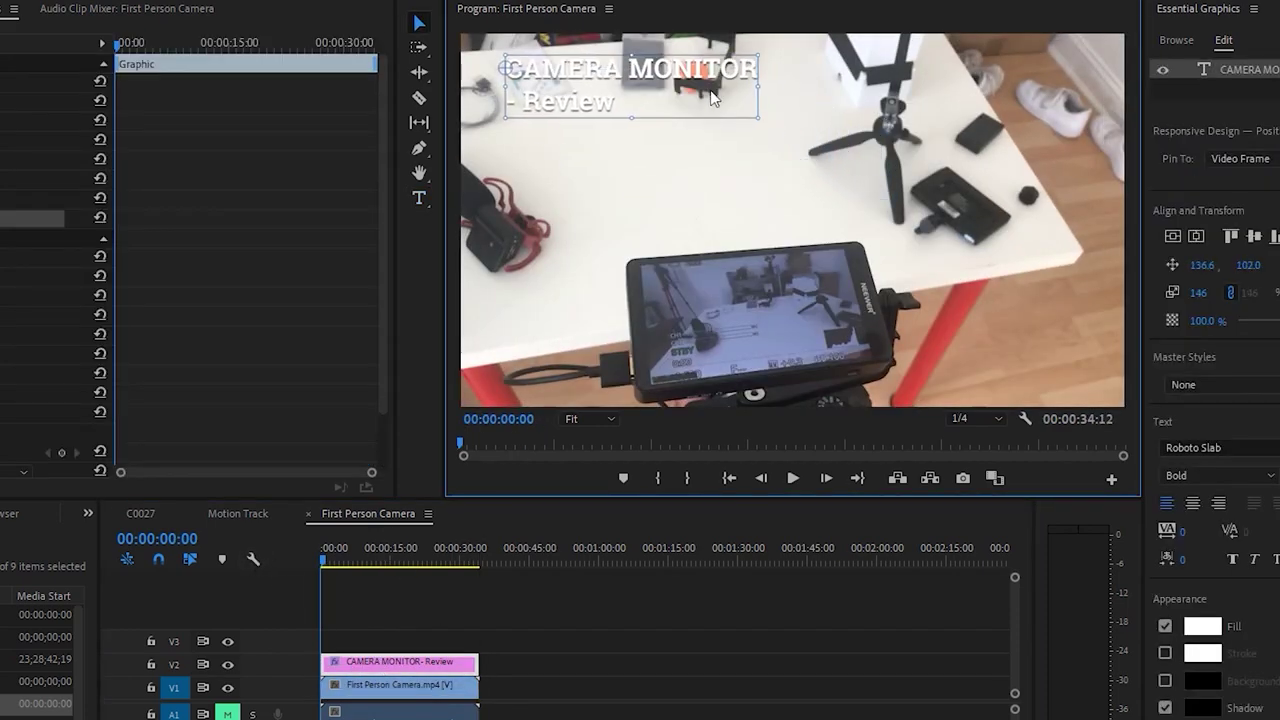
left_click(409, 634)
key("t")
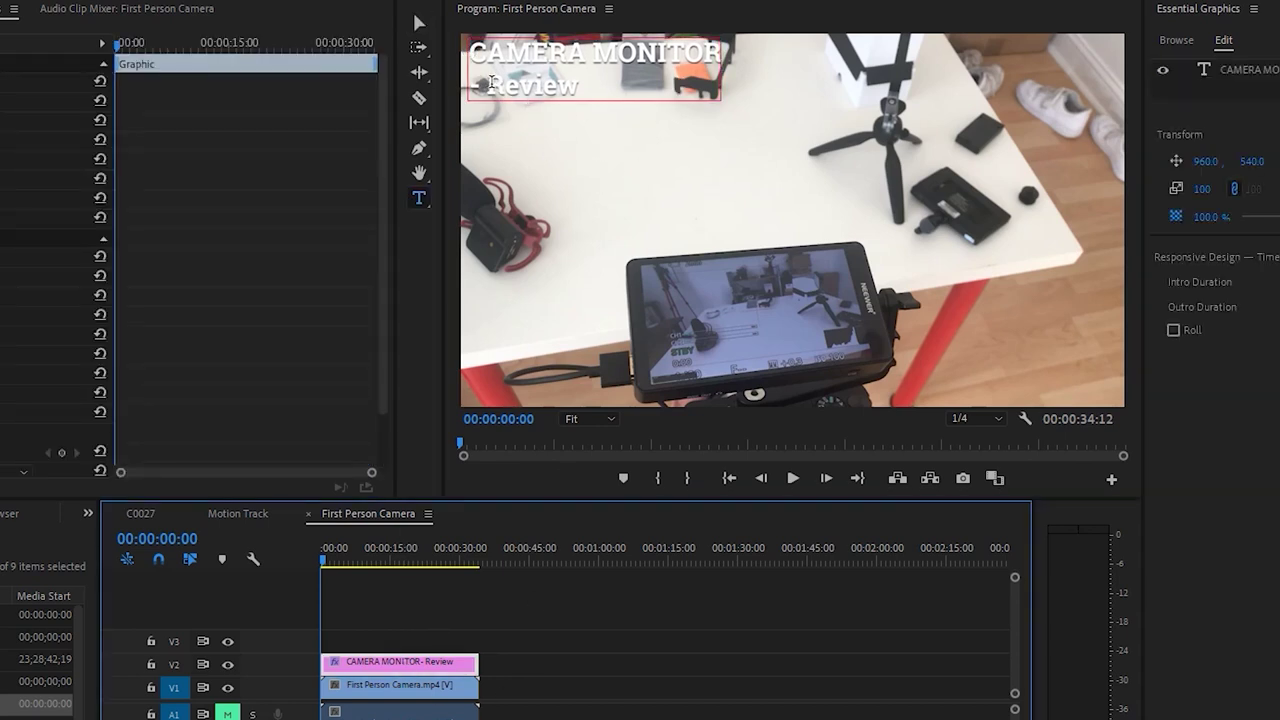
double_click(491, 84)
left_click(1204, 628)
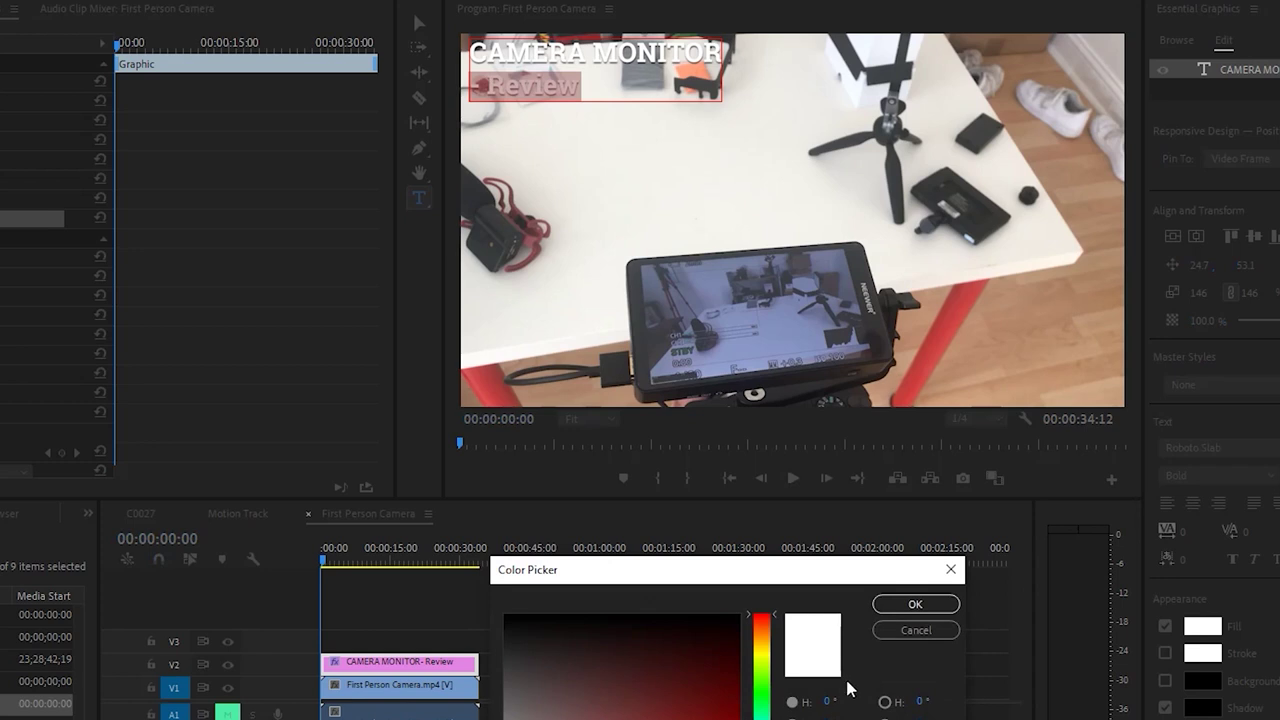
key("Return")
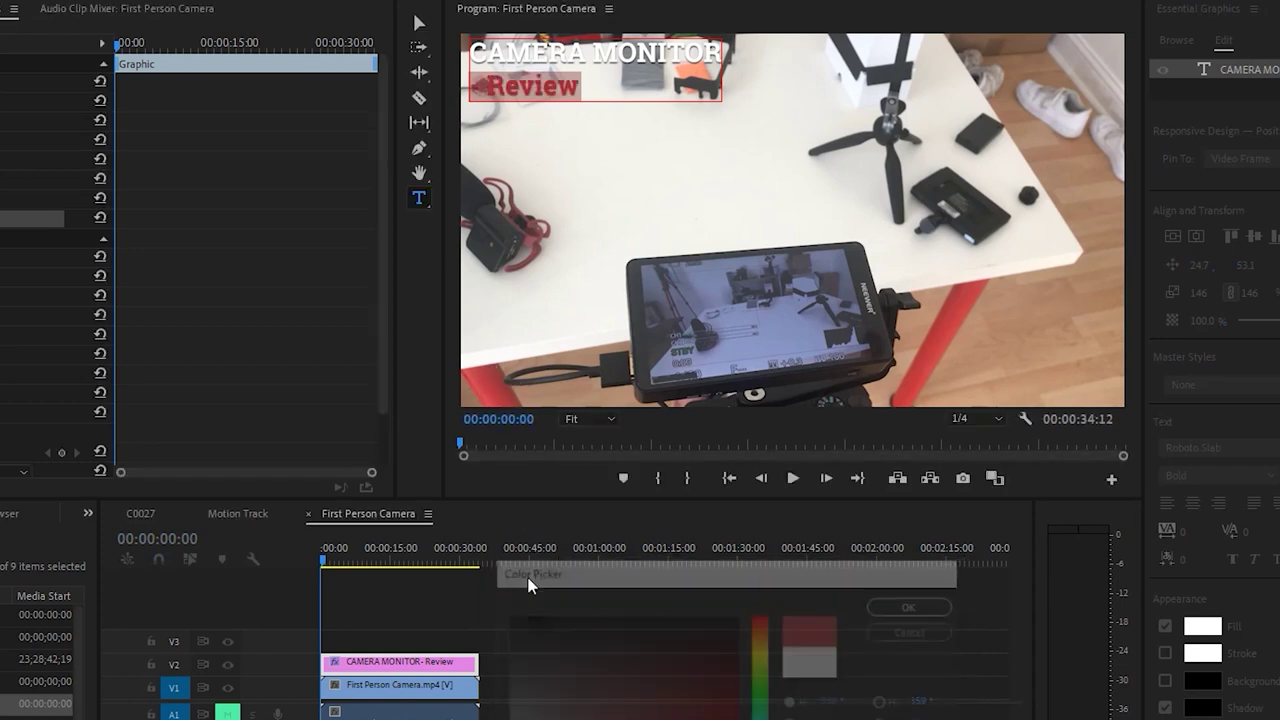
left_click(557, 660)
Move the CAMERA MONITOR title down to the lower frame, around position 960, 1422
key("v")
left_click(411, 662)
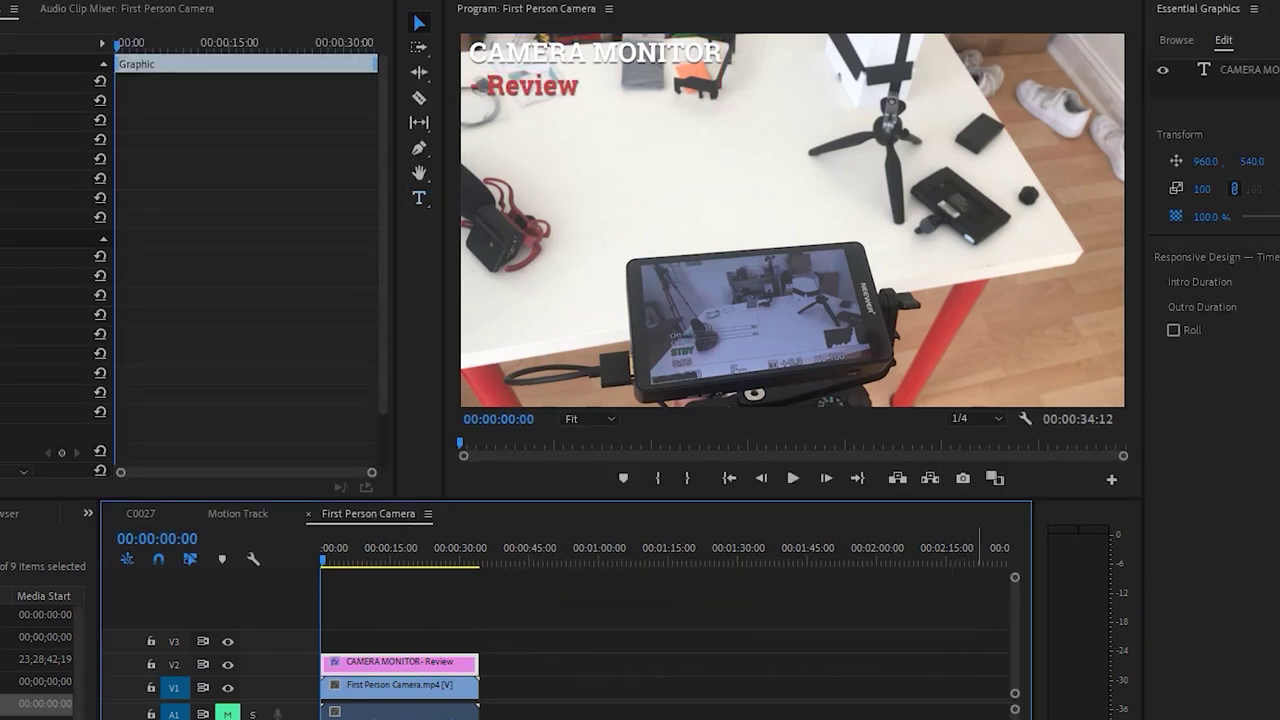
left_click(441, 593)
key("space")
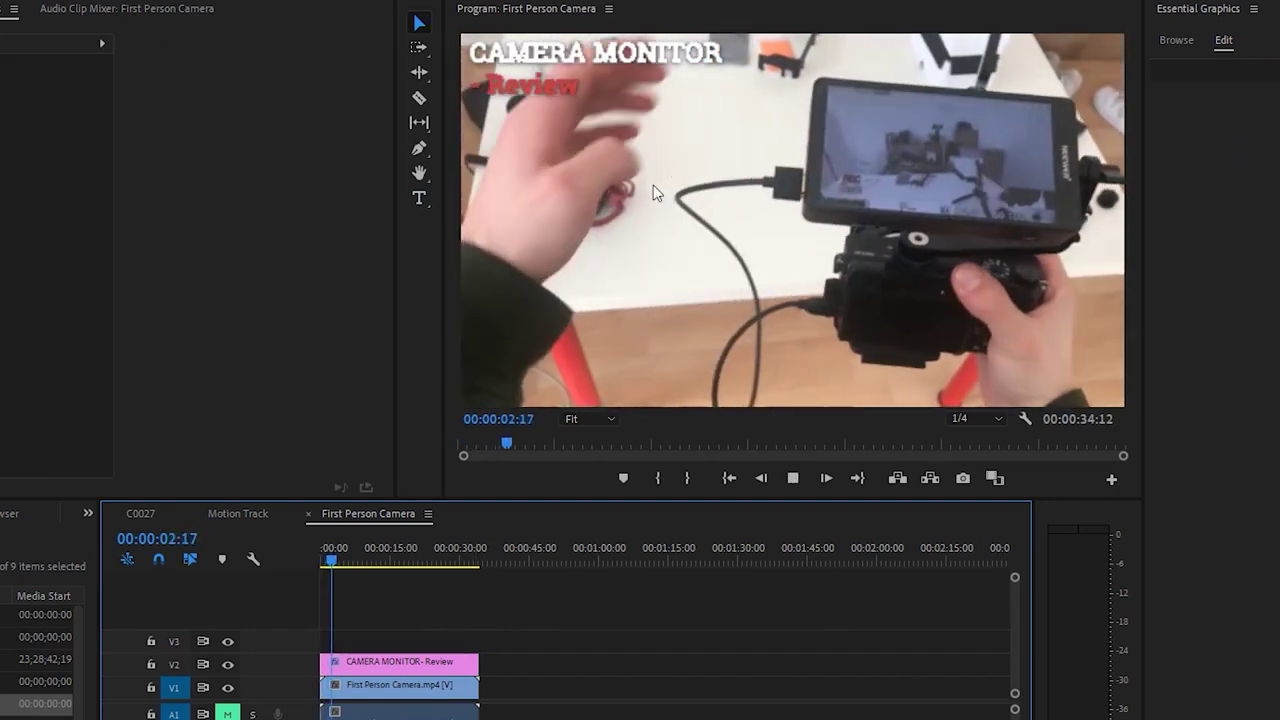
key("space")
left_click(402, 664)
left_click_drag(1252, 161, 1279, 161)
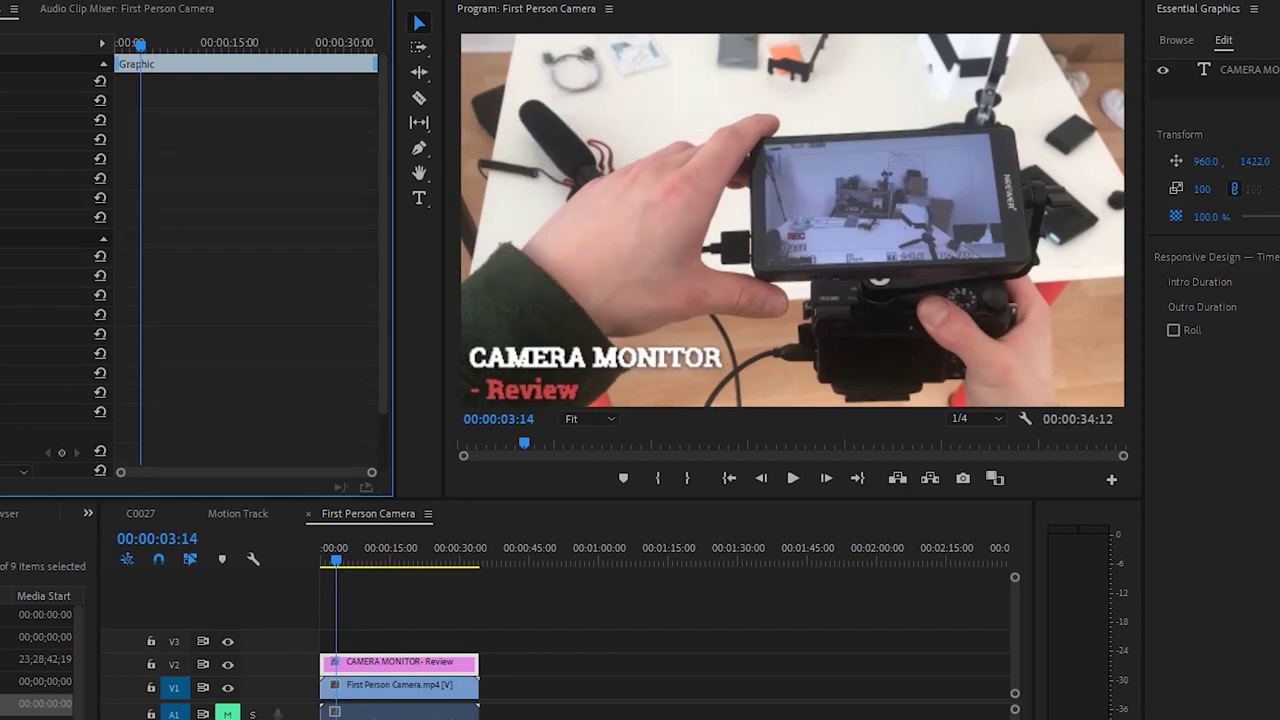
Play and scrub through the title's Vector Motion Position keyframes to review the slide-in
key("space")
left_click(695, 658)
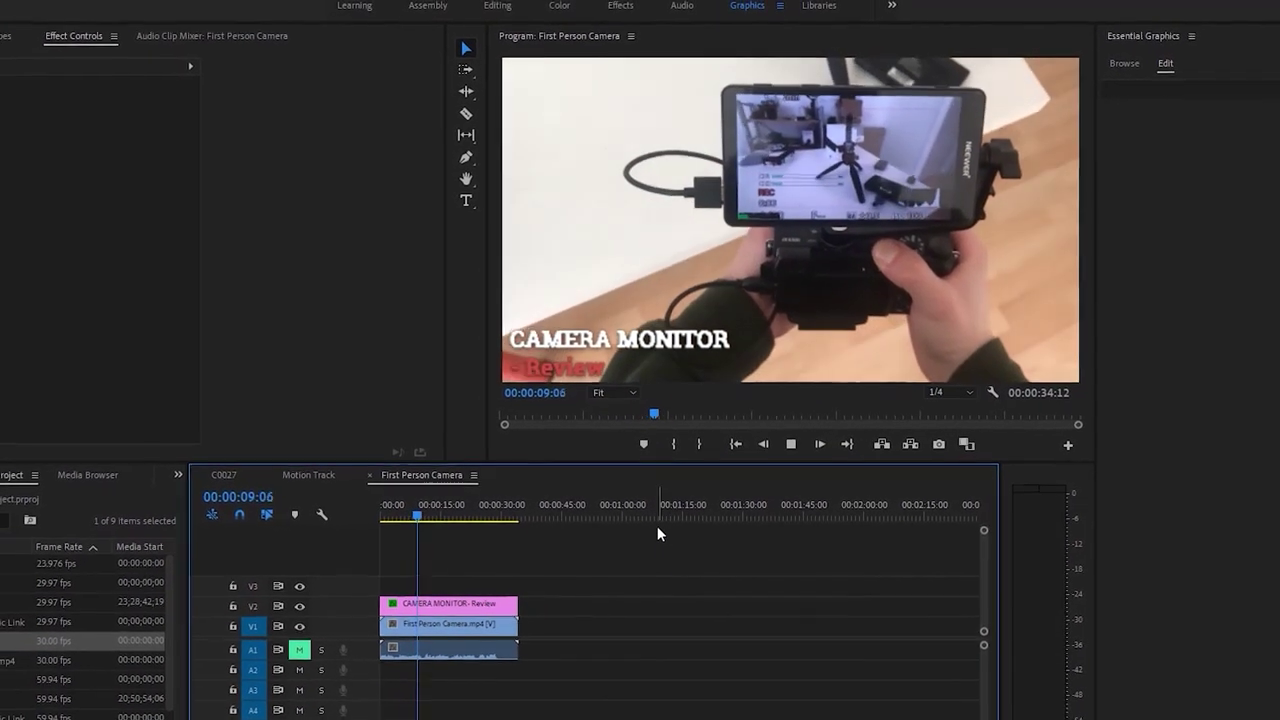
left_click(465, 585)
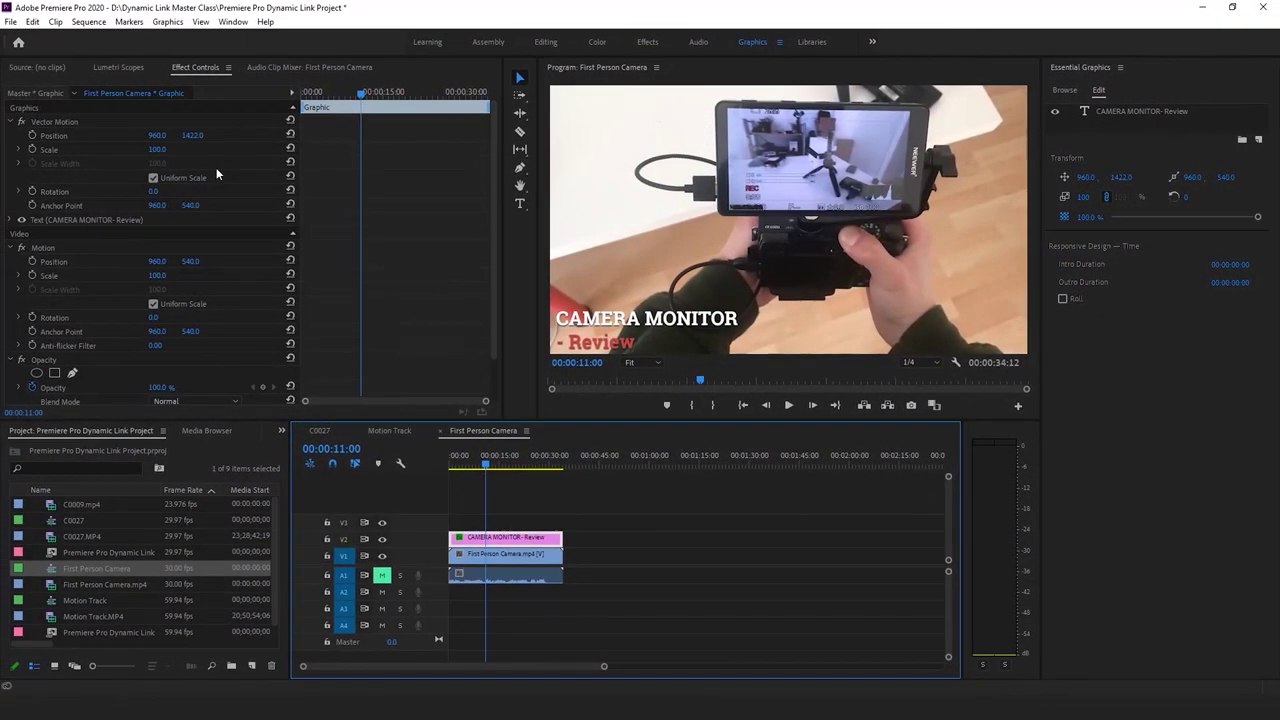
left_click_drag(338, 90, 329, 92)
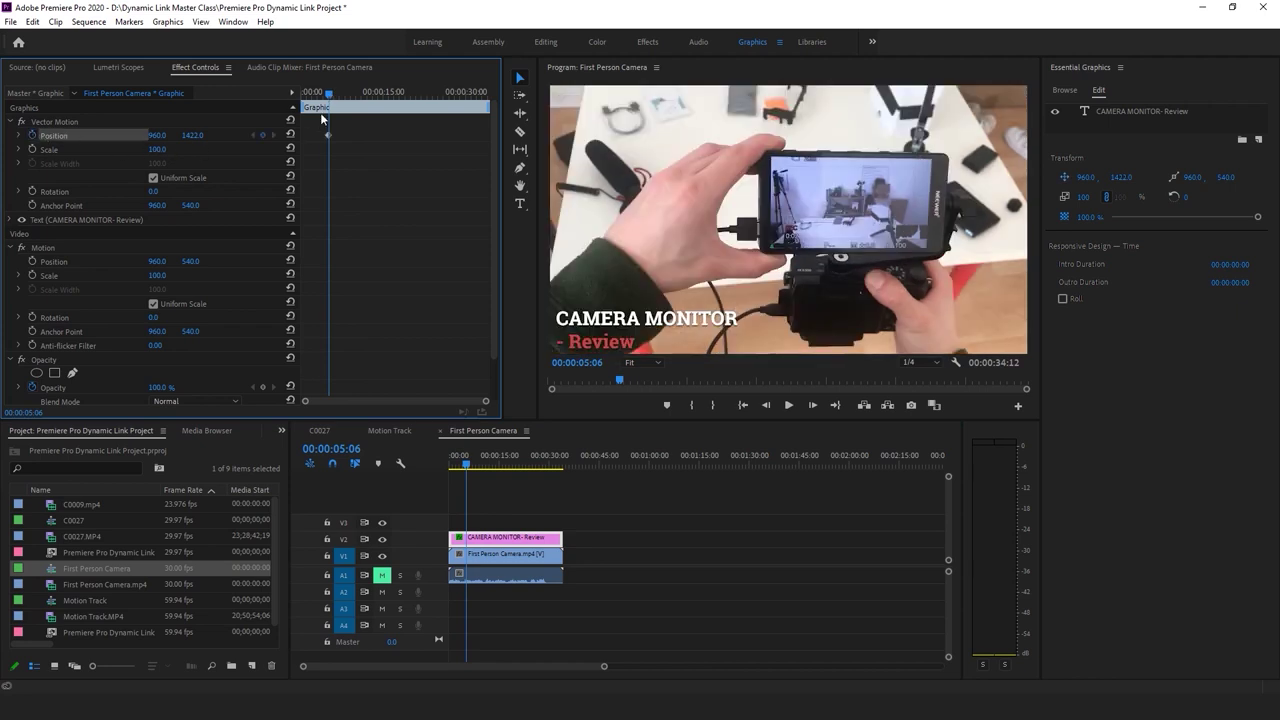
left_click_drag(333, 99, 287, 102)
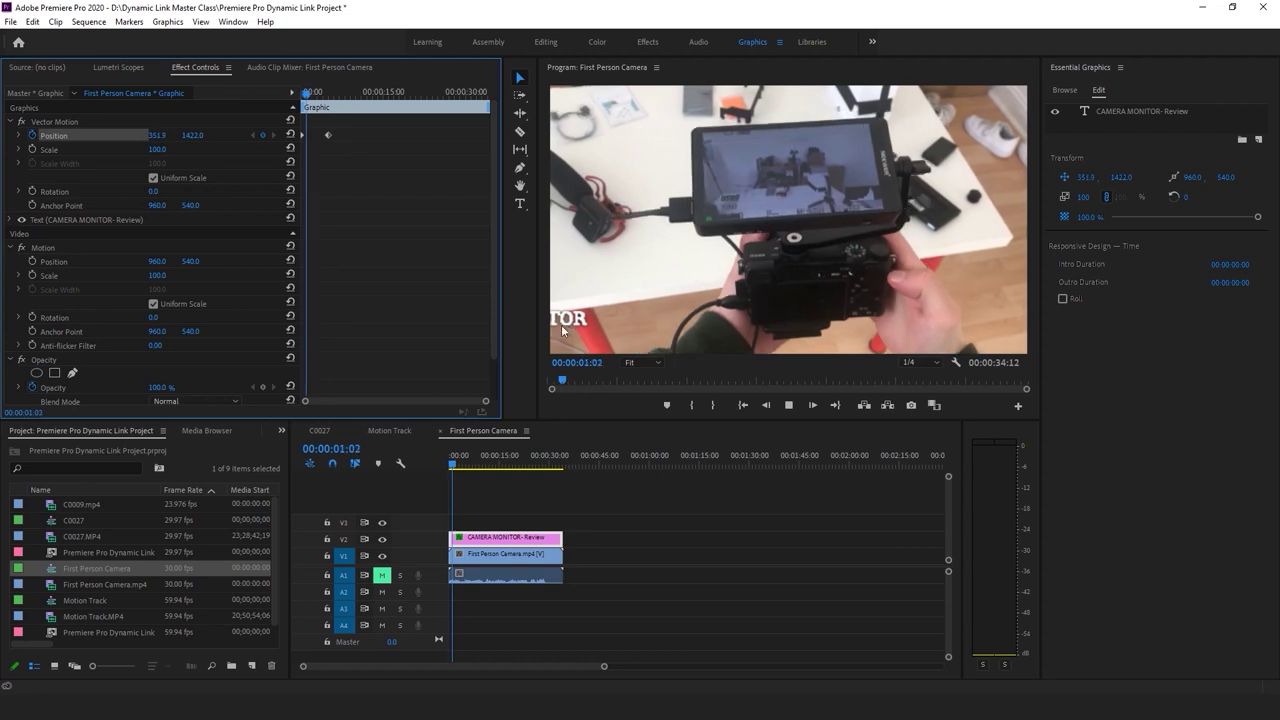
key("space")
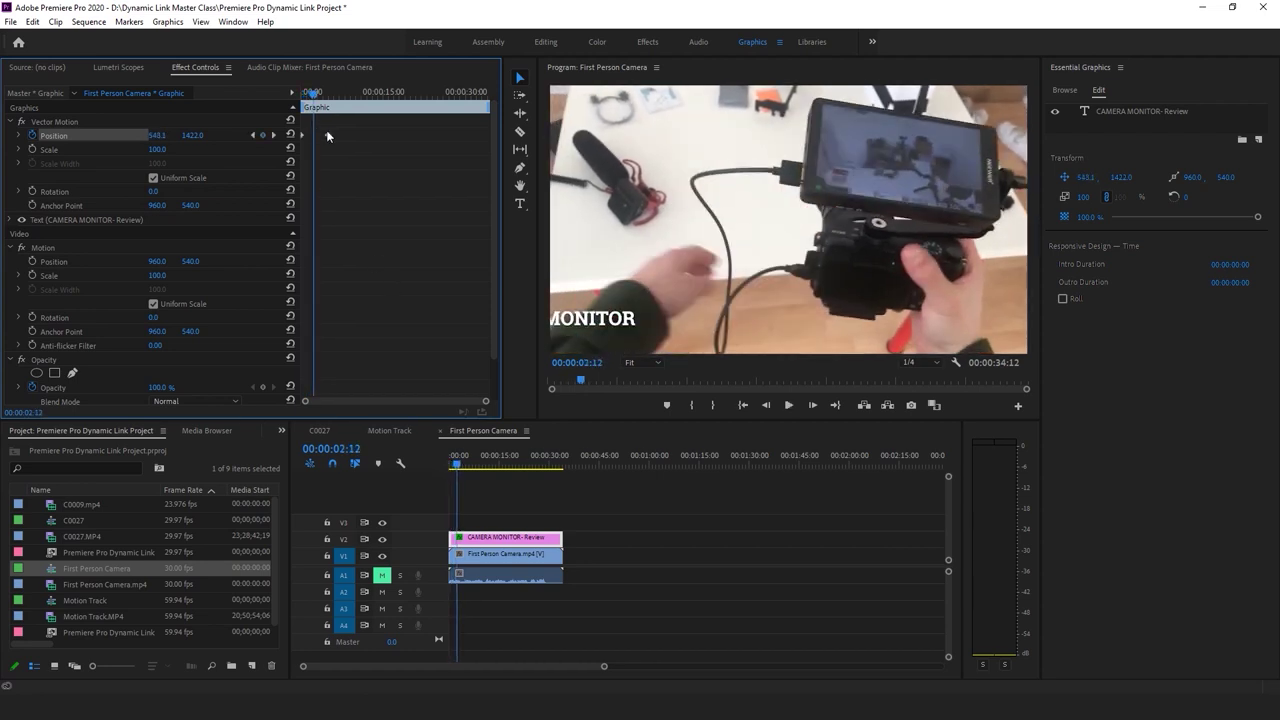
left_click_drag(312, 92, 279, 90)
key("space")
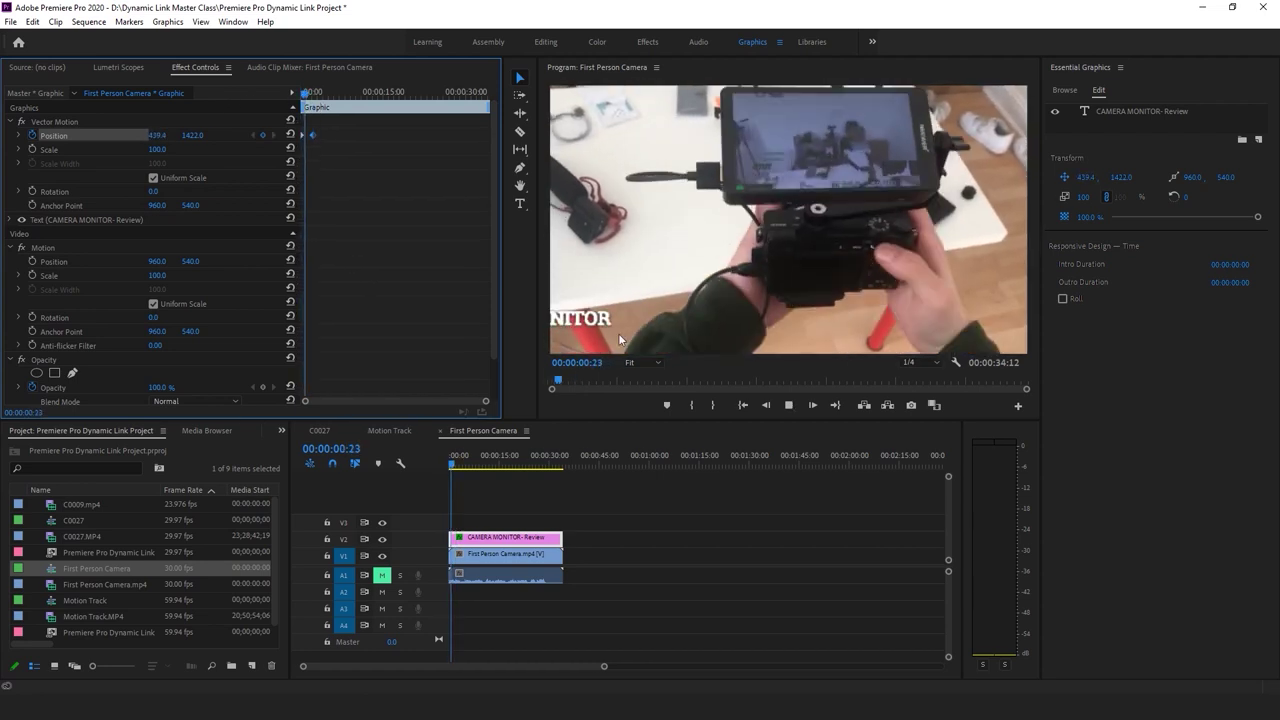
key("space")
Turn off the Position stopwatch, delete its keyframes, and select all three clips
left_click(33, 135)
key("Return")
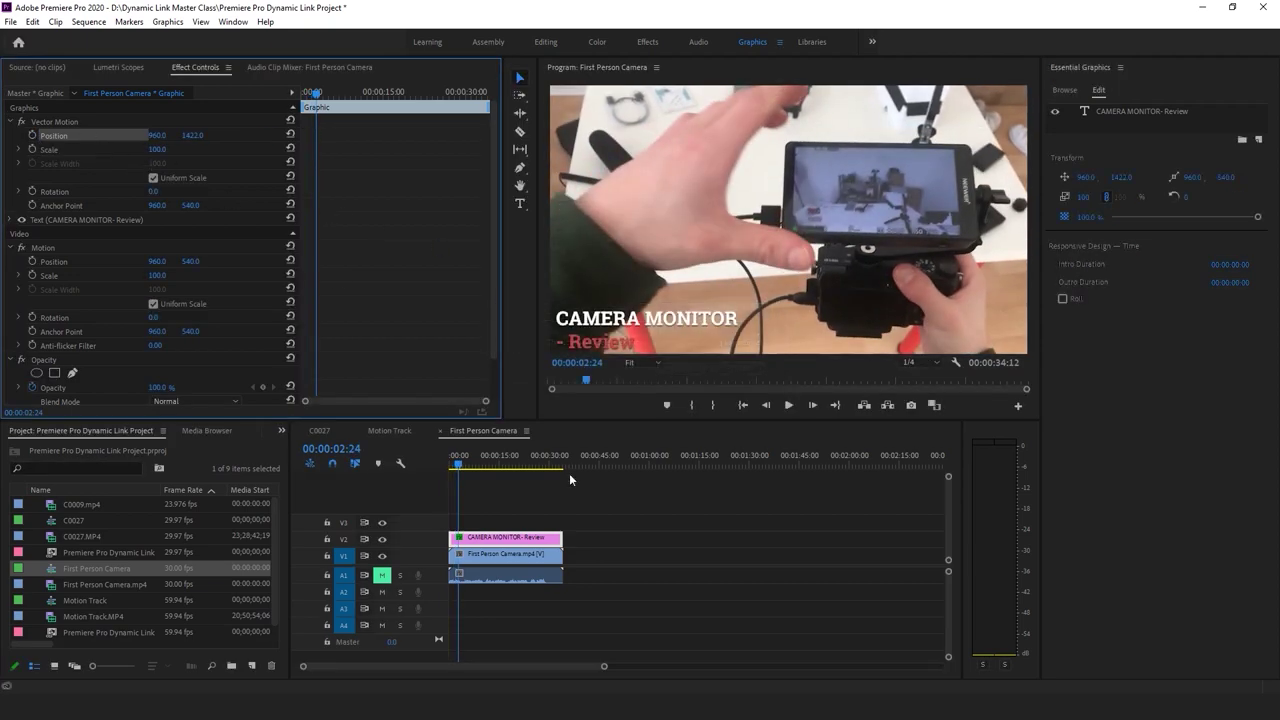
left_click_drag(593, 531, 515, 568)
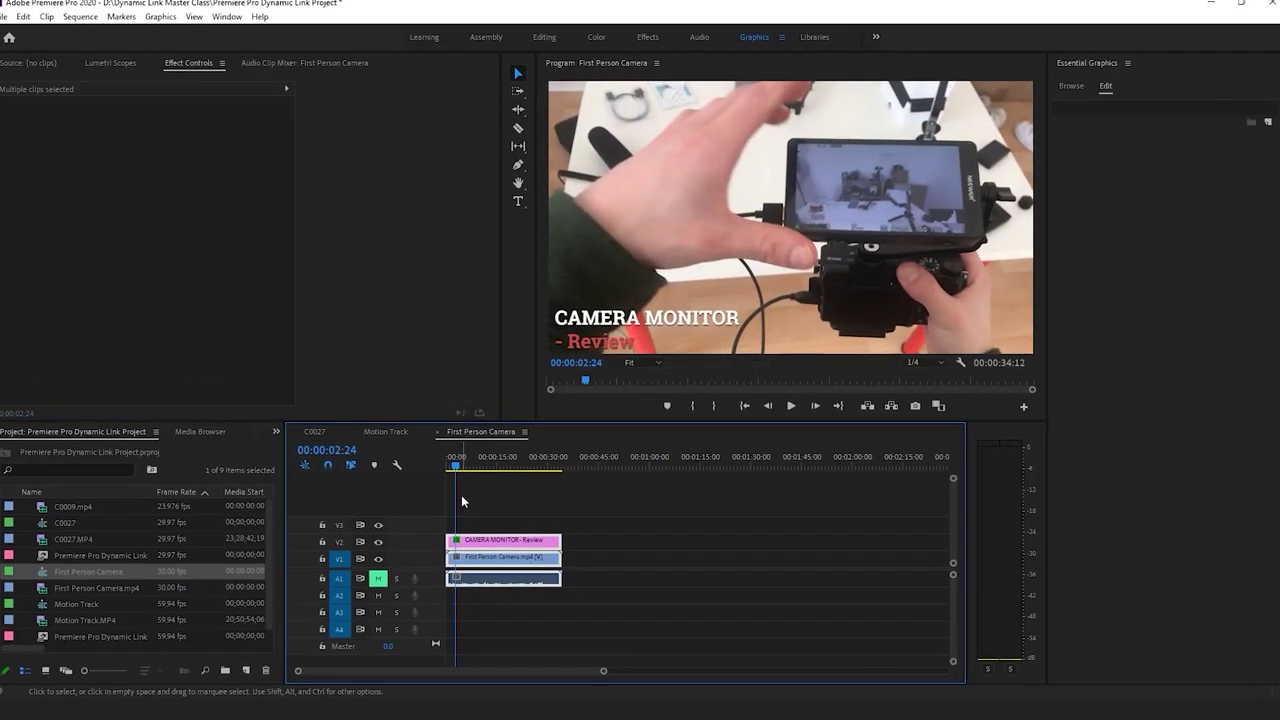
Replace the selected clips with a linked After Effects composition
key("Home")
right_click(476, 571)
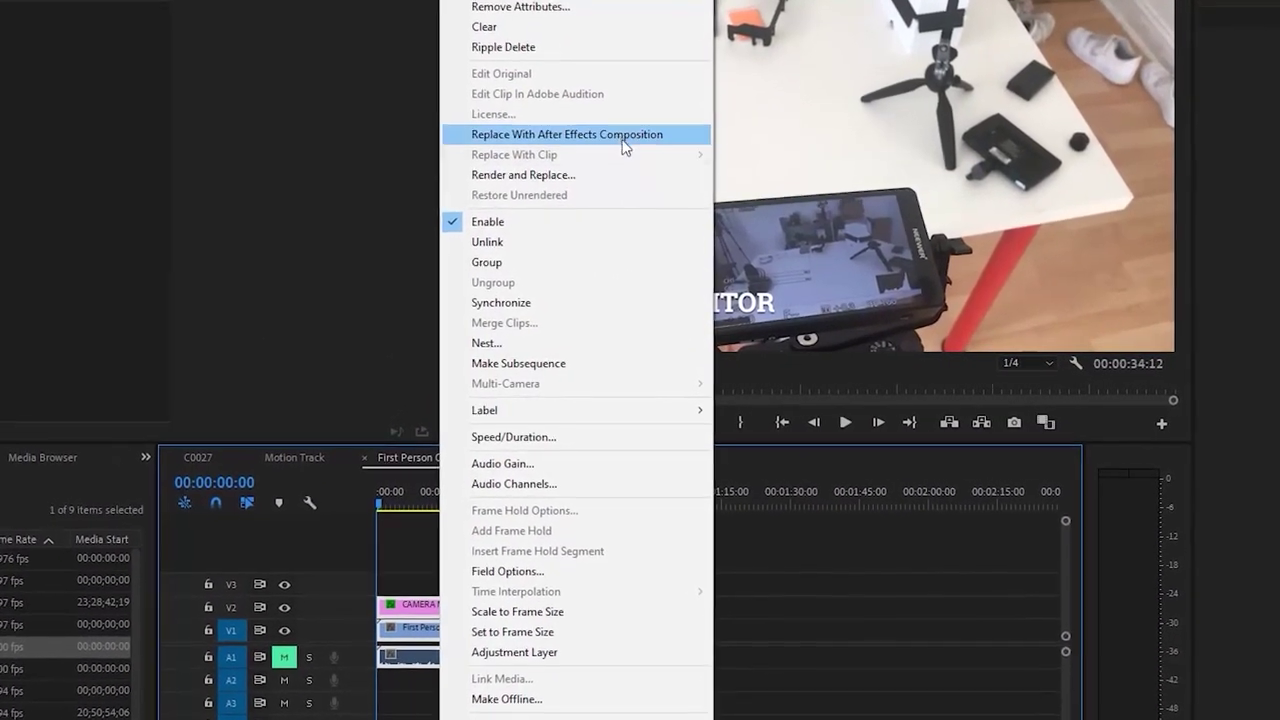
left_click(622, 140)
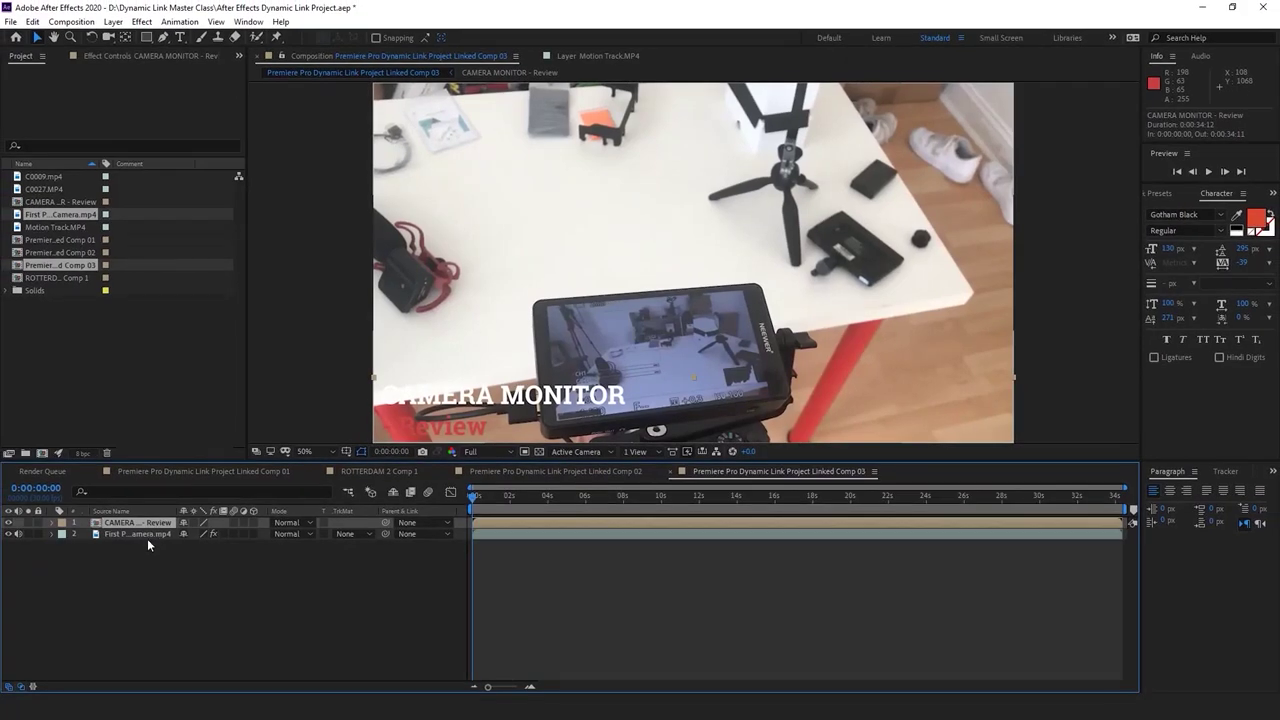
In Linked Comp 03, check the footage and title layers, then return to 0:00
left_click(147, 536)
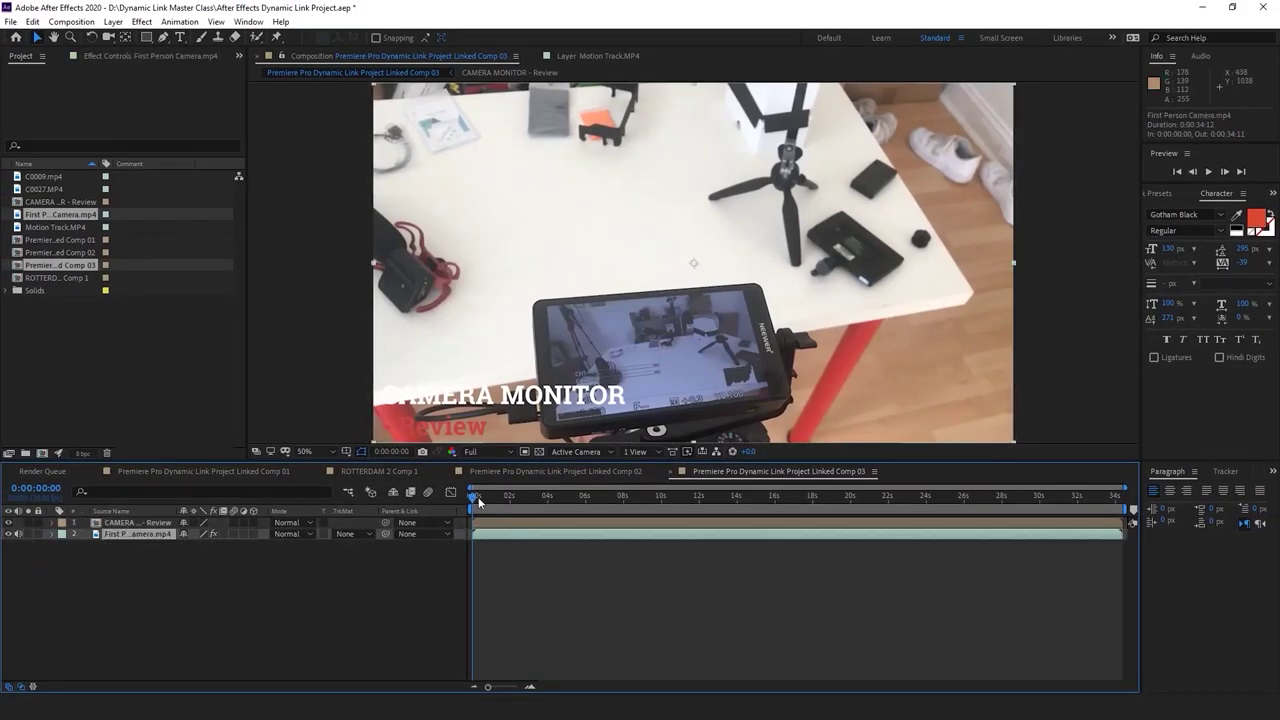
left_click_drag(477, 498, 498, 491)
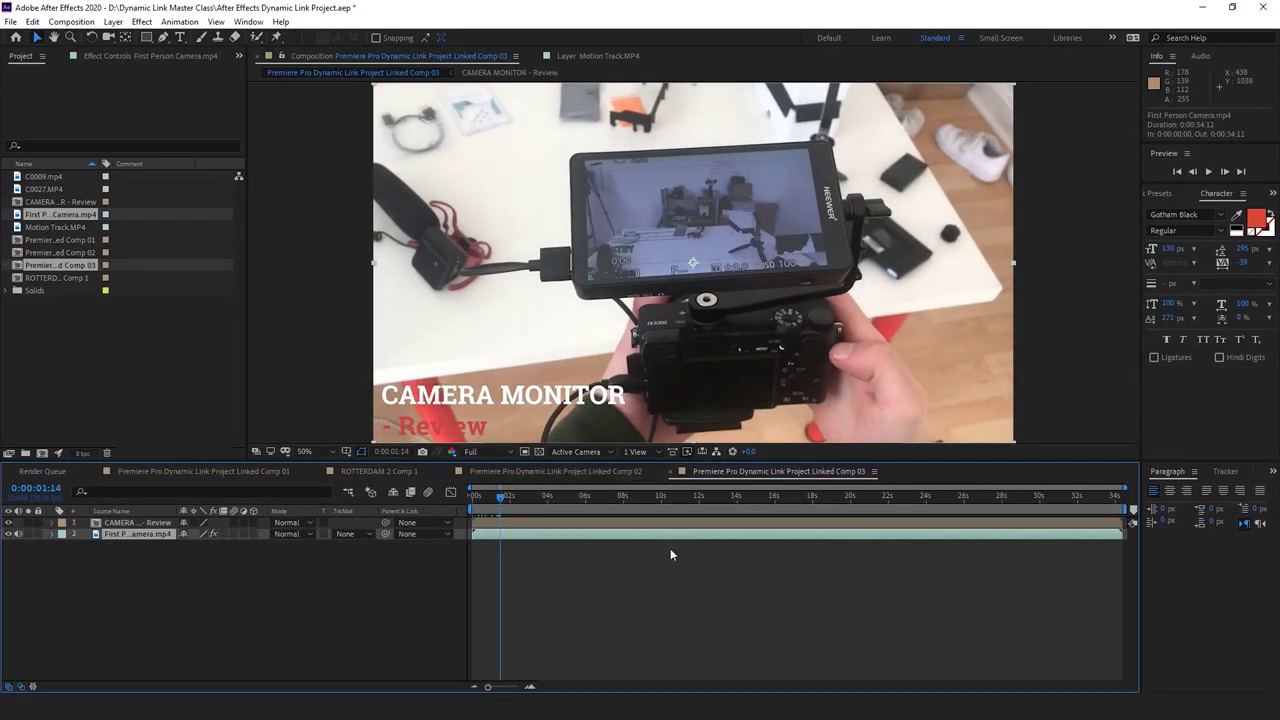
left_click(533, 522)
left_click_drag(486, 498, 456, 496)
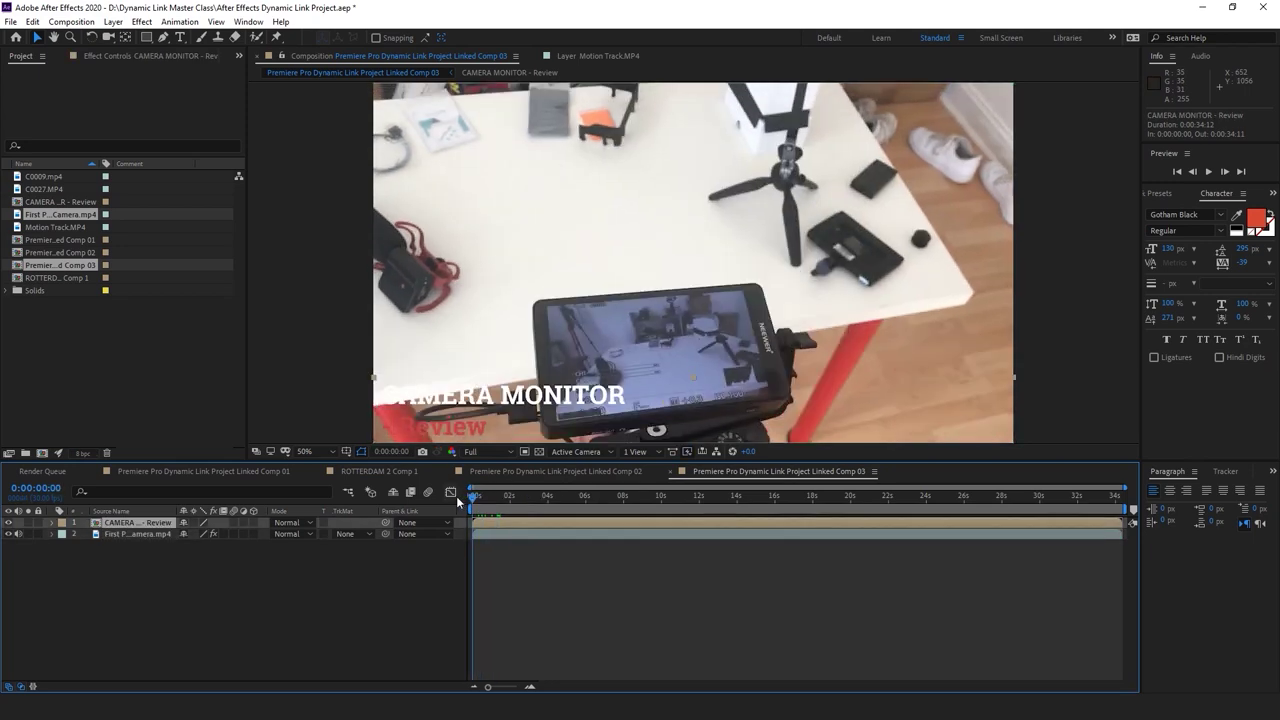
Apply the Zoom - spiral preset from Support Files > Presets > Transitions - Movement to the title
left_click(180, 22)
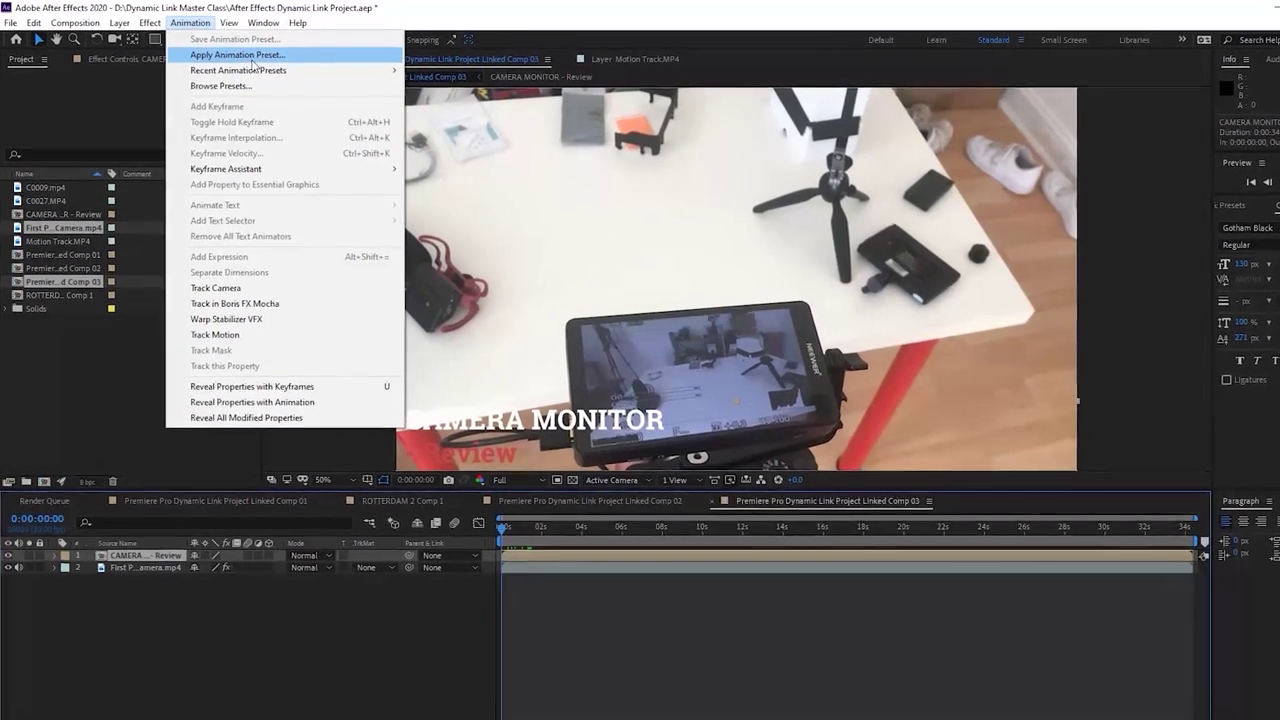
left_click(224, 51)
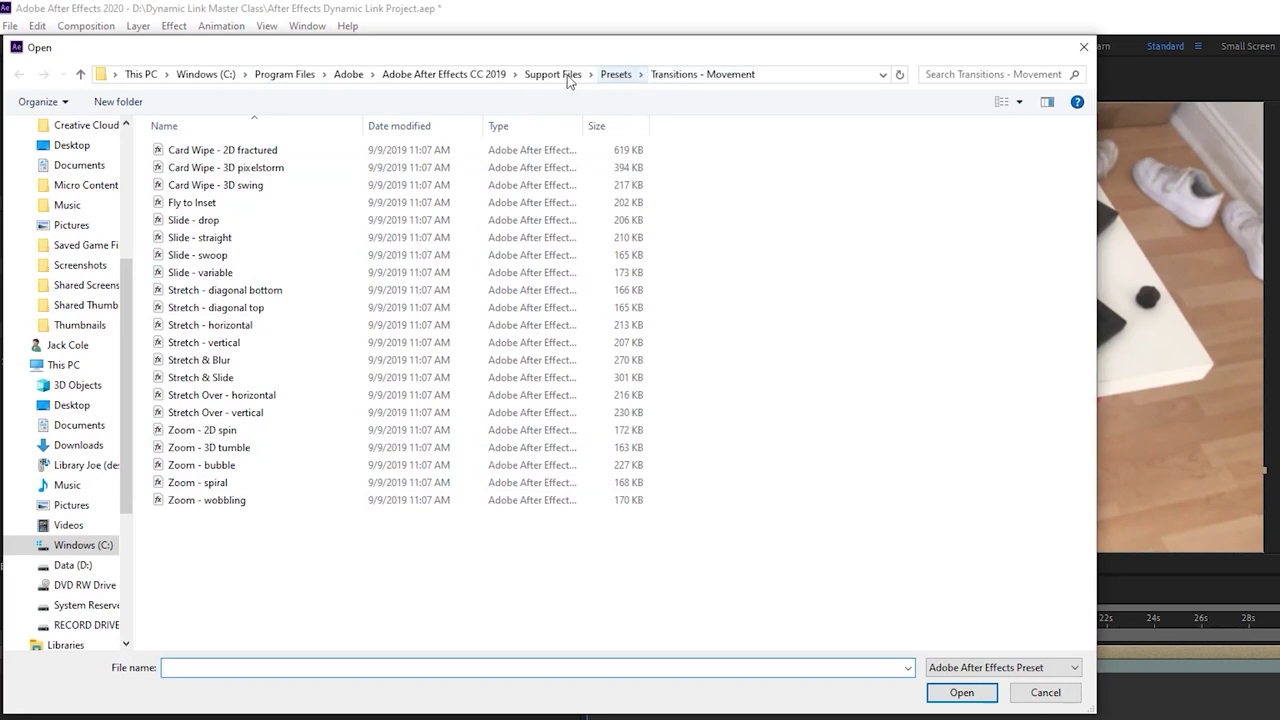
left_click(494, 76)
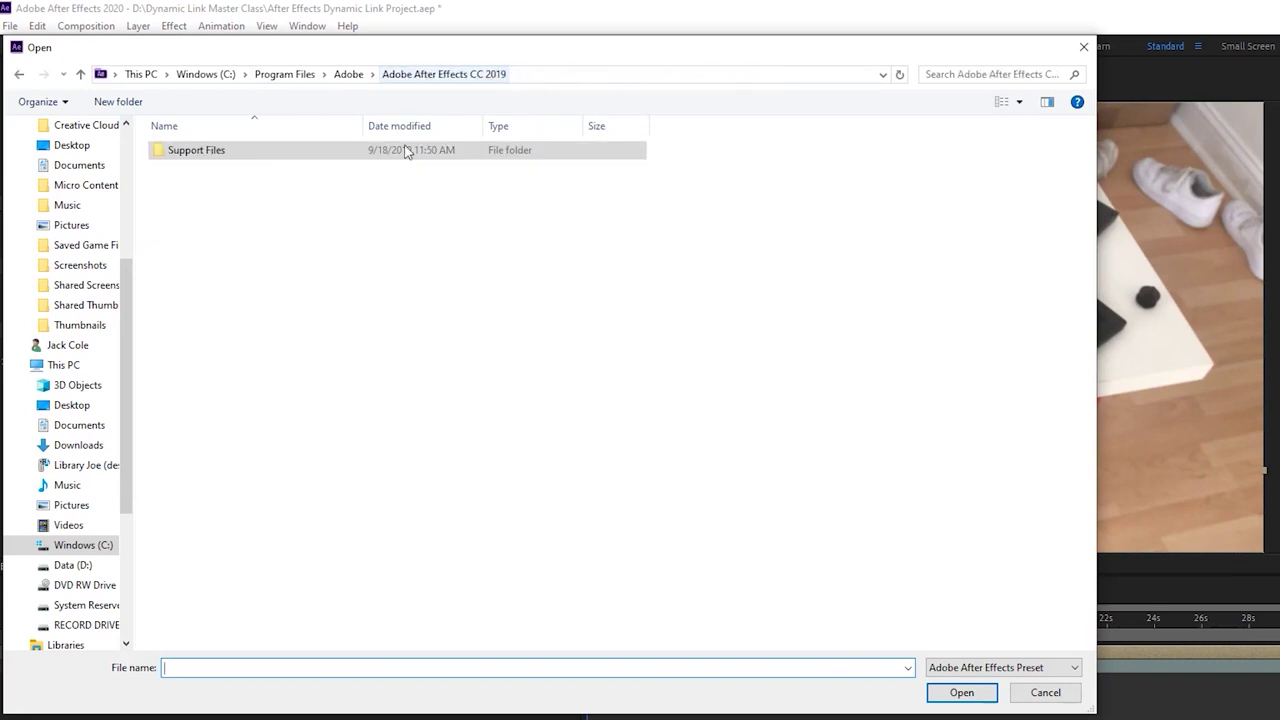
double_click(316, 149)
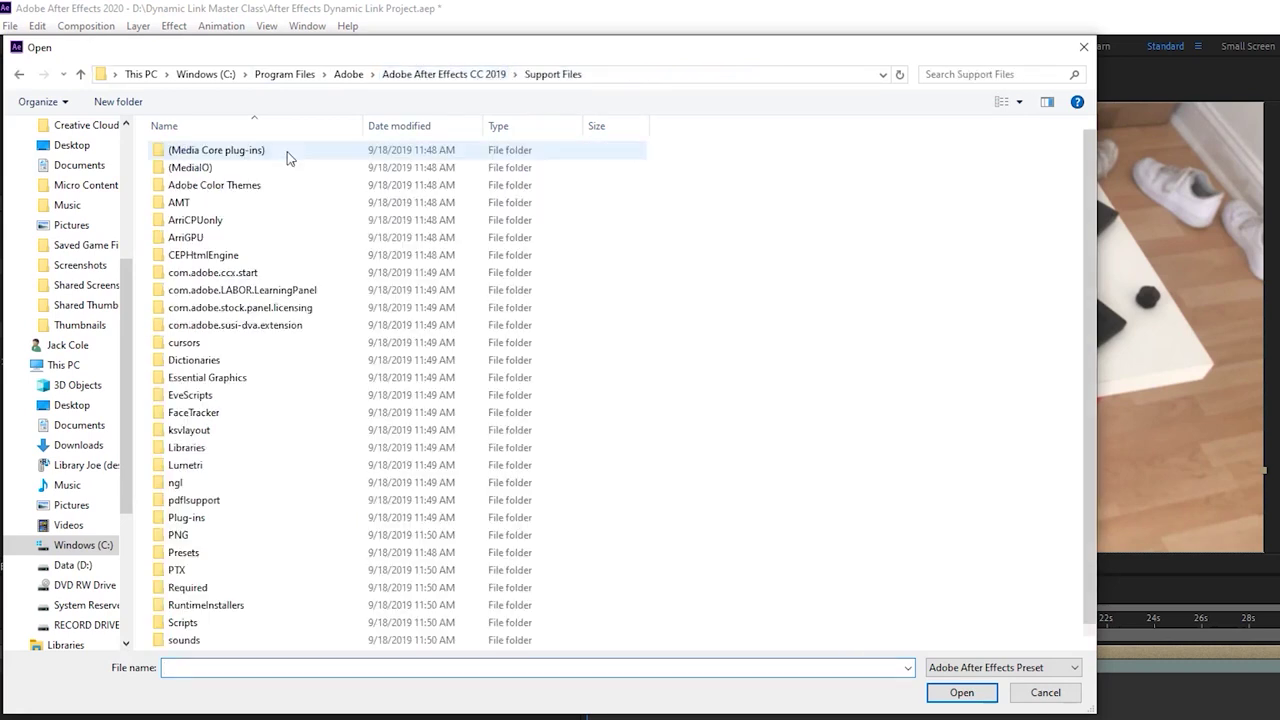
double_click(232, 552)
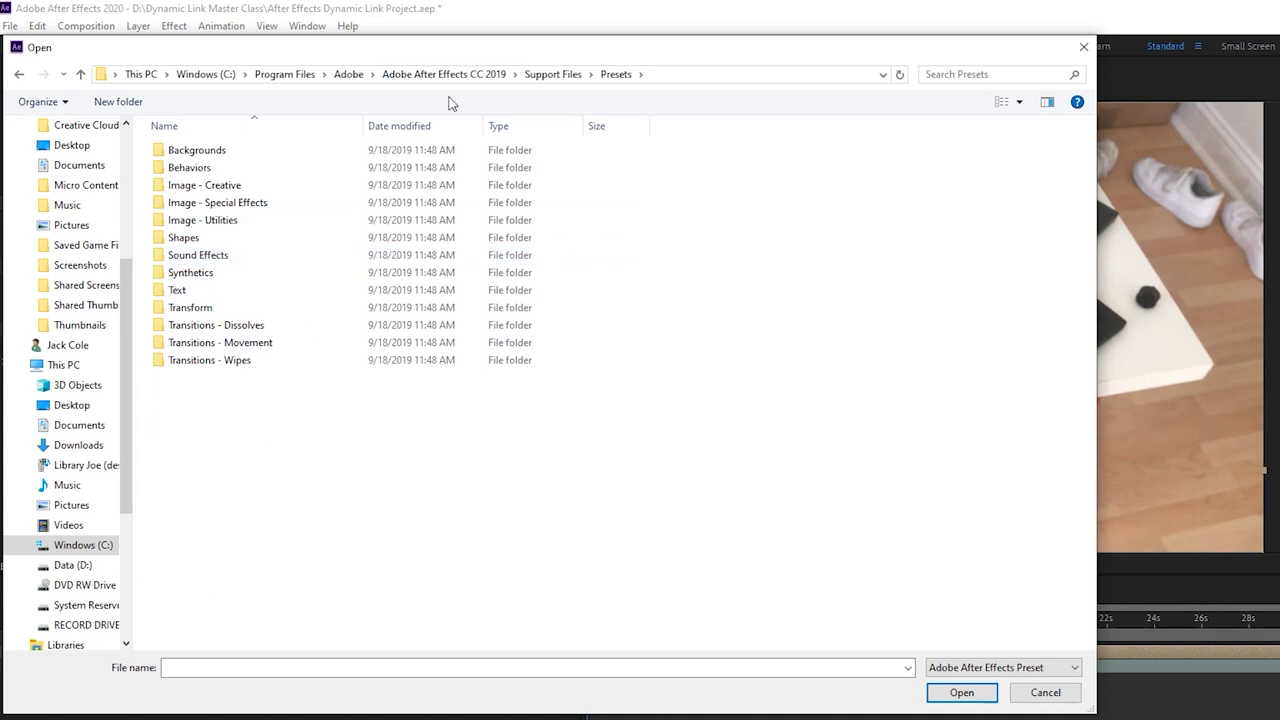
double_click(276, 343)
left_click(266, 500)
double_click(262, 485)
left_click(698, 692)
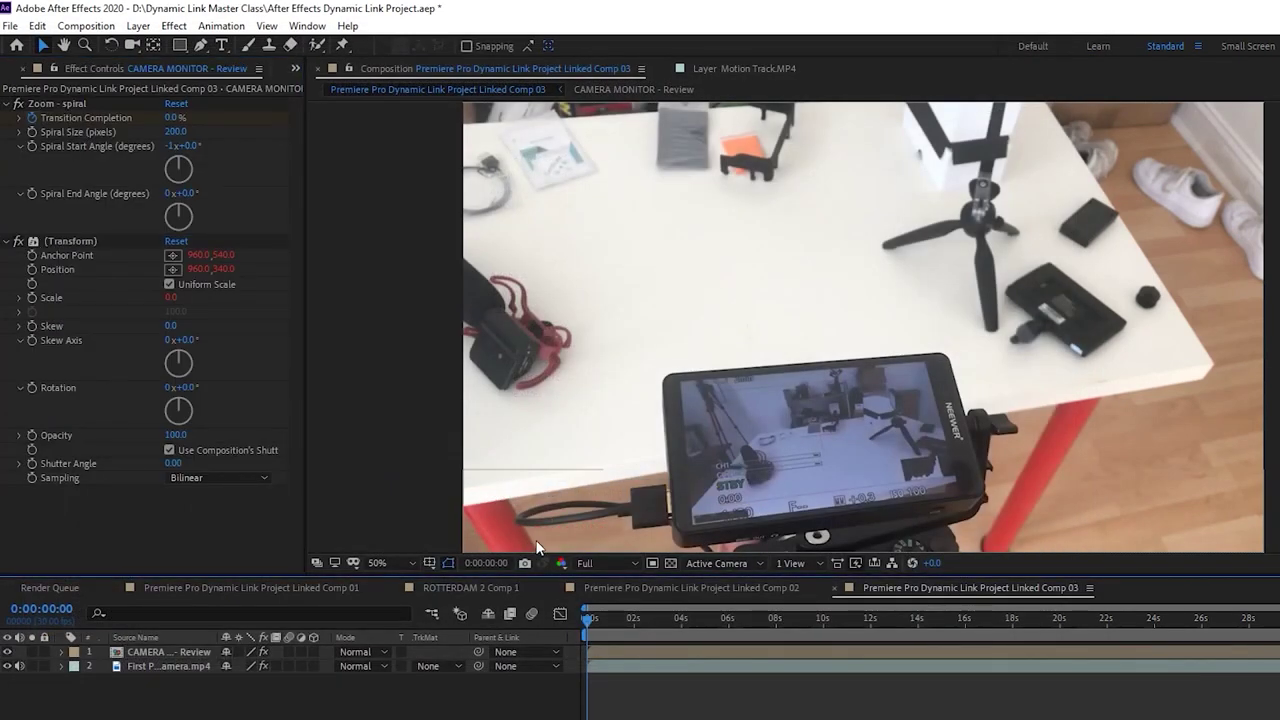
key("comma")
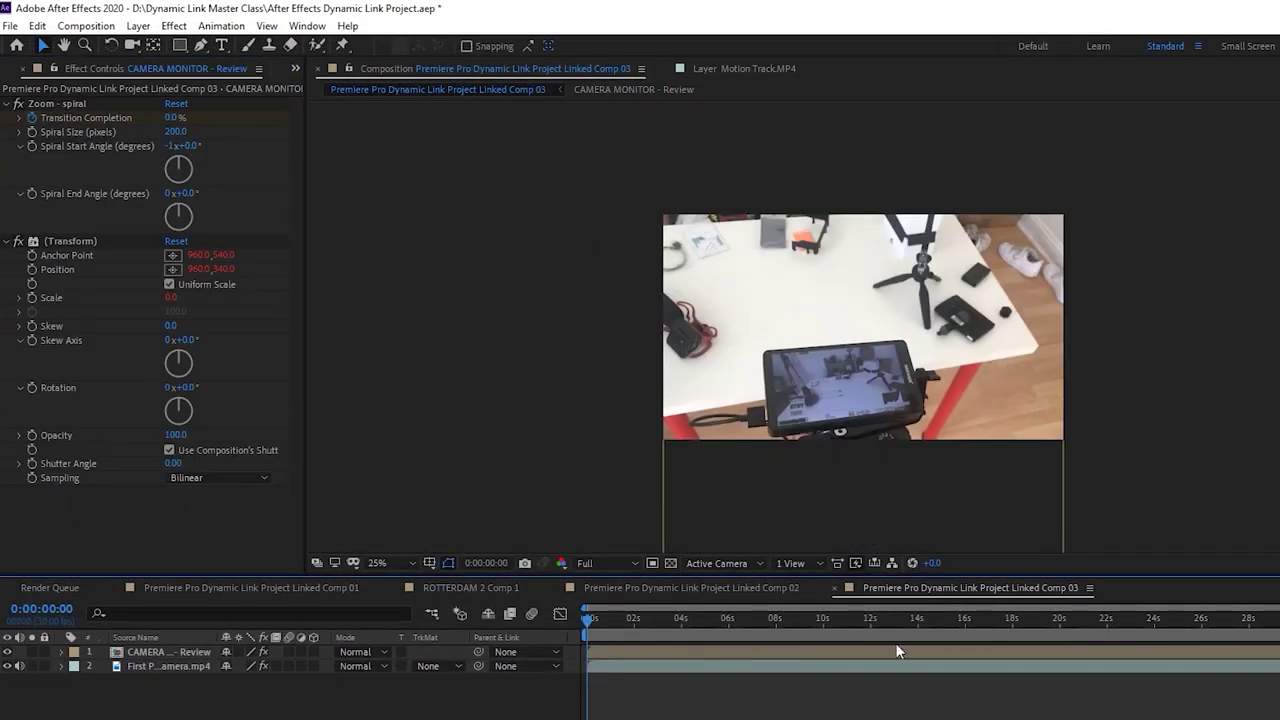
key("space")
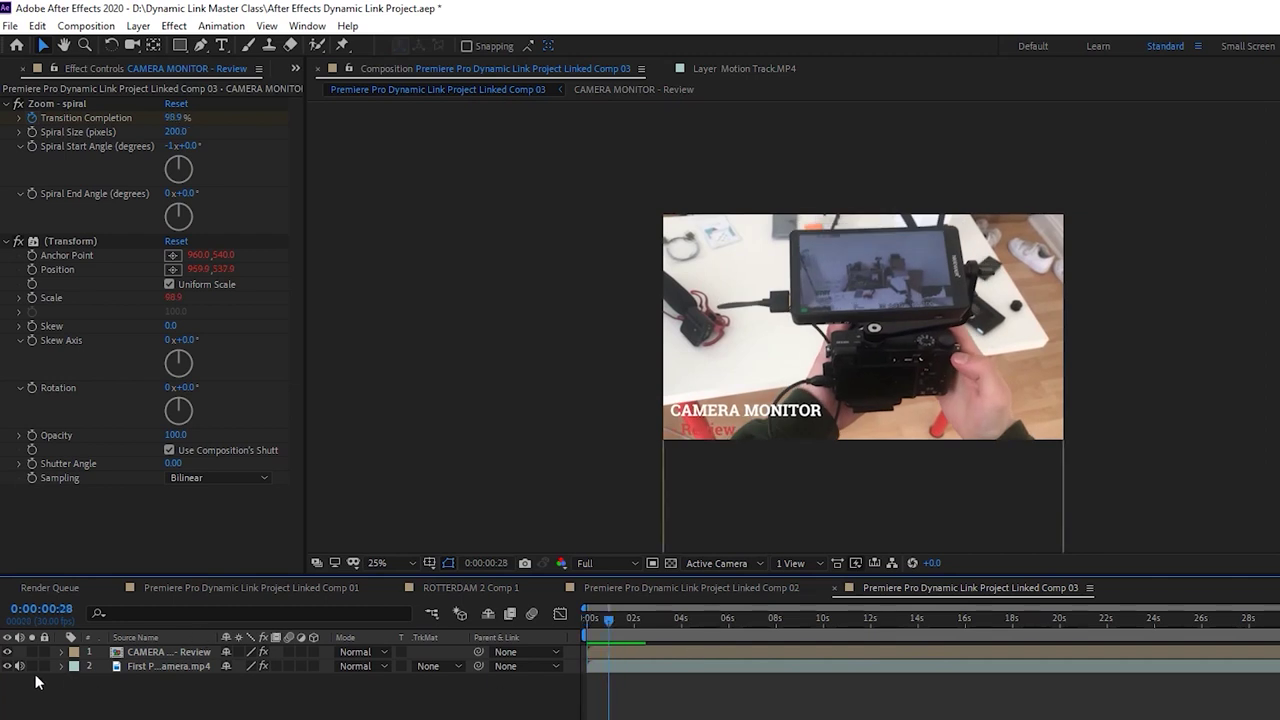
key("space")
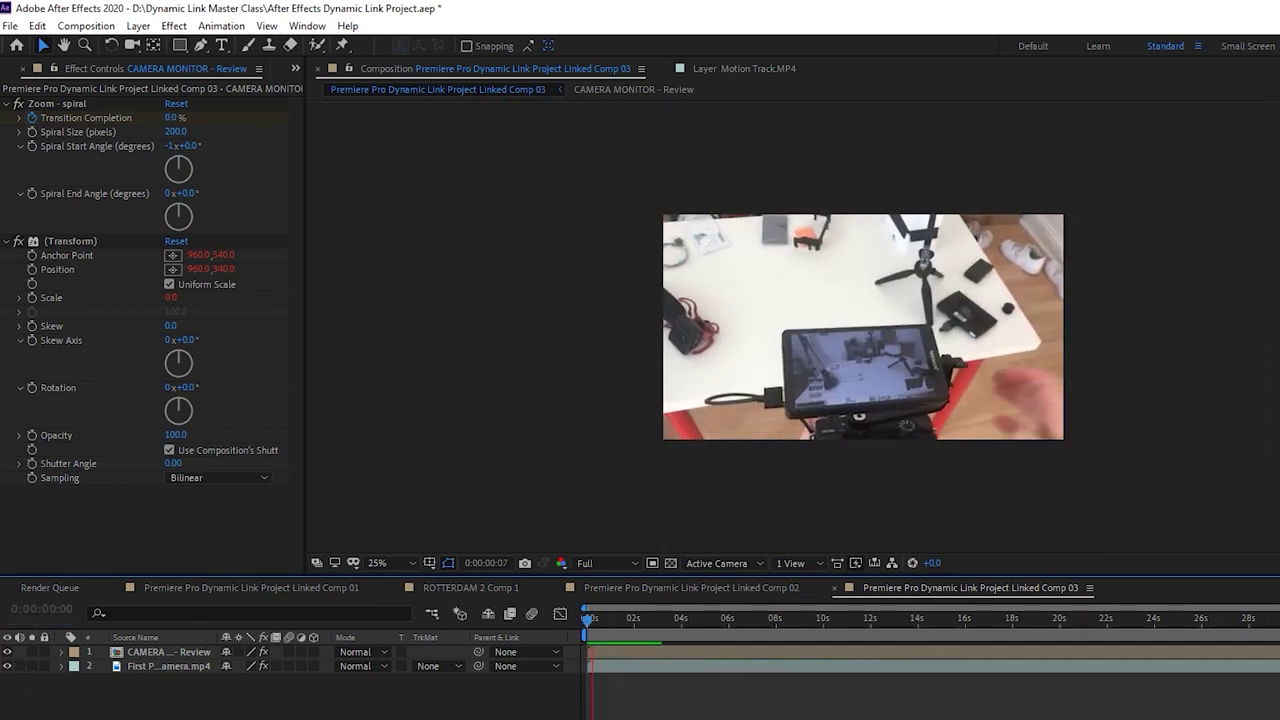
left_click(691, 652)
left_click_drag(640, 625, 662, 623)
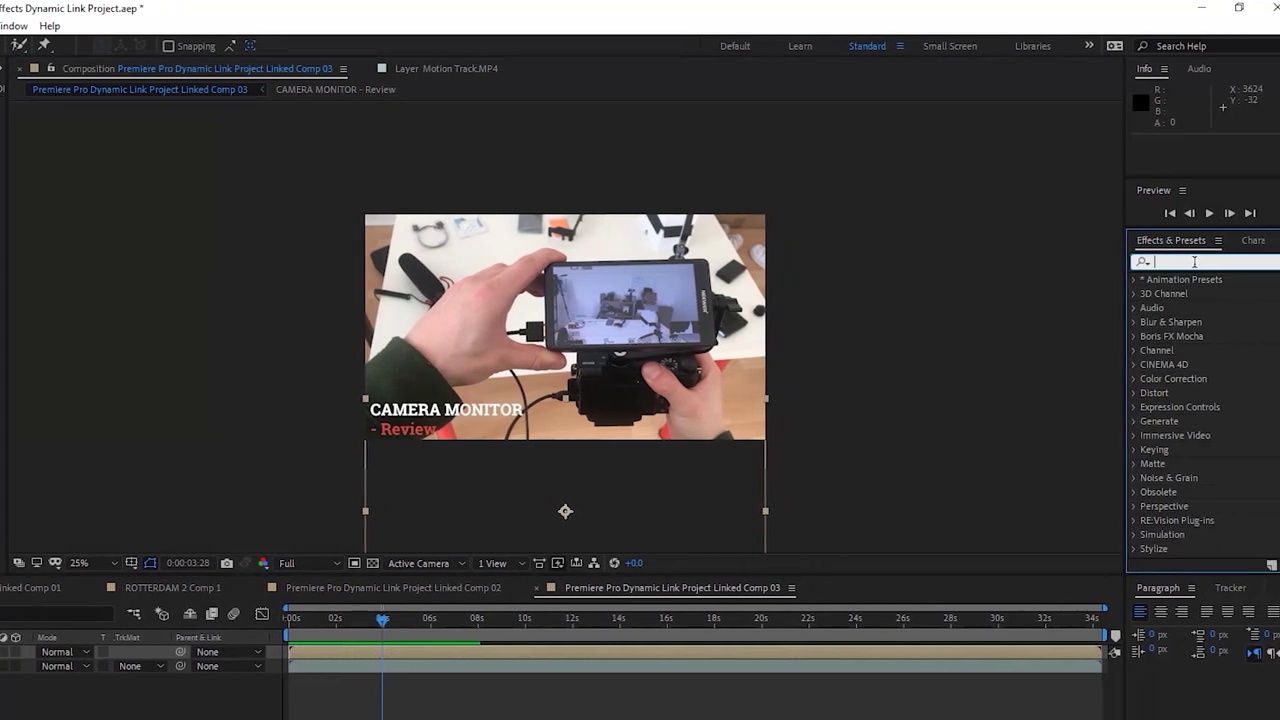
Search 'positio' and drop Wiggle - position onto the CAMERA MONITOR title, then preview it
type("positio")
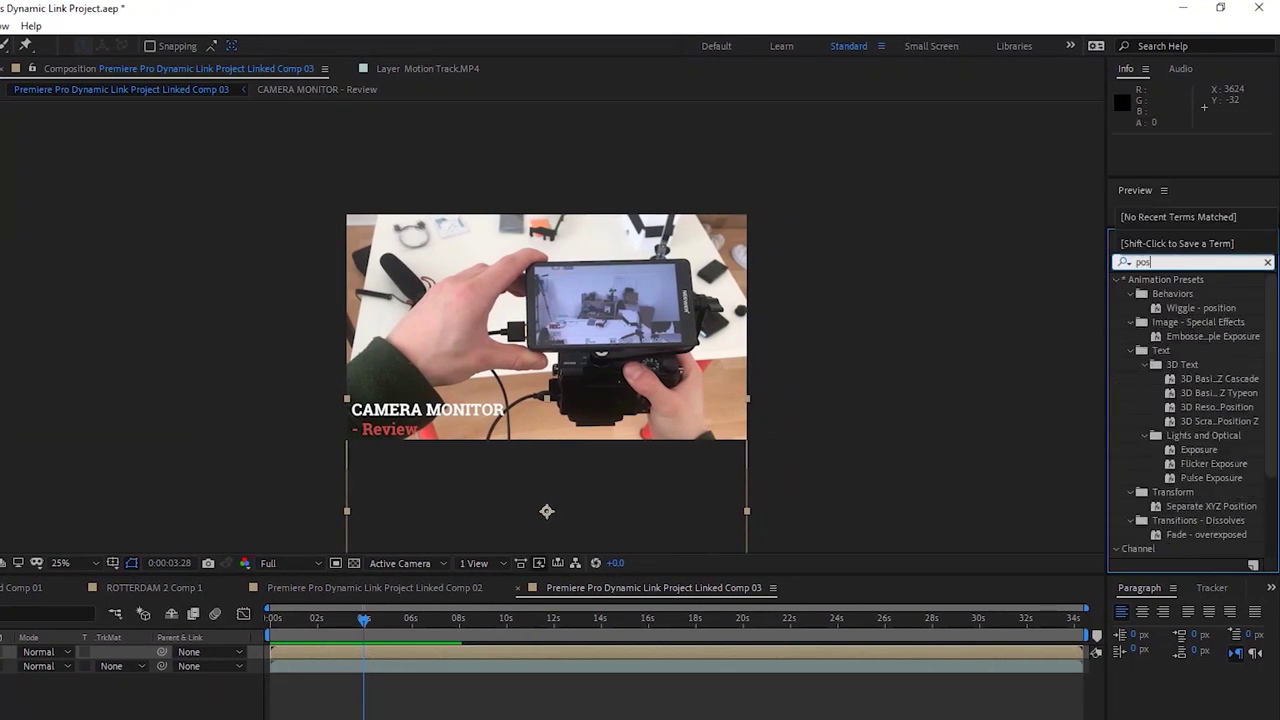
left_click_drag(1209, 299, 580, 468)
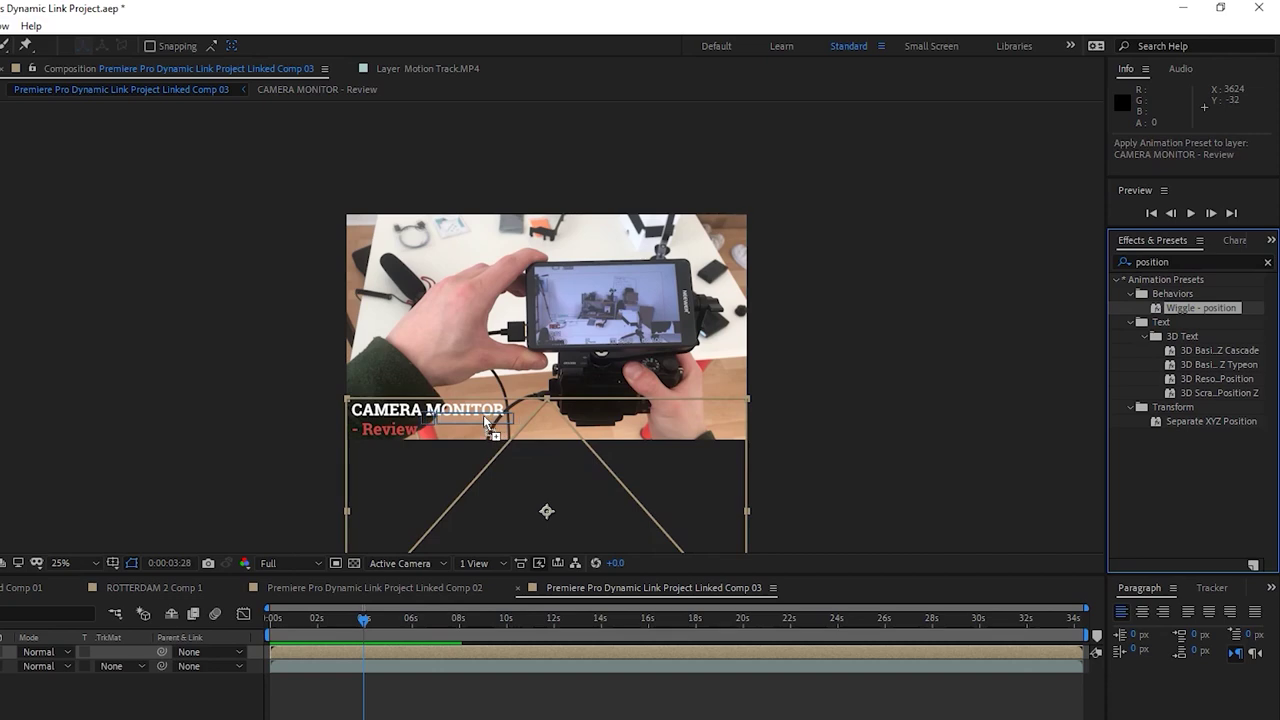
left_click_drag(489, 423, 472, 445)
key("space")
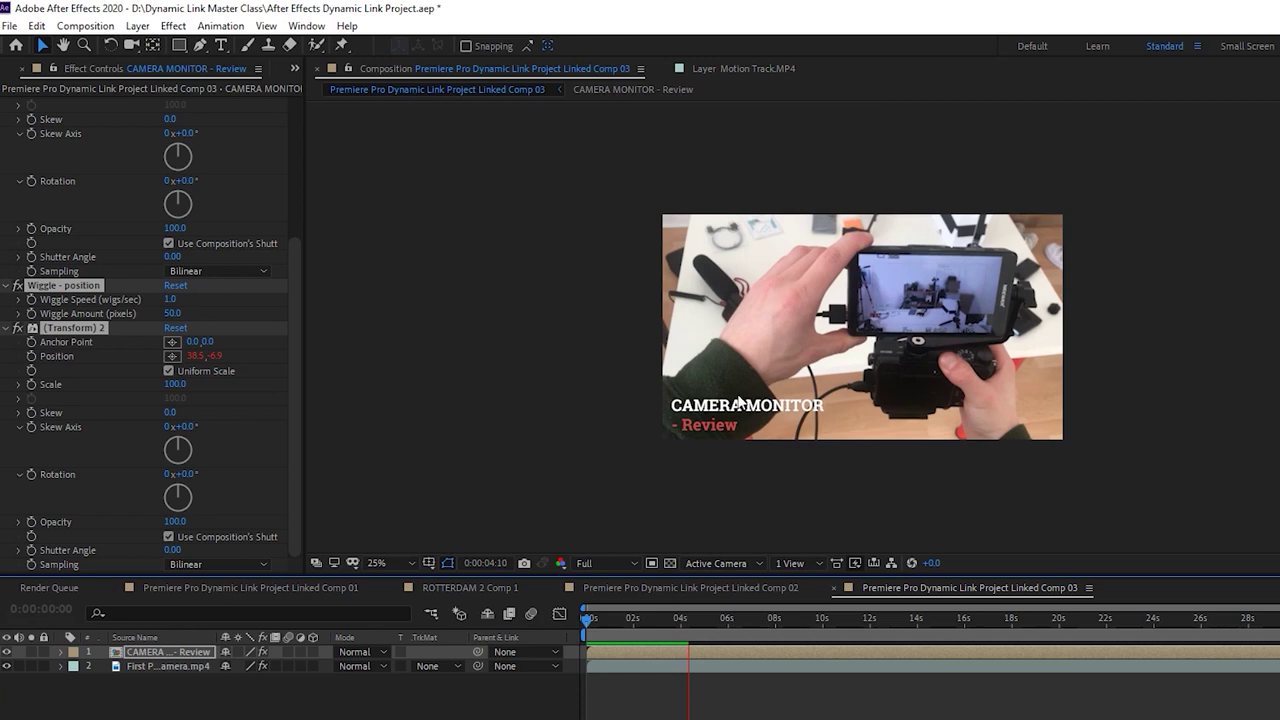
Set Wiggle Amount to 10, preview from the start, and fit the comp in the viewer
key("space")
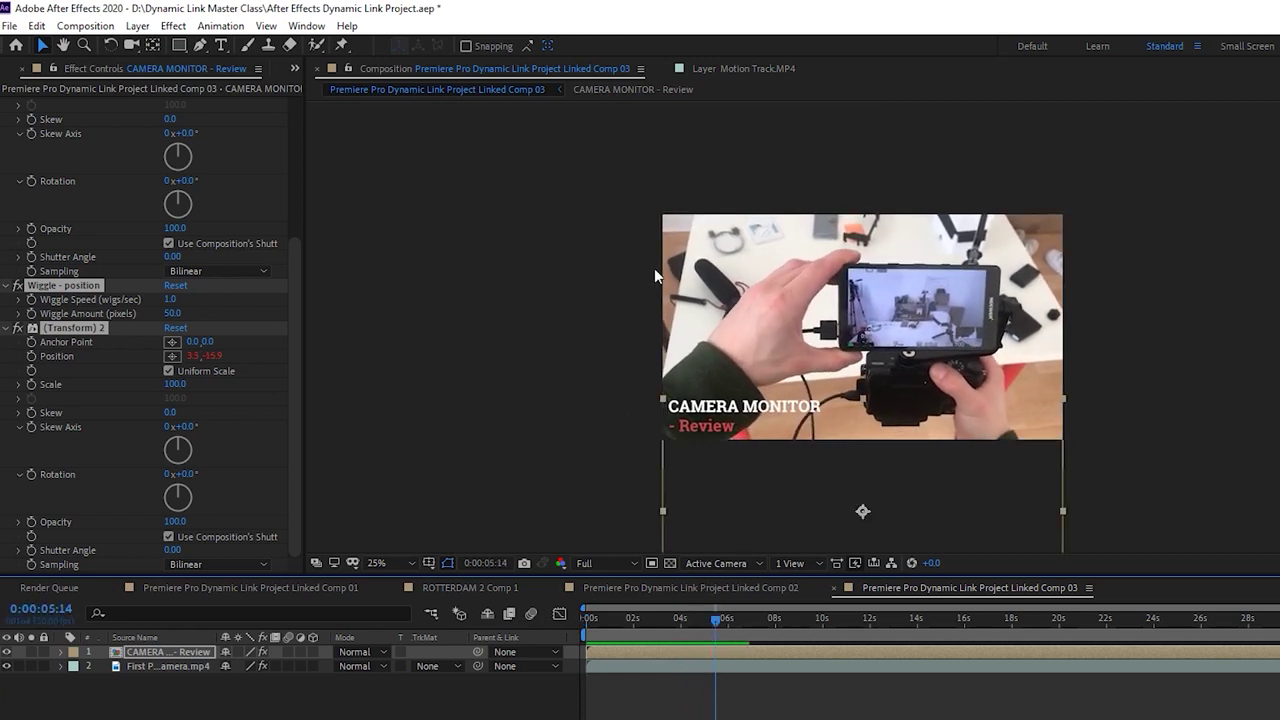
left_click(491, 302)
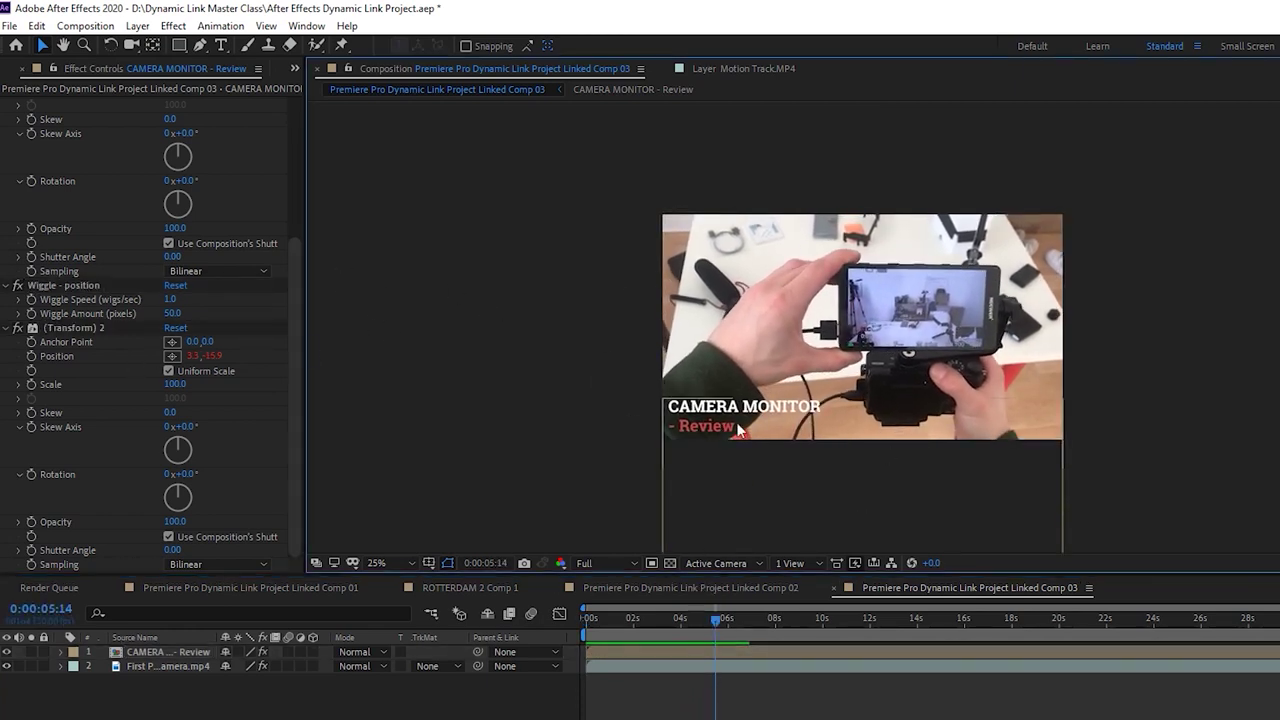
type("10")
key("Return")
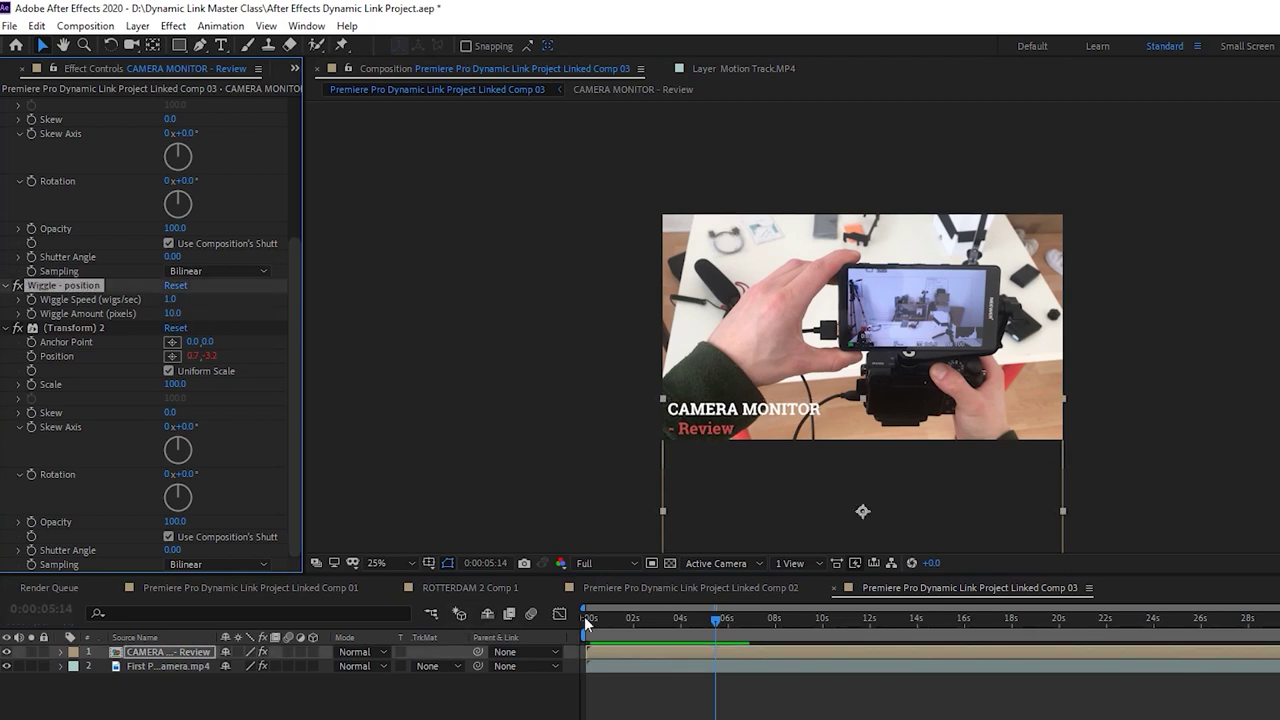
left_click(585, 622)
key("space")
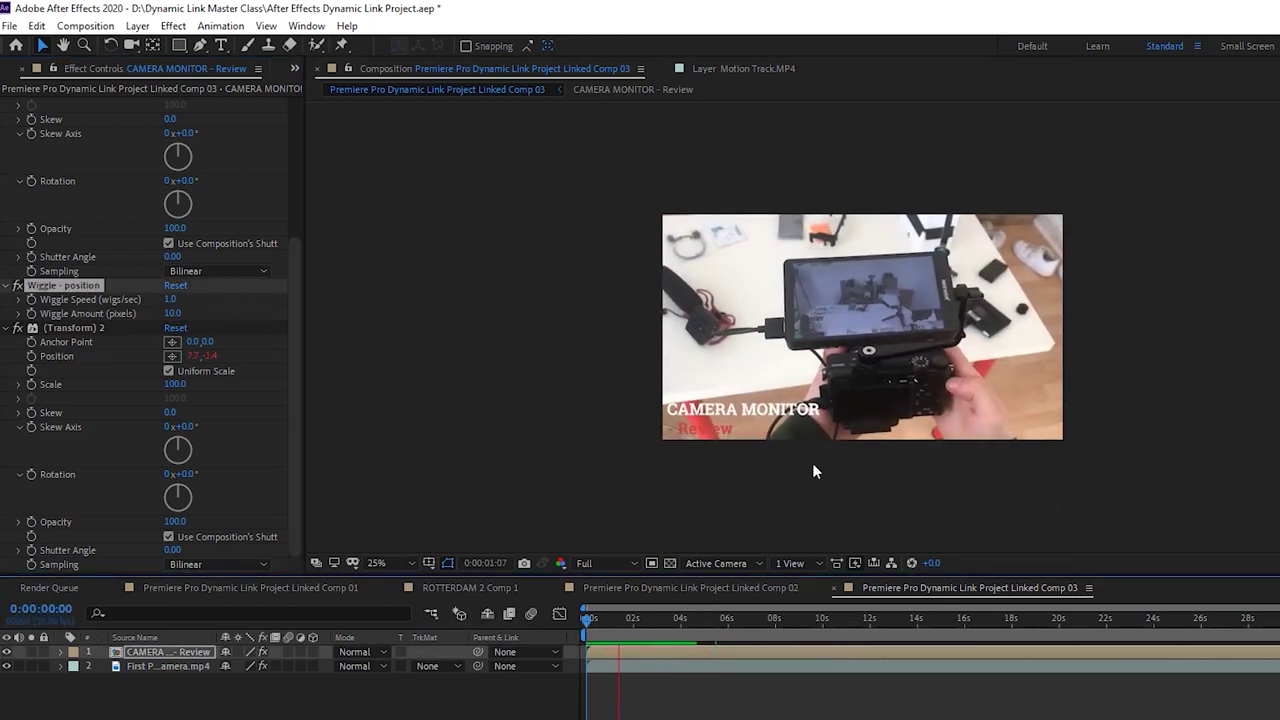
key("space")
left_click(378, 566)
left_click(391, 271)
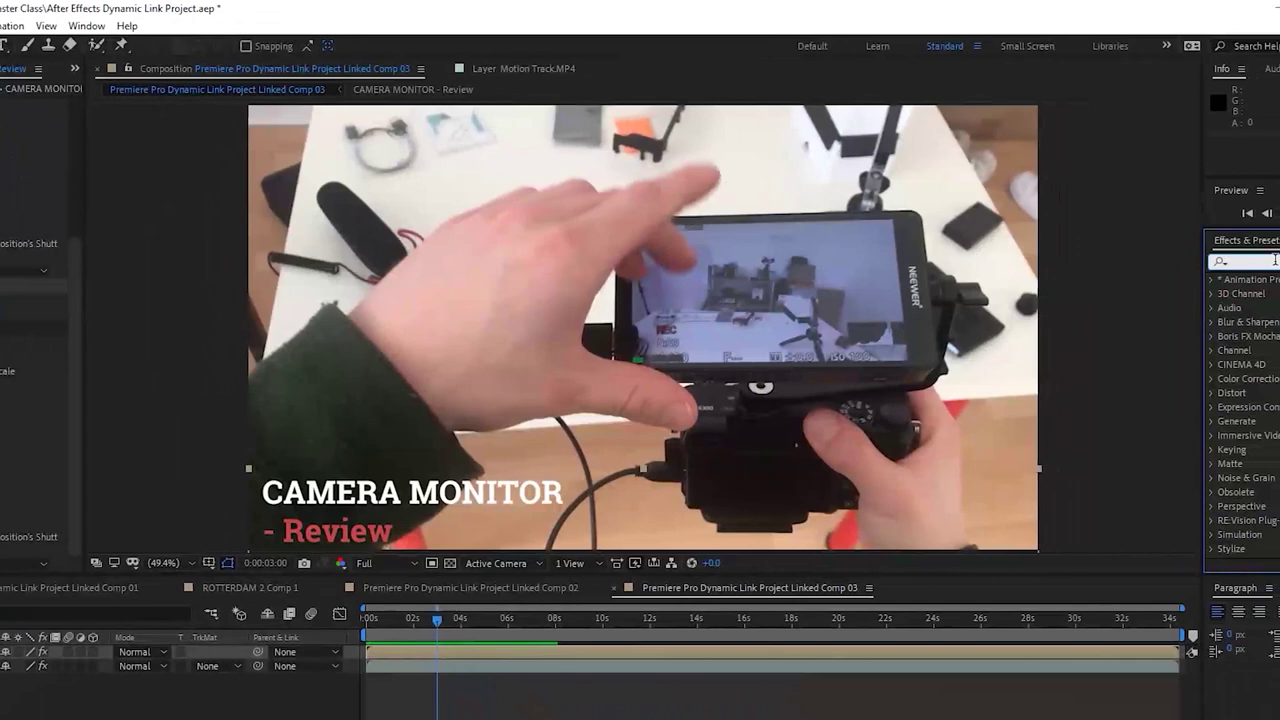
Add a Drop Shadow to the title, distance 11 and softness 44, and preview it
type("drop")
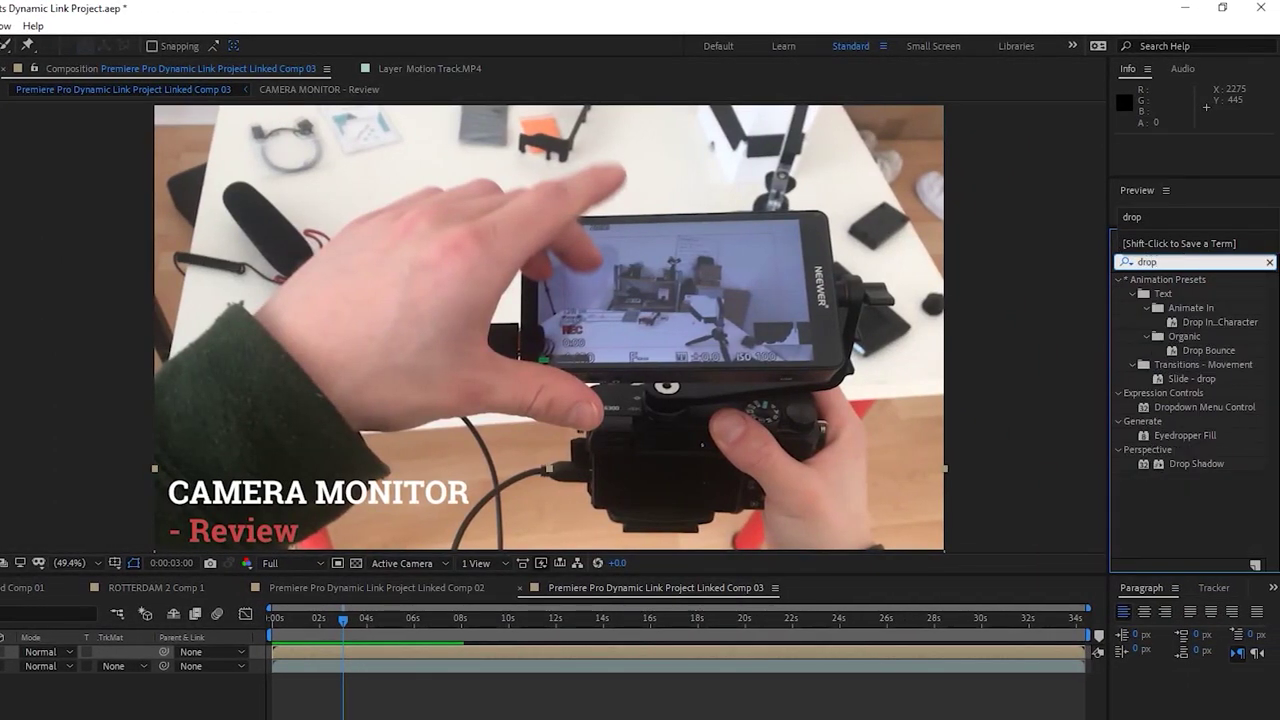
left_click_drag(1186, 469, 322, 654)
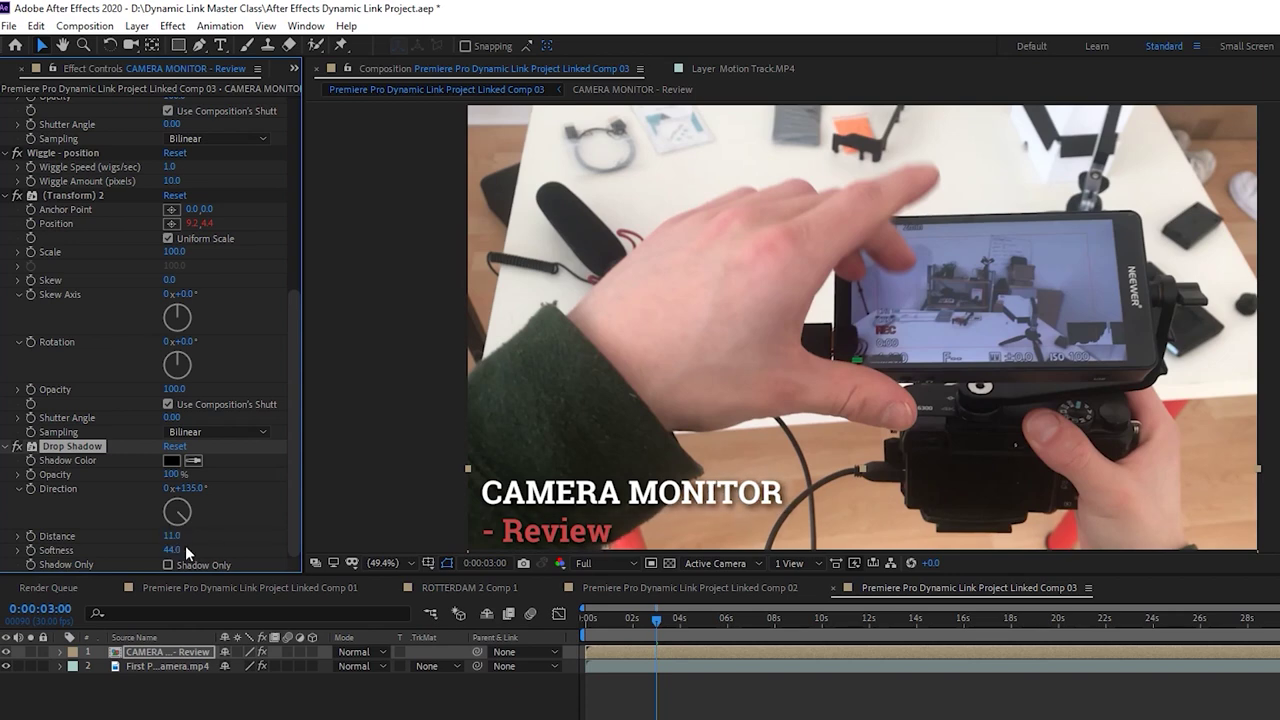
key("space")
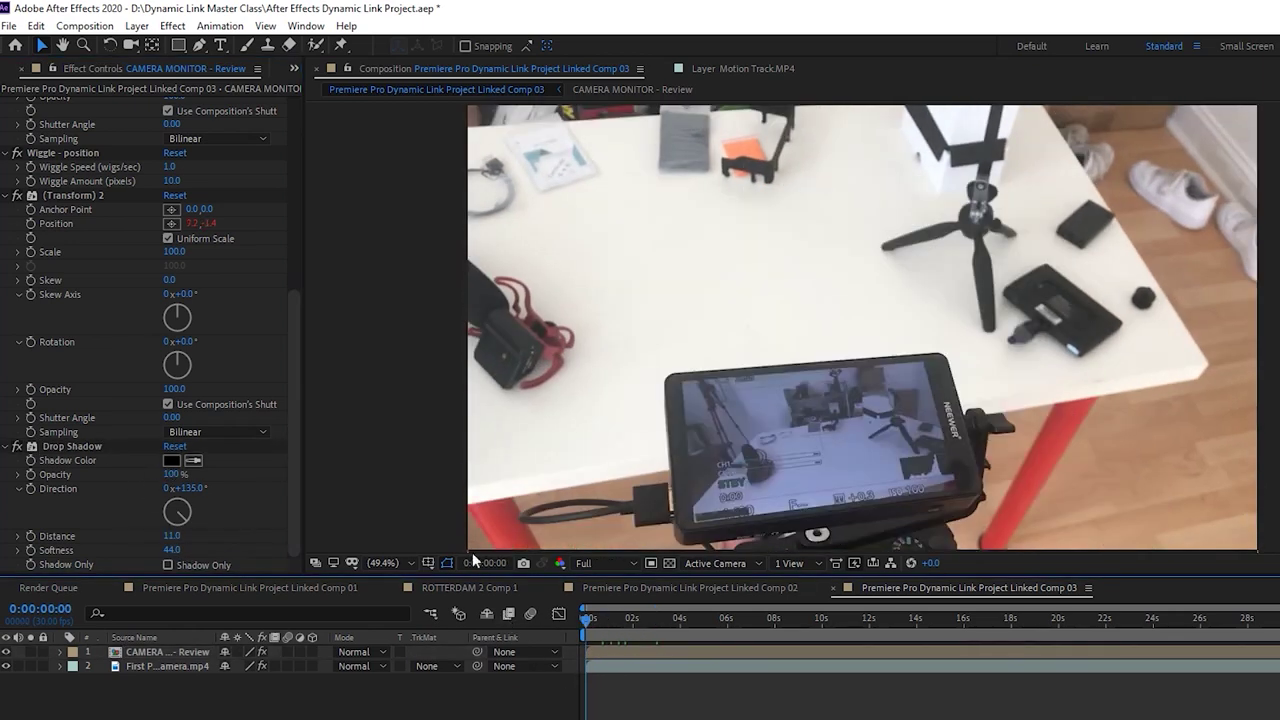
key("space")
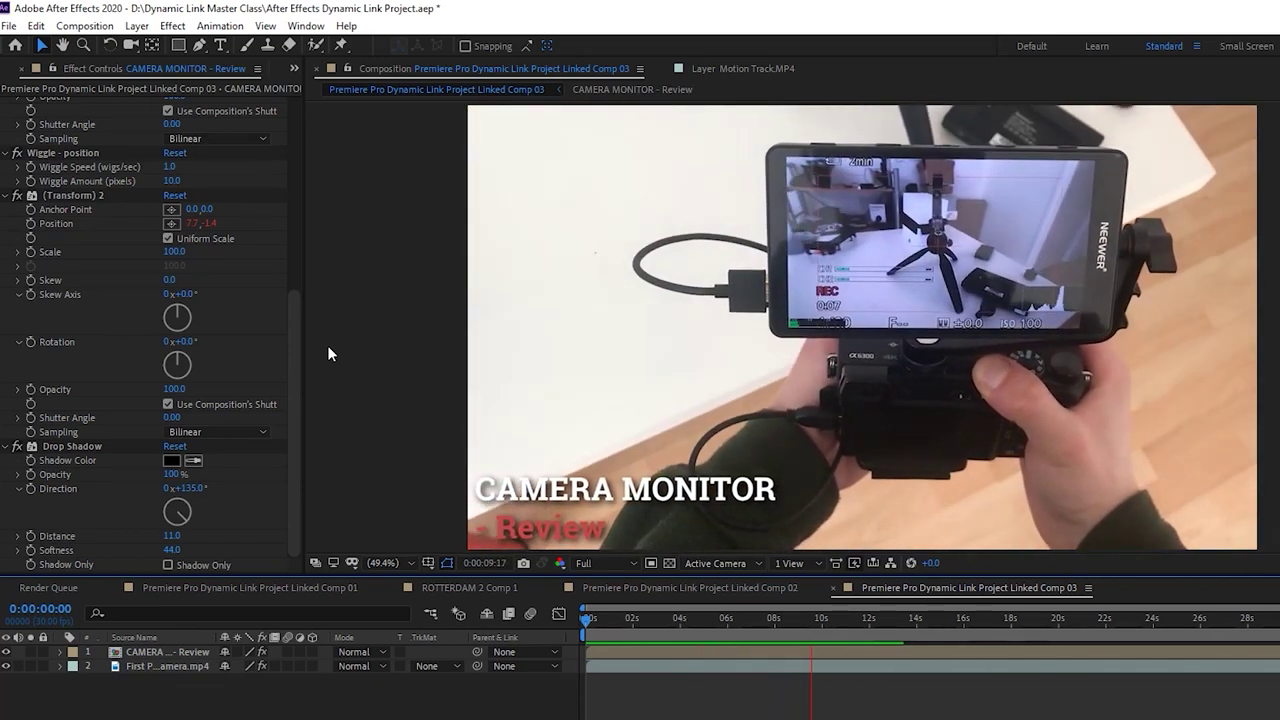
key("space")
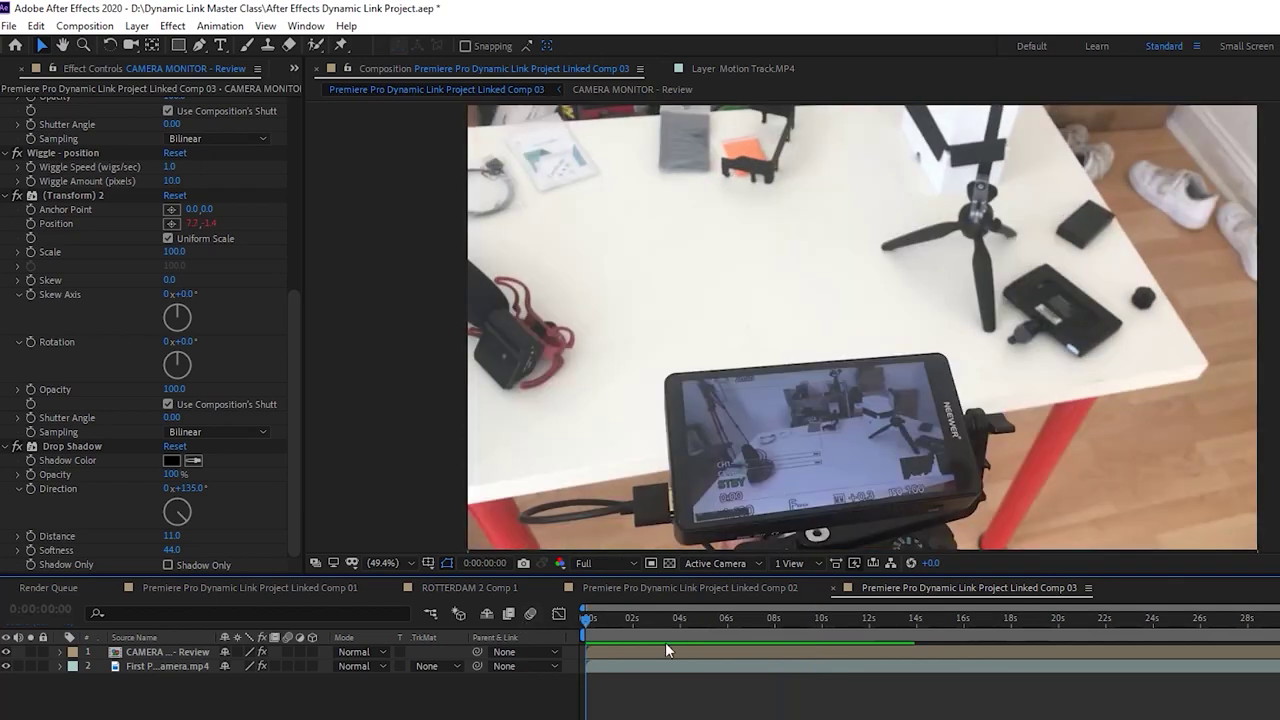
key("space")
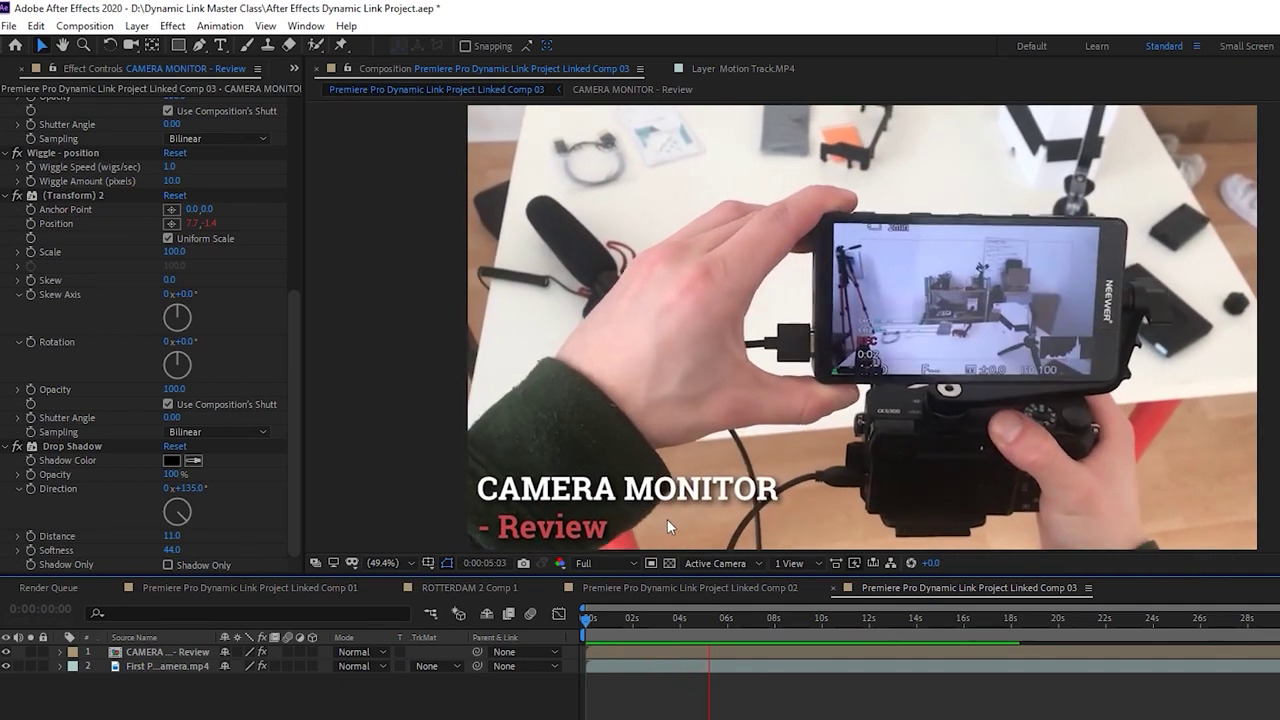
left_click(723, 648)
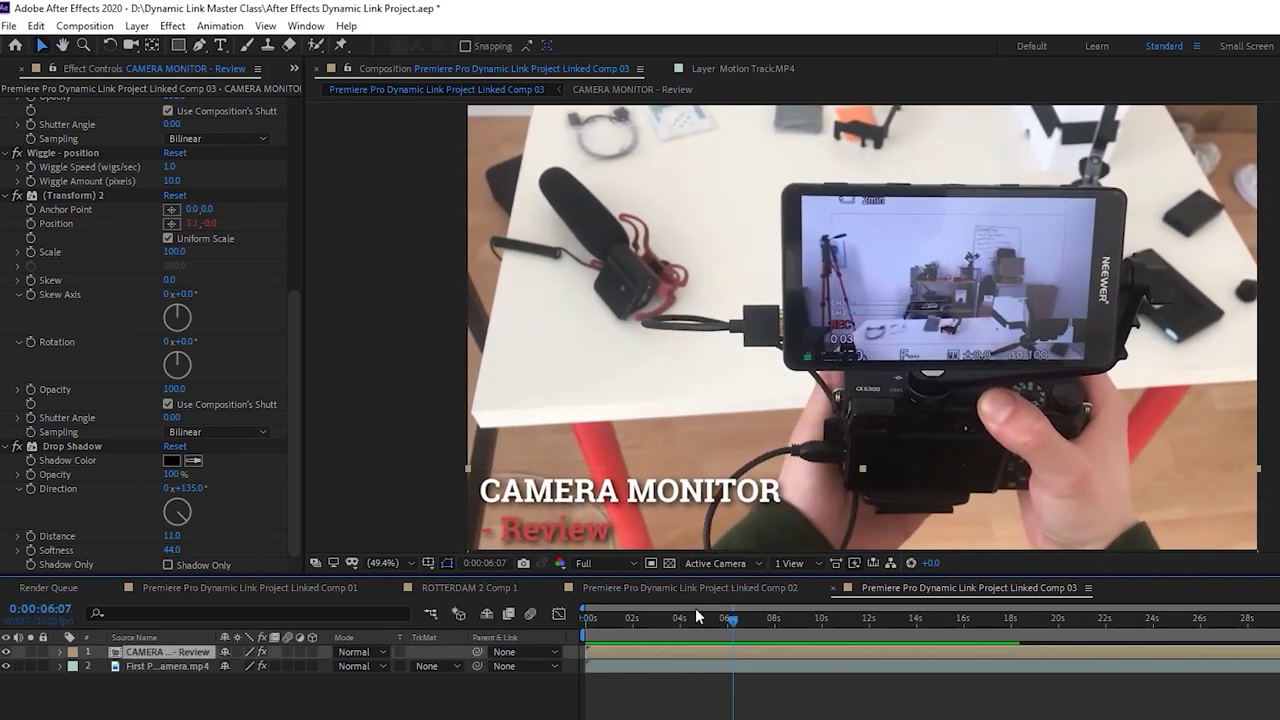
In the title precomp, color the word Review green #59C644
double_click(665, 651)
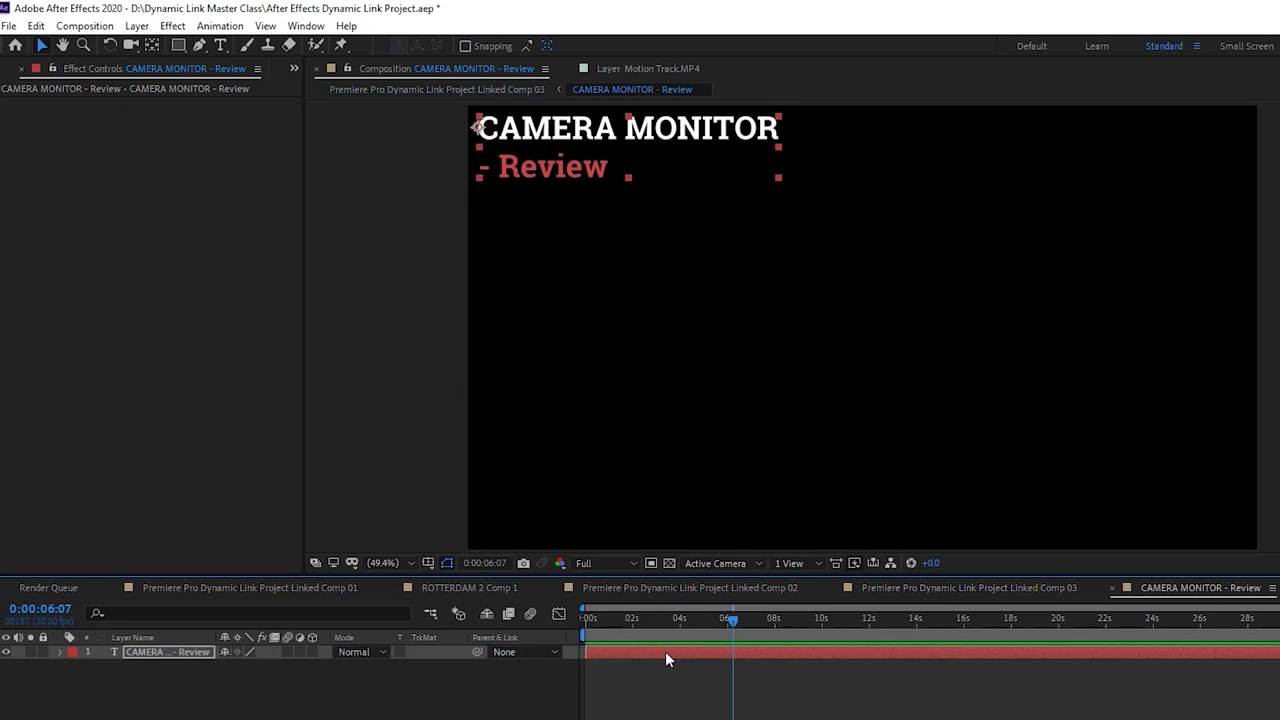
left_click(412, 90)
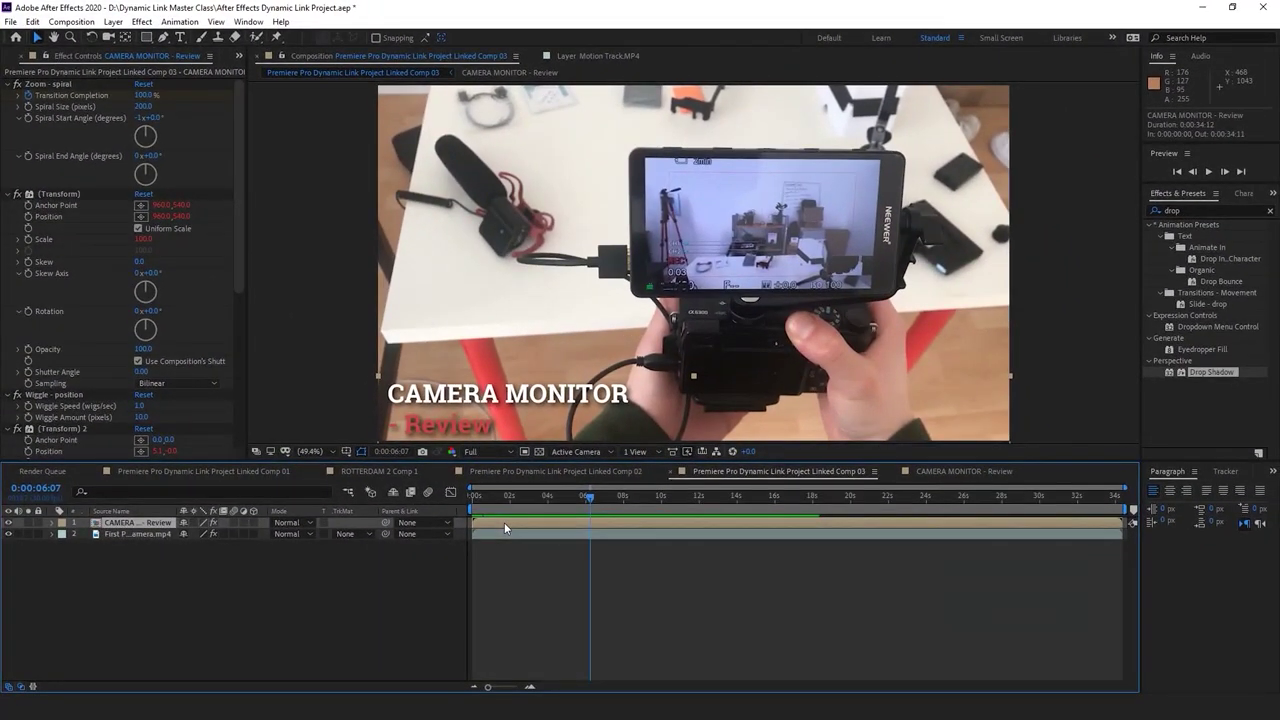
double_click(504, 522)
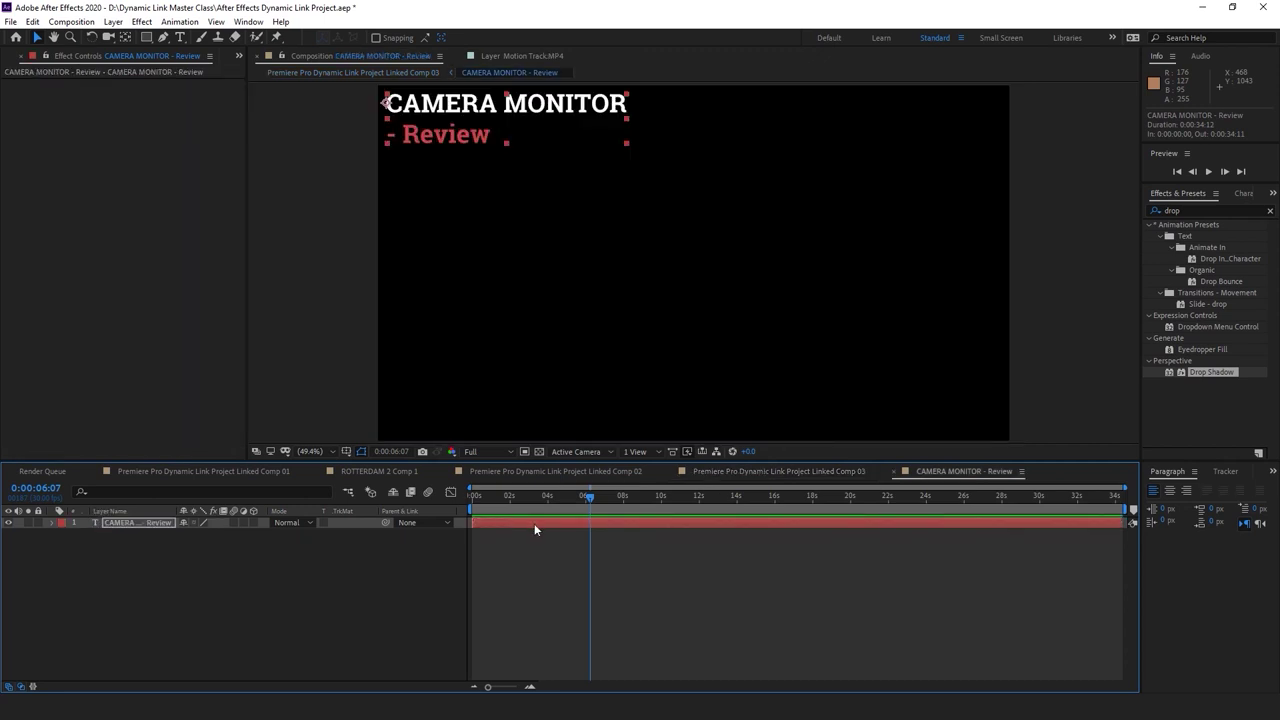
left_click(548, 533)
left_click(552, 525)
key("ctrl+t")
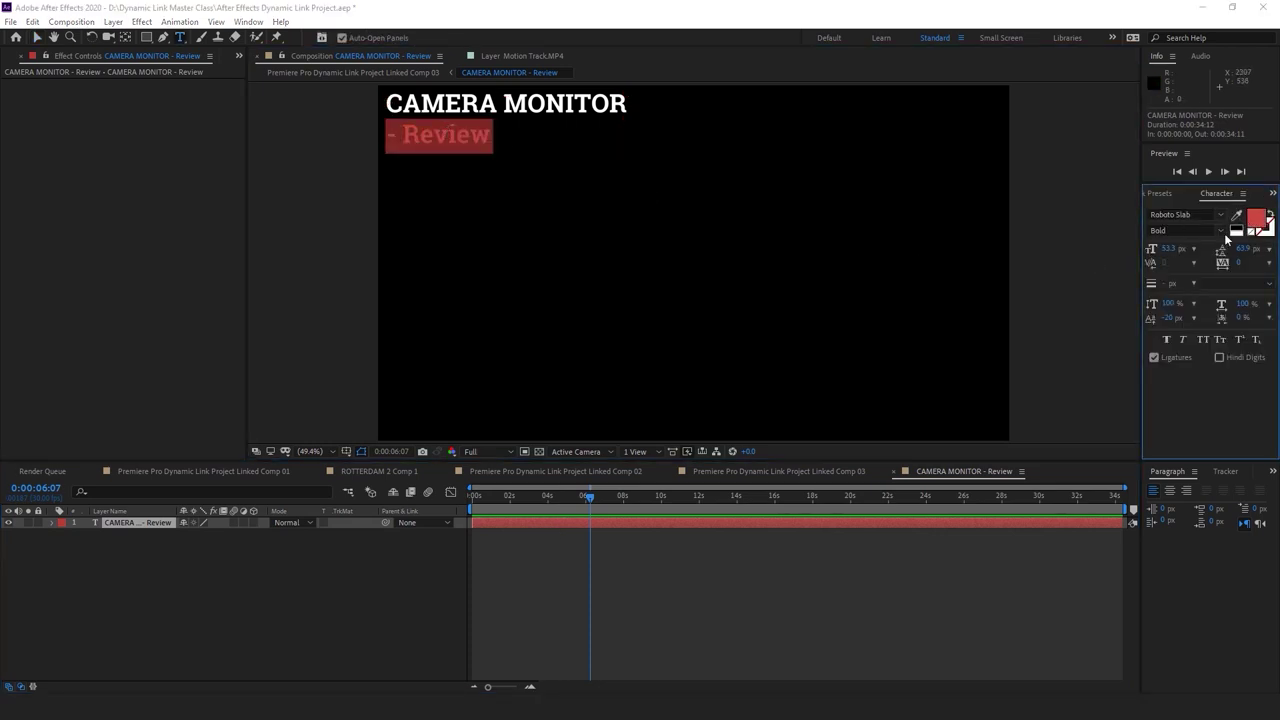
left_click(1254, 222)
left_click_drag(205, 184, 209, 172)
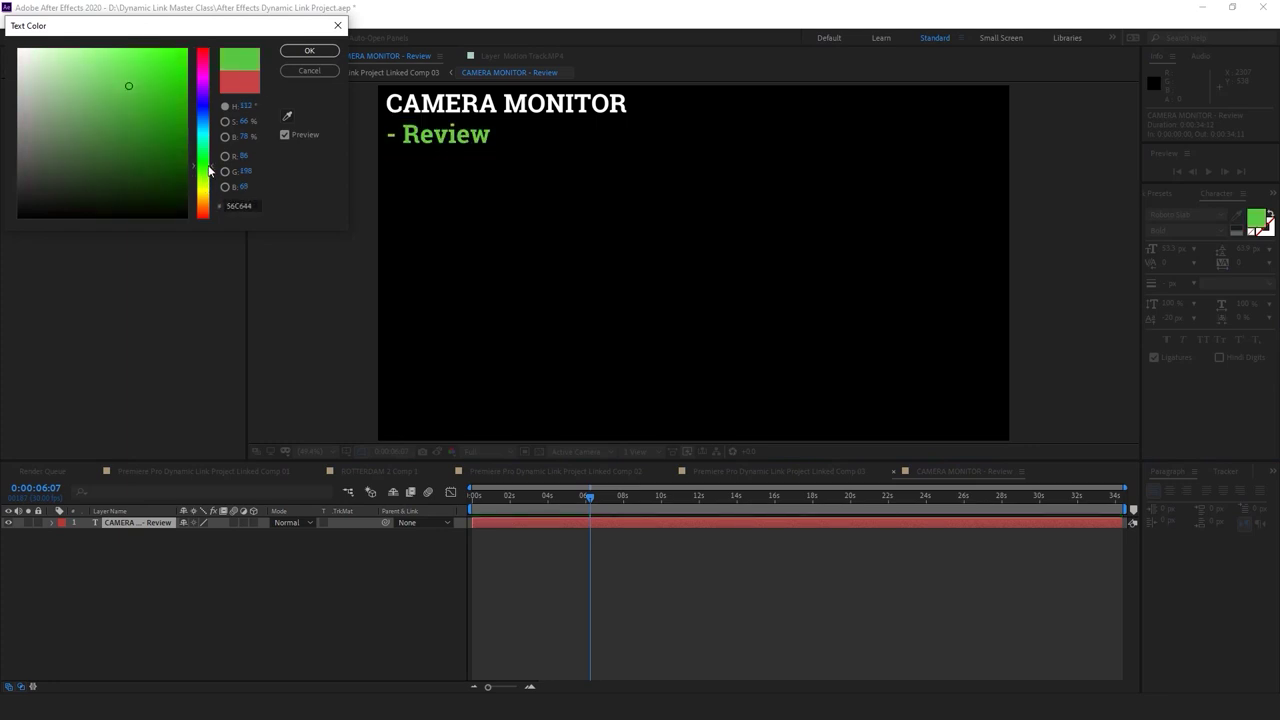
left_click(312, 56)
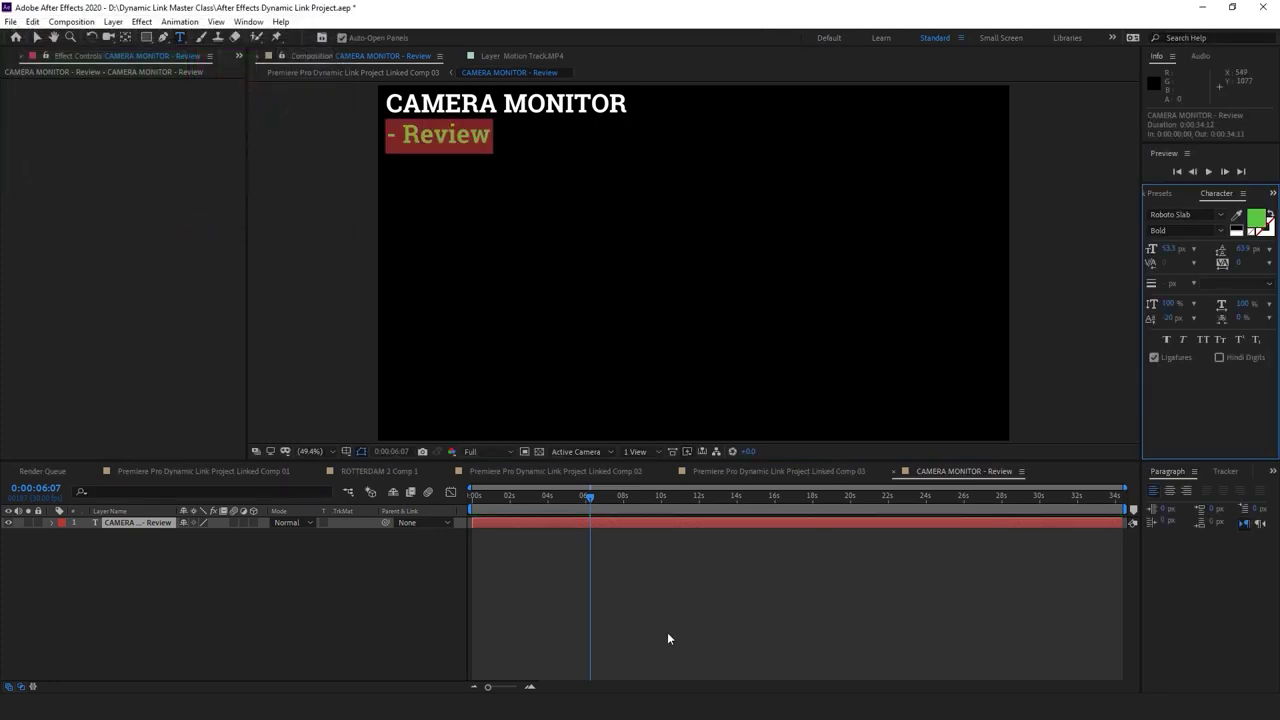
left_click(667, 632)
Set the whole title text to Gotham Black
left_click(485, 107)
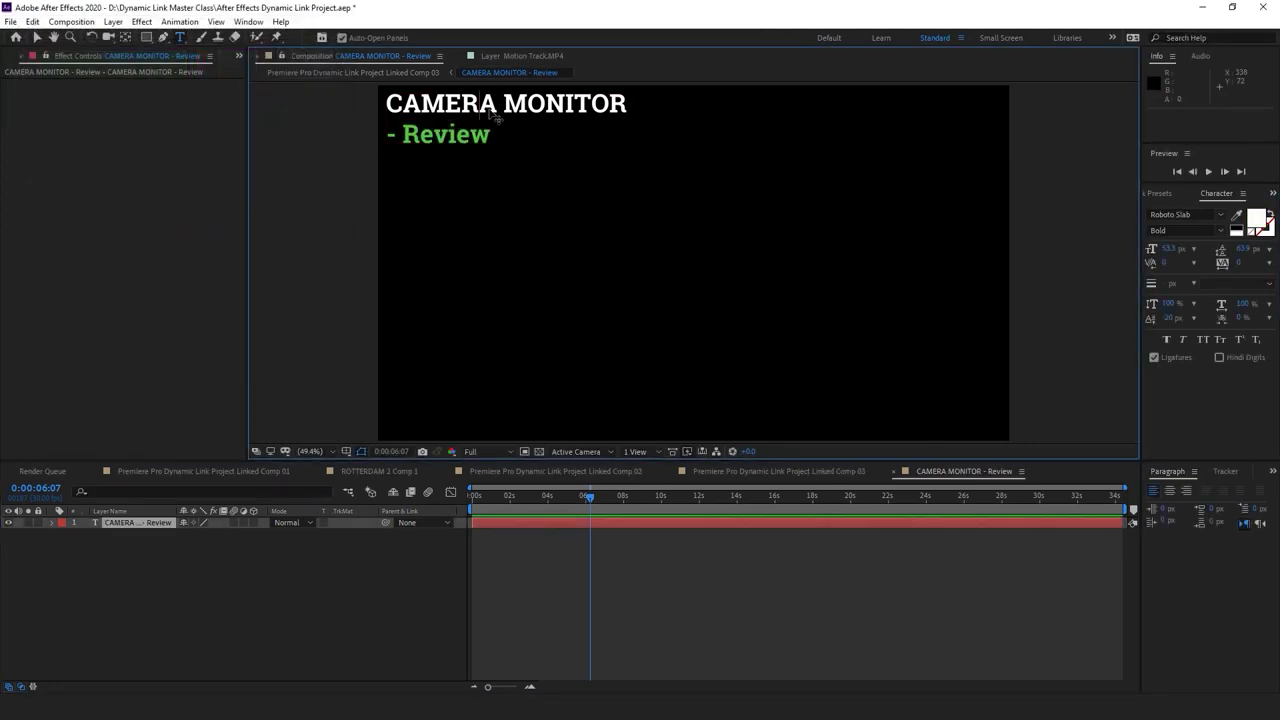
double_click(496, 117)
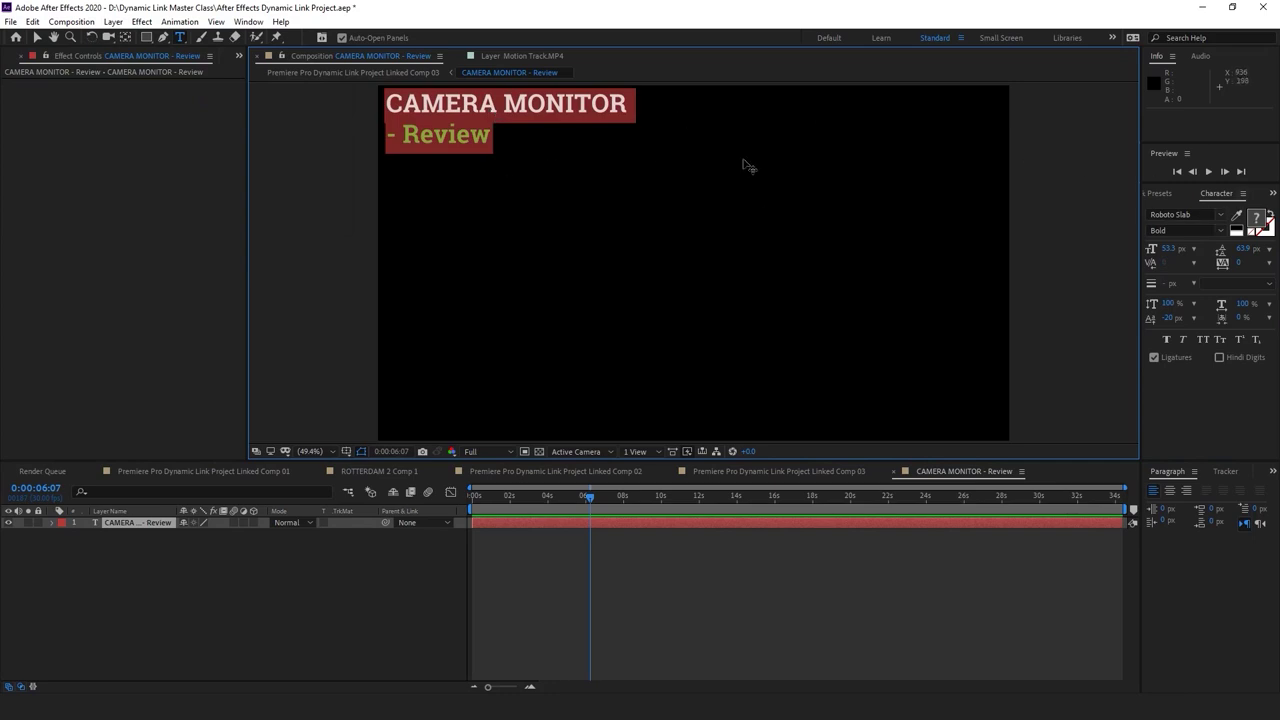
left_click(1181, 213)
type("gotham")
left_click(1121, 357)
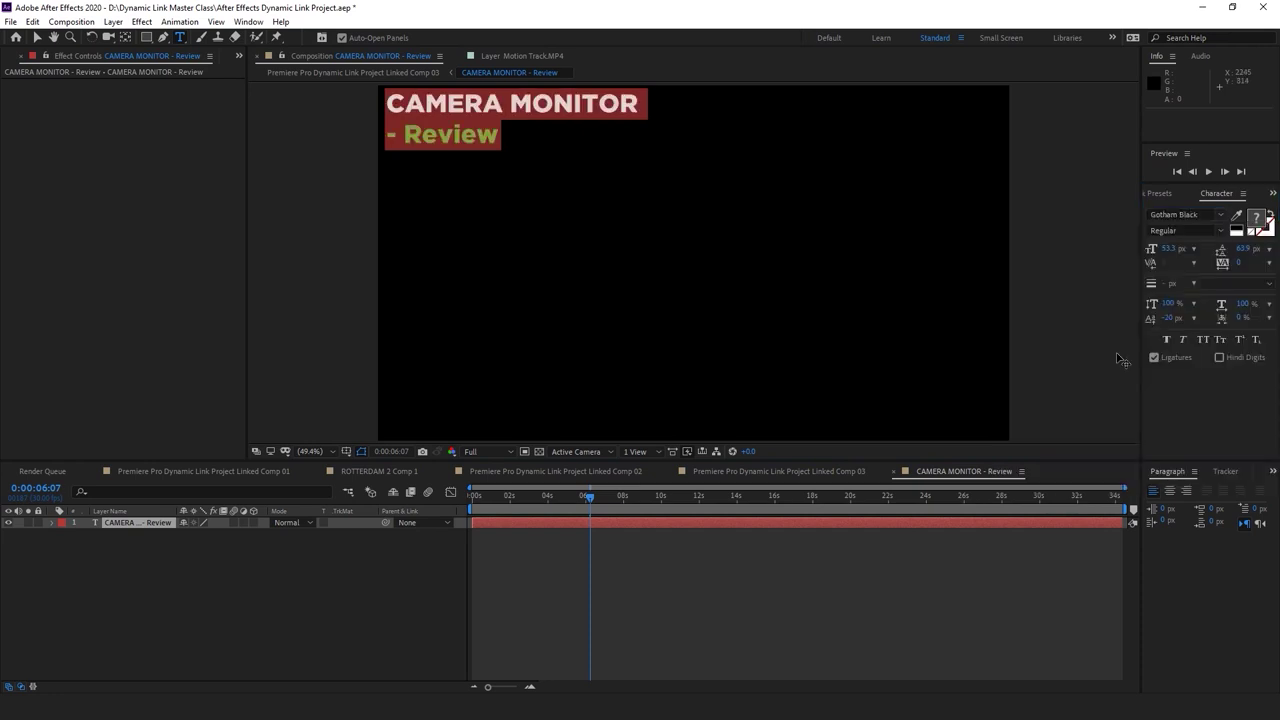
Switch the CAMERA MONITOR line to Gotham Light and return to Linked Comp 03's start
double_click(465, 133)
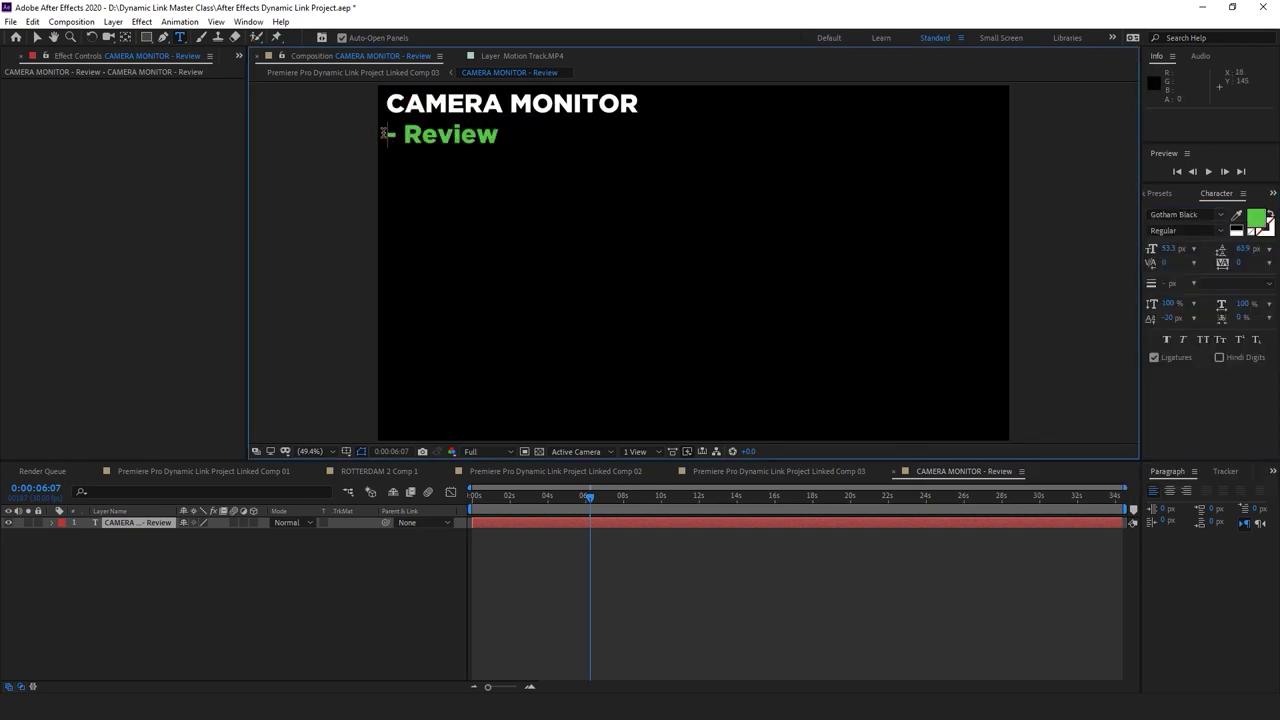
left_click(1220, 216)
scroll(1131, 271, "up", 1)
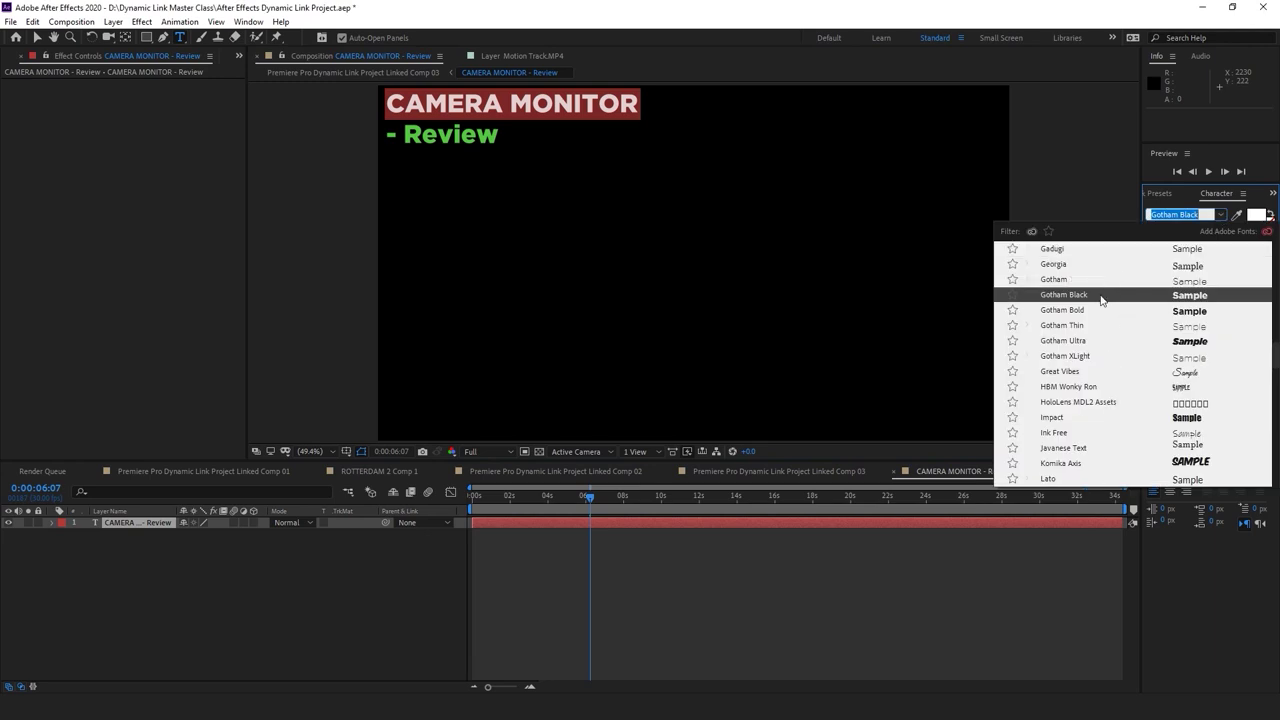
left_click(1083, 281)
left_click(848, 543)
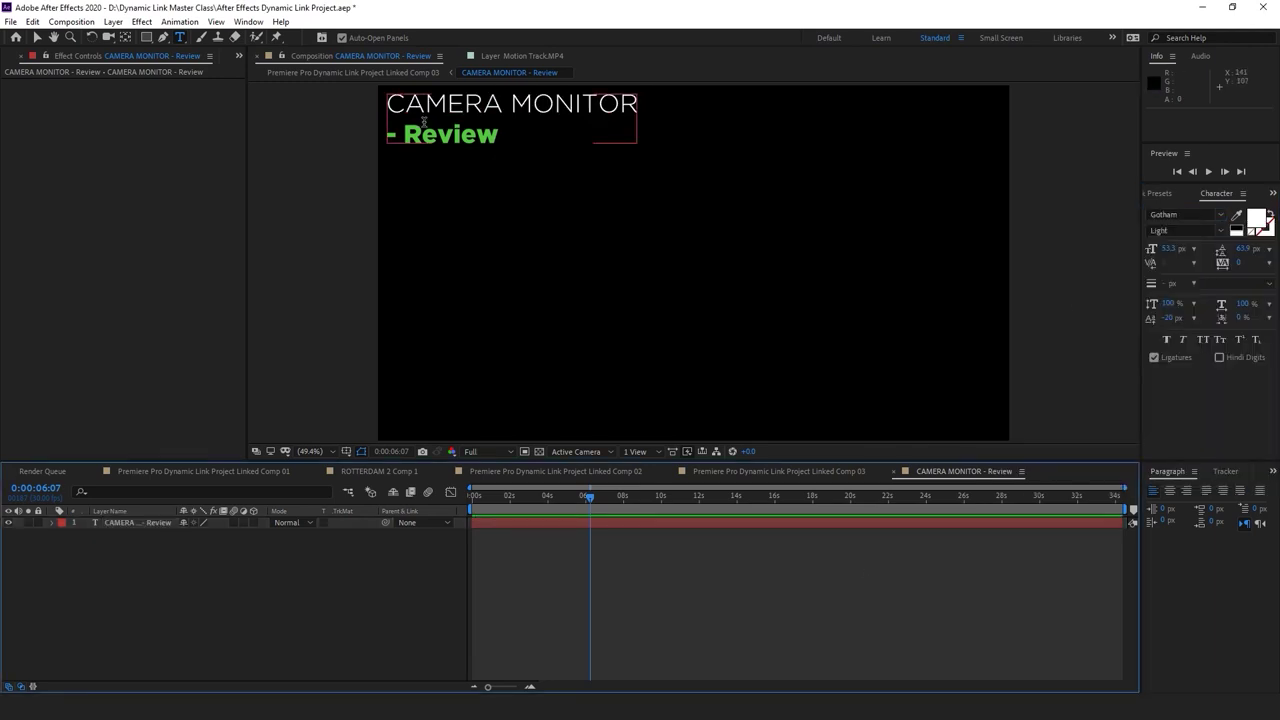
left_click(780, 471)
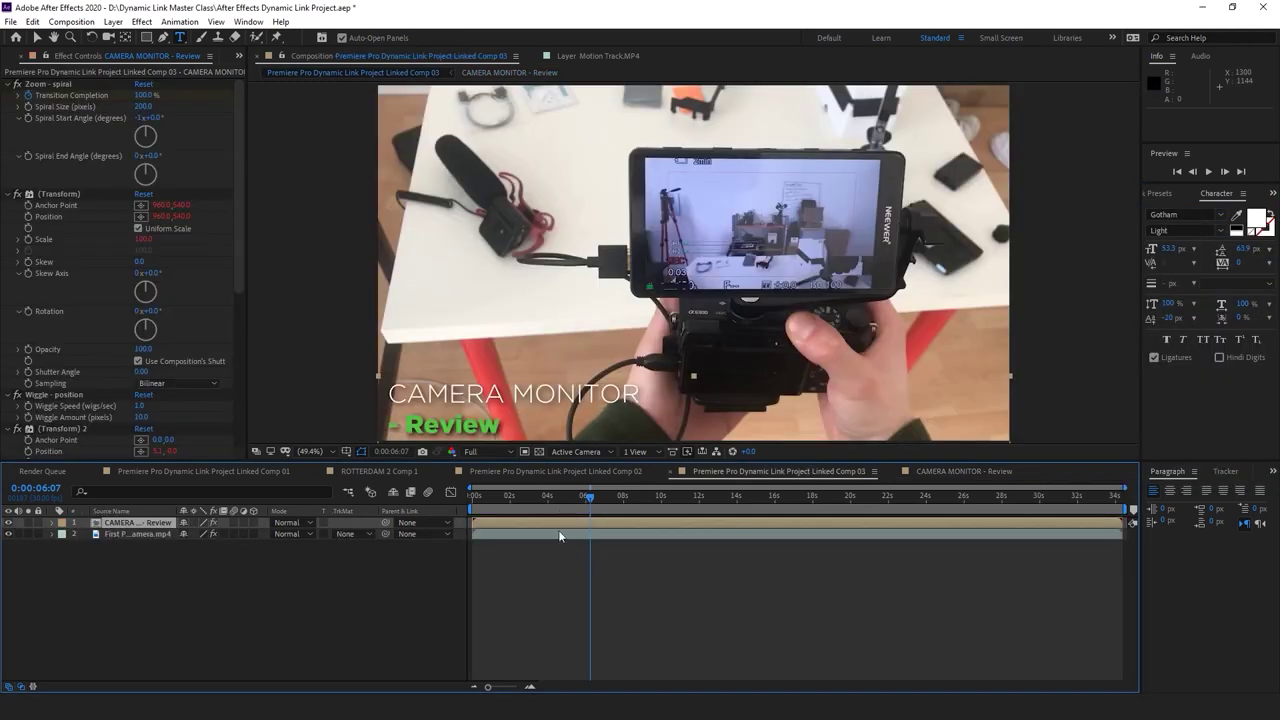
key("Home")
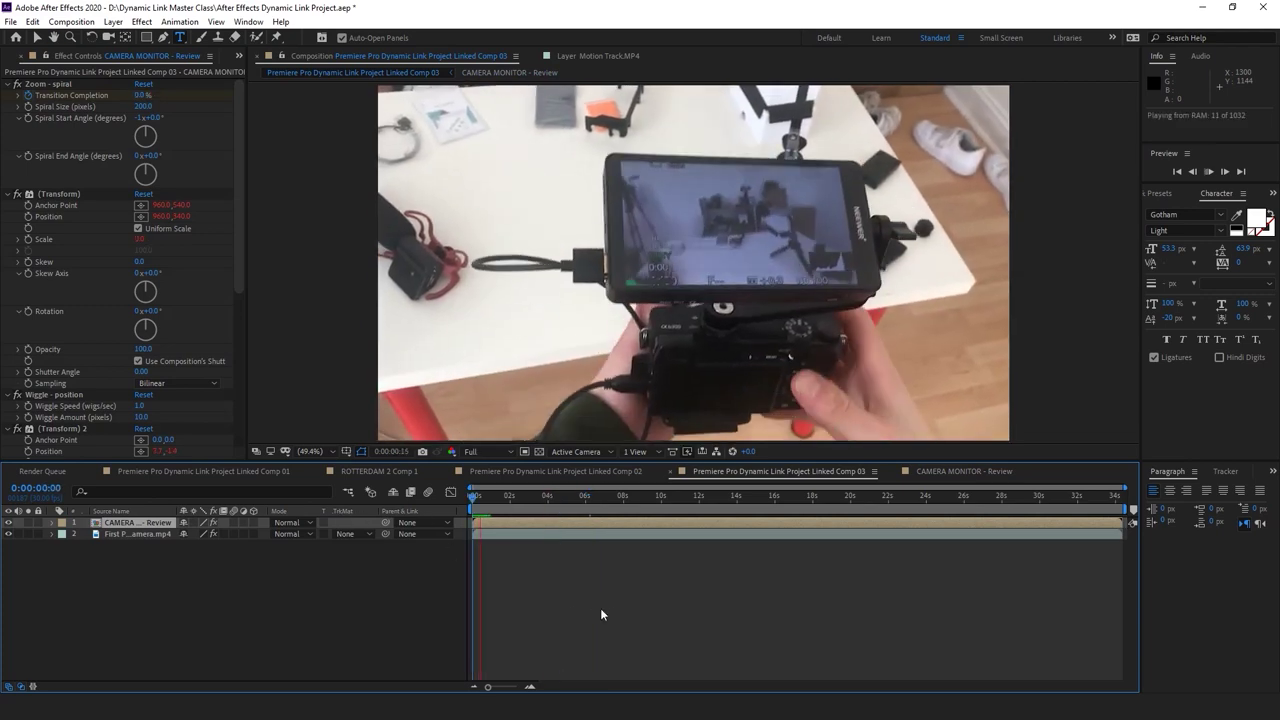
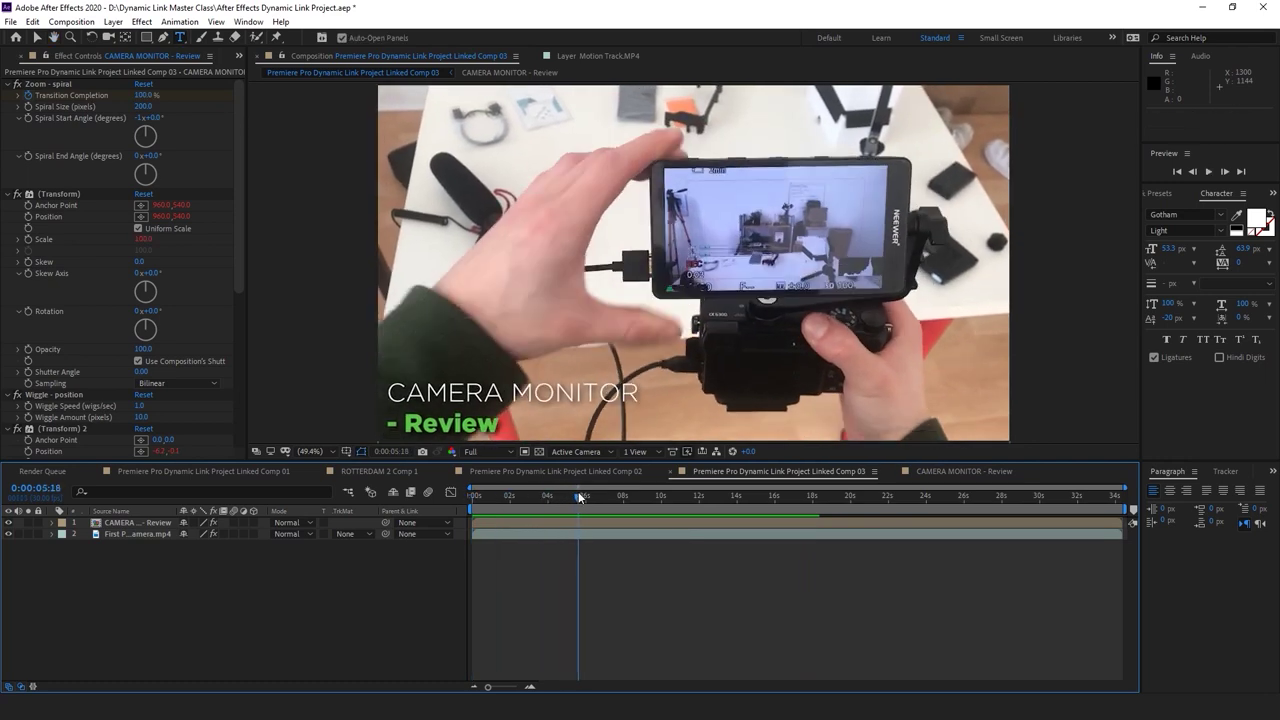
RAM-preview Linked Comp 03 from frame 0, scrub to about four seconds, and return to Premiere Pro
left_click_drag(535, 494, 459, 490)
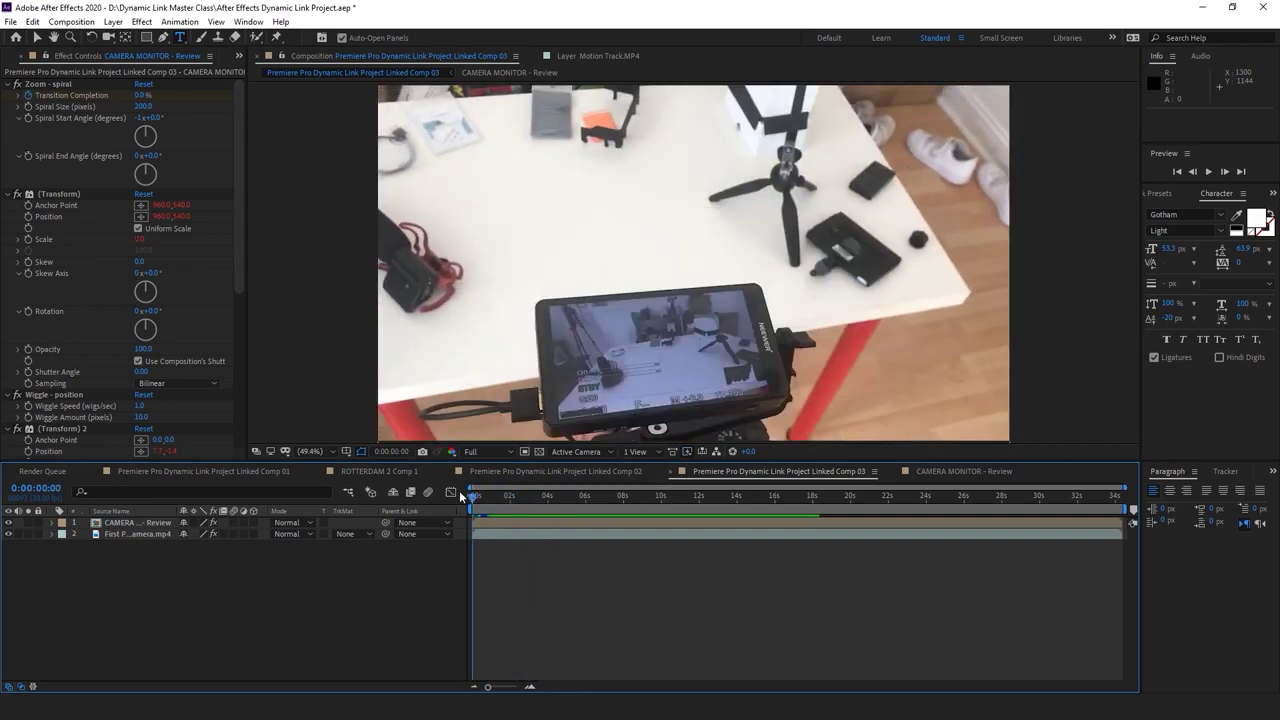
key("space")
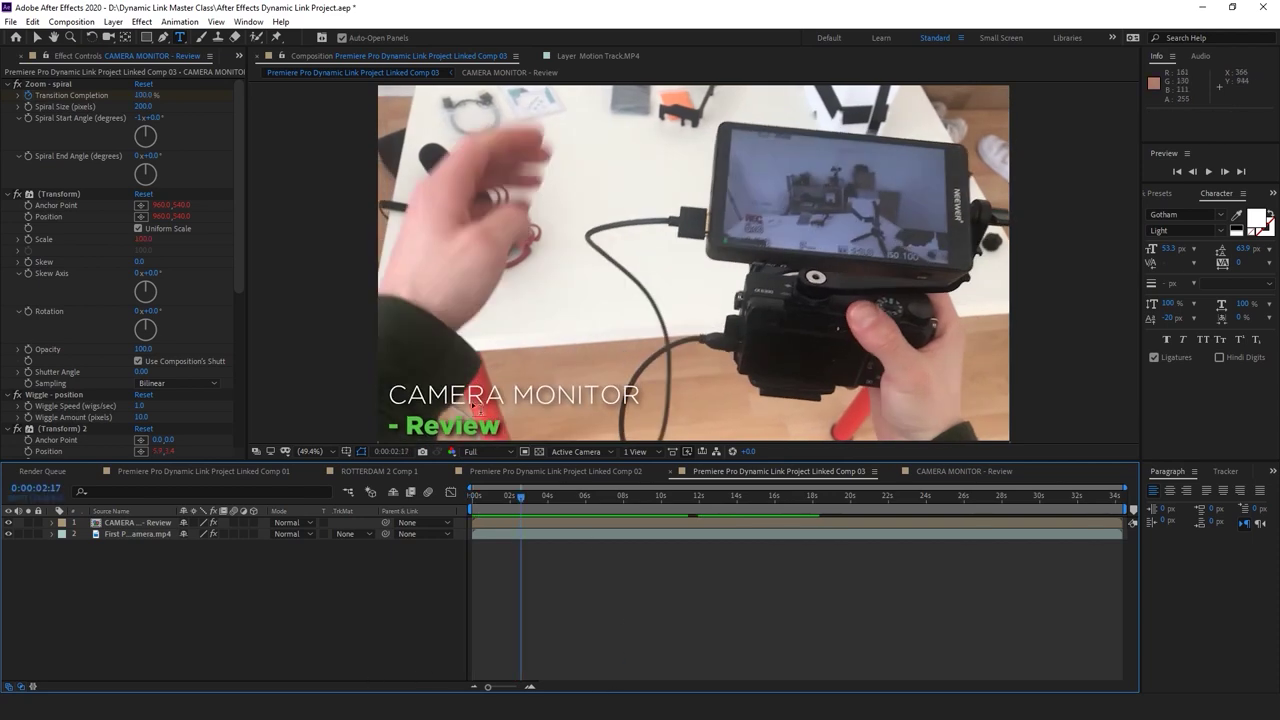
left_click(14, 55)
left_click_drag(507, 490, 589, 504)
key("alt+Tab")
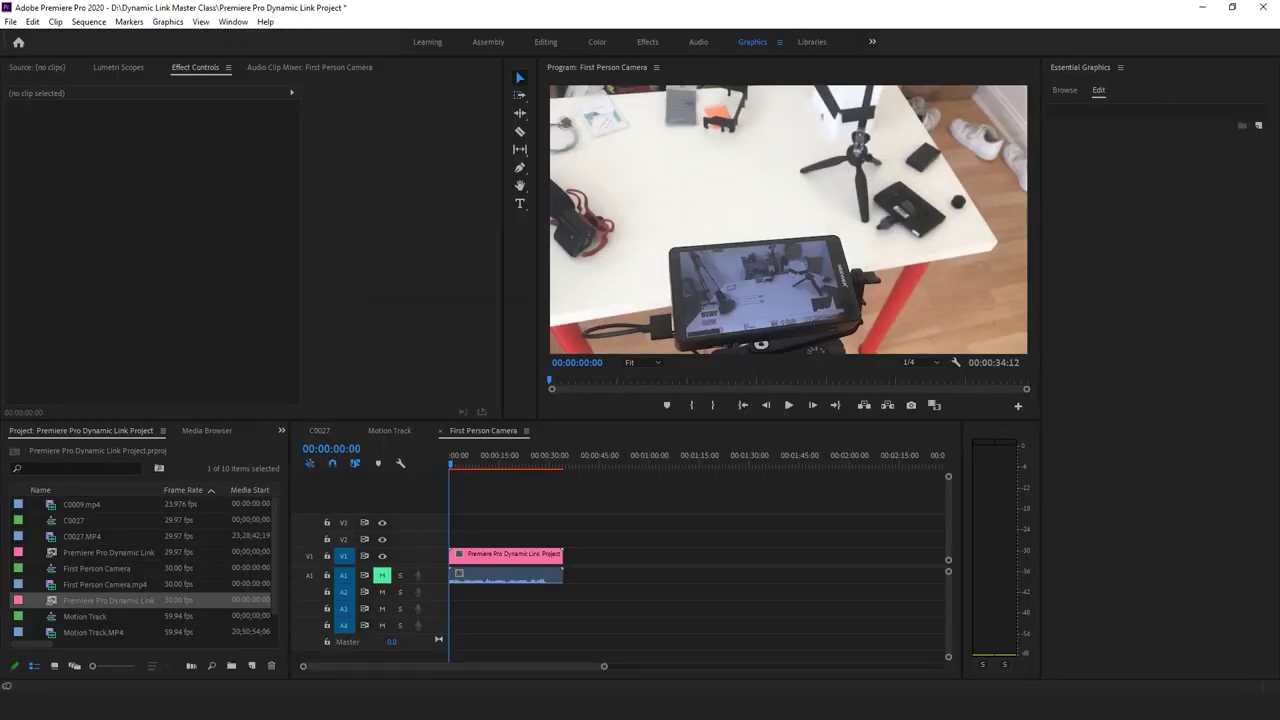
Save the Premiere project and play the First Person Camera sequence from the start
key("ctrl+s")
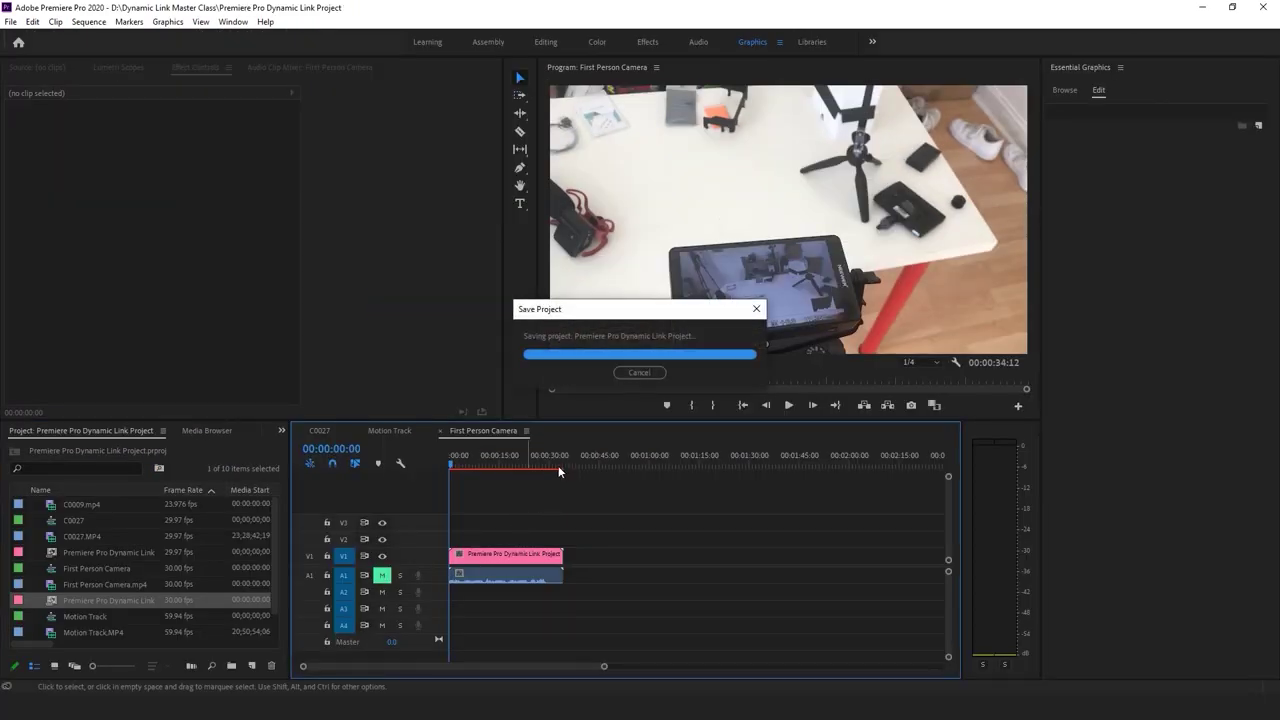
left_click(469, 458)
key("Home")
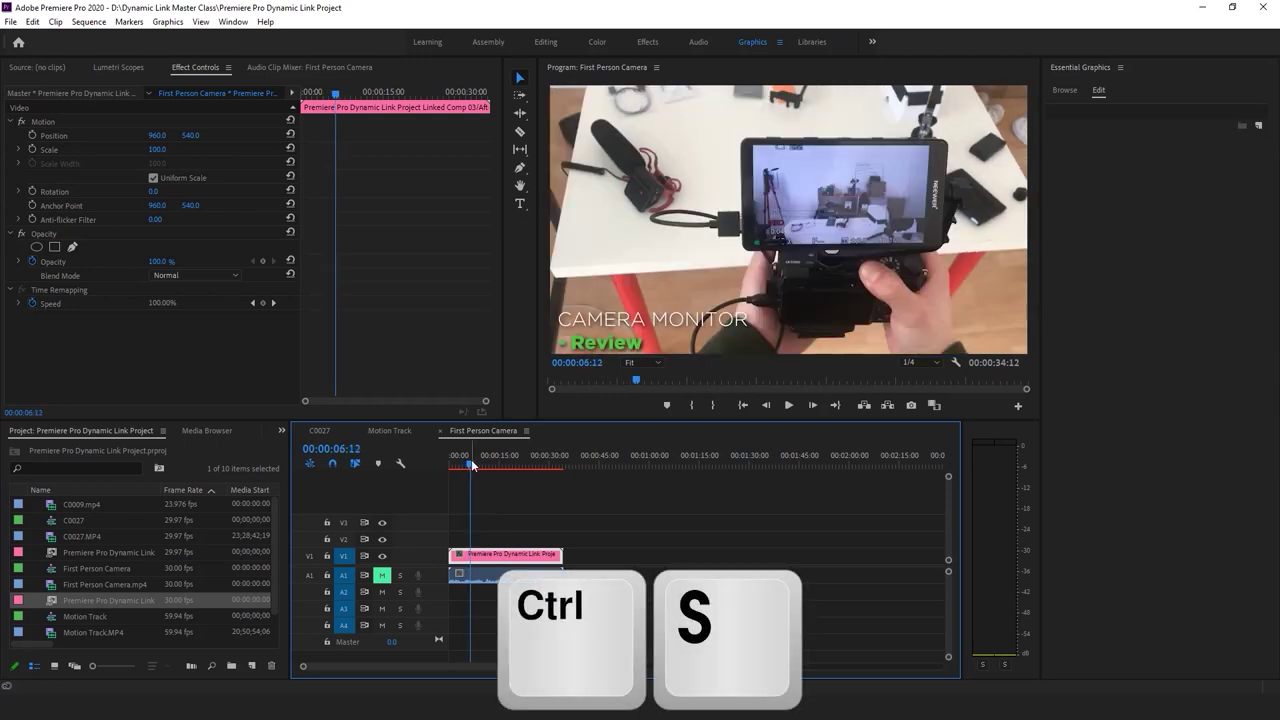
left_click(522, 508)
key("space")
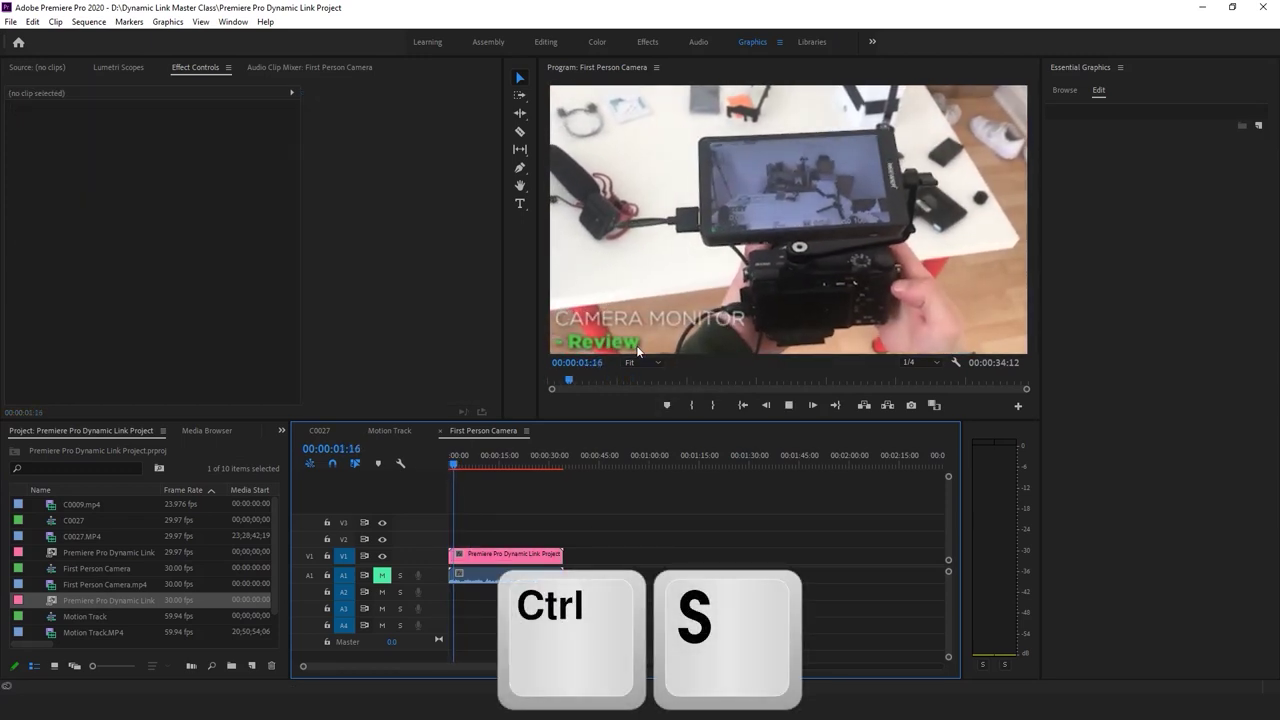
left_click(590, 341)
key("space")
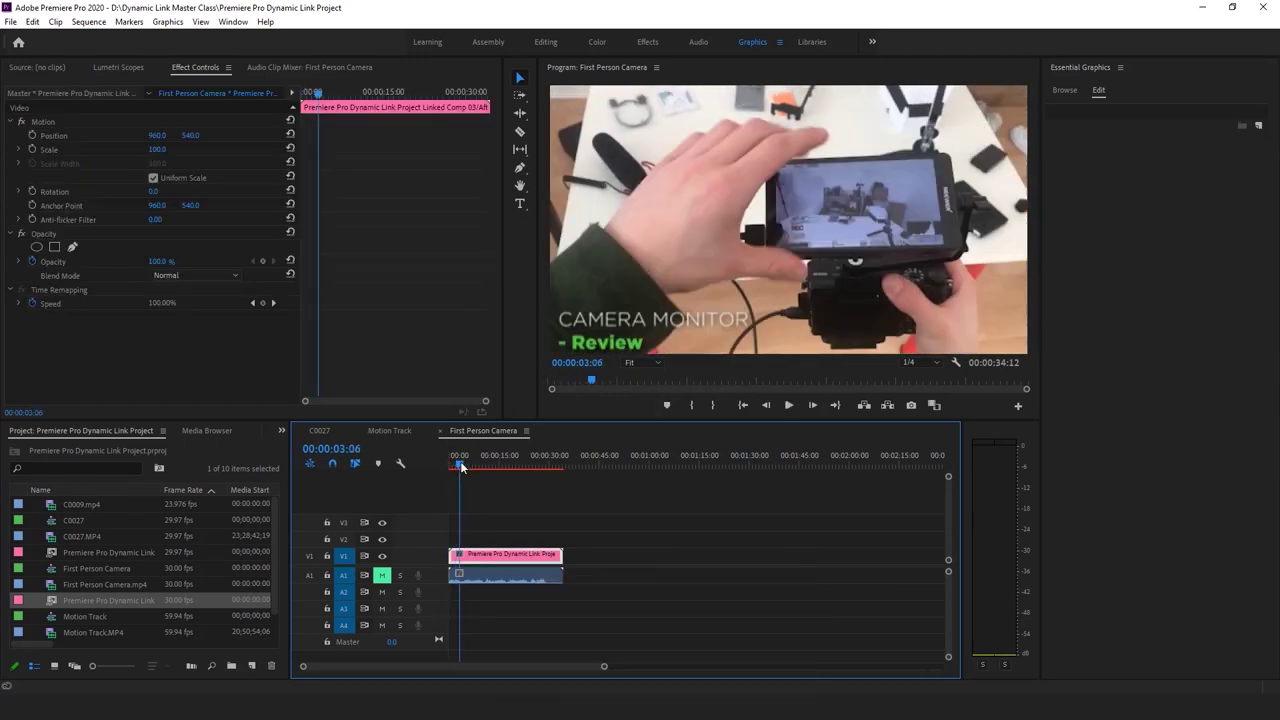
key("Home")
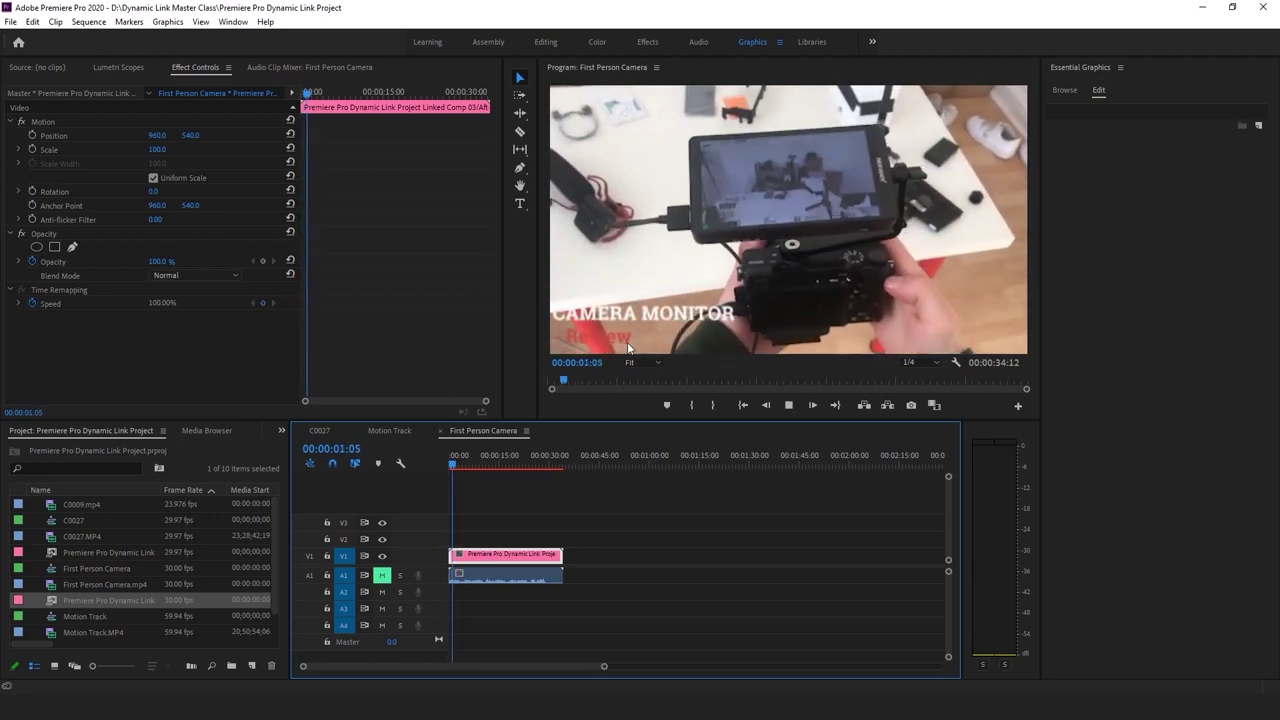
key("space")
In After Effects, check the CAMERA MONITOR - Review precomp and scrub Linked Comp 03 to two seconds
key("alt+Tab")
left_click_drag(547, 495, 515, 495)
double_click(523, 522)
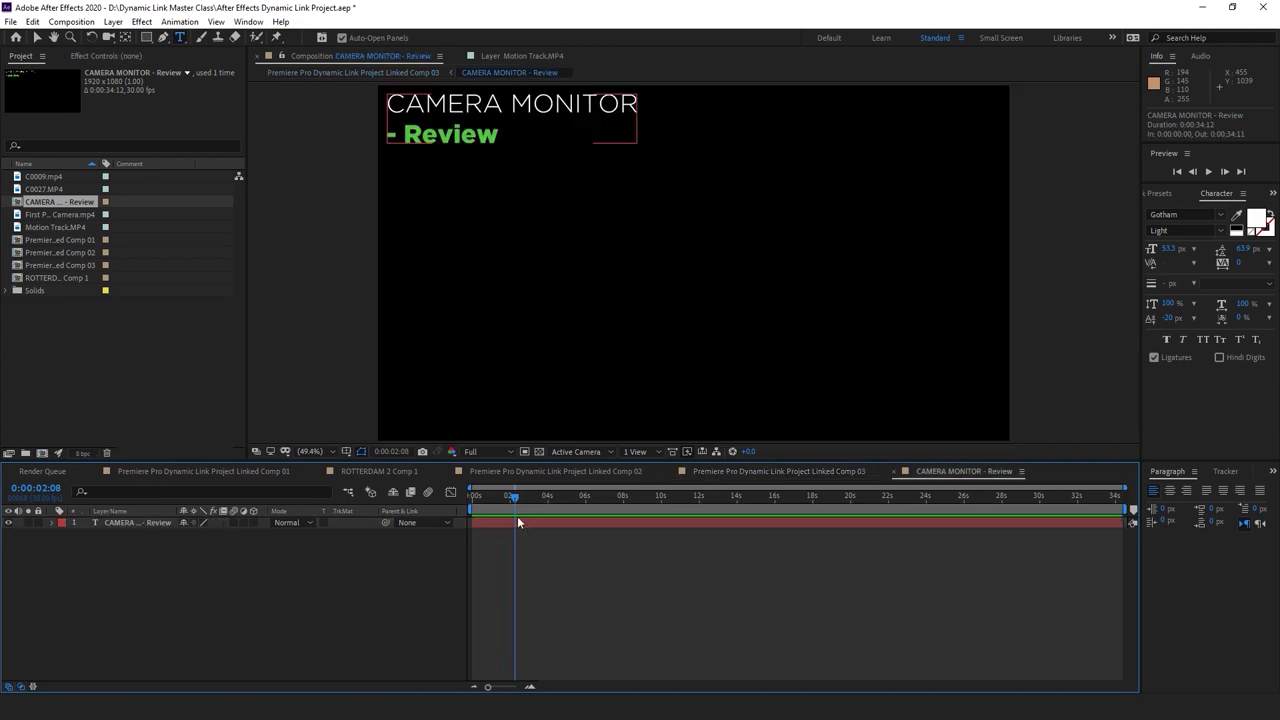
left_click(736, 471)
left_click_drag(474, 499, 516, 497)
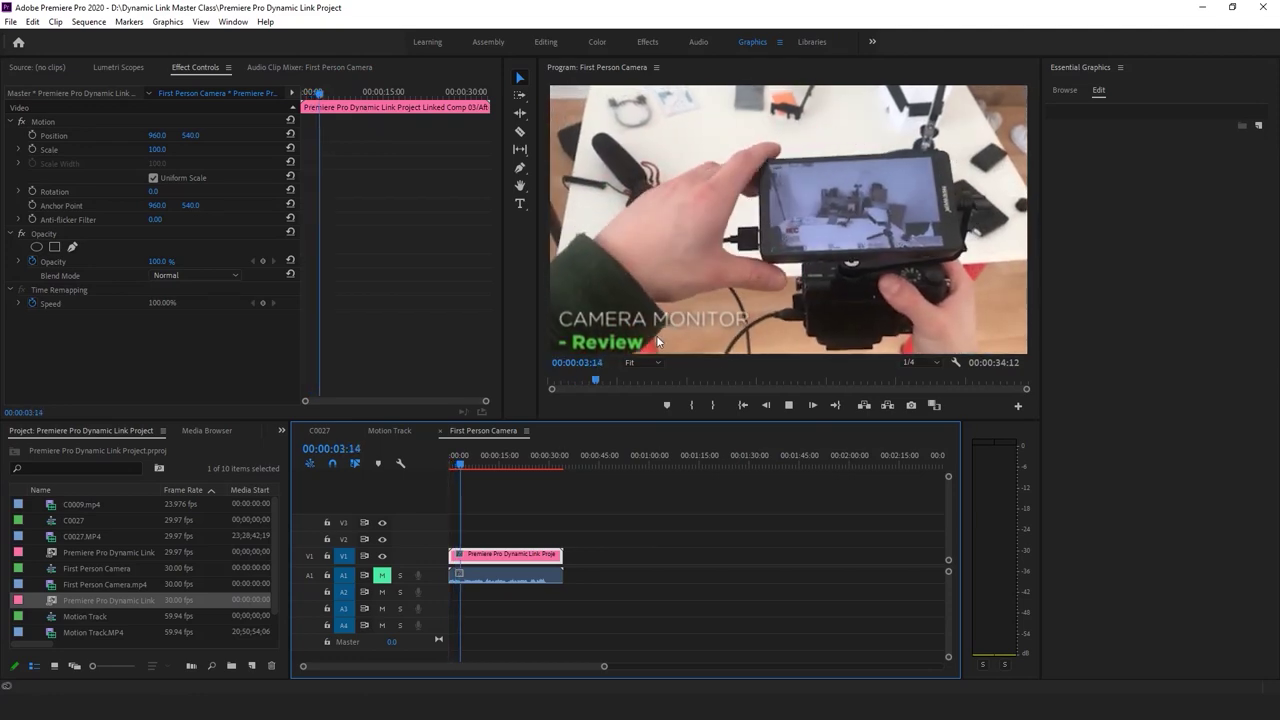
Set playback resolution to Full, replay the sequence, and nudge the linked clip slightly
left_click(921, 362)
left_click(779, 561)
key("space")
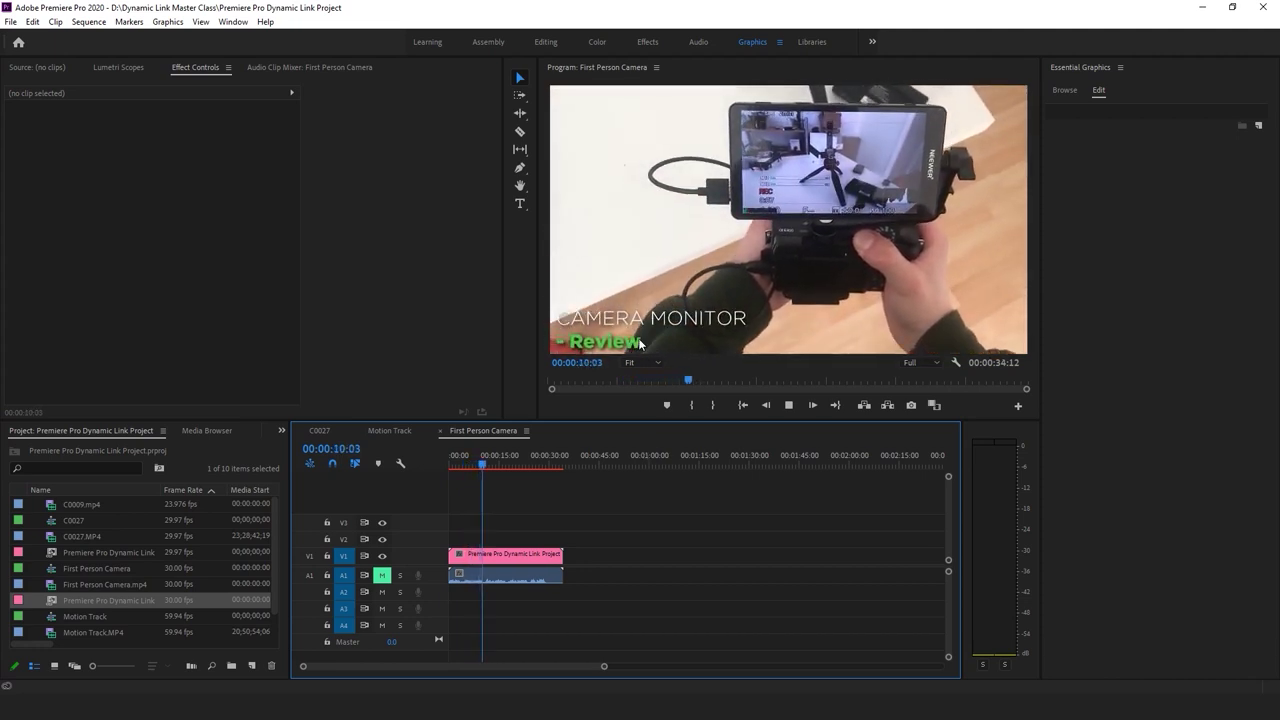
left_click(522, 549)
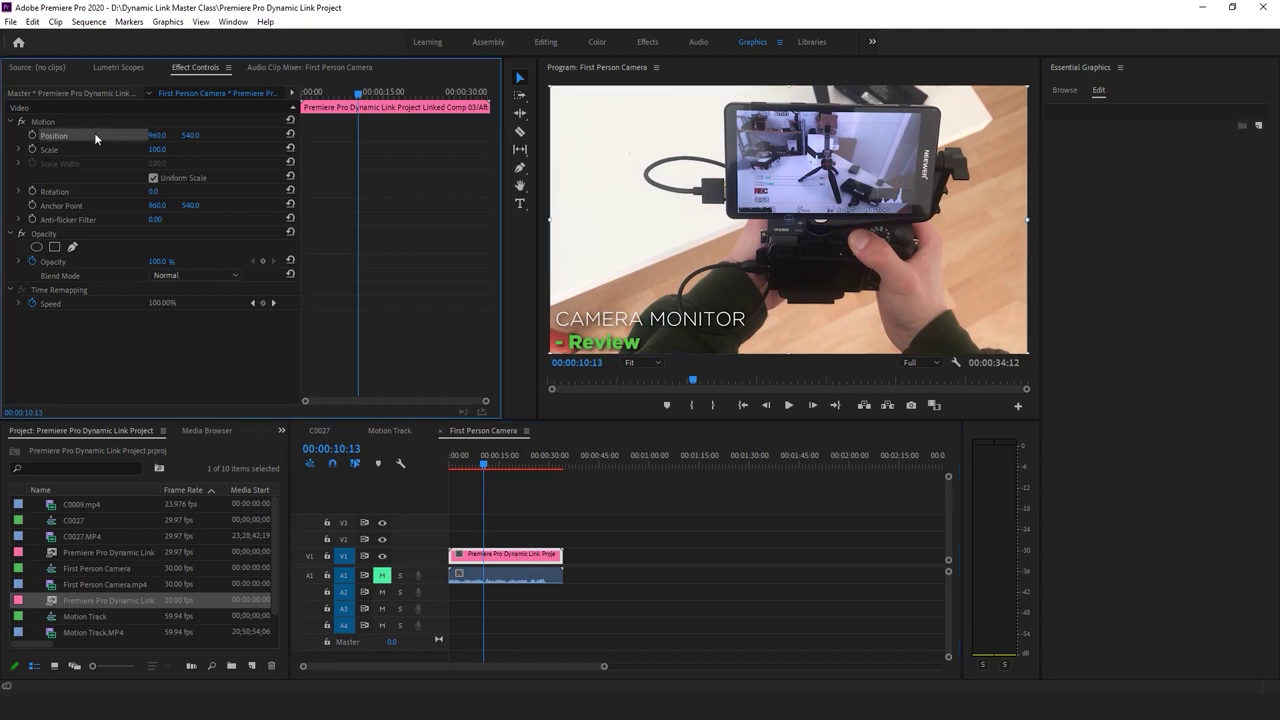
left_click_drag(672, 322, 673, 326)
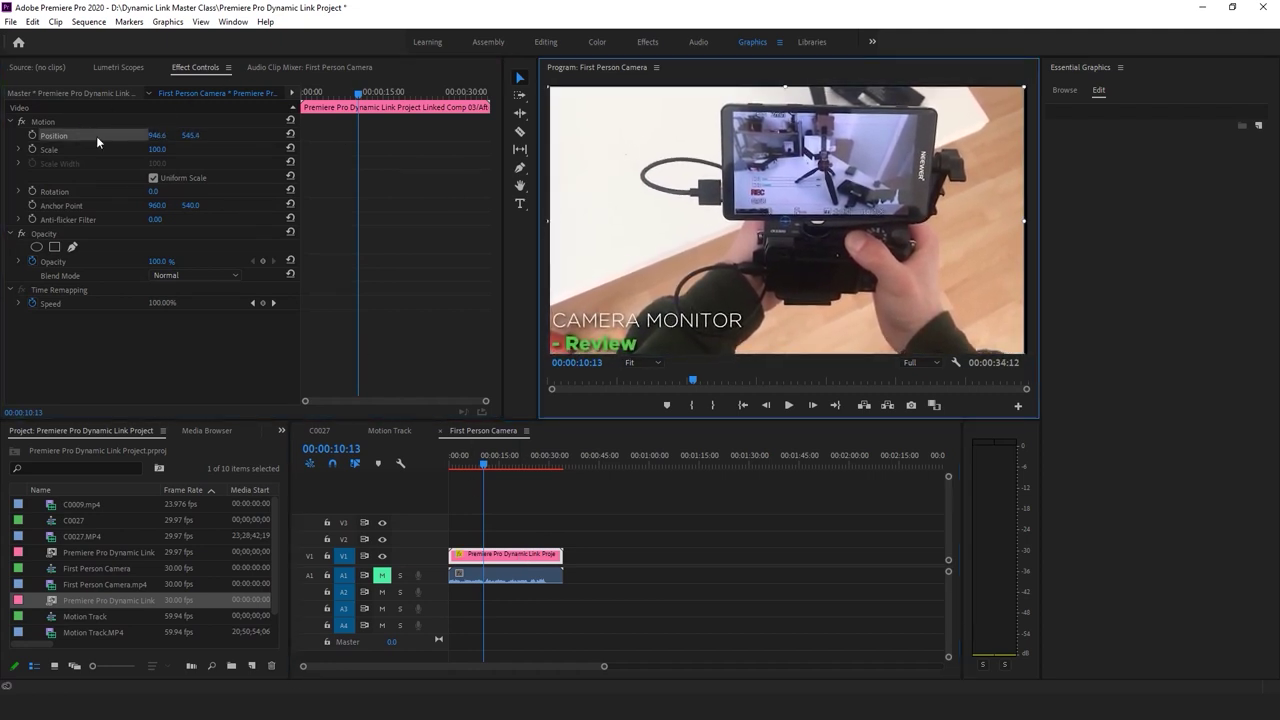
left_click(660, 520)
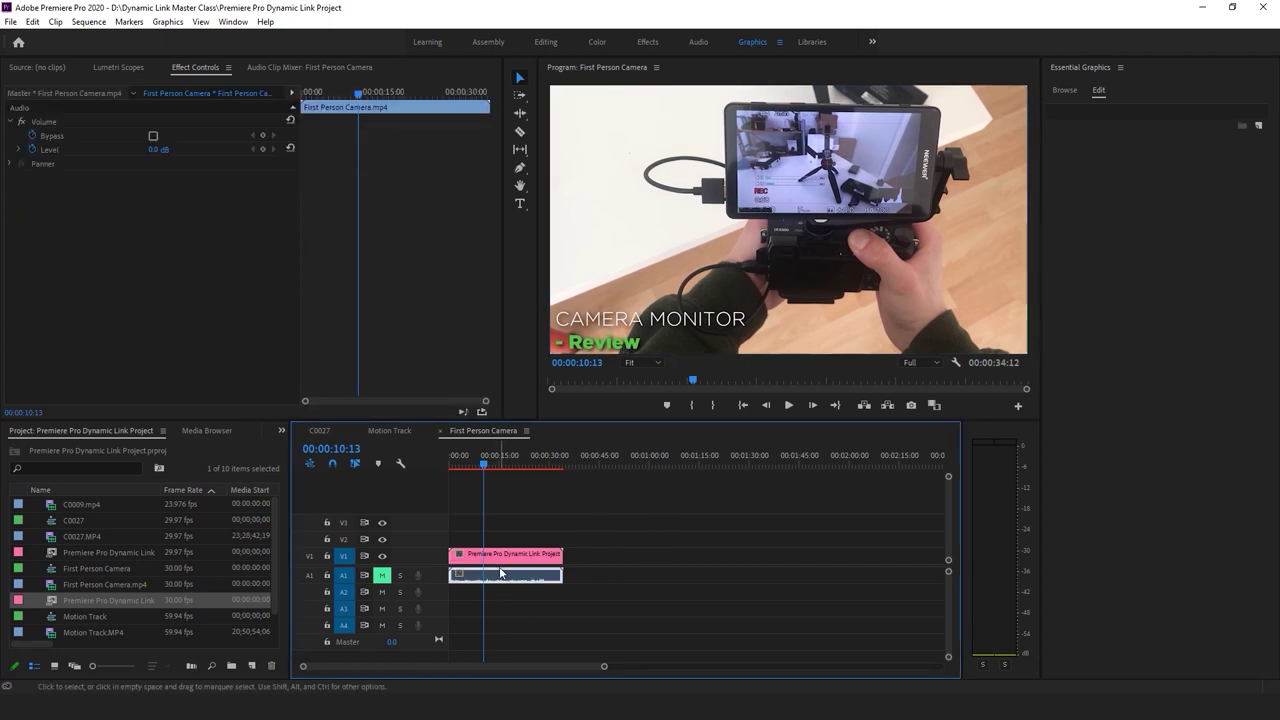
left_click(596, 562)
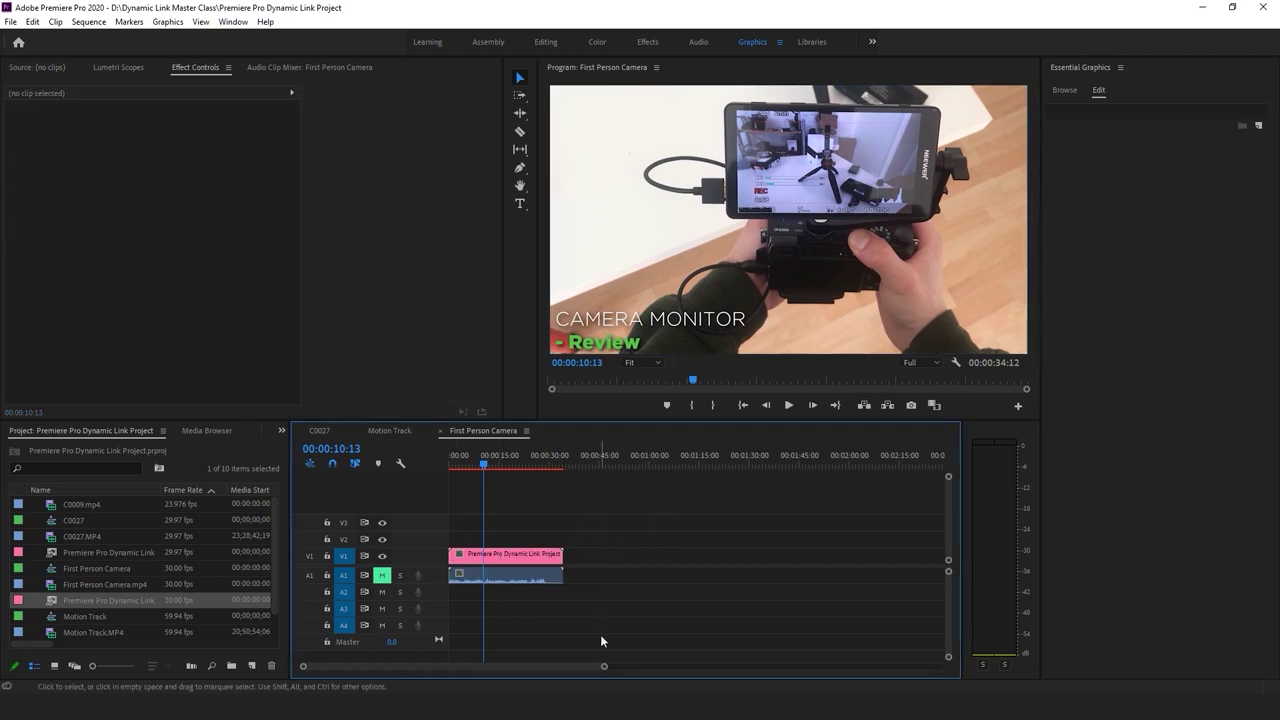
key("alt+Tab")
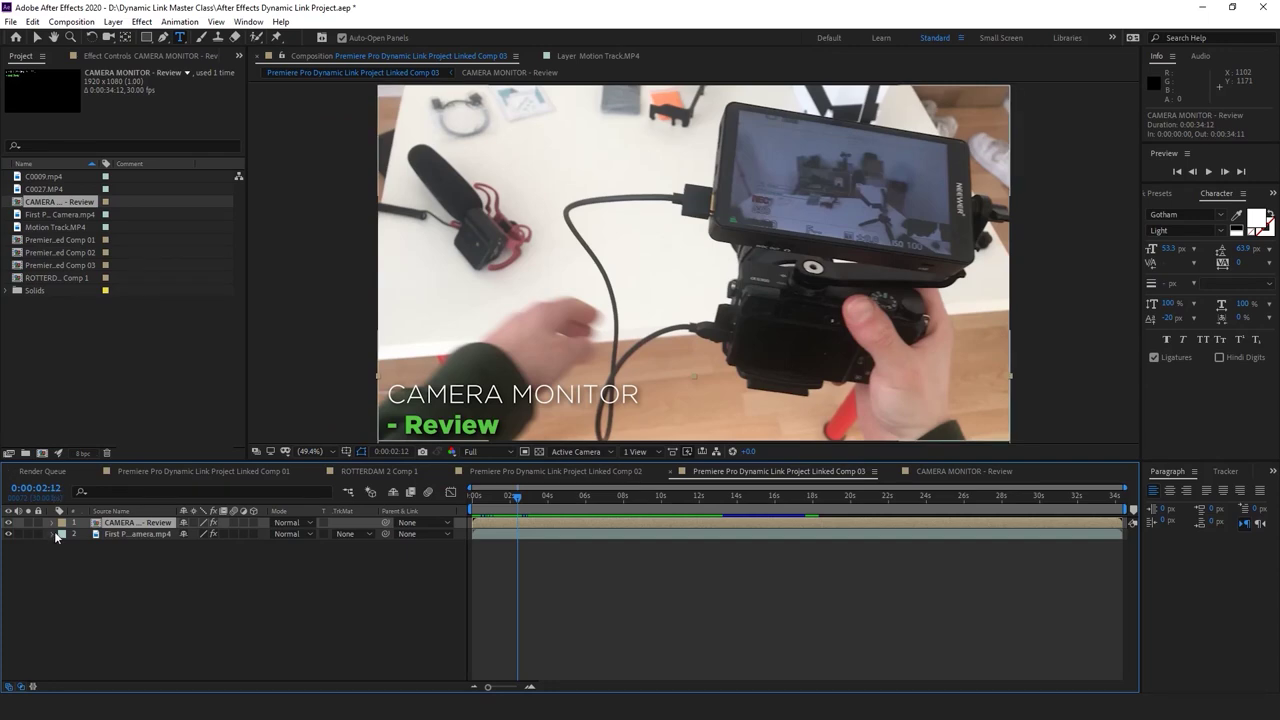
Expand the title layer's Wiggle - position effect and Compositing Options, collapse them, and preview from the start
left_click(51, 523)
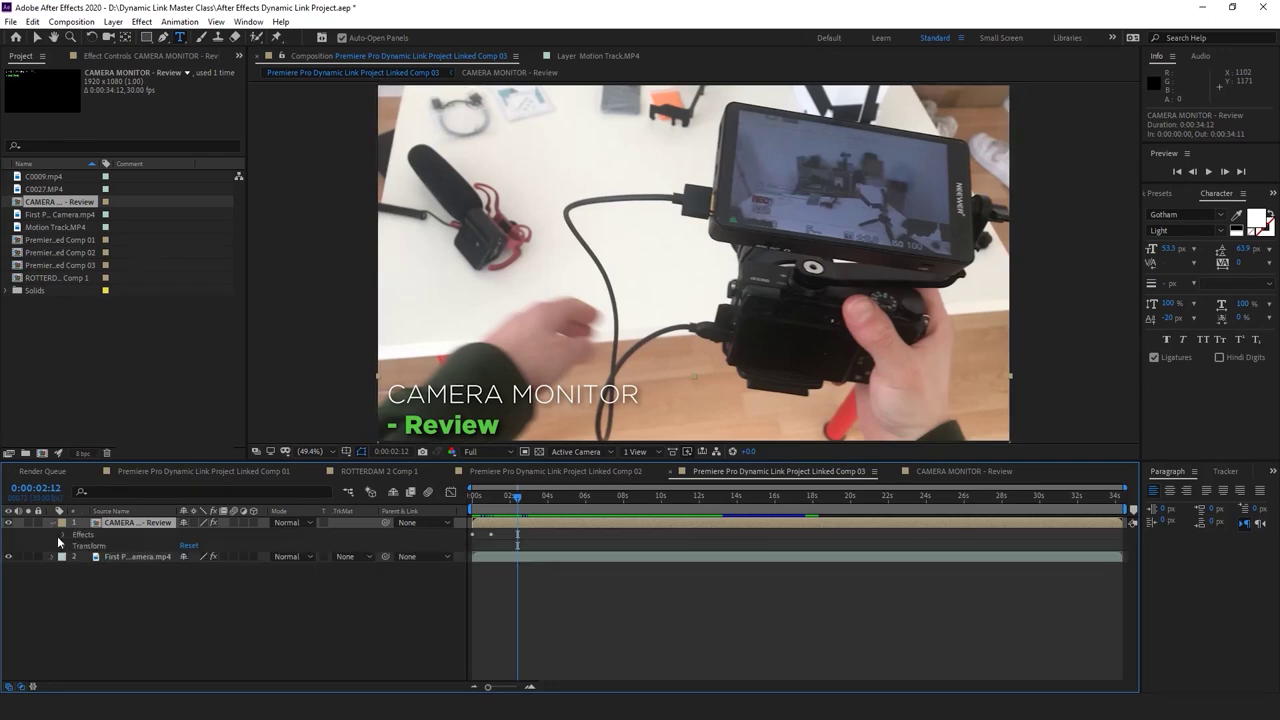
left_click(64, 535)
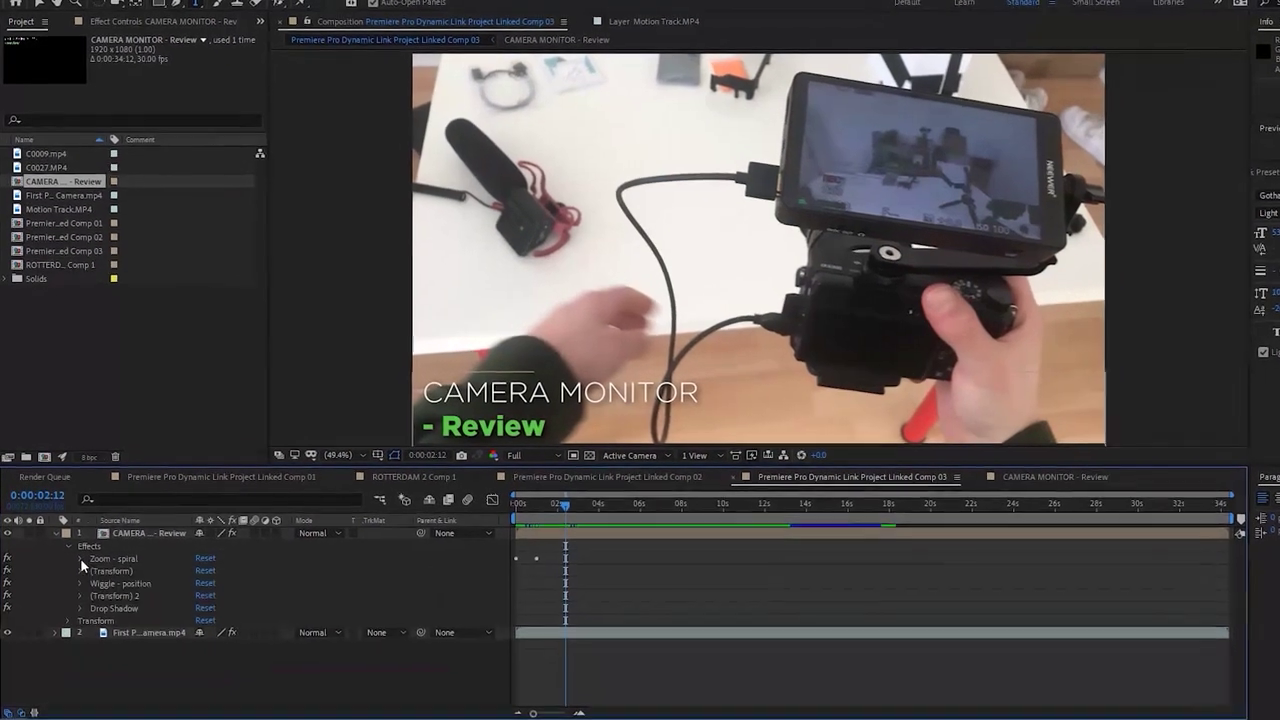
left_click(79, 583)
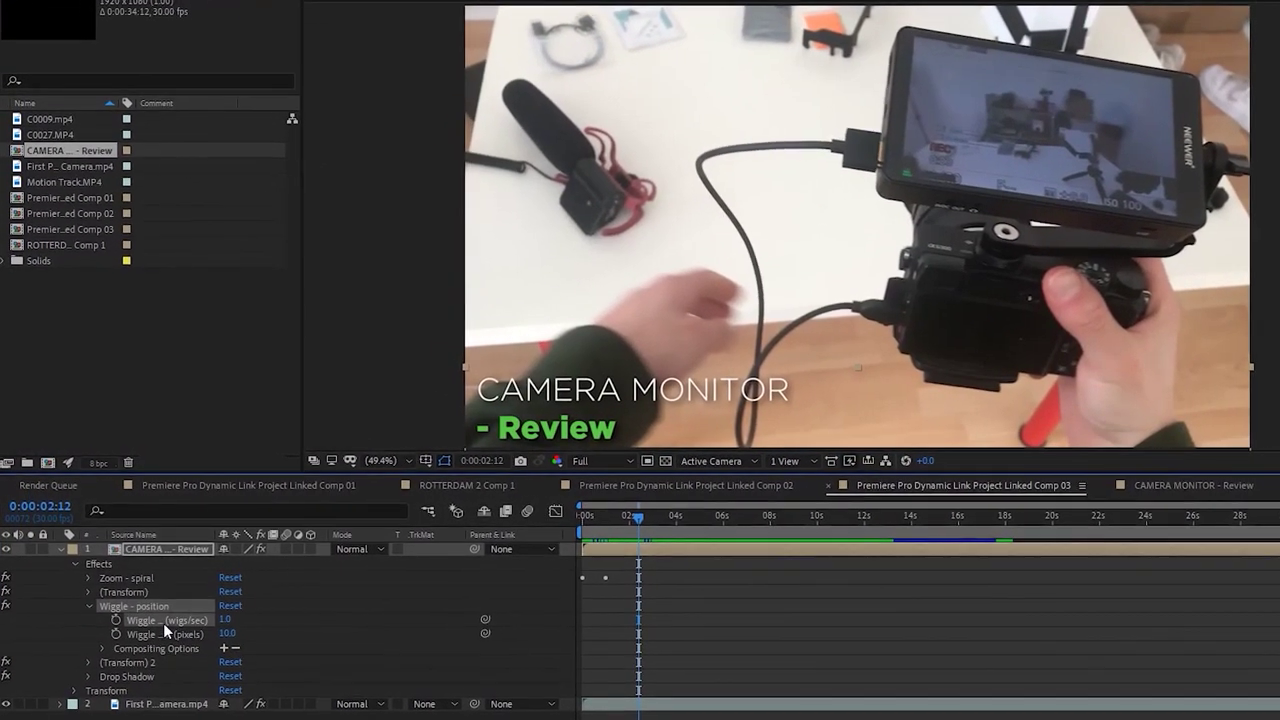
left_click(105, 652)
left_click(106, 652)
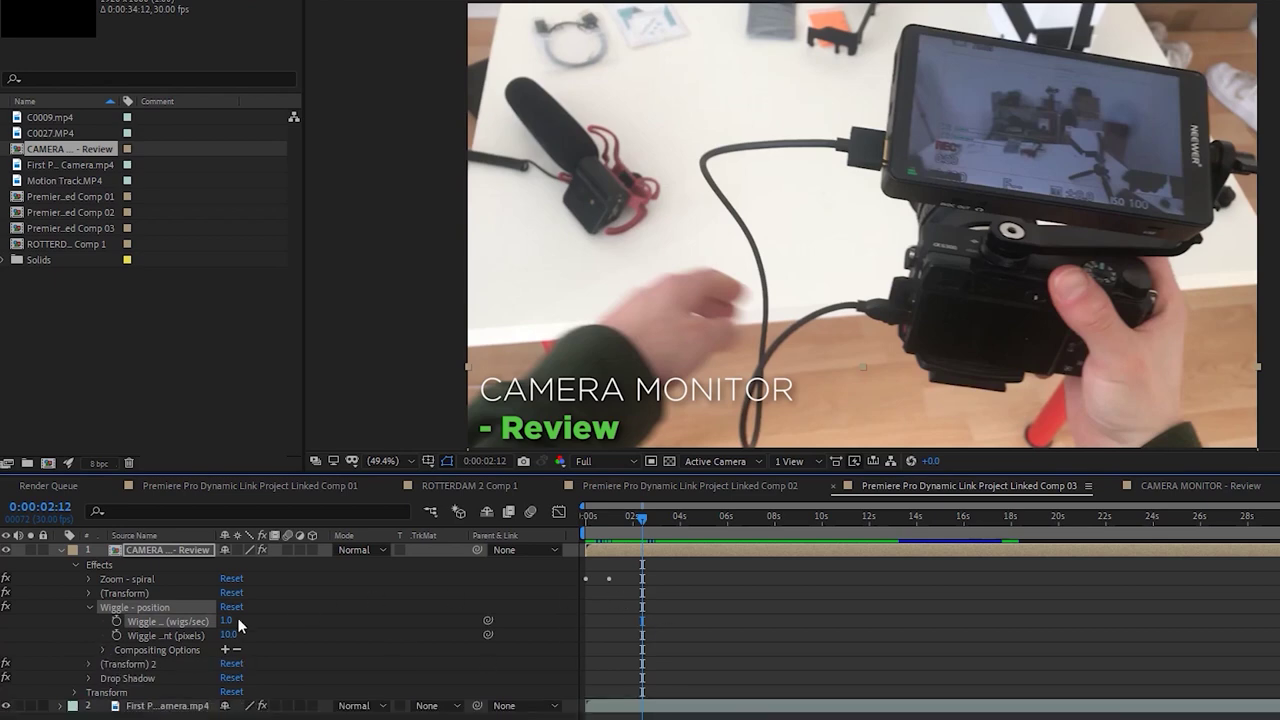
left_click(89, 607)
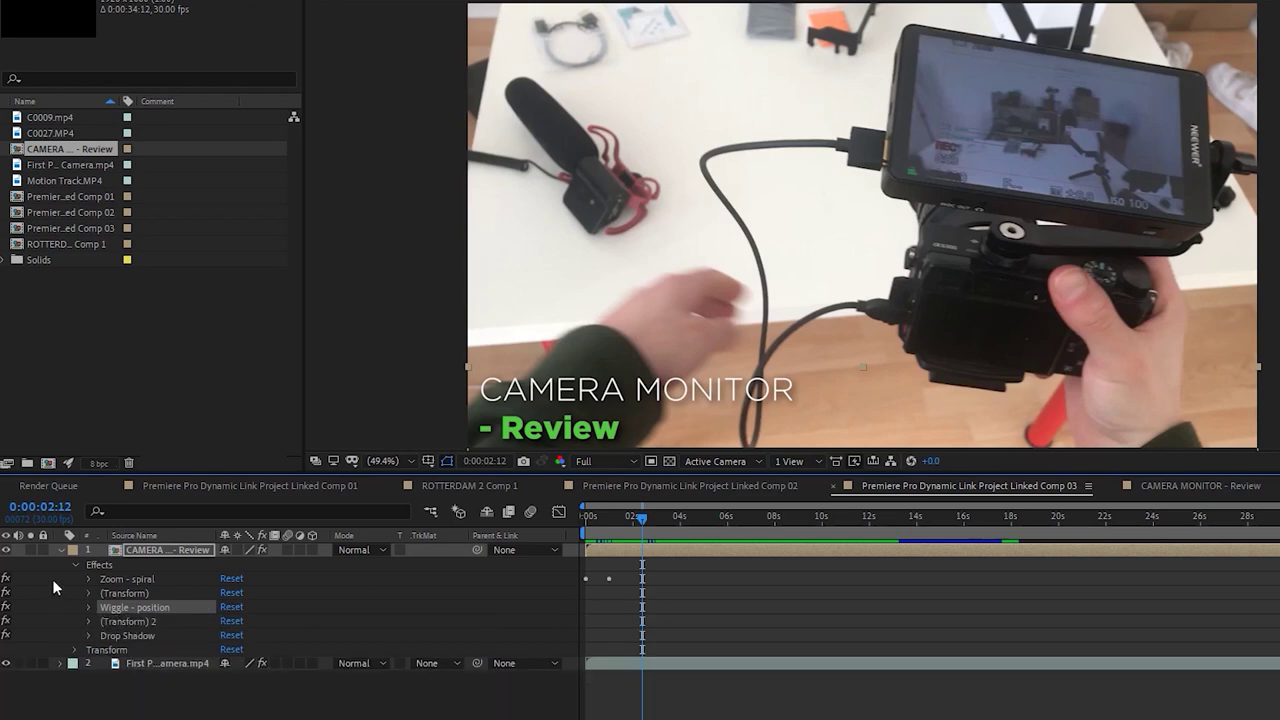
left_click(63, 551)
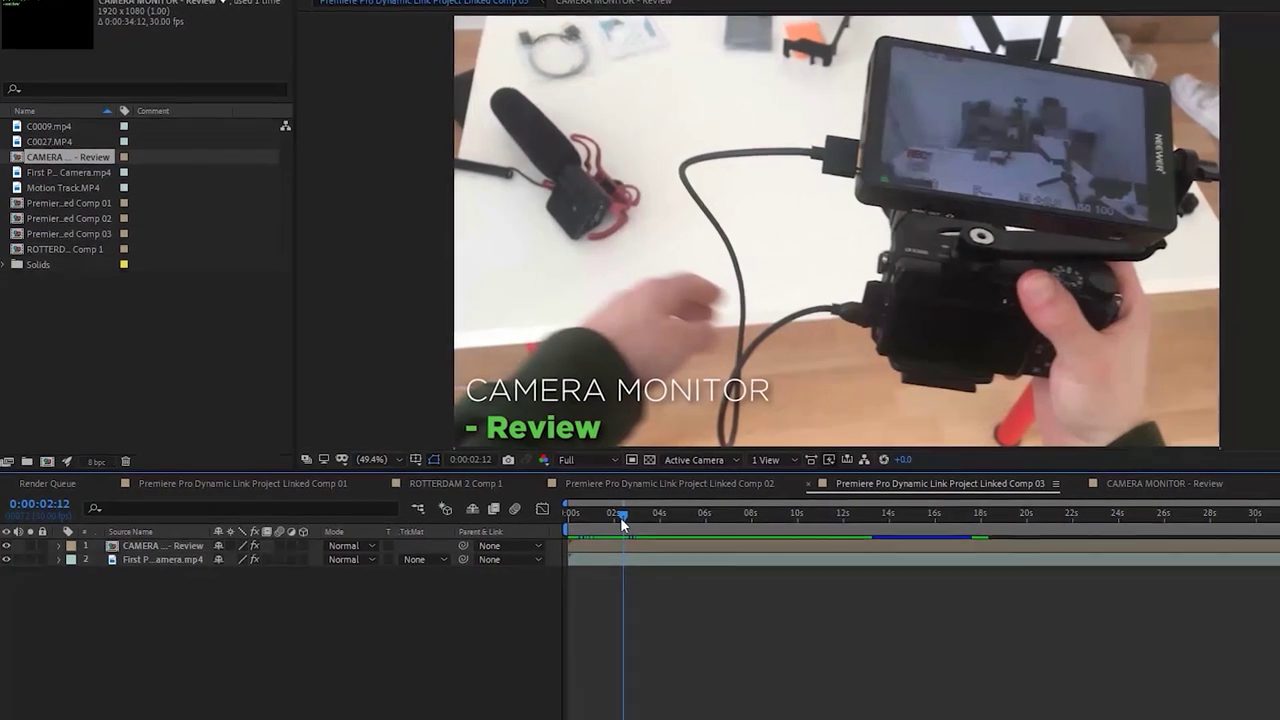
key("Home")
key("space")
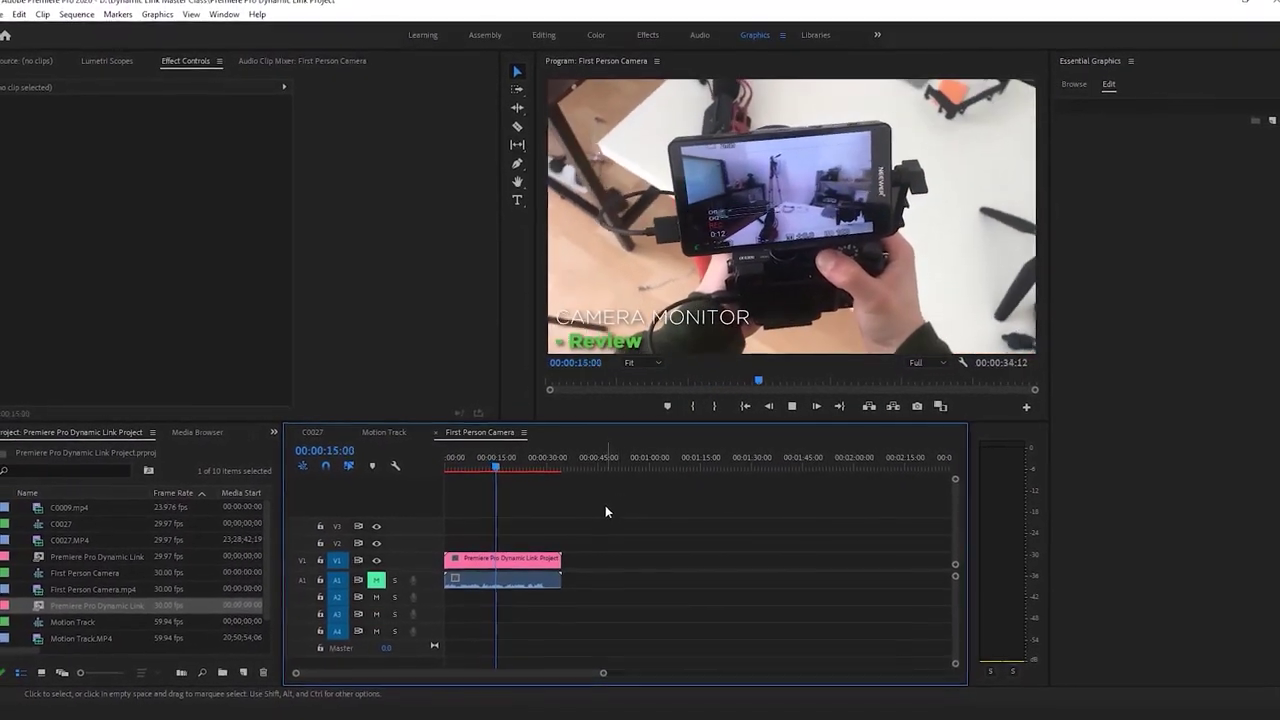
Stop playback, set the After Effects comp to about four seconds, and jump the sequence to 5:00
key("space")
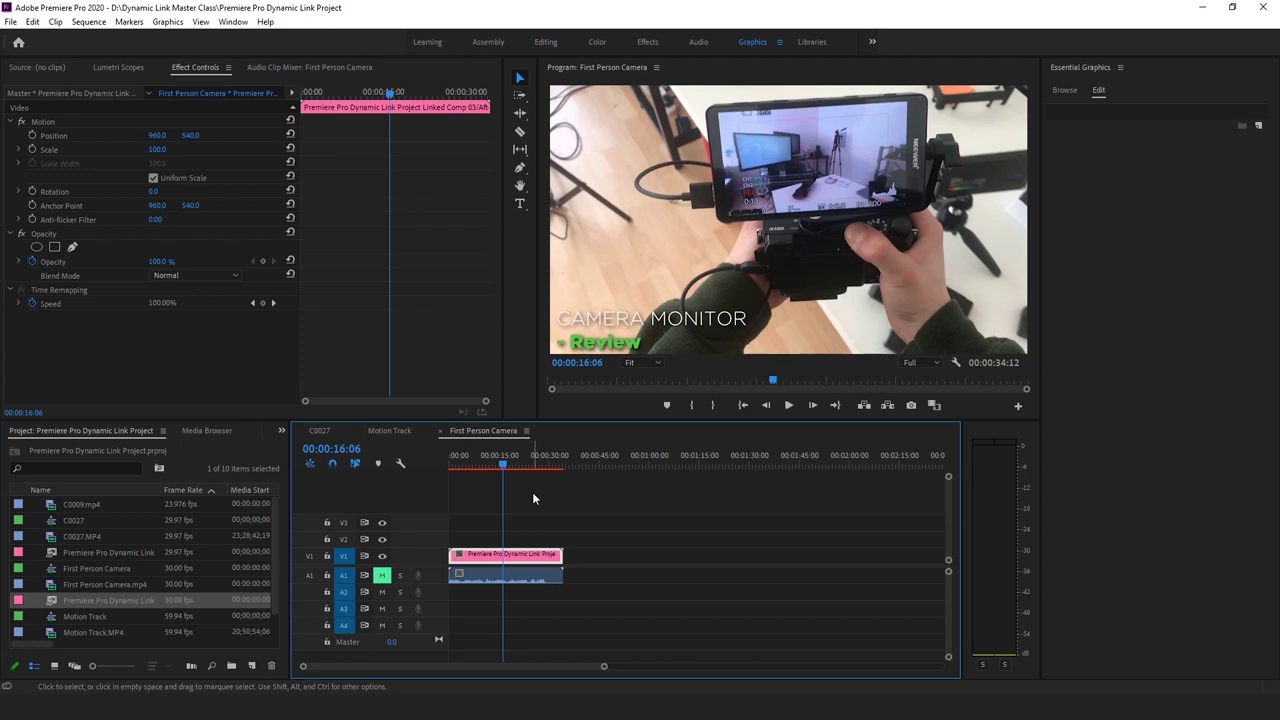
key("alt+Tab")
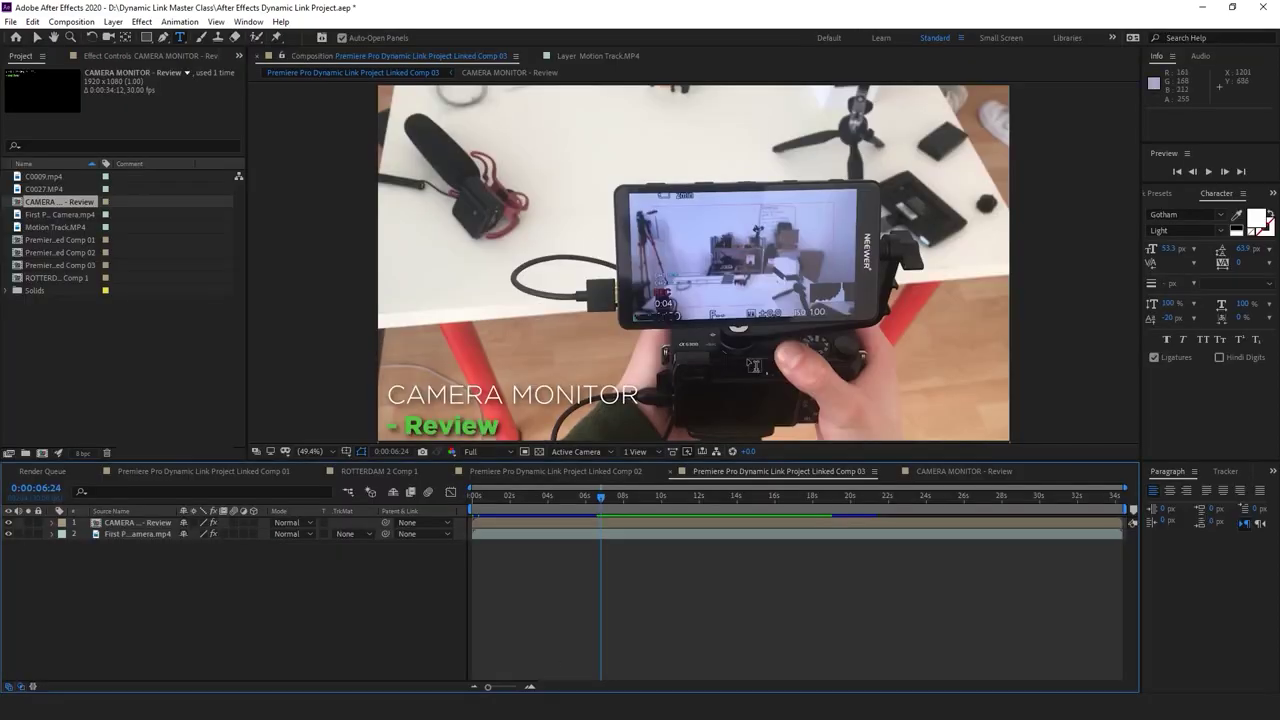
left_click_drag(566, 502, 561, 500)
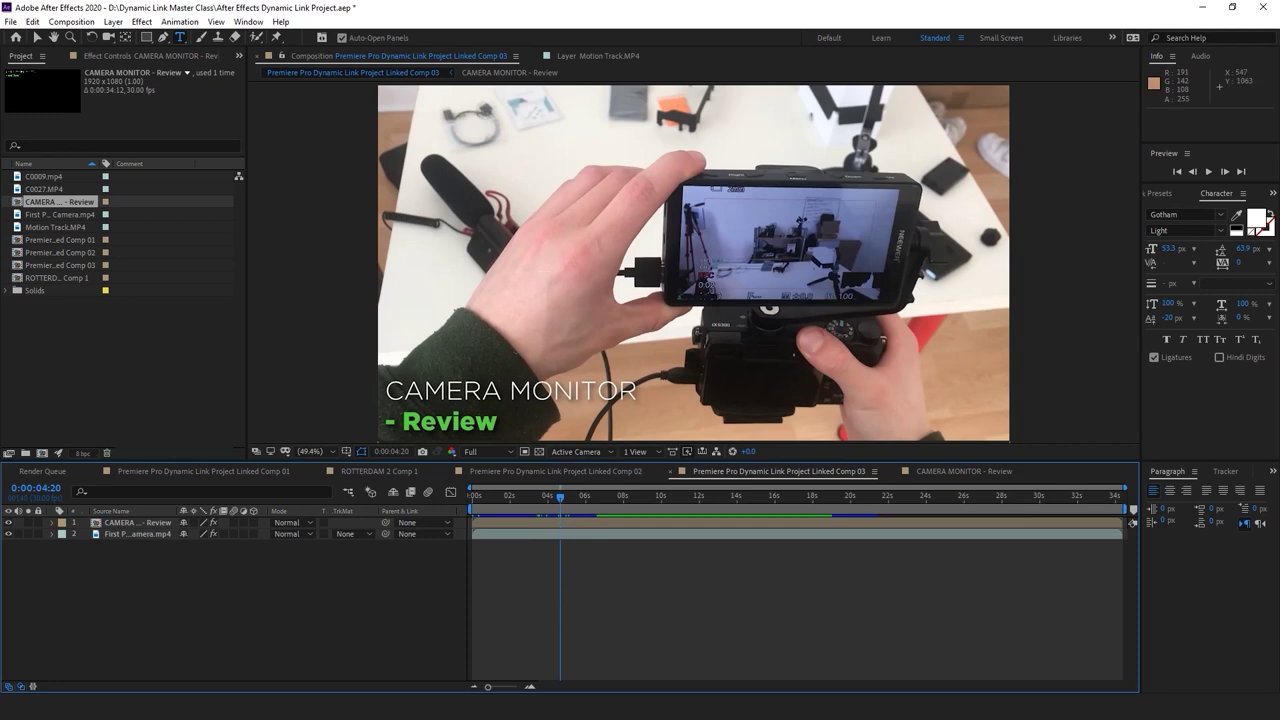
key("alt+Tab")
left_click(467, 470)
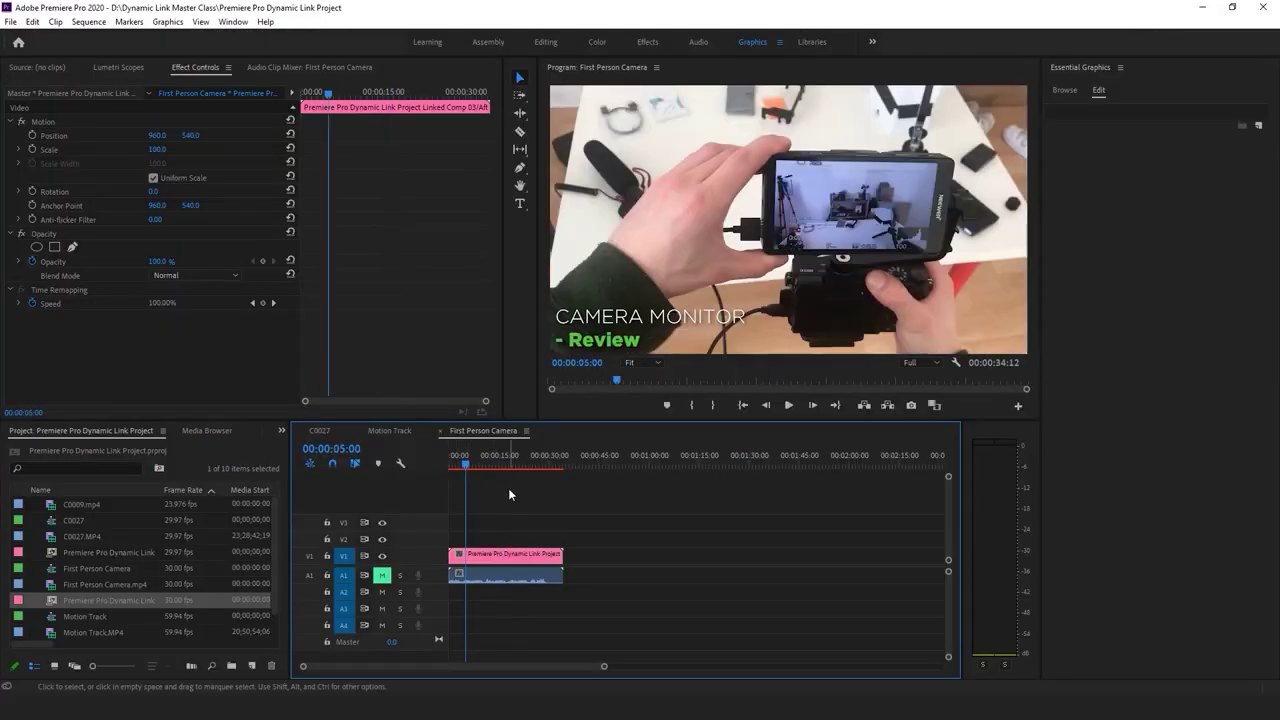
left_click(508, 488)
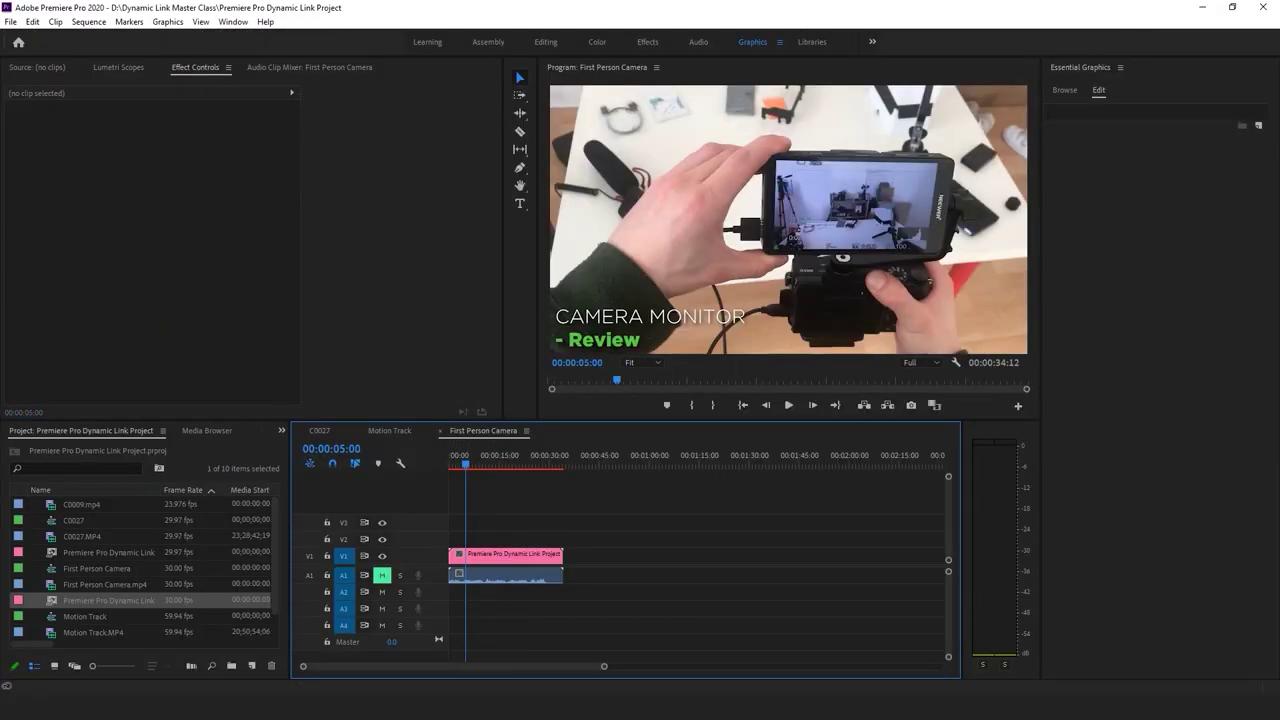
Bring up the Dynamic Link Master Class folder in File Explorer and move its window down
key("alt+Tab")
left_click_drag(748, 3, 758, 35)
scroll(770, 255, "down", 3)
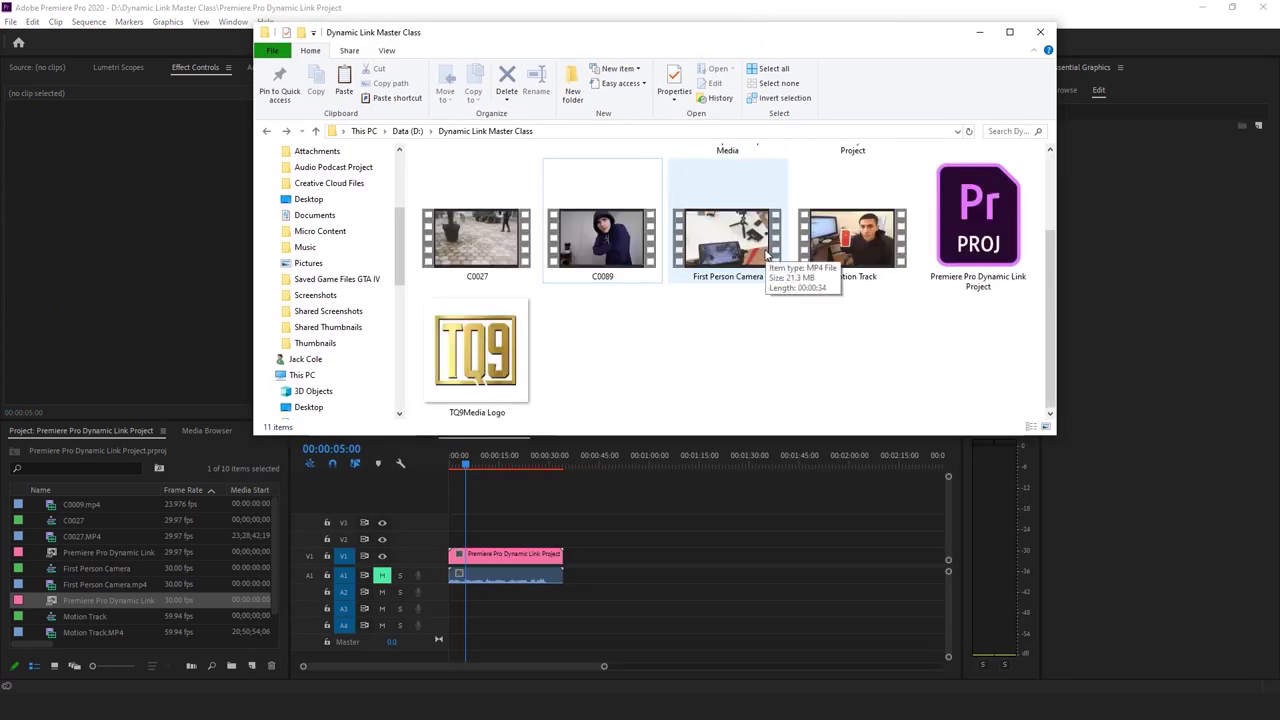
Replay the First Person Camera sequence from near its start in Premiere
left_click(647, 505)
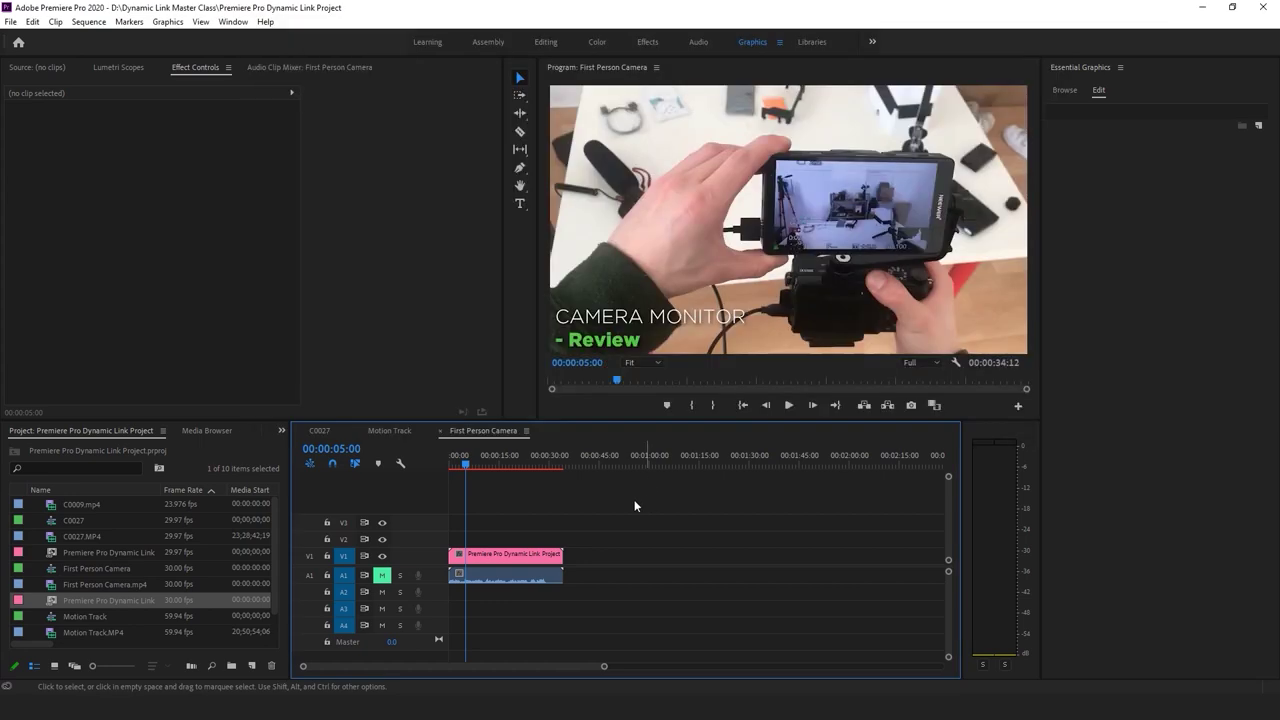
left_click_drag(467, 470, 450, 474)
key("space")
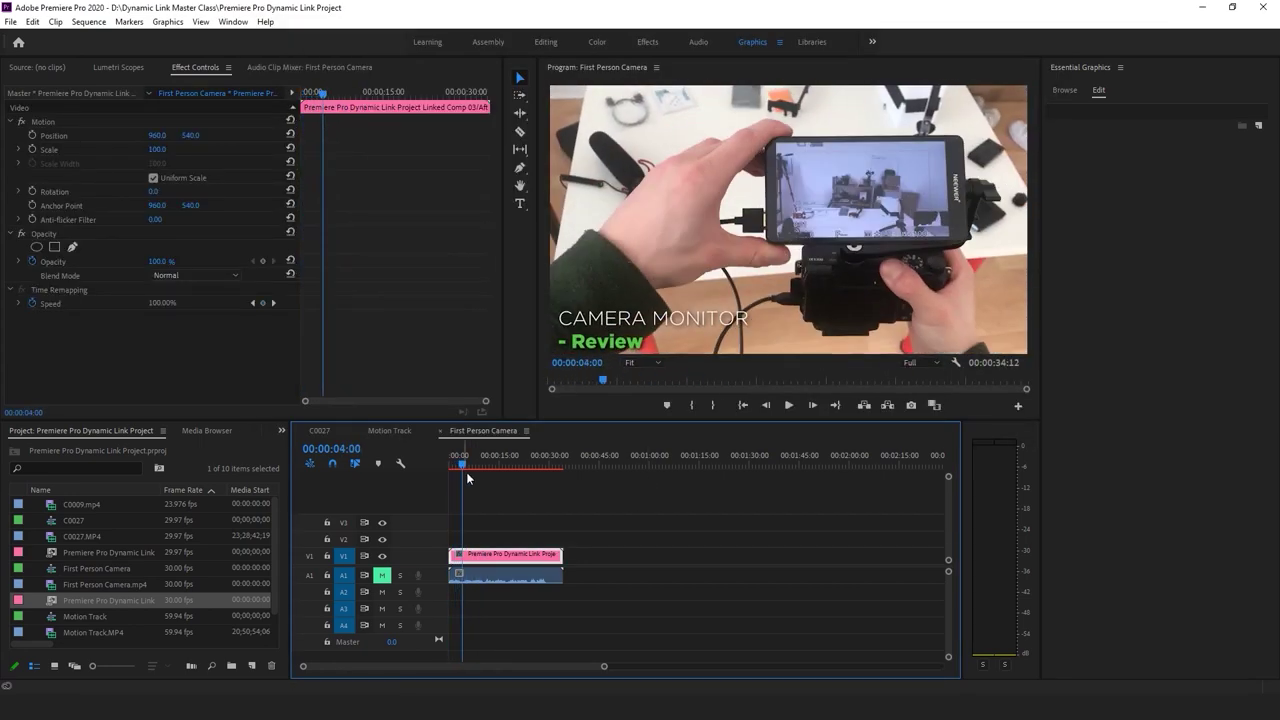
left_click(538, 477)
key("alt+Tab")
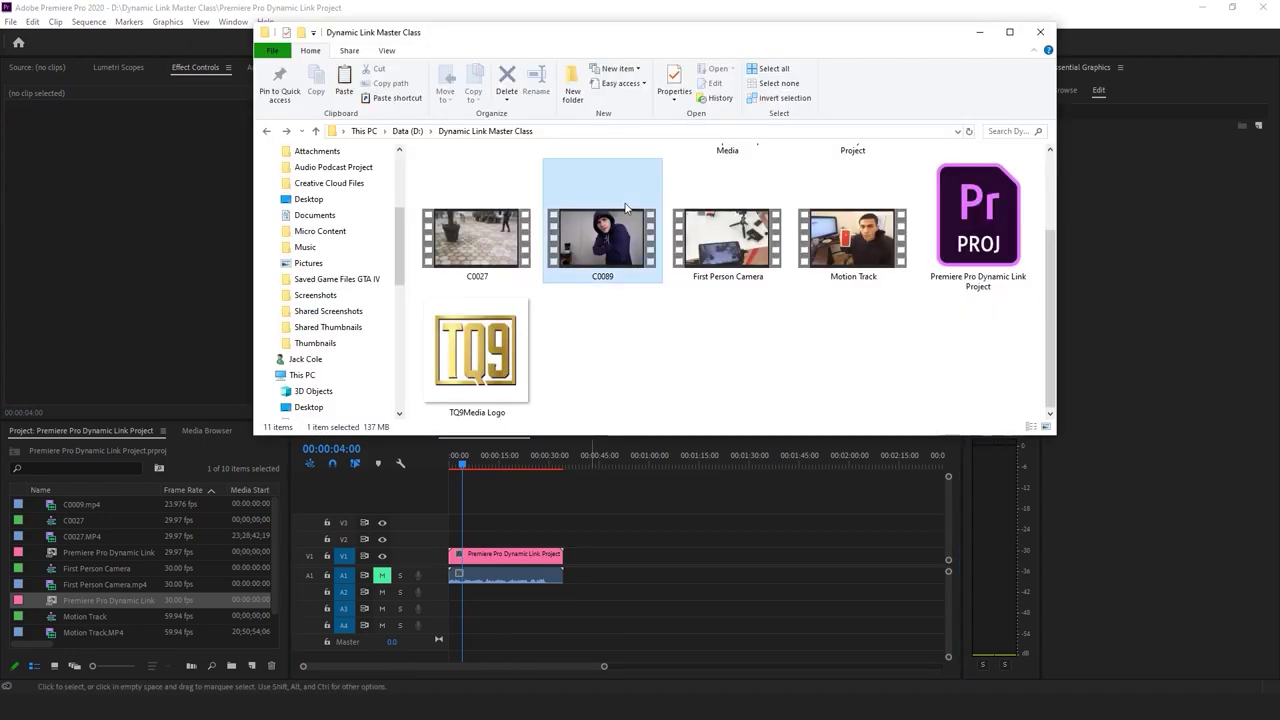
Preview the C0089 video from File Explorer, skipping ahead, then close the player
double_click(625, 207)
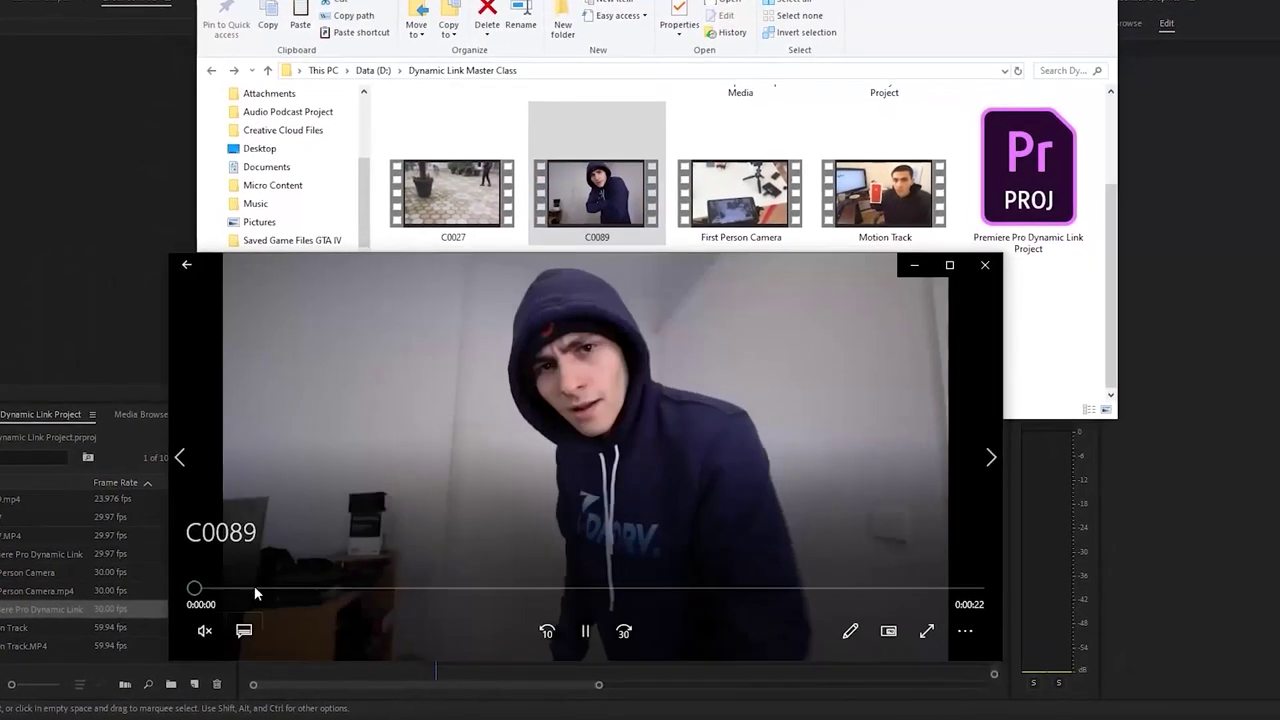
left_click_drag(254, 590, 403, 605)
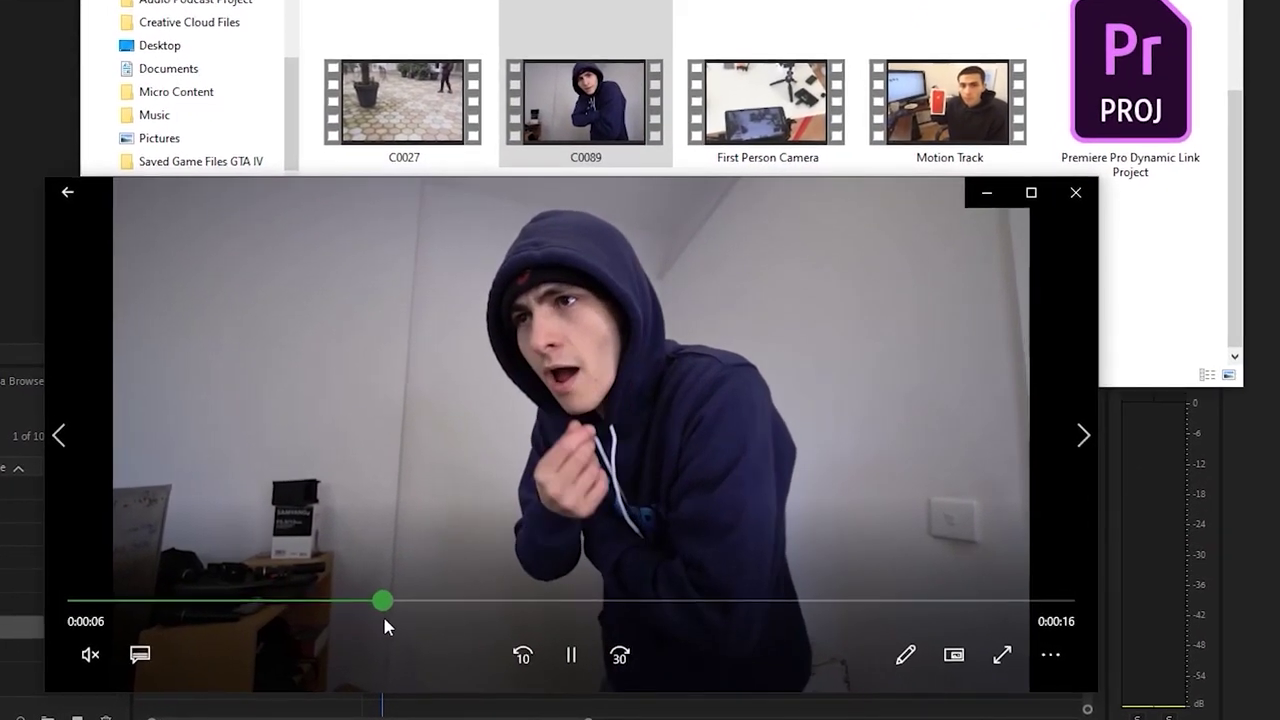
left_click(1130, 90)
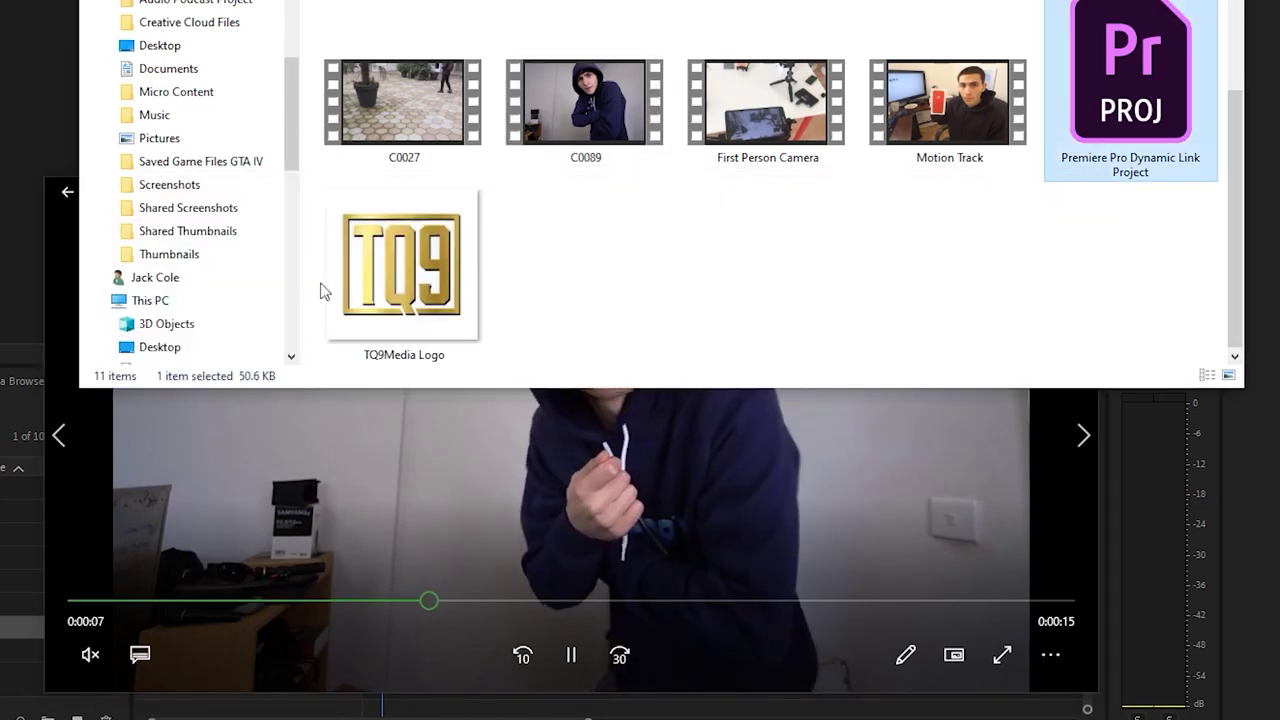
left_click(700, 450)
left_click(1066, 194)
Select C0089 and TQ9Media Logo and drag them into Premiere's Project panel
left_click(673, 189)
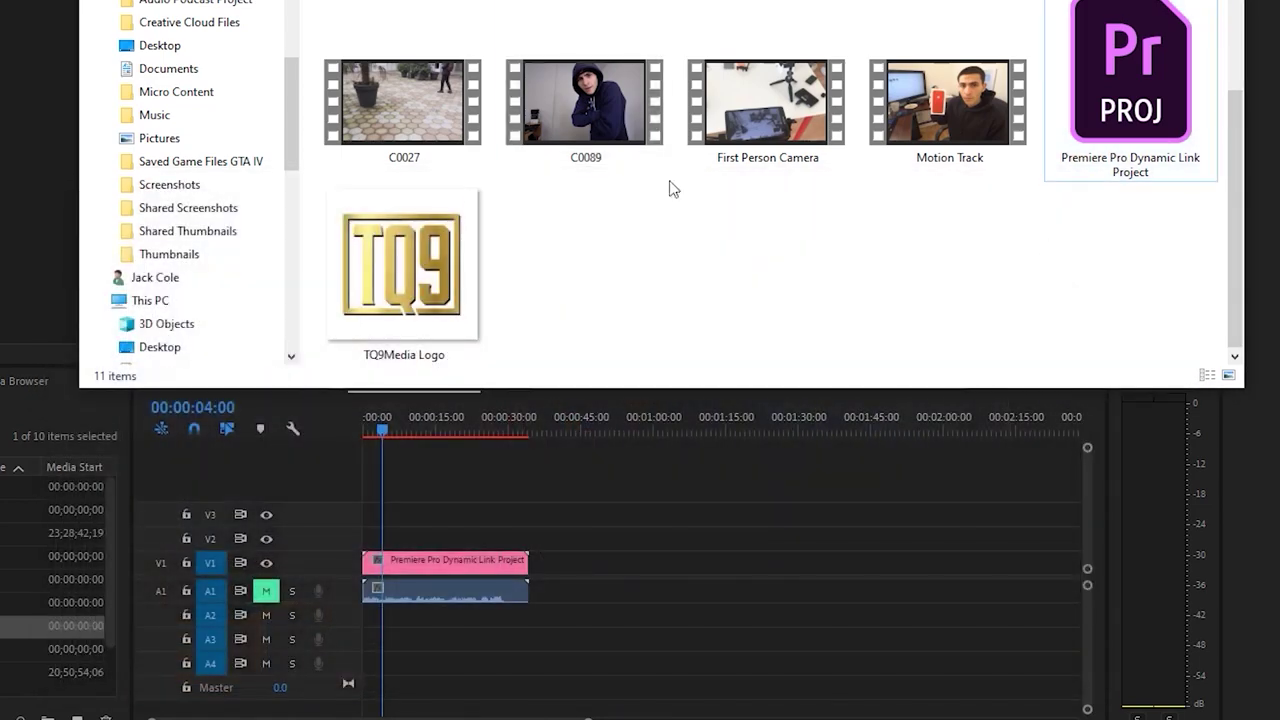
left_click(585, 102)
left_click(403, 265)
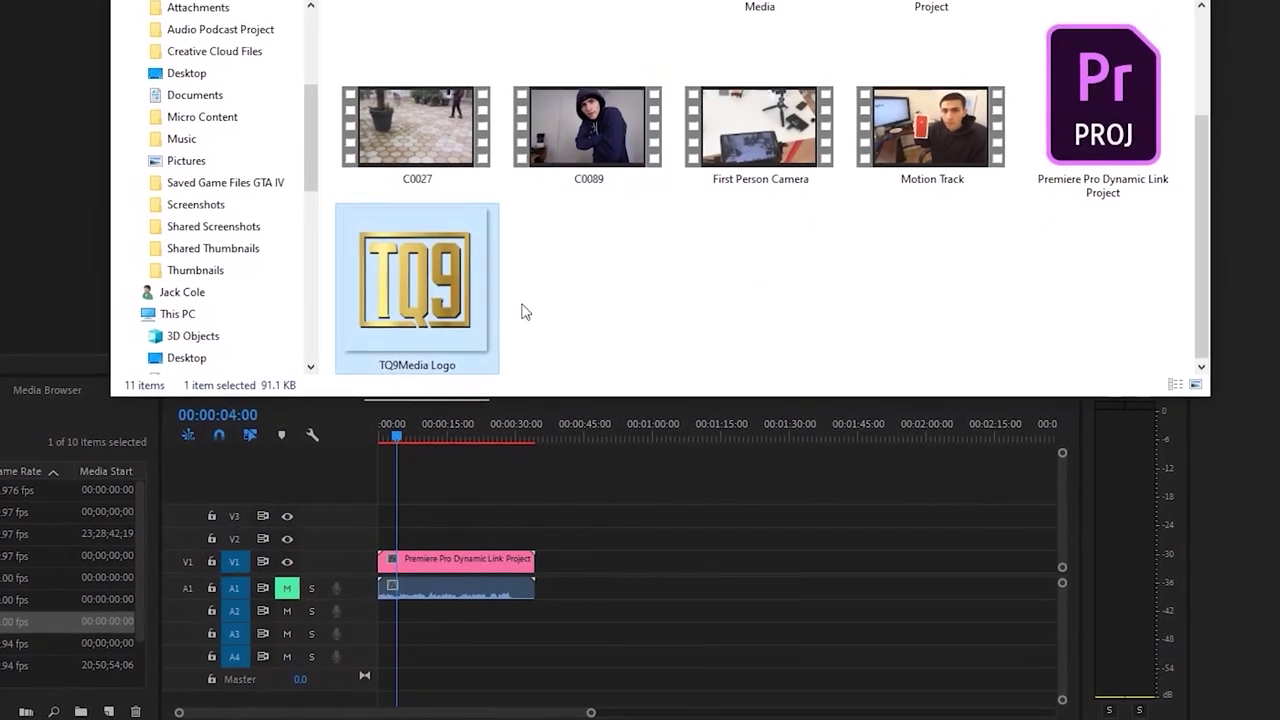
left_click(590, 320)
left_click(485, 290)
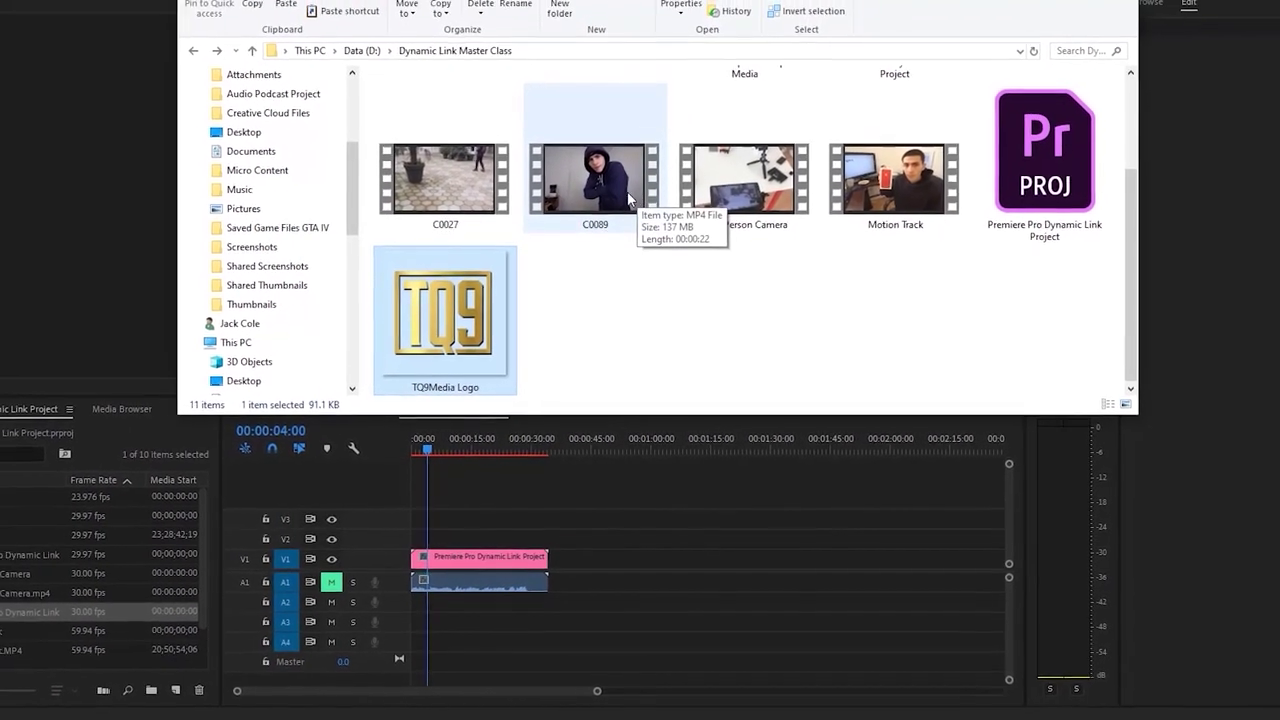
left_click(630, 200, "ctrl")
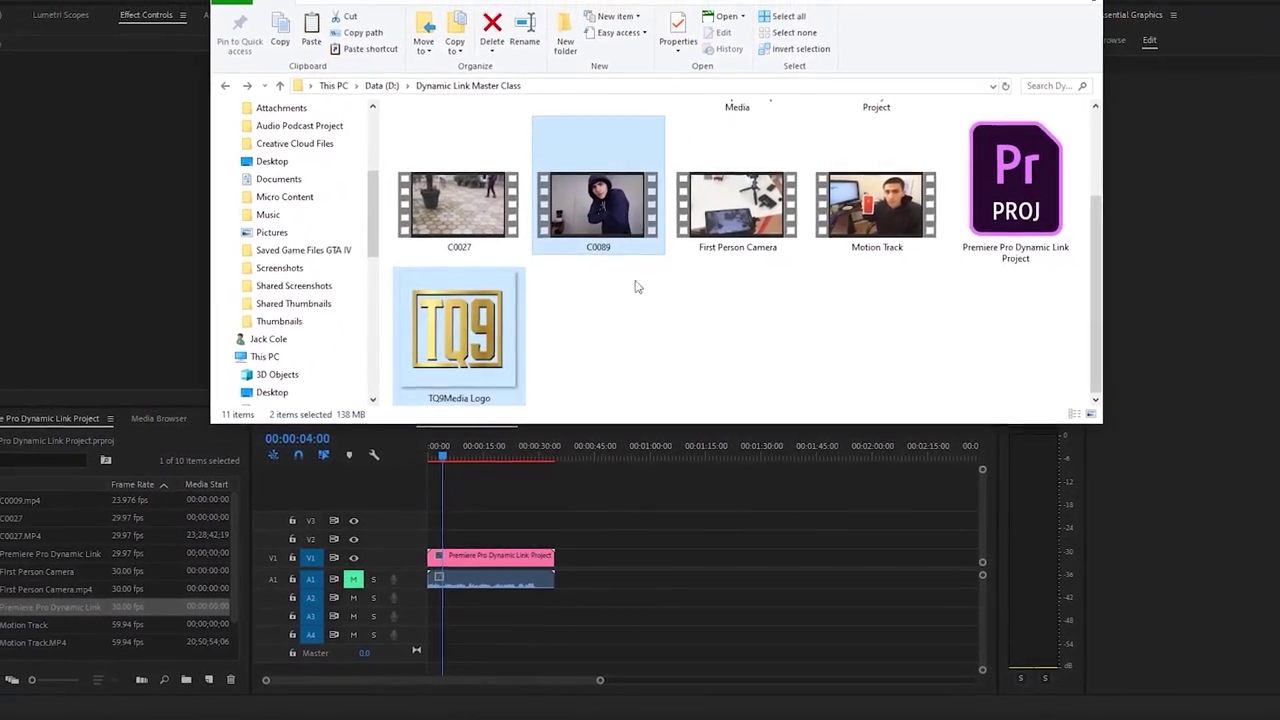
left_click_drag(630, 235, 84, 568)
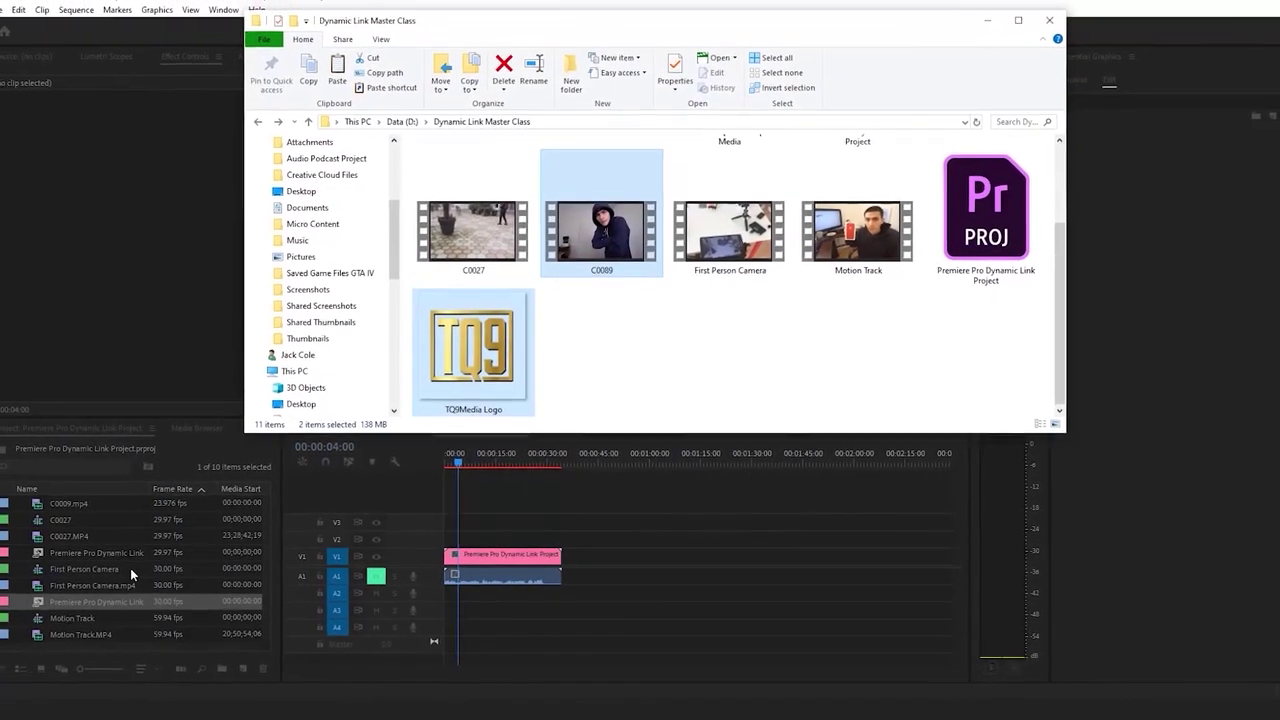
left_click(200, 444)
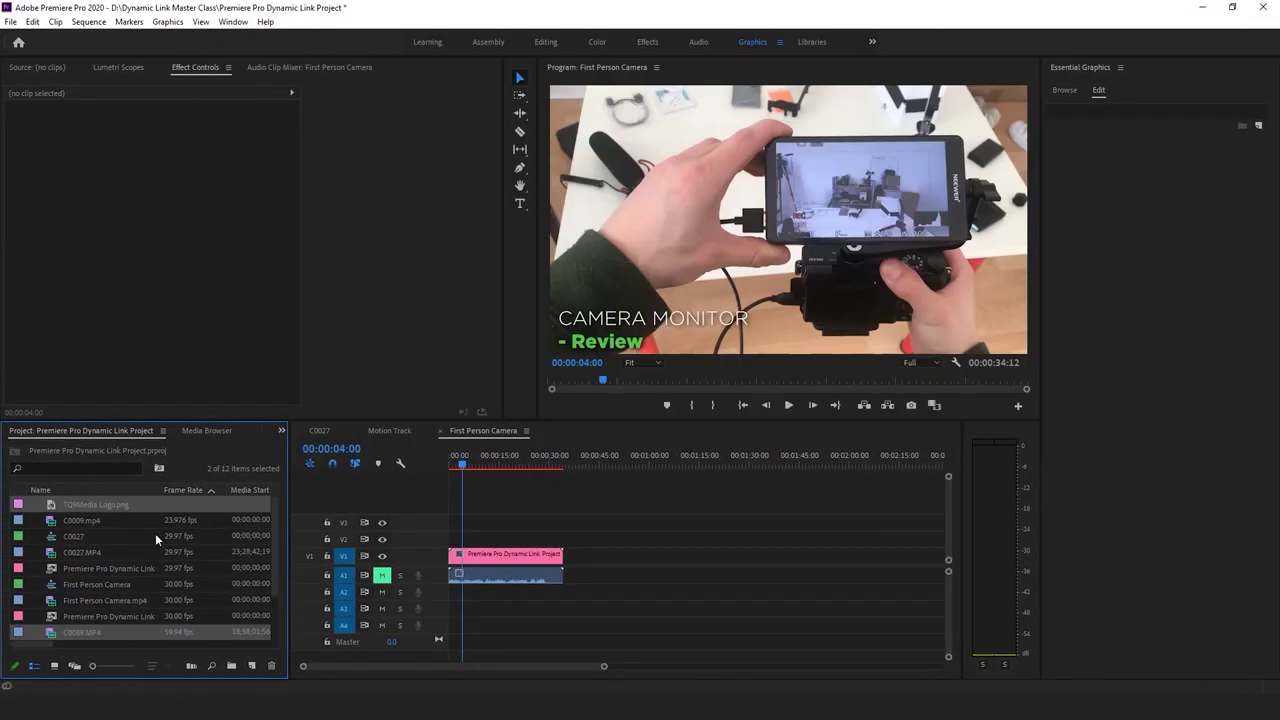
Create a new C0089 sequence from C0089.MP4 and play it
left_click(47, 634)
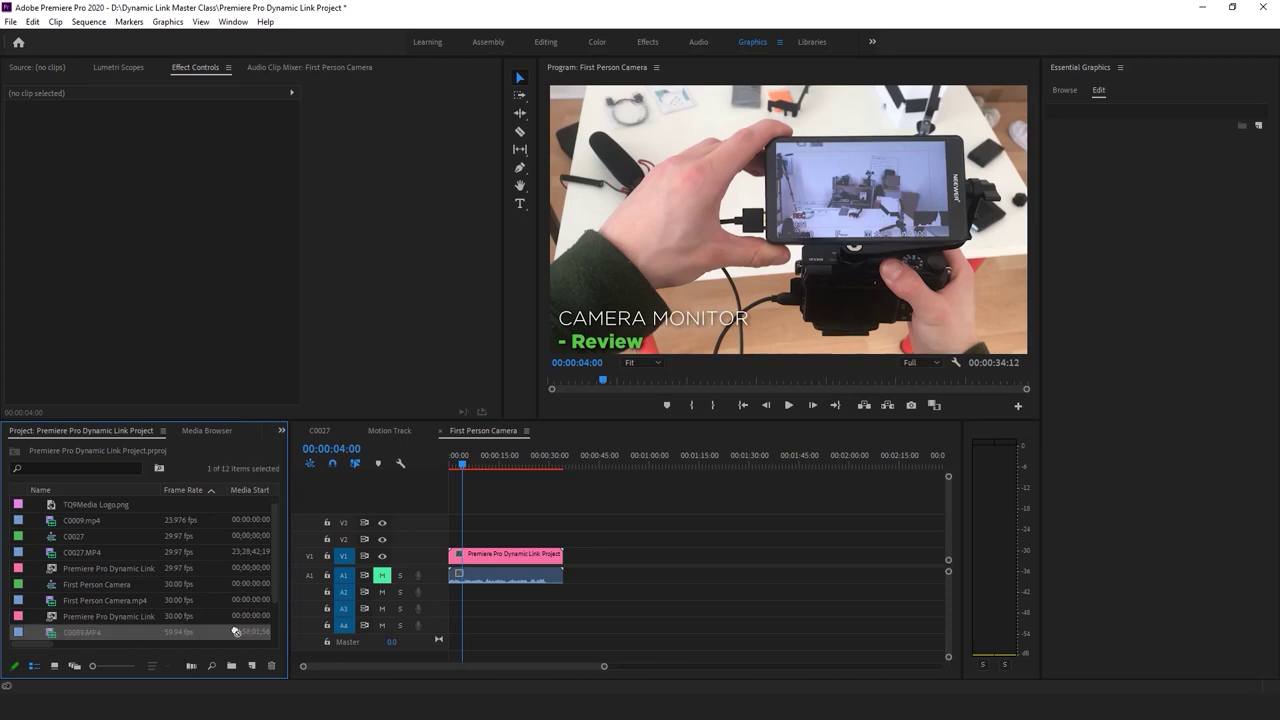
left_click_drag(253, 668, 253, 668)
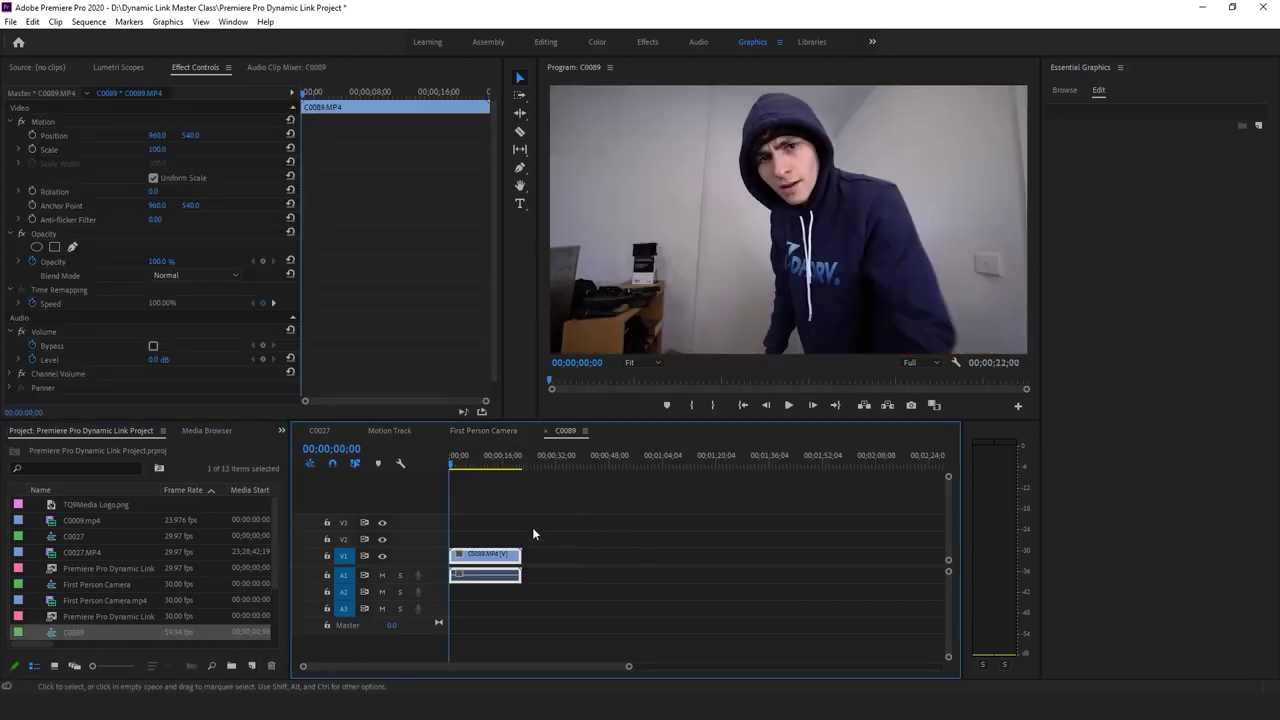
left_click(471, 520)
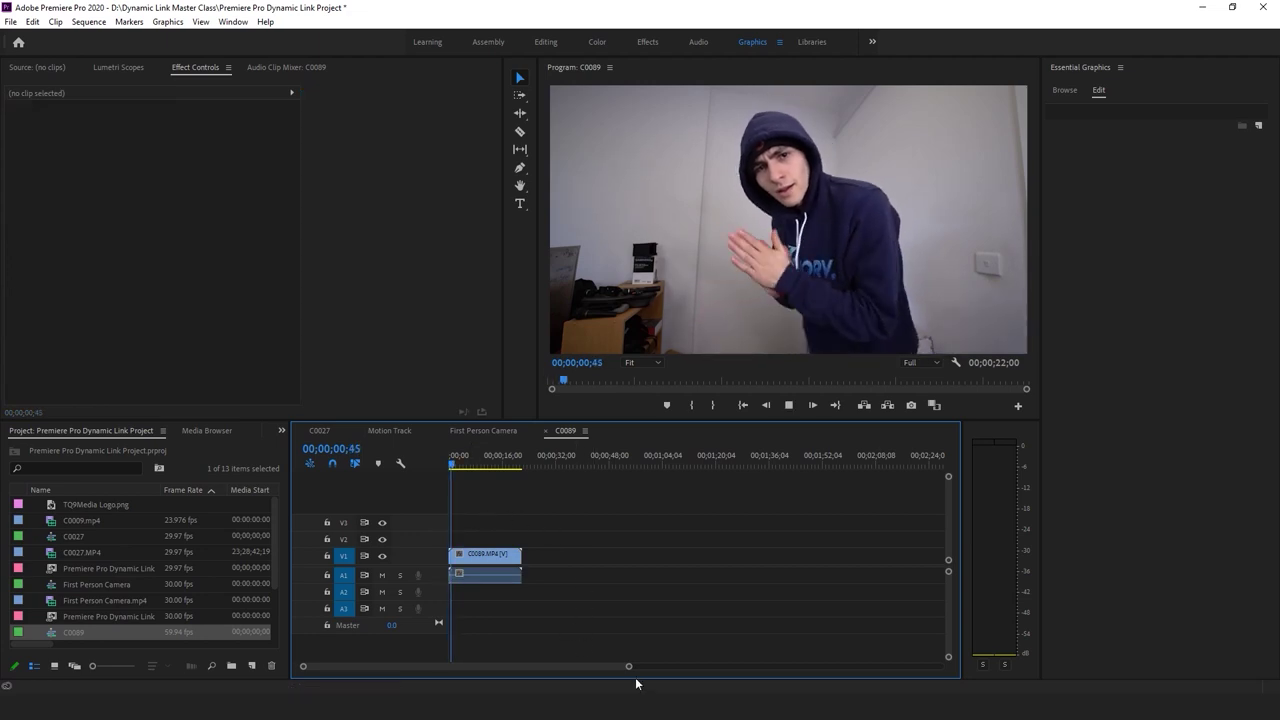
key("space")
left_click_drag(628, 666, 460, 666)
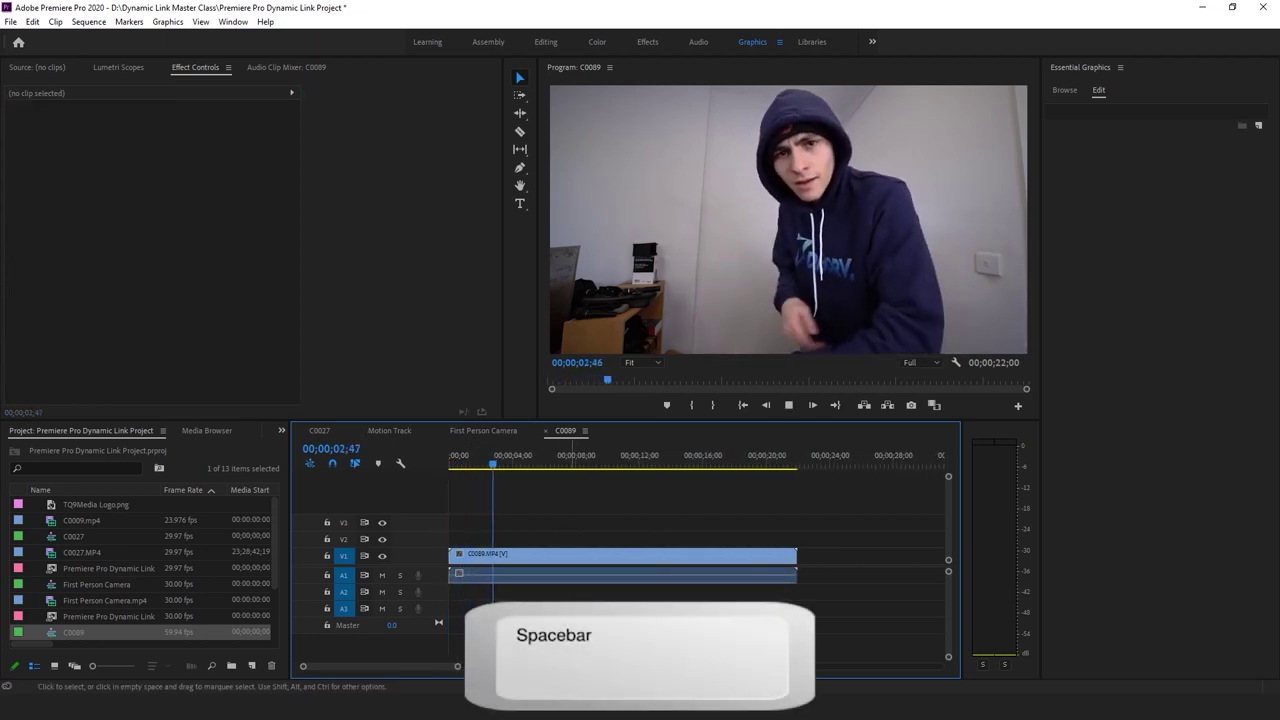
Remove the clip's opening up to about 05;08 and close the gap
left_click(552, 463)
left_click_drag(552, 463, 532, 465)
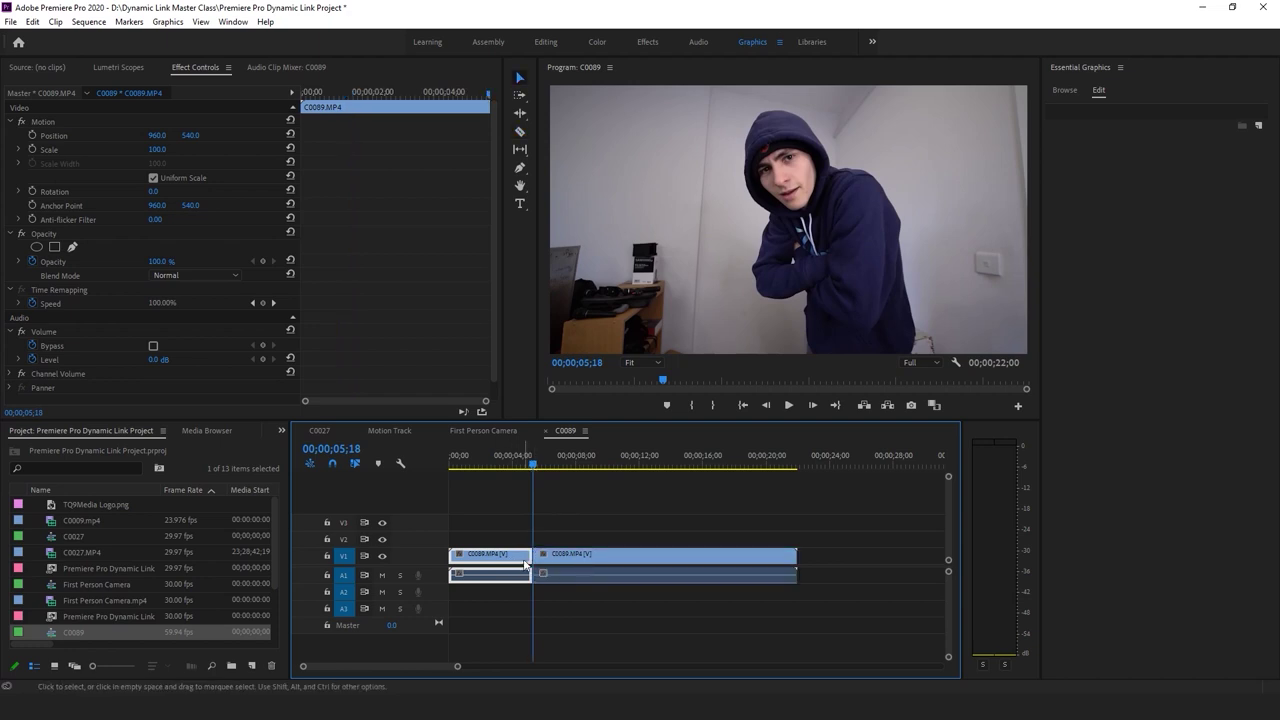
key("Delete")
left_click(505, 562)
key("Home")
key("space")
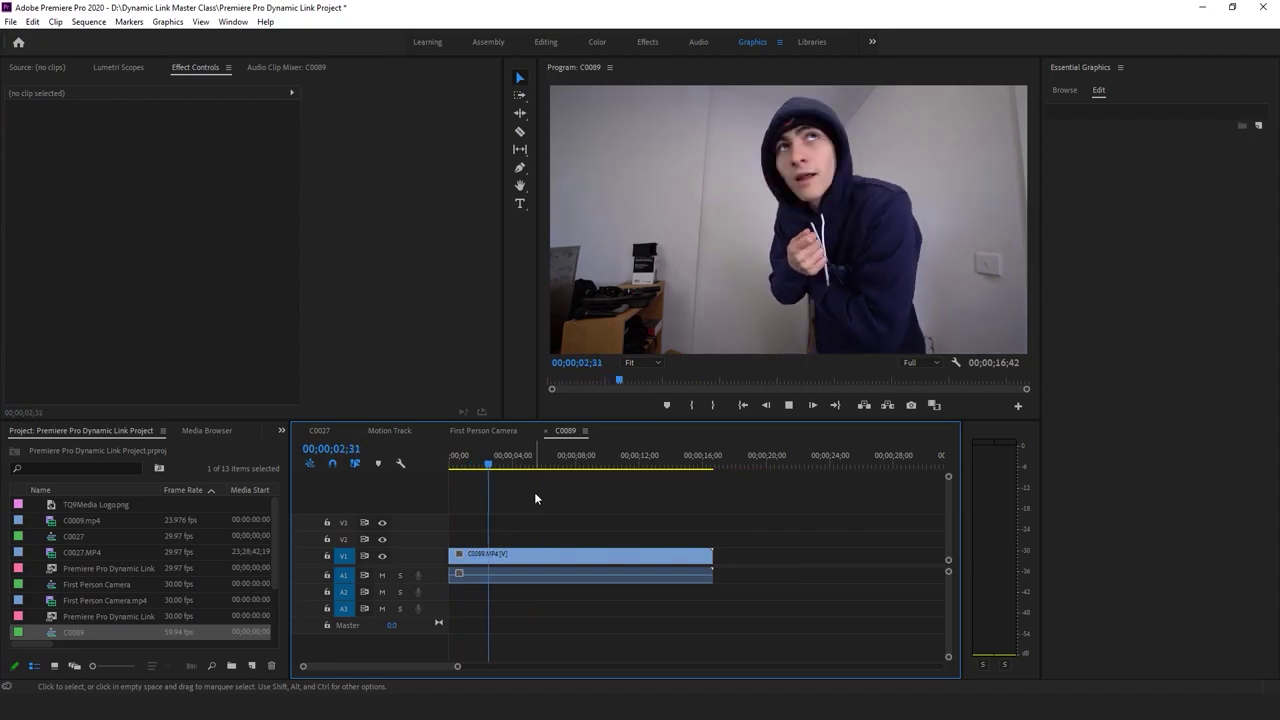
key("ctrl+a")
Cut the clip with Ctrl+K, delete everything after 05;50, and review the trimmed sequence
left_click_drag(493, 470, 525, 575)
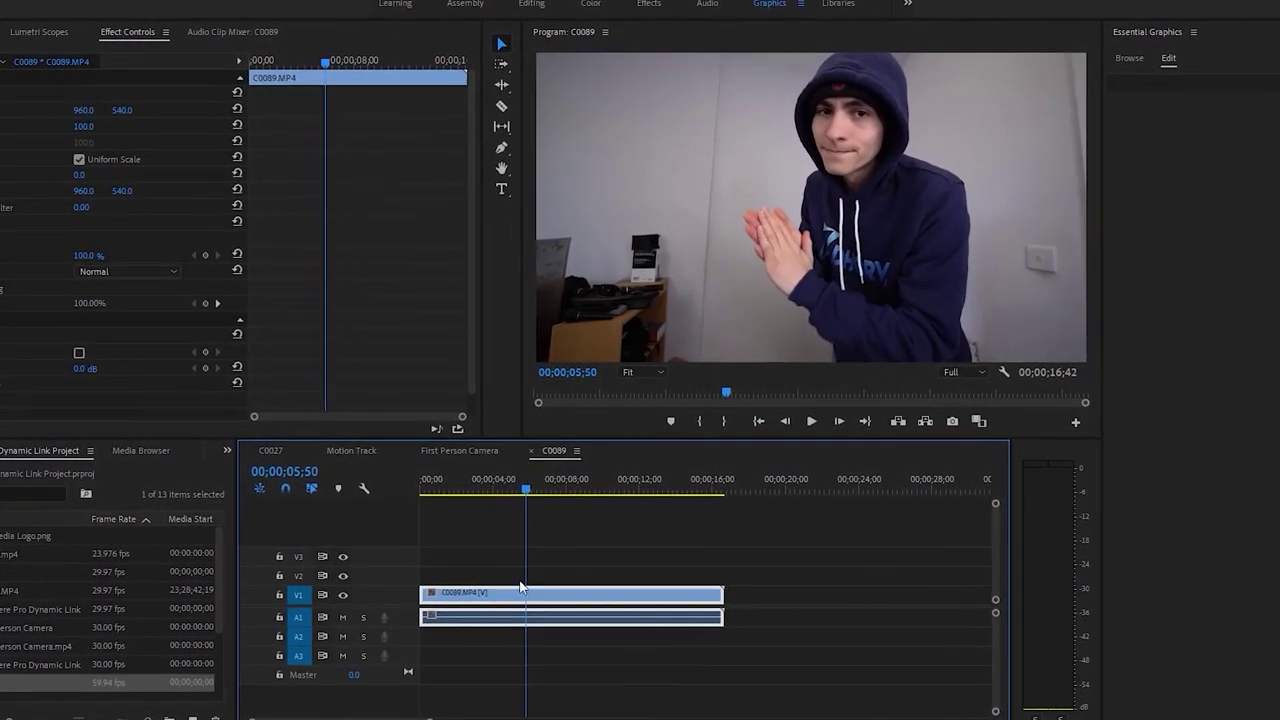
key("ctrl+k")
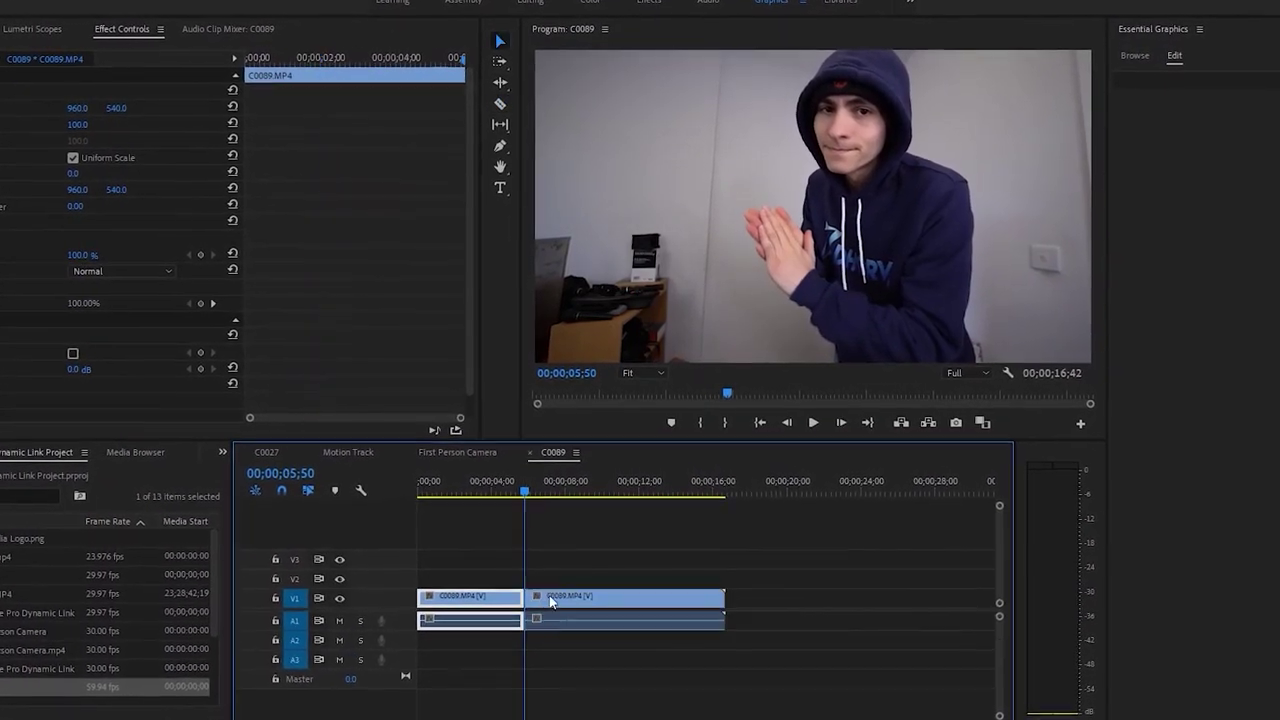
key("Delete")
key("Home")
key("space")
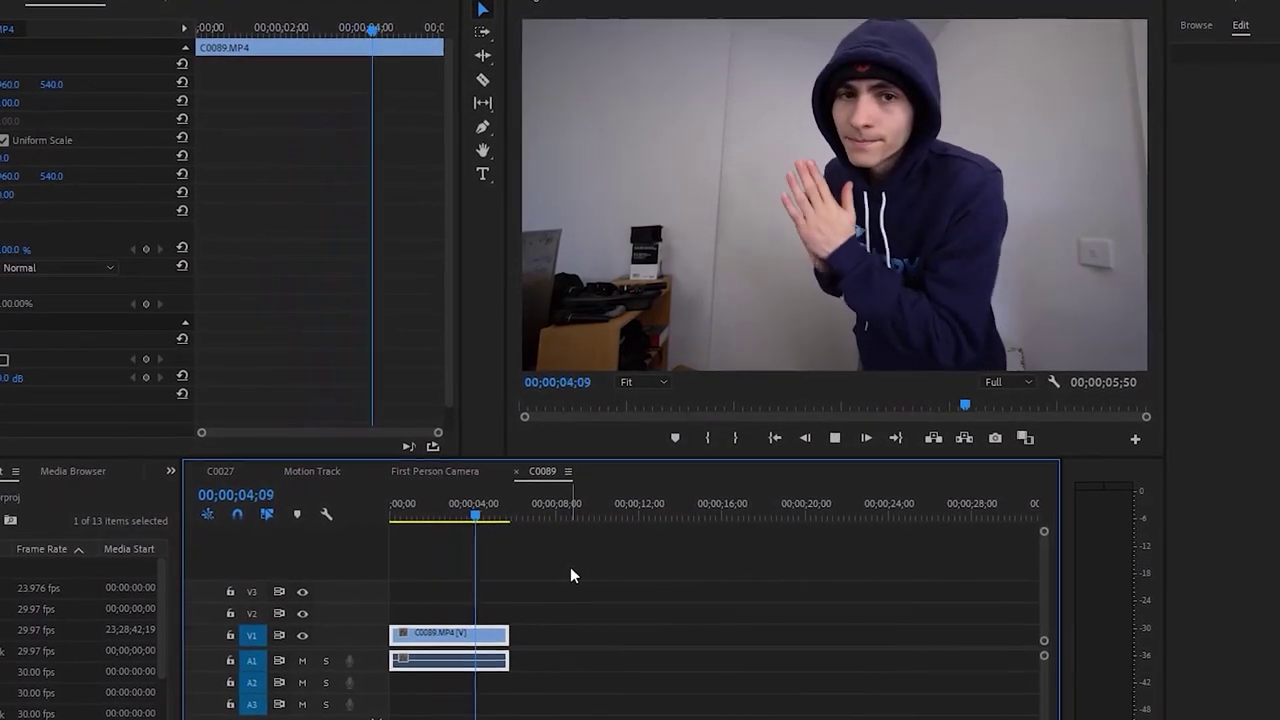
key("space")
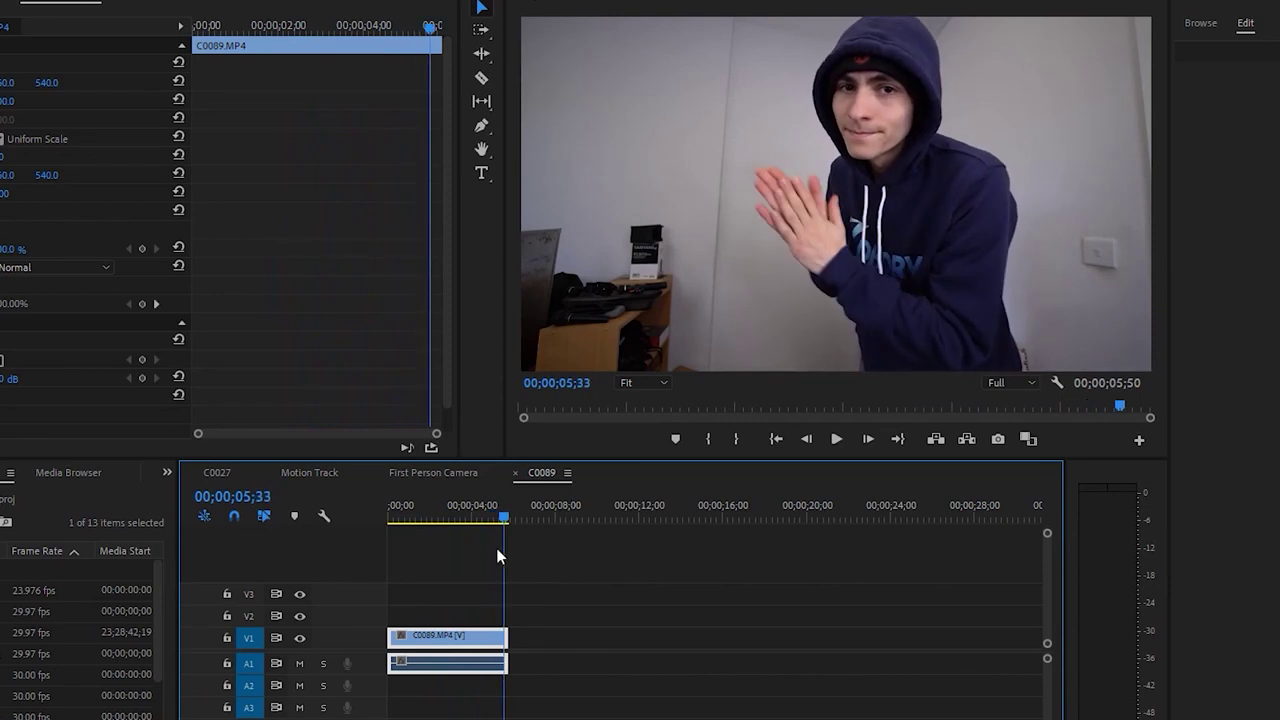
left_click(460, 510)
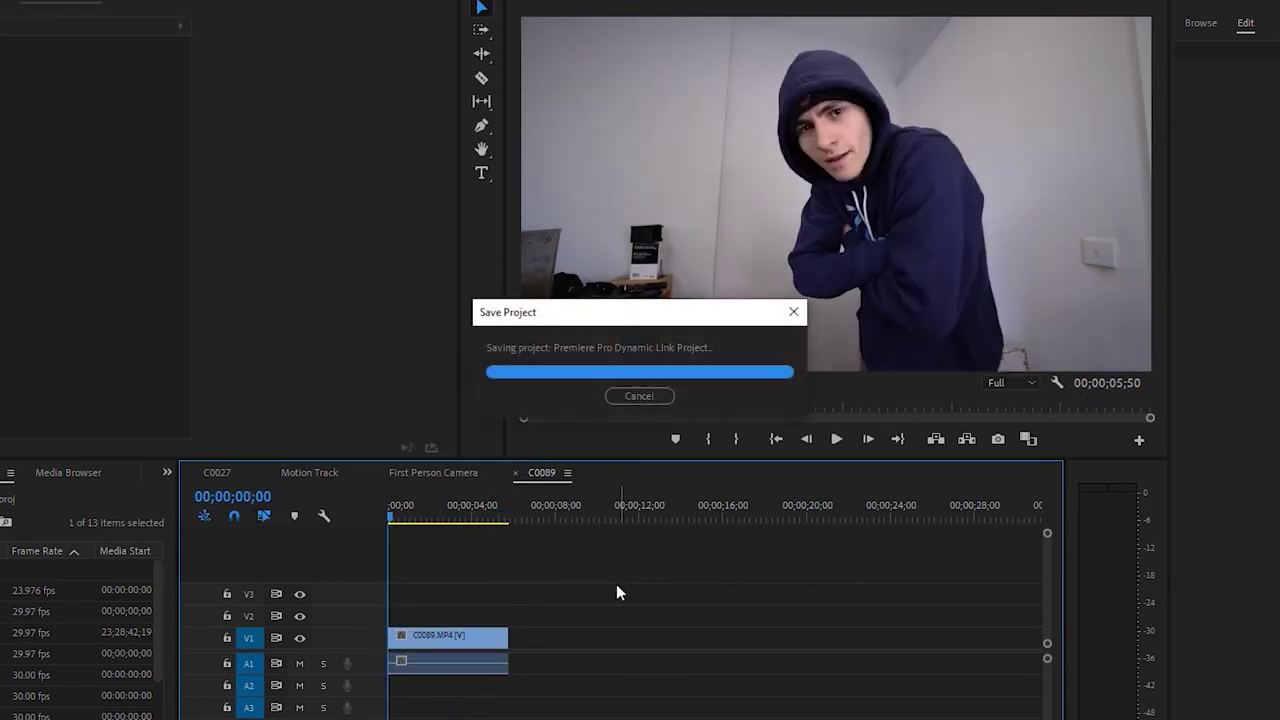
key("space")
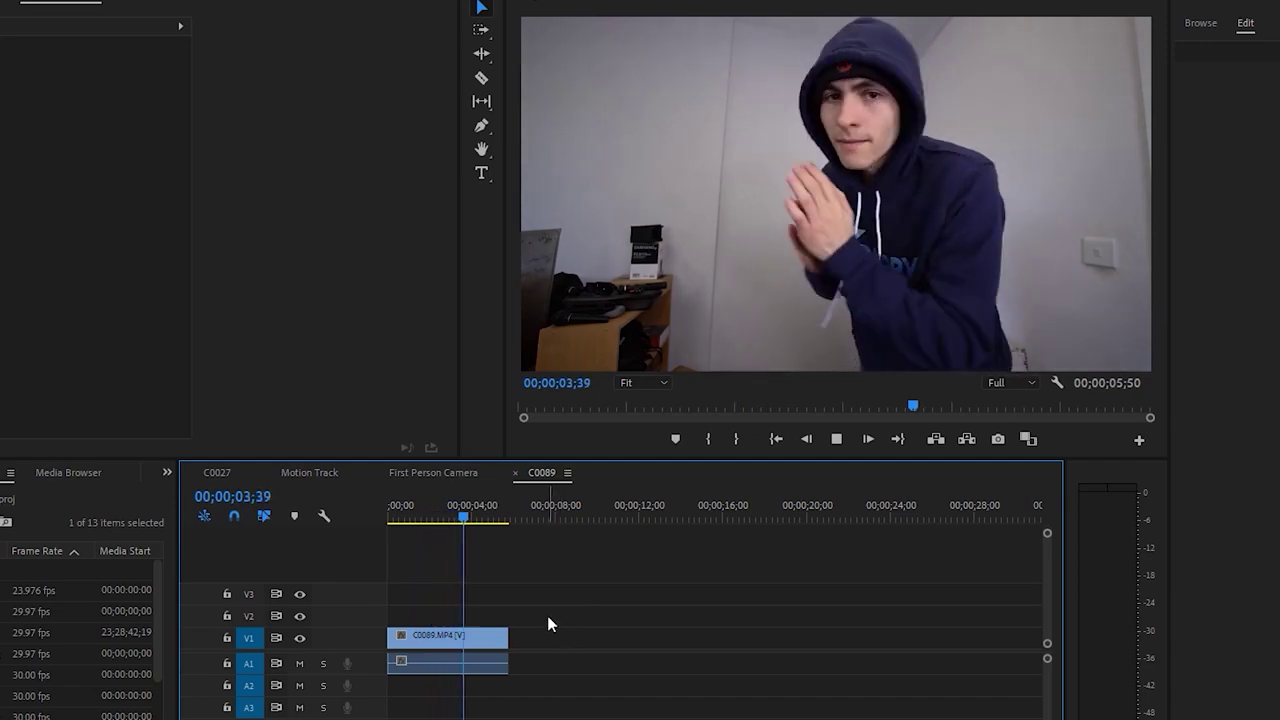
left_click(505, 632)
key("ctrl+k")
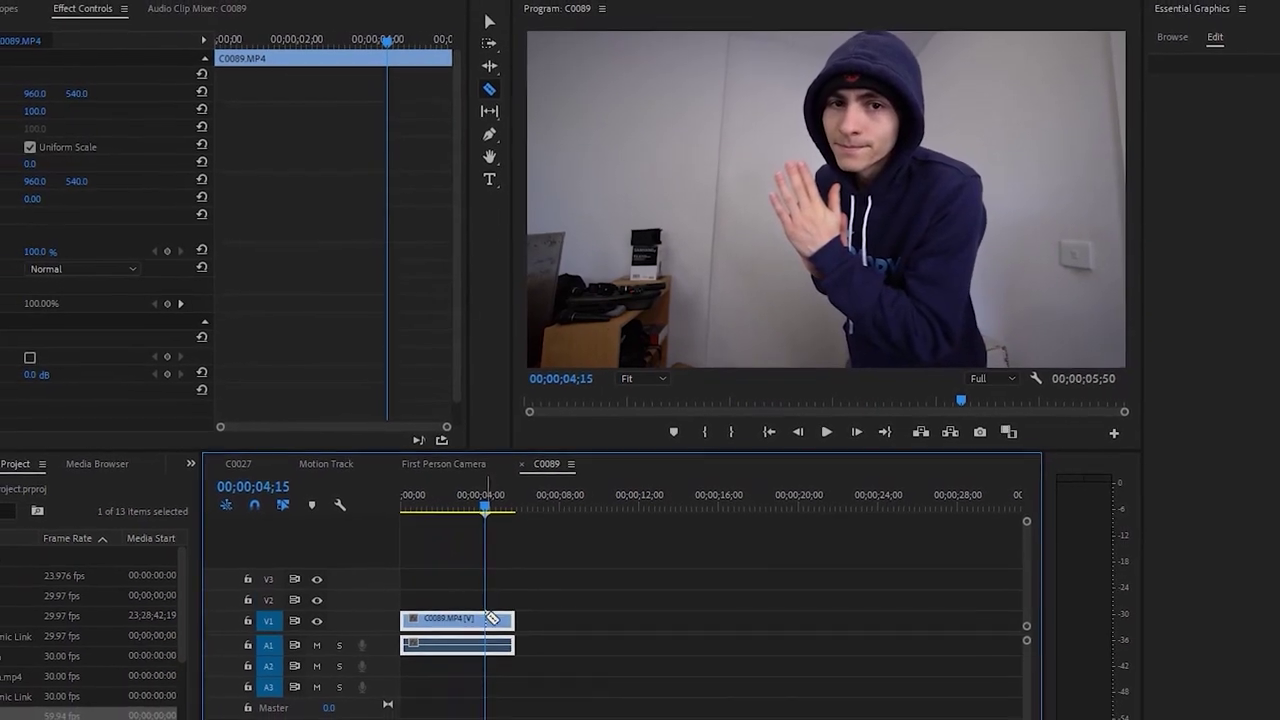
key("ctrl+z")
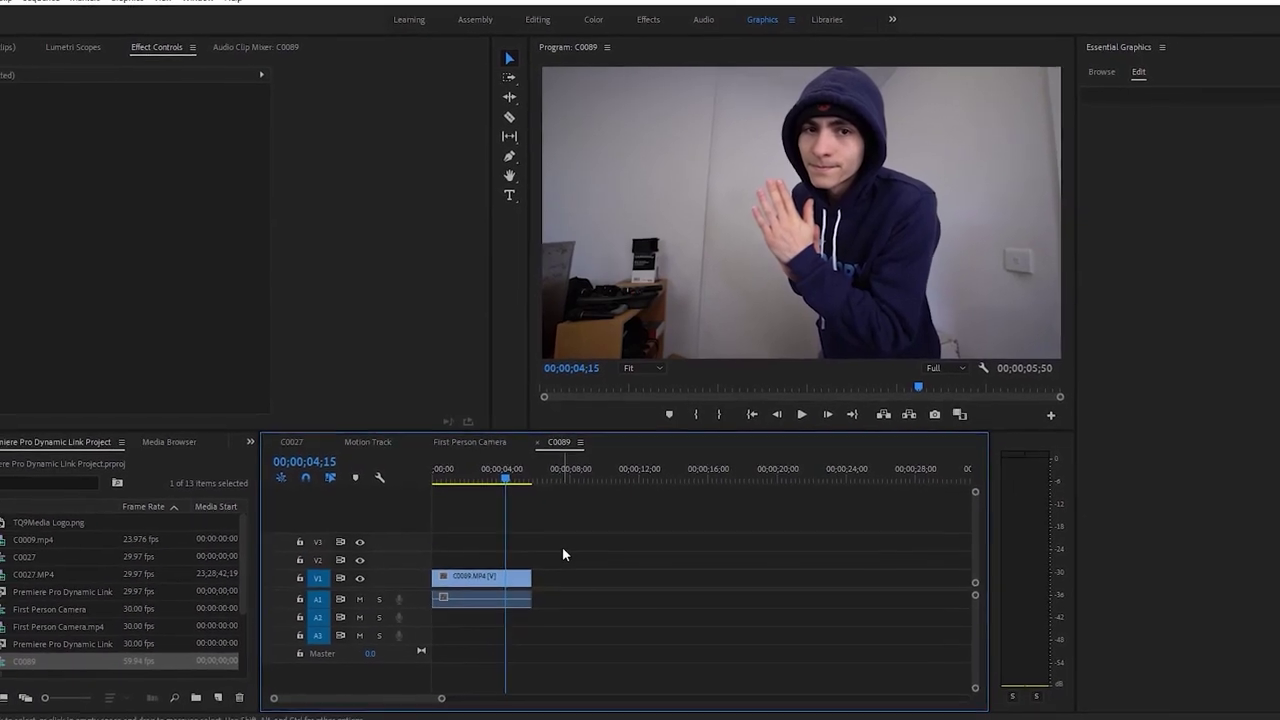
Place TQ9Media Logo.png on V2 above C0089 and trim it to the clip's end
left_click(10, 522)
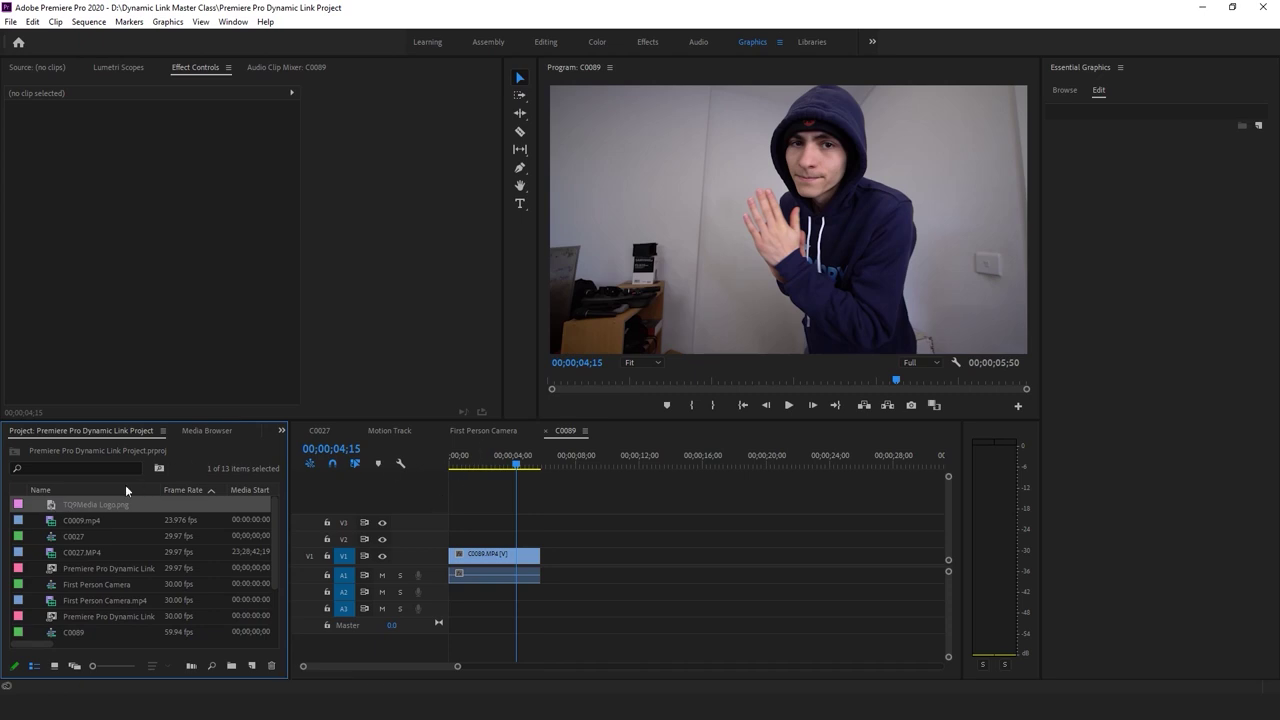
left_click_drag(47, 507, 540, 538)
left_click(503, 466)
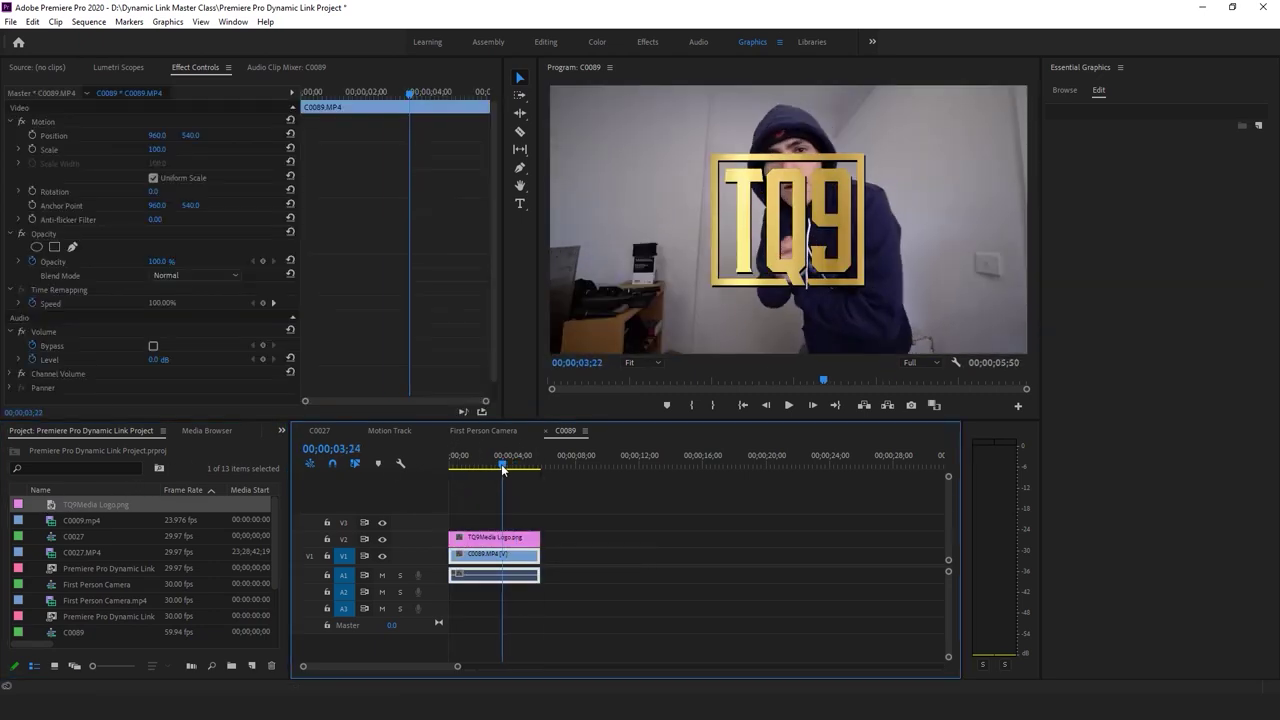
left_click_drag(481, 471, 479, 481)
Set the logo's Scale to 69 and Position X to 433, then play the sequence back
left_click(494, 540)
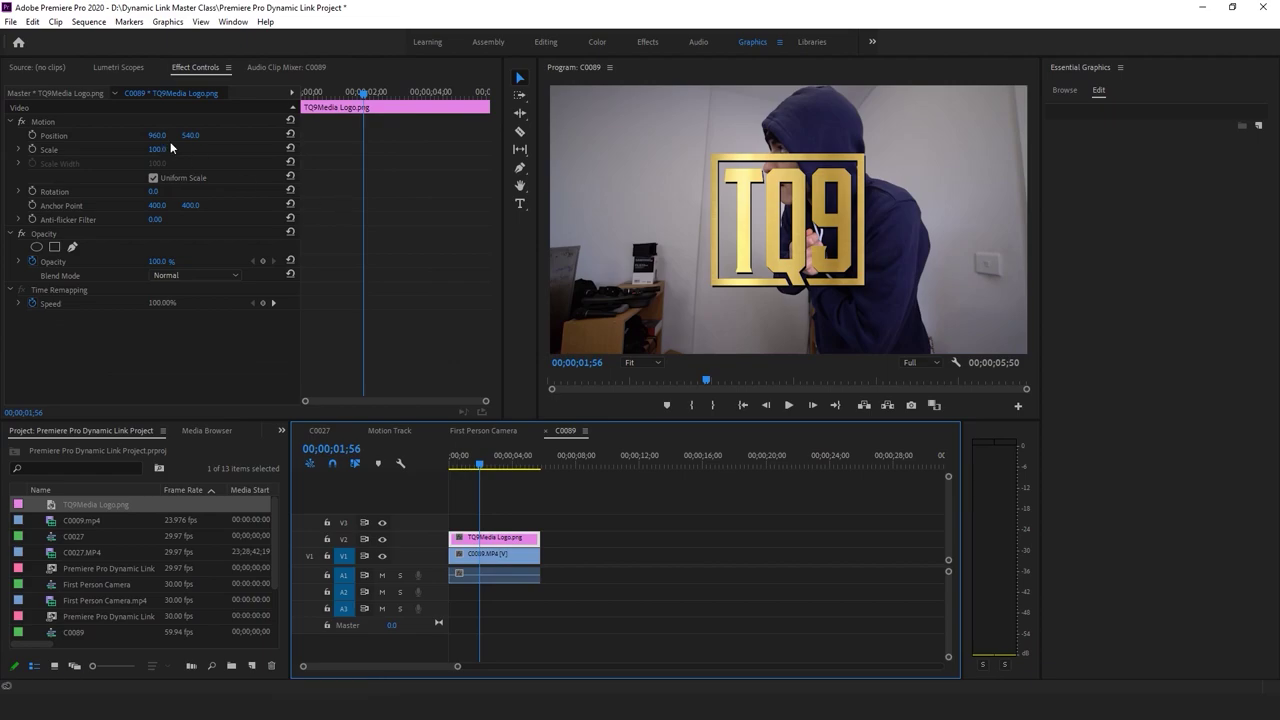
left_click(120, 131)
left_click_drag(157, 135, 162, 136)
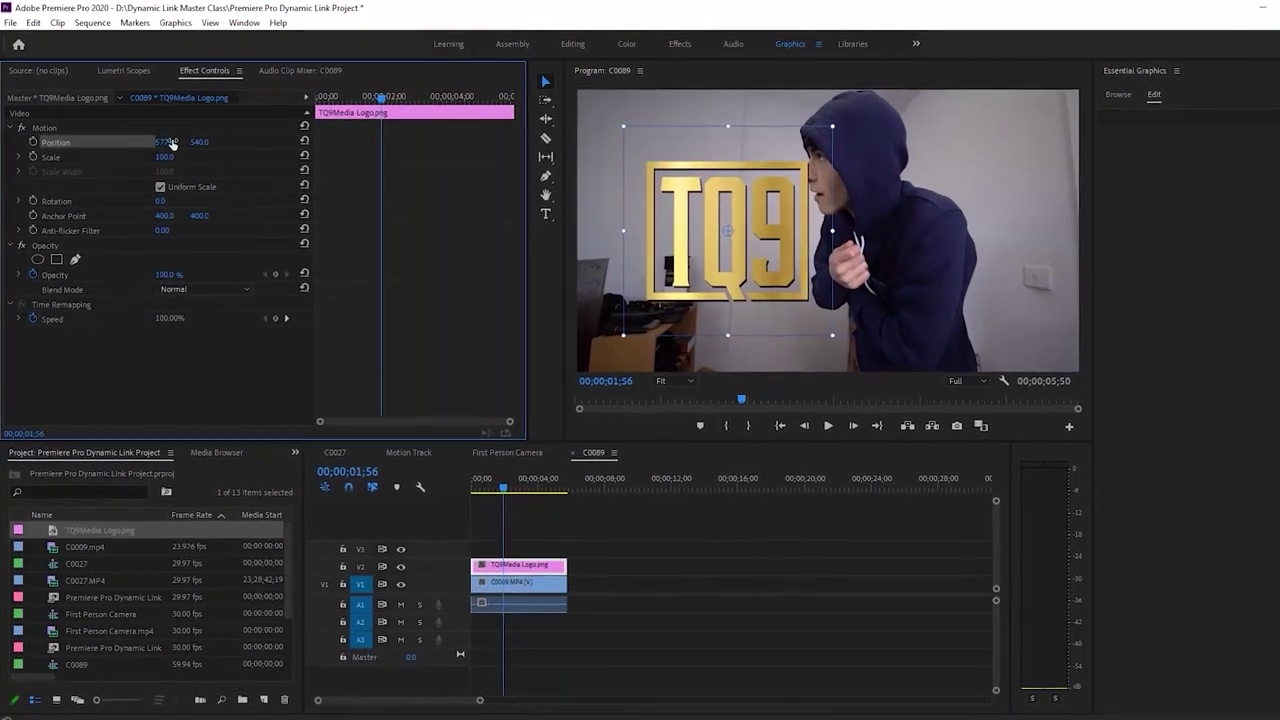
left_click_drag(165, 160, 110, 160)
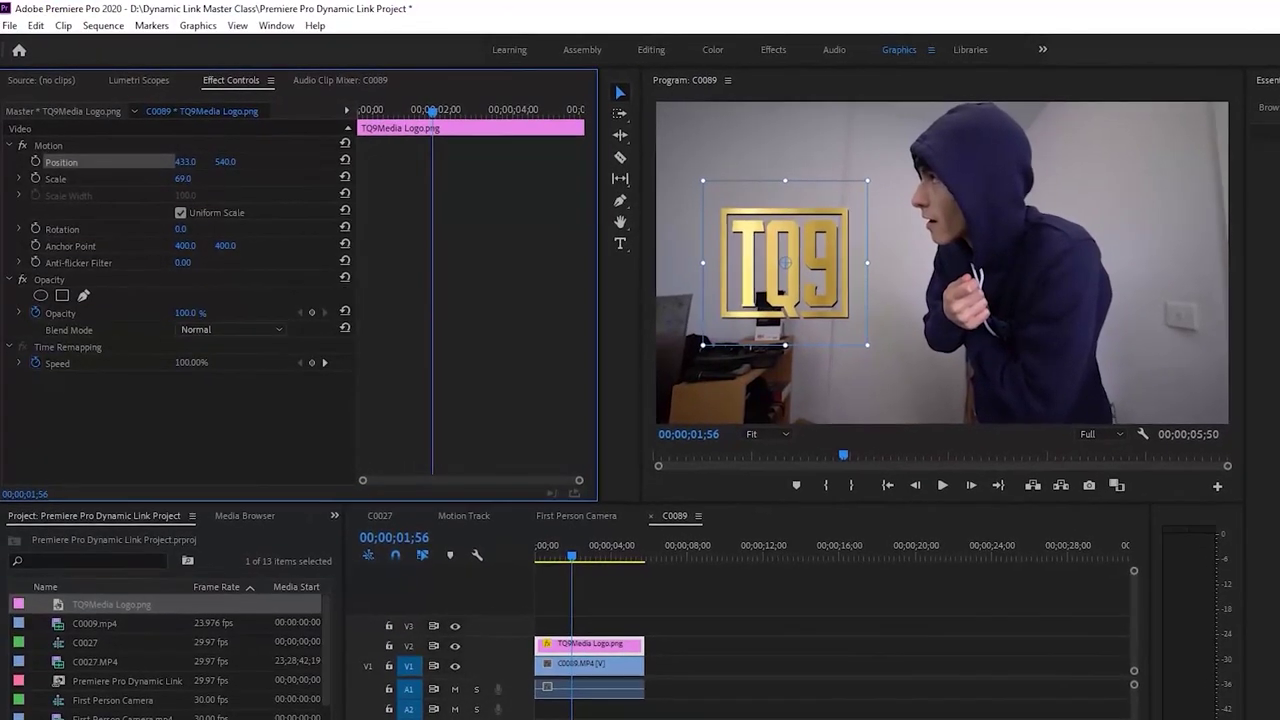
left_click(723, 677)
key("Home")
key("space")
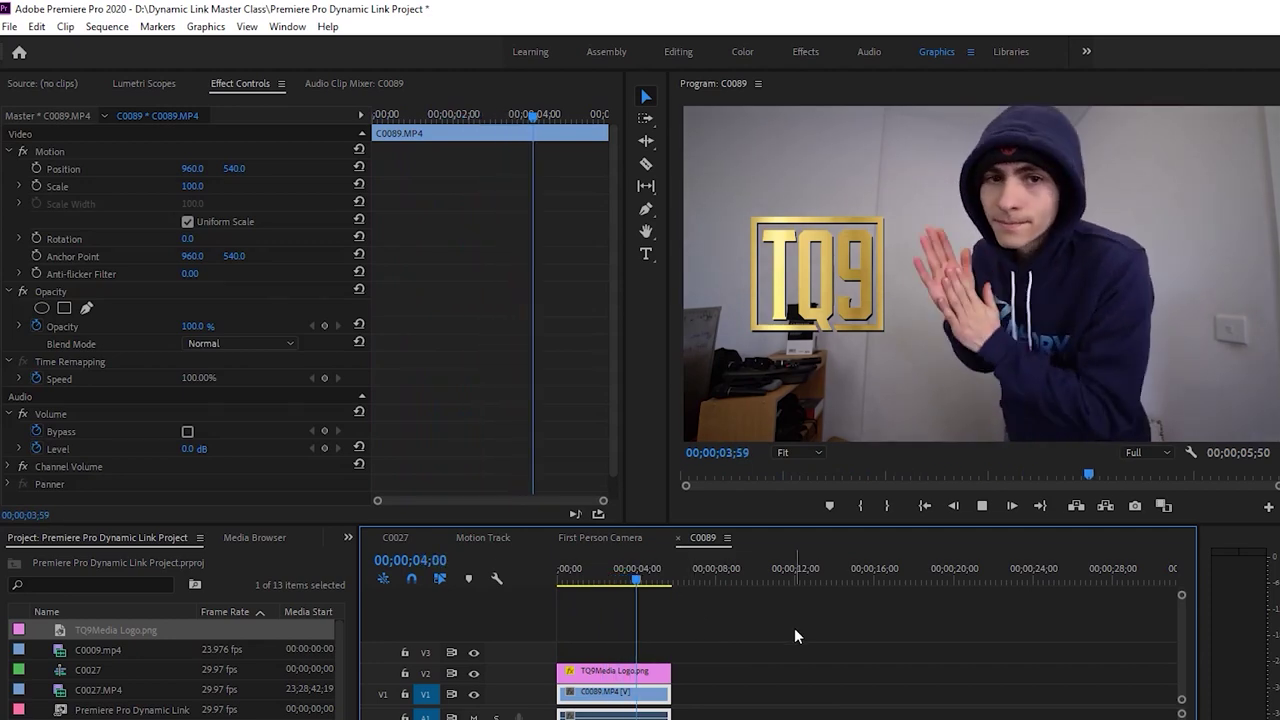
key("space")
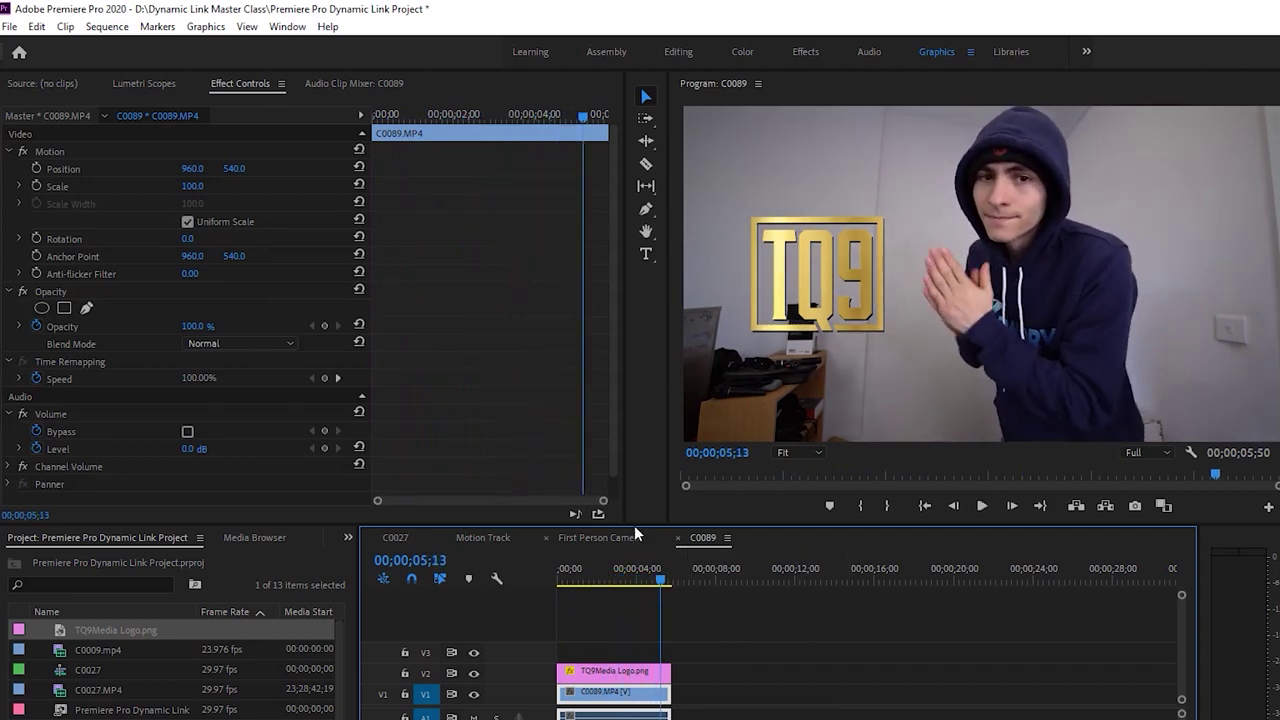
left_click(107, 26)
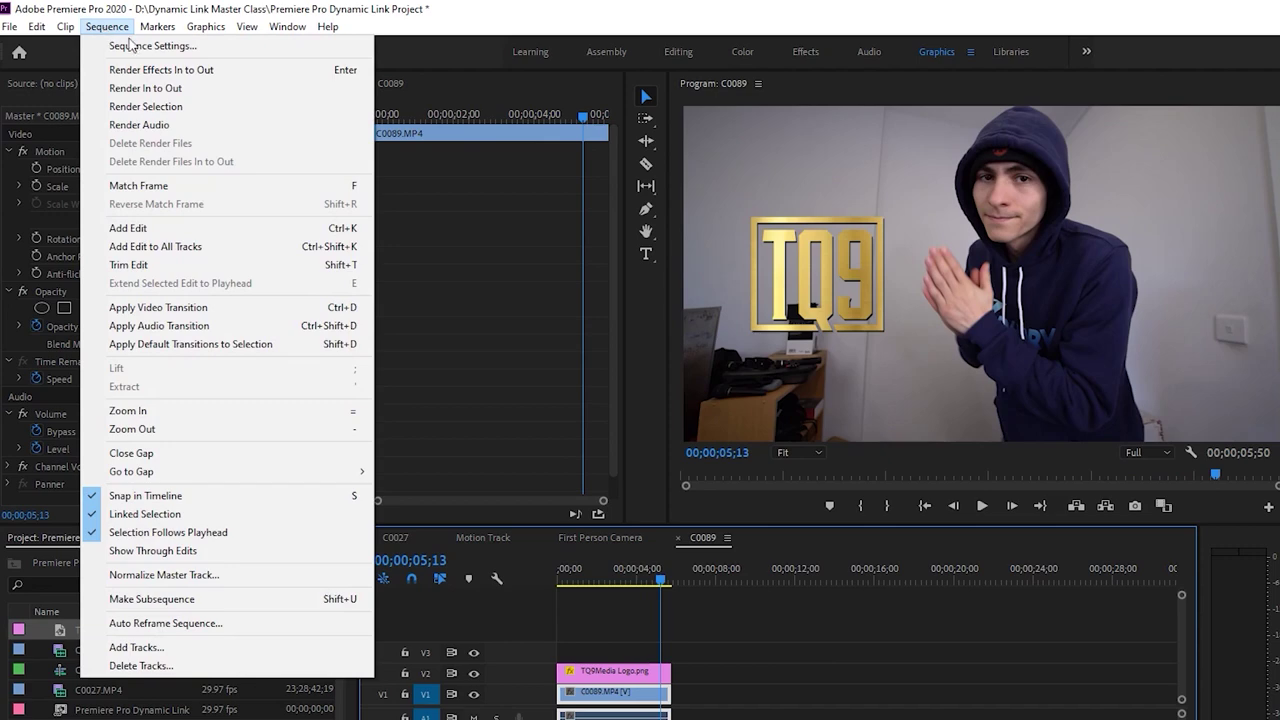
Set the C0089 sequence's Editing Mode to Custom with a 1280 x 720 frame size
left_click(152, 46)
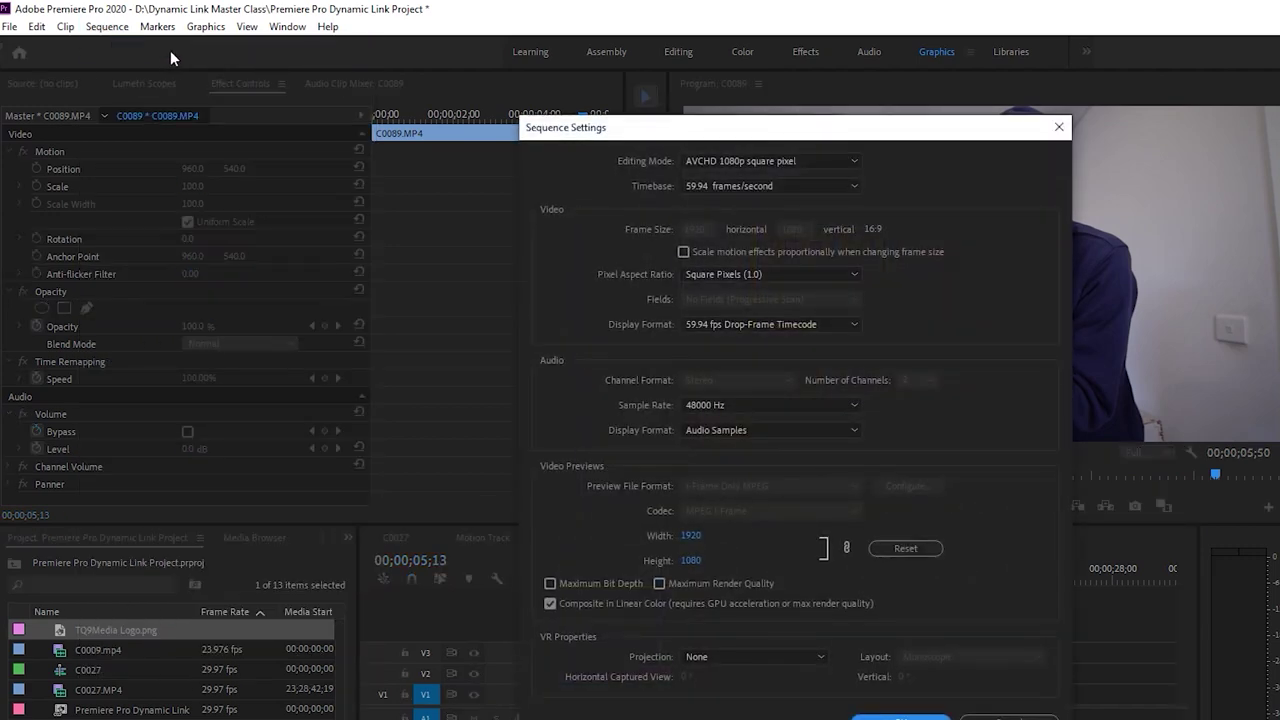
left_click(766, 164)
left_click(716, 180)
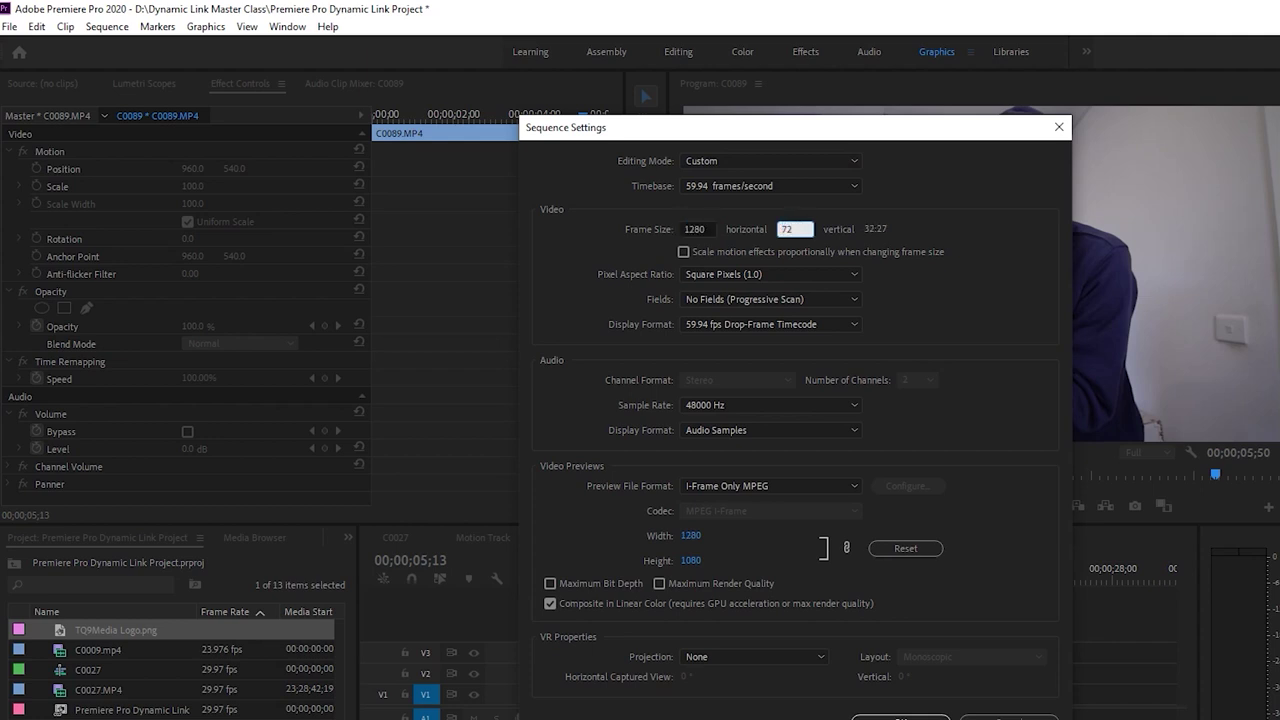
key("Return")
key("Return")
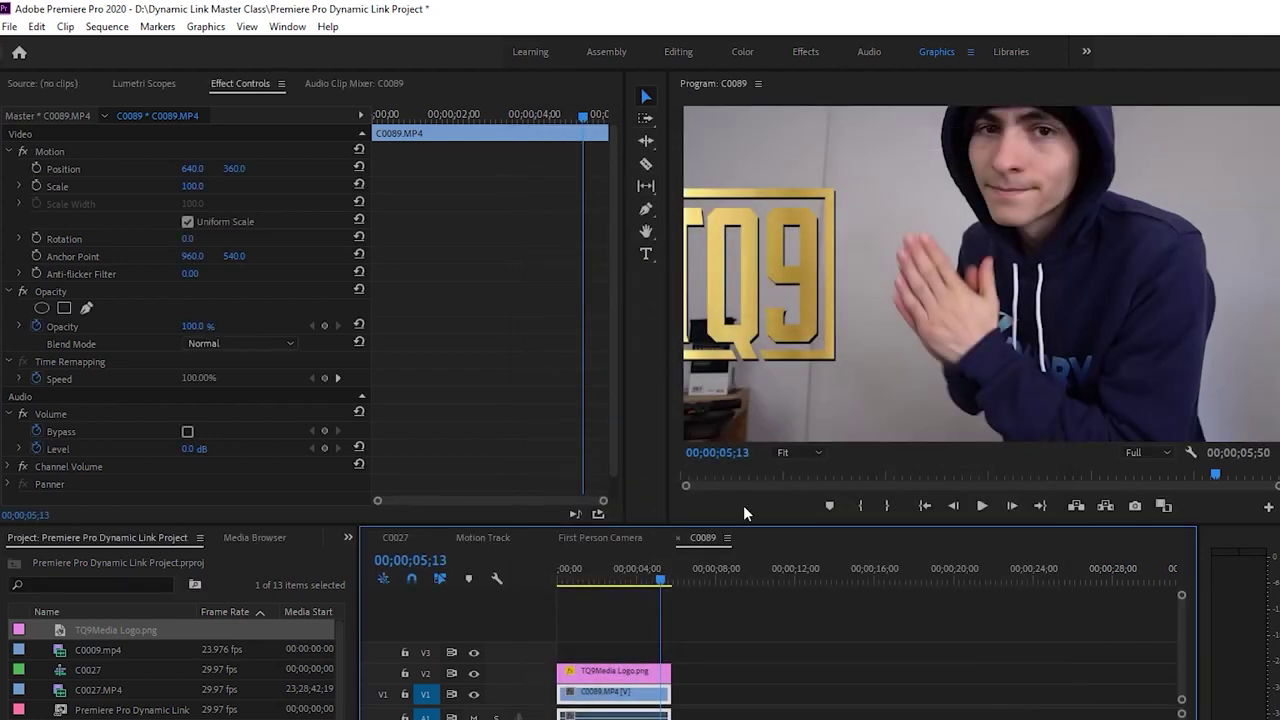
Move the C0089 footage lower in the Program monitor to 718.7, 449.3 and preview it
left_click(717, 655)
left_click(641, 697)
left_click(1088, 152)
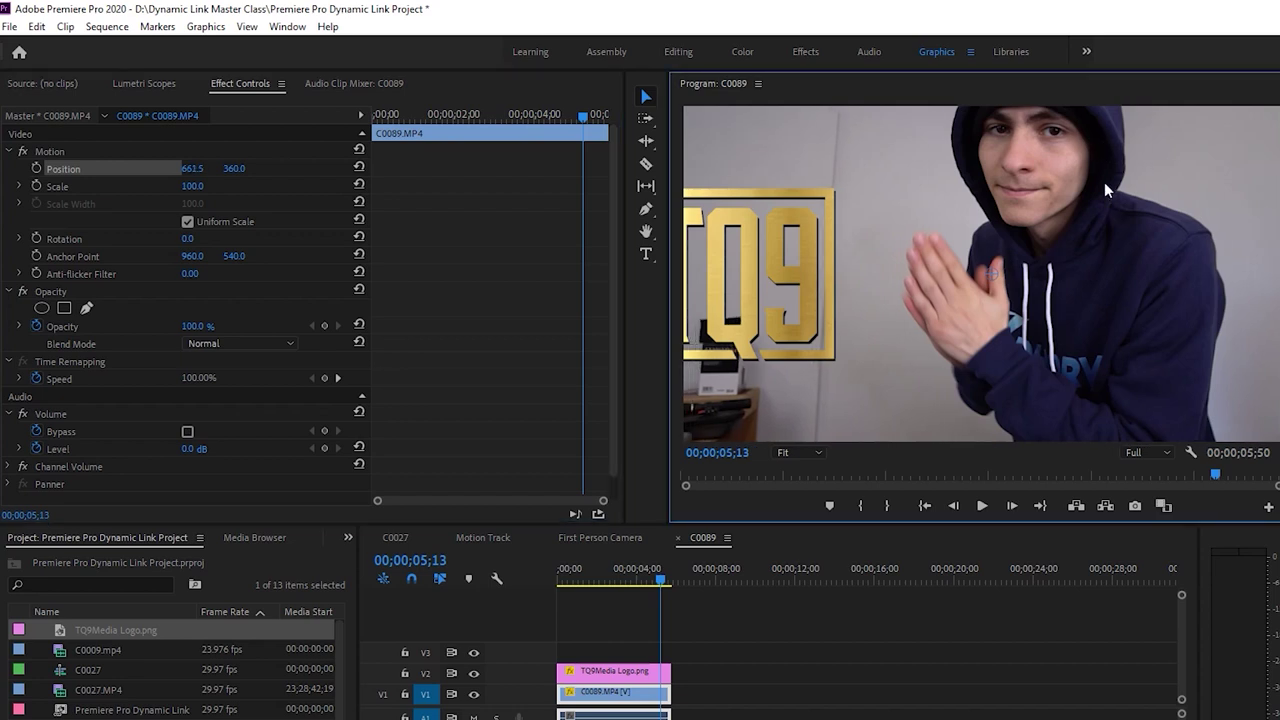
left_click_drag(1109, 168, 1098, 199)
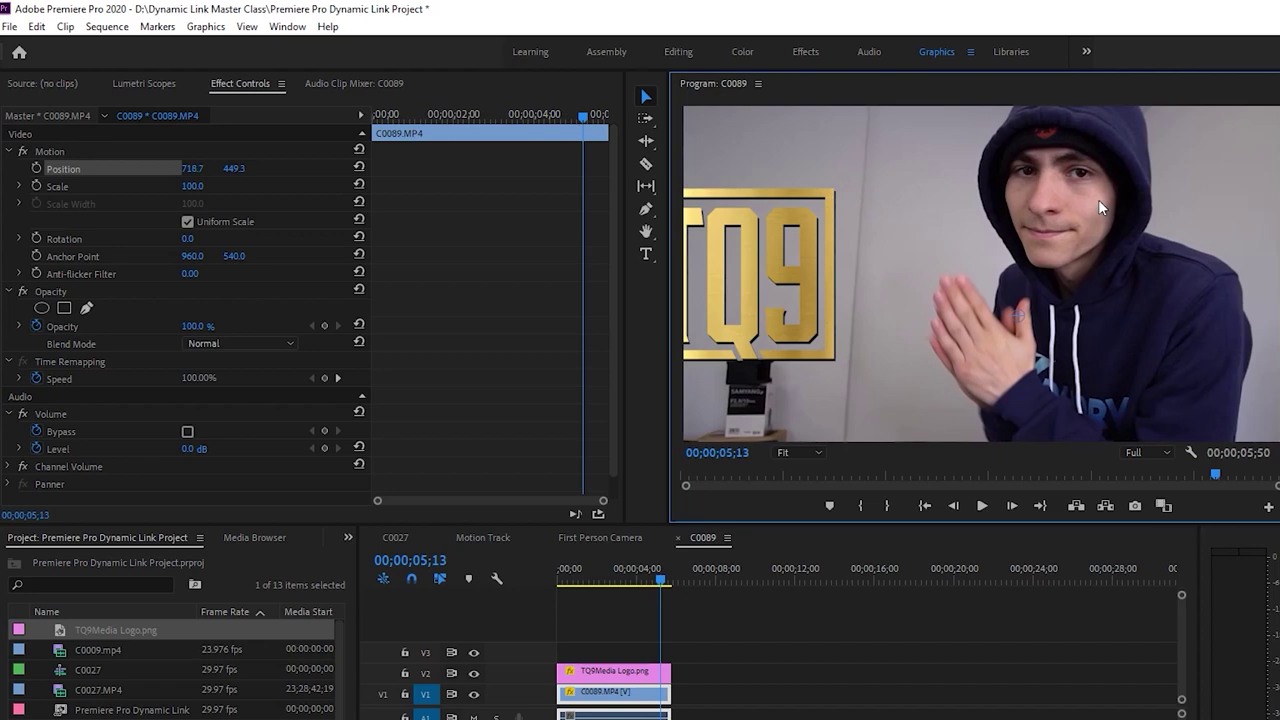
left_click_drag(626, 563, 545, 579)
key("space")
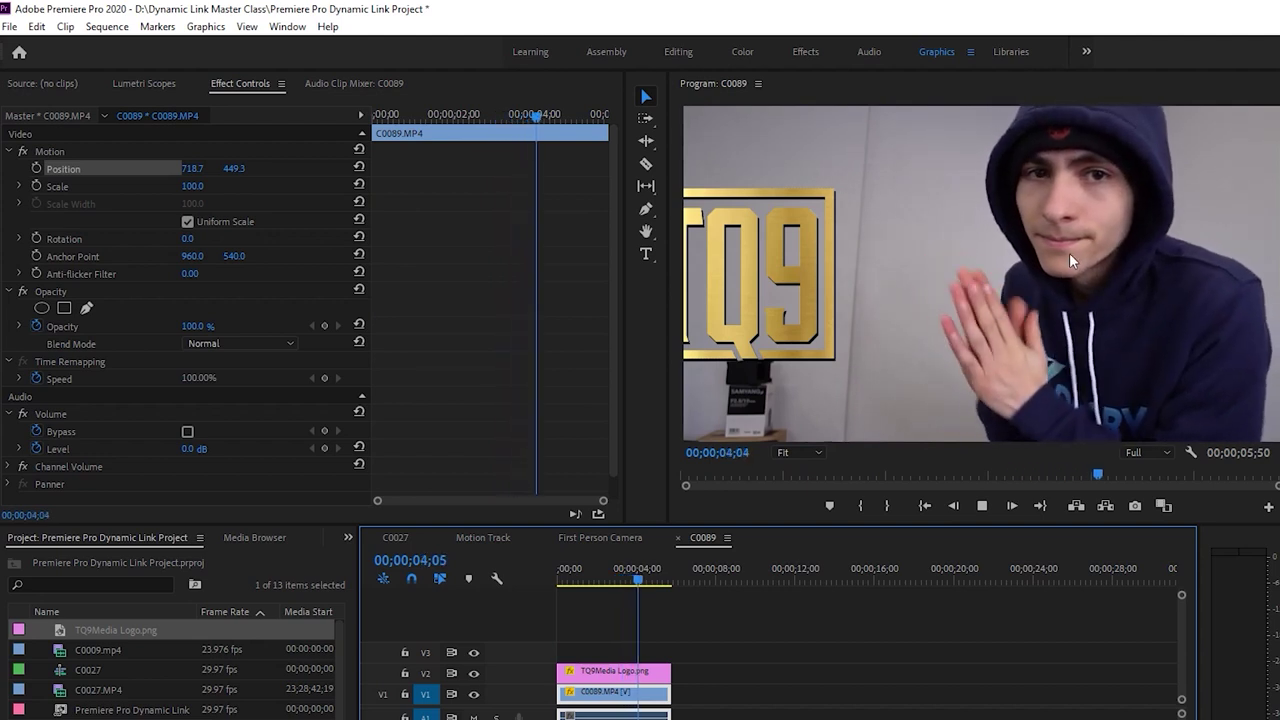
key("space")
Shrink the TQ9 logo to 64% and reposition it for the 1280 x 720 frame
left_click(641, 676)
left_click_drag(192, 168, 290, 168)
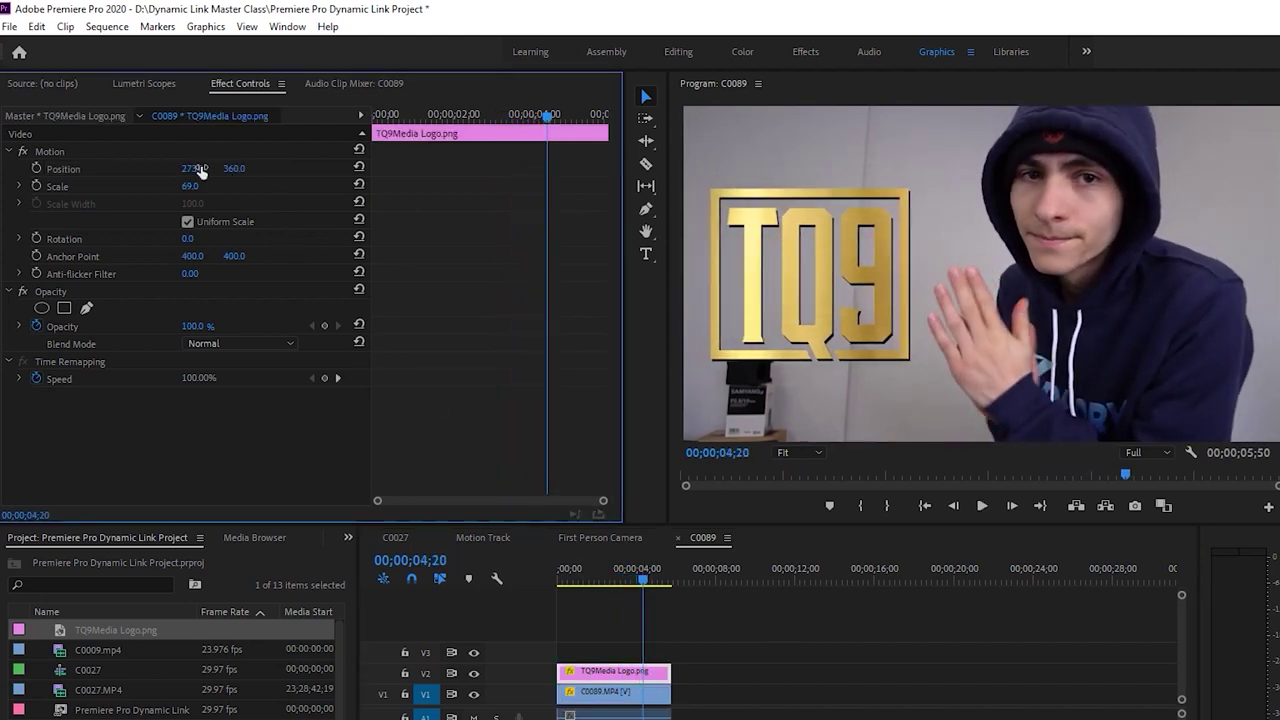
left_click_drag(189, 186, 193, 172)
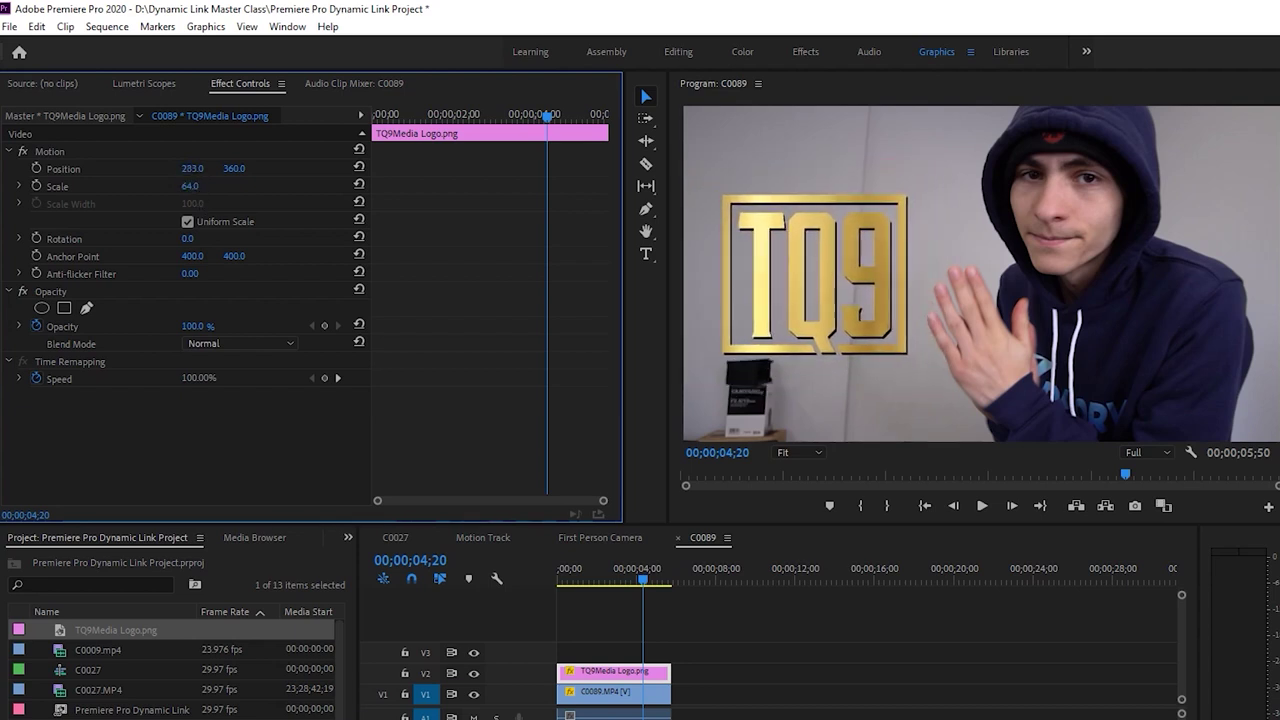
left_click_drag(812, 274, 856, 219)
left_click(436, 588)
key("Home")
key("space")
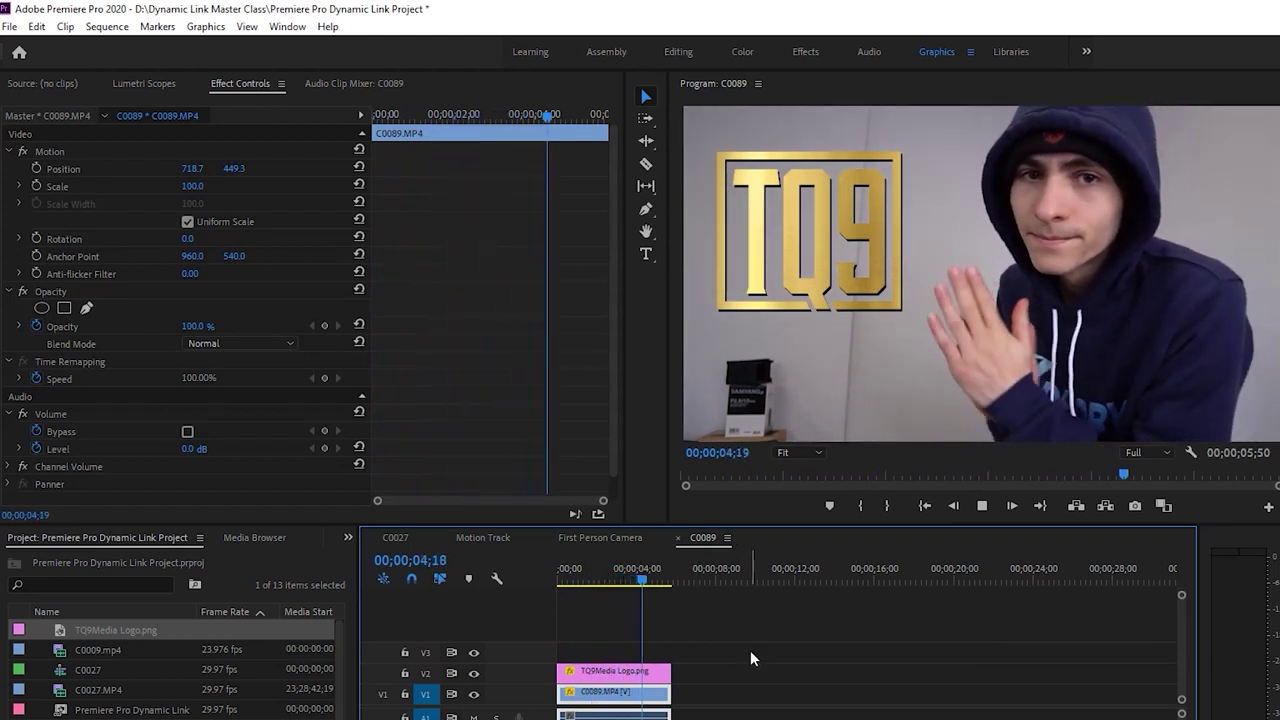
left_click(667, 579)
Play the sequence from the start to check it, then save the project
key("Home")
key("space")
left_click(830, 672)
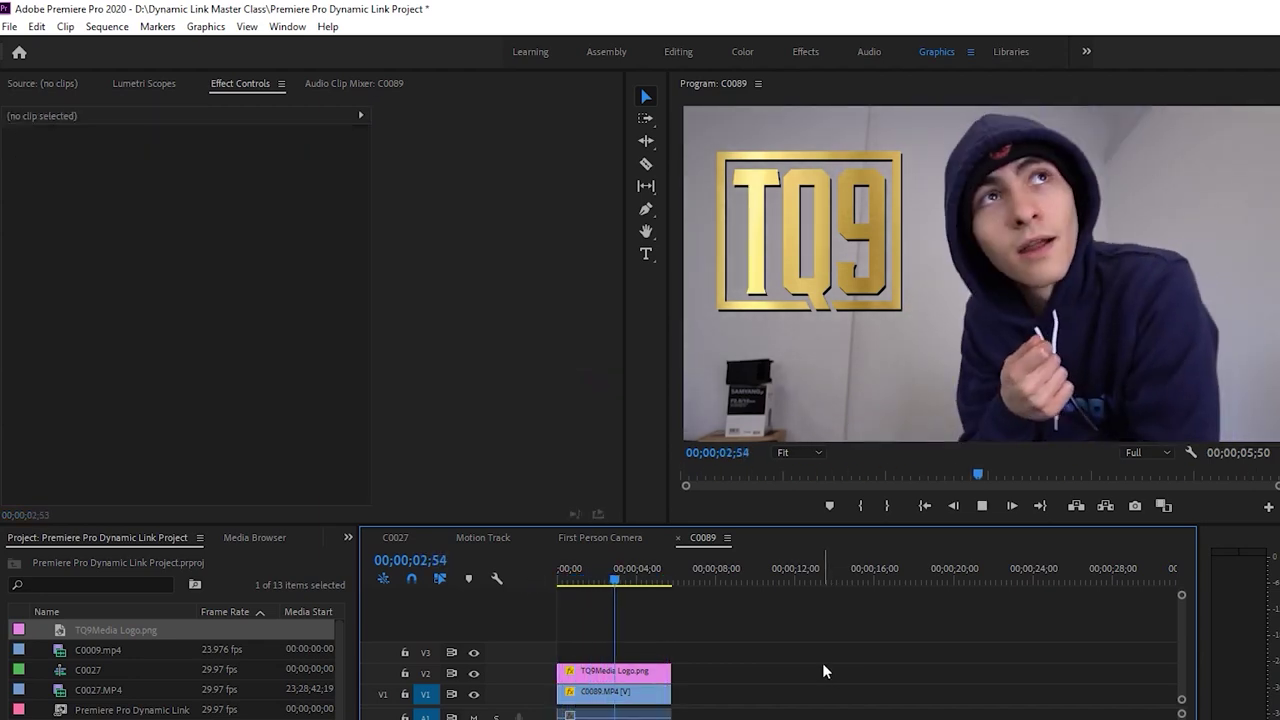
key("space")
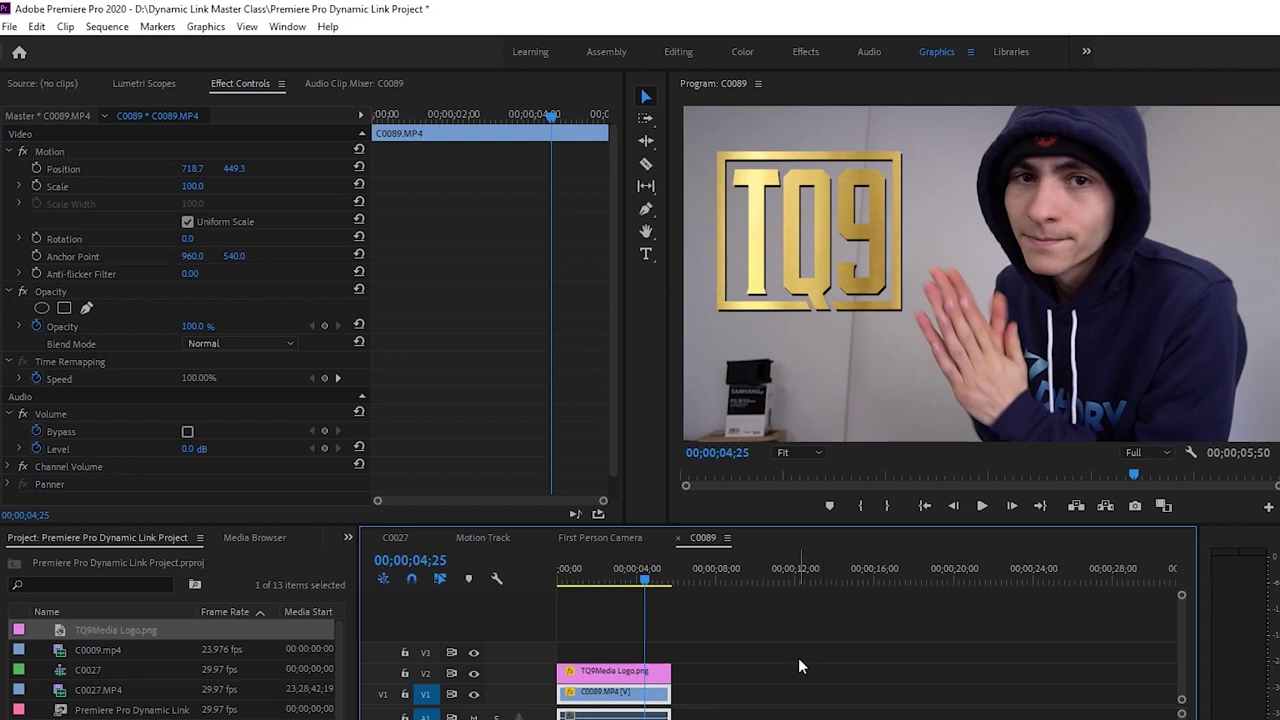
left_click(791, 658)
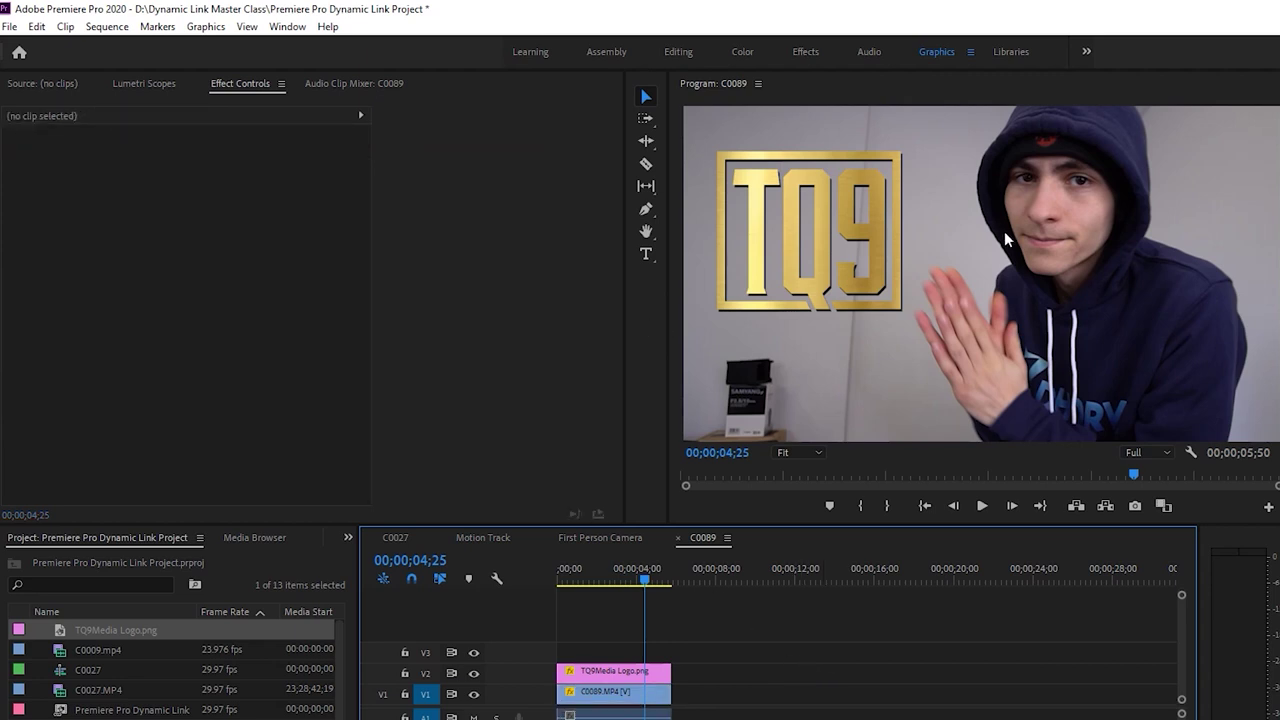
key("ctrl+s")
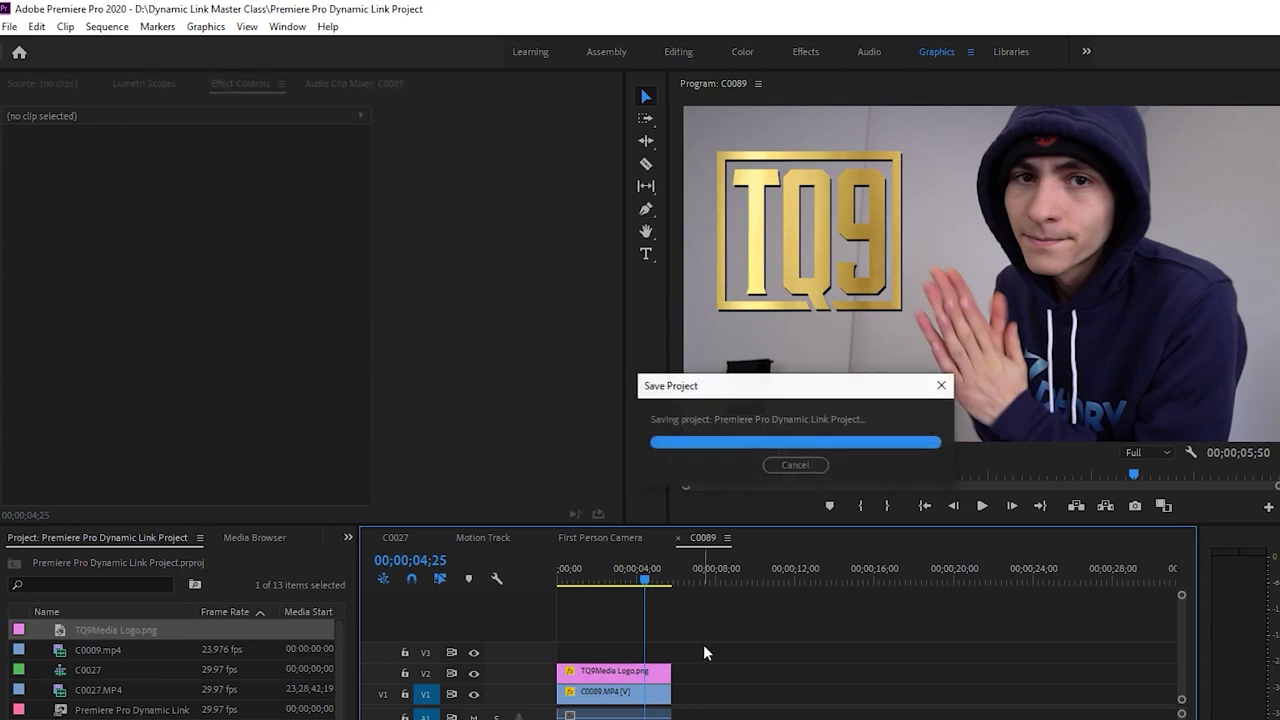
Marquee-select the TQ9Media Logo.png and C0089.MP4 clips and replace them with an After Effects composition
key("Left")
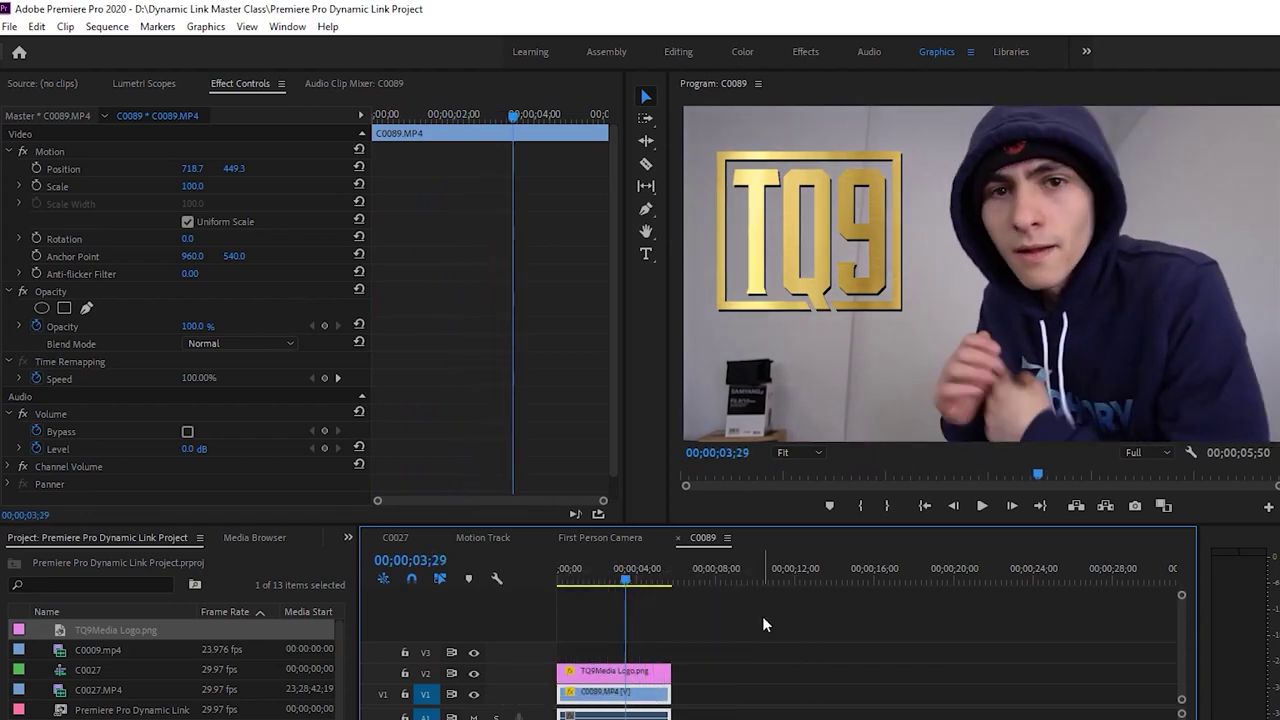
key("alt+Tab")
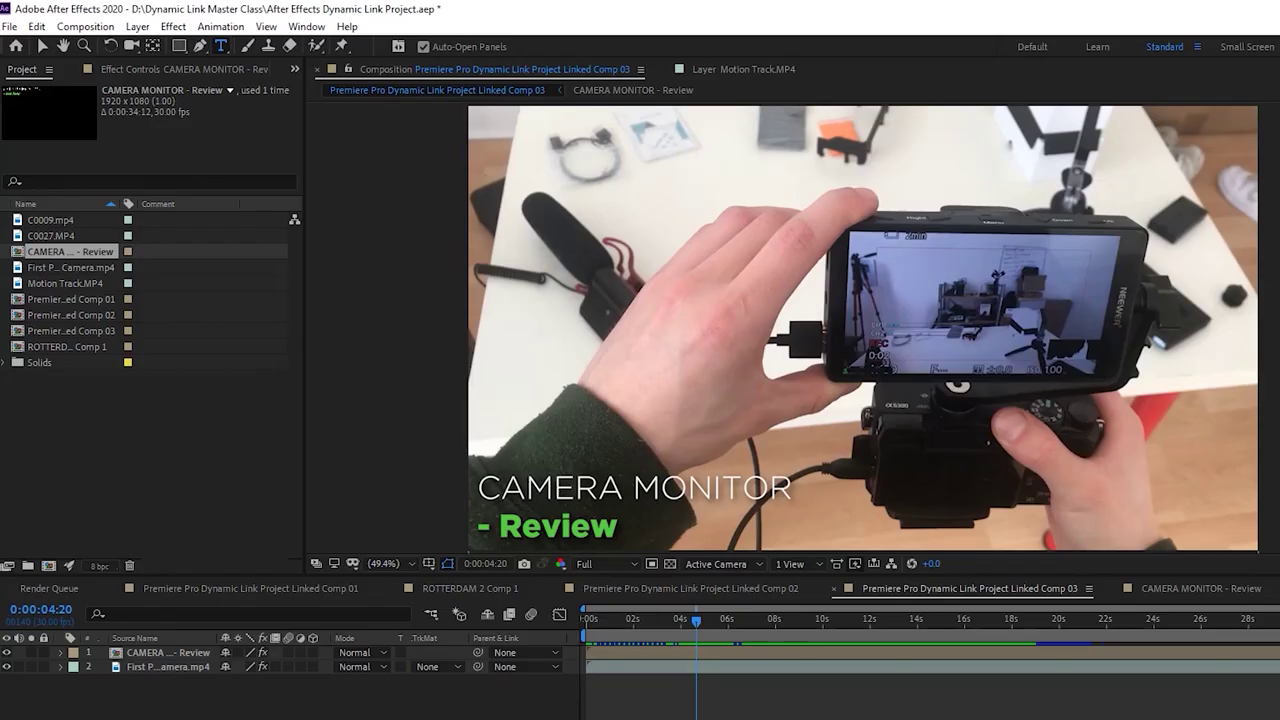
key("alt+Tab")
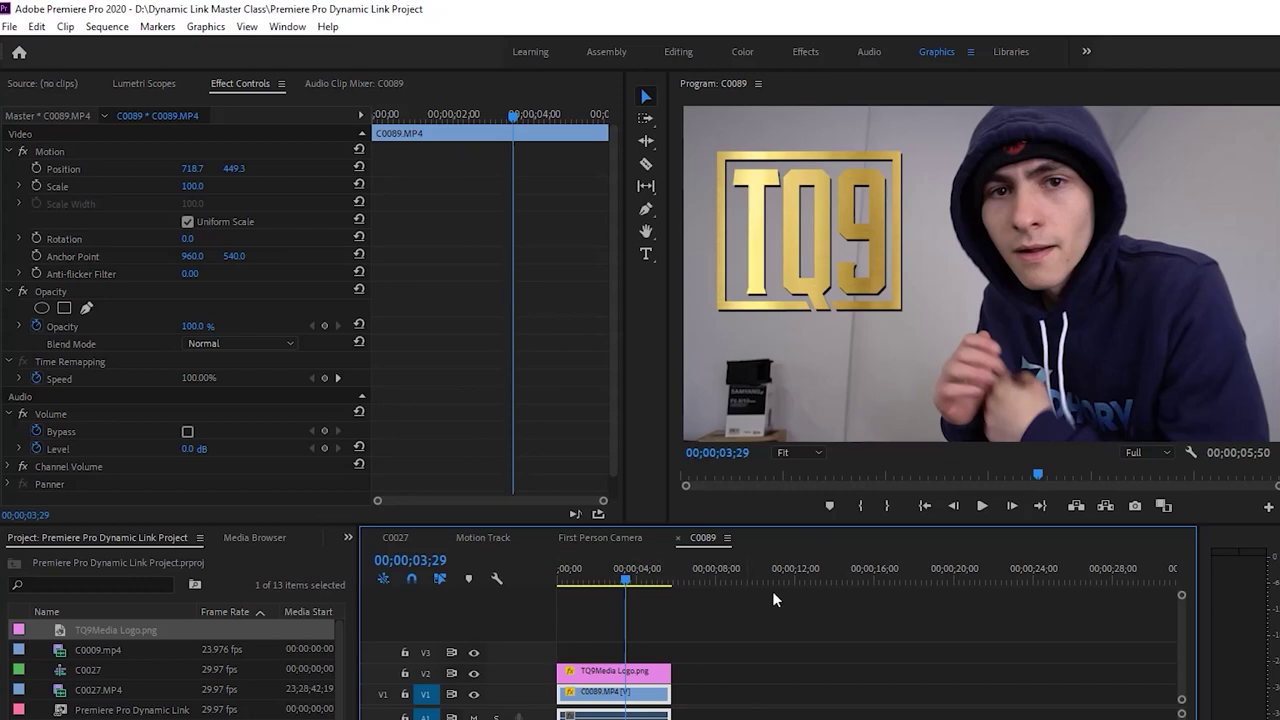
key("Home")
left_click(819, 636)
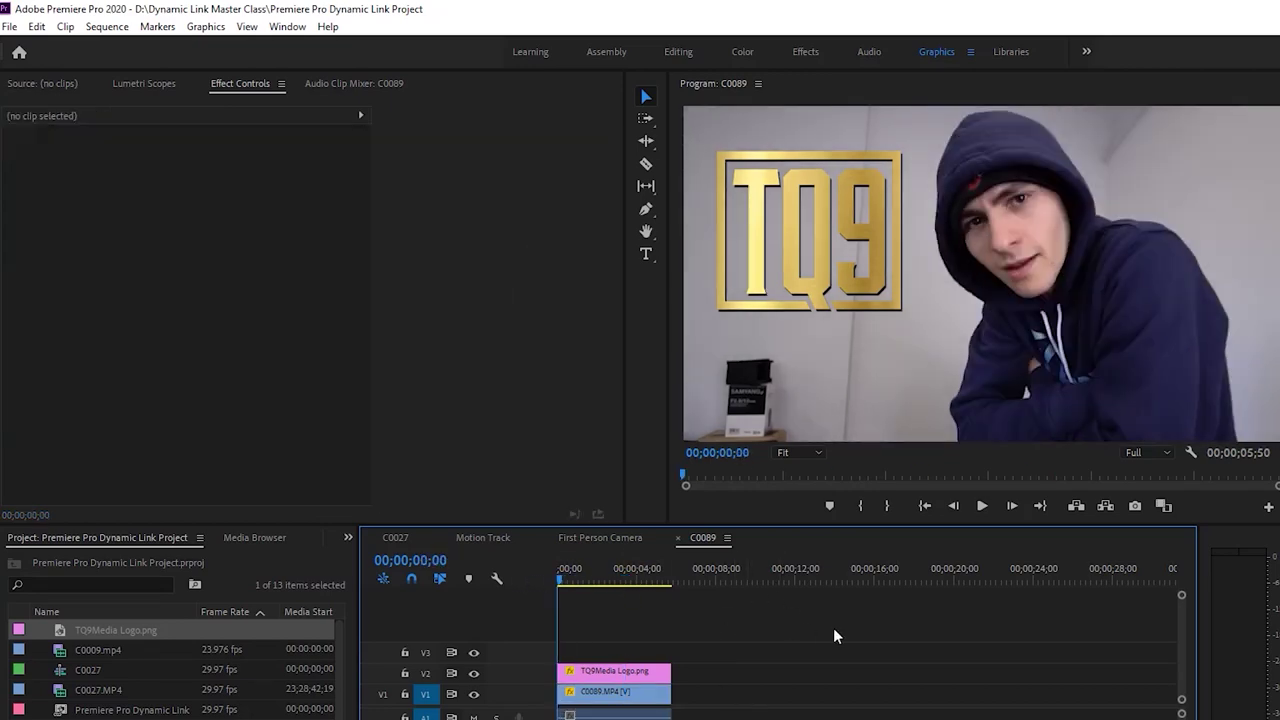
left_click_drag(557, 718, 606, 700)
right_click(607, 700)
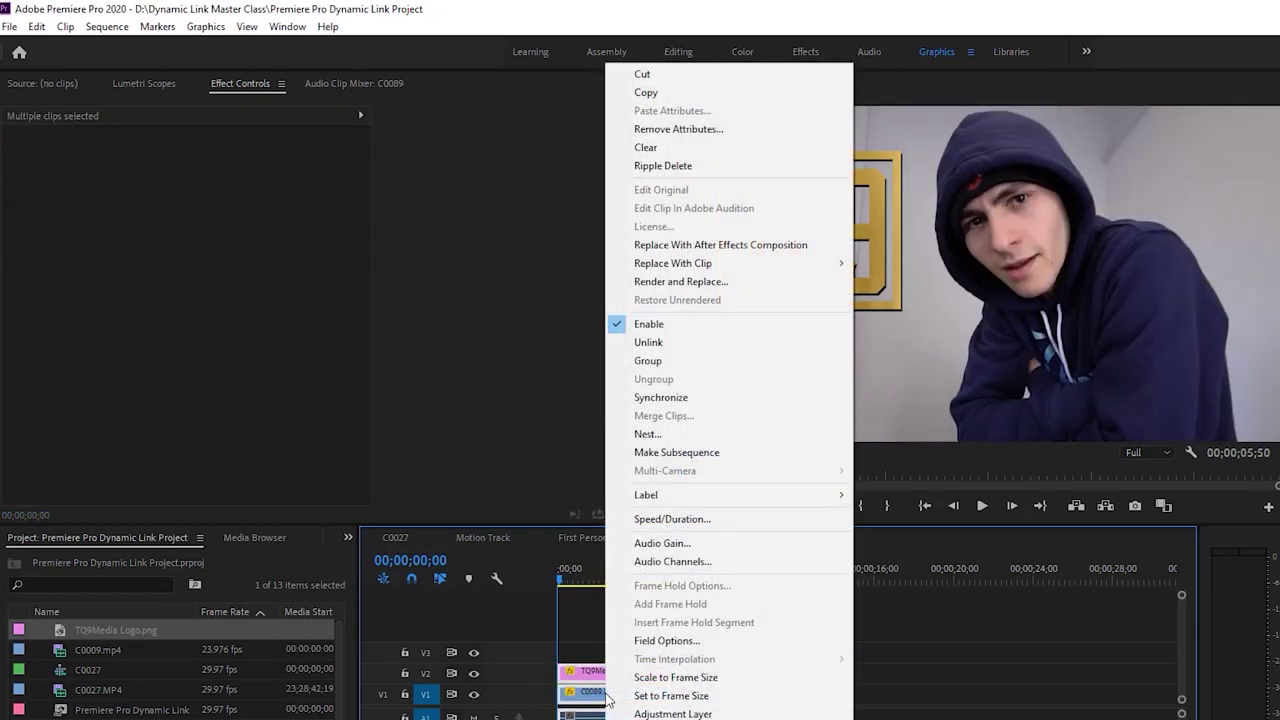
left_click(752, 246)
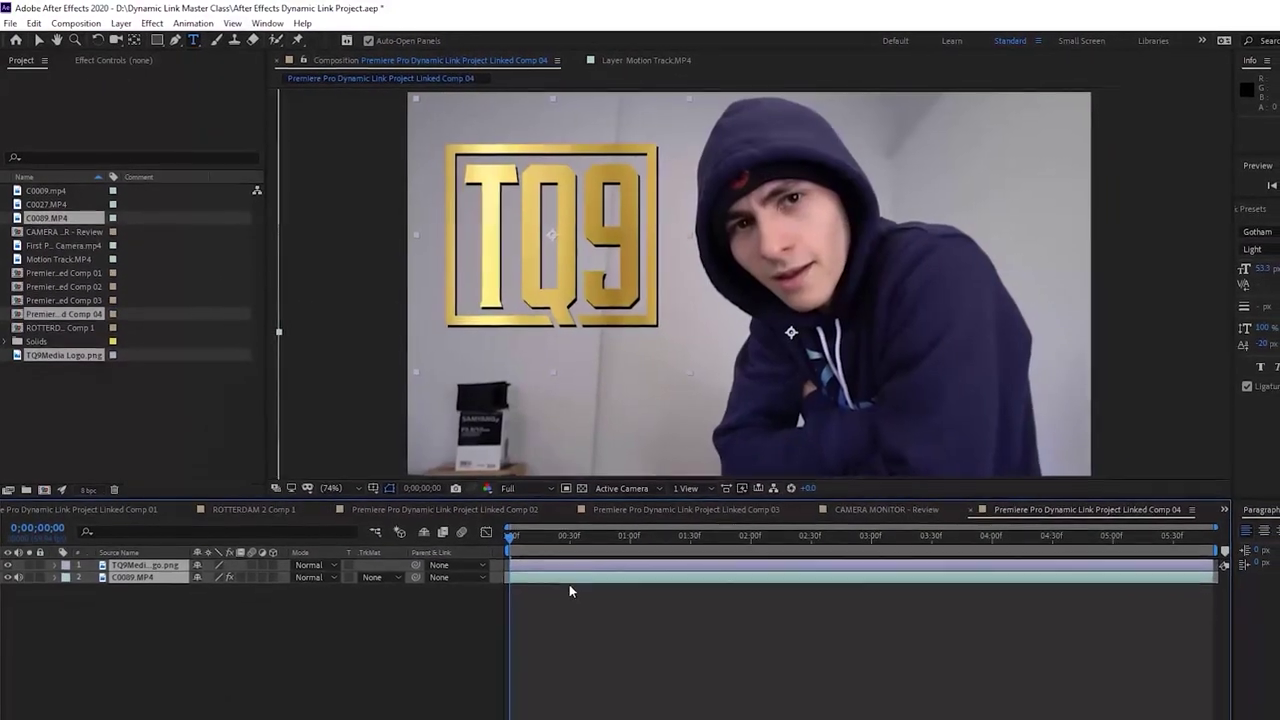
Preview Linked Comp 04 from the start, collapsing the TQ9 logo layer's Scale property
scroll(655, 398, "down", 2)
key("space")
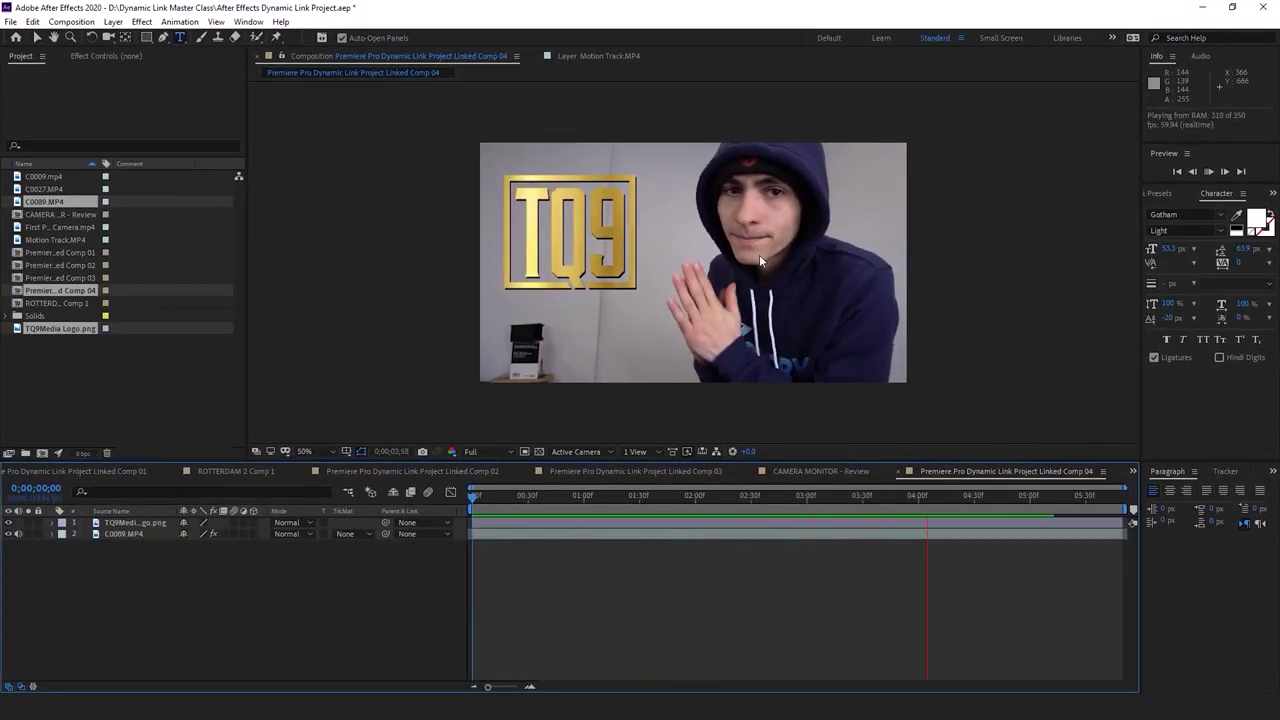
key("space")
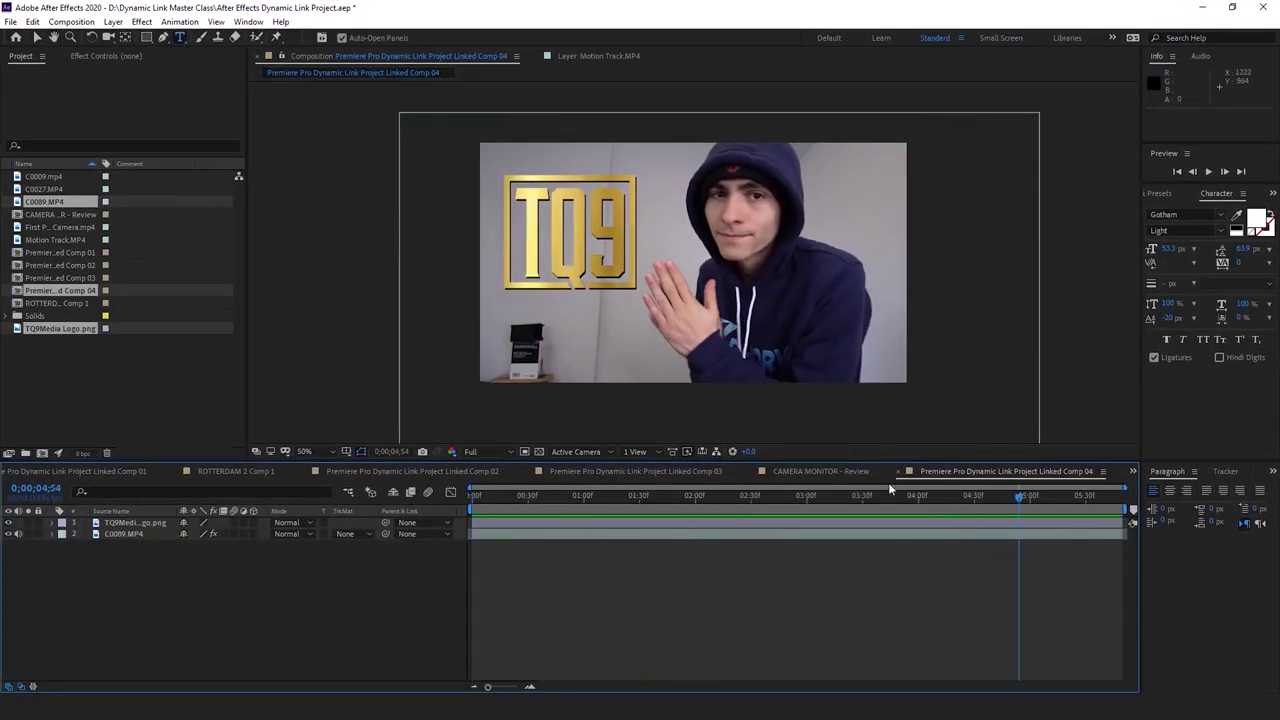
left_click(600, 535)
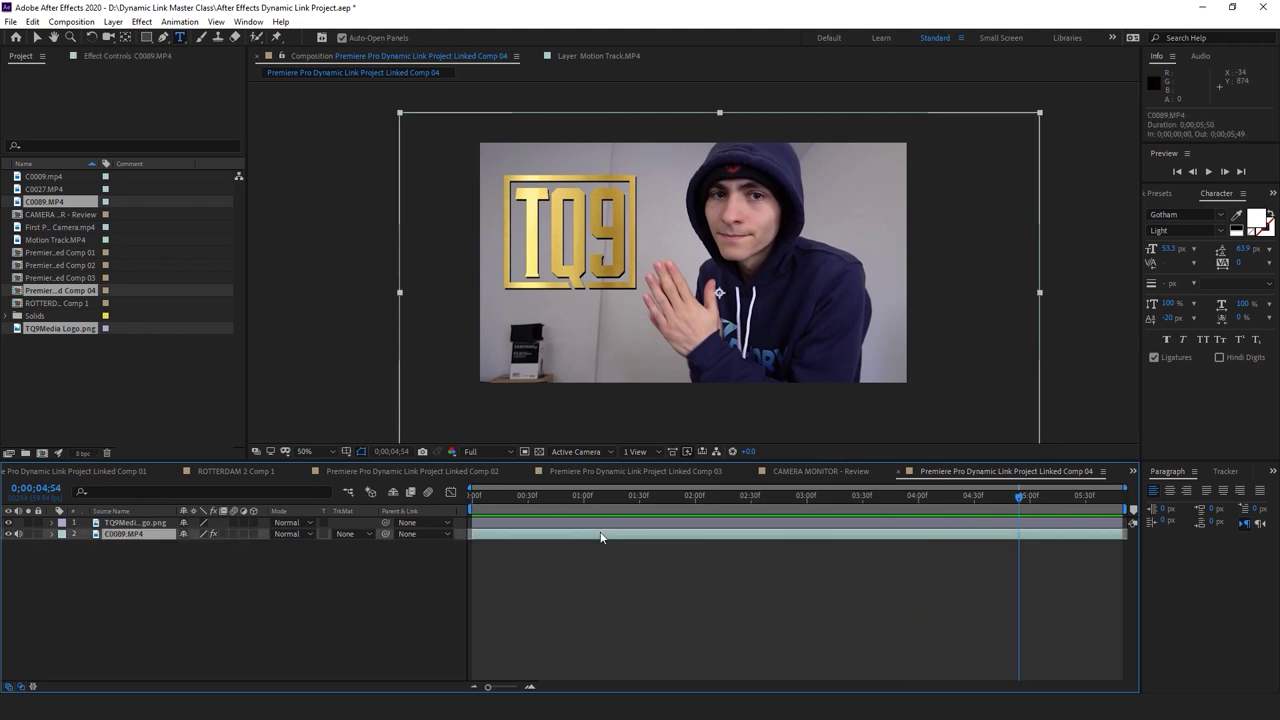
left_click(150, 522)
key("s")
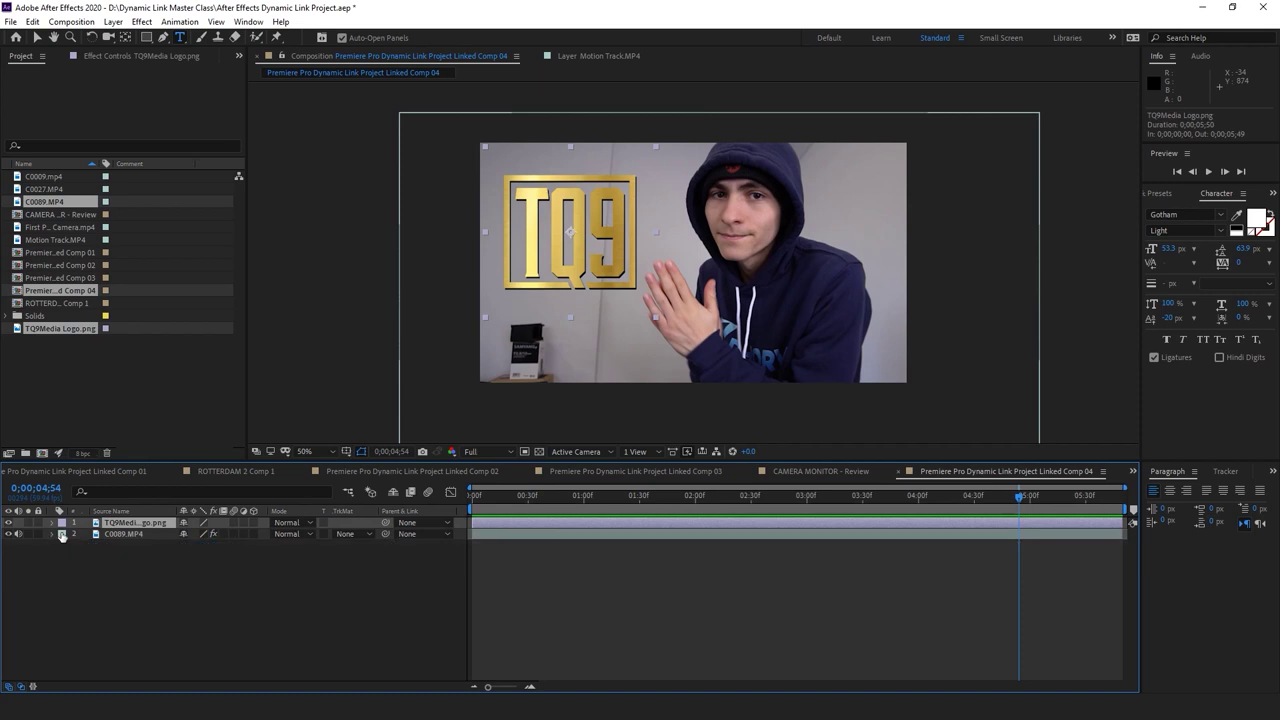
key("F2")
key("Home")
key("space")
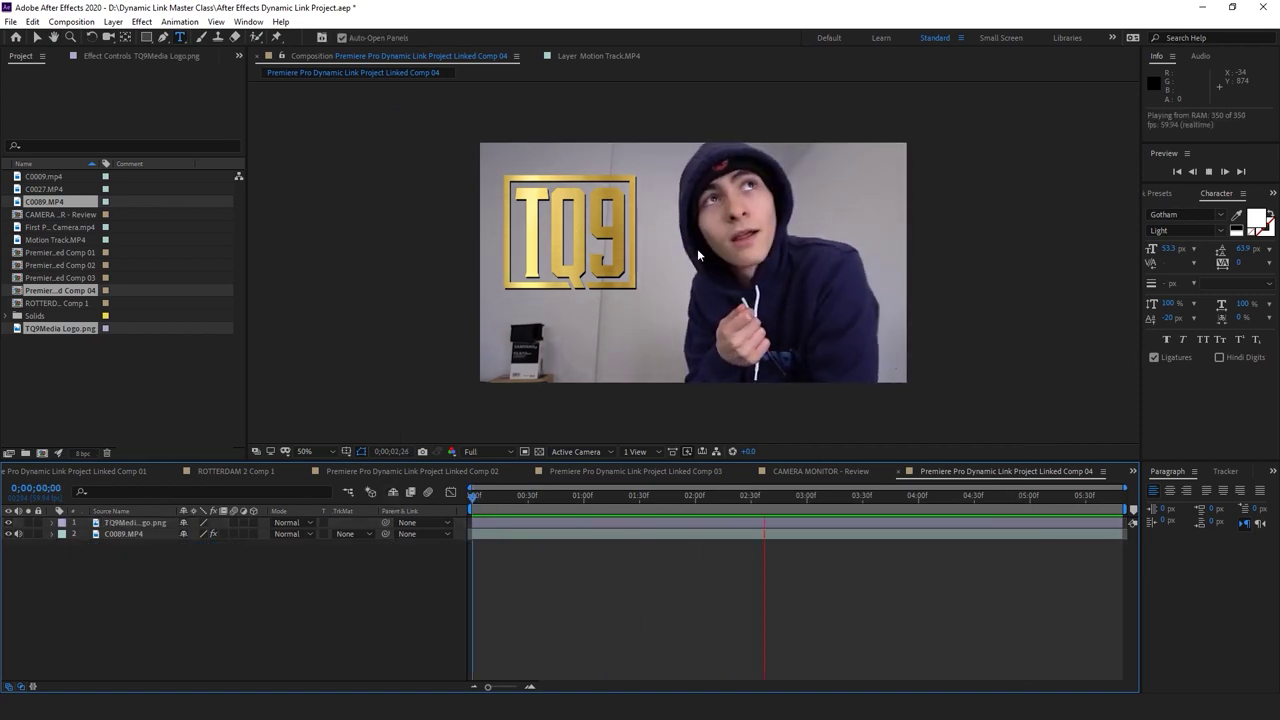
Select the TQ9Media Logo layer and bring up the Apply Animation Preset browser
left_click(751, 519)
left_click(751, 519)
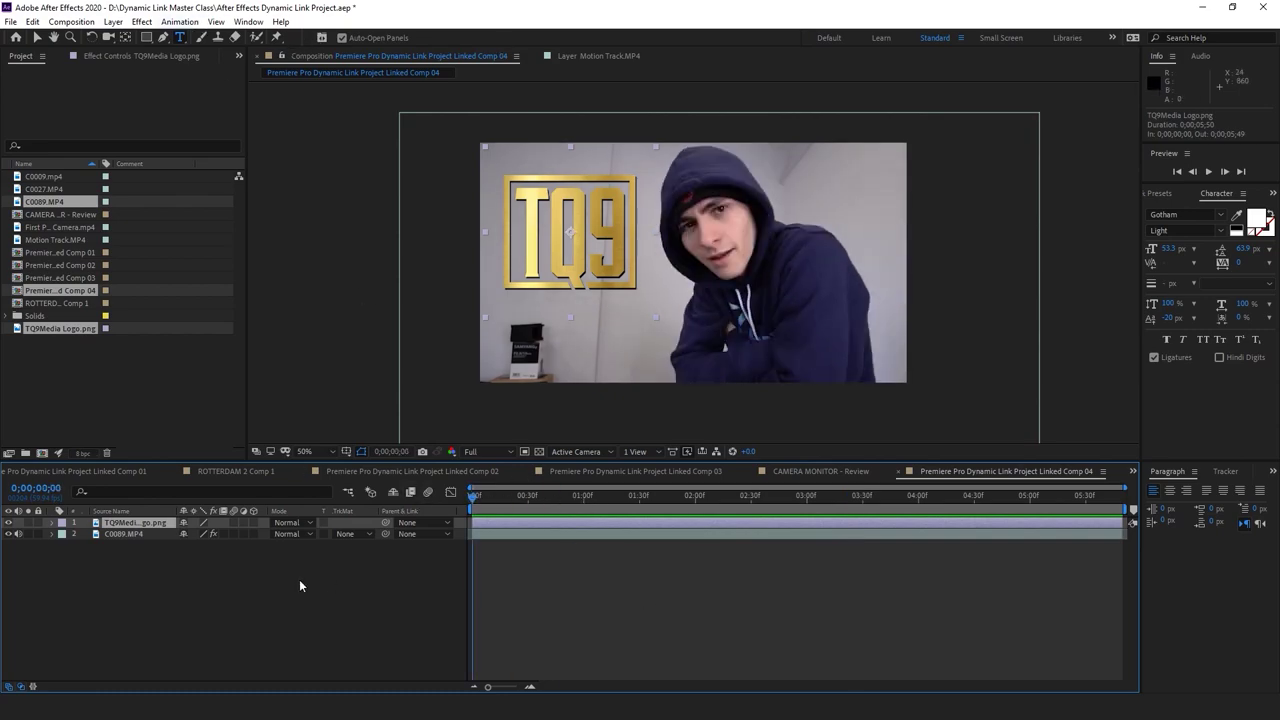
left_click(187, 21)
left_click(235, 51)
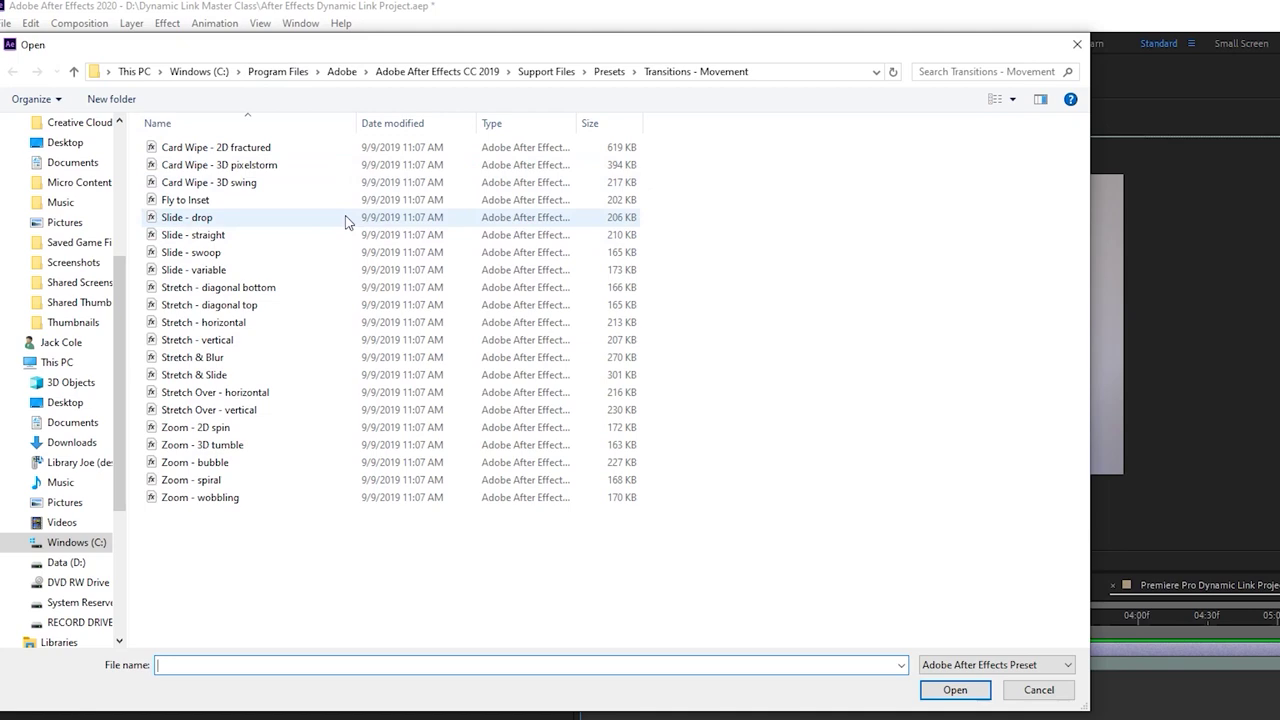
Try the Slide - swoop preset on the logo, then undo it
double_click(285, 252)
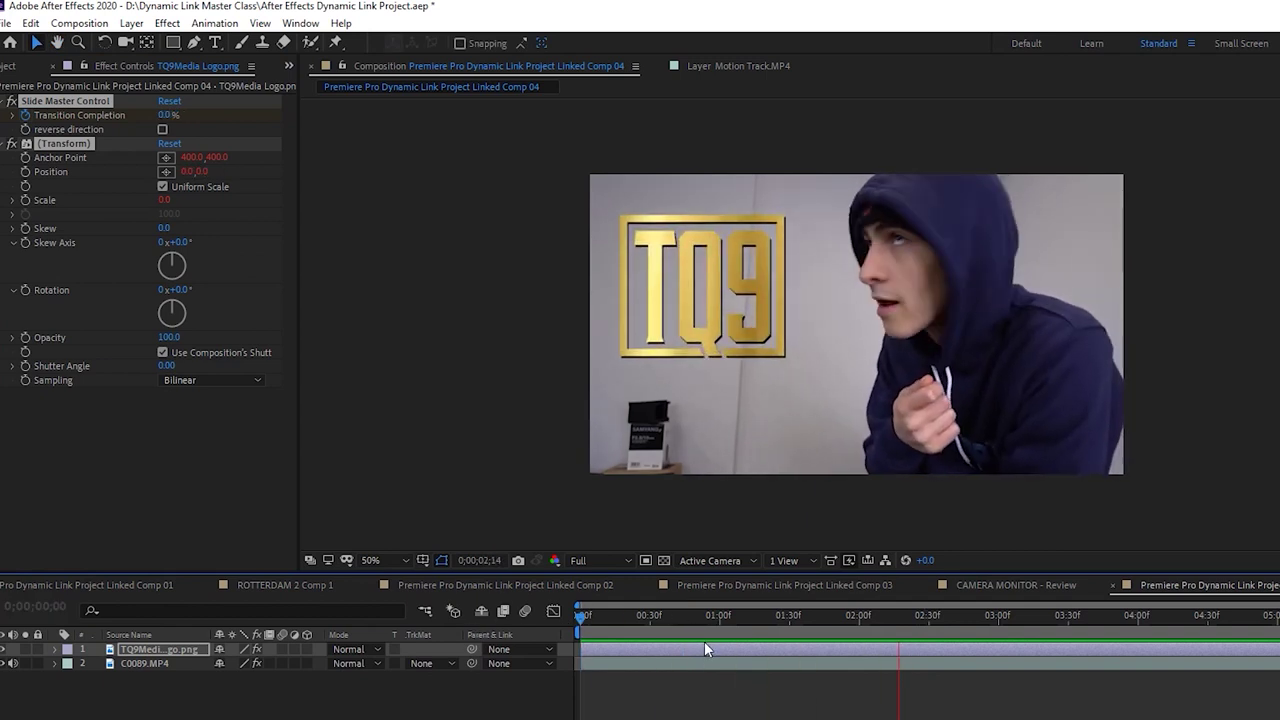
key("space")
key("ctrl+z")
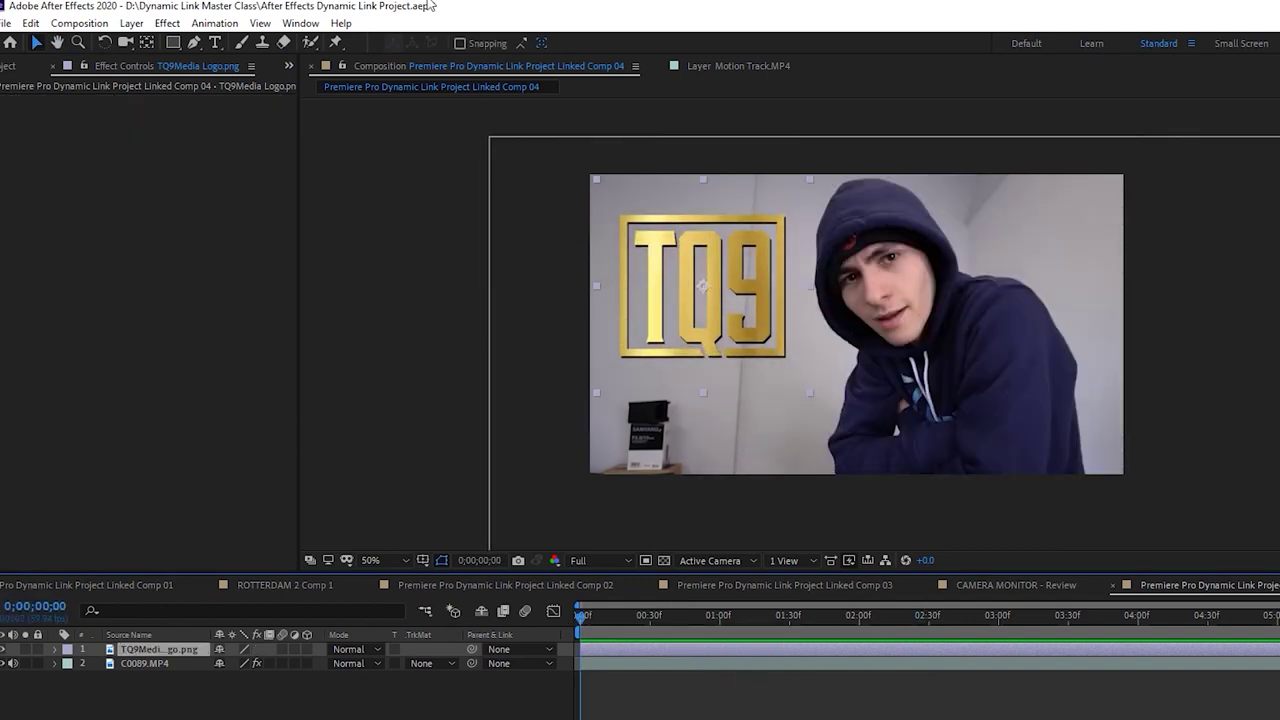
Apply Card Wipe - 3D pixelstorm to the logo, preview it, and park at 0;00;02;17
left_click(214, 23)
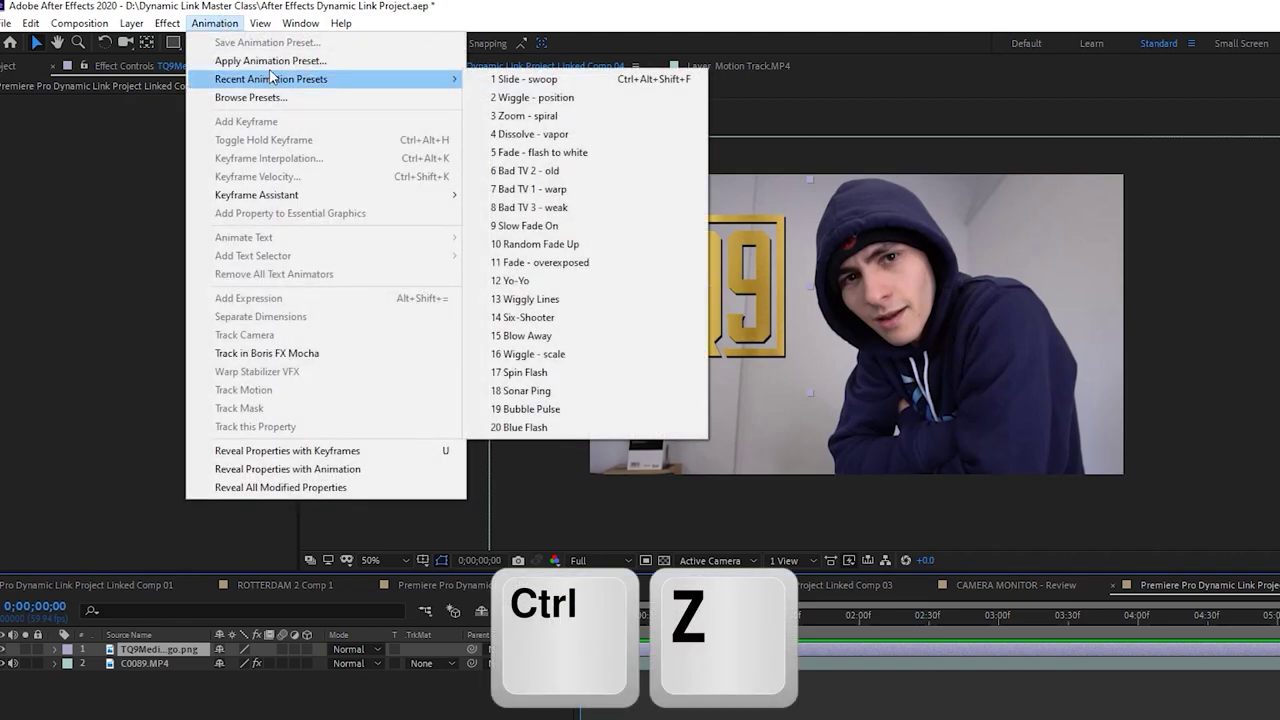
left_click(273, 63)
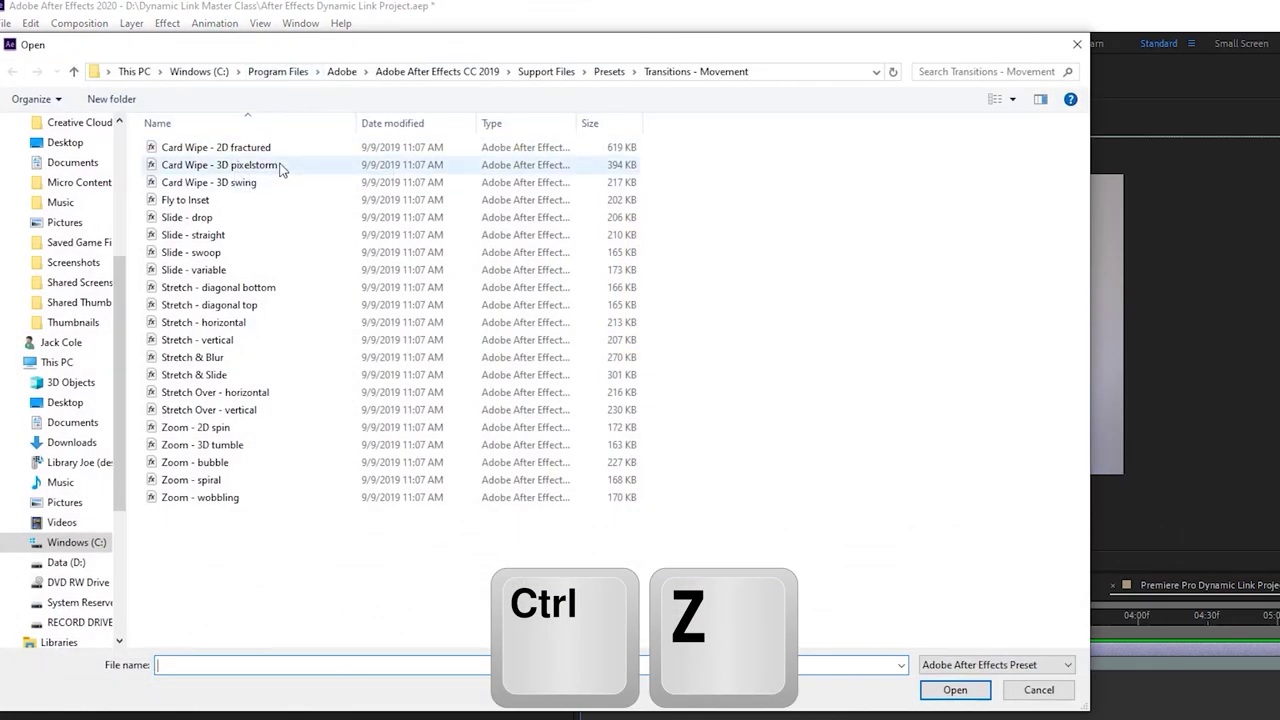
double_click(279, 165)
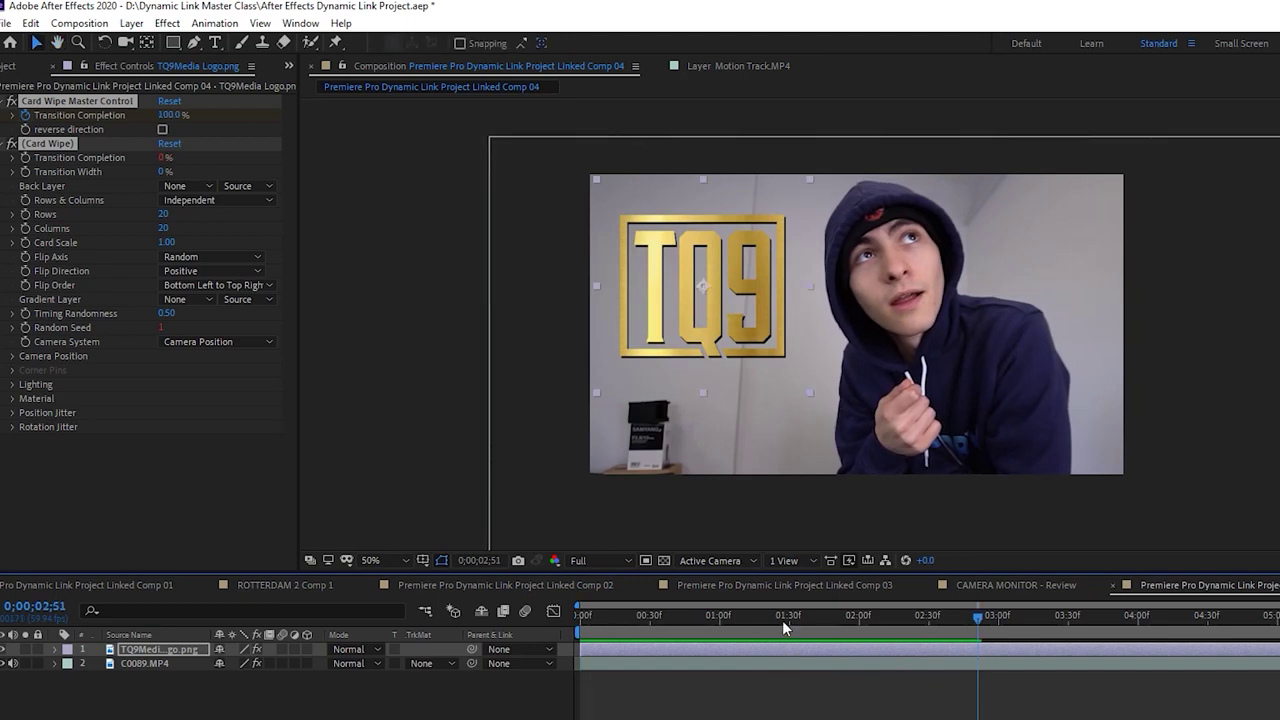
key("space")
key("space")
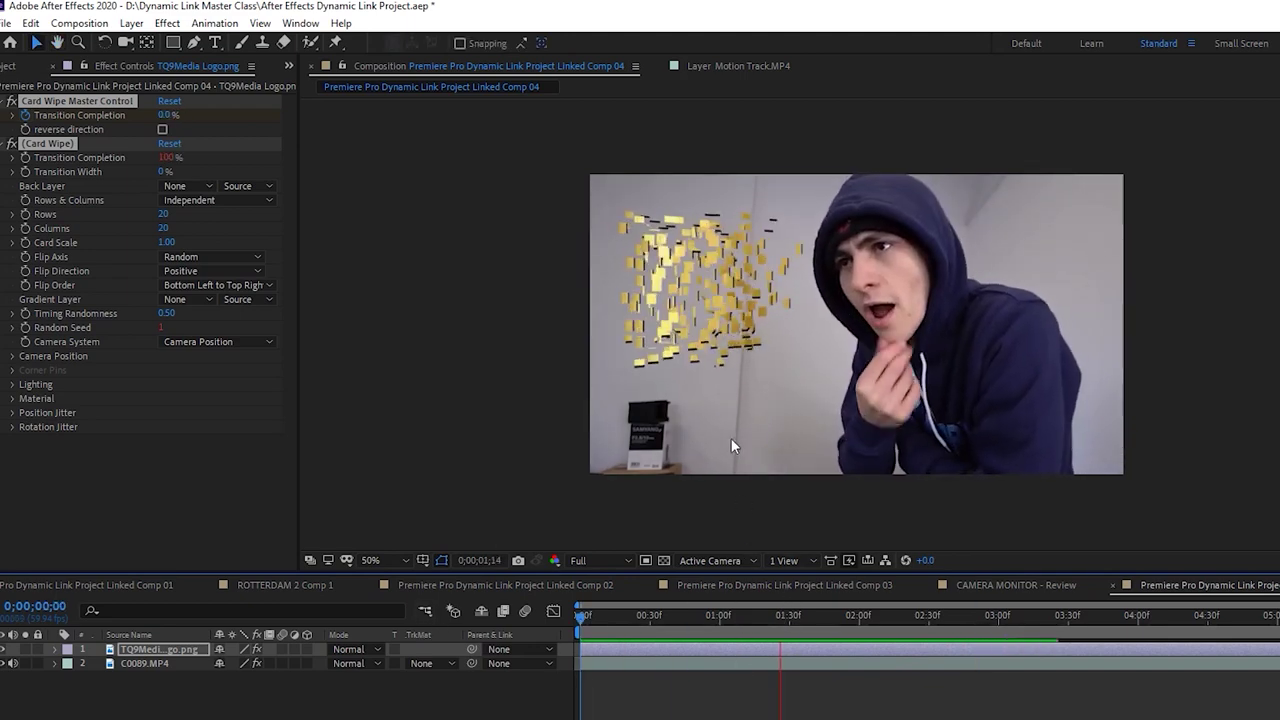
left_click(939, 514)
left_click_drag(957, 618, 903, 627)
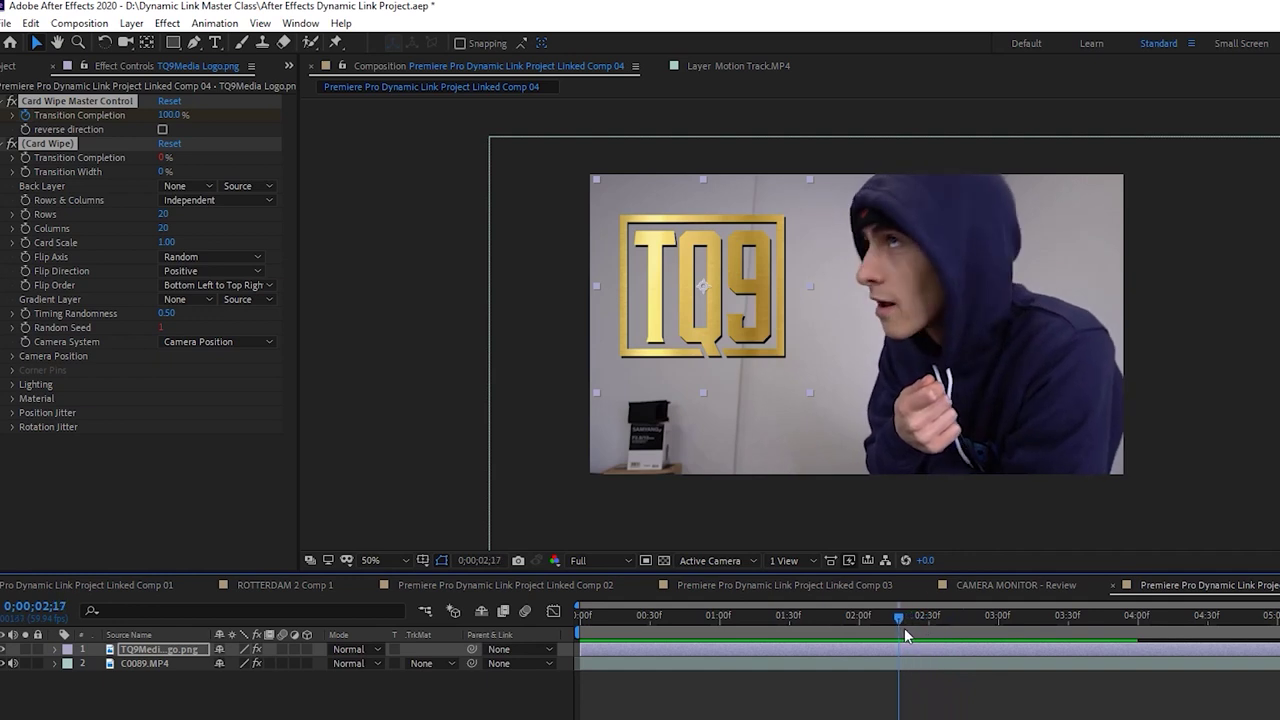
key("ctrl+d")
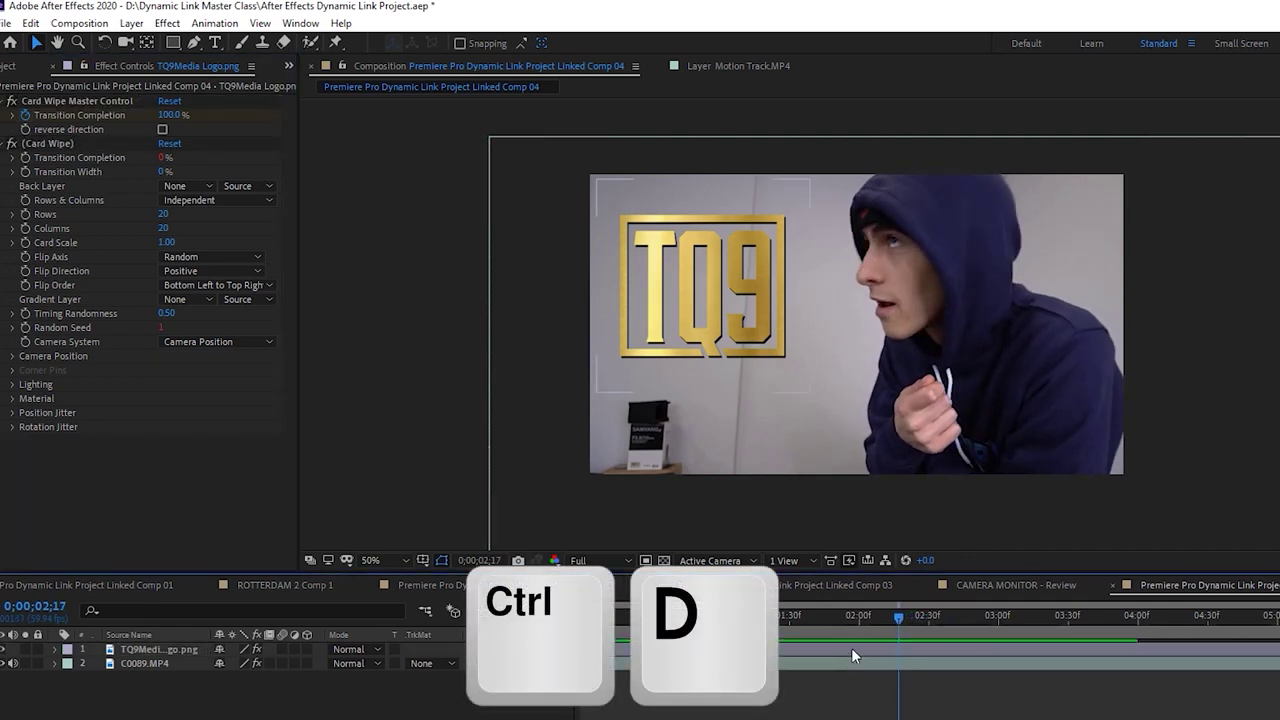
Duplicate the TQ9 logo layer and start the copy around 0;00;02;17
key("ctrl+d")
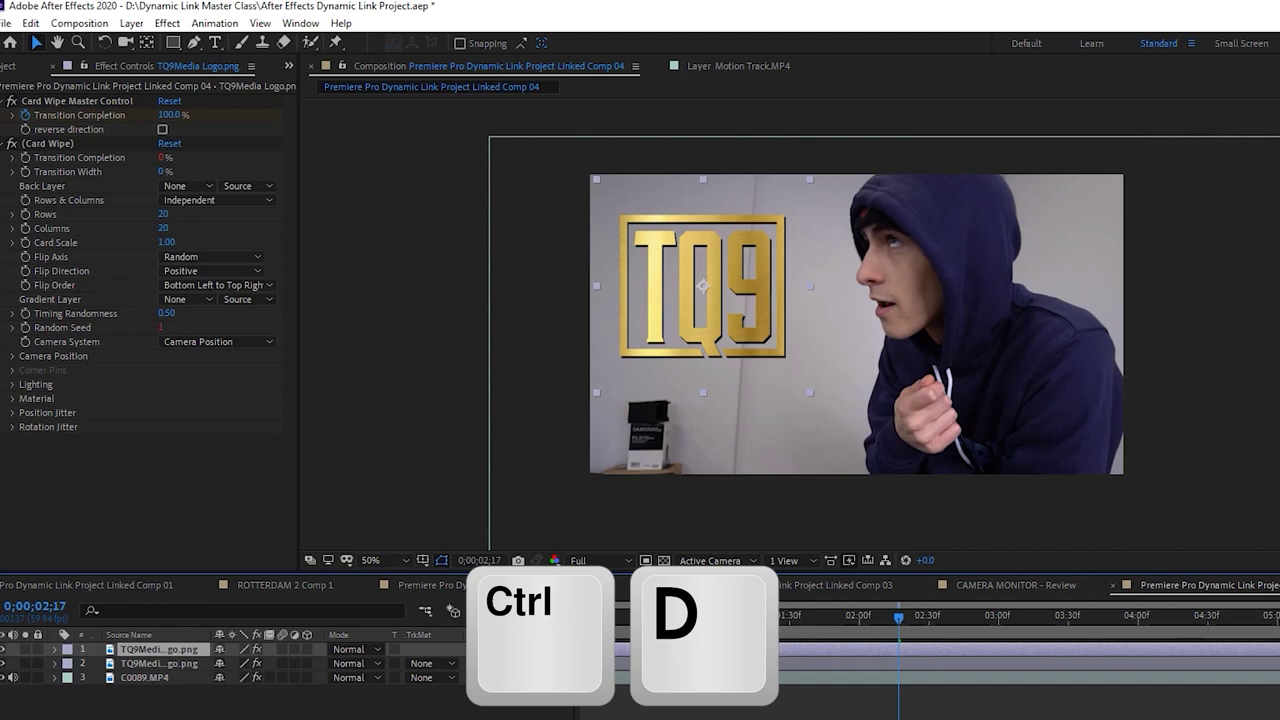
left_click_drag(875, 649, 992, 649)
key("space")
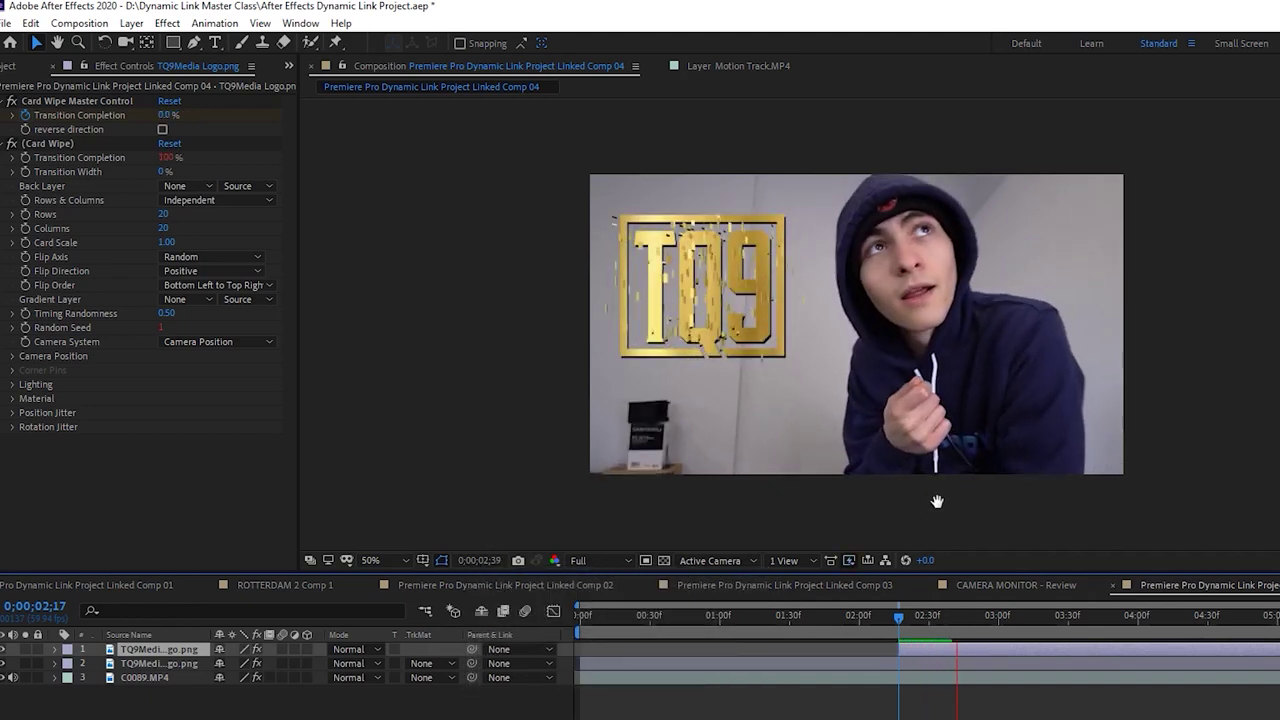
left_click_drag(971, 652, 956, 649)
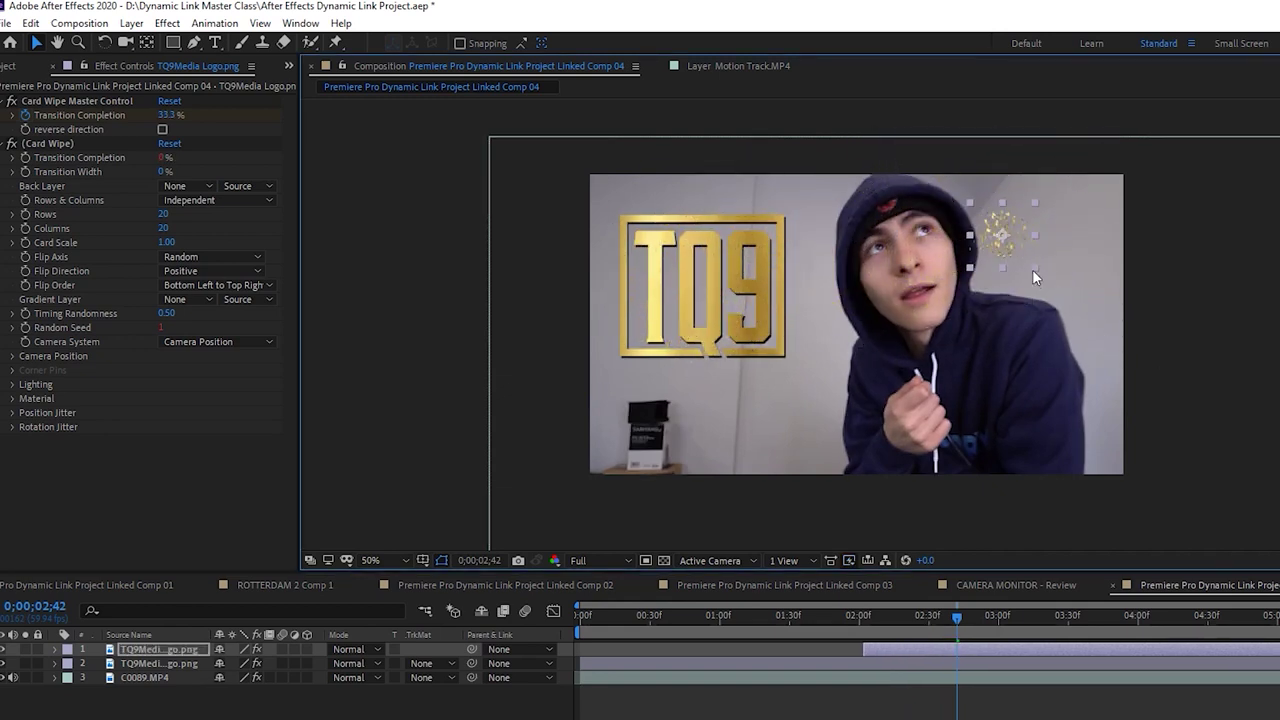
Scale the duplicate logo down and place it in the top-right corner
left_click_drag(1087, 258, 1109, 280)
key("F2")
key("Home")
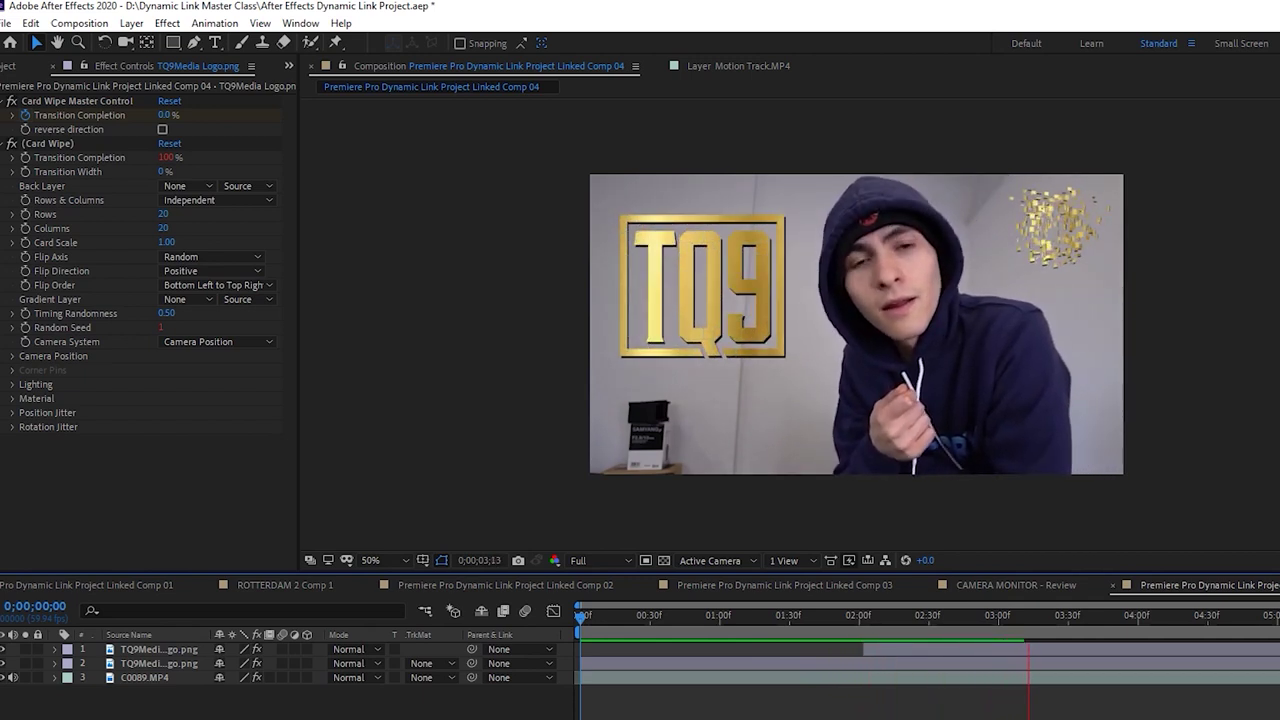
left_click(780, 628)
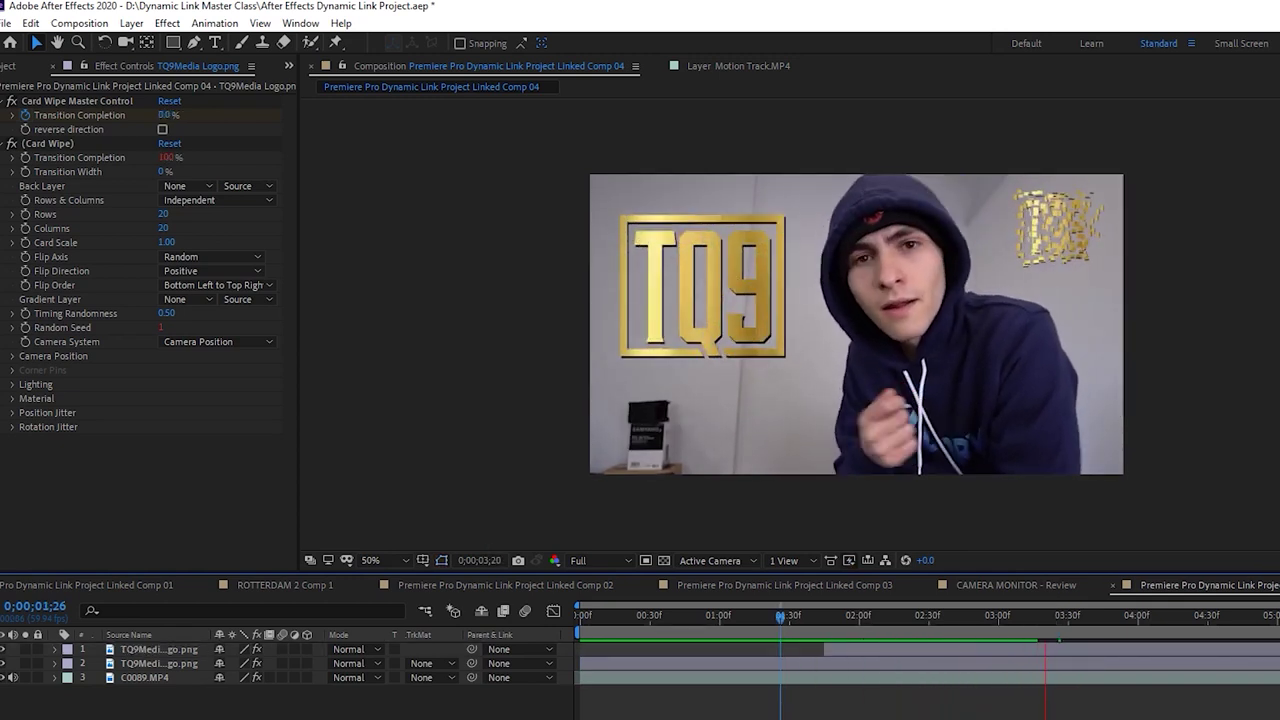
key("space")
left_click_drag(1113, 621, 1158, 617)
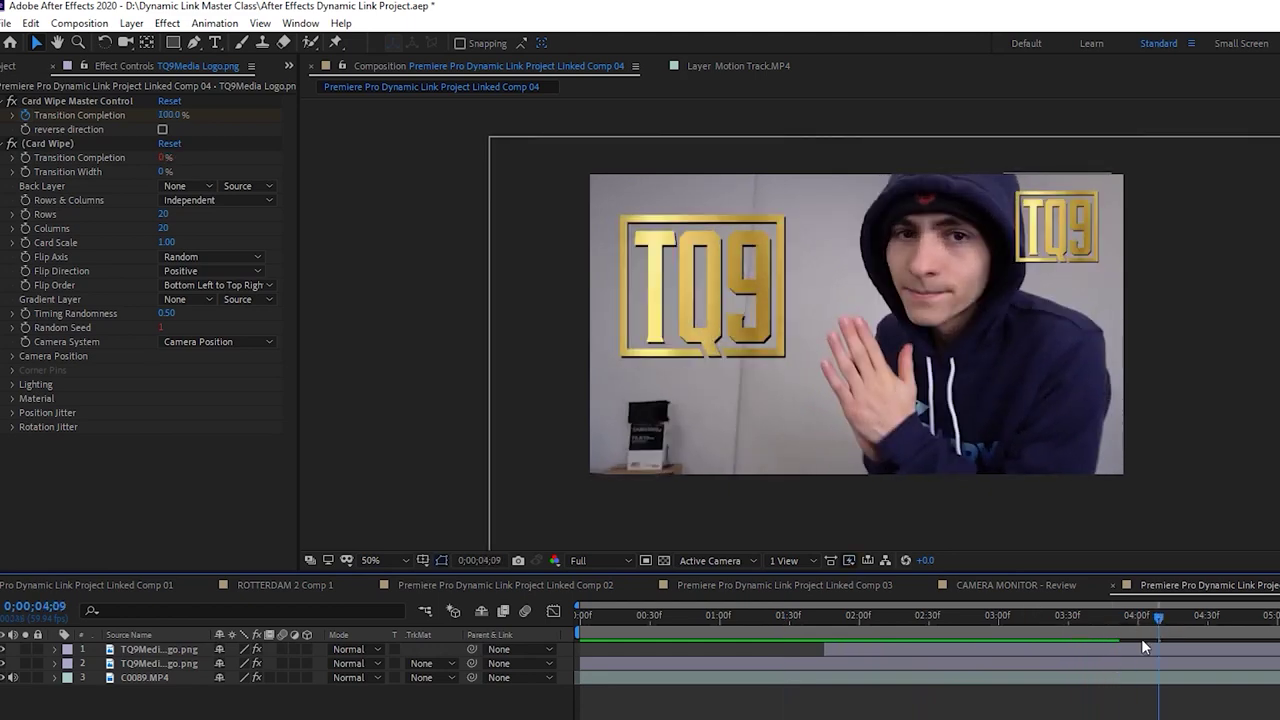
left_click(1141, 645)
left_click_drag(1107, 176, 1085, 203)
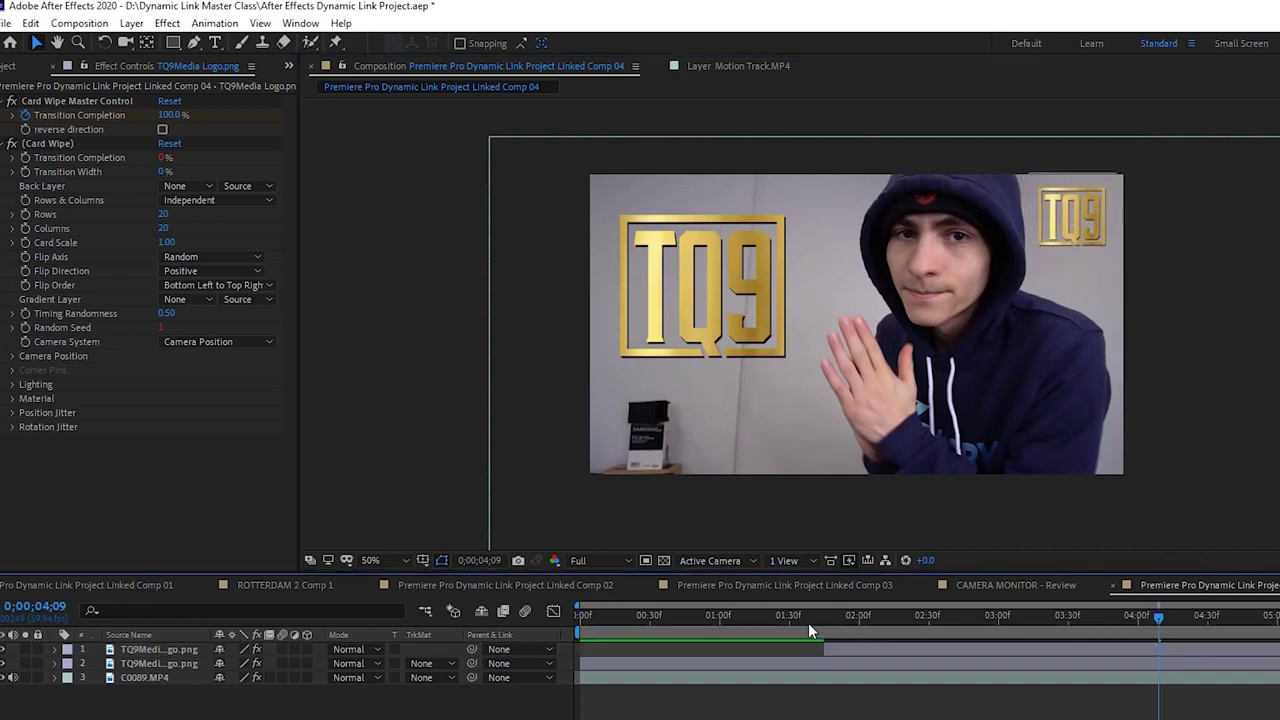
Preview both card-wipe logo animations from the start of the comp
left_click_drag(808, 621, 325, 630)
key("space")
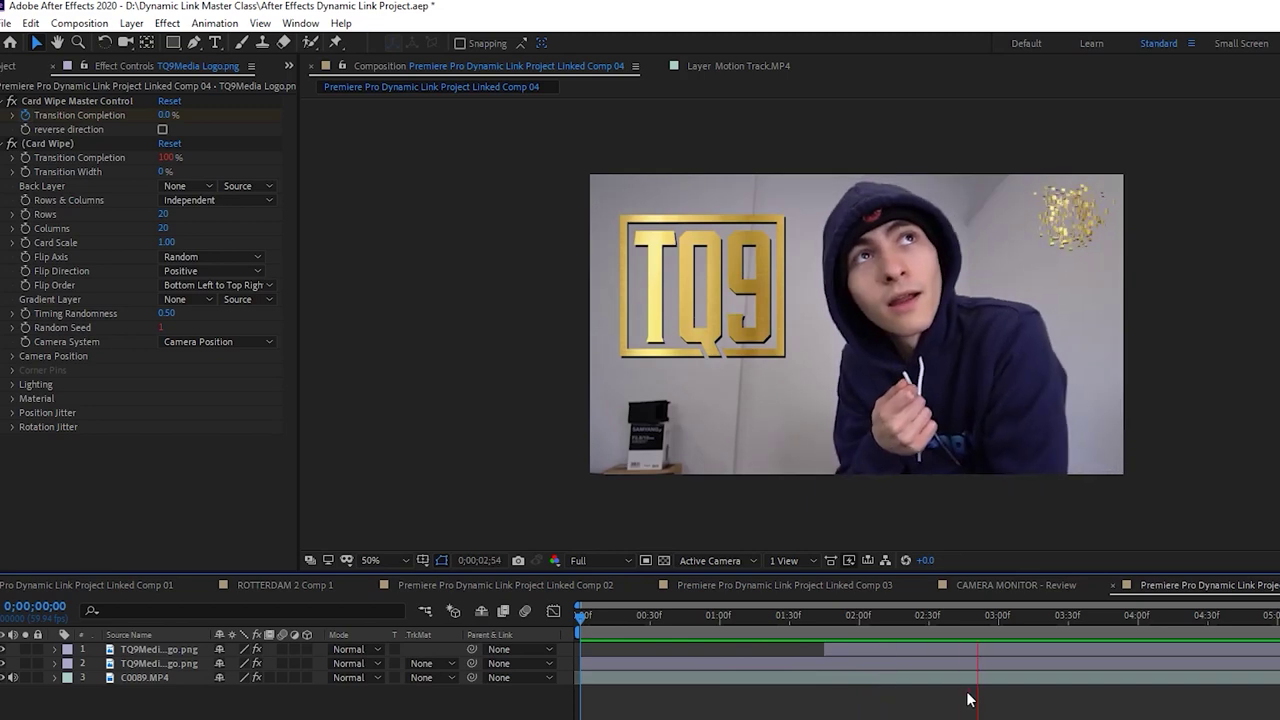
key("space")
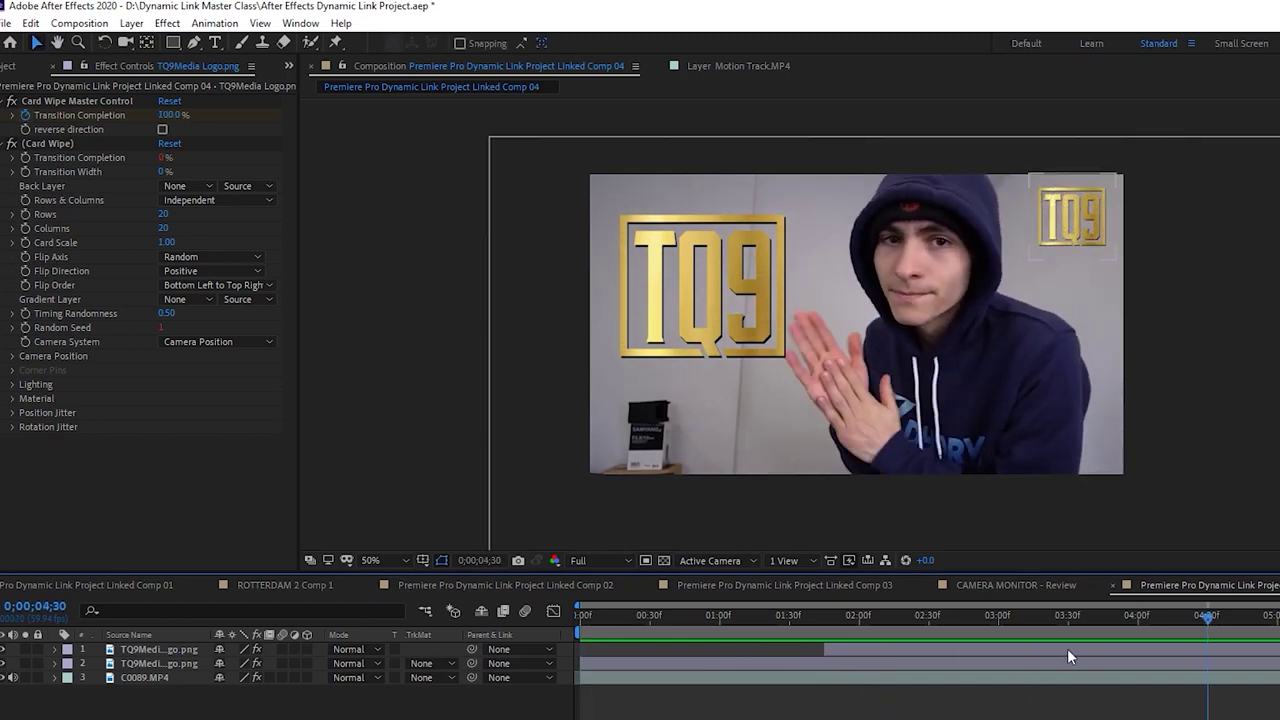
left_click_drag(908, 617, 1094, 584)
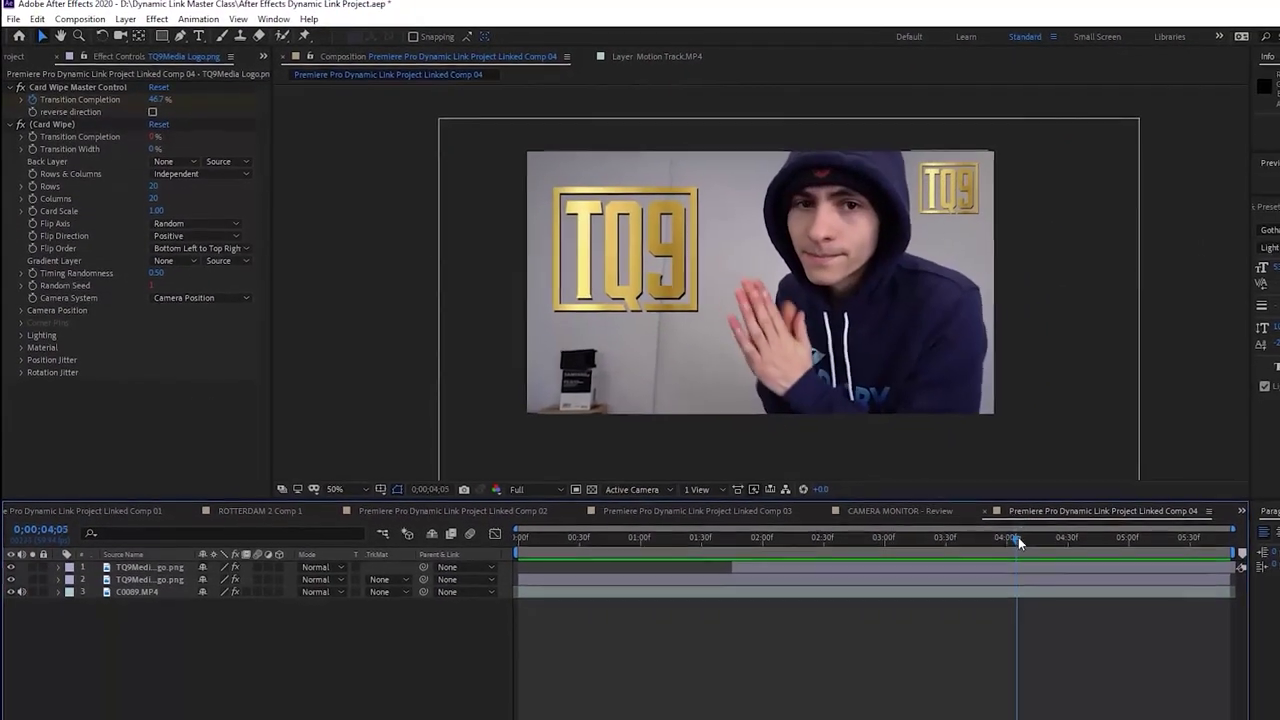
left_click(1265, 206)
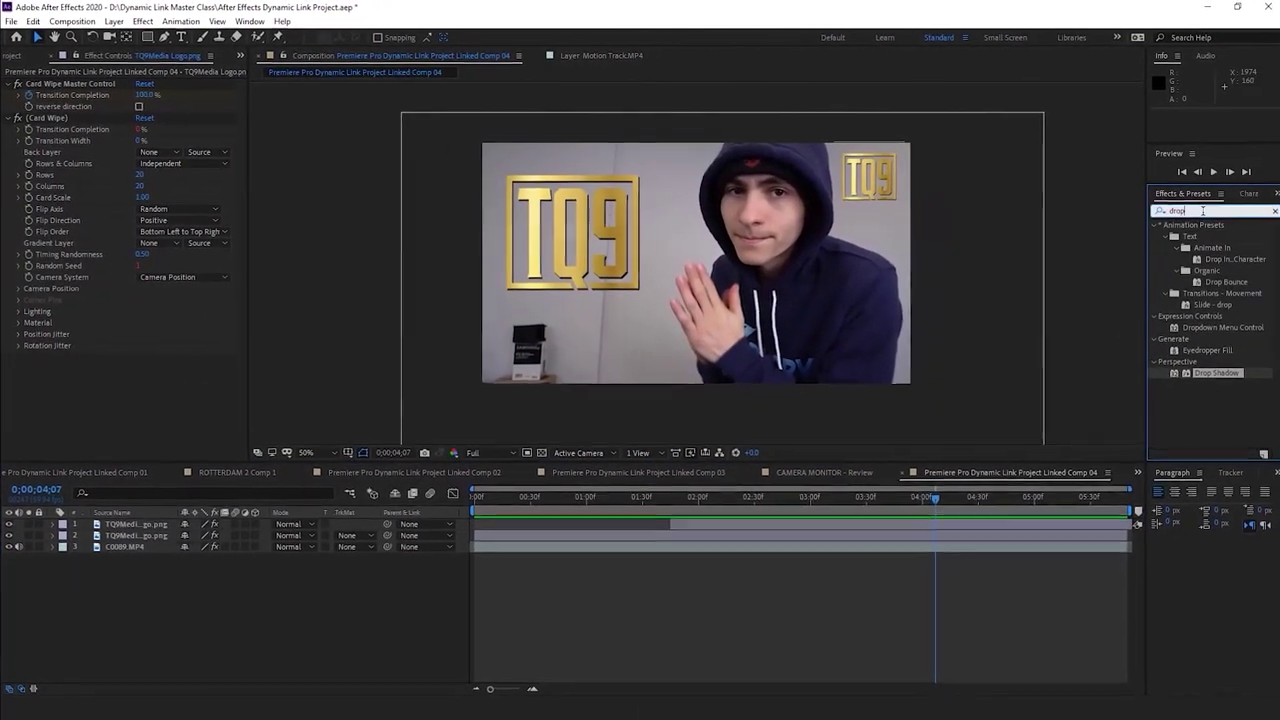
Search 'wiggle' and apply Wiggle - position to both TQ9 logo layers
key("ctrl+a")
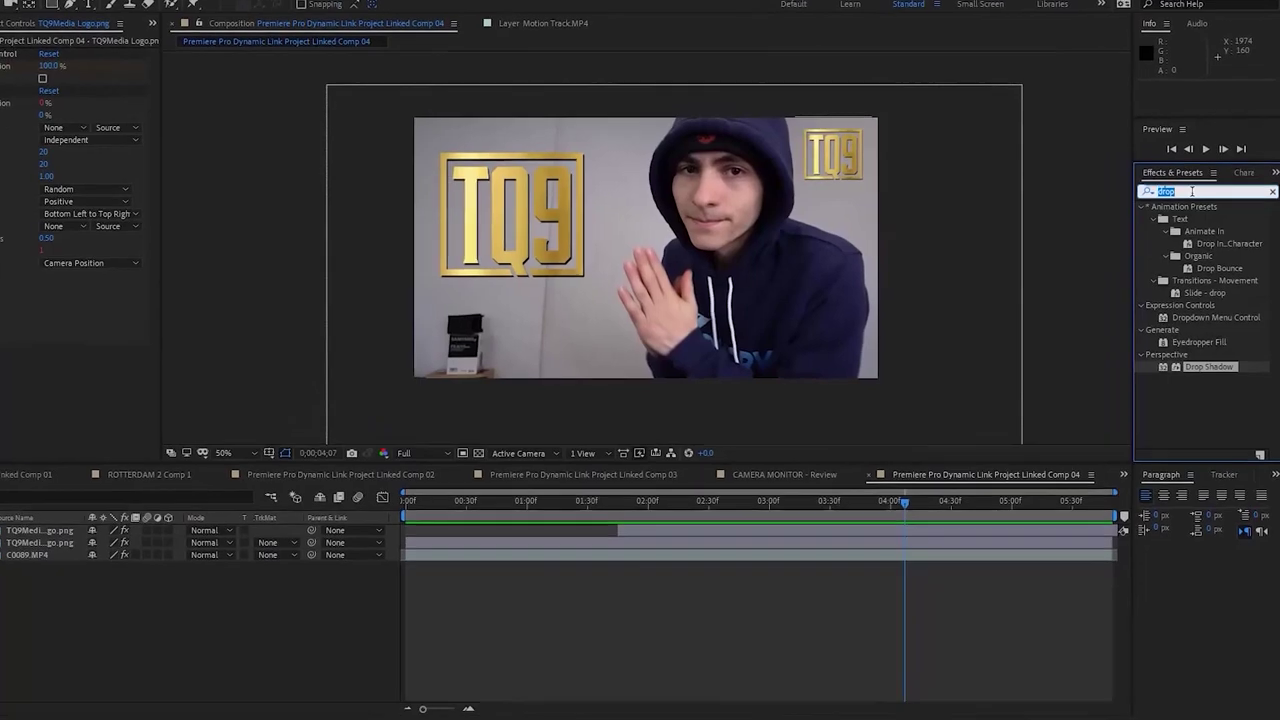
type("wiggle")
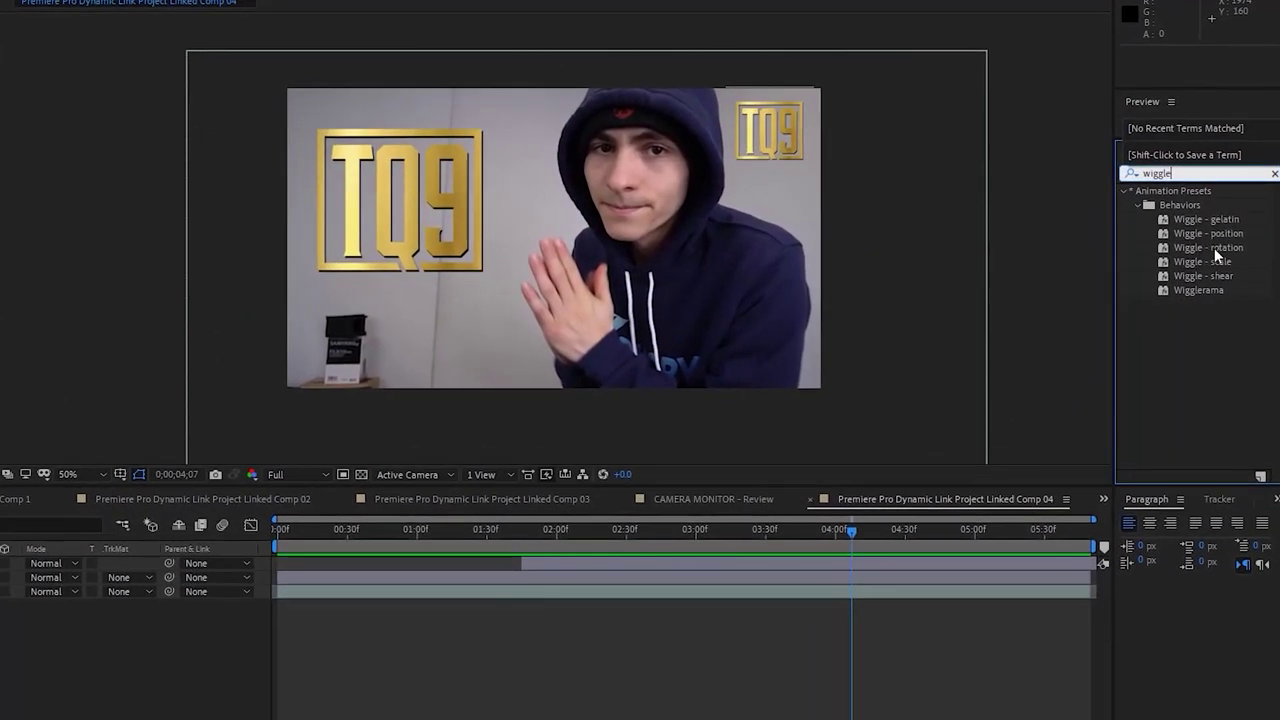
left_click_drag(405, 187, 402, 188)
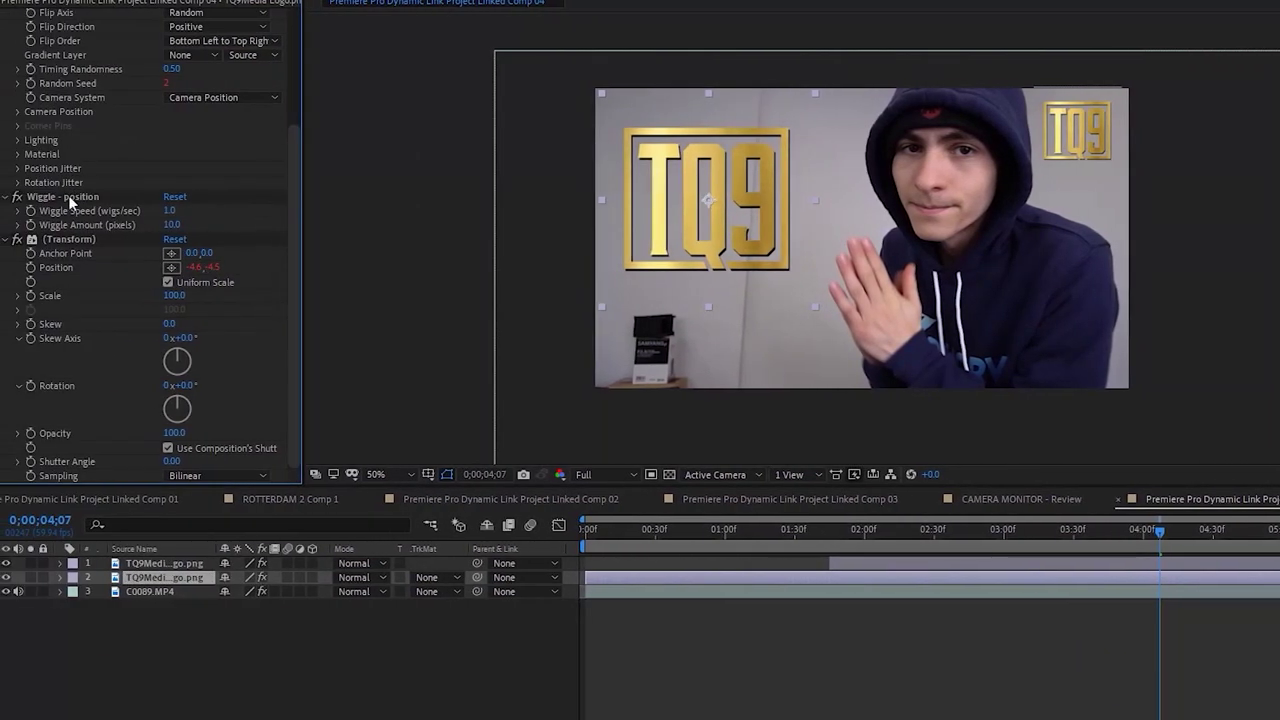
key("ctrl+c")
left_click(884, 563)
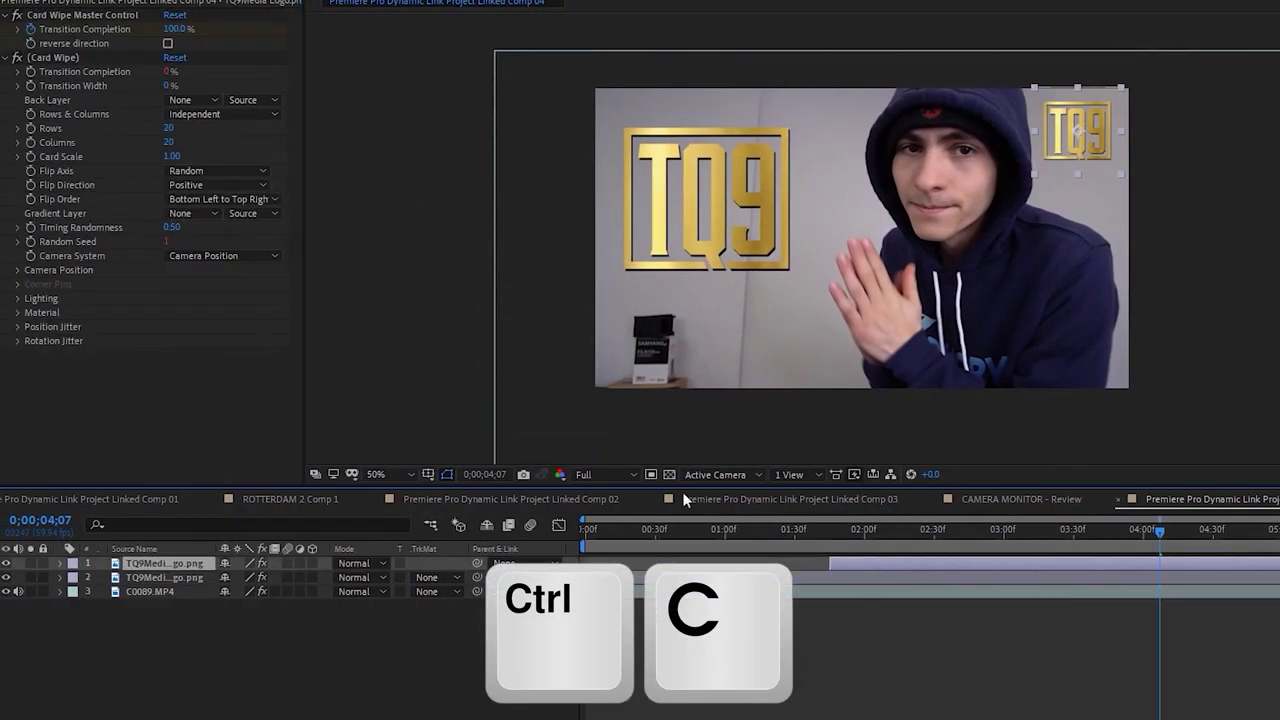
key("ctrl+v")
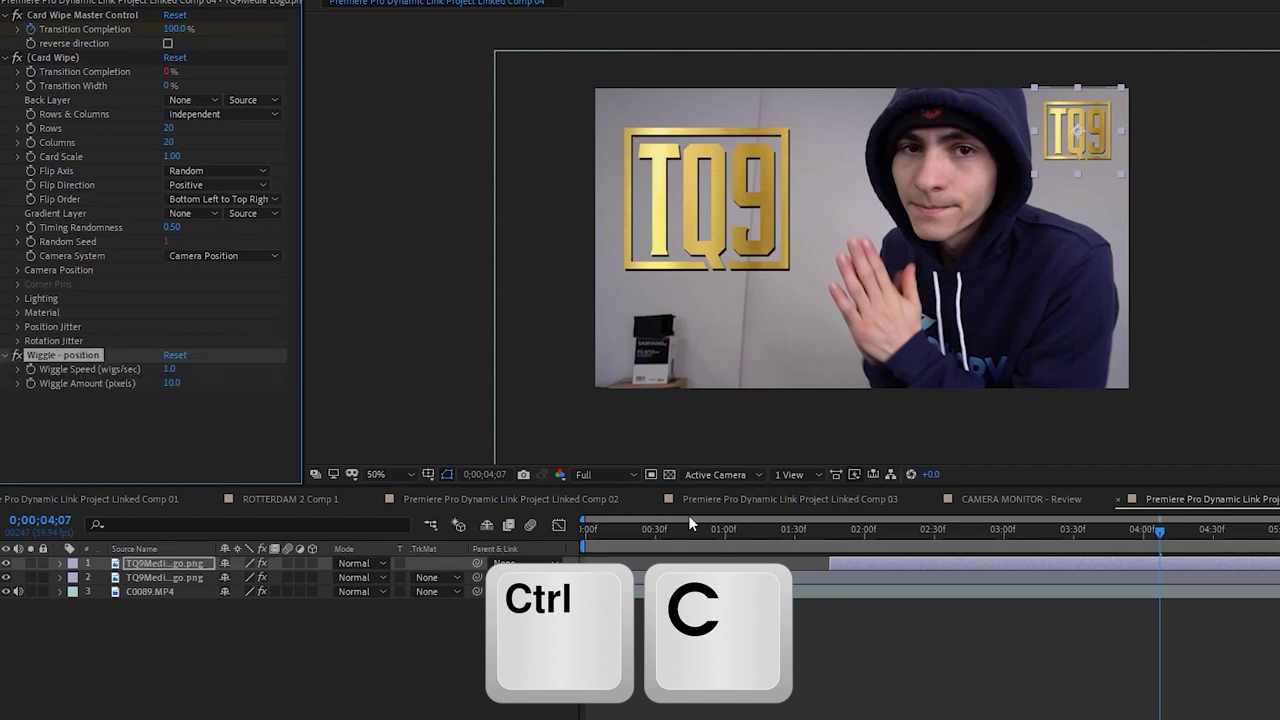
Preview both wiggling logos from the start and again around 0;00;02;28
left_click_drag(690, 522, 585, 528)
key("ctrl+v")
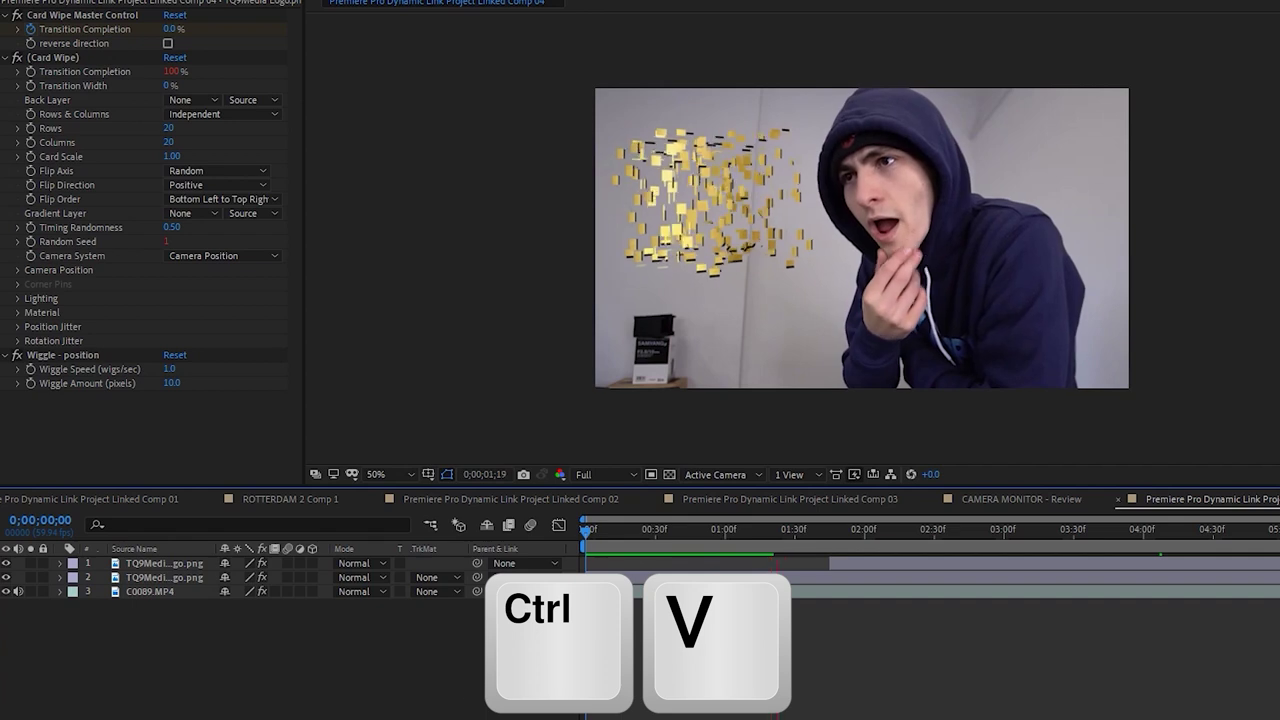
key("space")
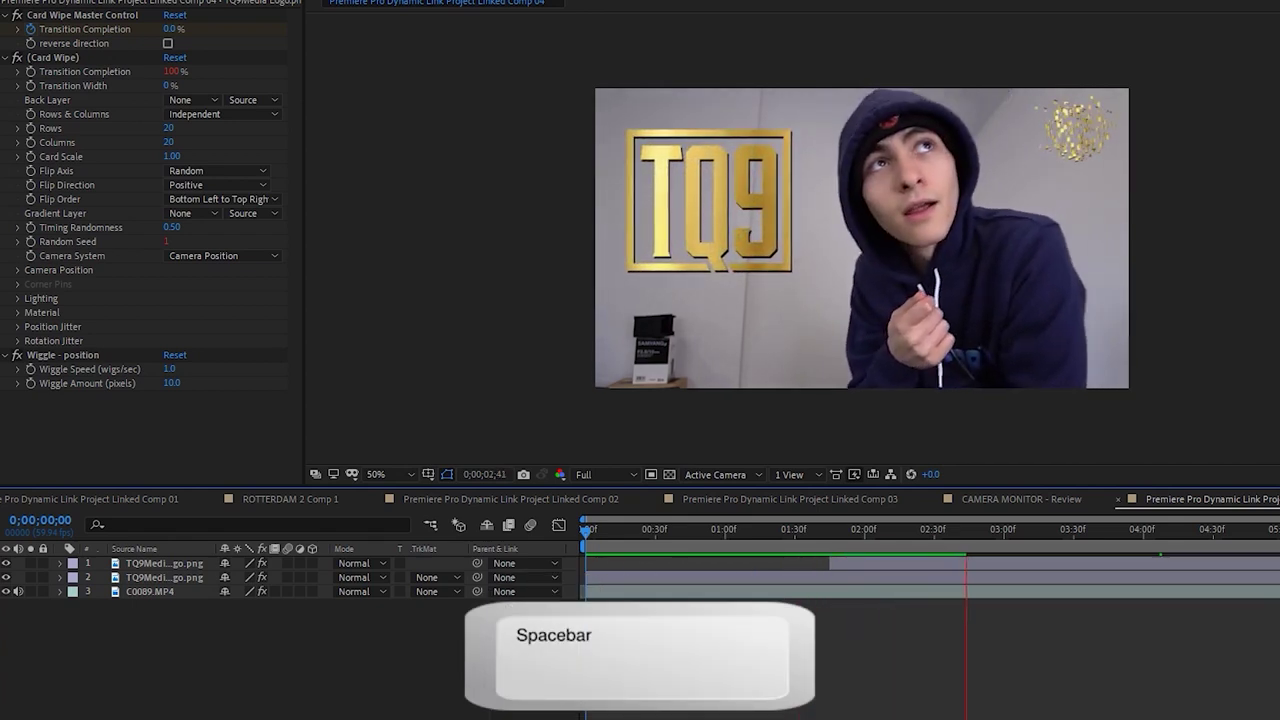
left_click_drag(805, 527, 912, 530)
key("space")
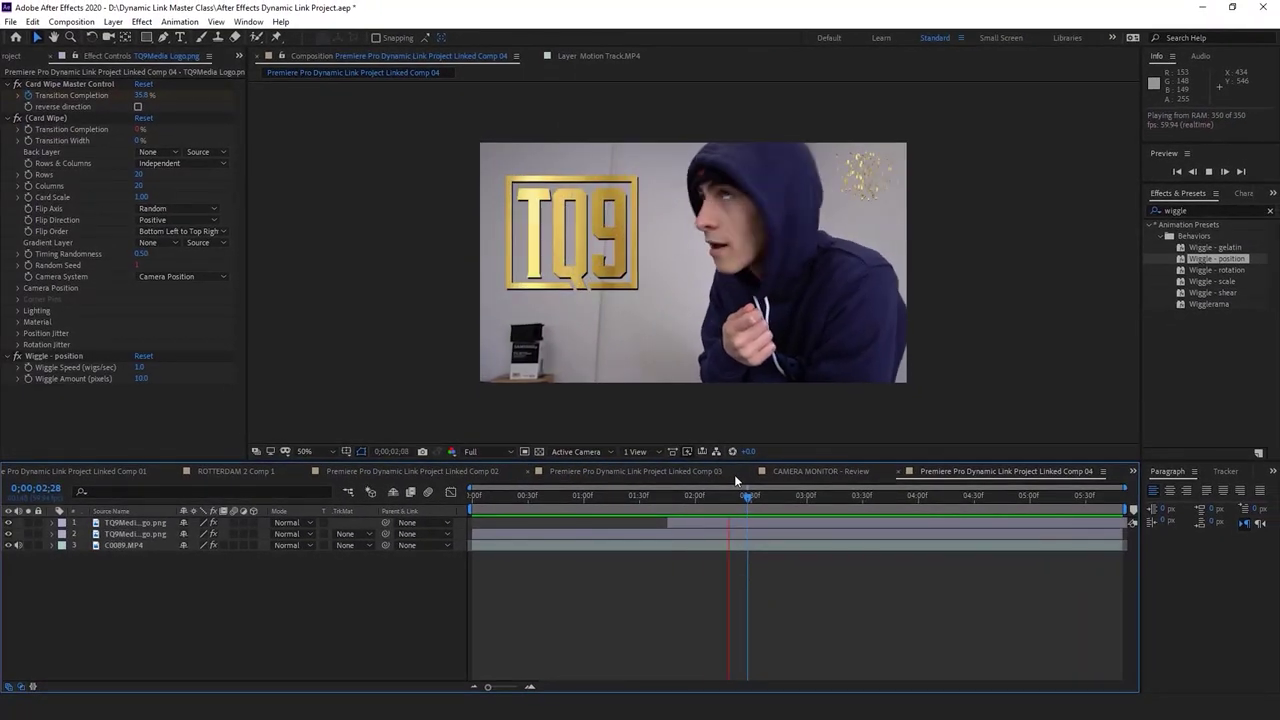
left_click(732, 533)
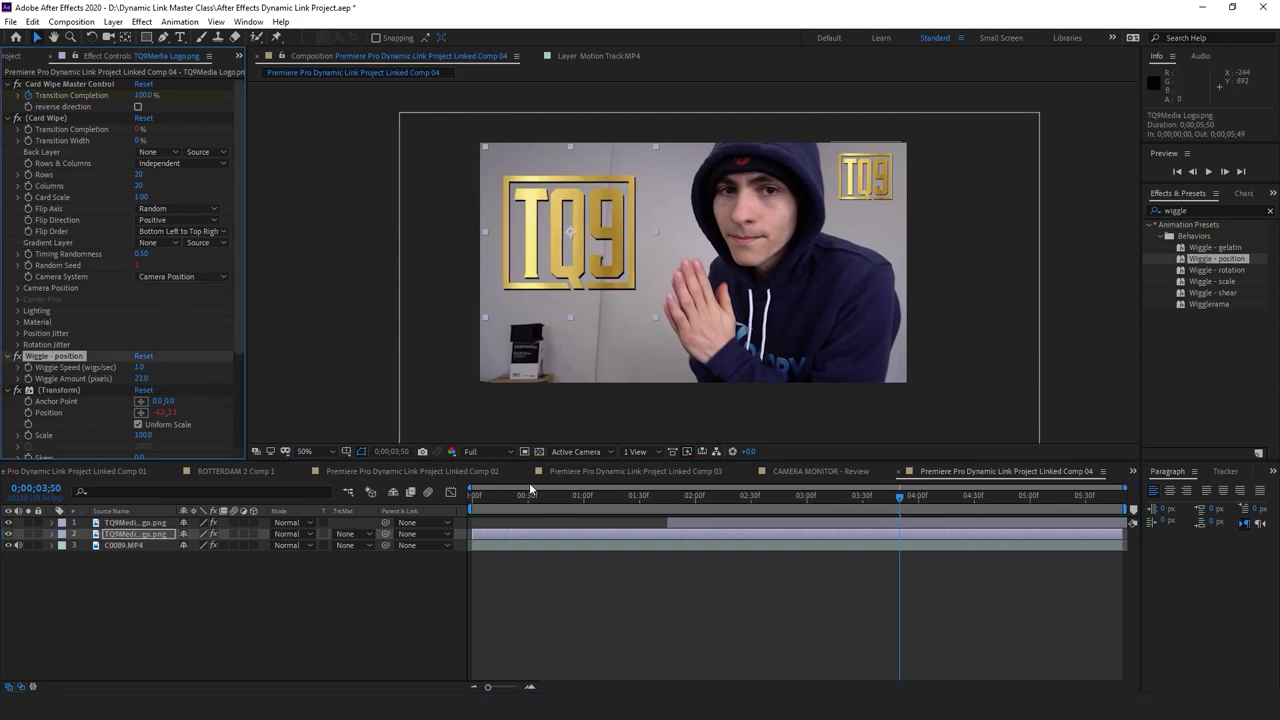
Set Wiggle Amount to 23 on the large logo and 20 on the small one, then save
key("space")
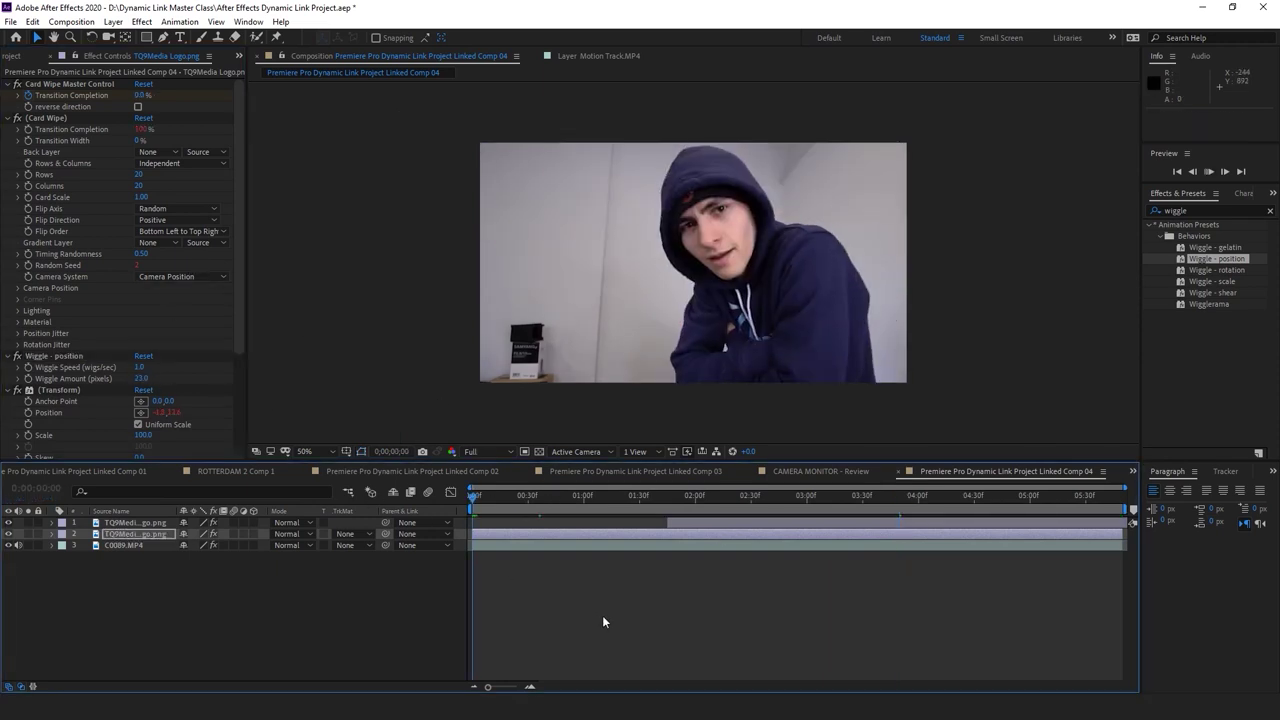
left_click(607, 610)
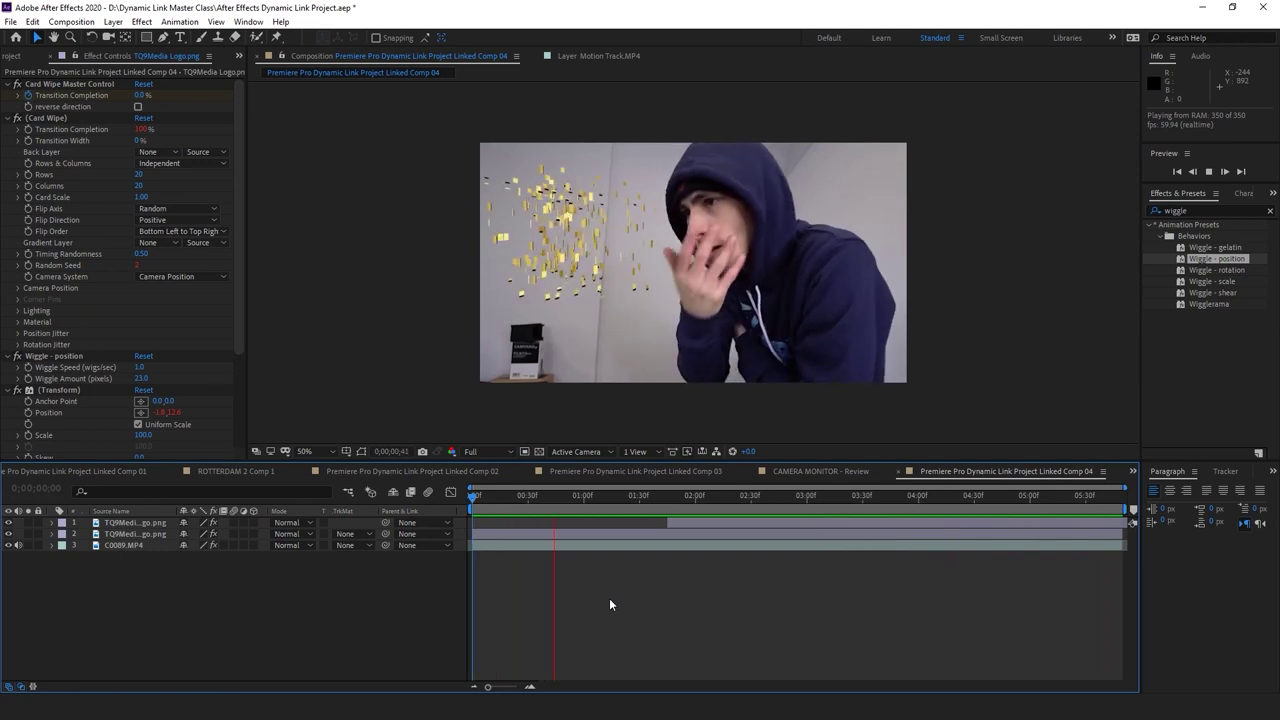
left_click(704, 522)
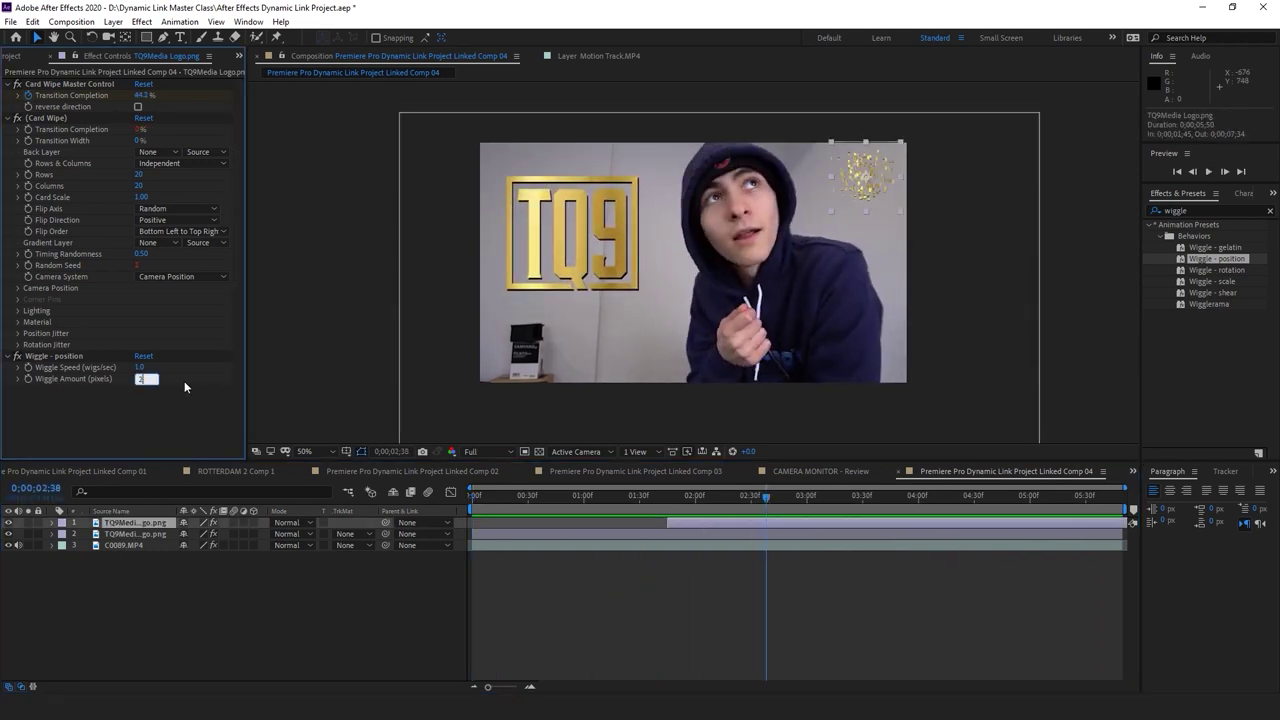
left_click(584, 597)
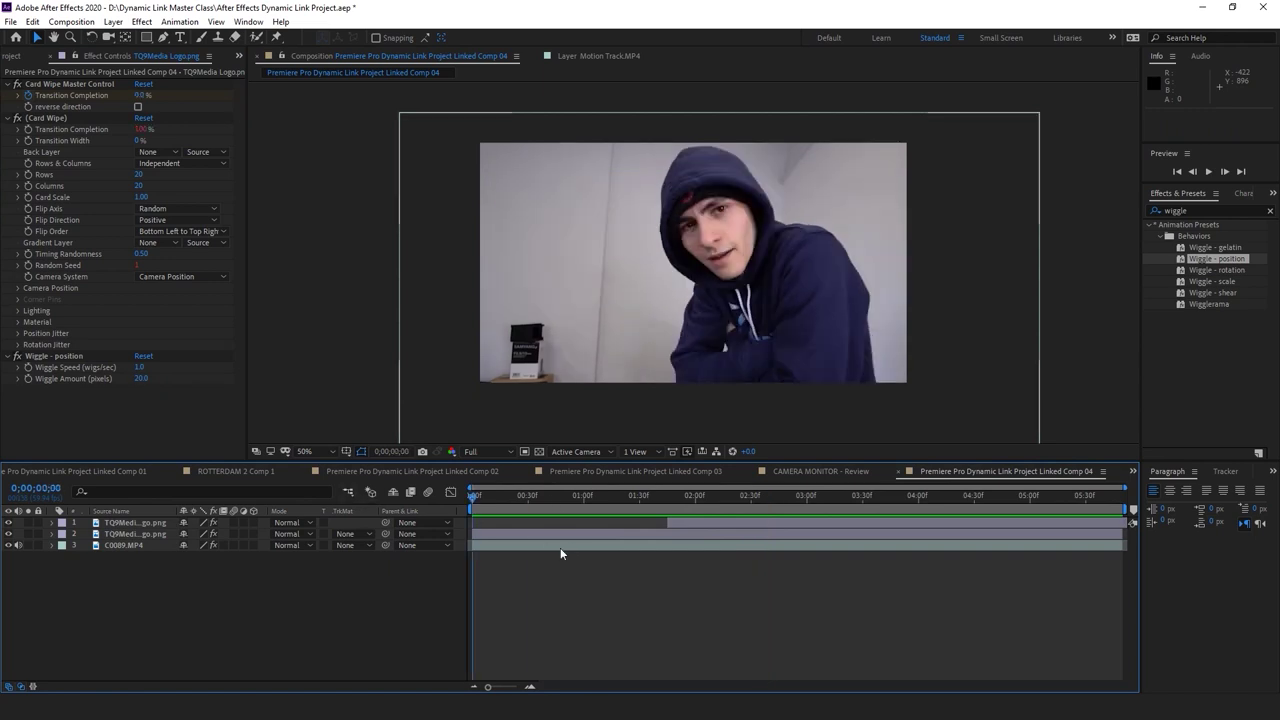
key("ctrl+s")
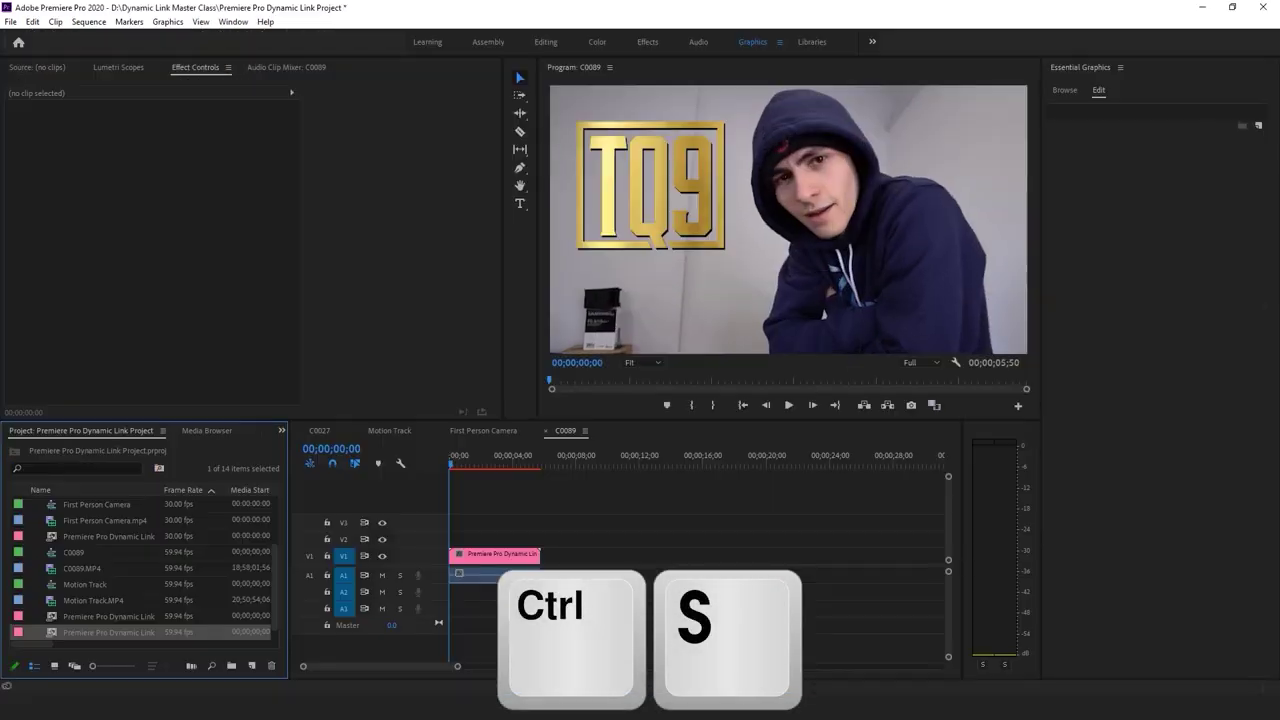
Play the updated C0089 sequence, then switch to the Dynamic Link Master Class folder in Explorer
key("space")
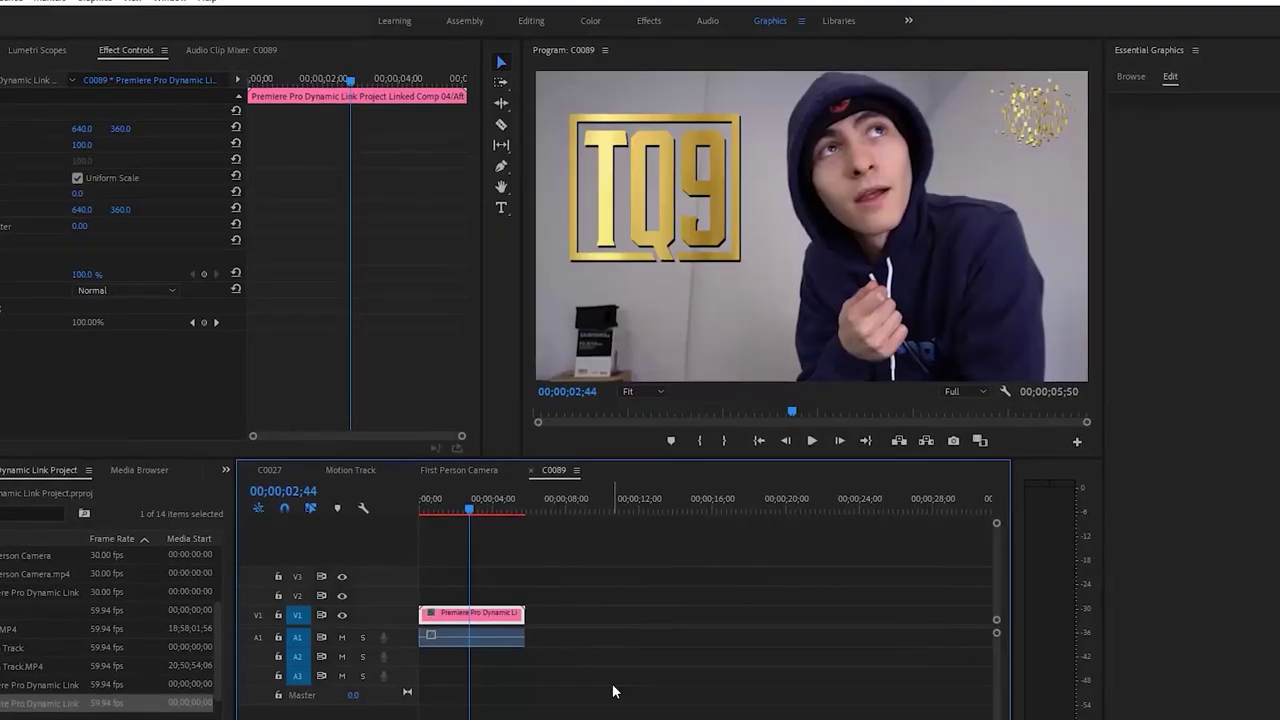
key("space")
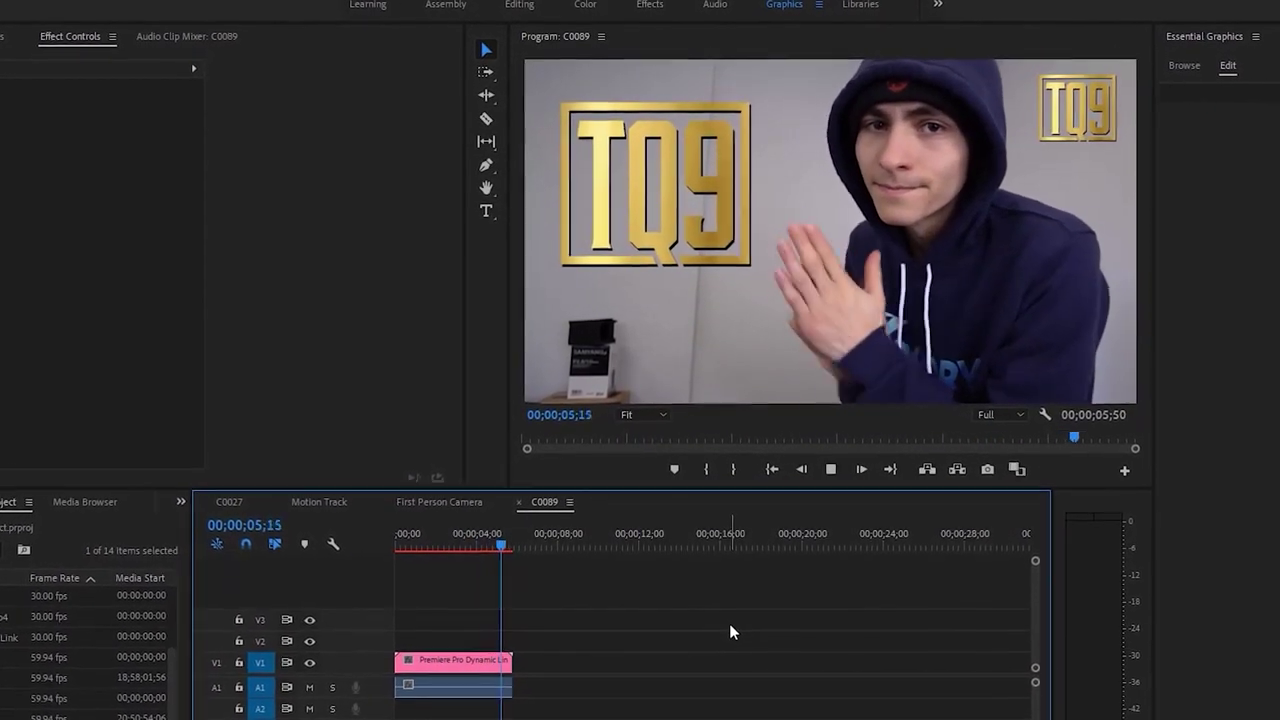
key("space")
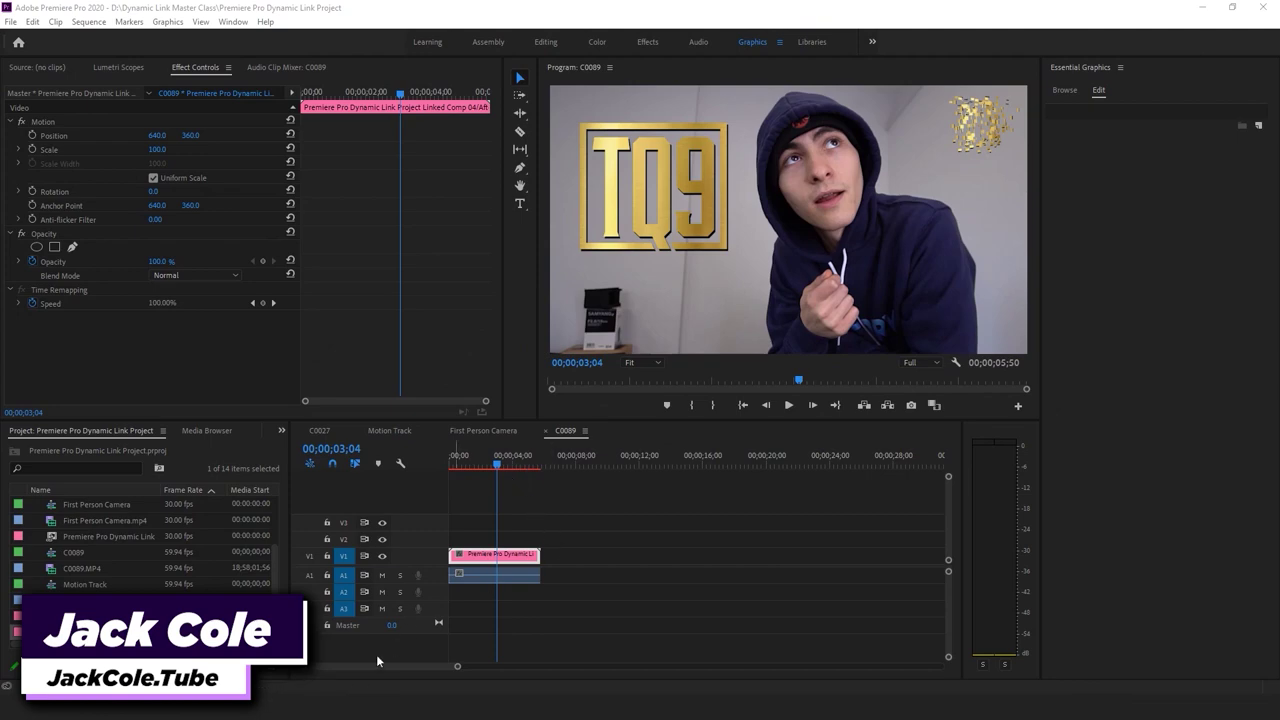
key("alt+Tab")
Watch C0004 muted in Films & TV, scrubbing back through it, then close the player
double_click(972, 247)
left_click(255, 576)
left_click(255, 576)
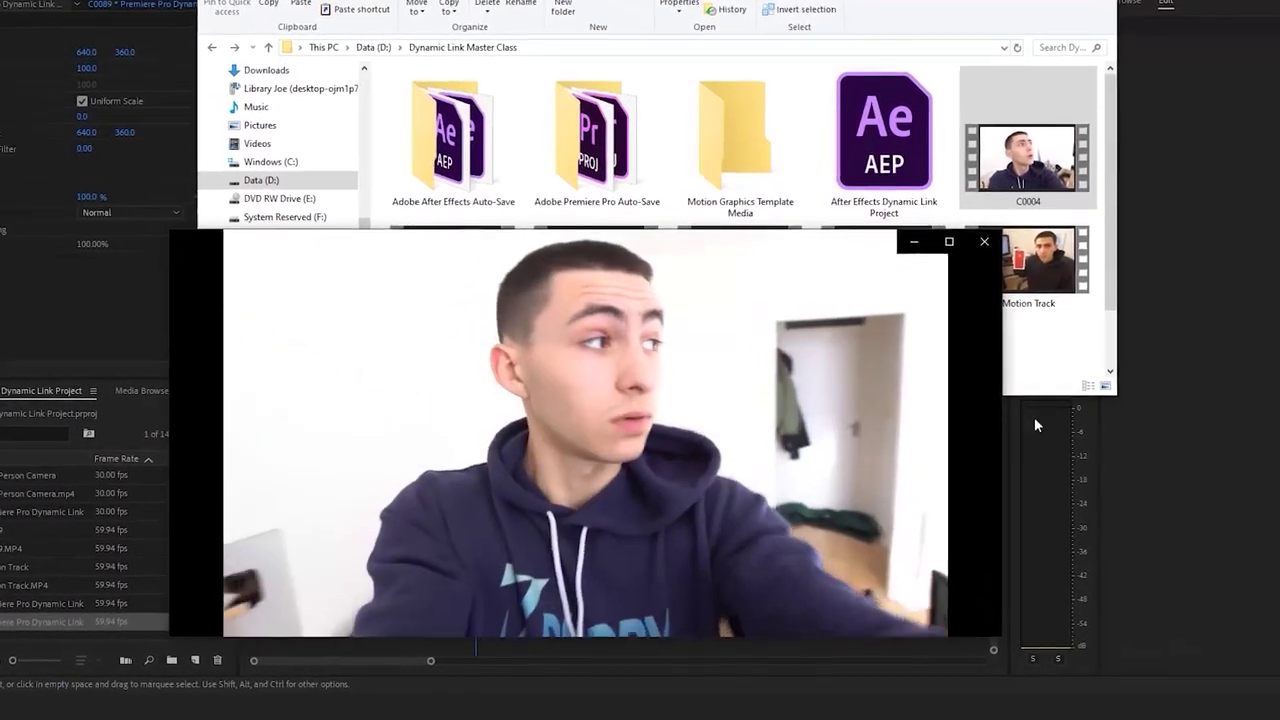
left_click_drag(313, 581, 87, 570)
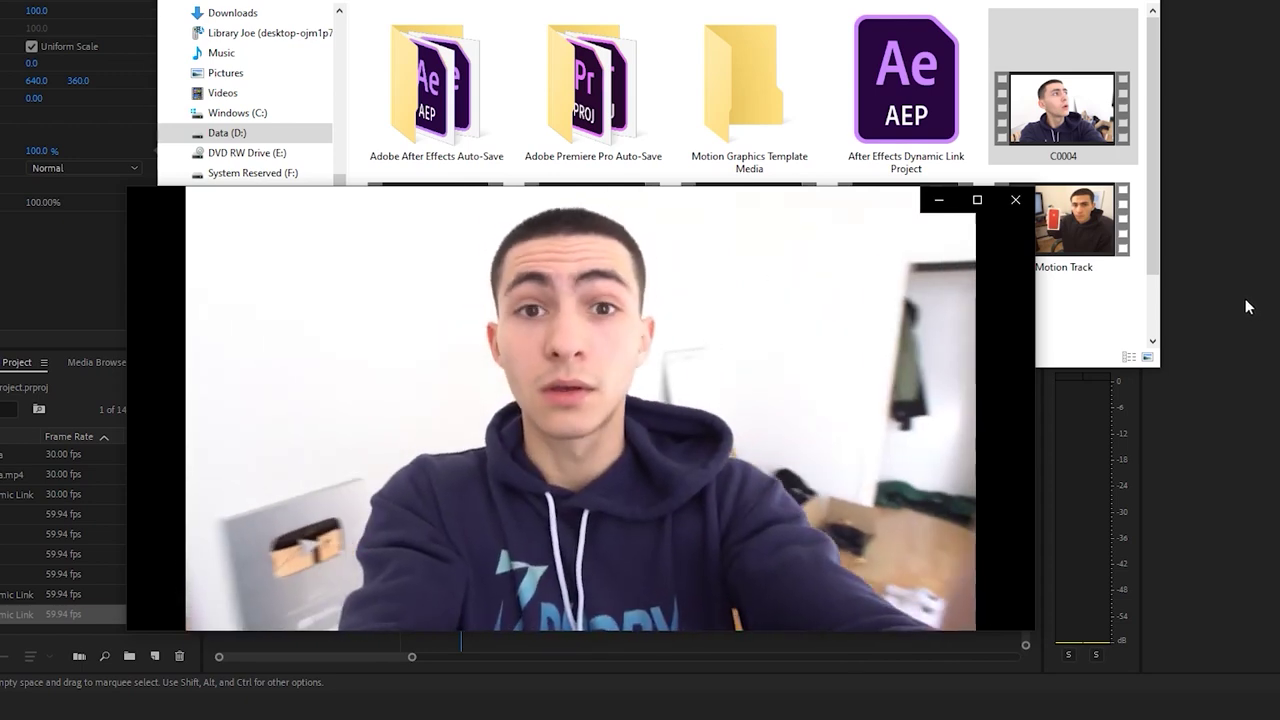
mouse_move(630, 353)
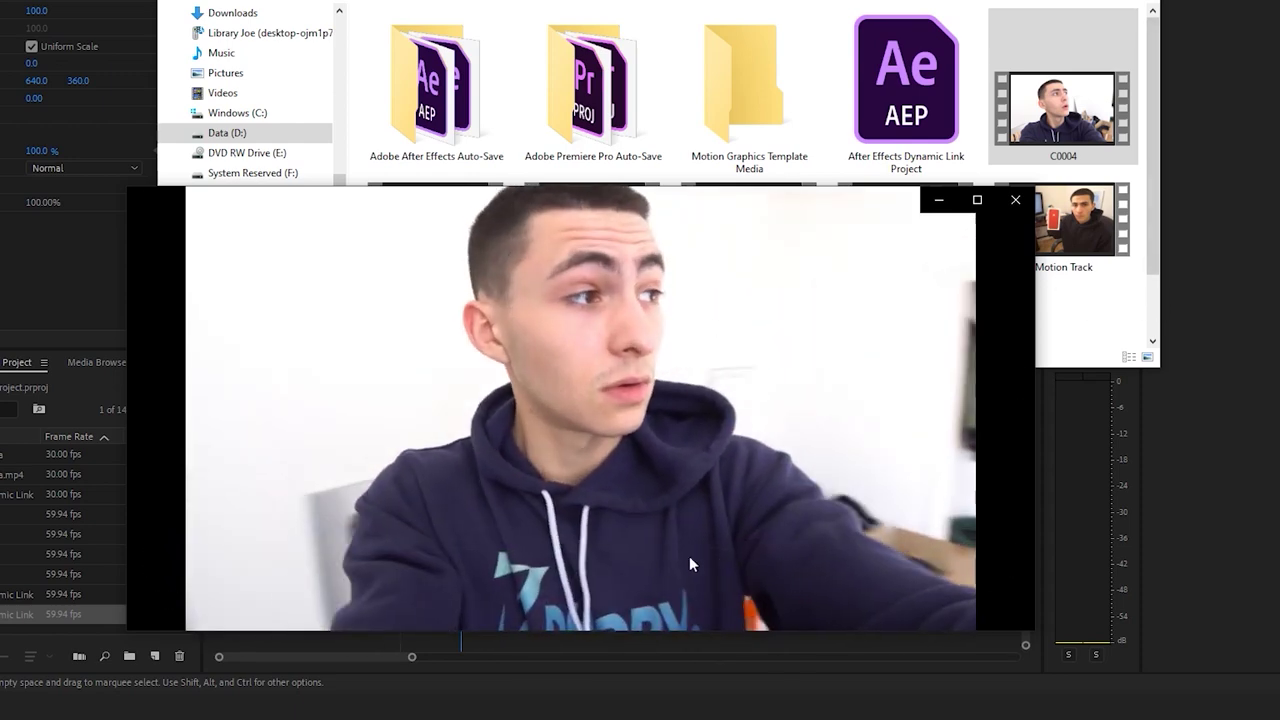
left_click(620, 551)
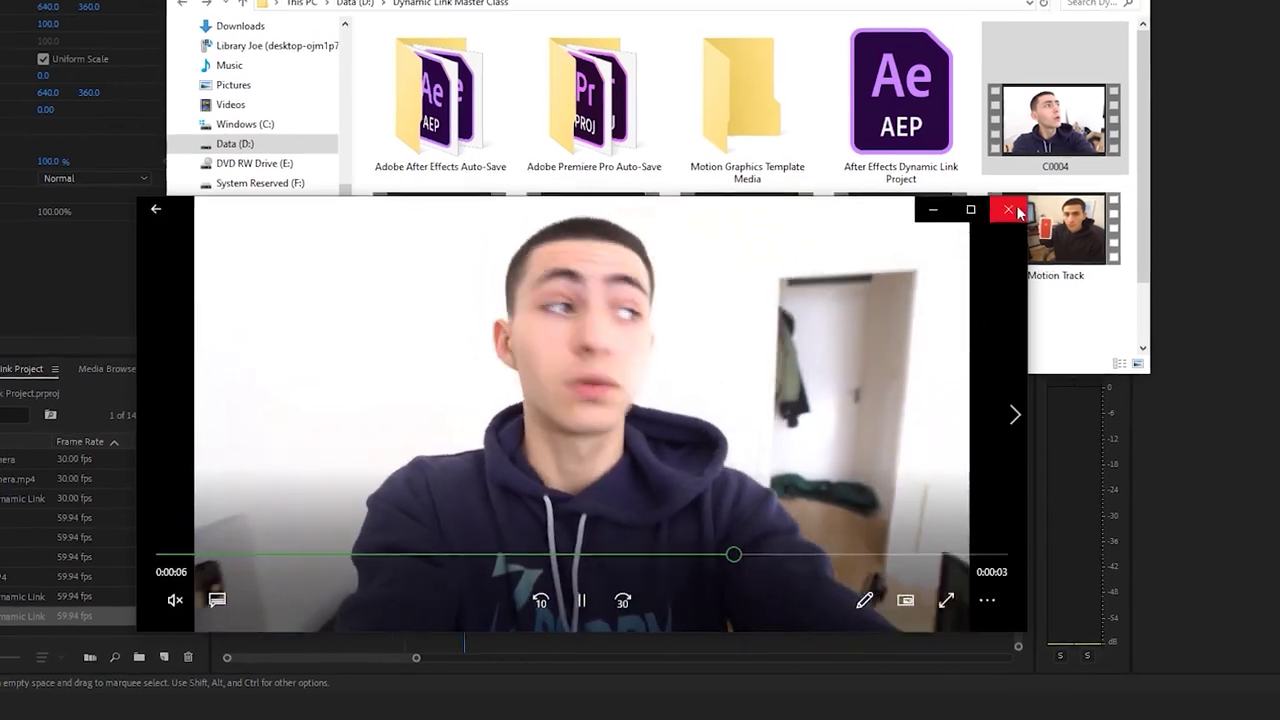
left_click(1015, 199)
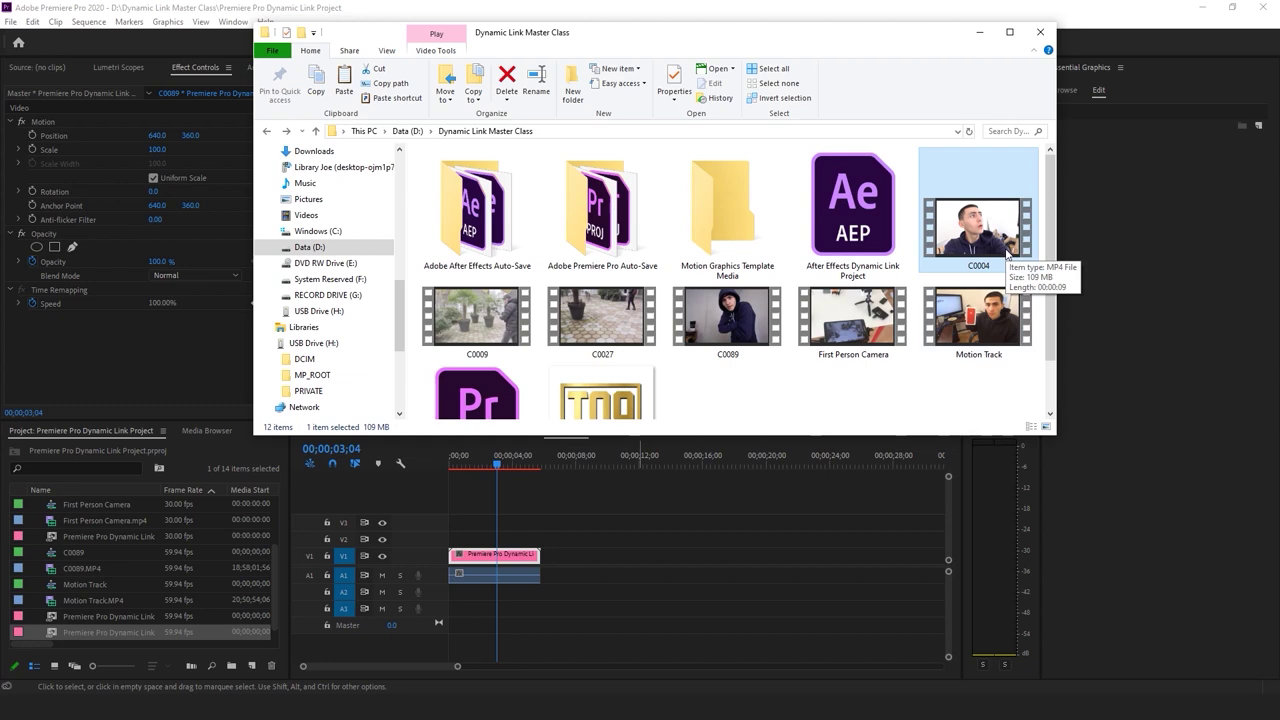
Import C0004.MP4 into the Premiere project and create a C0004 sequence from it
left_click(989, 278)
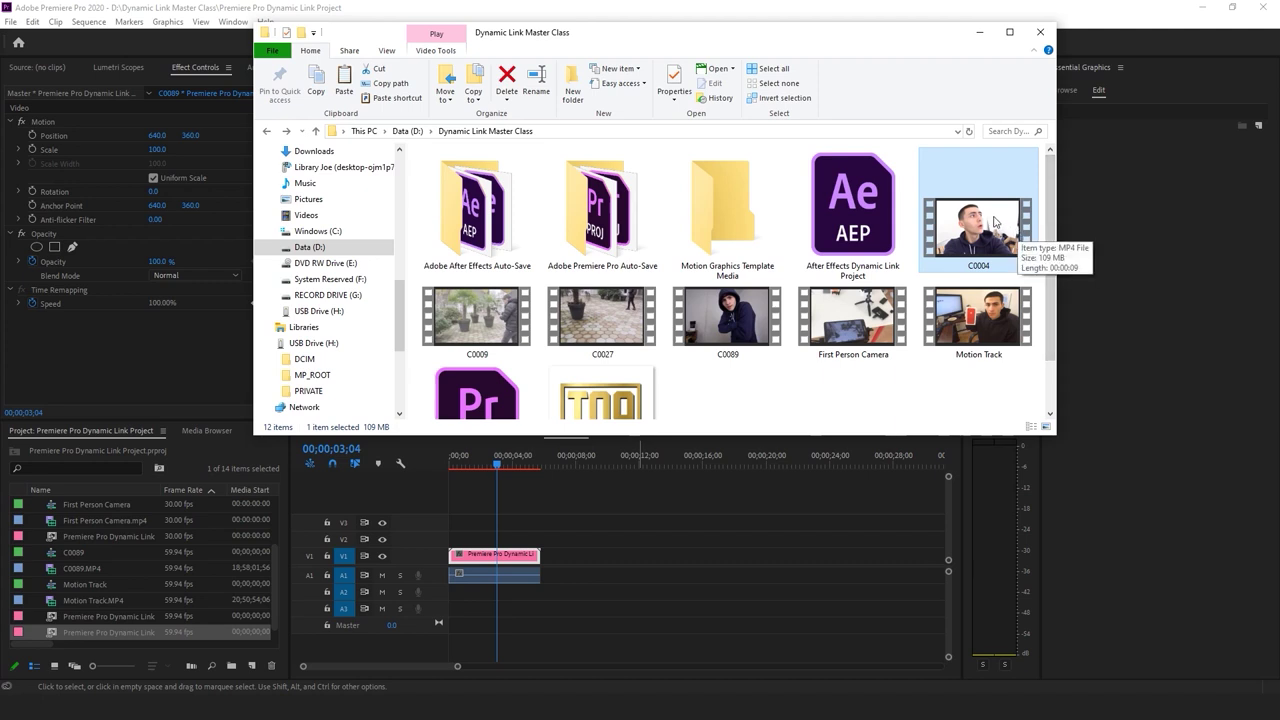
left_click_drag(81, 578, 81, 578)
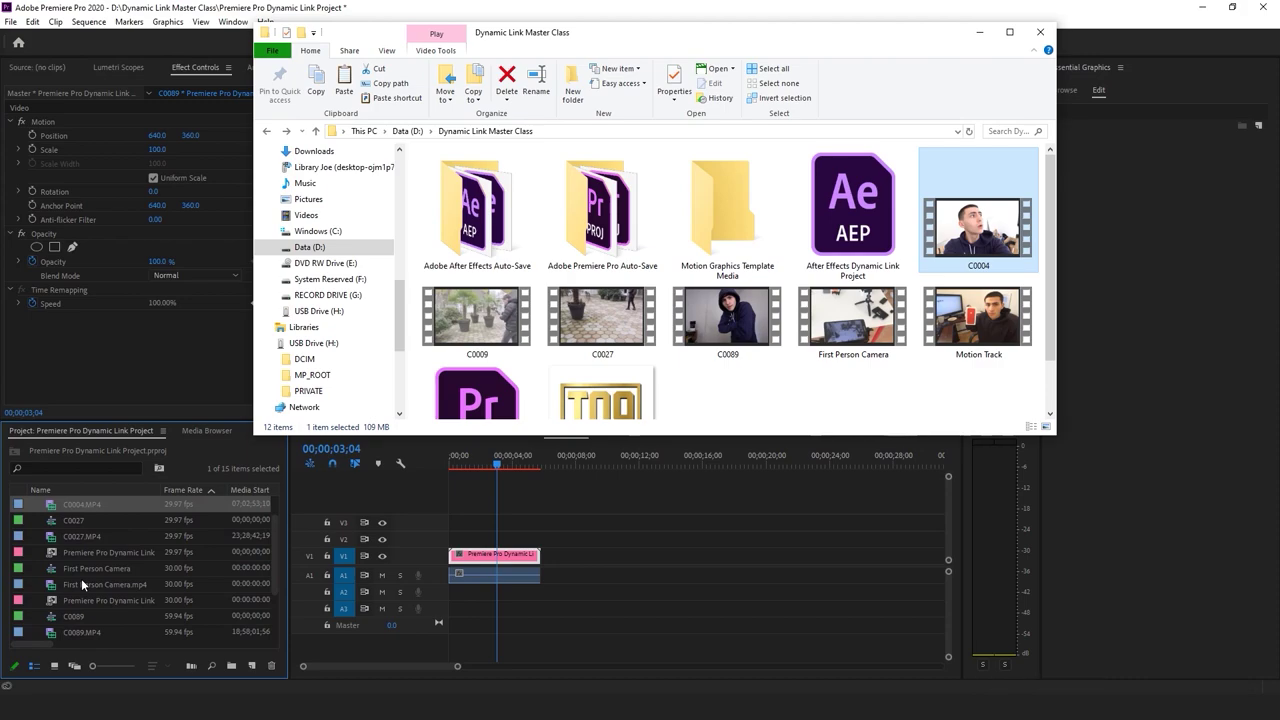
left_click(160, 8)
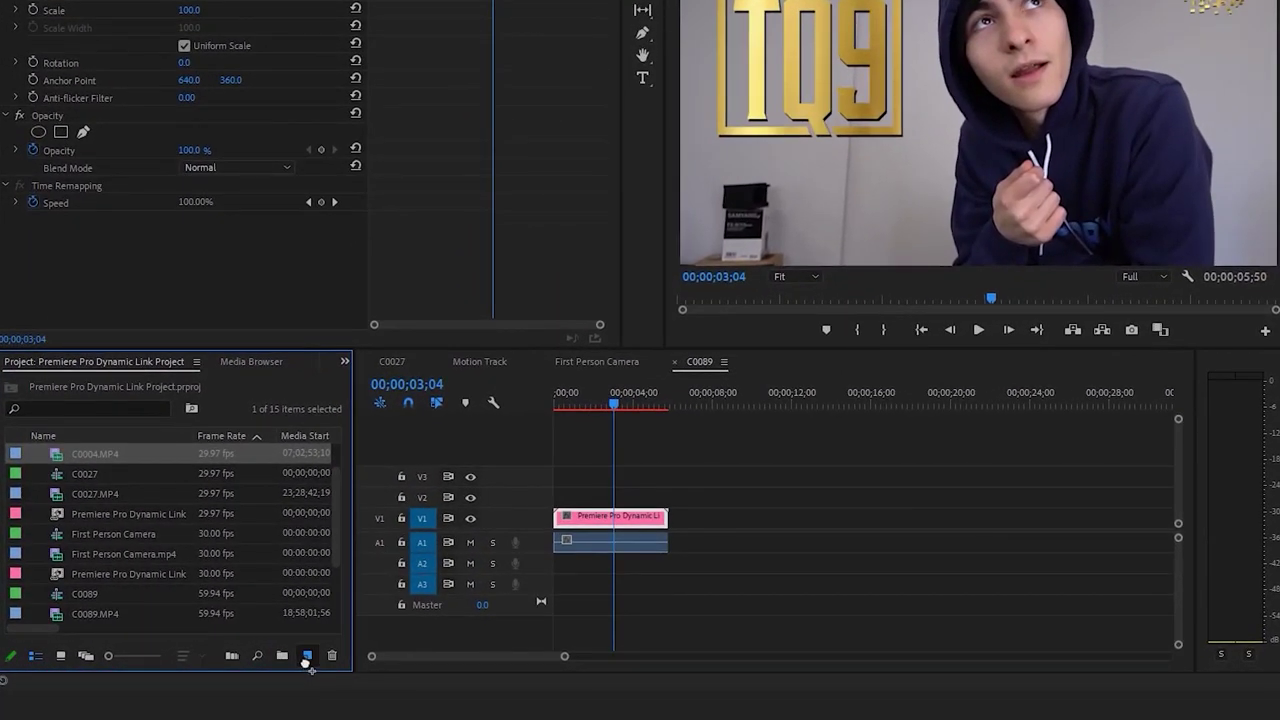
left_click_drag(309, 664, 307, 657)
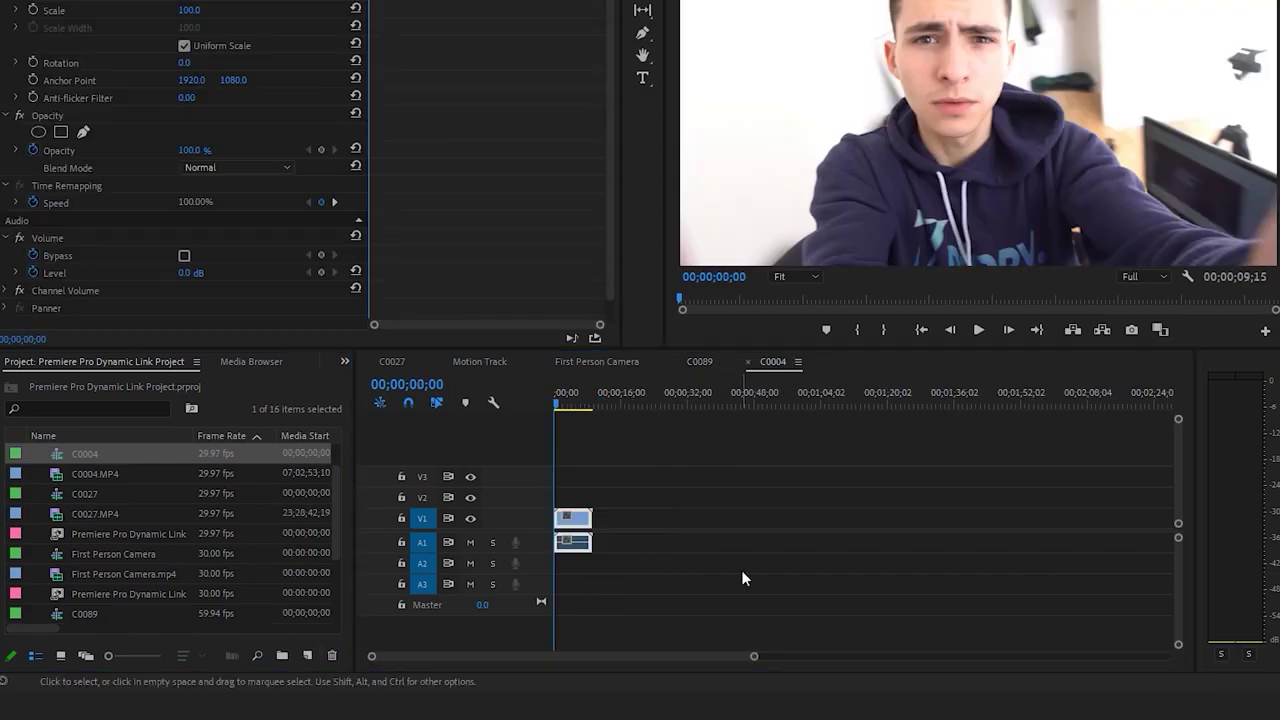
Mute track A1 and trim the C0004 clip so the sequence ends at 00;00;07;19
left_click_drag(754, 656, 592, 661)
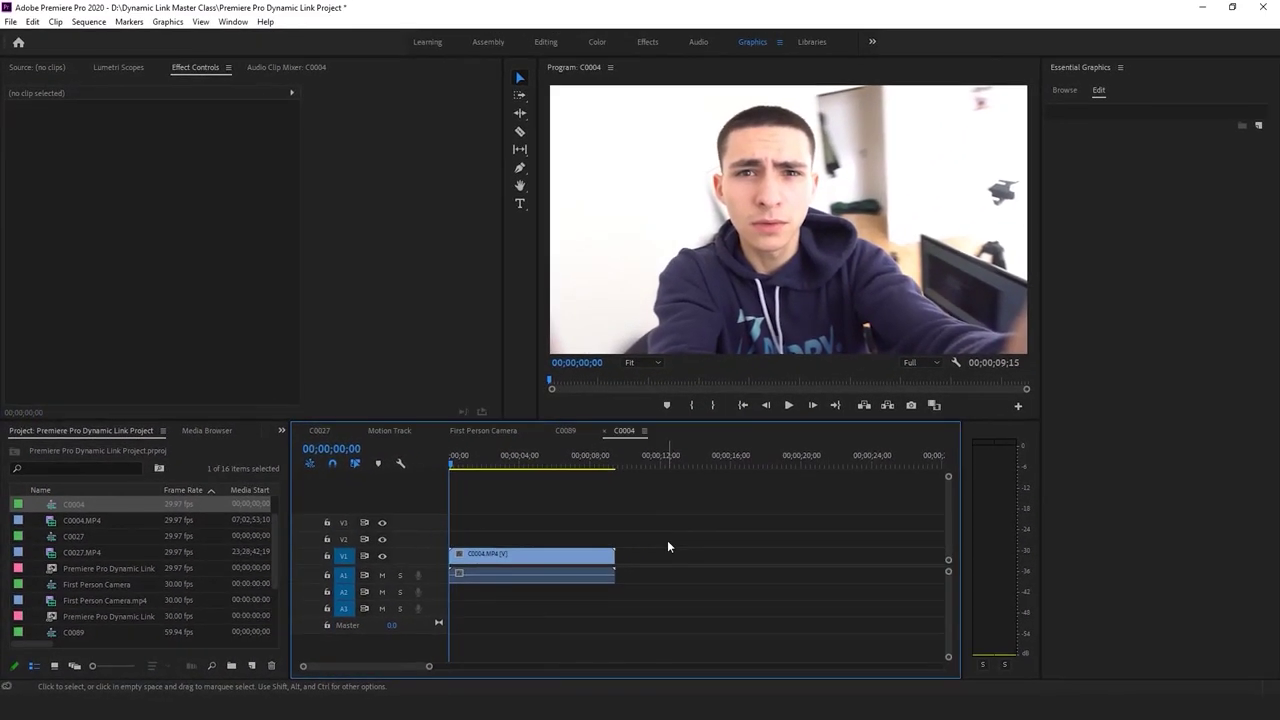
key("space")
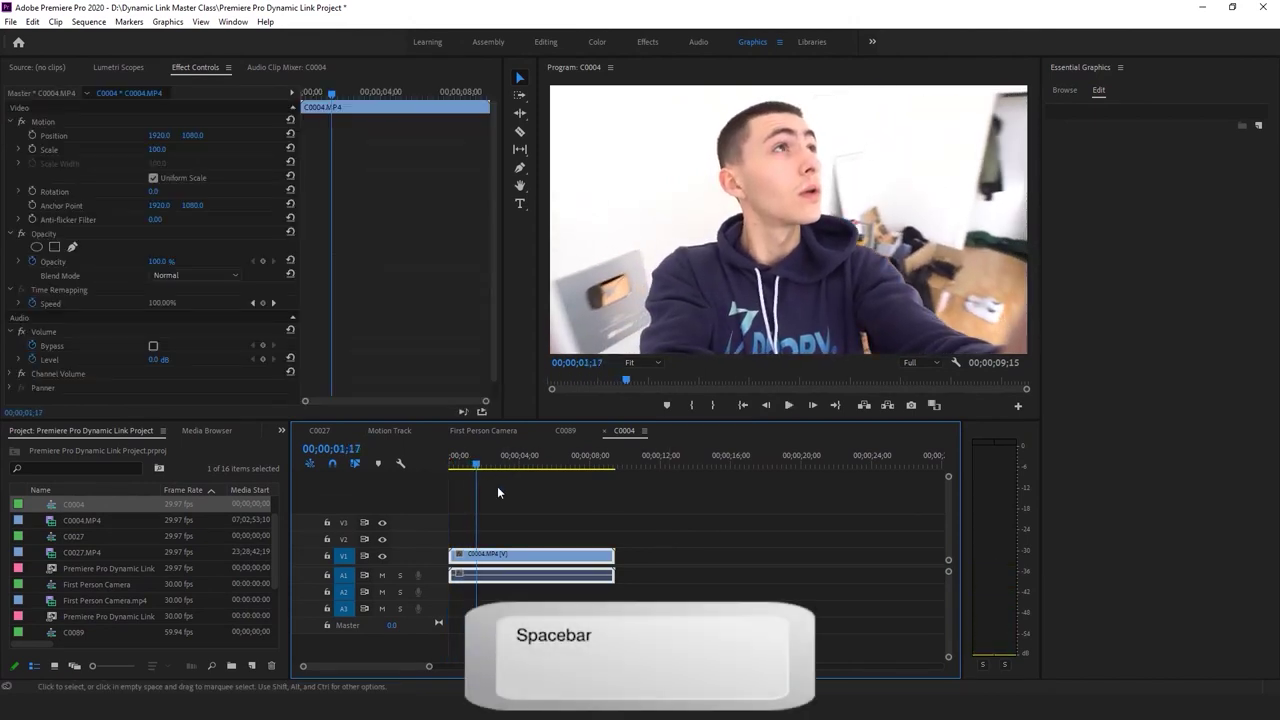
left_click(381, 575)
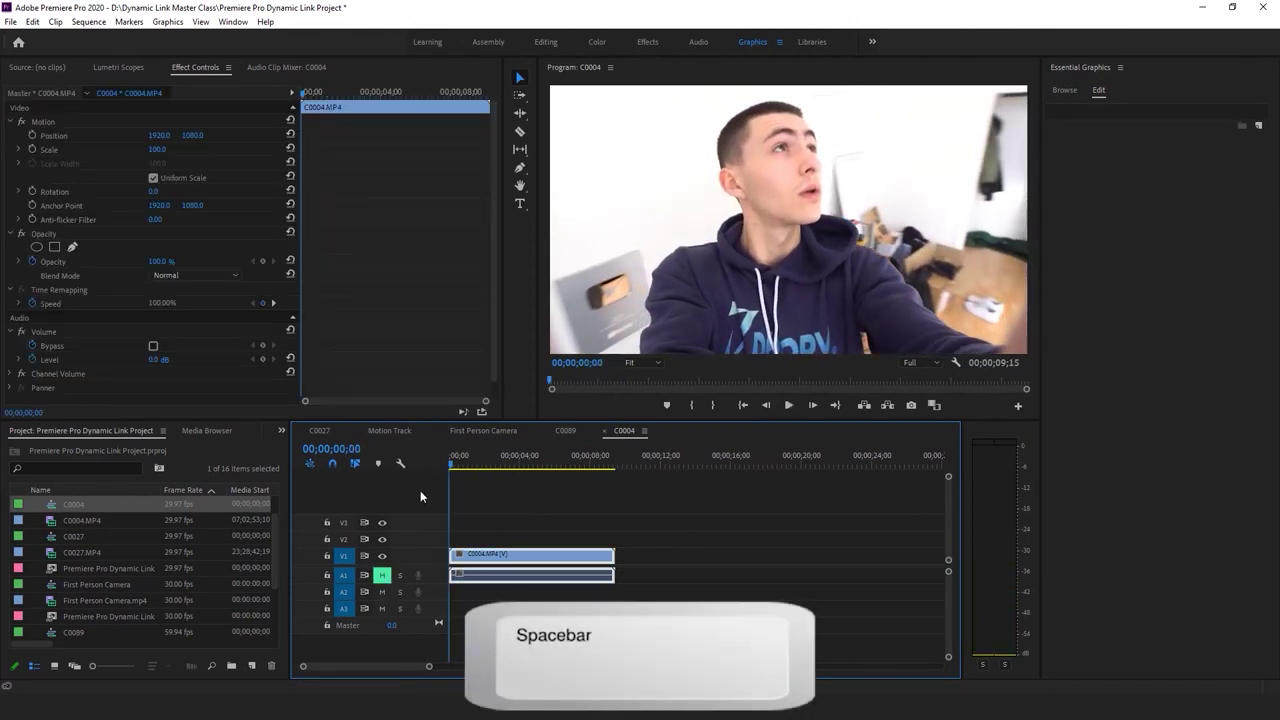
left_click(545, 513)
key("space")
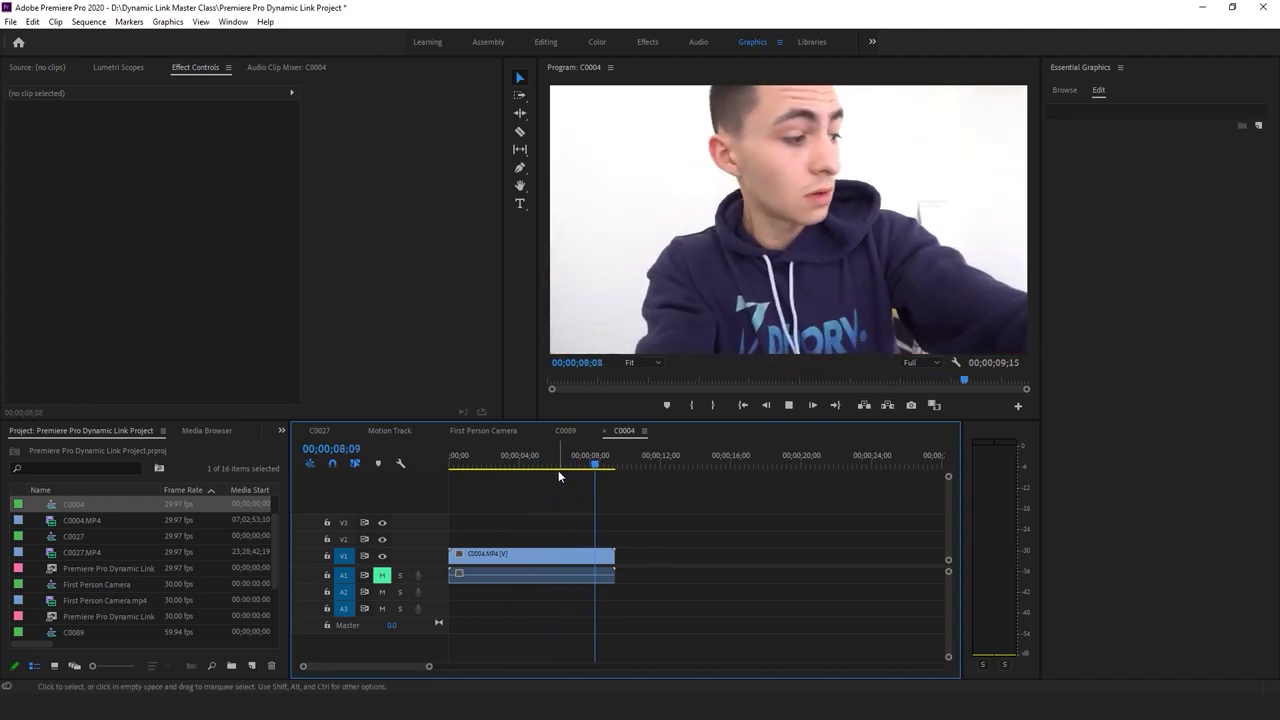
key("space")
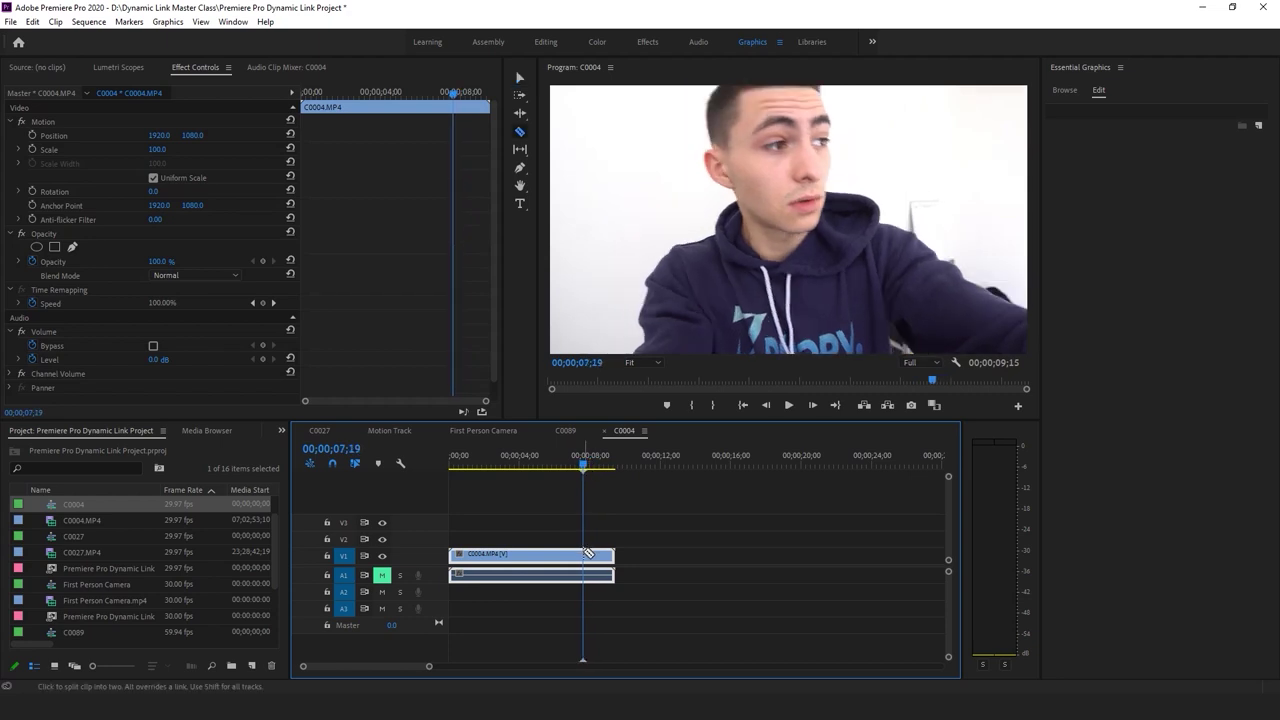
key("Delete")
key("Home")
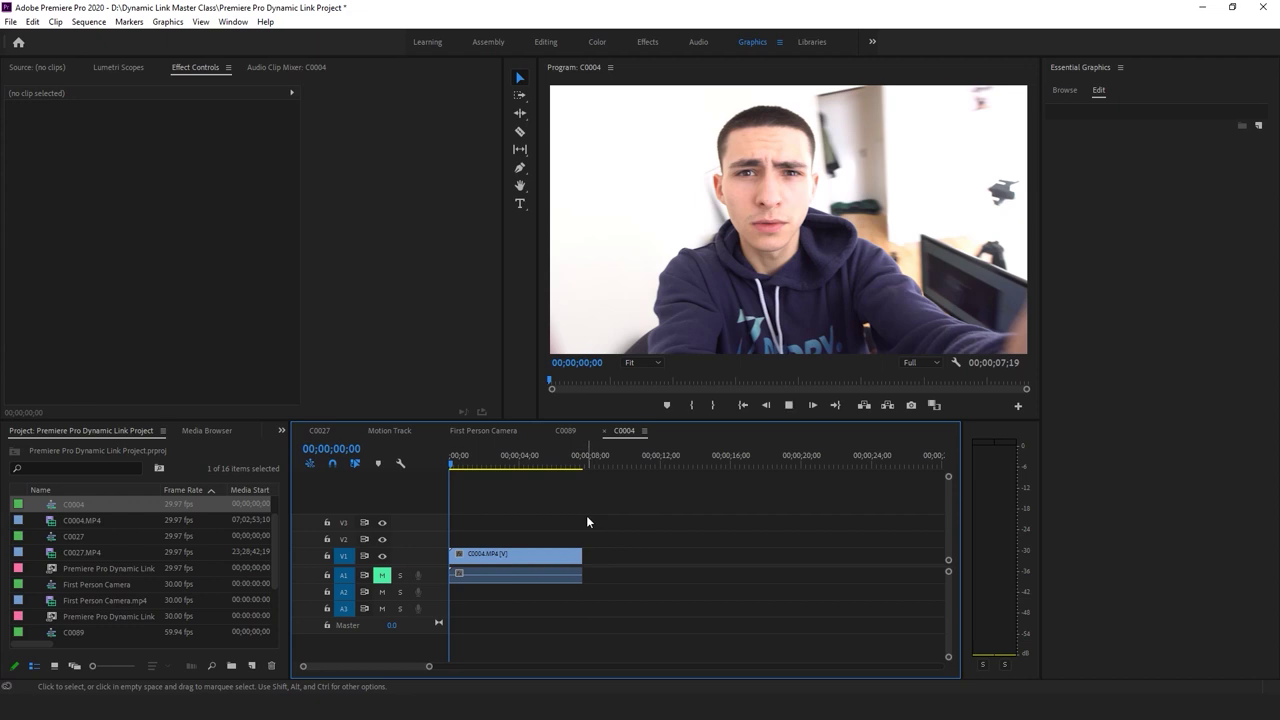
Replay the shortened sequence and select the C0004 clip on V1
key("space")
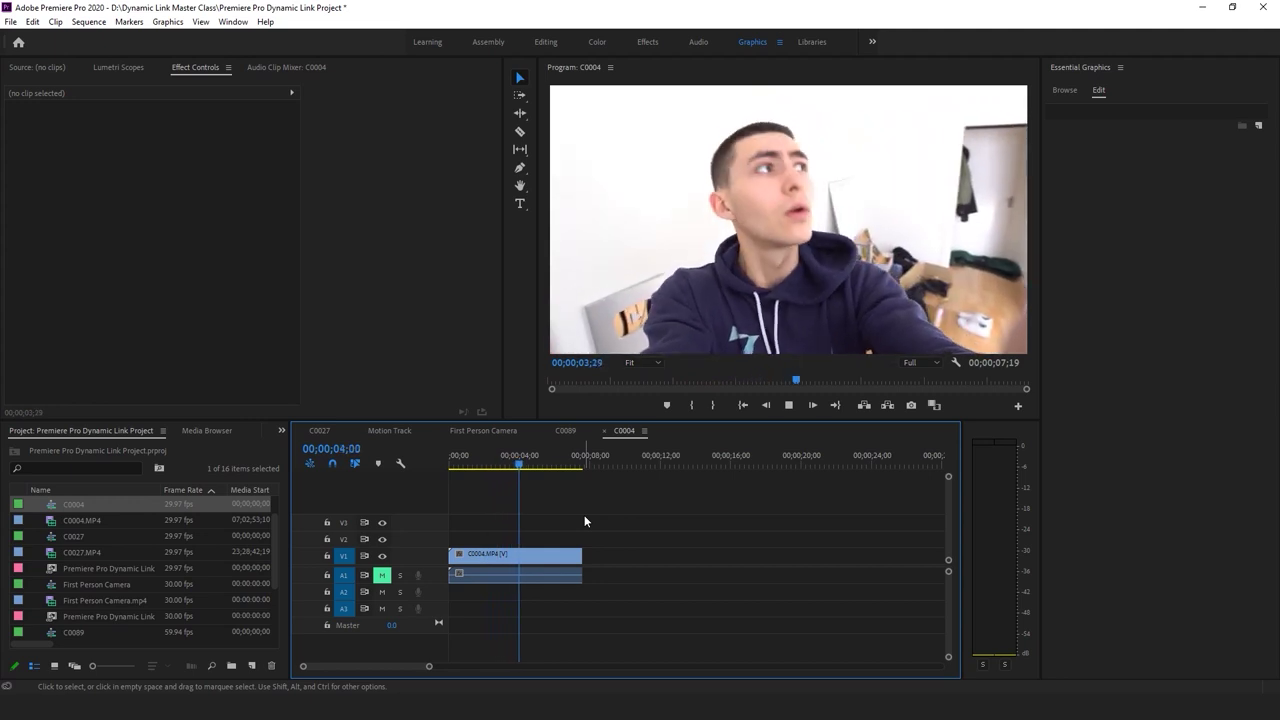
left_click_drag(527, 463, 448, 463)
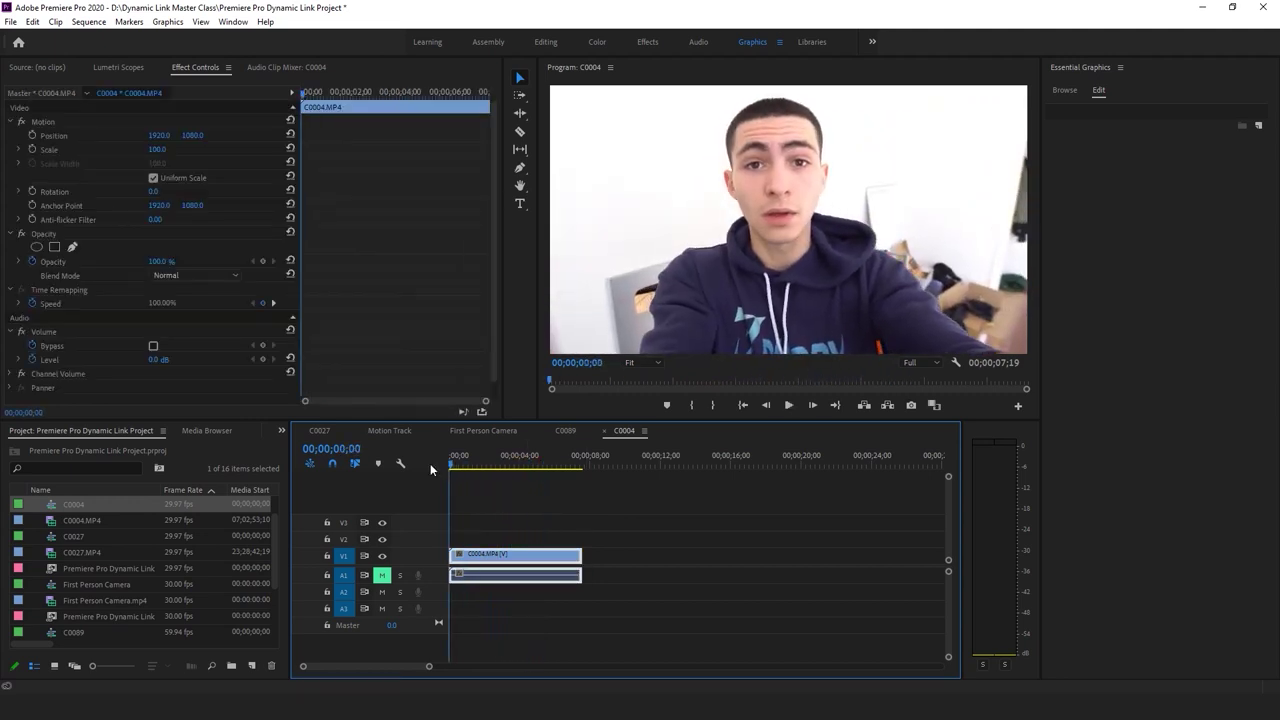
left_click(532, 476)
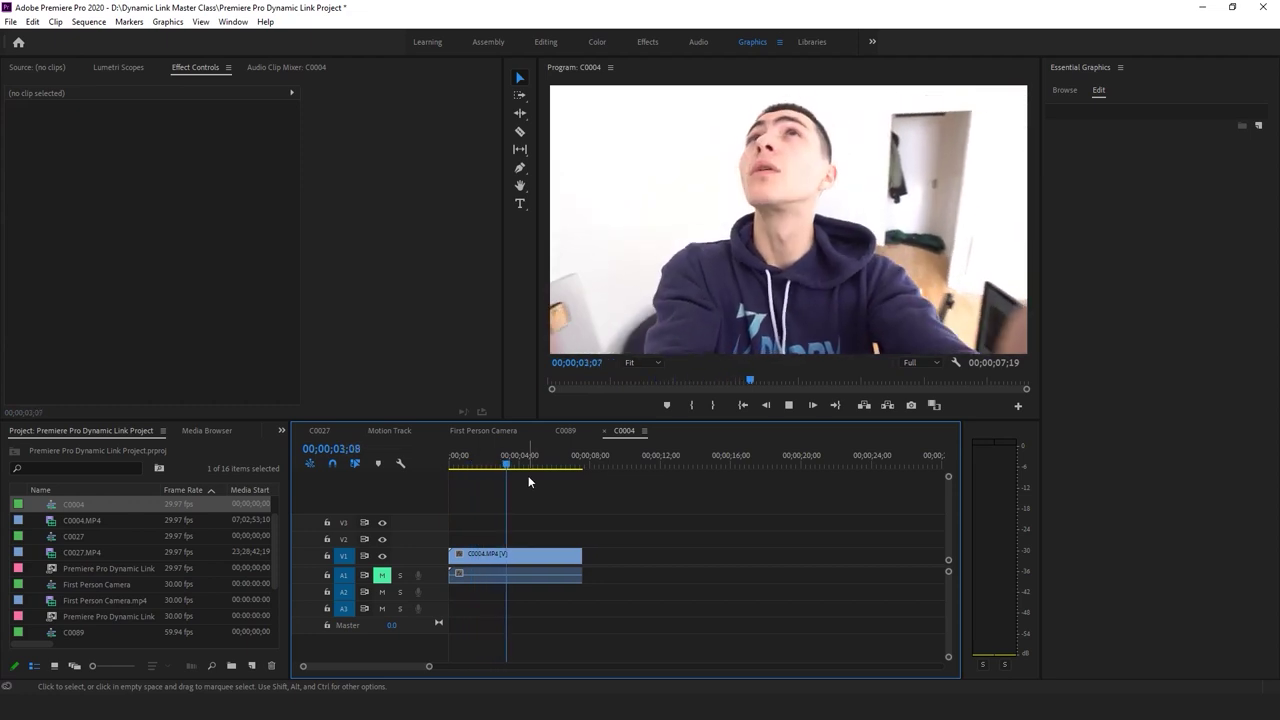
left_click(528, 462)
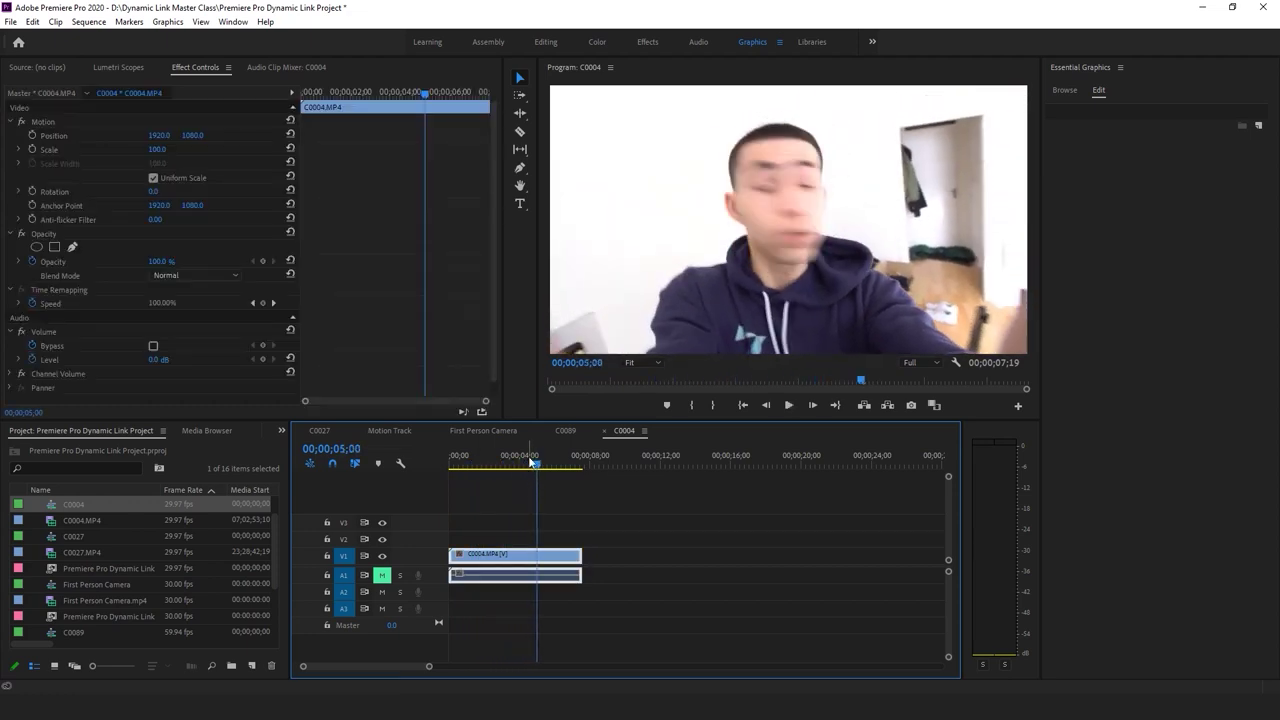
right_click(500, 555)
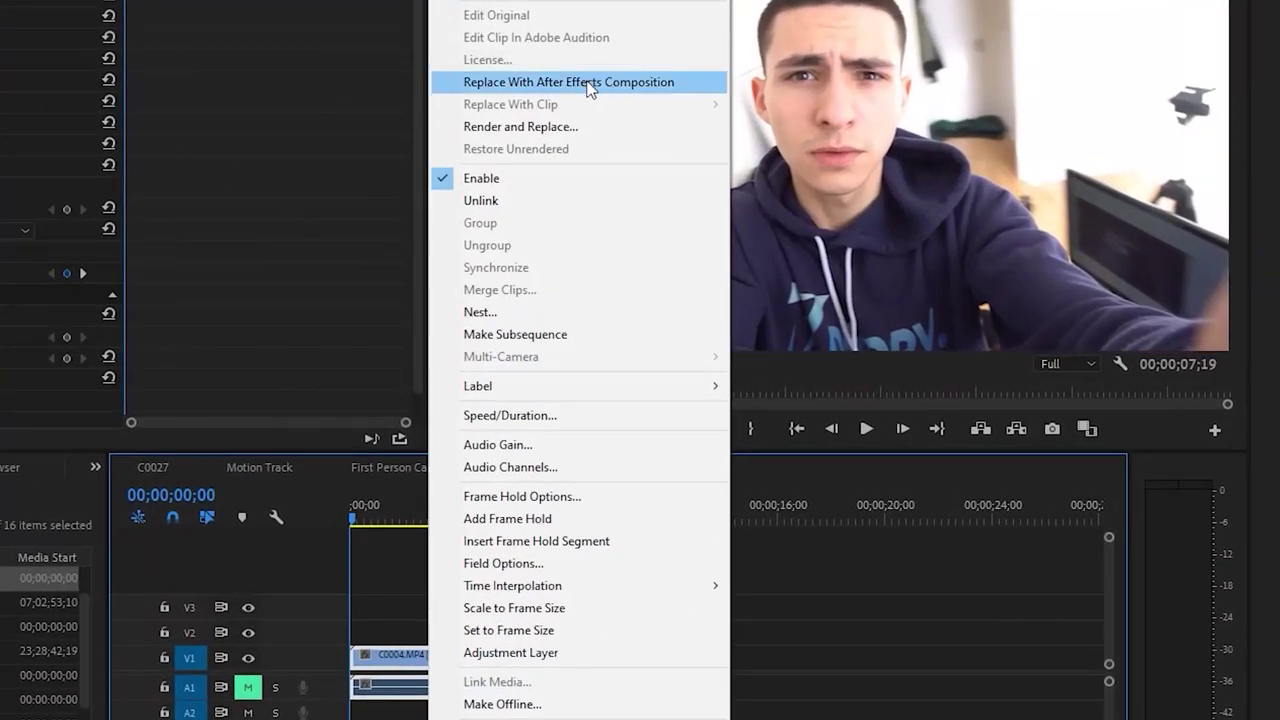
Replace the V1 clip with After Effects Linked Comp 05 and zoom the viewer out
left_click(590, 85)
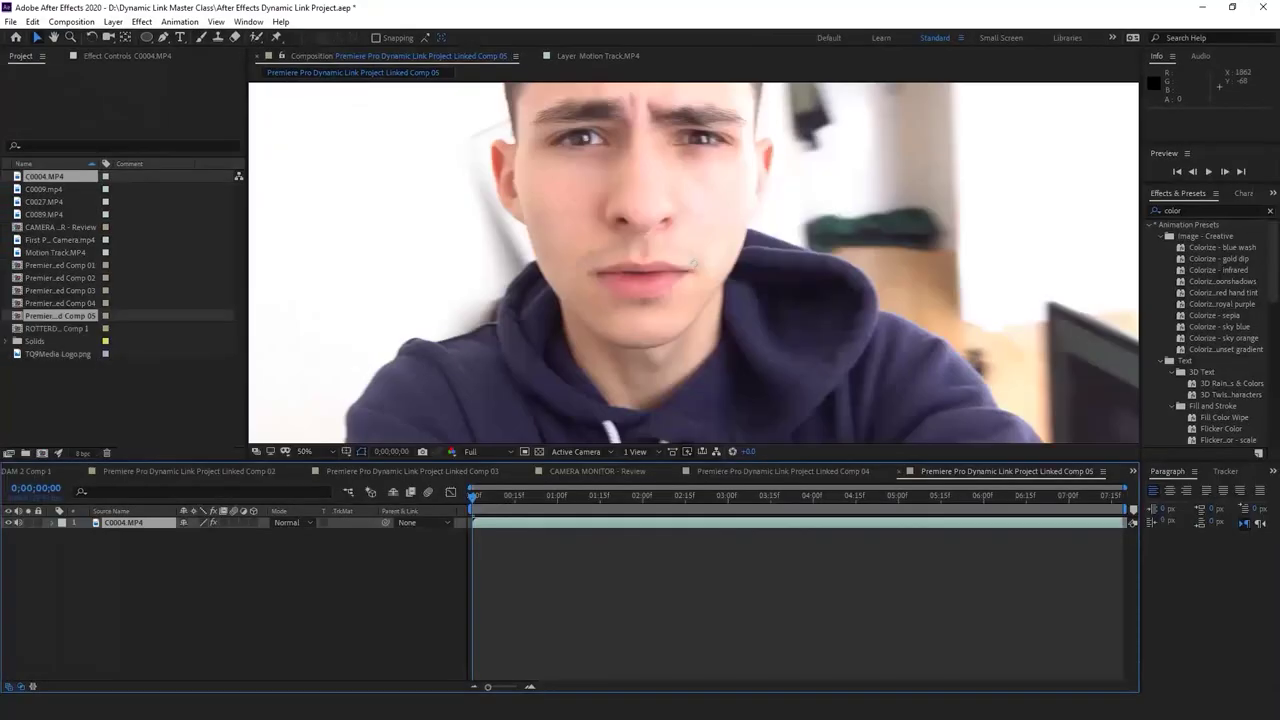
key("comma")
key("comma")
Fit the viewer to the full frame and preview the C0004 composition
left_click(304, 451)
left_click(320, 218)
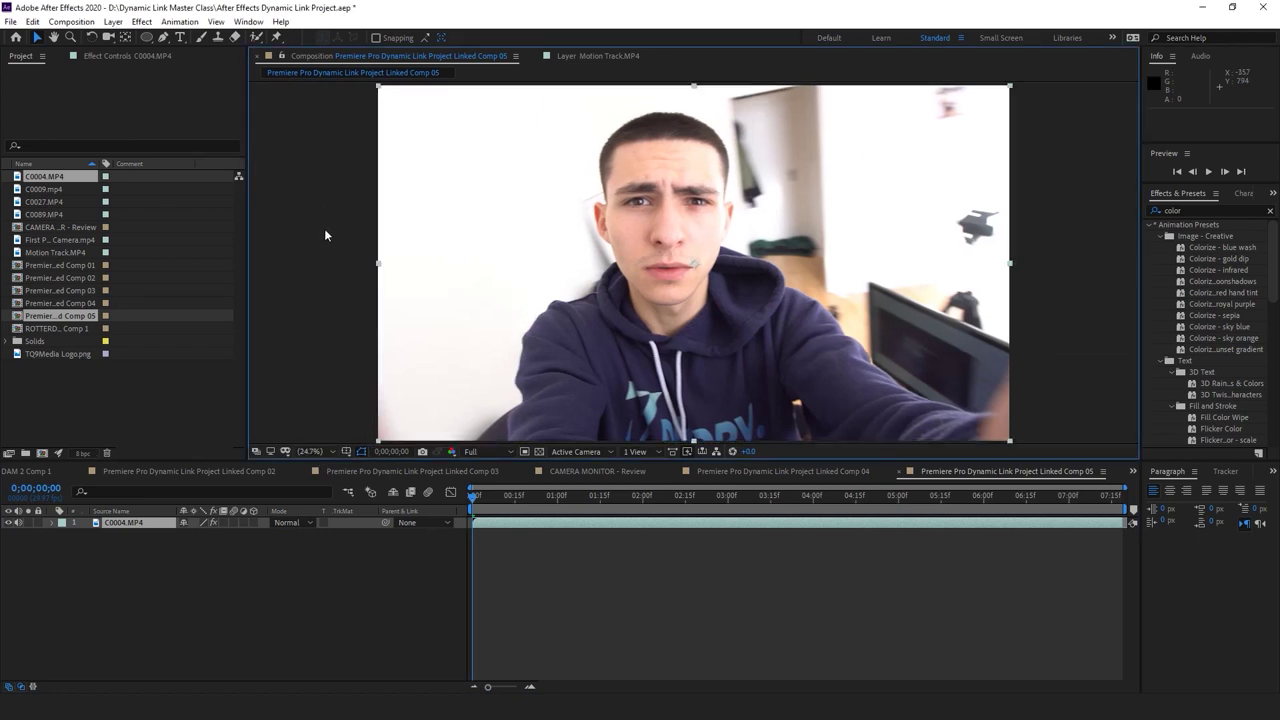
left_click(527, 550)
key("space")
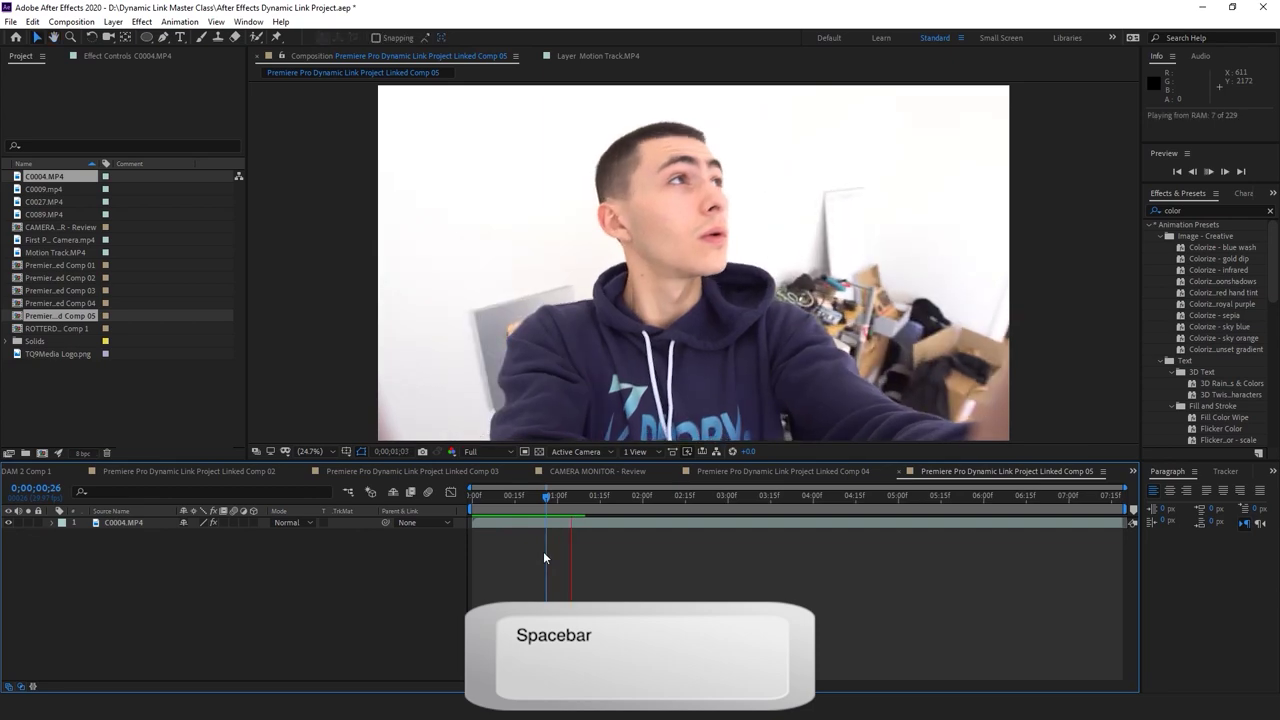
key("space")
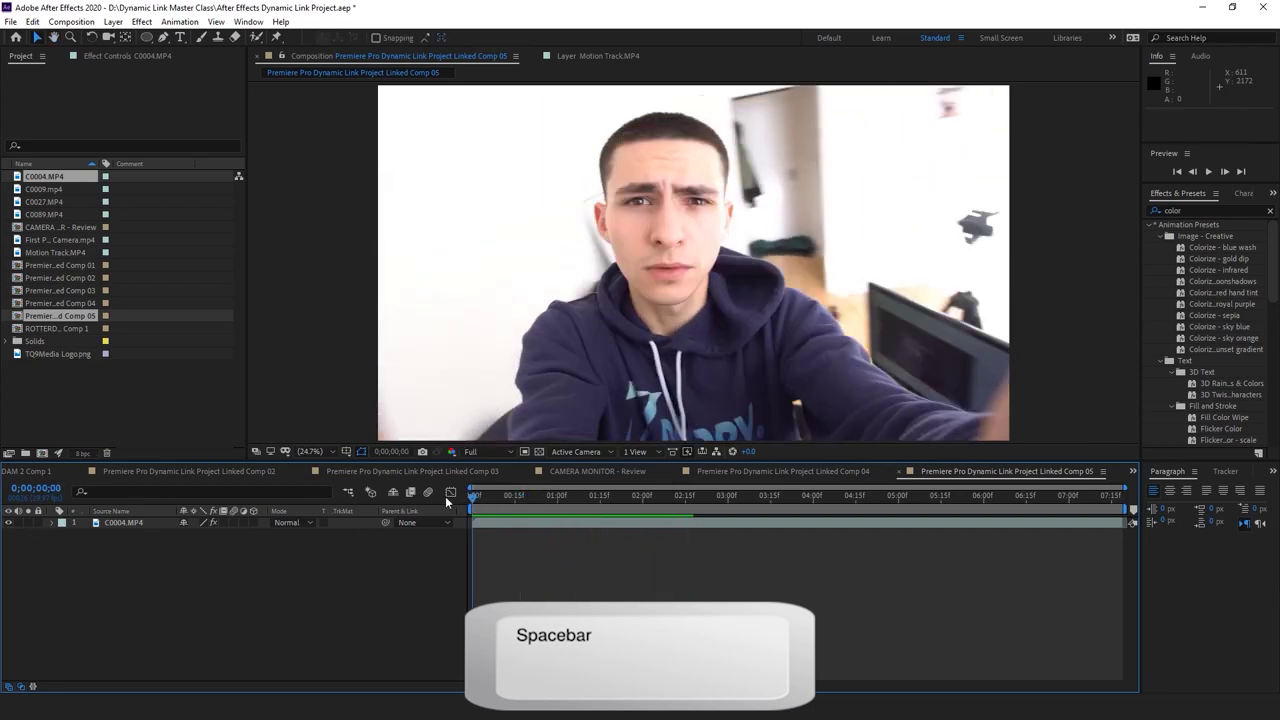
key("space")
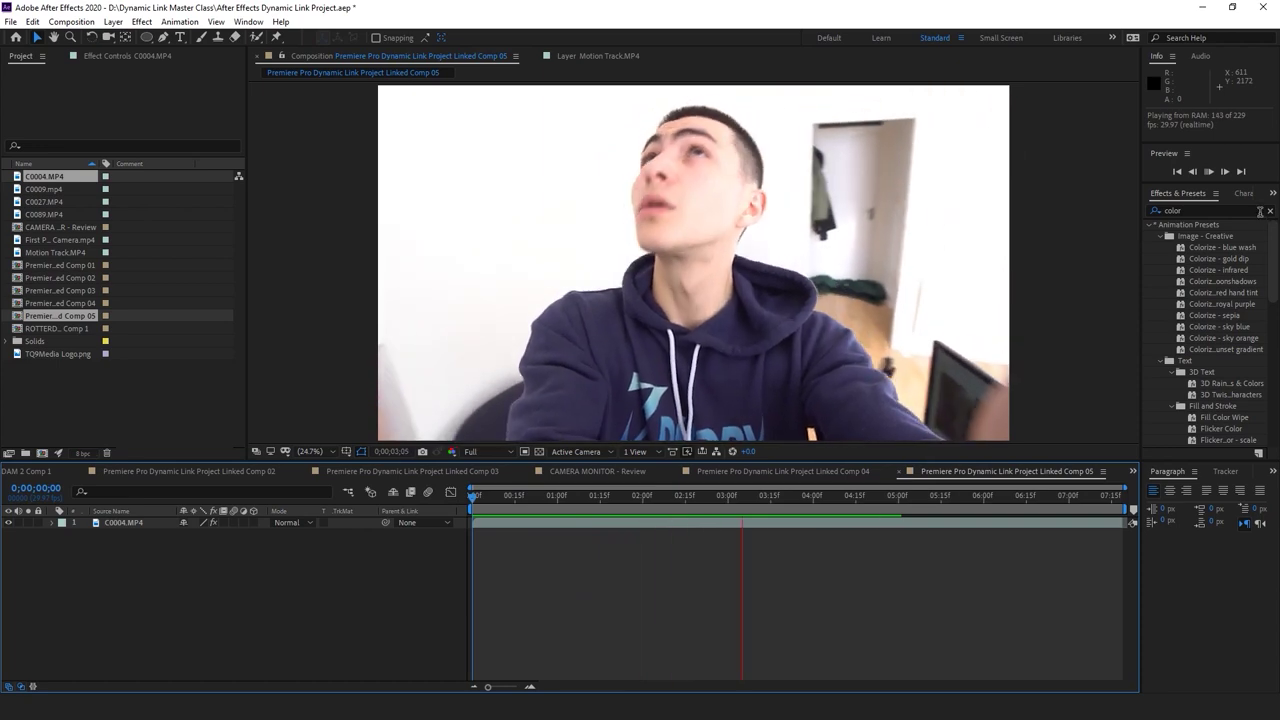
Clear the Effects & Presets search, stop playback, and select the C0004.MP4 layer
left_click(1270, 211)
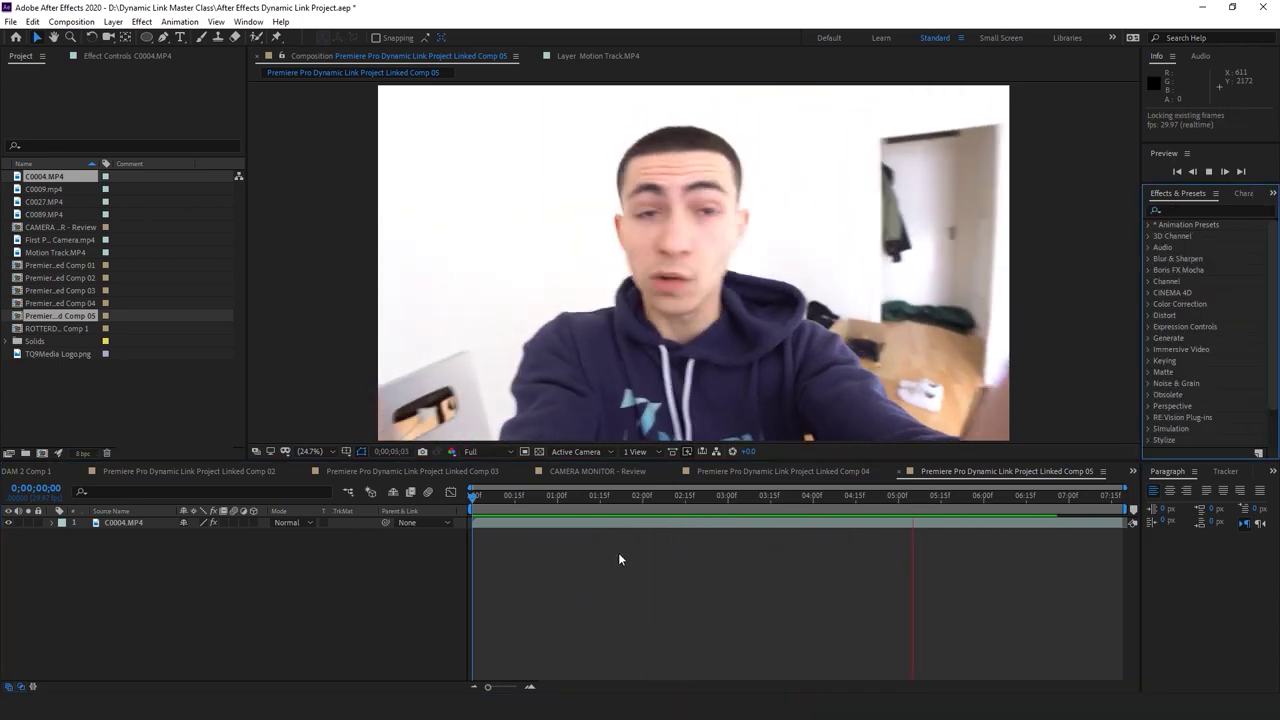
key("space")
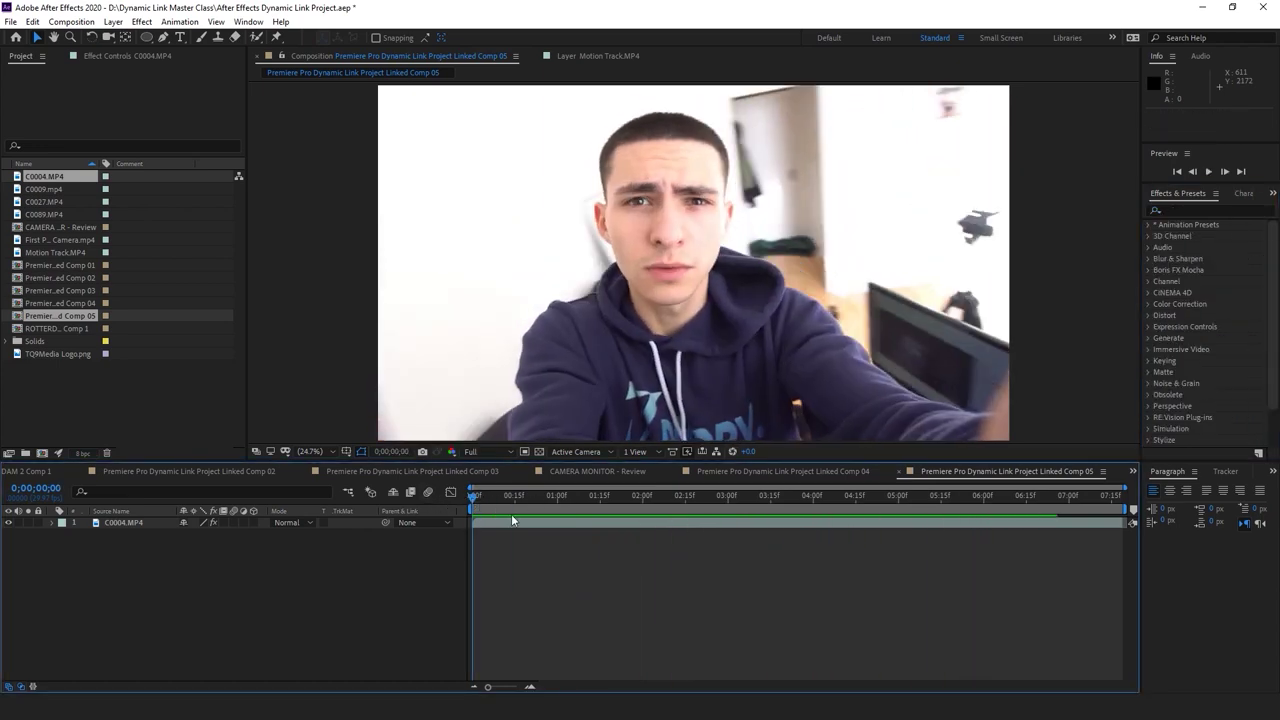
left_click(514, 521)
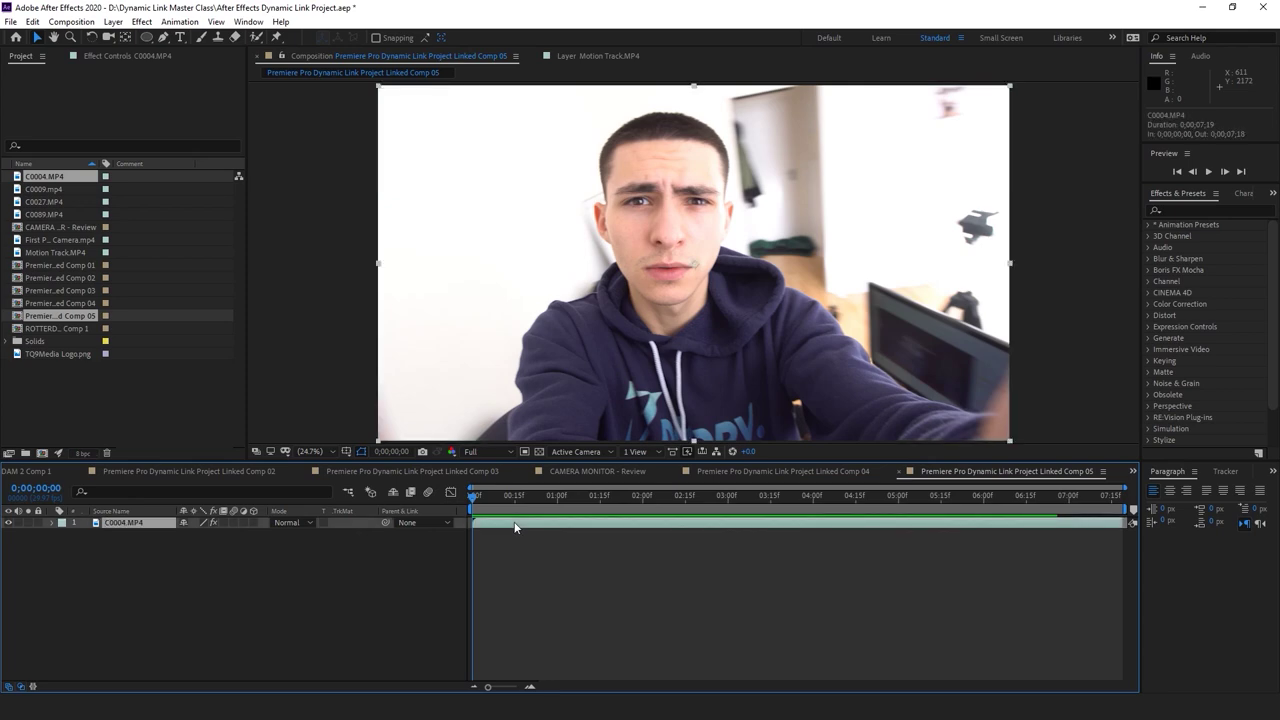
left_click(1200, 209)
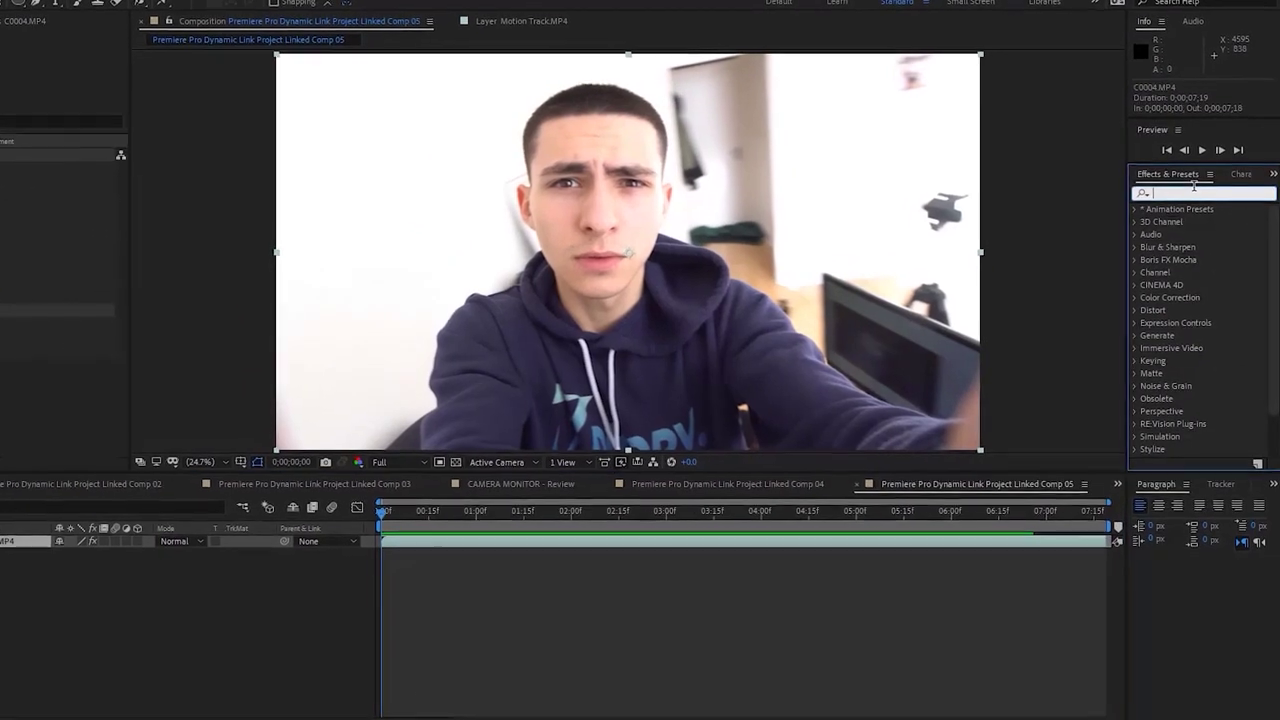
Apply CC Lens from an 'cc len' search to C0004.MP4 and scrub its Size to 263.0
type("cc")
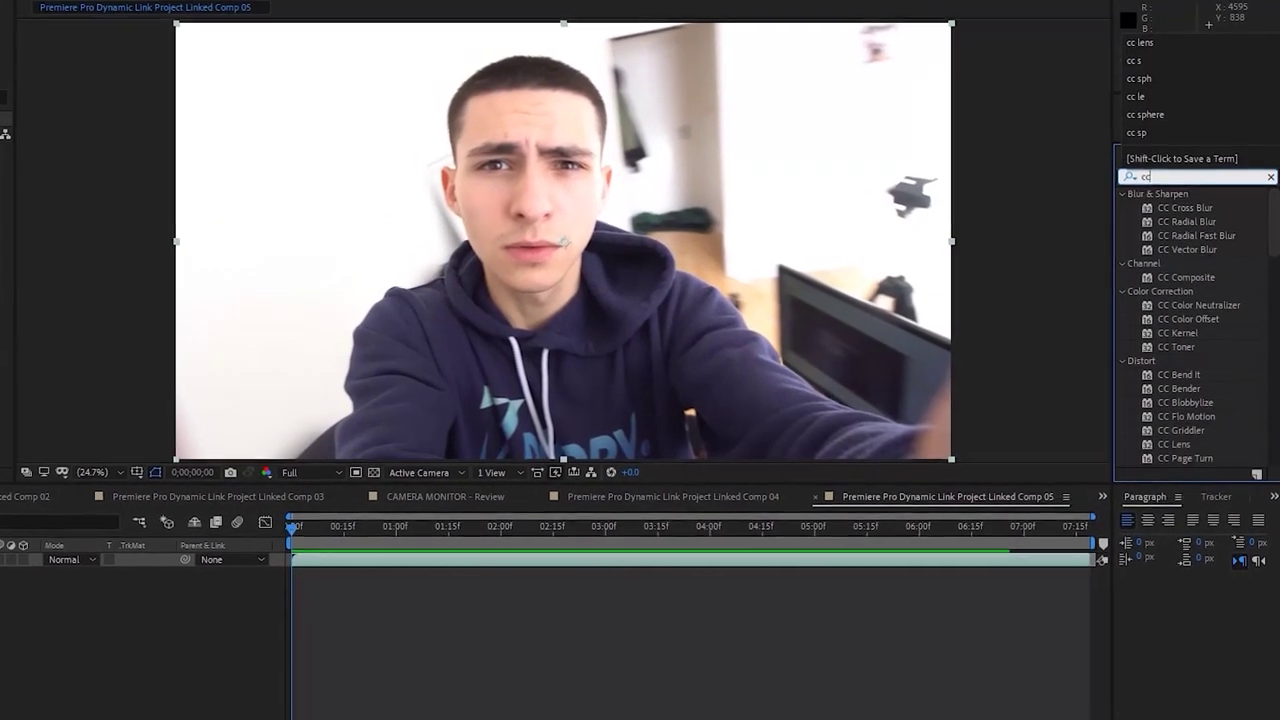
type(" lens")
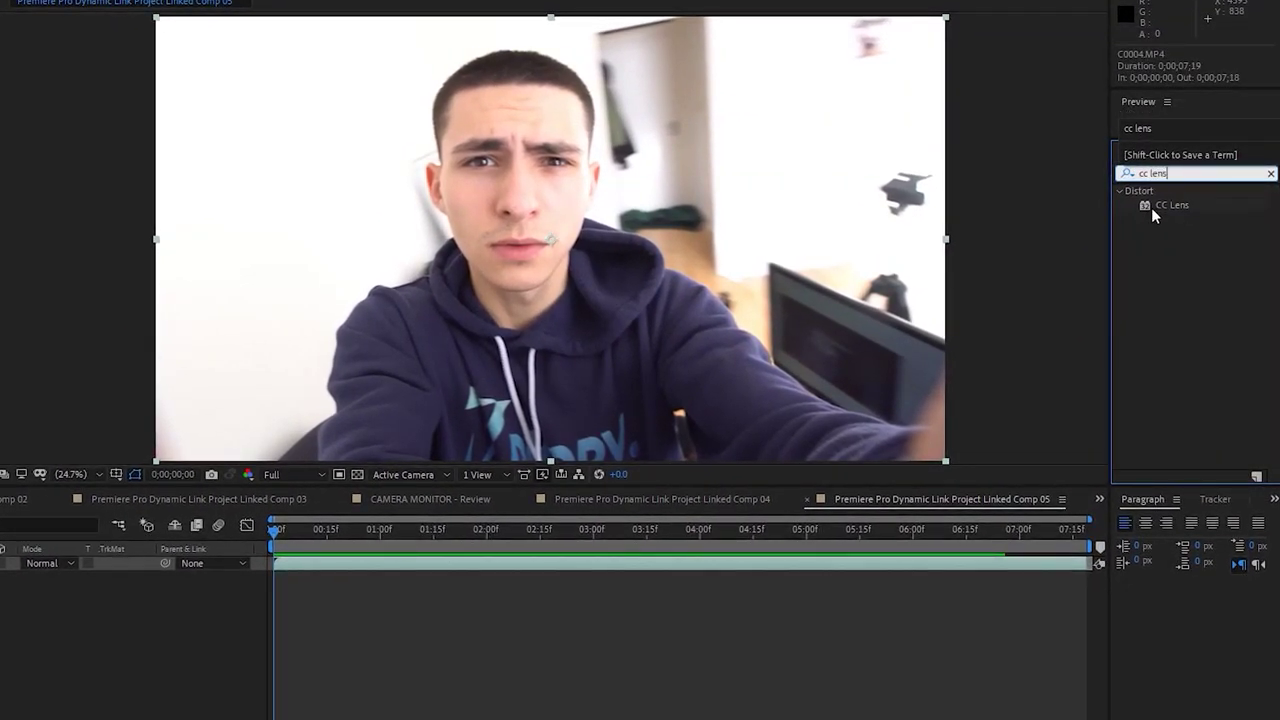
left_click(1168, 206)
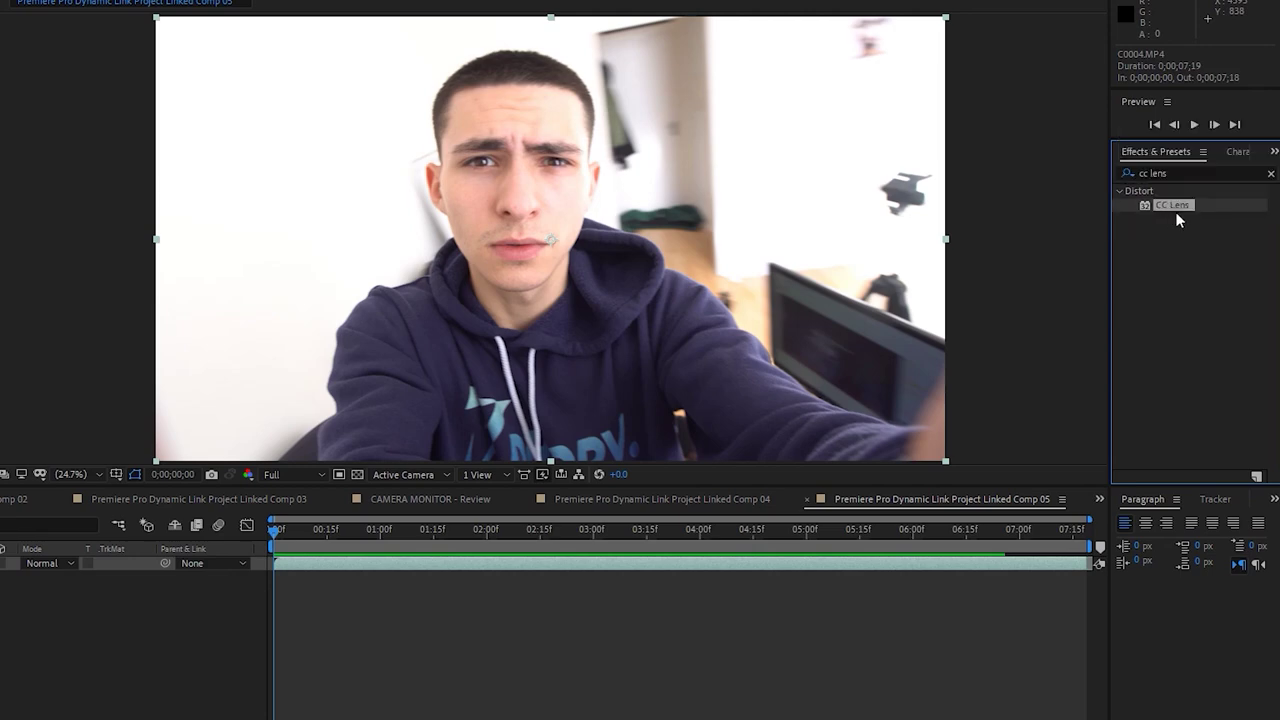
left_click_drag(1185, 210, 494, 563)
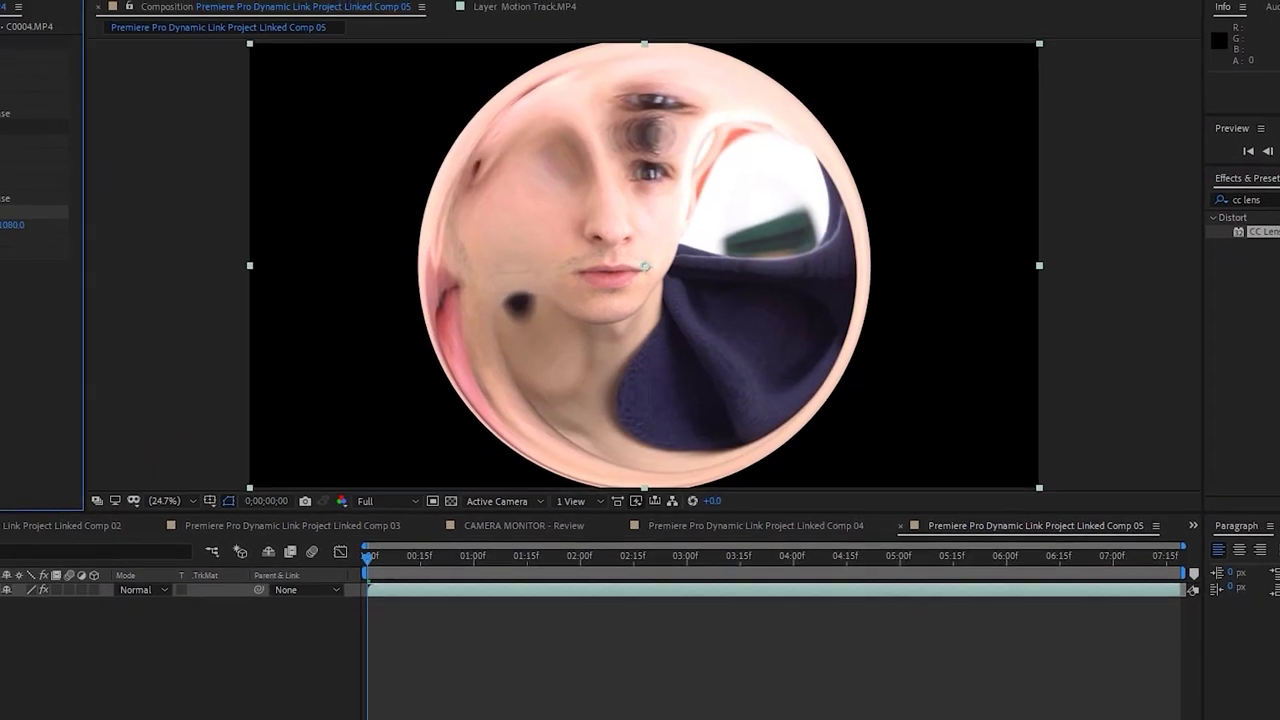
left_click_drag(5, 238, 33, 238)
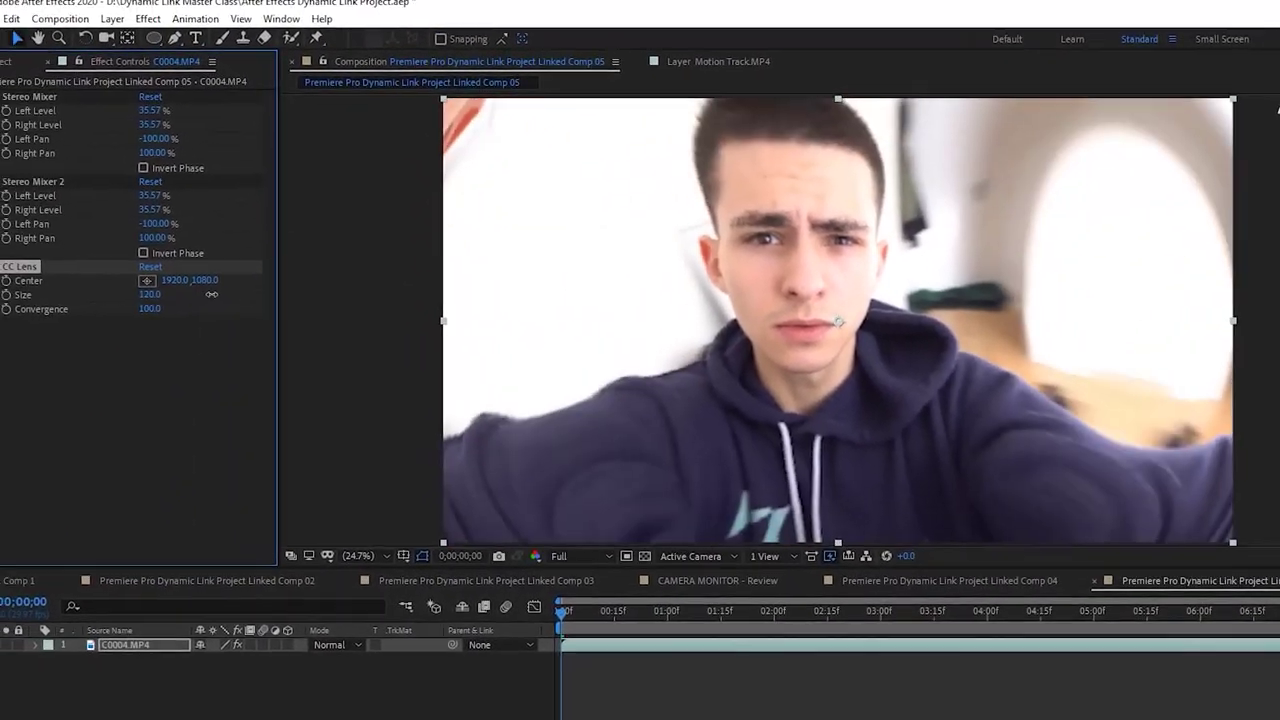
left_click_drag(211, 294, 373, 389)
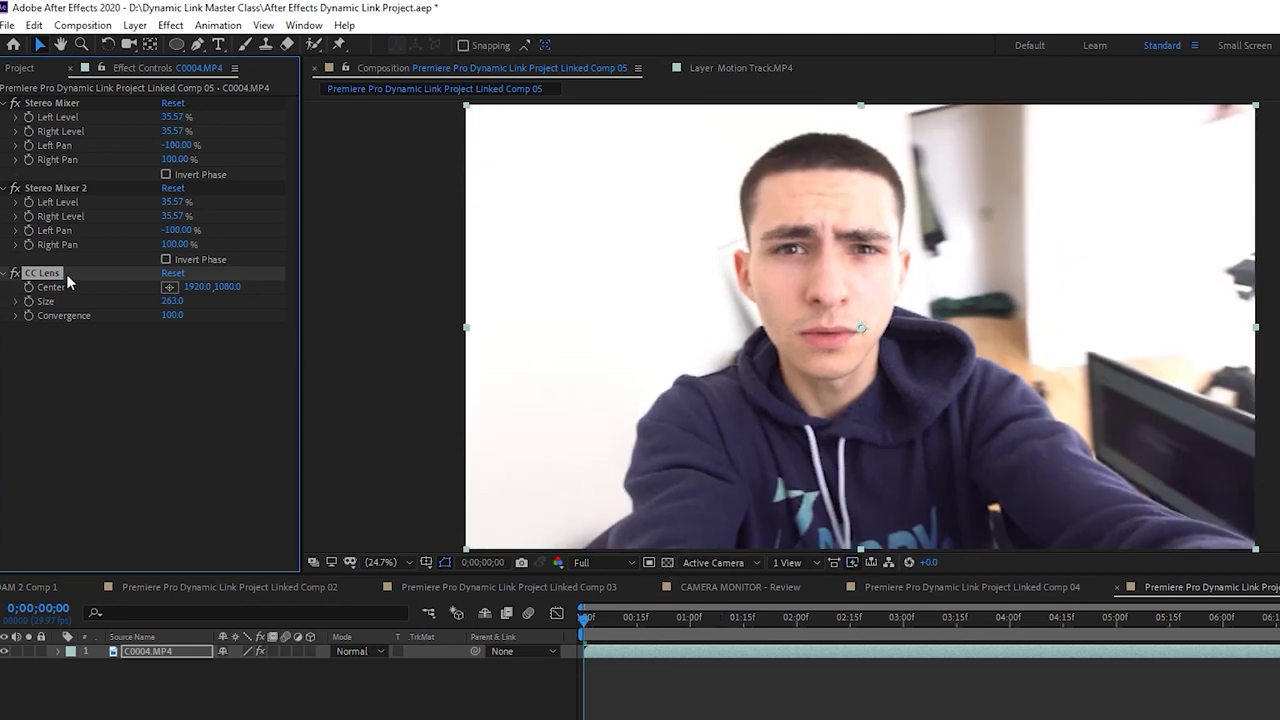
Remove CC Lens, duplicate the footage layer with Ctrl+D, and set lens Size to 0
key("Delete")
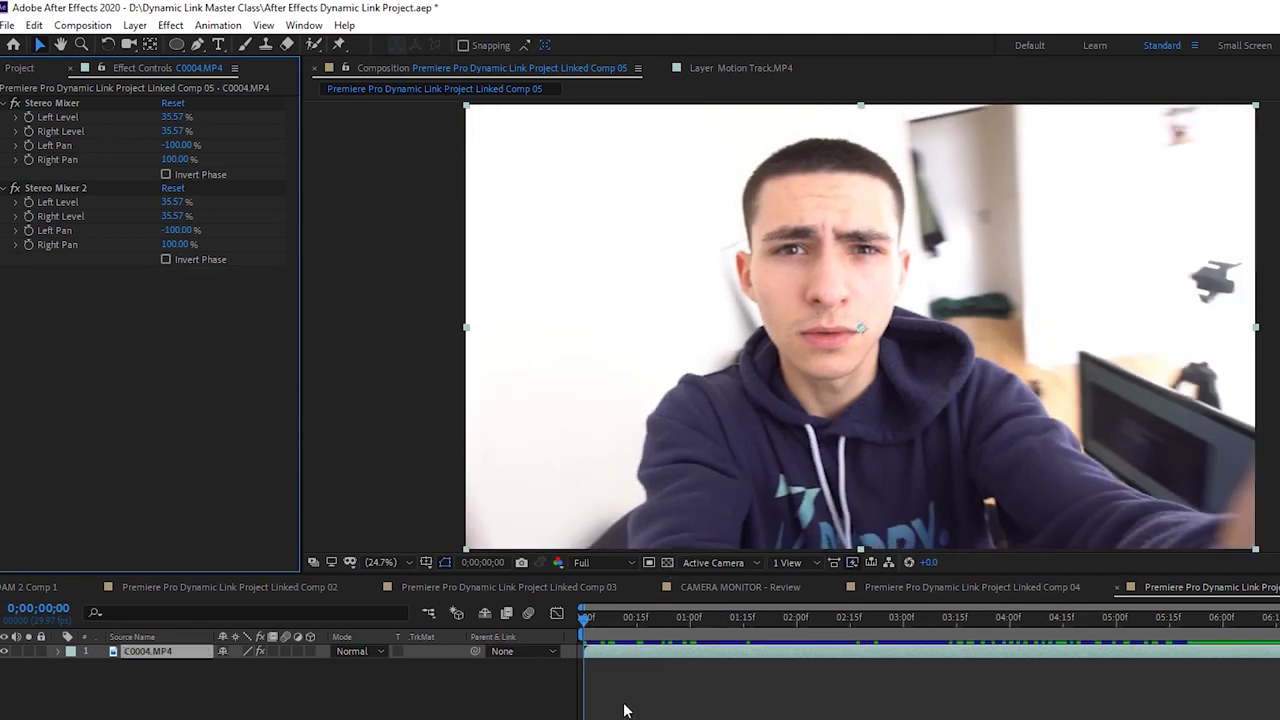
left_click(624, 710)
left_click(638, 646)
key("ctrl+d")
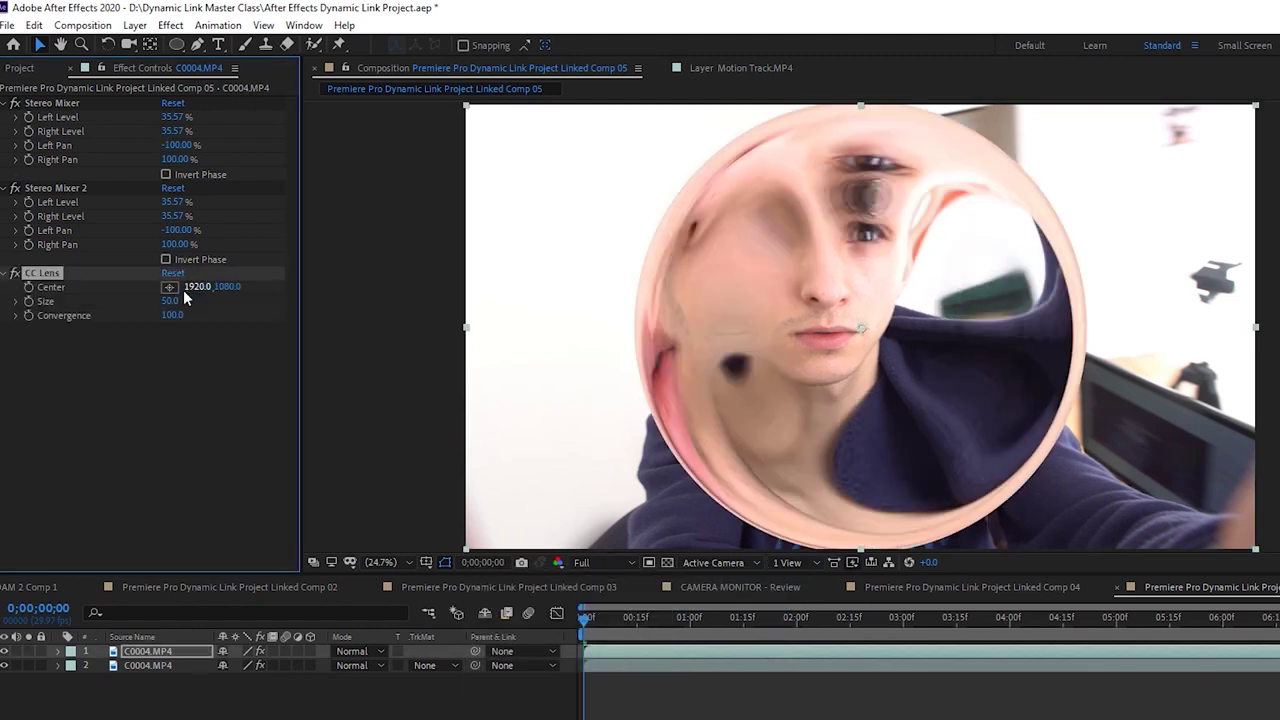
left_click_drag(176, 302, 137, 335)
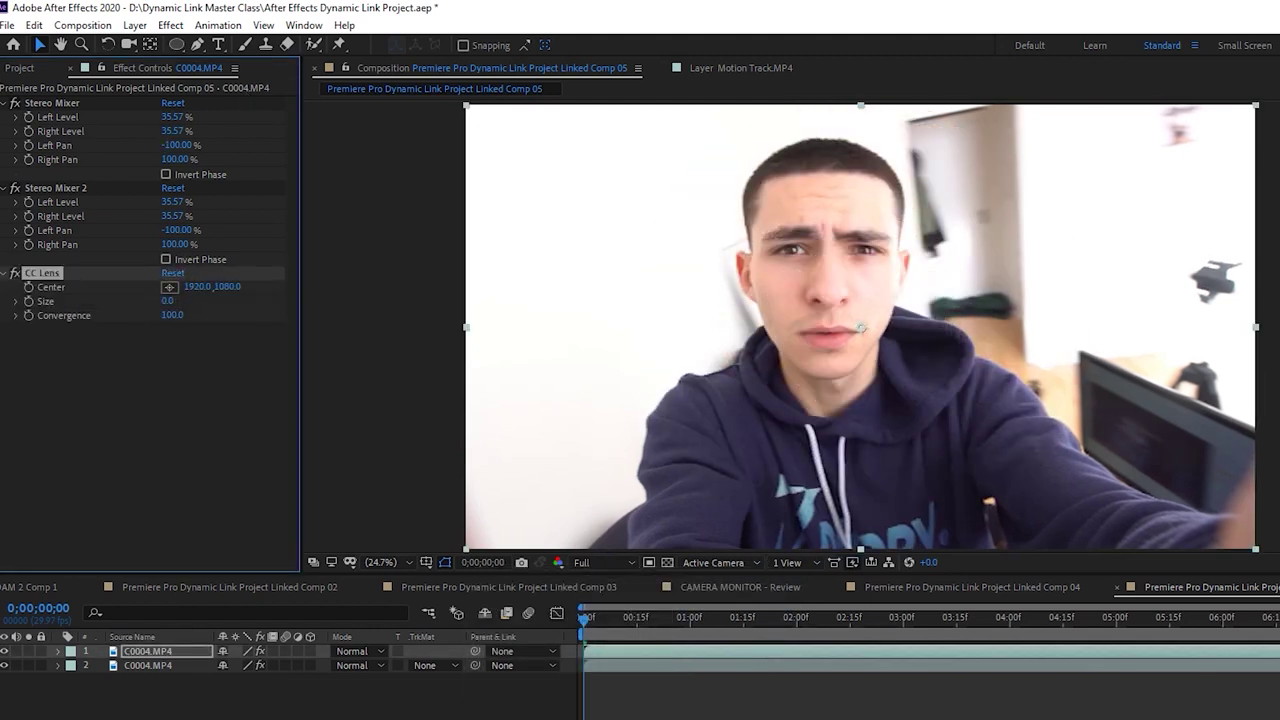
left_click(642, 708)
key("space")
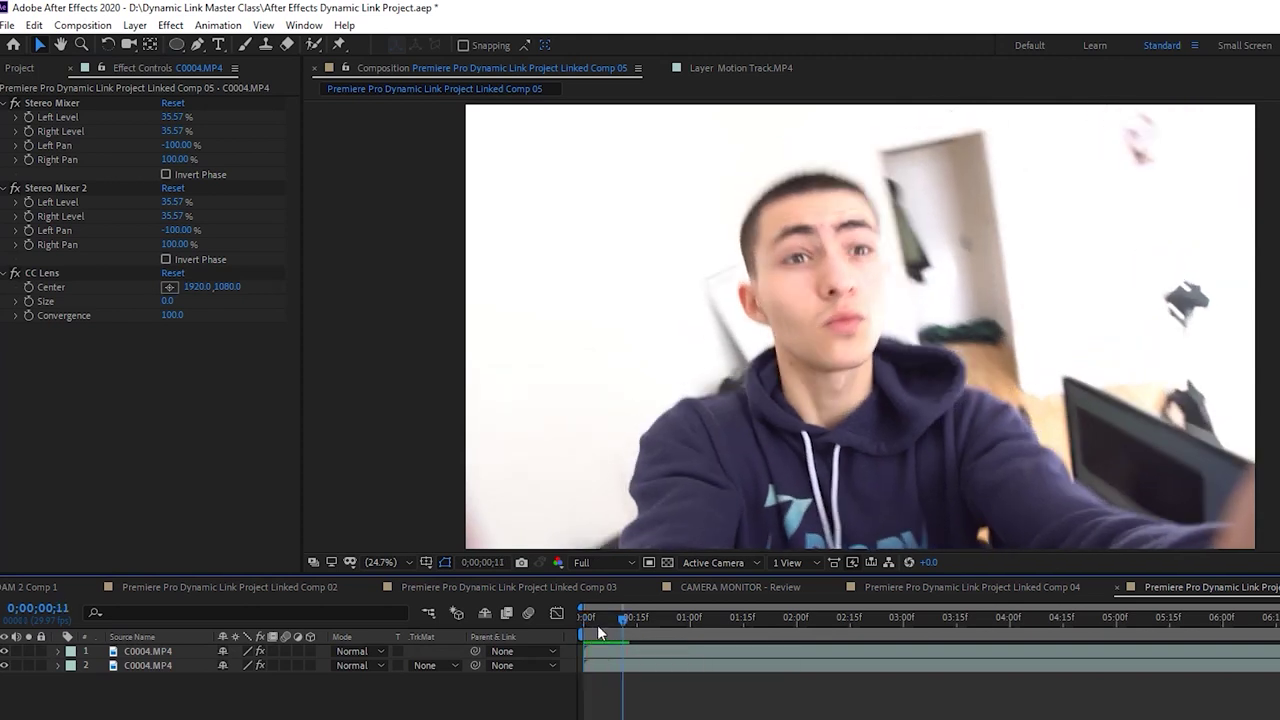
Keyframe CC Lens Size at 0, grow it by 0;00;00;16, and preview from the start
left_click_drag(622, 620, 604, 622)
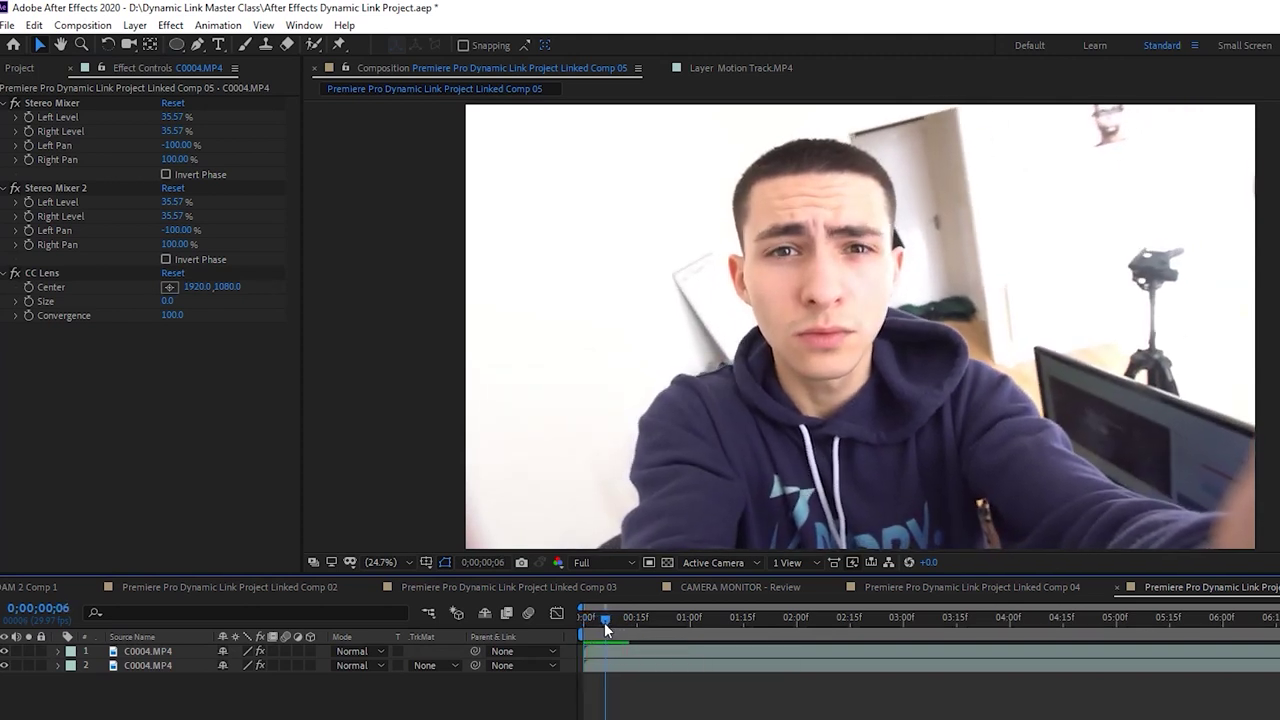
left_click(600, 650)
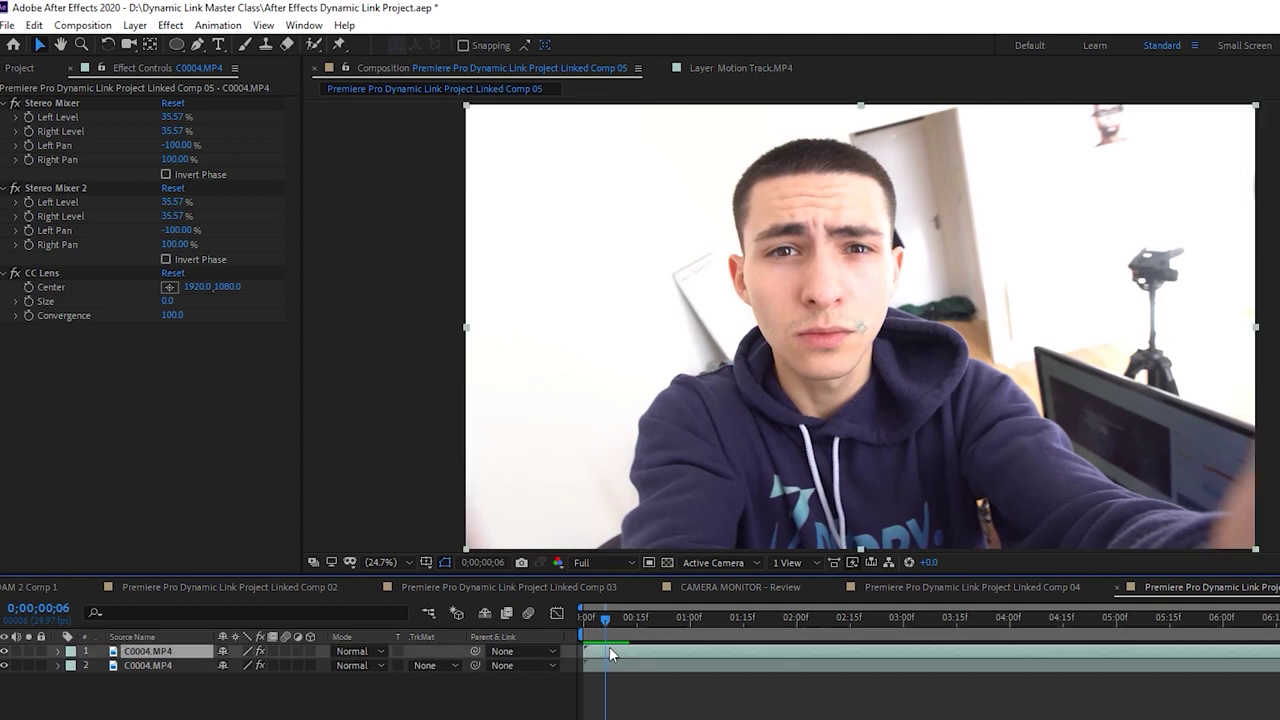
left_click(29, 301)
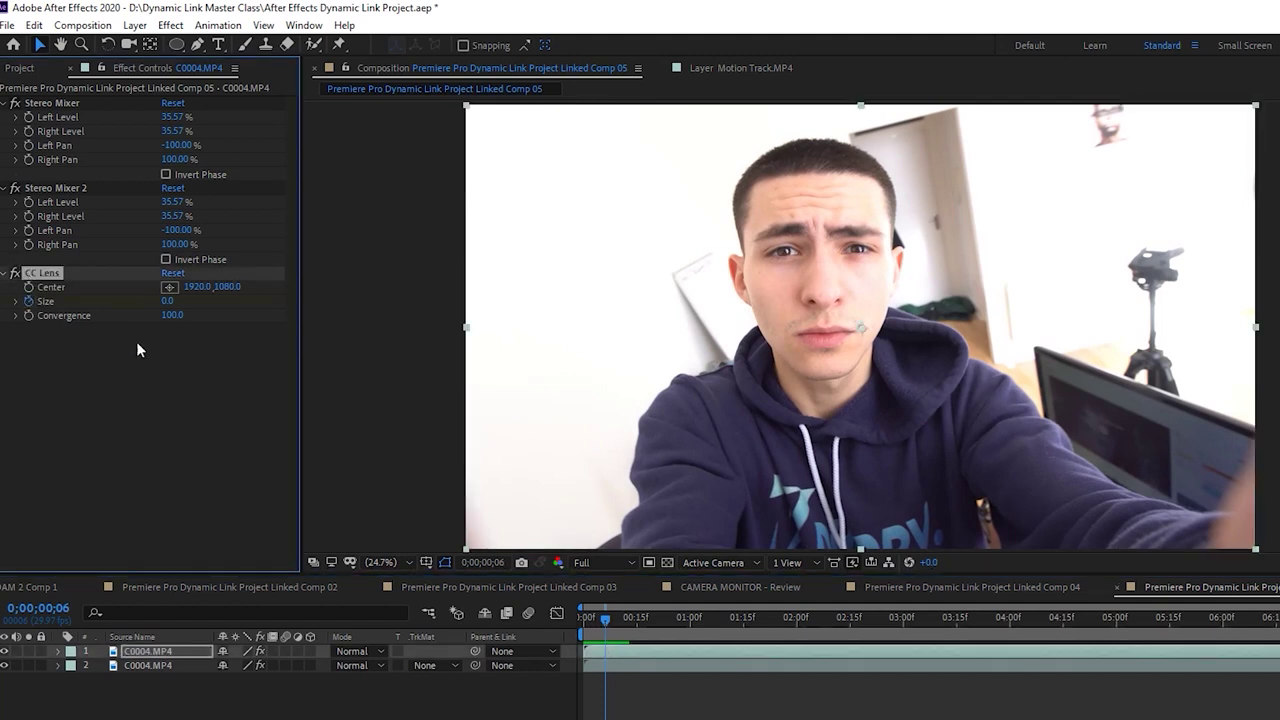
left_click_drag(605, 619, 637, 626)
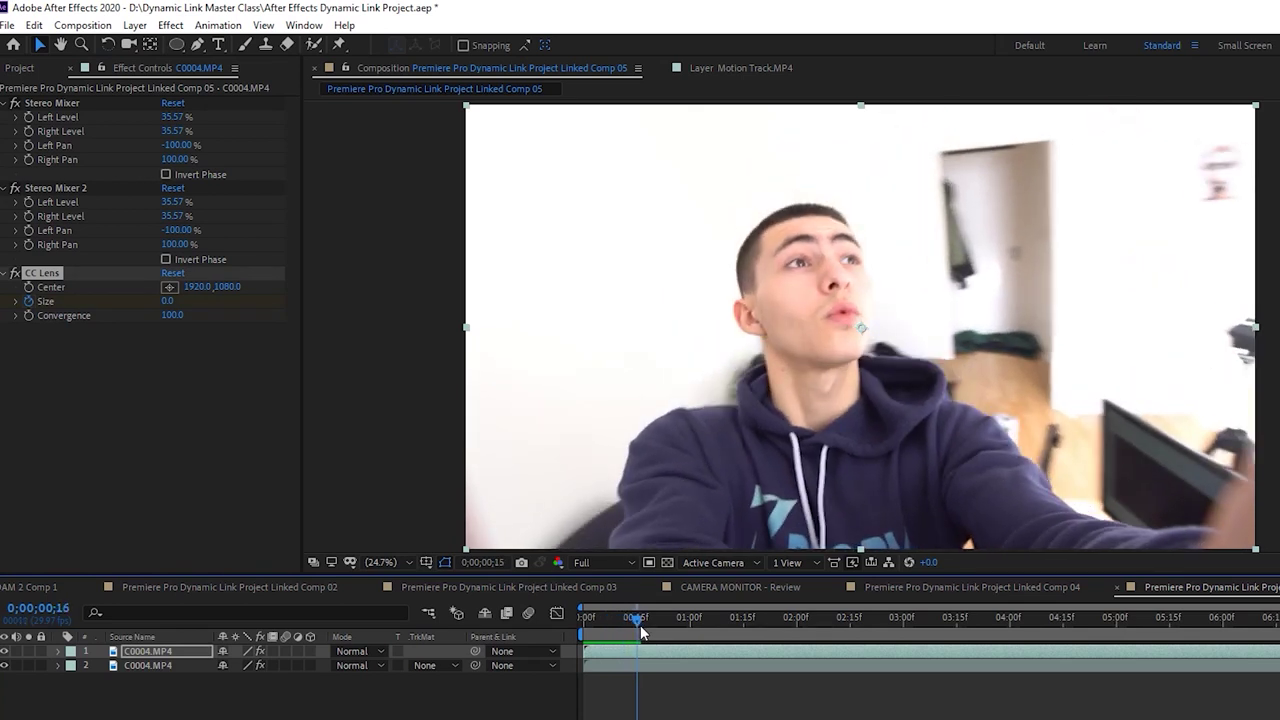
left_click_drag(641, 632, 643, 632)
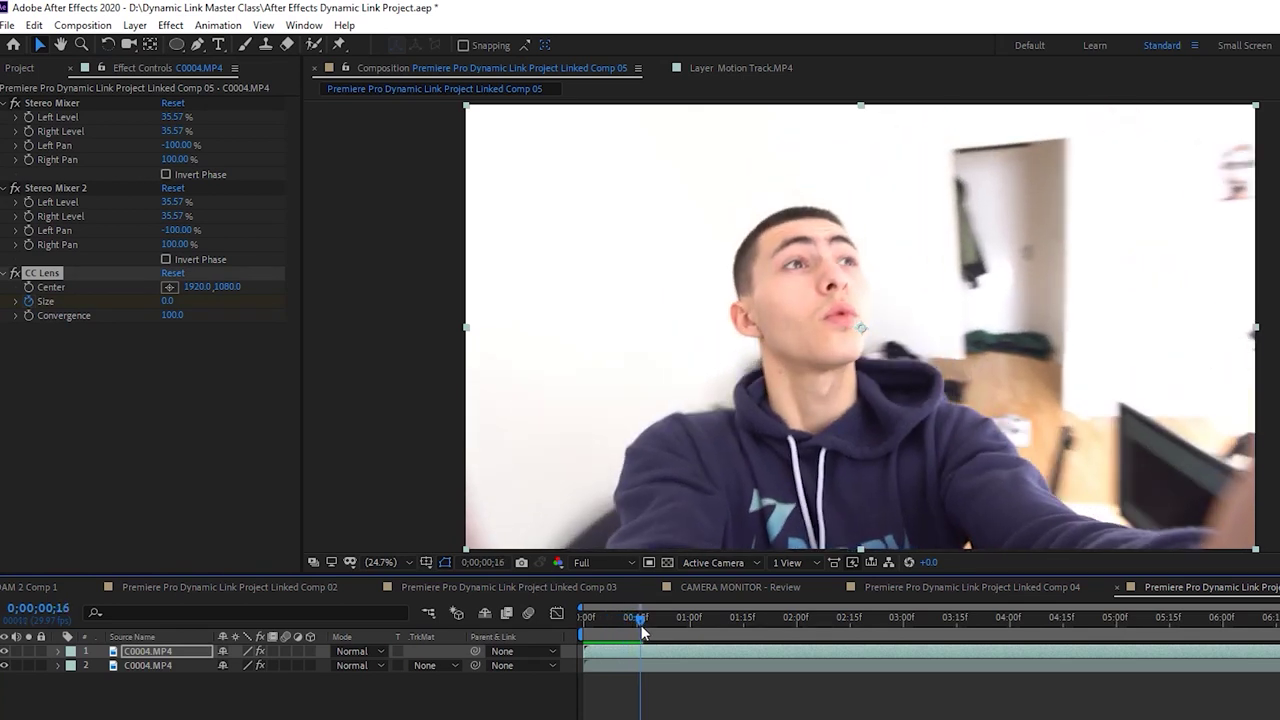
left_click(173, 299)
left_click_drag(172, 300, 268, 294)
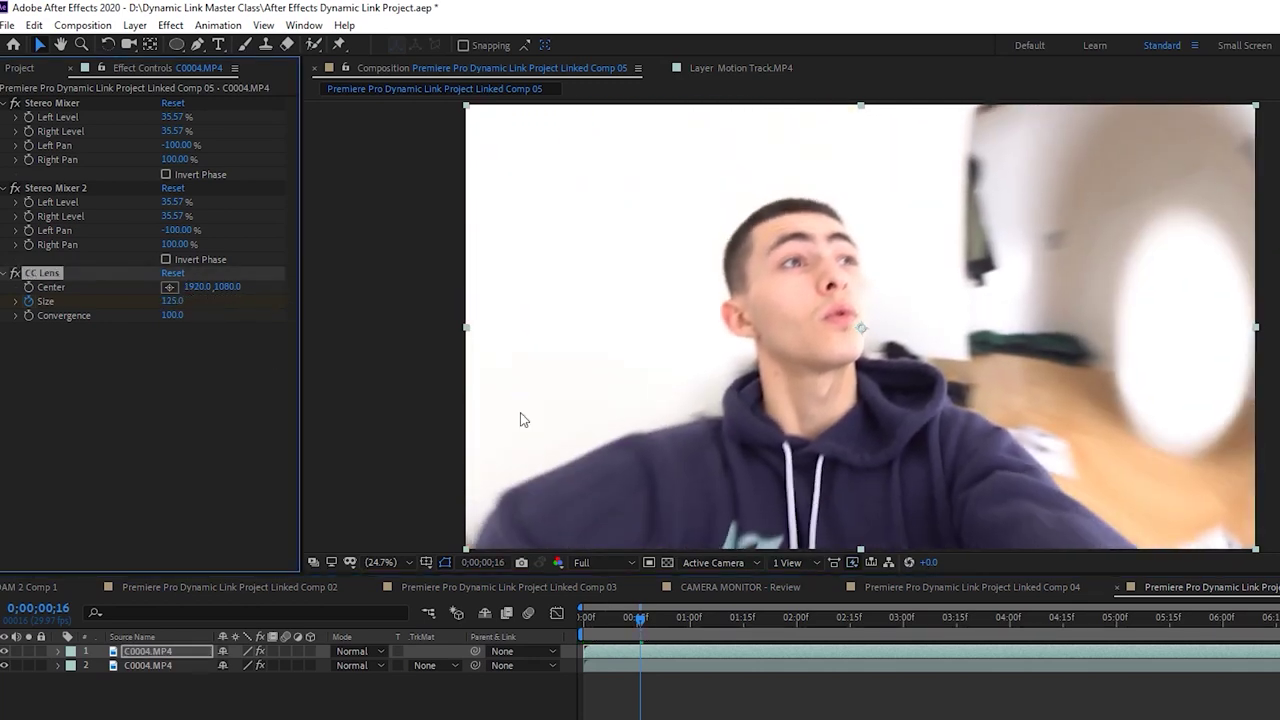
key("Home")
key("space")
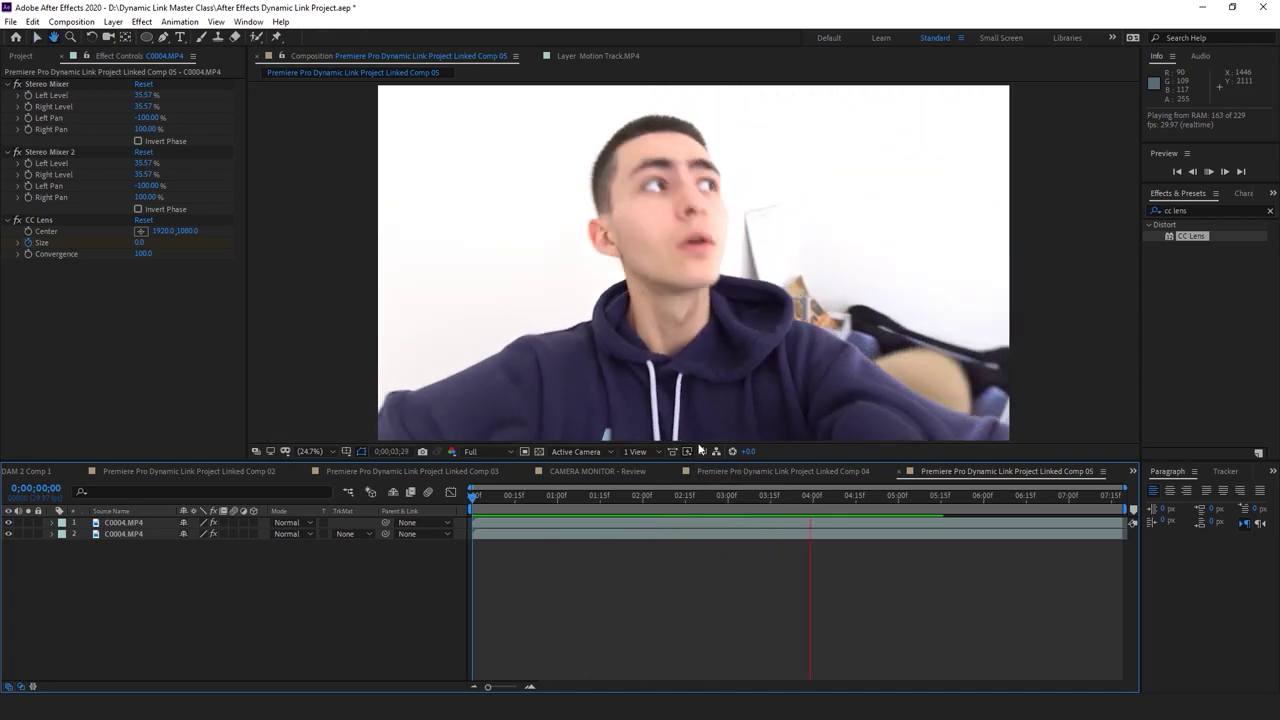
key("v")
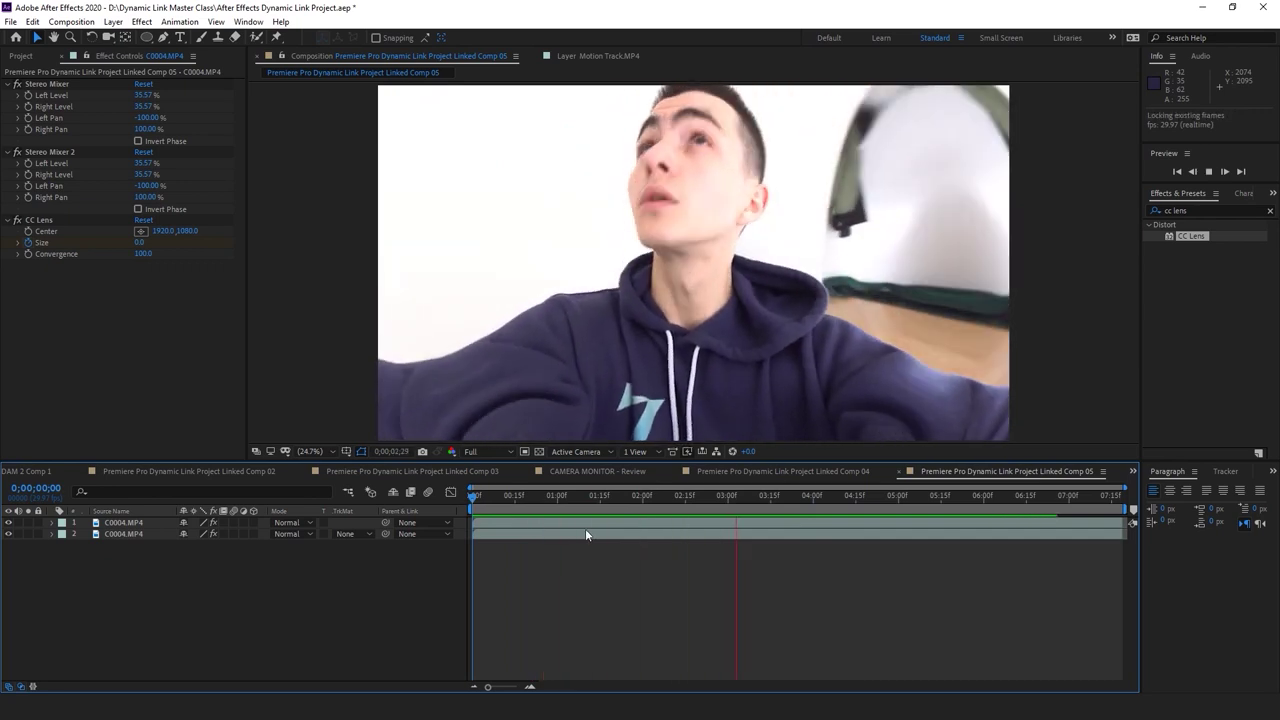
key("space")
left_click_drag(829, 502, 444, 502)
key("space")
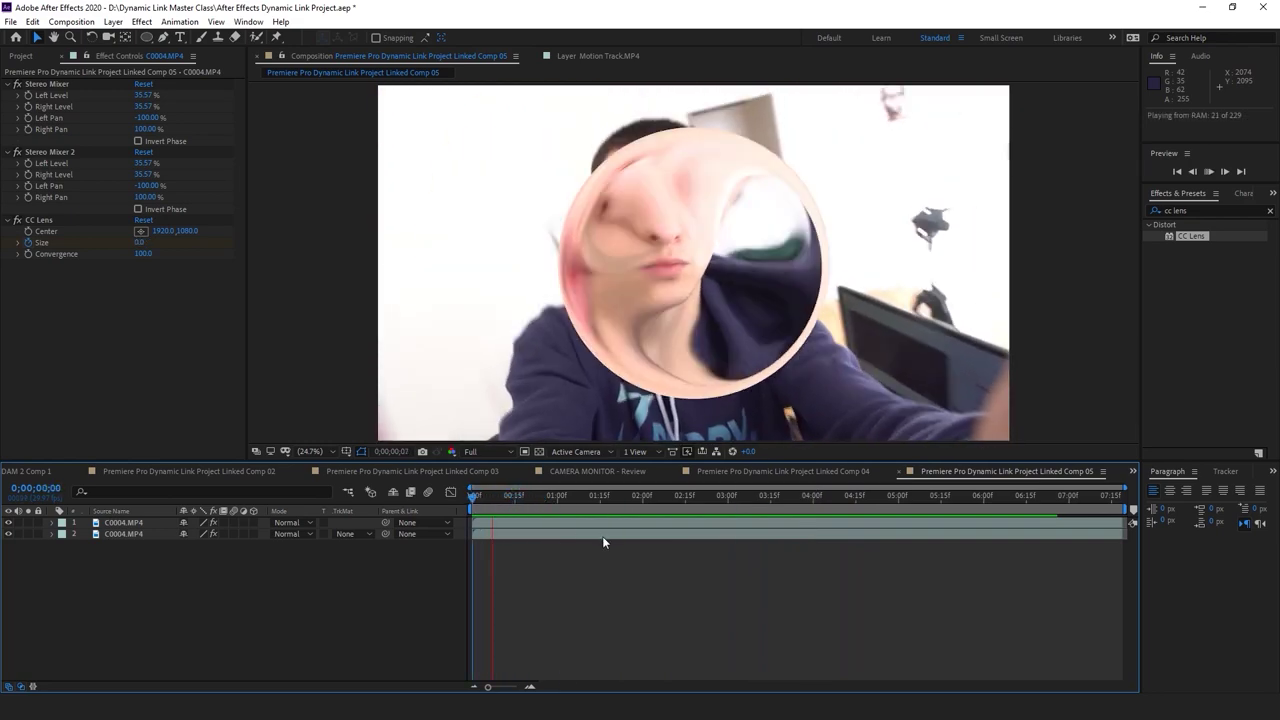
key("space")
left_click(684, 533)
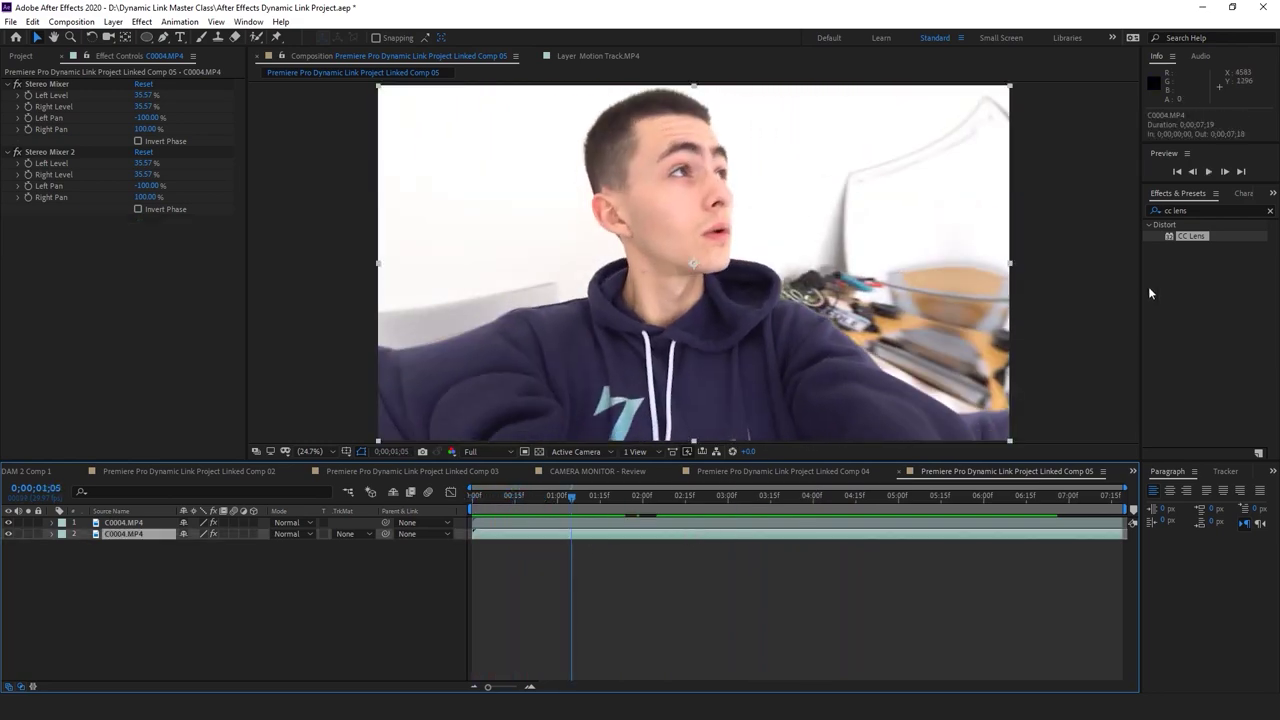
left_click(1219, 197)
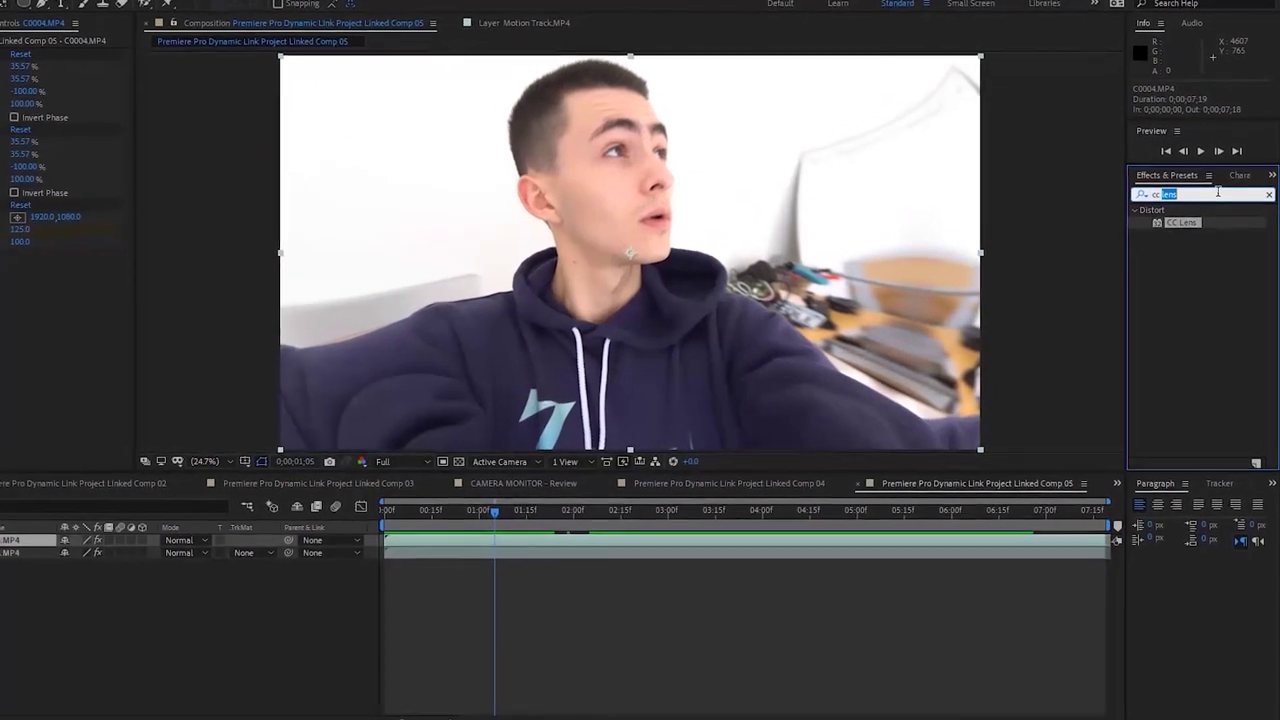
Apply the Colorize - blue wash preset to C0004.MP4 and check the tint later on
type("color")
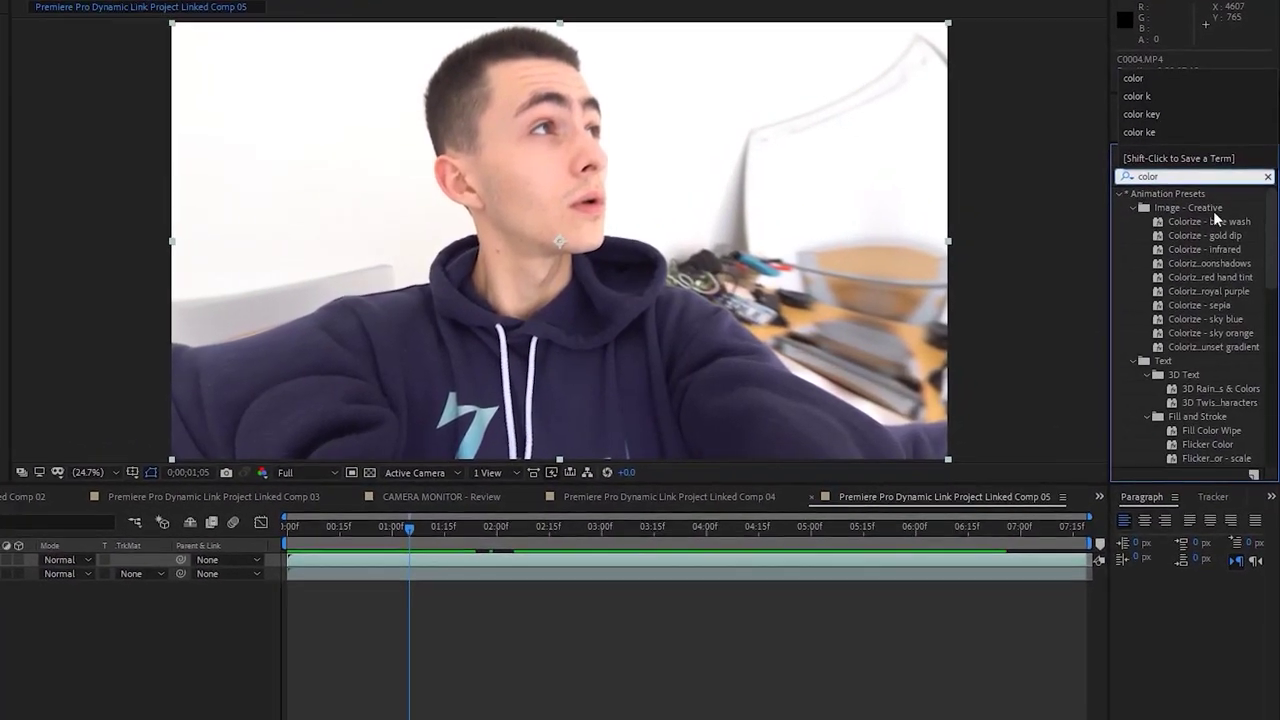
left_click(1214, 225)
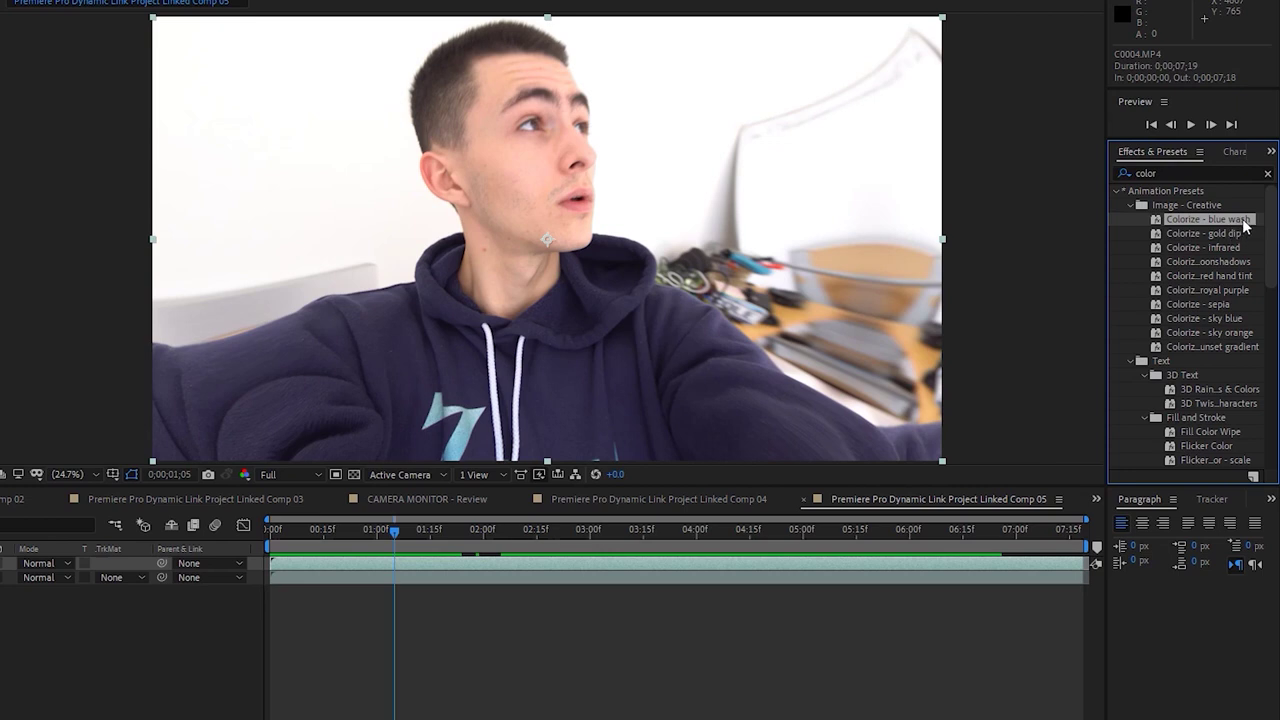
left_click_drag(1245, 227, 645, 565)
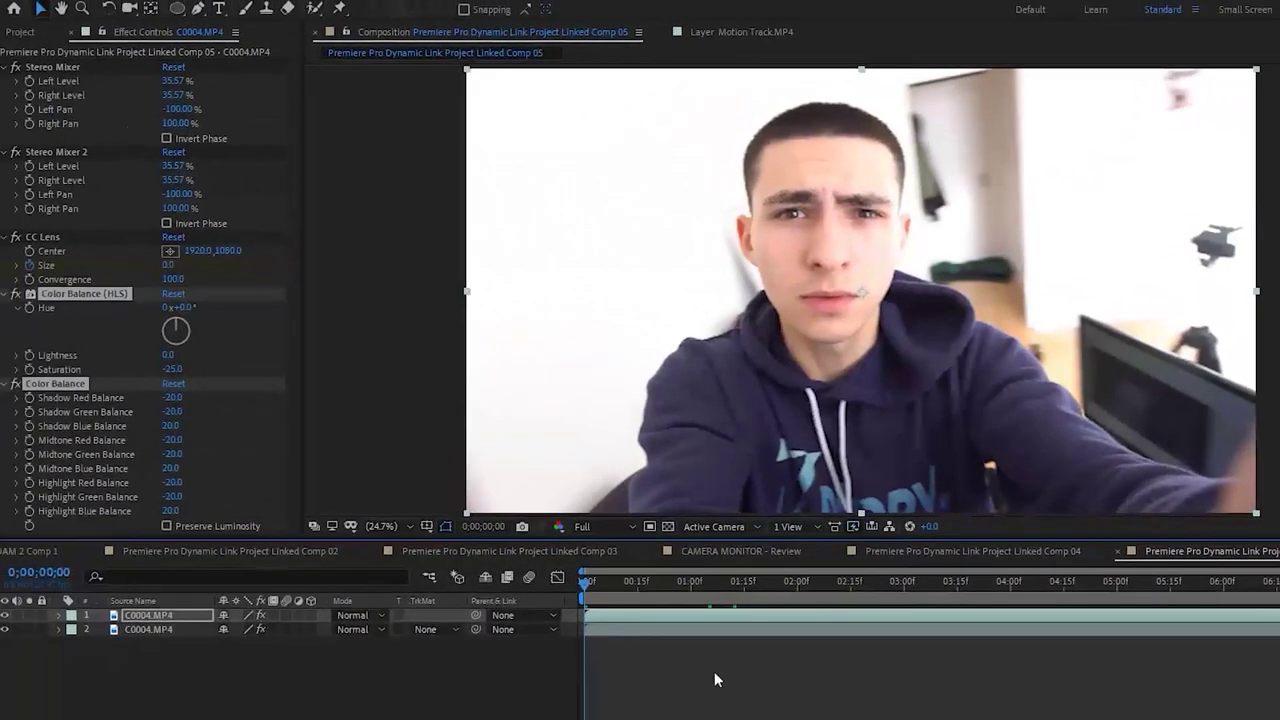
left_click_drag(699, 592, 577, 589)
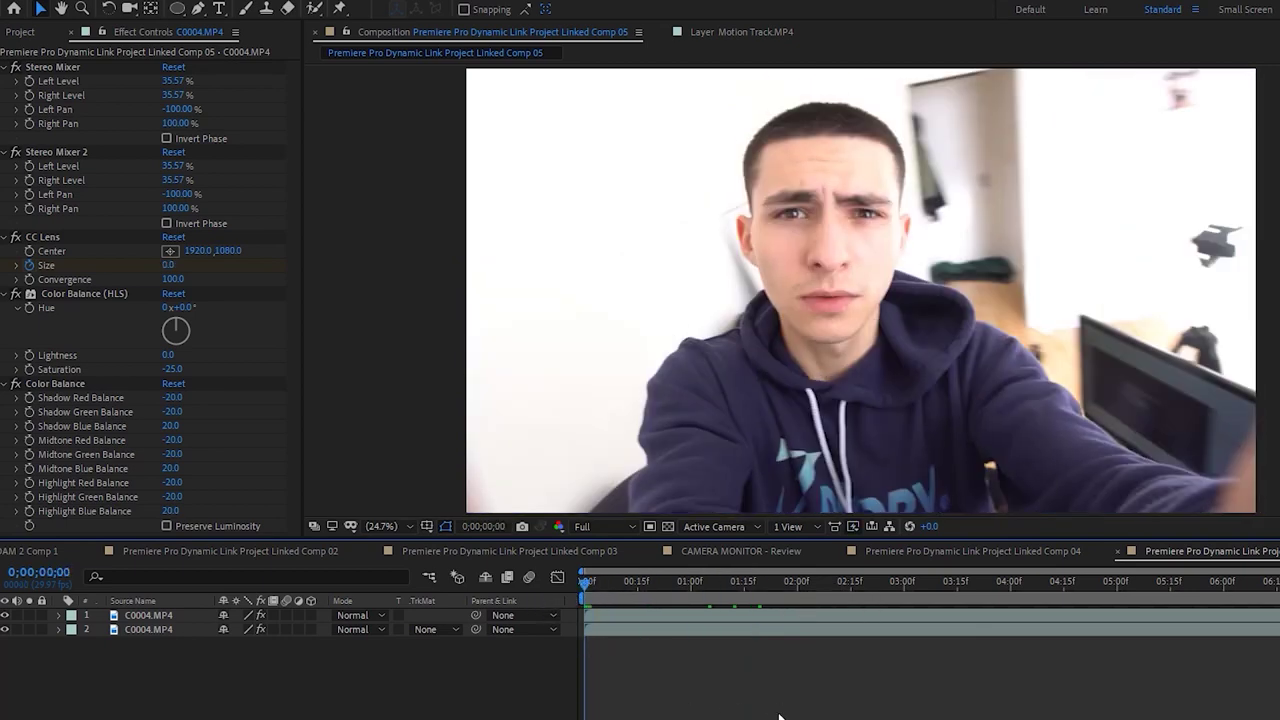
key("space")
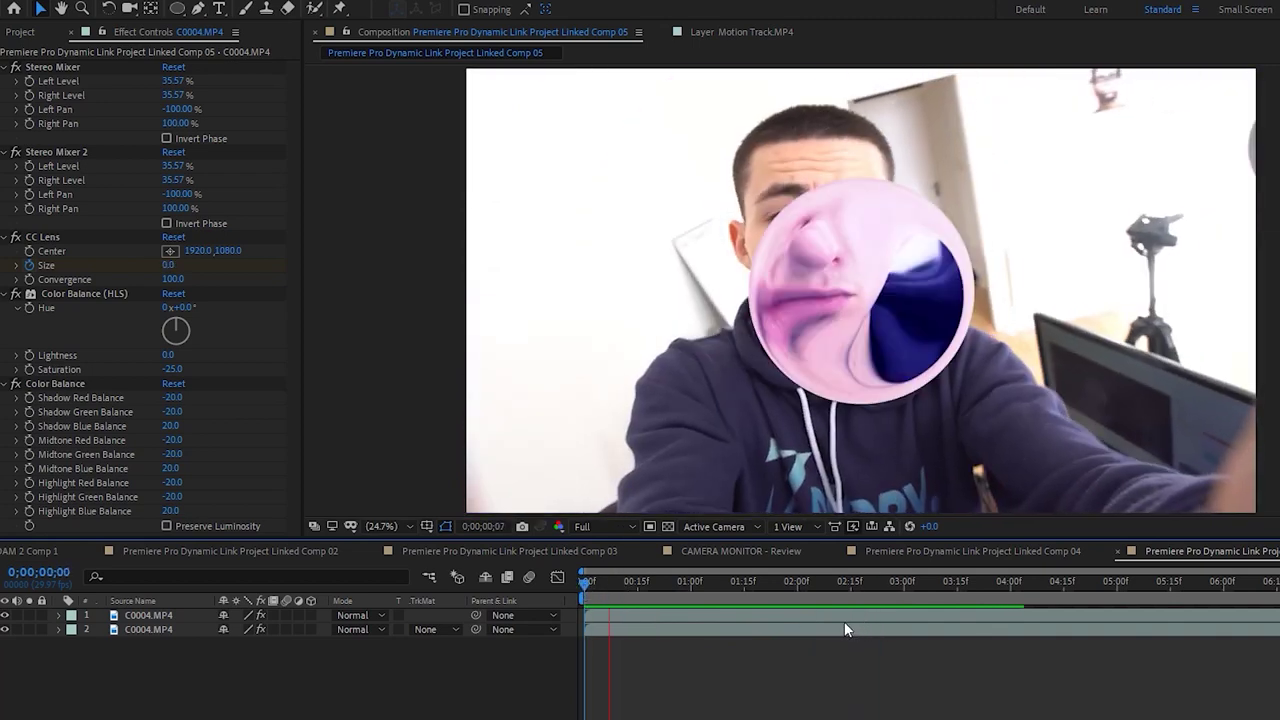
key("space")
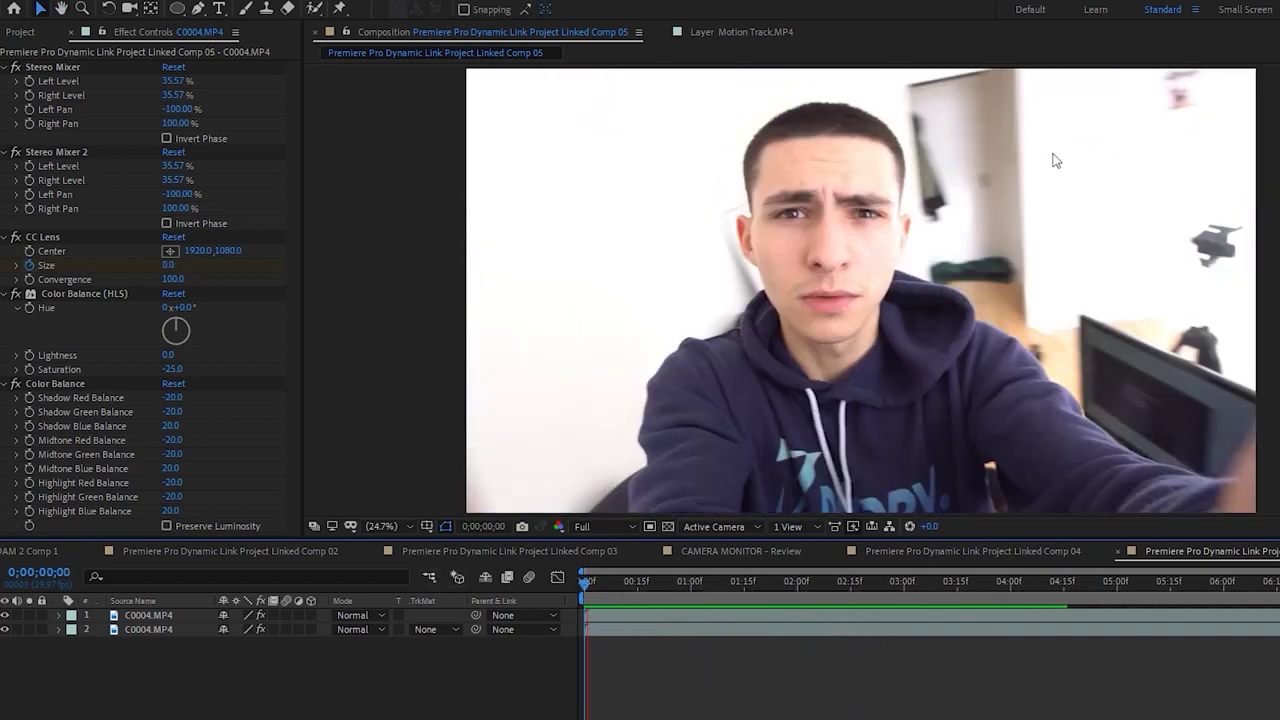
key("space")
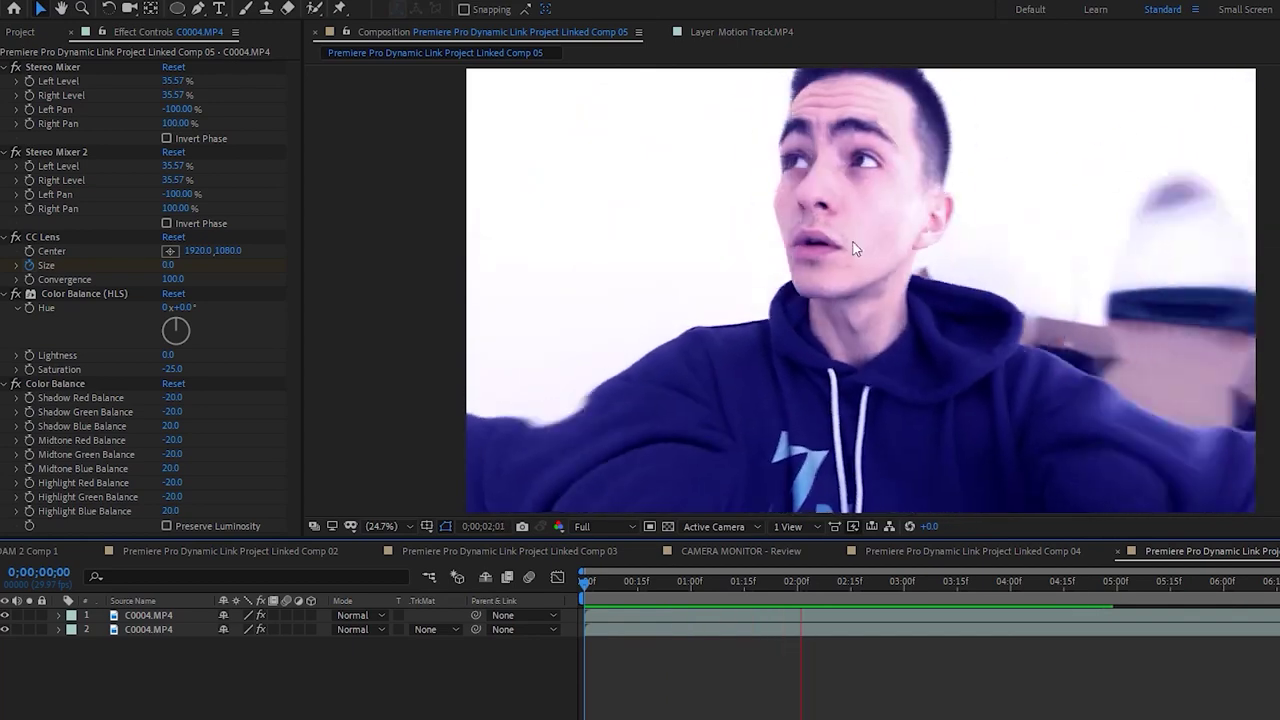
key("space")
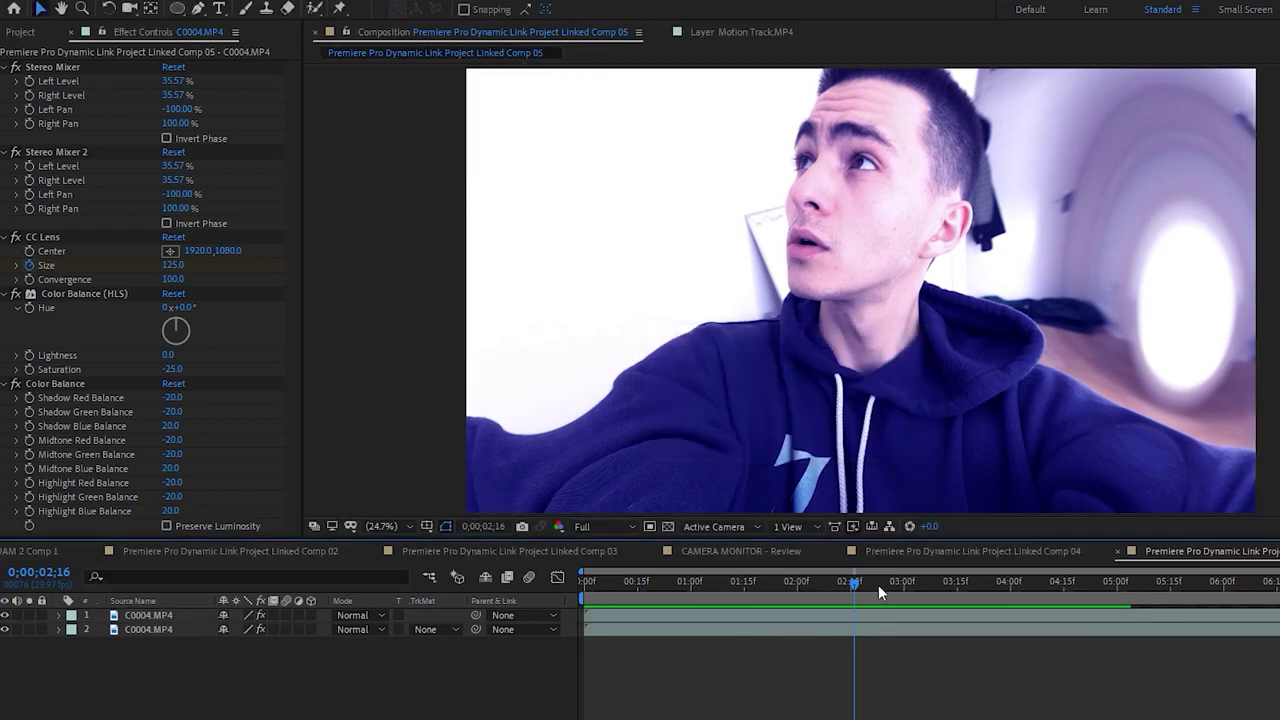
key("Home")
key("space")
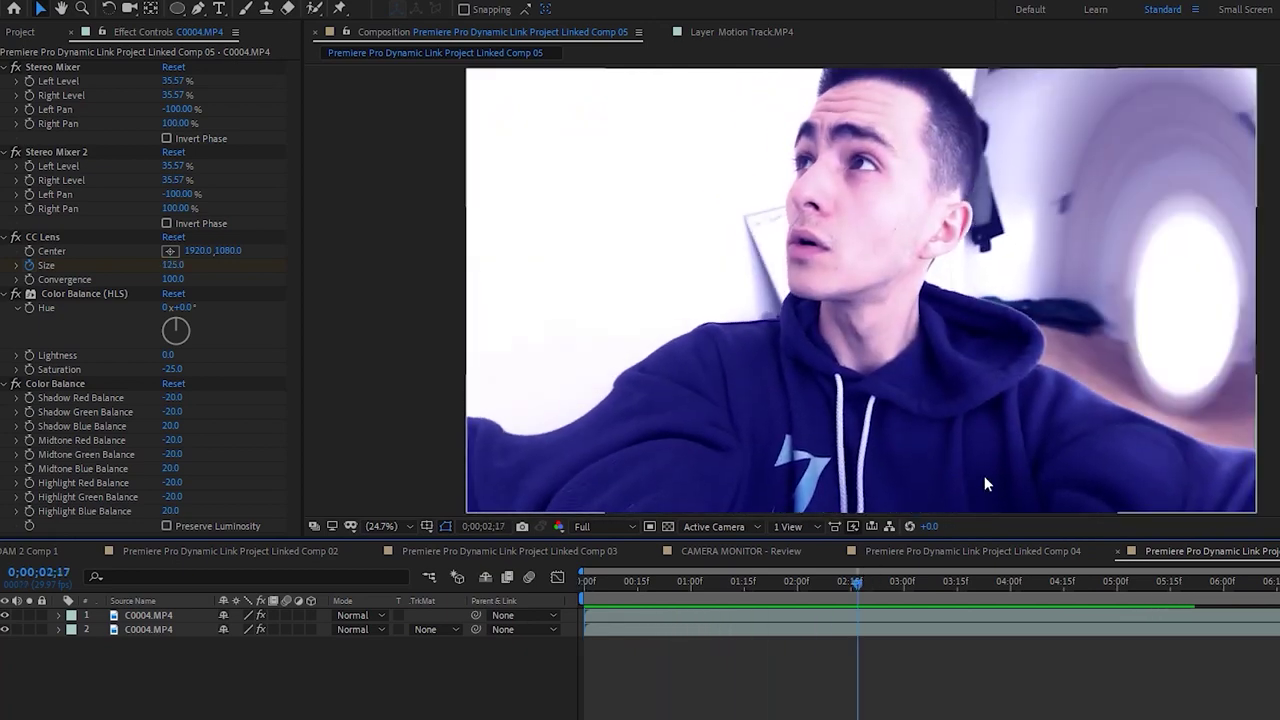
left_click(888, 617)
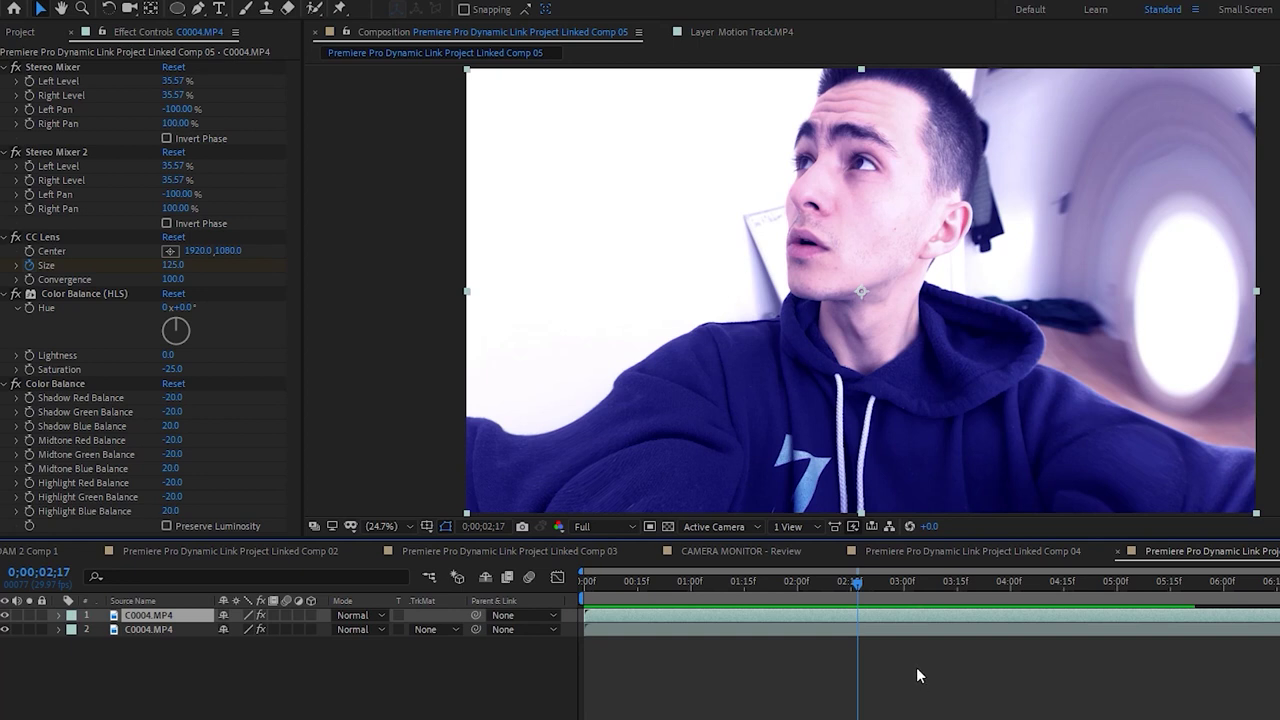
left_click(916, 667)
left_click_drag(861, 603, 553, 582)
key("space")
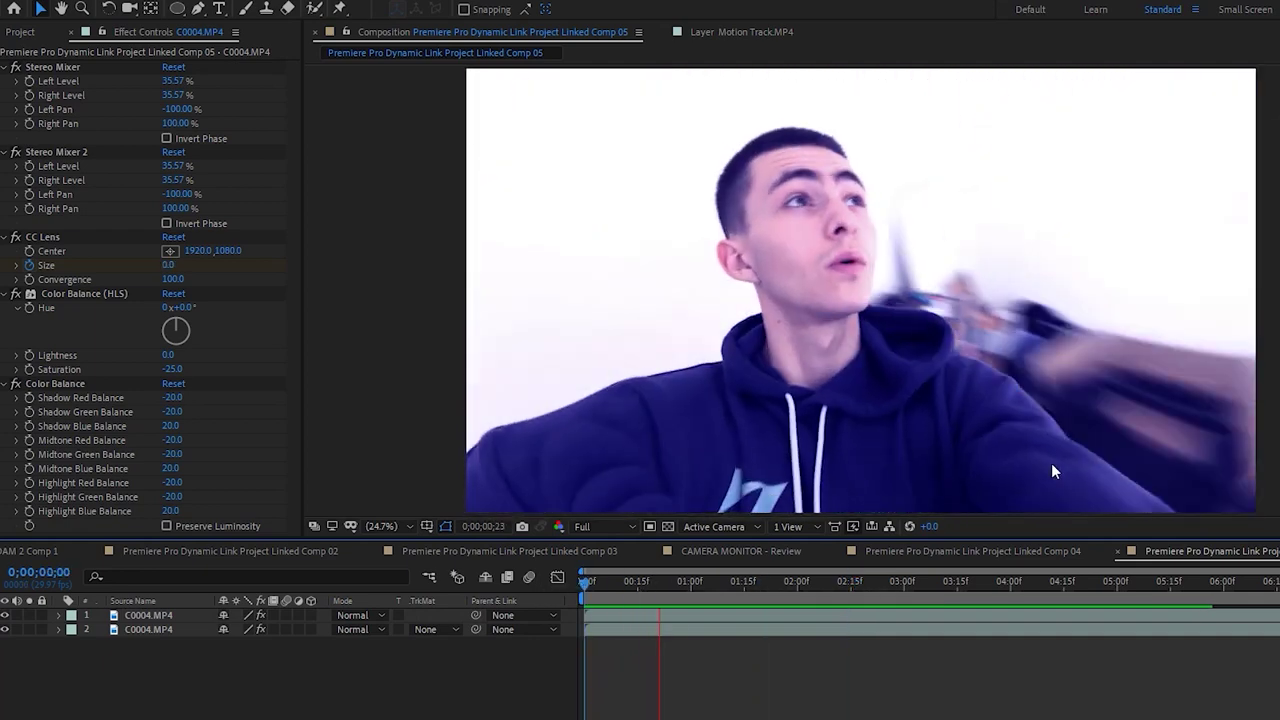
key("space")
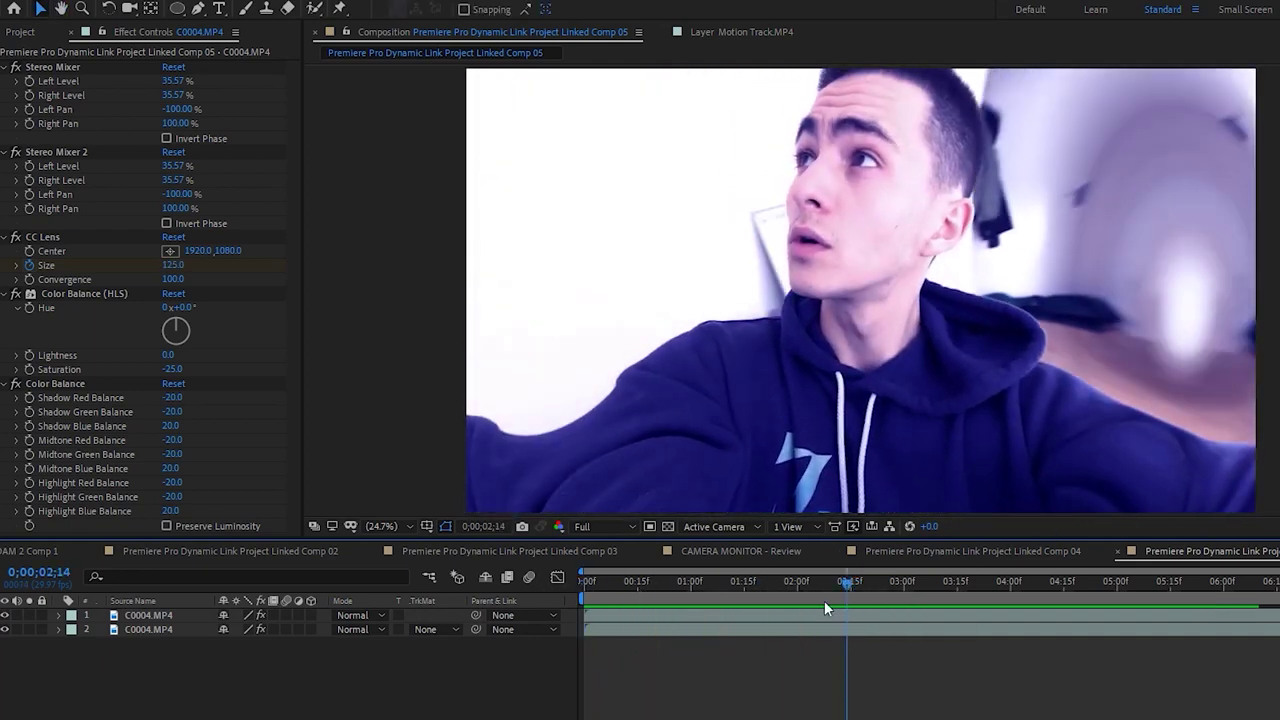
left_click(828, 622)
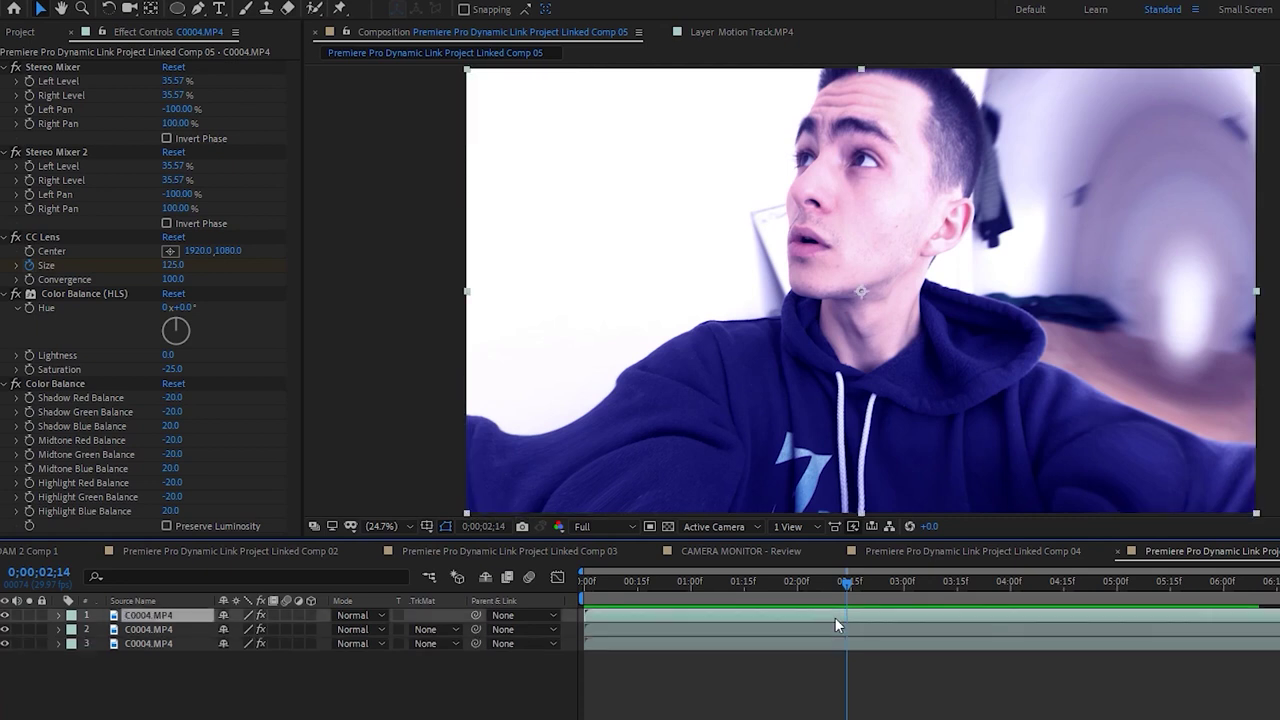
Duplicate the clip and draw a circular ellipse mask positioned over the face
key("ctrl+d")
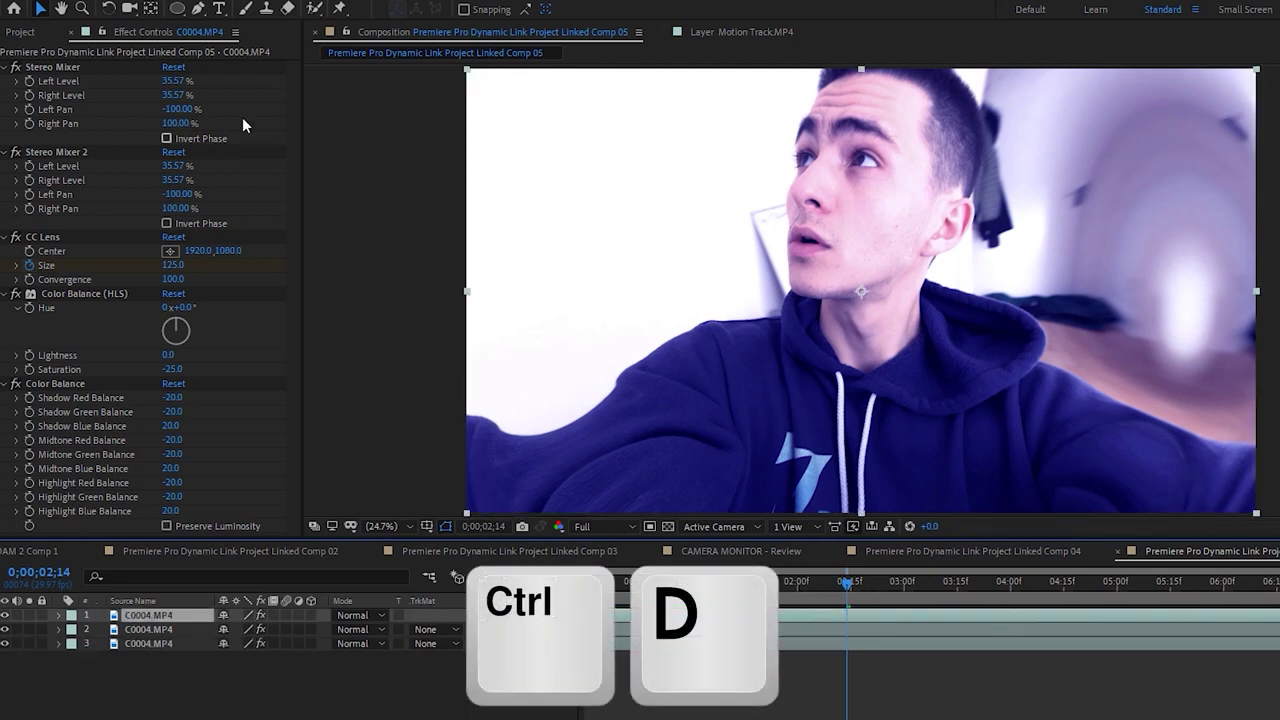
left_click(178, 9)
left_click_drag(857, 588, 708, 588)
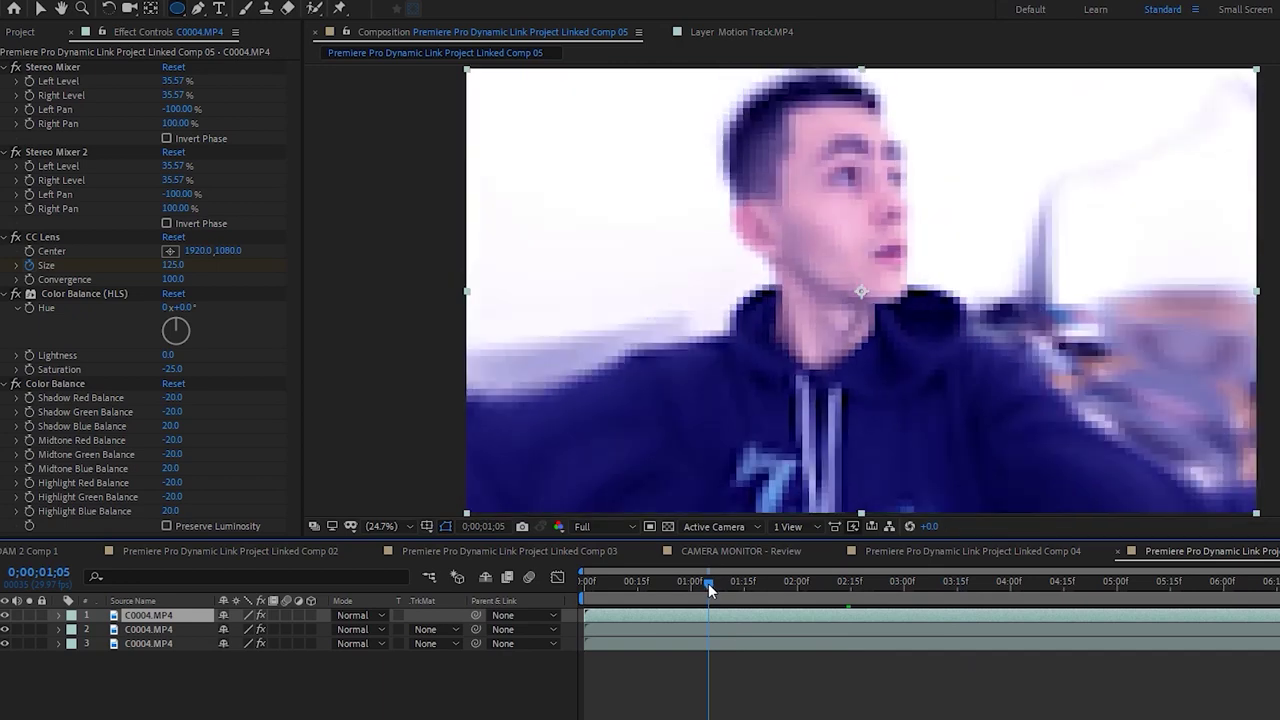
mouse_move(714, 99)
left_mouse_down()
mouse_move(957, 400)
mouse_move(1096, 447)
mouse_move(1107, 491)
left_mouse_up()
key("v")
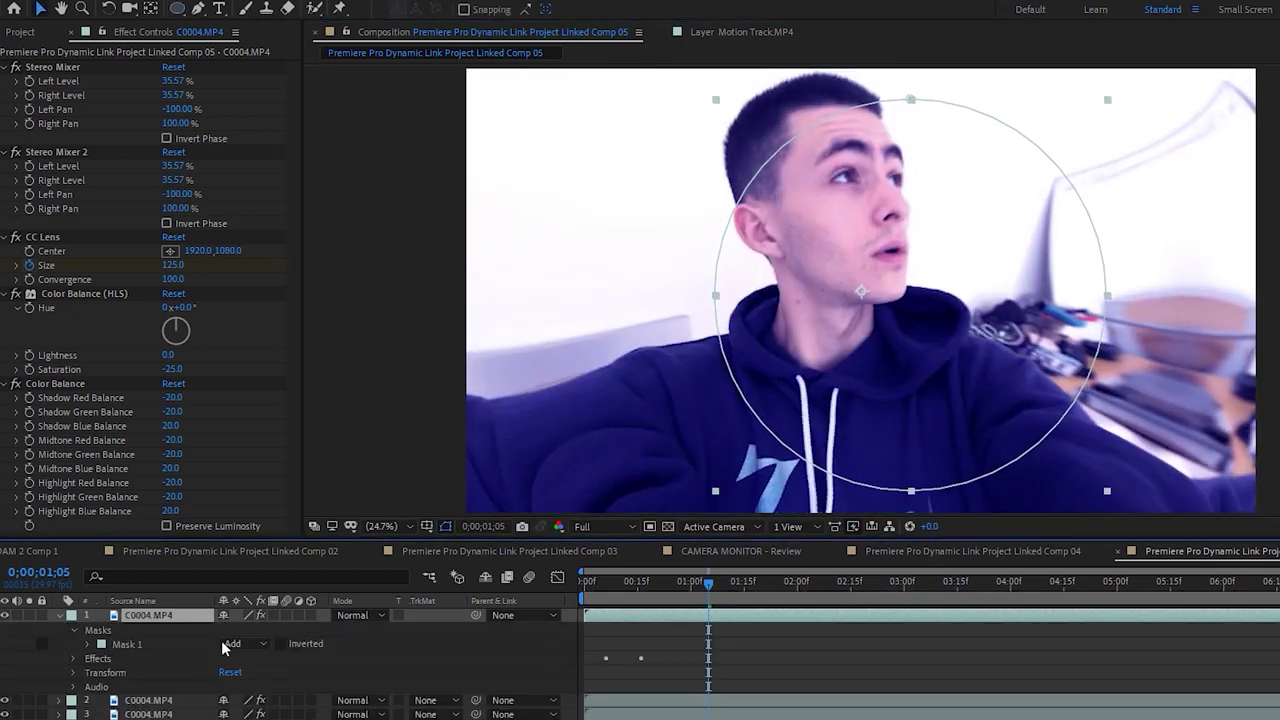
left_click(118, 648)
left_click_drag(716, 300, 680, 266)
left_click_drag(873, 466, 864, 470)
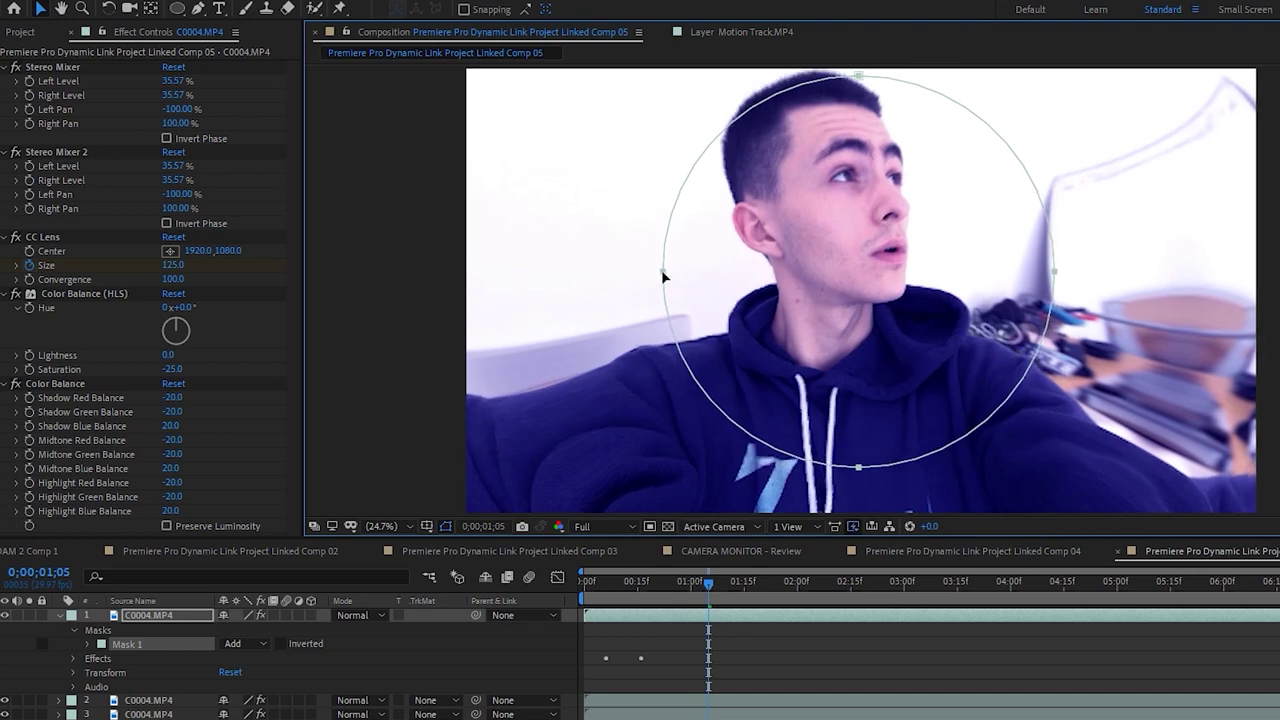
left_click_drag(708, 583, 801, 587)
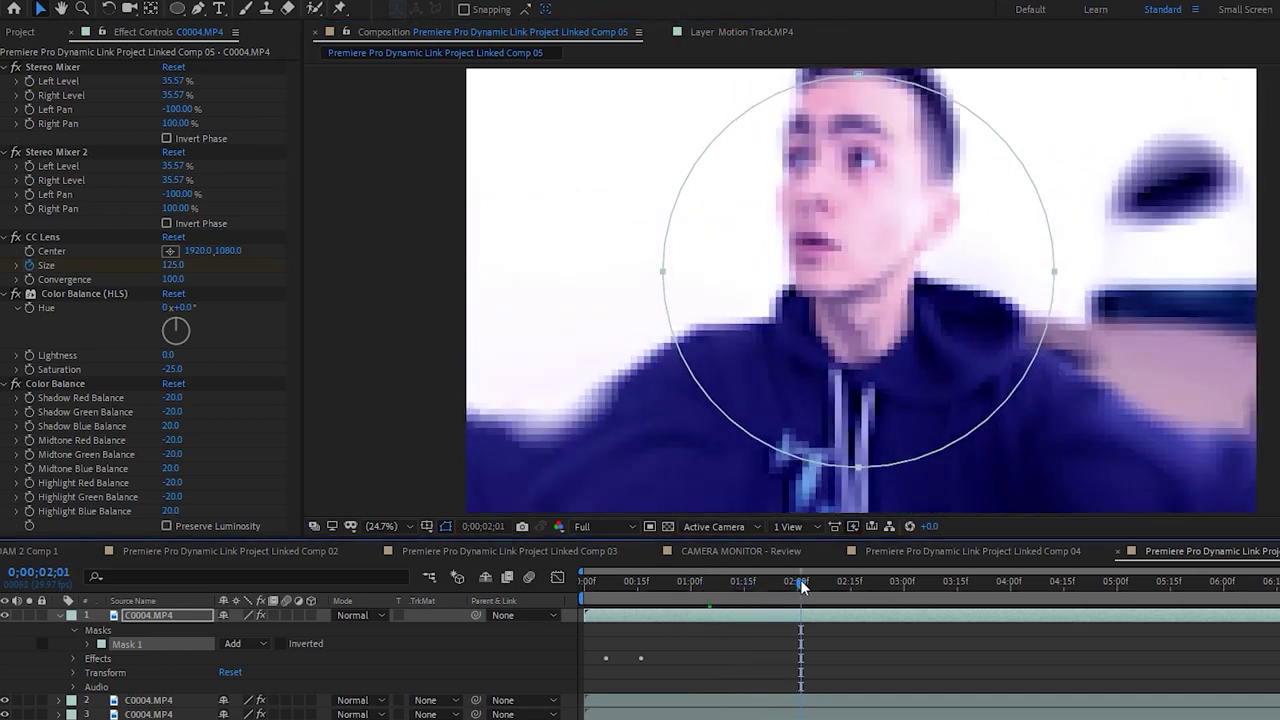
left_click_drag(859, 466, 858, 437)
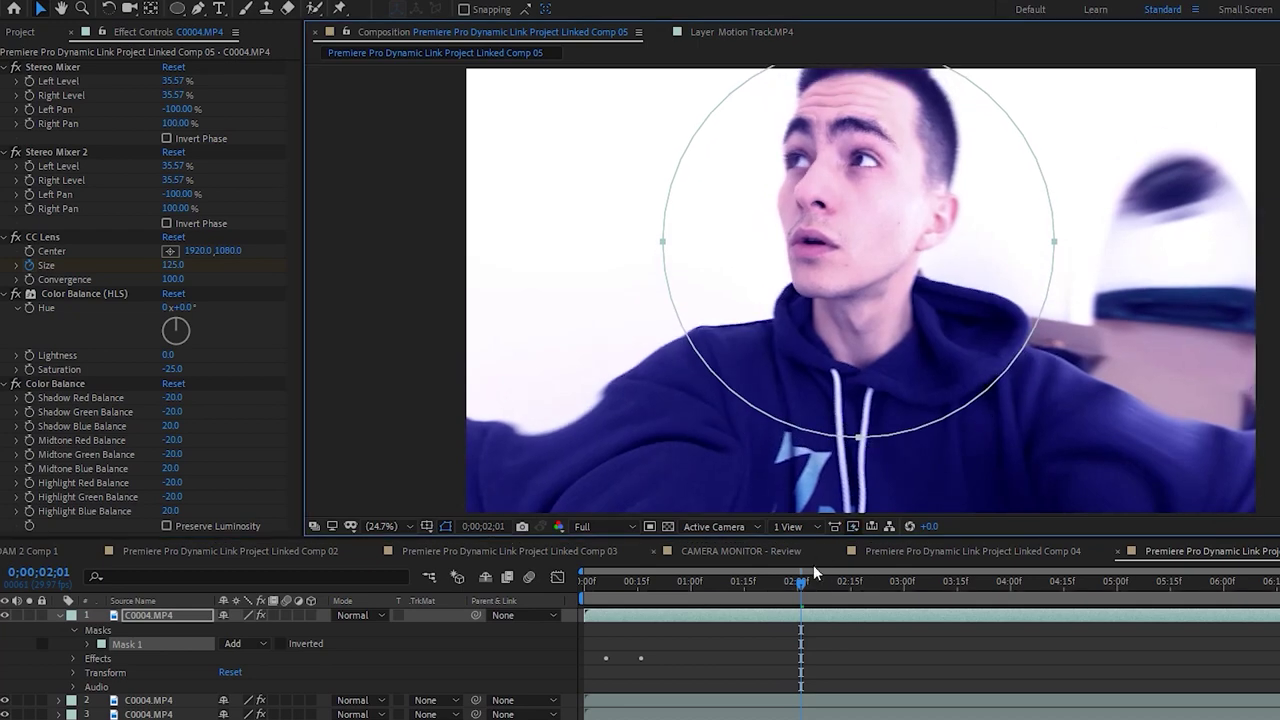
key("space")
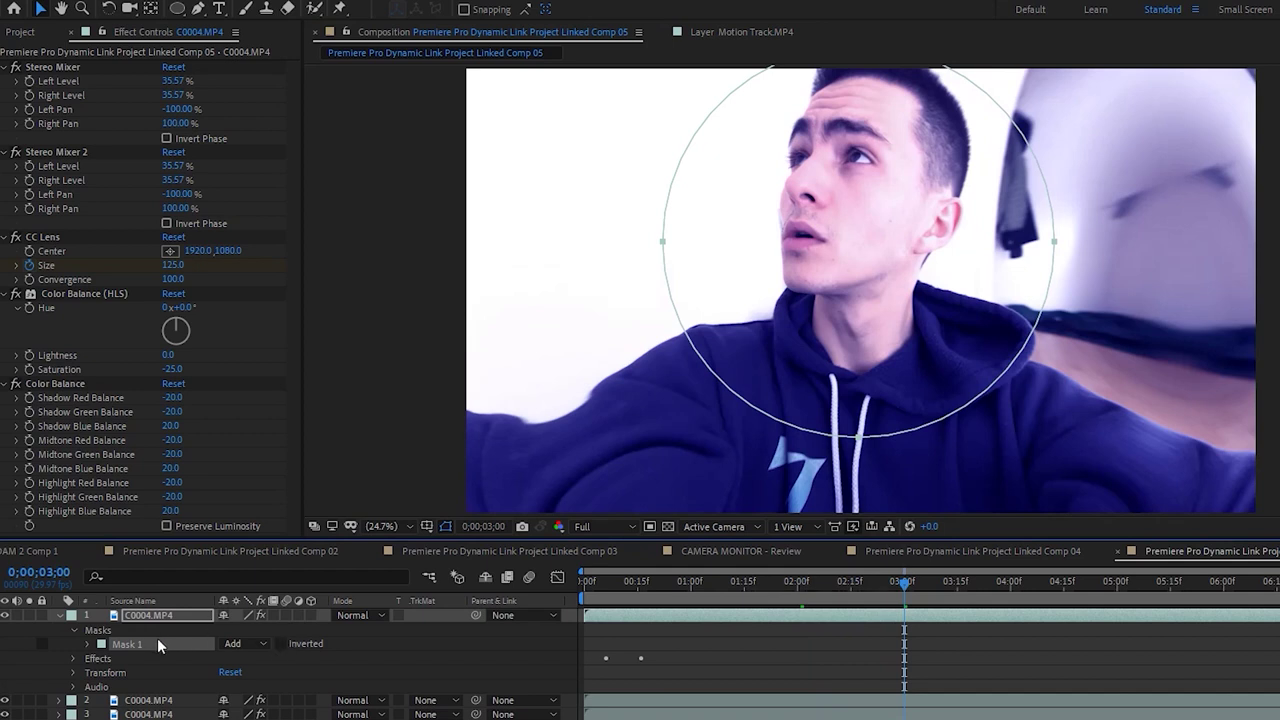
Invert Mask 1 and feather its edge to 83 pixels
left_click(280, 643)
left_click(74, 658)
left_click(72, 657)
left_click(88, 644)
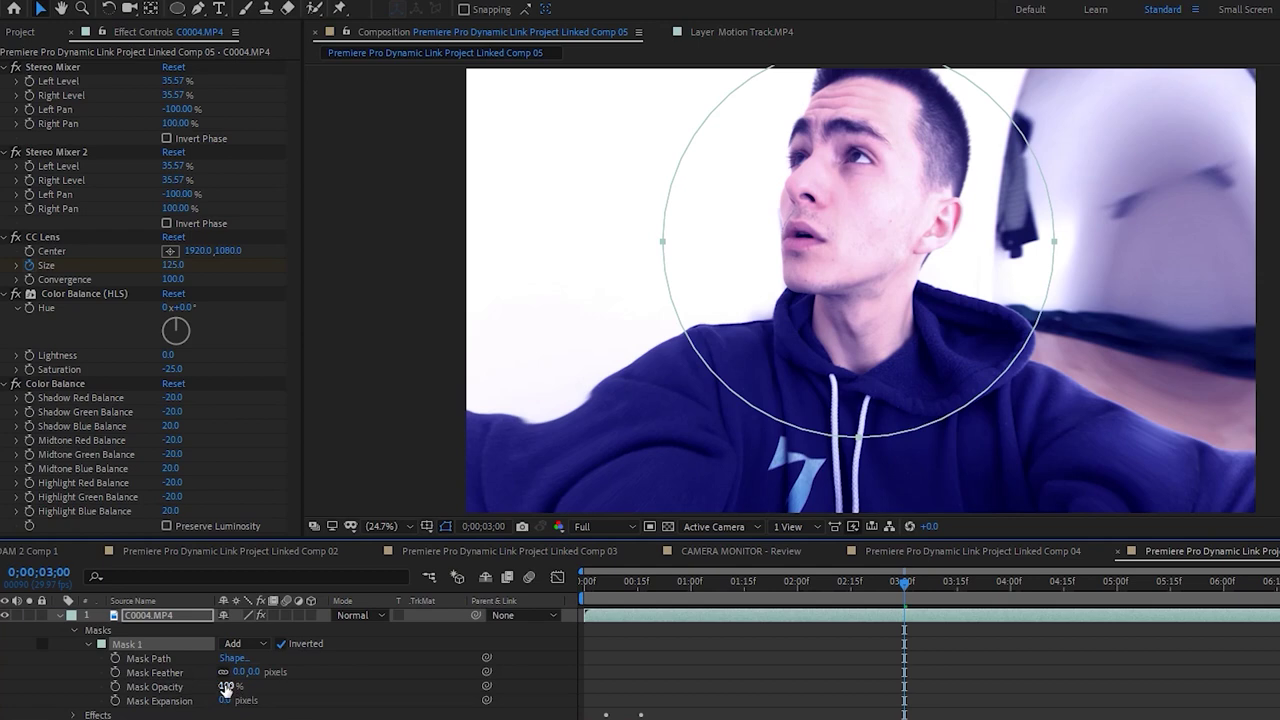
left_click_drag(240, 672, 307, 672)
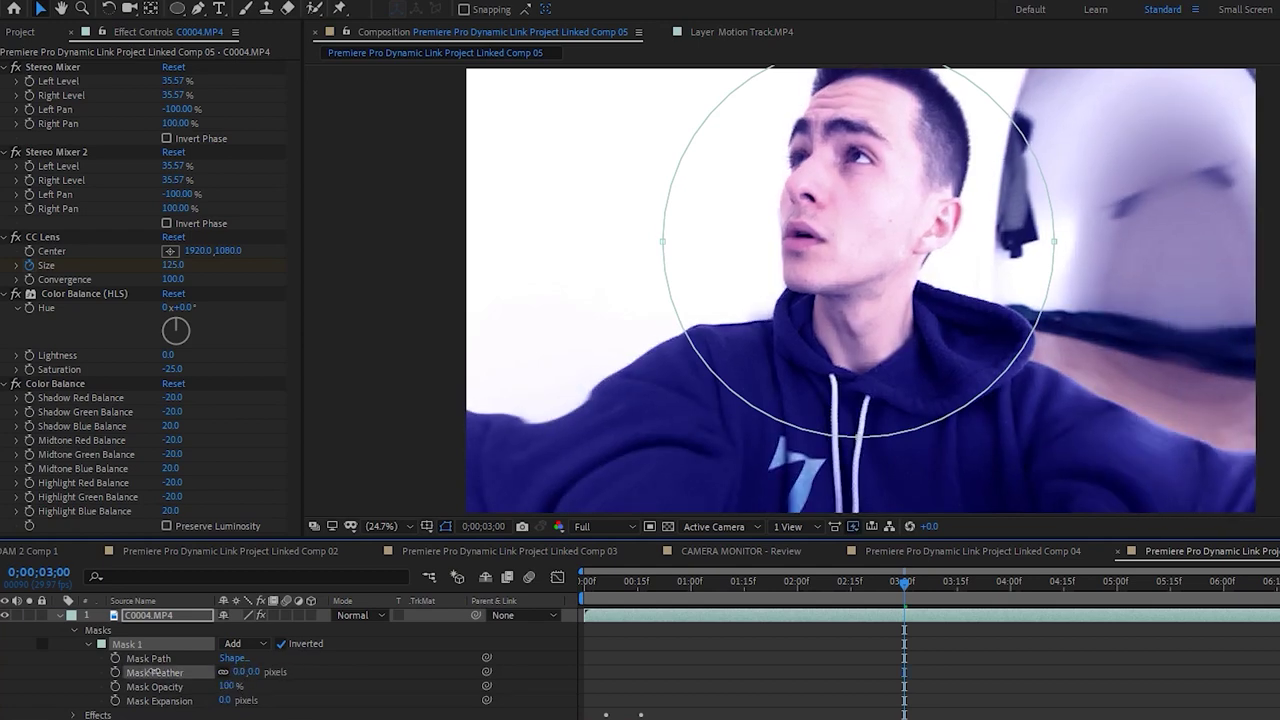
left_click(88, 644)
left_click(72, 630)
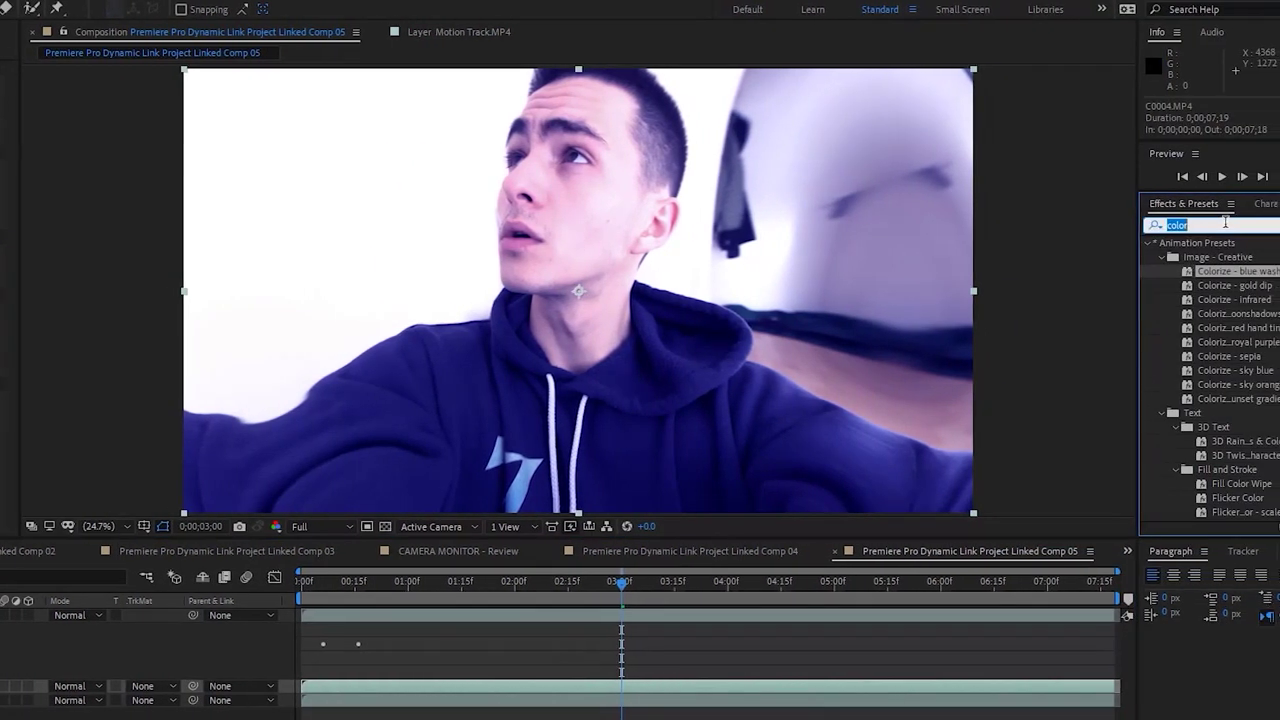
Search 'cc lig' and drag CC Light Burst 2.5 onto a clip layer
left_click(1268, 225)
type("cc light")
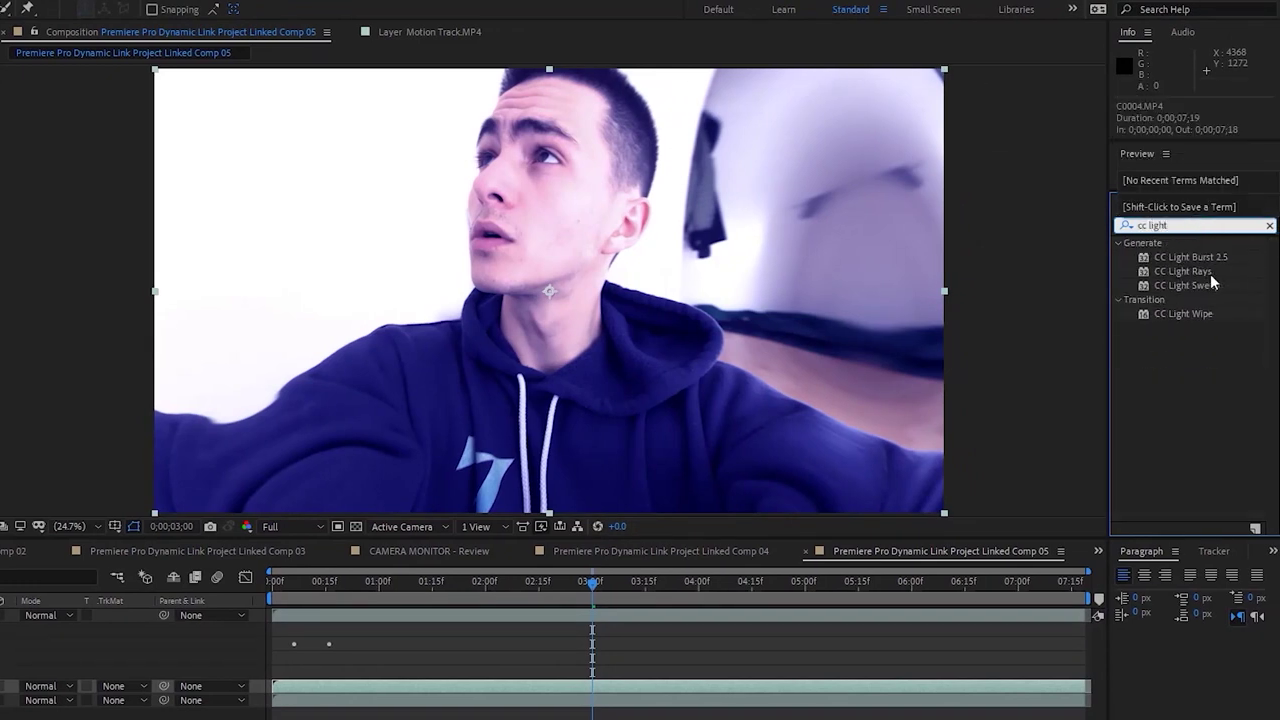
left_click(1190, 257)
left_click_drag(1190, 257, 620, 690)
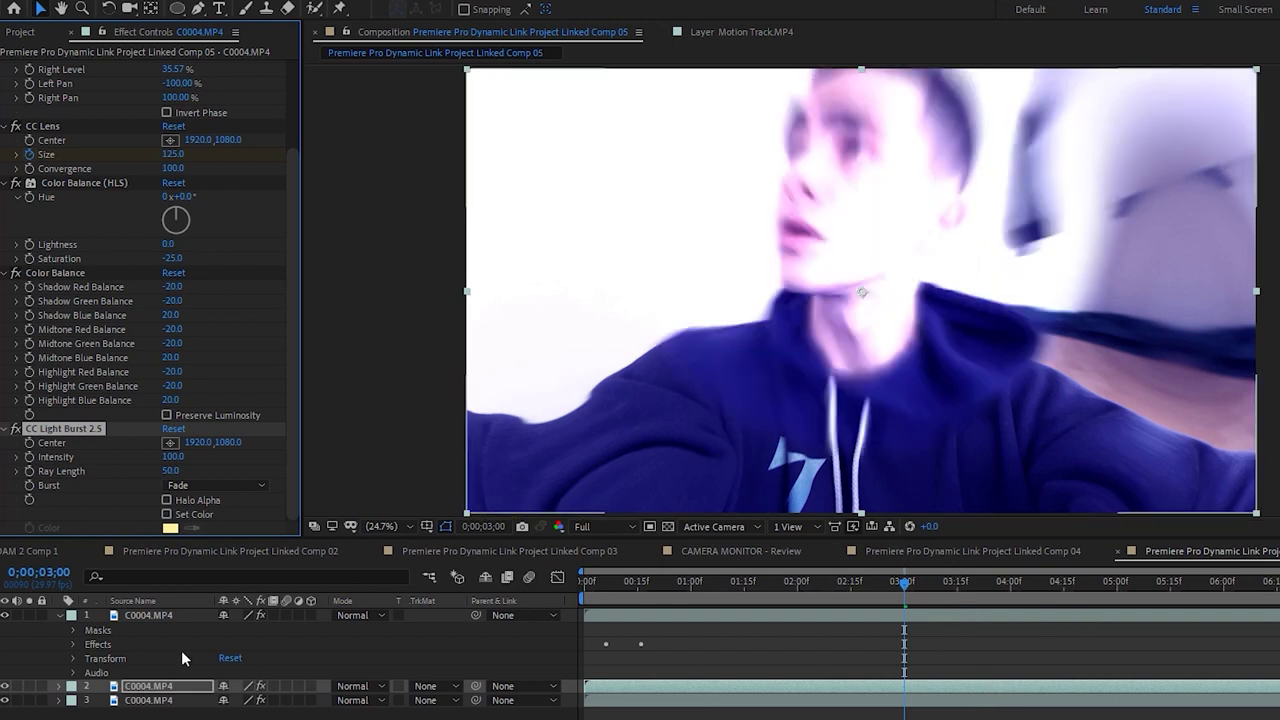
Untick Inverted on the top layer's Mask 1 and raise Mask Feather to 479 pixels
left_click(178, 614)
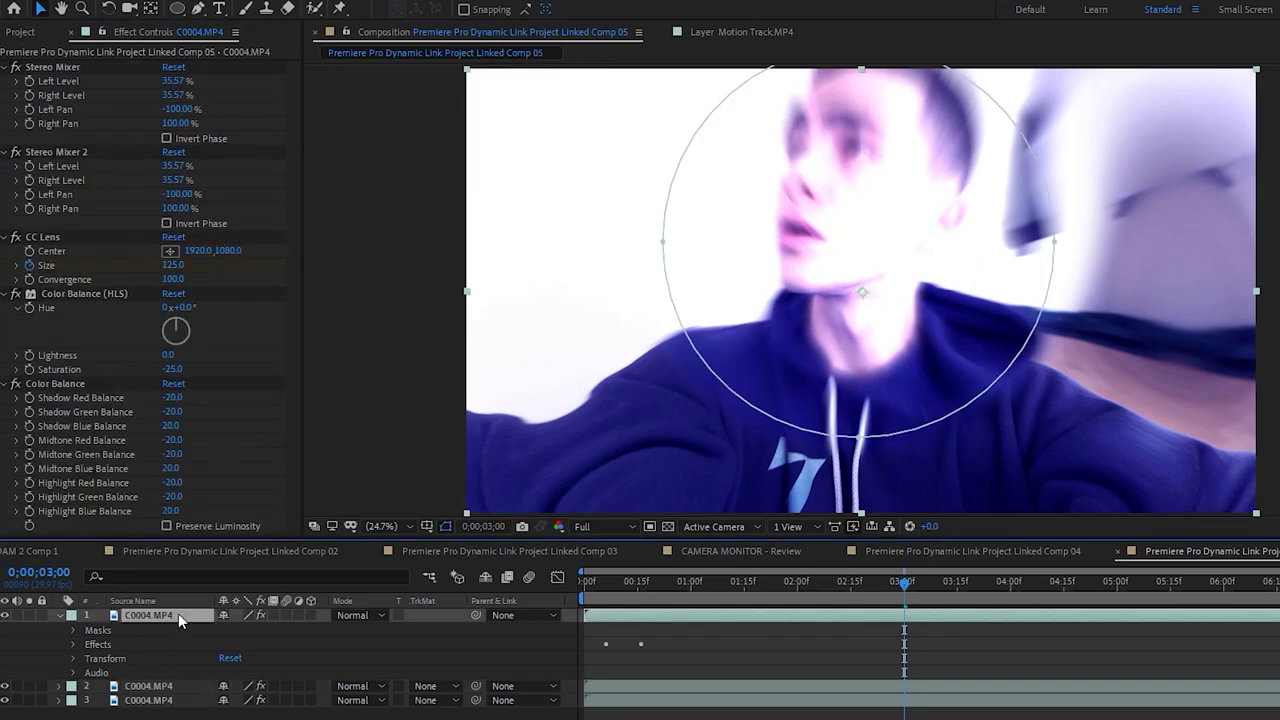
left_click(74, 631)
left_click(281, 644)
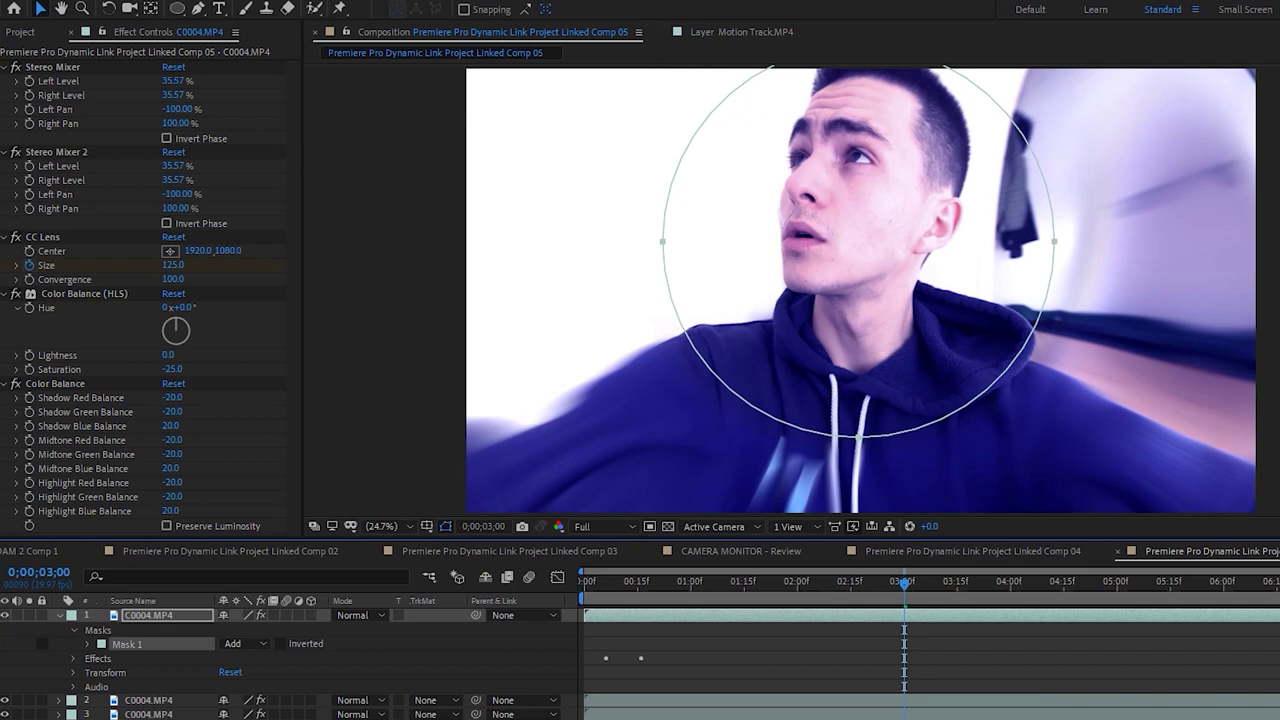
left_click(126, 645)
left_click(88, 645)
left_click(287, 648)
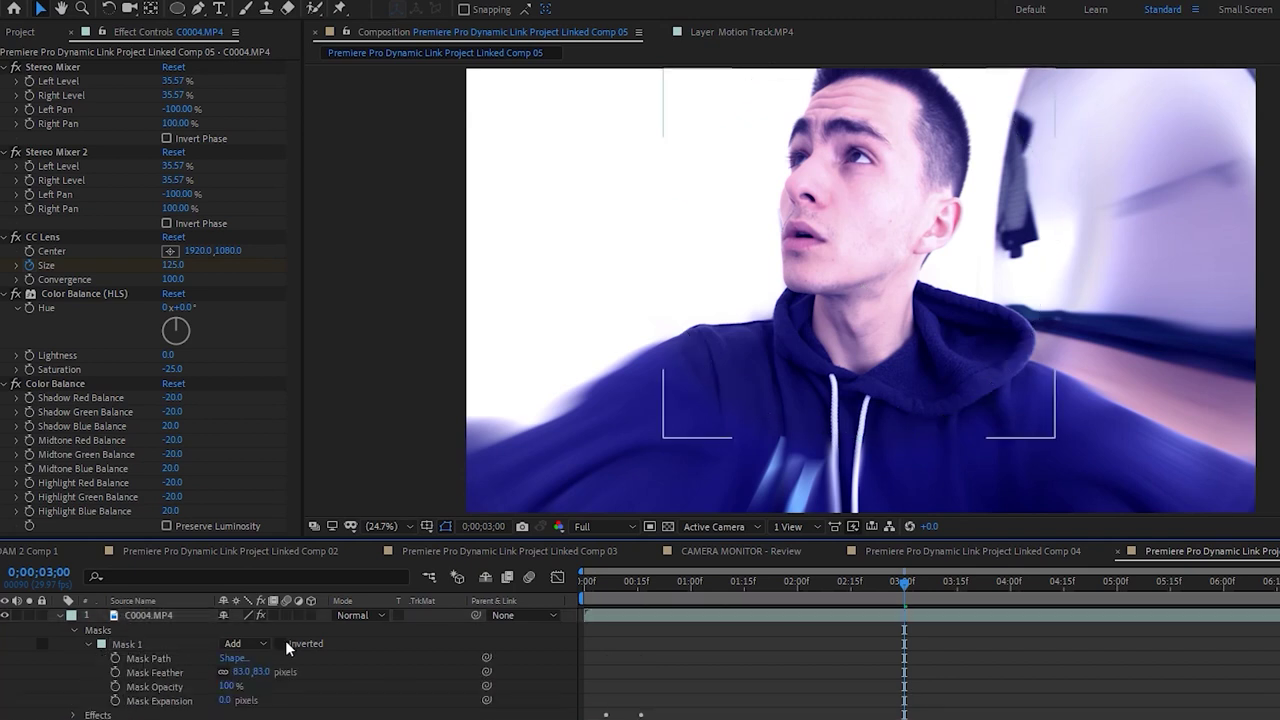
left_click(283, 643)
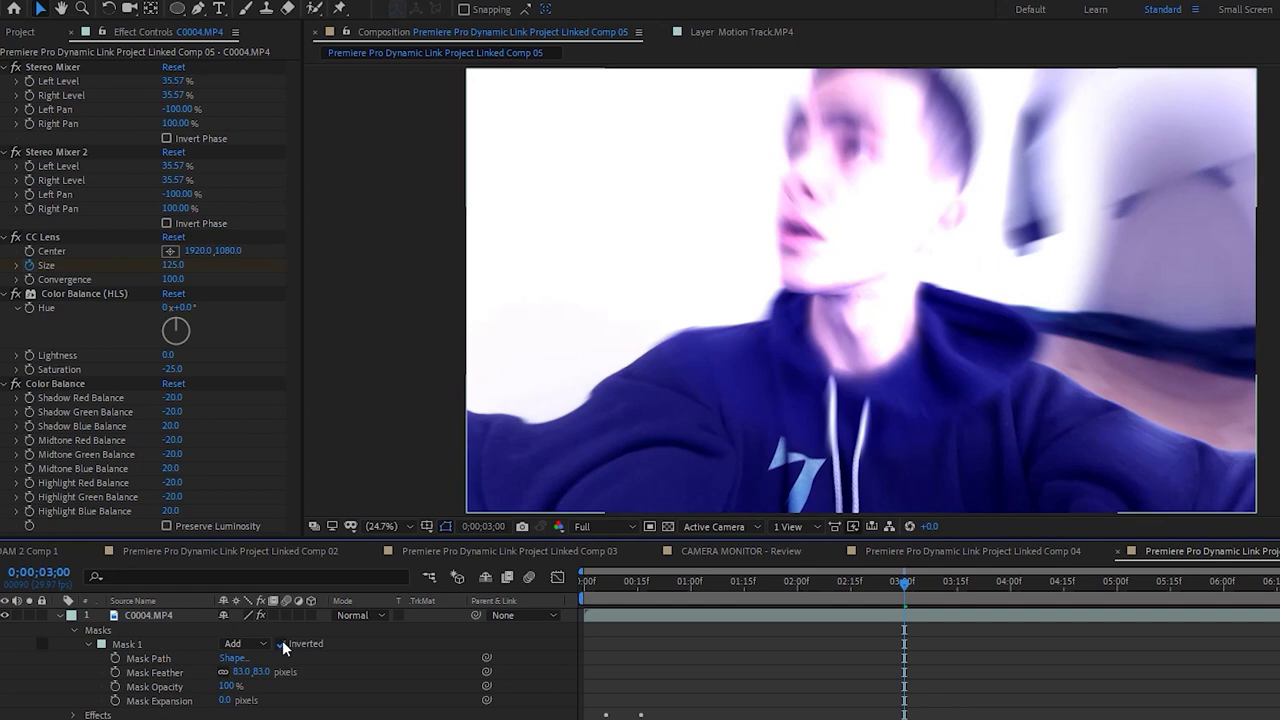
left_click(285, 642)
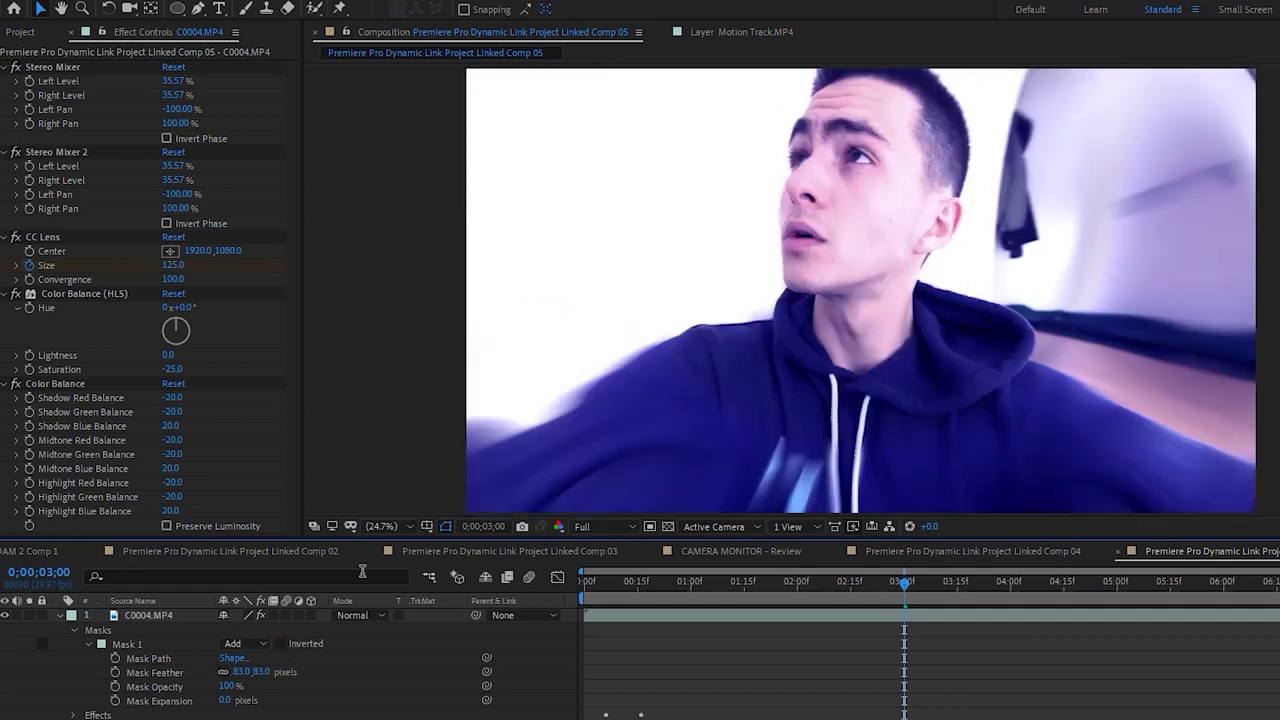
left_click(167, 650)
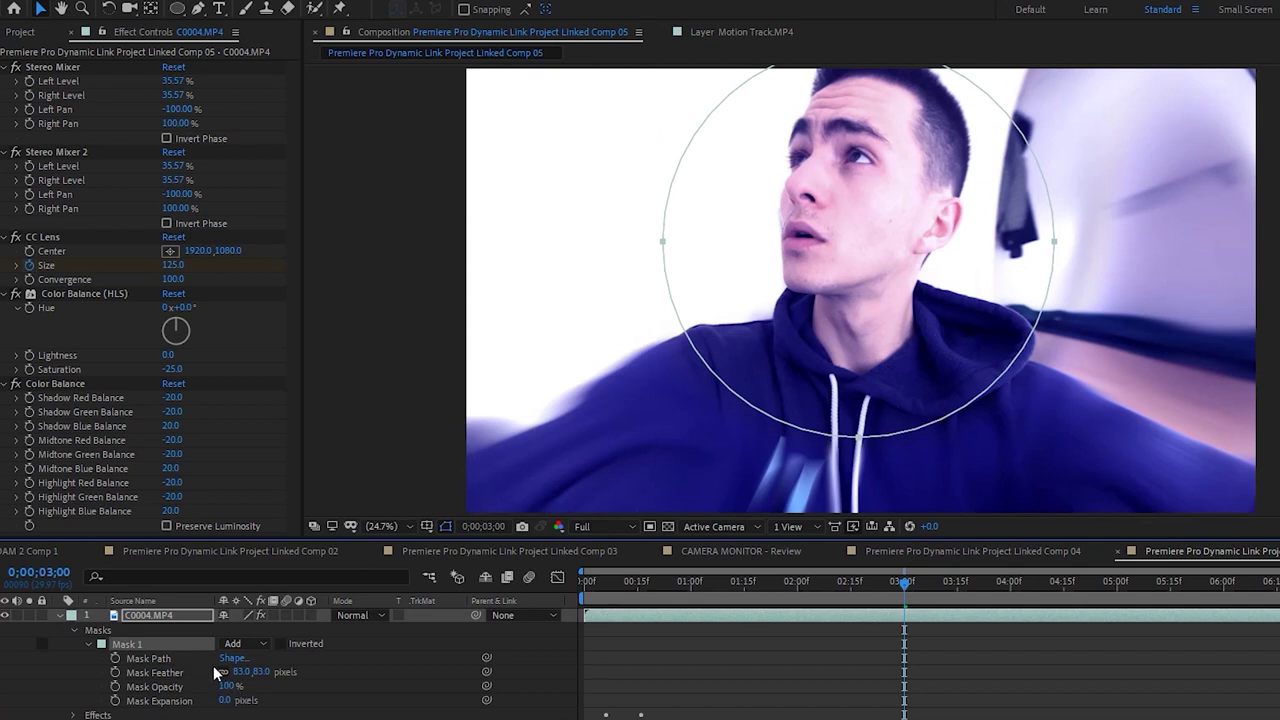
left_click_drag(241, 679, 361, 626)
left_click(399, 665)
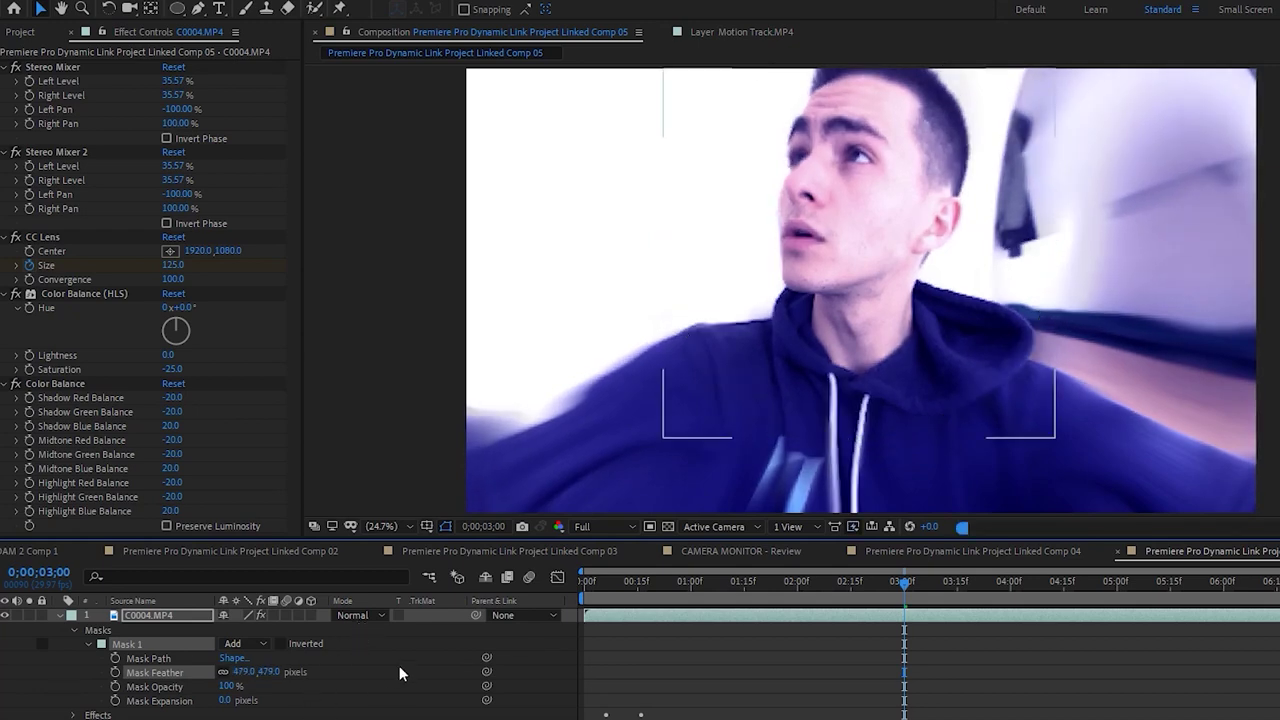
Reapply CC Light Burst 2.5 to the top layer at quarter resolution with Ray Length 93
left_click(787, 581)
left_click_drag(698, 581, 719, 585)
left_click(201, 378)
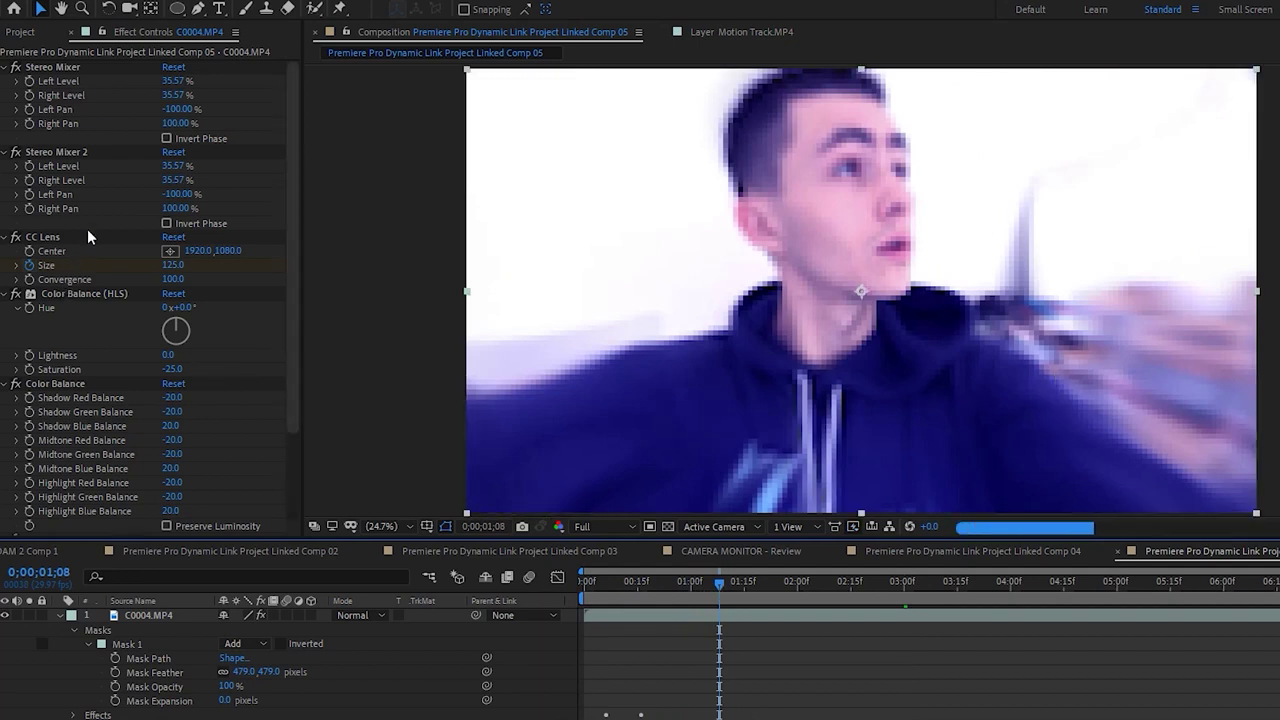
key("ctrl+alt+shift+e")
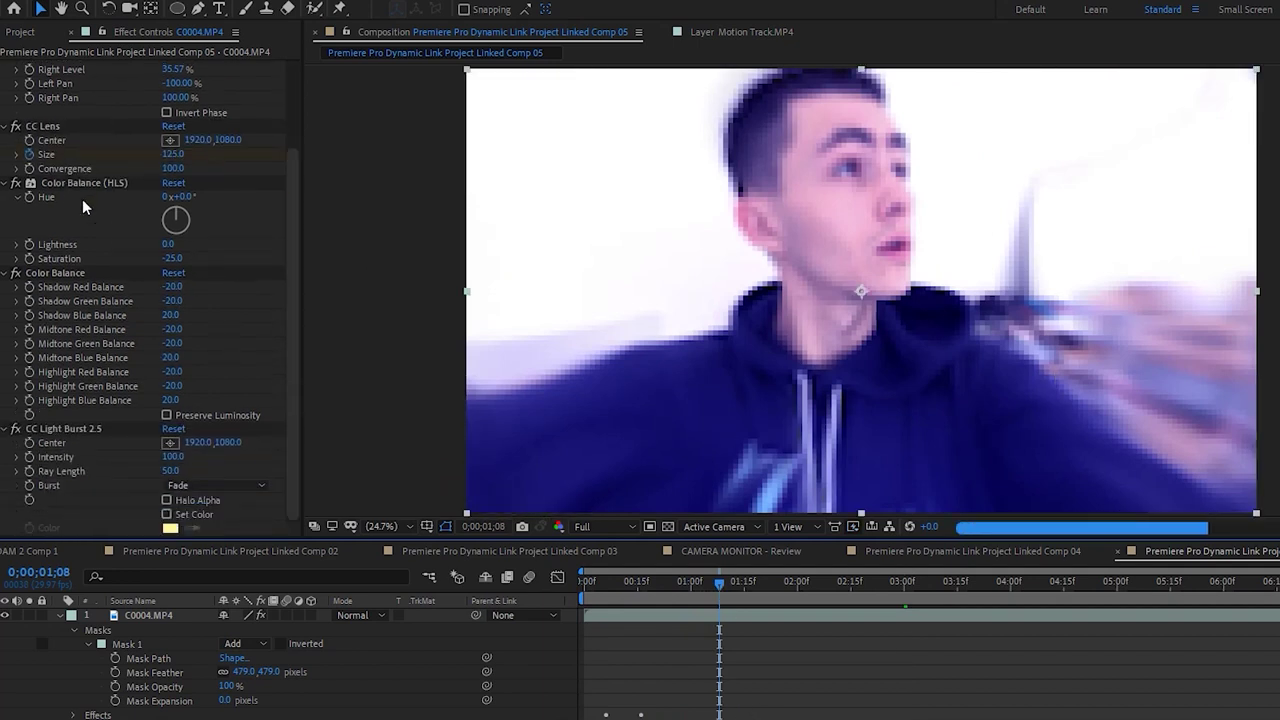
left_click(83, 427)
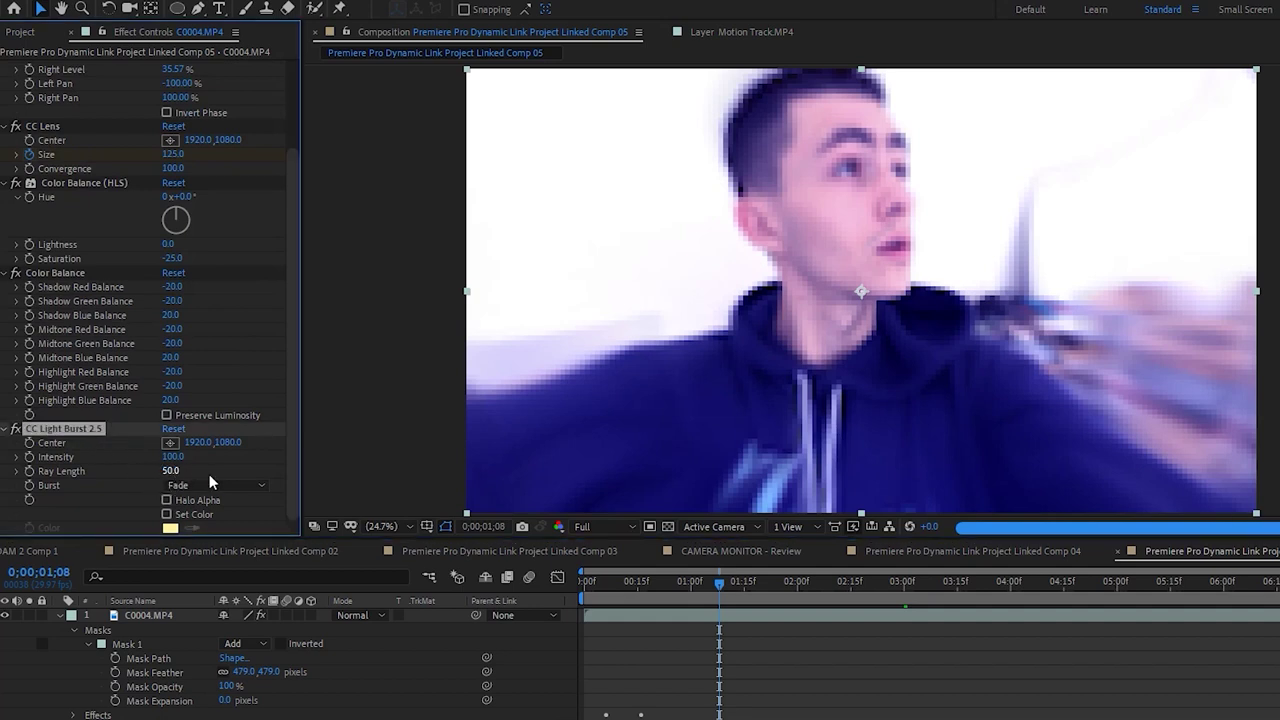
left_click(580, 527)
left_click(610, 619)
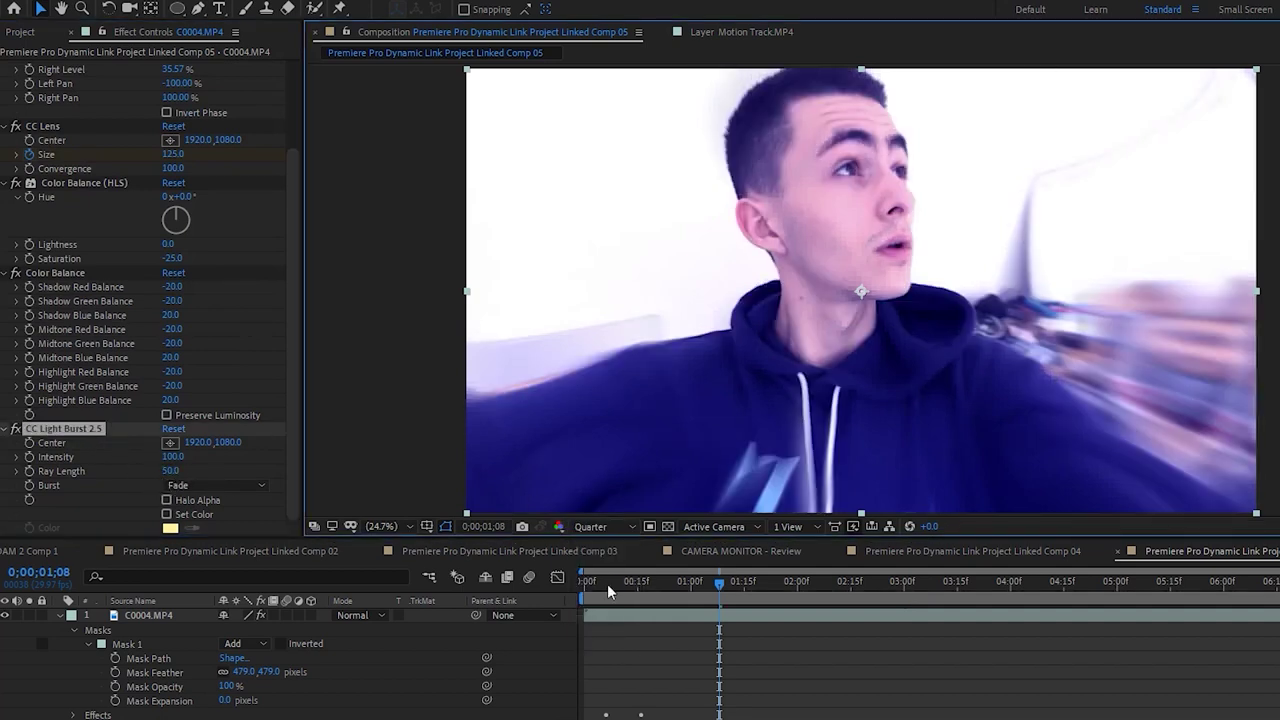
left_click_drag(171, 471, 85, 491)
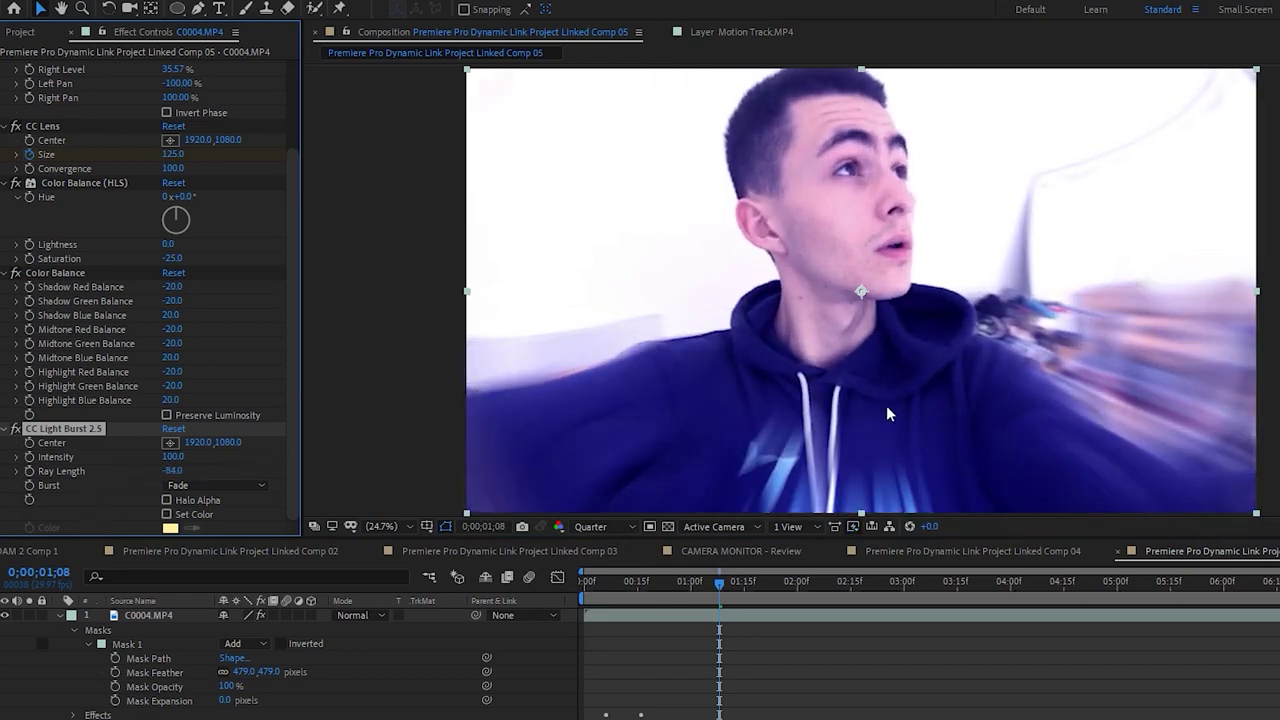
left_click_drag(181, 472, 329, 466)
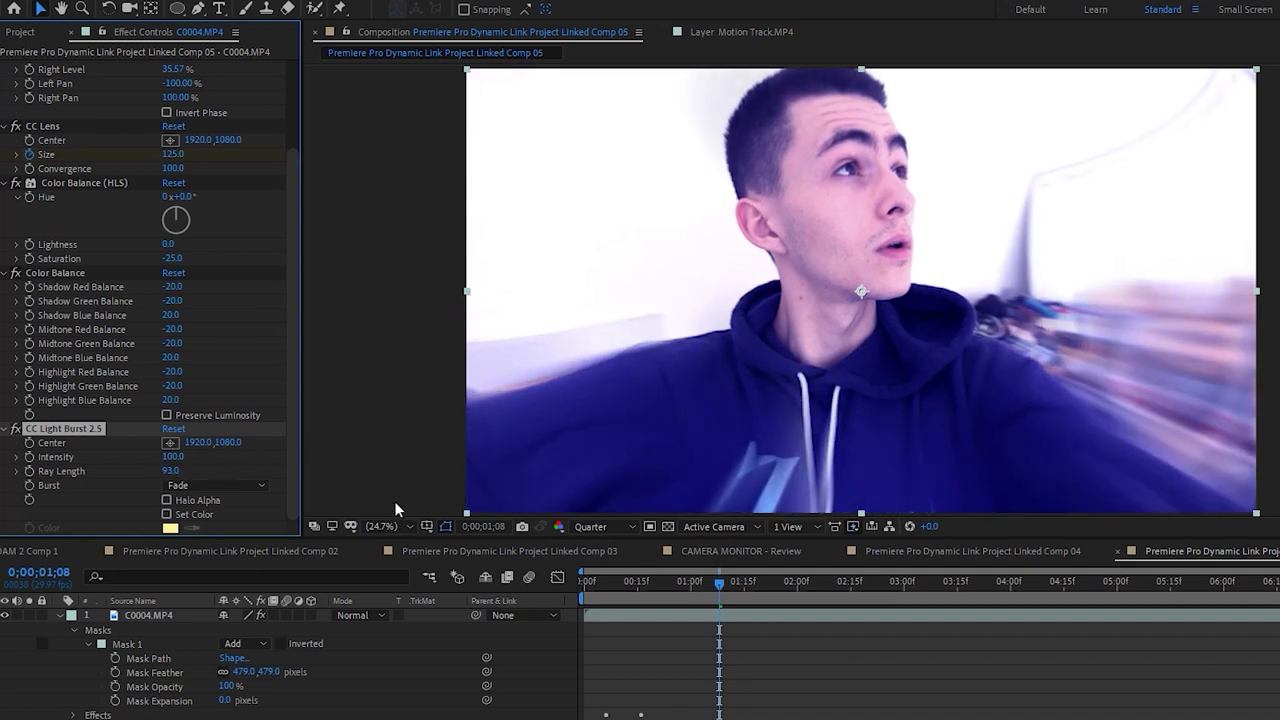
left_click(586, 584)
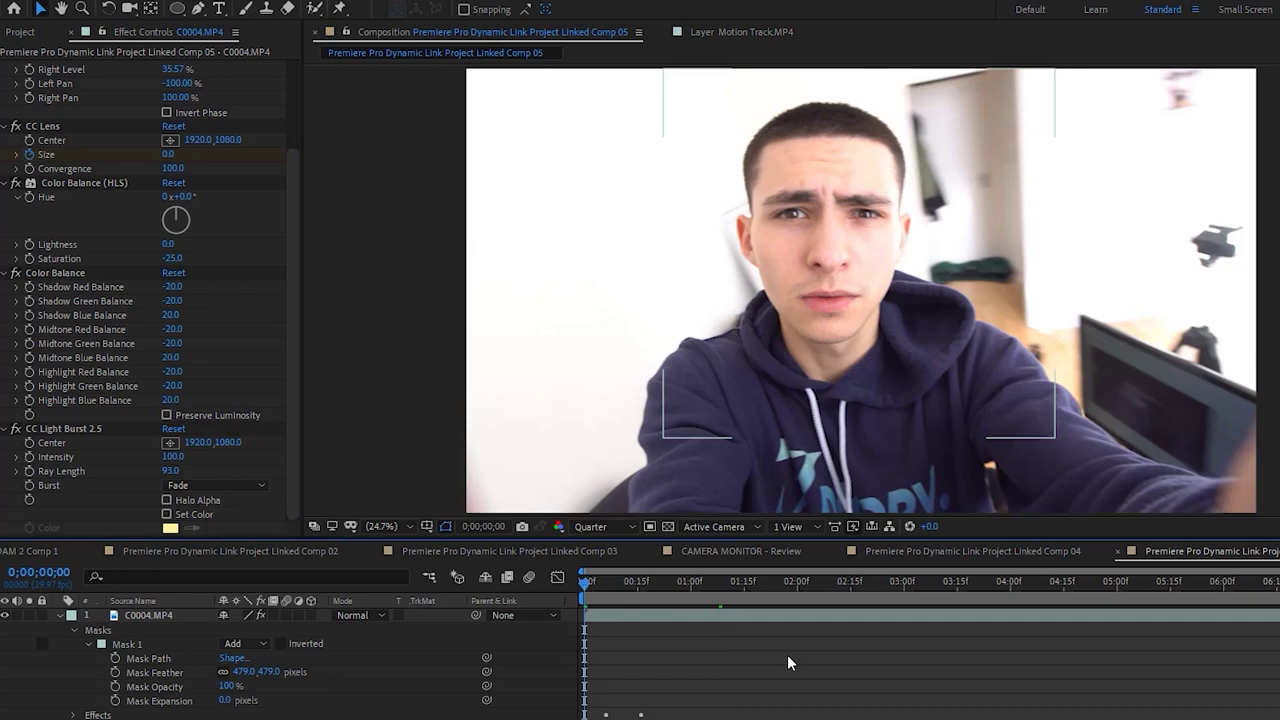
Save and preview, then set the top C0004 layer's Mask Expansion to -186 pixels
key("ctrl+s")
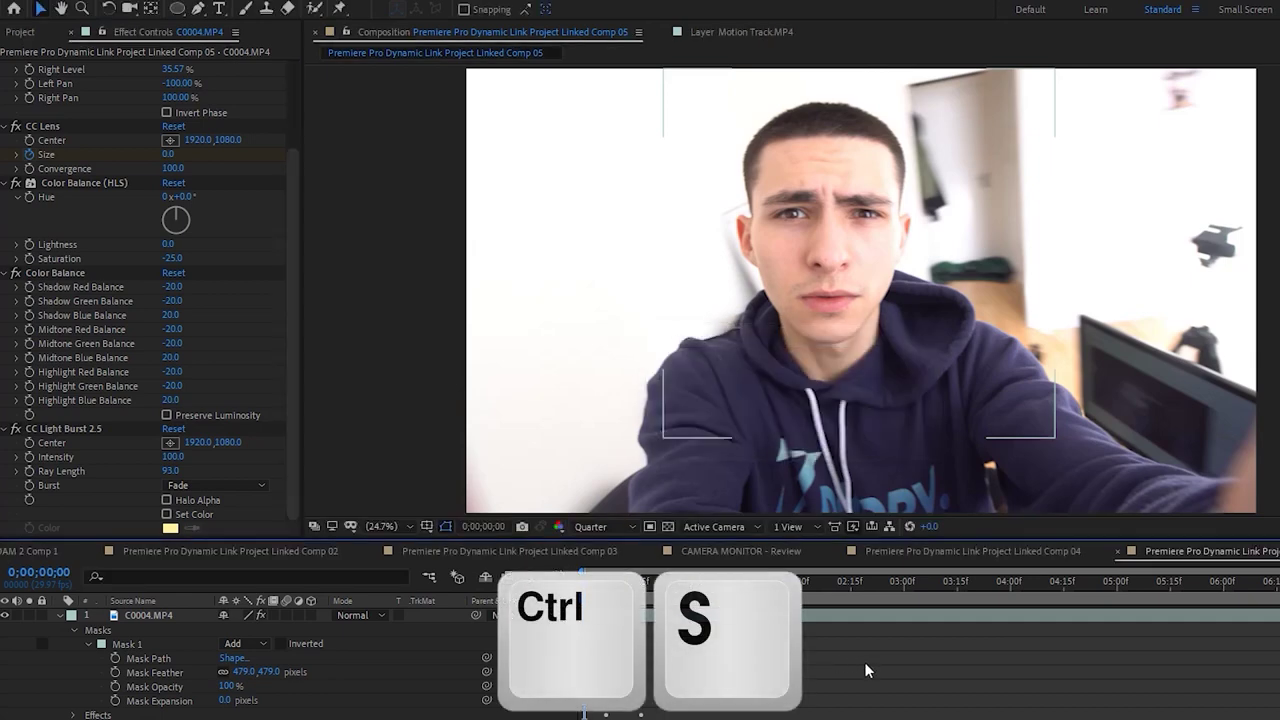
key("space")
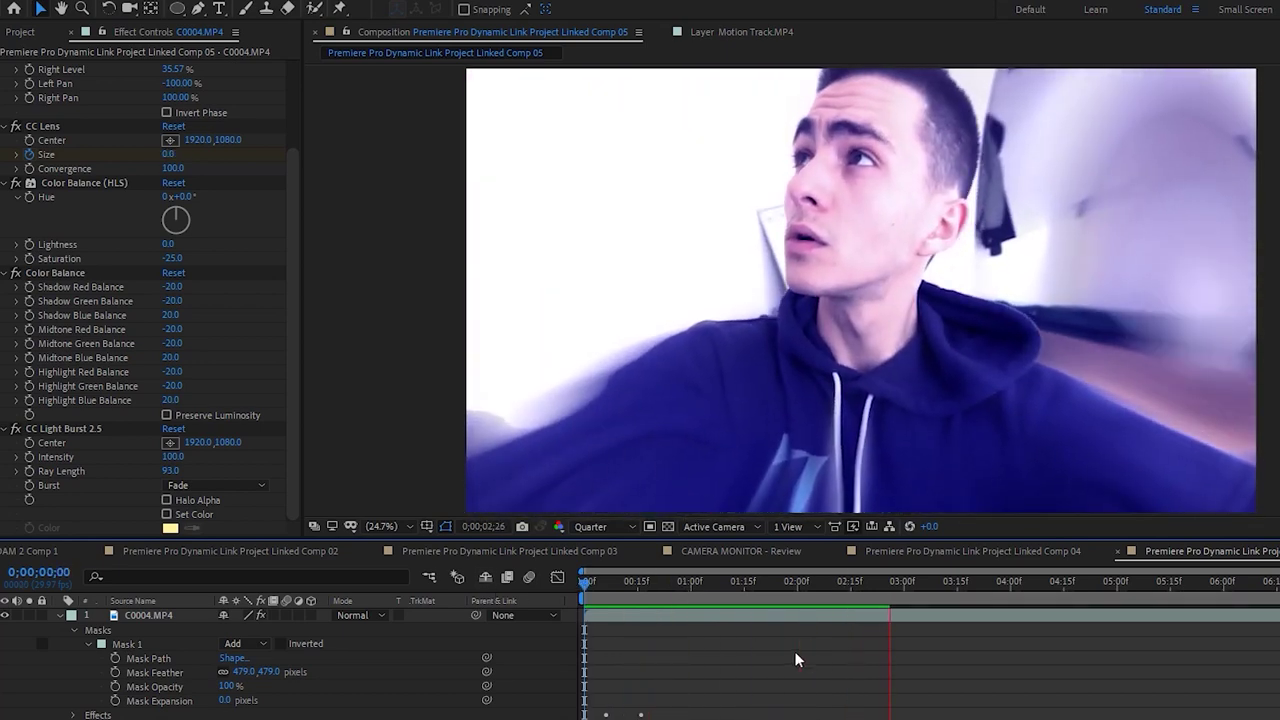
key("space")
key("space")
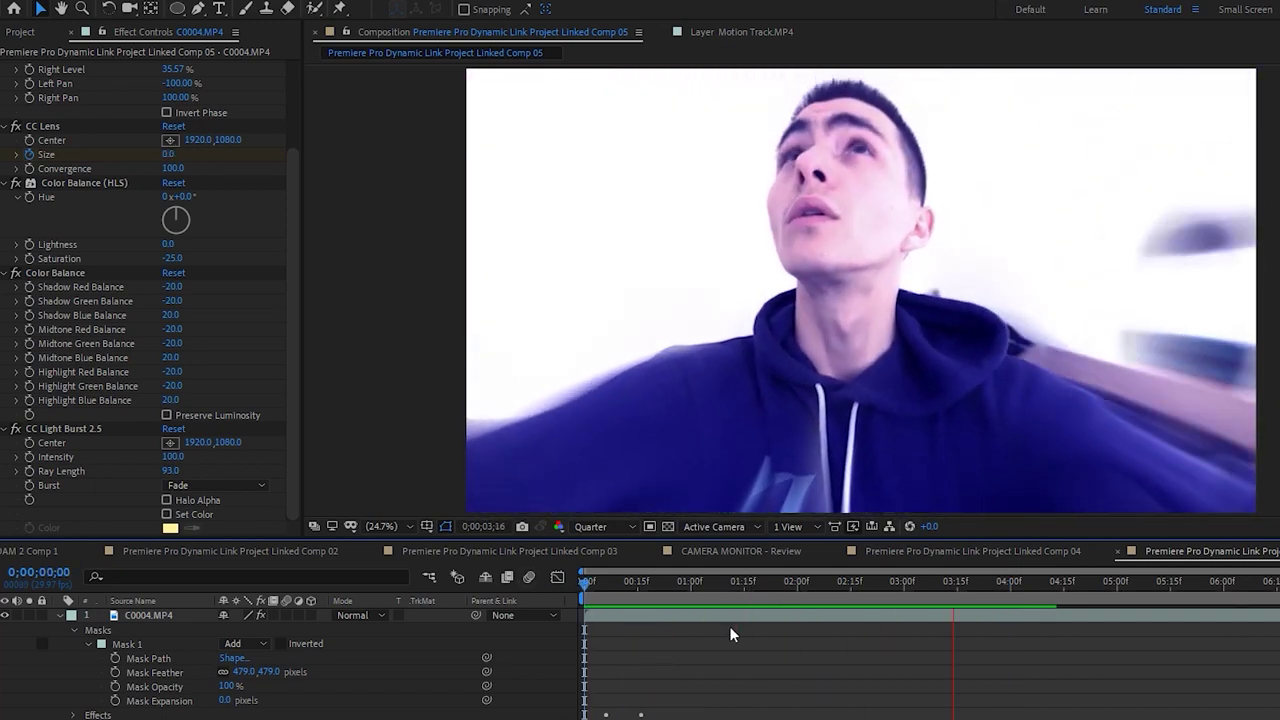
key("space")
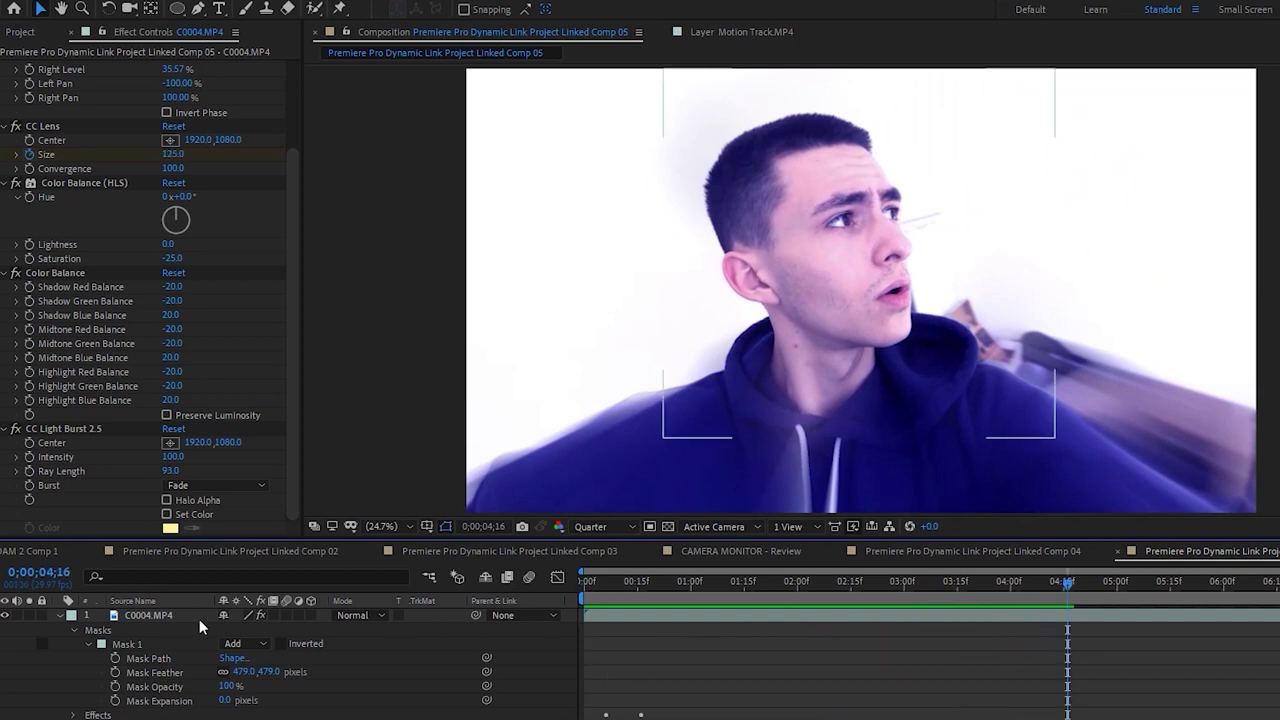
left_click(199, 619)
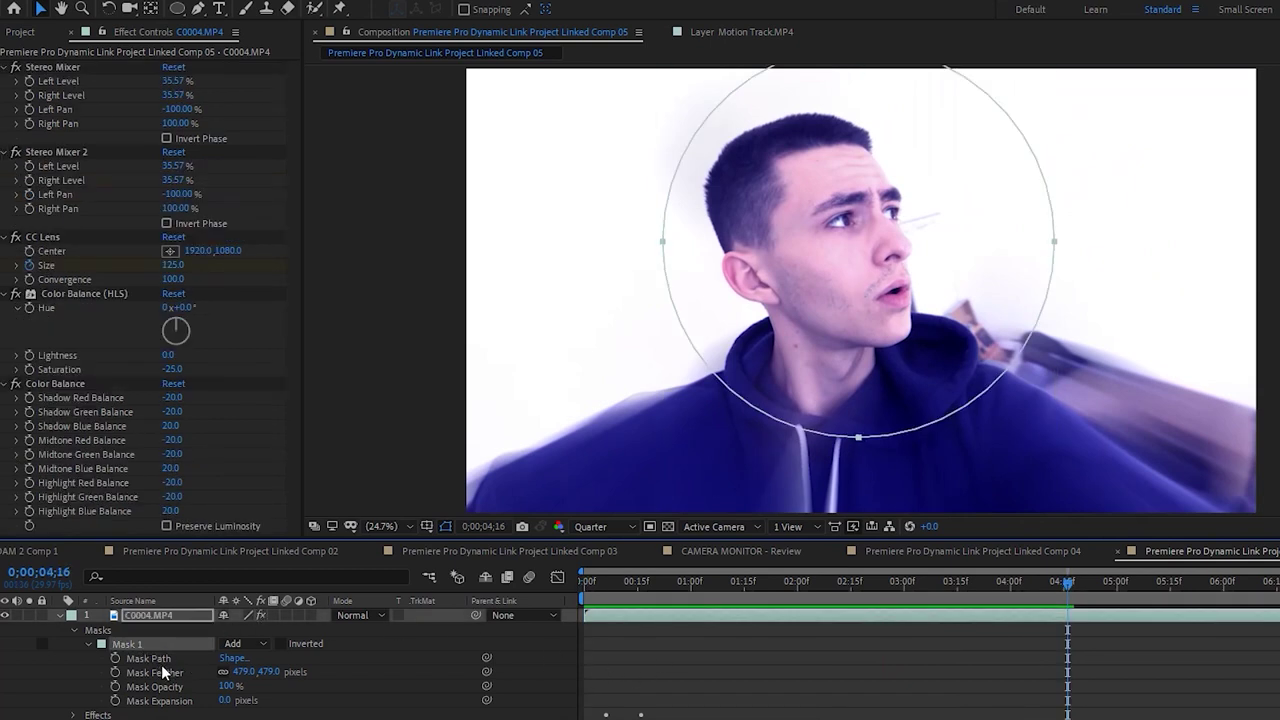
left_click_drag(226, 702, 33, 702)
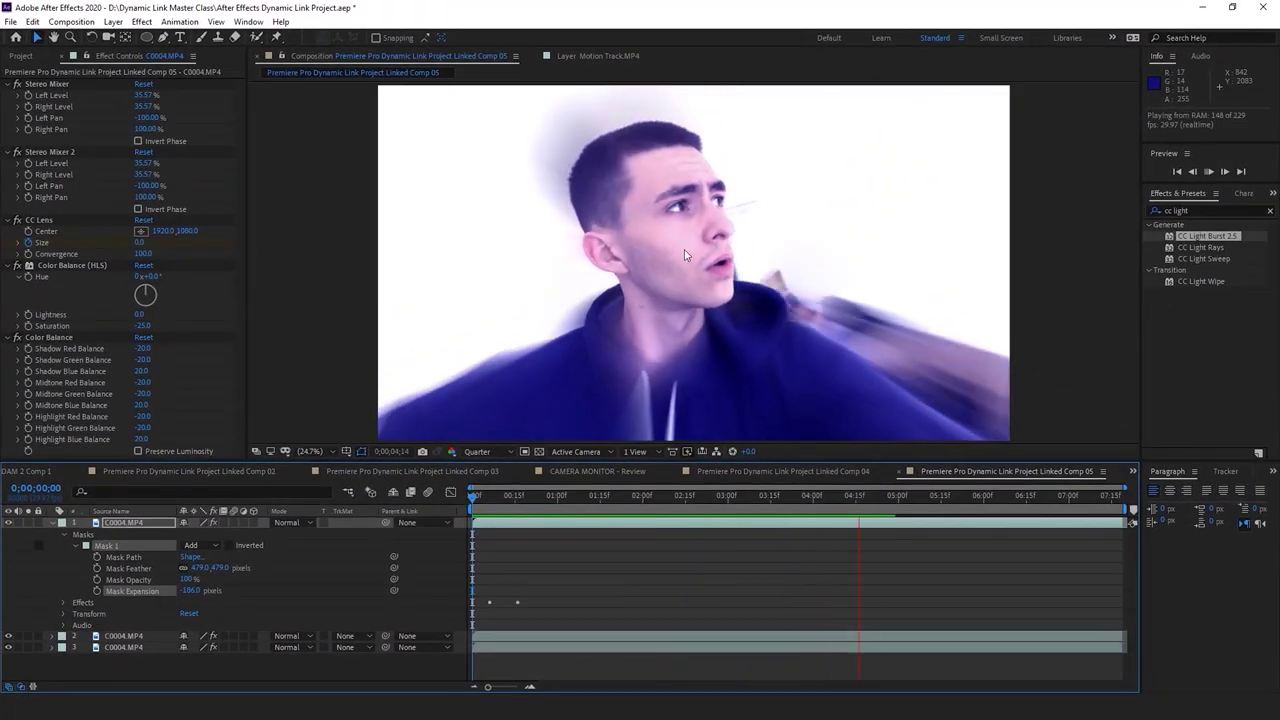
Preview the lens bubble around 0;00;03;20–0;00;04;24 and save the project
left_click_drag(875, 497, 778, 502)
key("space")
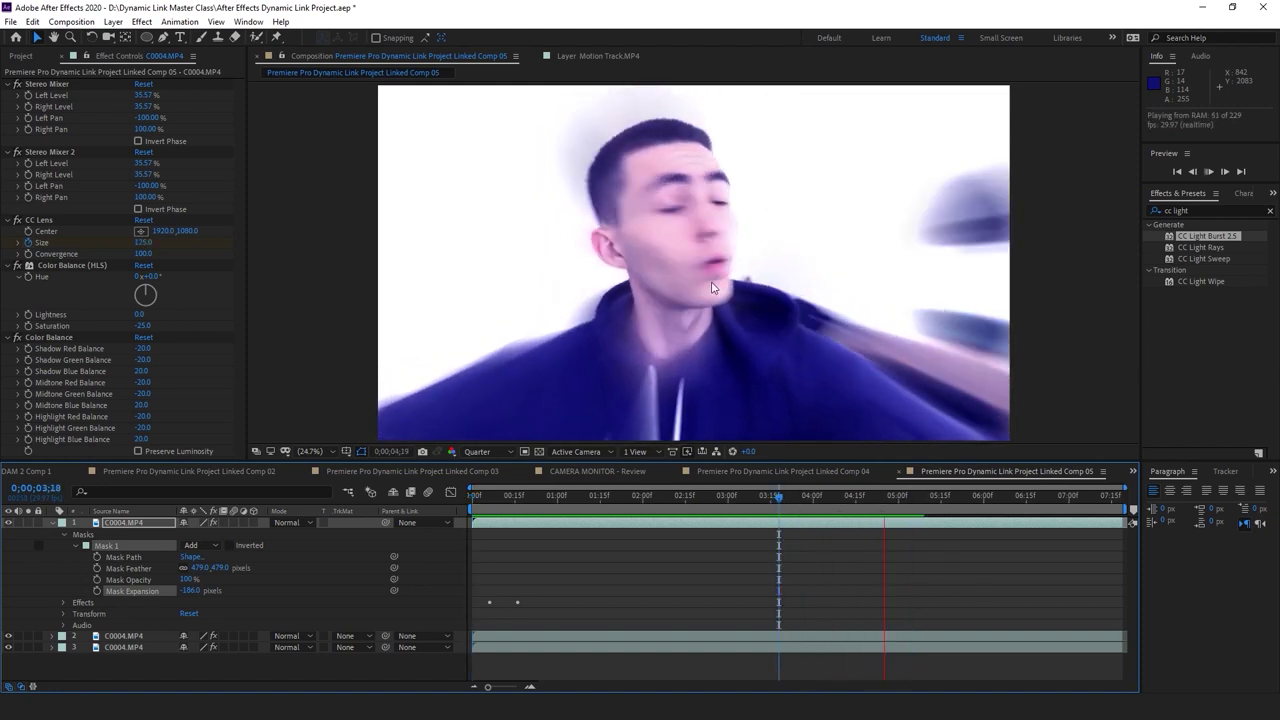
left_click_drag(875, 497, 873, 510)
key("ctrl+s")
key("Home")
Preview from the start, locate the cut point near 0;00;04;23, and collapse the layer properties
key("space")
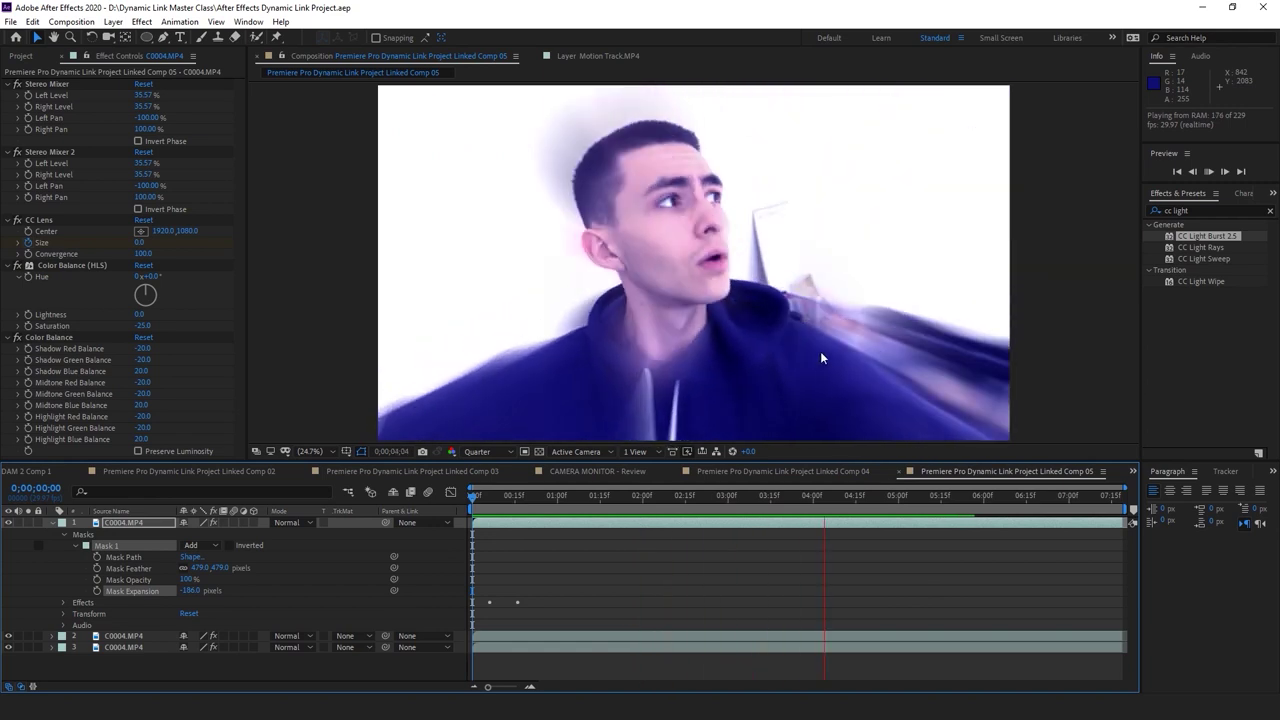
key("space")
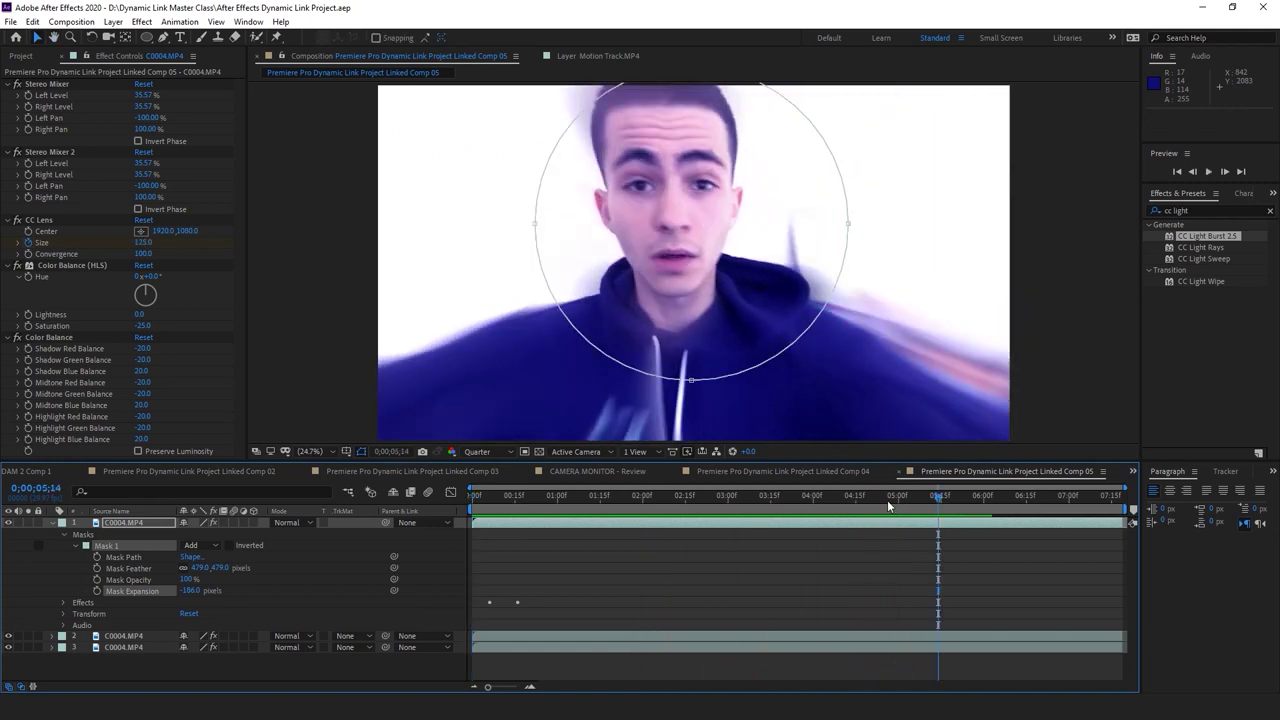
left_click(864, 499)
left_click_drag(864, 499, 884, 506)
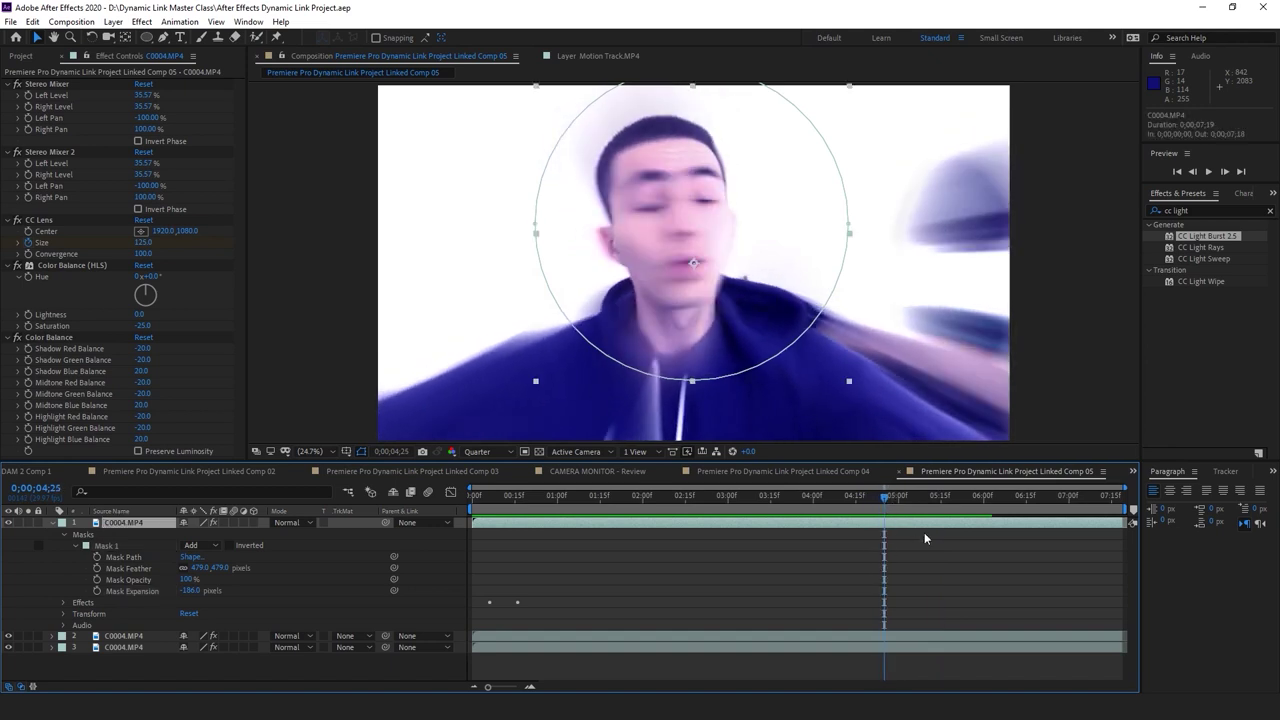
left_click(52, 523)
key("ctrl+shift+d")
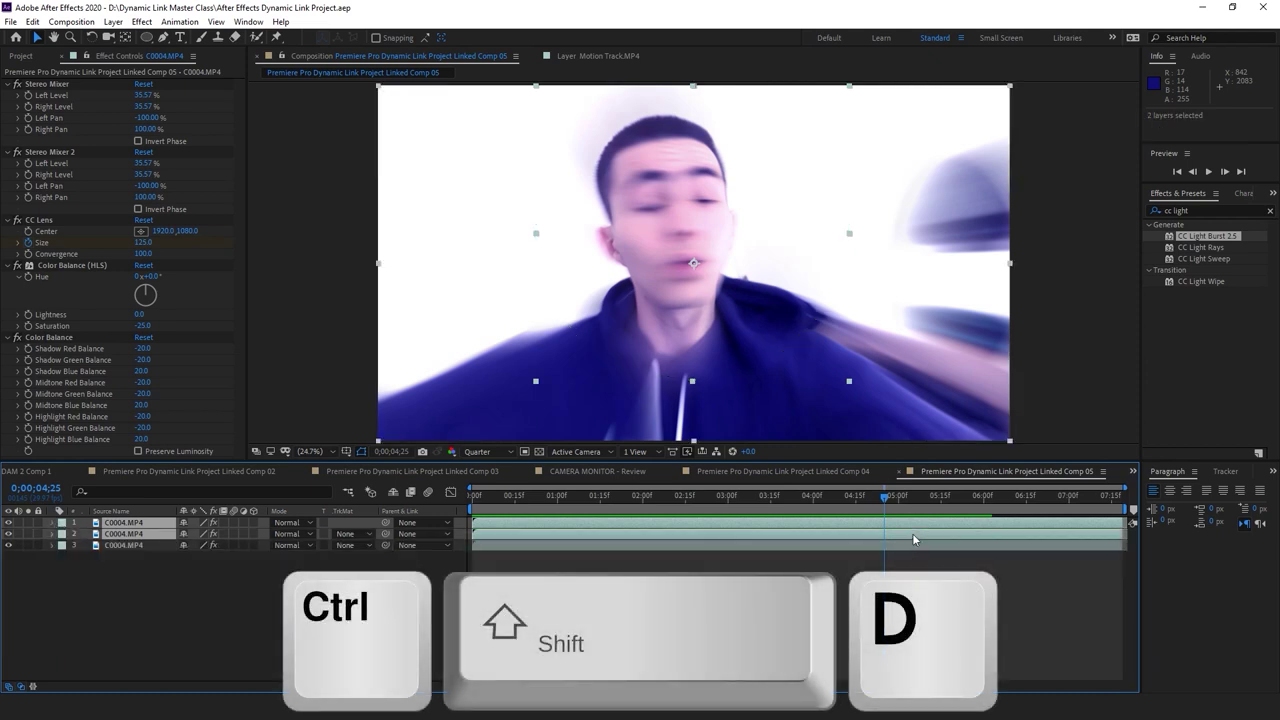
Split the C0004 layers at 0;00;04;25 and try Wigglerama on the top and third layers
key("ctrl+shift+d")
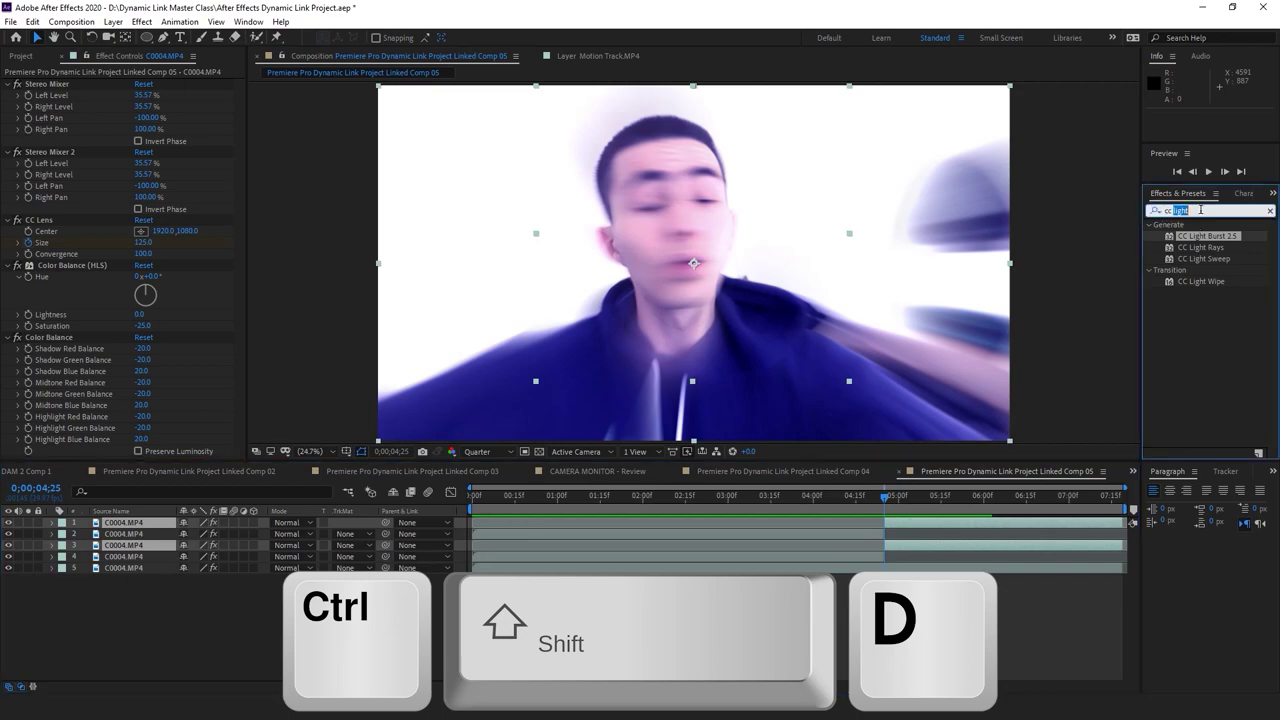
type("wiggle")
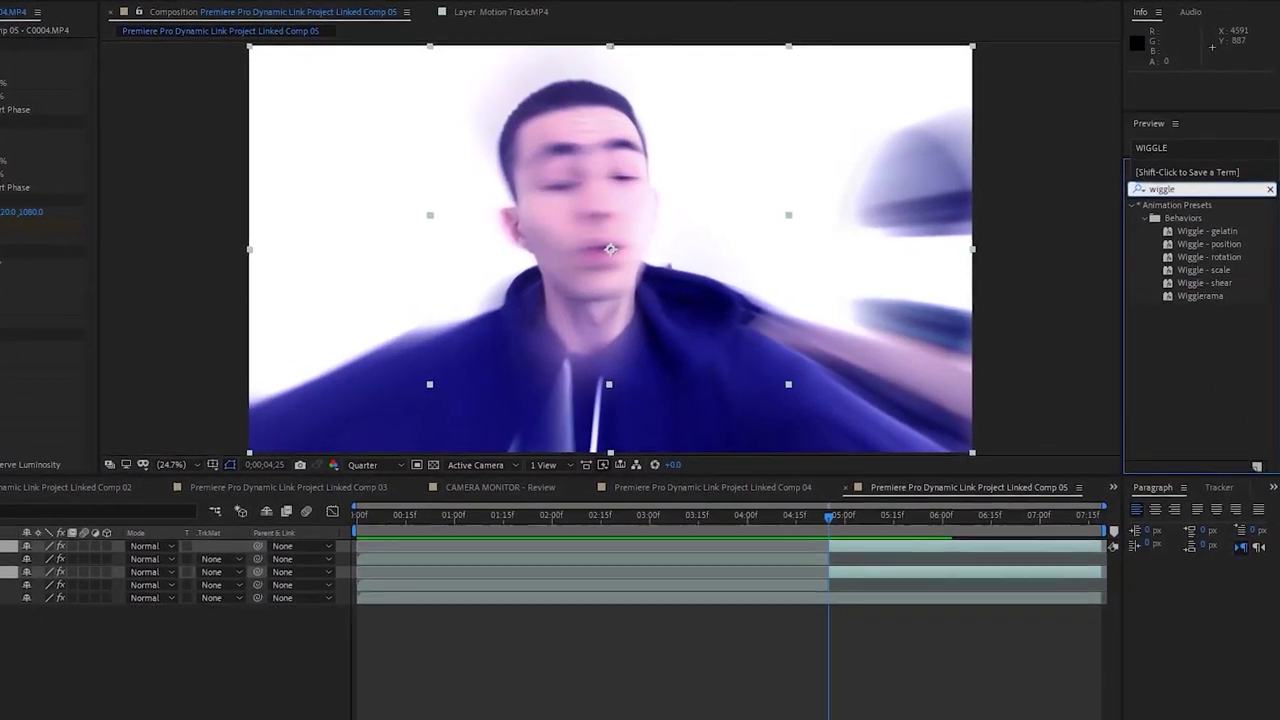
left_click_drag(1196, 292, 1195, 366)
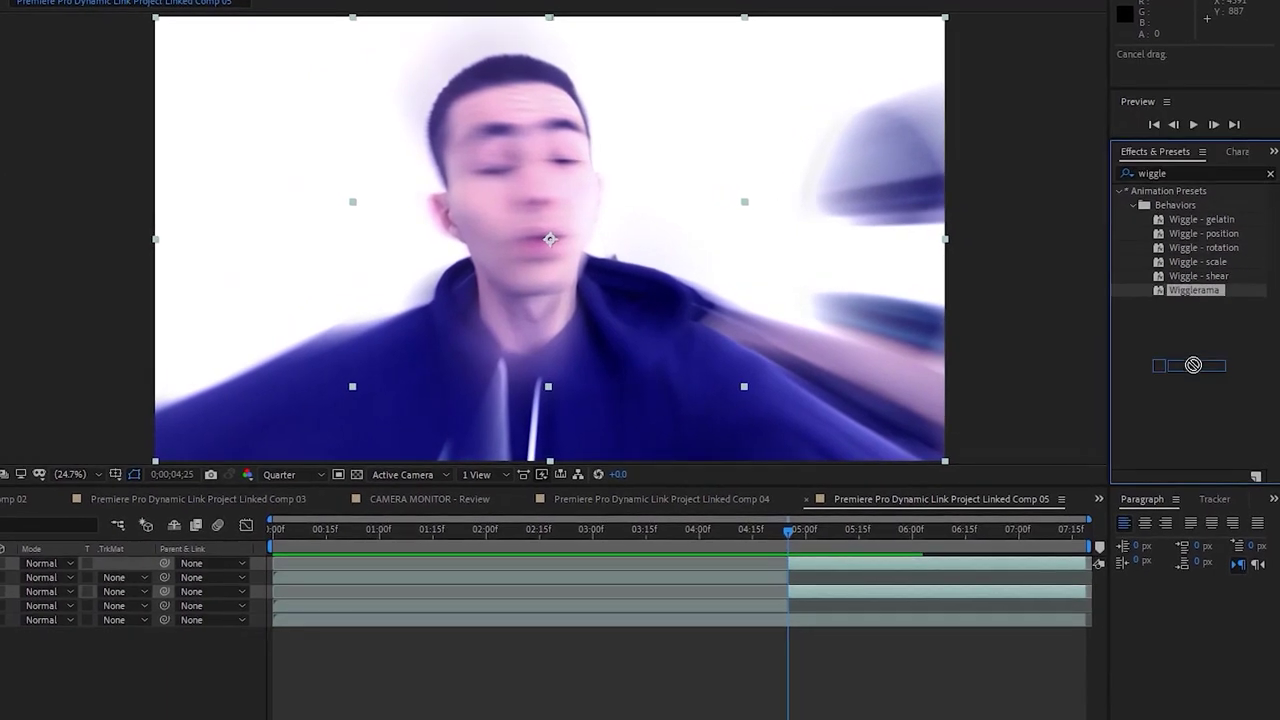
left_click_drag(837, 533, 828, 564)
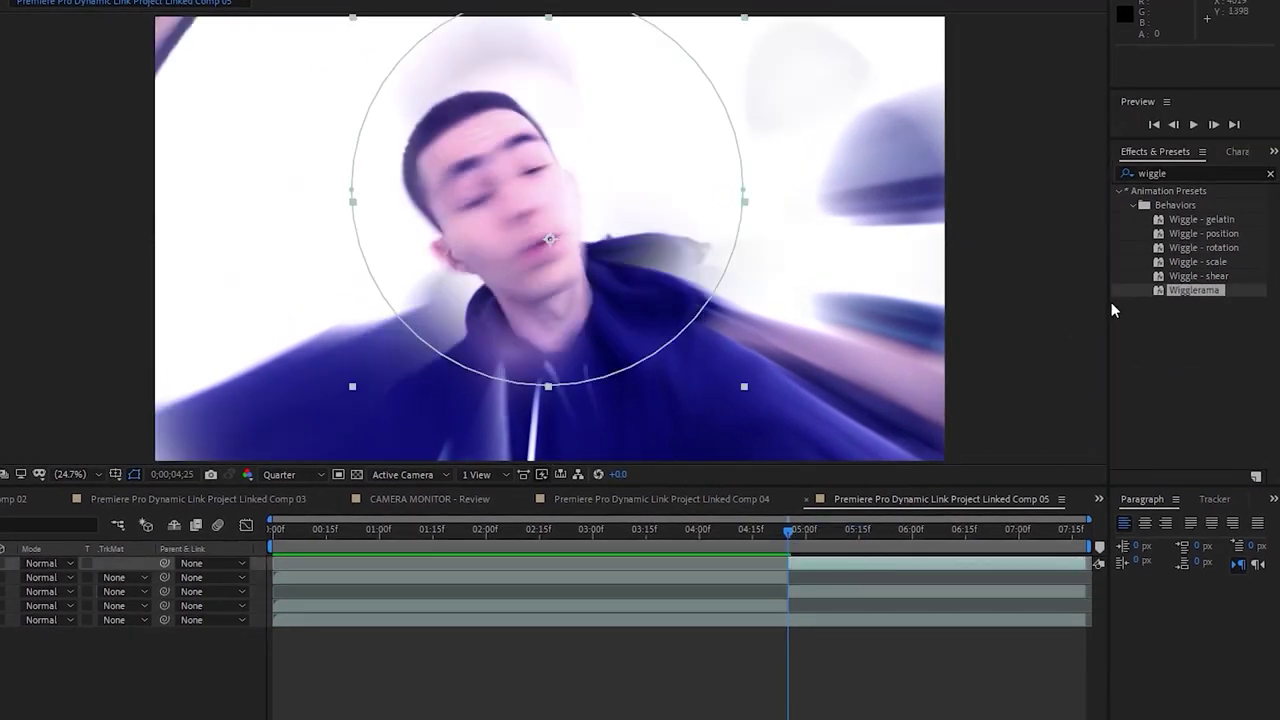
left_click_drag(1197, 288, 885, 590)
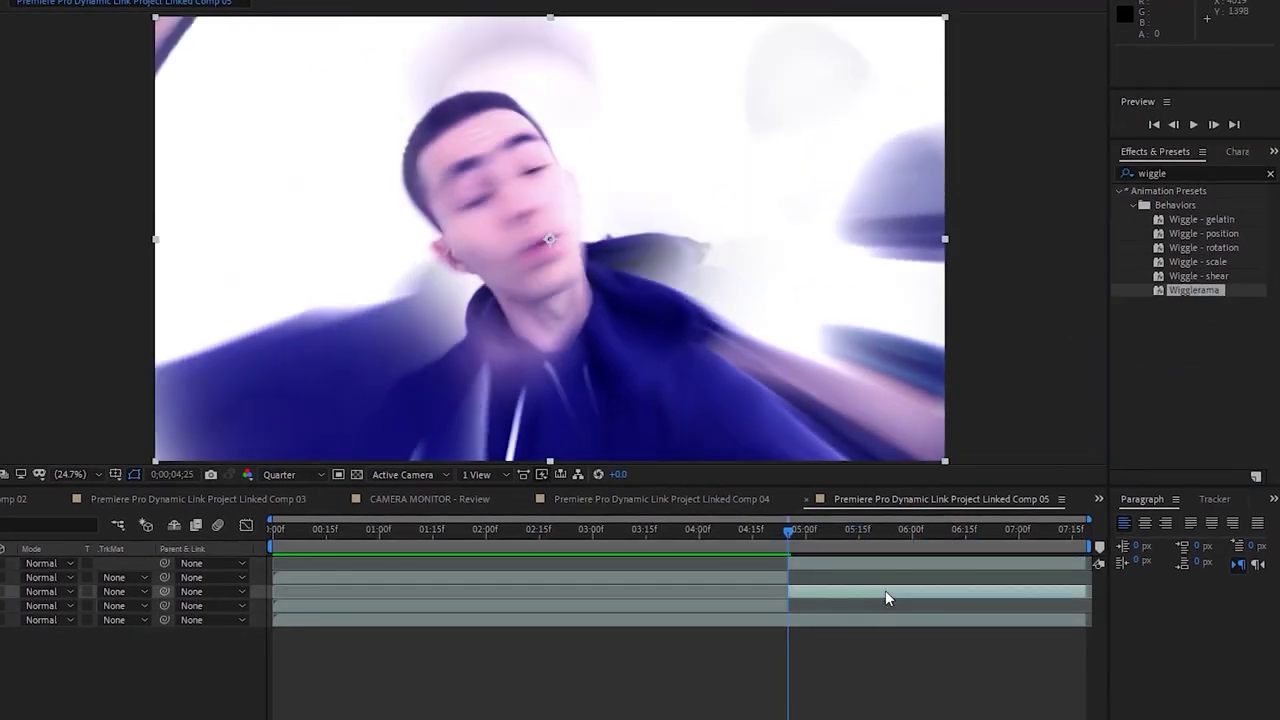
Preview the wiggle around the cut from 04;15 and 04;21, then undo it
left_click(729, 529)
key("space")
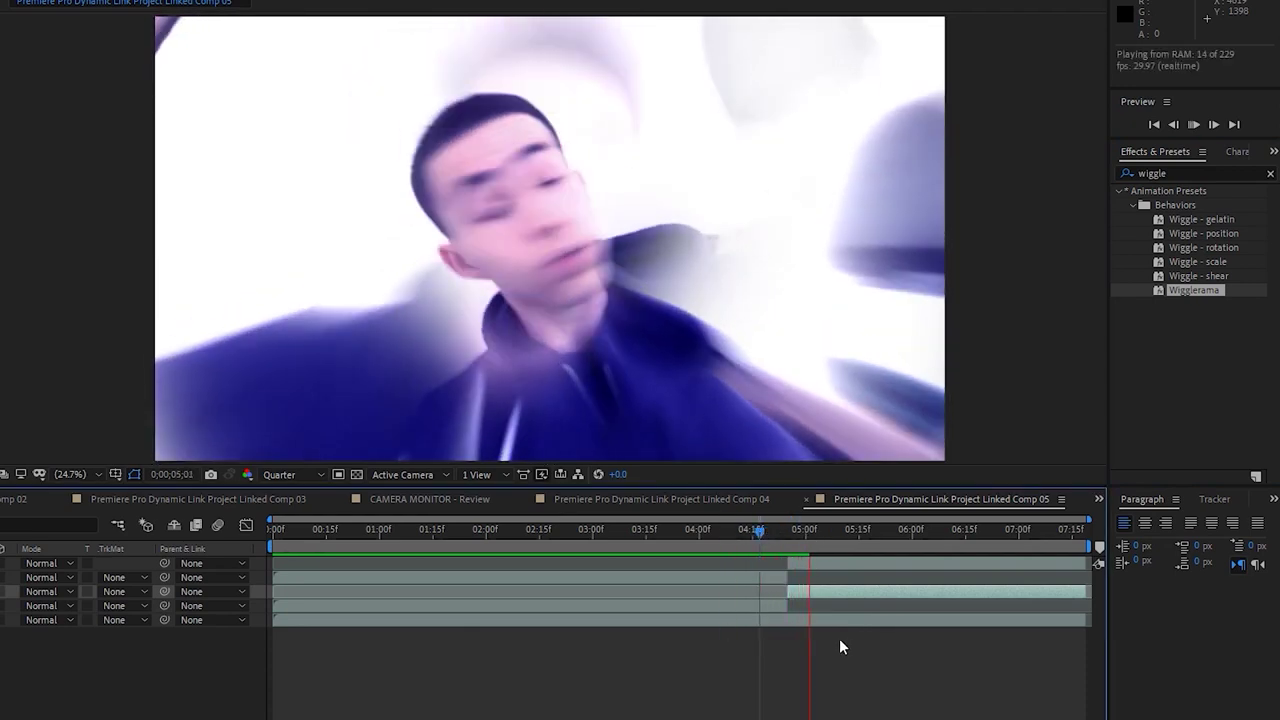
left_click(771, 532)
key("space")
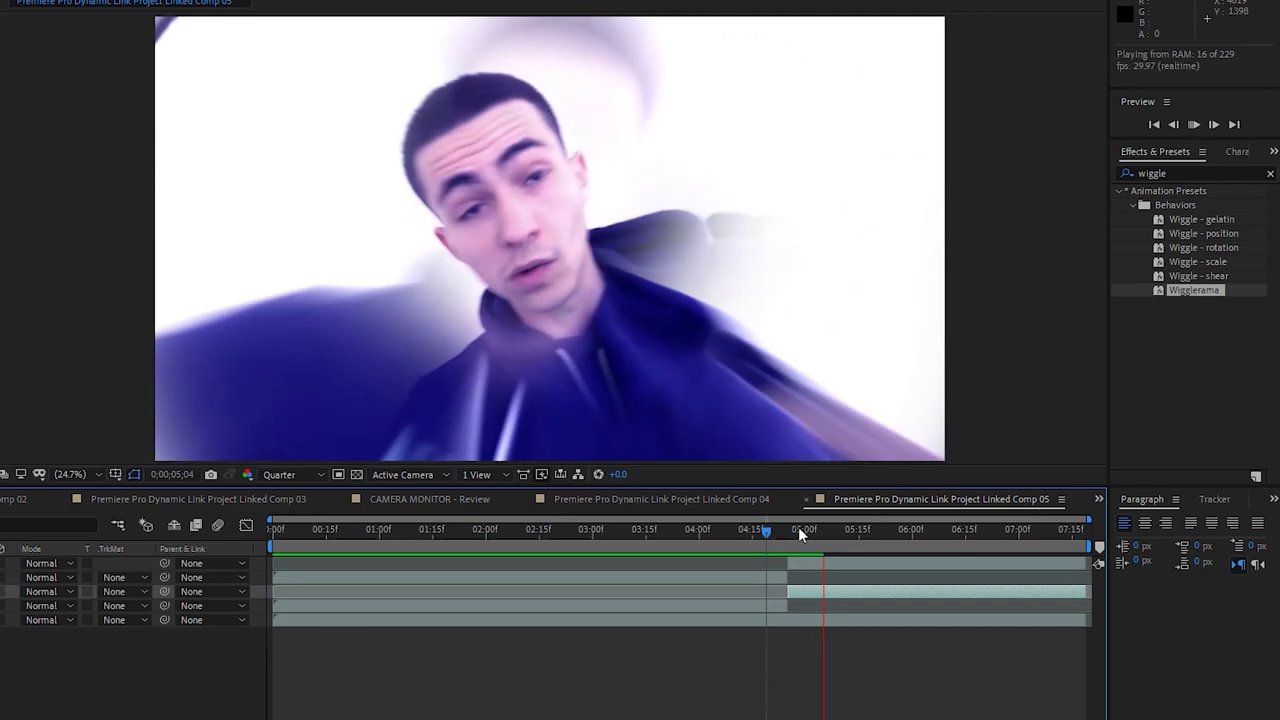
key("ctrl+z")
key("ctrl+z")
Undo the last preset and pre-compose the second-half layers into Pre-comp 1
key("ctrl+z")
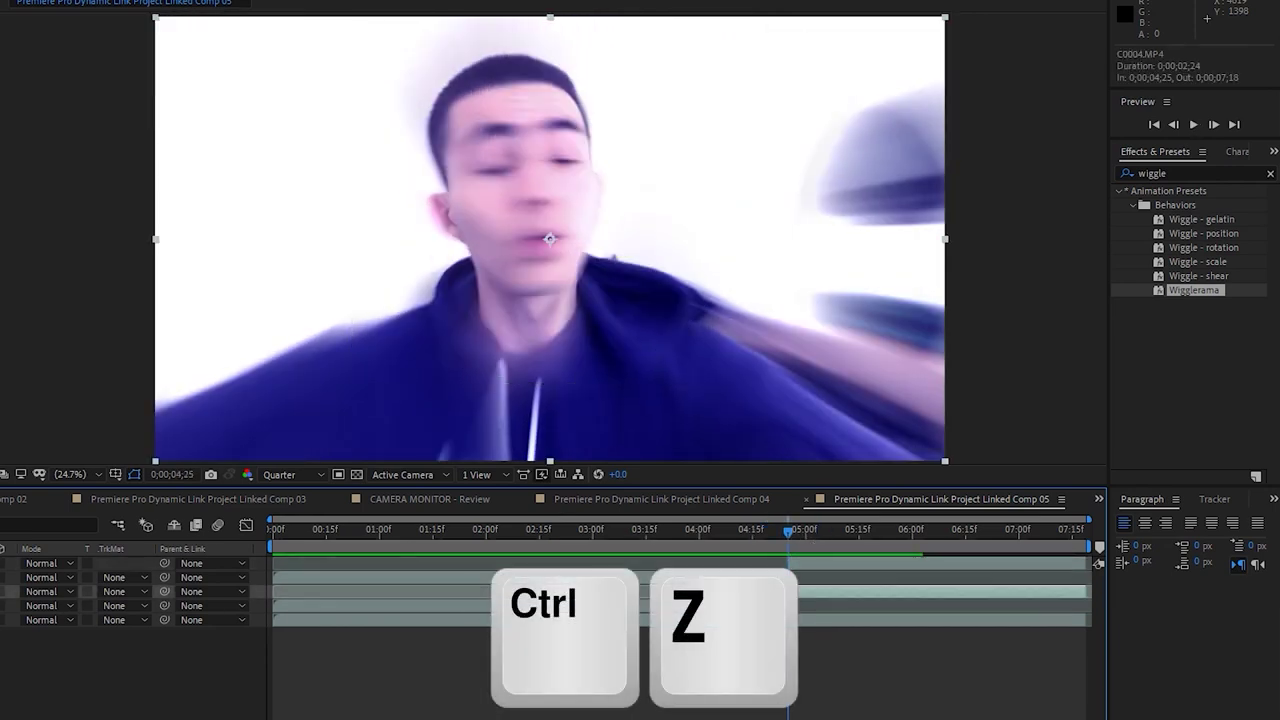
key("ctrl+z")
key("ctrl+z")
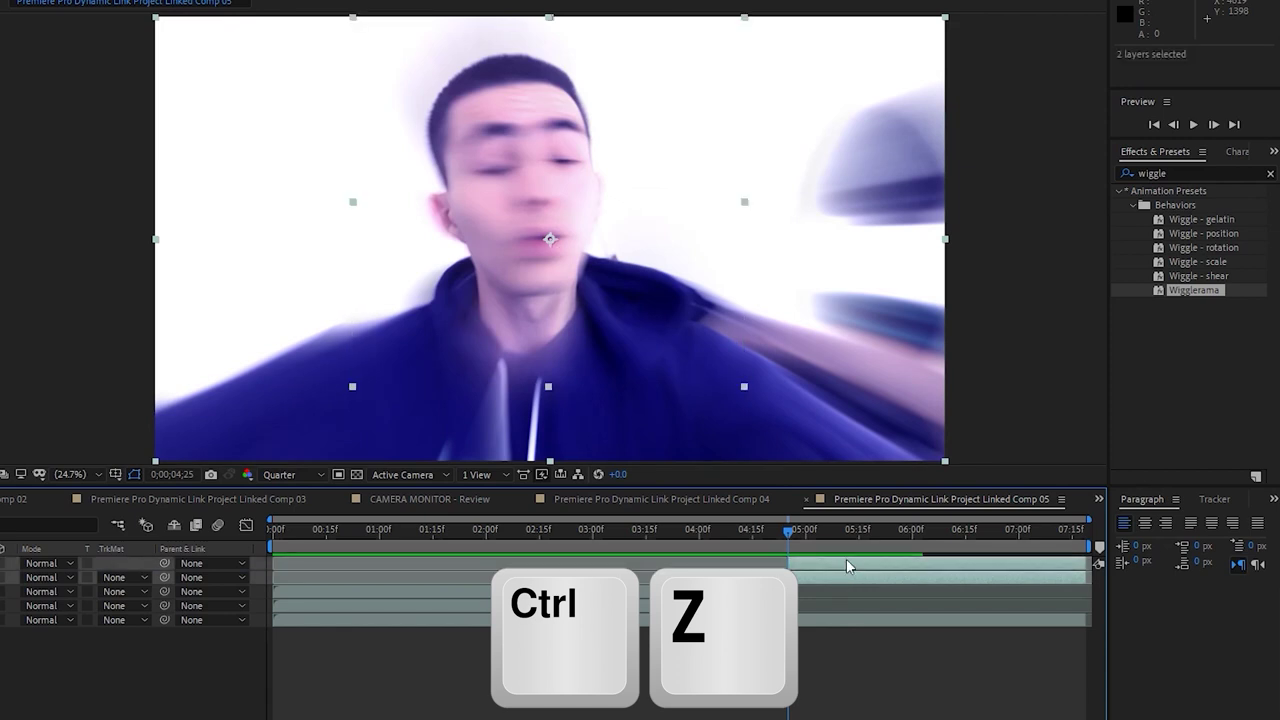
right_click(846, 558)
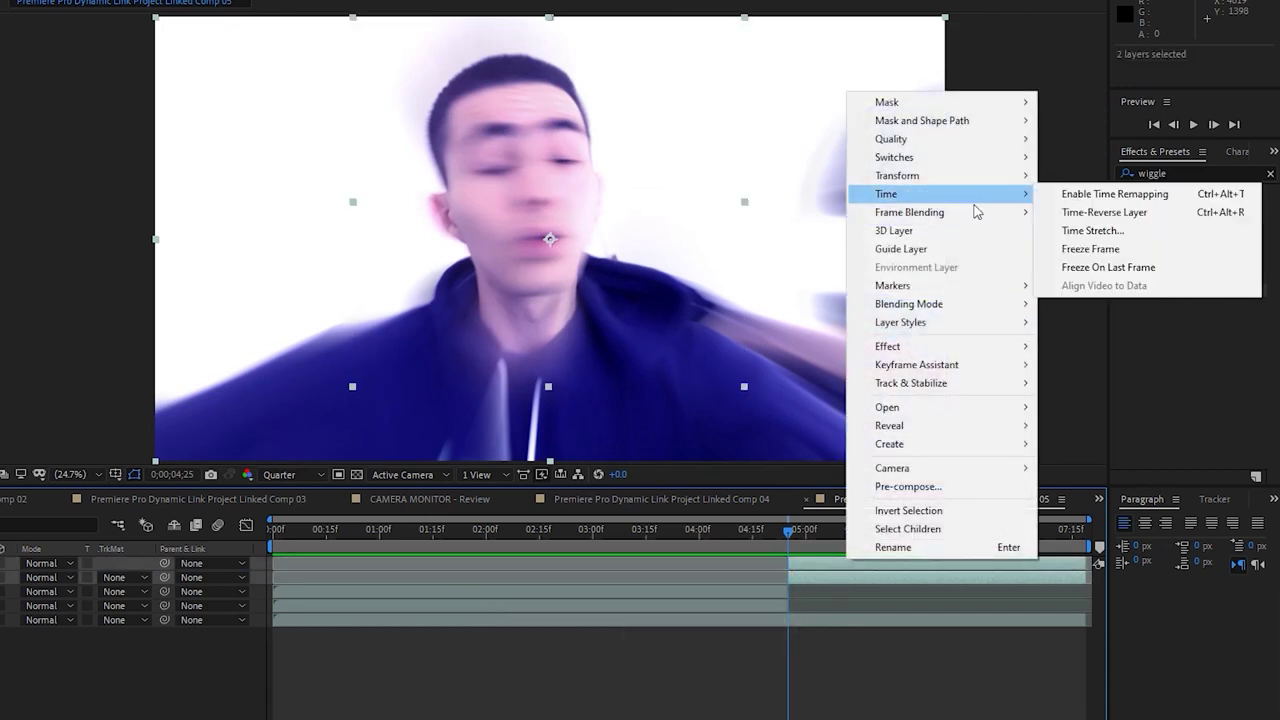
left_click(957, 490)
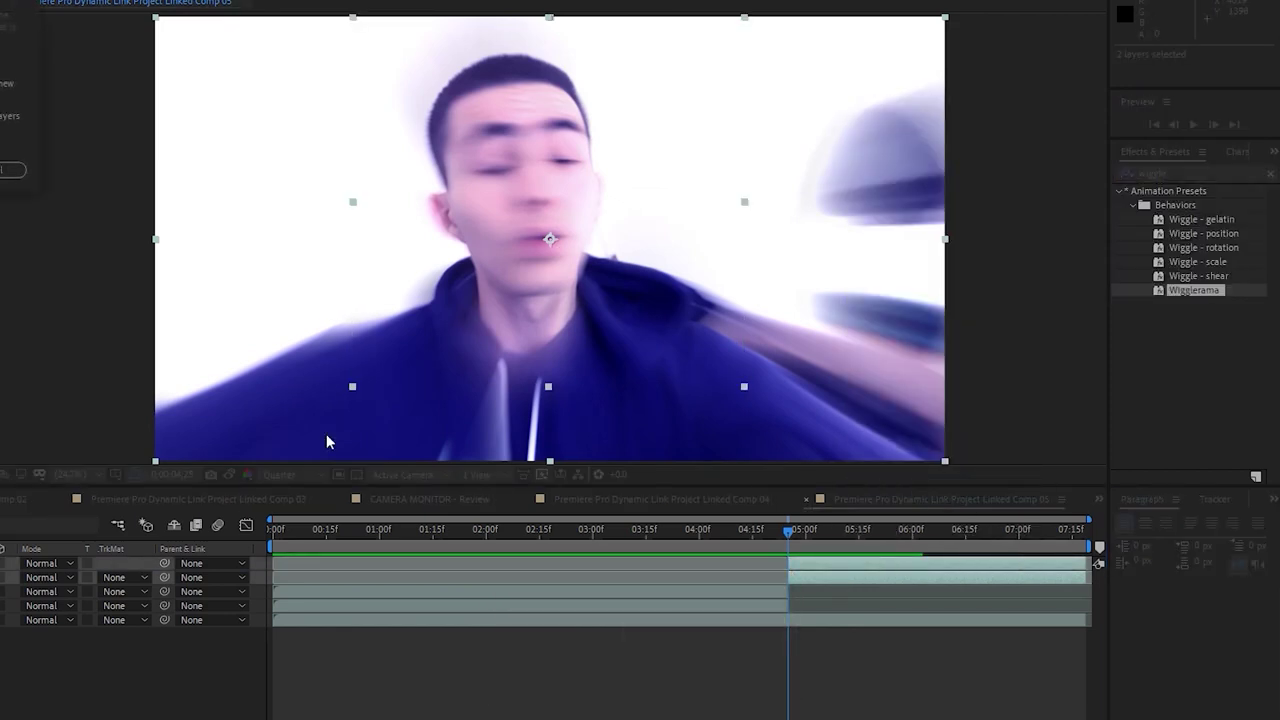
key("Return")
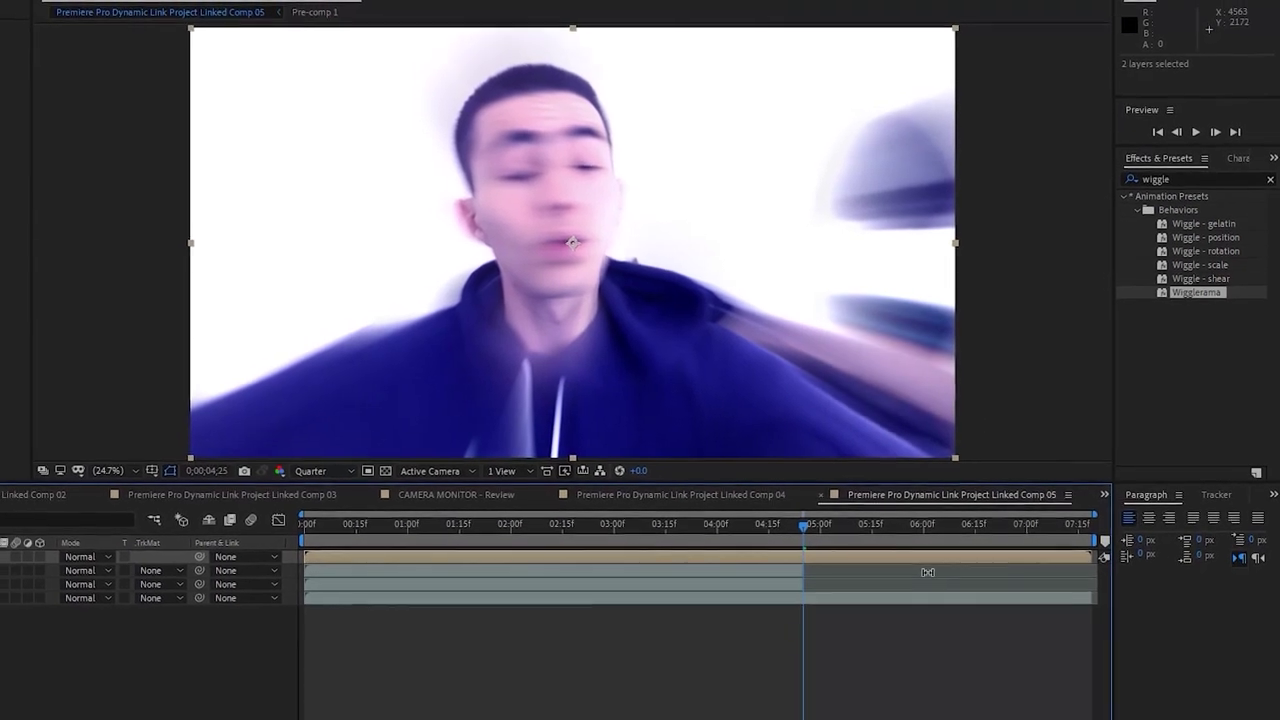
left_click(843, 554)
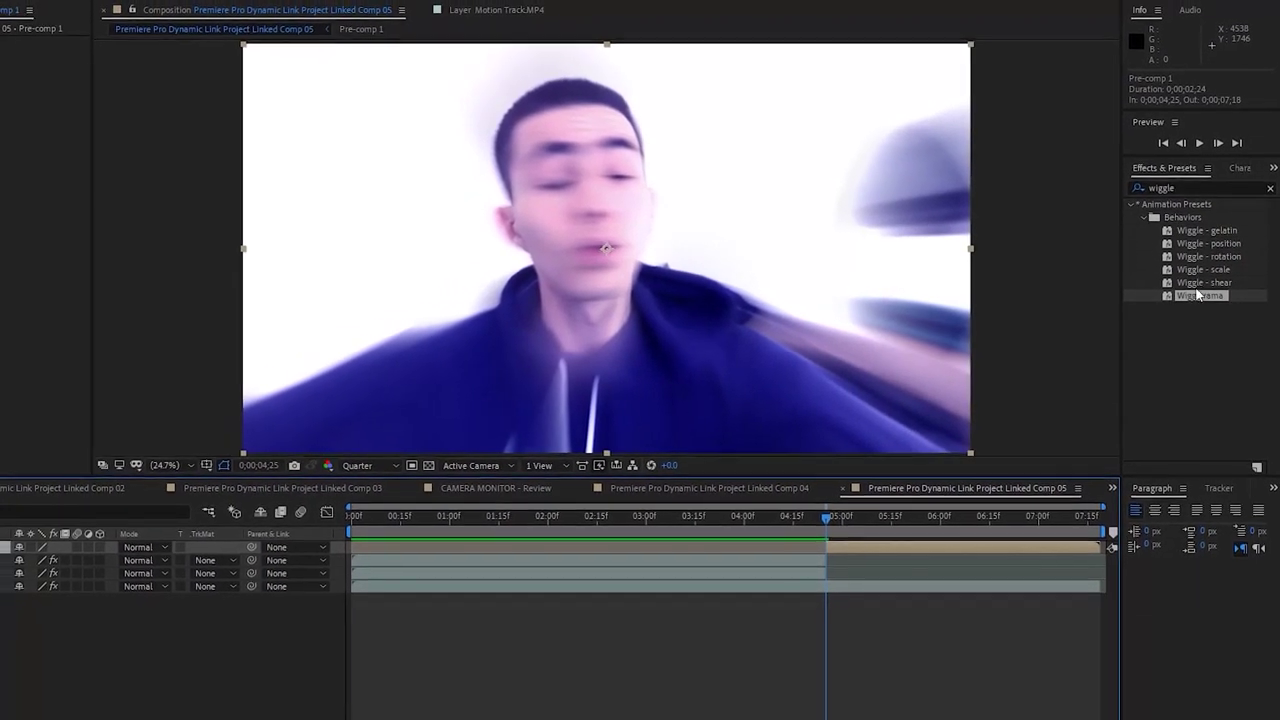
Try Wigglerama on Pre-comp 1 scaled to about 150%, preview the shake, and undo
left_click_drag(1210, 300, 928, 540)
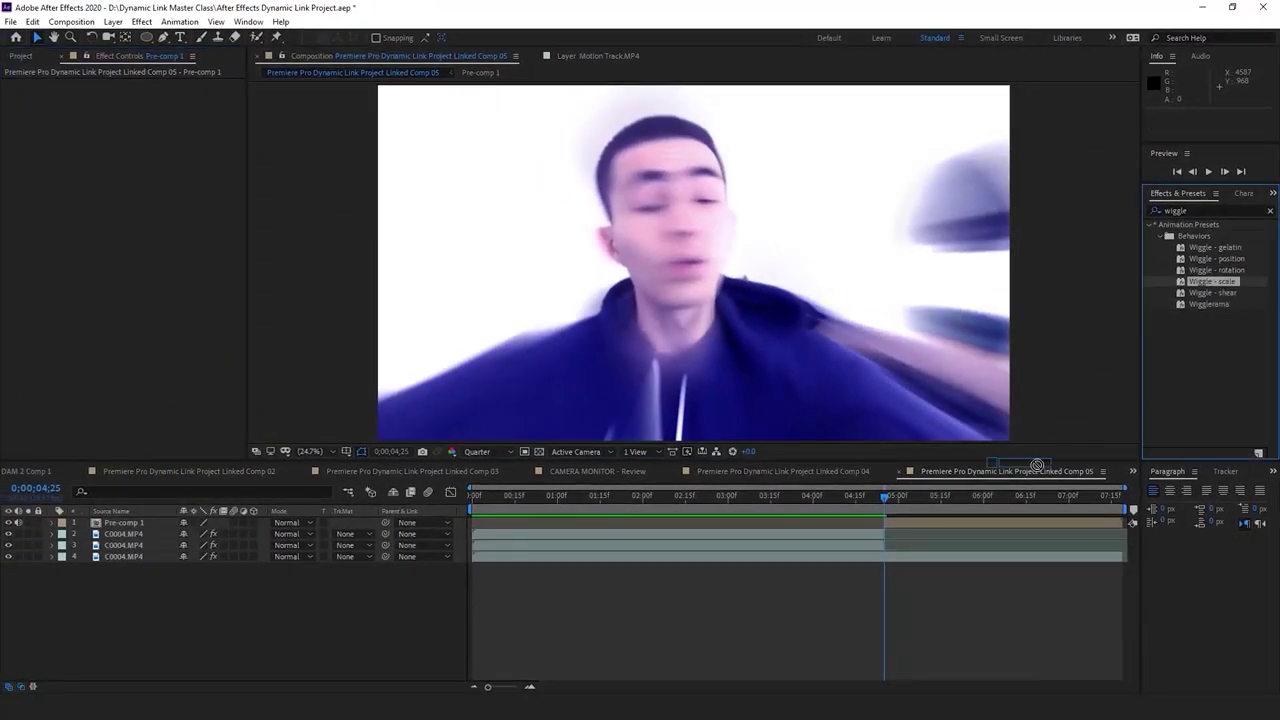
left_click_drag(1213, 301, 965, 521)
key("s")
left_click_drag(200, 533, 232, 533)
left_click(862, 498)
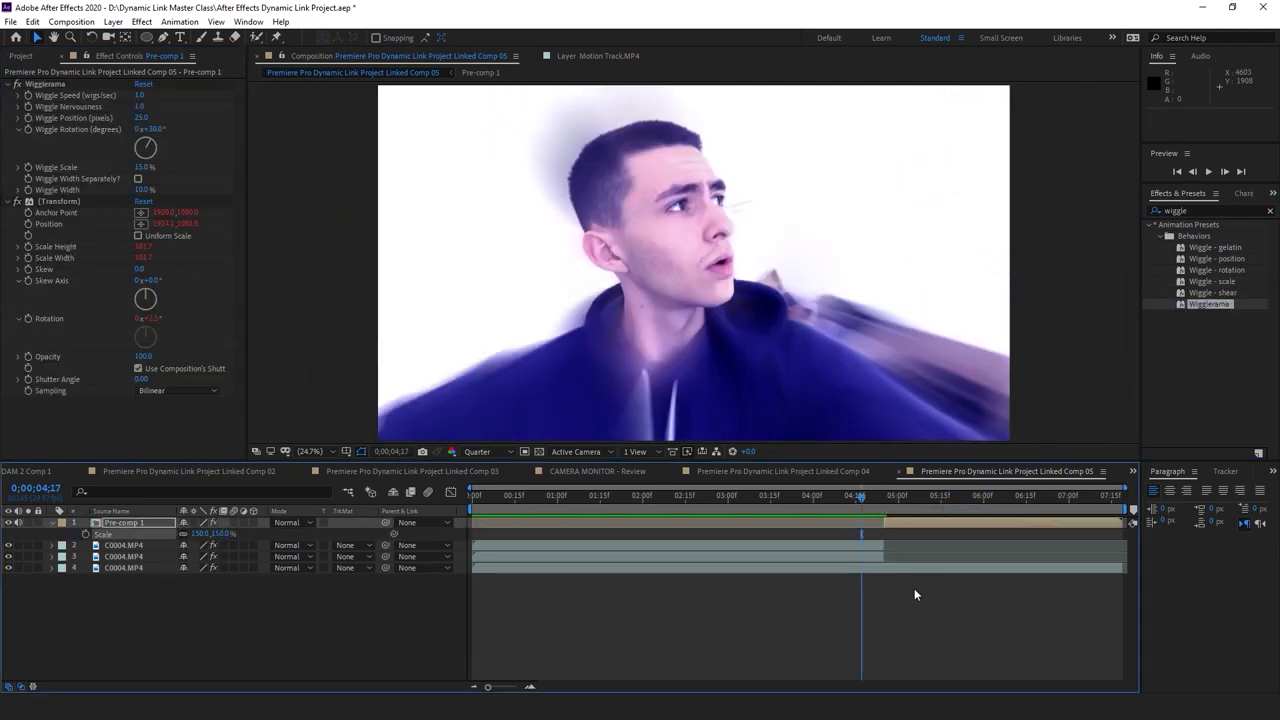
key("space")
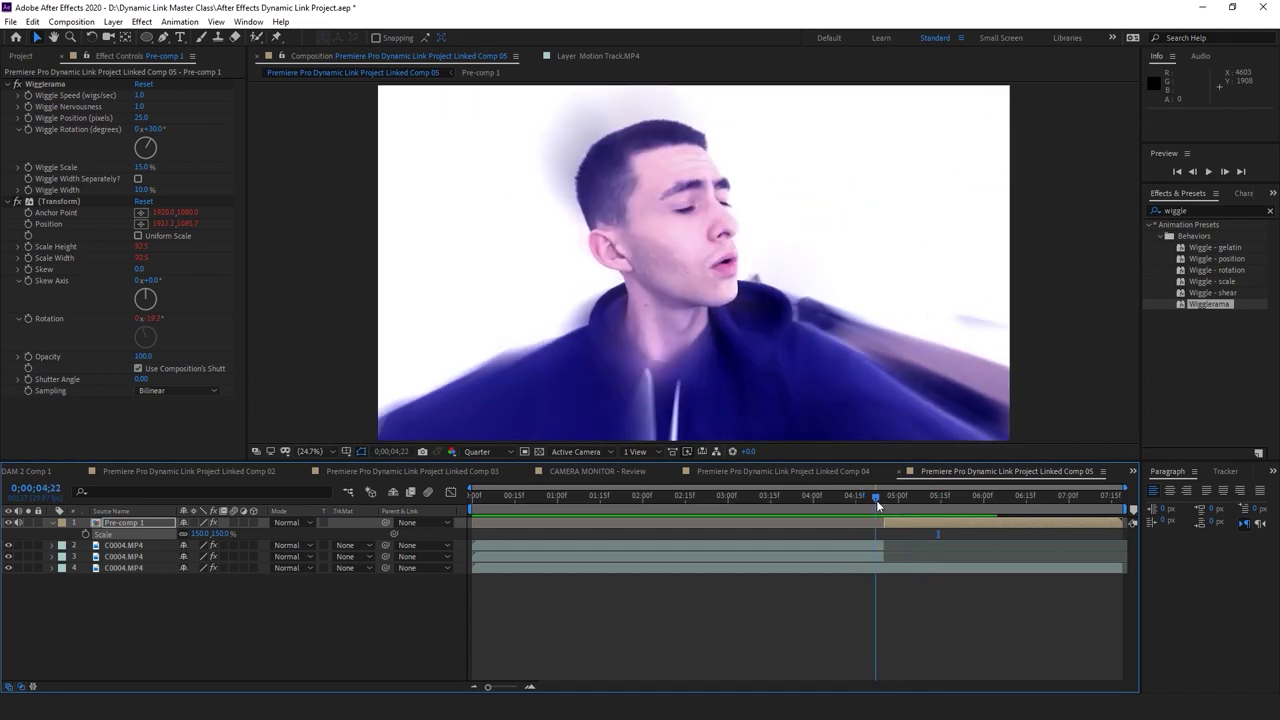
key("ctrl+z")
key("ctrl+z")
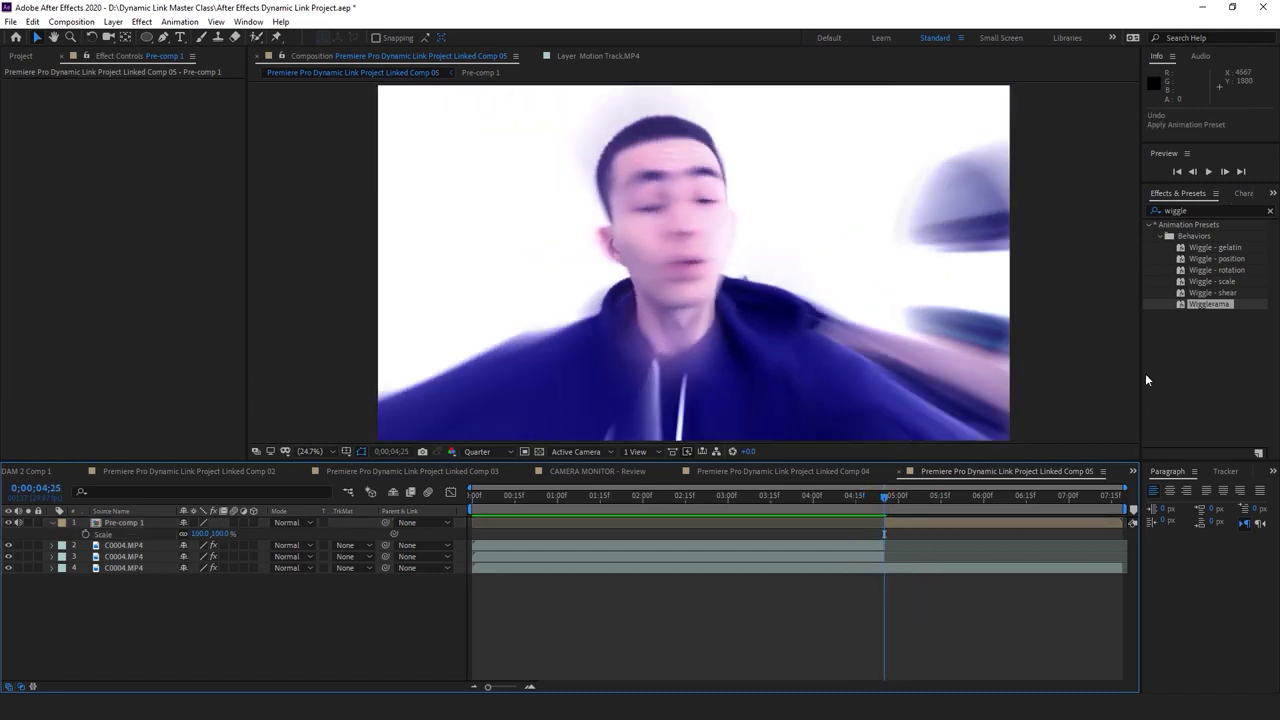
Apply the Wiggle - scale preset to Pre-comp 1, then undo it
left_click(917, 522)
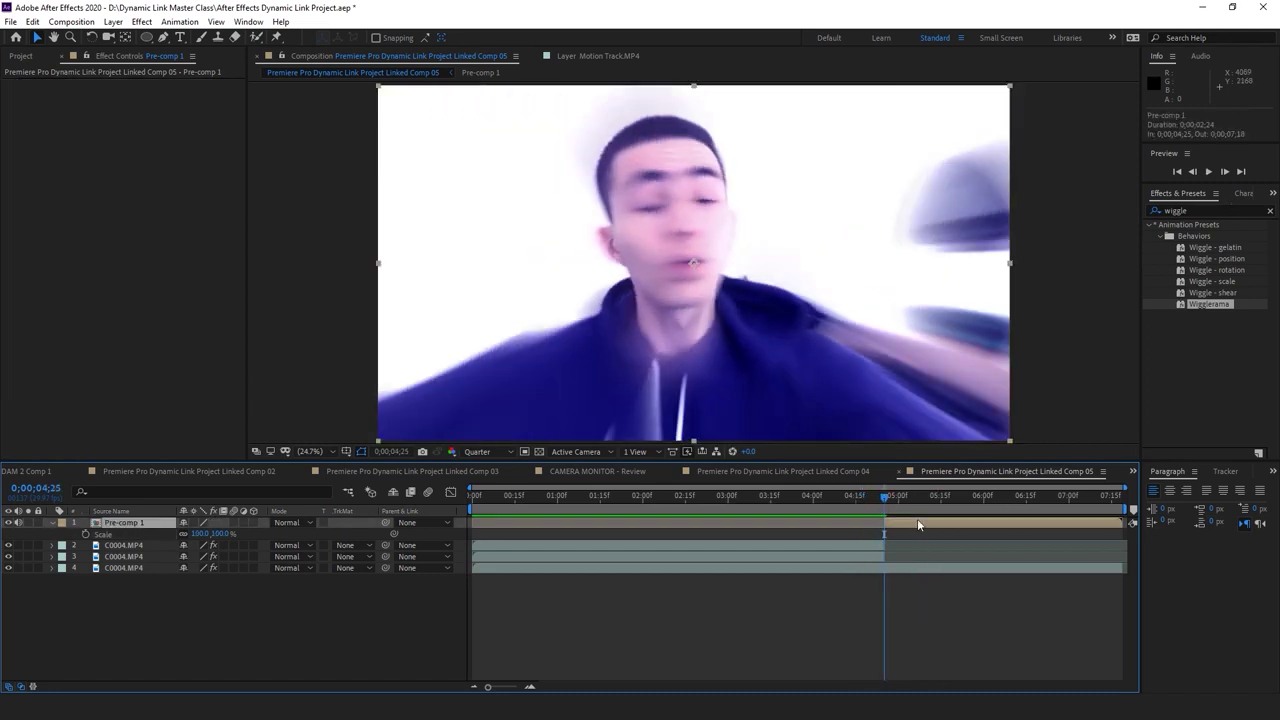
left_click(1217, 280)
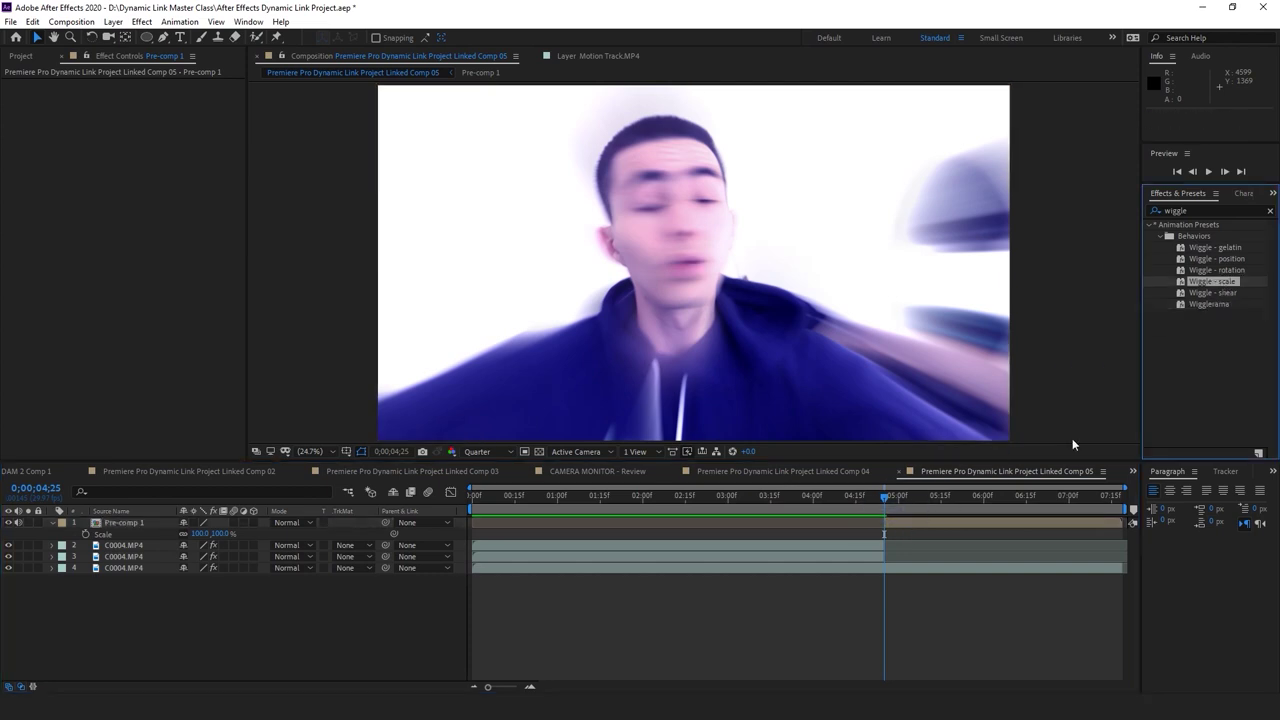
left_click_drag(987, 512, 983, 520)
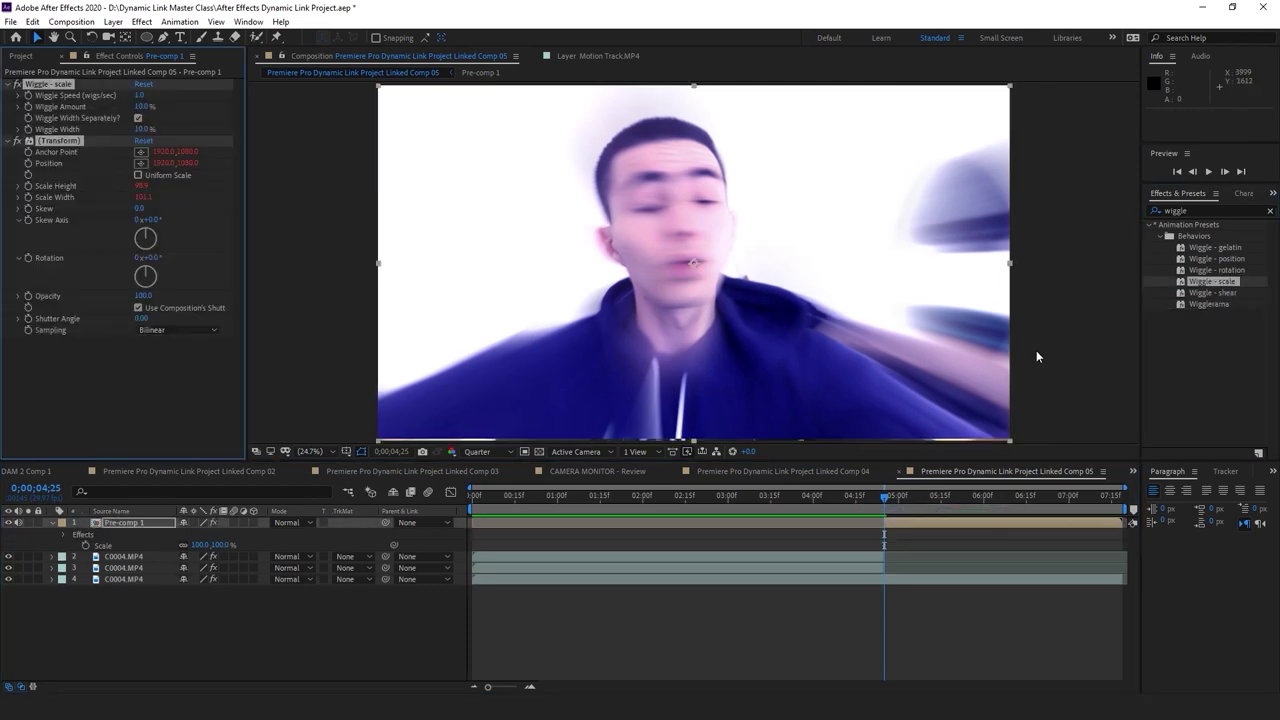
key("ctrl+z")
Apply Wiggle - position to Pre-comp 1 and preview it to 0;00;04;25
left_click(919, 523)
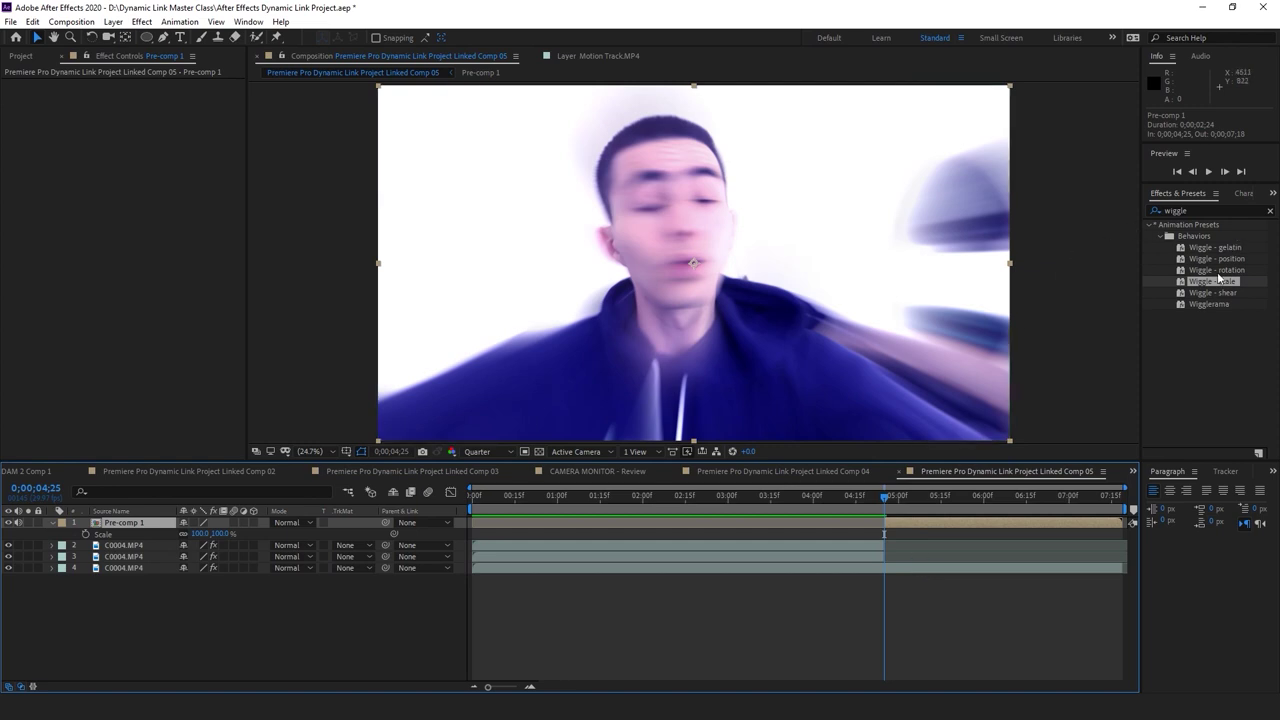
left_click_drag(1233, 261, 995, 522)
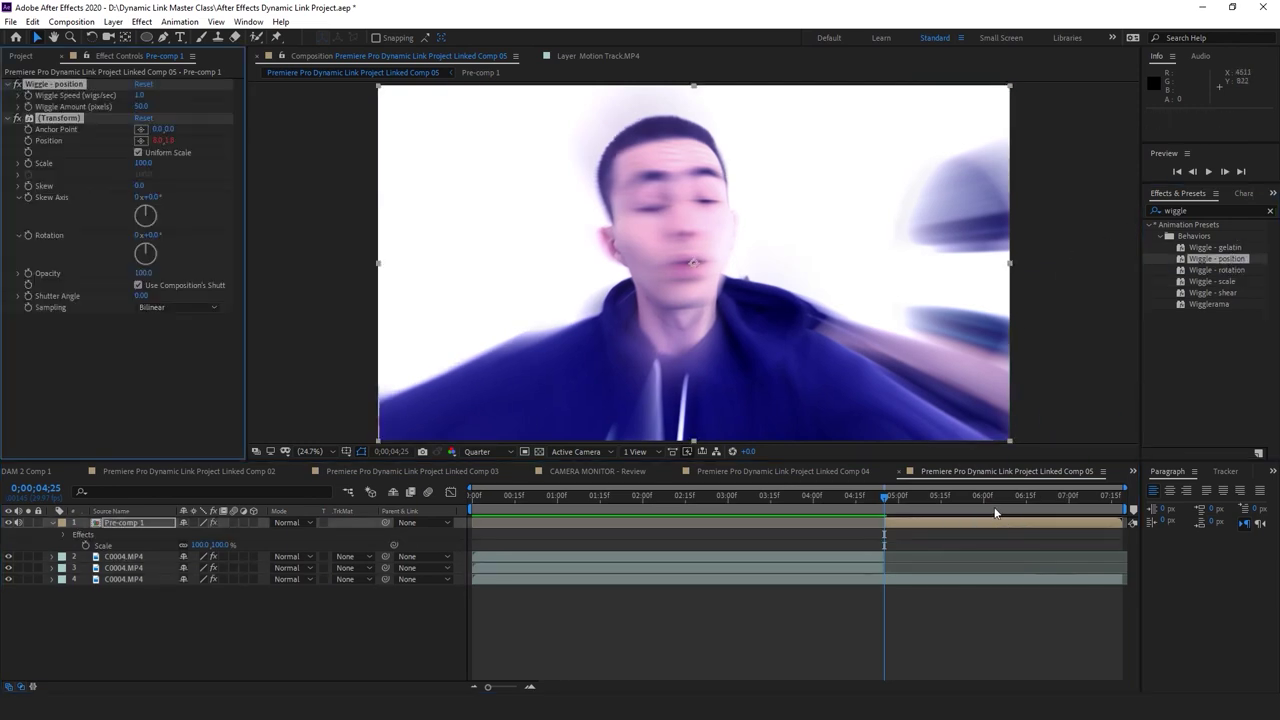
key("space")
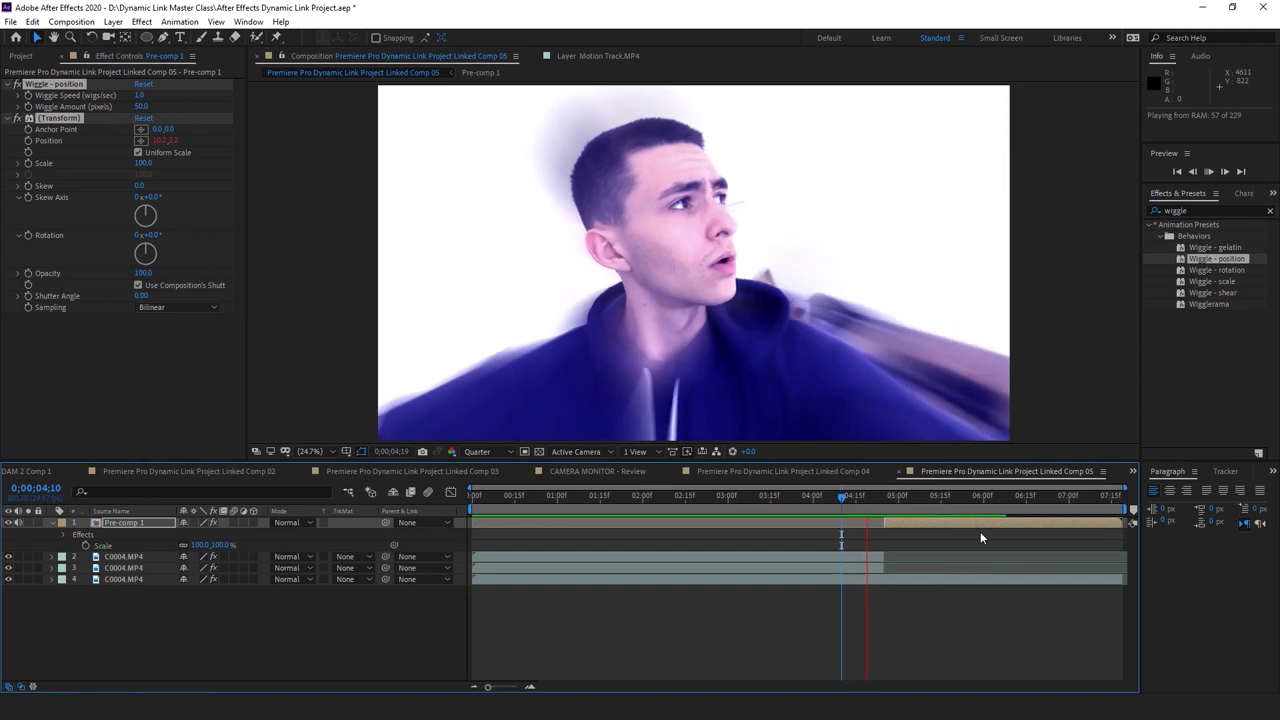
left_click(888, 501)
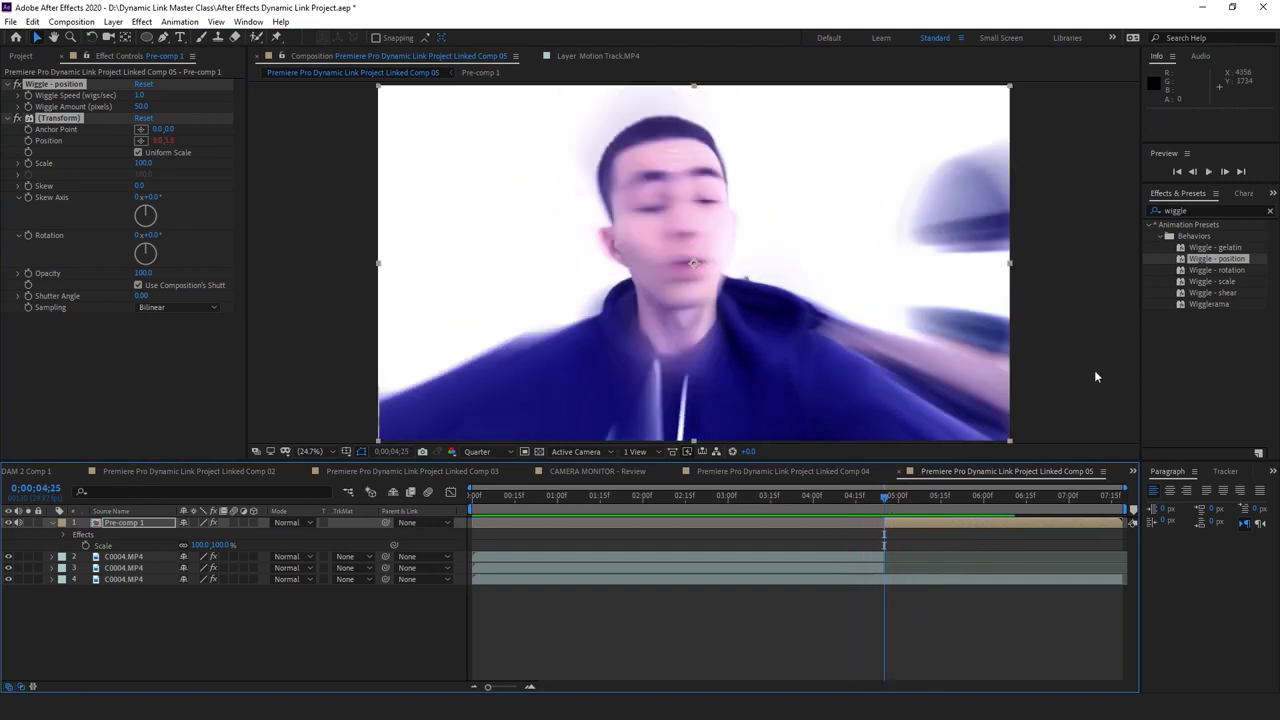
Try the Wiggle - scale and Wiggle - rotation presets, then undo the rotation
left_click_drag(1212, 281, 858, 356)
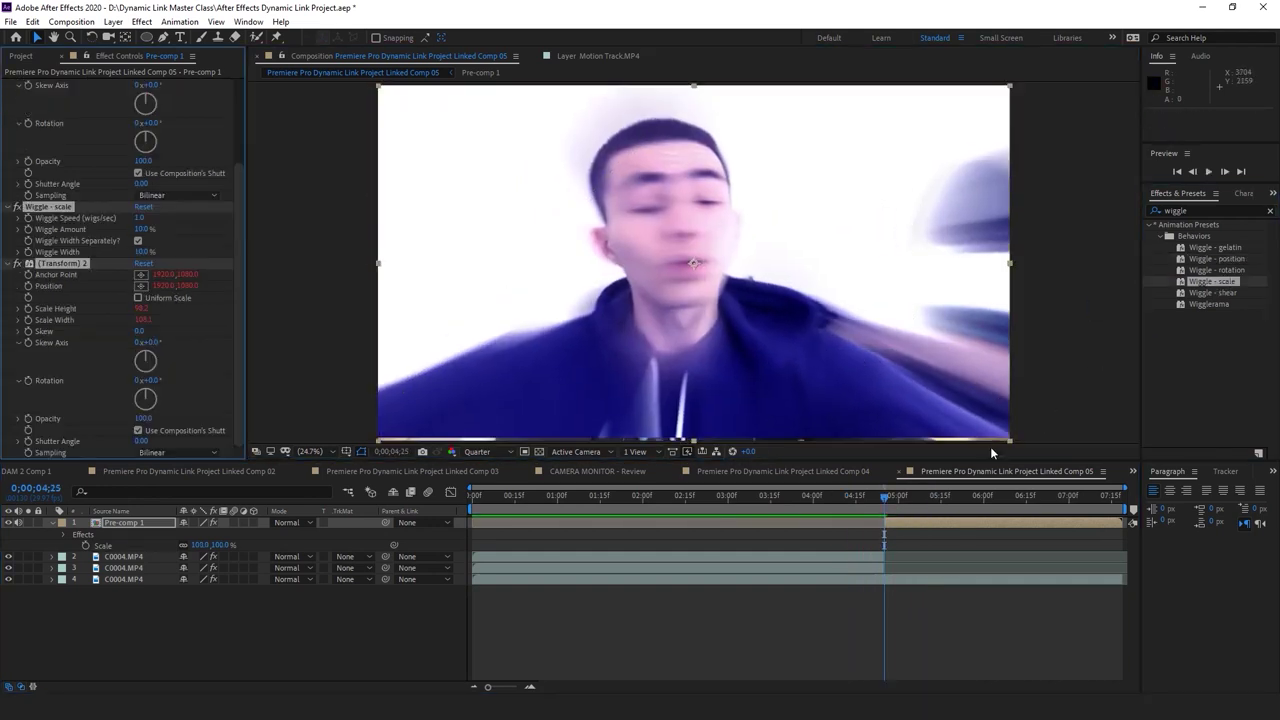
double_click(1235, 271)
key("space")
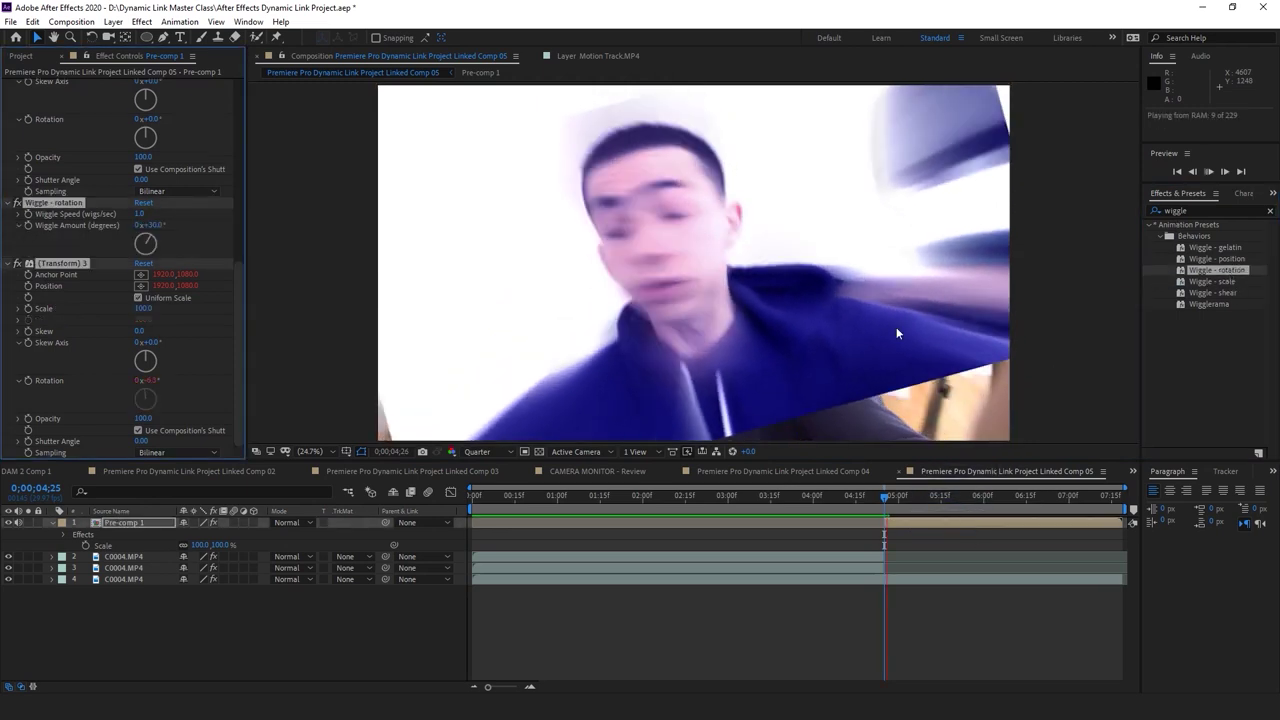
key("ctrl+z")
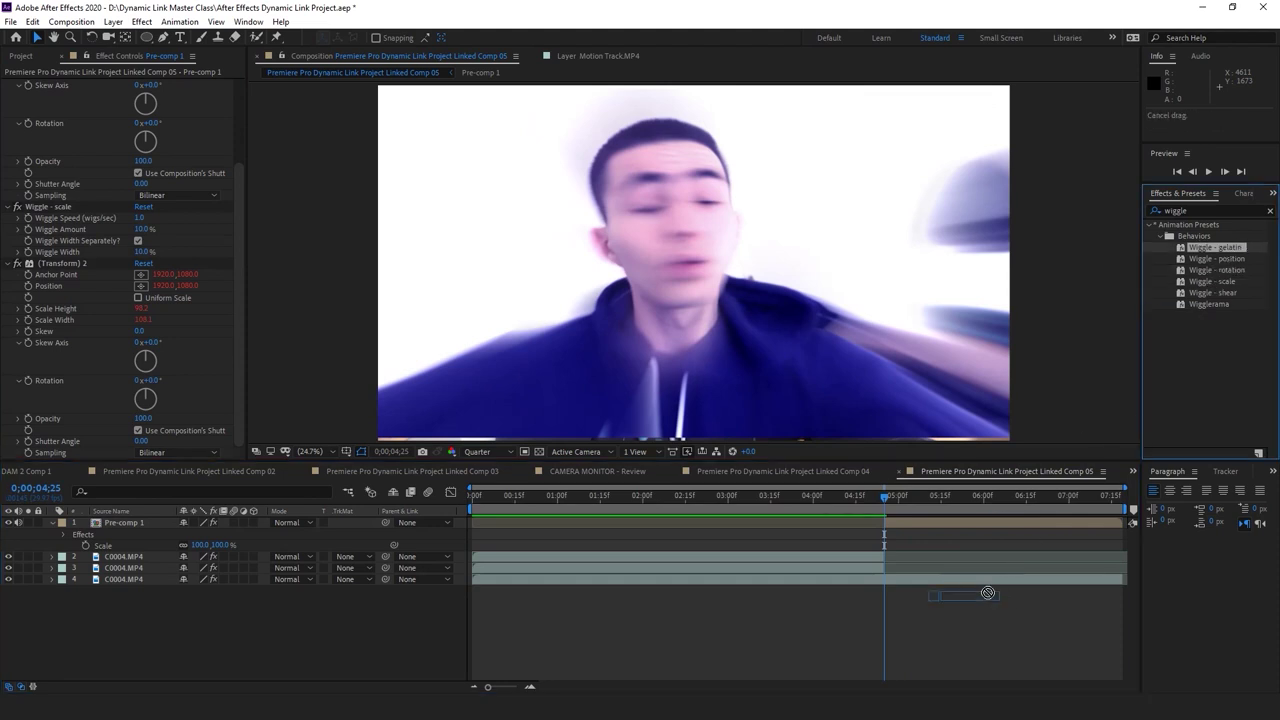
Apply Wiggle - gelatin to Pre-comp 1 and preview the shake up to 0;00;05;00
left_click_drag(987, 593, 964, 518)
key("space")
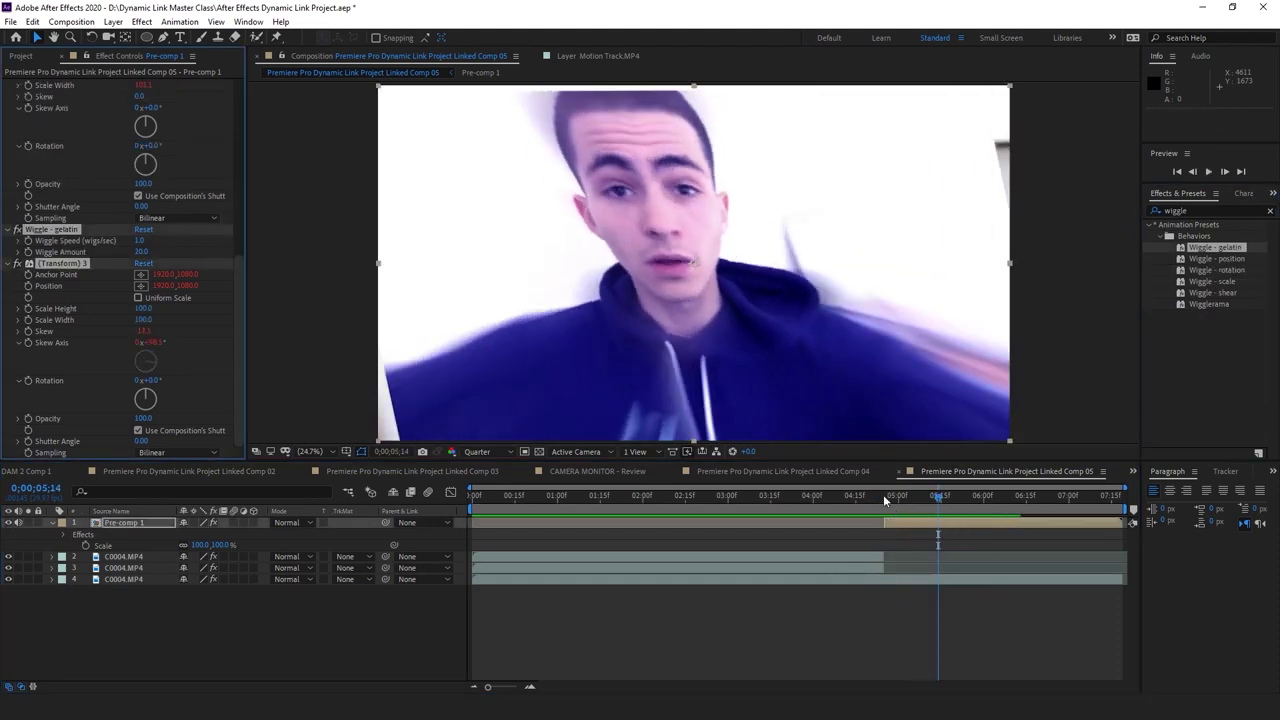
left_click(883, 494)
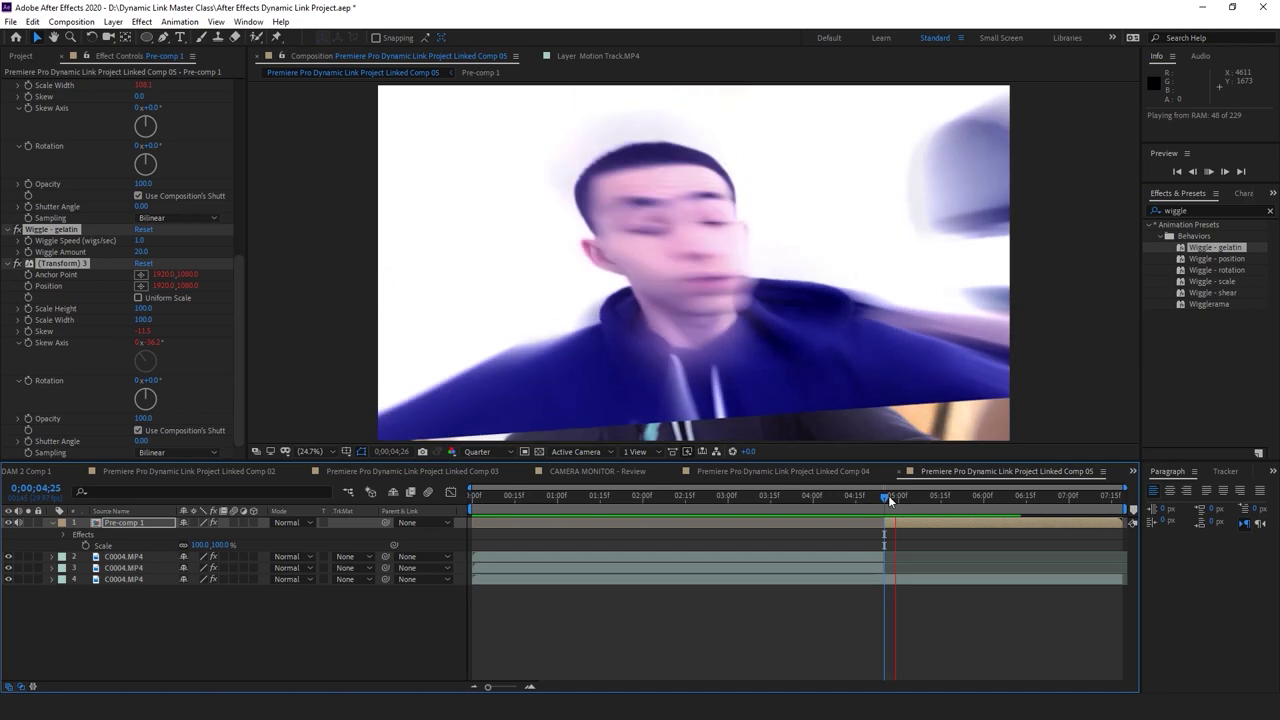
left_click(898, 497)
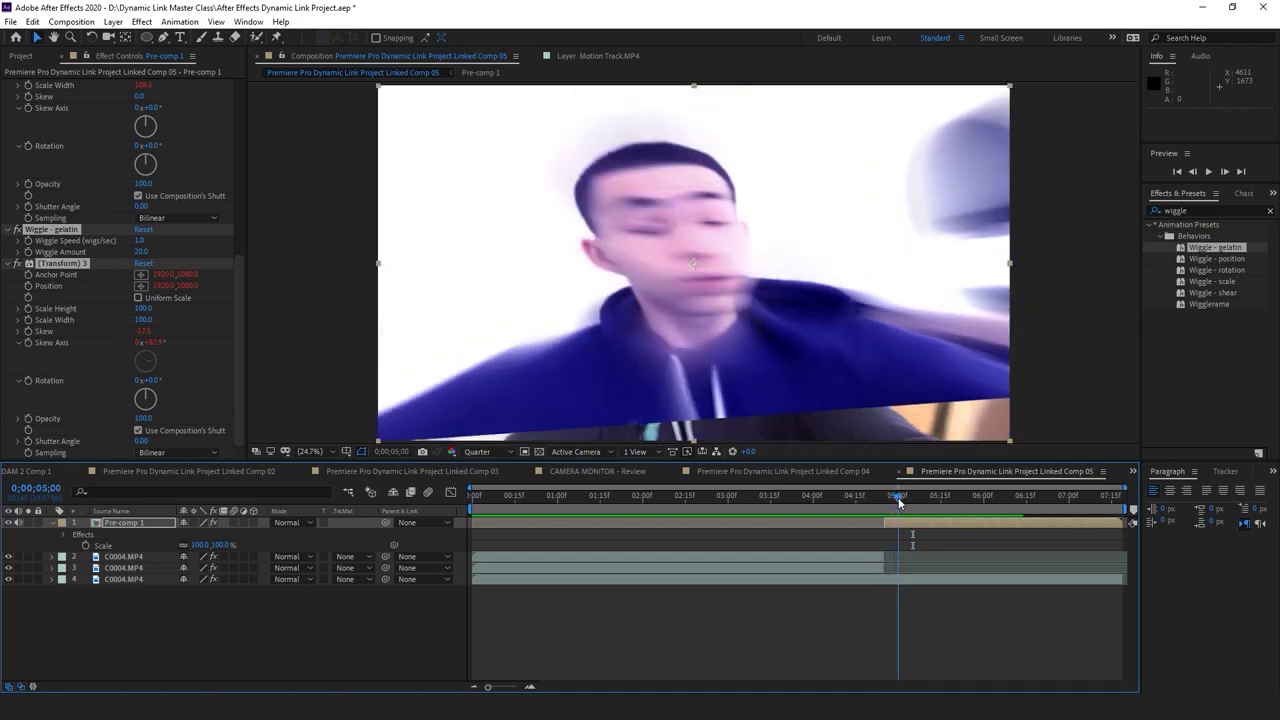
Split the layer at the current time, preview it, then undo back before the pre-compose
key("space")
key("ctrl+shift+d")
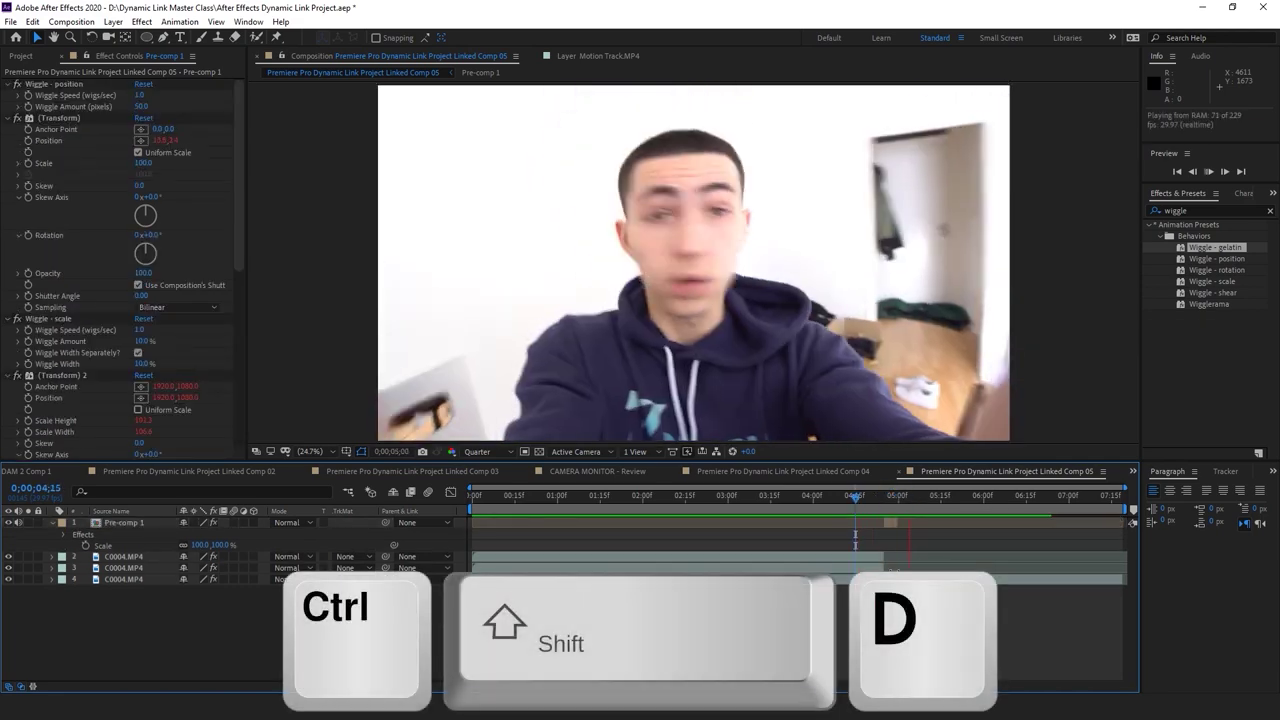
left_click(892, 517)
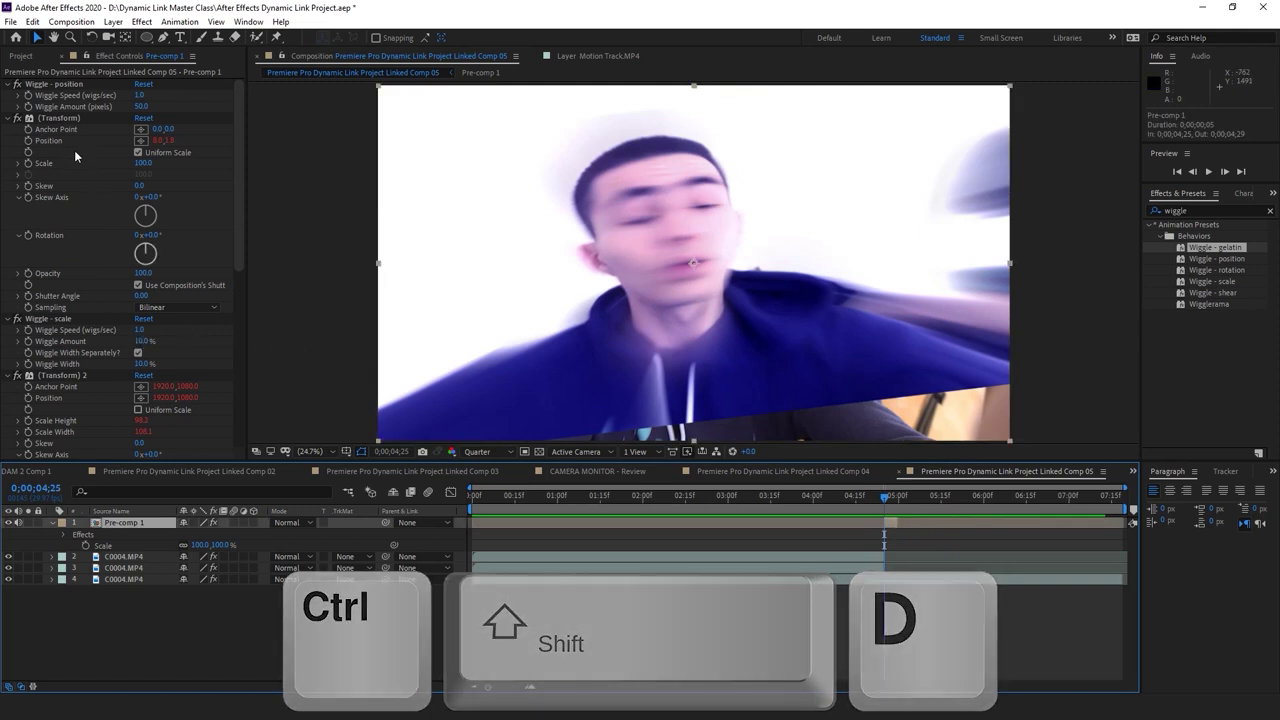
key("ctrl+z")
key("ctrl+z")
key("ctrl+z")
key("ctrl+z")
key("ctrl+z")
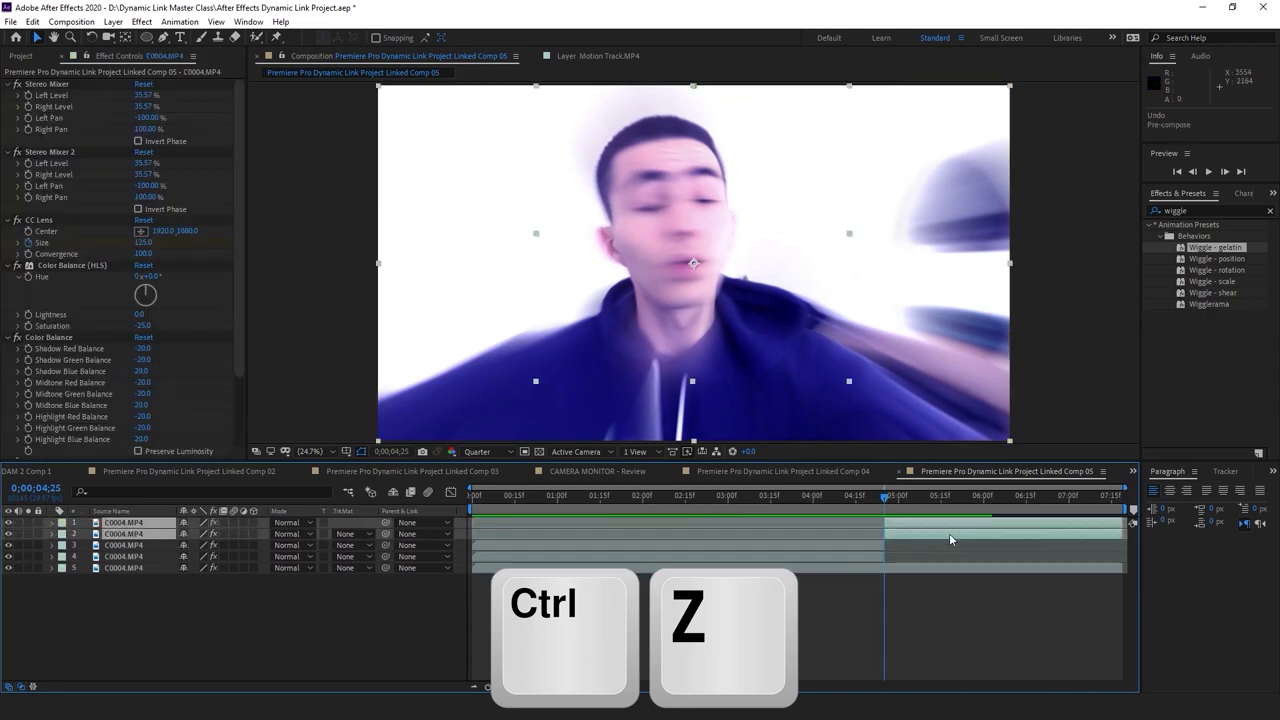
Pre-compose the selected second-half clips into Pre-comp 1 and apply Wiggle - gelatin to it
right_click(936, 539)
left_click(1020, 474)
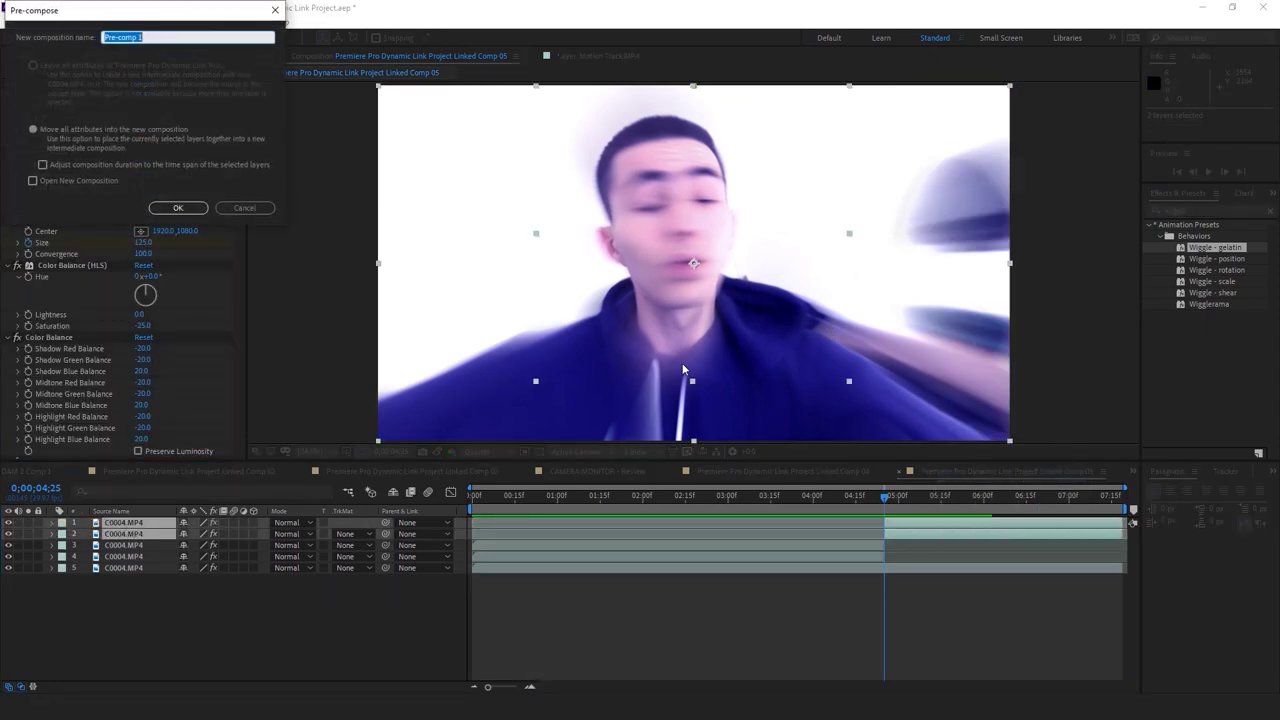
left_click(204, 206)
left_click_drag(1232, 246, 956, 524)
Preview the gelatin shake and return the time to 0;00;04;25
left_click(872, 535)
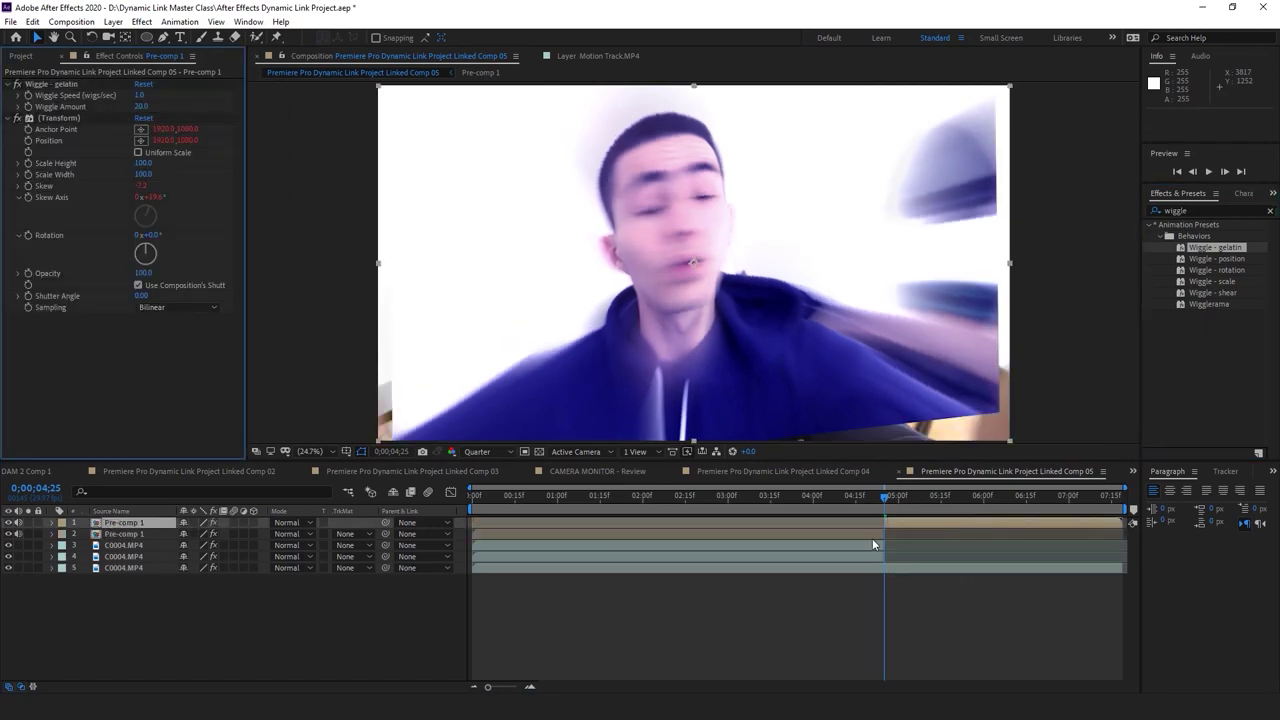
key("space")
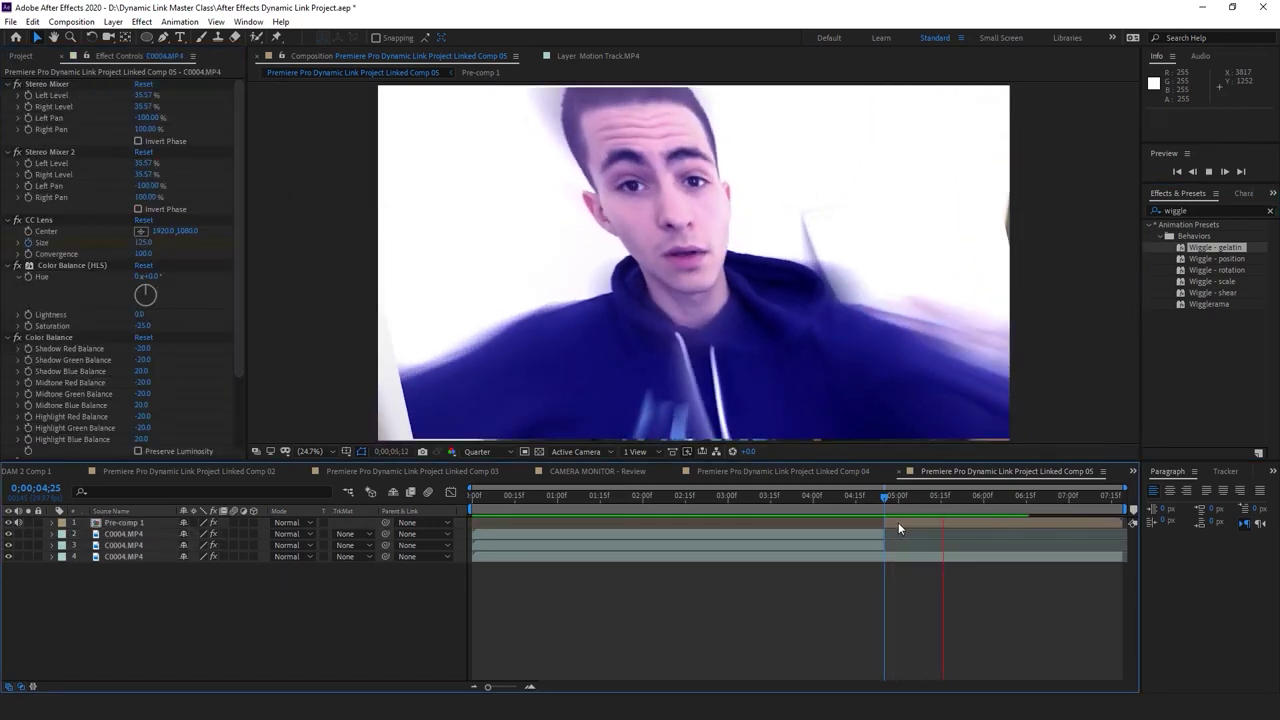
left_click_drag(880, 497, 893, 508)
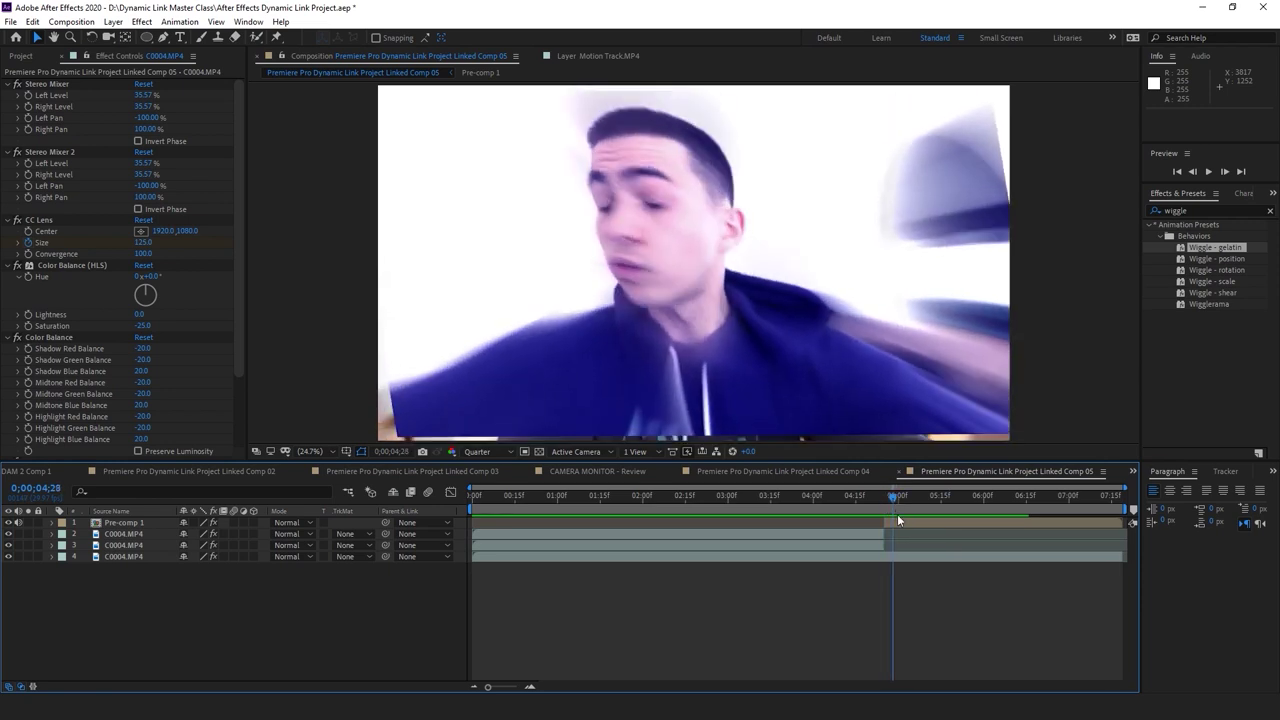
left_click(897, 520)
key("ctrl+Down")
left_click_drag(891, 500, 887, 496)
Scale Pre-comp 1 to 121% so the wiggling footage fills the frame
left_click(887, 523)
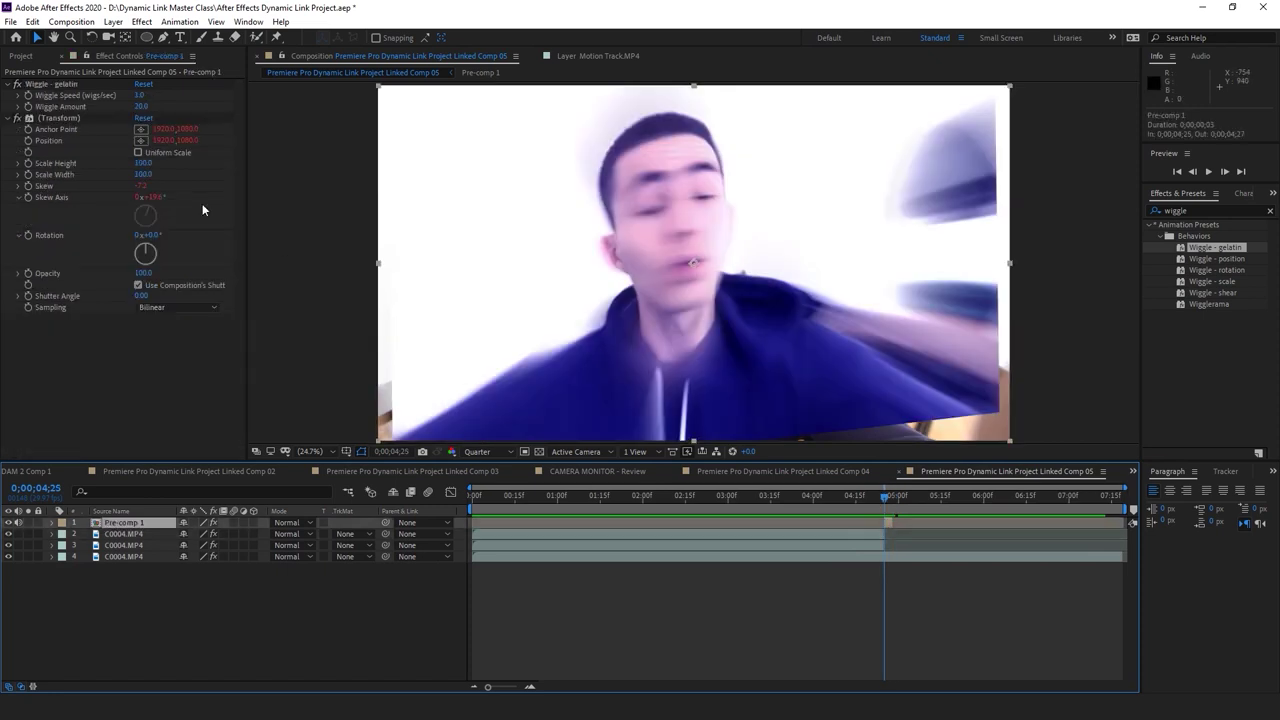
key("s")
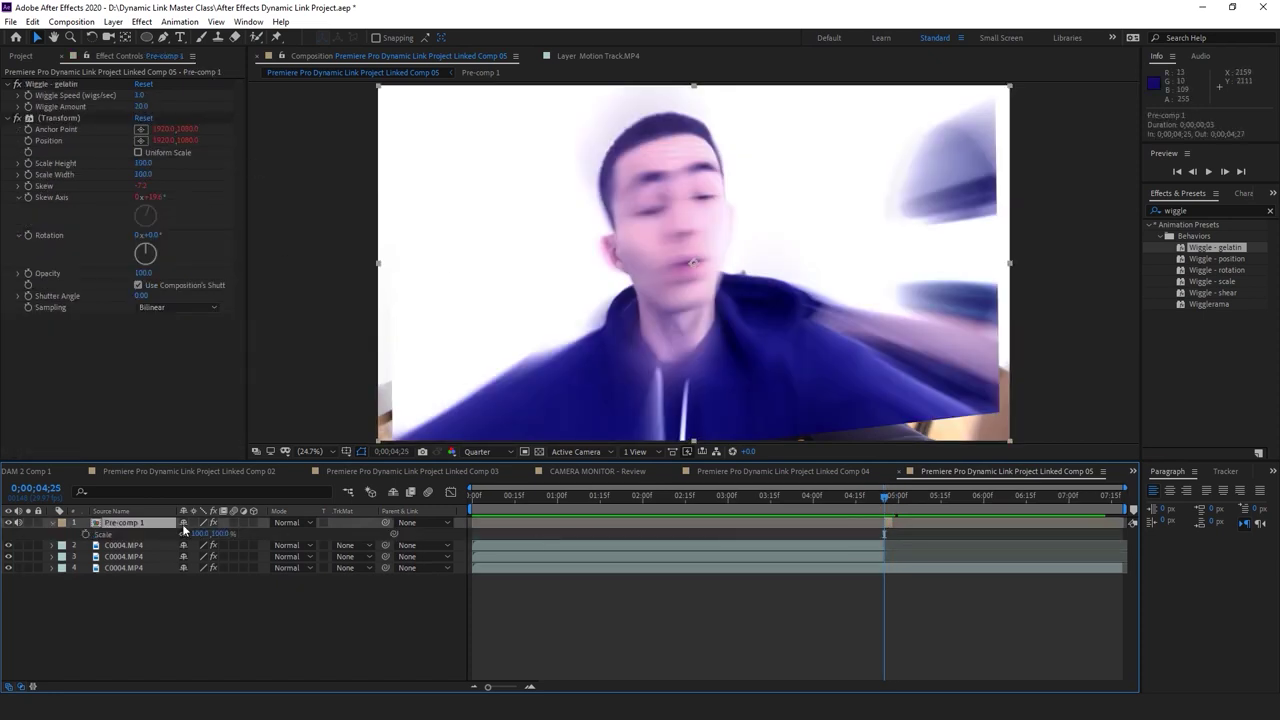
left_click_drag(200, 533, 650, 637)
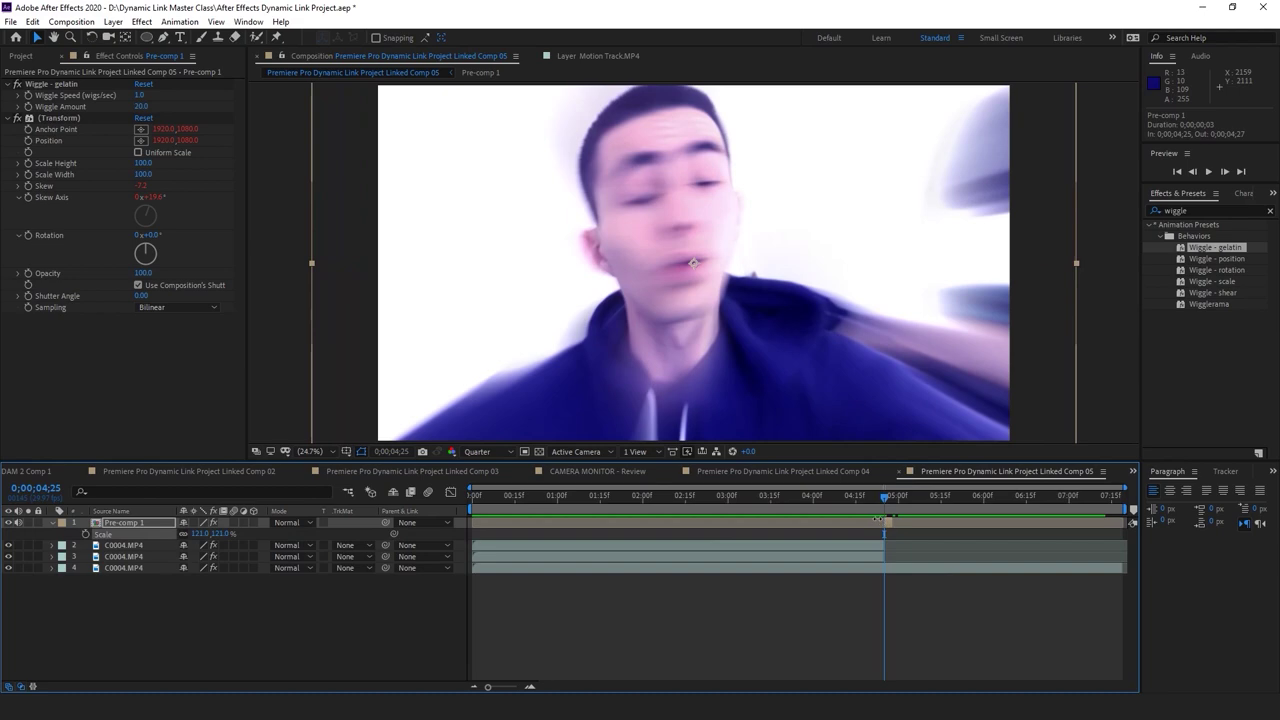
Preview the scaled comp from 0;00;03;28 to 0;00;04;15
key("space")
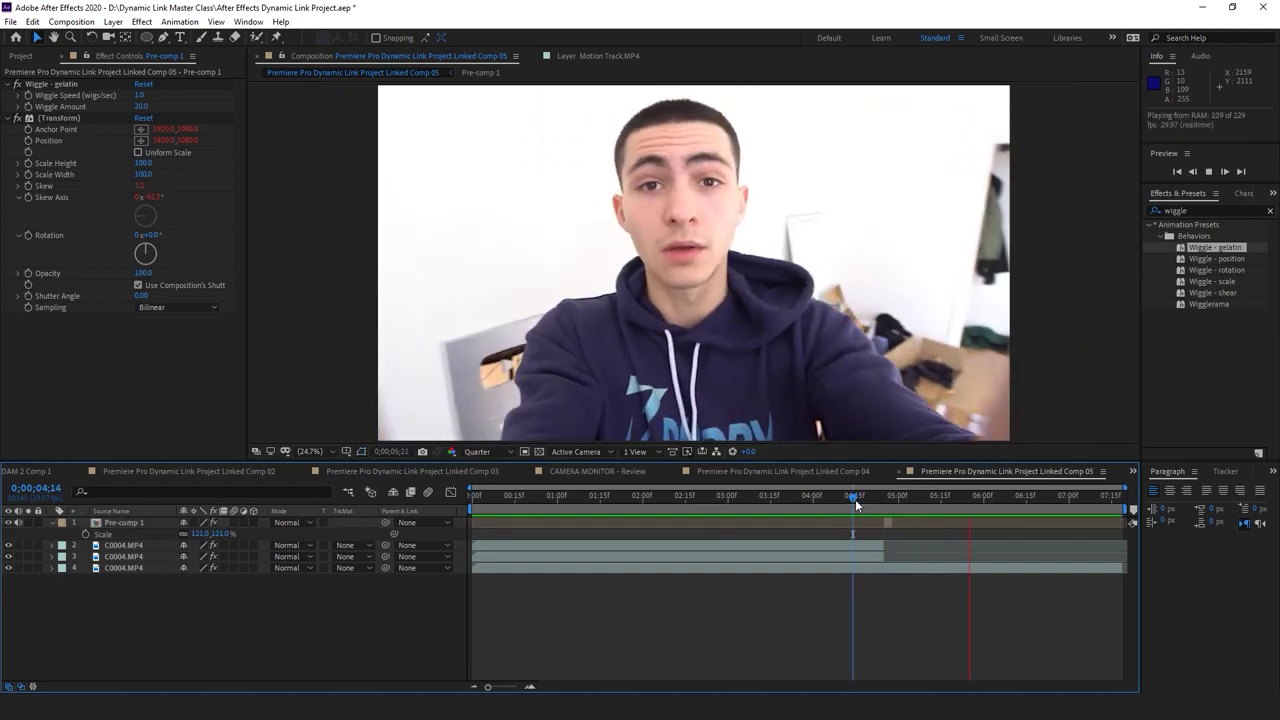
key("space")
key("space")
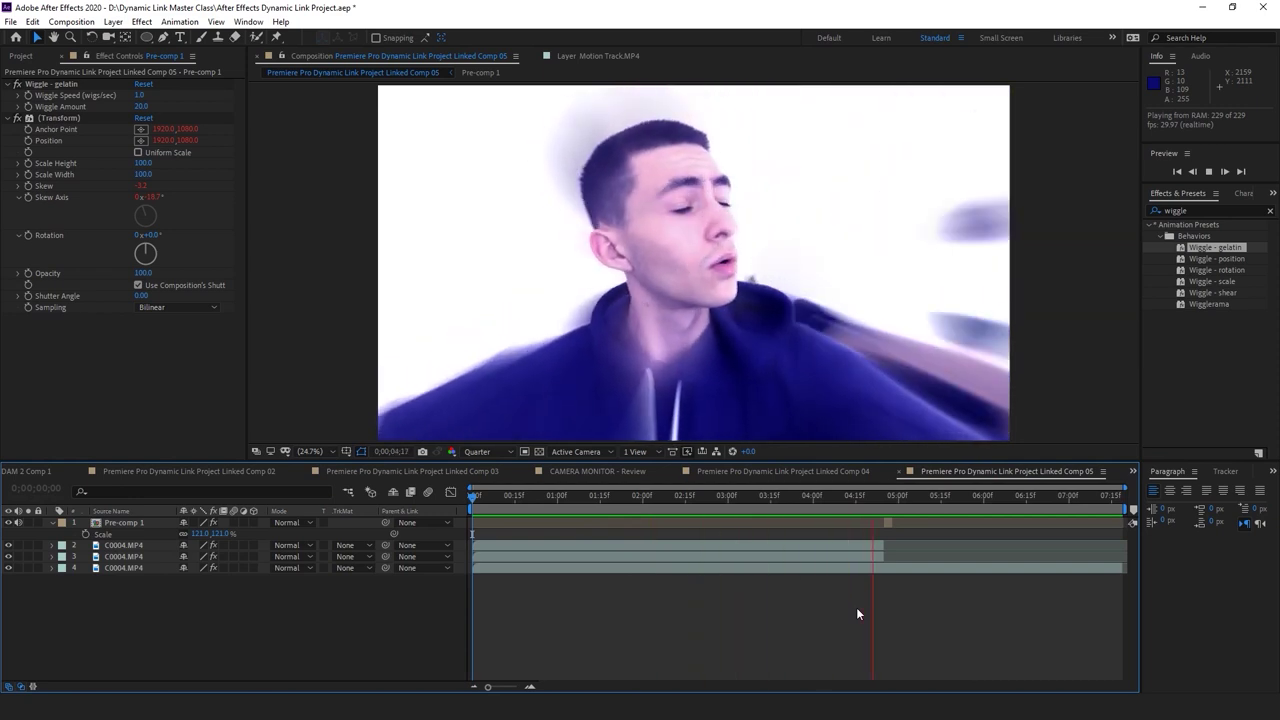
left_click(808, 497)
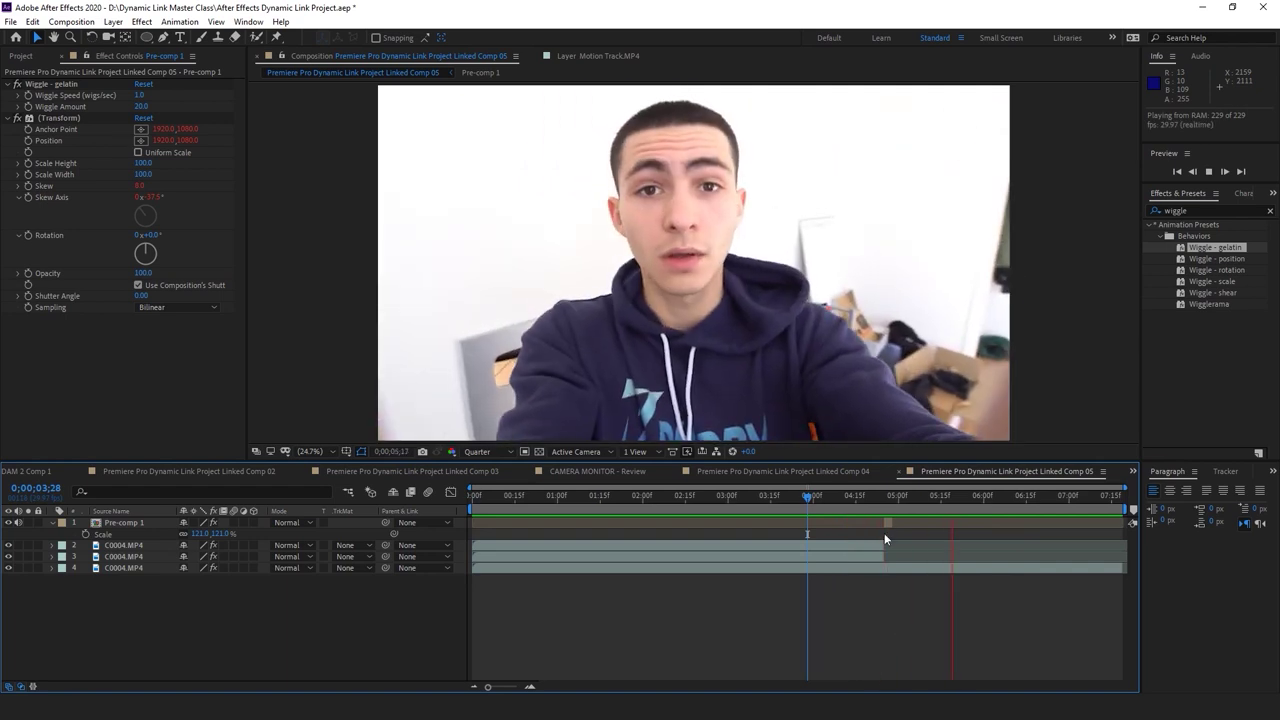
left_click(855, 497)
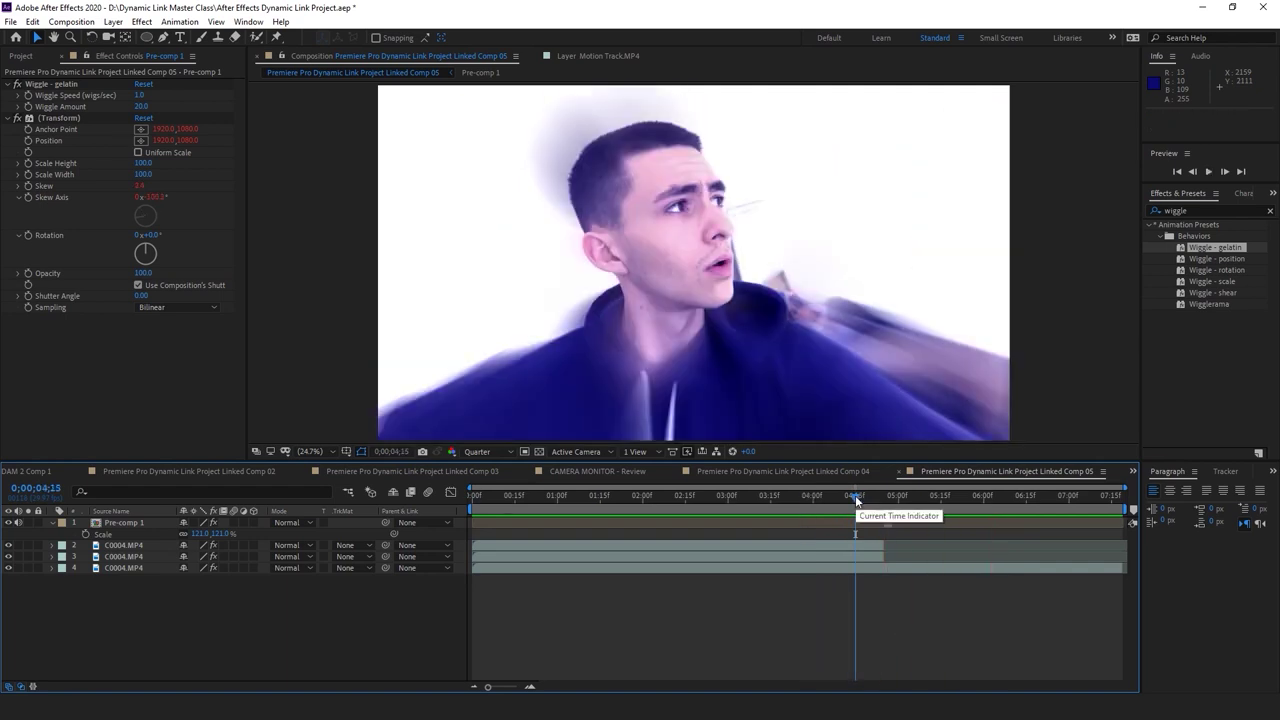
Save the project and replay the gelatin shake from the 0;00;04;27 cut
key("ctrl+s")
key("space")
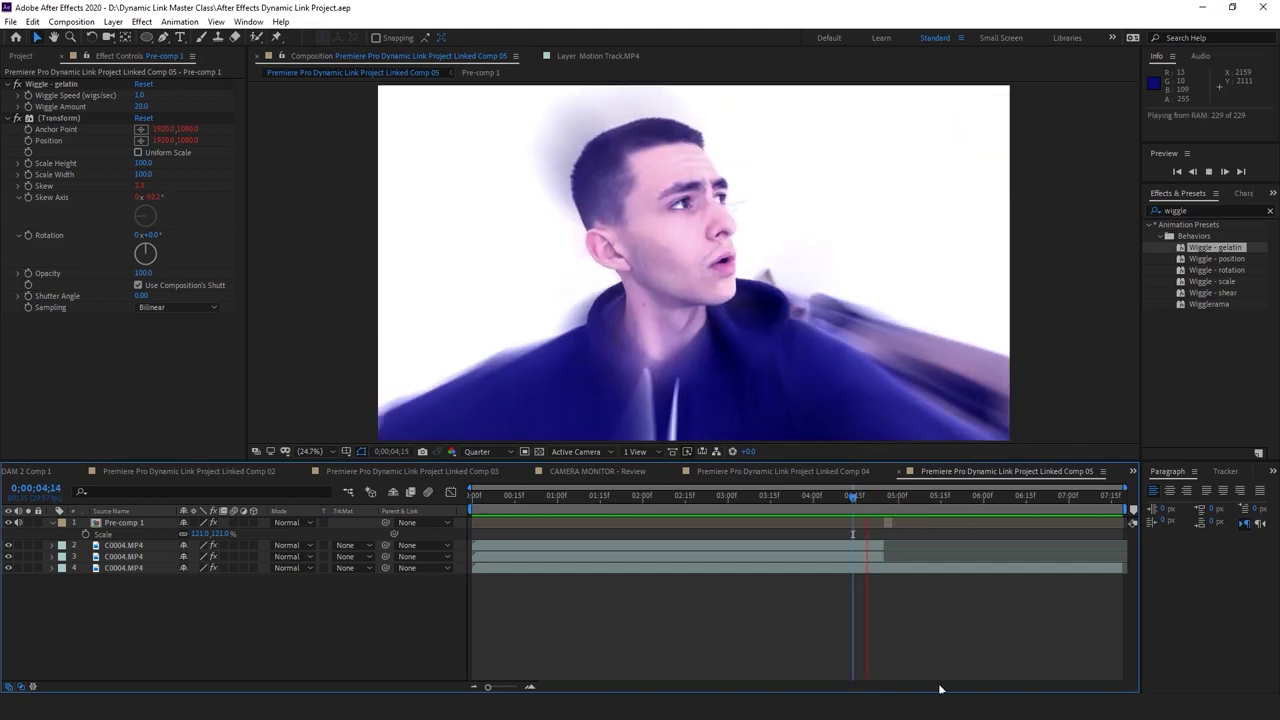
left_click(893, 498)
left_click(892, 521)
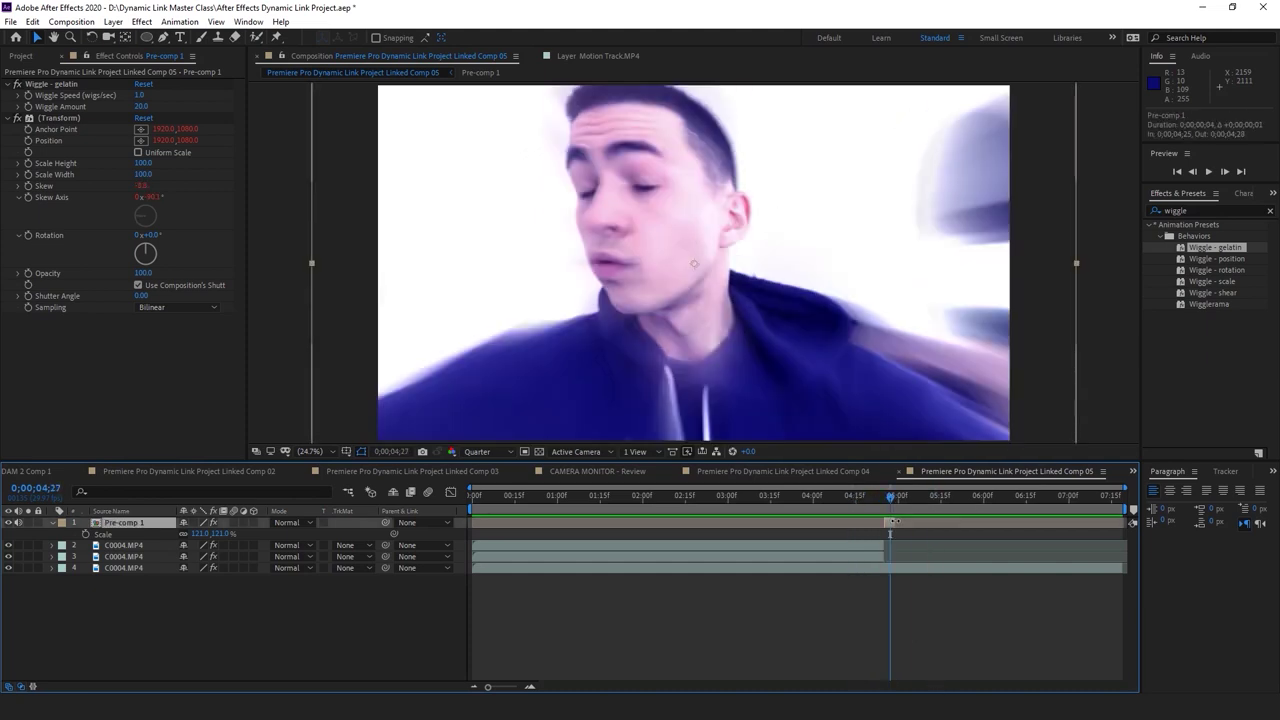
key("space")
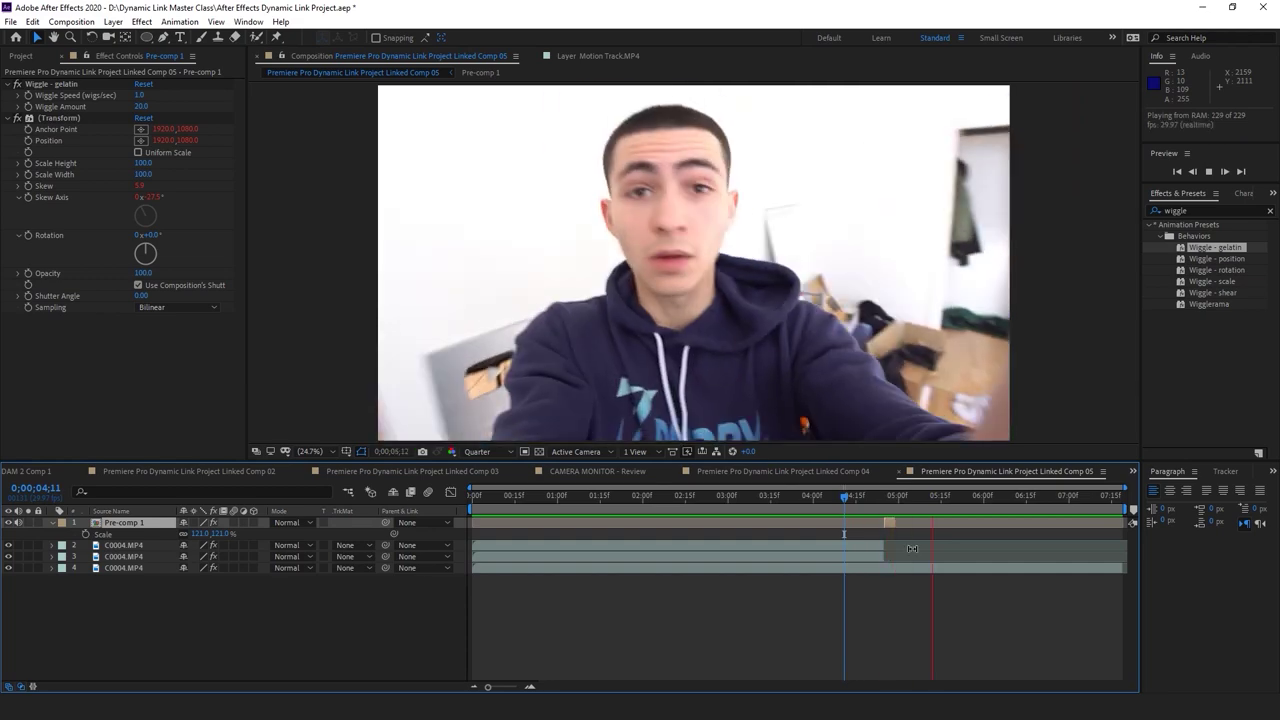
key("space")
key("space")
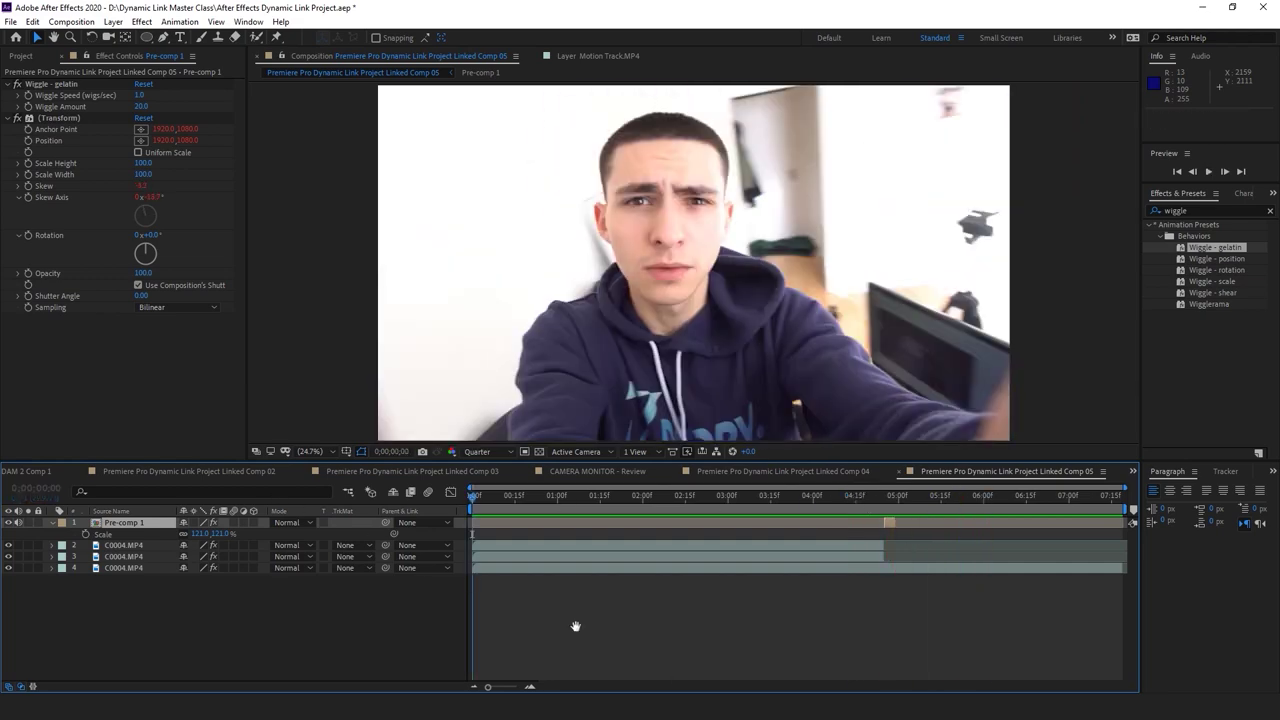
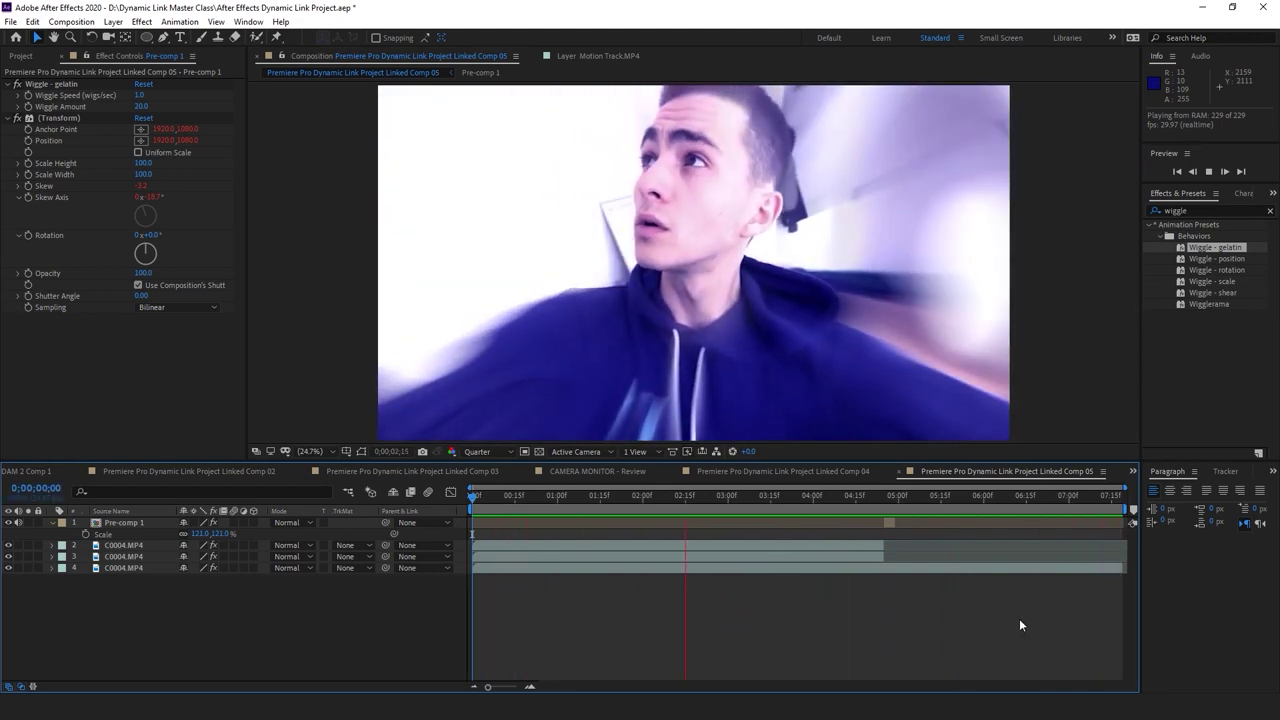
Replay the wiggling Pre-comp RAM preview, rewind to frame one, then return to the C0004 timeline
key("space")
key("space")
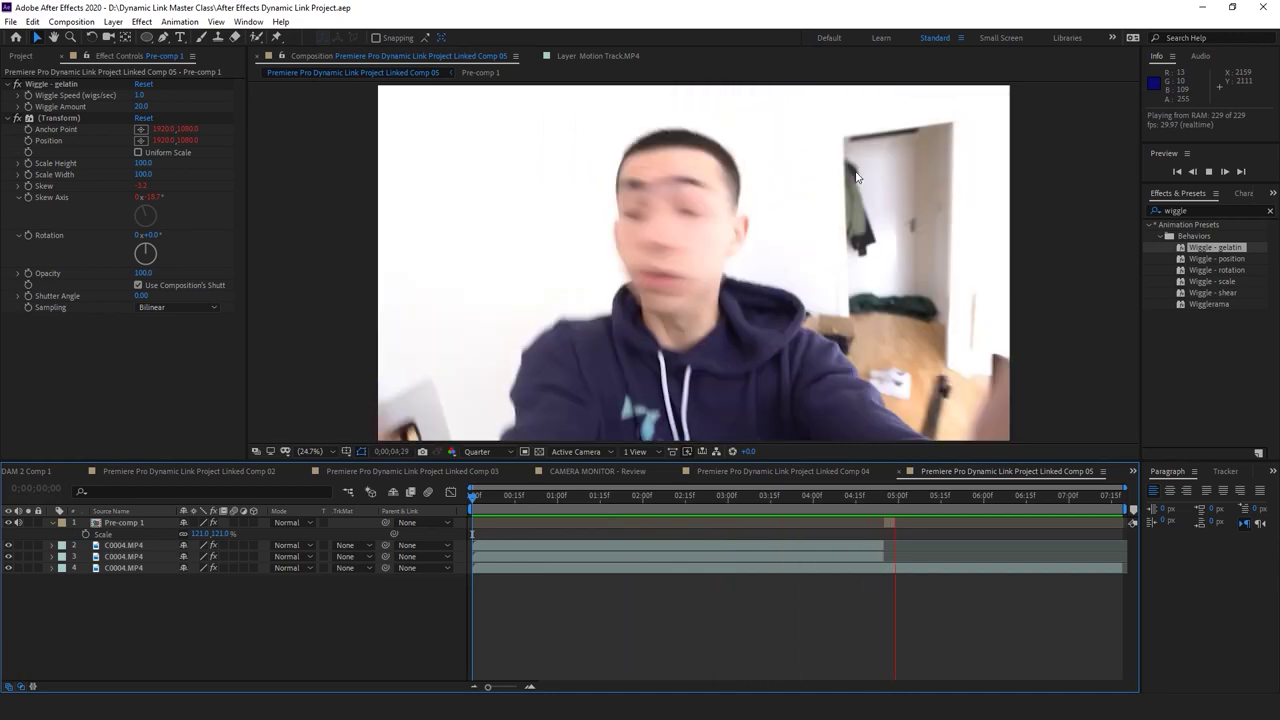
key("space")
key("space")
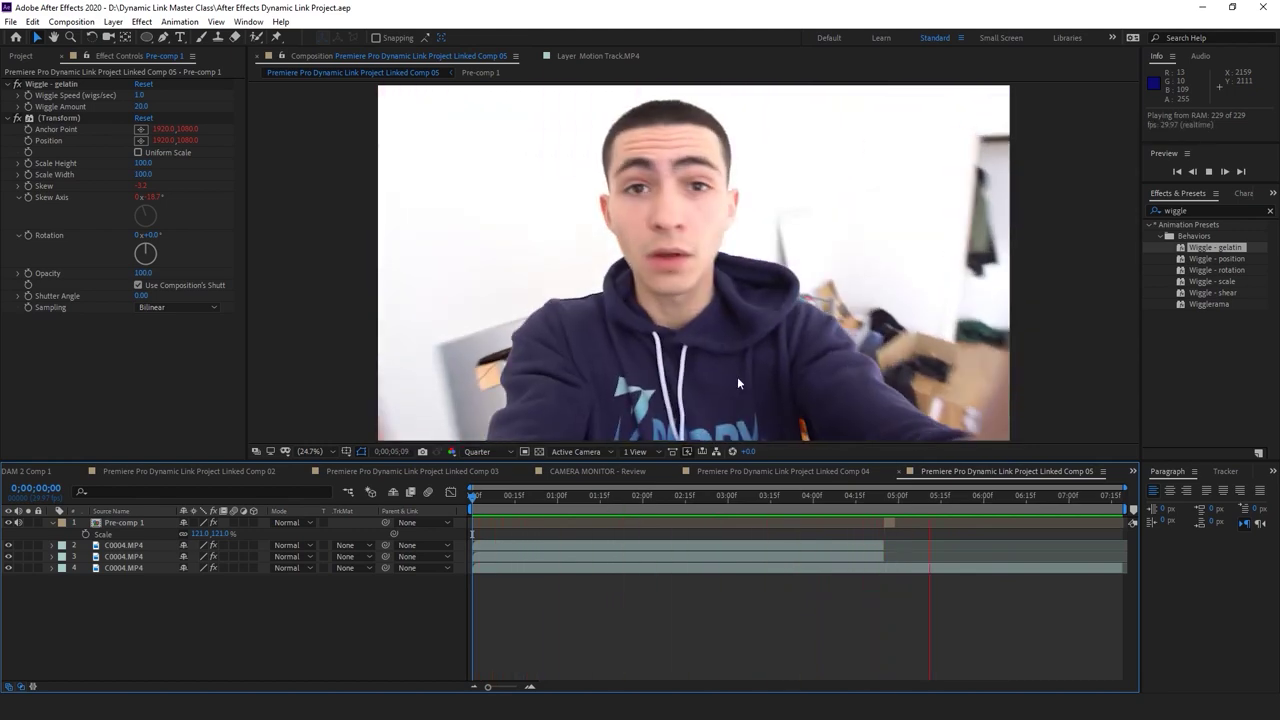
key("space")
key("Home")
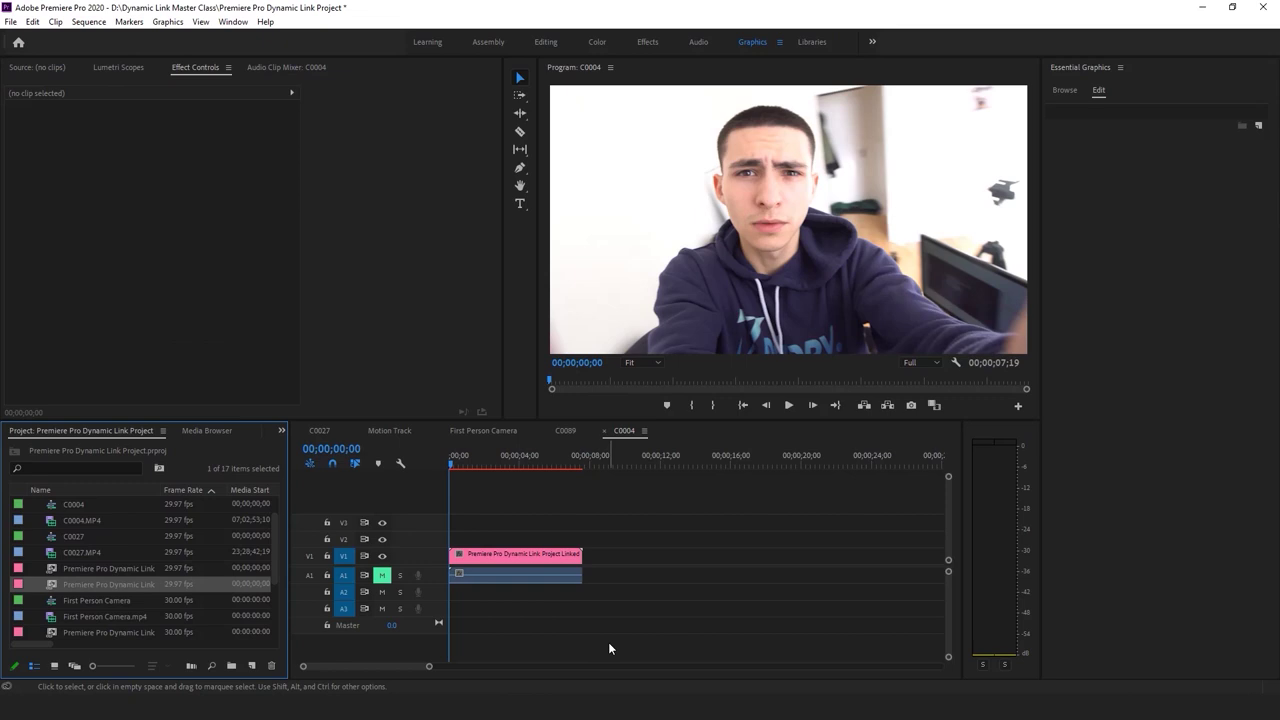
left_click(609, 649)
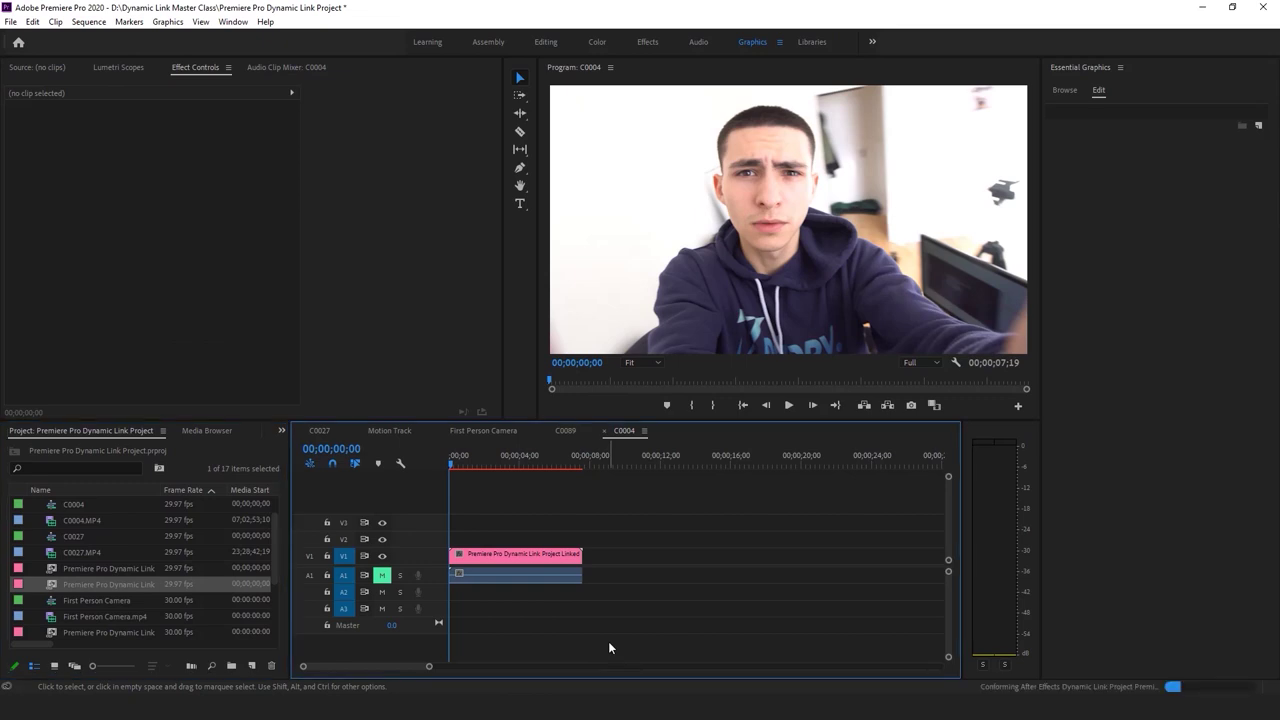
Play the C0004 sequence with the linked comp briefly, then deselect the clip
key("space")
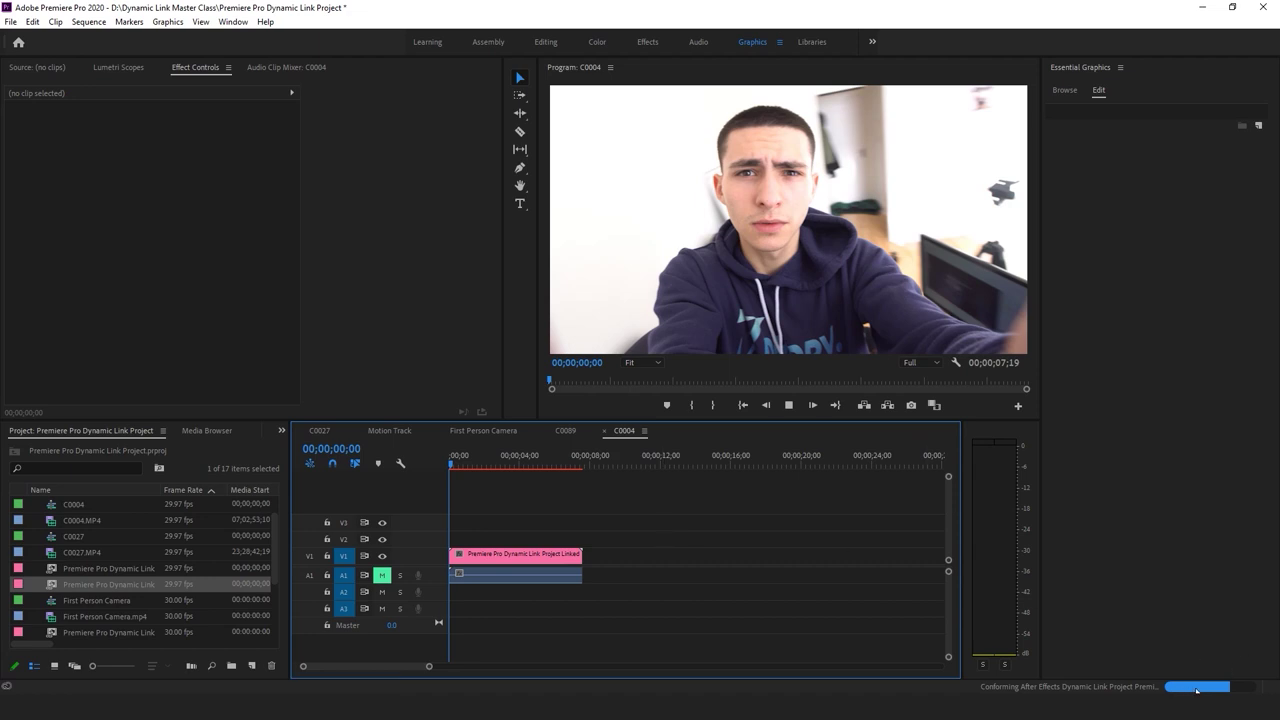
key("d")
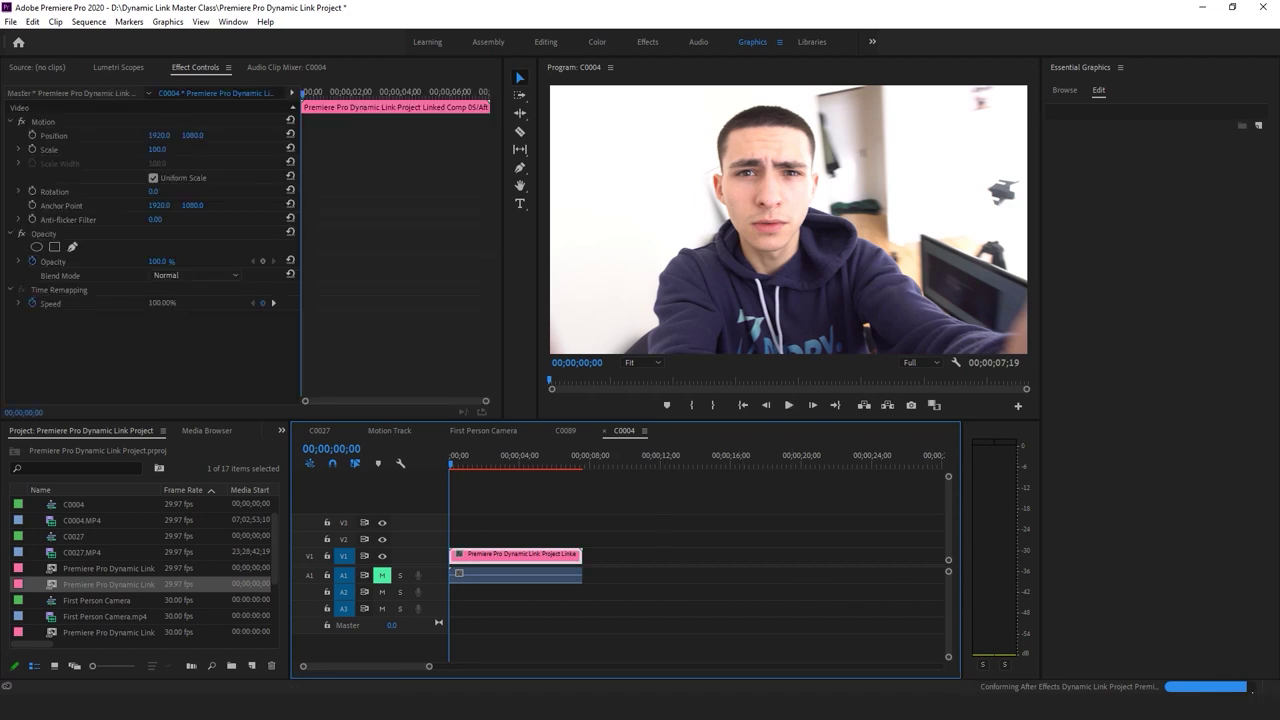
left_click(728, 572)
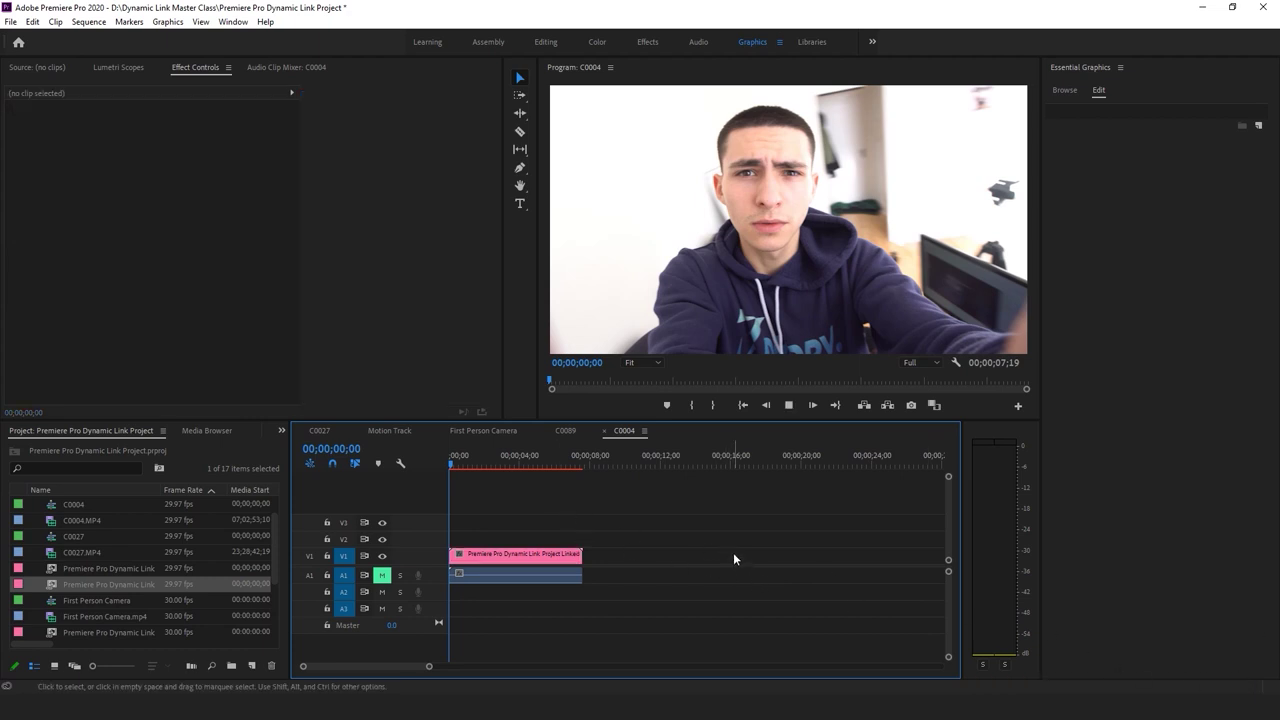
Restart playback and set the Program monitor playback resolution to 1/8
key("d")
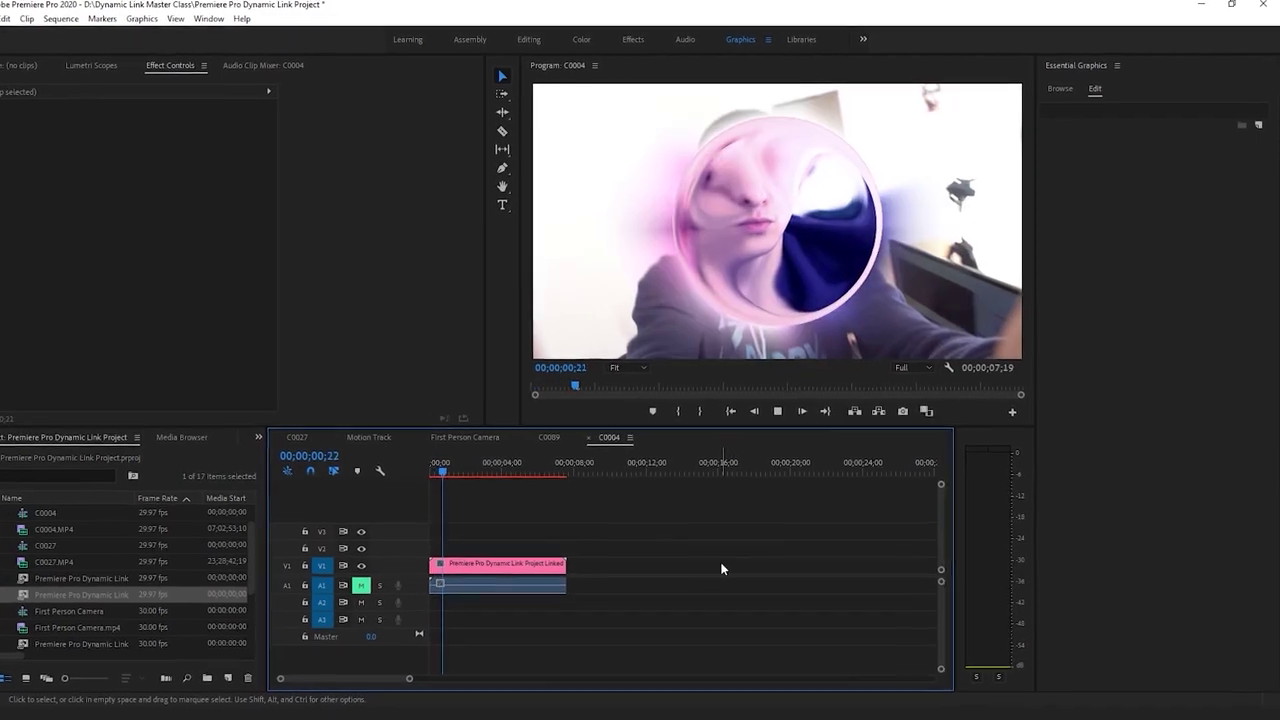
key("space")
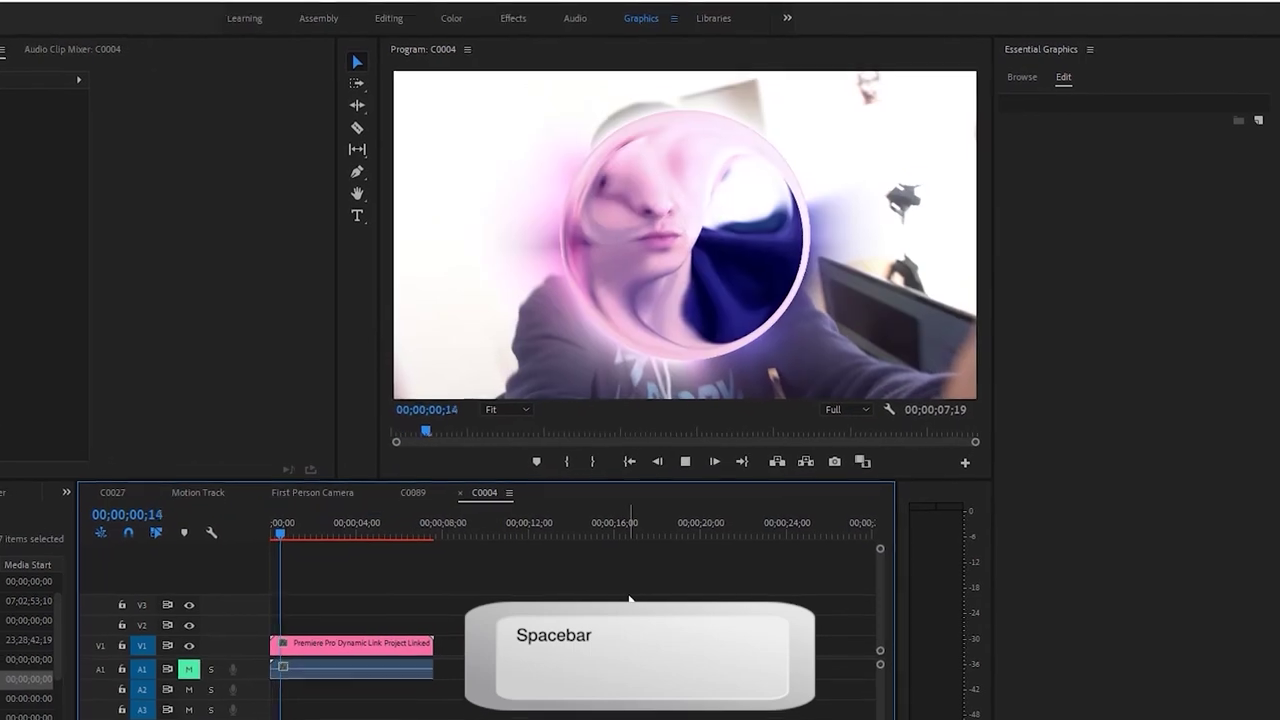
left_click(840, 409)
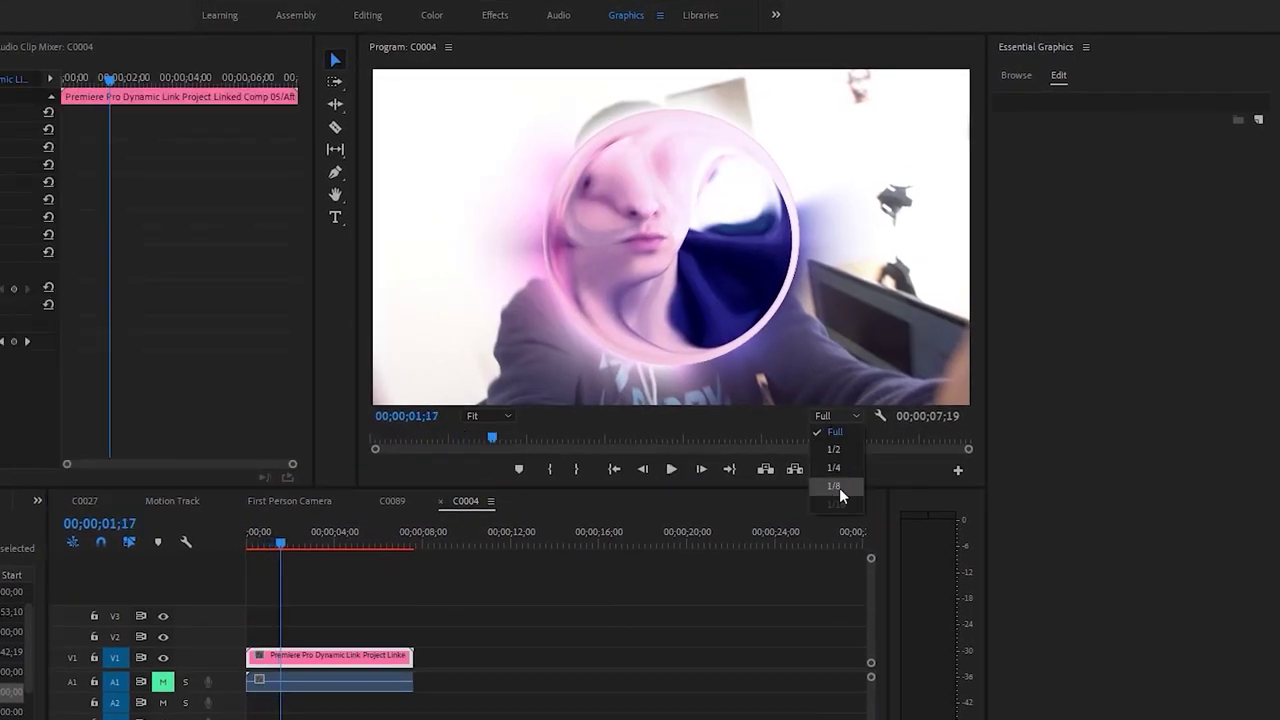
left_click(839, 487)
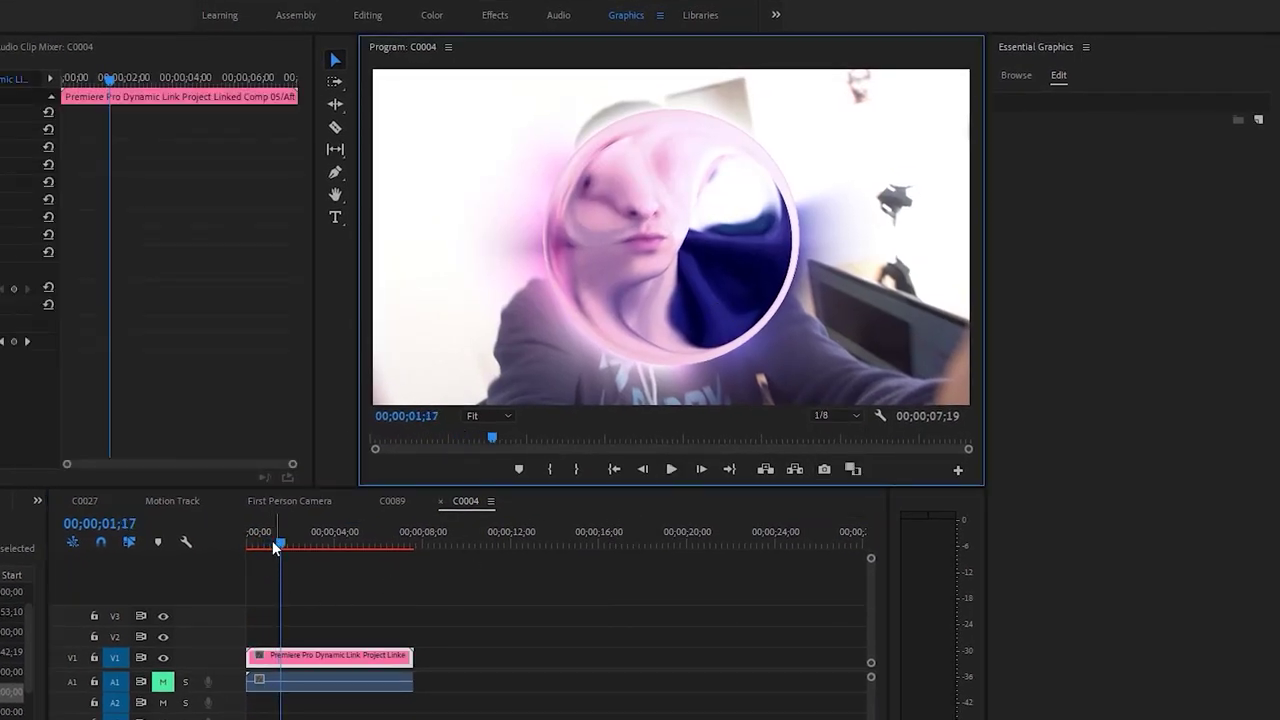
Play the sequence from the start and park the playhead near 00;00;02;15
left_click(558, 640)
key("Home")
key("space")
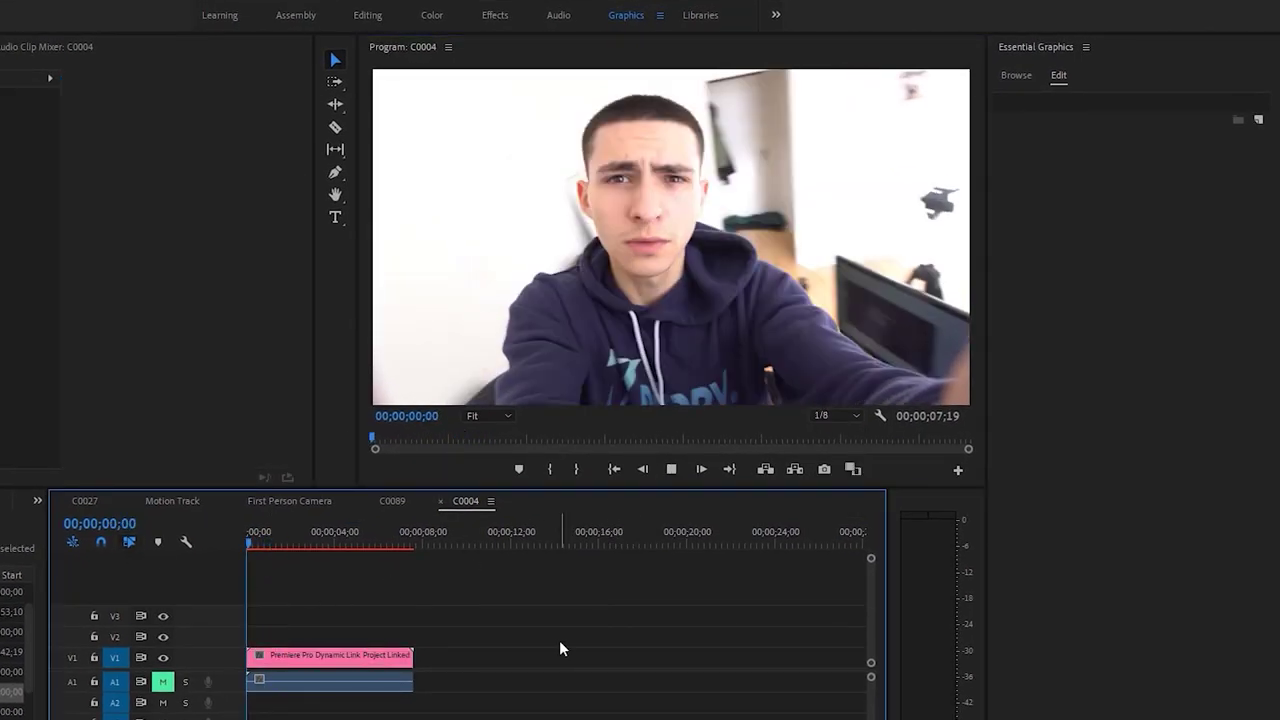
left_click(285, 547)
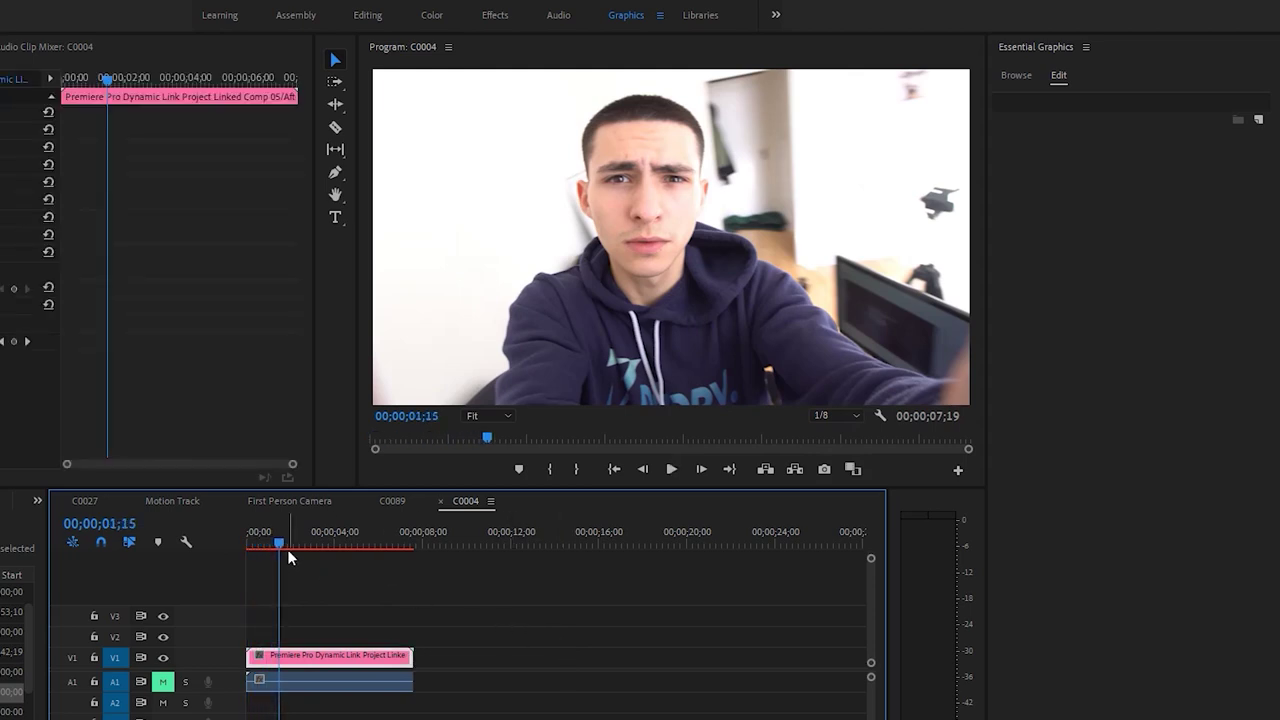
left_click(321, 568)
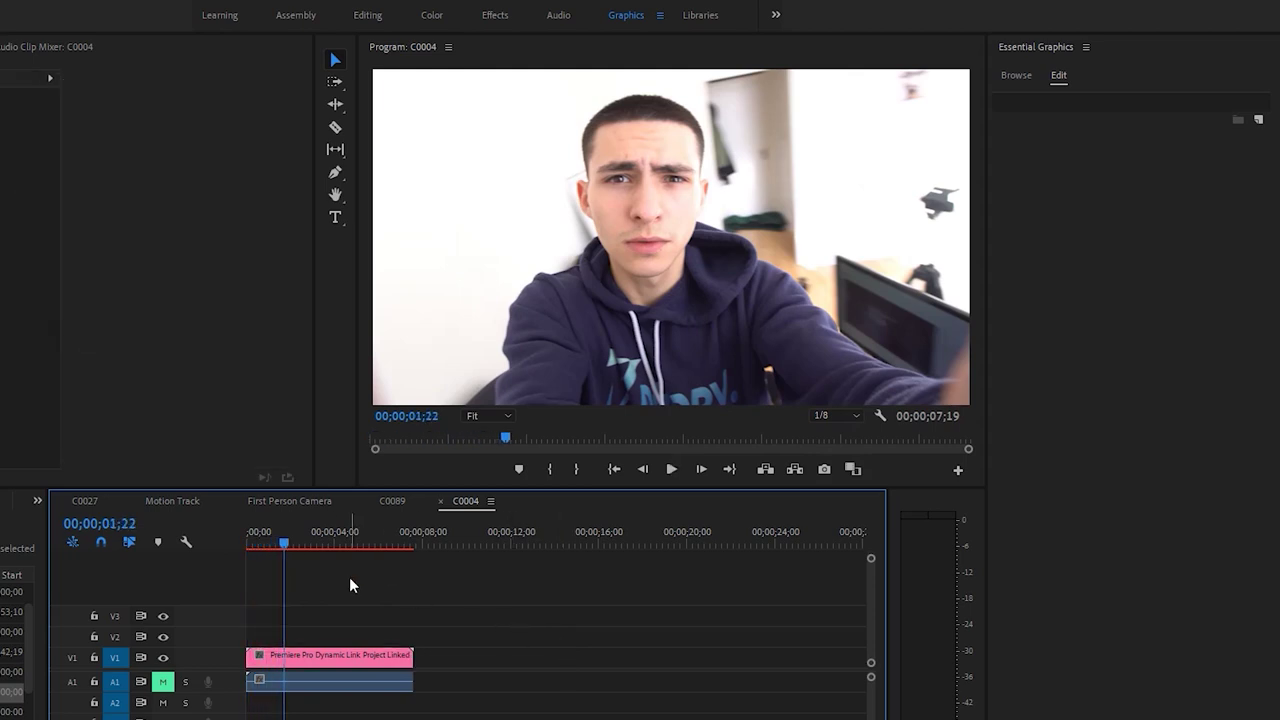
left_click(294, 541)
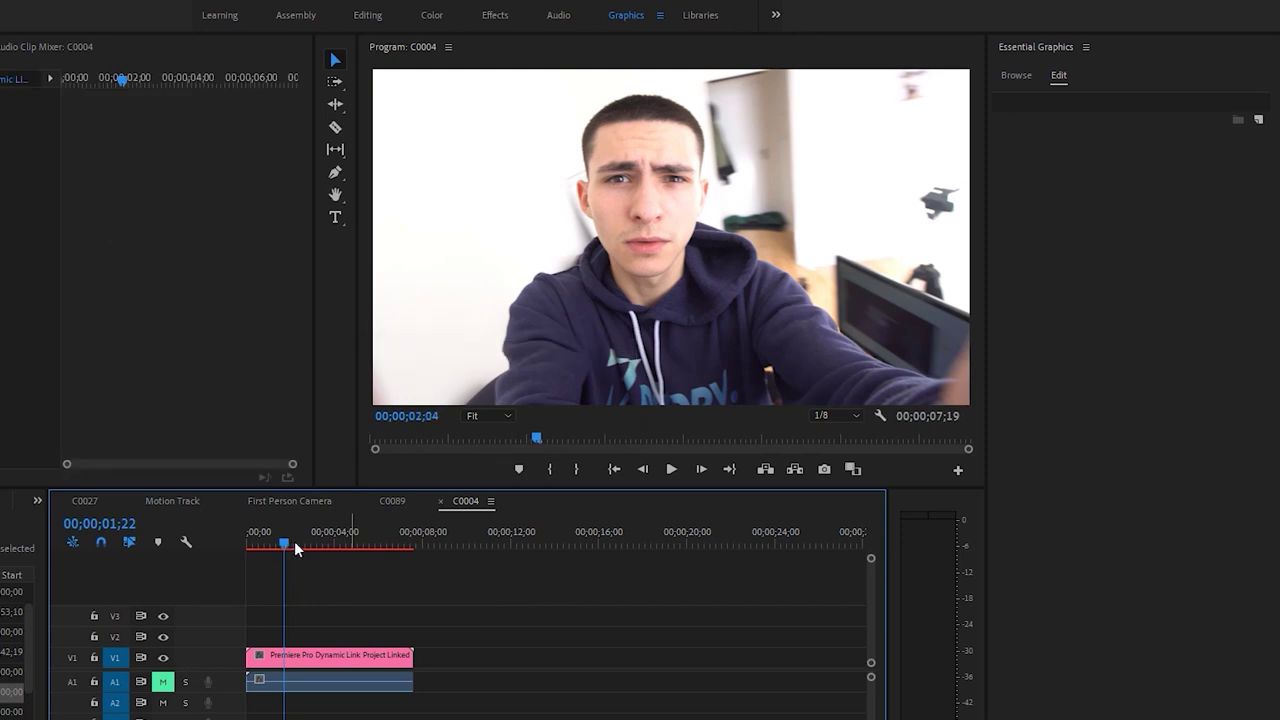
left_click(303, 541)
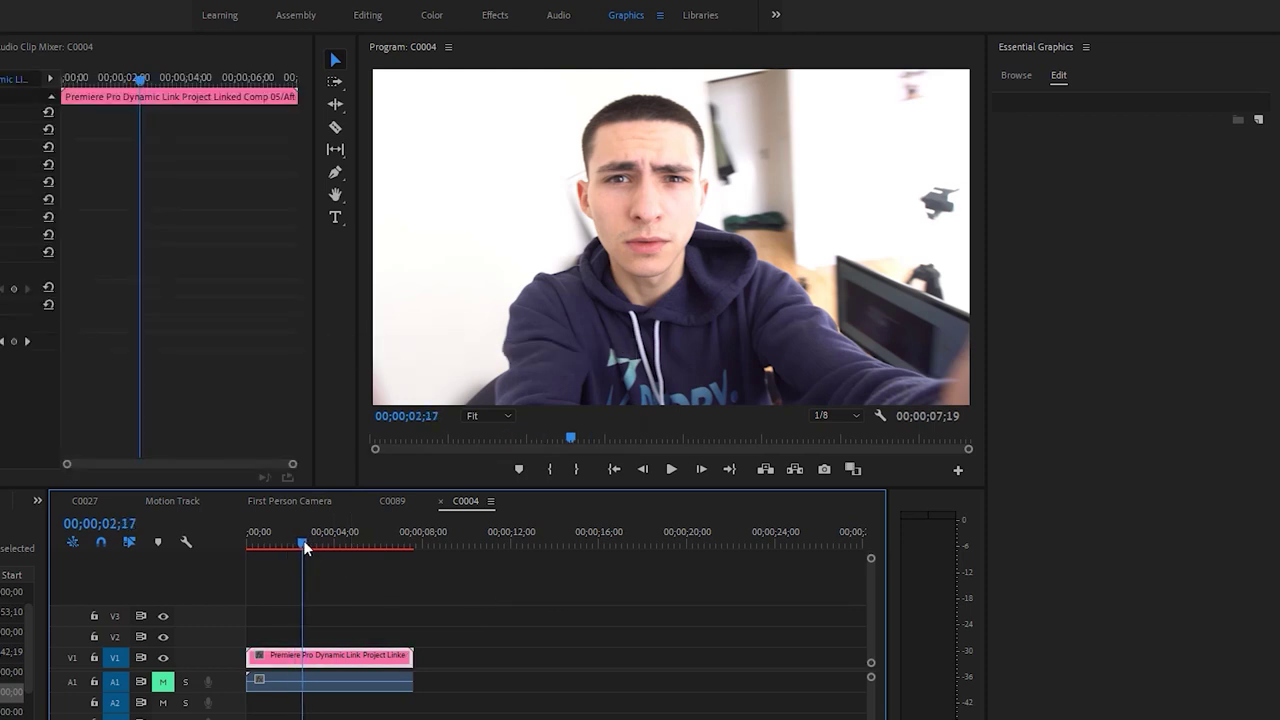
Keep 1/8 resolution, enlarge the Program monitor slightly, and scrub the clip to about 04;06
left_click(836, 415)
left_click(846, 487)
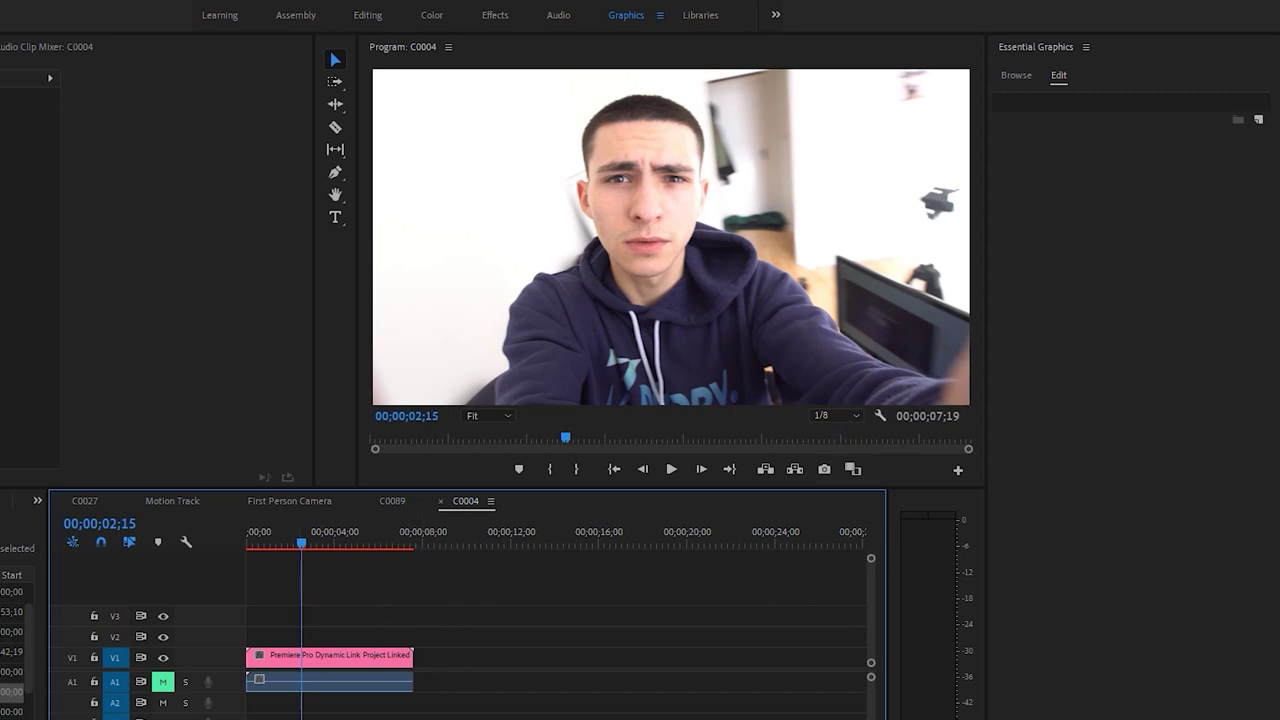
left_click(327, 549)
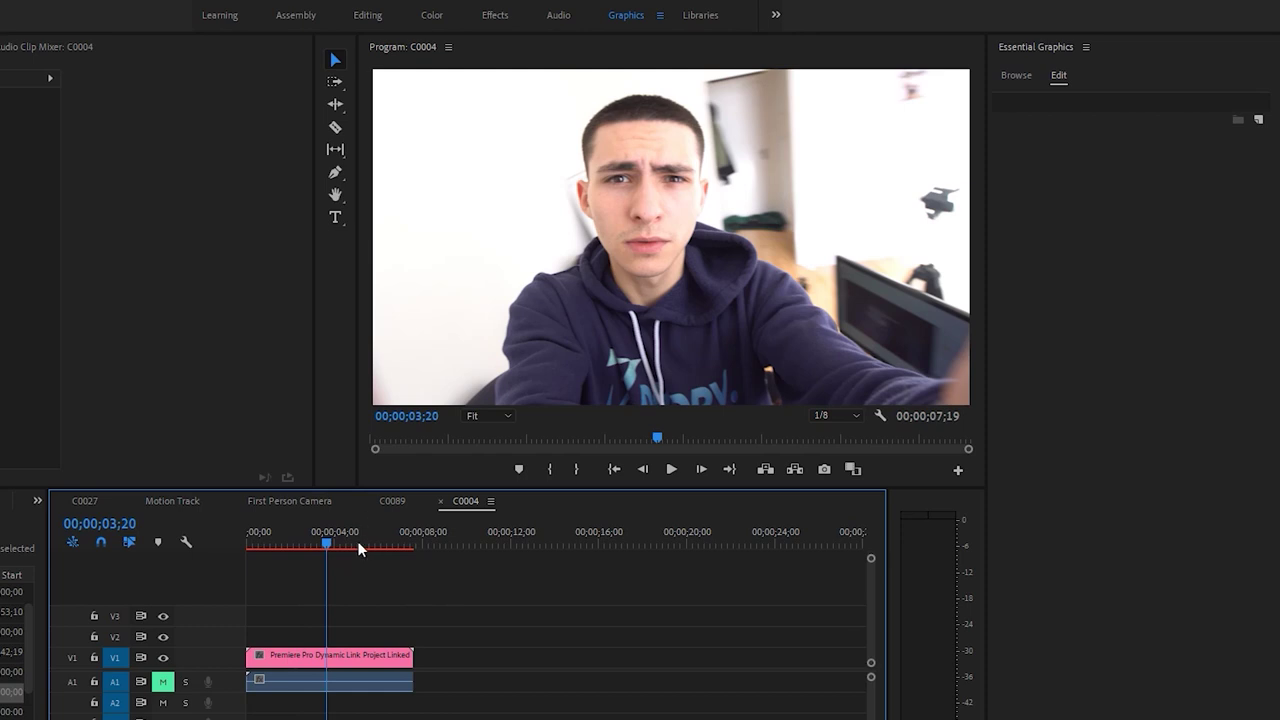
left_click(357, 660)
left_click_drag(566, 489, 566, 504)
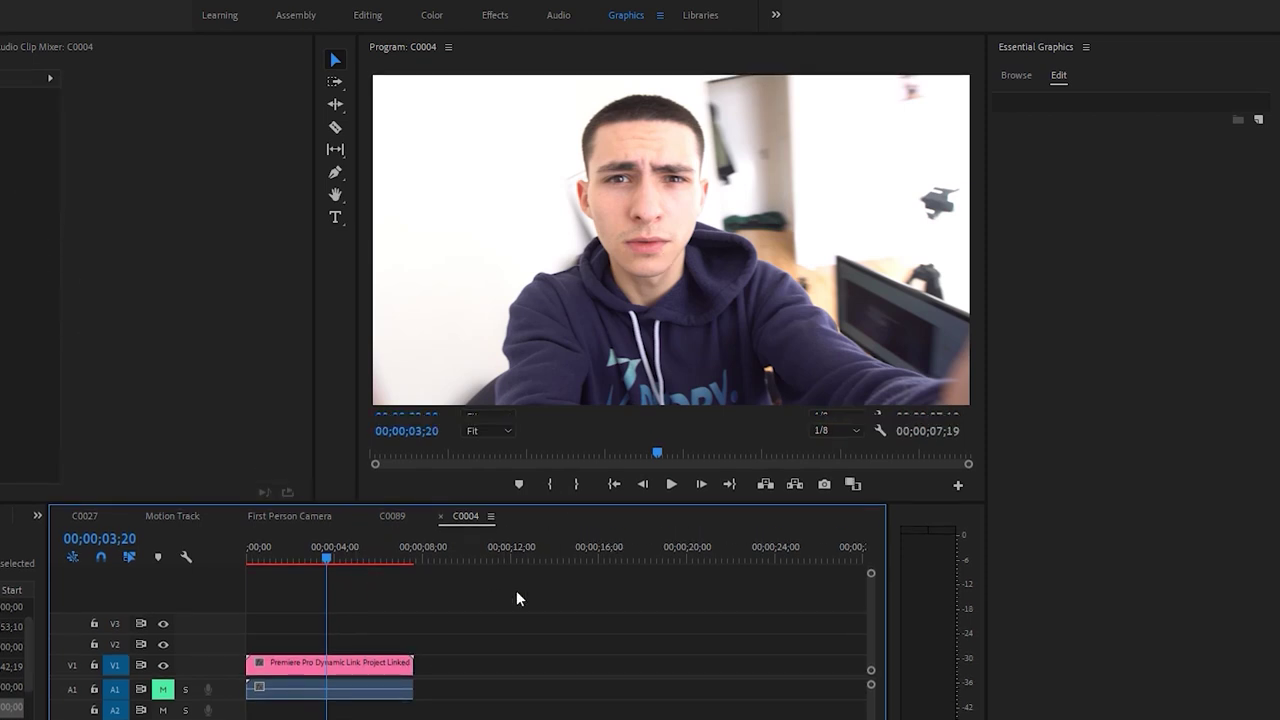
left_click(345, 673)
left_click(441, 624)
left_click(330, 662)
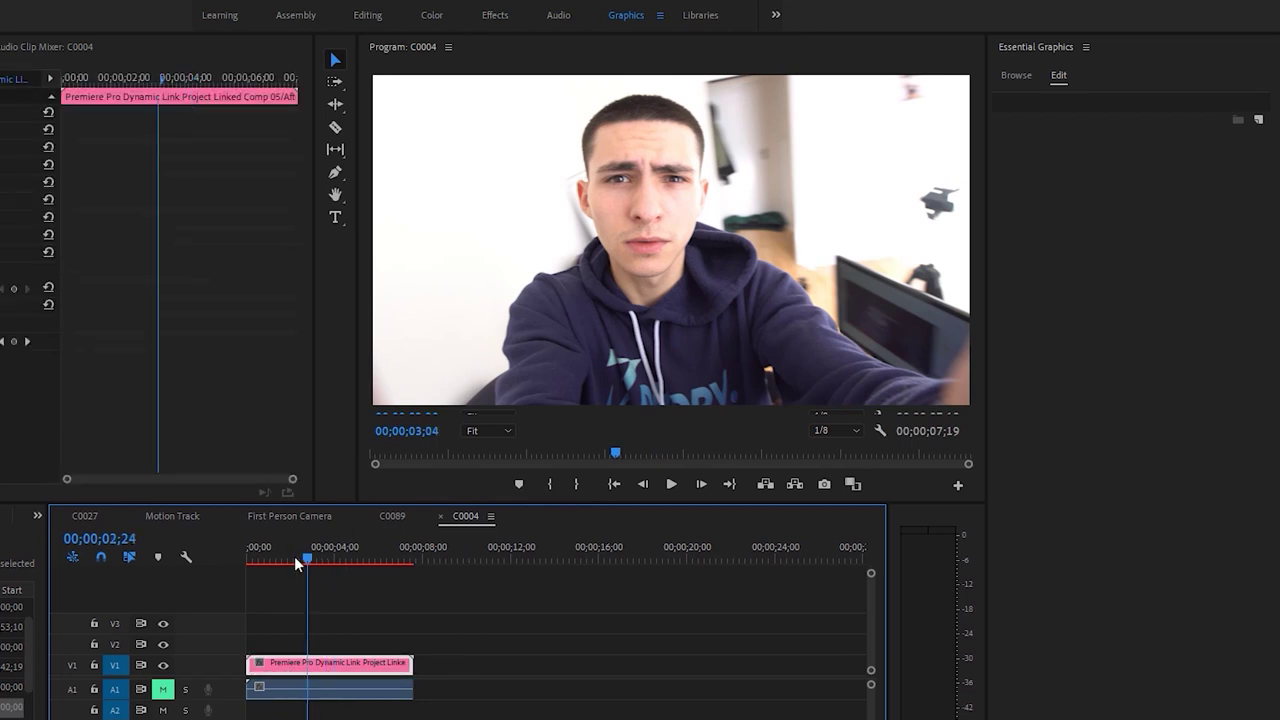
key("Home")
left_click(349, 551)
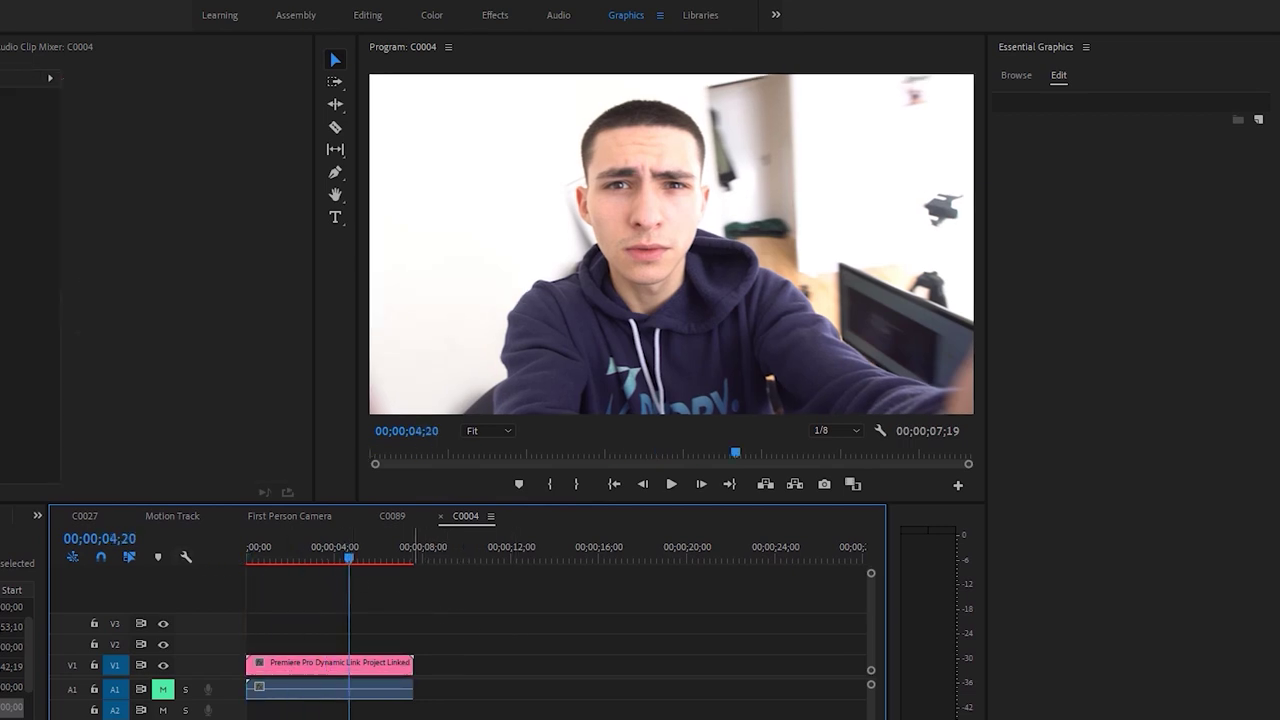
left_click(338, 557)
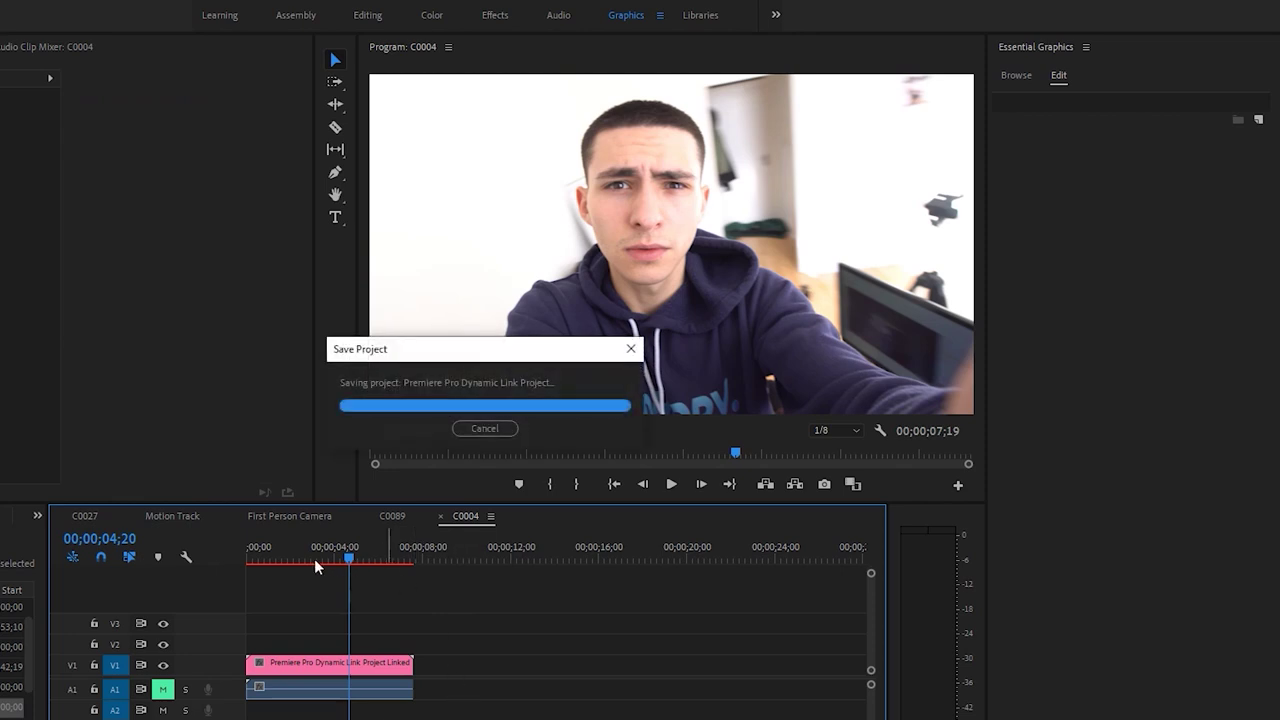
Play the sequence and stop at 00;00;01;10
left_click(455, 627)
key("space")
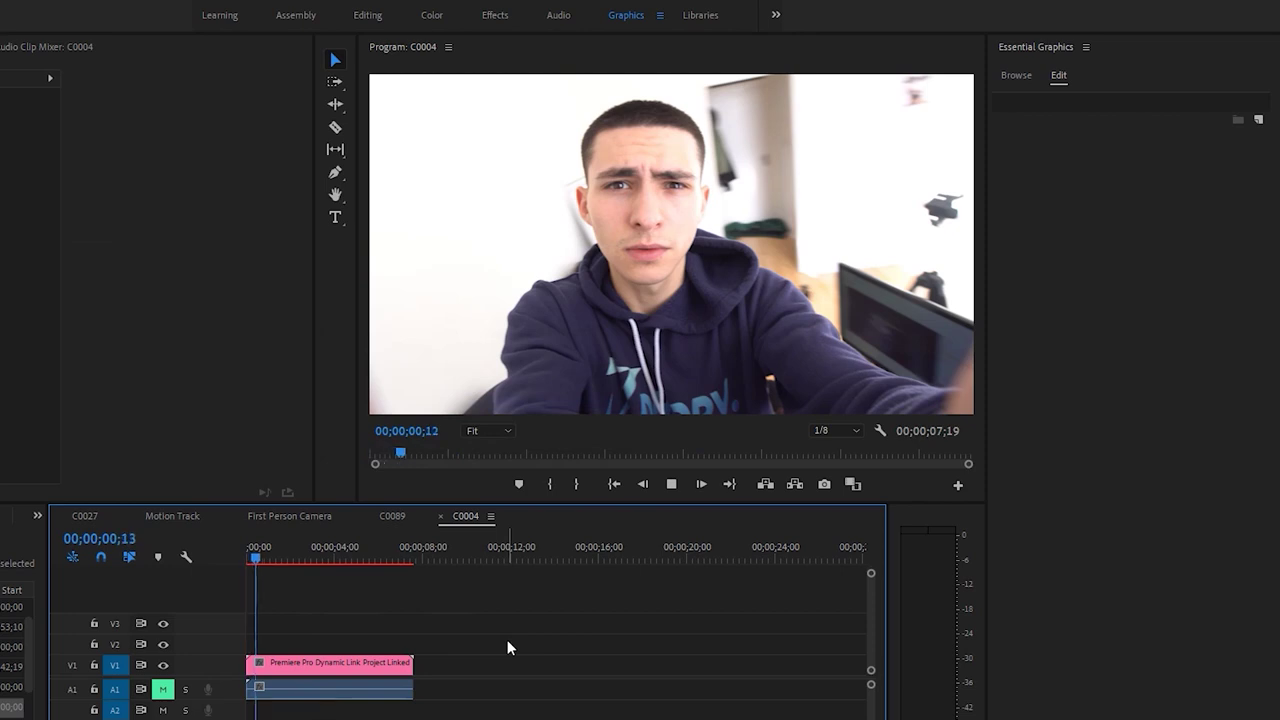
key("space")
Drag the monitor divider upward to enlarge the timeline, and select the linked comp on V1
left_click_drag(657, 491, 618, 548)
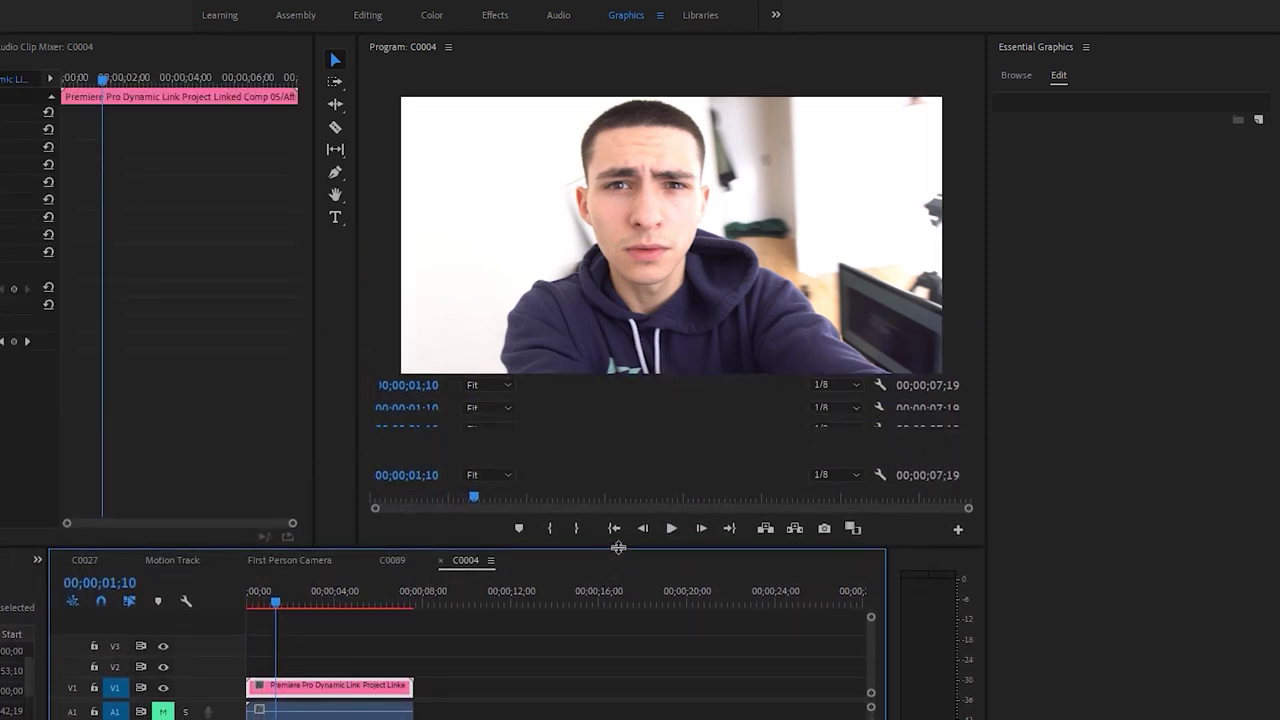
left_click(618, 603)
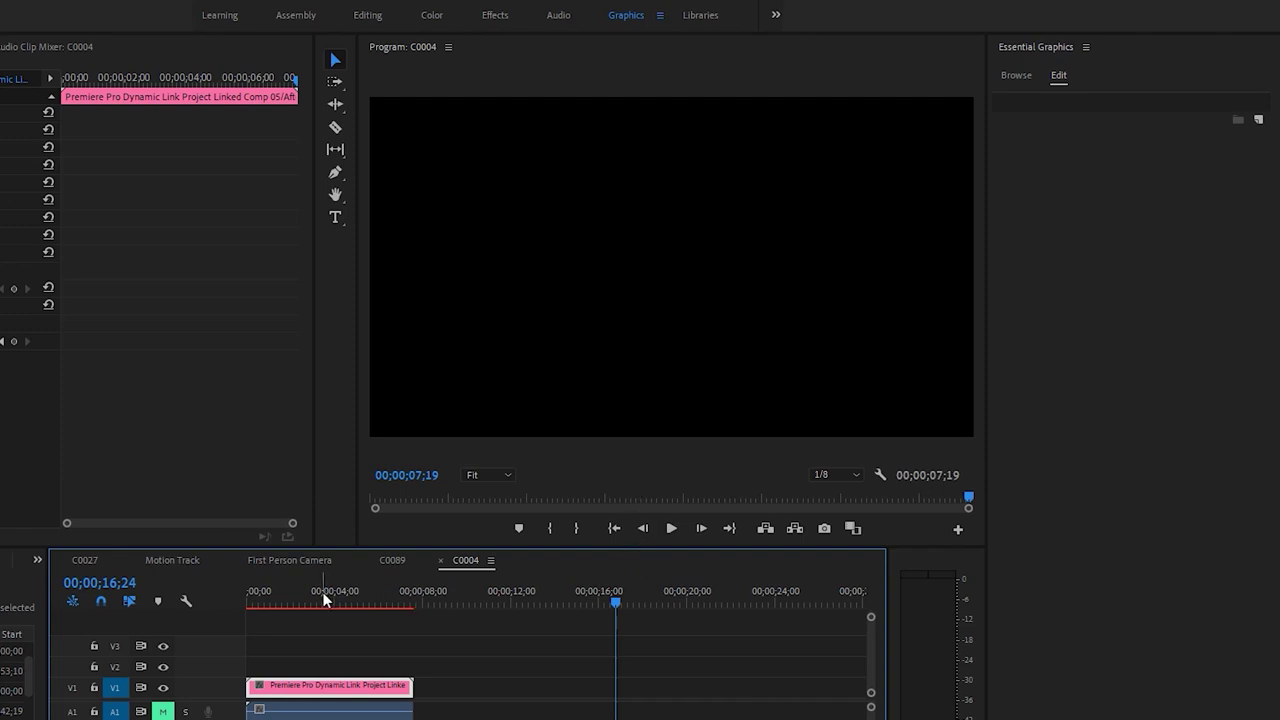
left_click_drag(529, 547, 531, 411)
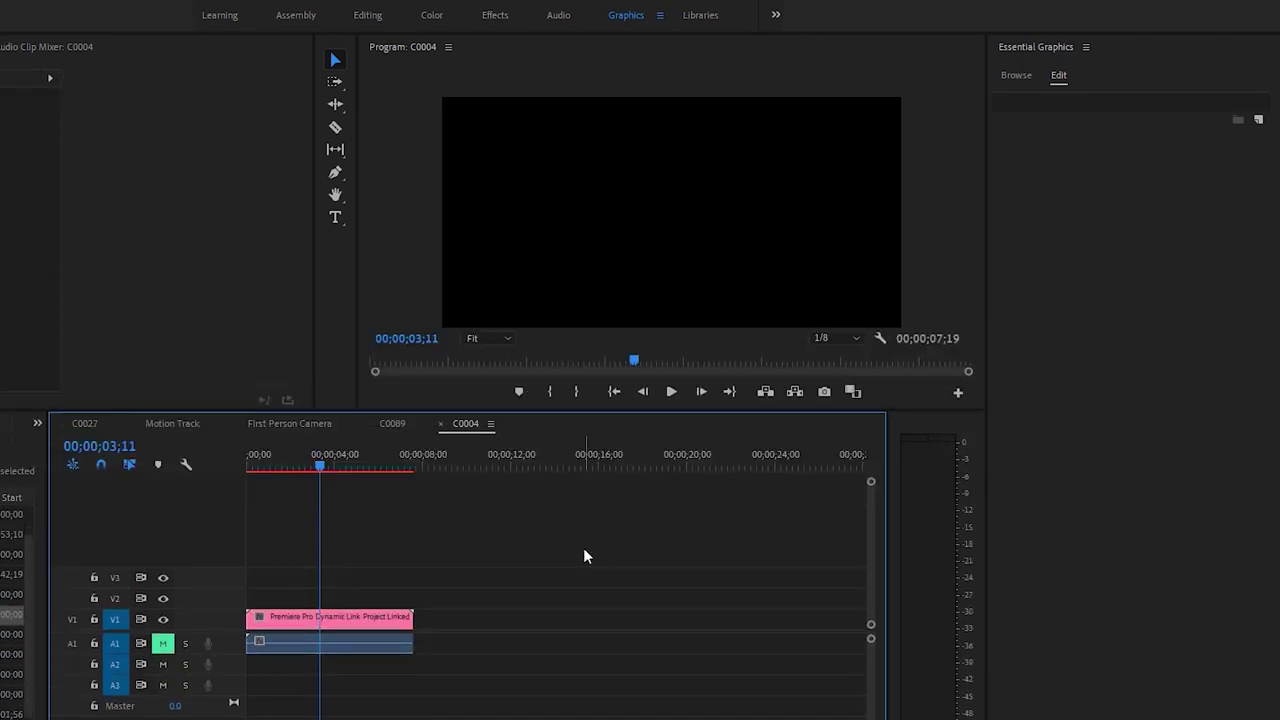
left_click(381, 623)
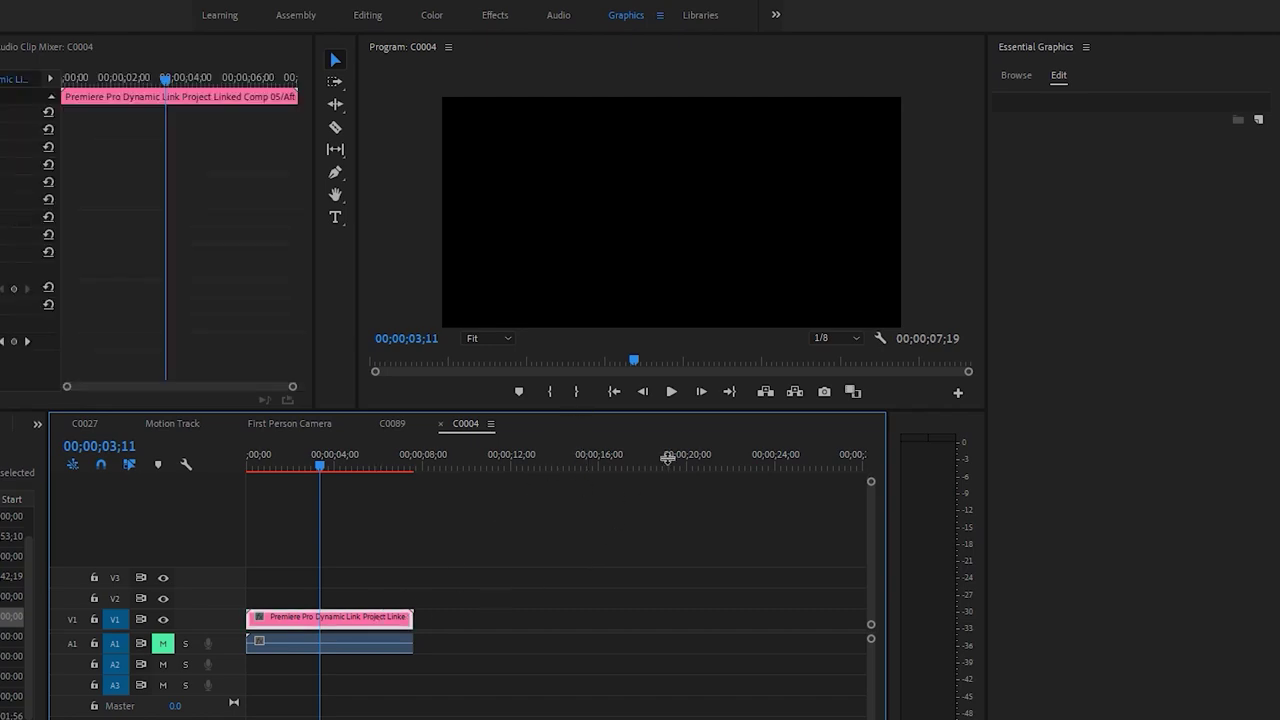
left_click_drag(720, 398, 720, 431)
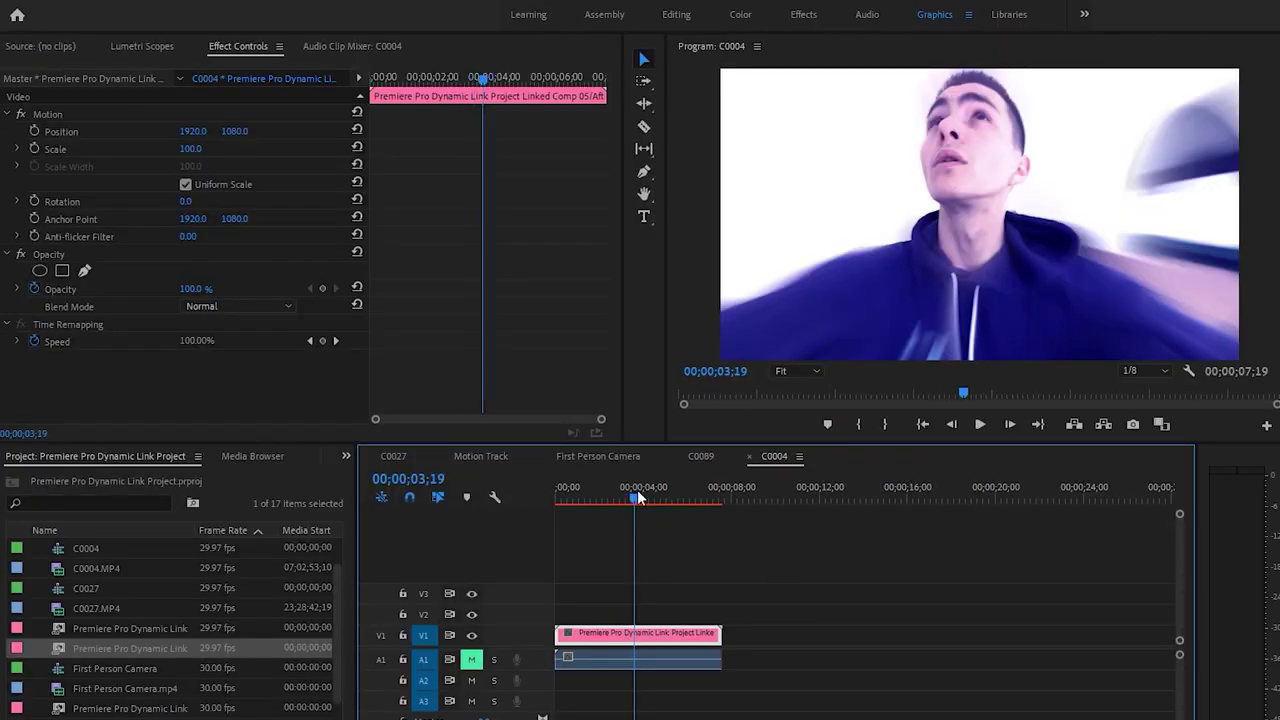
Scrub the playhead back to the sequence start and play the linked comp briefly
left_click(675, 540)
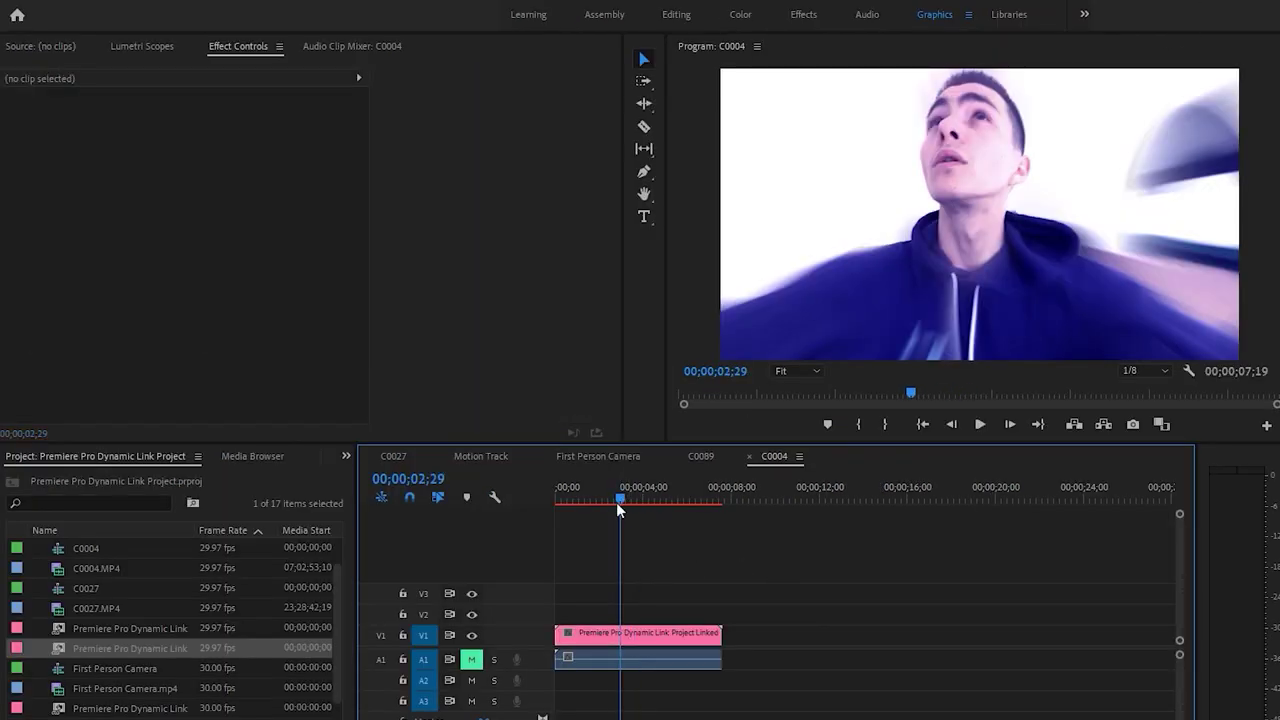
left_click_drag(621, 505, 597, 494)
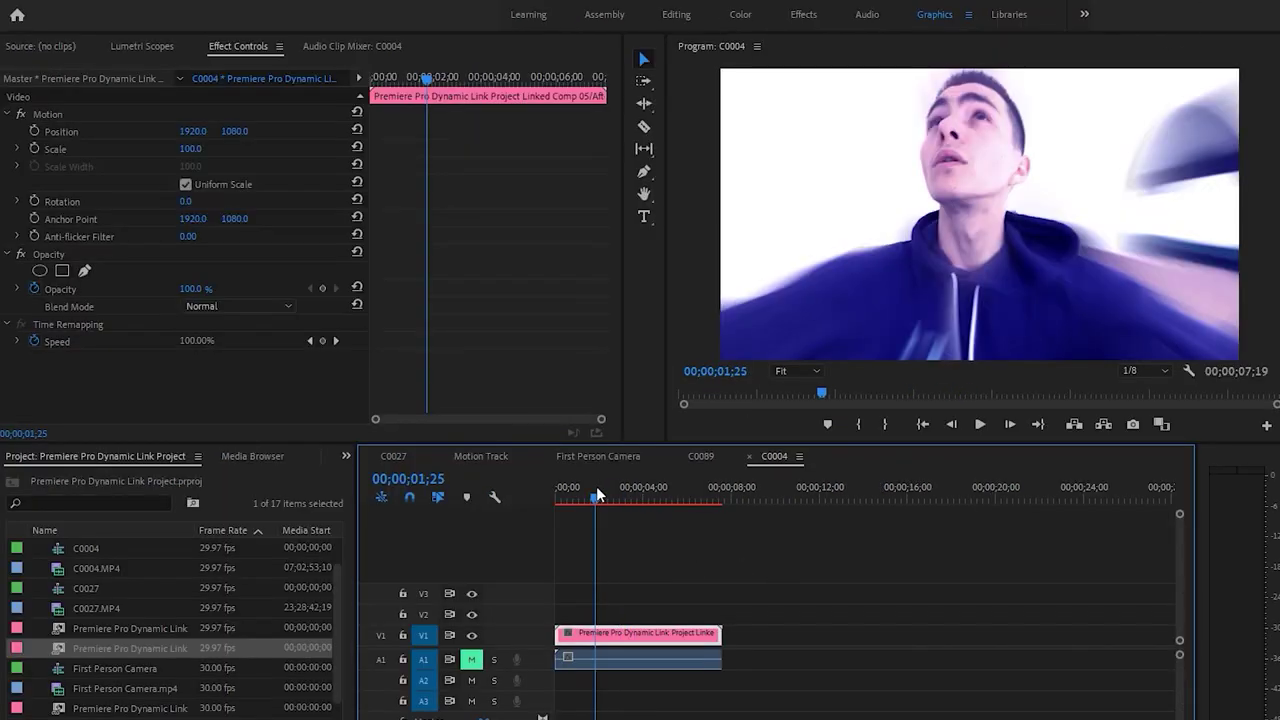
left_click(645, 522)
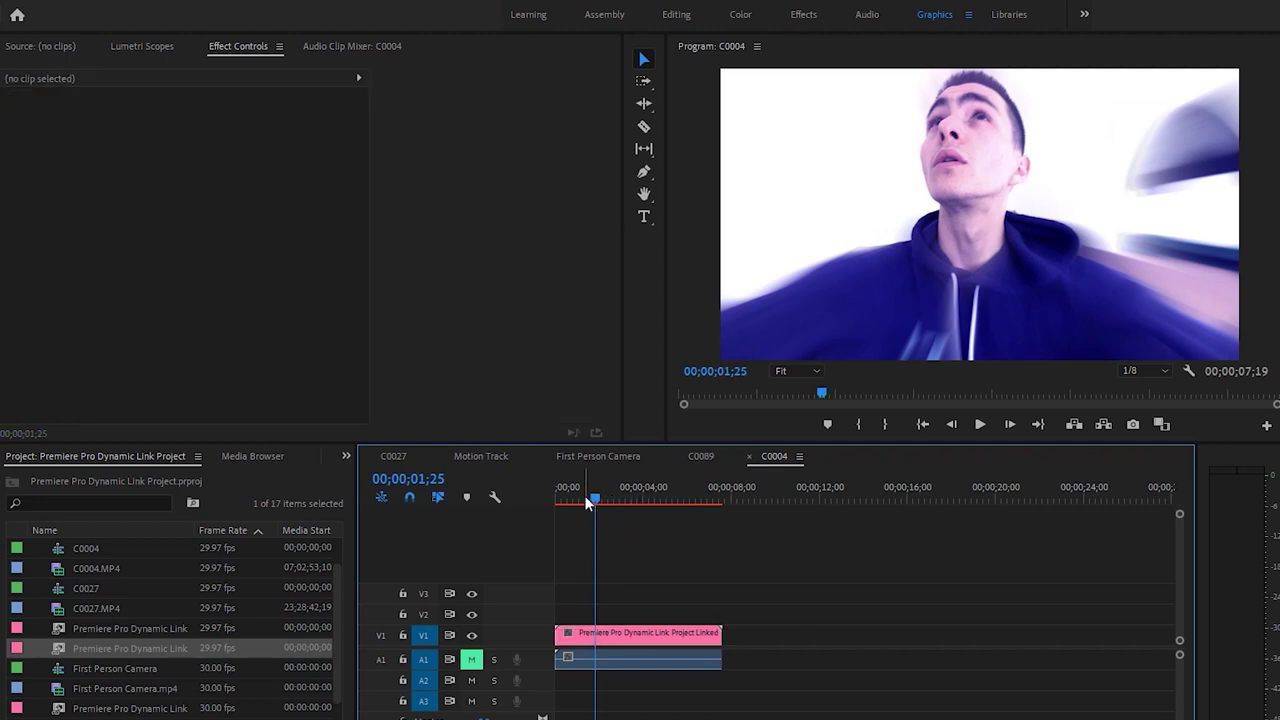
left_click_drag(588, 503, 557, 497)
left_click(677, 565)
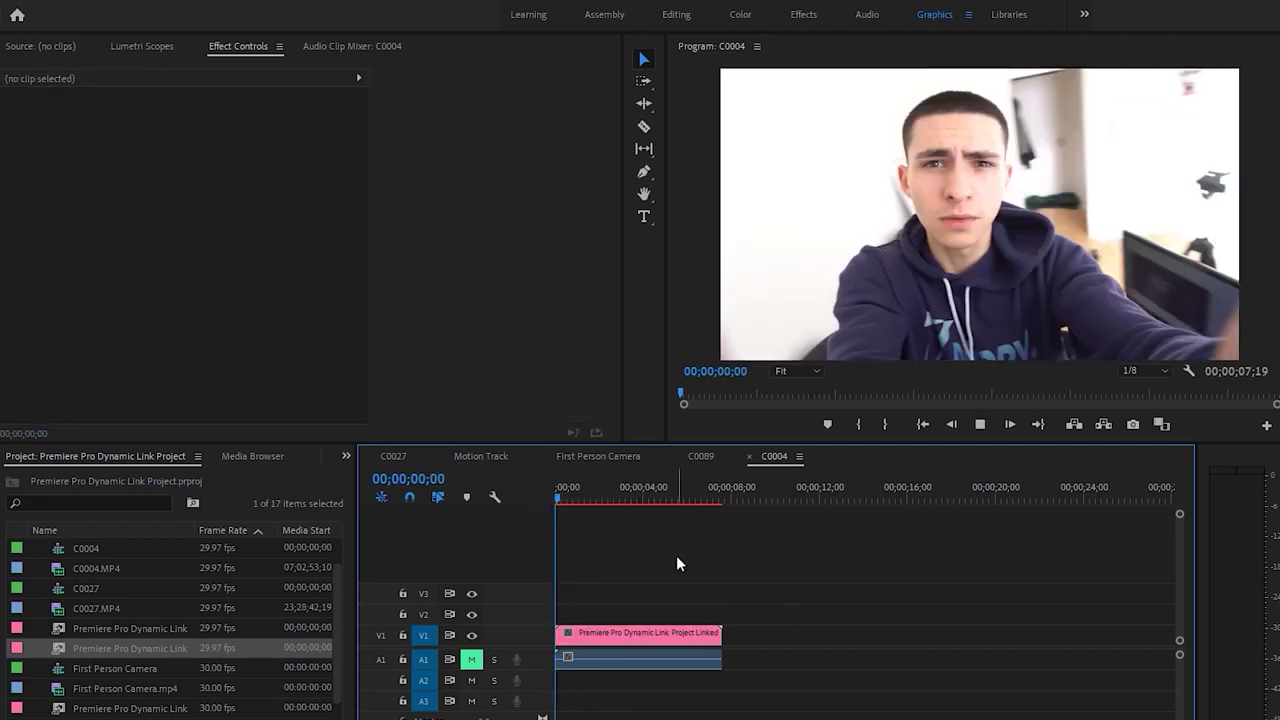
key("space")
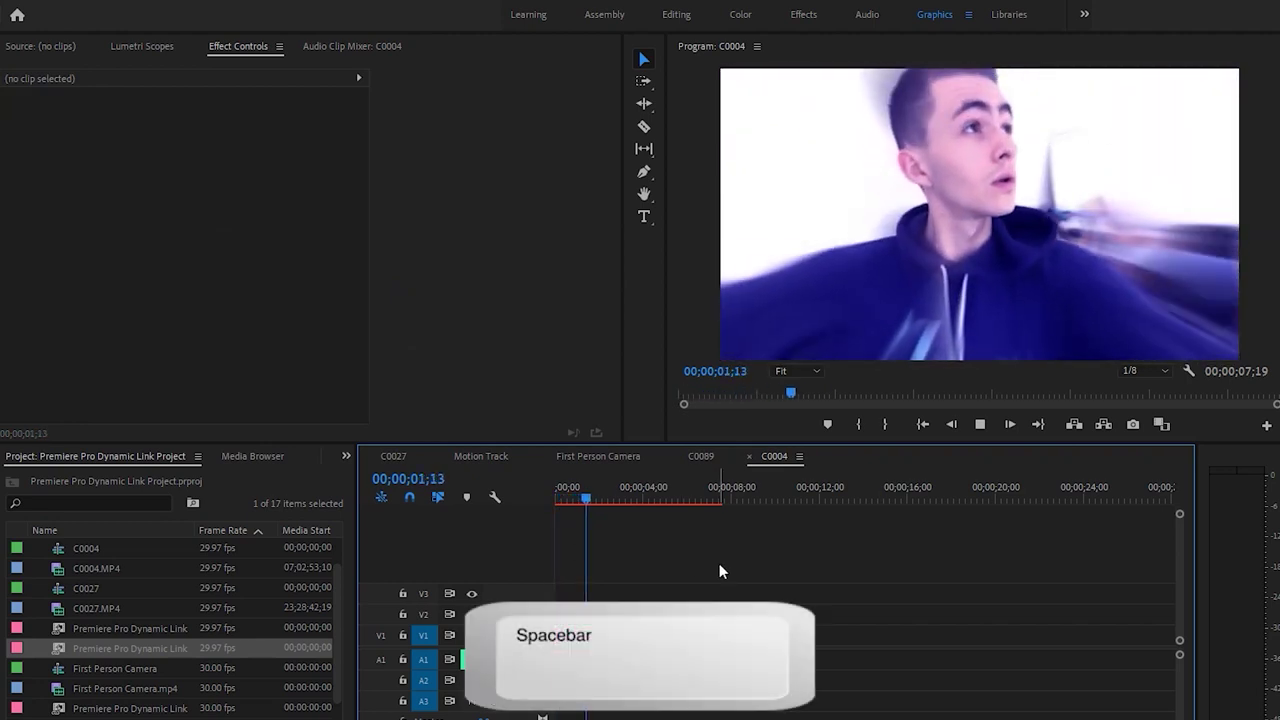
key("space")
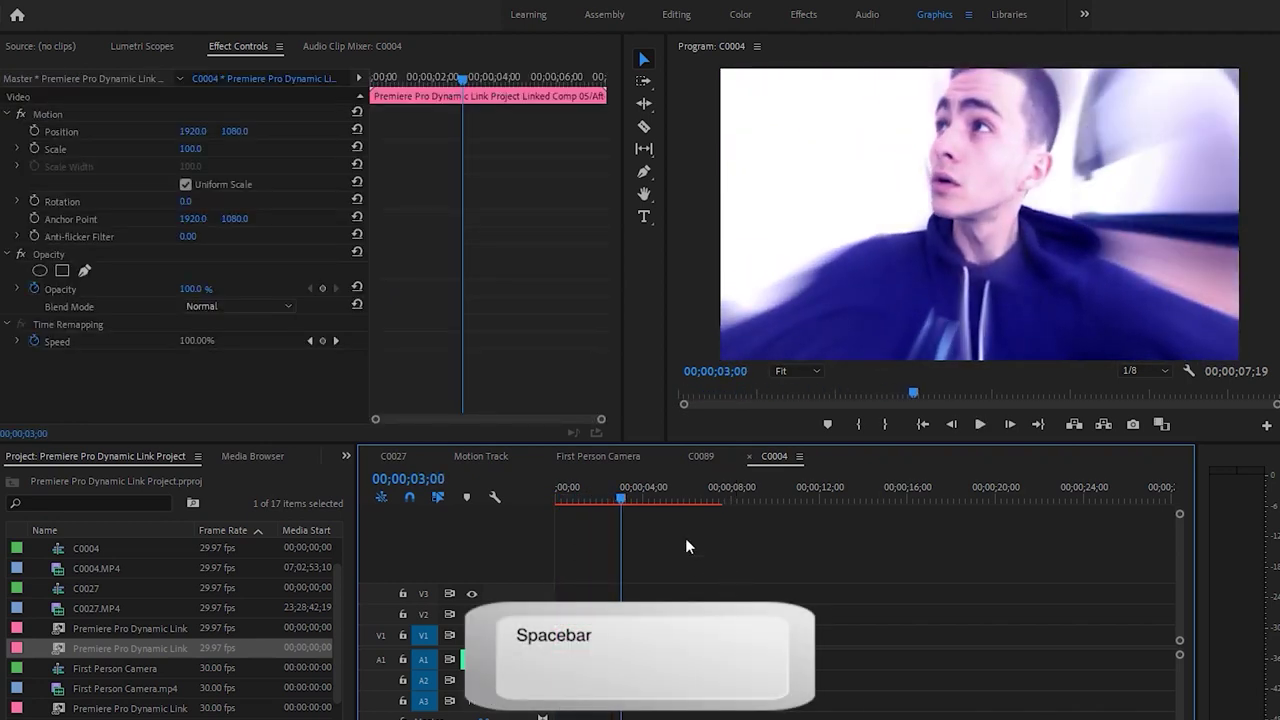
Replay the sequence, then save the project with Ctrl+S
left_click_drag(616, 501, 619, 501)
left_click(641, 521)
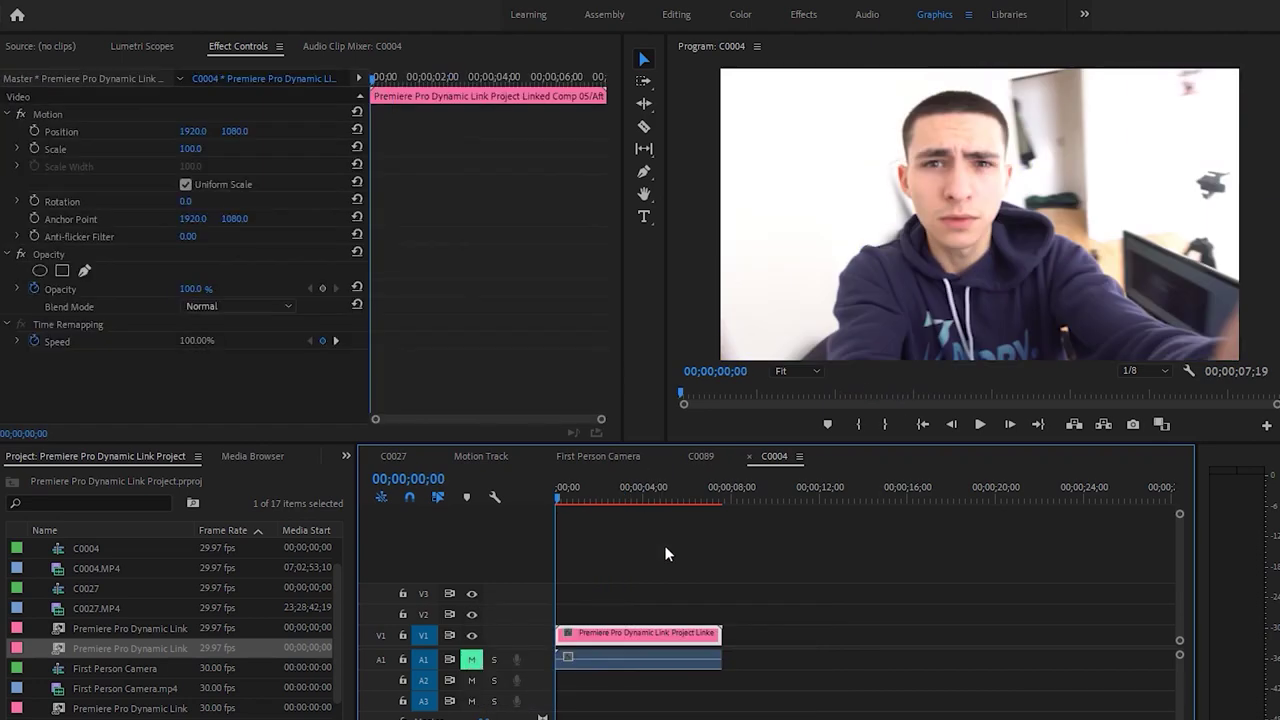
key("space")
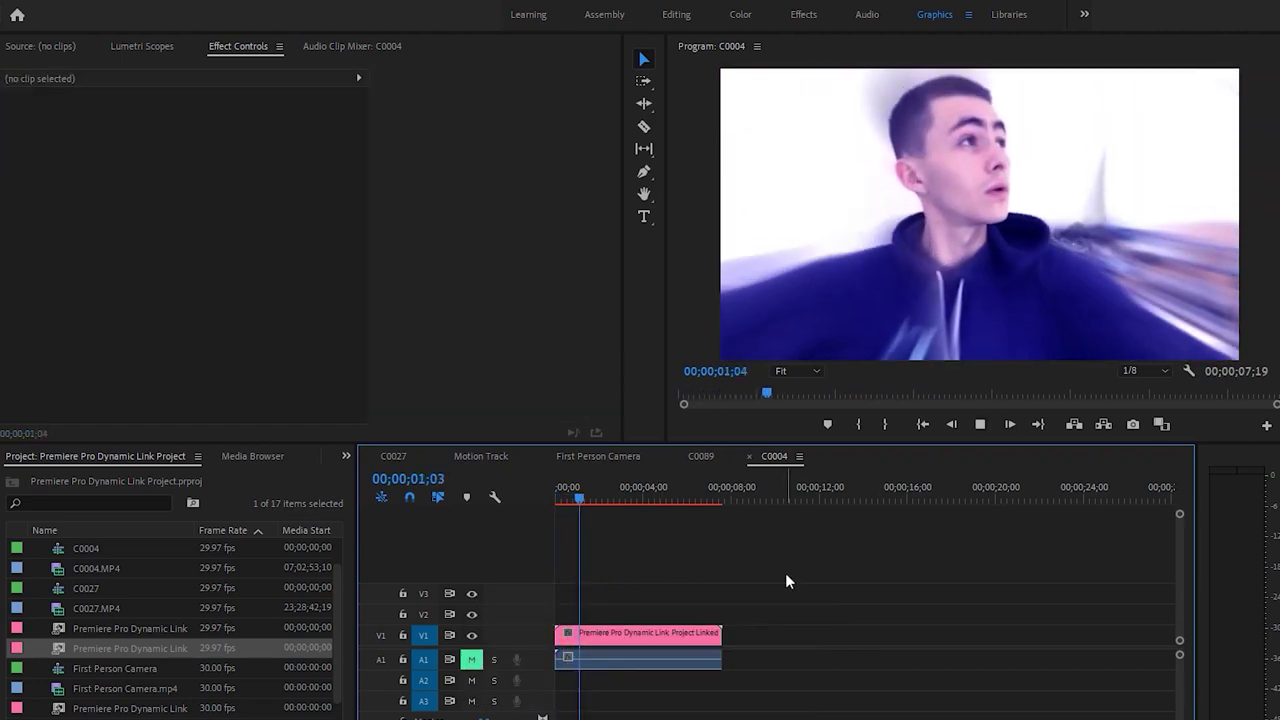
key("space")
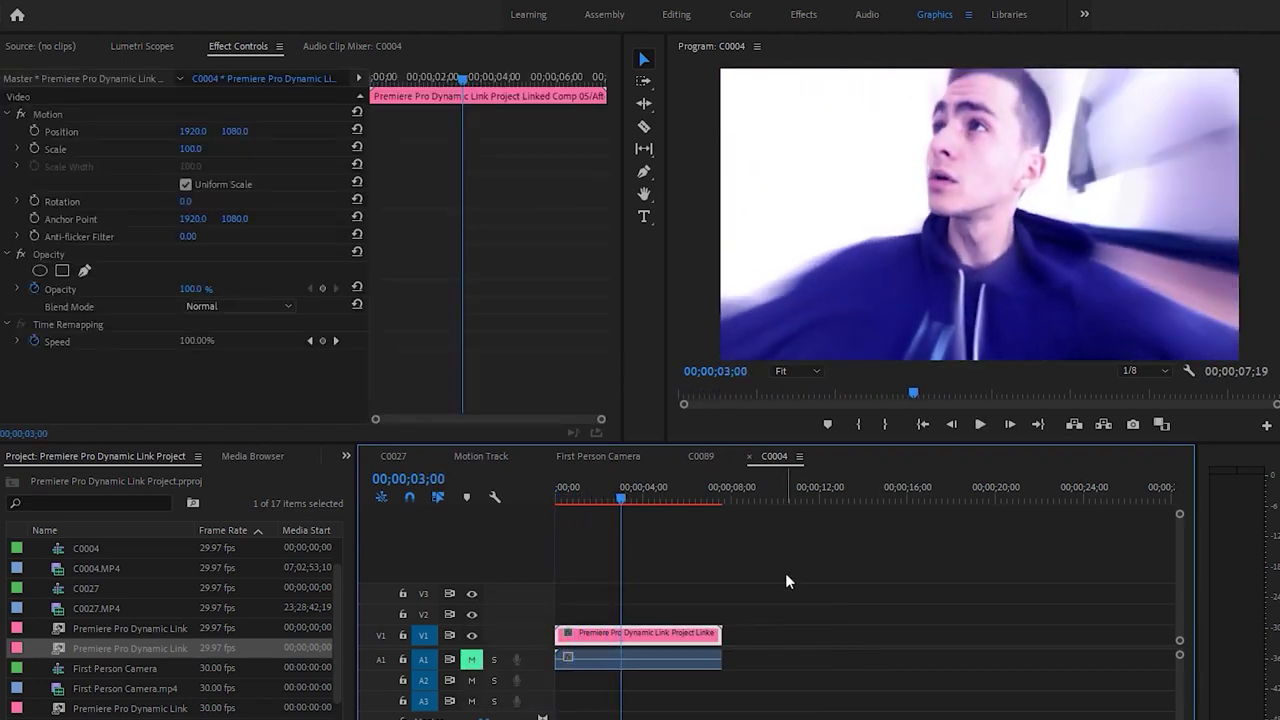
key("ctrl+s")
Preview short stretches of the linked comp from the sequence start
left_click(761, 600)
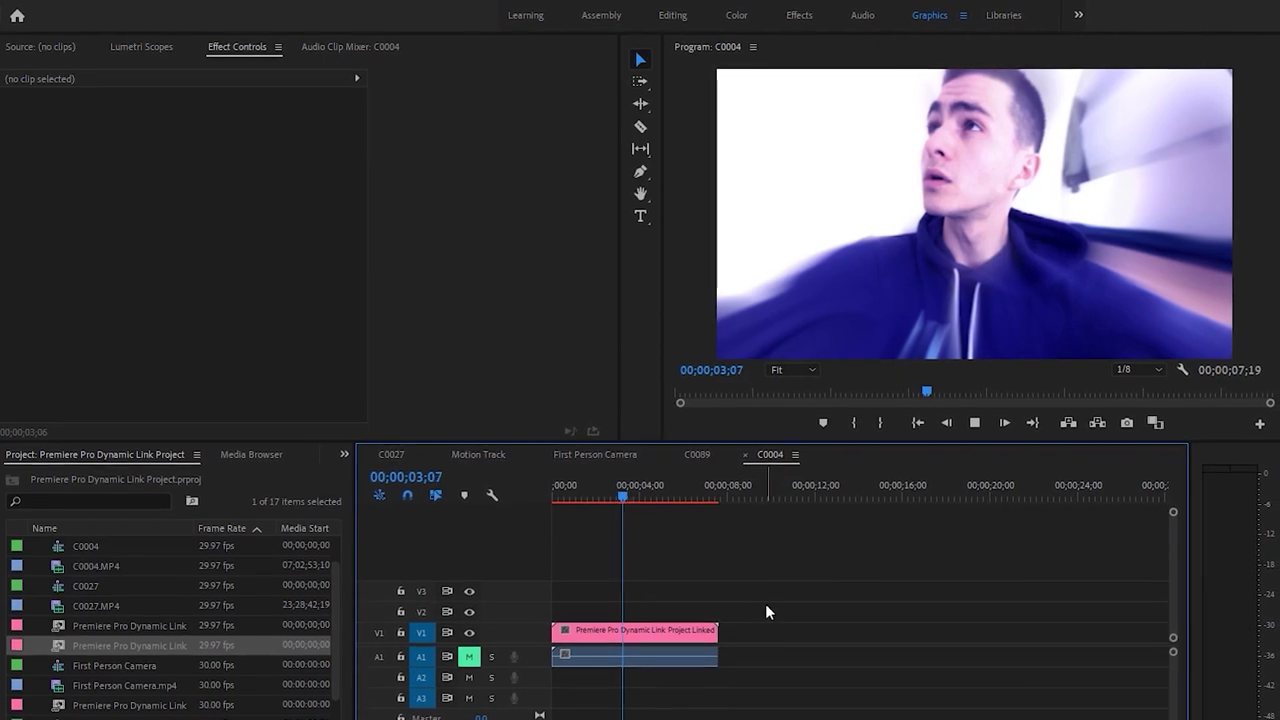
key("space")
key("Home")
left_click(806, 574)
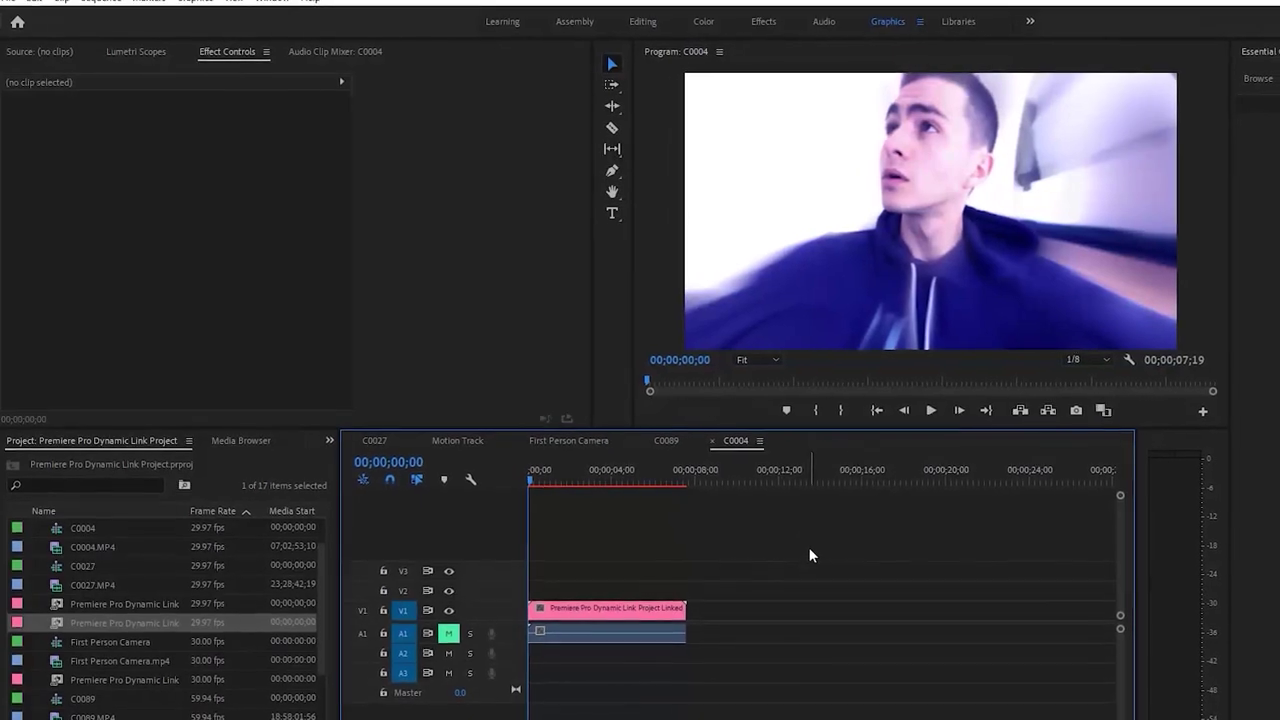
key("space")
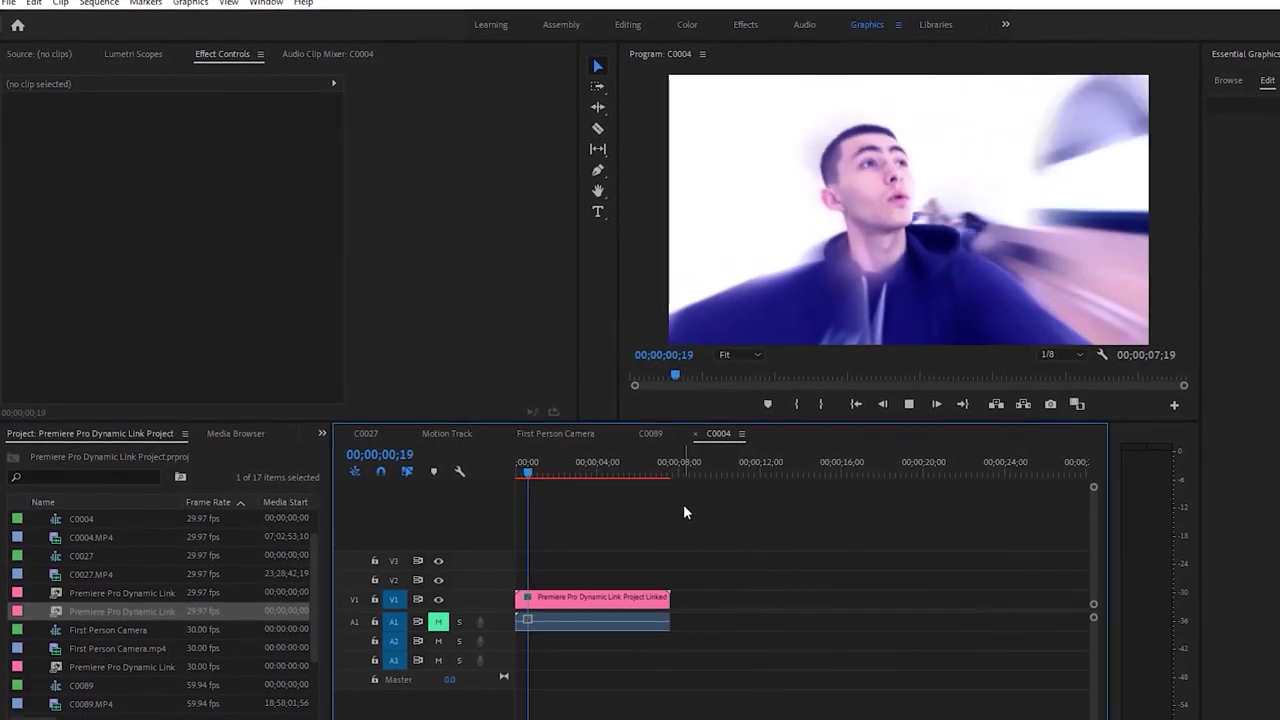
key("space")
key("d")
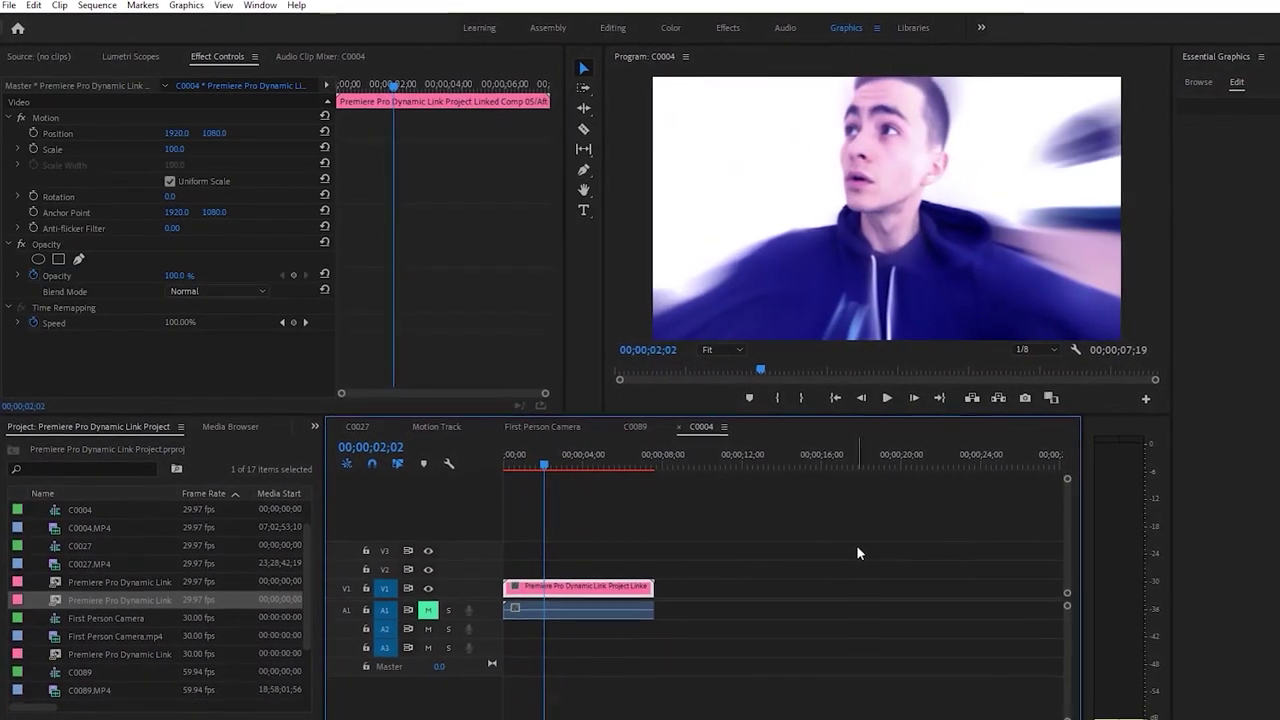
Play the sequence through from the start, then select the linked clip and move to one second
left_click_drag(541, 460, 479, 469)
key("space")
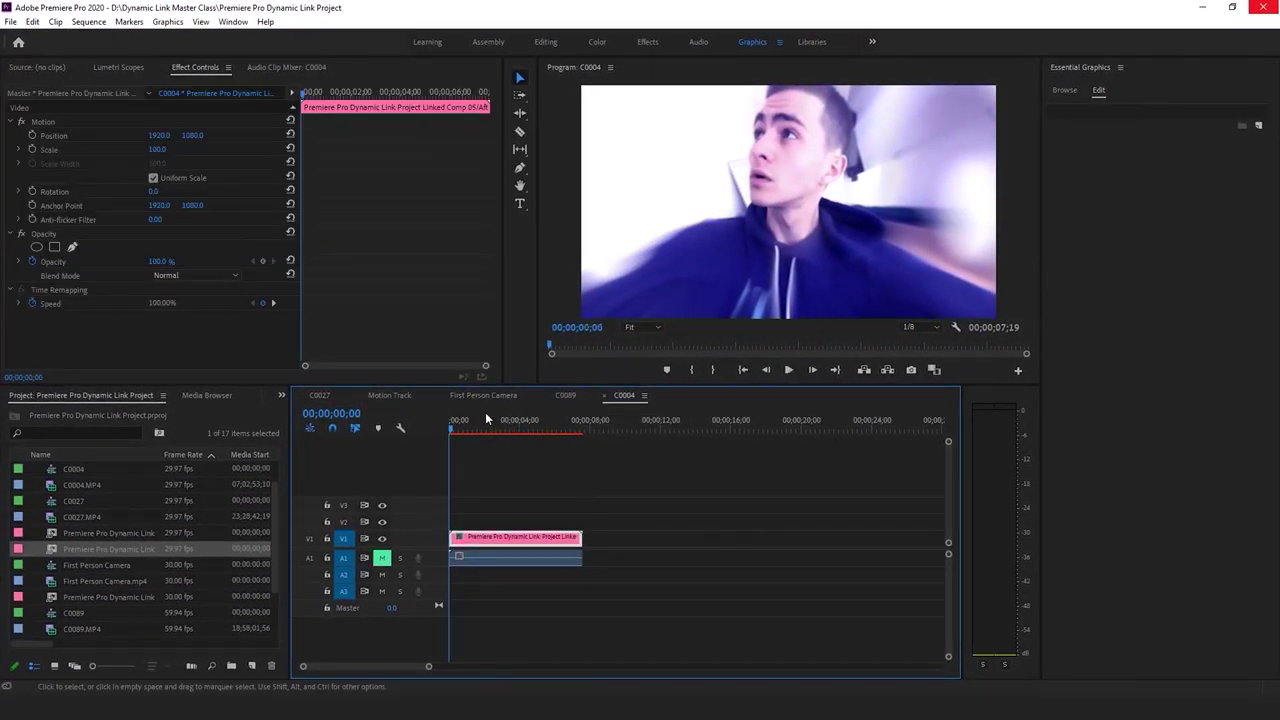
left_click_drag(466, 429, 451, 429)
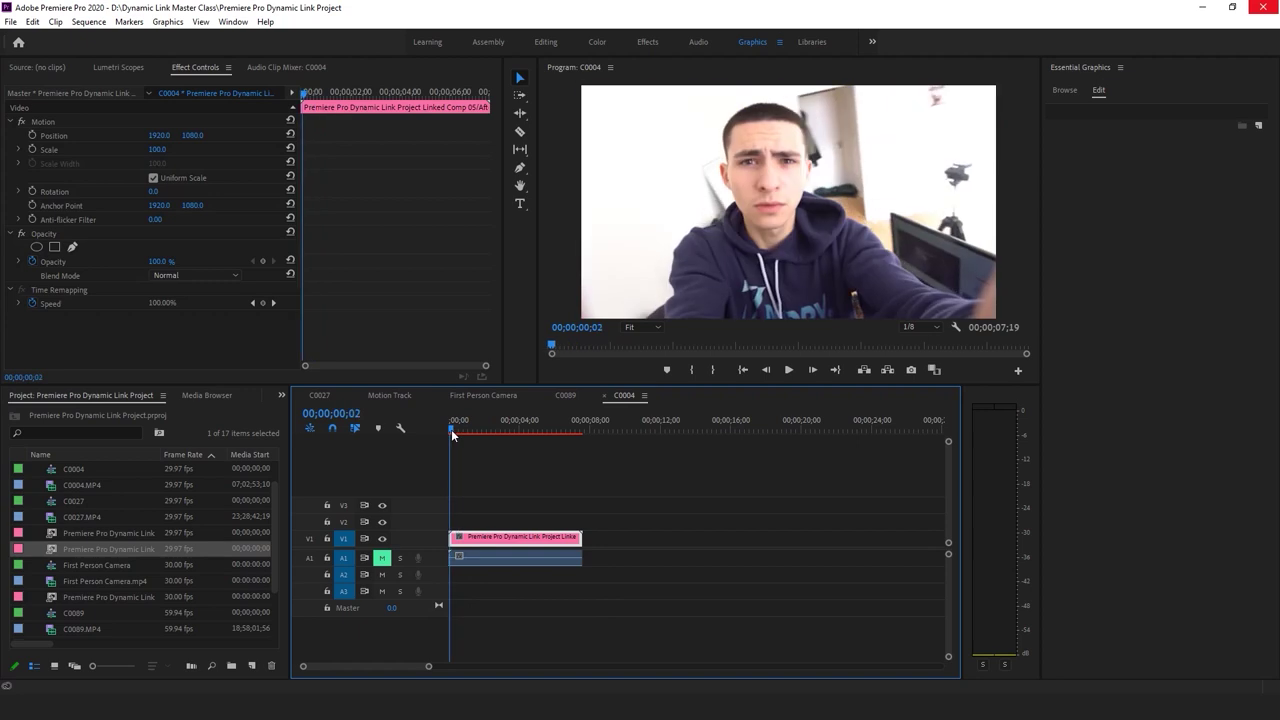
left_click(582, 479)
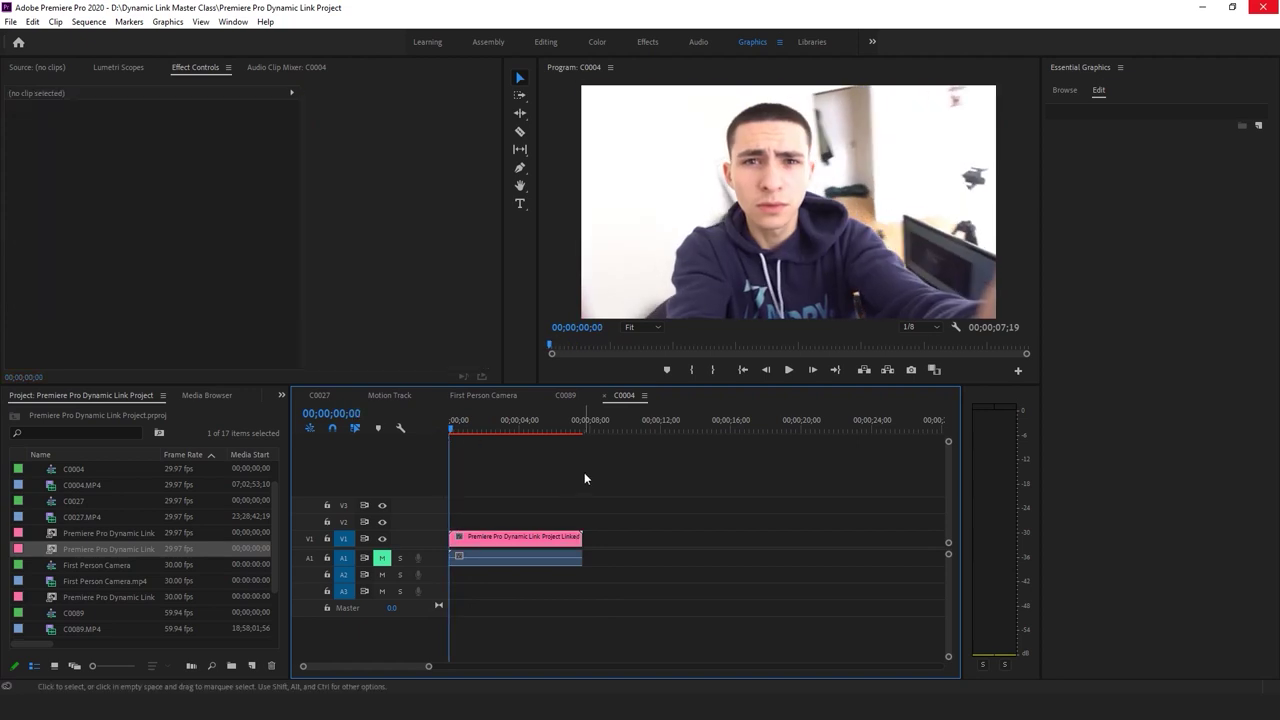
key("space")
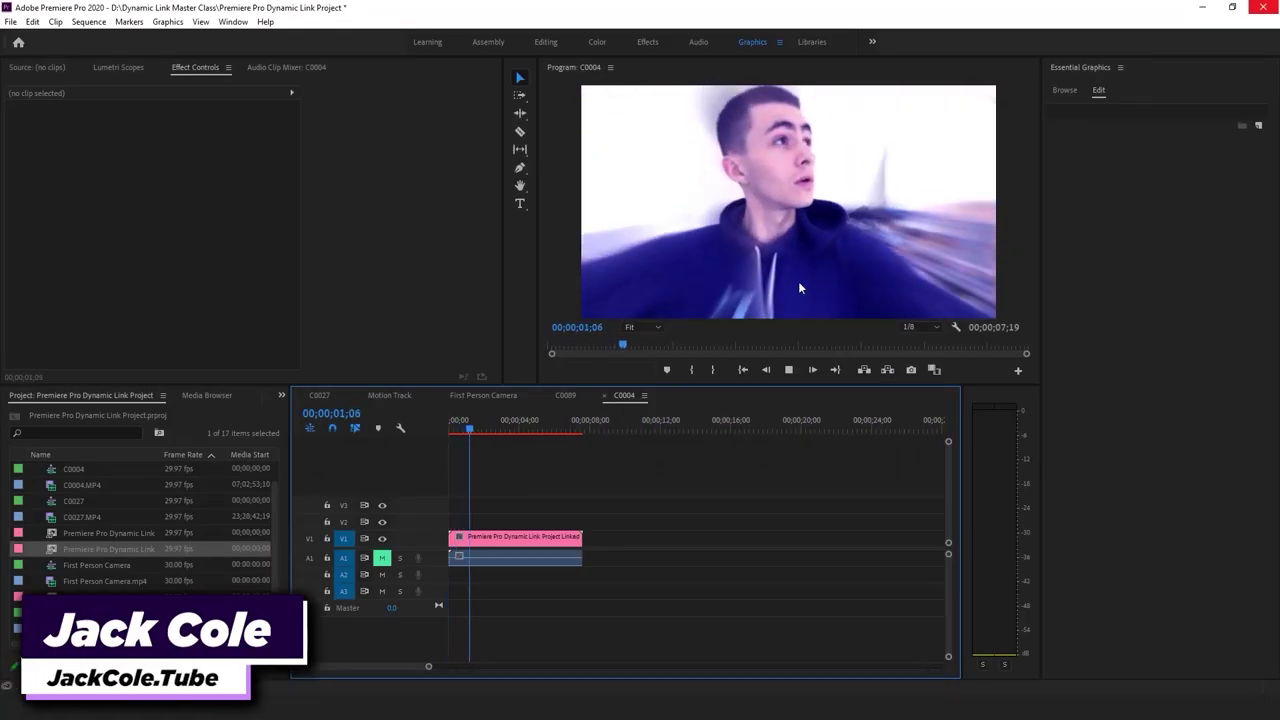
left_click(801, 219)
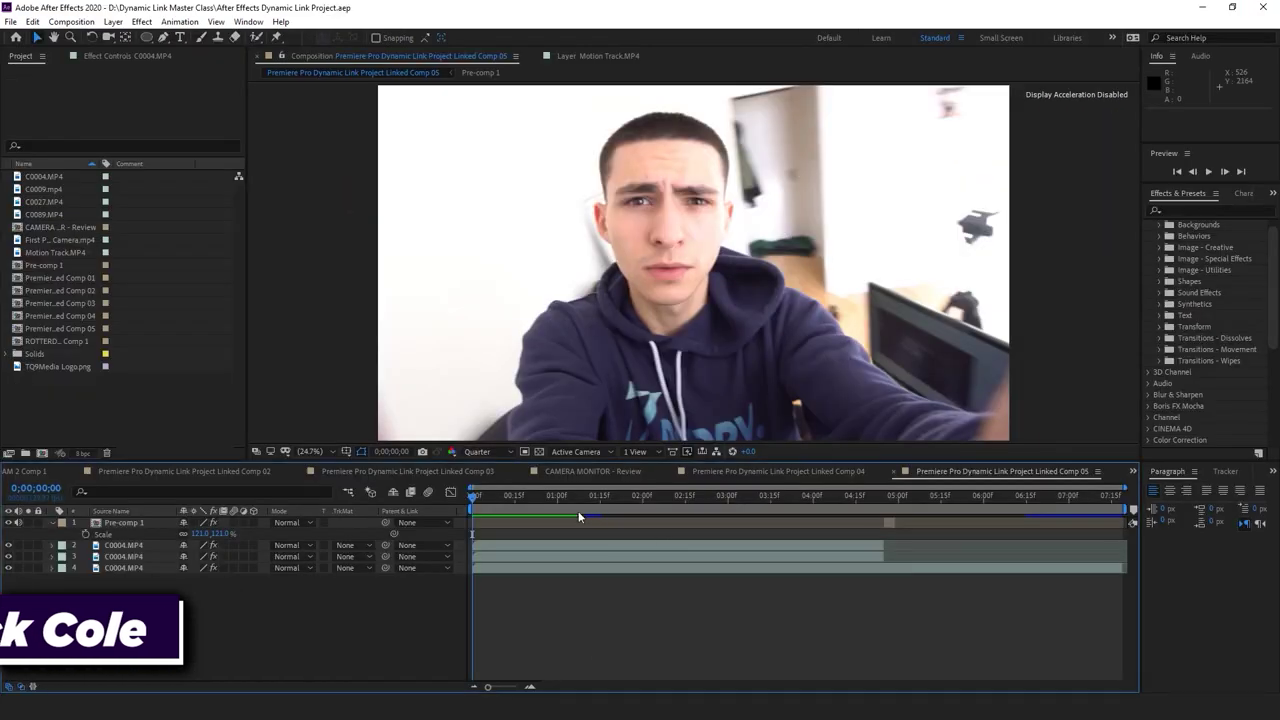
left_click_drag(558, 495, 558, 497)
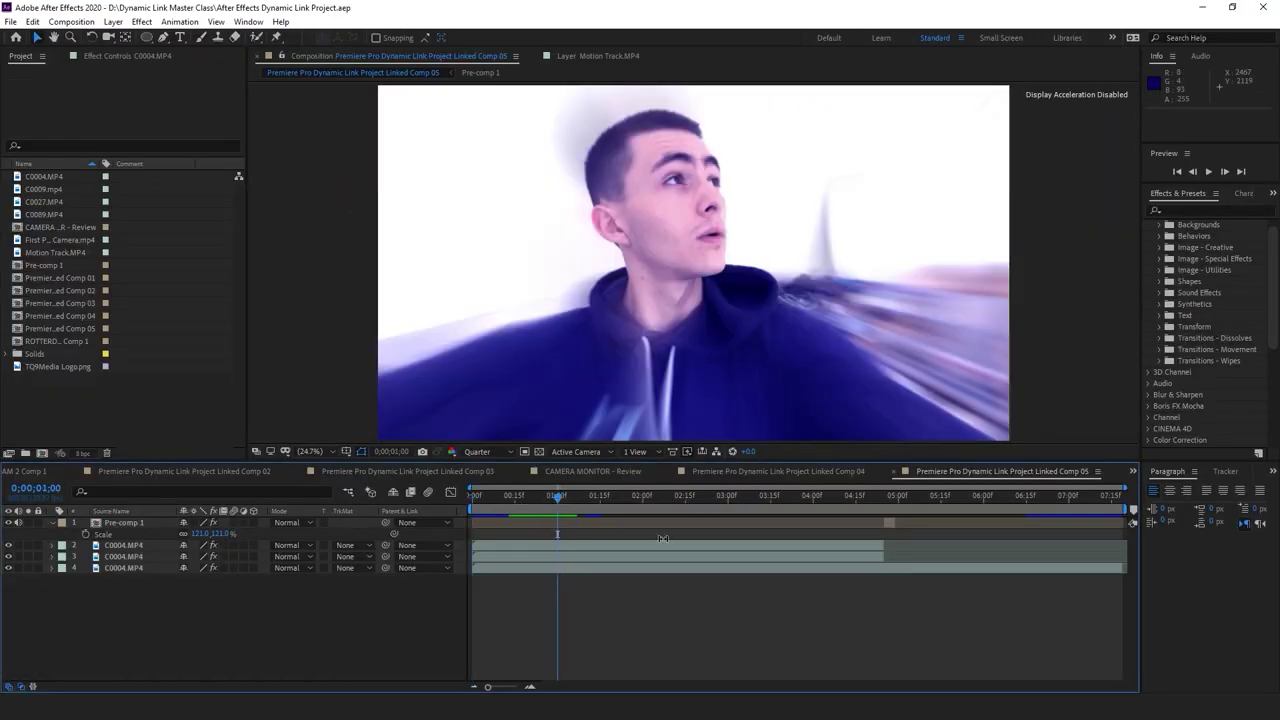
Inspect the effects on C0004.MP4 layers 3 and 4, then open the Dynamic Link Master Class folder
left_click(110, 556)
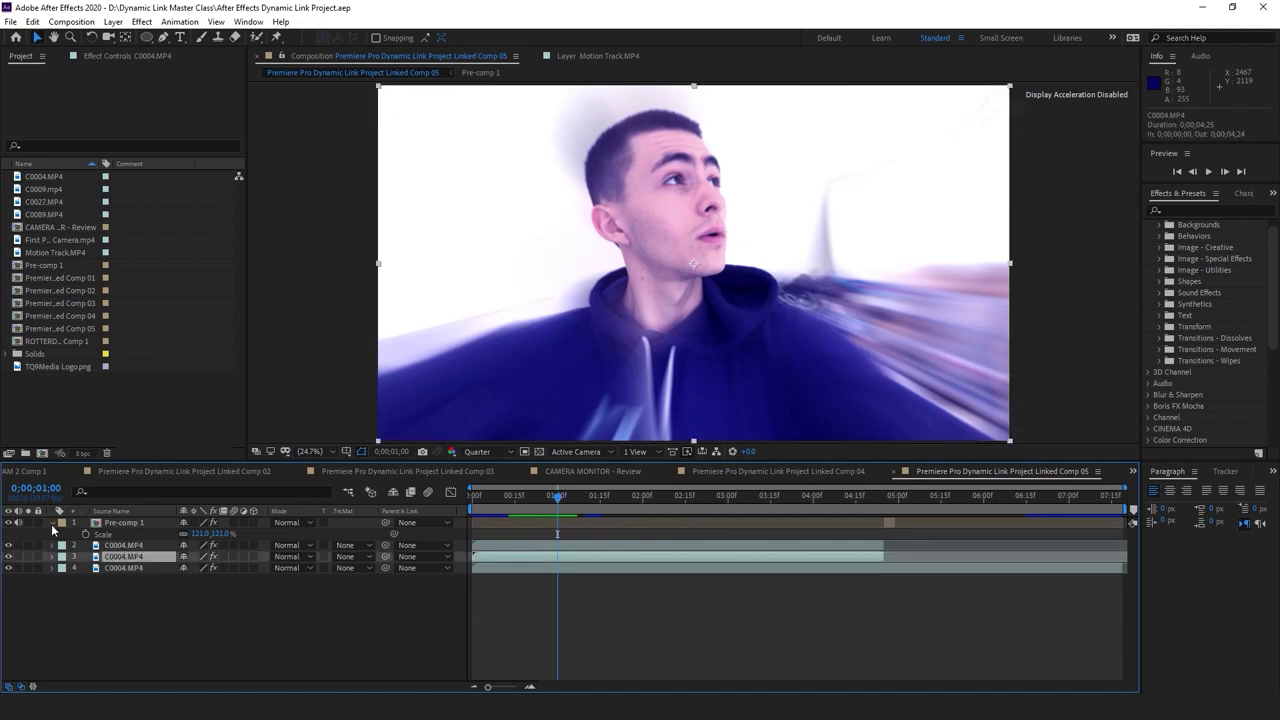
left_click(52, 524)
left_click_drag(131, 572, 146, 524)
left_click(149, 564)
left_click(122, 556)
left_click(122, 55)
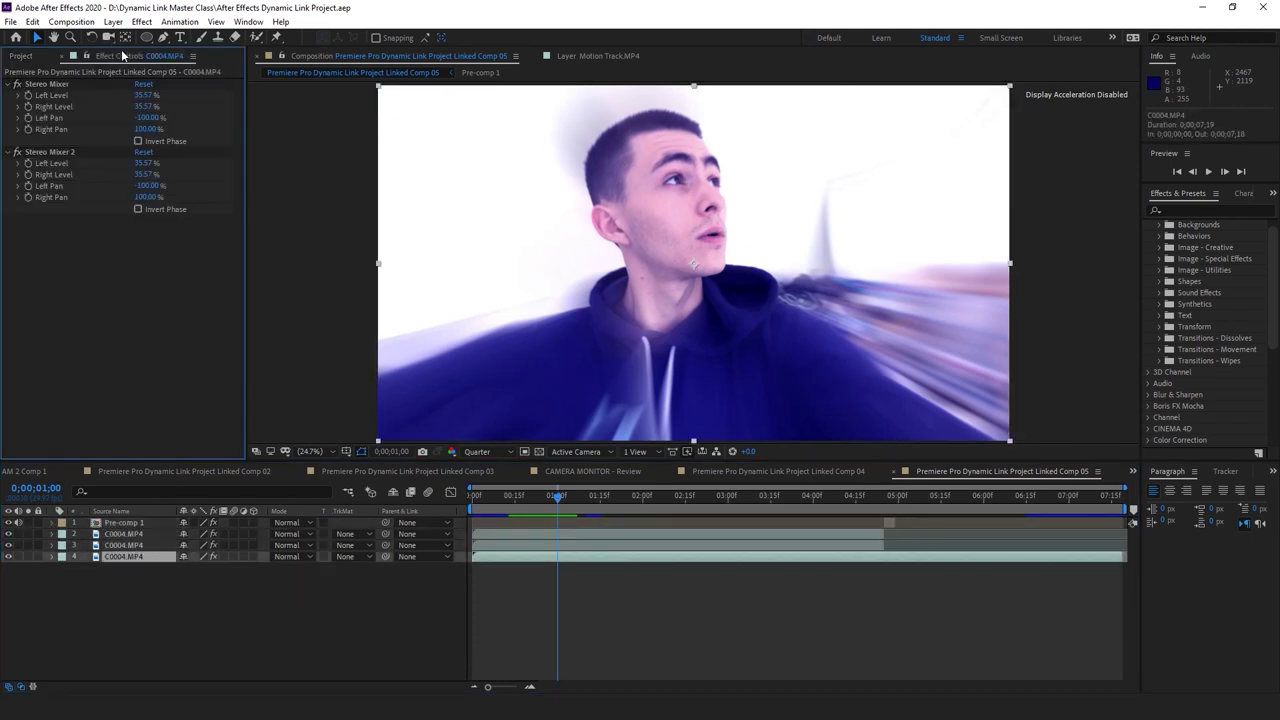
left_click(123, 545)
left_click(178, 613)
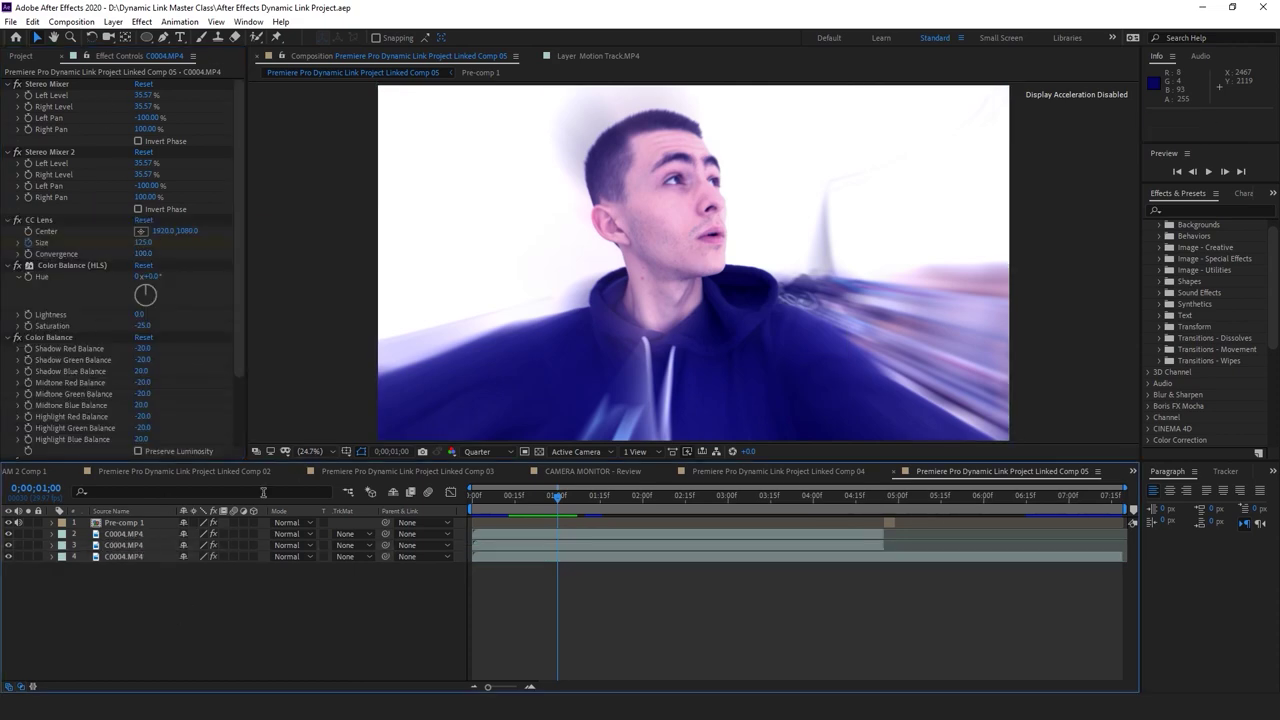
left_click_drag(588, 502, 559, 507)
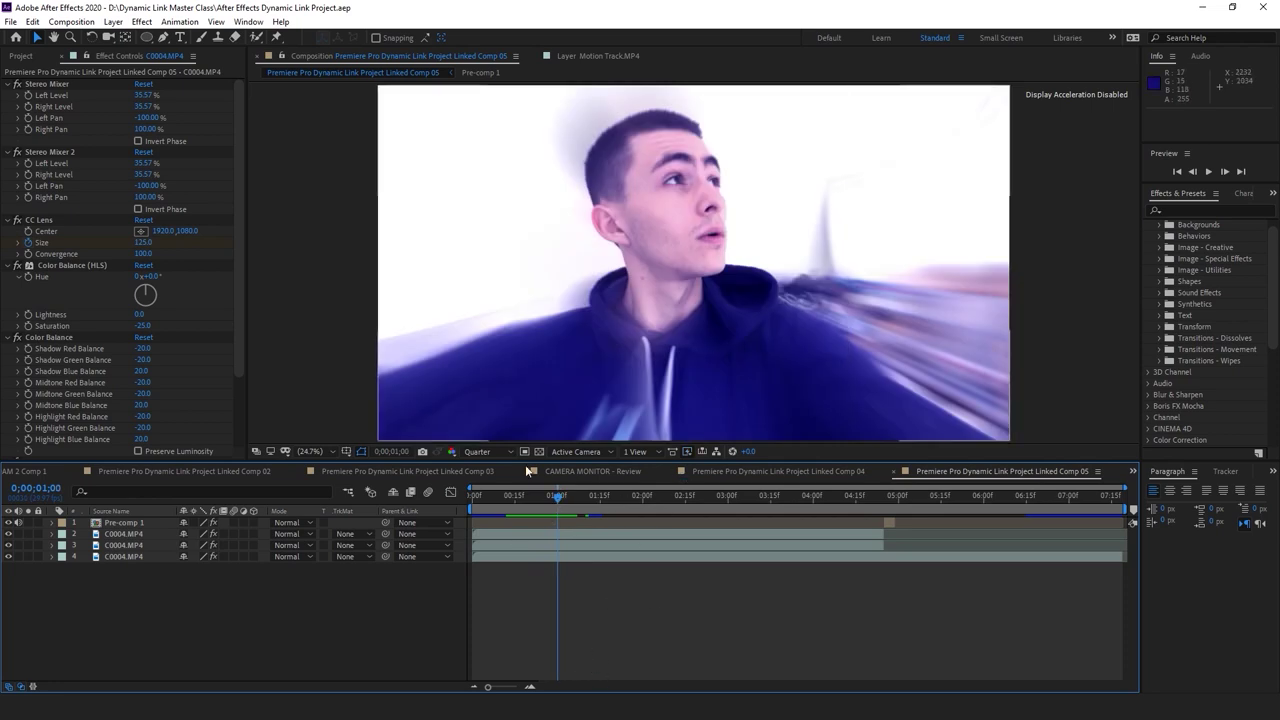
left_click(340, 712)
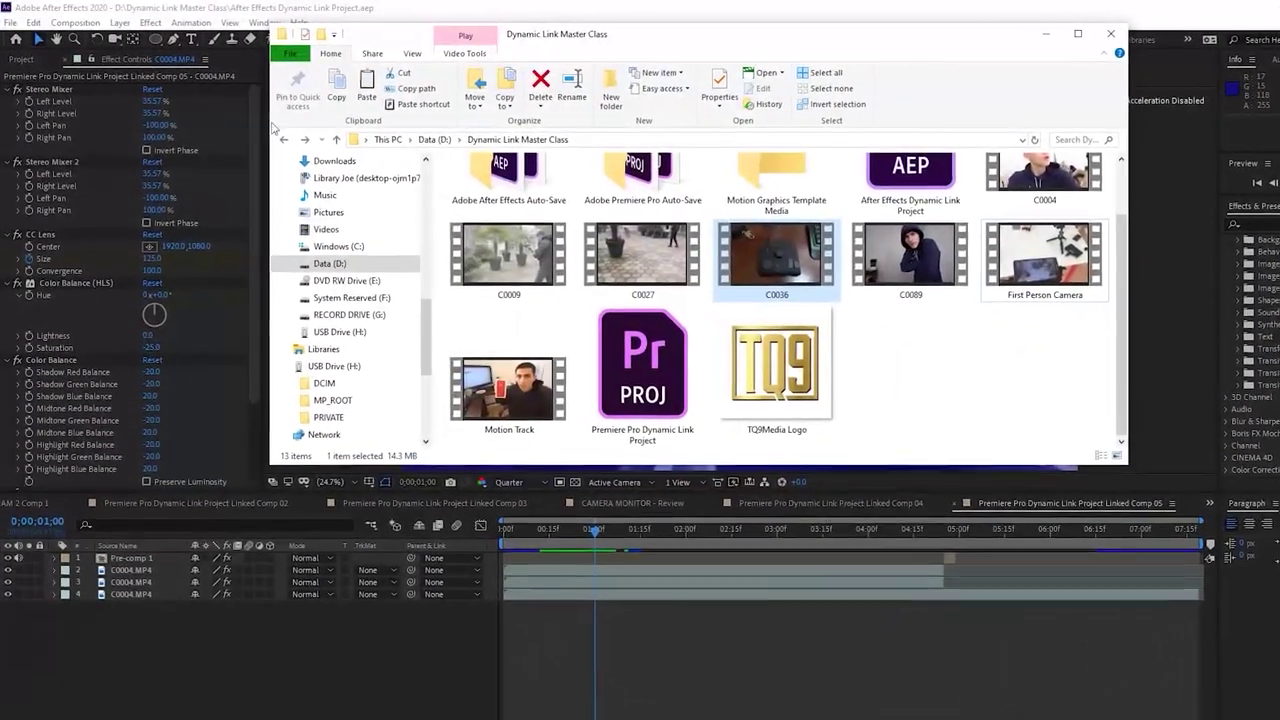
Drag C0036.MP4 from the Dynamic Link Master Class folder into Premiere's Project panel
left_click(271, 125)
left_click(273, 43)
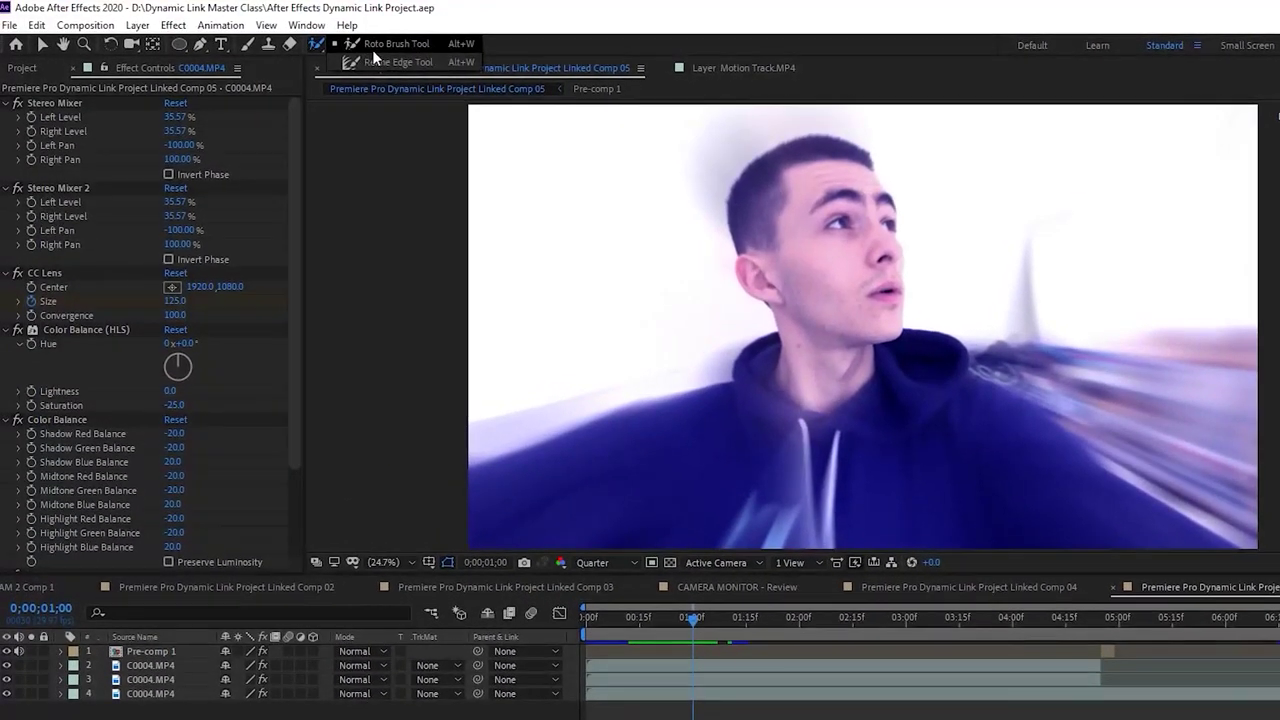
left_click(382, 47)
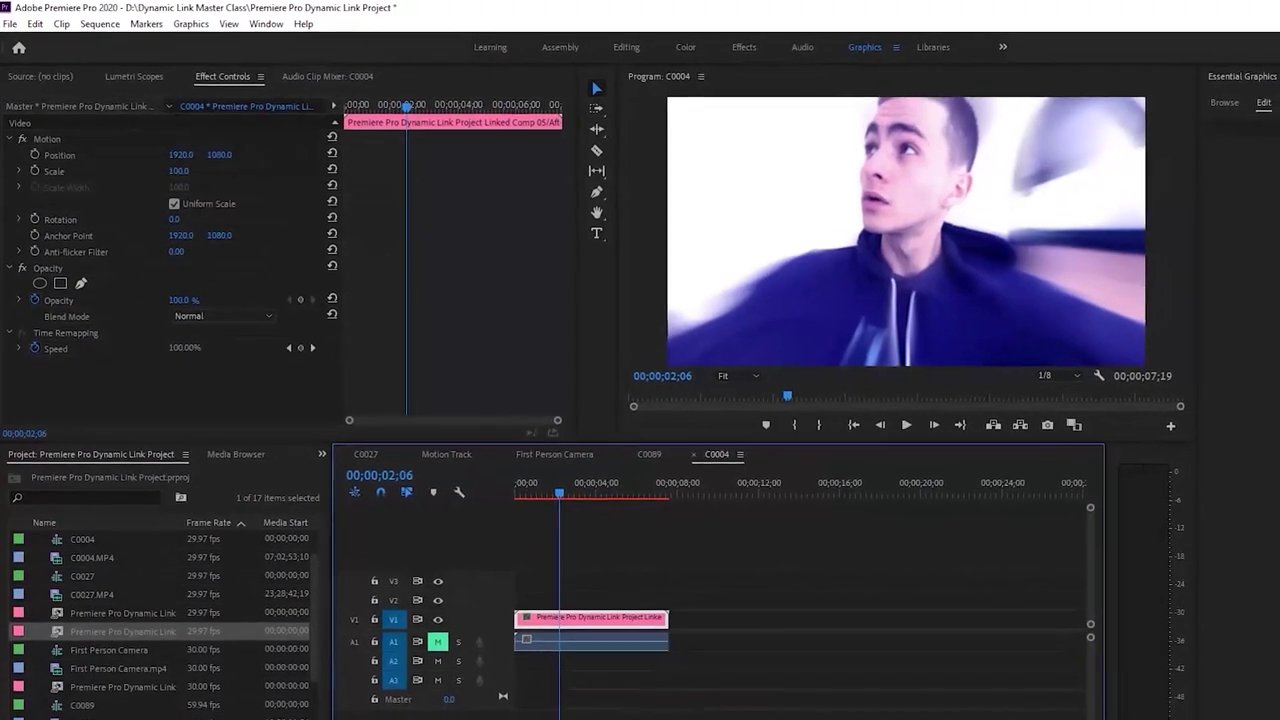
left_click(749, 574)
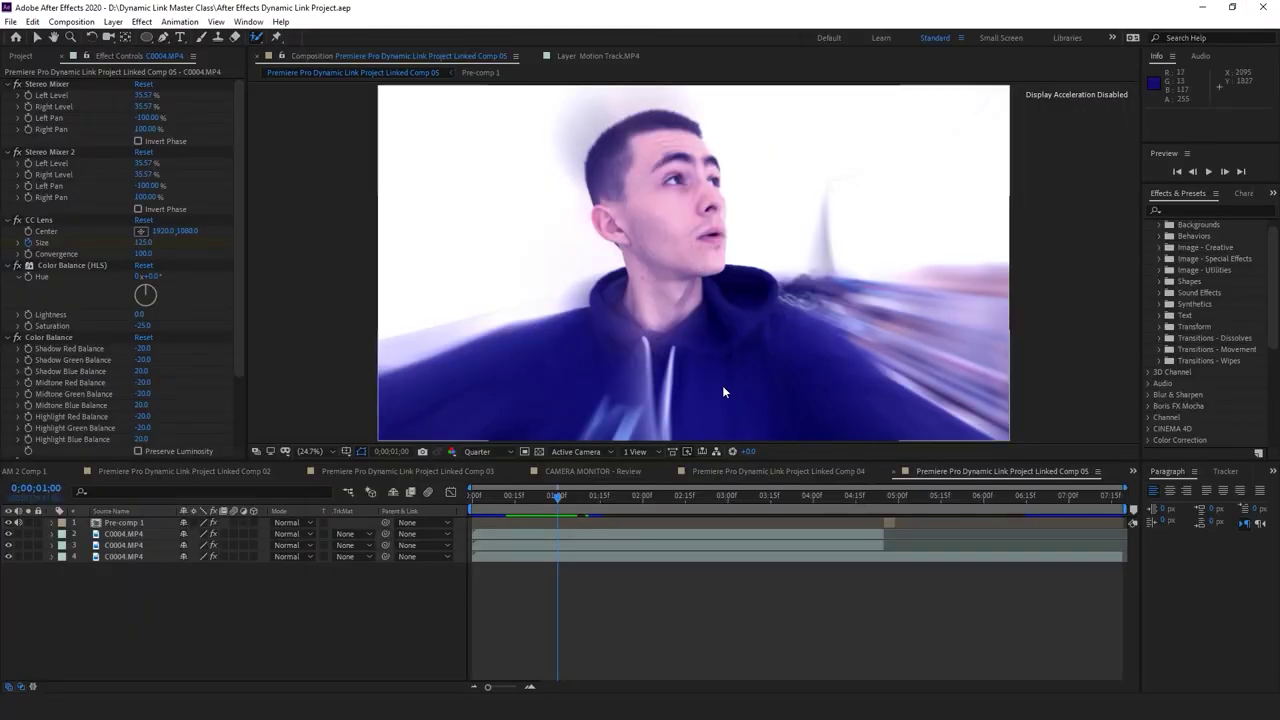
key("alt+Tab")
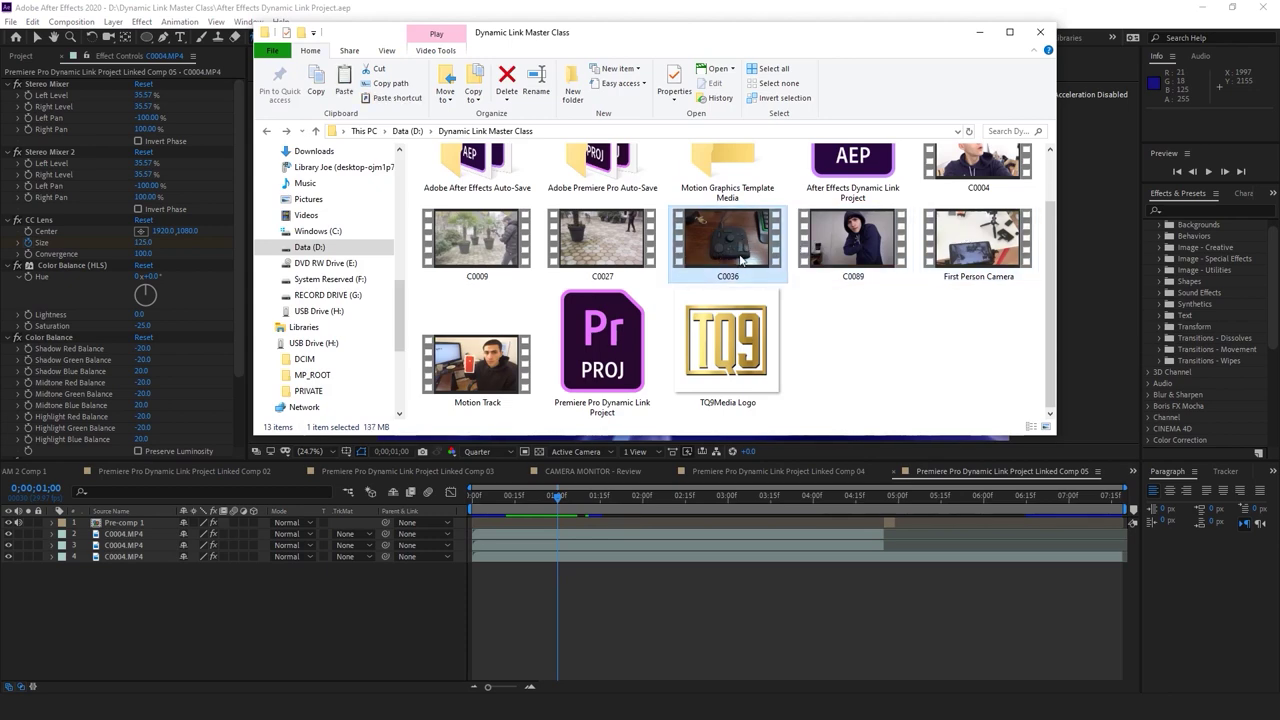
left_click_drag(733, 247, 87, 497)
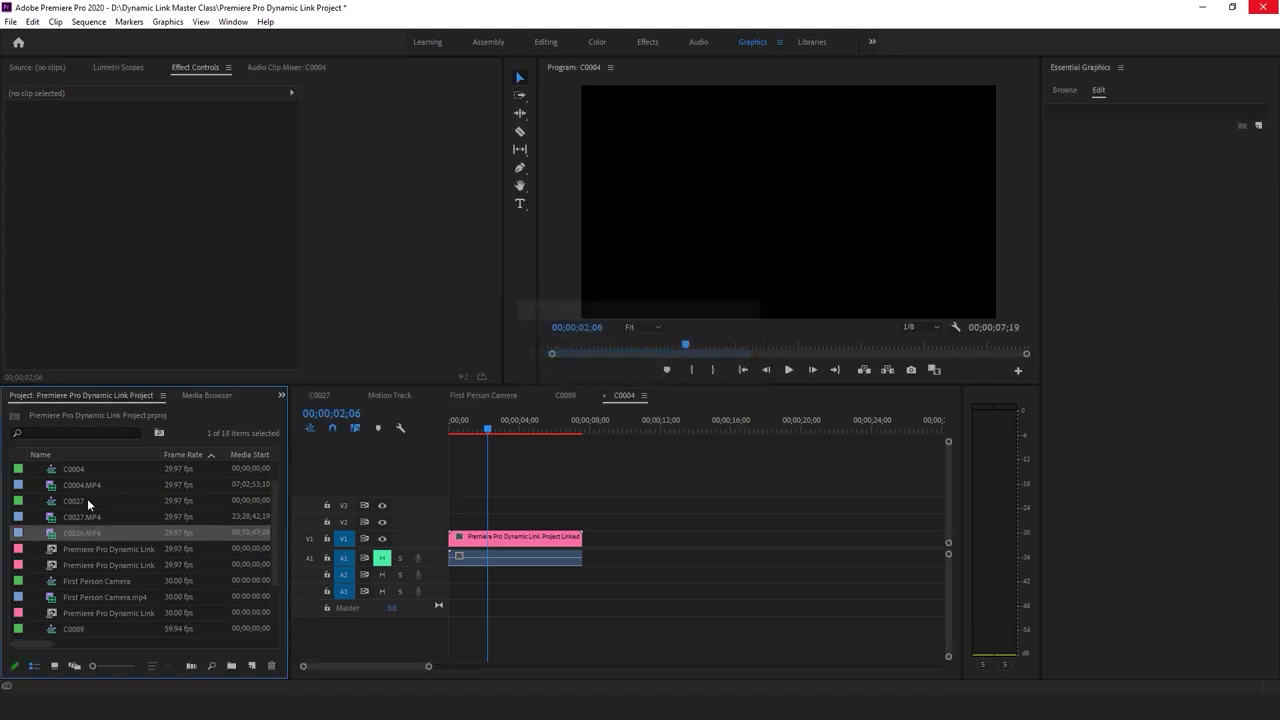
Open C0036.MP4 in the Source monitor, then play and scrub through it
double_click(47, 533)
key("space")
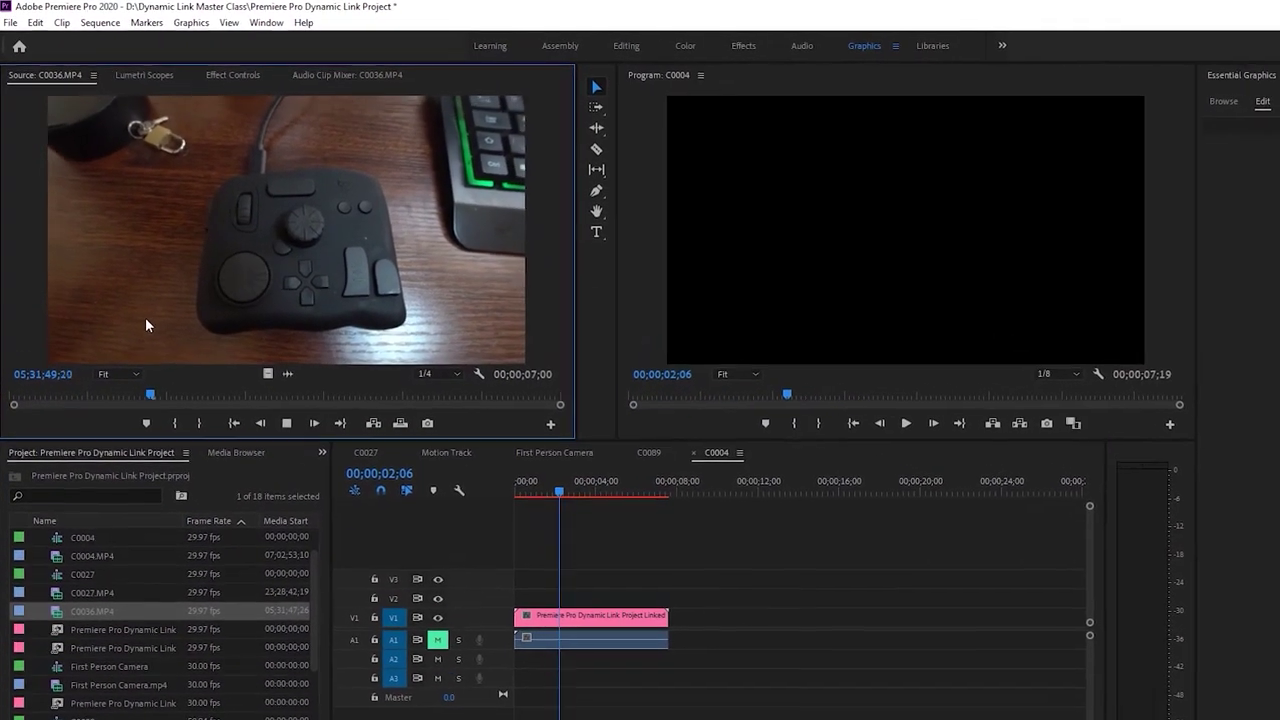
left_click_drag(267, 413, 40, 432)
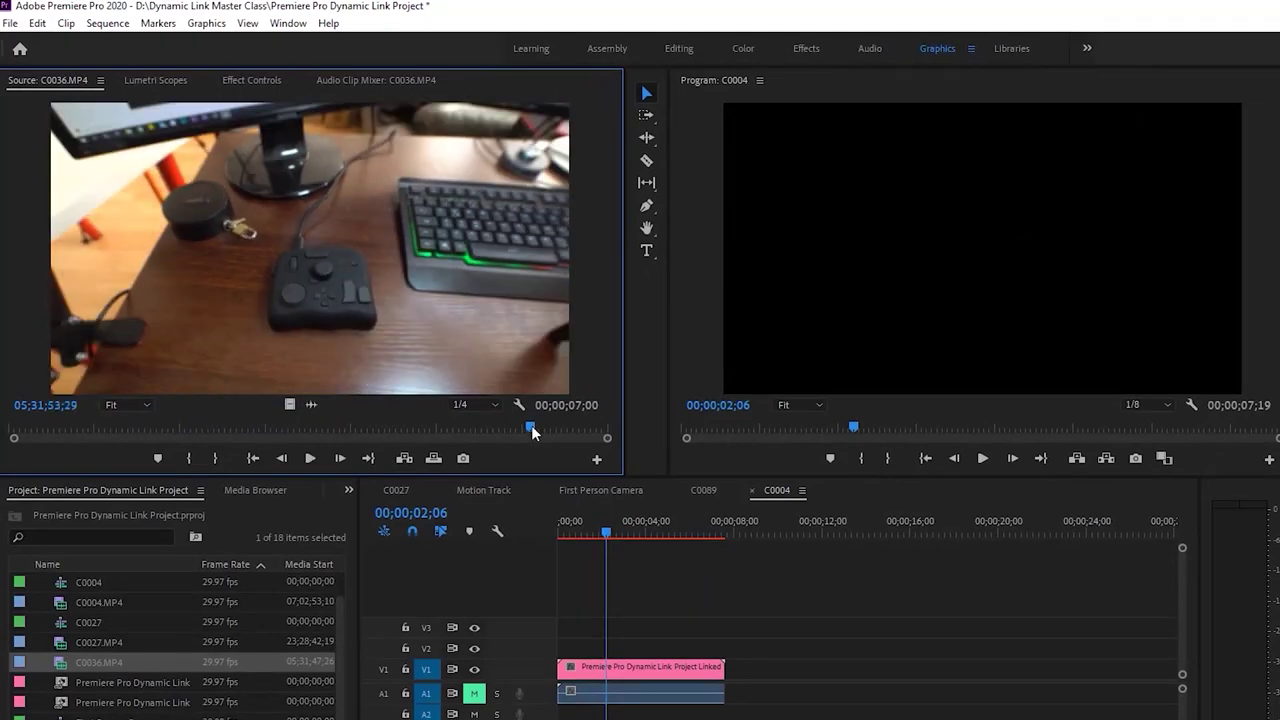
key("space")
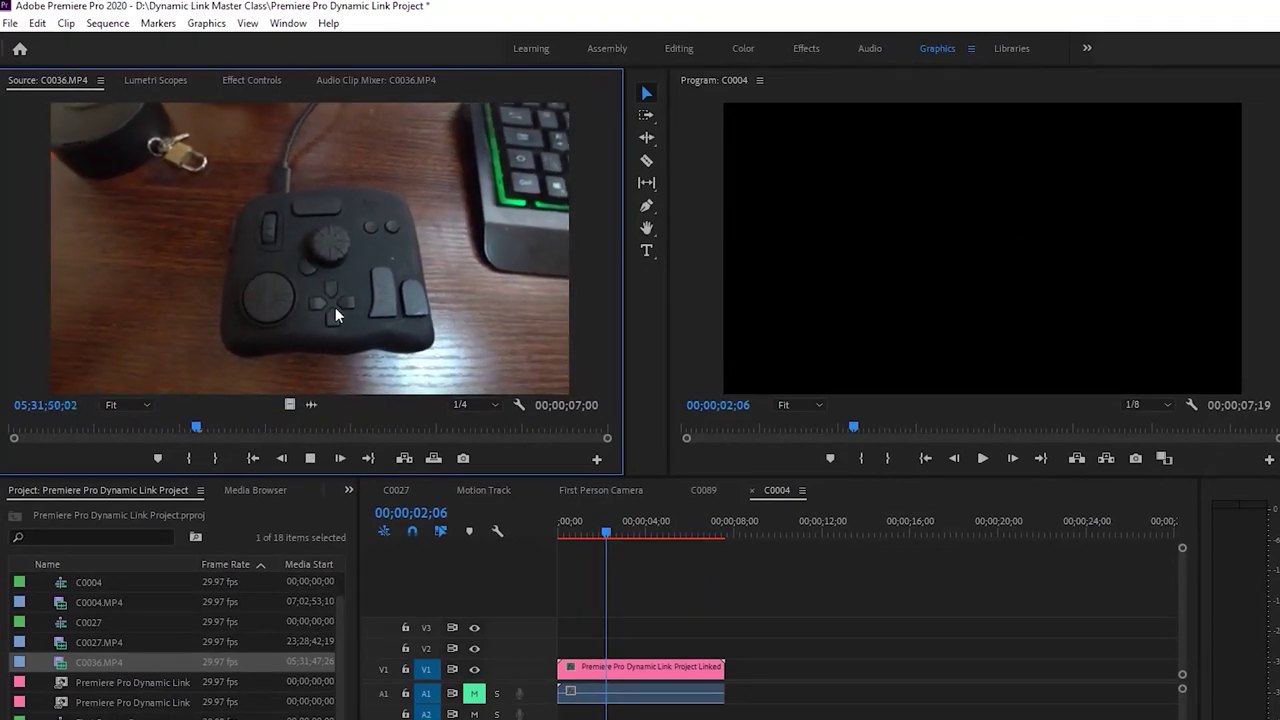
key("space")
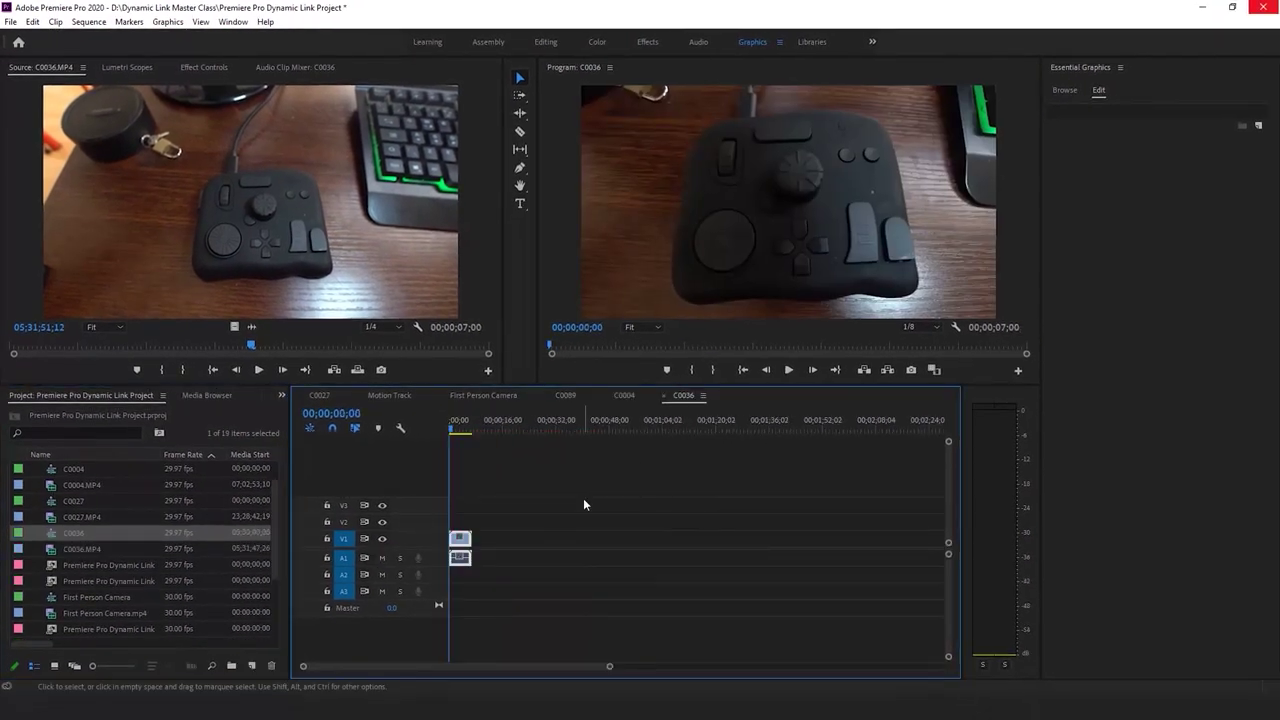
Zoom the timeline in around the C0036 clip and play the sequence from the start
left_click_drag(609, 666, 389, 666)
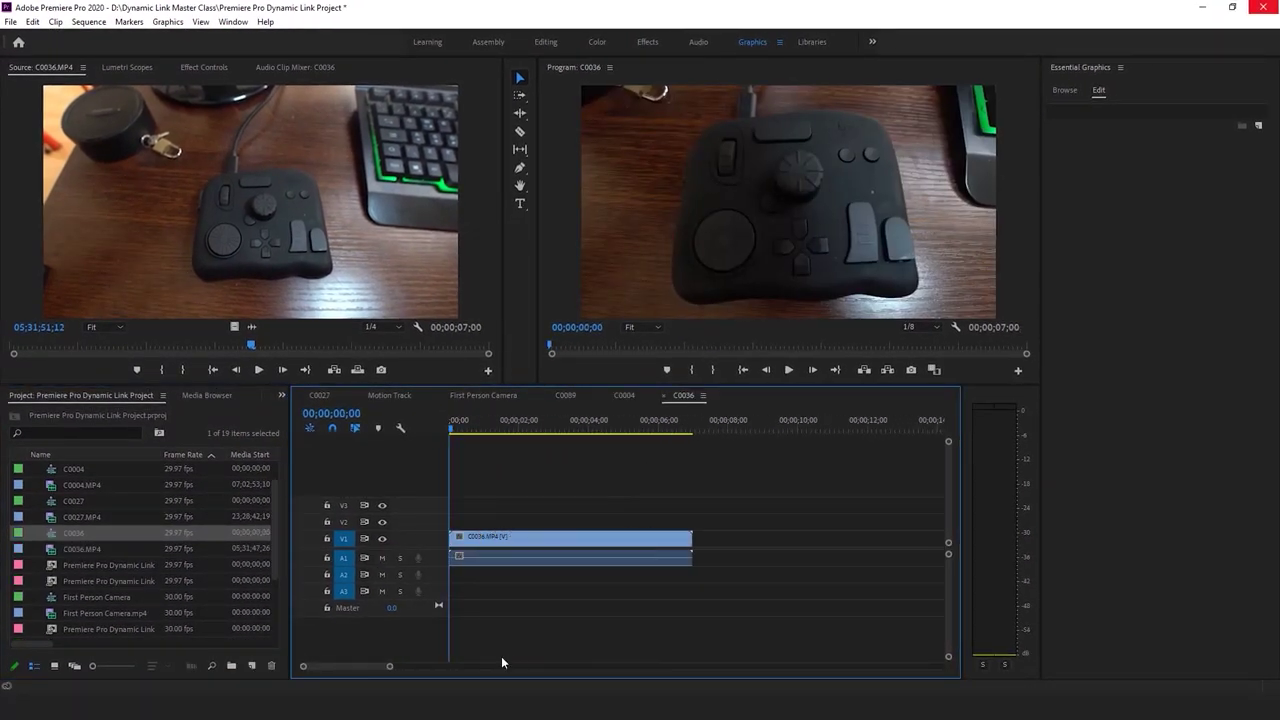
key("space")
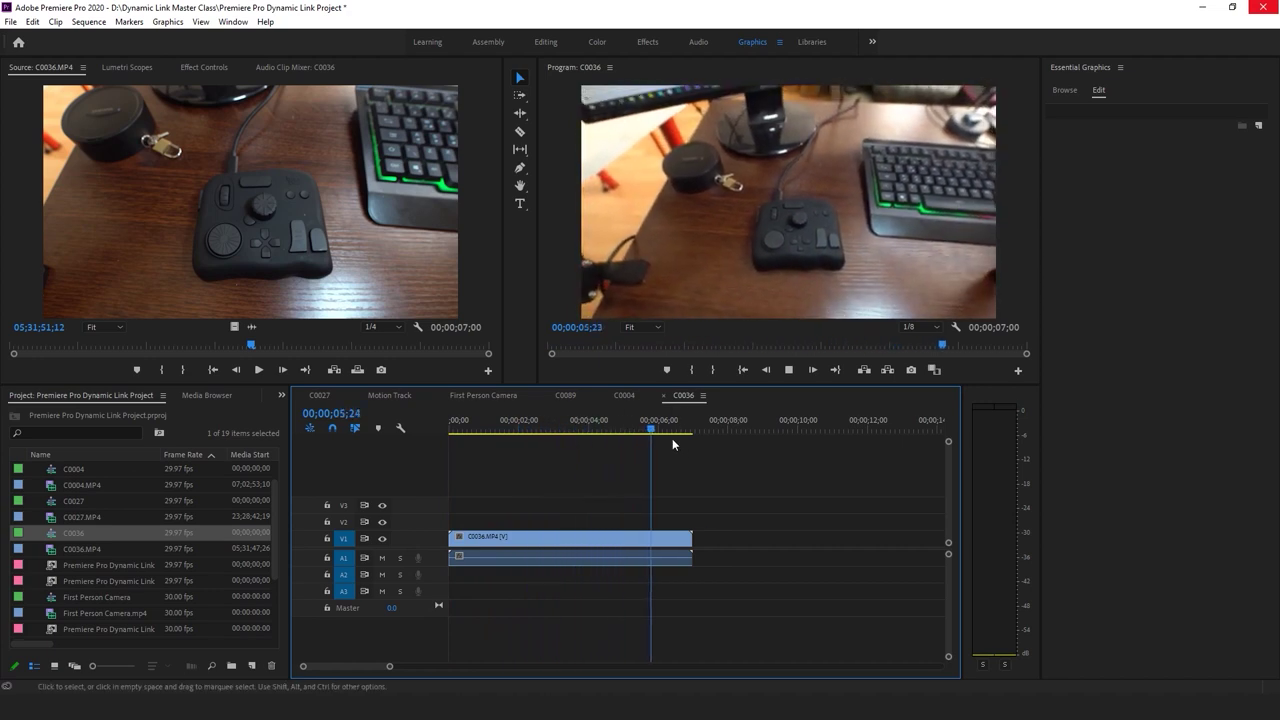
left_click(449, 428)
left_click(583, 492)
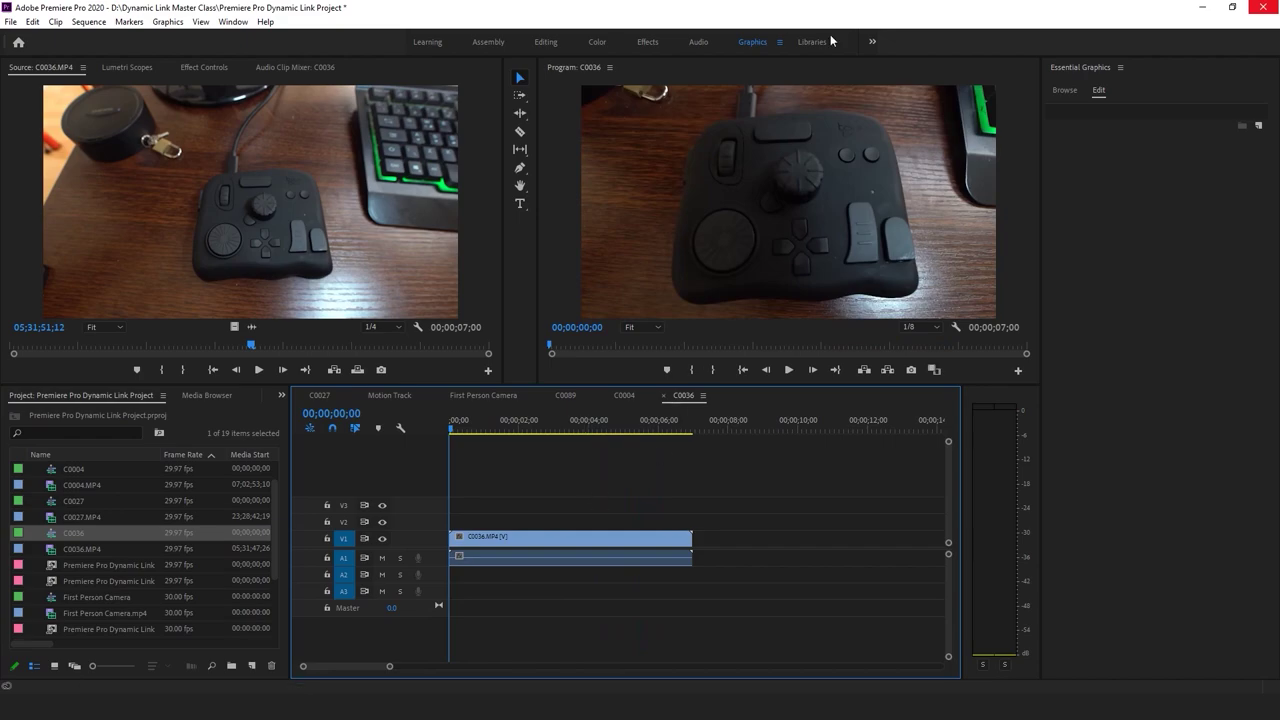
key("space")
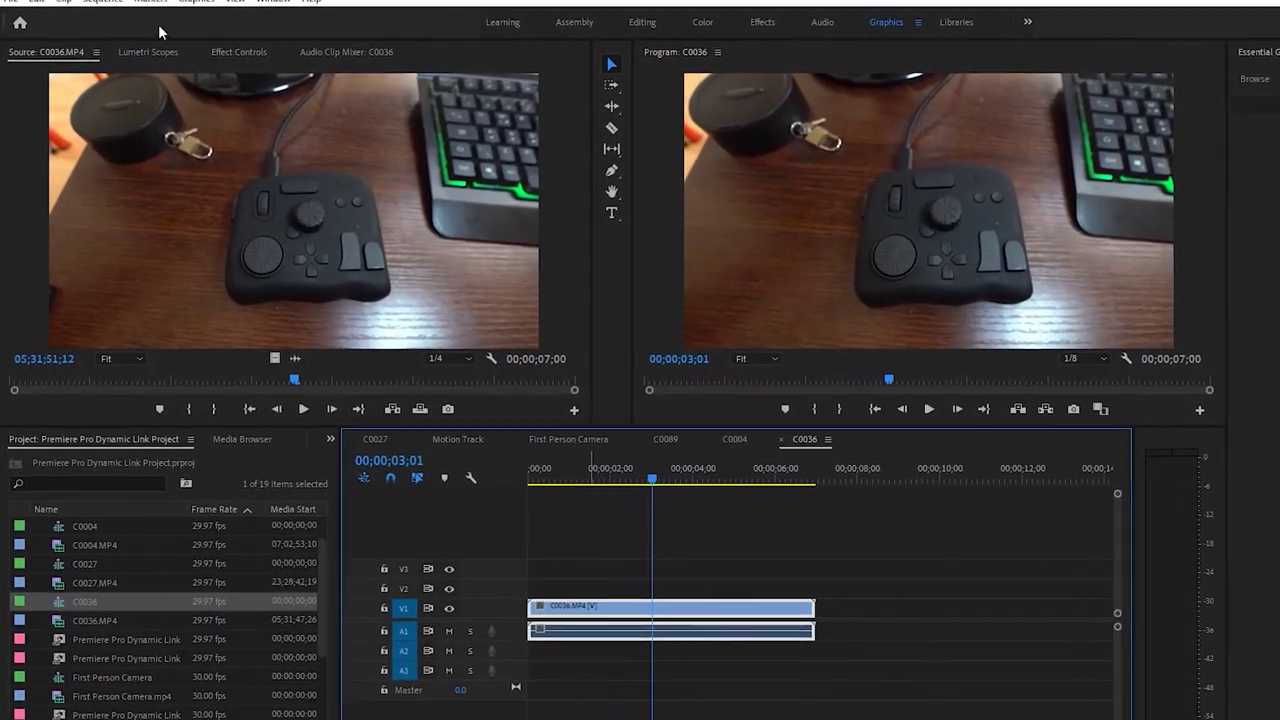
Draw an Opacity pen mask on the C0036 clip, then delete Mask (1)
left_click(228, 52)
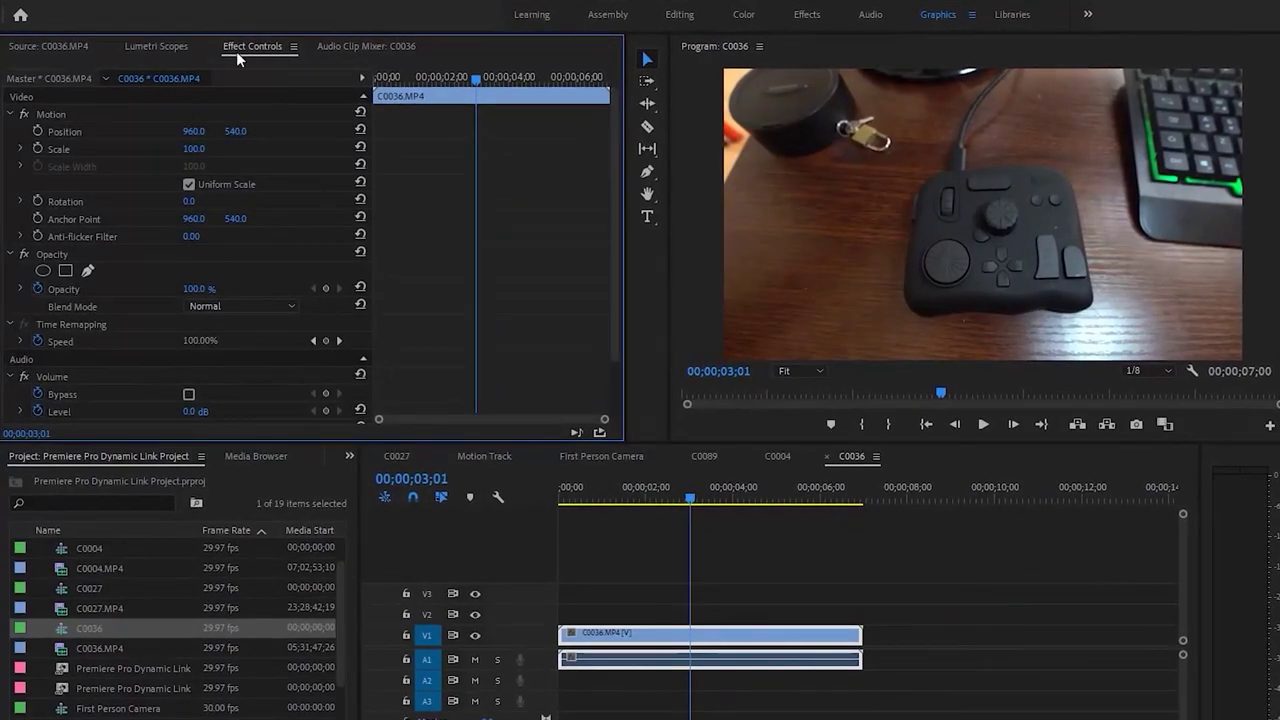
left_click(88, 272)
left_click(917, 318)
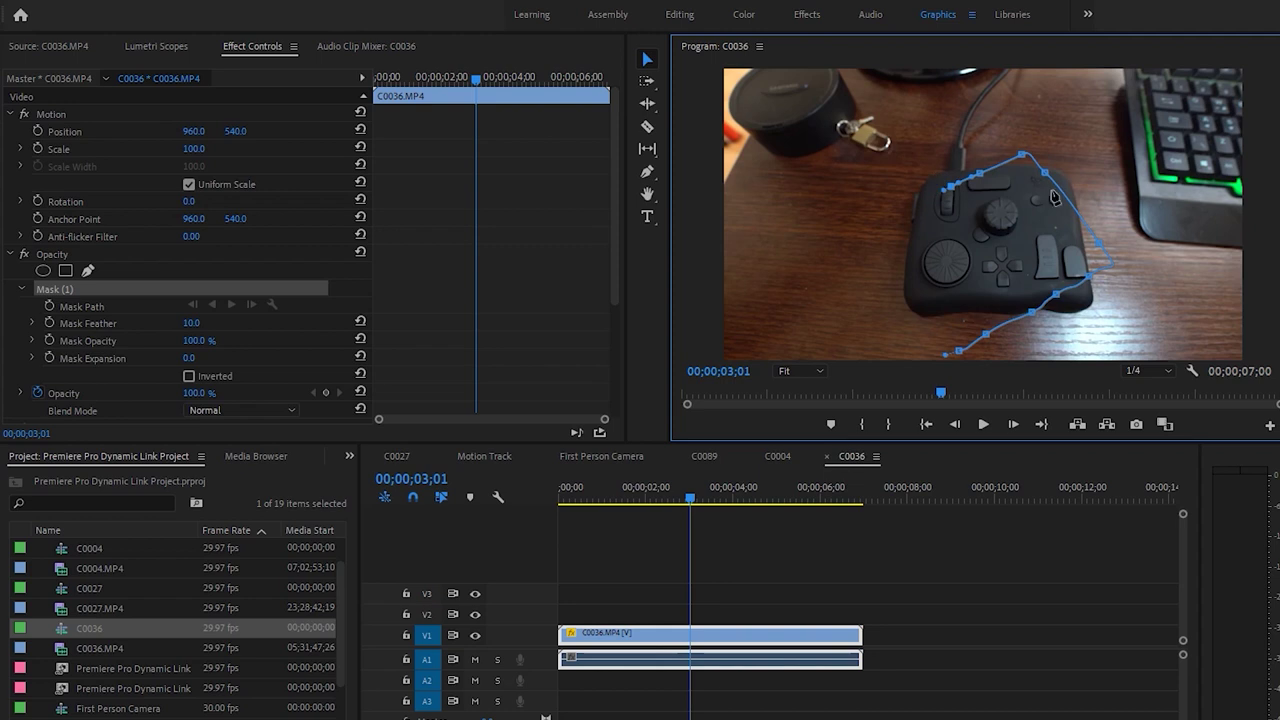
left_click(95, 289)
key("Delete")
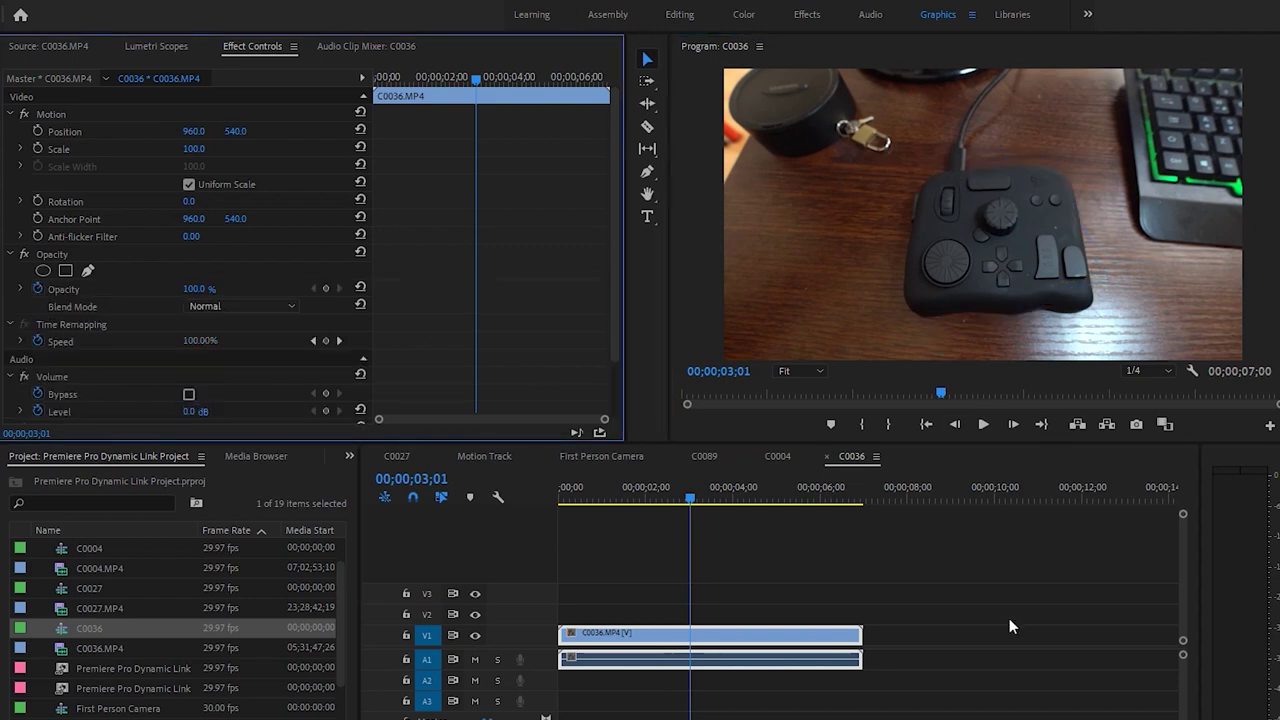
Play the unmasked C0036 sequence from the start several times
key("Home")
left_click(832, 604)
key("space")
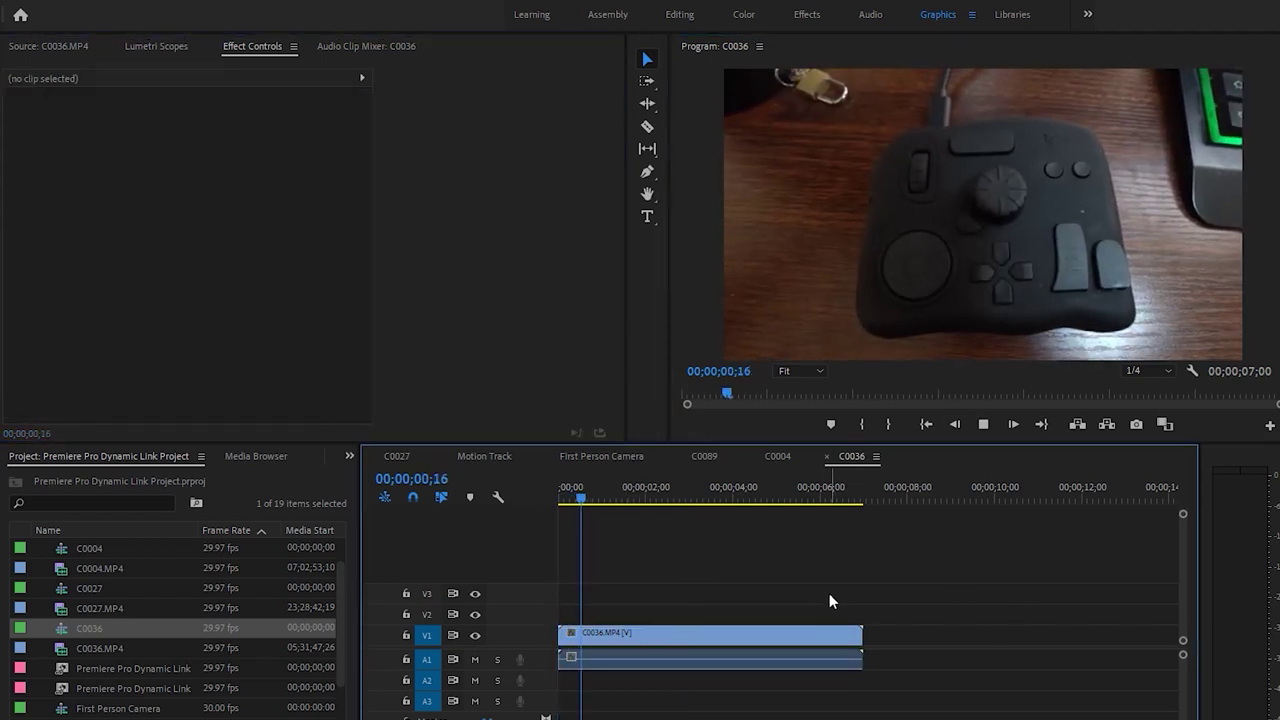
key("space")
key("d")
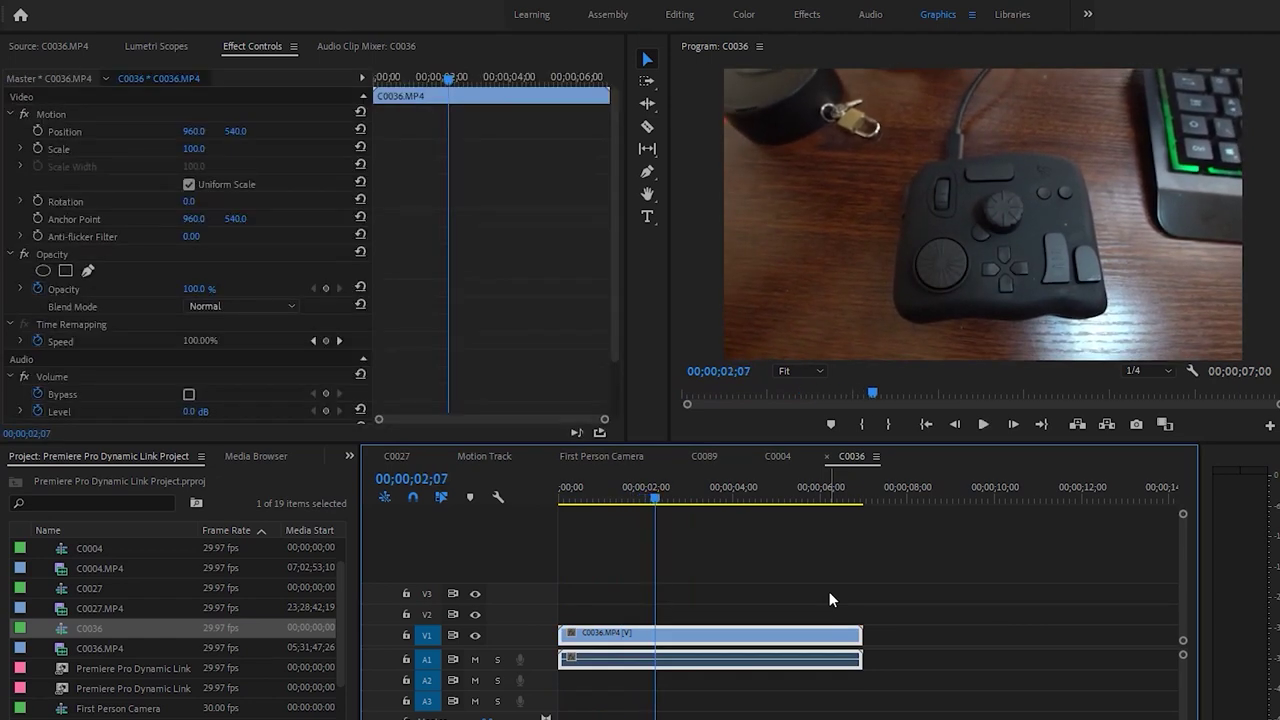
left_click(829, 591)
key("Home")
key("d")
left_click(740, 526)
key("space")
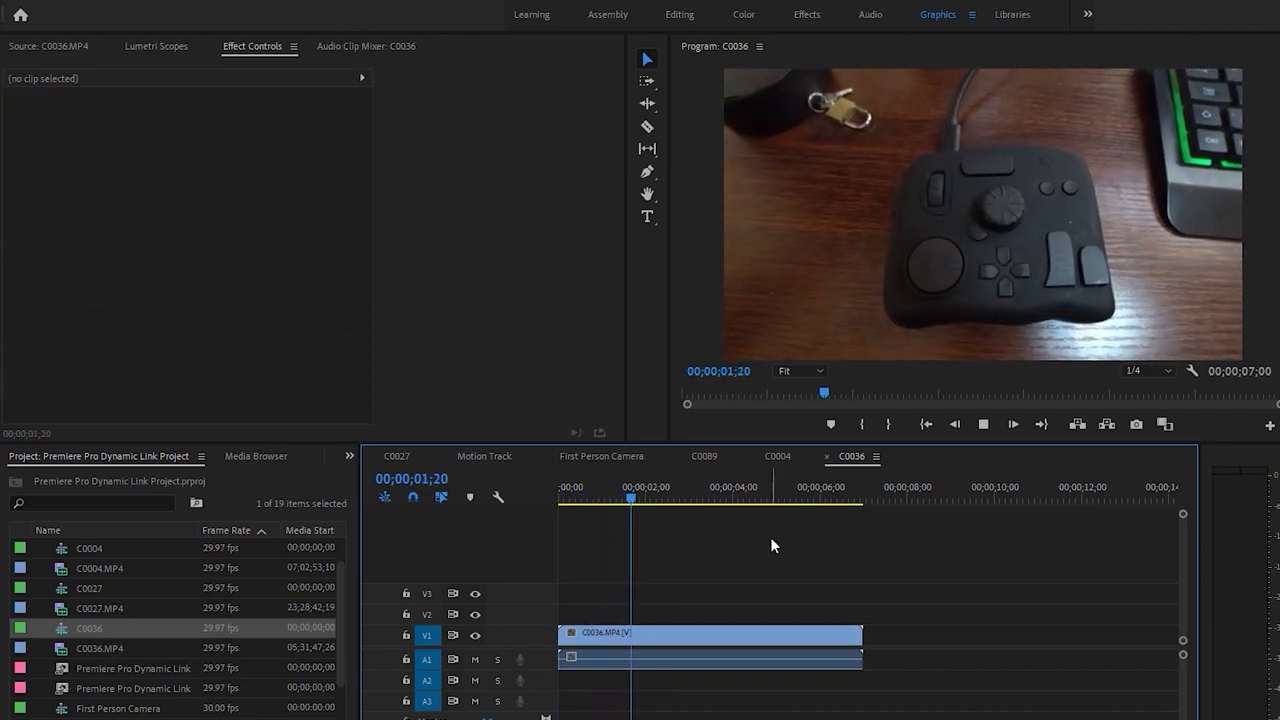
key("space")
key("d")
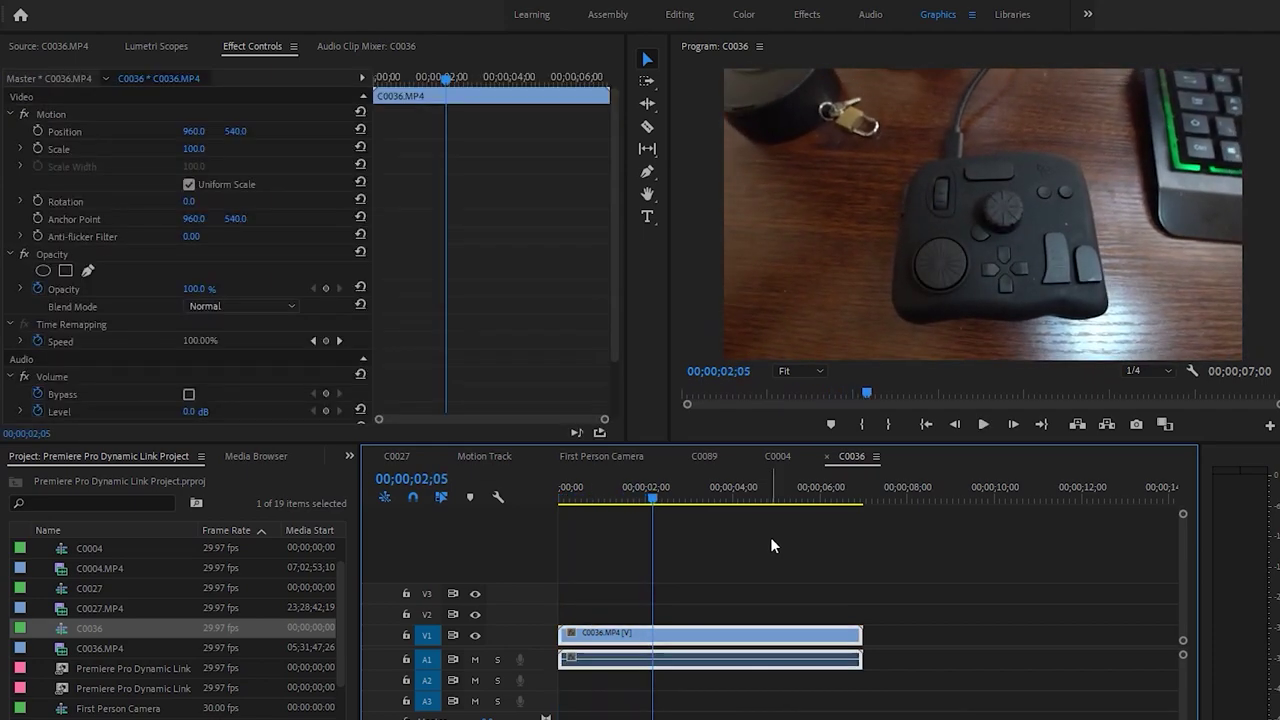
left_click(768, 536)
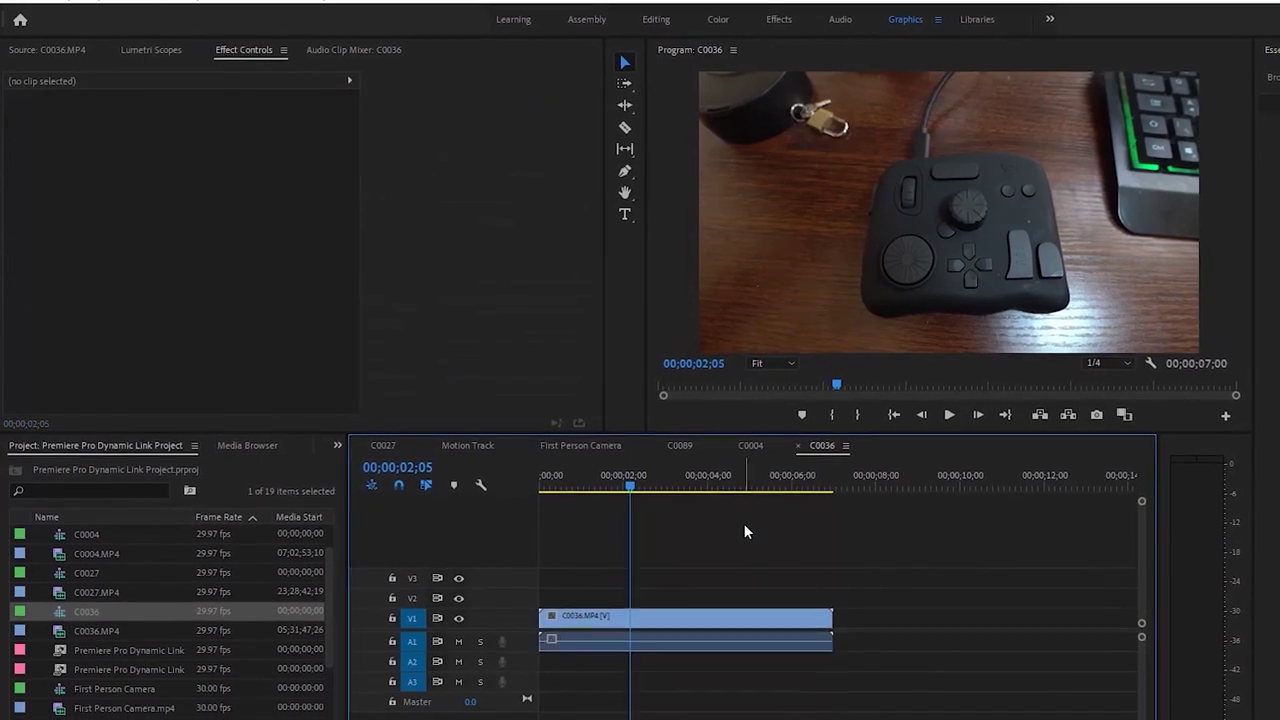
key("space")
key("space")
key("d")
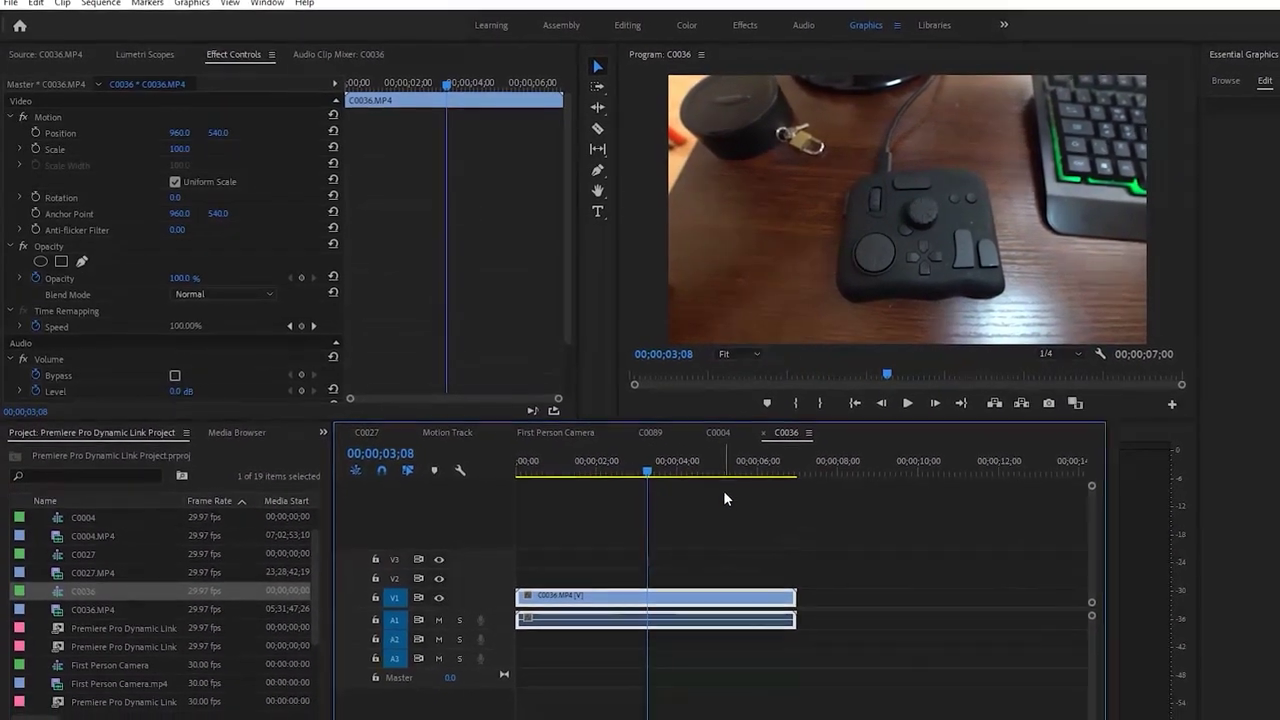
Save the project and replace the C0036 clip with an After Effects composition
key("ctrl+s")
key("Home")
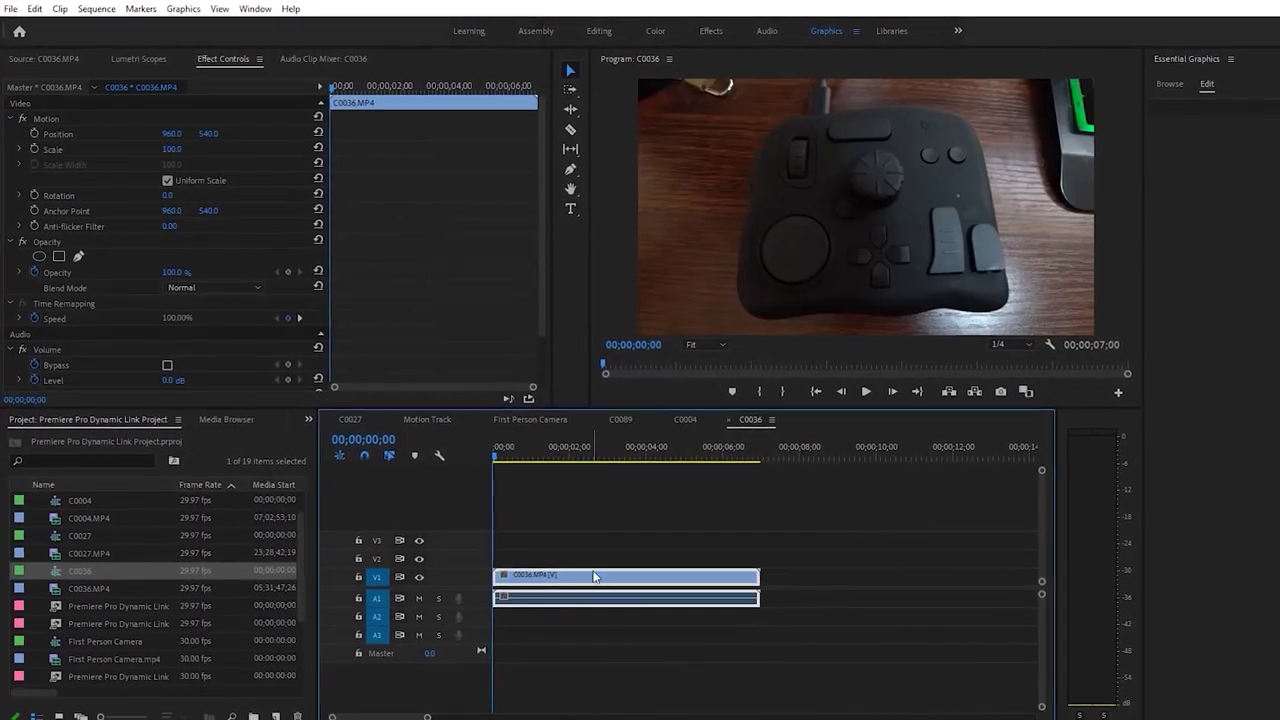
right_click(615, 593)
left_click(690, 179)
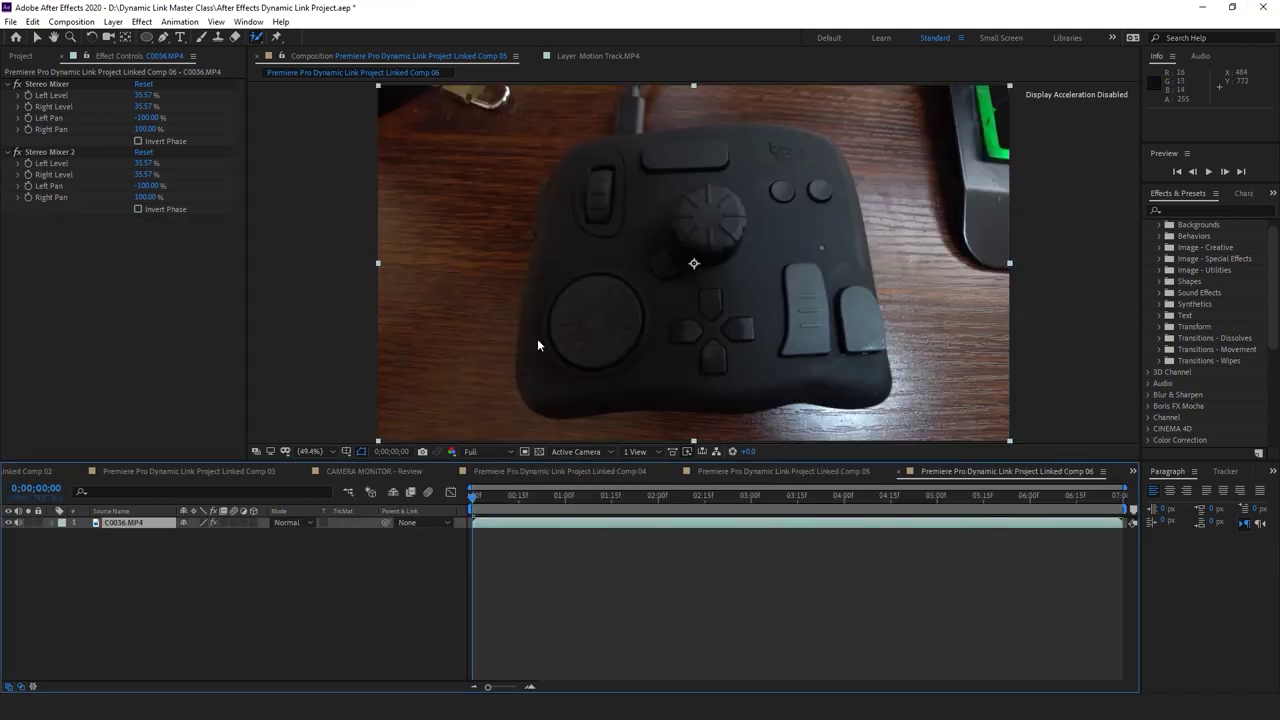
Preview Linked Comp 06, then open the C0036.MP4 layer in the Layer panel at 0;00;02;00
left_click(584, 545)
key("space")
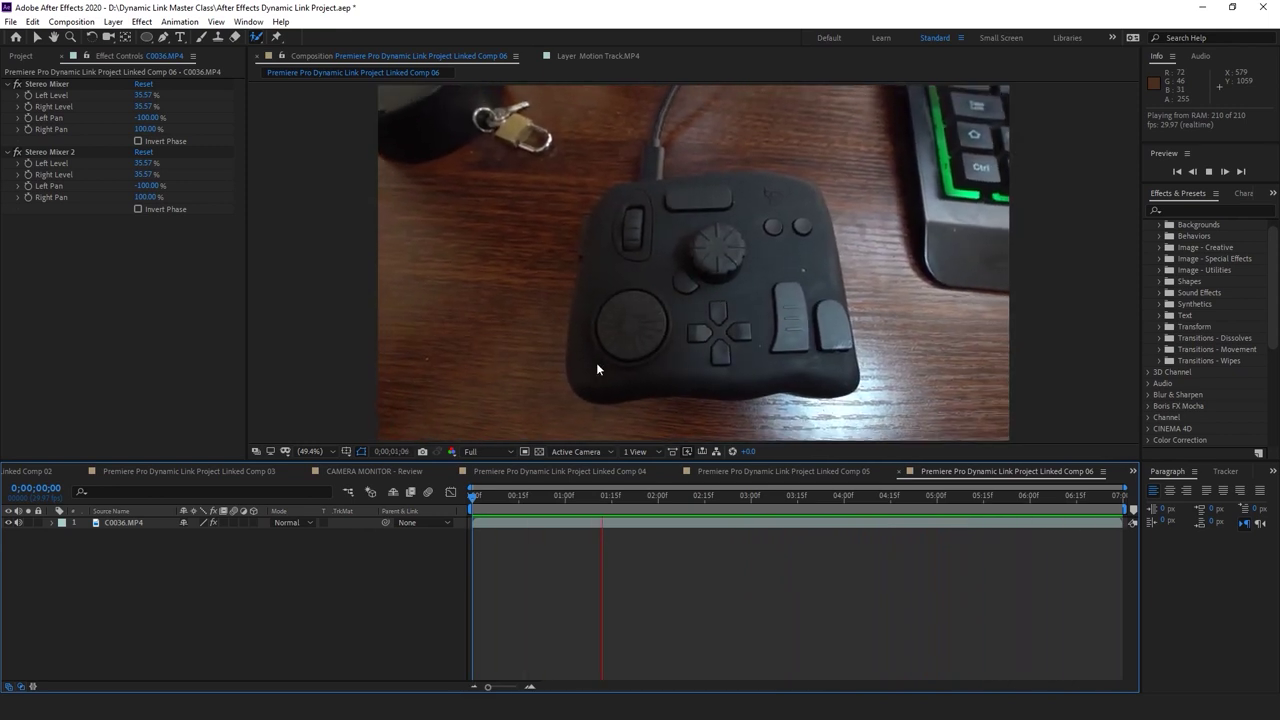
key("space")
key("space")
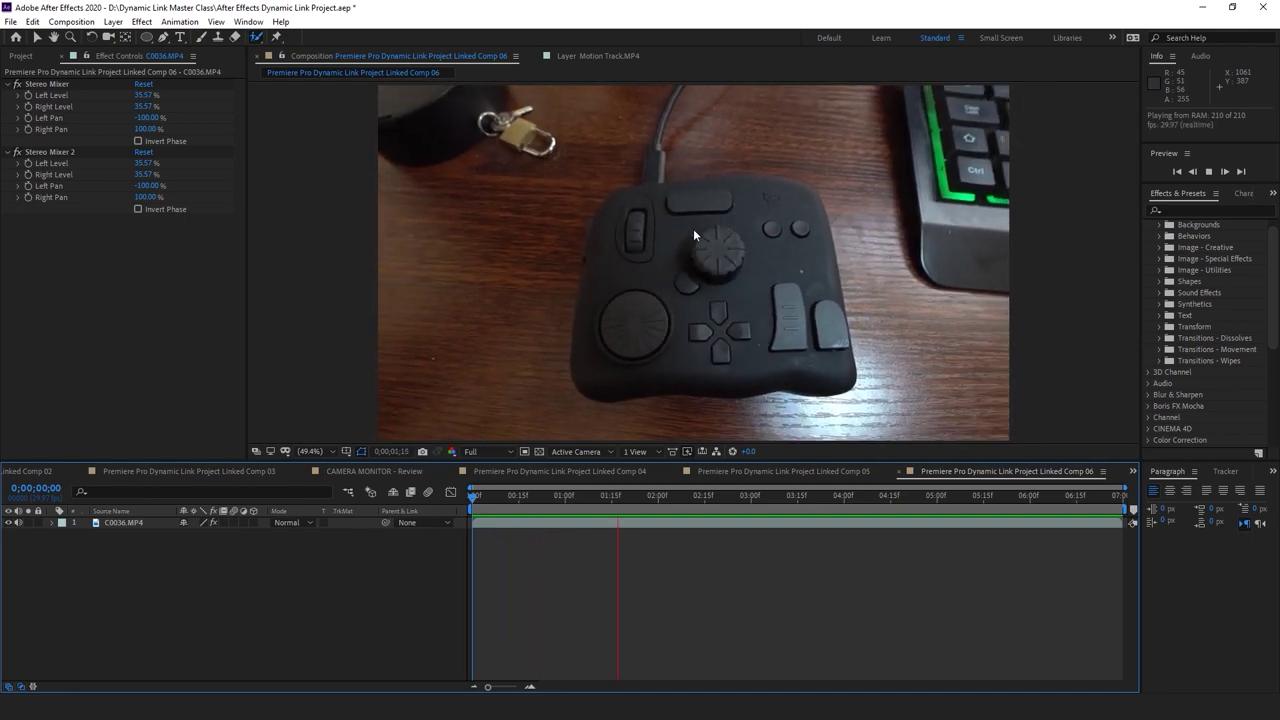
left_click_drag(676, 500, 647, 502)
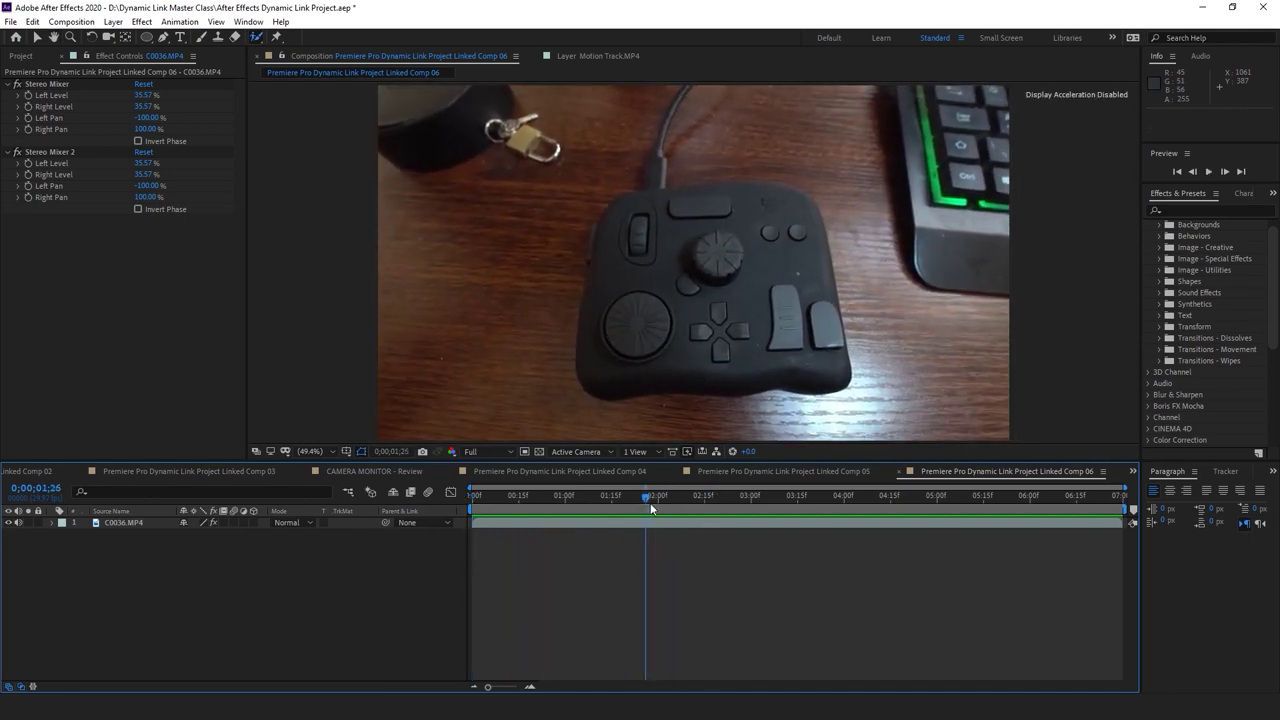
left_click(671, 514)
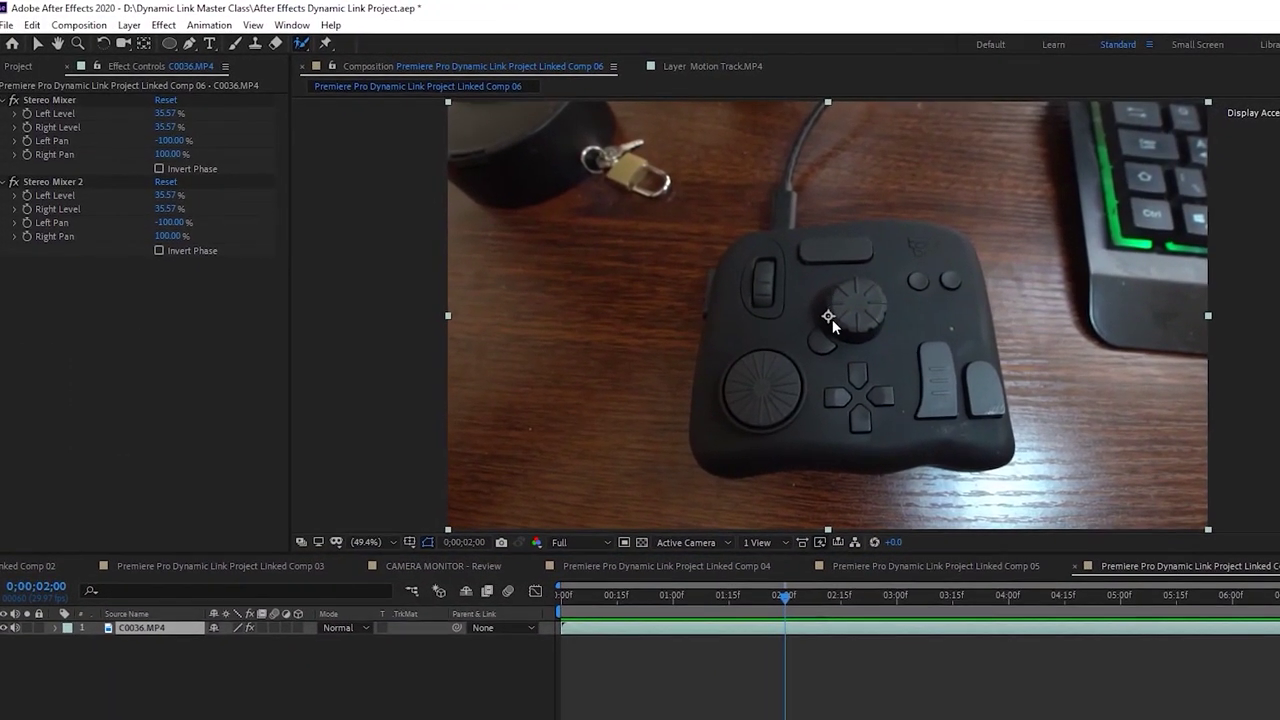
double_click(830, 314)
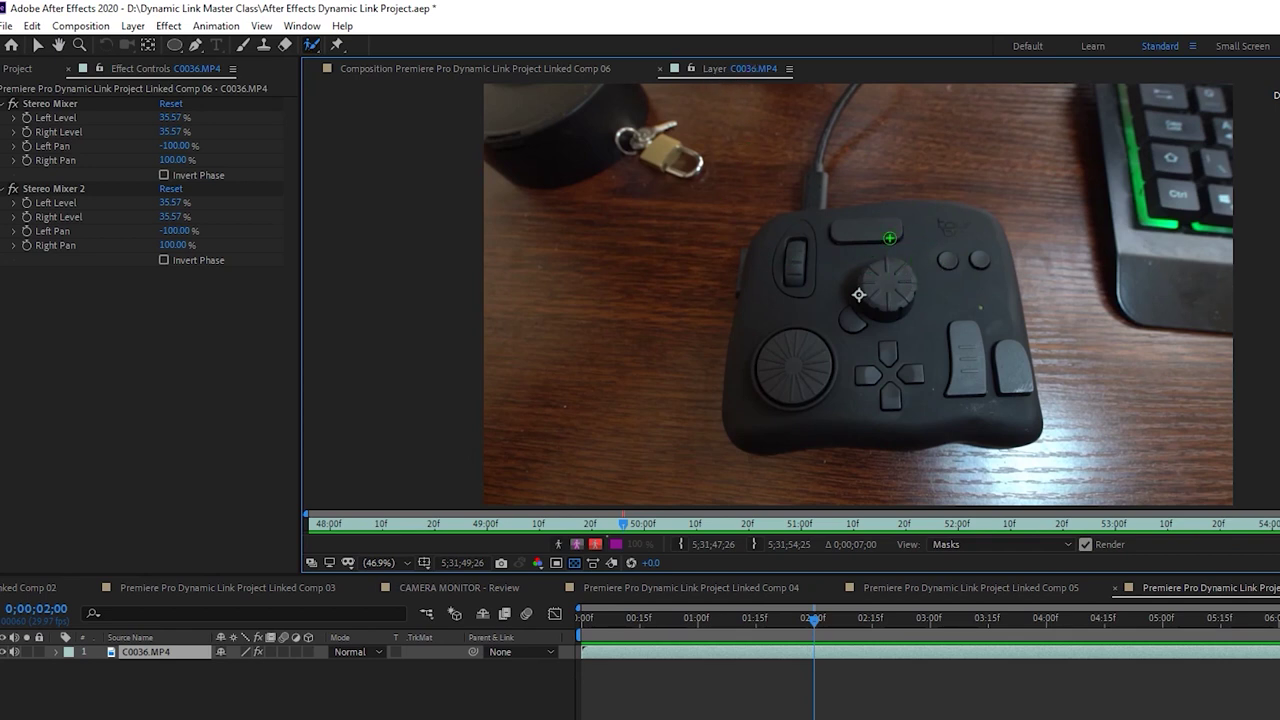
Paint initial Roto Brush foreground strokes on the controller's top-left, working from the layer's first frame
left_click_drag(784, 225, 772, 237)
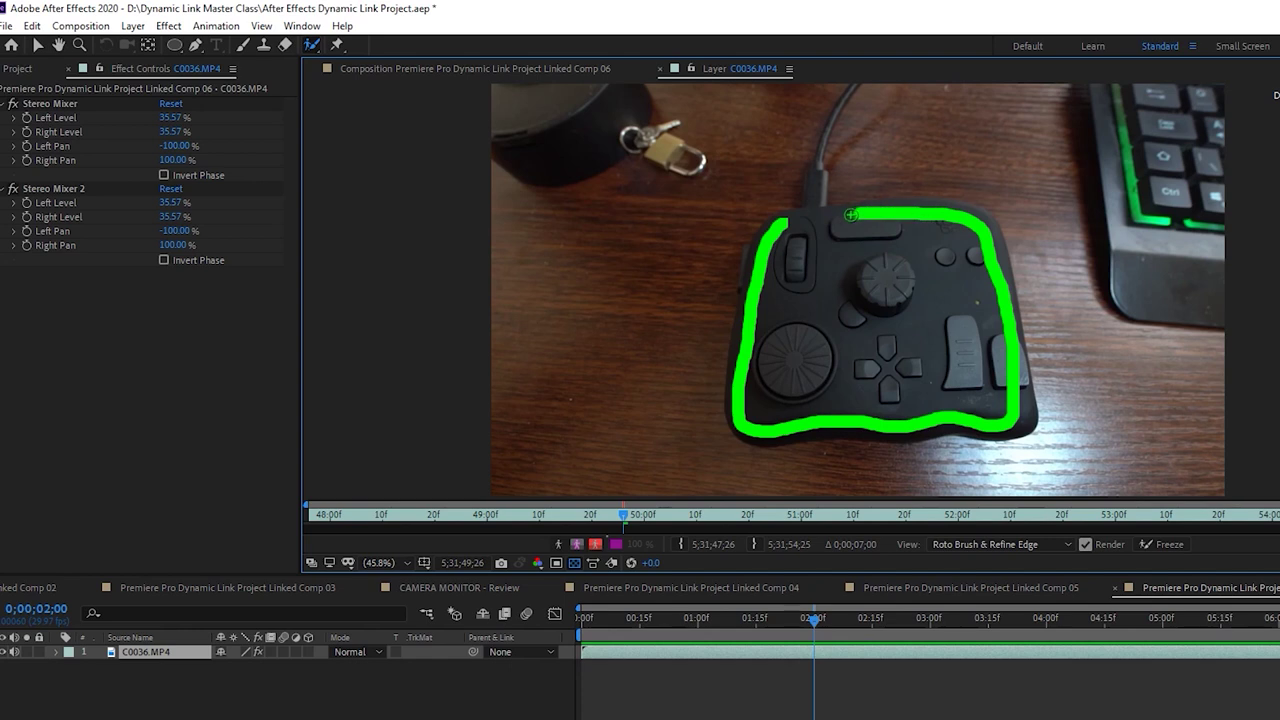
left_click_drag(784, 225, 782, 224)
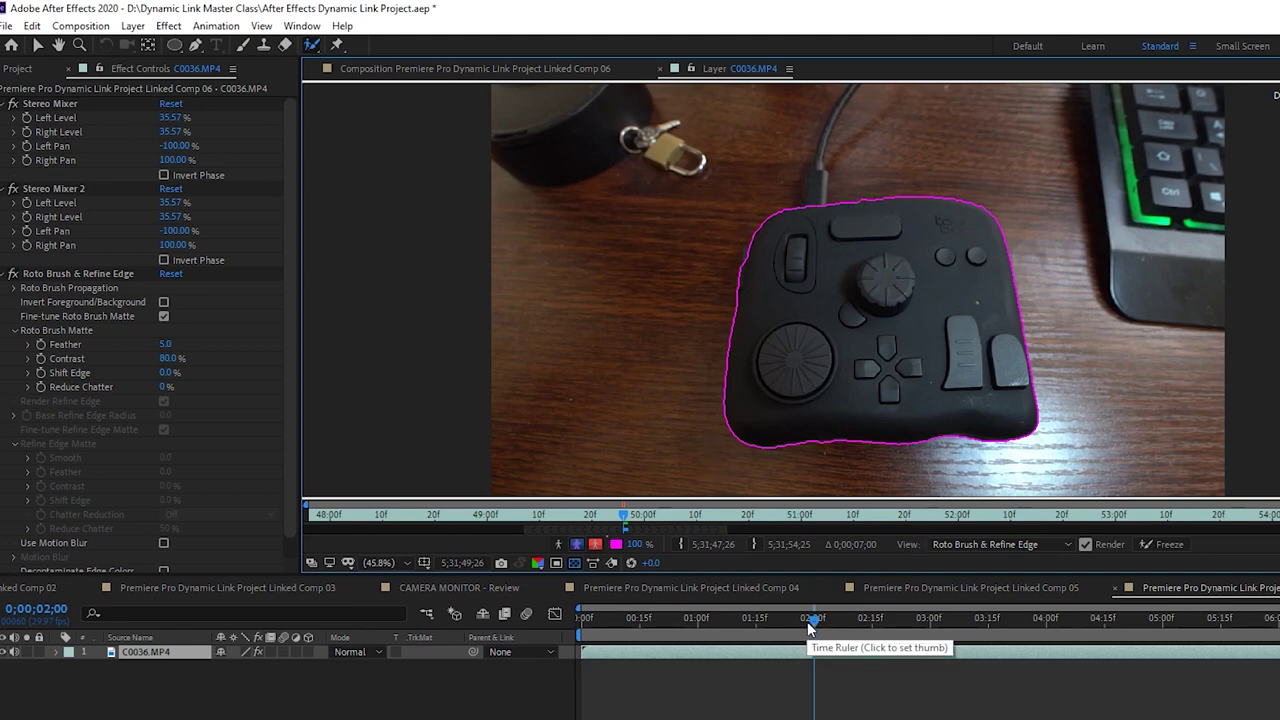
left_click_drag(808, 622, 483, 620)
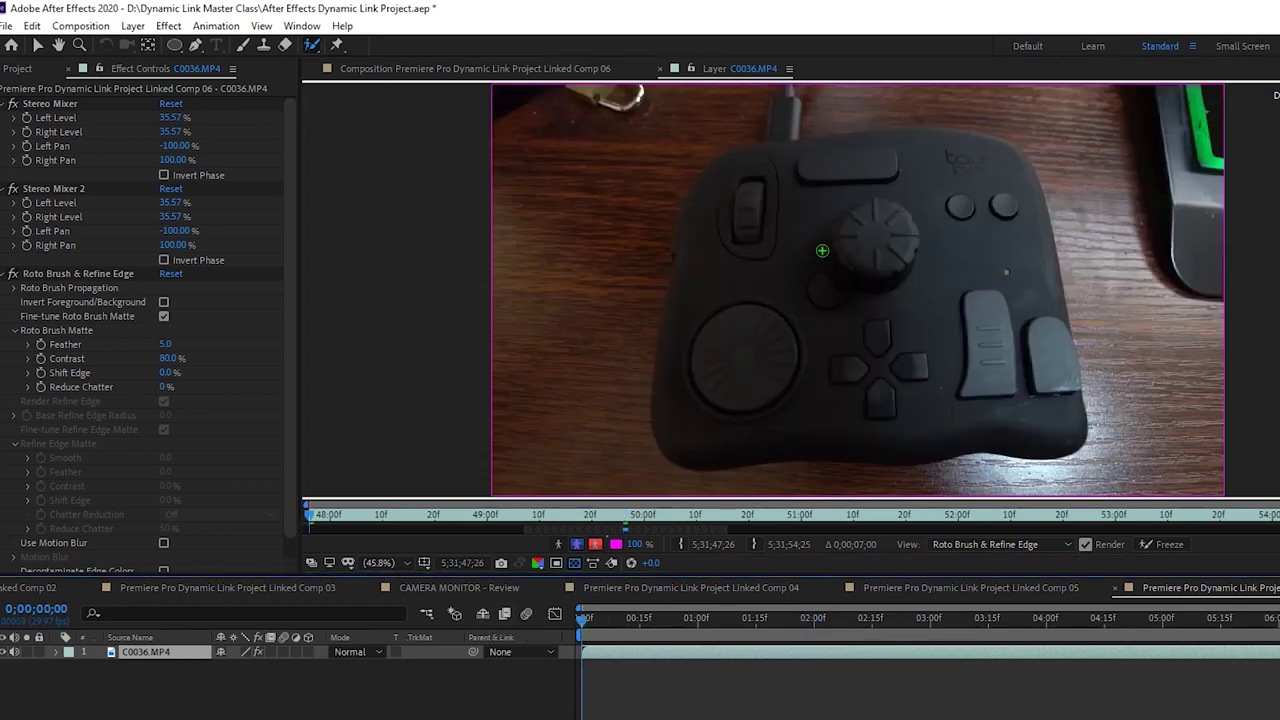
left_click(621, 517)
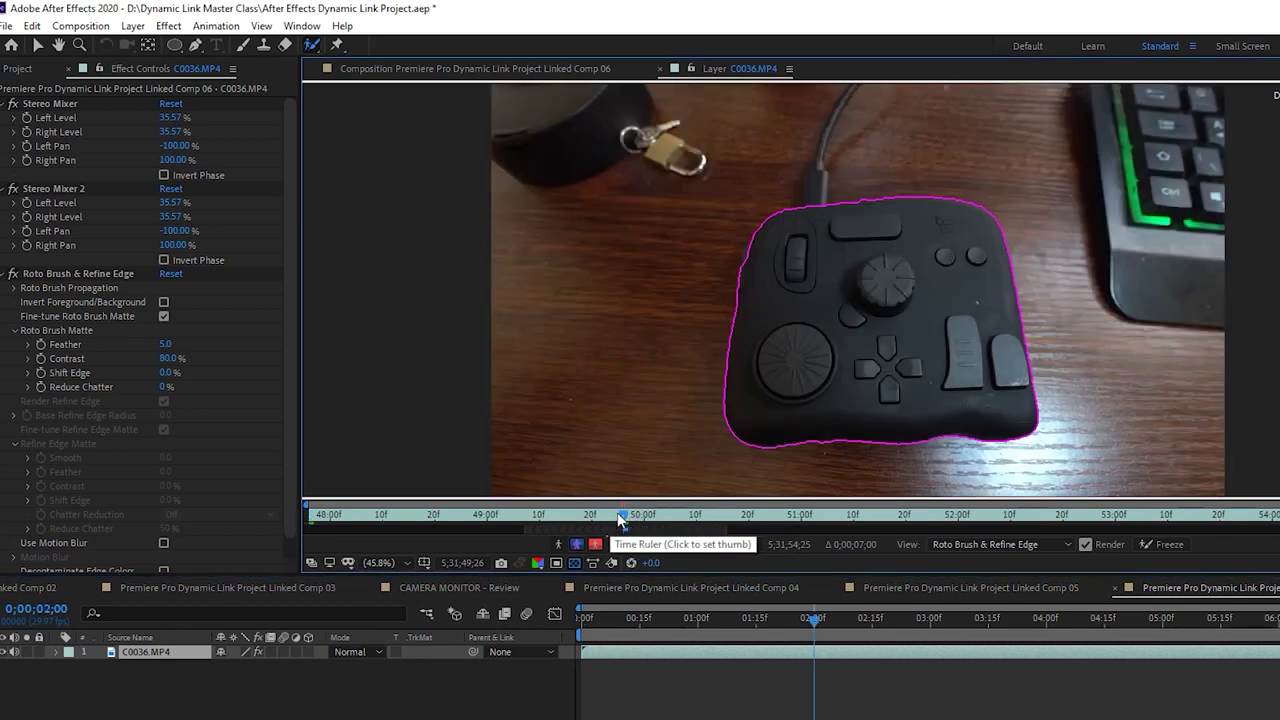
left_click_drag(621, 517, 192, 516)
Extend the foreground stroke down the controller's left edge, up its right side and across the top
mouse_move(713, 186)
left_mouse_down()
mouse_move(677, 427)
mouse_move(849, 440)
left_mouse_up()
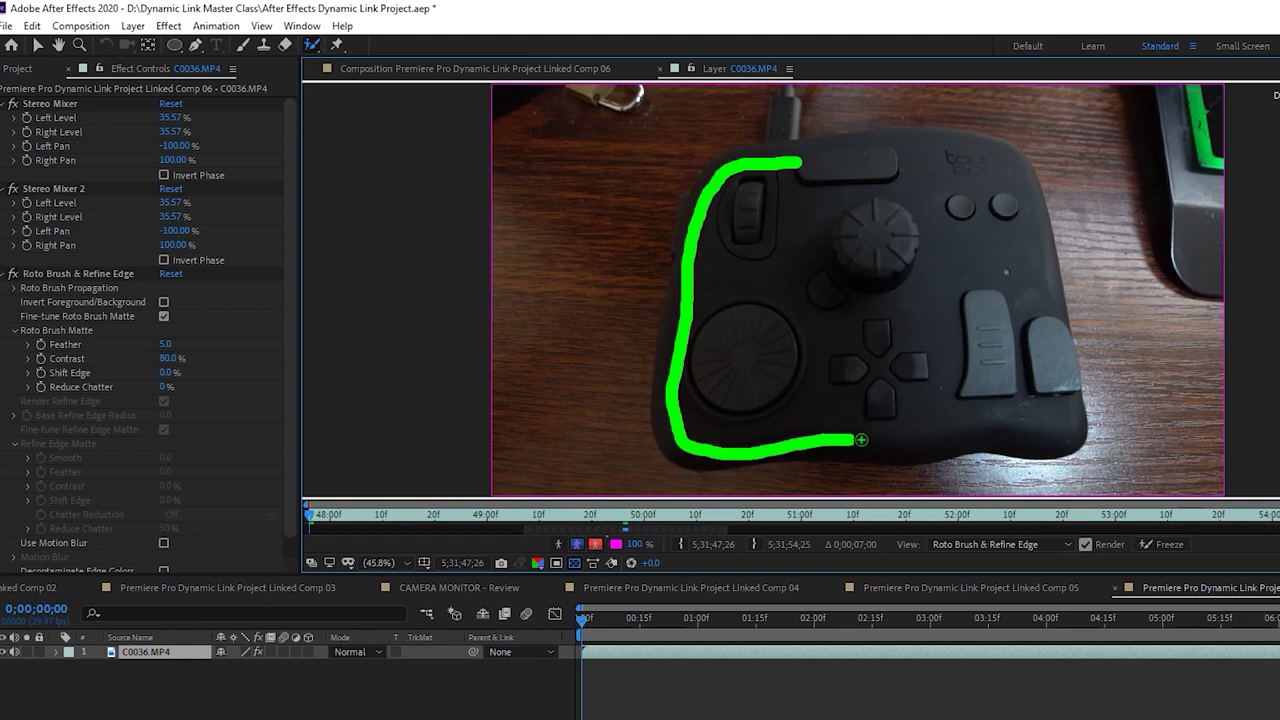
left_click_drag(1052, 374, 1035, 246)
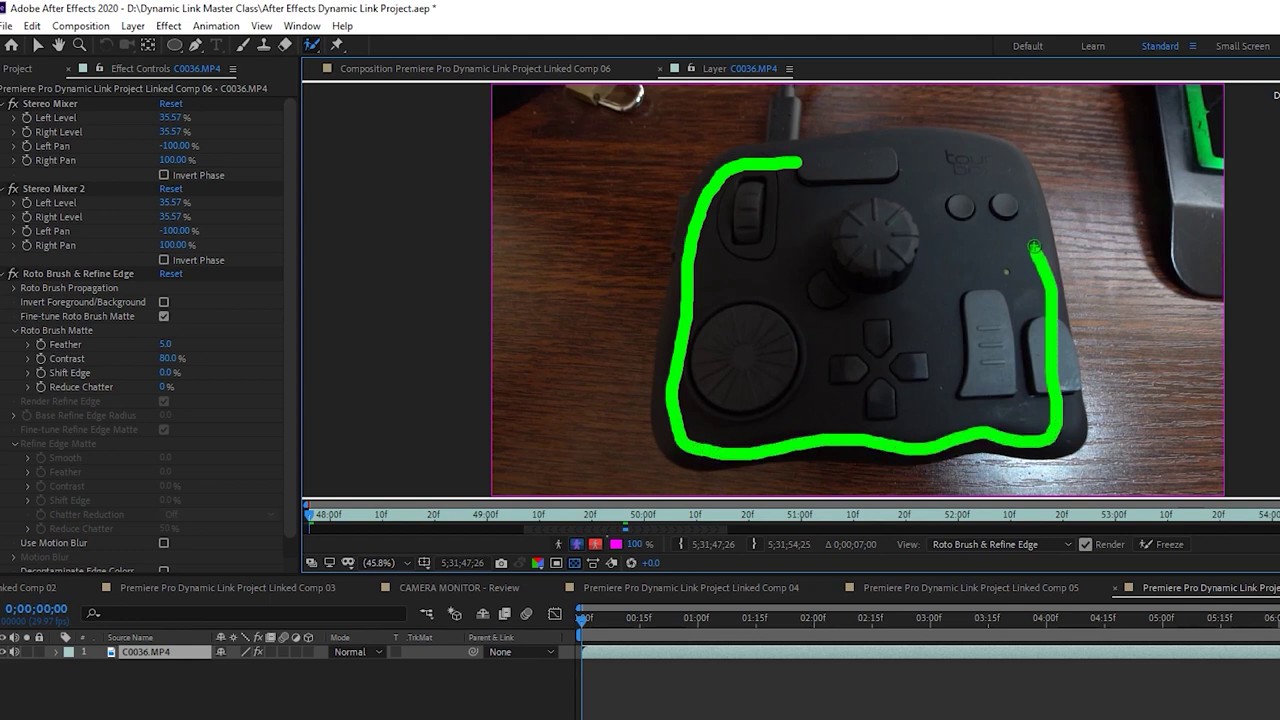
left_click_drag(1010, 165, 778, 153)
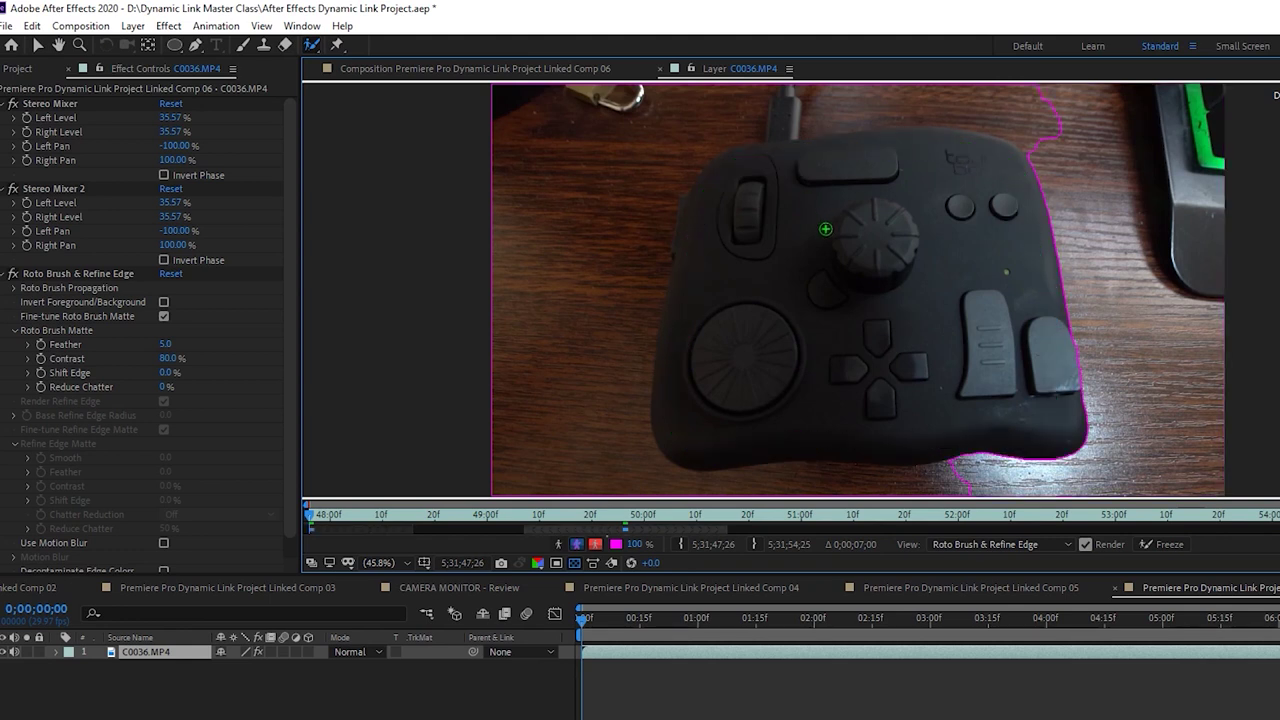
scroll(863, 359, "down", 2)
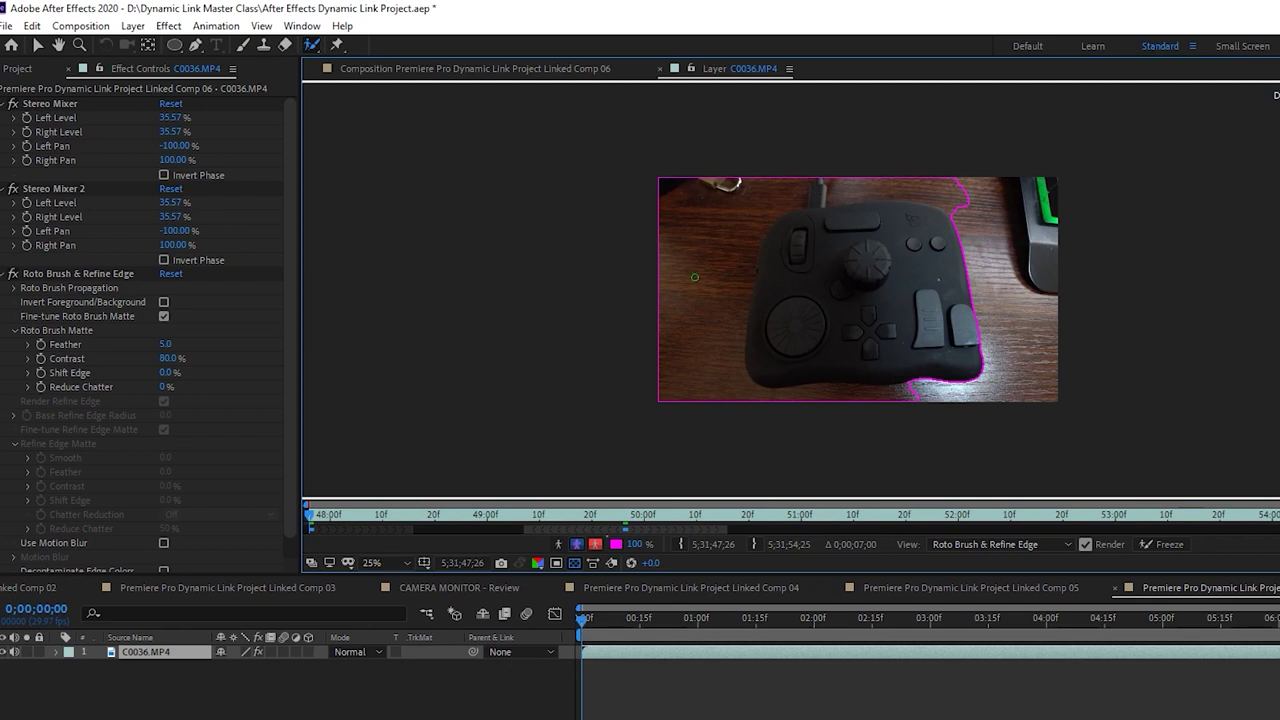
Fit the layer in the viewer, mark the desk and cable as background, and play to check
scroll(695, 267, "up", 1)
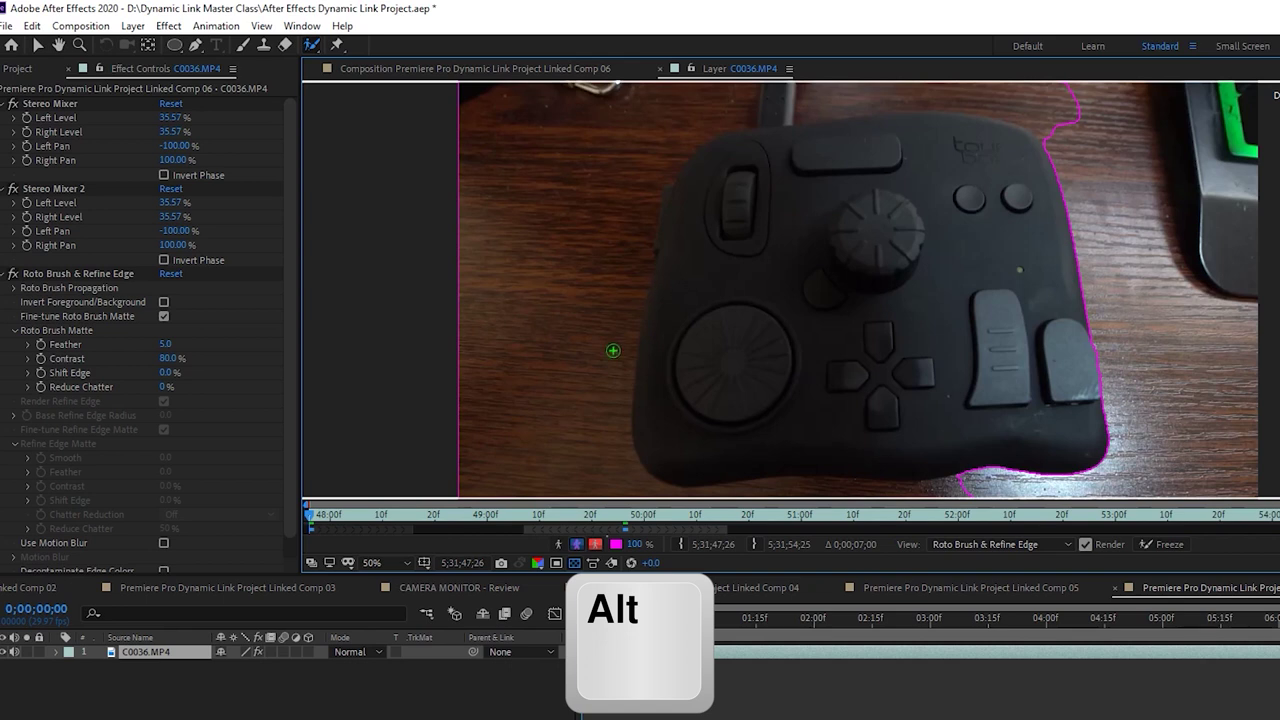
left_click(372, 562)
left_click(406, 280)
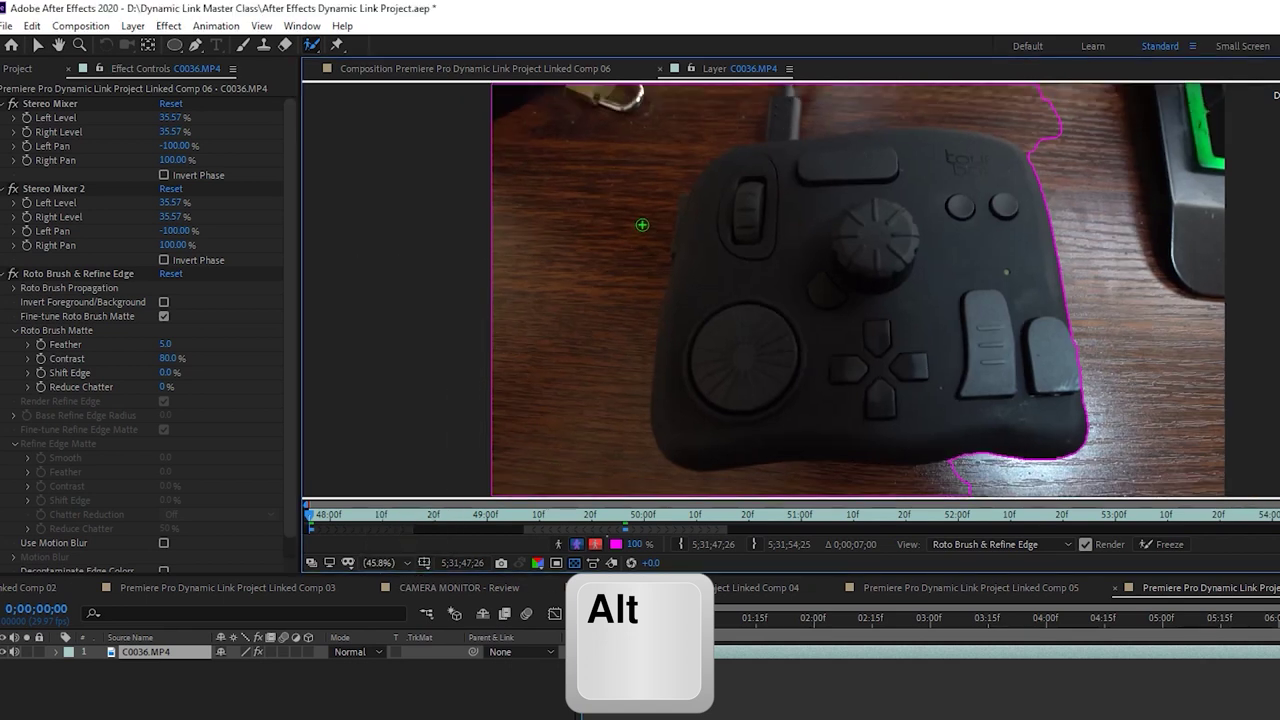
mouse_move(608, 230)
left_mouse_down()
mouse_move(580, 262)
mouse_move(545, 450)
mouse_move(660, 492)
mouse_move(886, 494)
left_mouse_up()
mouse_move(780, 96)
left_mouse_down()
mouse_move(1040, 90)
mouse_move(1052, 101)
left_mouse_up()
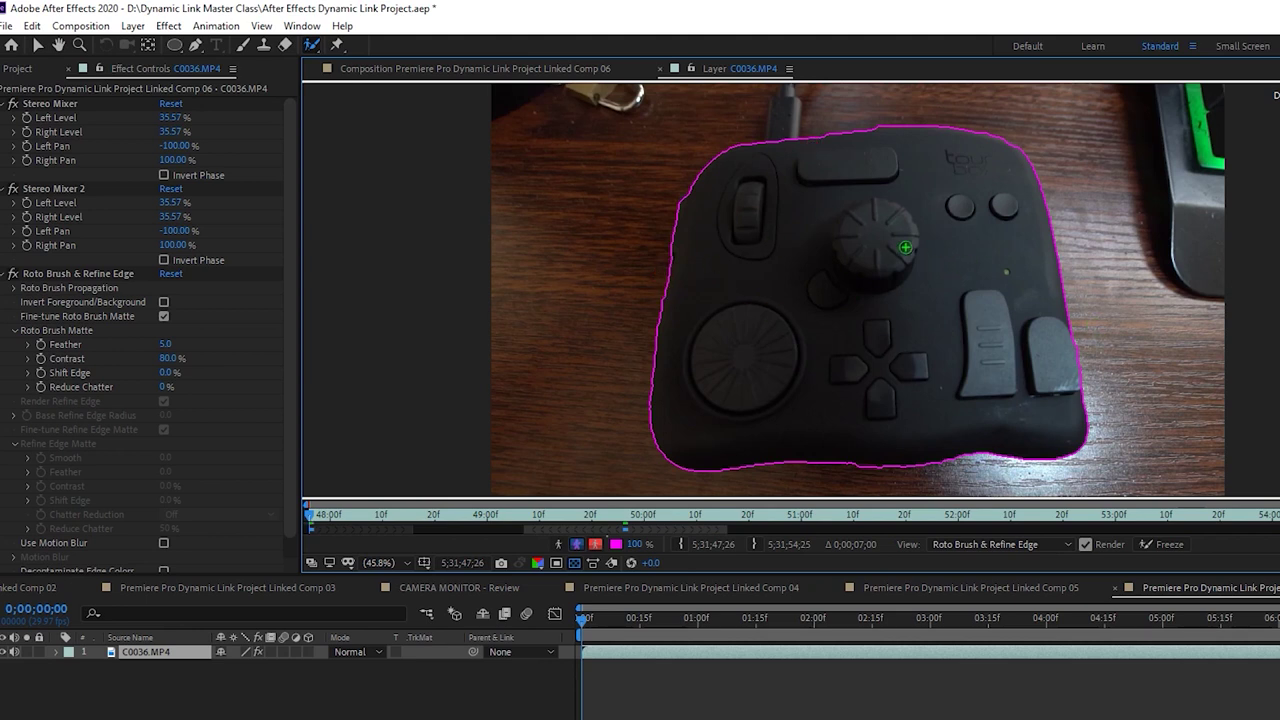
key("space")
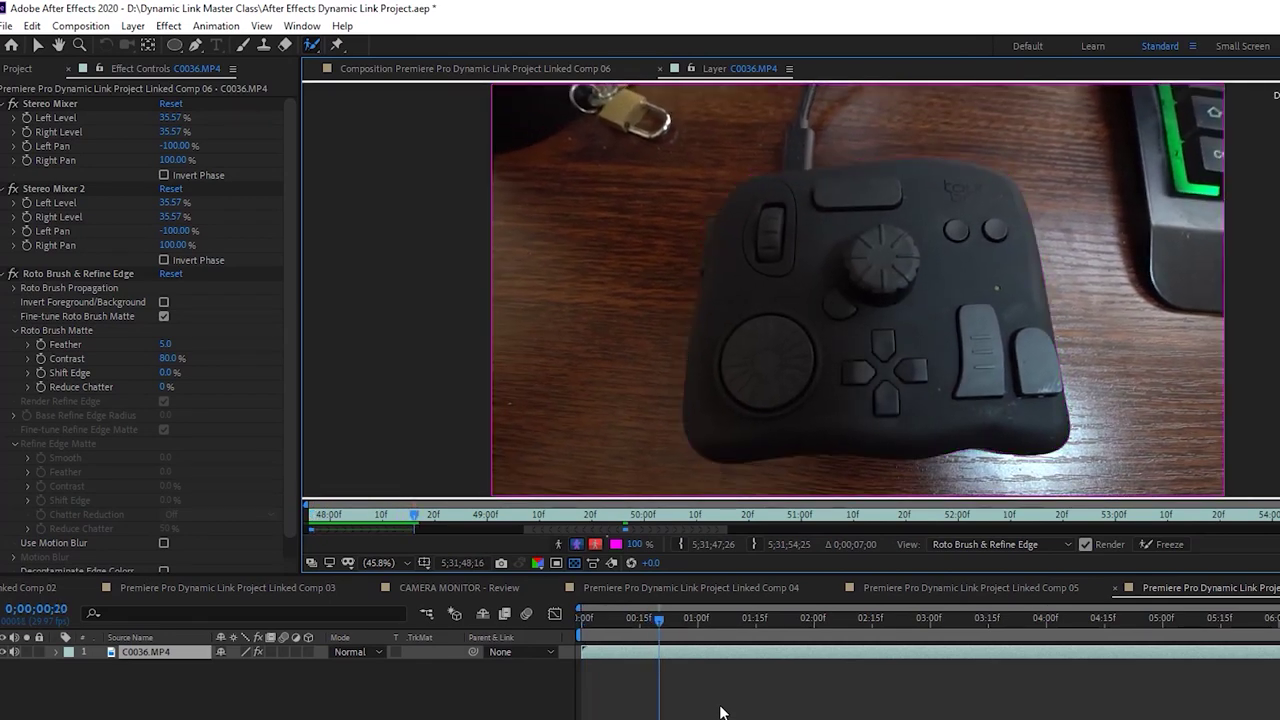
Refine the matte by adding the controller's left and bottom edges and subtracting surrounding background
mouse_move(813, 193)
left_mouse_down()
mouse_move(755, 186)
mouse_move(714, 292)
mouse_move(700, 400)
mouse_move(727, 447)
mouse_move(1040, 434)
mouse_move(1035, 311)
mouse_move(1005, 212)
mouse_move(946, 180)
mouse_move(802, 187)
left_mouse_up()
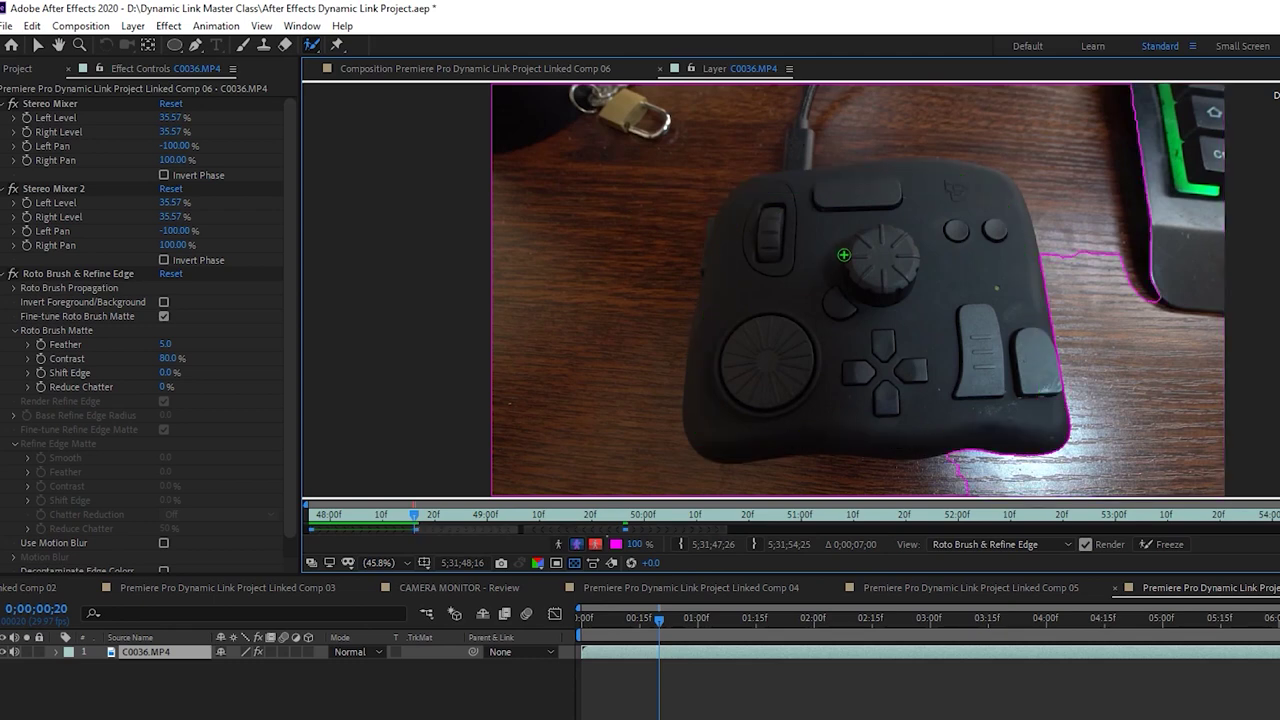
mouse_move(1055, 282)
left_mouse_down()
mouse_move(1028, 150)
mouse_move(767, 128)
mouse_move(576, 414)
mouse_move(769, 487)
mouse_move(914, 484)
left_mouse_up()
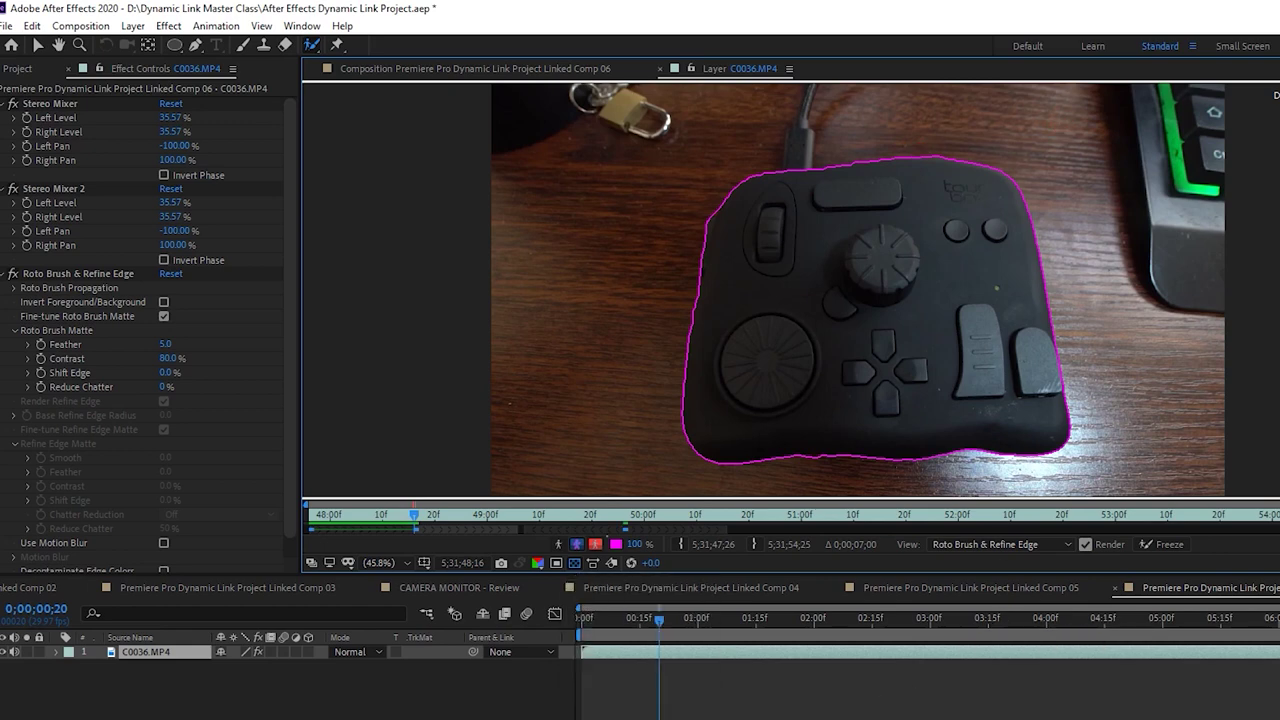
key("space")
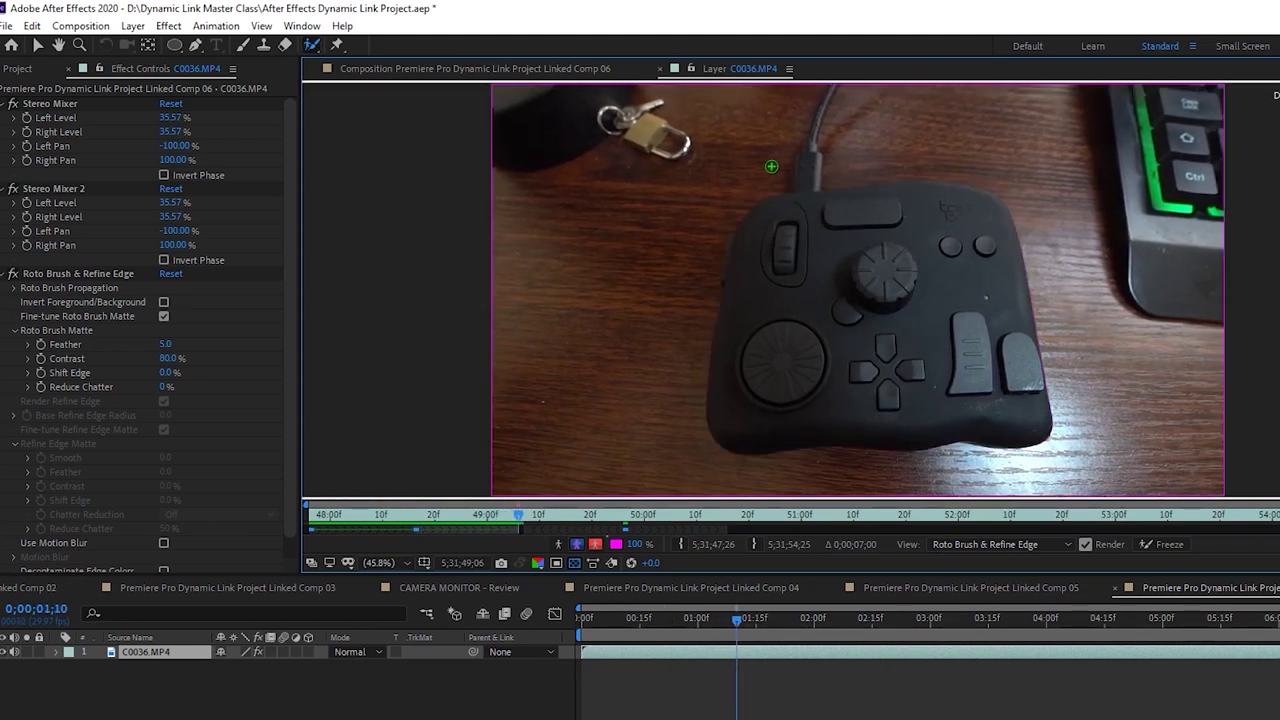
mouse_move(762, 214)
left_mouse_down()
mouse_move(716, 404)
mouse_move(750, 440)
mouse_move(930, 432)
mouse_move(1020, 378)
mouse_move(982, 212)
mouse_move(776, 205)
left_mouse_up()
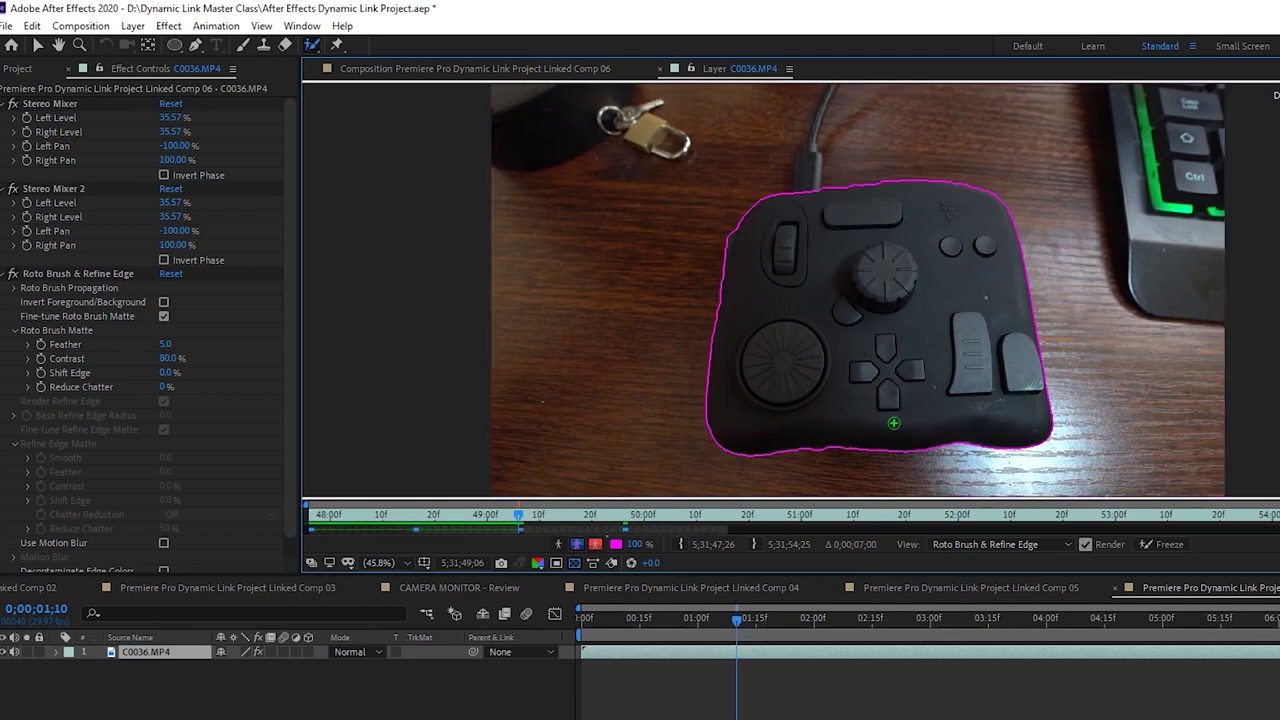
key("h")
key("space")
Check later frames, return to the first frame, and go back to the composition view
left_click_drag(738, 619, 820, 641)
key("Home")
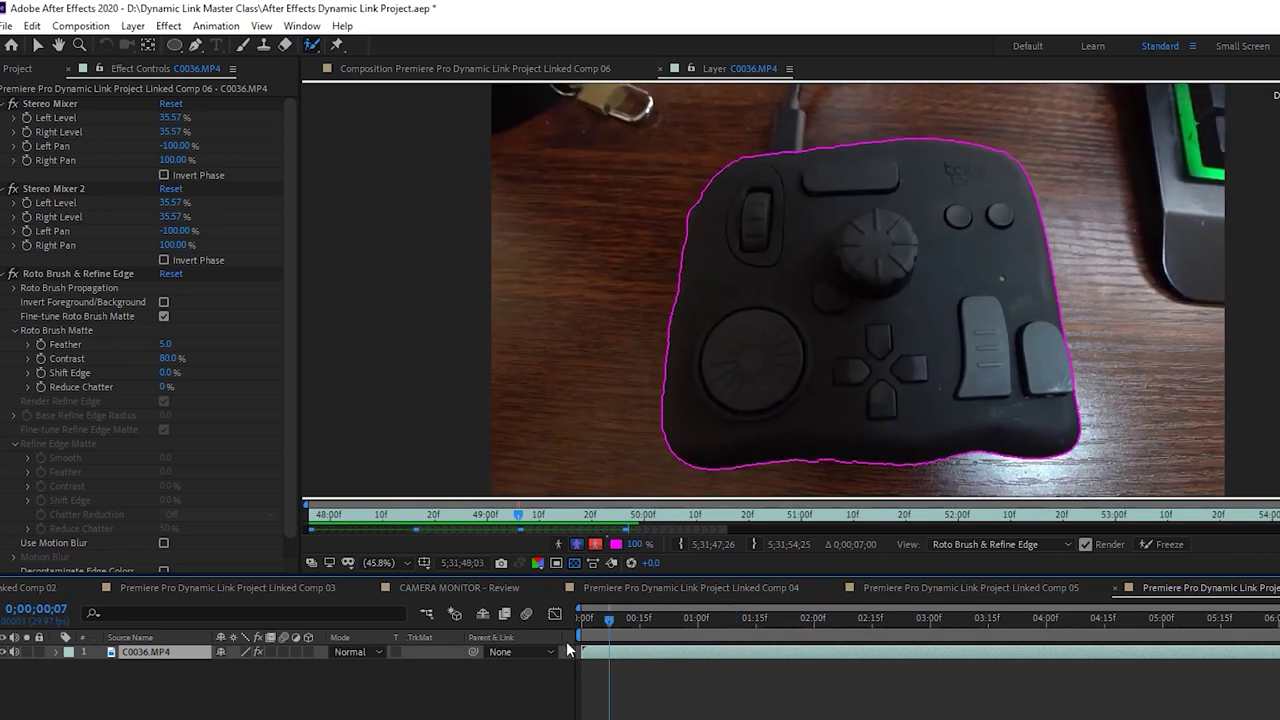
left_click(419, 64)
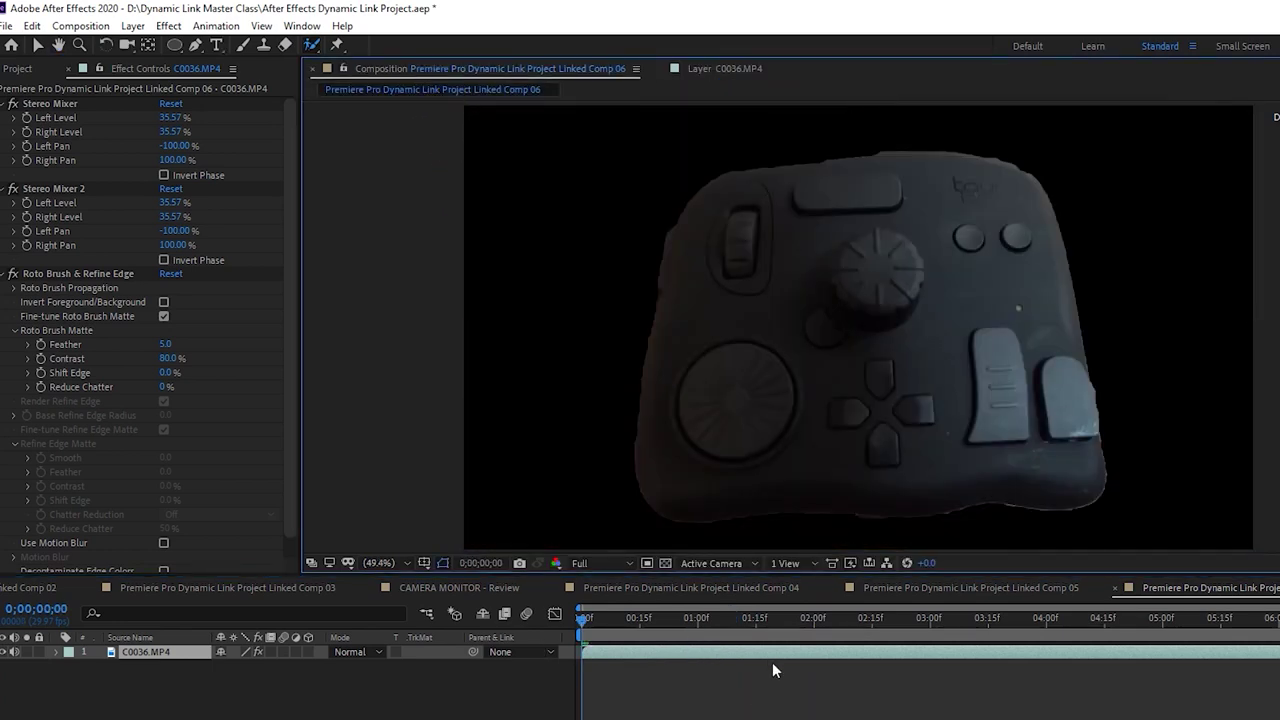
key("space")
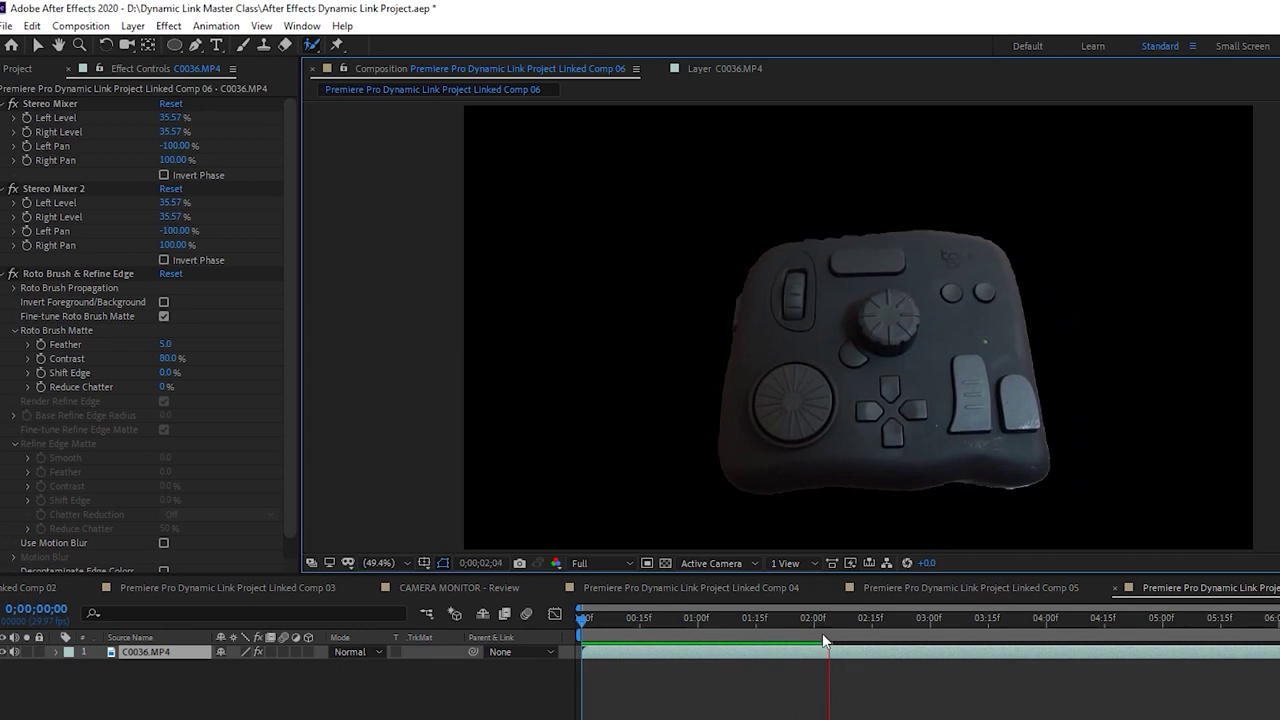
left_click(876, 662)
left_click_drag(903, 618, 891, 623)
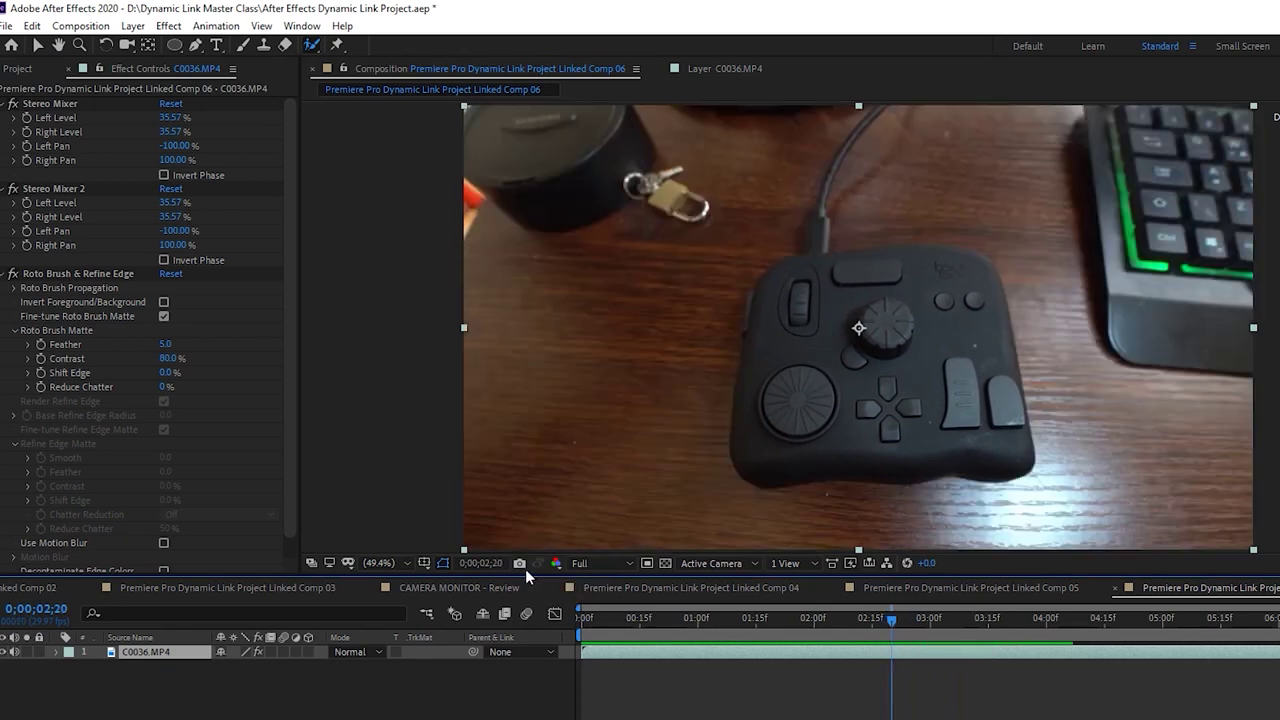
key("space")
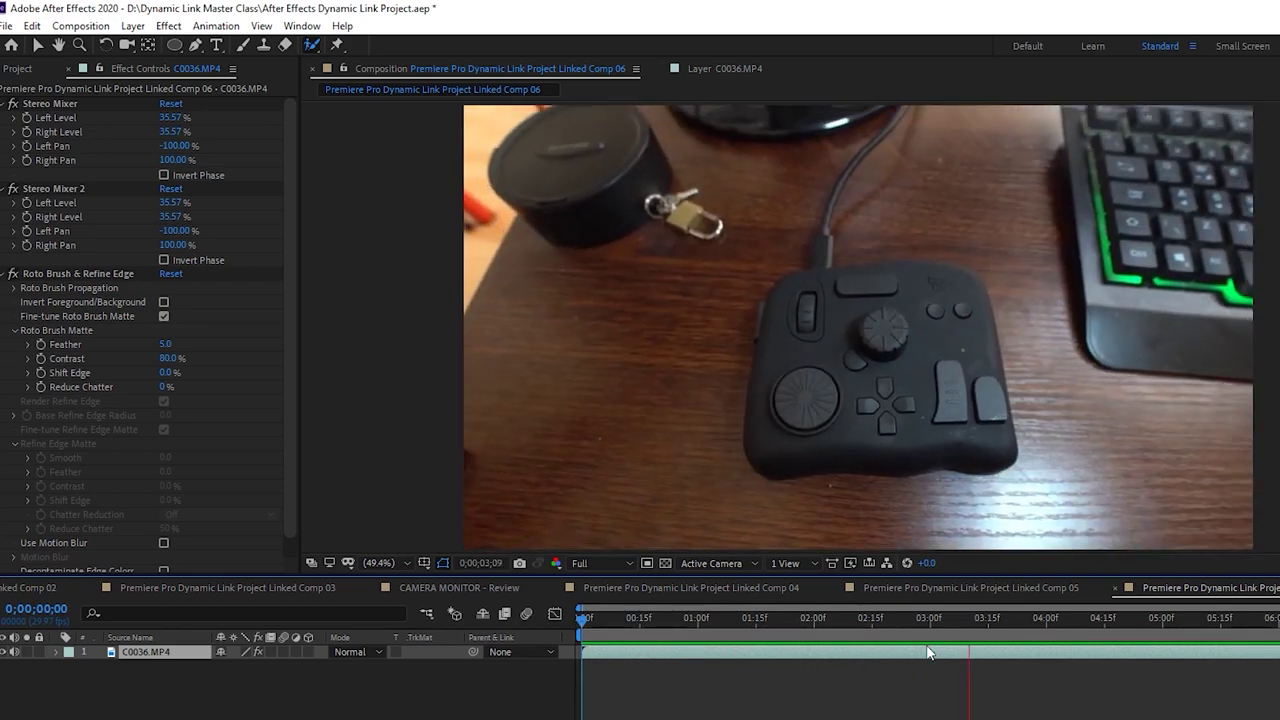
left_click_drag(920, 621, 889, 623)
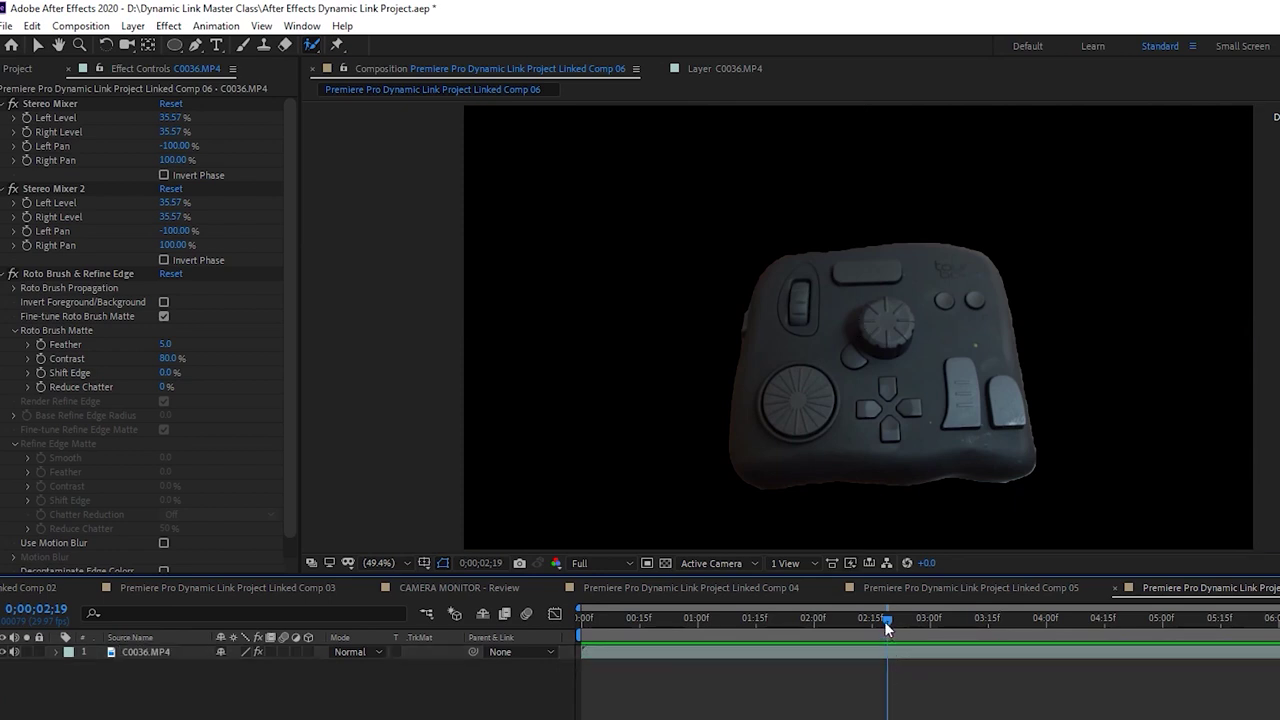
key("space")
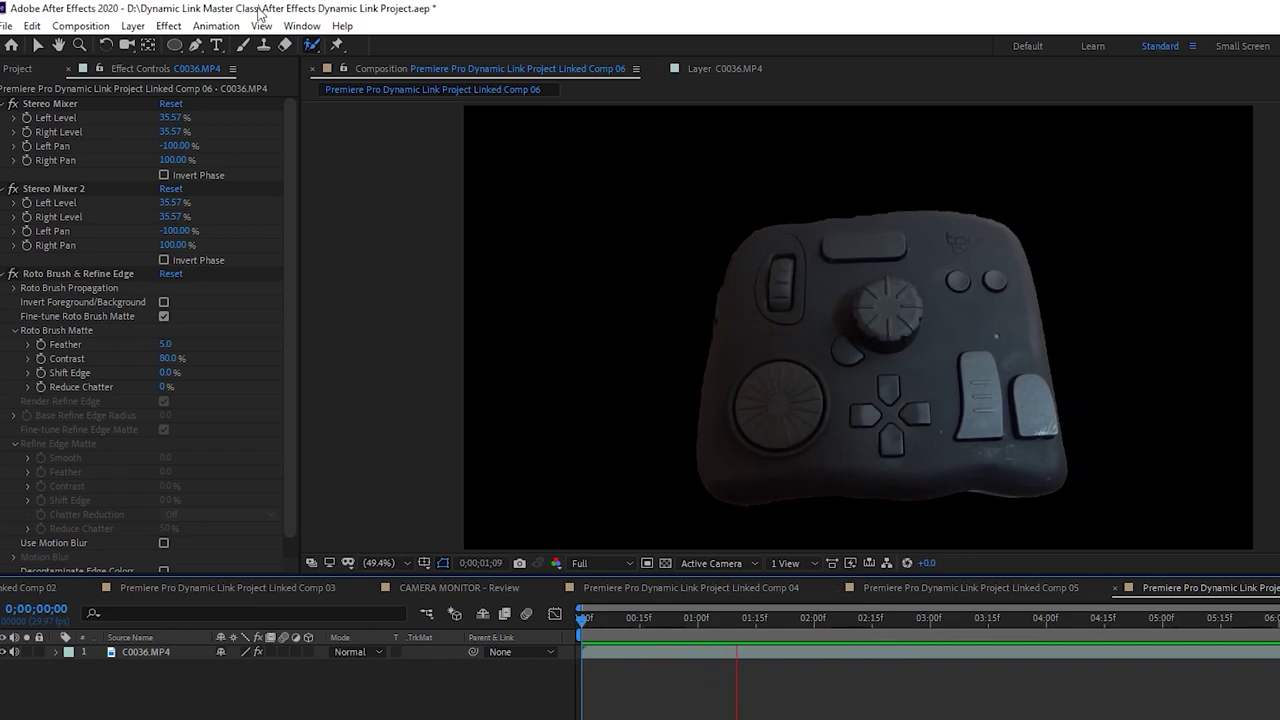
left_click(133, 26)
Create an orange solid layer and place it below the footage layer
mouse_move(145, 48)
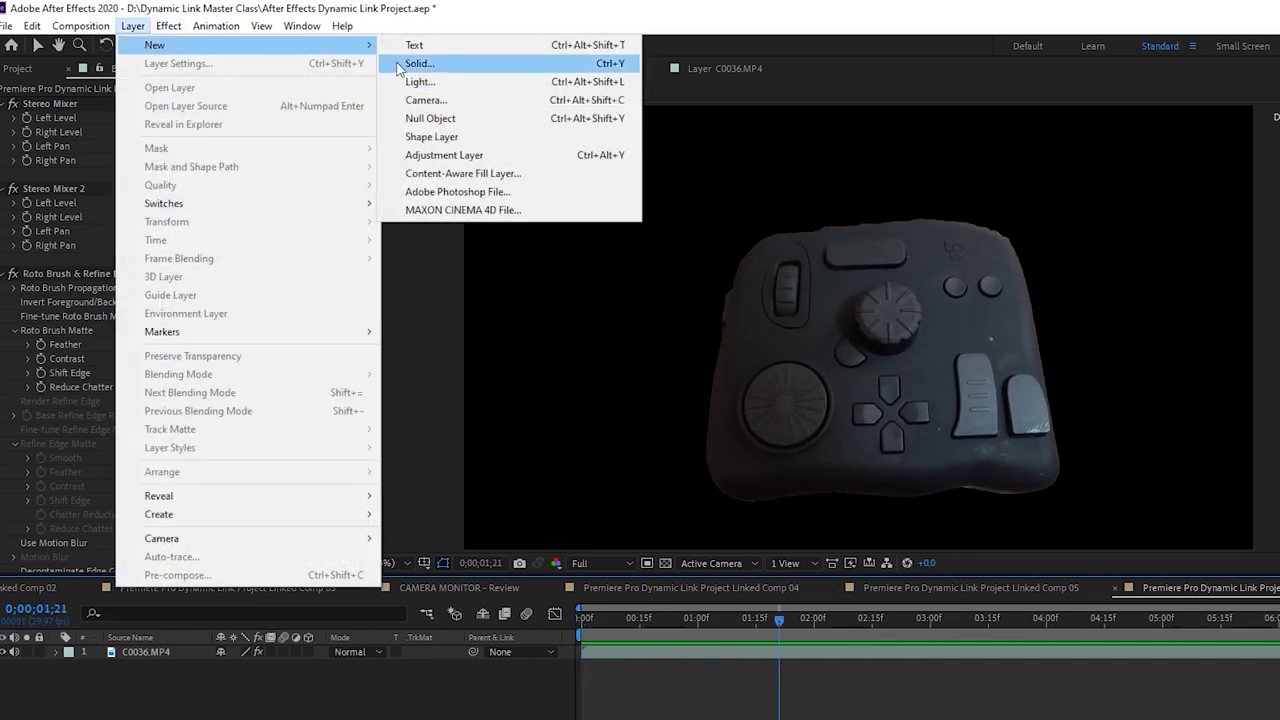
left_click(443, 63)
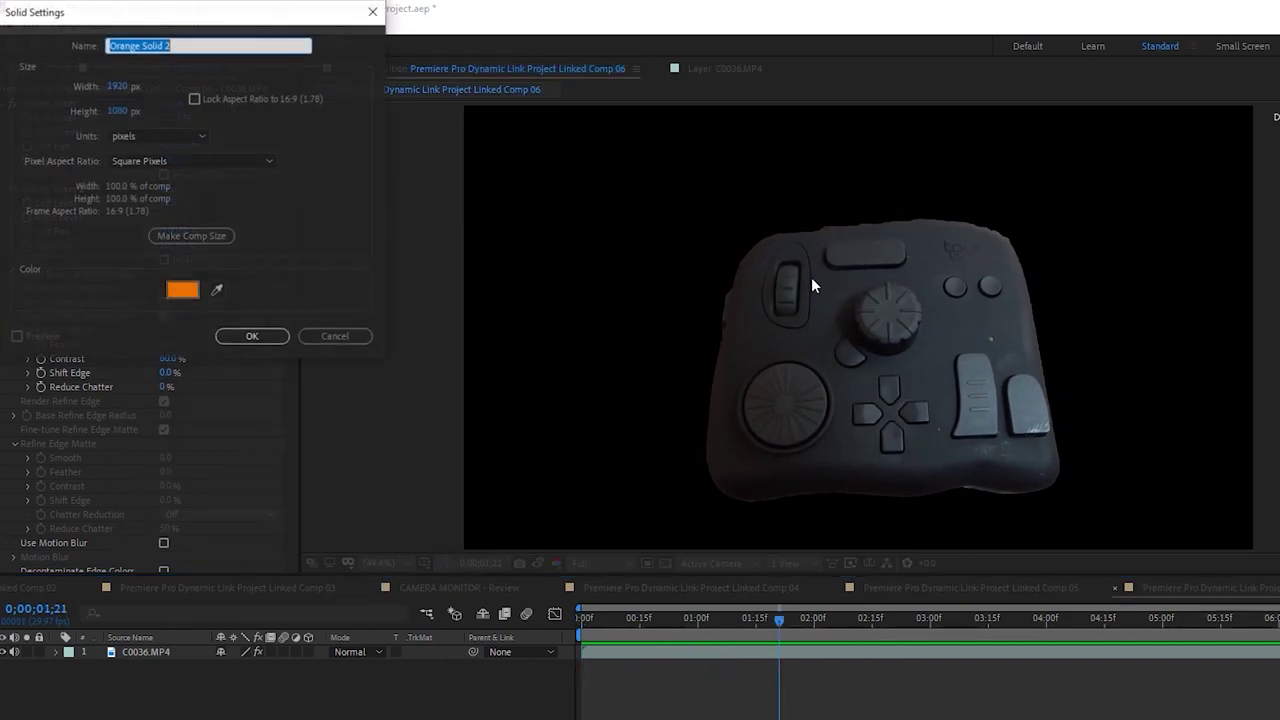
left_click(243, 340)
left_click_drag(217, 654, 171, 669)
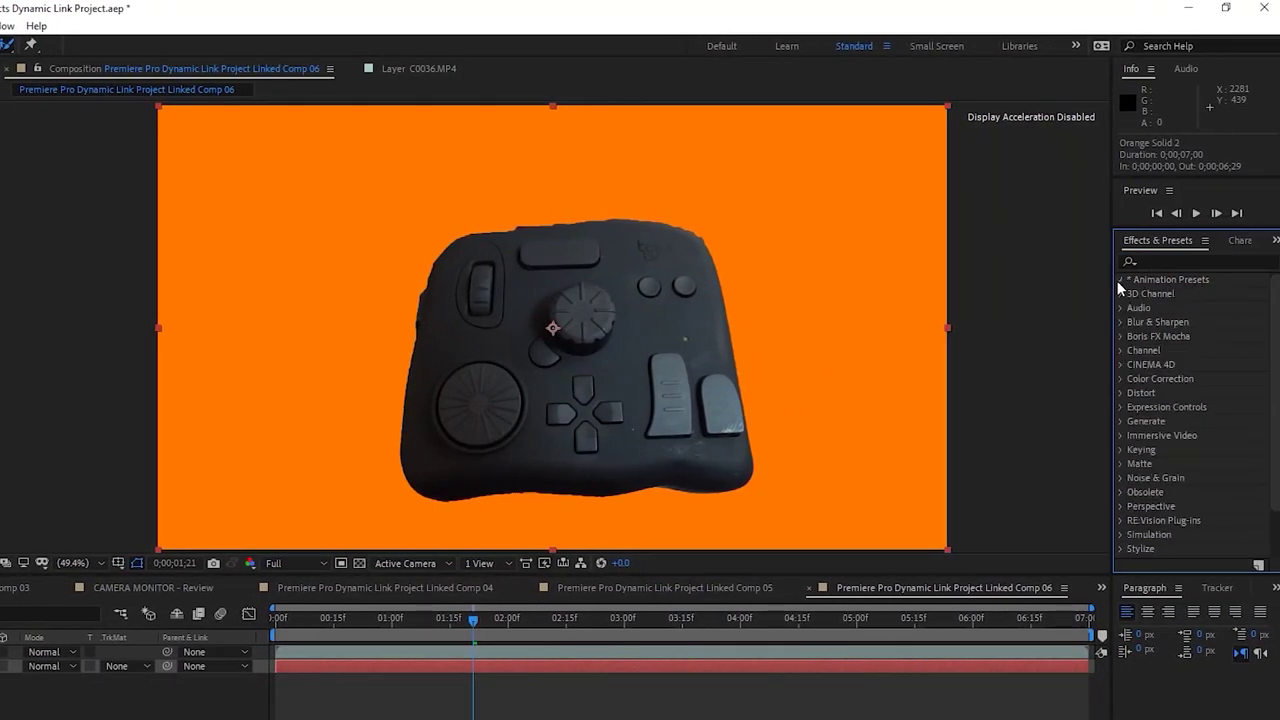
Apply the Backgrounds > Infection animation preset to the orange solid
left_click(1119, 280)
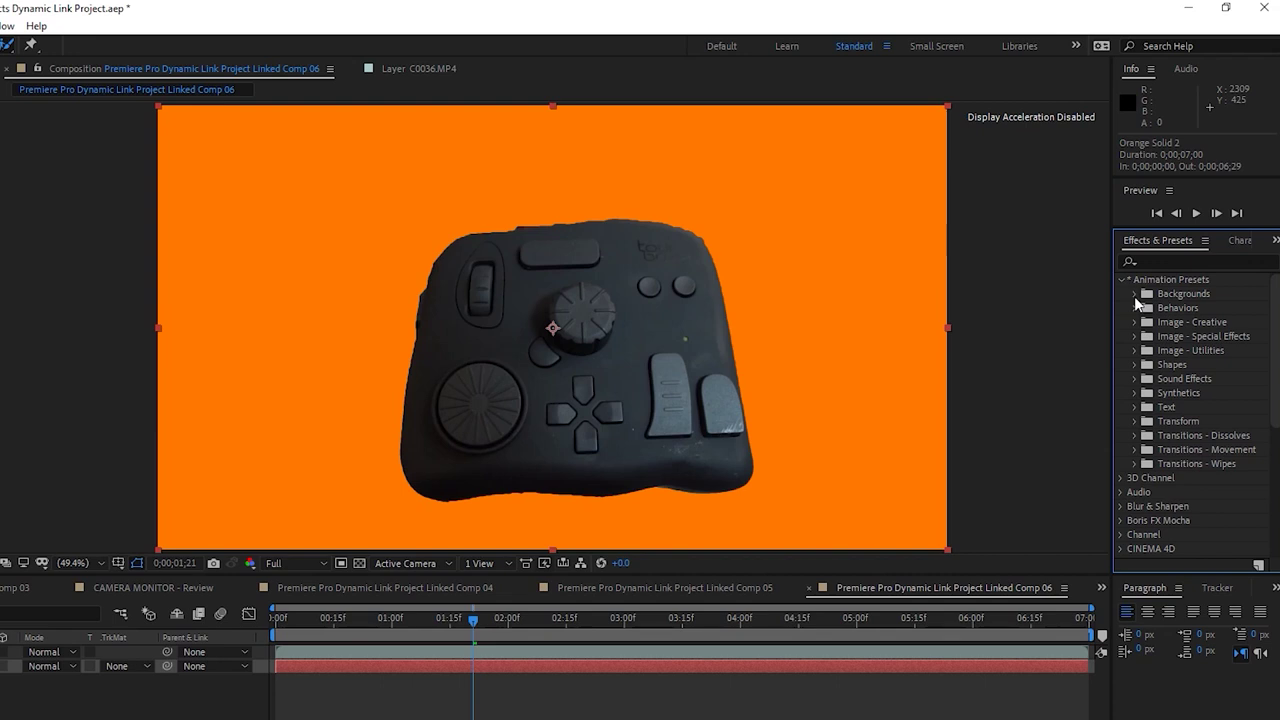
left_click(1134, 295)
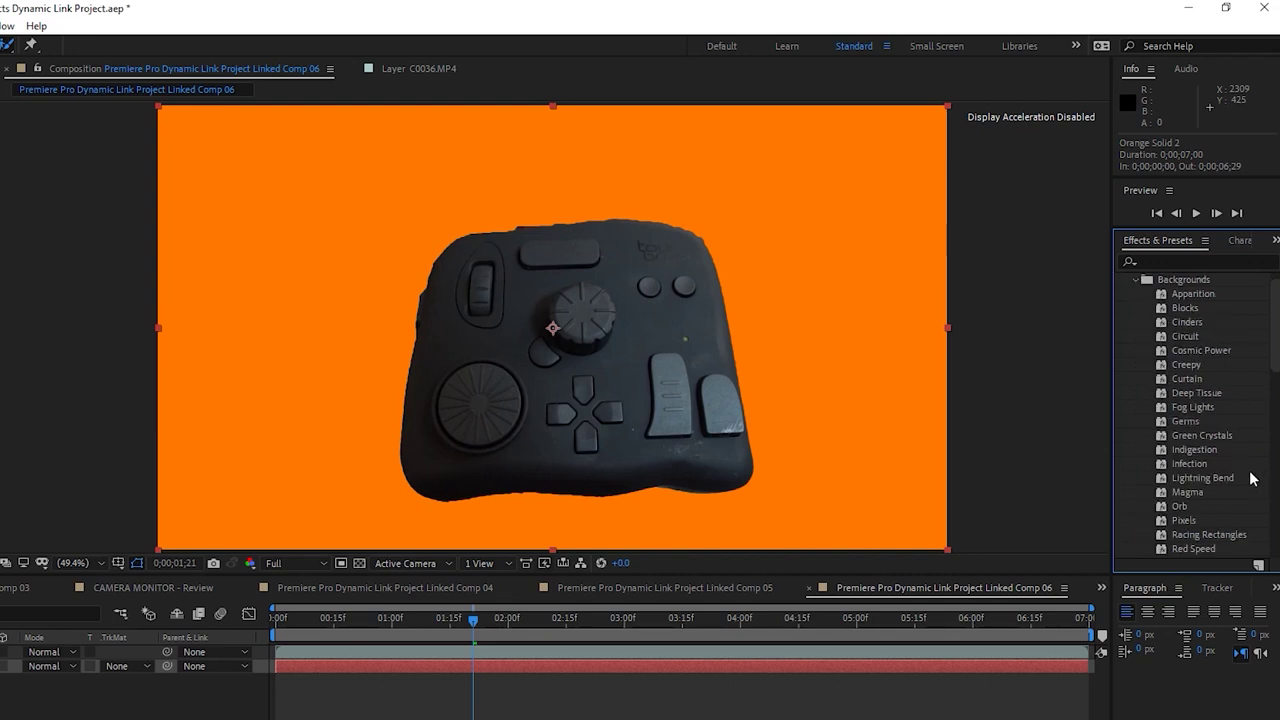
left_click_drag(1190, 465, 635, 666)
Split the footage layer at about 0;00;02;06 and preview the new background
left_click_drag(450, 618, 481, 647)
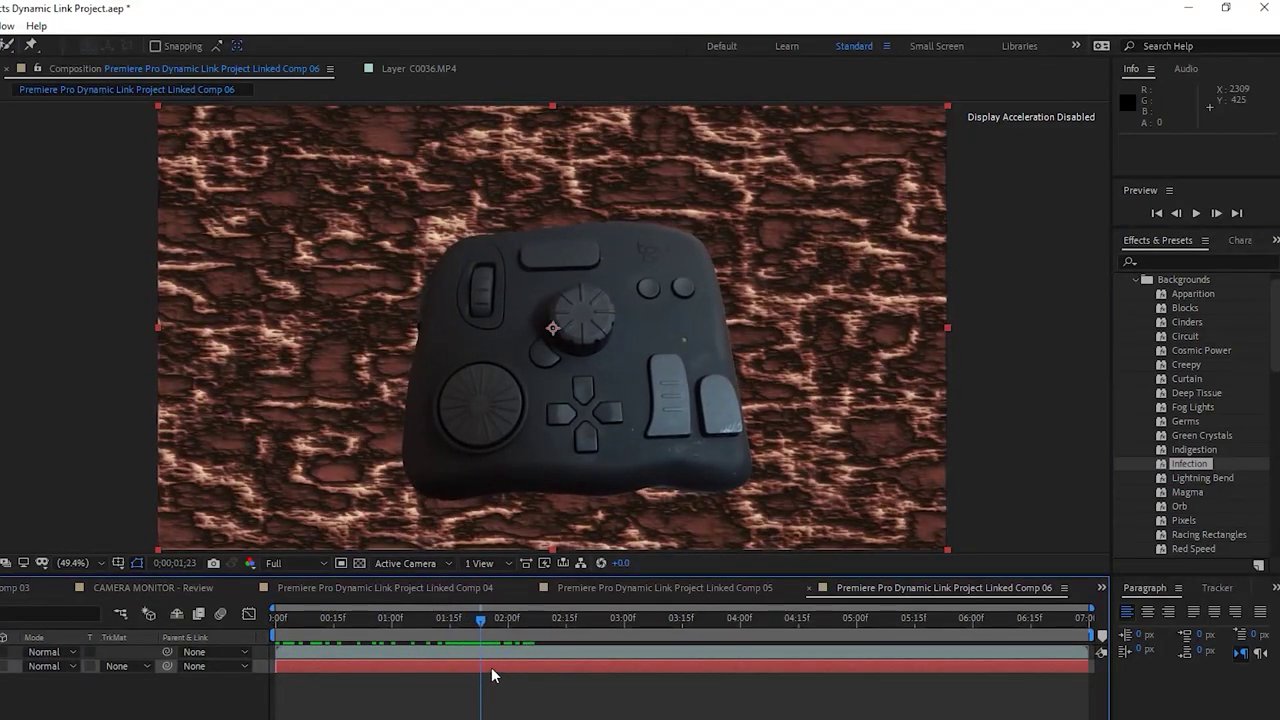
left_click(491, 667)
key("ctrl+shift+d")
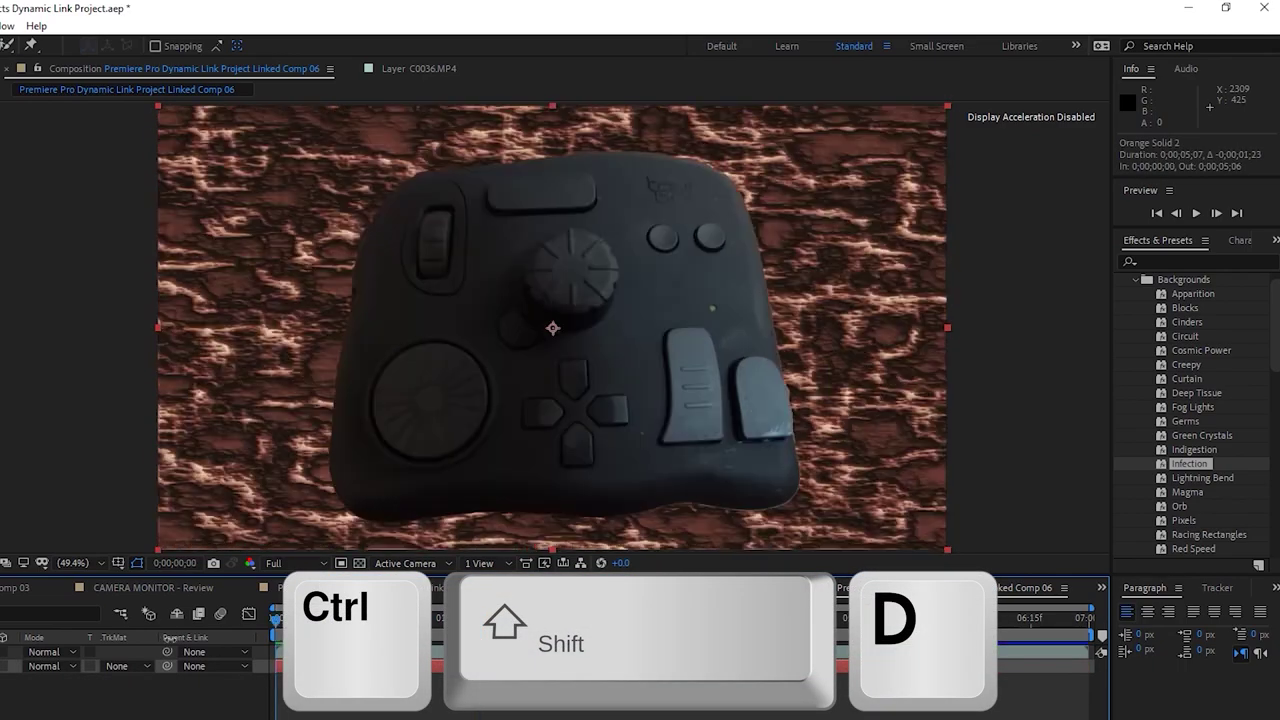
key("space")
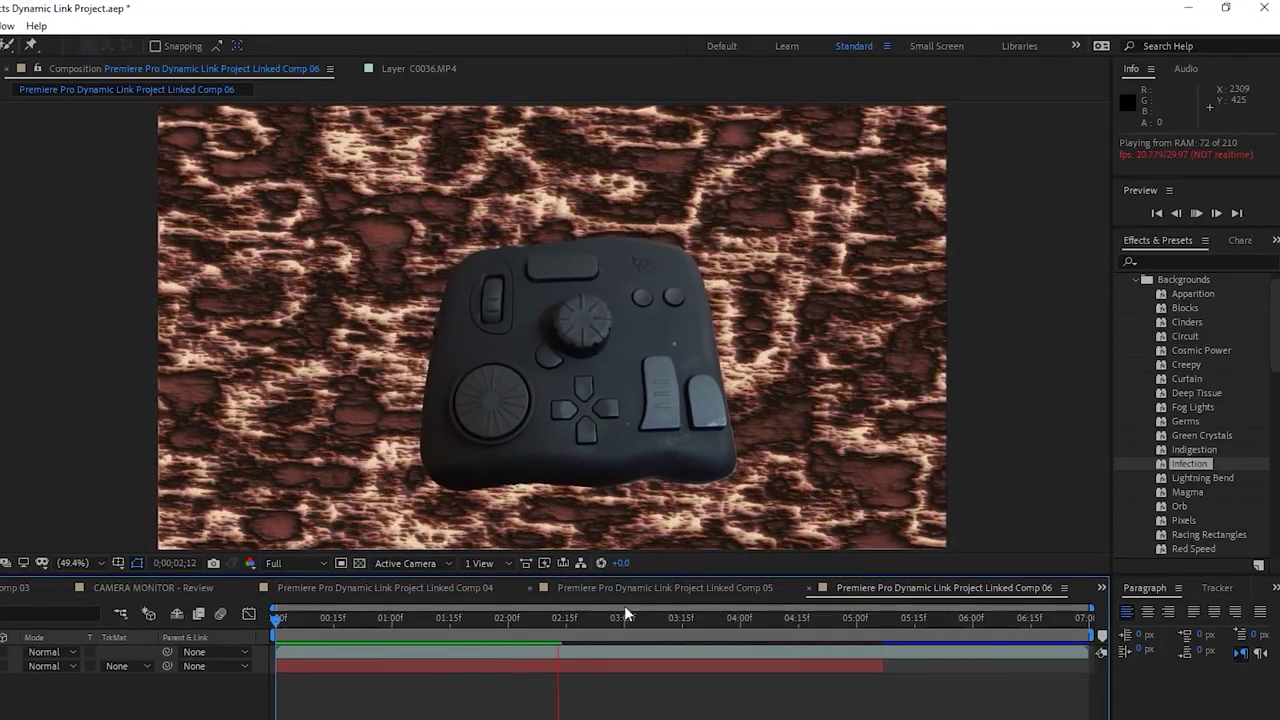
Duplicate the unmatted C0036.MP4 layer one frame after 0;00;02;21
left_click_drag(616, 622, 581, 625)
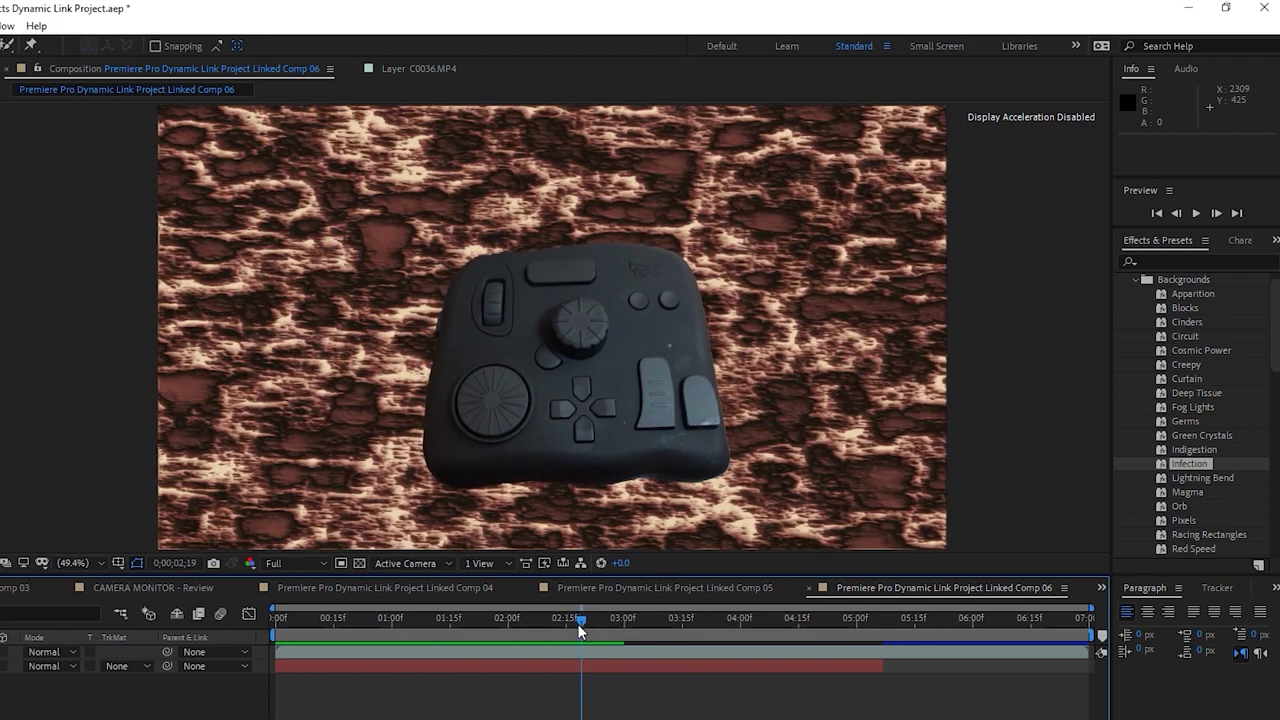
key("Page_Down")
left_click(594, 653)
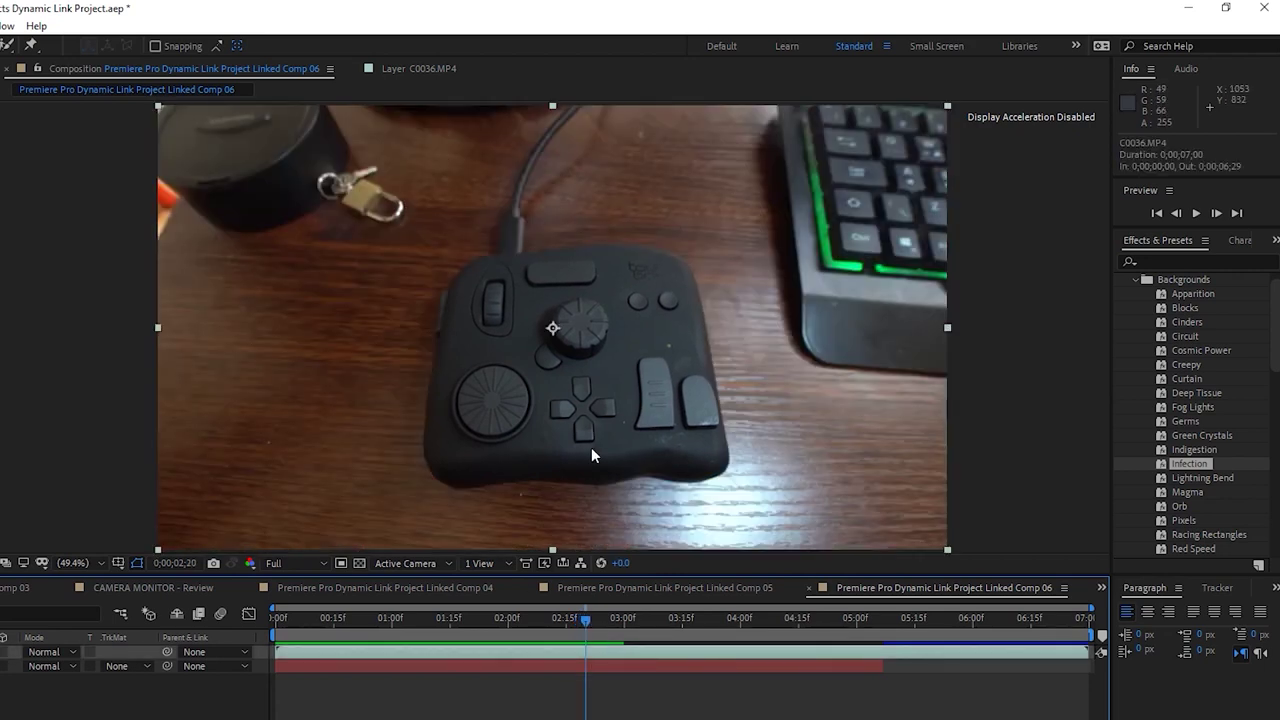
key("ctrl+d")
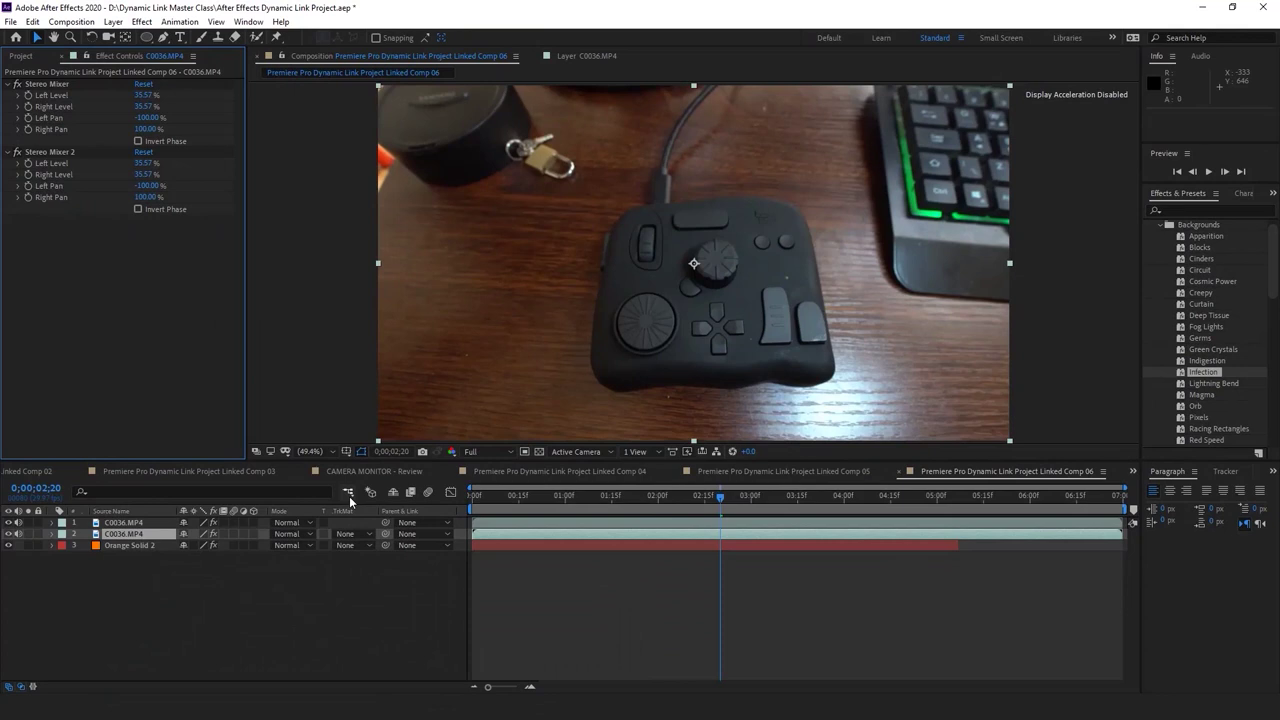
Keyframe the duplicate footage layer's Opacity, setting it to 0% at 0;00;02;06
key("t")
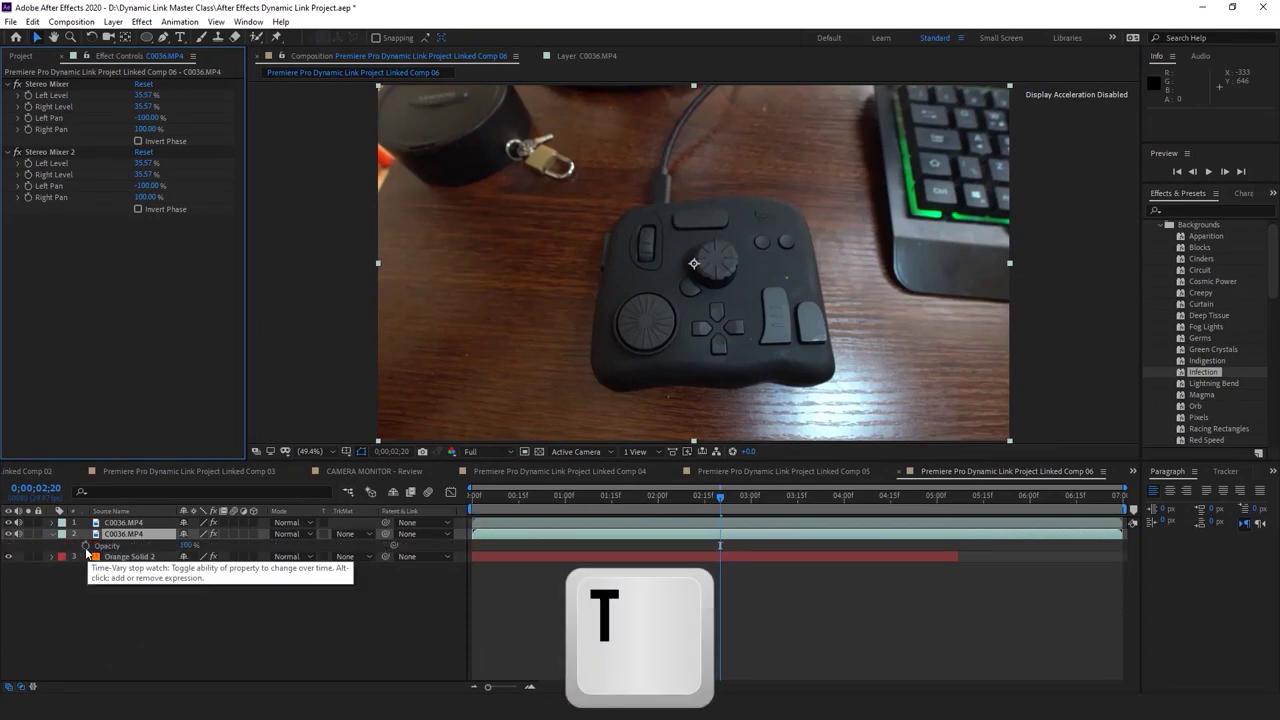
left_click(86, 548)
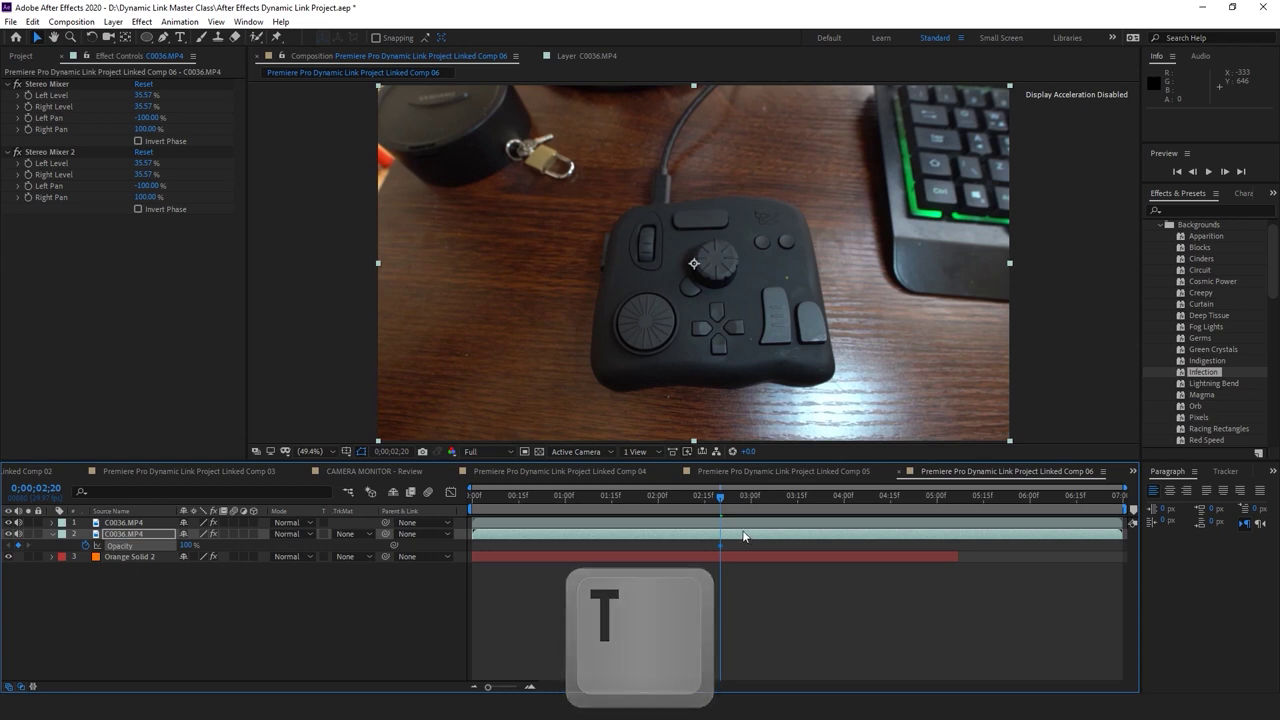
left_click_drag(722, 499, 685, 498)
left_click(186, 545)
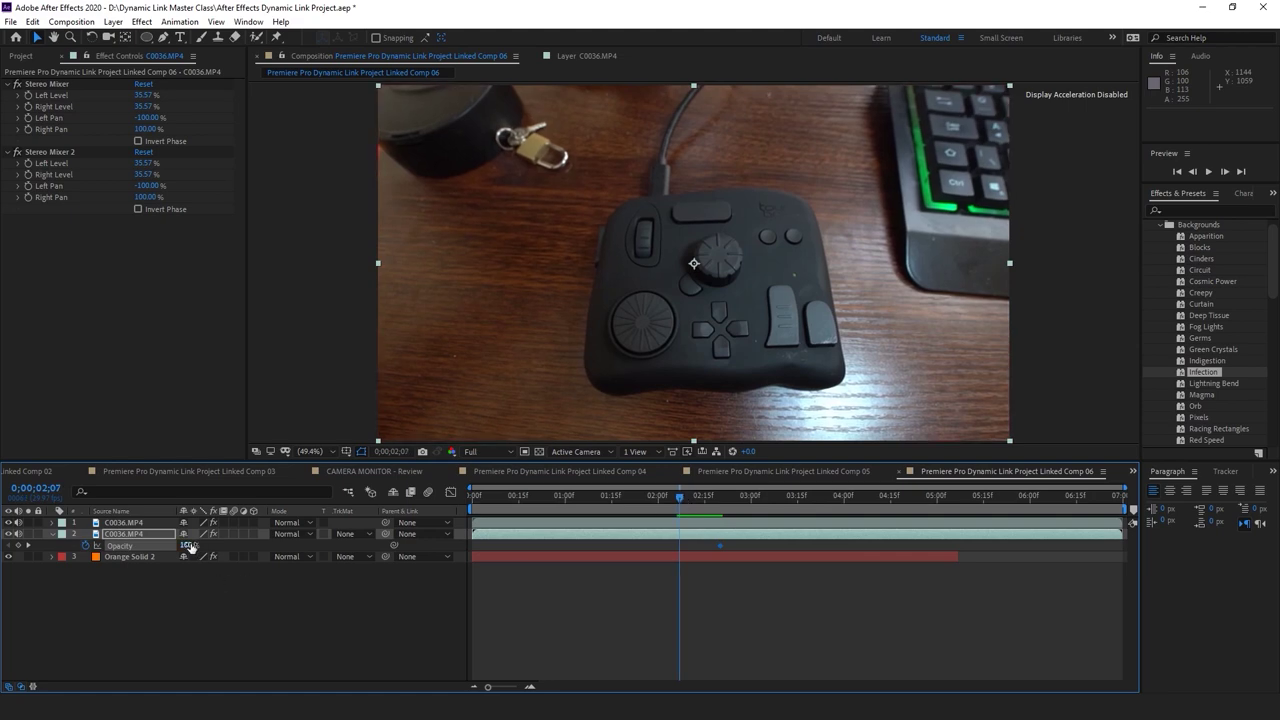
type("0")
key("Return")
Preview the opacity fade between the keyframes with the comp view at 100%
left_click_drag(689, 496, 403, 498)
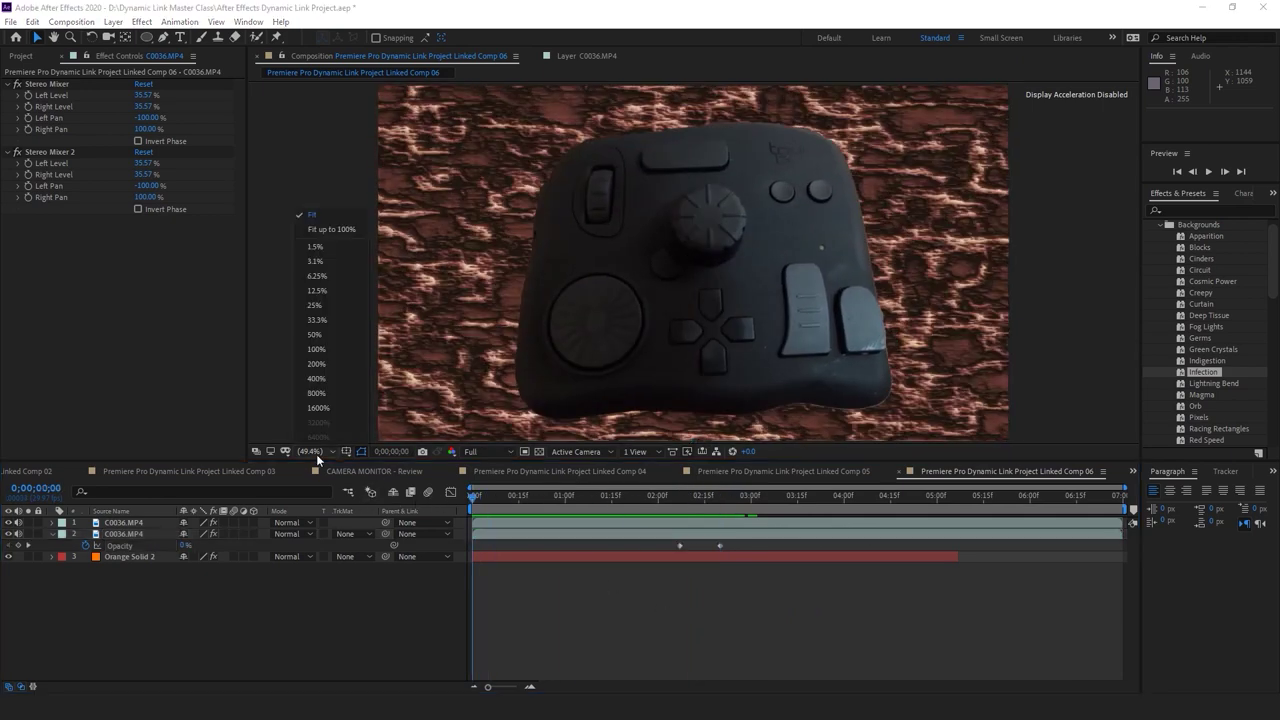
left_click(310, 226)
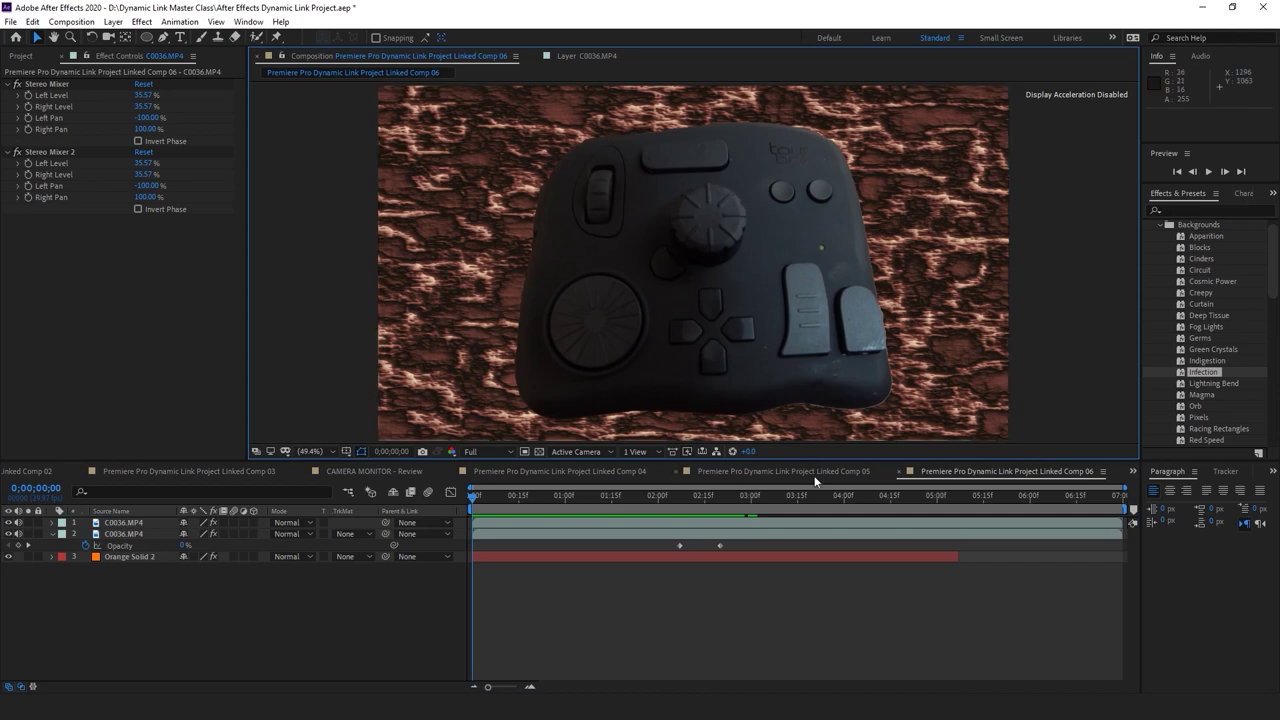
key("space")
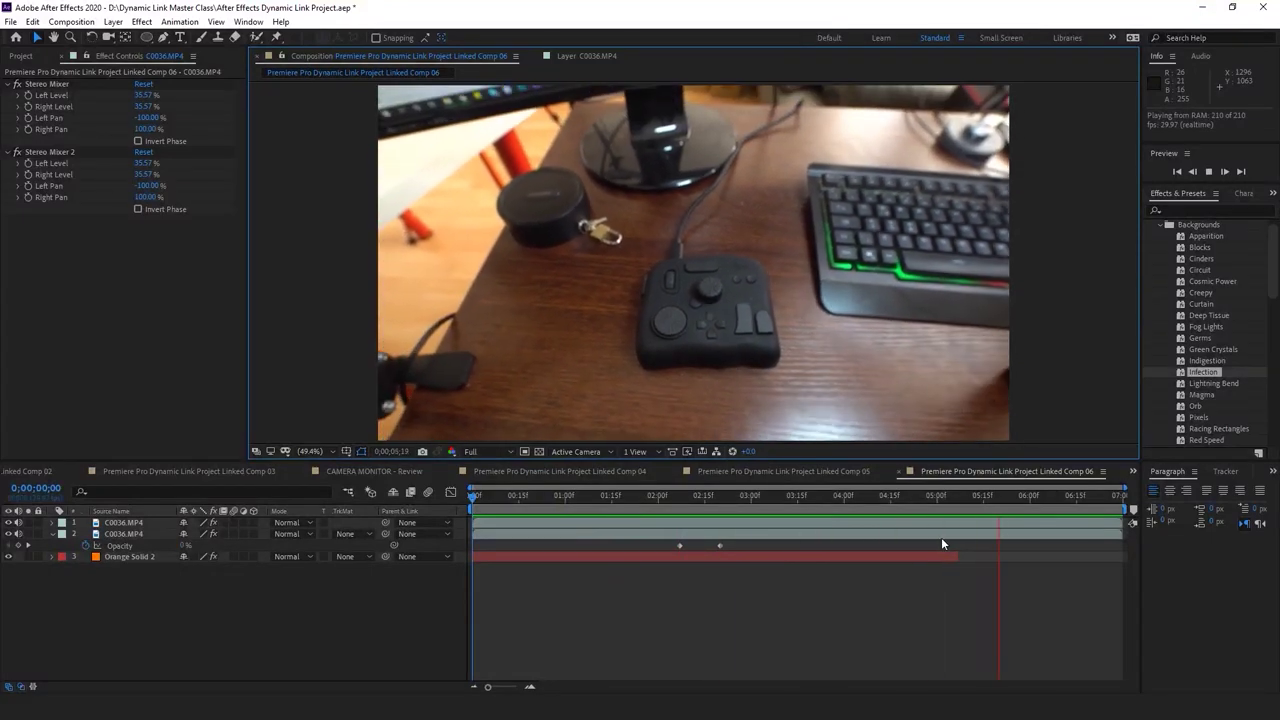
left_click_drag(1053, 499, 656, 511)
key("space")
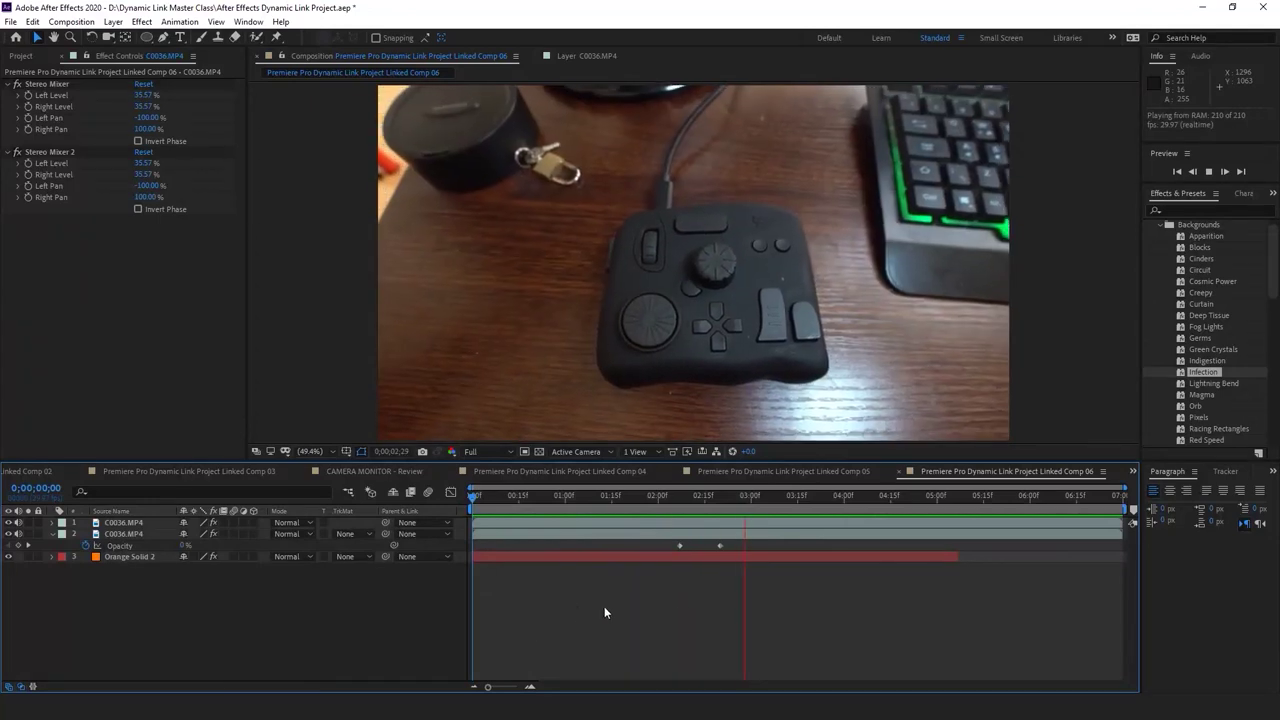
Set the current time to 0;00;03;15 and select both C0036.MP4 layers
mouse_move(818, 501)
left_mouse_down()
mouse_move(898, 502)
mouse_move(752, 502)
mouse_move(798, 506)
left_mouse_up()
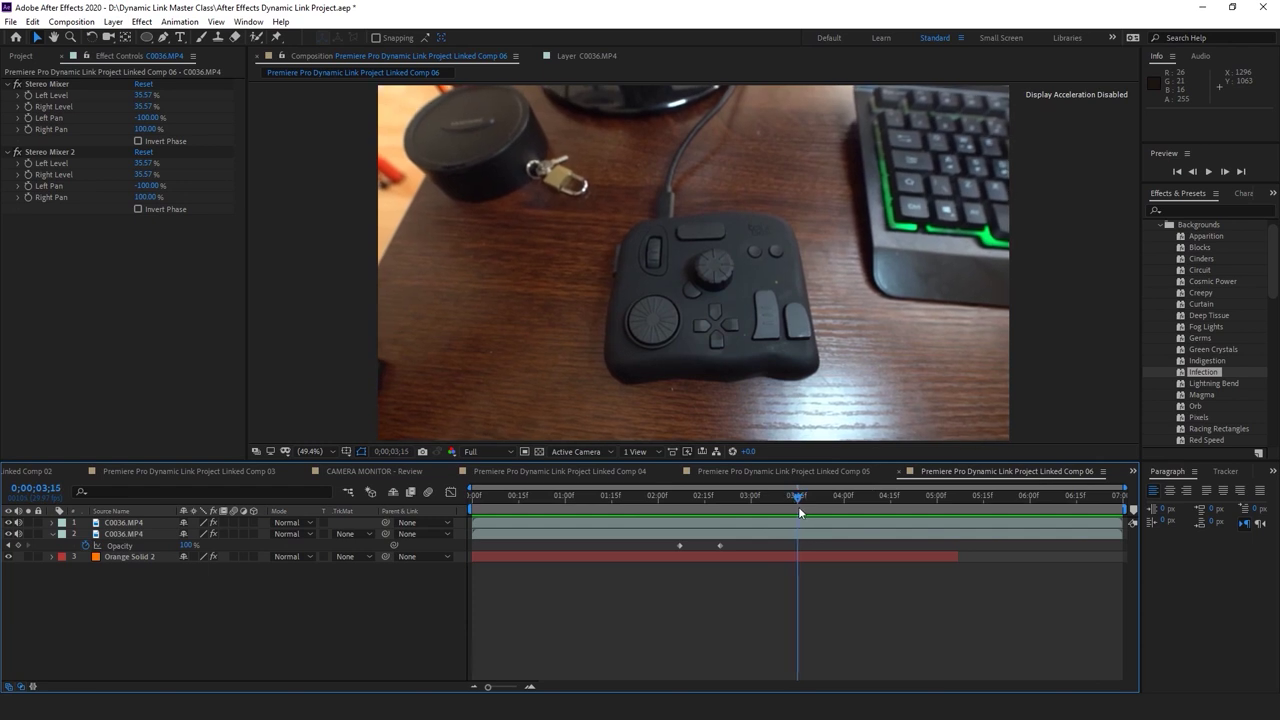
left_click(800, 523)
left_click(802, 534, "shift")
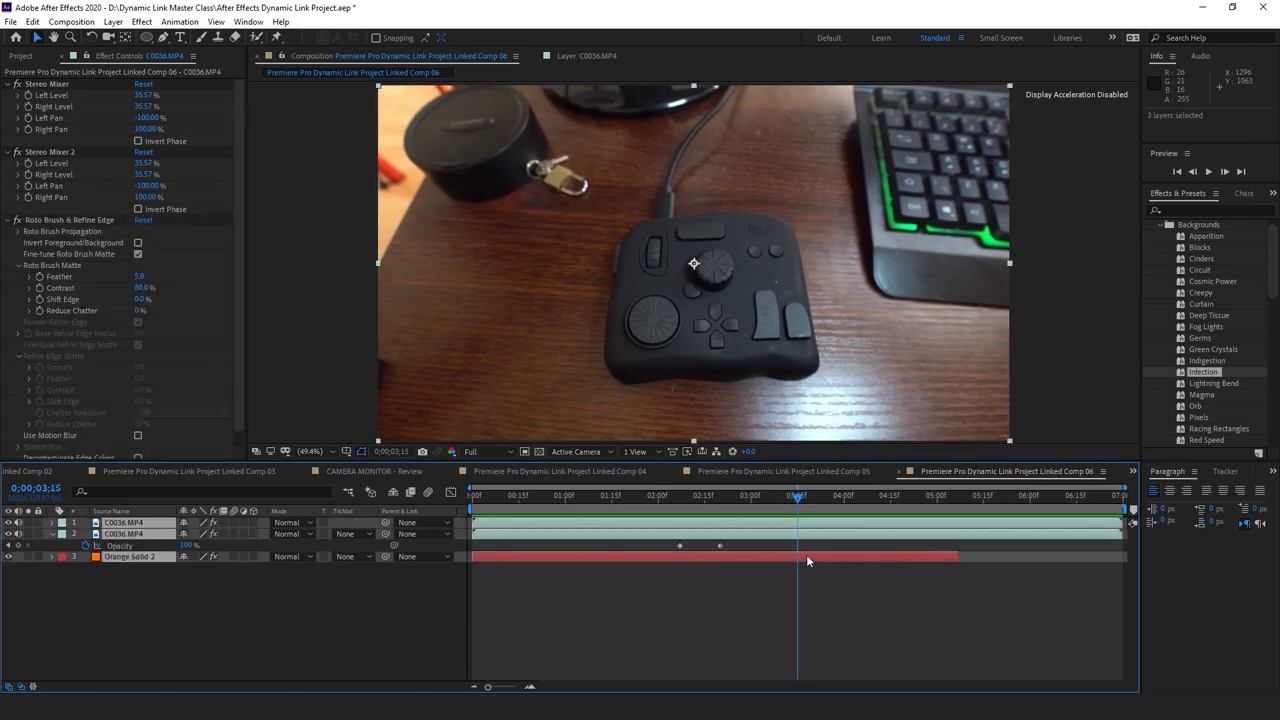
Cut both footage layers at 0;00;03;15 and pre-compose them with Orange Solid 2 into Pre-comp 2
key("ctrl+shift+d")
key("Delete")
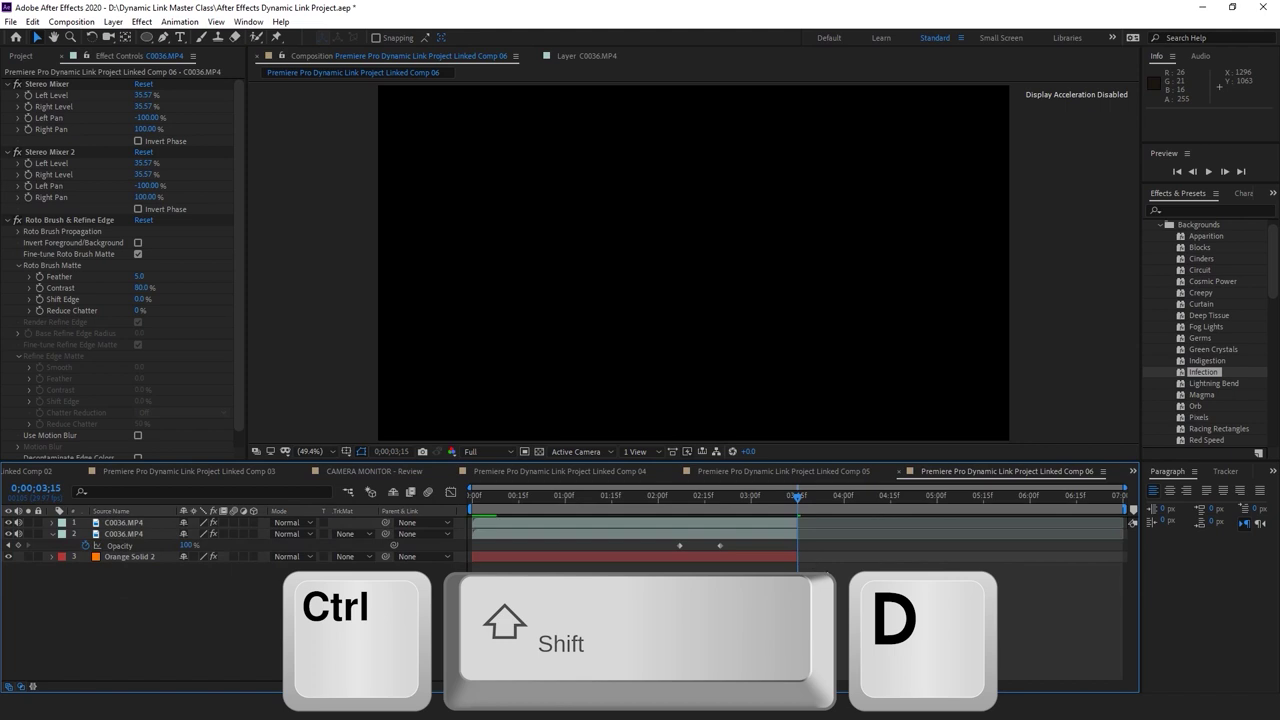
left_click(771, 557)
left_click(756, 523, "shift")
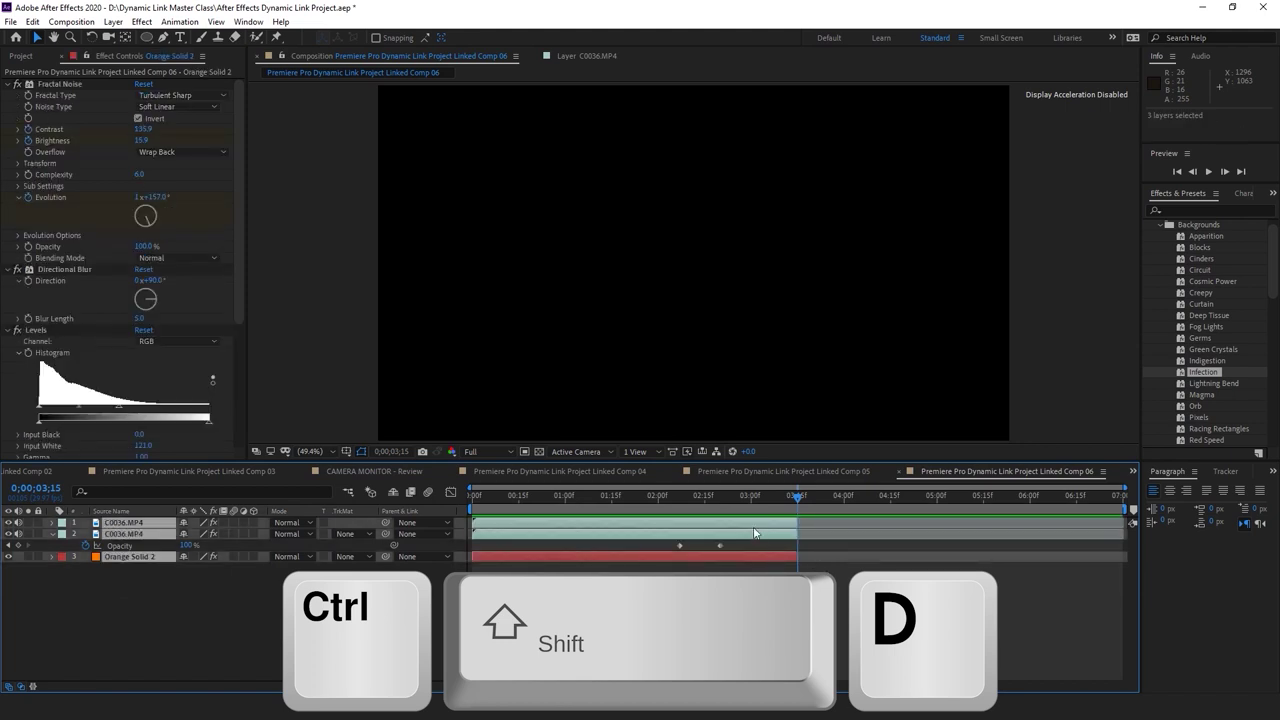
right_click(754, 533)
left_click(829, 471)
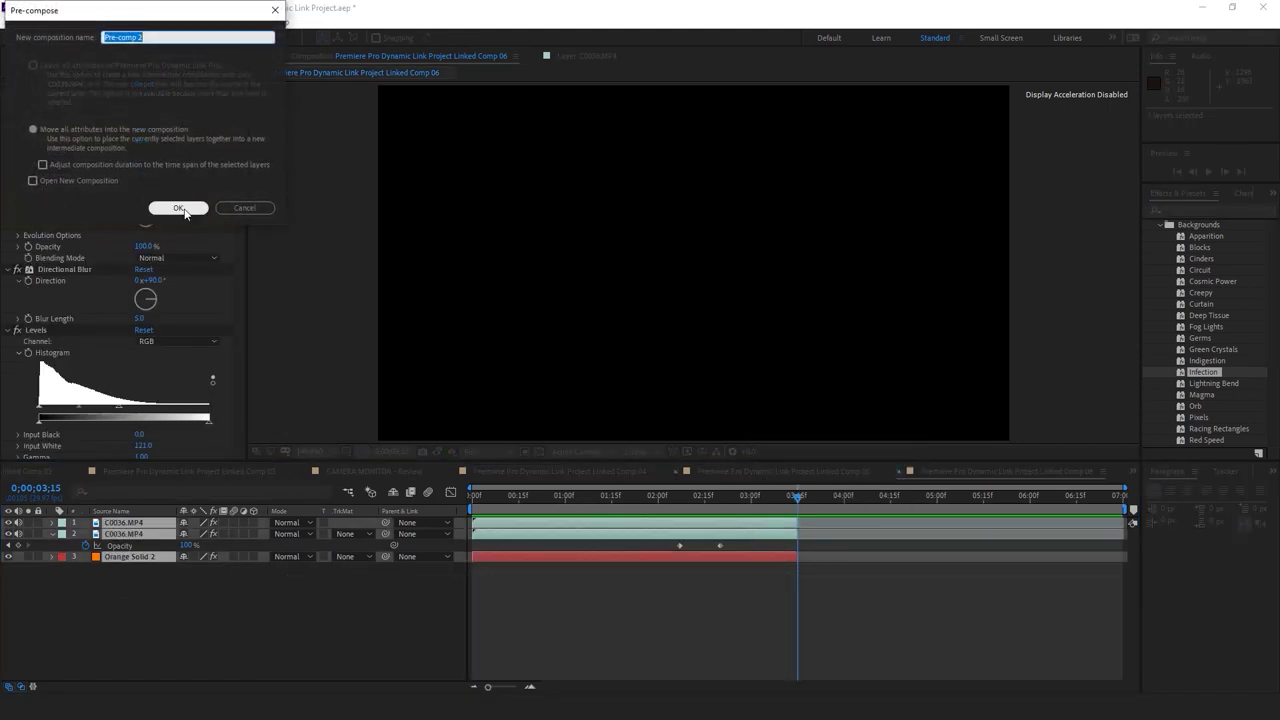
left_click(178, 211)
Trim Pre-comp 2 at the playhead, duplicate it, time-reverse the copy and start it at 0;00;03;15
key("ctrl+shift+d")
key("Delete")
left_click(776, 524)
key("ctrl+d")
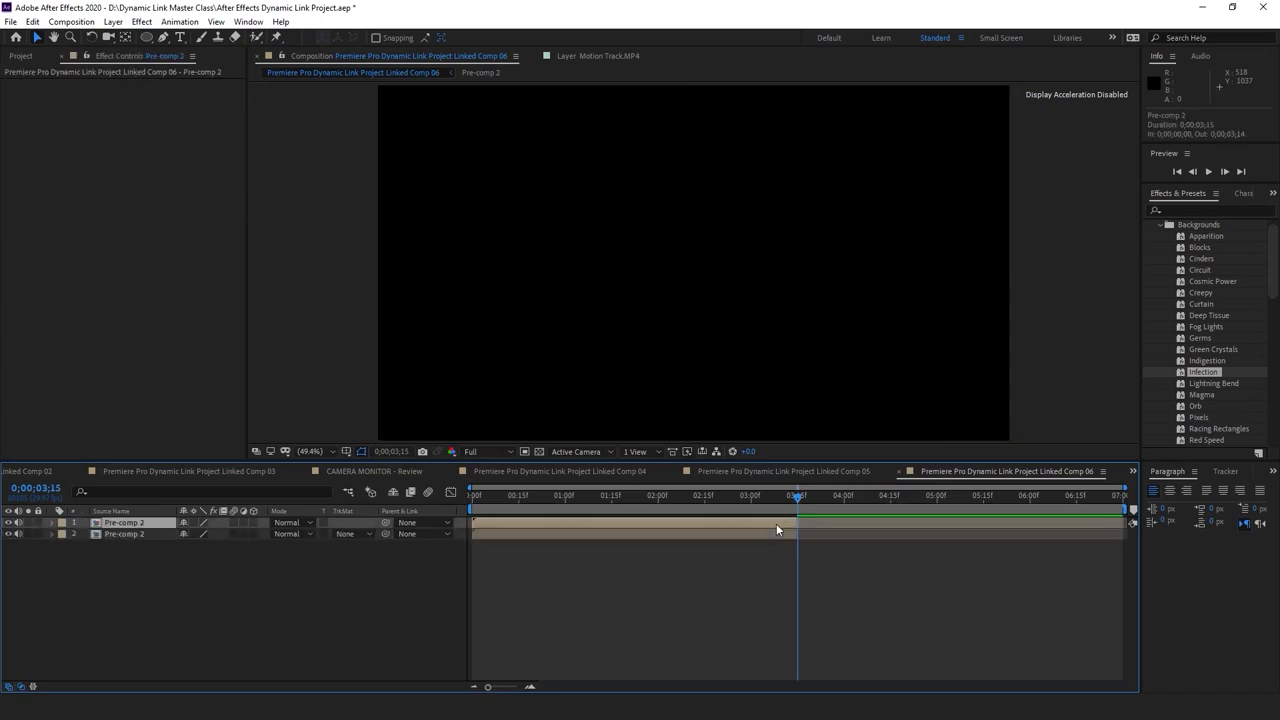
right_click(776, 523)
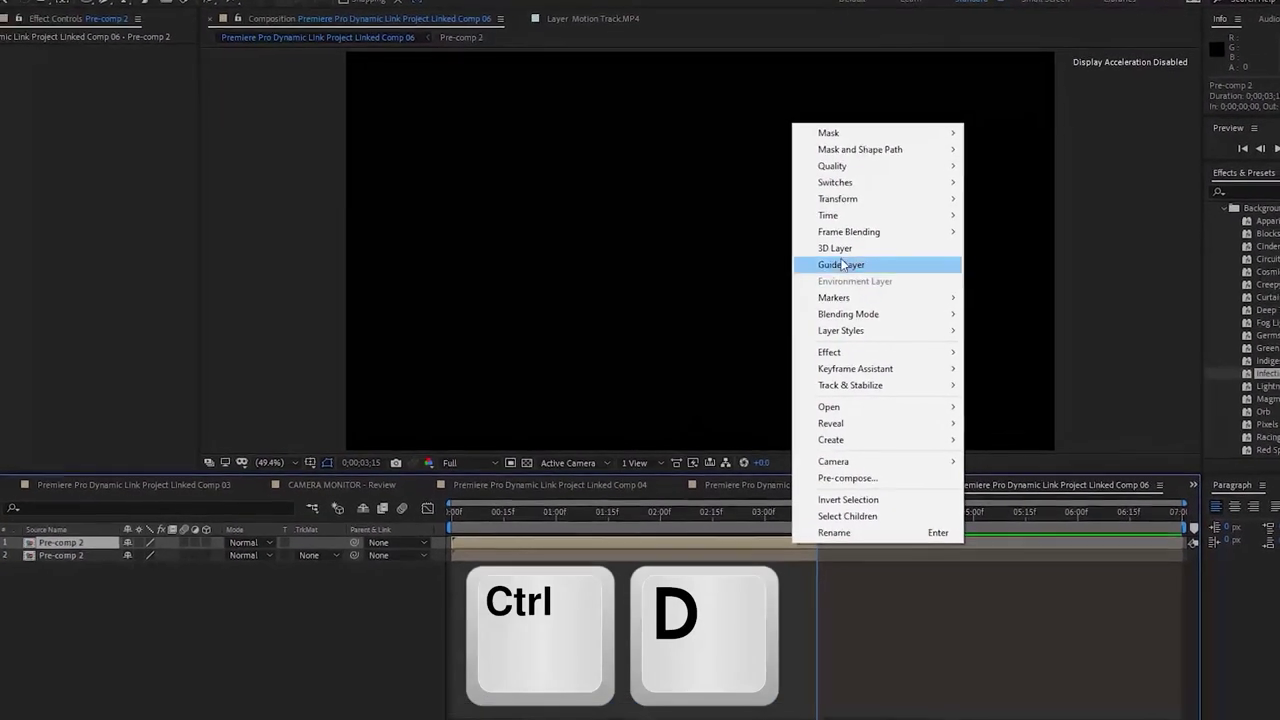
mouse_move(853, 220)
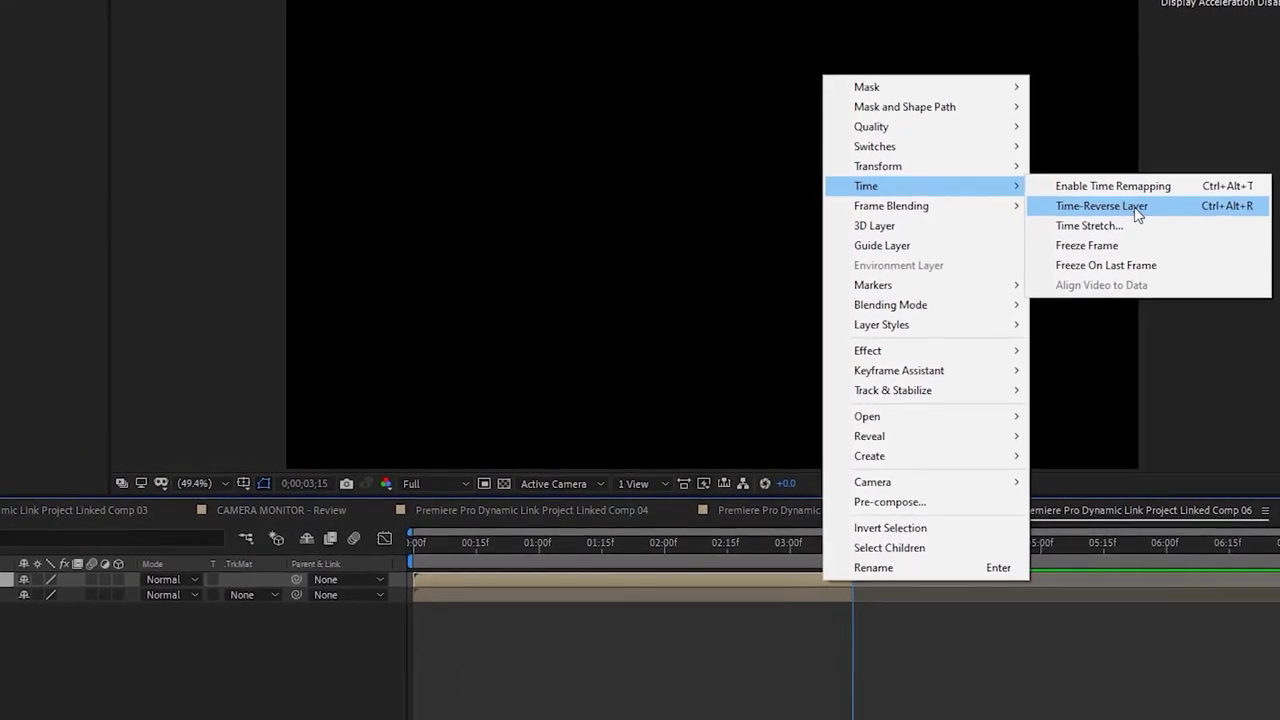
left_click(1137, 208)
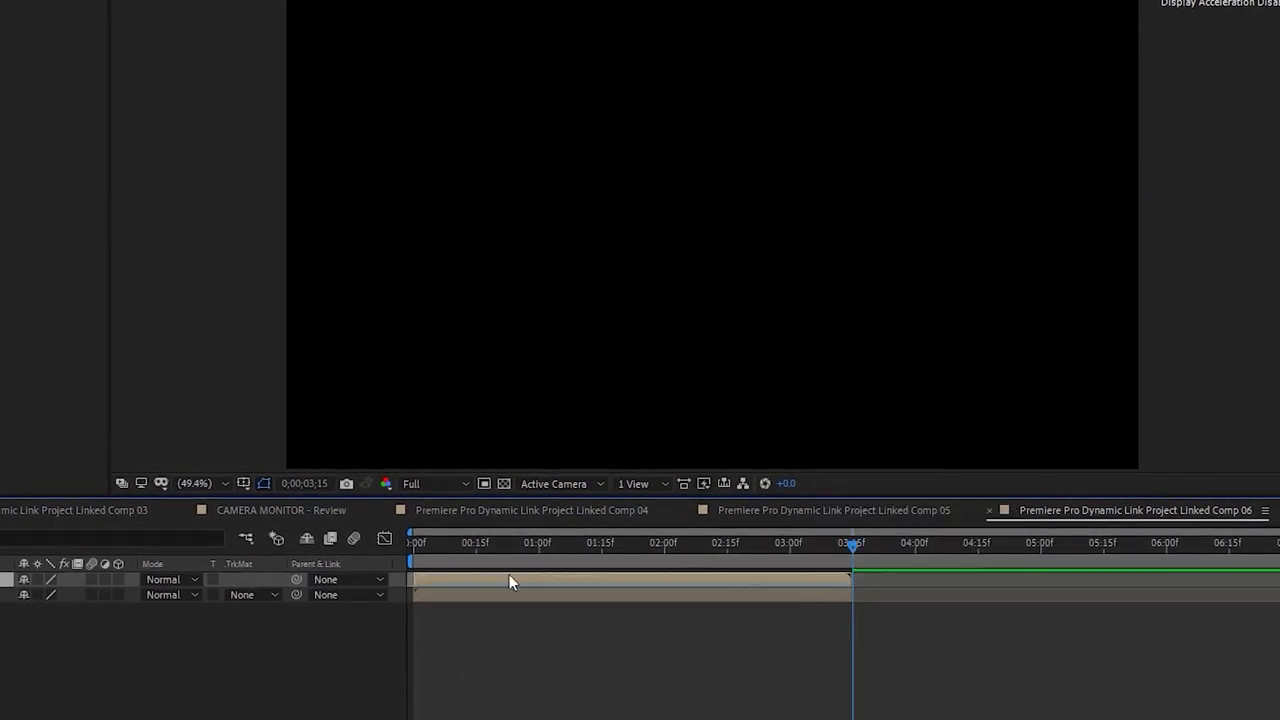
left_click_drag(767, 578, 856, 578)
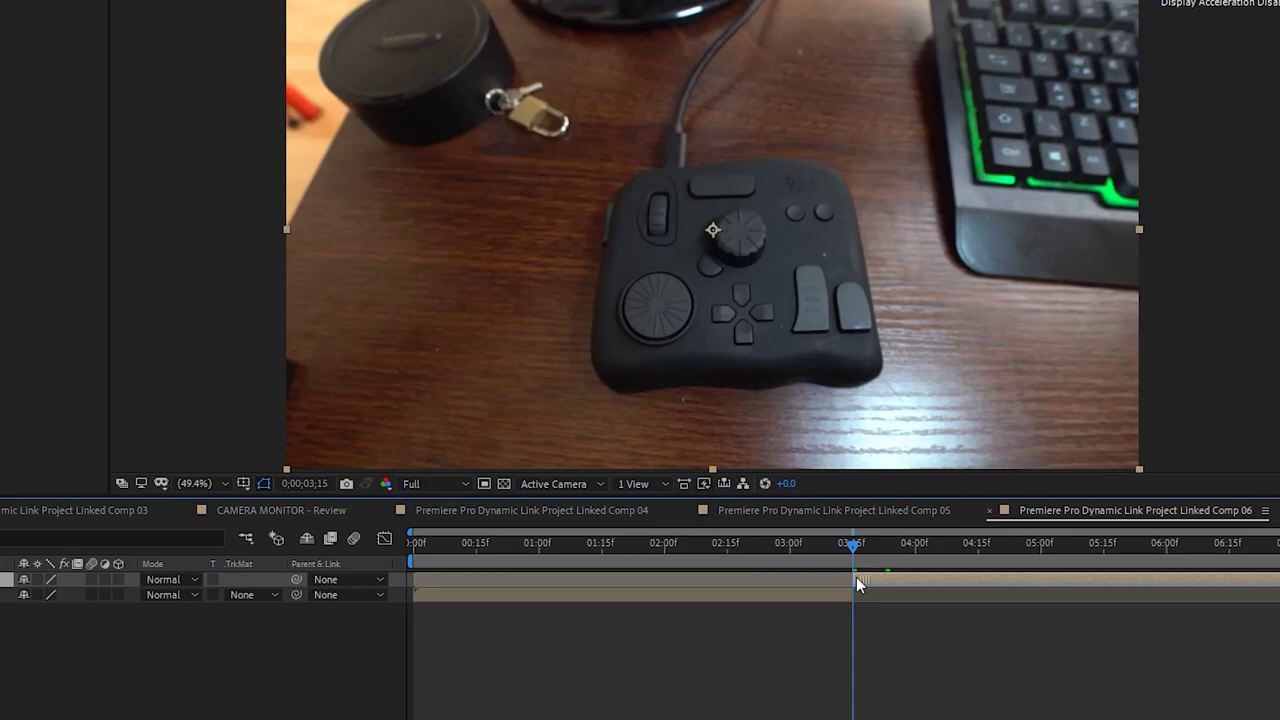
Preview the comp from the start, review frames around the 4-second mark, and save the project
key("Home")
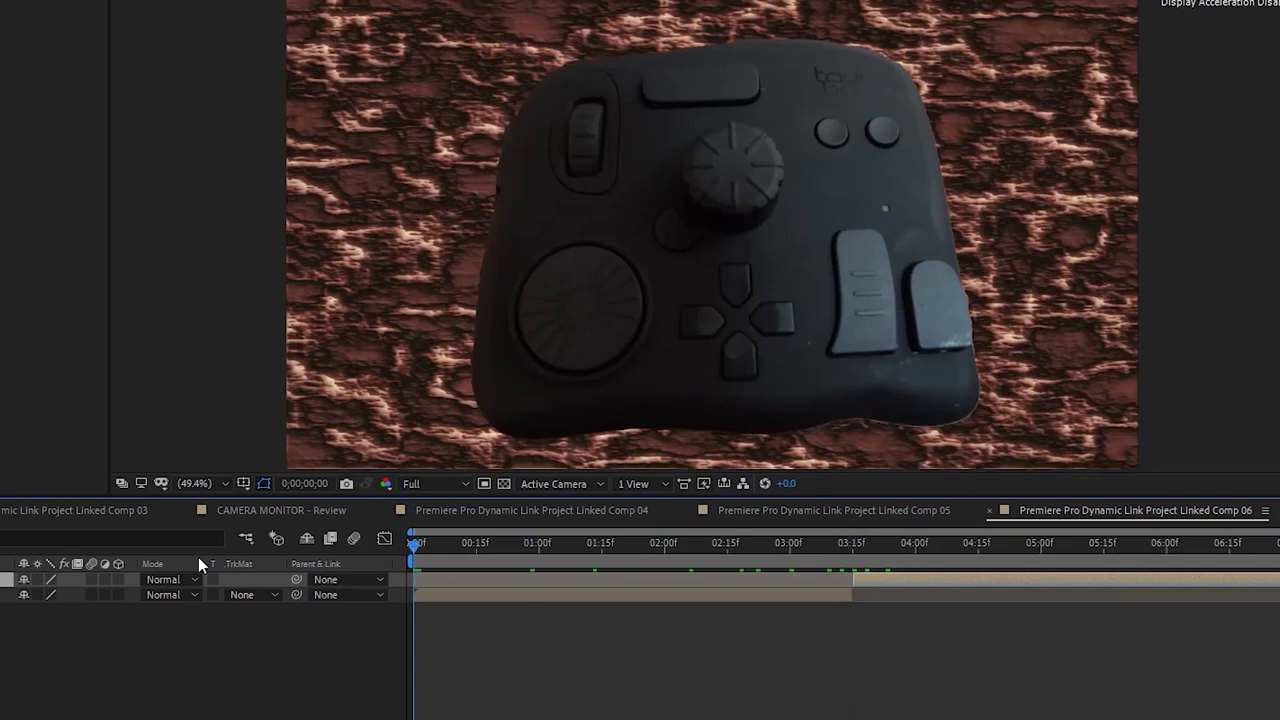
left_click(872, 660)
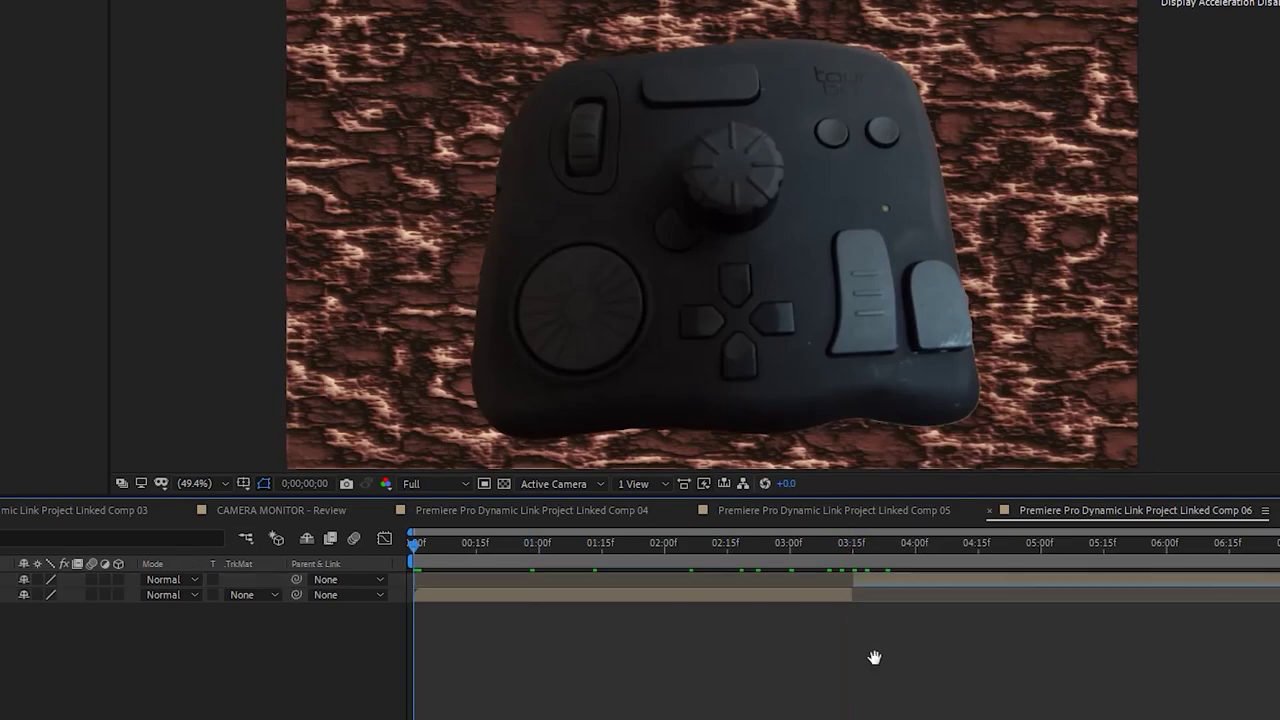
key("space")
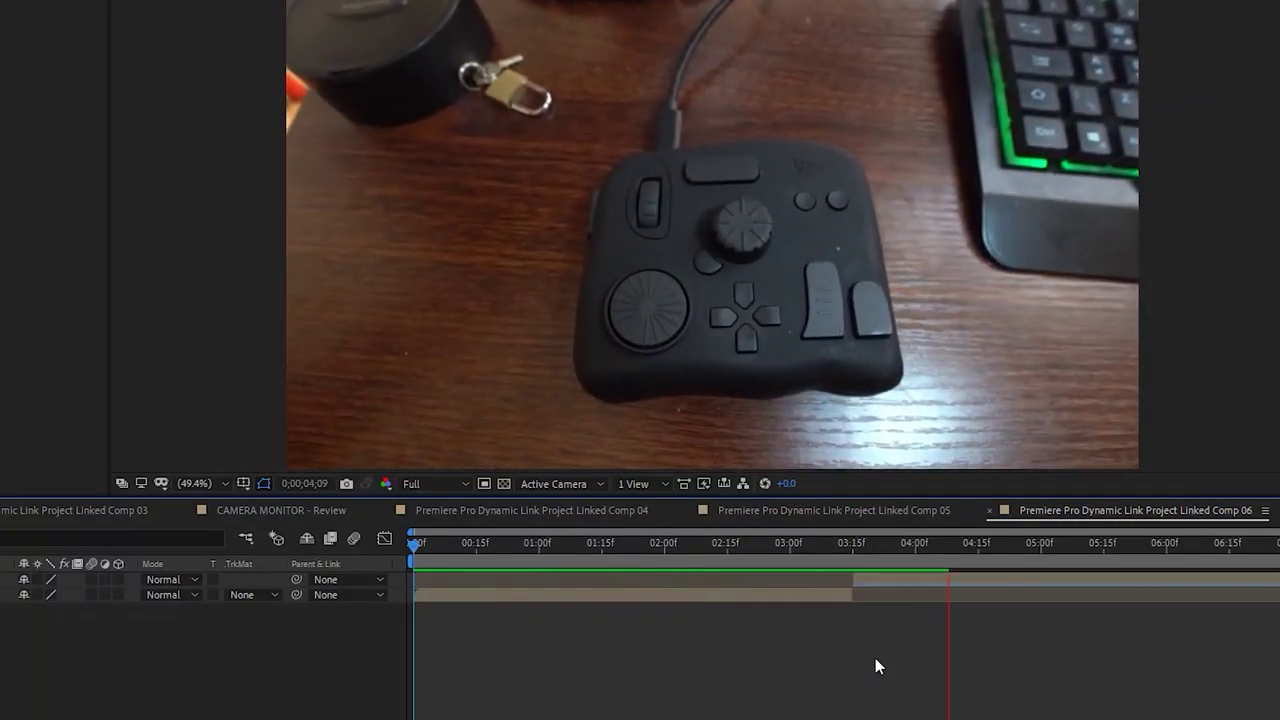
left_click(892, 546)
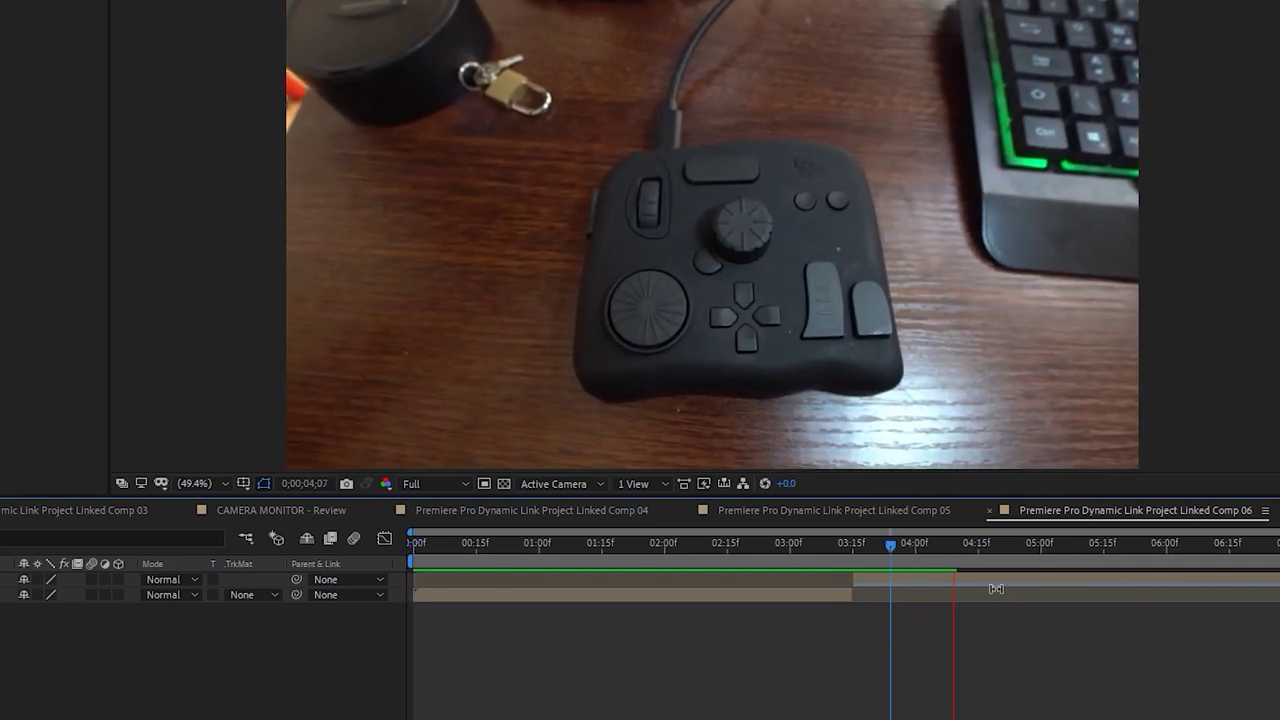
left_click_drag(964, 541, 937, 560)
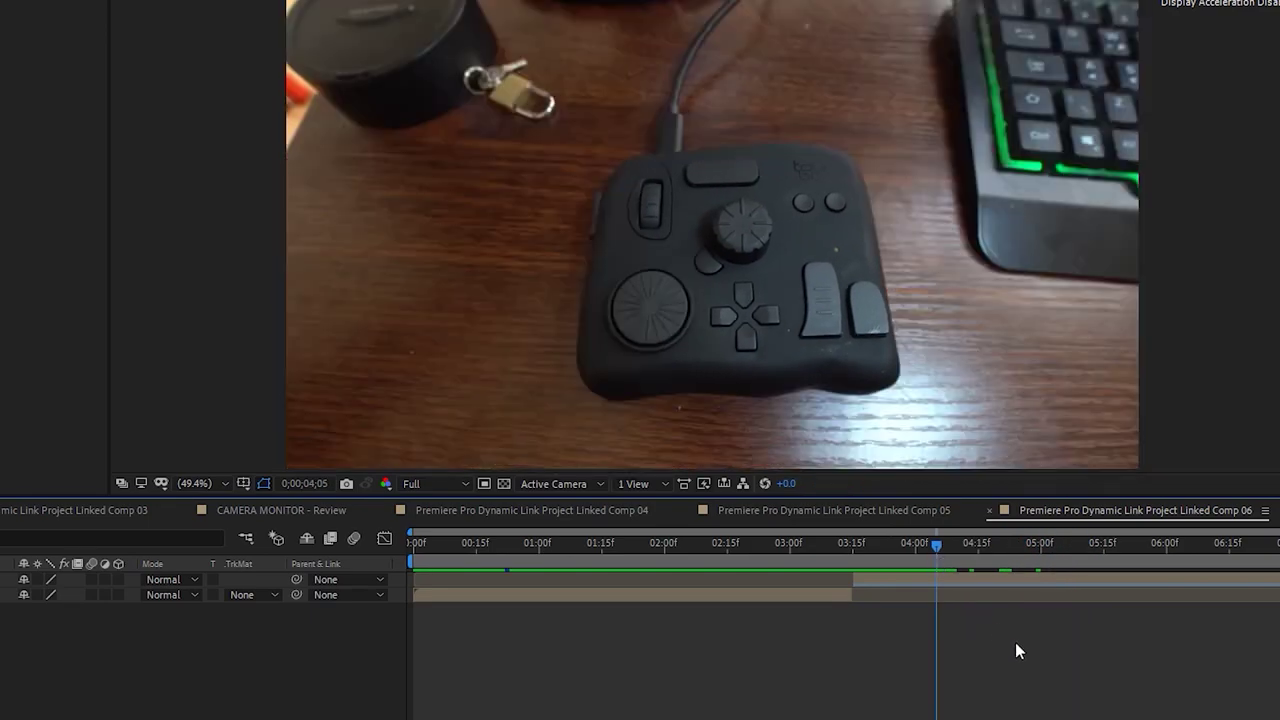
key("space")
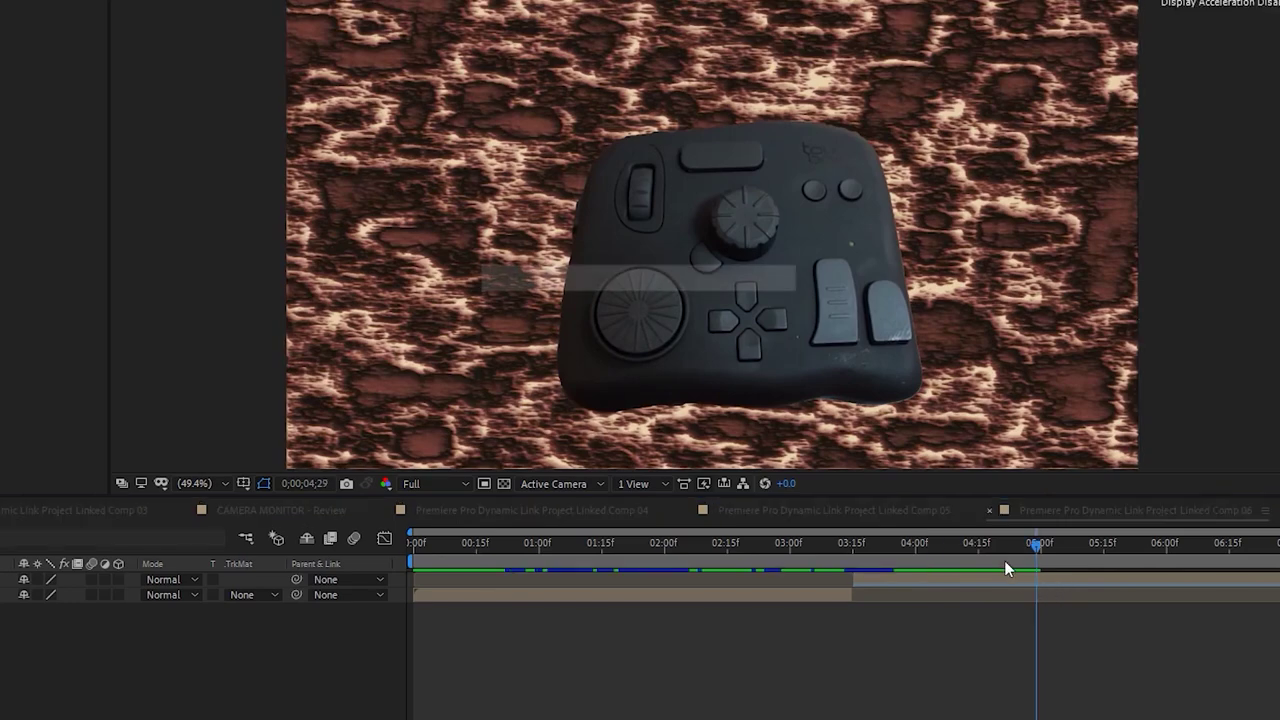
key("space")
key("ctrl+s")
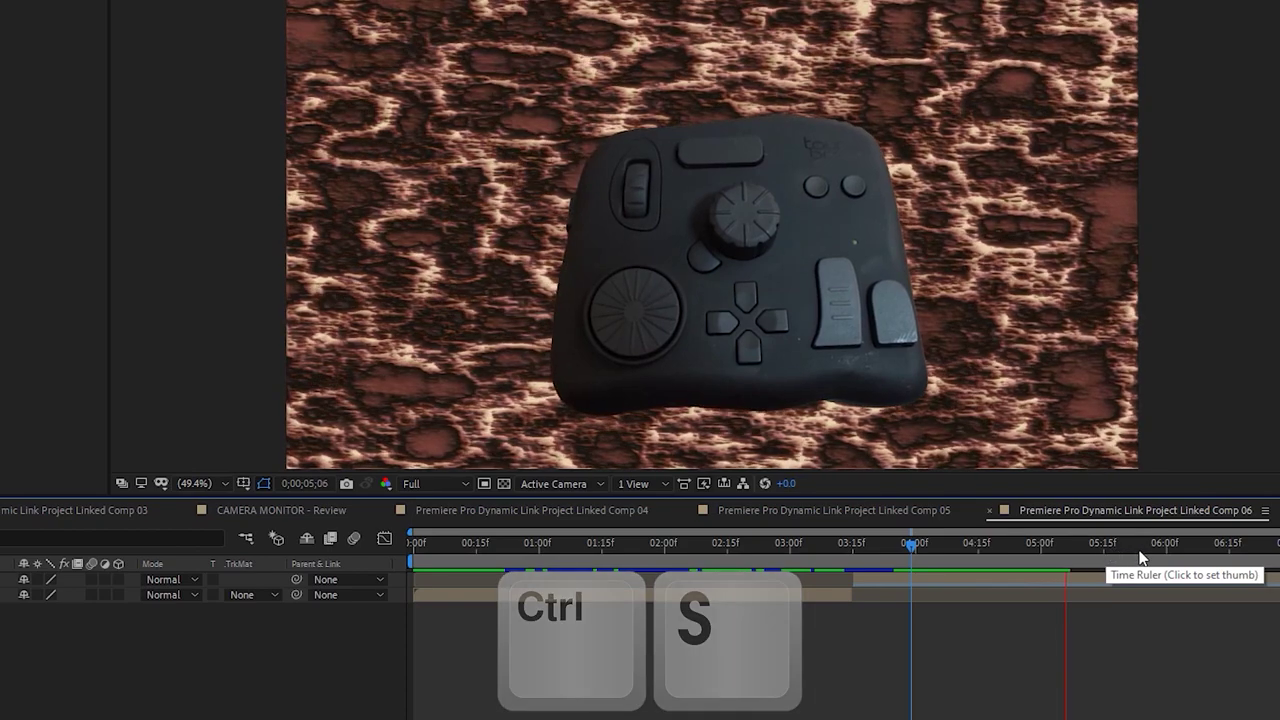
Replay the comp from the start, stopping near 0;00;04;28
left_click_drag(1028, 543, 337, 549)
key("space")
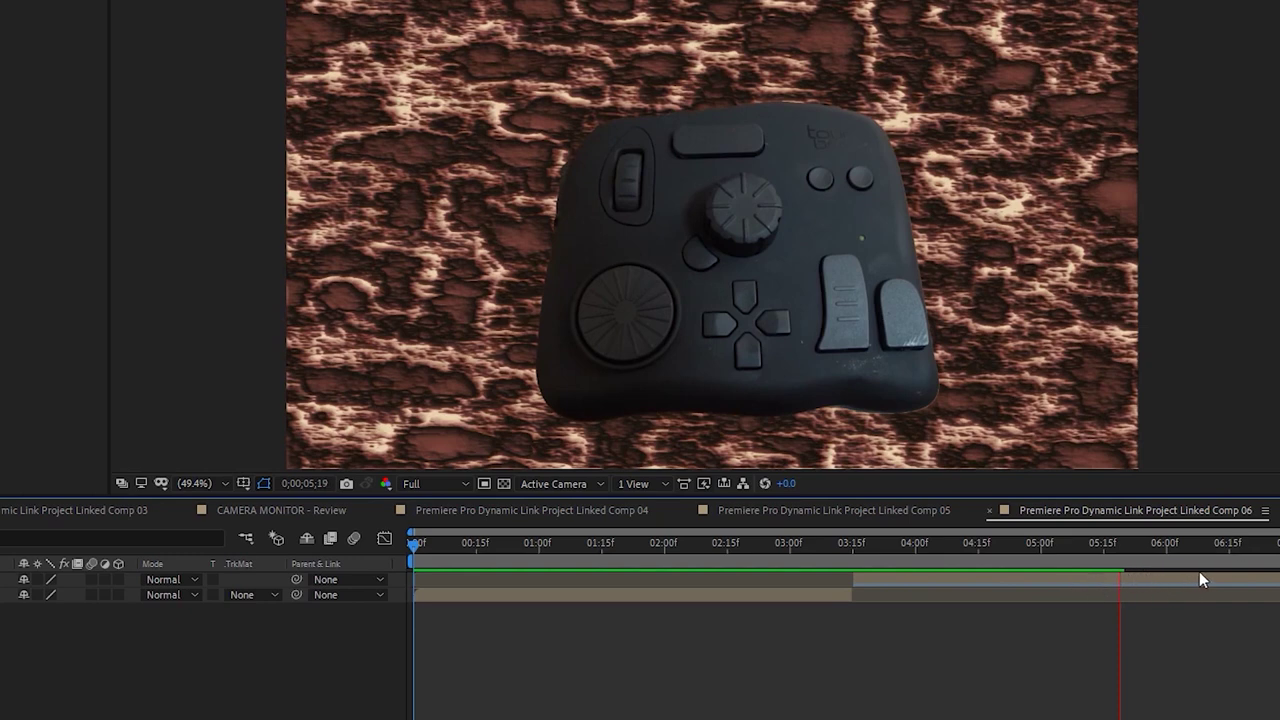
left_click(1036, 545)
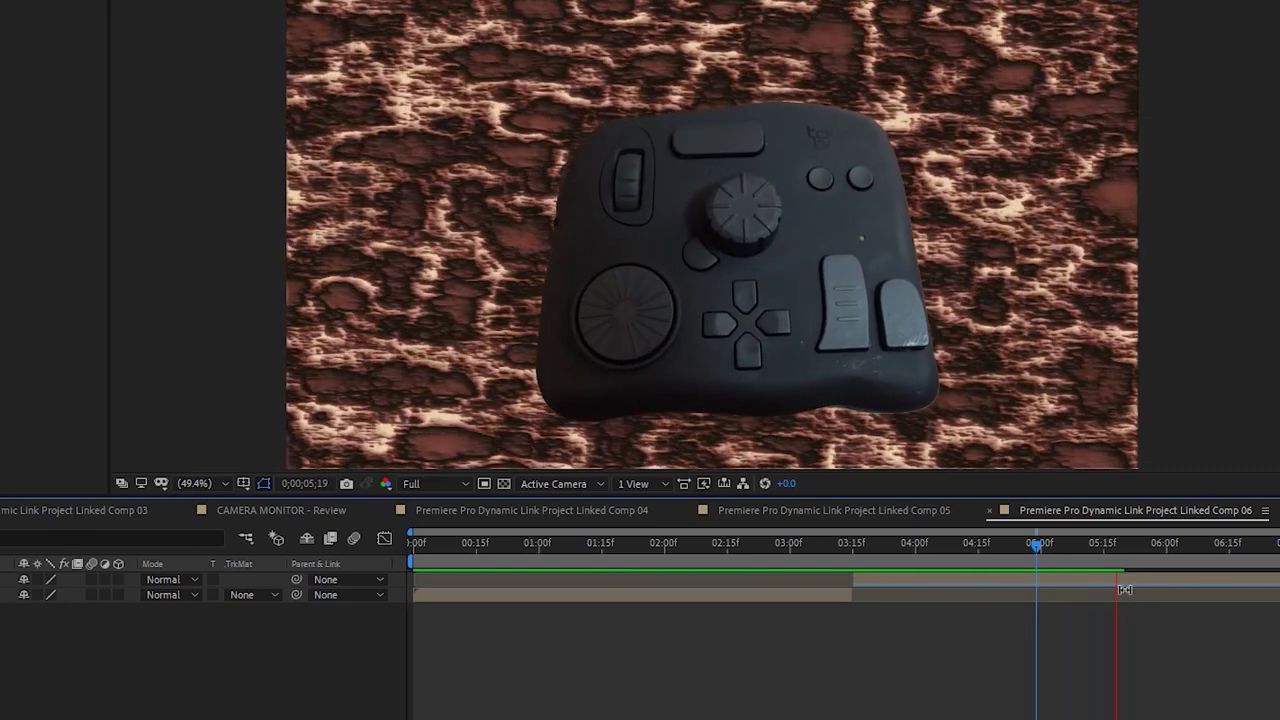
left_click(1035, 546)
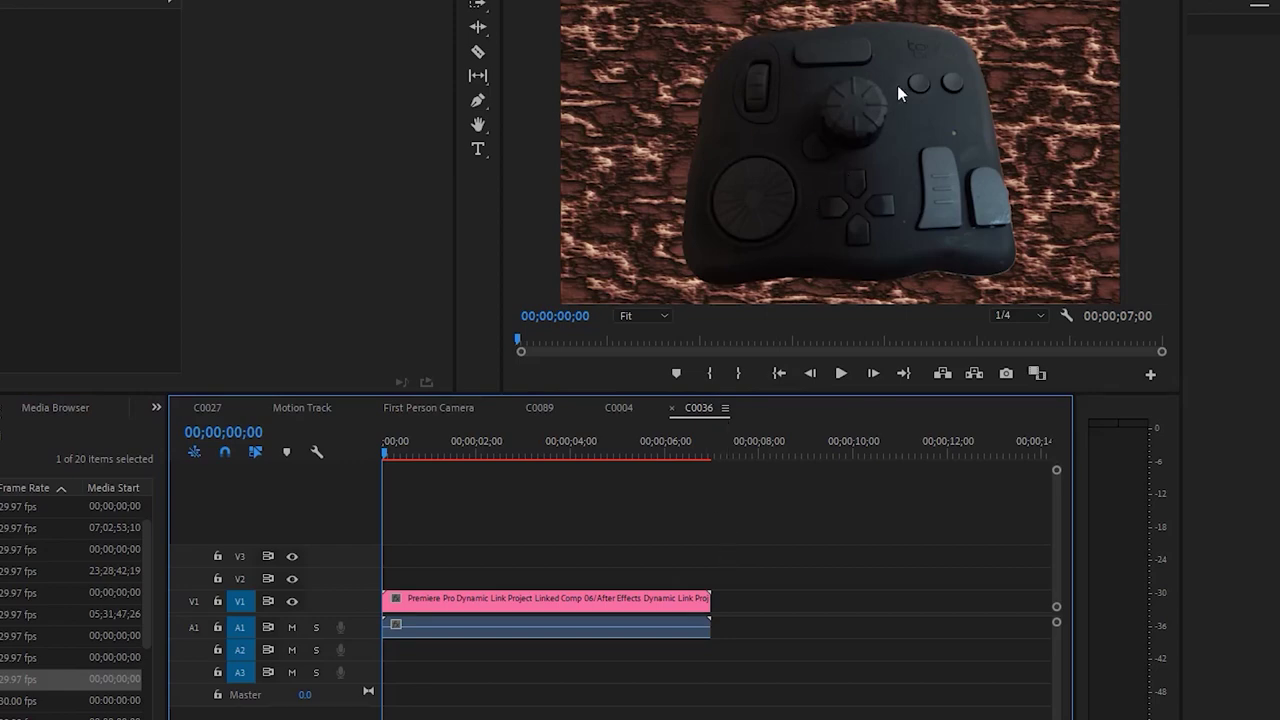
Play the C0036 sequence containing Linked Comp 06 and save the Premiere project
key("space")
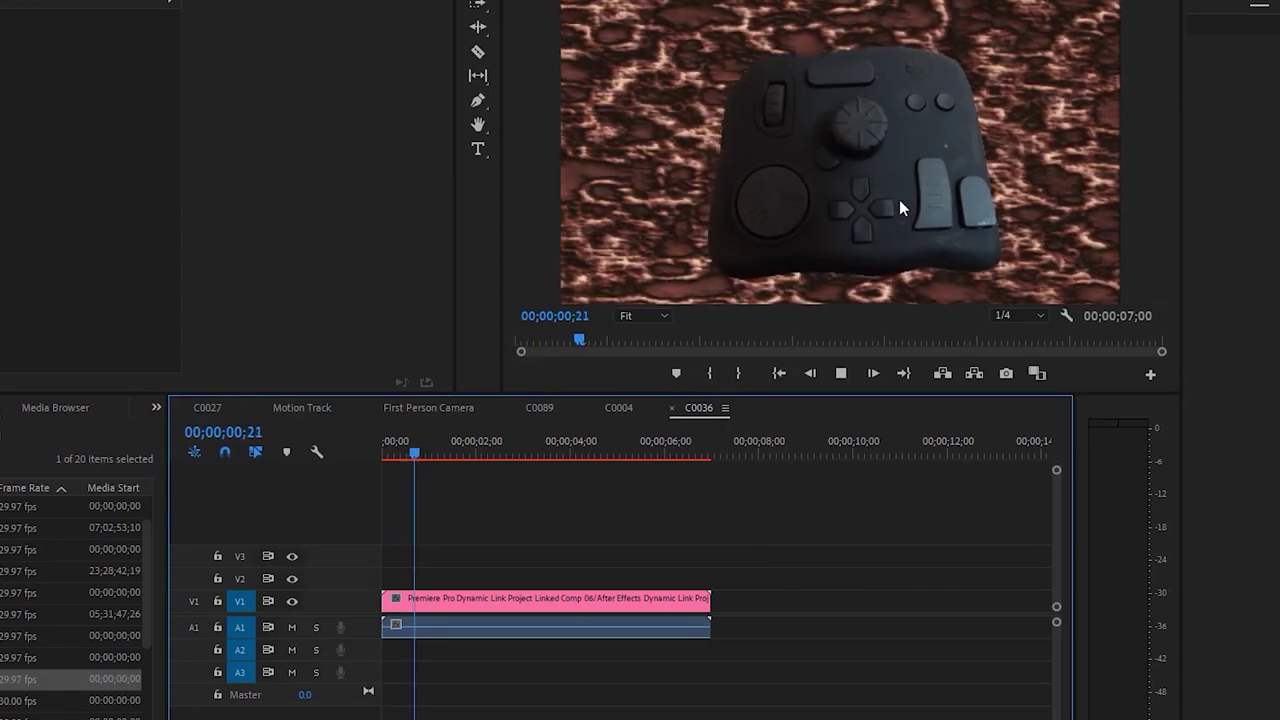
left_click(520, 598)
left_click(779, 373)
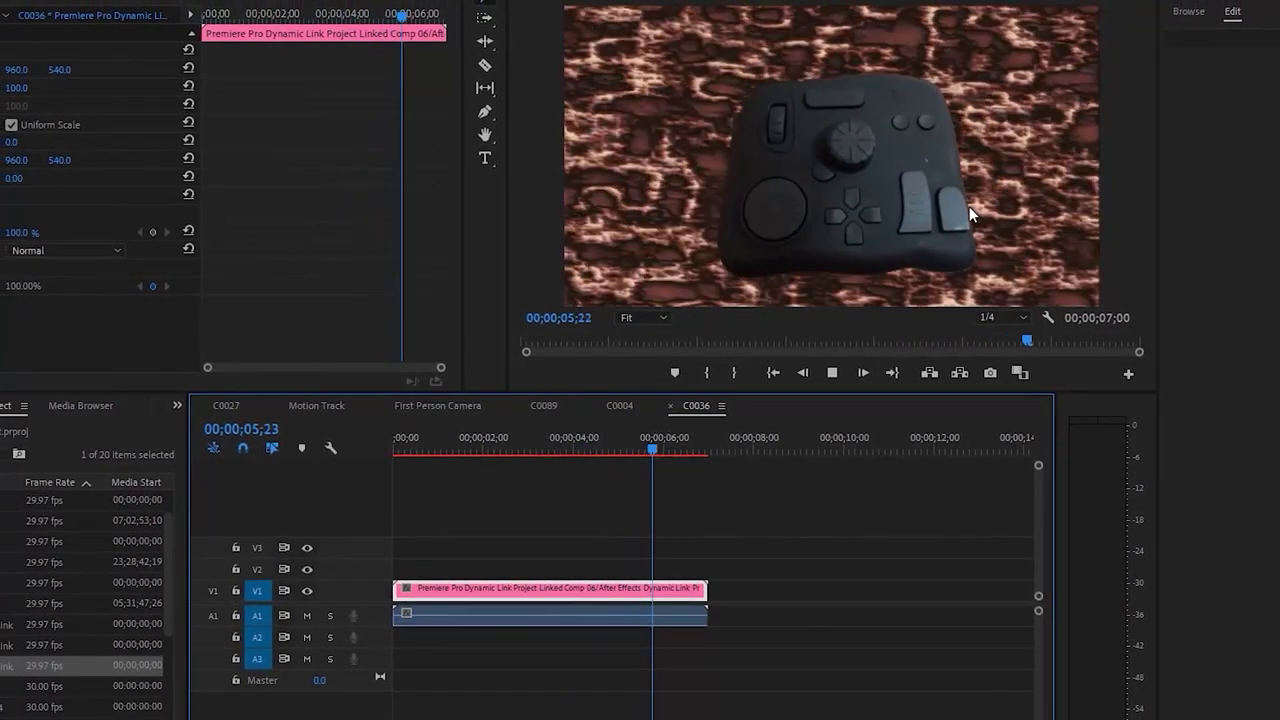
key("Home")
left_click(772, 508)
key("space")
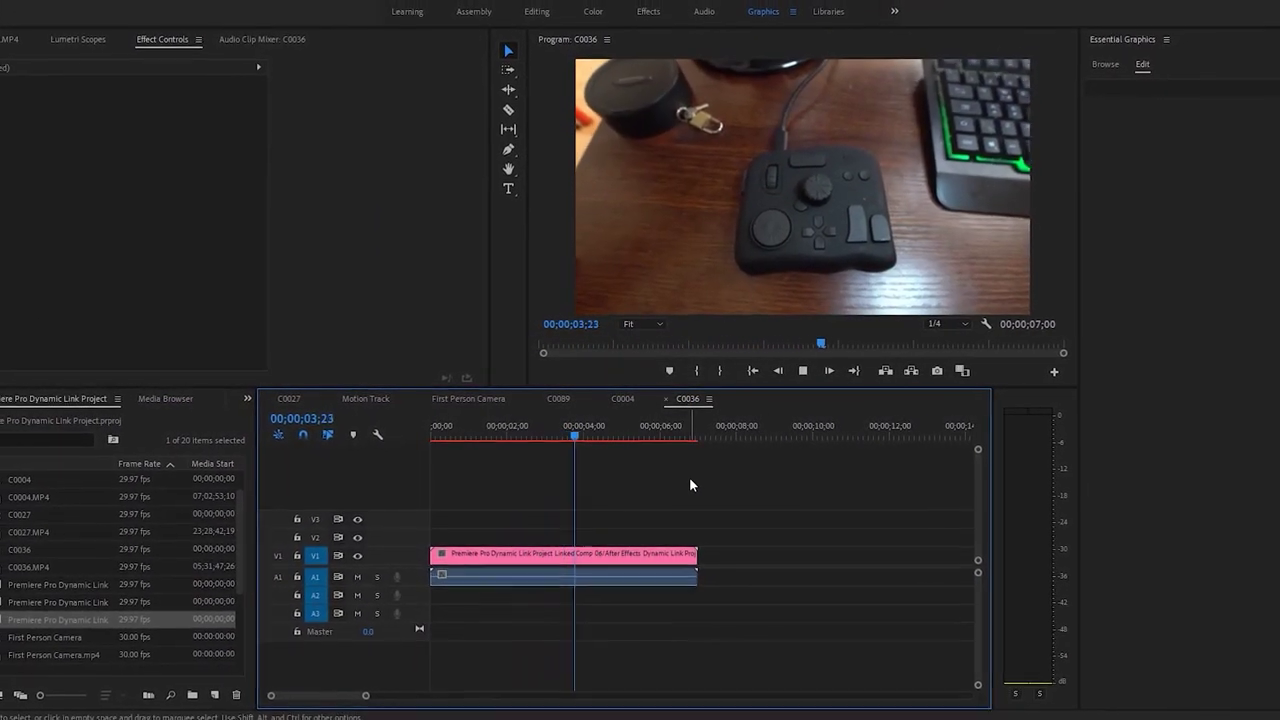
left_click(579, 436)
key("ctrl+s")
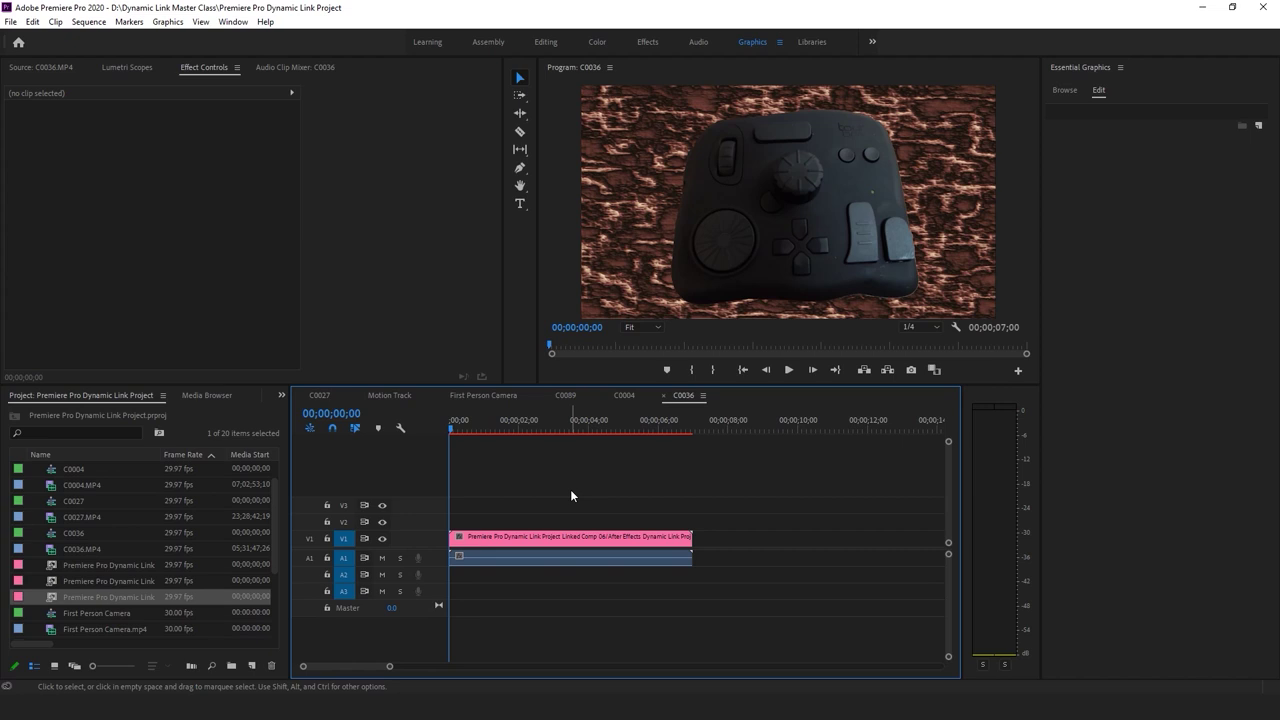
Replay the linked comp sequence several times, stopping around 00;00;02;24 and 00;00;01;10
key("space")
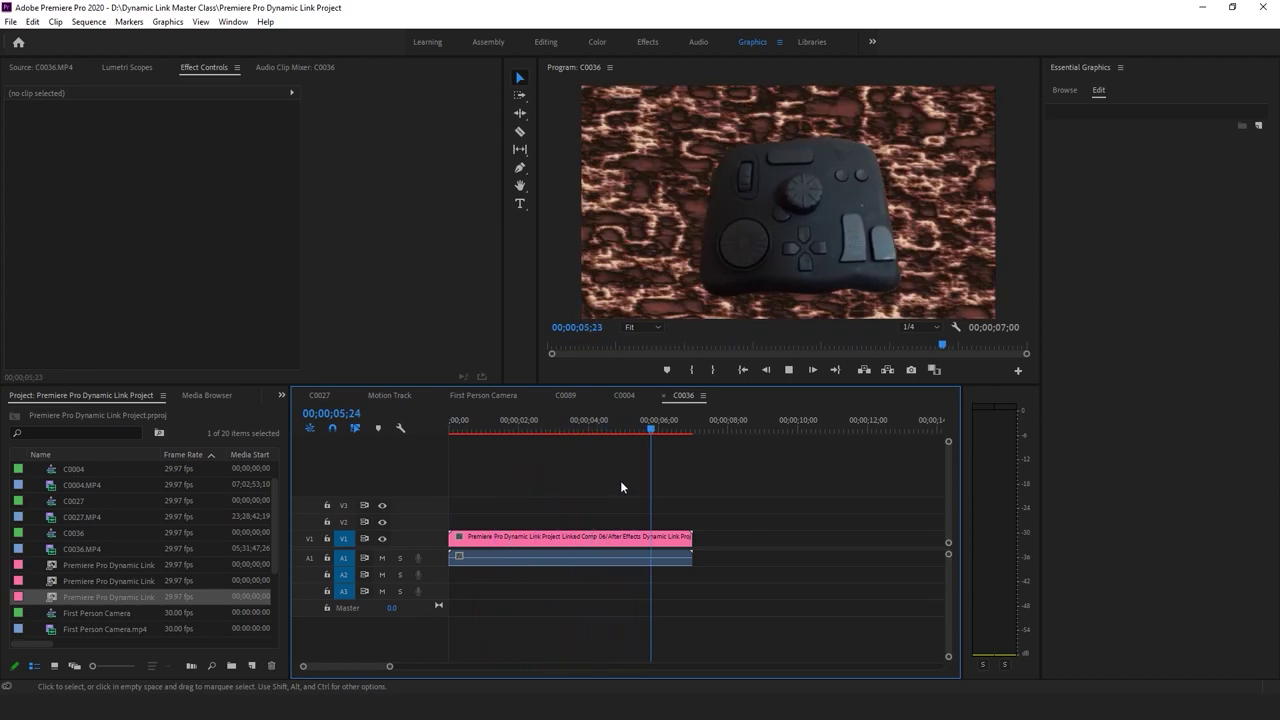
left_click(615, 537)
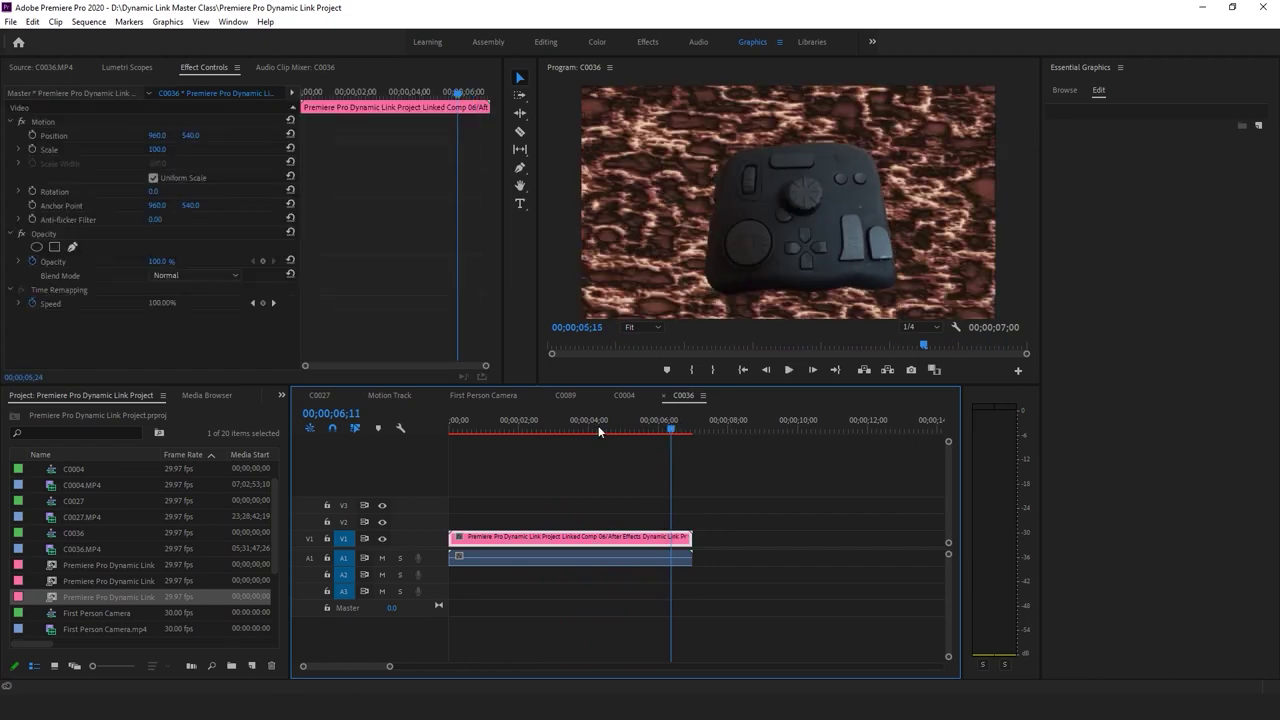
left_click(718, 489)
left_click(600, 538)
key("Home")
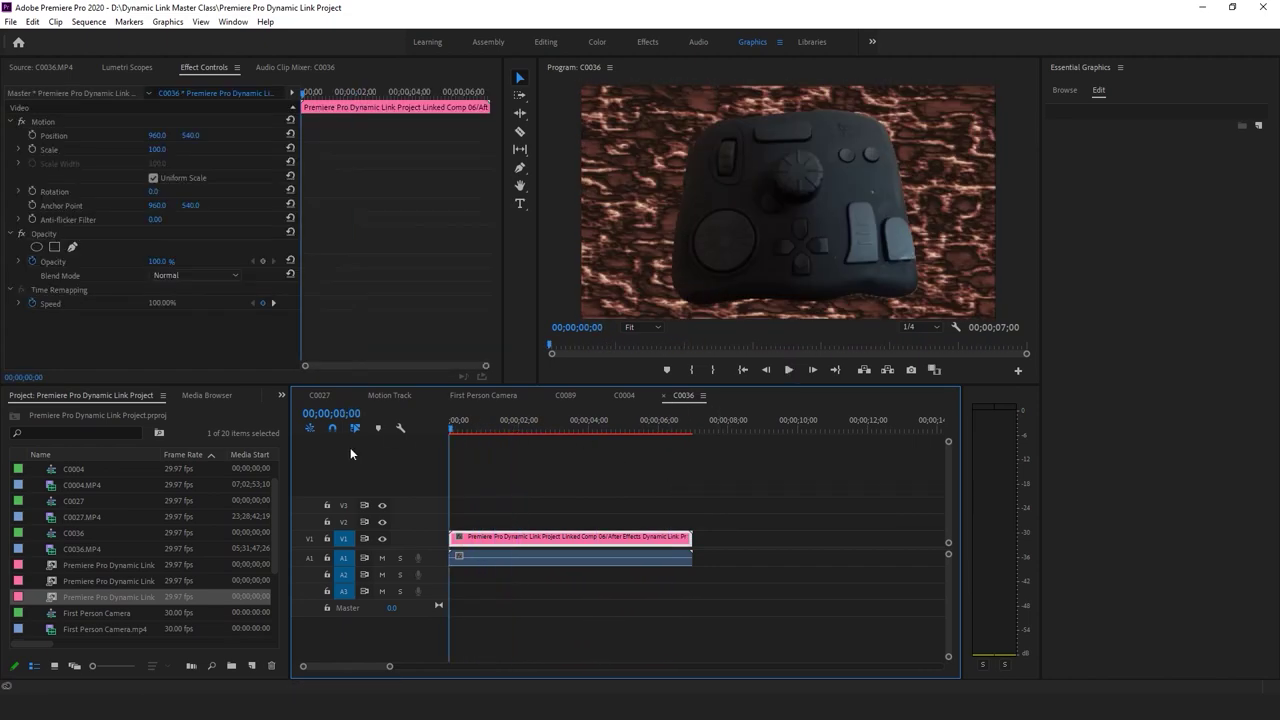
left_click(665, 489)
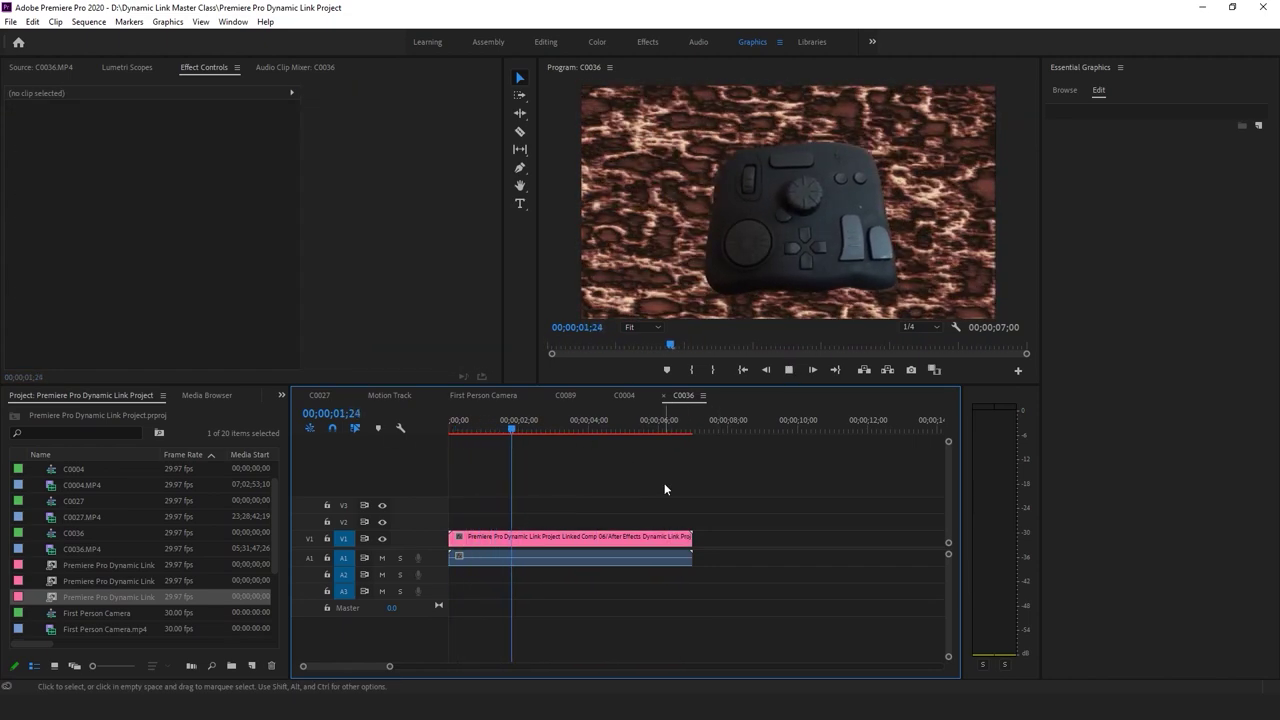
key("space")
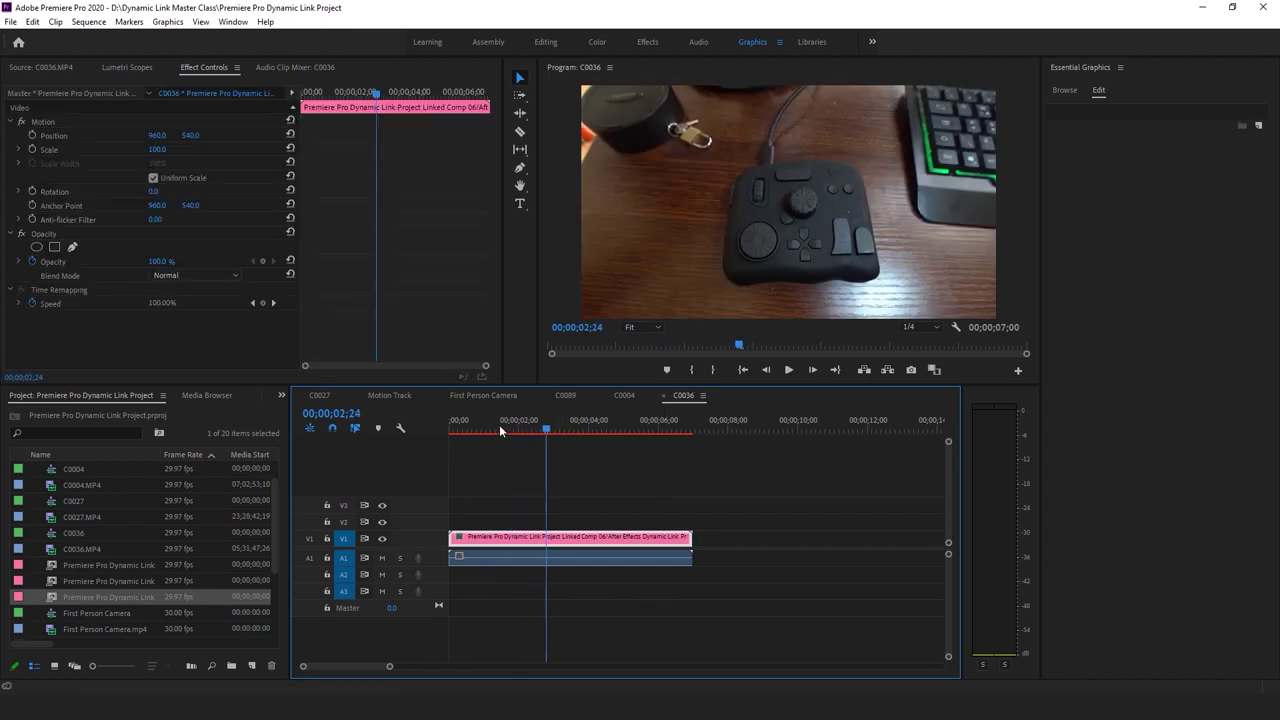
left_click(498, 427)
key("space")
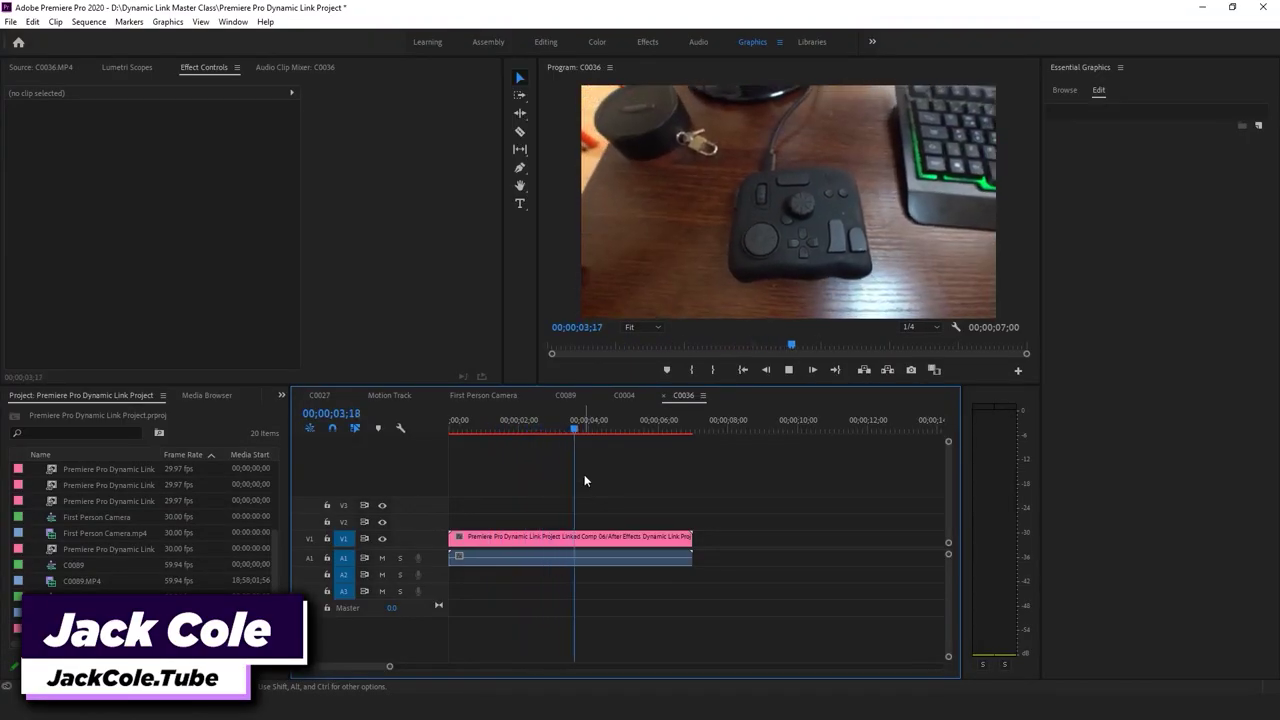
key("space")
key("d")
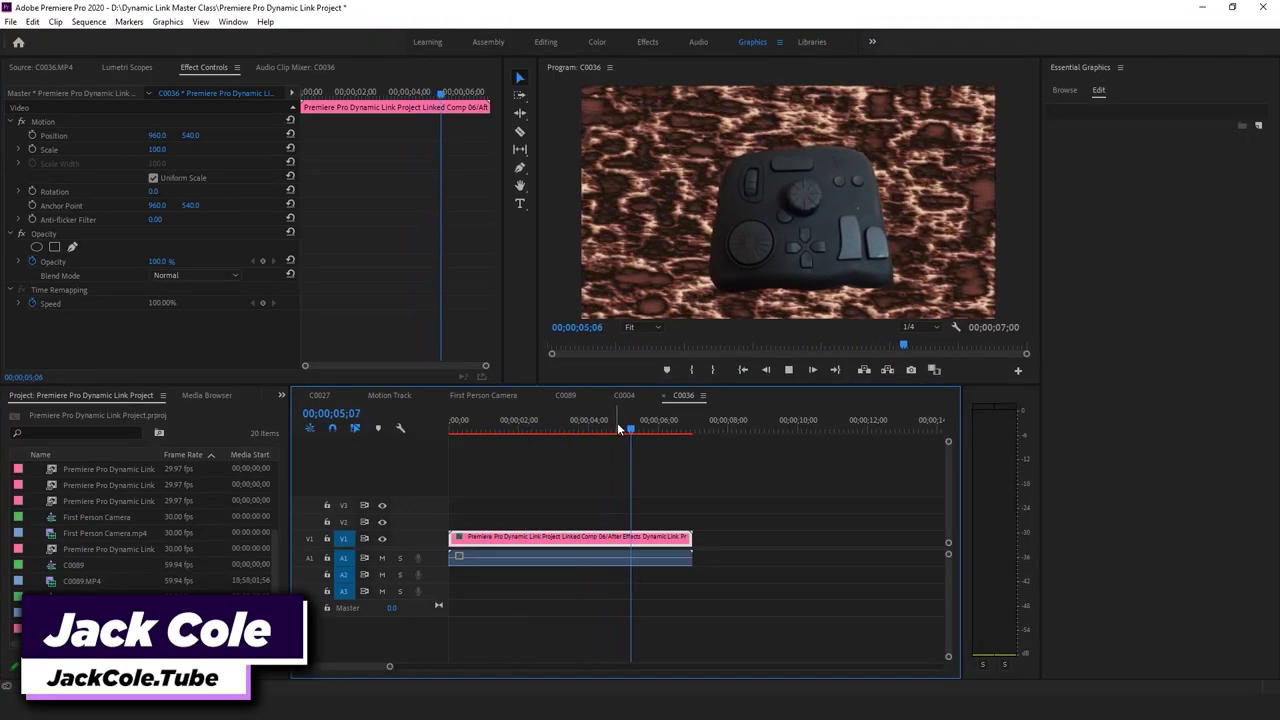
key("space")
key("Home")
Play the sequence from the start to about five seconds, then switch to the source files folder
key("space")
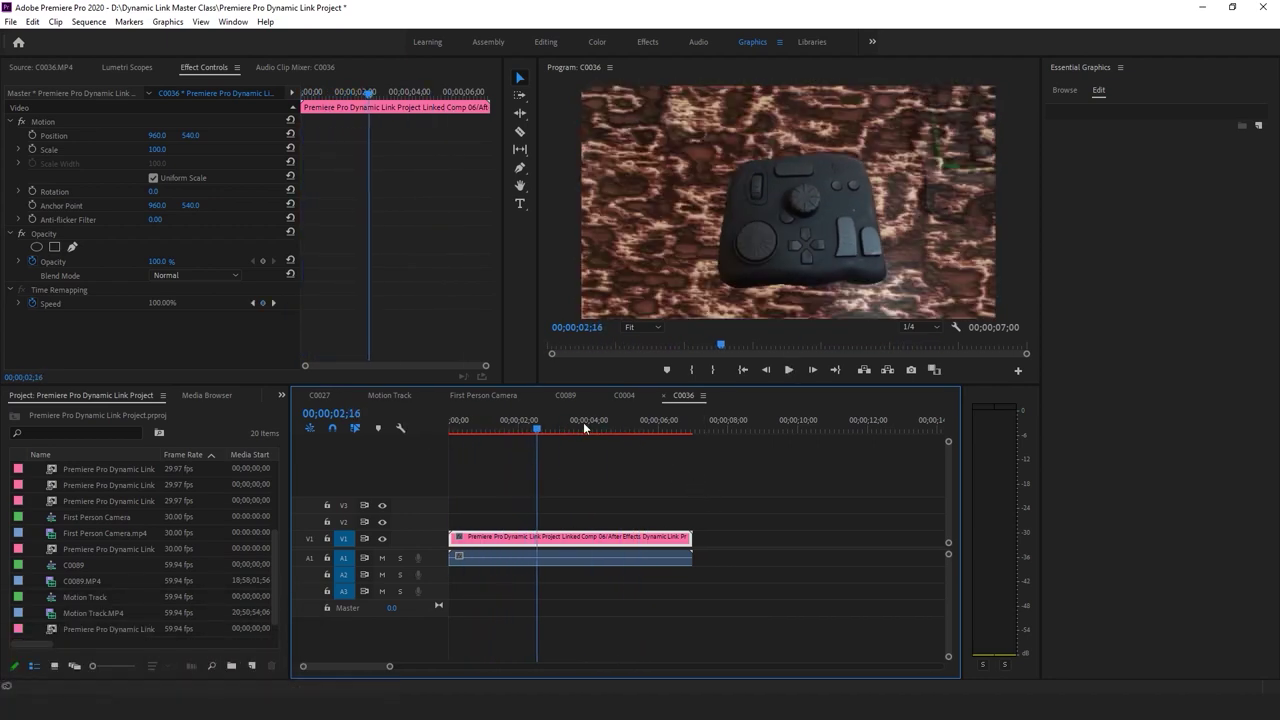
key("Home")
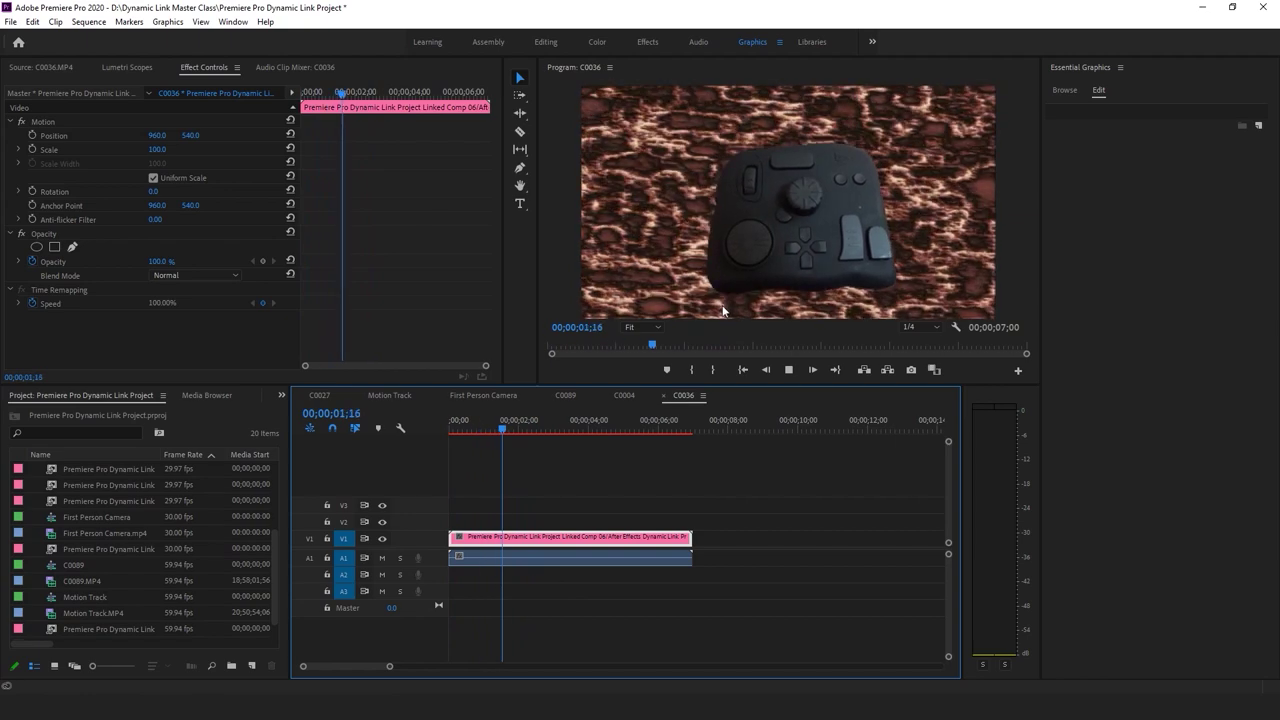
key("space")
left_click_drag(530, 435, 394, 434)
key("space")
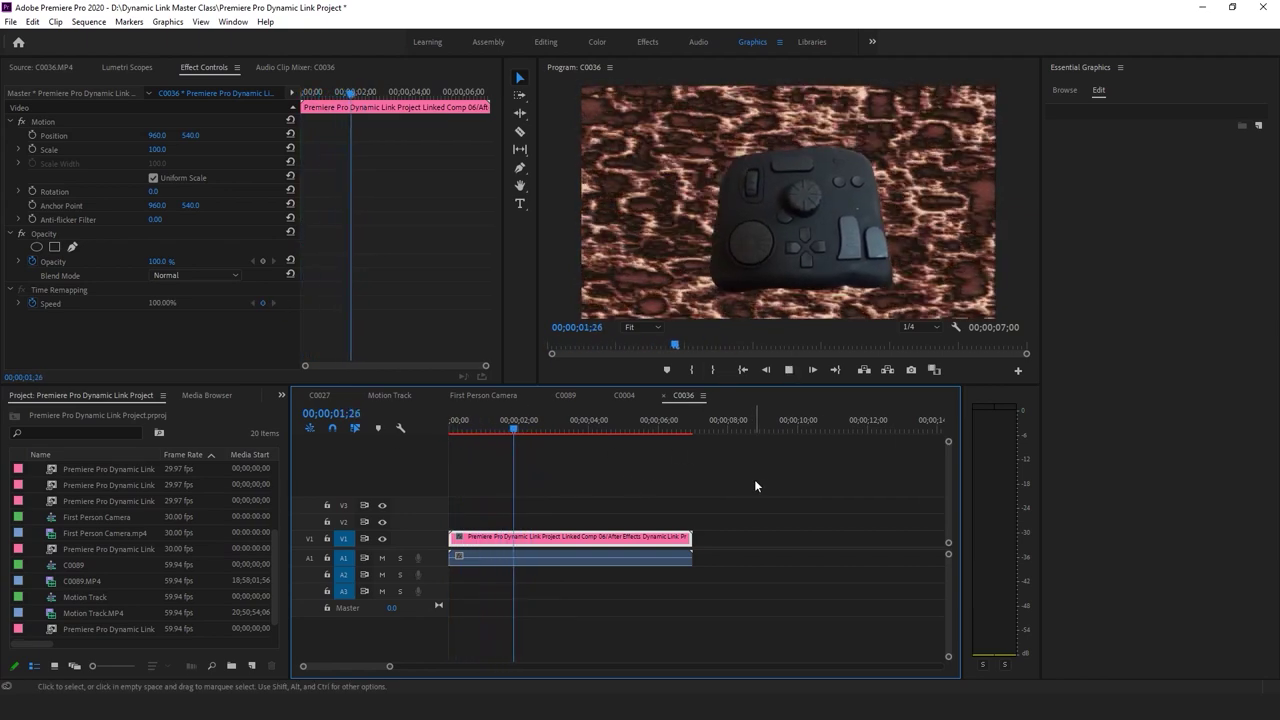
key("space")
left_click_drag(550, 424, 537, 427)
key("Home")
key("space")
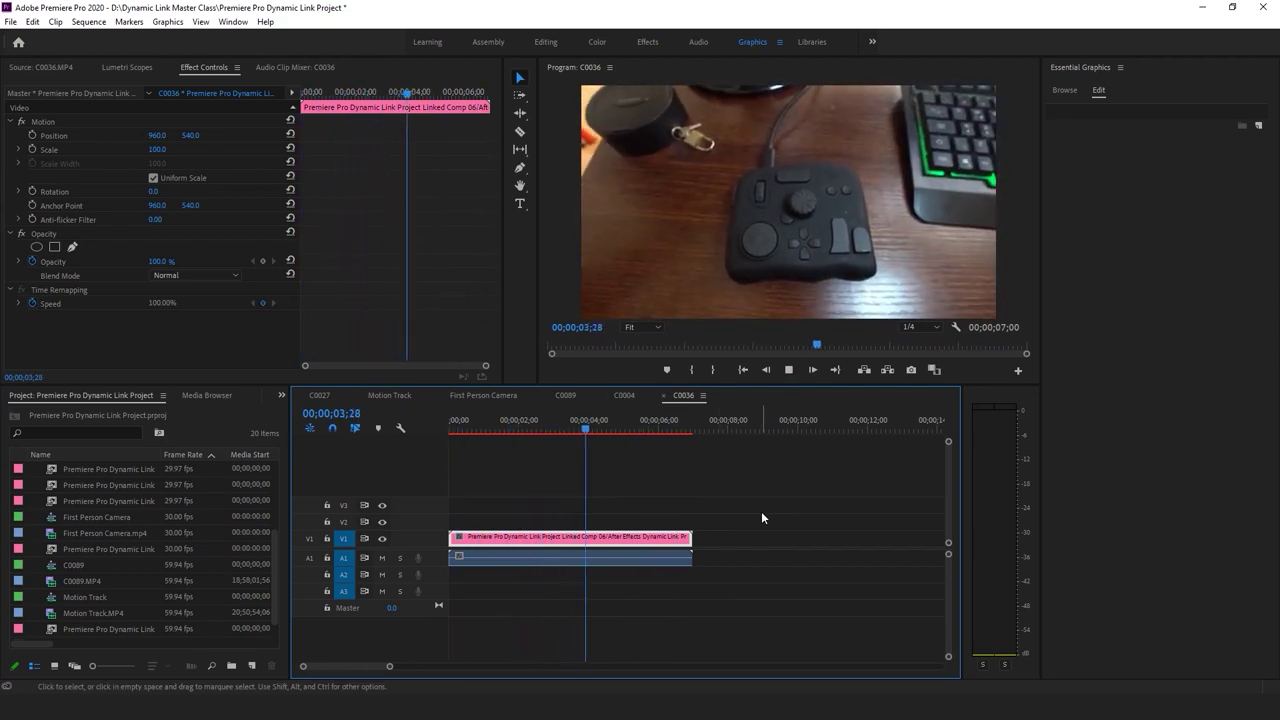
key("space")
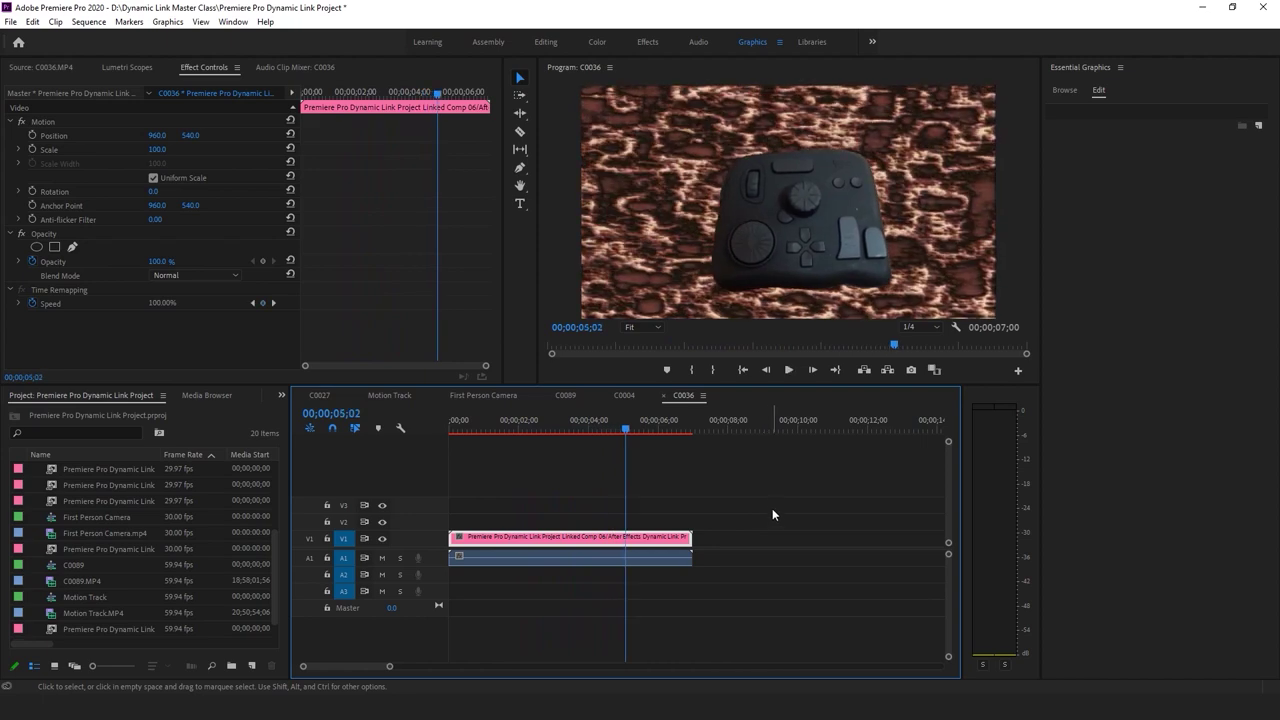
key("alt+Tab")
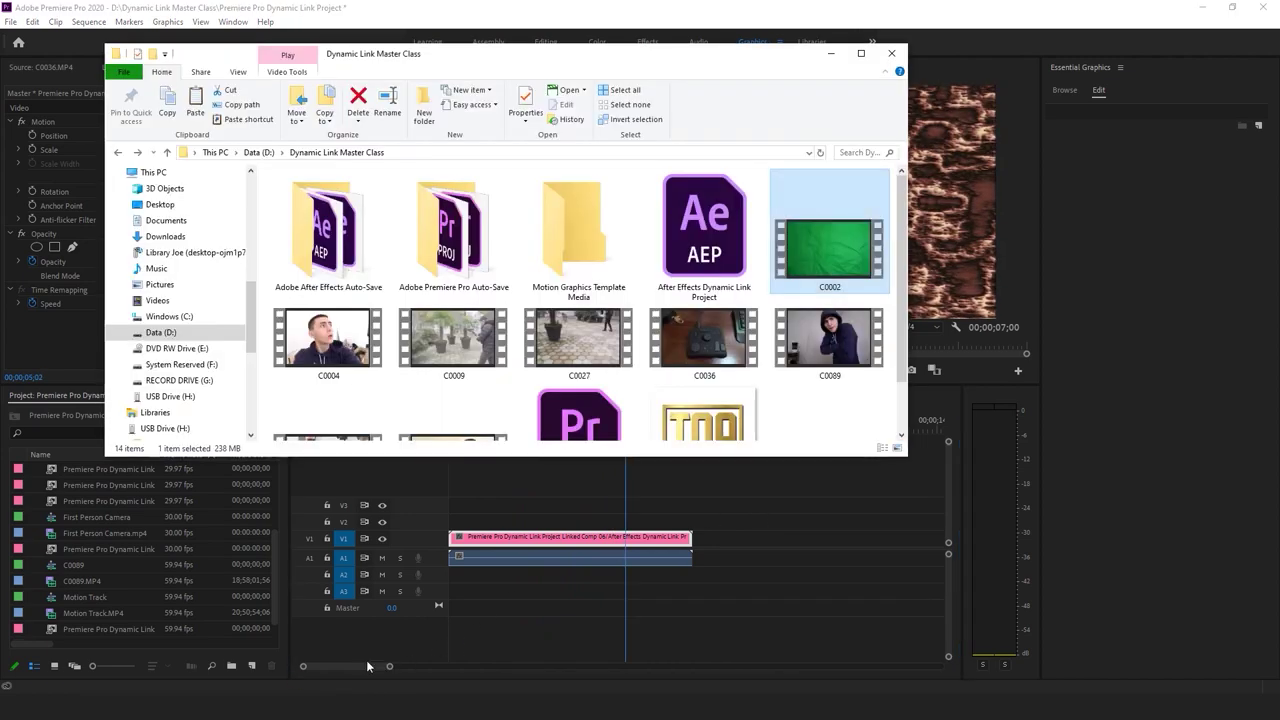
double_click(831, 246)
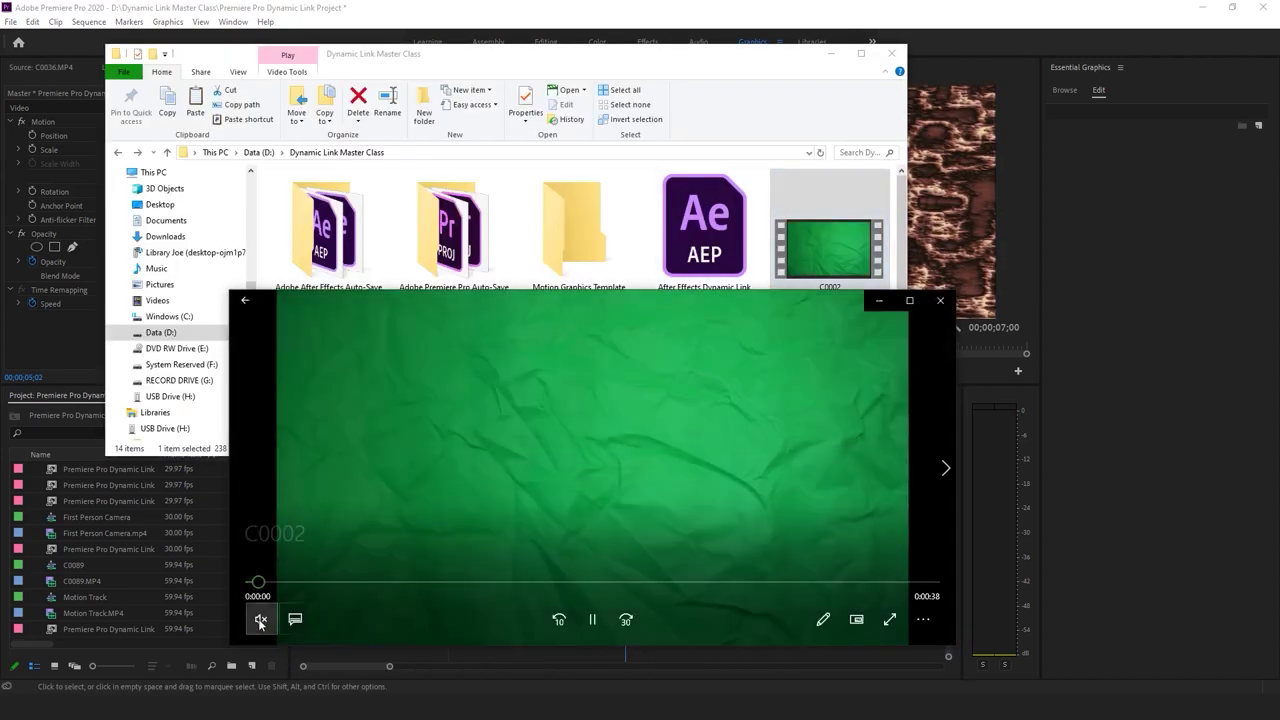
left_click(372, 581)
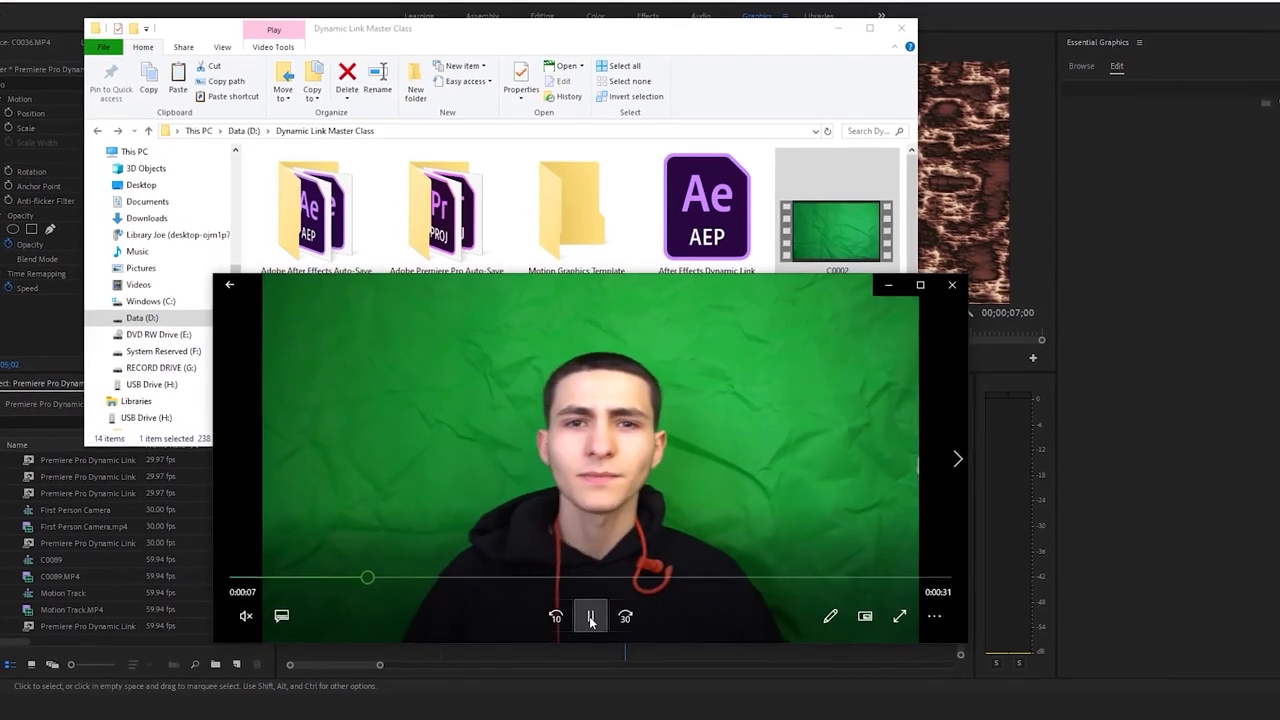
left_click(589, 614)
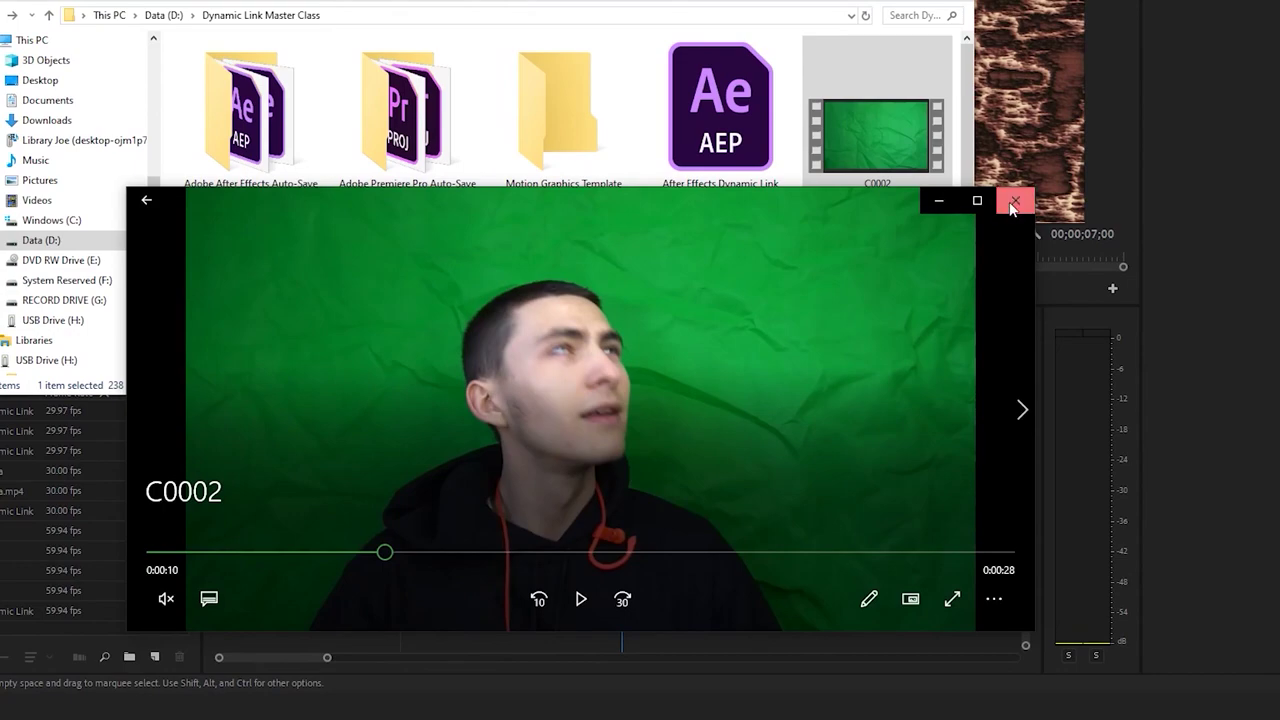
left_click(1013, 203)
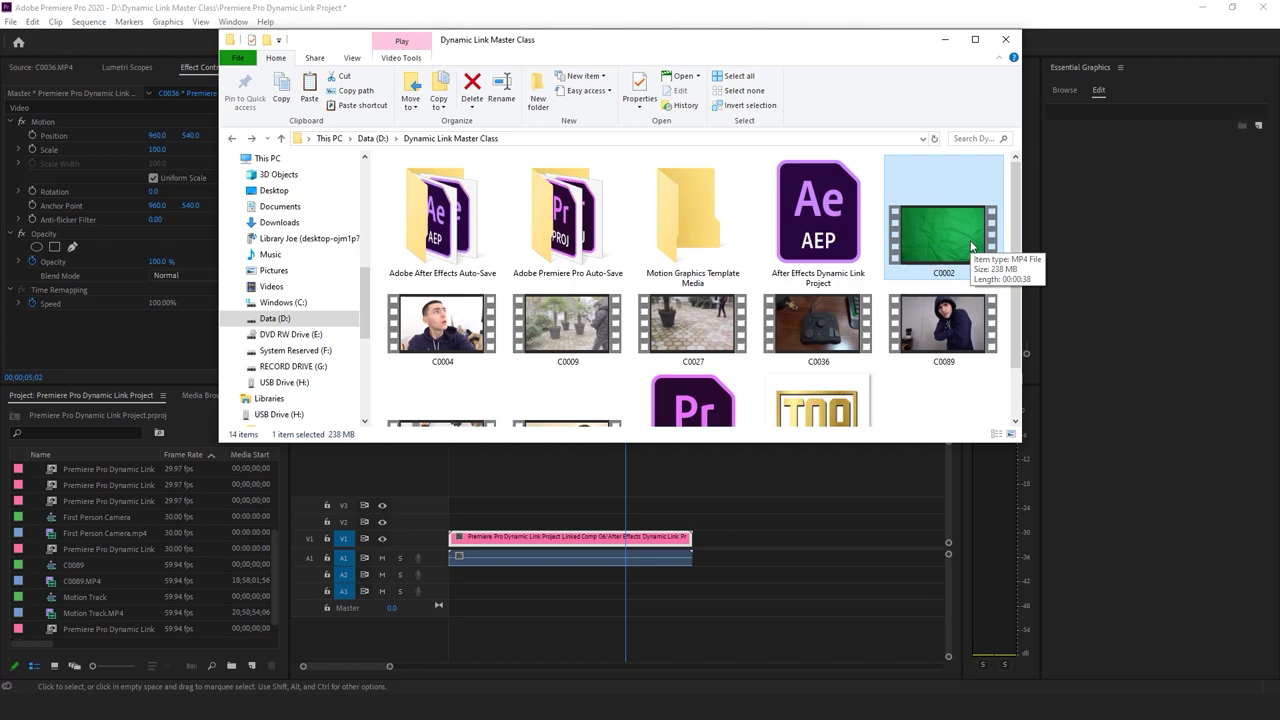
Import C0002.MP4 into the project and mark an In point where the speaker appears
left_click_drag(962, 235, 75, 561)
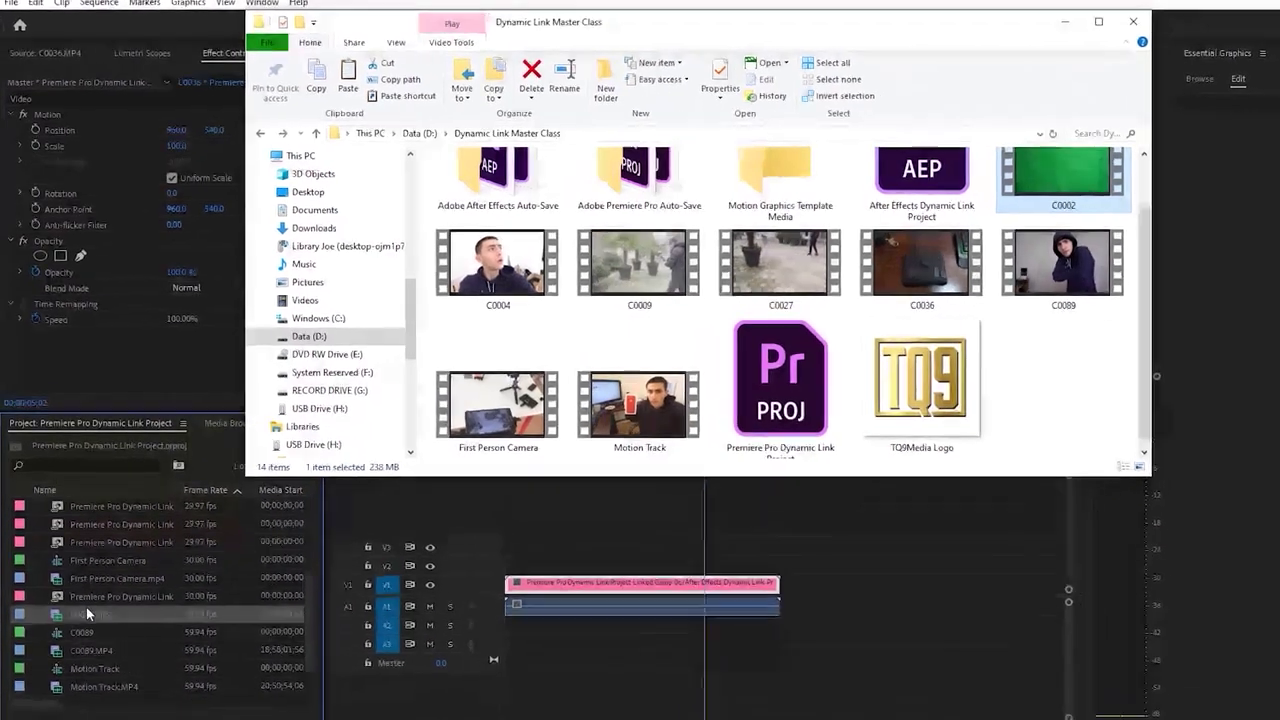
left_click(86, 610)
double_click(86, 613)
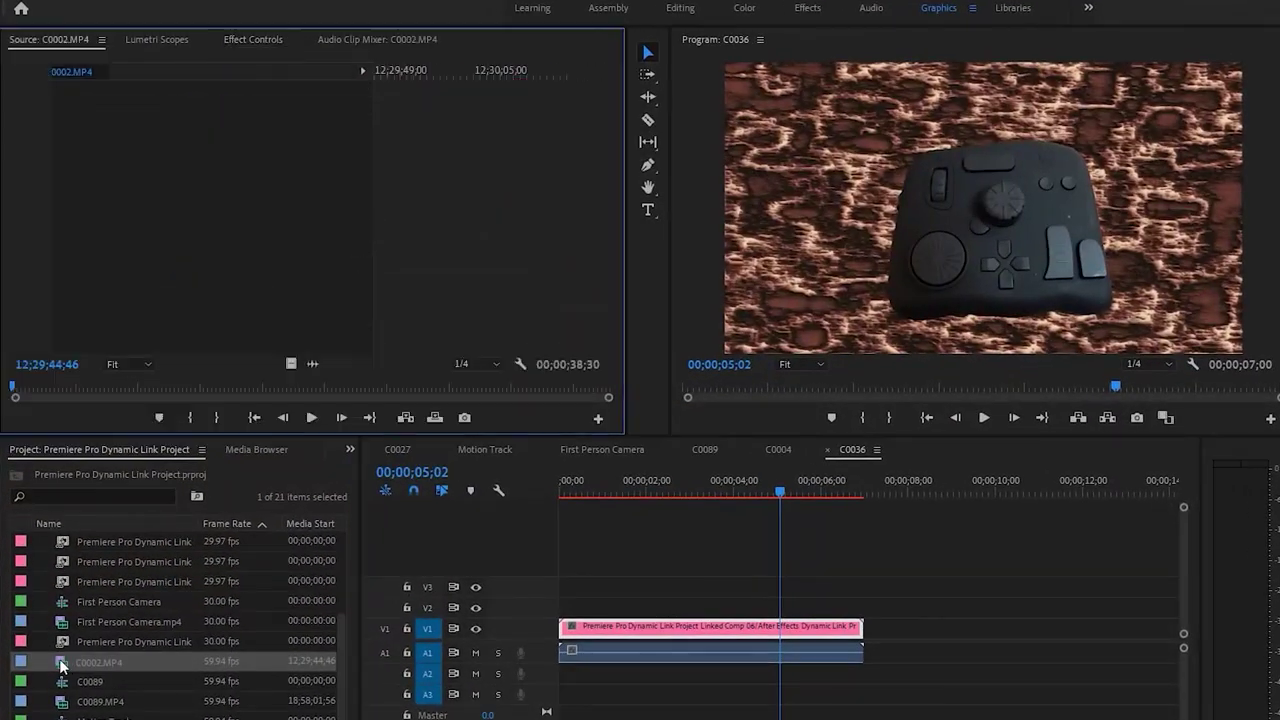
key("space")
left_click_drag(38, 390, 124, 398)
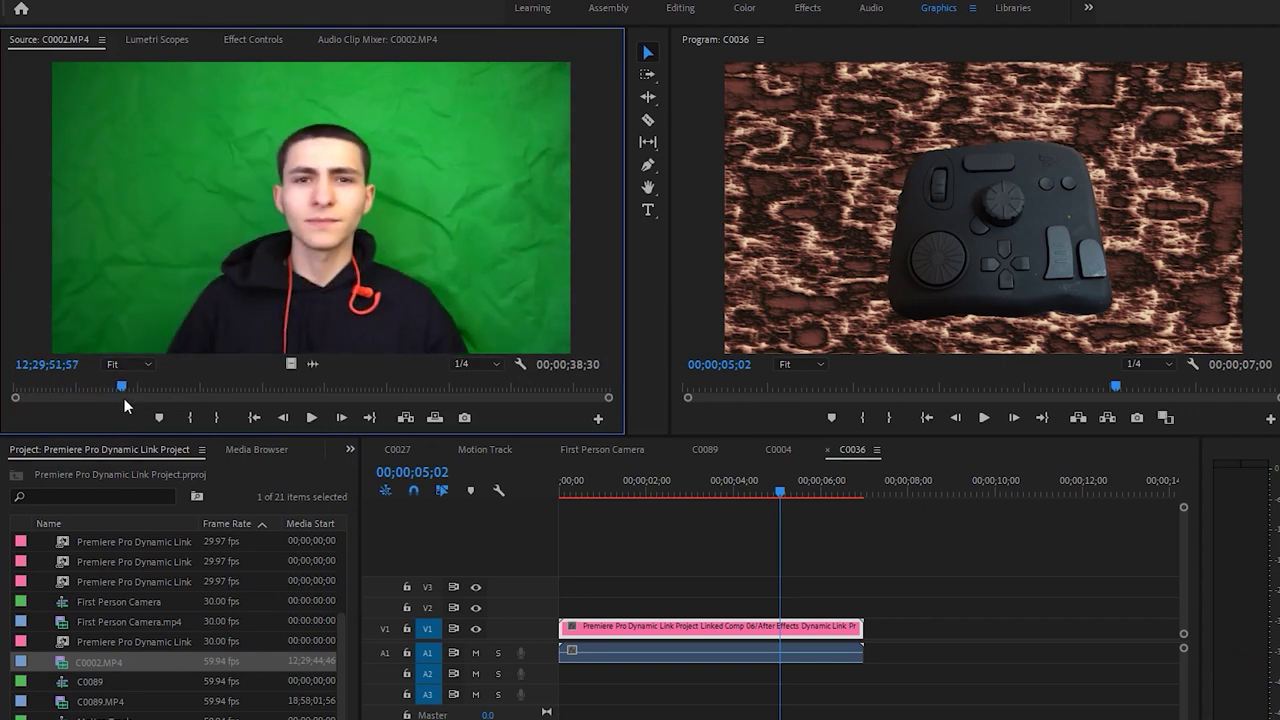
key("i")
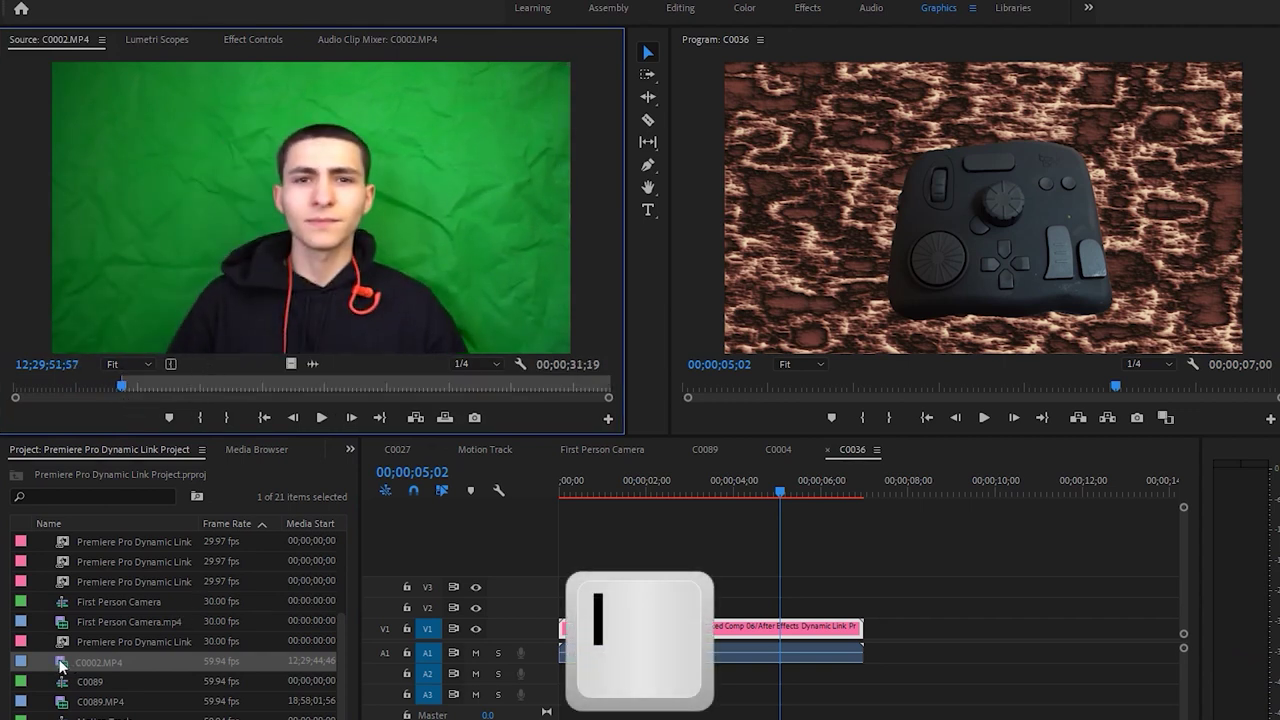
Create a C0002 sequence from the clip and trim its clips to end at about six seconds
left_click(60, 664)
scroll(60, 664, "down", 1)
left_click_drag(90, 641, 747, 584)
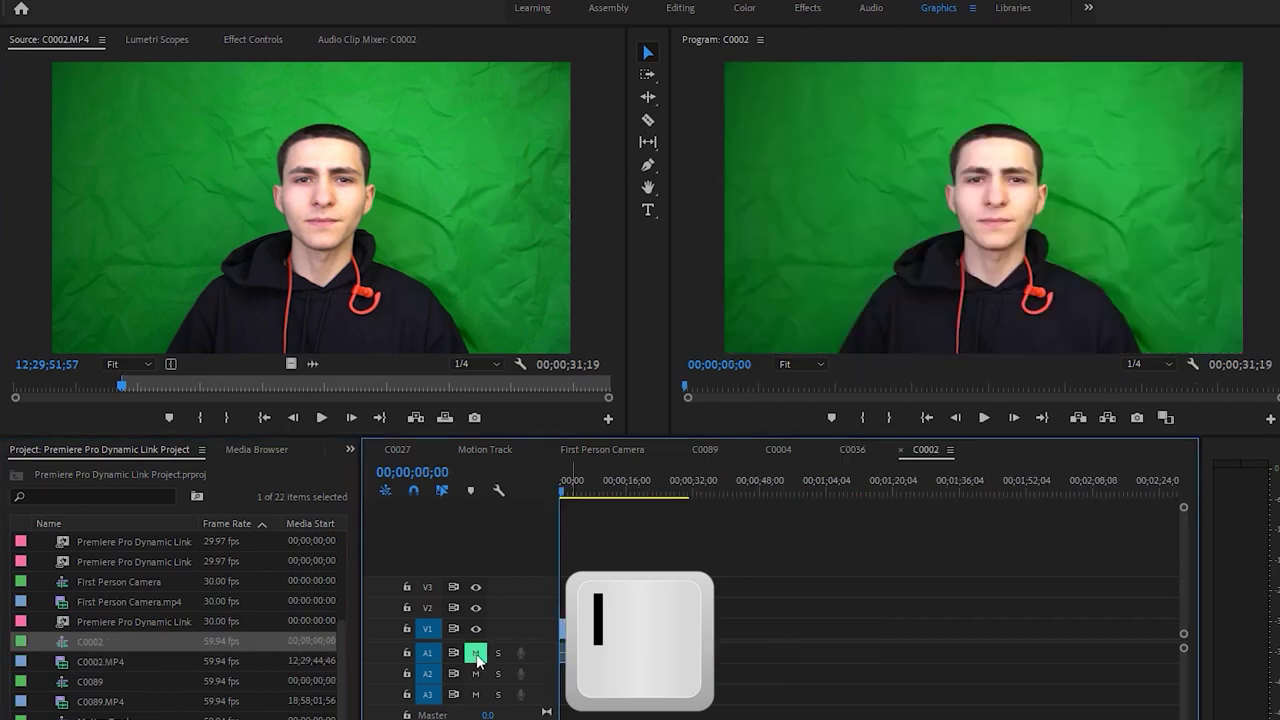
key("space")
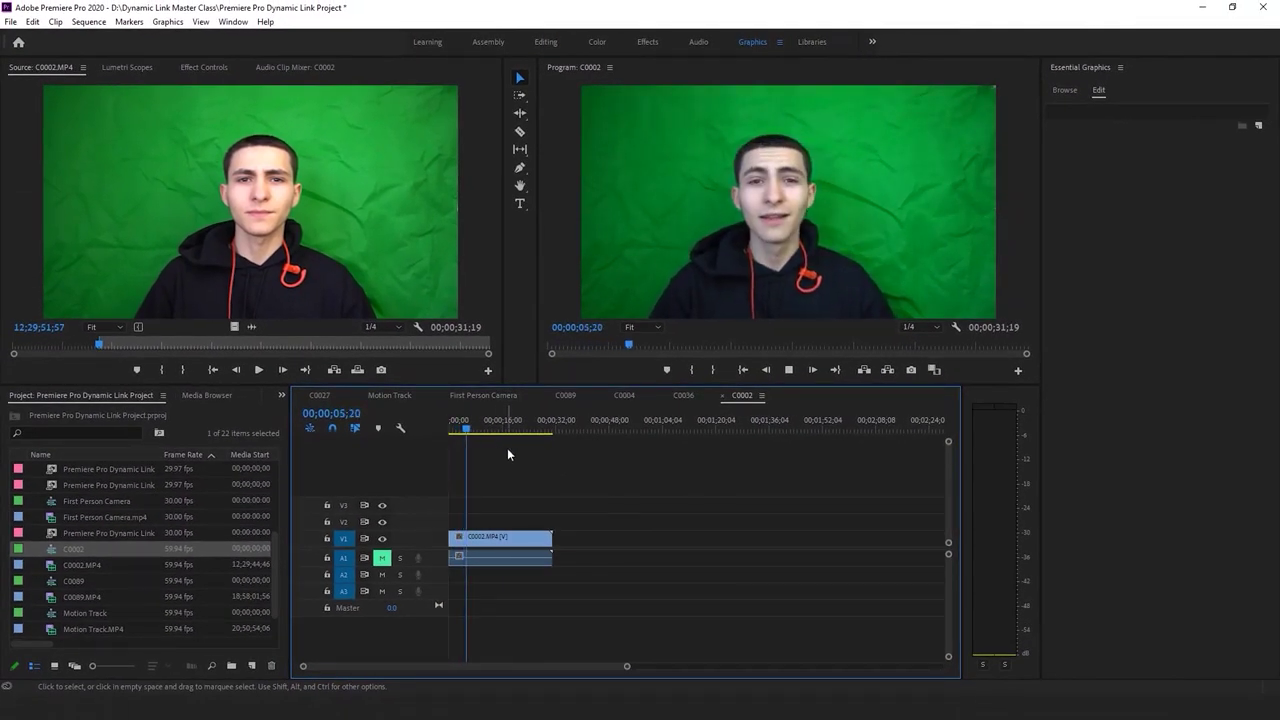
key("space")
key("ctrl+a")
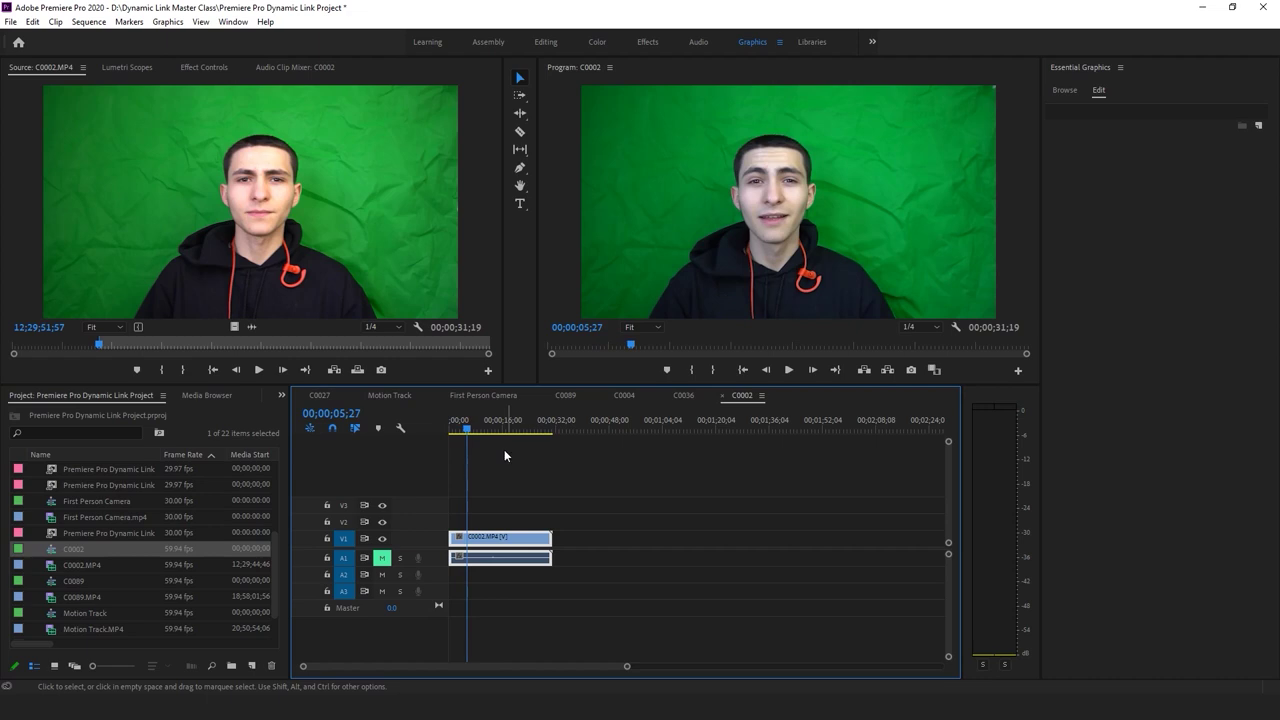
key("w")
Replay the trimmed sequence, save the project, and select its video and audio clips
key("Home")
key("space")
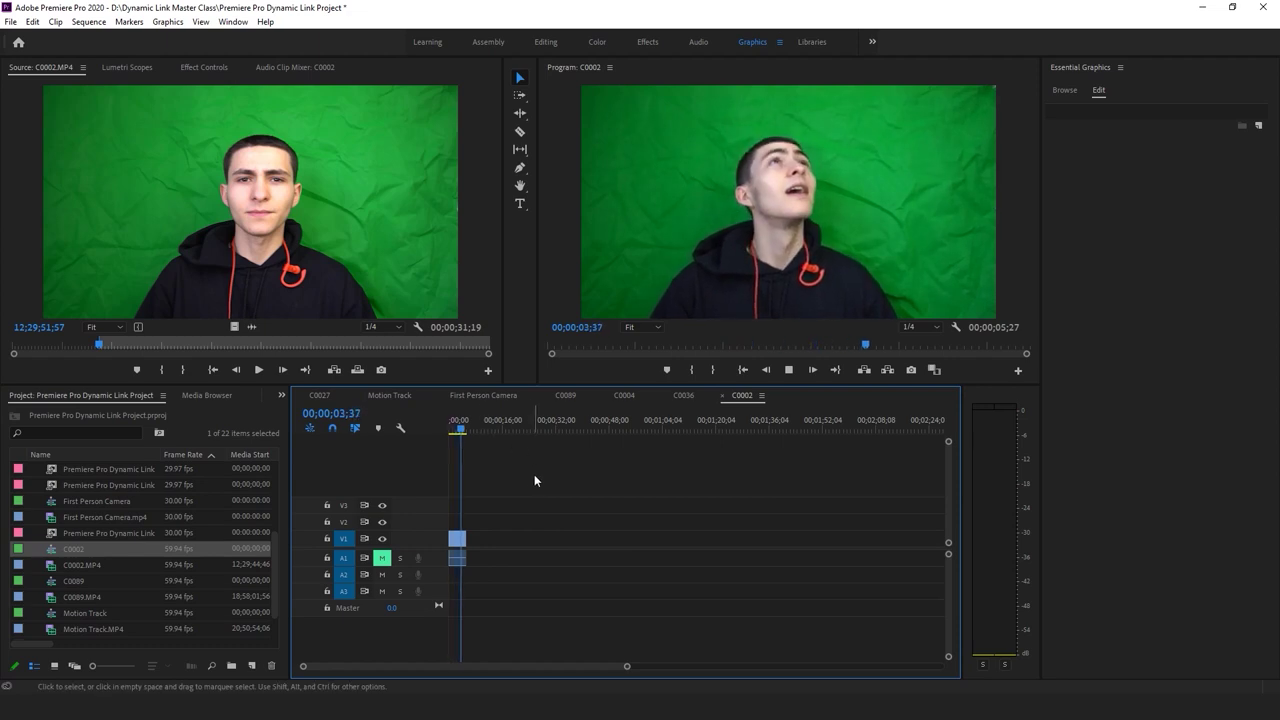
key("space")
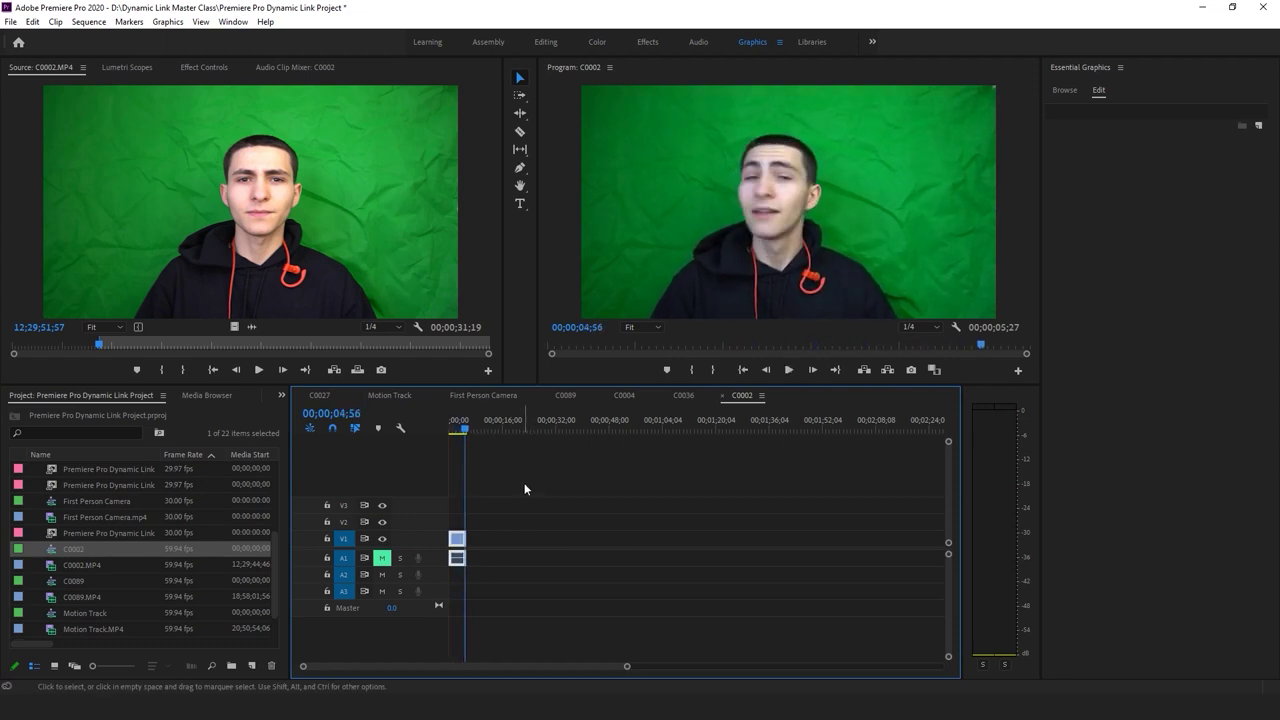
key("ctrl+s")
left_click_drag(463, 431, 456, 433)
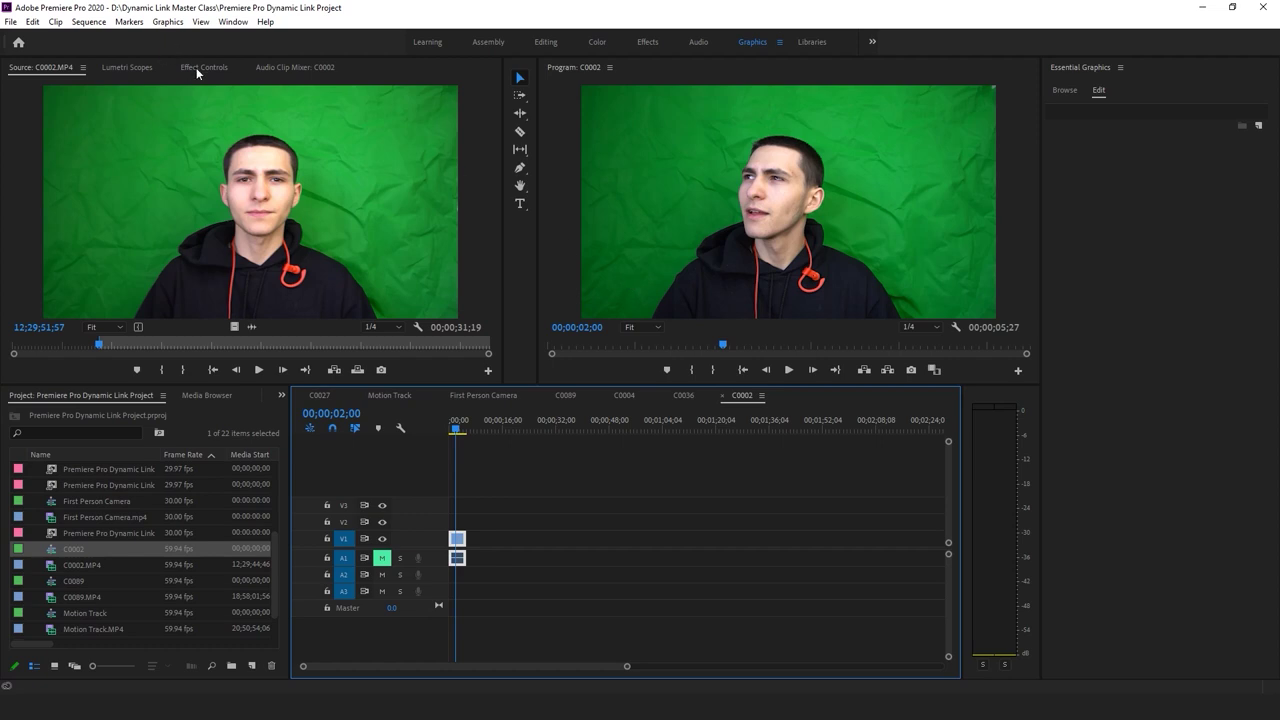
key("Home")
key("space")
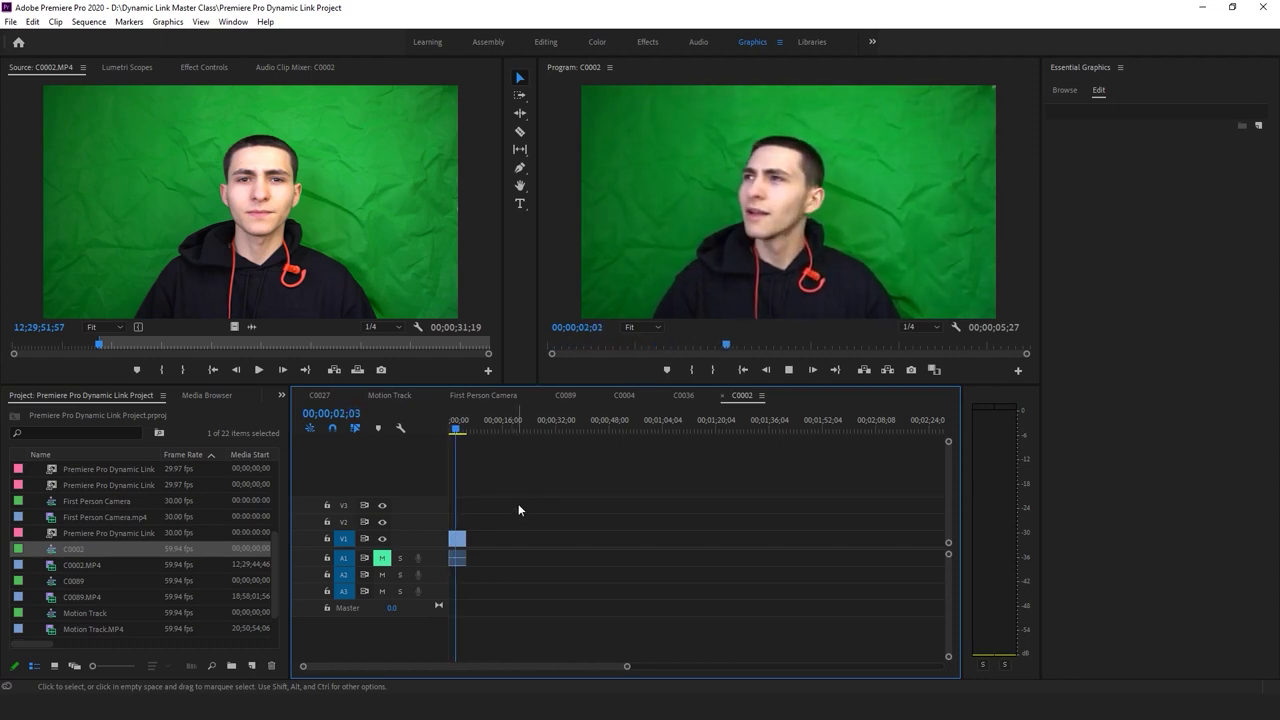
key("ctrl+a")
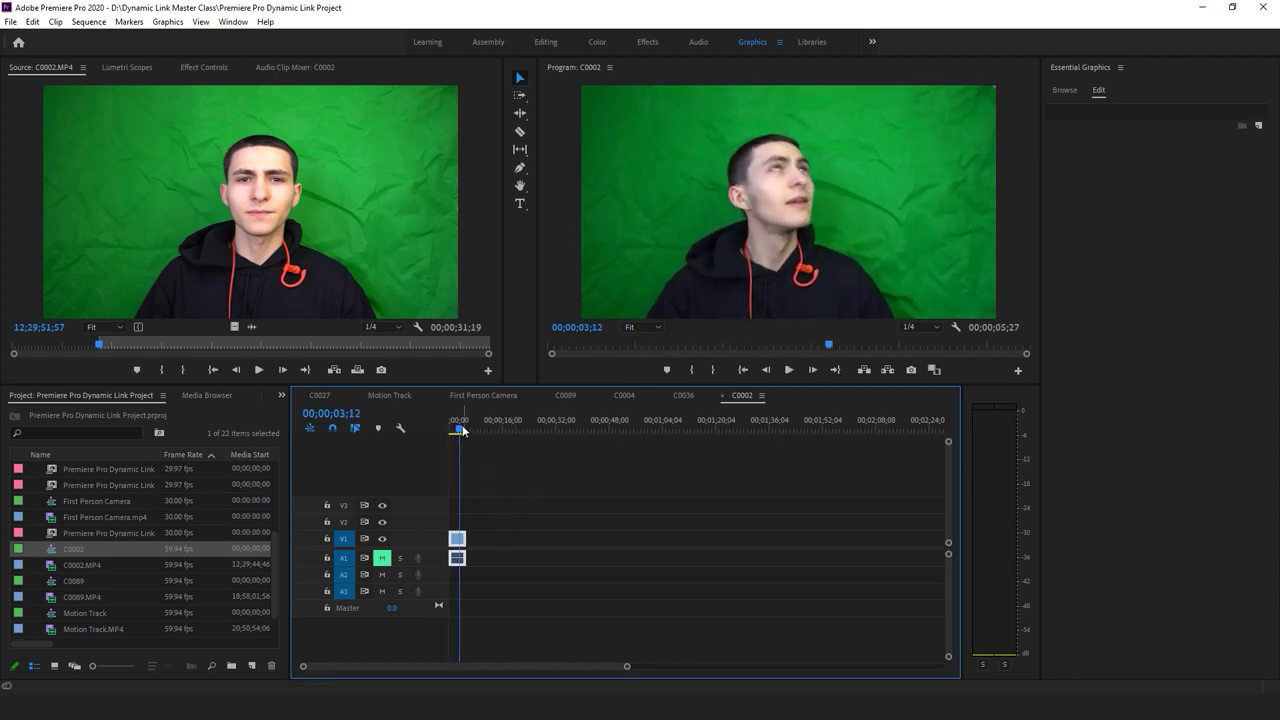
left_click(447, 429)
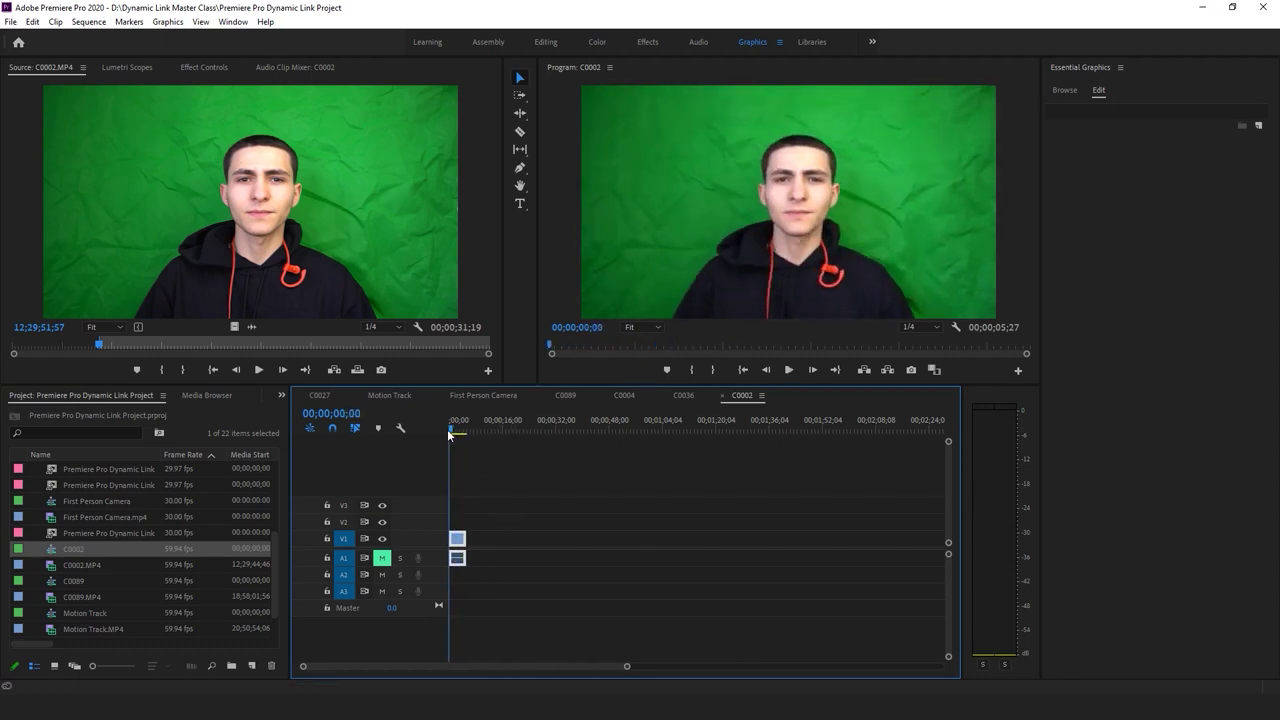
left_click(206, 395)
Search the Effects panel for 'key' to list the keying effects
left_click(260, 396)
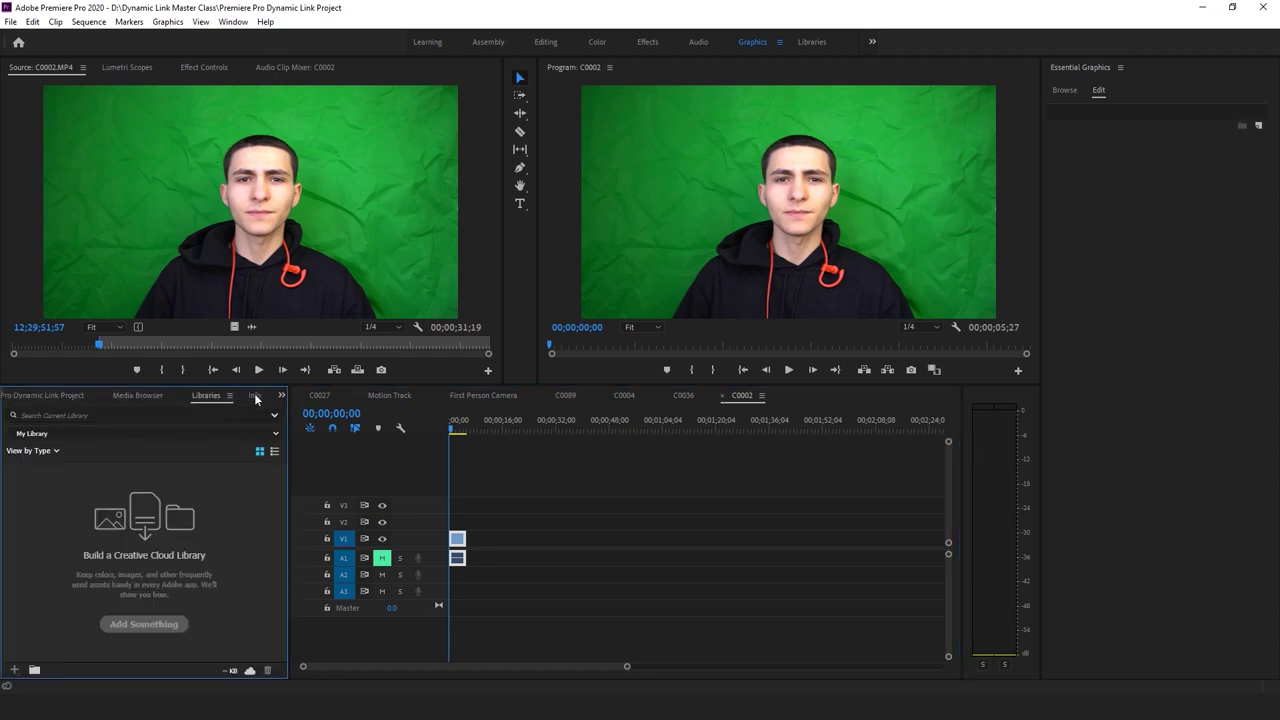
left_click(255, 397)
left_click(250, 403)
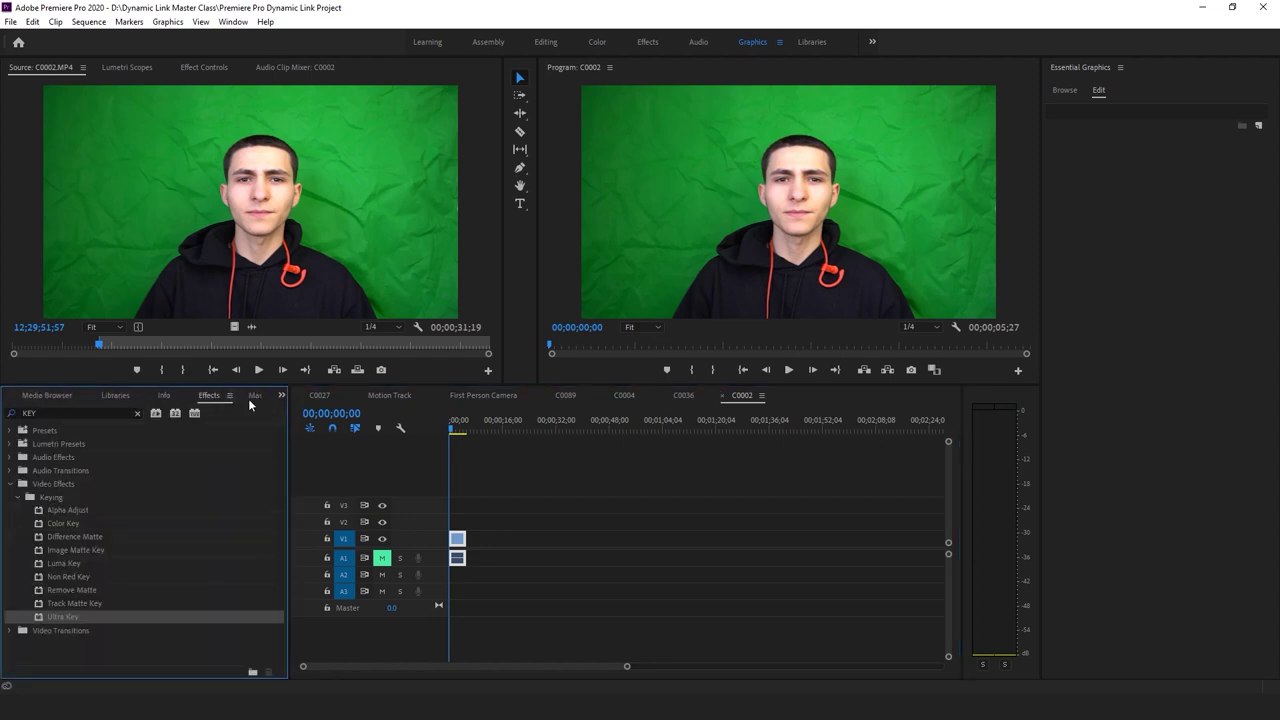
left_click(137, 414)
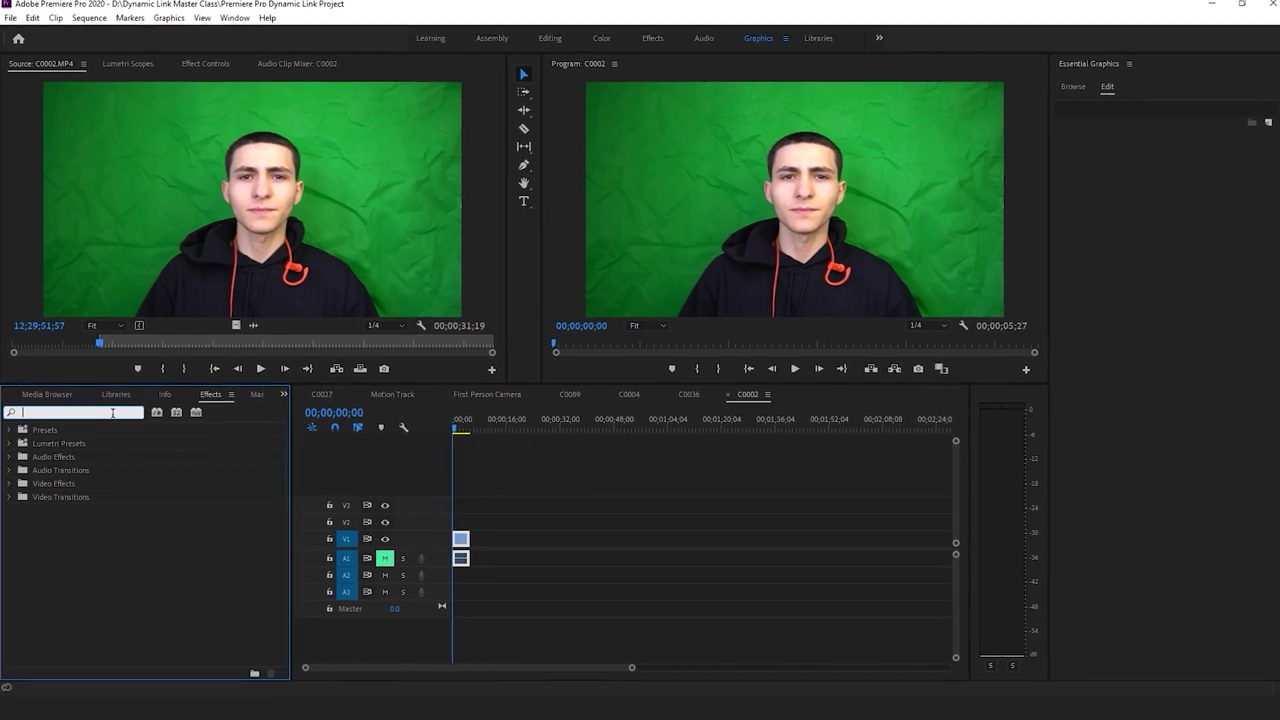
type("key")
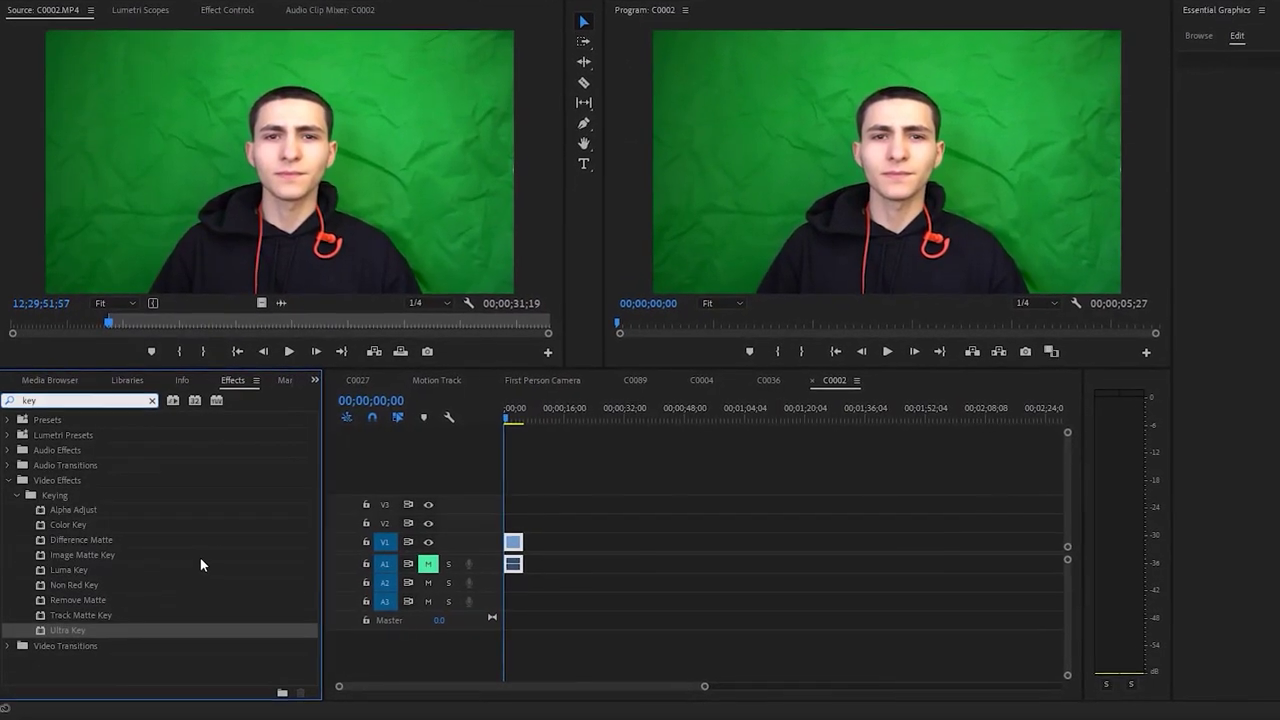
Drag Color Key onto the C0002 green-screen clip and show its Effect Controls
left_click(116, 615)
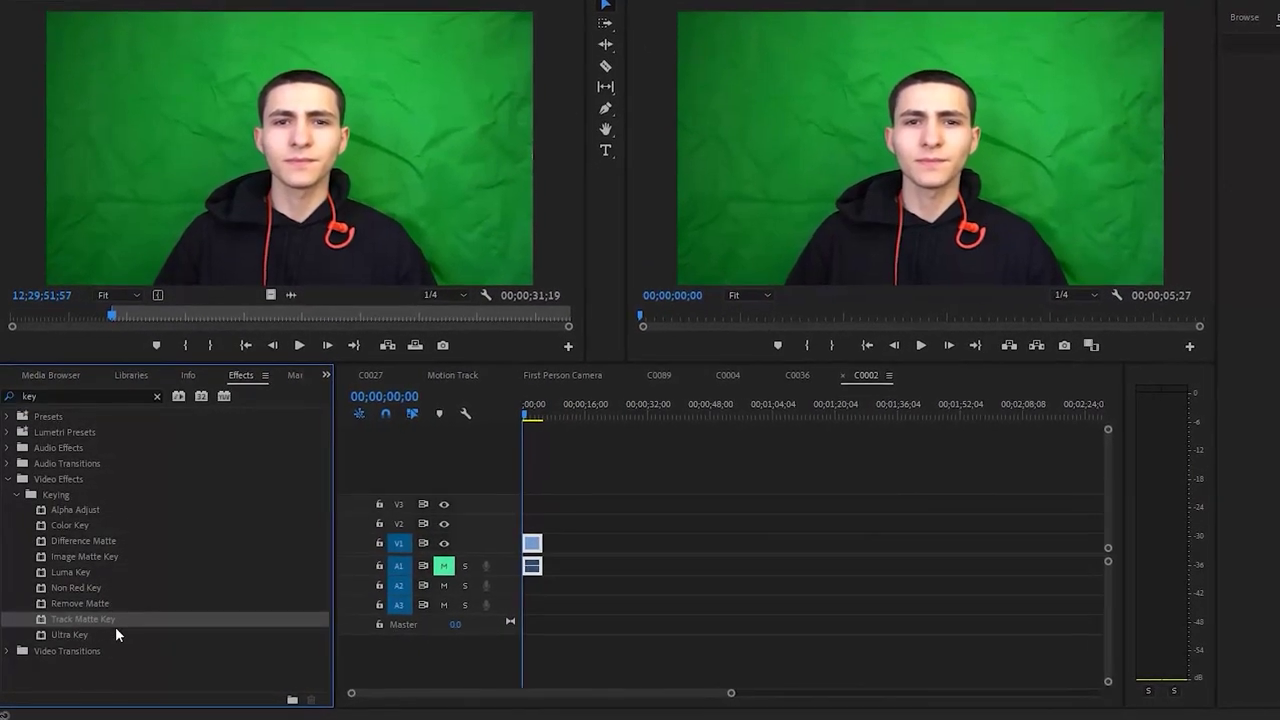
left_click(98, 588)
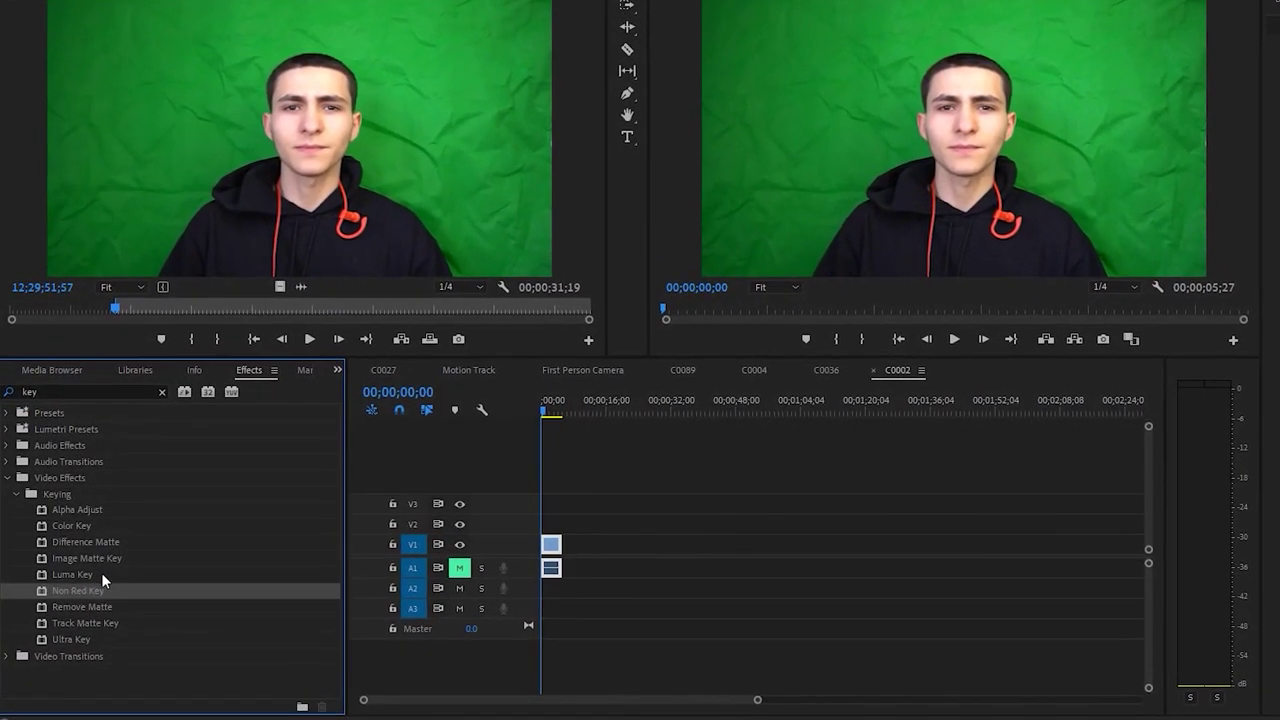
left_click(88, 524)
left_click(94, 508)
left_click(81, 524)
left_click_drag(76, 529, 306, 553)
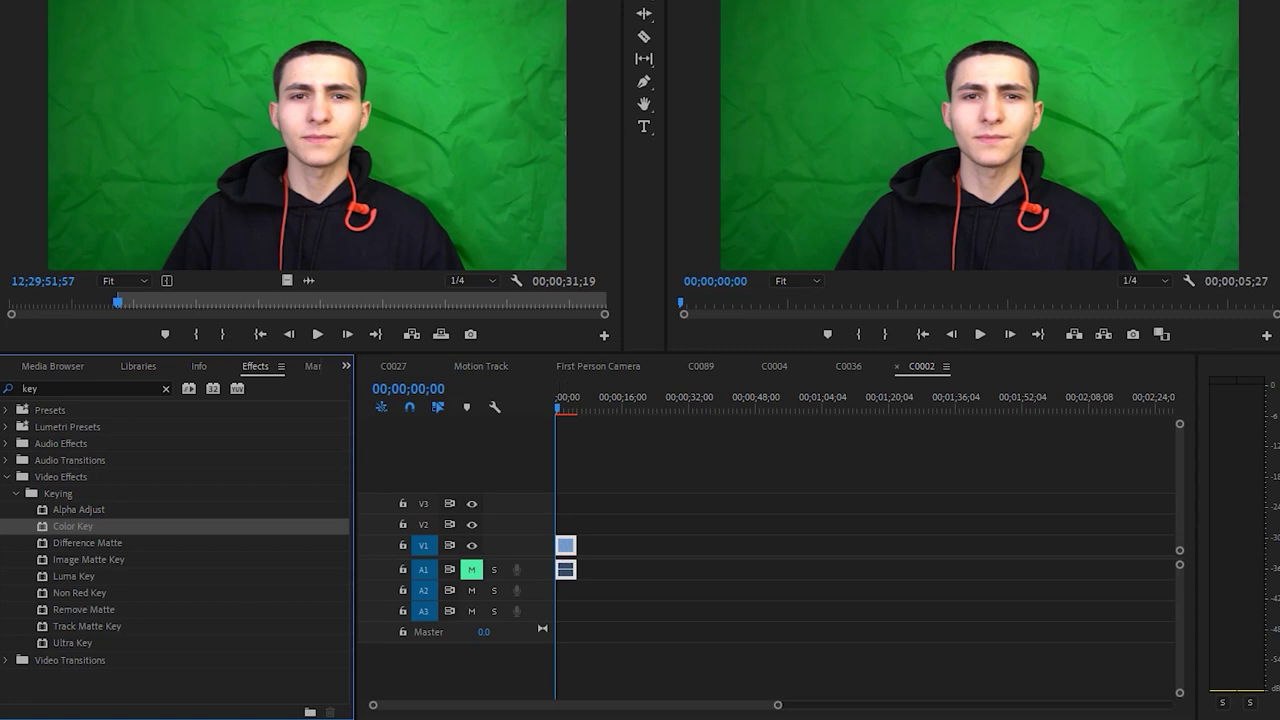
key("shift+5")
scroll(258, 241, "down", 3)
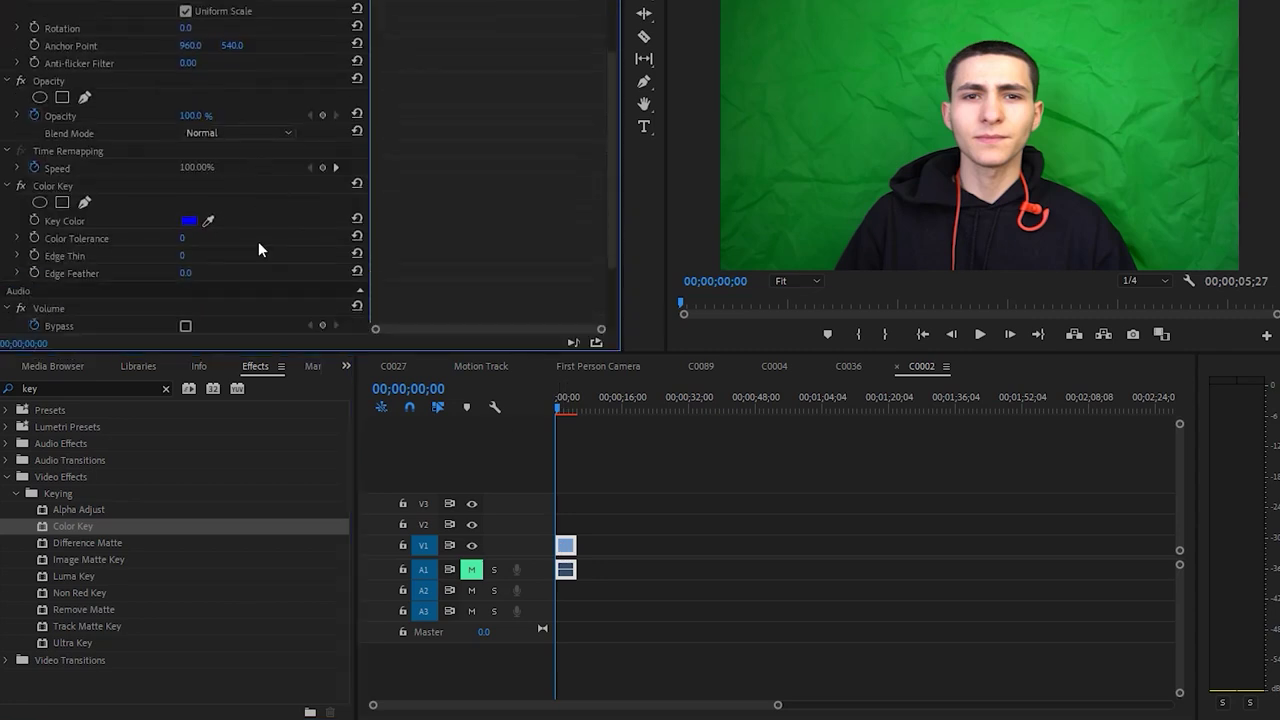
Sample the green as Color Key's key colour and set Color Tolerance to 85
left_click(208, 221)
left_click_drag(184, 238, 309, 238)
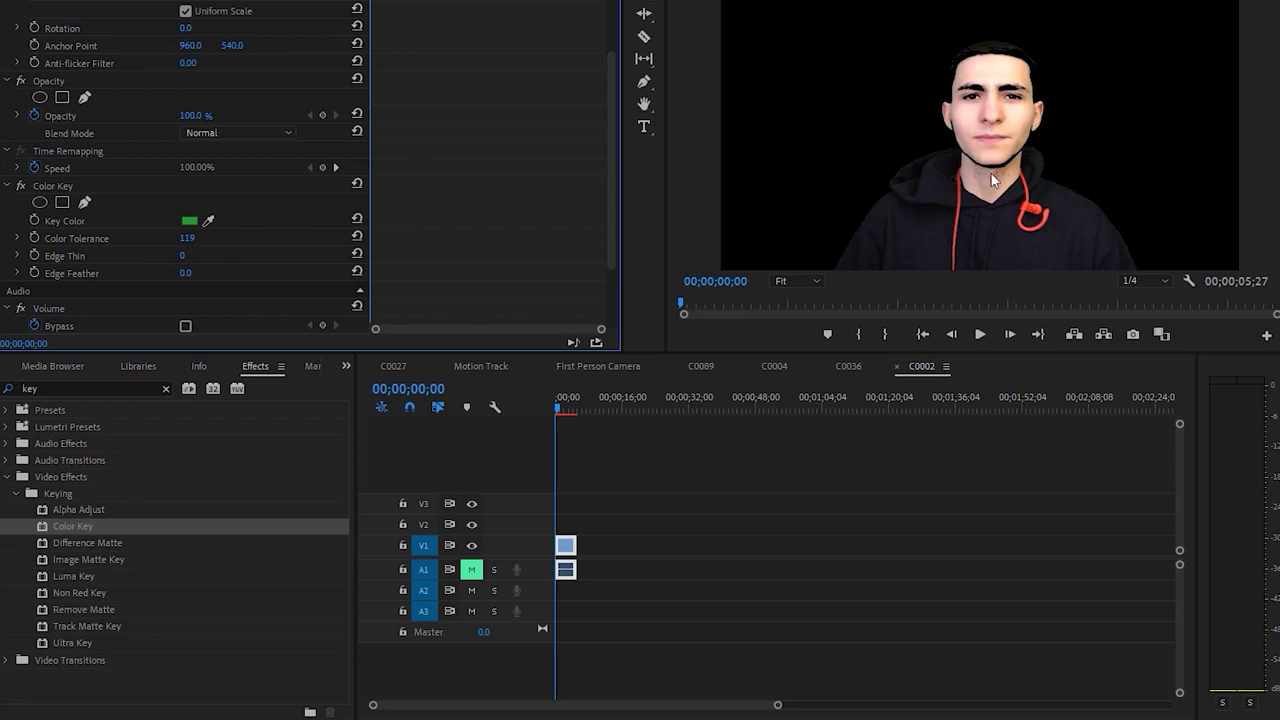
left_click_drag(186, 238, 157, 238)
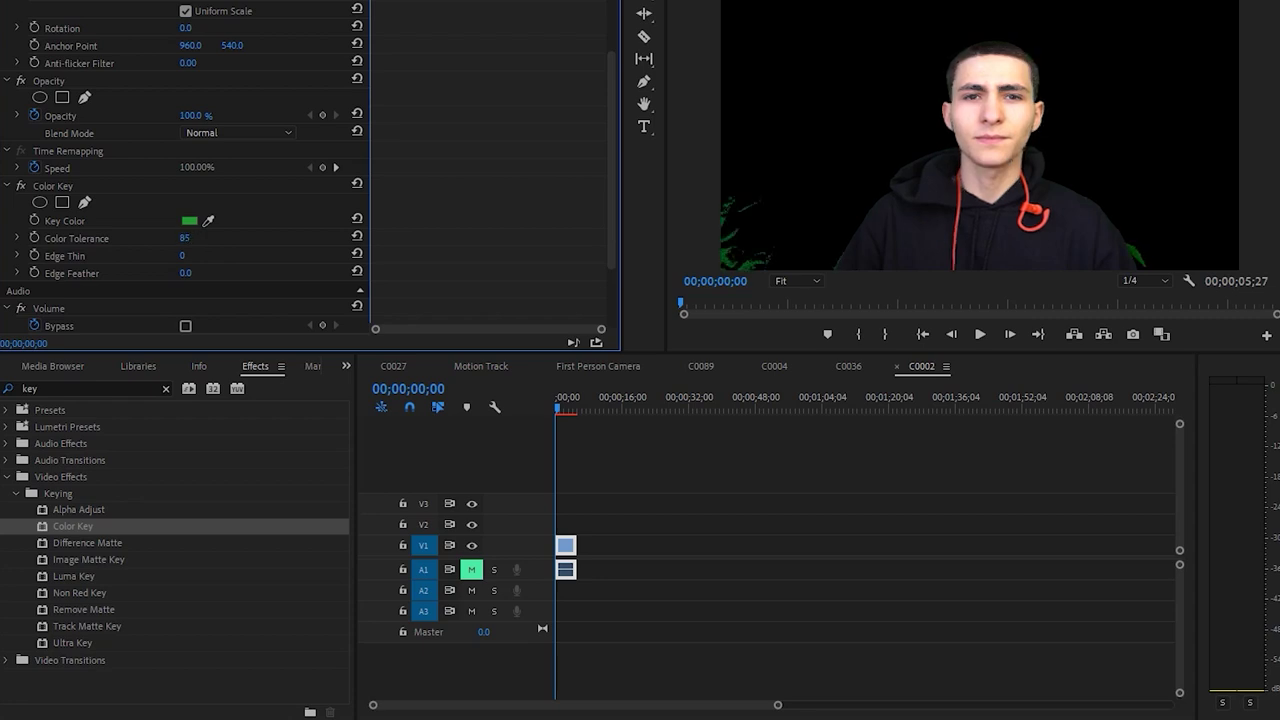
Remove the Color Key effect from the clip
left_click(110, 221)
left_click(54, 186)
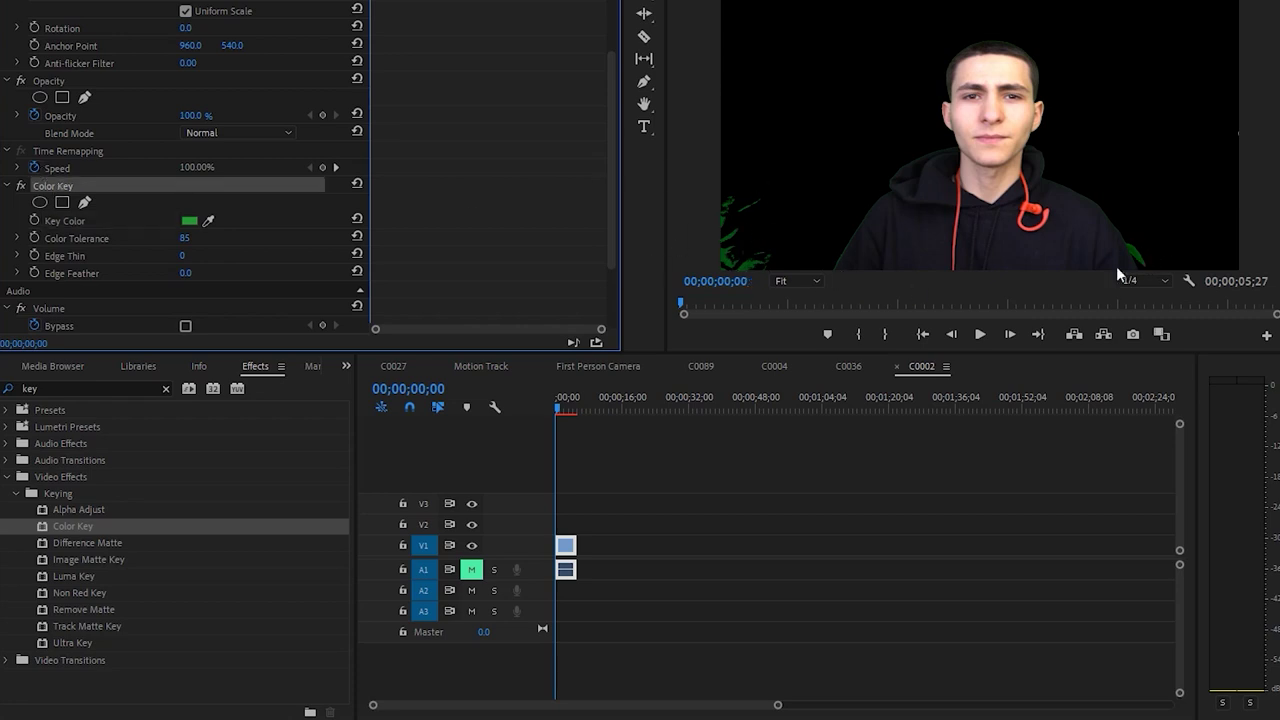
key("Delete")
Apply Ultra Key to the clip, eyedrop the green backdrop as key colour, and preview it
left_click_drag(77, 643, 568, 552)
left_click(208, 256)
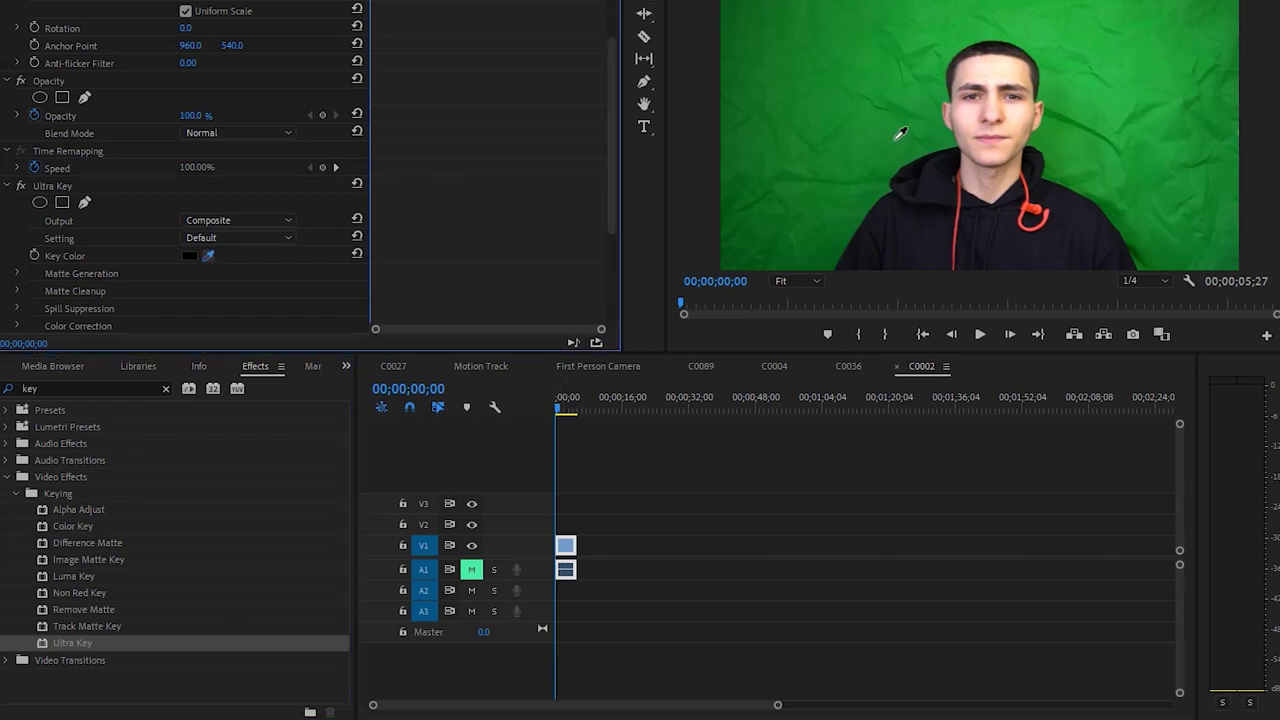
left_click(896, 135)
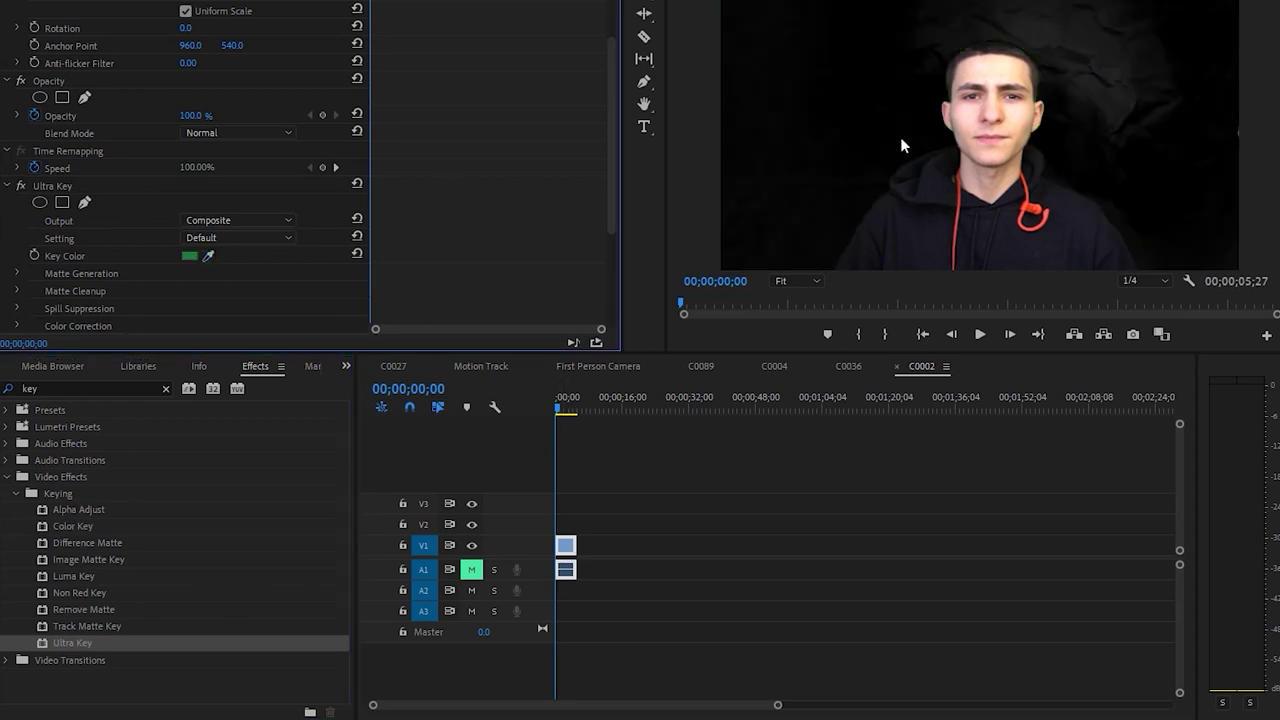
left_click(209, 257)
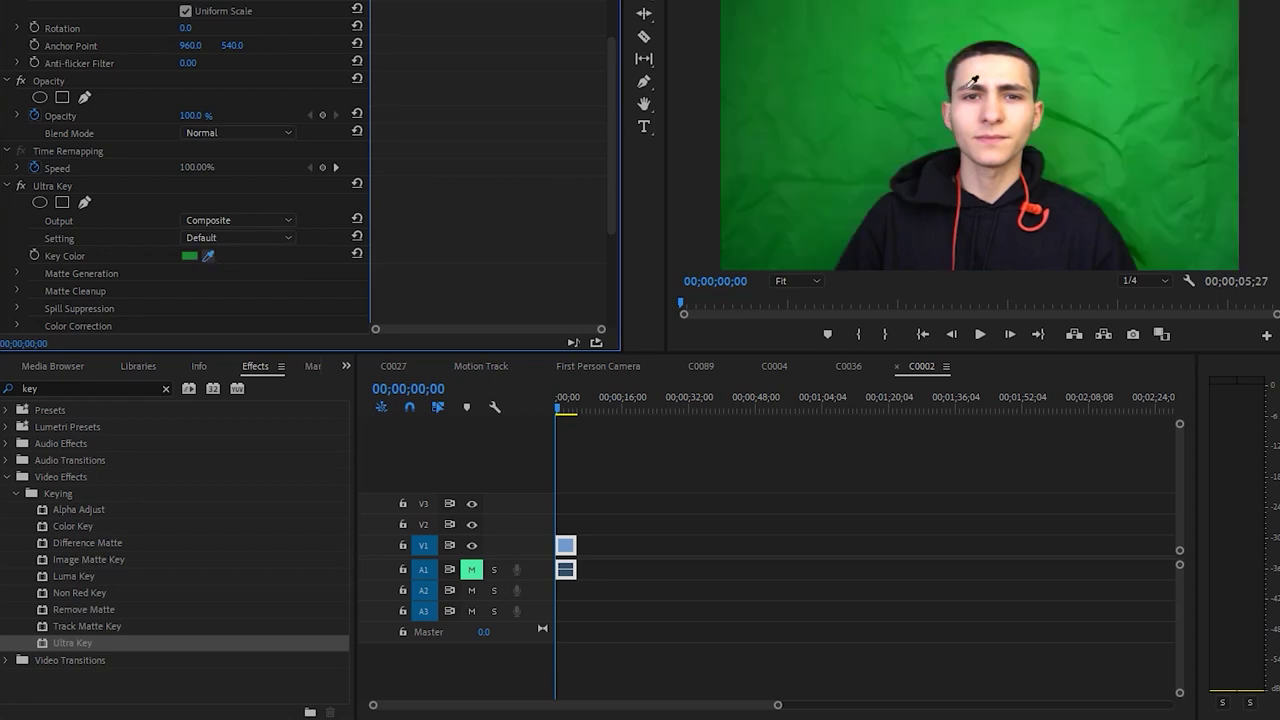
left_click(1070, 102)
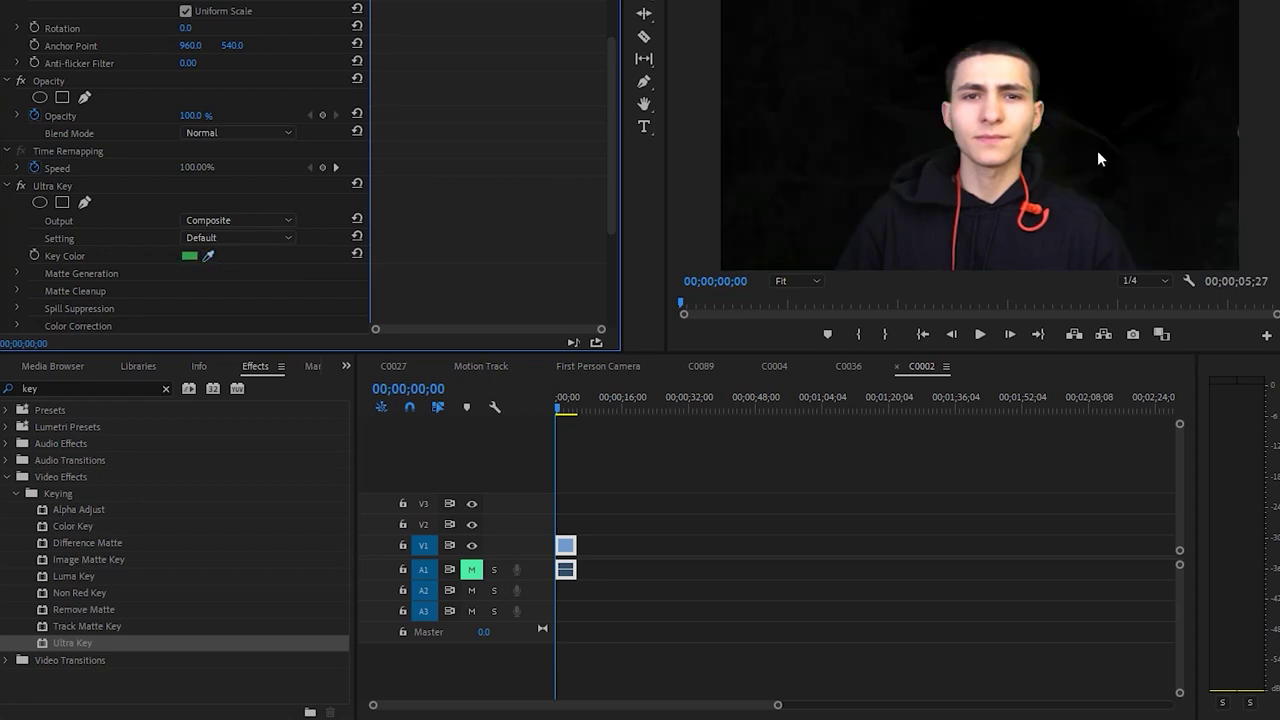
left_click(563, 461)
key("space")
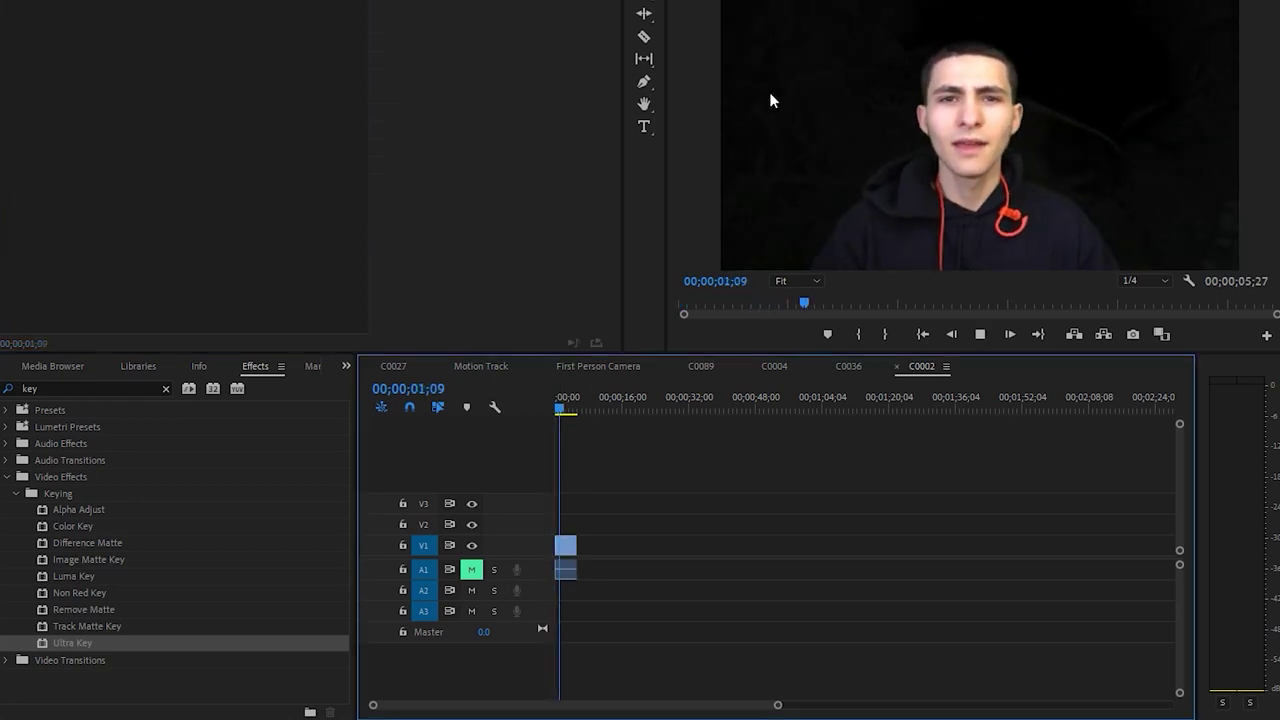
key("space")
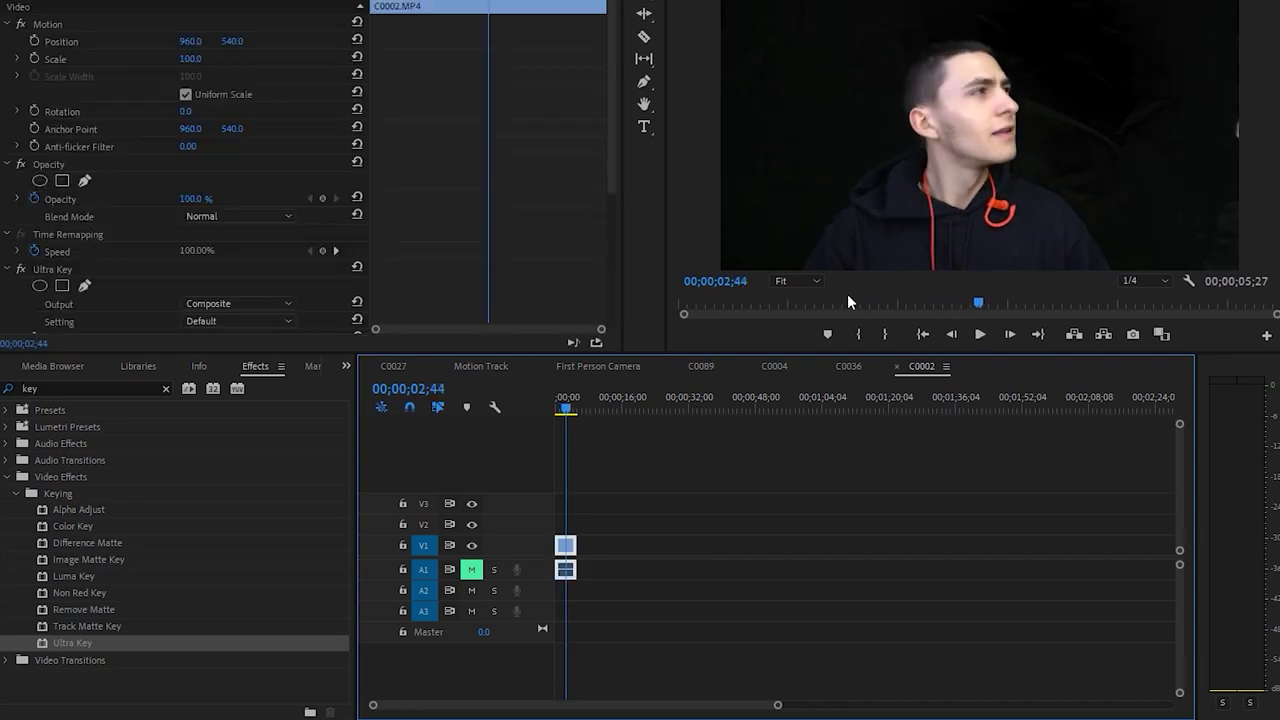
Set Ultra Key's Spill Suppression Desaturate to 25
scroll(469, 196, "down", 5)
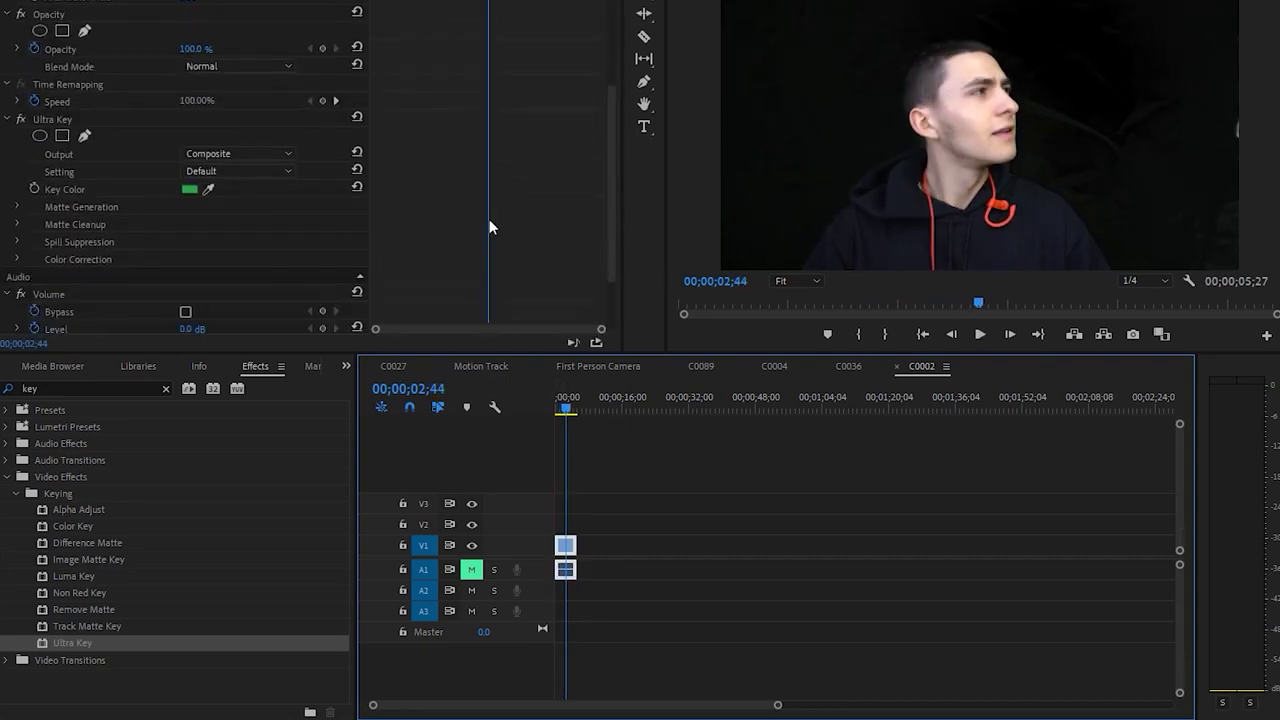
scroll(499, 214, "down", 1)
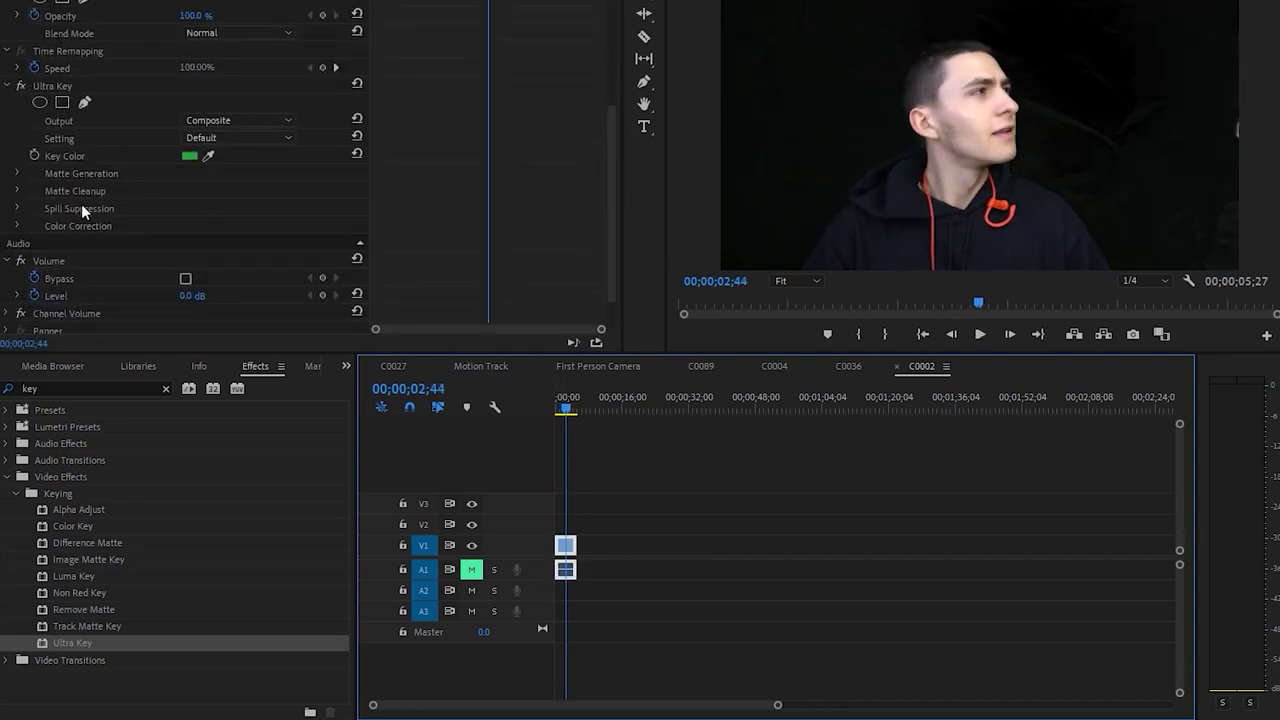
left_click(16, 209)
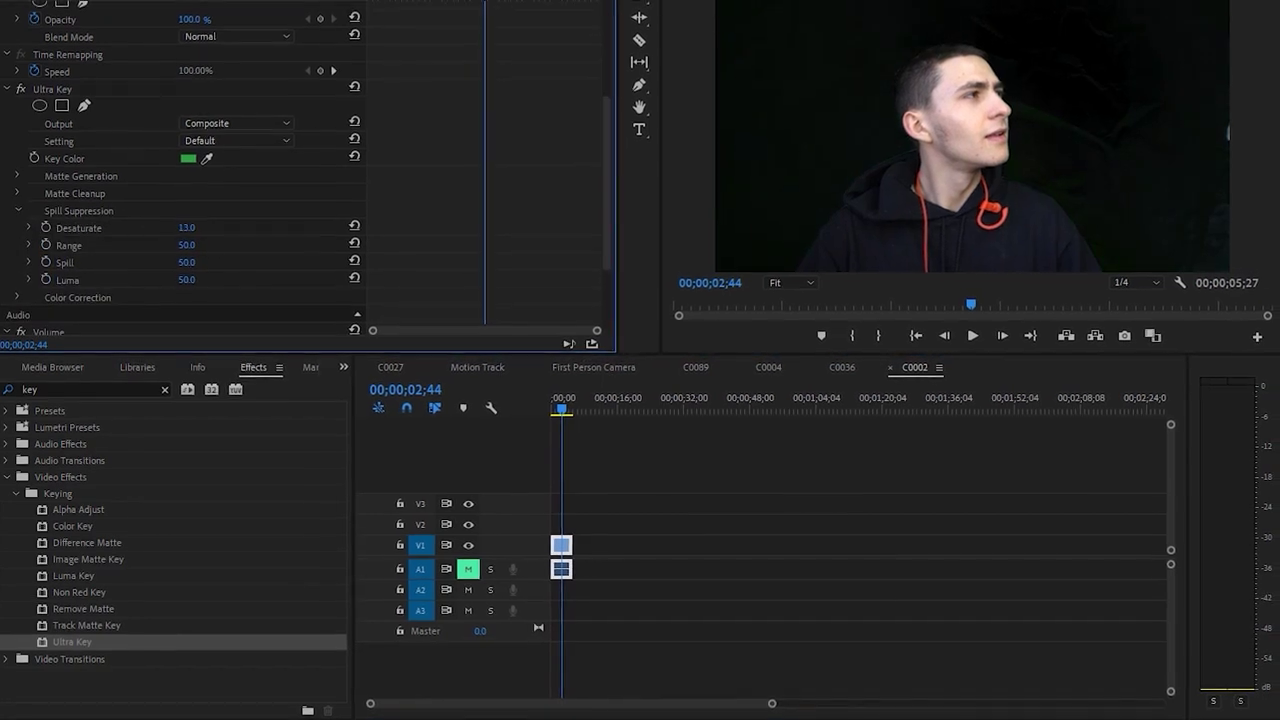
left_click_drag(187, 226, 279, 257)
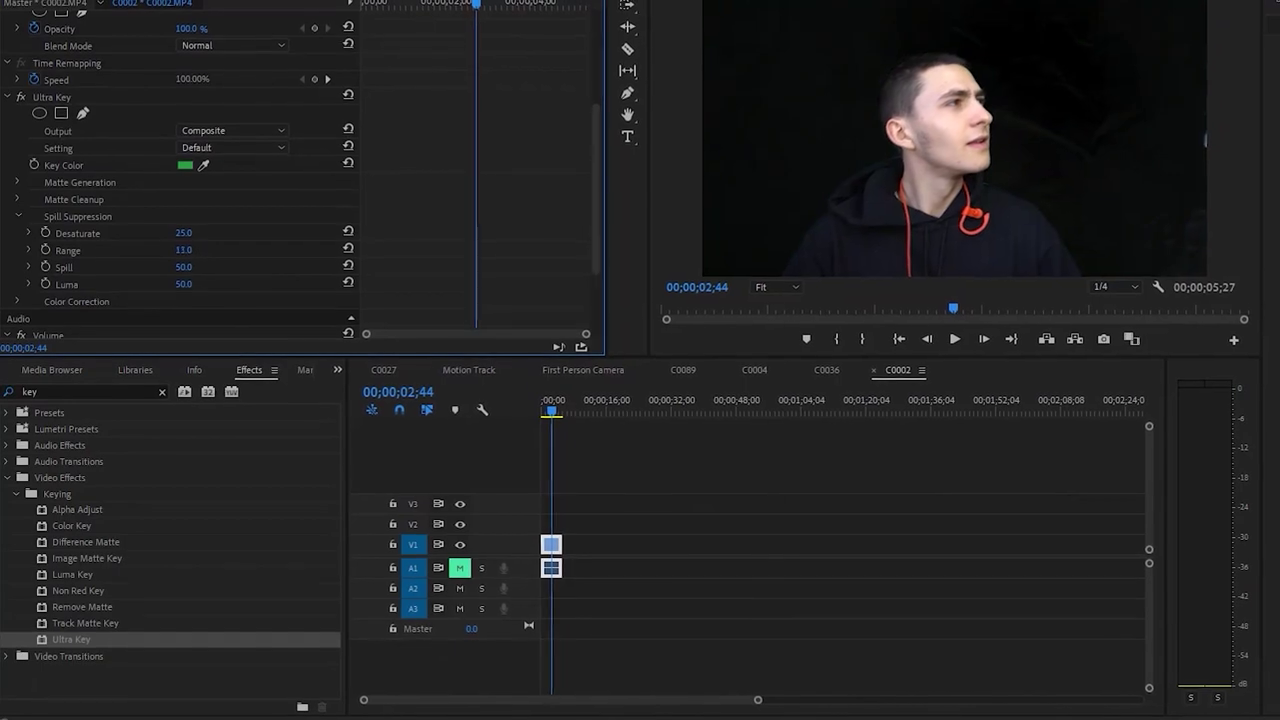
Try Matte Cleanup Choke, Soften and Contrast at 100, undoing each back to 0
left_click(17, 219)
left_click(17, 202)
left_click(177, 225)
type("100")
key("Return")
key("ctrl+z")
left_click(174, 246)
type("100")
key("Return")
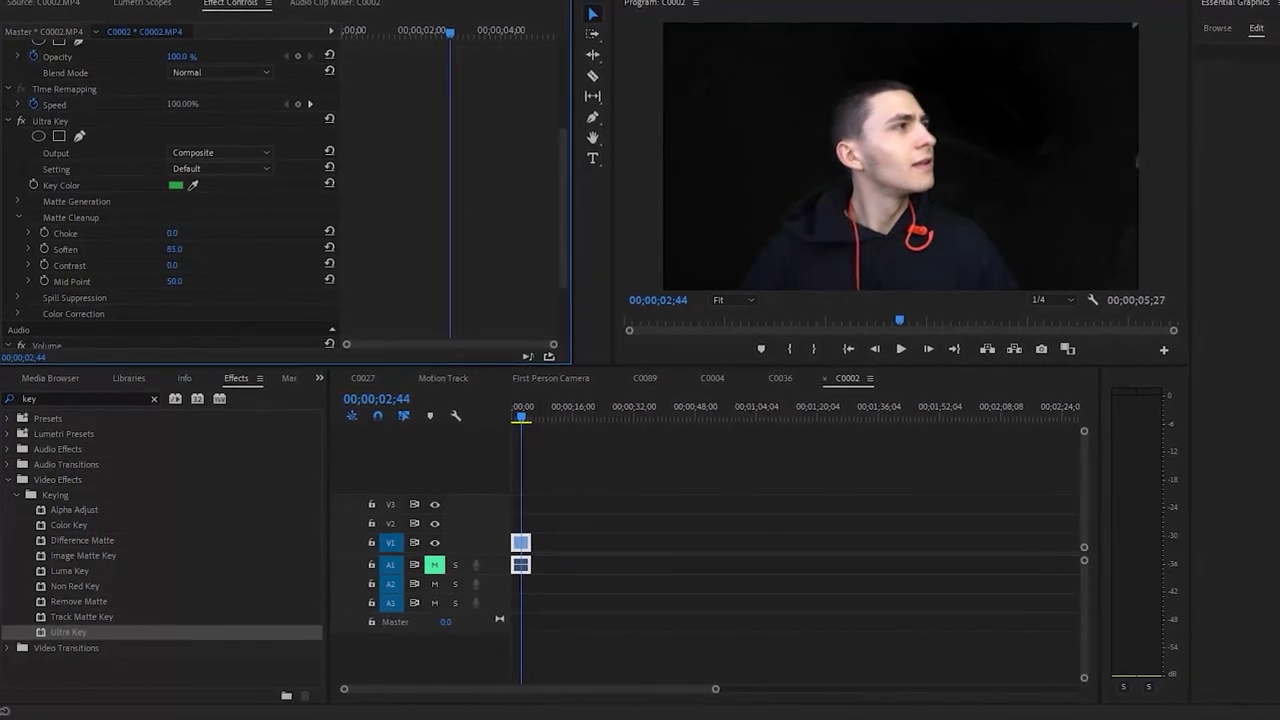
key("ctrl+z")
left_click(172, 267)
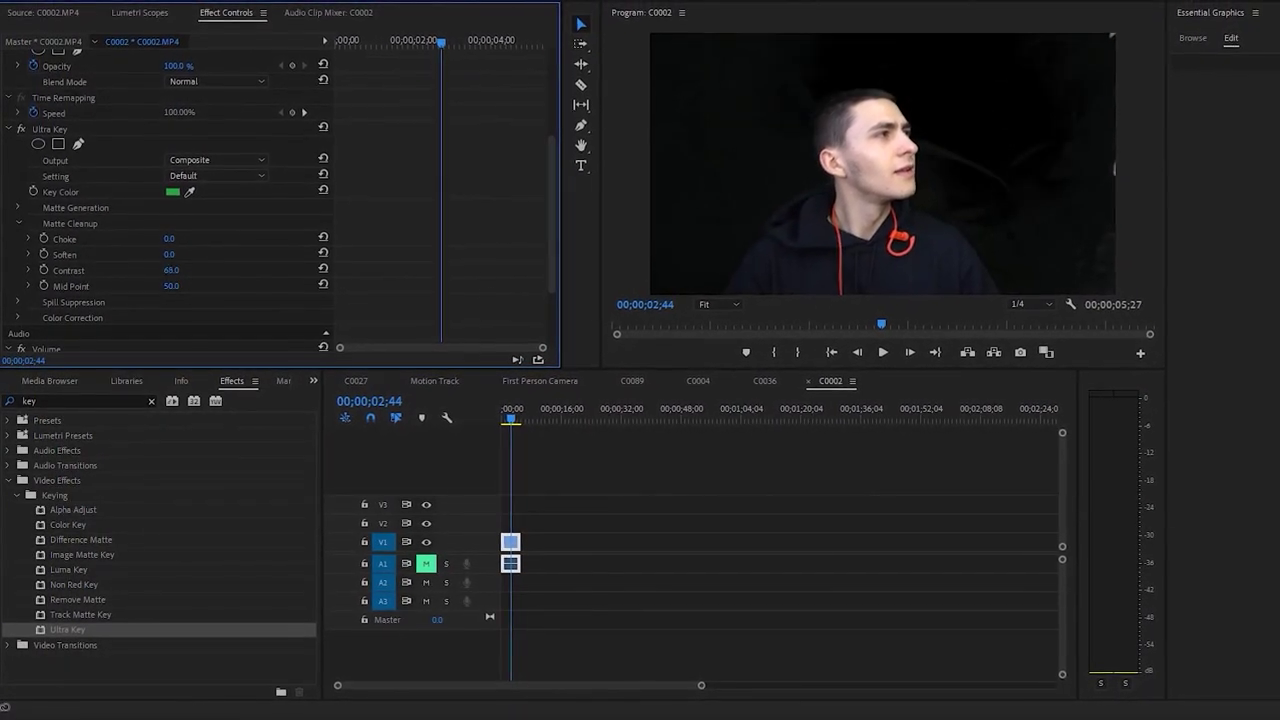
type("100")
key("Return")
key("ctrl+z")
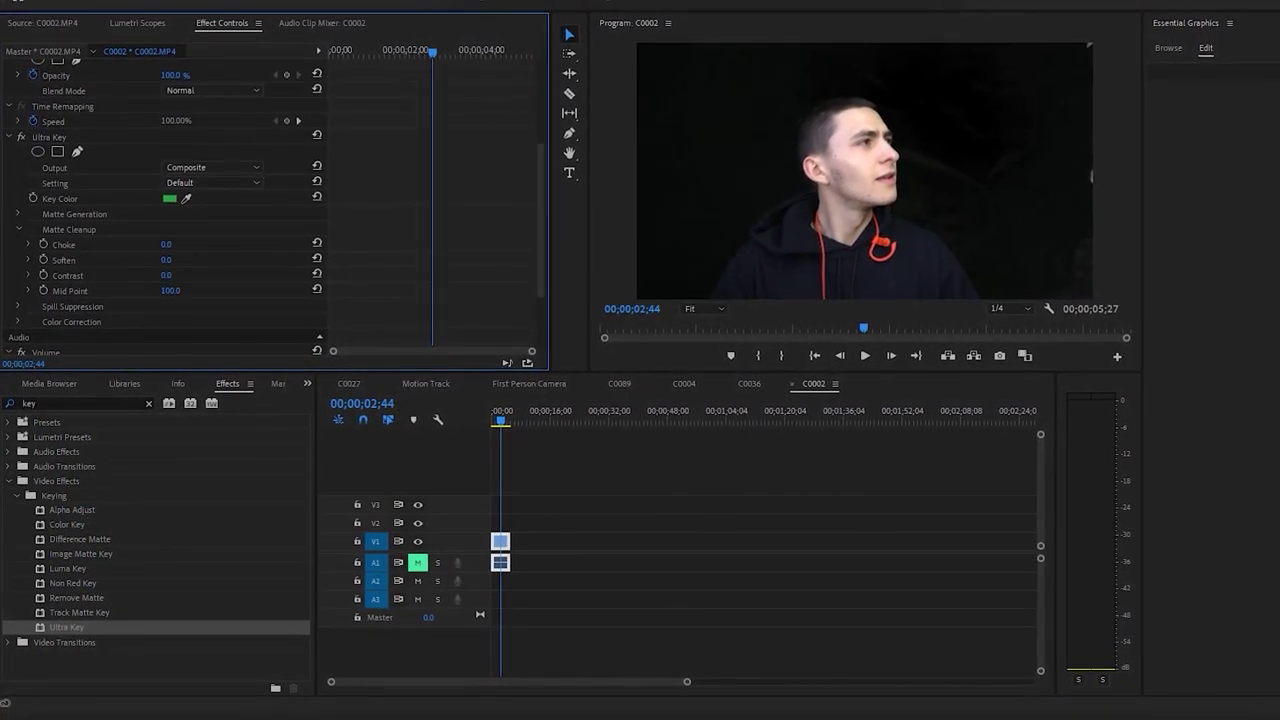
Set Matte Generation Transparency to 45 and Shadow to 0, then rewind the sequence
left_click(19, 232)
left_click(17, 217)
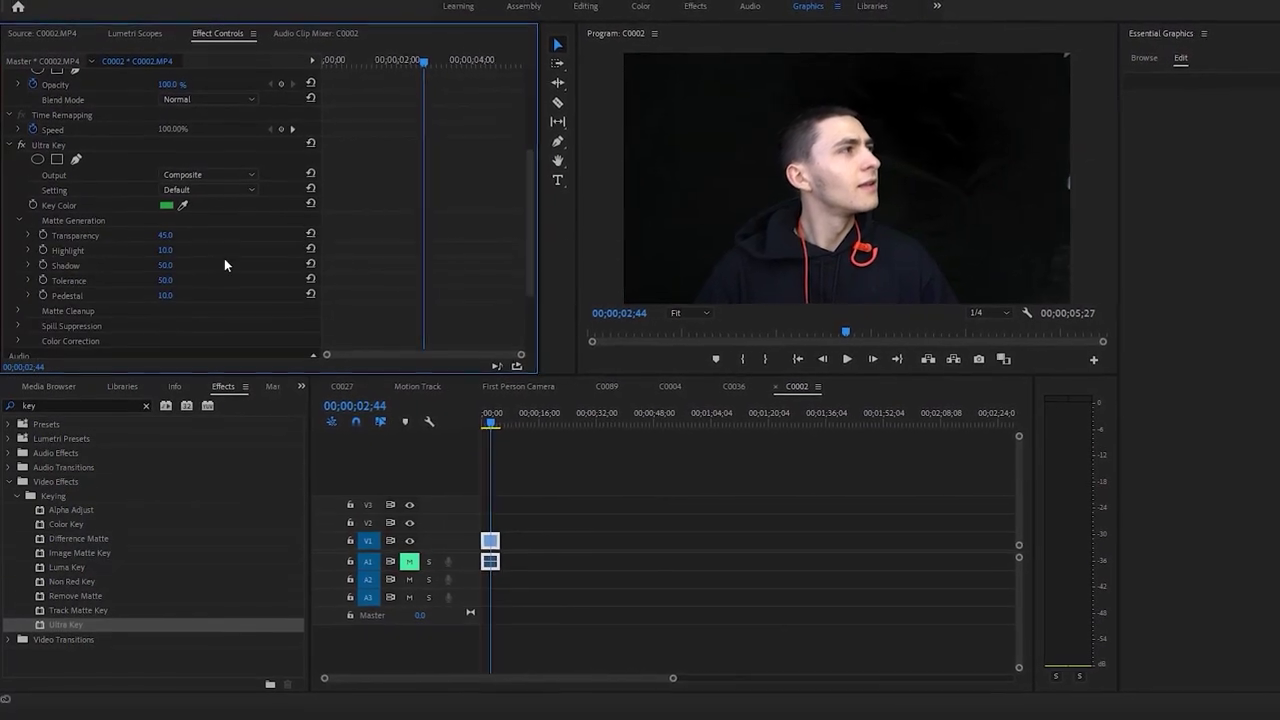
left_click(163, 233)
type("0")
key("Return")
left_click(161, 238)
type("45")
key("Return")
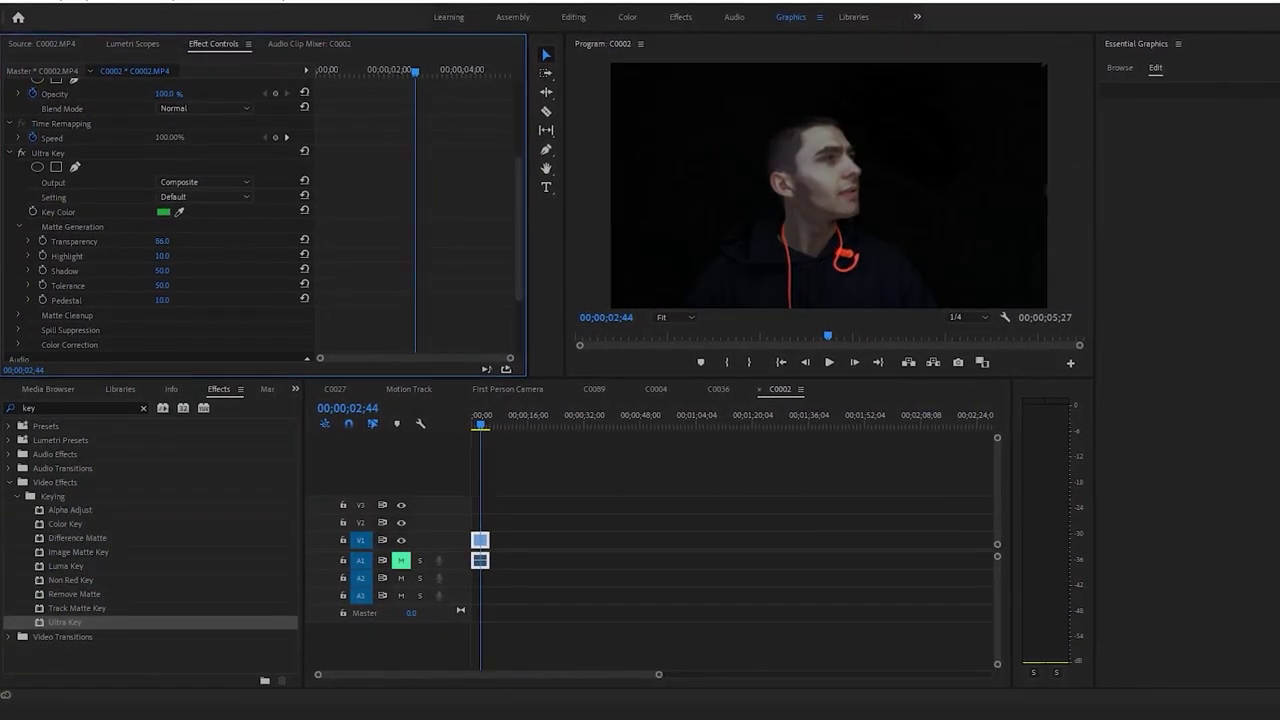
left_click(160, 273)
type("60")
key("Return")
left_click(157, 278)
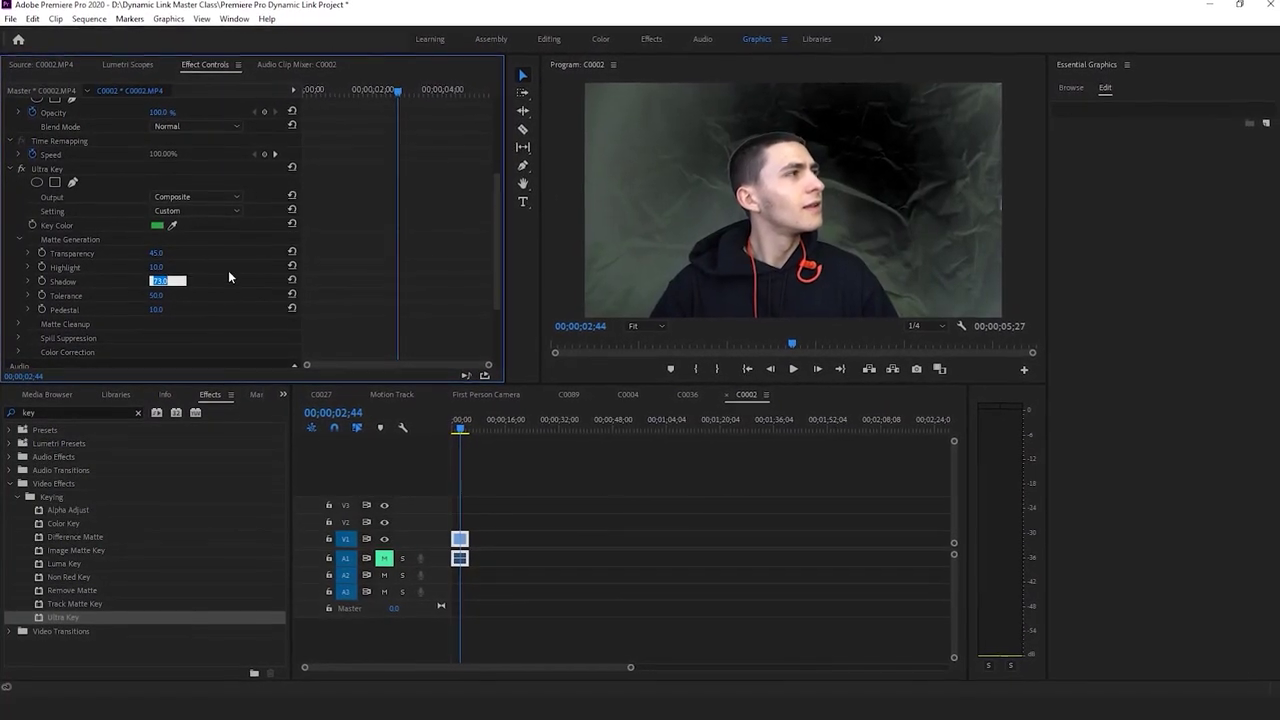
type("0")
key("Return")
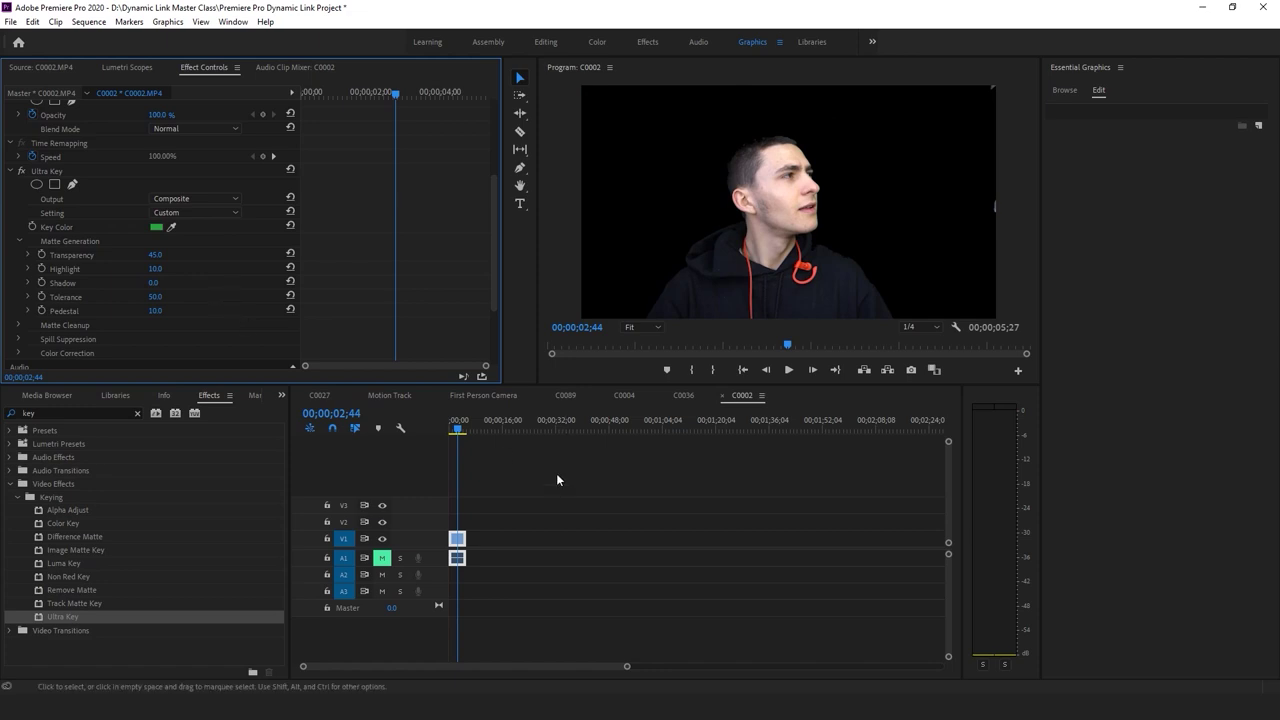
left_click(515, 477)
key("Home")
Play the keyed clip at 100% zoom, panned to the chin and neck edges
key("space")
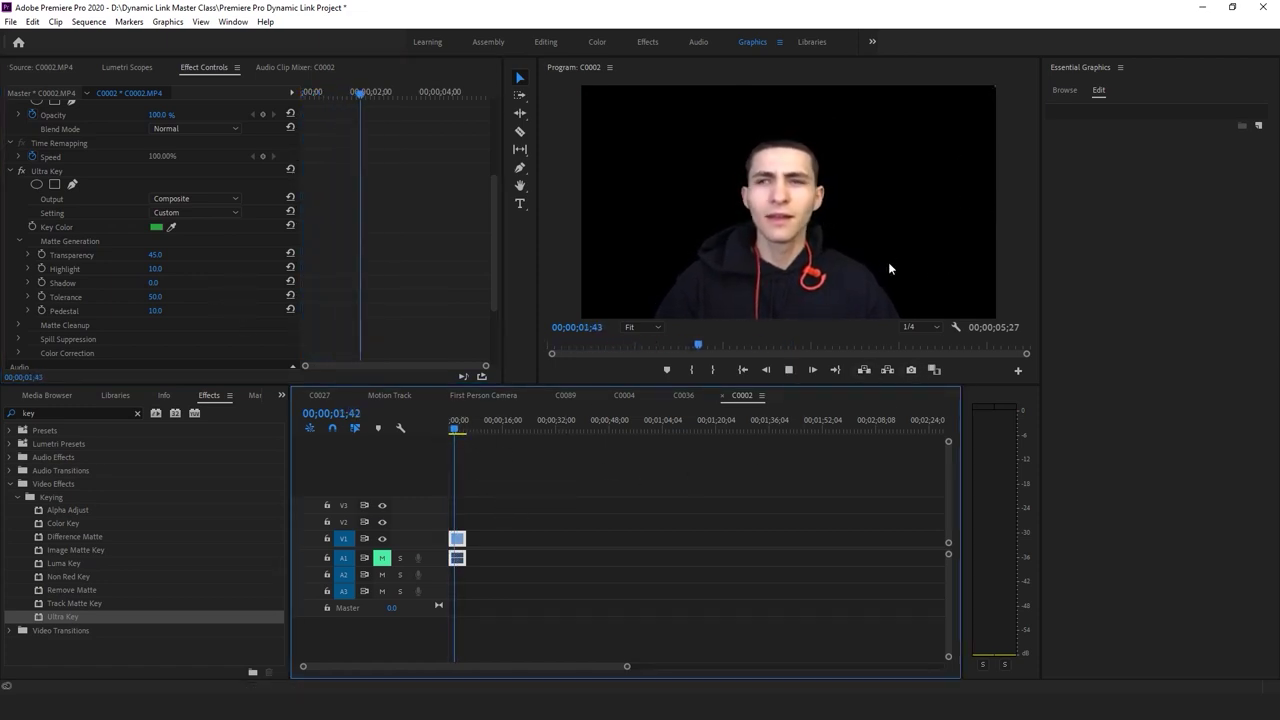
key("space")
left_click(655, 327)
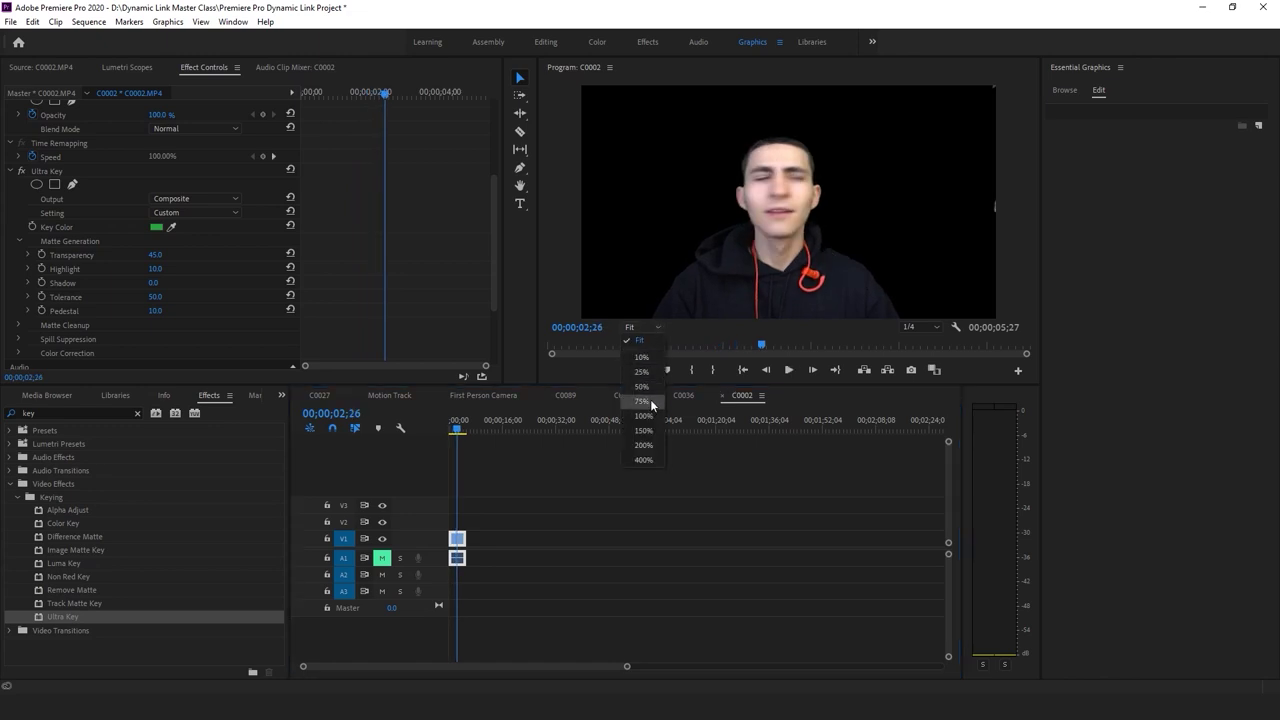
left_click(650, 399)
key("h")
left_click_drag(857, 271, 740, 194)
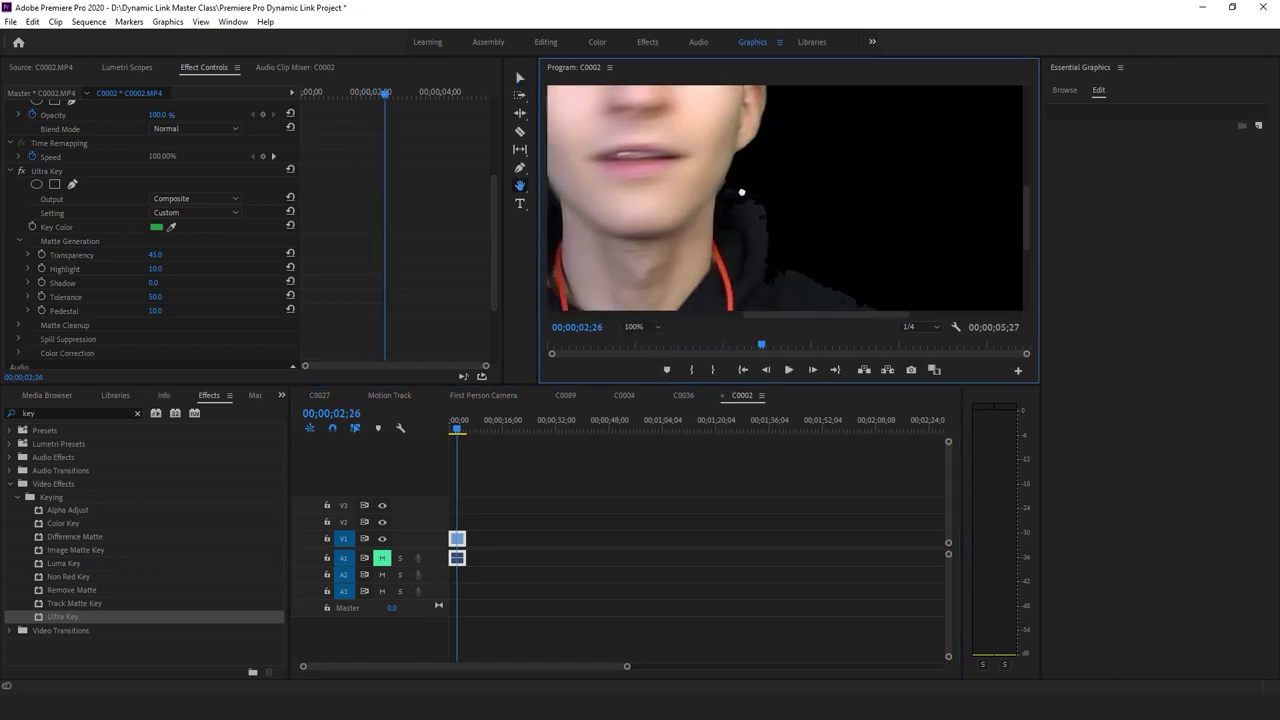
key("space")
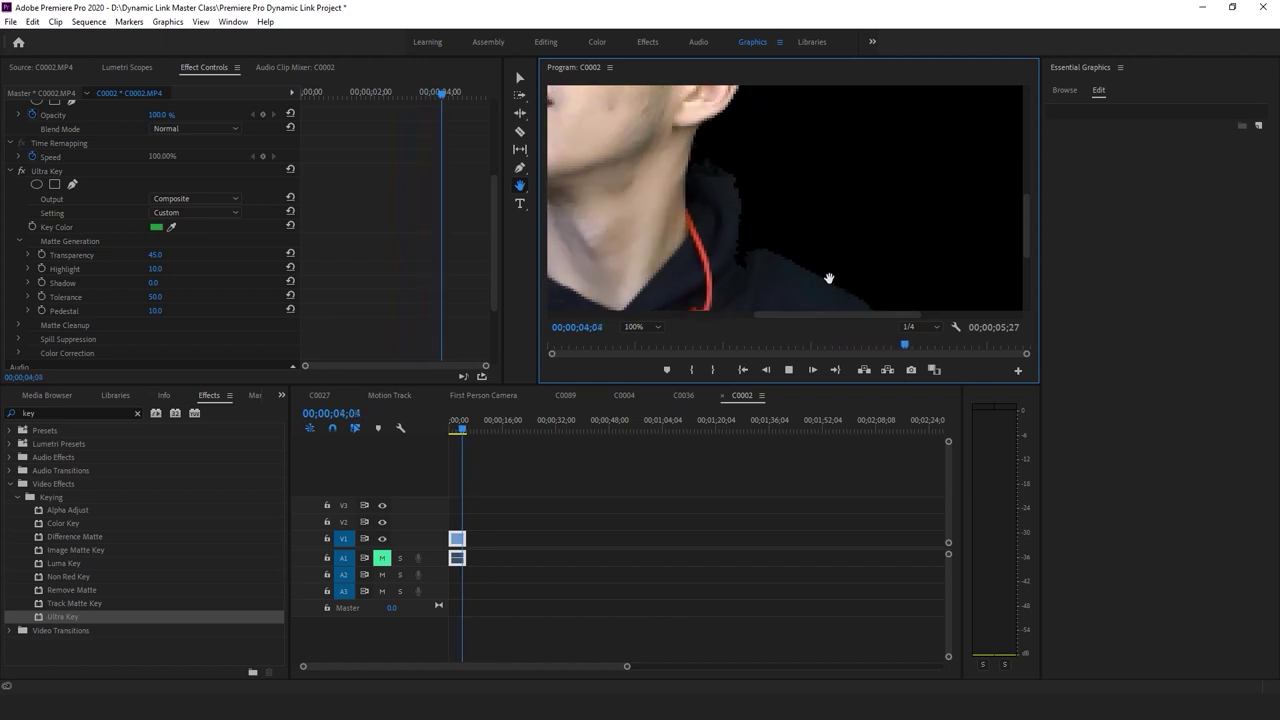
key("space")
Return the Program monitor to Fit, rewind the sequence, and delete Ultra Key
key("v")
left_click(643, 334)
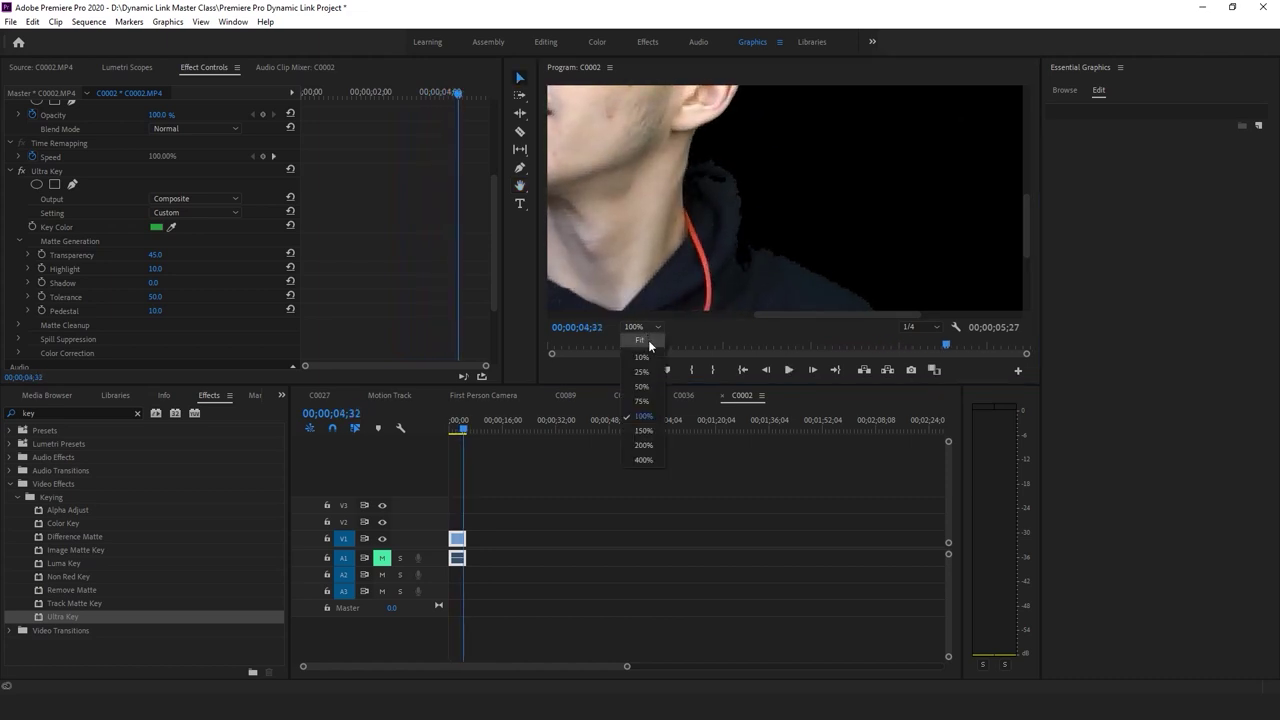
left_click(648, 340)
left_click(419, 446)
key("Home")
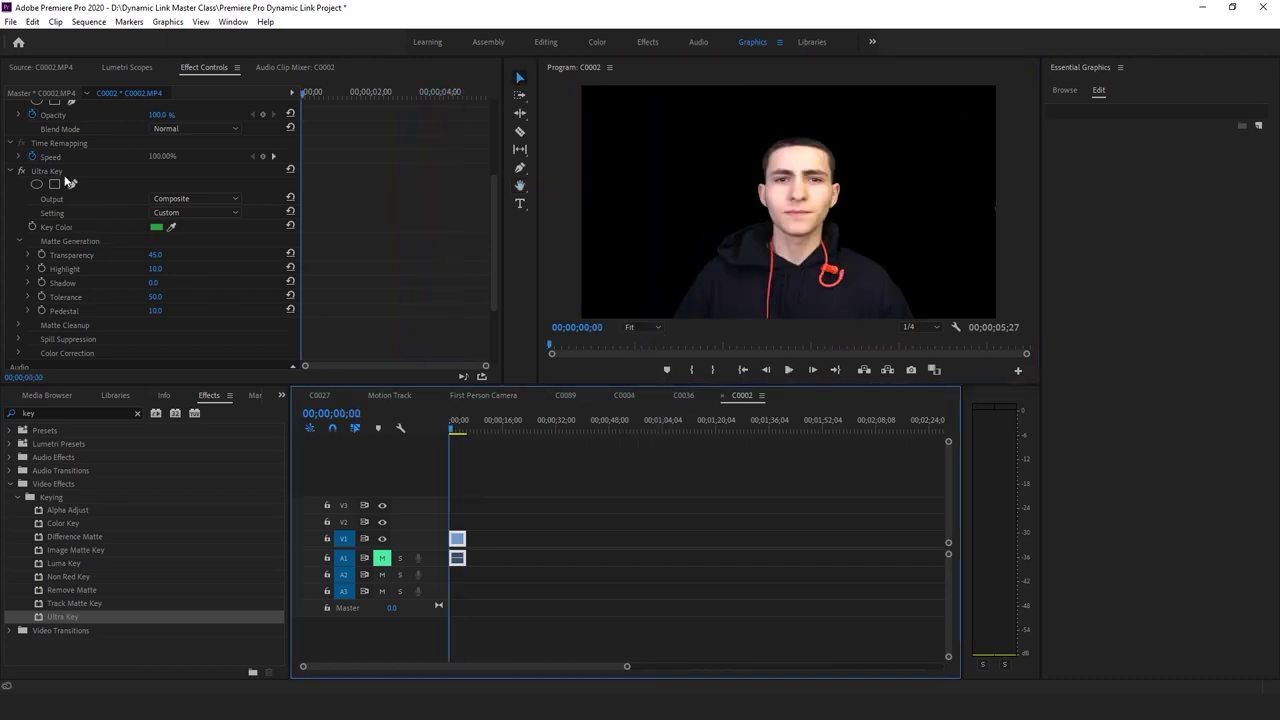
left_click(66, 171)
key("Delete")
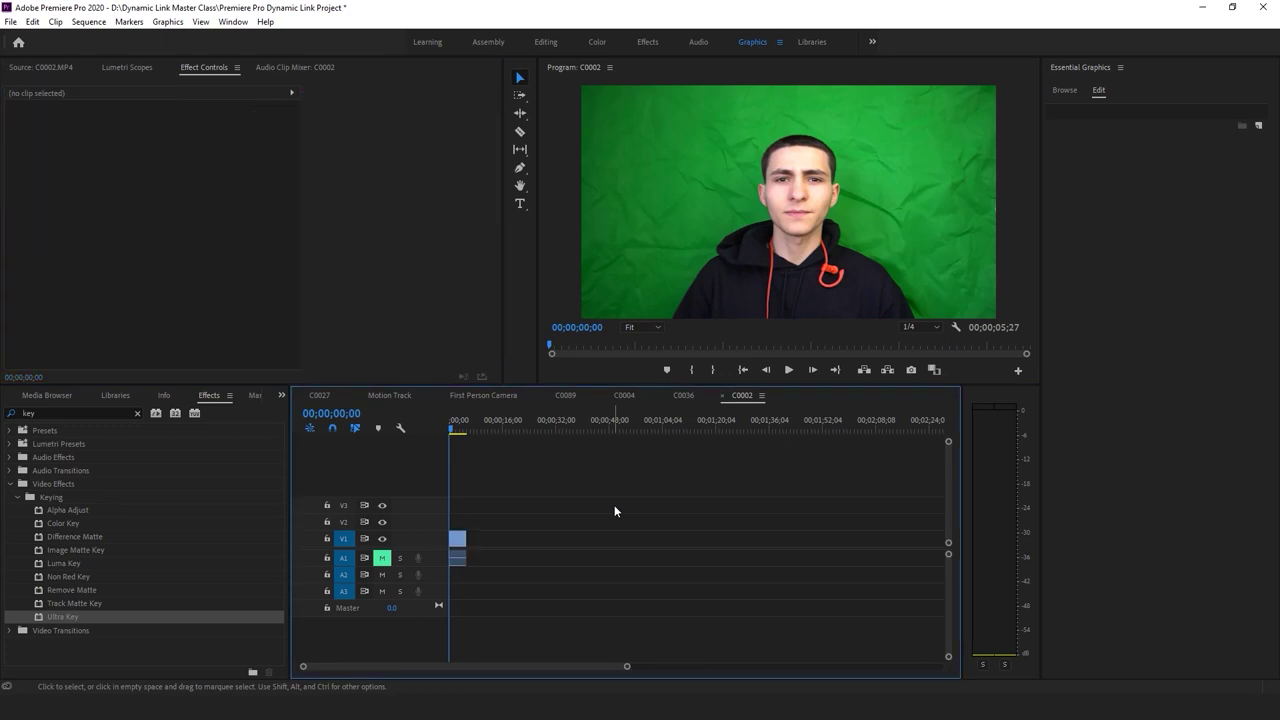
Save the Premiere Pro project with Ctrl+S
key("space")
key("space")
key("ctrl+a")
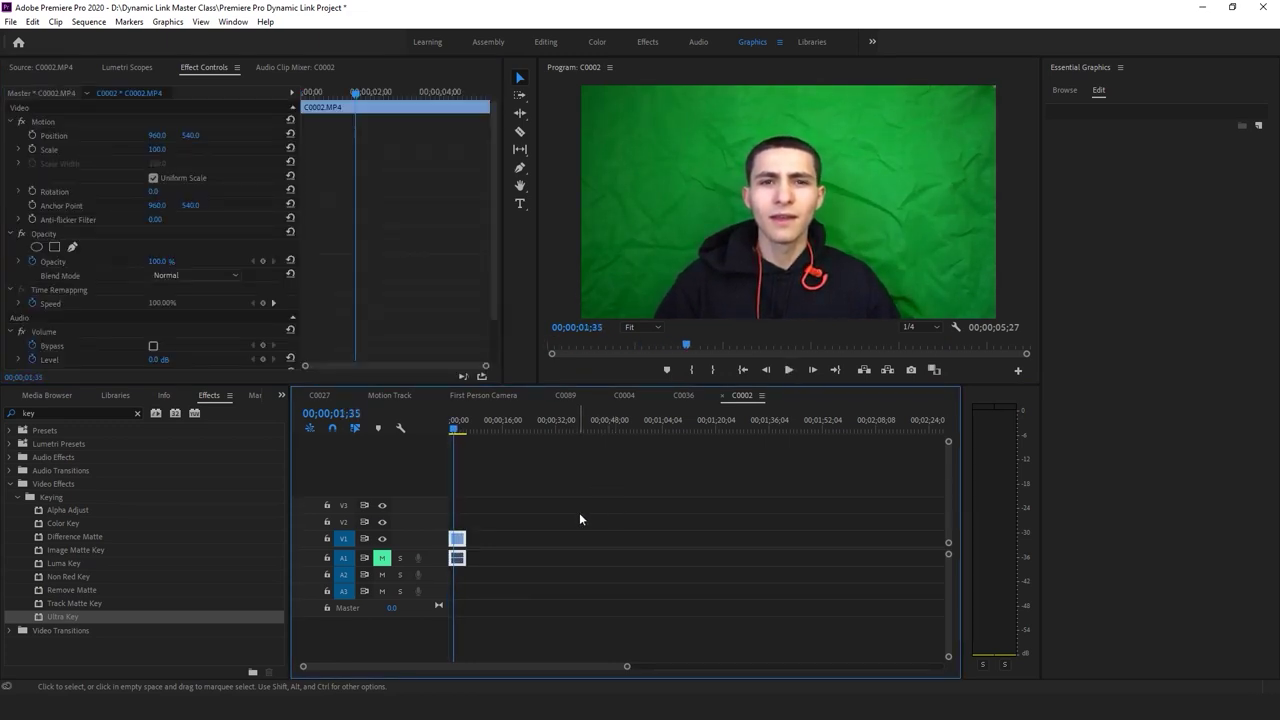
key("ctrl+s")
Replace the C0002 timeline clip with a linked After Effects composition
left_click(555, 530)
left_click(815, 187)
left_click(456, 540)
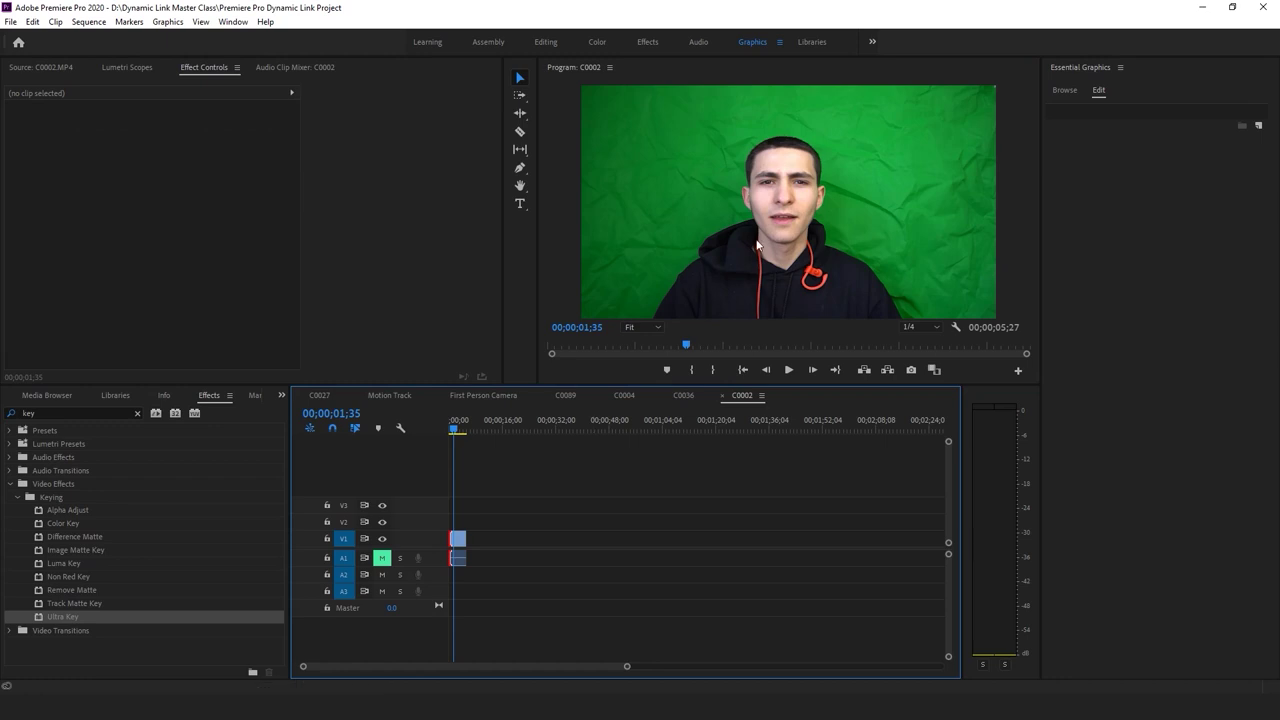
left_click(456, 538)
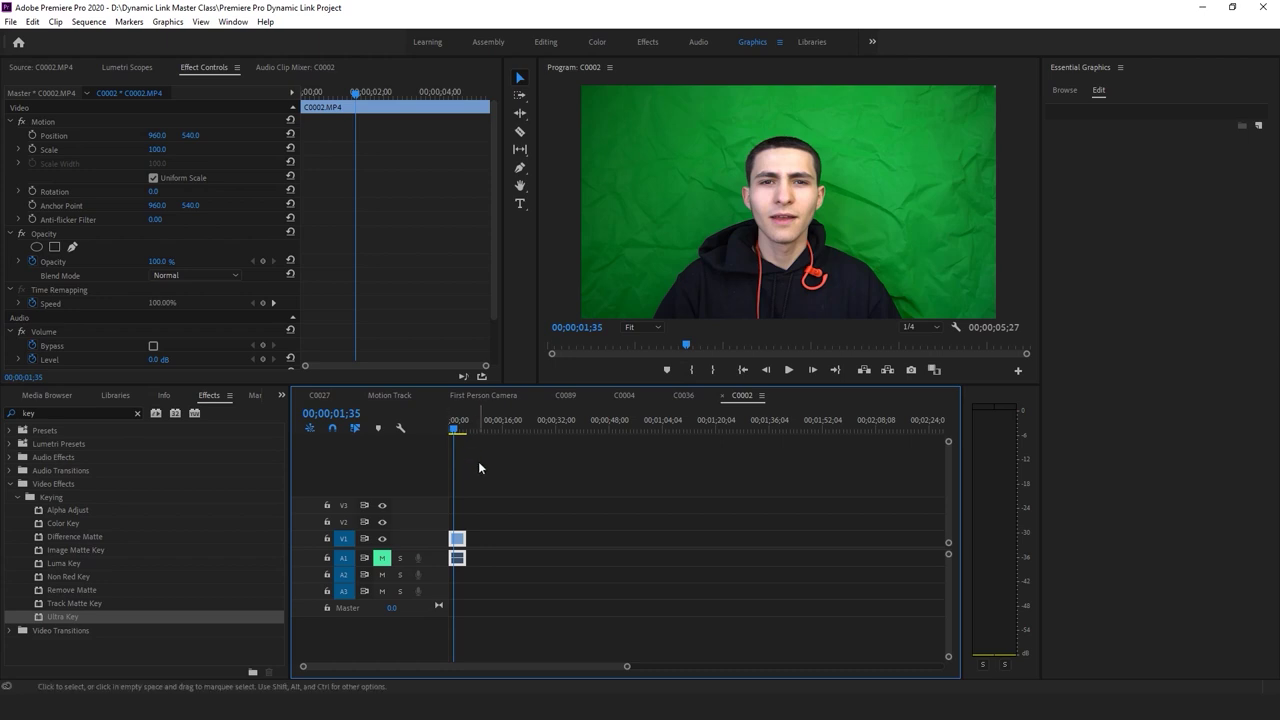
left_click(457, 541)
left_click(457, 541)
left_click(460, 542)
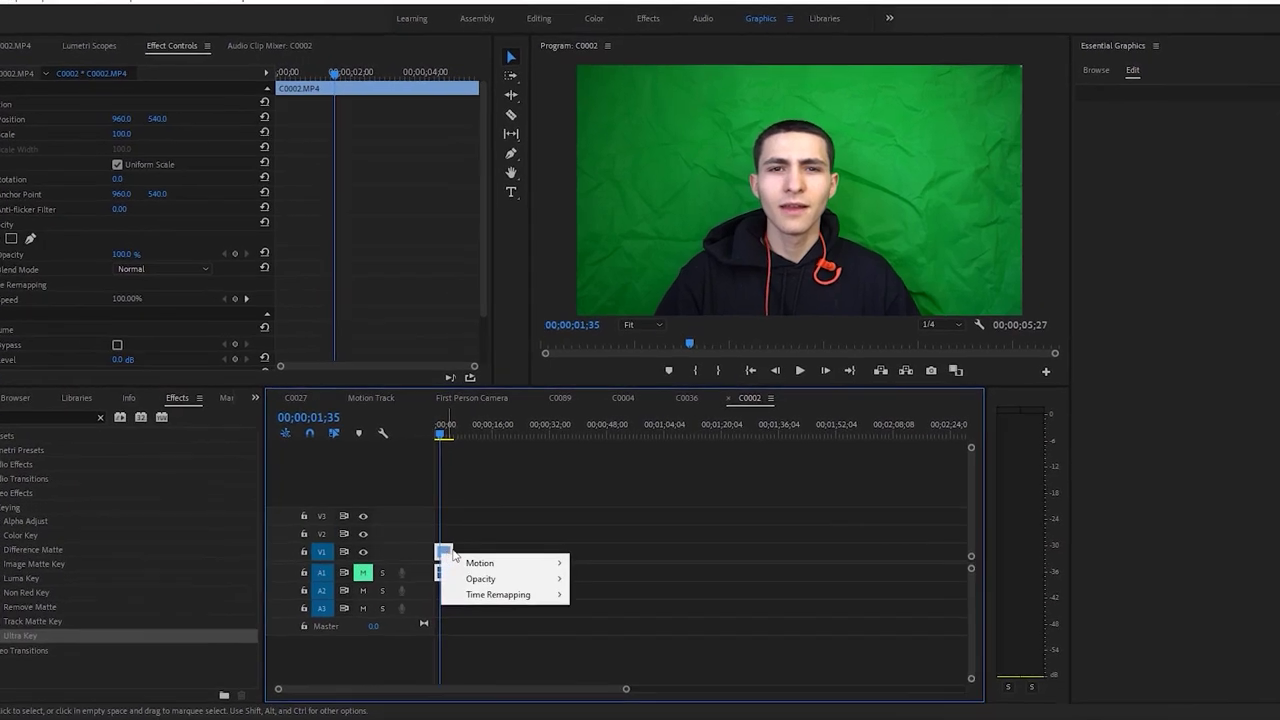
left_click(443, 428)
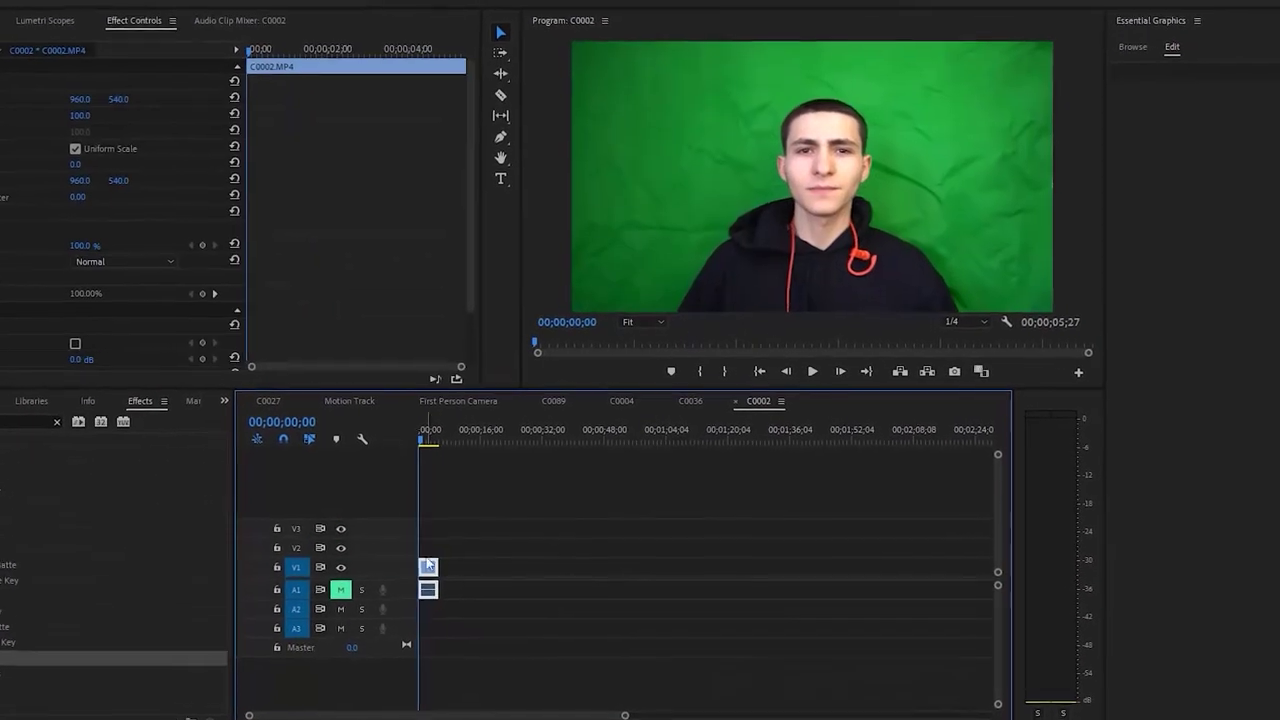
left_click(445, 553)
left_click(540, 688)
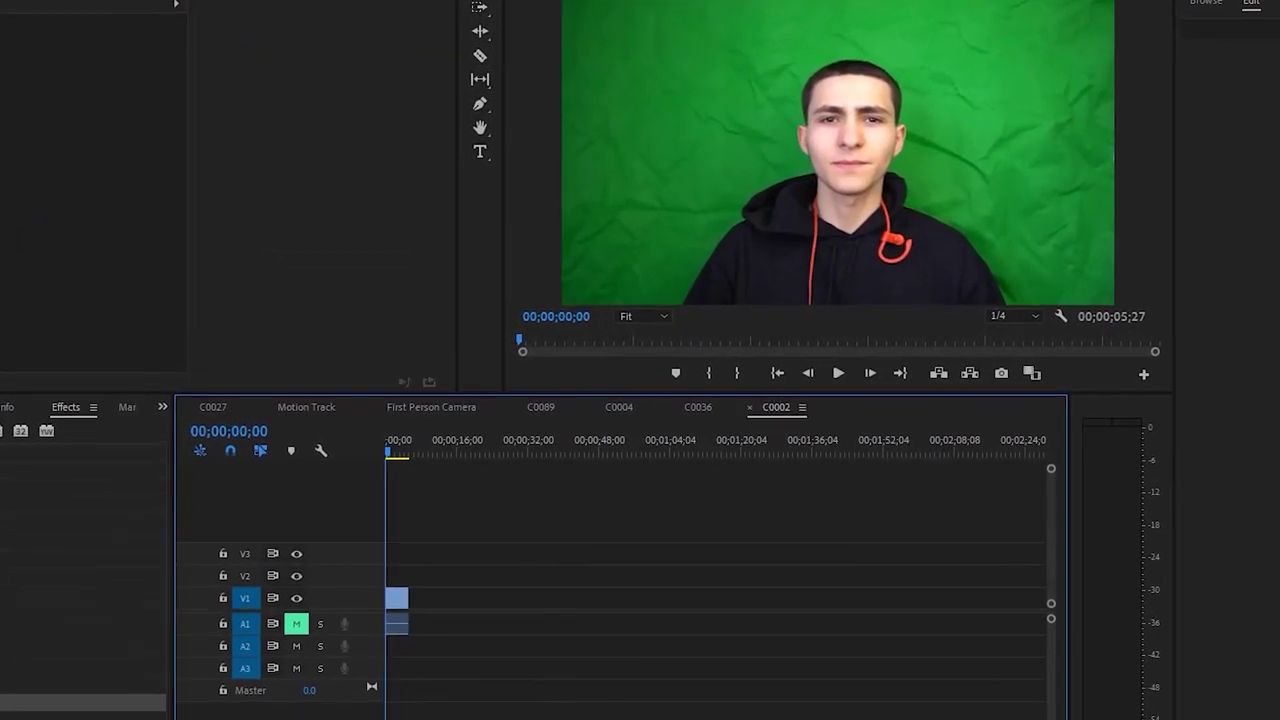
key("equal")
key("equal")
right_click(452, 620)
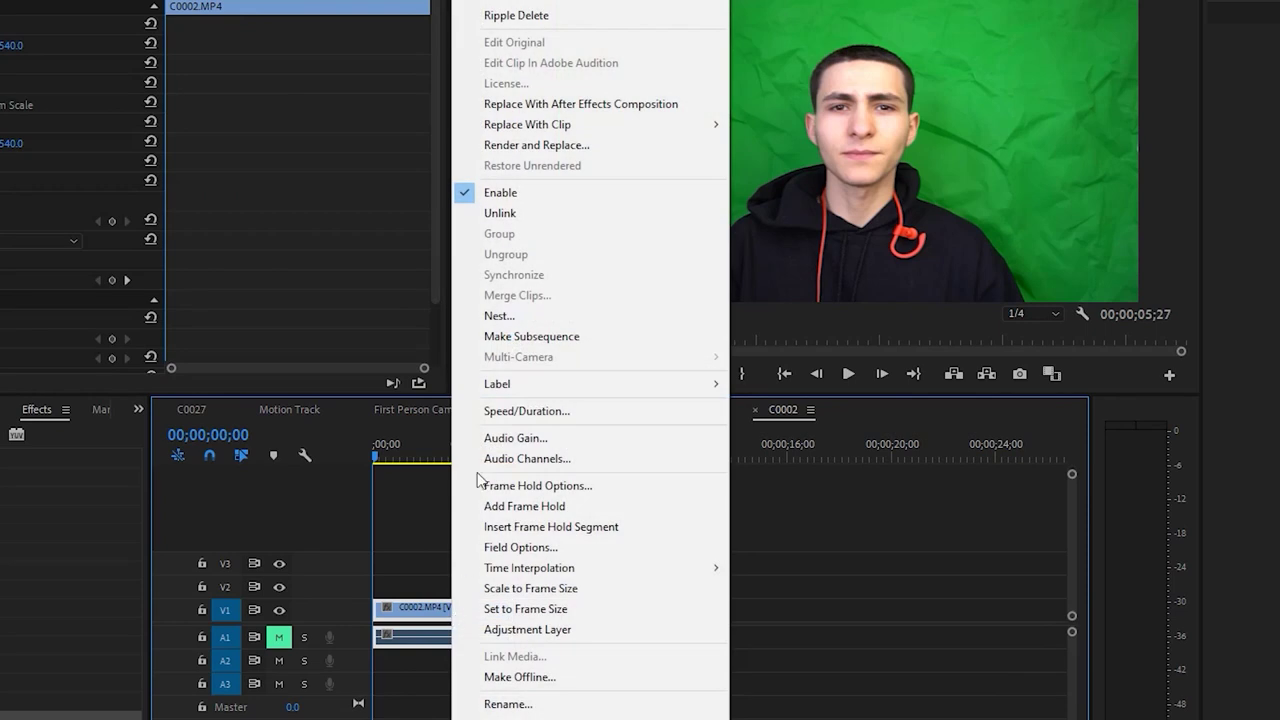
left_click(582, 106)
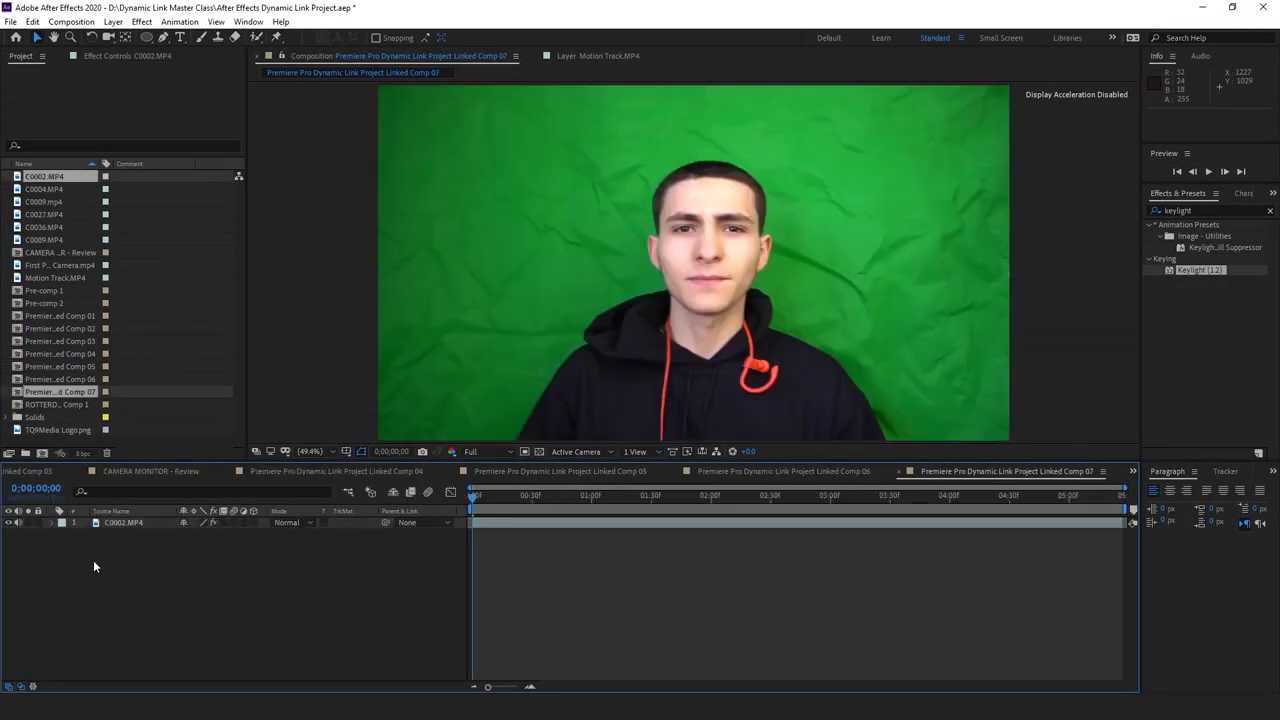
Search Effects & Presets for 'keylight' and drag Keylight (1.2) onto the C0002.MP4 layer
key("space")
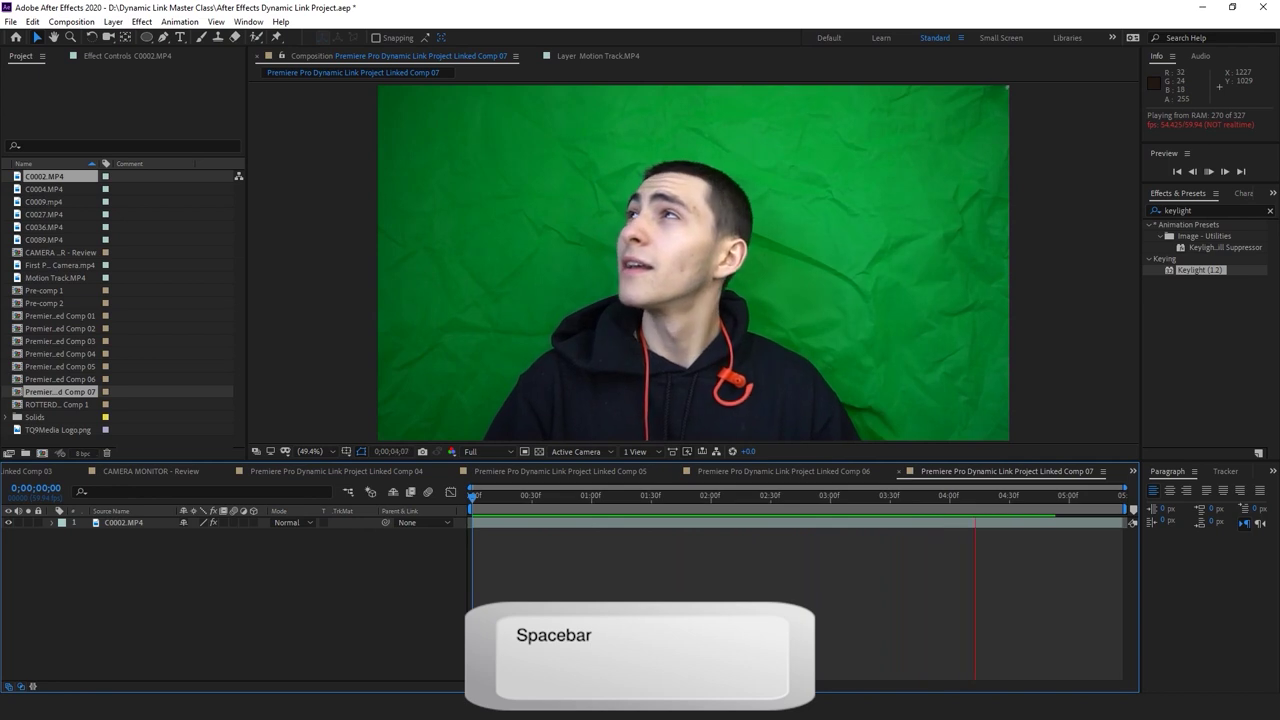
left_click(1205, 209)
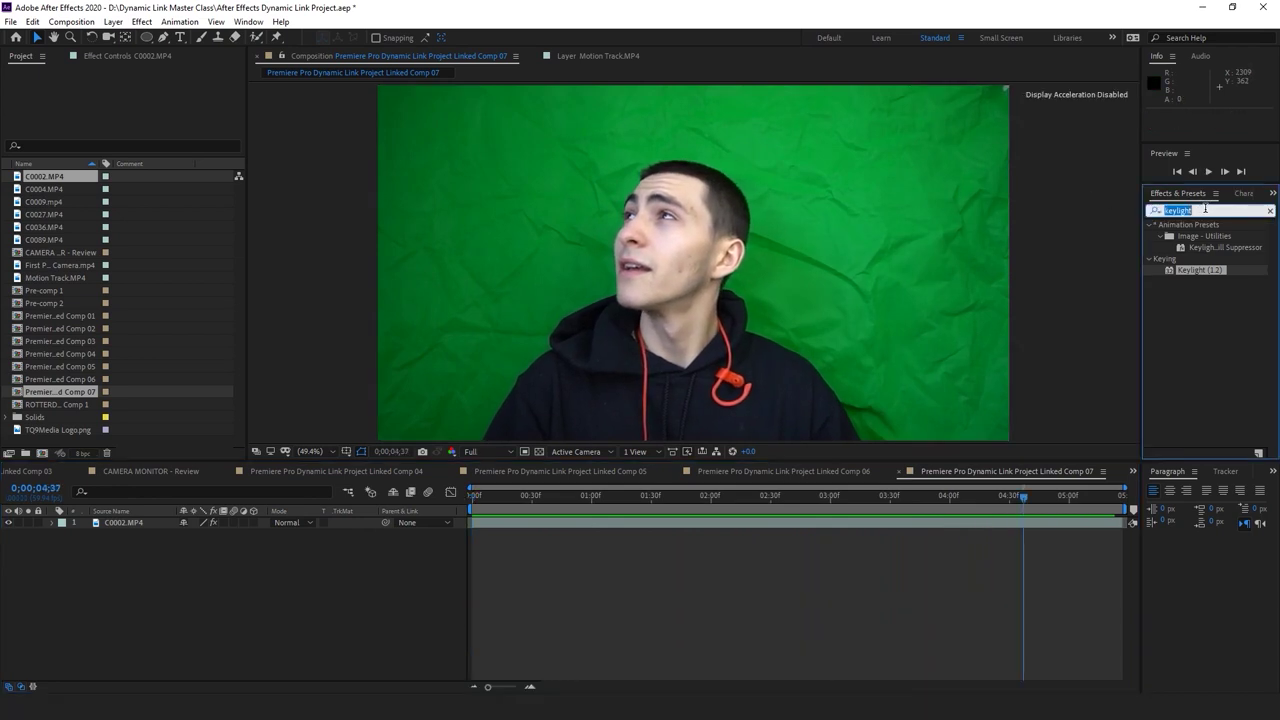
key("BackSpace")
left_click(954, 582)
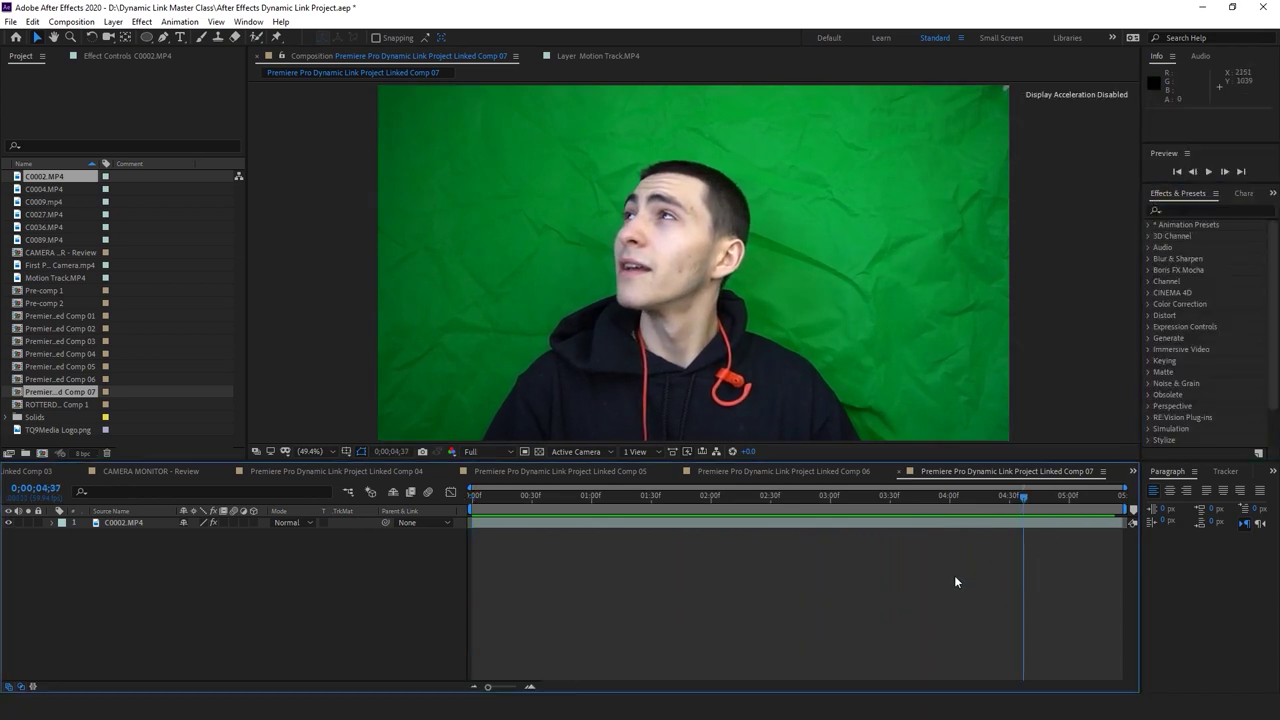
left_click(1191, 210)
type("keylight")
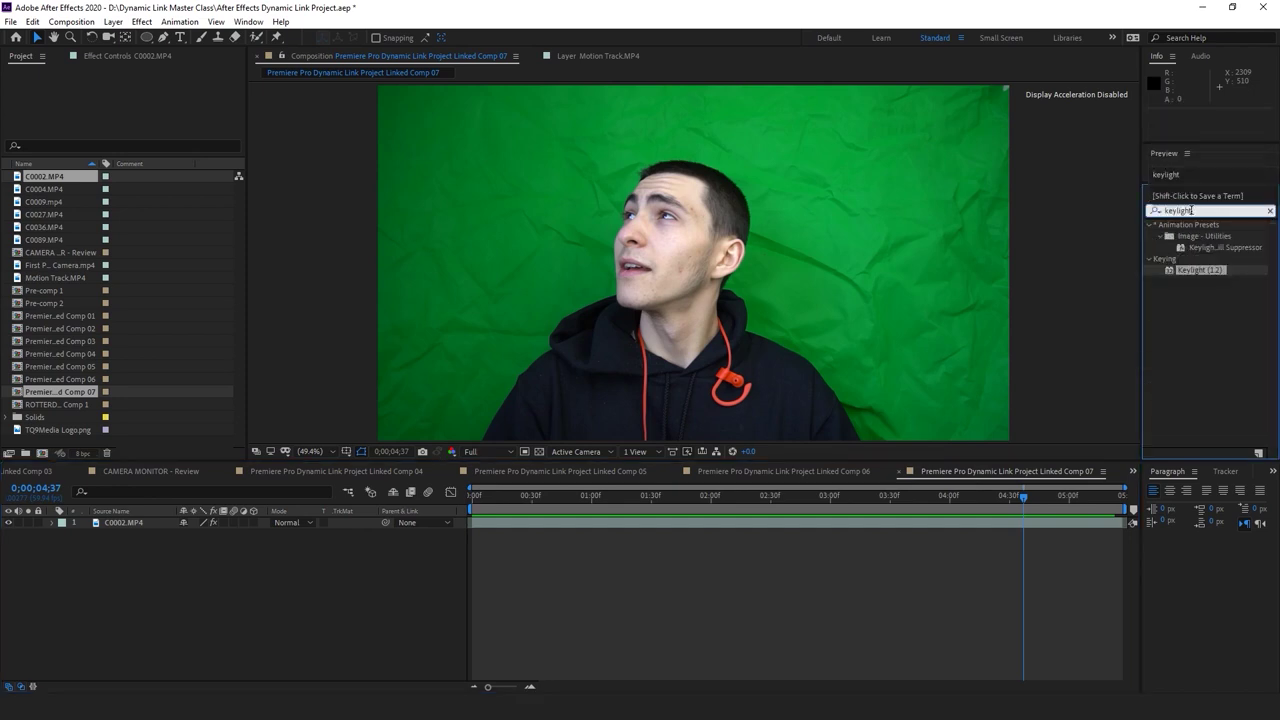
left_click(1207, 270)
left_click_drag(1208, 270, 1027, 526)
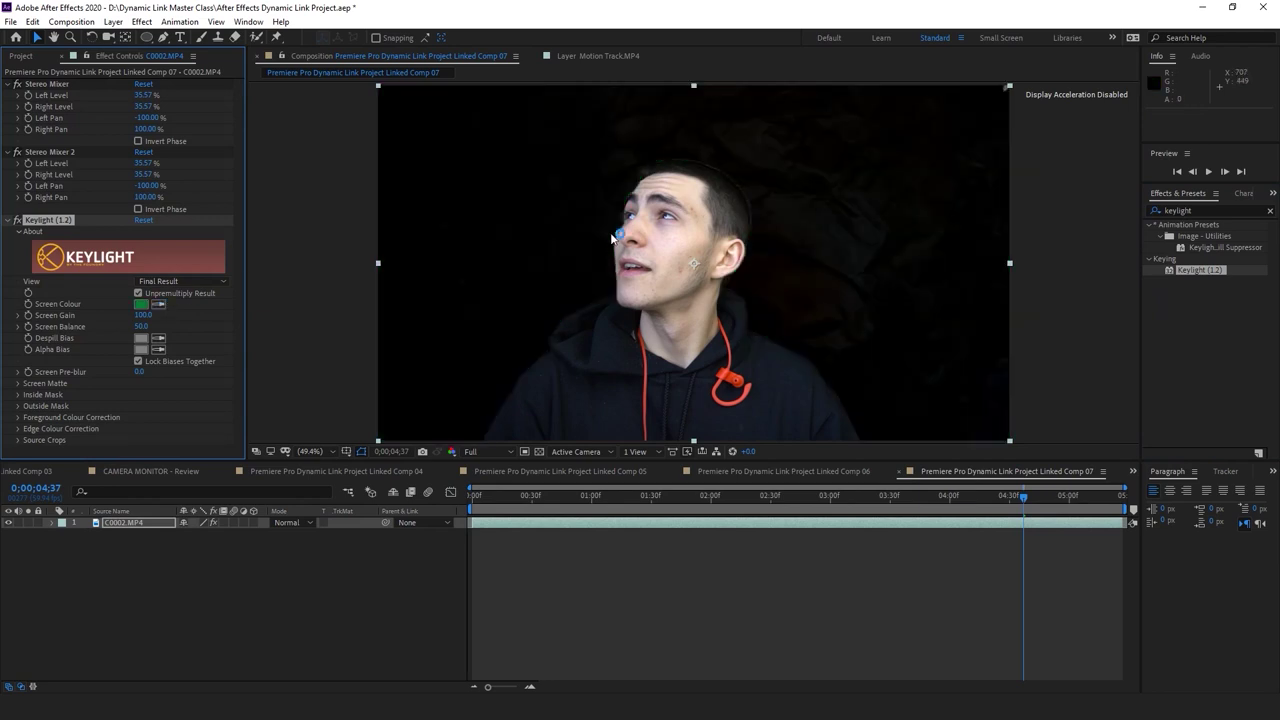
Raise Keylight's Screen Gain to 151 and preview the keyed result
left_click_drag(685, 497, 652, 500)
scroll(801, 262, "up", 1)
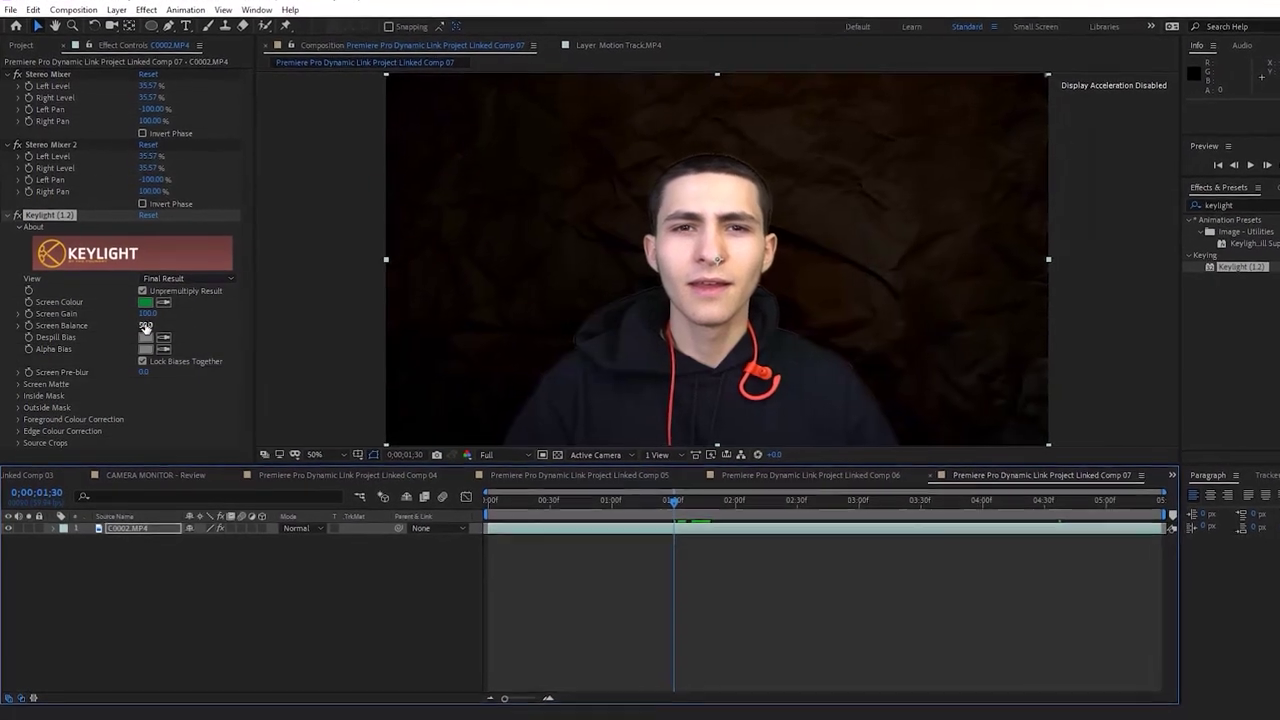
left_click_drag(151, 320, 209, 305)
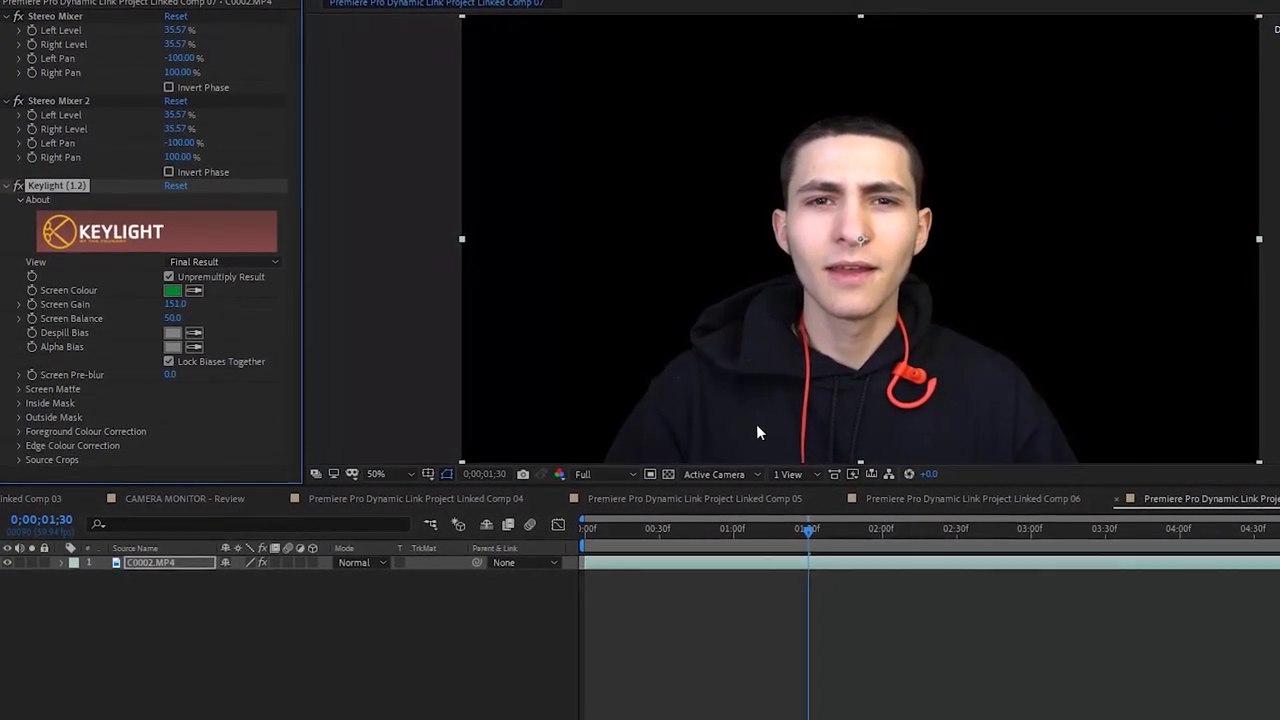
key("space")
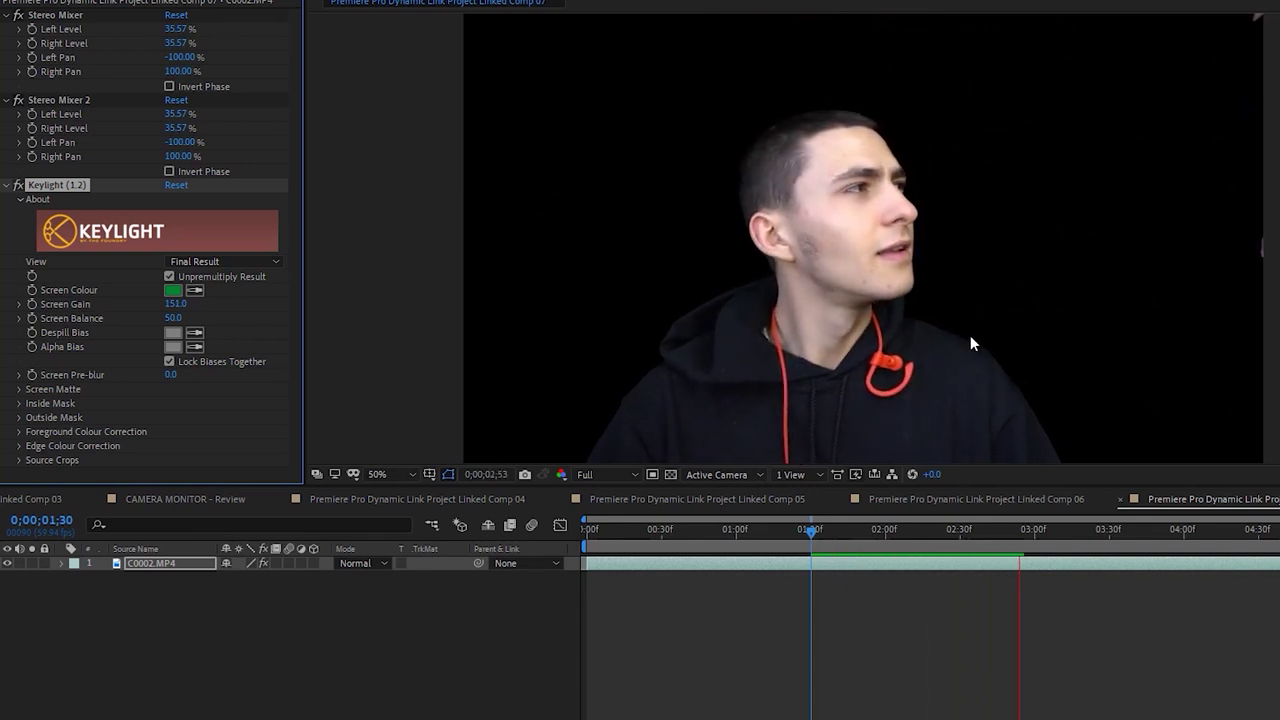
key("space")
key("period")
key("space")
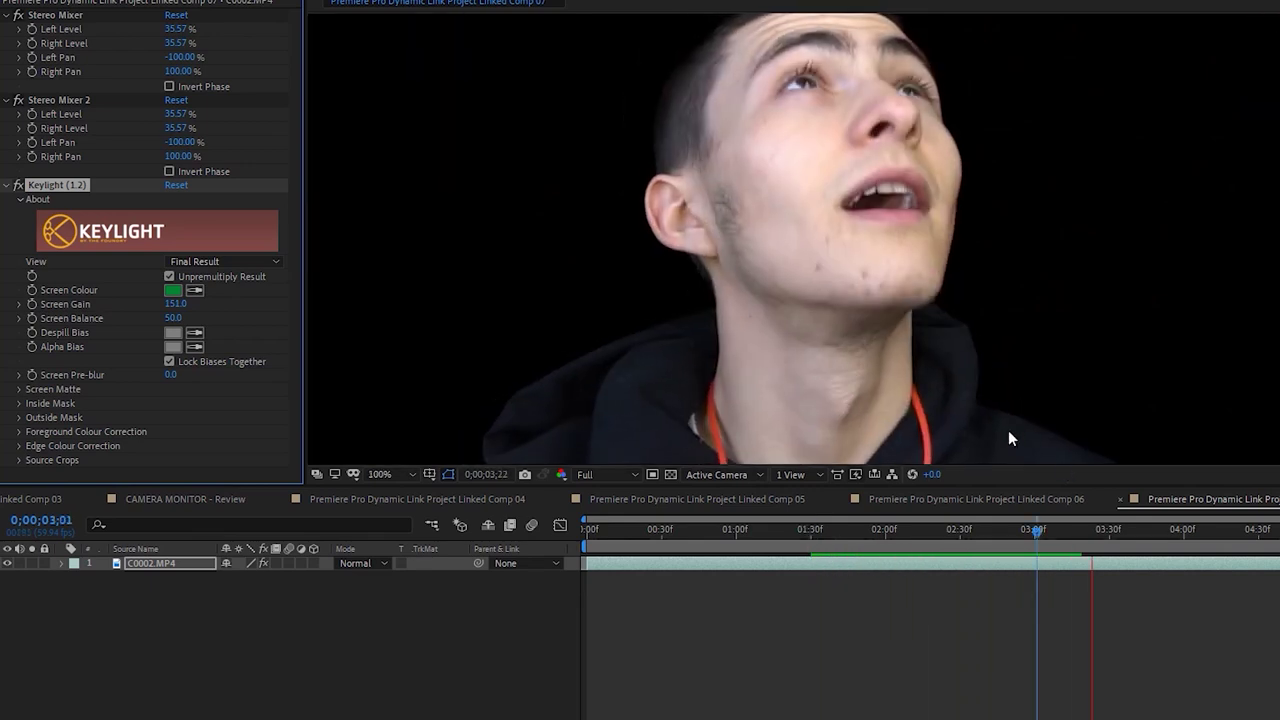
key("space")
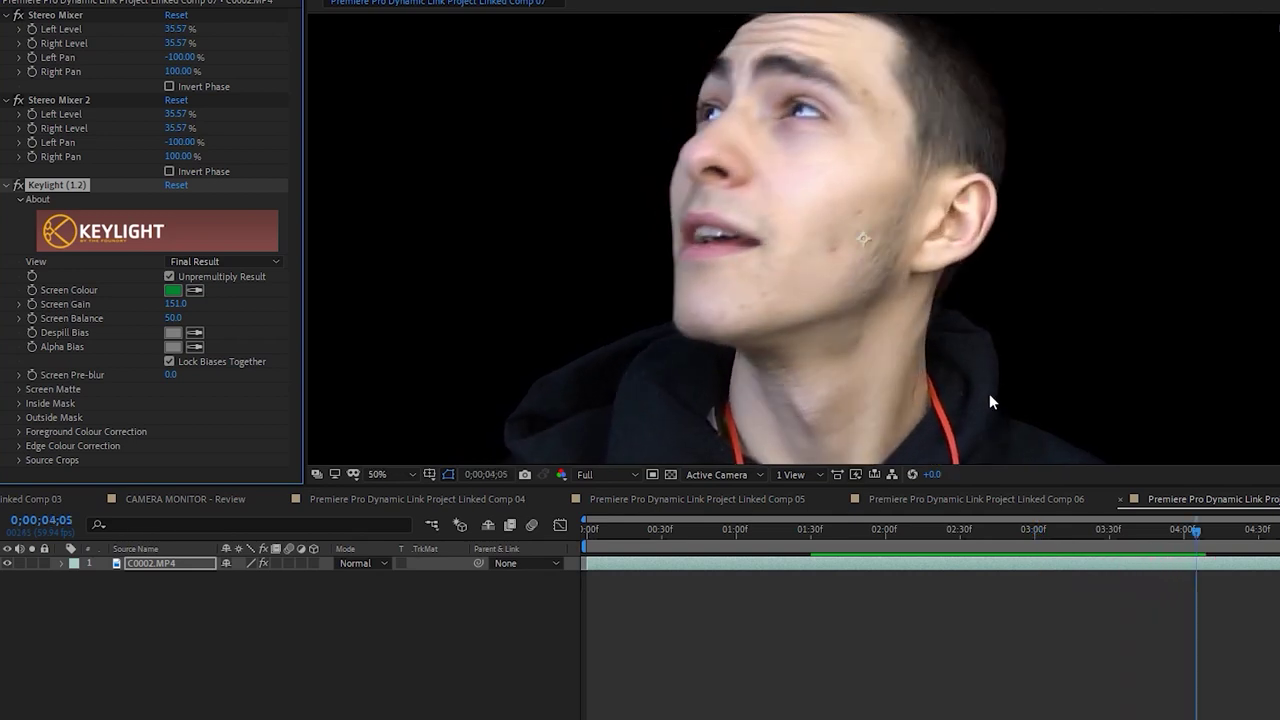
key("comma")
Fit the comp in the viewer at full resolution with the transparency grid on, and play it
left_click(413, 475)
left_click(419, 180)
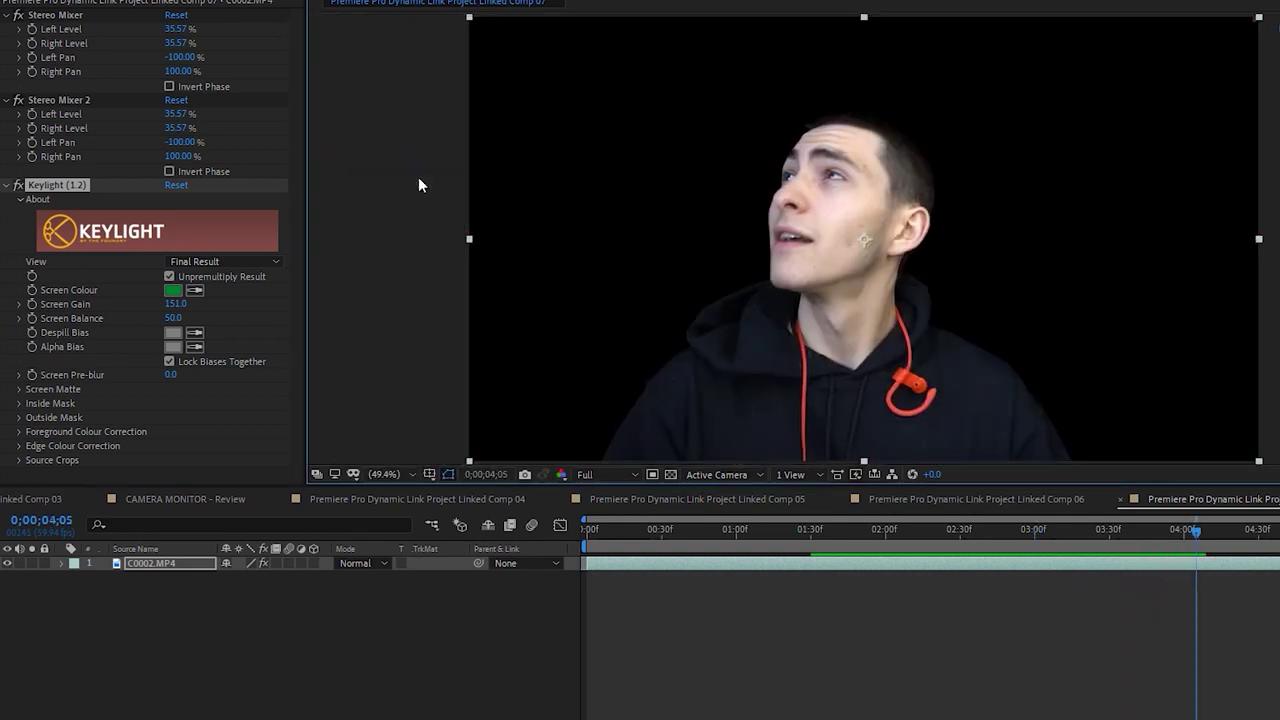
left_click(590, 474)
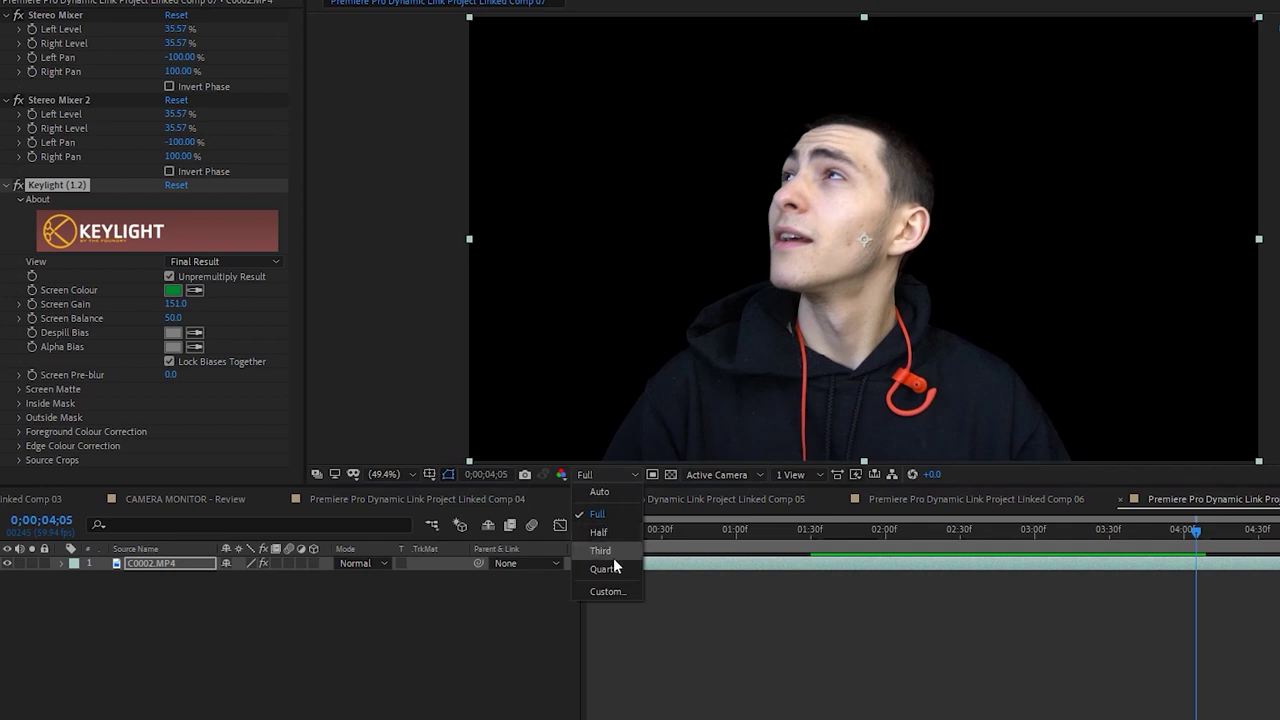
left_click(690, 555)
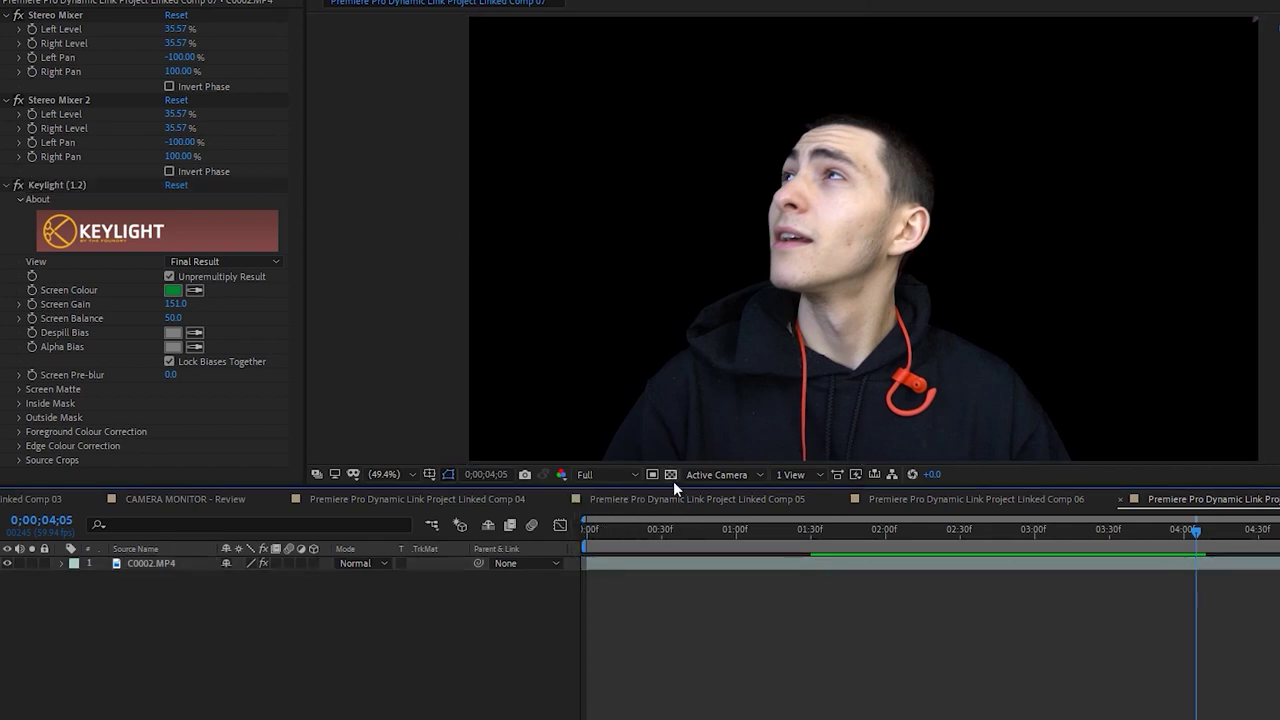
left_click(671, 476)
left_click_drag(695, 530, 587, 530)
key("space")
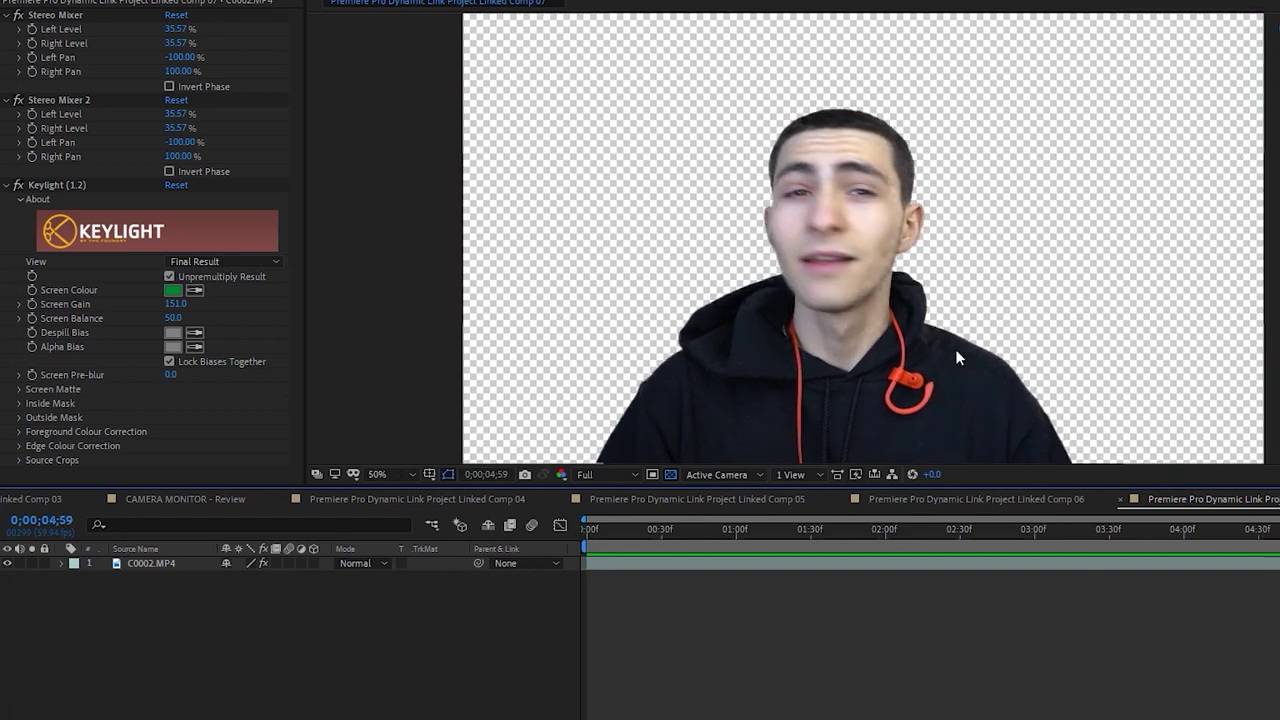
Inspect the key edges in a magnified, panned view, then fit the comp back
scroll(966, 360, "up", 3)
left_click_drag(1020, 386, 946, 255)
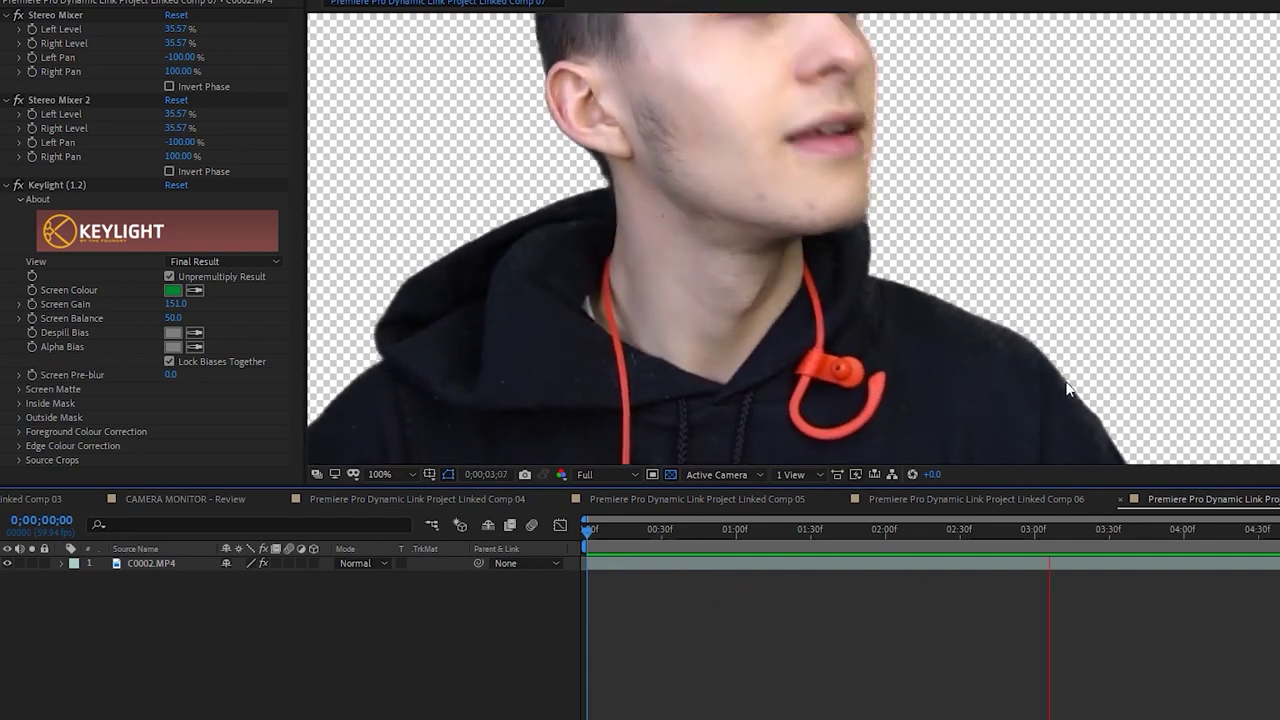
left_click(394, 478)
left_click(374, 190)
Duplicate the C0002.MP4 layer, undoing the extra third copy so two layers remain
left_click(663, 566)
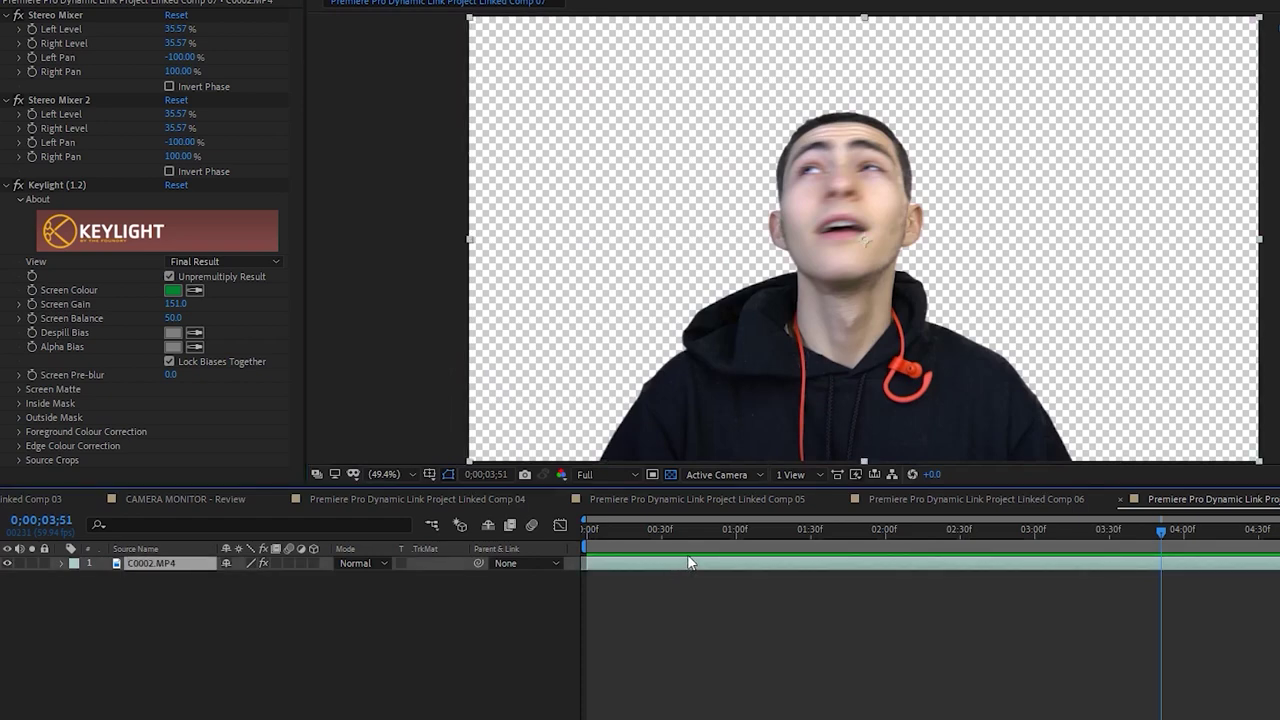
key("ctrl+d")
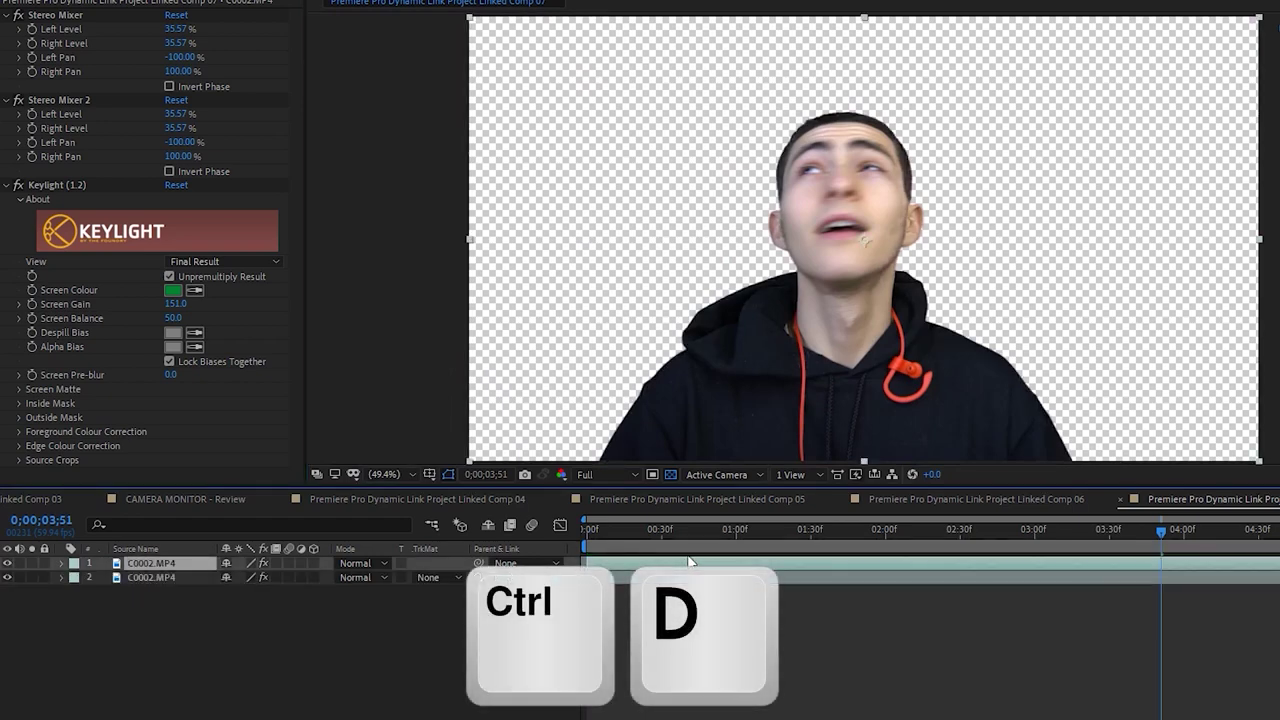
key("space")
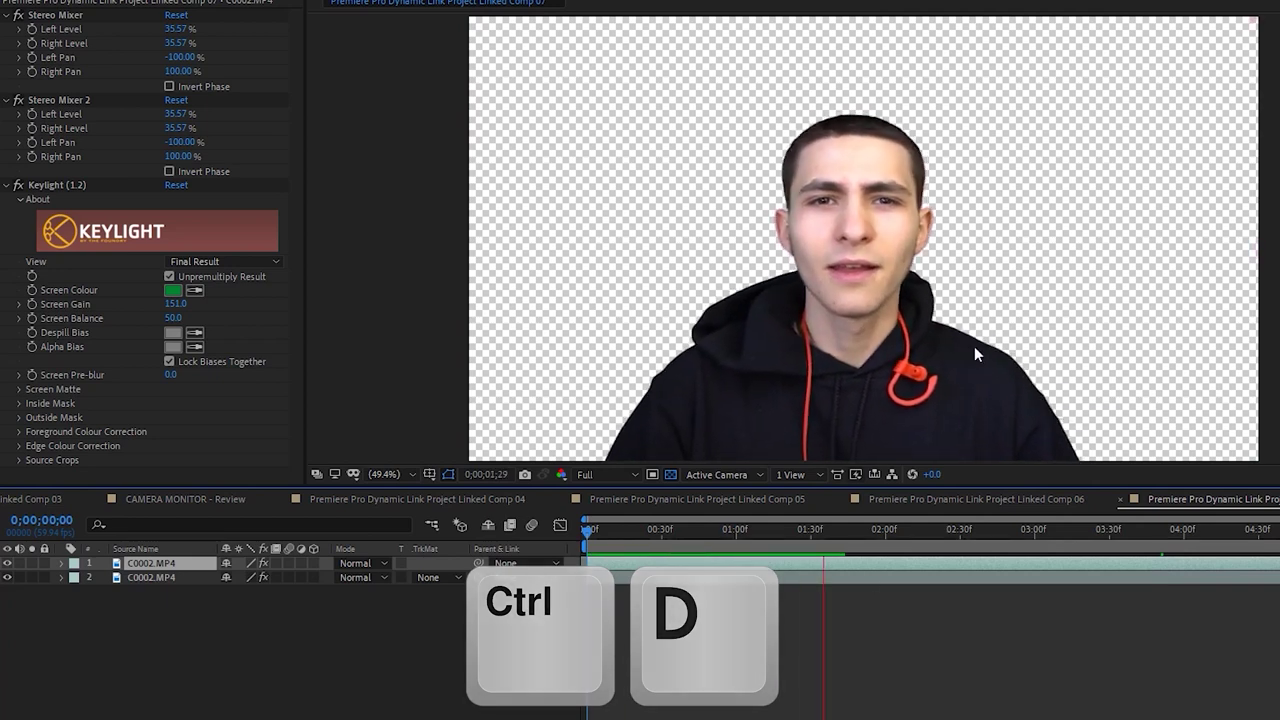
key("ctrl+d")
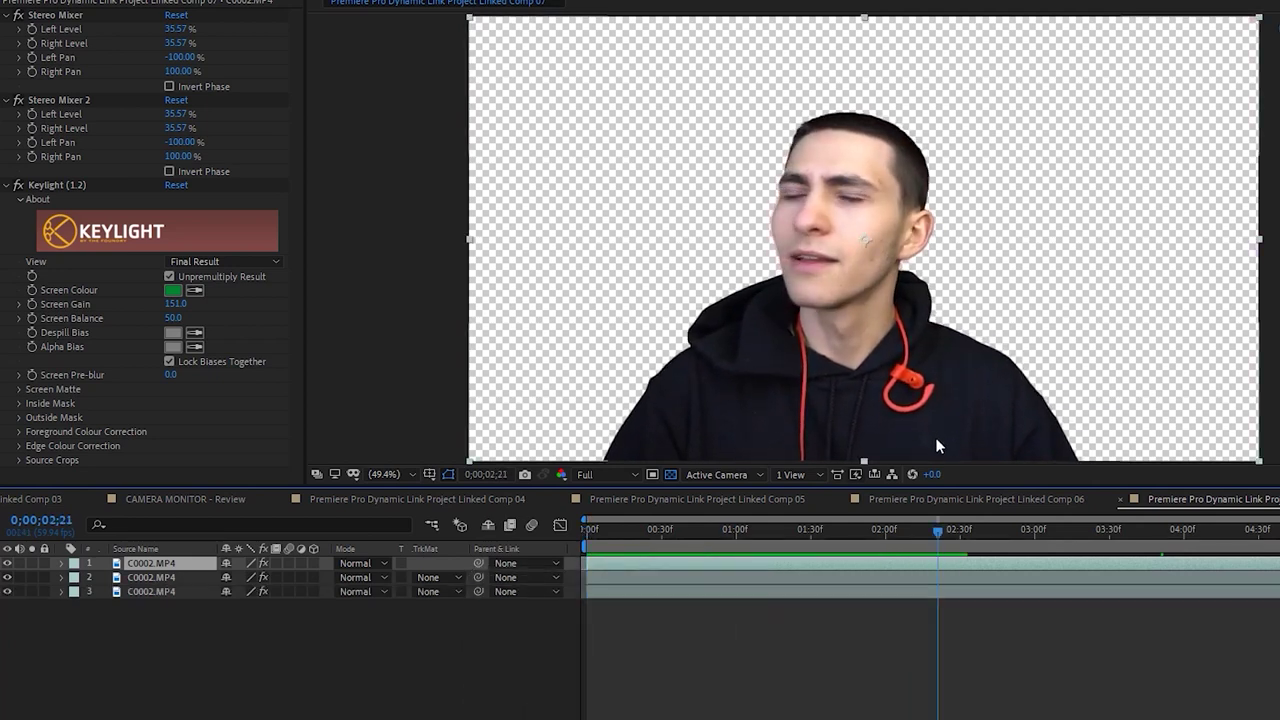
key("space")
key("ctrl+z")
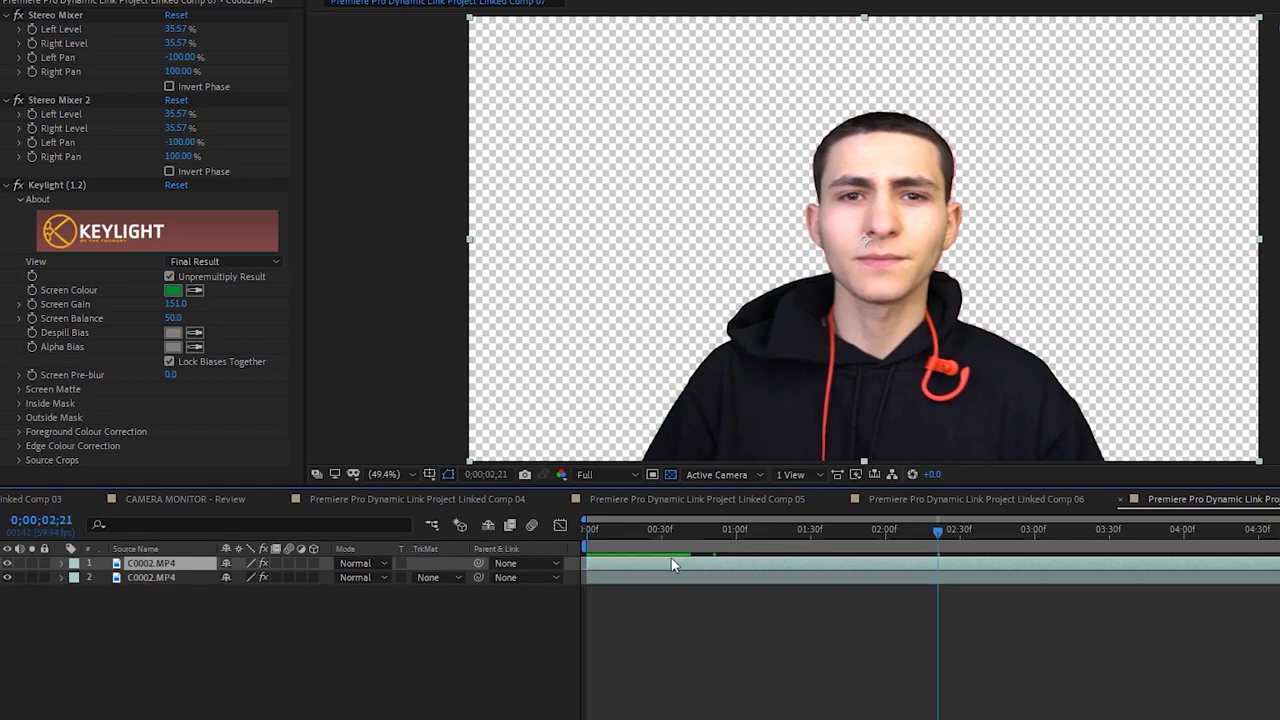
key("space")
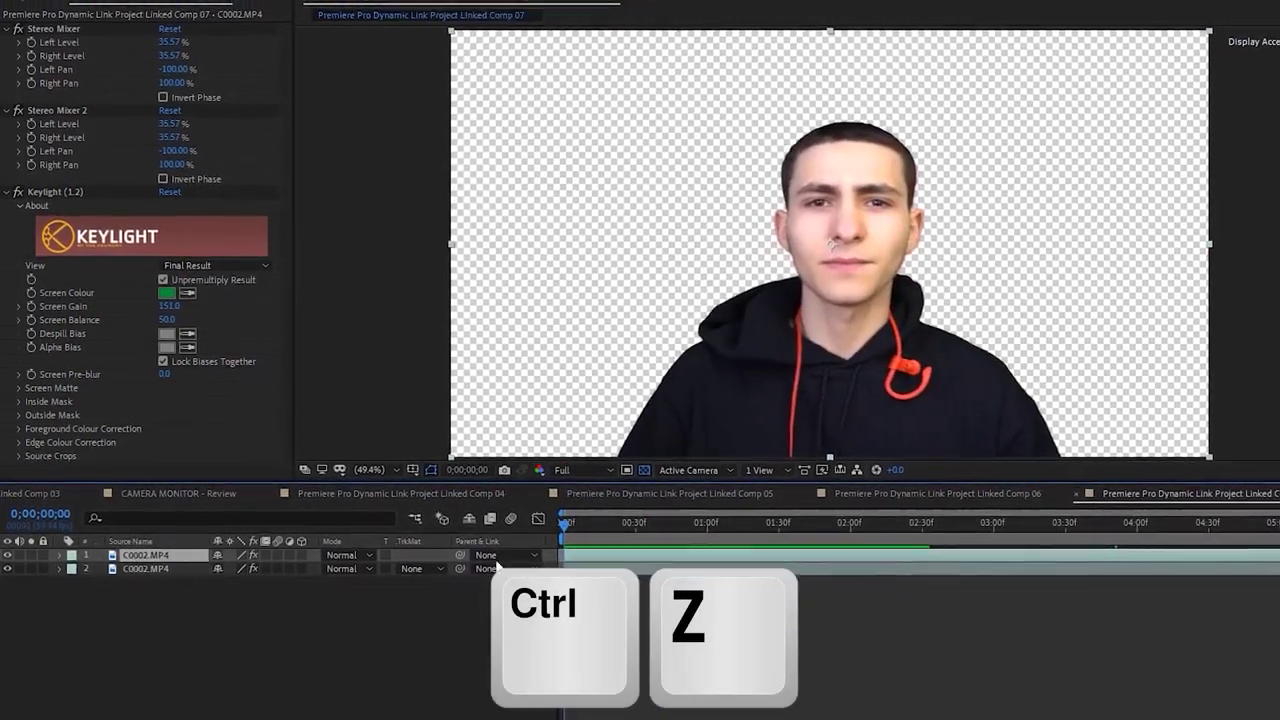
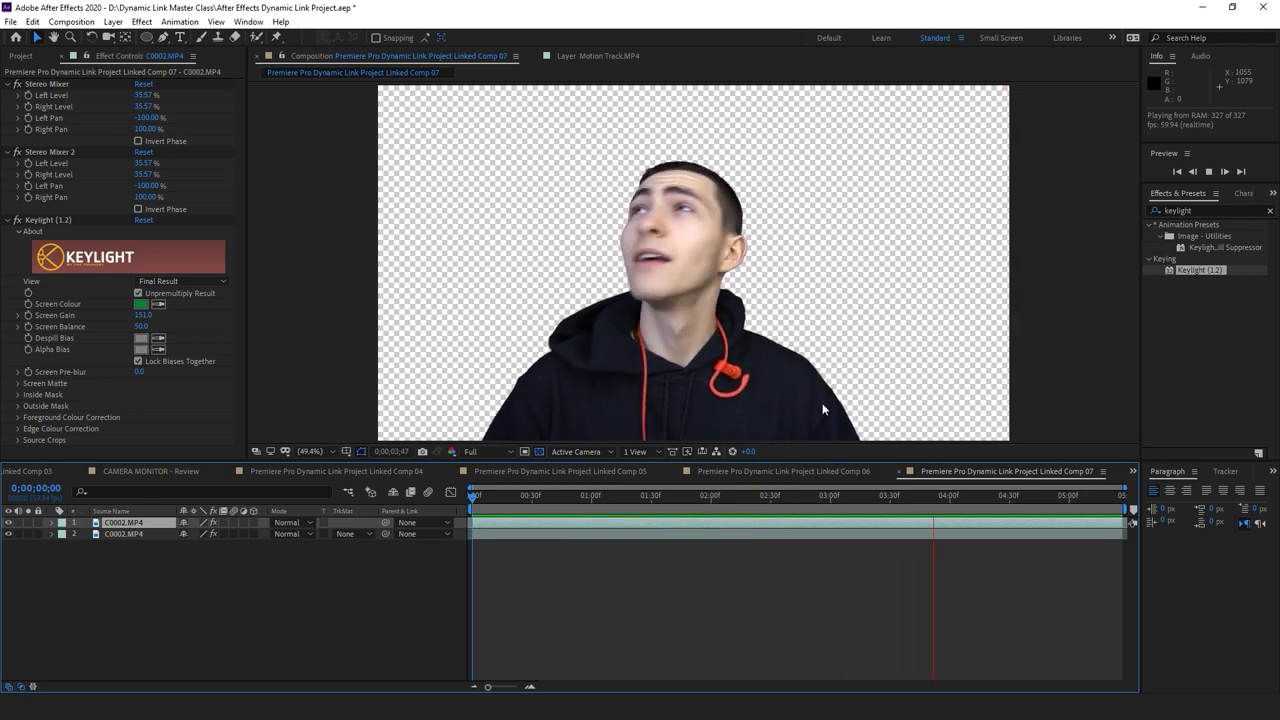
Stop the preview, apply the Keylight spill suppressor preset, and scrub the comp back to 01;29
key("space")
left_click(1222, 247)
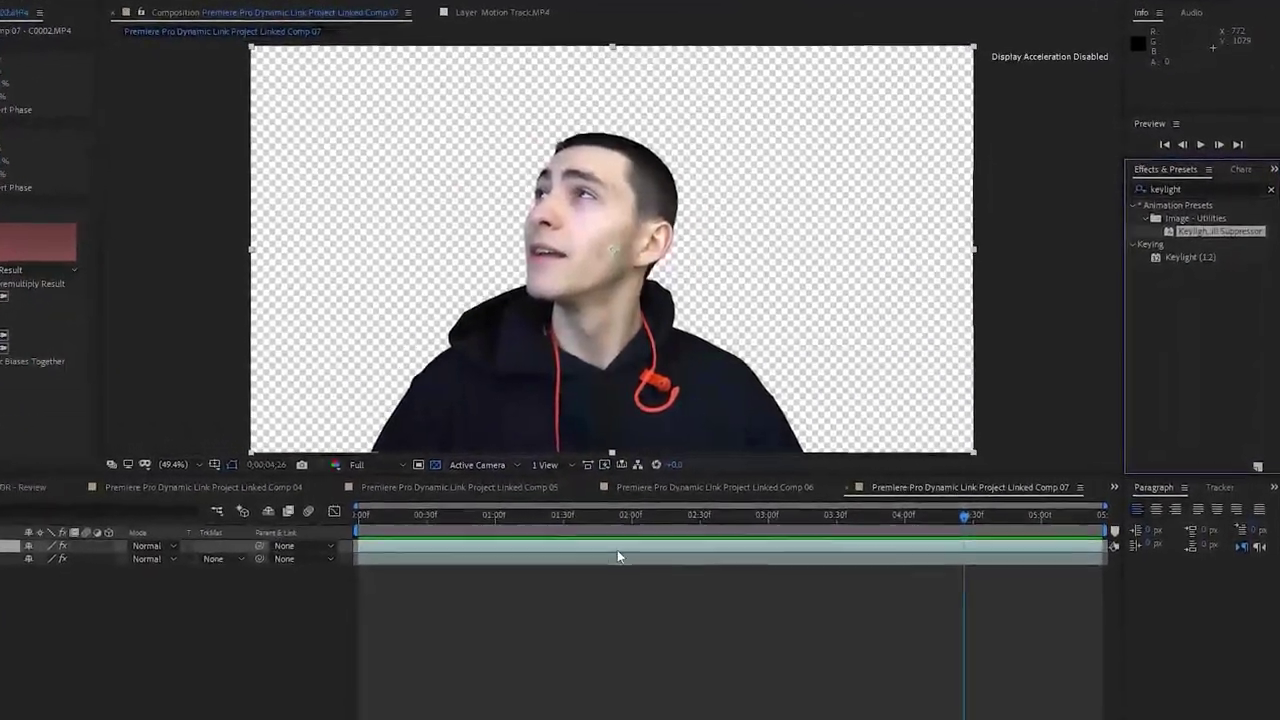
left_click(734, 496)
left_click_drag(628, 526, 528, 533)
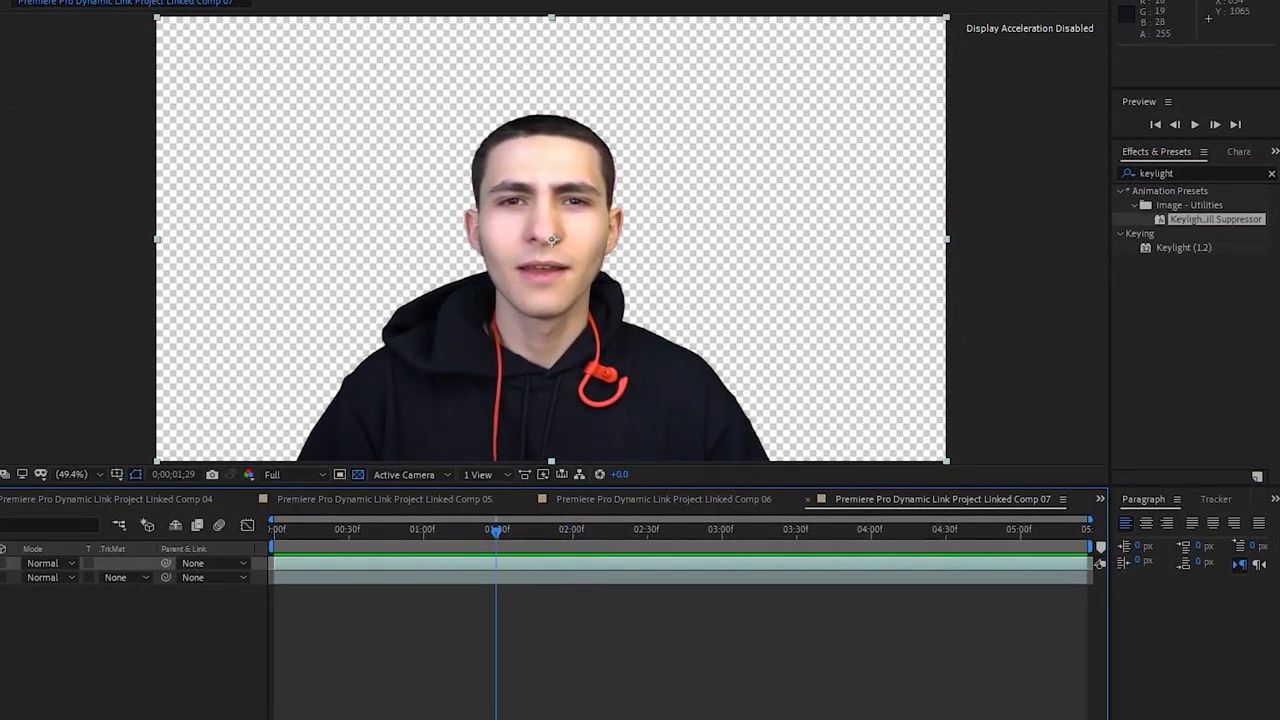
left_click(423, 714)
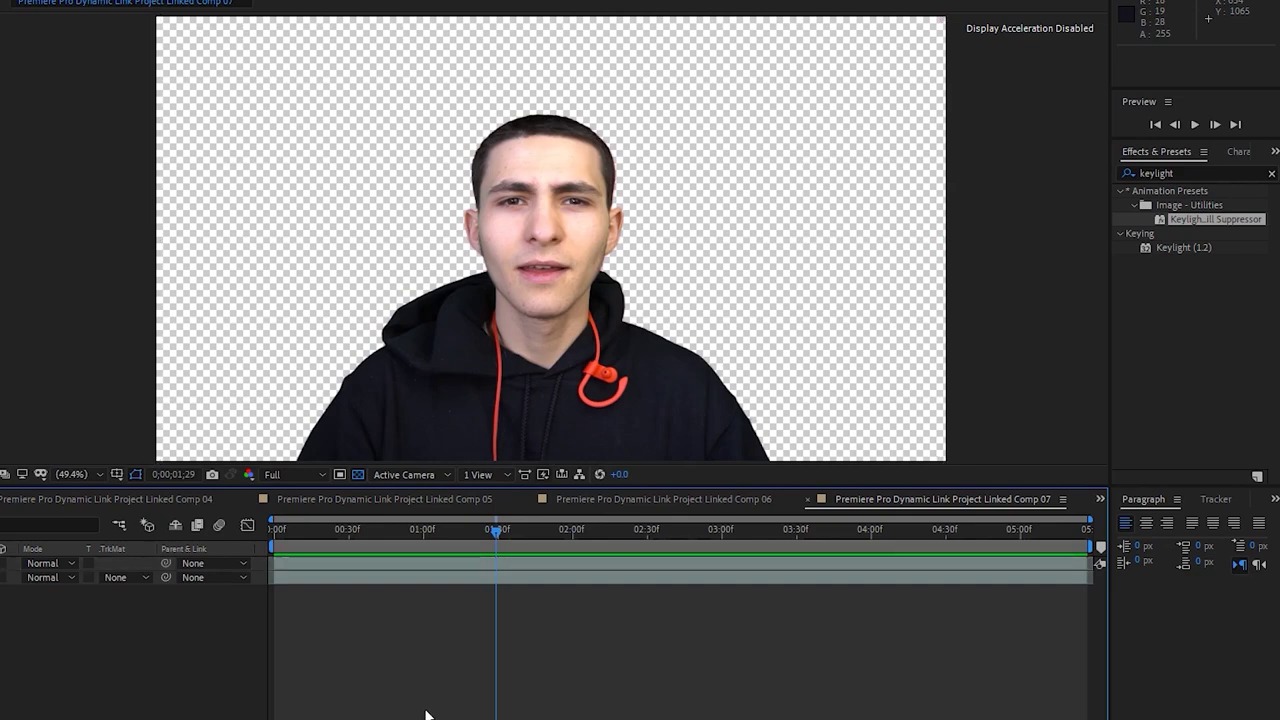
Adjust Keylight's Screen Gain, toggle the transparency grid off and on, then bring up Linked Comp 06
left_click(371, 700)
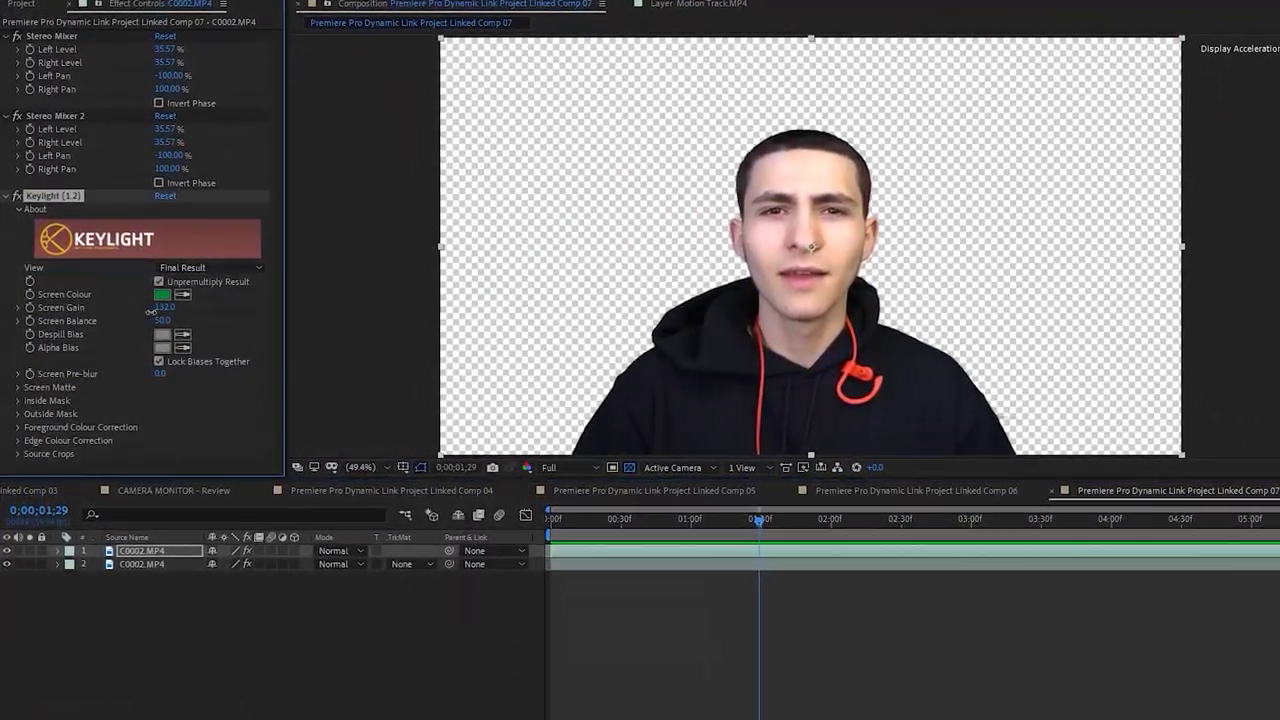
left_click_drag(157, 311, 173, 307)
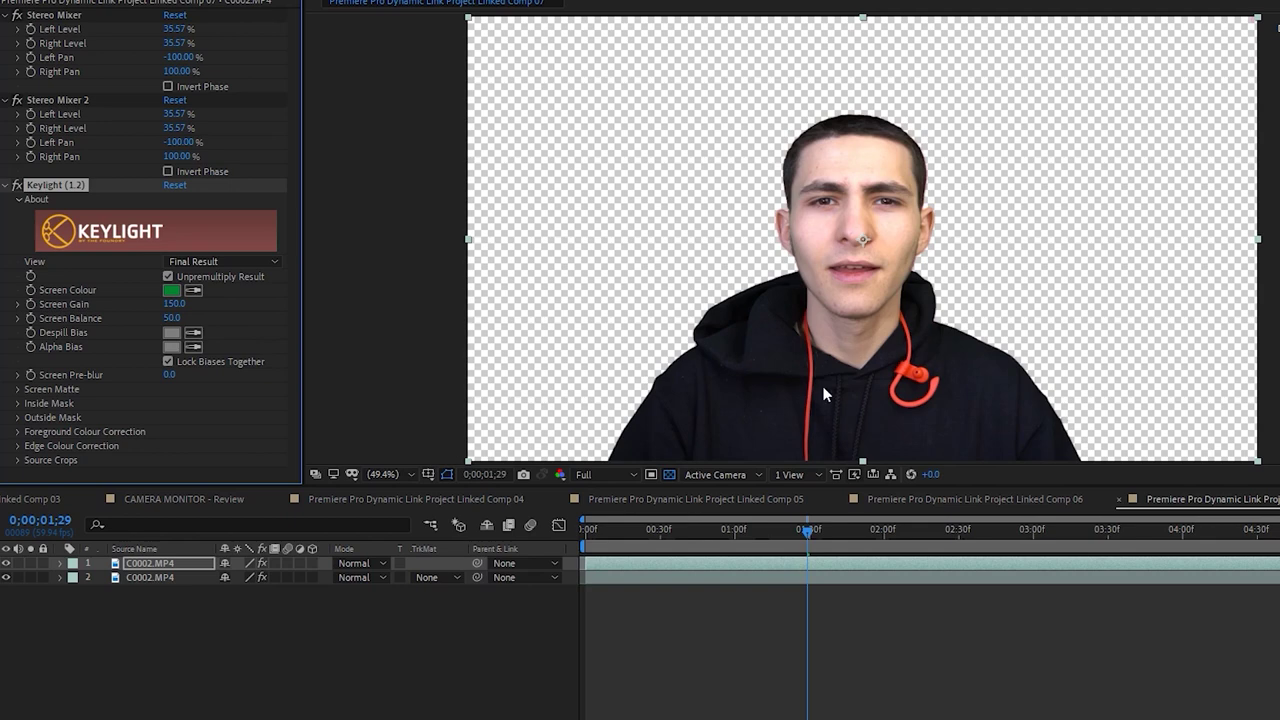
left_click(667, 475)
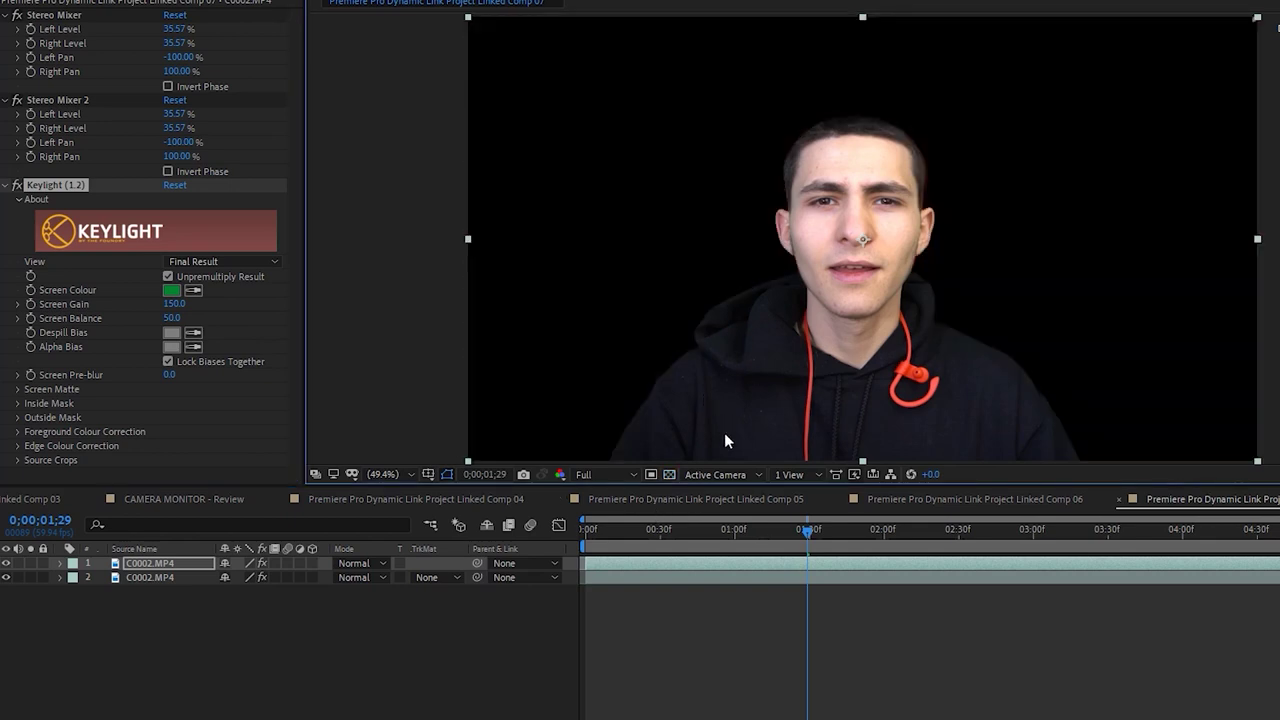
left_click(668, 475)
left_click(712, 633)
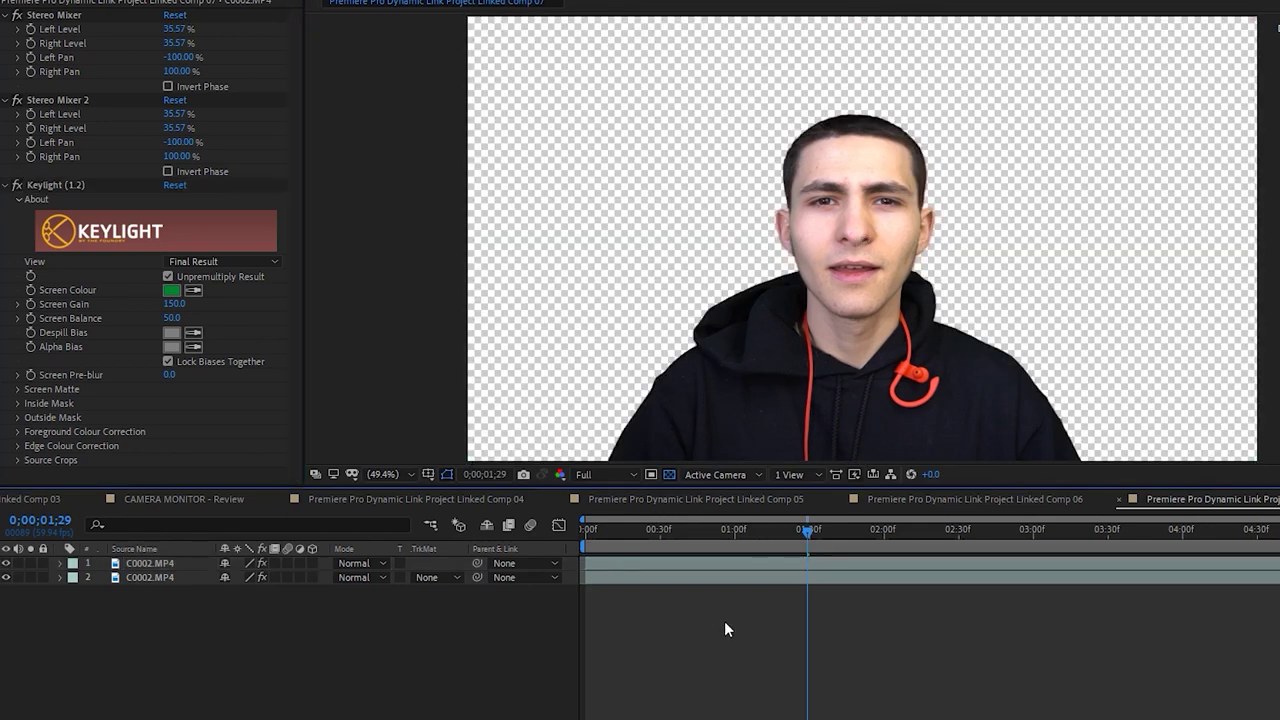
left_click(938, 498)
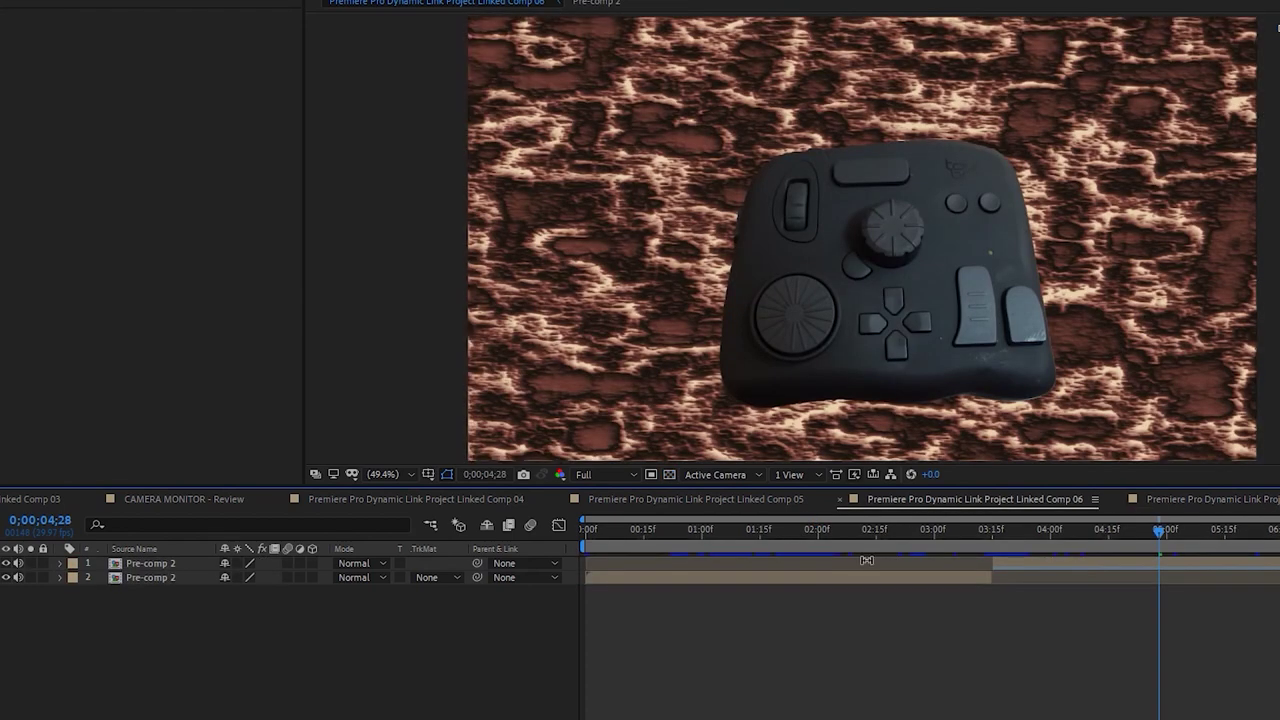
Look through Linked Comps 05 and 06, then select Orange Solid 2 in Comp 06
left_click(788, 533)
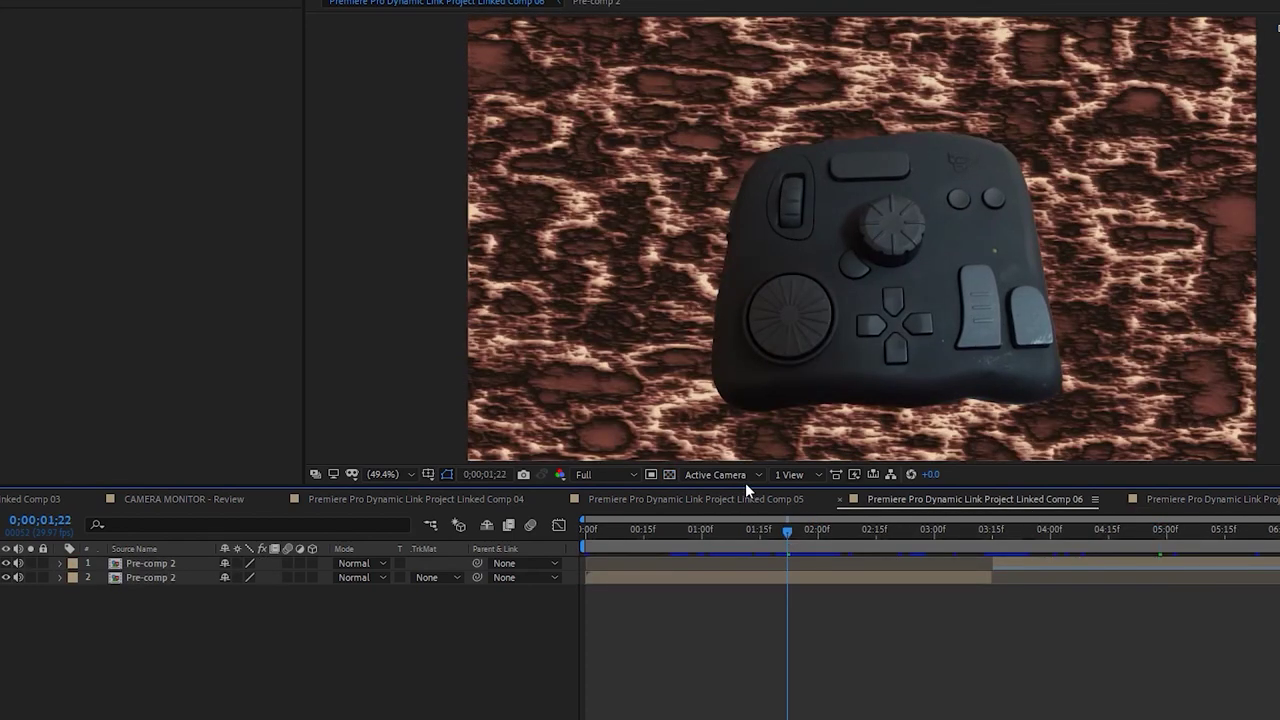
left_click(738, 497)
left_click(706, 532)
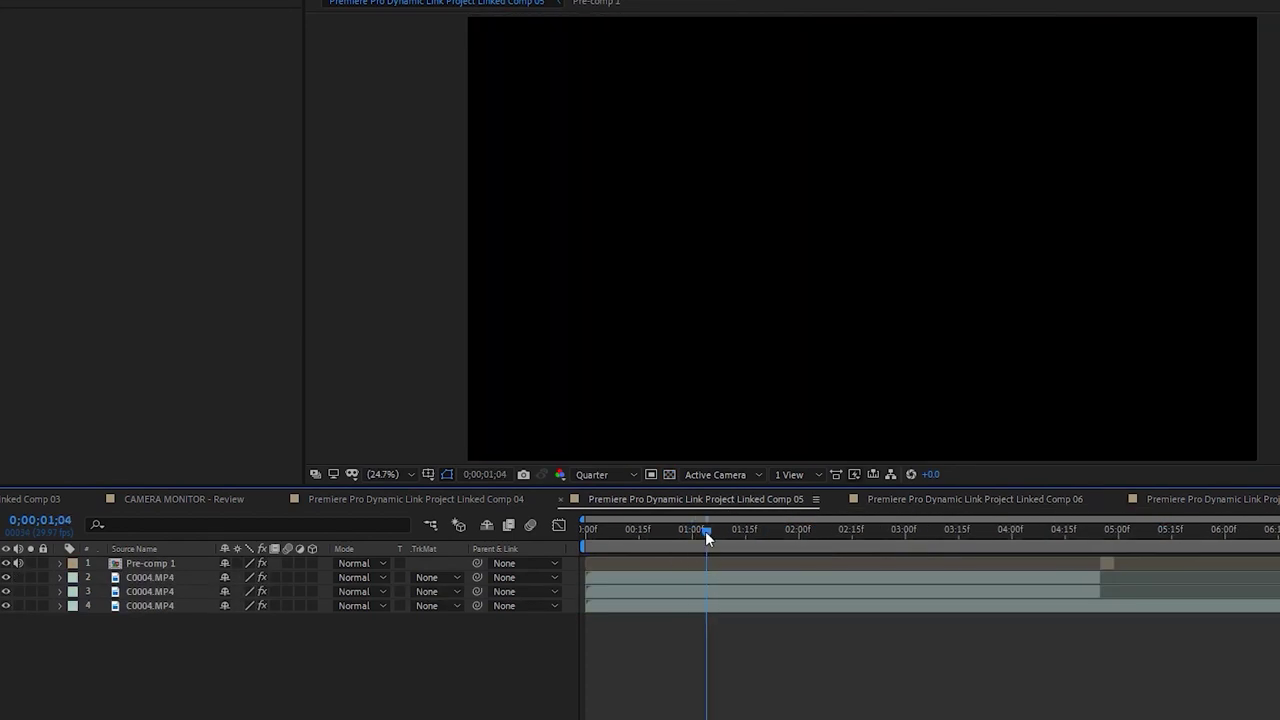
left_click(921, 497)
left_click_drag(757, 540, 884, 545)
left_click(869, 578)
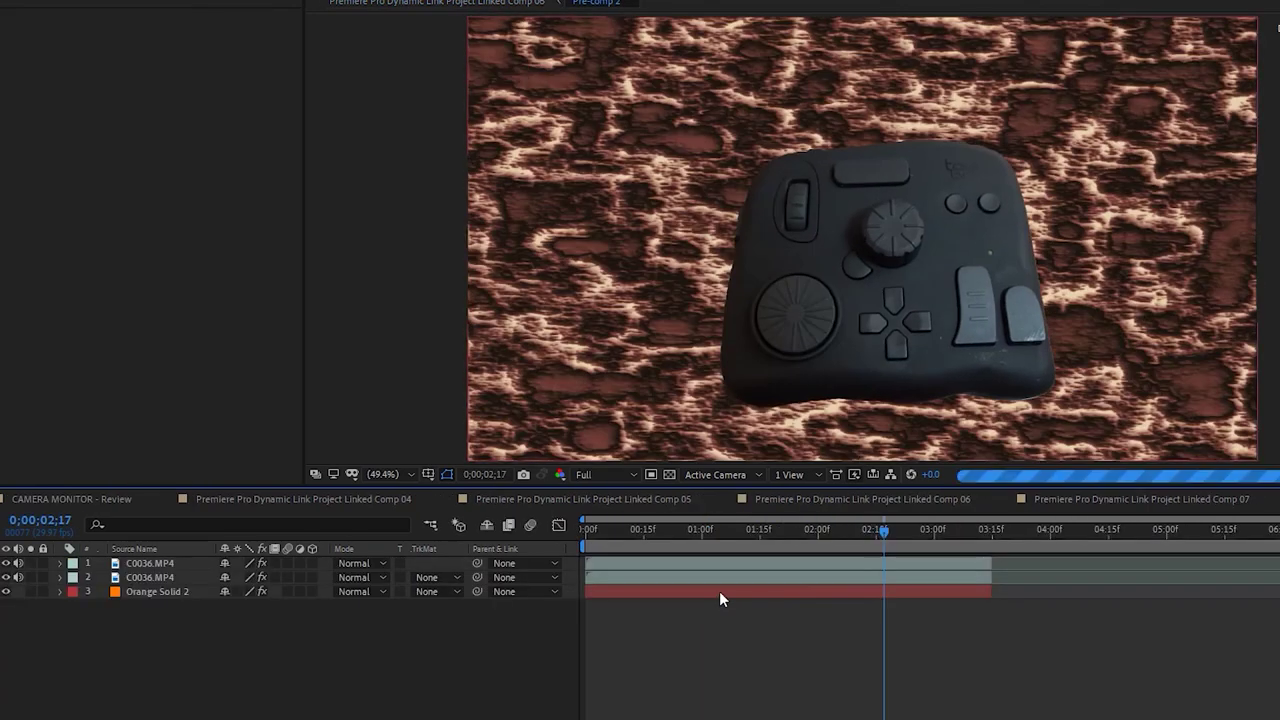
left_click(719, 591)
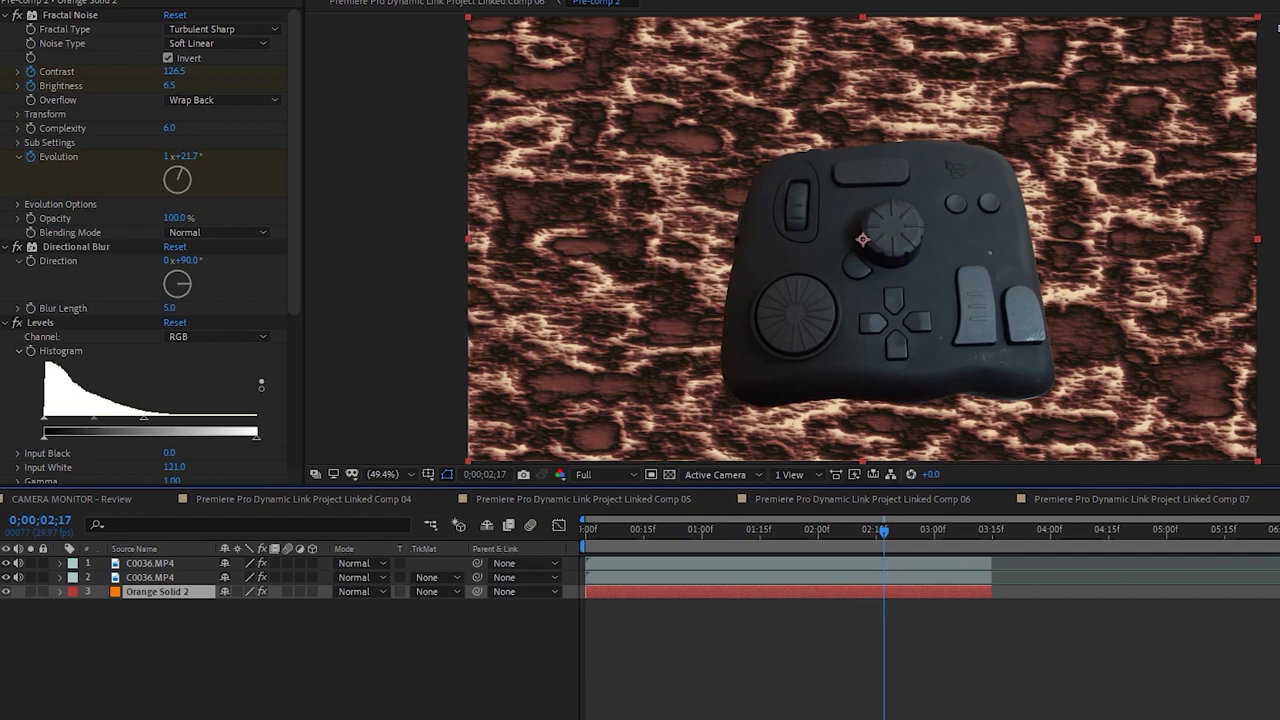
Paste Orange Solid 2 into Linked Comp 07 behind the talking head and preview it
left_click(1195, 695)
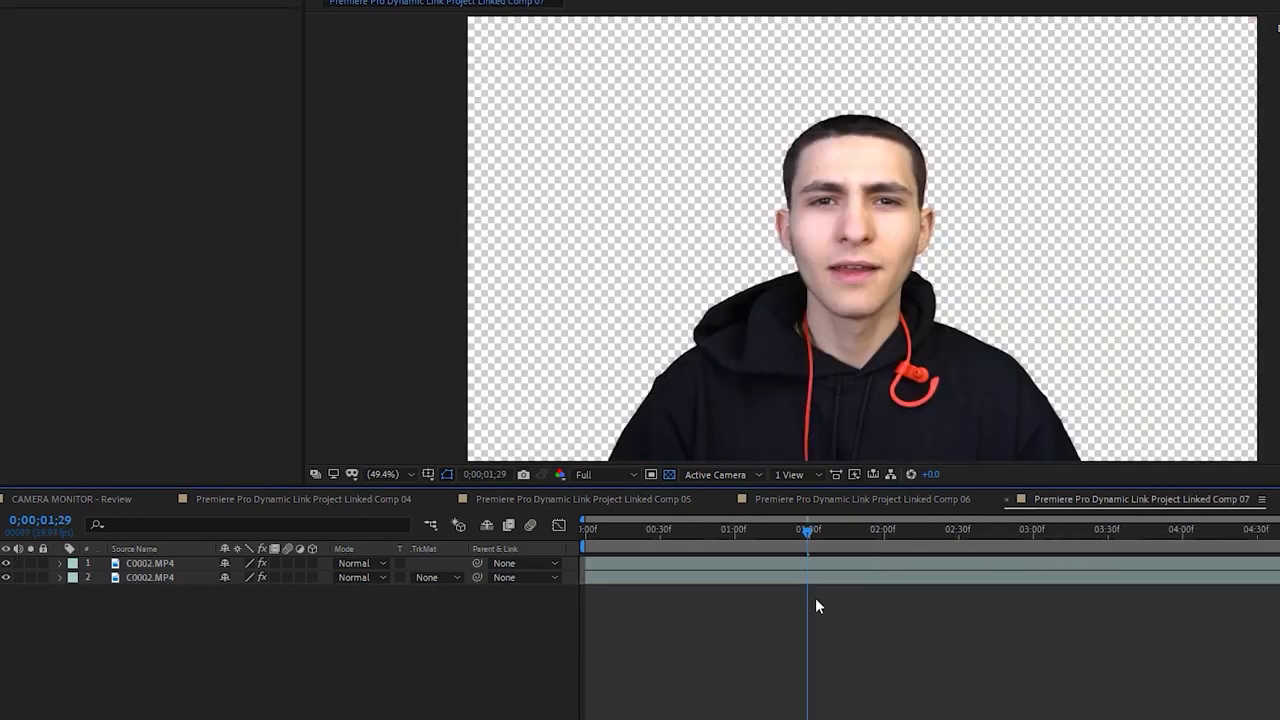
key("Home")
key("ctrl+v")
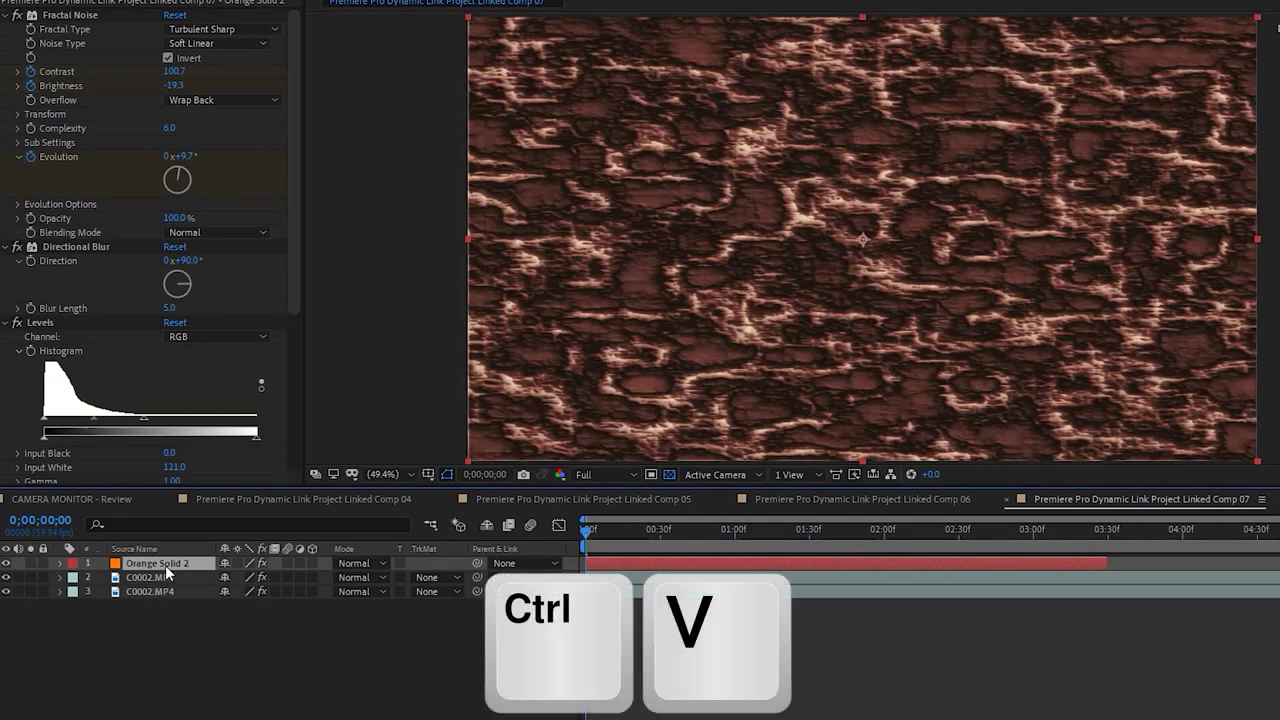
left_click(221, 623)
key("space")
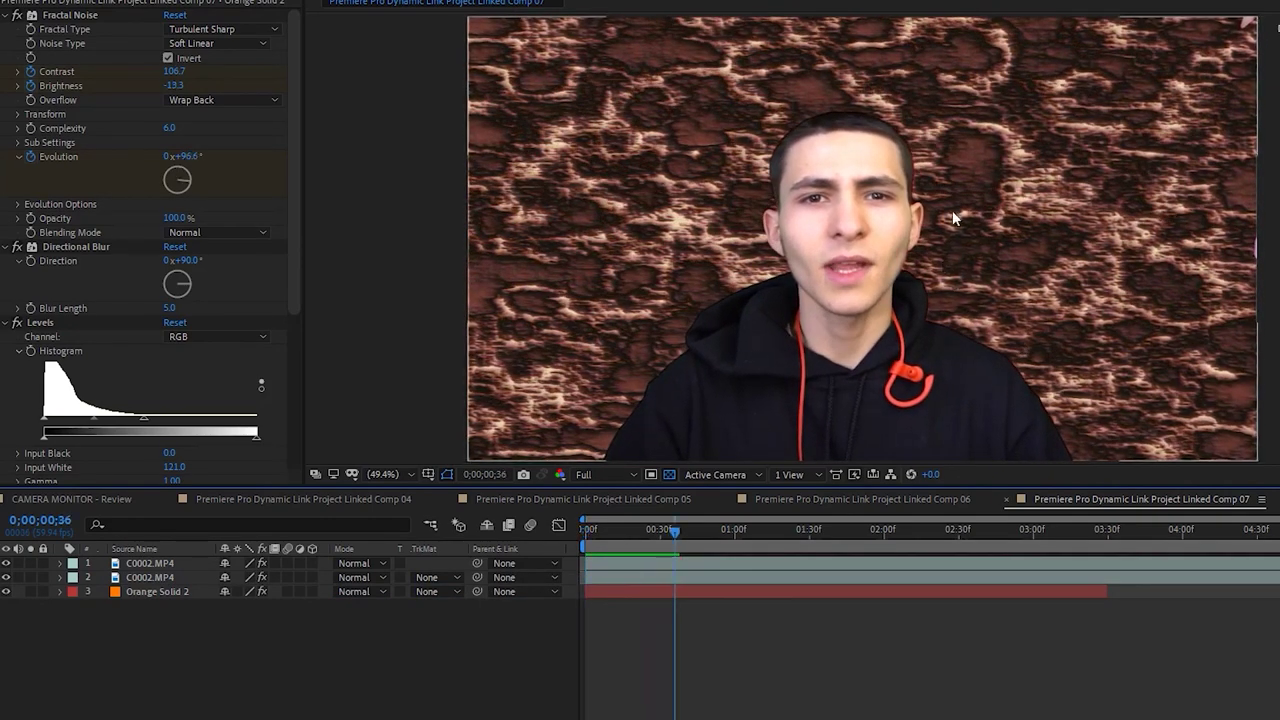
View the composite at 100%, then delete Orange Solid 2 and preview the keyed footage alone
key("/")
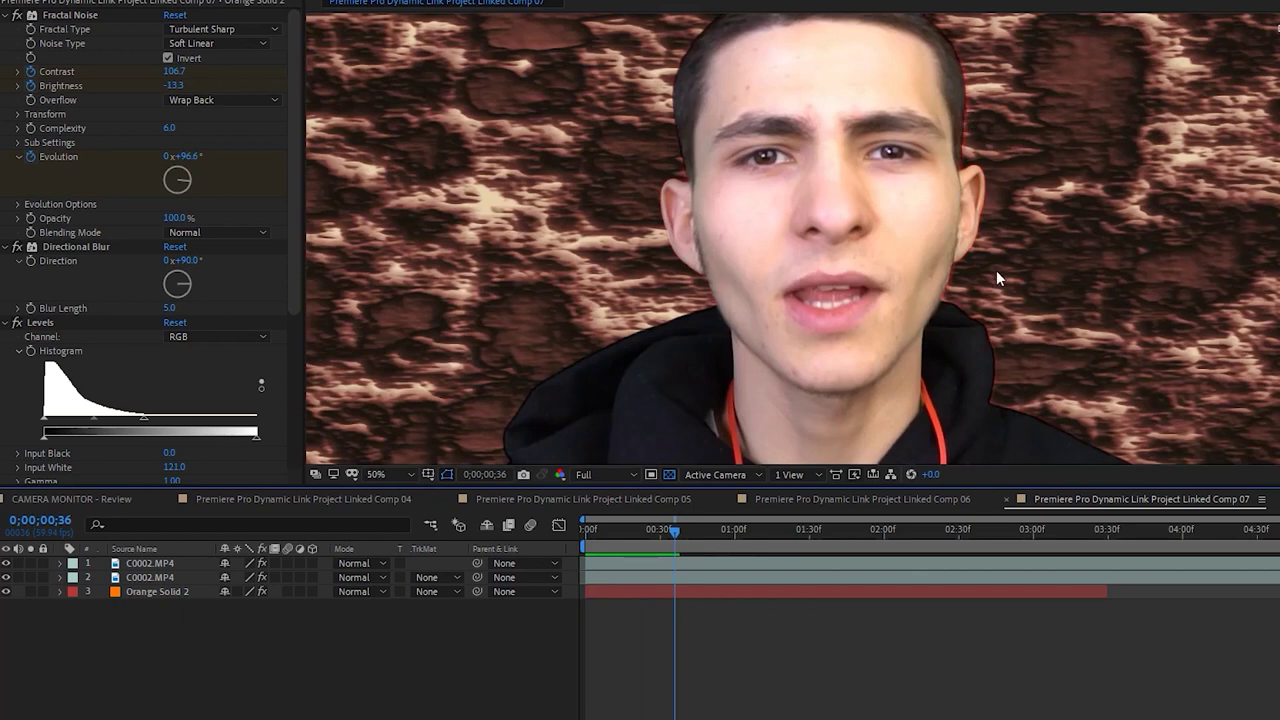
scroll(997, 279, "down", 2)
left_click_drag(875, 578, 881, 563)
scroll(929, 288, "up", 2)
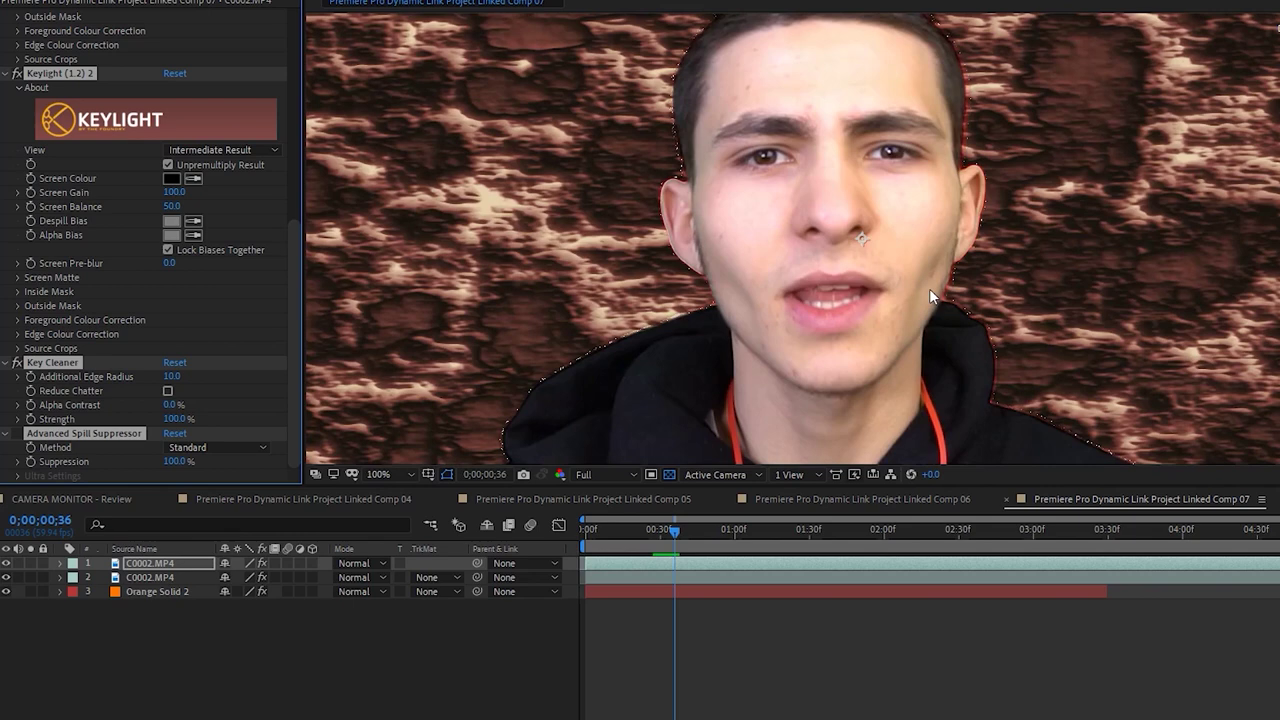
scroll(929, 288, "down", 2)
scroll(512, 261, "up", 2)
scroll(152, 351, "up", 6)
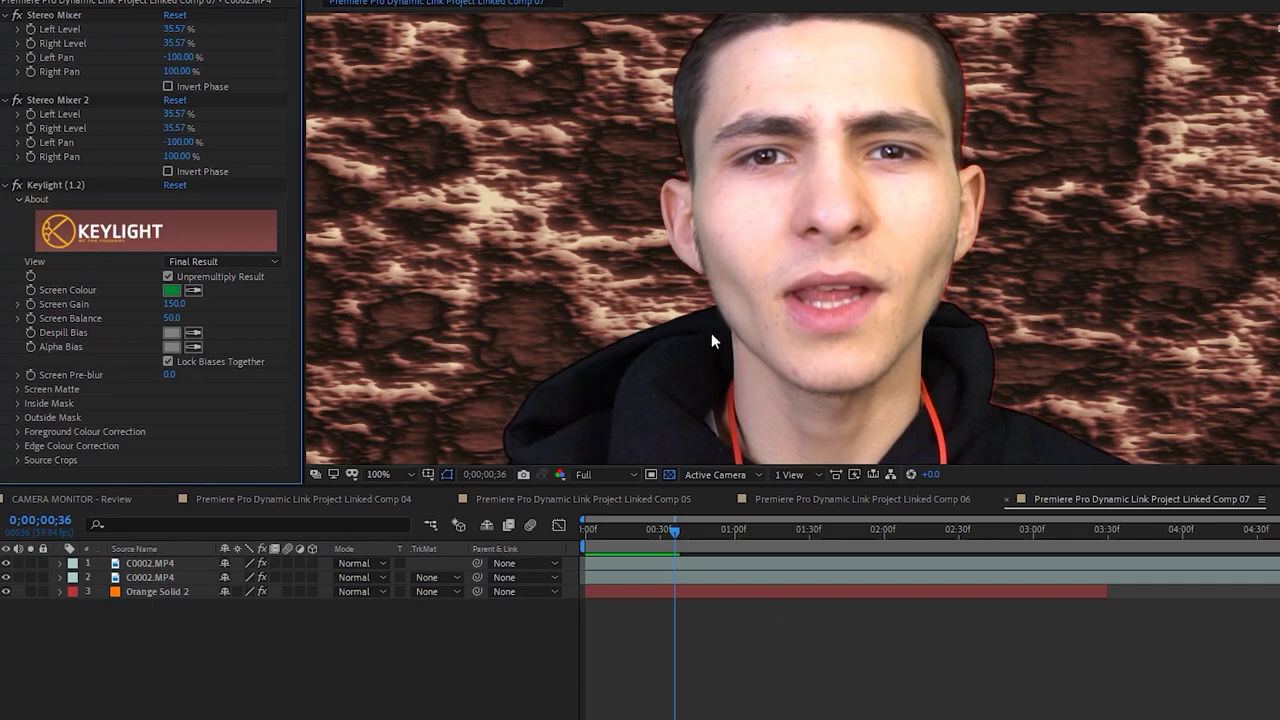
scroll(711, 333, "down", 2)
left_click(647, 591)
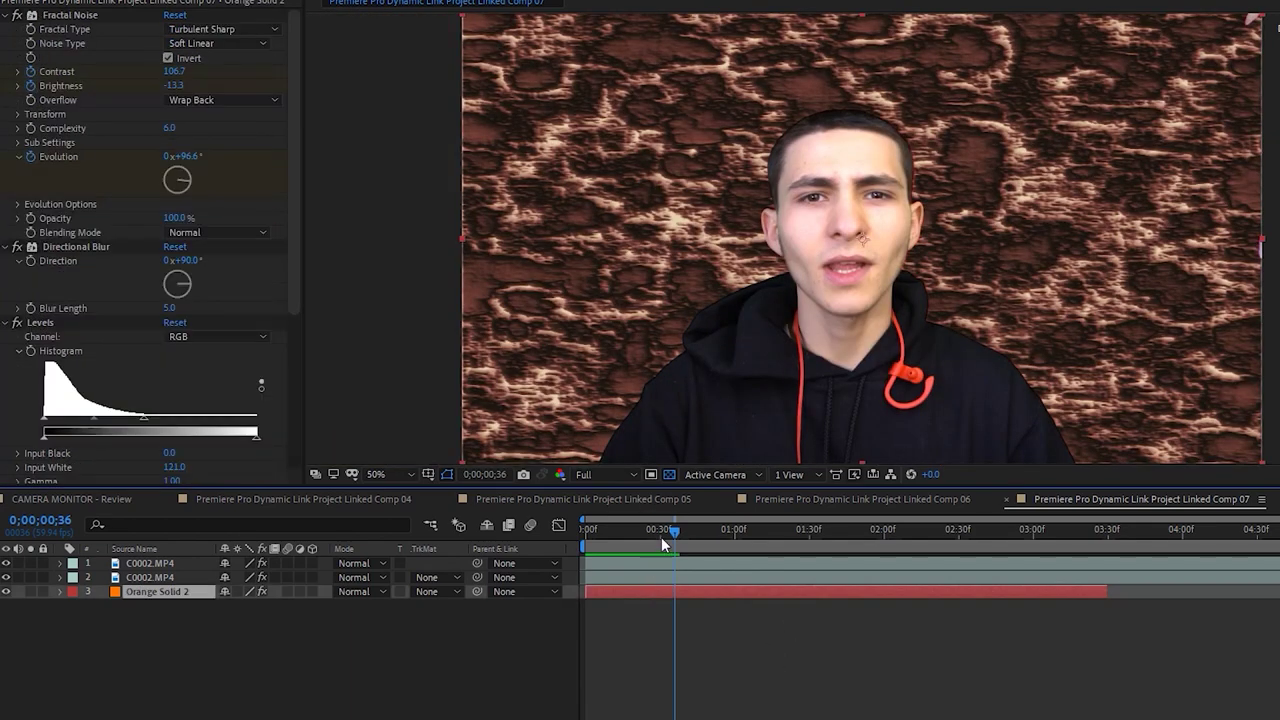
key("Delete")
key("space")
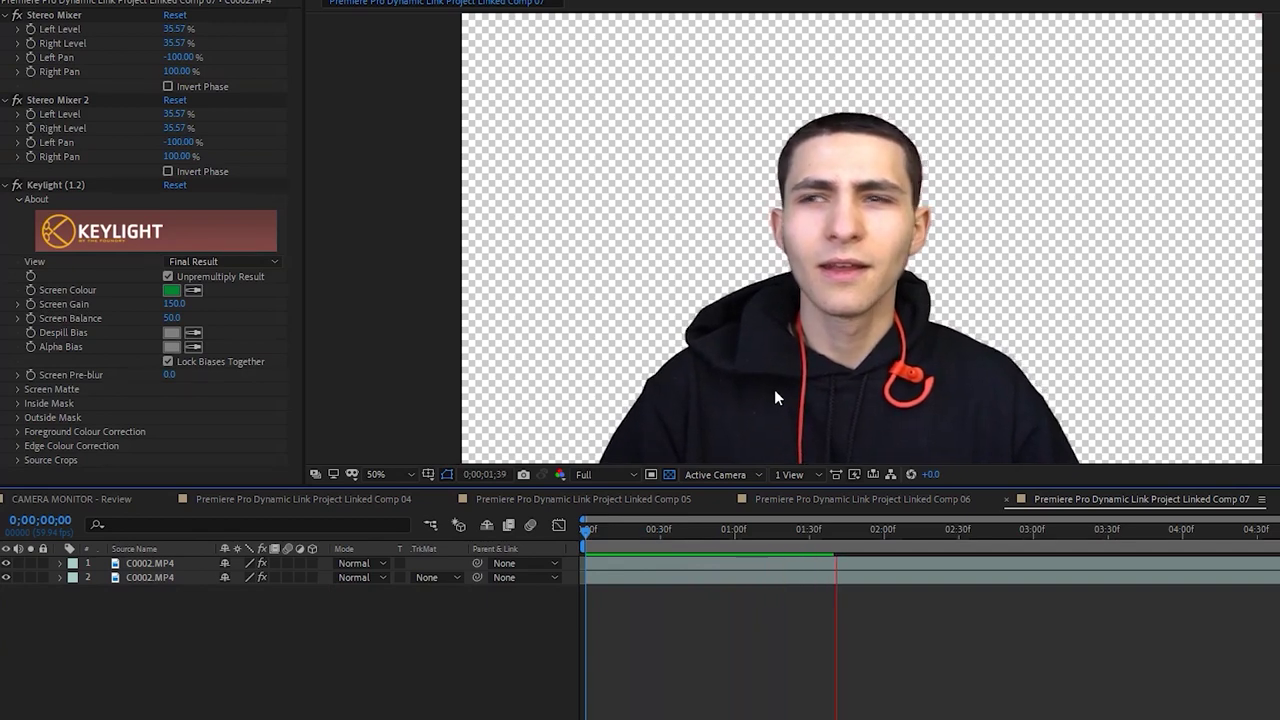
Replay the keyed footage in Comp 07 from the start and save the After Effects project
key("space")
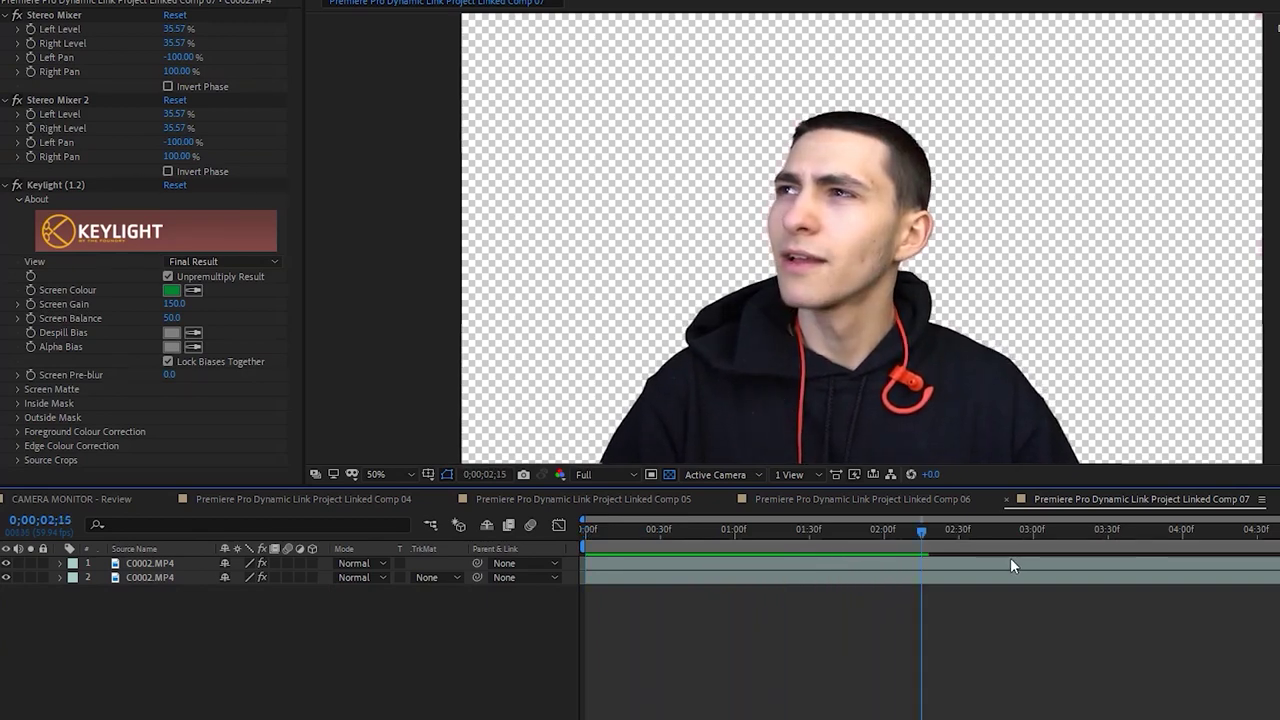
key("Home")
key("space")
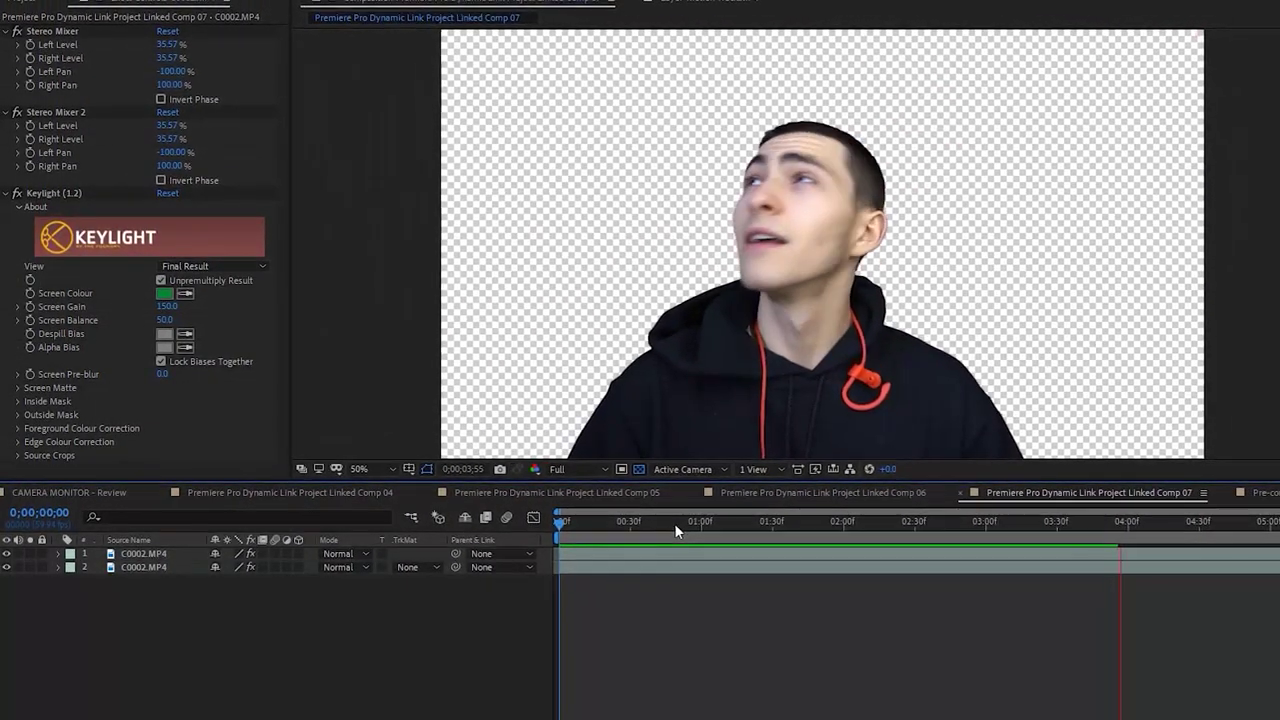
key("space")
key("space")
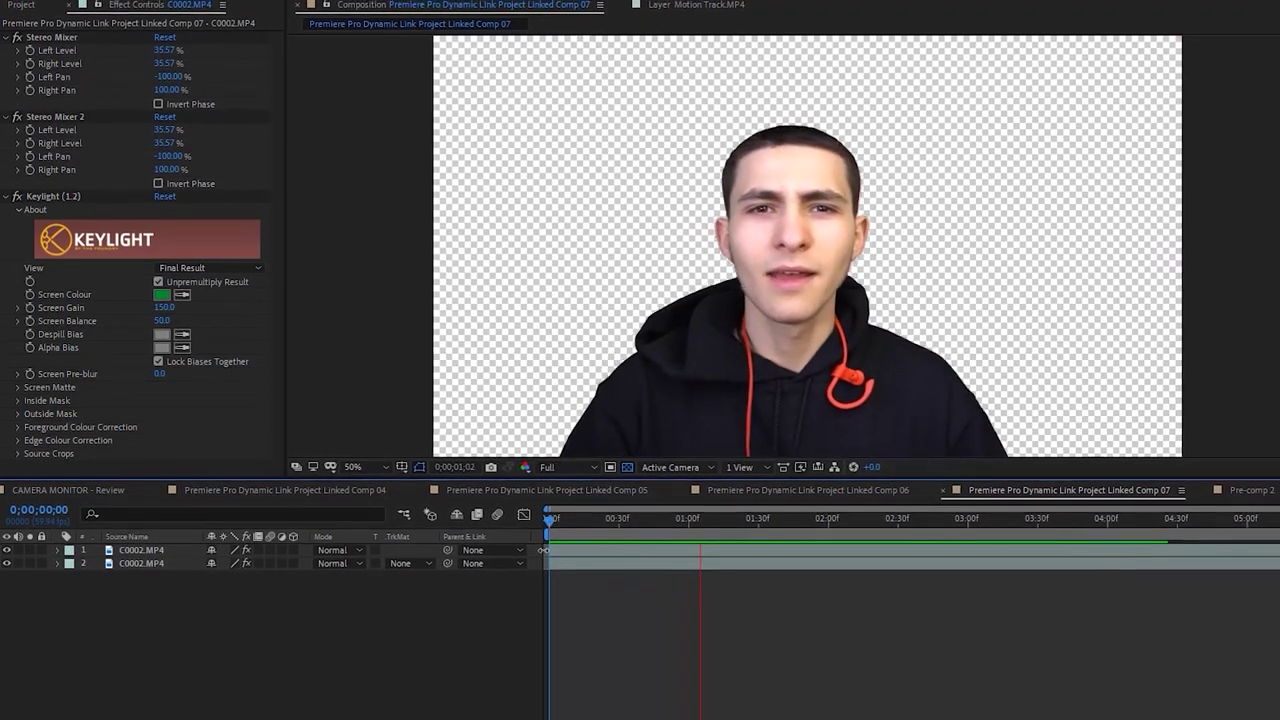
key("ctrl+s")
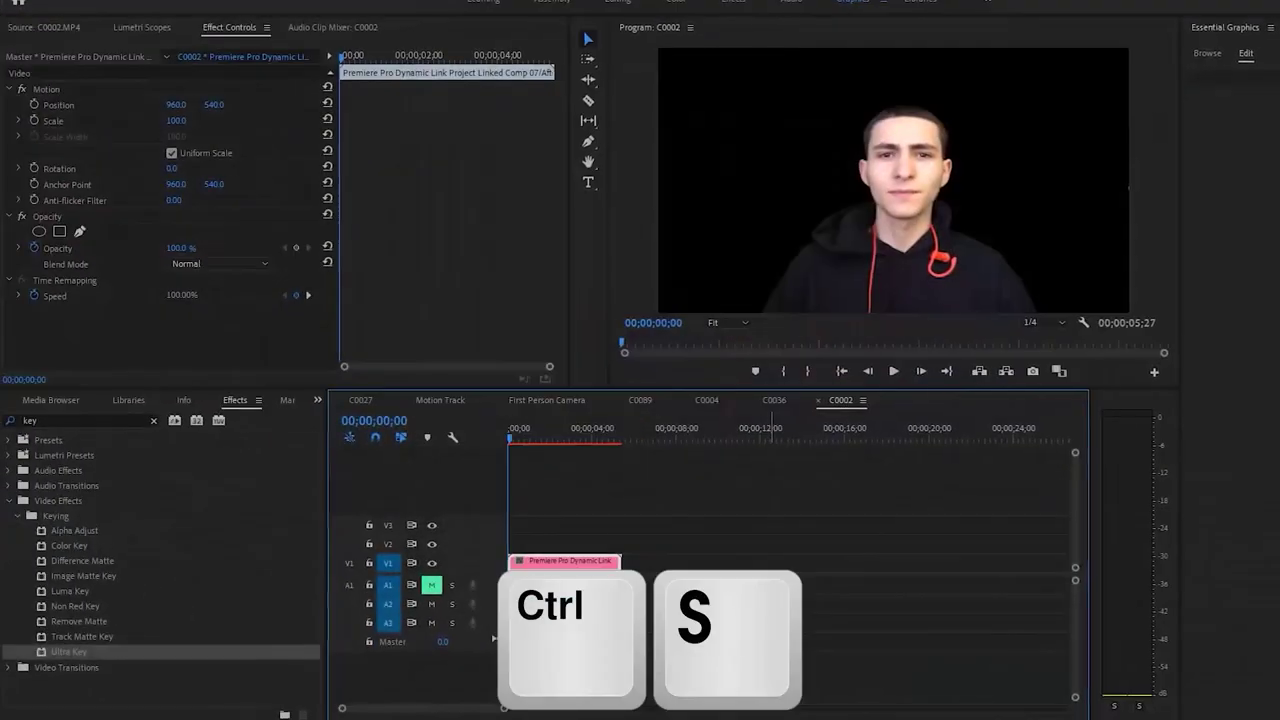
Check the linked clip in Premiere Pro and return the playhead to the timeline start
left_click(622, 499)
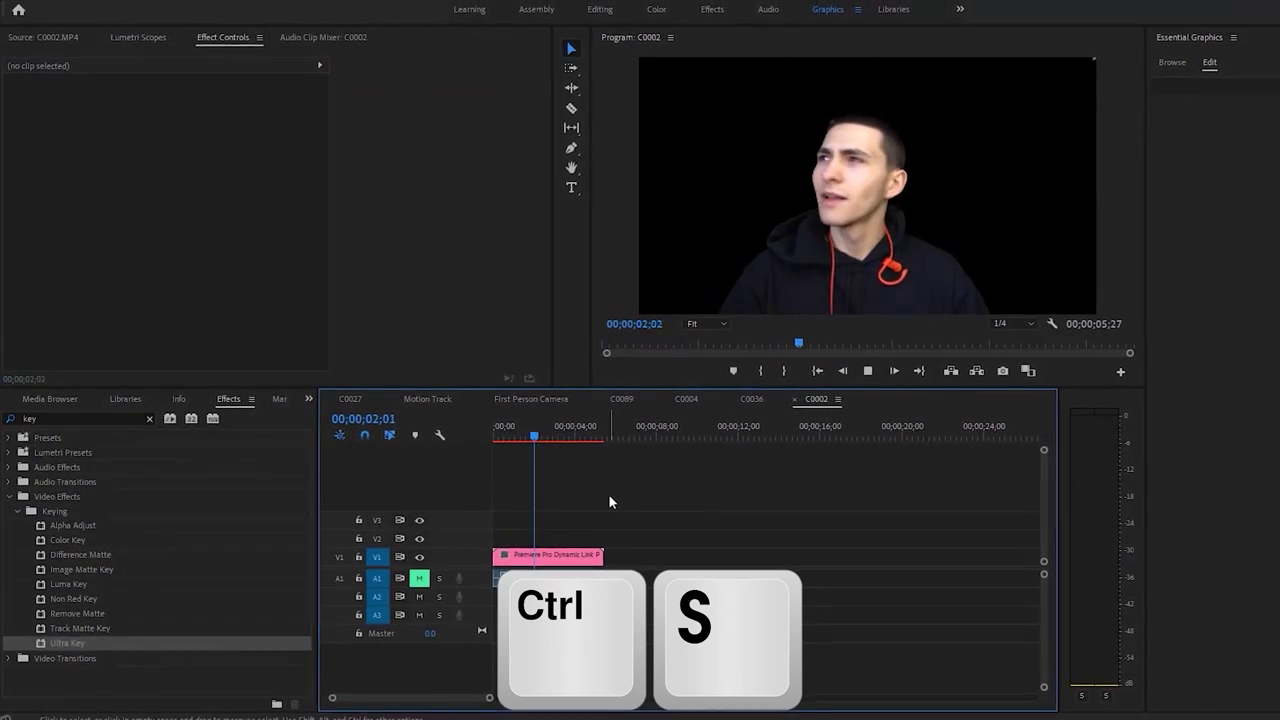
key("space")
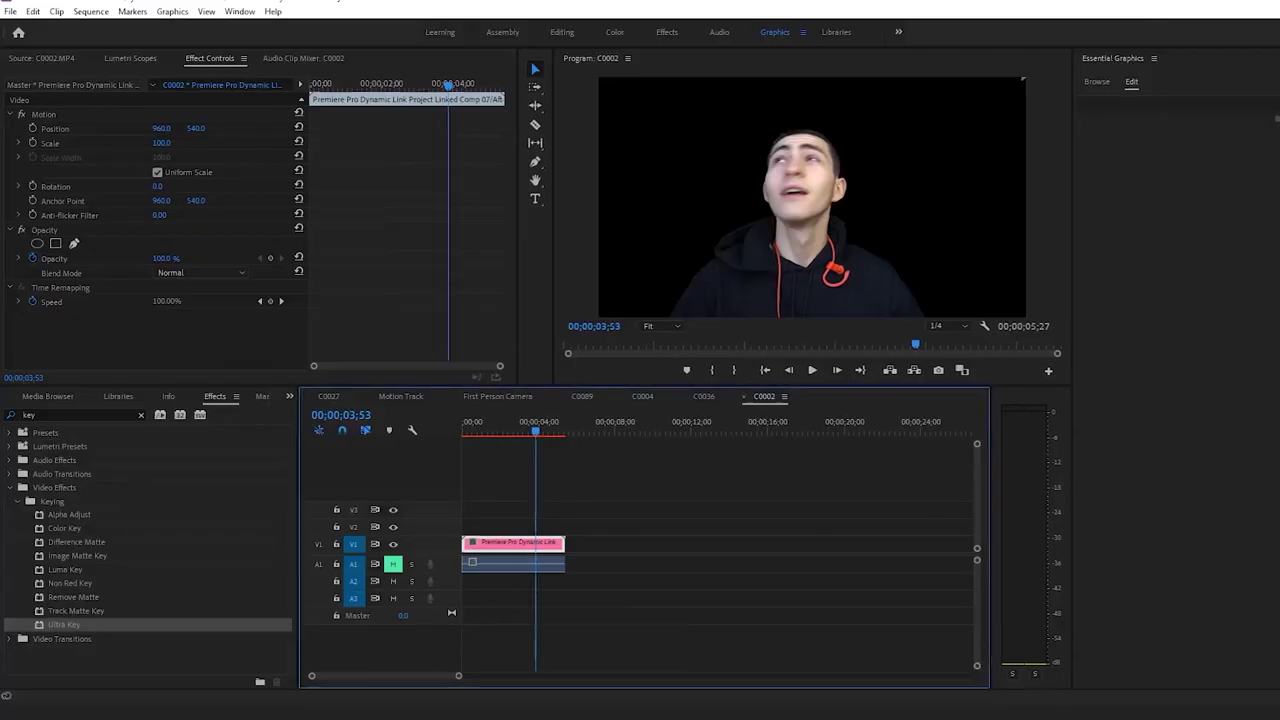
left_click(600, 492)
key("Home")
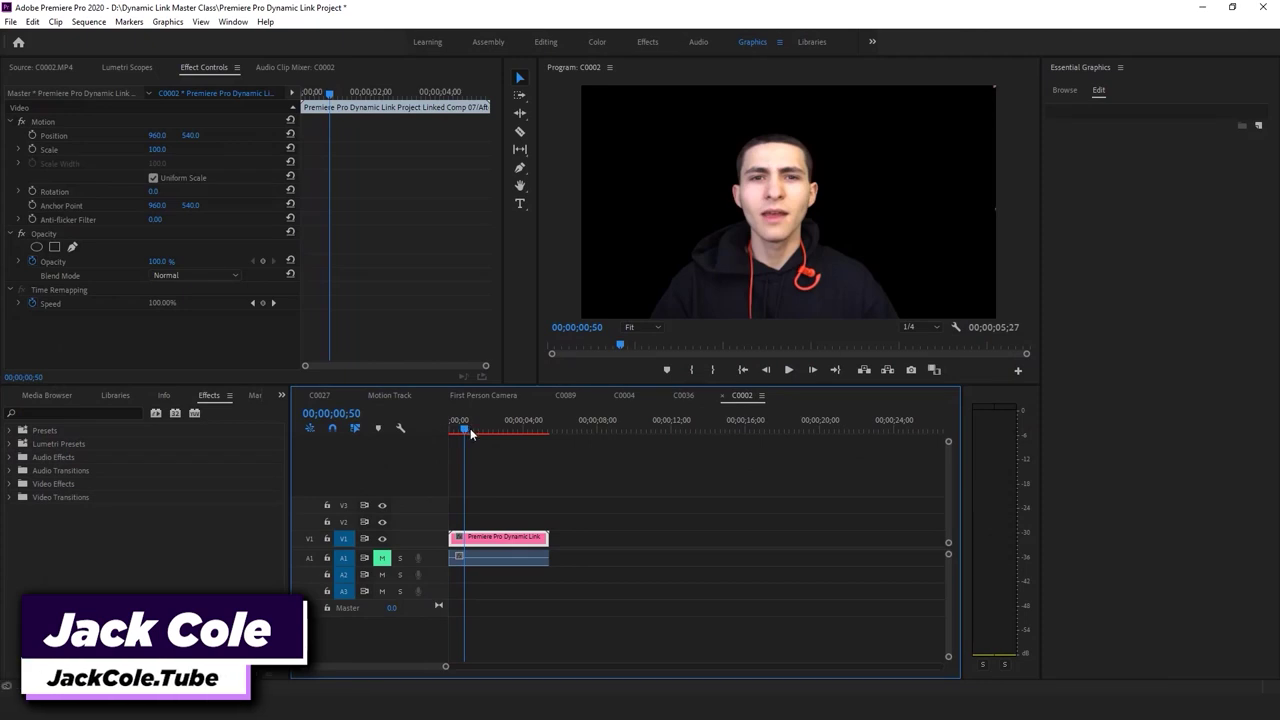
Preview the C0002 sequence, then play C0018 from the Dynamic Link Master Class folder
left_click(507, 471)
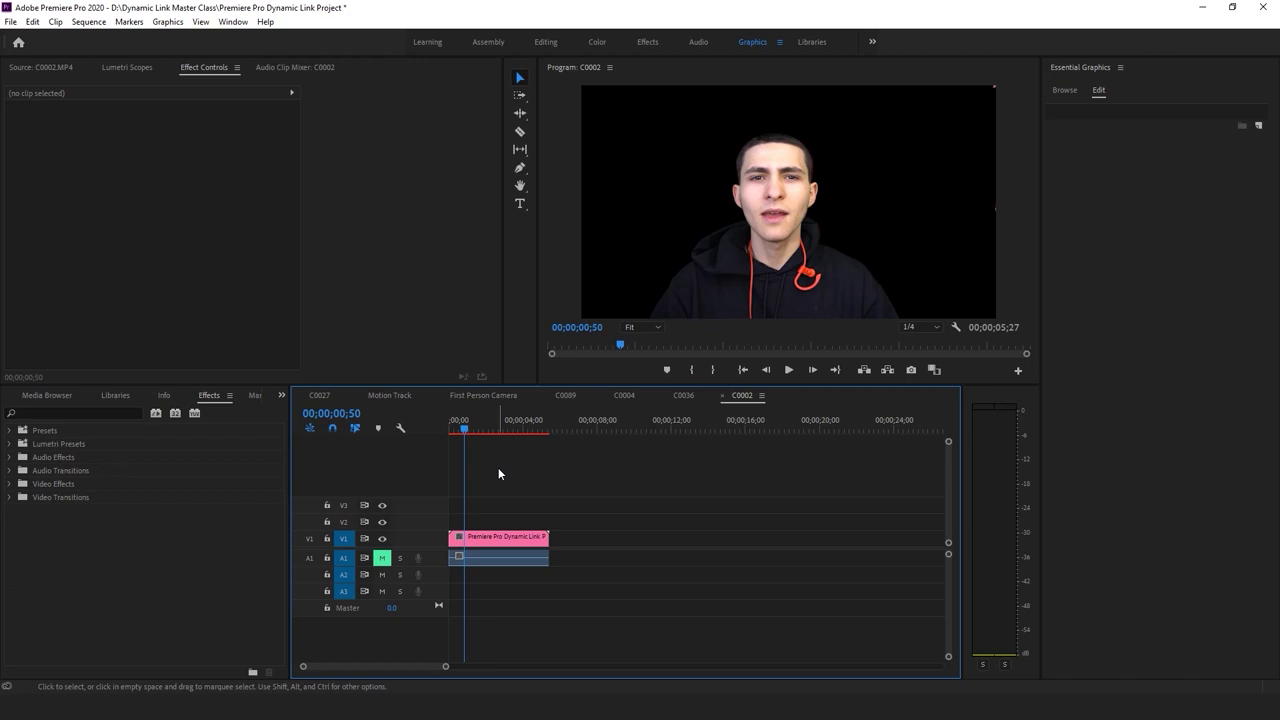
key("Home")
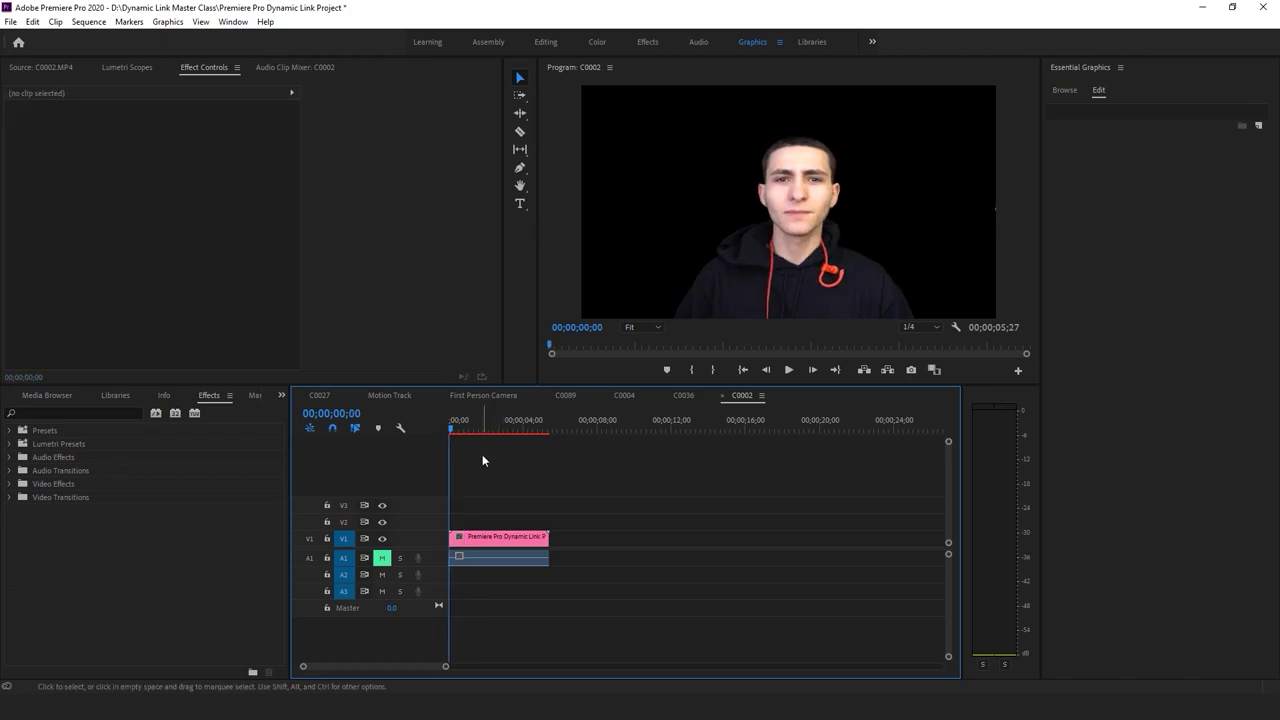
key("space")
key("space")
key("d")
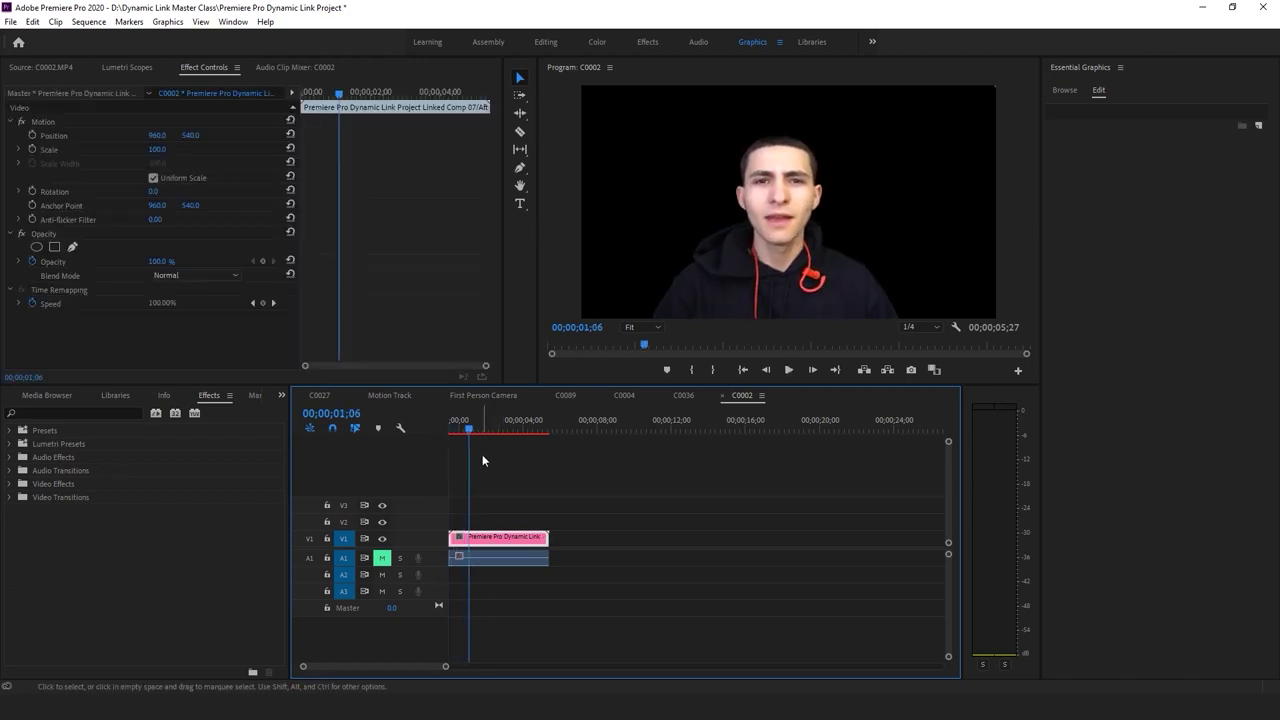
left_click(483, 456)
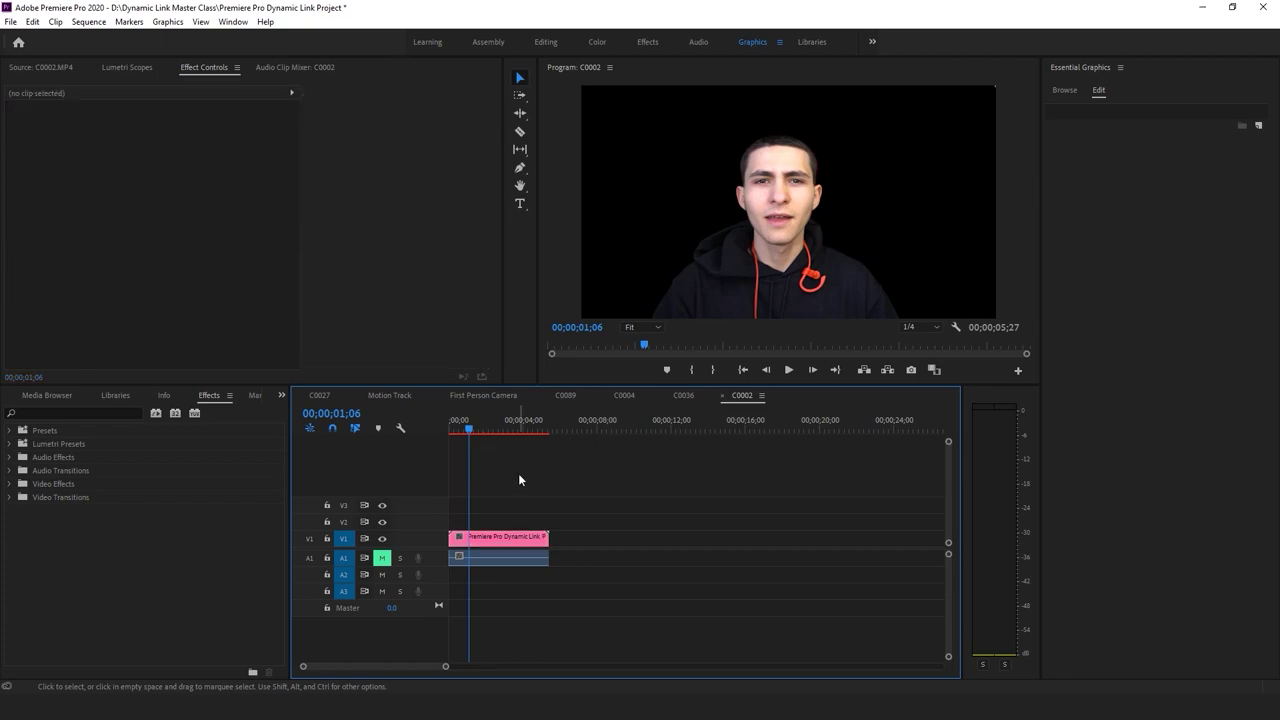
key("alt+Tab")
double_click(920, 205)
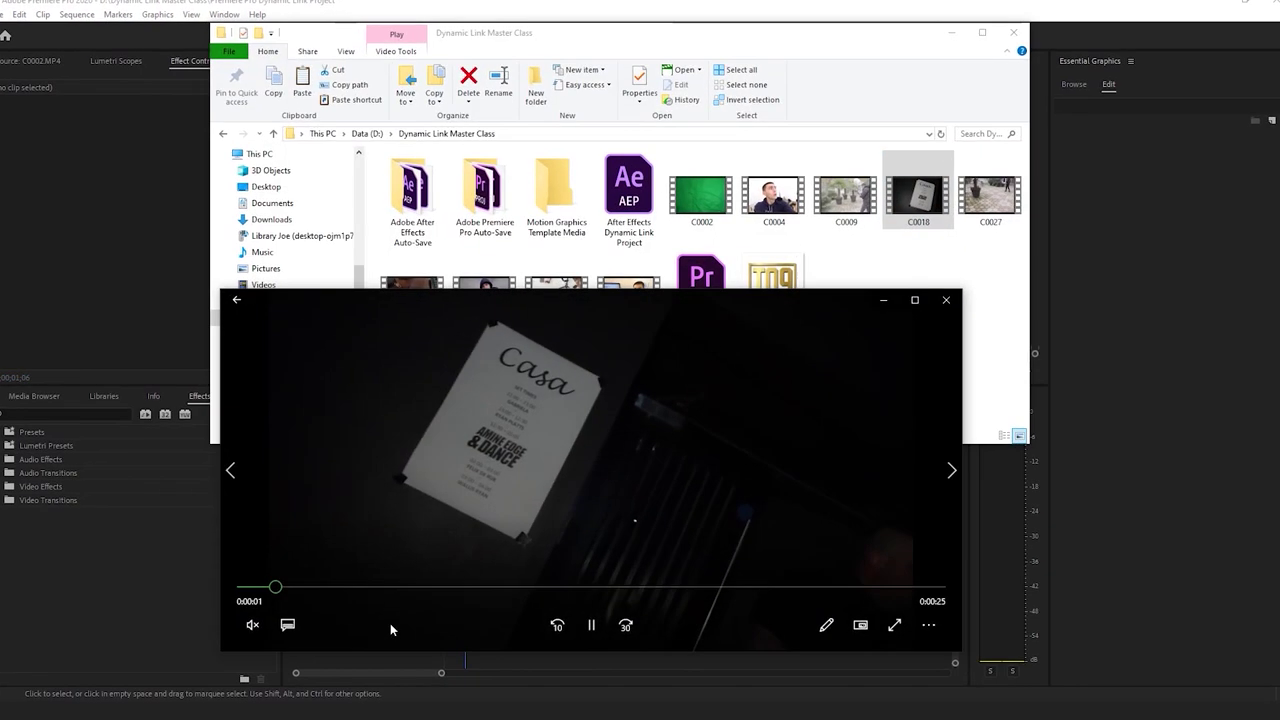
Pause and scrub C0018 to view the tilted poster, close the player, and drag C0018 toward Premiere
left_click(596, 628)
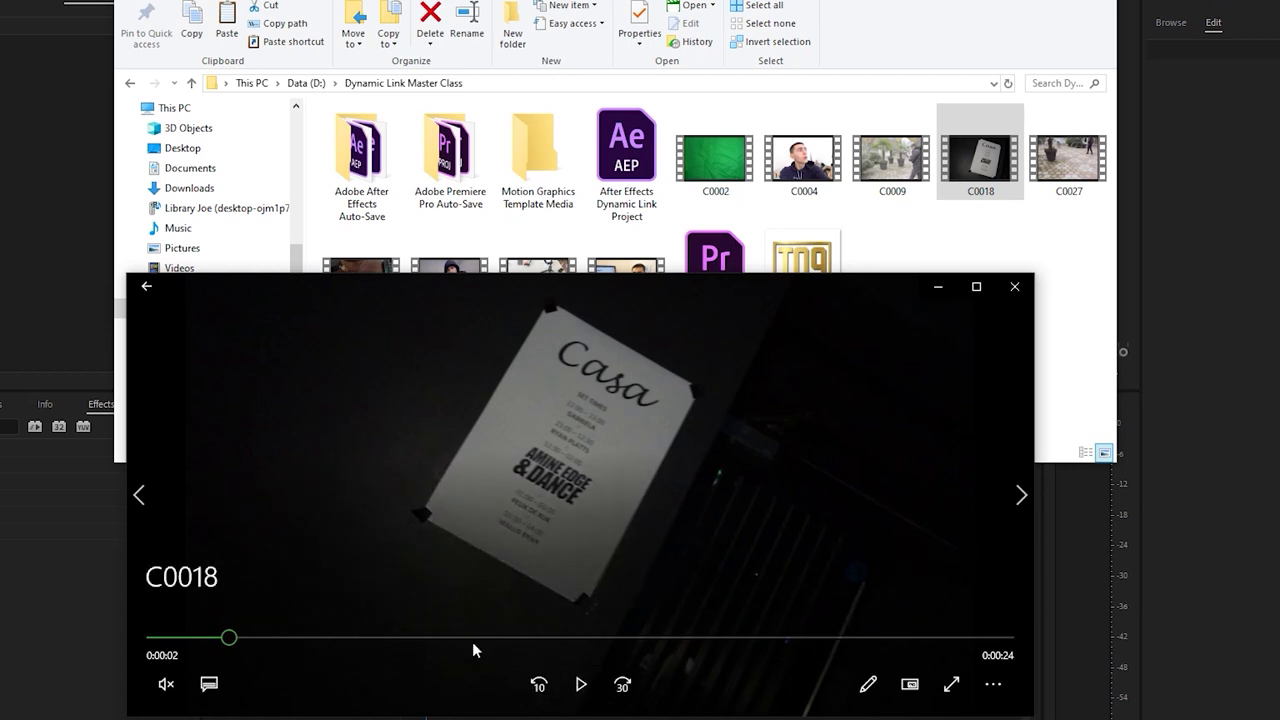
left_click_drag(232, 638, 259, 643)
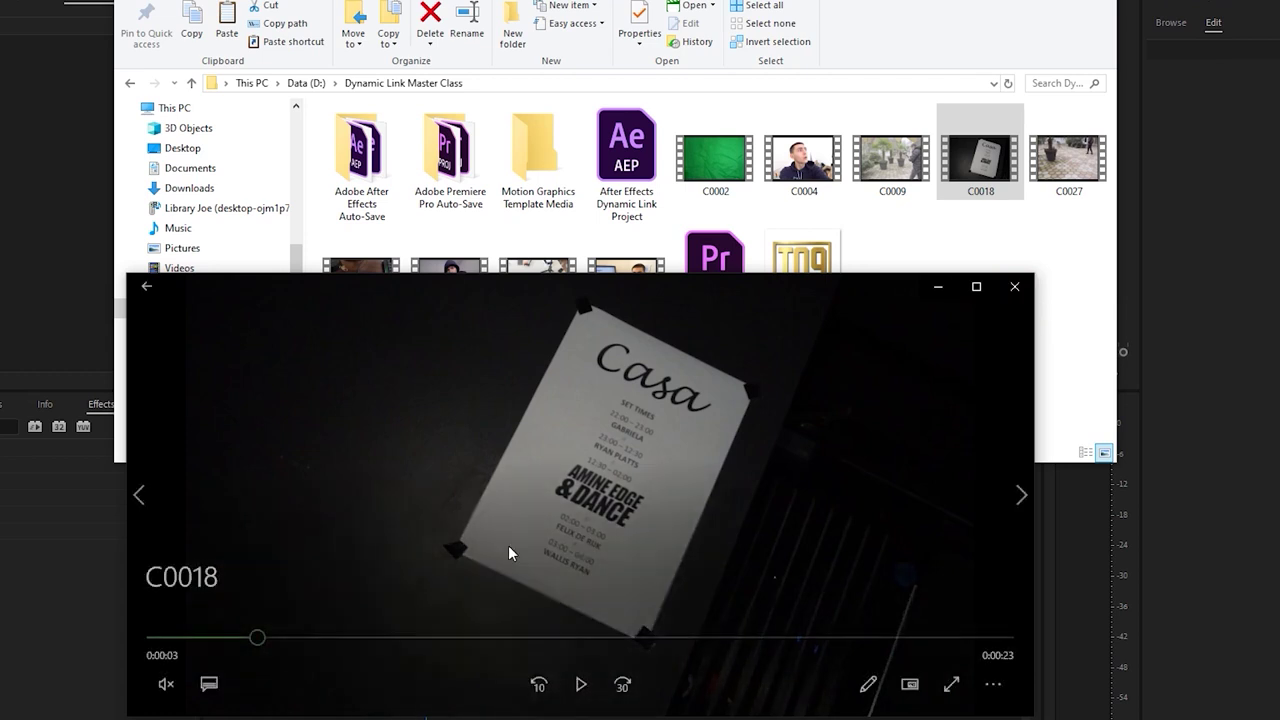
left_click_drag(268, 645, 330, 645)
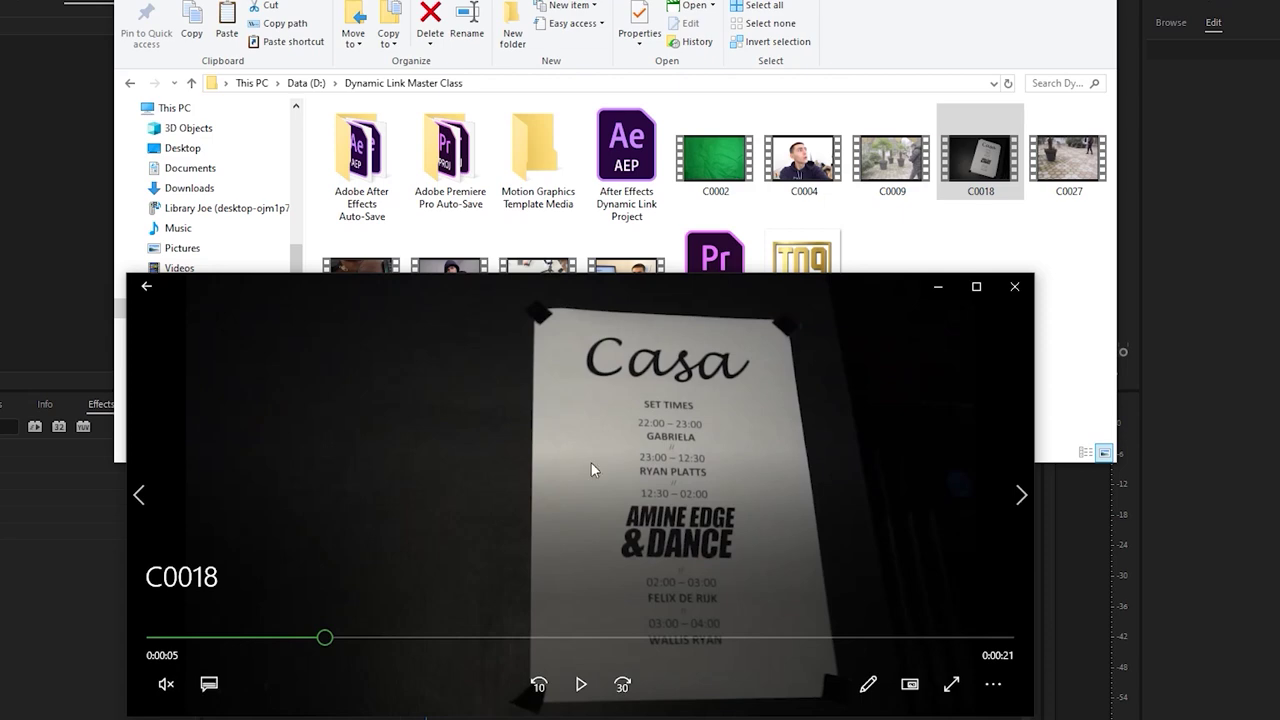
left_click_drag(298, 645, 271, 645)
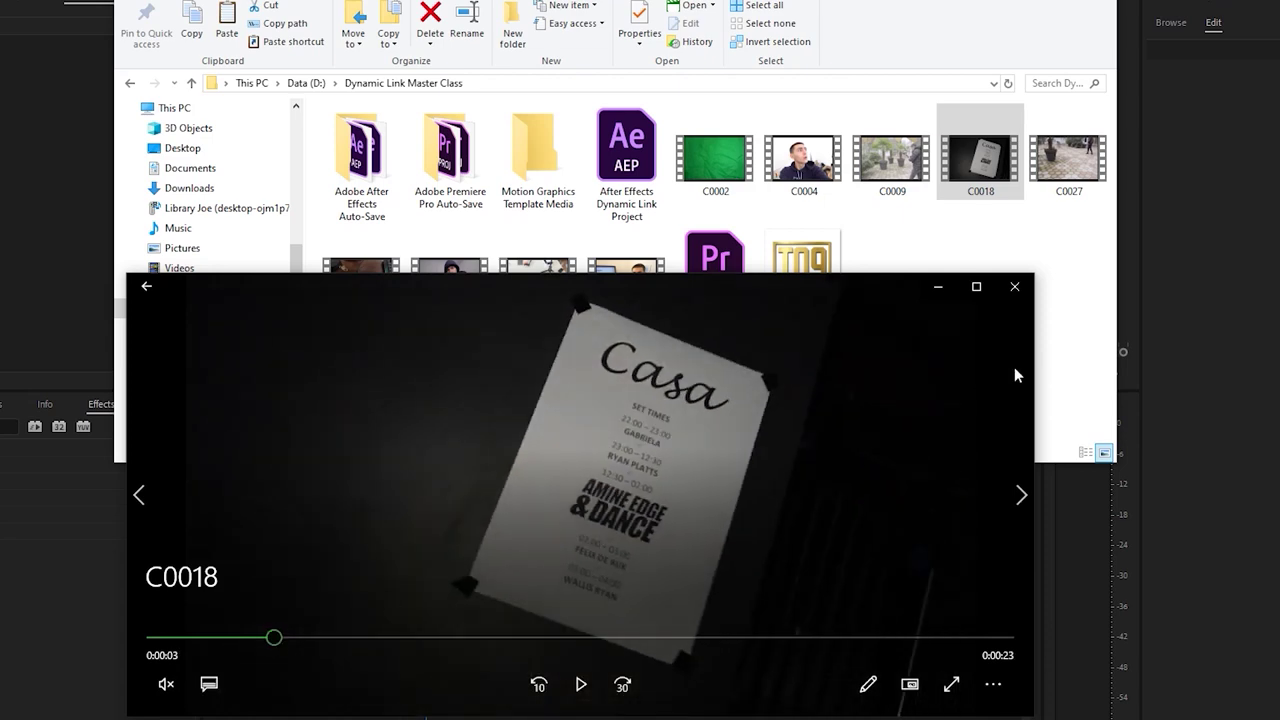
left_click(1015, 287)
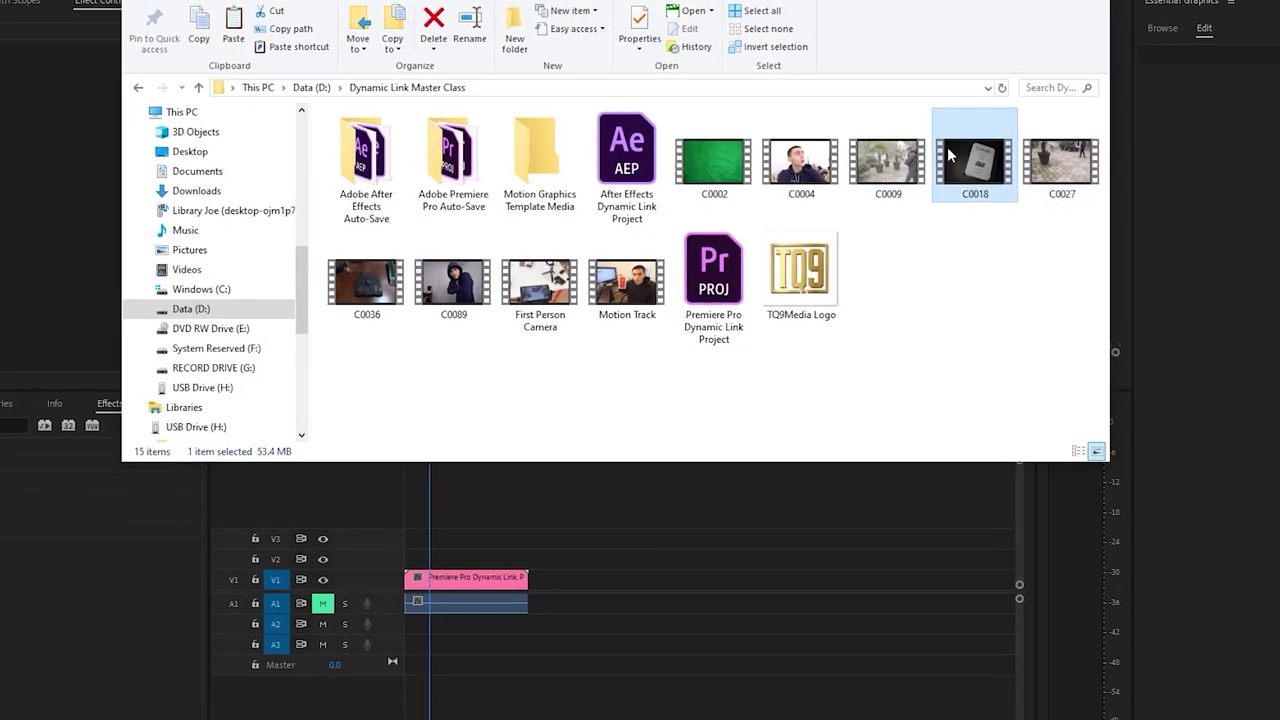
left_click_drag(950, 155, 126, 569)
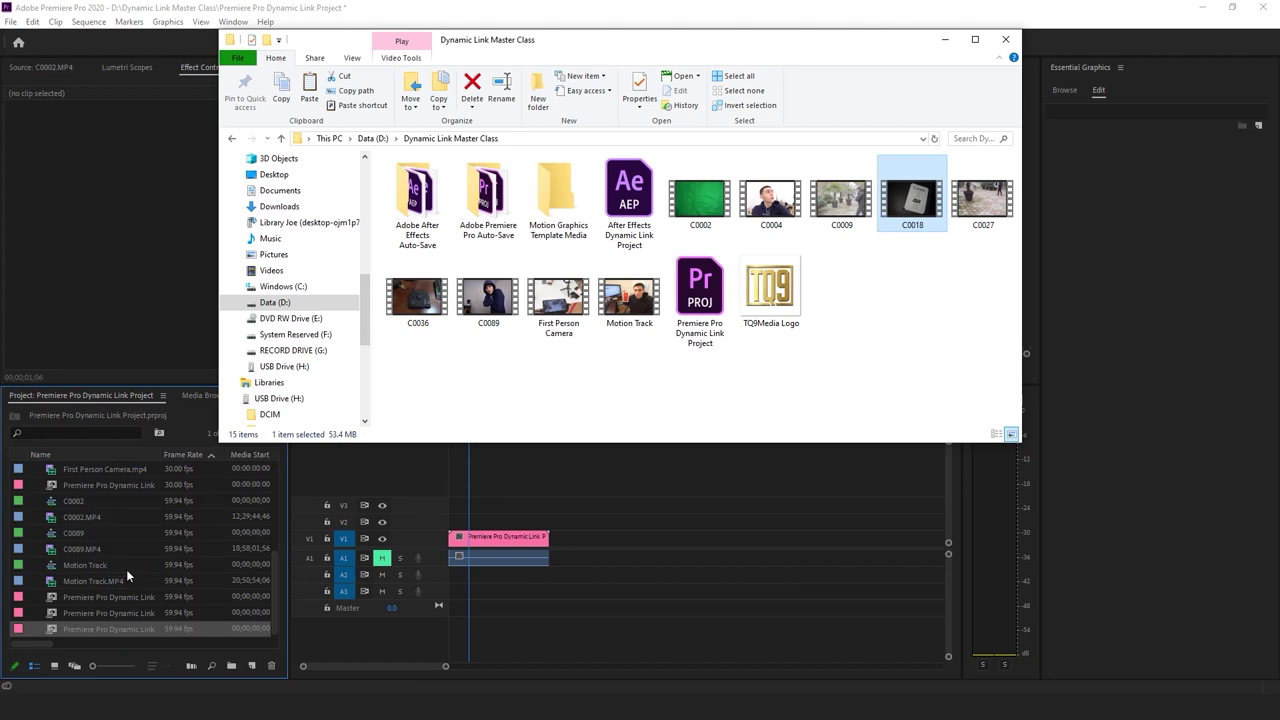
Import C0018, create a C0018 sequence from it, and mute audio track A1
left_click(193, 5)
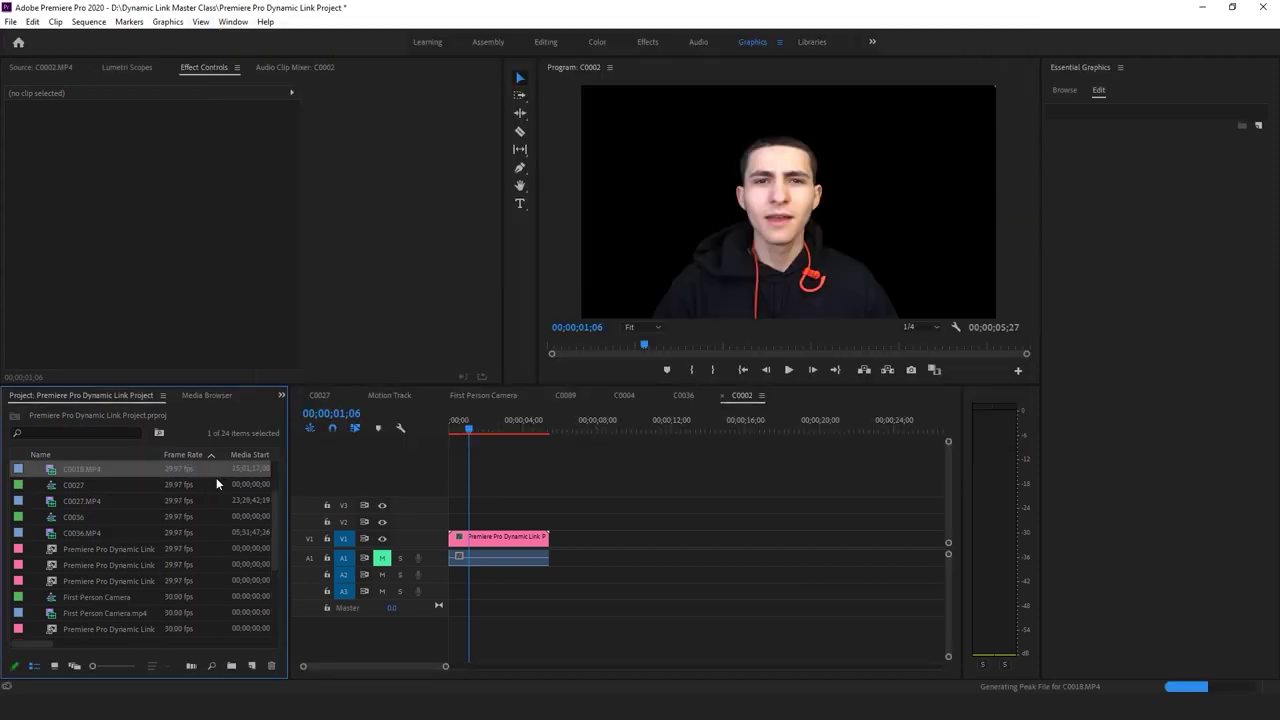
scroll(171, 602, "down", 1)
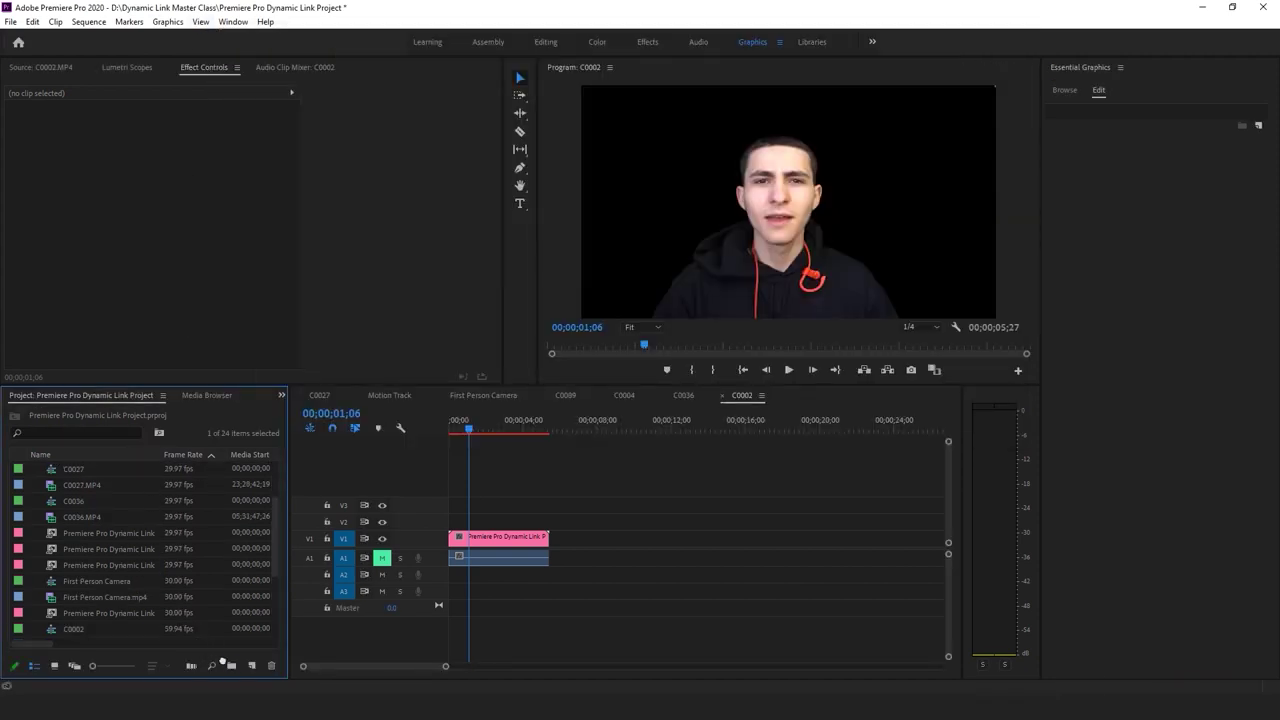
left_click_drag(249, 668, 249, 668)
left_click(573, 488)
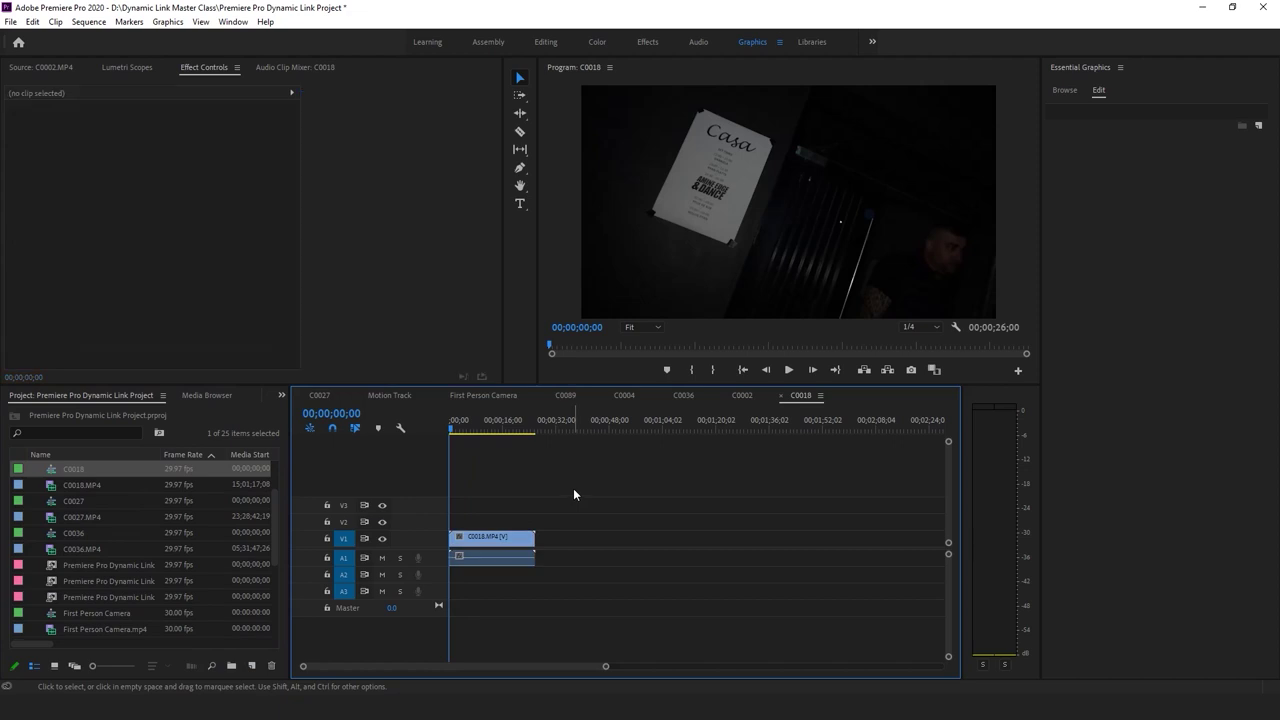
key("space")
left_click_drag(605, 666, 500, 666)
left_click(452, 557)
left_click(381, 558)
Split the clip at 05;04 and at the shot start, deleting the trailing part and ripple-deleting the leading piece
left_click_drag(466, 430, 490, 437)
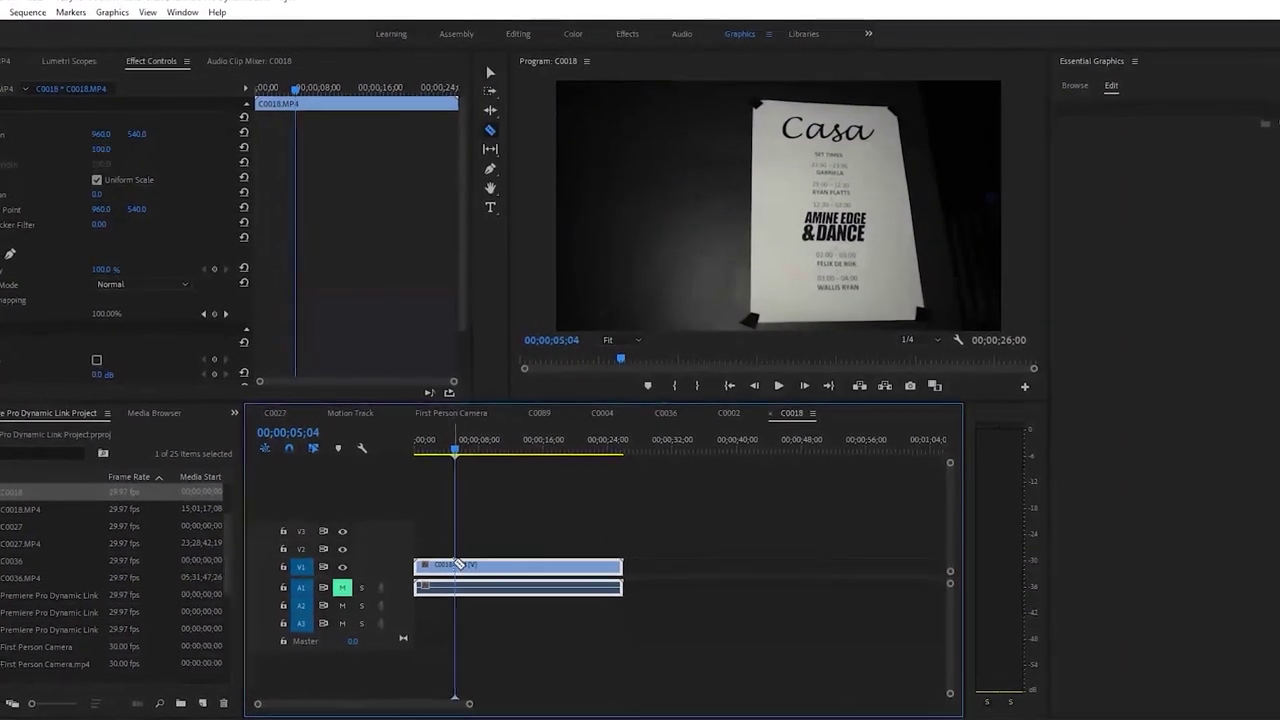
key("ctrl+k")
left_click_drag(433, 463, 356, 501)
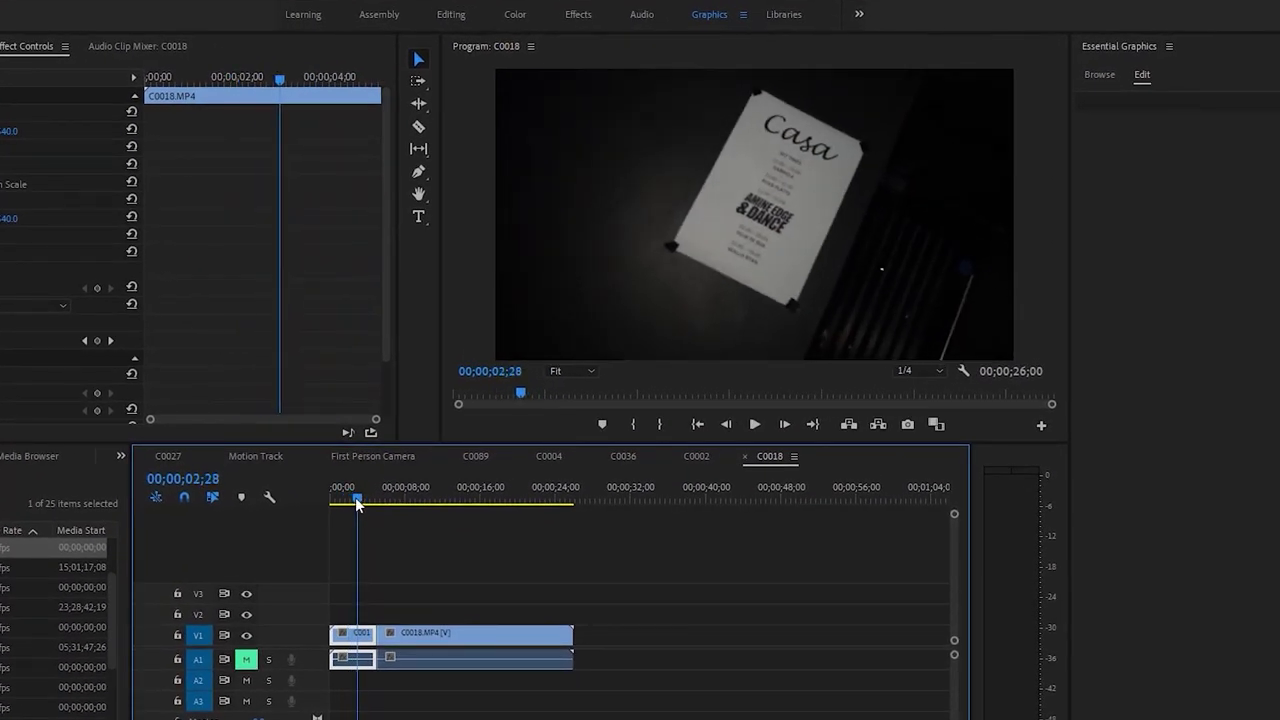
left_click(362, 630)
key("Delete")
key("v")
left_click(345, 635)
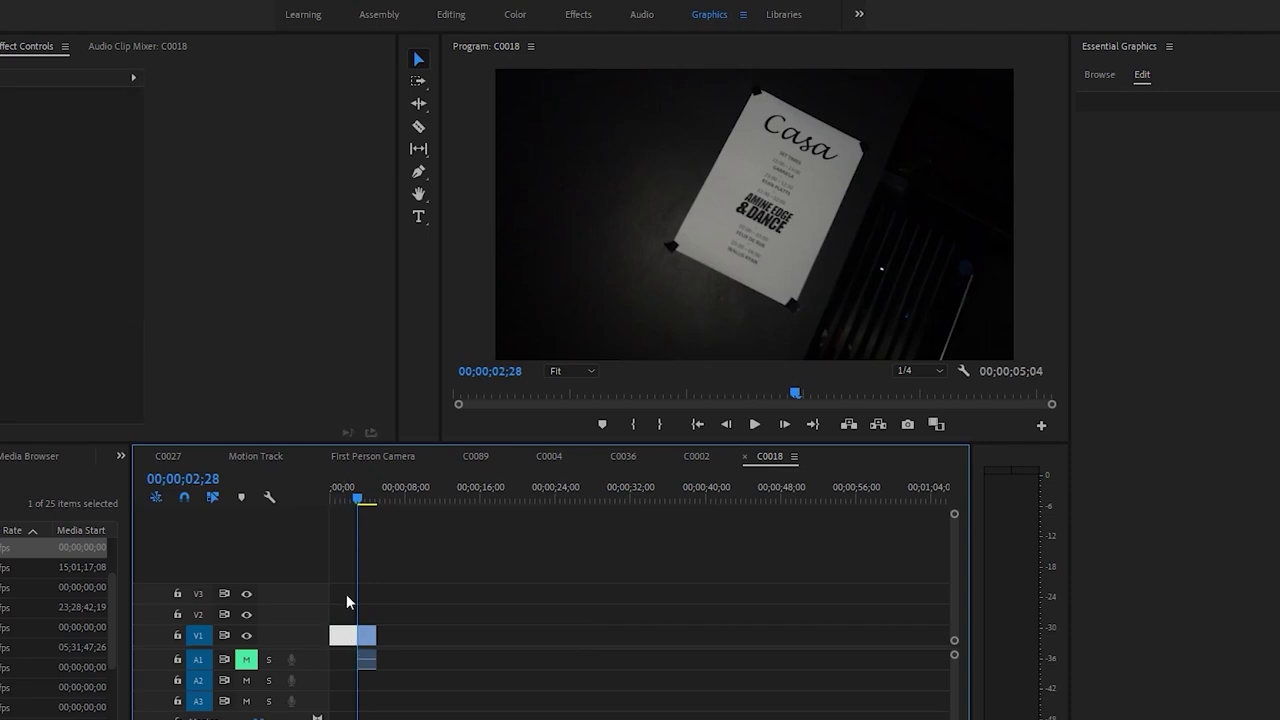
key("shift+Delete")
key("Home")
key("space")
Play back the roughly two-second trimmed poster clip from the sequence start
left_click(477, 582)
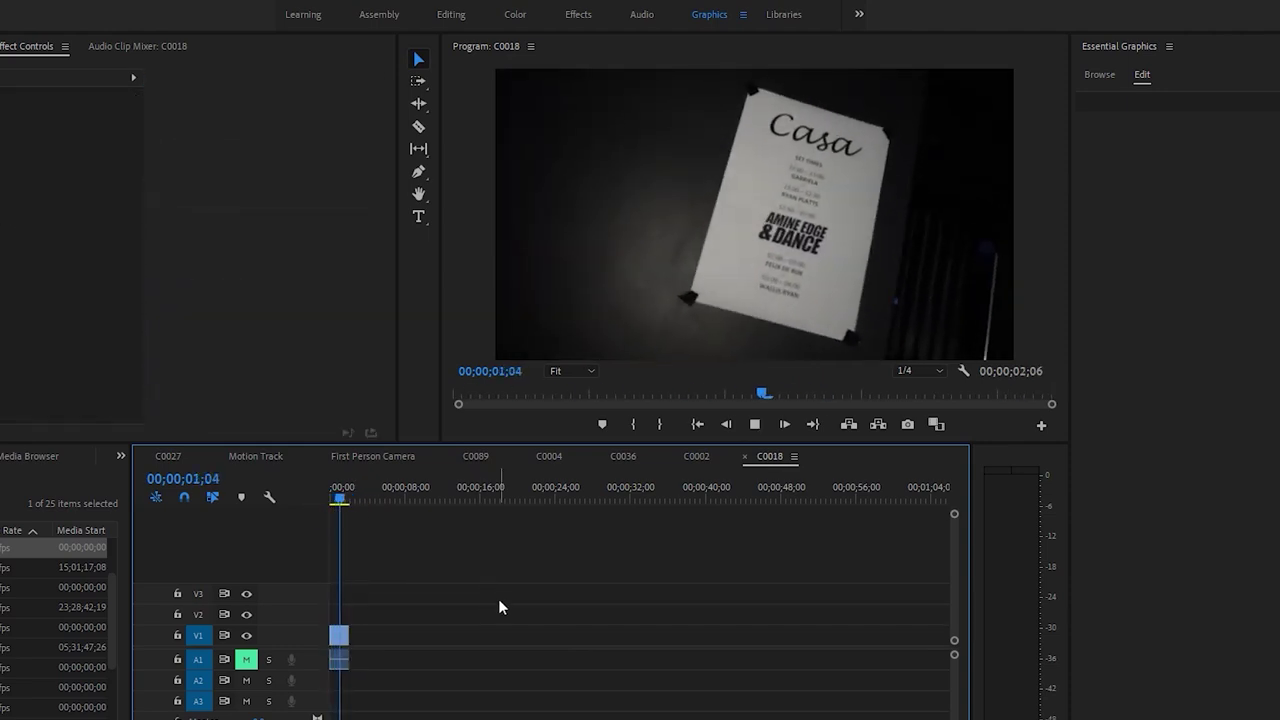
left_click(364, 505)
key("space")
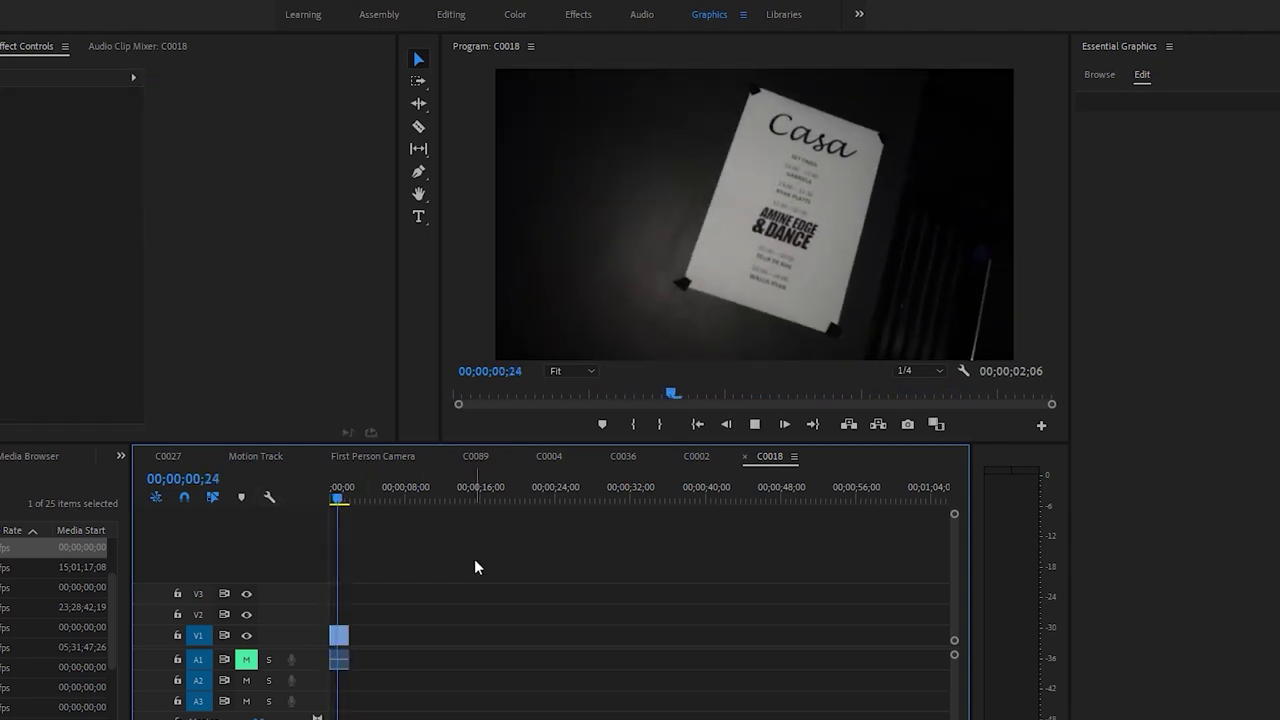
key("space")
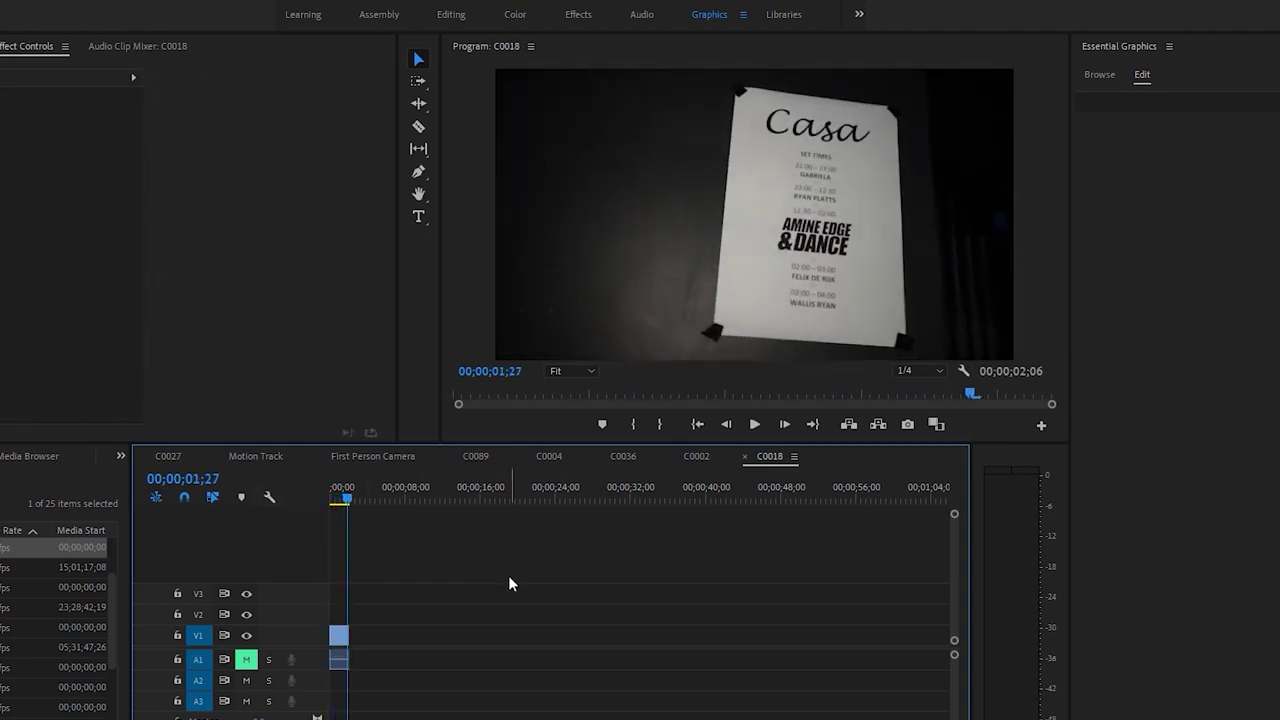
left_click_drag(344, 493, 306, 523)
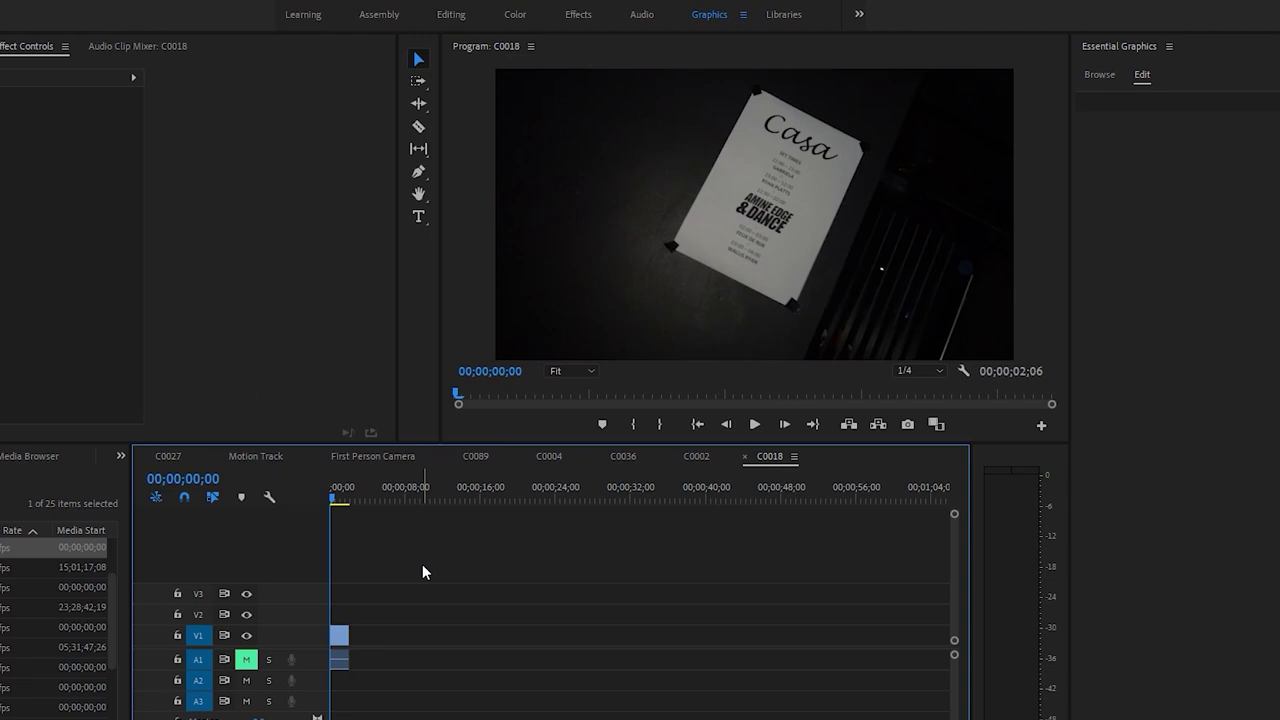
key("space")
key("space")
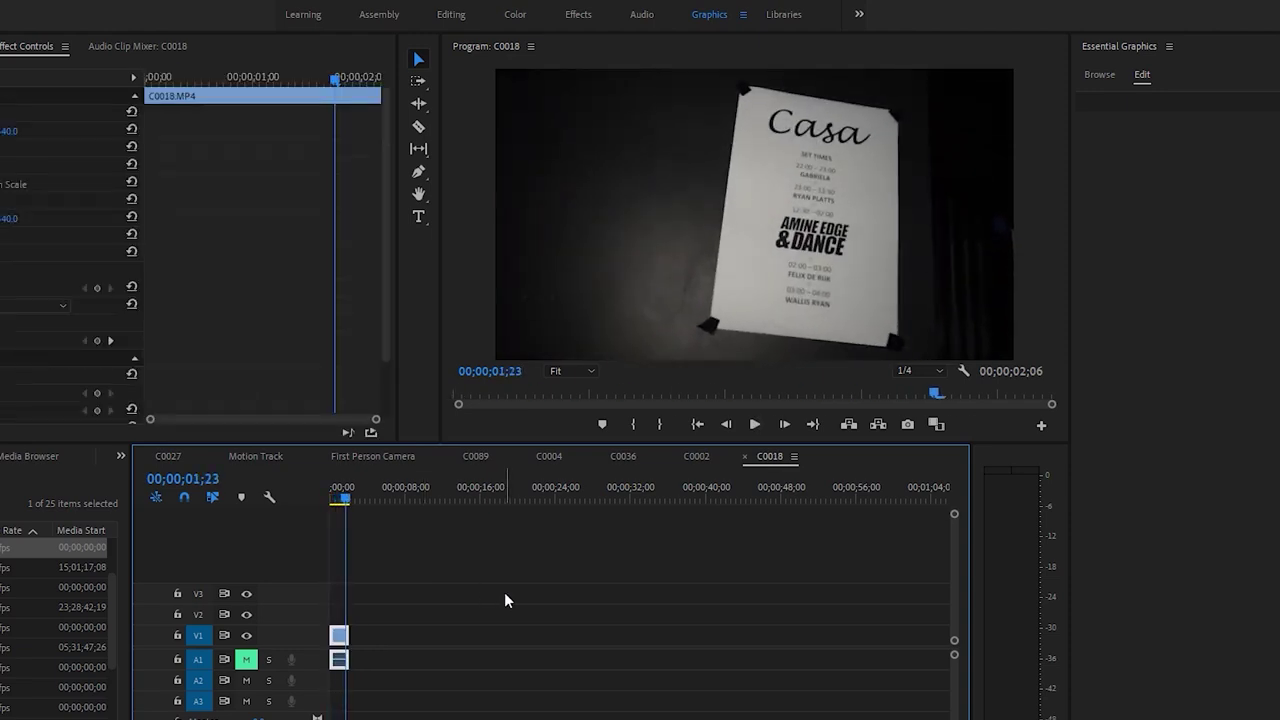
left_click_drag(384, 502, 372, 503)
key("space")
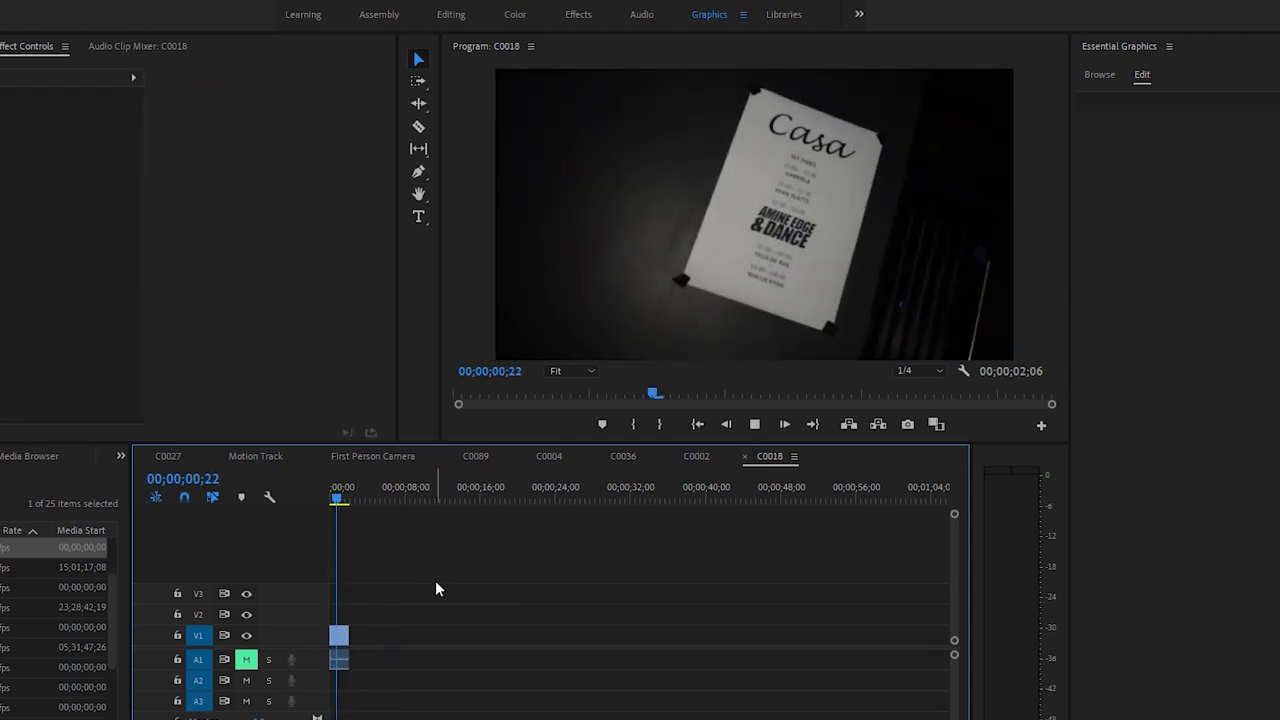
key("ctrl+a")
key("Home")
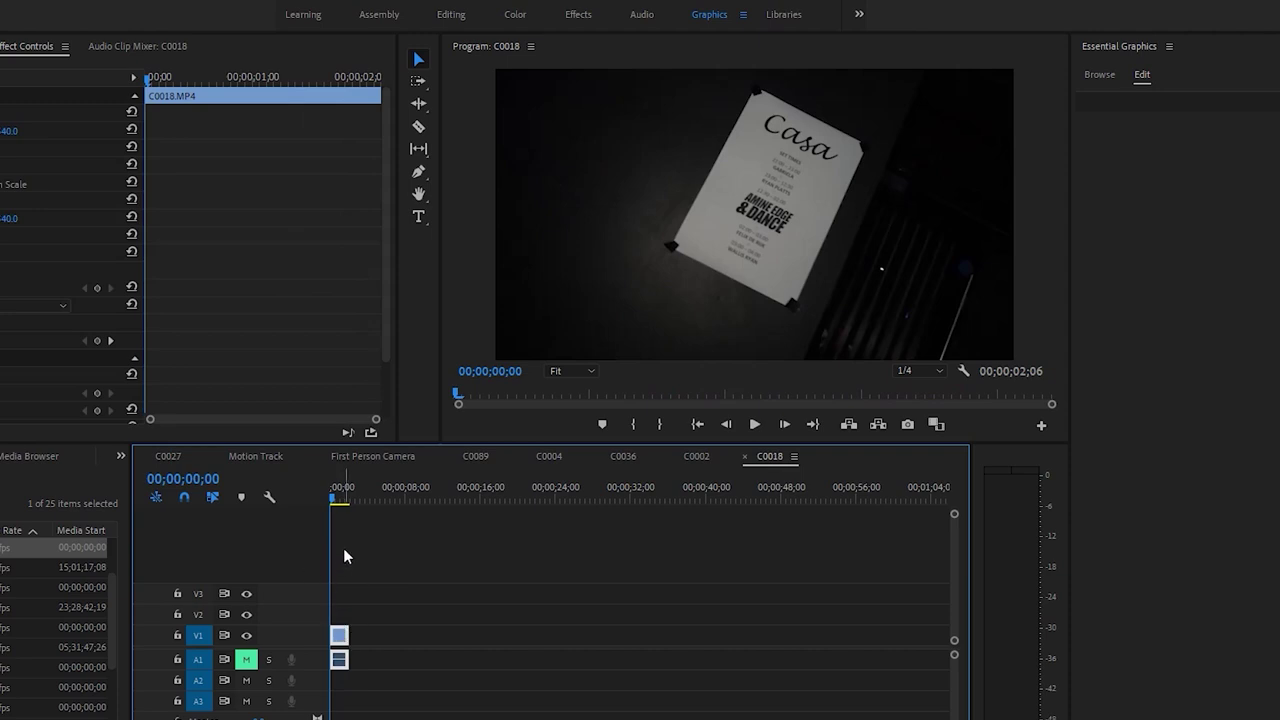
left_click(346, 492)
key("Home")
Replace the C0018 clip with After Effects composition Linked Comp 08 and pick the Pen tool
right_click(338, 641)
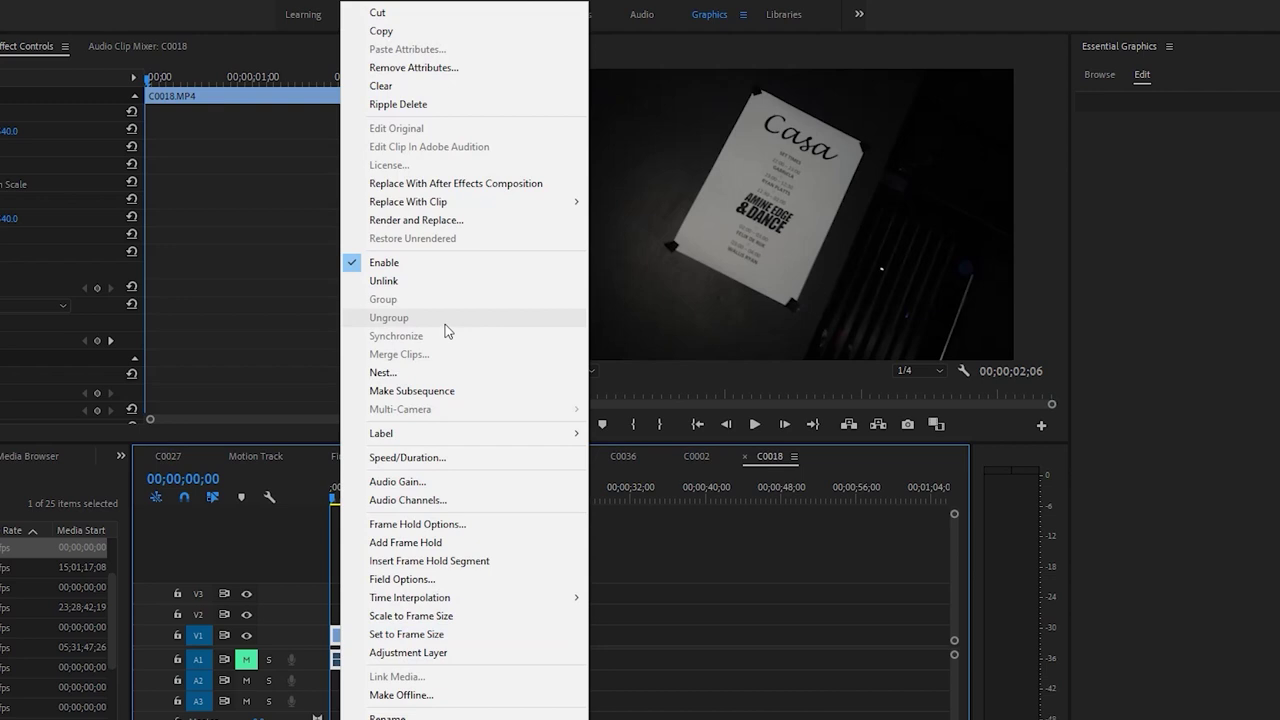
left_click(493, 185)
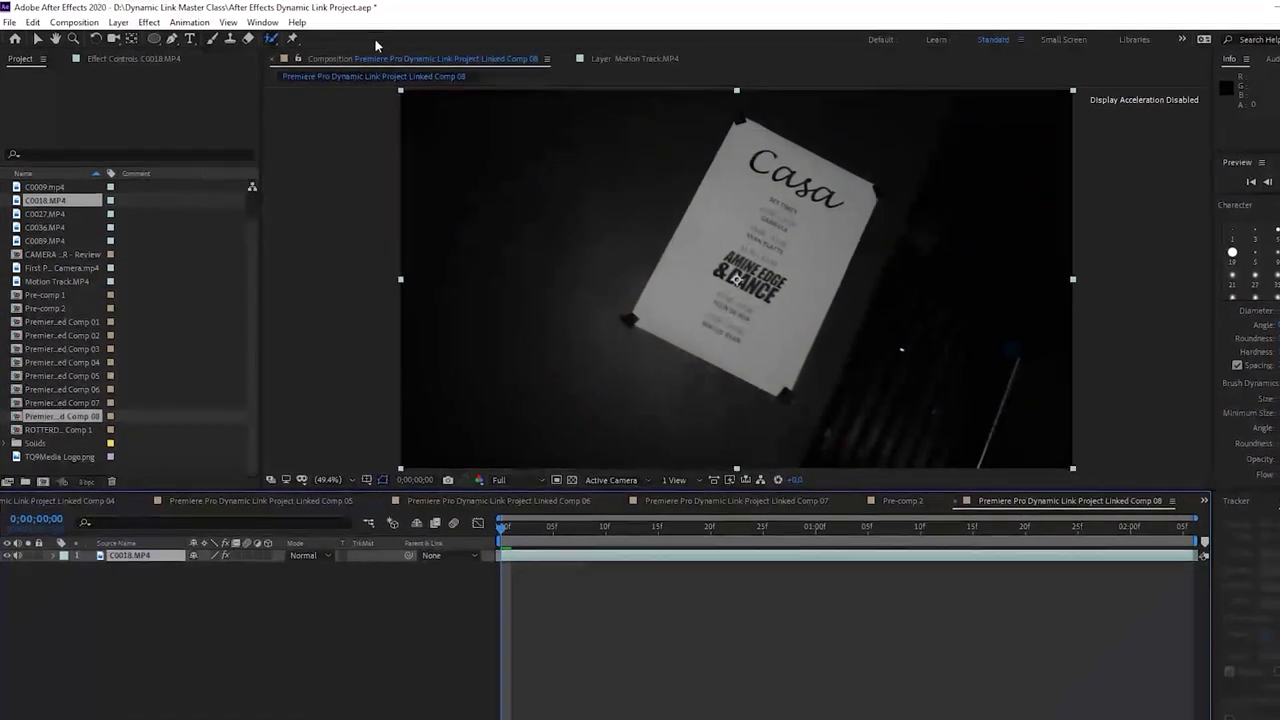
left_click_drag(184, 40, 257, 46)
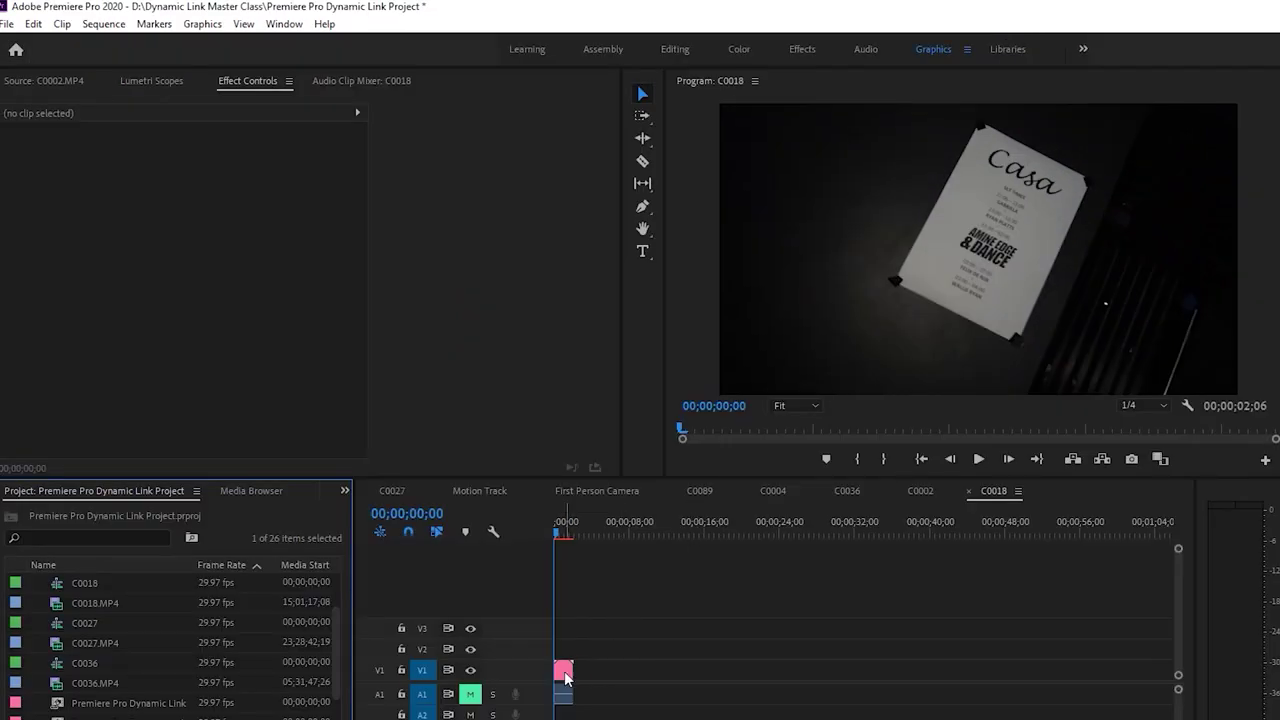
left_click(564, 672)
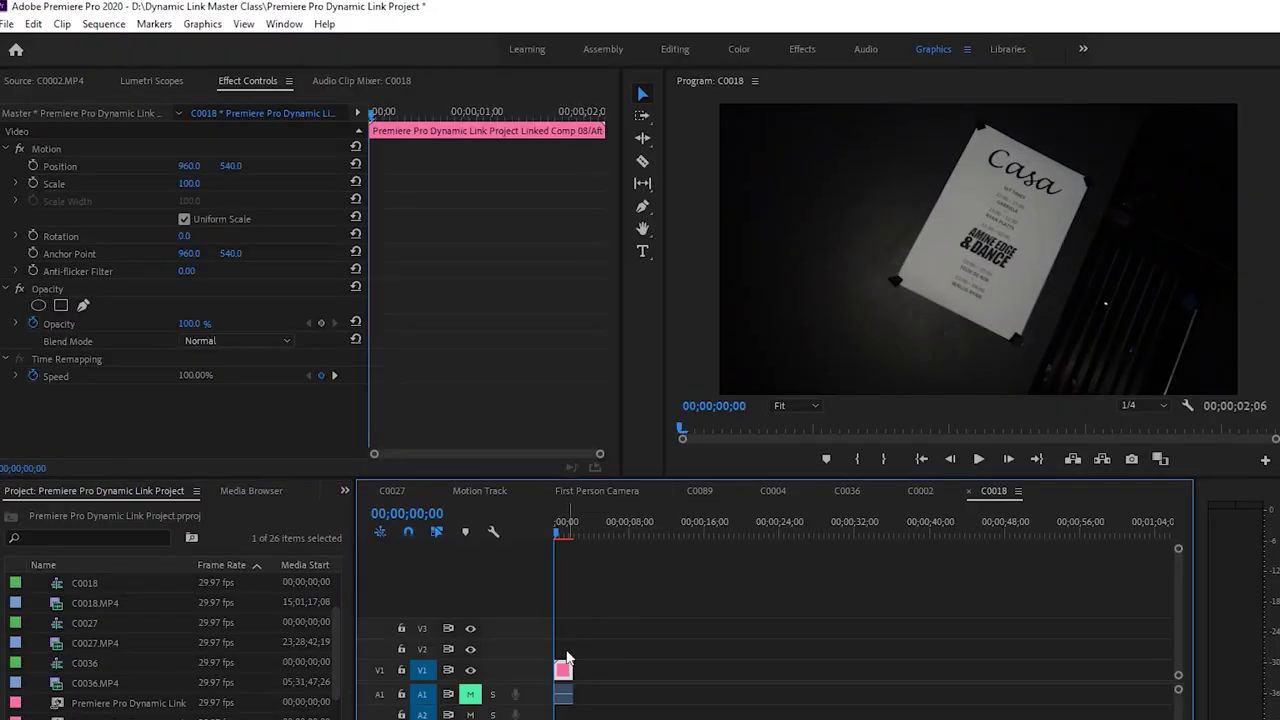
left_click(85, 306)
left_click(895, 282)
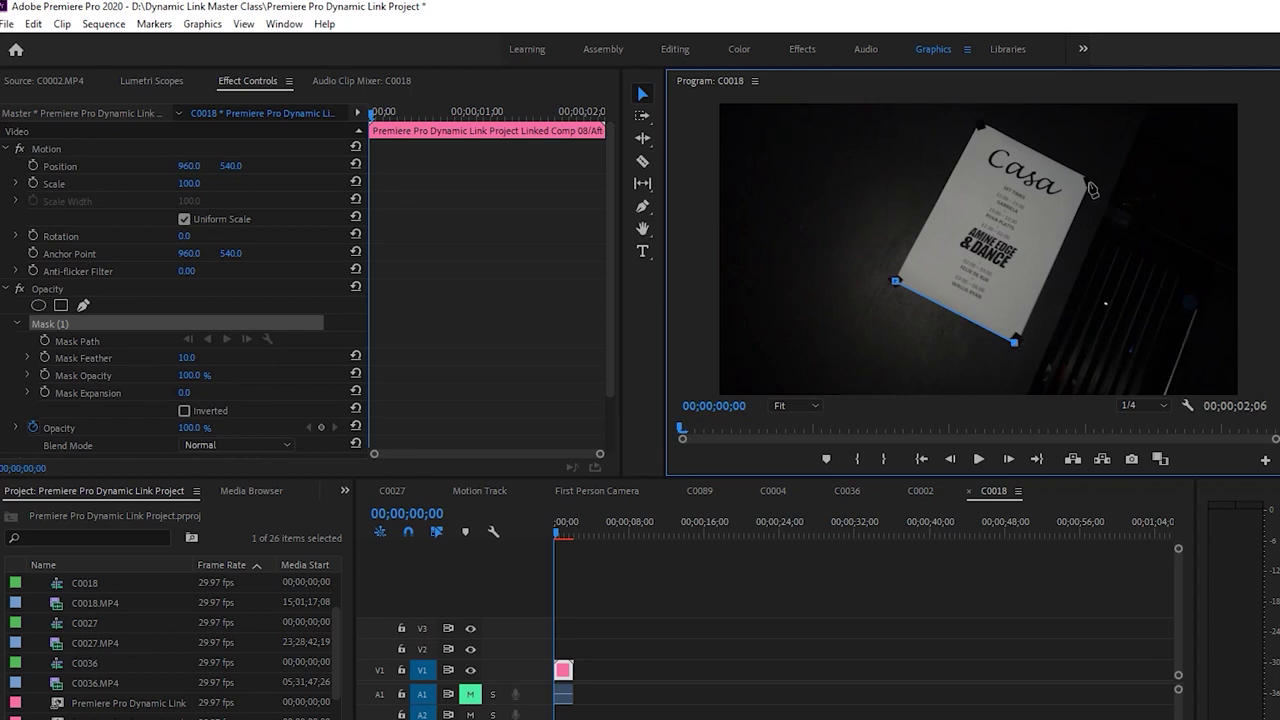
left_click(897, 284)
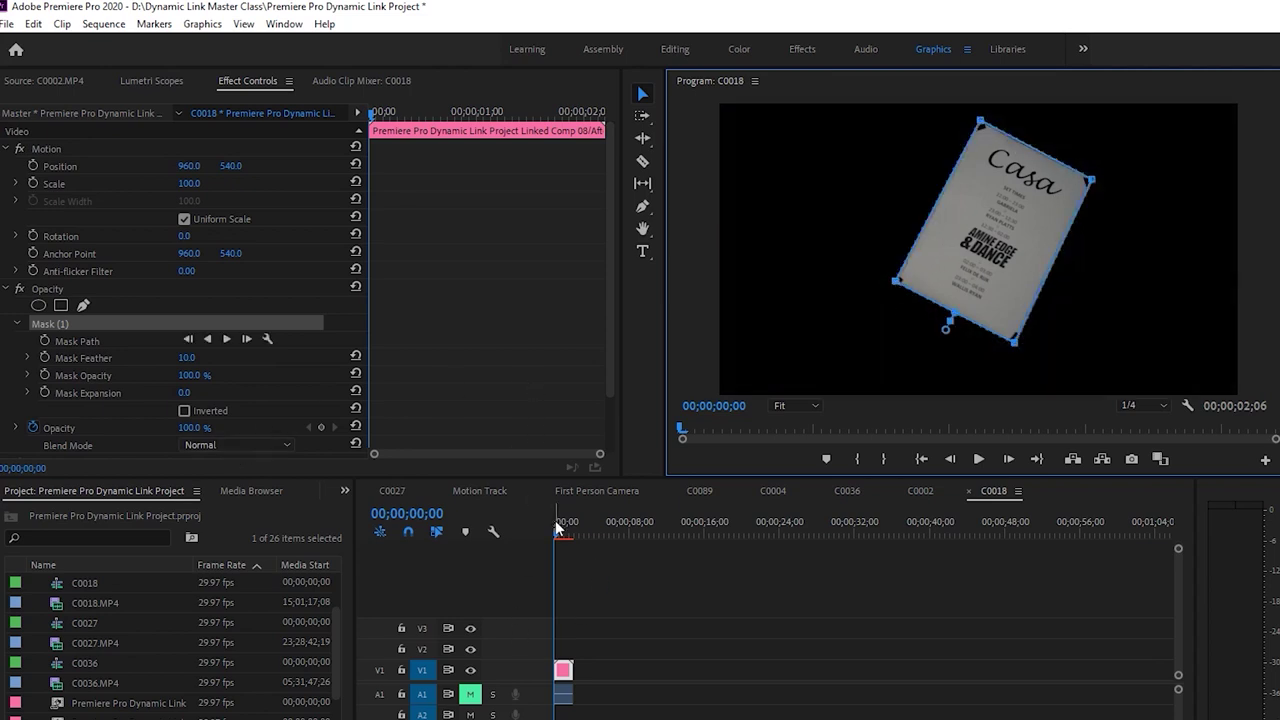
left_click_drag(558, 530, 561, 530)
left_click(97, 341)
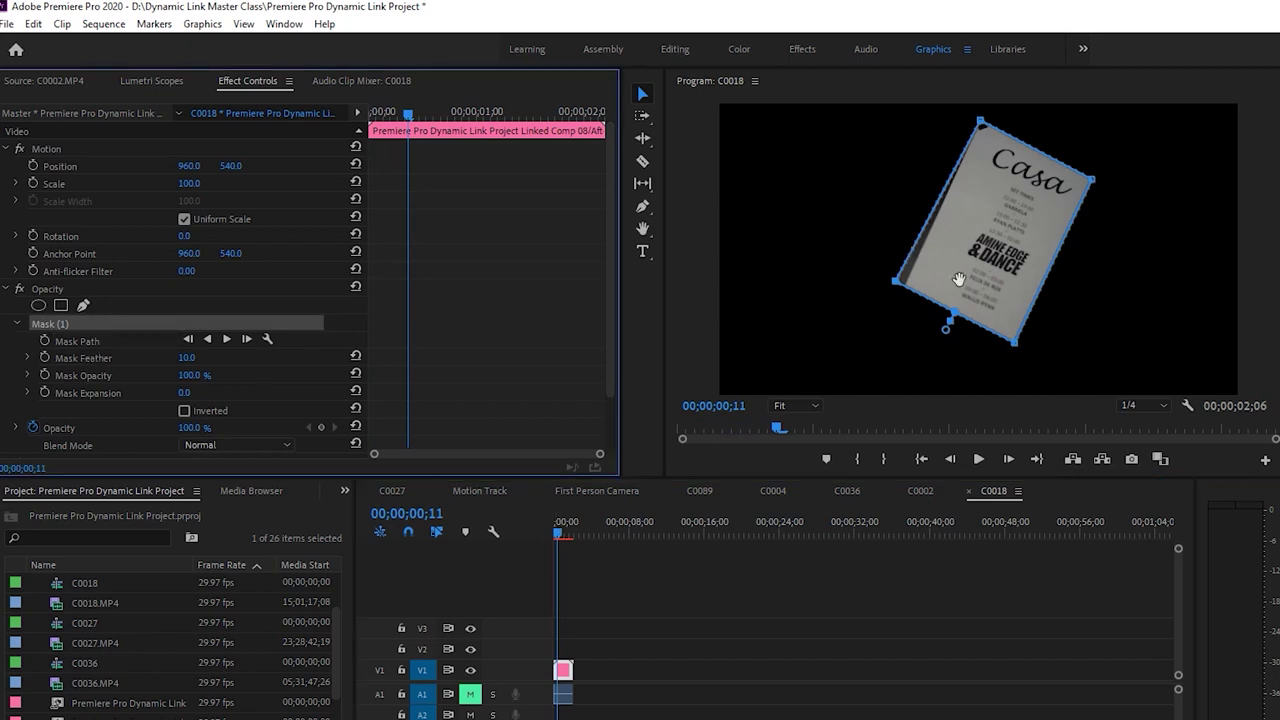
left_click_drag(1020, 350, 1045, 368)
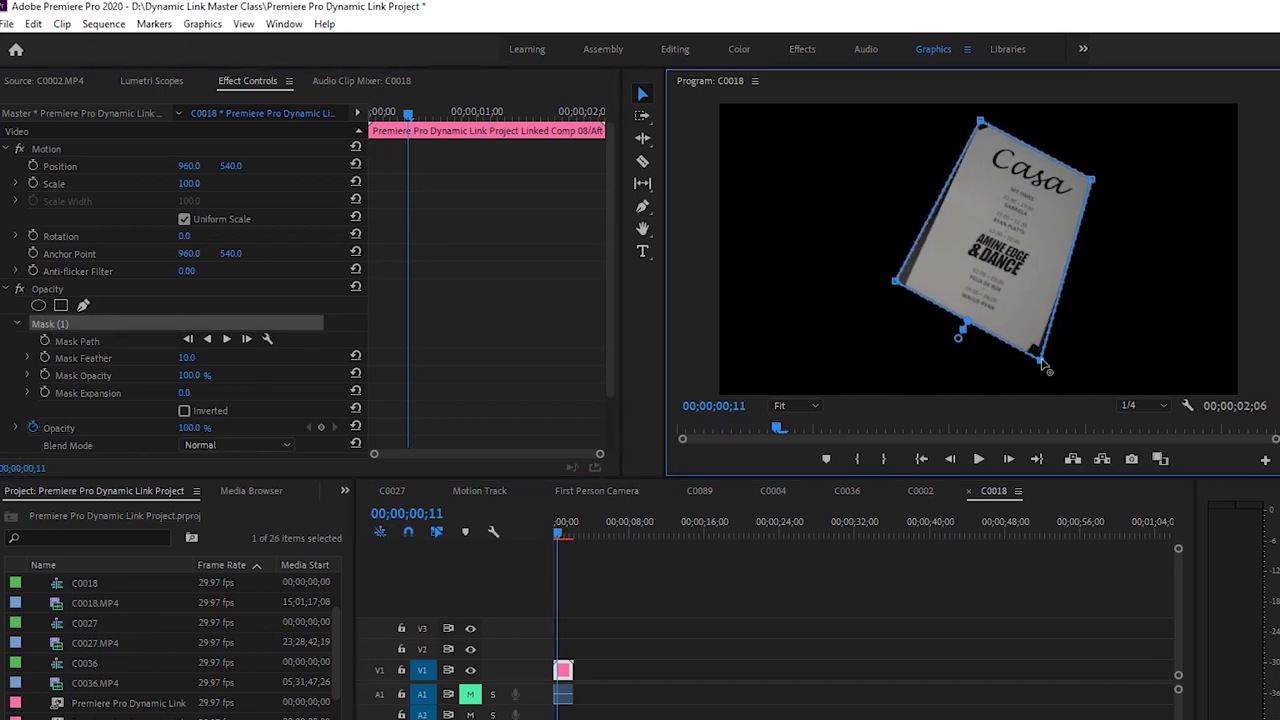
left_click_drag(1097, 185, 1115, 185)
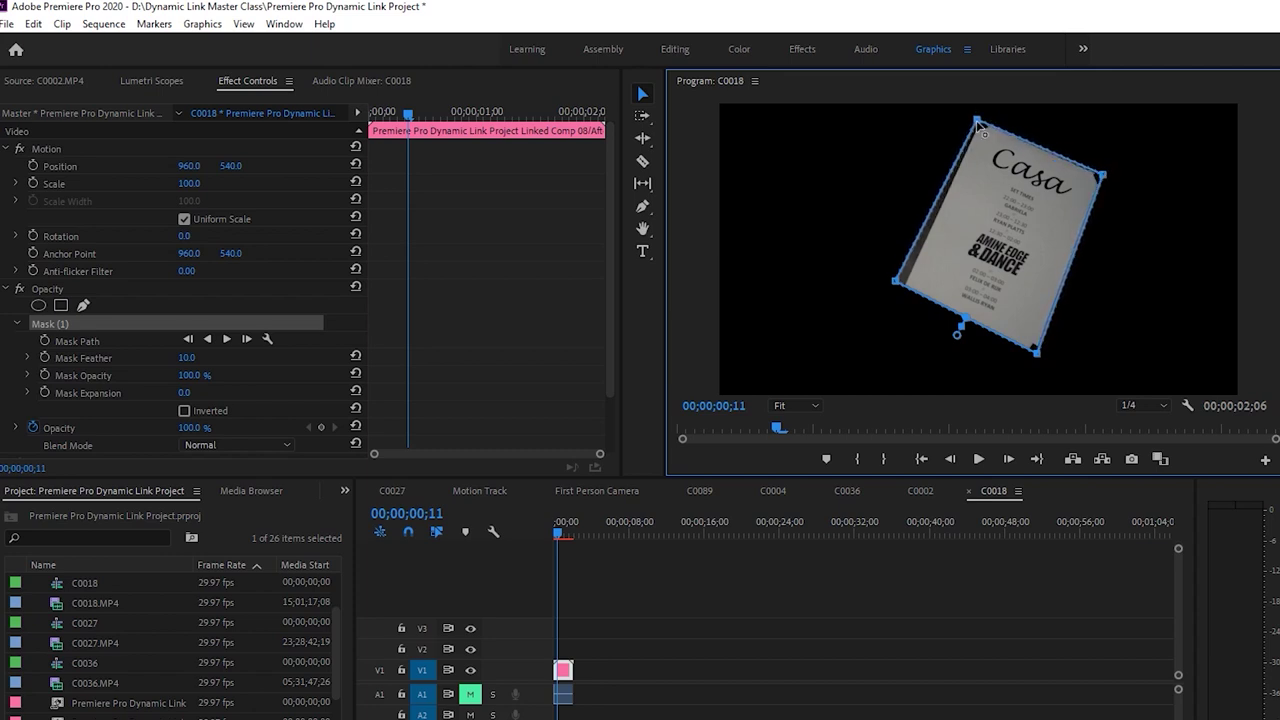
left_click_drag(893, 293, 901, 301)
key("Delete")
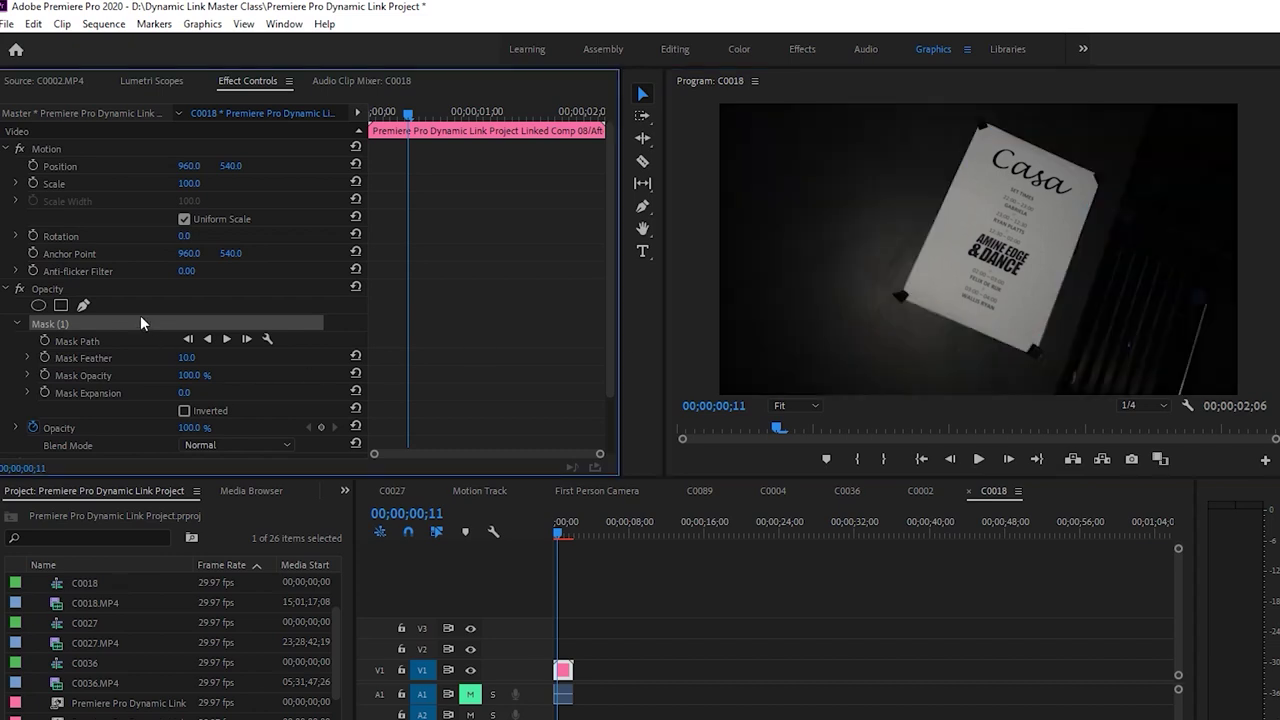
key("alt+Tab")
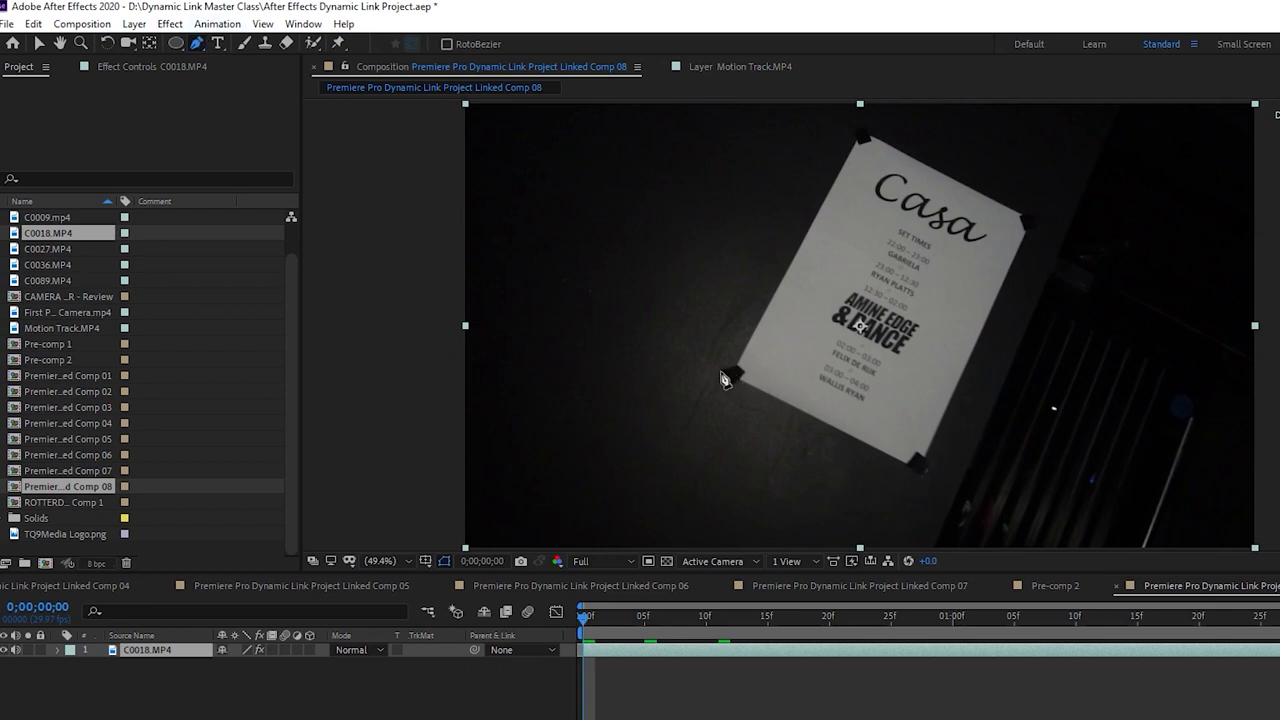
Draw a closed four-point mask on the Casa poster's corners, nudging the upper-right point into place
left_click(730, 377)
left_click(921, 469)
left_click(1028, 218)
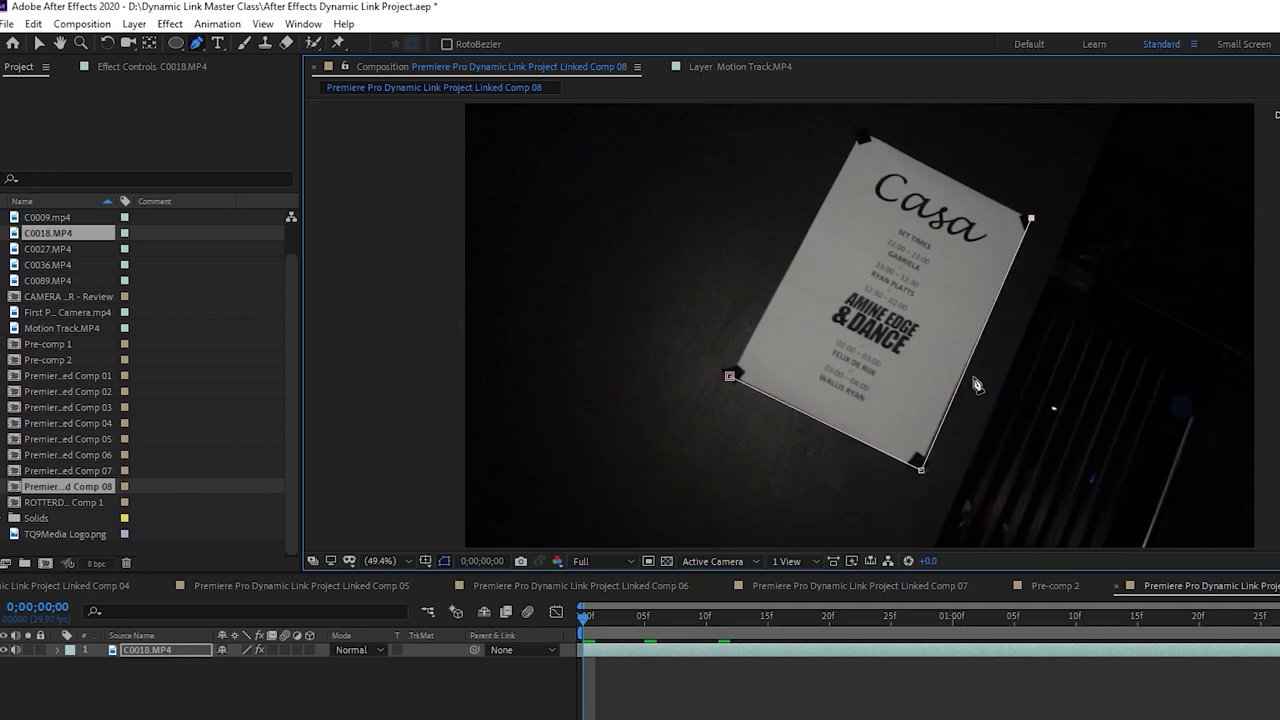
left_click(860, 132)
left_click(730, 377)
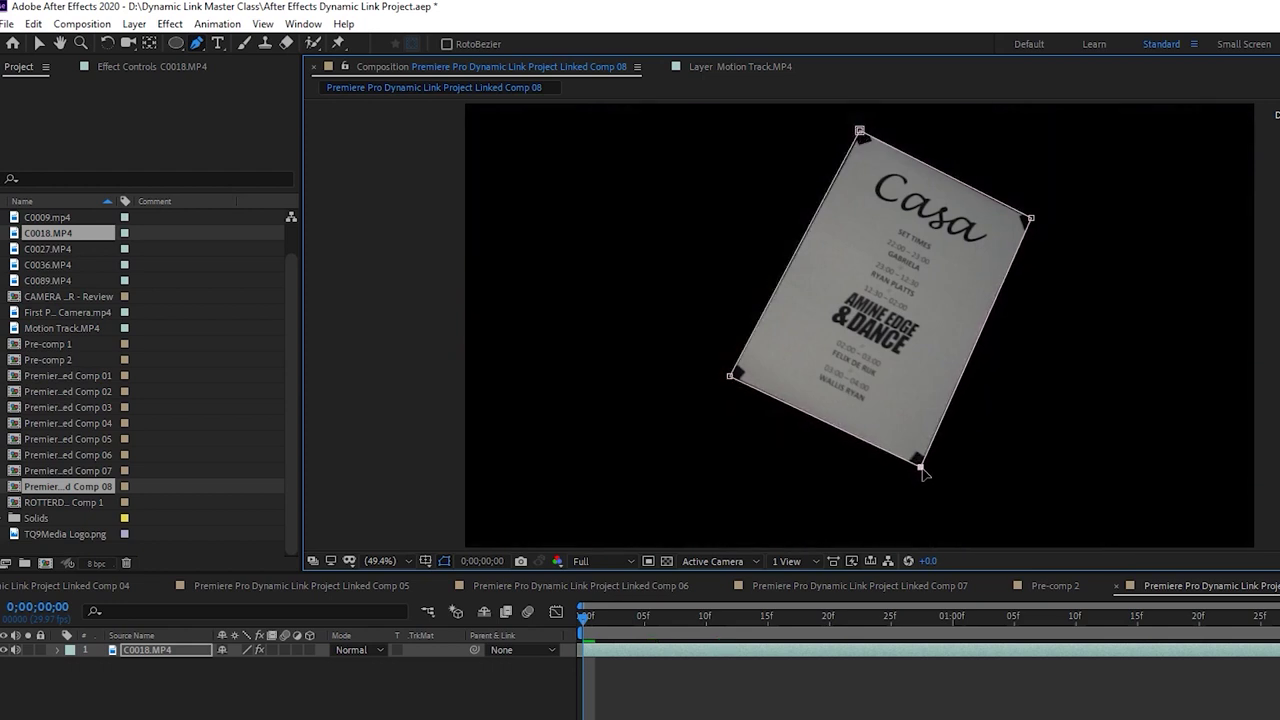
left_click_drag(1027, 216, 1031, 220)
left_click(861, 132)
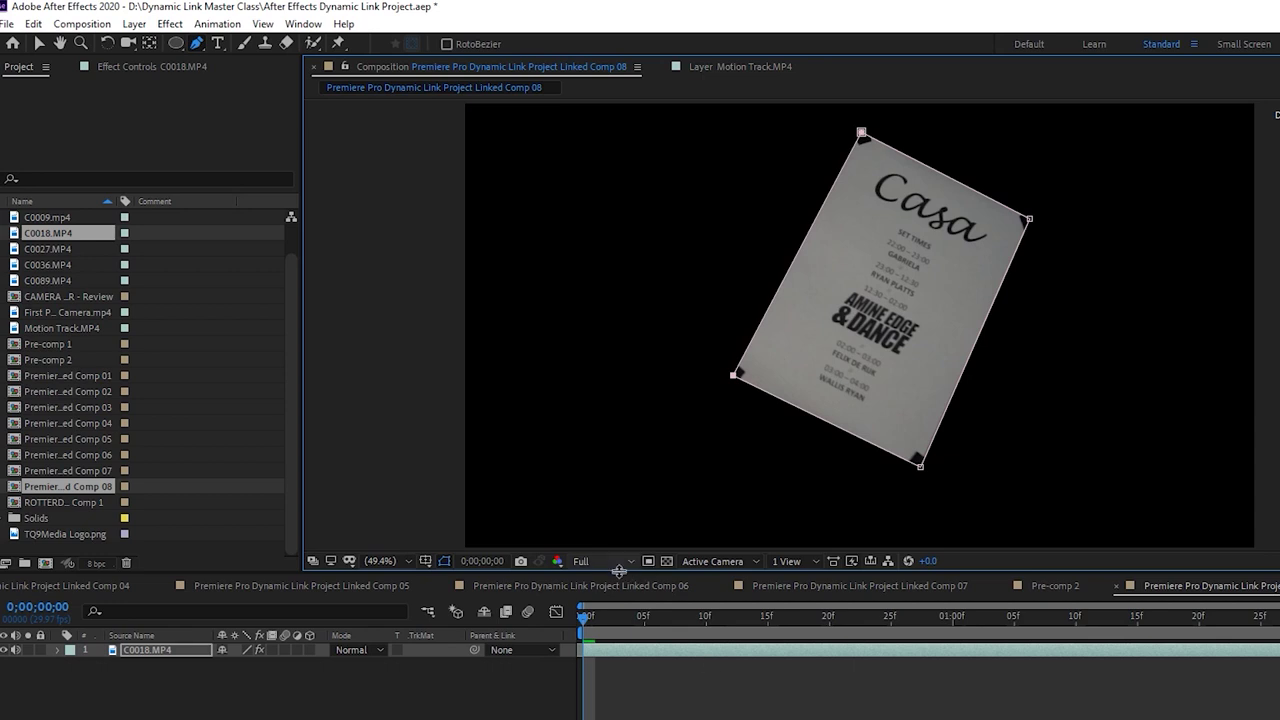
Reveal Mask Path, enable its stopwatch, and adjust the bottom point at frame 2
key("m")
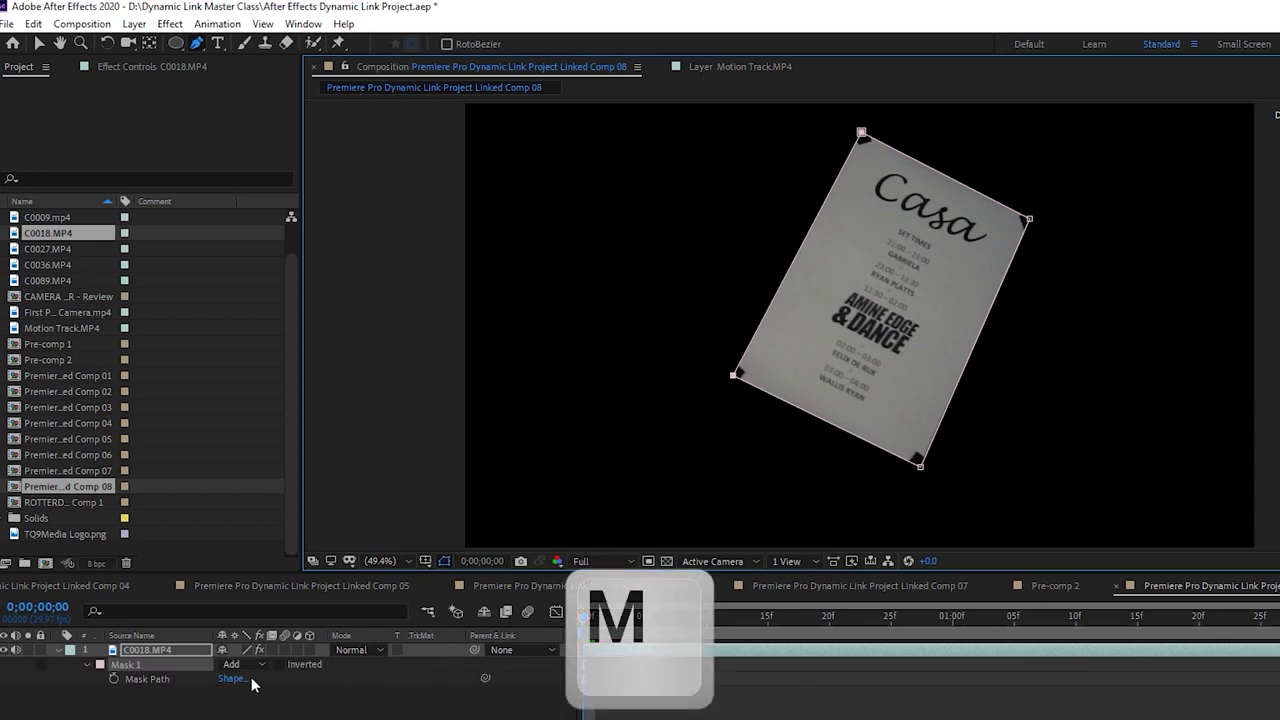
left_click(114, 680)
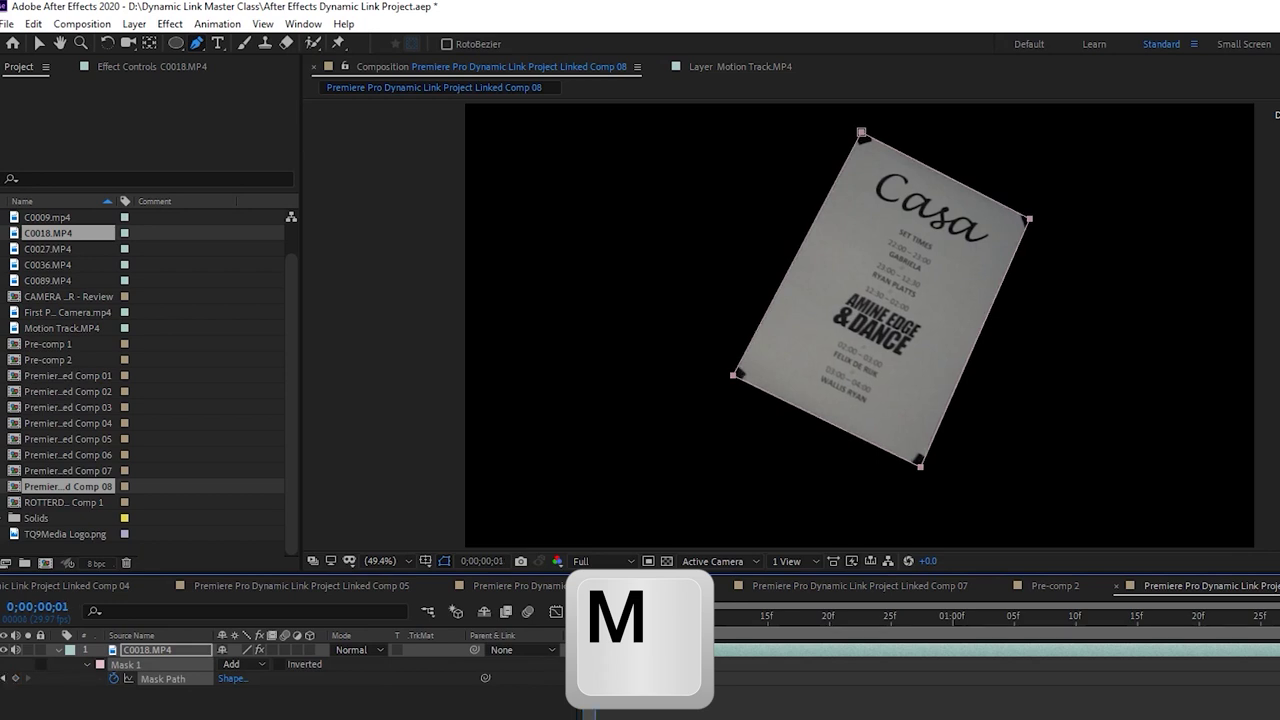
left_click(609, 618)
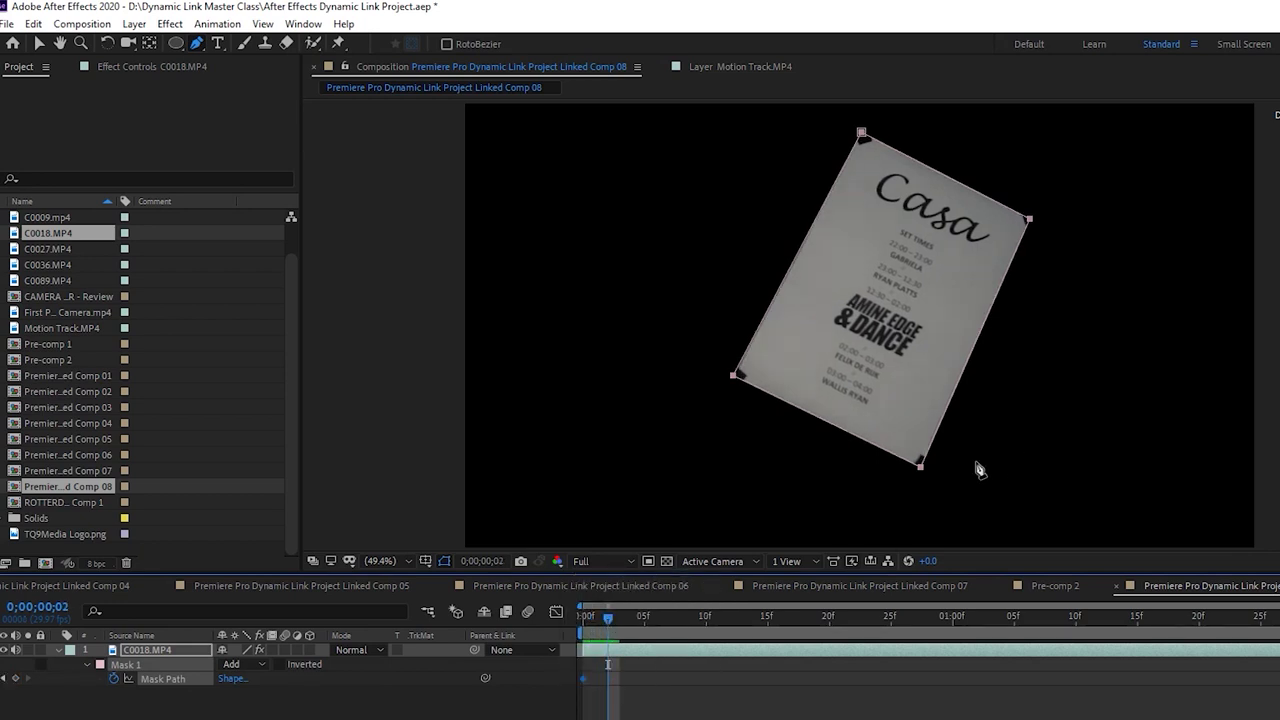
left_click_drag(921, 474, 922, 469)
Realign all four mask corners onto the poster at frame 2
key("v")
left_click(1036, 518)
left_click(622, 651)
left_click(87, 664)
left_click(87, 664)
left_click(160, 678)
left_click(926, 474)
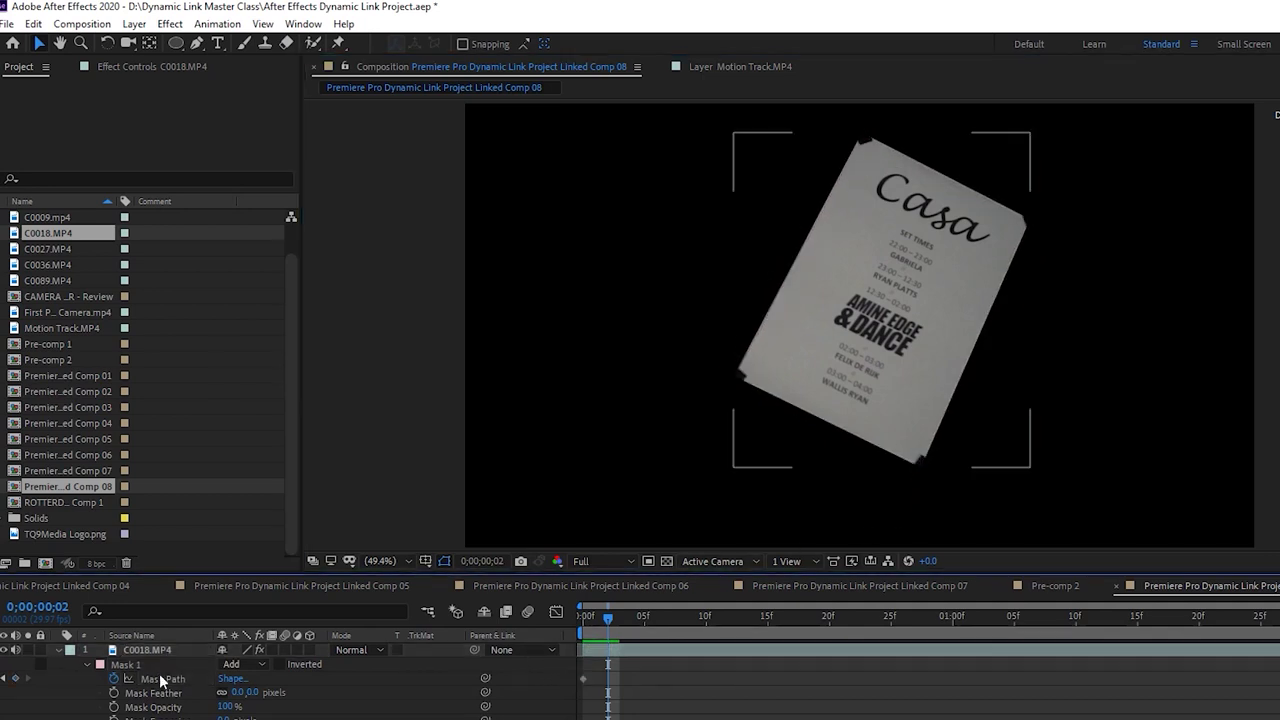
left_click(903, 460)
left_click_drag(923, 467, 926, 478)
left_click_drag(1030, 217, 1032, 220)
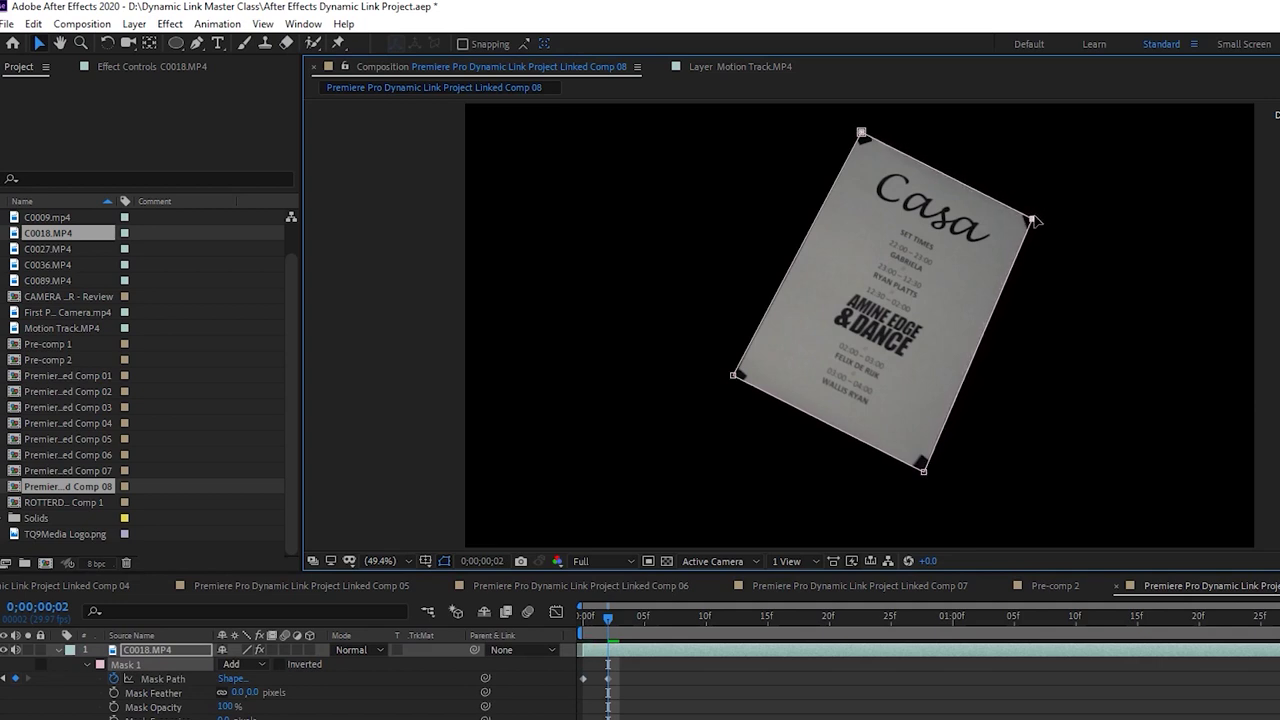
left_click_drag(862, 135, 862, 133)
left_click_drag(735, 381, 736, 384)
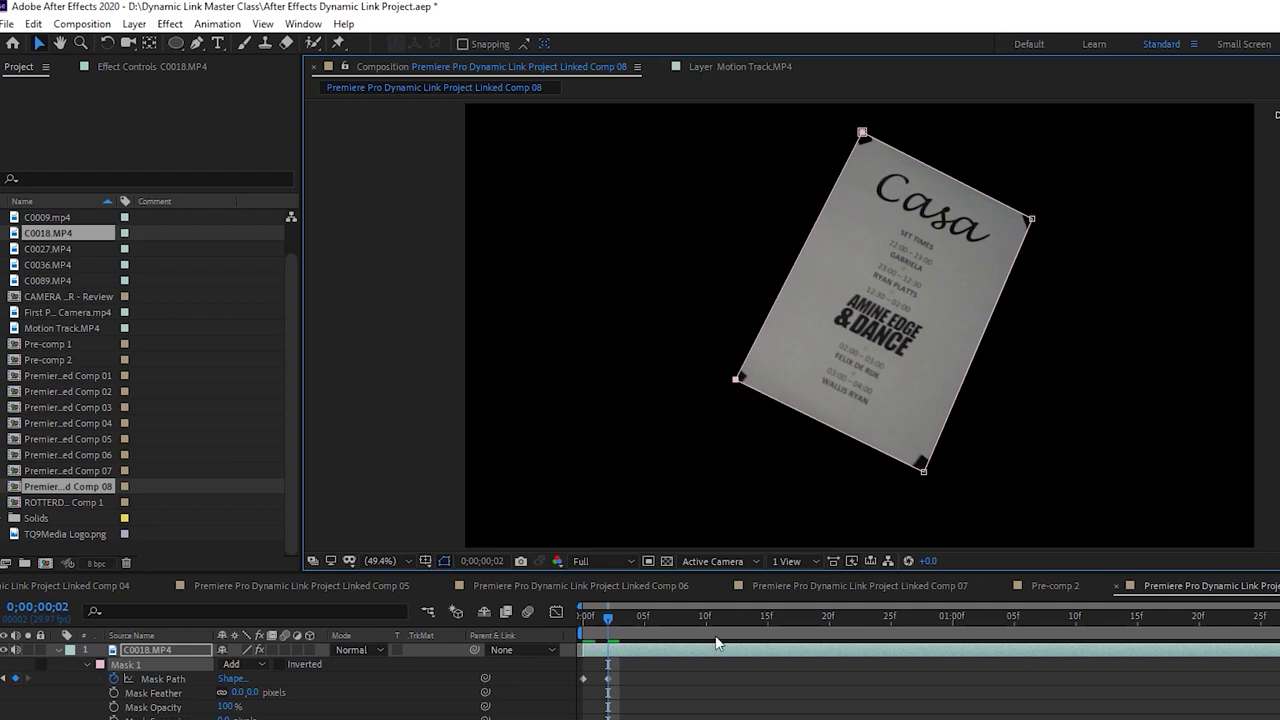
Realign the left, bottom, right and top mask points onto the poster at frame 4
left_click(627, 617)
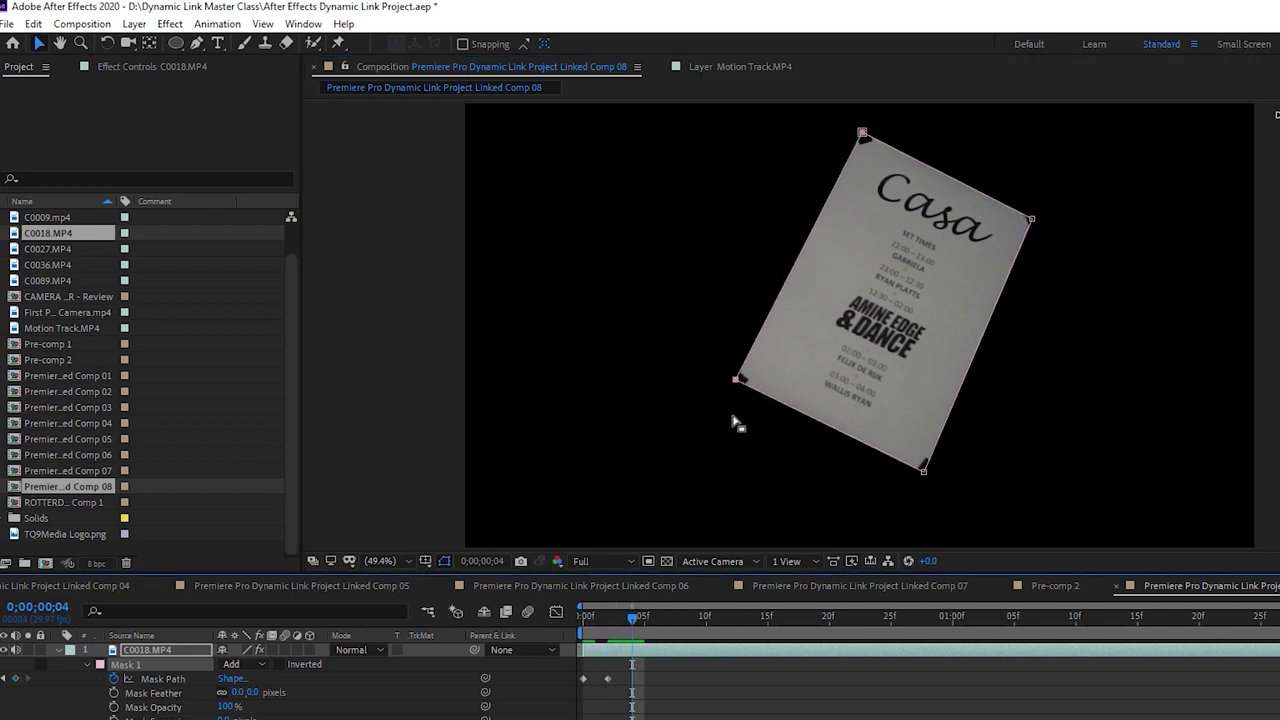
left_click_drag(733, 383, 736, 382)
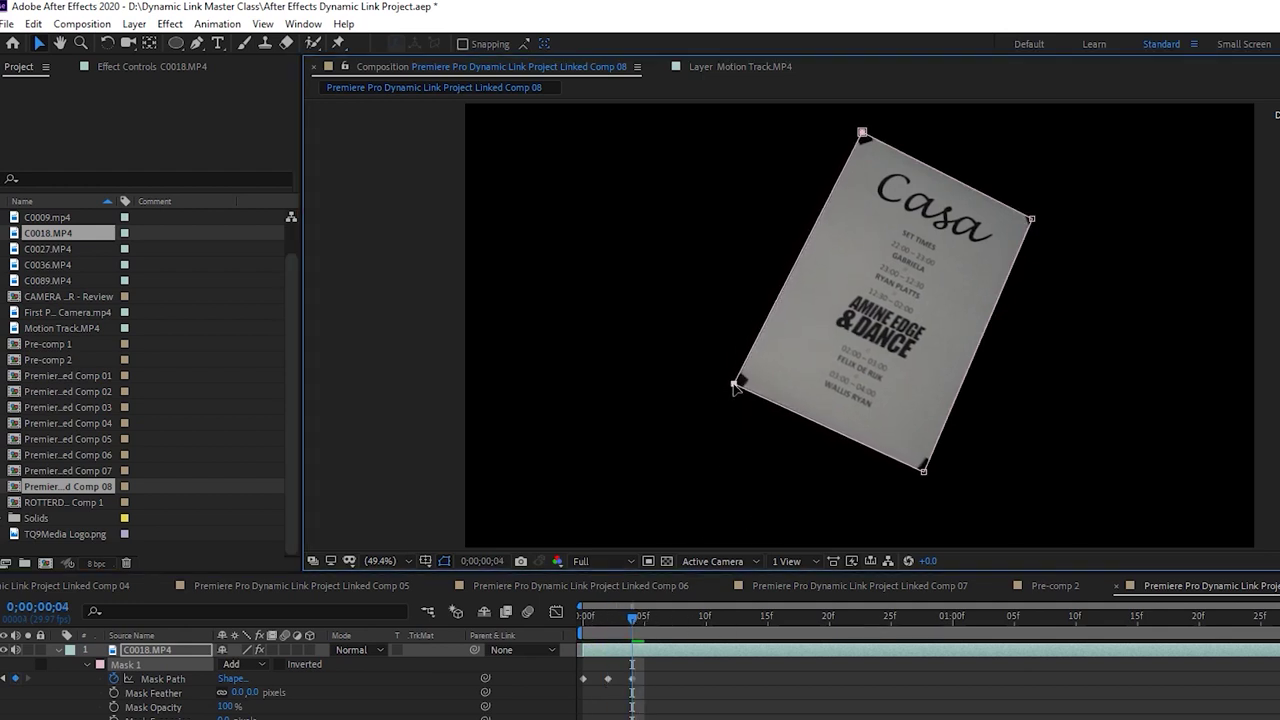
left_click_drag(921, 476, 928, 480)
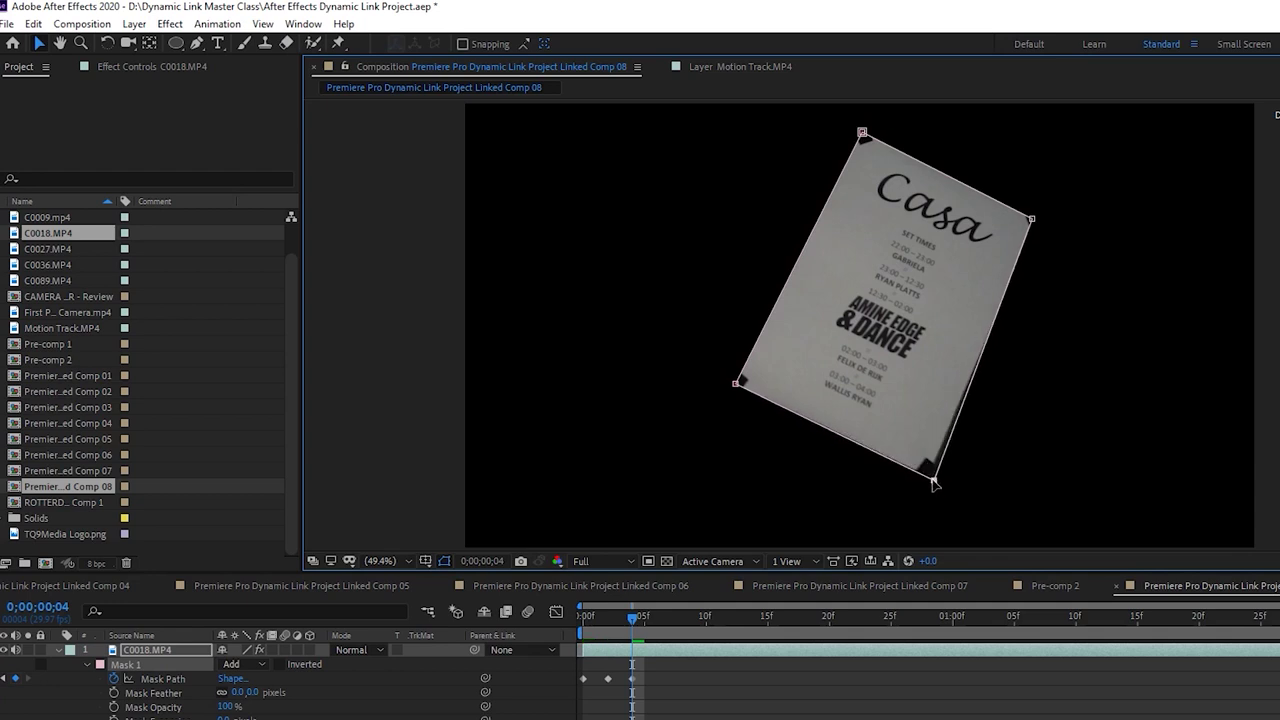
left_click_drag(1034, 222, 1036, 221)
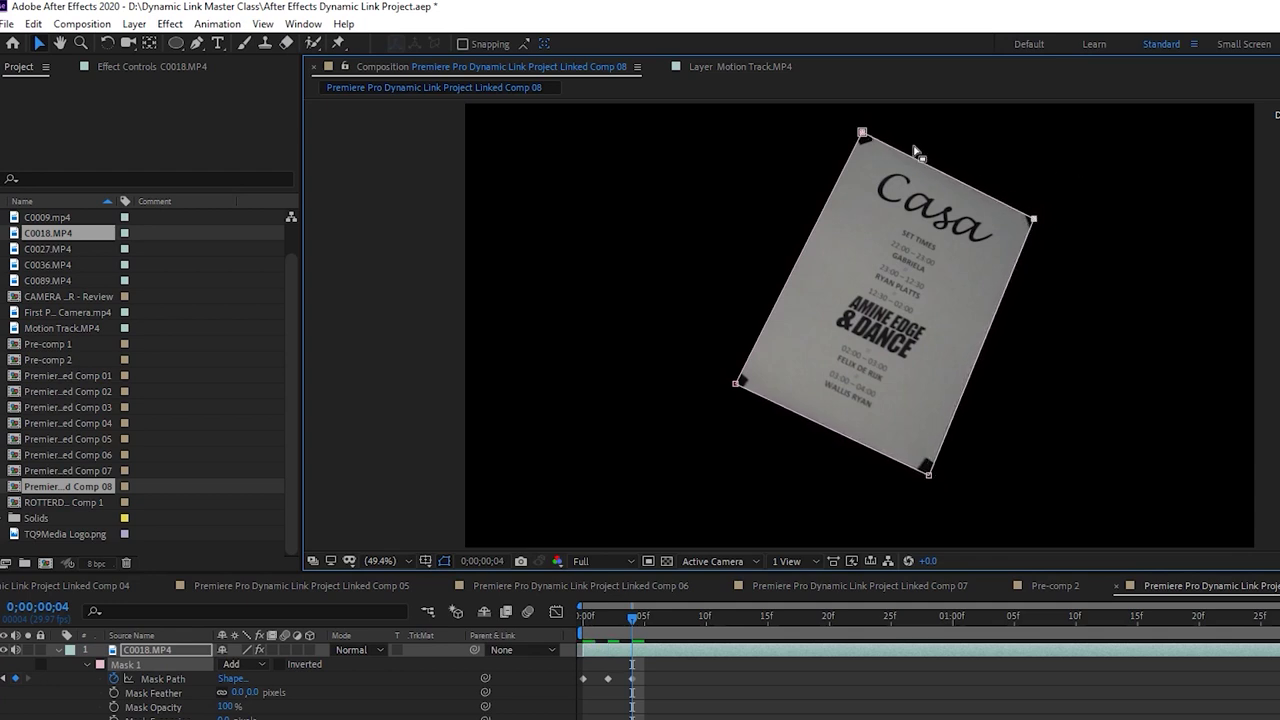
left_click_drag(863, 135, 862, 134)
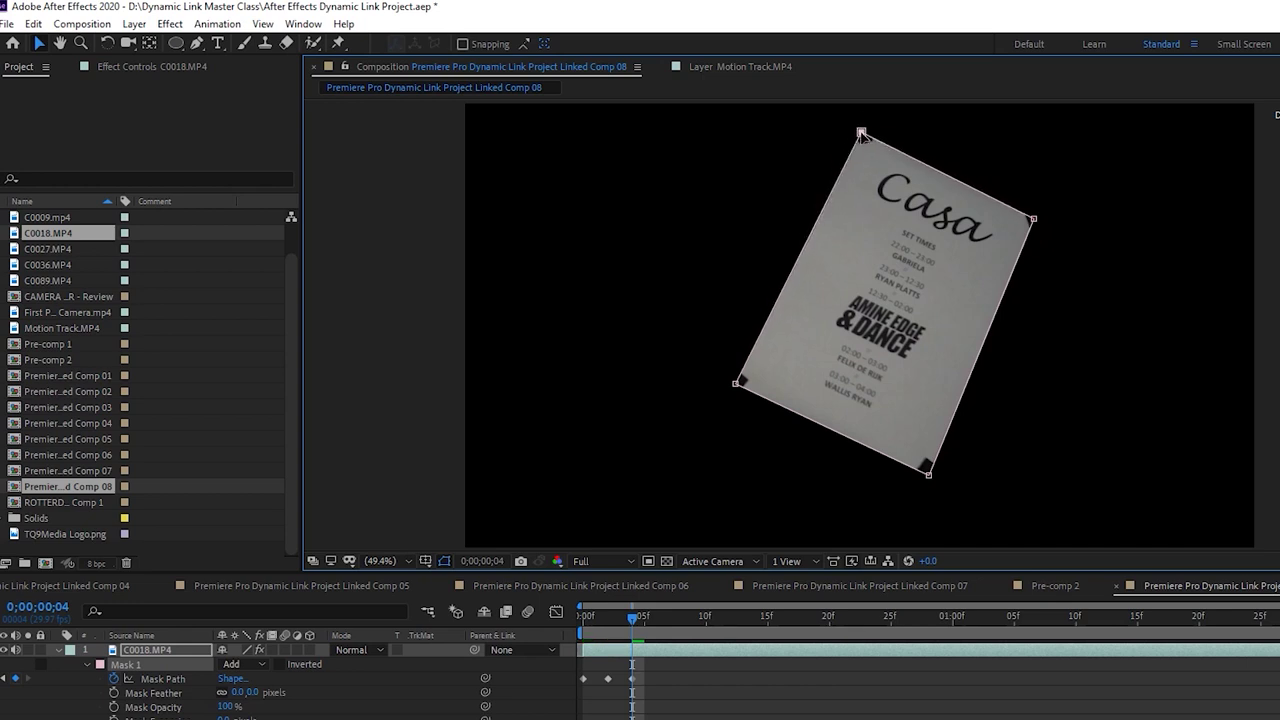
Realign the left, bottom, right and top mask points onto the poster at frame 7
left_click_drag(642, 617, 669, 616)
left_click_drag(736, 386, 741, 388)
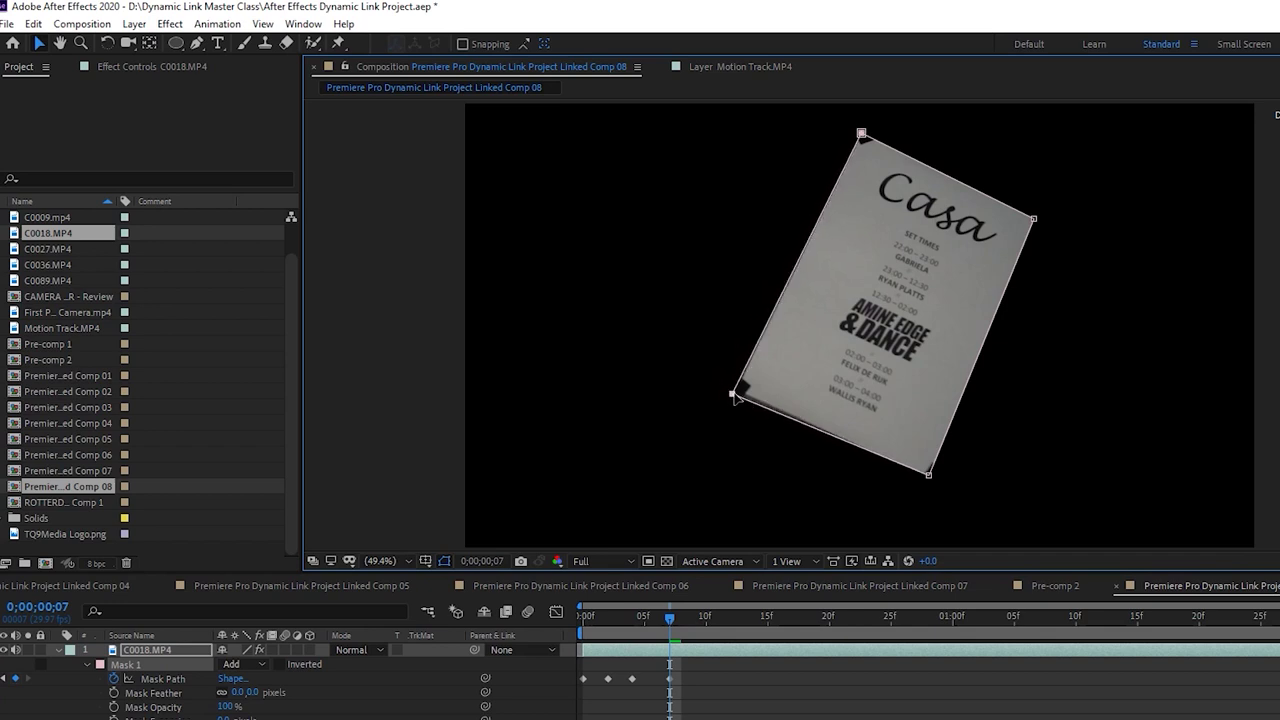
left_click_drag(930, 479, 938, 479)
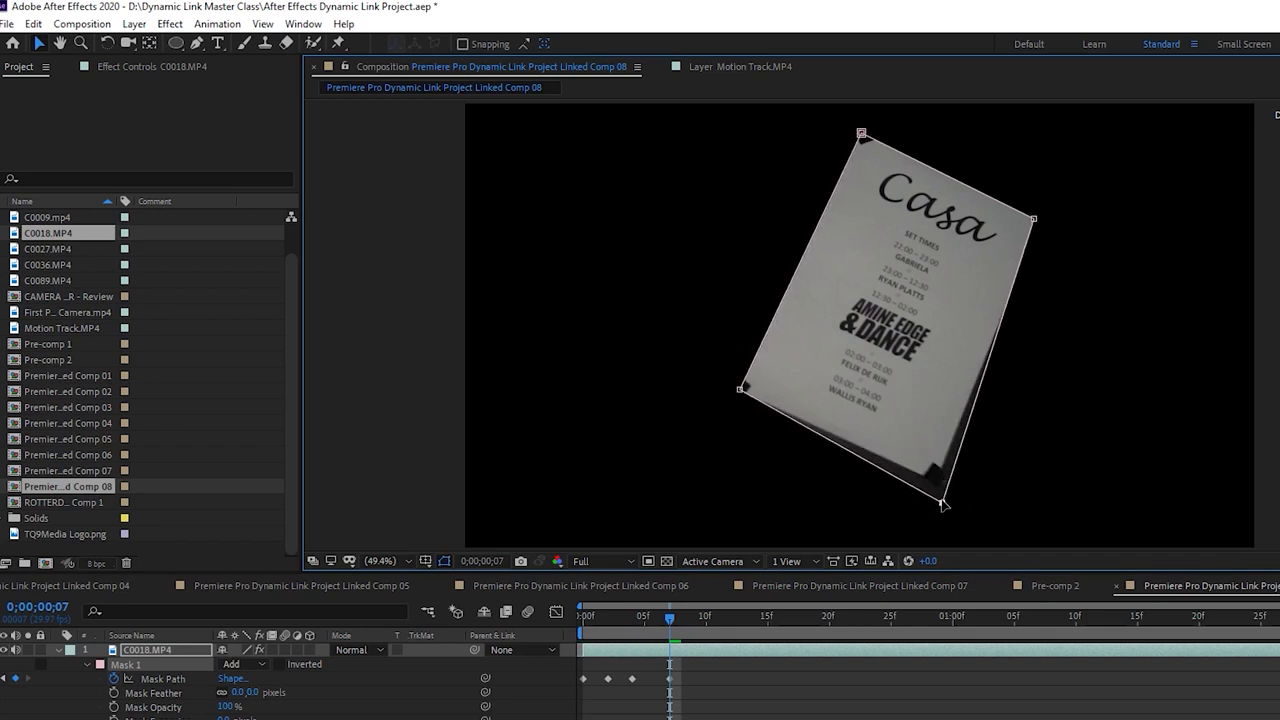
left_click_drag(1034, 221, 1039, 216)
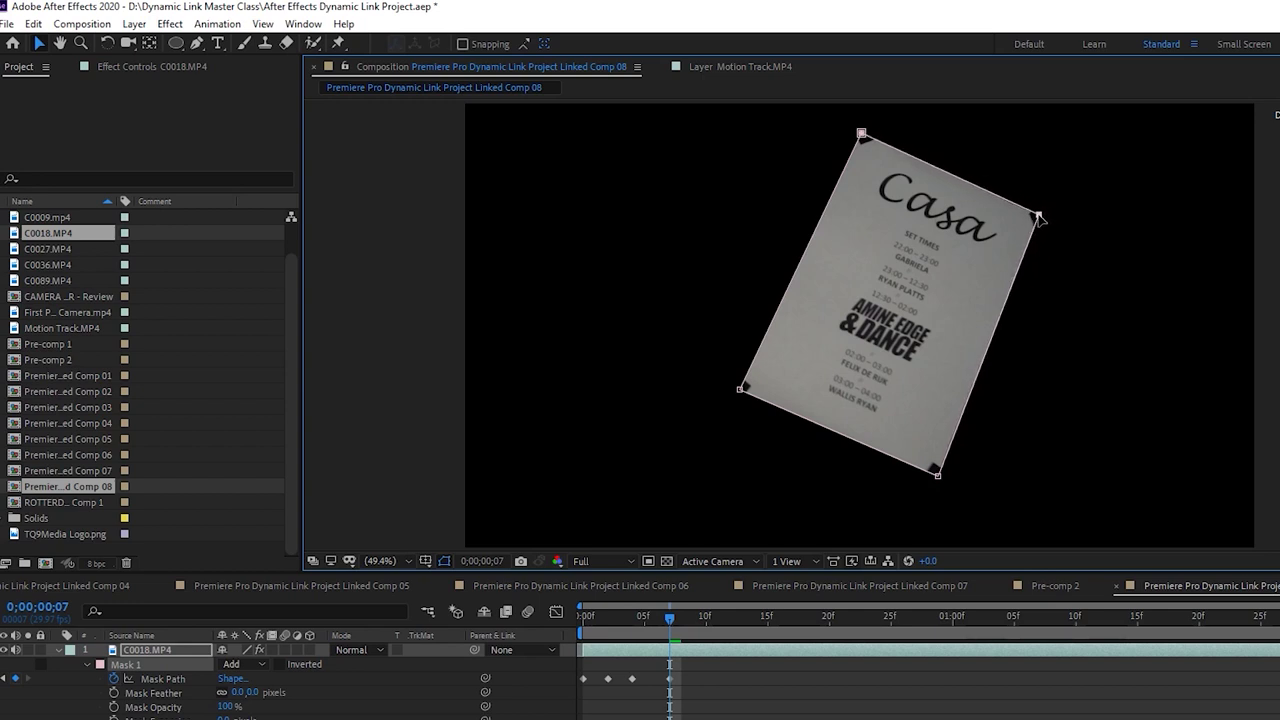
left_click_drag(862, 133, 863, 132)
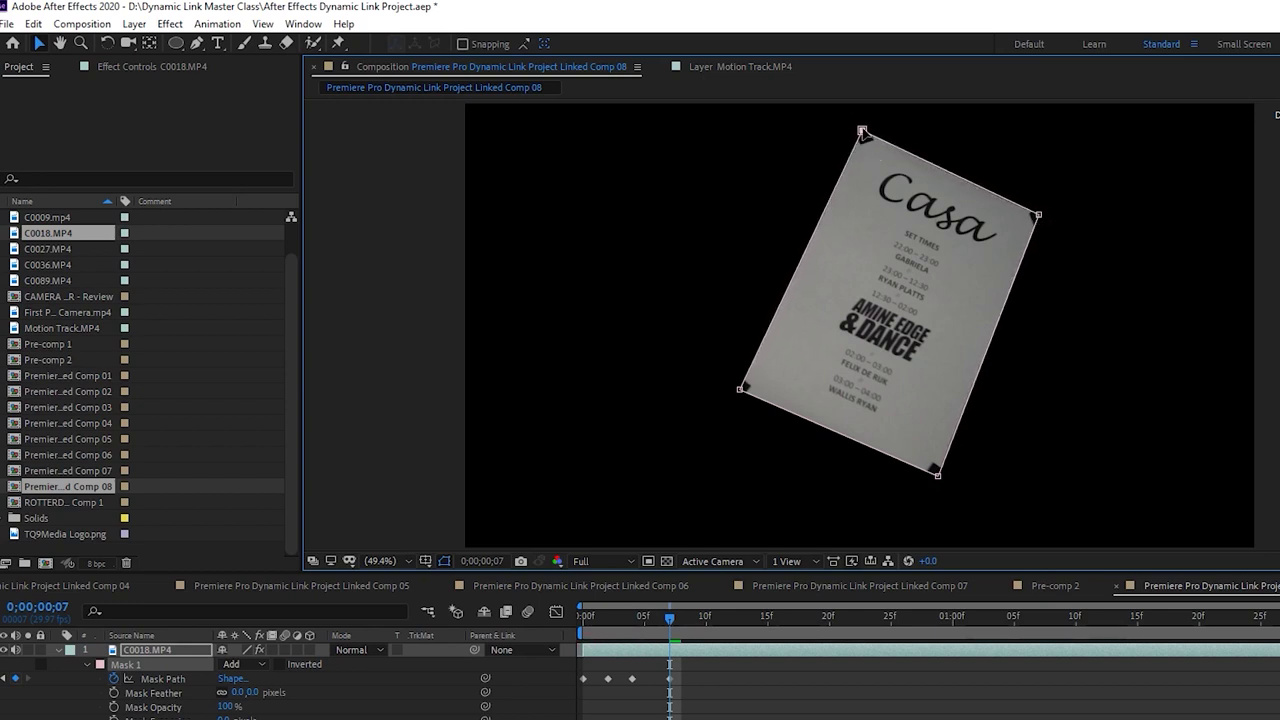
Keyframe Mask 1's corners onto the Casa poster's corners at frames 9 and 10
left_click(695, 618)
left_click_drag(940, 480, 941, 482)
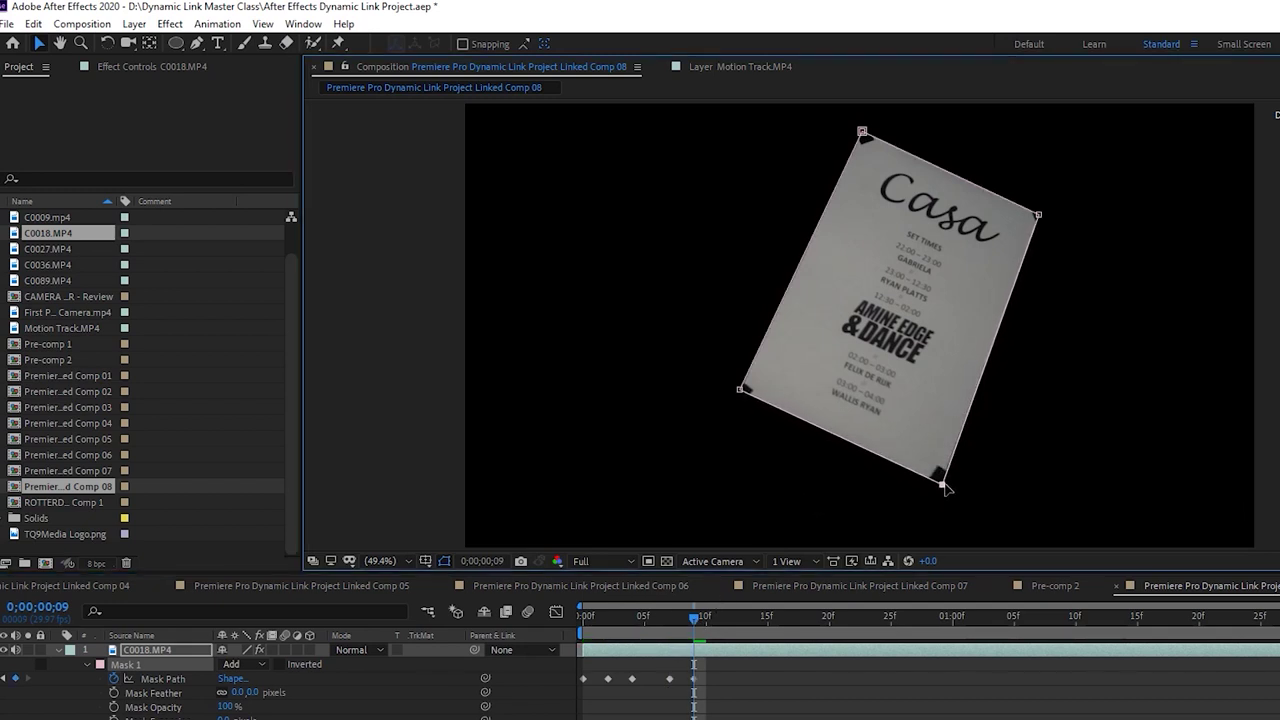
left_click(1039, 215)
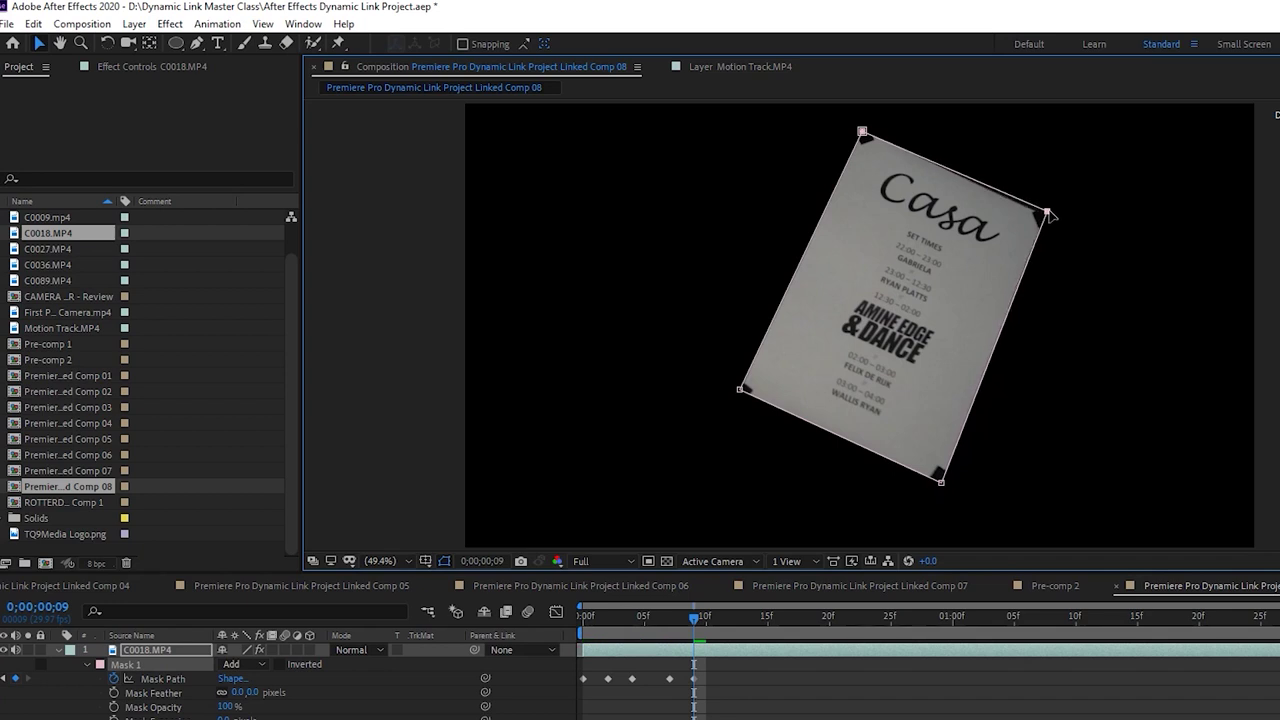
left_click(862, 130)
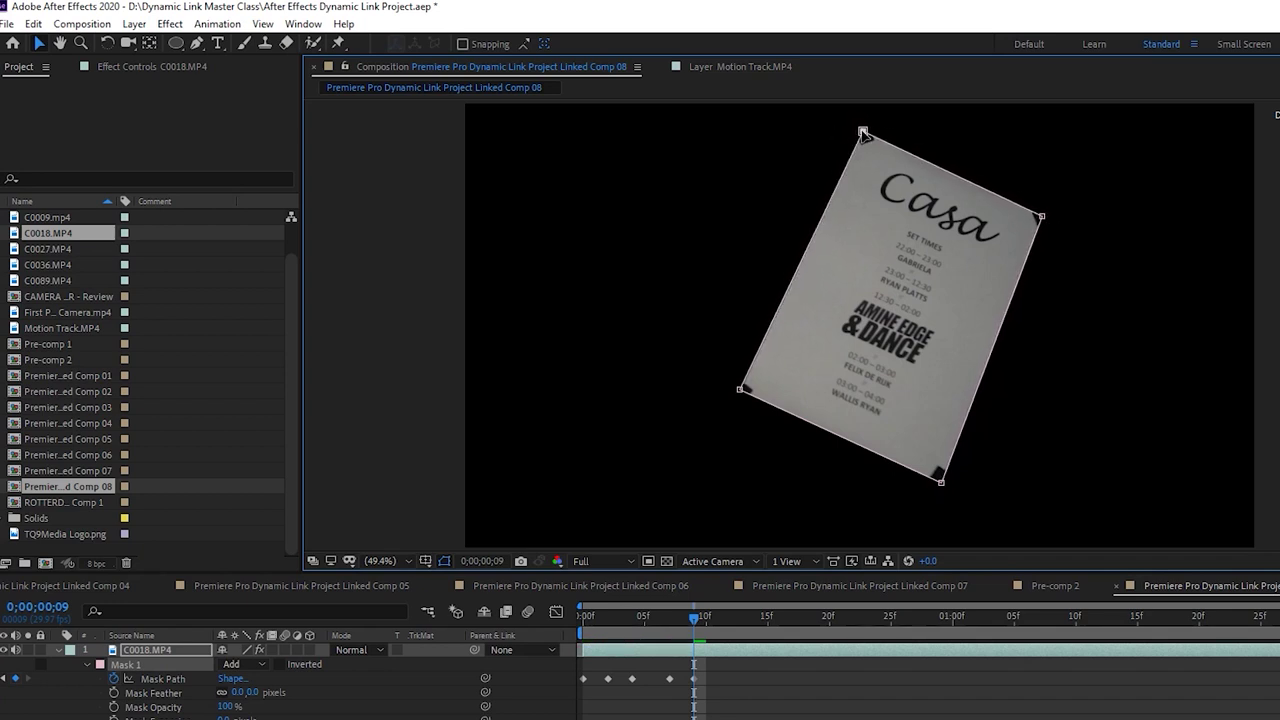
left_click(739, 392)
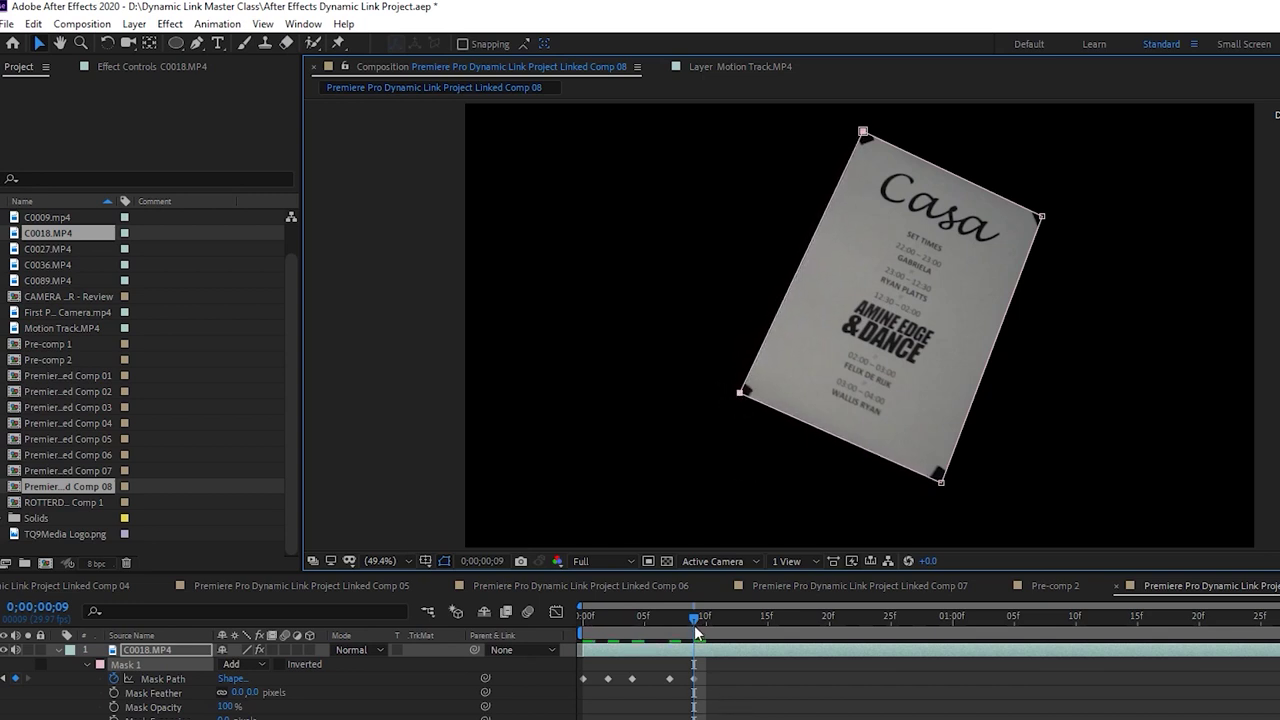
left_click_drag(697, 630, 718, 622)
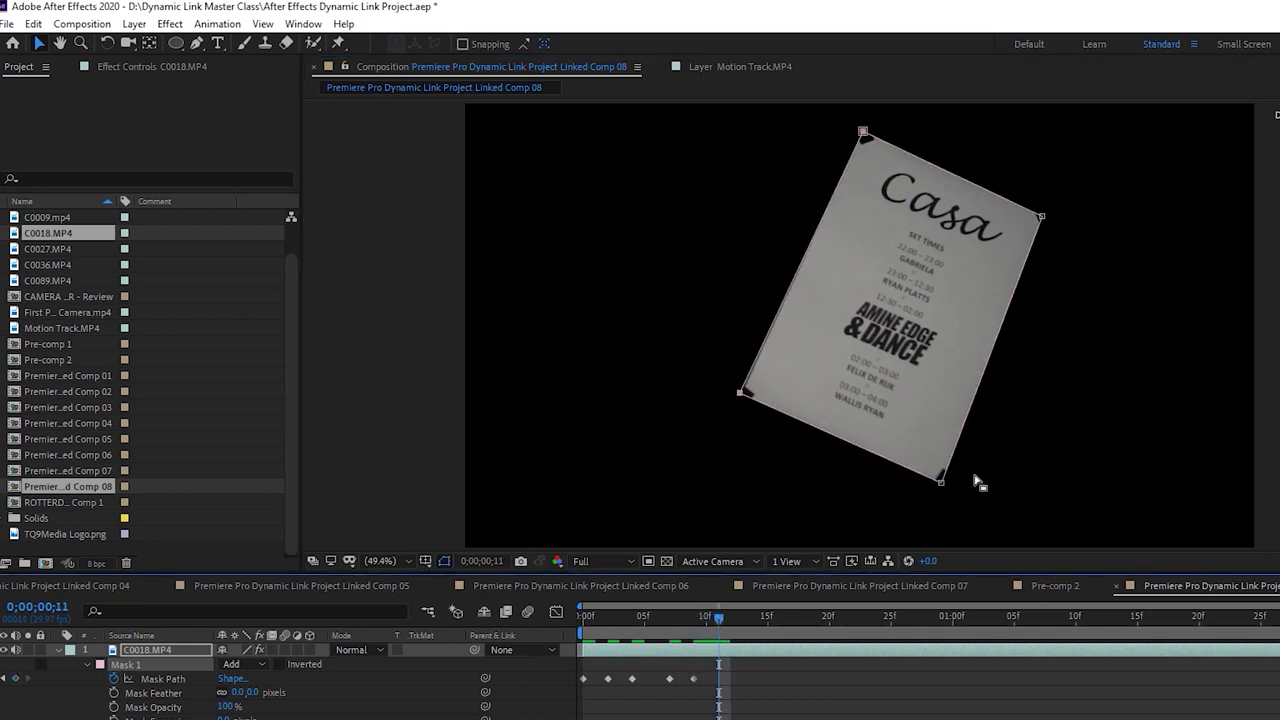
left_click_drag(940, 481, 947, 487)
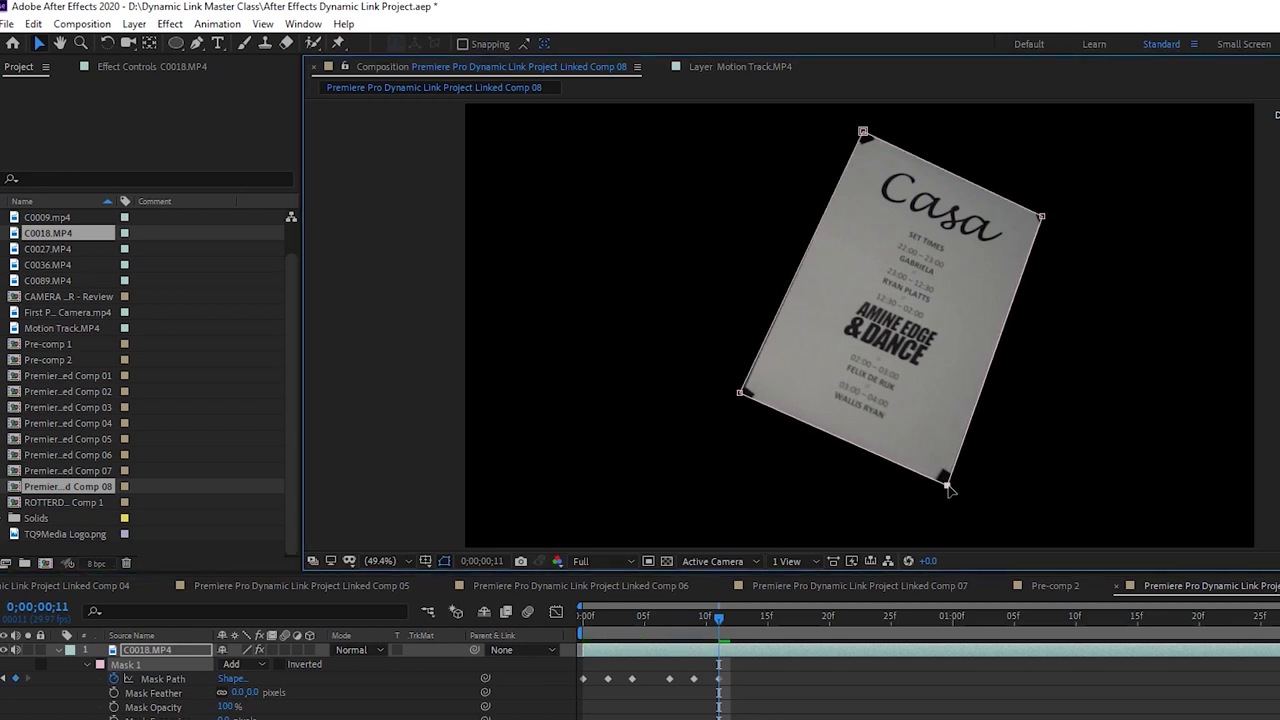
left_click_drag(736, 397, 742, 400)
left_click_drag(866, 135, 866, 135)
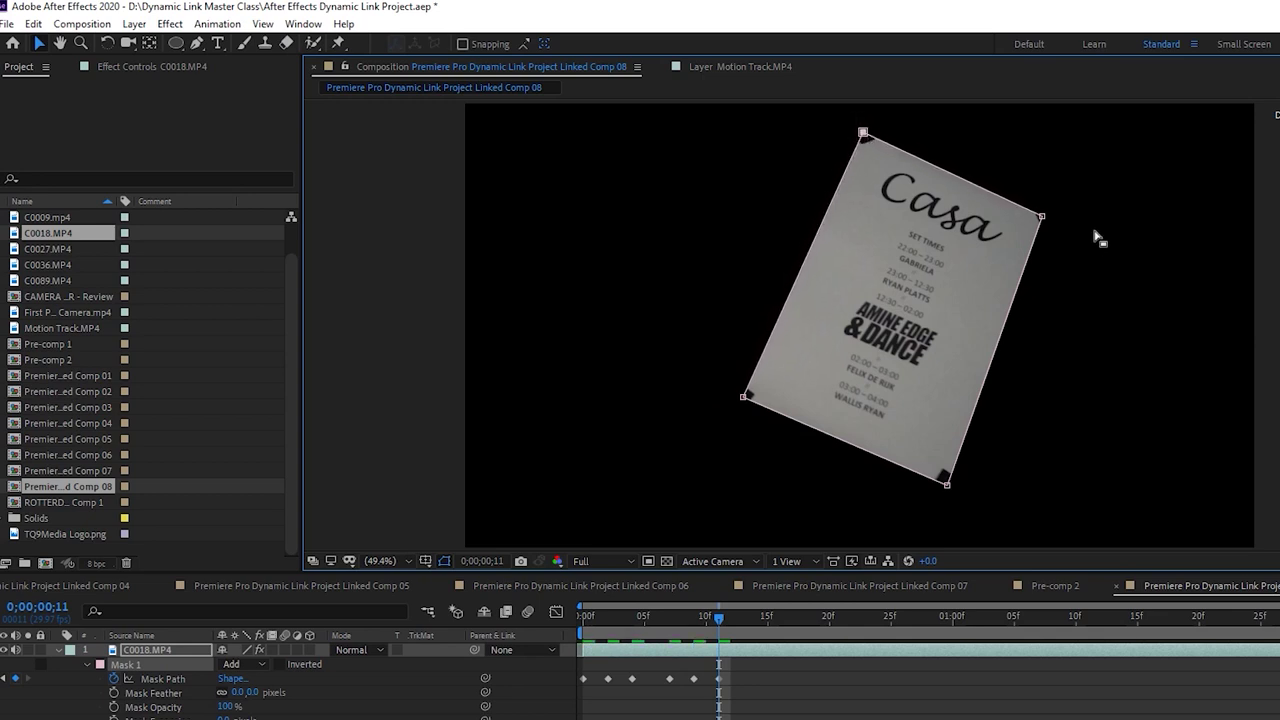
left_click_drag(1042, 218, 1047, 216)
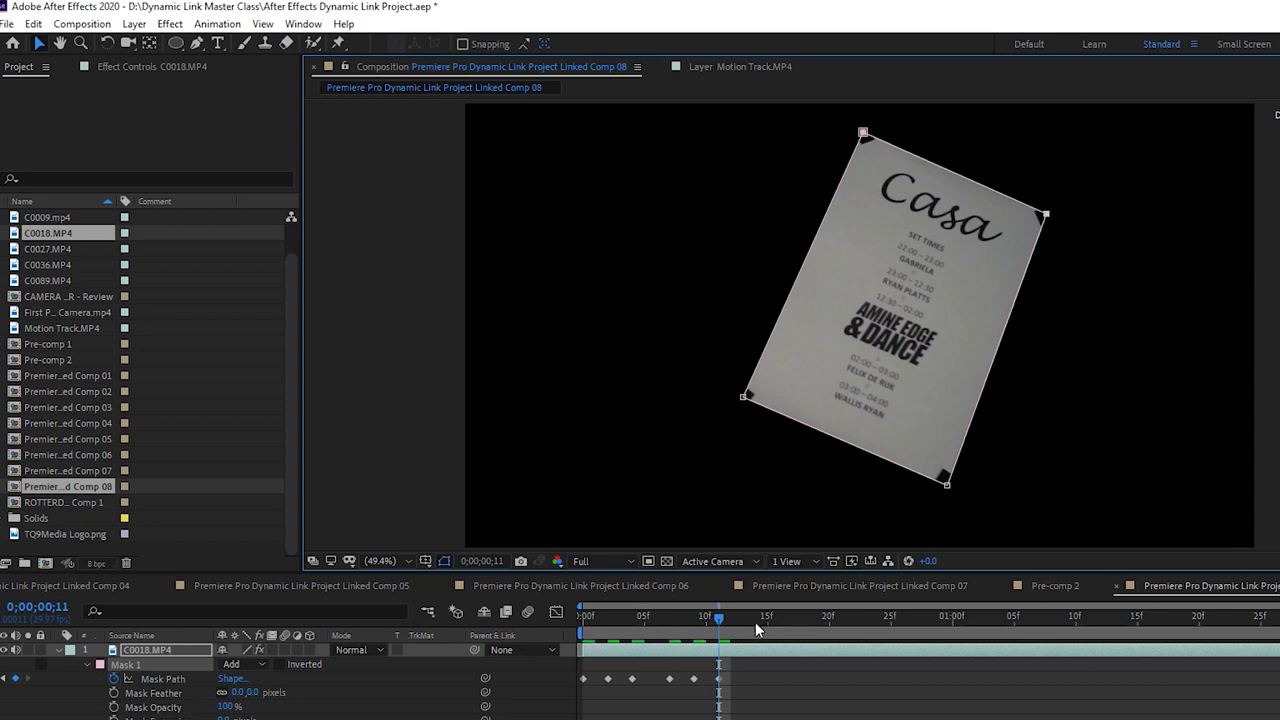
Realign the mask corners with the poster corners at frames 13 and 15
left_click_drag(720, 622, 749, 622)
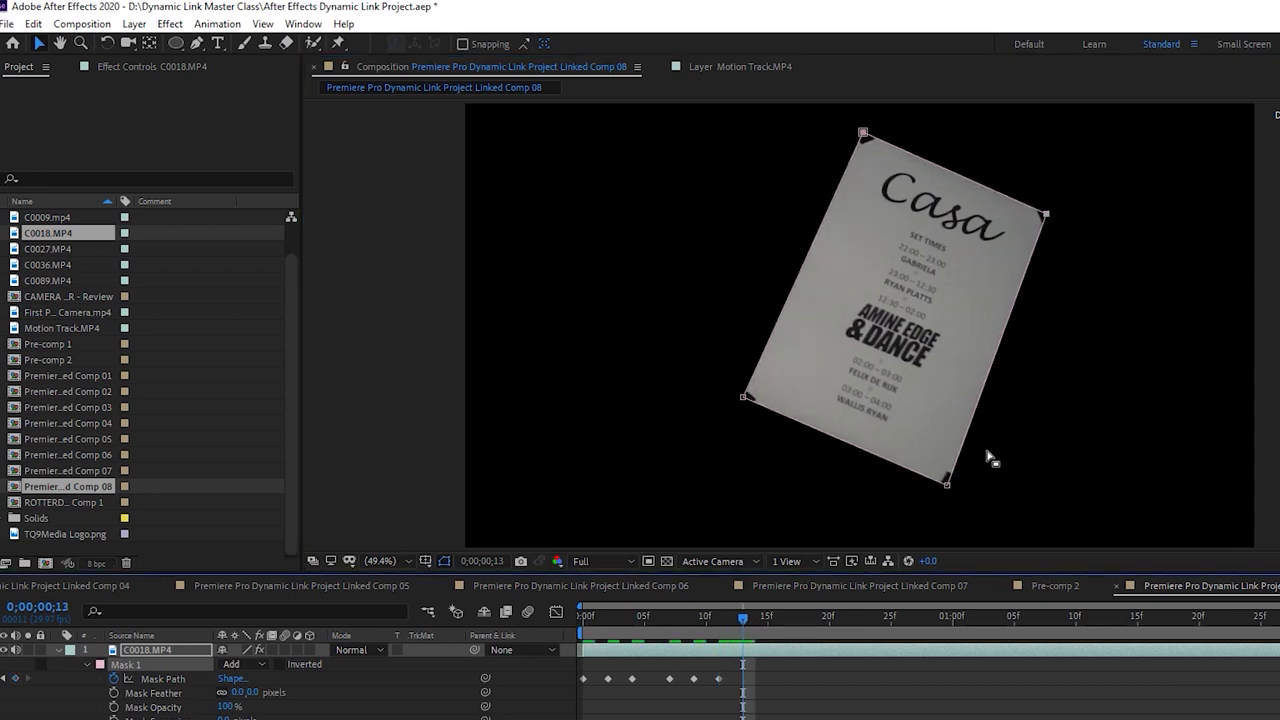
left_click_drag(947, 490, 952, 492)
left_click_drag(1046, 215, 1046, 214)
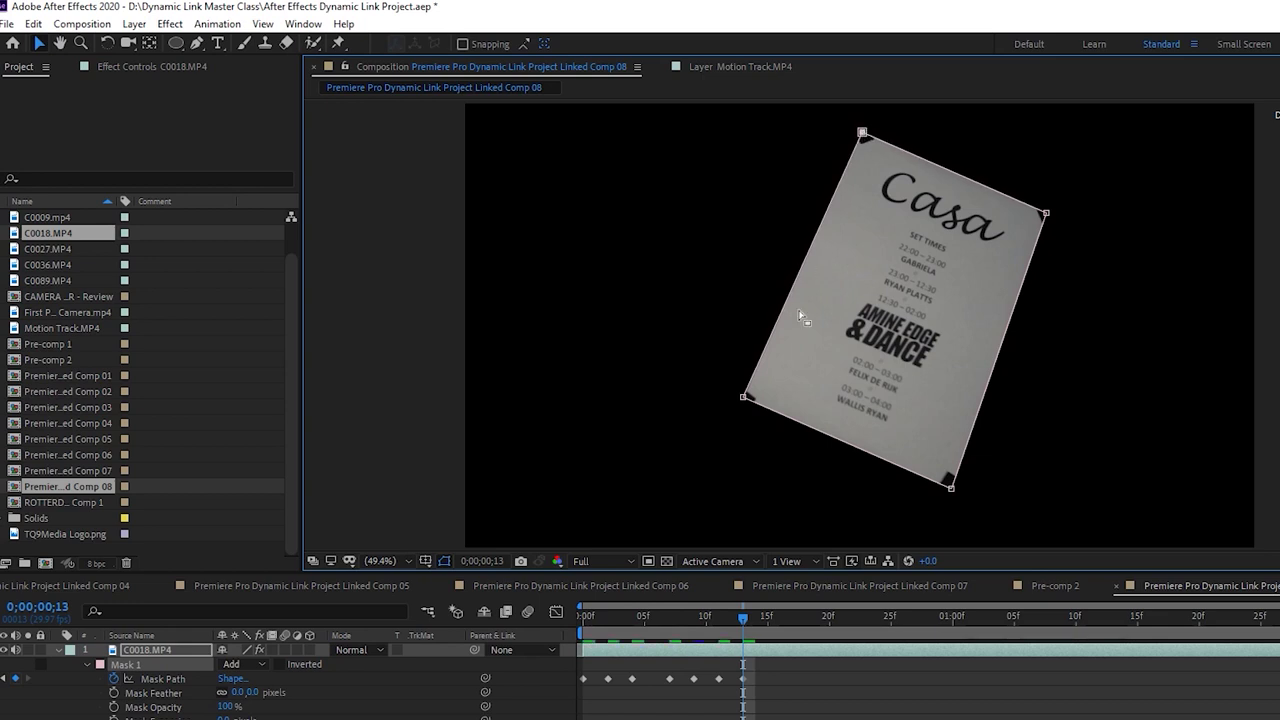
left_click_drag(743, 398, 745, 403)
left_click_drag(742, 619, 768, 621)
left_click_drag(953, 487, 957, 493)
left_click_drag(1046, 214, 1047, 210)
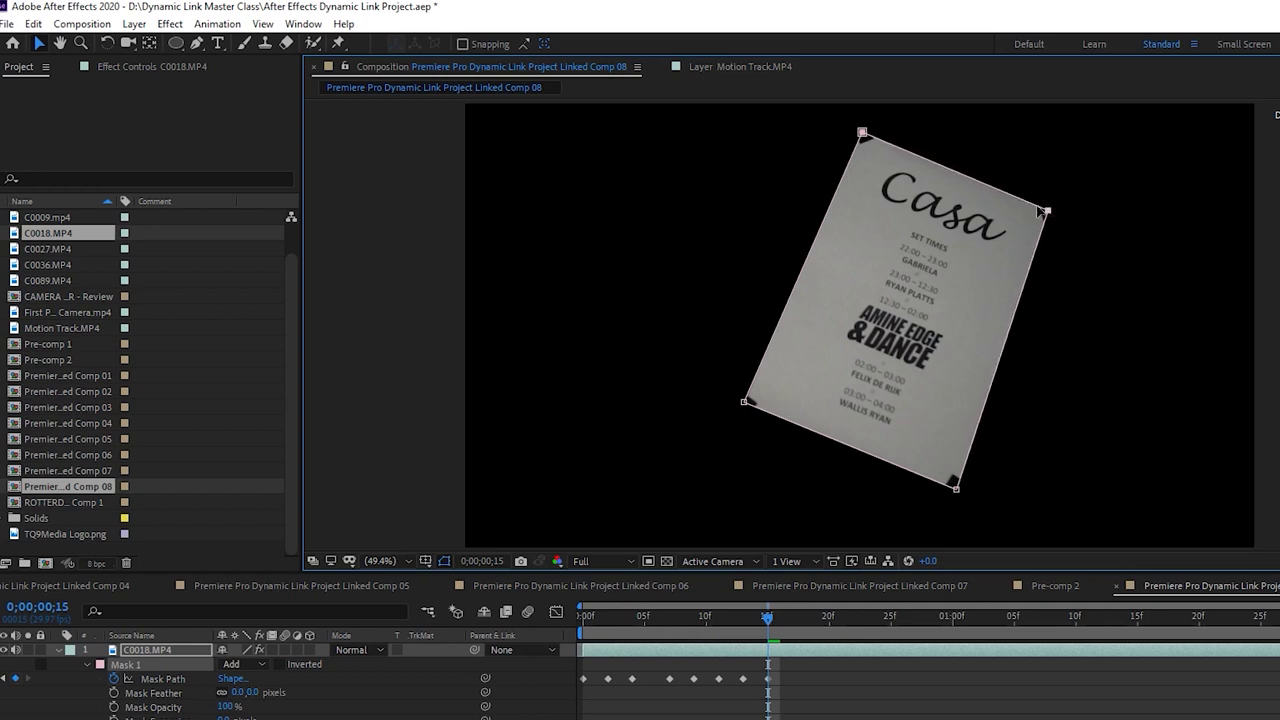
left_click(863, 132)
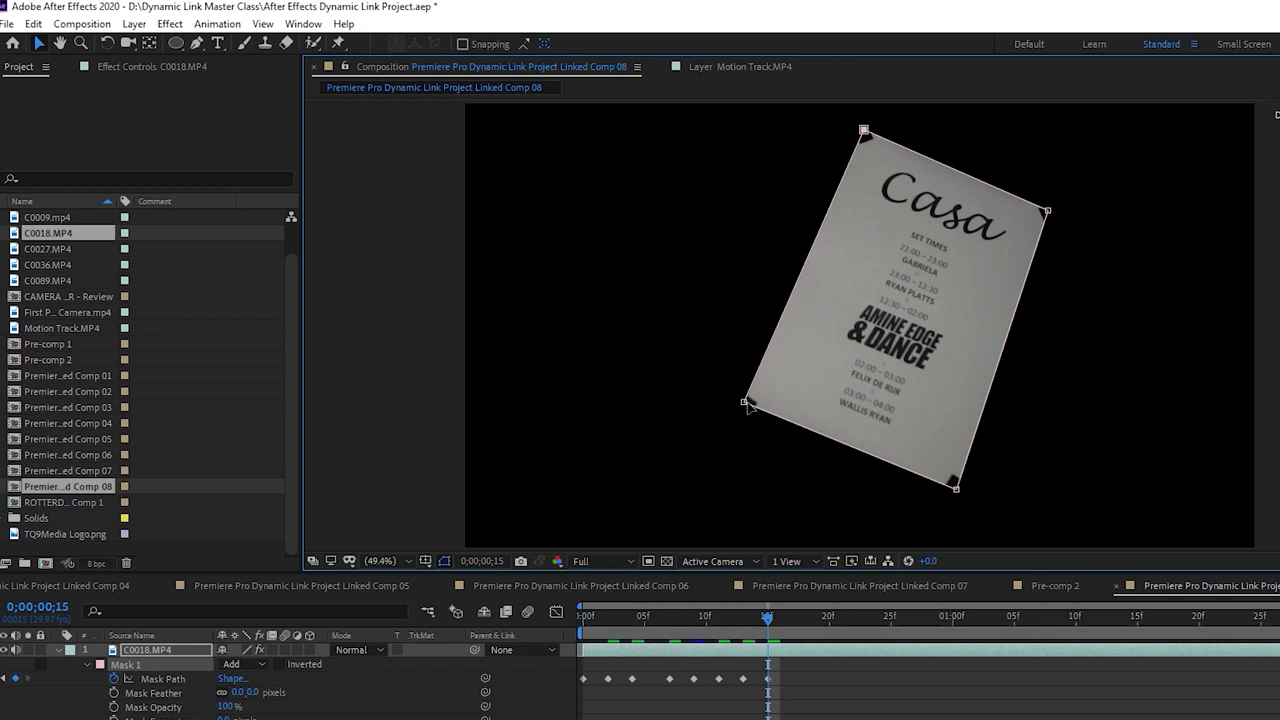
left_click_drag(744, 405, 746, 408)
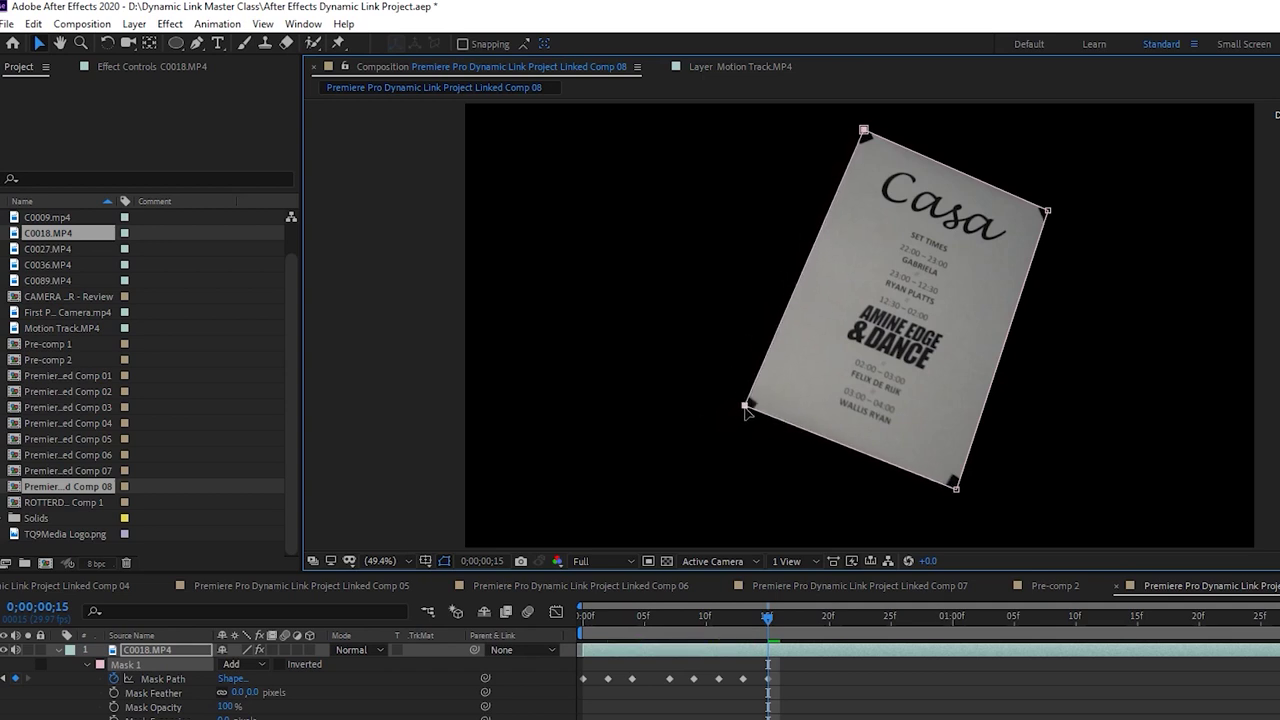
Refit all four mask corners to the poster at frames 17 and 19
left_click_drag(776, 621, 792, 619)
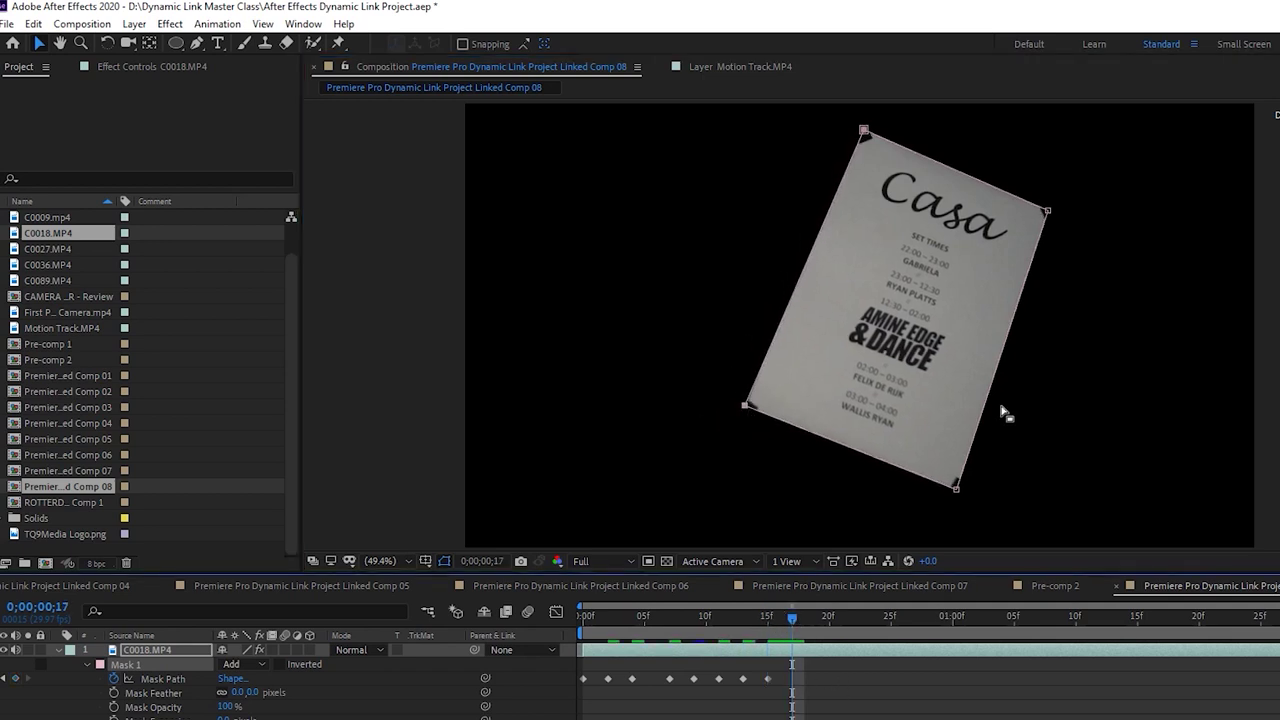
left_click_drag(957, 492, 961, 500)
left_click_drag(1049, 211, 1051, 210)
left_click_drag(864, 131, 861, 132)
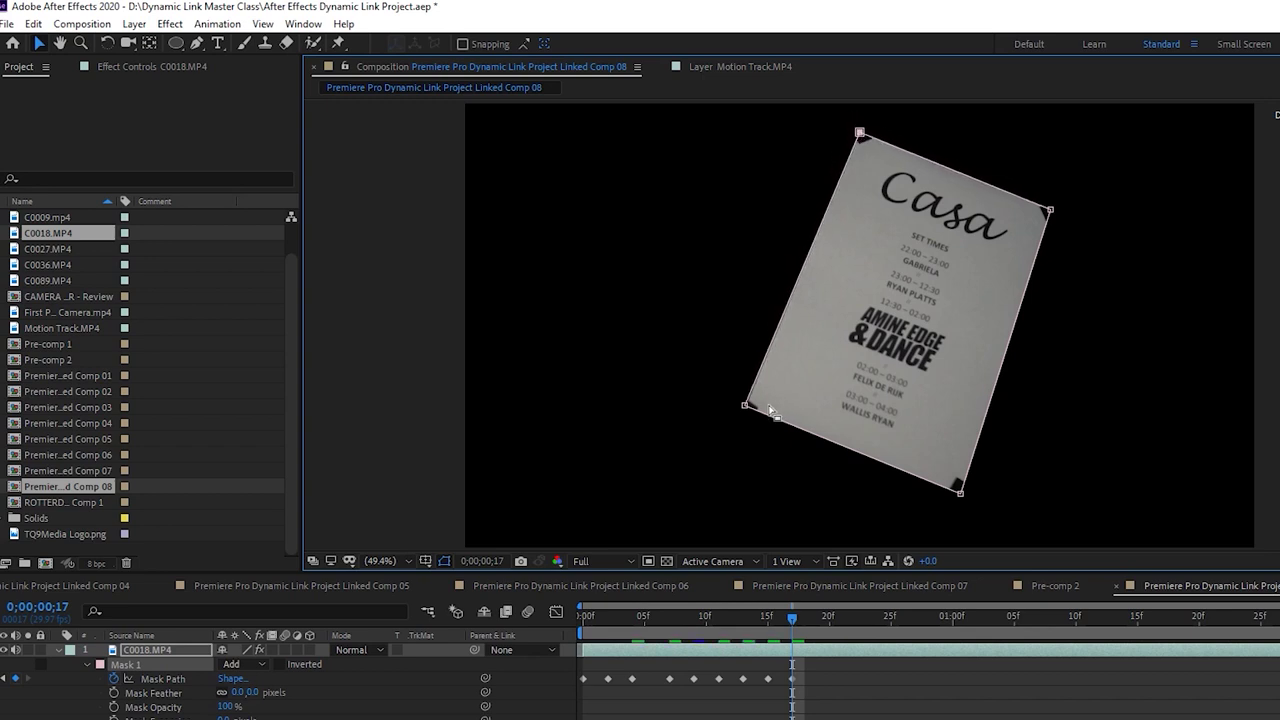
left_click_drag(745, 408, 747, 413)
left_click_drag(797, 621, 821, 622)
left_click_drag(963, 495, 968, 495)
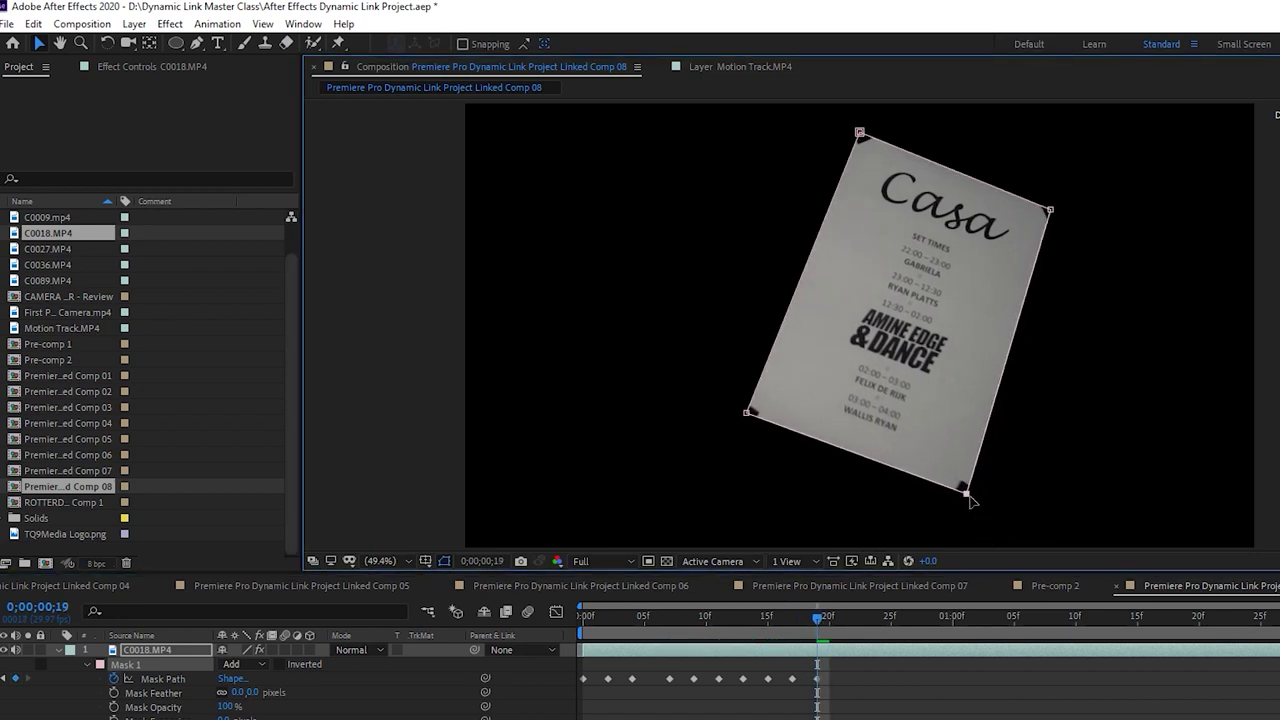
left_click_drag(1053, 212, 1052, 211)
left_click_drag(866, 129, 860, 133)
left_click_drag(749, 418, 745, 421)
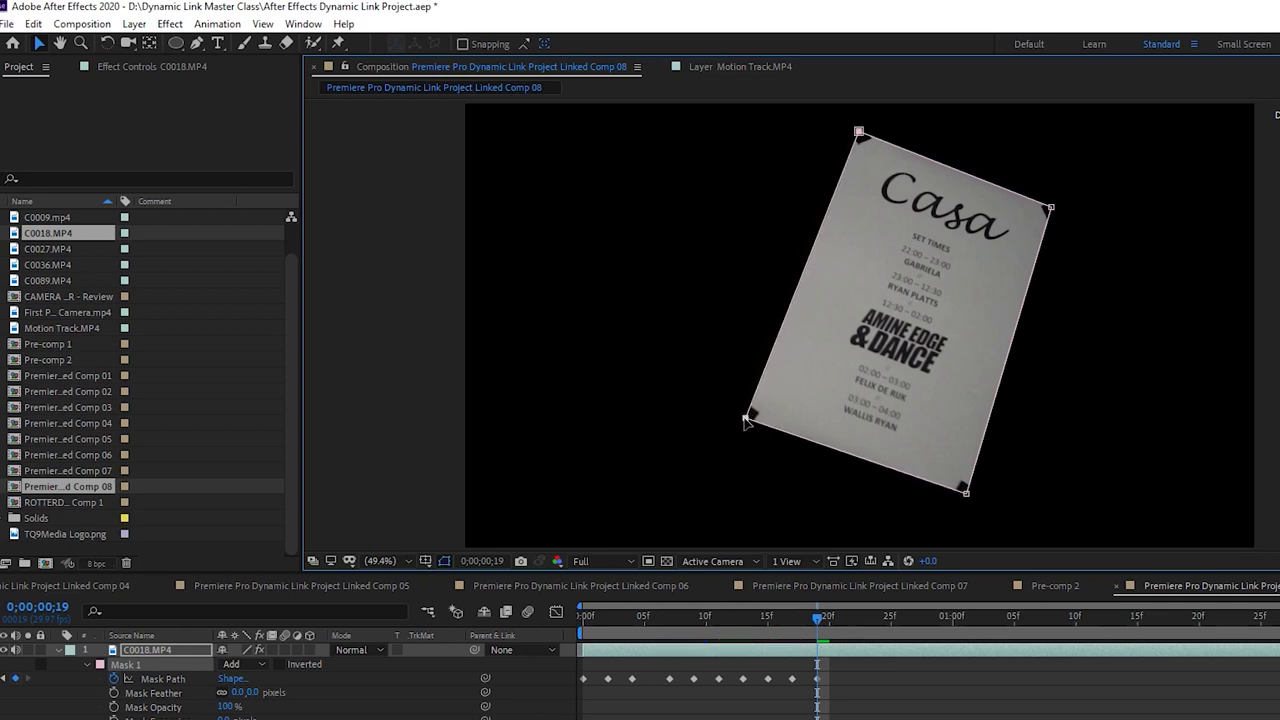
Refit all four mask corners to the poster at frames 21 and 23
left_click_drag(830, 619, 843, 619)
left_click_drag(968, 497, 970, 494)
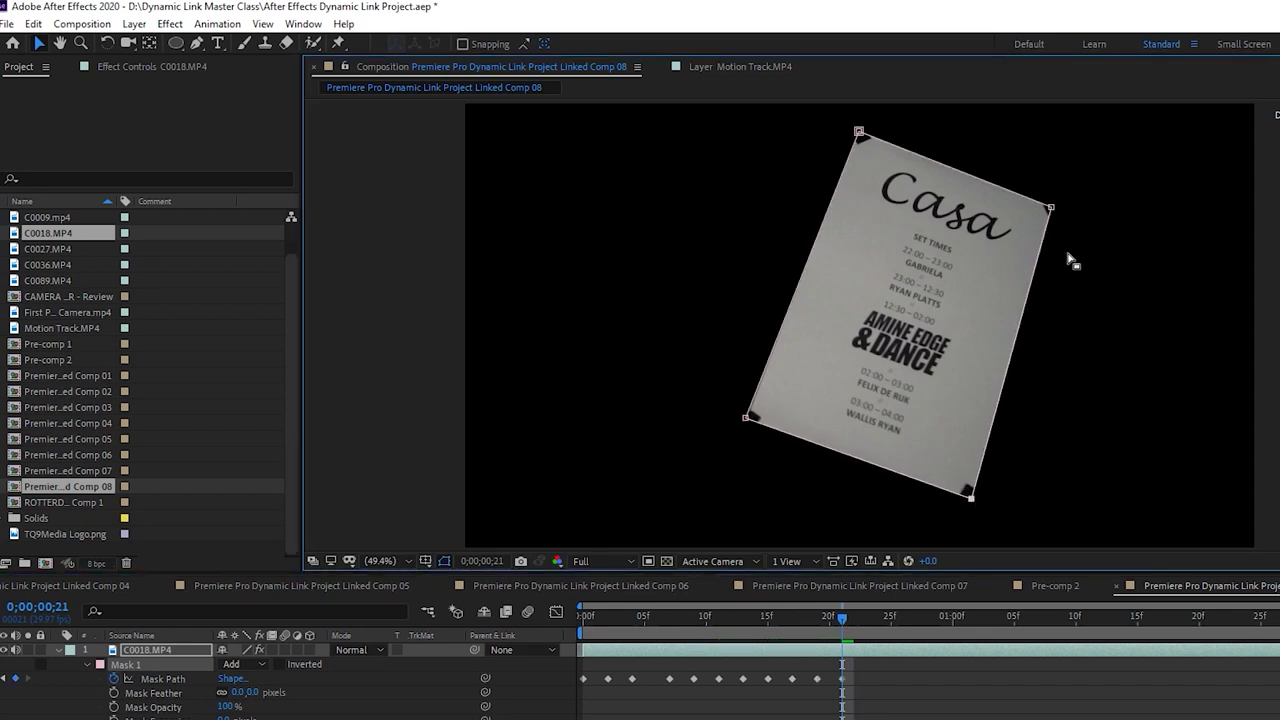
left_click_drag(1050, 209, 1056, 211)
left_click_drag(859, 132, 861, 135)
left_click_drag(743, 420, 748, 425)
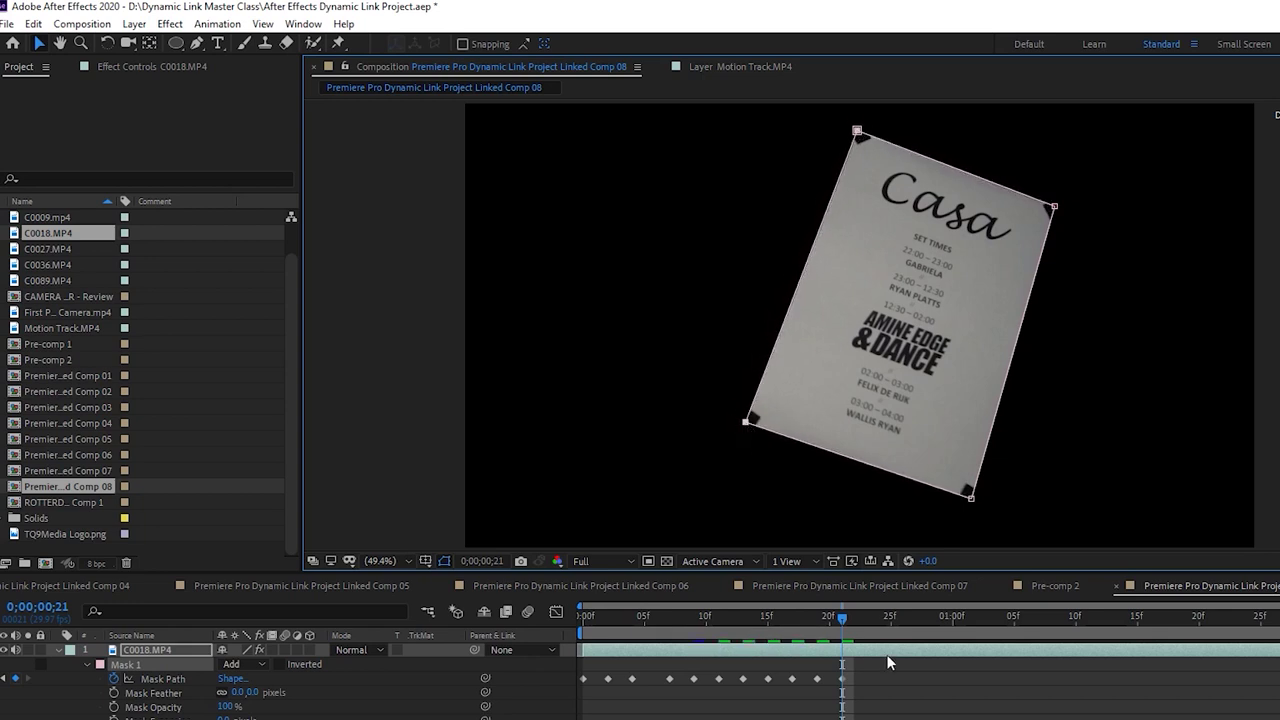
left_click_drag(843, 625, 866, 620)
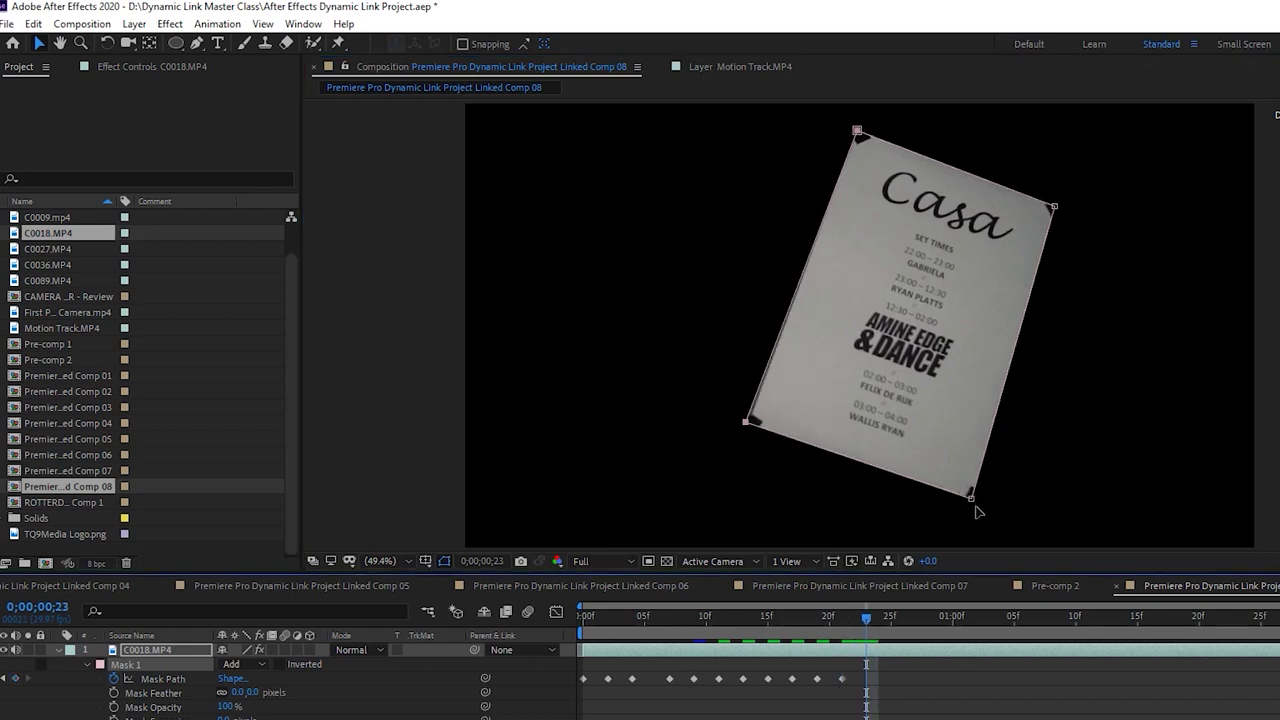
left_click_drag(973, 500, 977, 505)
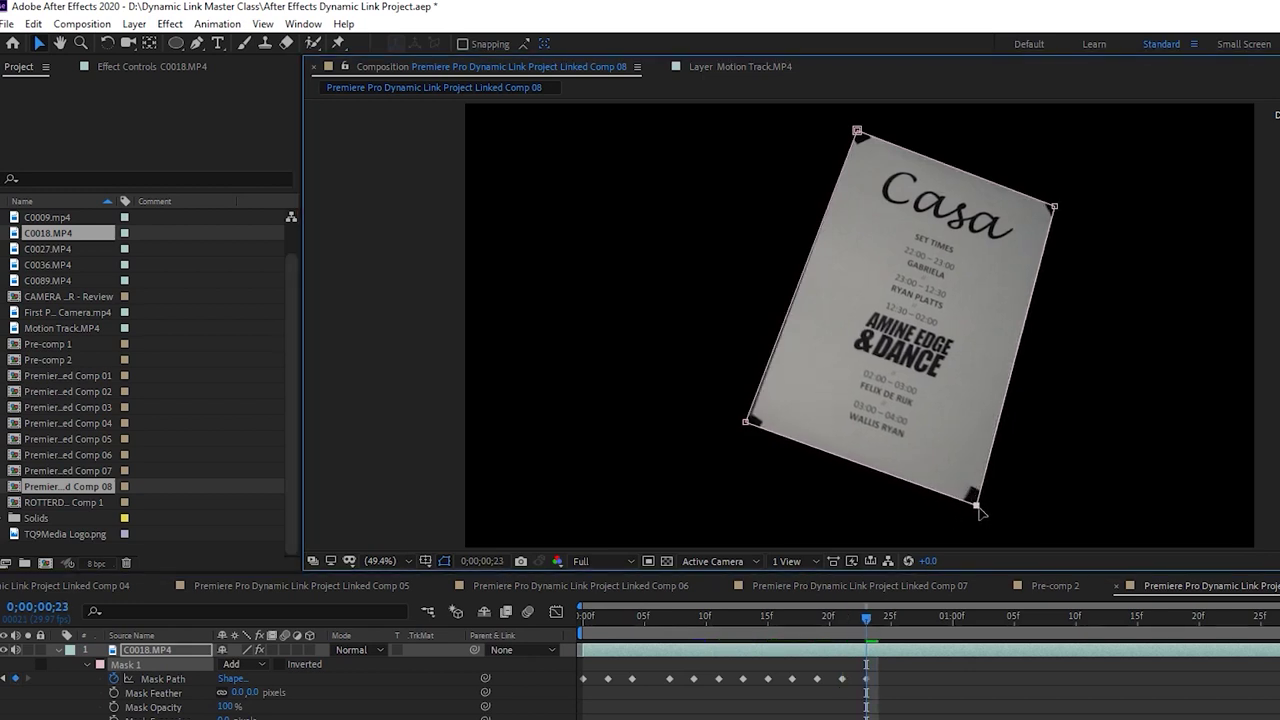
left_click_drag(1055, 208, 1058, 207)
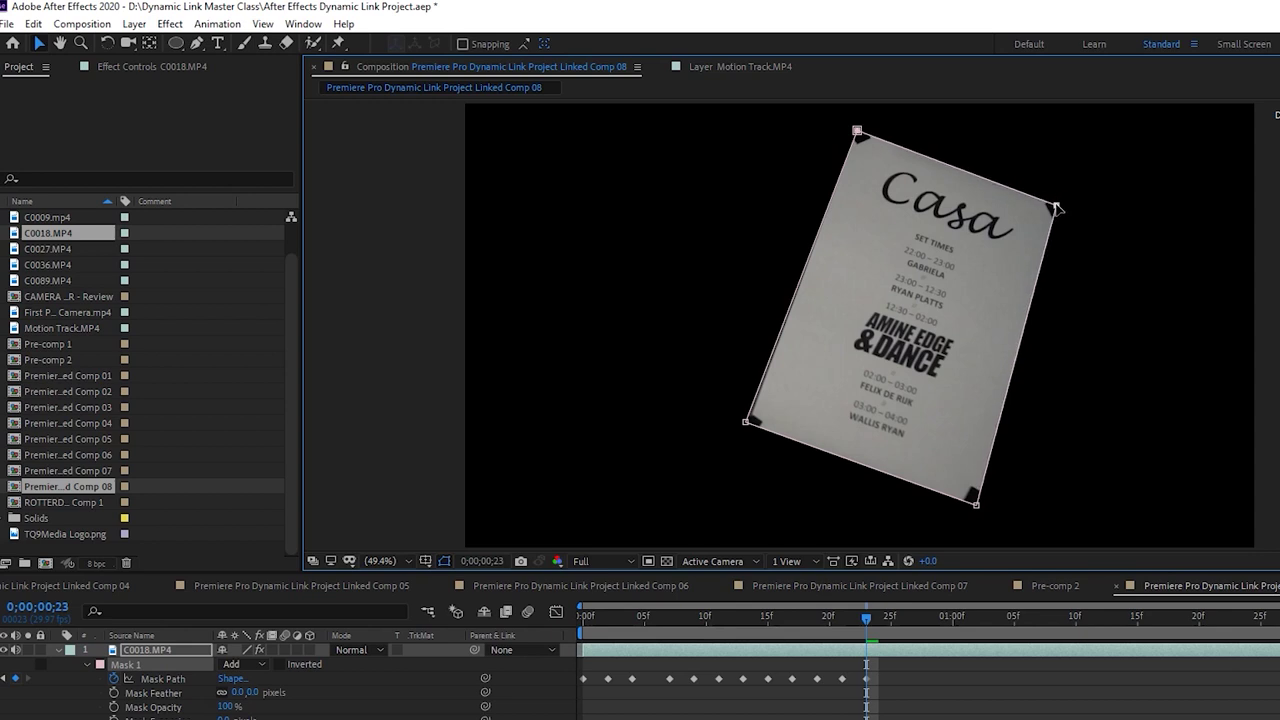
left_click_drag(857, 131, 858, 130)
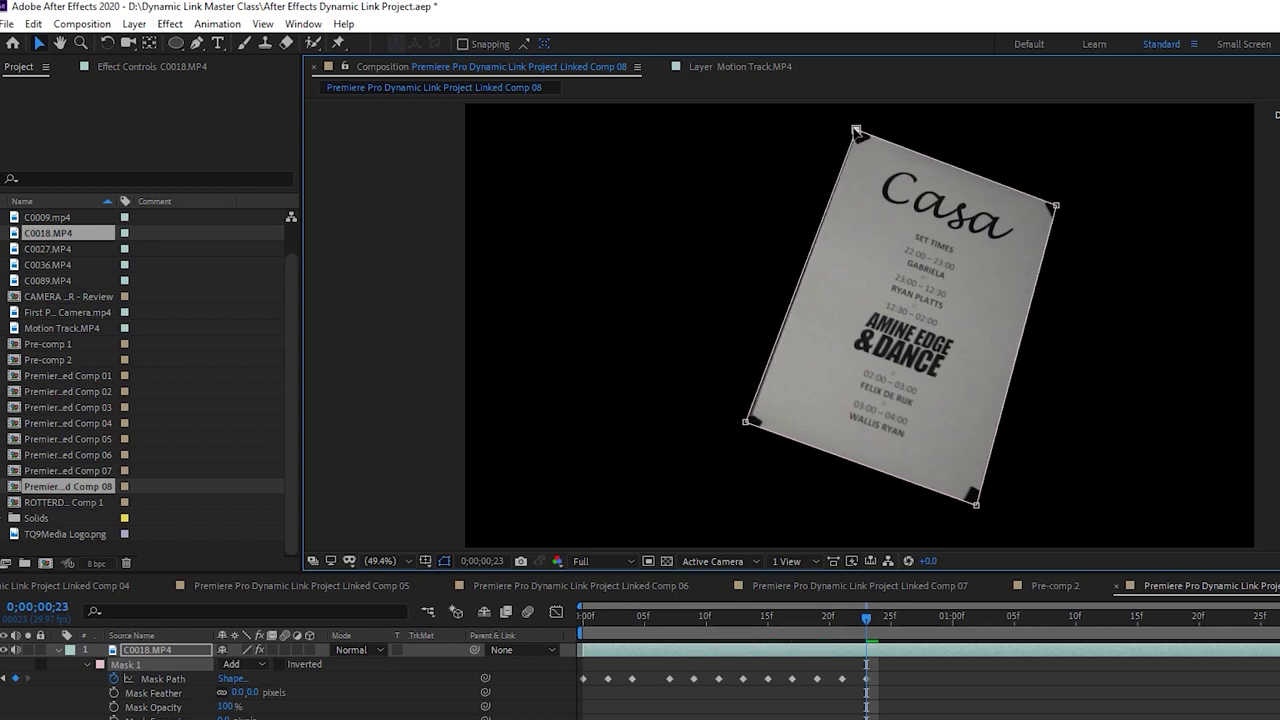
left_click_drag(745, 428, 750, 430)
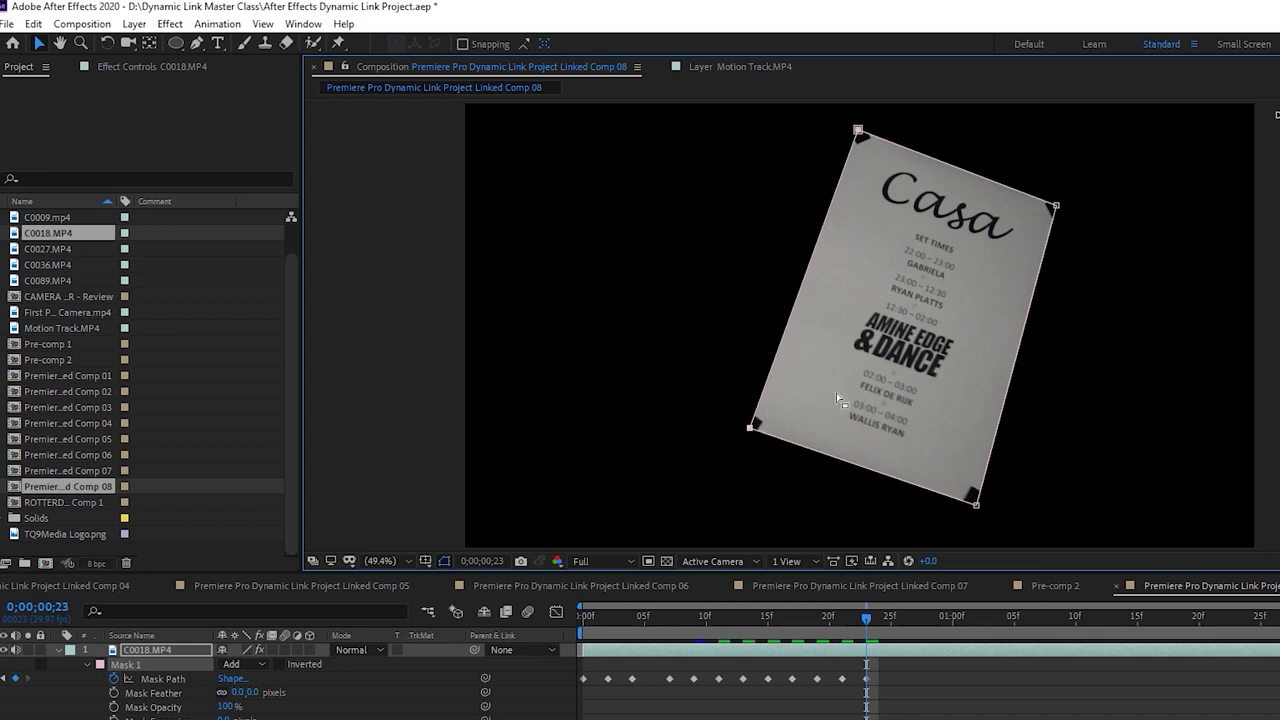
left_click(844, 584)
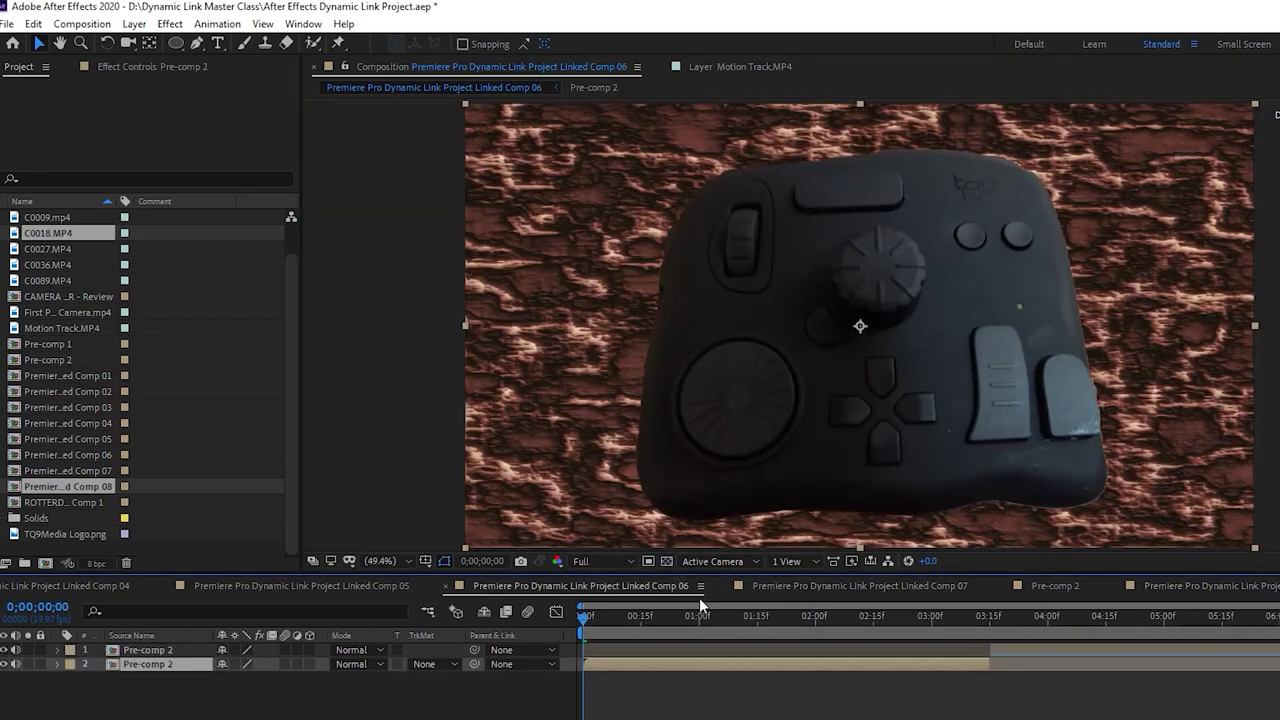
Back in Linked Comp 08, fit the mask corners to the poster at frame 25
left_click(1248, 590)
left_click_drag(871, 618, 889, 618)
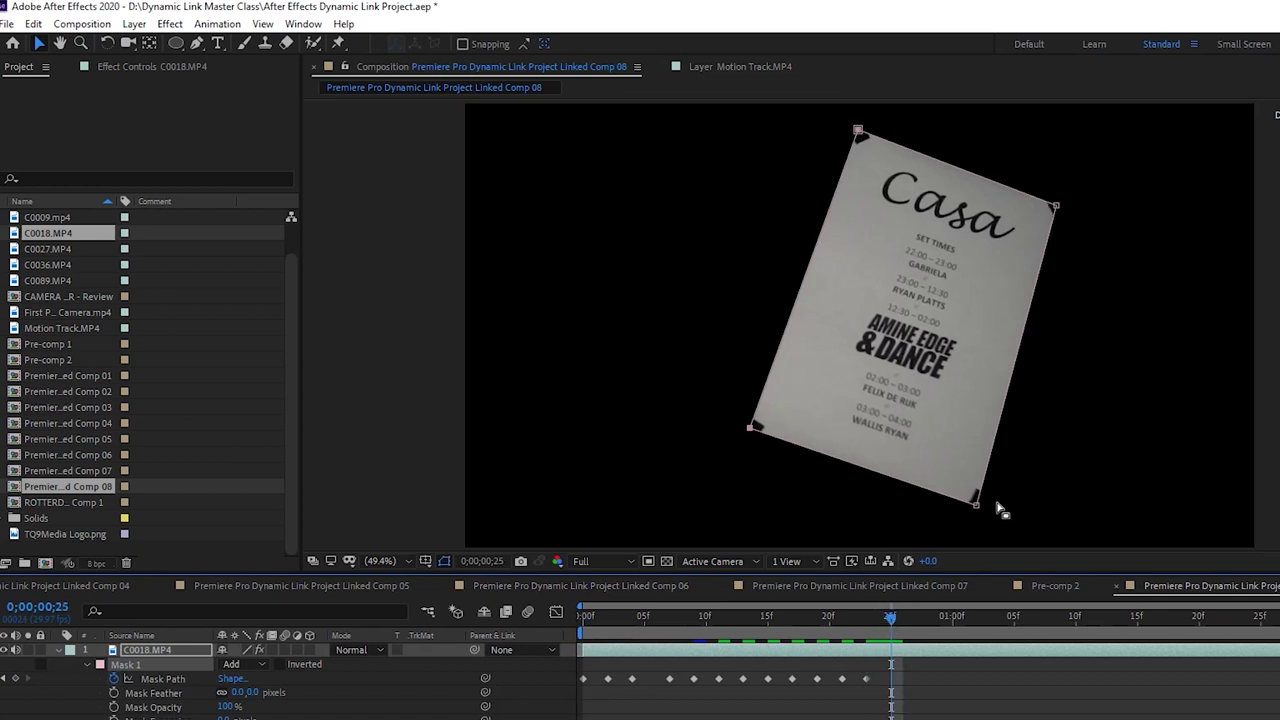
left_click_drag(976, 504, 982, 504)
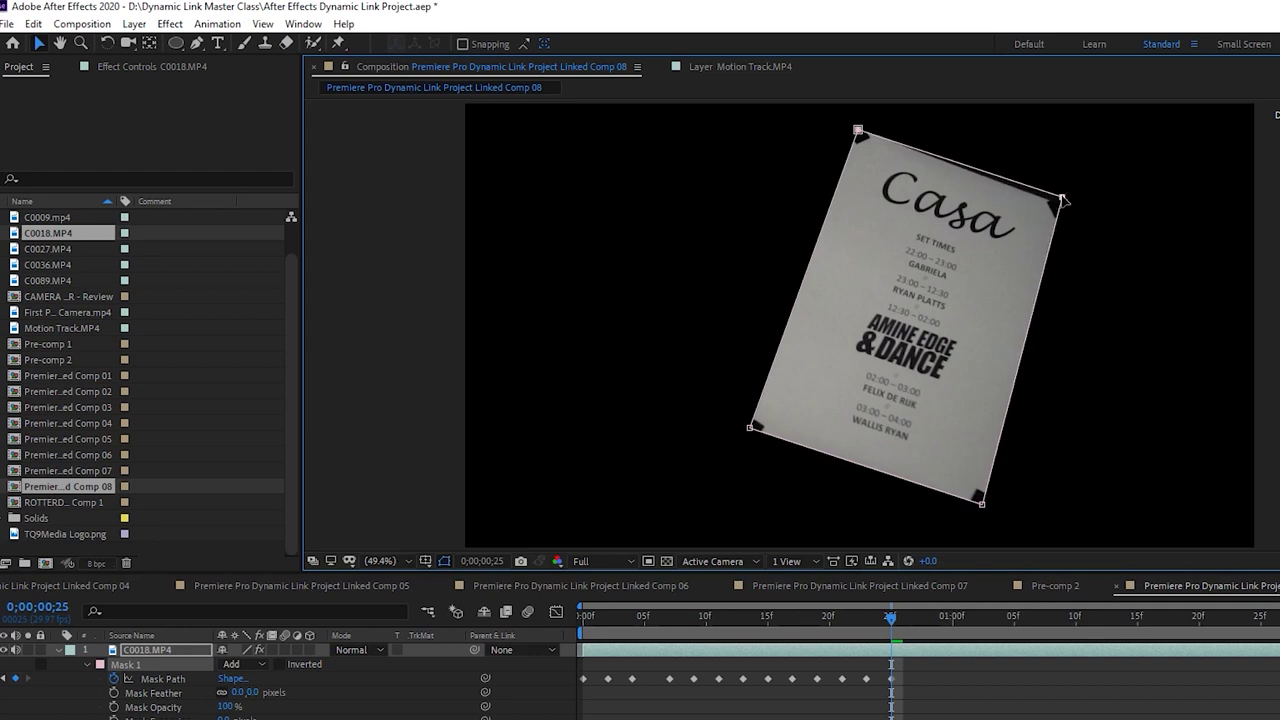
left_click_drag(858, 131, 856, 131)
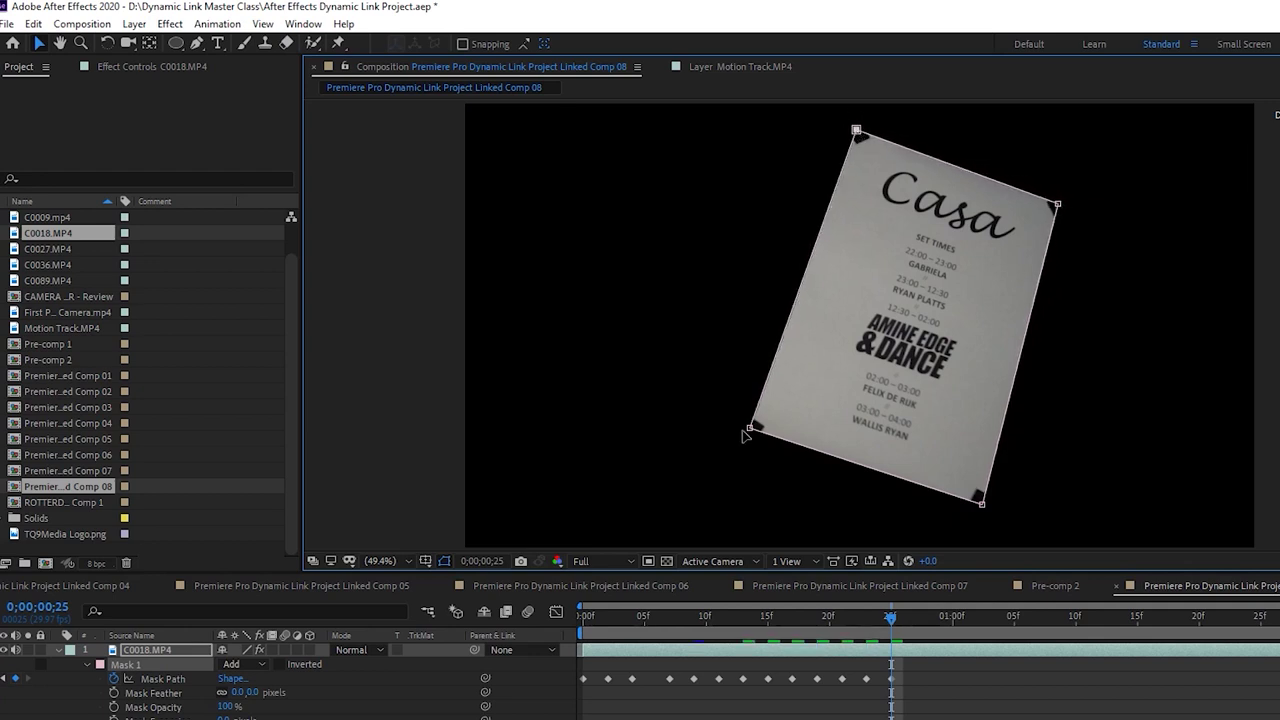
left_click_drag(744, 432, 749, 438)
Refit the four mask corners to the poster at frames 27 and 29
left_click_drag(903, 625, 915, 617)
left_click_drag(983, 507, 988, 510)
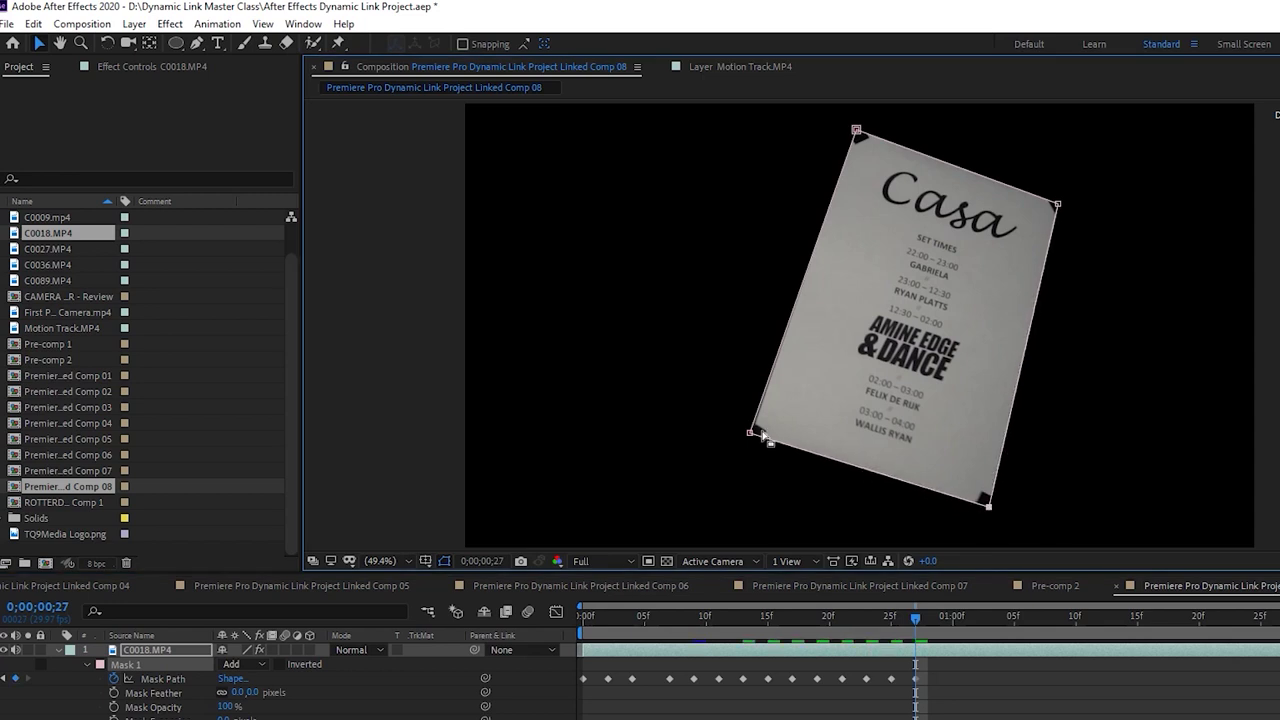
left_click_drag(750, 434, 754, 437)
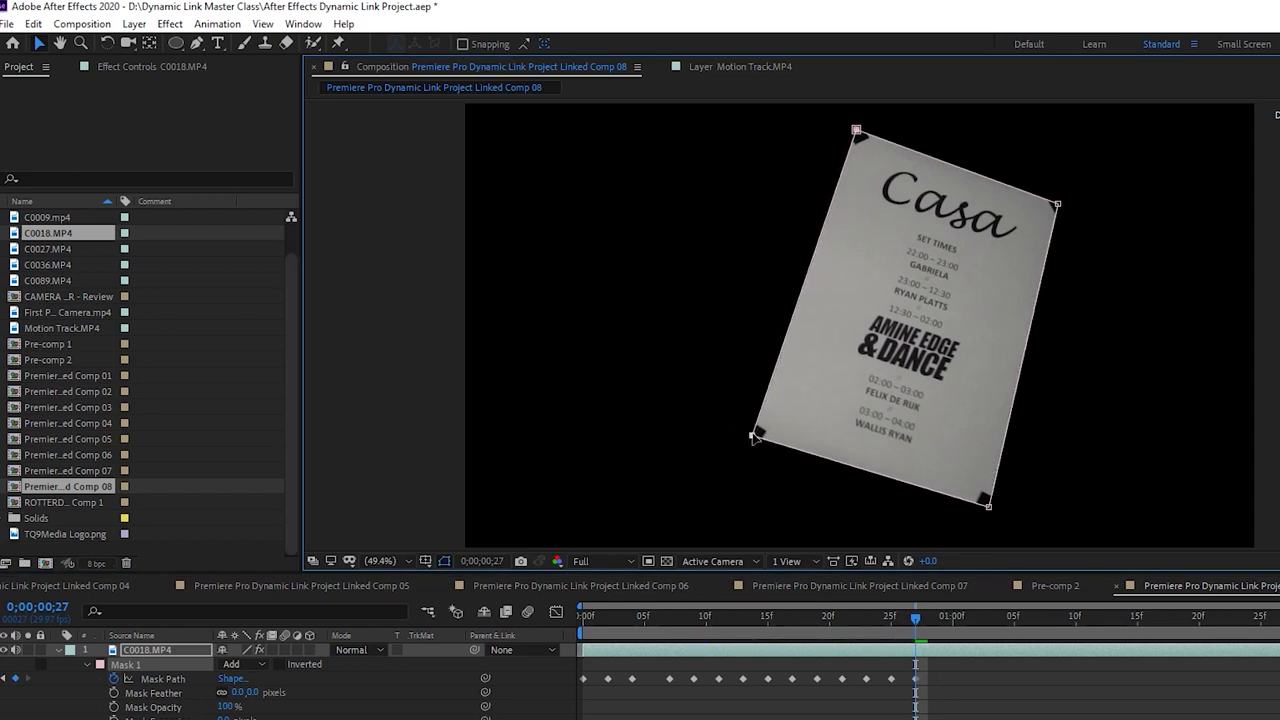
left_click_drag(857, 134, 856, 133)
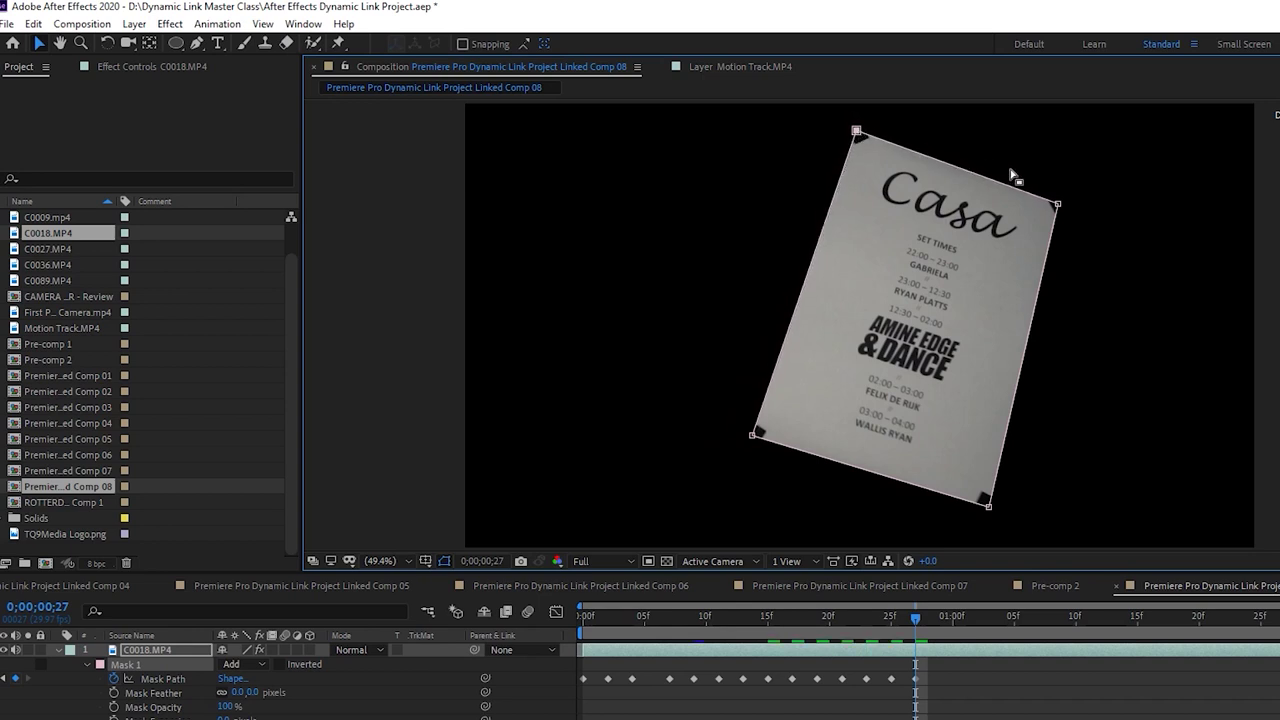
left_click_drag(1056, 207, 1061, 205)
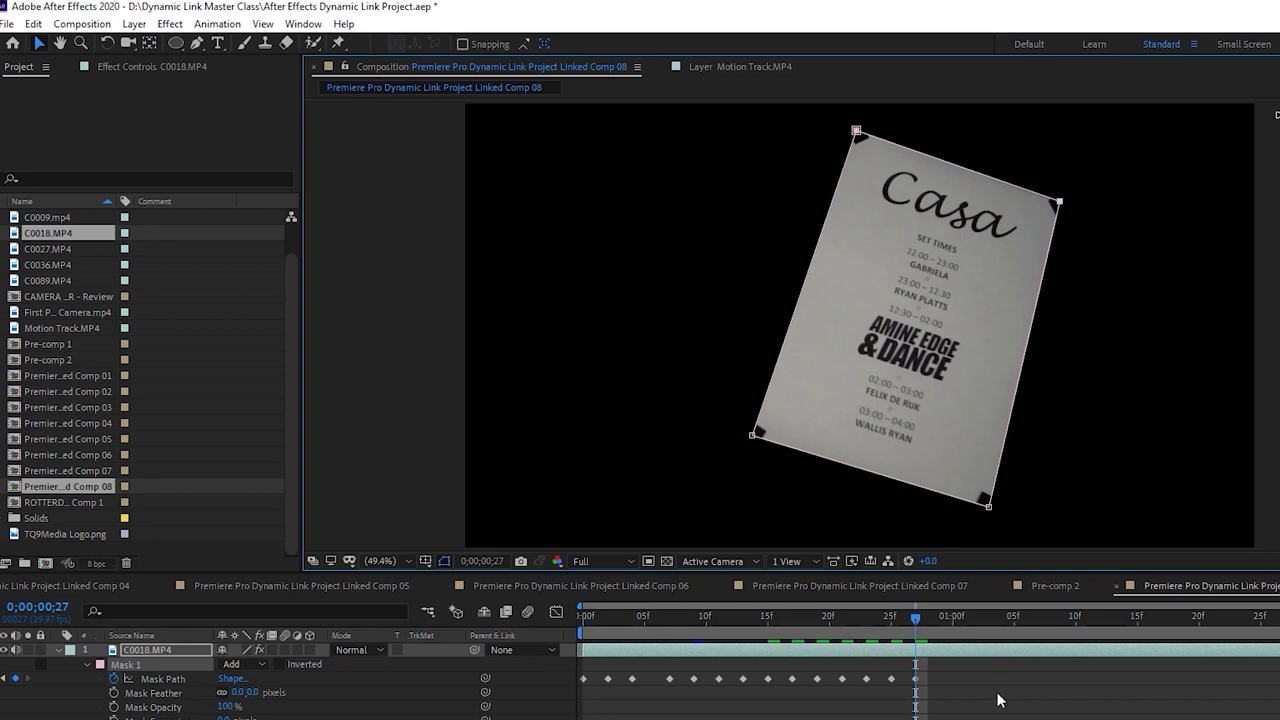
left_click_drag(928, 622, 944, 608)
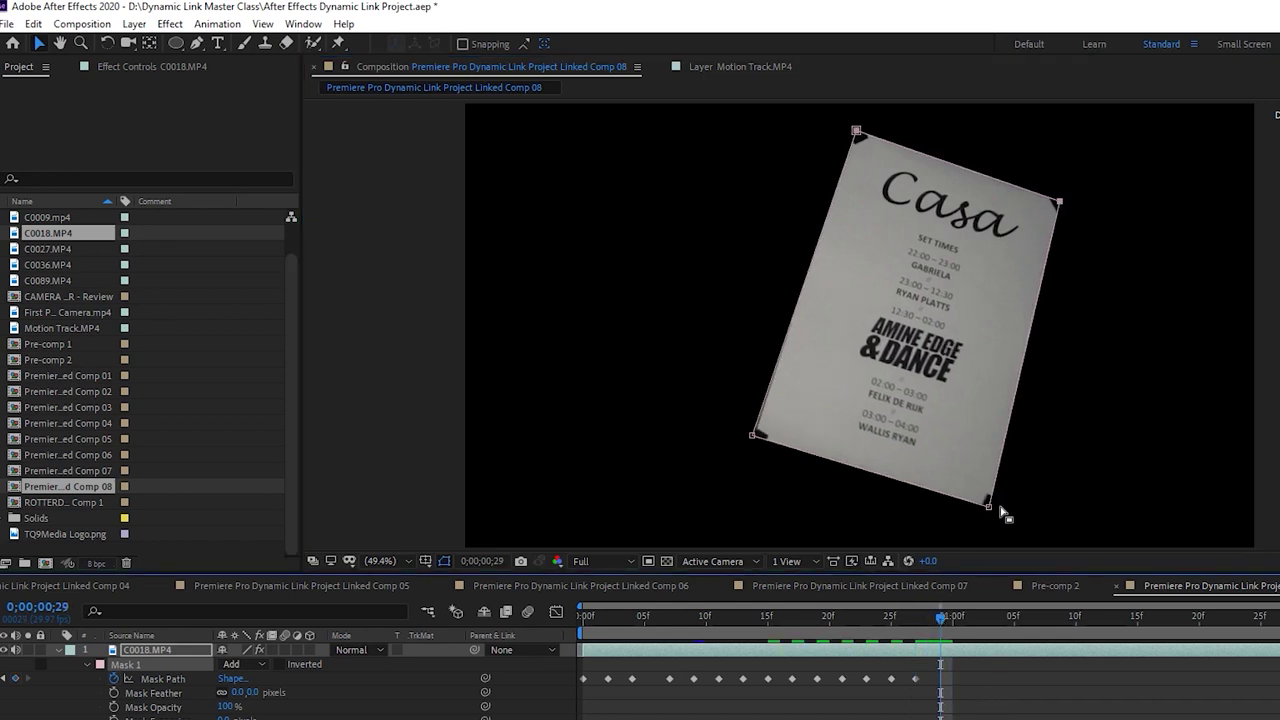
left_click_drag(988, 507, 993, 514)
left_click_drag(755, 440, 753, 442)
left_click_drag(858, 132, 855, 131)
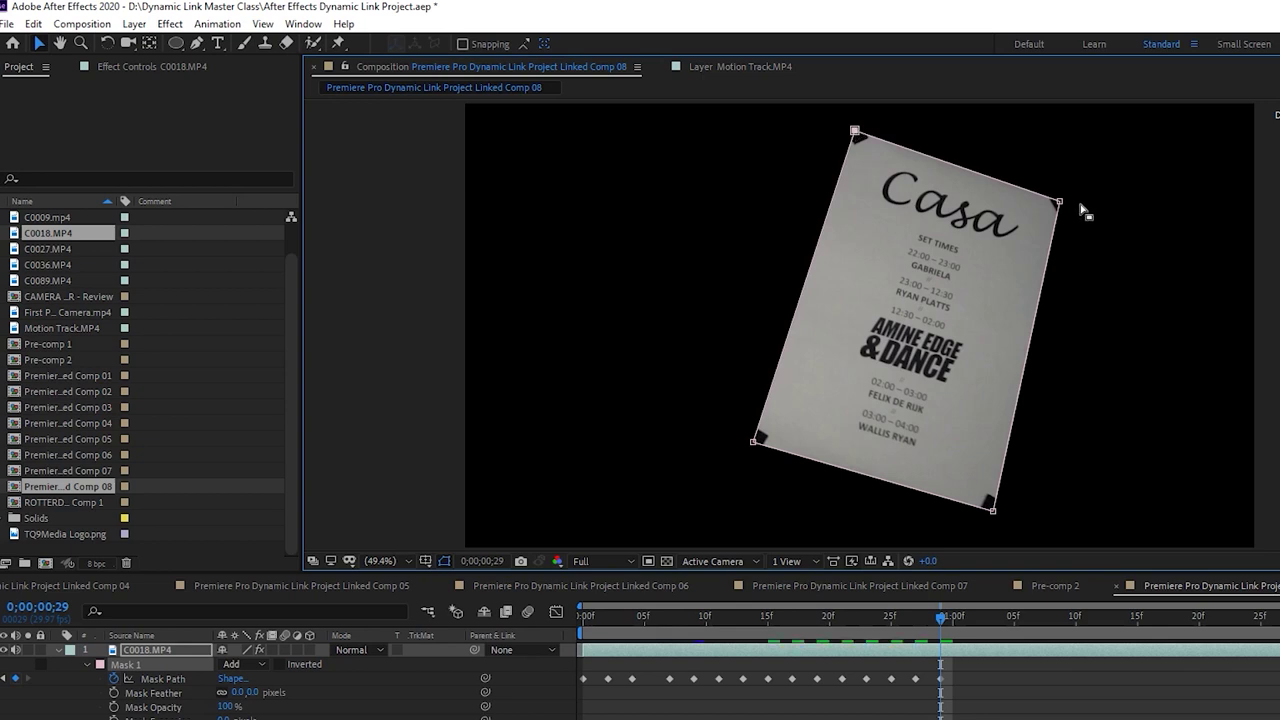
left_click_drag(1060, 202, 1063, 202)
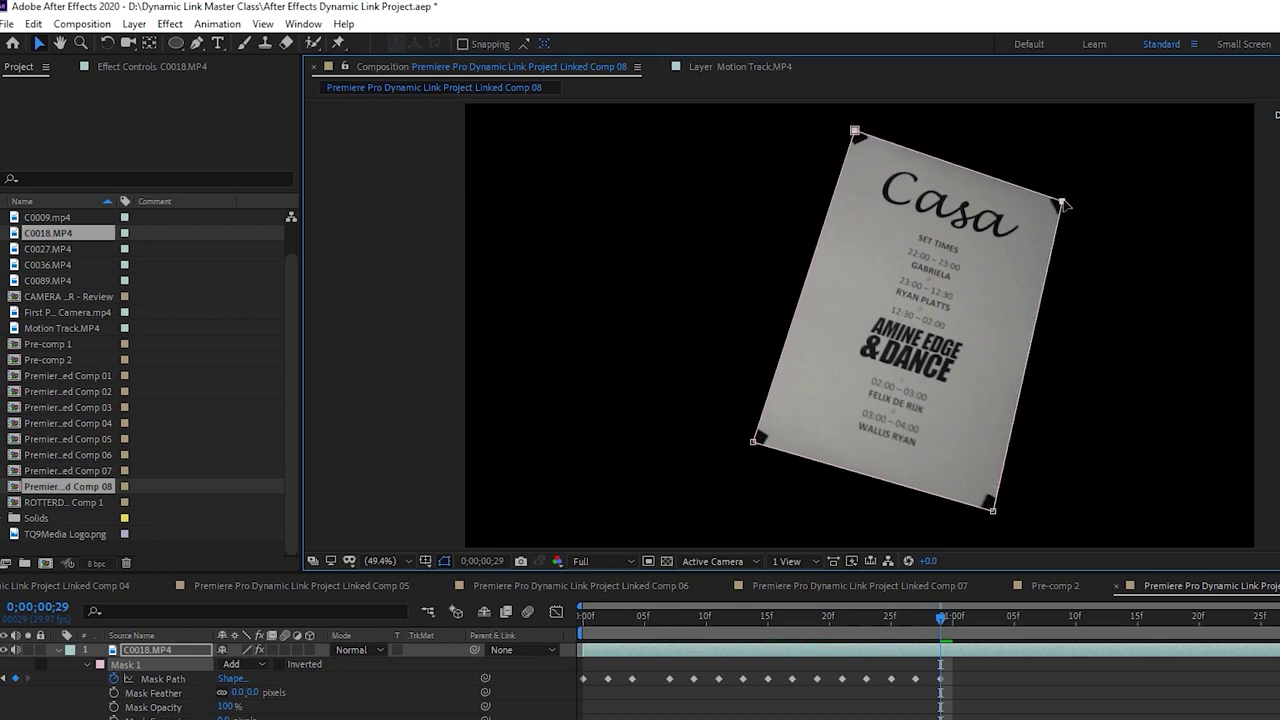
Refit the four mask corners to the poster at 0;00;01;01
left_click_drag(947, 618, 965, 618)
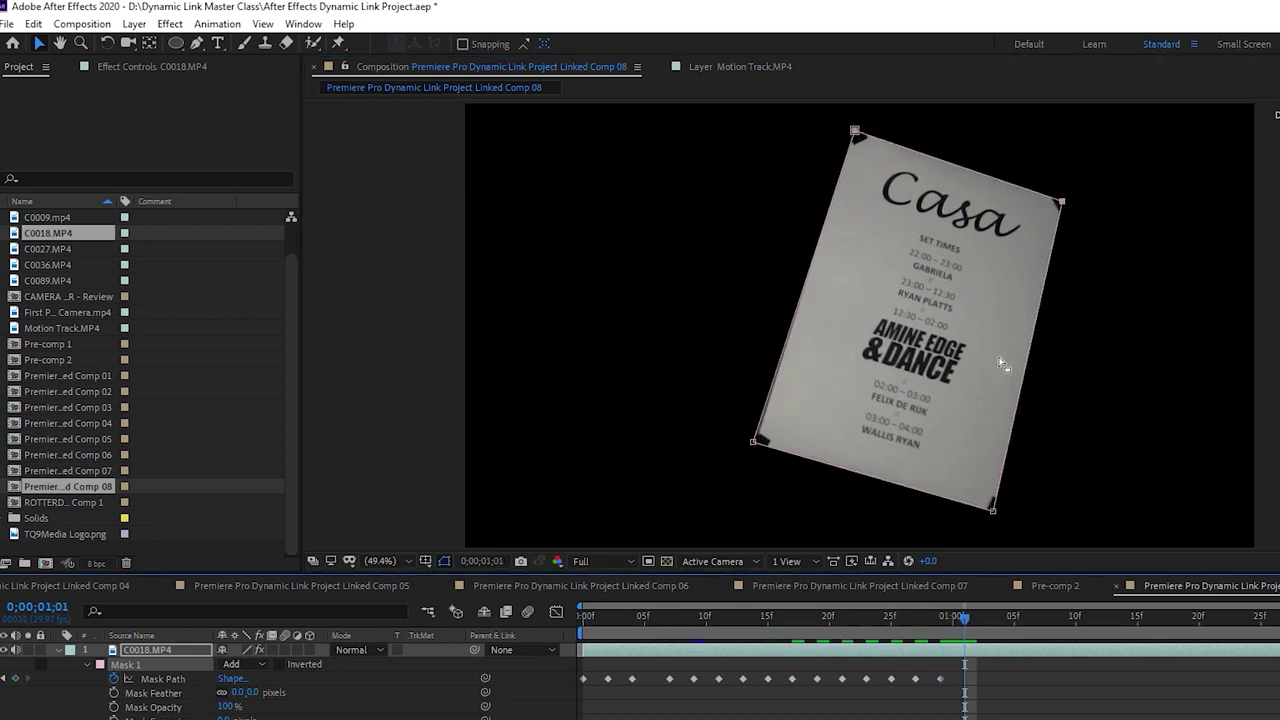
left_click_drag(996, 520, 999, 513)
left_click_drag(1063, 200, 1065, 195)
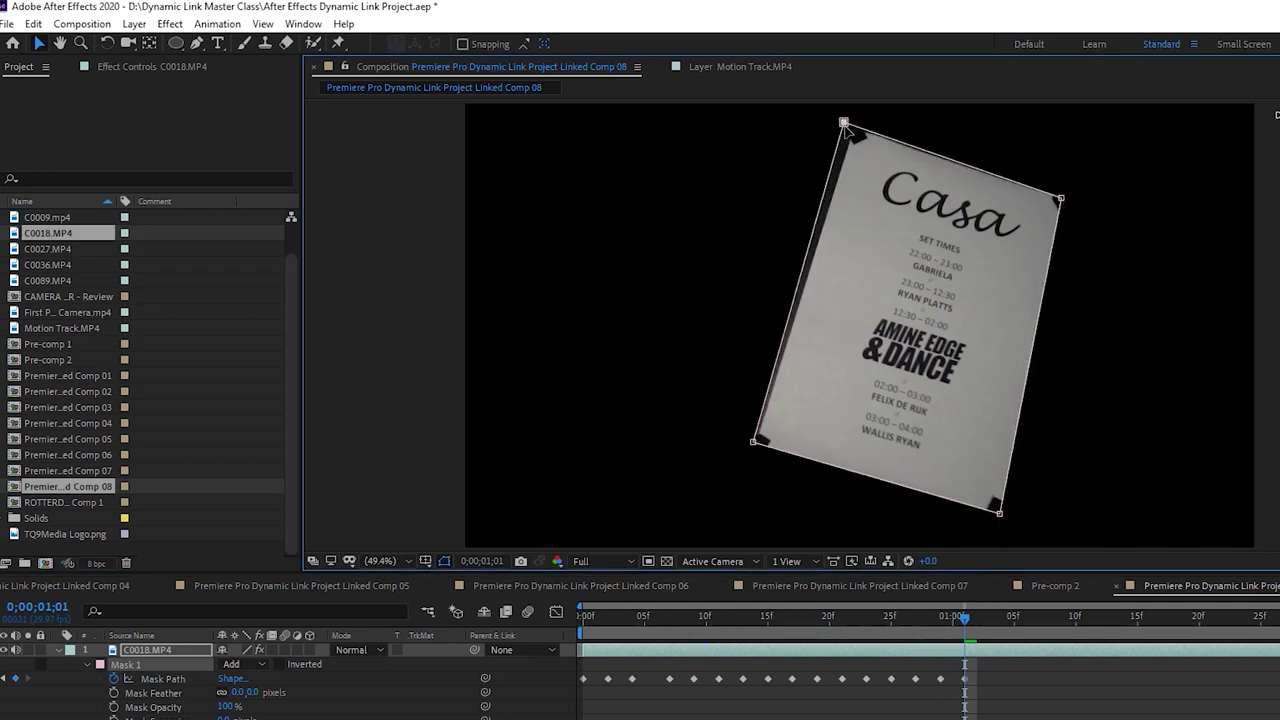
left_click_drag(856, 133, 855, 131)
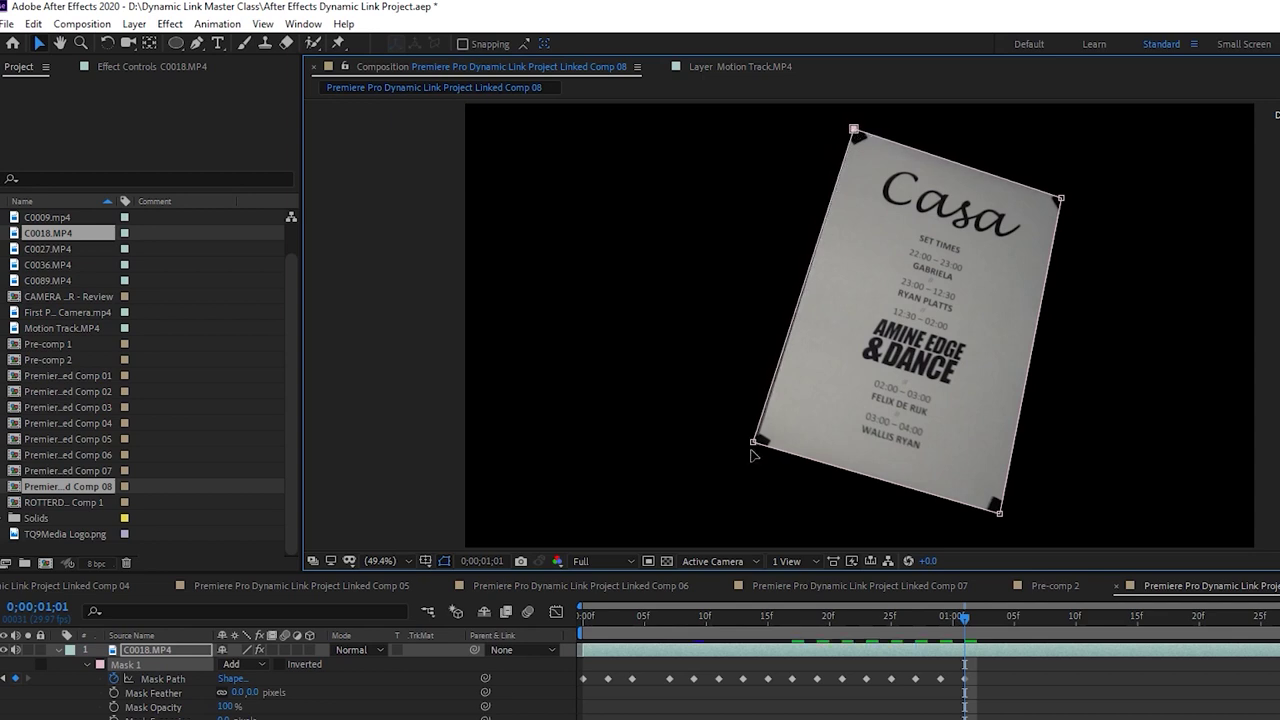
left_click_drag(755, 445, 758, 449)
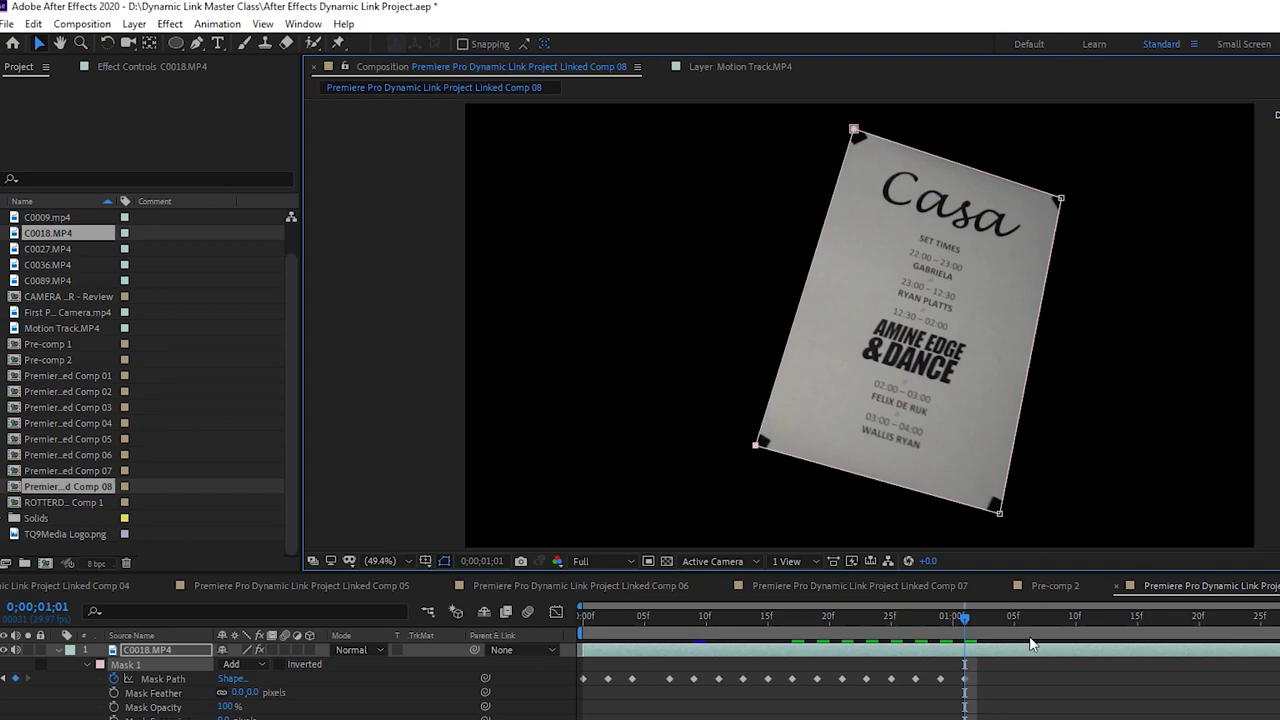
Save the project and preview the updated poster in Premiere Pro's C0018 sequence
key("ctrl+s")
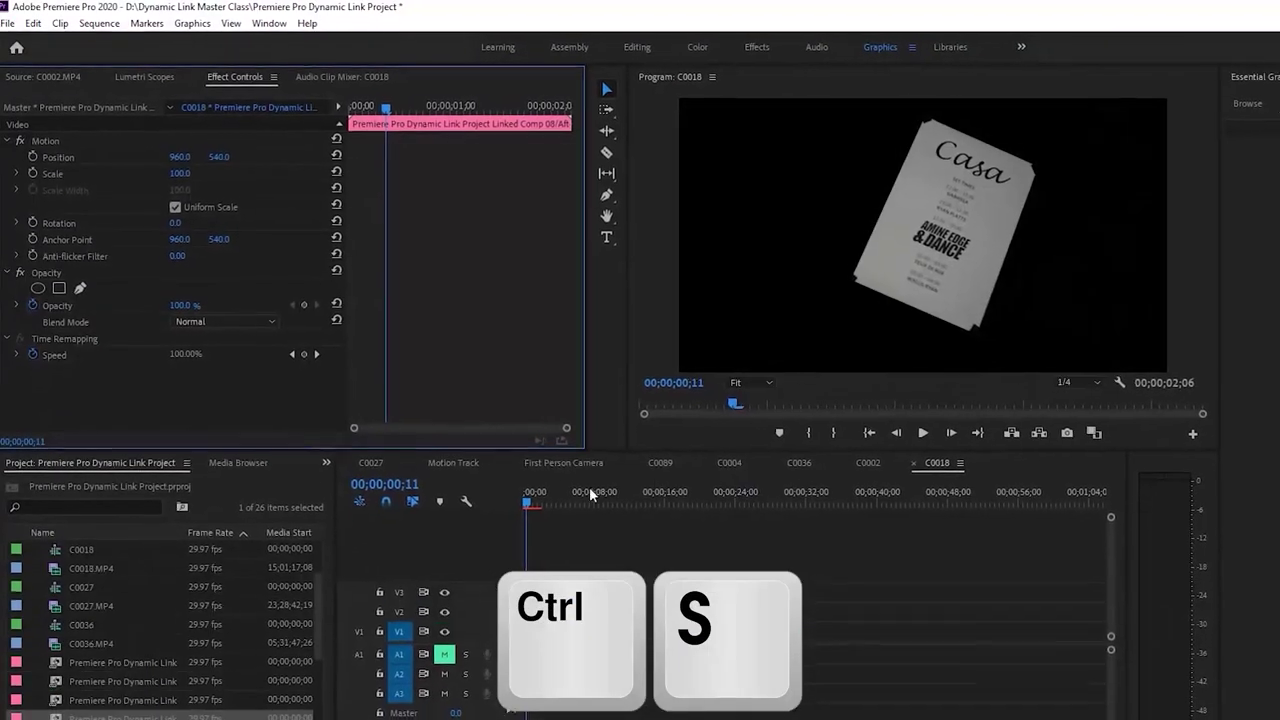
key("space")
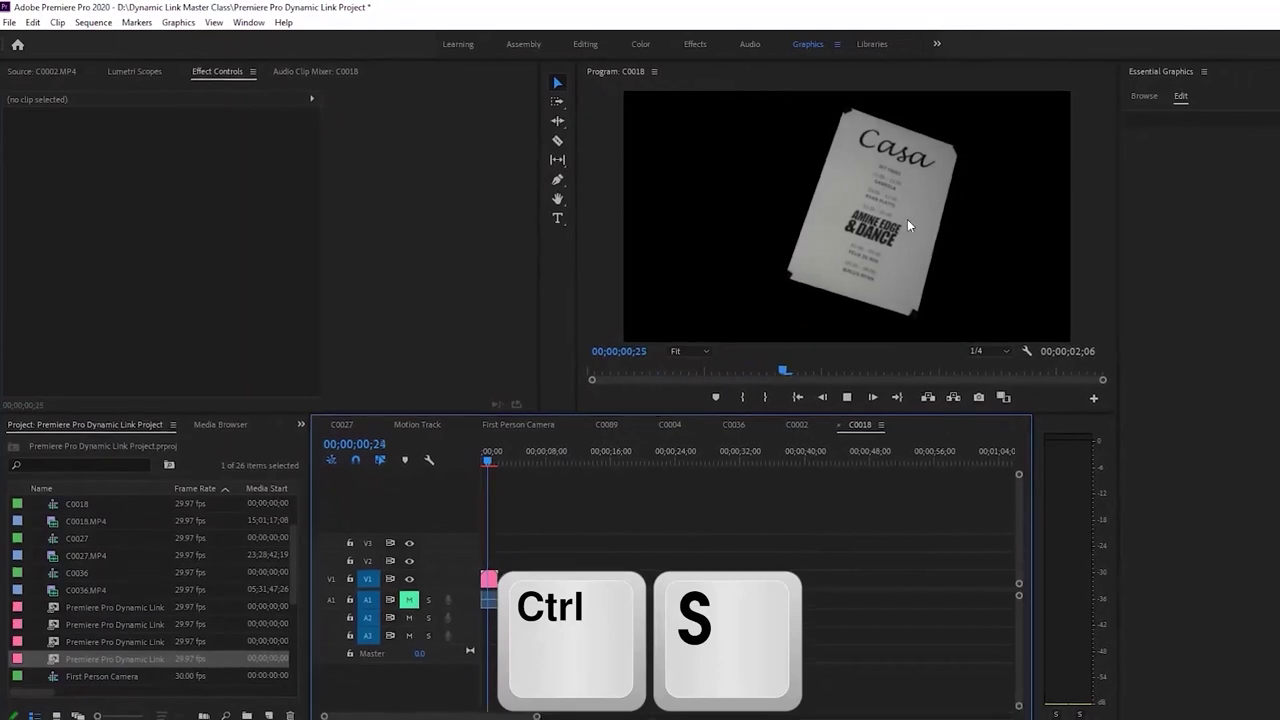
left_click(478, 455)
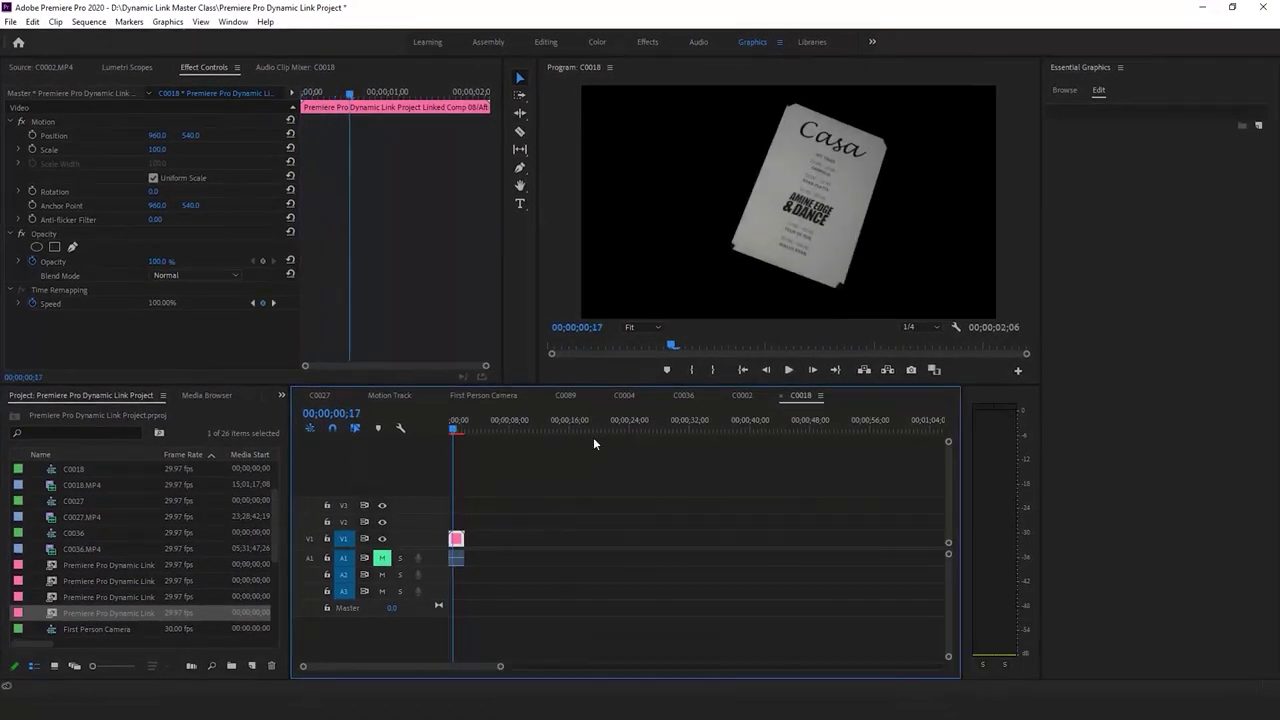
key("alt+Tab")
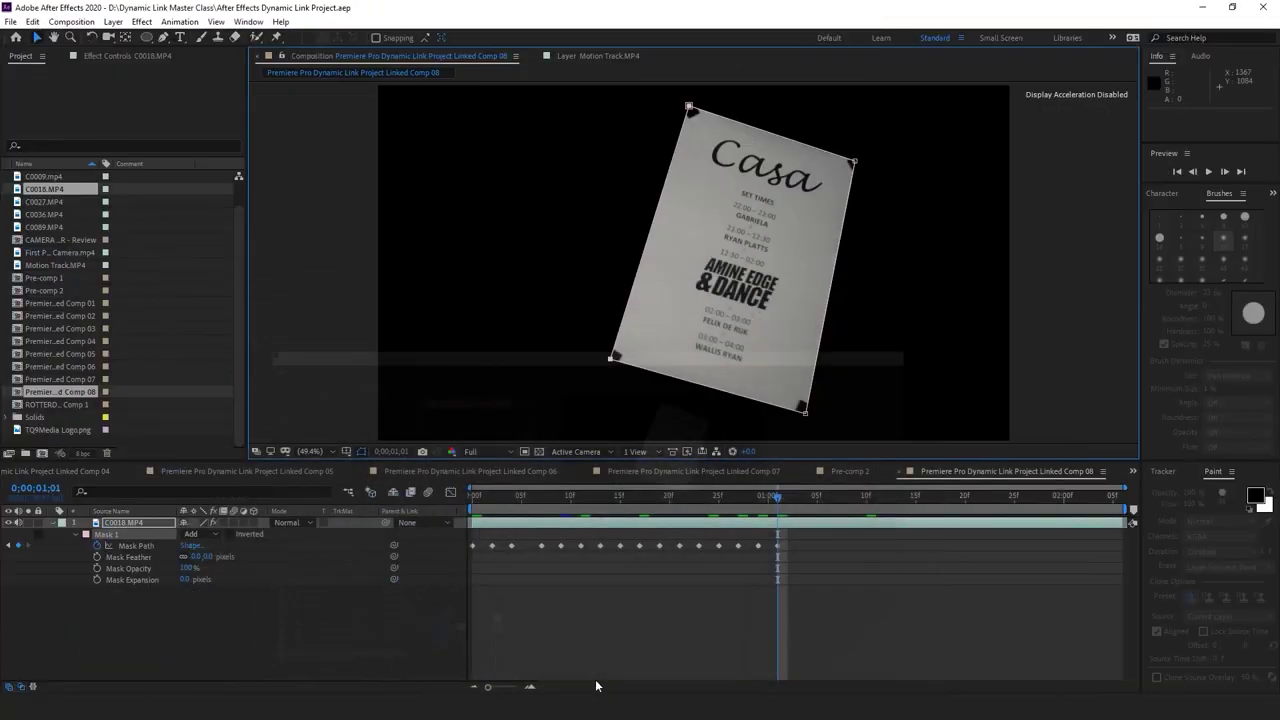
Refit the mask's four corners to the poster at 1;03, checking neighbouring frames
left_click(797, 492)
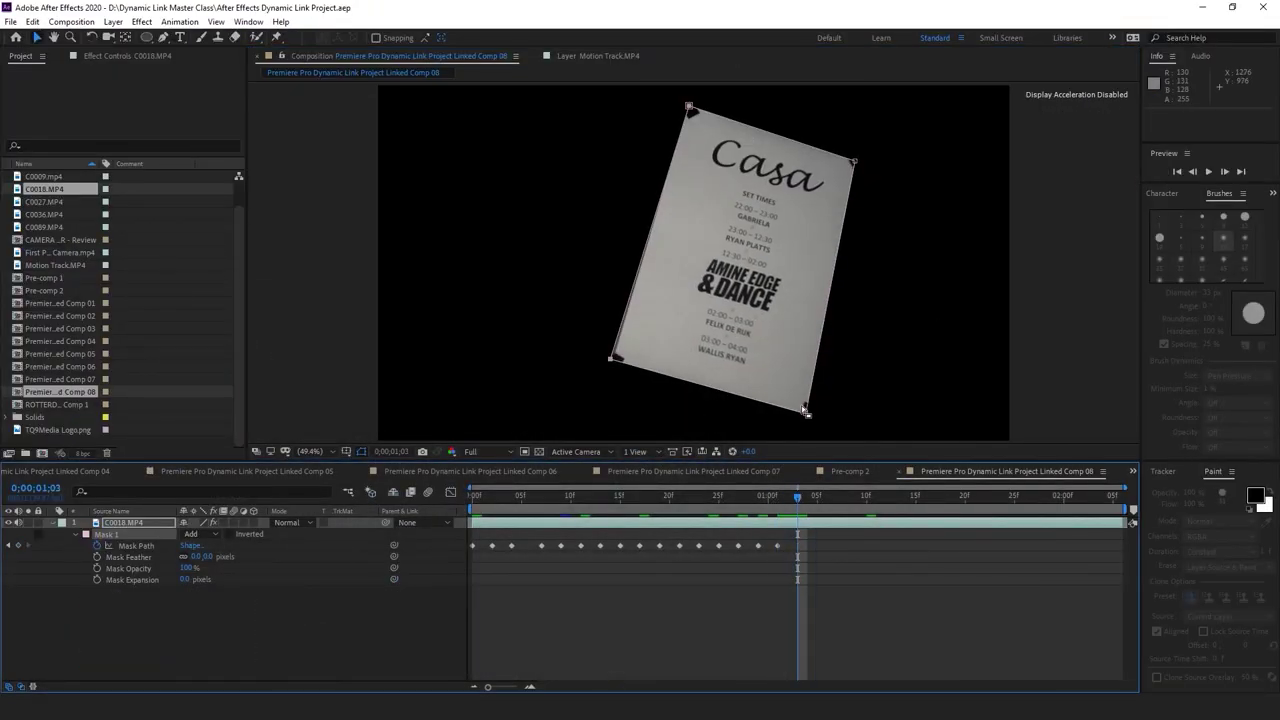
left_click_drag(805, 410, 812, 418)
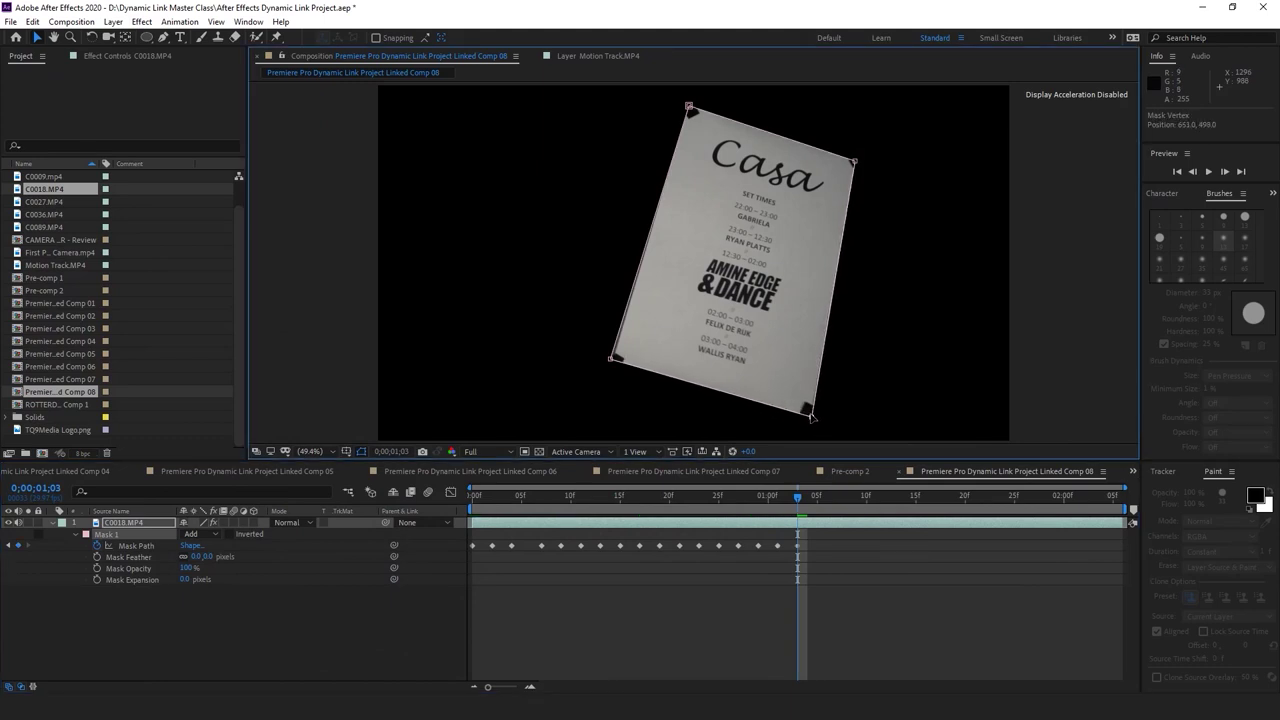
left_click_drag(611, 359, 613, 366)
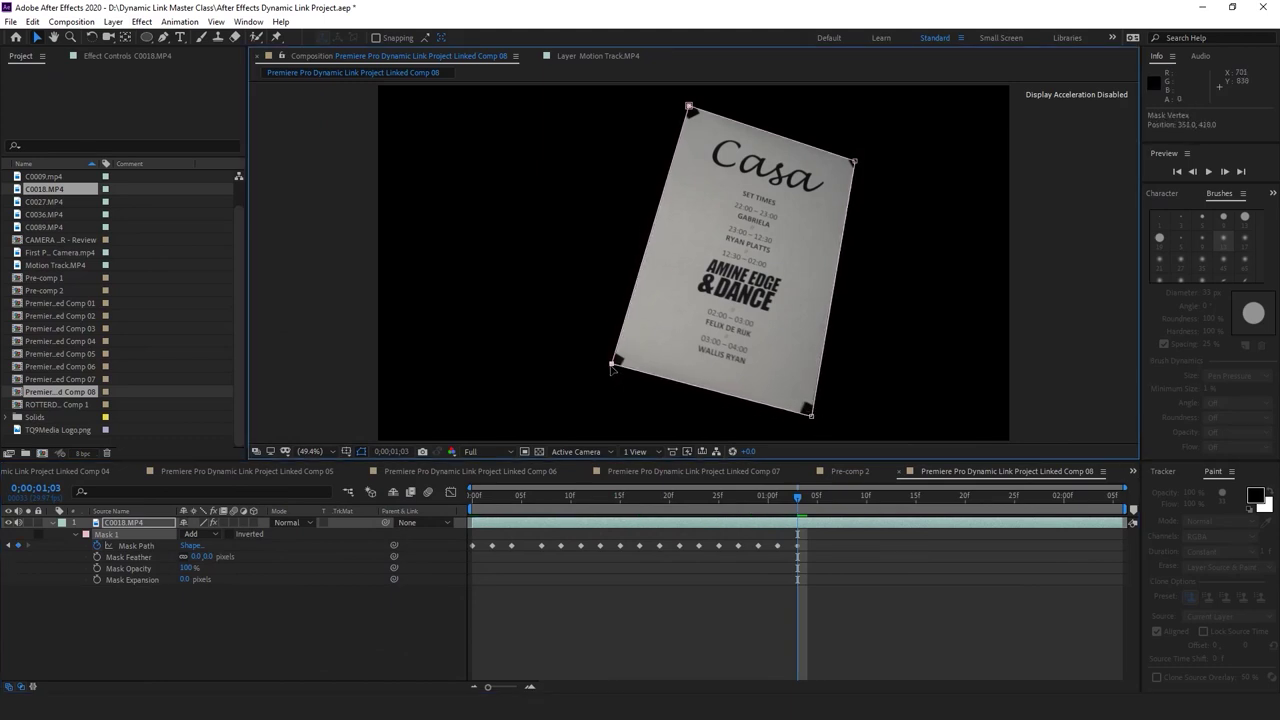
left_click(815, 494)
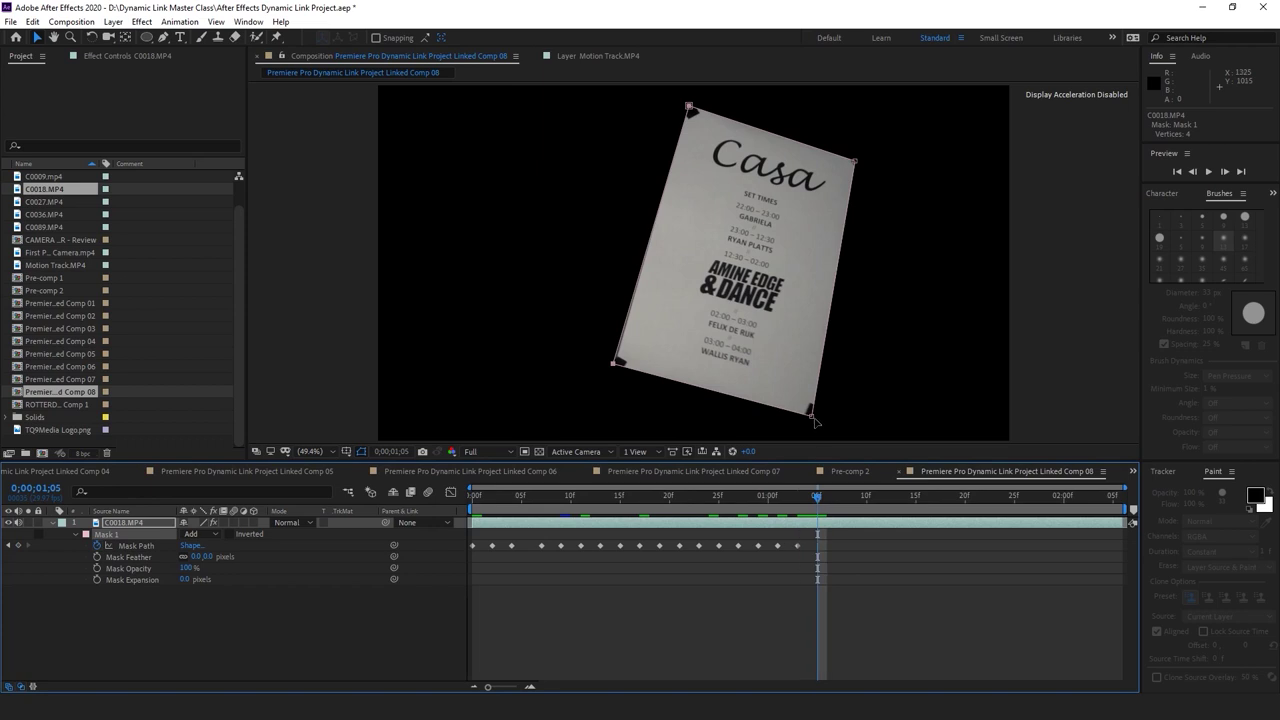
left_click_drag(812, 508, 779, 503)
left_click(855, 163)
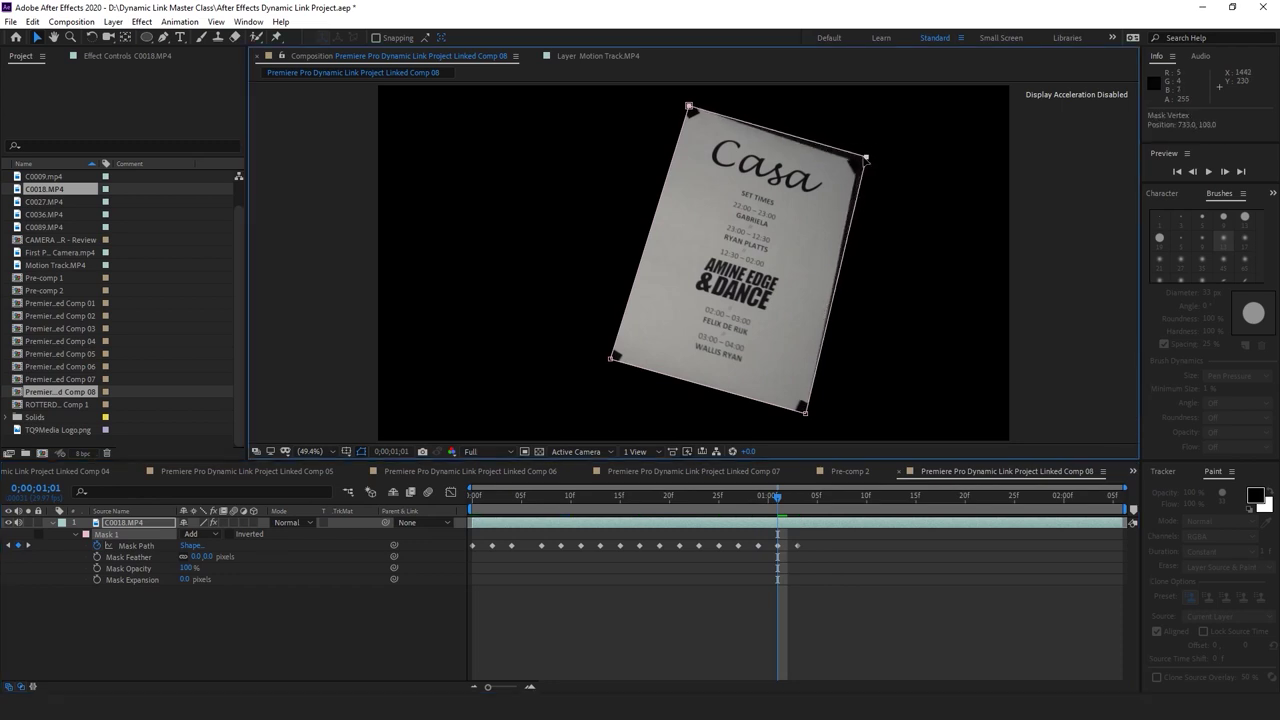
left_click(689, 106)
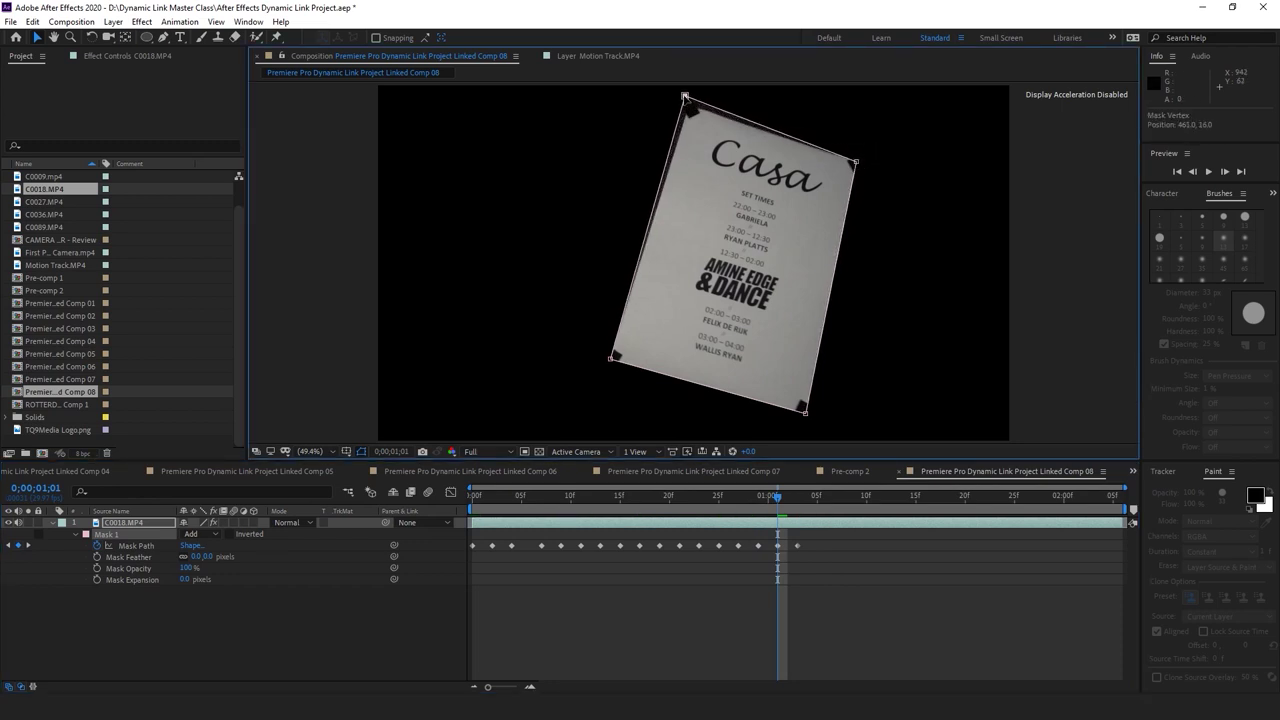
left_click_drag(782, 492, 797, 495)
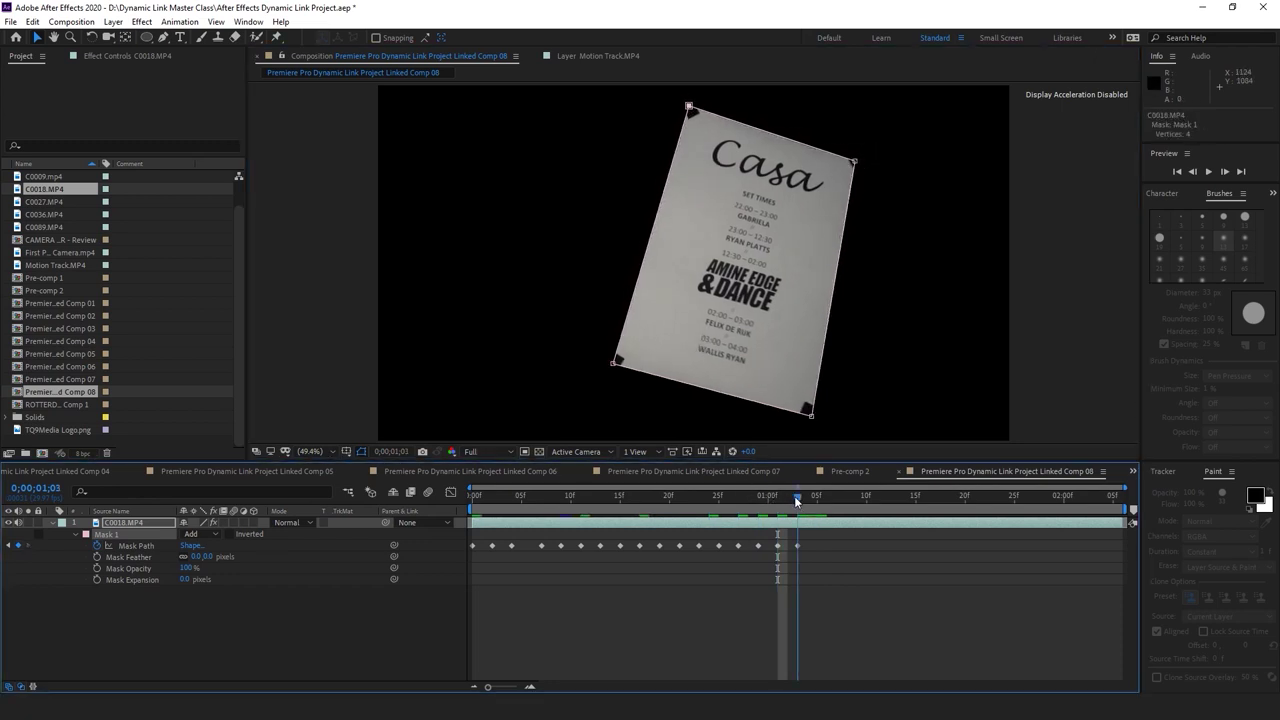
left_click(812, 418)
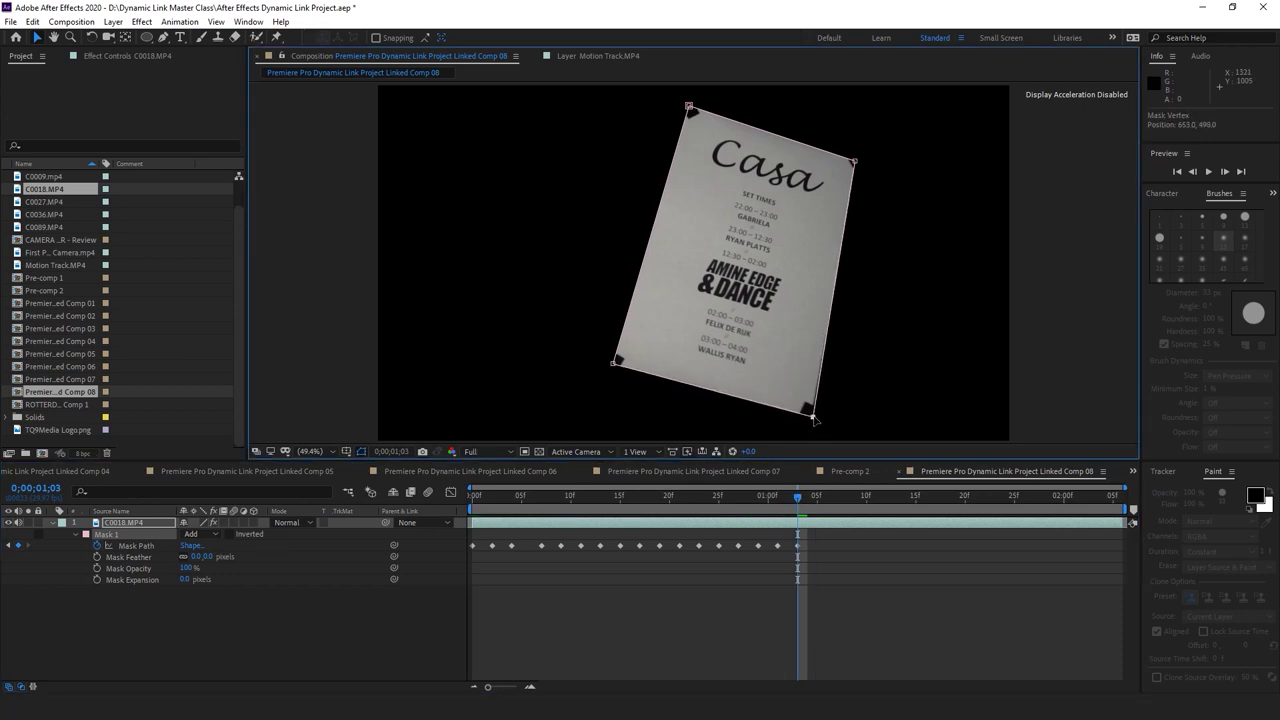
left_click_drag(852, 158, 858, 161)
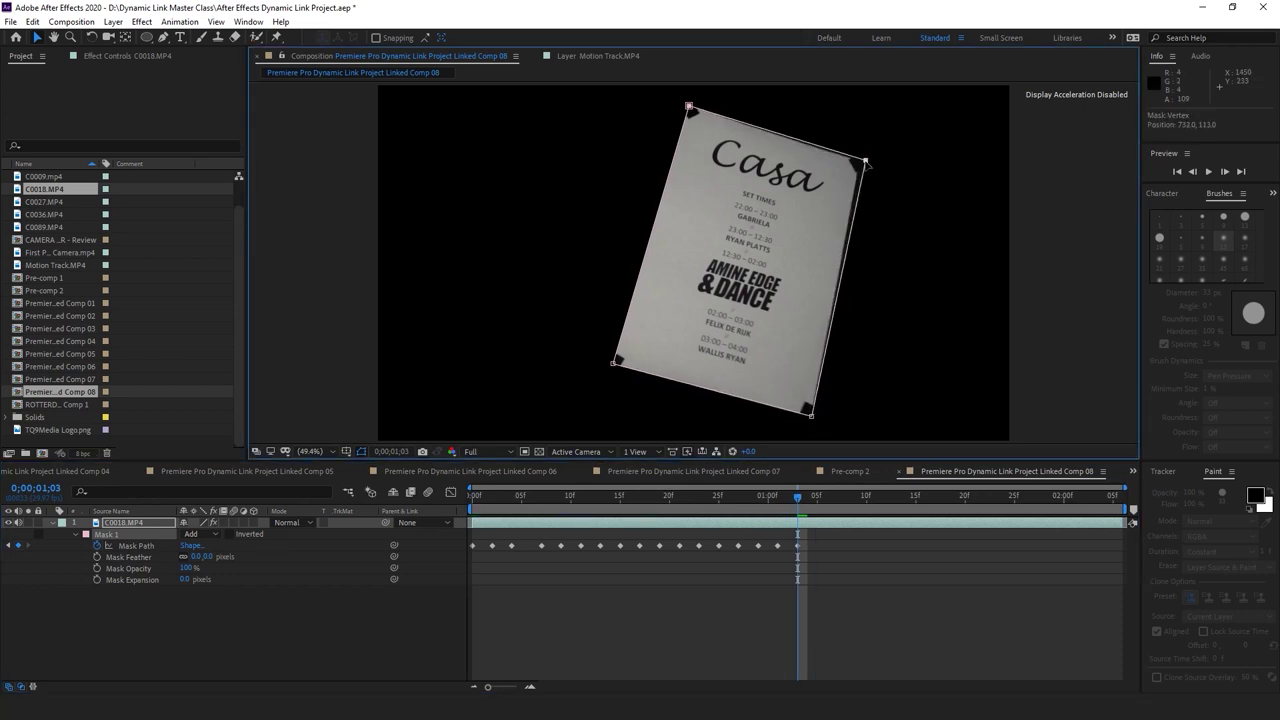
left_click_drag(691, 108, 690, 111)
left_click(614, 365)
Keyframe the mask corners onto the poster at 1;05 and 1;07
left_click_drag(807, 496, 817, 496)
left_click_drag(811, 412, 817, 417)
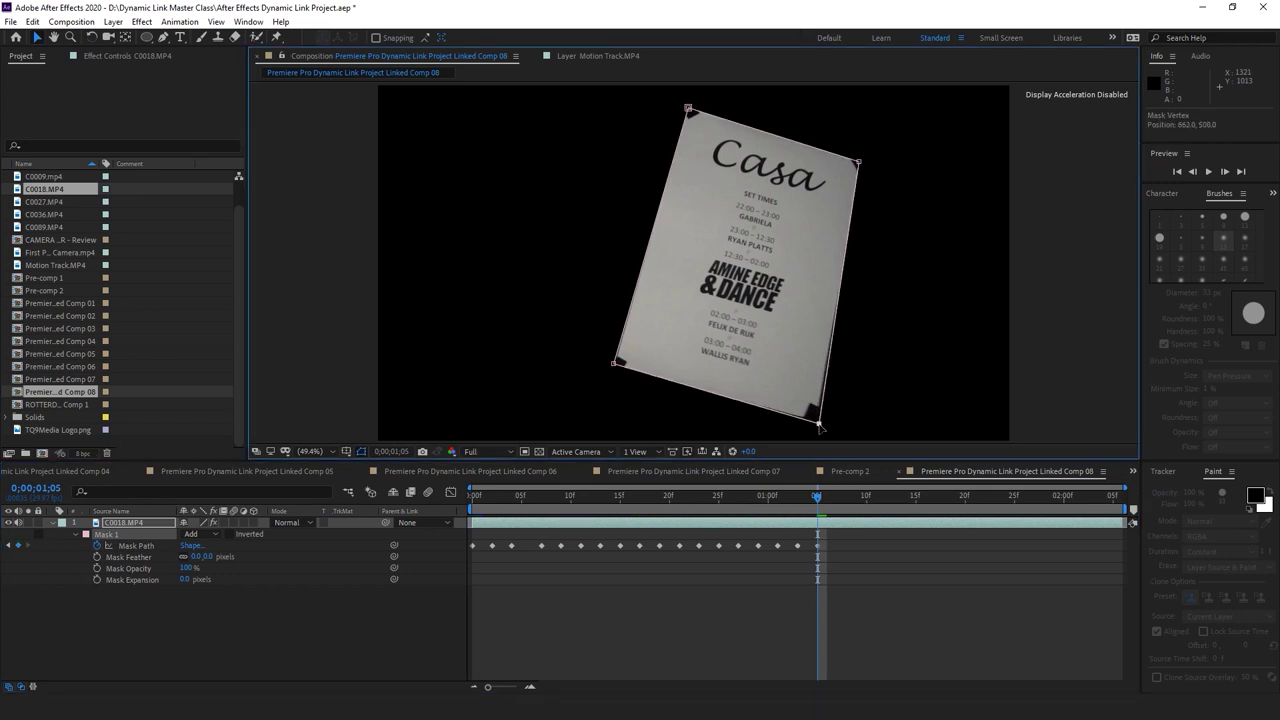
left_click_drag(859, 164, 859, 160)
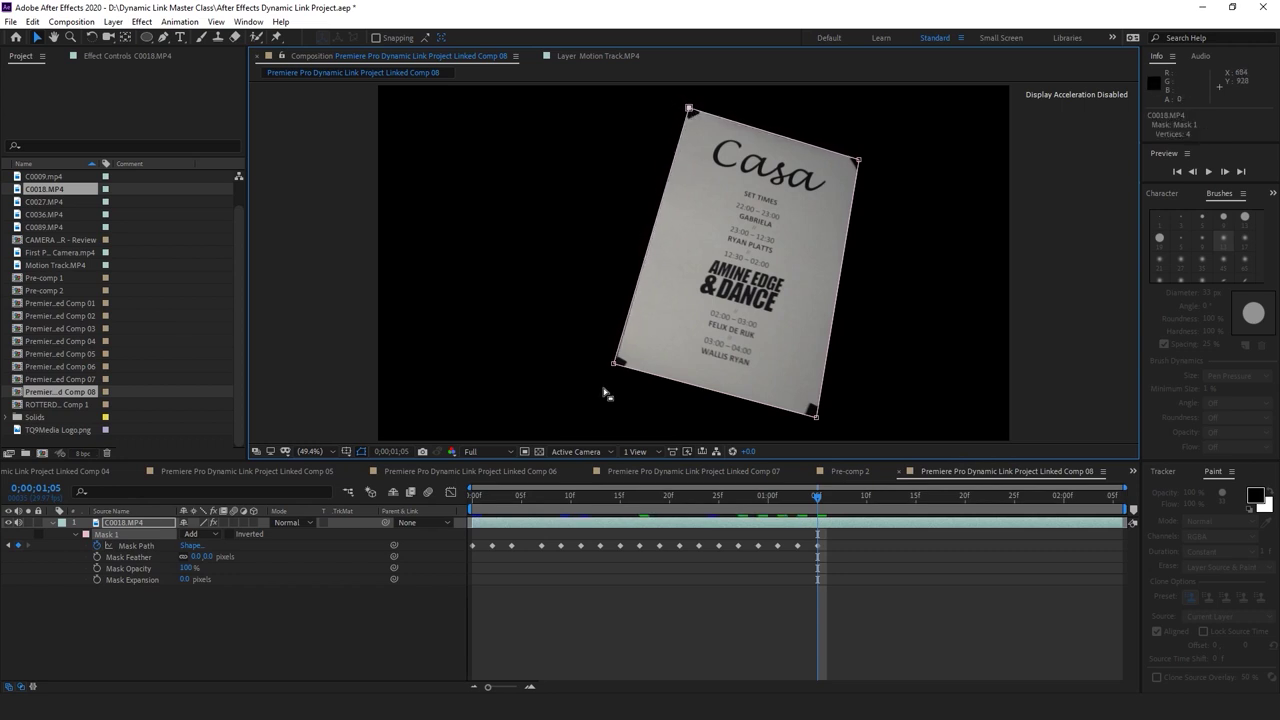
left_click_drag(613, 367, 614, 369)
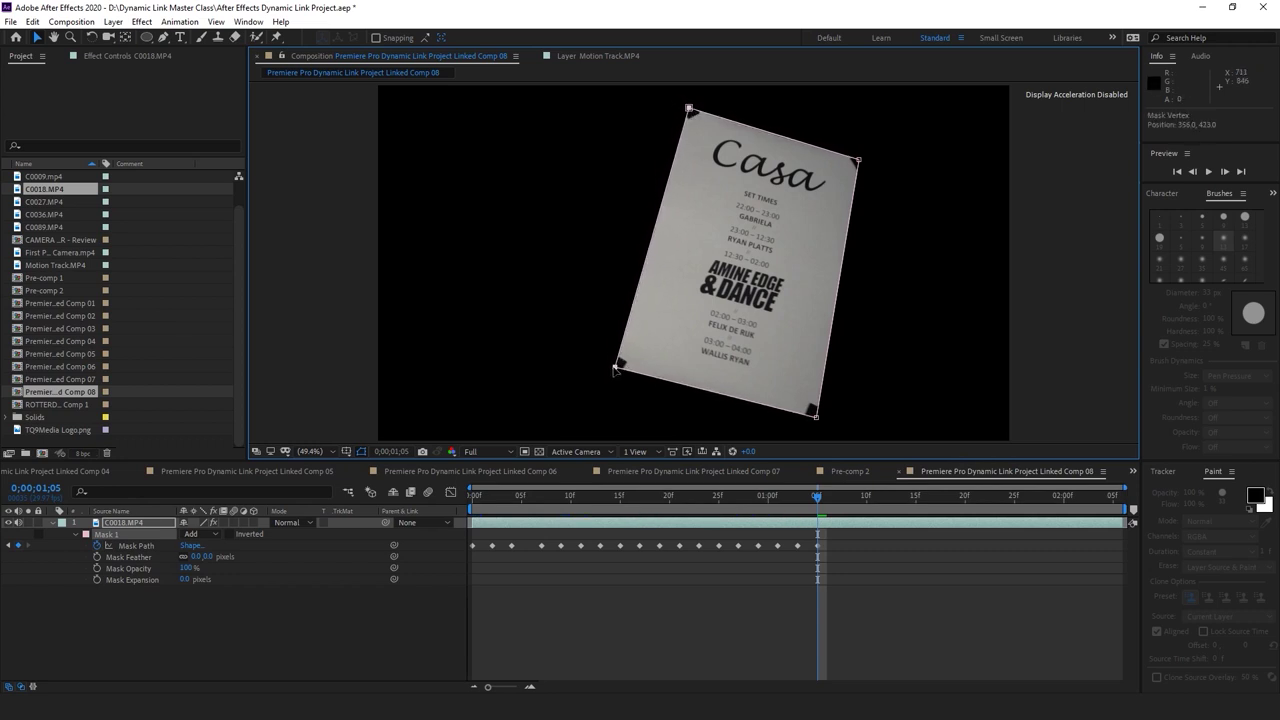
left_click_drag(820, 495, 836, 495)
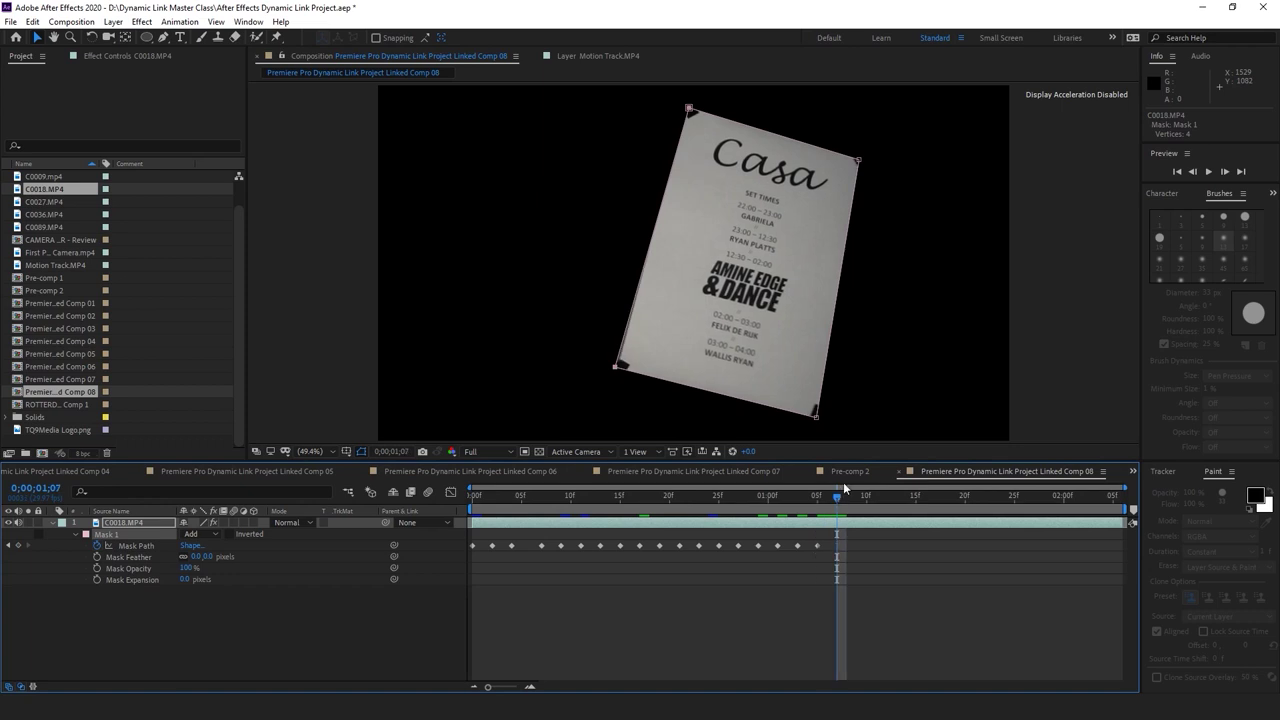
left_click_drag(817, 422, 822, 420)
left_click_drag(857, 160, 860, 157)
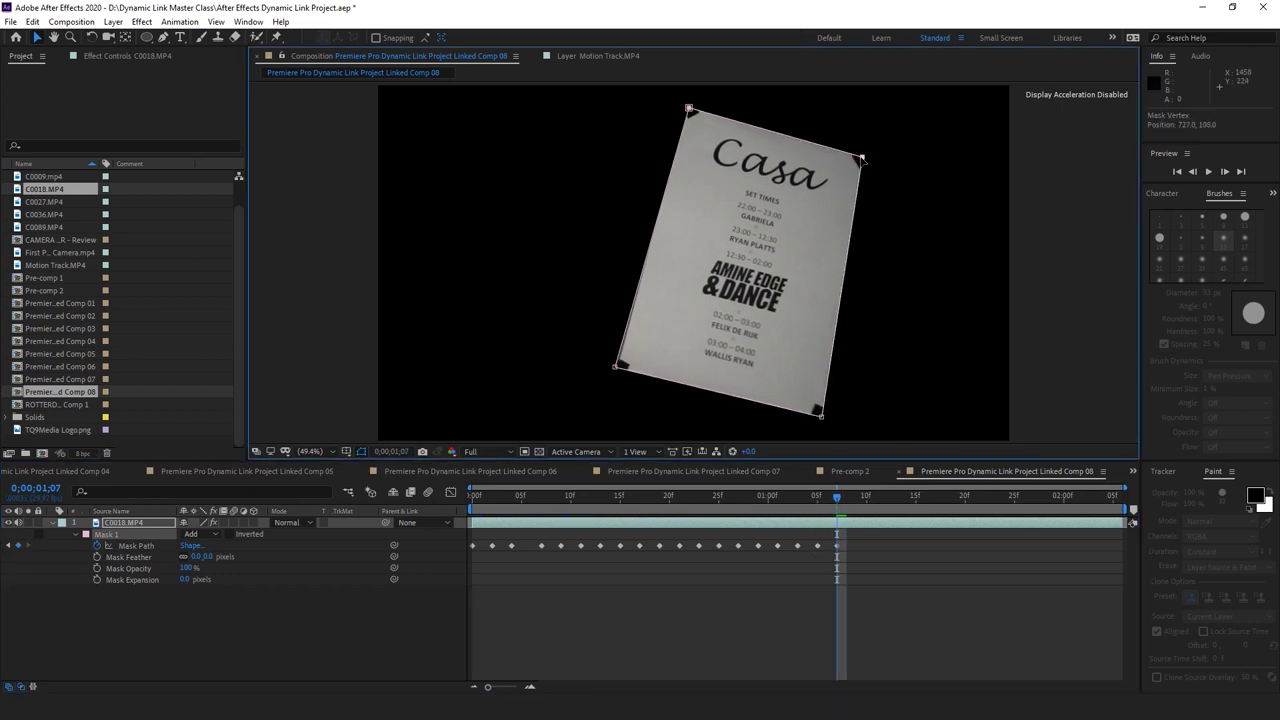
left_click_drag(689, 108, 686, 108)
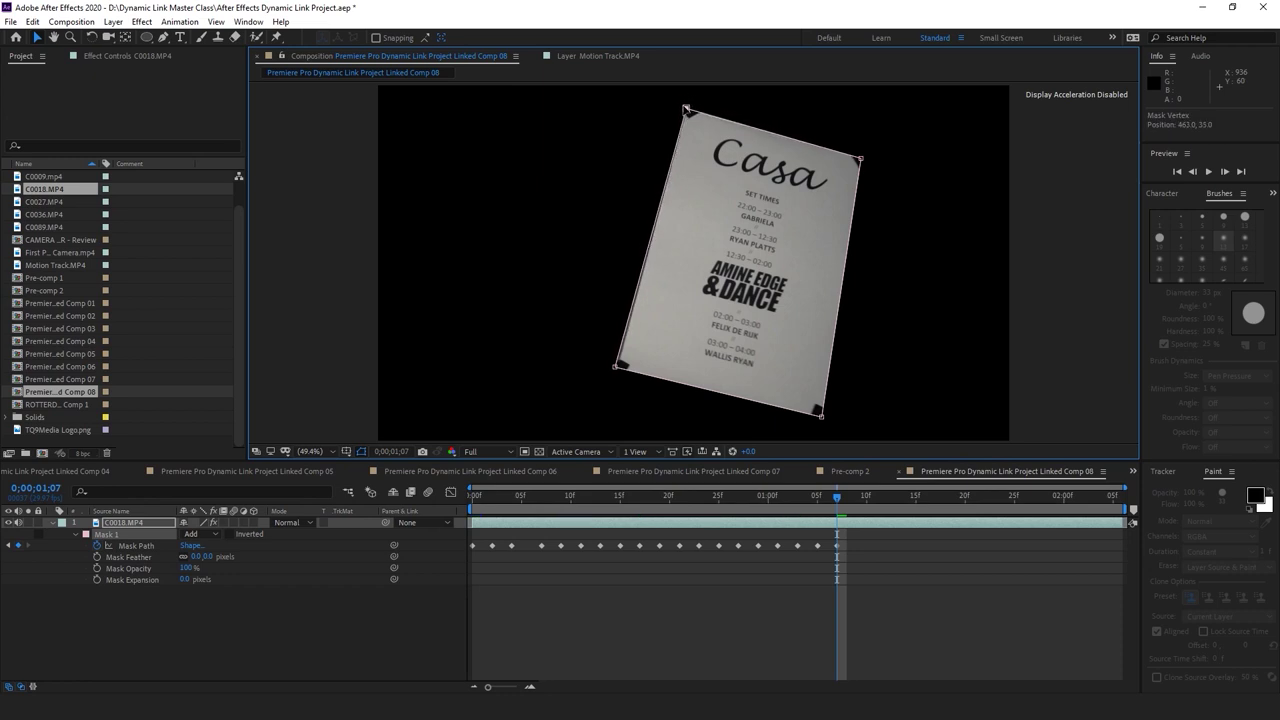
left_click_drag(616, 366, 621, 369)
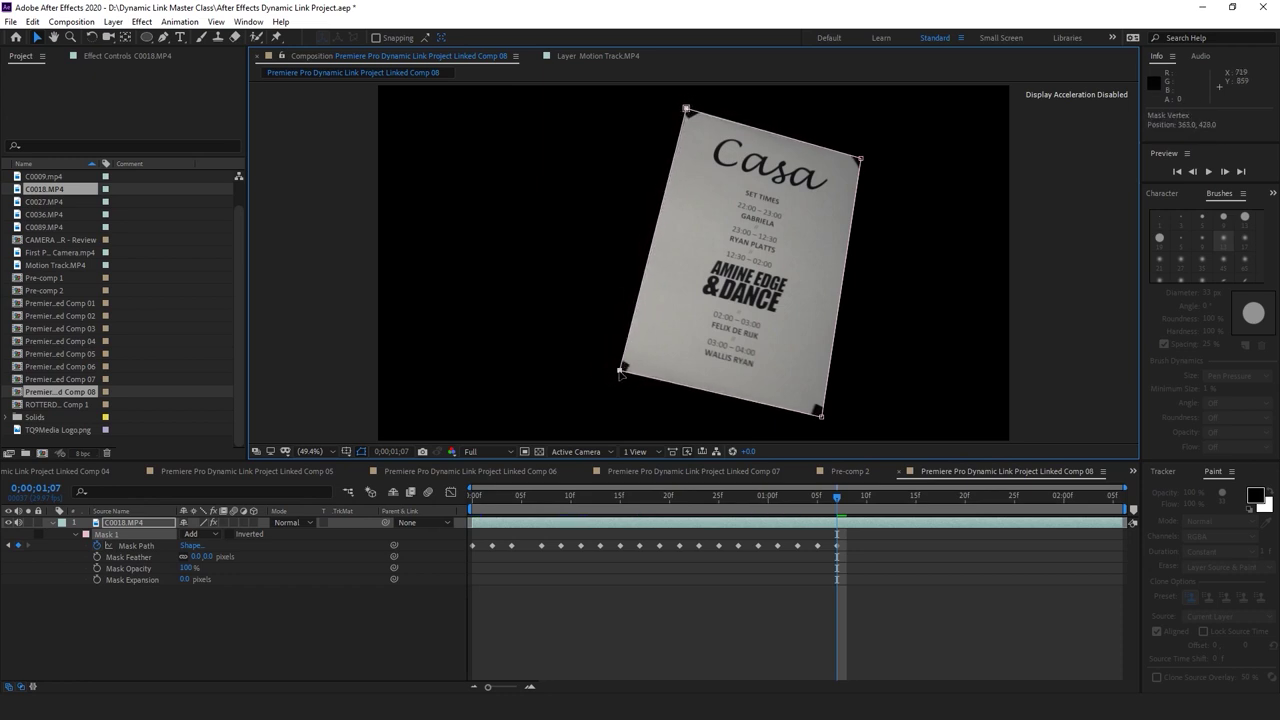
Keyframe the mask corners onto the poster at 1;09 and 1;11
left_click(850, 497)
left_click(857, 496)
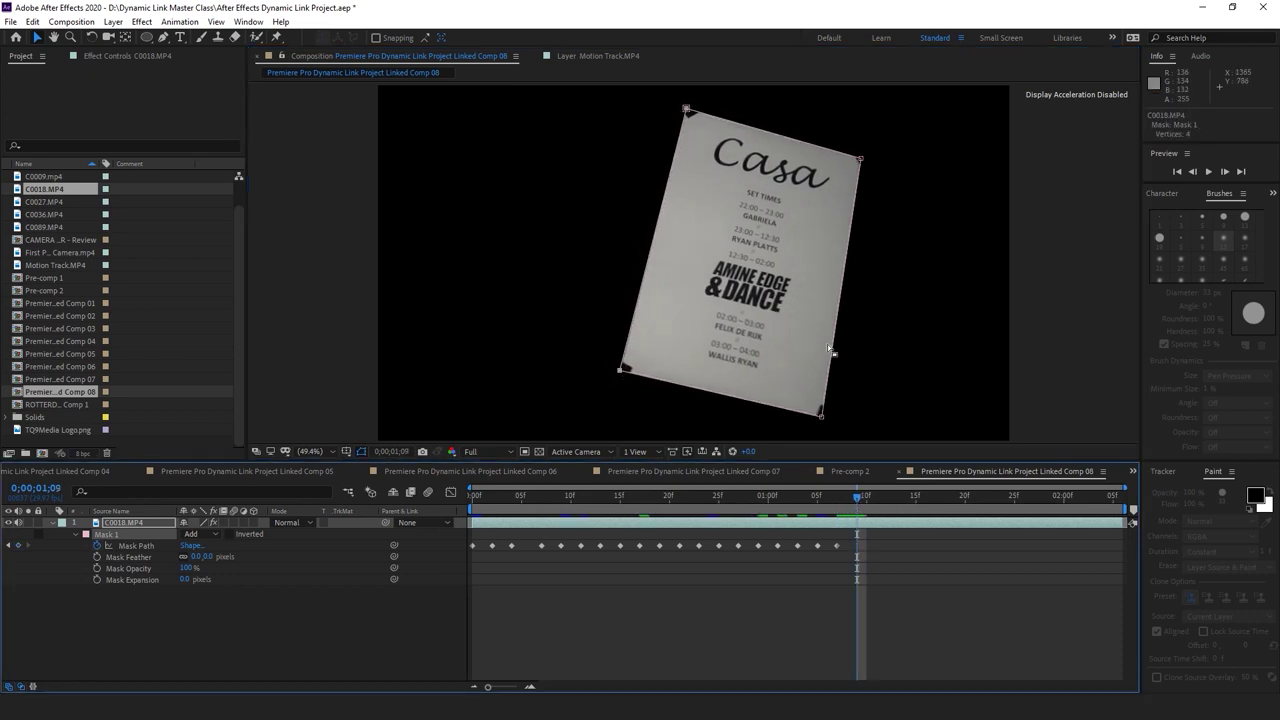
left_click_drag(822, 420, 826, 418)
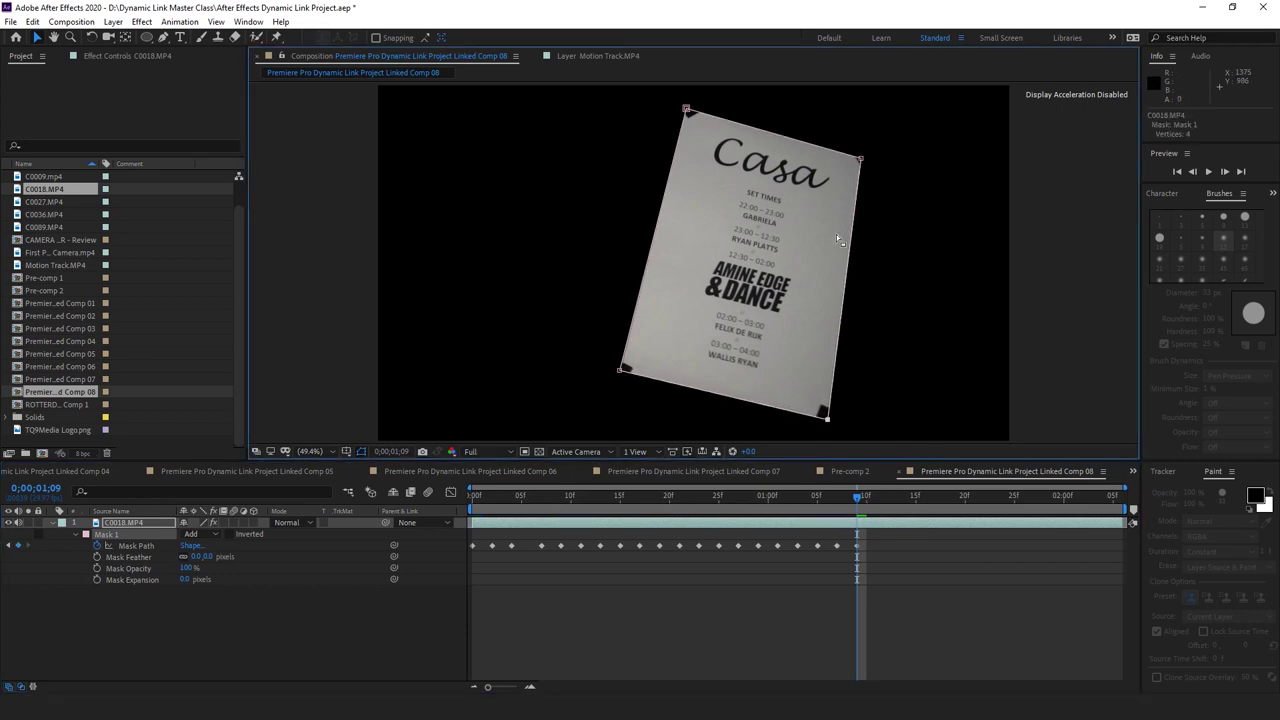
left_click_drag(860, 159, 862, 155)
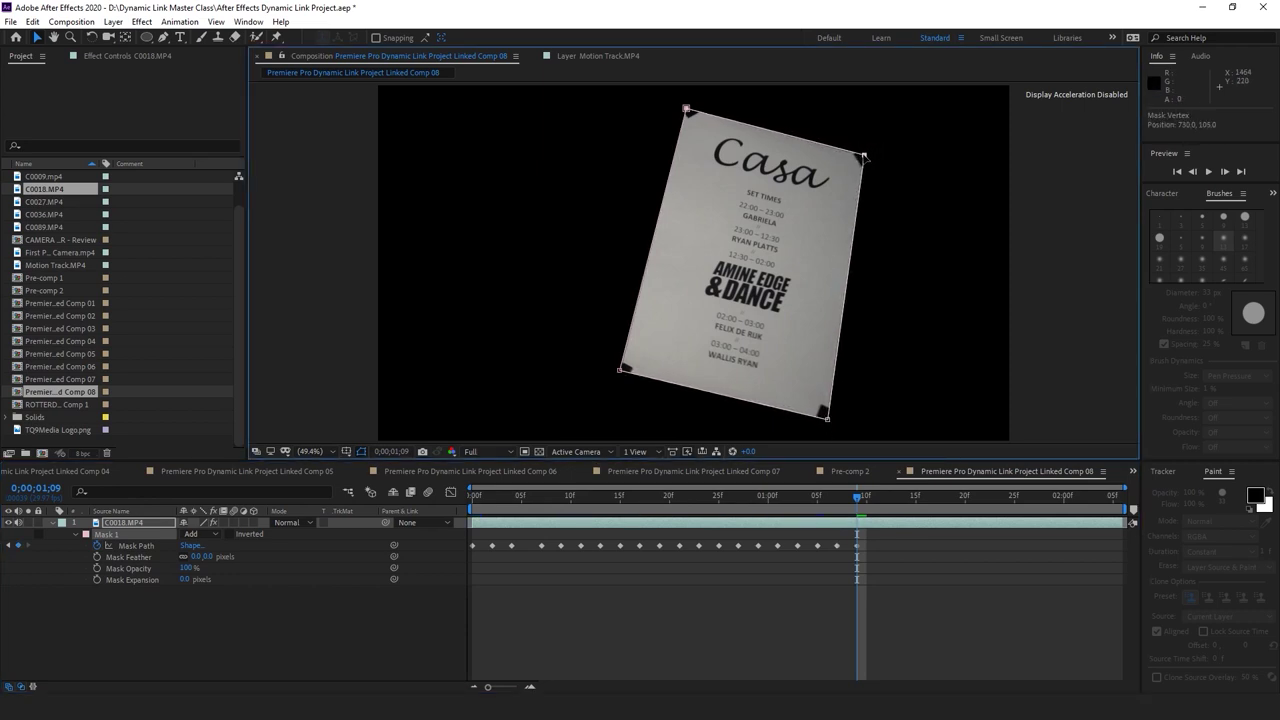
left_click_drag(686, 108, 687, 105)
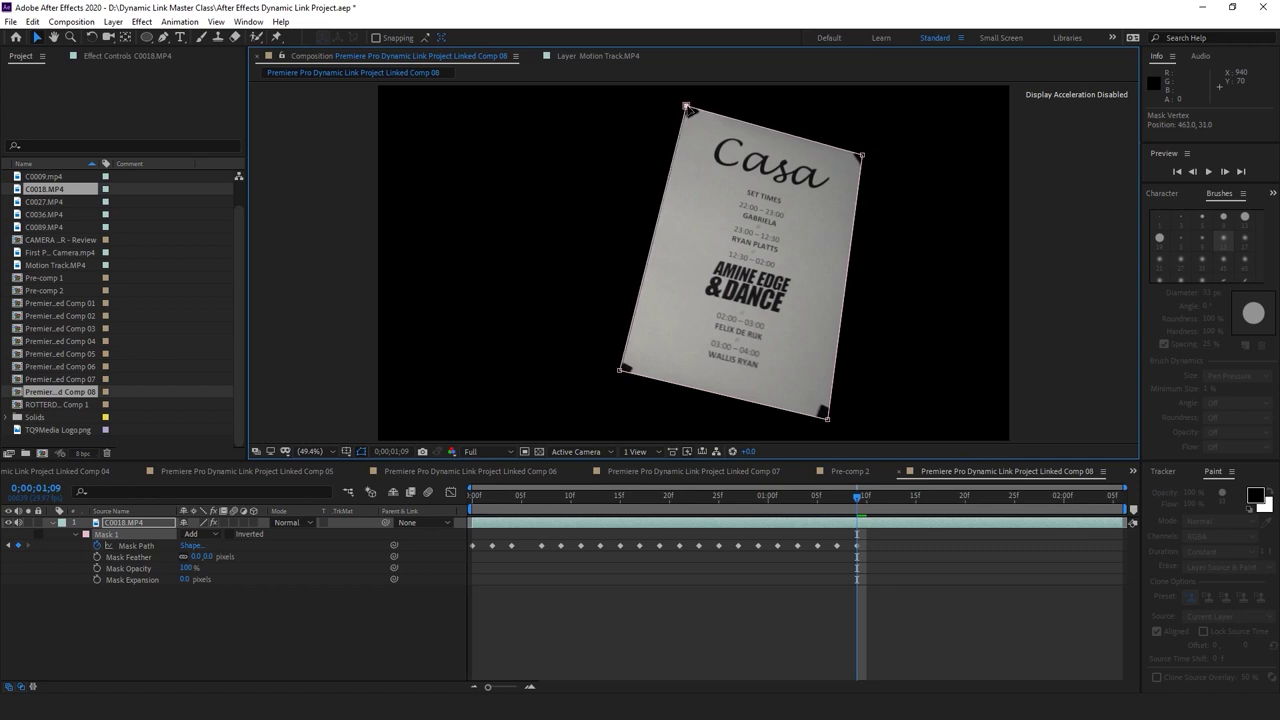
left_click_drag(618, 372, 620, 376)
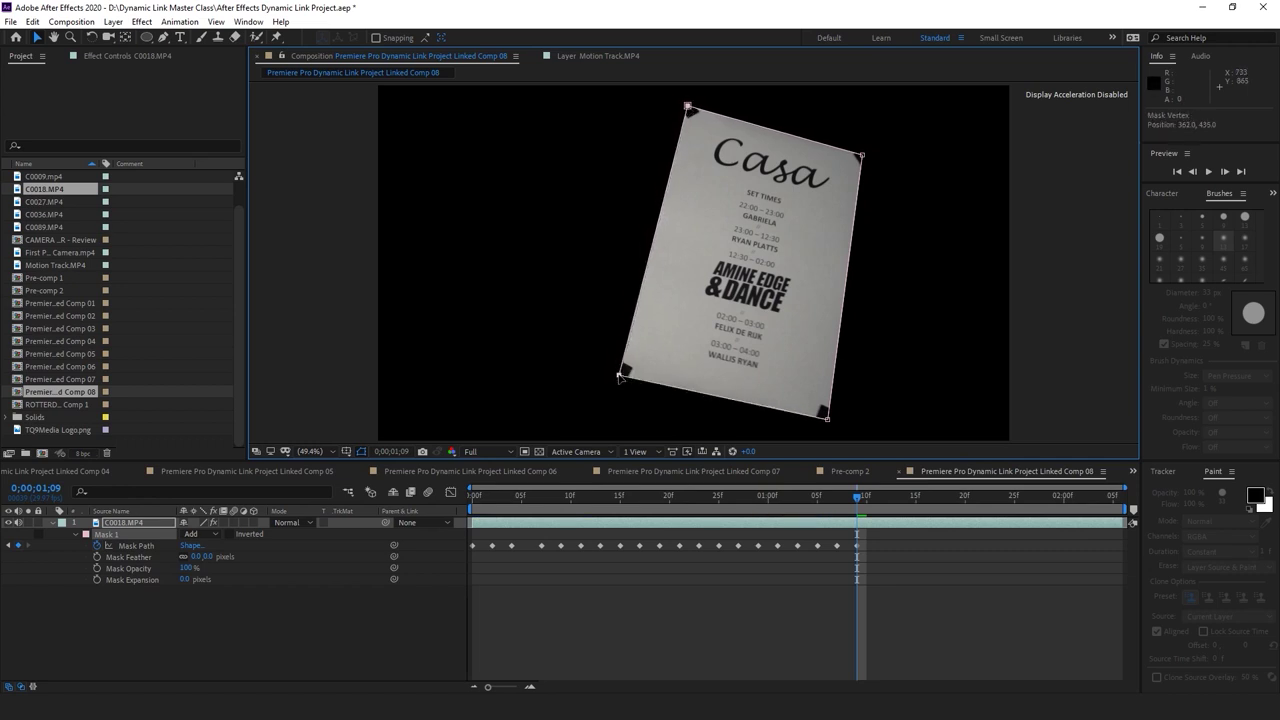
left_click_drag(868, 500, 876, 496)
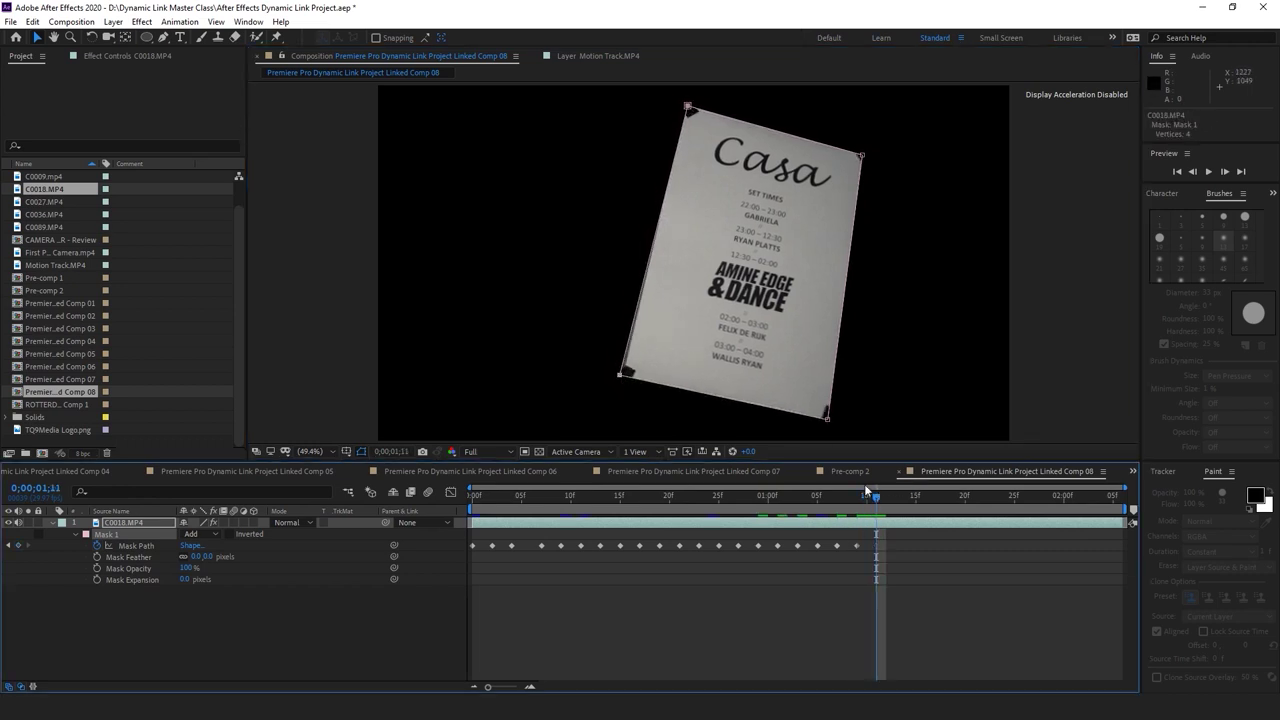
left_click_drag(826, 418, 832, 413)
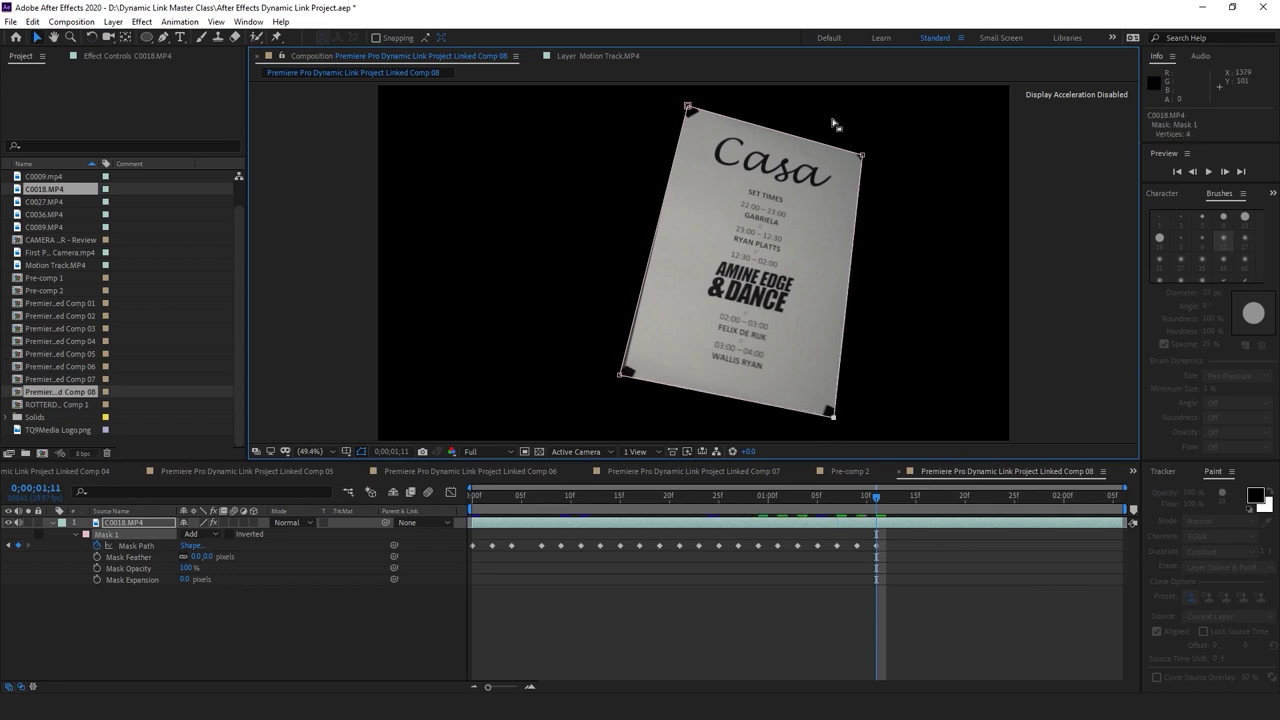
left_click_drag(862, 156, 866, 153)
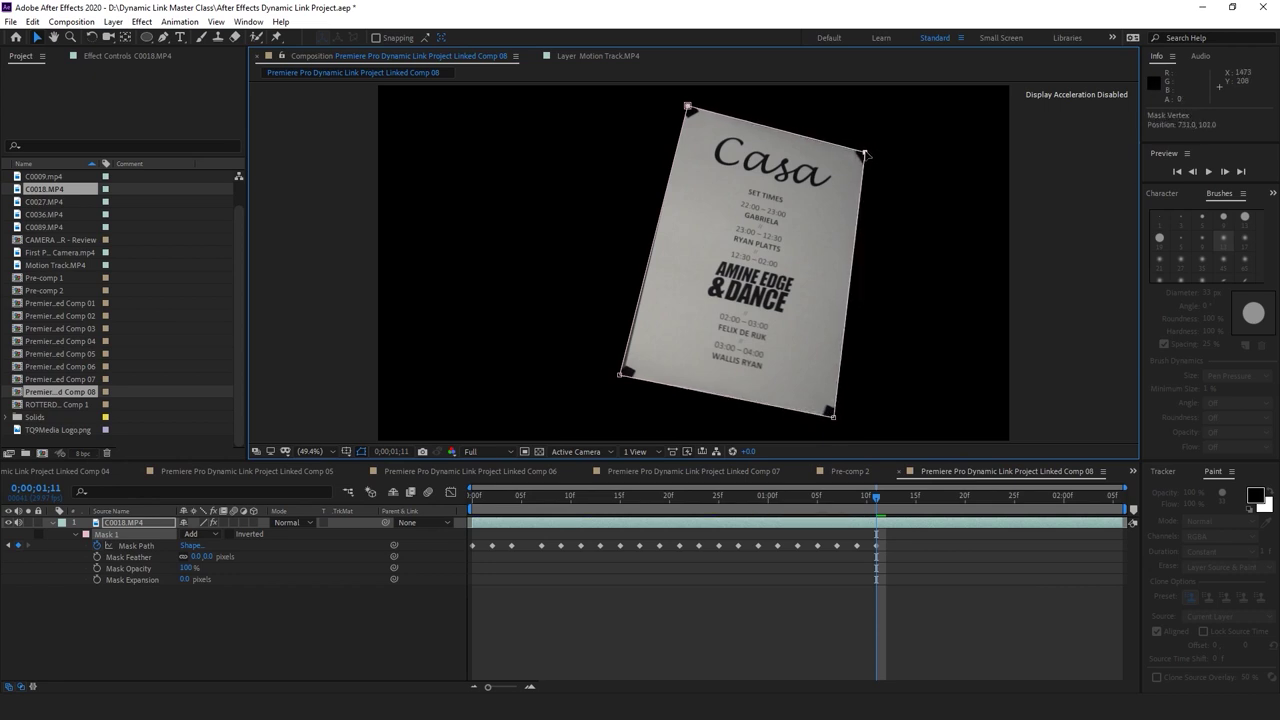
left_click_drag(688, 107, 686, 108)
left_click_drag(620, 377, 624, 380)
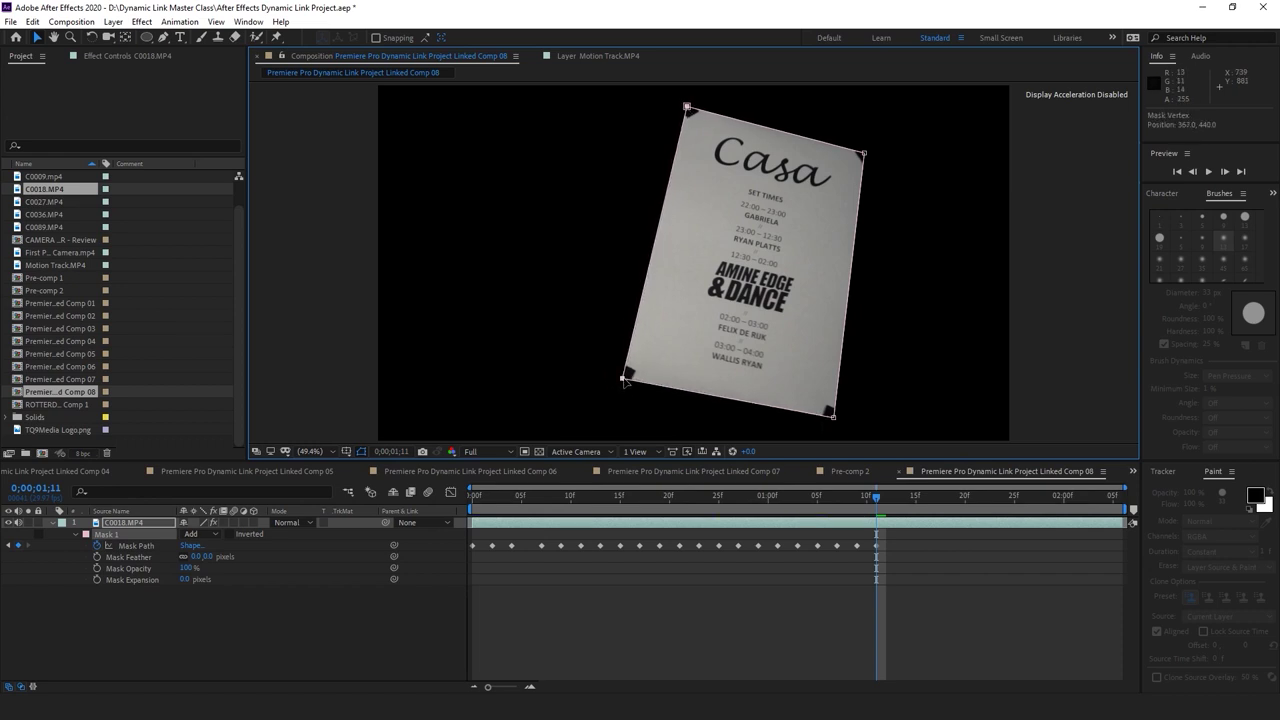
Keyframe the mask corners onto the poster at 1;13 and 1;15
left_click(891, 496)
left_click_drag(832, 413, 839, 418)
left_click_drag(866, 156, 868, 153)
left_click_drag(687, 107, 686, 108)
left_click_drag(624, 382, 628, 380)
left_click_drag(913, 490, 921, 503)
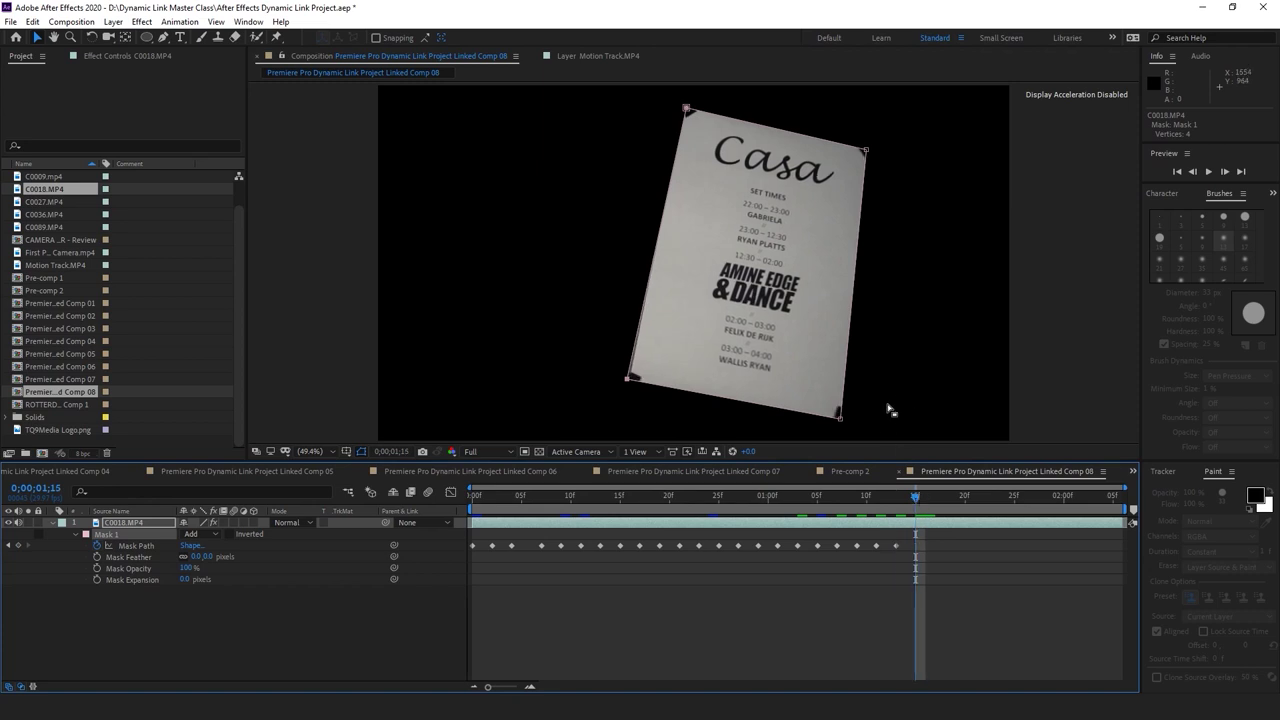
left_click_drag(846, 425, 852, 430)
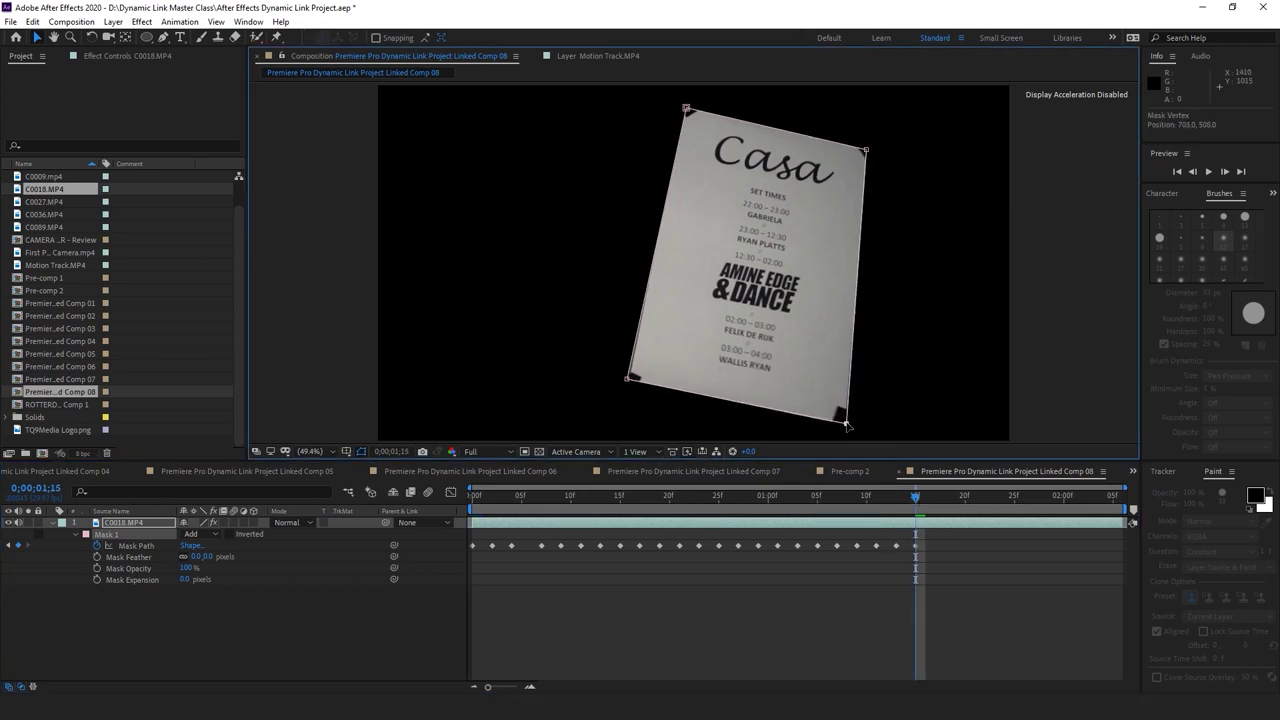
left_click_drag(868, 152, 870, 150)
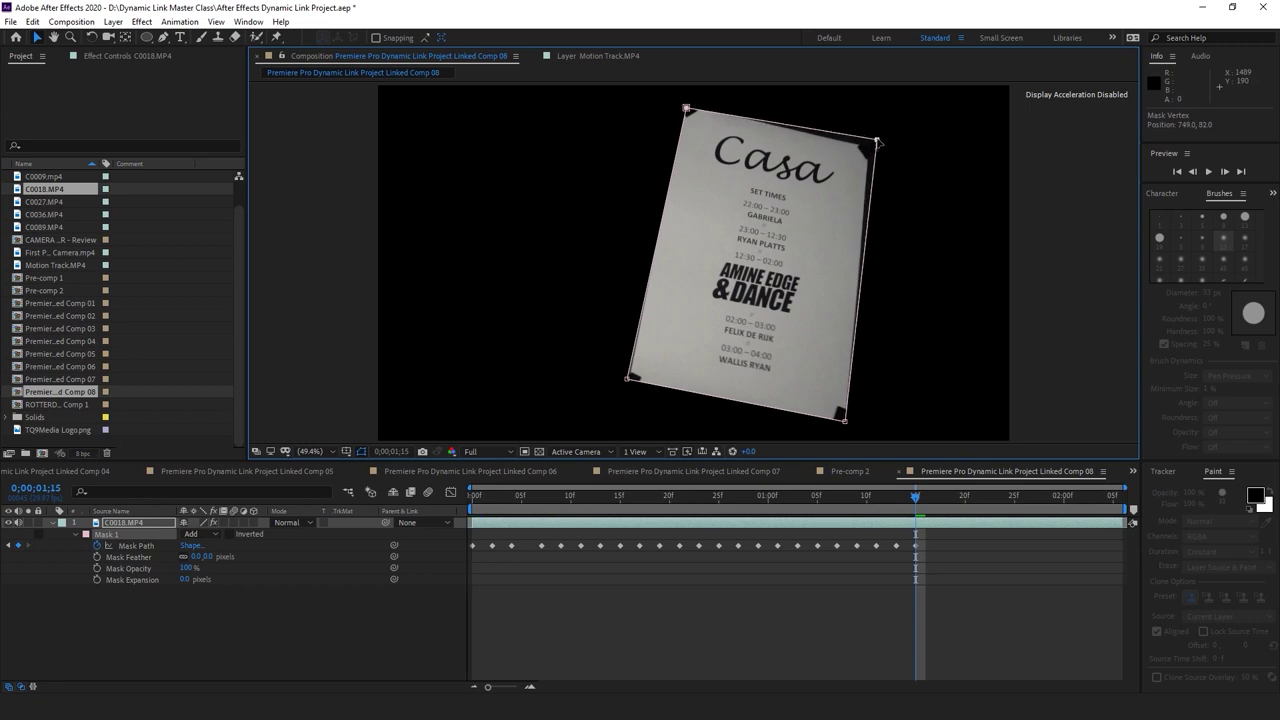
left_click_drag(687, 109, 684, 102)
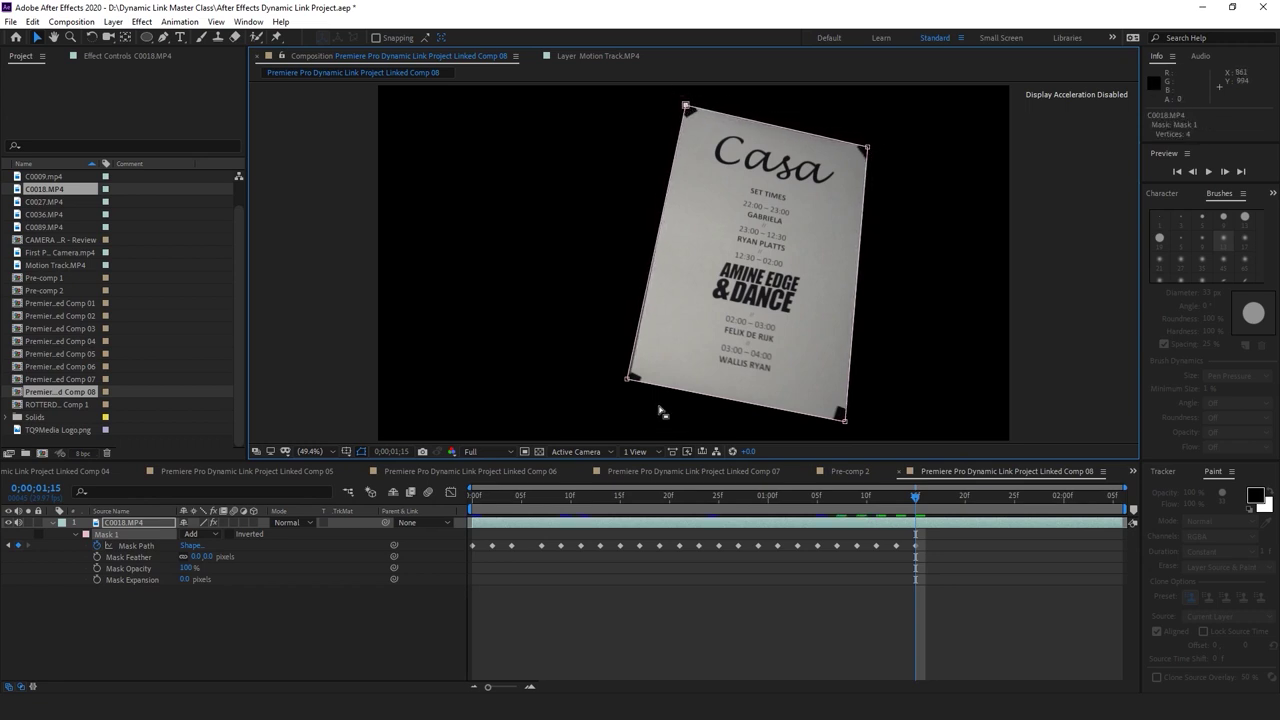
left_click_drag(627, 380, 630, 386)
Refit all four mask corners to the poster at 1;17
left_click(936, 495)
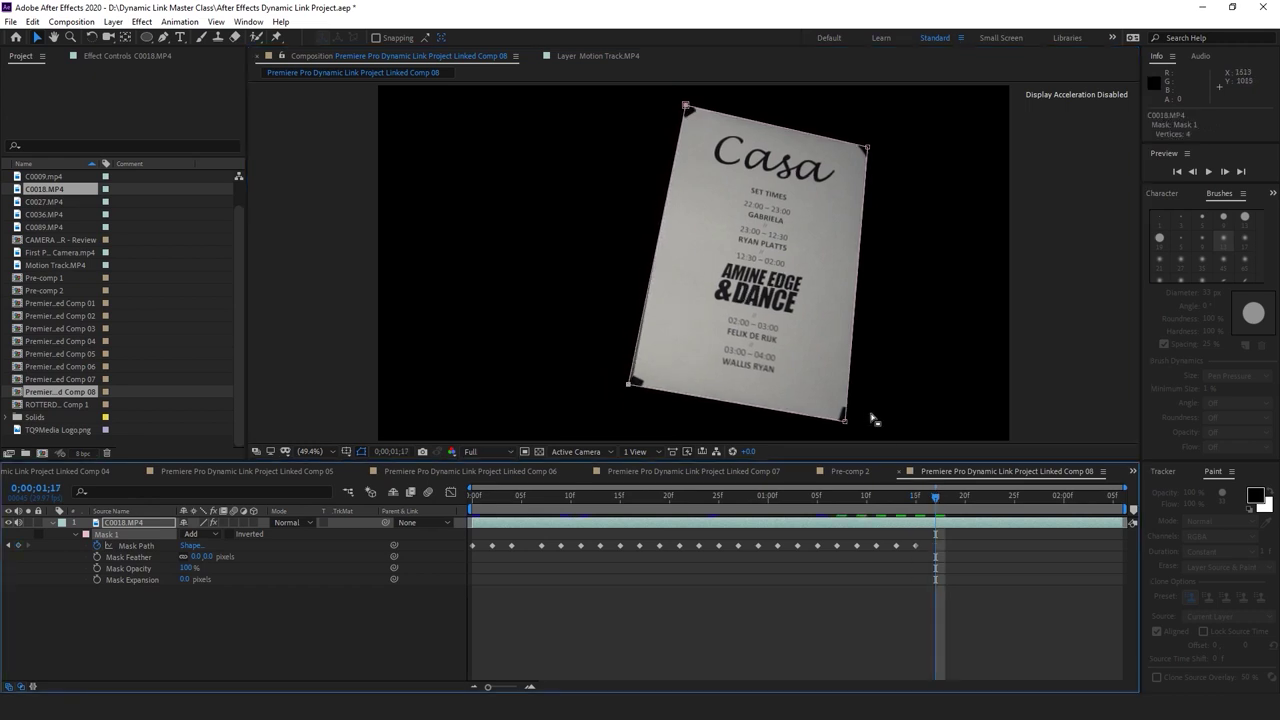
left_click_drag(843, 423, 851, 426)
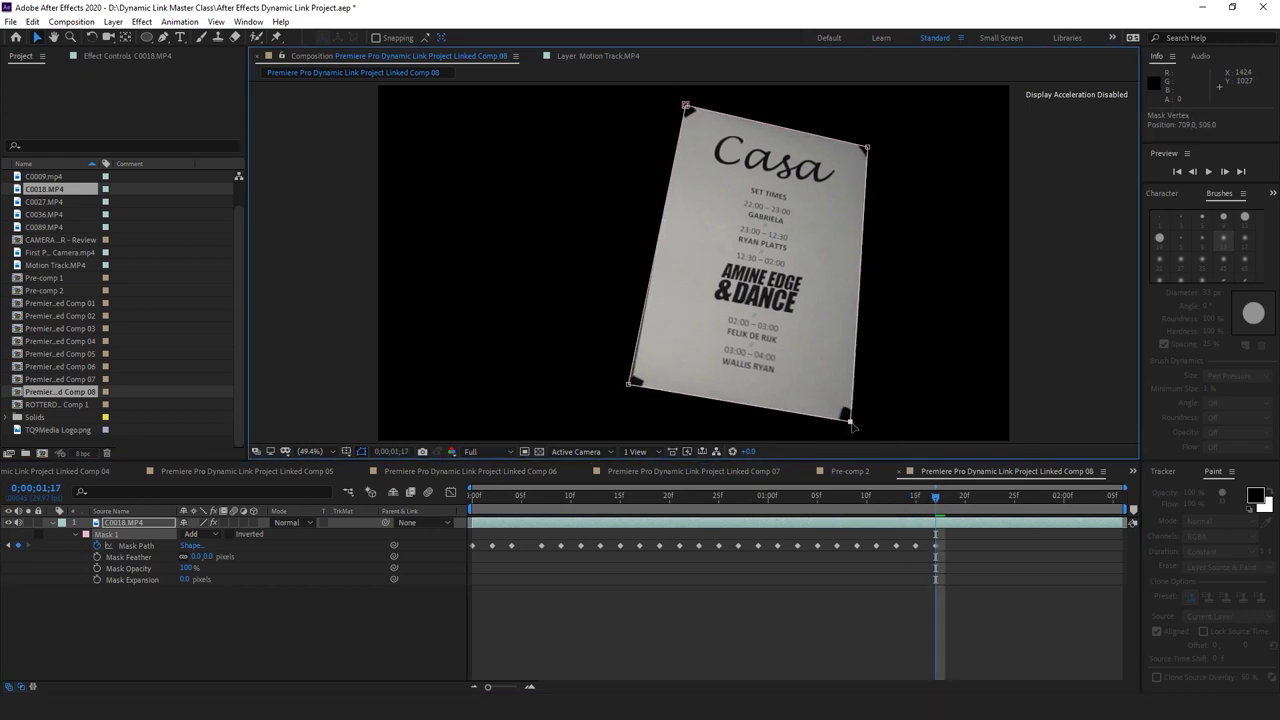
left_click_drag(871, 148, 870, 146)
left_click_drag(686, 107, 681, 104)
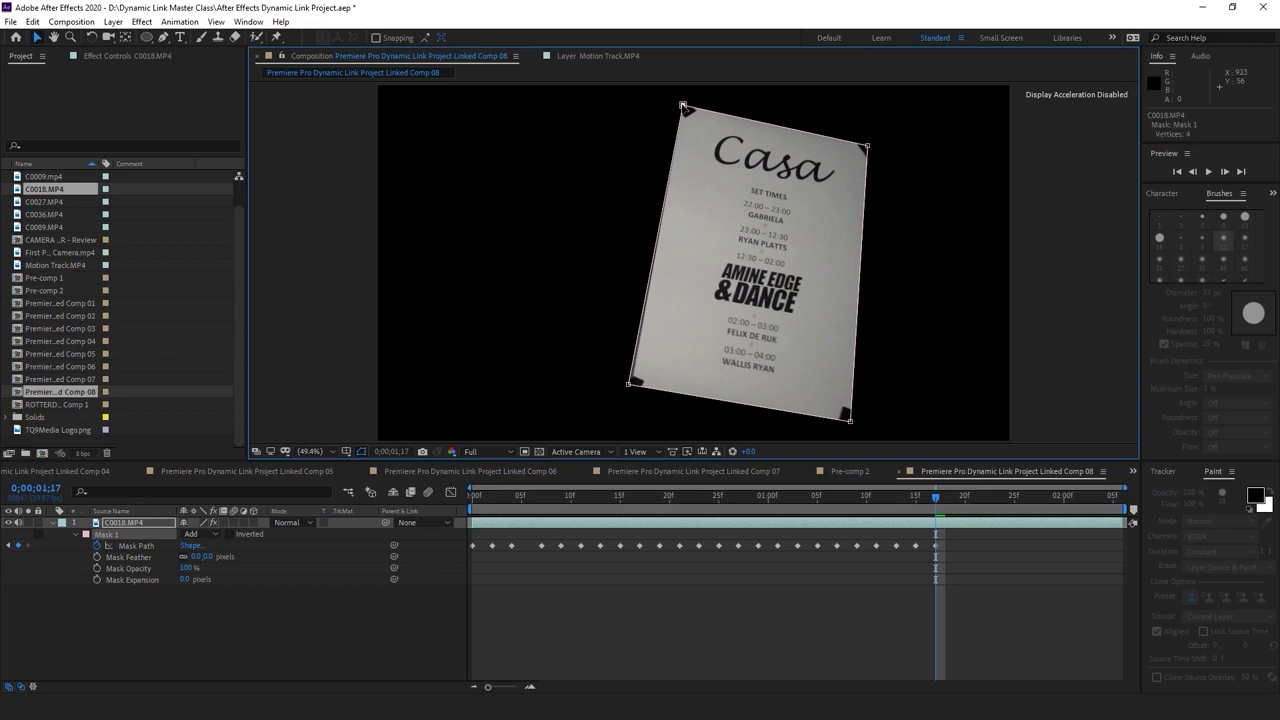
left_click_drag(628, 384, 631, 389)
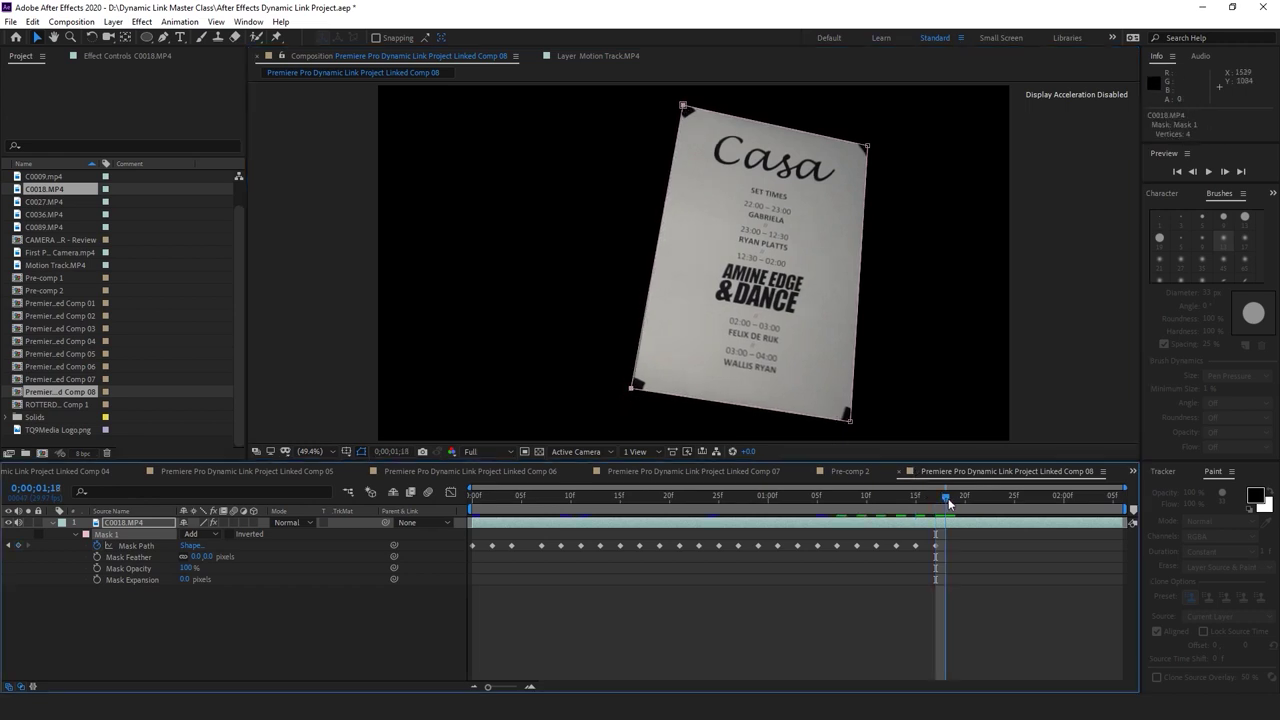
Refit the four mask corners to the poster at 1;19 and 1;21
key("Page_Down")
key("Page_Down")
left_click_drag(849, 420, 861, 427)
left_click_drag(869, 147, 866, 144)
left_click_drag(682, 107, 681, 107)
left_click_drag(632, 389, 637, 393)
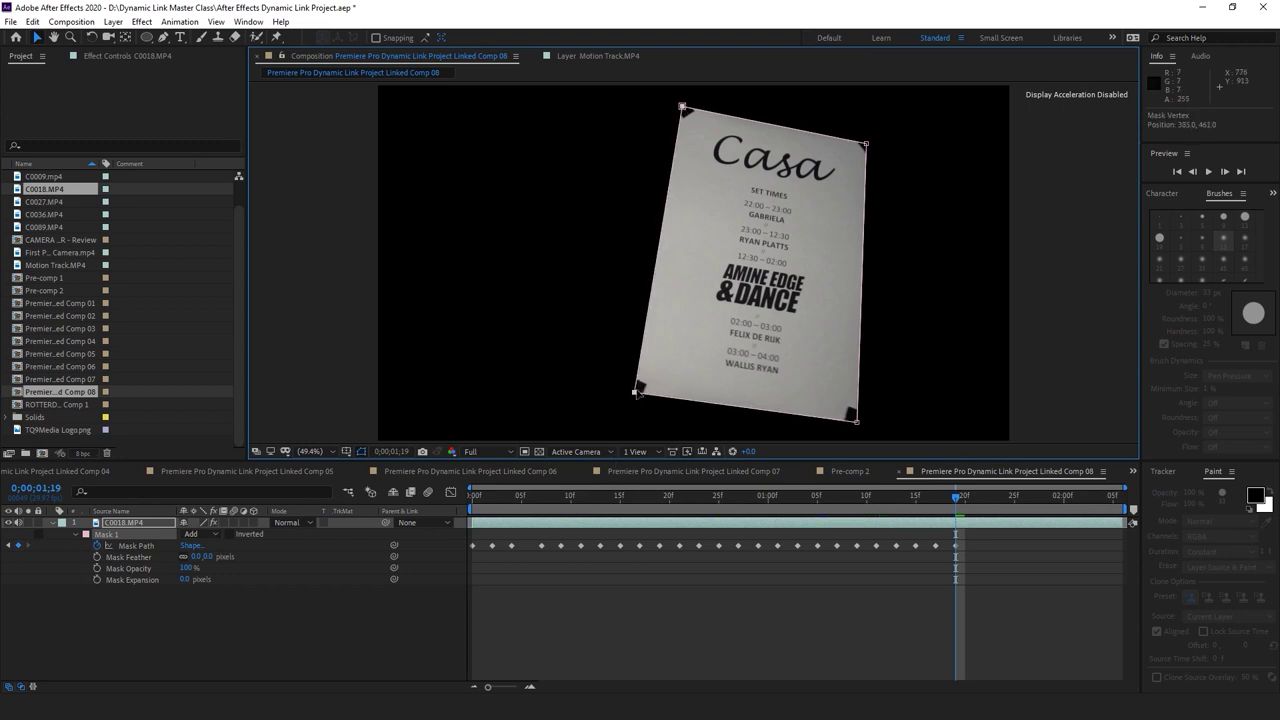
left_click(972, 496)
left_click_drag(856, 420, 862, 421)
left_click_drag(865, 143, 868, 142)
left_click_drag(684, 111, 680, 106)
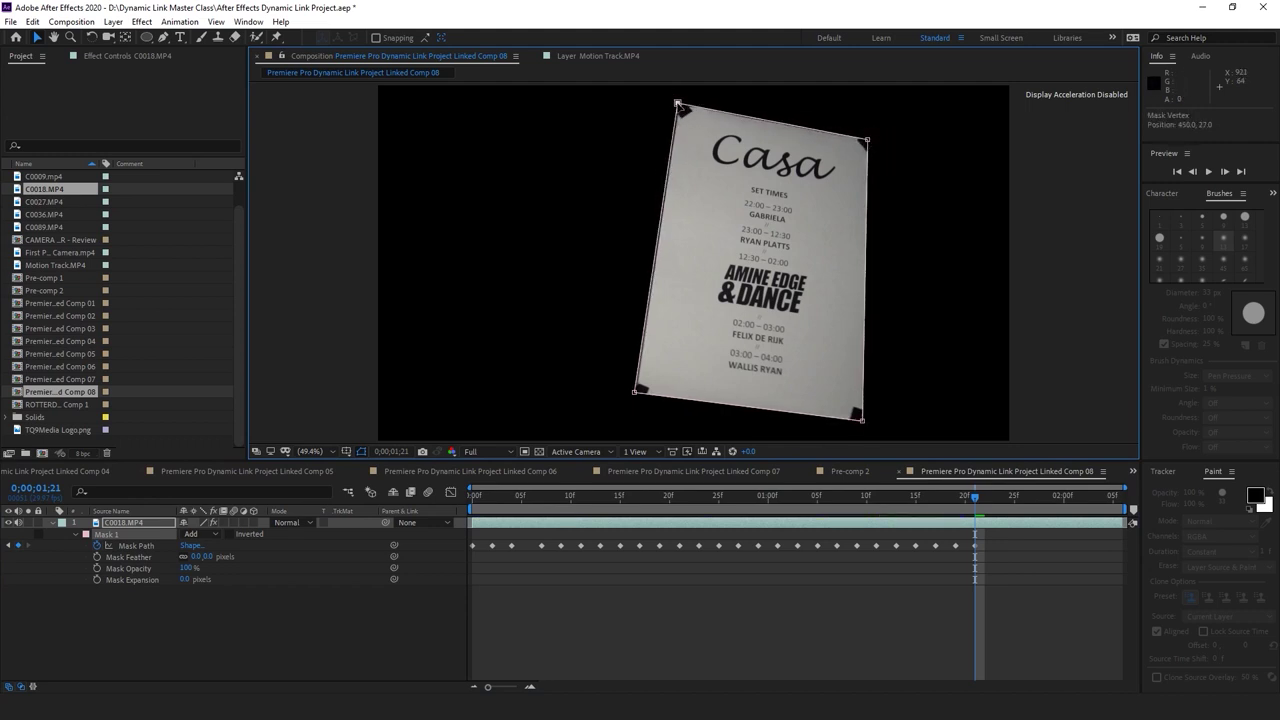
left_click_drag(636, 393, 637, 396)
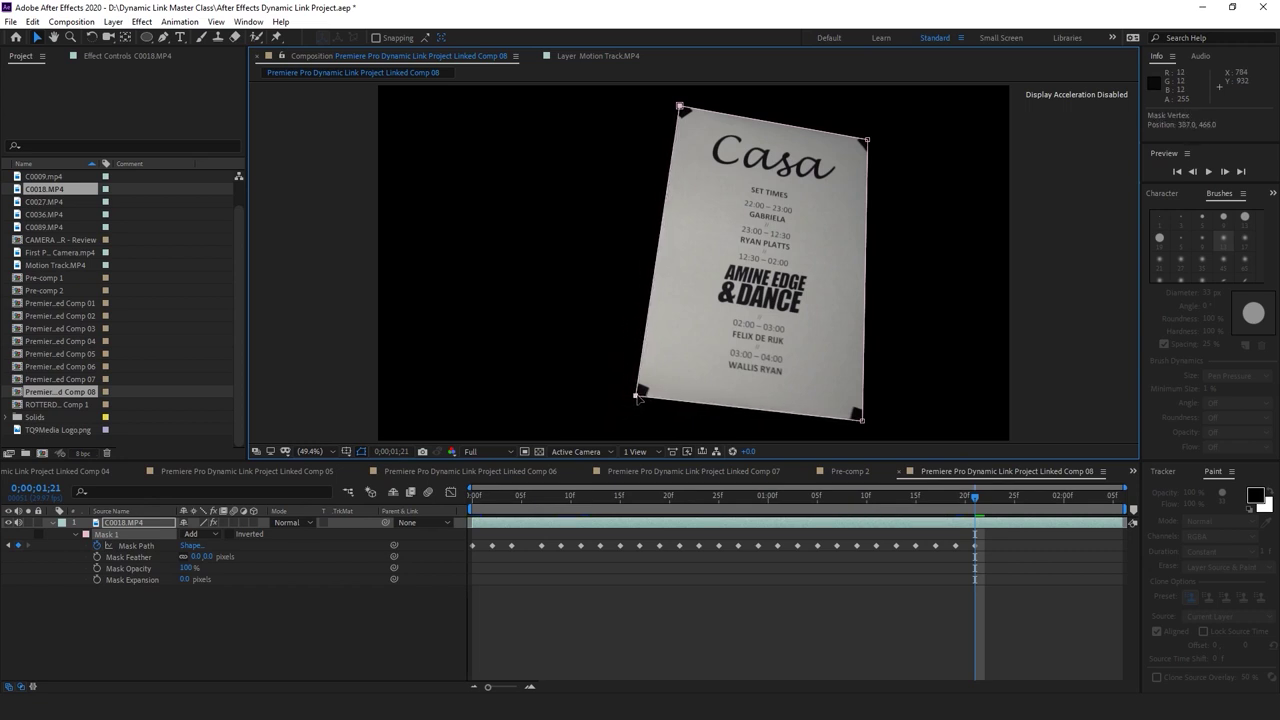
Refit the four mask corners to the poster at 1;23 and 1;25
left_click(995, 496)
left_click_drag(862, 420, 866, 424)
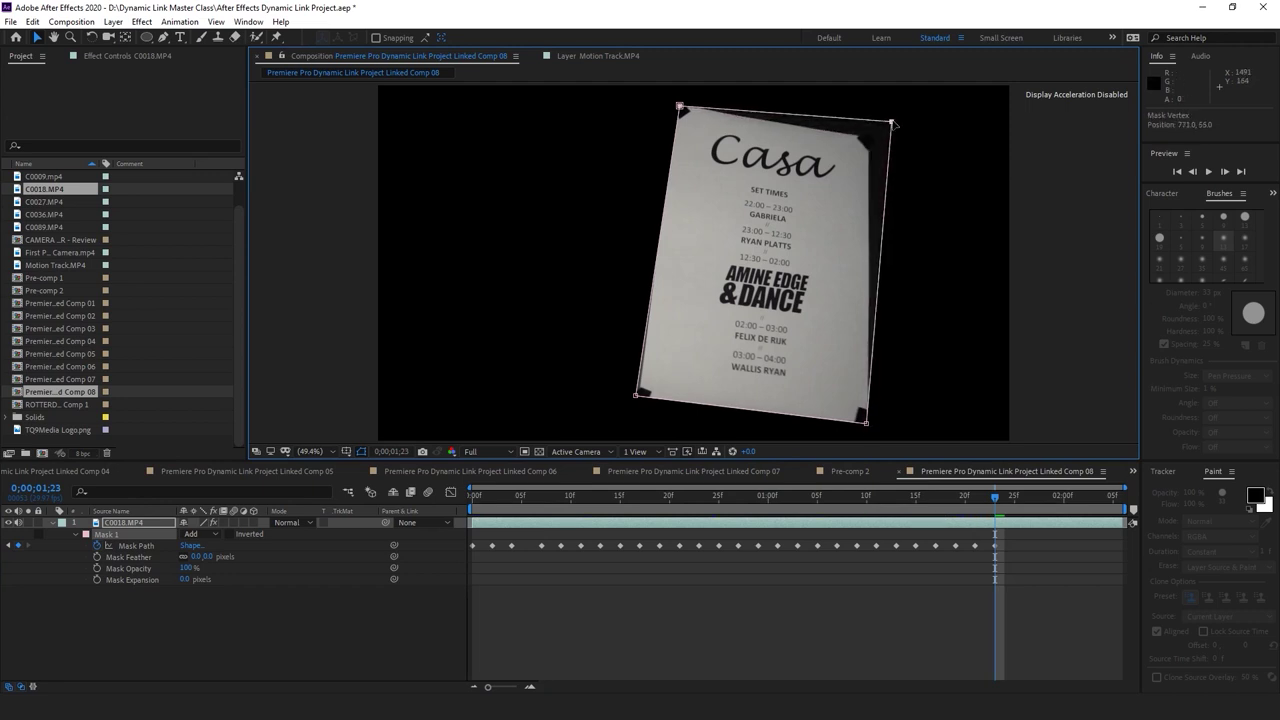
left_click_drag(869, 142, 865, 135)
left_click_drag(679, 106, 676, 108)
left_click_drag(632, 395, 641, 401)
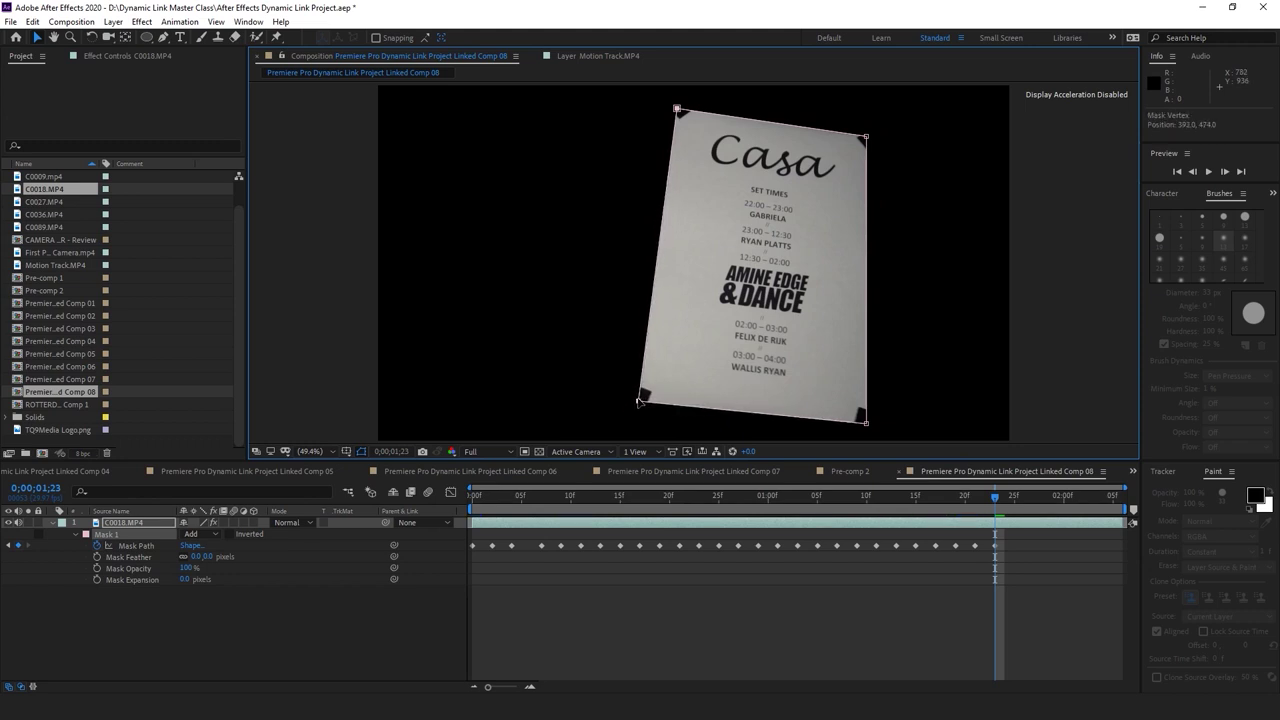
left_click_drag(1000, 503, 1014, 499)
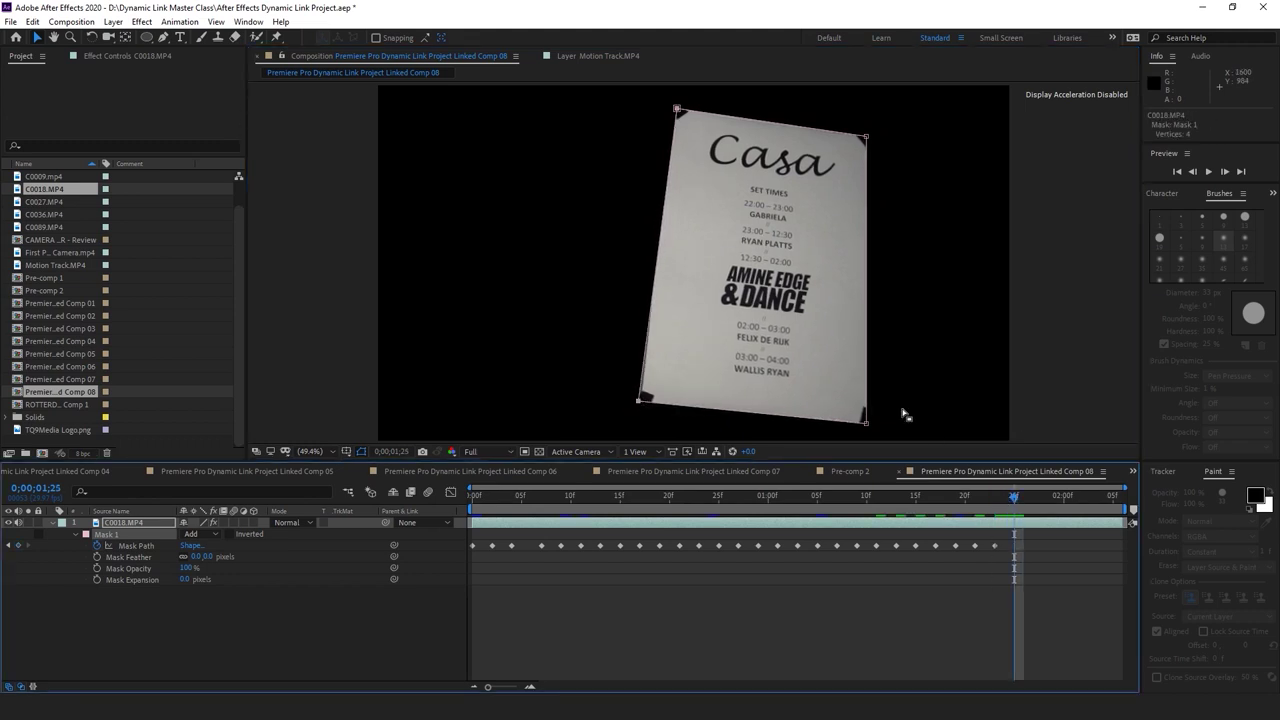
left_click_drag(866, 423, 877, 429)
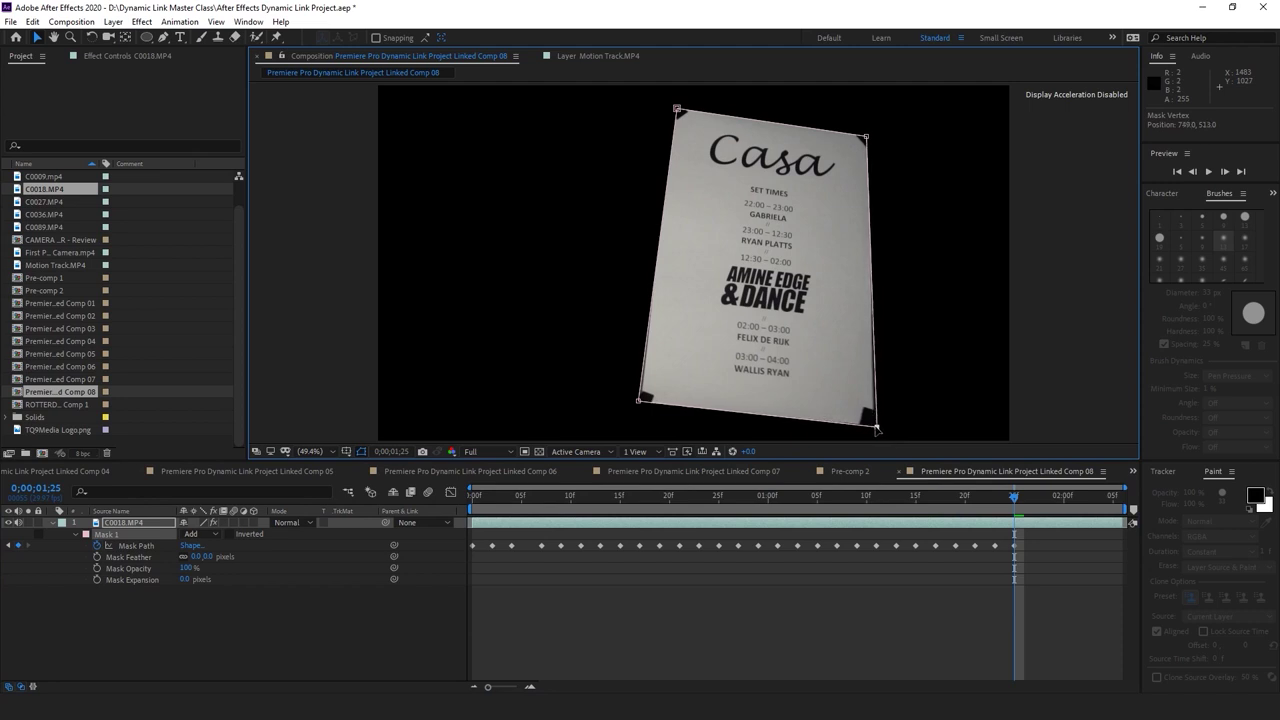
left_click_drag(868, 139, 868, 136)
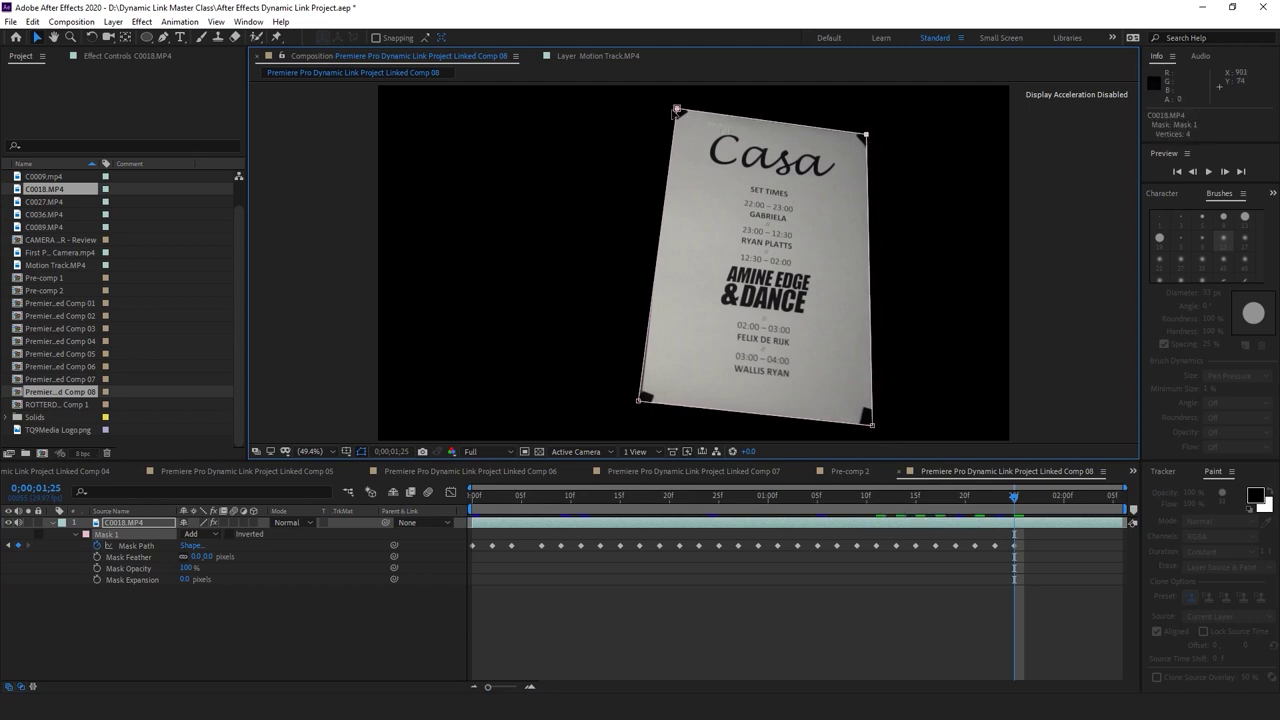
left_click_drag(677, 108, 673, 104)
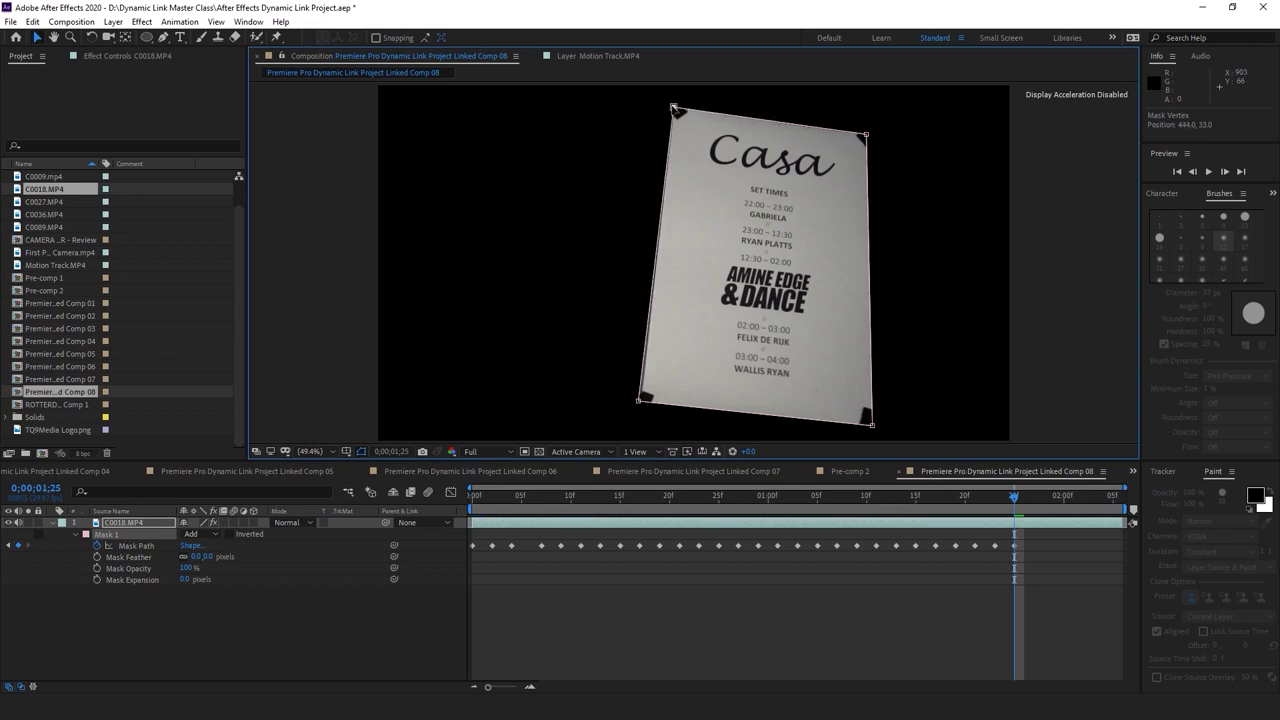
left_click(639, 403)
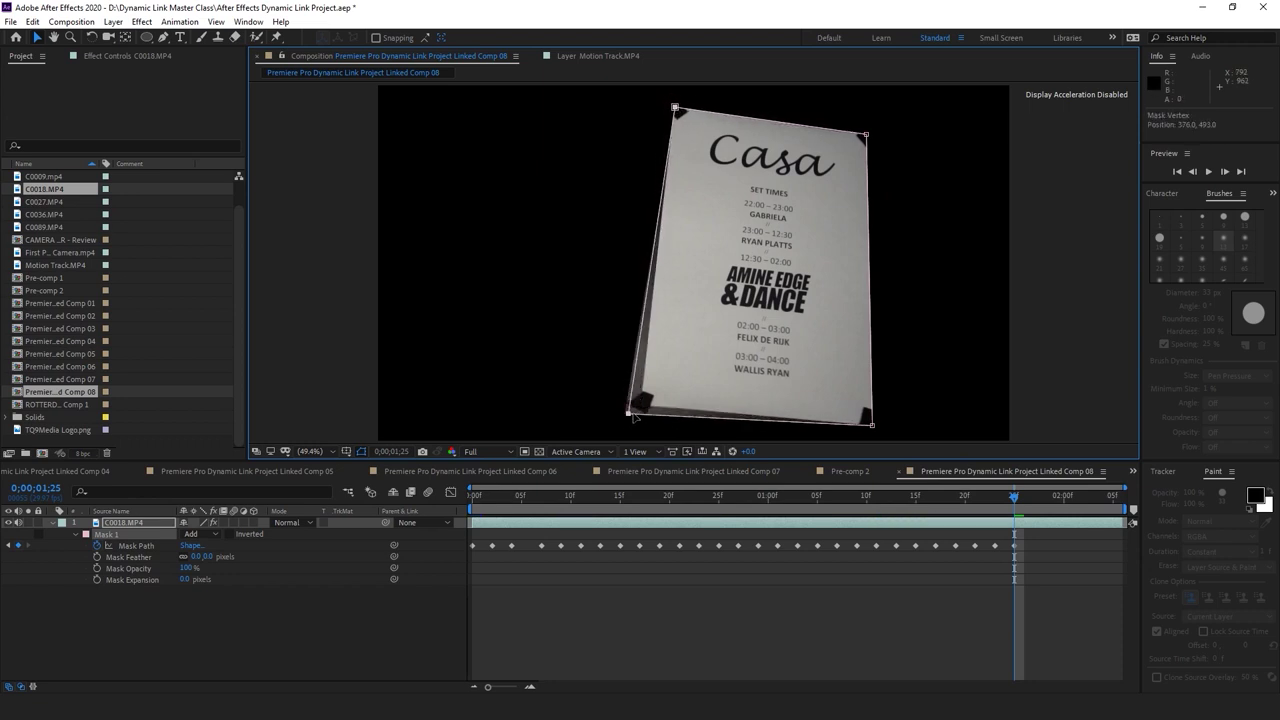
Fit the mask corners to the poster at 1;27, then start on 1;29
left_click_drag(1017, 496, 1034, 496)
left_click_drag(872, 428, 880, 428)
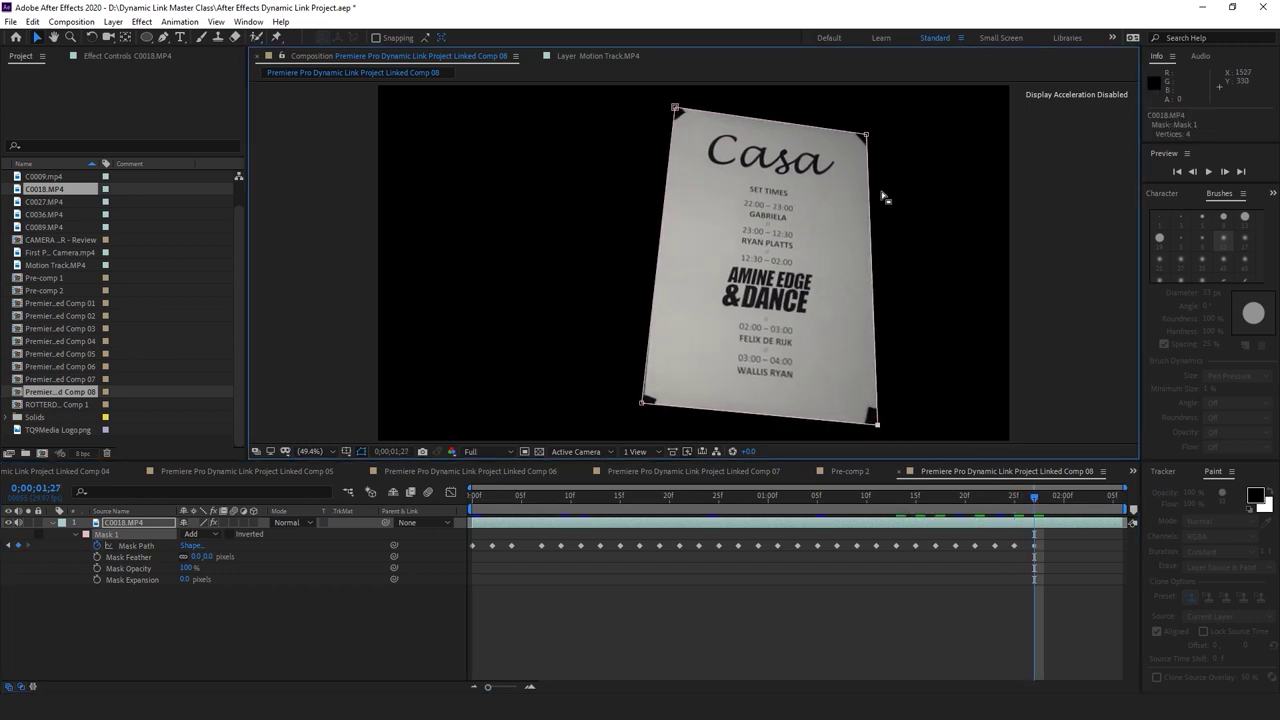
left_click_drag(870, 140, 868, 137)
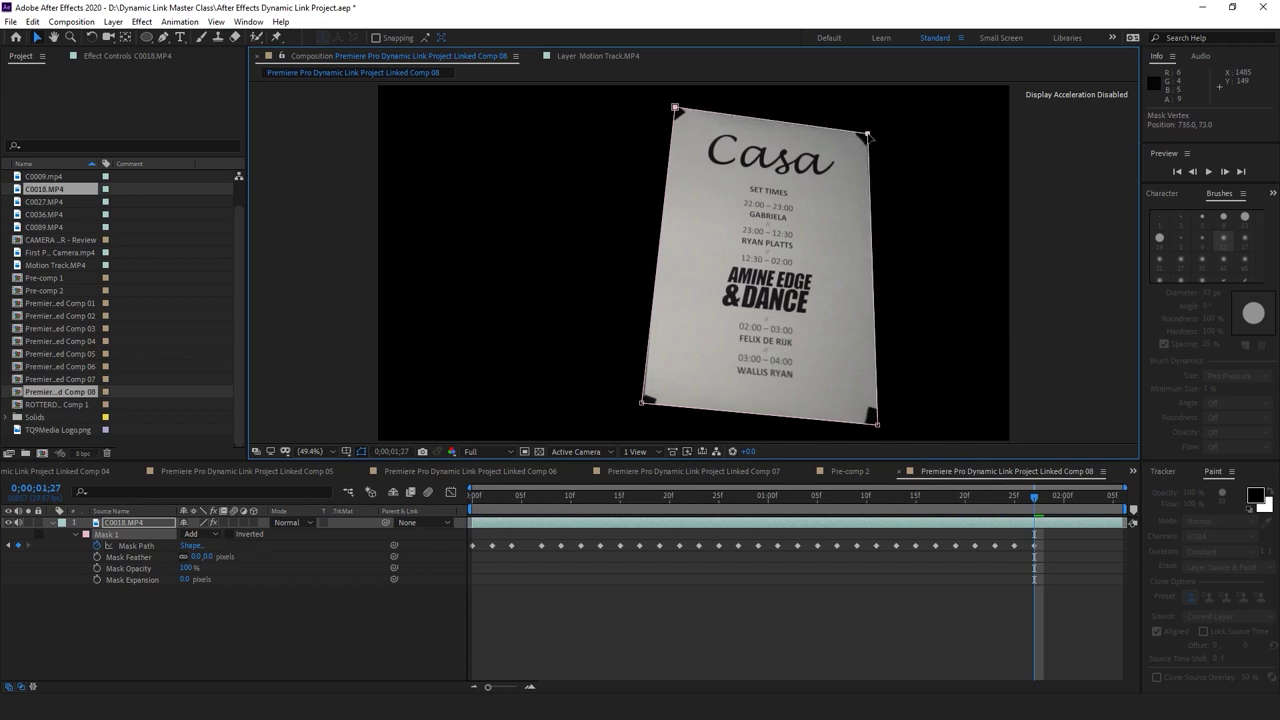
left_click_drag(676, 110, 672, 110)
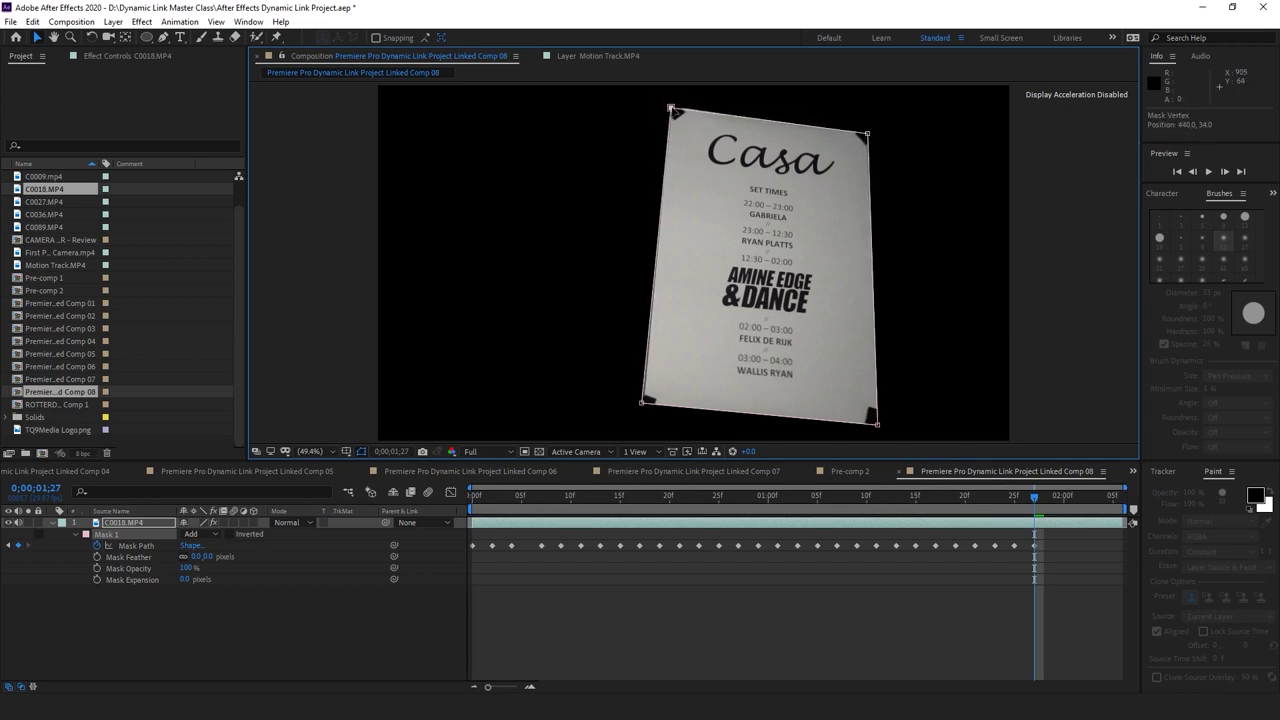
left_click_drag(642, 404, 646, 409)
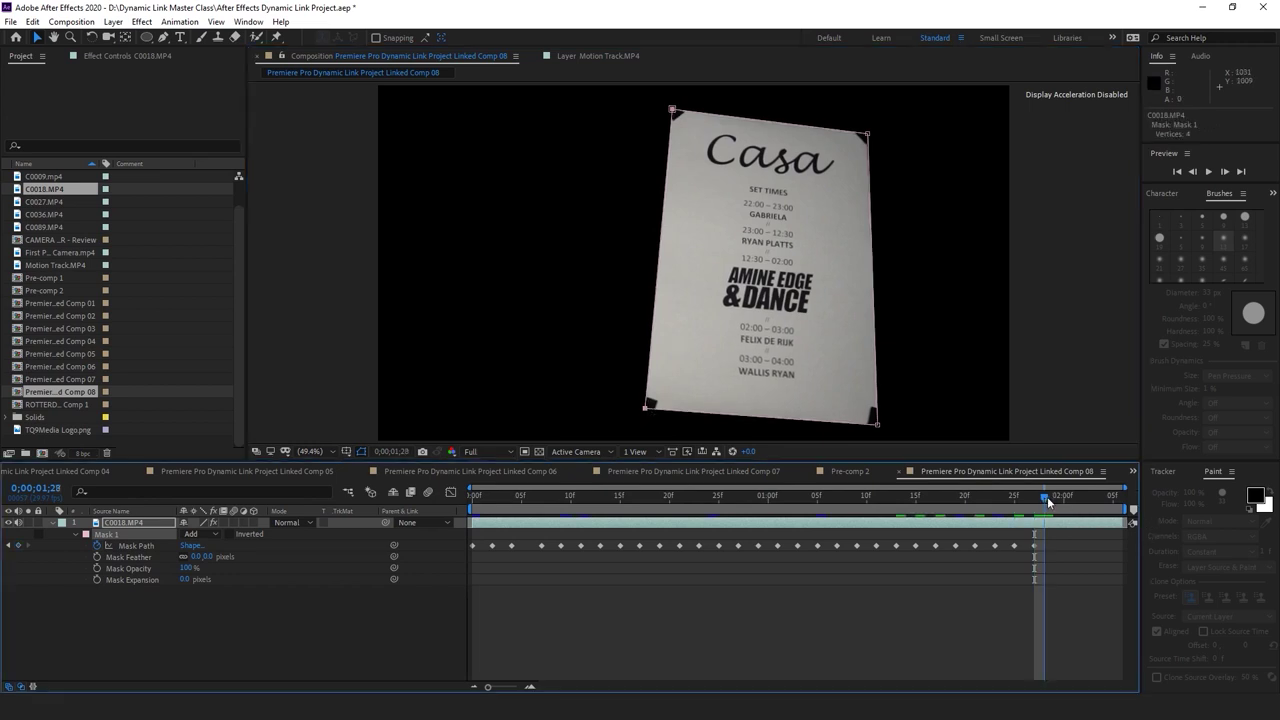
left_click_drag(1047, 496, 1053, 496)
left_click_drag(877, 424, 888, 426)
Fit the Mask 1 corners to the Casa poster at the current frame and at 2;01
left_click_drag(870, 135, 866, 131)
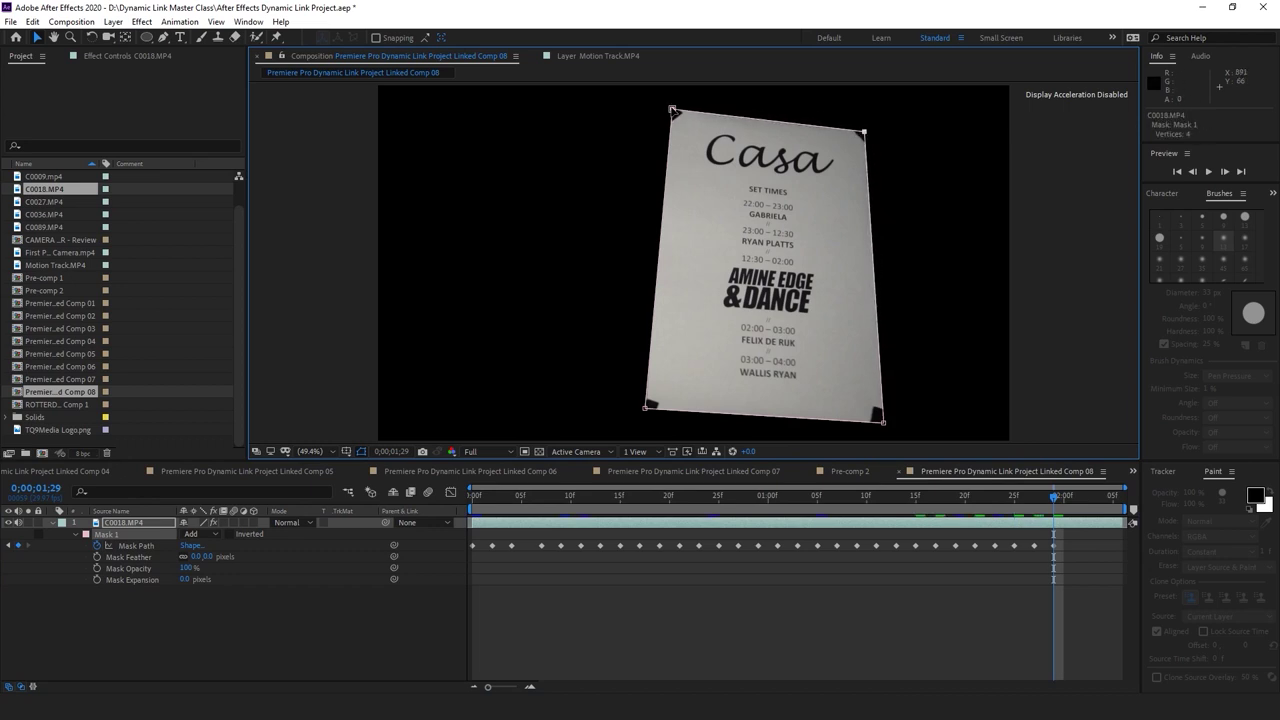
left_click_drag(646, 408, 649, 418)
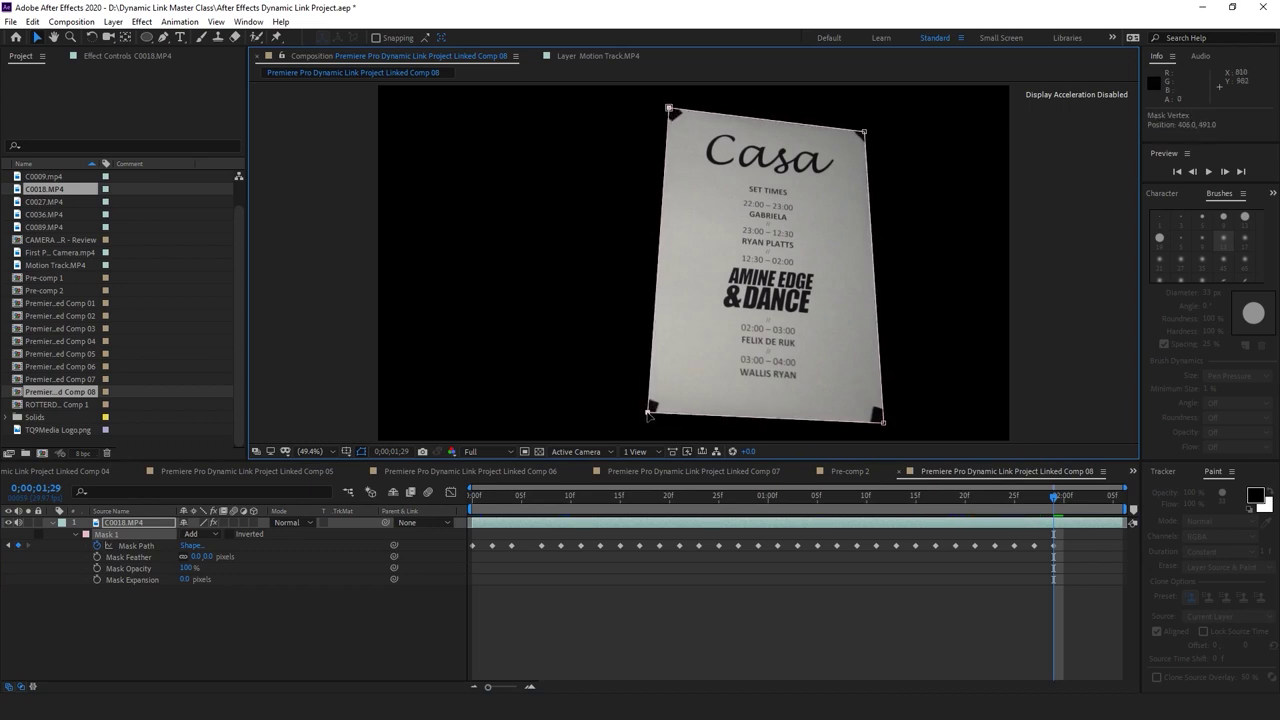
left_click(1068, 497)
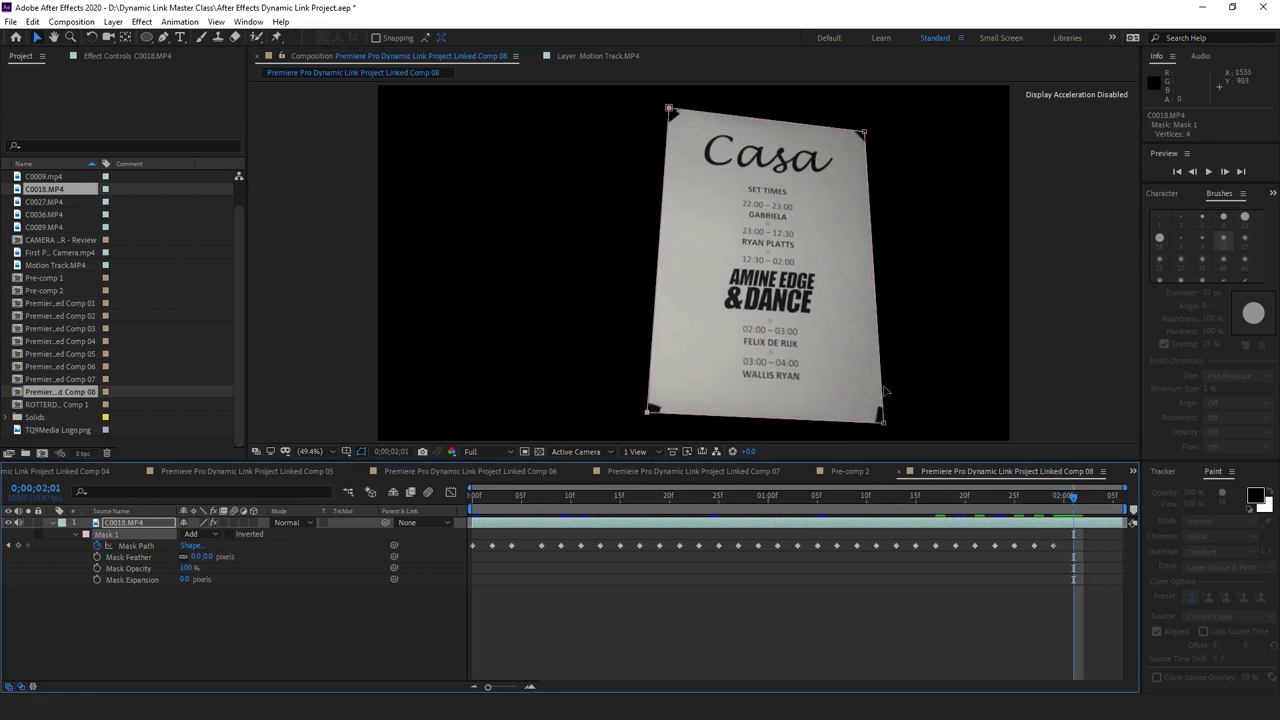
left_click_drag(883, 421, 893, 430)
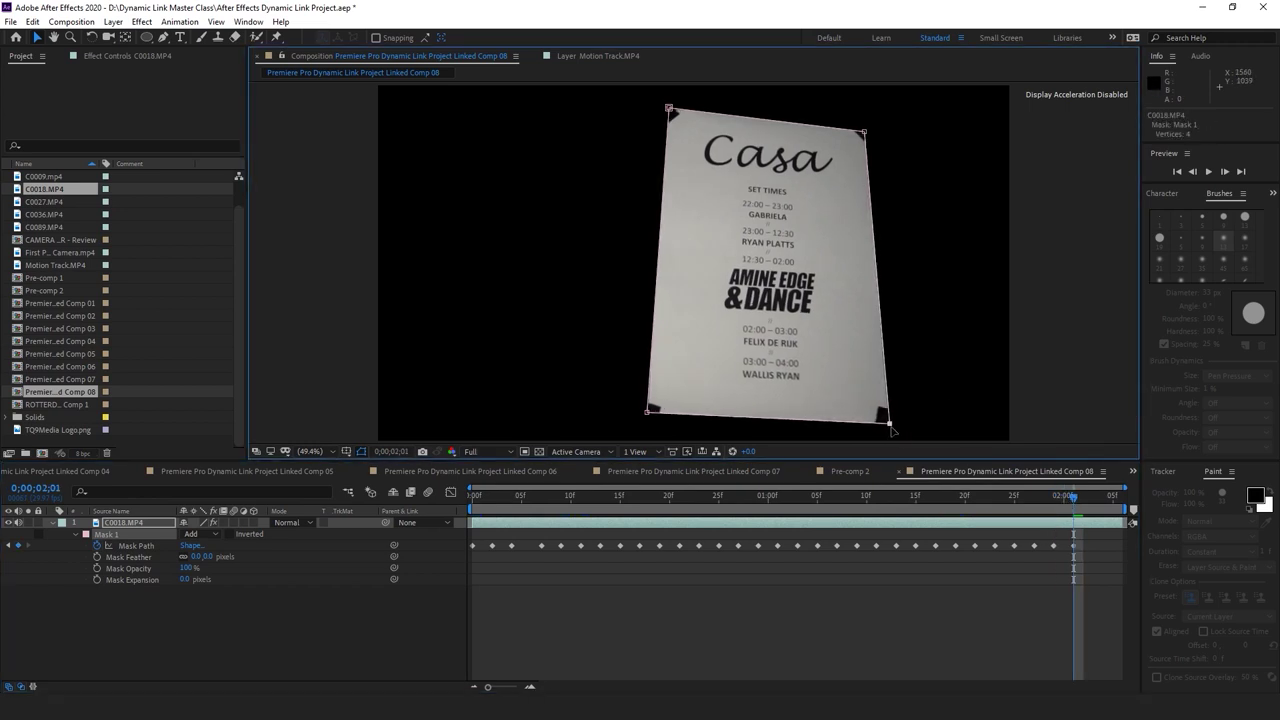
left_click_drag(866, 131, 861, 132)
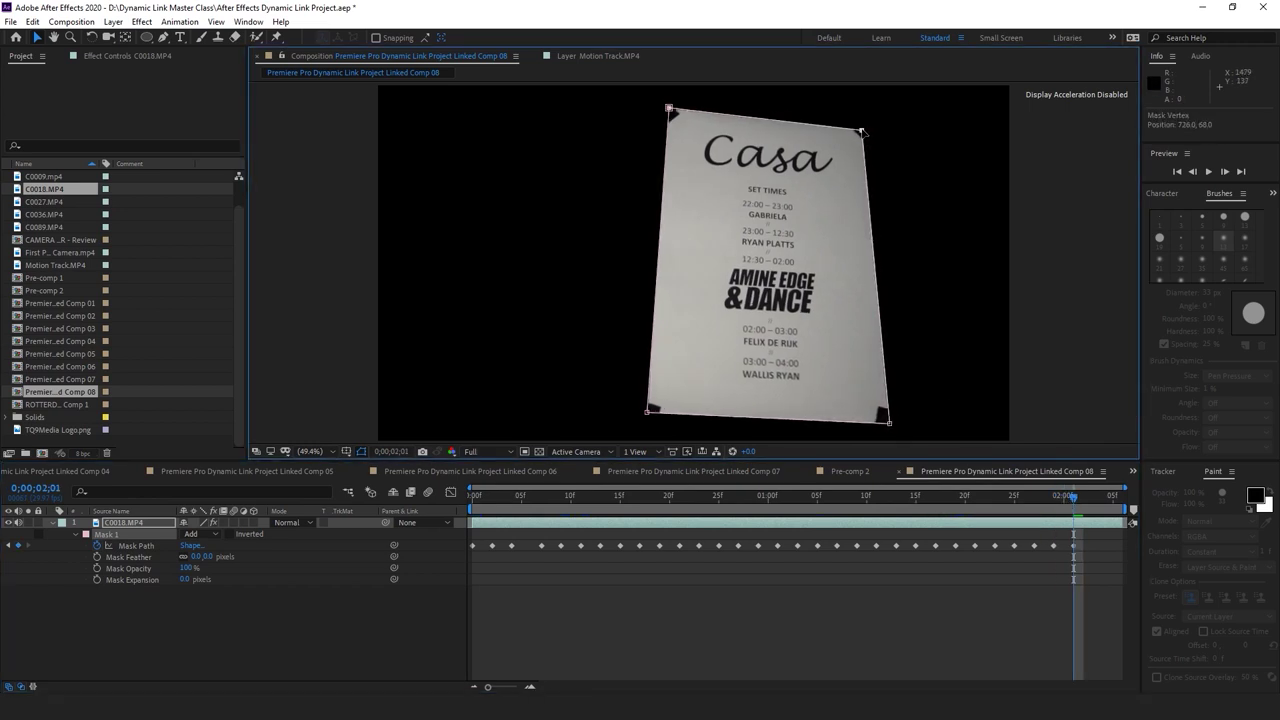
left_click_drag(672, 113, 670, 114)
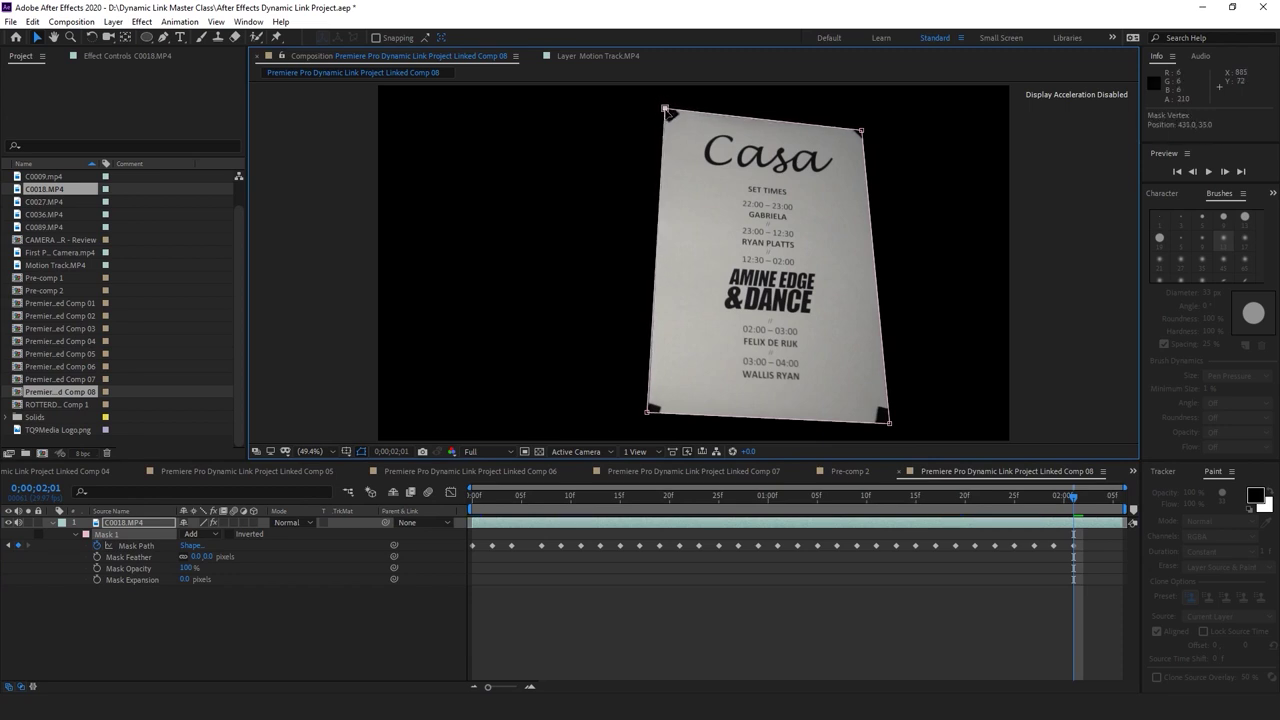
left_click_drag(648, 414, 652, 421)
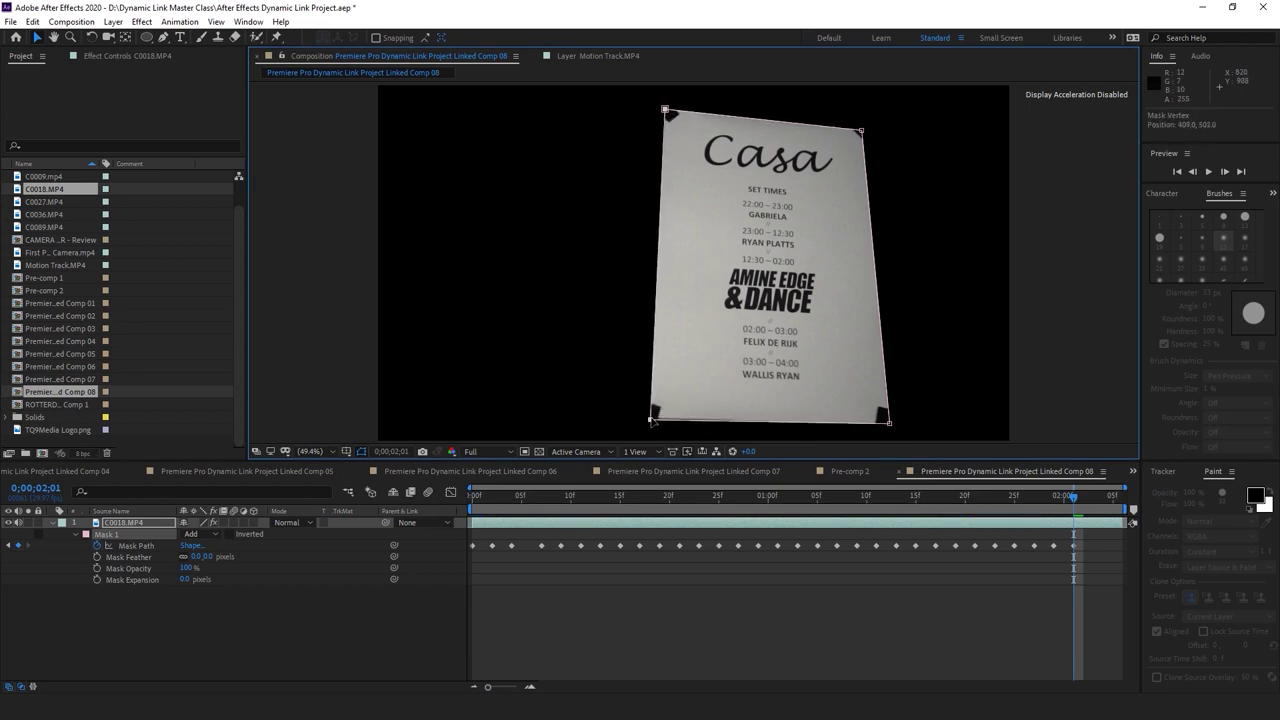
Refit all four Mask 1 corners to the poster at frame 2;03
key("Page_Down")
key("Page_Down")
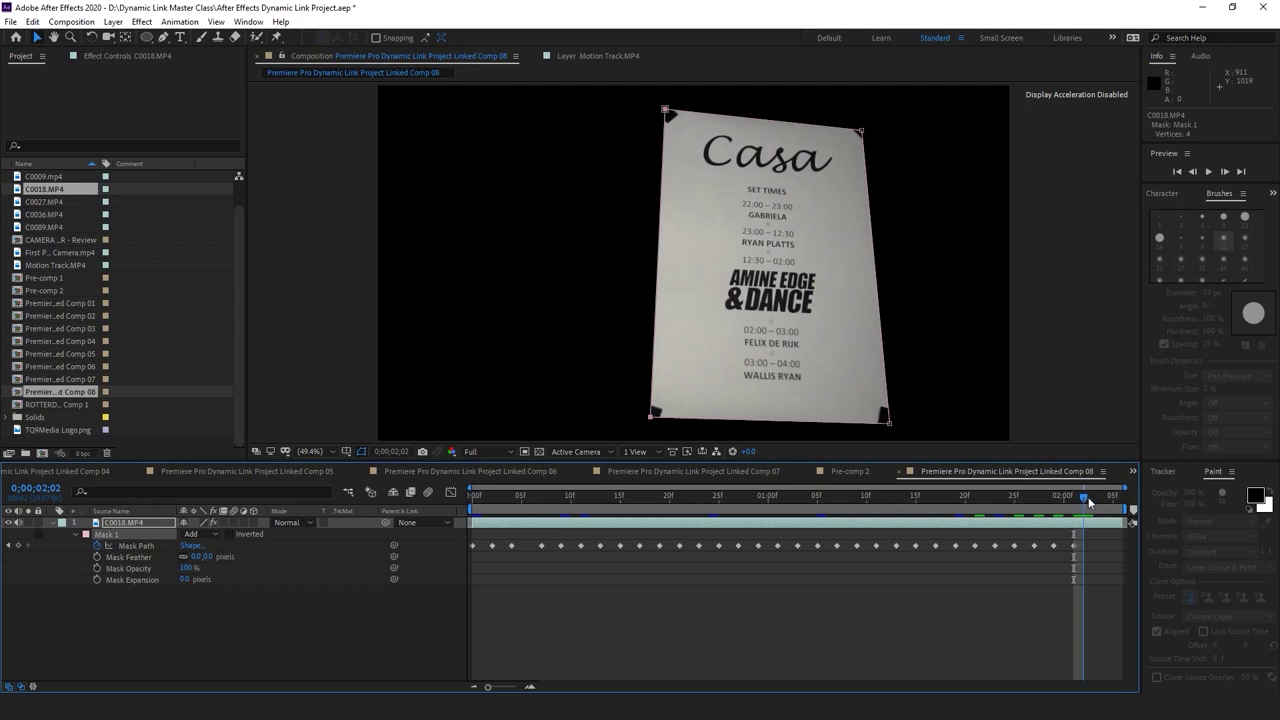
left_click_drag(893, 425, 899, 429)
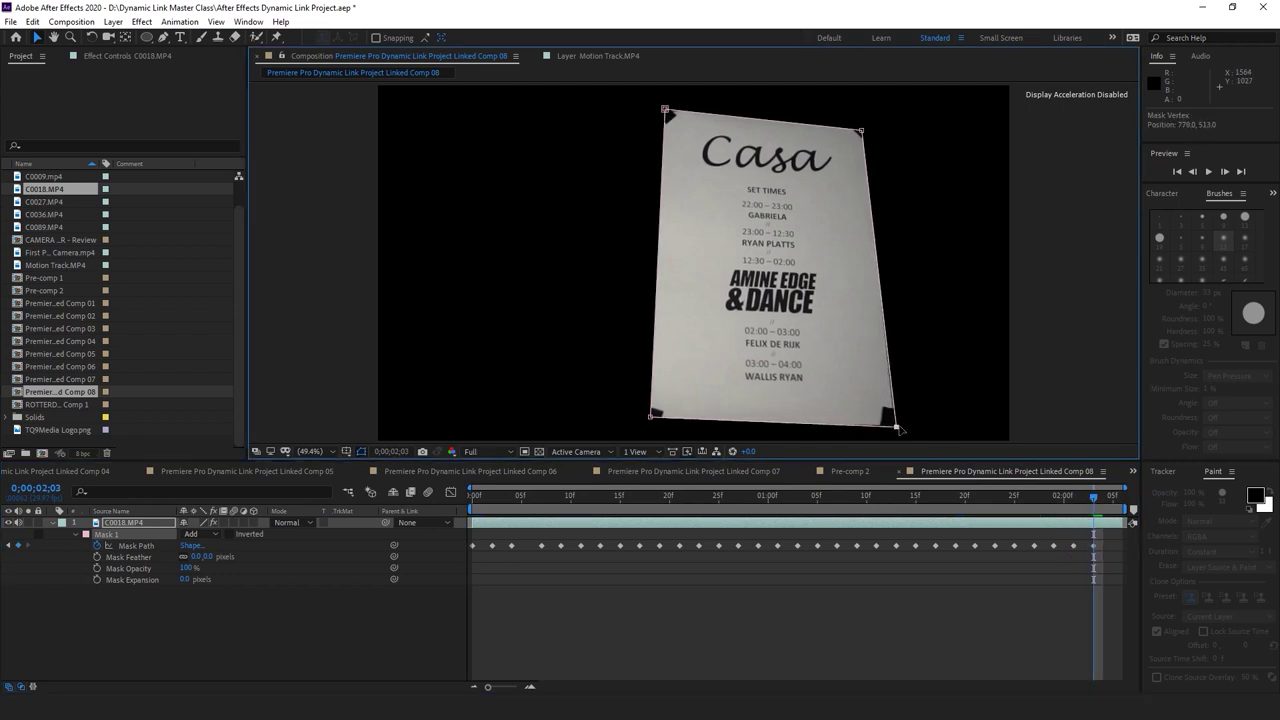
left_click_drag(652, 418, 649, 425)
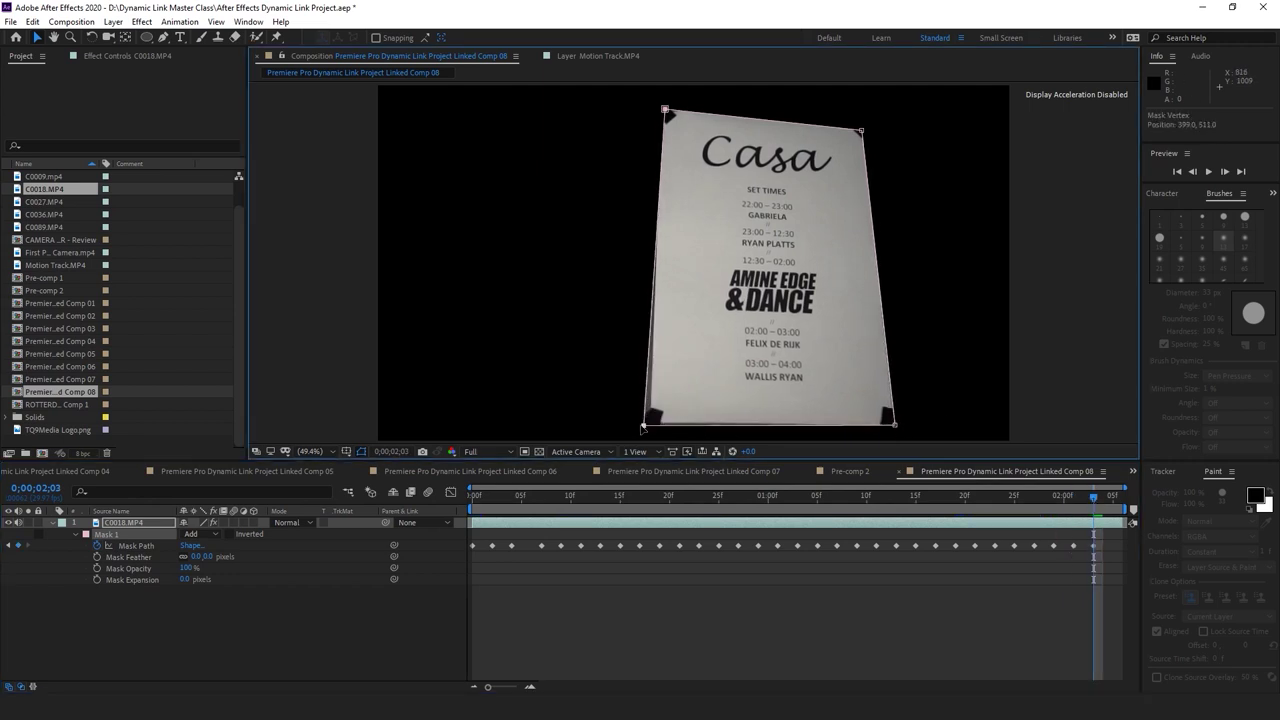
left_click_drag(666, 112, 665, 112)
left_click_drag(865, 132, 867, 128)
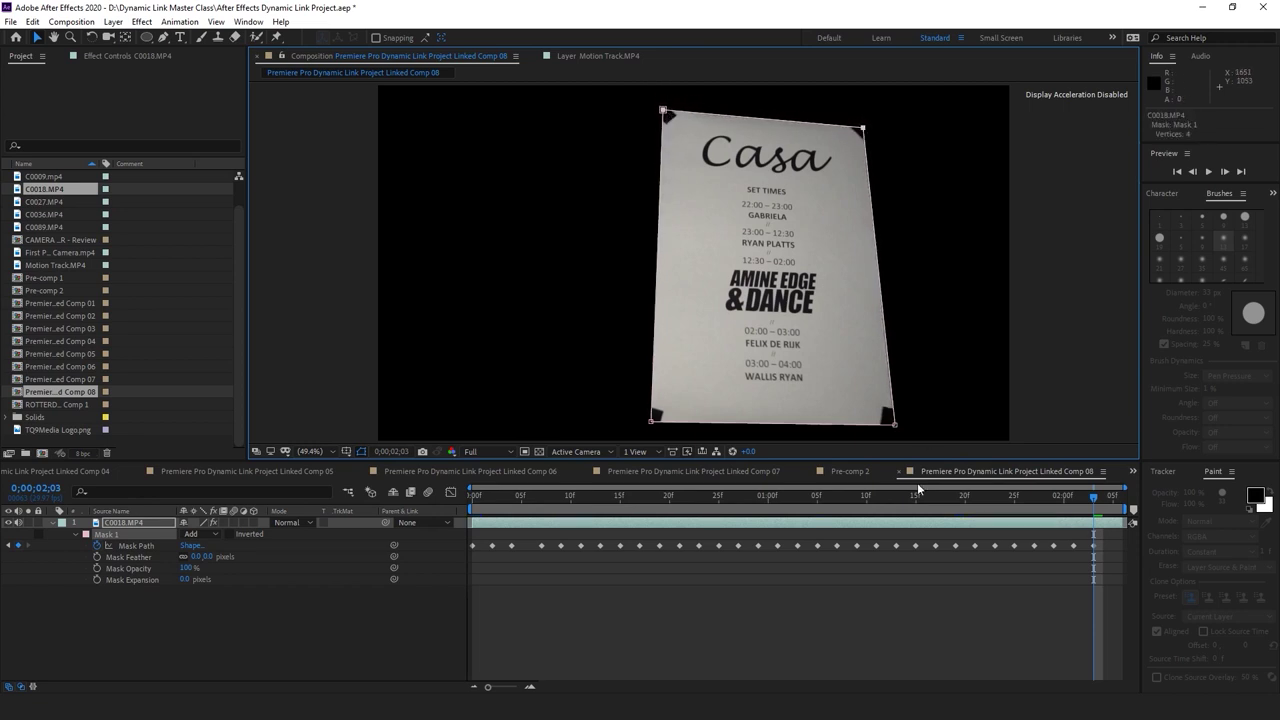
Match all four mask corners to the poster at 2;05, then return to the clip start
left_click(1110, 494)
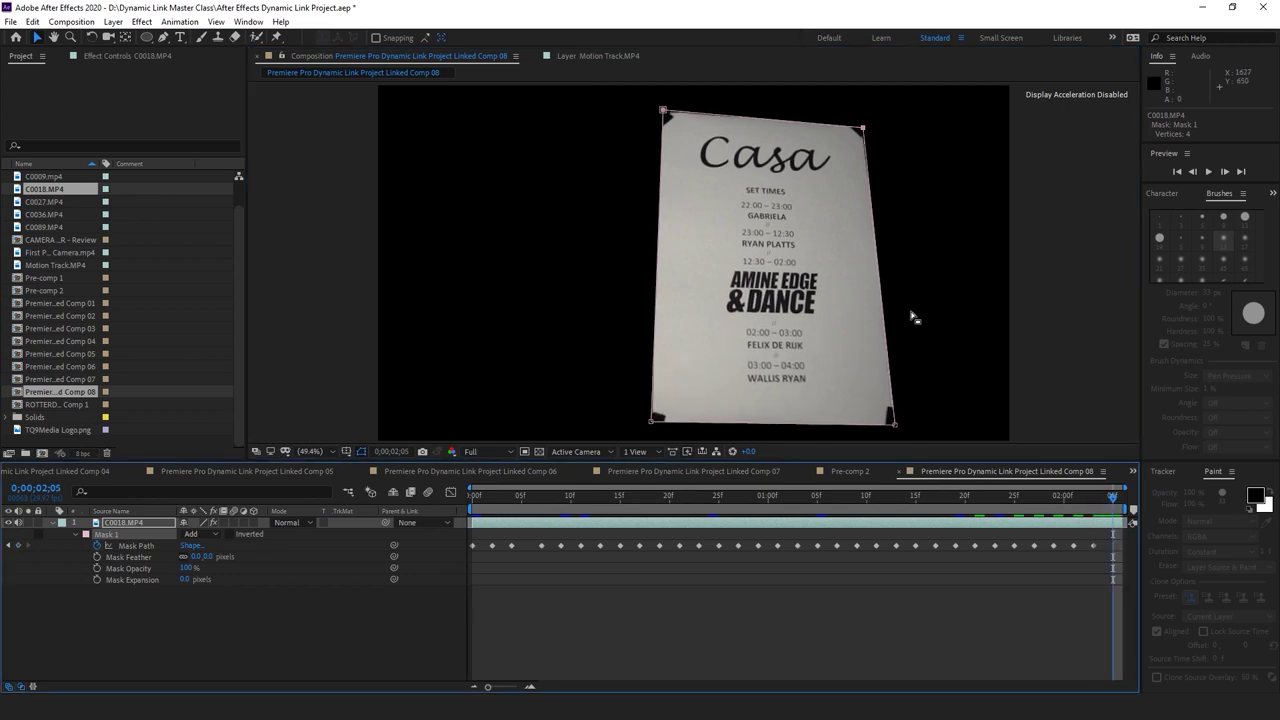
left_click_drag(893, 428, 903, 430)
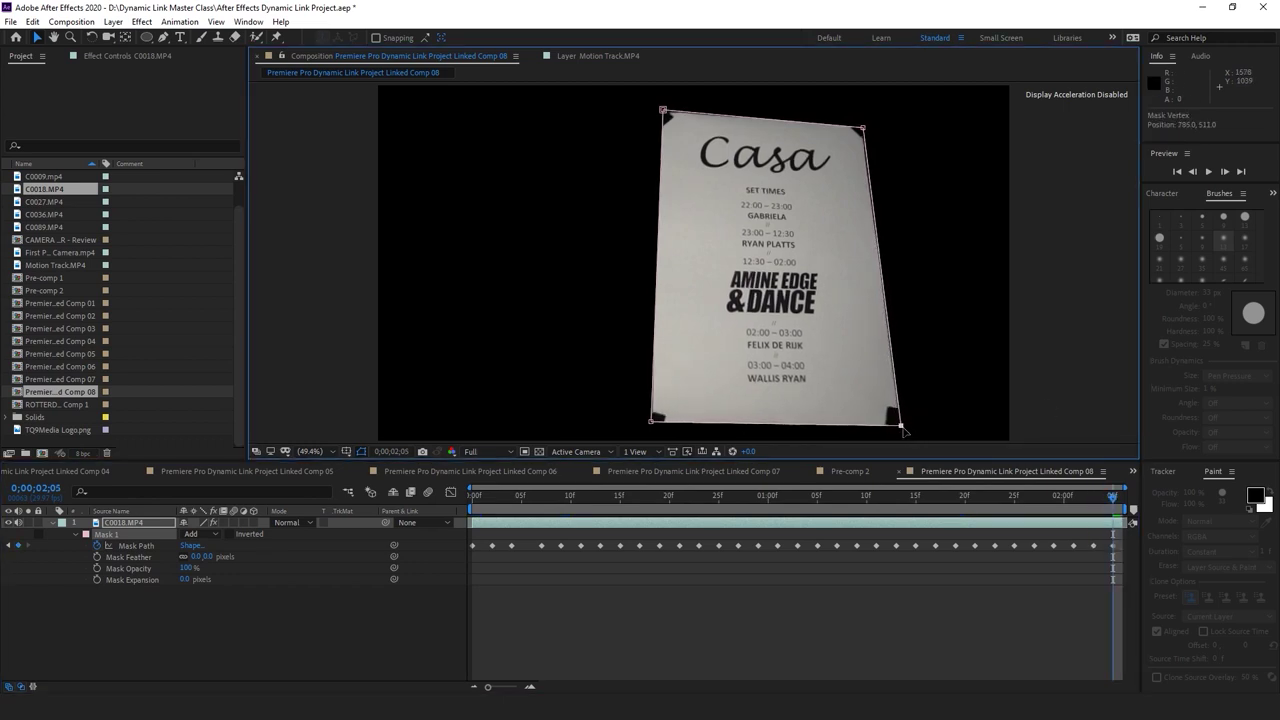
left_click_drag(652, 422, 647, 427)
left_click_drag(663, 109, 660, 114)
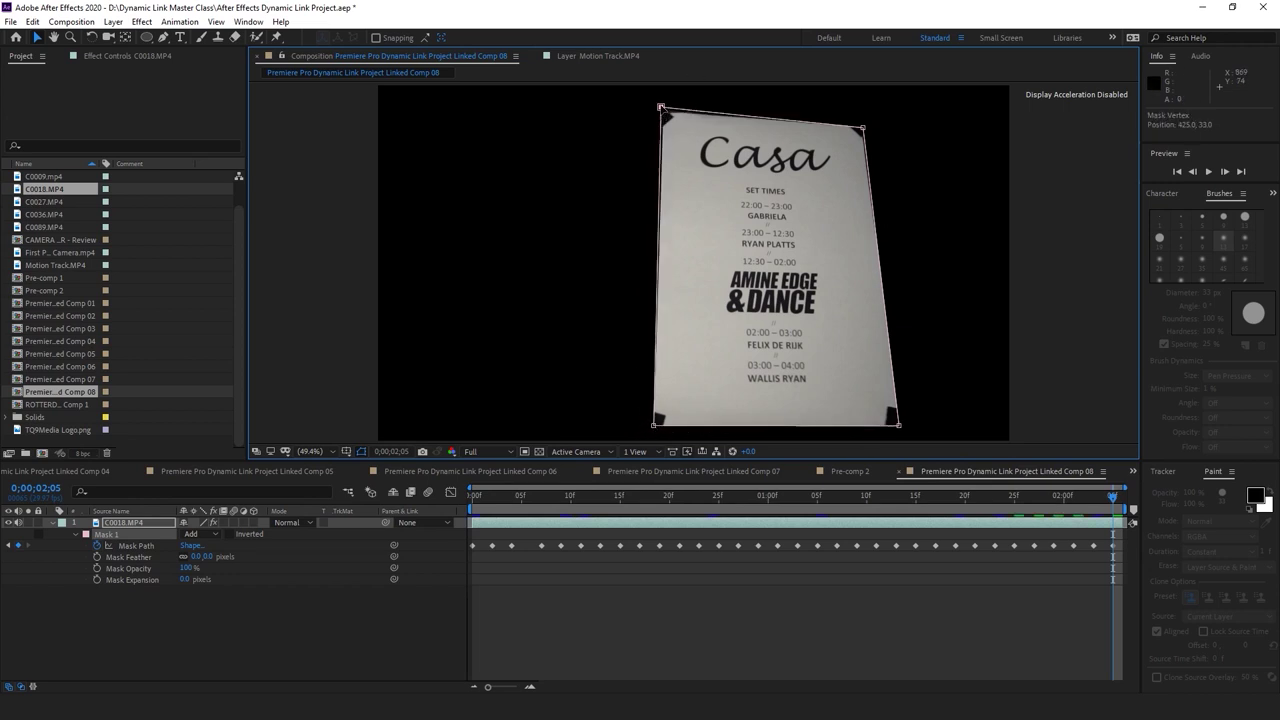
left_click_drag(863, 129, 863, 125)
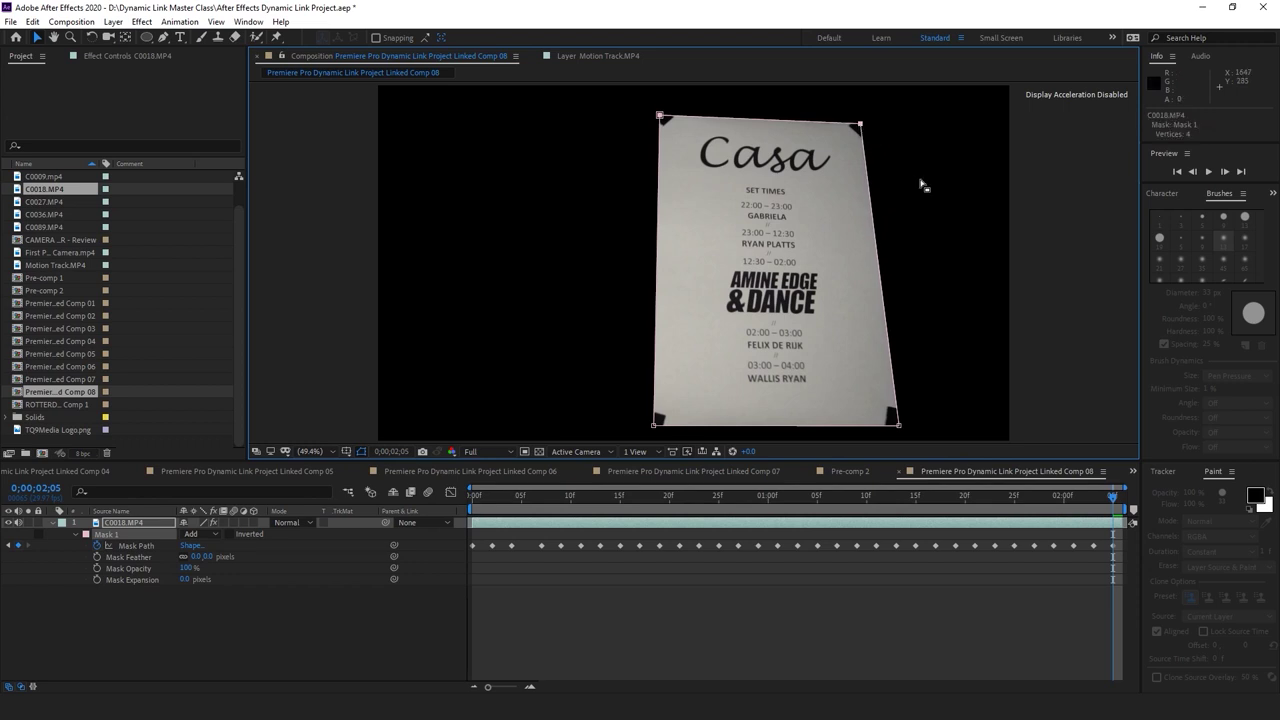
left_click(1118, 502)
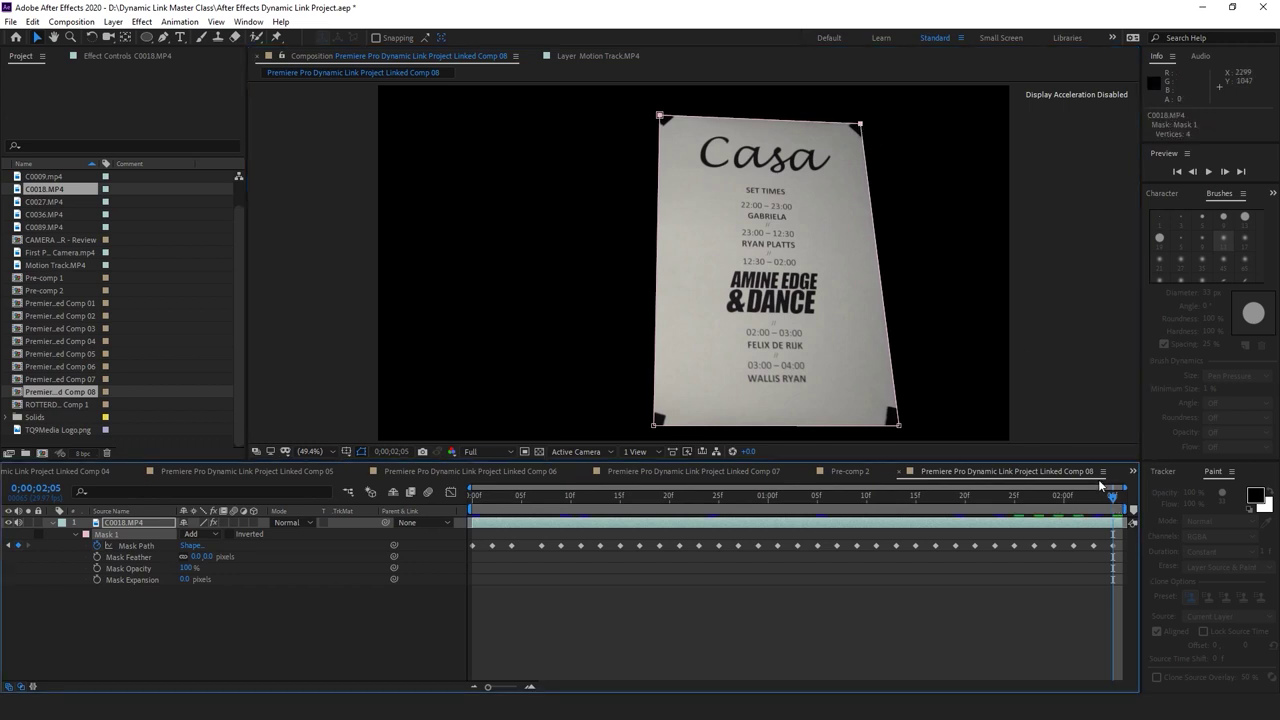
left_click(472, 496)
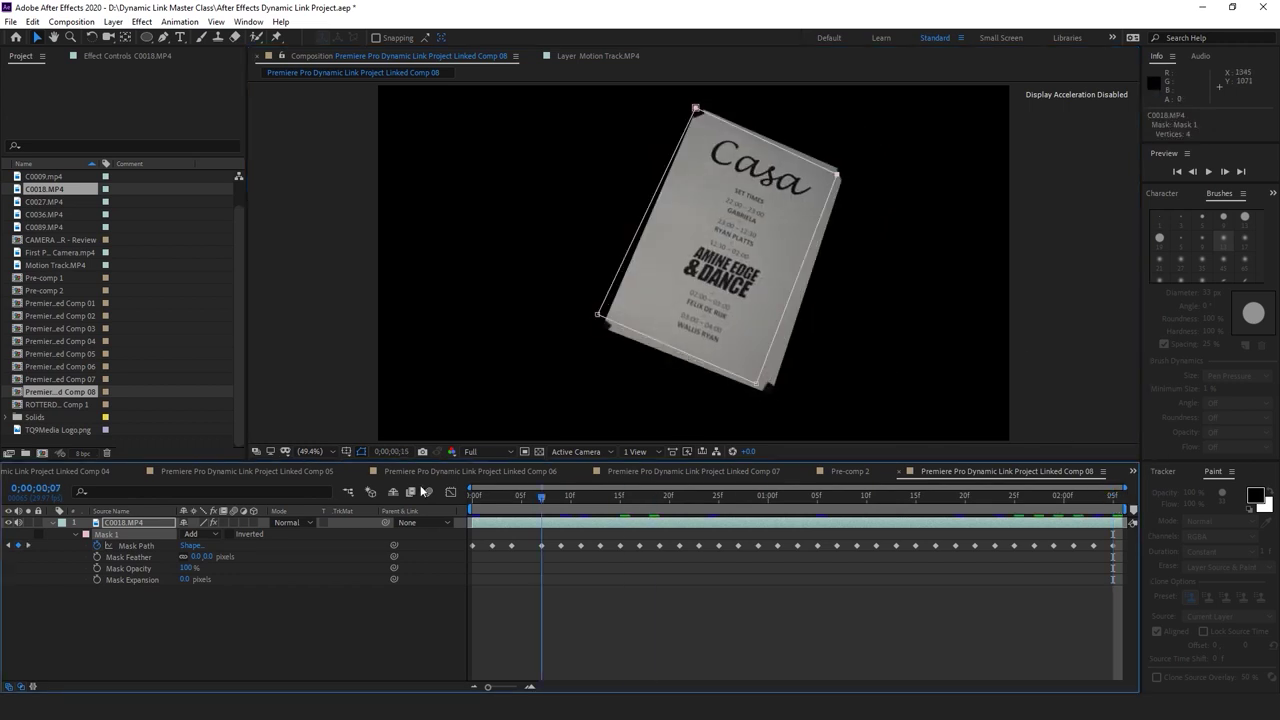
Preview the masked comp, save the After Effects project, and return to Premiere Pro
key("space")
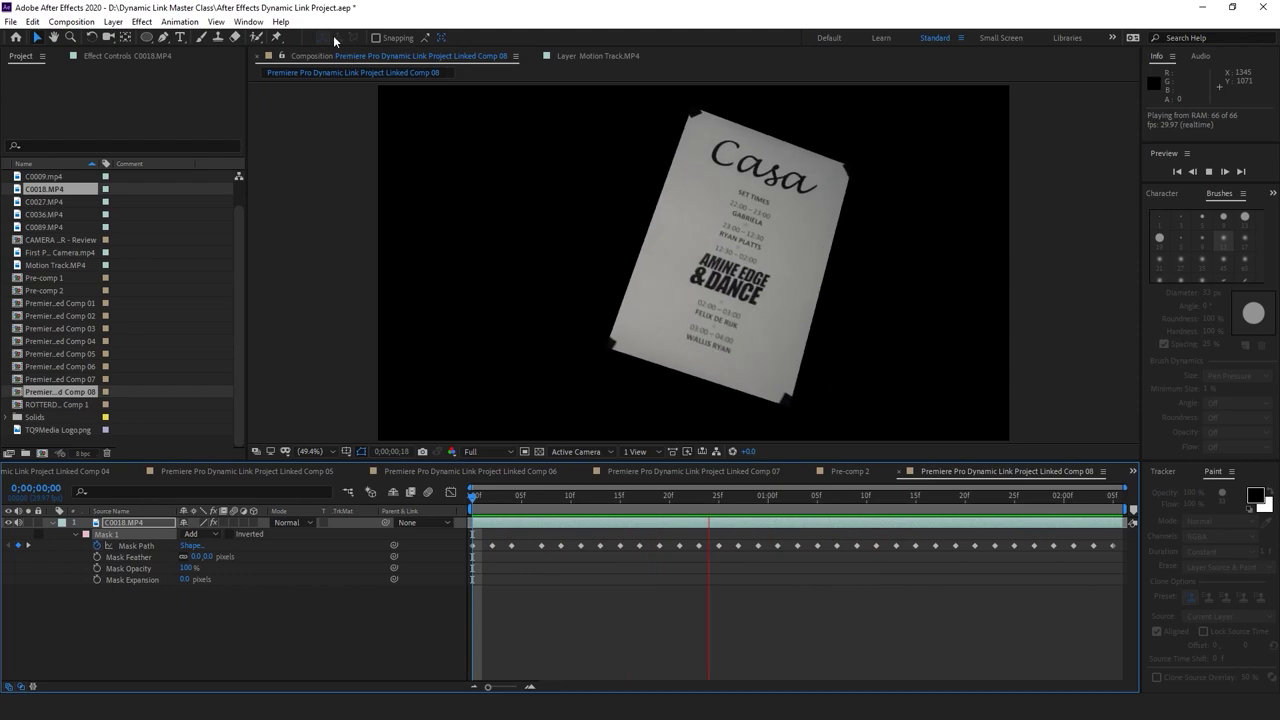
key("space")
key("ctrl+s")
key("alt+Tab")
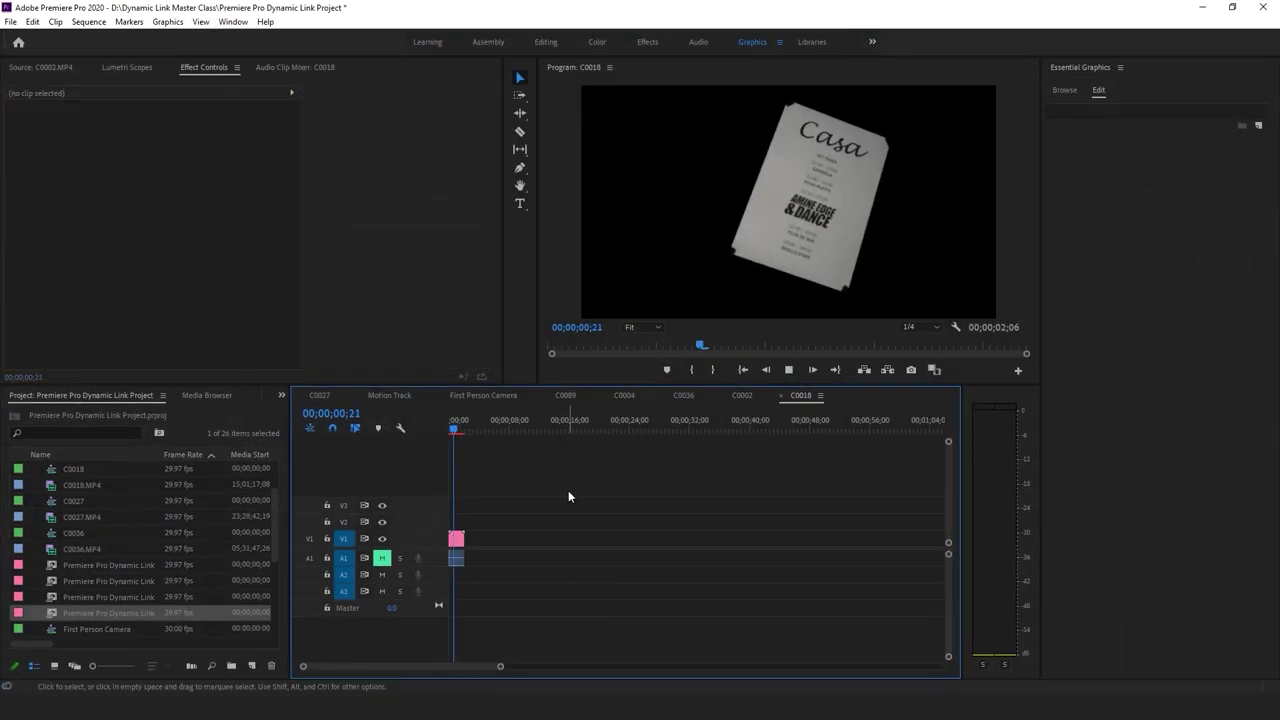
Review the poster animation in Premiere, then re-preview the masked comp in After Effects
key("space")
key("j")
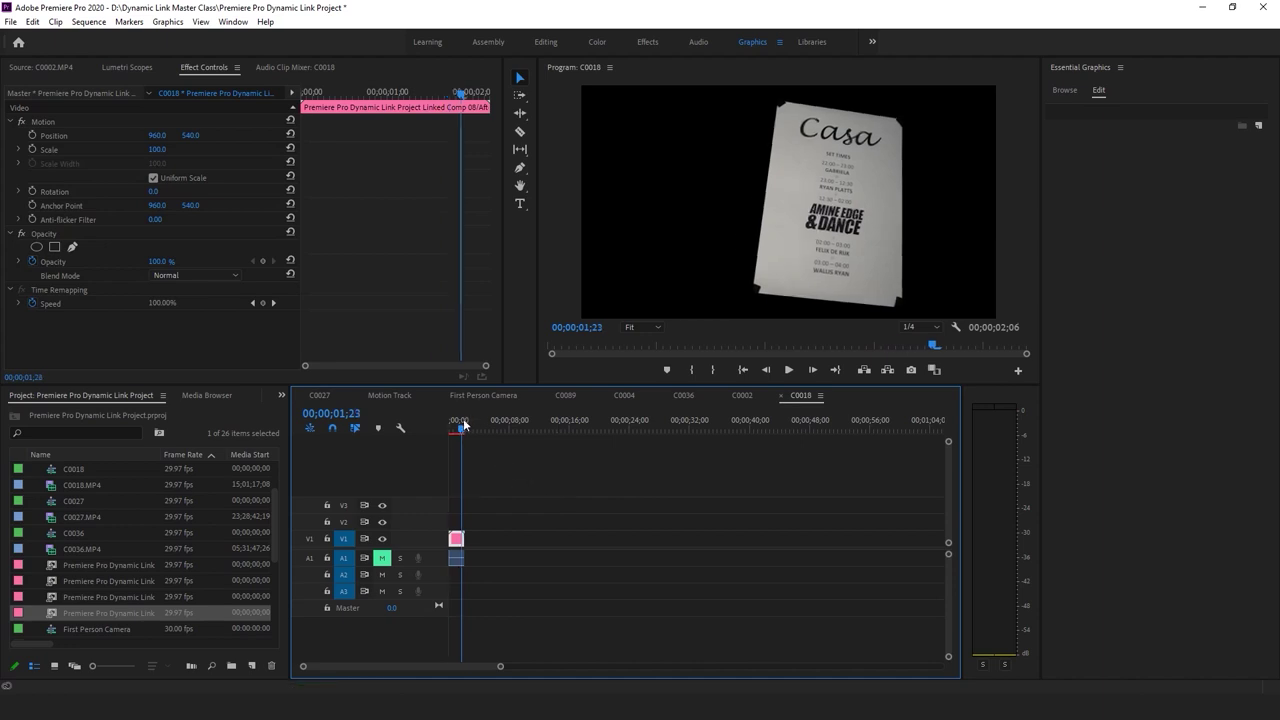
key("k")
key("alt+Tab")
left_click_drag(813, 497, 876, 497)
key("space")
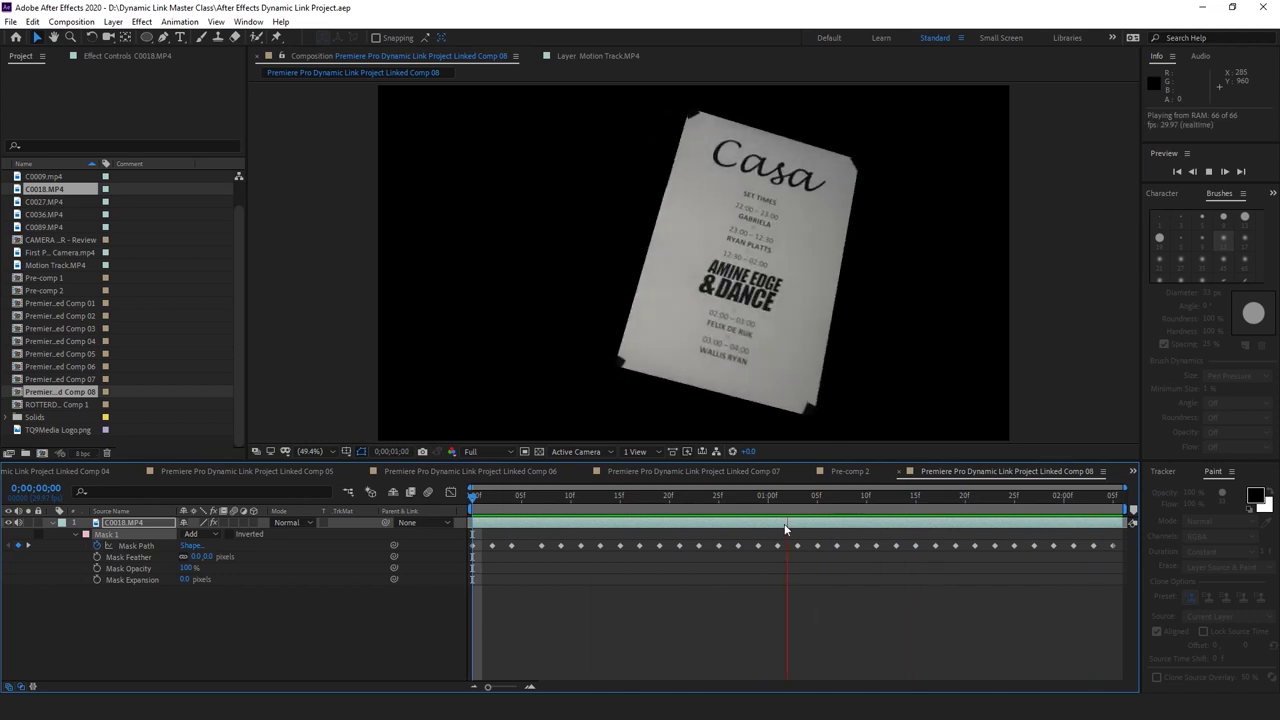
key("space")
key("alt+Tab")
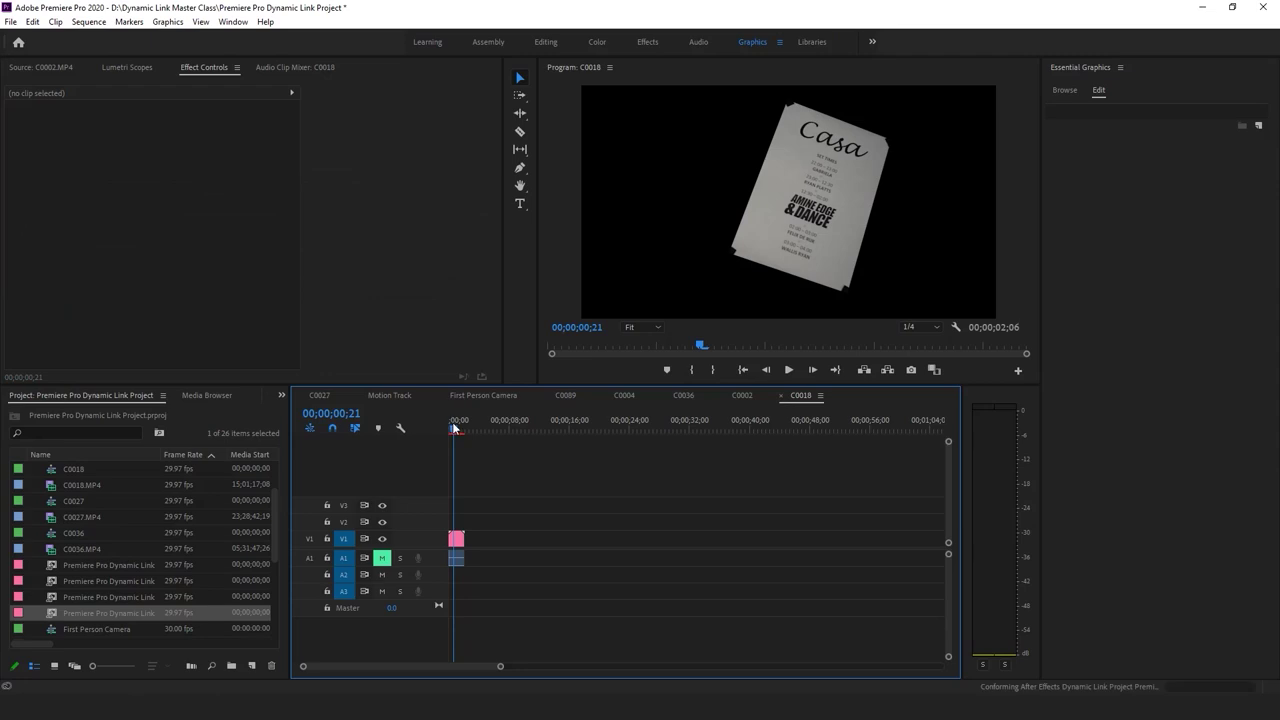
Play the C0018 sequence, zoom the timeline in, and save the Premiere project
key("space")
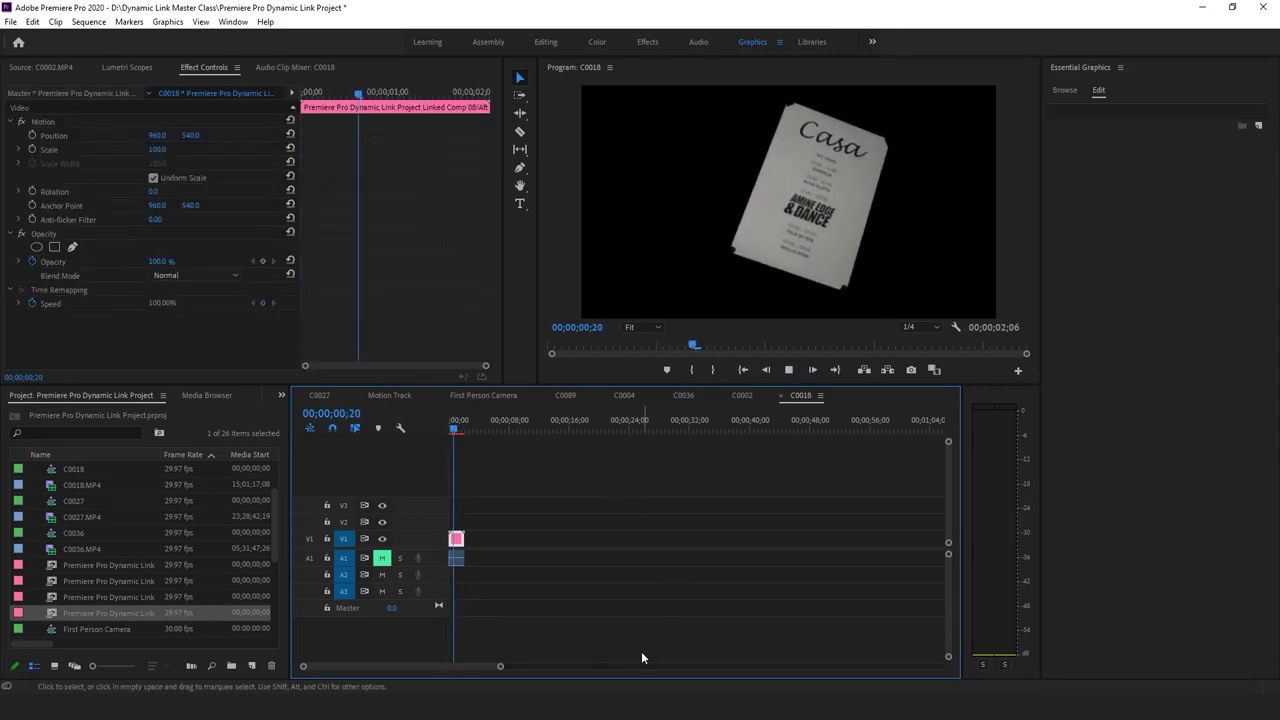
key("=")
key("=")
key("=")
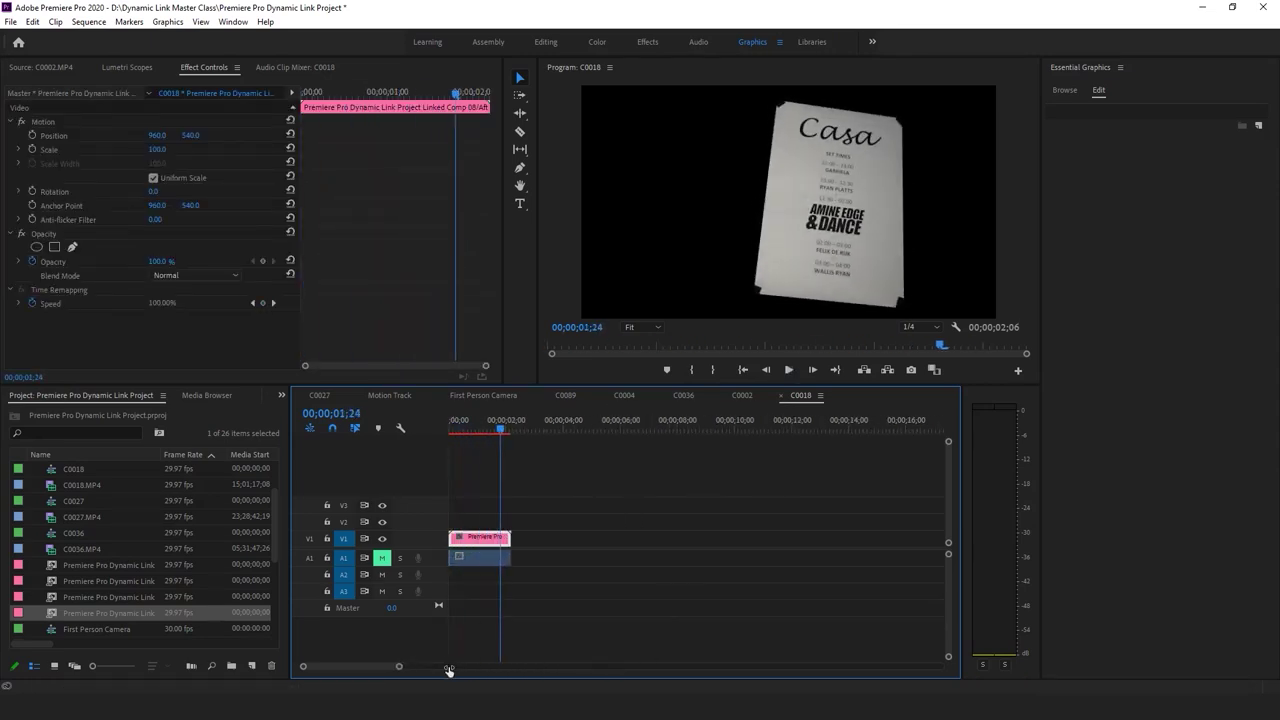
key("ctrl+s")
key("Home")
key("space")
Select the linked Casa comp clip and replay the sequence from the start
left_click_drag(550, 430, 584, 428)
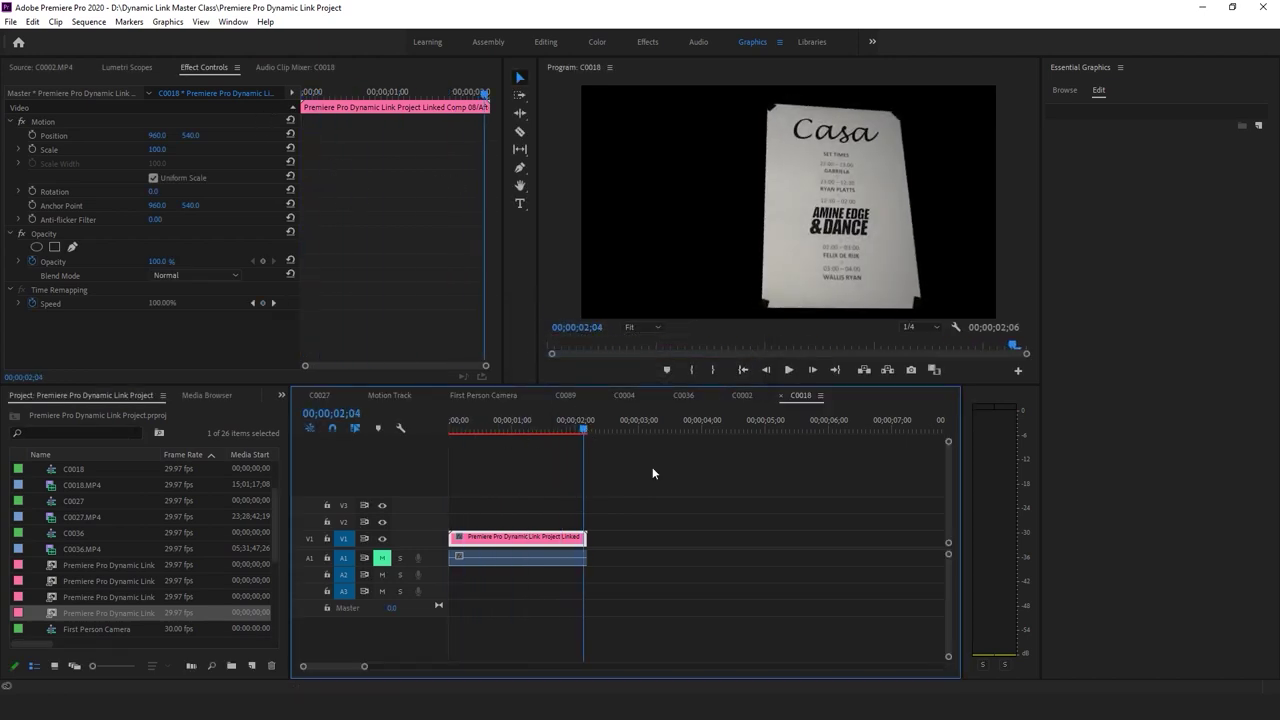
left_click(542, 504)
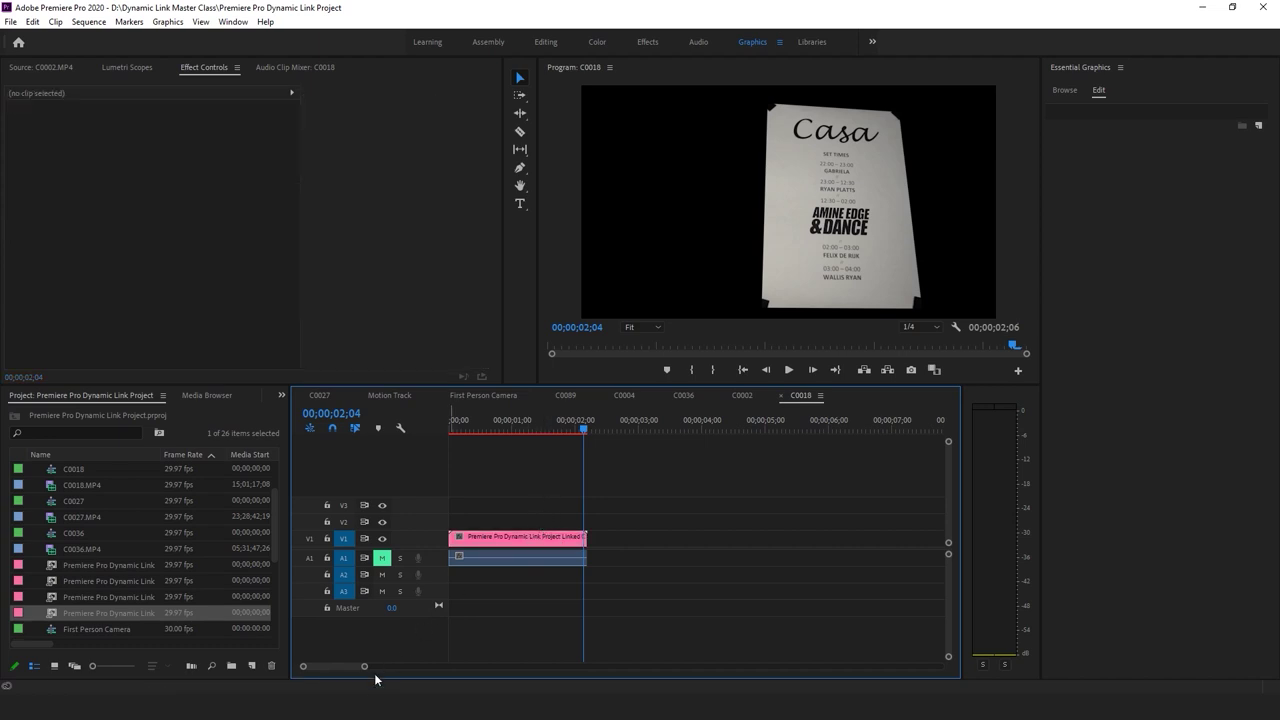
left_click(530, 541)
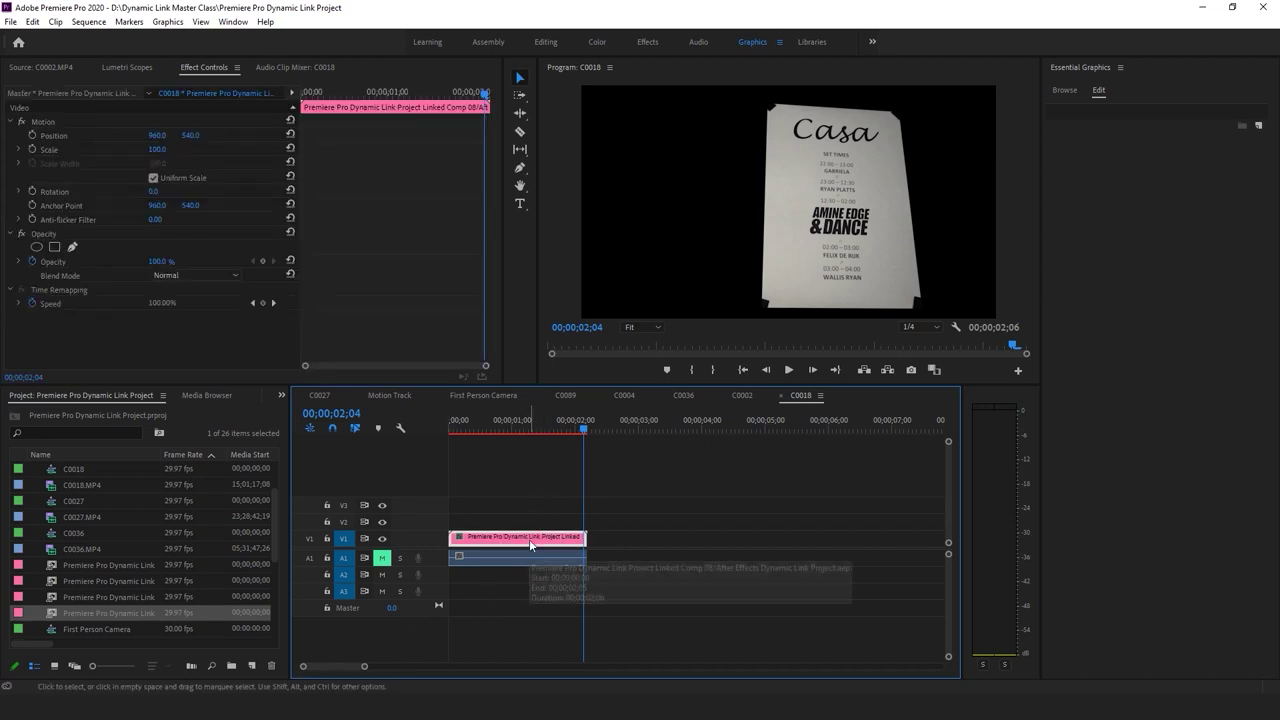
left_click(534, 492)
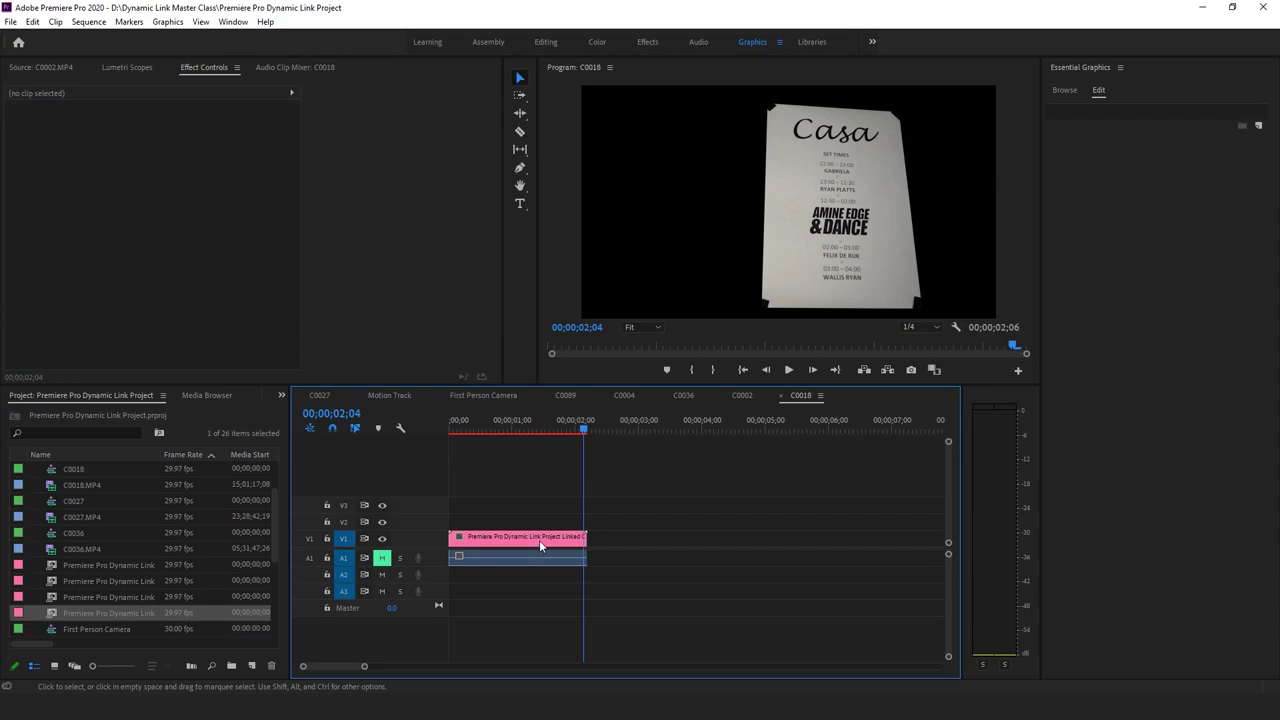
left_click(540, 541)
key("Home")
key("space")
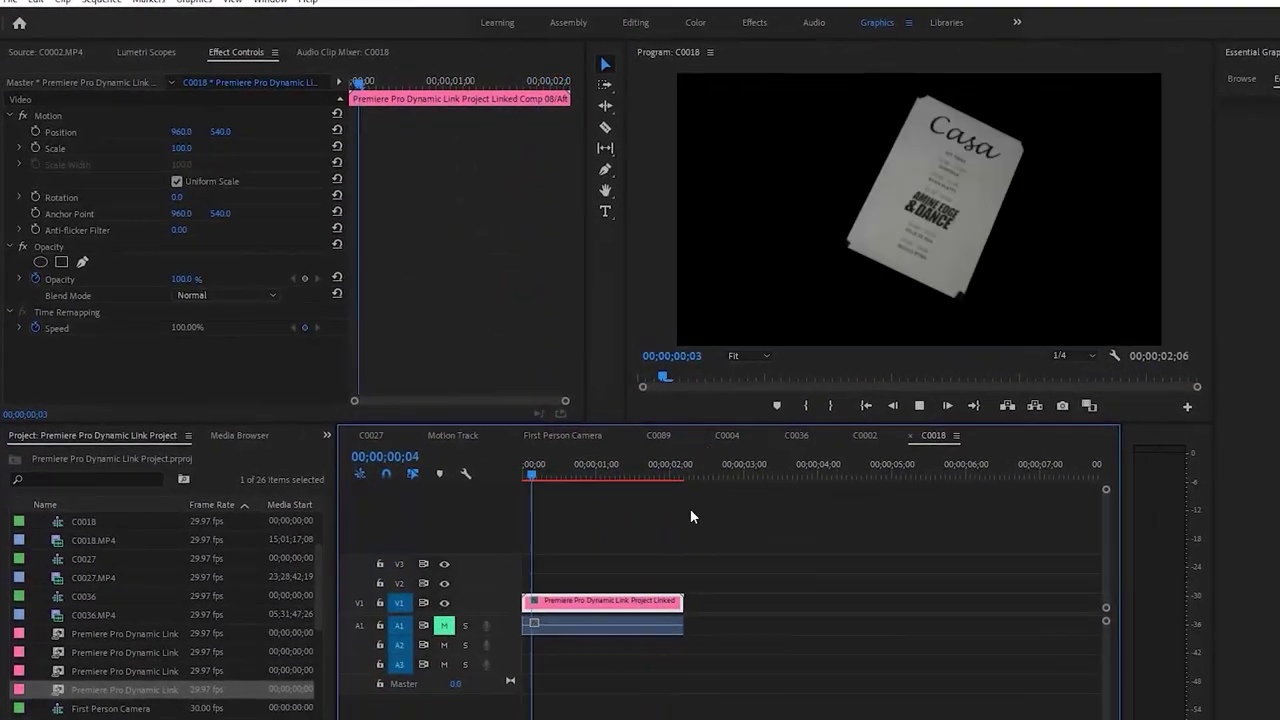
Shift the poster right and duplicate its clip up onto V3
left_click(646, 459)
left_click(712, 489)
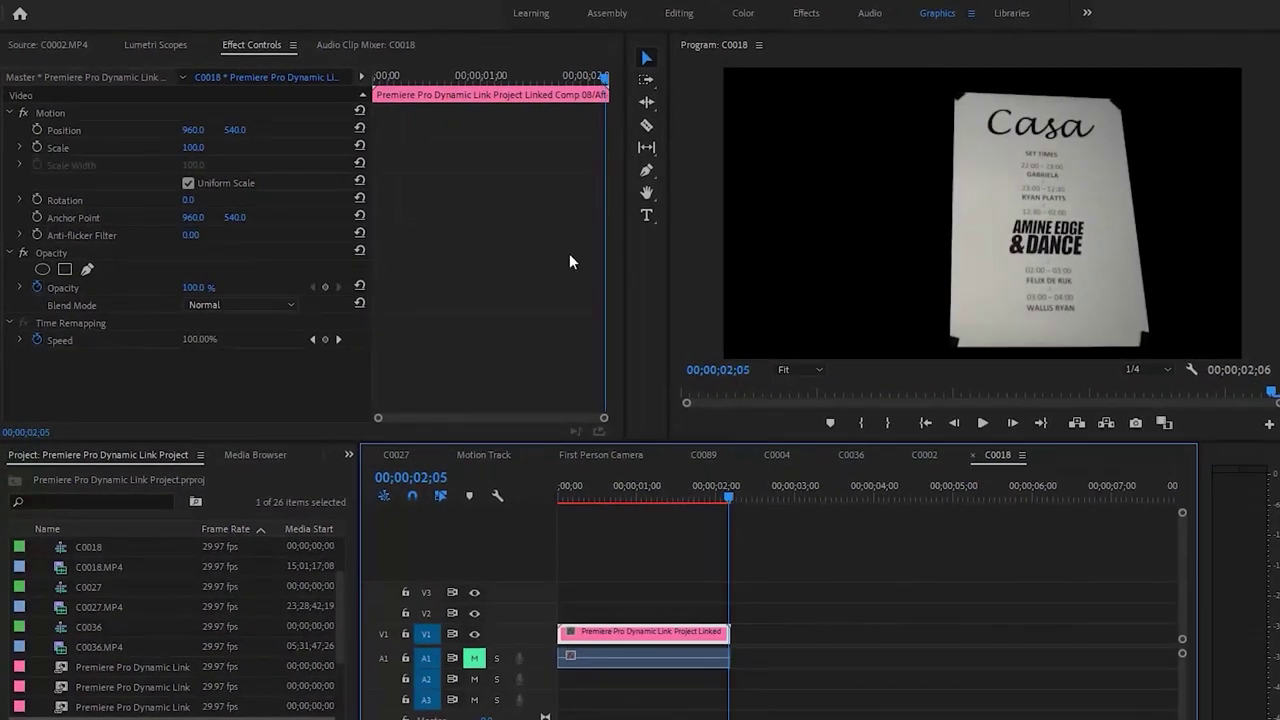
left_click_drag(196, 130, 211, 138)
left_click_drag(618, 637, 622, 601)
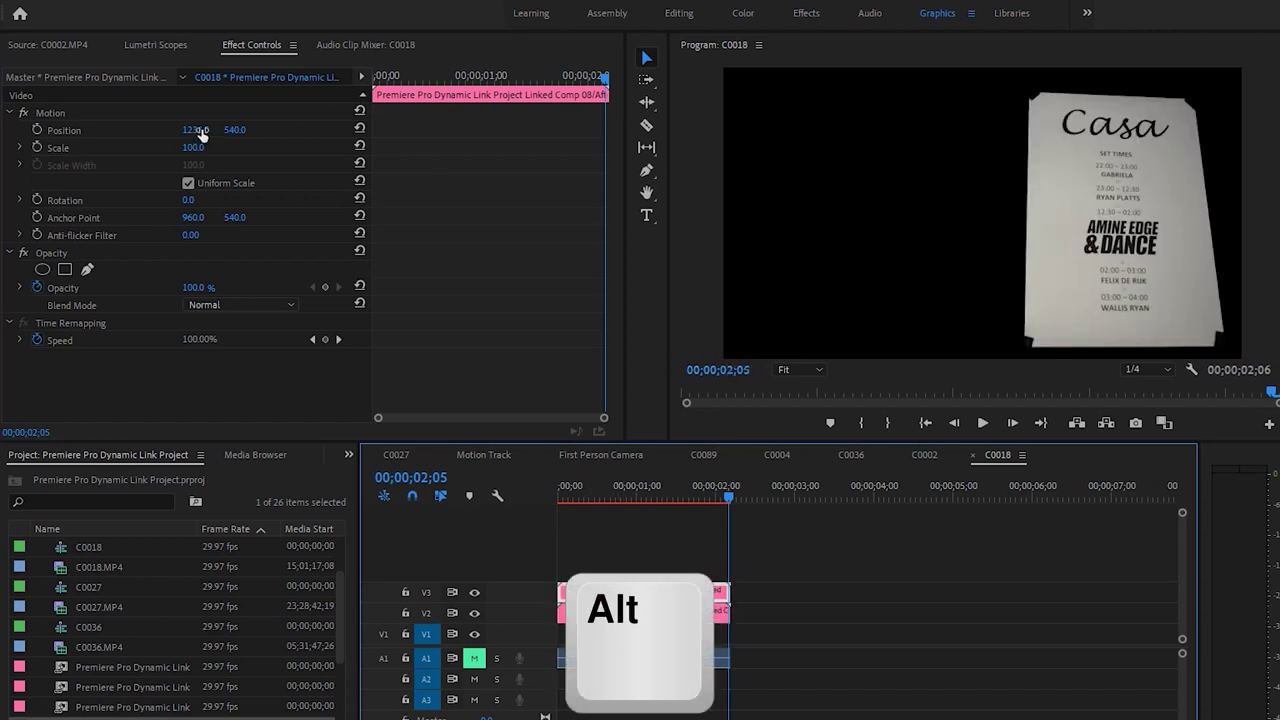
Move the top copy left to X 662, scale it to 69%, and tilt it
left_click_drag(200, 132, 60, 132)
left_click_drag(195, 148, 164, 148)
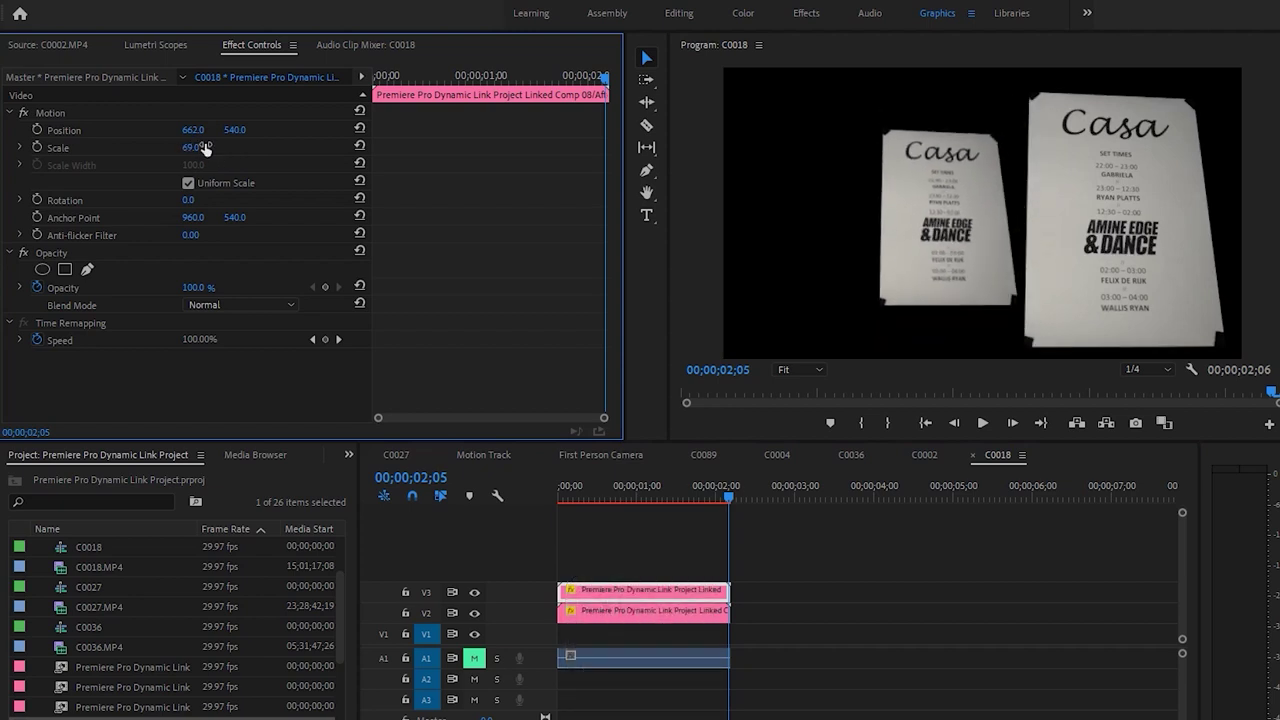
left_click(743, 526)
key("Home")
key("space")
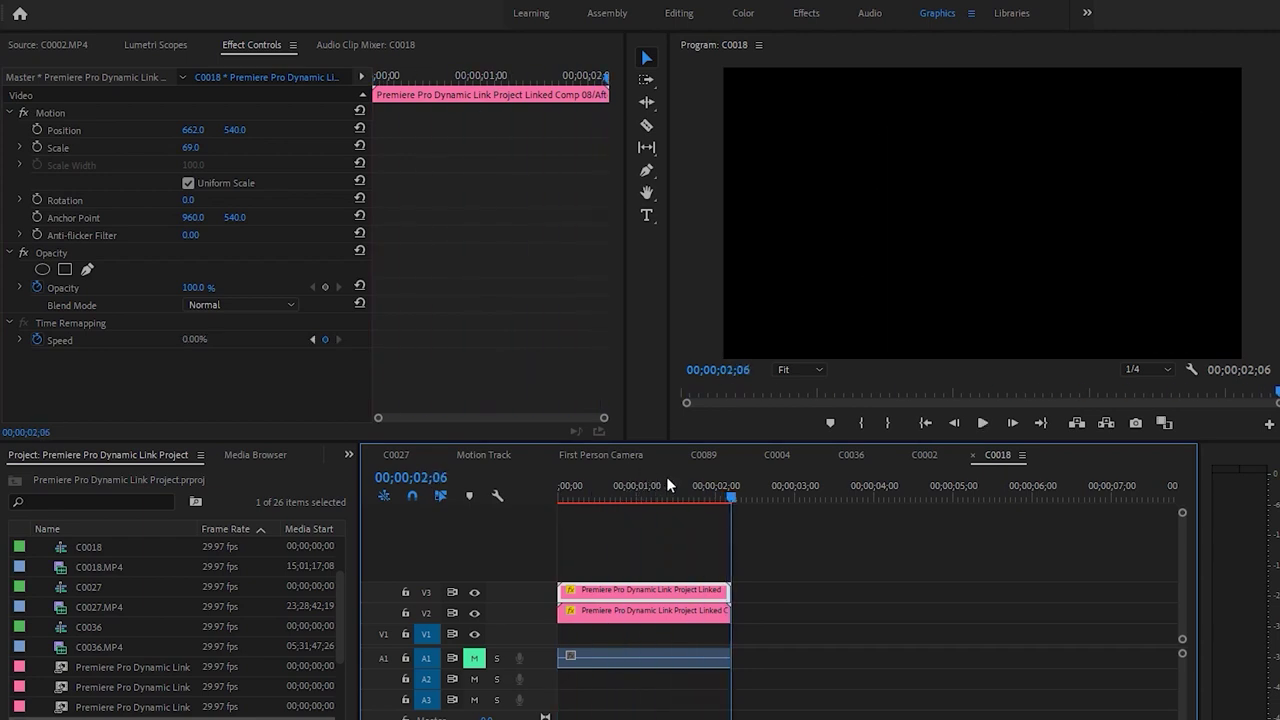
key("Left")
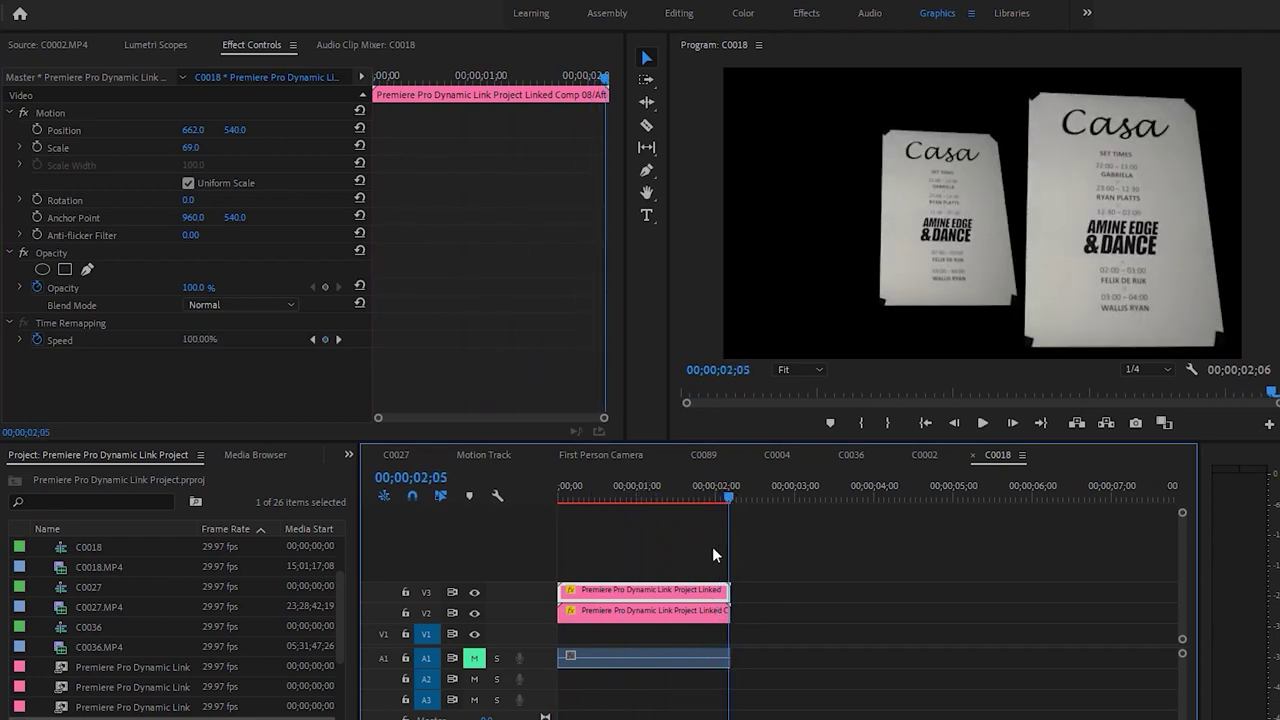
left_click_drag(189, 200, 199, 200)
Rotate the smaller copy 9°, place it at X 701, and move it onto a new V4 track
left_click(965, 196)
left_click_drag(195, 130, 241, 131)
left_click_drag(705, 503, 488, 503)
left_click_drag(195, 132, 186, 132)
key("space")
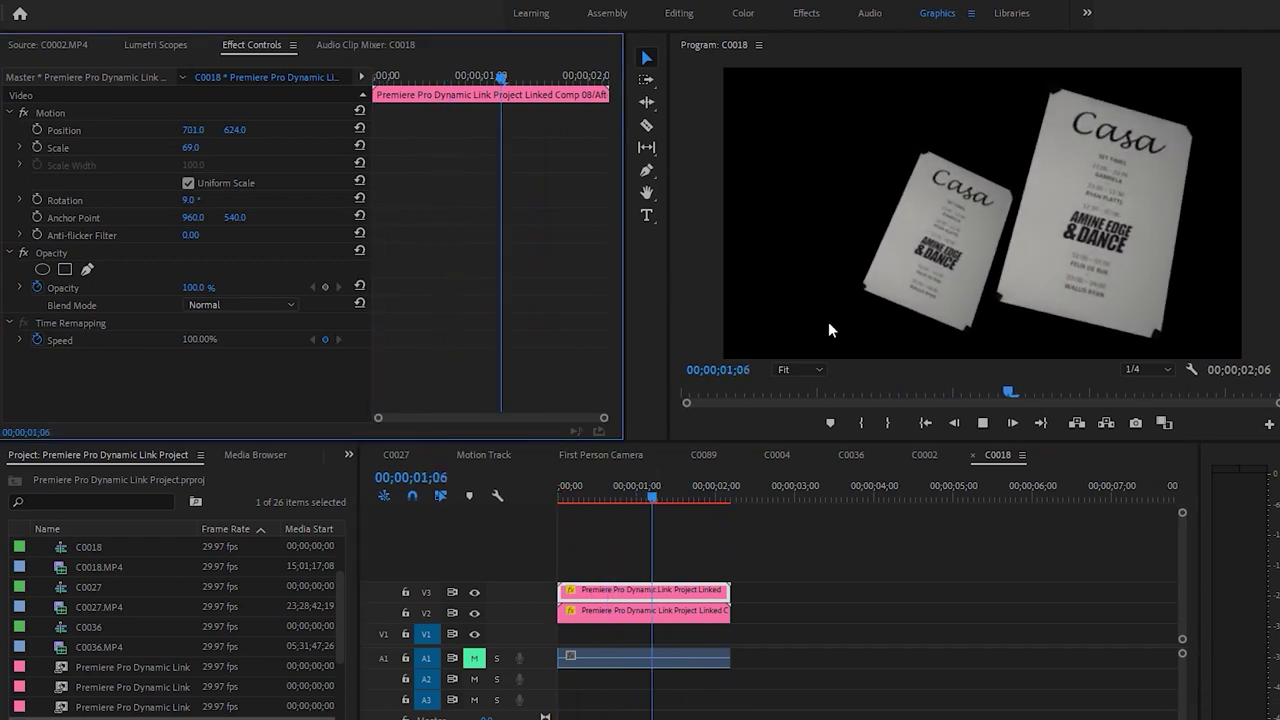
left_click_drag(750, 493, 689, 493)
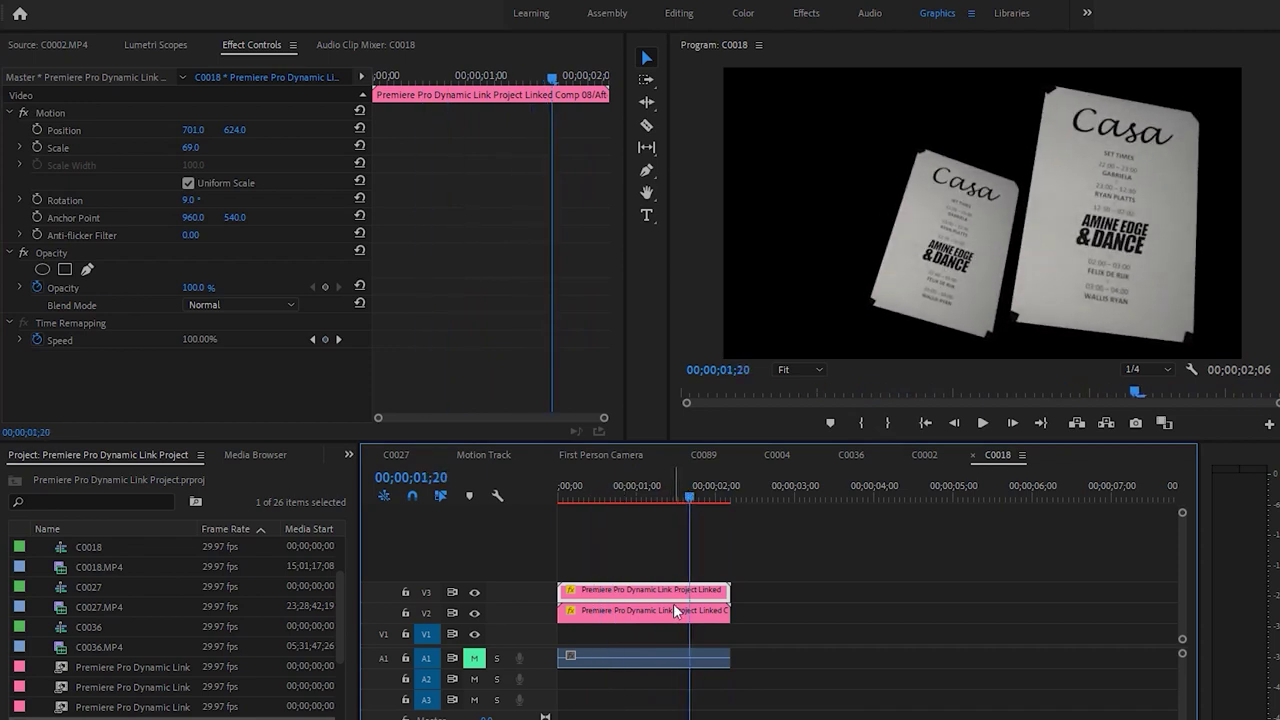
left_click_drag(674, 605, 671, 592)
left_click(210, 142)
Select the V2 copy, shrink it to about 53%, and tilt it 17°
left_click_drag(200, 130, 200, 130)
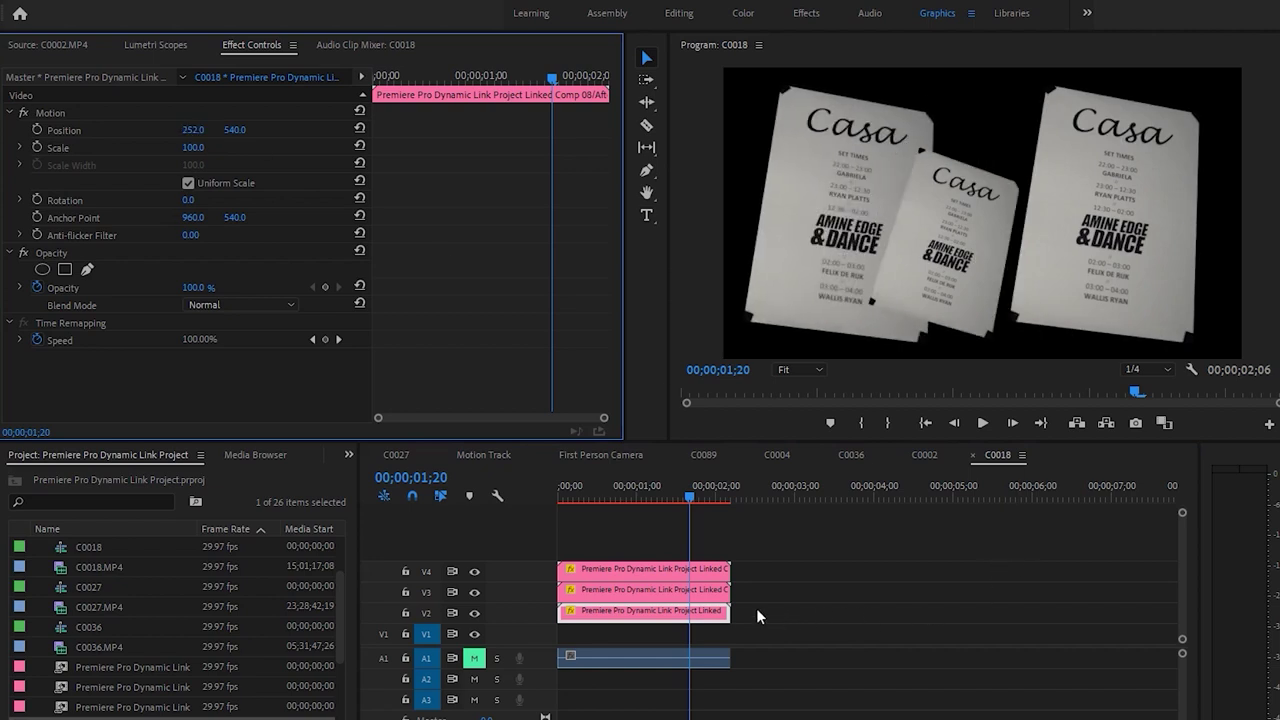
key("ctrl+z")
left_click(698, 576)
left_click(698, 618)
left_click_drag(196, 145, 199, 130)
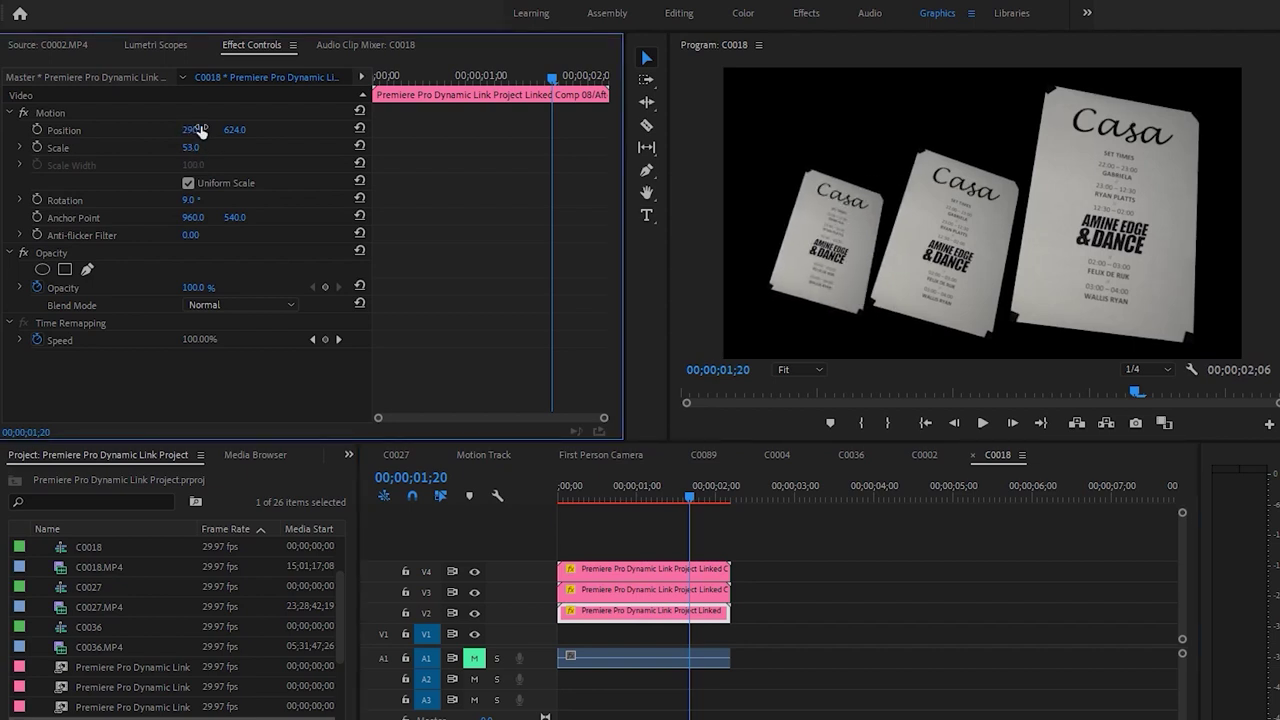
left_click_drag(190, 200, 183, 186)
Enlarge the left copy to 61.4% scale and play back the three-poster sequence
left_click(130, 131)
left_click_drag(866, 262, 886, 229)
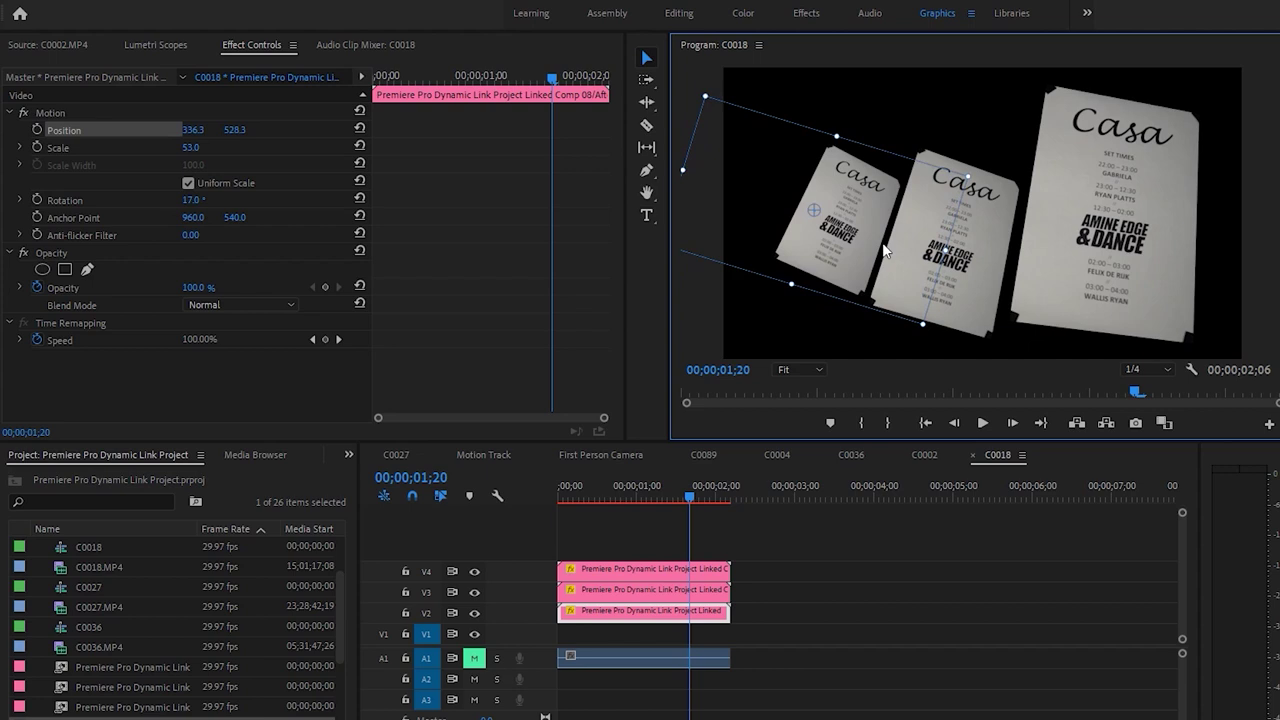
key("ctrl+z")
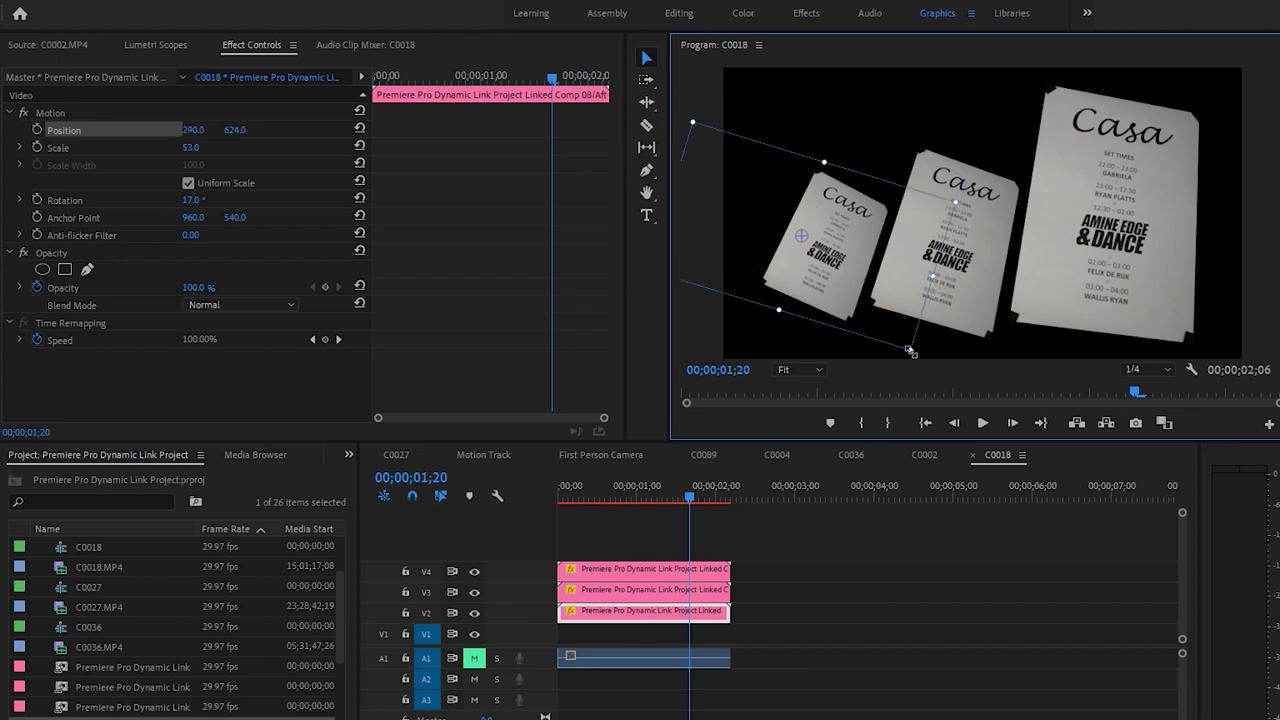
left_click_drag(910, 352, 920, 364)
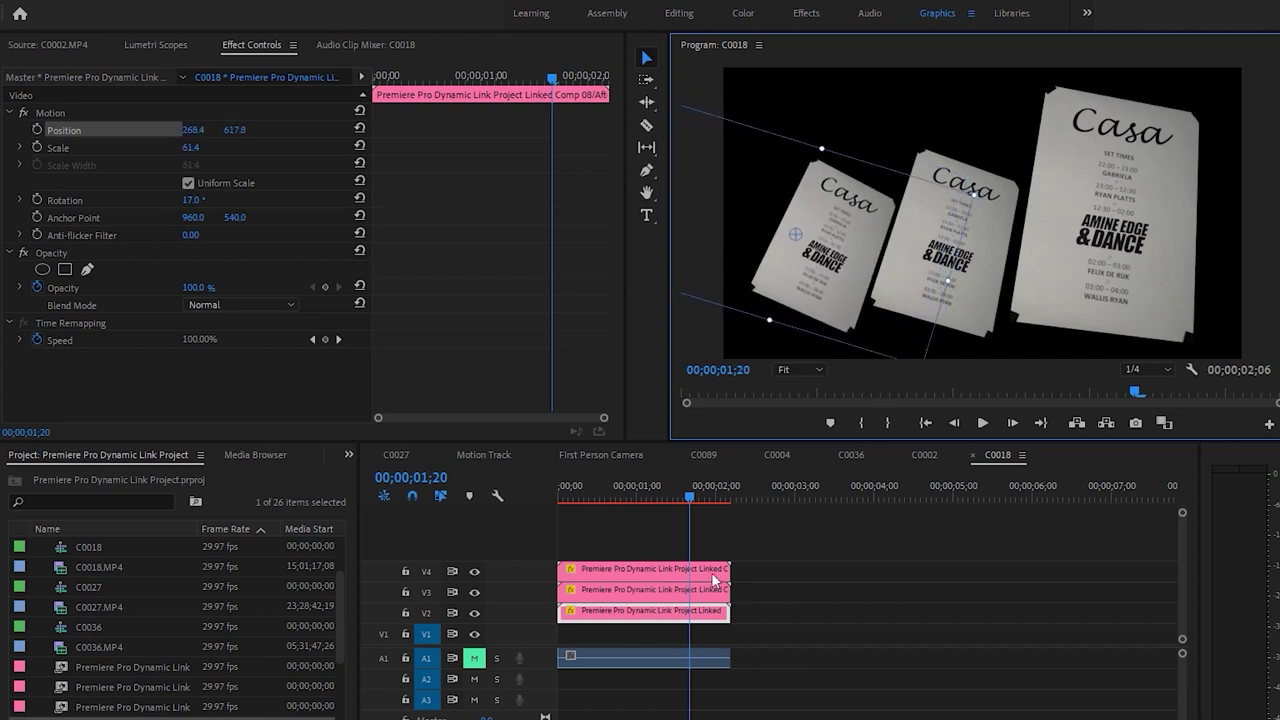
left_click(562, 489)
key("space")
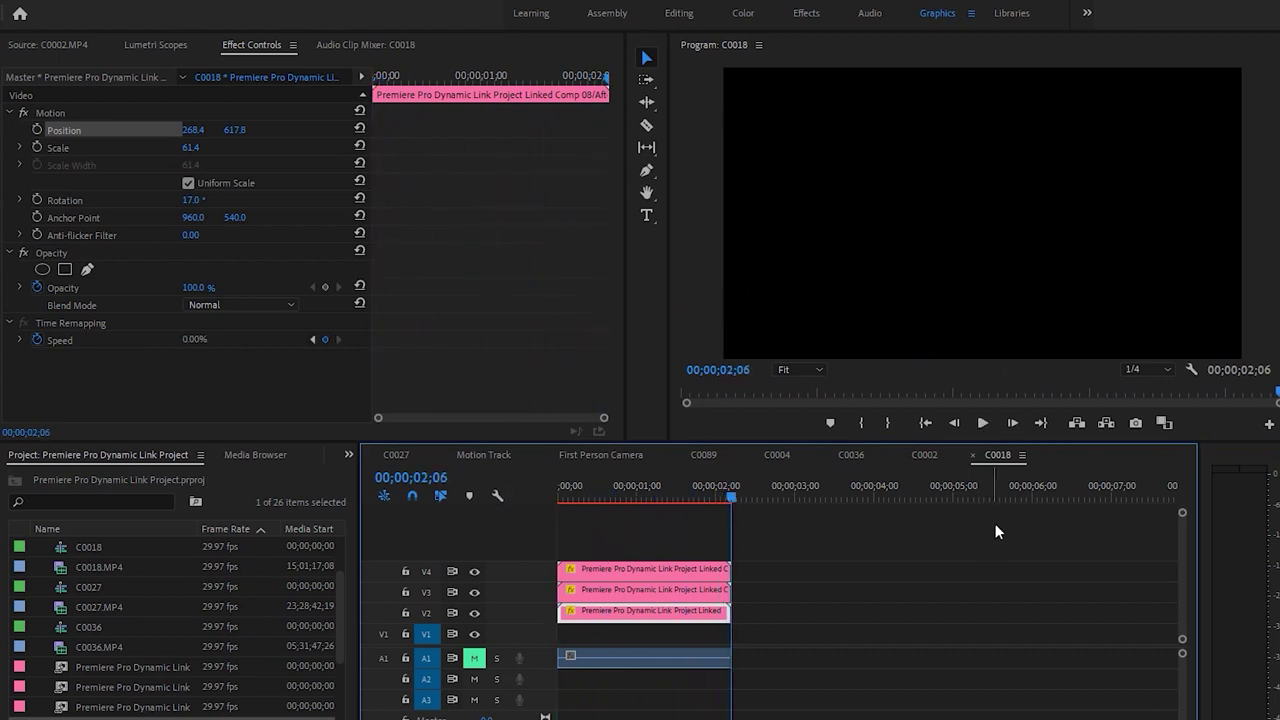
left_click(687, 489)
left_click(955, 303)
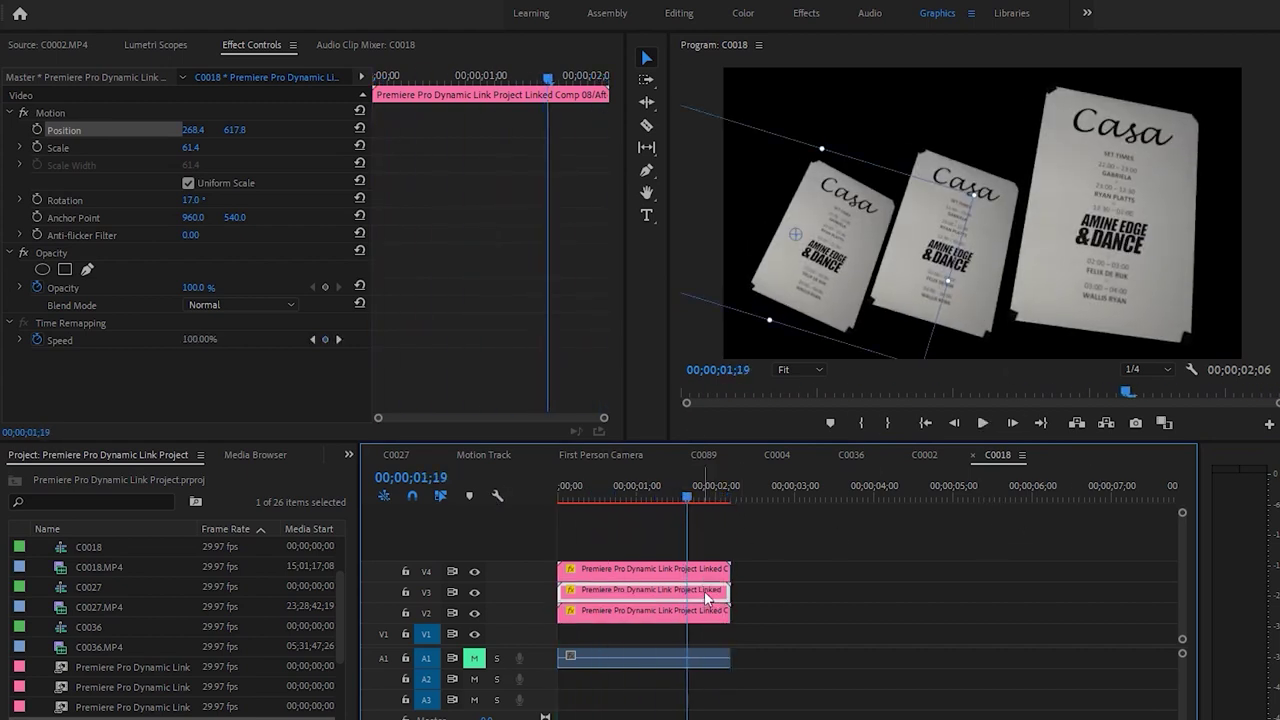
Shift the middle poster to about X 699 and preview its placement
left_click(945, 290)
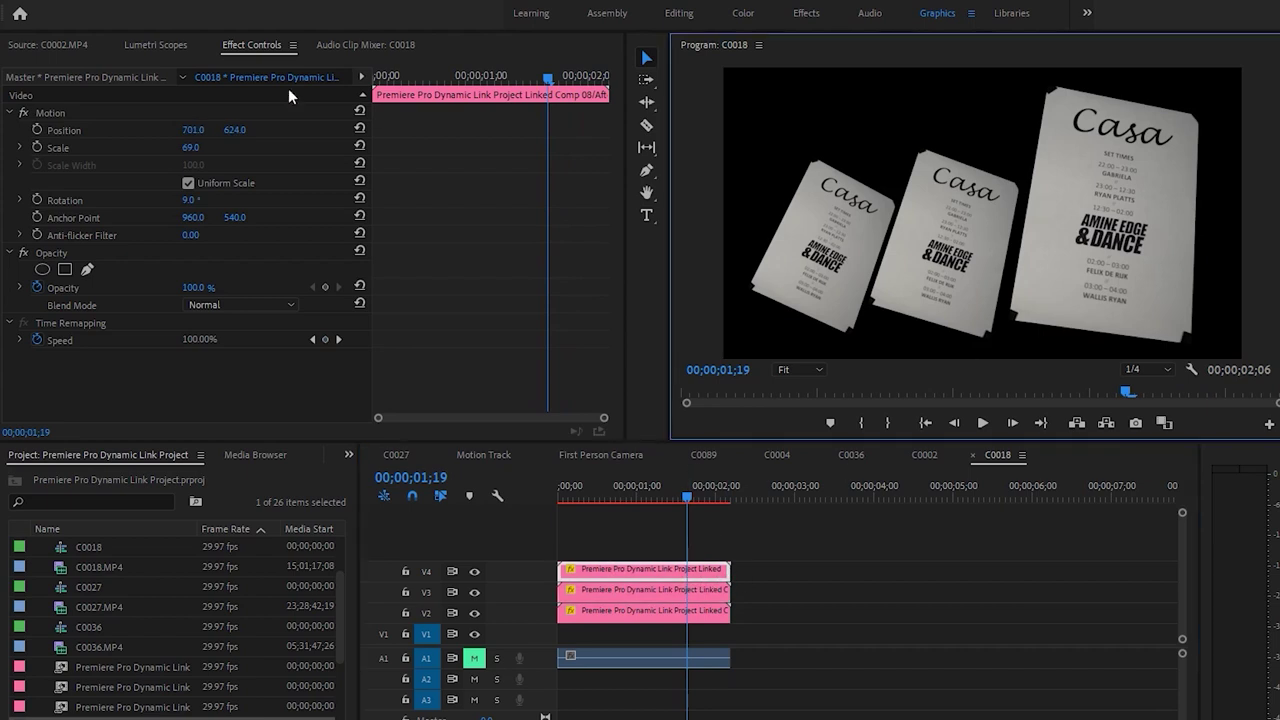
left_click_drag(203, 129, 220, 129)
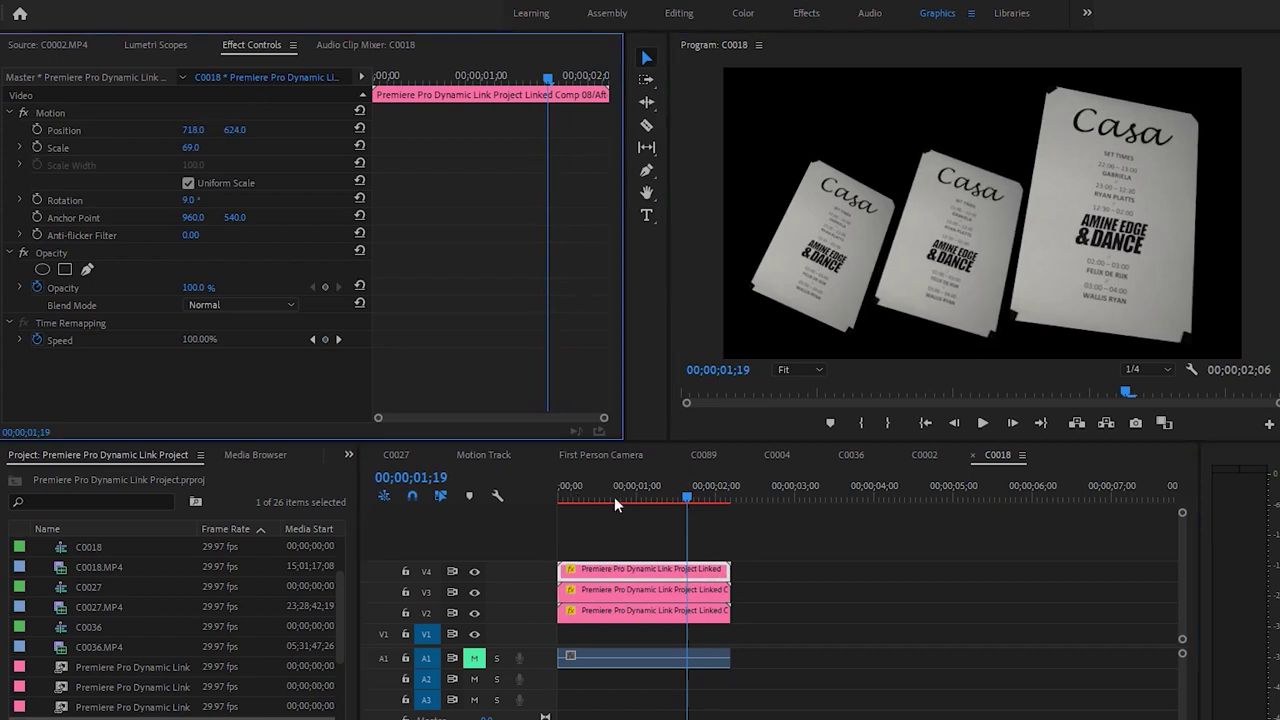
left_click_drag(614, 496, 559, 496)
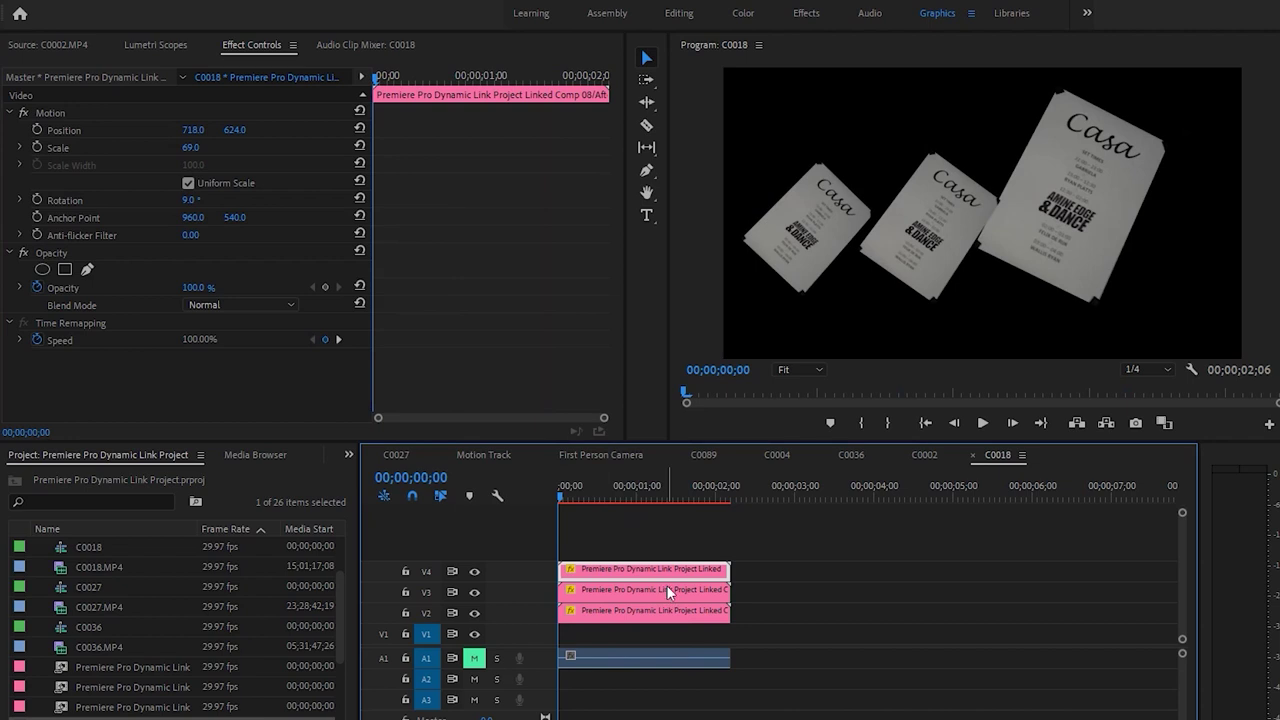
left_click_drag(193, 129, 173, 129)
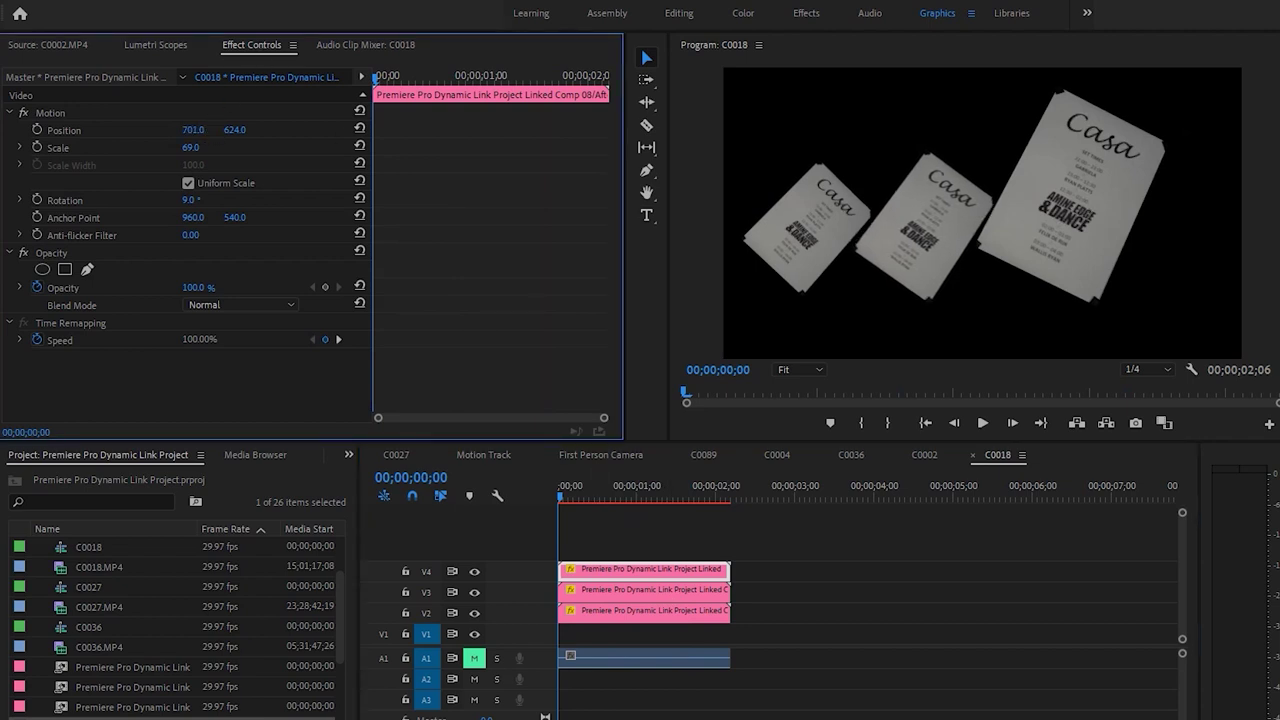
key("space")
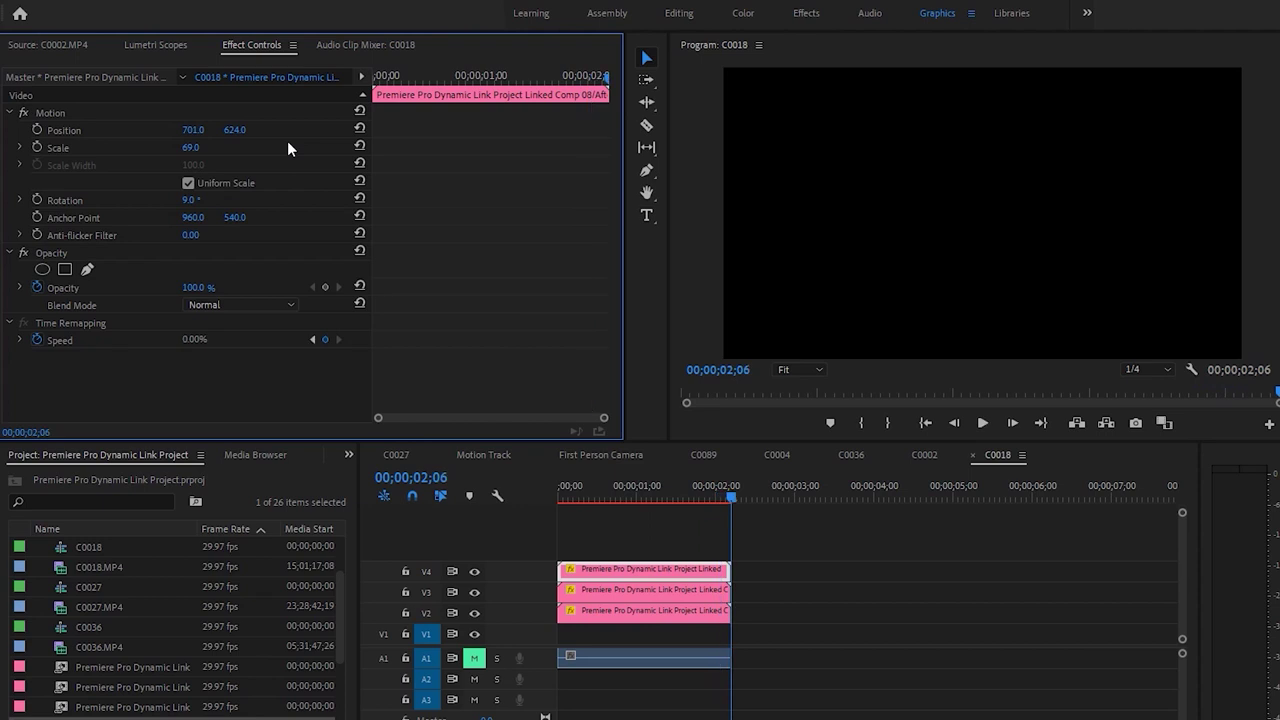
left_click(704, 488)
left_click_drag(710, 484, 549, 488)
left_click(212, 123)
left_click_drag(195, 130, 190, 130)
left_click_drag(910, 233, 915, 234)
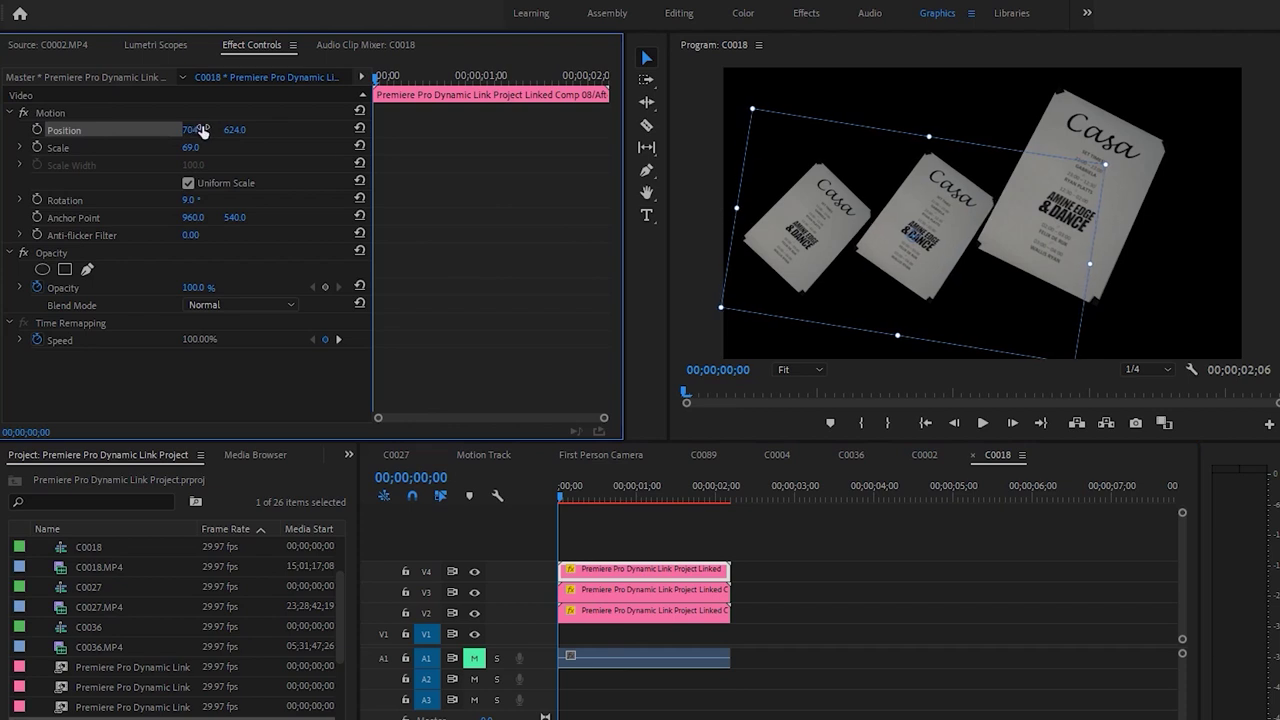
key("space")
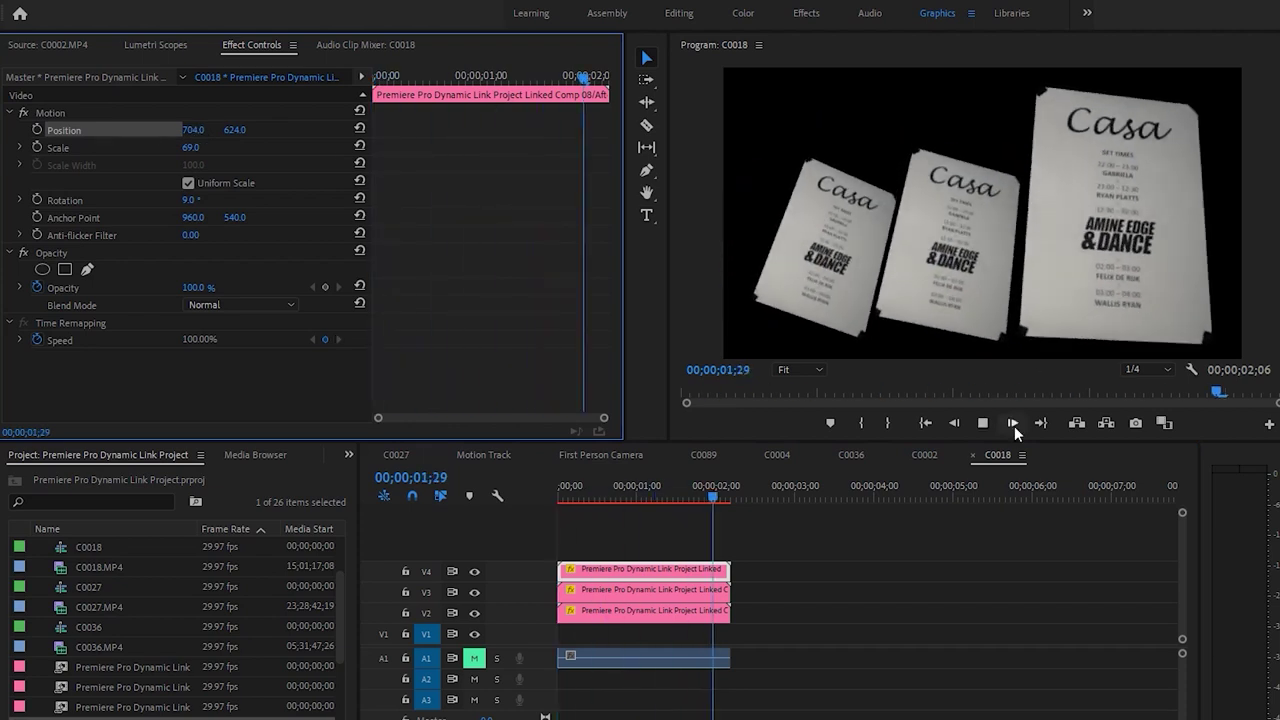
left_click_drag(681, 493, 711, 499)
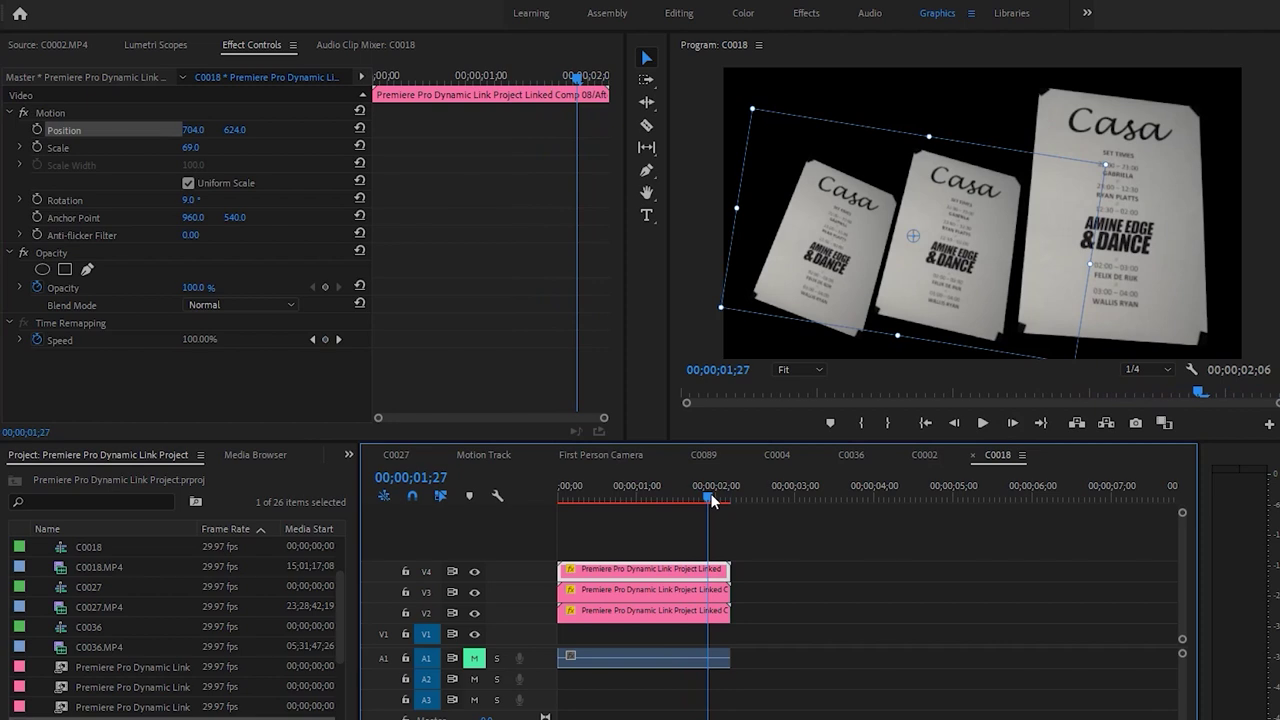
Shrink the left card to 52.4 scale, select the middle card, and replay the sequence
left_click(686, 591)
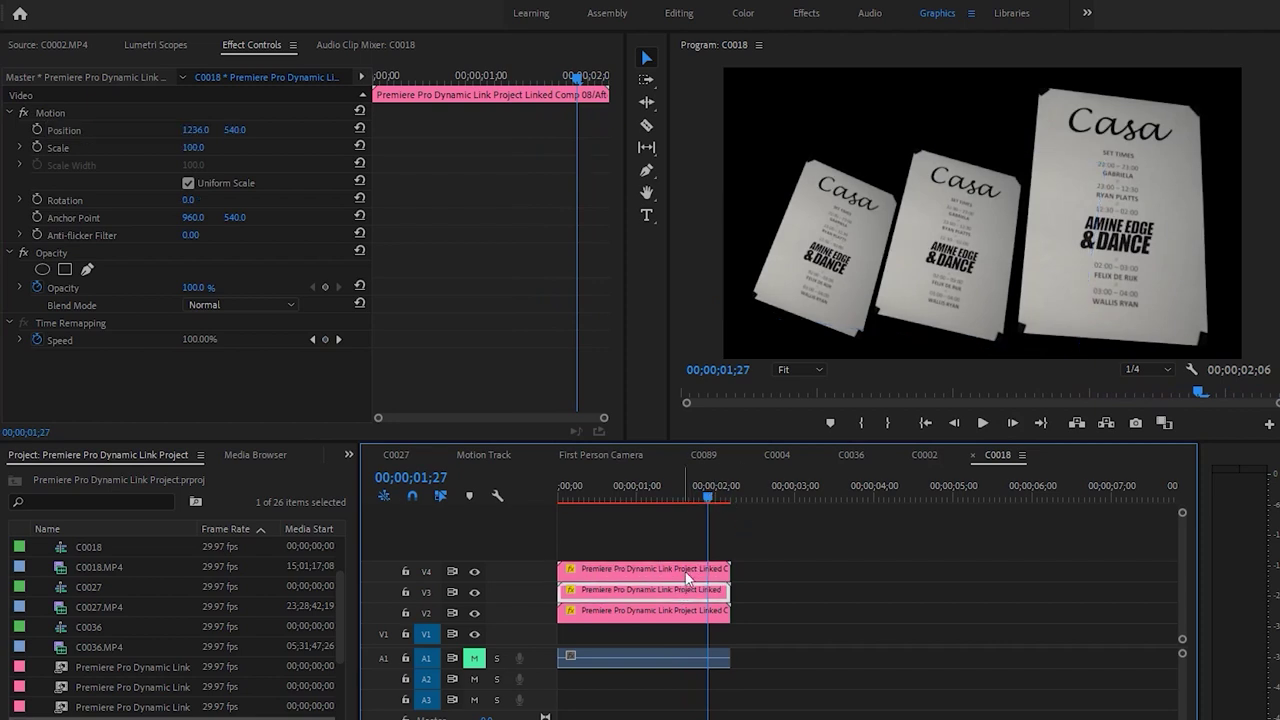
left_click(673, 612)
left_click_drag(190, 147, 181, 147)
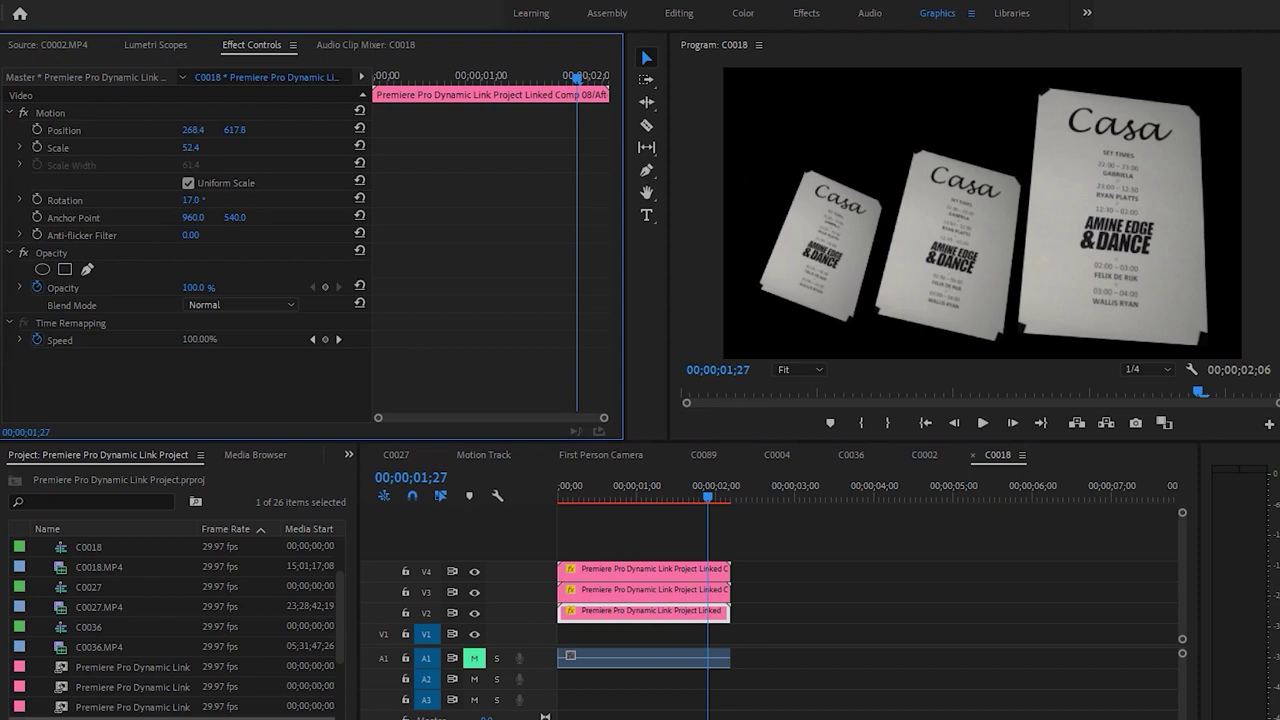
left_click(154, 128)
left_click(869, 255)
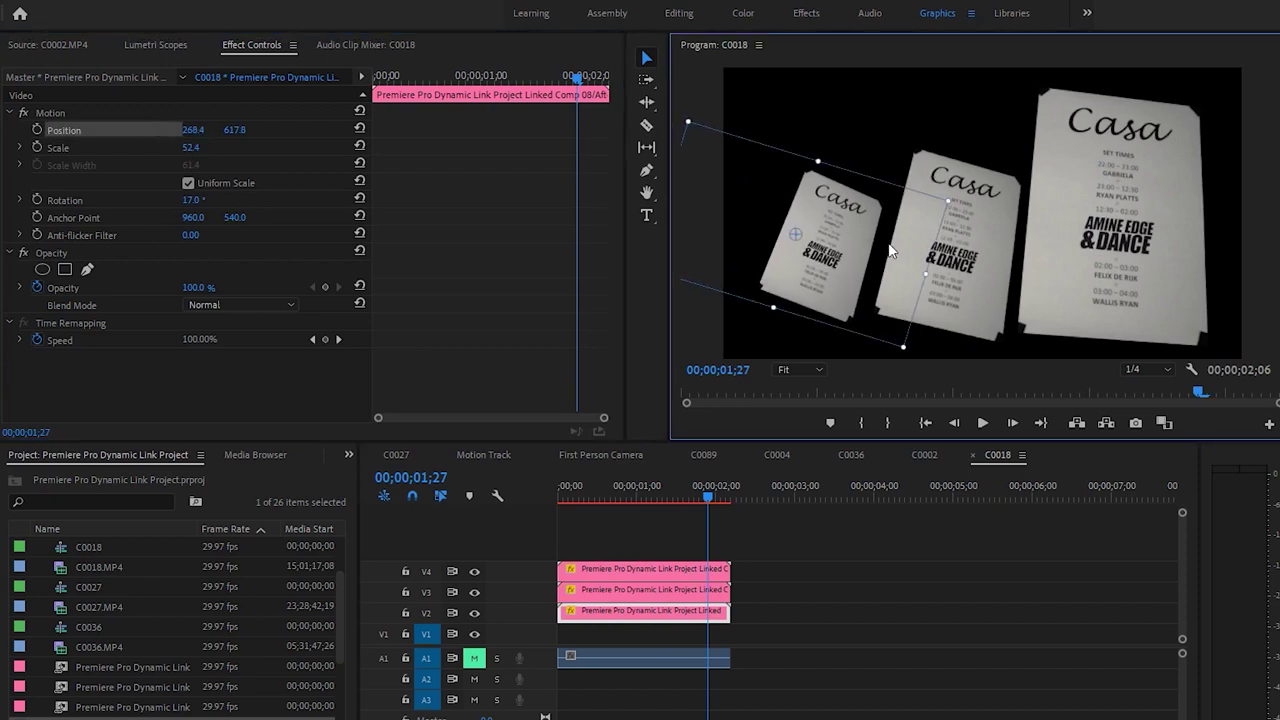
left_click(673, 572)
left_click(266, 126)
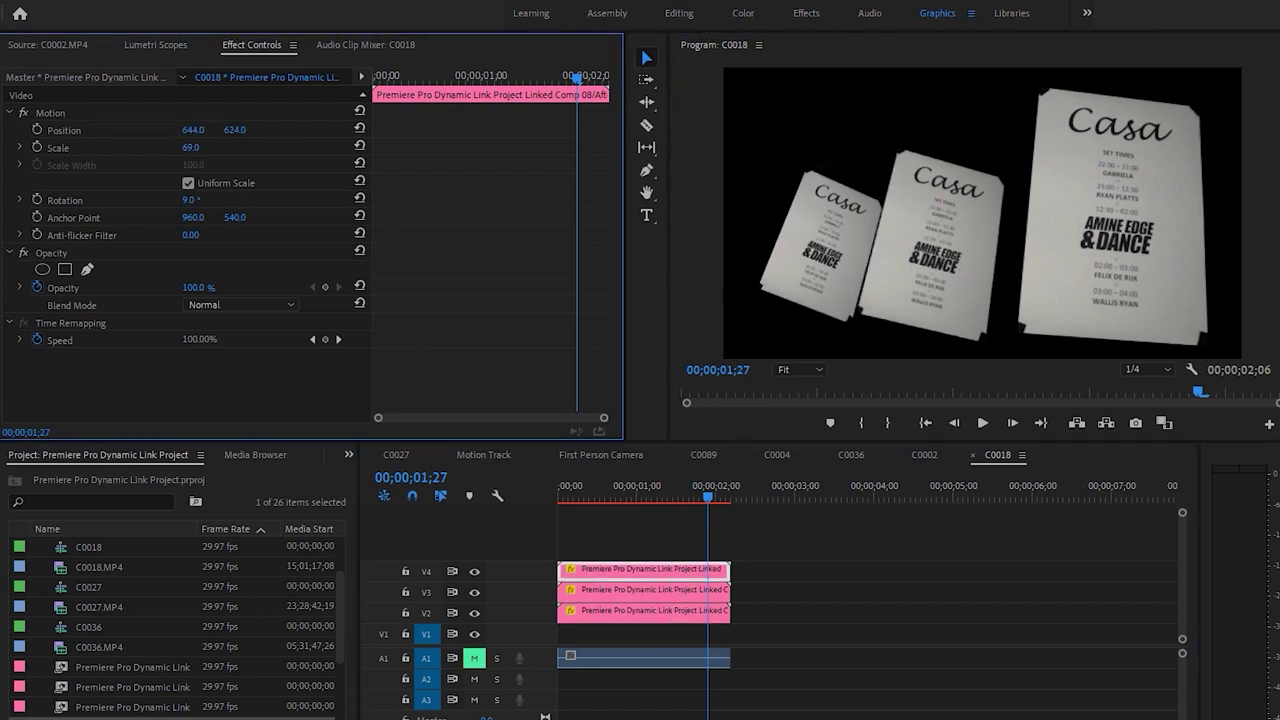
left_click(700, 527)
key("Home")
key("space")
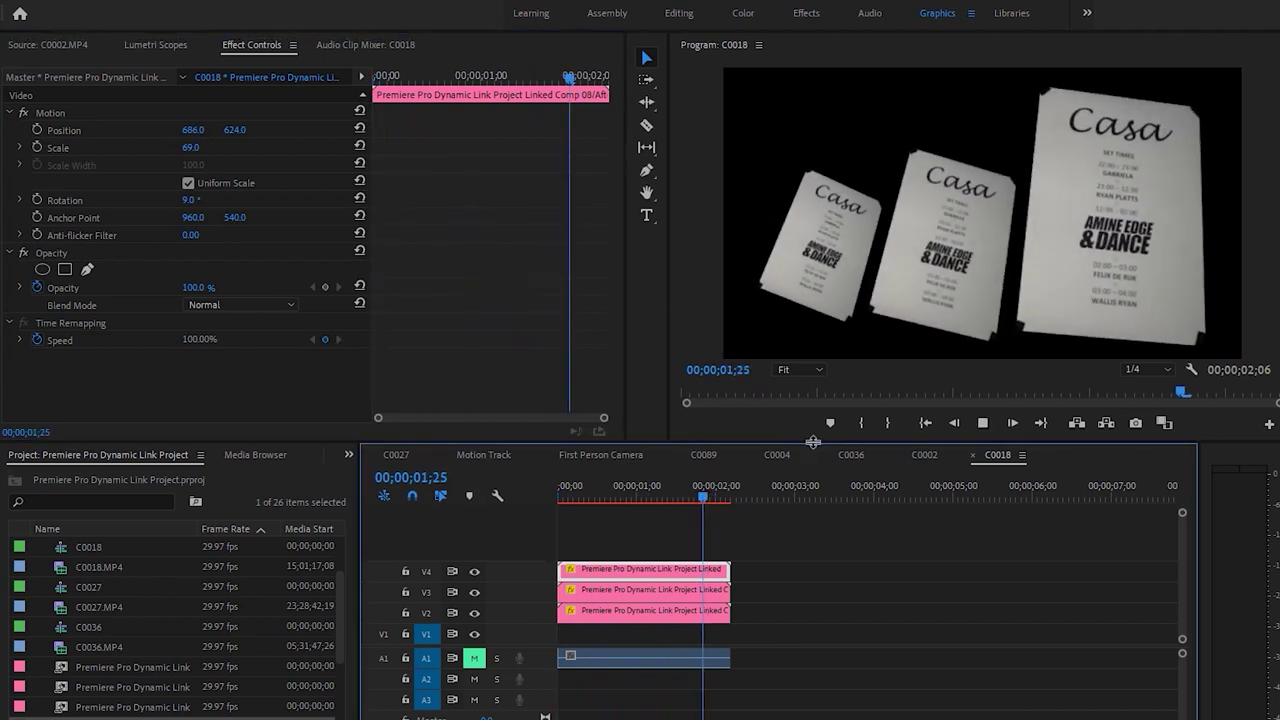
left_click_drag(705, 490, 731, 500)
key("Left")
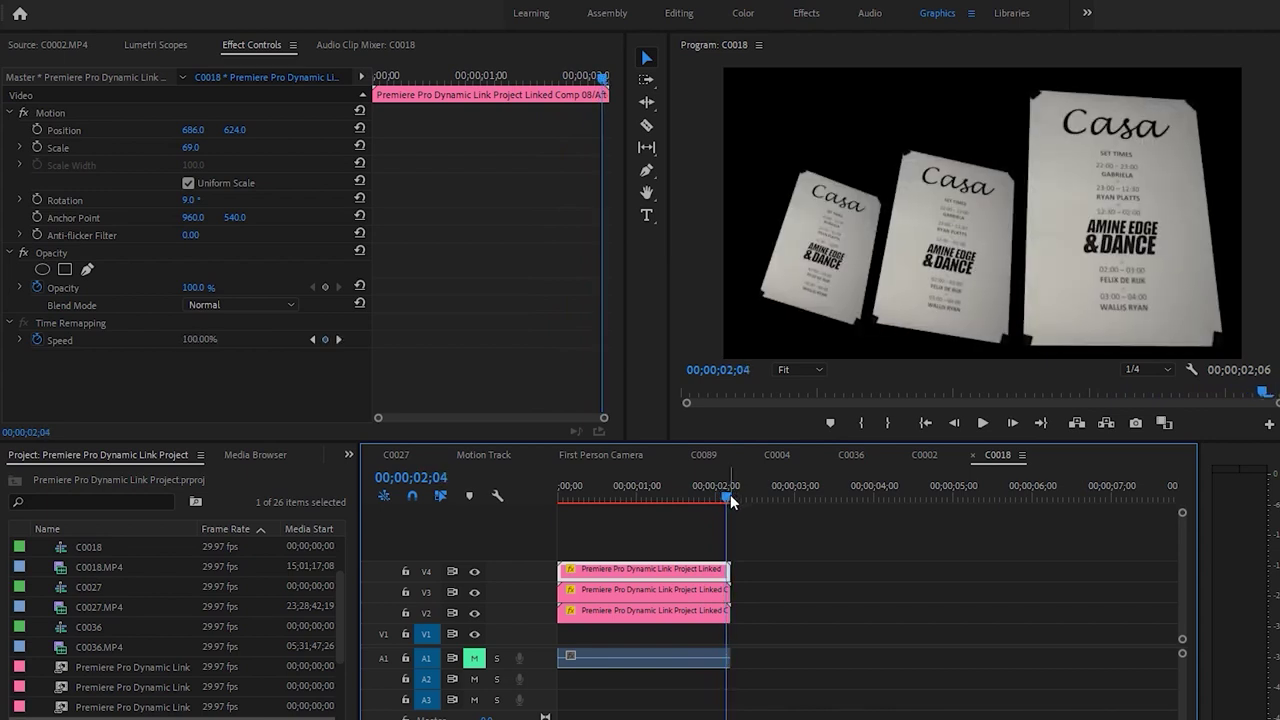
Replace the left card with a new V2 copy, slid left, tilted 17° and scaled to 58
key("Delete")
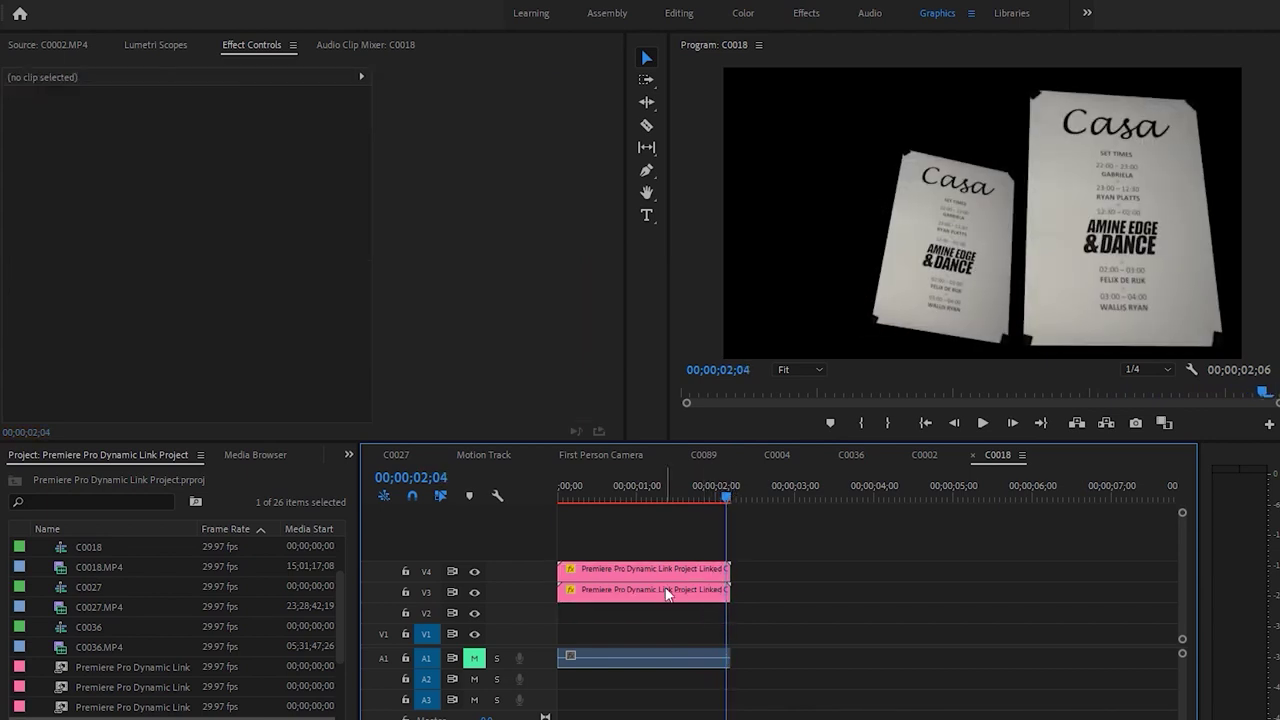
left_click_drag(667, 574, 664, 610)
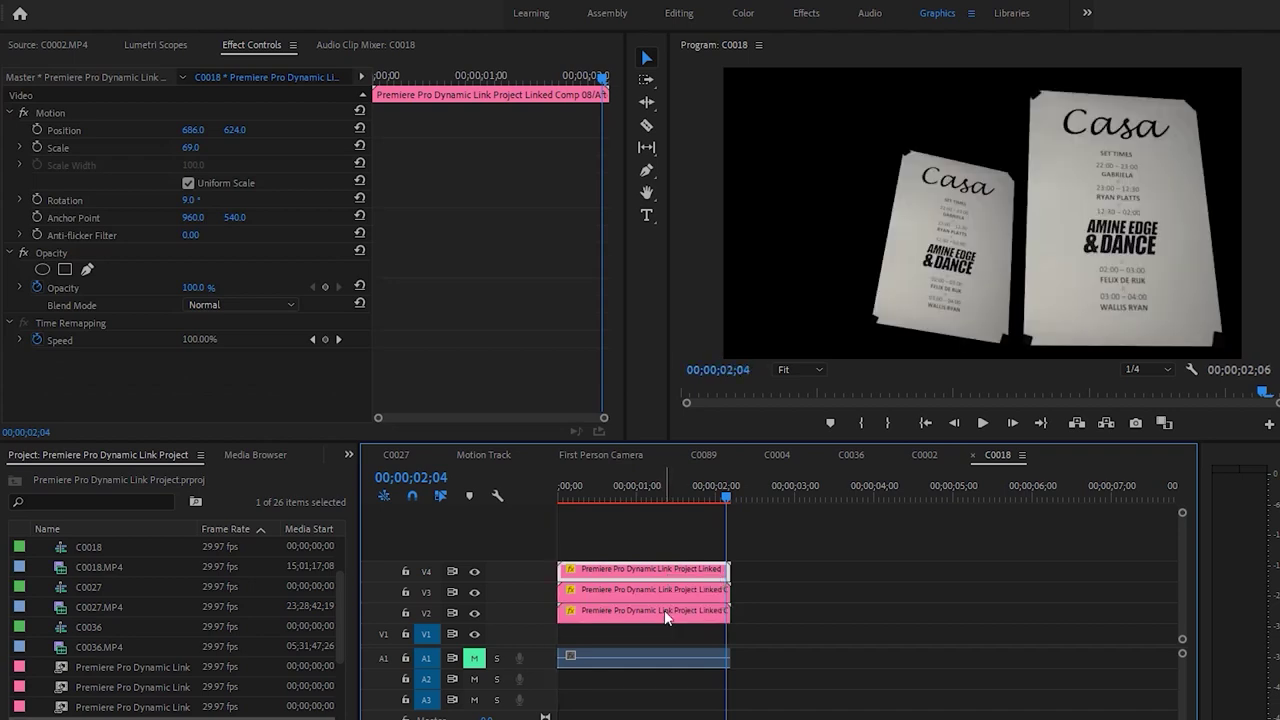
left_click_drag(197, 135, 60, 135)
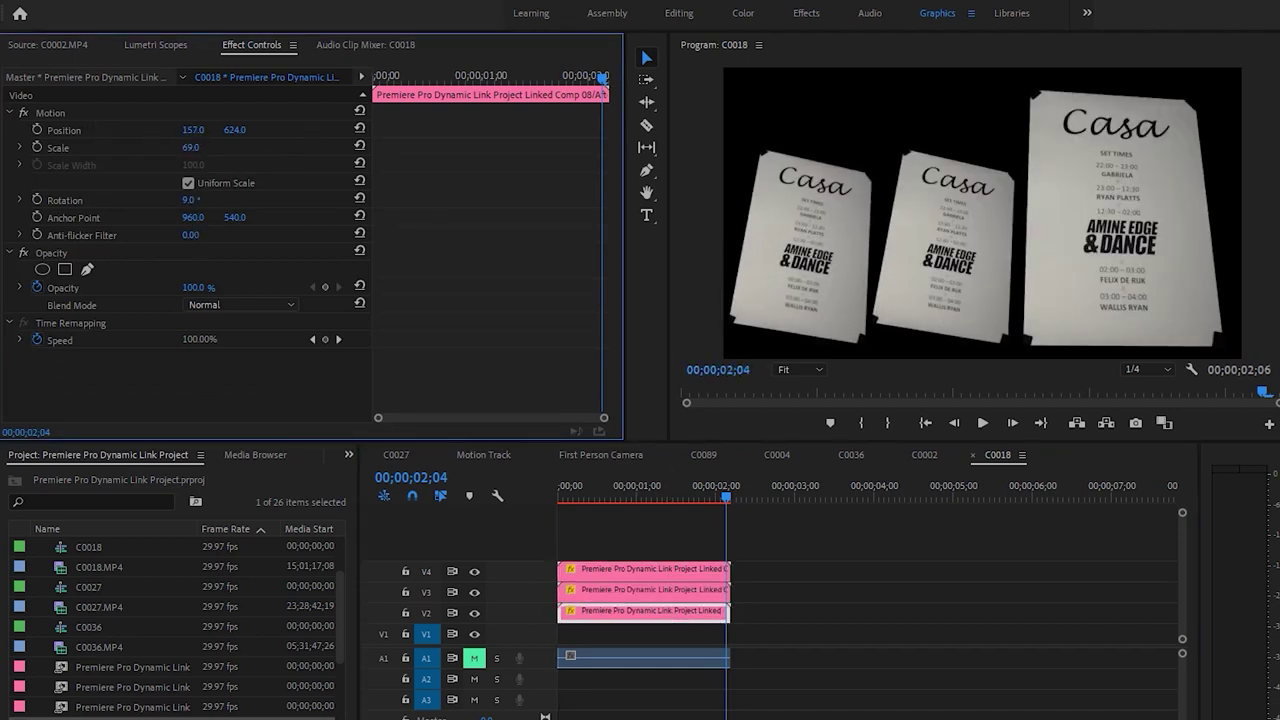
left_click_drag(190, 199, 214, 199)
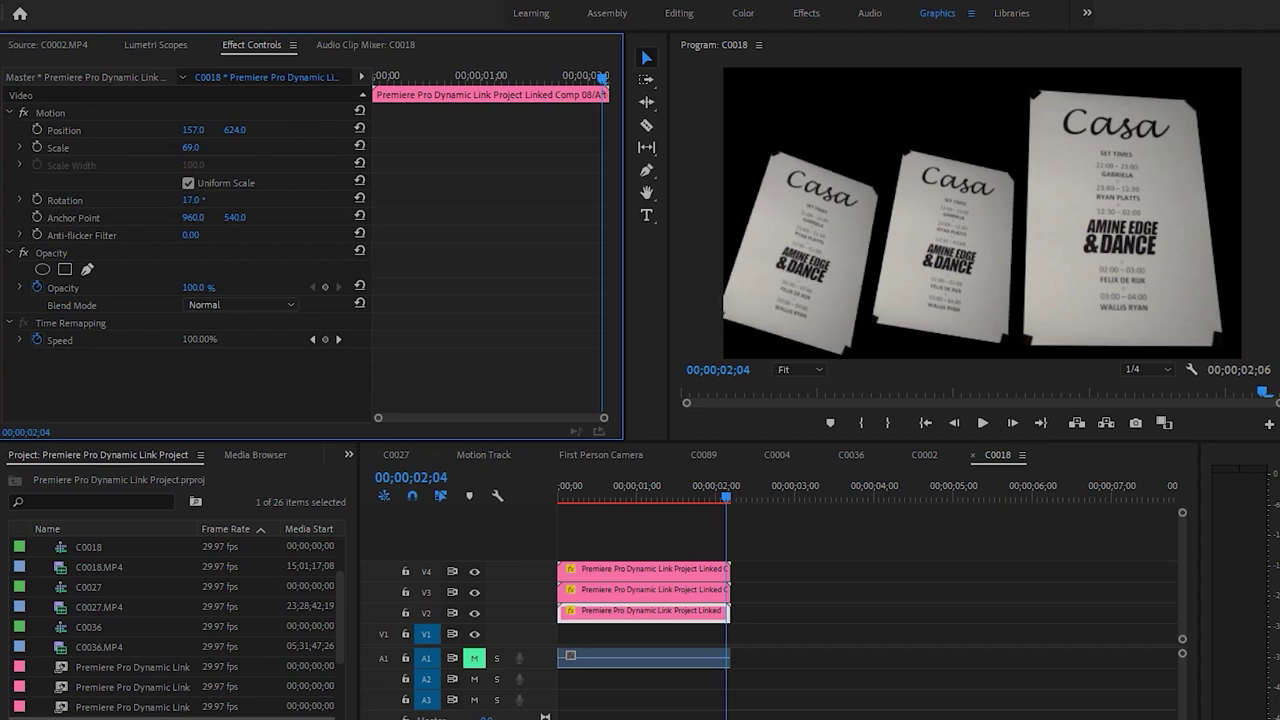
left_click_drag(190, 147, 262, 129)
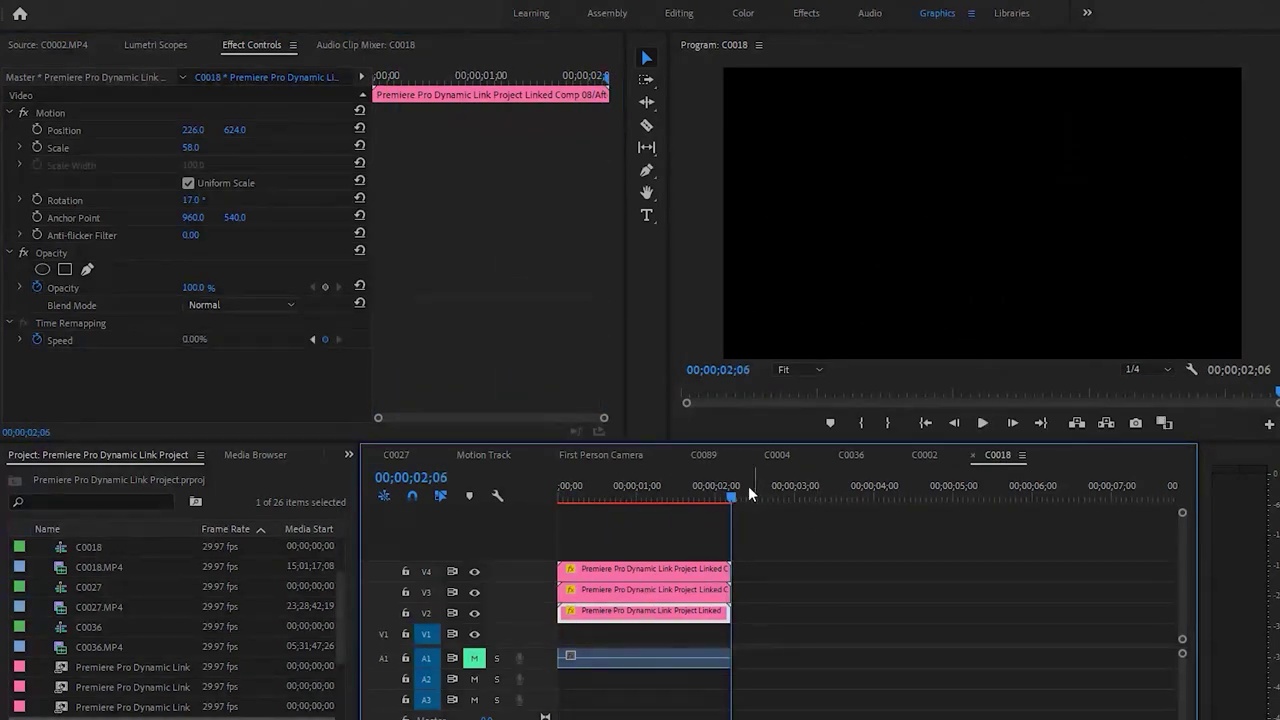
Delete the A1 audio clip, then marquee-select the three poster clips on V2–V4
left_click(662, 490)
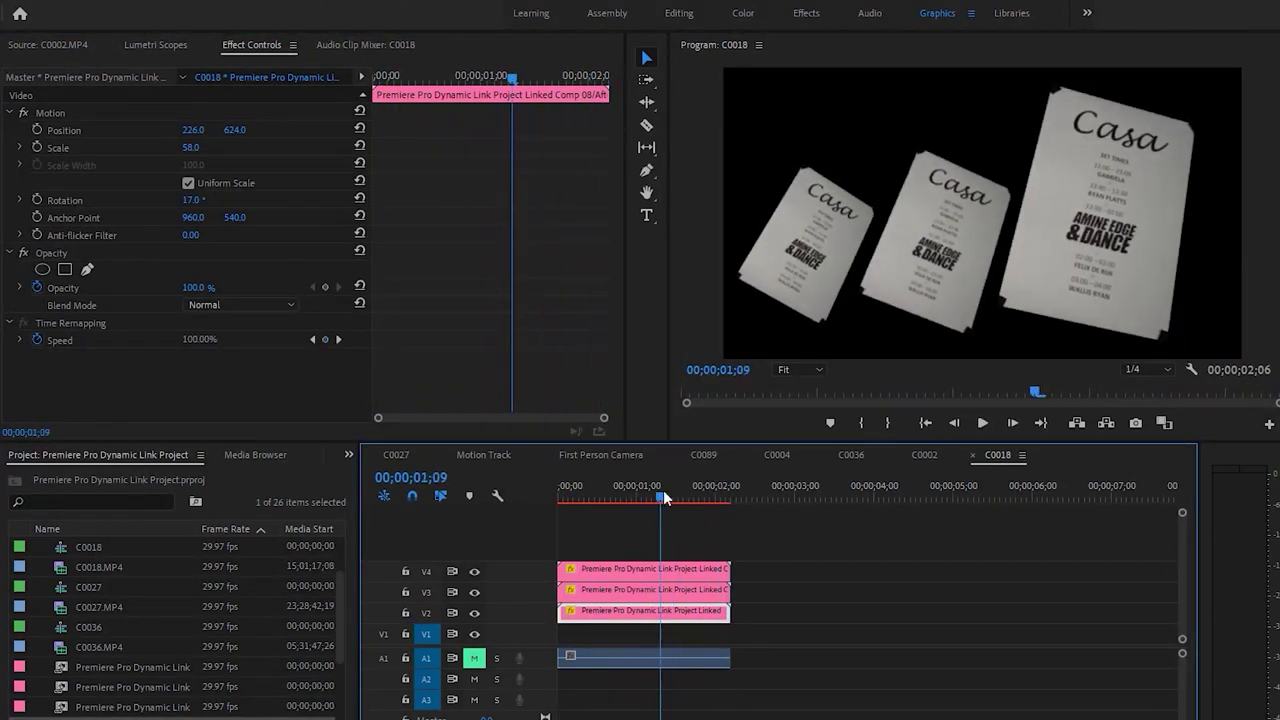
left_click(705, 660)
right_click(686, 660)
key("Escape")
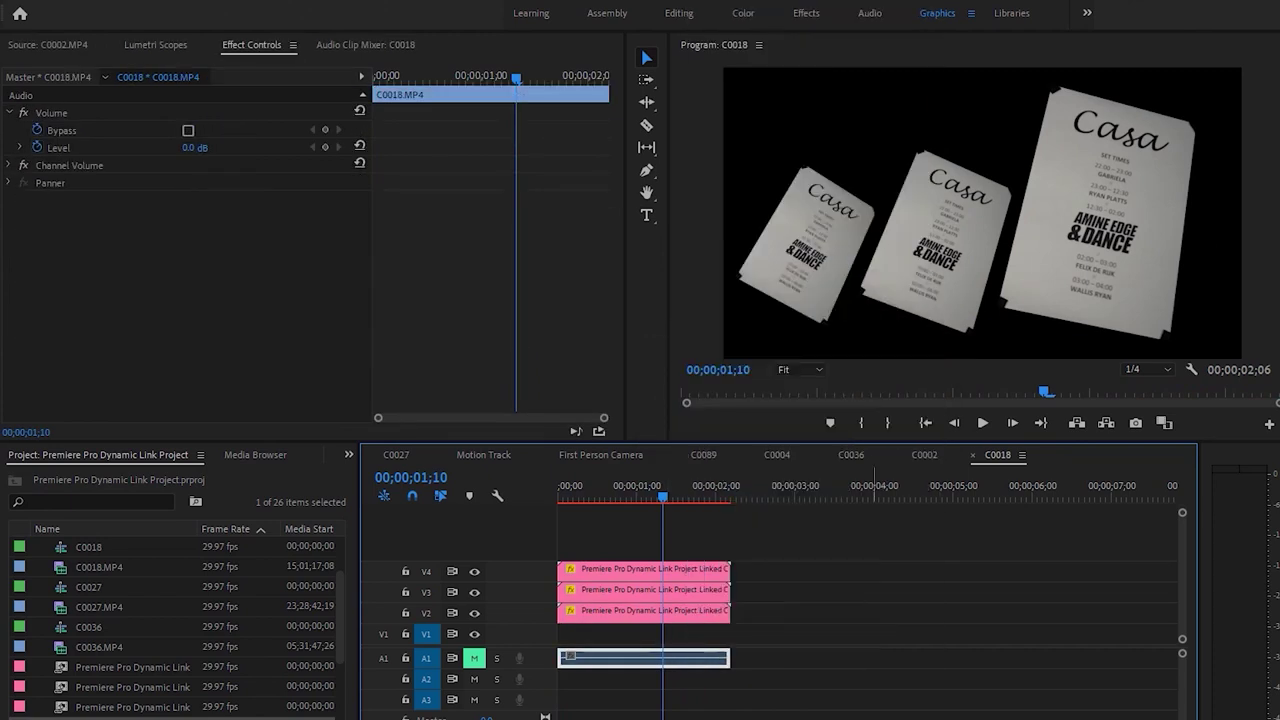
key("Delete")
left_click_drag(680, 634, 648, 536)
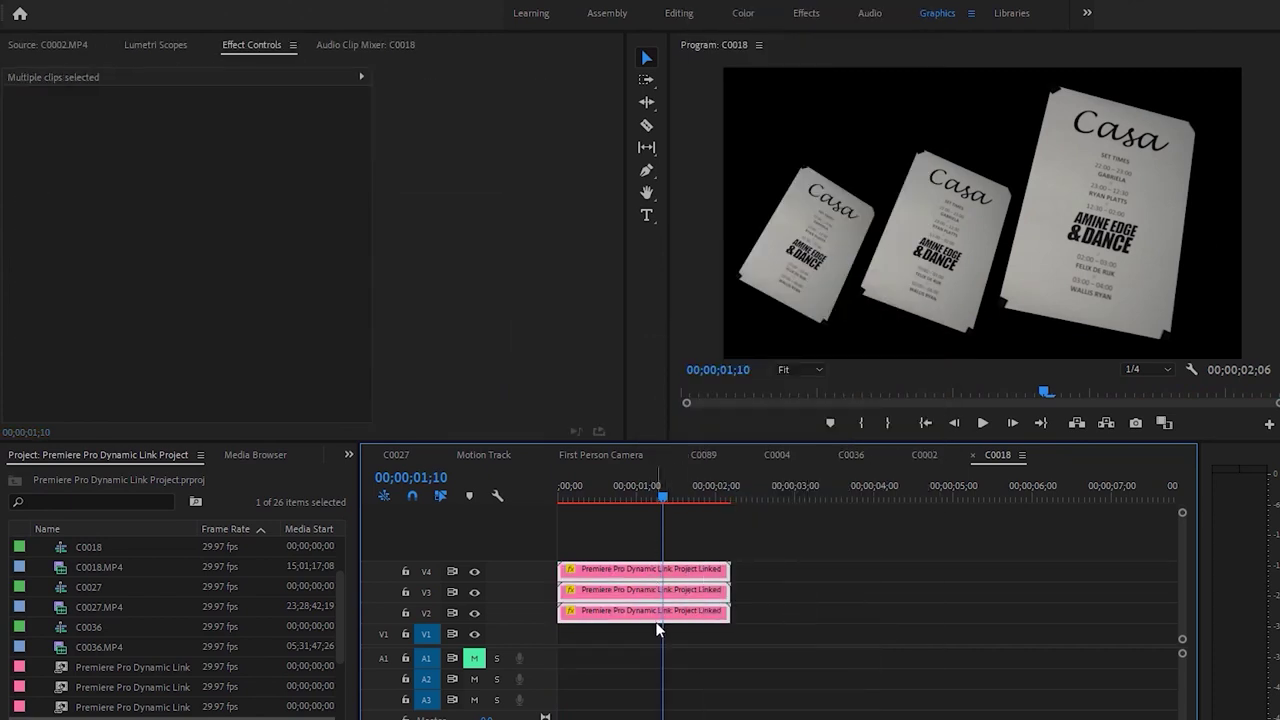
left_click(808, 600)
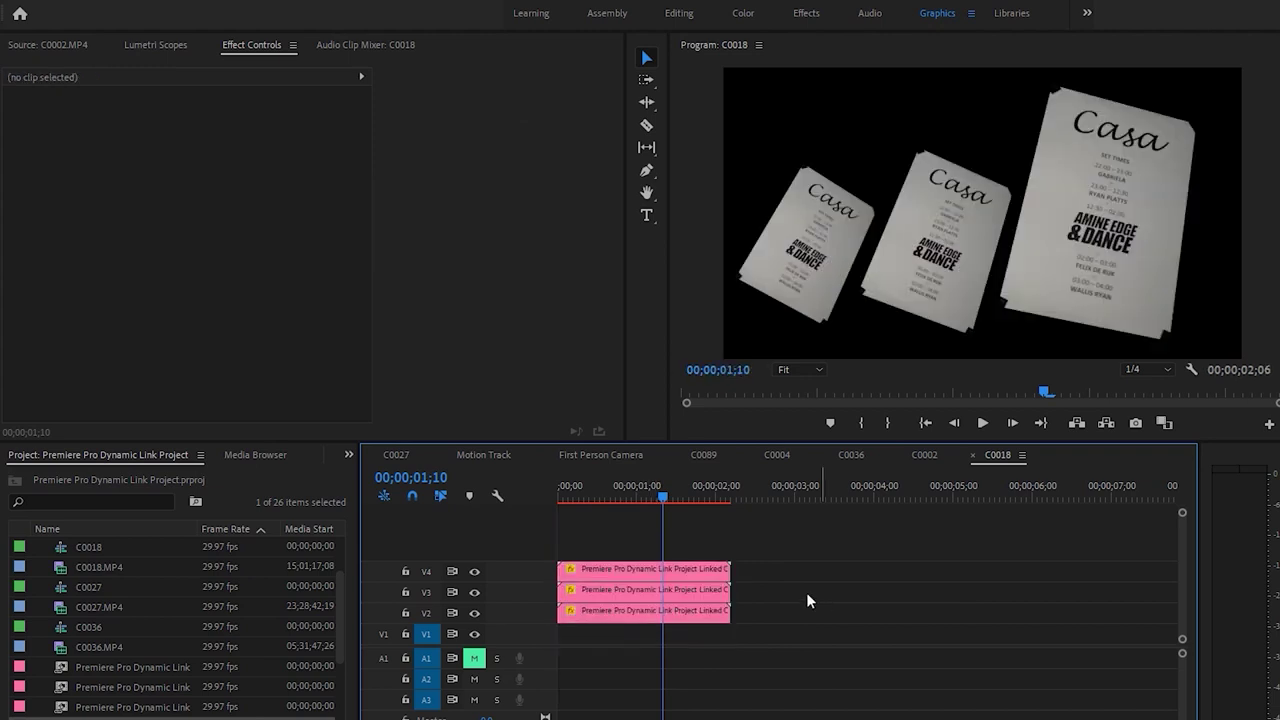
left_click_drag(802, 640, 645, 570)
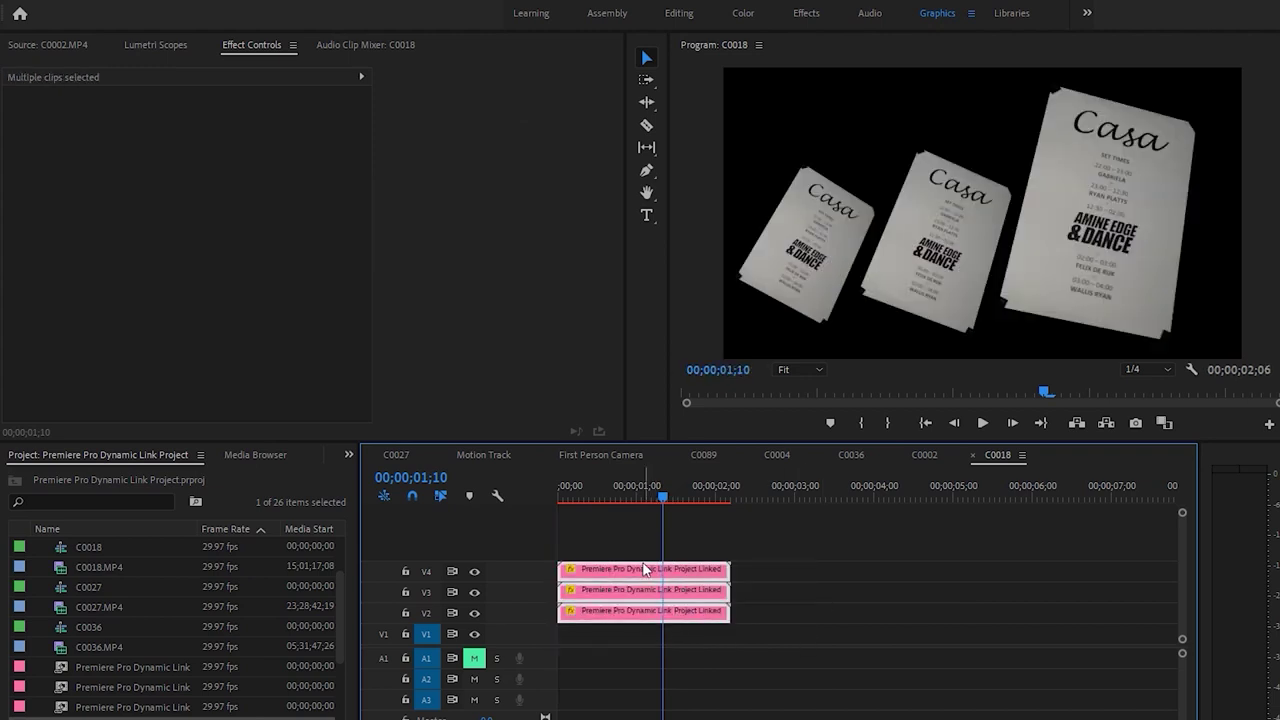
Nest the three poster clips as Nested Sequence 09
right_click(616, 579)
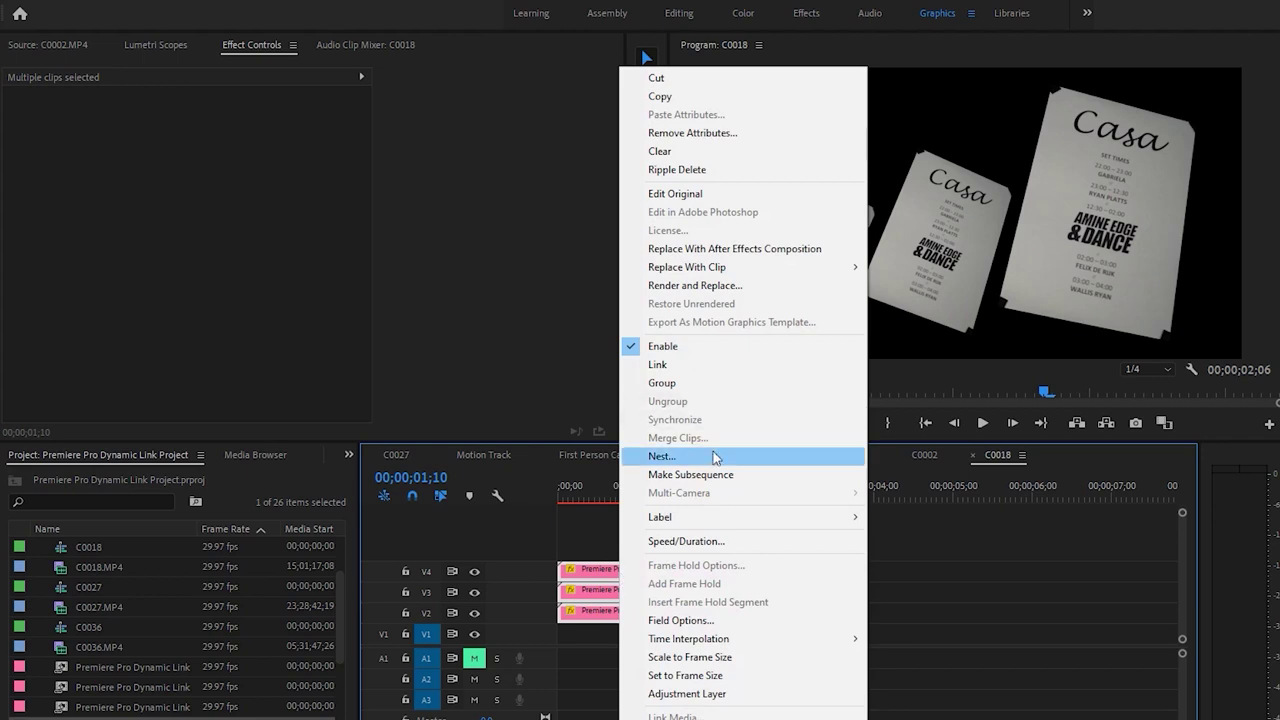
left_click(711, 460)
left_click(758, 419)
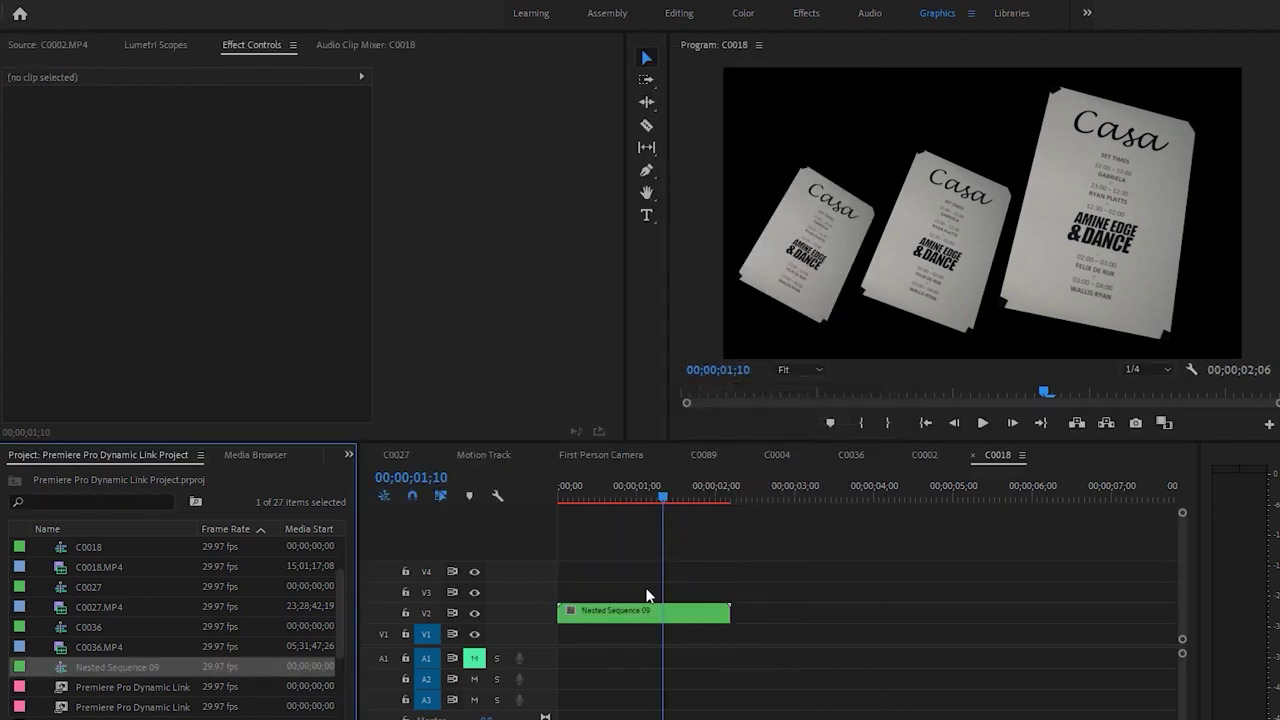
Duplicate the nested clip right after the original and set the copy to Reverse Speed
left_click_drag(599, 612, 797, 622)
right_click(797, 622)
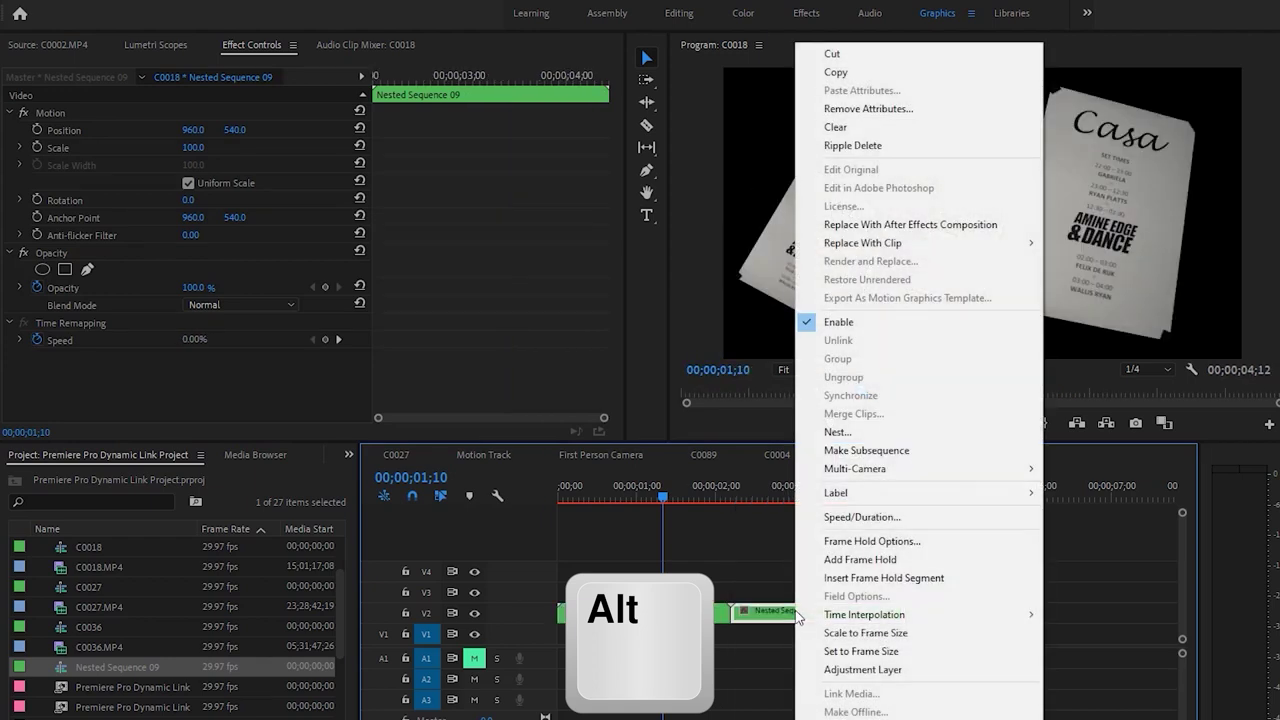
left_click(862, 517)
left_click(714, 398)
left_click(757, 487)
Preview the forward-reverse loop from the start, then switch to the footage folder in File Explorer
key("Home")
key("space")
left_click(715, 546)
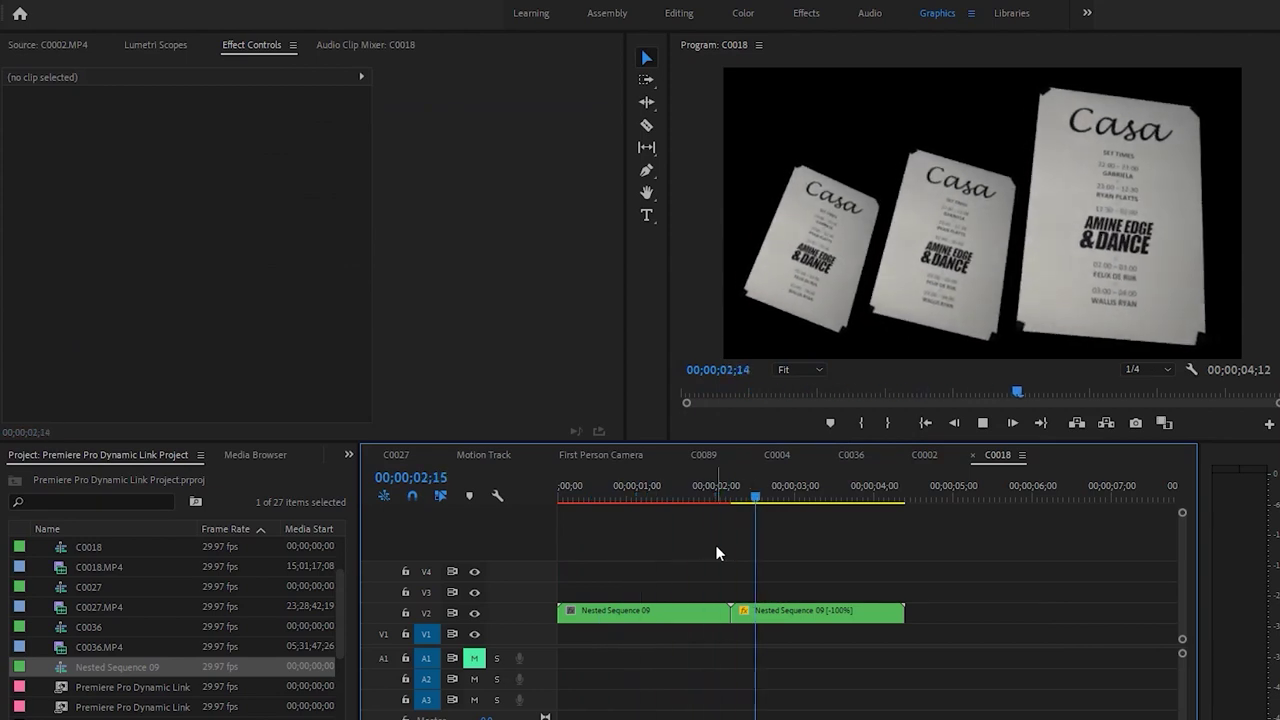
key("space")
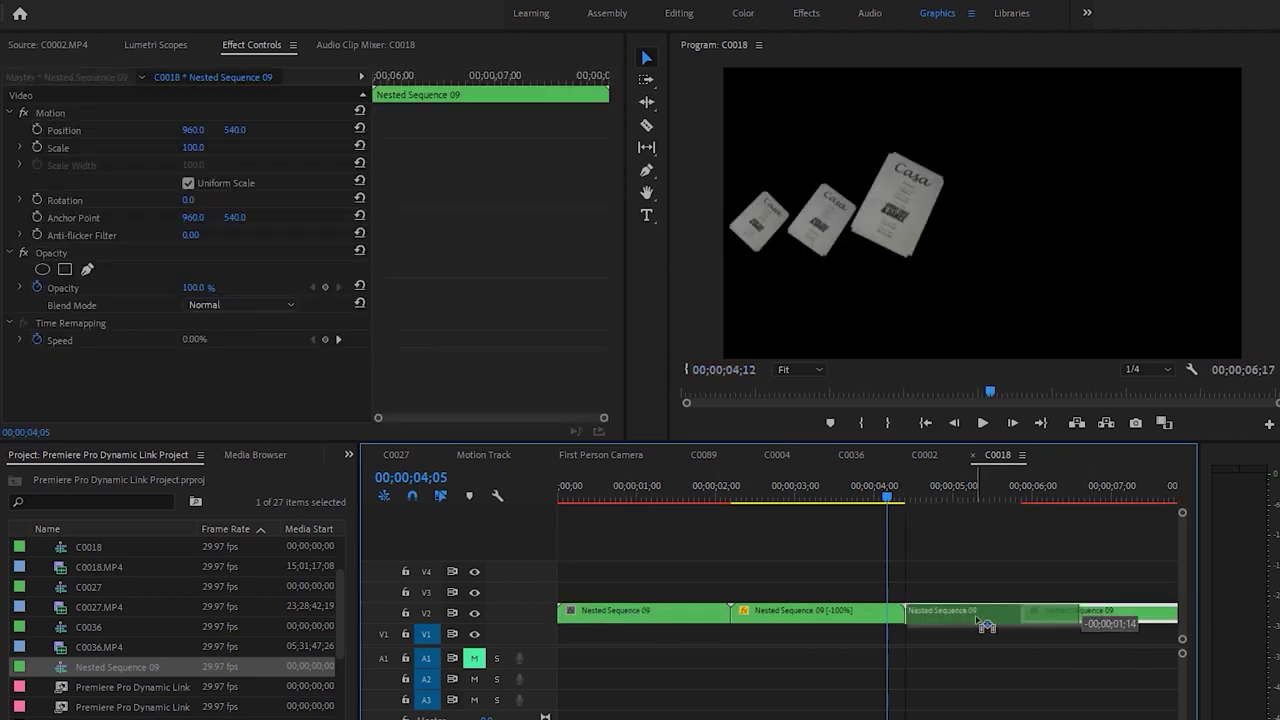
key("space")
key("Home")
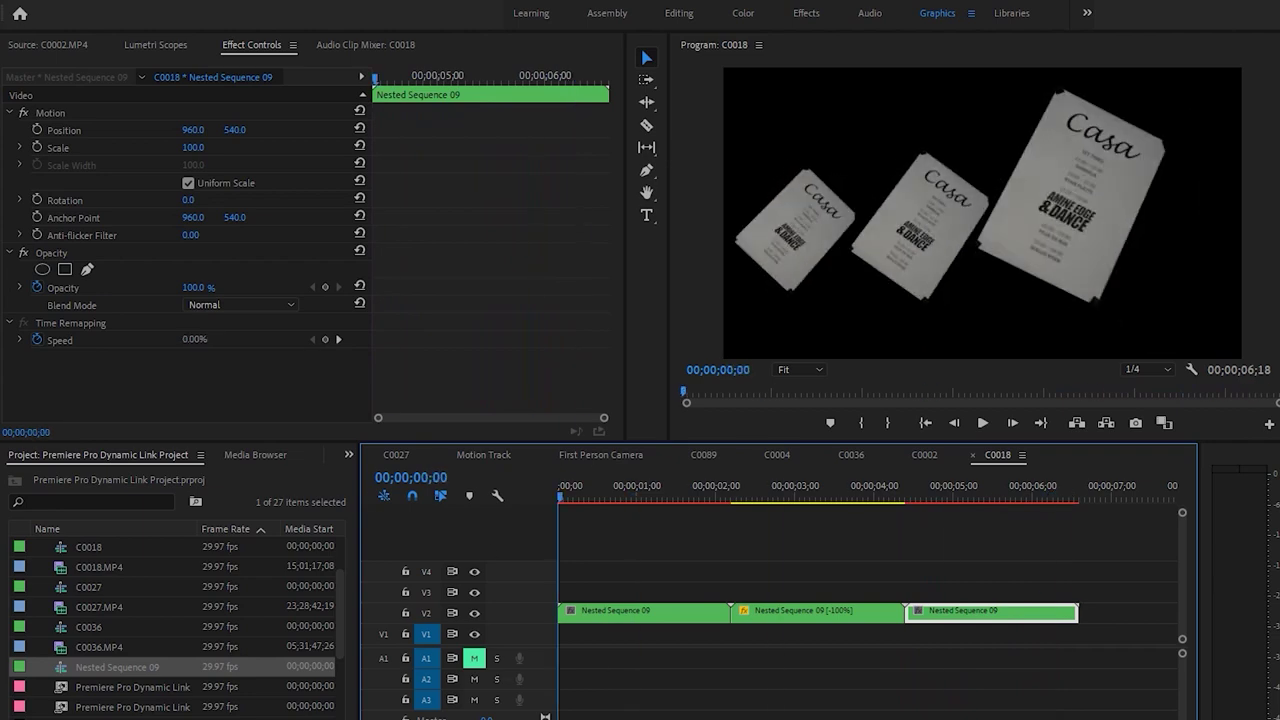
key("alt+Tab")
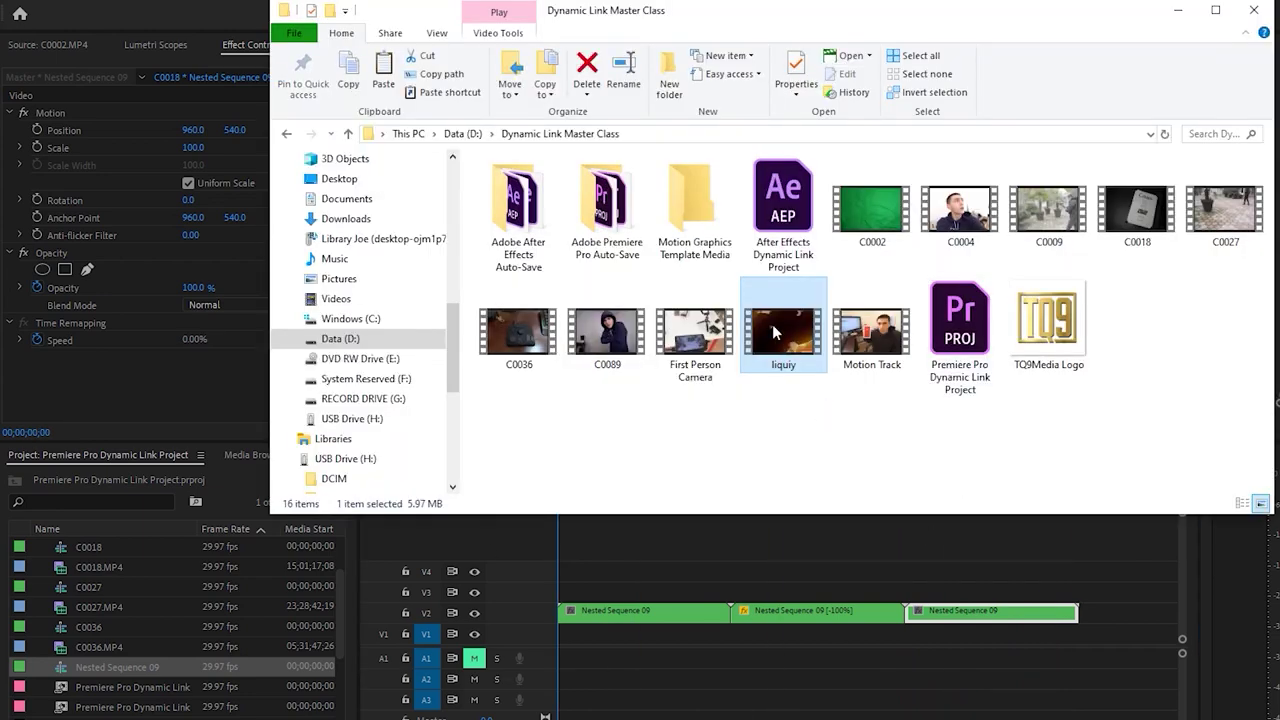
Add the liquiy video to V1 beneath the posters and scale it to 151 to fill the frame
left_click(800, 346, "ctrl")
left_click_drag(800, 346, 551, 635)
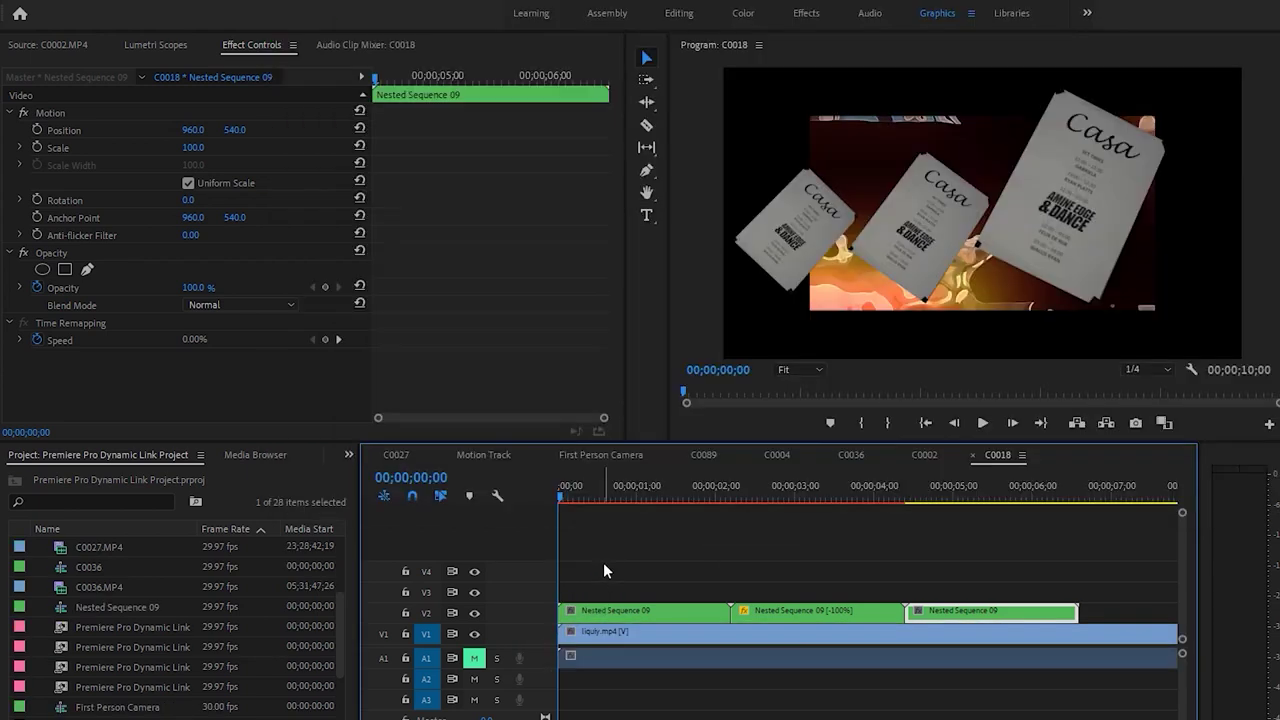
left_click(632, 648)
left_click_drag(195, 147, 246, 147)
left_click(695, 559)
Cut the background where the nested clips end, delete the tail, and replay from the start
key("space")
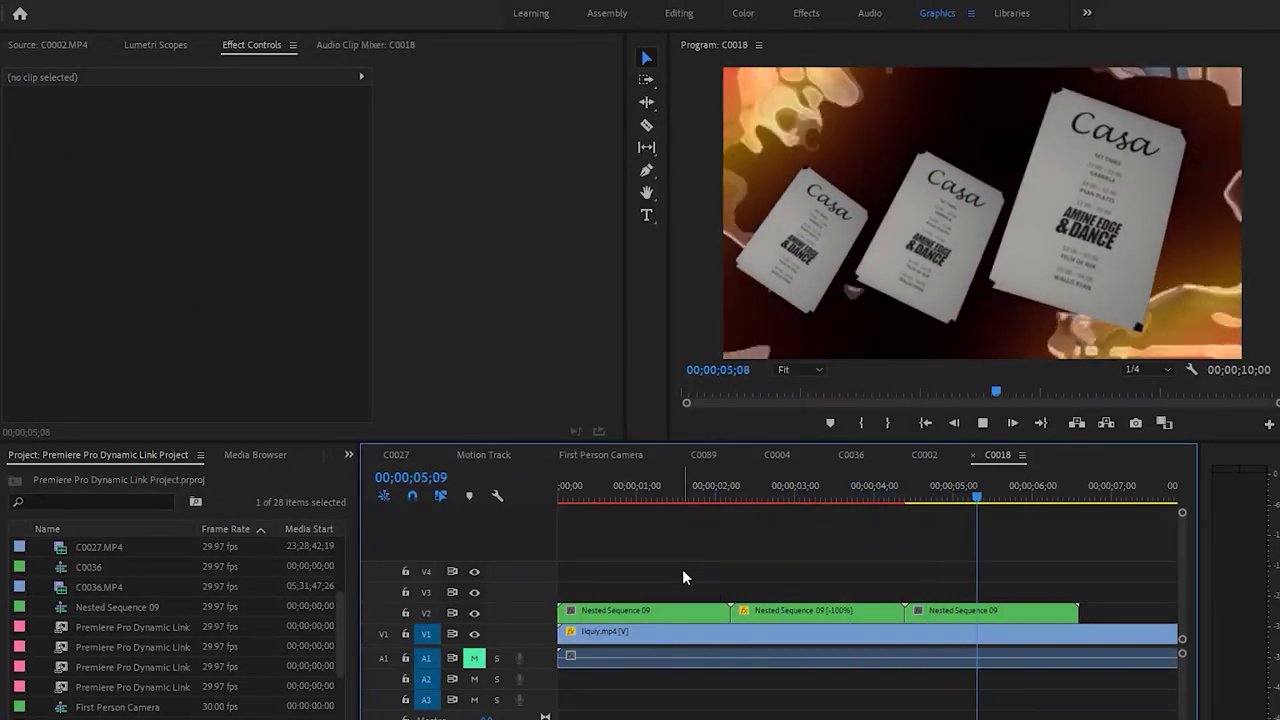
key("space")
left_click(952, 631)
left_click(1076, 631)
key("v")
left_click(1120, 631)
key("Delete")
key("Home")
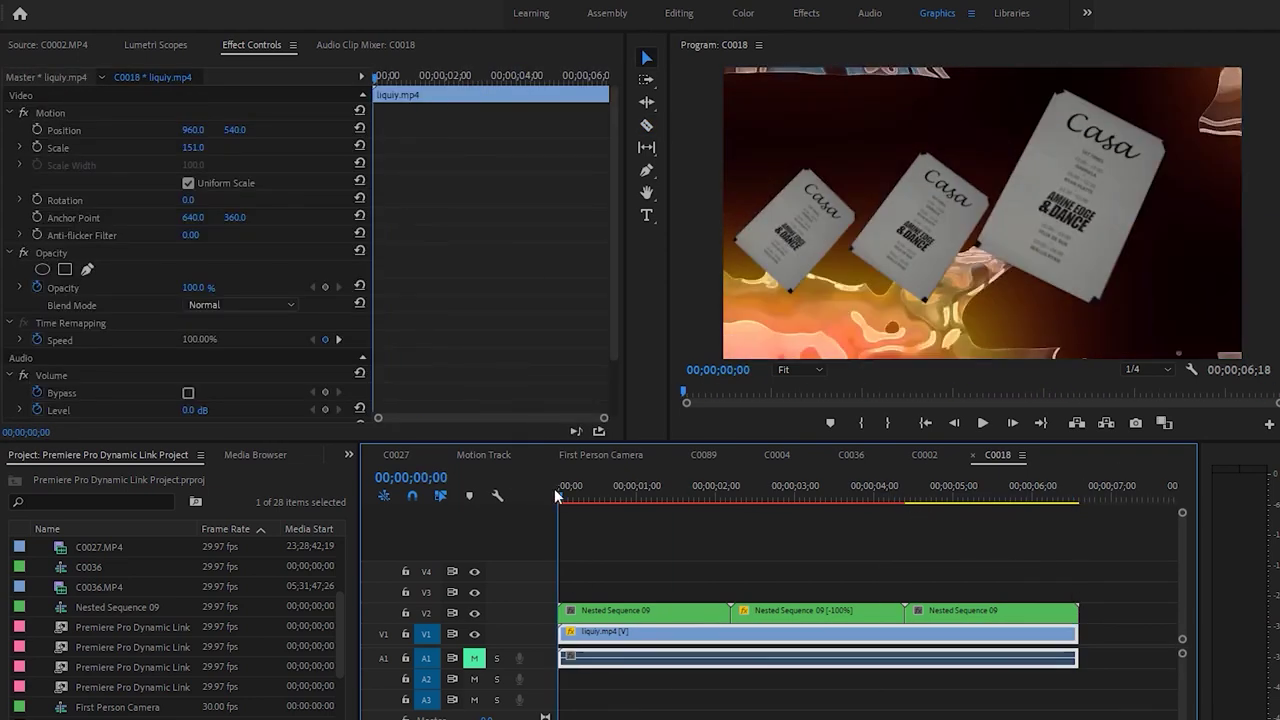
key("space")
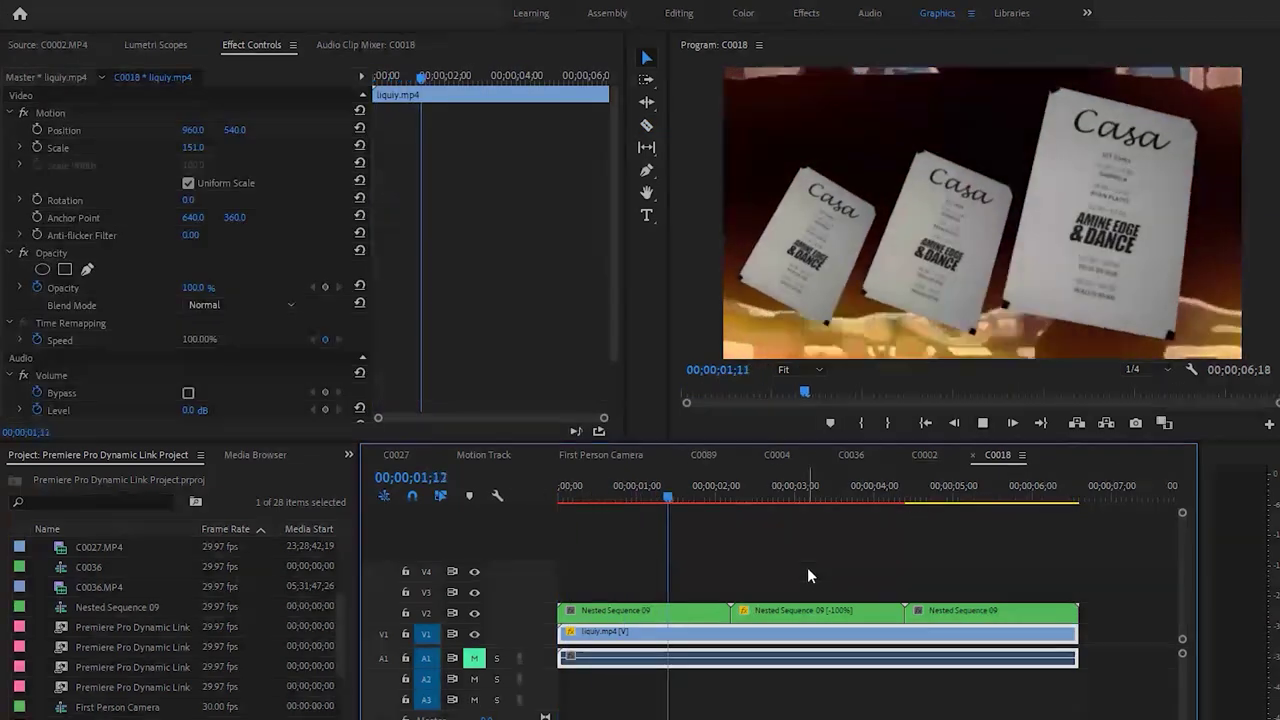
key("space")
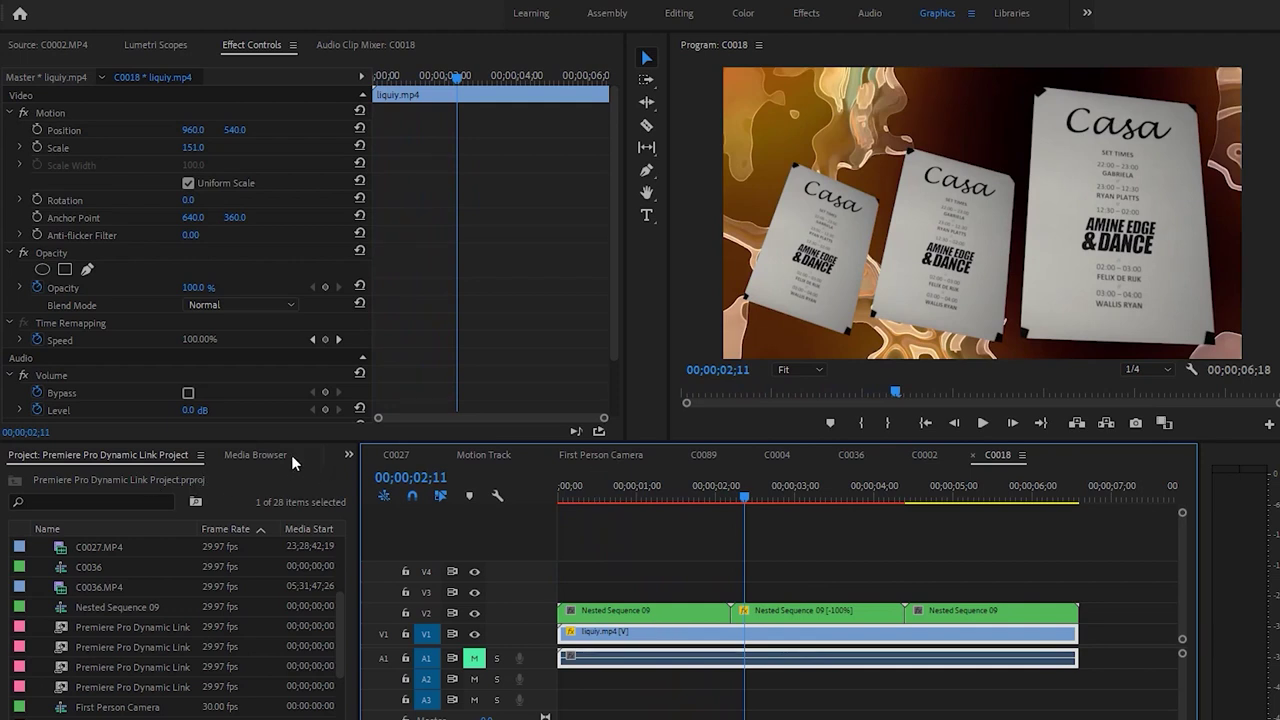
Search Effects for 'gaus' and apply Gaussian Blur to the liquiy.mp4 clip
left_click(290, 458)
left_click(313, 456)
left_click(318, 456)
left_click(308, 456)
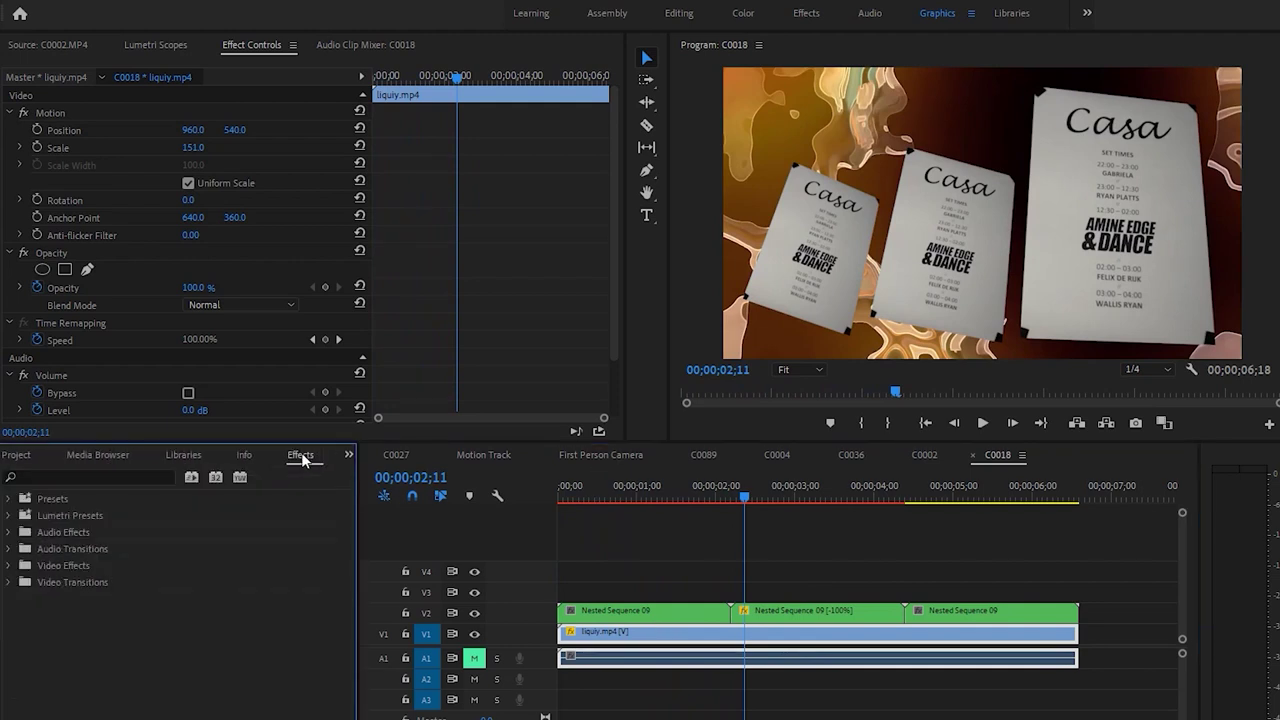
left_click(140, 476)
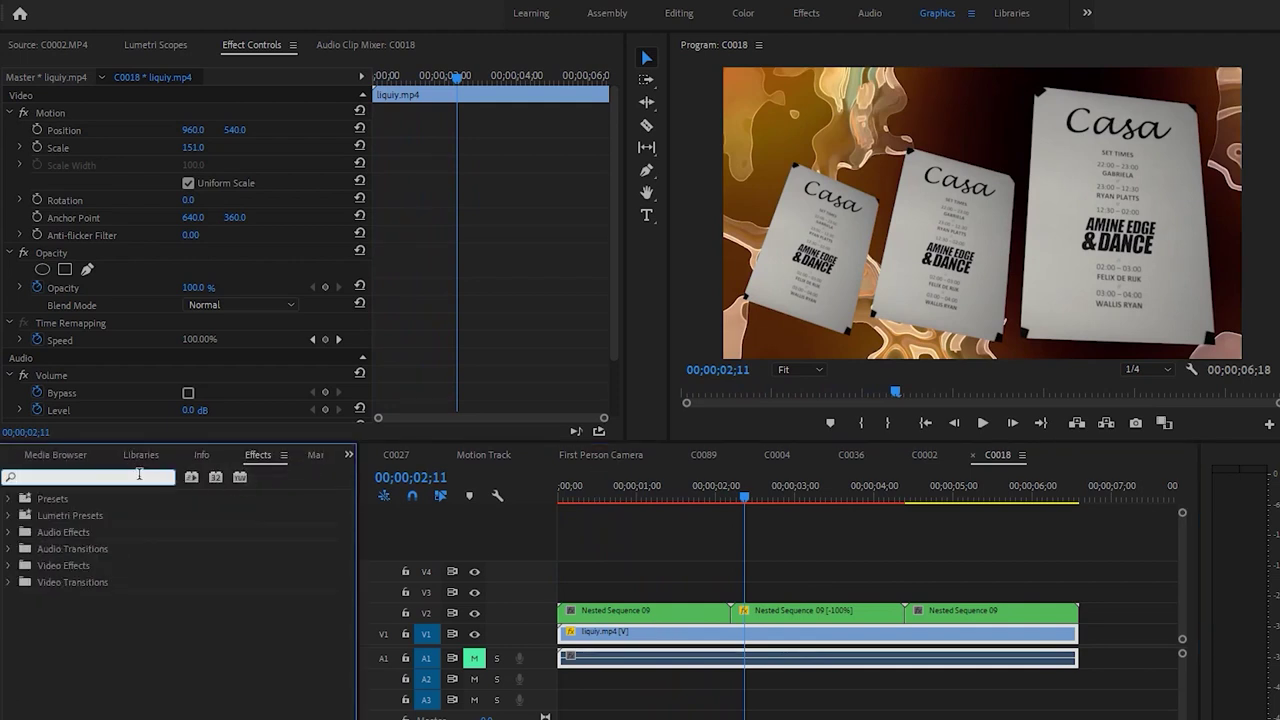
type("gaus")
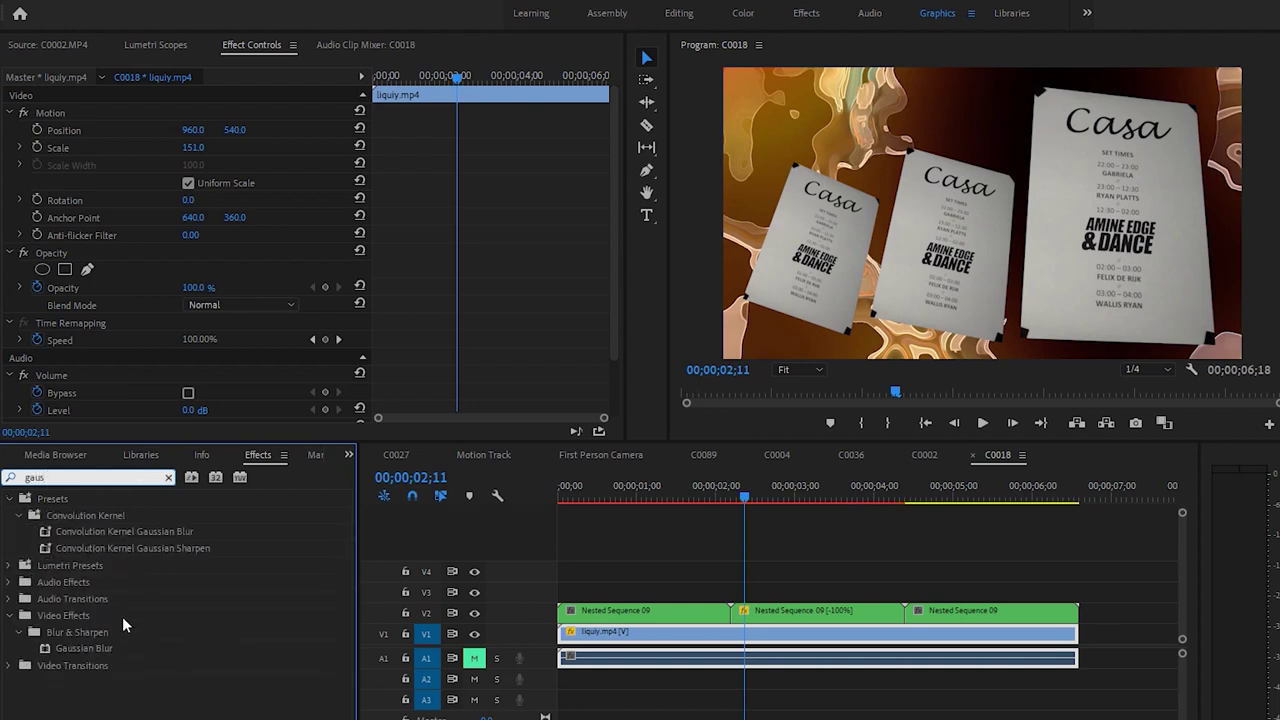
left_click_drag(88, 648, 779, 648)
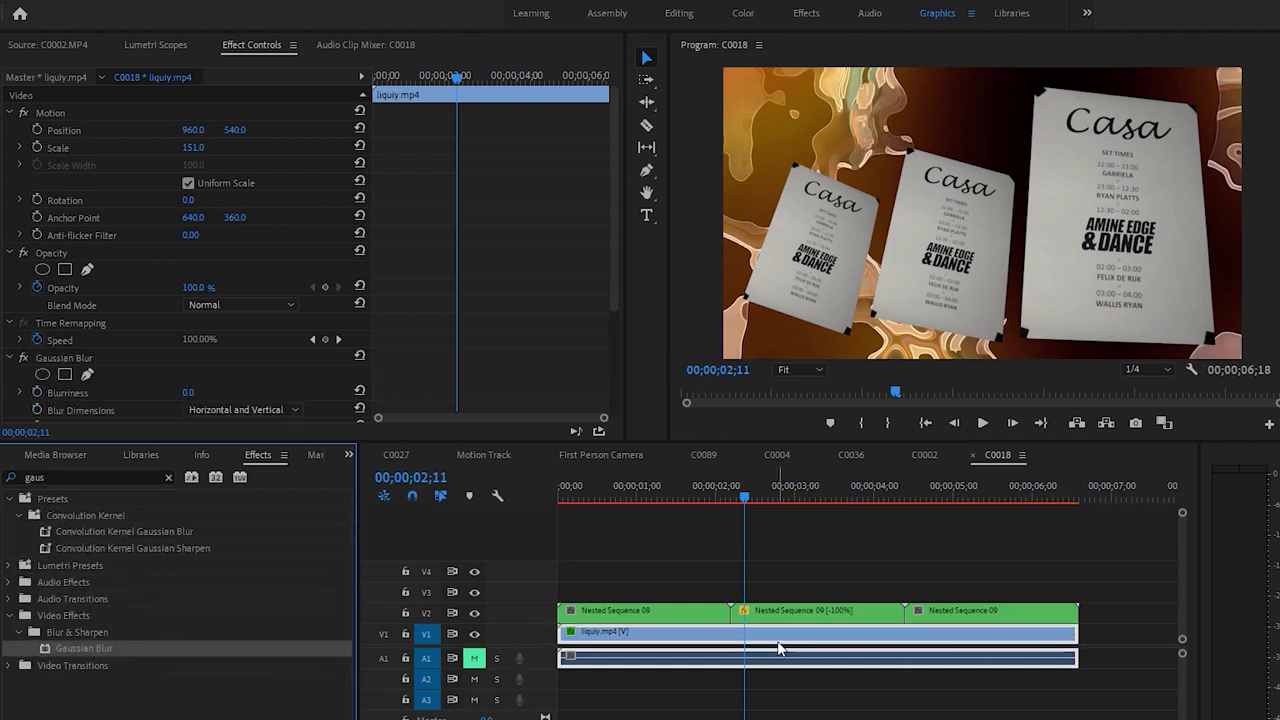
Set Blurriness to 53 with Repeat Edge Pixels, preview from the start, and save
left_click_drag(189, 392, 242, 392)
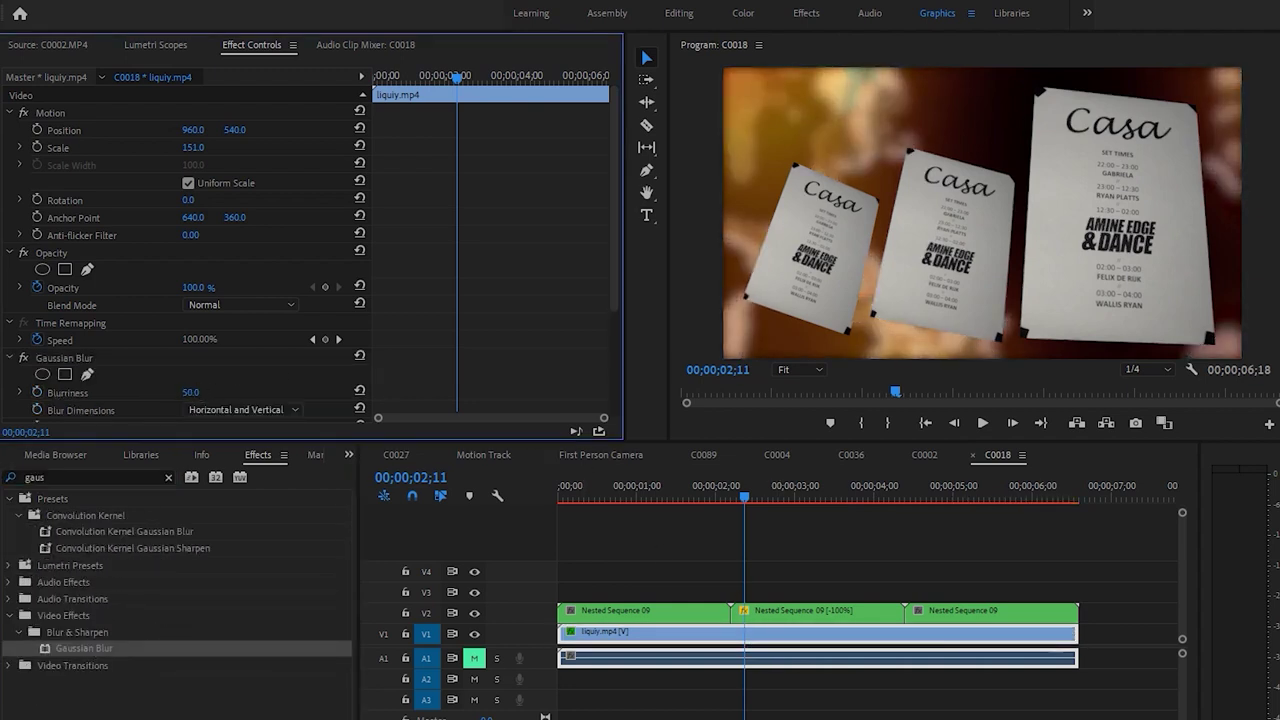
scroll(257, 374, "down", 2)
left_click(221, 366)
left_click(616, 496)
key("Home")
key("space")
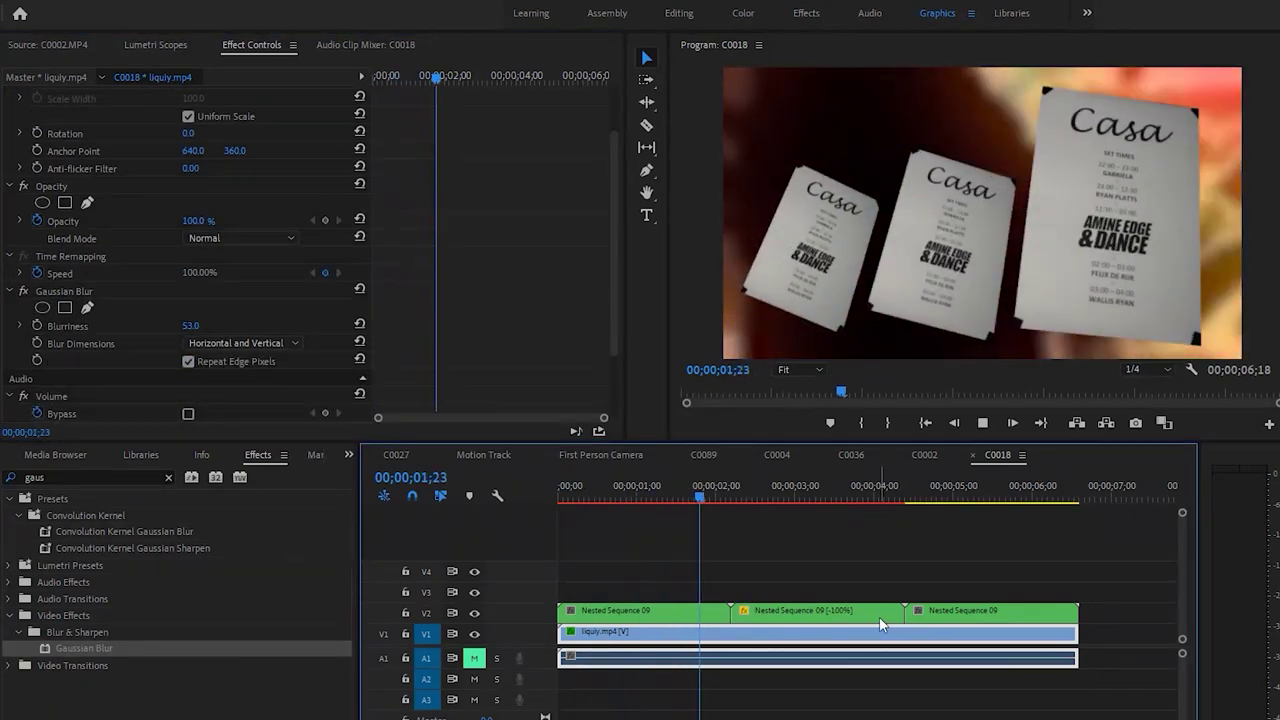
key("ctrl+s")
Select the first Nested Sequence 09 poster clip
left_click_drag(968, 576, 692, 615)
left_click(692, 615)
left_click(128, 460)
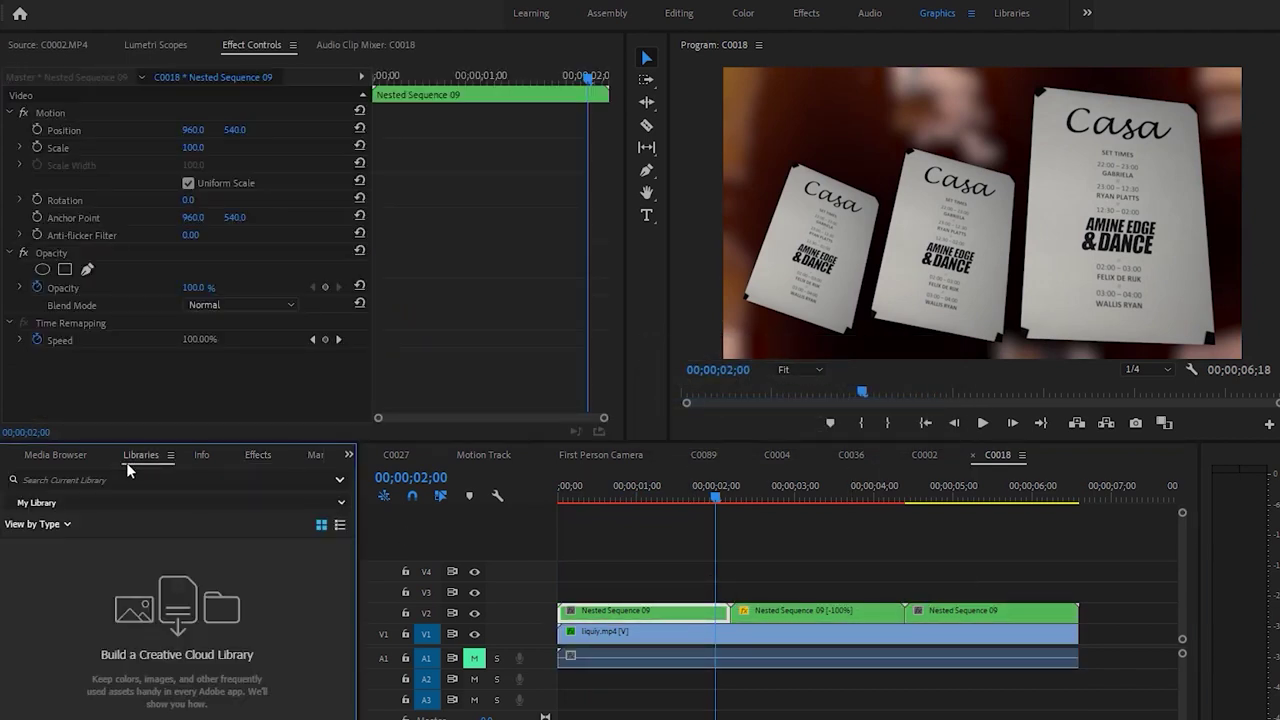
Search 'drop' and apply Drop Shadow to the first poster clip at 100% opacity
left_click(252, 457)
left_click(169, 477)
type("drop")
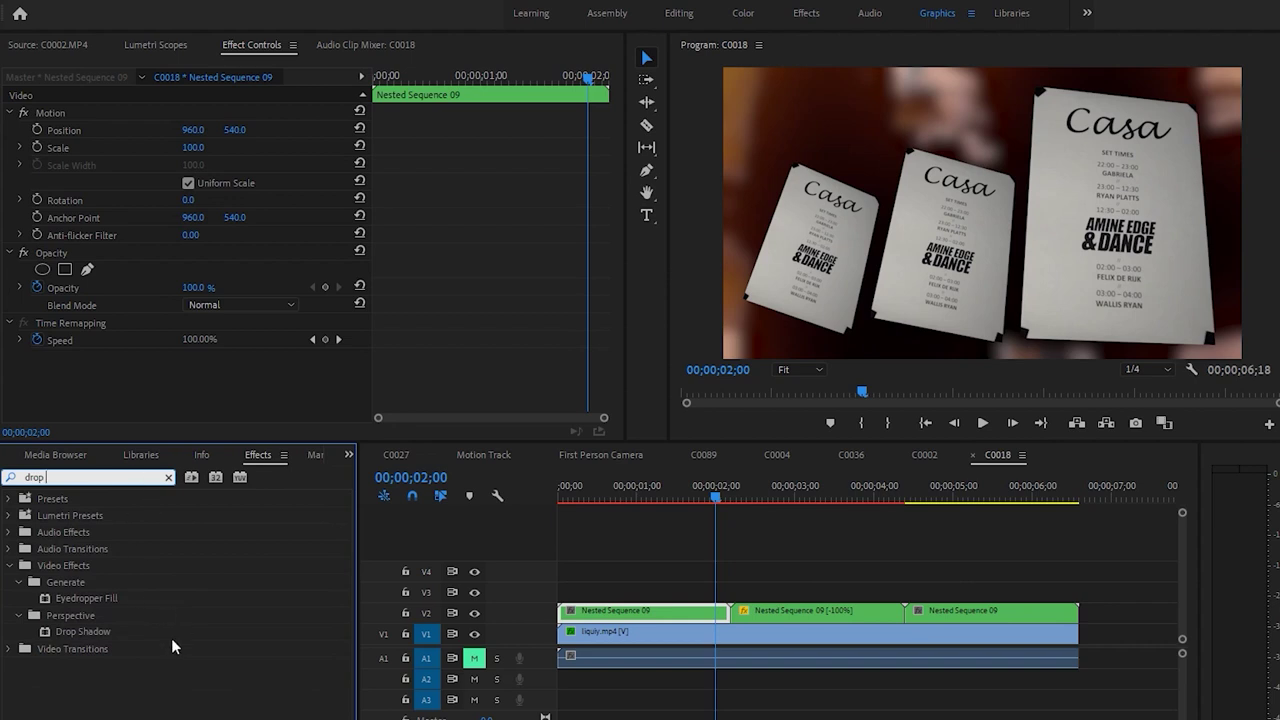
left_click_drag(171, 638, 170, 636)
left_click_drag(652, 611, 650, 611)
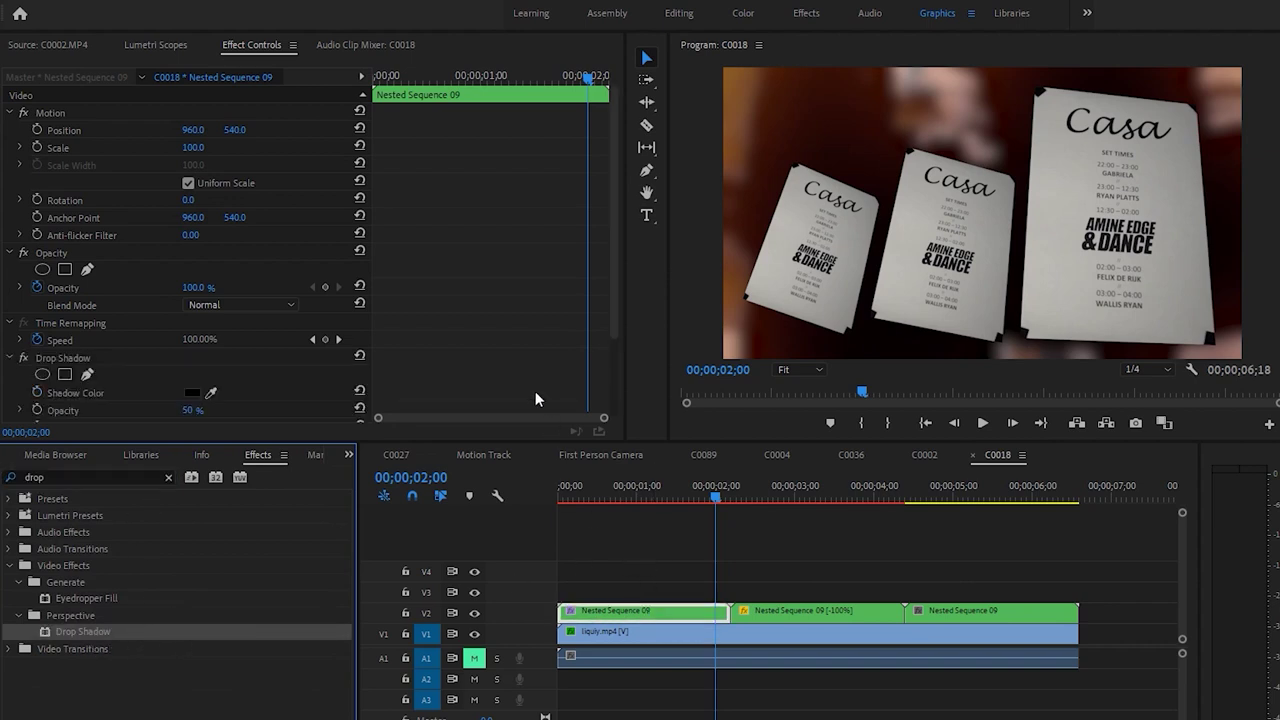
scroll(500, 320, "down", 3)
left_click_drag(192, 307, 205, 307)
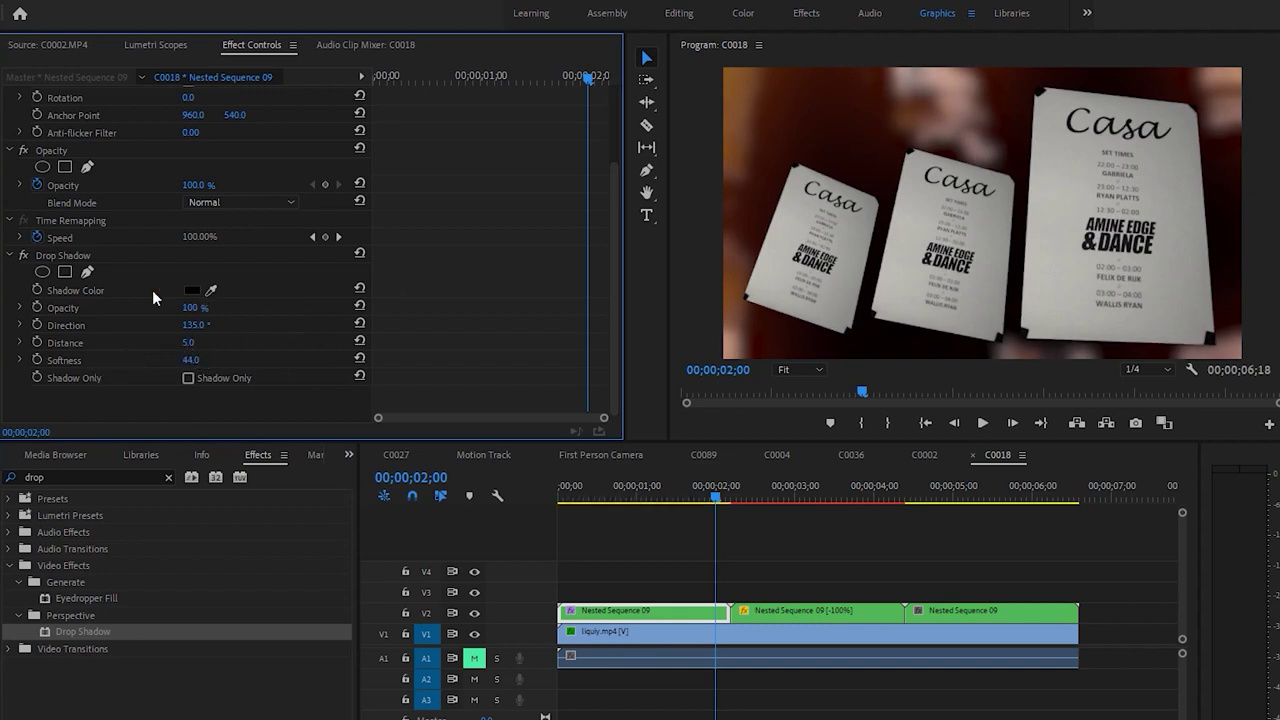
Add the Drop Shadow to the middle poster clip and check each Nested Sequence 09 clip
left_click(145, 258)
left_click(807, 497)
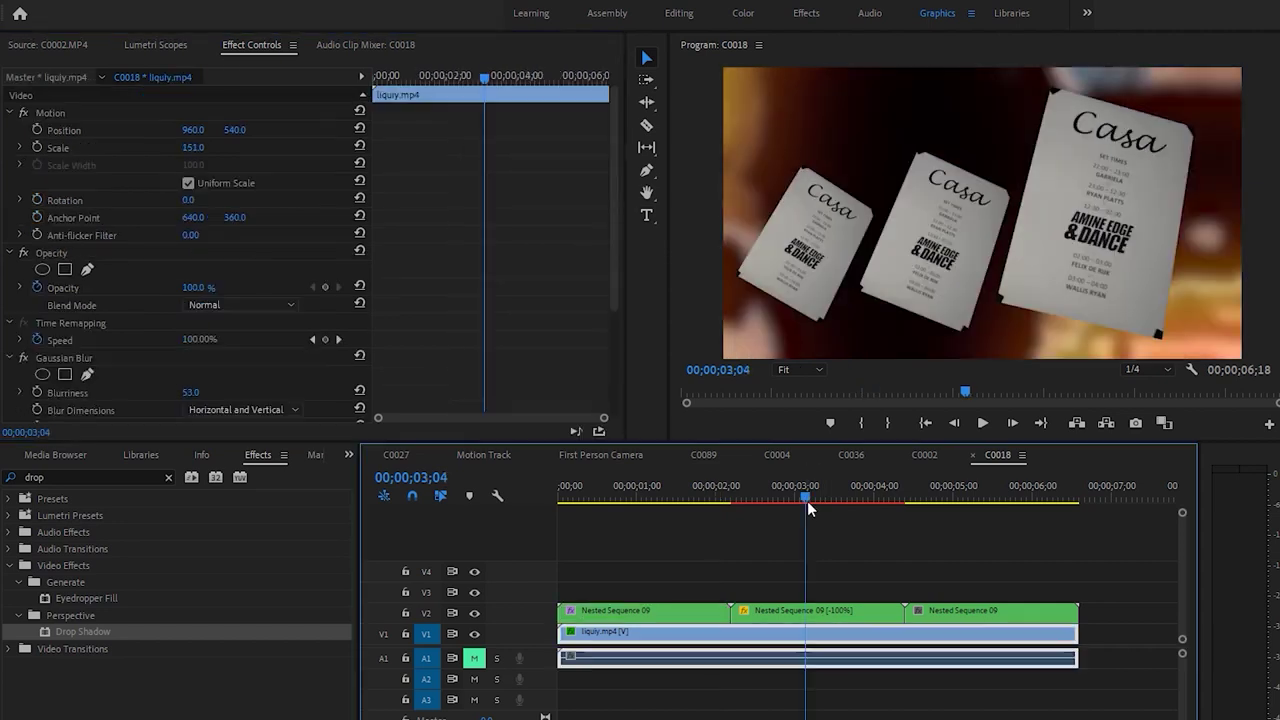
left_click(817, 623)
left_click_drag(83, 631, 275, 388)
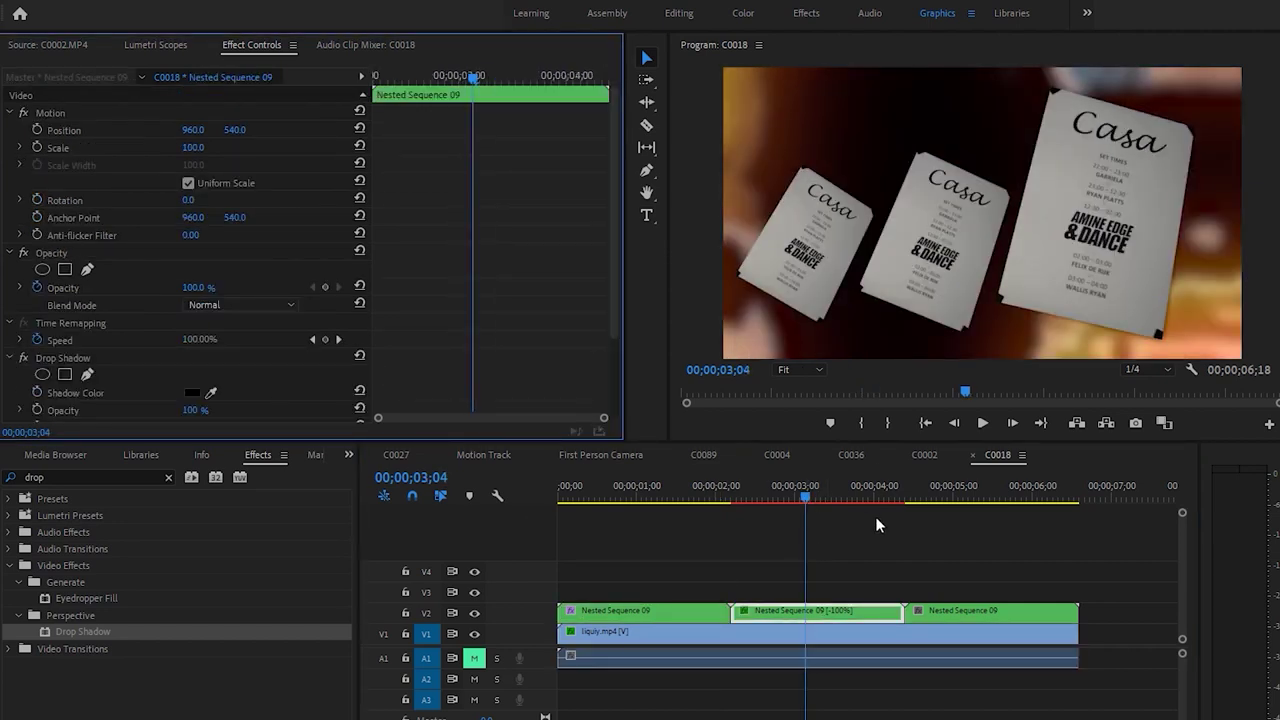
left_click(645, 617)
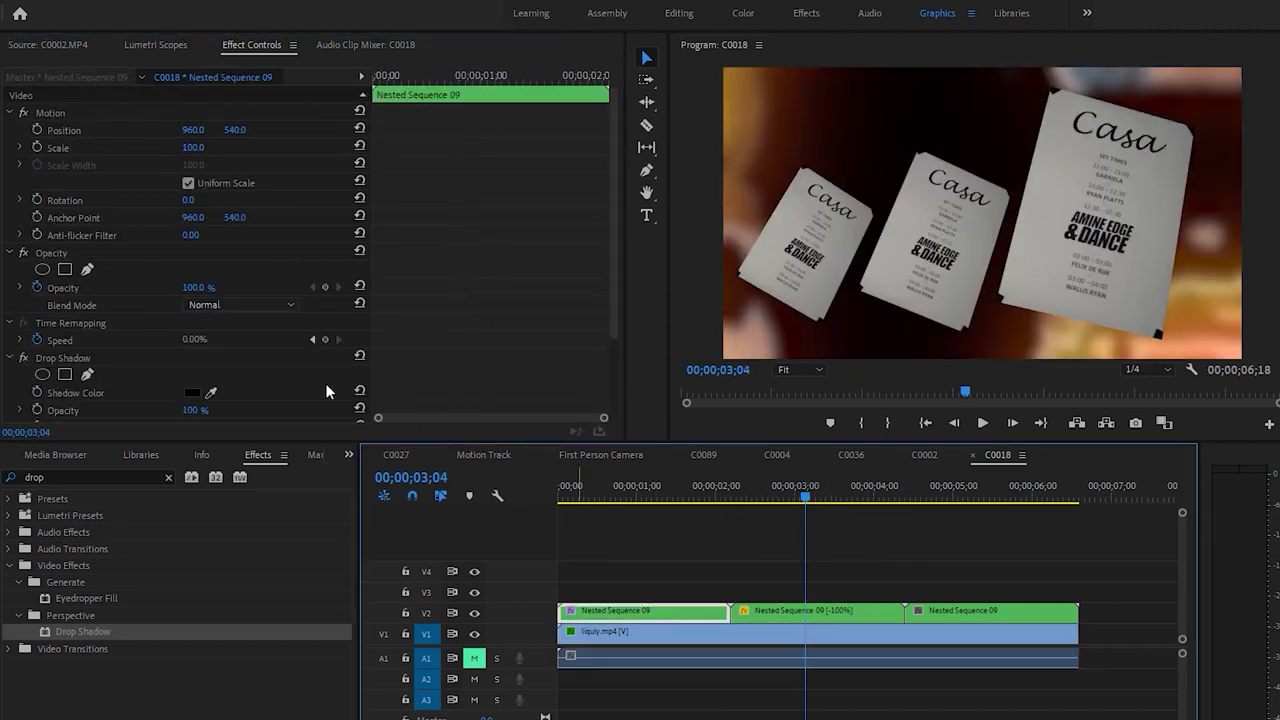
left_click(109, 358)
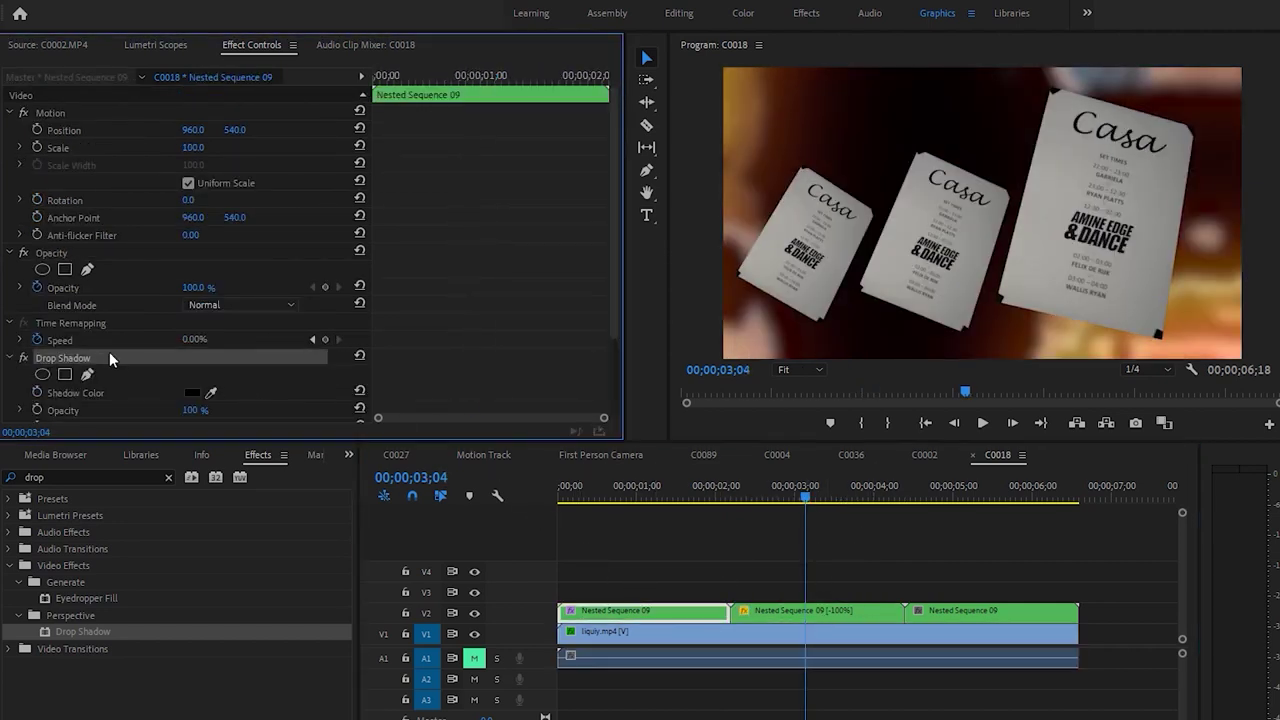
left_click(786, 610)
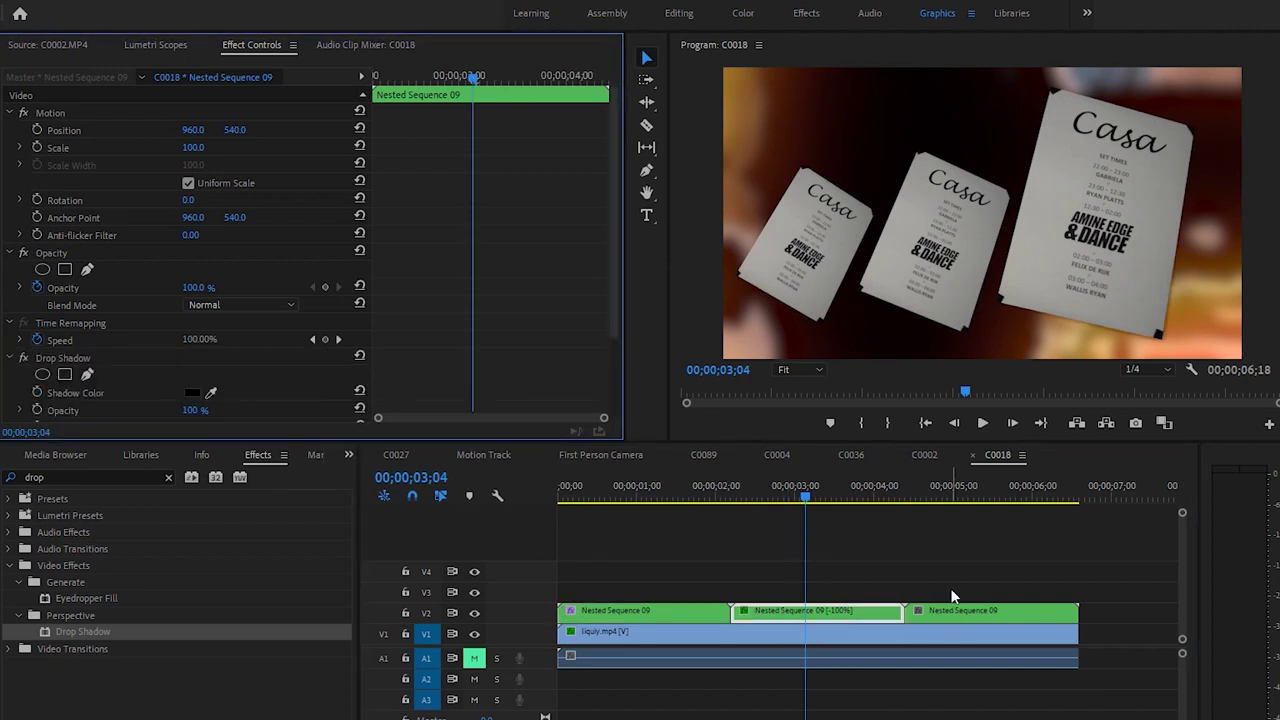
left_click(951, 490)
left_click(955, 615)
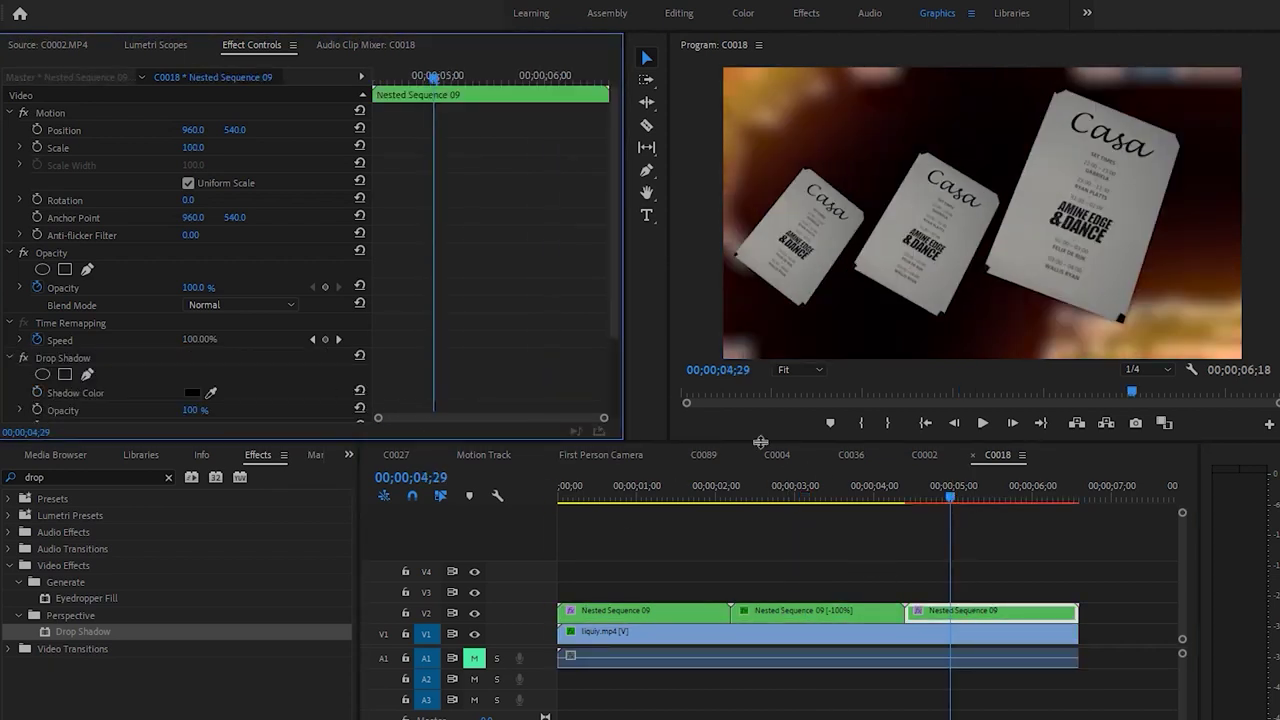
Scrub and play the sequence to review the shadows, then save the project
left_click_drag(716, 495, 662, 503)
key("space")
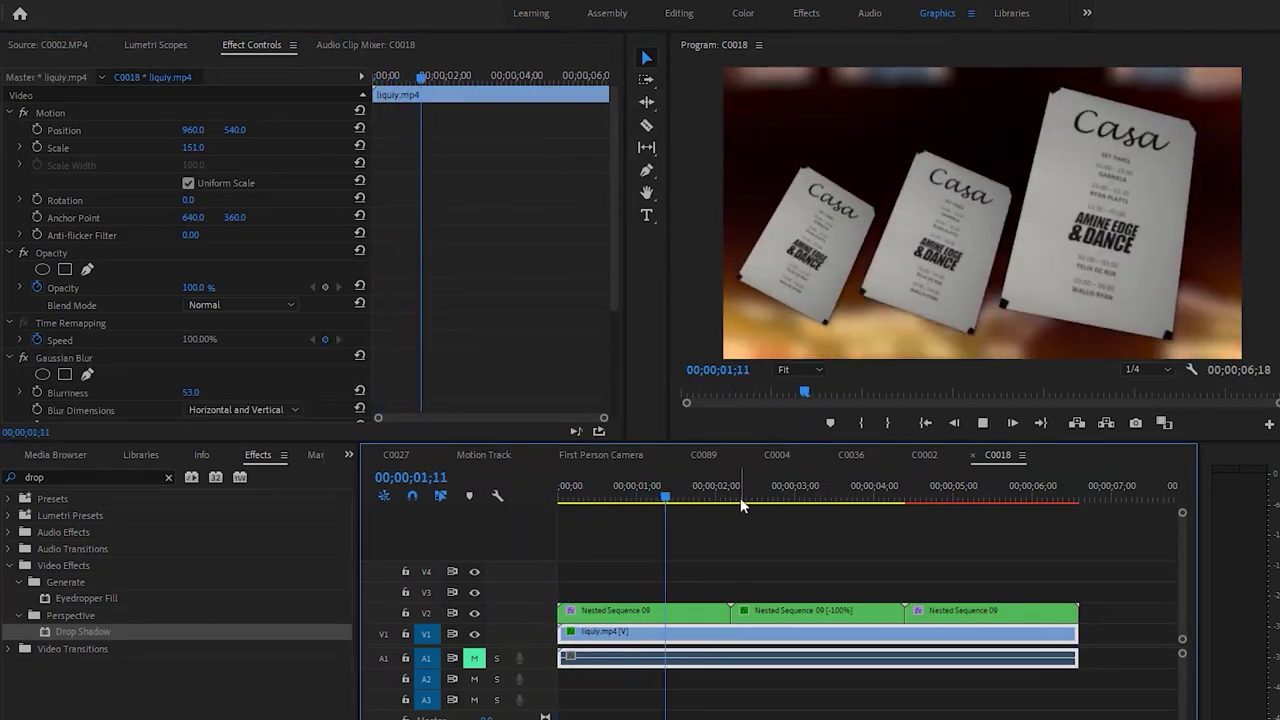
key("space")
key("ctrl+s")
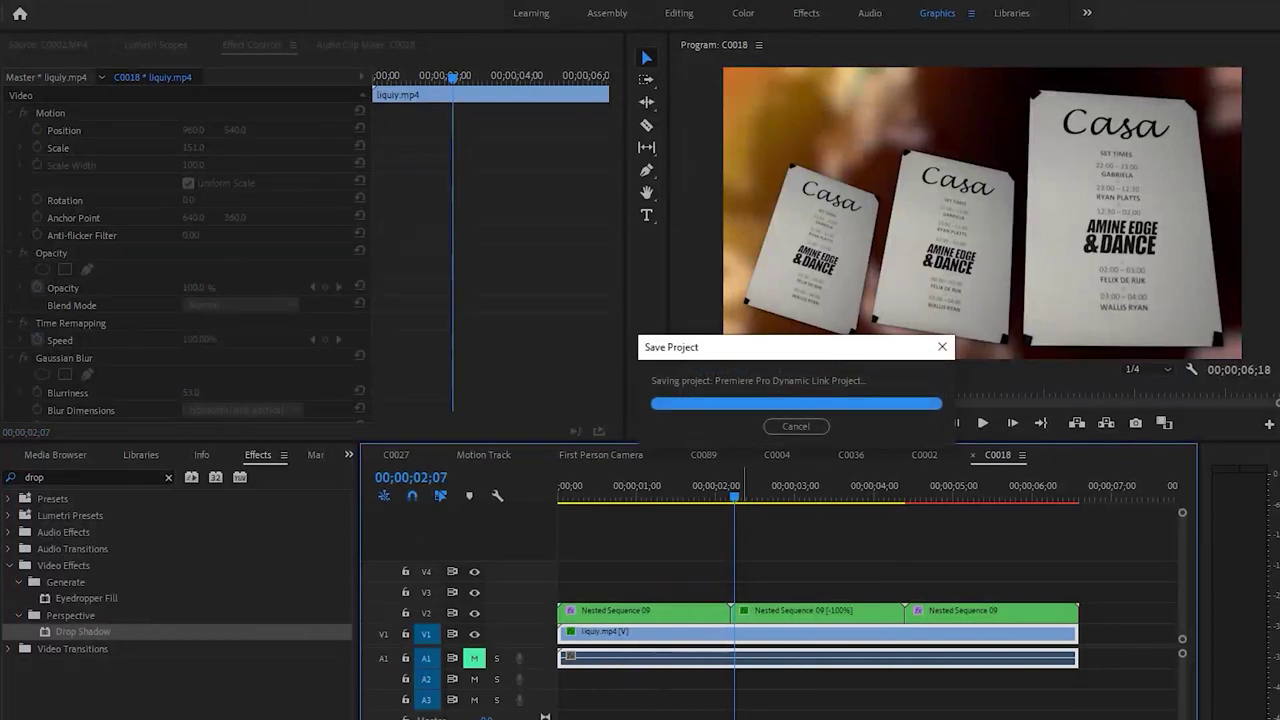
Open Nested Sequence 09 and raise the middle poster's Position Y slightly
left_click_drag(729, 496, 729, 493)
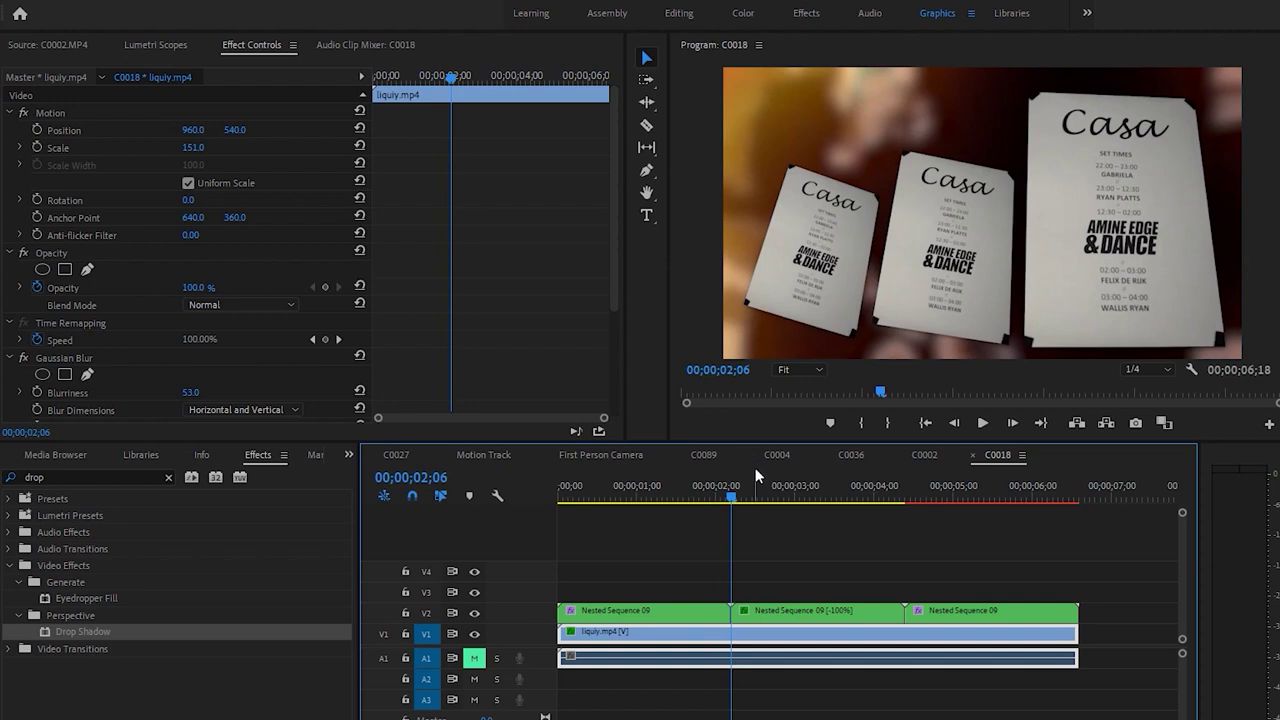
double_click(660, 610)
left_click(718, 569)
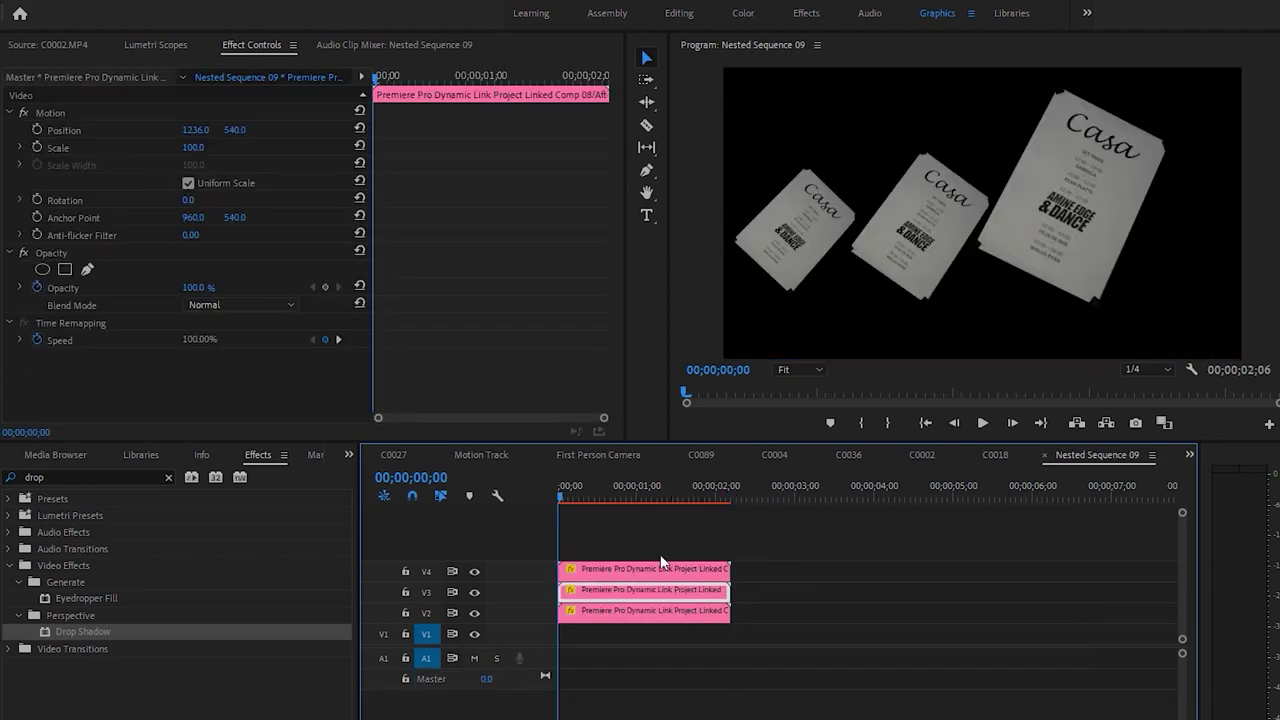
left_click(600, 455)
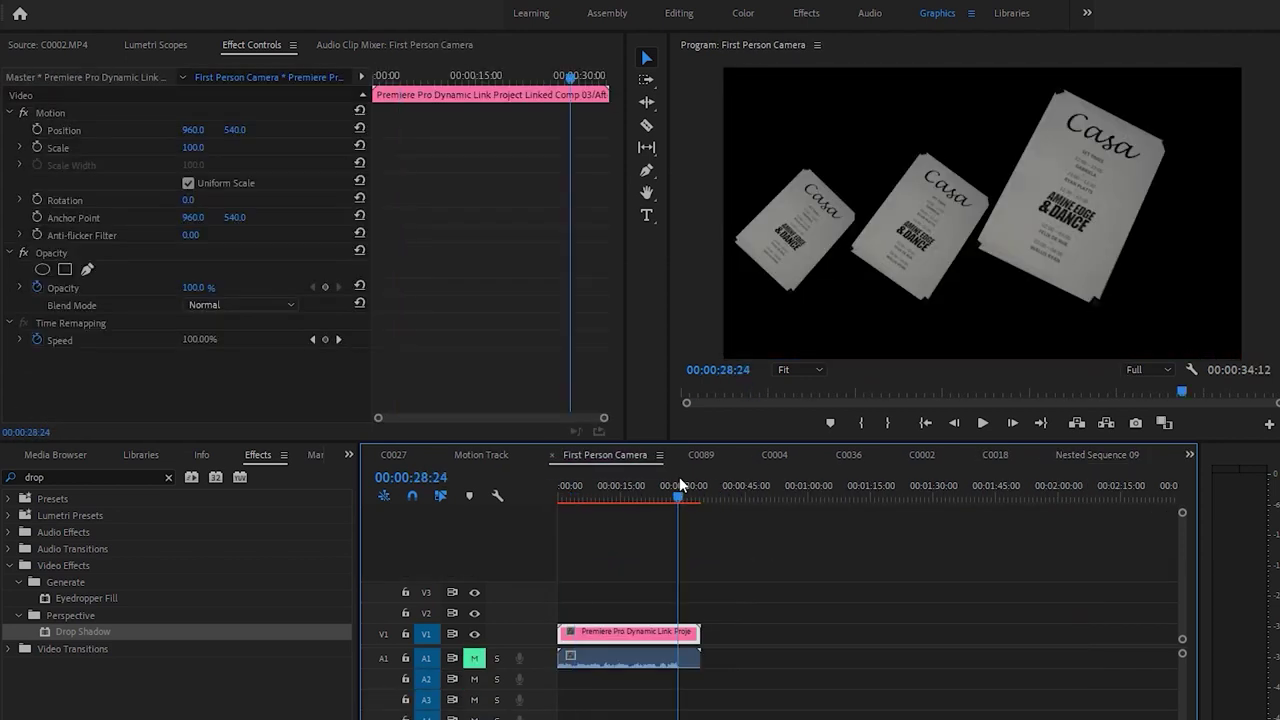
left_click(1104, 456)
left_click_drag(656, 490, 722, 501)
left_click_drag(234, 129, 225, 135)
left_click(727, 491)
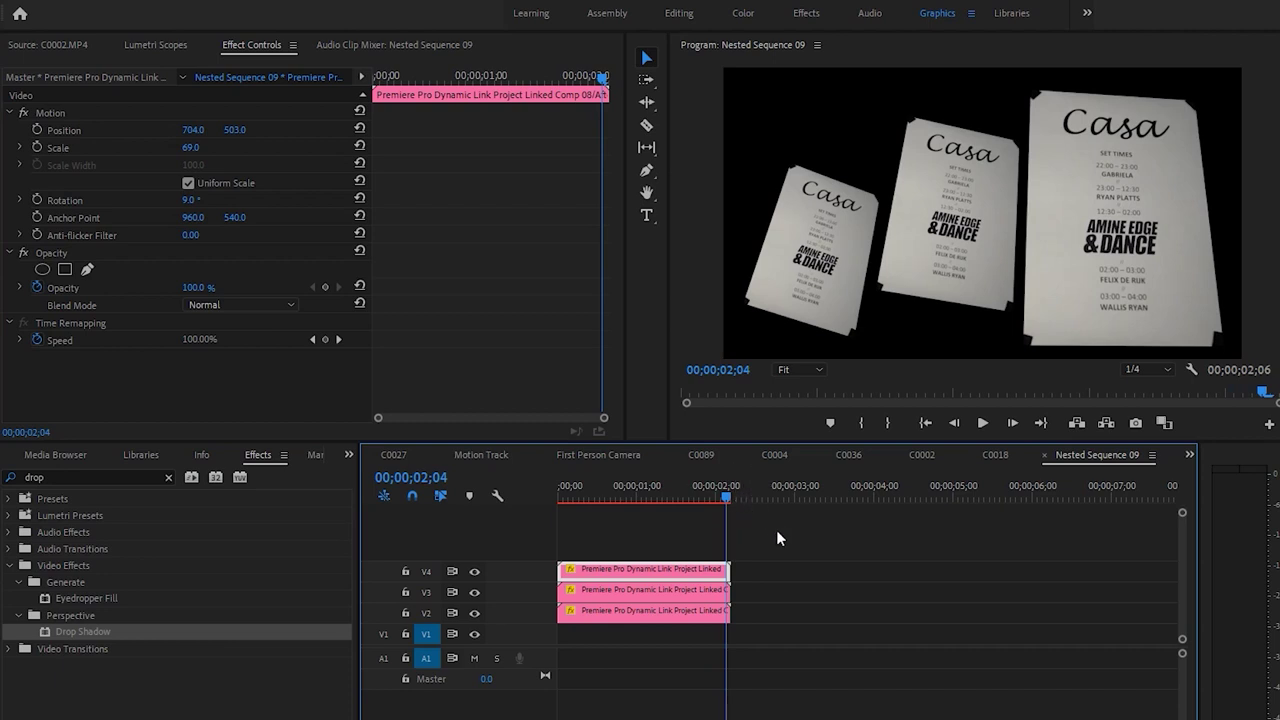
Try repositioning the V2 left poster card, then undo that change
left_click(705, 595)
left_click(700, 612)
left_click_drag(190, 147, 75, 145)
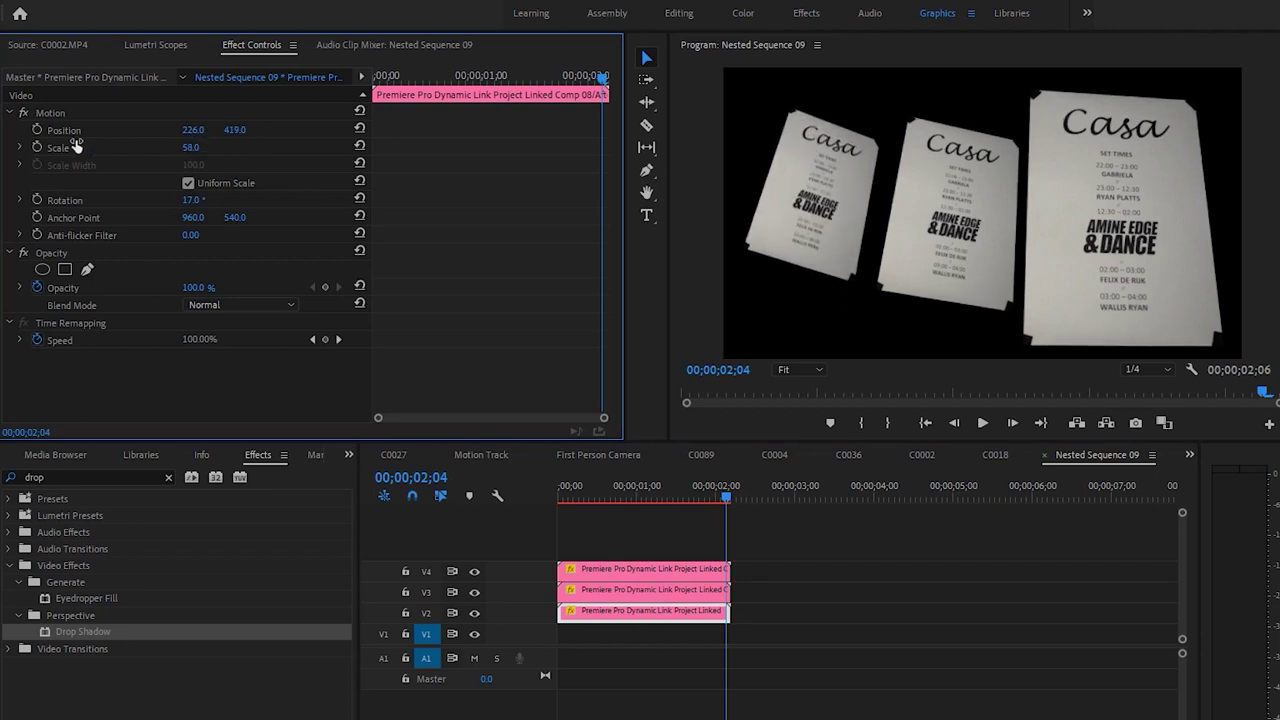
key("ctrl+z")
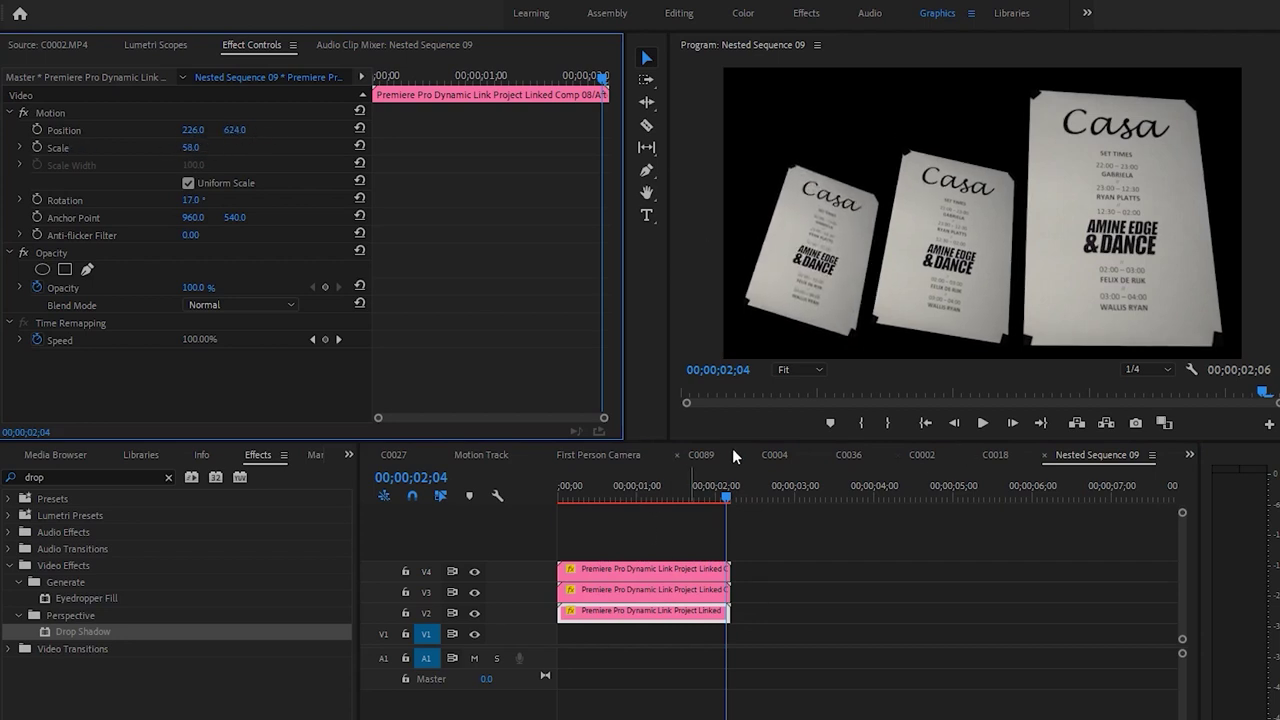
Return to the C0018 sequence and play it from the start
left_click(993, 455)
left_click_drag(728, 490, 566, 491)
key("space")
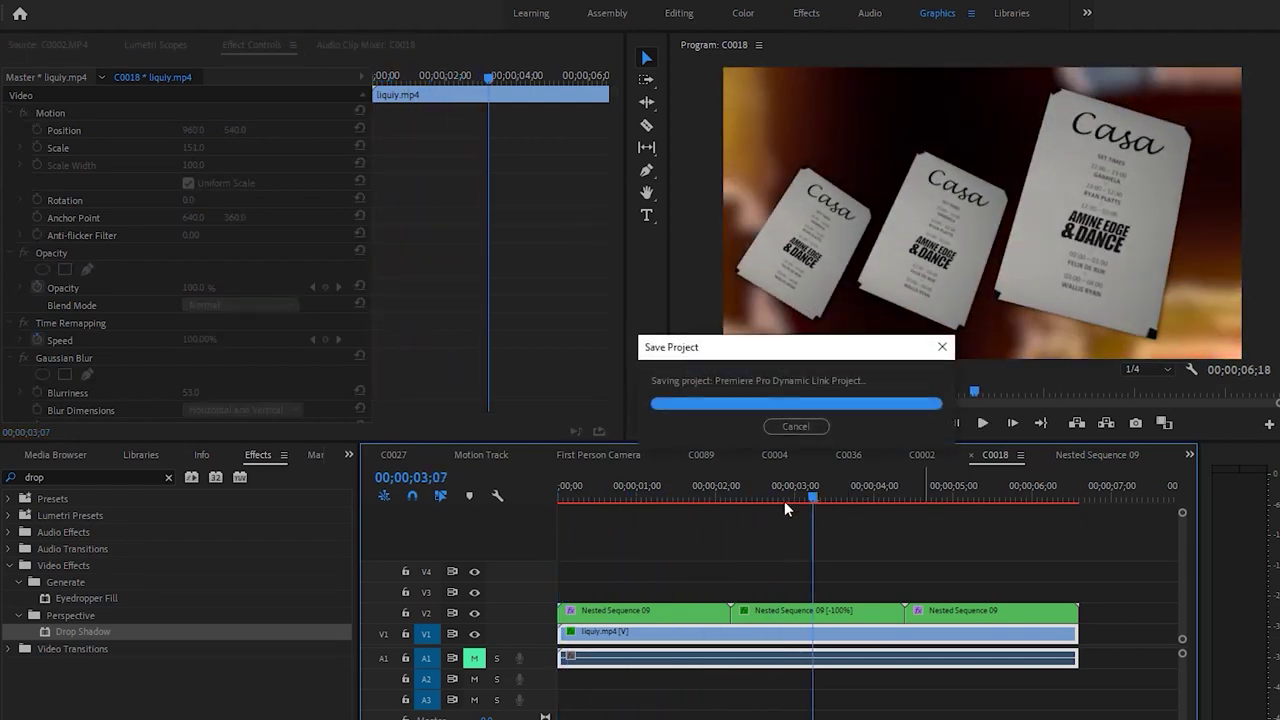
left_click(870, 497)
left_click_drag(873, 498, 733, 519)
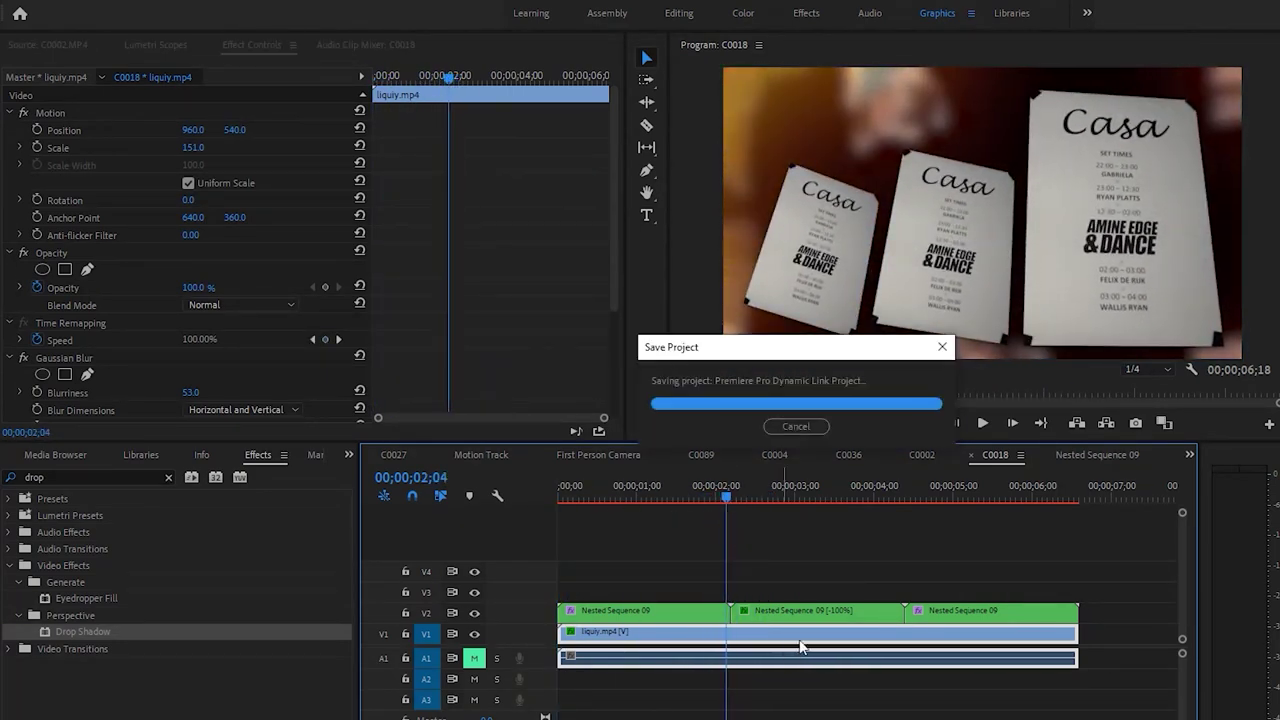
left_click_drag(995, 571, 557, 667)
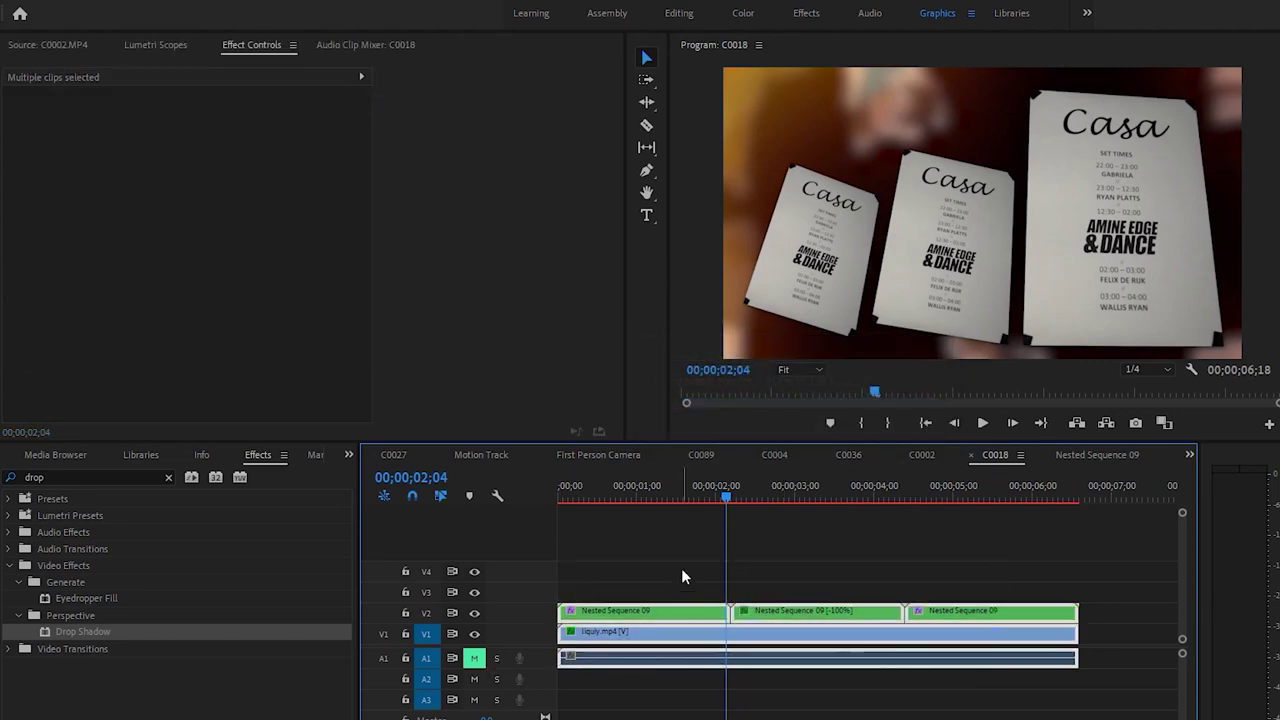
left_click_drag(707, 510, 741, 520)
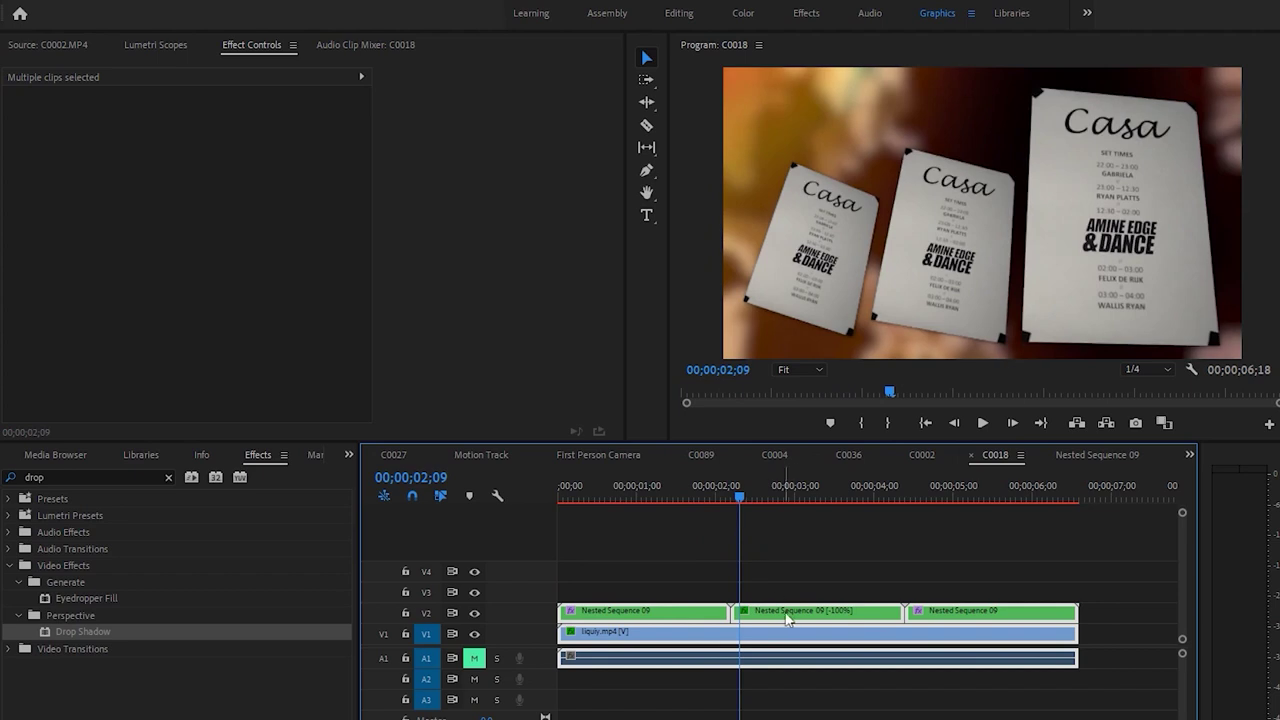
right_click(790, 619)
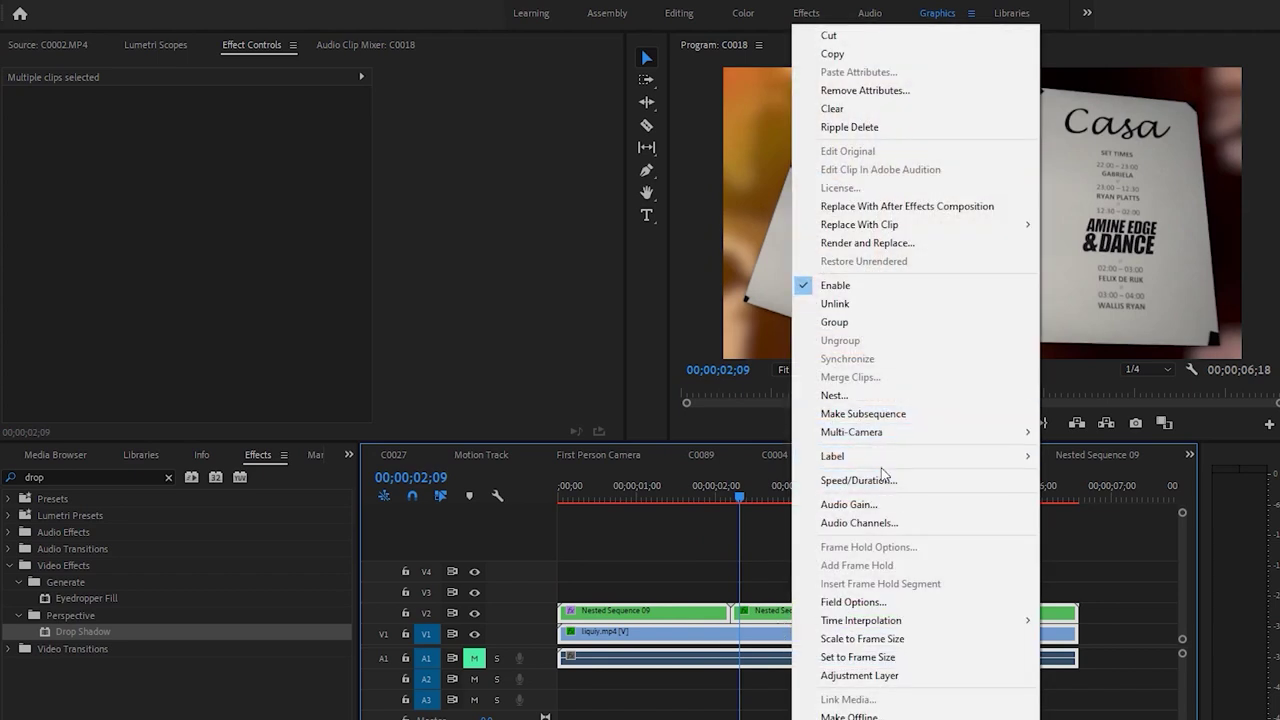
left_click(906, 207)
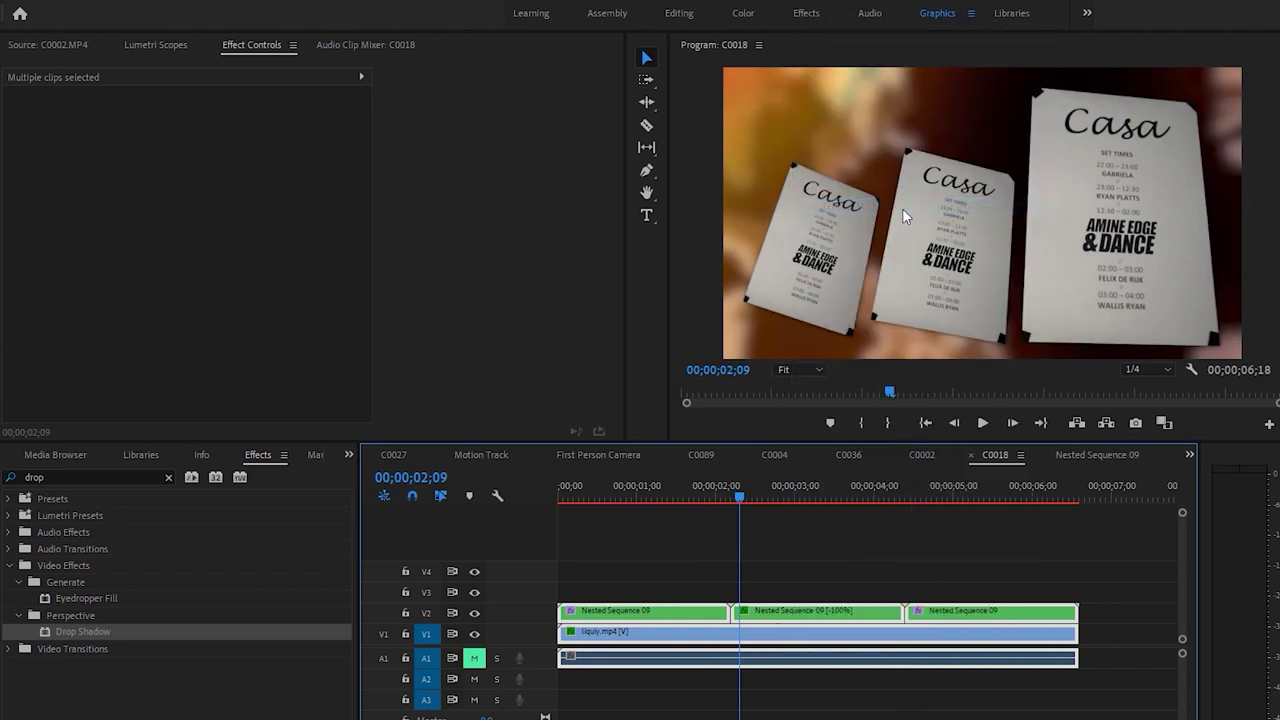
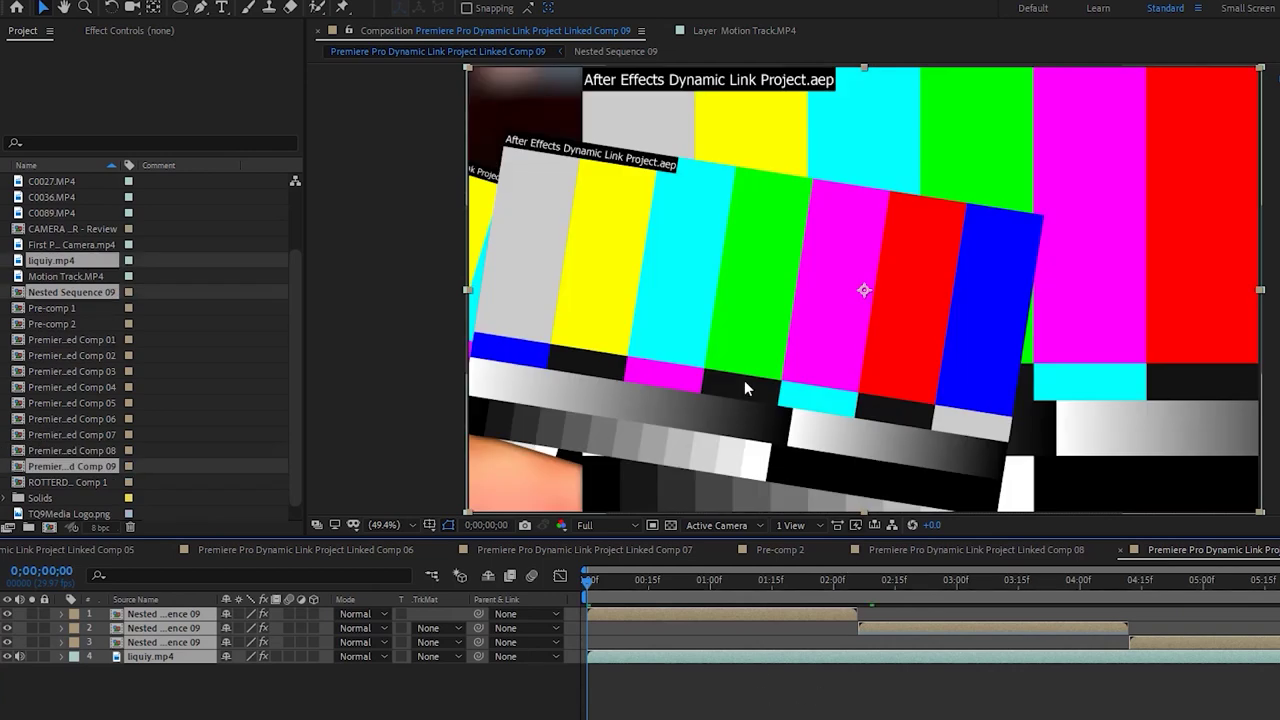
Zoom Comp 09 to 25%, undo Paste Premiere Pro Layers, and show Linked Comp 08's Casa card
key("comma")
key("comma")
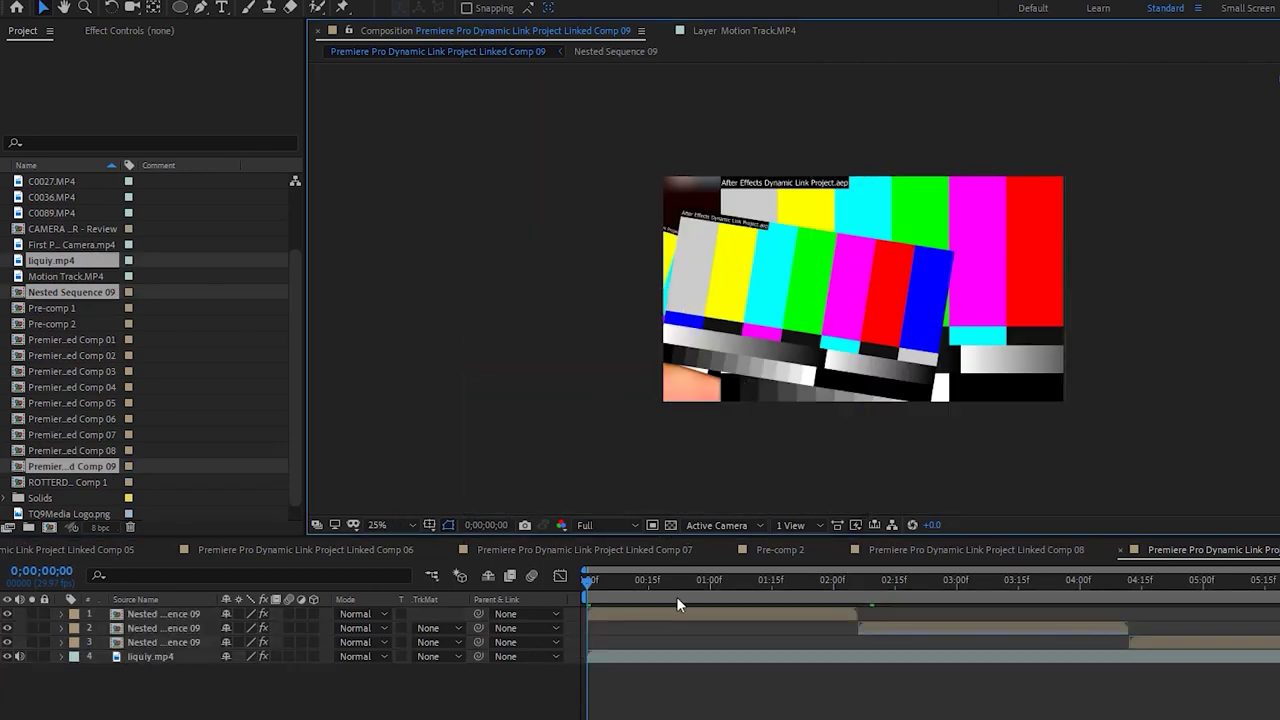
left_click(681, 597)
key("ctrl+z")
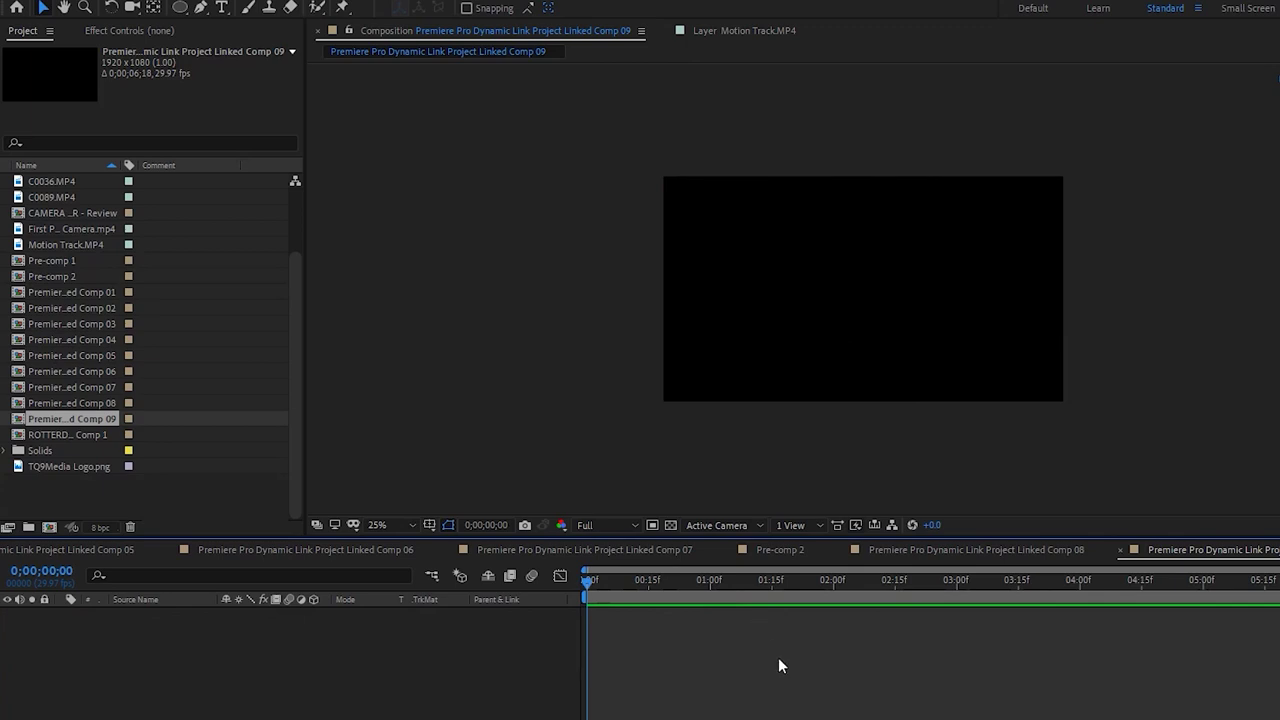
left_click(1033, 549)
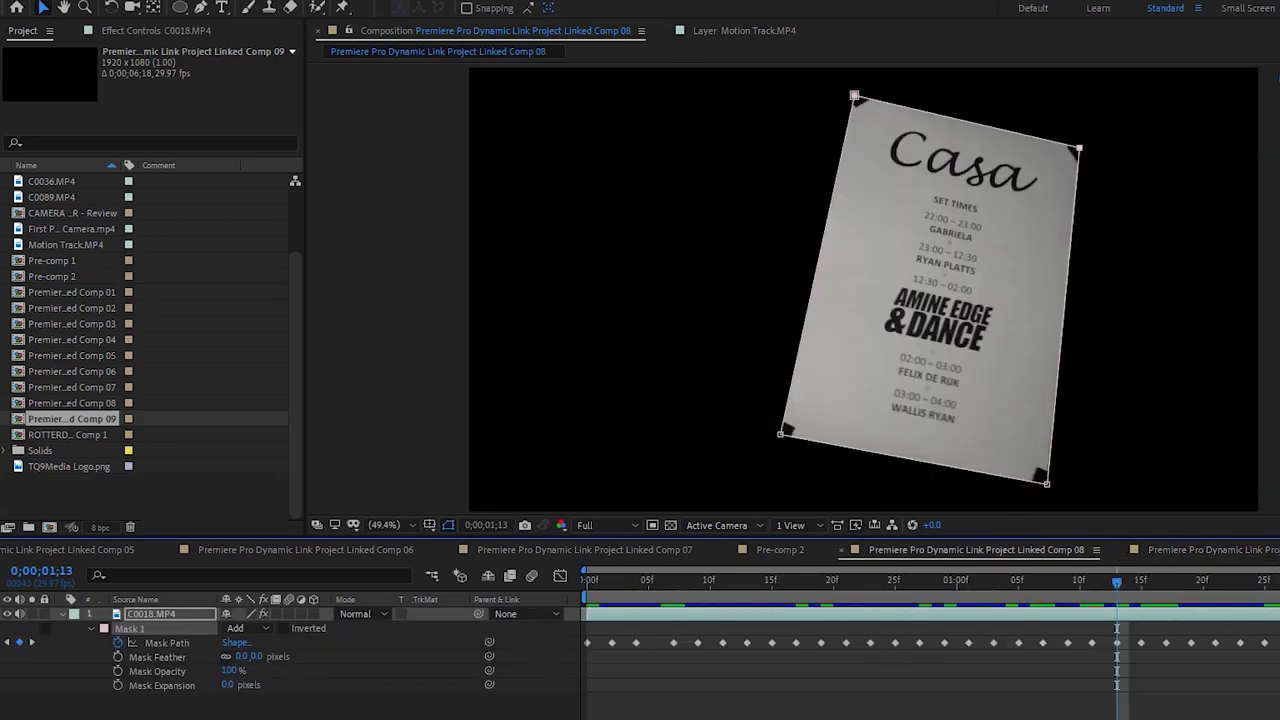
key("alt+Tab")
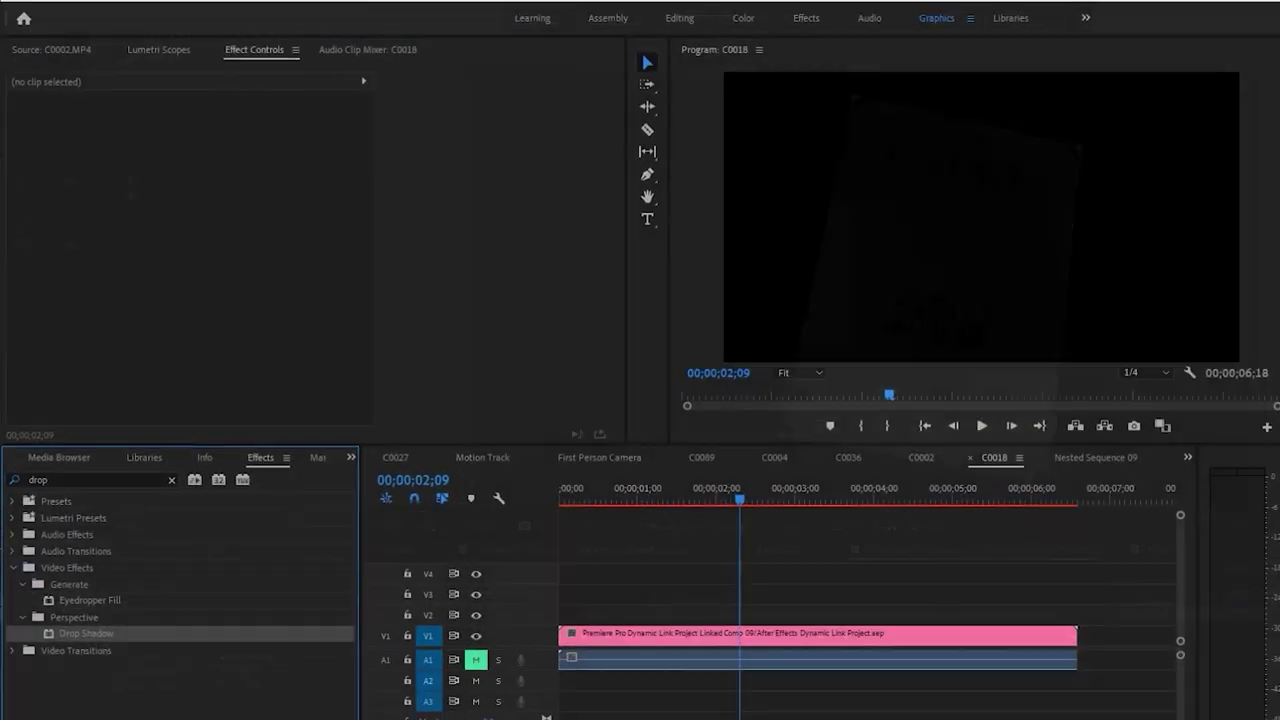
Play back the updated C0018 sequence to review it
left_click(732, 565)
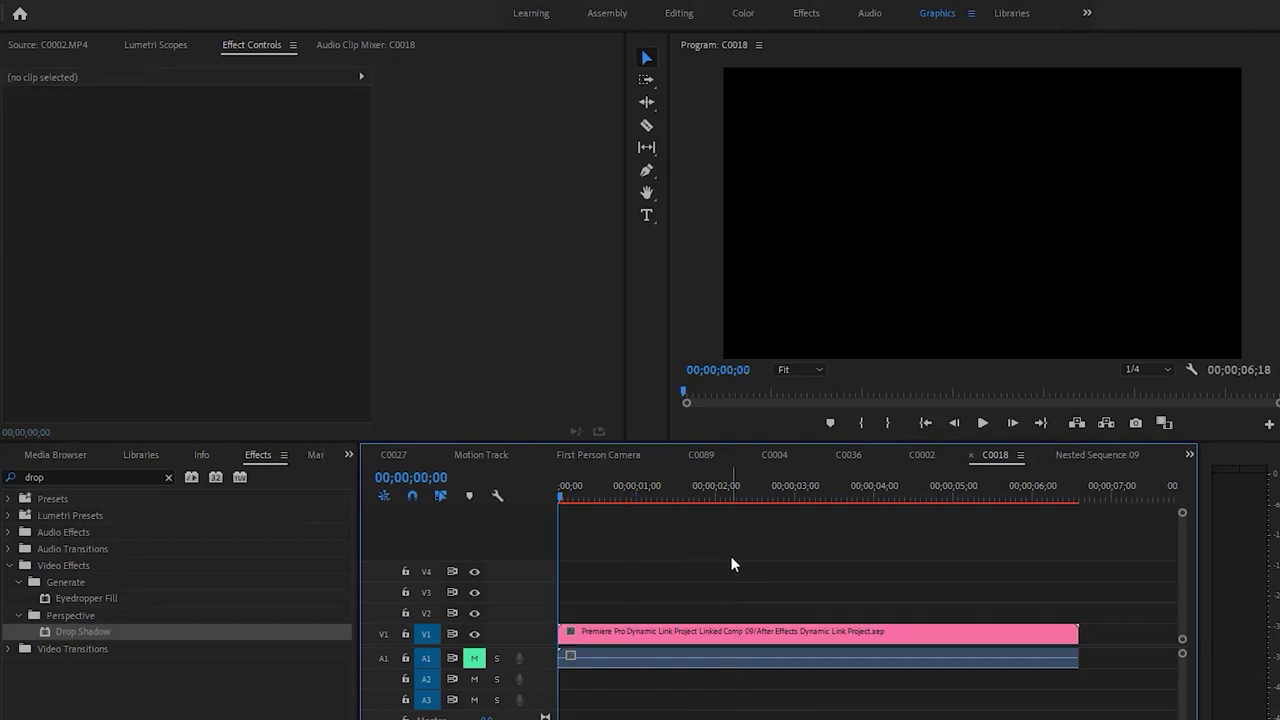
key("space")
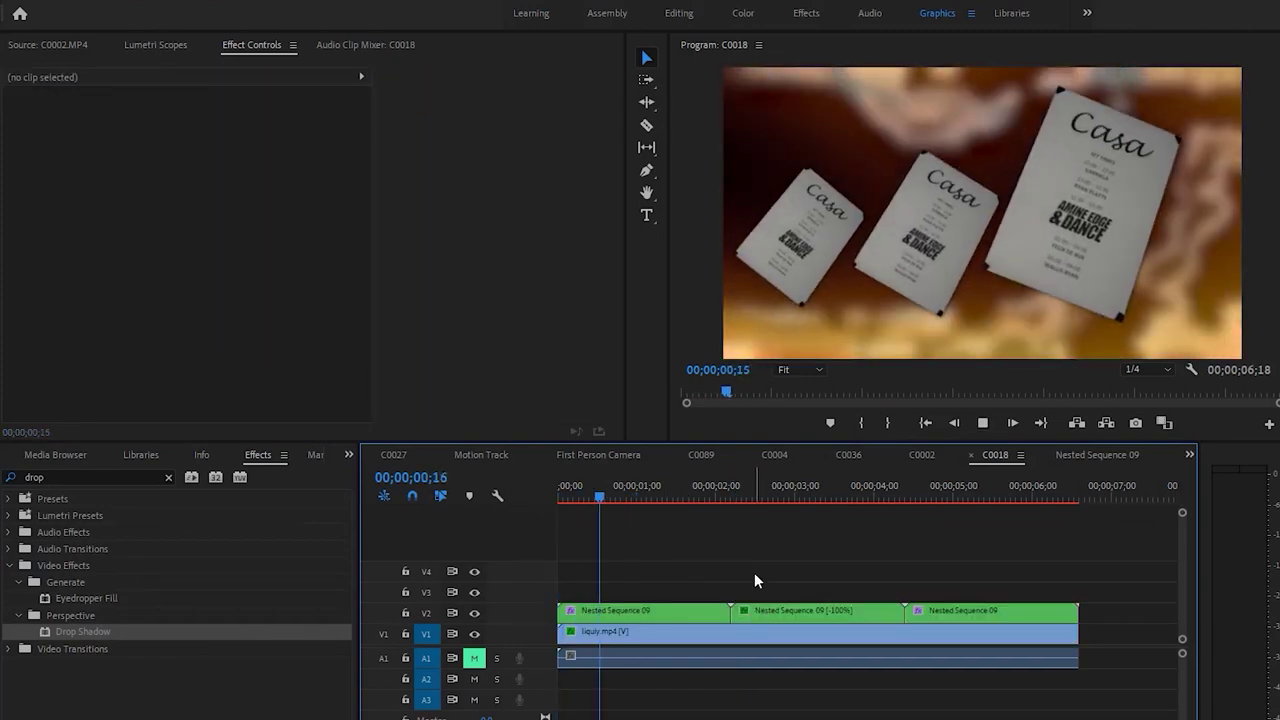
left_click(676, 636)
Replace the liquiy.mp4 clip on V1 with a new linked After Effects composition
right_click(676, 638)
left_click(614, 641)
right_click(614, 641)
key("Escape")
key("Home")
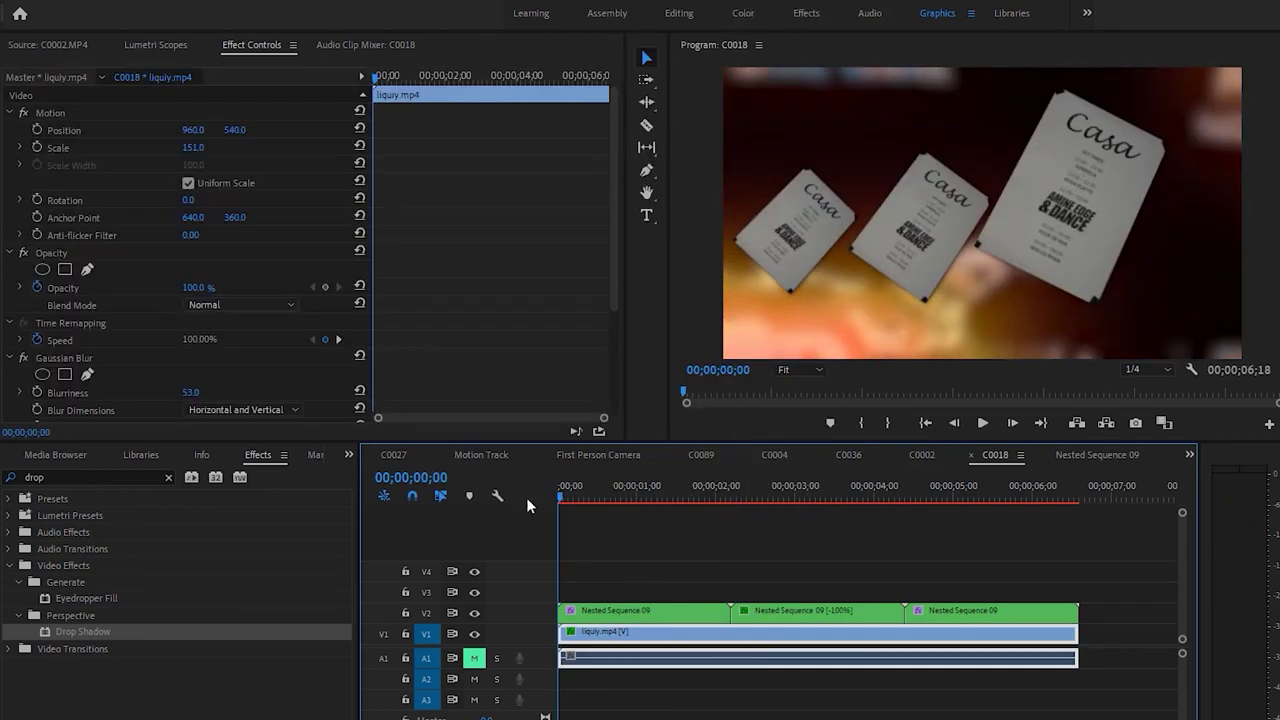
left_click(627, 641)
right_click(628, 636)
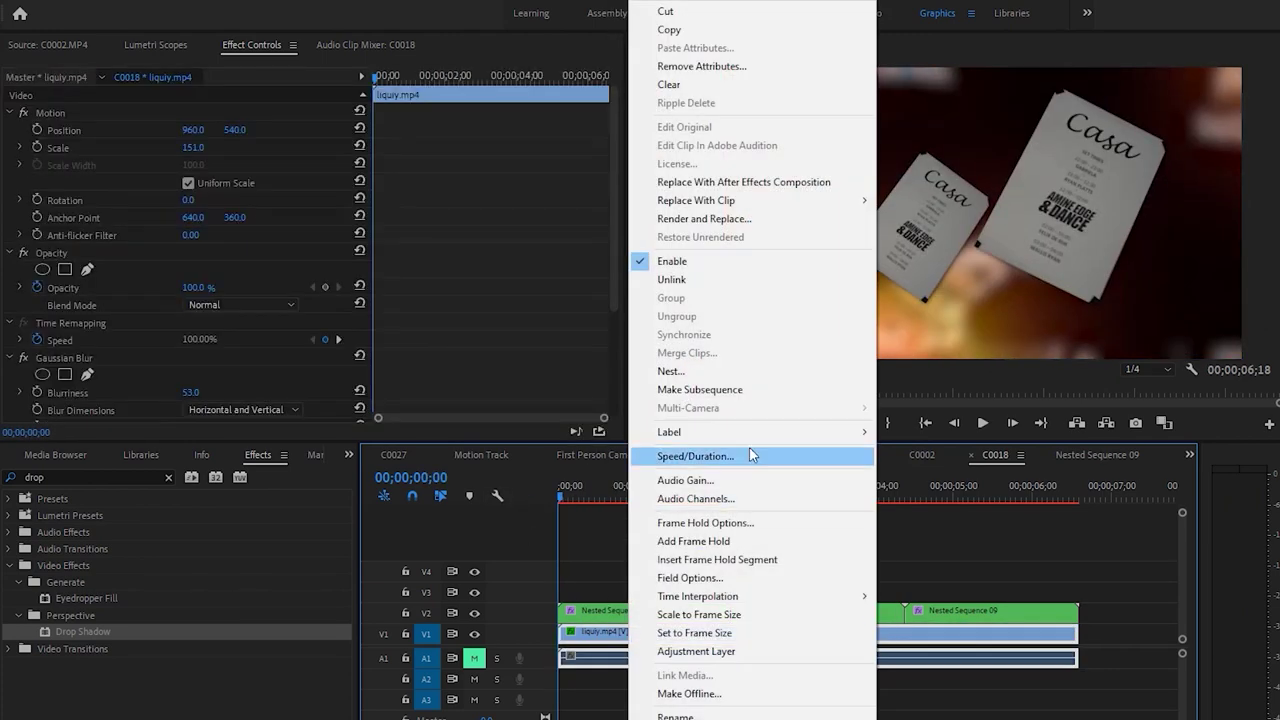
left_click(746, 184)
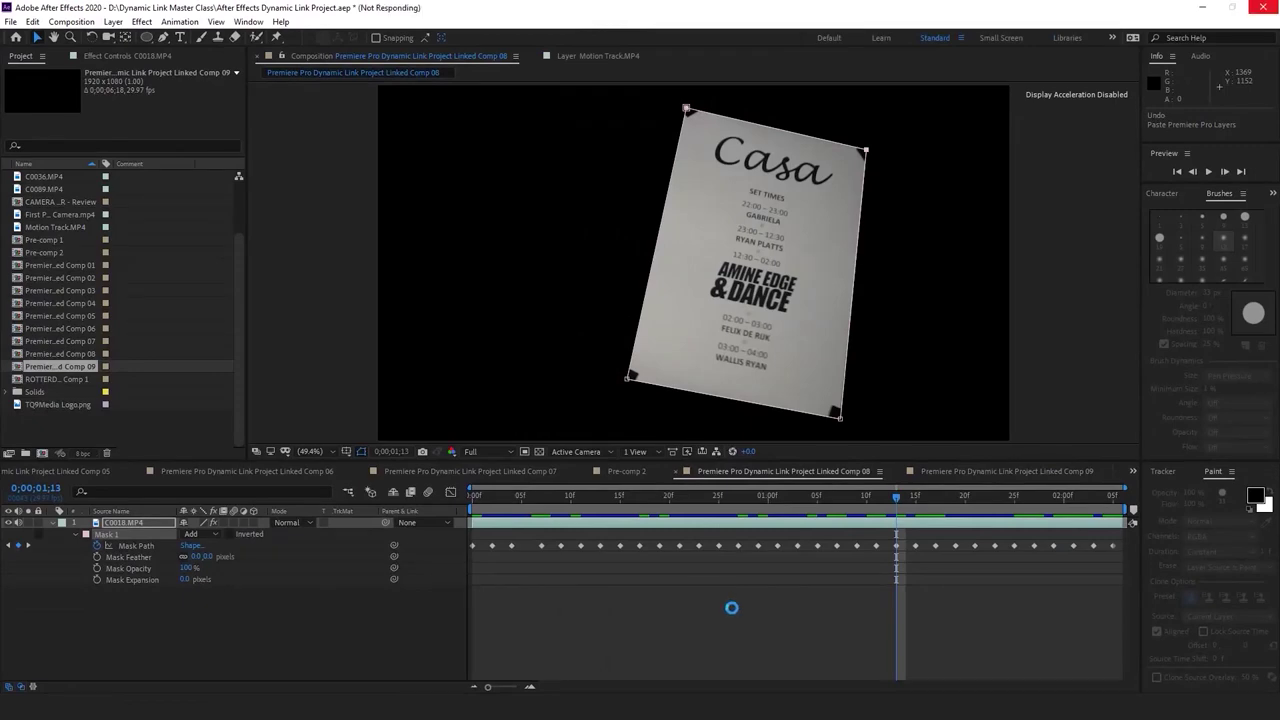
Search Effects & Presets for 'CC light' and apply CC Light Burst 2.5 to the liquiy.mp4 layer
left_click(1162, 193)
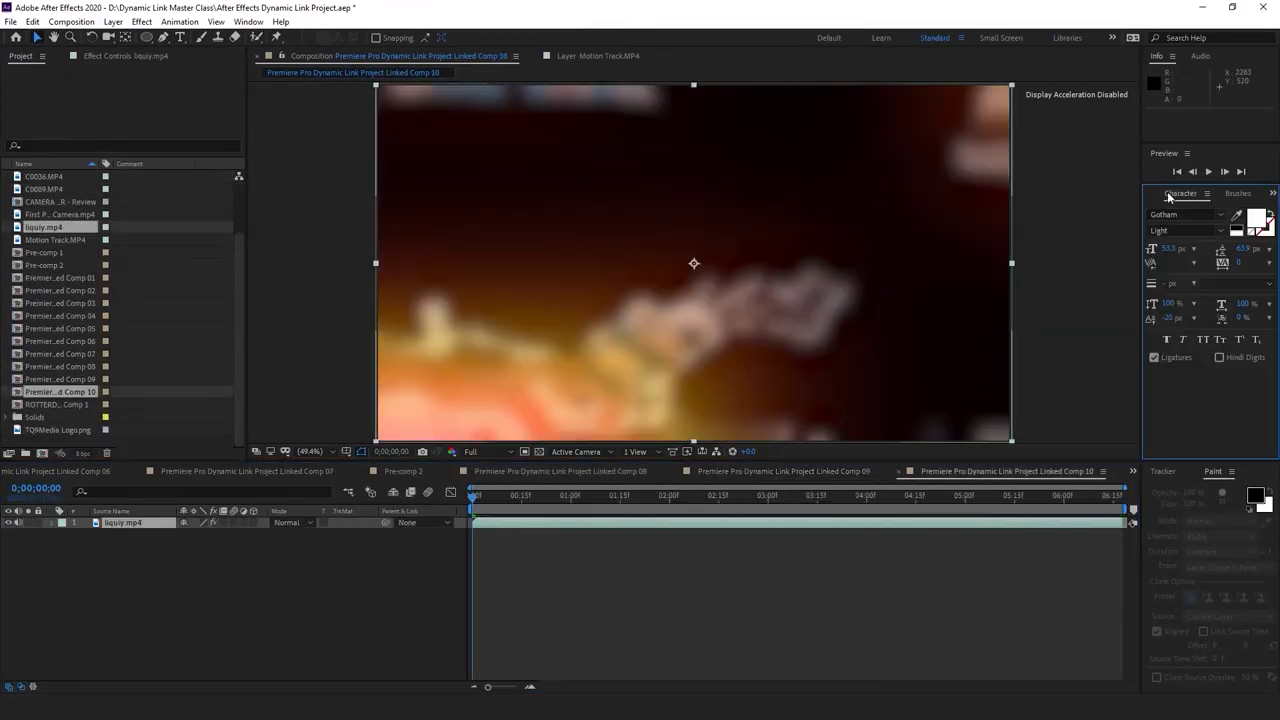
key("ctrl+5")
key("BackSpace")
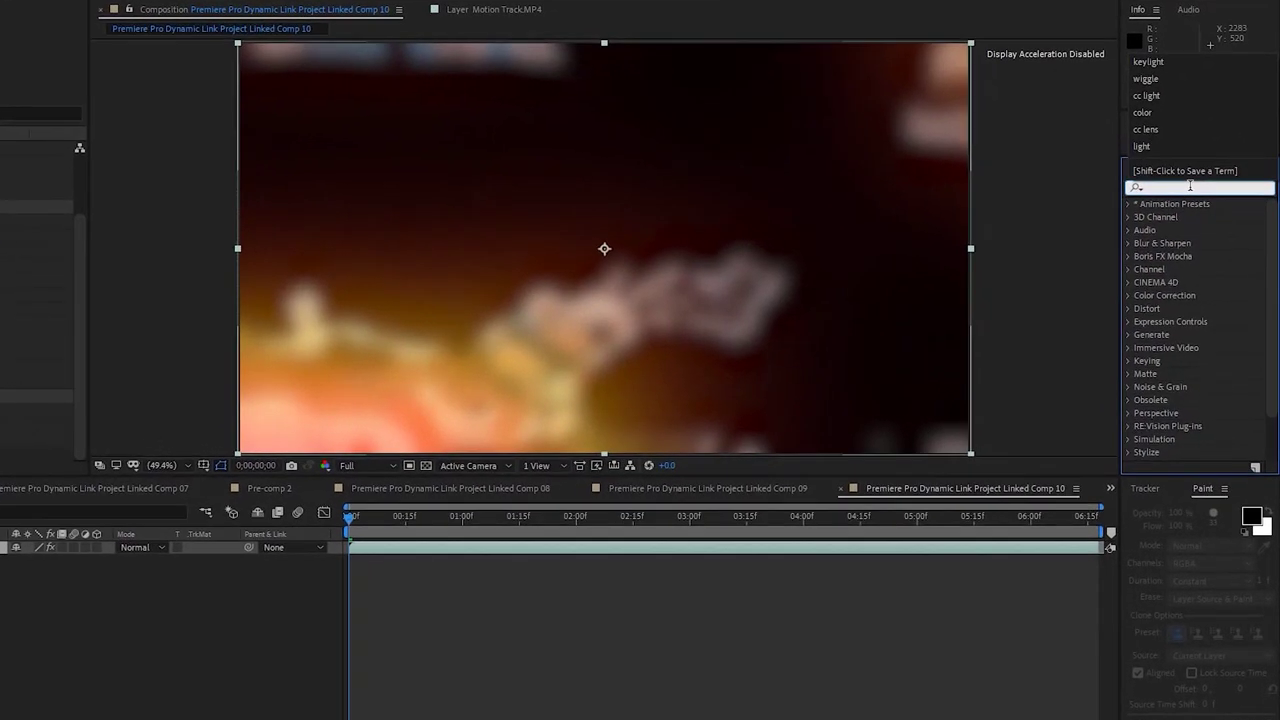
type("rays")
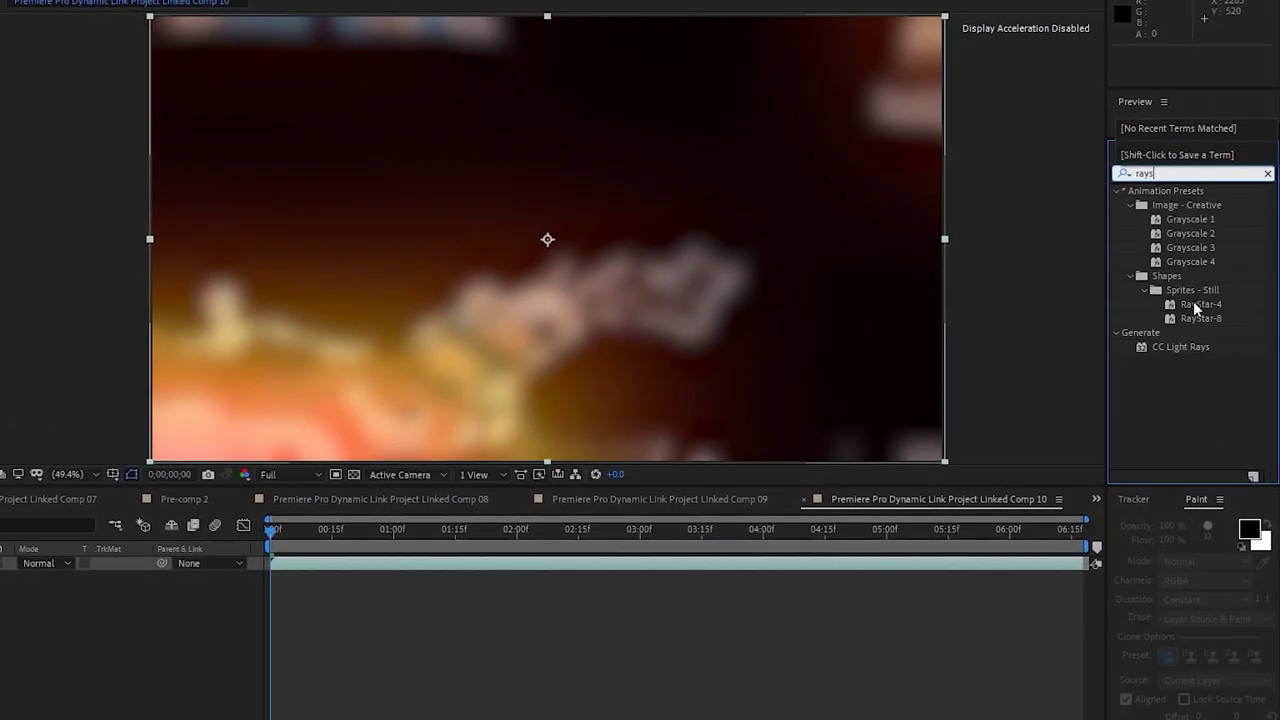
key("BackSpace")
key("BackSpace")
key("BackSpace")
key("BackSpace")
type("CC light")
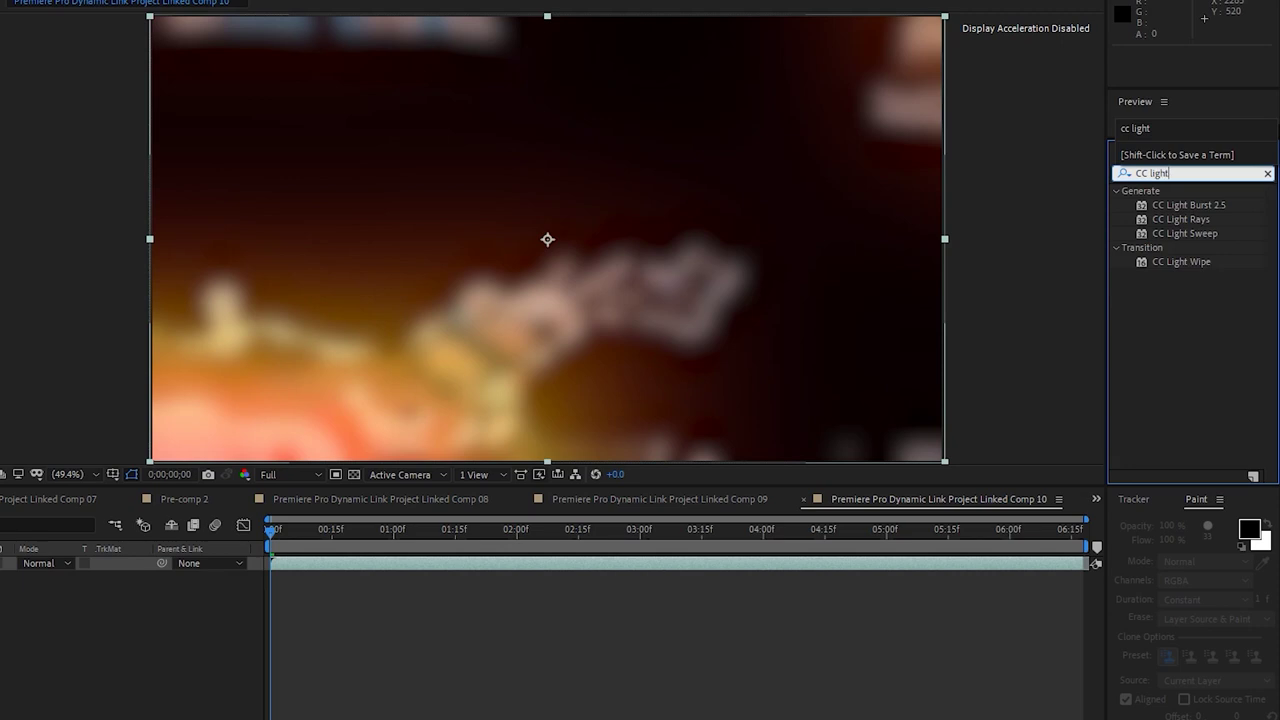
left_click_drag(1195, 204, 623, 565)
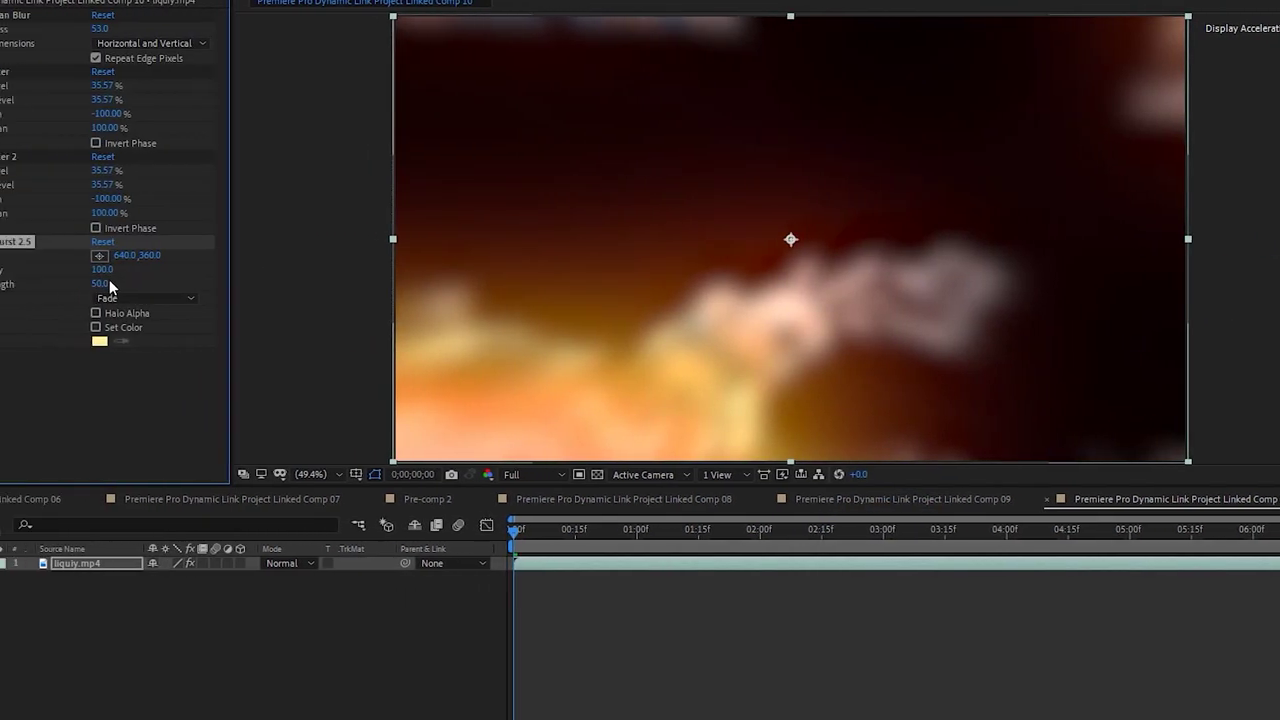
Set Ray Length to 95 and Intensity to 360, then save the project
left_click_drag(177, 288, 151, 284)
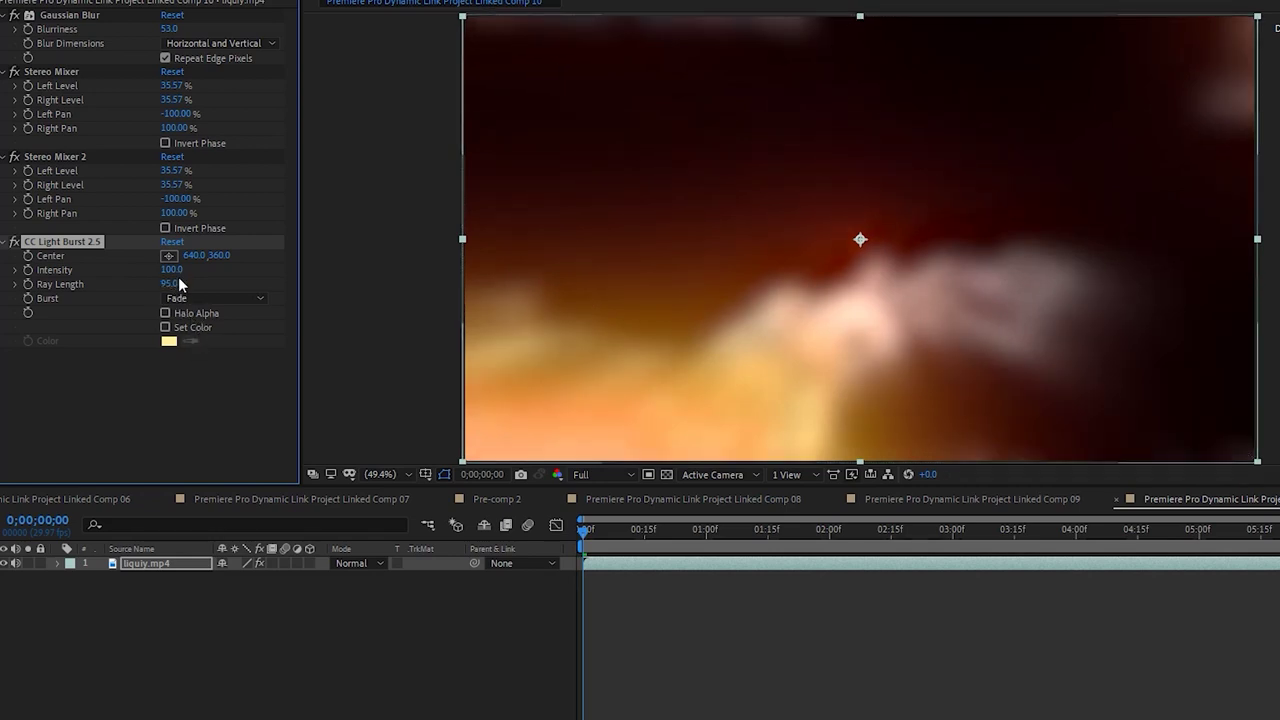
left_click_drag(187, 270, 204, 271)
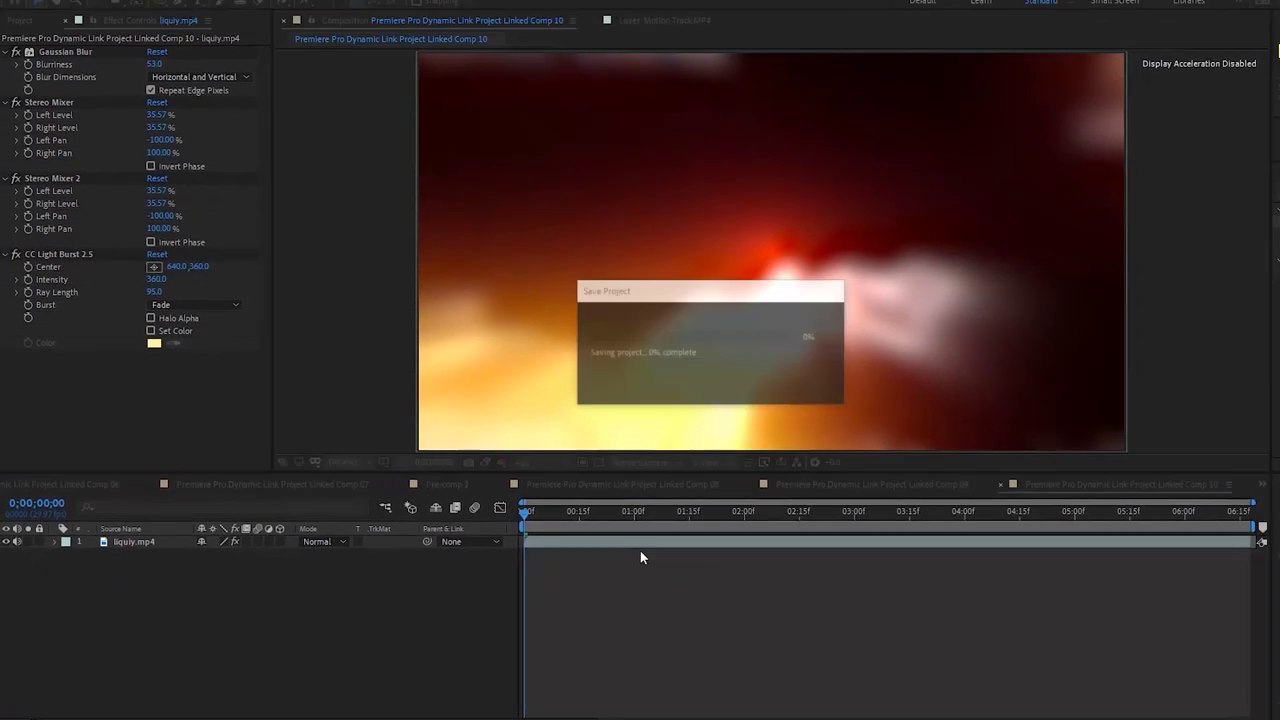
key("ctrl+s")
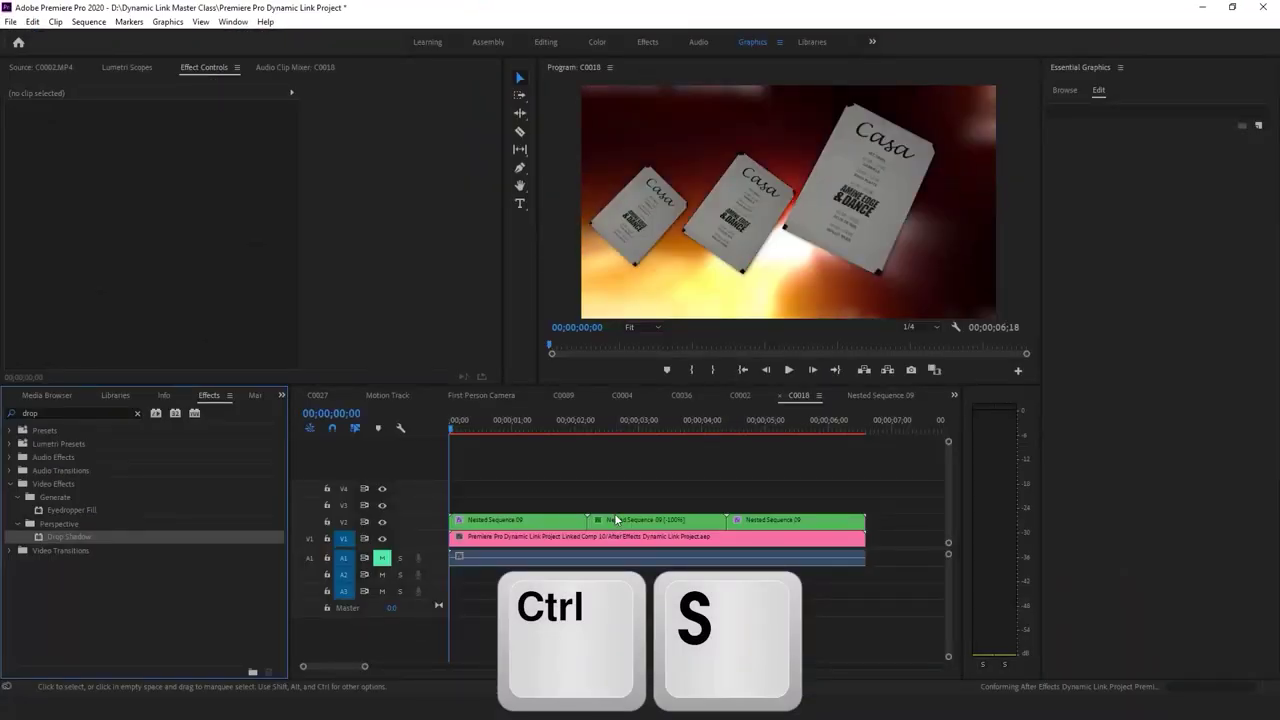
Play the C0018 sequence to review it, stopping at 00;00;01;19
key("space")
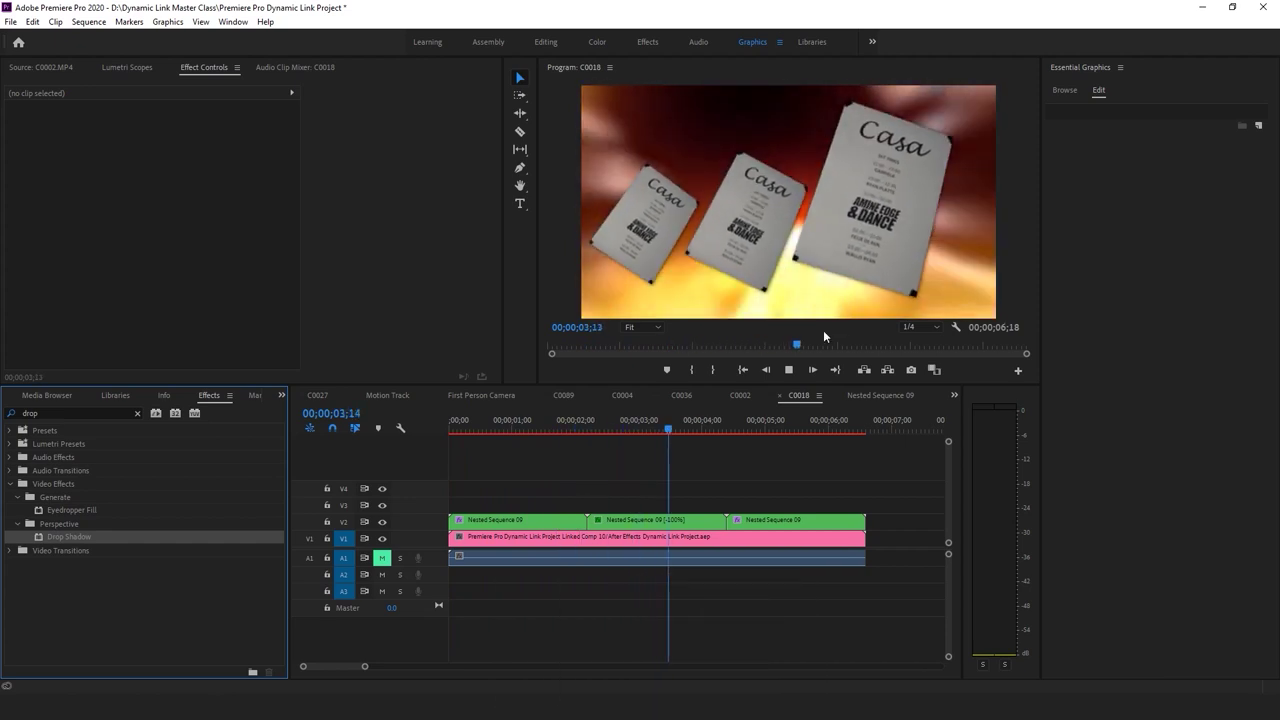
key("space")
left_click_drag(517, 424, 552, 424)
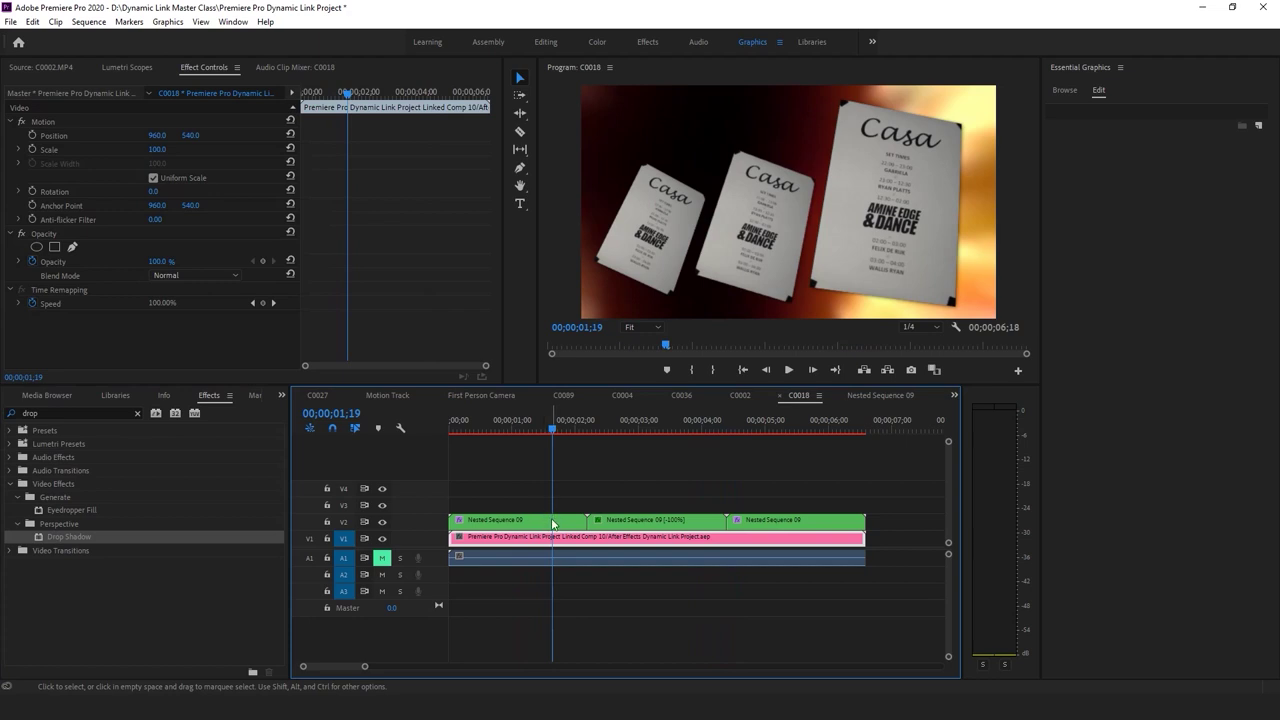
In Nested Sequence 09, delete the V2 and V4 card clips and recentre the V3 card
double_click(552, 521)
key("Delete")
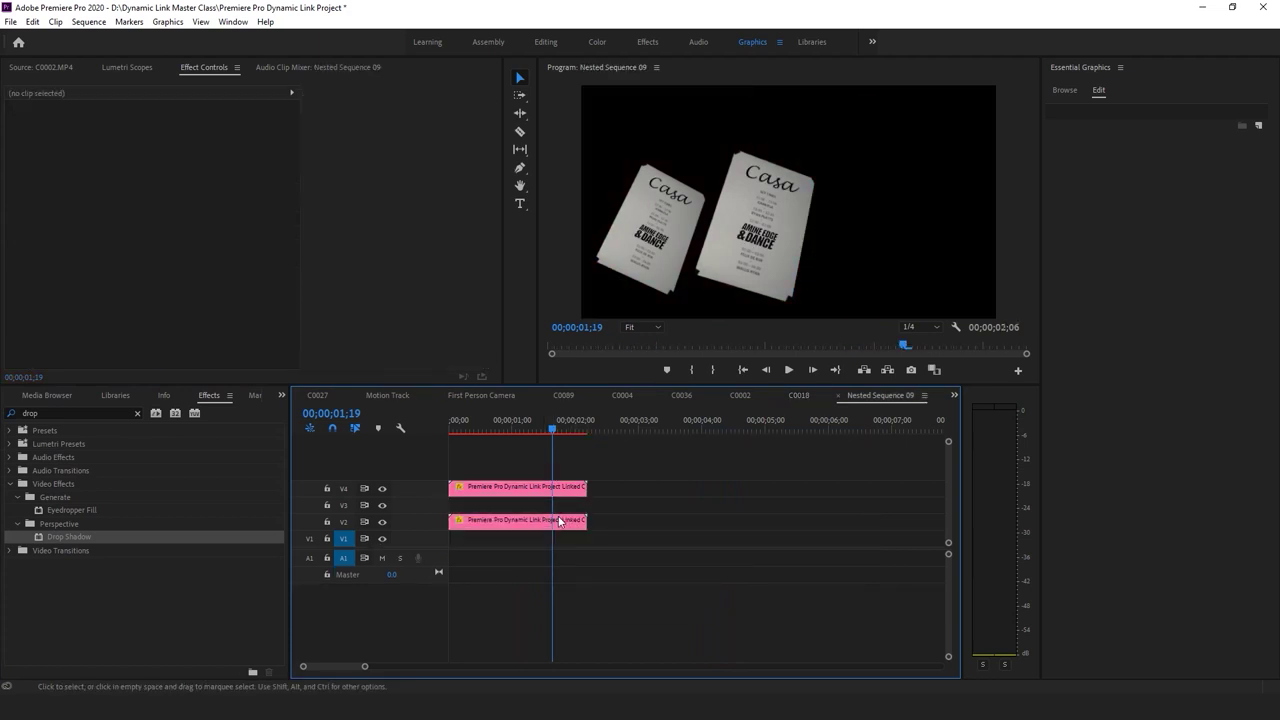
key("ctrl+z")
left_click(565, 520)
key("Delete")
left_click(517, 487)
key("Delete")
left_click(517, 504)
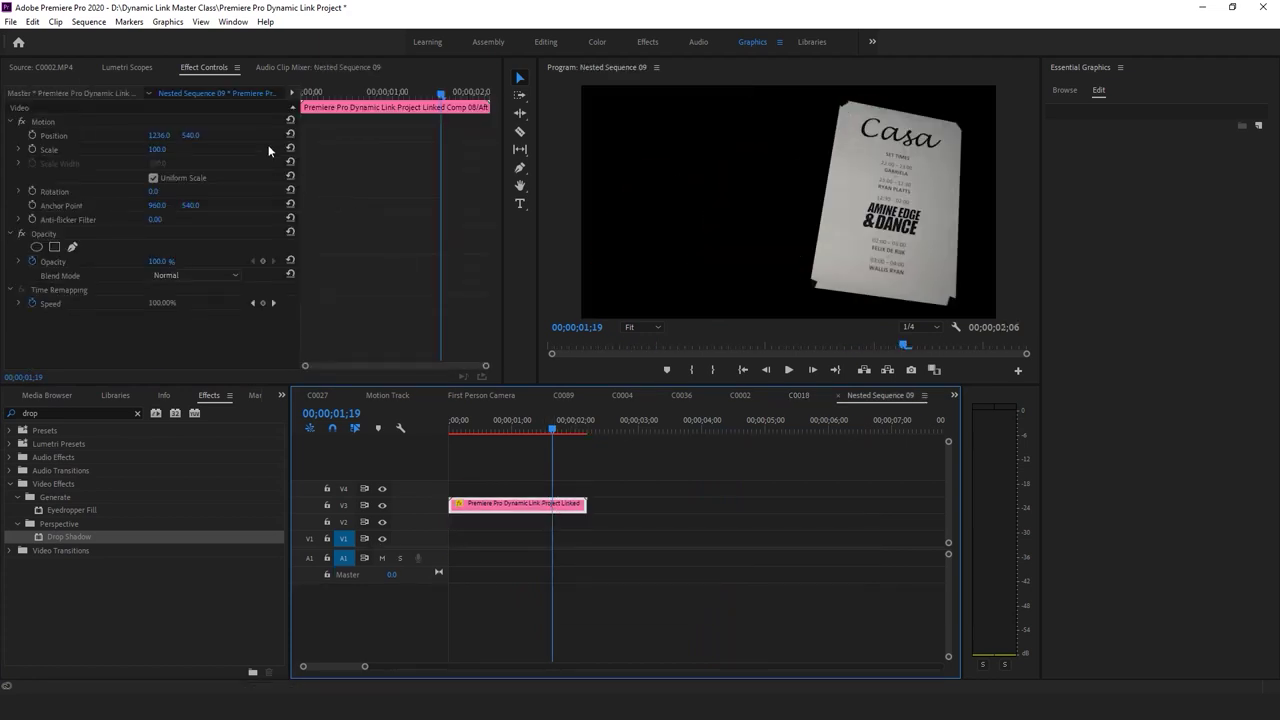
left_click(291, 134)
At 00;00;02;04, shift the card left to X 738
left_click_drag(565, 428, 584, 428)
left_click_drag(158, 135, 203, 137)
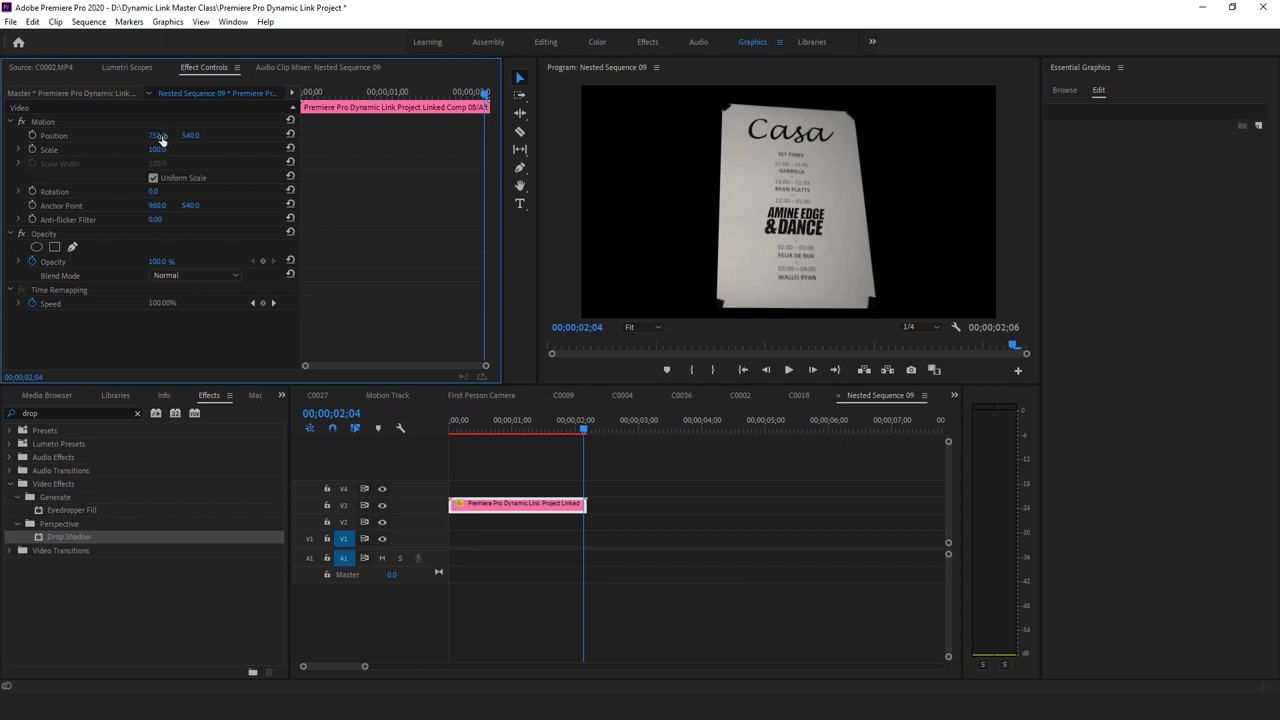
left_click_drag(161, 140, 141, 140)
Back in C0018, play from 00;00;01;00 and review the frames around 02;04
left_click(799, 395)
left_click_drag(621, 432, 512, 432)
key("space")
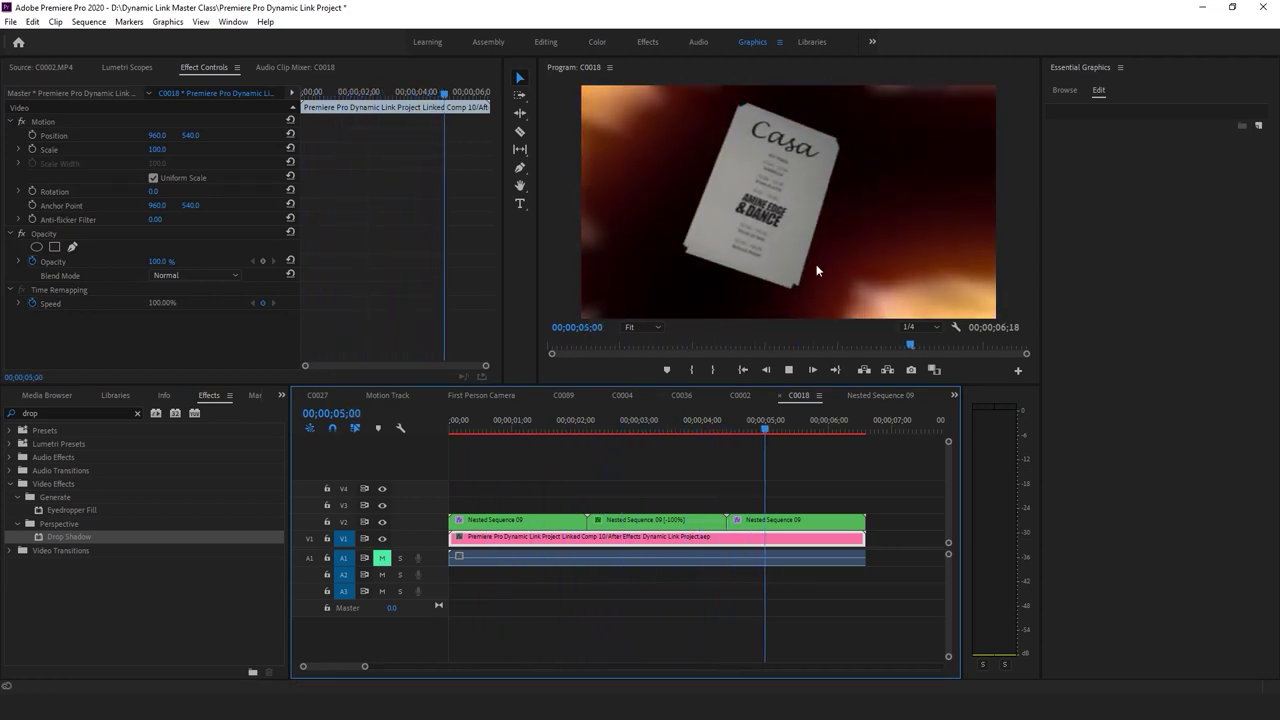
key("space")
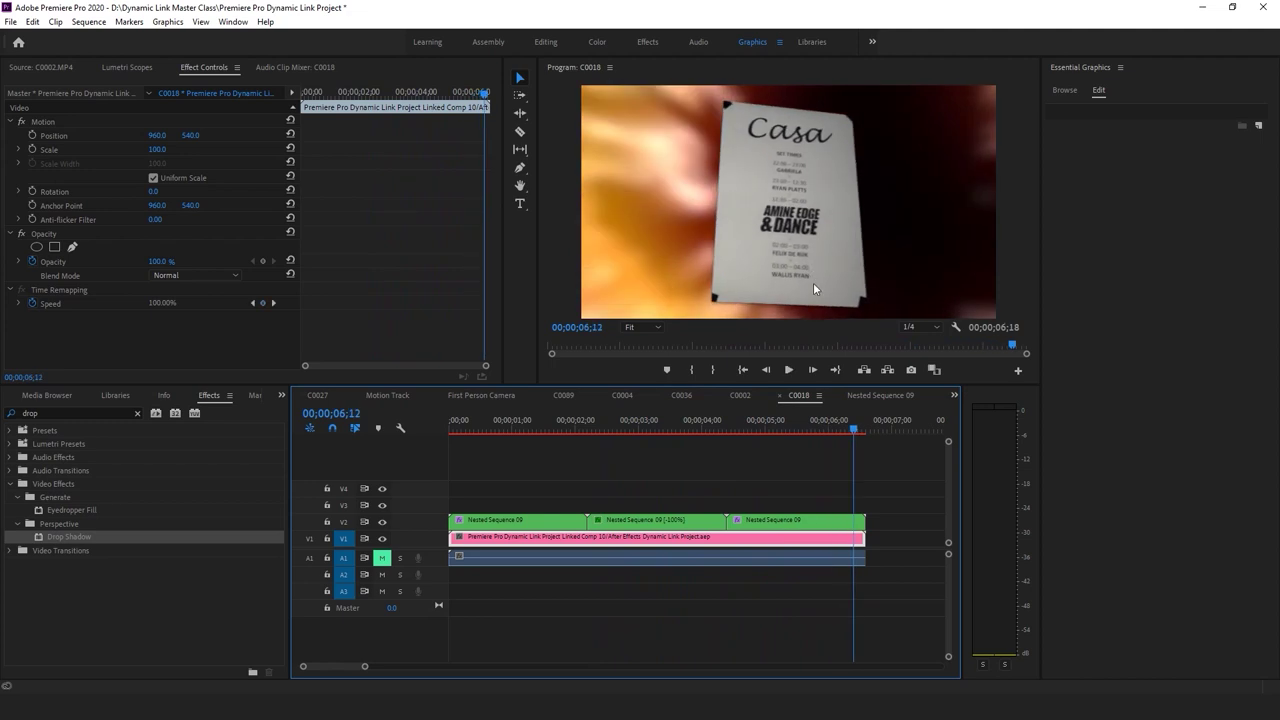
left_click(556, 420)
left_click_drag(556, 421, 585, 426)
left_click(565, 521)
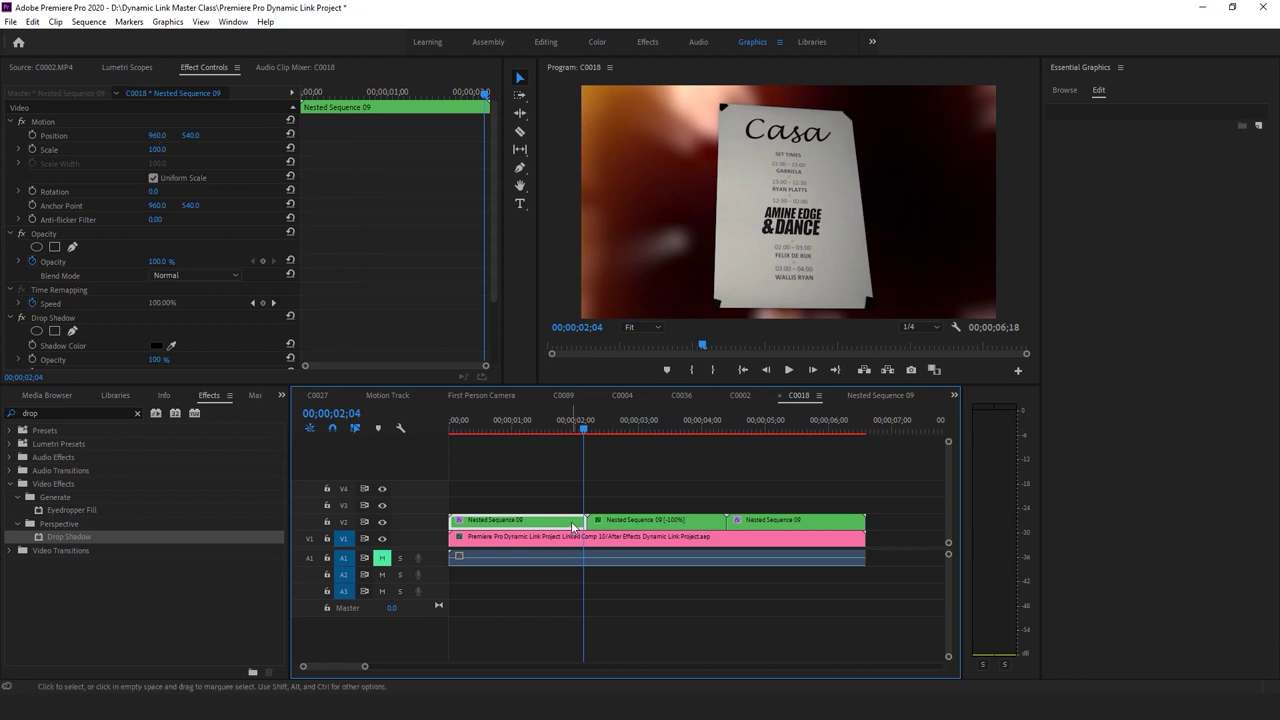
left_click_drag(584, 422, 585, 426)
In Nested Sequence 09, move the card right to X 1257, then return to C0018
double_click(576, 521)
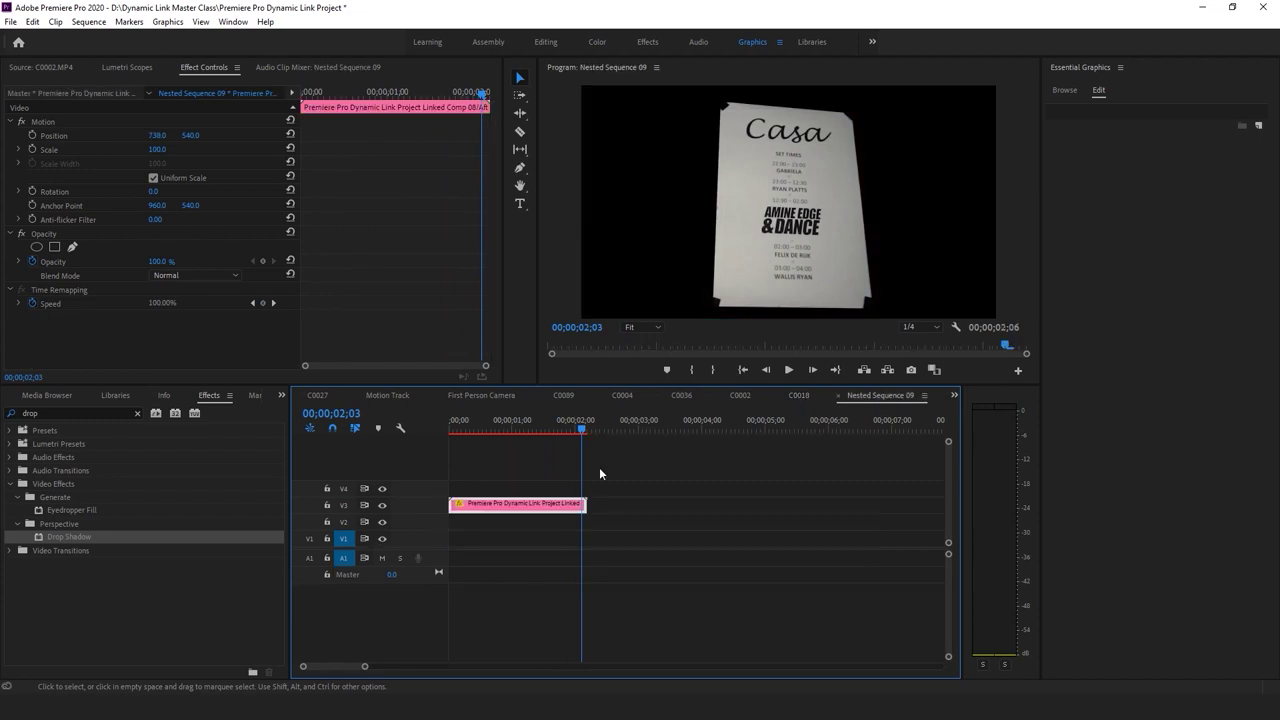
left_click_drag(176, 135, 176, 155)
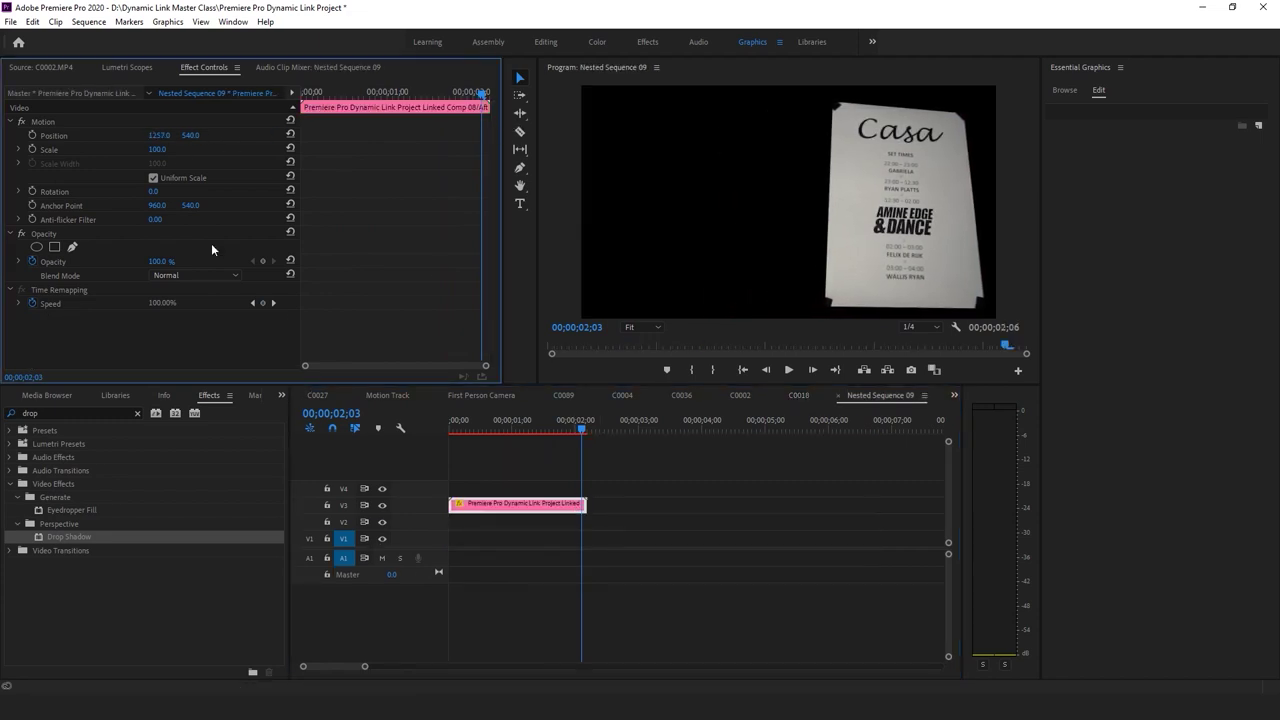
key("Home")
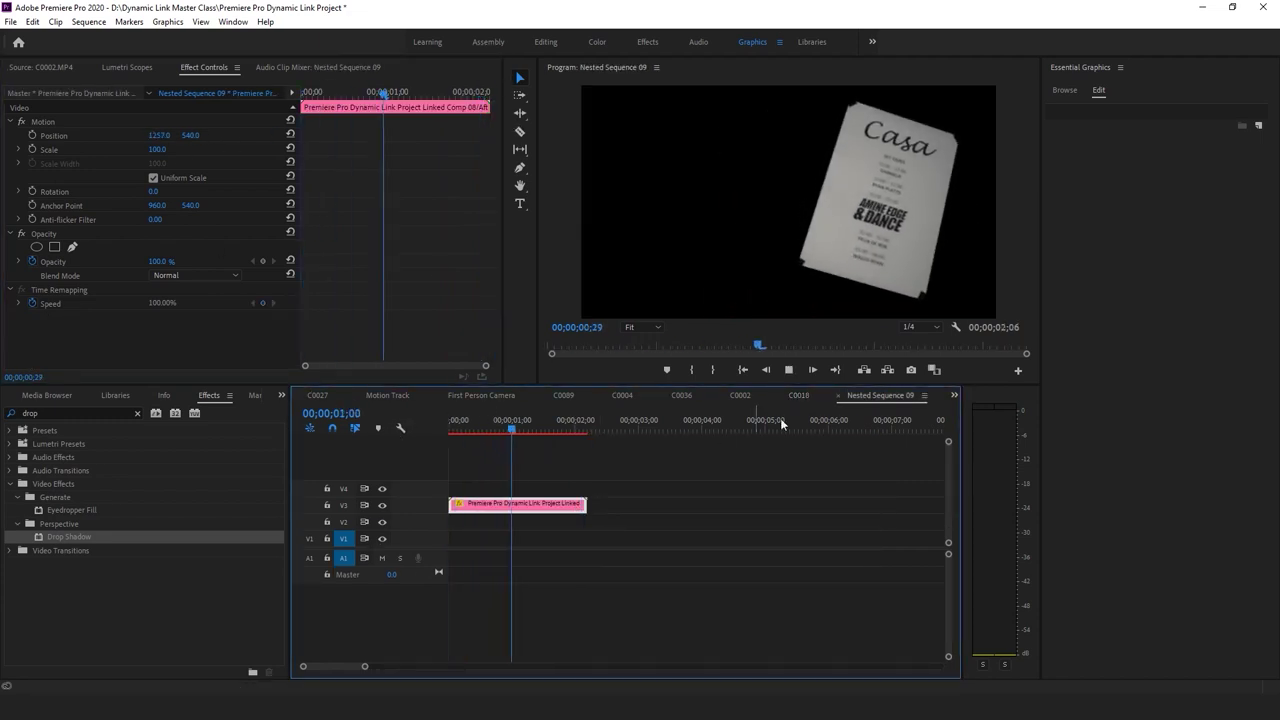
left_click(798, 395)
Play C0018 from the start, save the project, and park the playhead near 00;00;02;01
key("Home")
key("space")
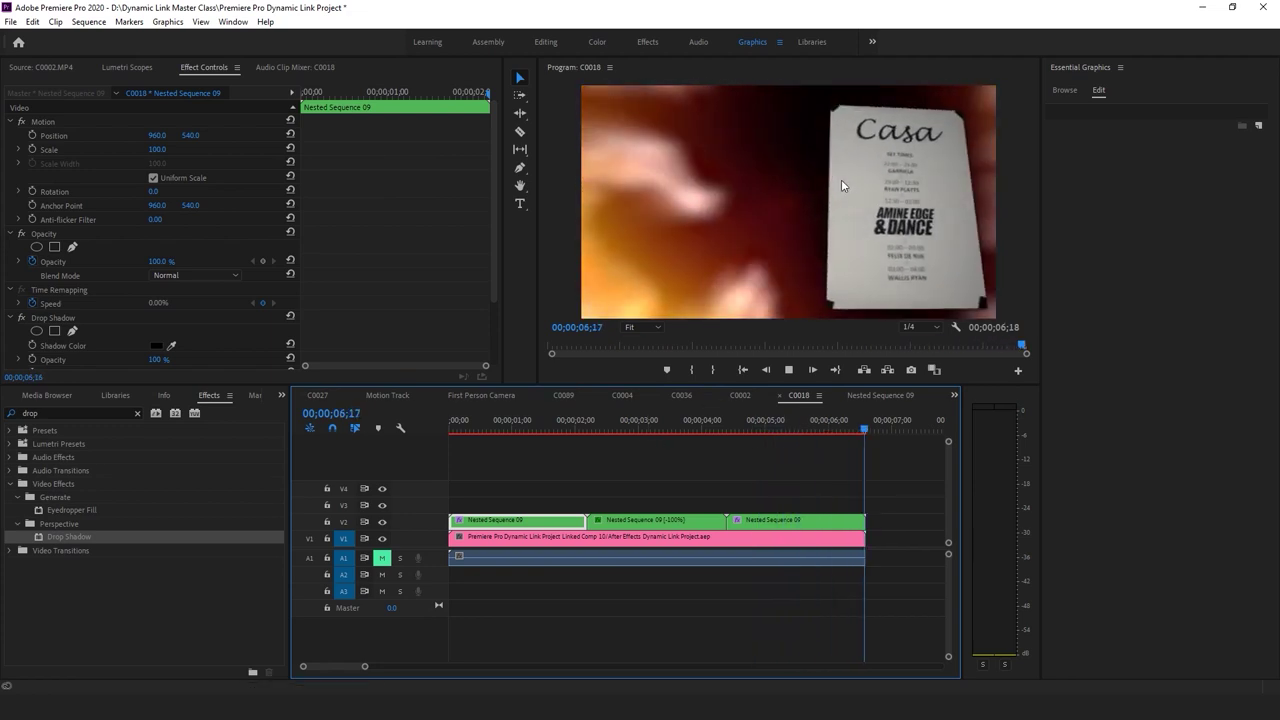
key("Home")
key("ctrl+s")
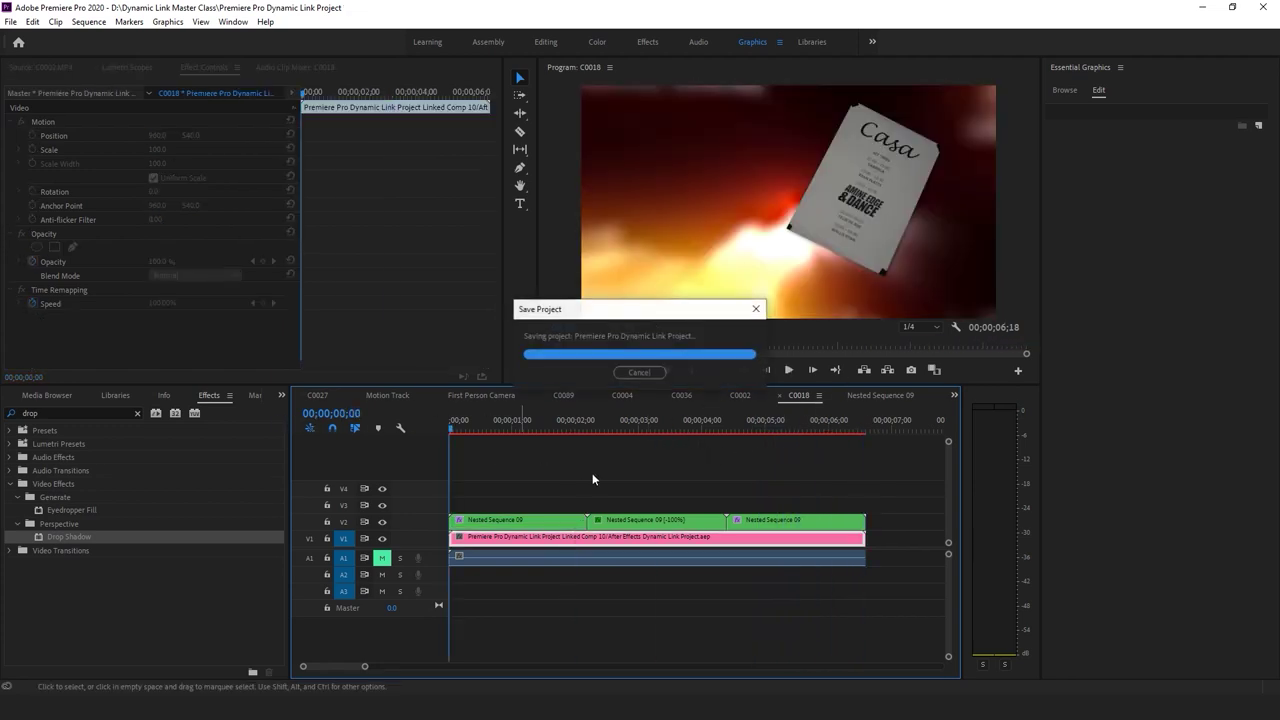
left_click(620, 482)
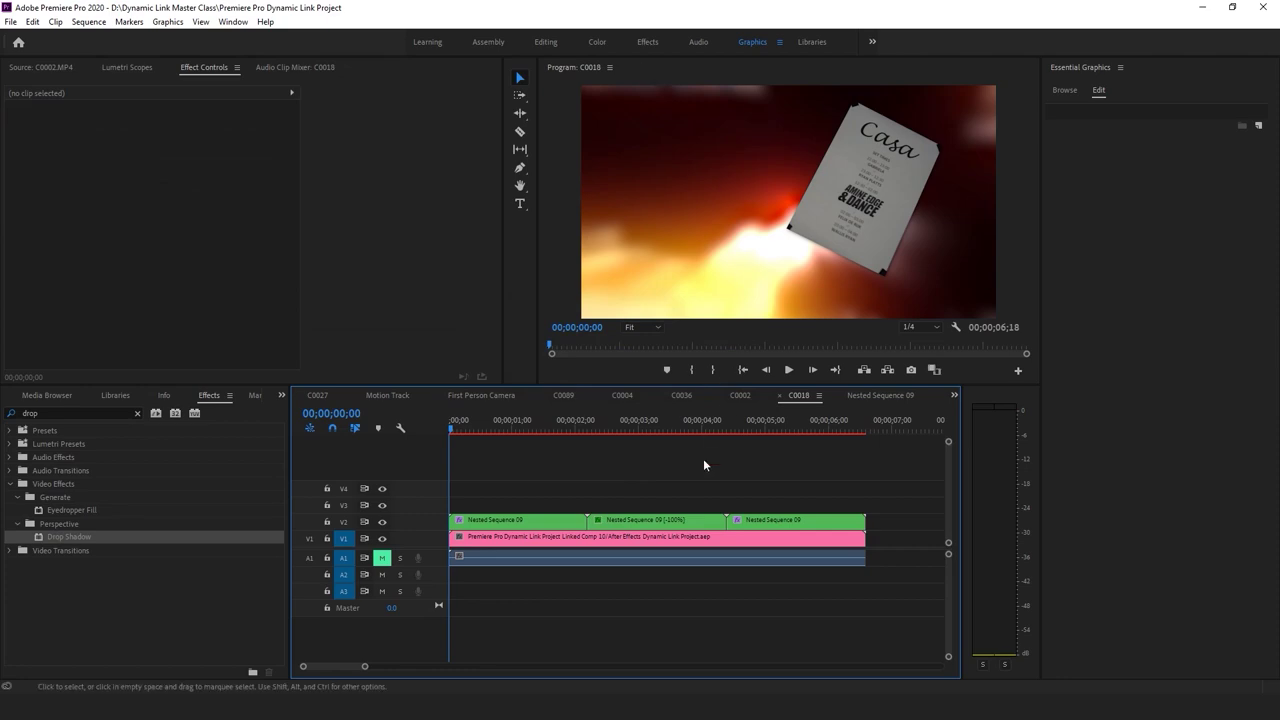
left_click_drag(498, 428, 577, 428)
Create a white CASA text title and stretch its clip across the whole sequence
key("t")
left_click(695, 186)
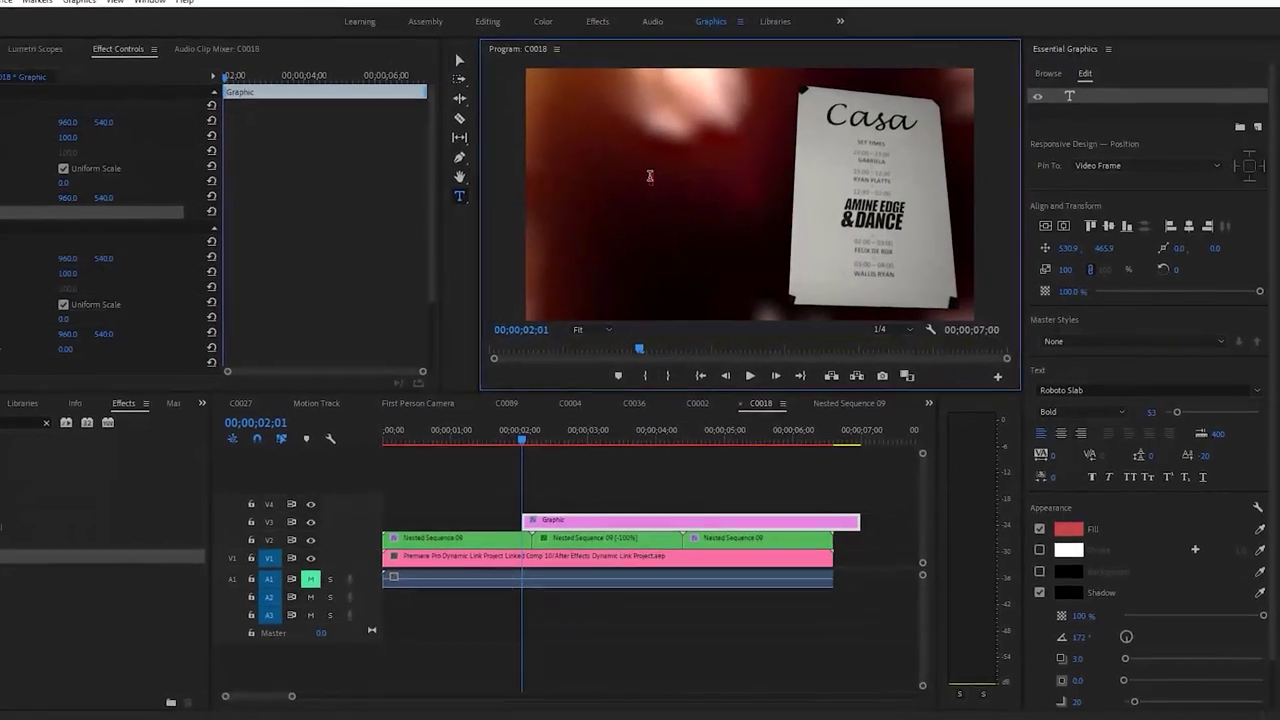
type("CASA")
left_click(1059, 540)
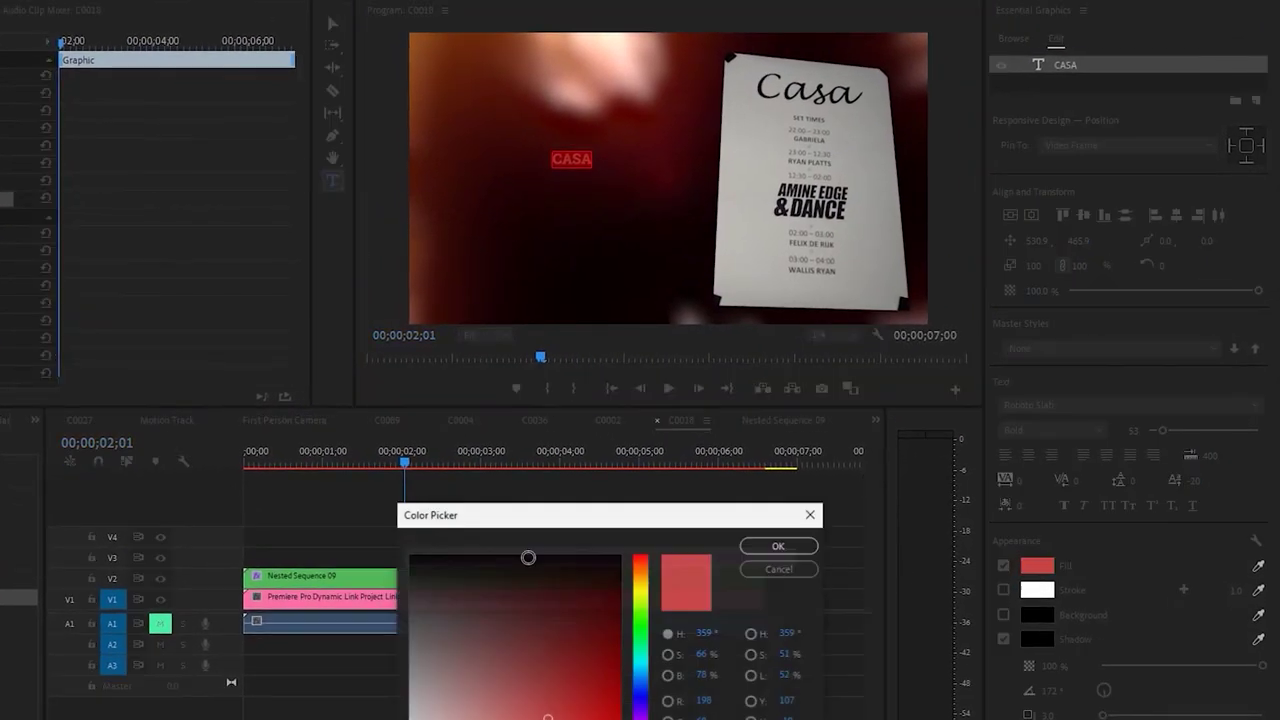
left_click(778, 545)
left_click_drag(485, 558, 325, 558)
left_click_drag(650, 557, 764, 558)
Enlarge the CASA text, shift it left, and preview from the sequence start
key("v")
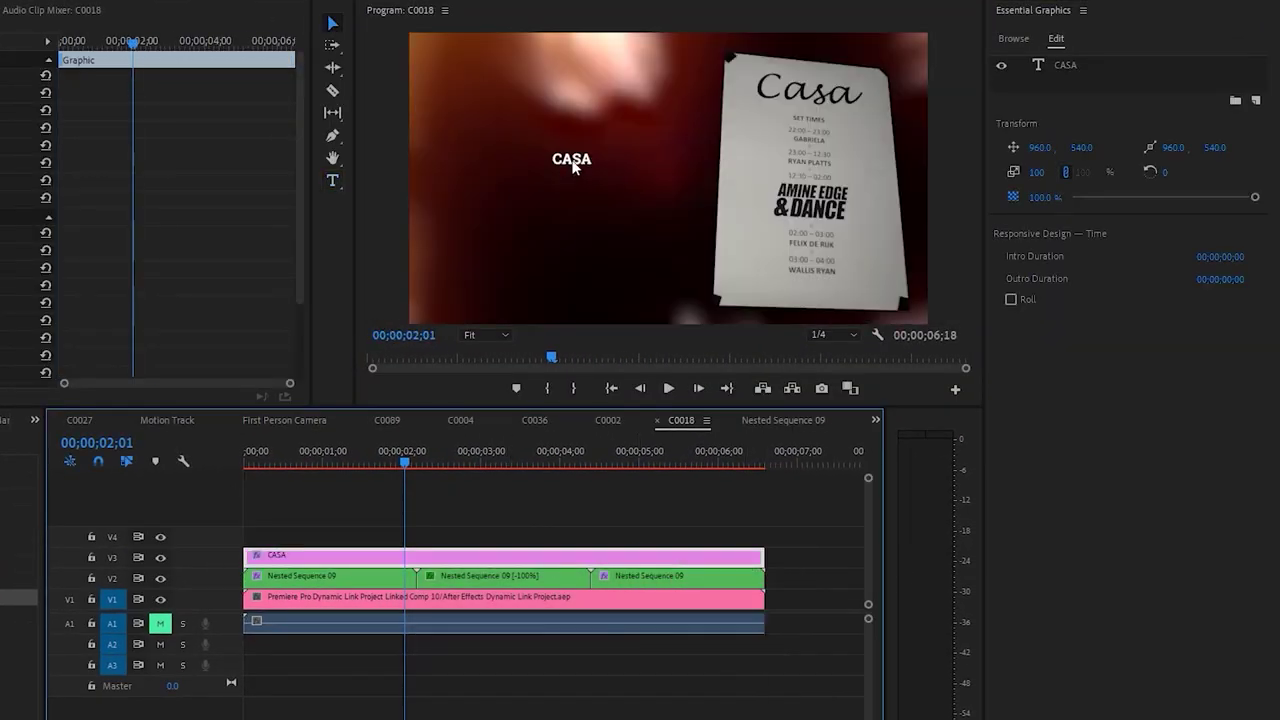
left_click(572, 158)
left_click_drag(671, 119, 690, 46)
left_click_drag(580, 95, 560, 92)
left_click(552, 482)
left_click_drag(360, 457, 237, 462)
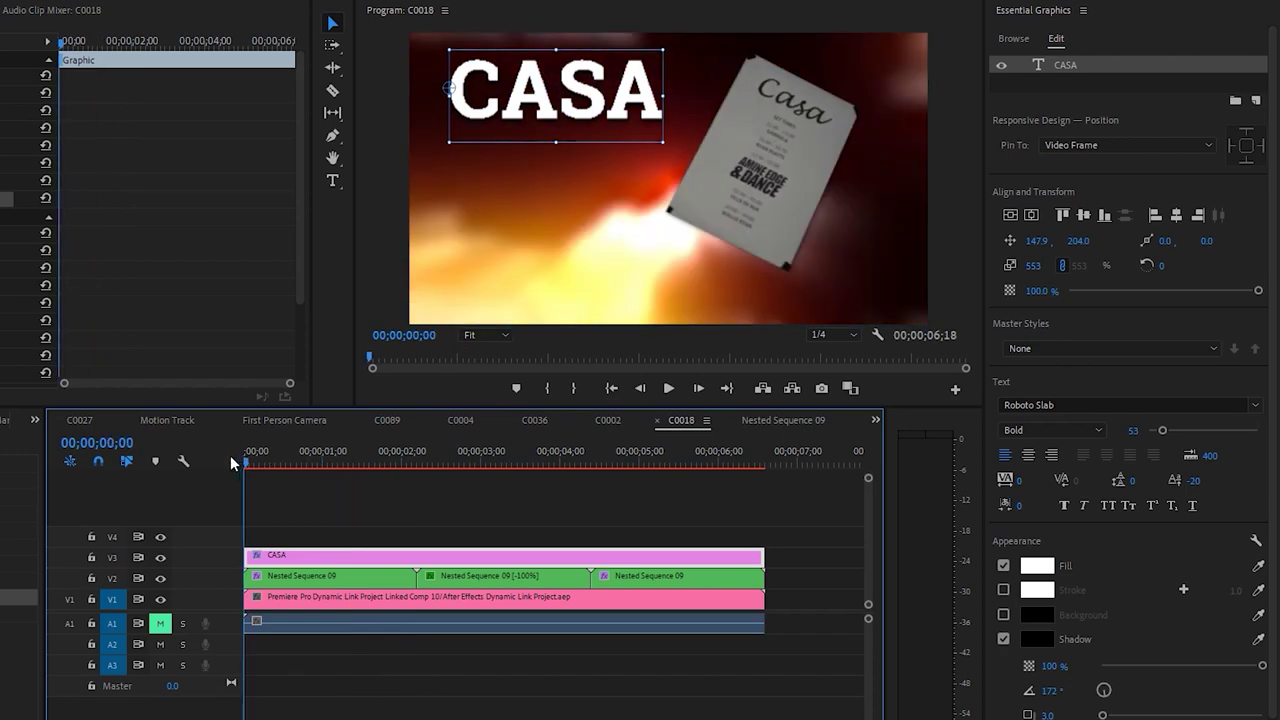
left_click(369, 484)
key("space")
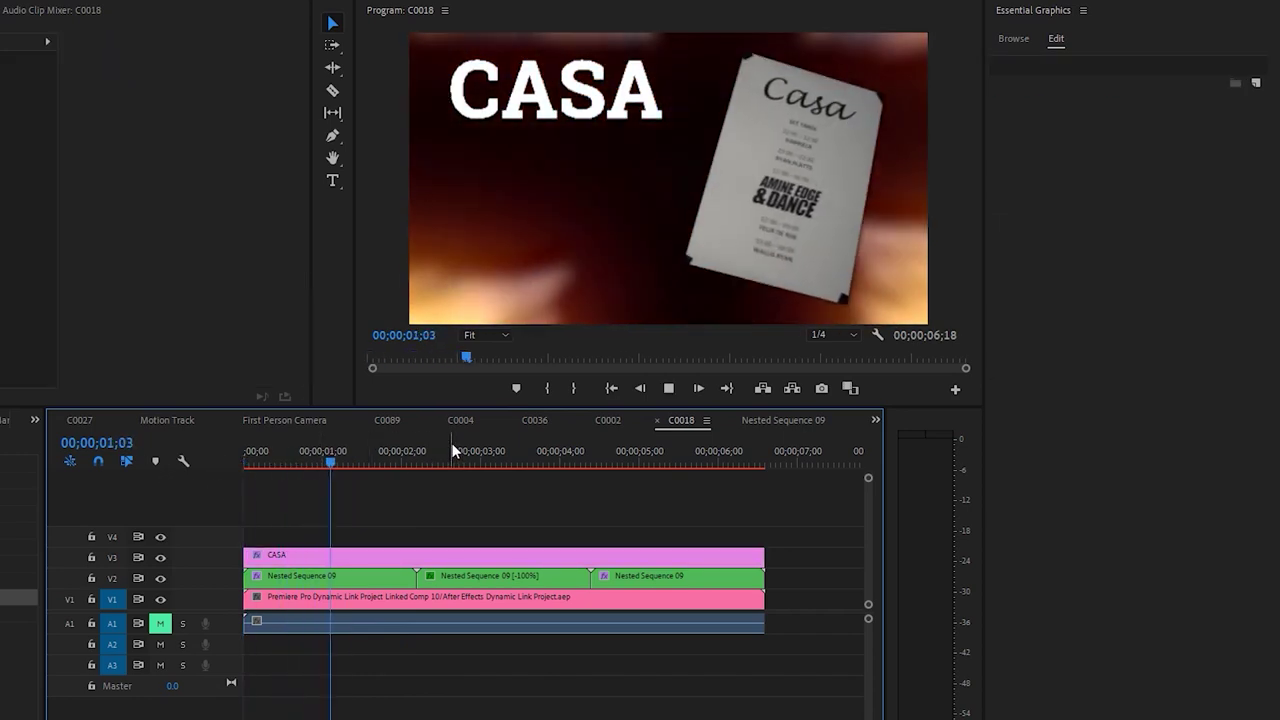
key("space")
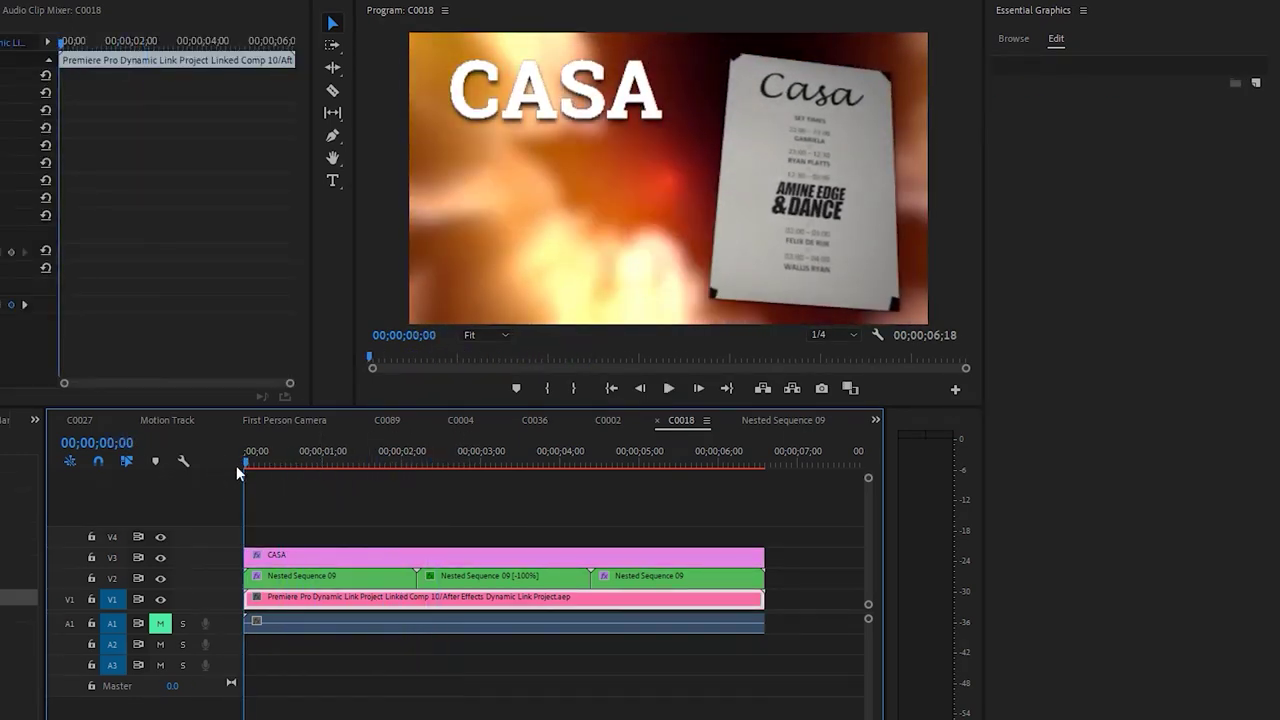
Add a PRESENTS line, centre-align and centre the title, and shrink PRESENTS to size 22
left_click(585, 112)
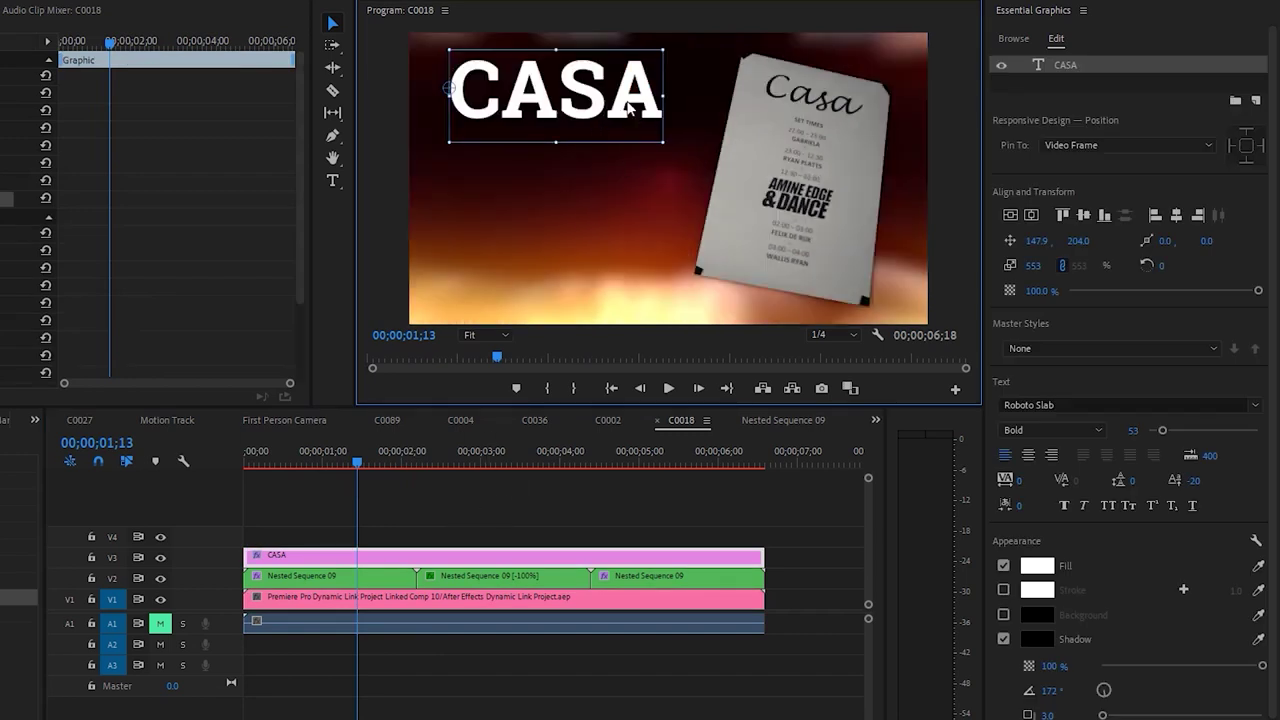
type("RE")
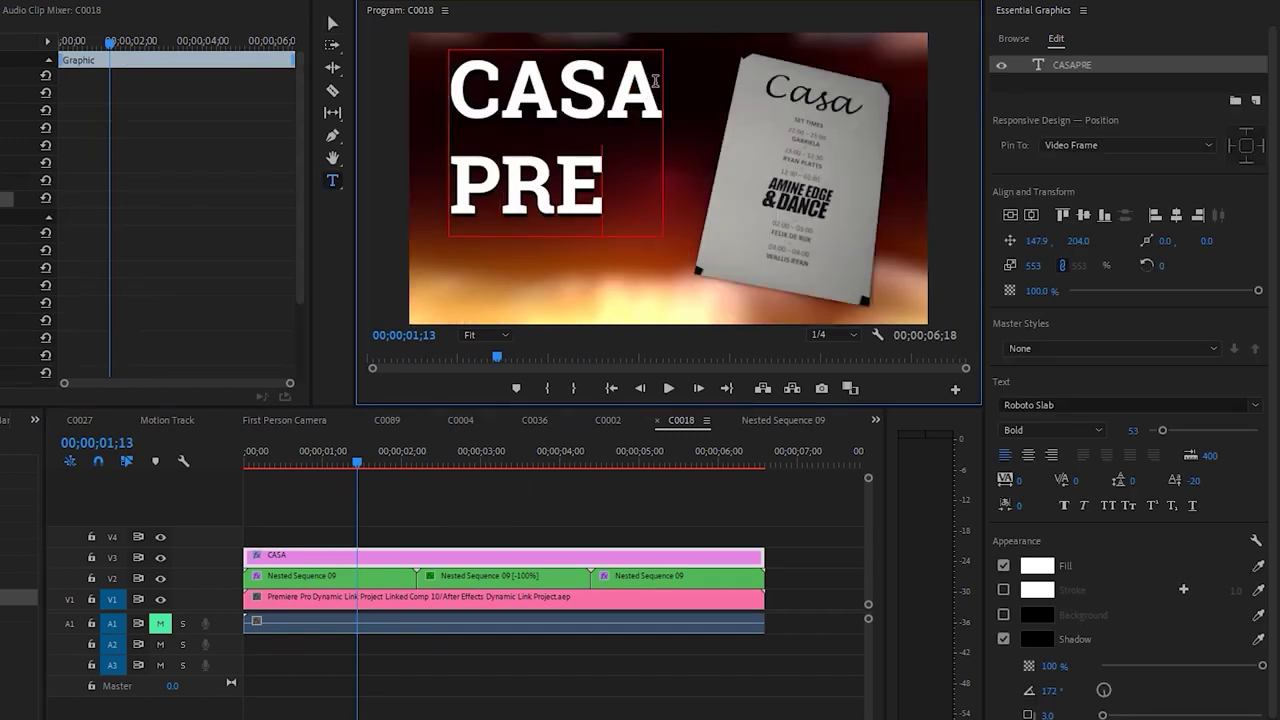
type("SENTS")
key("ctrl+a")
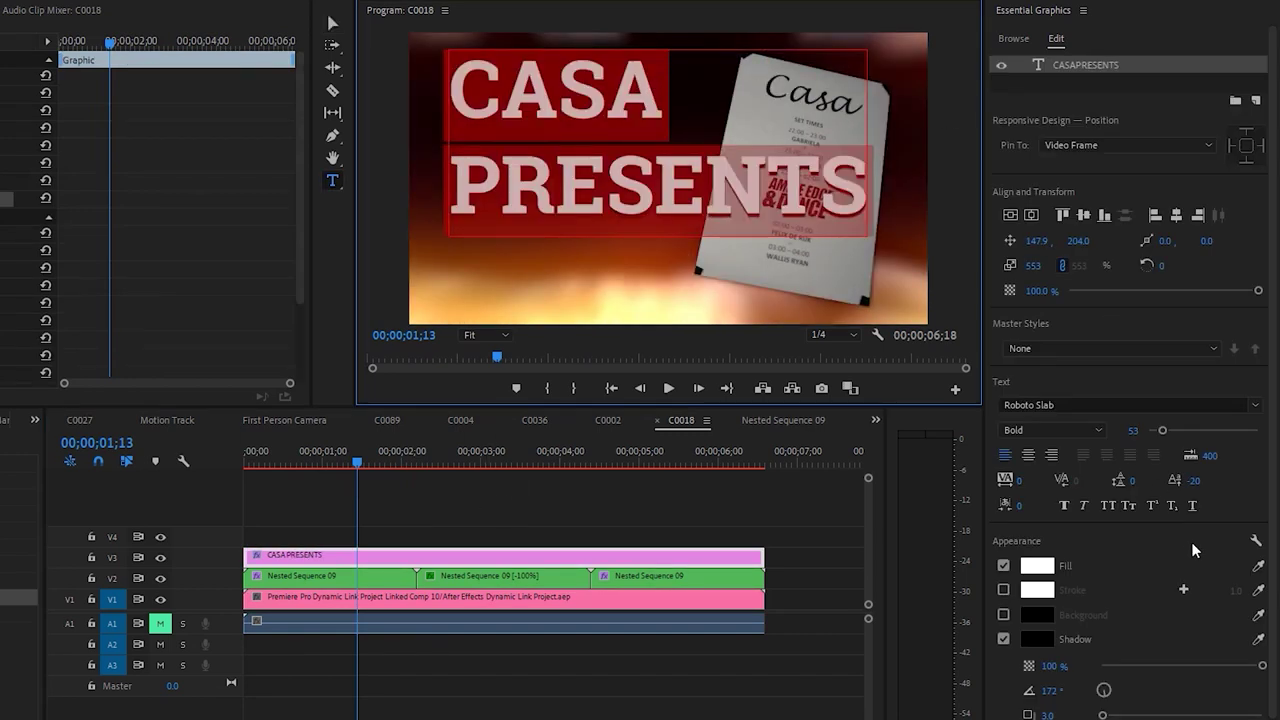
left_click(1027, 455)
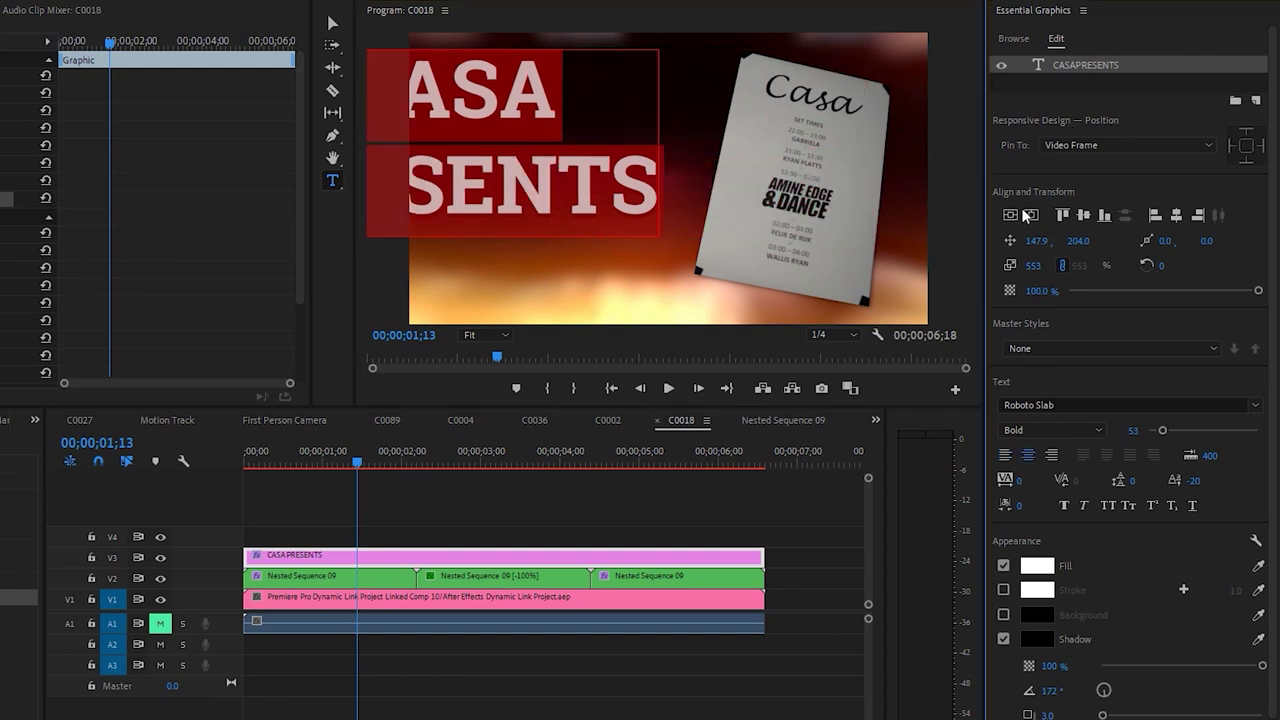
left_click(1012, 215)
double_click(712, 231)
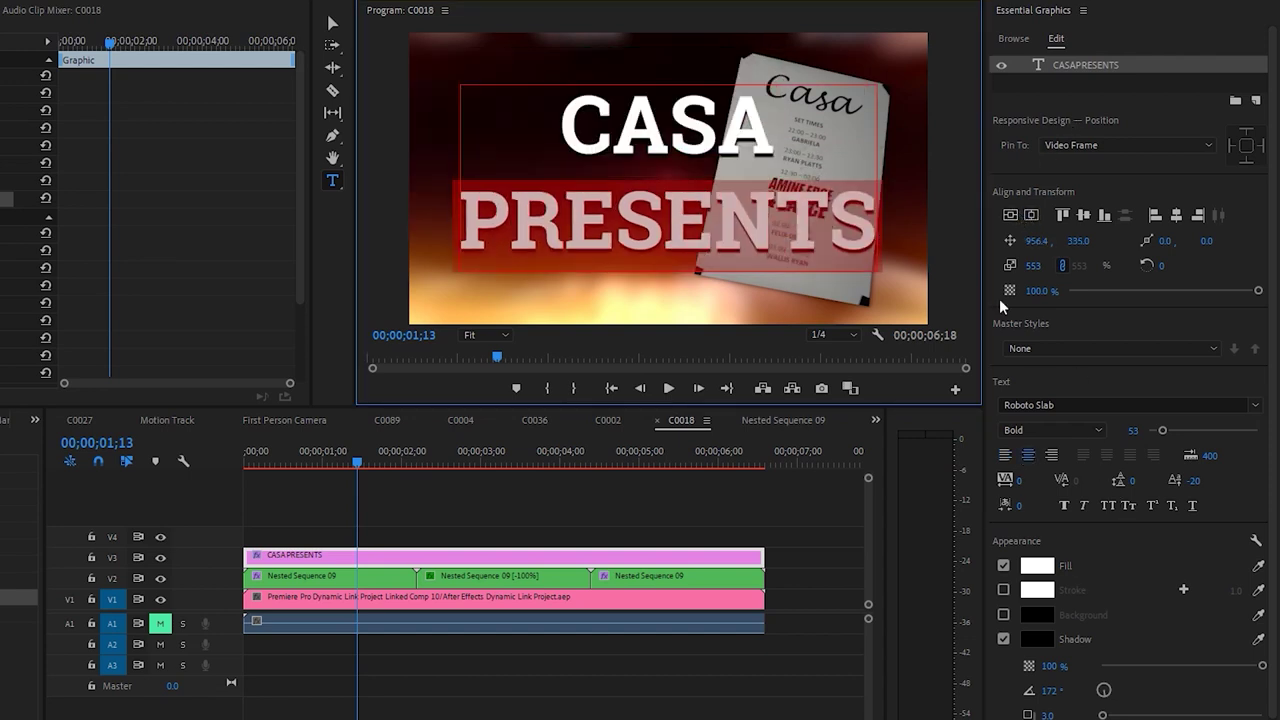
left_click_drag(1170, 430, 1155, 435)
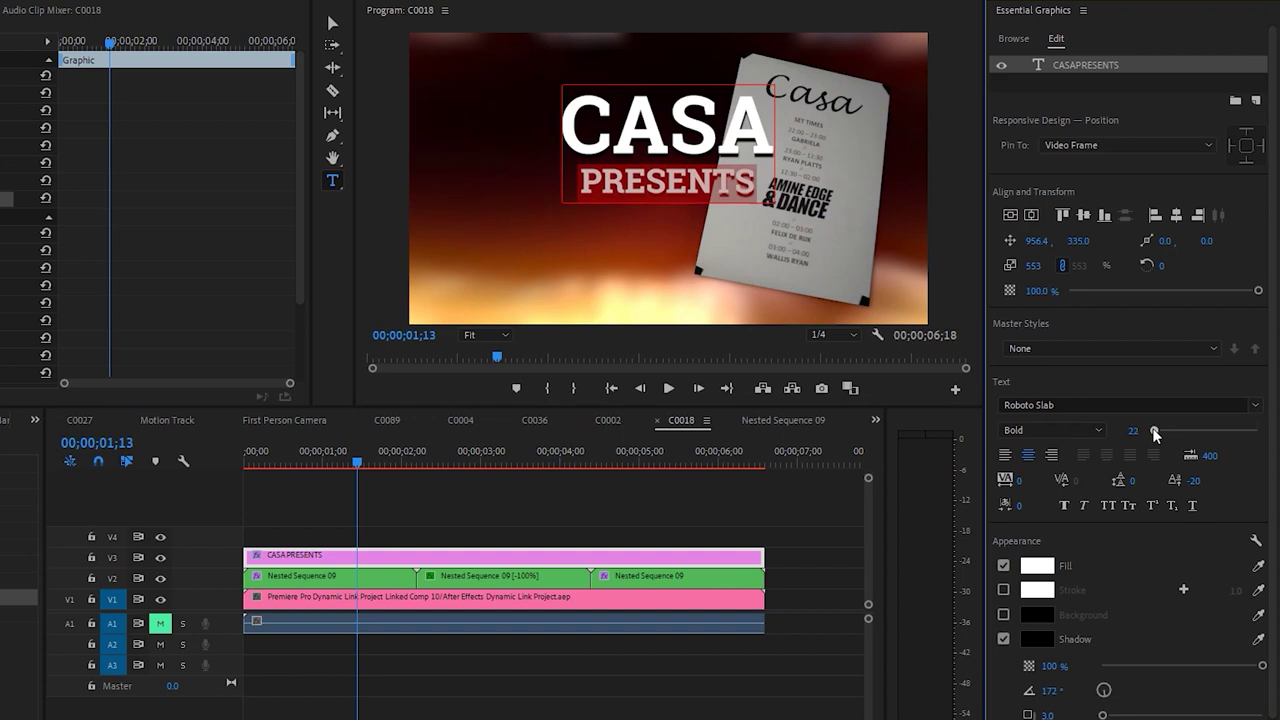
left_click(1033, 215)
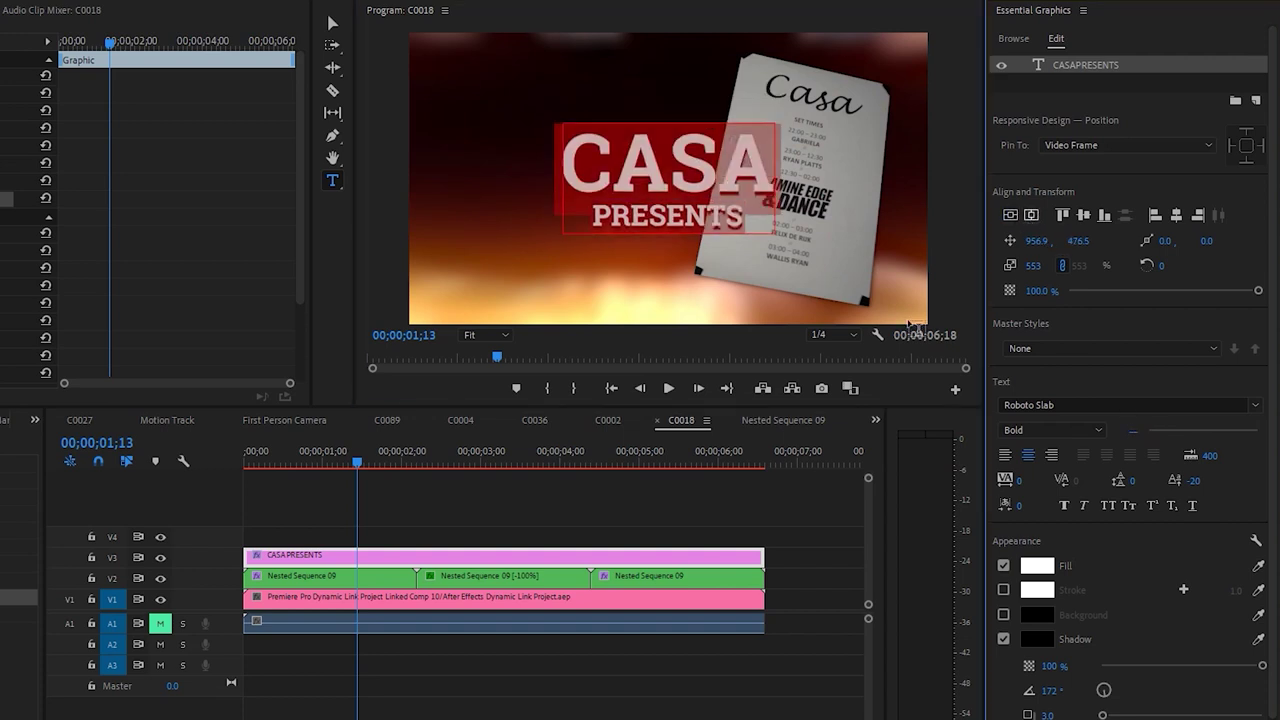
Move the CASA PRESENTS title to the upper left, preview it, and copy the clip to V4
key("v")
left_click_drag(673, 205, 545, 120)
key("Home")
key("space")
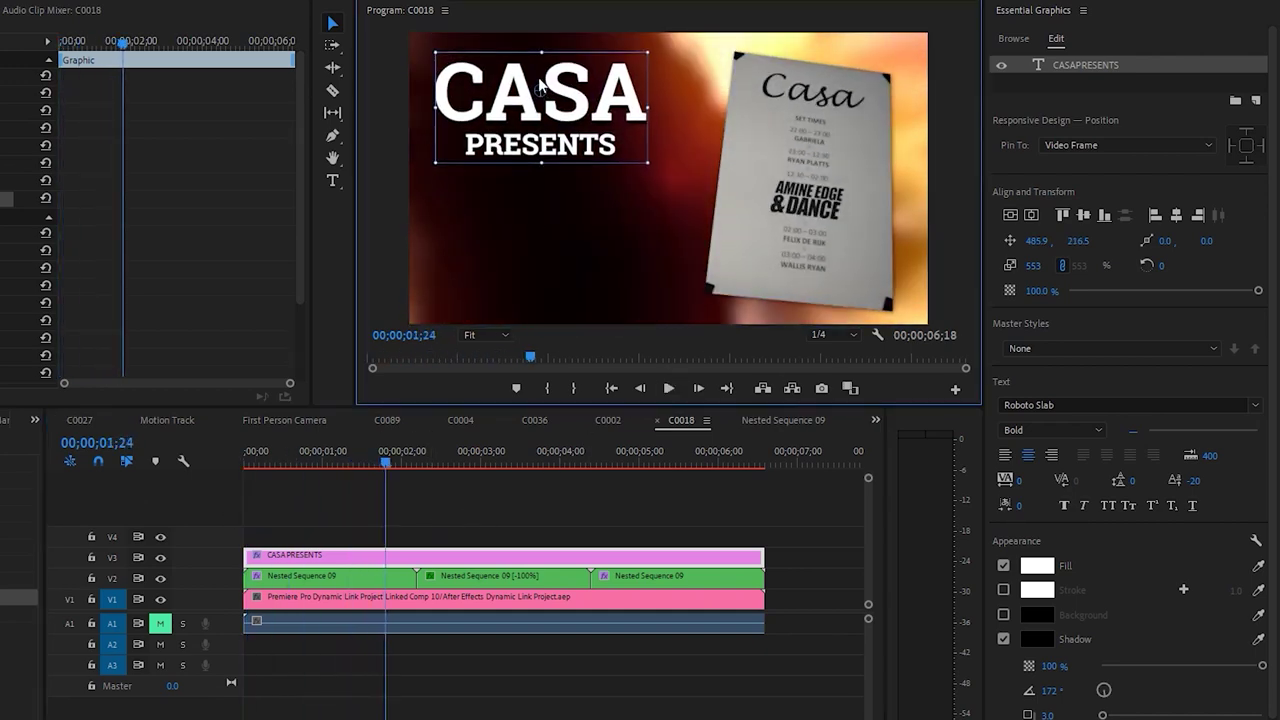
left_click(447, 545)
left_click_drag(447, 550, 449, 538)
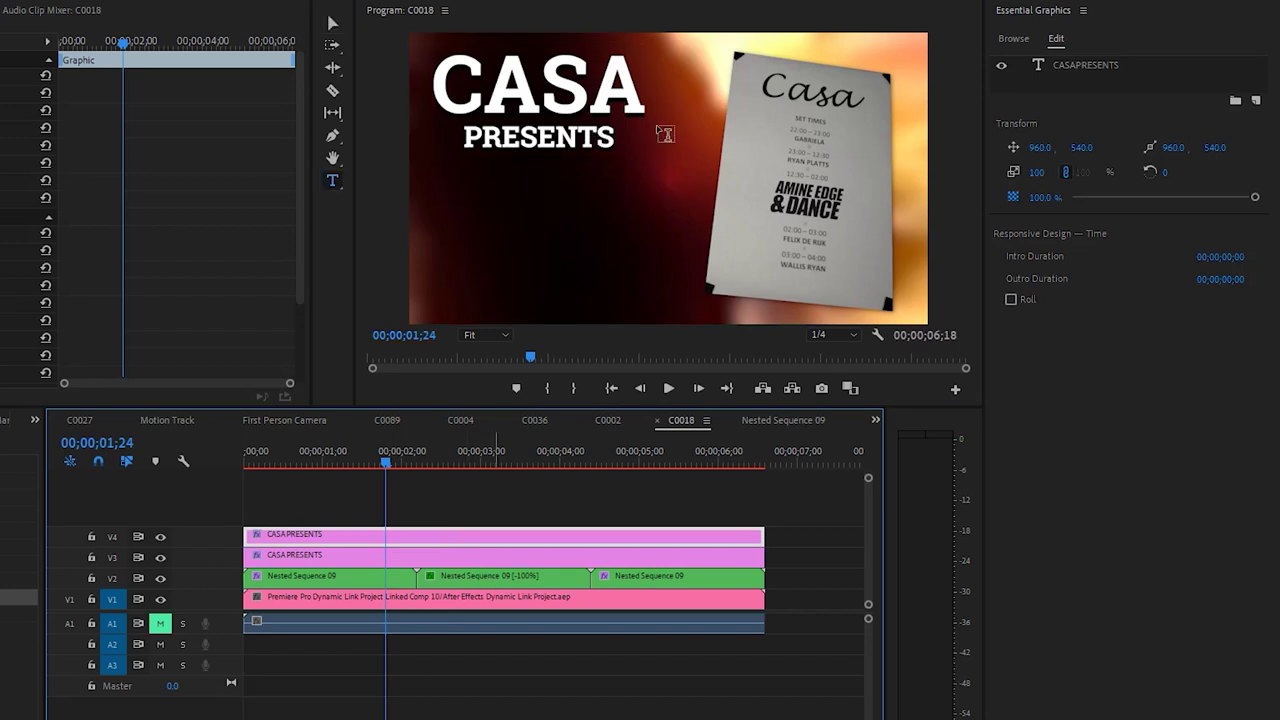
Retype the copied title as BIG DJ NIGHT and place it below CASA PRESENTS
left_click(587, 115)
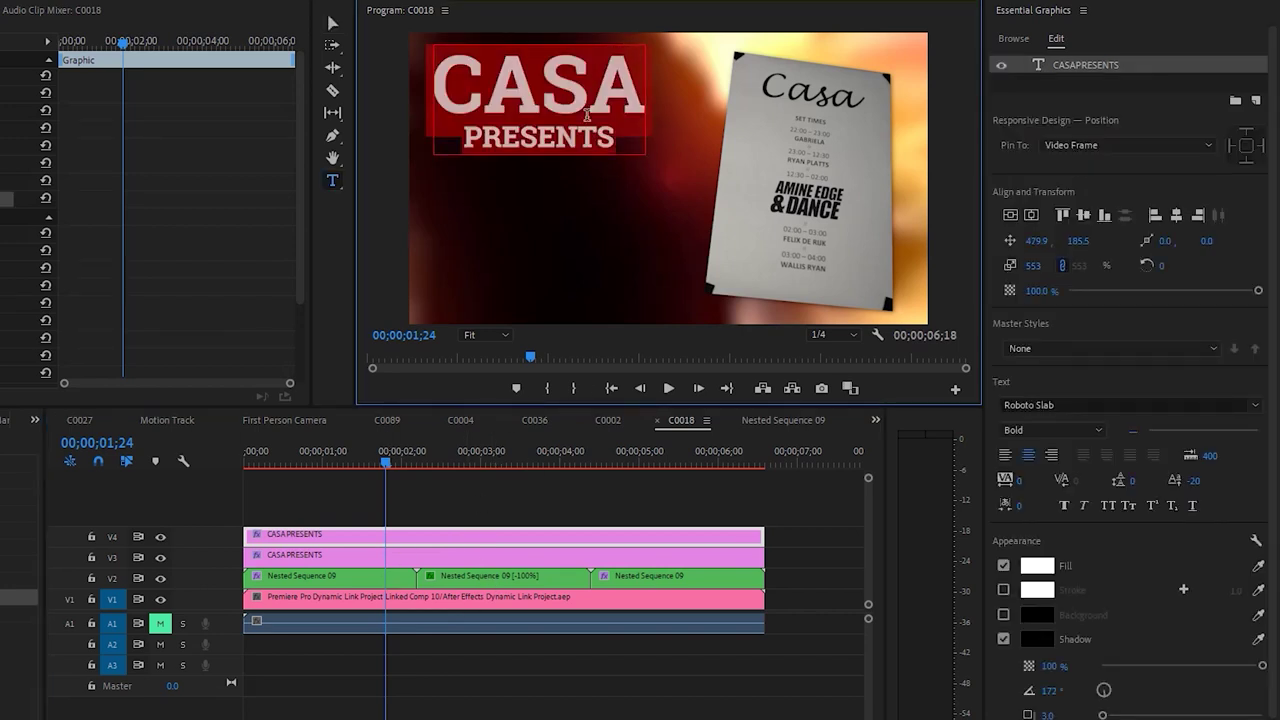
type("amine")
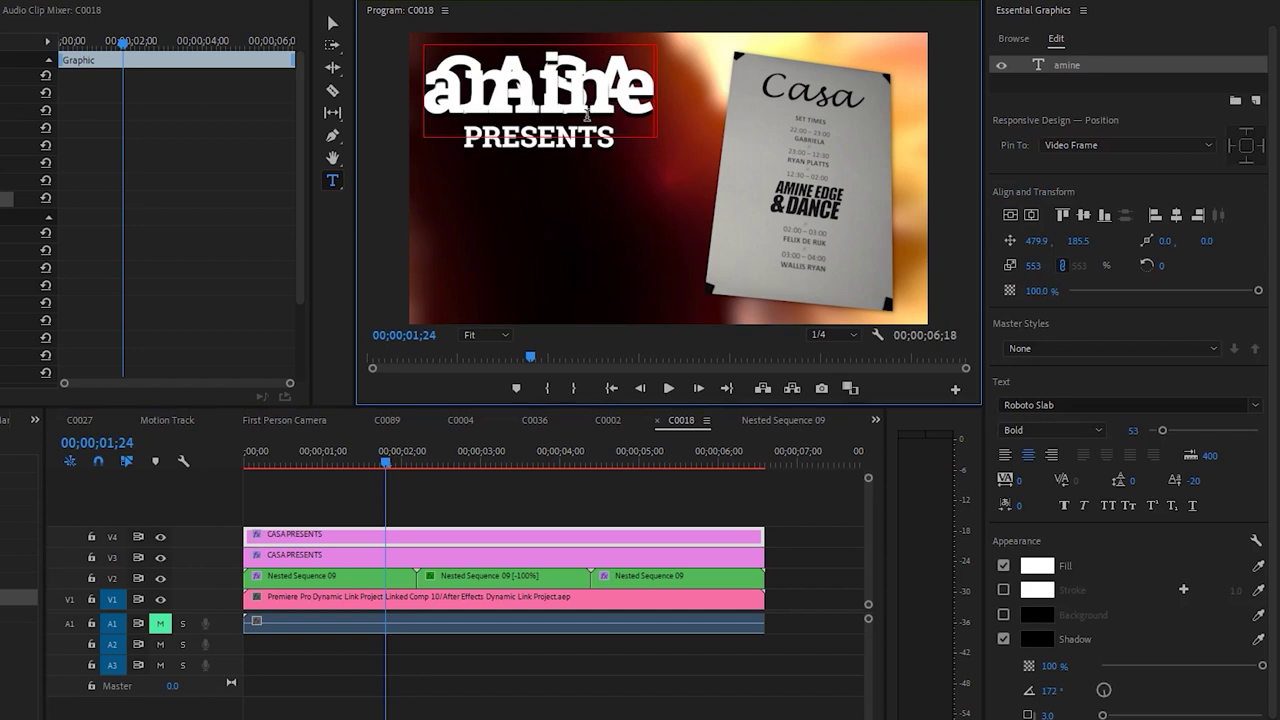
type("A")
type("BIG DJ")
type("NIGHT")
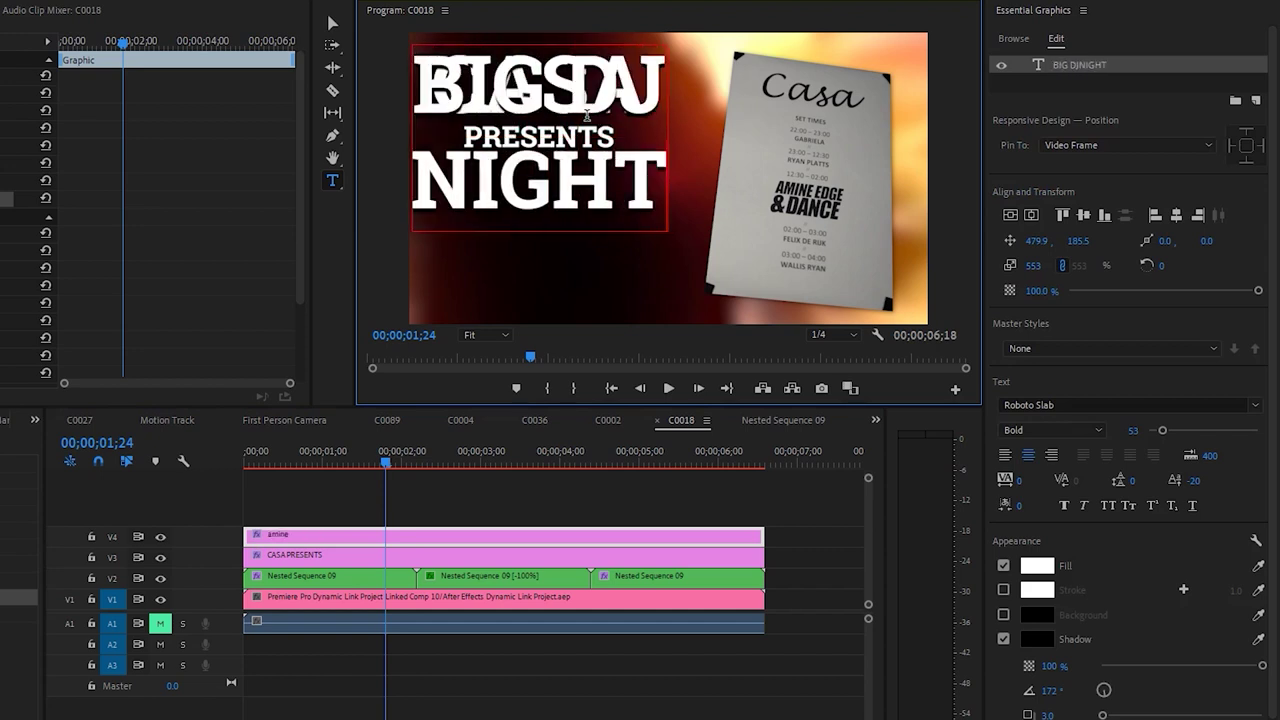
left_click(505, 543)
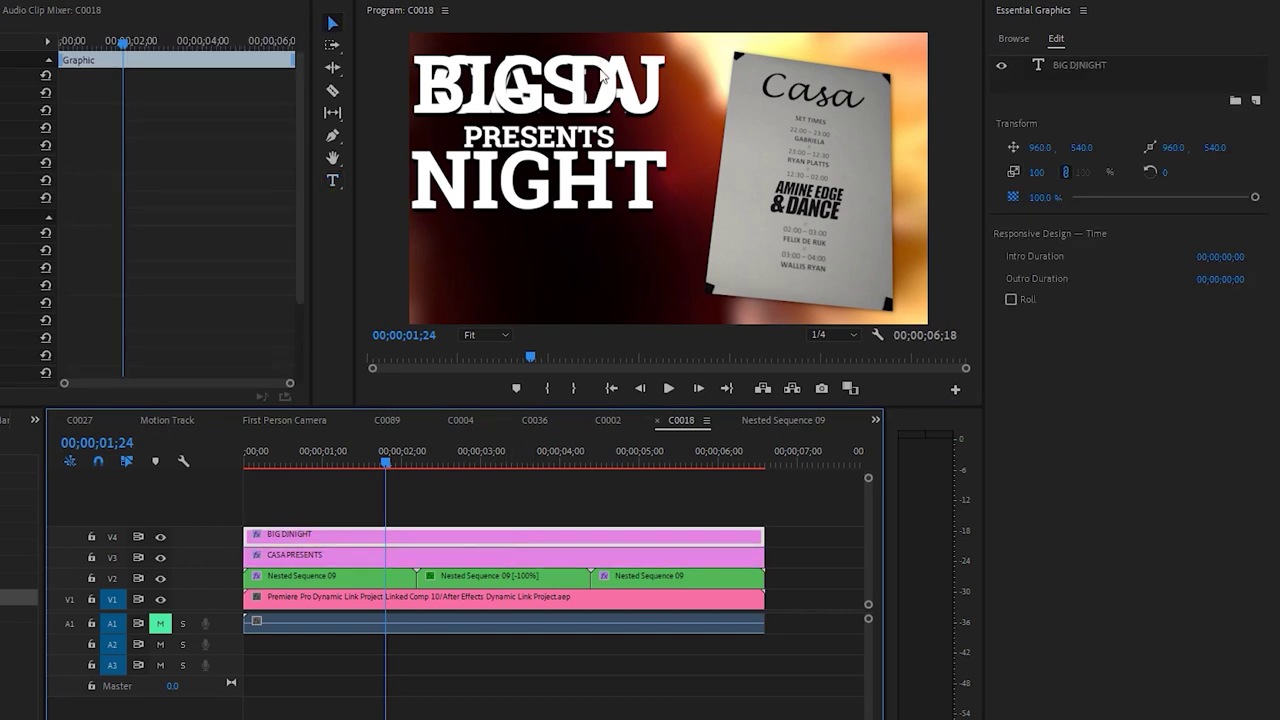
left_click(640, 178)
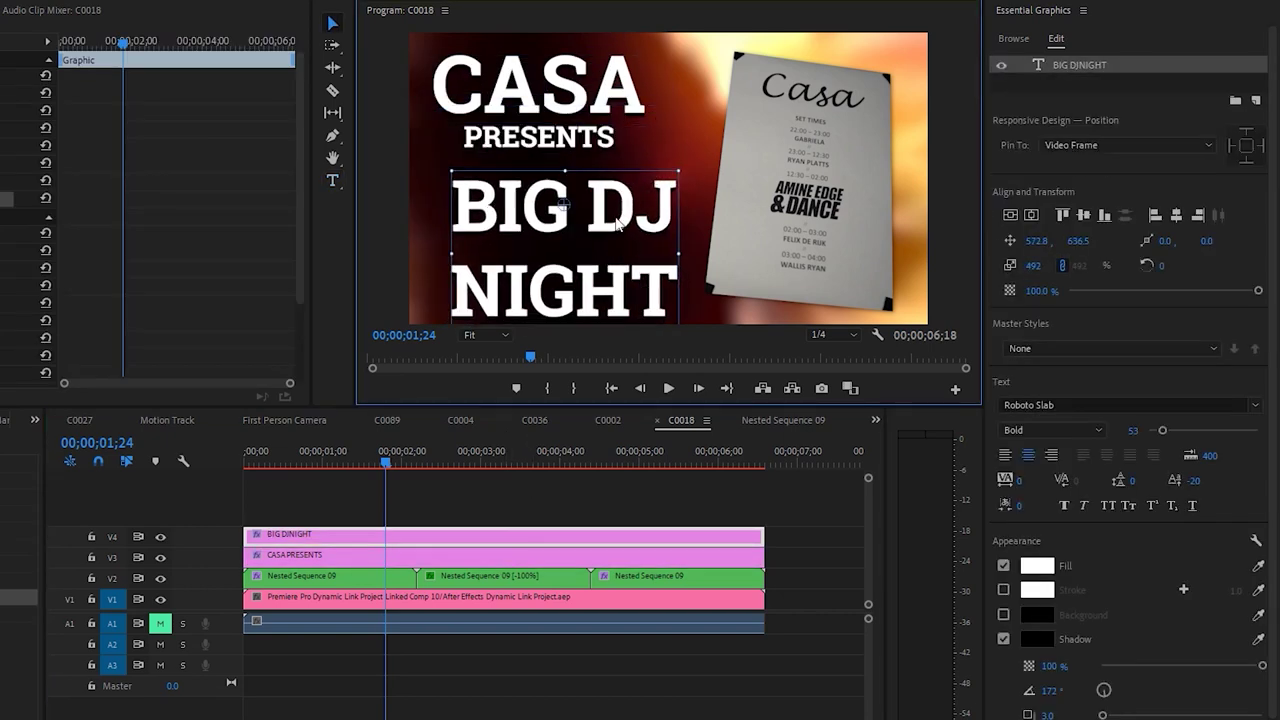
left_click_drag(620, 223, 616, 206)
Shift CASA PRESENTS slightly right and preview both titles from the start
left_click(450, 560)
left_click_drag(572, 100, 587, 100)
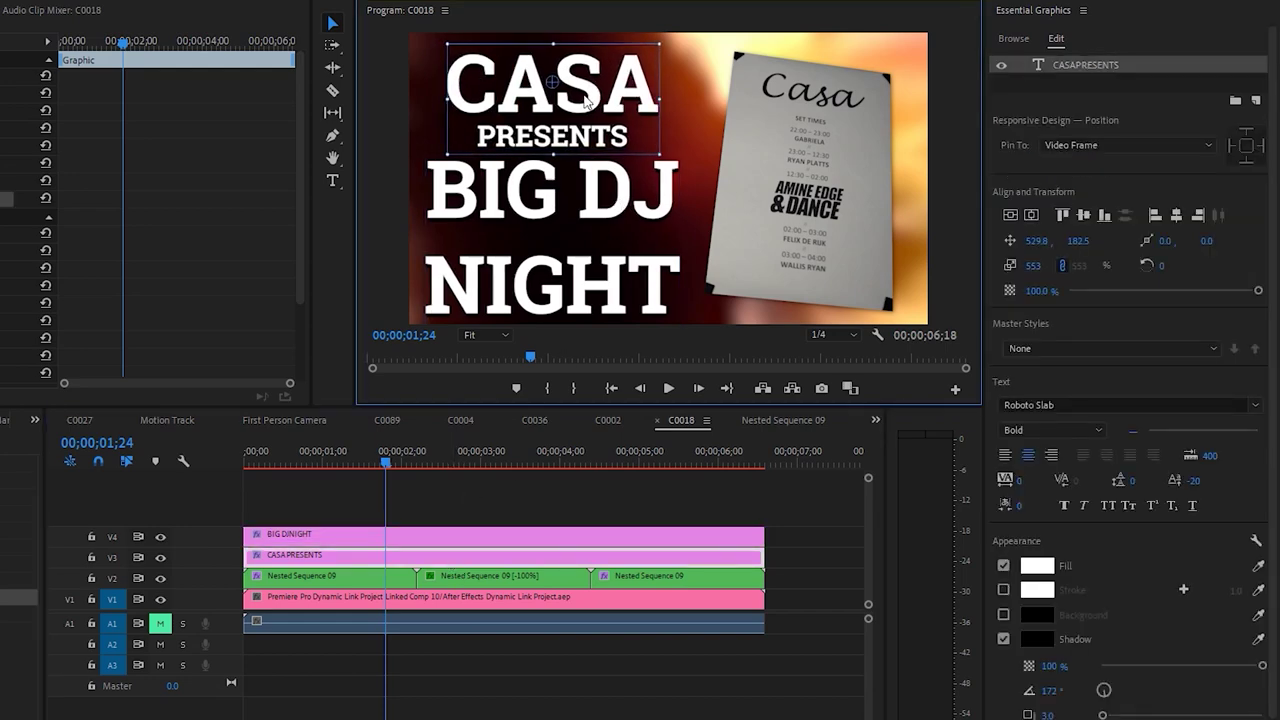
left_click(553, 519)
key("Home")
key("space")
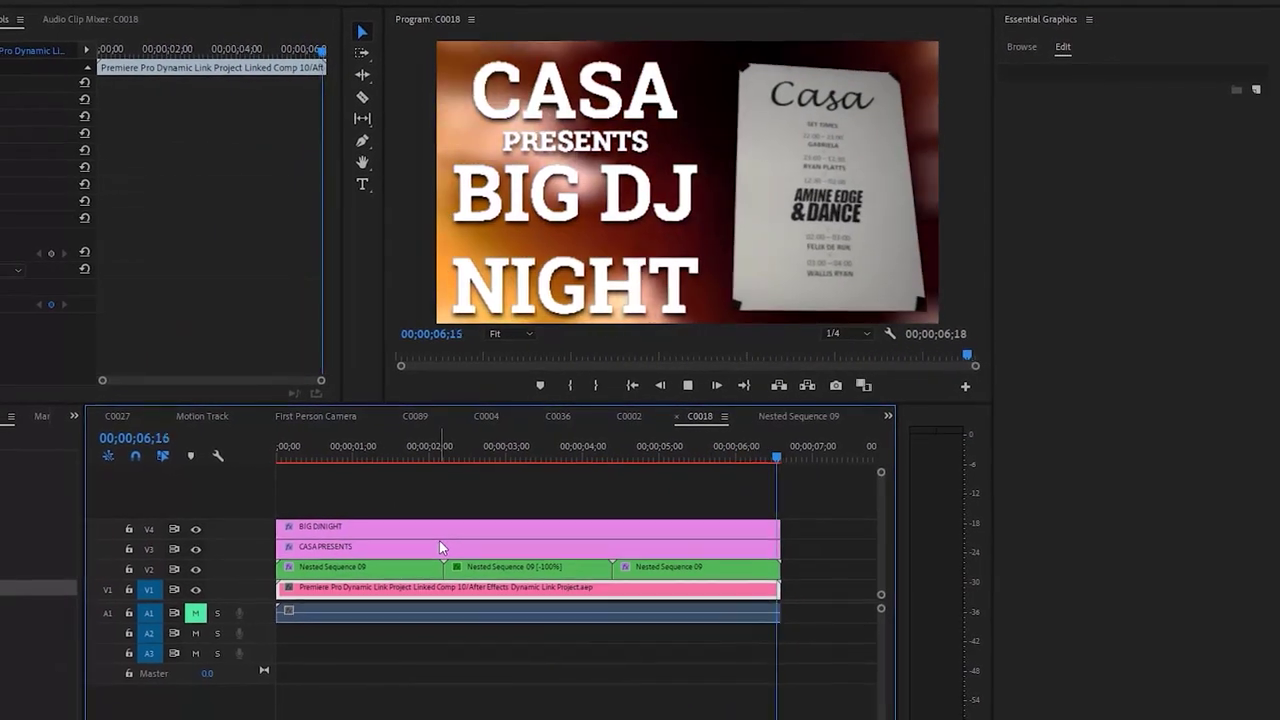
left_click_drag(388, 452, 285, 458)
Take the BIG DJ NIGHT text and delete its separate title clip
key("space")
left_click(445, 521)
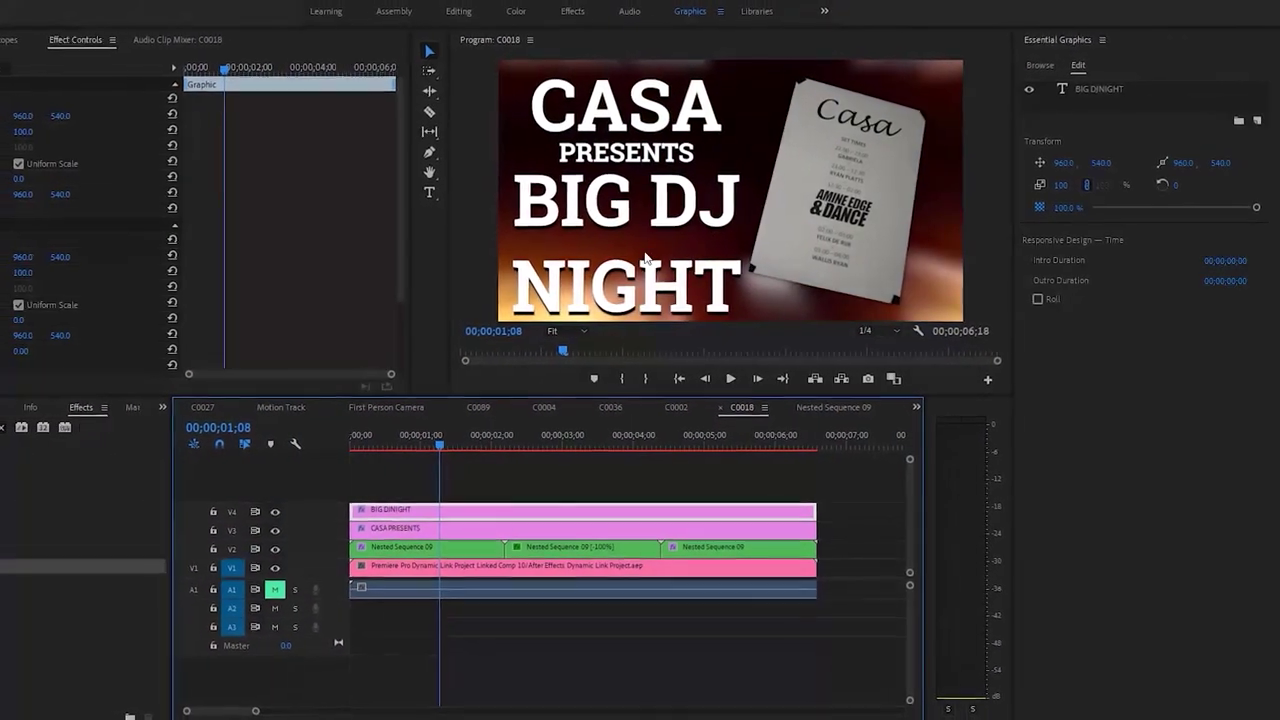
key("ctrl+t")
key("ctrl+z")
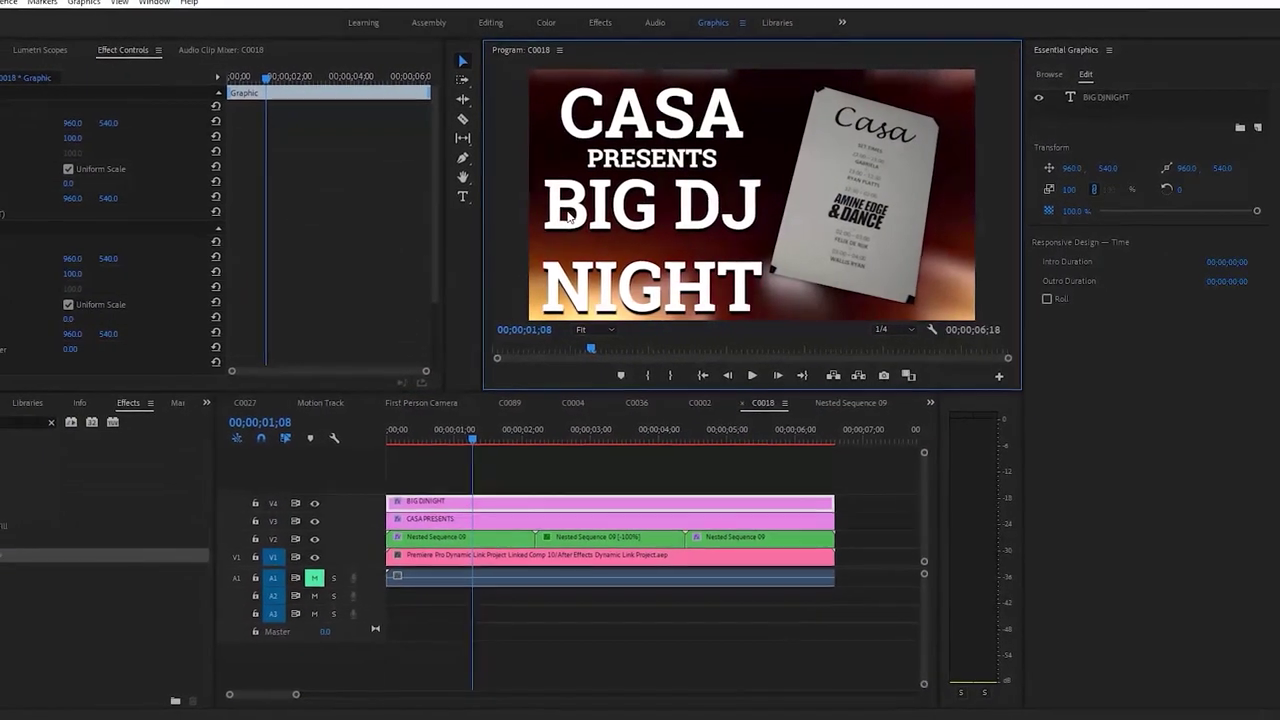
double_click(623, 270)
key("ctrl+a")
key("ctrl+c")
key("Delete")
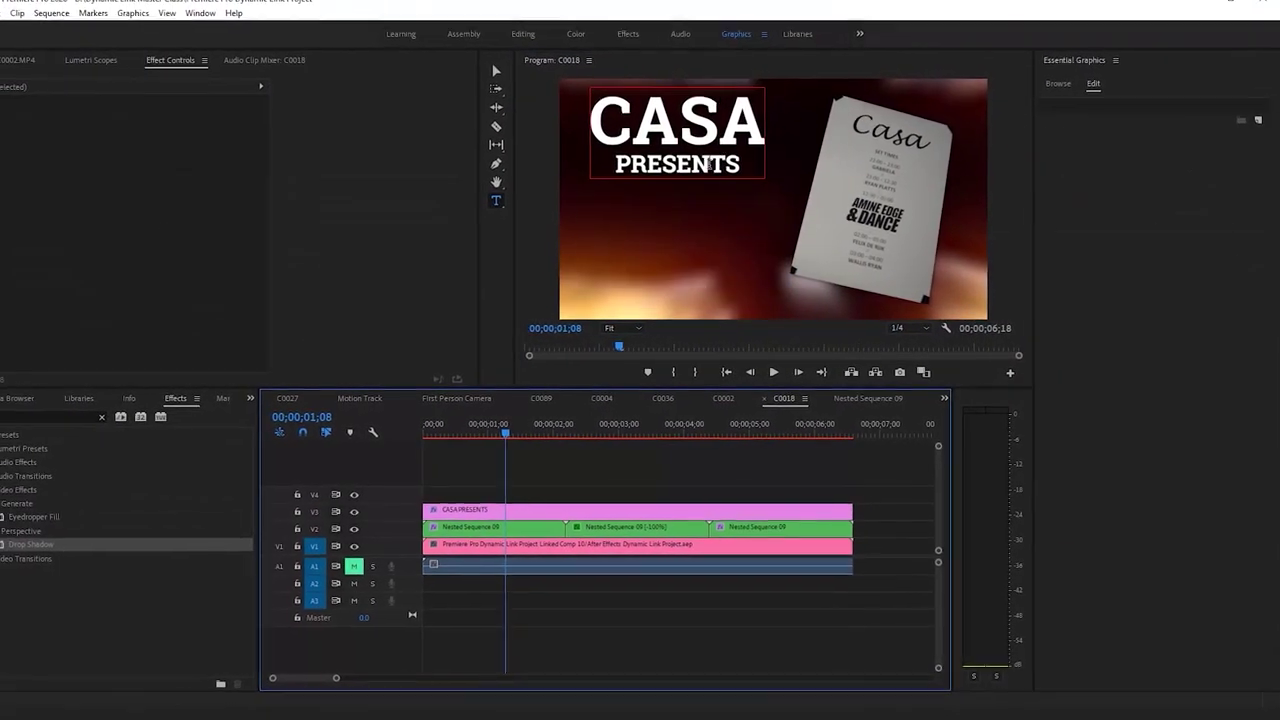
Paste BIG DJ NIGHT on new lines under PRESENTS in the CASA title, at size 28
left_click(735, 158)
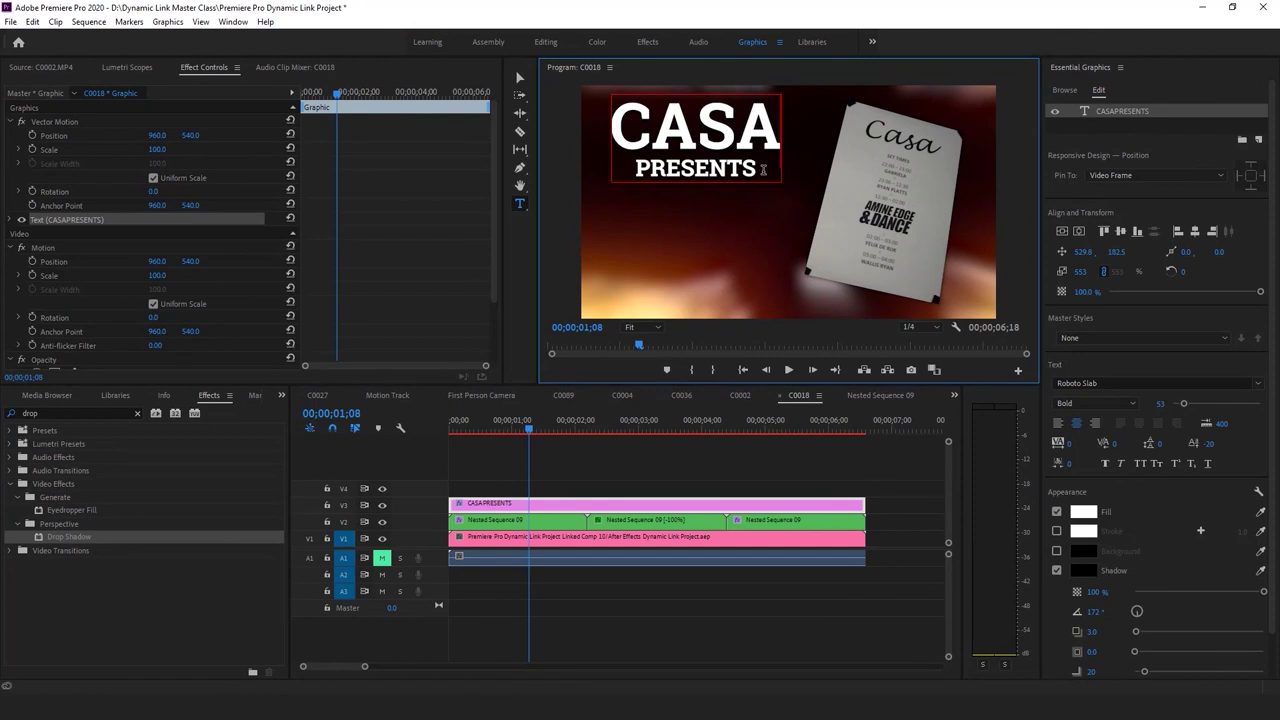
key("Return")
key("BackSpace")
key("Return")
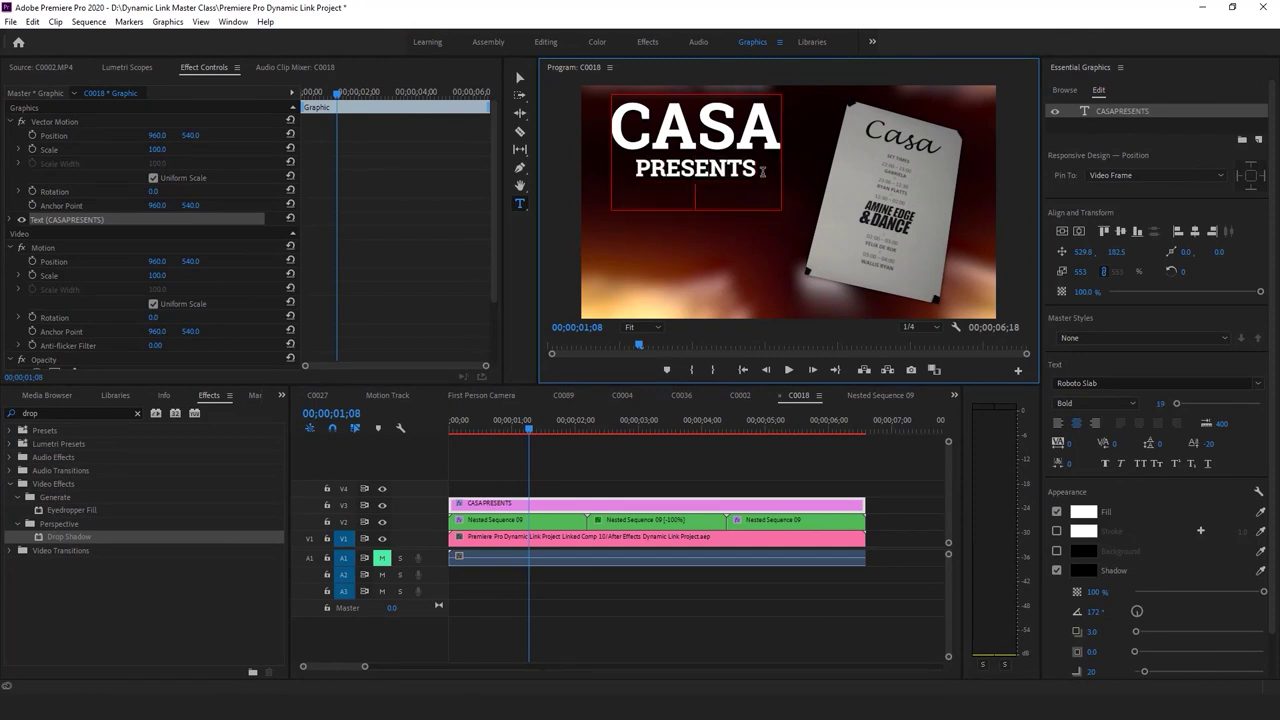
key("ctrl+v")
left_click(605, 215)
key("BackSpace")
key("Return")
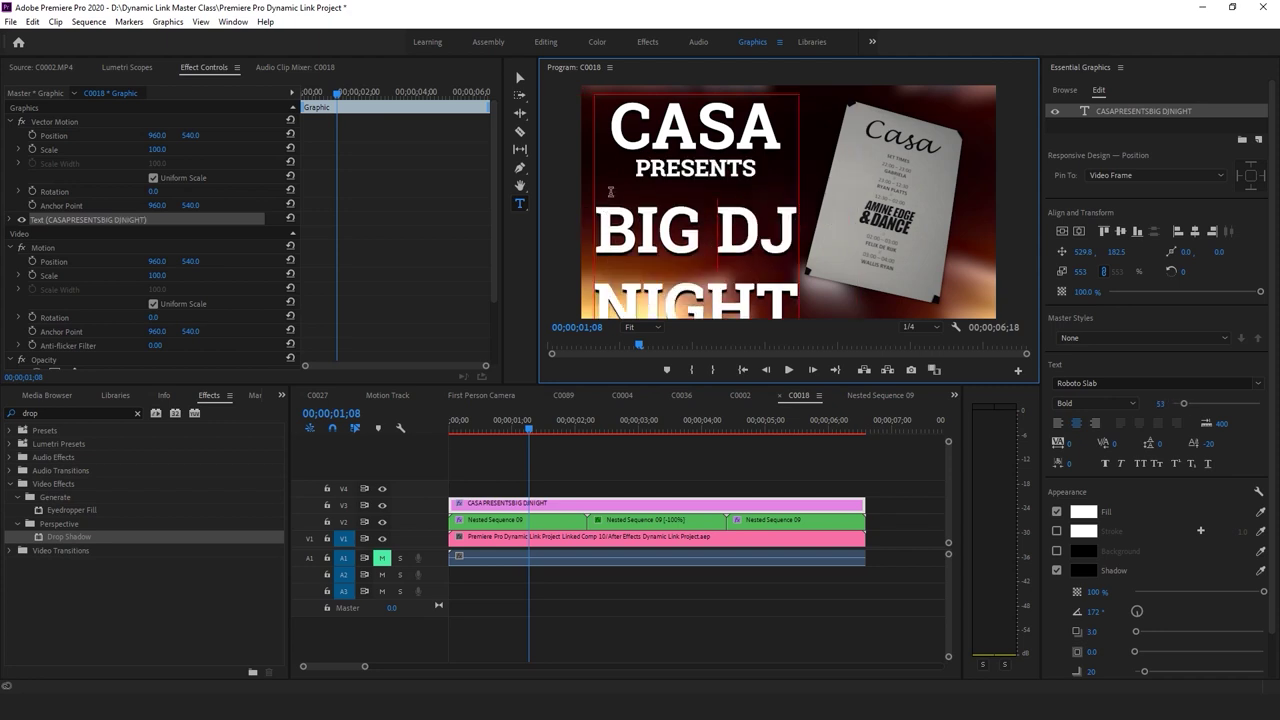
left_click_drag(608, 190, 905, 360)
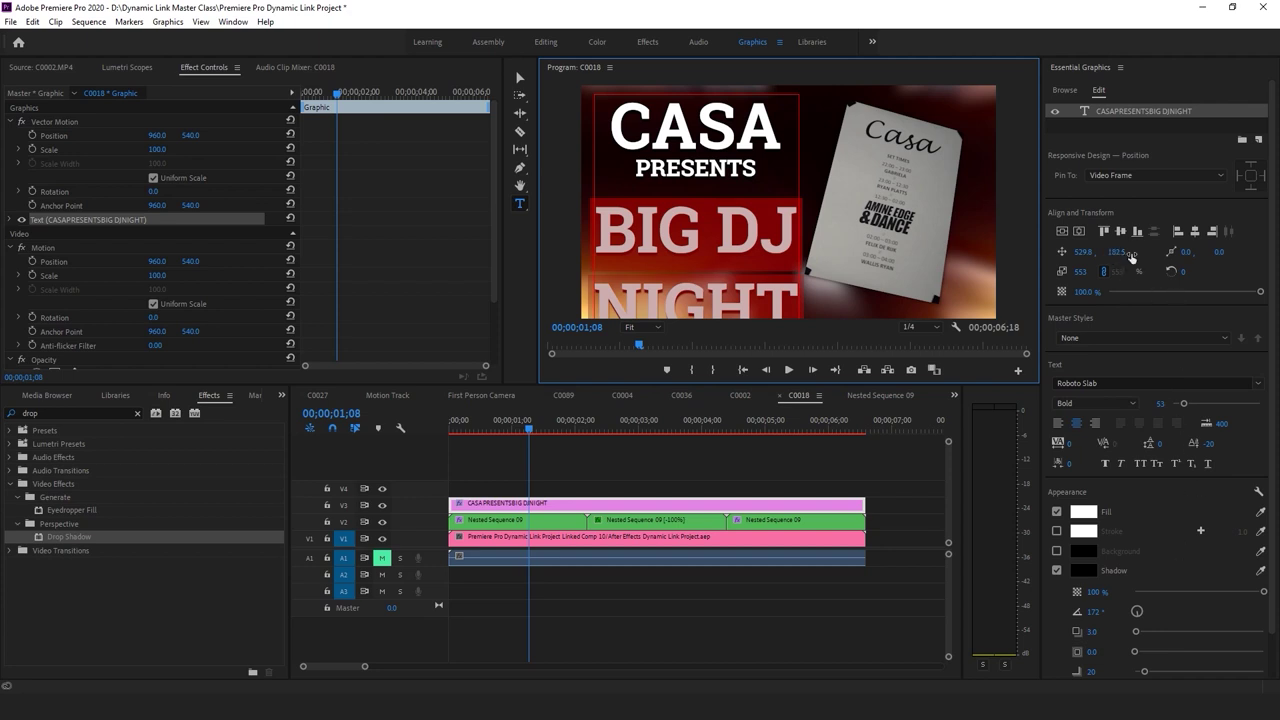
left_click_drag(1185, 404, 1179, 406)
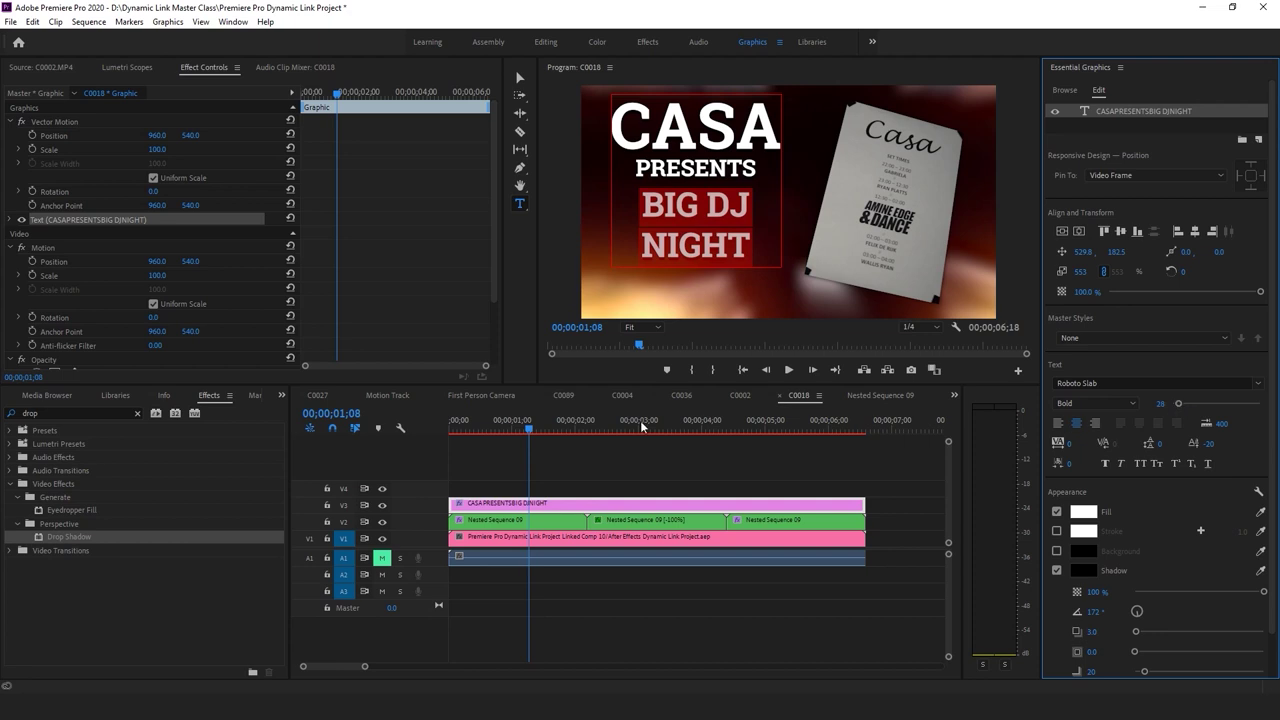
key("Escape")
Reposition and enlarge the combined title, then replace its clip with an After Effects composition
left_click(730, 150)
left_click_drag(730, 150, 730, 160)
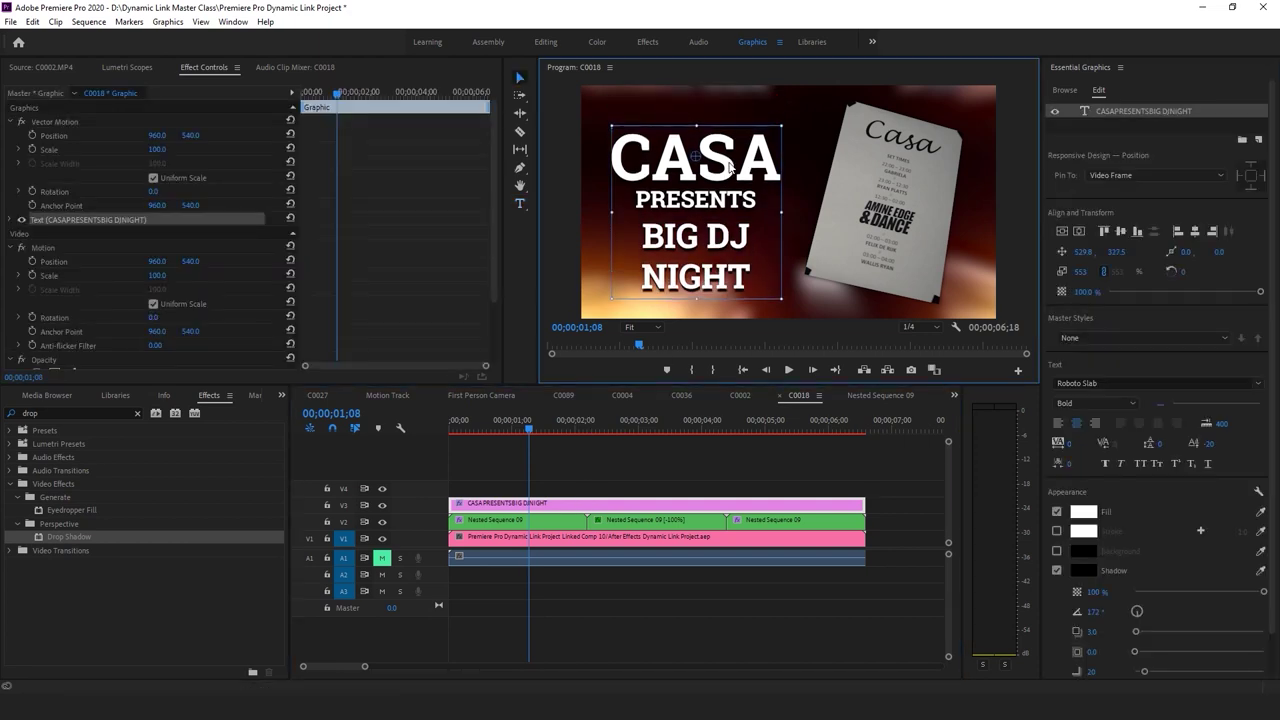
left_click_drag(781, 111, 814, 104)
left_click_drag(738, 206, 738, 188)
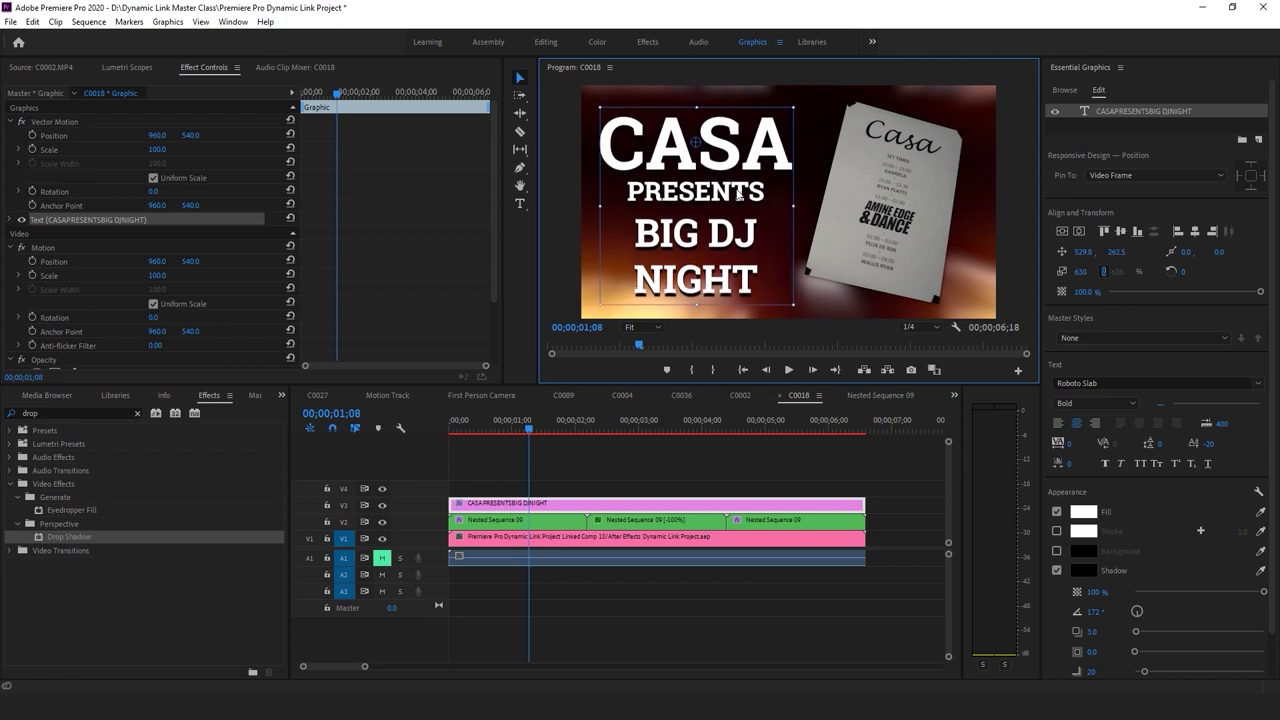
left_click(535, 440)
key("Home")
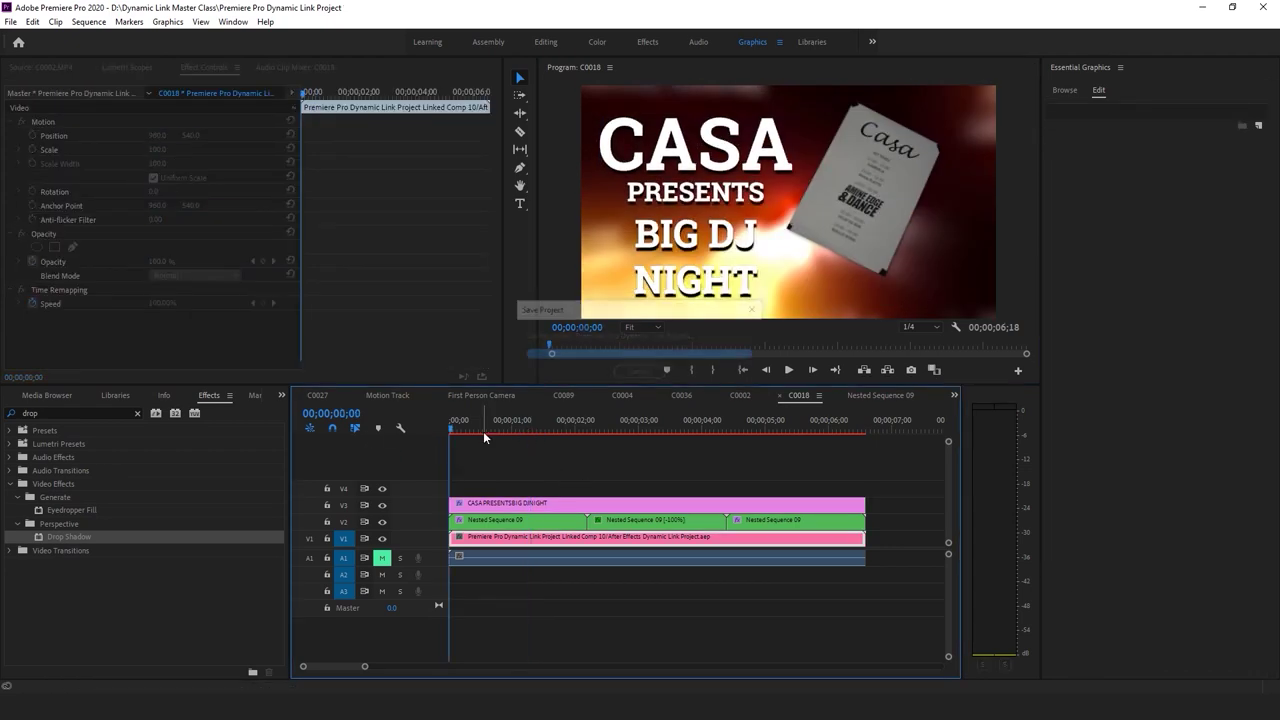
right_click(491, 510)
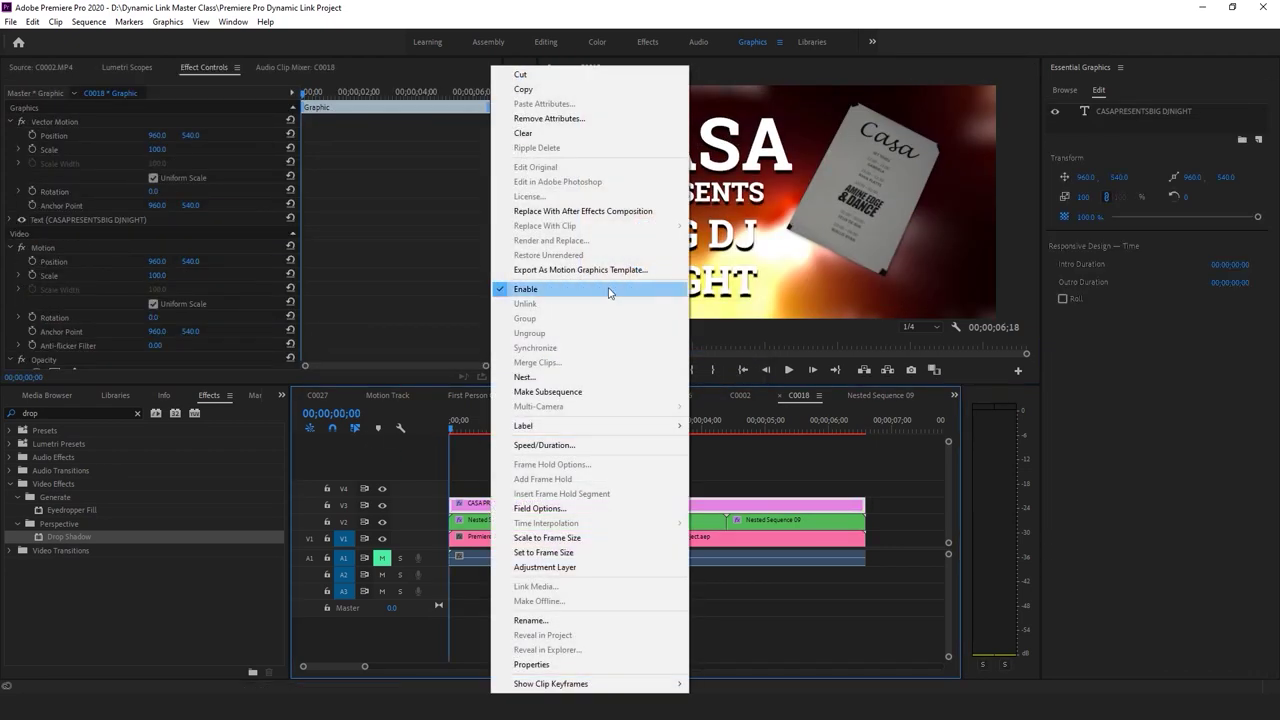
left_click(612, 212)
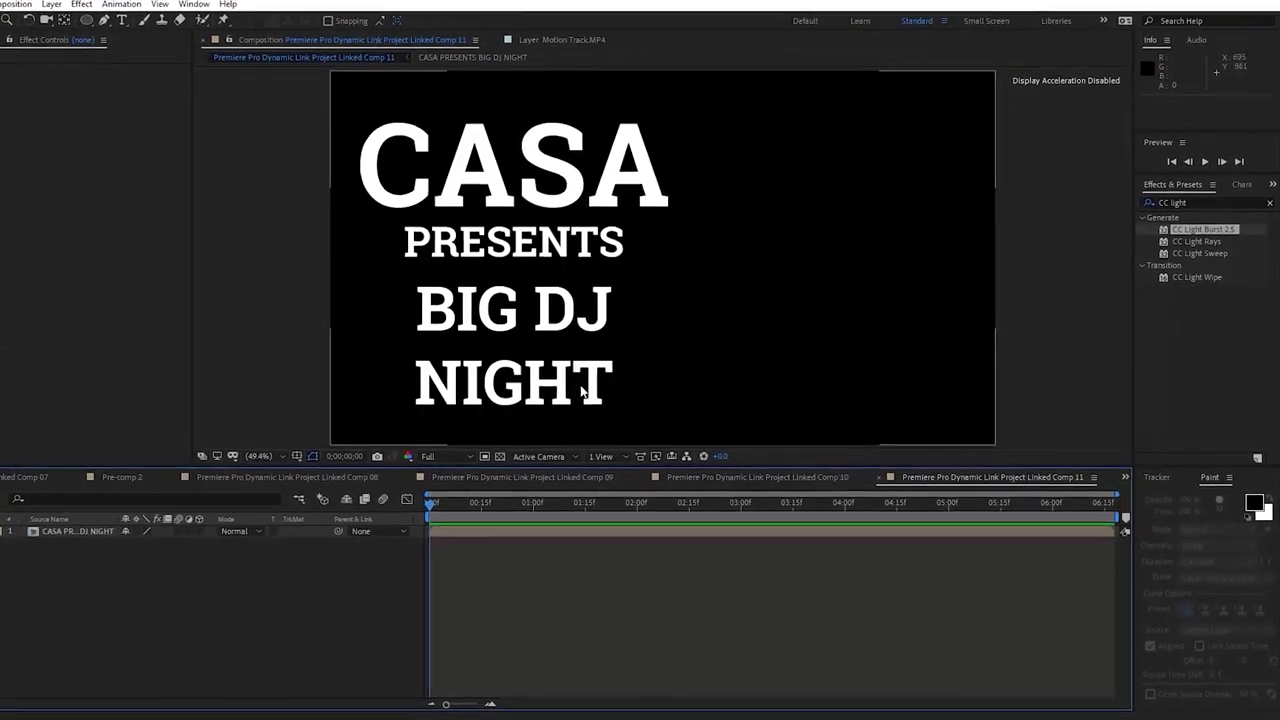
Show the transparency grid and apply the Wiggle - position preset to the CASA title layer
left_click(501, 456)
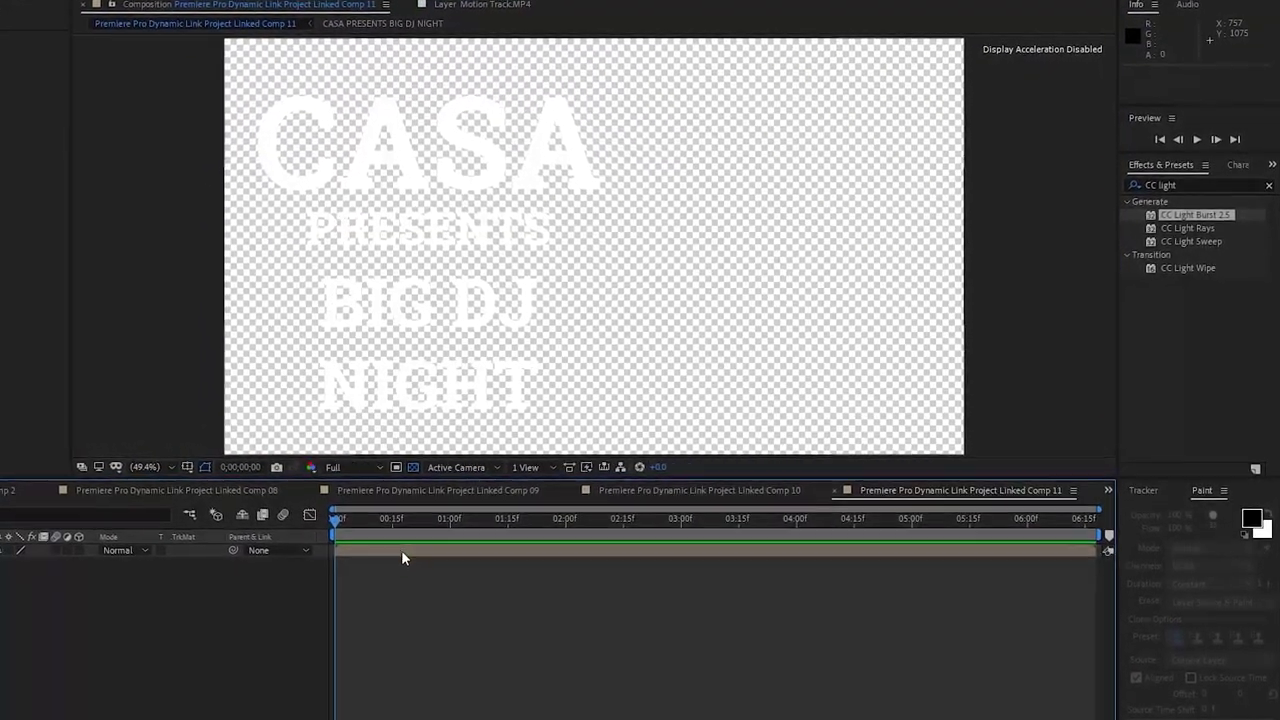
left_click(401, 545)
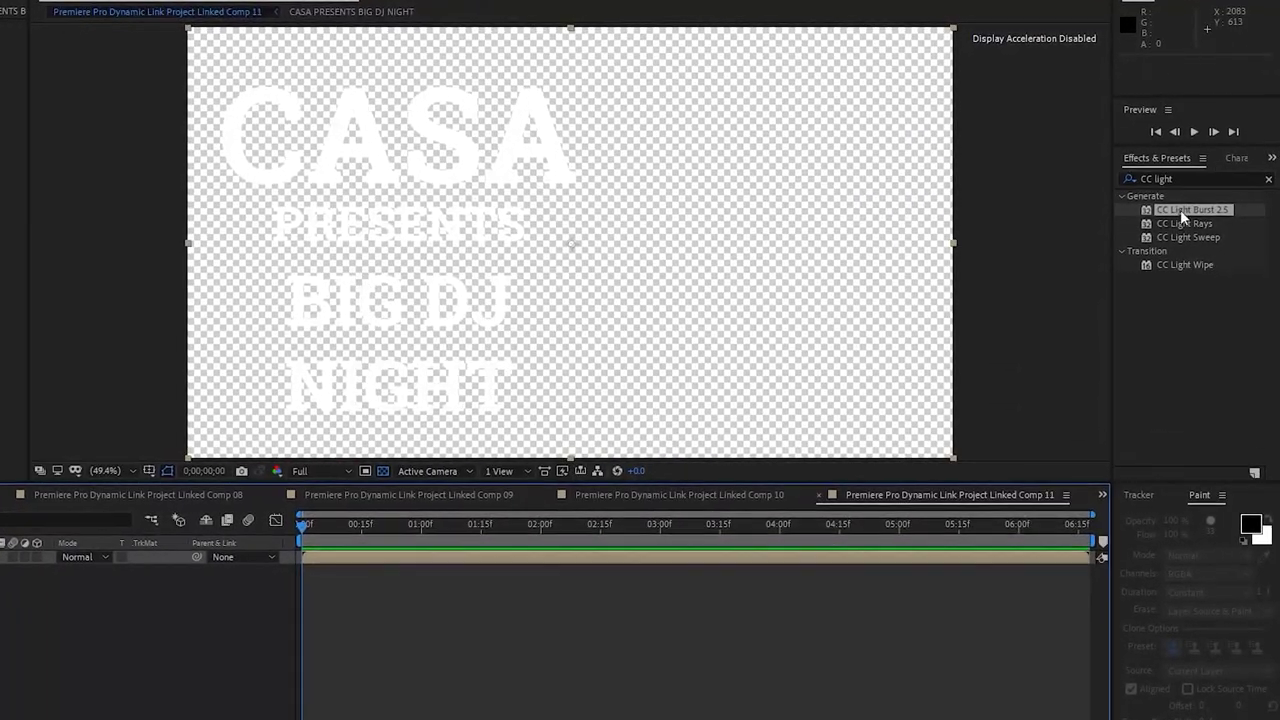
left_click(1180, 179)
type("wiggle")
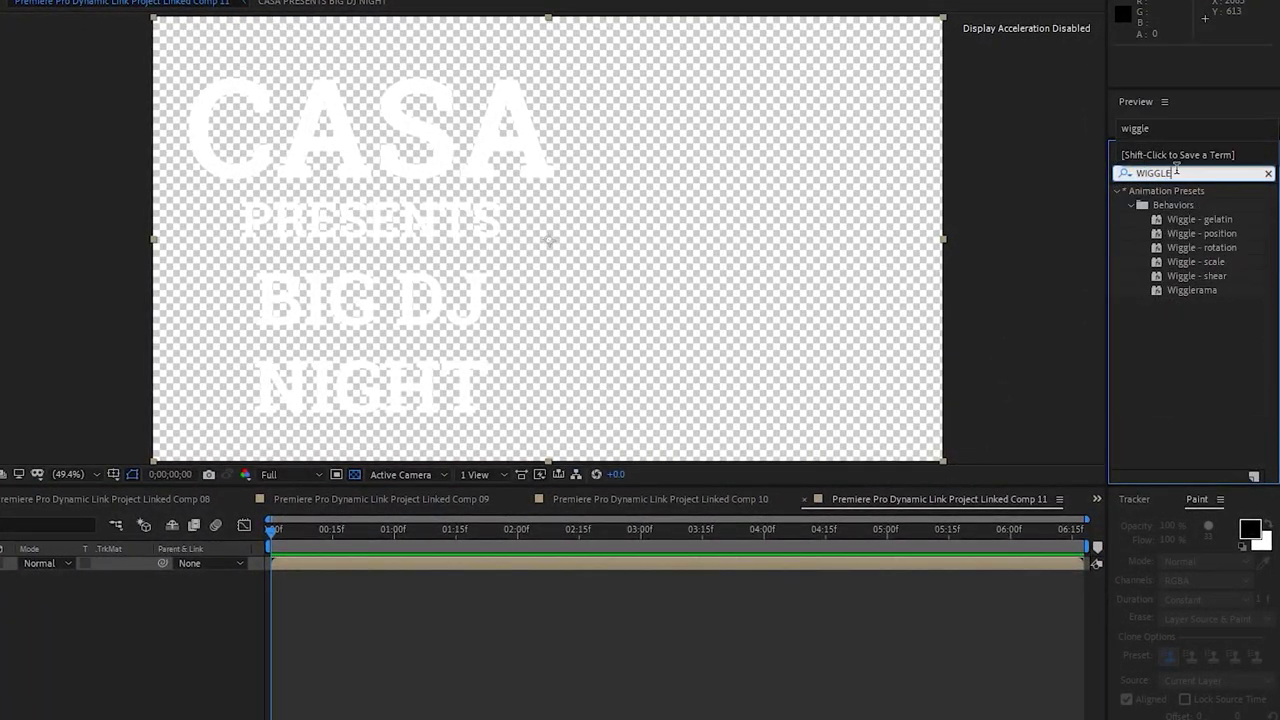
left_click_drag(1200, 233, 626, 566)
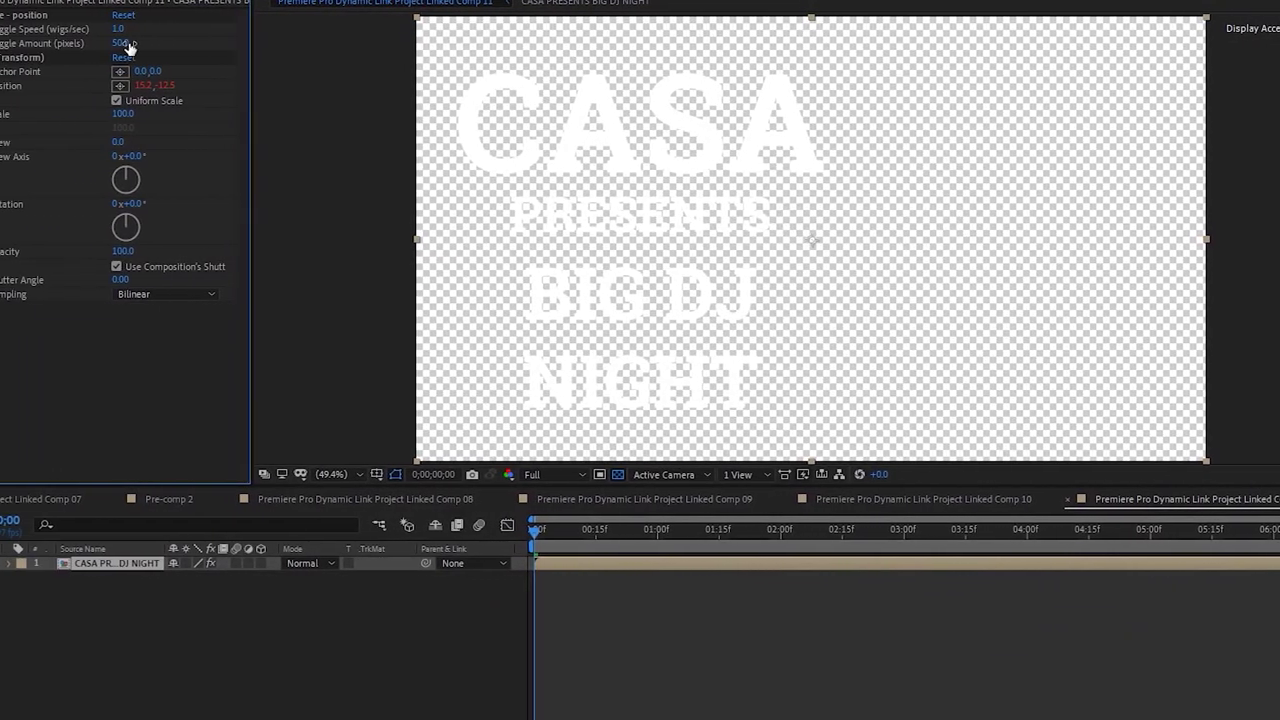
Set the Wiggle Amount to 20 and save the project
left_click(179, 43)
type("20")
key("Return")
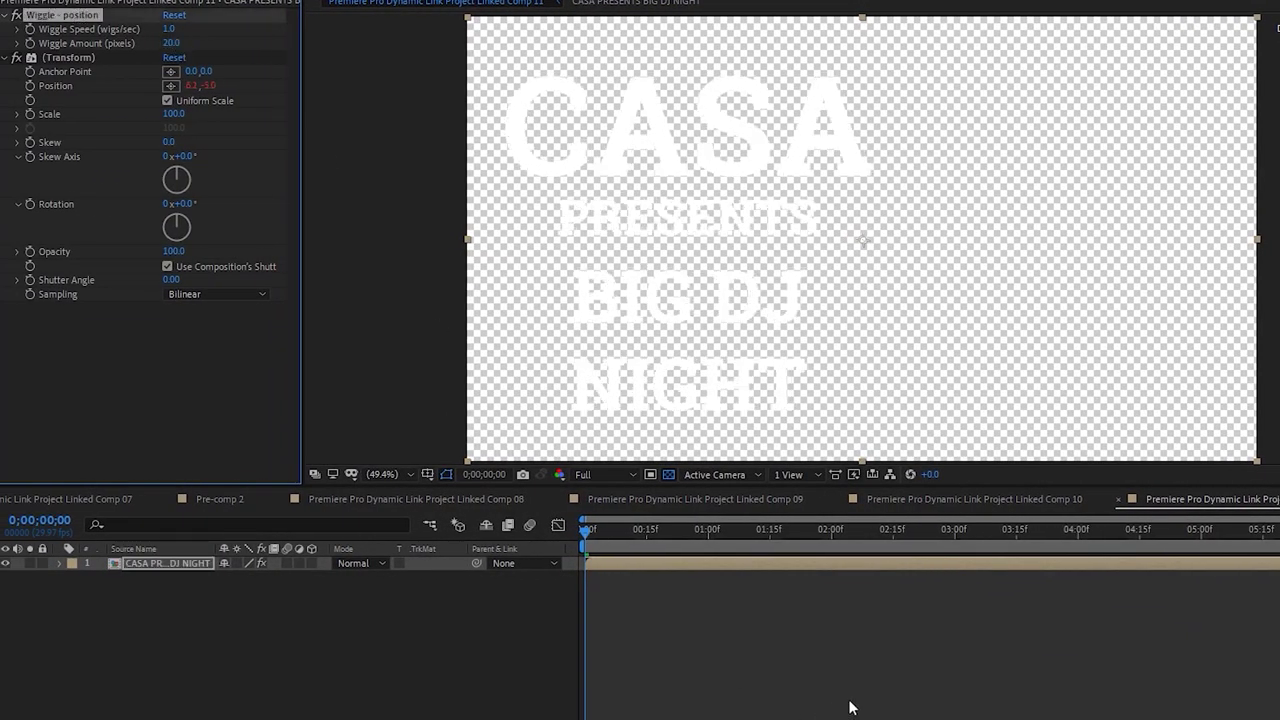
left_click(766, 706)
key("ctrl+s")
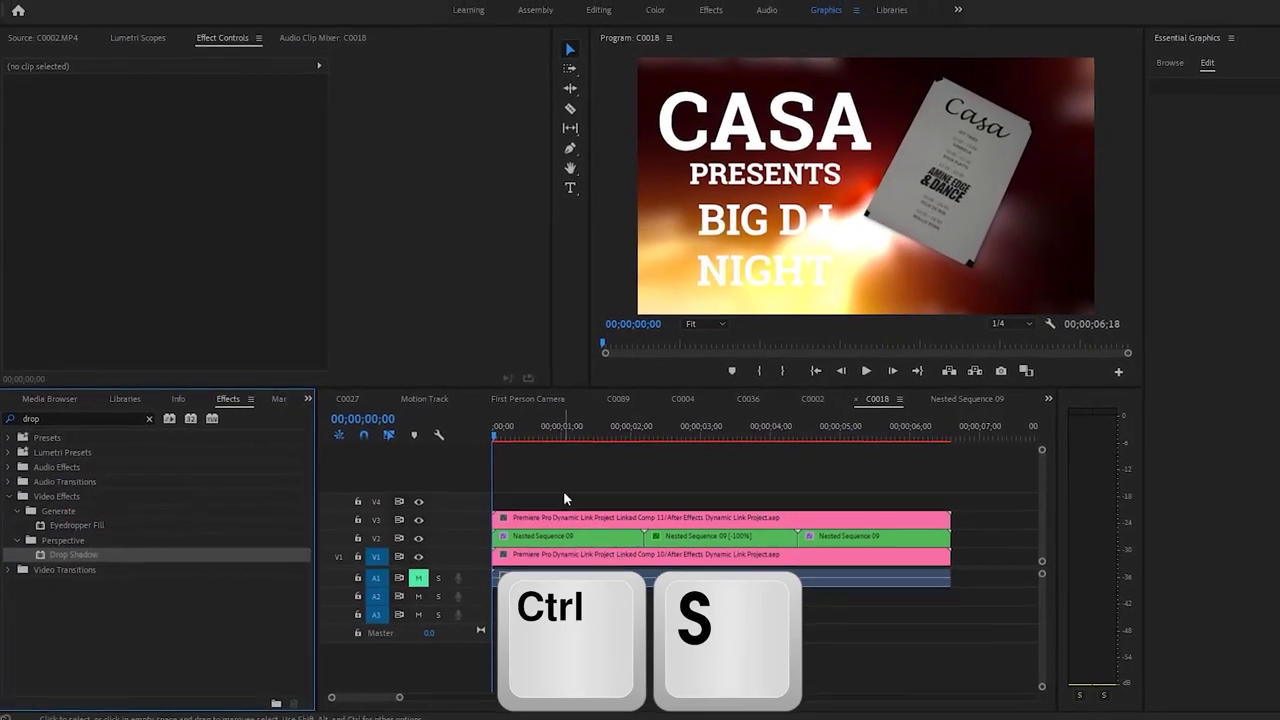
Add a Drop Shadow at 100% opacity to the V3 CASA title clip and duplicate it
left_click(540, 518)
left_click_drag(74, 537, 583, 508)
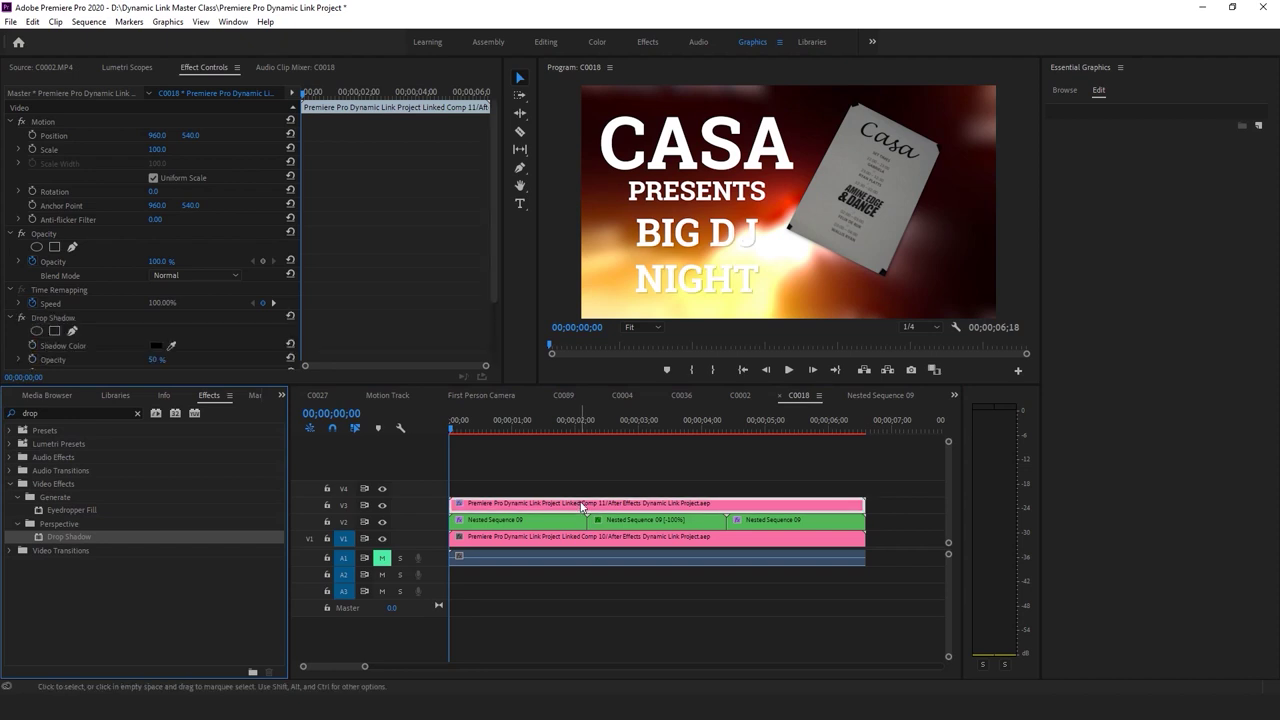
scroll(217, 320, "down", 3)
left_click_drag(157, 280, 364, 265)
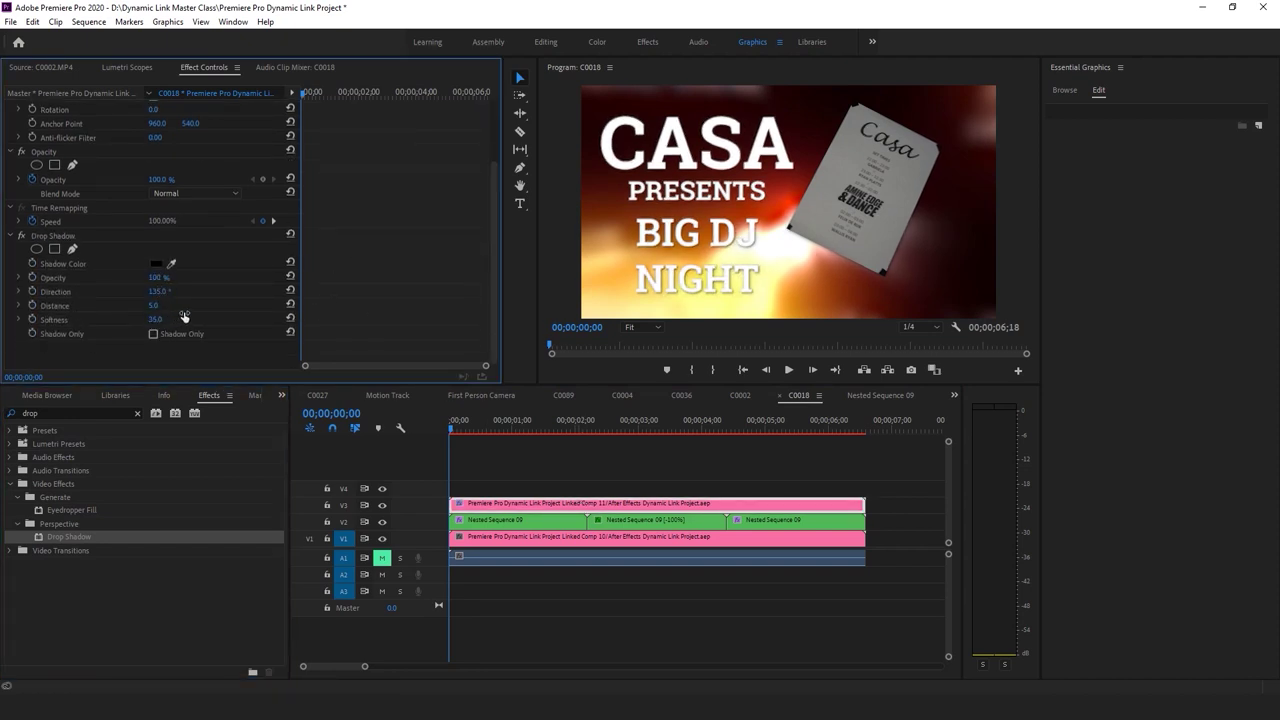
left_click(64, 240)
key("ctrl+c")
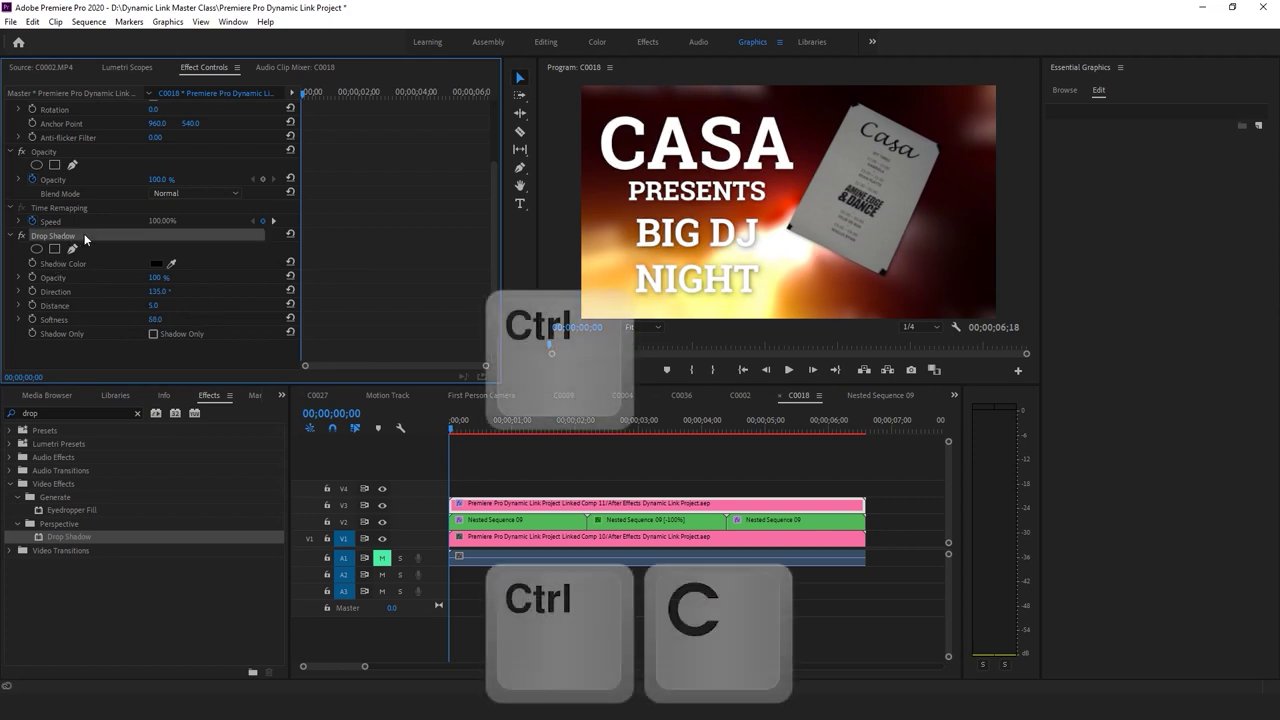
key("ctrl+v")
key("ctrl+v")
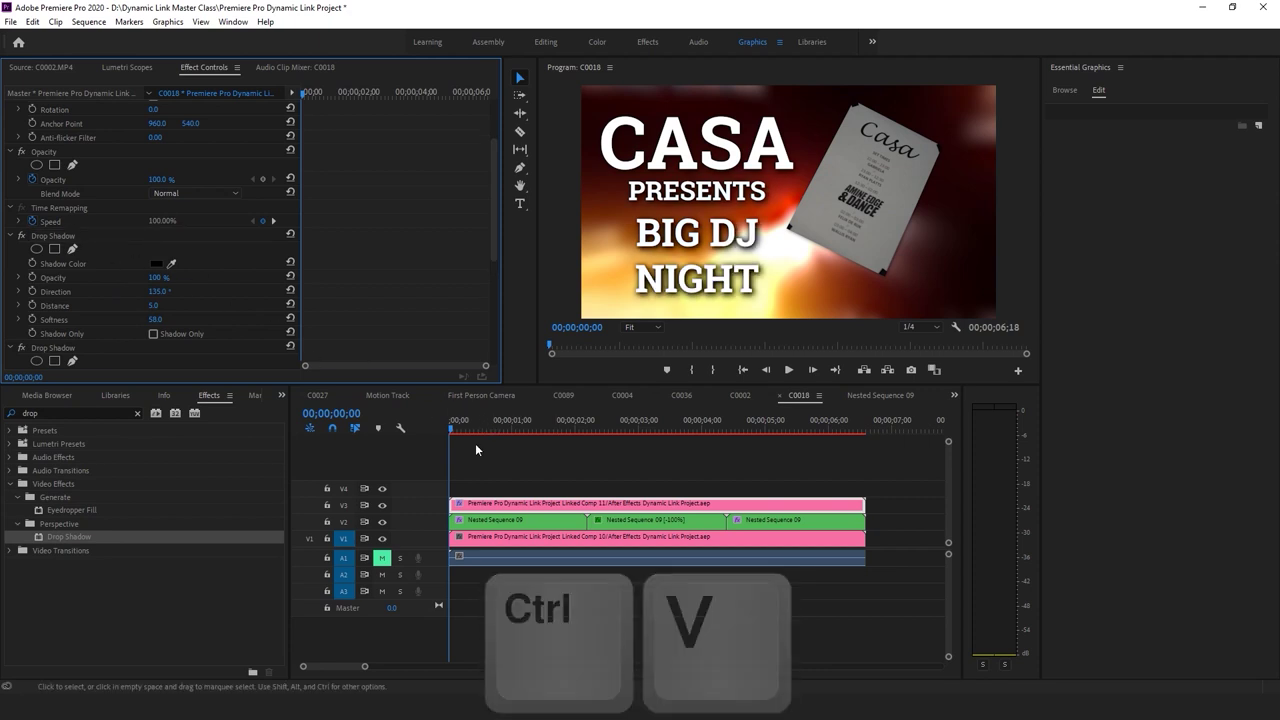
Play the sequence back from the start several times to review the shadowed title
left_click(511, 494)
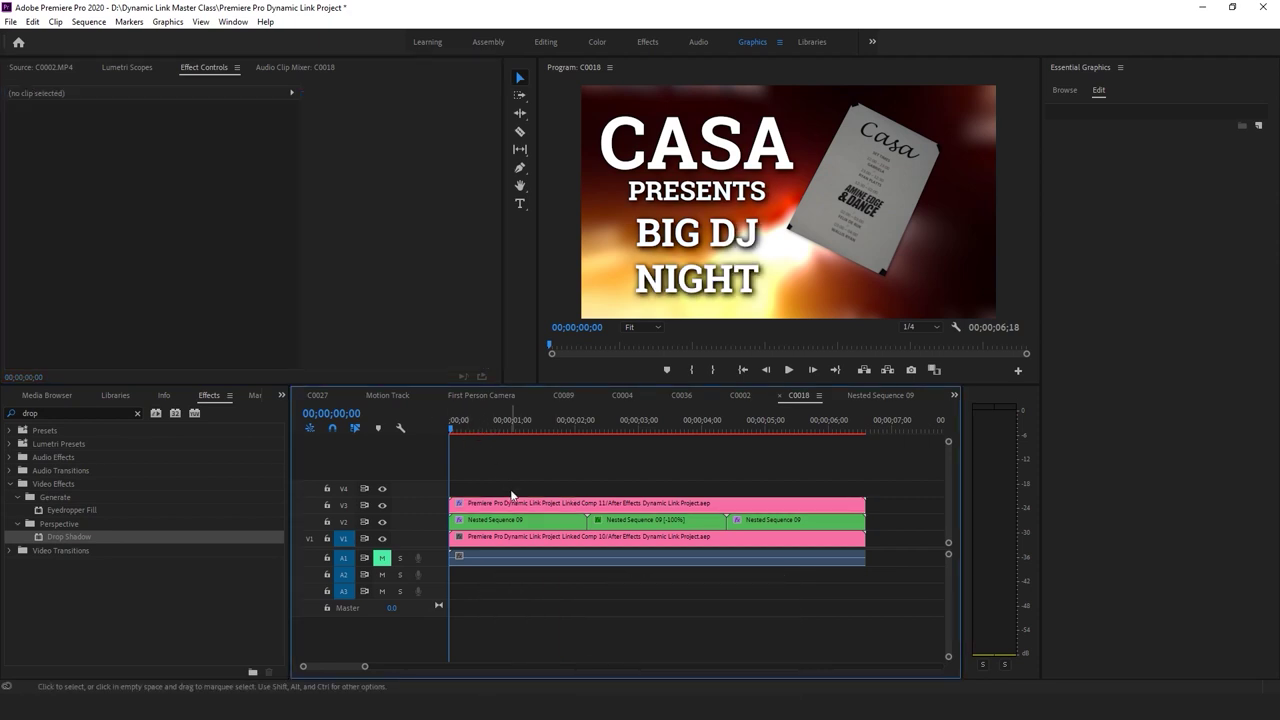
key("space")
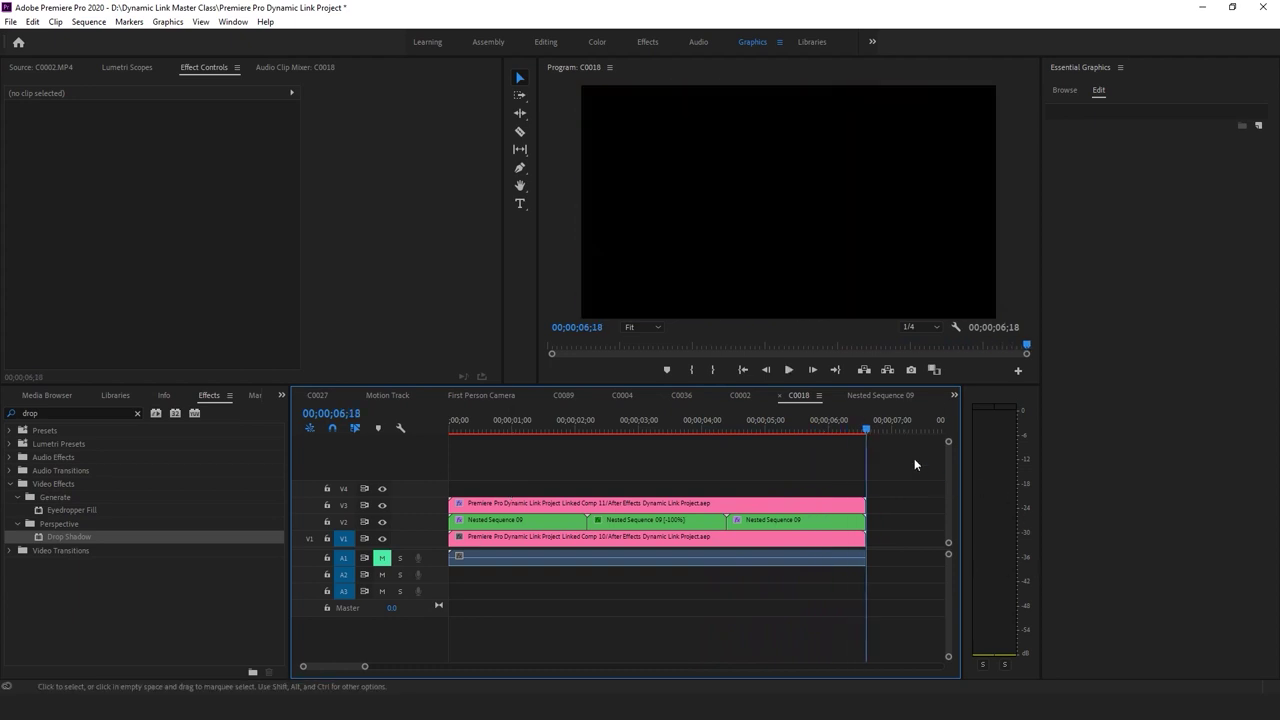
key("space")
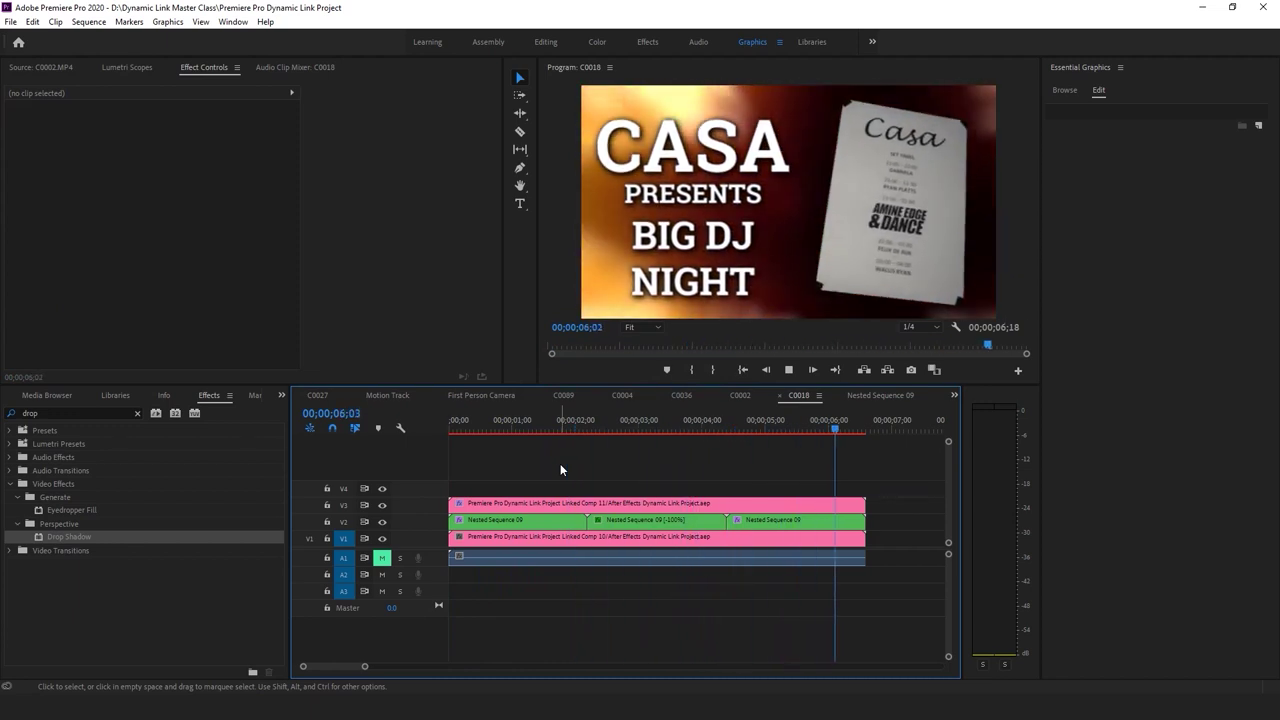
key("space")
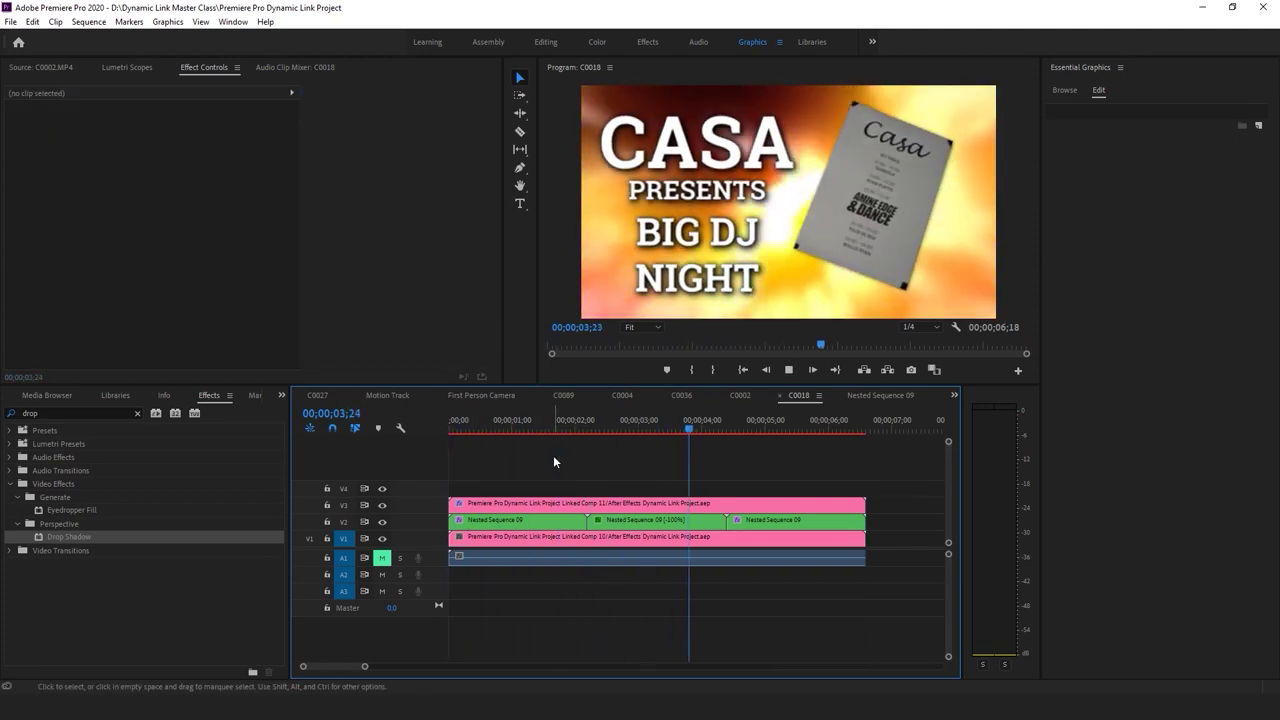
left_click(540, 537)
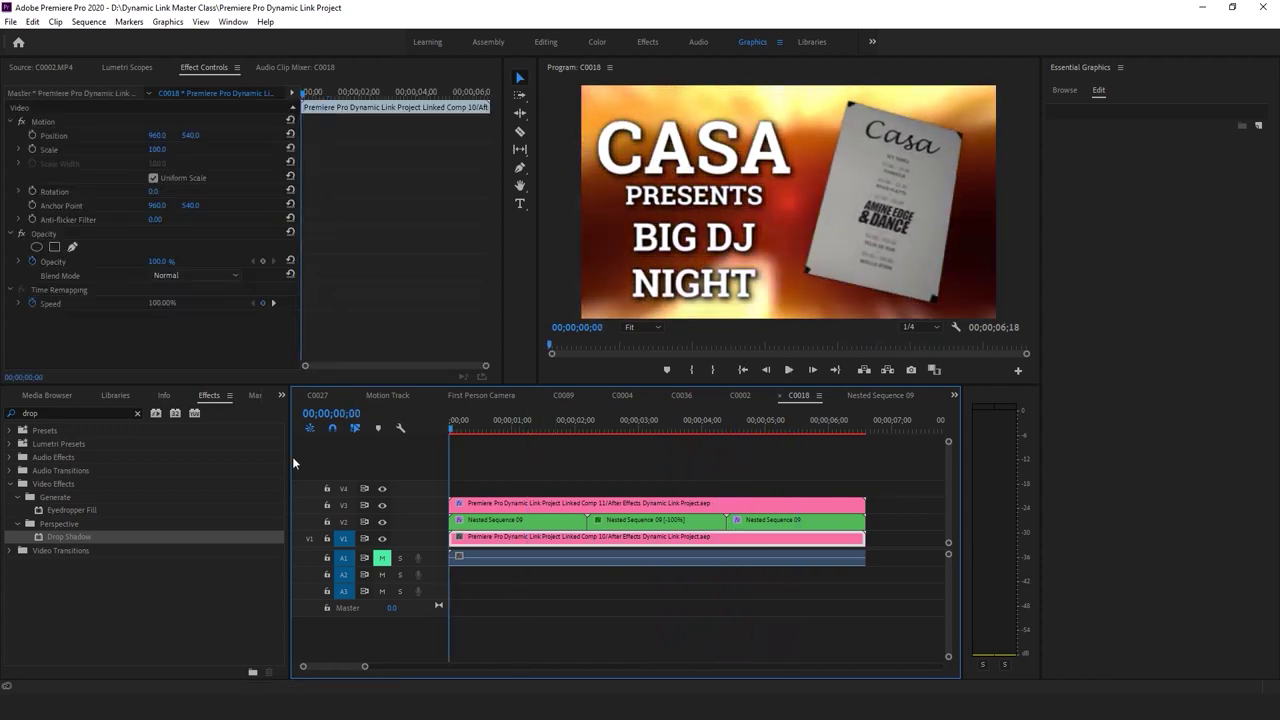
key("Home")
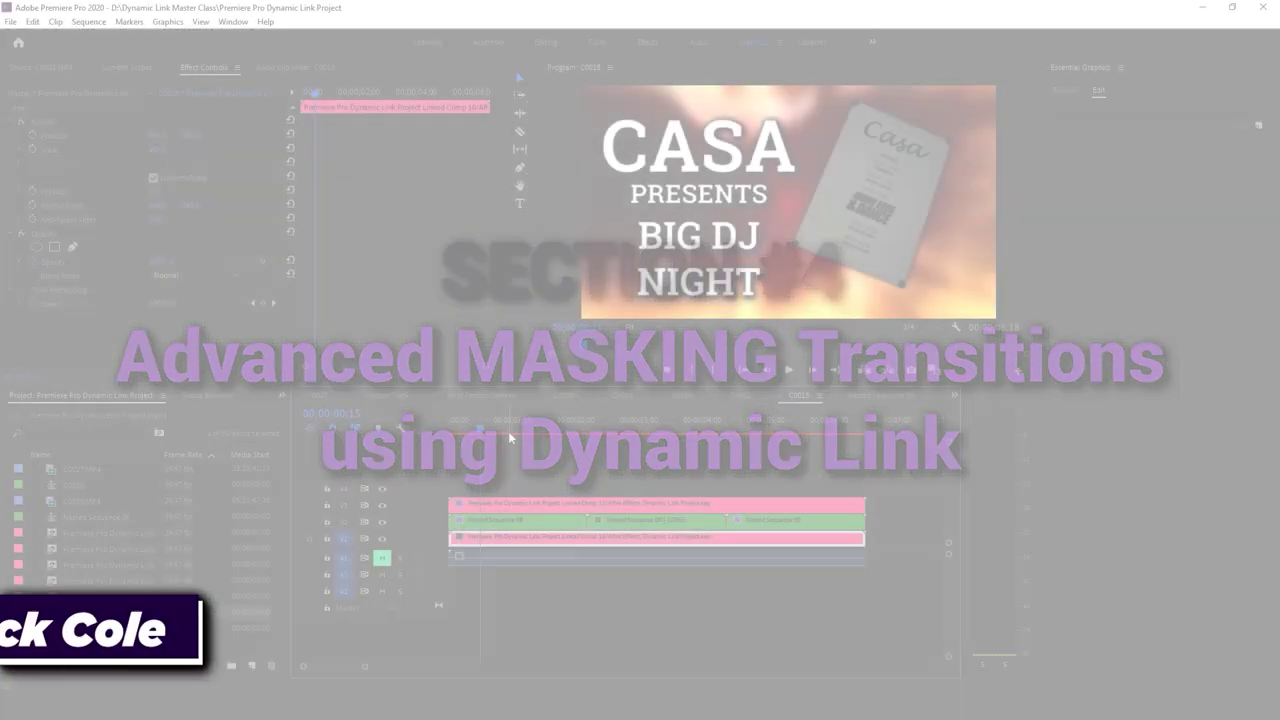
Scrub through the C0018 sequence to check the finished CASA title
left_click_drag(510, 435, 582, 444)
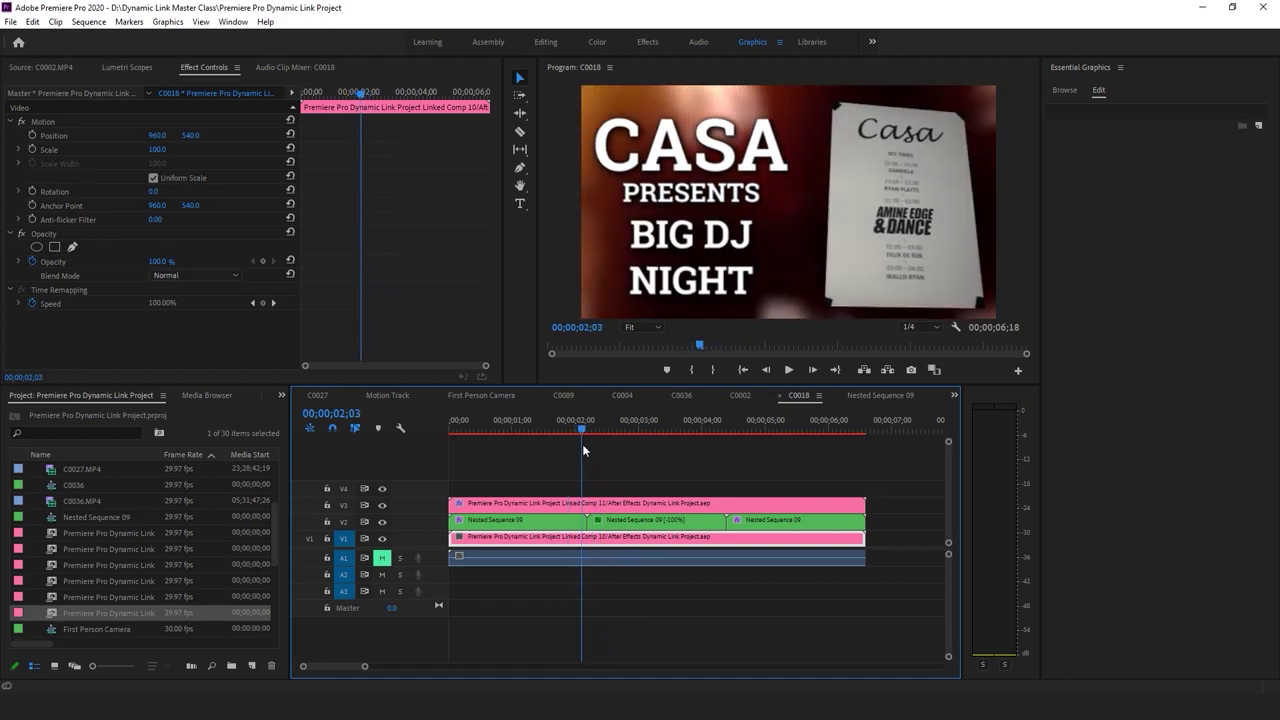
Preview the brass sign clip C0100 and the selfie clip C0004 in File Explorer's player
key("space")
key("space")
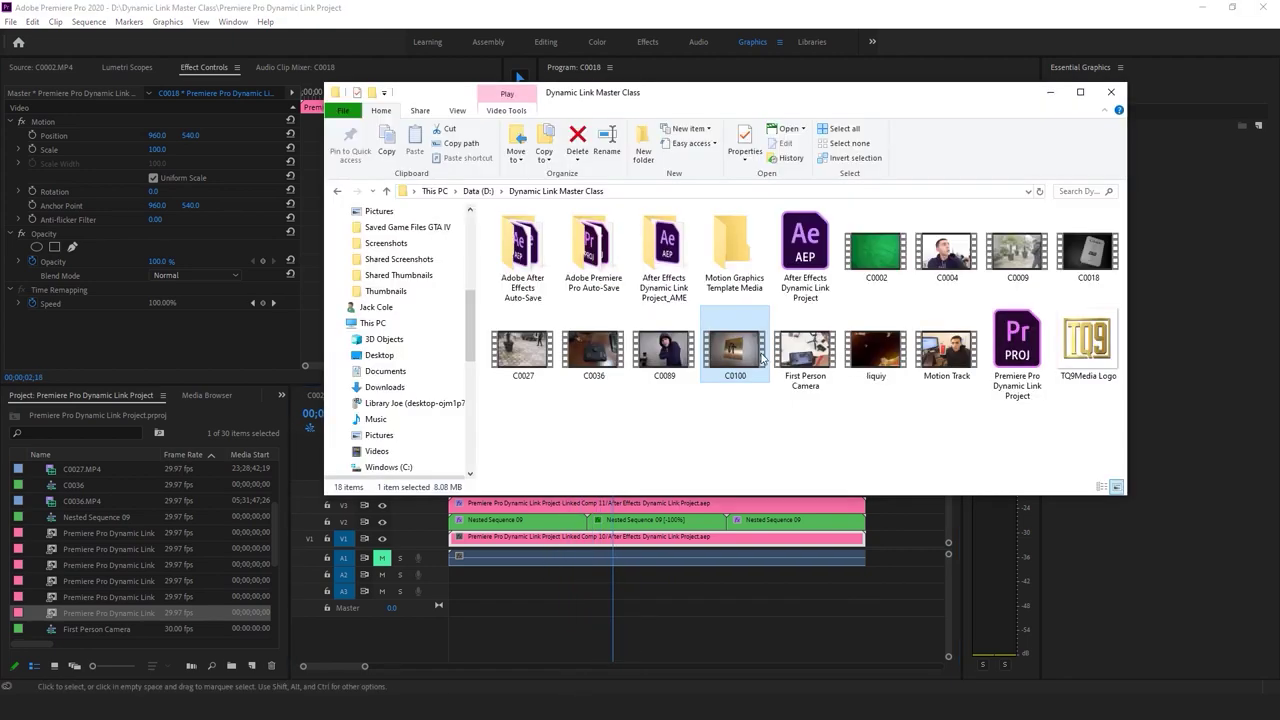
double_click(760, 352)
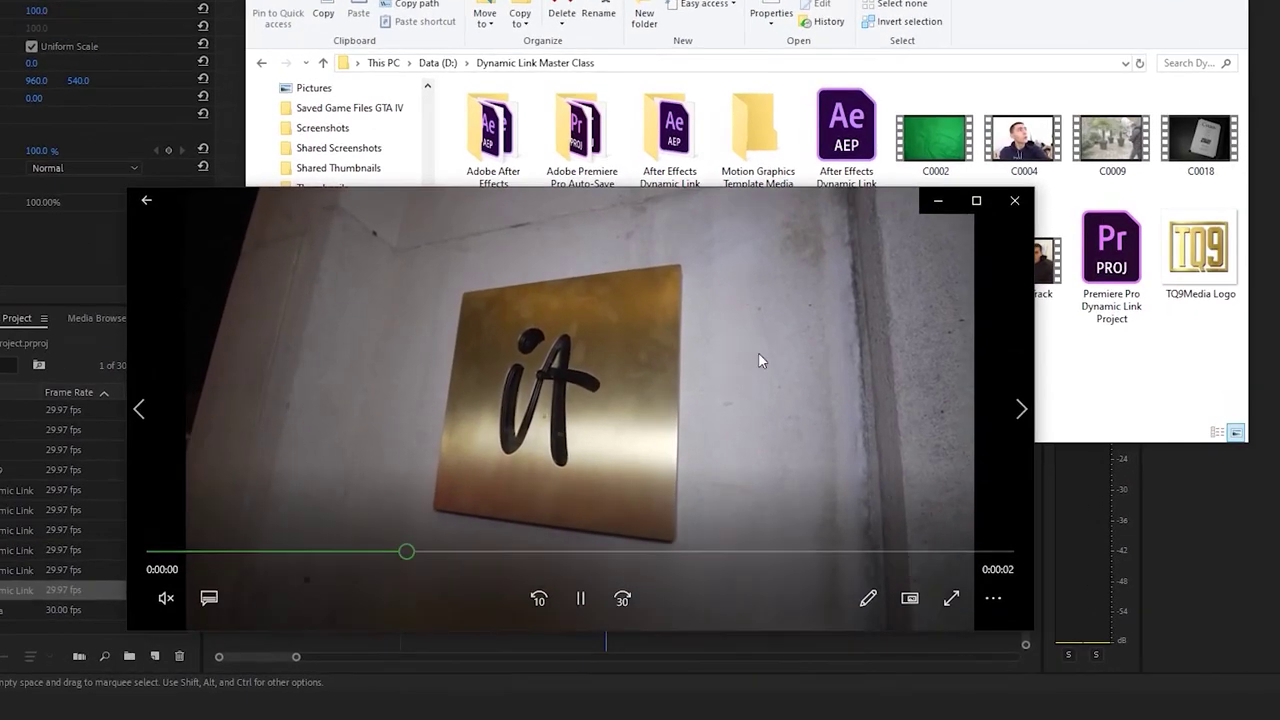
key("Right")
left_click(1014, 200)
double_click(760, 268)
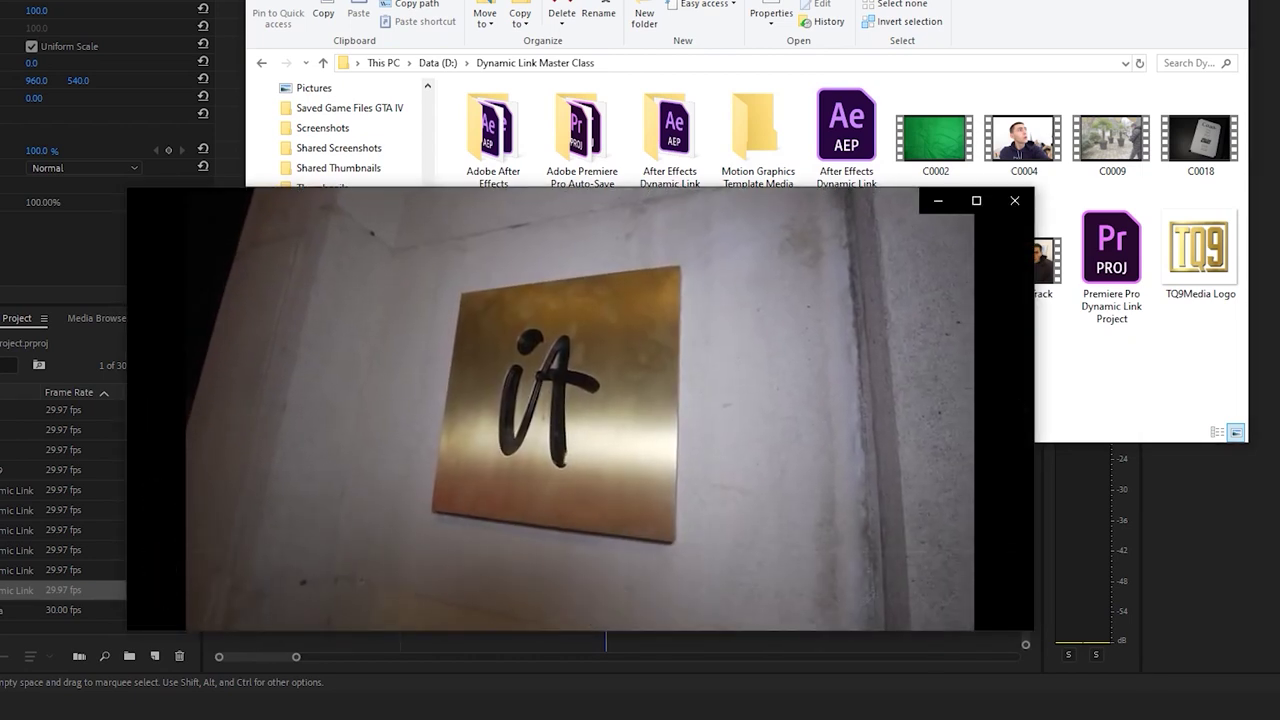
left_click(580, 597)
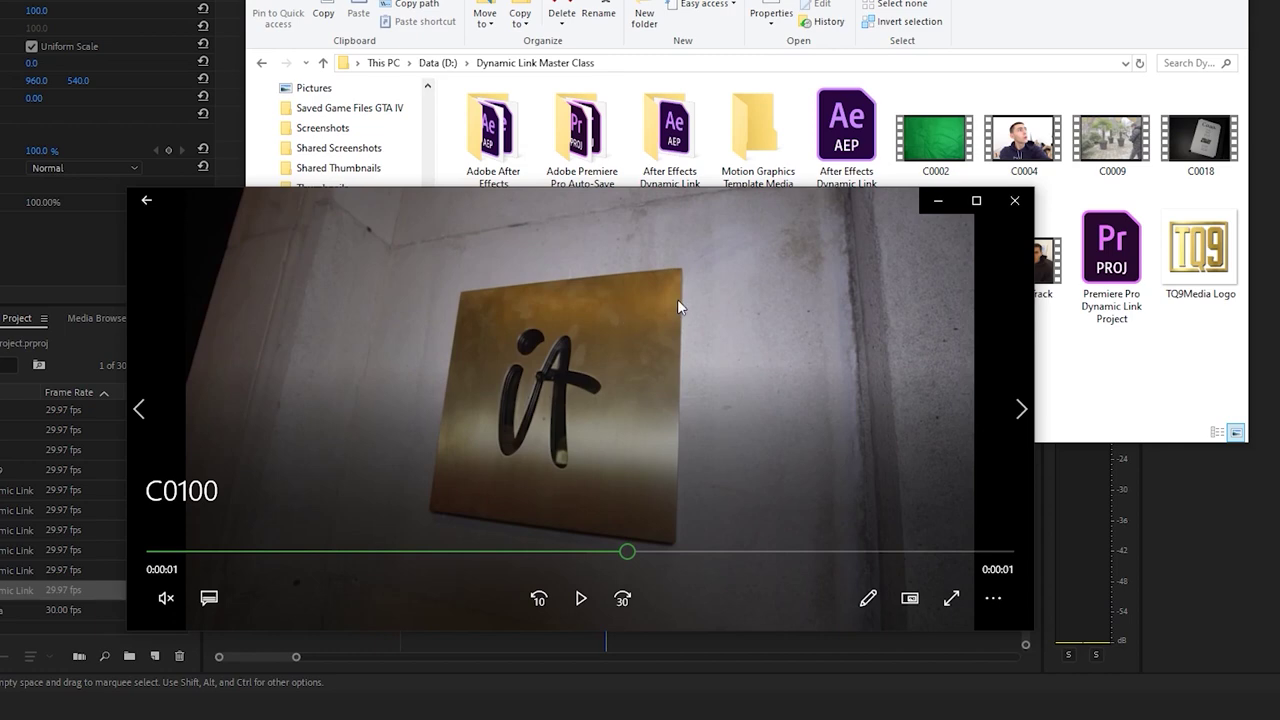
double_click(1024, 138)
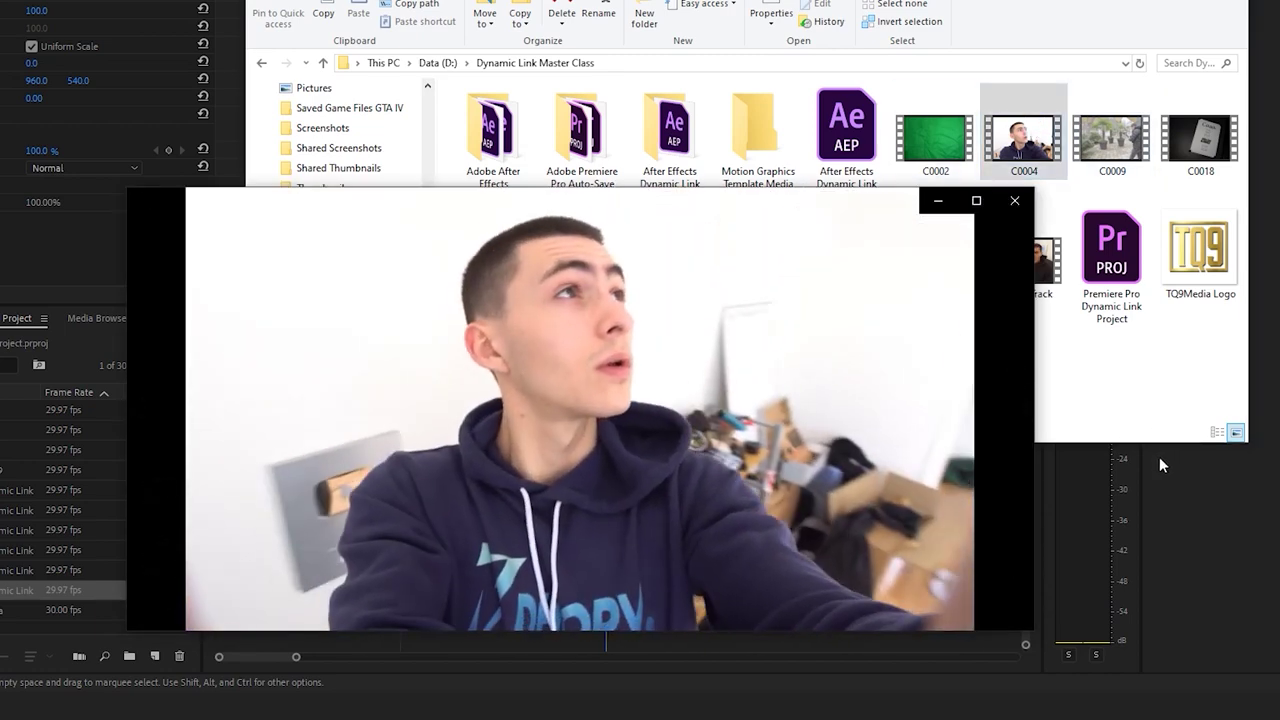
left_click(1014, 200)
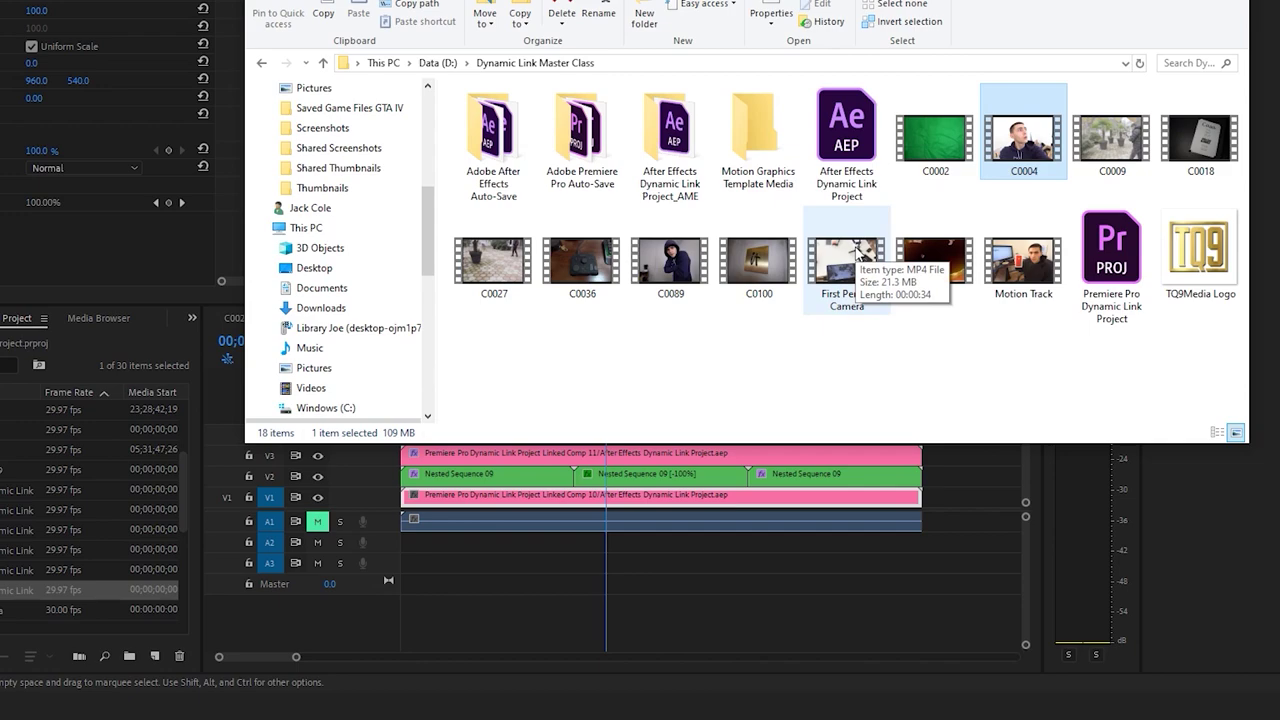
Import C0100 into the Premiere project from Explorer
left_click(768, 268)
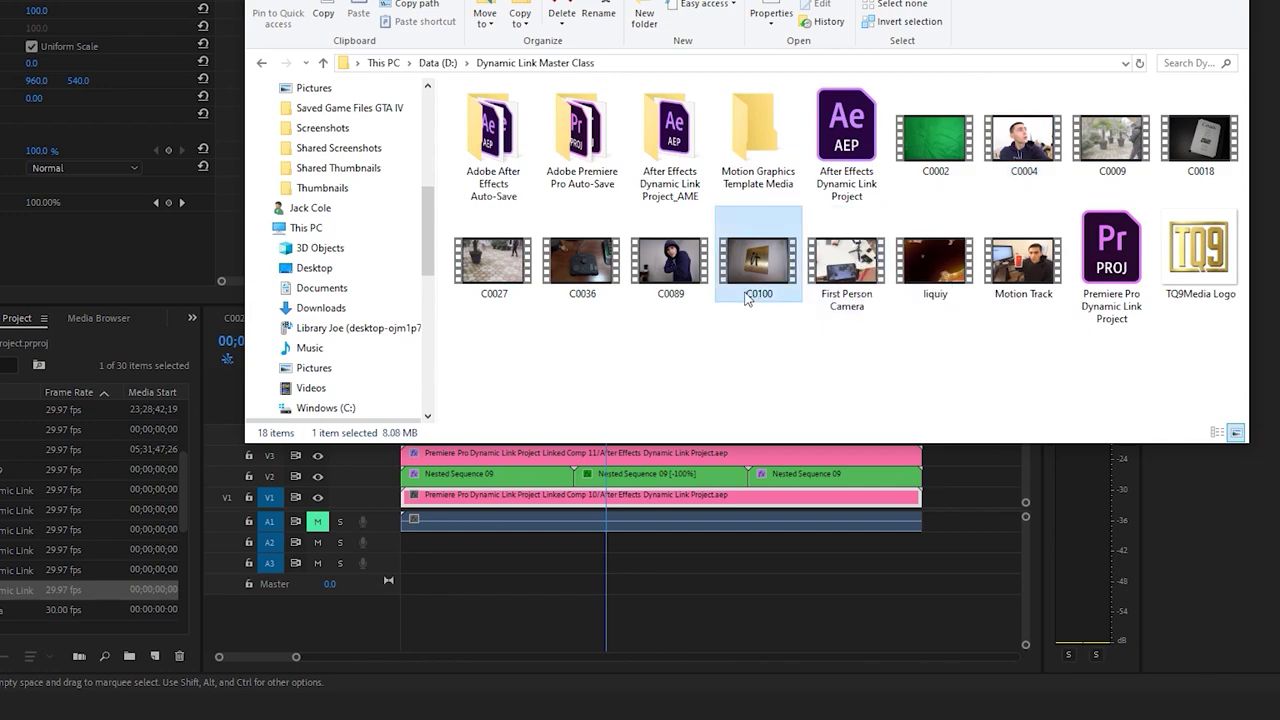
left_click_drag(745, 298, 28, 543)
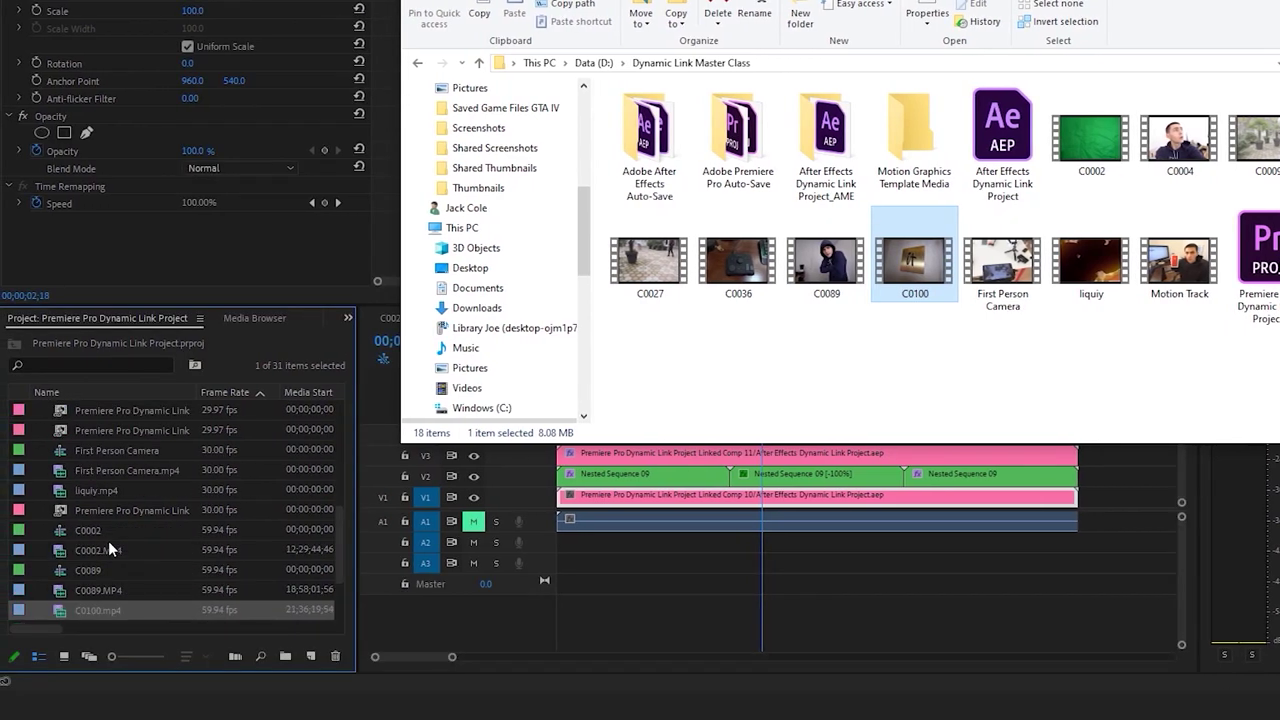
left_click(53, 613)
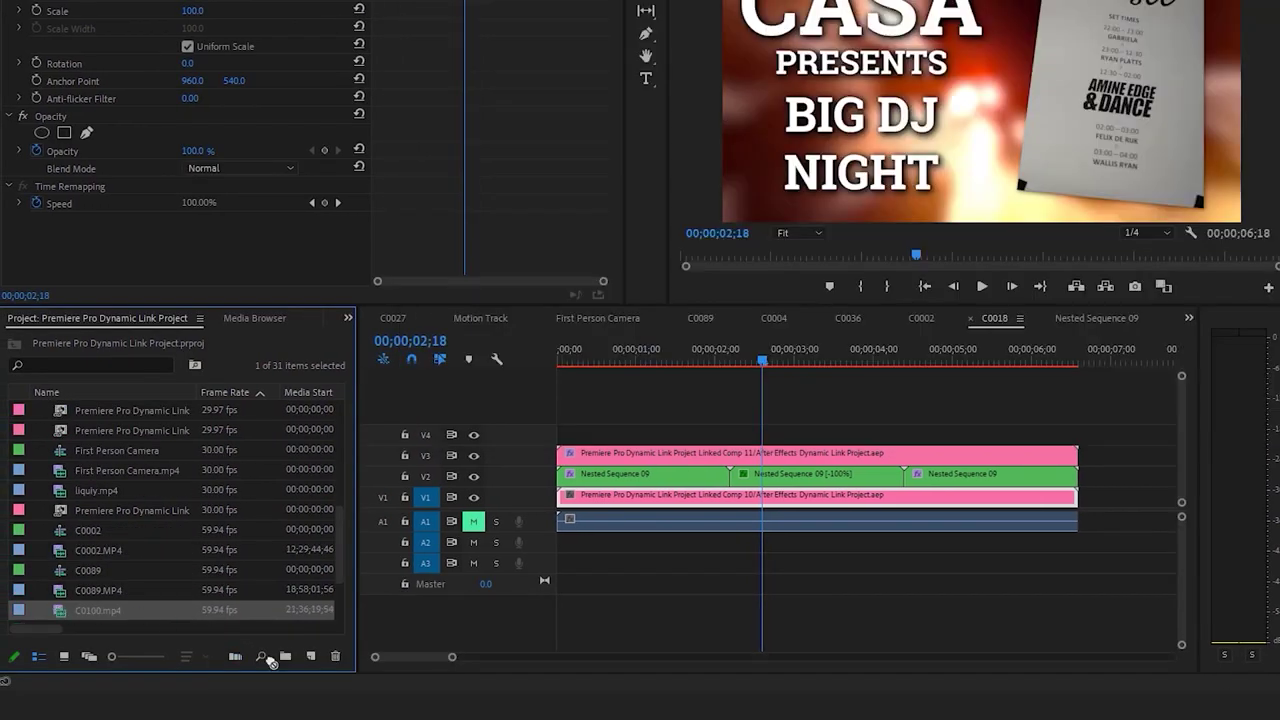
Arrange the C0100 clip in the sequence and play it from the start
left_click_drag(313, 662, 311, 658)
left_click_drag(800, 656, 645, 590)
left_click(716, 356)
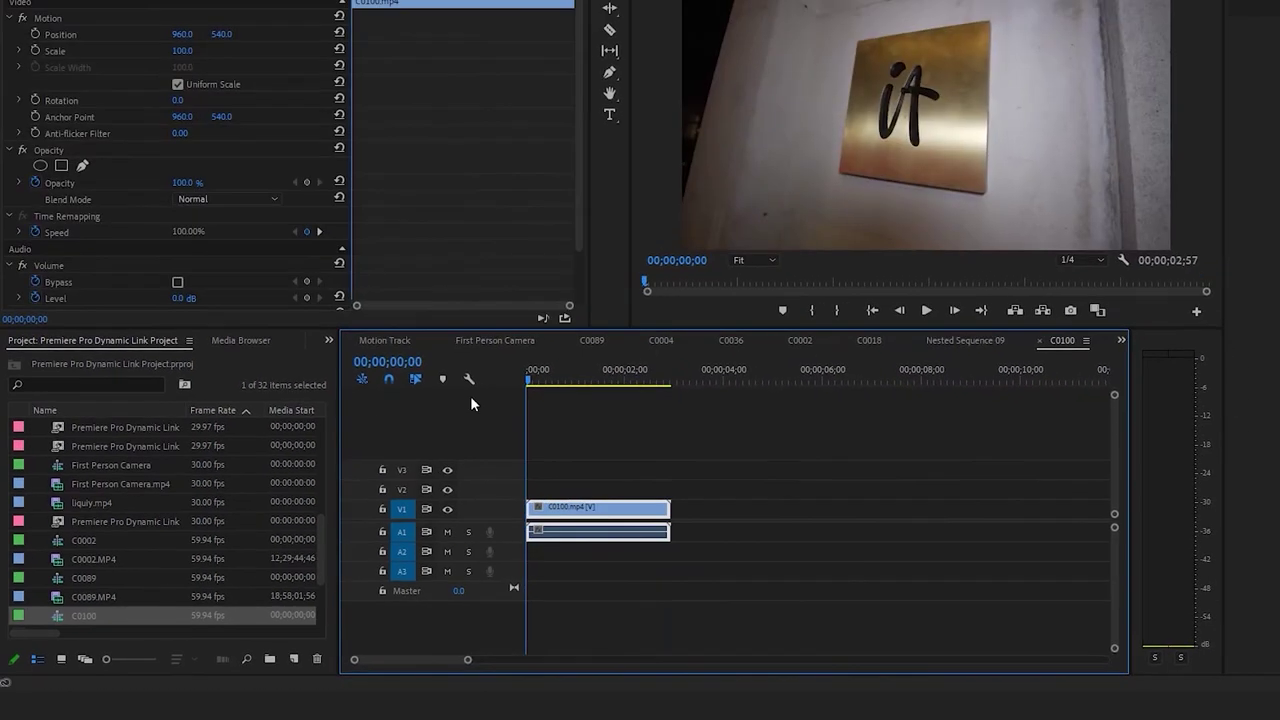
left_click(695, 420)
key("space")
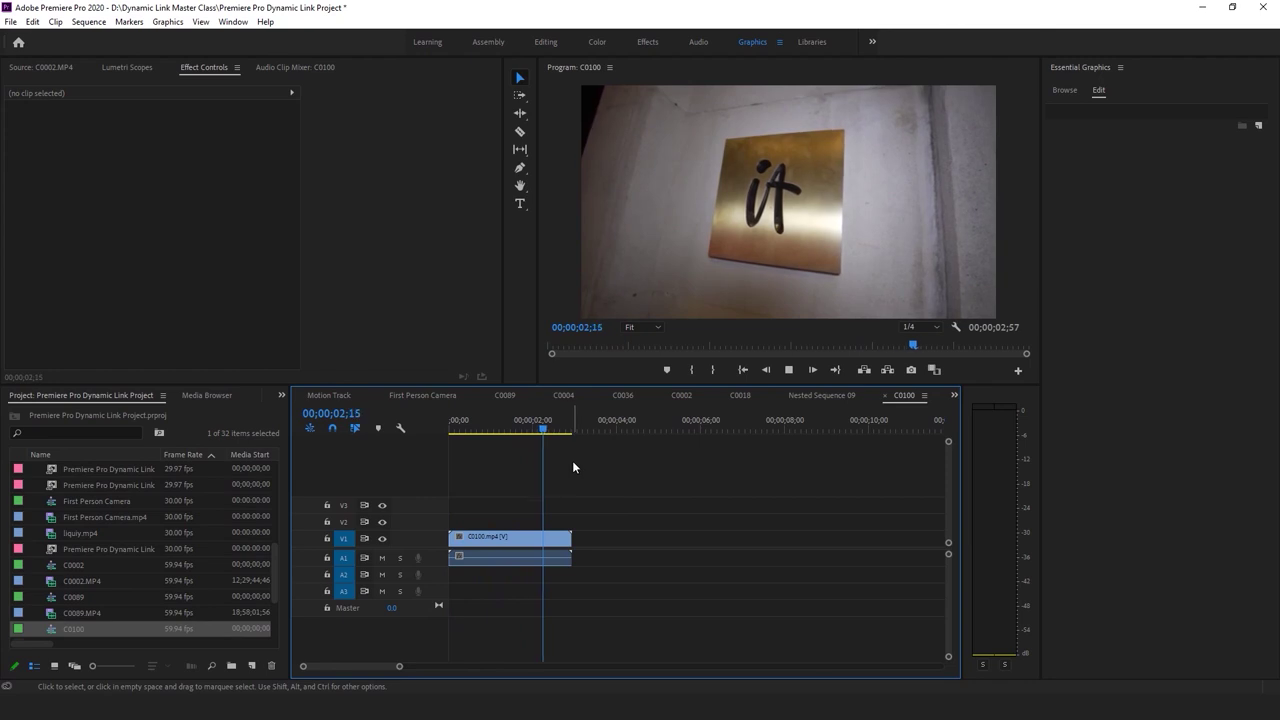
left_click(540, 537)
key("Home")
Move C0100 up to track V2 and play it through to about 1;46
left_click_drag(512, 540, 514, 521)
key("space")
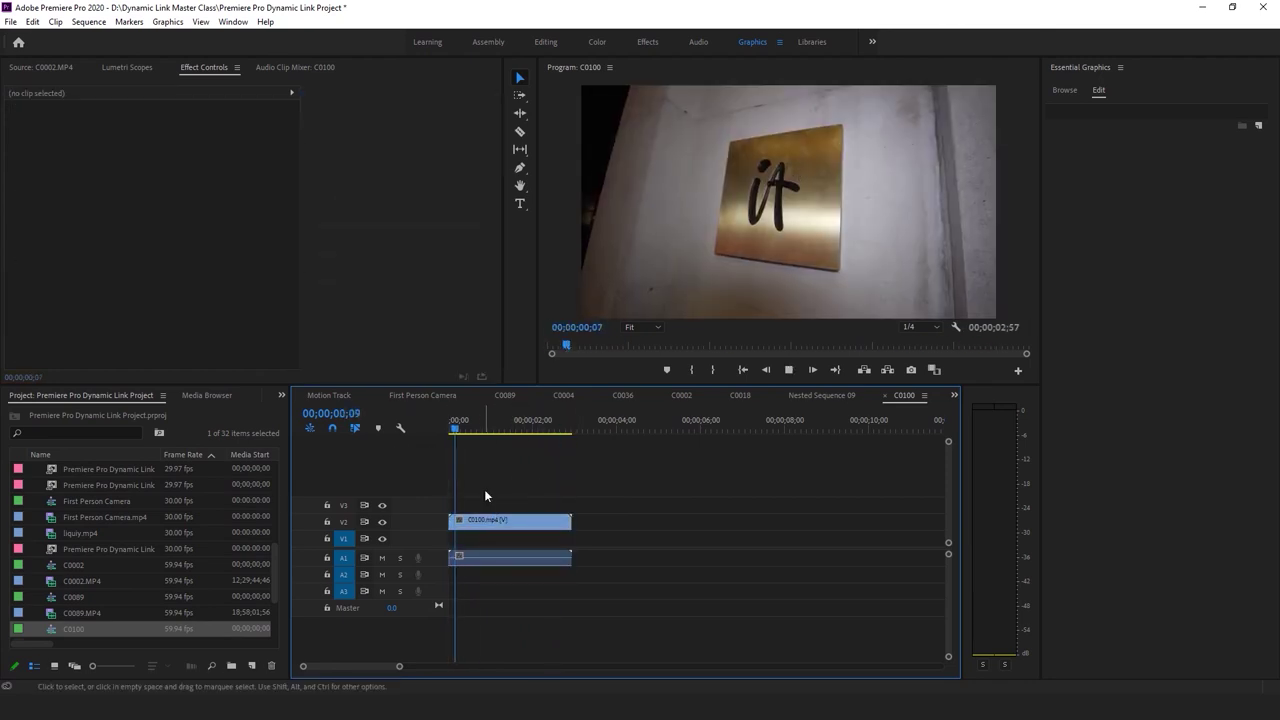
left_click(500, 520)
left_click_drag(504, 428, 399, 437)
left_click(529, 478)
key("space")
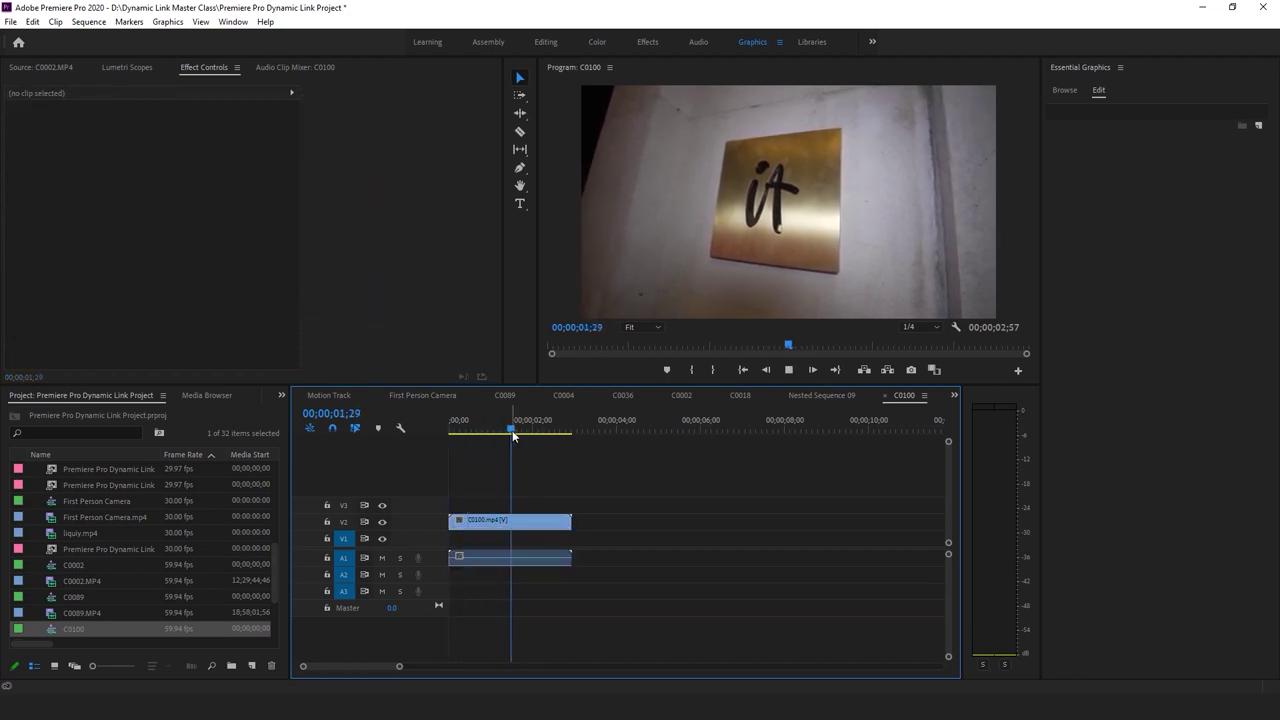
Try and undo a scale and mask on the V2 clip, then replace it with an After Effects composition
left_click(537, 525)
left_click_drag(165, 153, 389, 107)
key("ctrl+z")
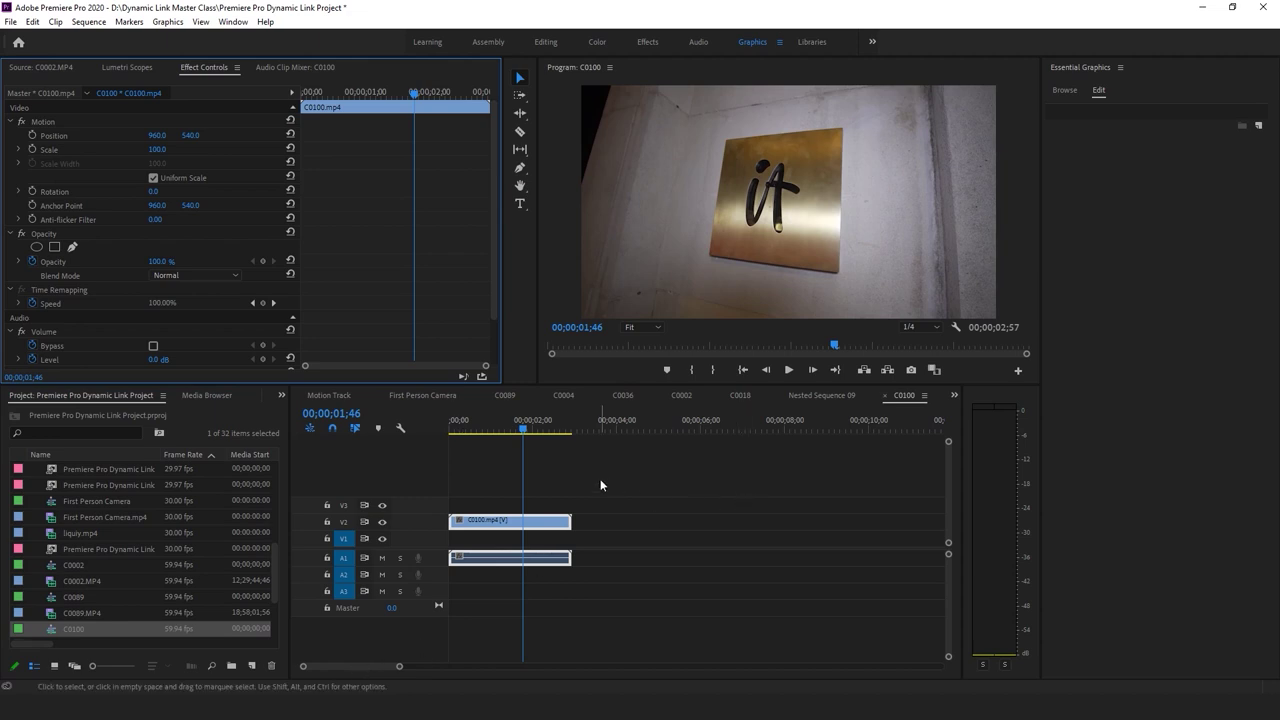
left_click(72, 247)
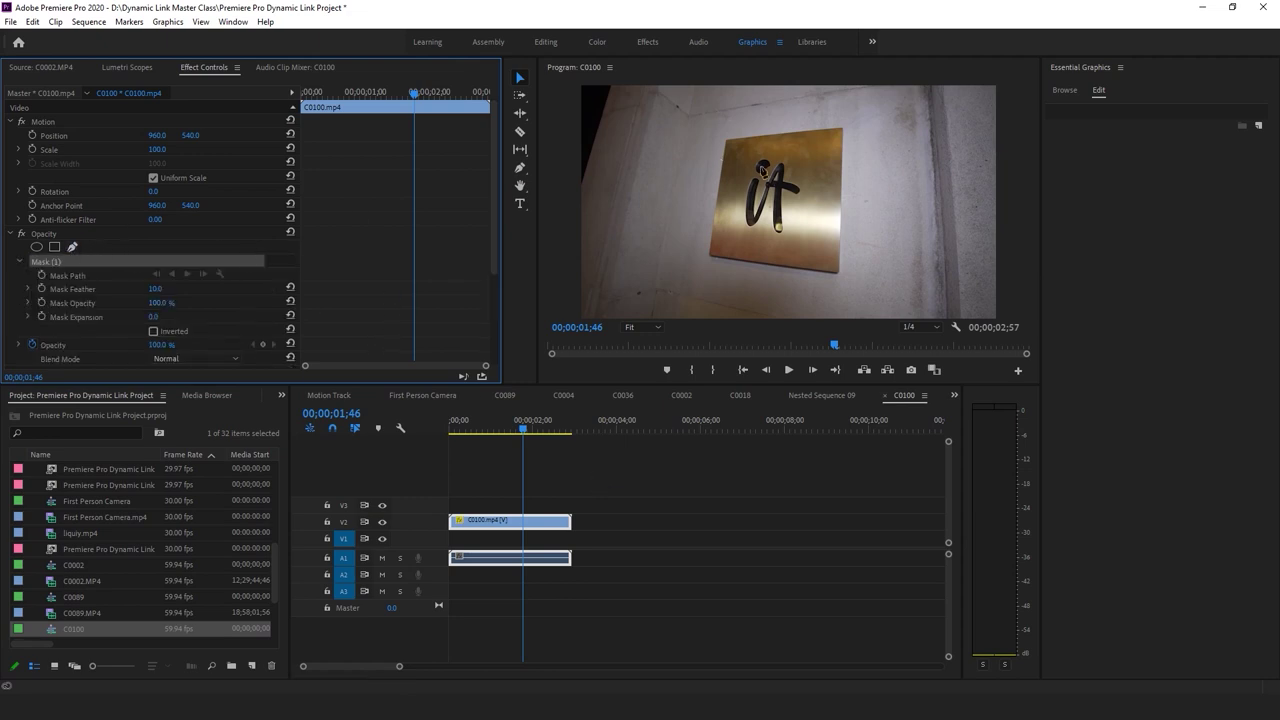
key("Delete")
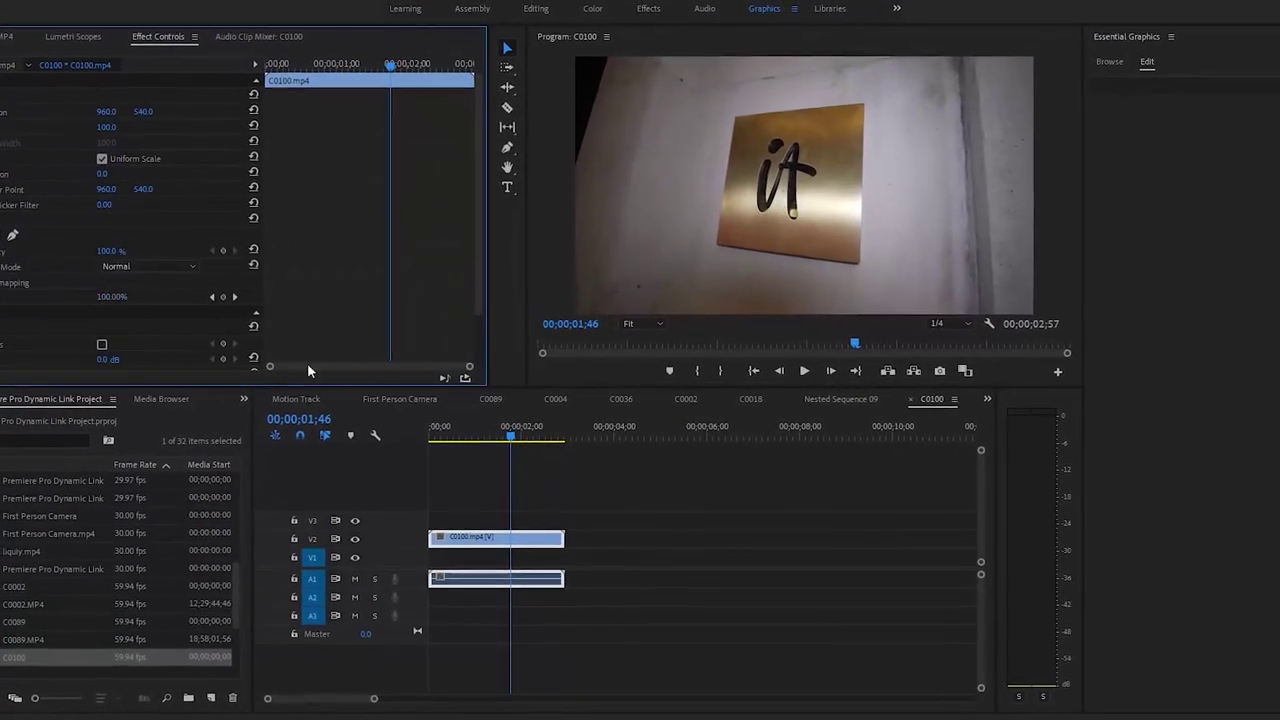
right_click(488, 538)
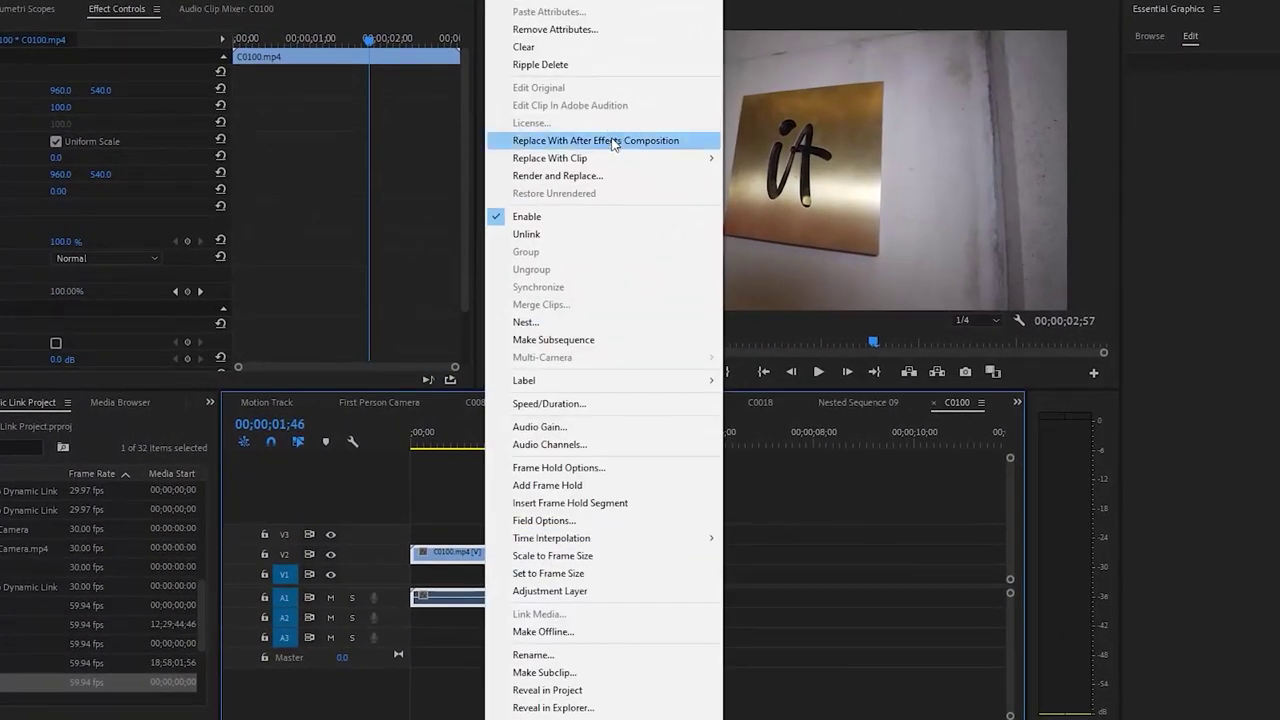
left_click(613, 141)
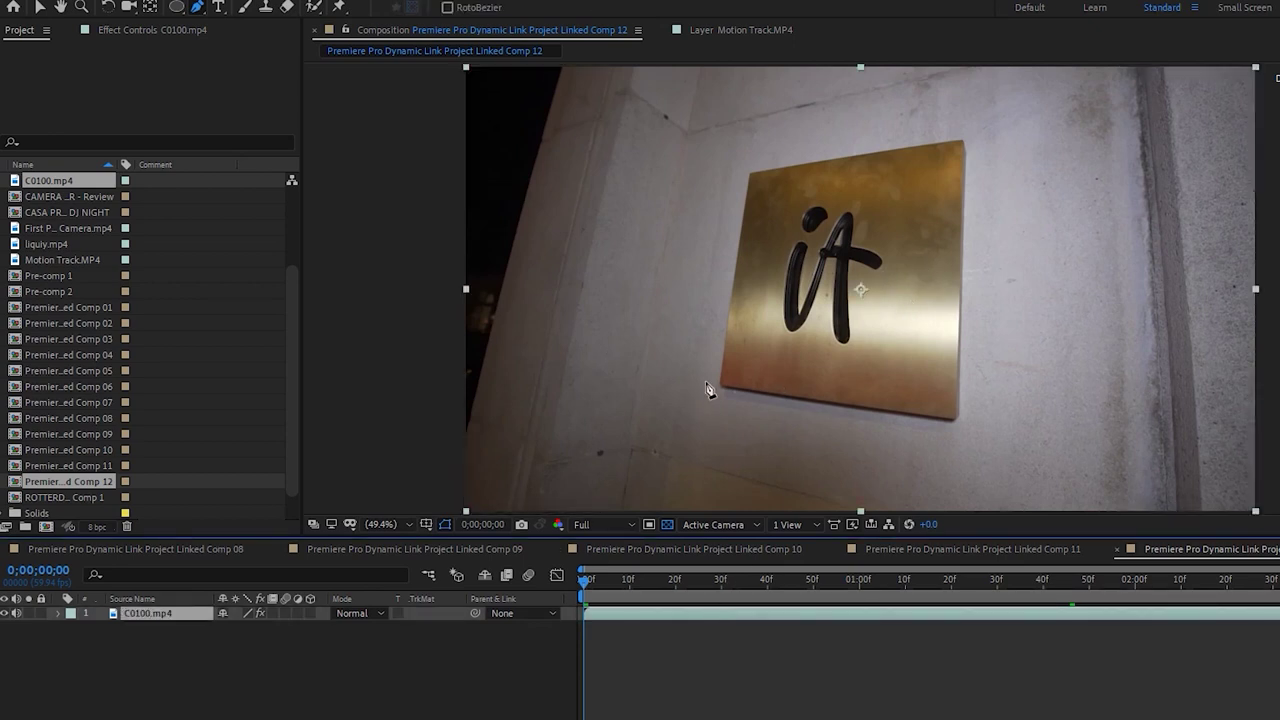
Preview Linked Comp 12 and scrub the C0100.mp4 footage to 0;00;02;00
key("space")
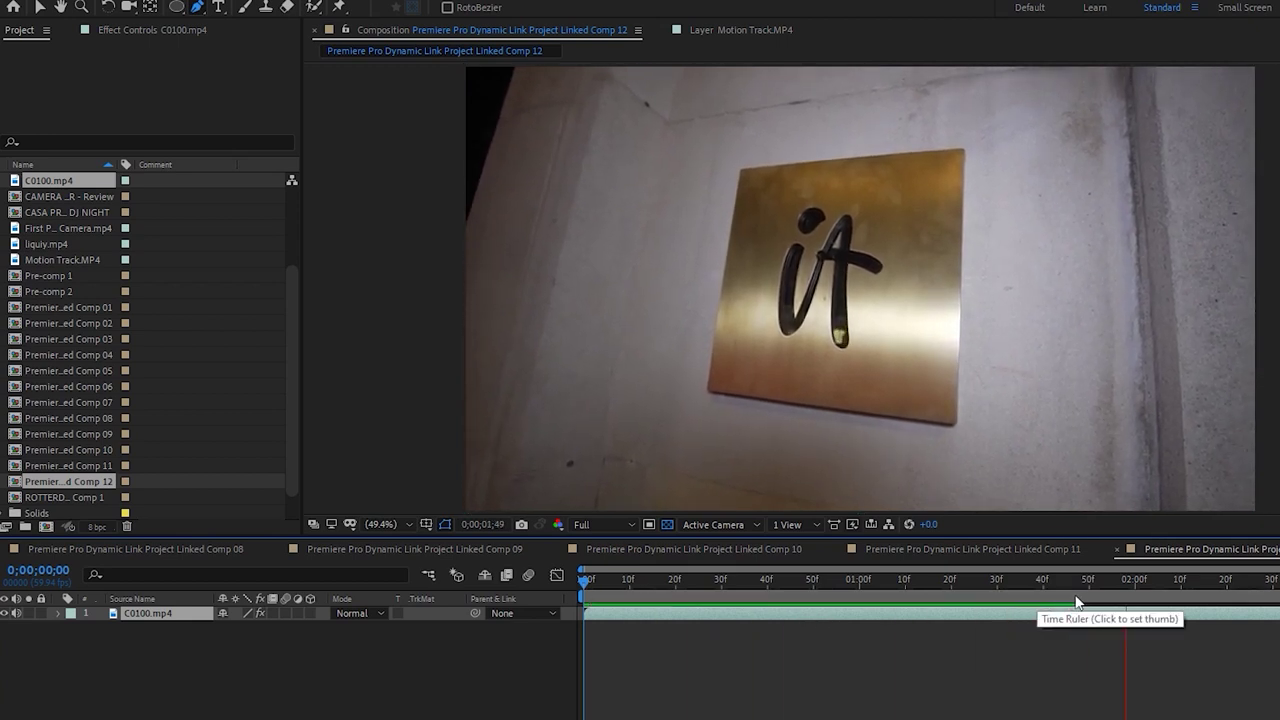
left_click_drag(1038, 577, 1137, 587)
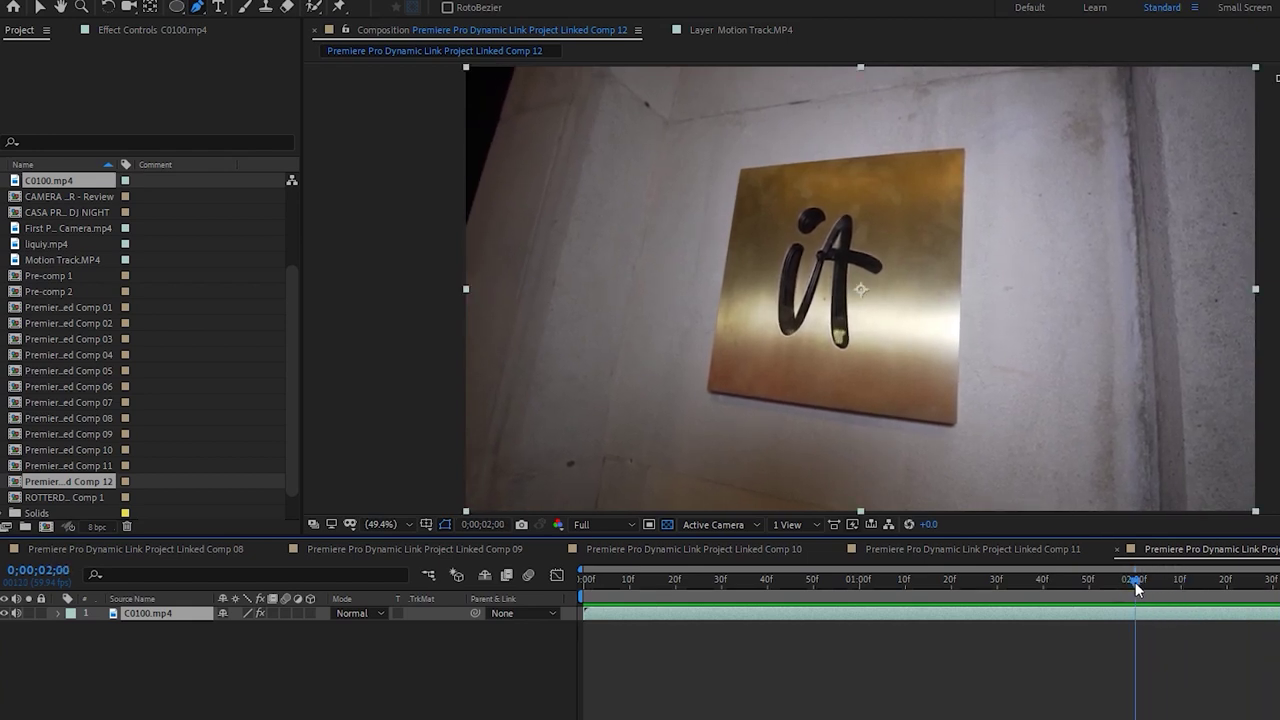
Draw a closed four-point mask around the brass plate's corners at the 2-second mark
left_click(1085, 494)
left_click_drag(1136, 590, 1136, 590)
left_click(705, 388)
left_click(955, 423)
left_click(964, 150)
left_click(742, 172)
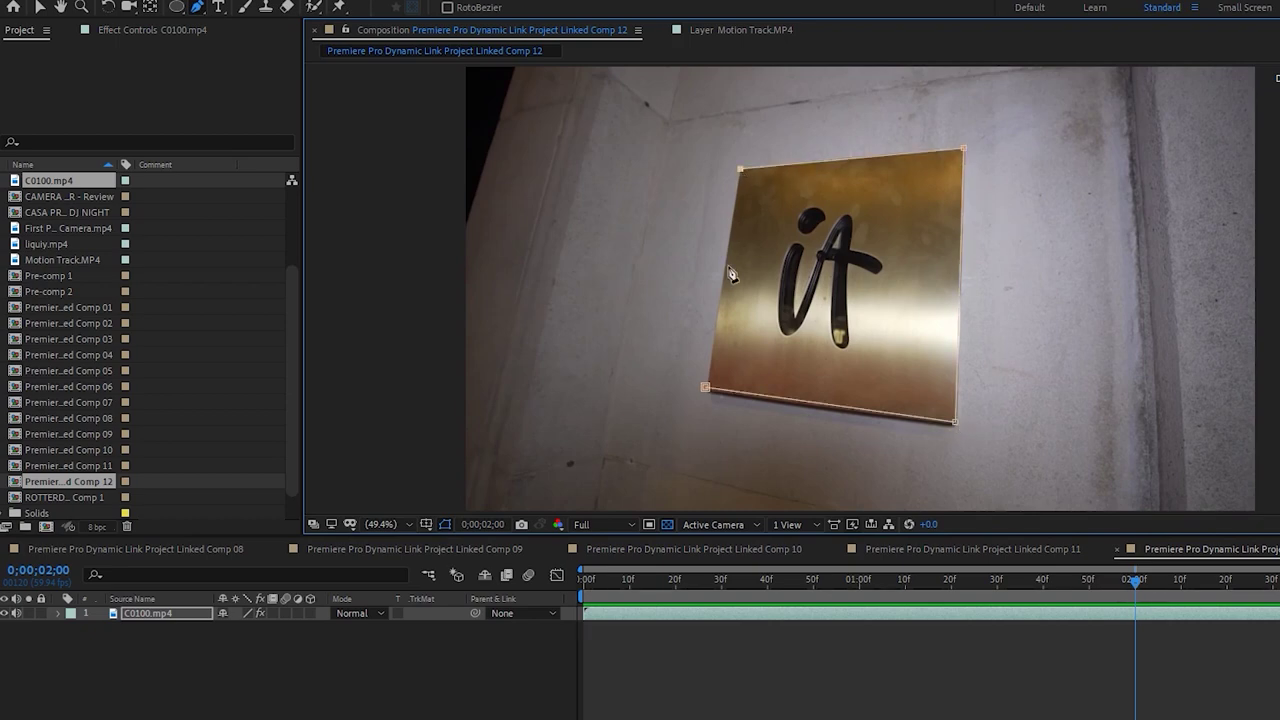
left_click(705, 388)
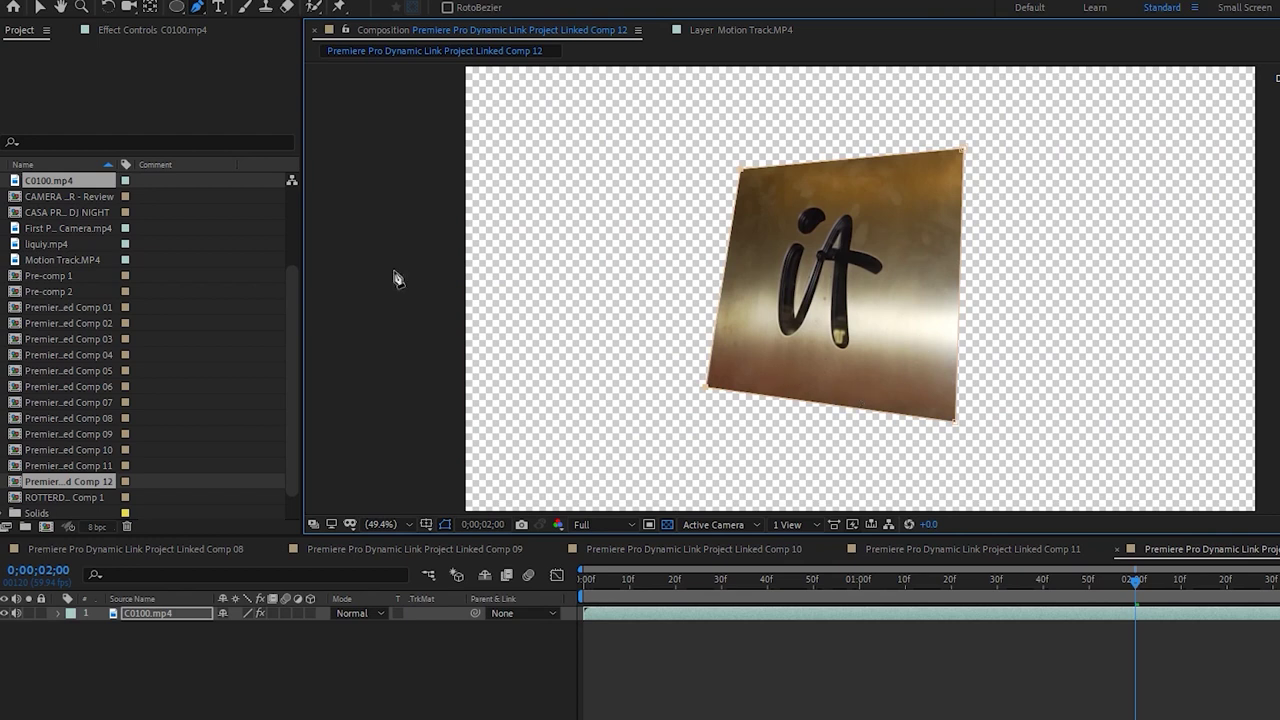
Invert Mask 1 with a 5-pixel feather and duplicate the masked C0100.mp4 layer
left_click(58, 613)
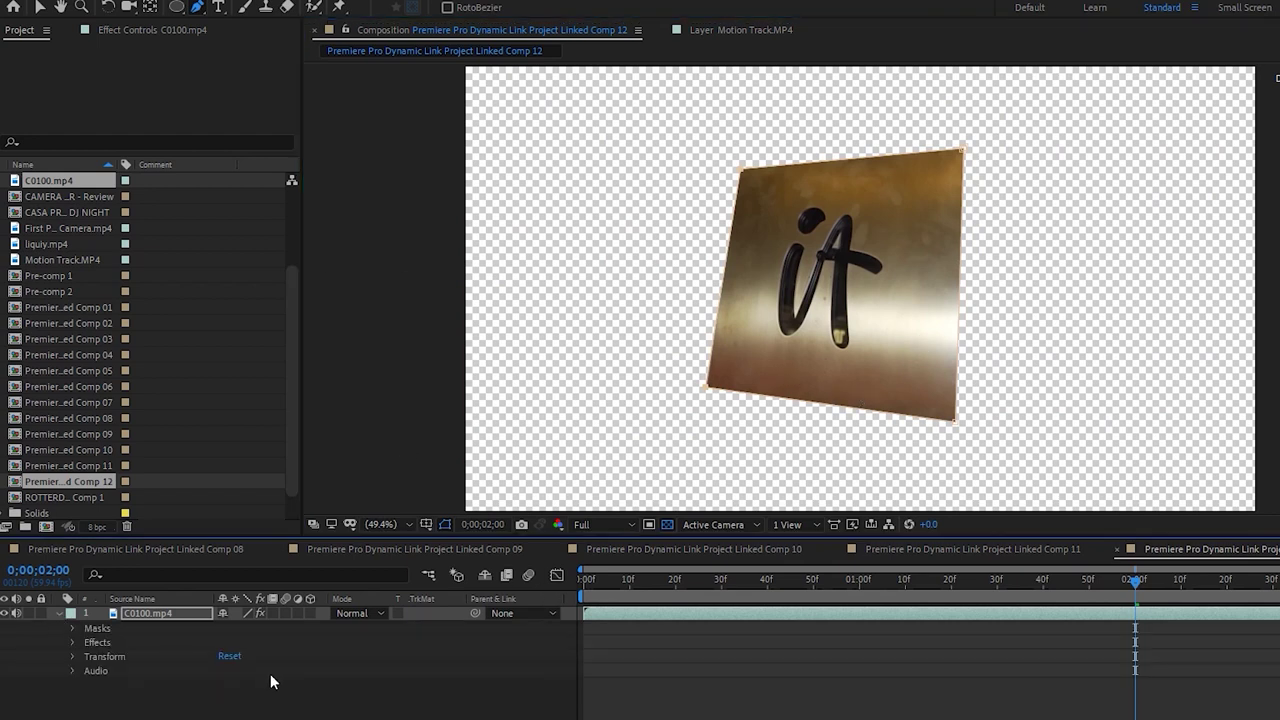
key("m")
left_click(86, 626)
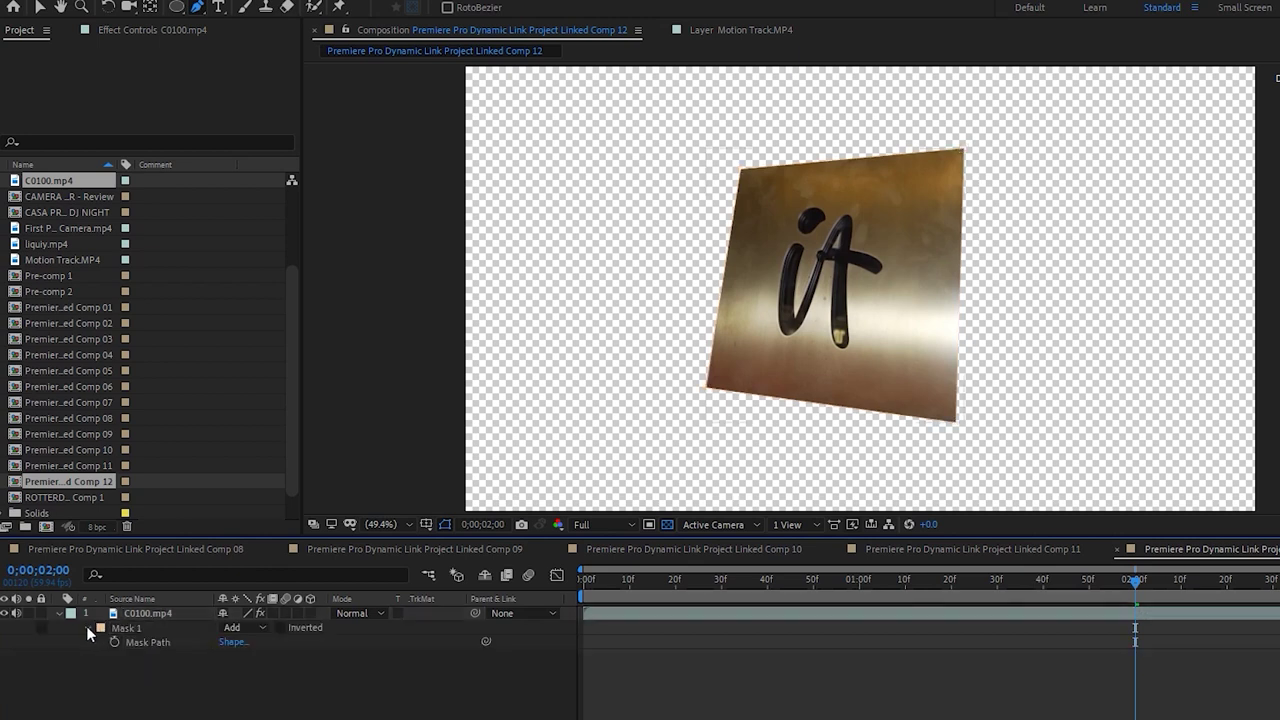
left_click(87, 627)
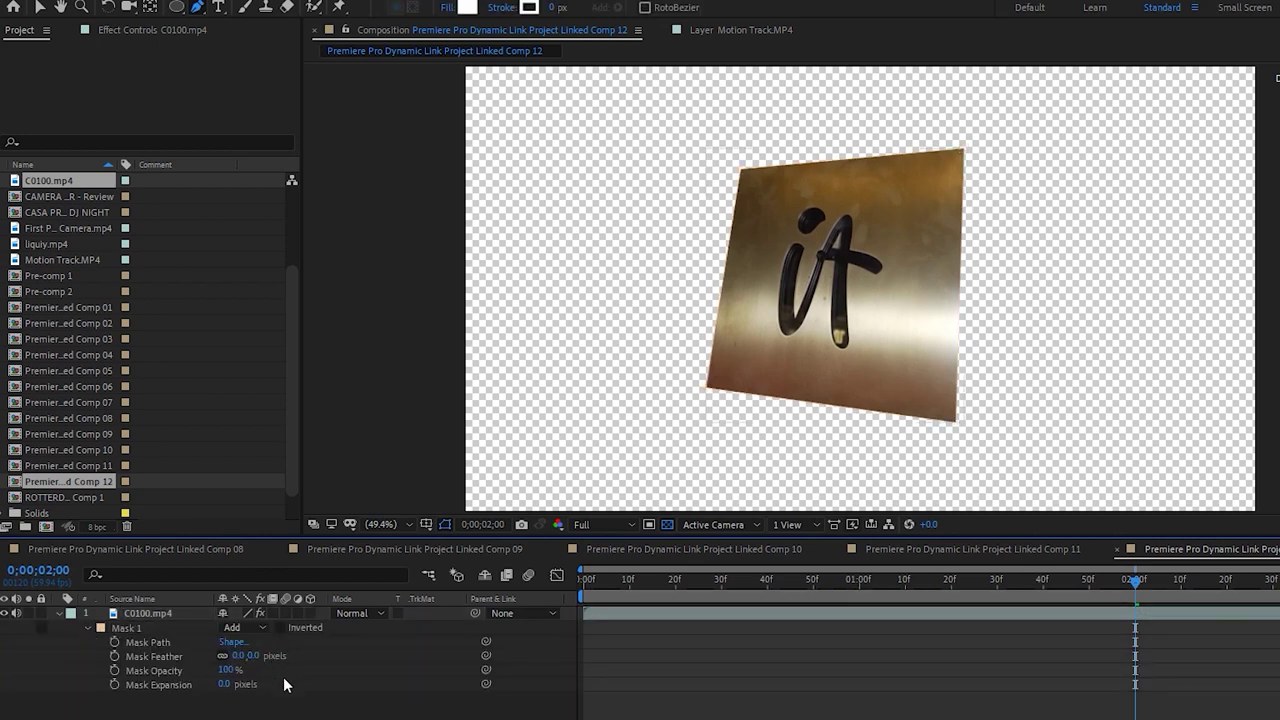
left_click(281, 627)
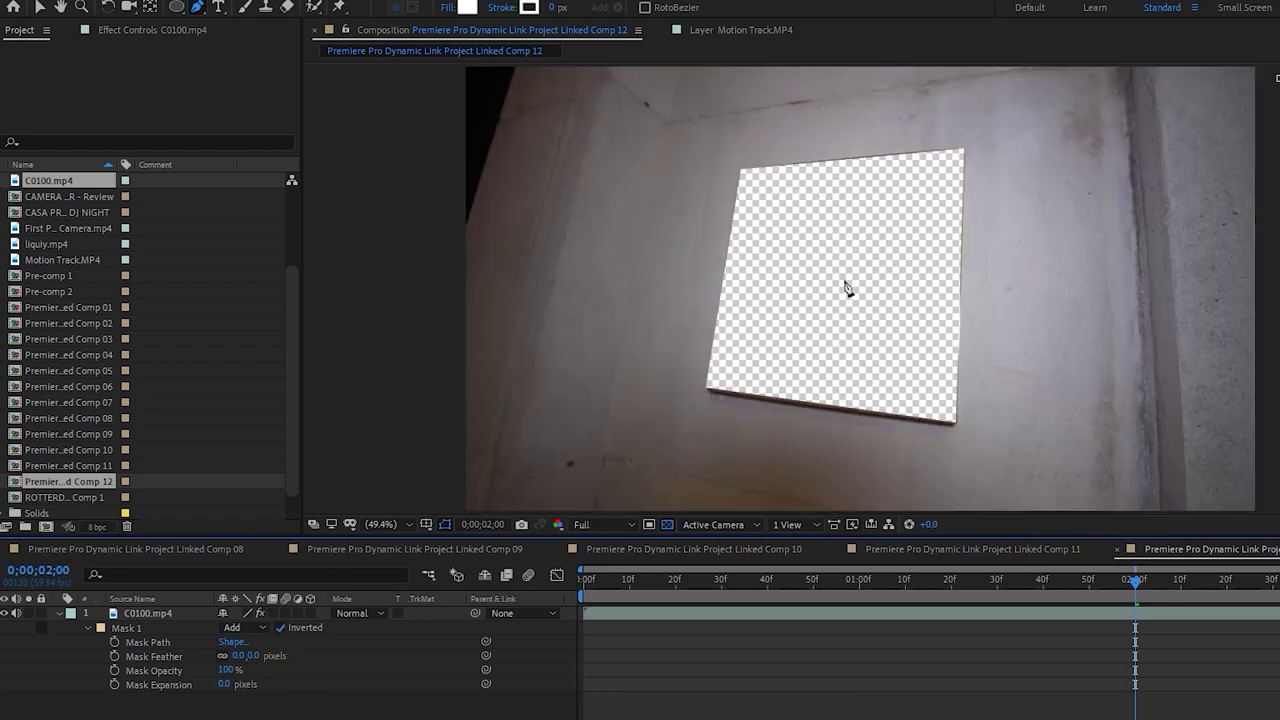
left_click_drag(237, 656, 236, 664)
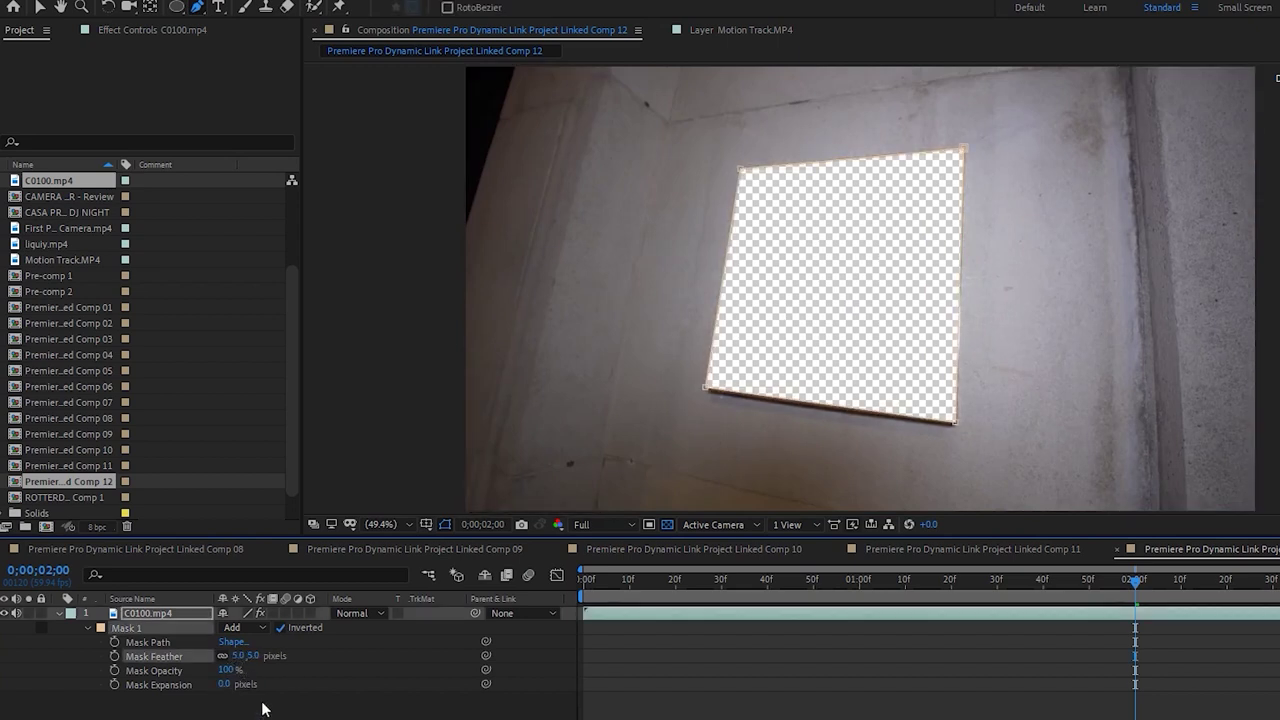
left_click(808, 627)
left_click(795, 613)
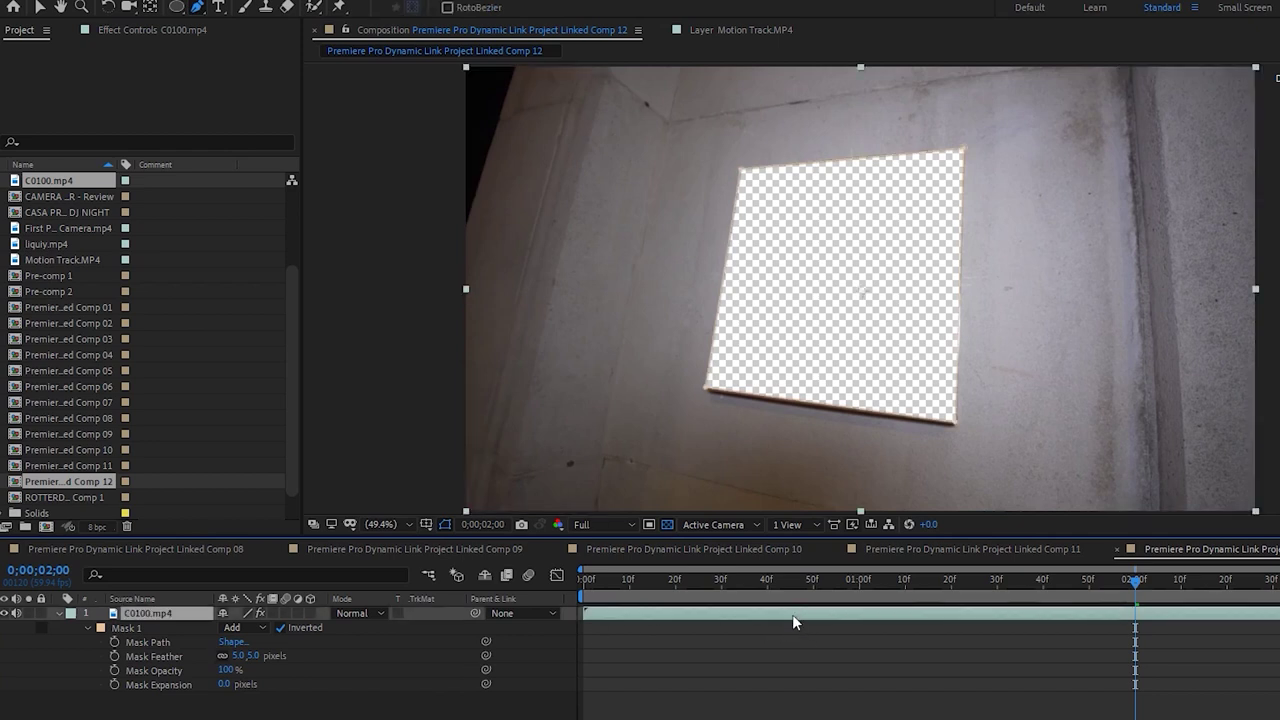
key("ctrl+d")
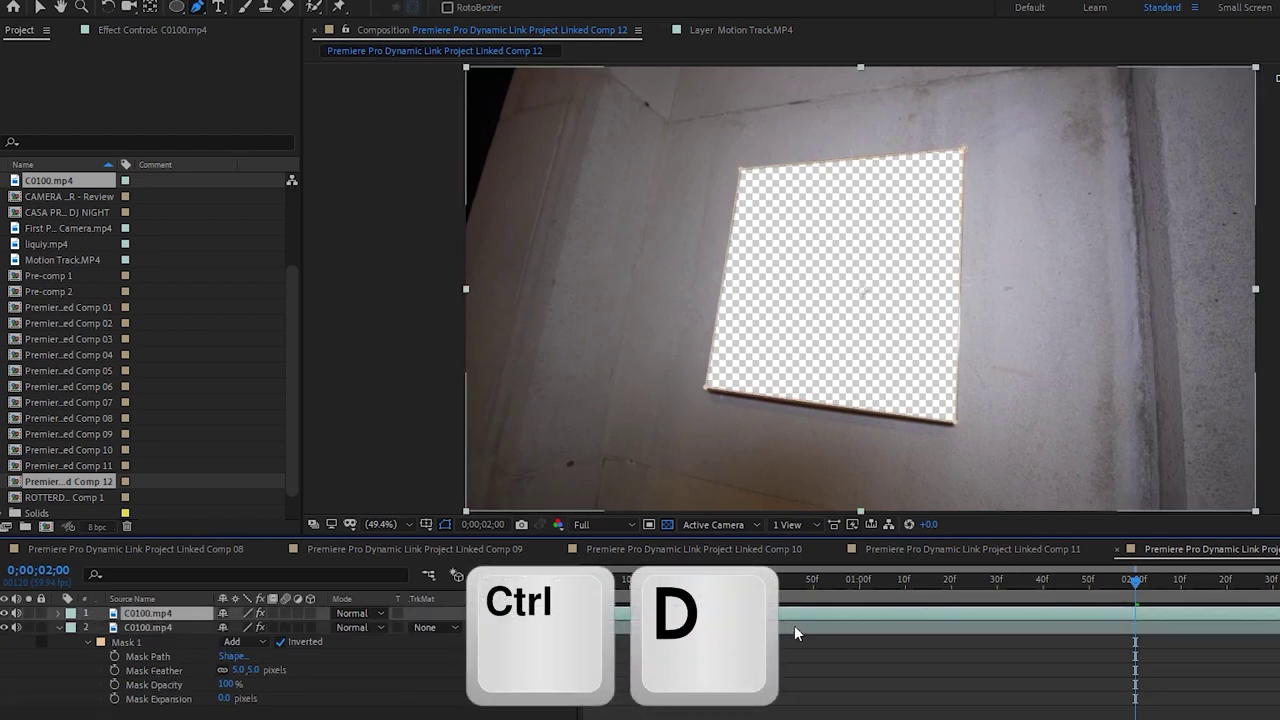
Delete the lower duplicate's mask and test its opacity, leaving it at 100%
left_click(811, 627)
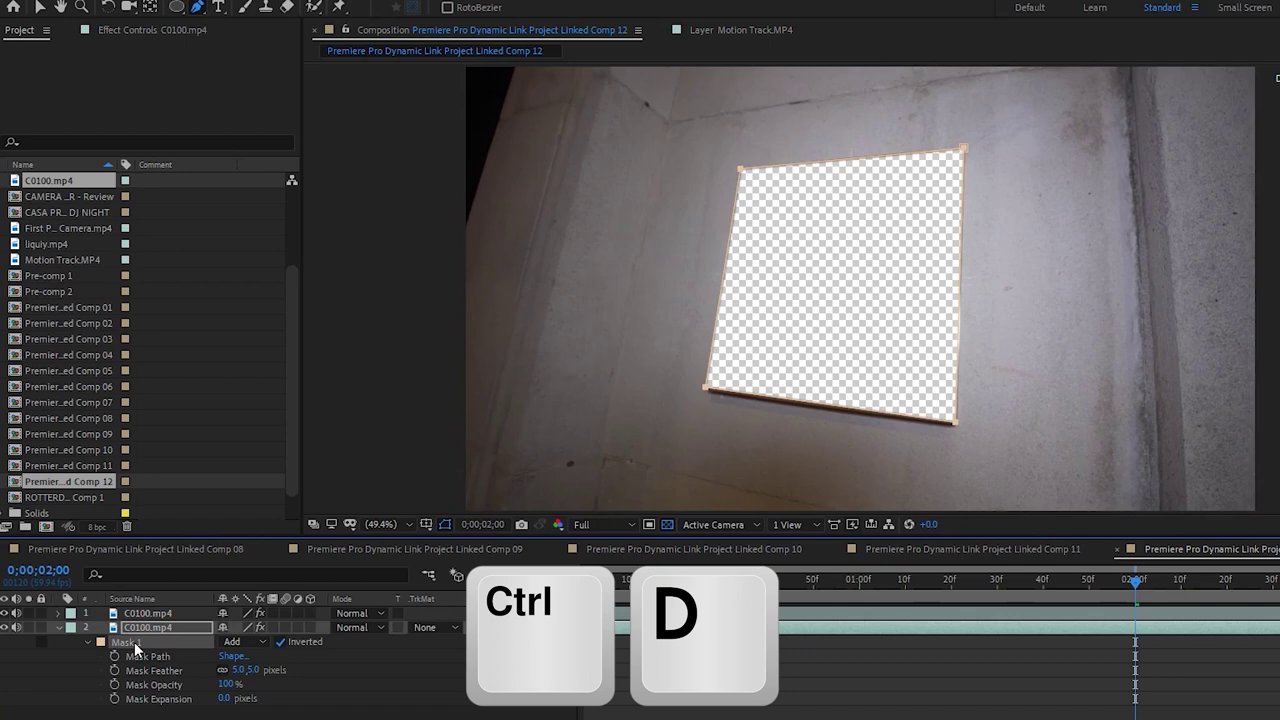
key("Delete")
key("t")
left_click_drag(220, 642, 226, 699)
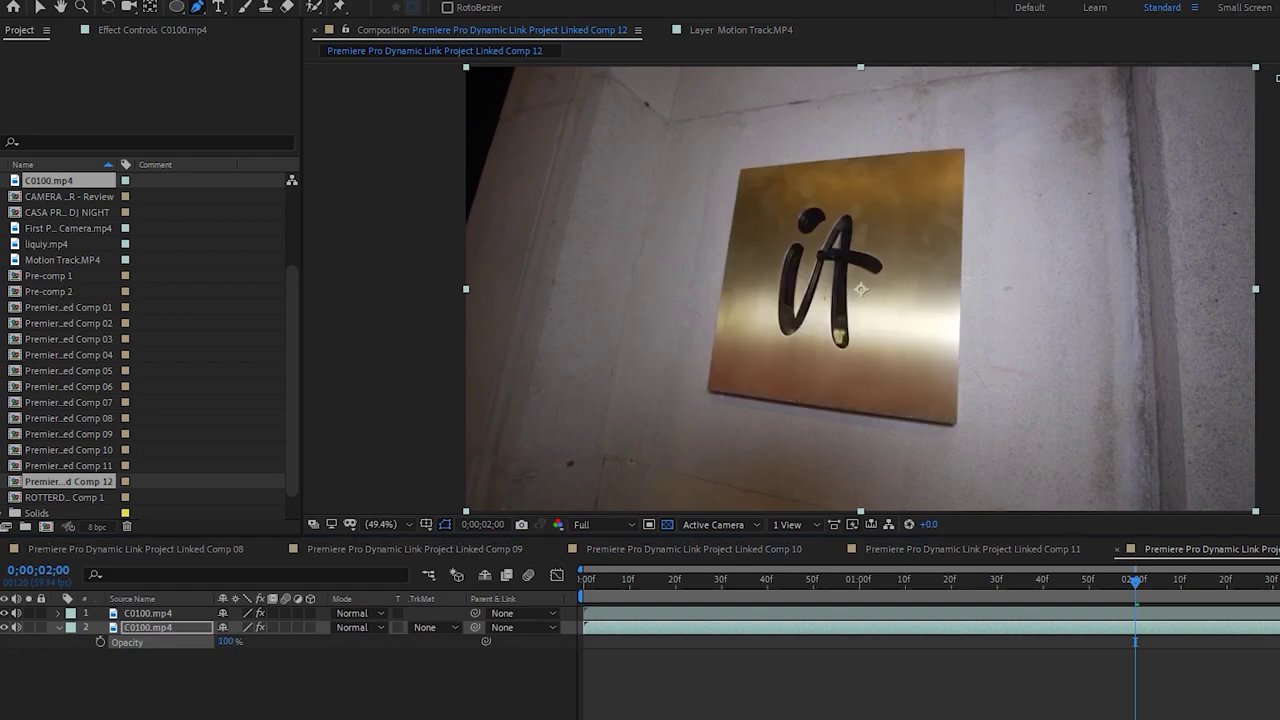
left_click(857, 706)
left_click_drag(222, 643, 240, 642)
left_click(690, 706)
Preview the composition from about 24 frames and from the start
left_click(691, 579)
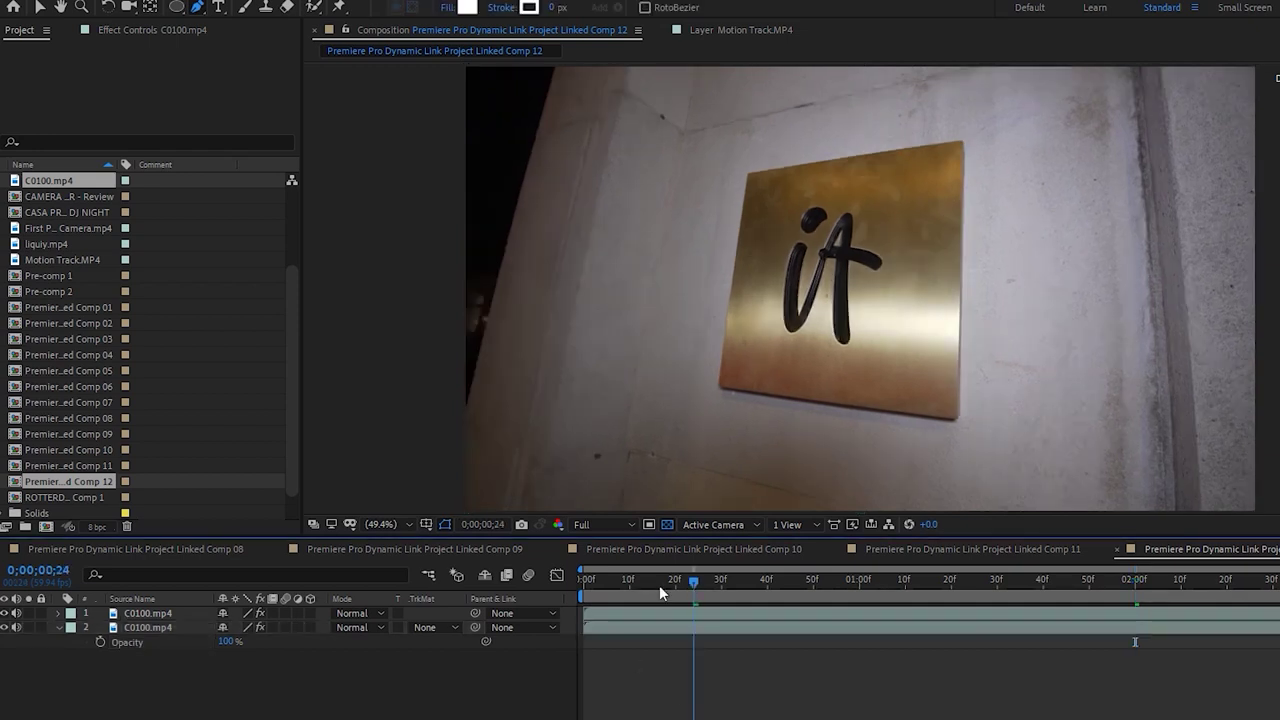
key("space")
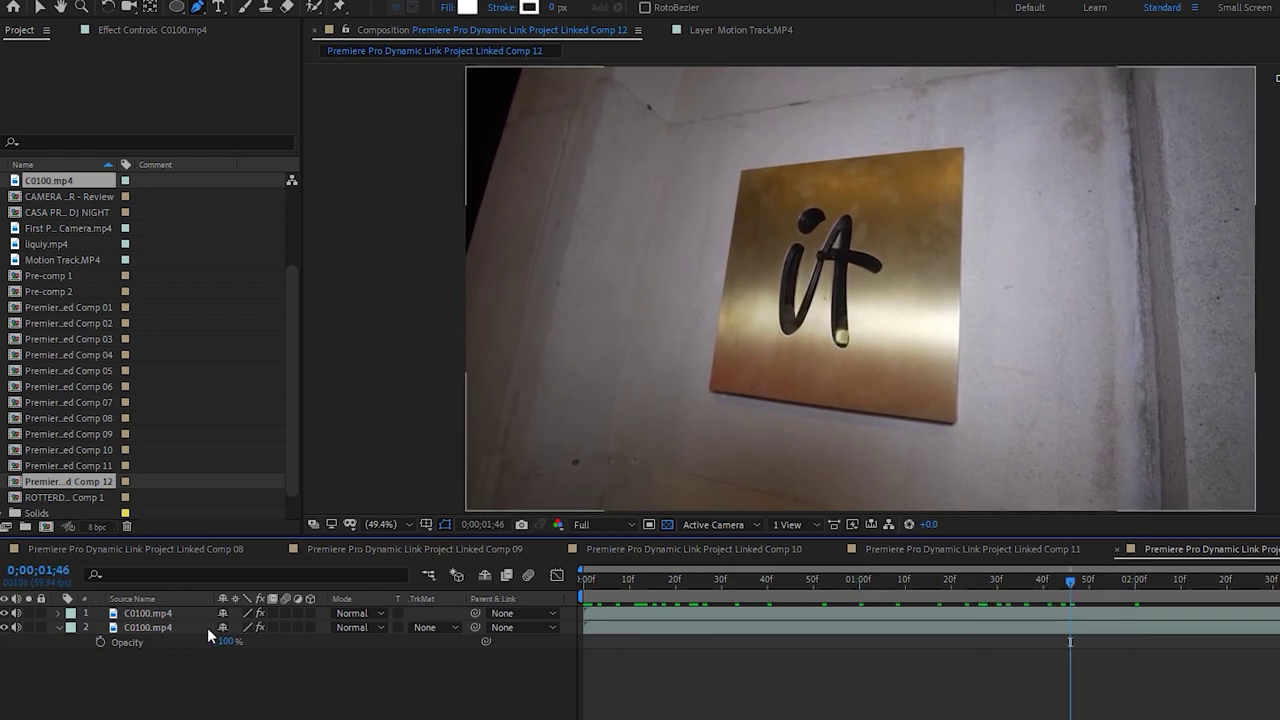
left_click(158, 627)
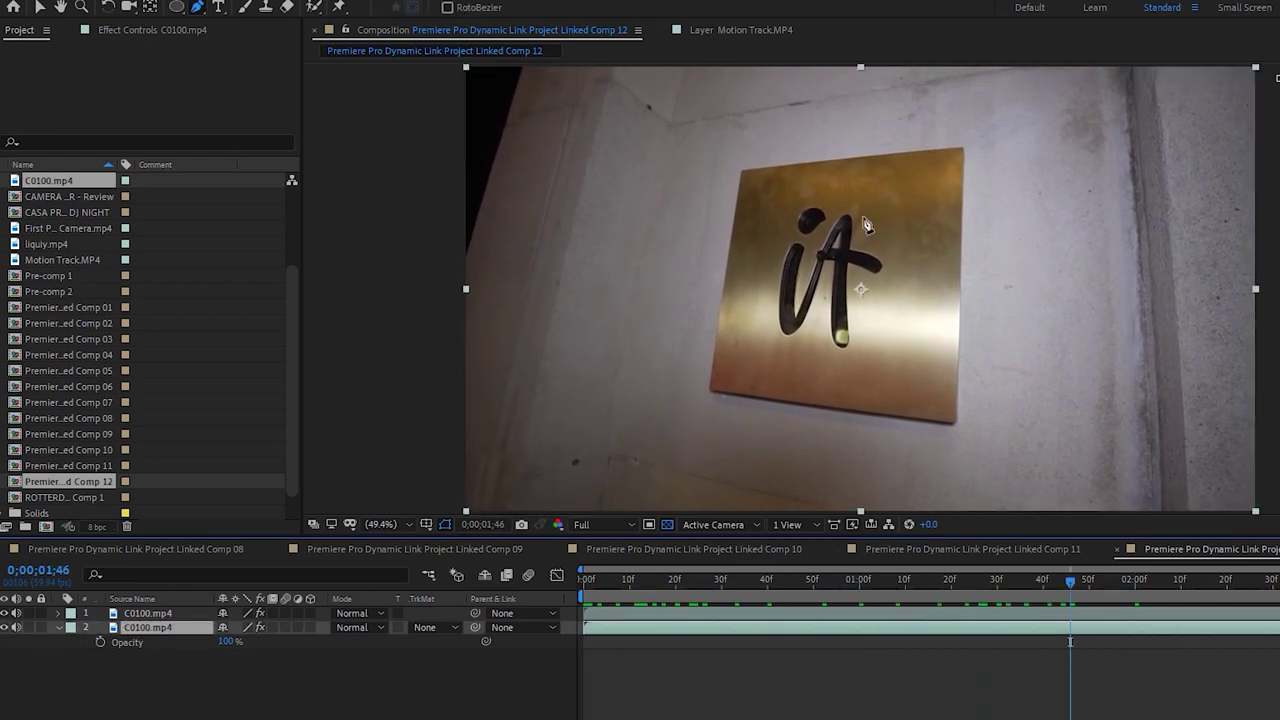
left_click(690, 690)
key("Home")
key("space")
Hide the unmasked duplicate and show the top layer's mask path at the 2-second mark
left_click(6, 629)
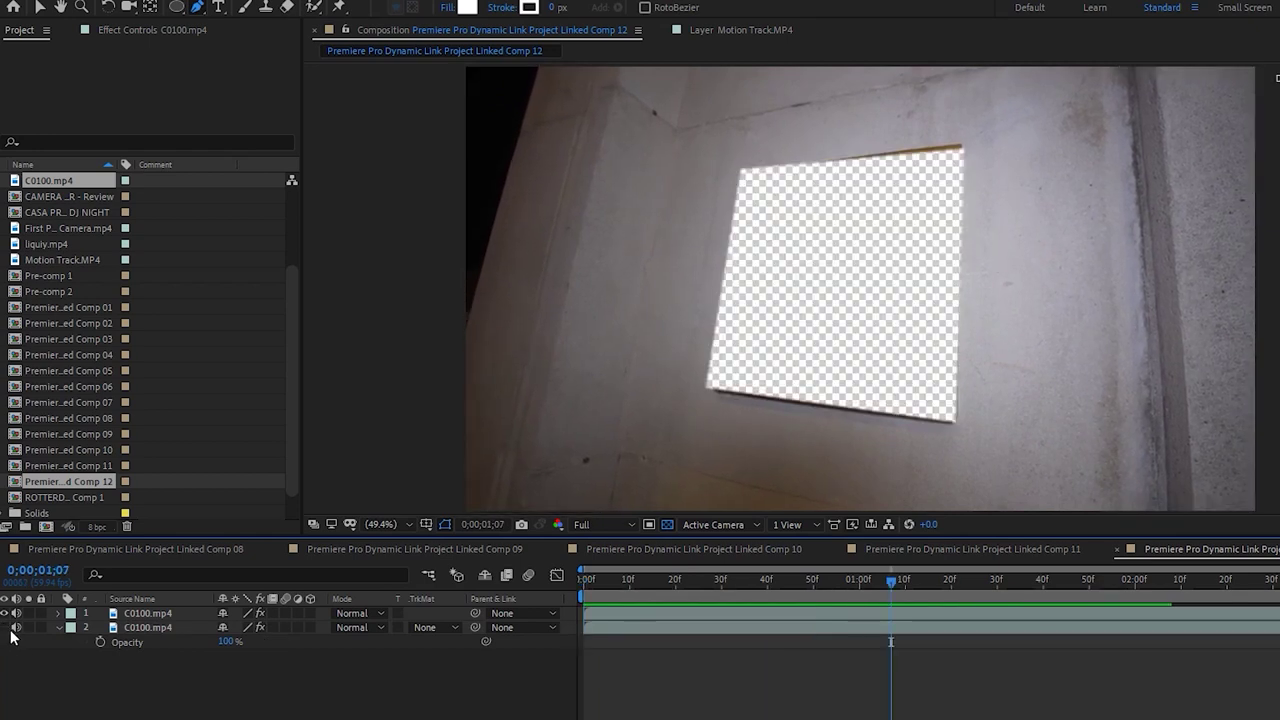
left_click(929, 613)
key("m")
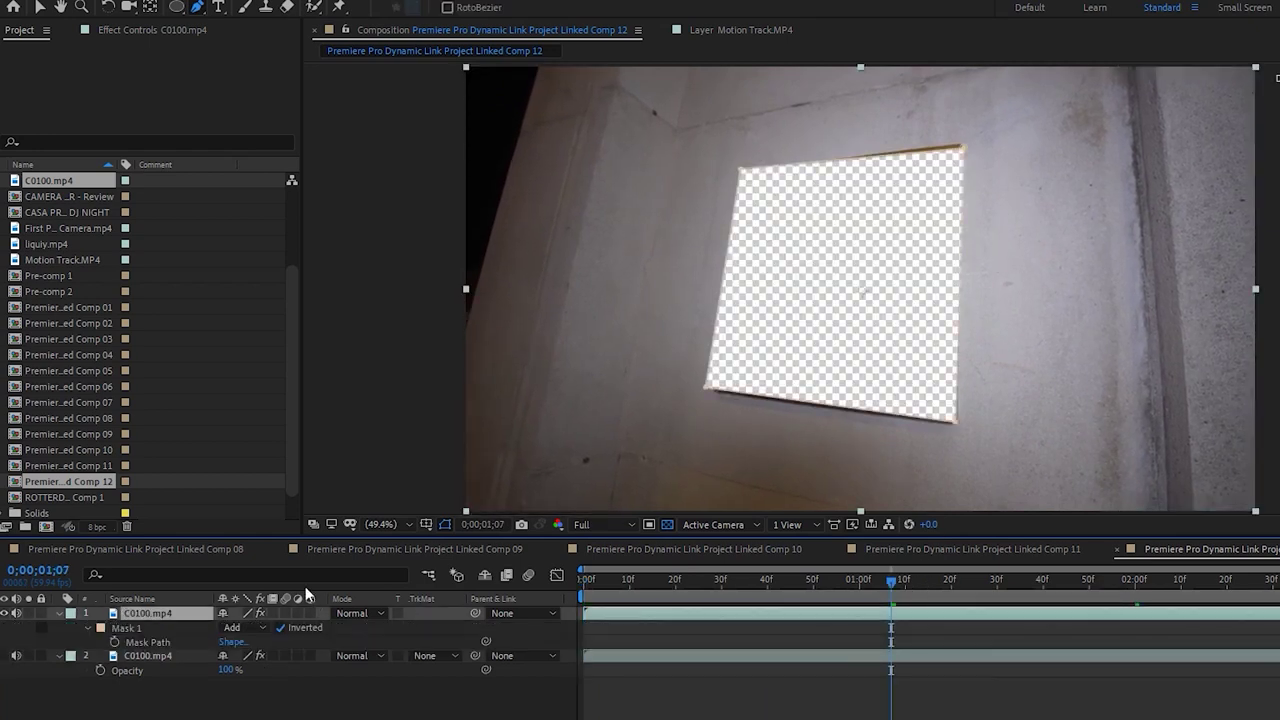
left_click_drag(1115, 586, 1135, 584)
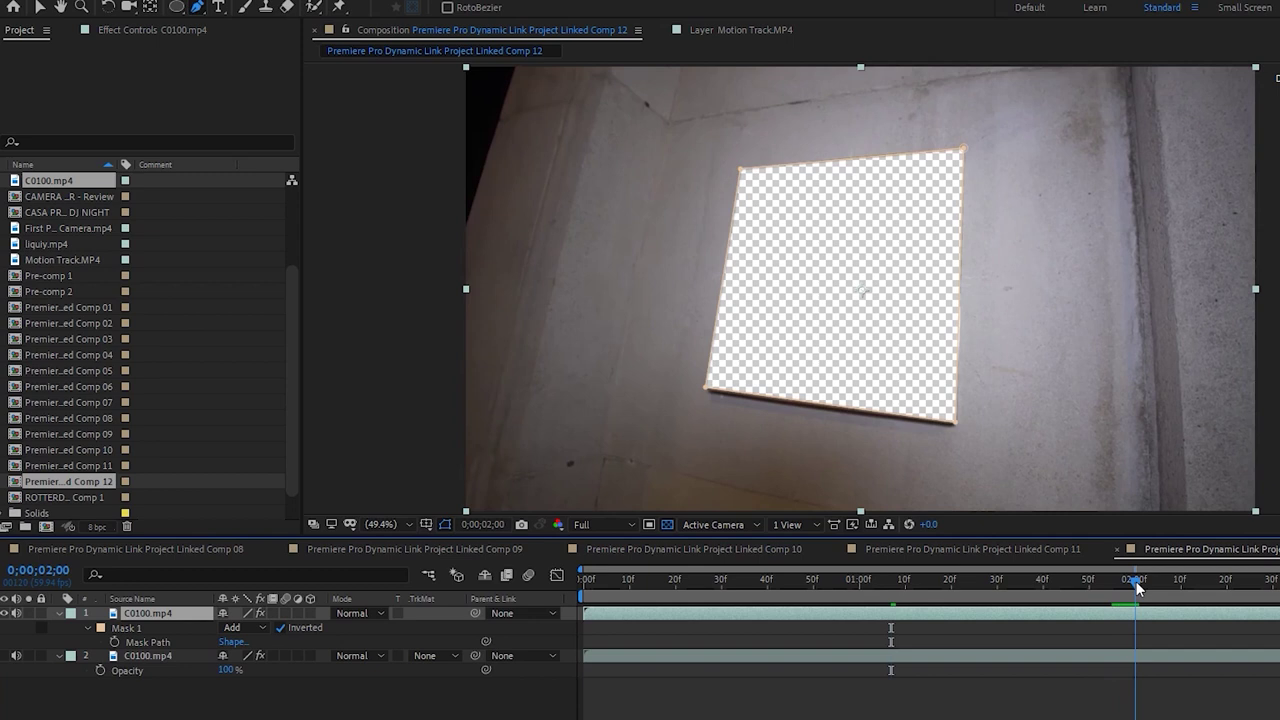
Start Mask Path keyframing at 0;00;02;00 and align the four mask corners with the square one frame later
left_click(113, 641)
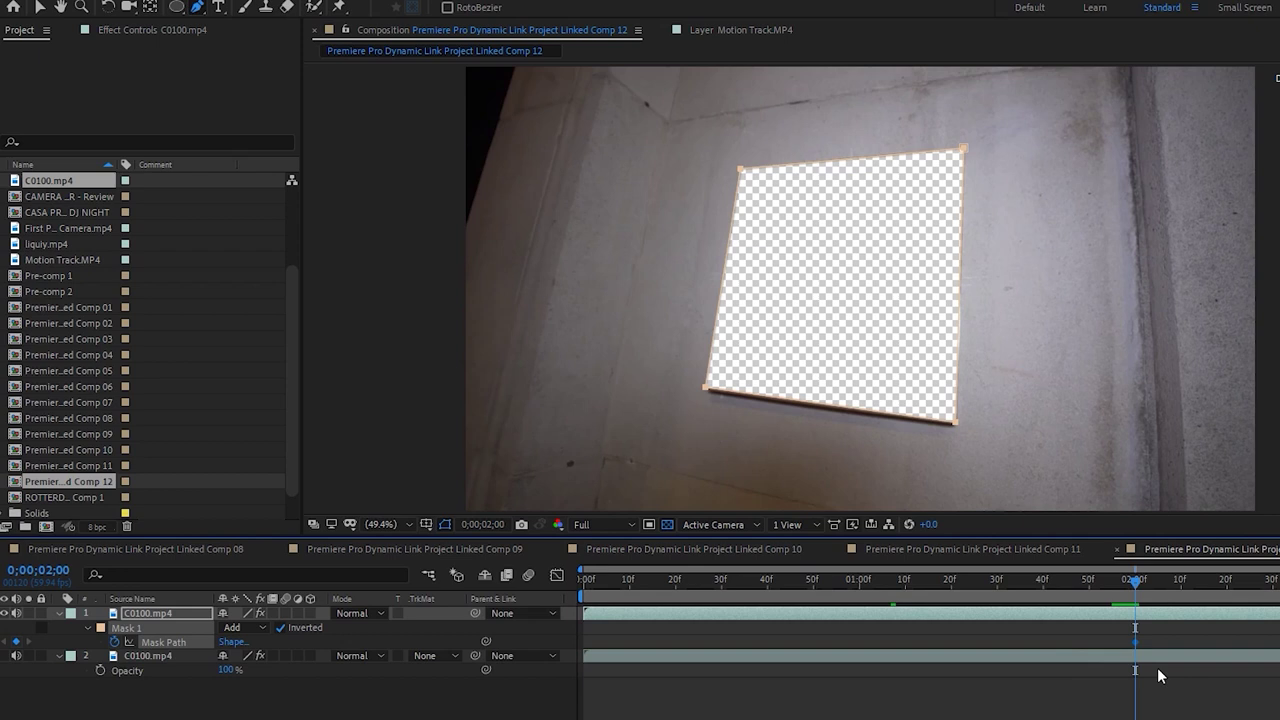
key("Page_Down")
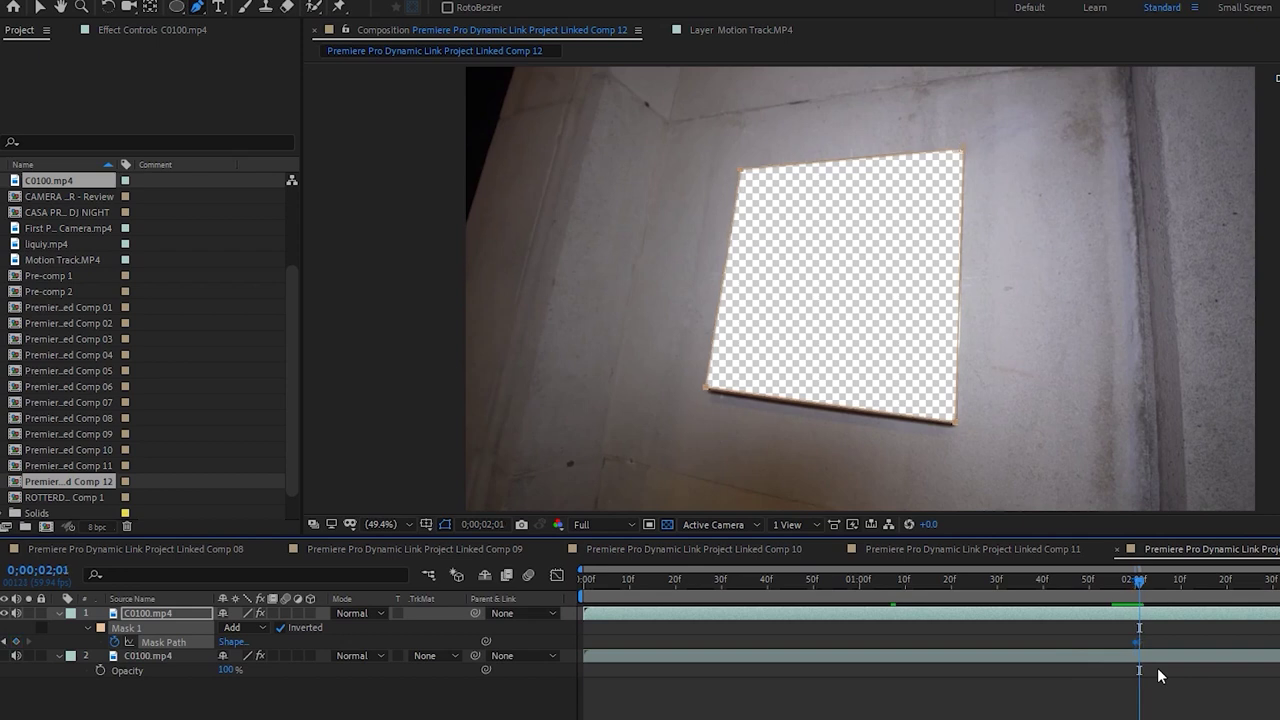
left_click_drag(957, 420, 952, 421)
key("v")
double_click(957, 423)
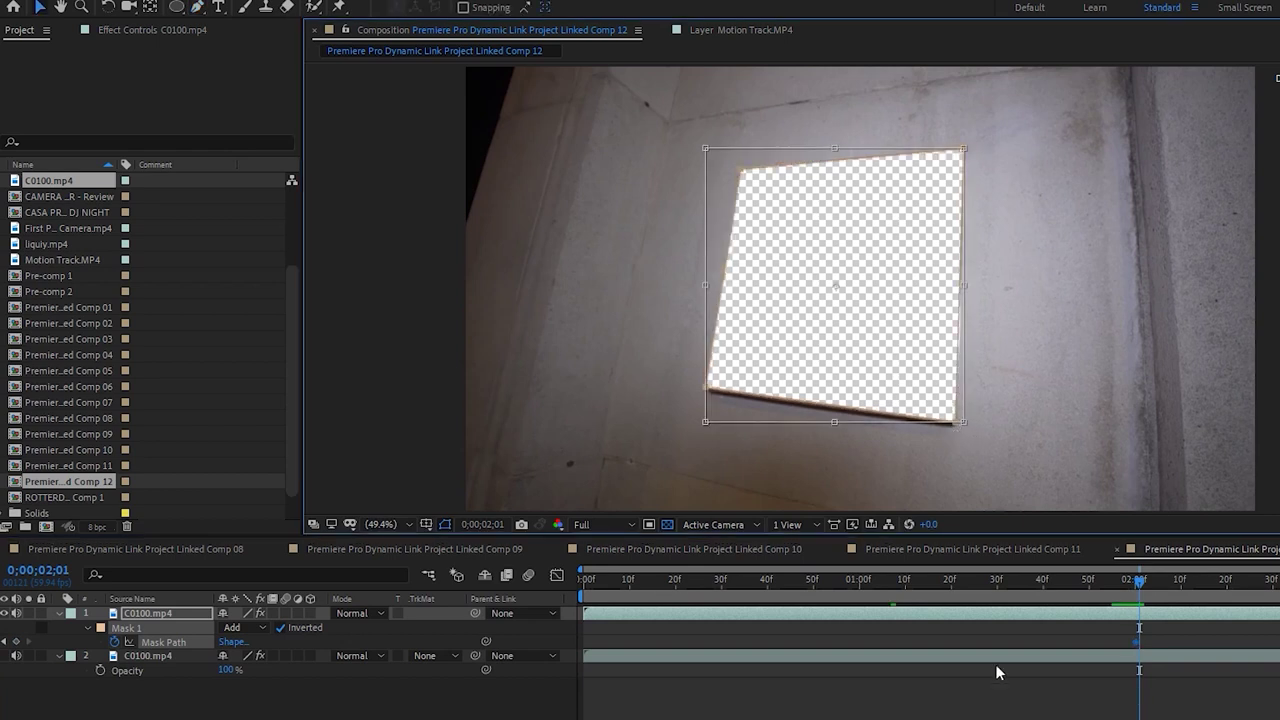
left_click(1018, 614)
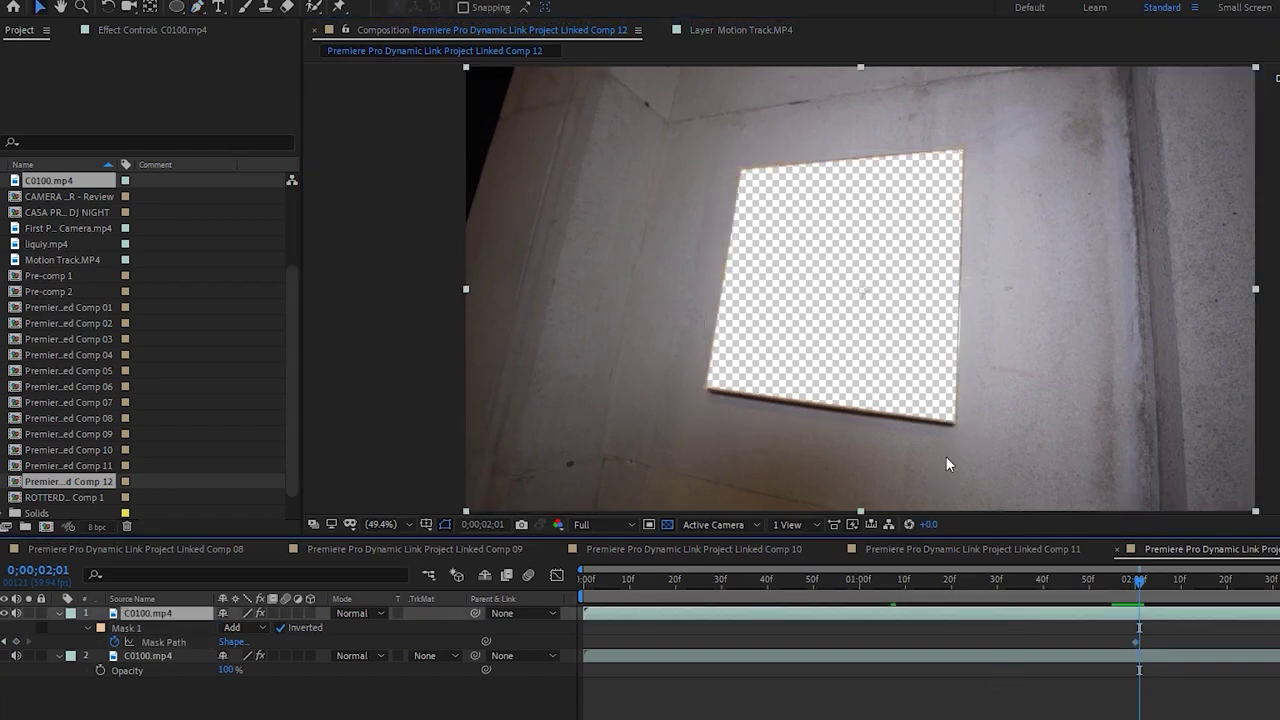
left_click_drag(955, 432, 954, 421)
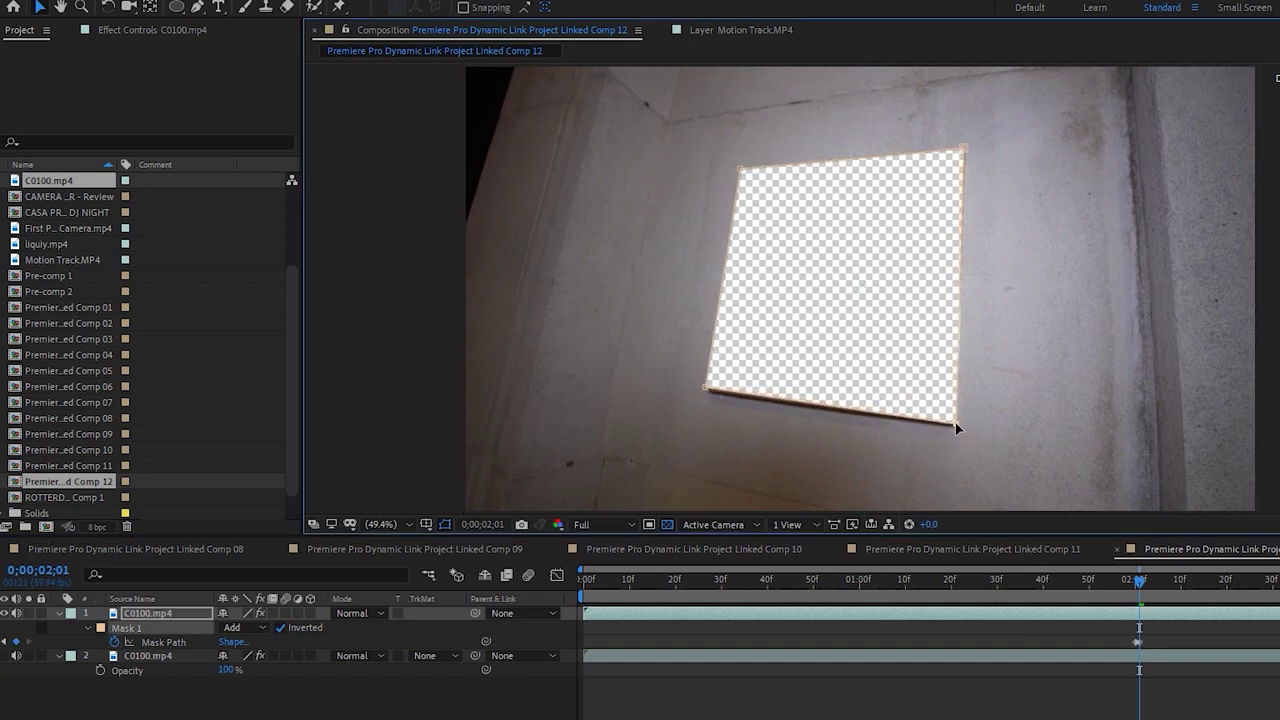
left_click_drag(962, 144, 963, 146)
left_click_drag(738, 171, 741, 170)
left_click_drag(711, 389, 706, 394)
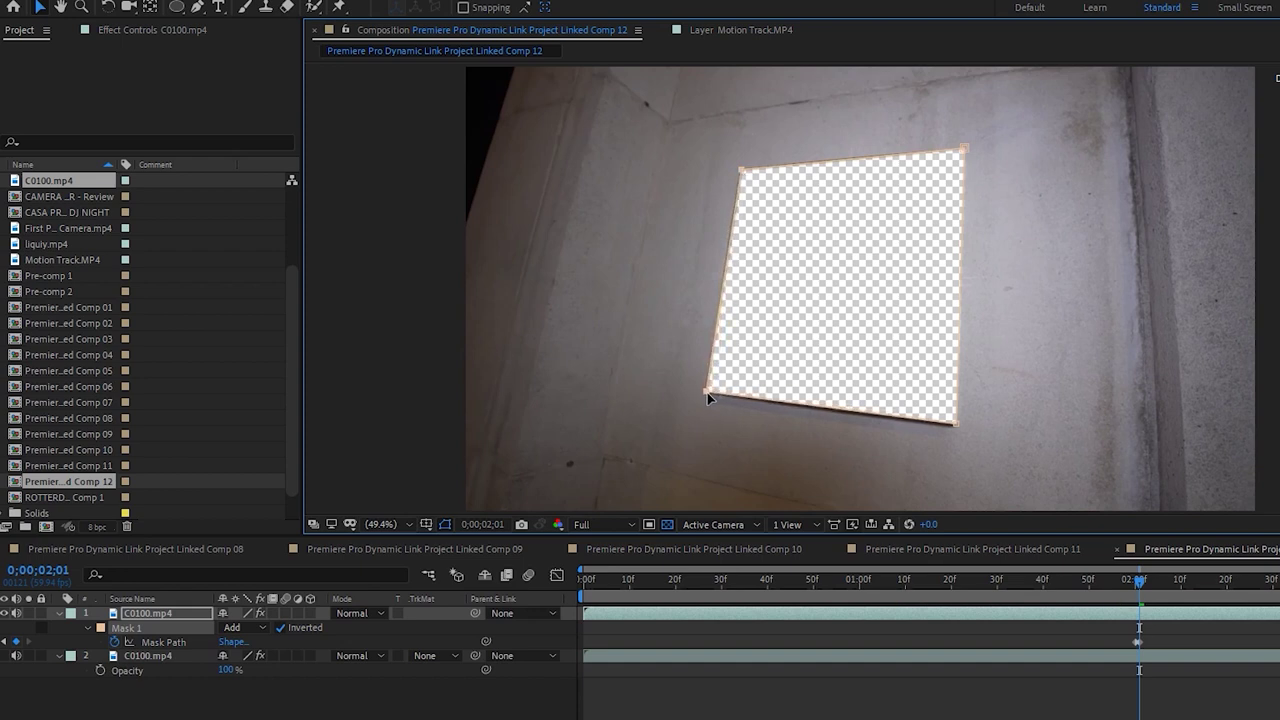
Advance one frame and match all four mask corners to the square again
key("Page_Down")
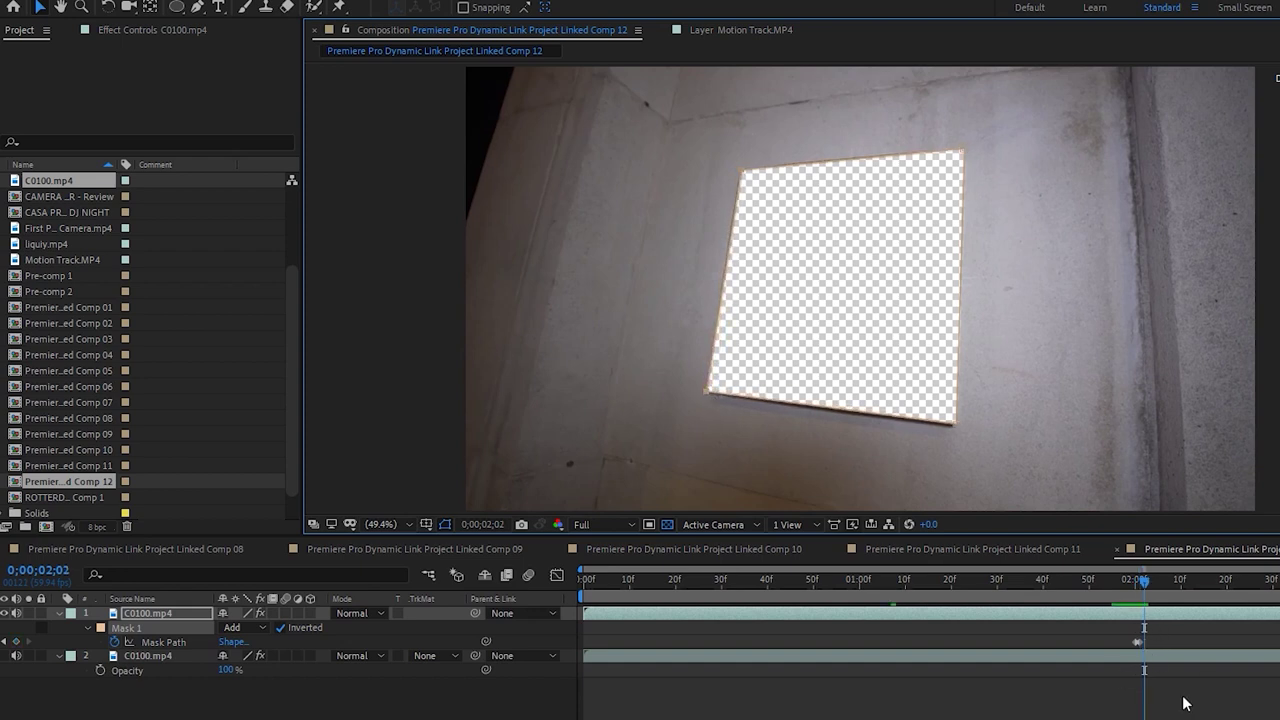
left_click_drag(953, 423, 955, 427)
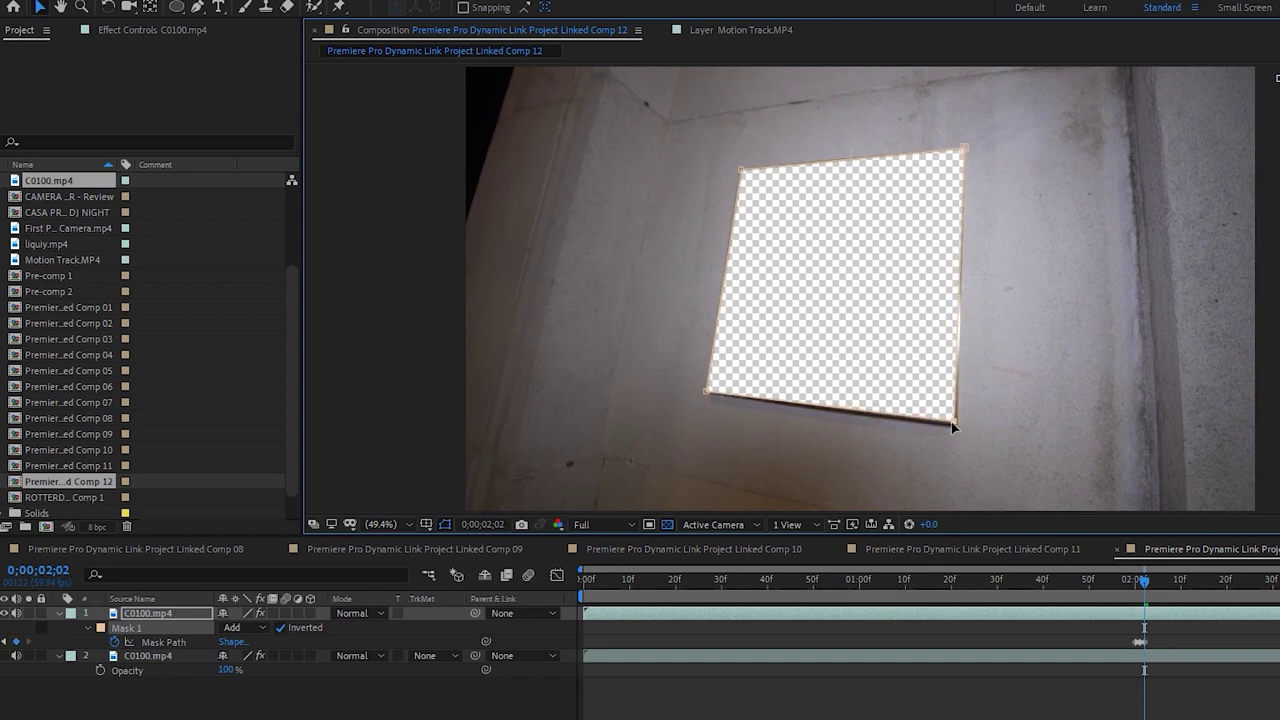
left_click_drag(707, 391, 707, 391)
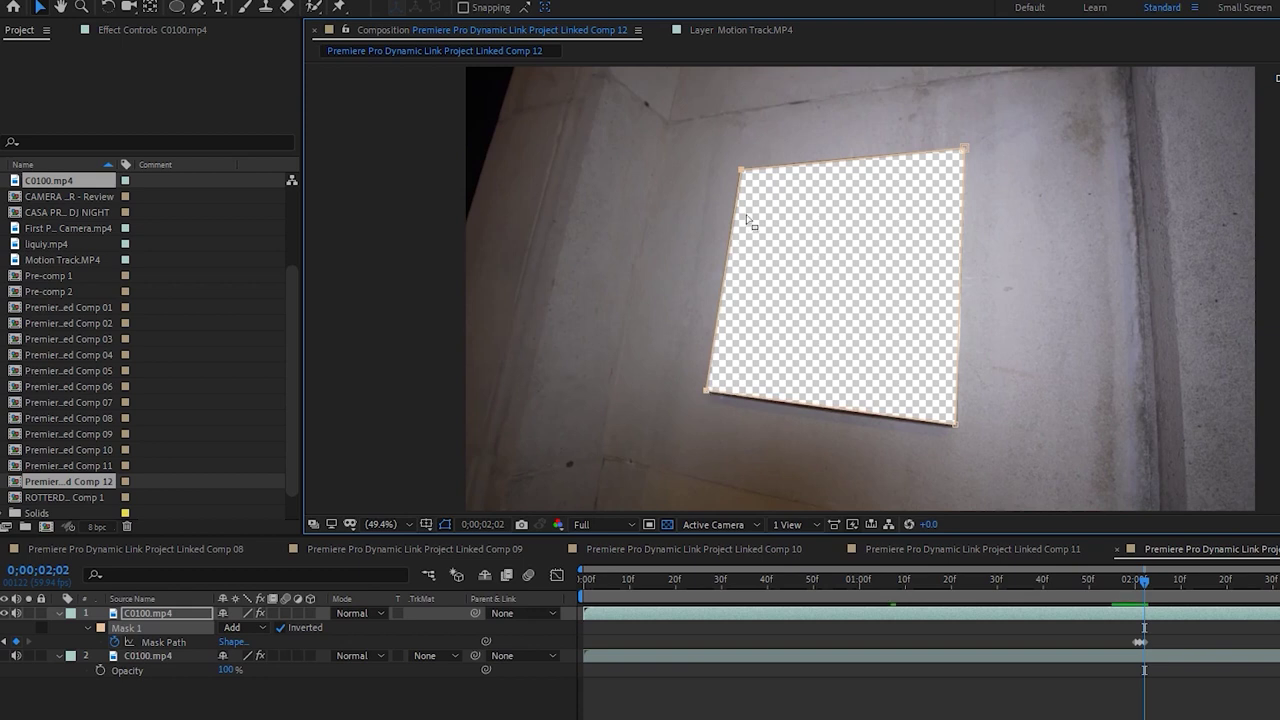
left_click_drag(743, 172, 741, 170)
left_click_drag(963, 148, 965, 147)
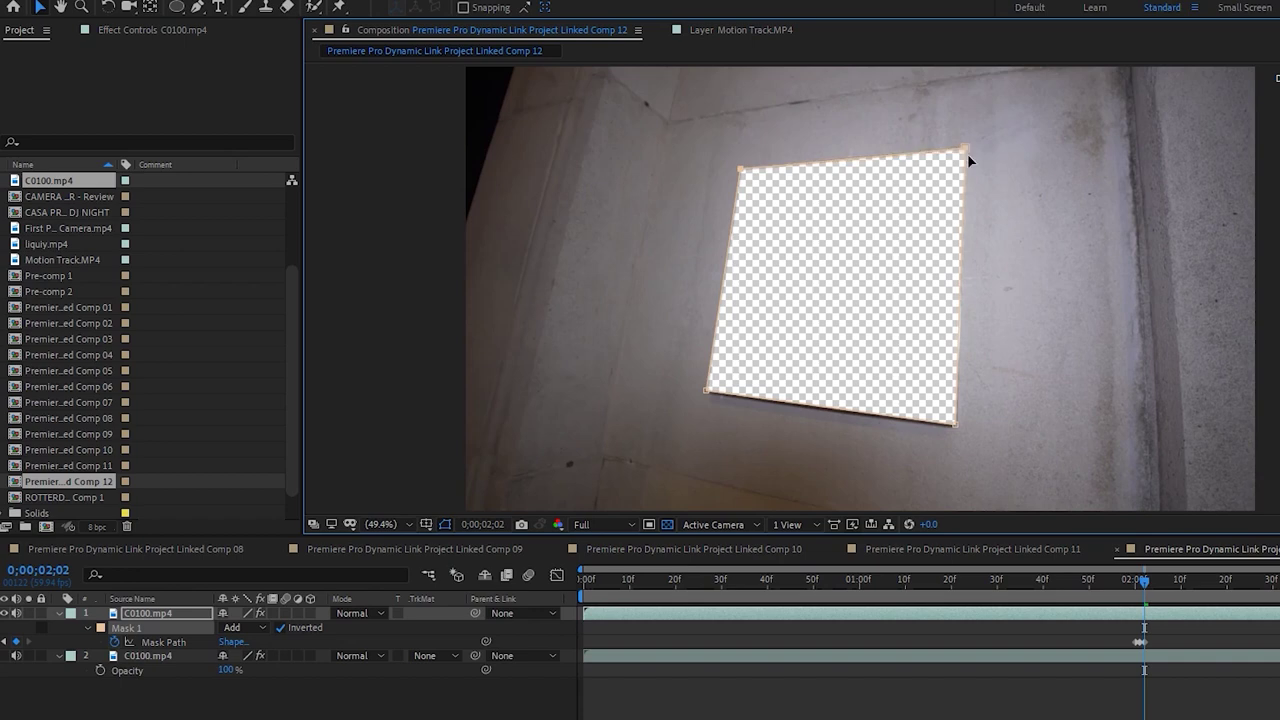
scroll(1000, 214, "up", 1)
scroll(983, 220, "up", 2)
scroll(980, 222, "down", 2)
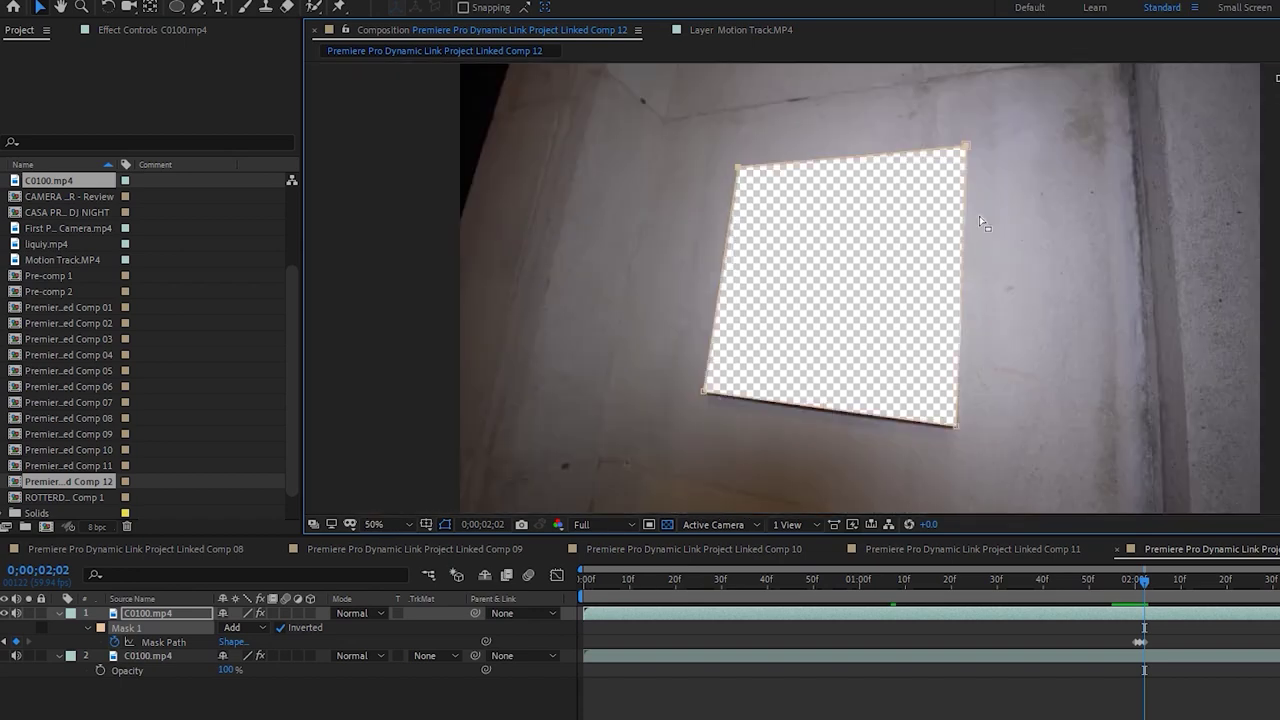
Preview the cut-out and refine the top-right, top-left and bottom-right corners
left_click(1050, 690)
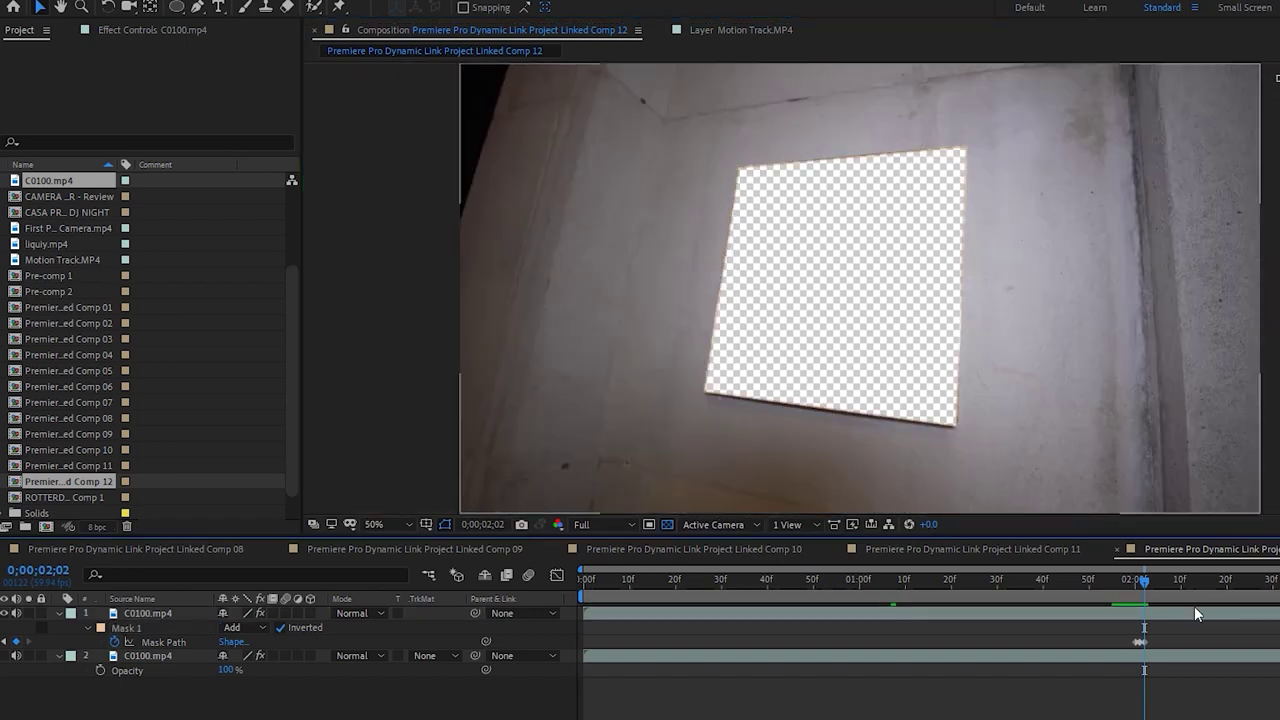
left_click(1146, 615)
left_click_drag(965, 148, 966, 147)
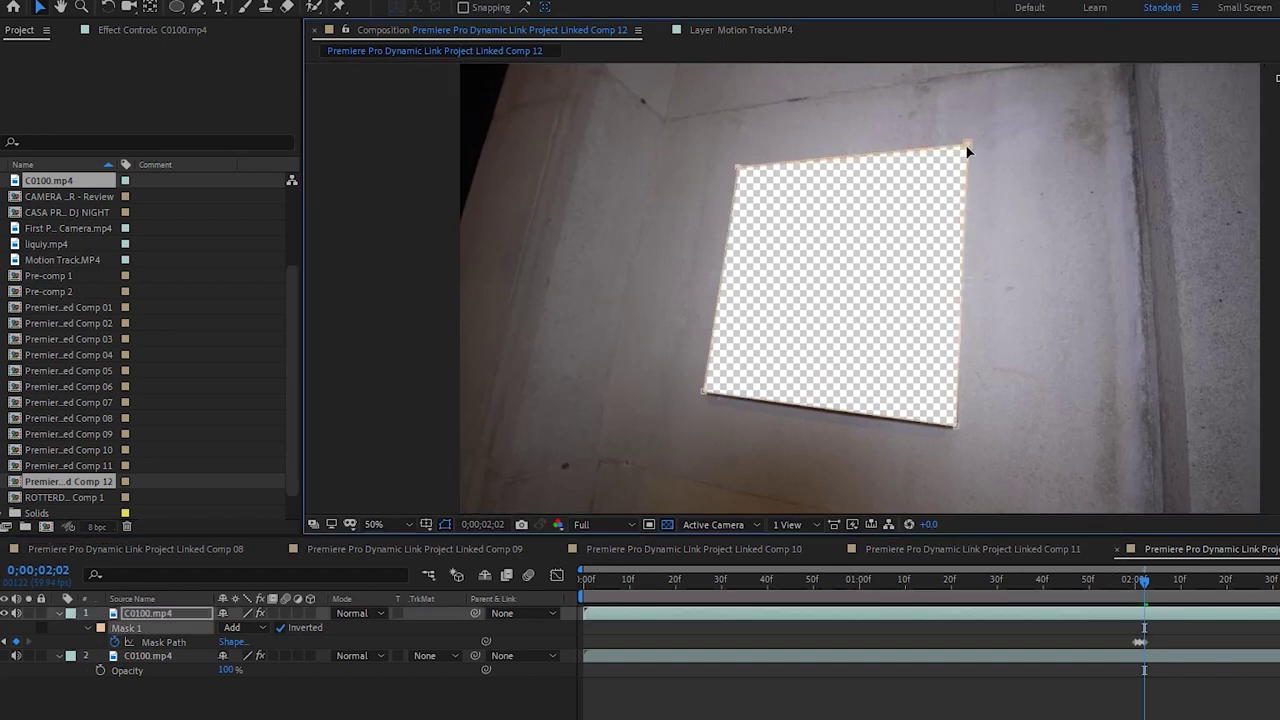
left_click_drag(737, 169, 737, 169)
left_click_drag(956, 430, 957, 431)
Over the next two frames, realign the mask corners with the square
key("Page_Down")
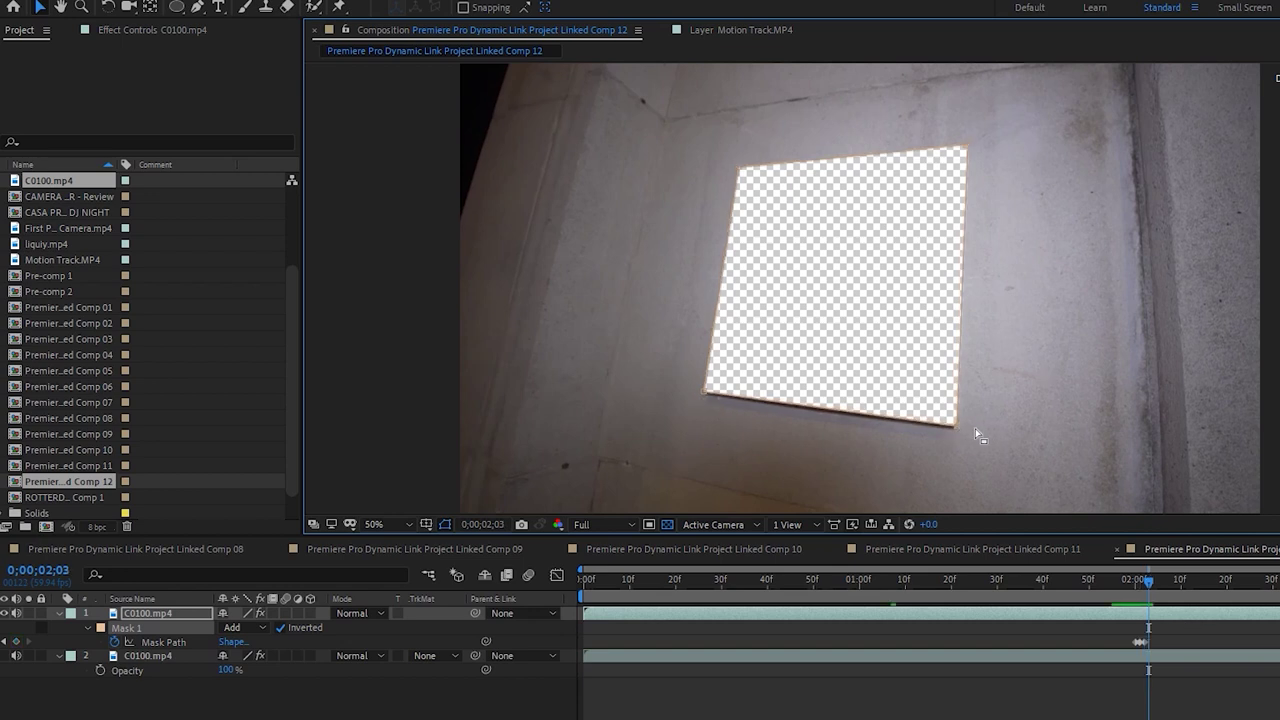
left_click_drag(955, 429, 957, 429)
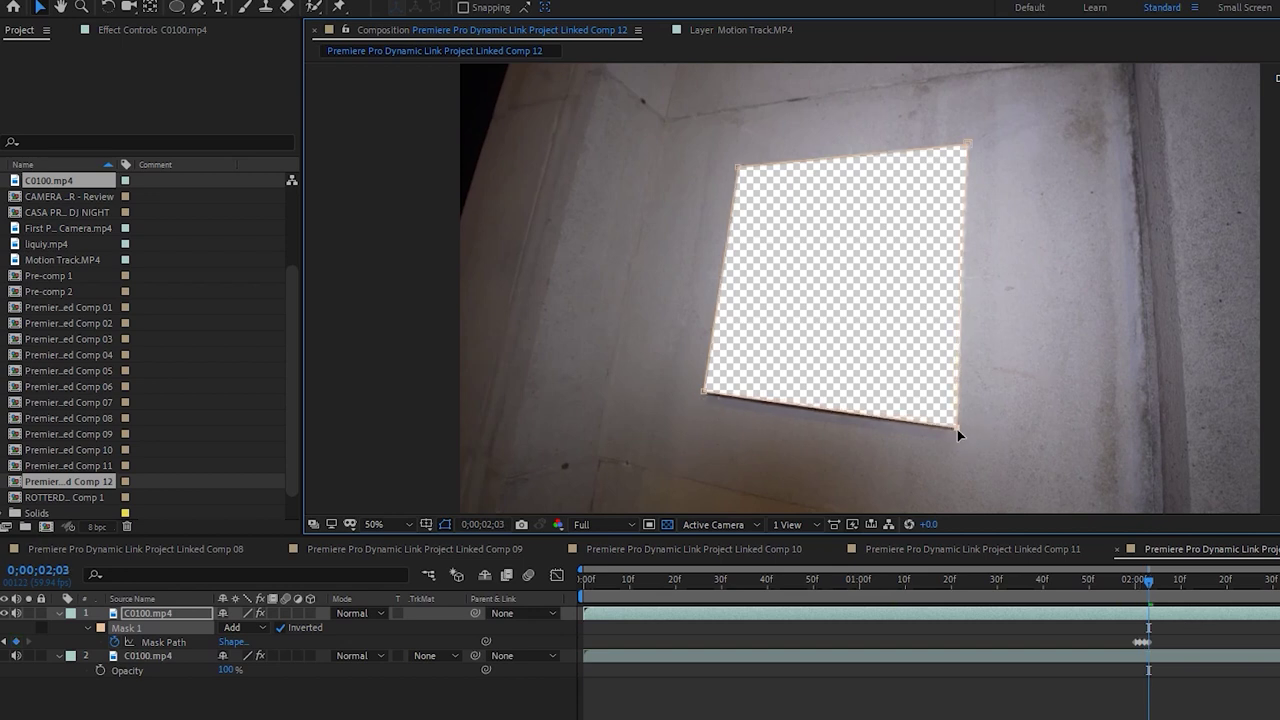
left_click_drag(965, 145, 966, 148)
left_click_drag(740, 171, 737, 170)
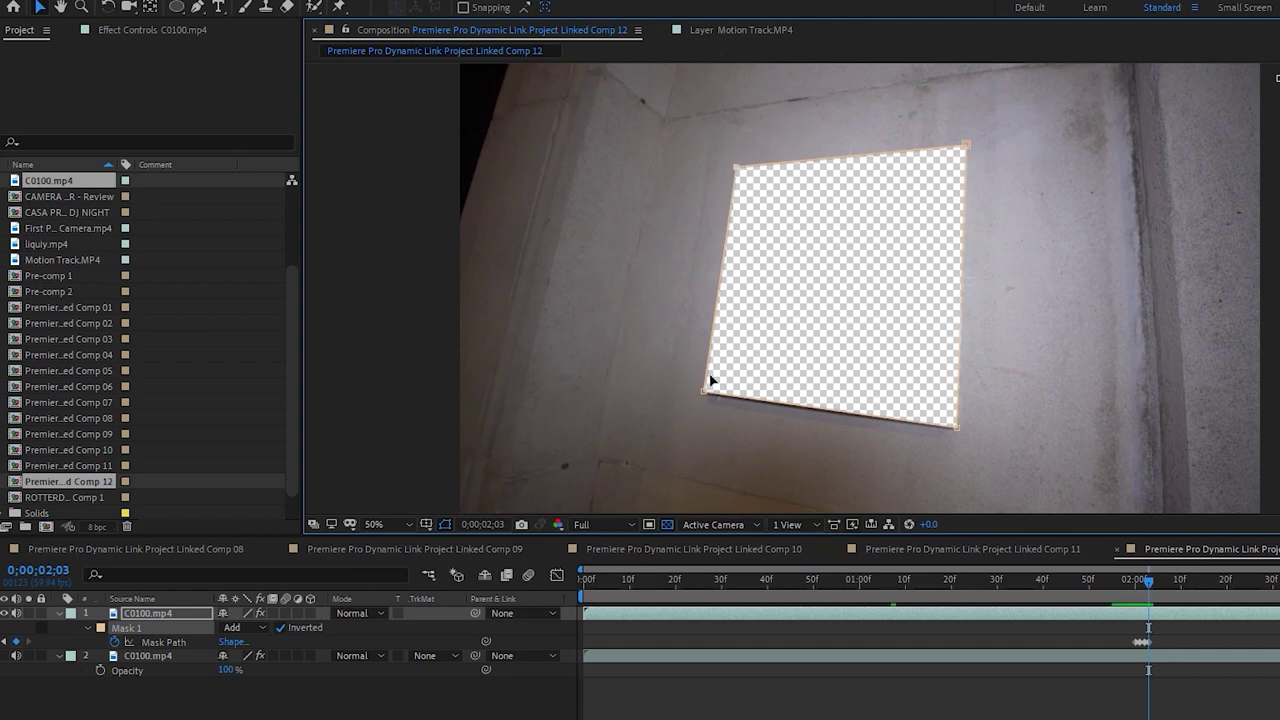
left_click_drag(703, 398, 704, 400)
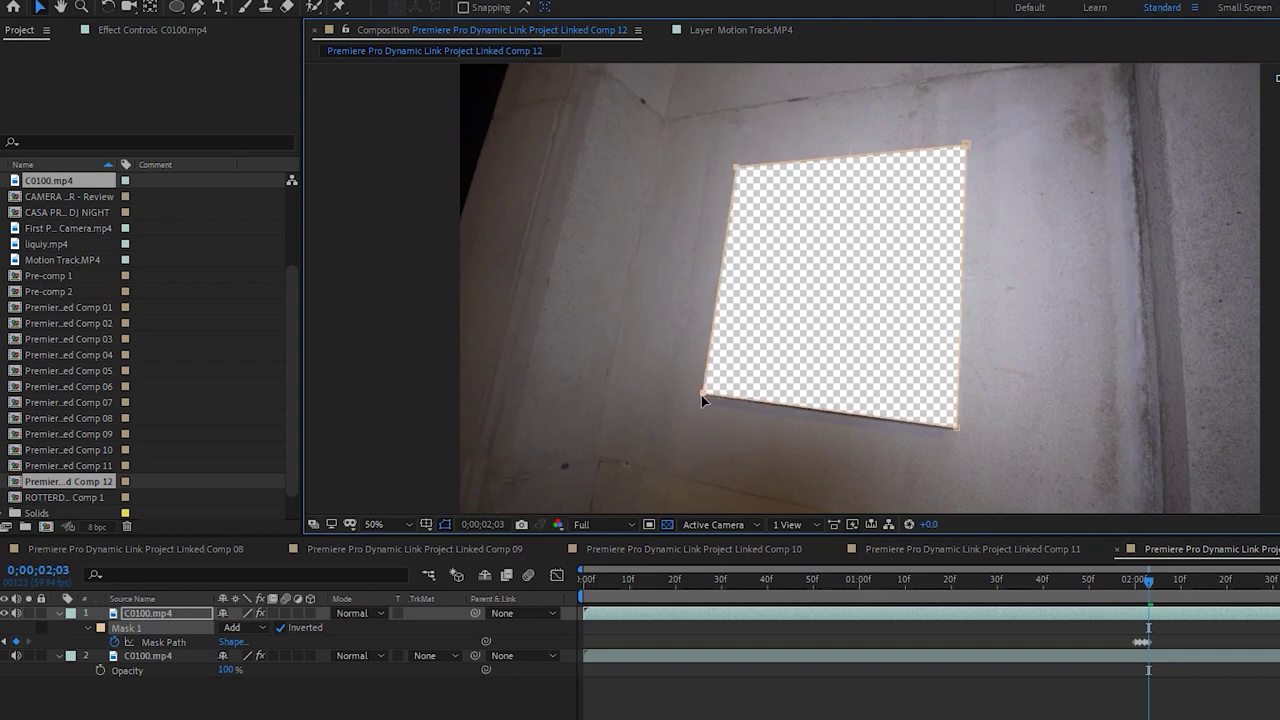
key("Page_Down")
left_click_drag(954, 430, 957, 432)
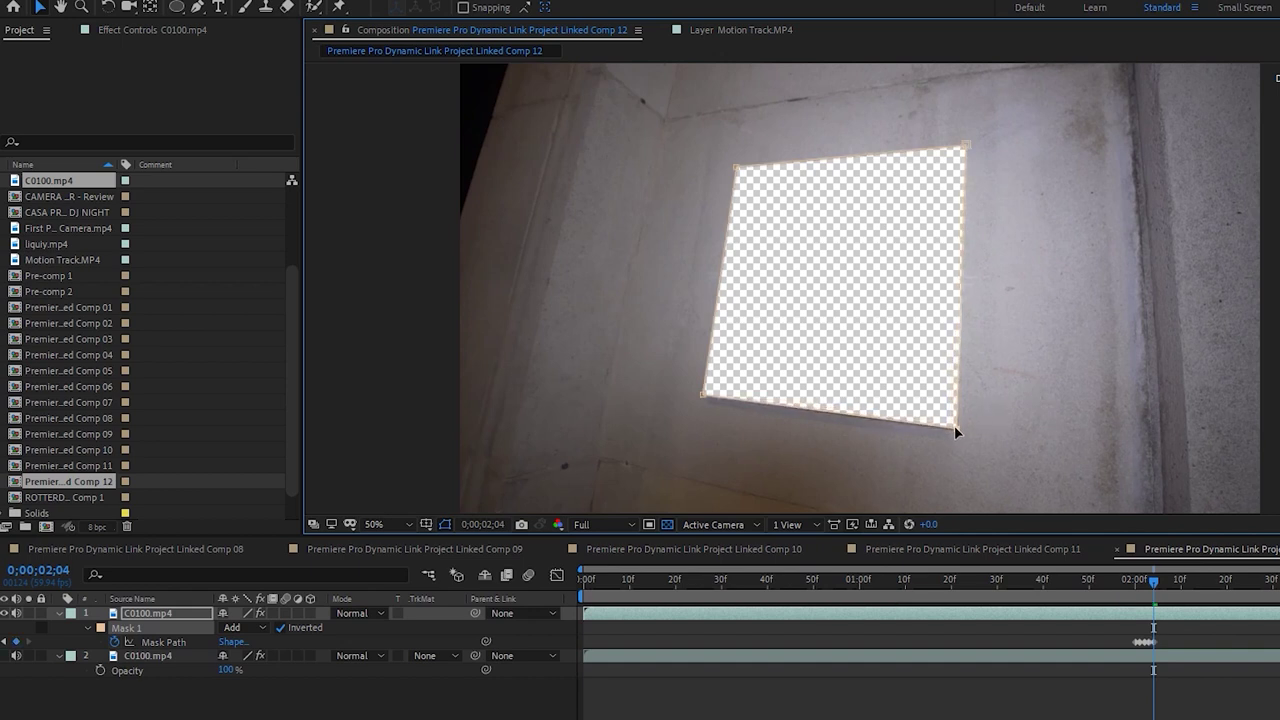
left_click_drag(968, 143, 963, 150)
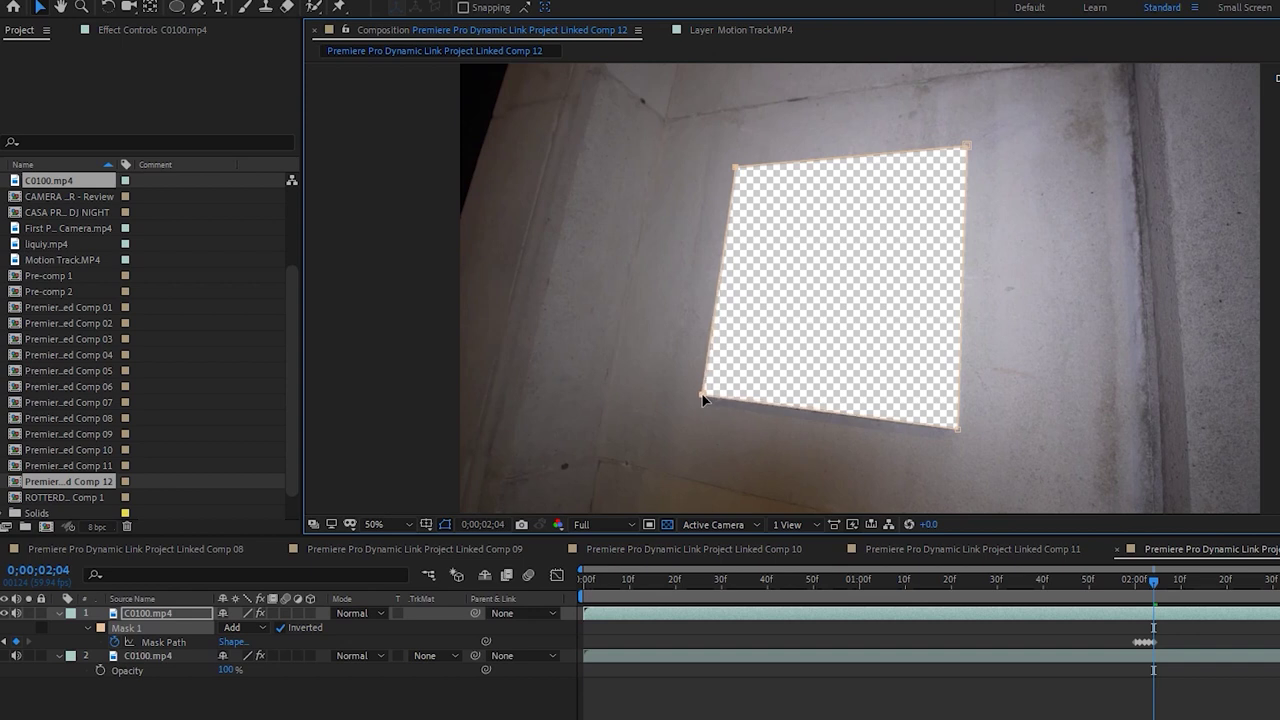
Step ahead a frame and match all four corners to the plate
key("Page_Down")
left_click_drag(700, 400, 705, 396)
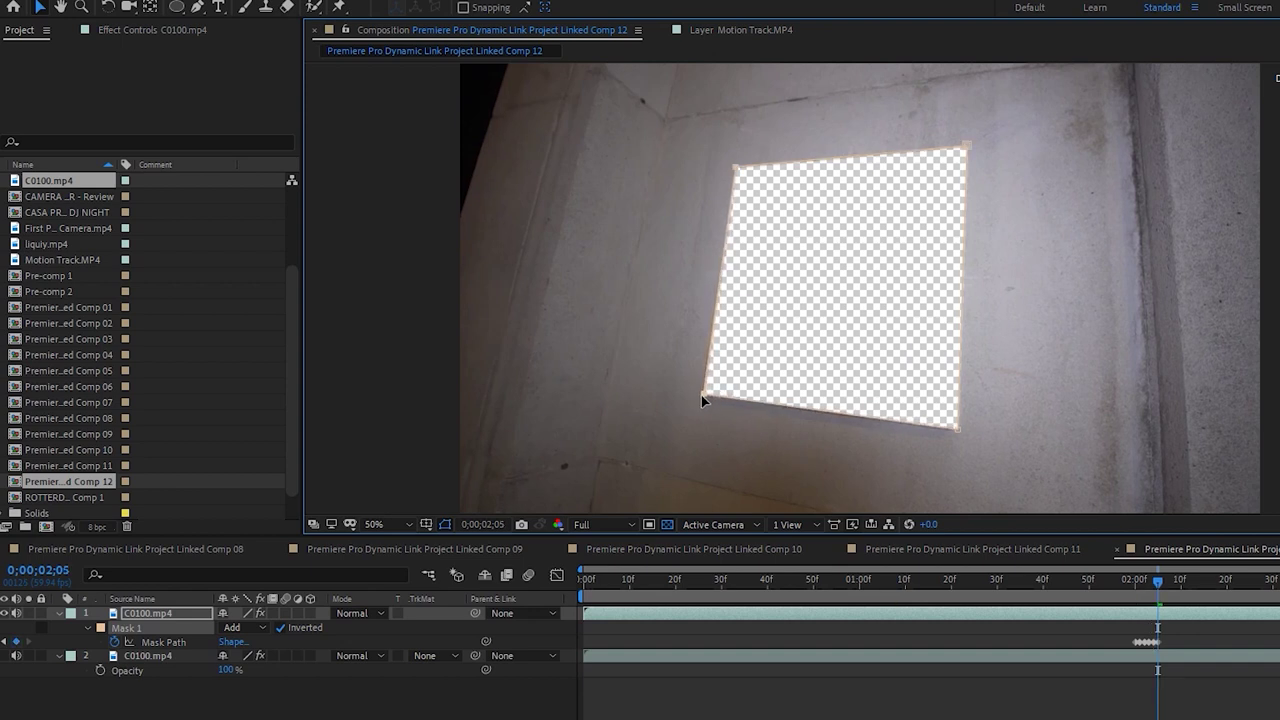
left_click_drag(736, 167, 736, 167)
left_click_drag(967, 143, 970, 143)
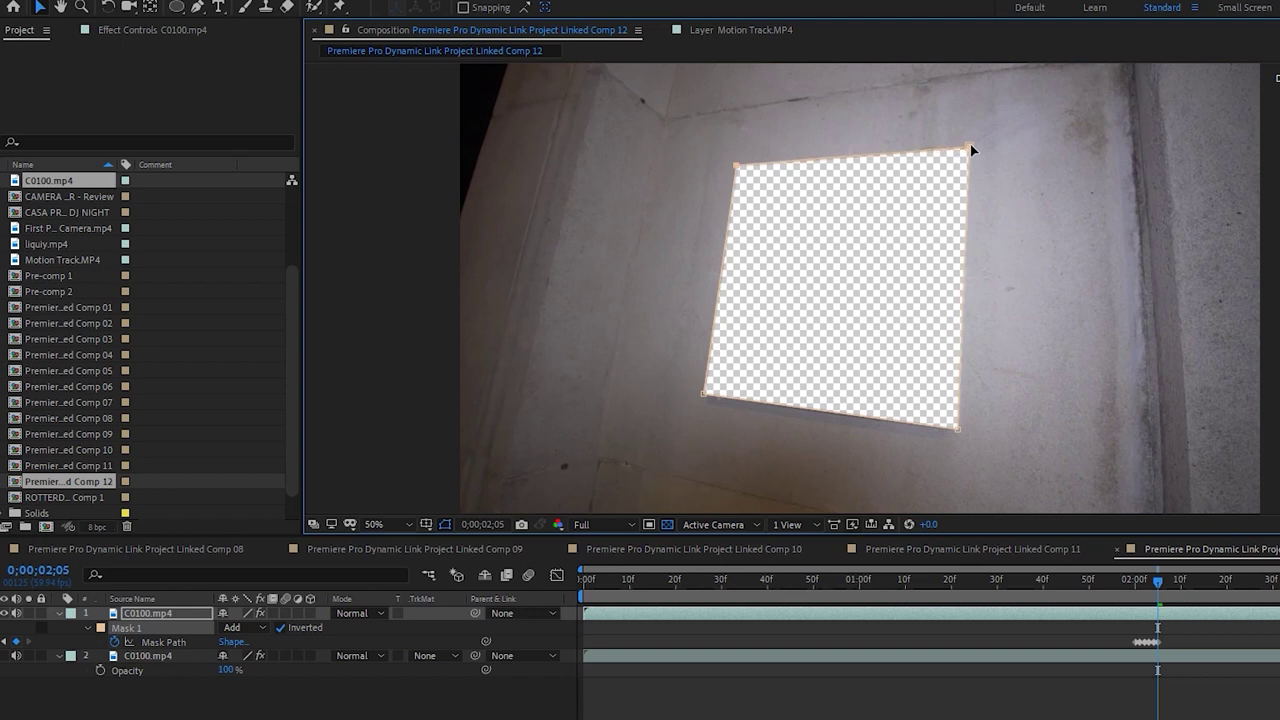
left_click_drag(955, 431, 955, 429)
On the following frame, key the mask corners again, refining the bottom-right point
key("Page_Down")
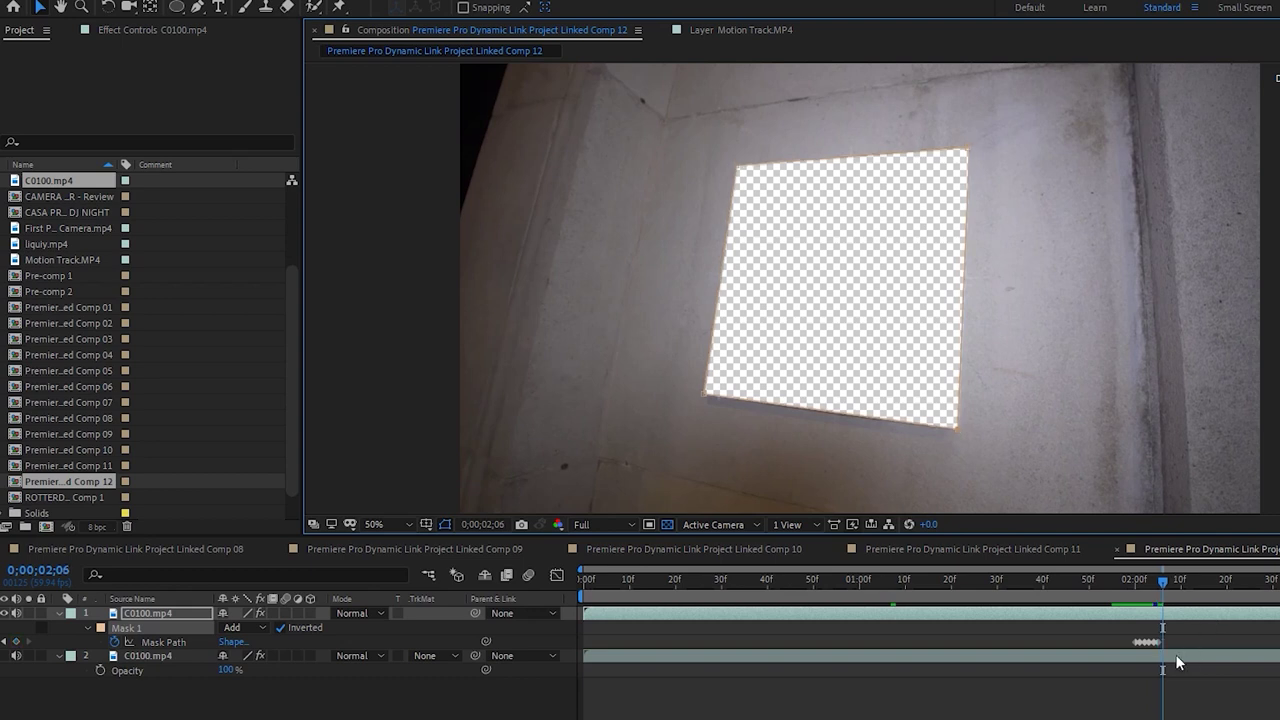
left_click_drag(957, 429, 956, 431)
left_click_drag(974, 152, 967, 143)
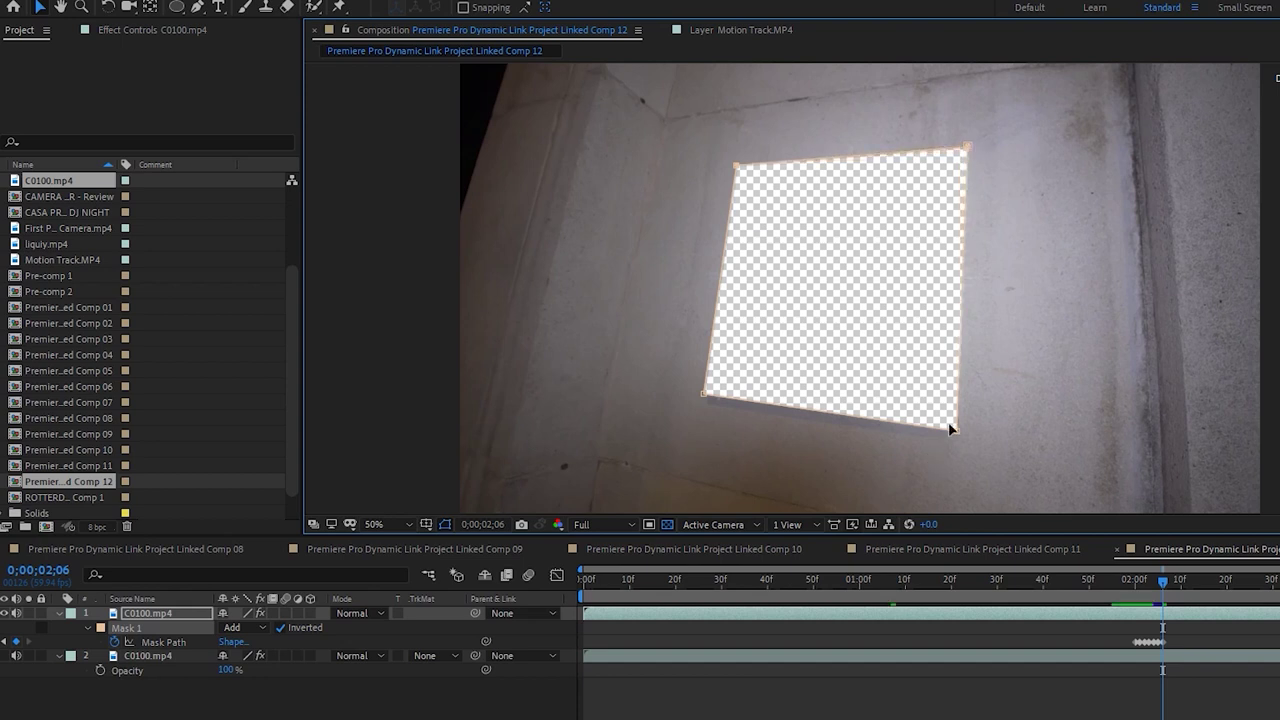
left_click_drag(959, 432, 959, 428)
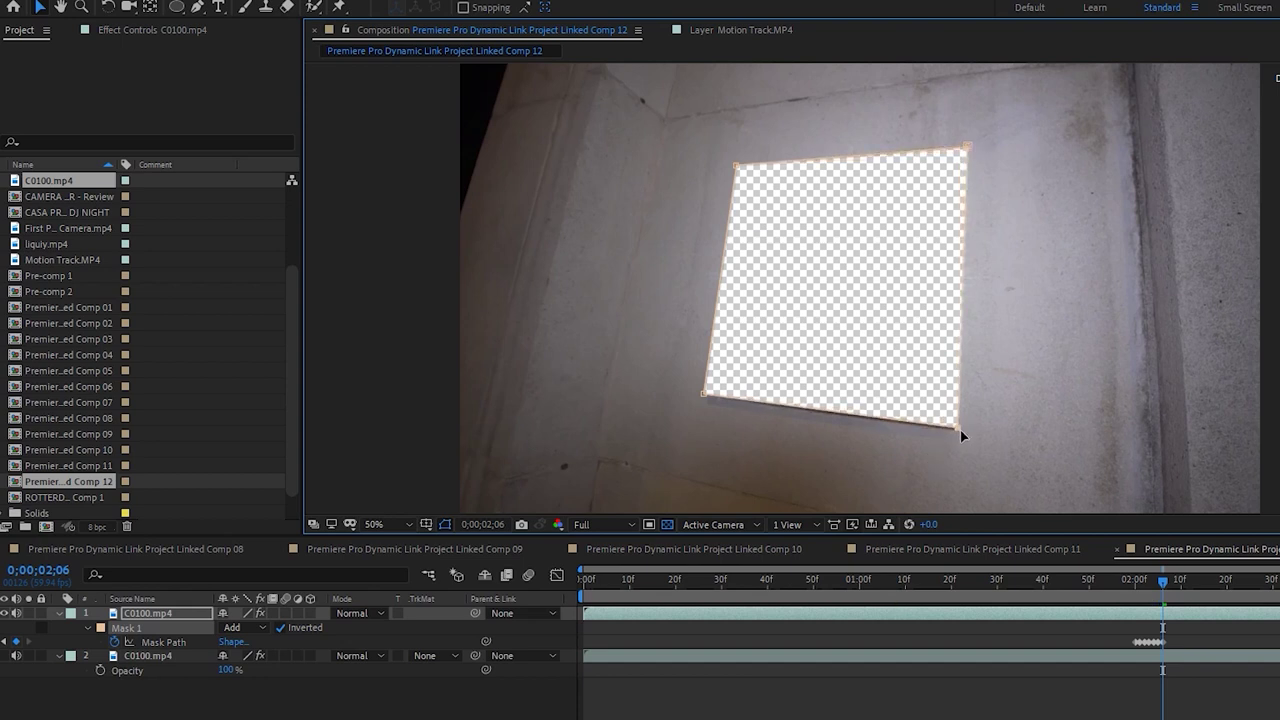
left_click_drag(703, 397, 702, 395)
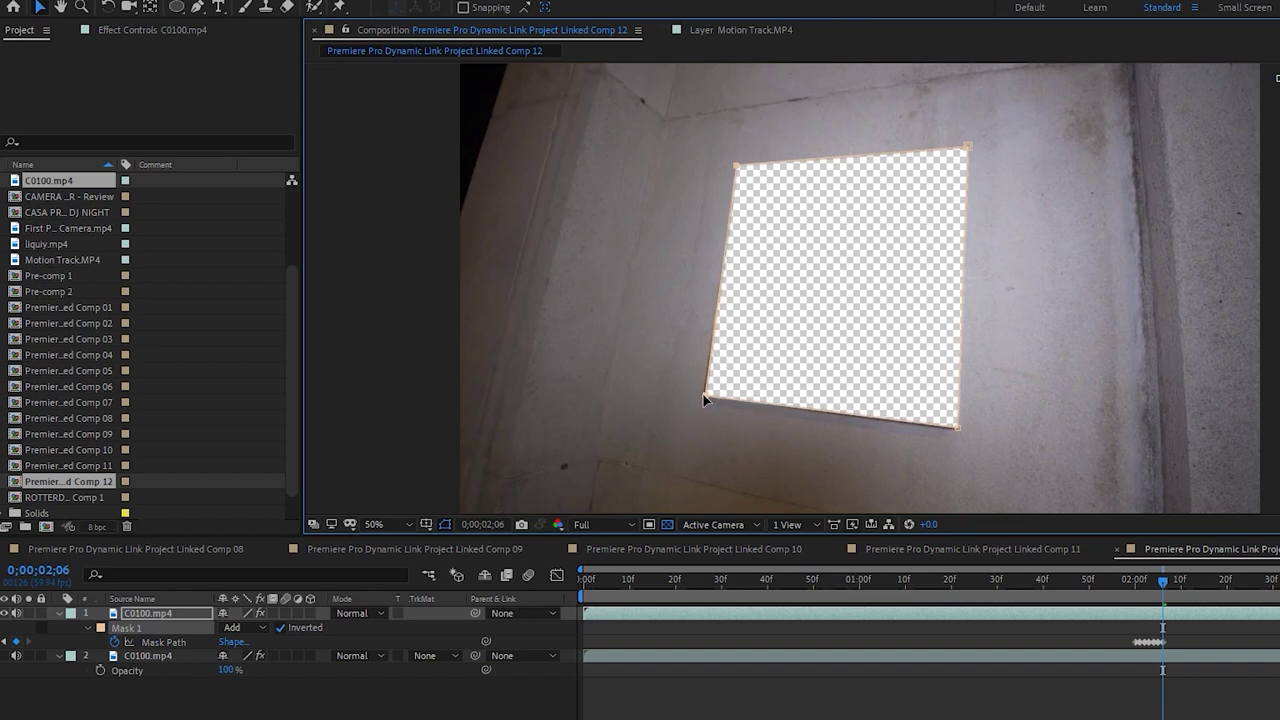
left_click_drag(738, 168, 739, 170)
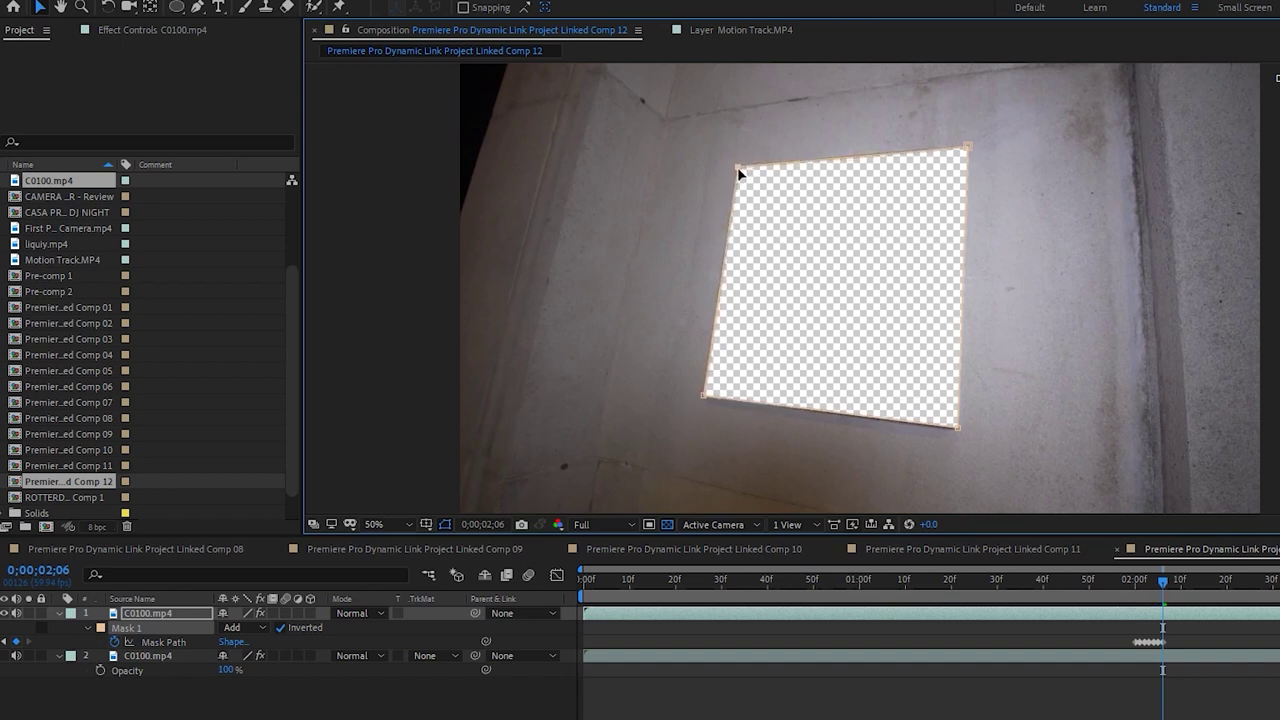
Keyframe the mask corners on the remaining frames through 0;00;02;09
key("Page_Down")
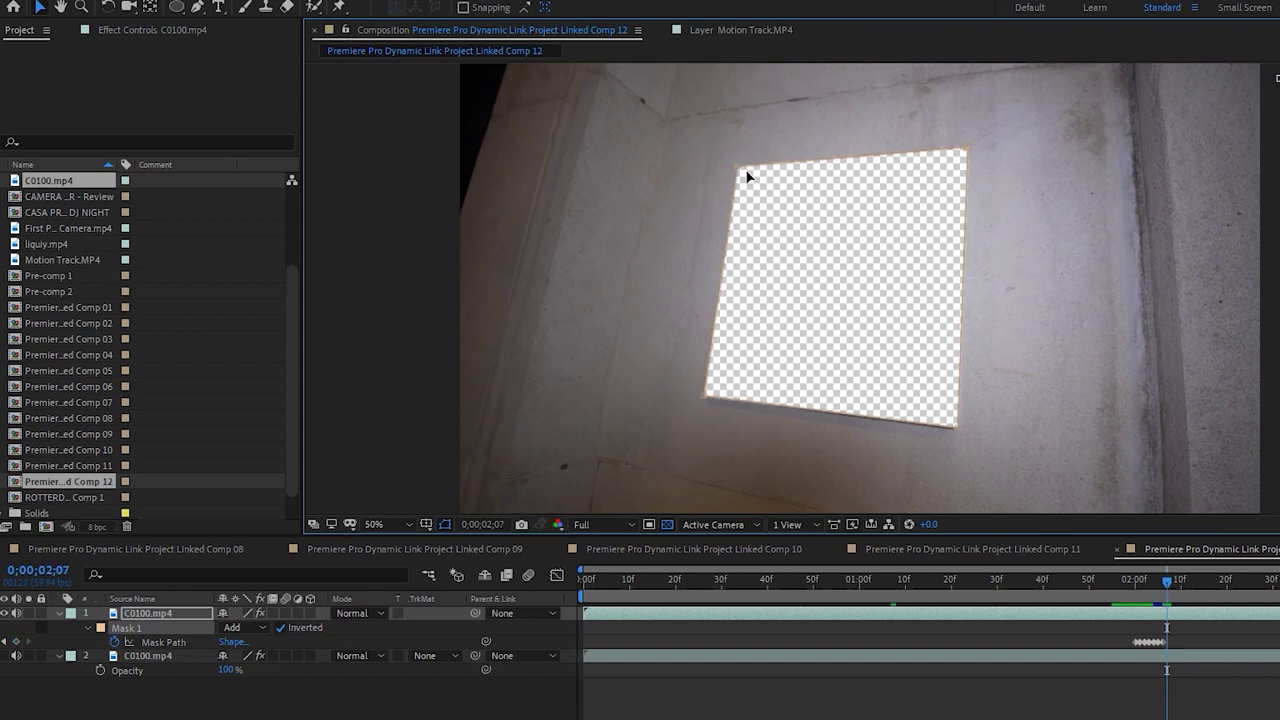
left_click_drag(961, 428, 957, 428)
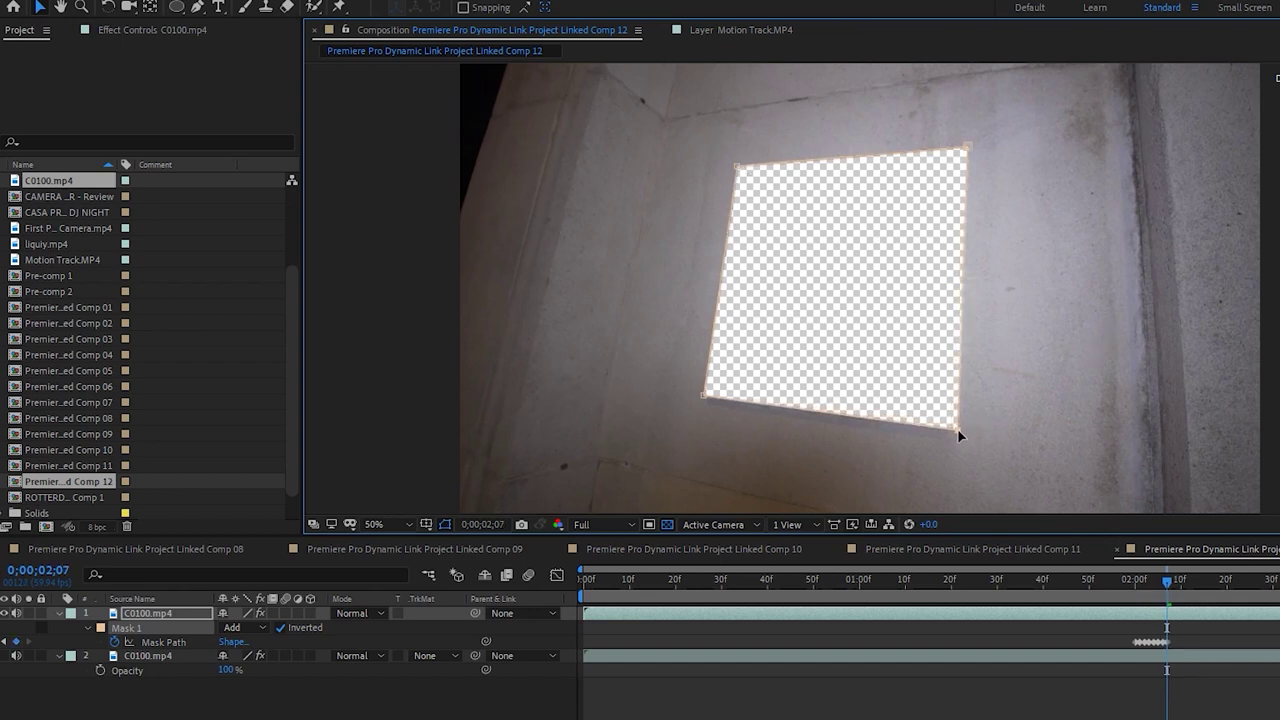
left_click_drag(975, 148, 971, 141)
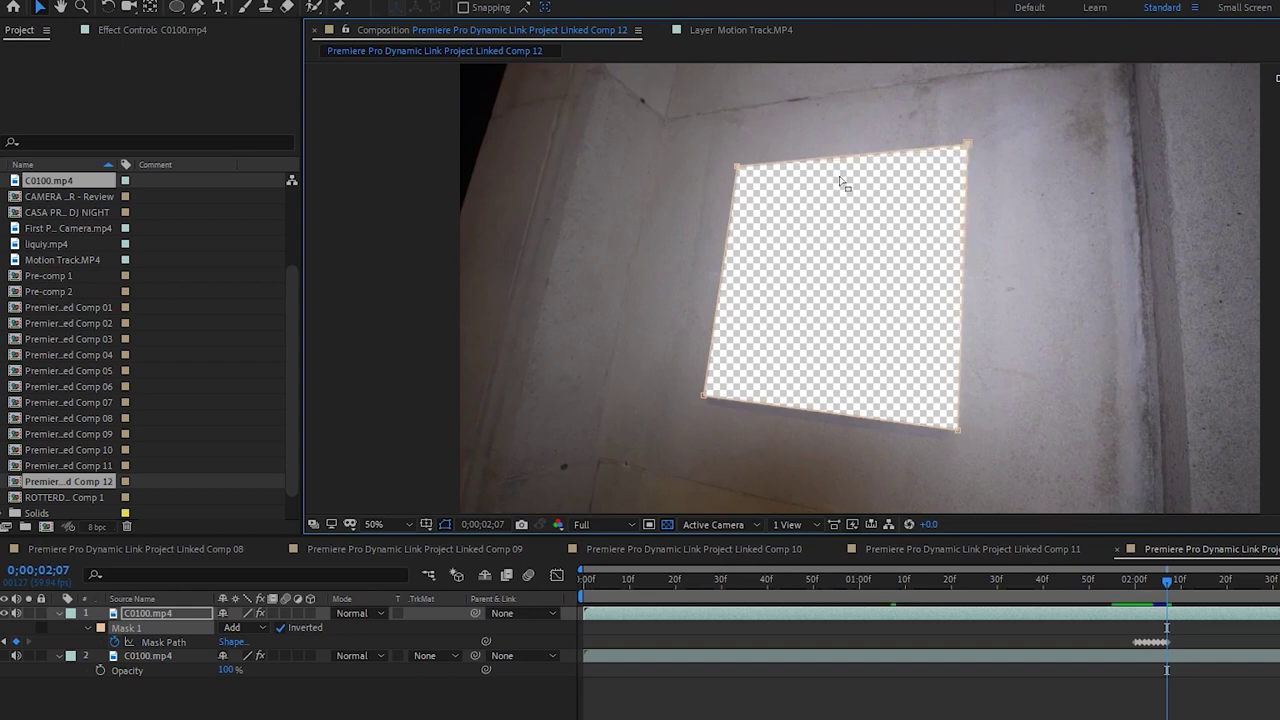
left_click_drag(740, 166, 740, 176)
left_click_drag(704, 396, 703, 394)
key("Page_Down")
key("Page_Down")
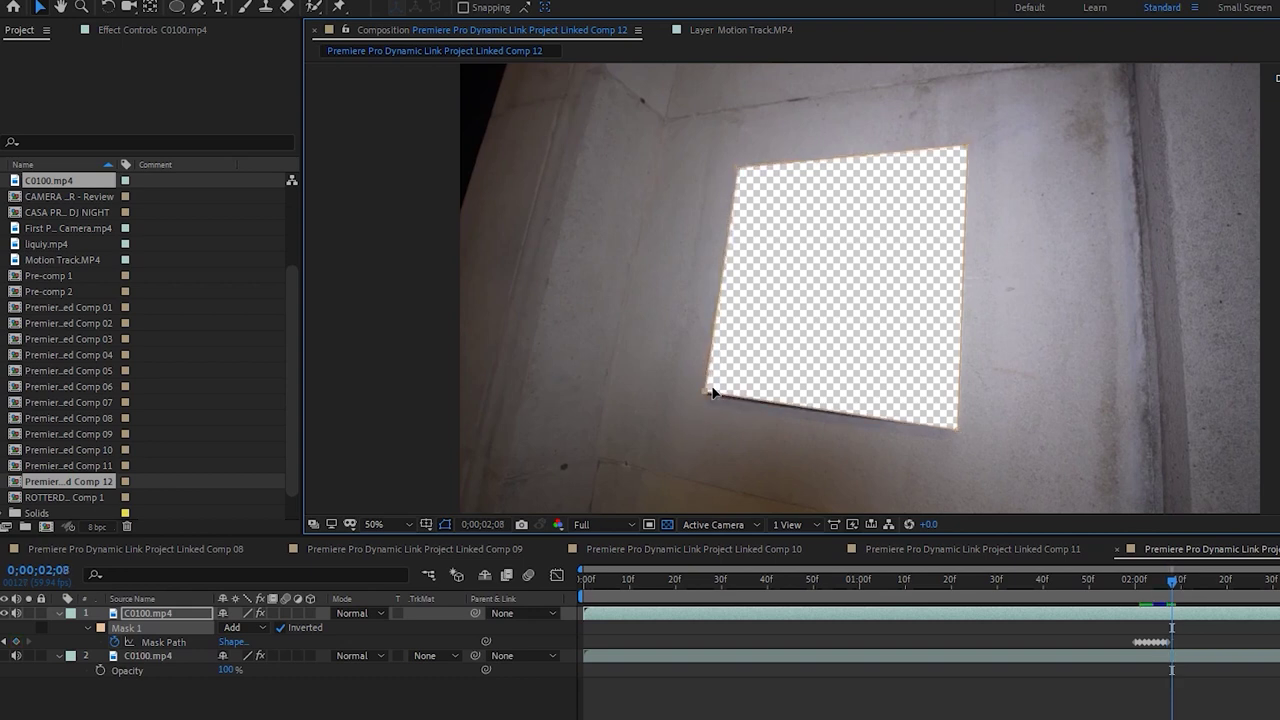
left_click_drag(959, 430, 958, 425)
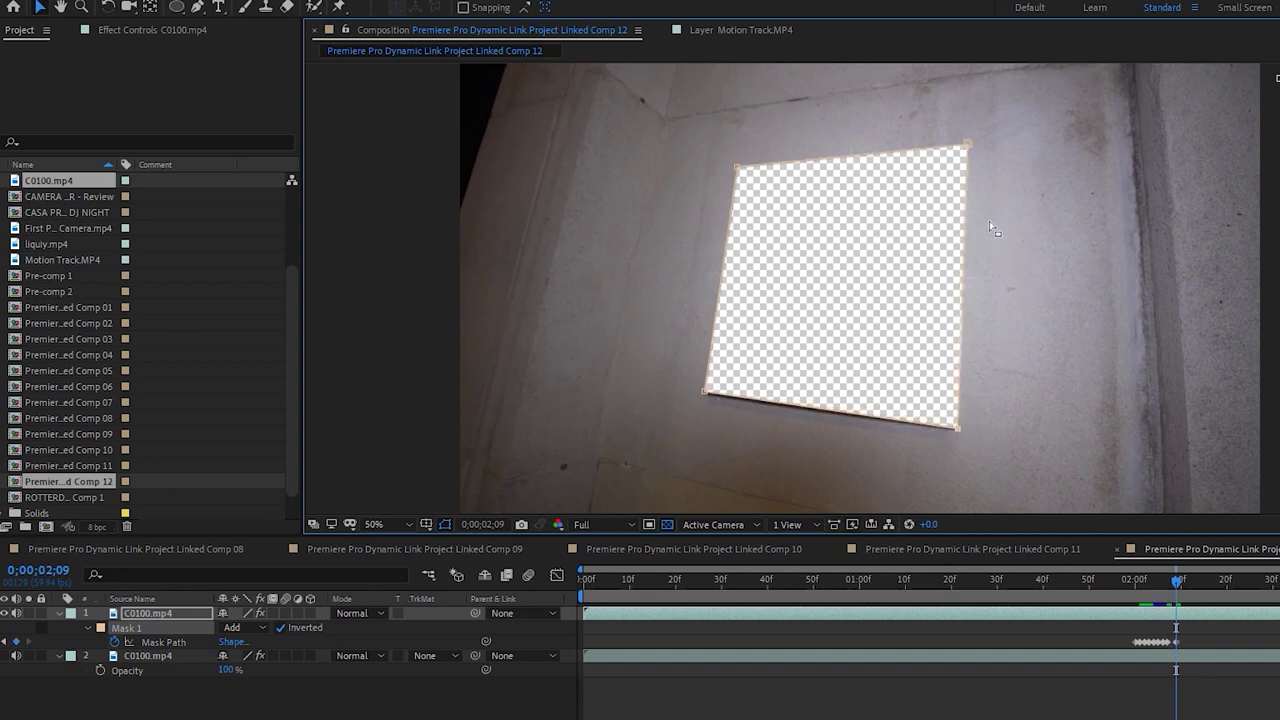
left_click_drag(967, 142, 966, 146)
left_click_drag(736, 172, 737, 169)
left_click_drag(707, 390, 703, 393)
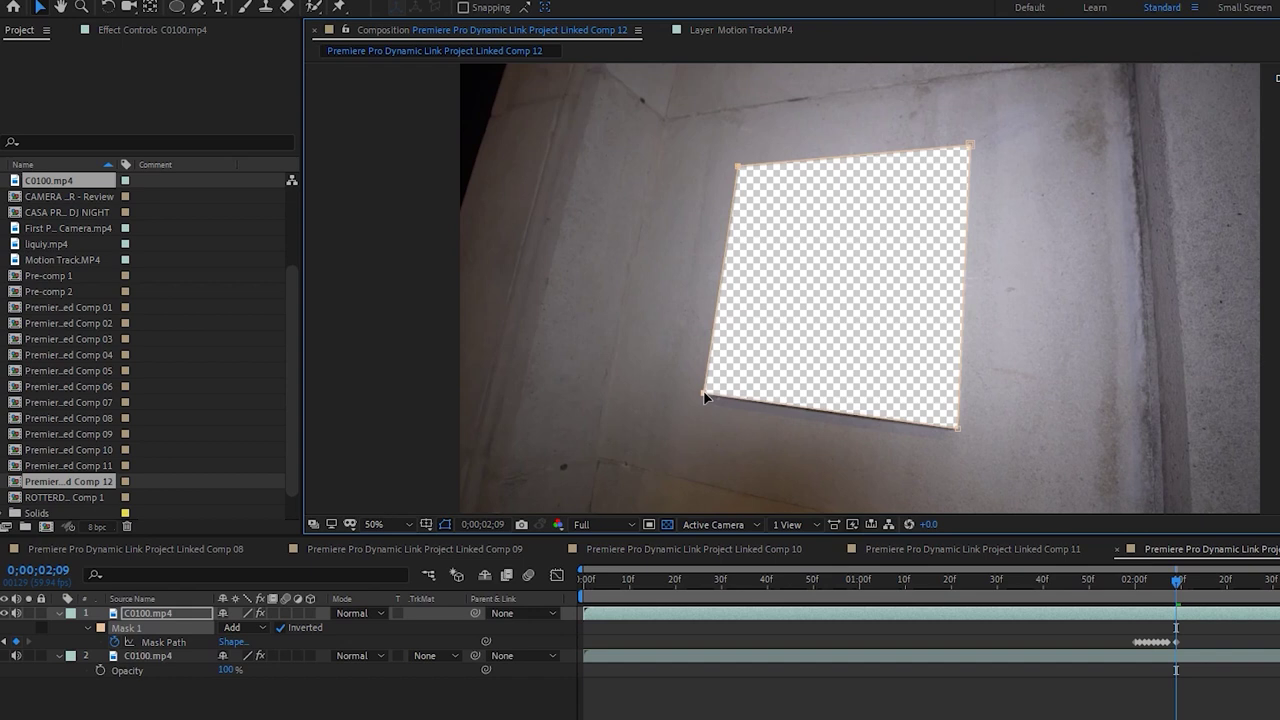
Re-align the mask's four corners to the sign's edges at frames 2;11 and 2;13
key("Page_Down")
key("Page_Down")
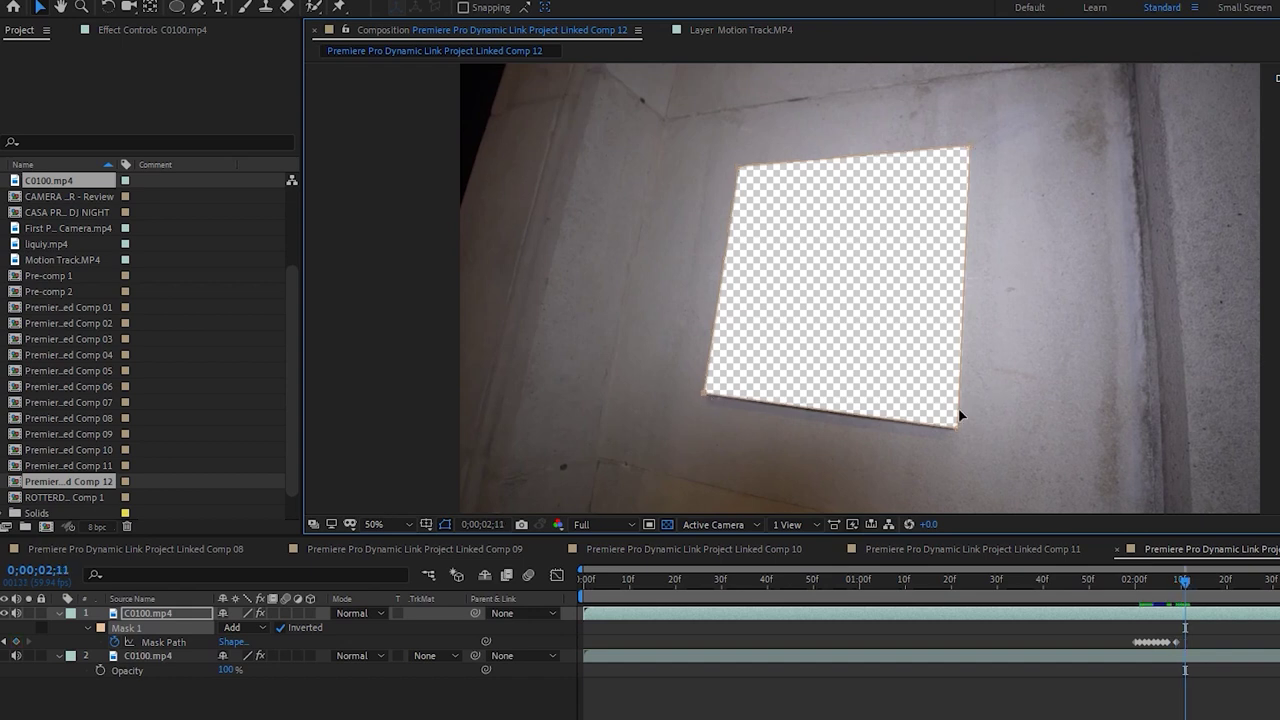
left_click_drag(955, 428, 958, 424)
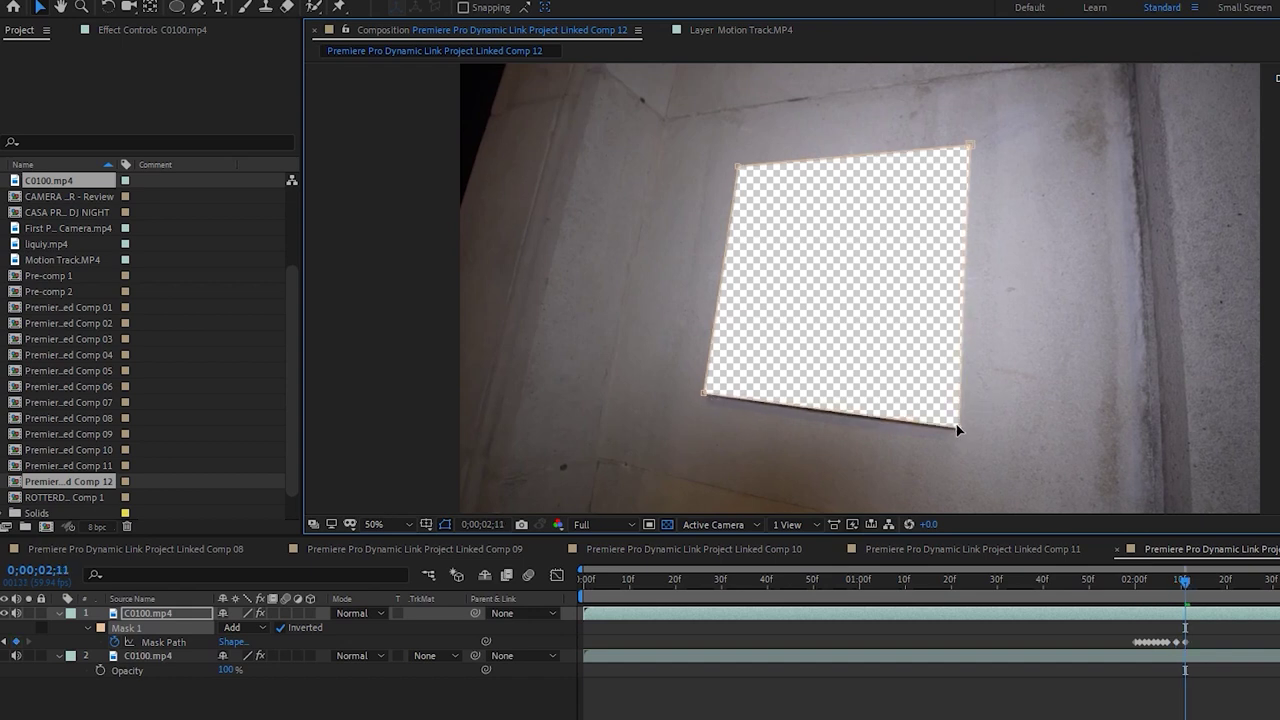
left_click_drag(971, 150, 967, 146)
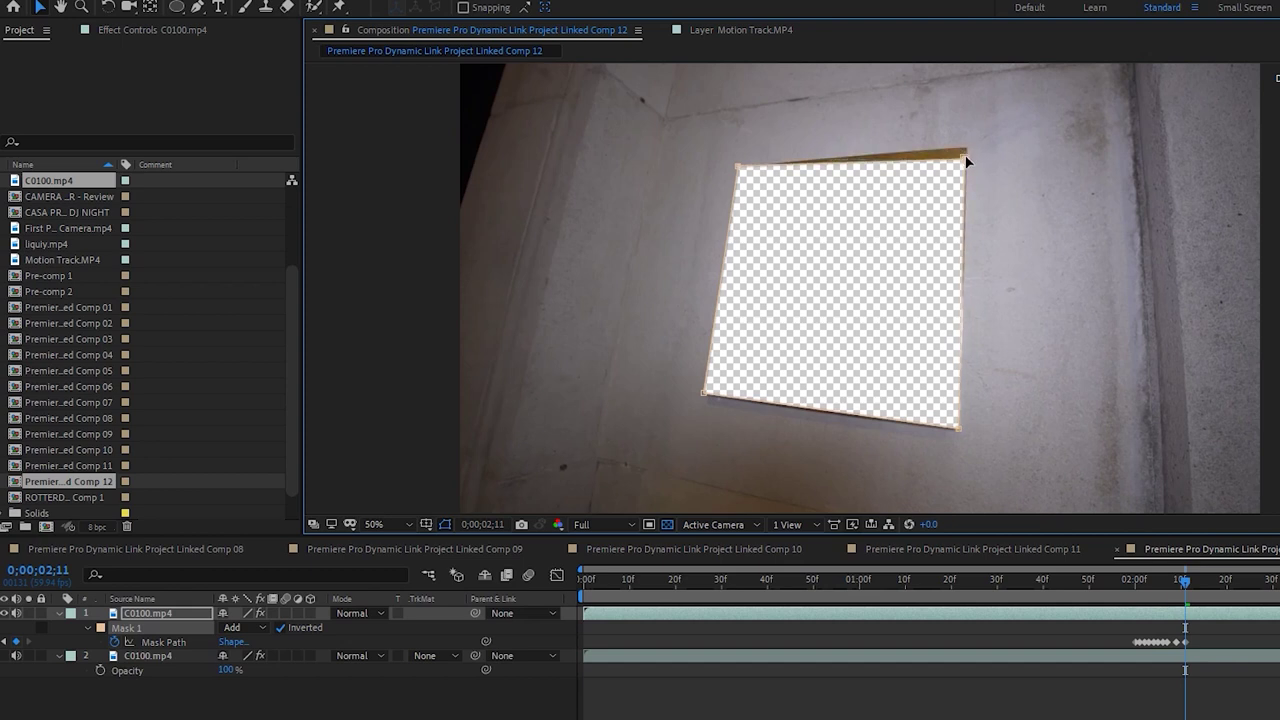
left_click_drag(739, 172, 736, 170)
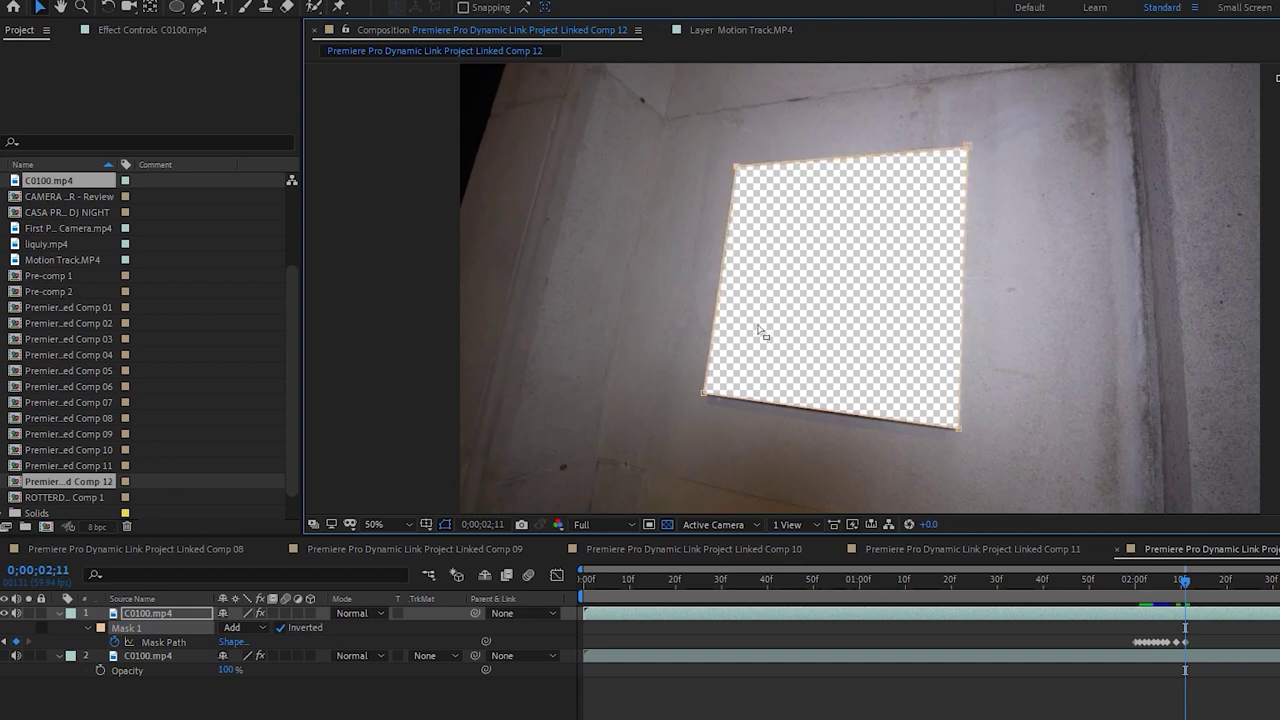
left_click_drag(704, 393, 702, 396)
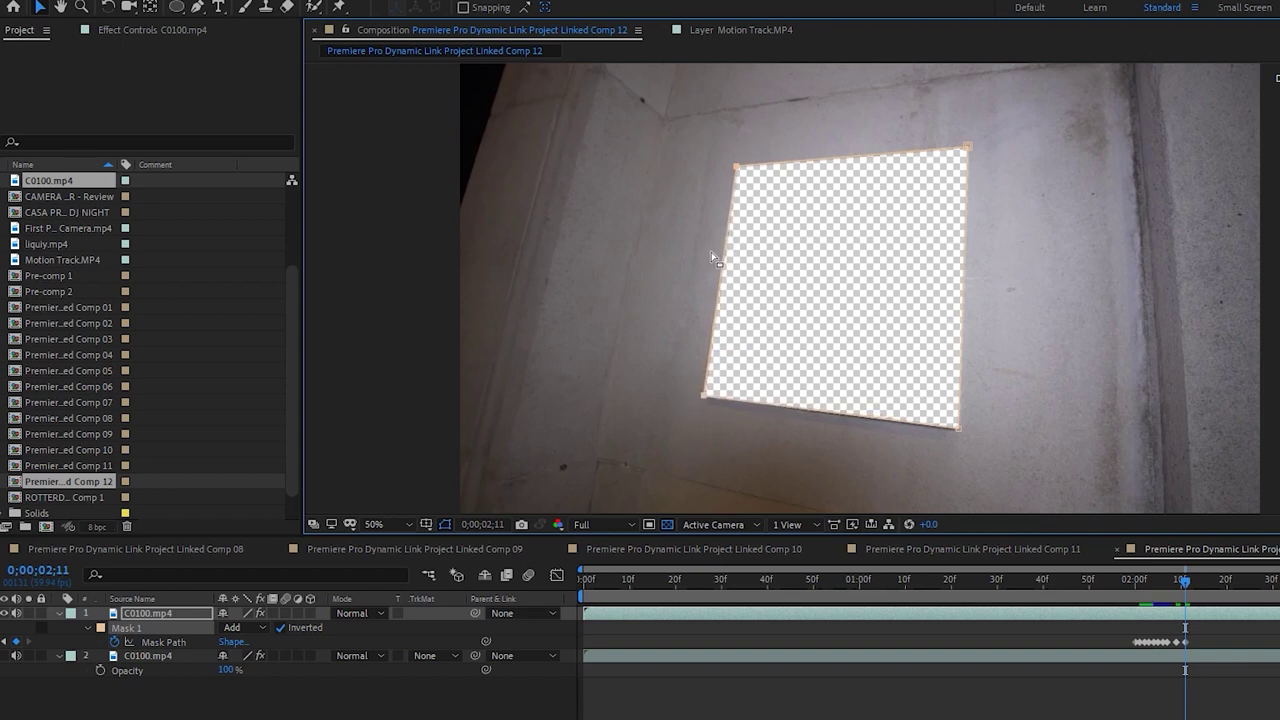
key("Page_Down")
key("Page_Down")
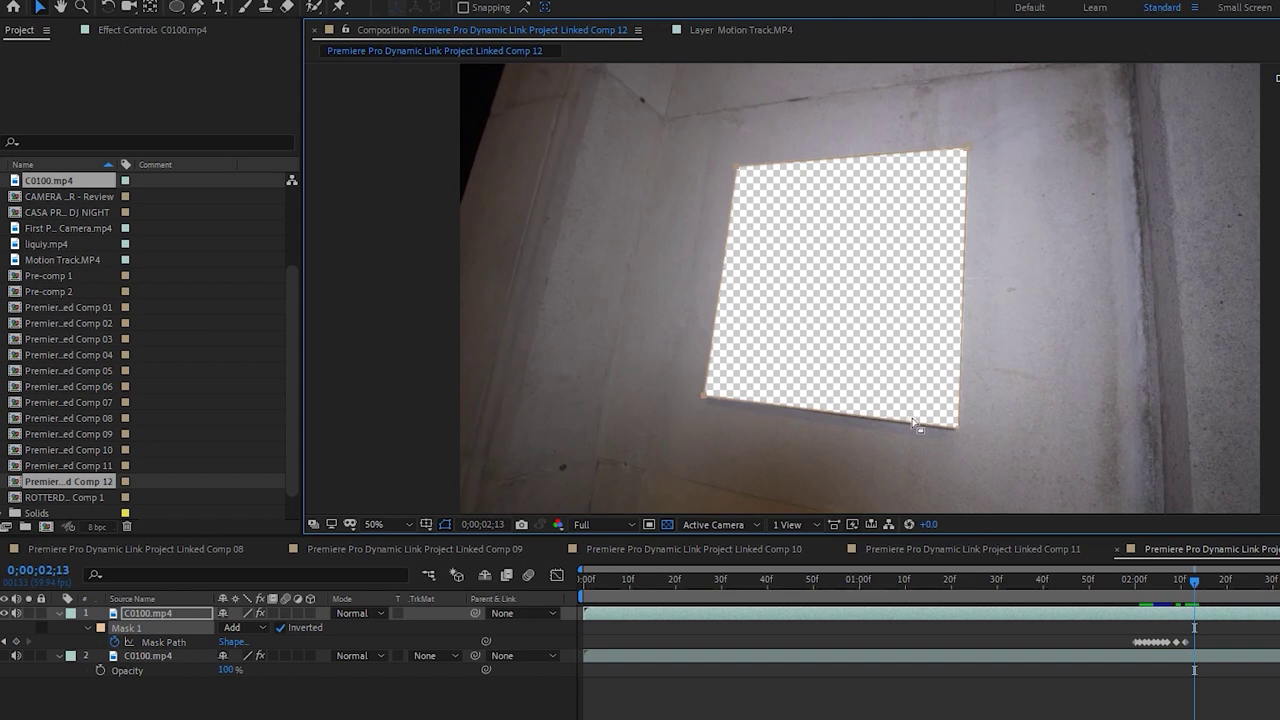
left_click_drag(958, 432, 956, 426)
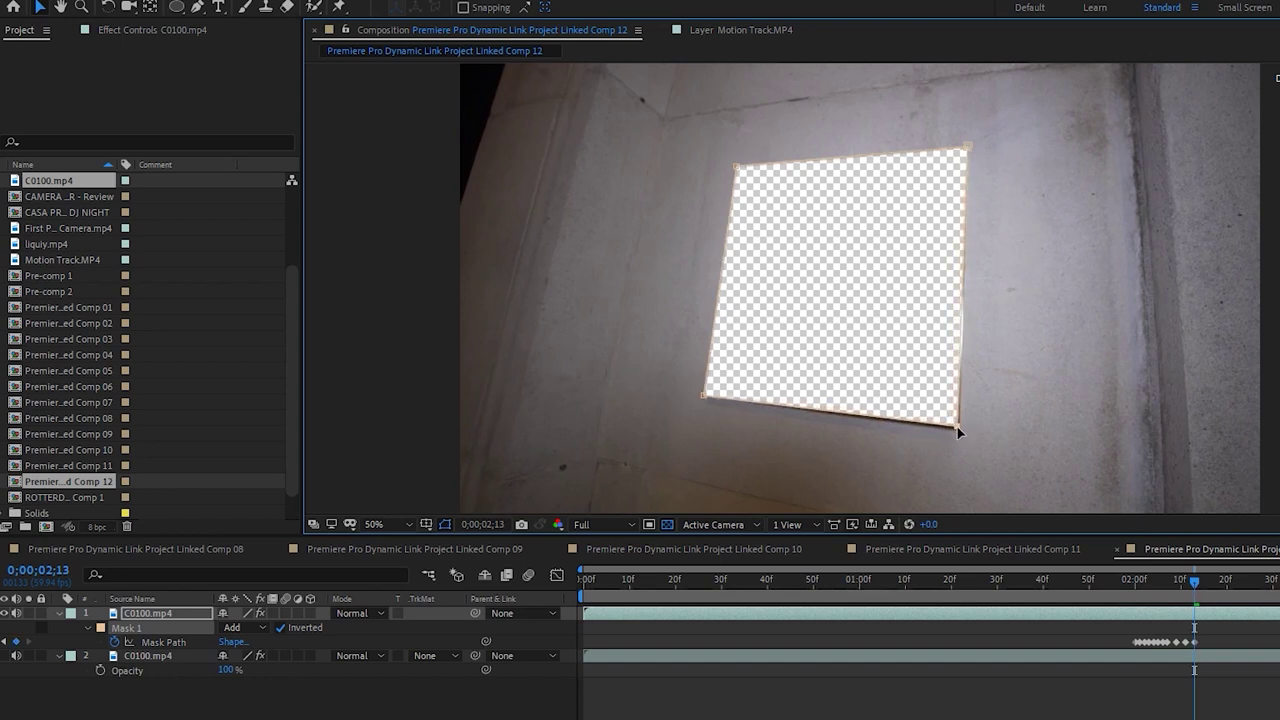
left_click_drag(957, 431, 960, 434)
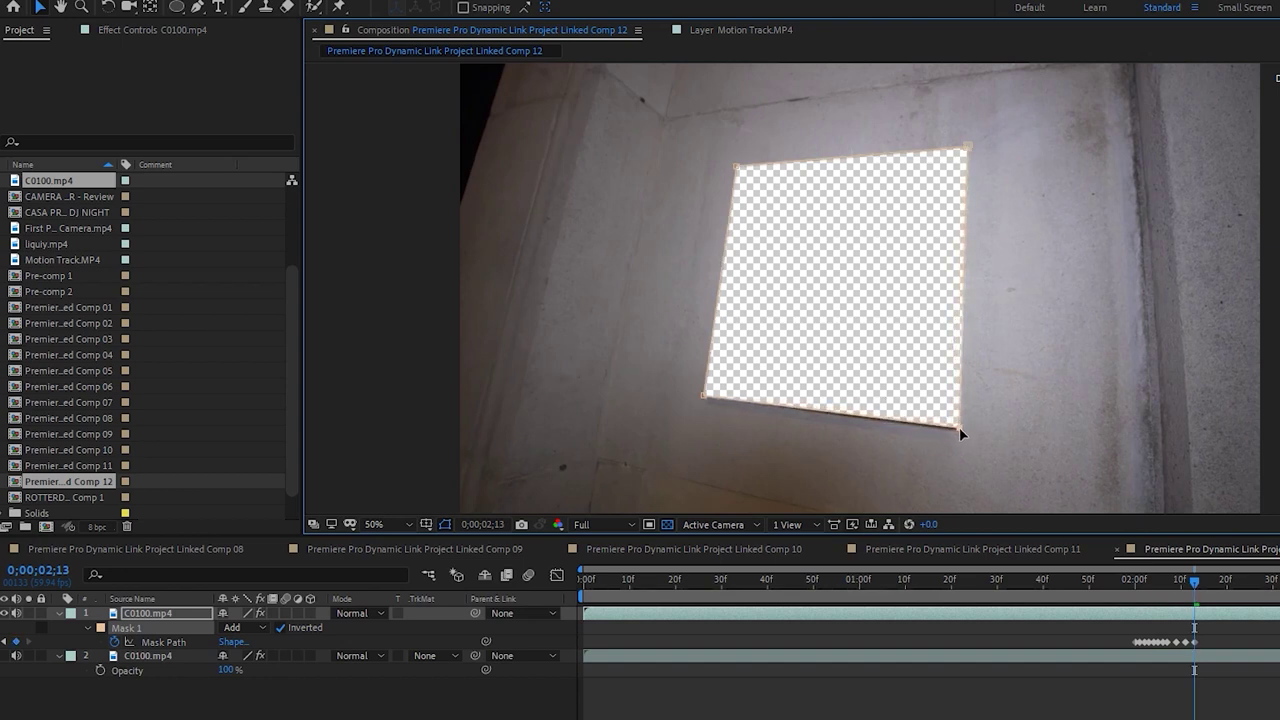
left_click_drag(970, 144, 970, 142)
left_click_drag(731, 169, 736, 170)
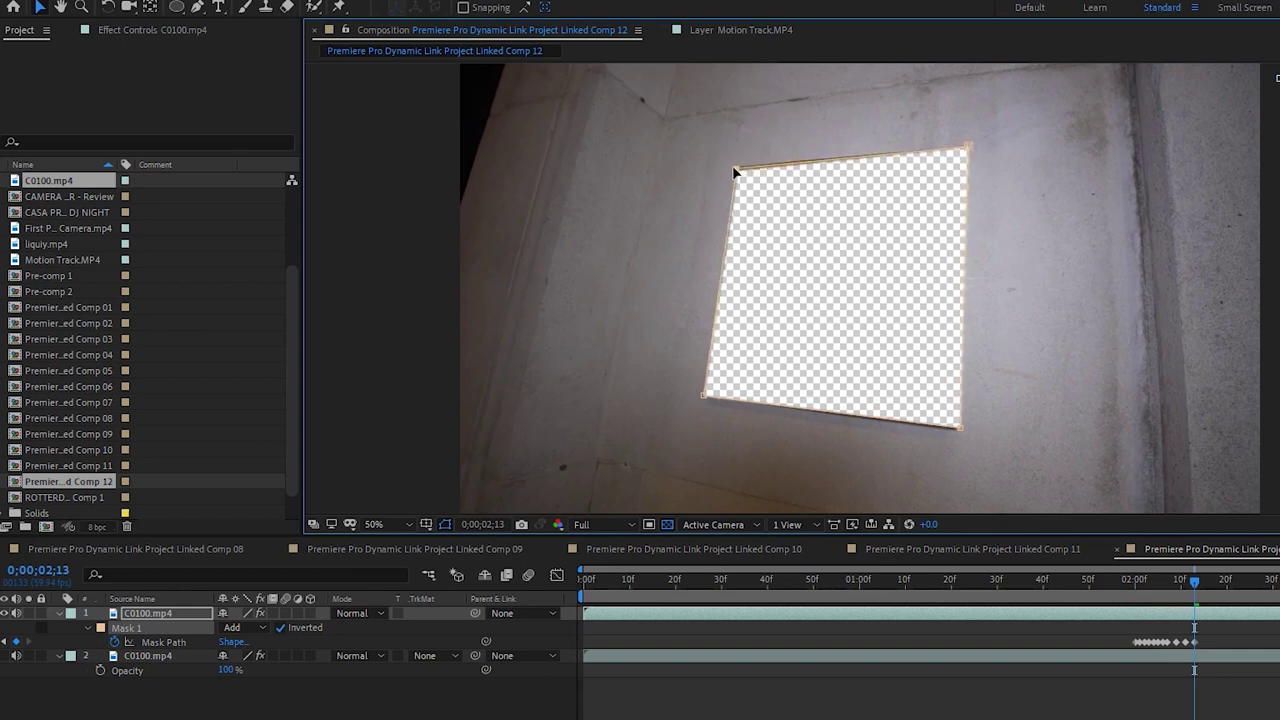
left_click_drag(707, 397, 704, 397)
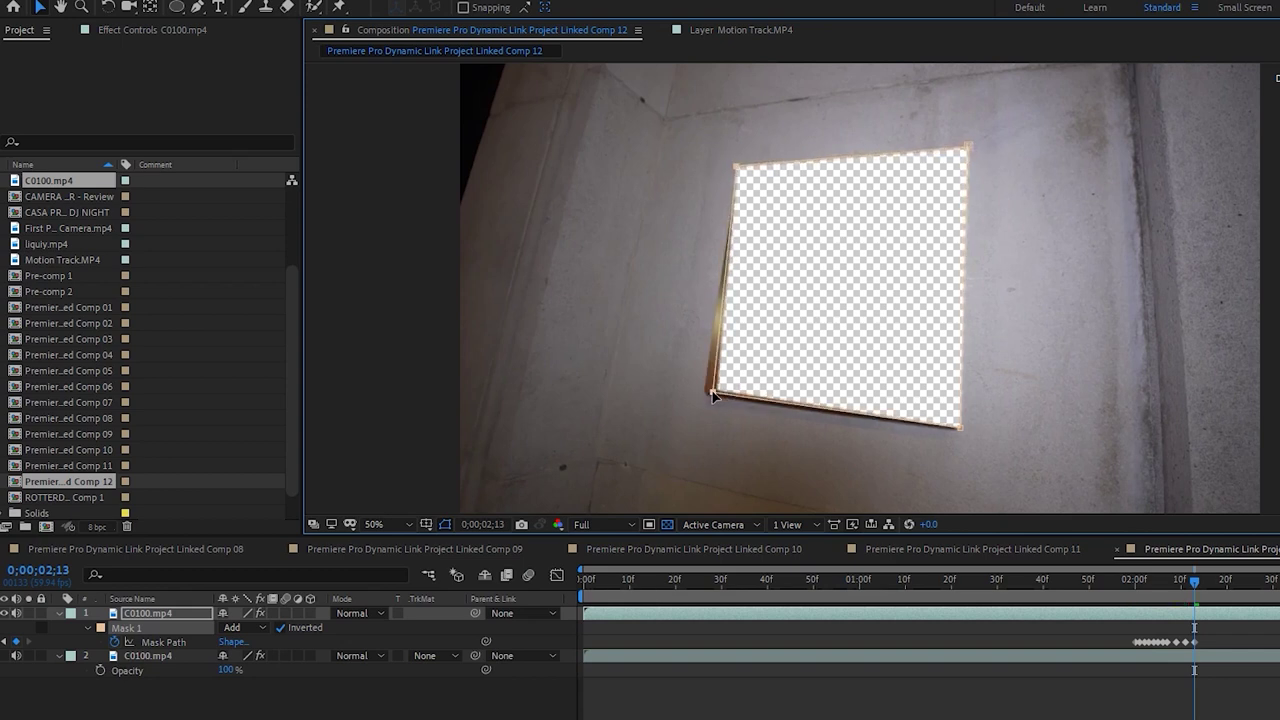
Match the four mask corners to the sign at 2;15 and 2;17, then review from 2;03
key("Page_Down")
key("Page_Down")
left_click_drag(957, 425, 955, 424)
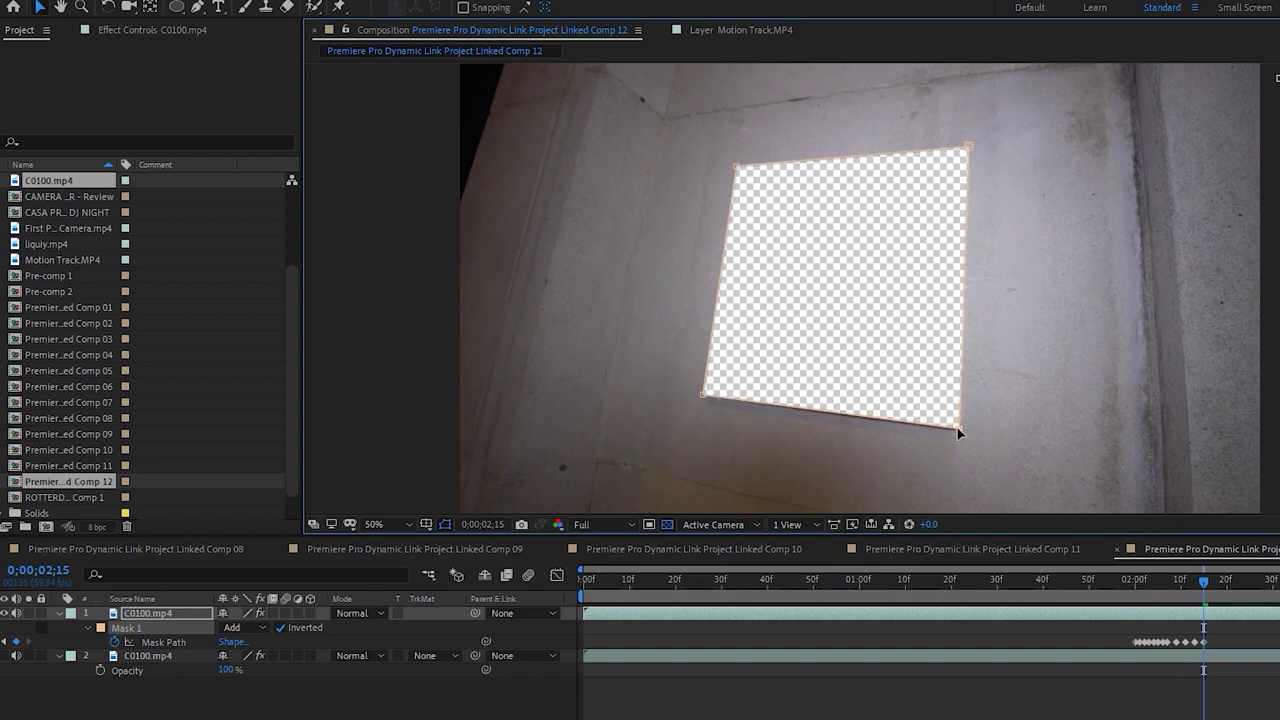
left_click_drag(973, 145, 973, 151)
left_click_drag(742, 173, 737, 177)
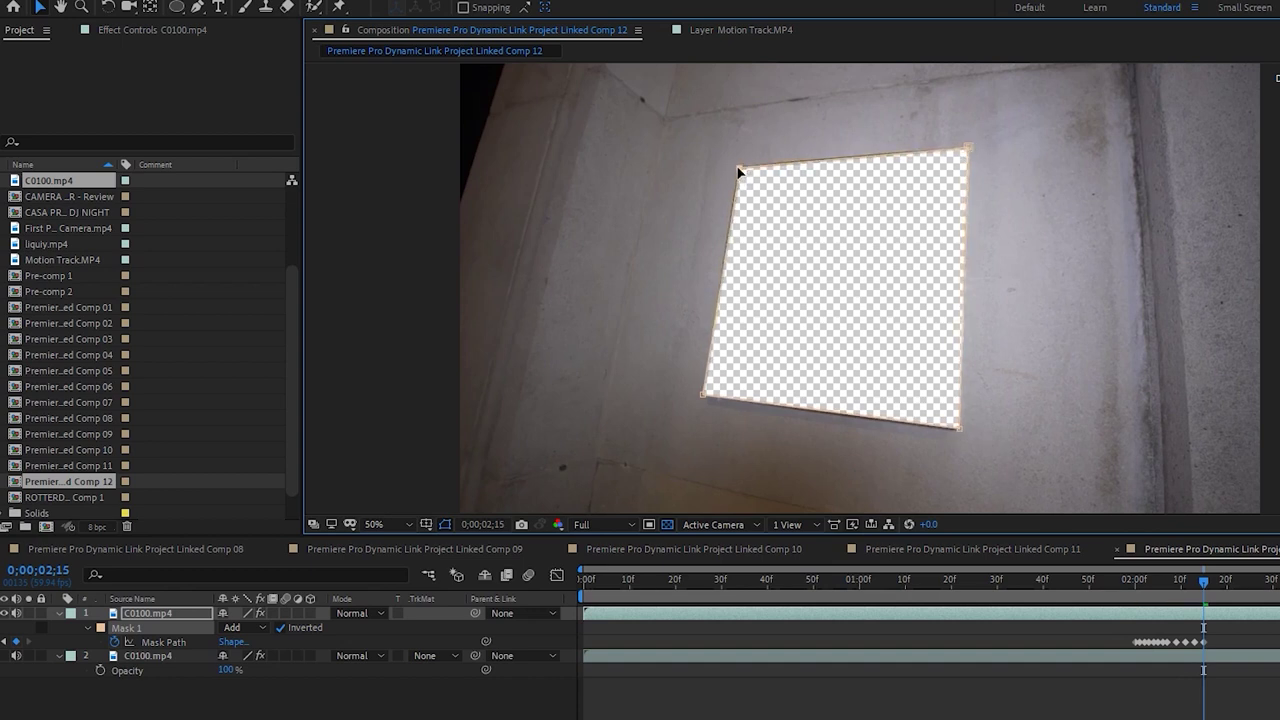
left_click_drag(700, 395, 705, 396)
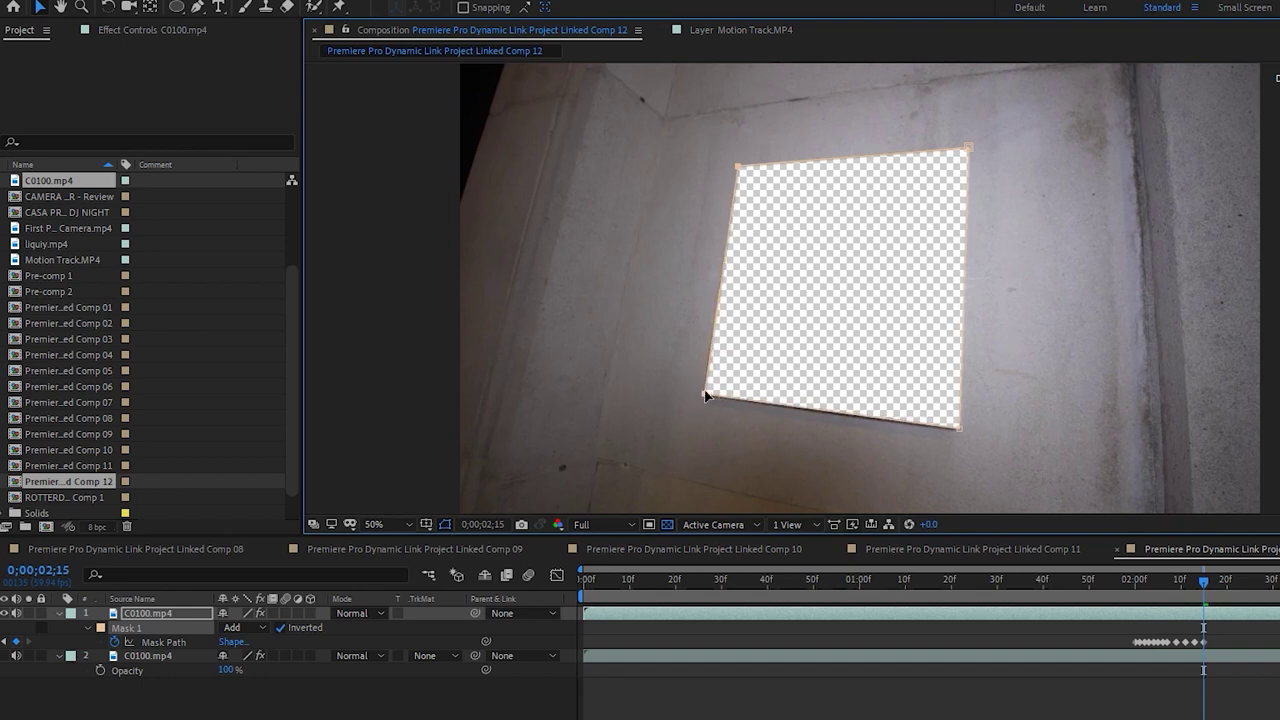
key("Page_Down")
key("Page_Down")
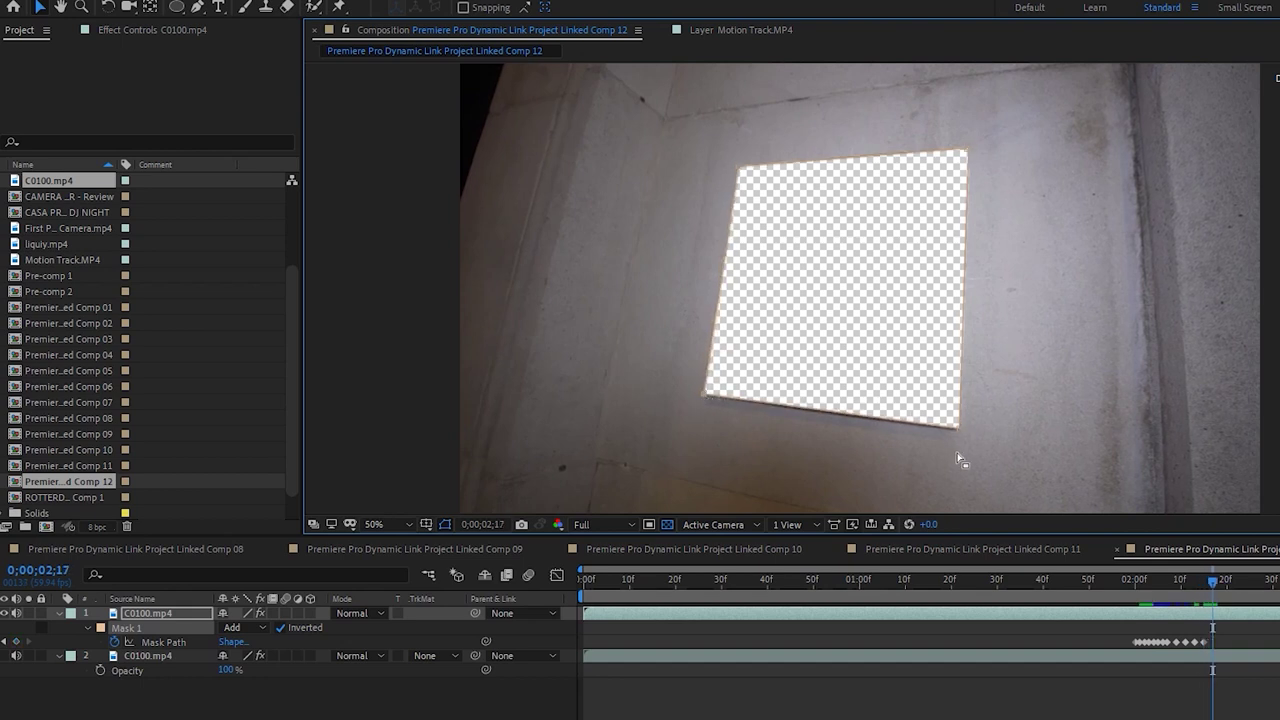
left_click_drag(956, 428, 958, 425)
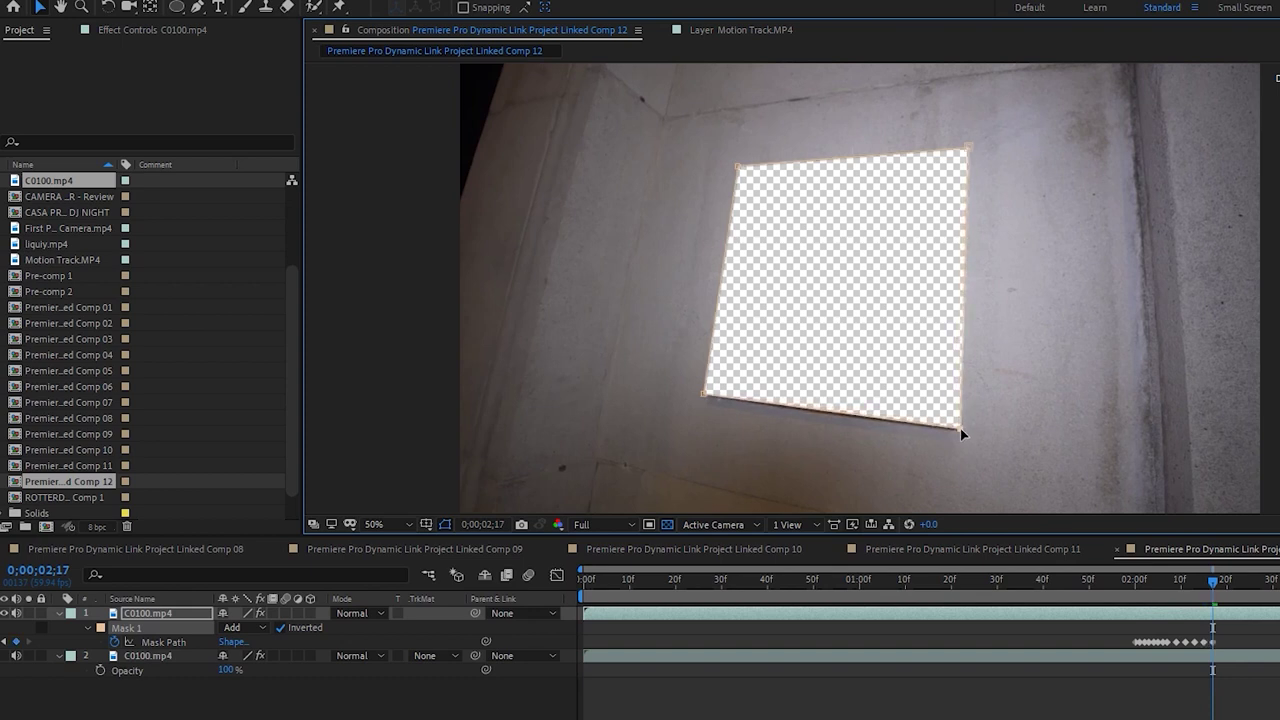
left_click_drag(973, 147, 971, 146)
left_click_drag(736, 170, 737, 169)
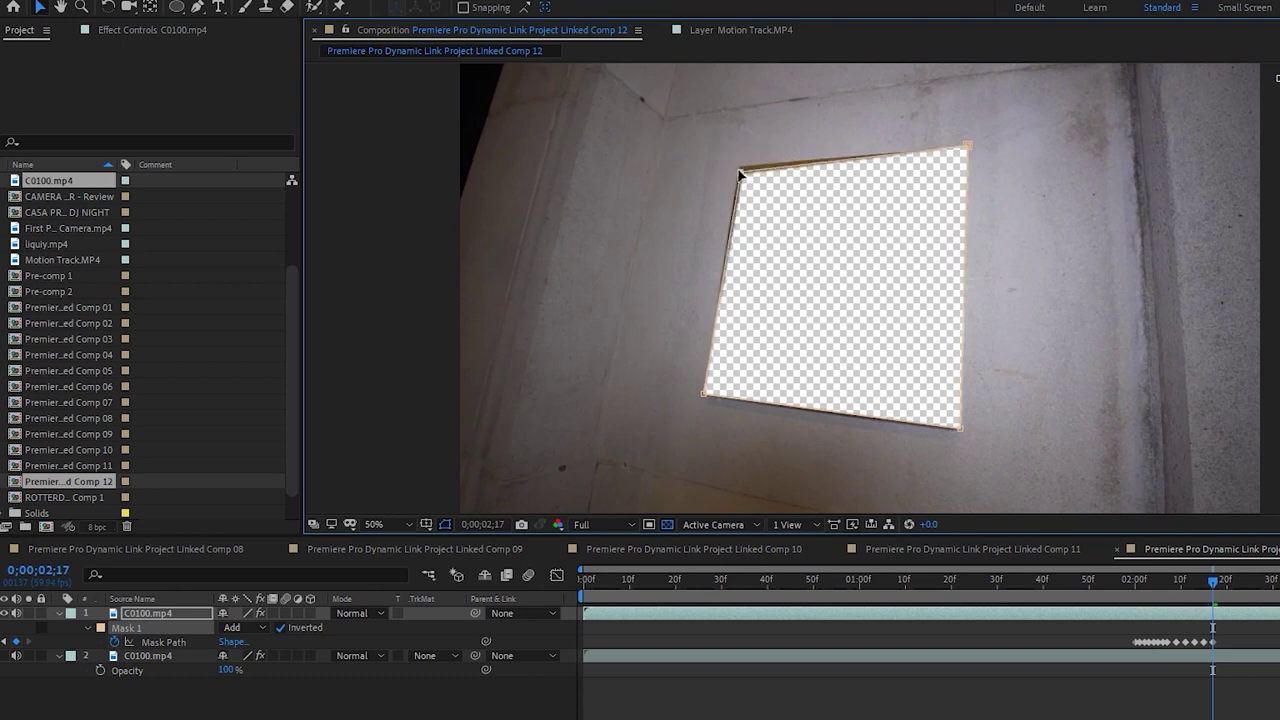
left_click_drag(713, 397, 706, 399)
key("F2")
left_click_drag(1196, 587, 1158, 593)
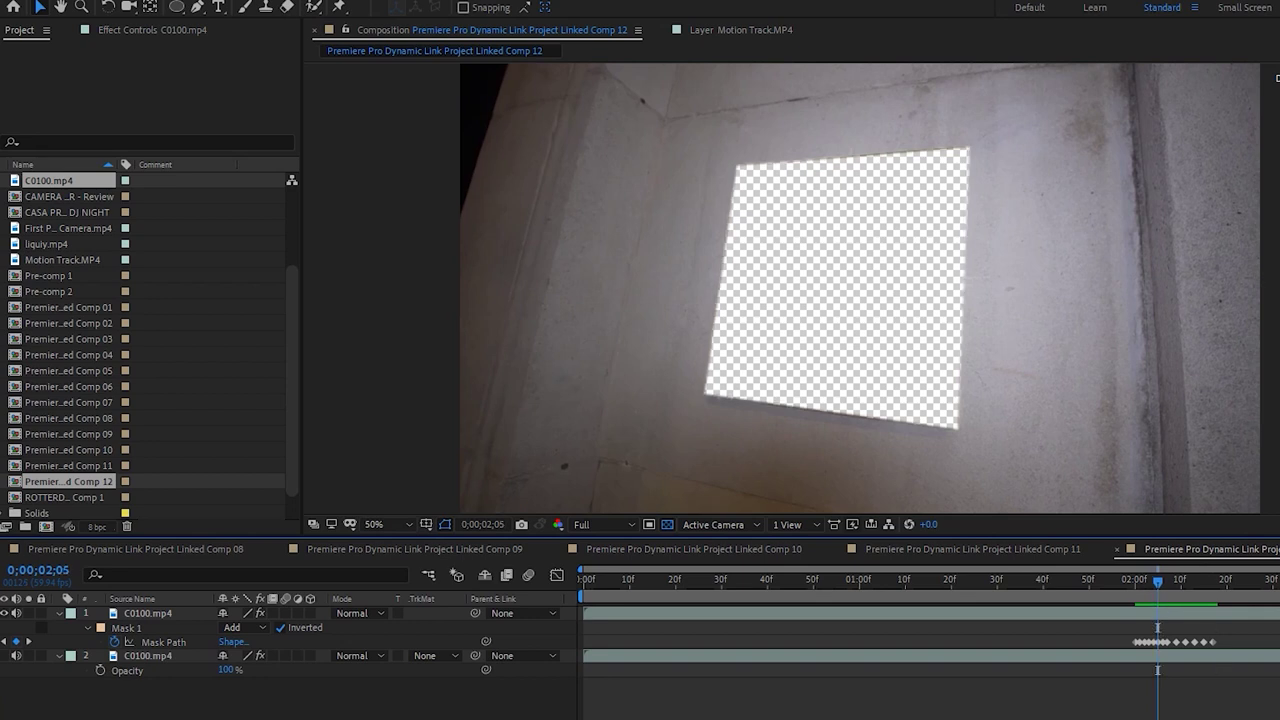
Merge the stray Mask Path keyframe into the 2;07 keyframe and review the mask around 2;00
scroll(1113, 640, "up", 3)
left_click(1122, 641)
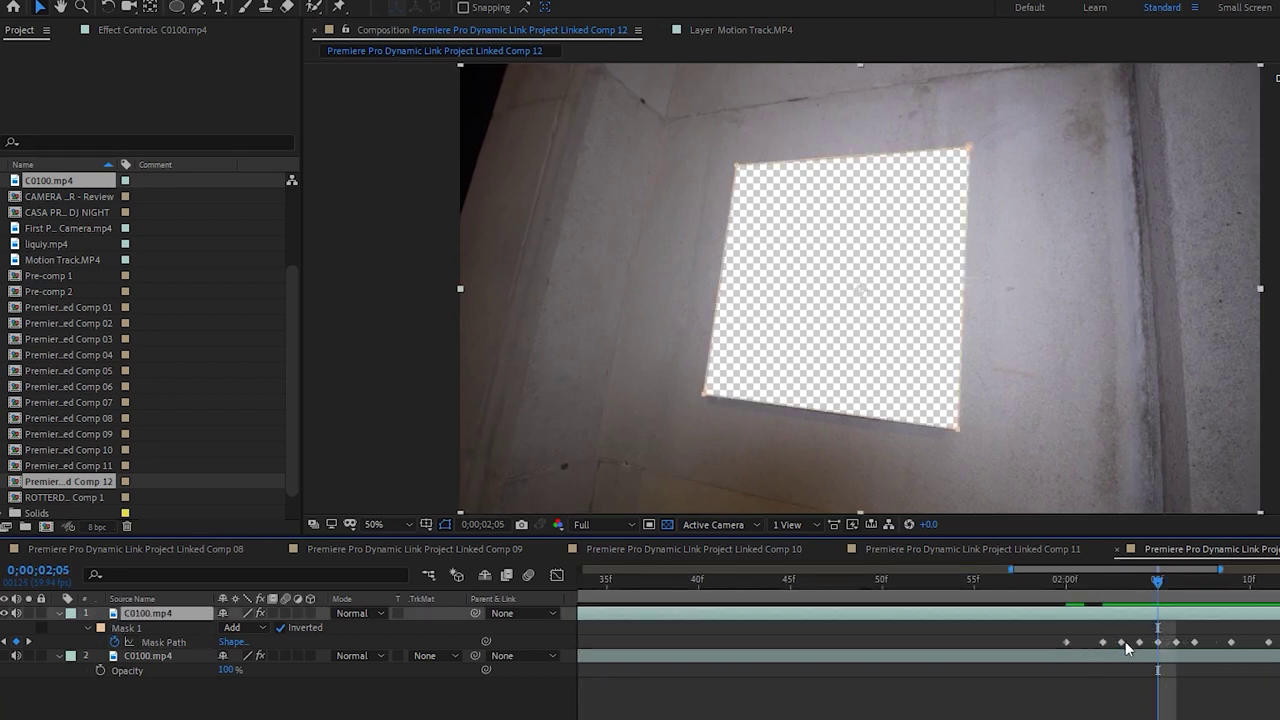
left_click_drag(1121, 641, 1158, 642)
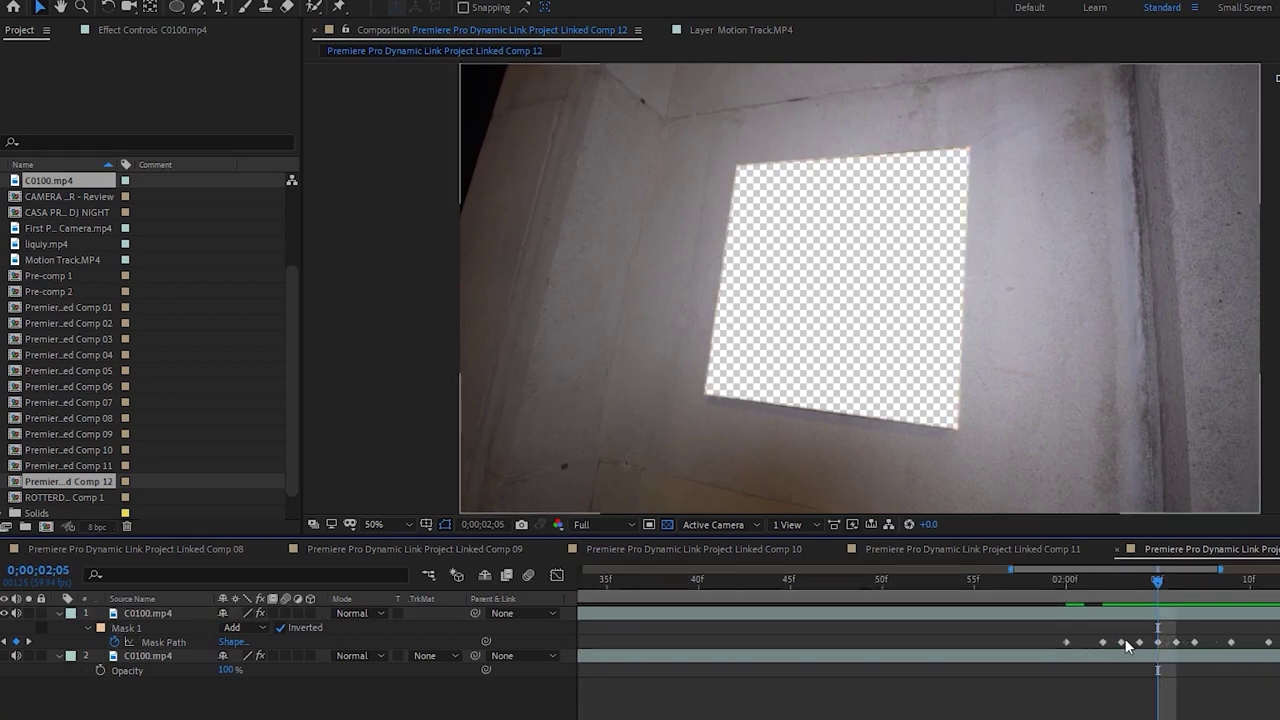
left_click(1185, 638)
left_click(1194, 641)
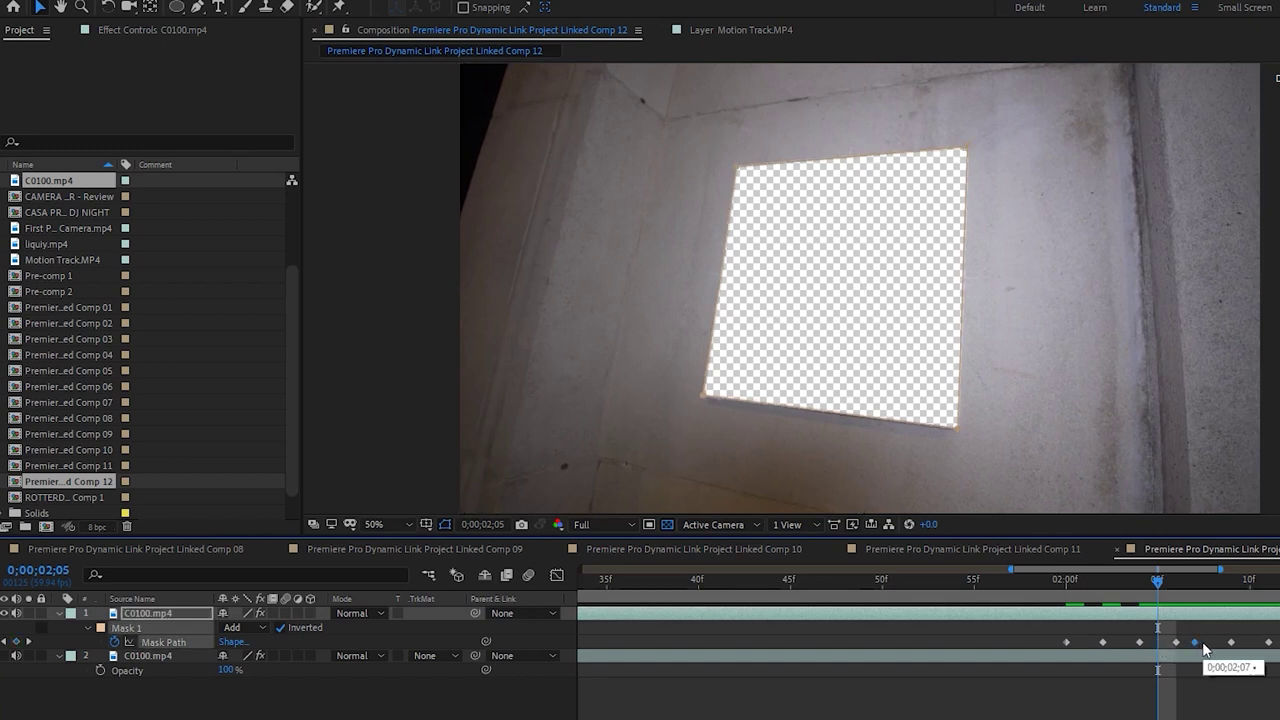
left_click_drag(1103, 583, 1212, 593)
key("Page_Down")
key("Page_Down")
key("Page_Down")
key("Page_Down")
key("Page_Down")
key("Page_Down")
key("Page_Down")
key("minus")
key("minus")
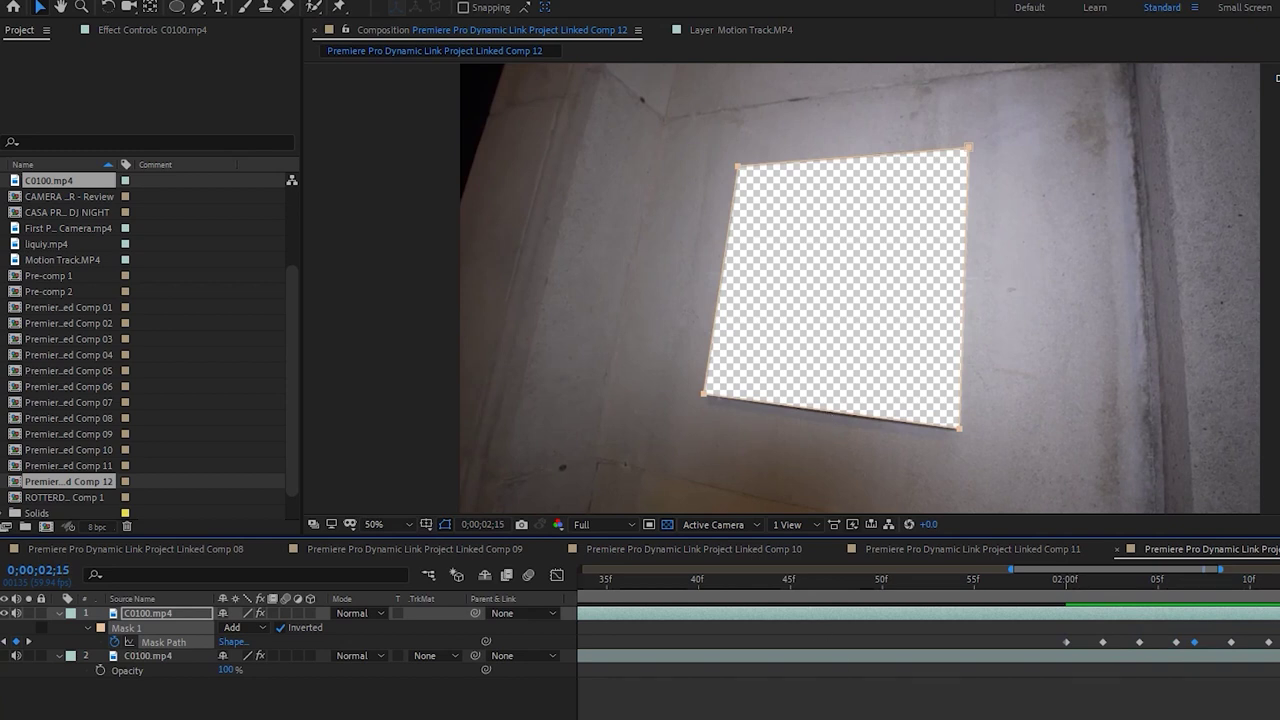
left_click(1067, 583)
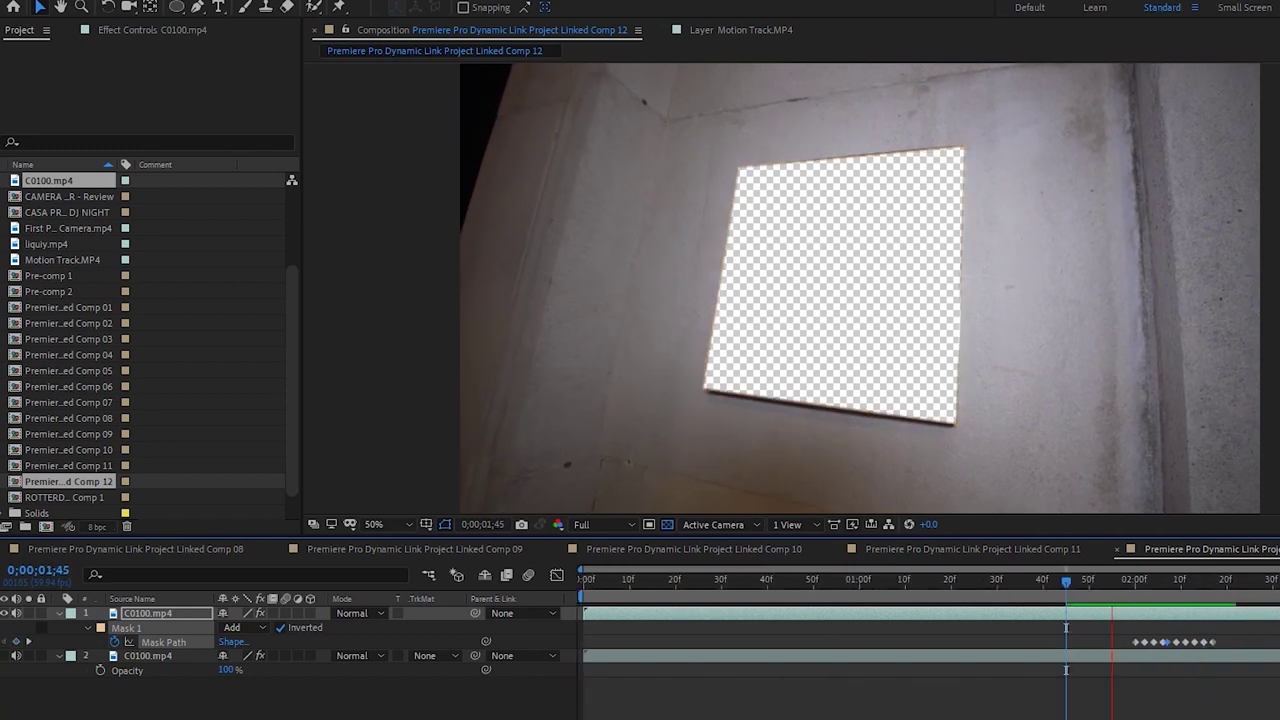
left_click(1134, 579)
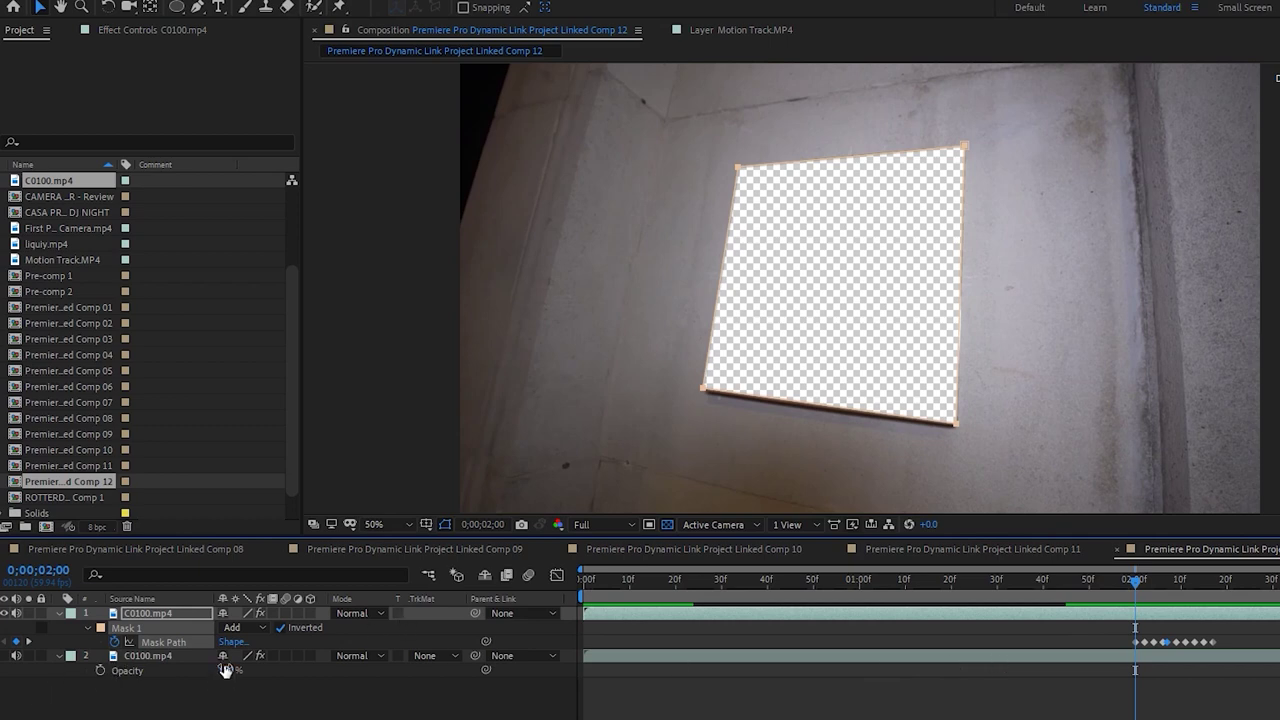
Make the lower clip copy visible, test its Opacity at 0%, then restore it to 100%
left_click(5, 655)
left_click_drag(230, 670, 30, 707)
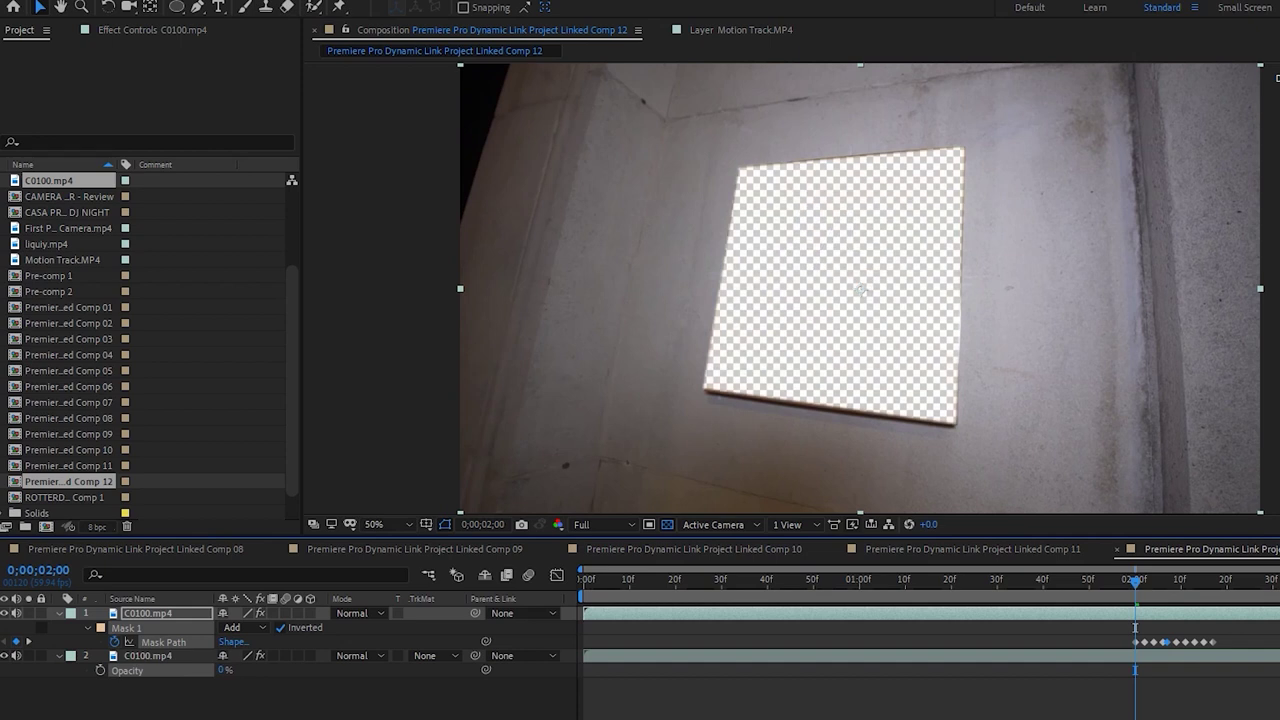
left_click(221, 679)
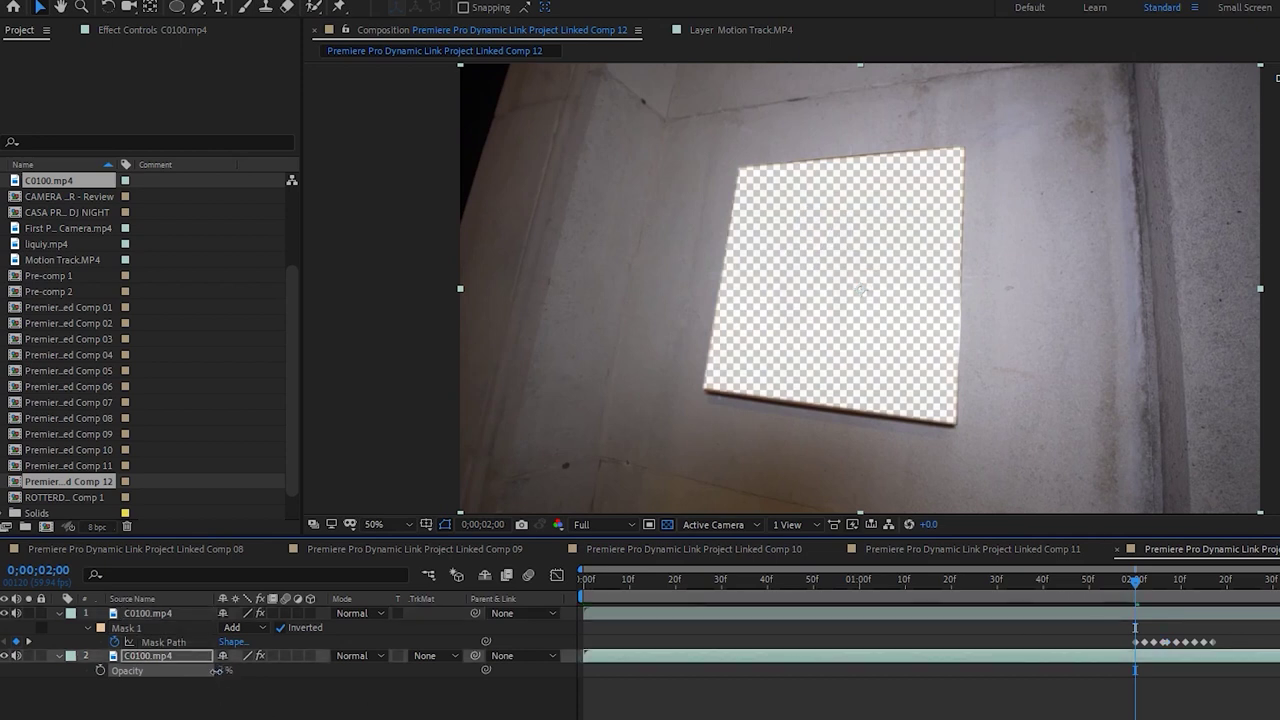
left_click_drag(1133, 590, 1136, 594)
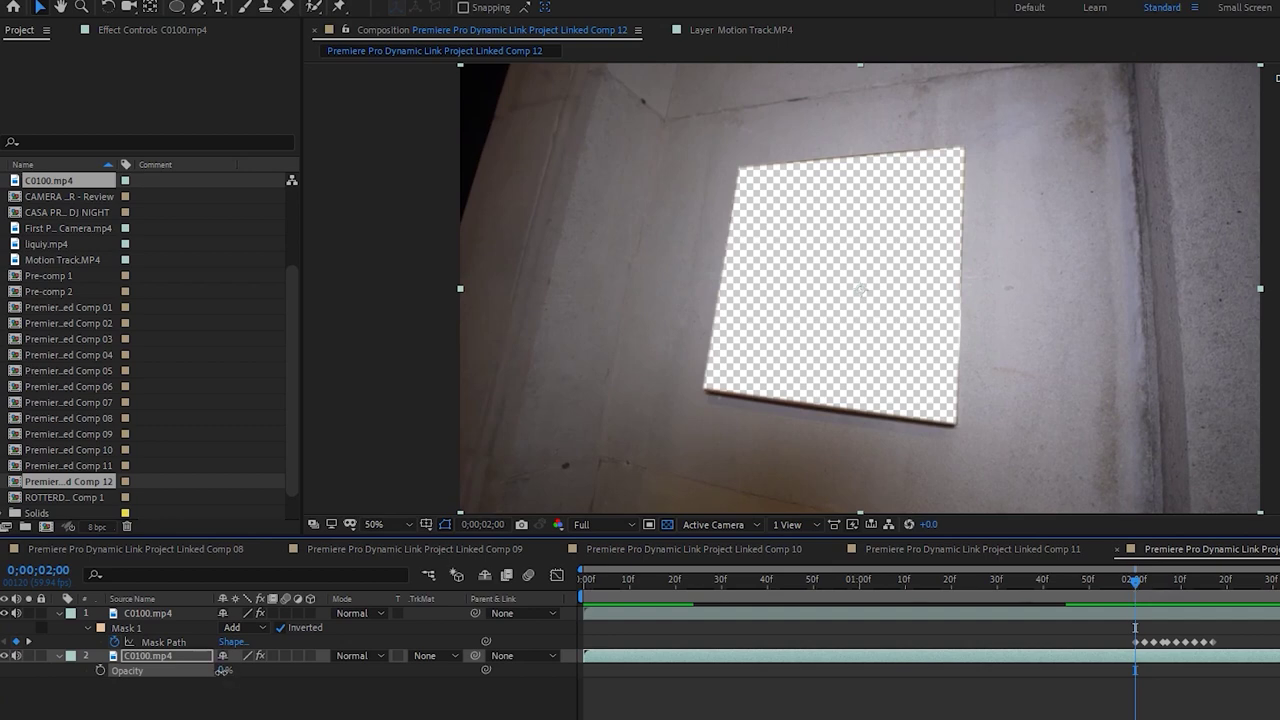
left_click_drag(221, 671, 457, 672)
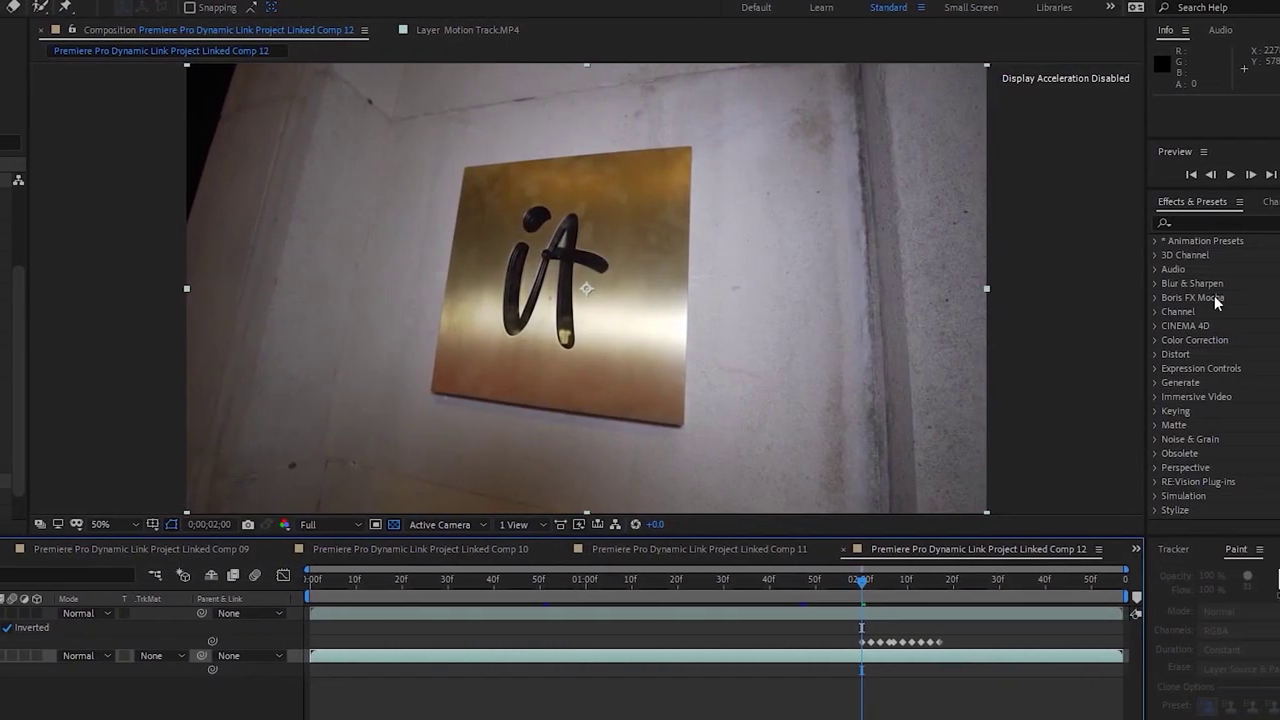
Try a Radial Wipe from the Transition effects on the lower sign layer and preview it
left_click(1120, 497)
scroll(1150, 420, "down", 5)
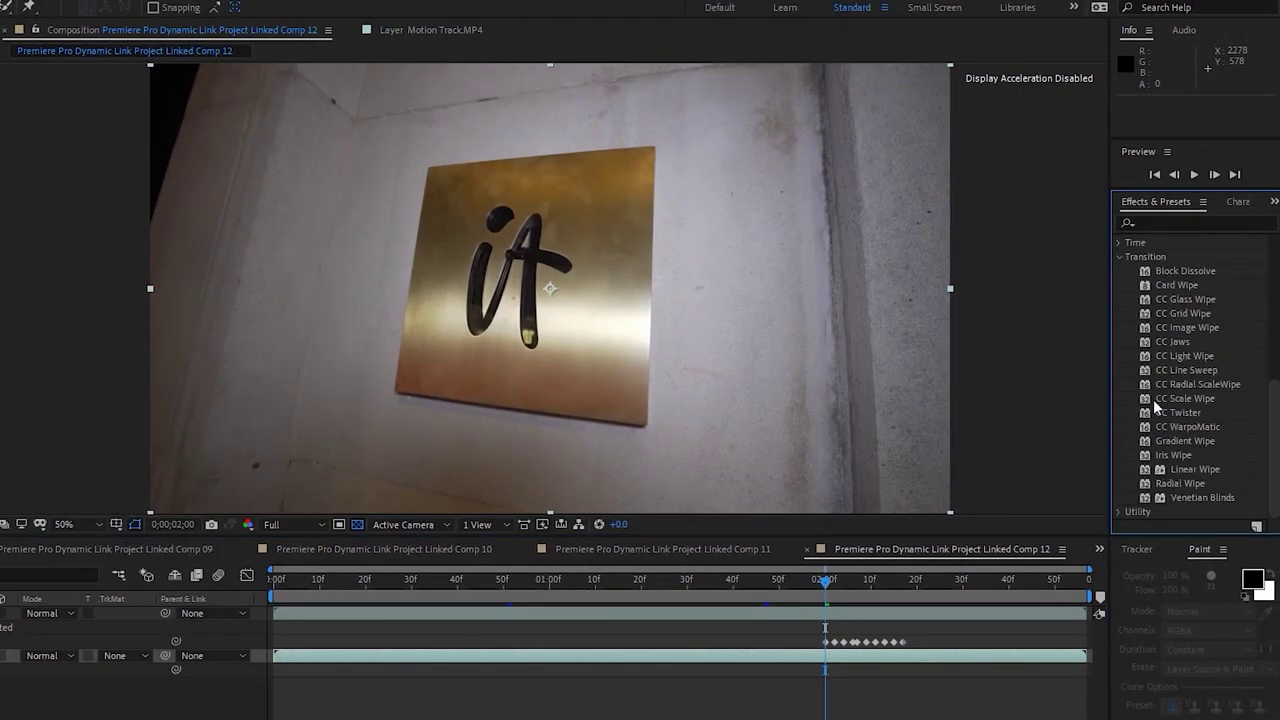
left_click_drag(1192, 483, 800, 655)
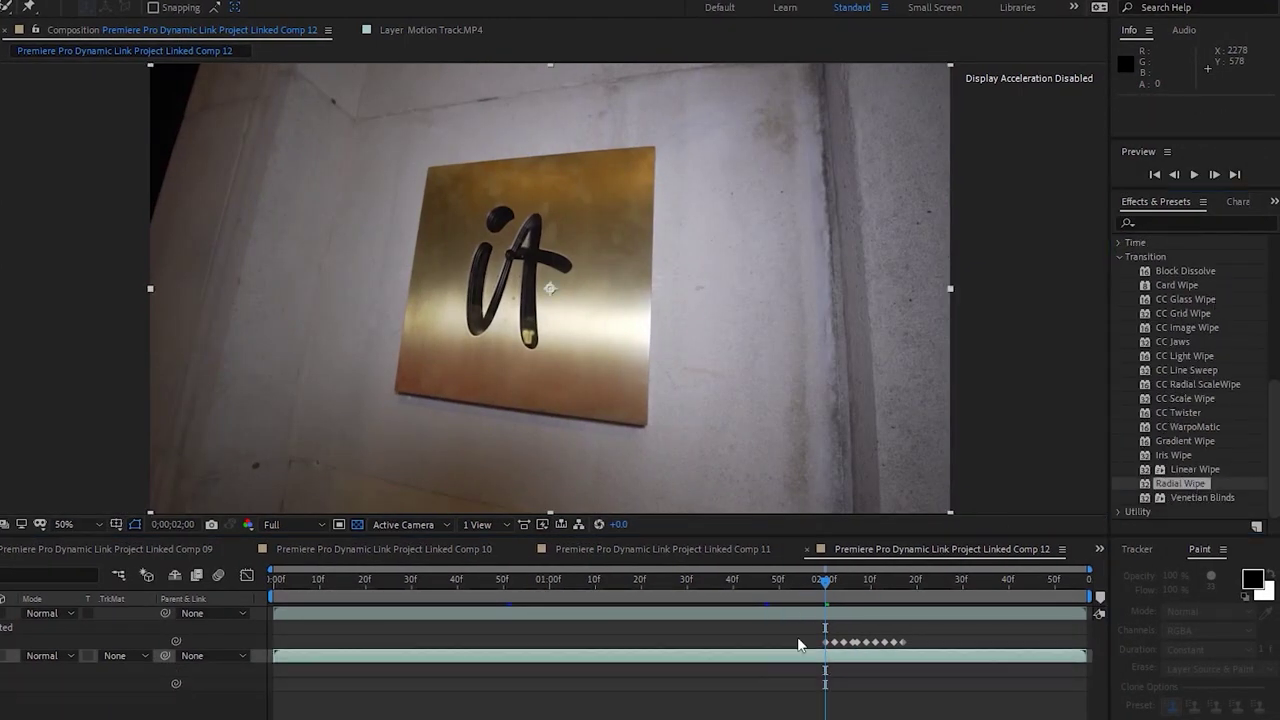
key("space")
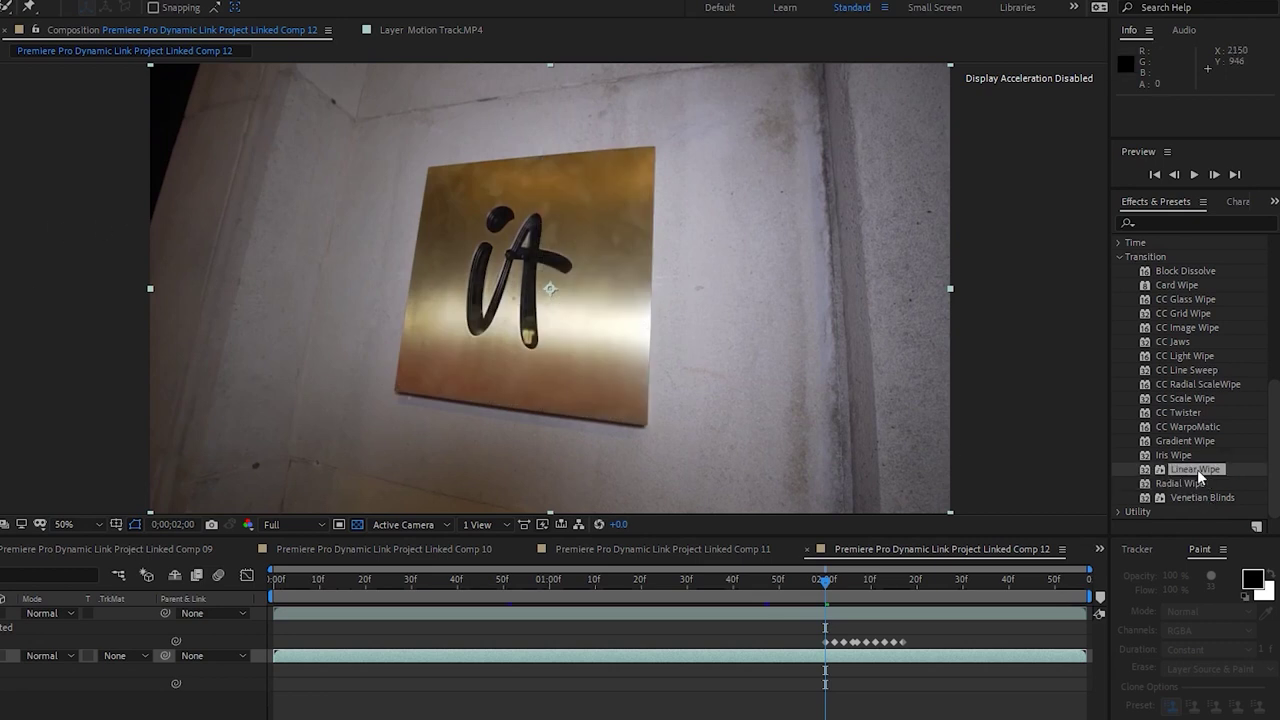
Apply Linear Wipe instead, keyframing Transition Completion from 0% to 100% around 2;04
left_click_drag(1197, 469, 218, 306)
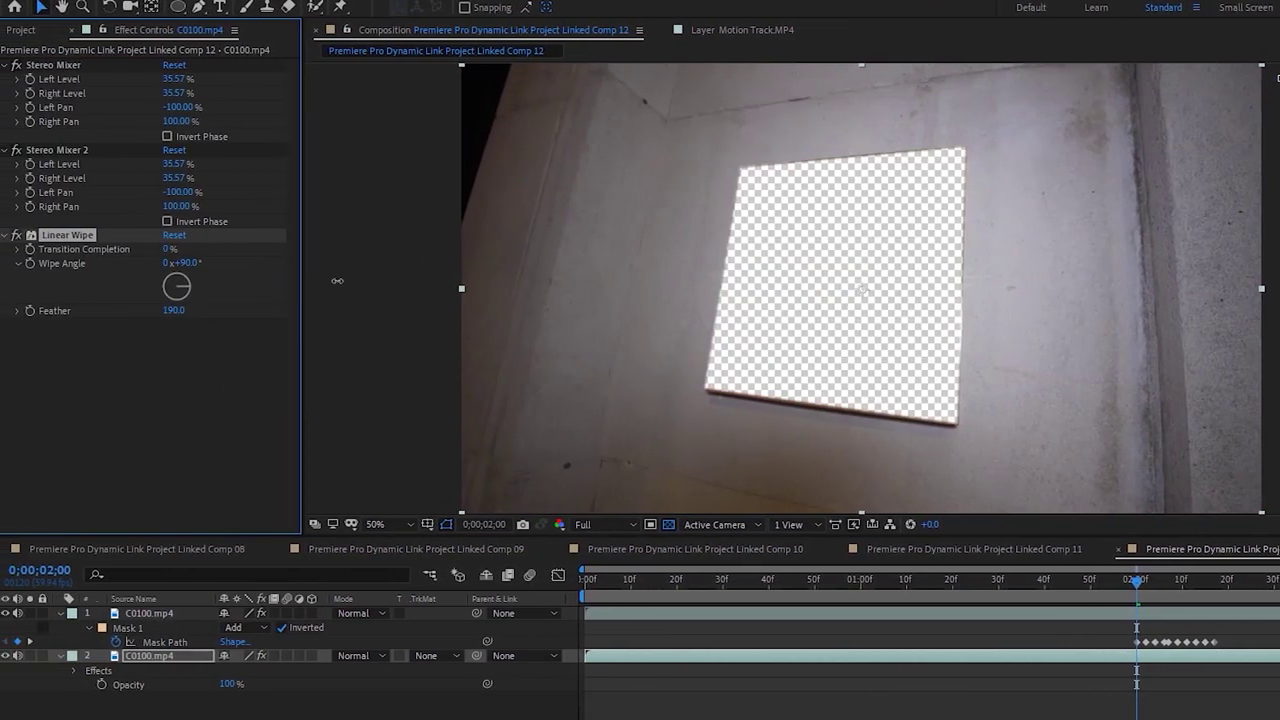
left_click_drag(172, 248, 56, 262)
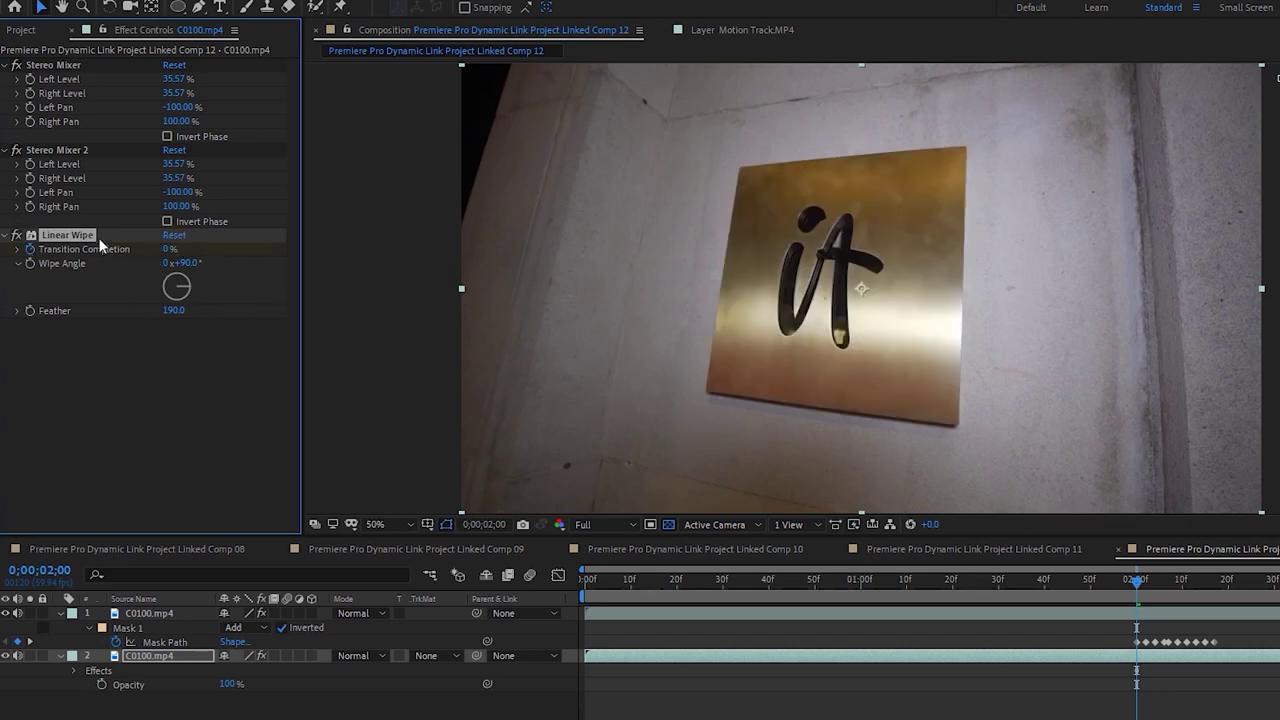
left_click_drag(1146, 588, 1155, 588)
left_click(169, 250)
type("100")
left_click_drag(1155, 578, 1164, 588)
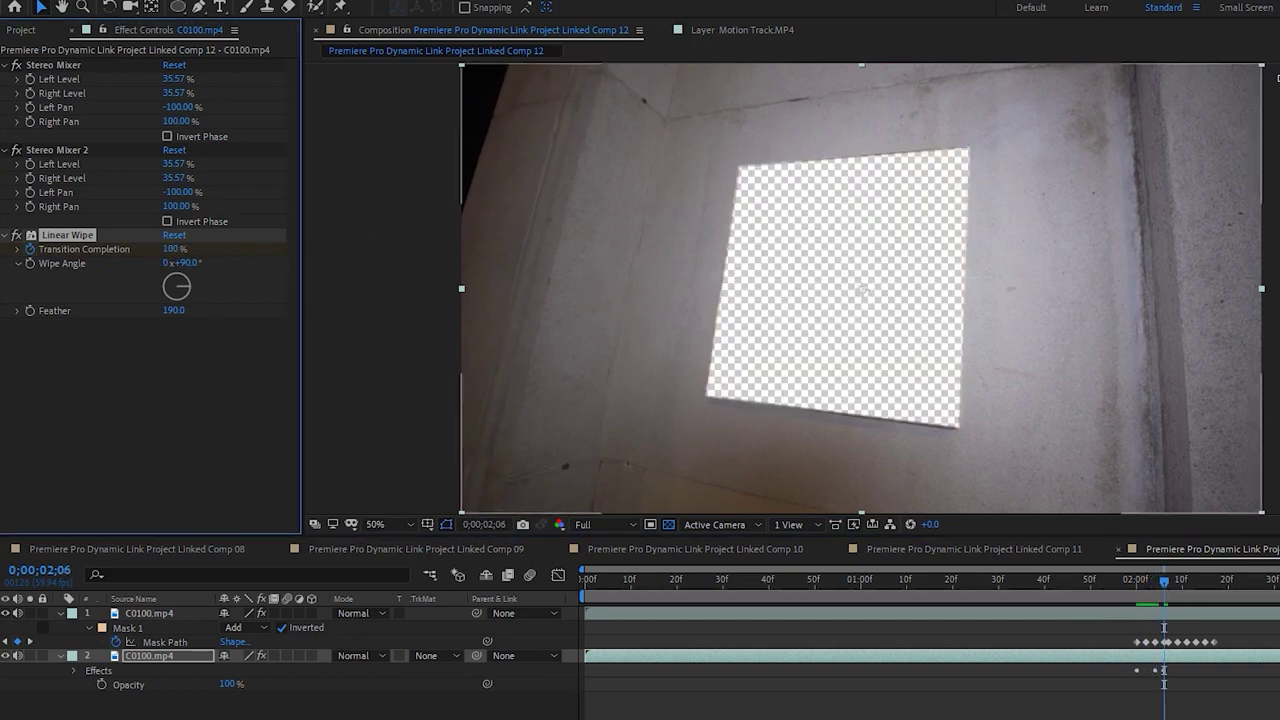
Step through the wipe to check it, then return to 2;00 with the viewer at 25%
left_click(1076, 580)
key("Page_Down")
key("Page_Up")
key("Page_Down")
key("Page_Down")
left_click_drag(1102, 573, 1138, 585)
left_click(1150, 622)
key("comma")
key("comma")
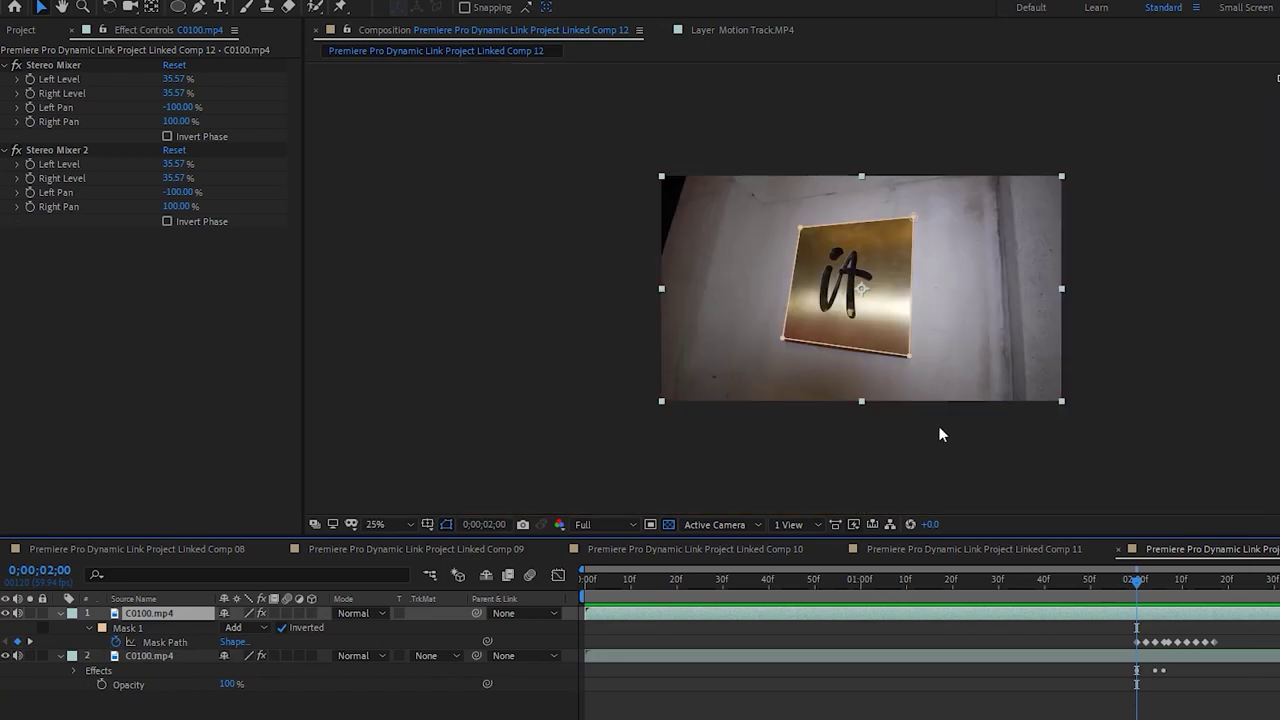
Set a 100% Scale keyframe on the top layer at 2;00 and move to the mask's end frame
key("s")
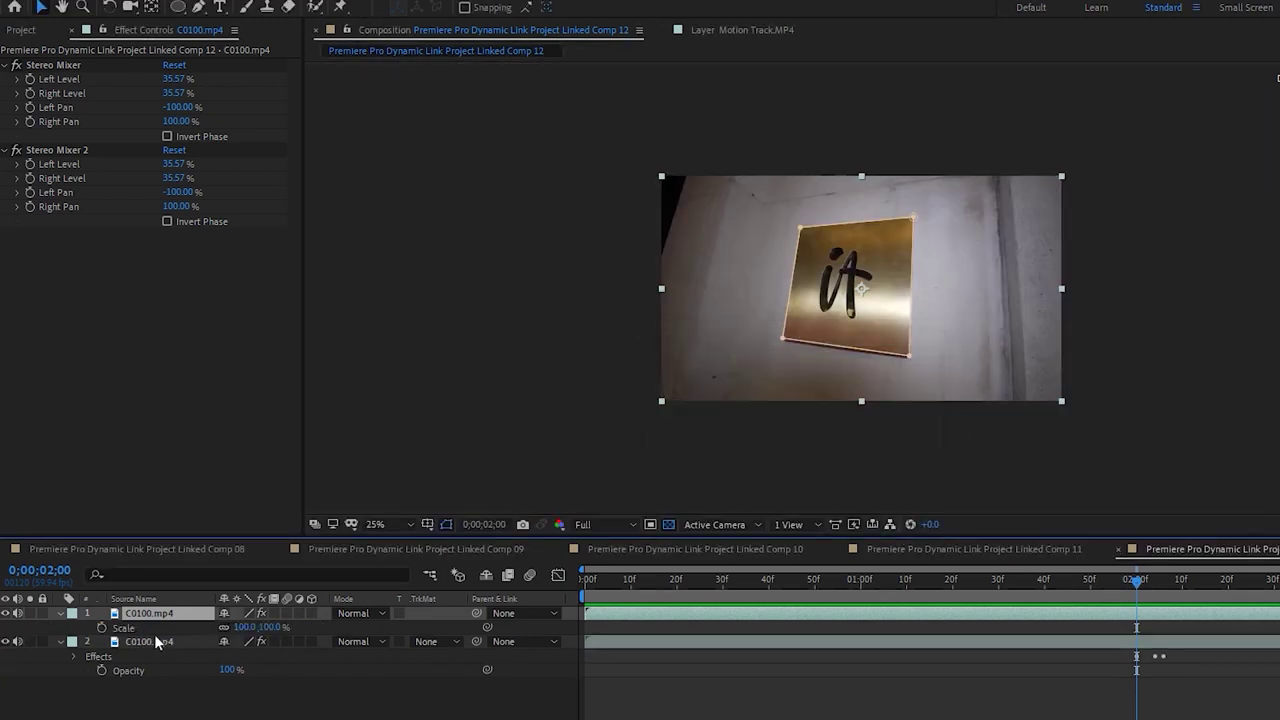
left_click(101, 627)
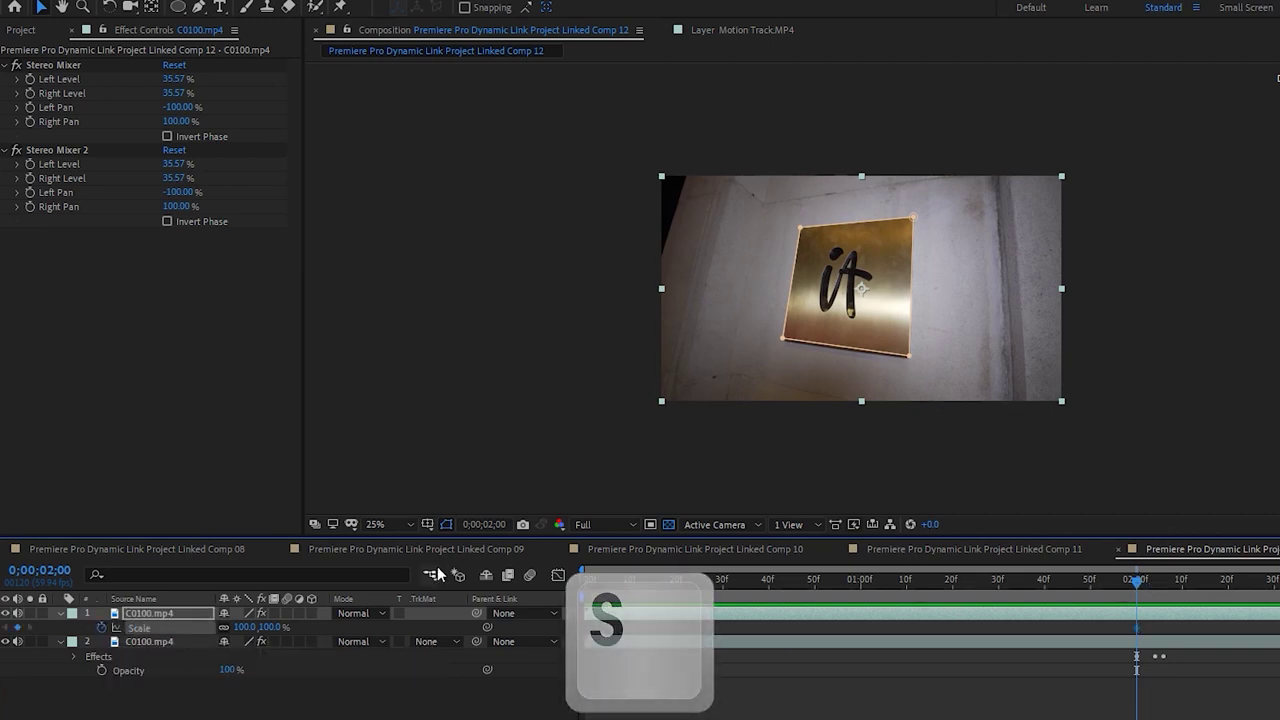
left_click(61, 615)
key("m")
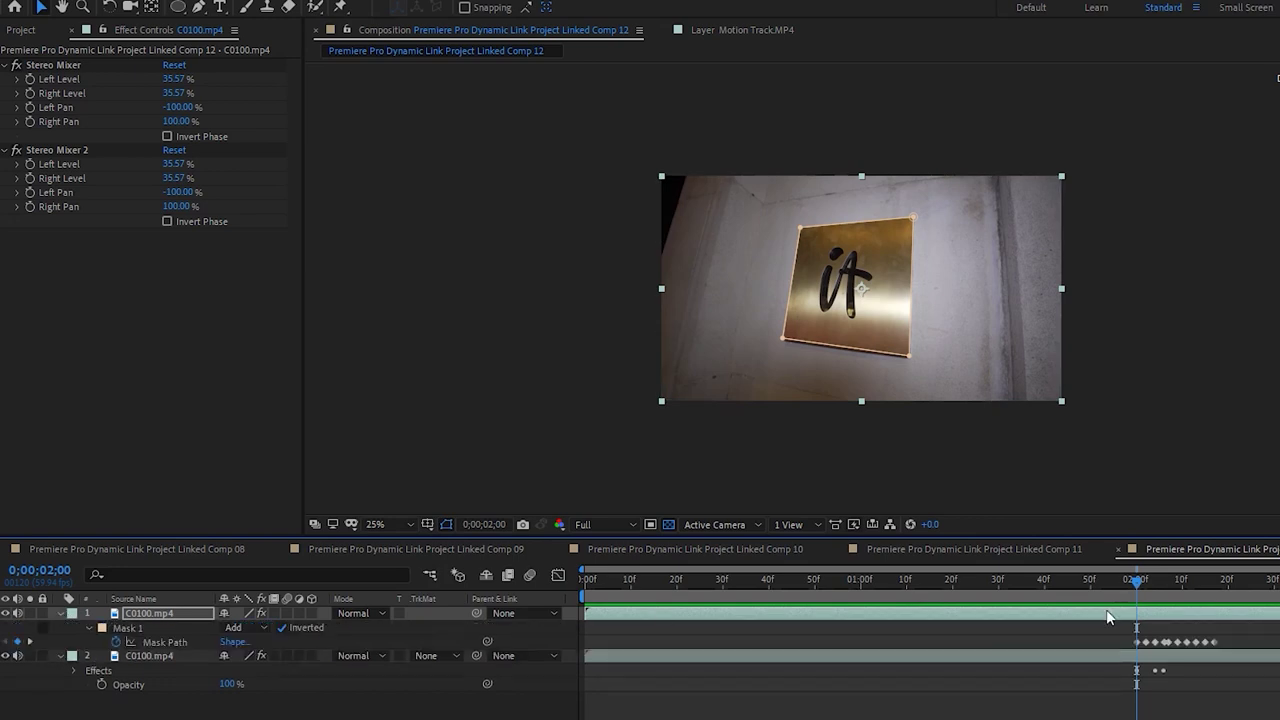
left_click(1173, 580)
left_click_drag(1185, 591, 1206, 604)
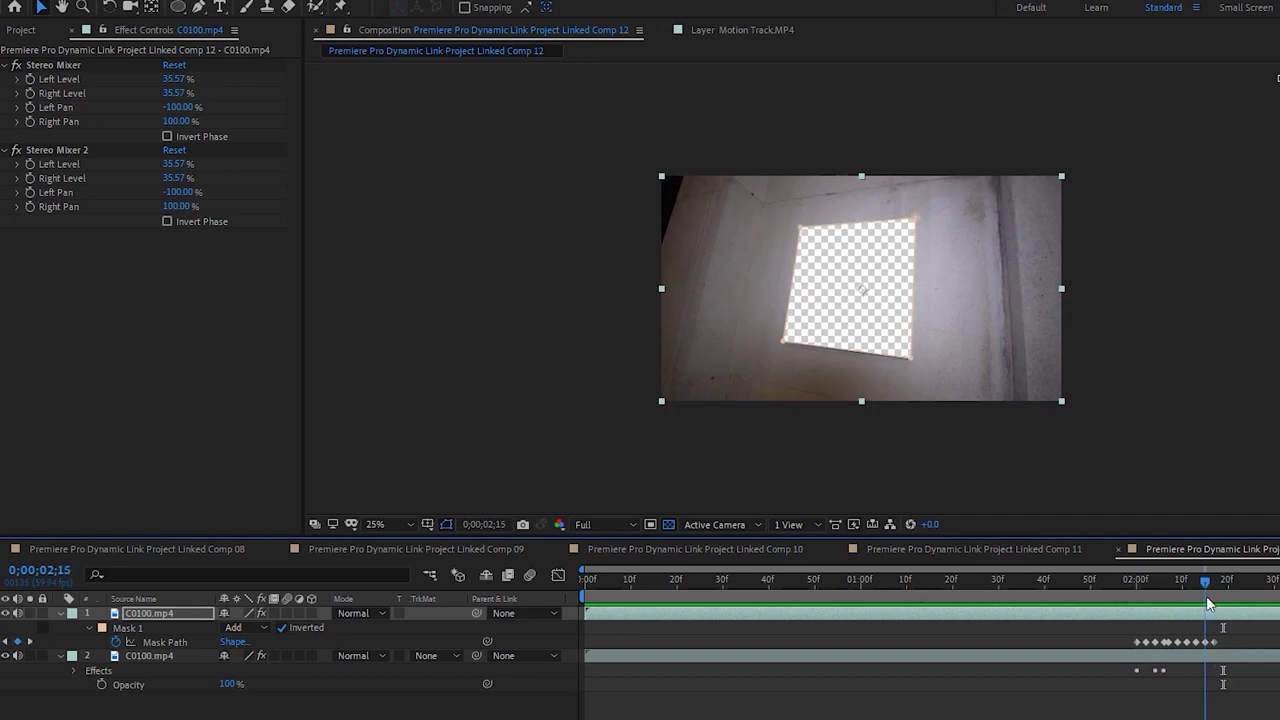
Scale the top layer up to 405% so it overfills the frame, then fit the viewer
key("s")
left_click_drag(1061, 403, 1276, 518)
key("comma")
key("comma")
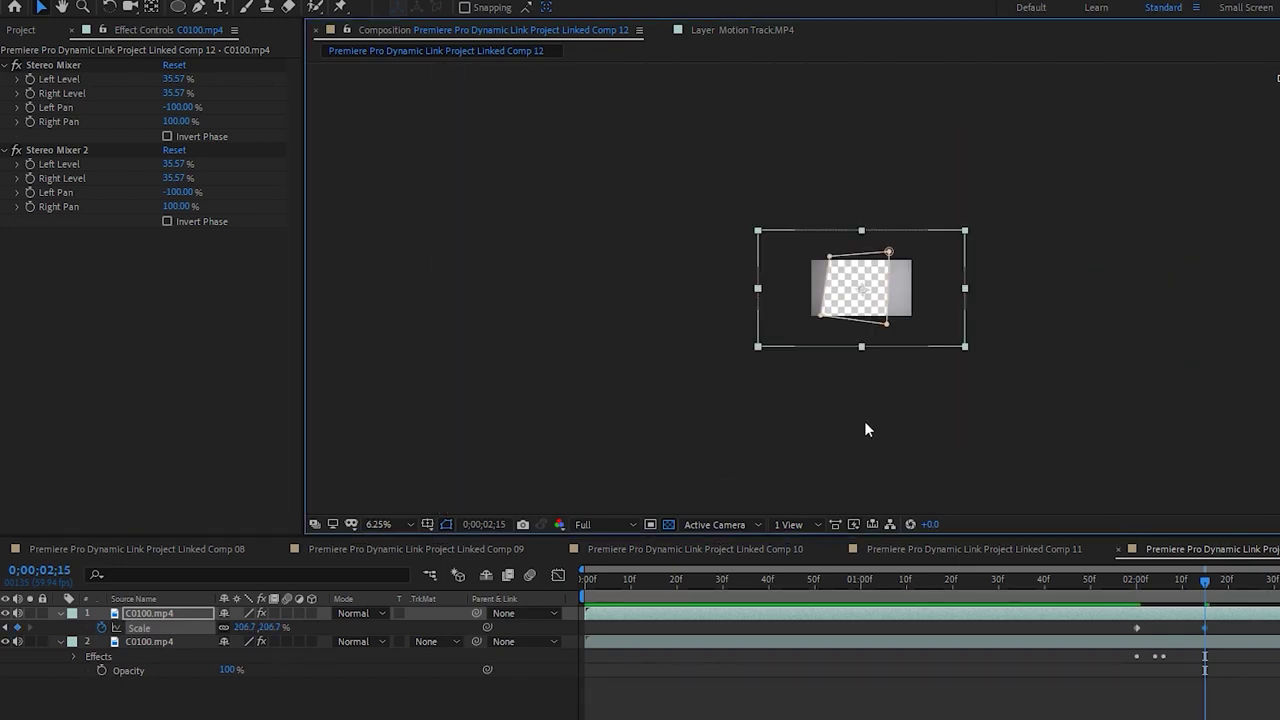
left_click_drag(966, 294, 1064, 298)
key("period")
key("period")
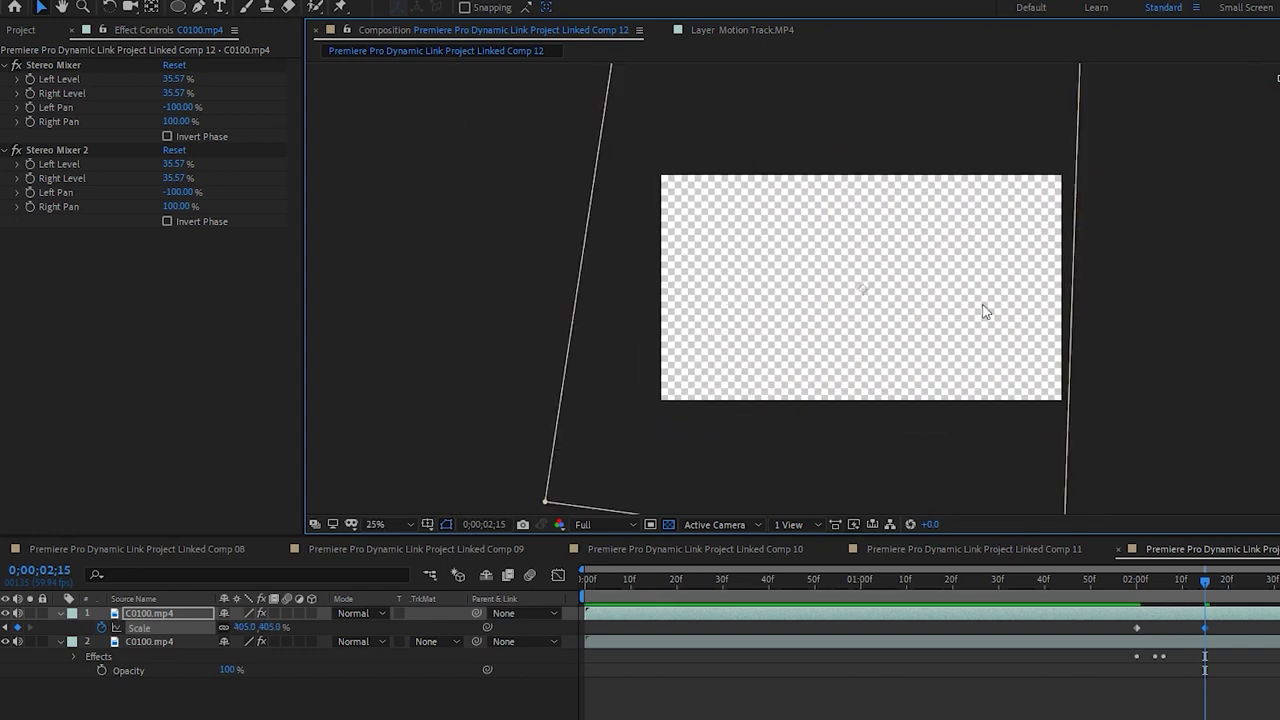
left_click(378, 524)
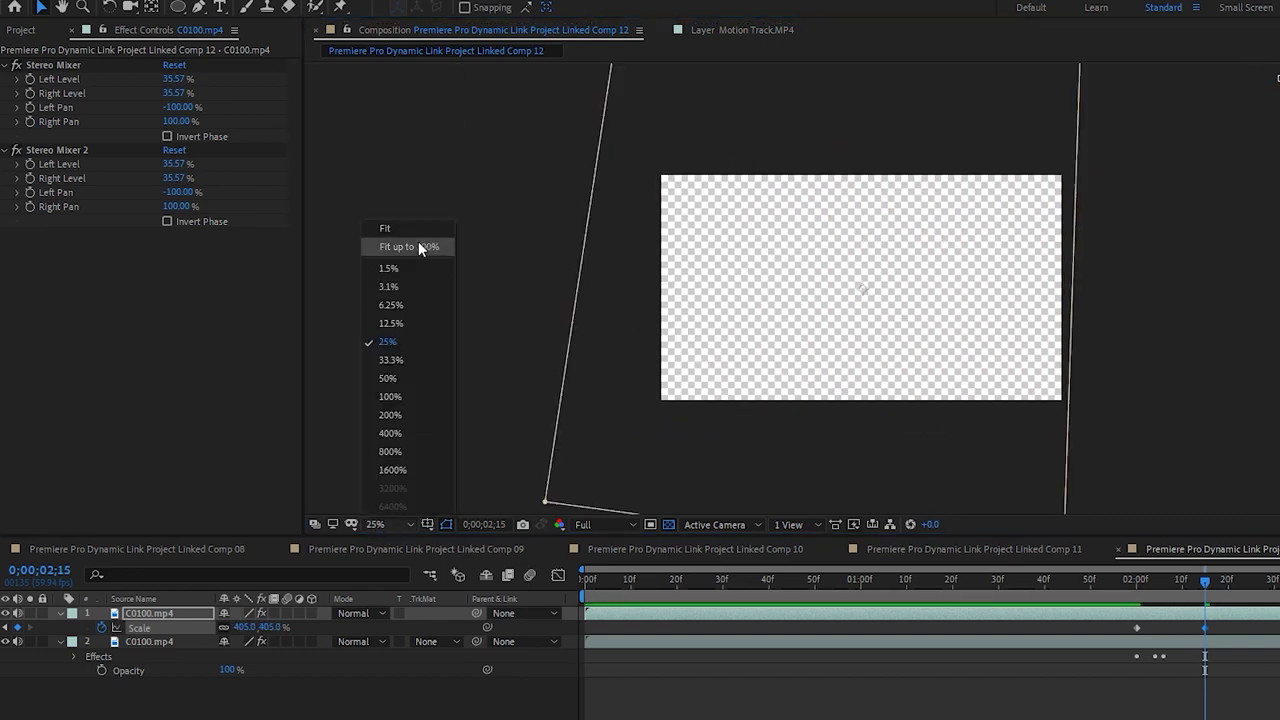
left_click(409, 246)
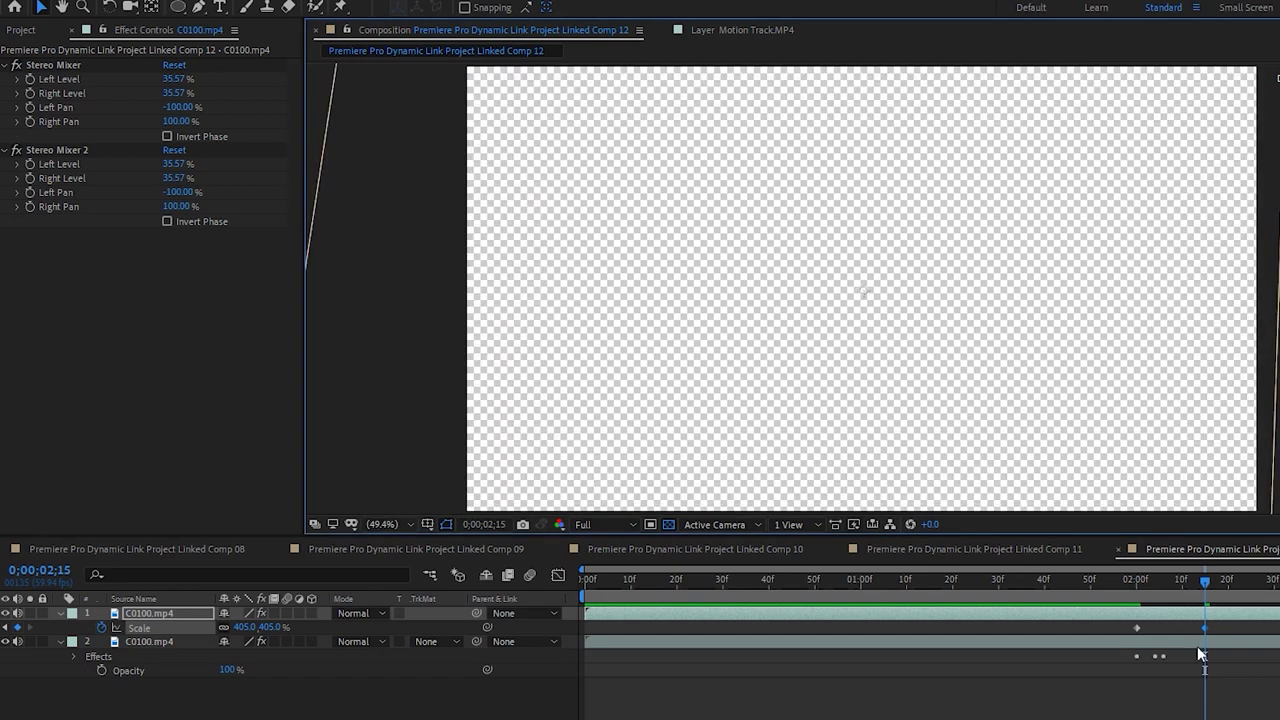
Save the project with Ctrl+S and preview the scale-up animation
key("Home")
left_click(408, 579)
key("ctrl+s")
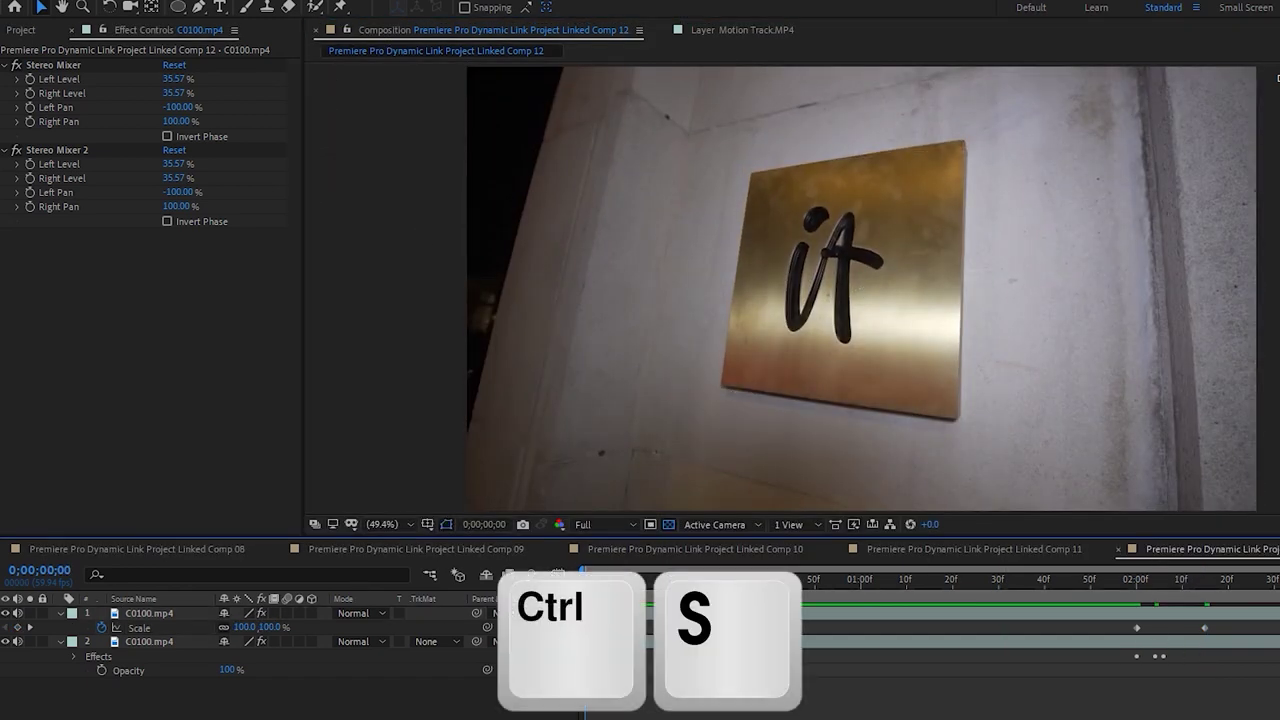
key("space")
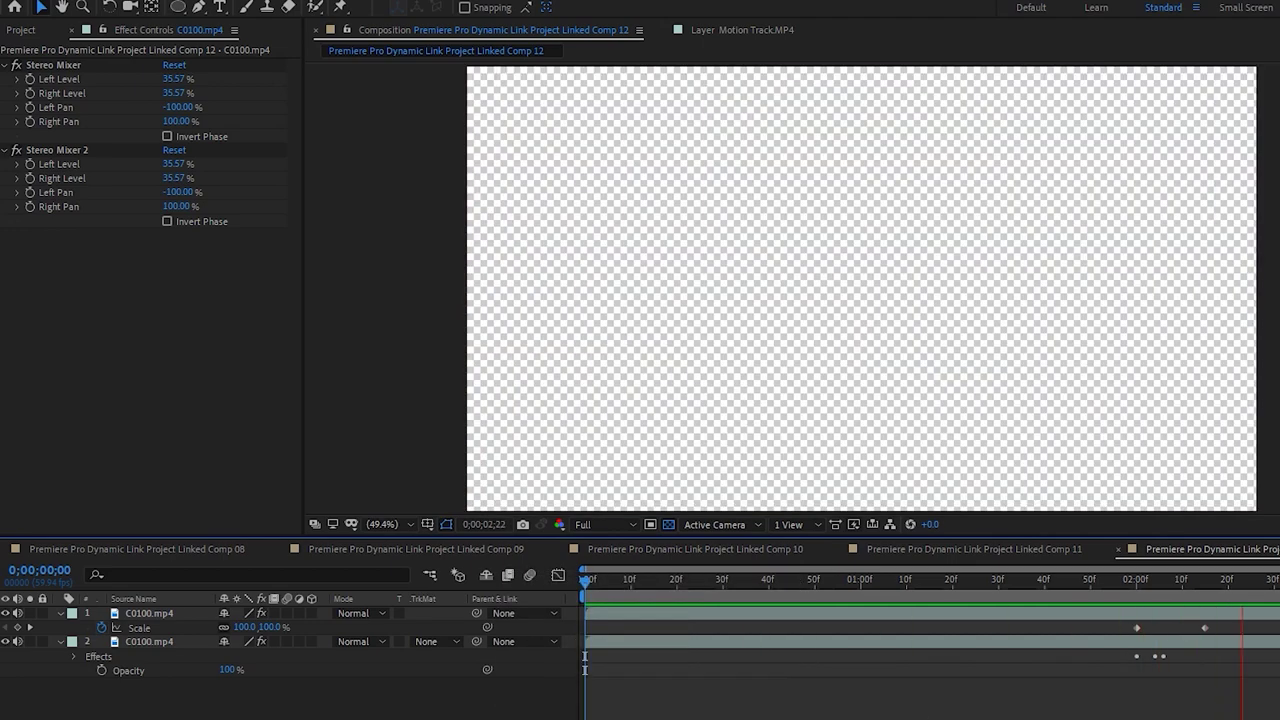
left_click_drag(999, 580, 1135, 576)
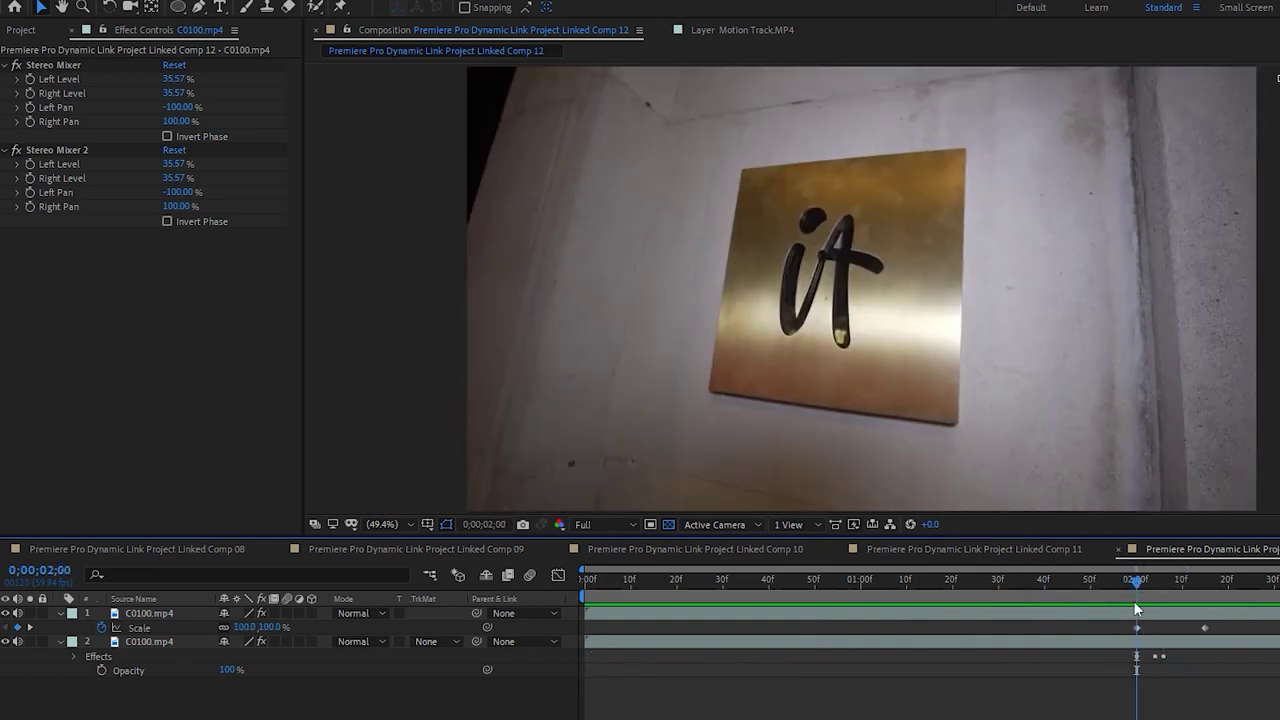
Paste the top layer's 100%-to-405% Scale keyframes onto the bottom layer at 2;00
left_click(1138, 610)
left_click_drag(1227, 635, 1137, 626)
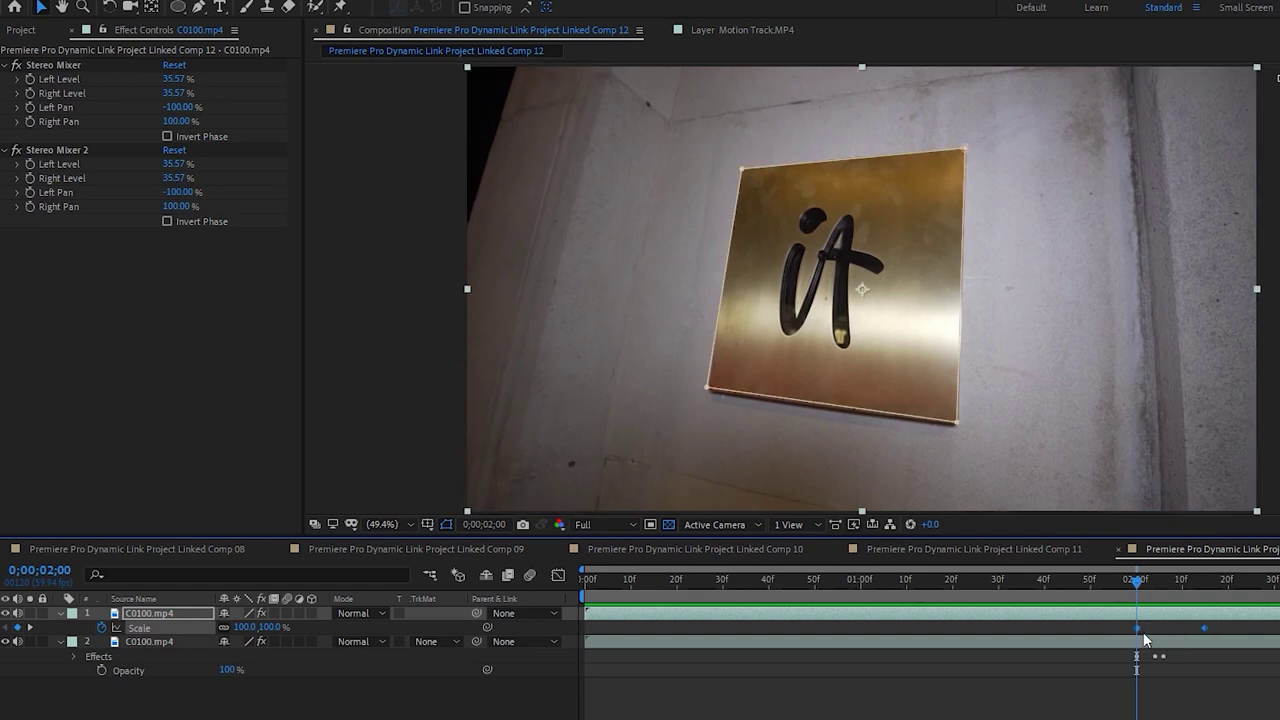
left_click(1160, 642)
key("s")
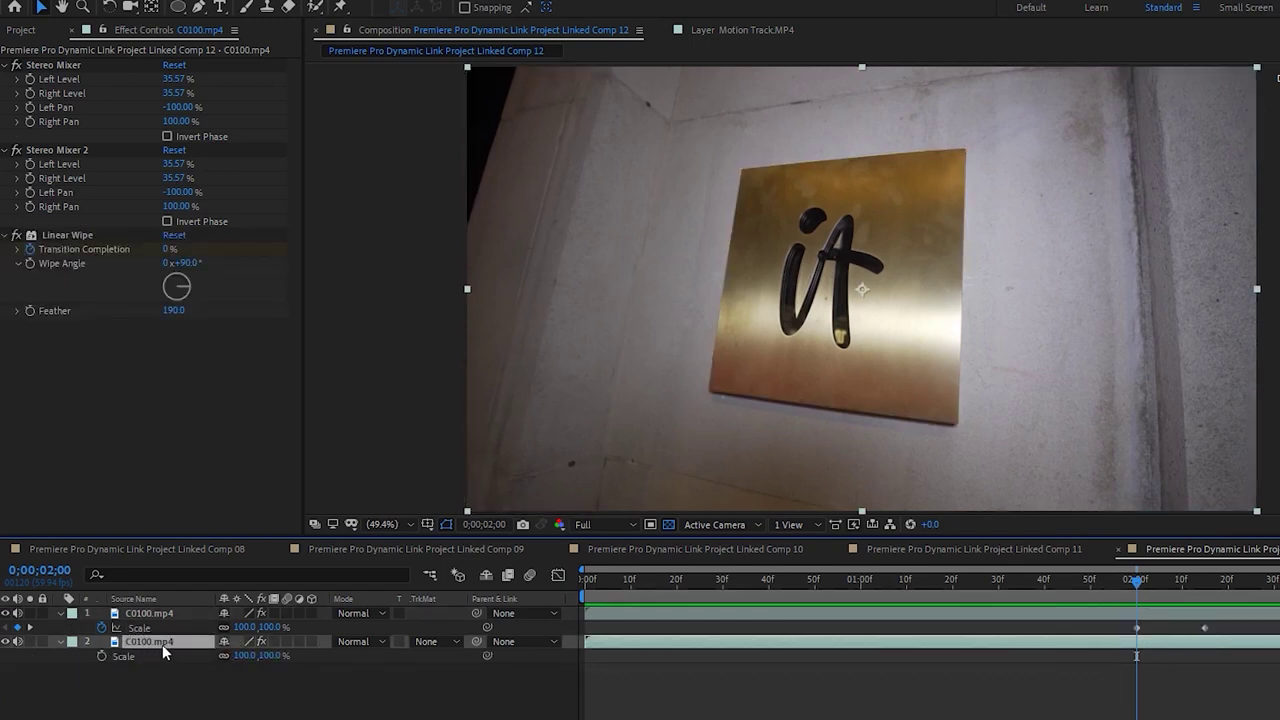
key("ctrl+v")
left_click(1040, 673)
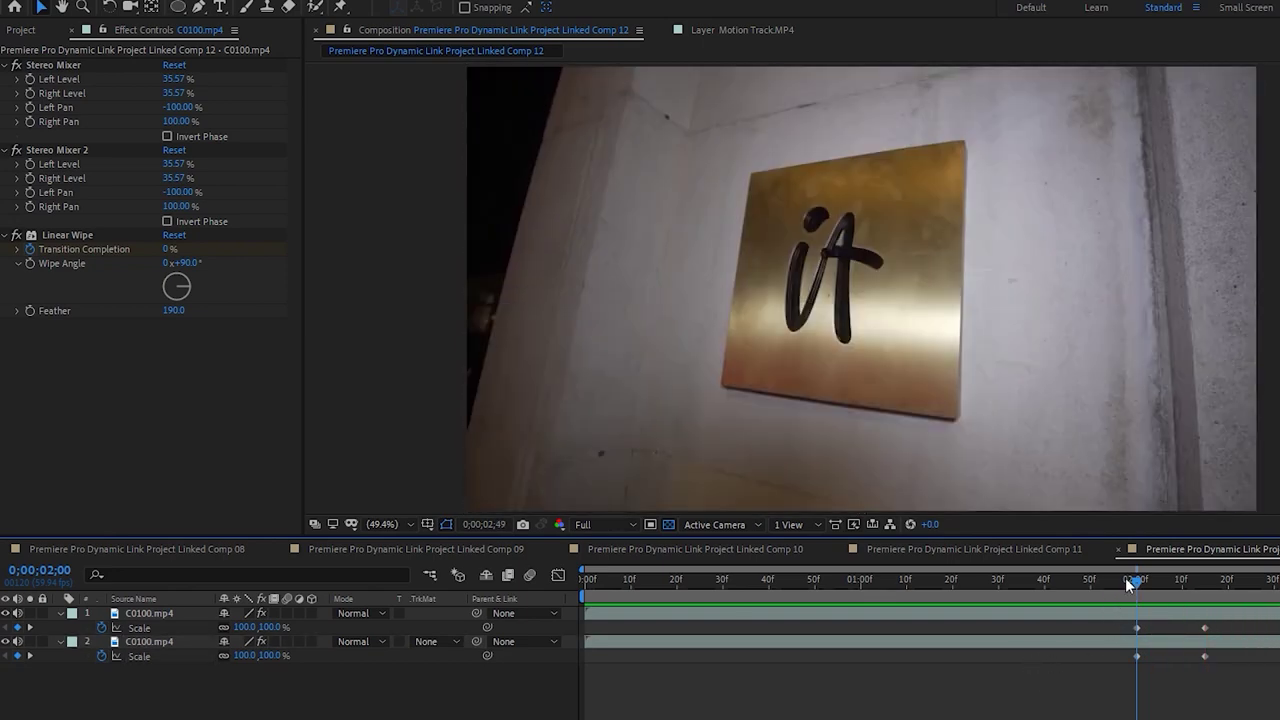
left_click_drag(1125, 577, 1160, 583)
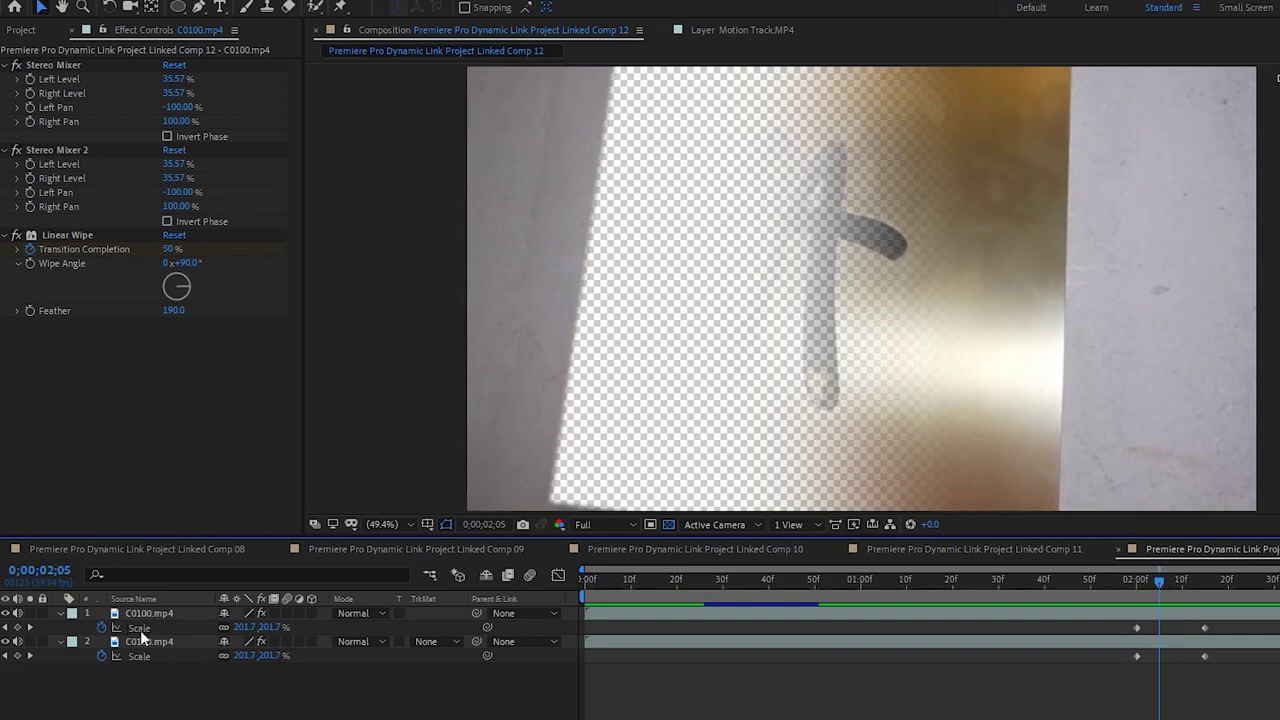
Reveal the bottom layer's Effects group to inspect its Linear Wipe
left_click(61, 613)
left_click(61, 613)
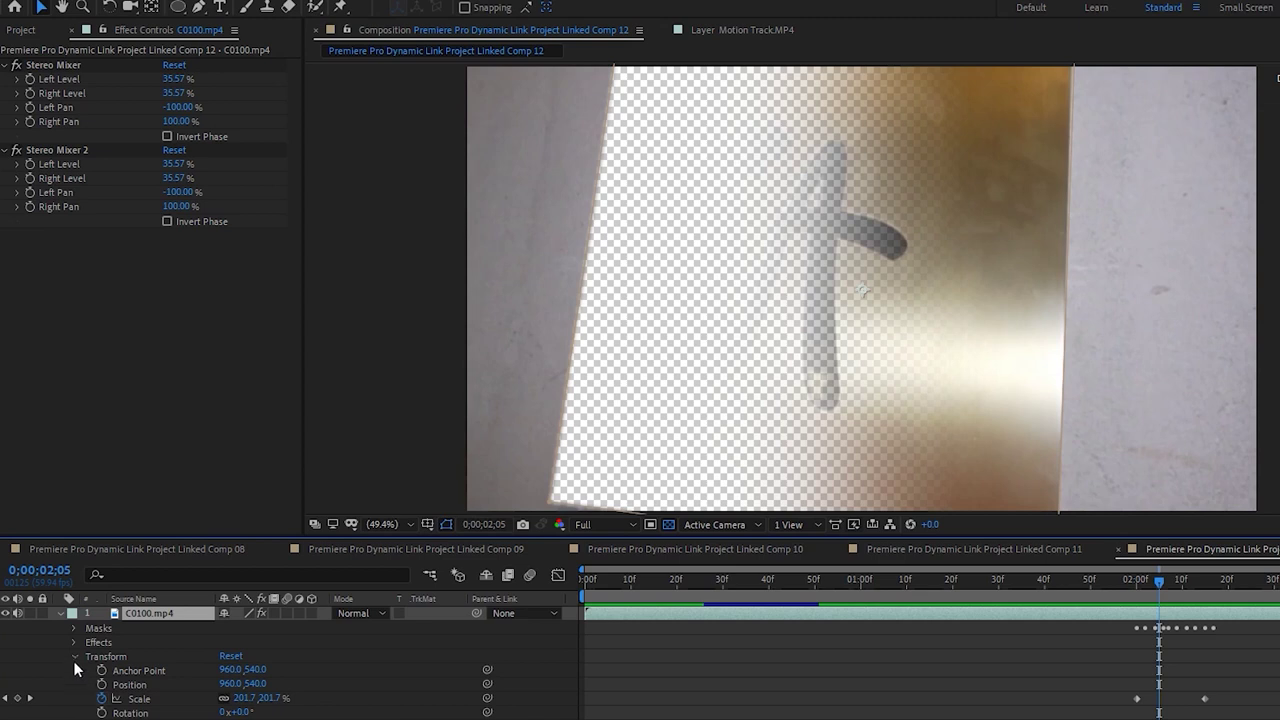
left_click(74, 657)
left_click(72, 642)
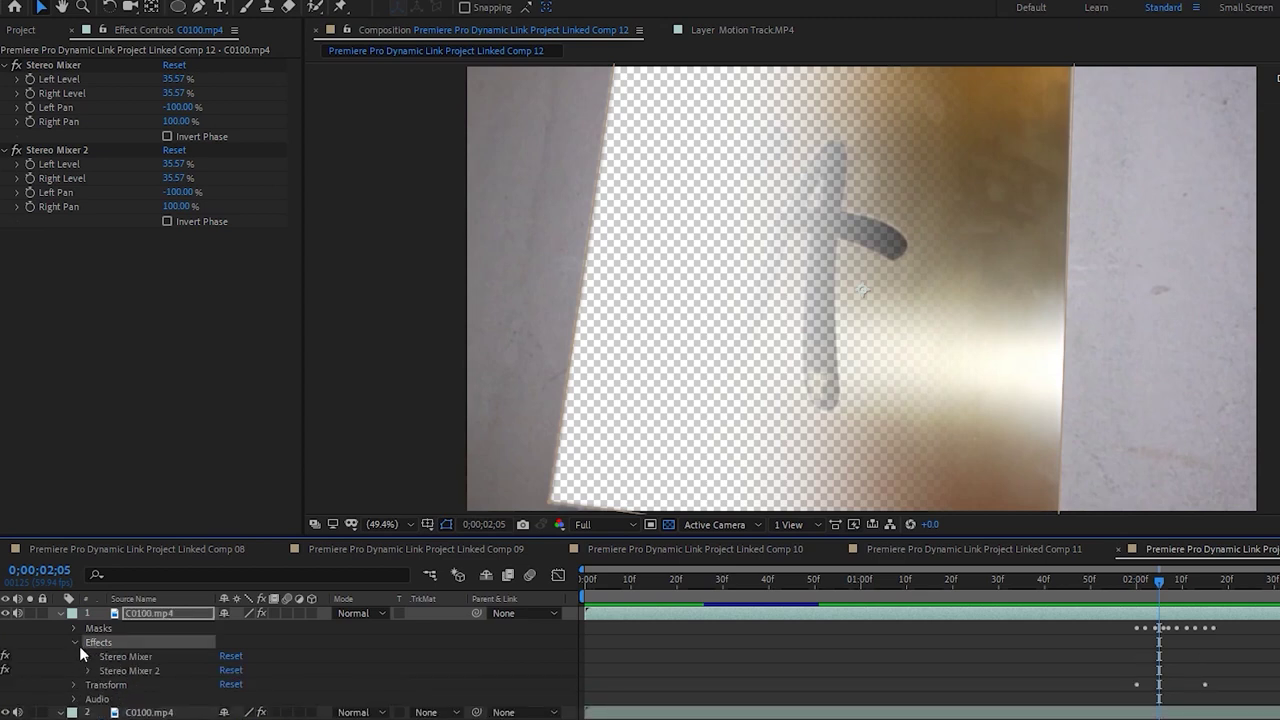
left_click(74, 642)
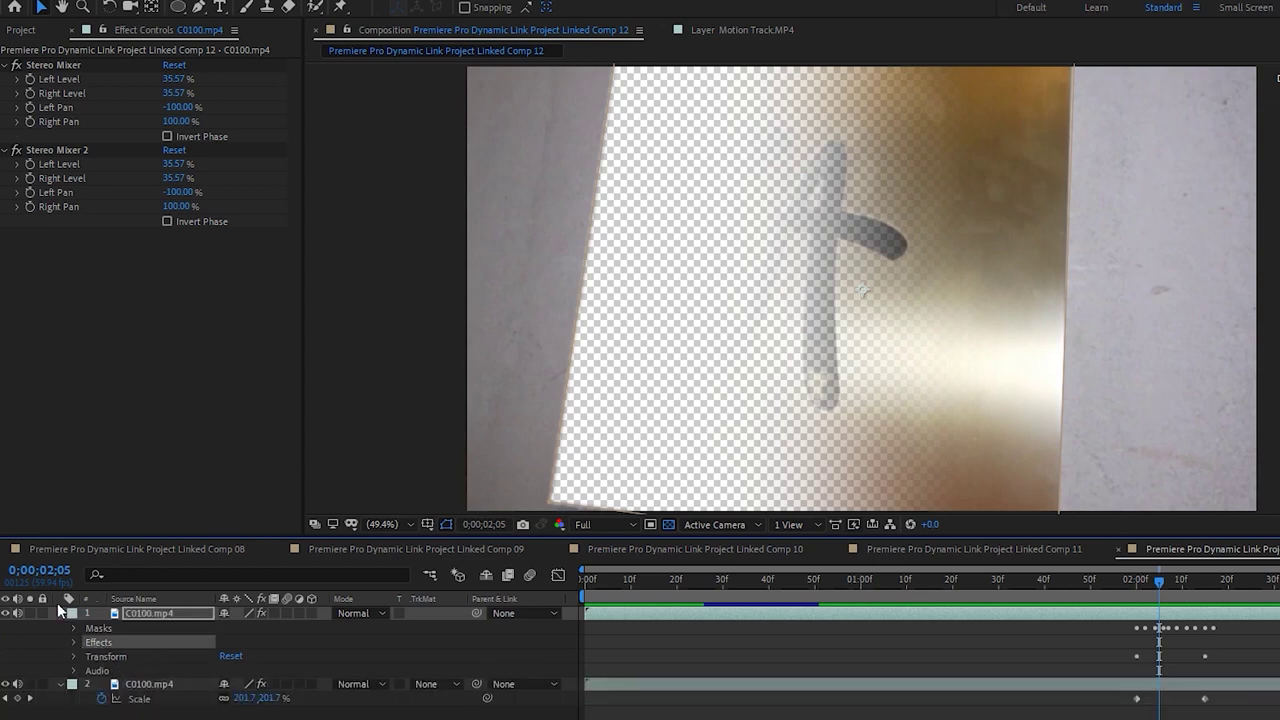
left_click(143, 688)
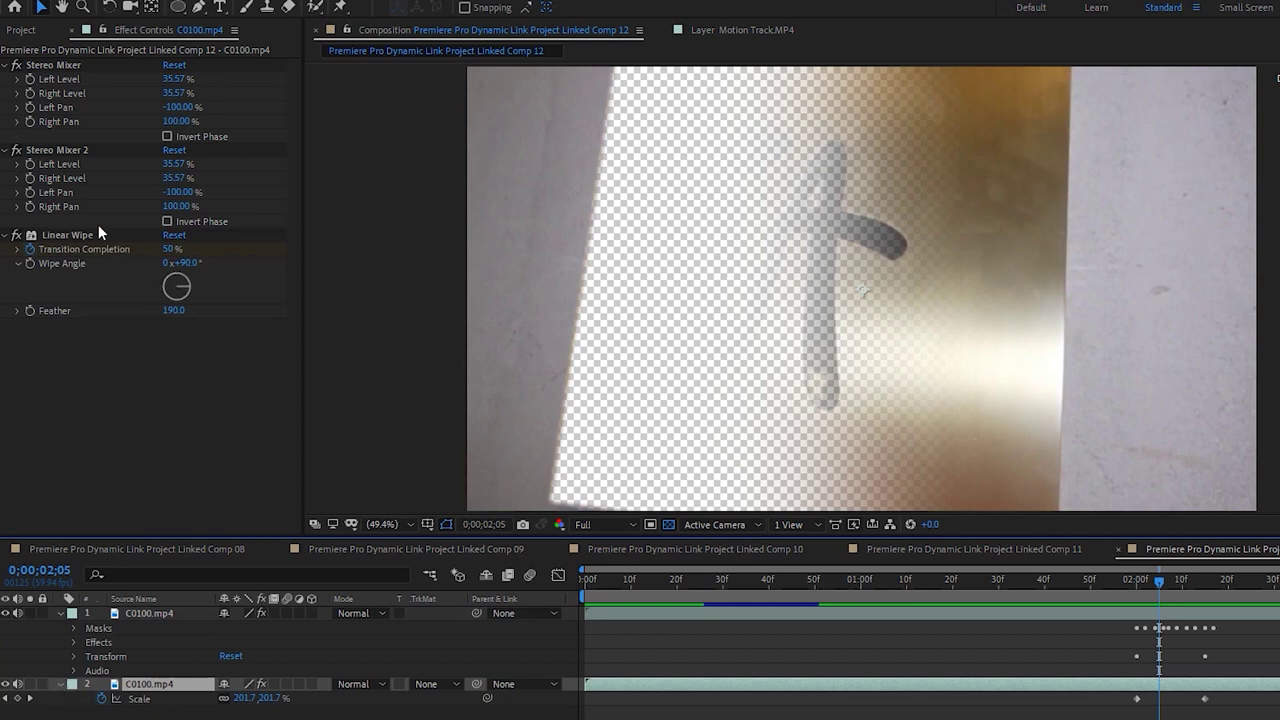
left_click(62, 685)
left_click(62, 685)
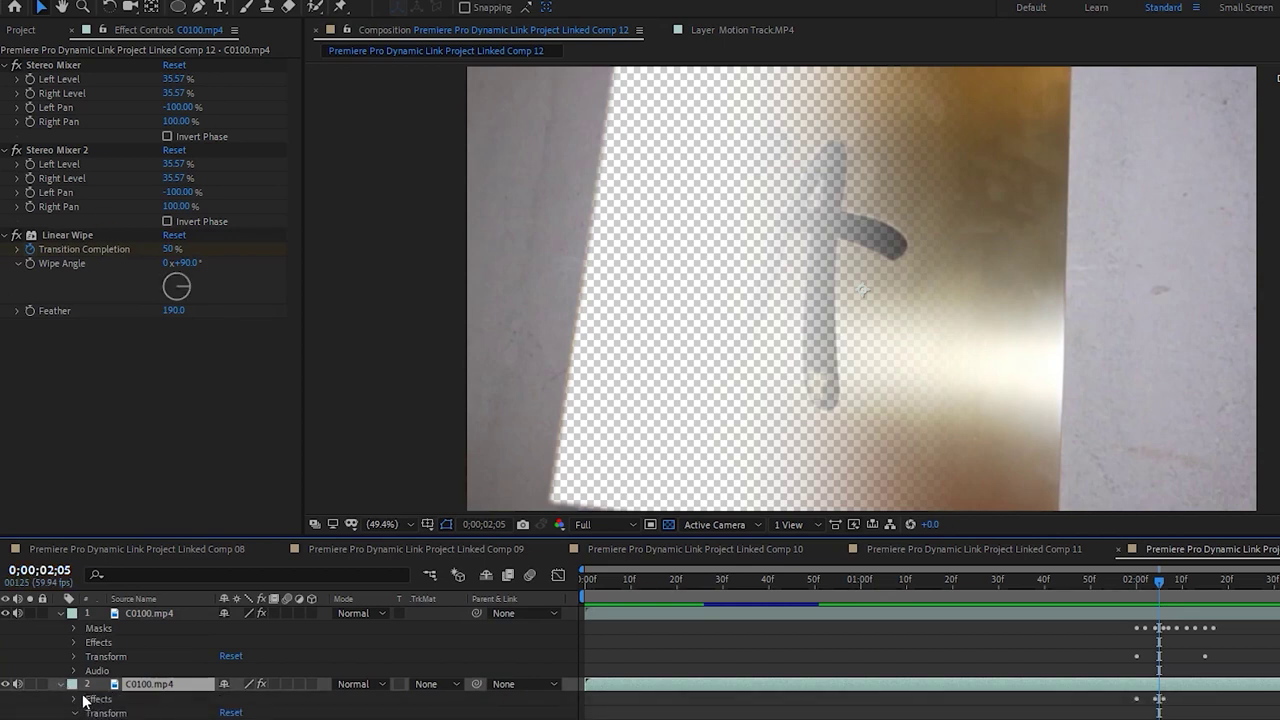
left_click(74, 699)
Scrub through the wipe transition around 2;00–2;09 to check the result
scroll(290, 660, "down", 1)
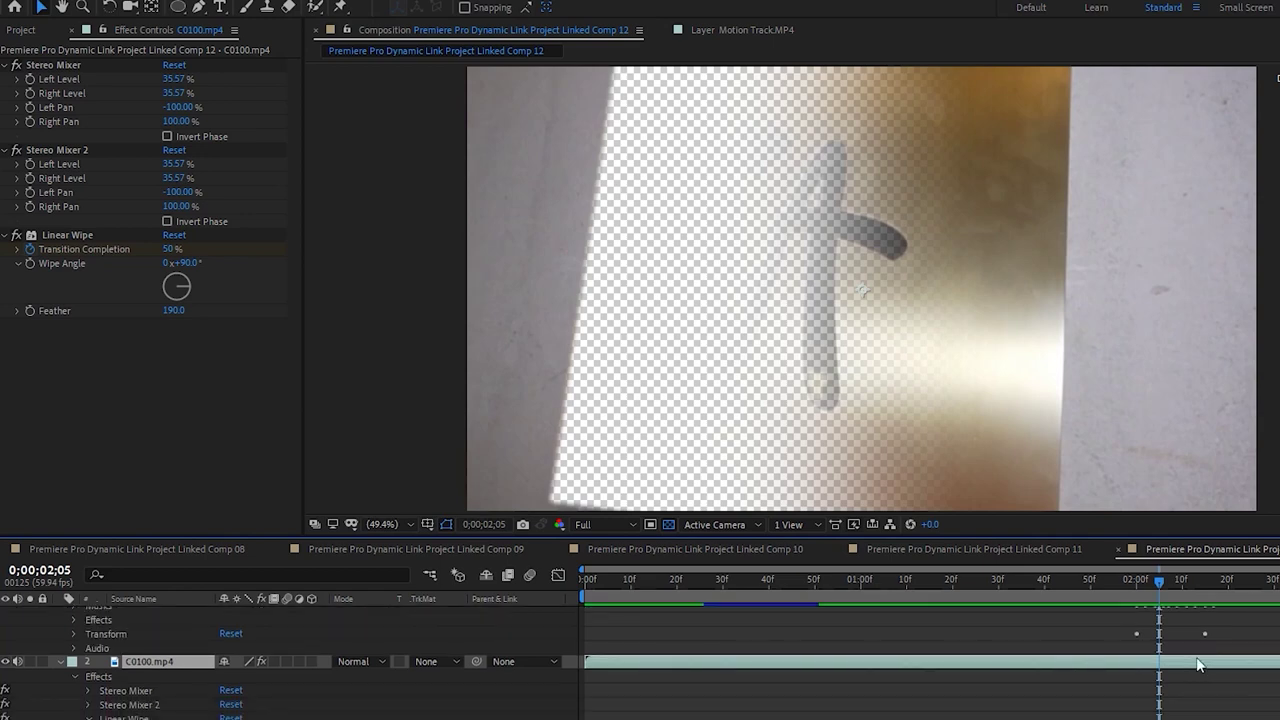
left_click(1139, 579)
left_click(1150, 580)
key("Page_Up")
key("Page_Up")
key("Page_Up")
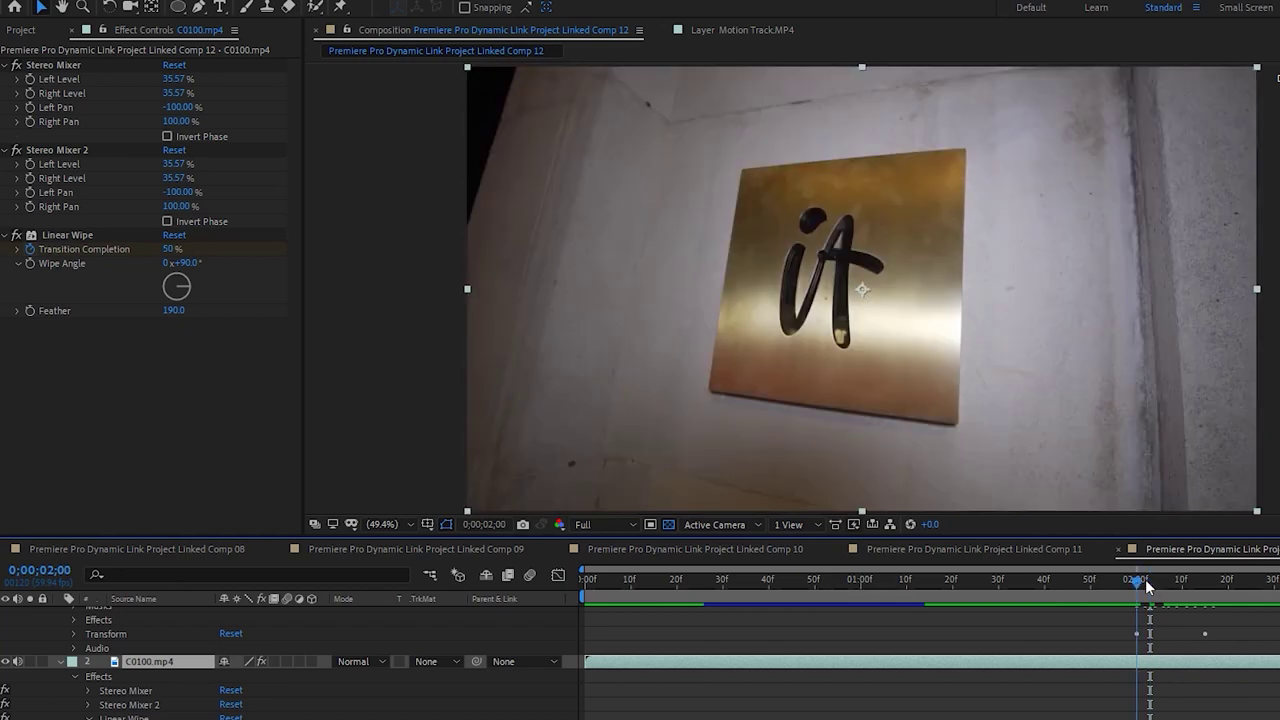
key("Page_Down")
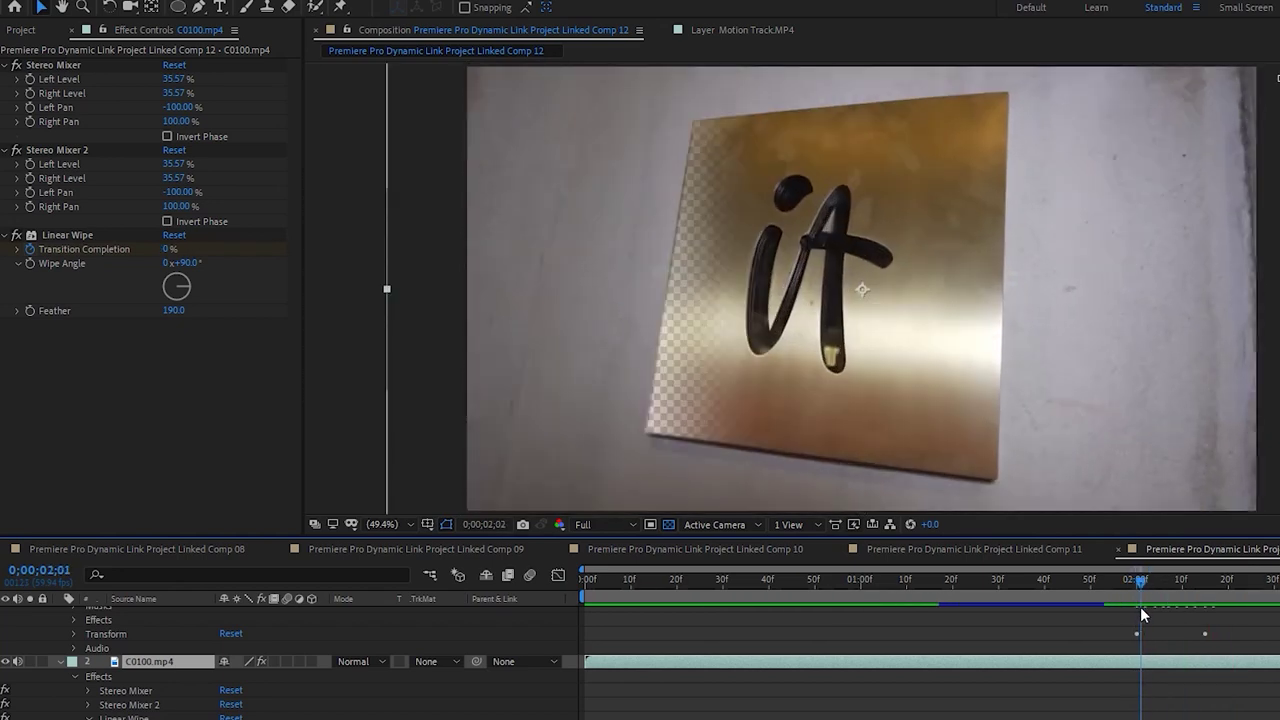
left_click_drag(1141, 612, 1178, 592)
scroll(1190, 620, "up", 1)
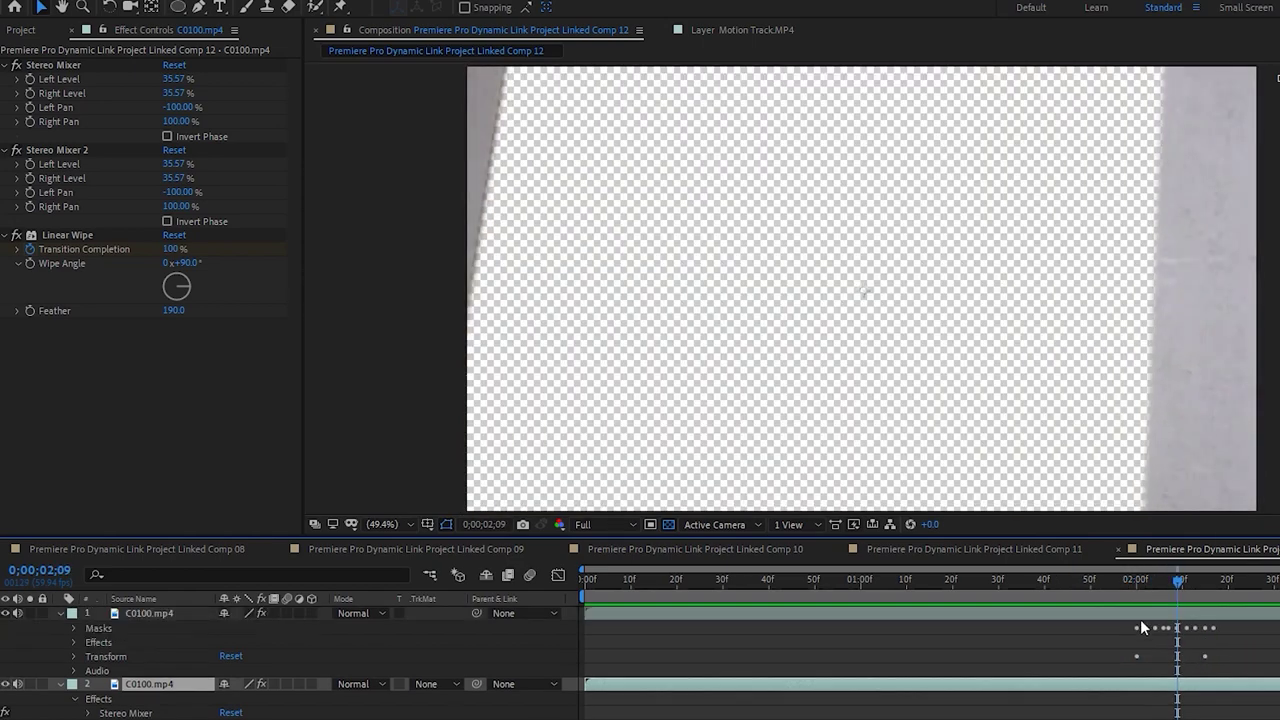
Move both layers' end Scale keyframes earlier so the scale-up finishes sooner
key("ctrl+a")
key("s")
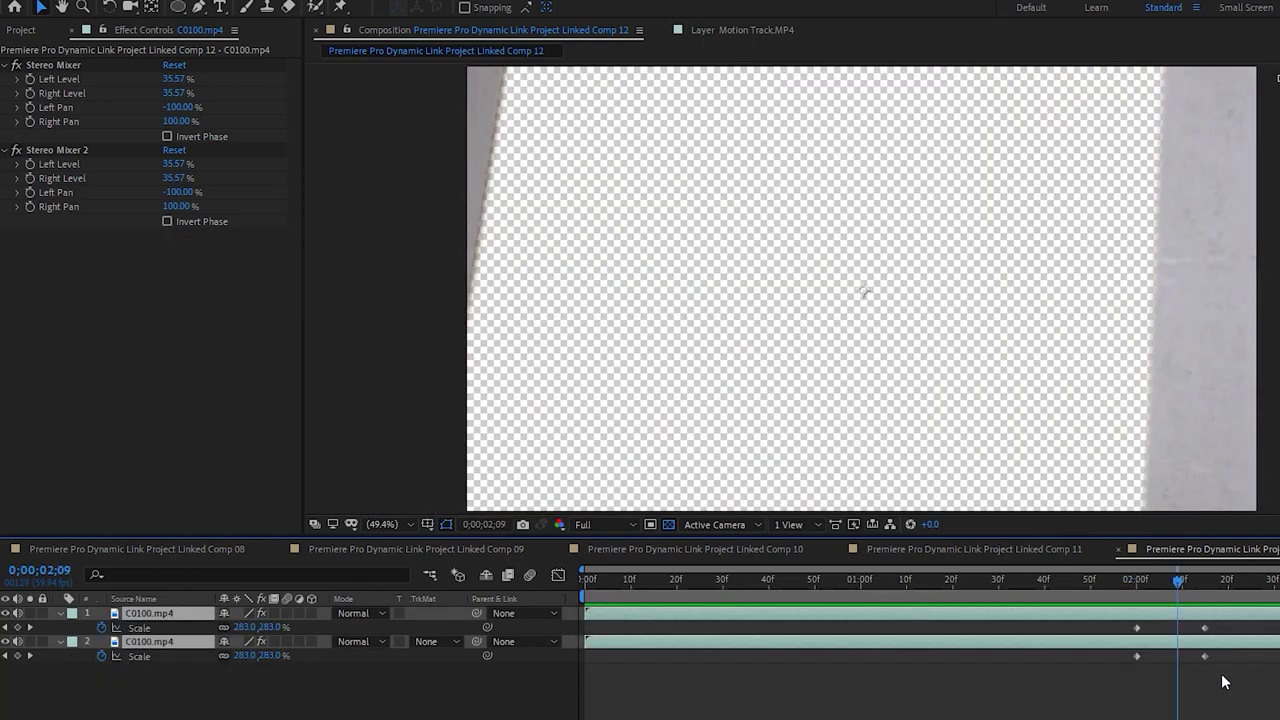
left_click(1204, 656)
left_click(1204, 628, "shift")
left_click_drag(1204, 628, 1183, 630)
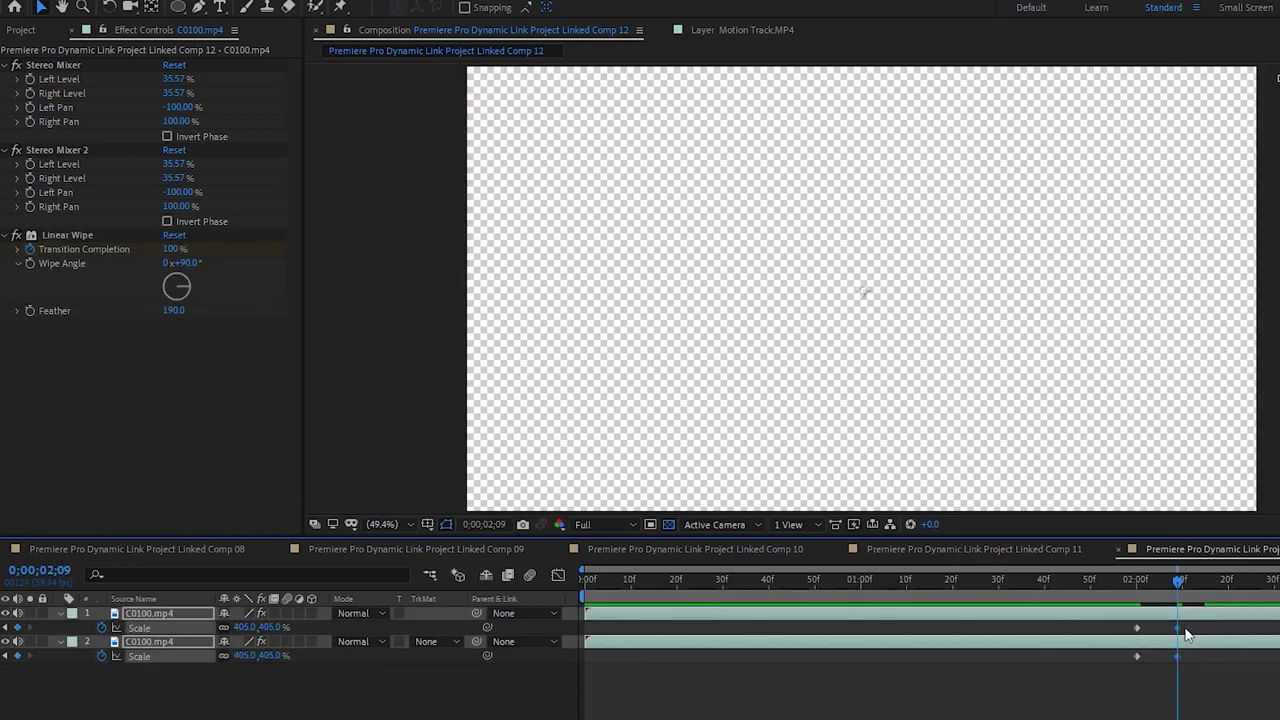
key("space")
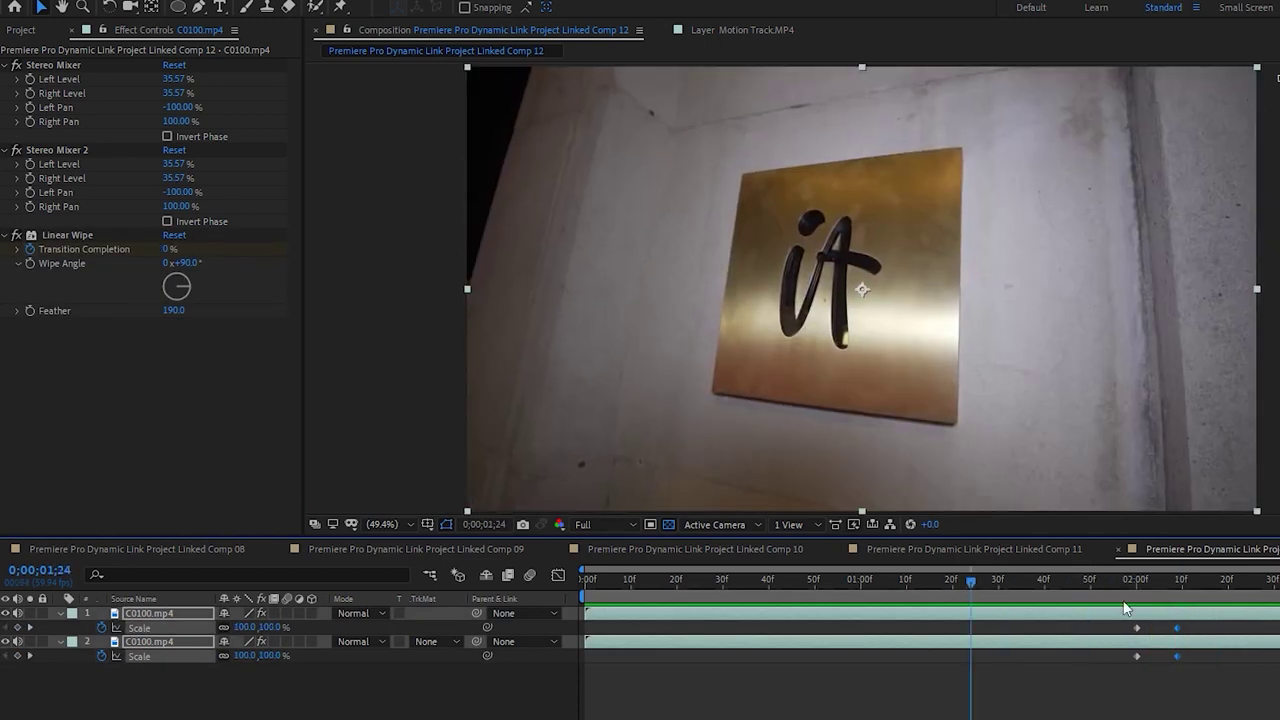
left_click_drag(1178, 628, 1204, 630)
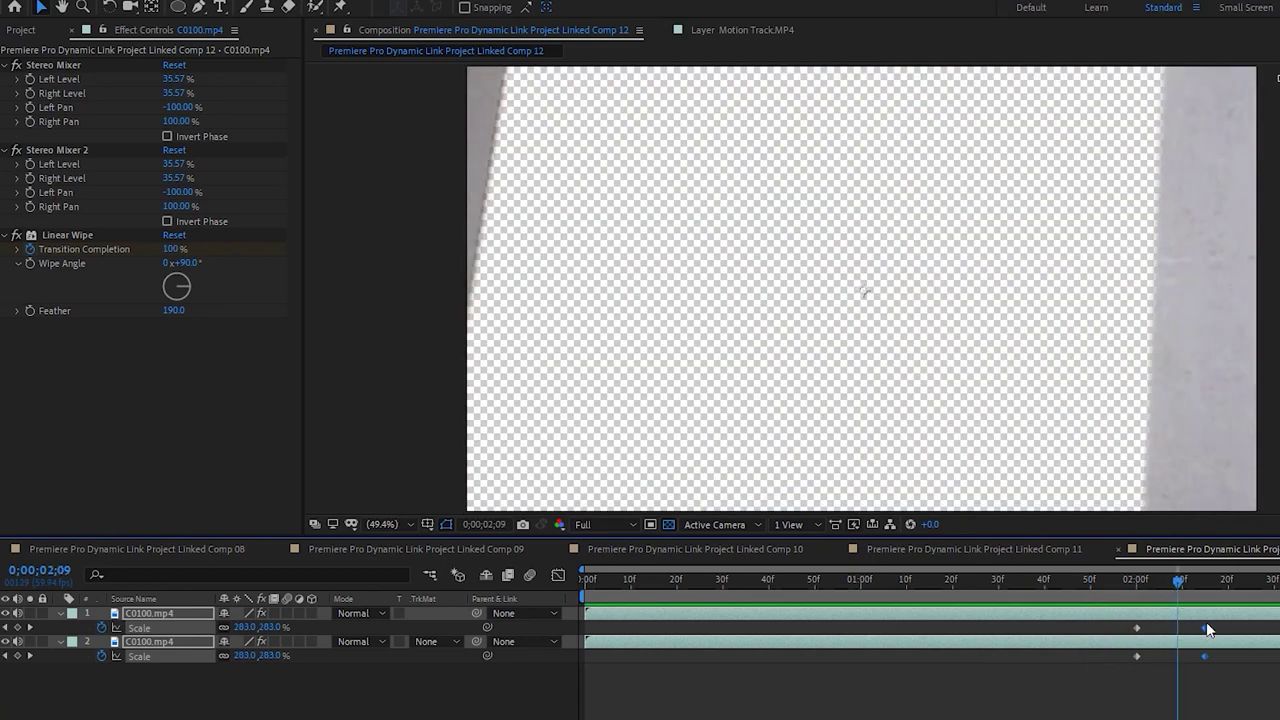
left_click_drag(1208, 628, 1194, 628)
left_click(1080, 578)
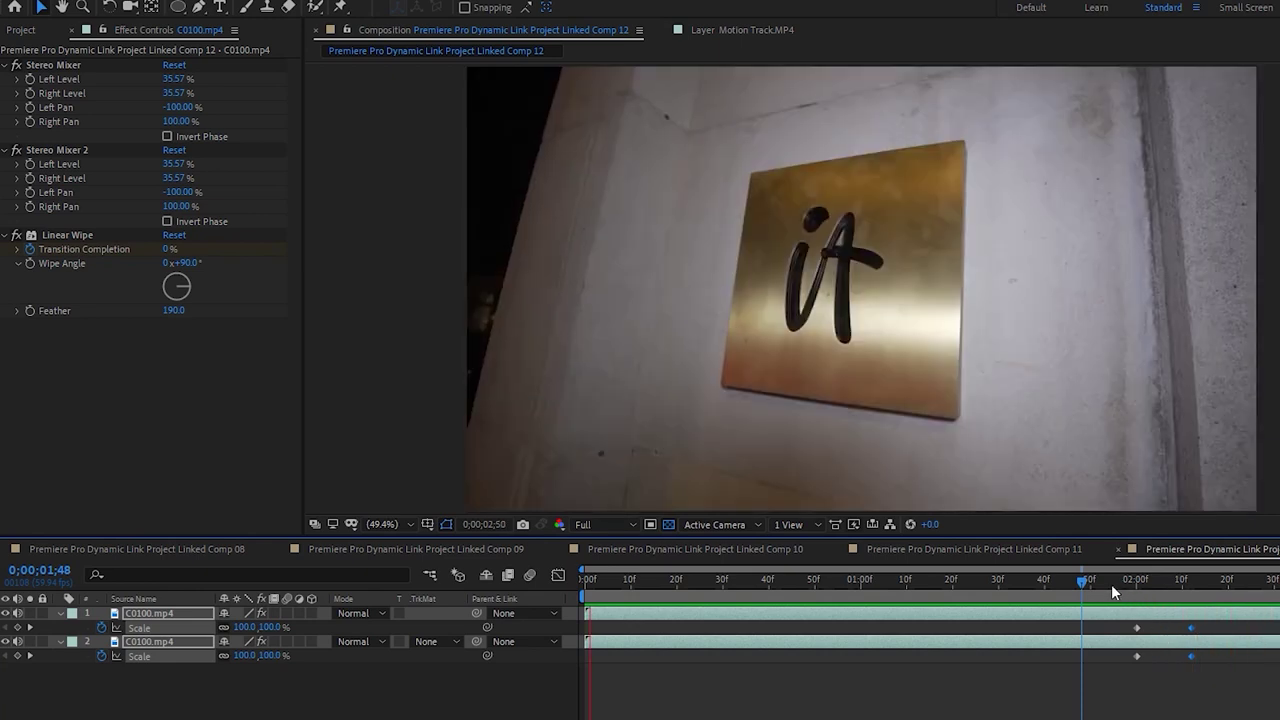
left_click_drag(1111, 584, 1137, 582)
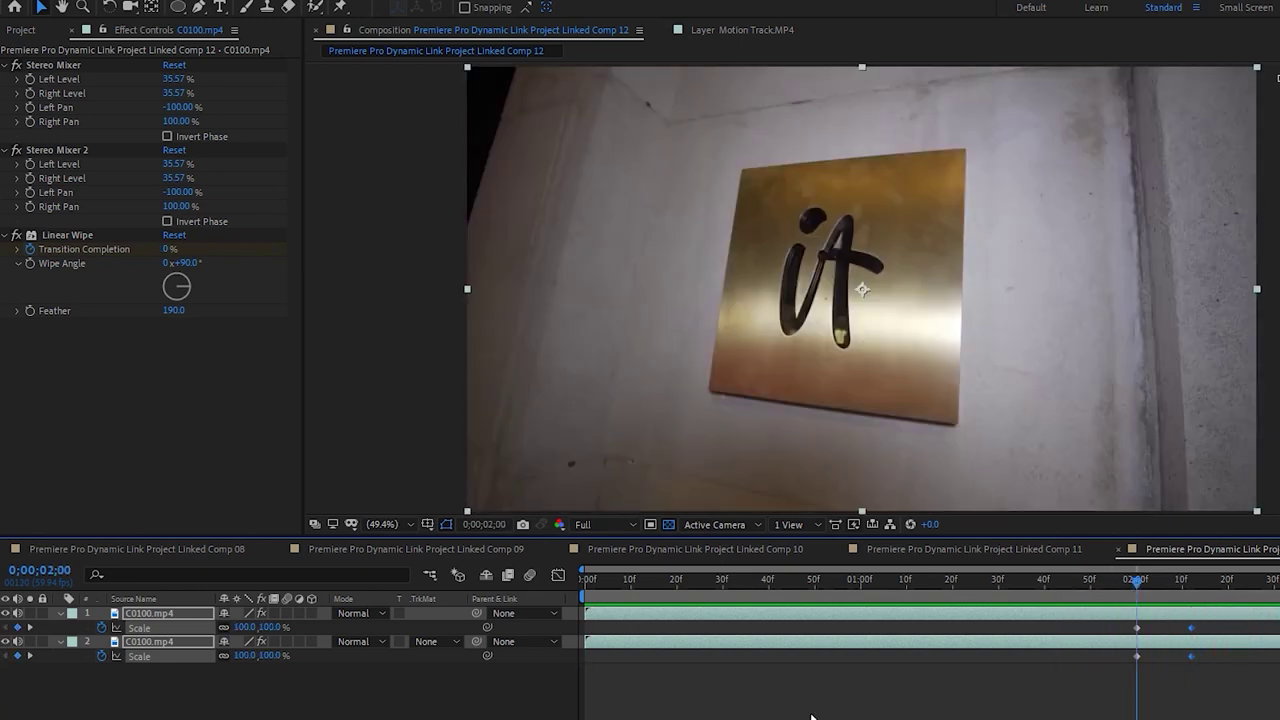
Shift the Linear Wipe's 100% Transition Completion keyframe to line up with the scale end
left_click(35, 670)
left_click(58, 639)
left_click(75, 670)
left_click(74, 656)
left_click(90, 699)
left_click_drag(1163, 713, 1190, 713)
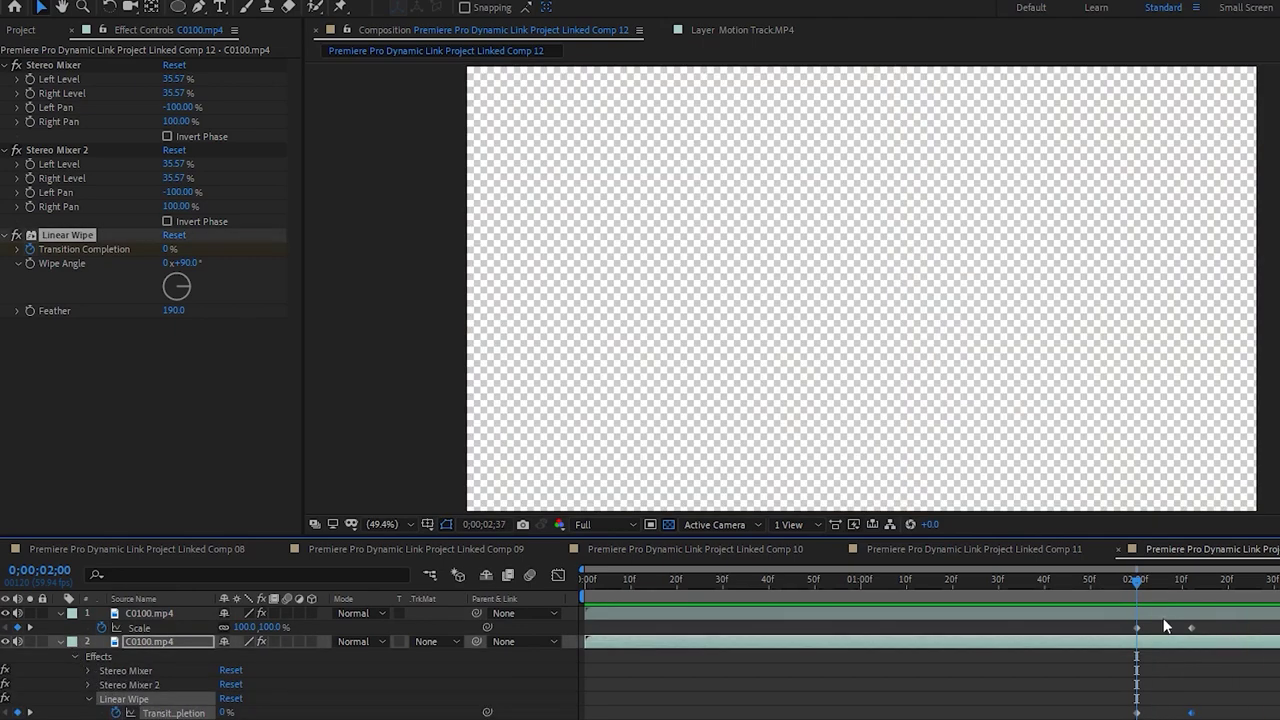
left_click_drag(1140, 576, 1173, 590)
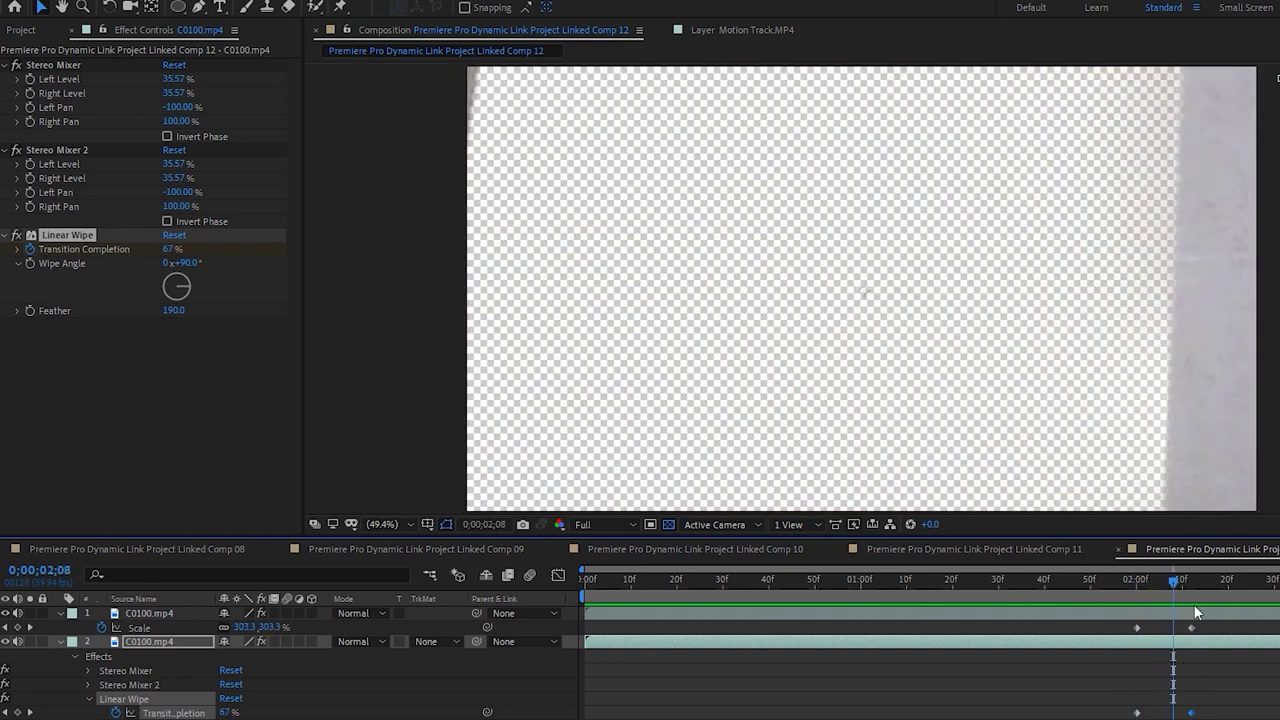
Nudge the top layer's end Scale keyframe earlier, preview the transition, and select both layers
left_click_drag(1192, 630, 1172, 624)
key("space")
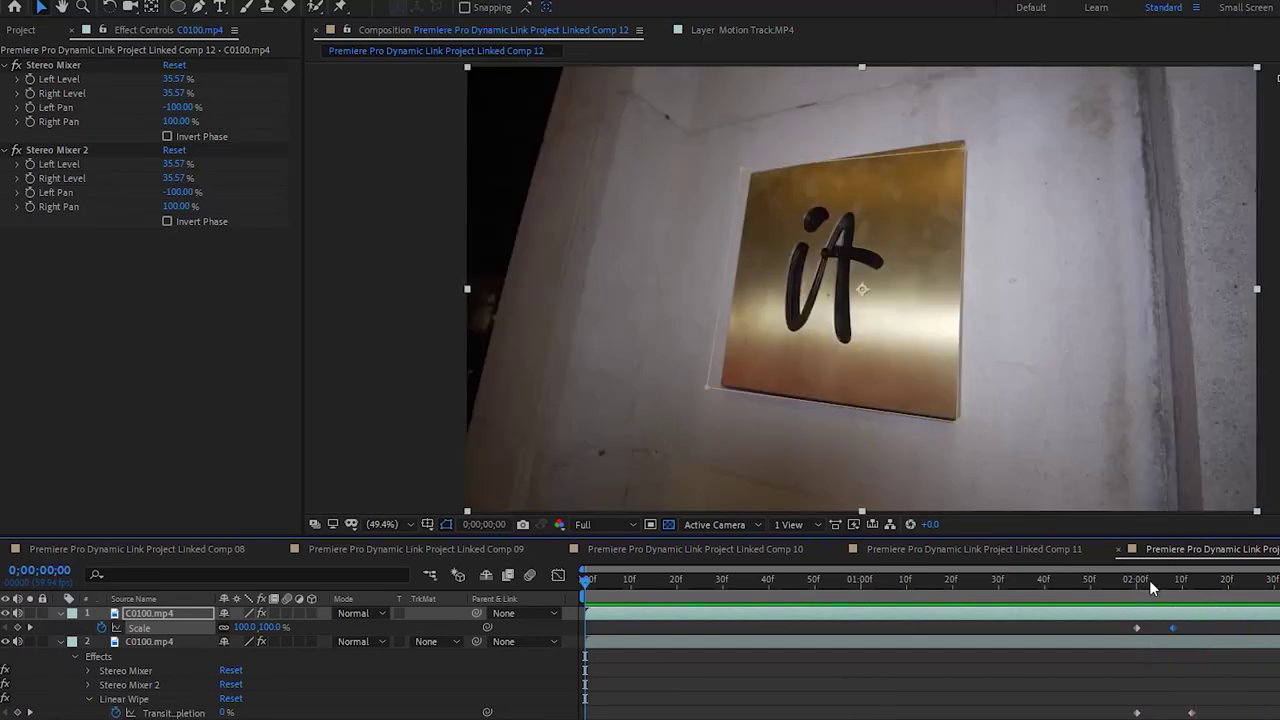
left_click(1170, 582)
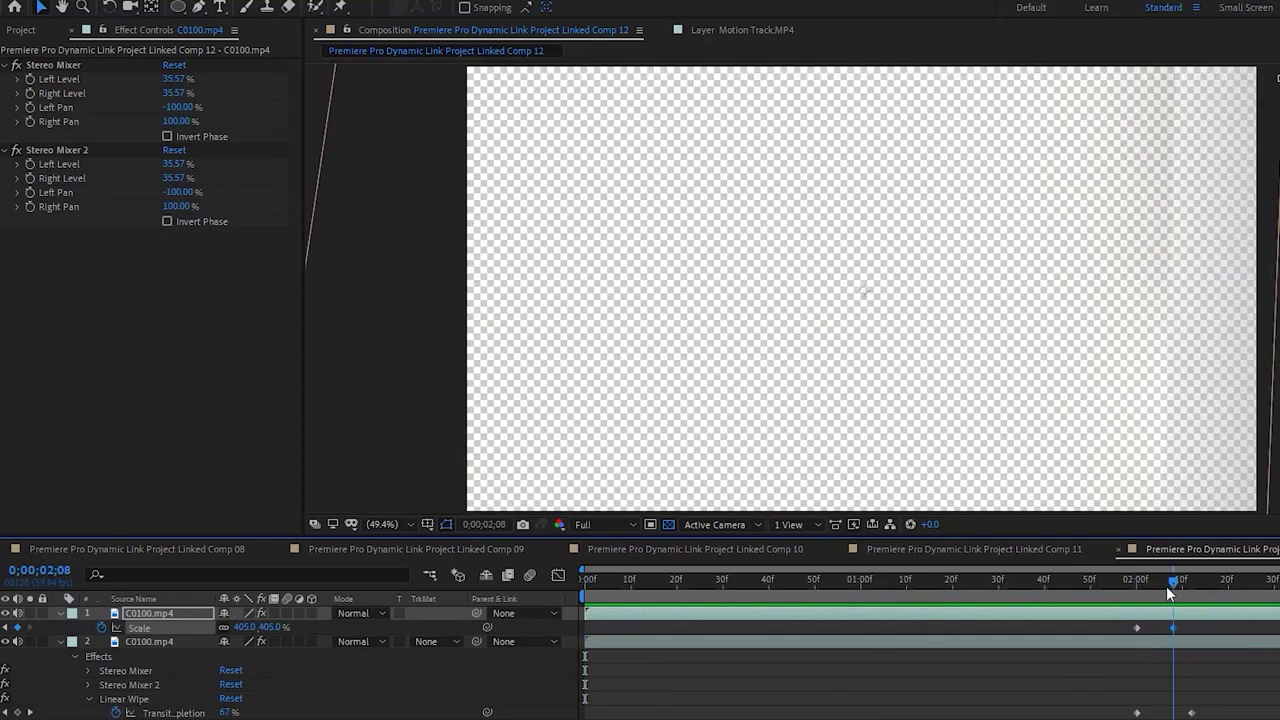
left_click_drag(1136, 588, 1172, 600)
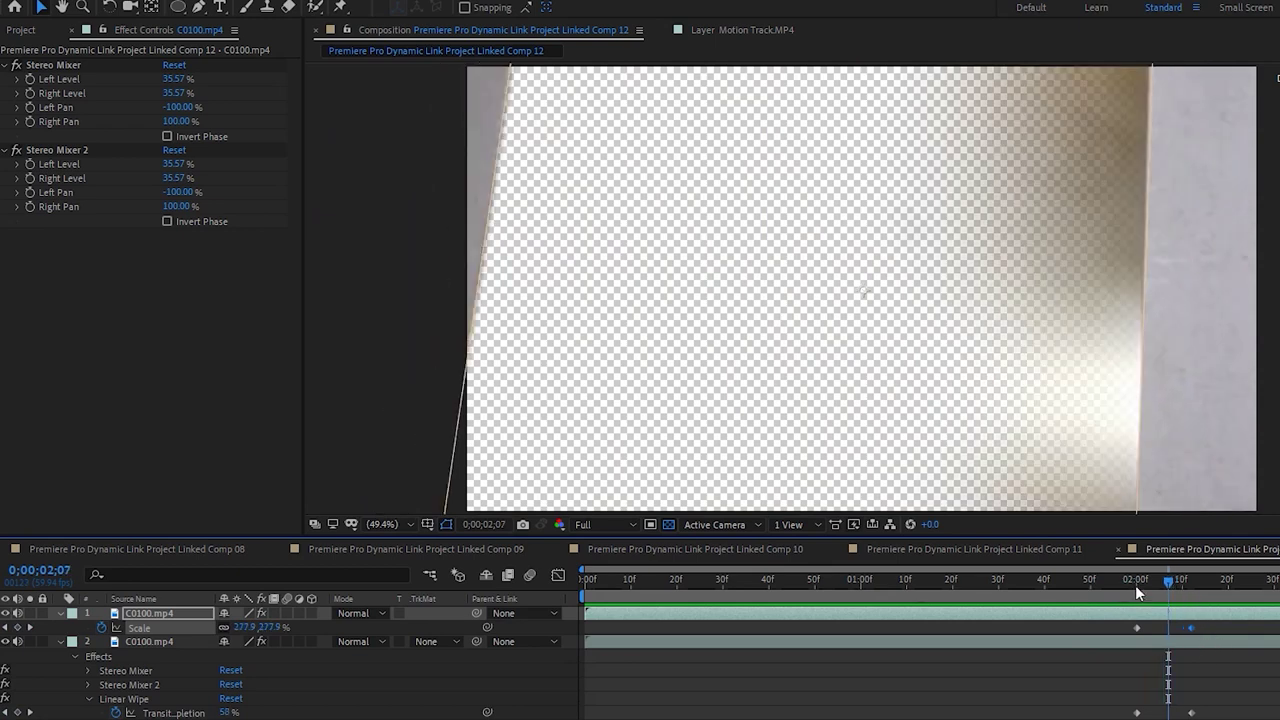
left_click(1137, 586)
left_click(1130, 642)
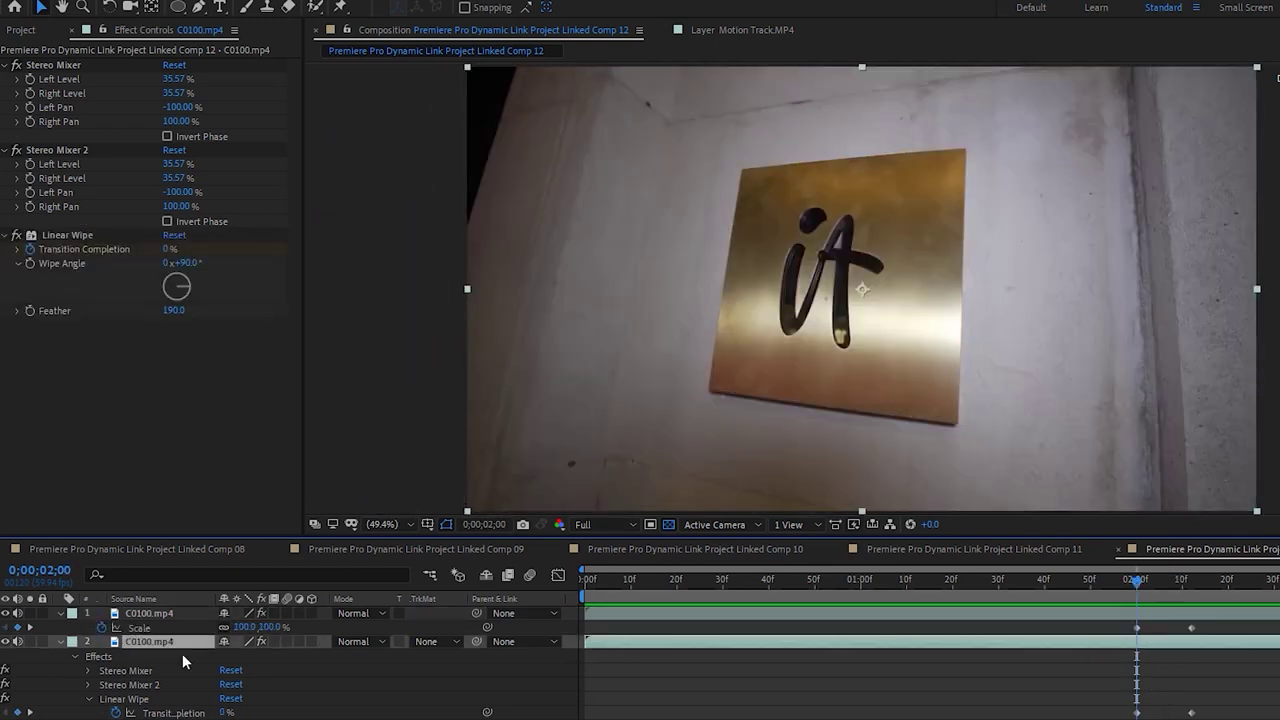
left_click(928, 614, "ctrl")
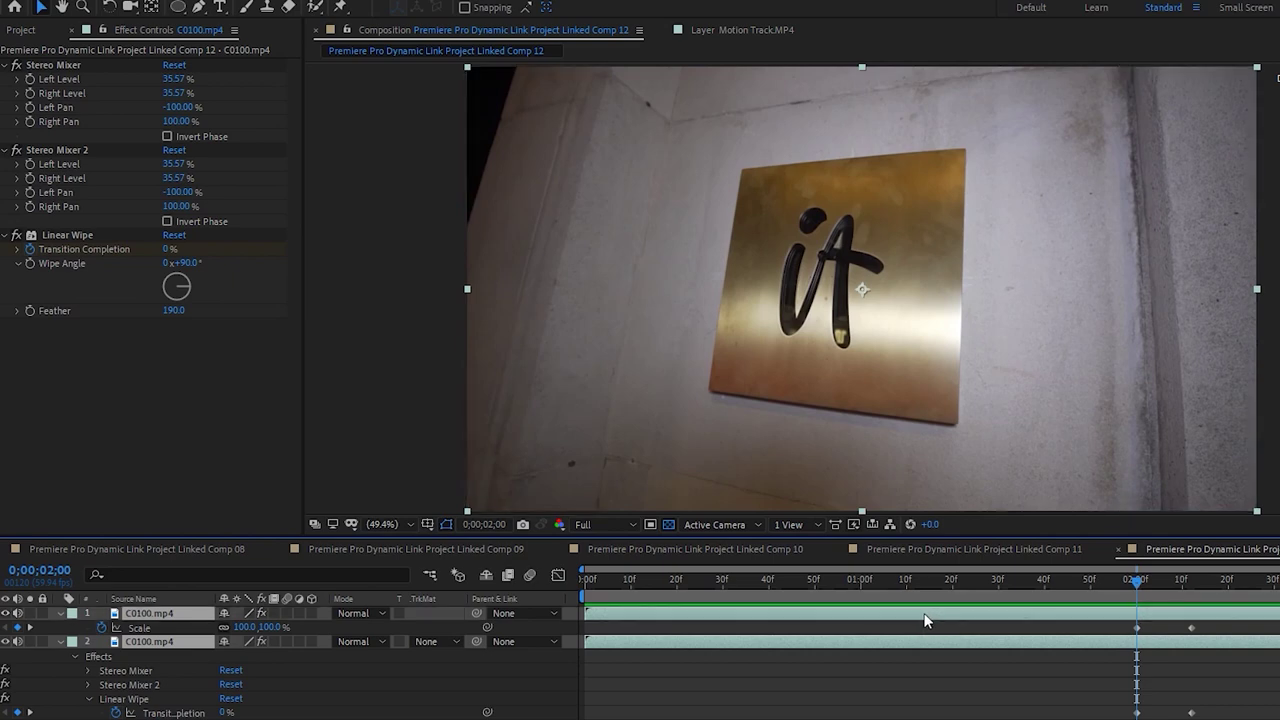
Keyframe both layers' Position at 02;00 and 02;10 so they slide right, then preview
key("p")
left_click(101, 628)
left_click_drag(1146, 580, 1173, 580)
left_click_drag(1092, 340, 1152, 345)
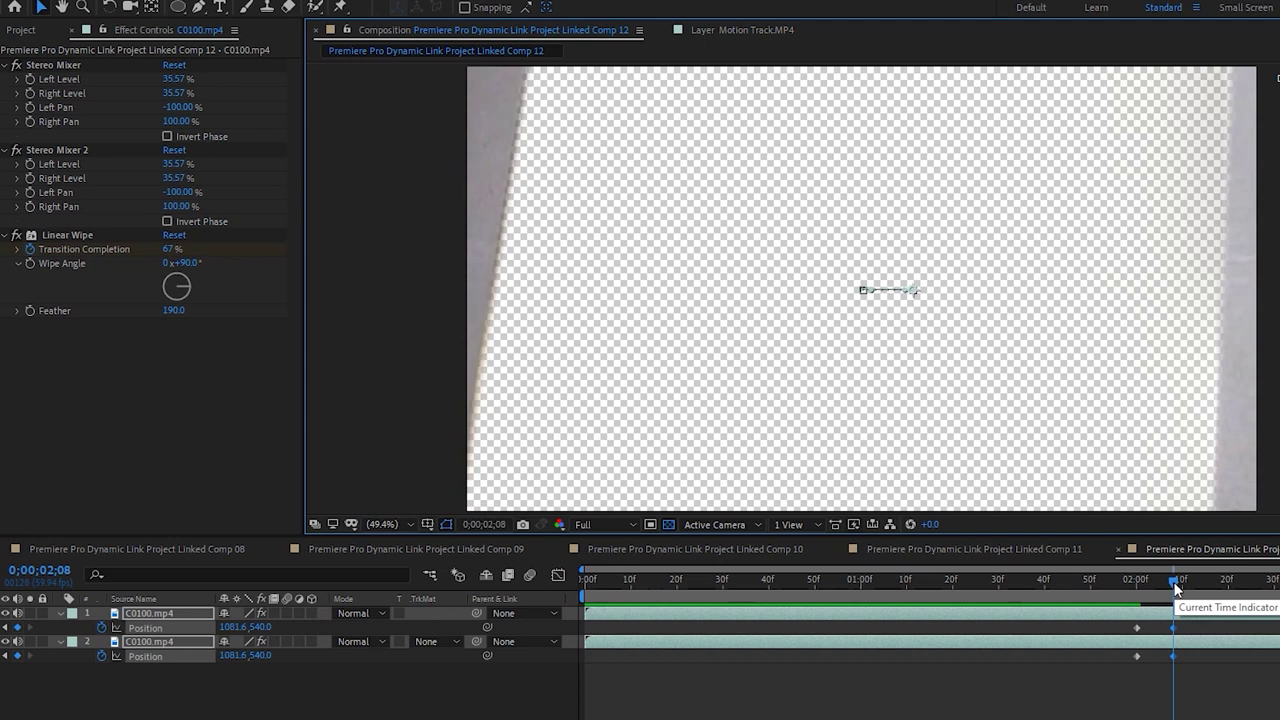
left_click_drag(1175, 587, 1180, 589)
key("alt+Right")
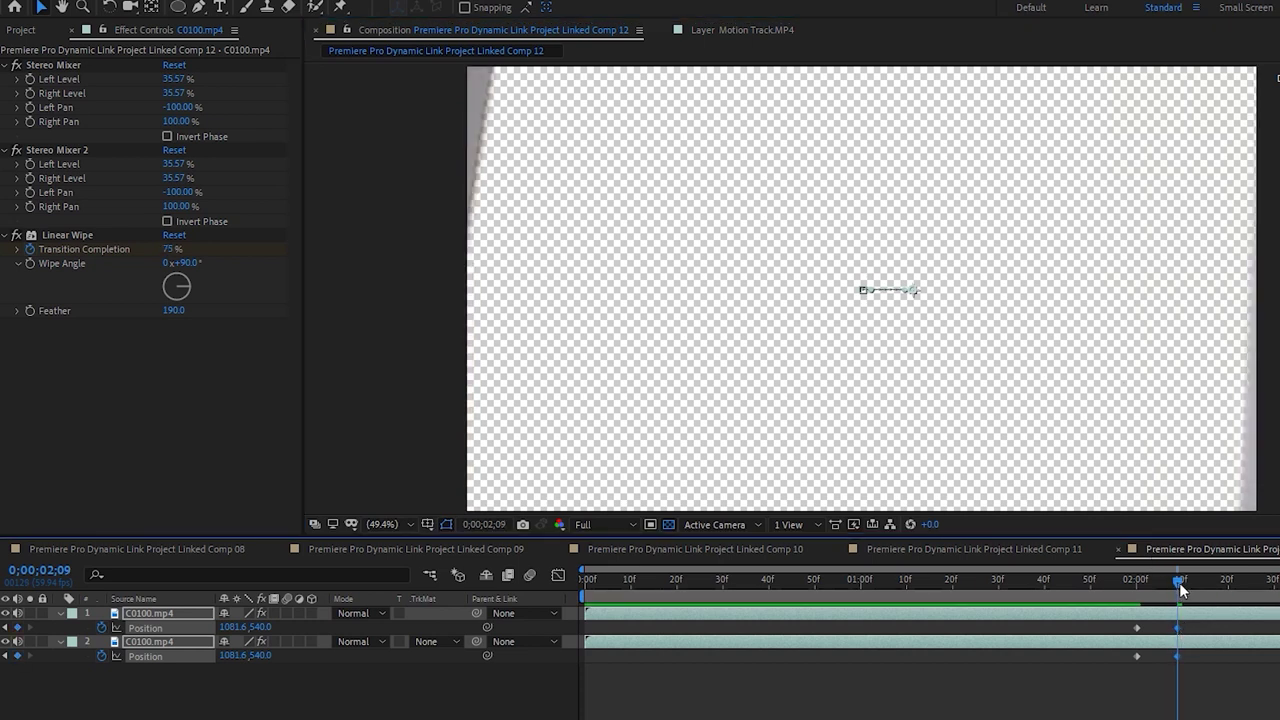
left_click_drag(1180, 589, 1184, 588)
key("alt+Right")
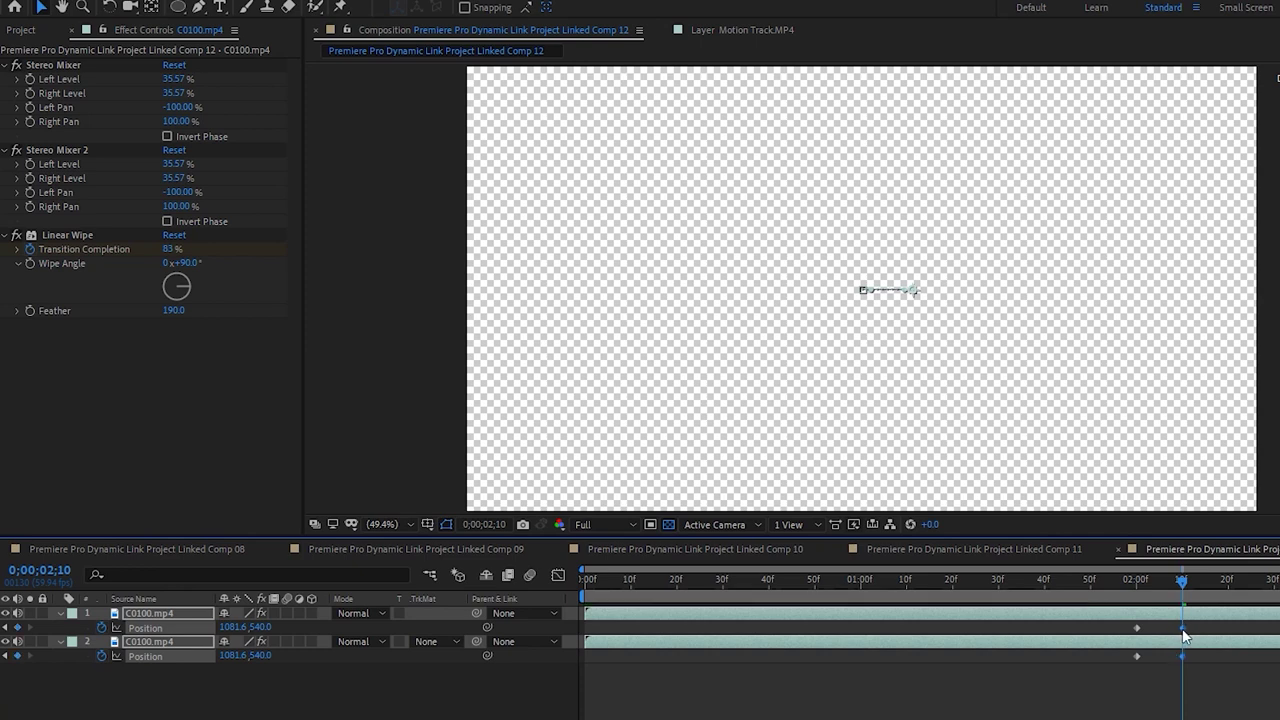
key("space")
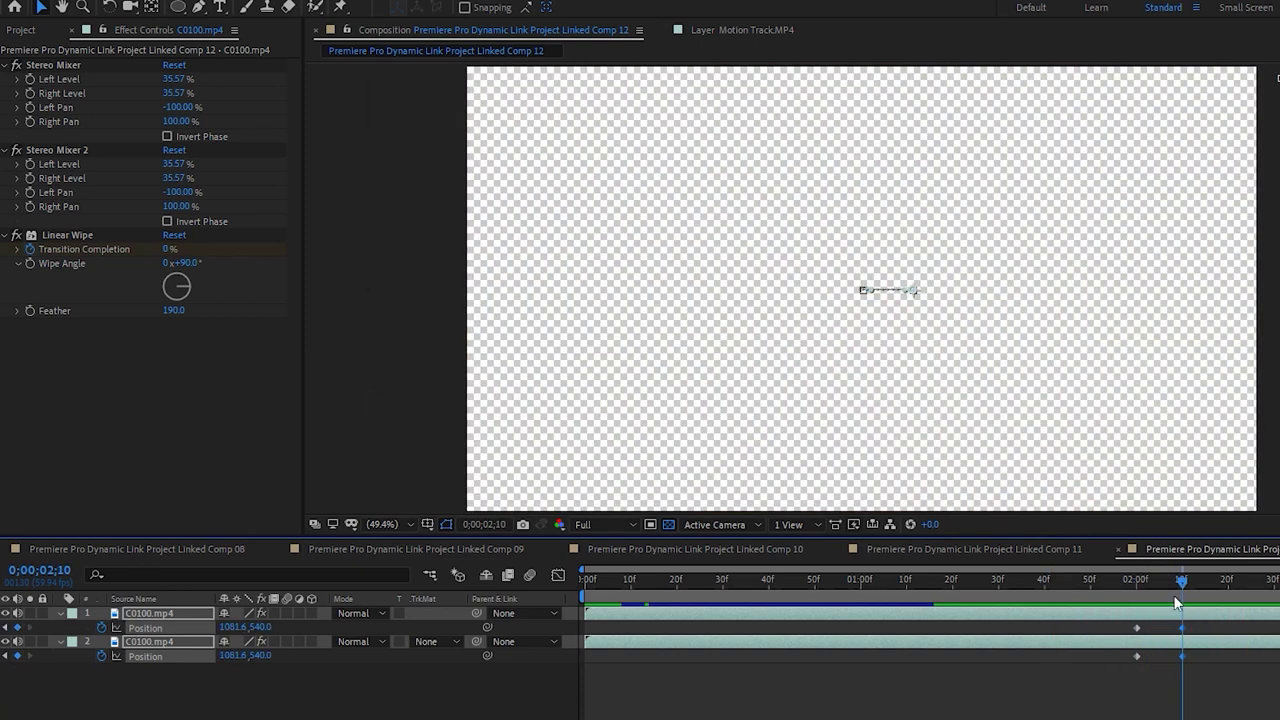
left_click(1135, 604)
Reveal layer 2's Linear Wipe Transition Completion keyframes and shift both earlier
left_click(48, 673)
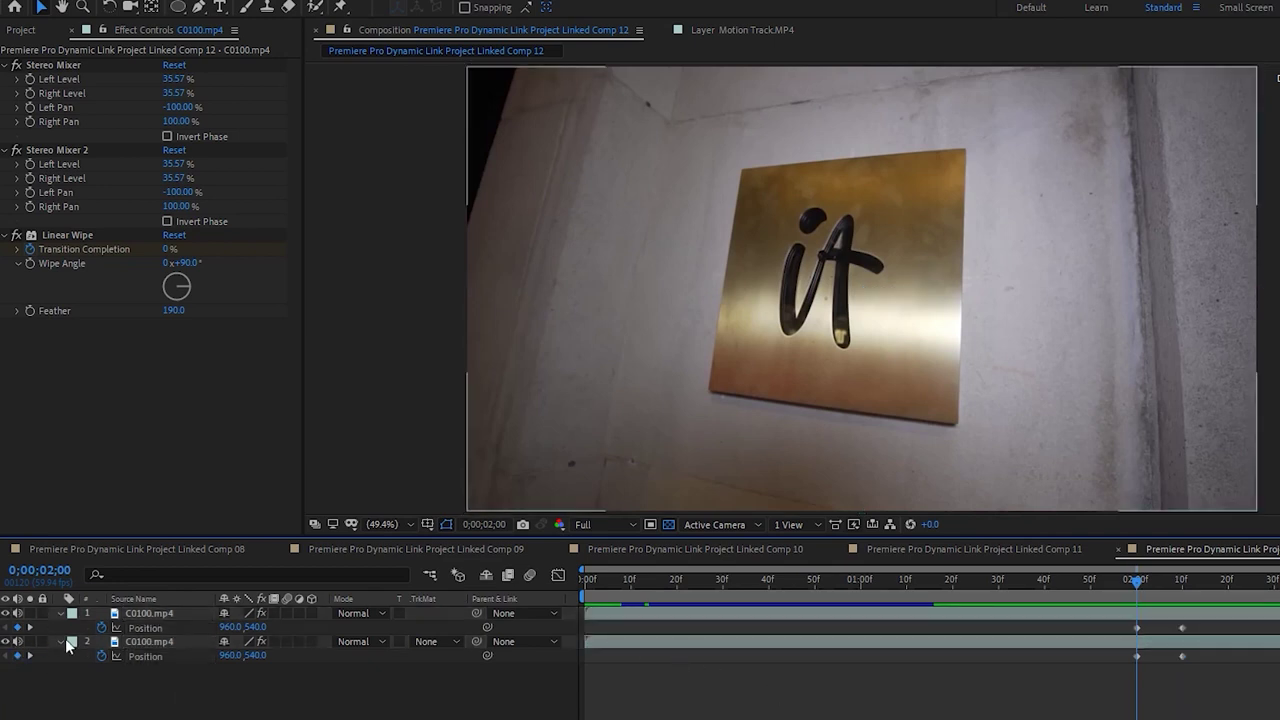
left_click(63, 640)
left_click(61, 641)
left_click(61, 642)
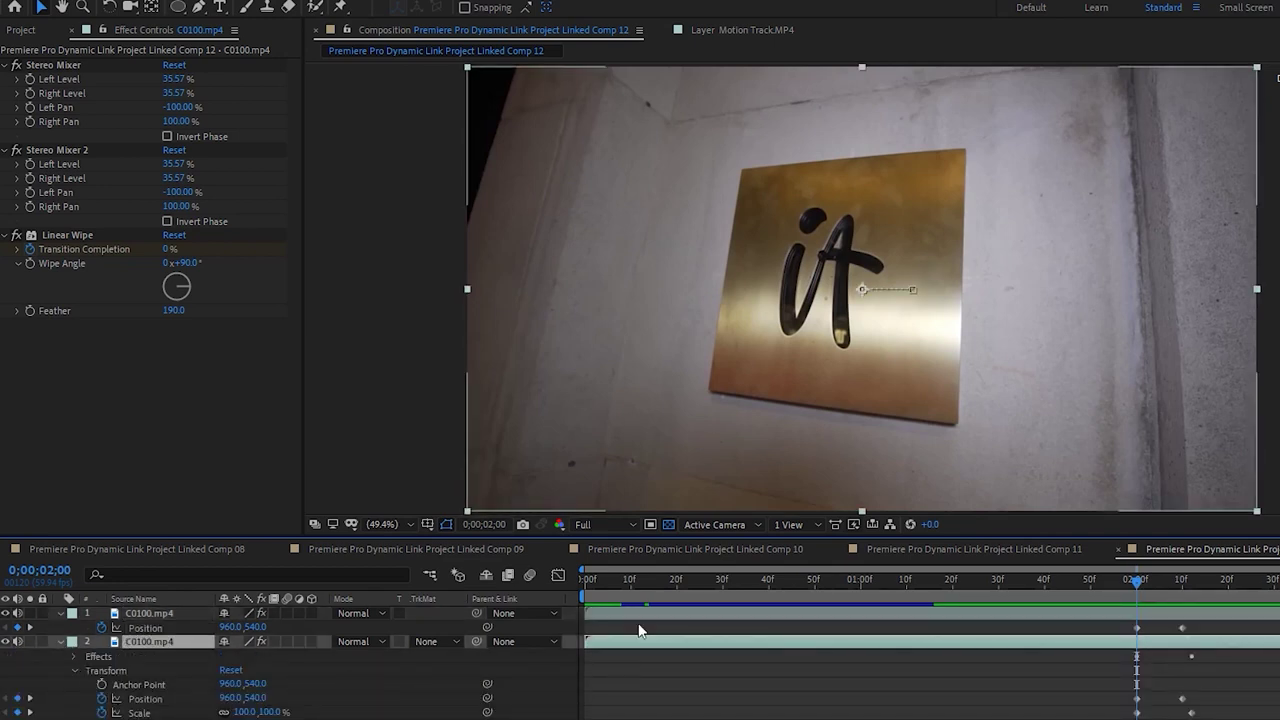
left_click(73, 656)
left_click(88, 699)
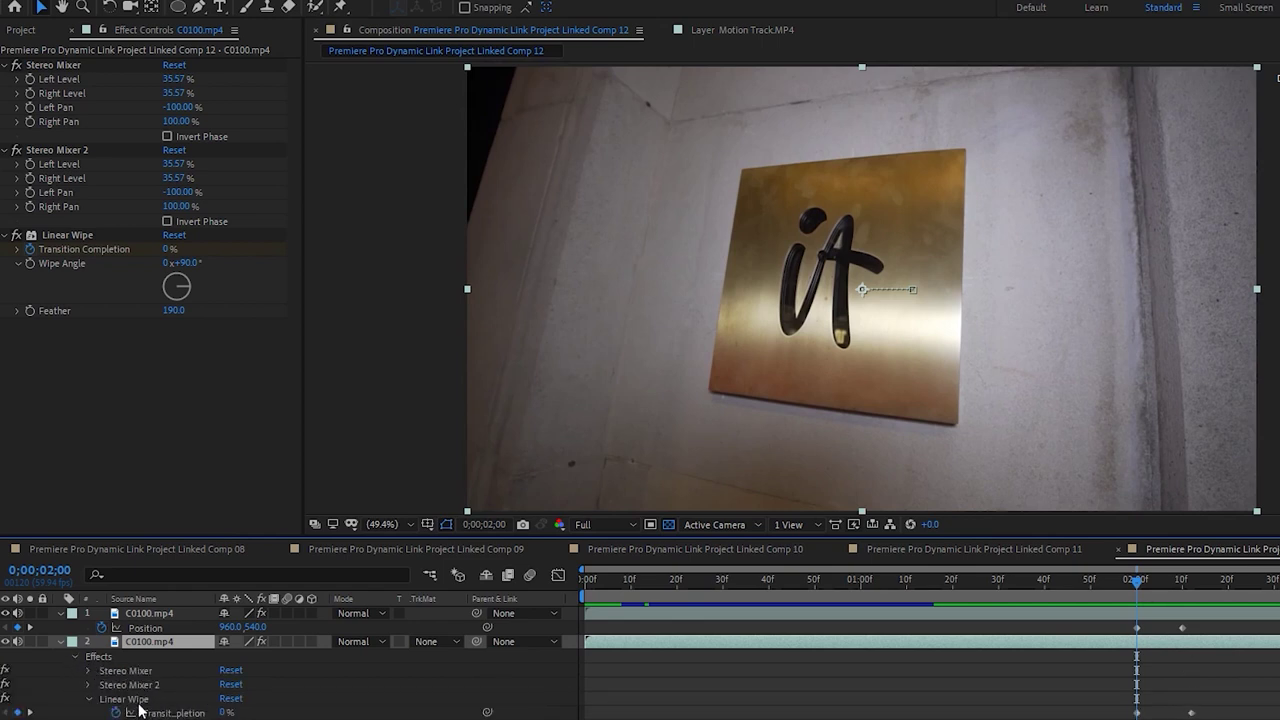
left_click_drag(1193, 714, 1168, 713)
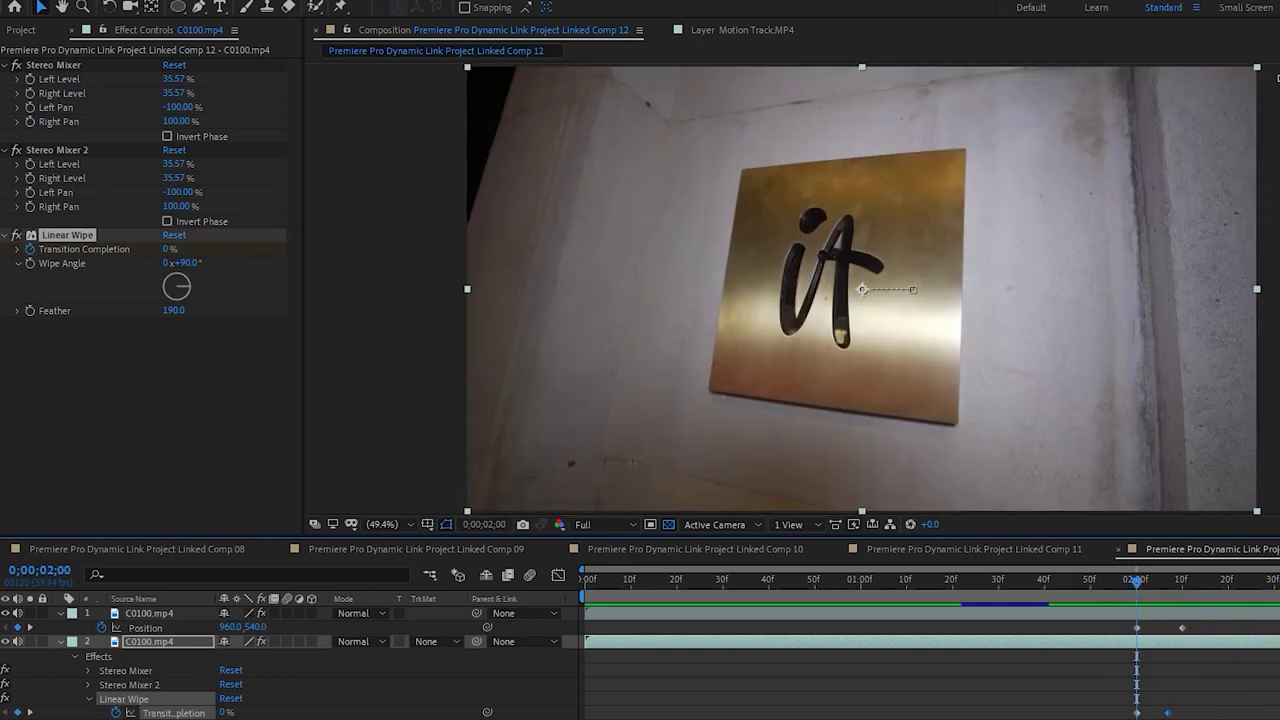
left_click(1127, 716)
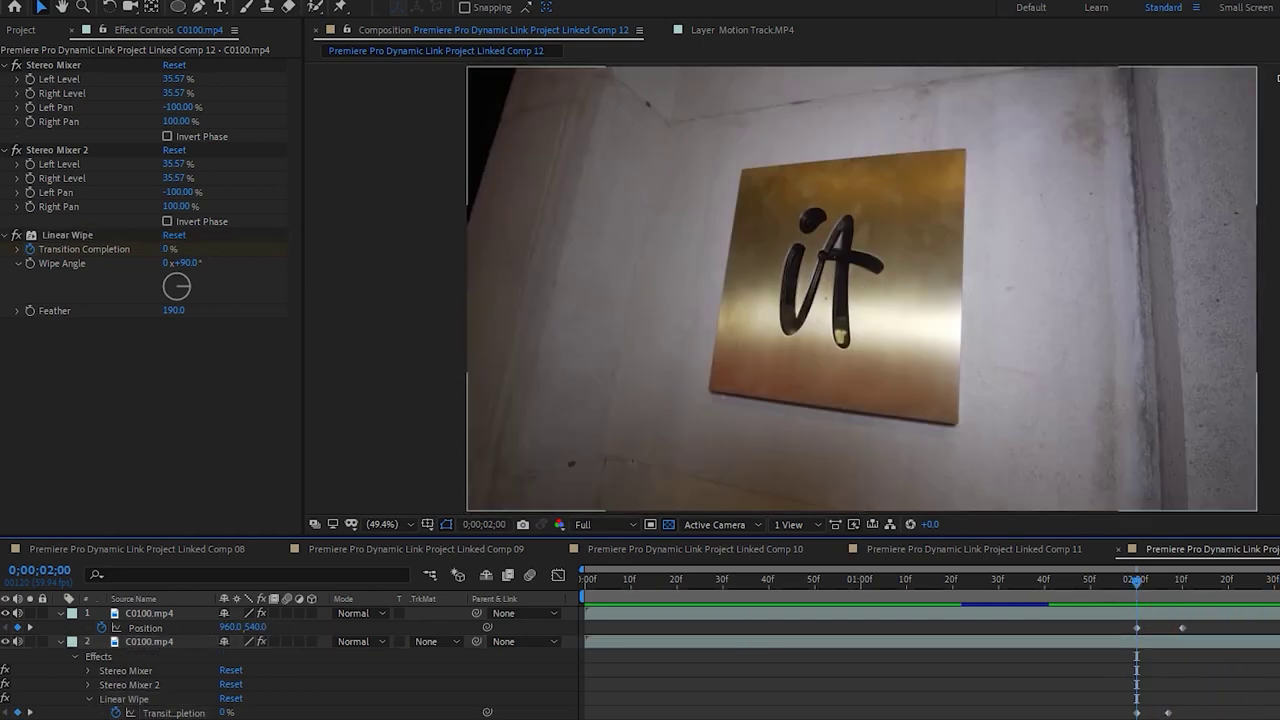
left_click(1152, 716)
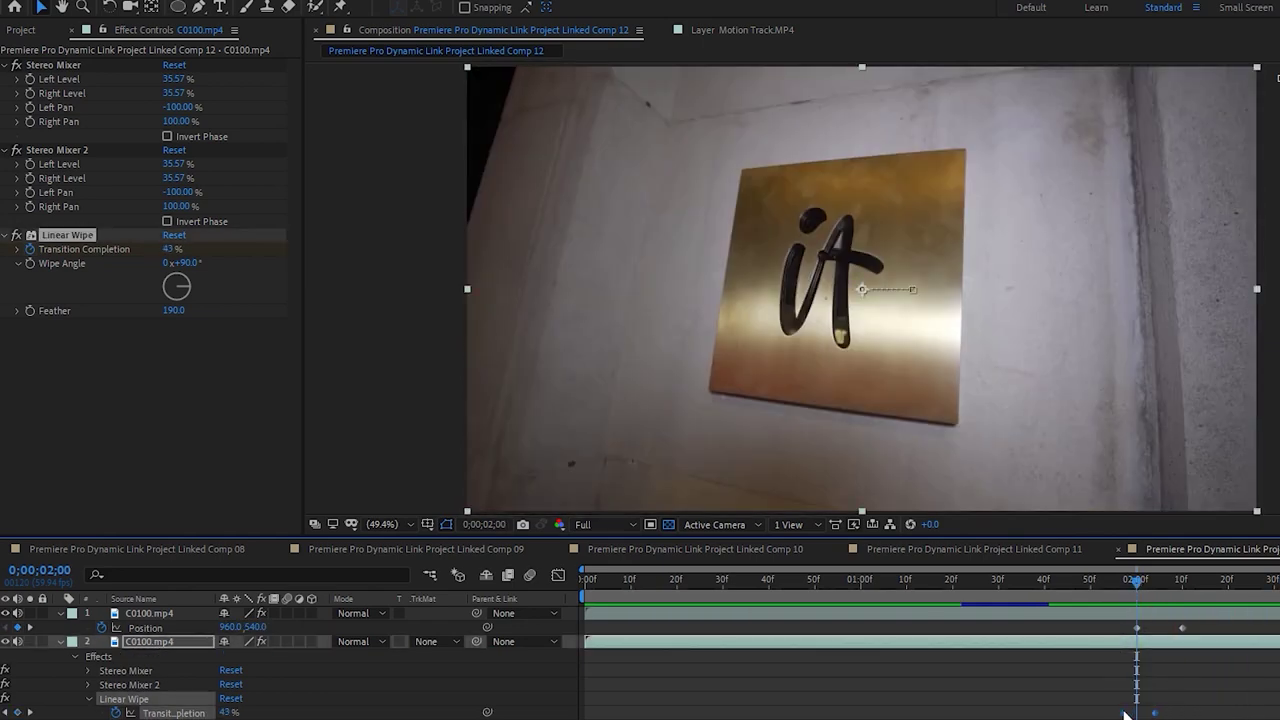
left_click_drag(1152, 716, 1133, 716)
Move the wipe keyframes further earlier and preview the wipe from 01;42
left_click_drag(1108, 584, 1112, 583)
left_click_drag(1149, 716, 1136, 716)
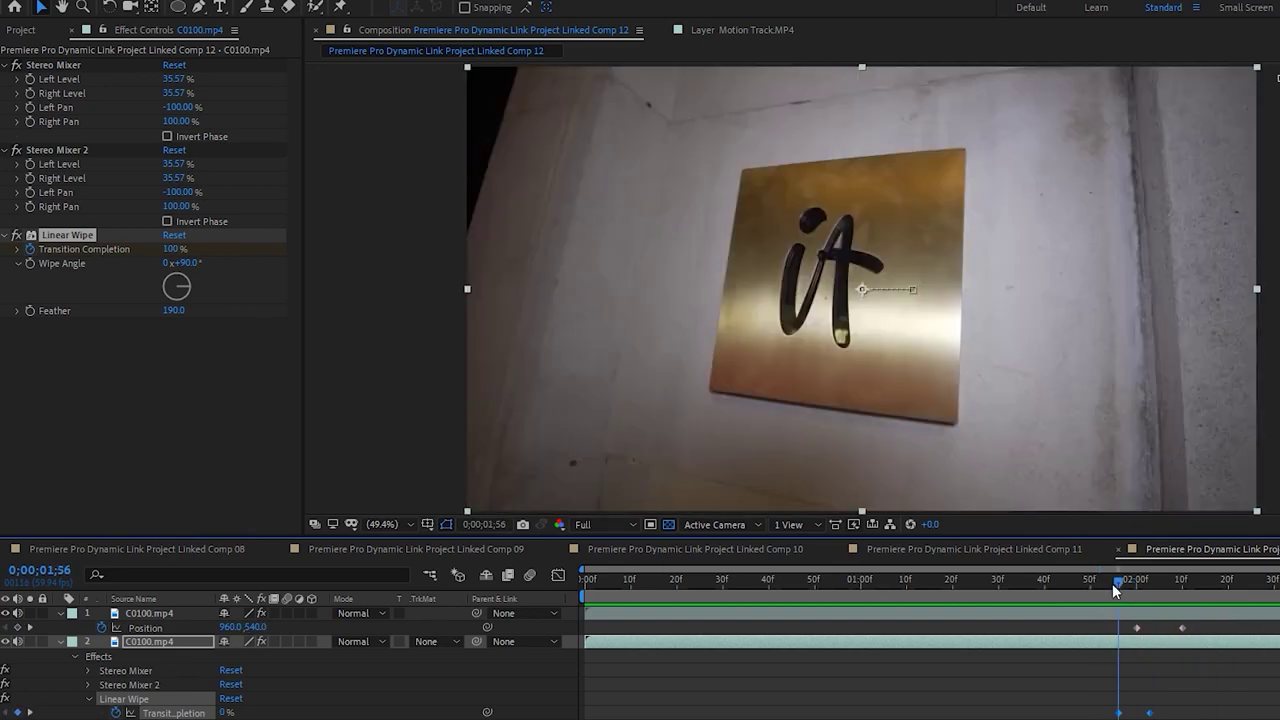
left_click_drag(1076, 582, 1061, 580)
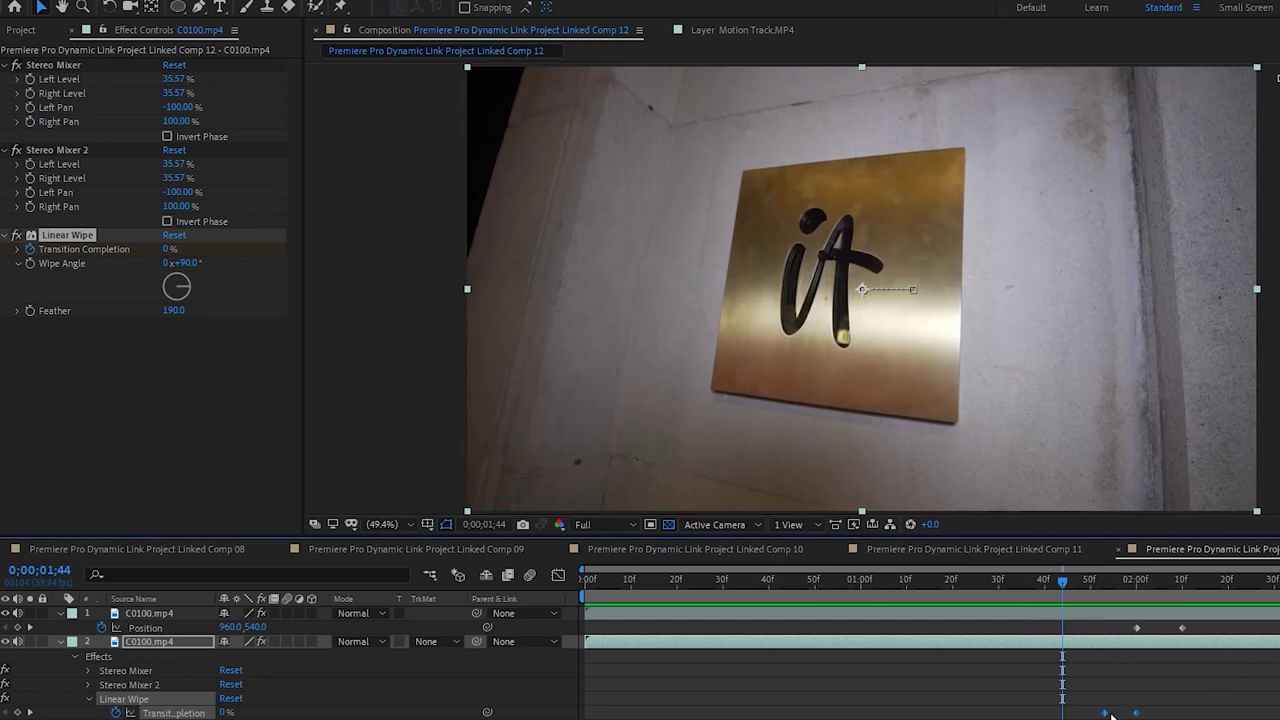
left_click_drag(1140, 710, 1118, 706)
key("space")
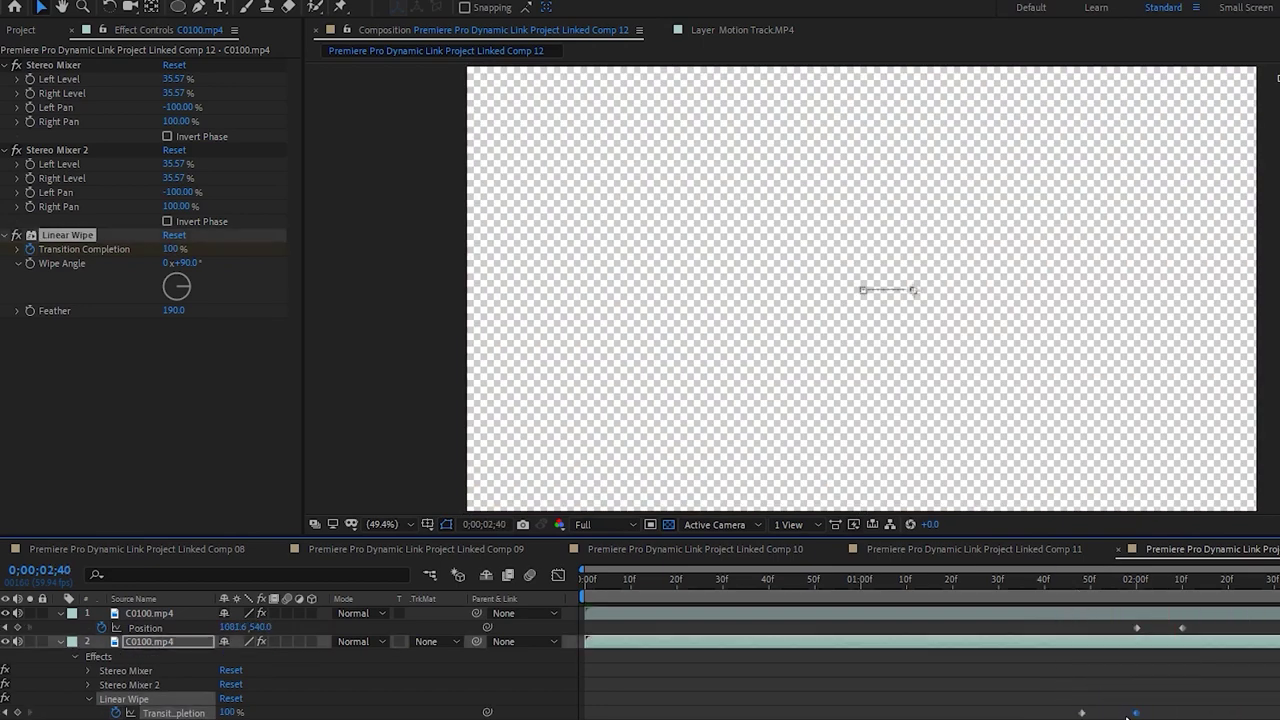
left_click(1053, 583)
key("space")
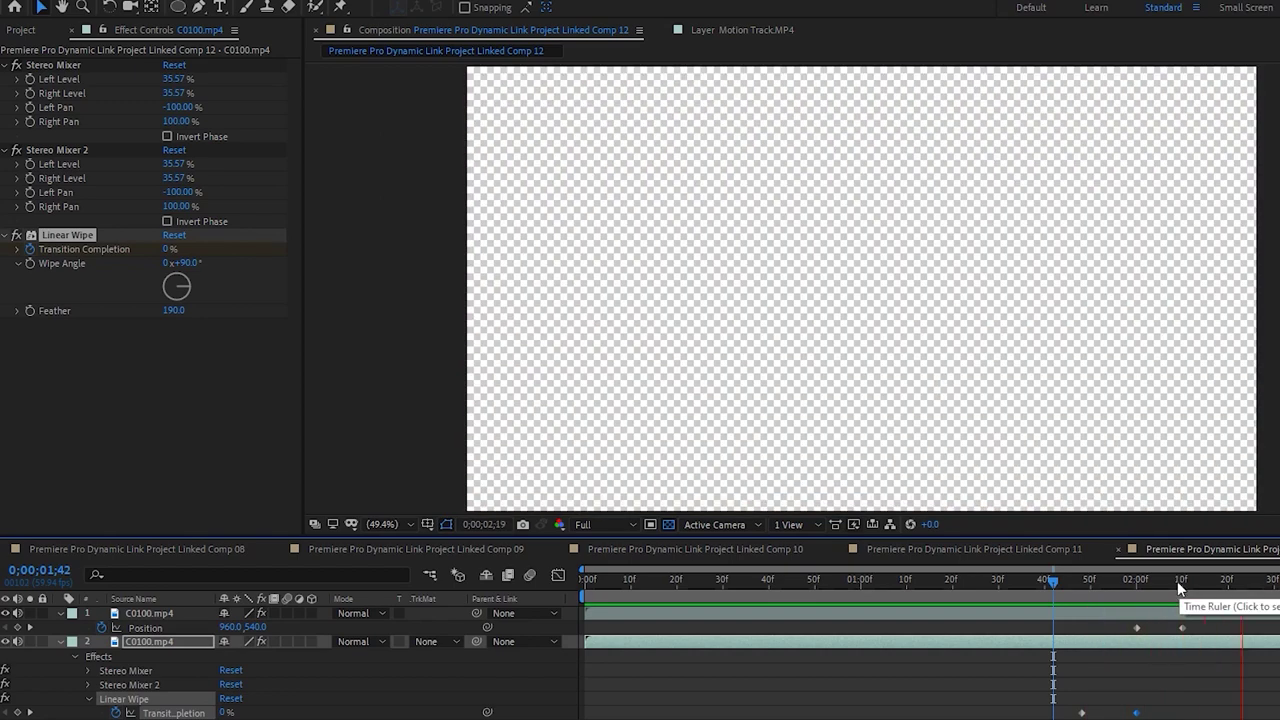
Save the After Effects project and return to Premiere, selecting the linked comp on V2
key("ctrl+s")
key("alt+Tab")
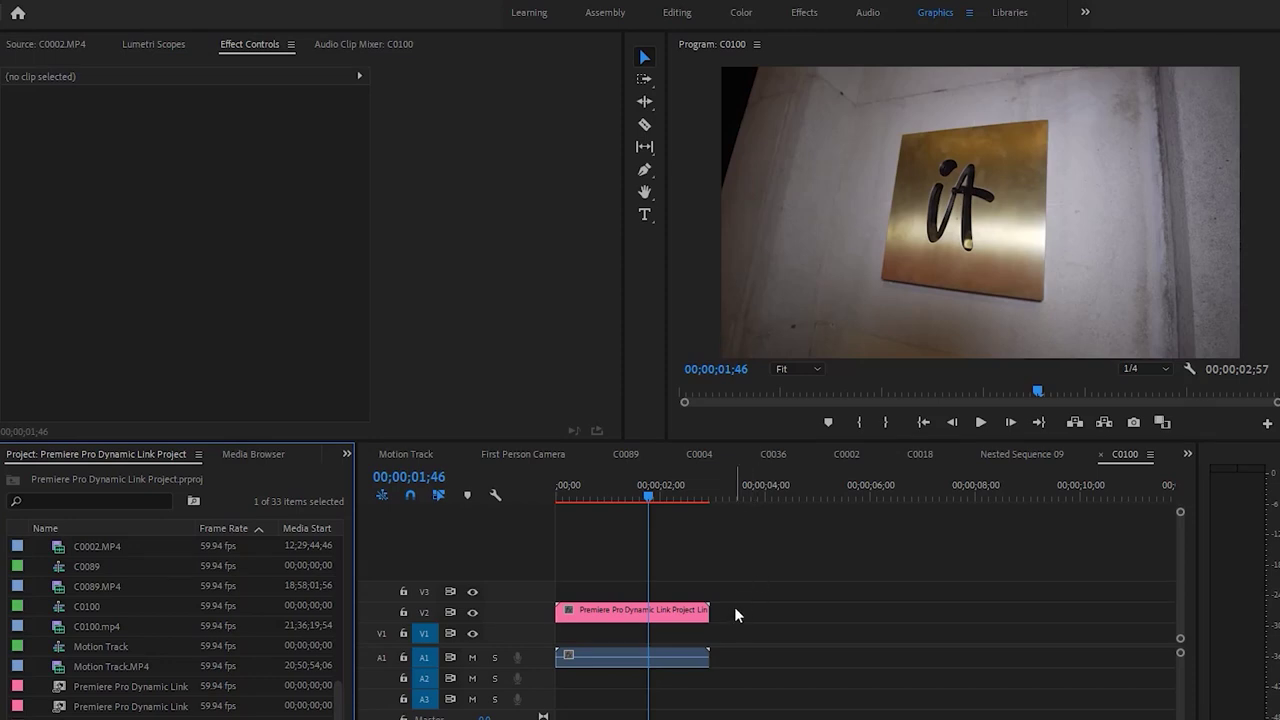
left_click(670, 614)
Play the C0100 sequence twice to check the wipe, then return to the comp at 01;46
left_click_drag(658, 498, 560, 497)
key("space")
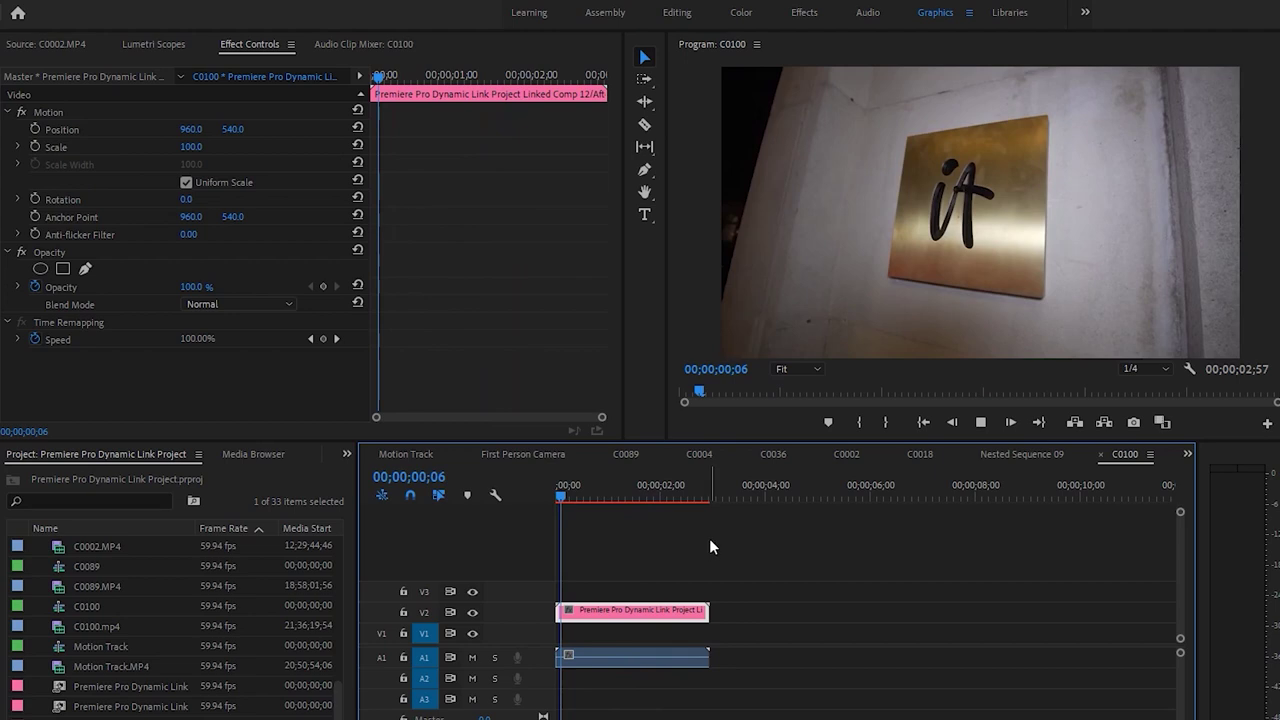
left_click(775, 580)
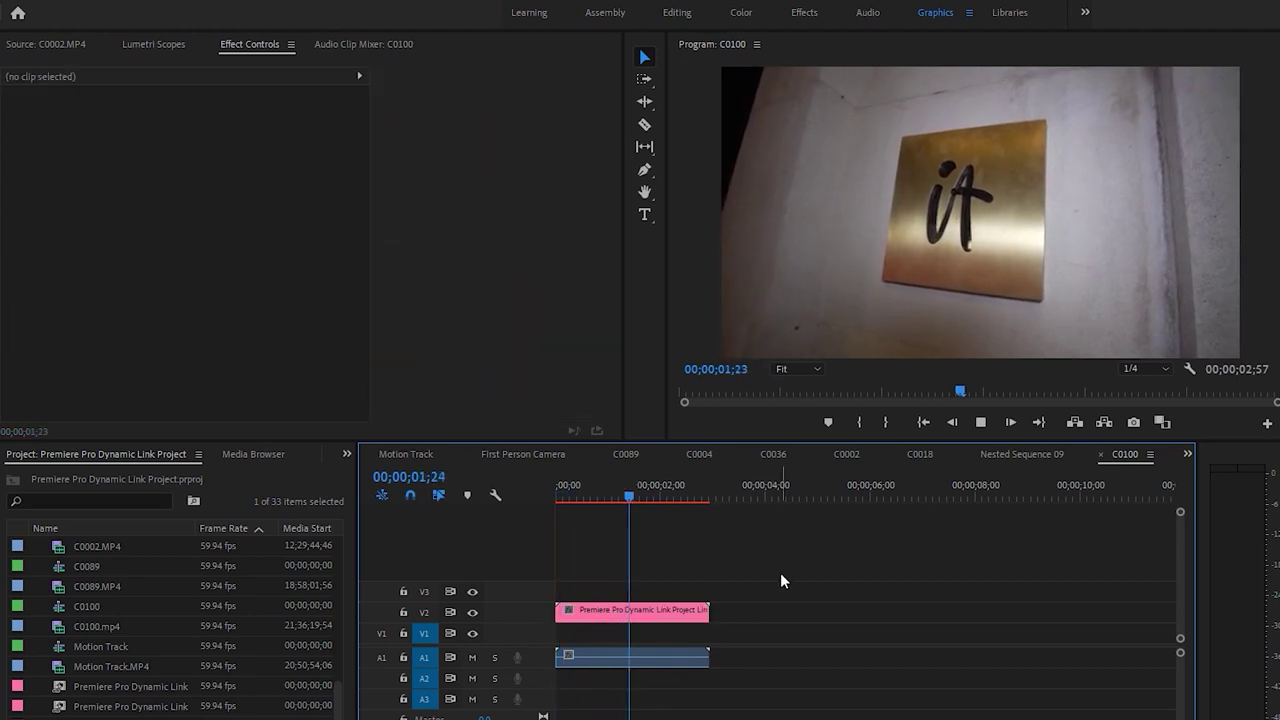
left_click(590, 493)
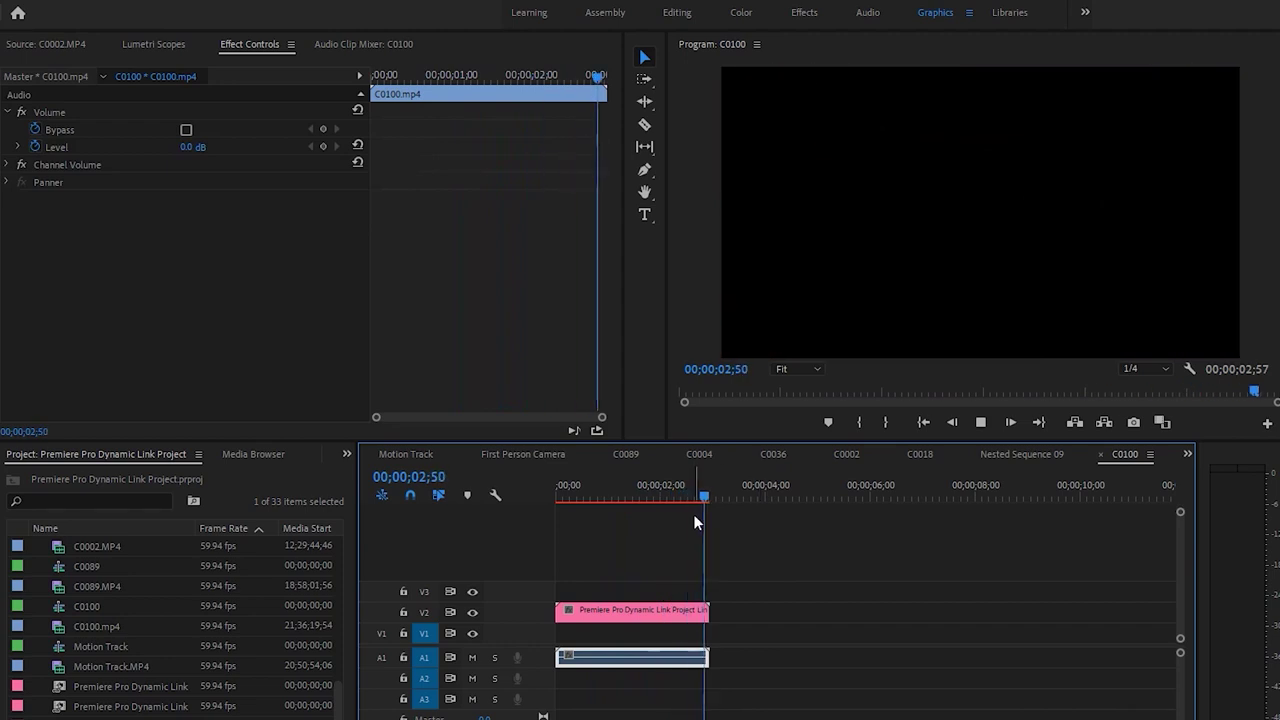
left_click(589, 497)
key("space")
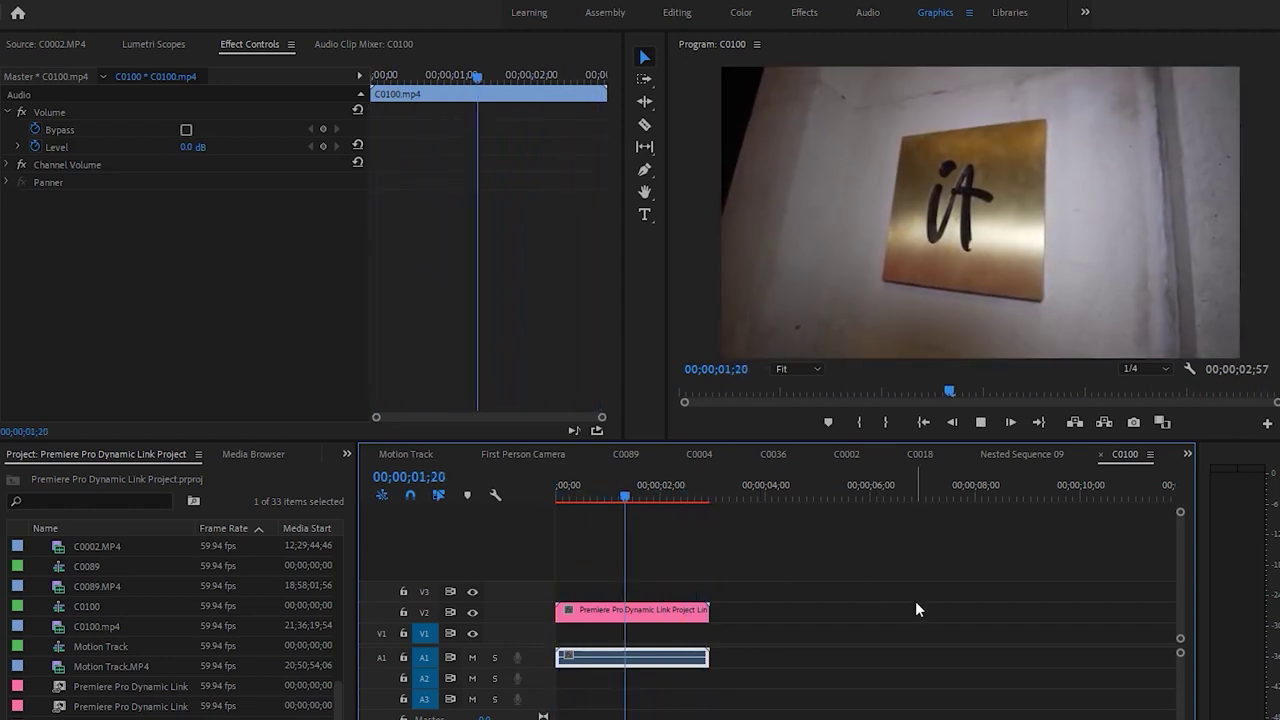
left_click_drag(634, 494, 666, 495)
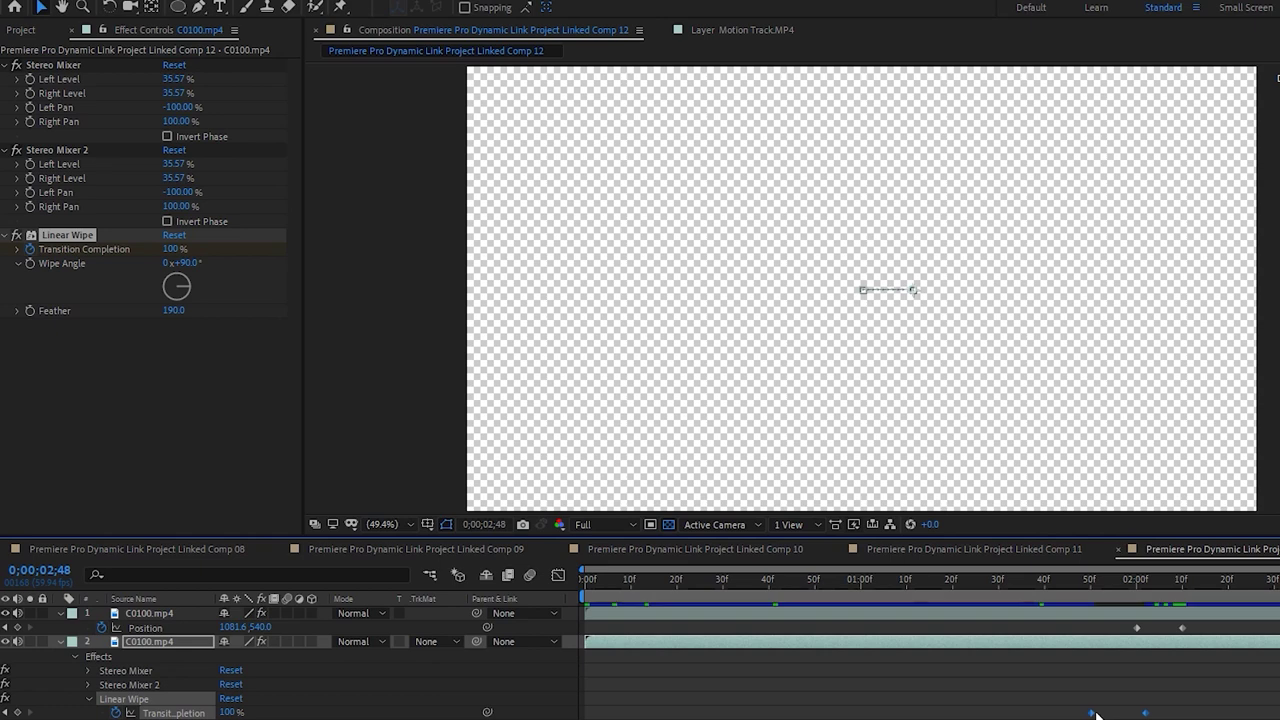
left_click(1073, 583)
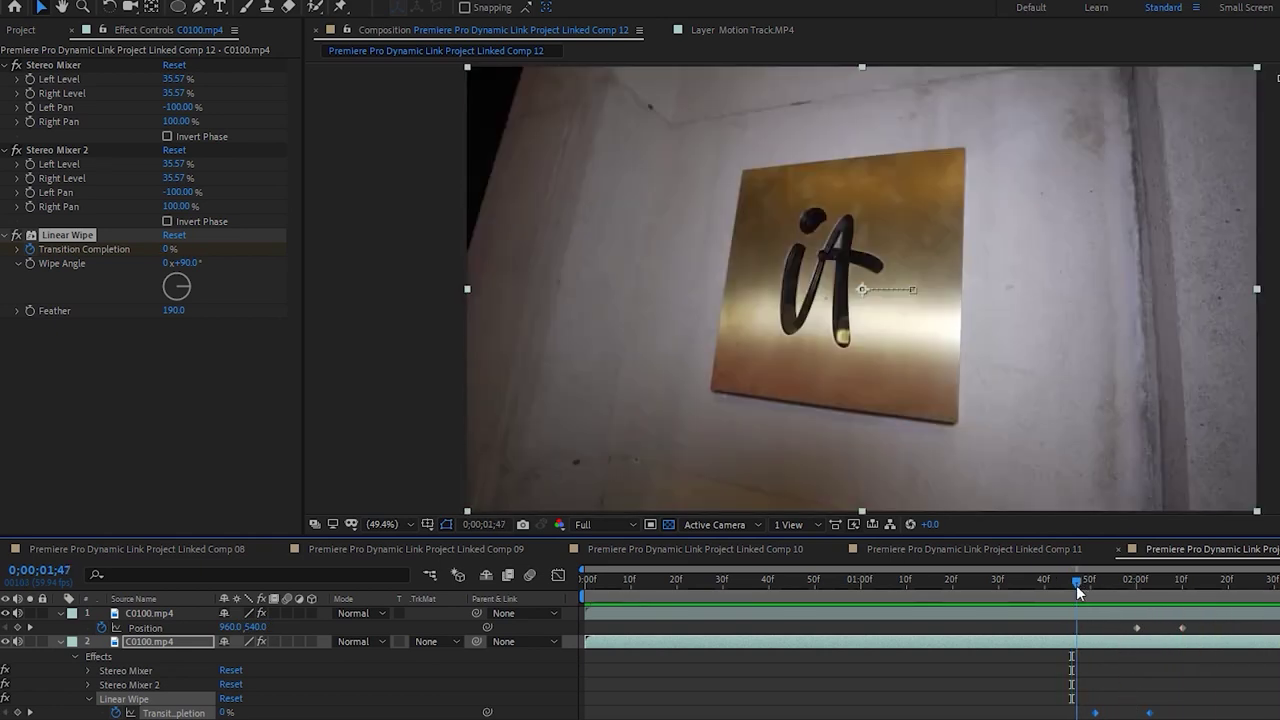
Shift the first Transition Completion keyframe slightly later and scrub 01;49–02;11 to check
left_click(1119, 586)
left_click_drag(1119, 590, 1143, 595)
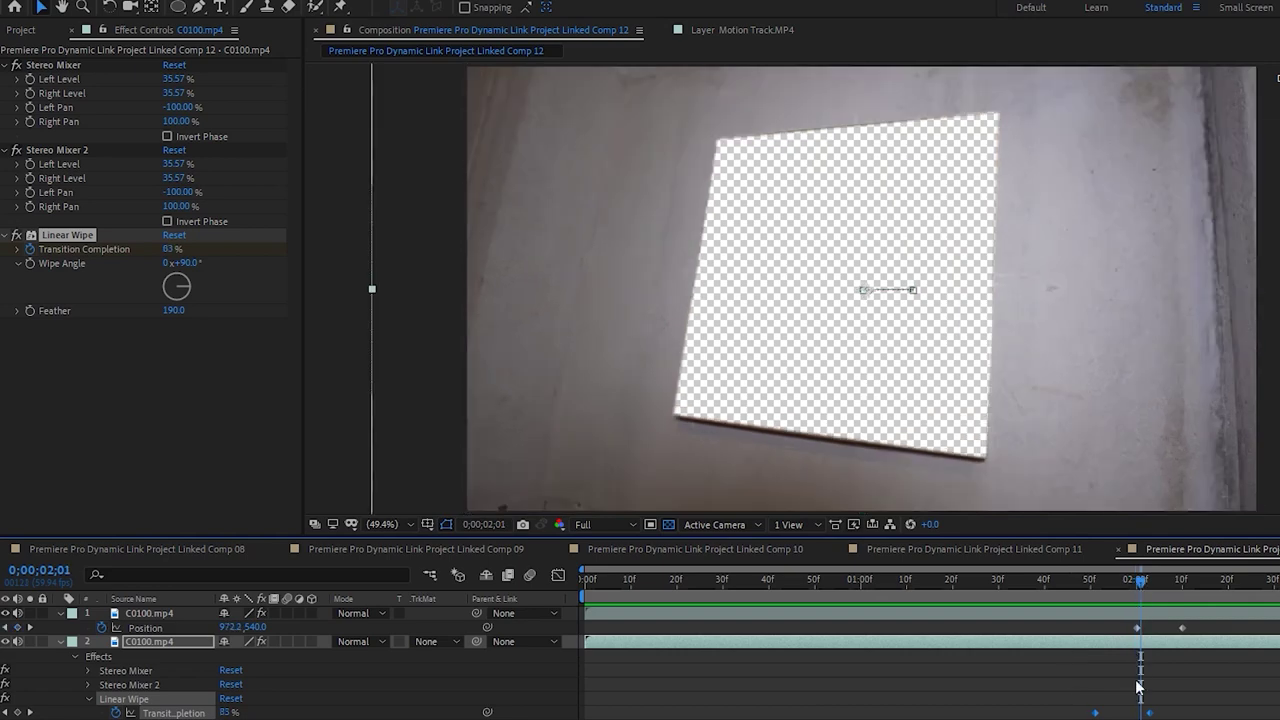
left_click_drag(1160, 714, 1165, 716)
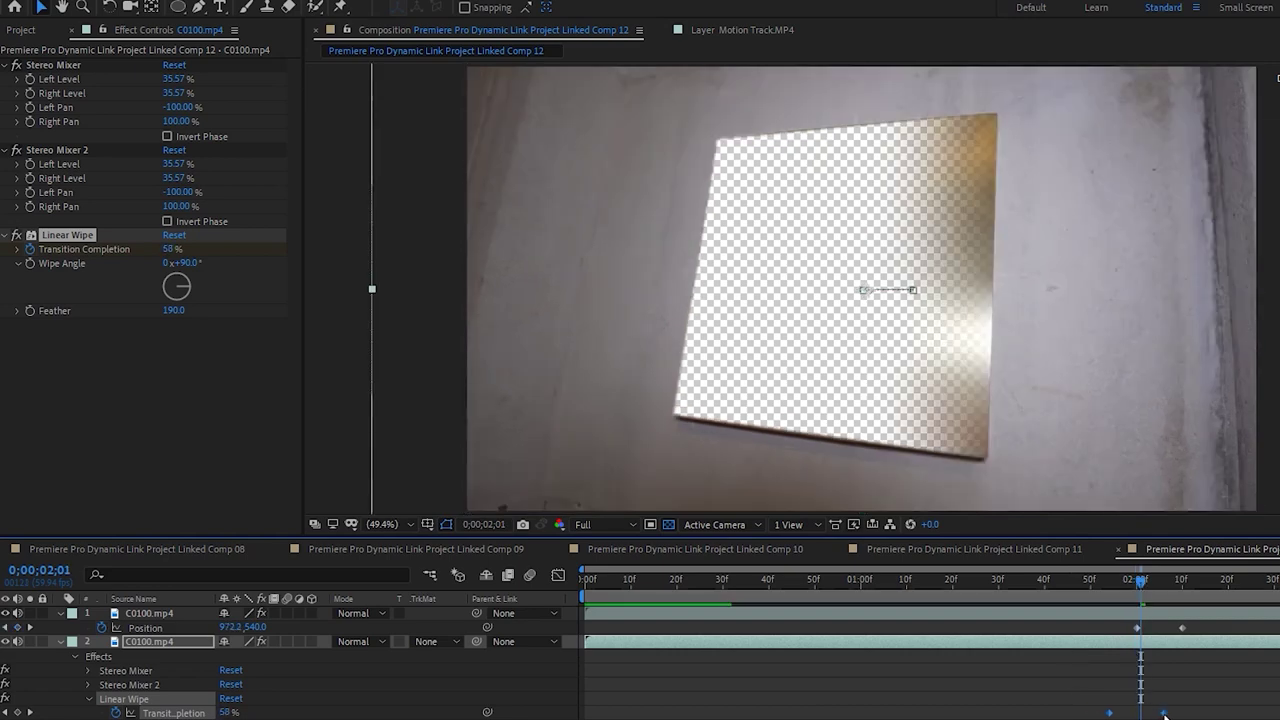
left_click(1087, 582)
left_click_drag(1126, 592, 1192, 602)
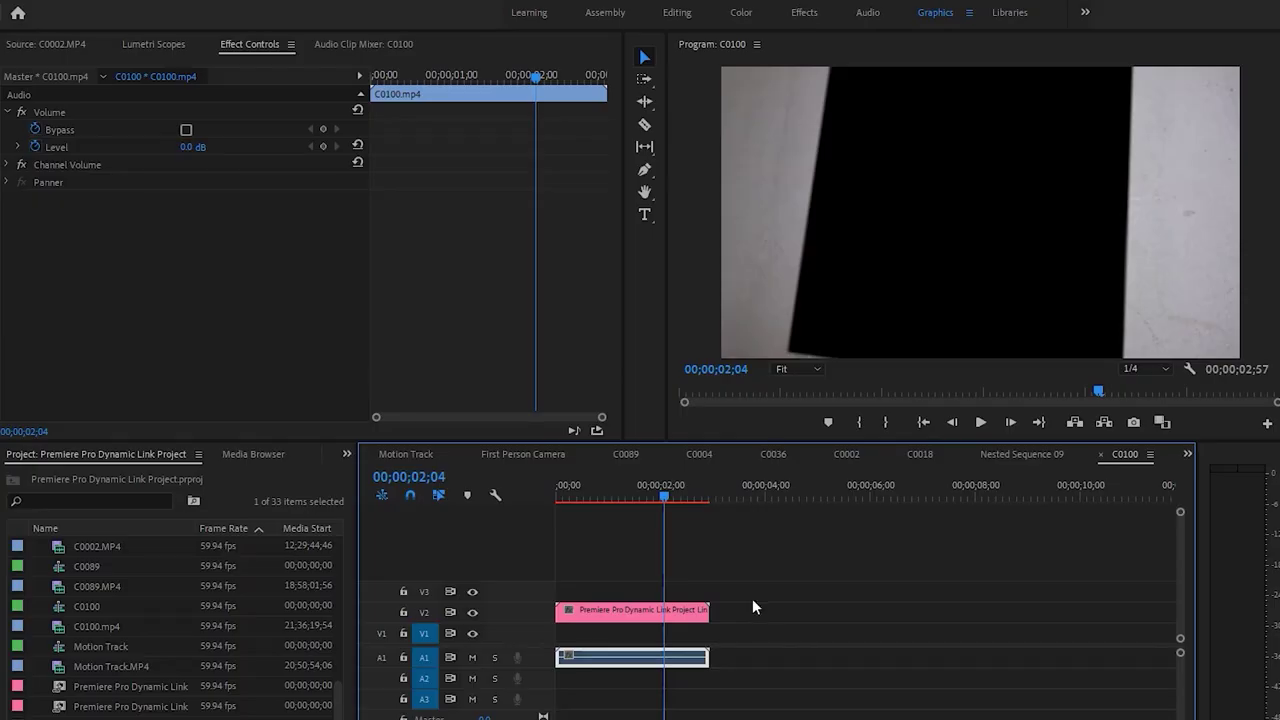
Play and scrub the sequence's wipe section, then bring up the Dynamic Link Master Class folder
key("space")
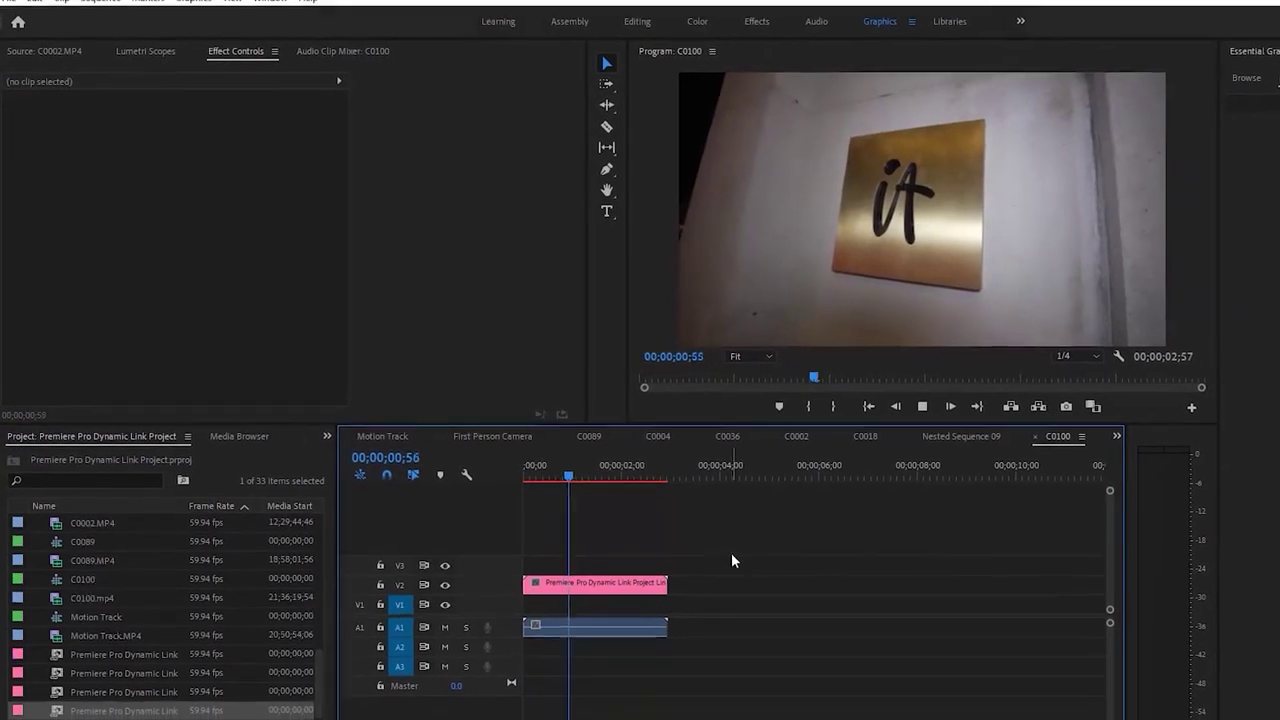
key("space")
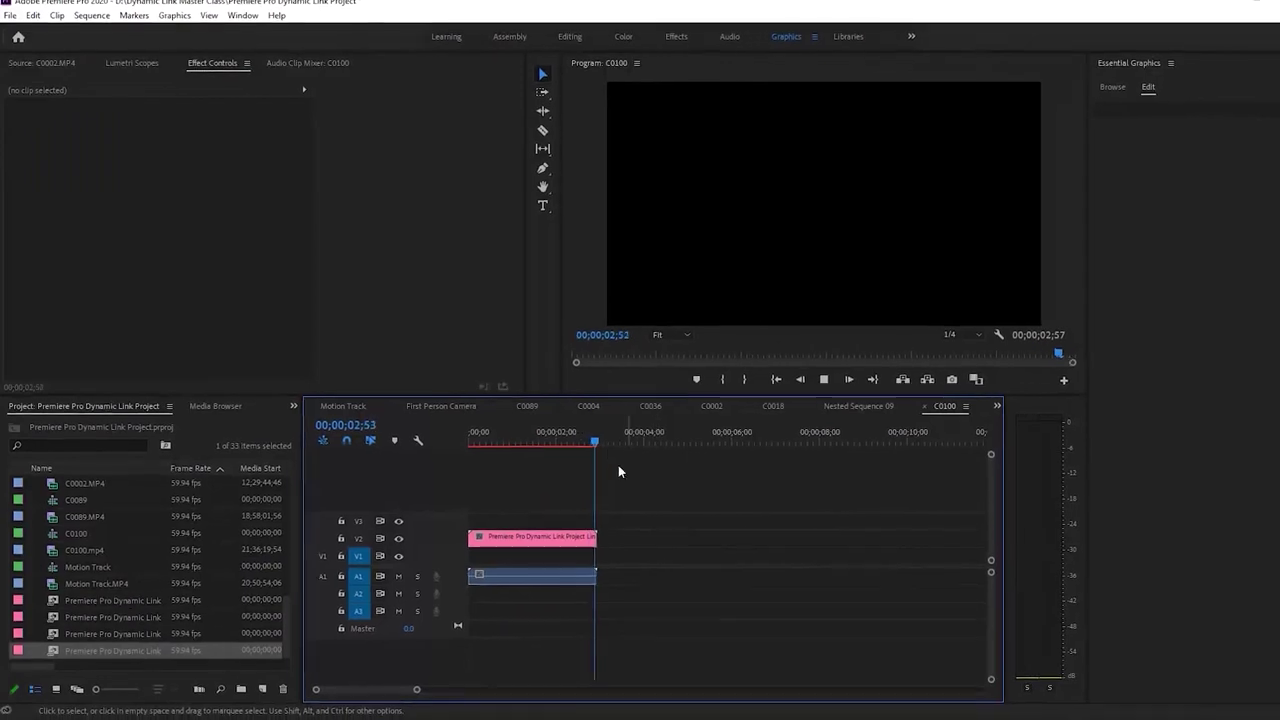
left_click_drag(527, 433, 545, 436)
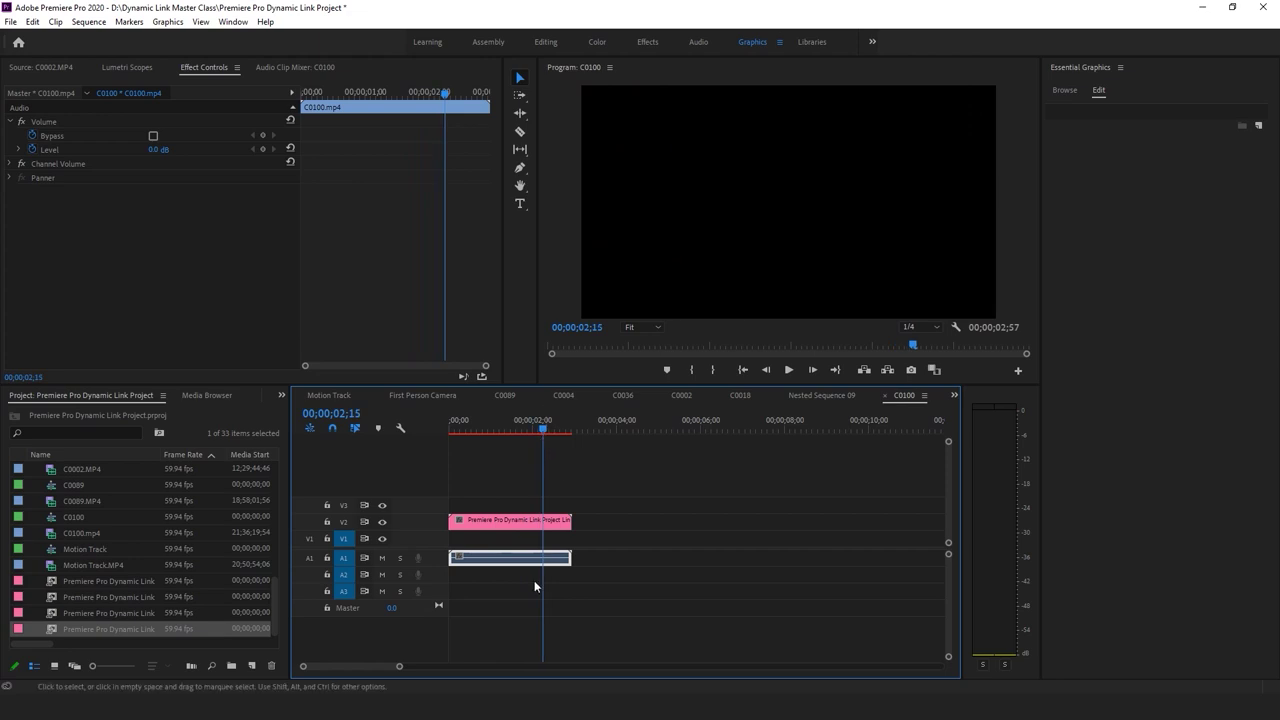
key("alt+Tab")
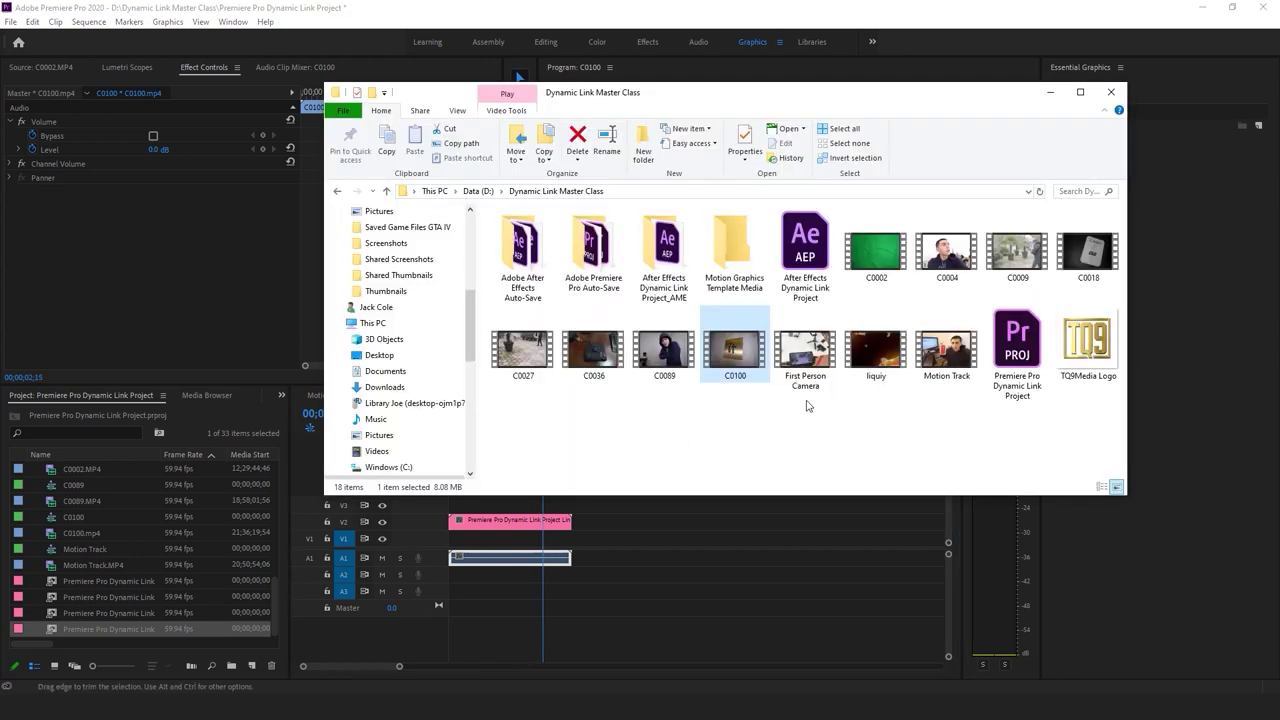
Import C0089.MP4 from File Explorer and open it in the Source monitor
left_click_drag(680, 345, 455, 493)
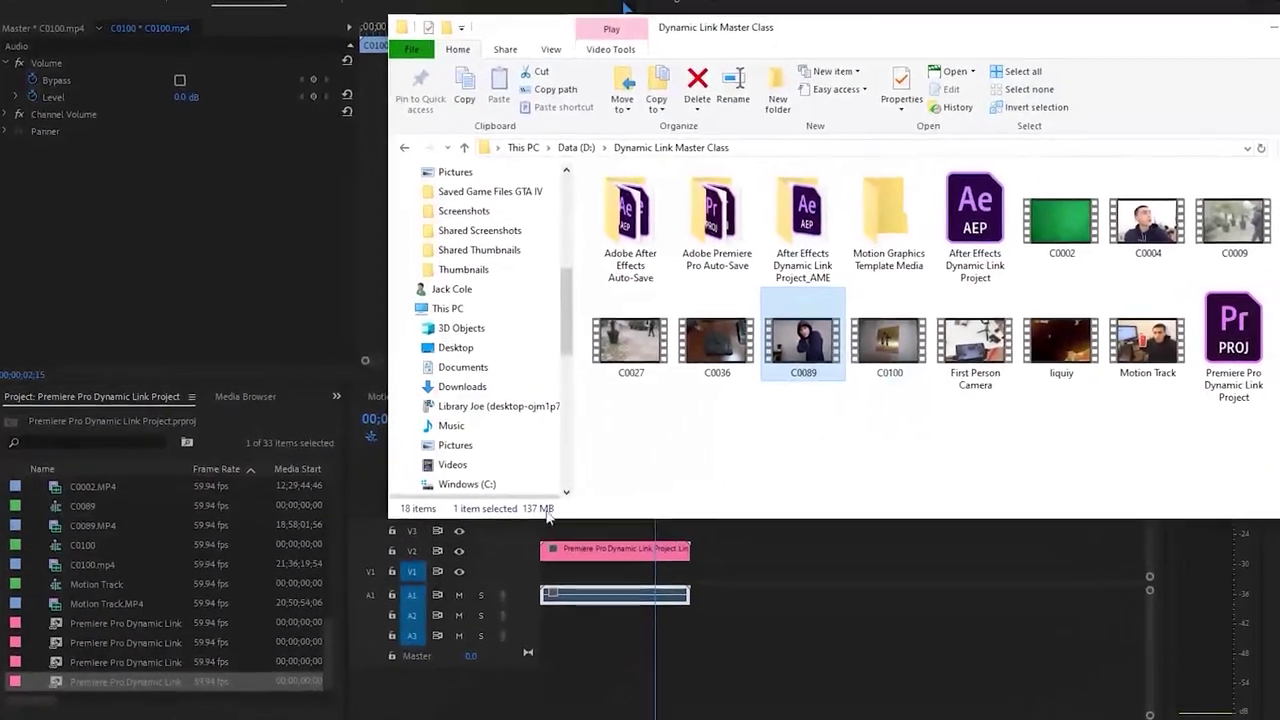
left_click_drag(547, 512, 194, 564)
double_click(56, 524)
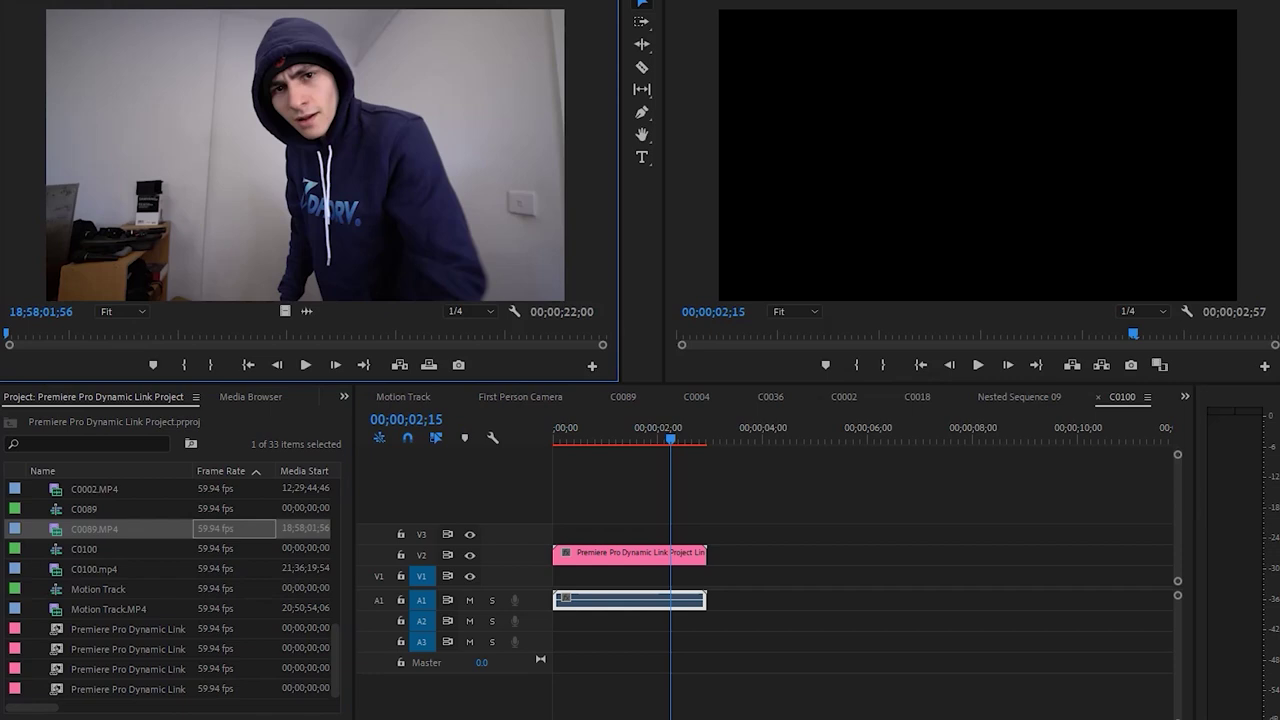
Import C0004.MP4 by dragging, cancel the Import dialog, and load C0004.MP4 in the Source monitor
key("alt+Tab")
left_click(1176, 222)
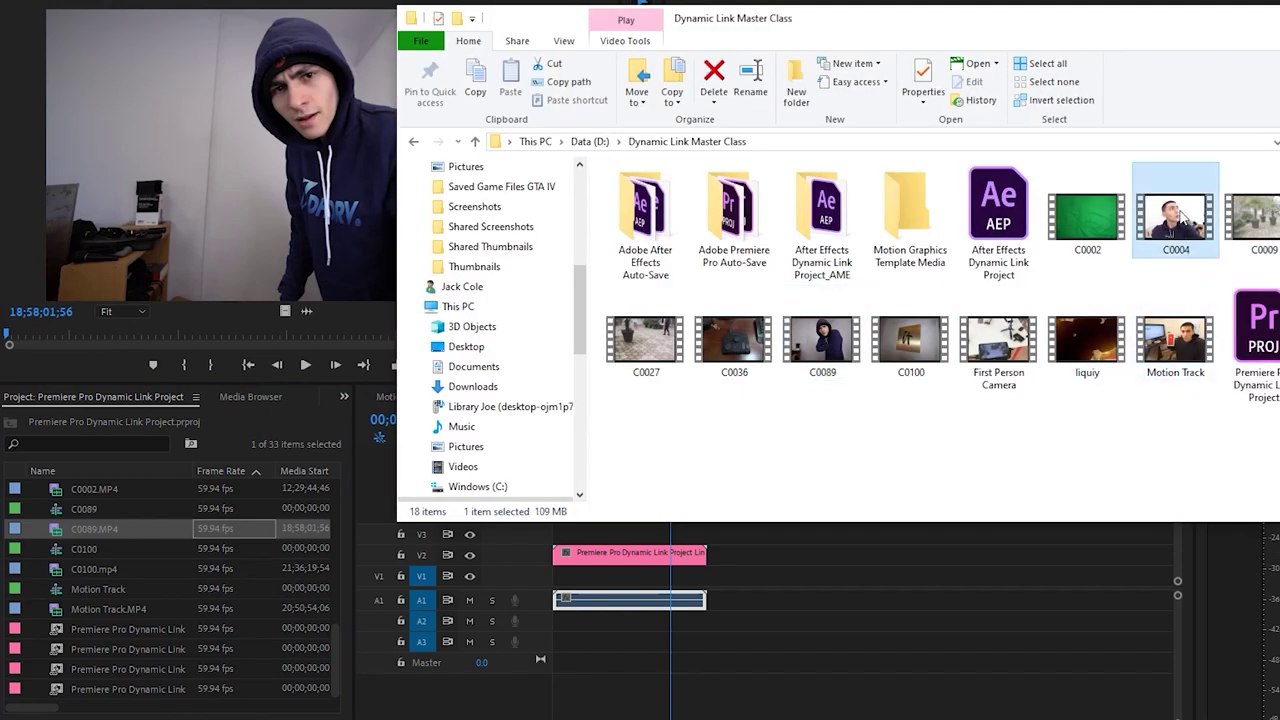
left_click_drag(1176, 222, 222, 637)
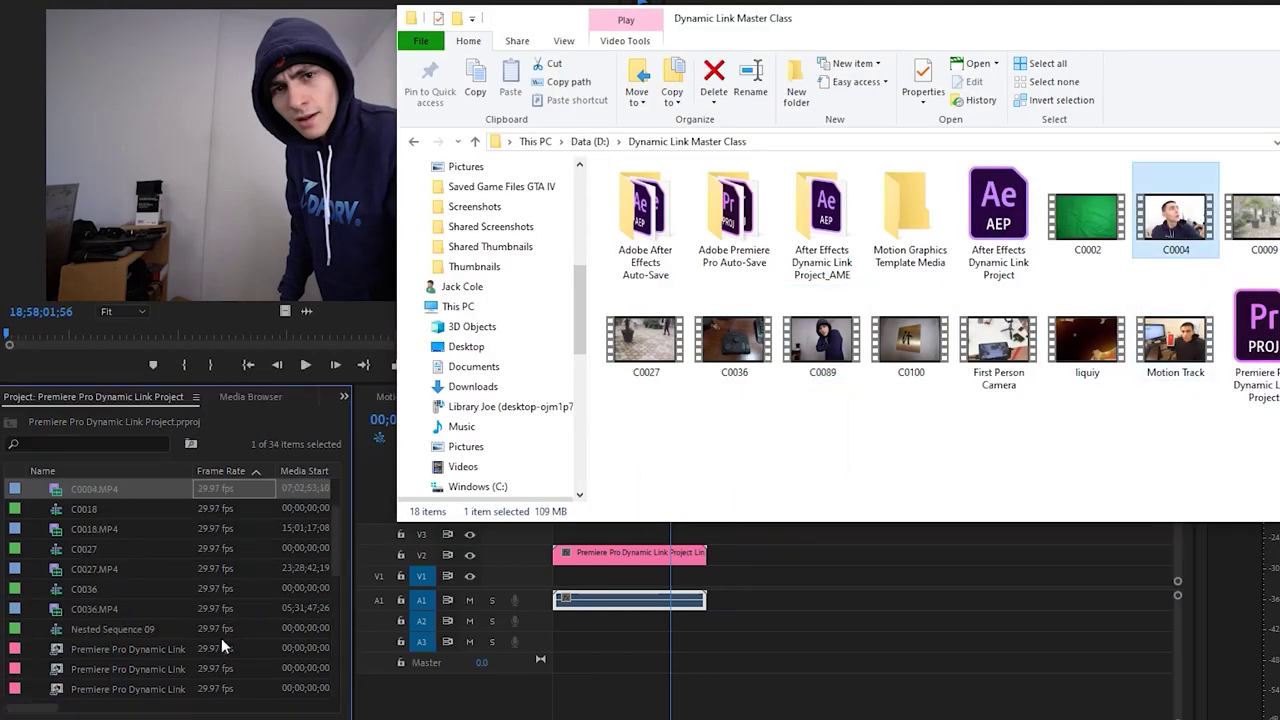
left_click(95, 489)
key("ctrl+i")
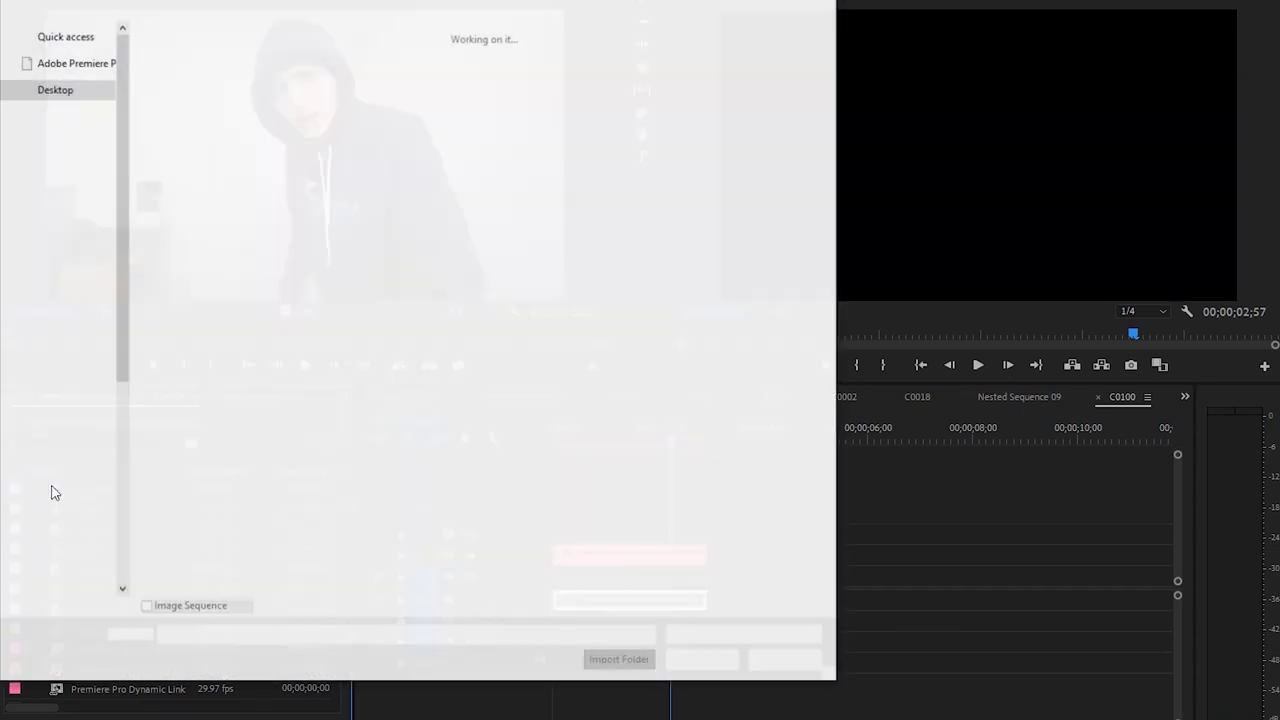
left_click(785, 661)
left_click_drag(65, 488, 200, 505)
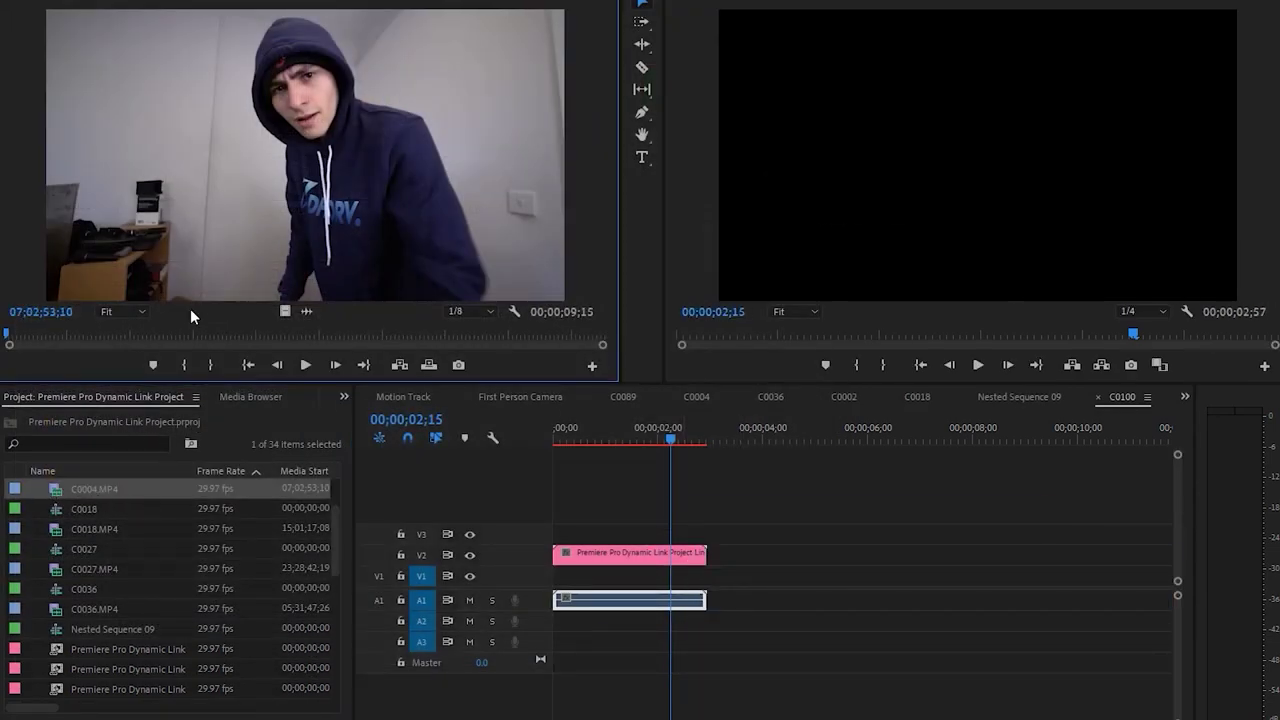
double_click(57, 488)
Mark an In point at 07;02;53;17 and place the selfie on V1 aligned to the playhead
left_click_drag(10, 341, 18, 339)
key("i")
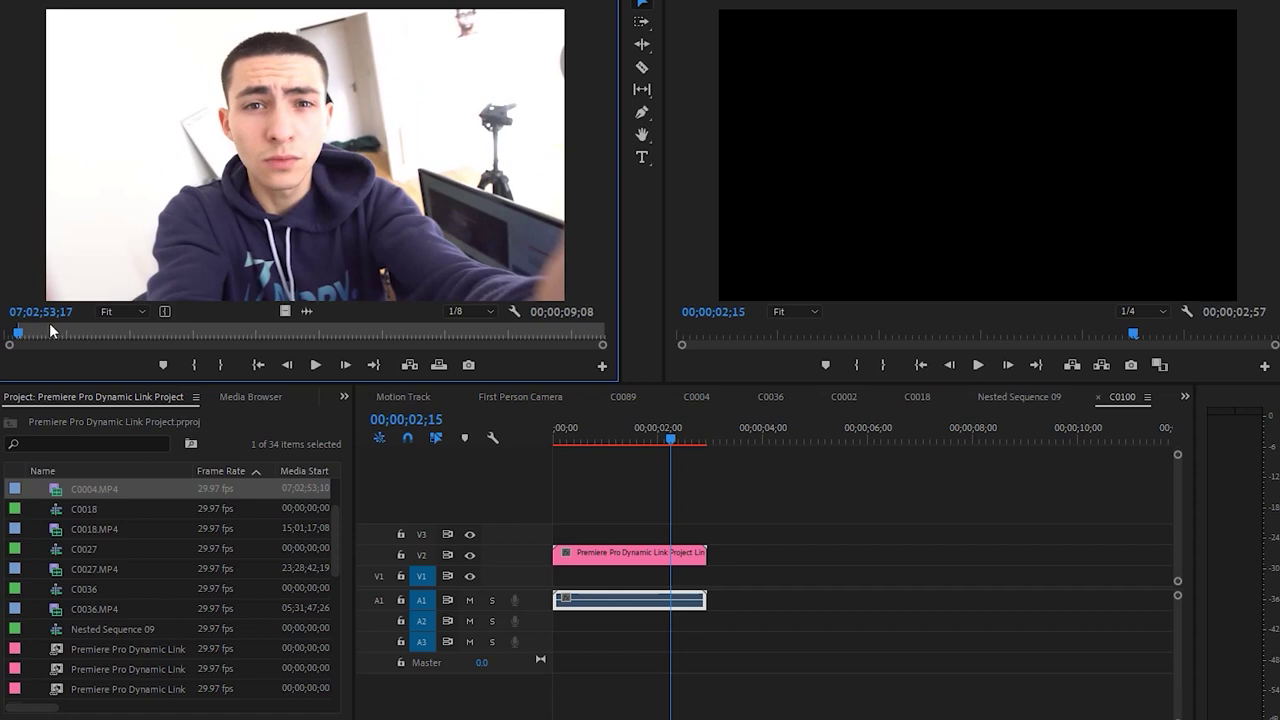
left_click_drag(285, 306, 680, 576)
left_click_drag(672, 440, 657, 444)
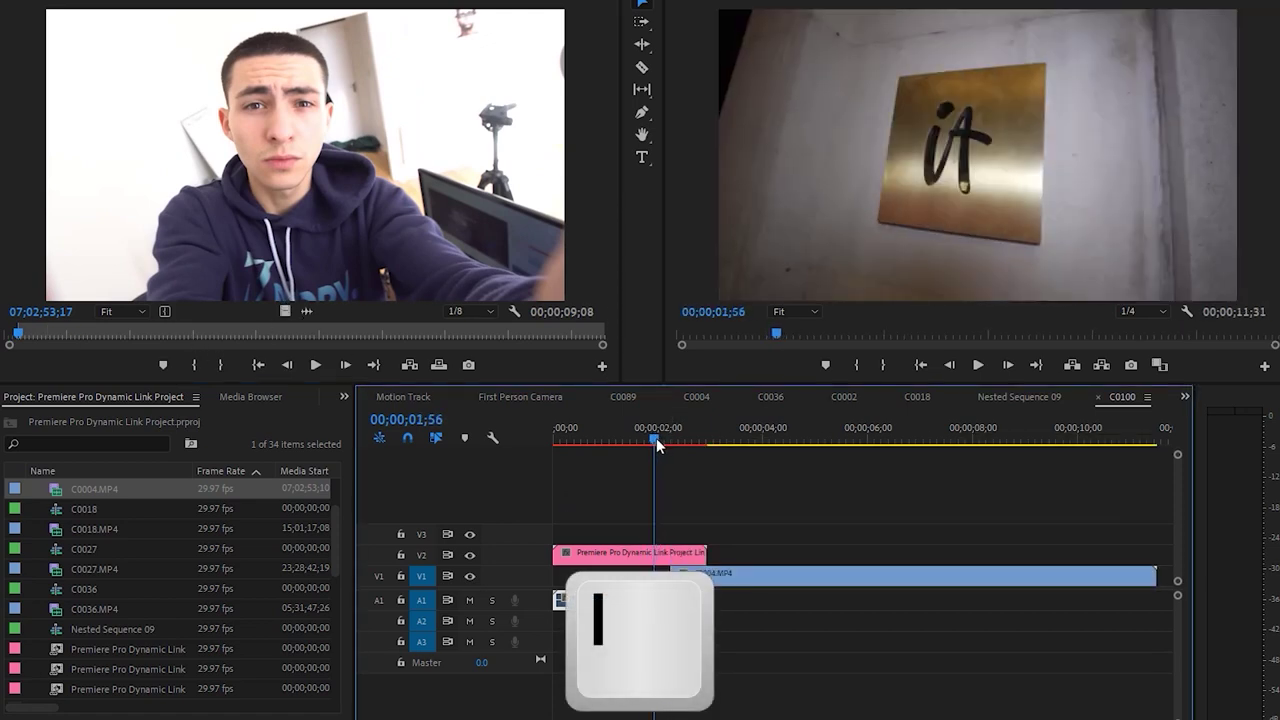
left_click_drag(694, 578, 688, 583)
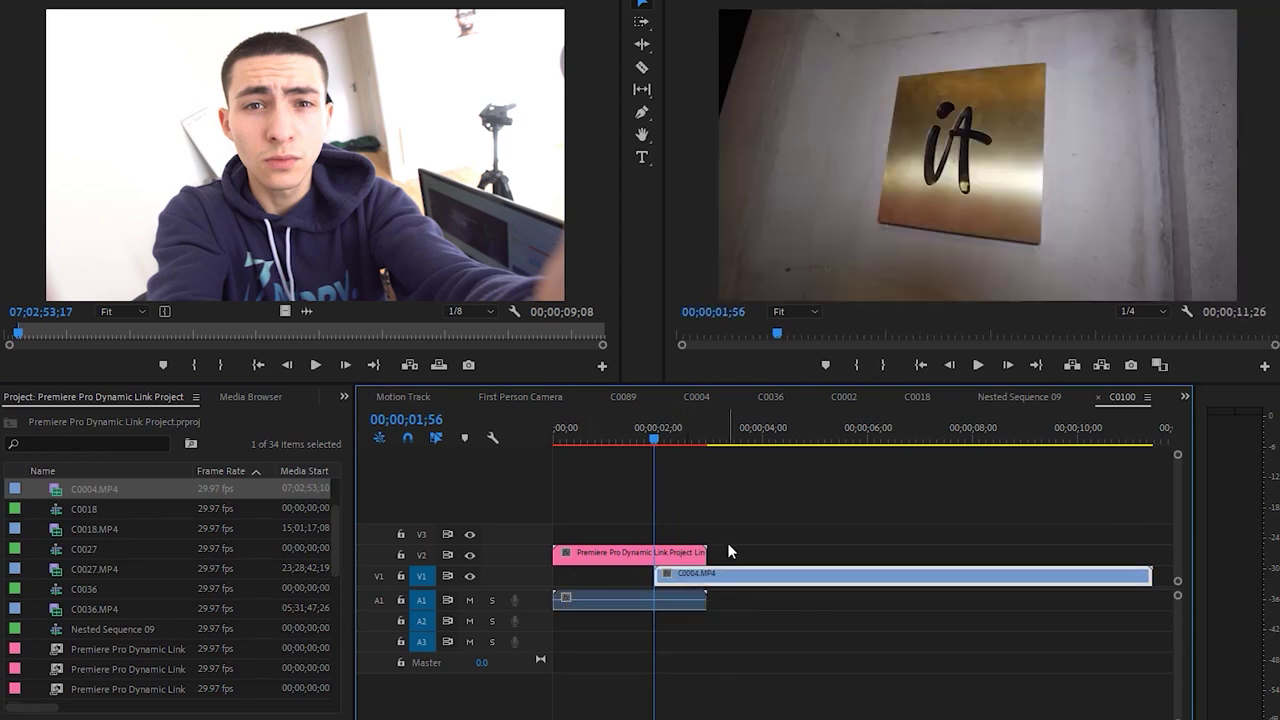
Shrink the selfie clip's Scale to 35% so it fits the sign plate
key("Right")
key("Right")
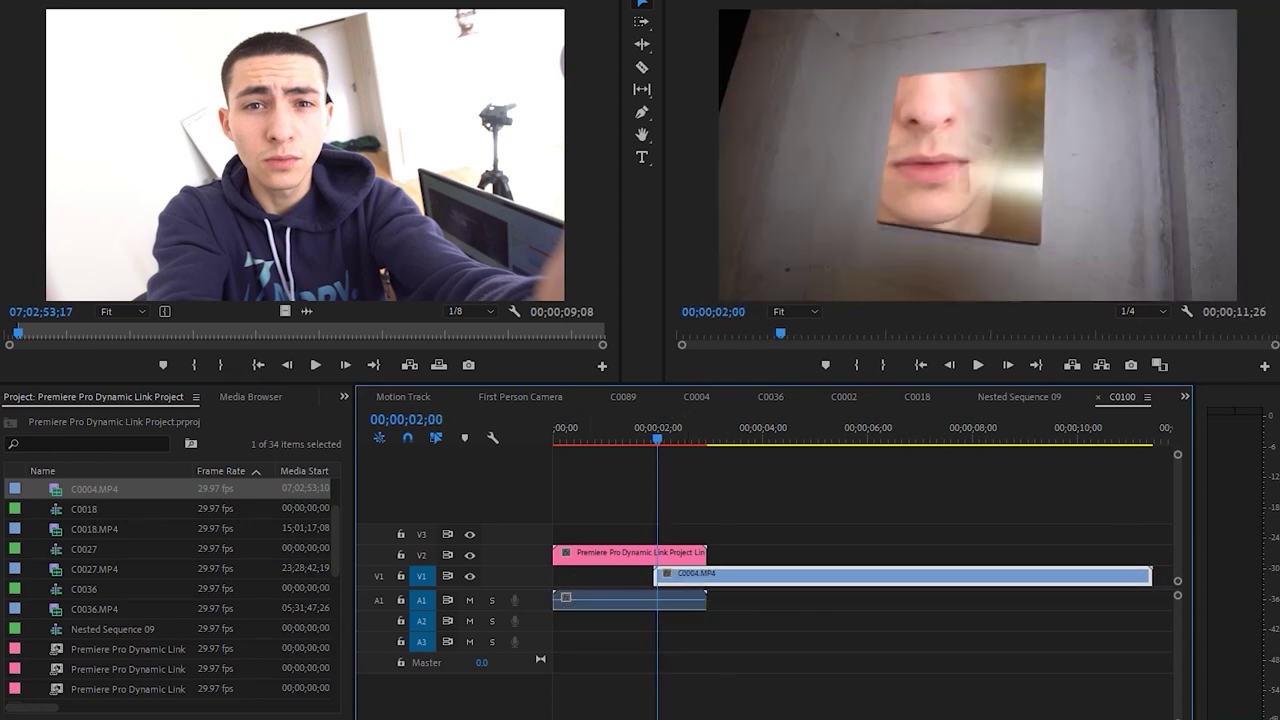
key("shift+5")
left_click_drag(195, 95, 98, 140)
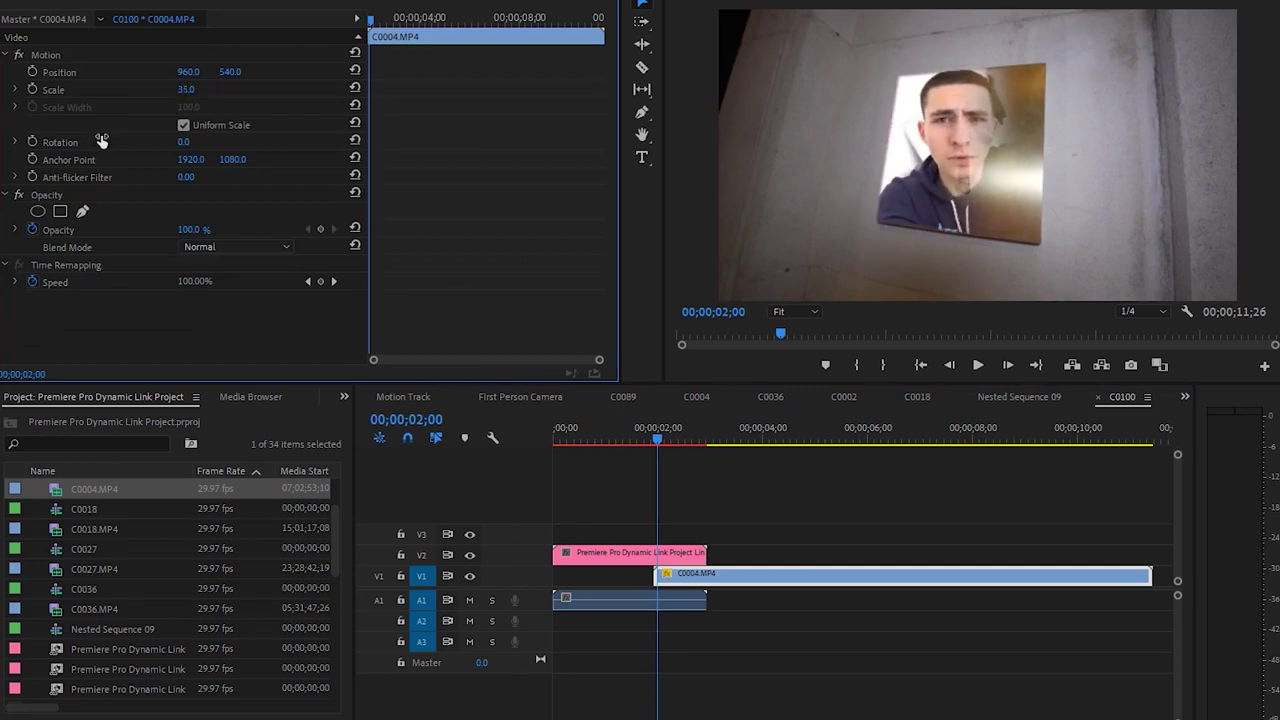
Keyframe the selfie's Scale frame by frame from 35 through 43 and 49 to 50
left_click(652, 428)
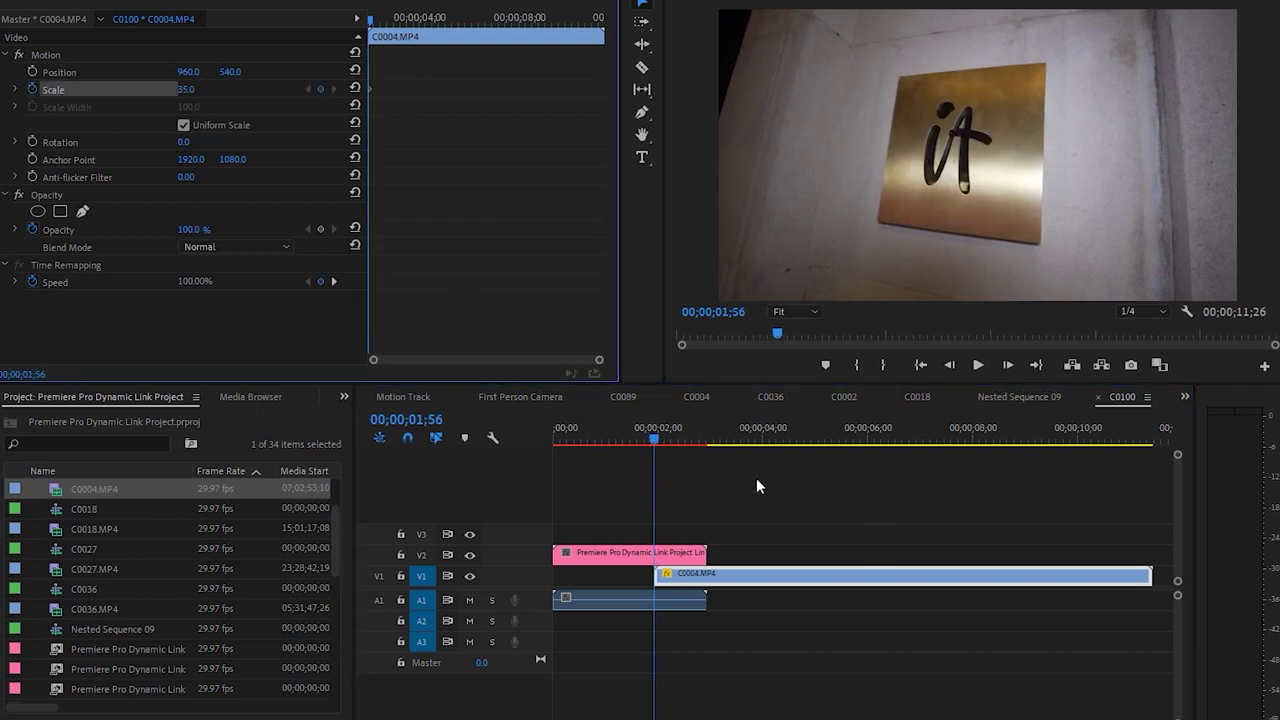
left_click_drag(648, 428, 660, 430)
key("Left")
key("Left")
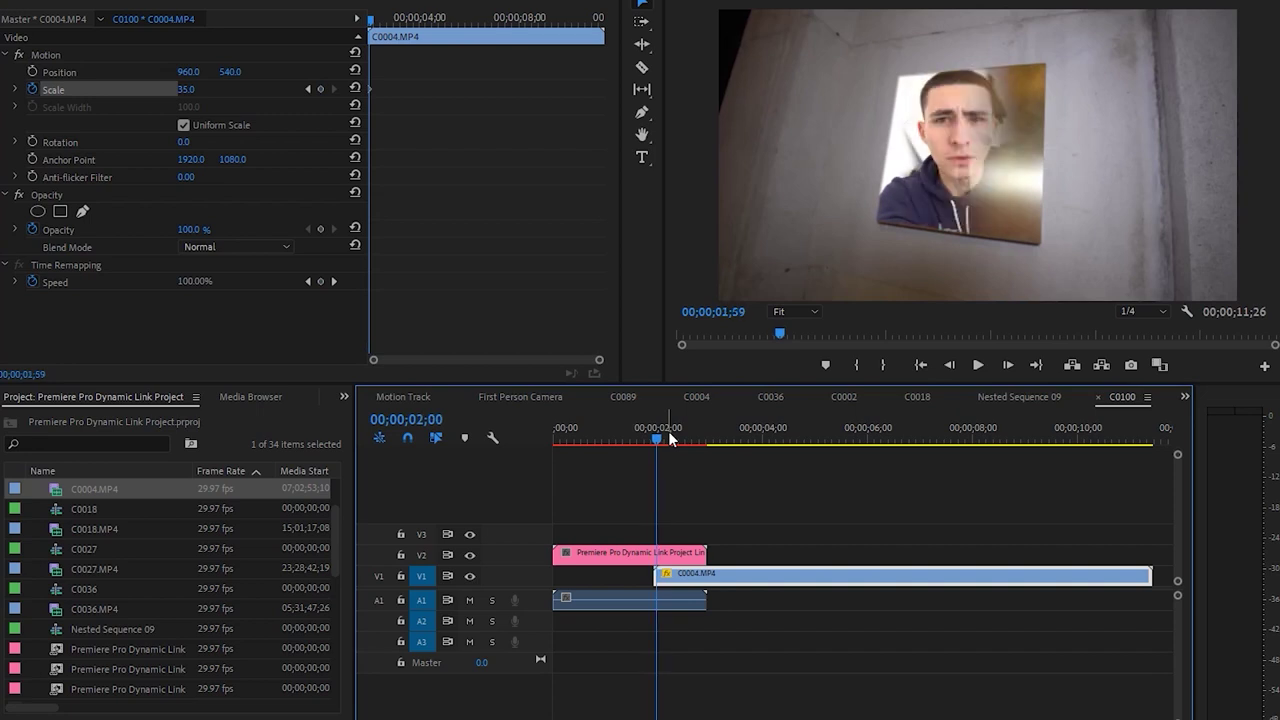
key("Right")
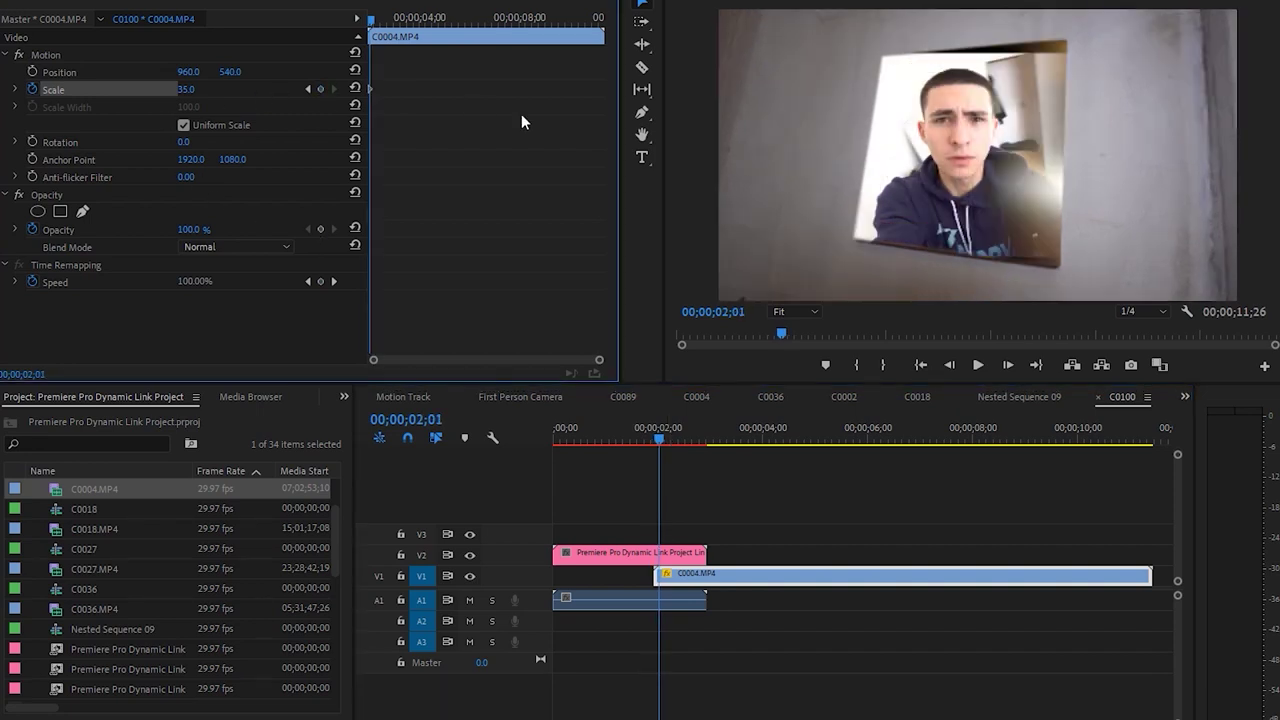
left_click_drag(178, 88, 201, 88)
key("Right")
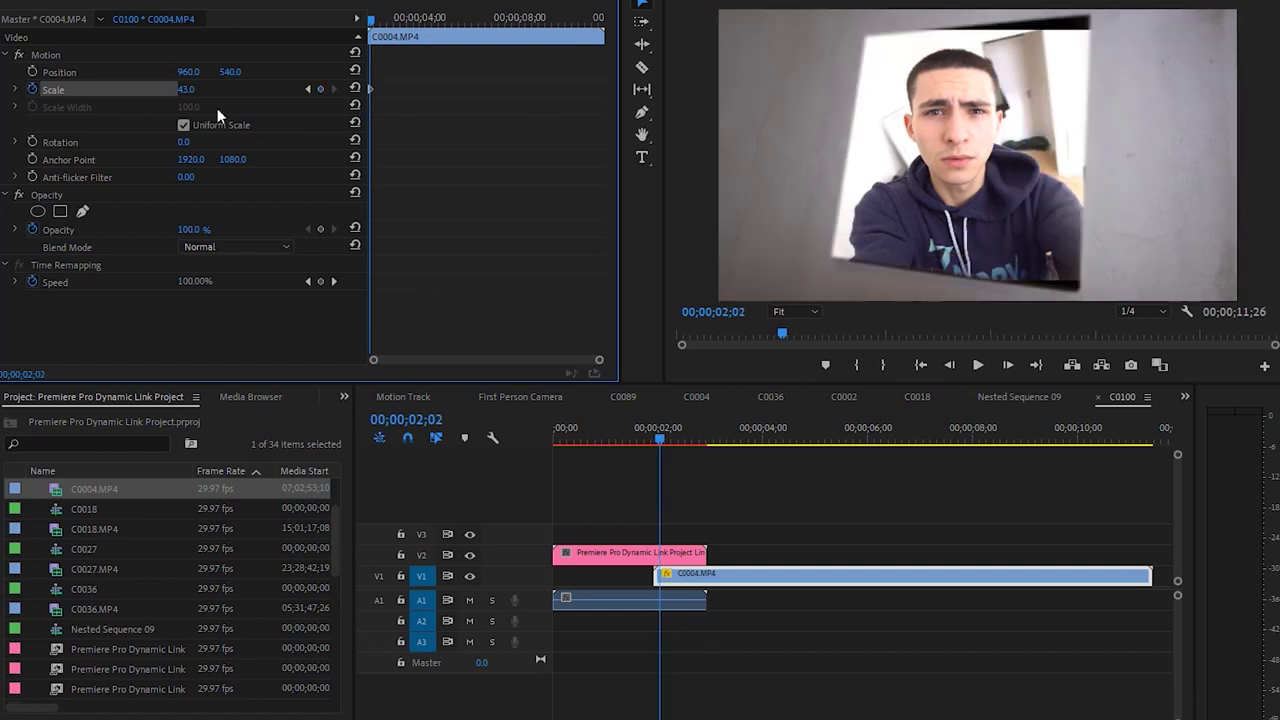
left_click_drag(205, 89, 208, 89)
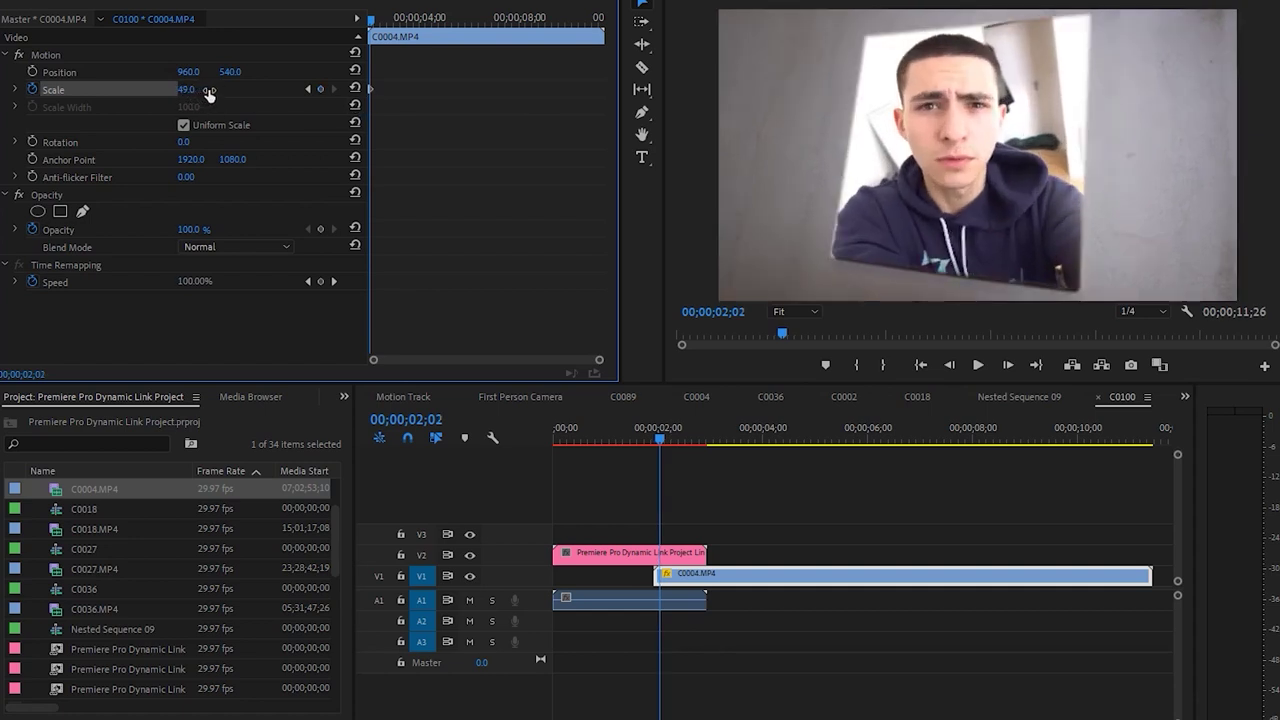
key("Right")
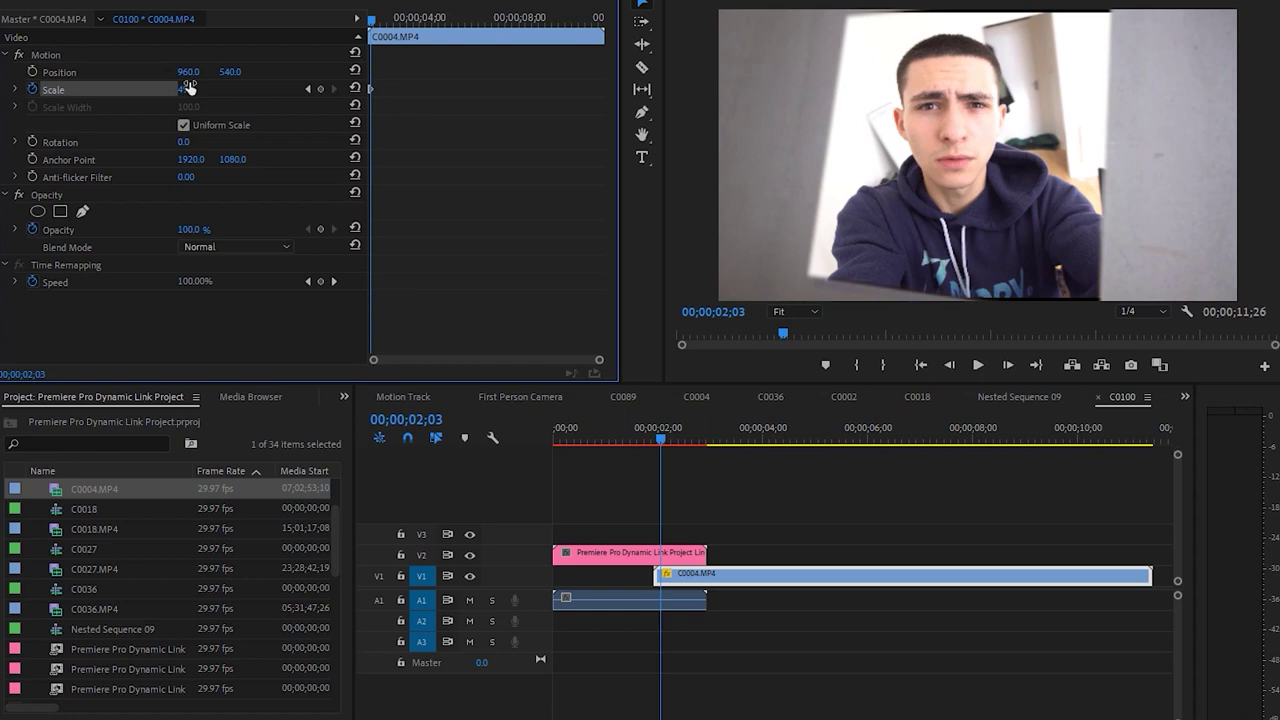
type("0")
key("Return")
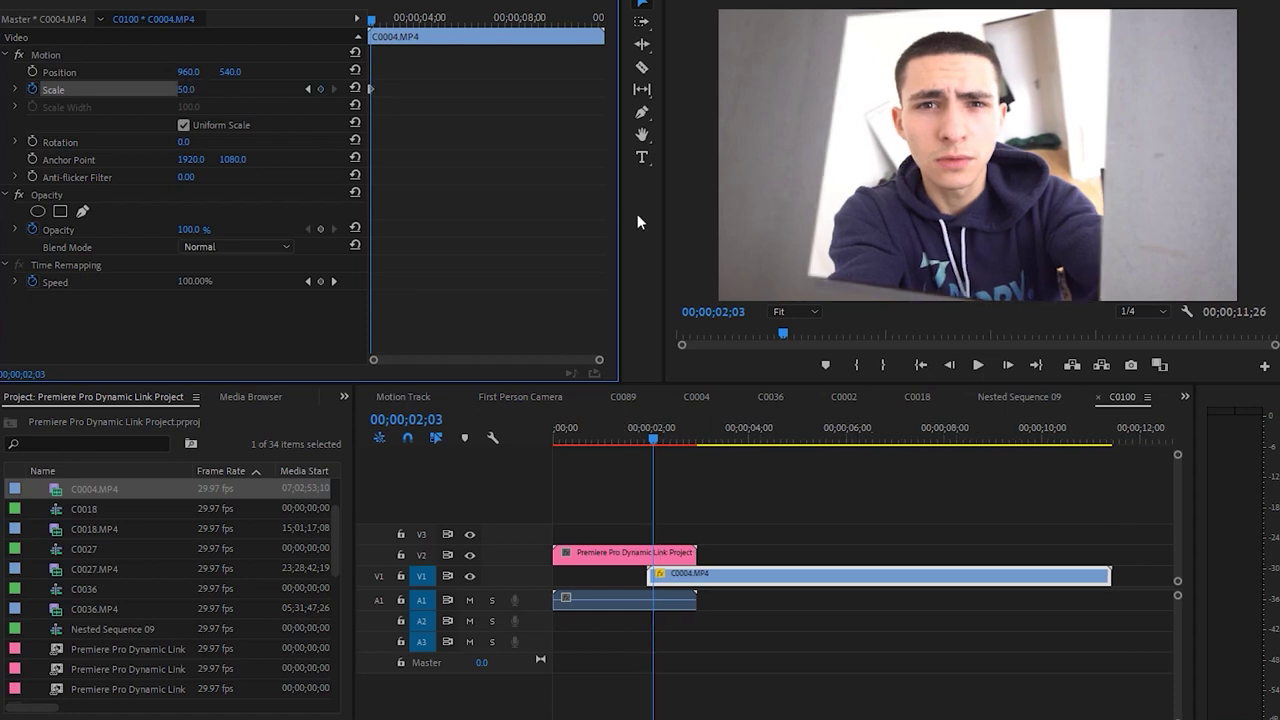
Play the sequence from near the start to review the selfie reveal
left_click_drag(651, 426, 563, 440)
left_click(719, 518)
key("space")
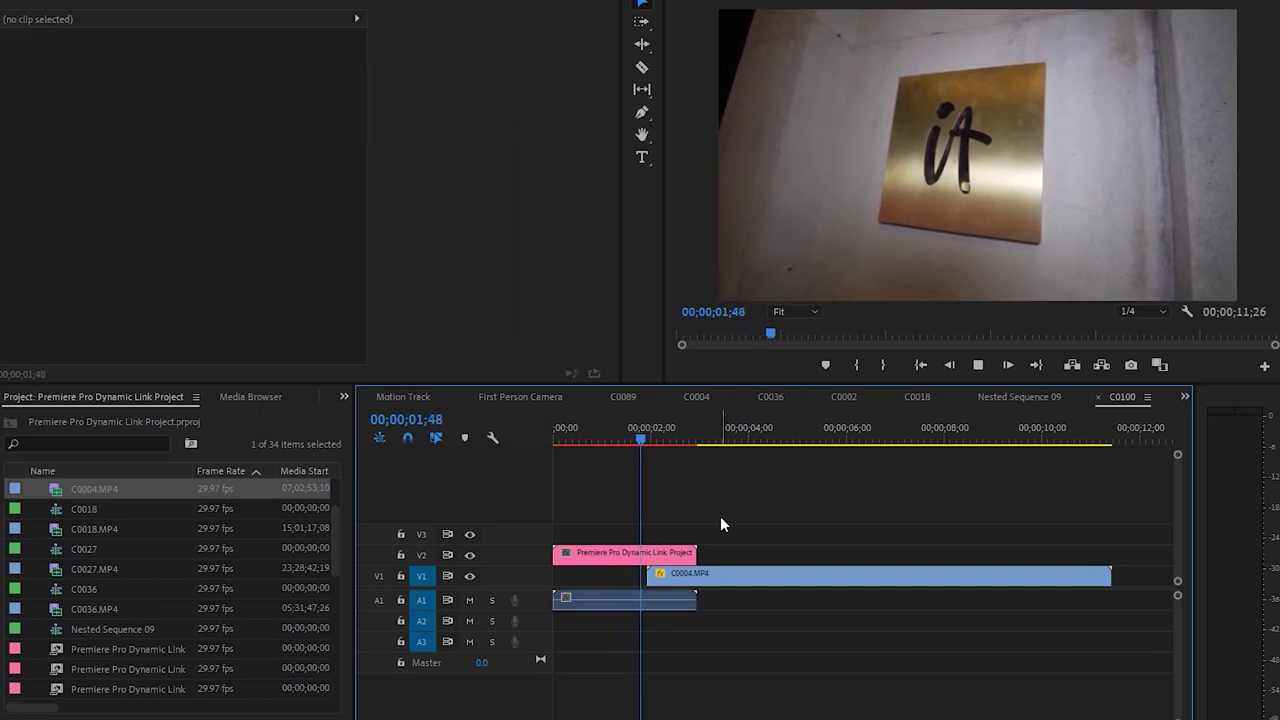
Move the selfie's starting Scale keyframe later to the playhead
key("d")
left_click(649, 438)
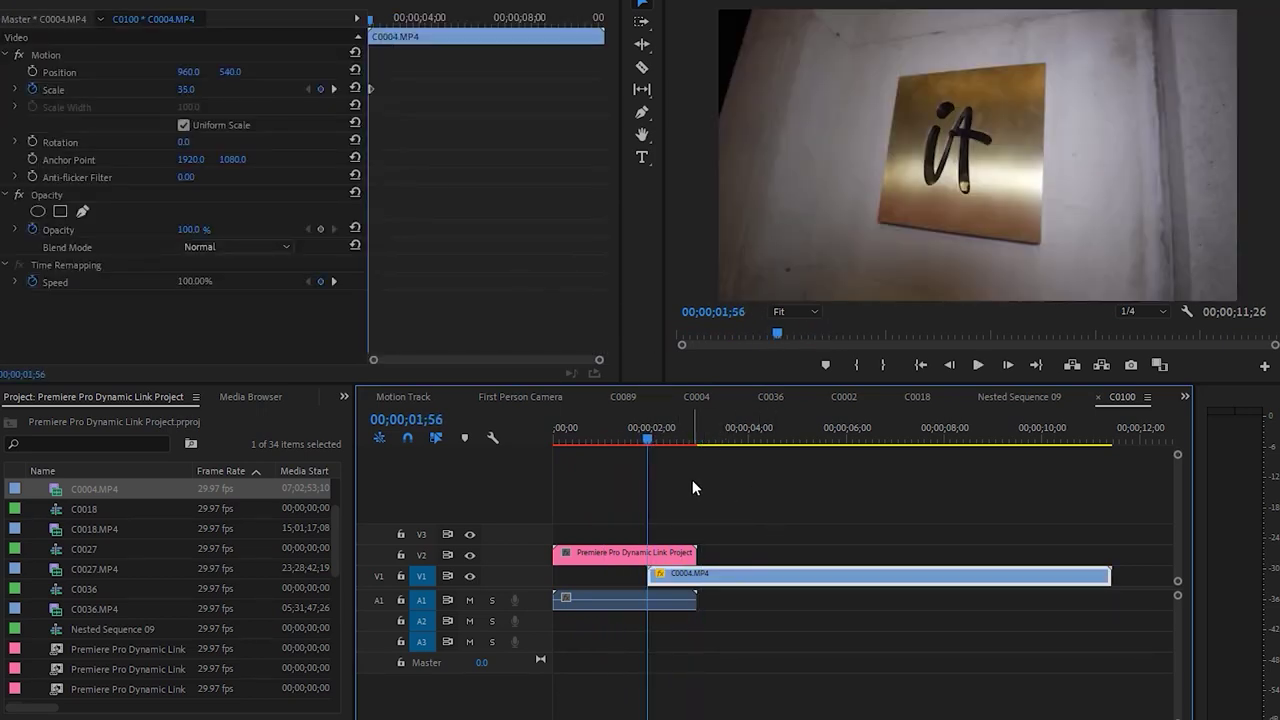
key("space")
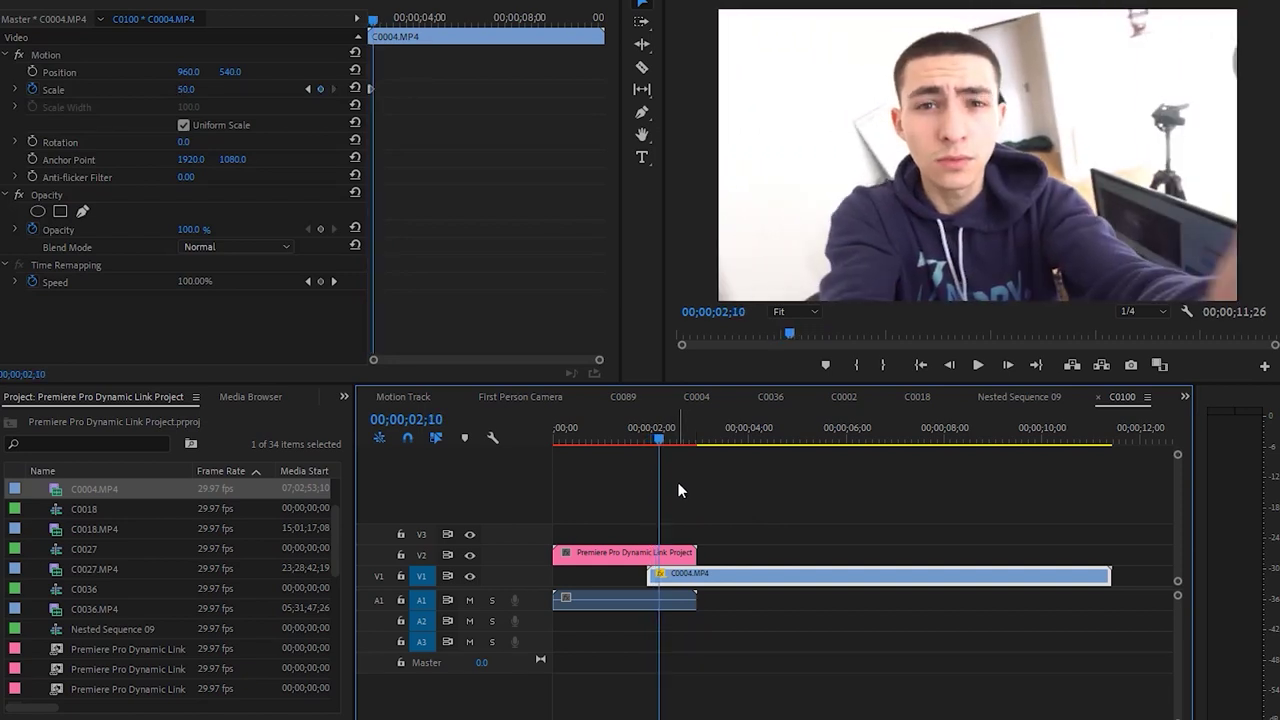
left_click_drag(376, 363, 418, 362)
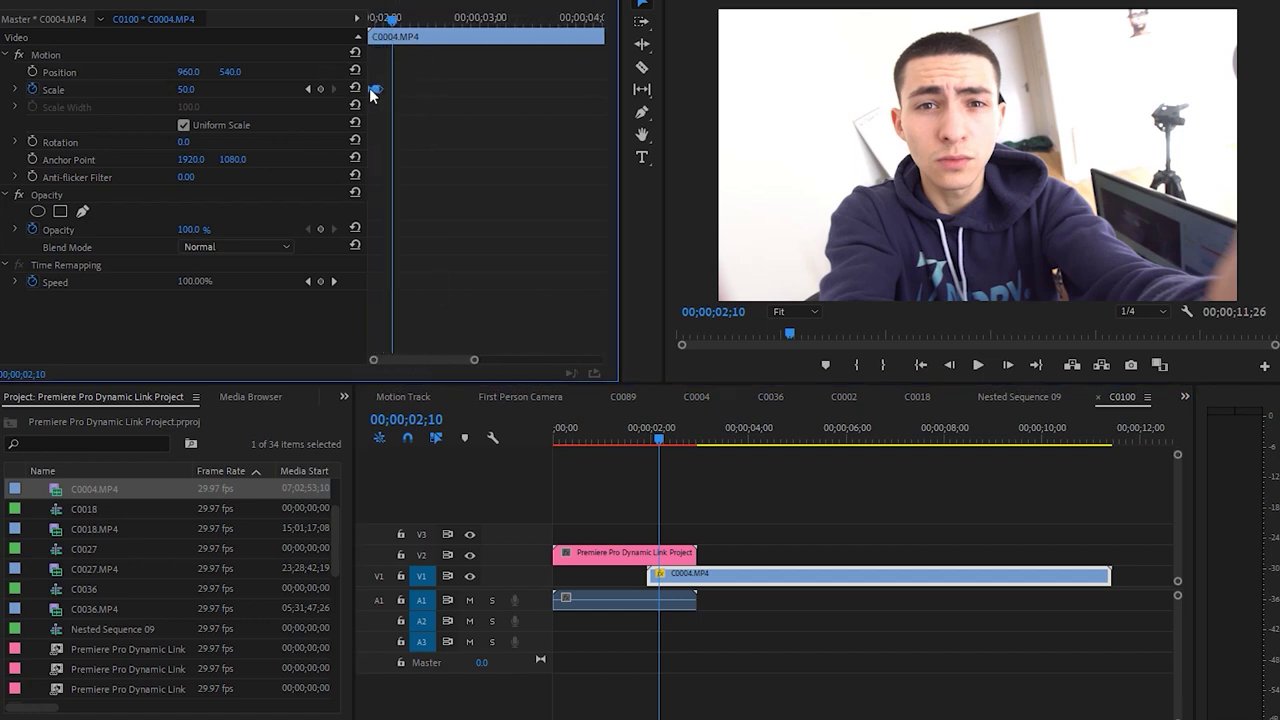
left_click_drag(372, 93, 389, 95)
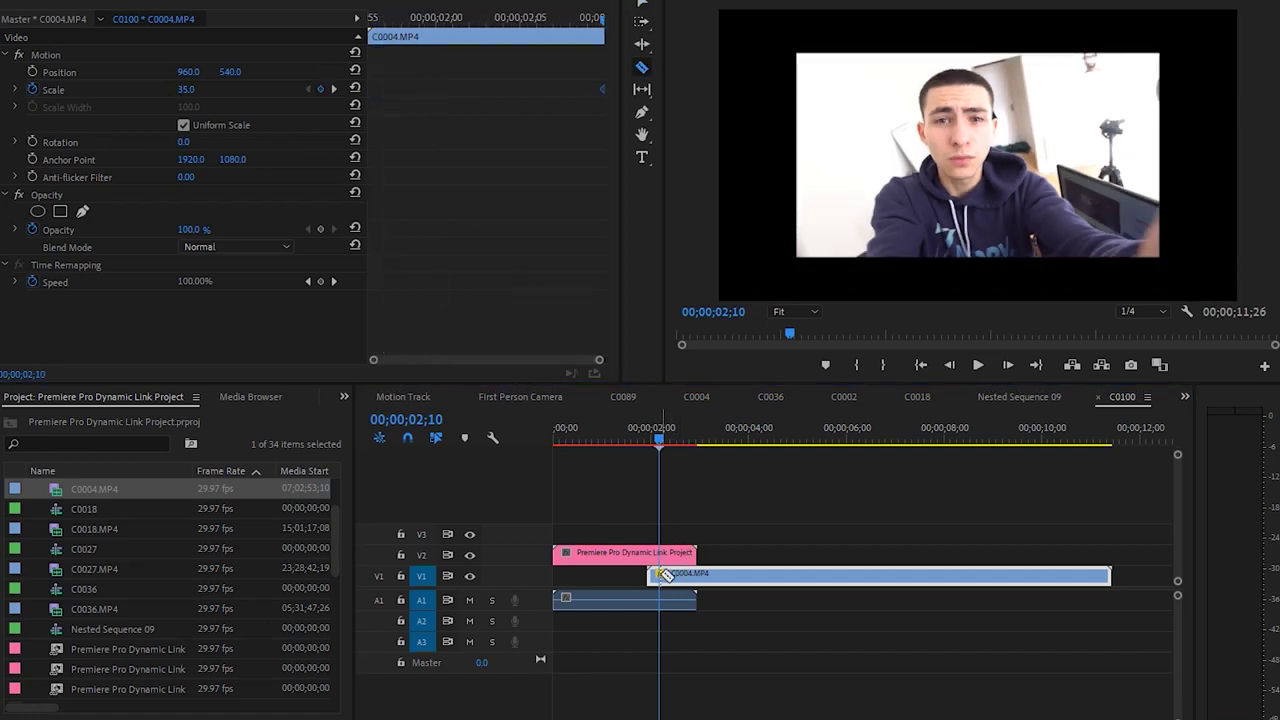
Nudge the V1 selfie clip slightly earlier, check the timing, and save the project
key("Up")
left_click_drag(708, 594, 716, 592)
left_click(737, 480)
key("space")
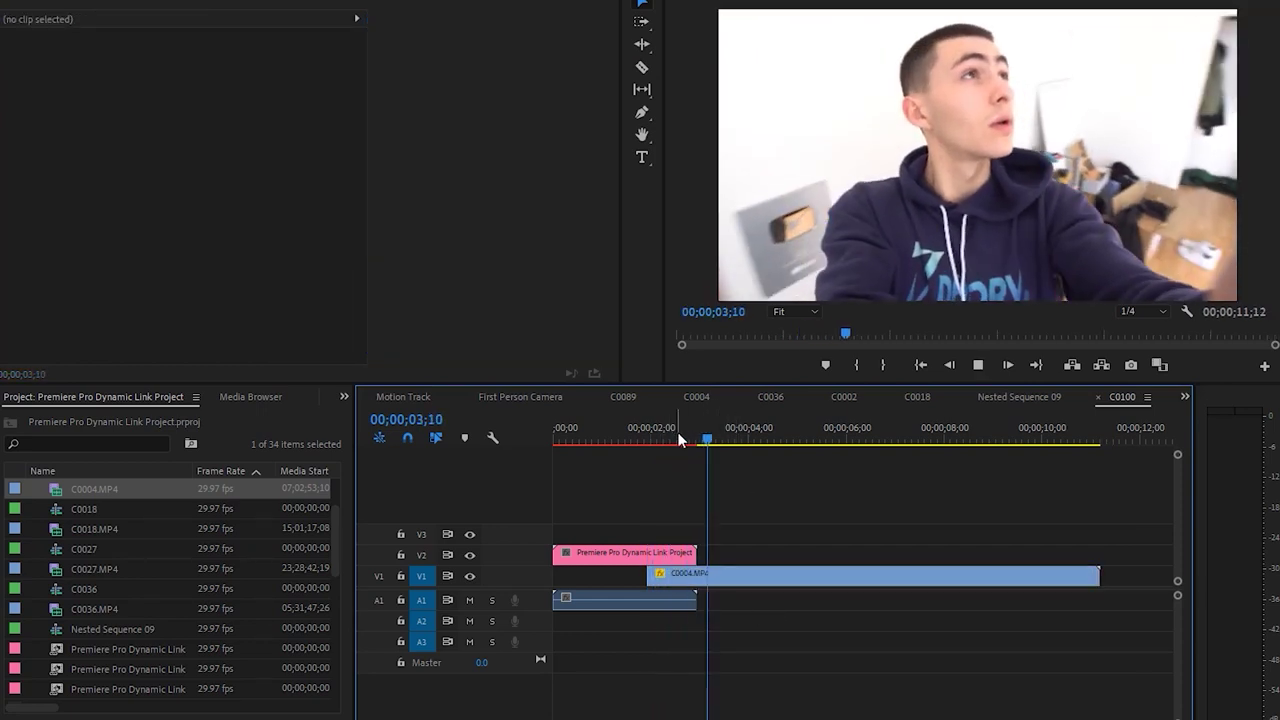
key("Home")
left_click(914, 578)
key("ctrl+s")
Play back the sign-to-selfie reveal several times to review the wipe
left_click(887, 521)
key("space")
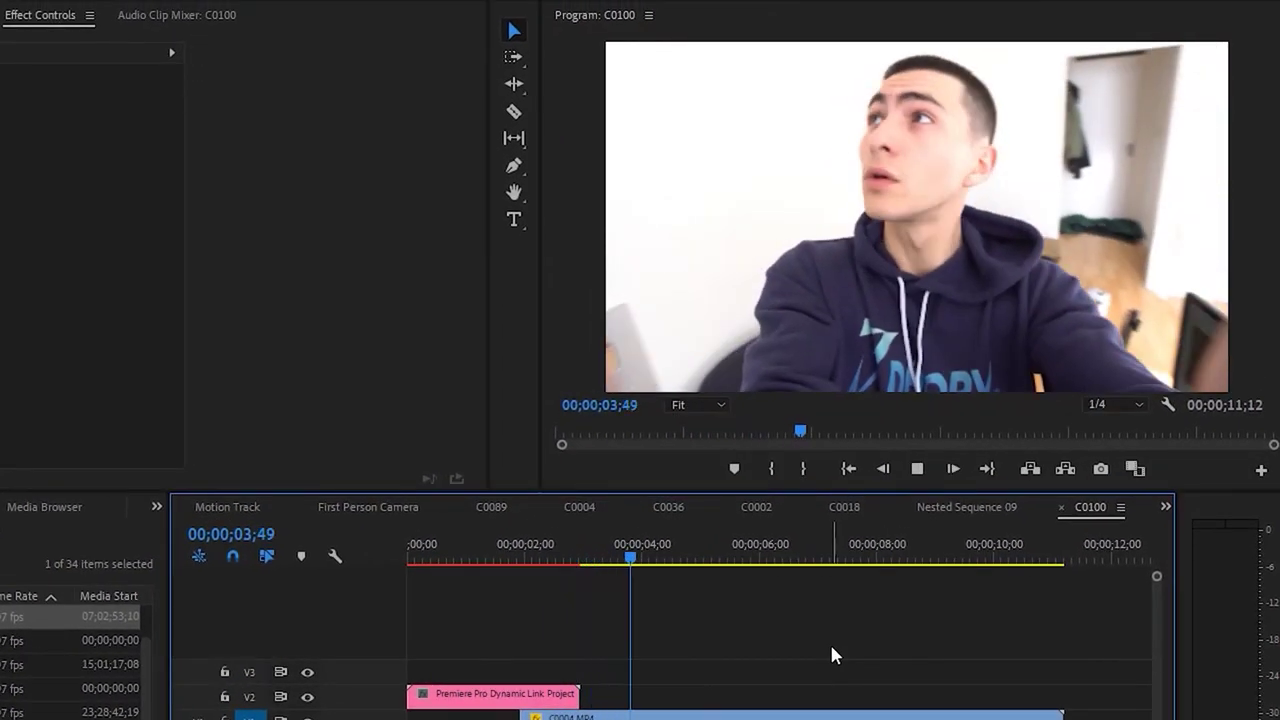
key("space")
key("Home")
key("space")
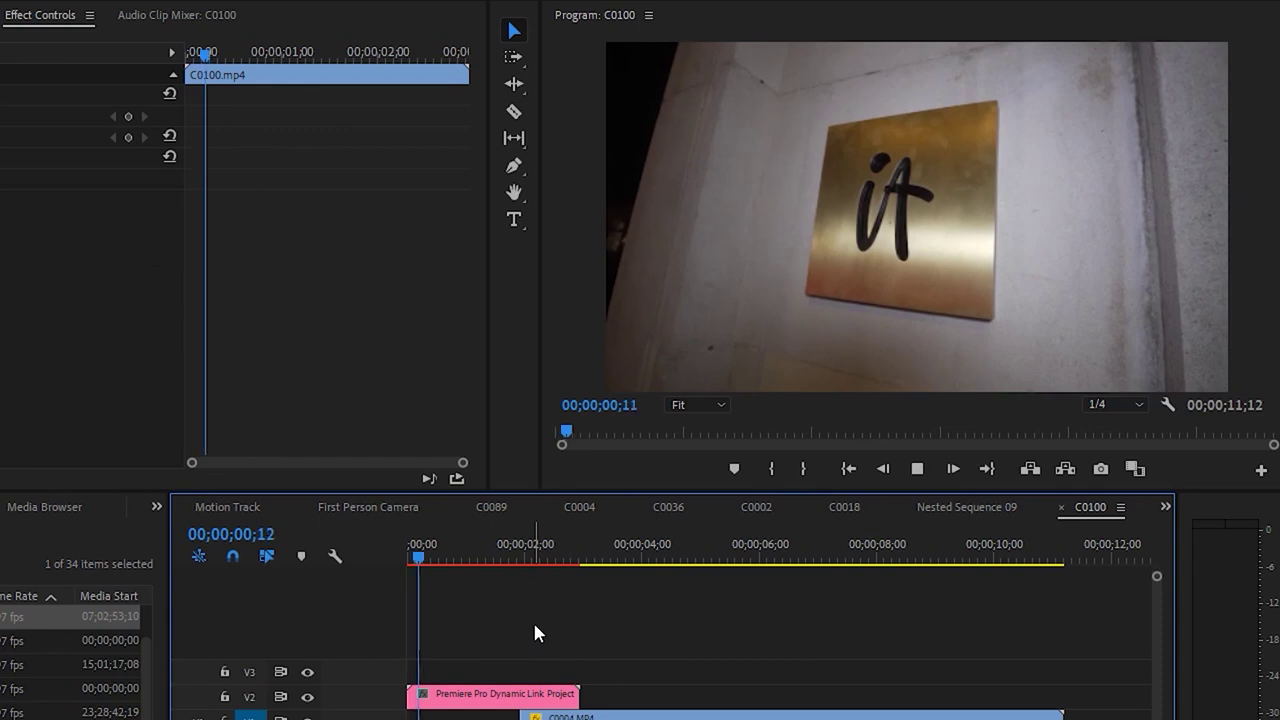
left_click(535, 625)
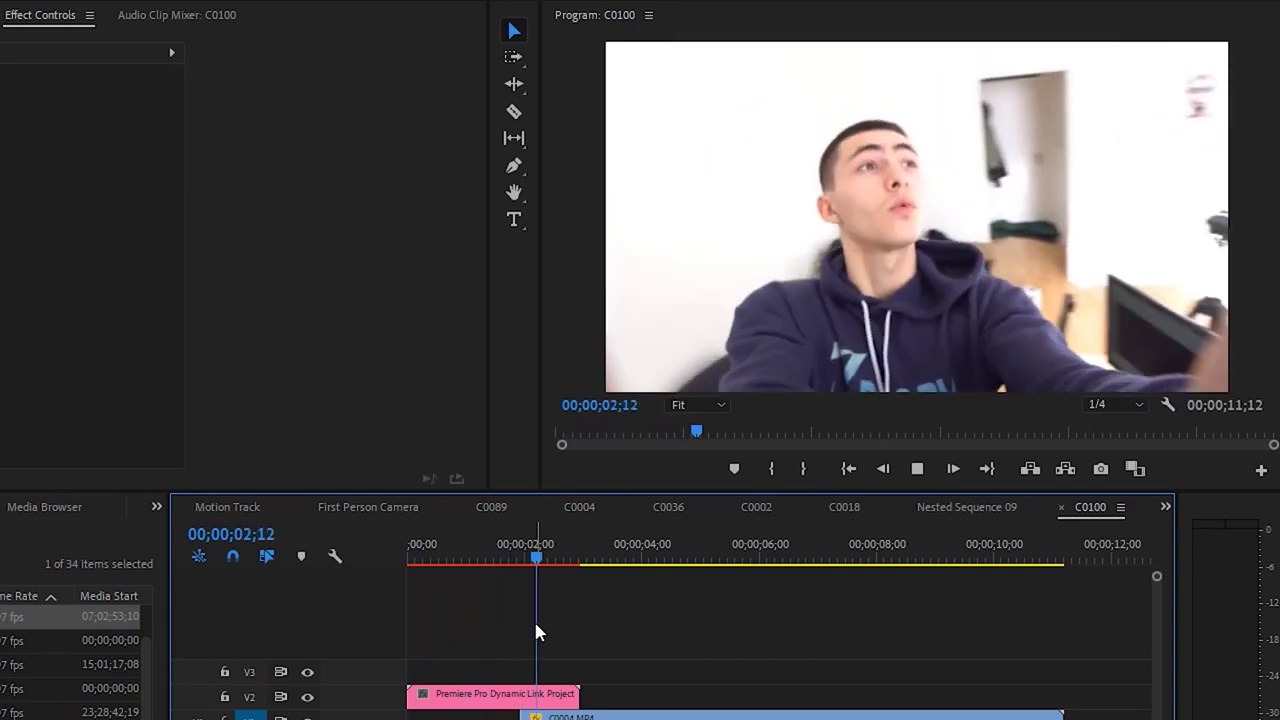
key("space")
left_click_drag(497, 567, 505, 567)
key("space")
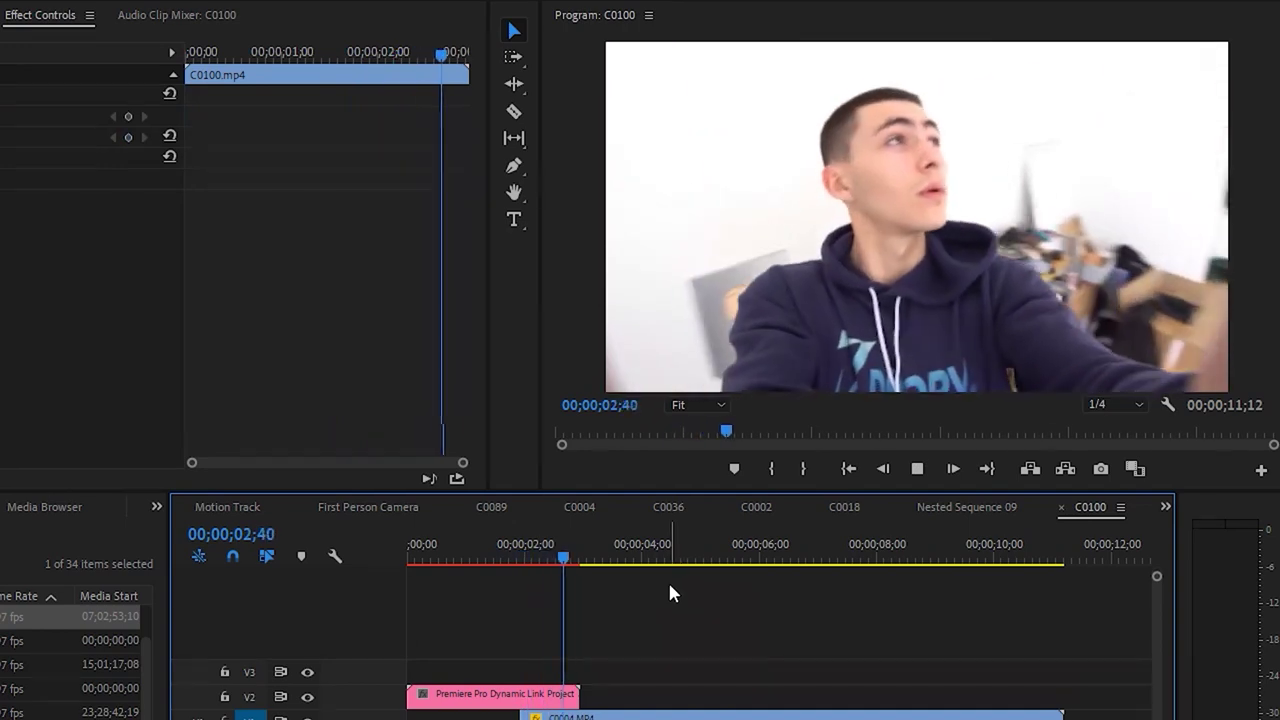
key("j")
key("j")
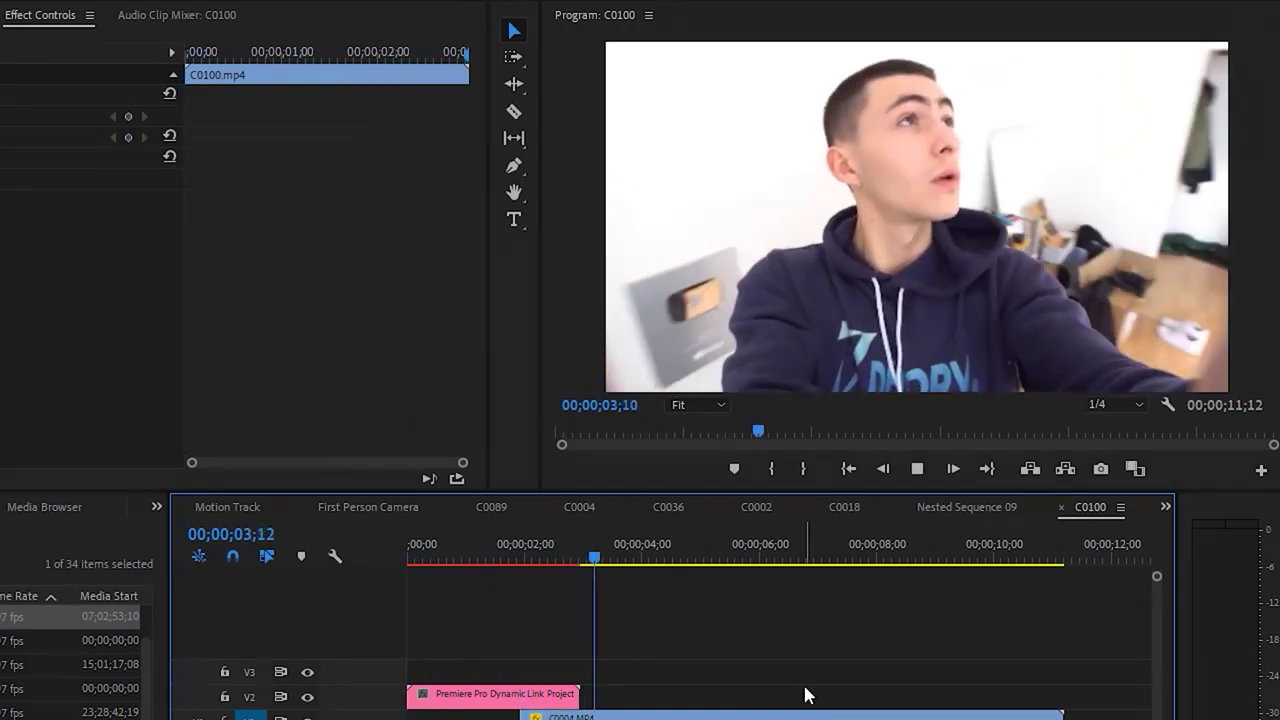
left_click_drag(524, 557, 493, 515)
key("space")
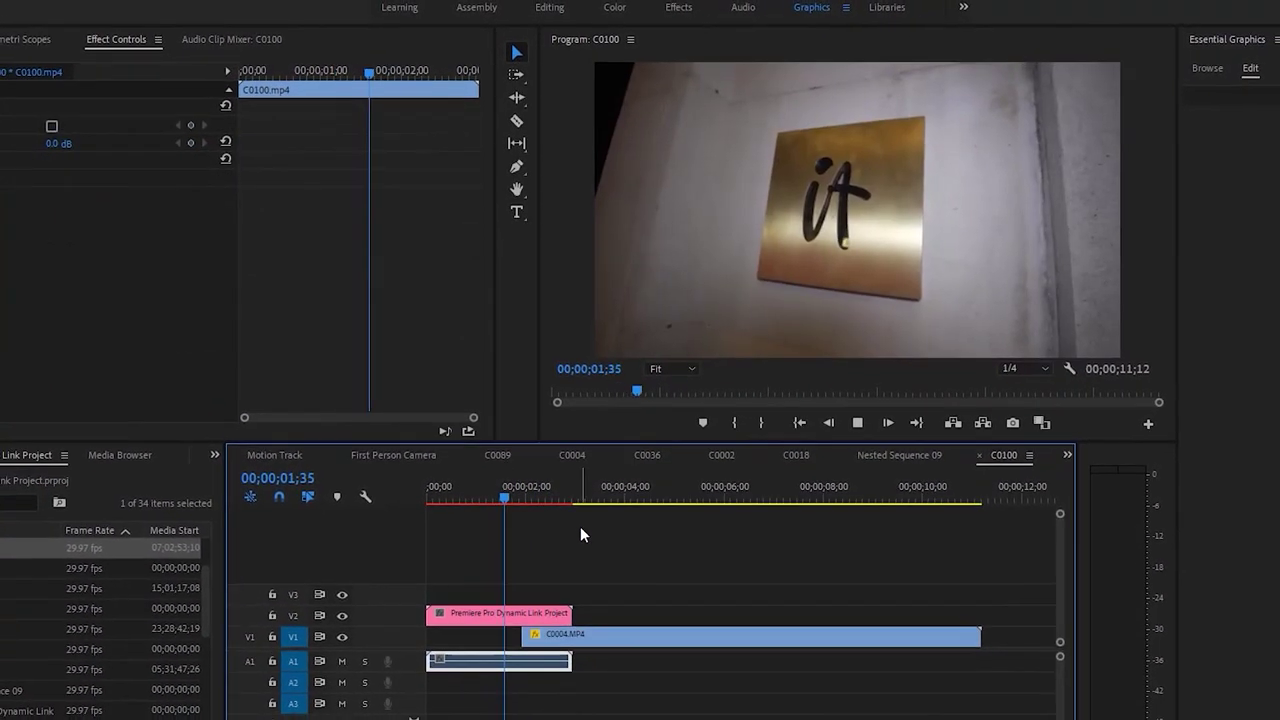
left_click(721, 615)
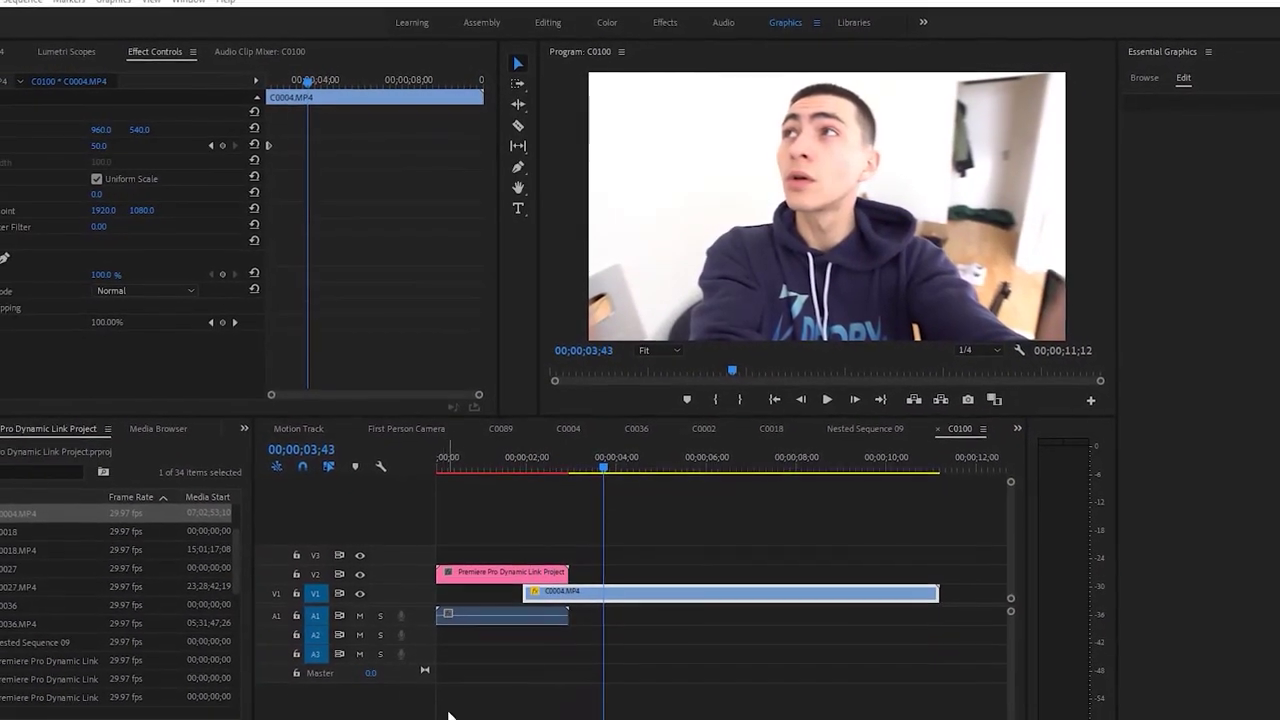
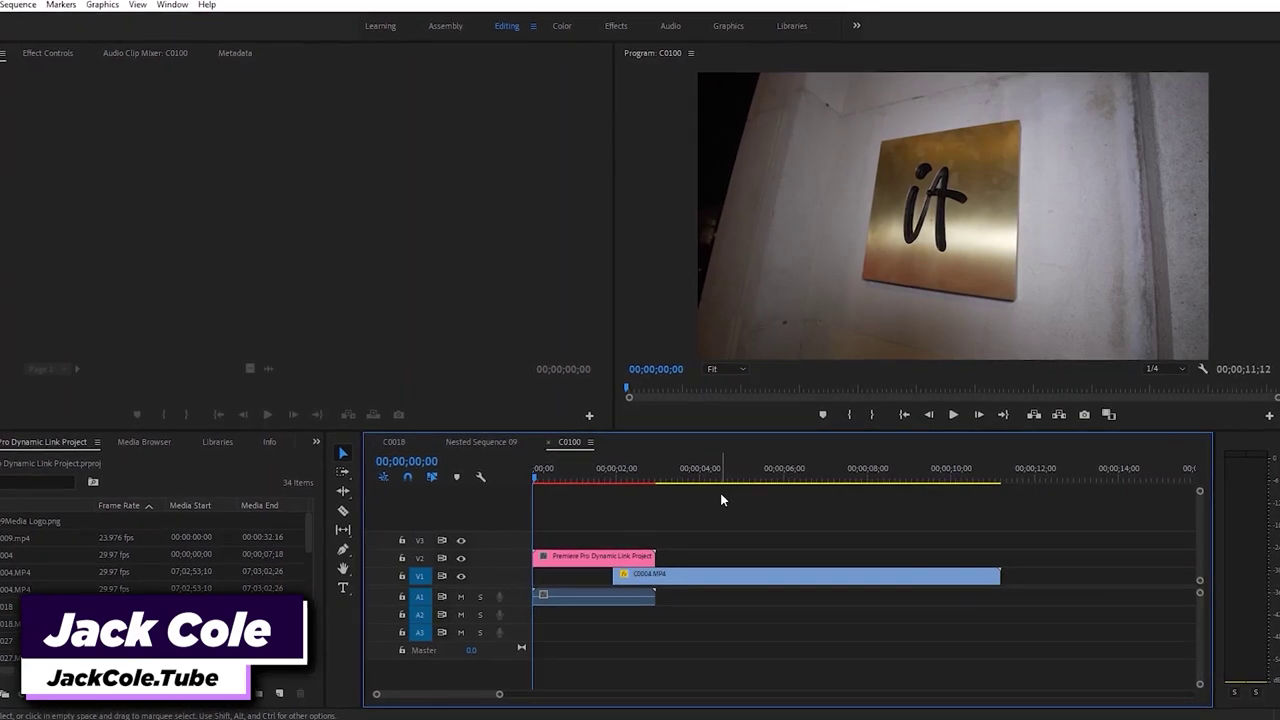
Play the C0100 sequence and move the playhead back to the 'it' sign shot near 02;14
key("space")
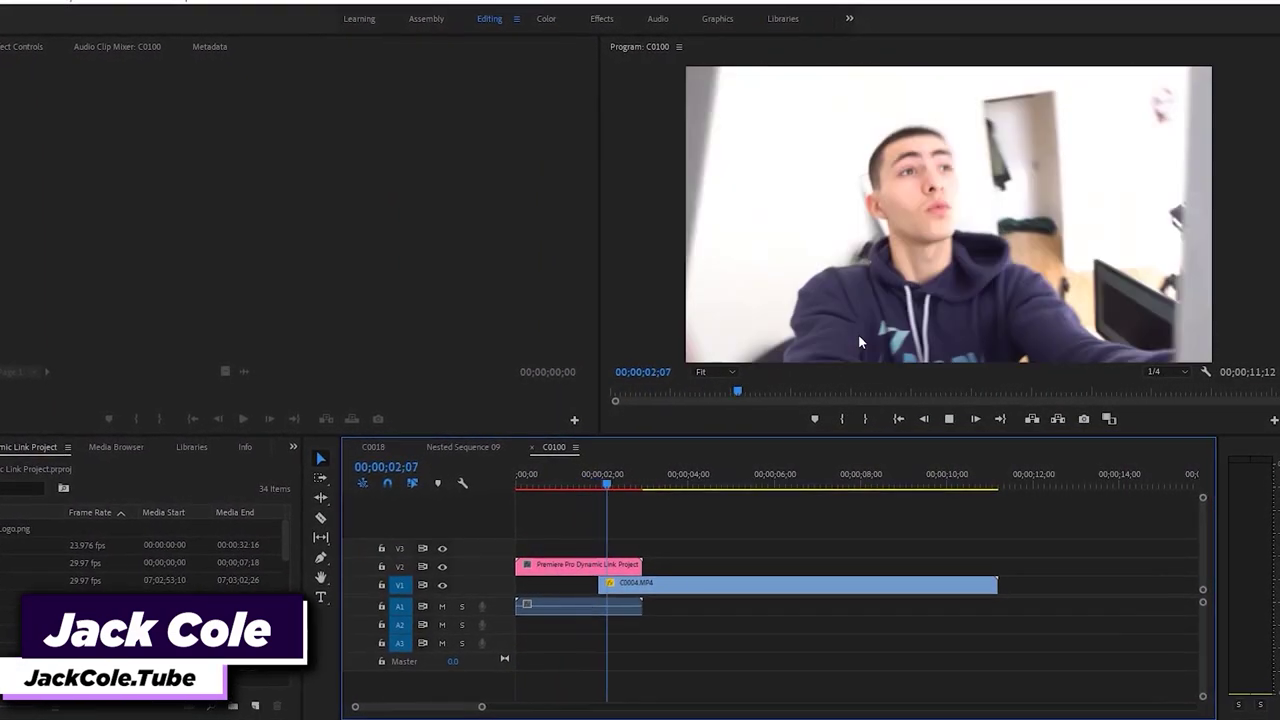
key("space")
left_click(605, 488)
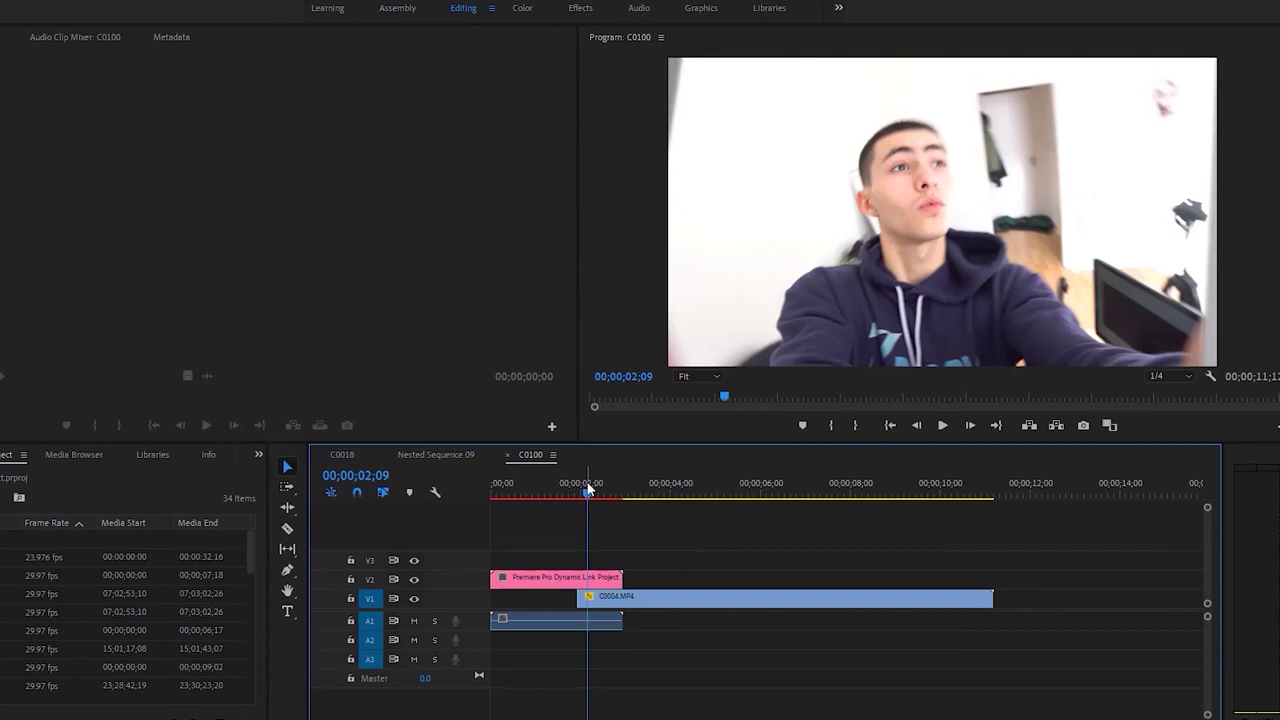
left_click_drag(588, 488, 493, 521)
key("space")
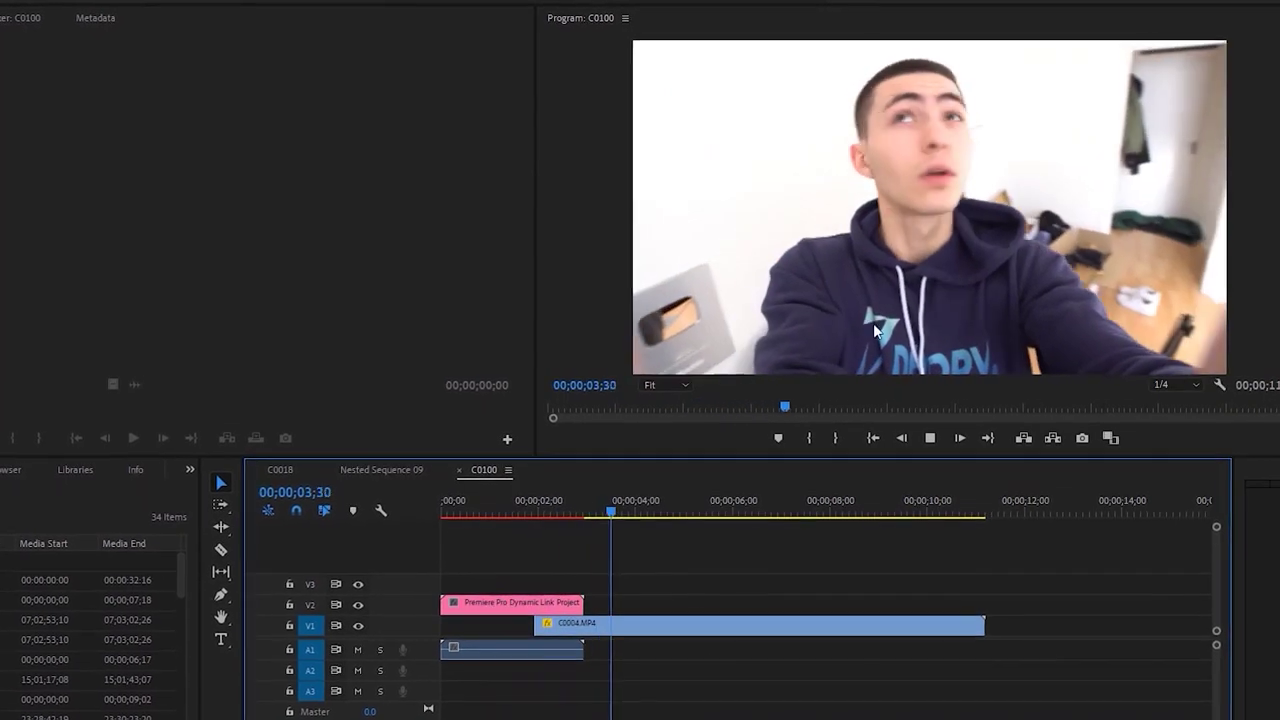
left_click_drag(512, 509, 521, 521)
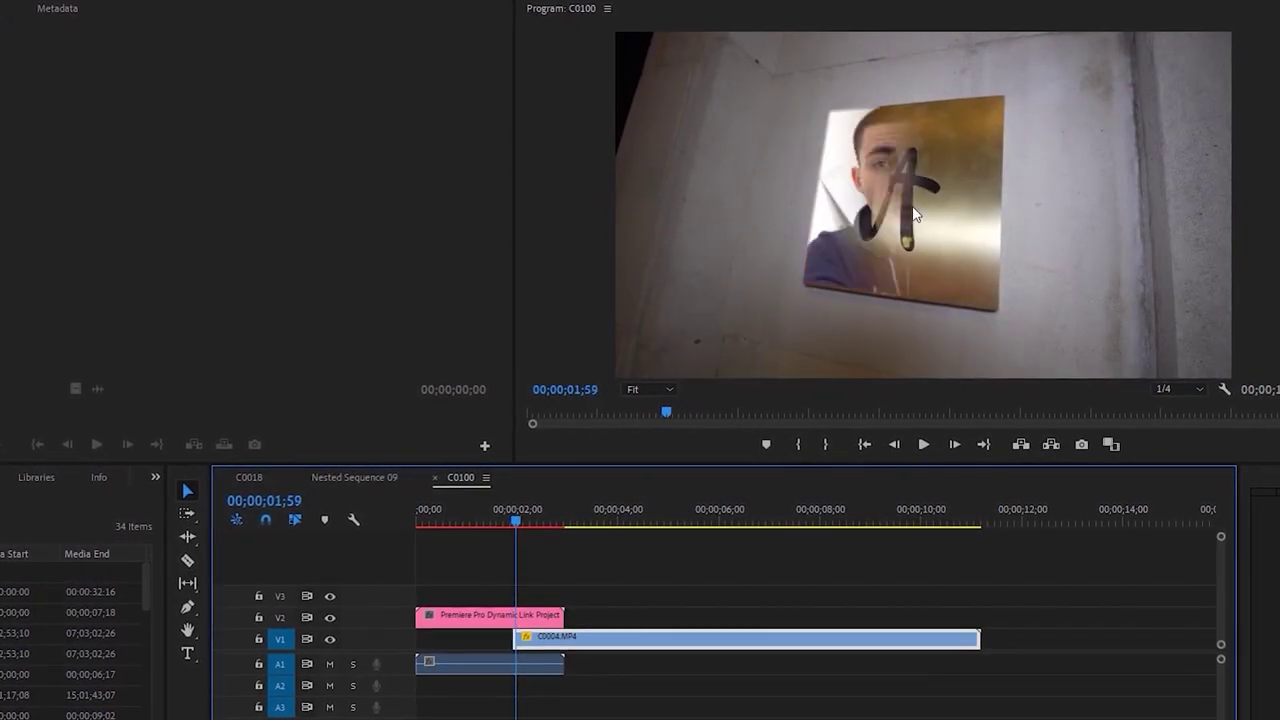
key("Right")
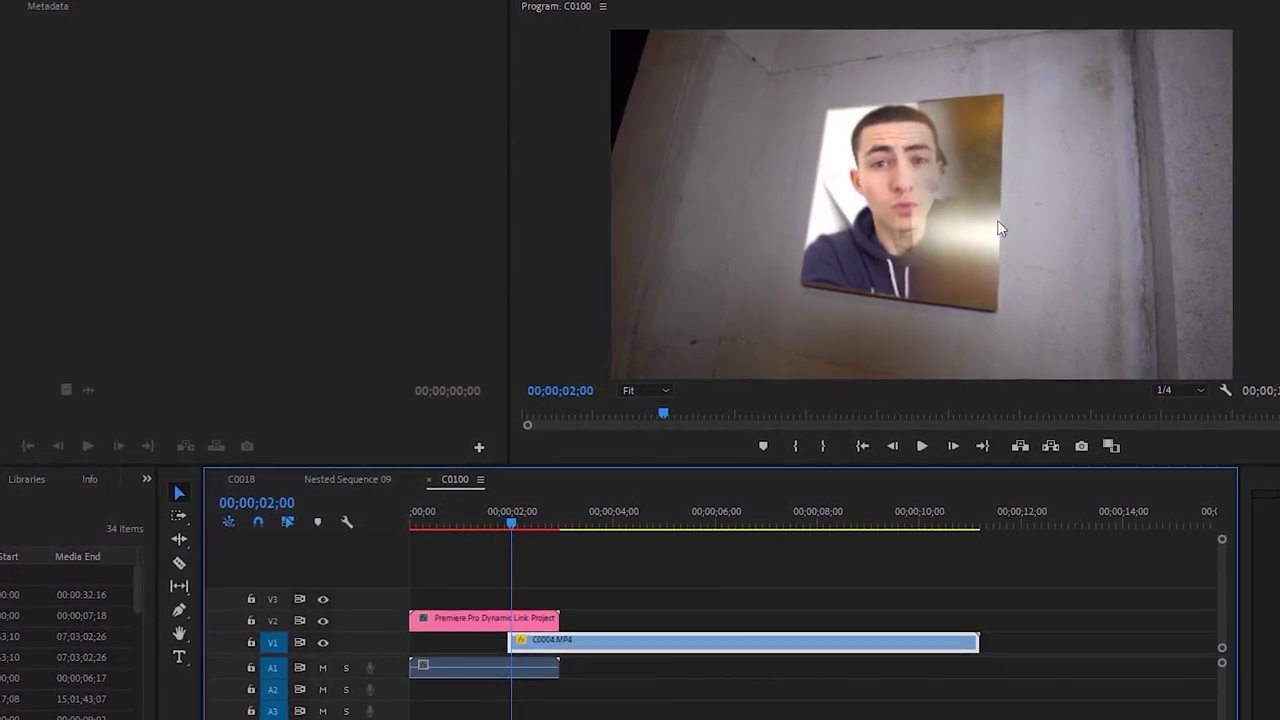
Shuttle through the transition with J/K/L, park at 02;00, zoom the timeline in and save
key("space")
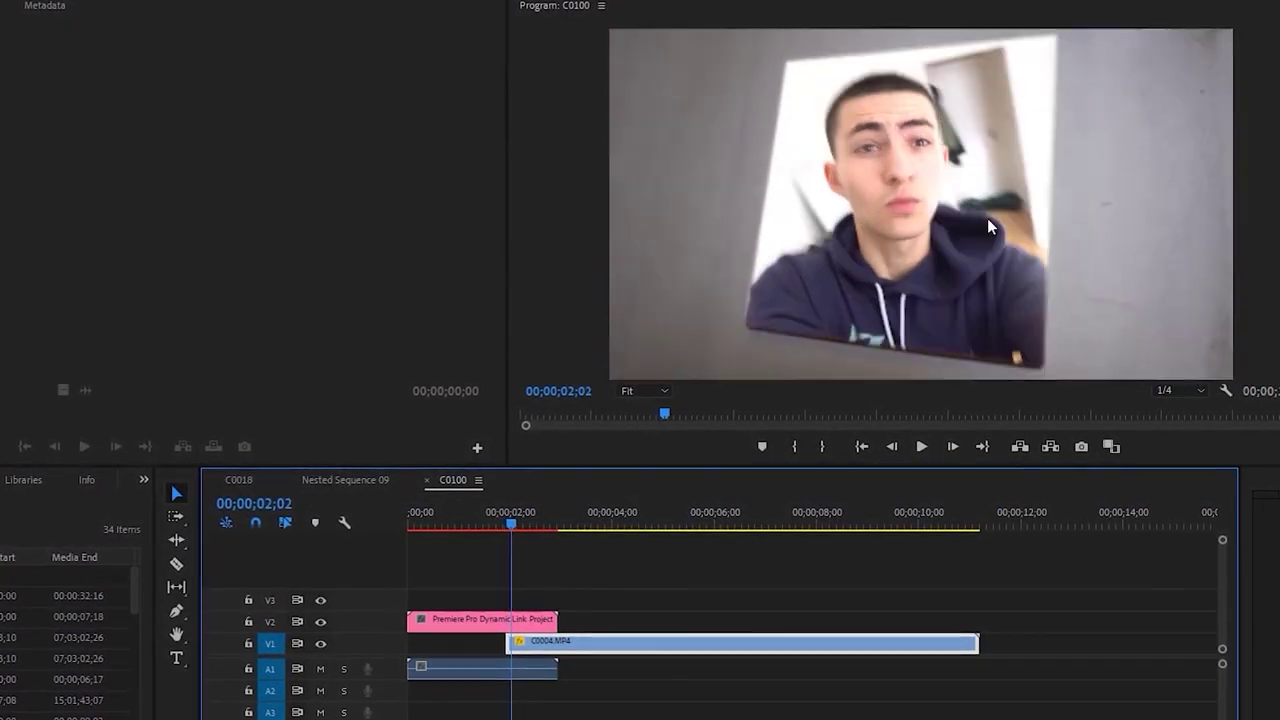
key("space")
key("j")
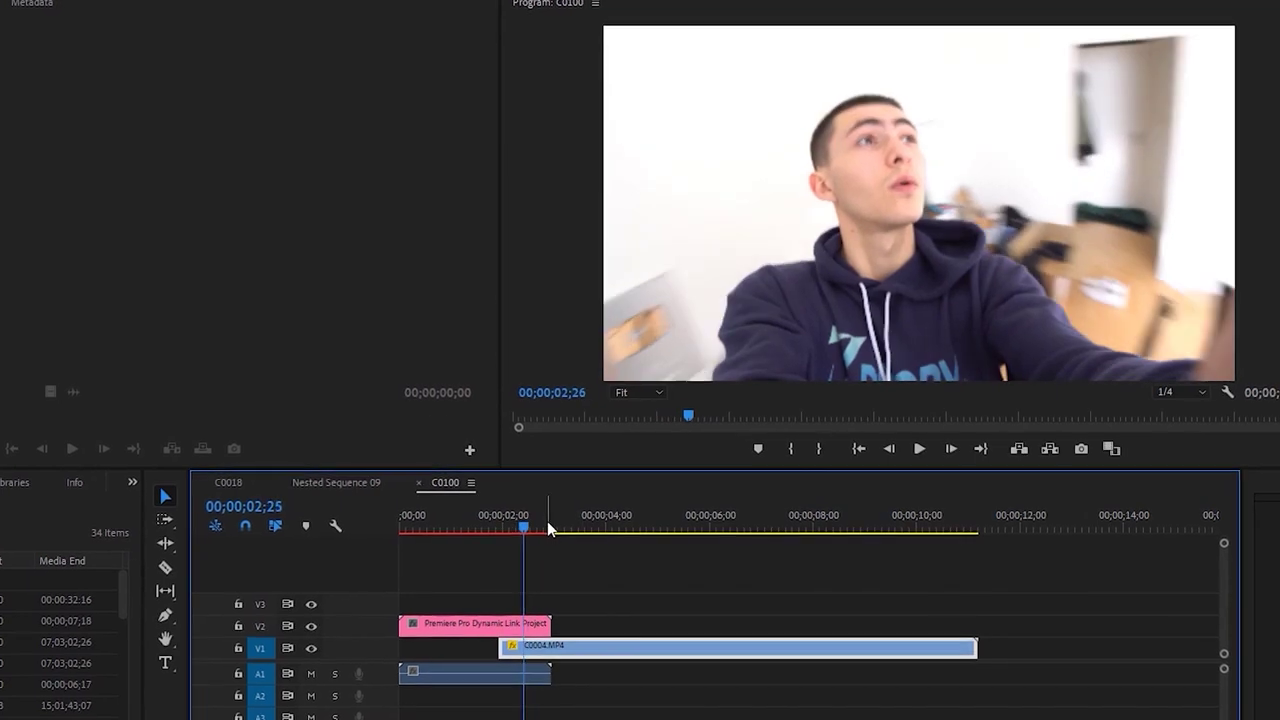
key("l")
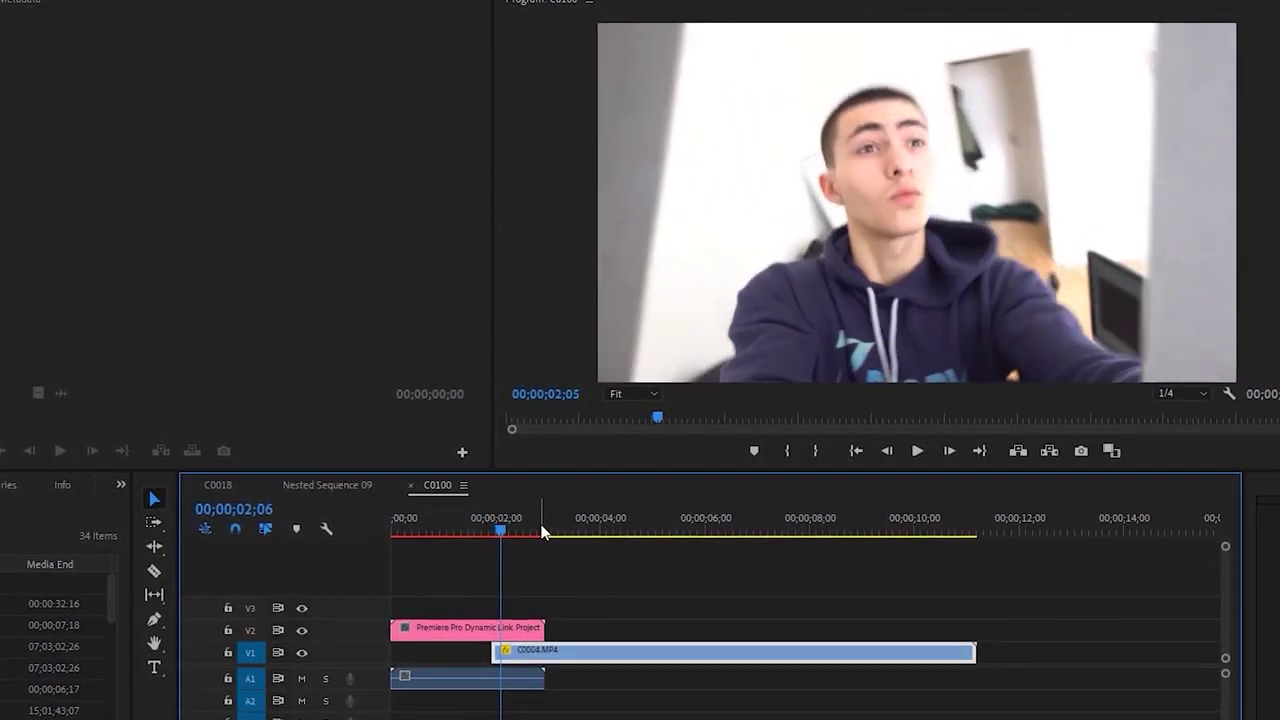
key("k")
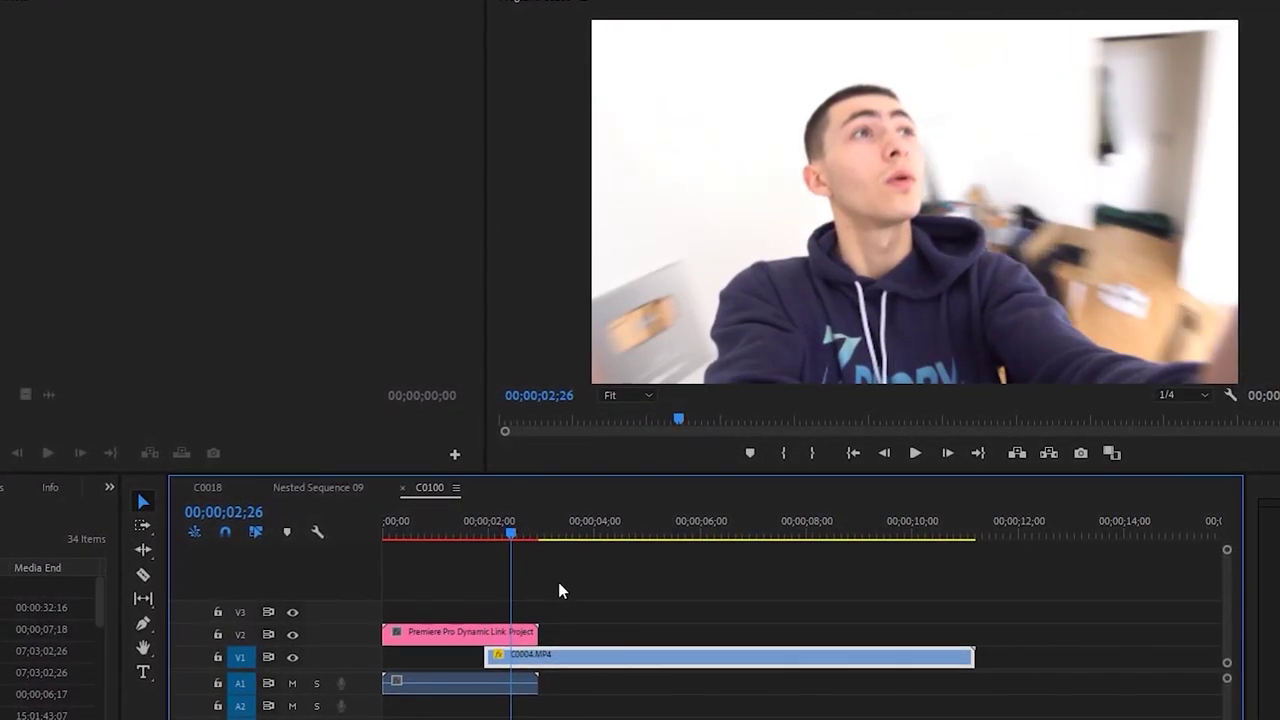
left_click(505, 536)
left_click_drag(498, 540, 480, 541)
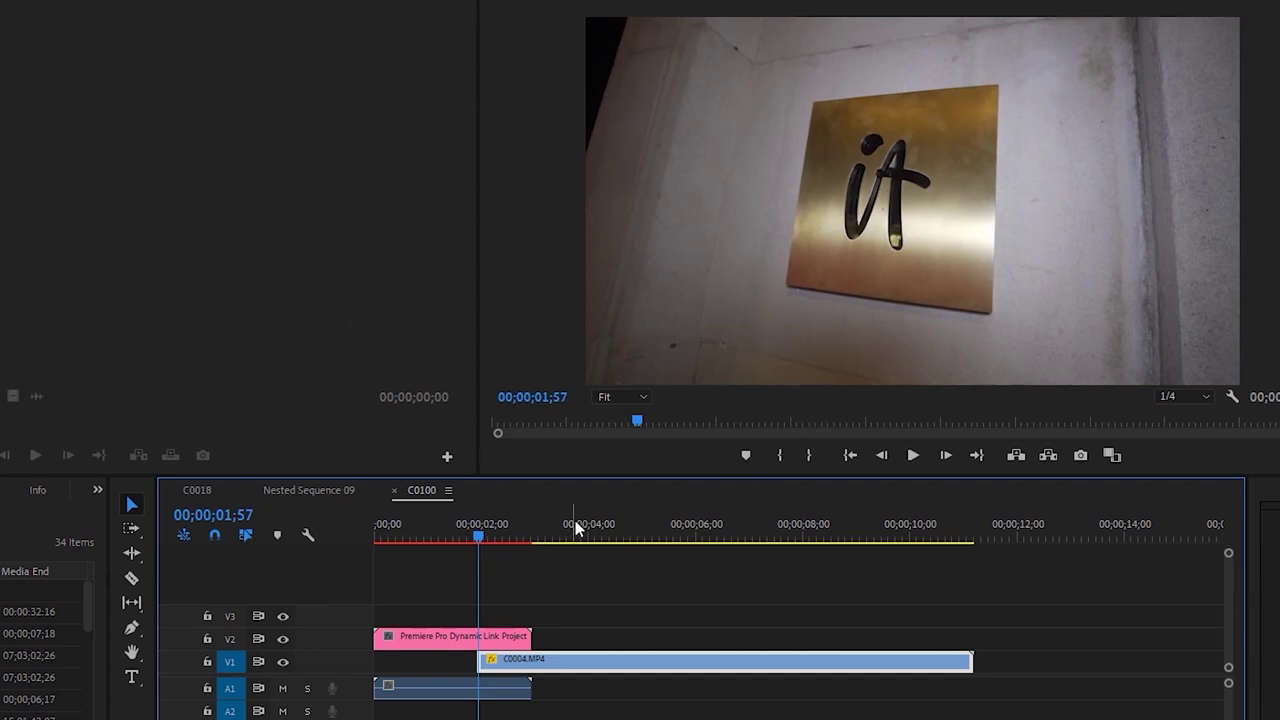
key("equal")
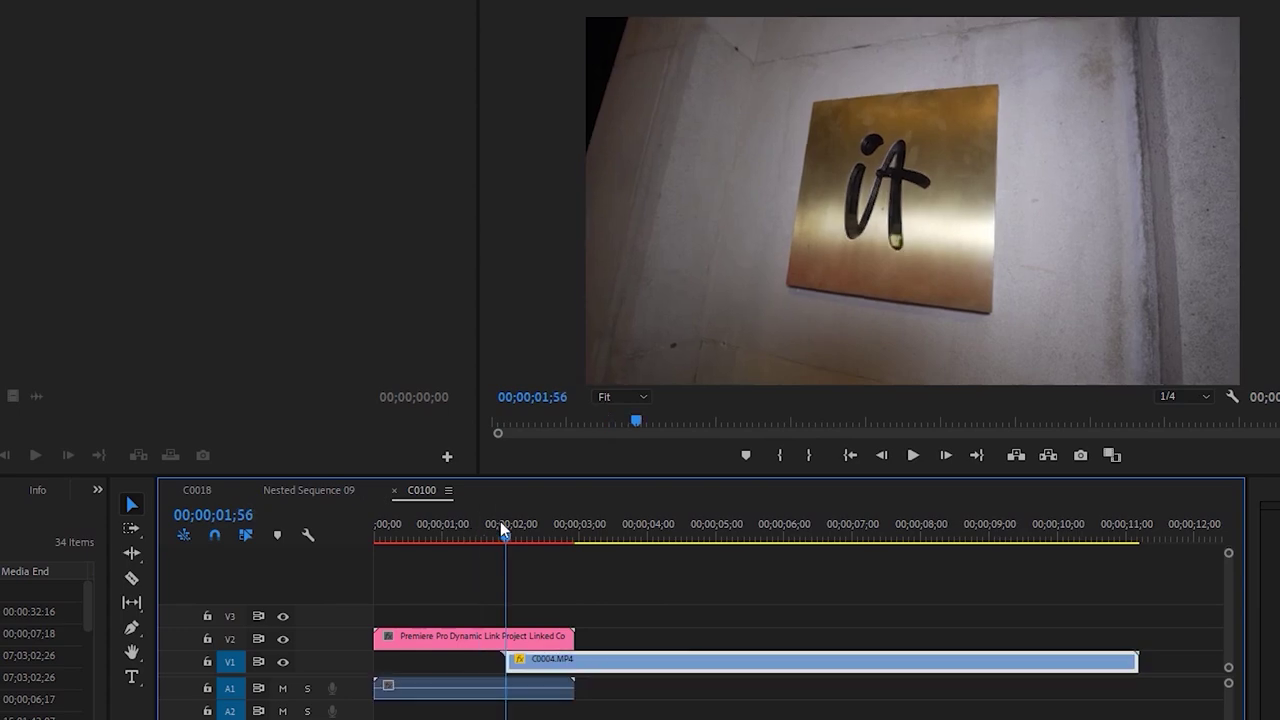
key("ctrl+s")
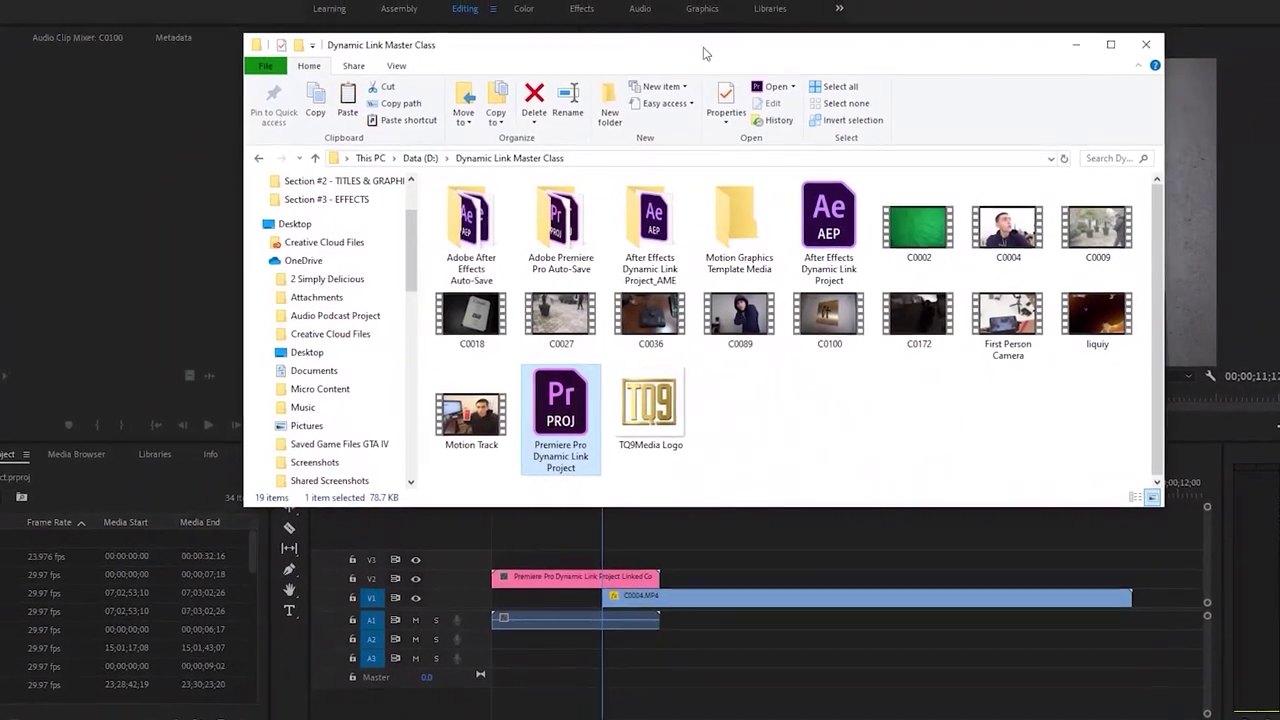
Preview clips C0027 and C0009 in Movies & TV and close each one
double_click(576, 312)
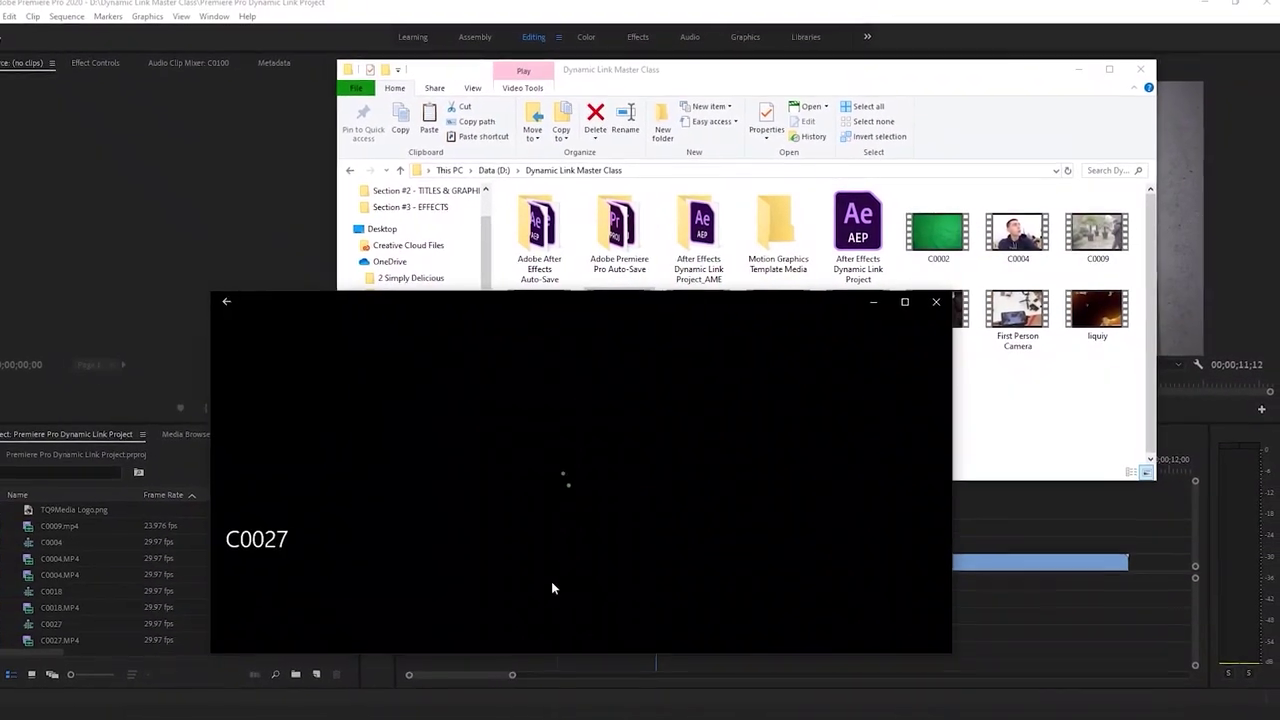
left_click_drag(480, 582, 684, 581)
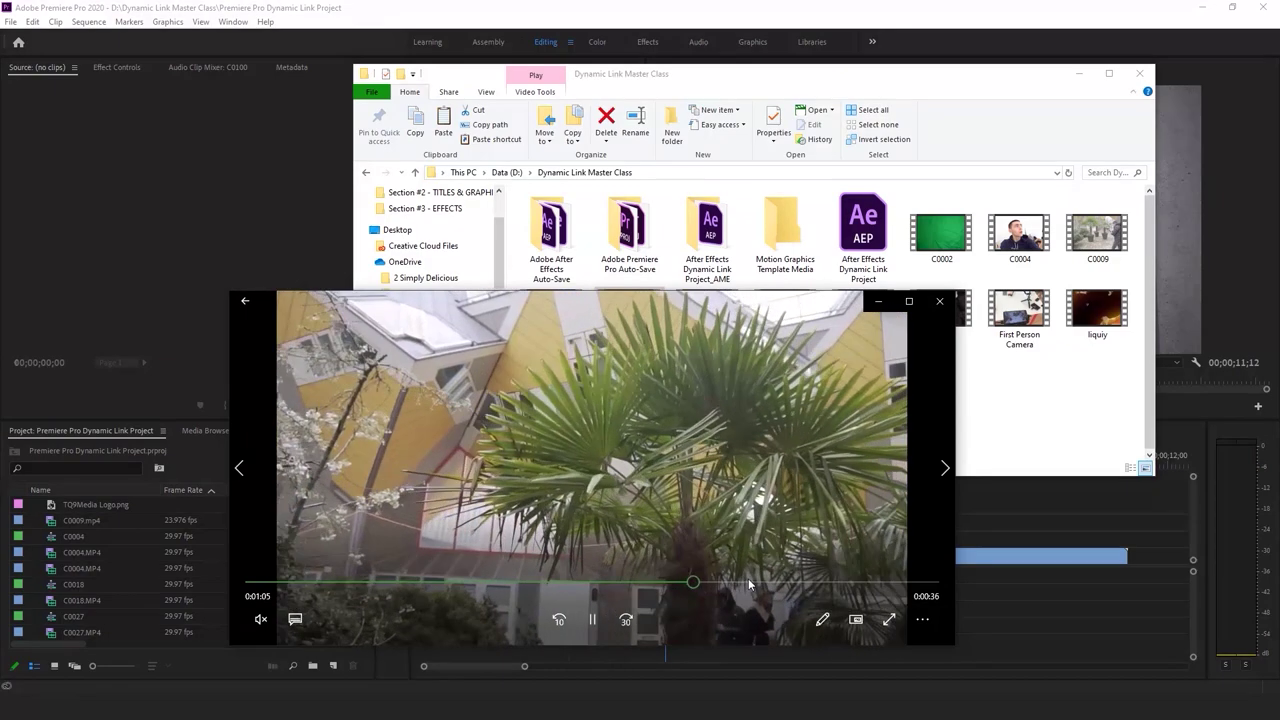
left_click(937, 301)
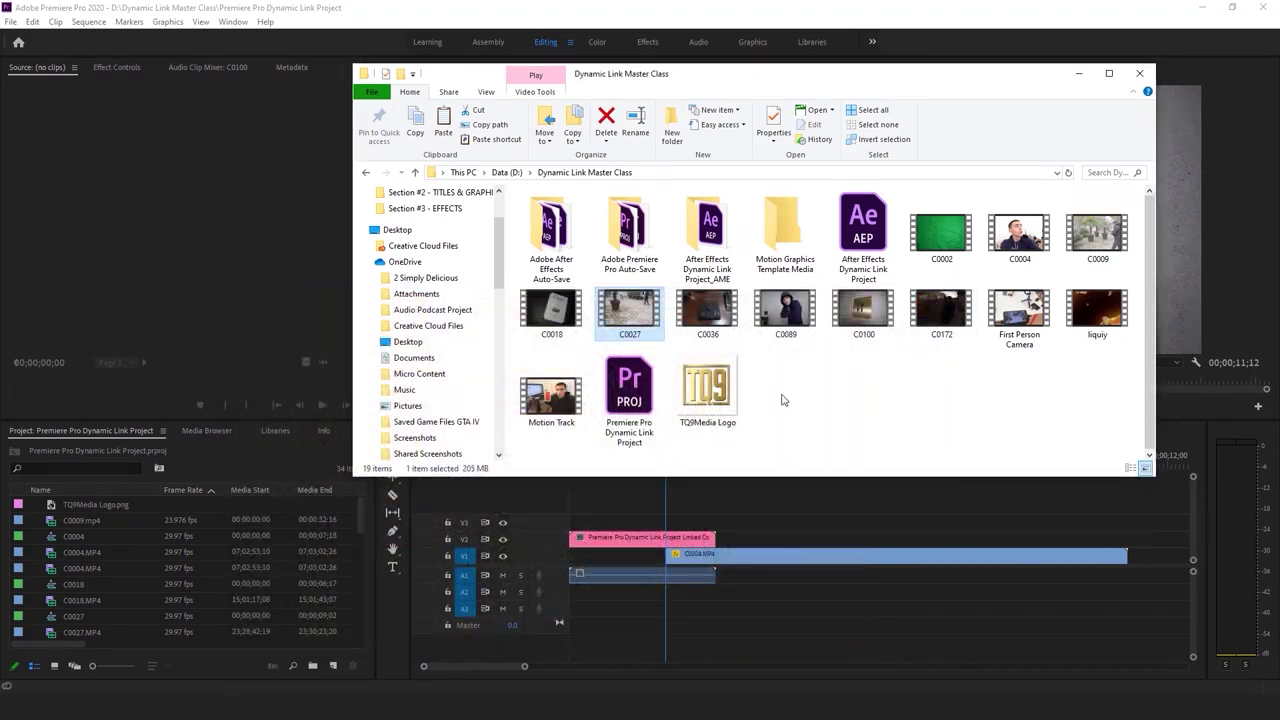
double_click(1097, 232)
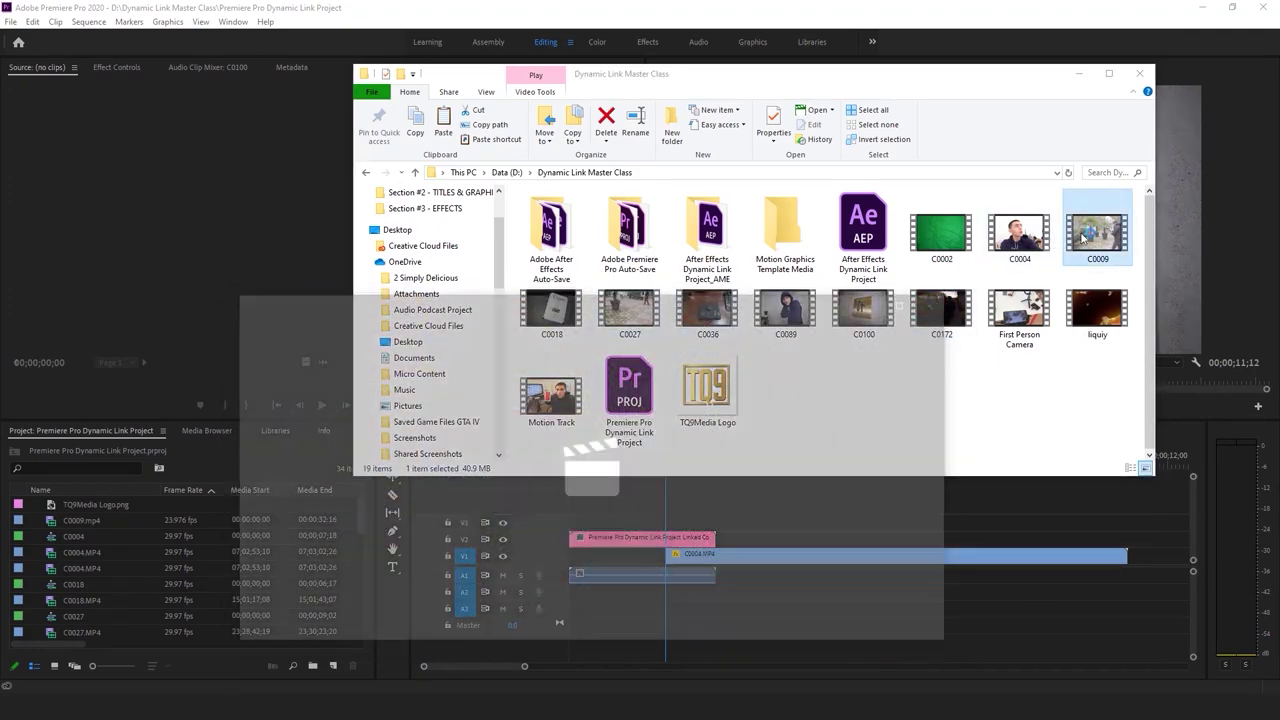
left_click(945, 296)
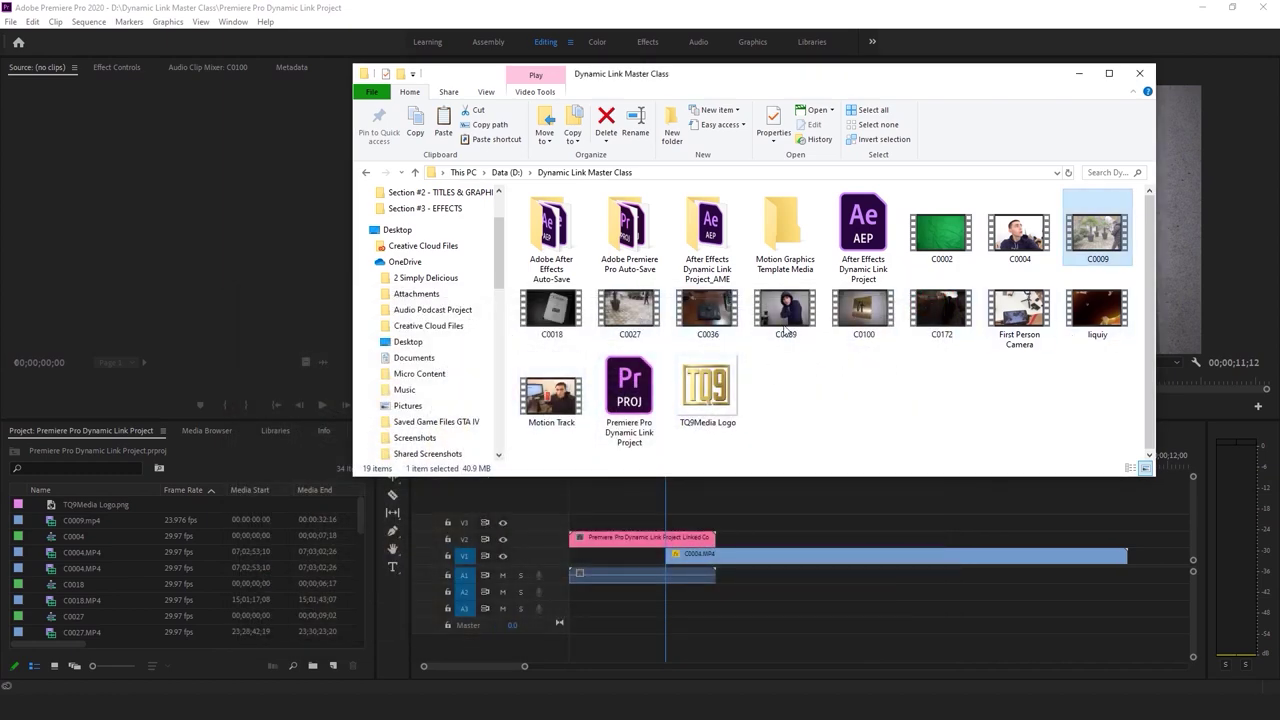
Preview the penguin clip C0172 around 0:00:10, then drag it into Premiere's Project panel
double_click(940, 311)
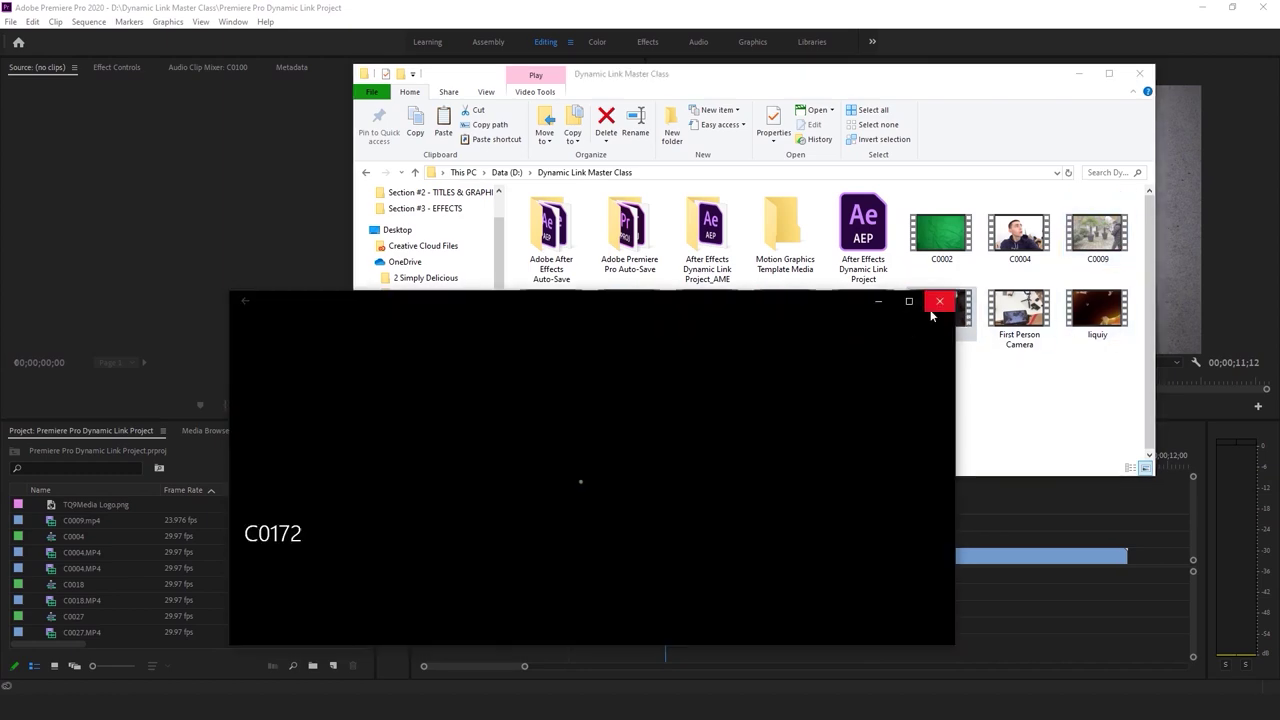
left_click_drag(789, 215, 780, 156)
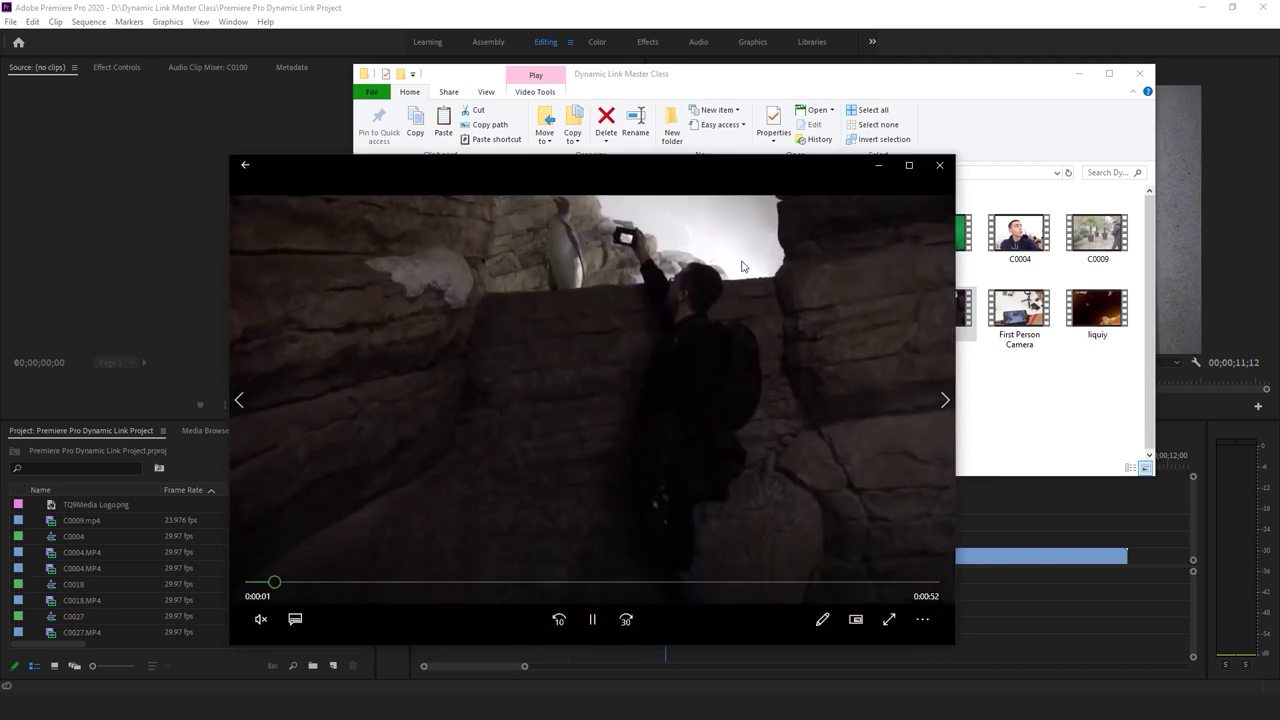
left_click_drag(439, 567, 343, 581)
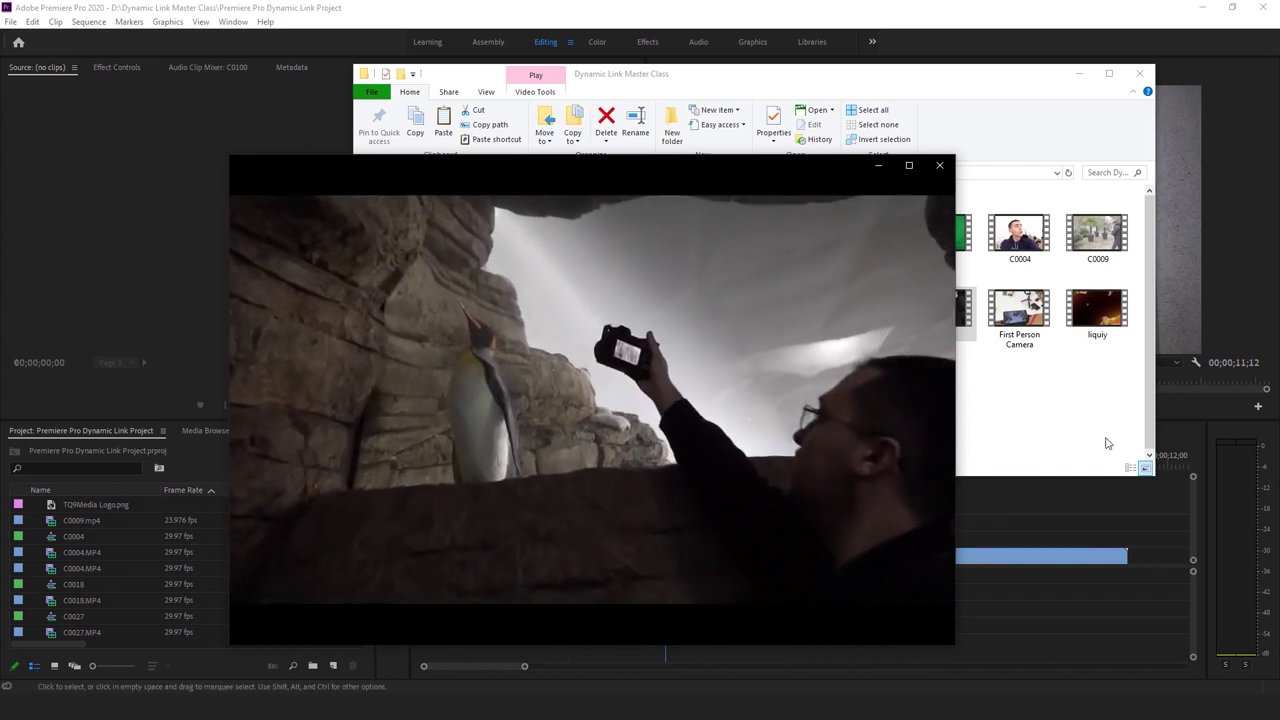
mouse_move(503, 387)
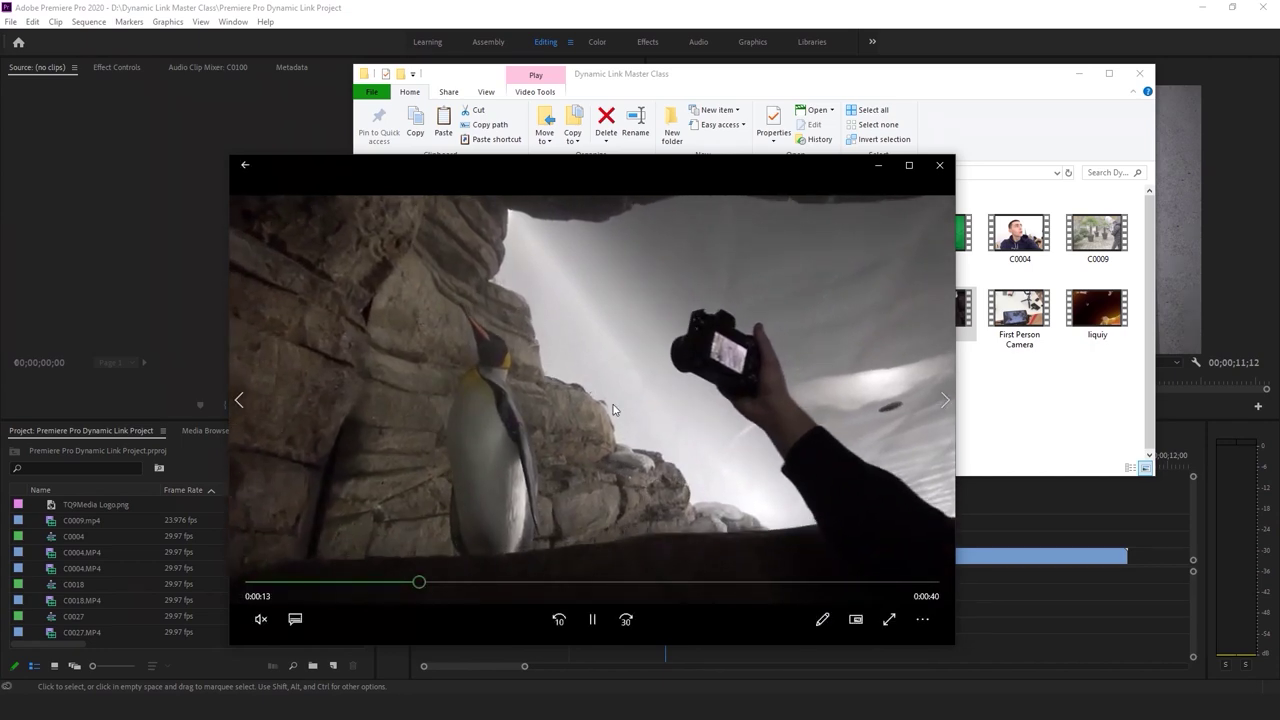
left_click_drag(433, 582, 420, 586)
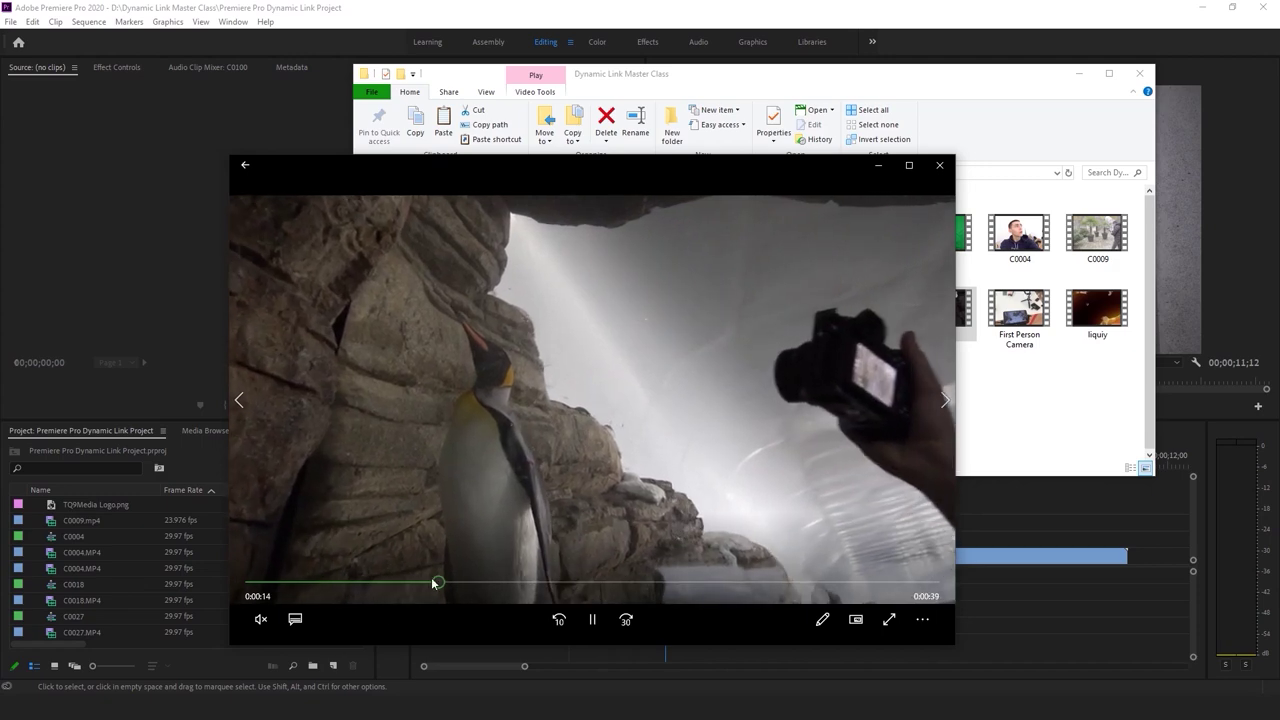
left_click(387, 584)
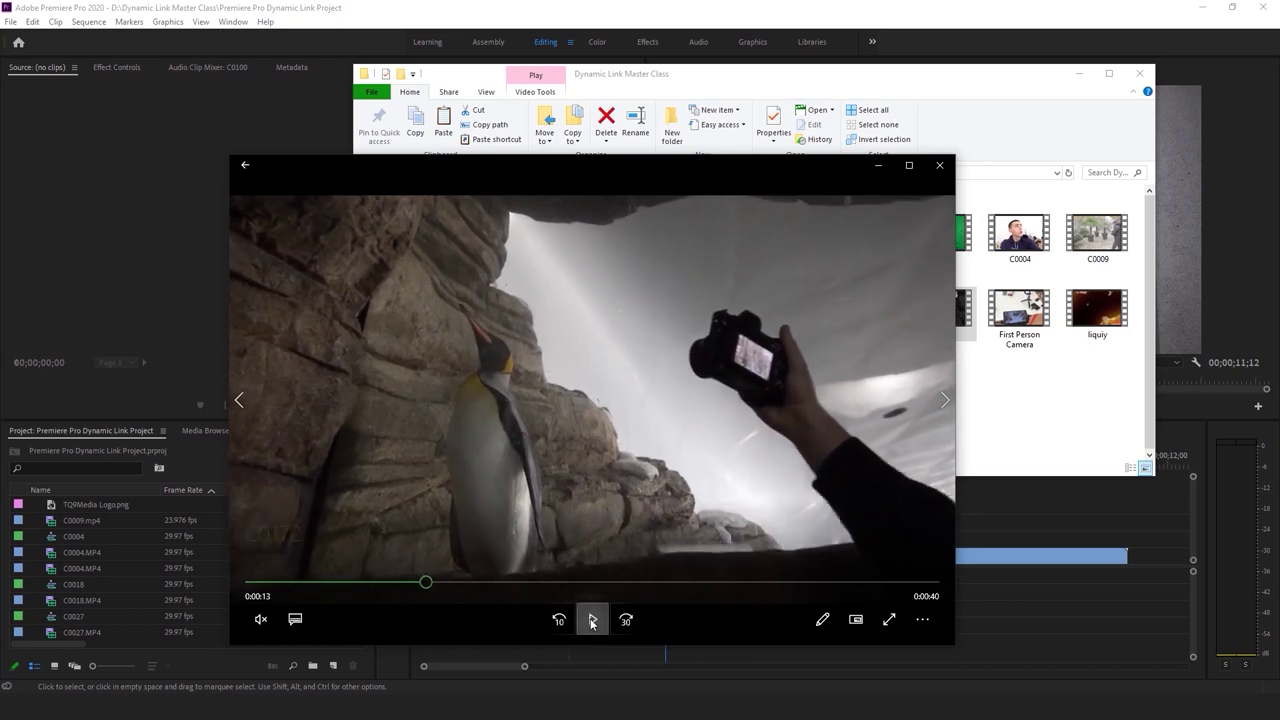
left_click(592, 622)
left_click(428, 583)
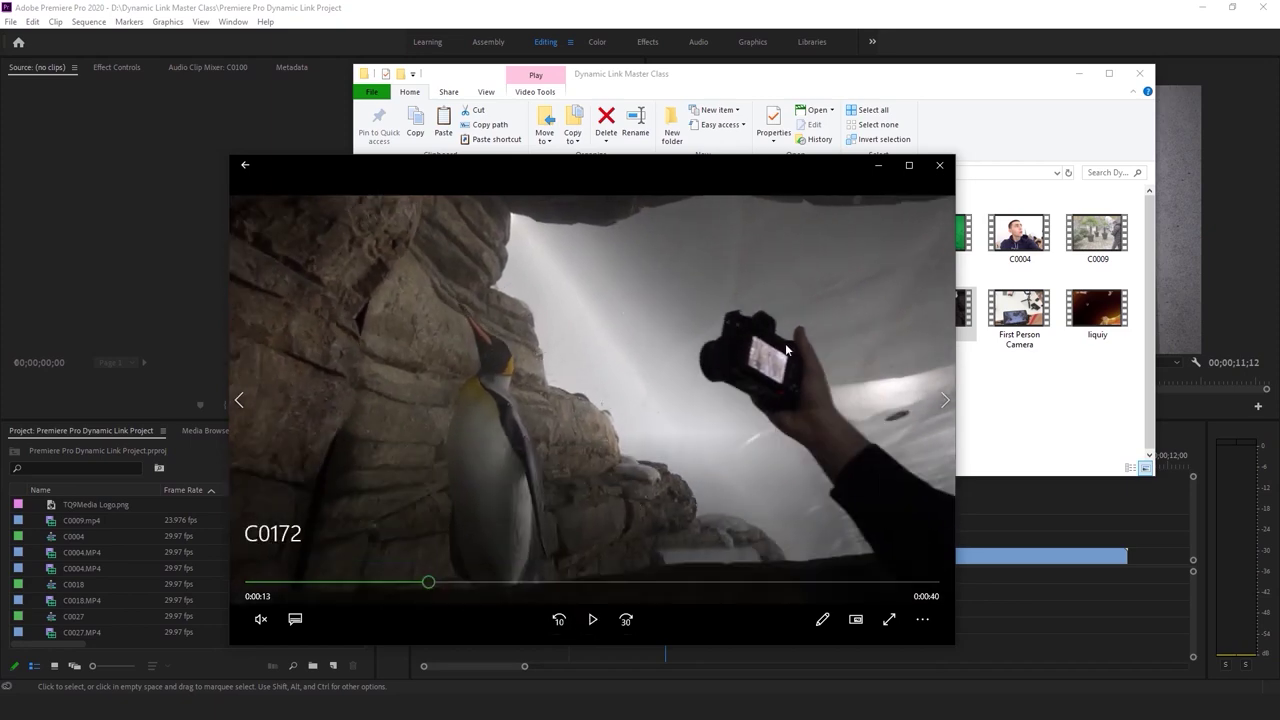
left_click(940, 166)
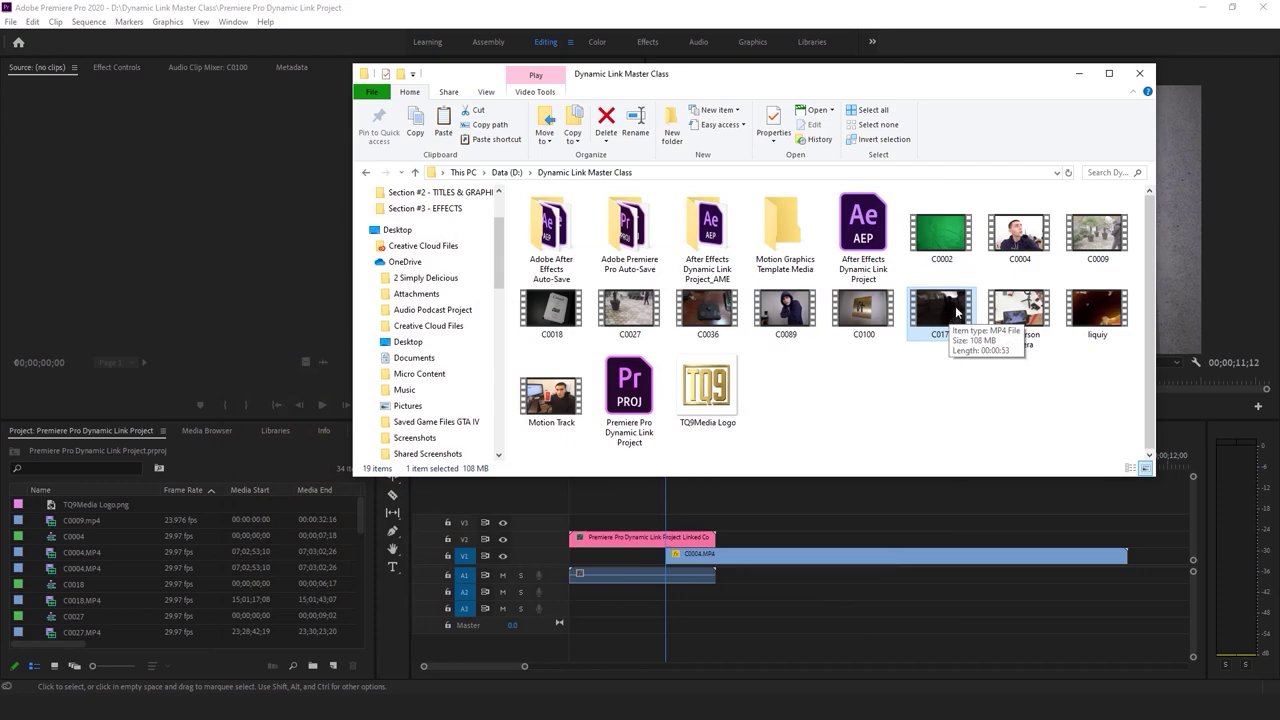
left_click_drag(922, 377, 925, 376)
left_click_drag(1028, 403, 152, 655)
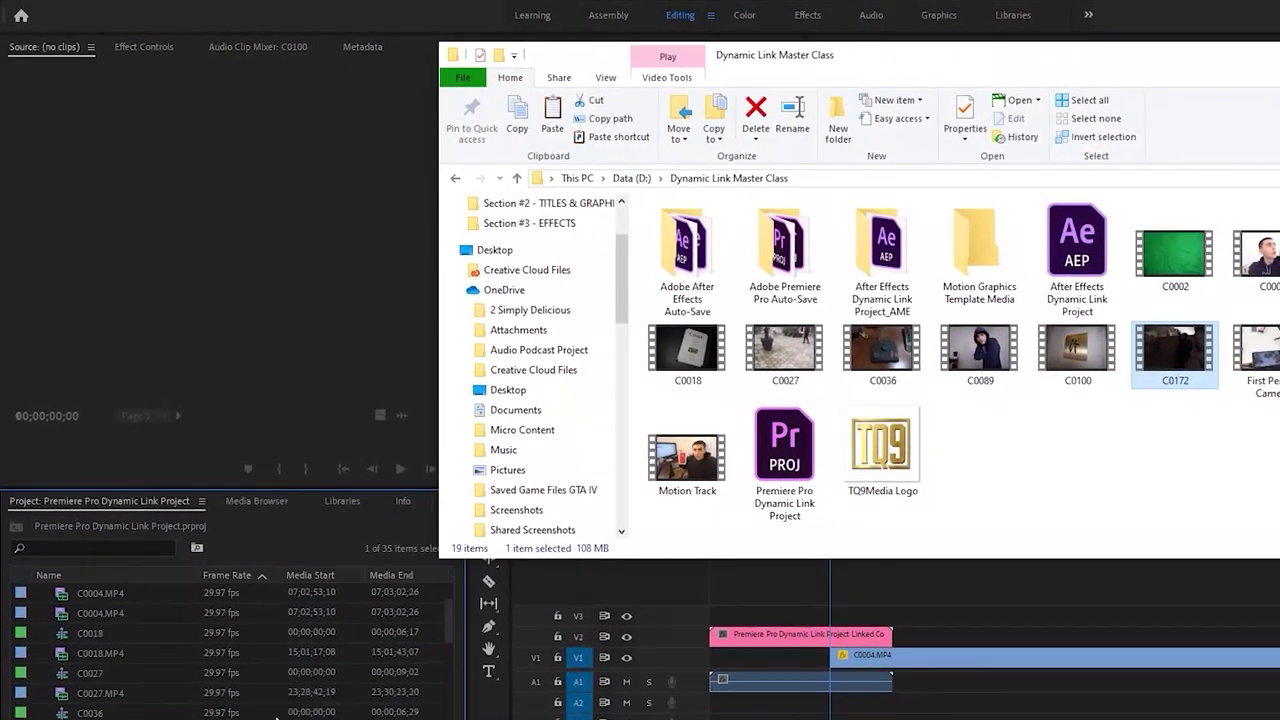
Mark an In point on C0172.MP4 where the camera is raised and build a C0172 sequence from it
key("alt+Tab")
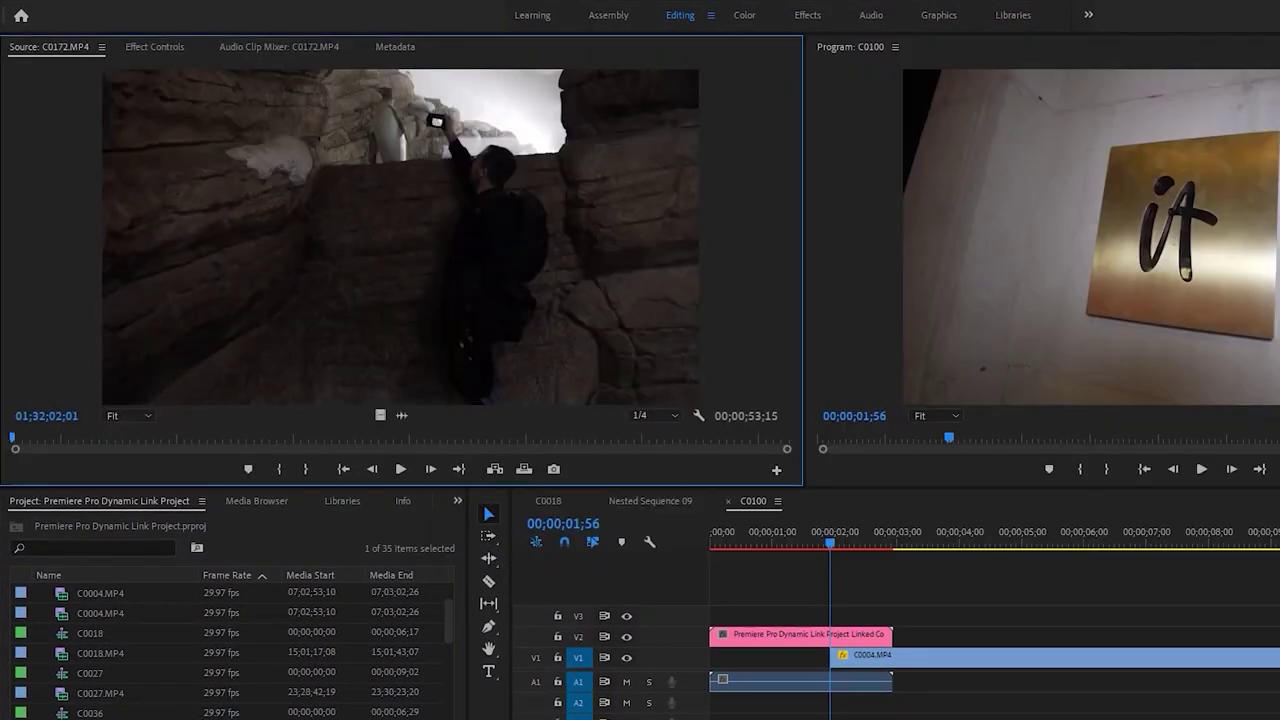
left_click_drag(16, 450, 138, 440)
key("i")
key("space")
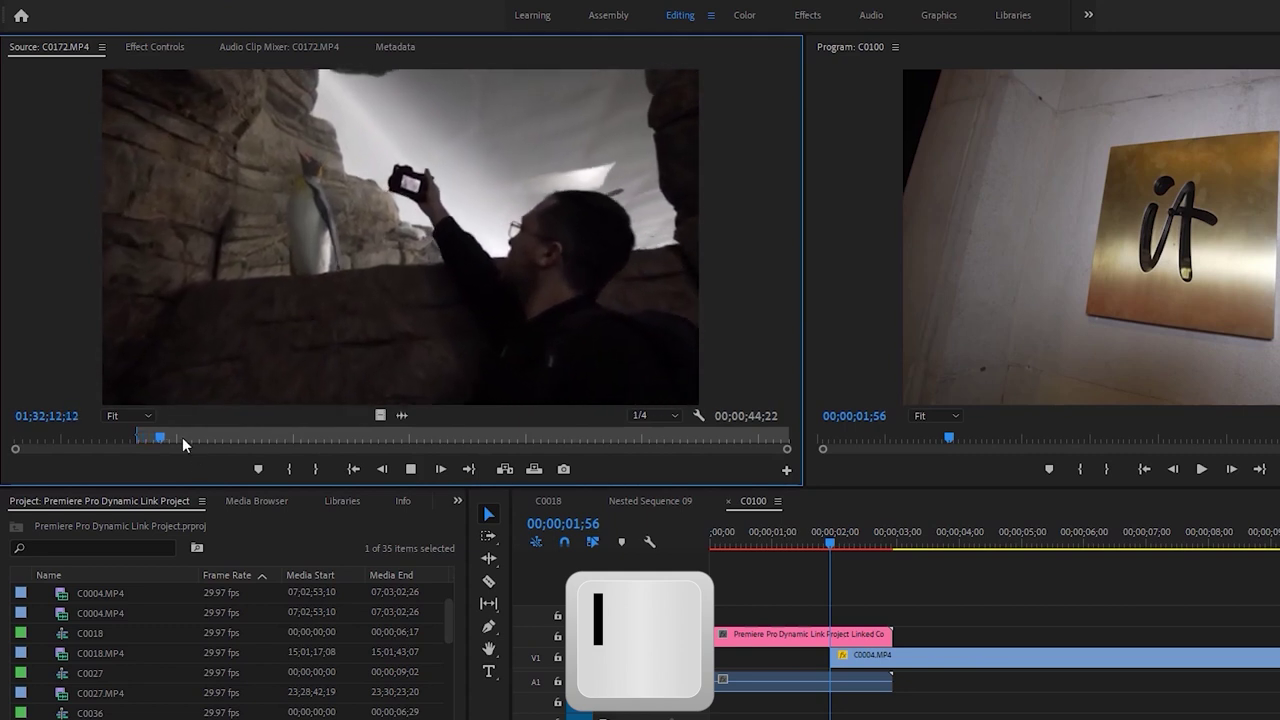
left_click(183, 441)
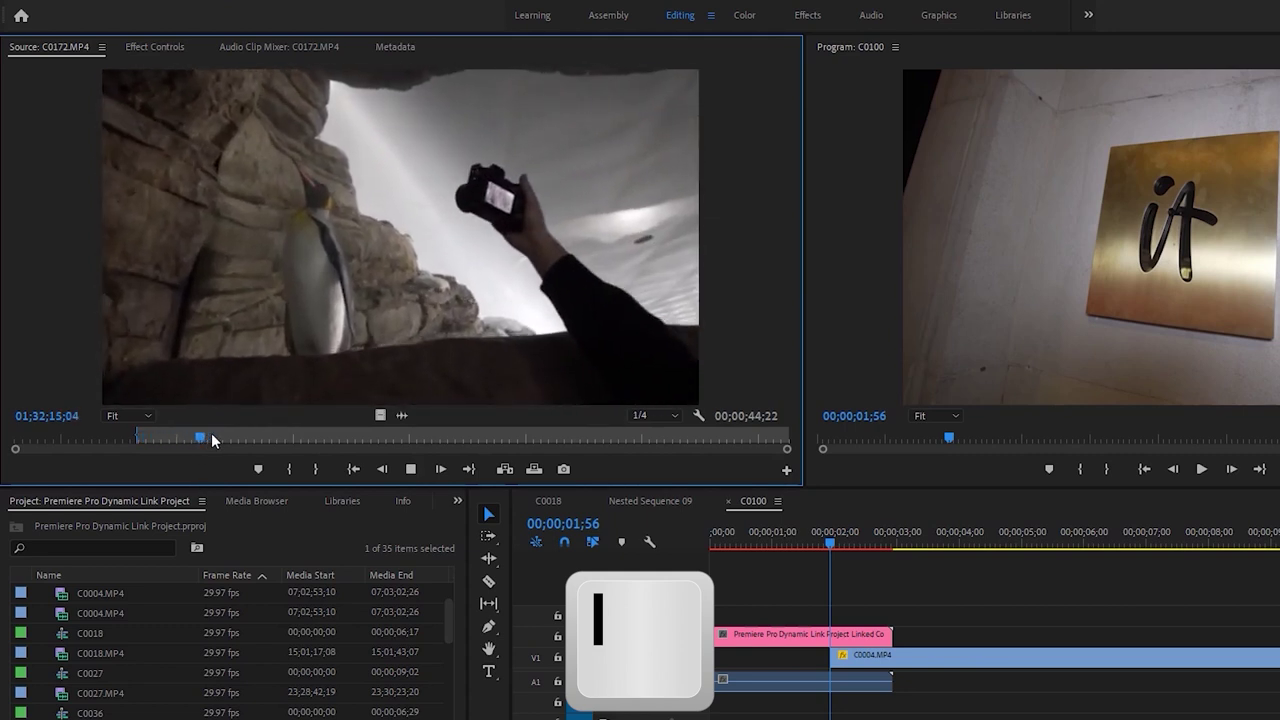
left_click(197, 441)
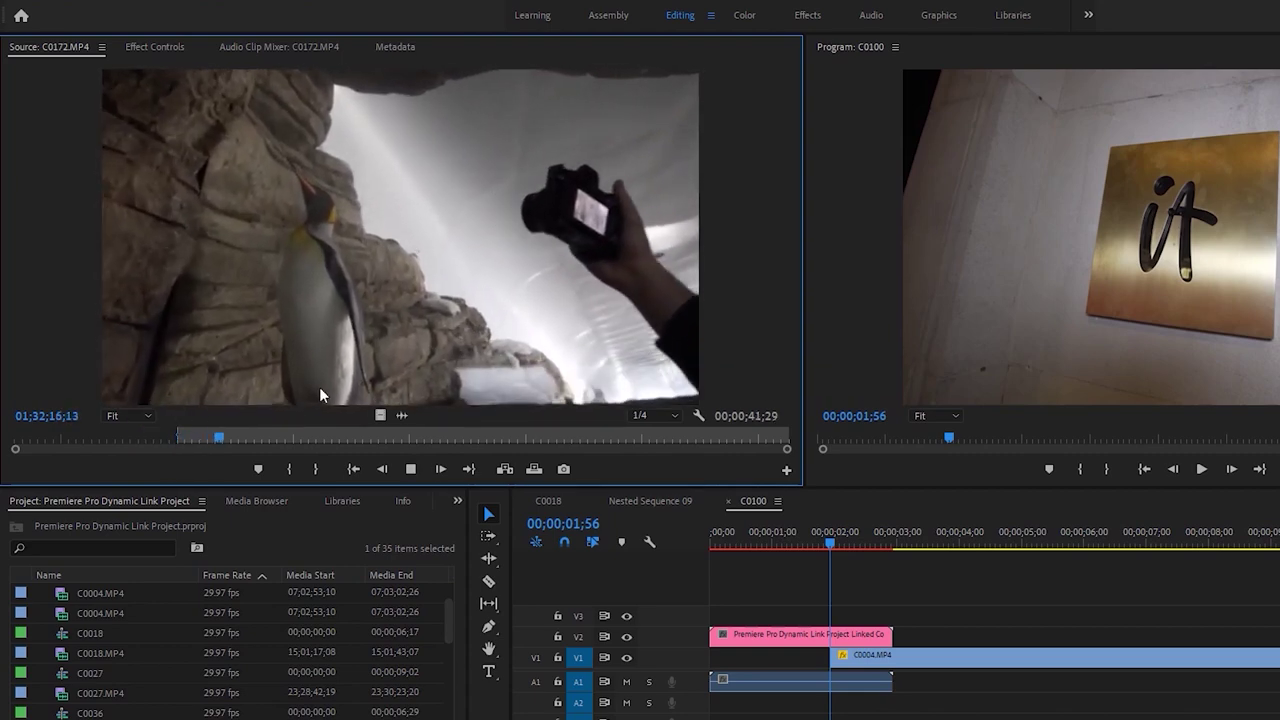
key("space")
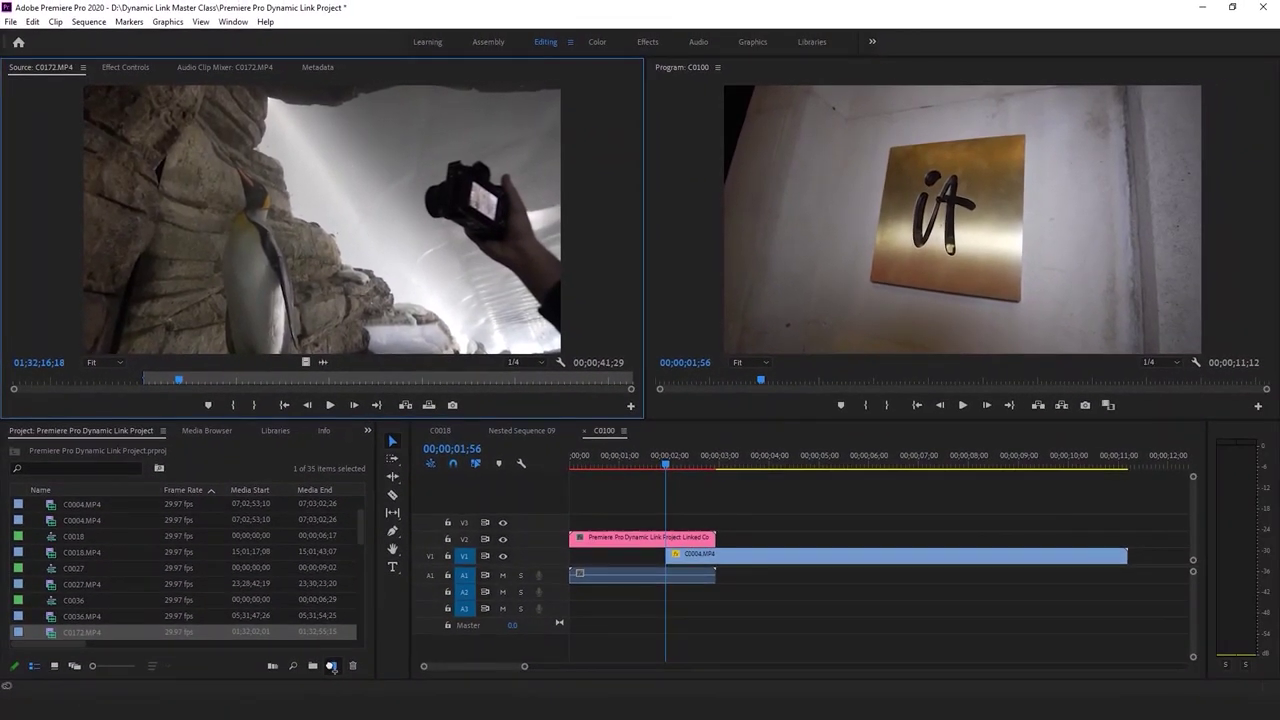
left_click_drag(690, 491, 696, 513)
key("space")
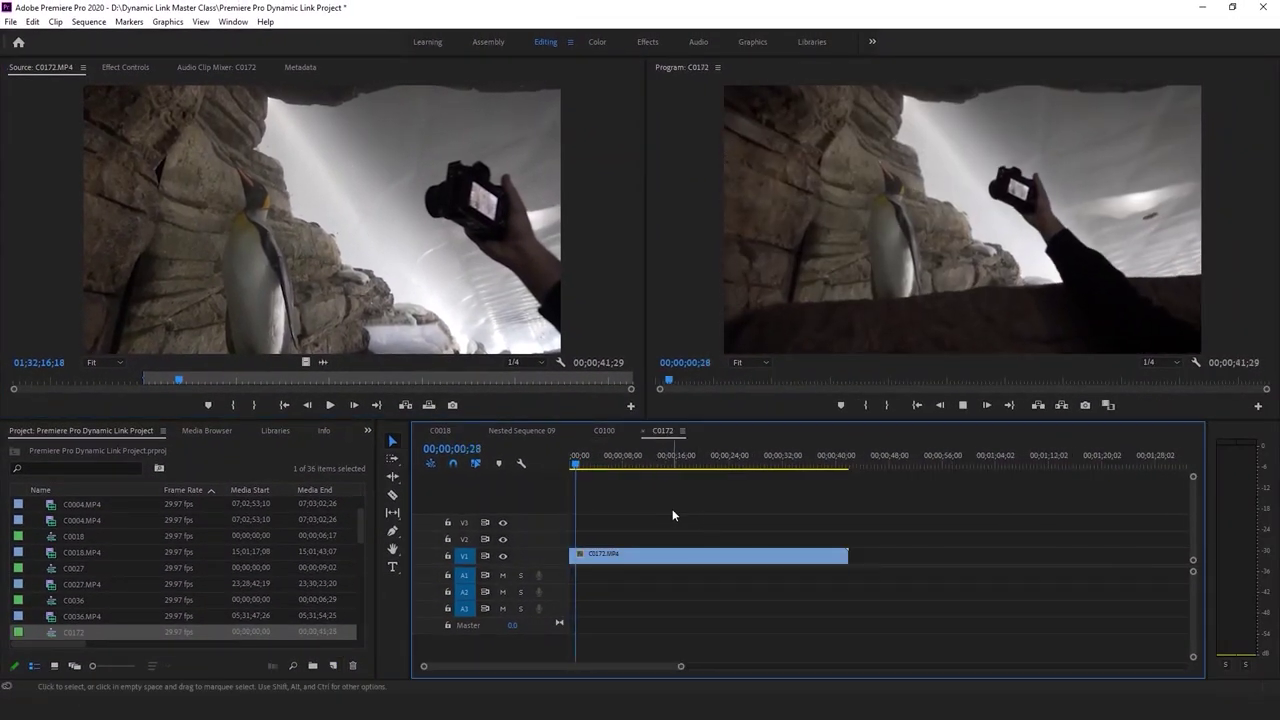
Return to the sequence start and replace the V1 C0172 clip with a linked After Effects comp
left_click(588, 464)
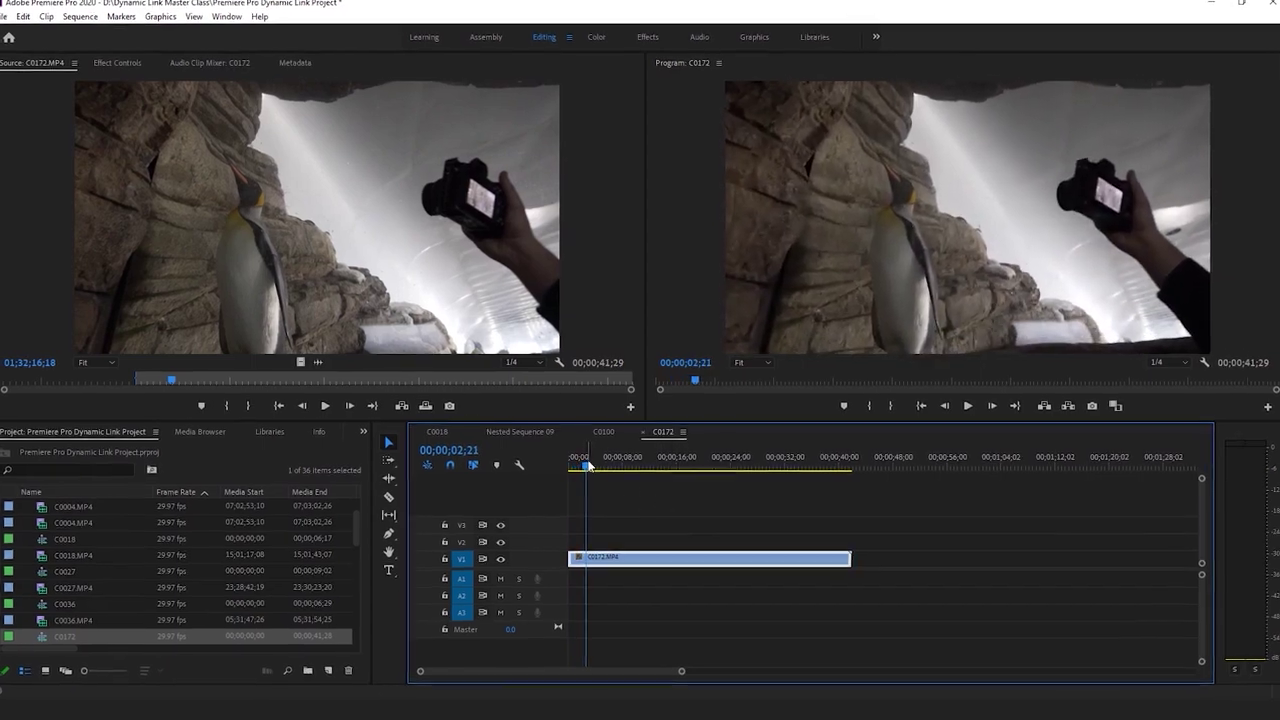
left_click_drag(588, 464, 553, 466)
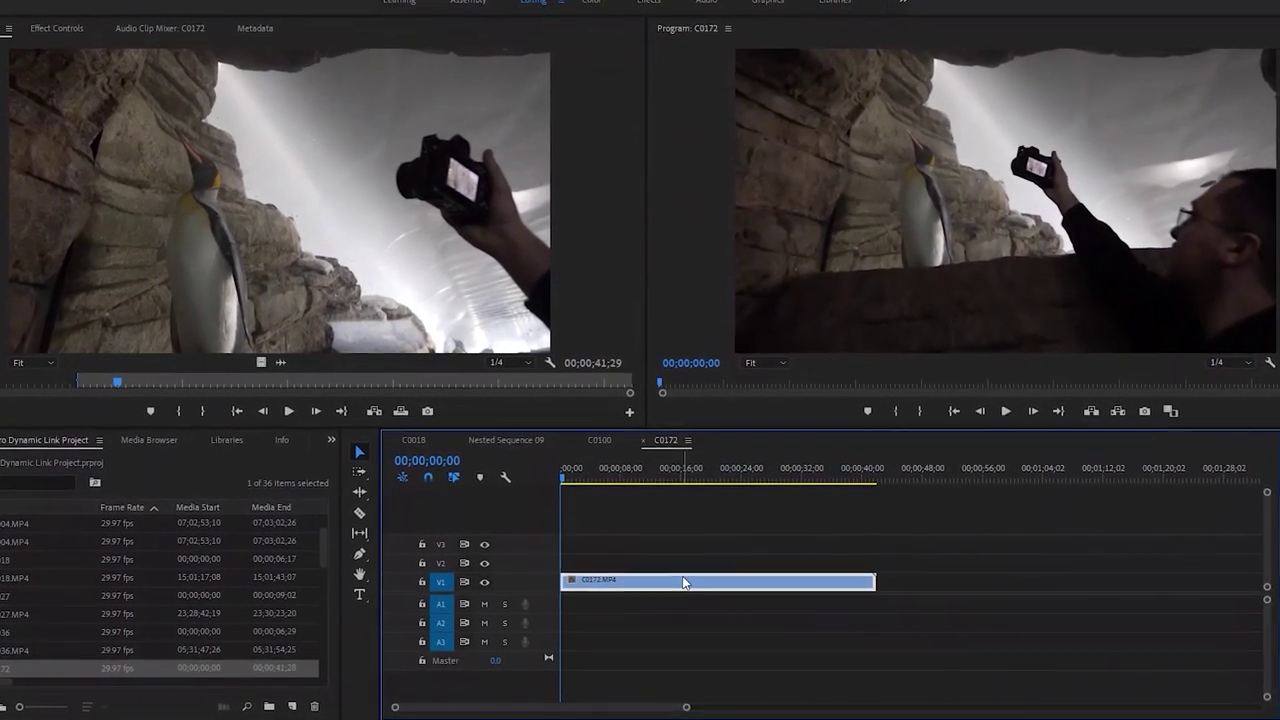
right_click(680, 561)
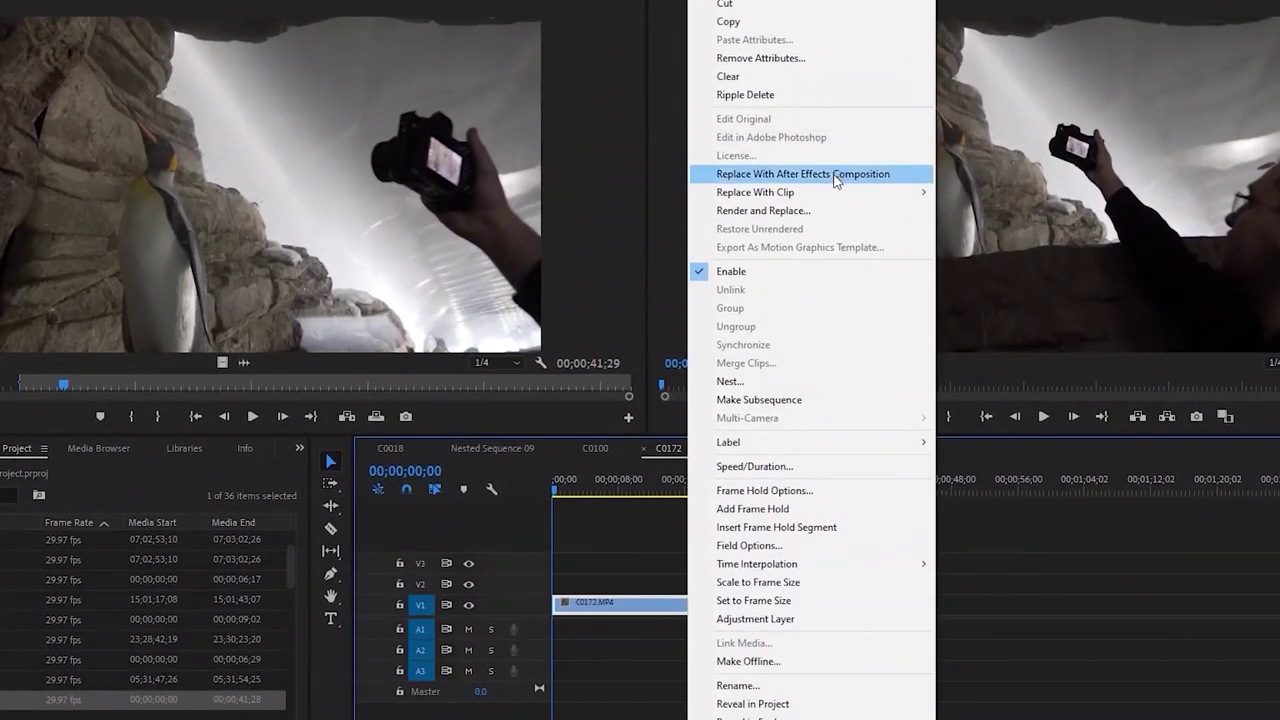
left_click(835, 175)
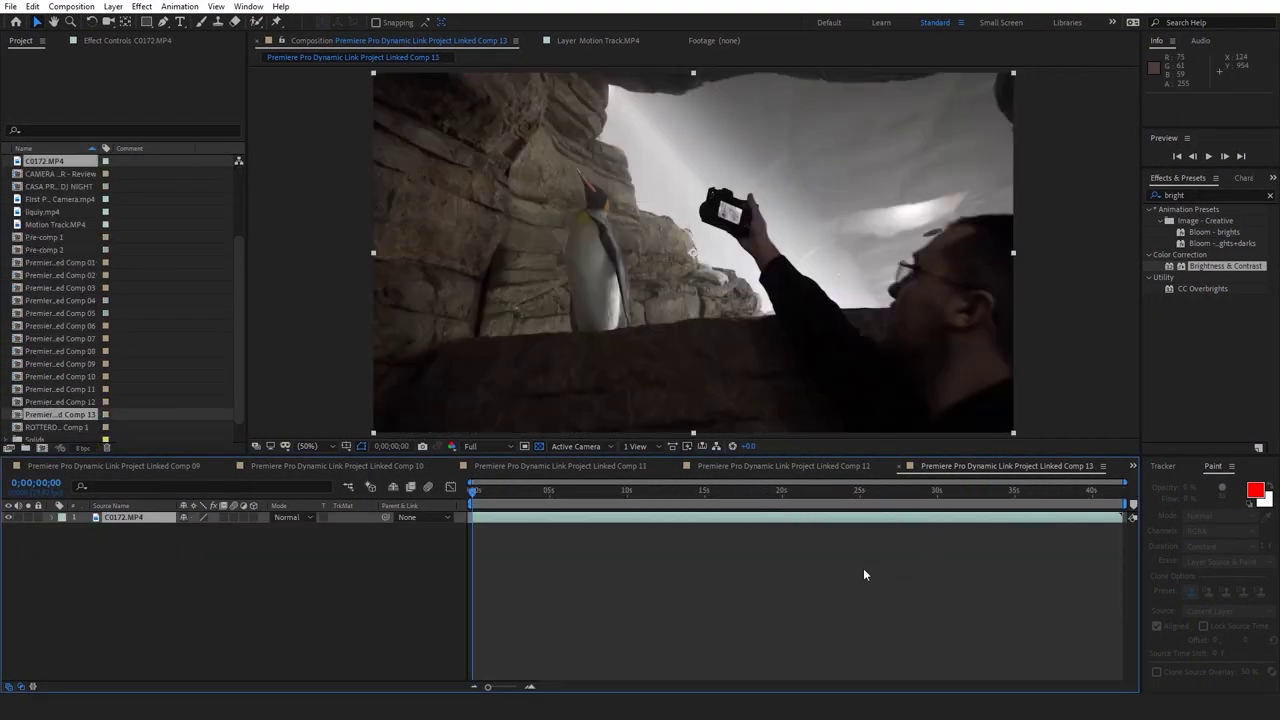
Create a Footage folder in the Project panel with a Comps folder nested inside it
scroll(142, 250, "up", 3)
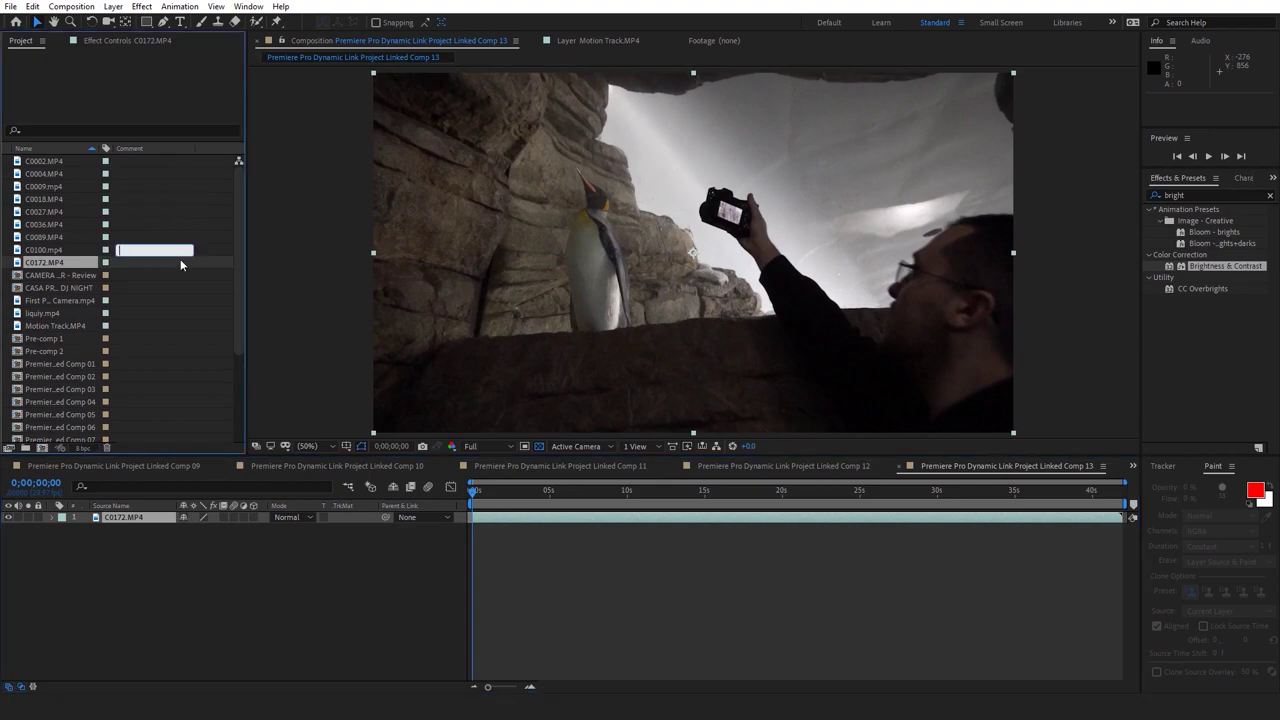
left_click(44, 161, "shift")
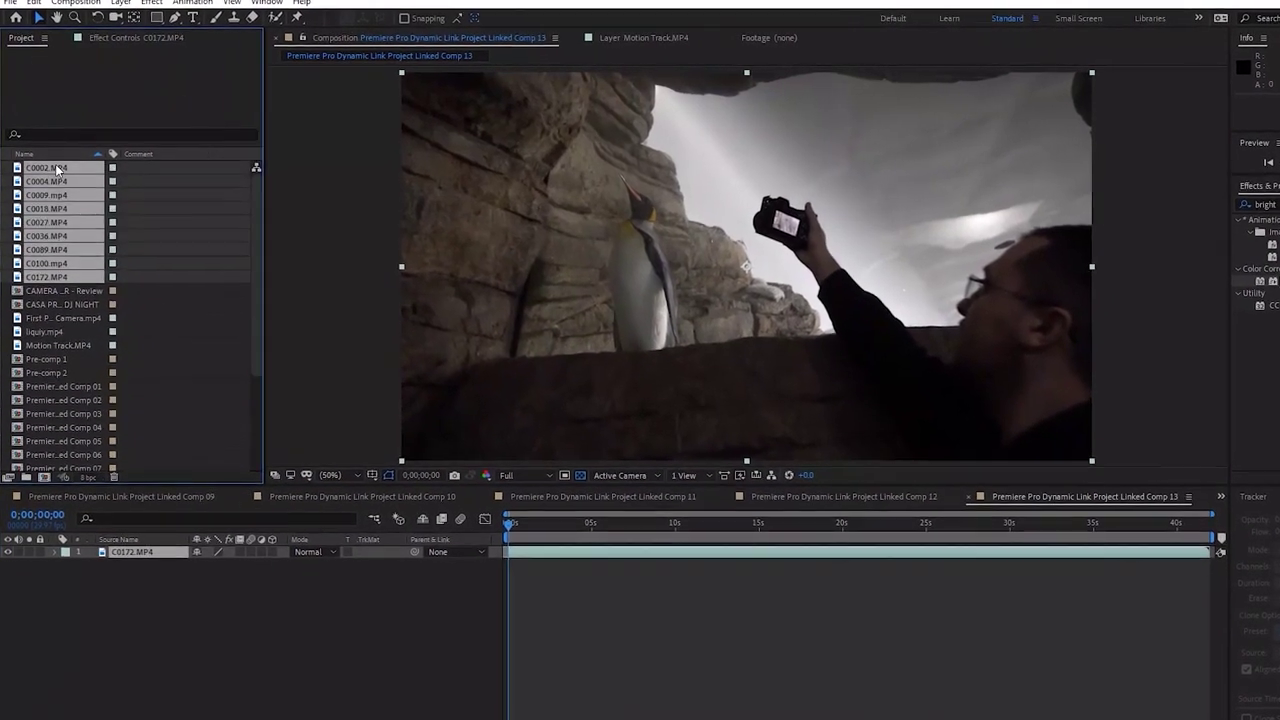
left_click(64, 311)
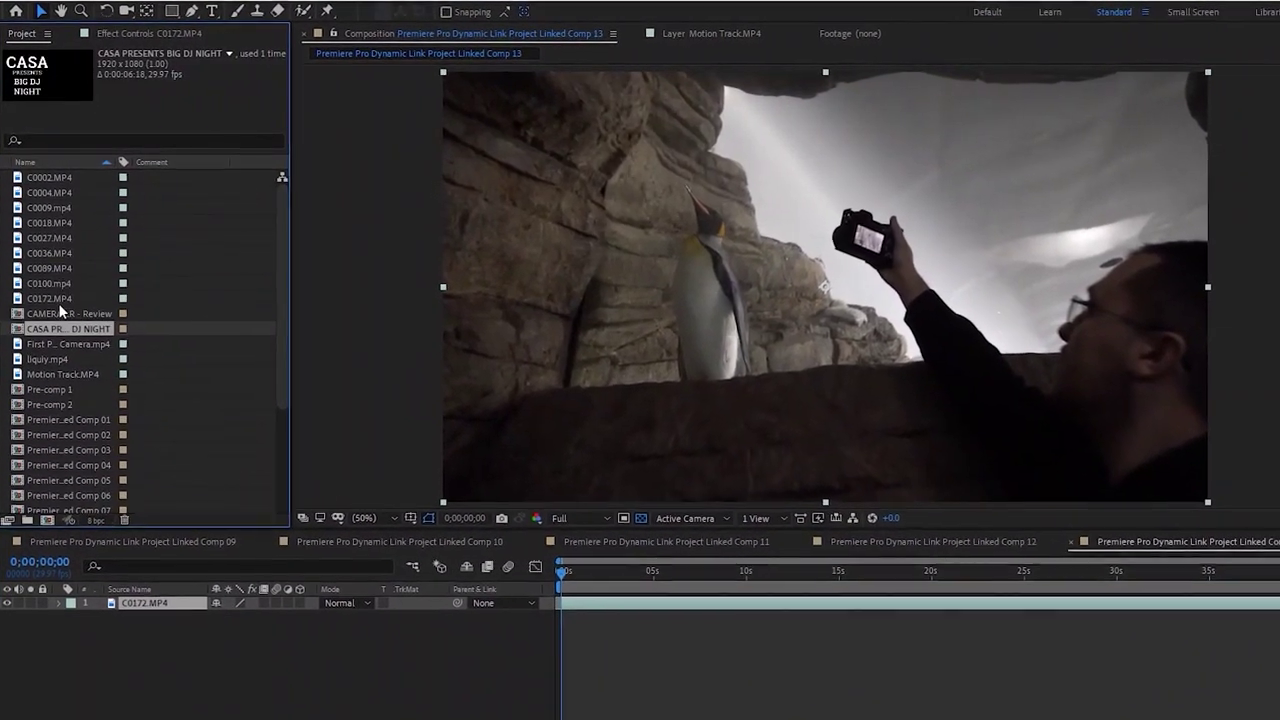
left_click(47, 282)
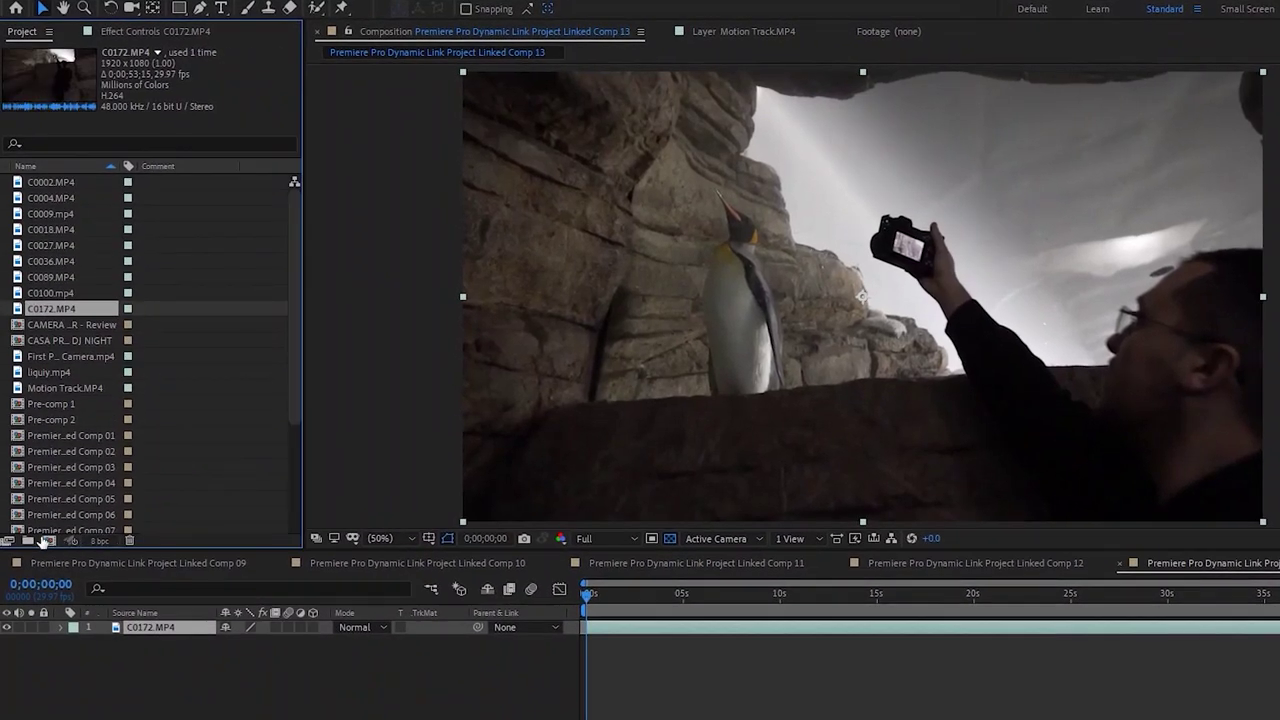
left_click(28, 541)
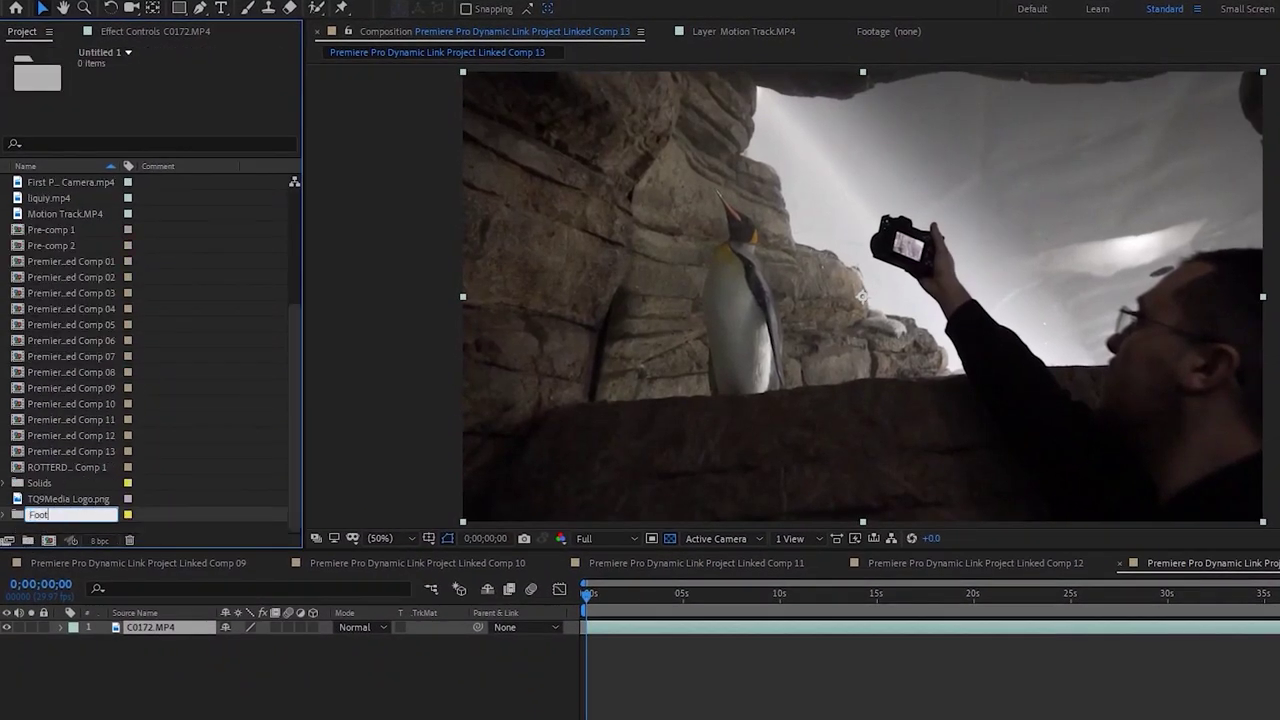
key("Return")
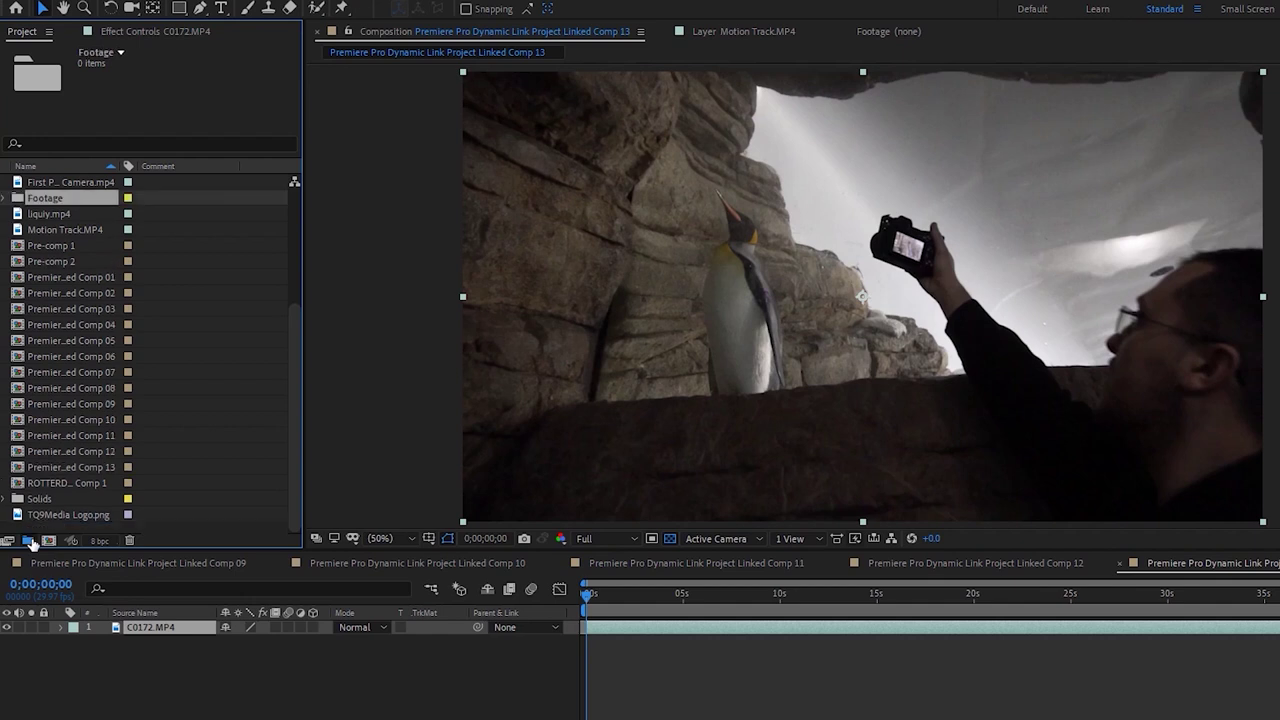
left_click(30, 541)
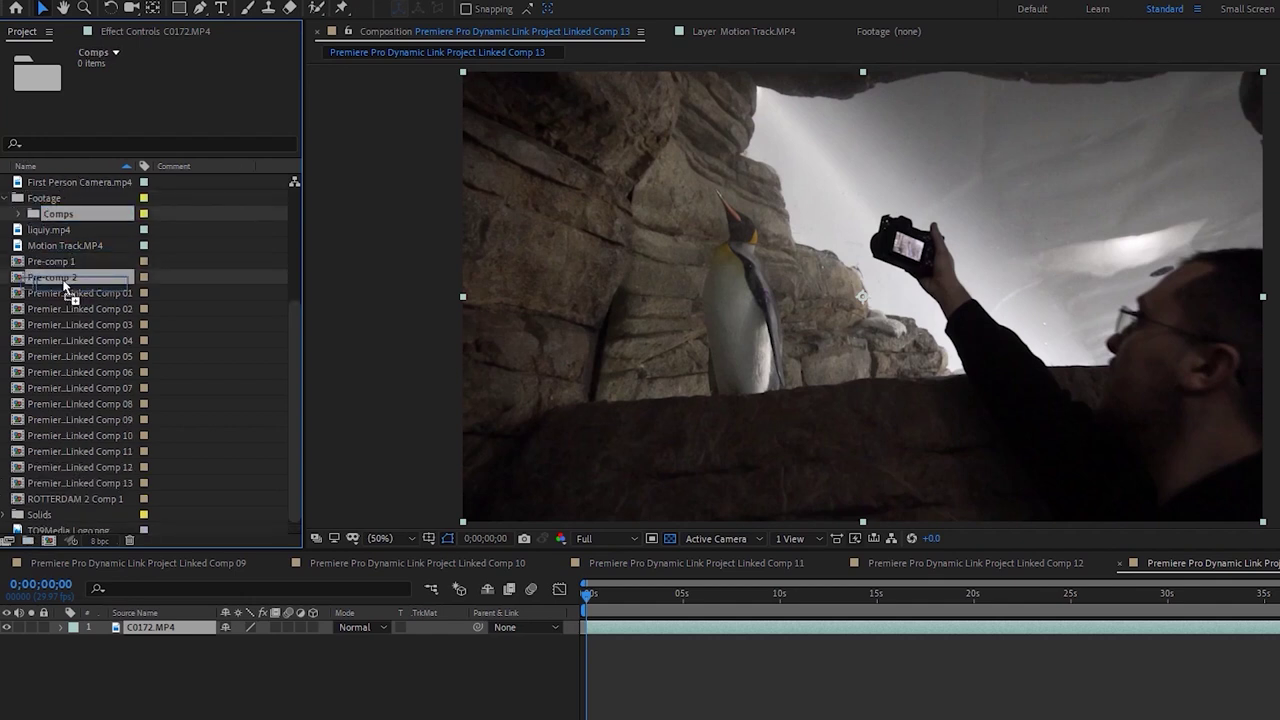
left_click_drag(88, 345, 95, 307)
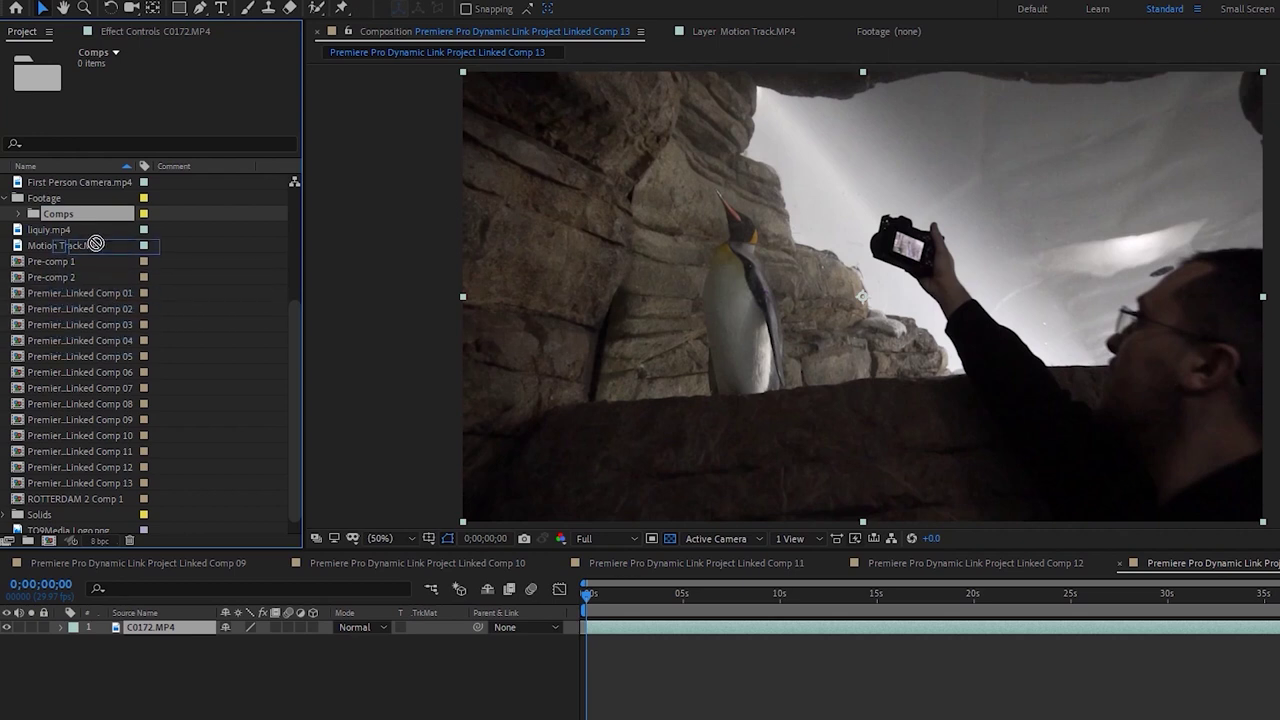
left_click_drag(80, 180, 80, 180)
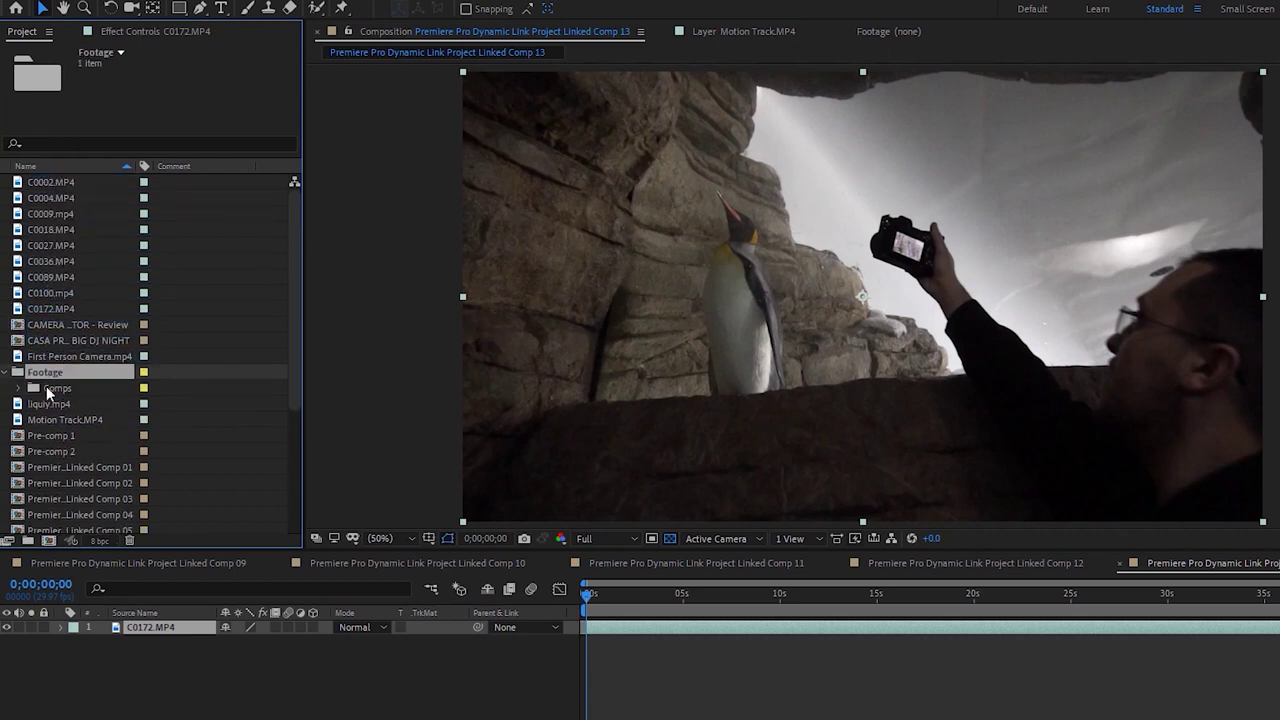
left_click_drag(43, 395, 76, 346)
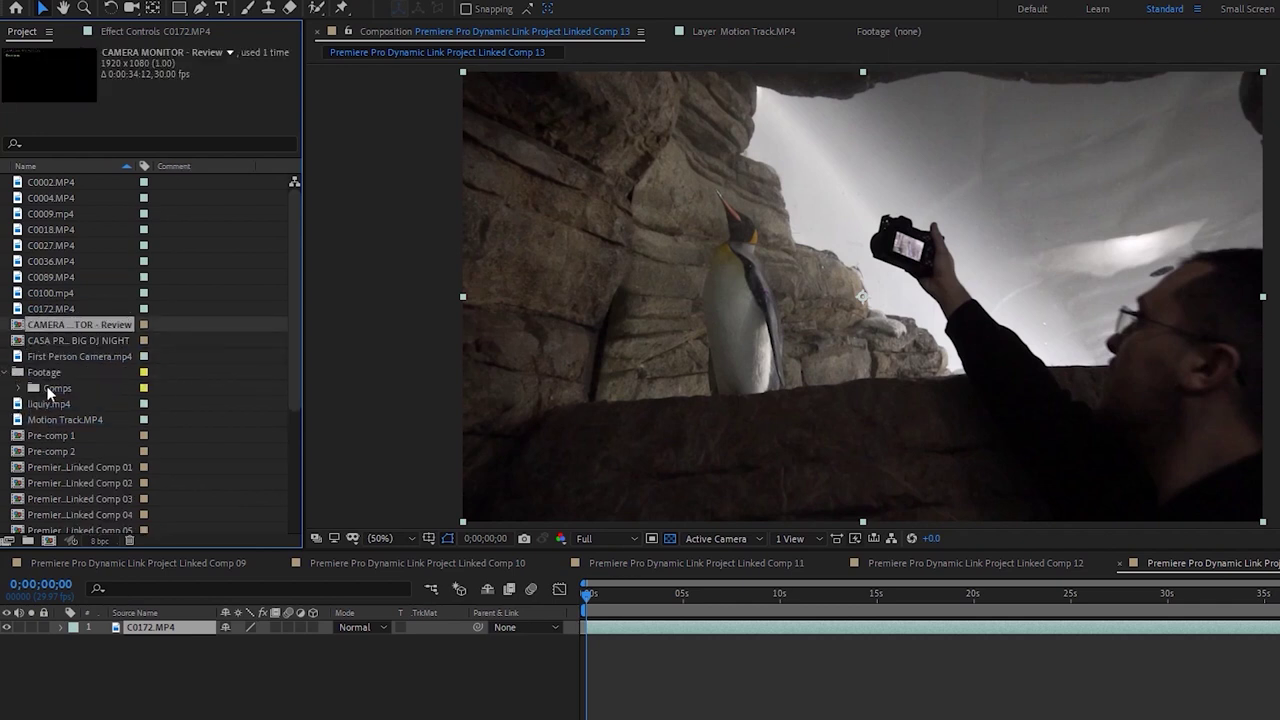
left_click_drag(47, 390, 52, 326)
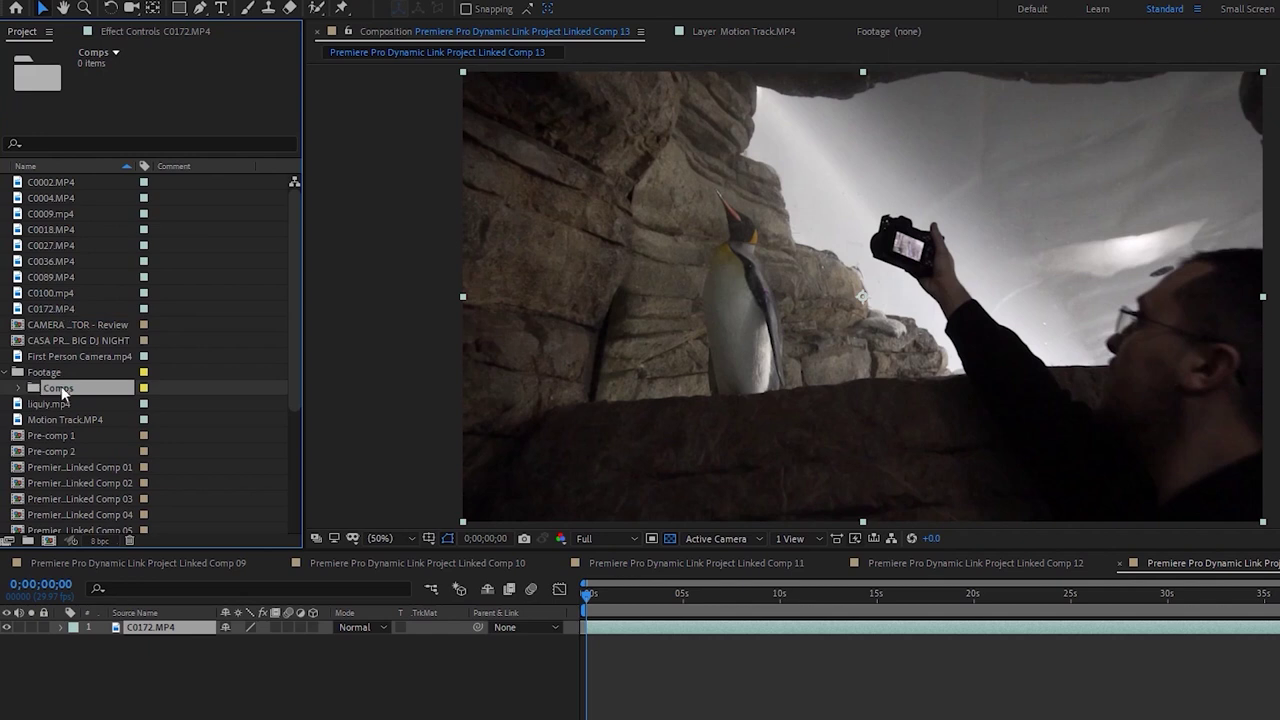
Move clips C0002–C0172 into Footage and the pre-comps and Linked Comps into Comps
left_click(62, 308)
left_click(57, 186, "shift")
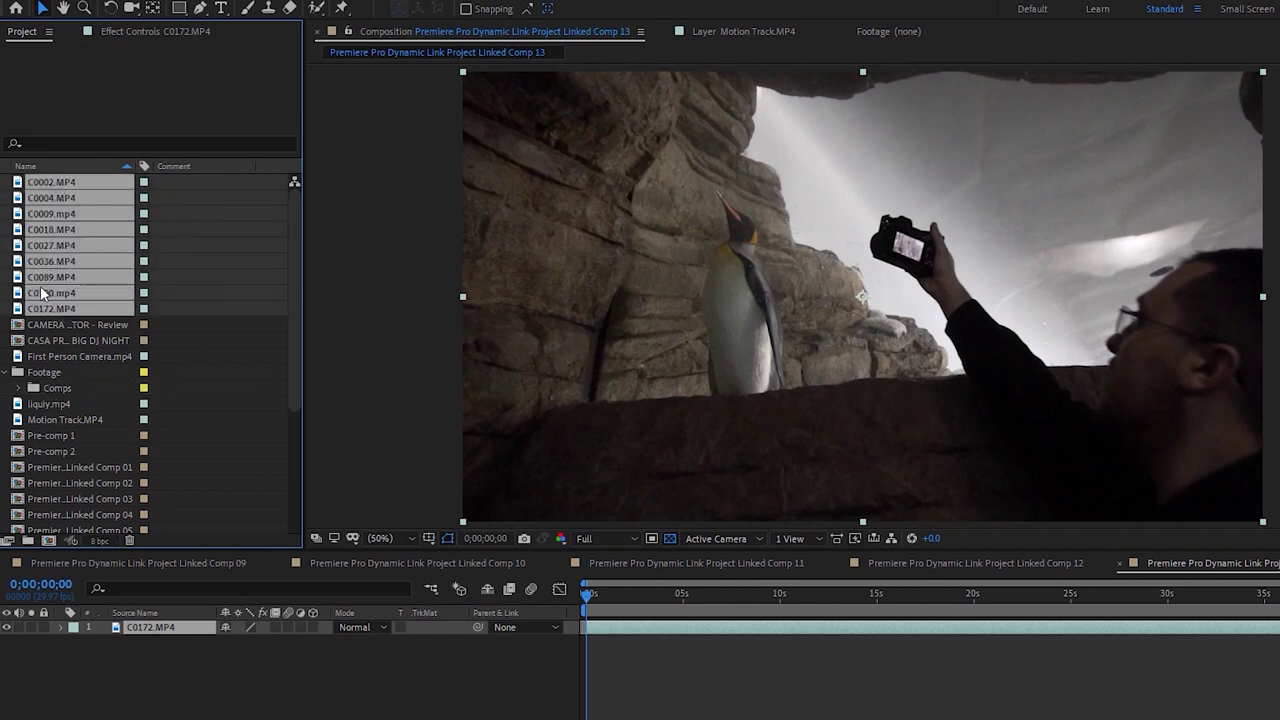
left_click_drag(44, 378, 52, 424)
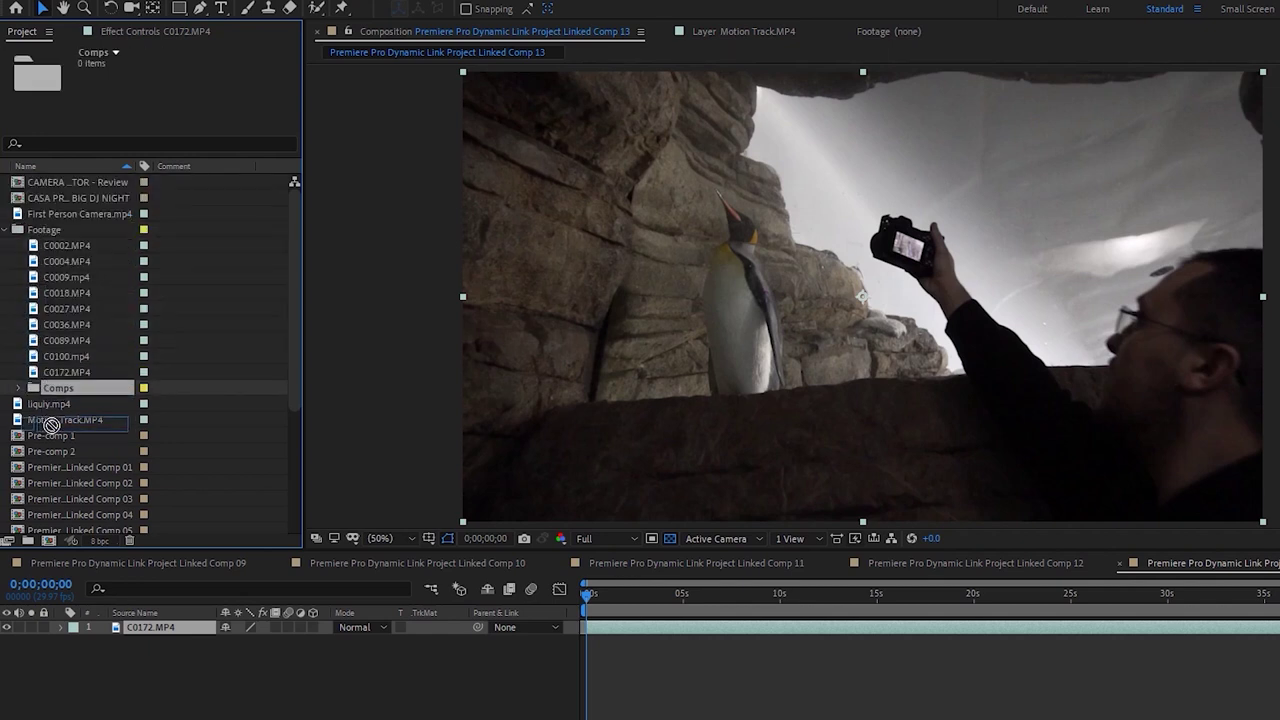
left_click(58, 389)
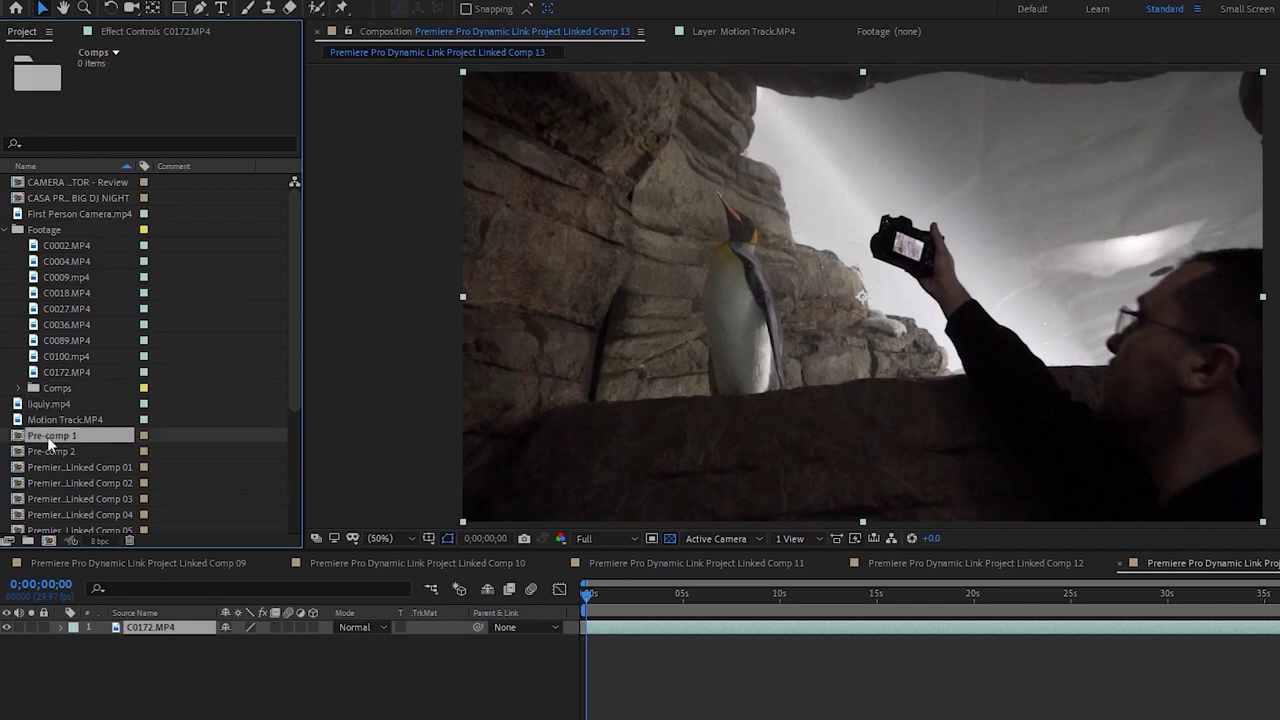
left_click(60, 483, "shift")
left_click_drag(61, 394, 63, 391)
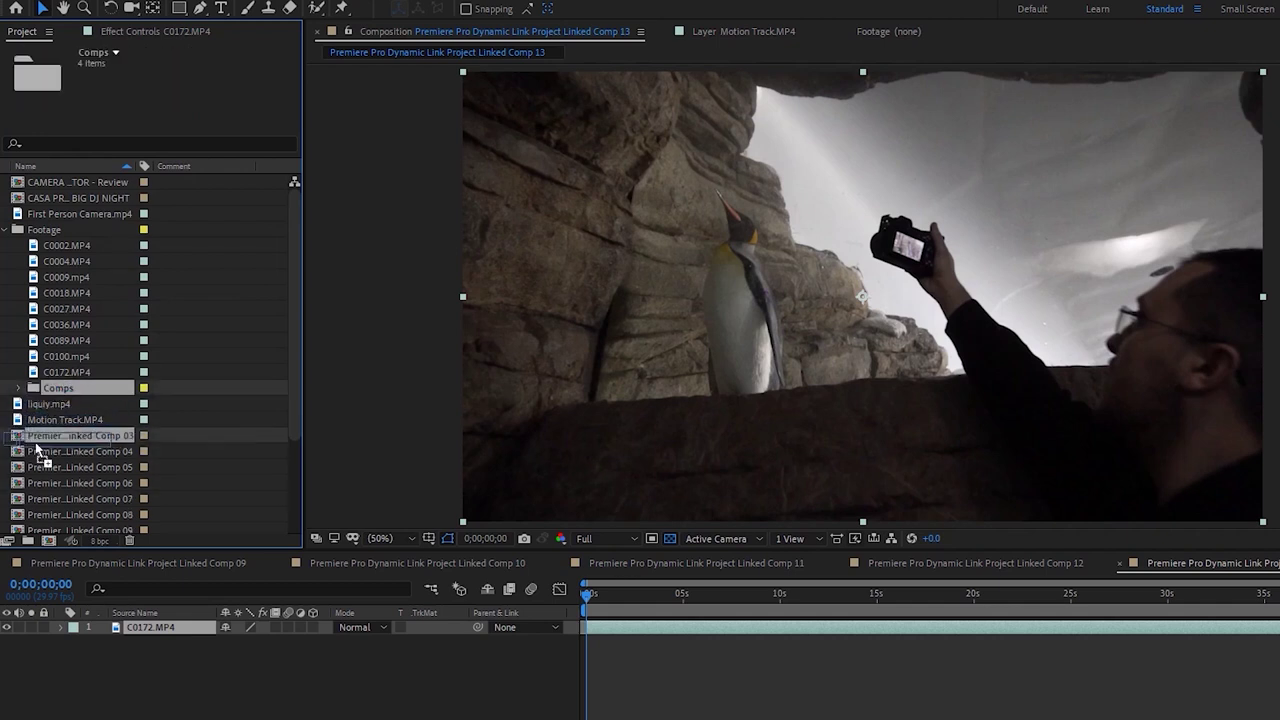
left_click_drag(42, 520, 77, 422)
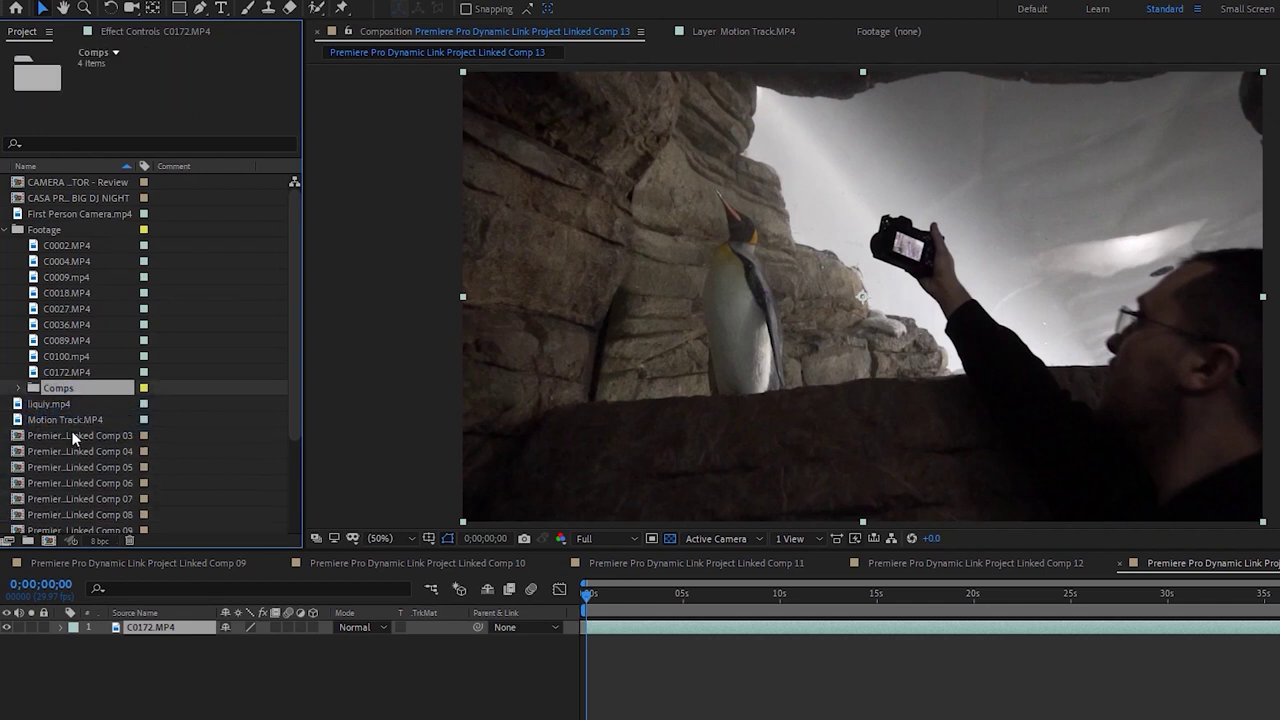
left_click(73, 437)
scroll(67, 472, "down", 3)
left_click(61, 484, "shift")
scroll(79, 399, "up", 3)
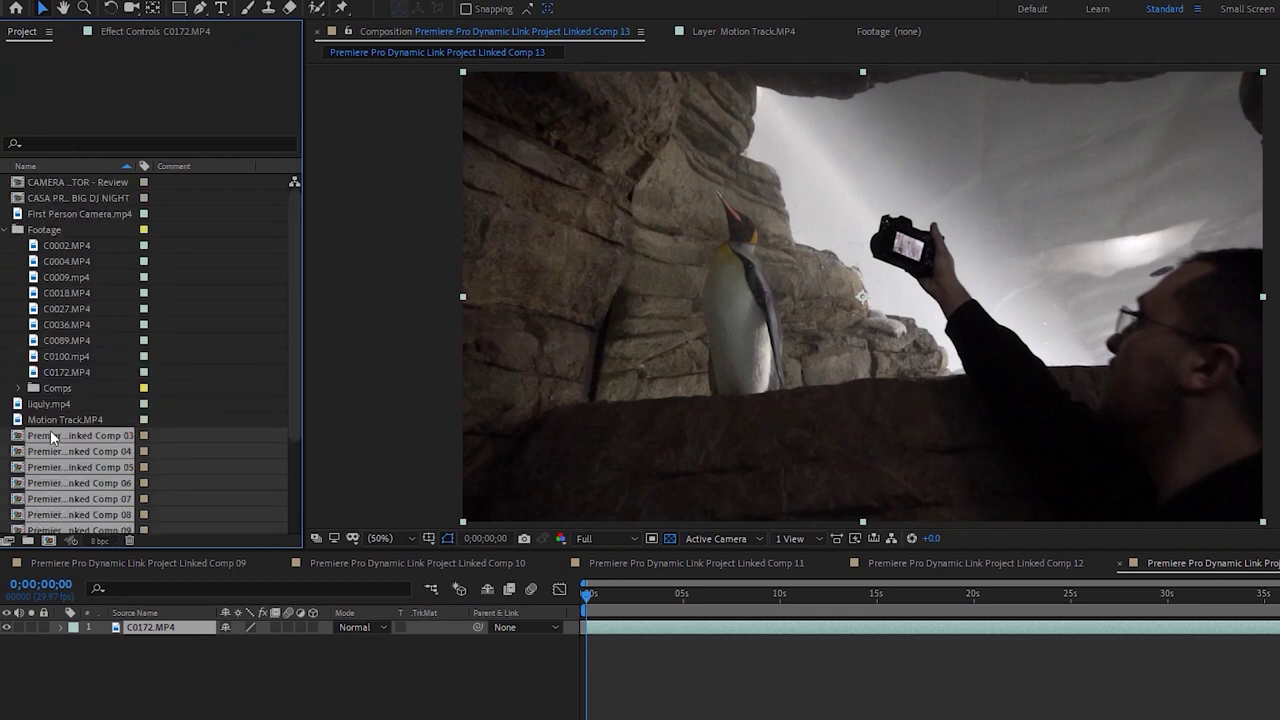
left_click_drag(61, 371, 59, 389)
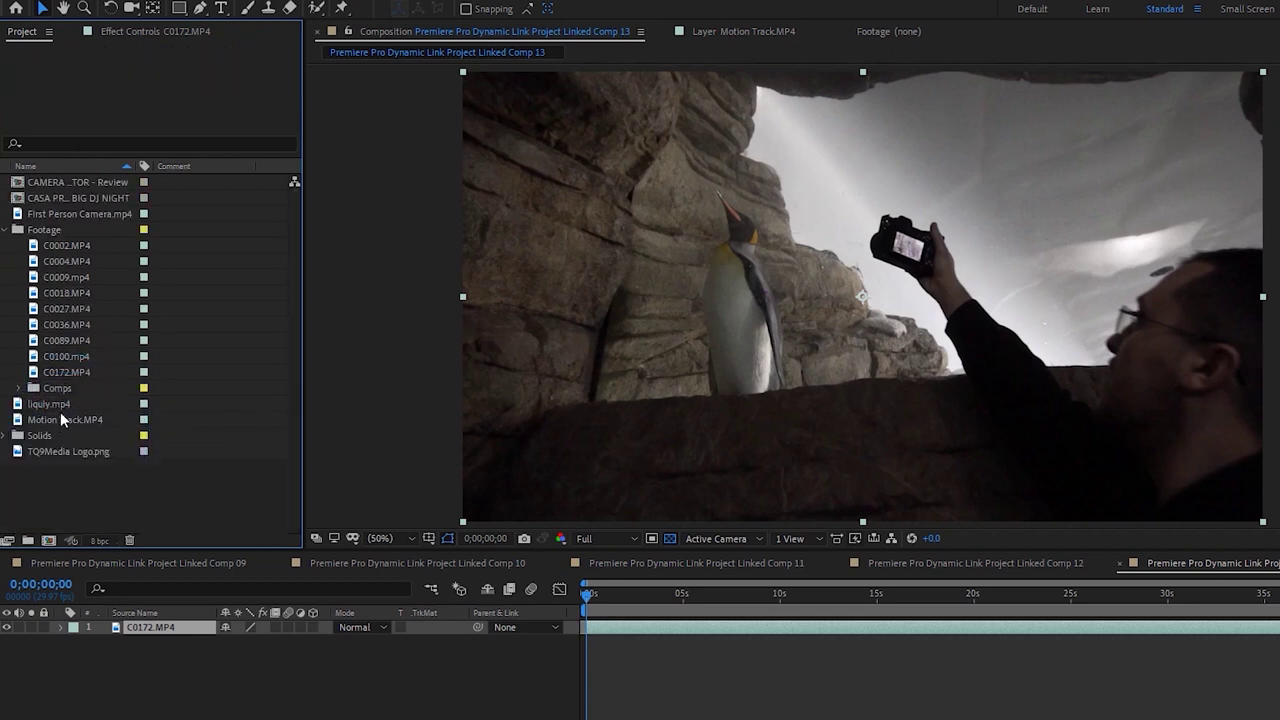
File First Person Camera.mp4 into Footage and the last two remaining comps into Comps
left_click(55, 418, "shift")
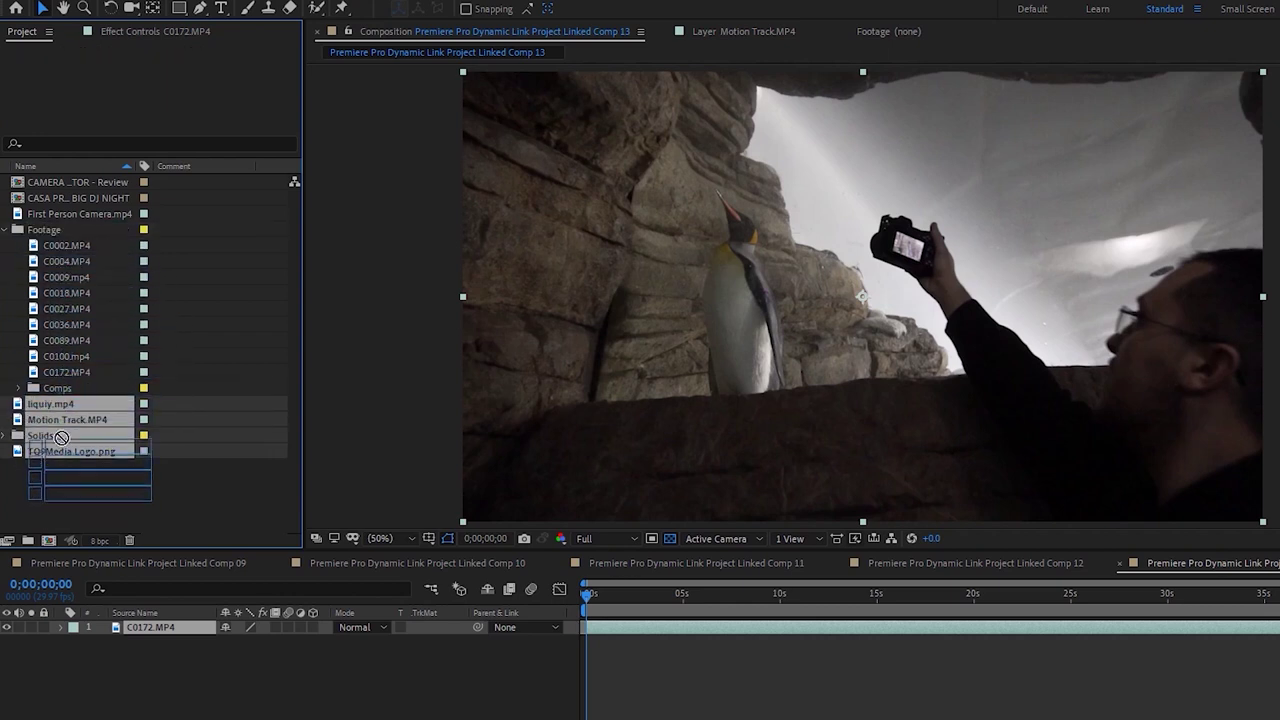
left_click(7, 231)
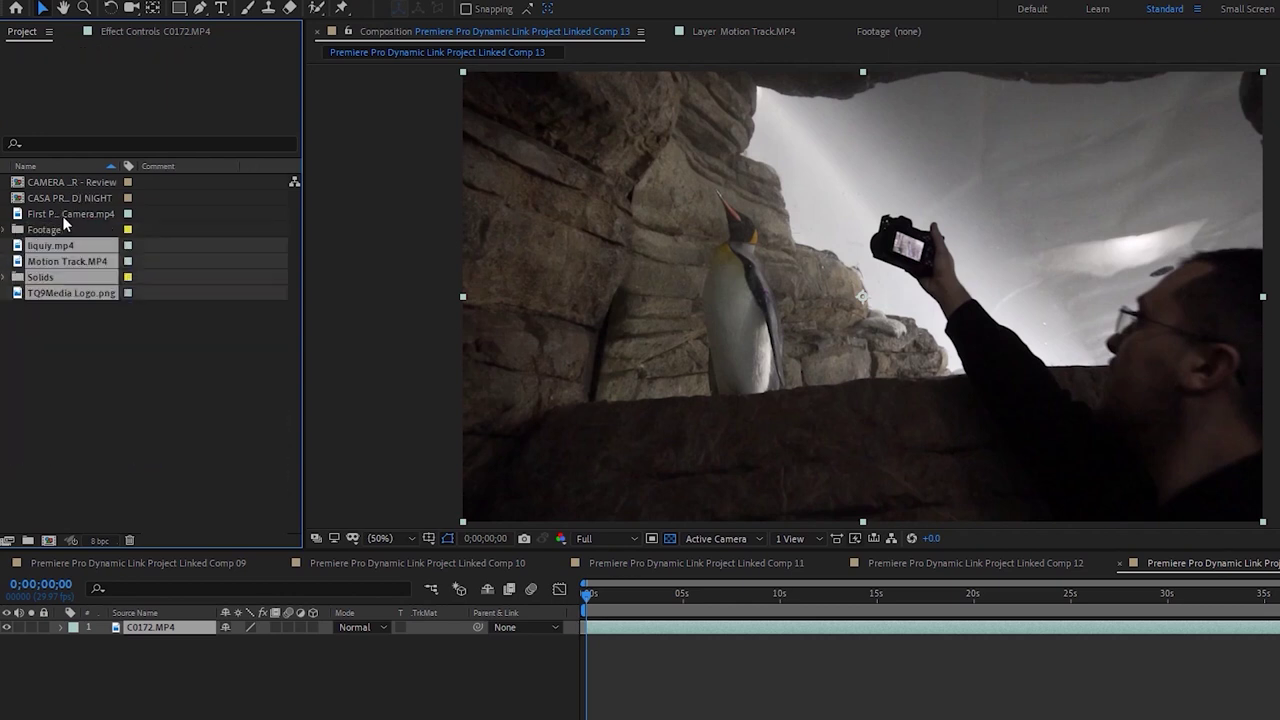
left_click(66, 215)
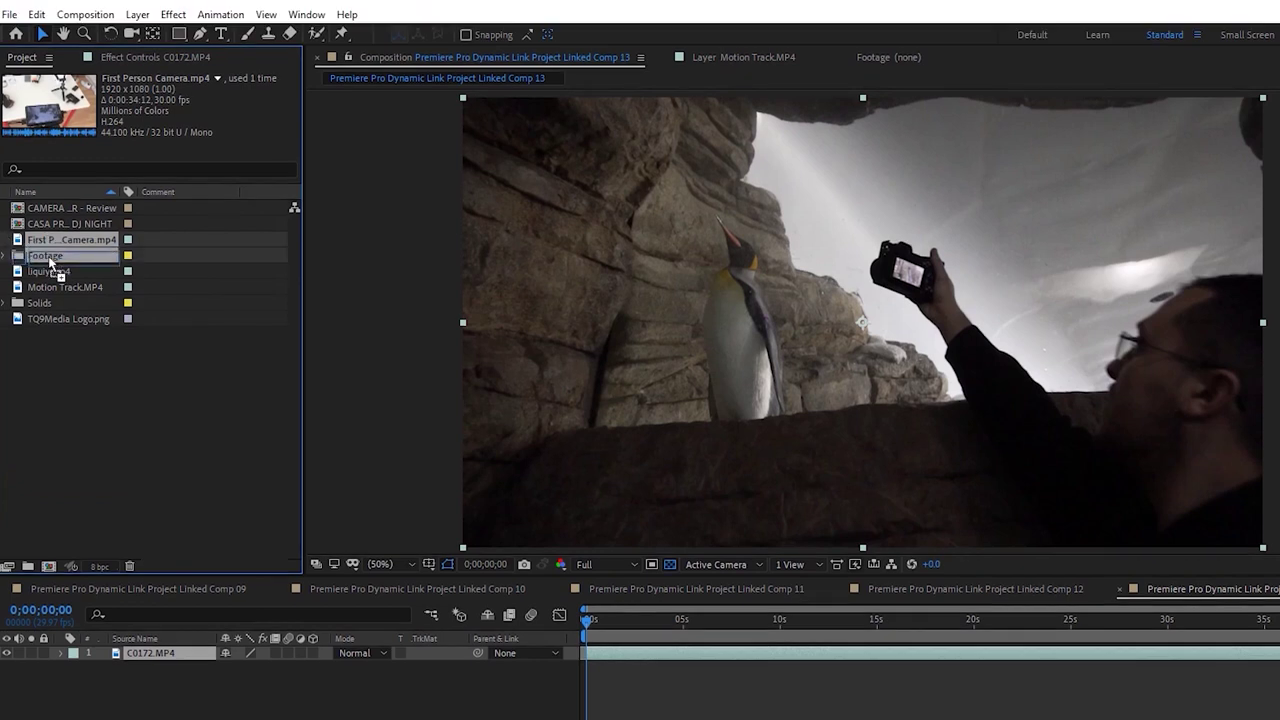
left_click_drag(50, 260, 51, 259)
left_click(10, 241)
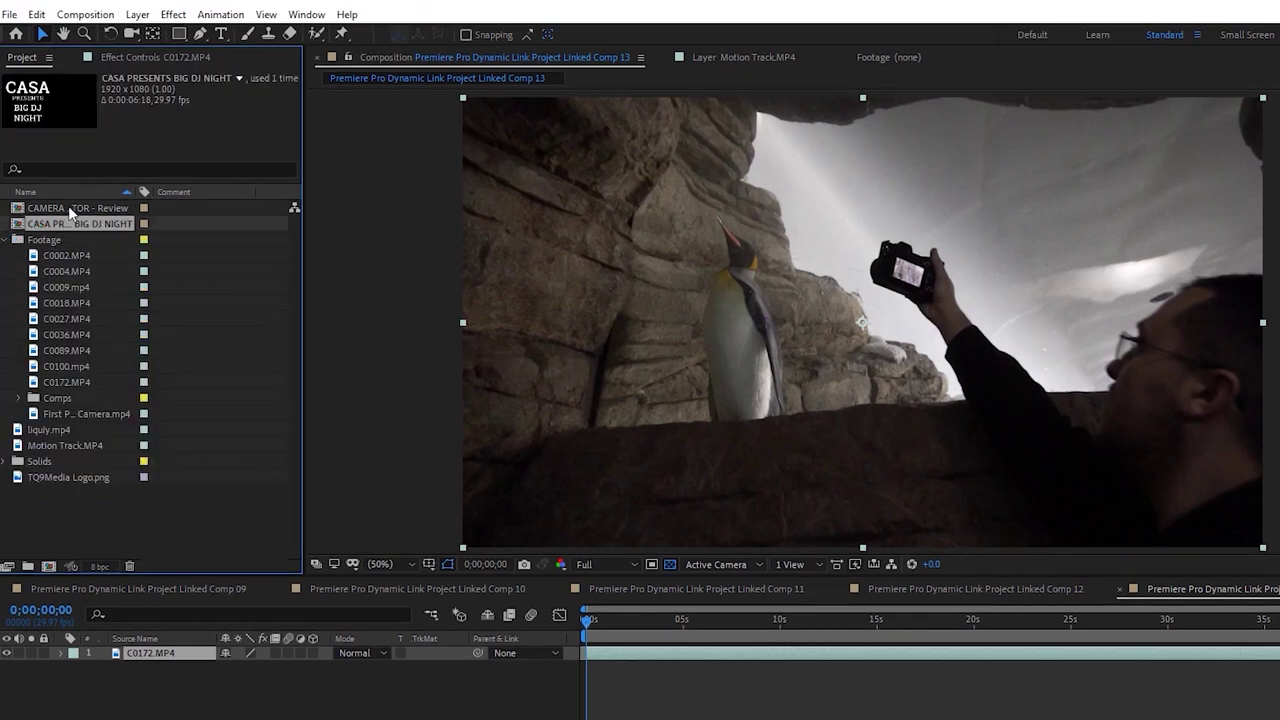
left_click_drag(70, 210, 110, 304)
left_click_drag(86, 408, 84, 397)
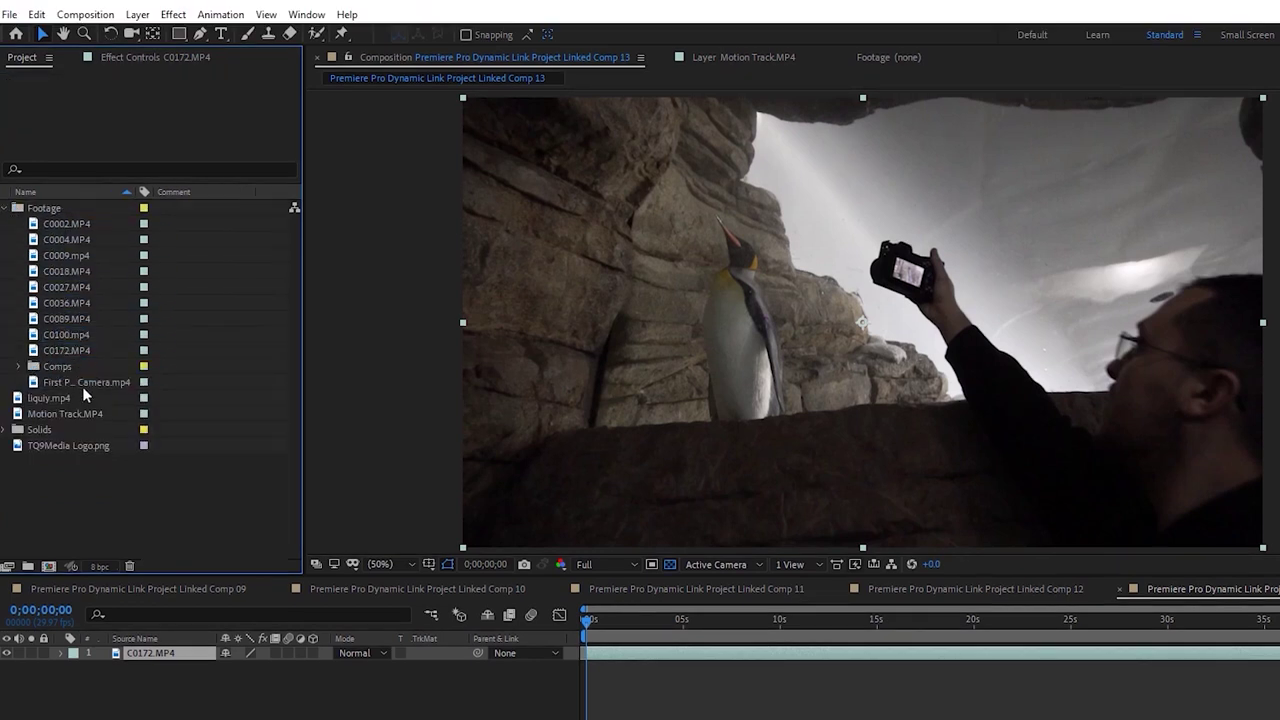
left_click(6, 208)
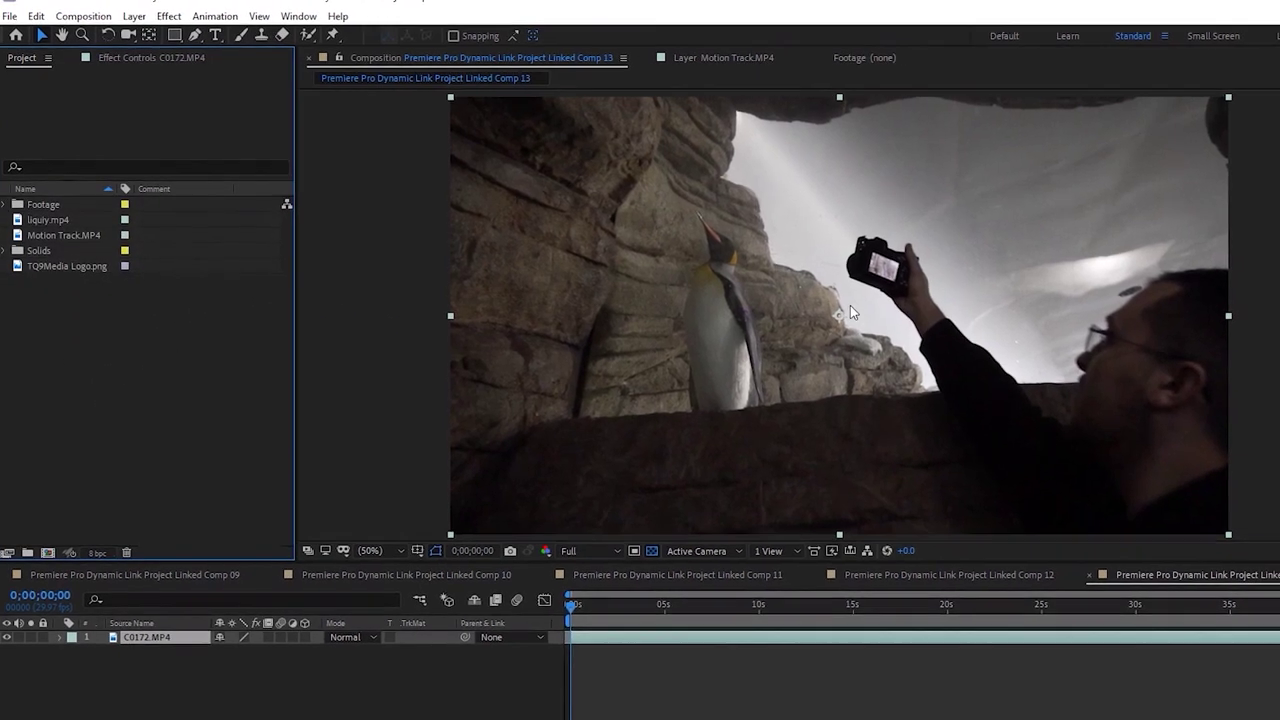
Apply Brightness & Contrast (searched as 'brig') to the C0172 layer and raise Brightness from 15 to 54
key("space")
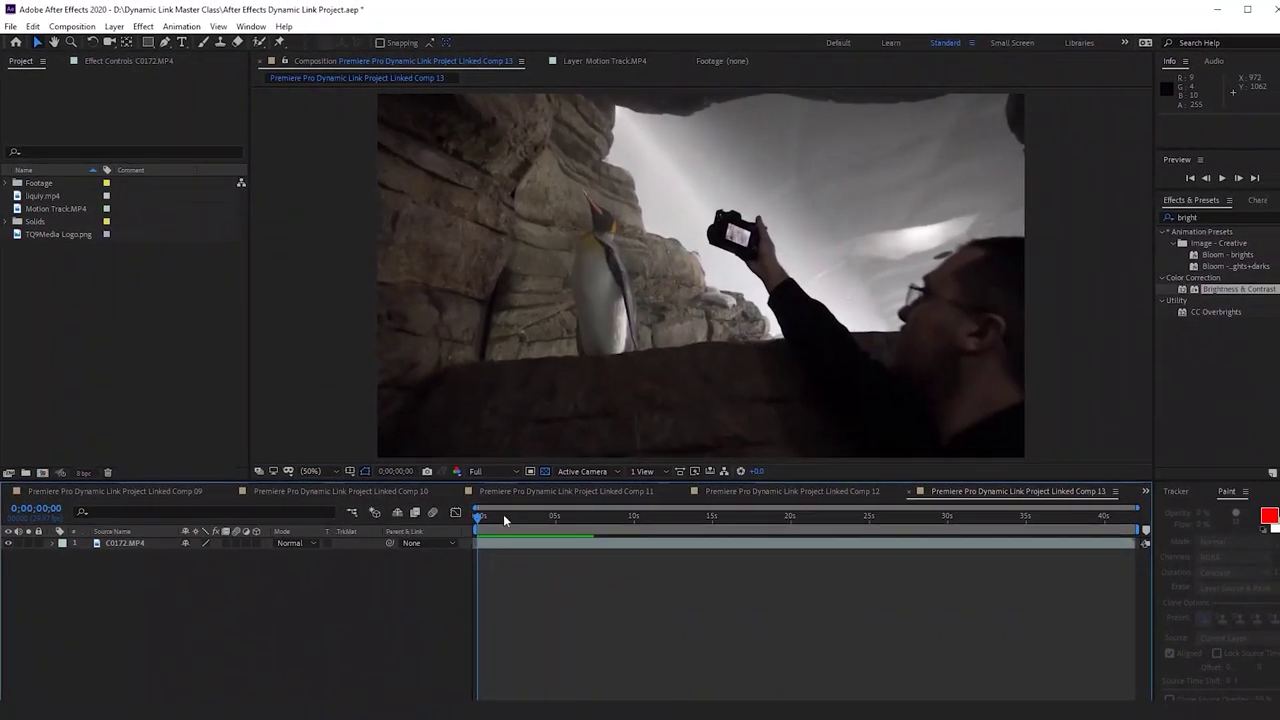
key("space")
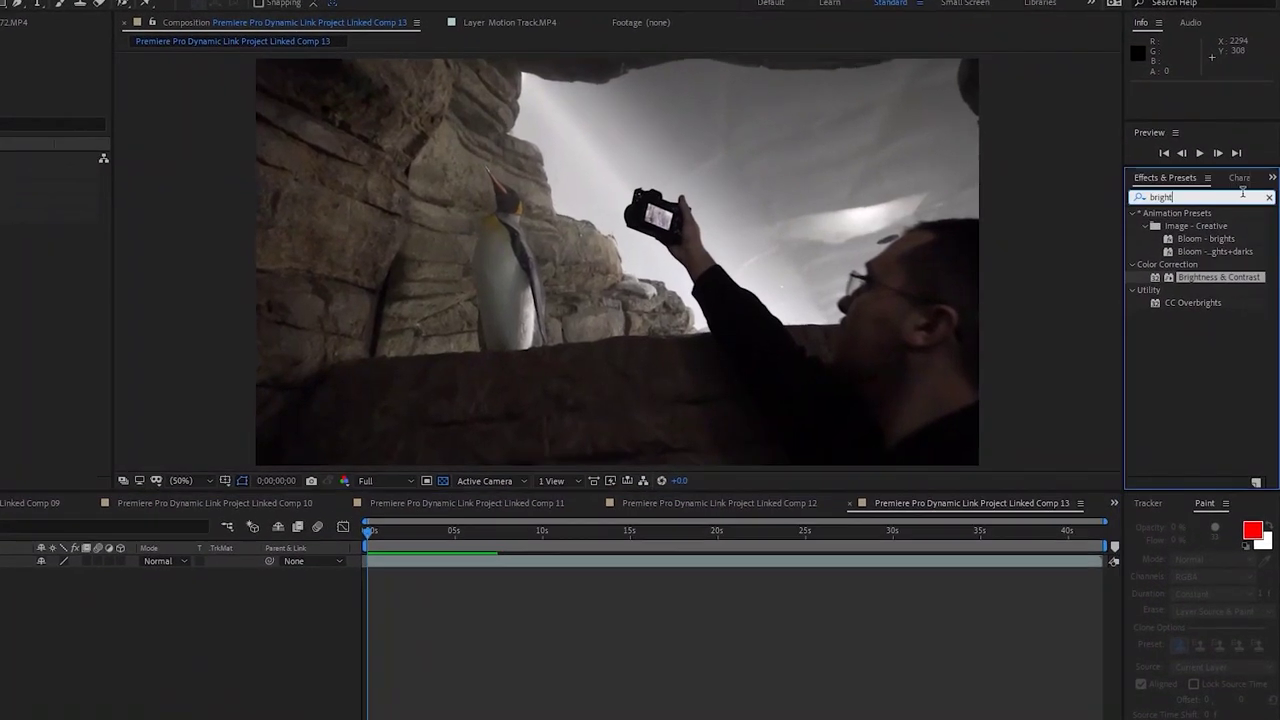
left_click(1270, 212)
left_click(1212, 215)
left_click(1198, 184)
type("brig")
left_click_drag(648, 535, 617, 592)
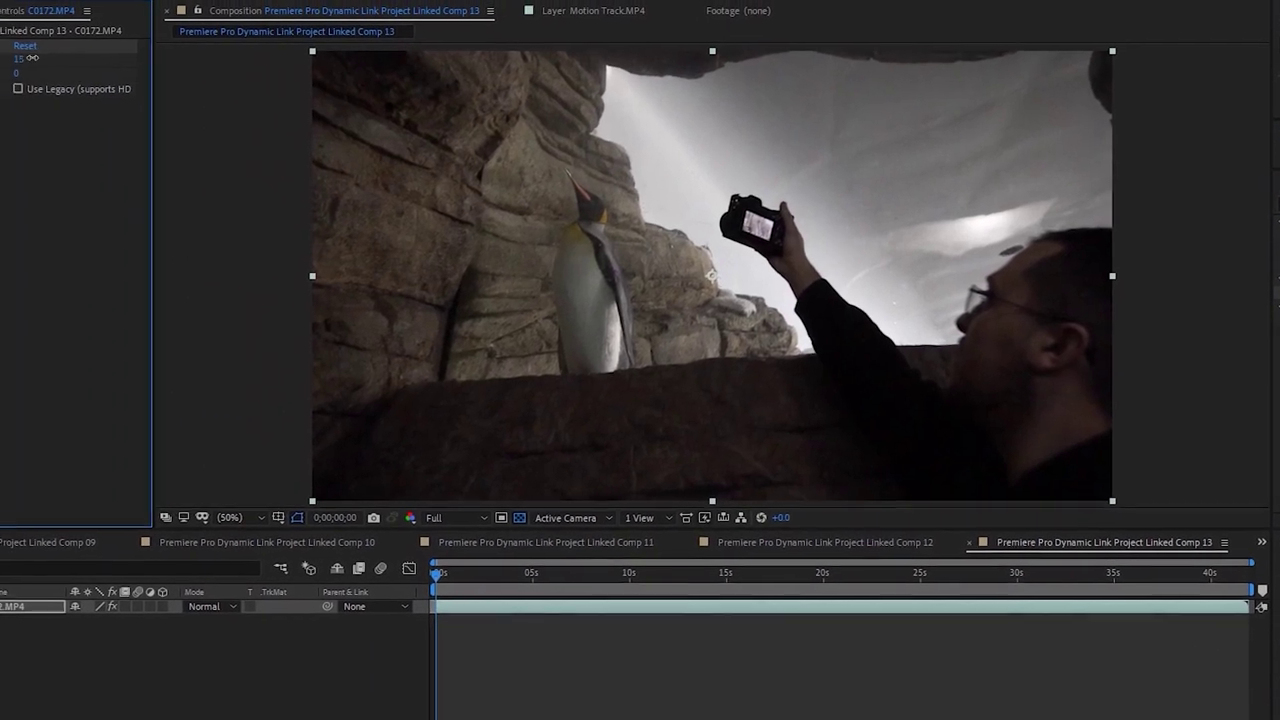
left_click_drag(32, 58, 56, 51)
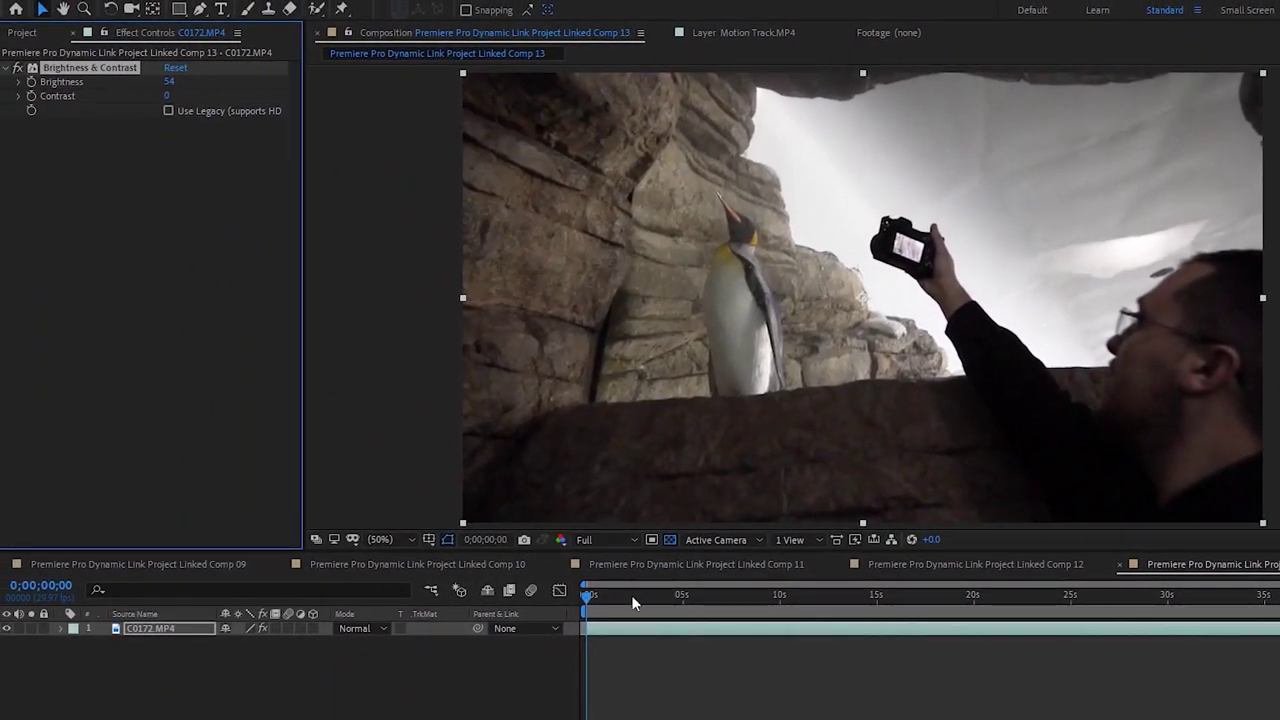
key("space")
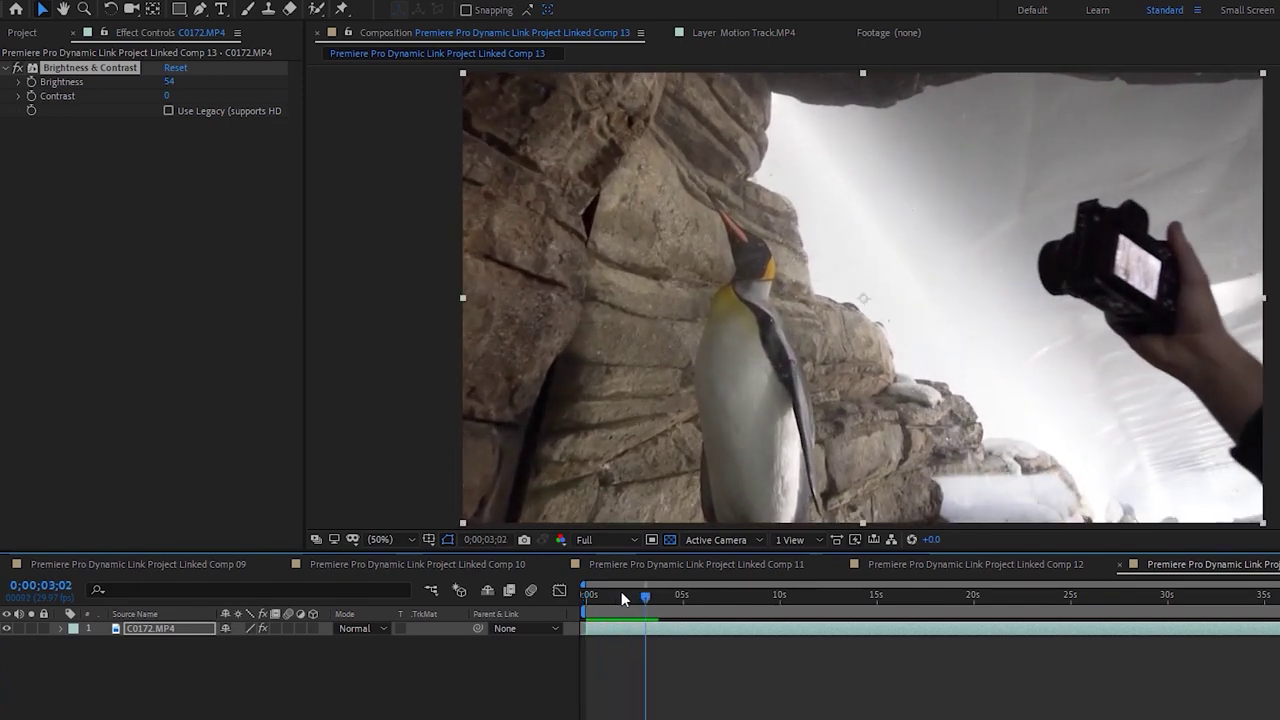
key("space")
left_click_drag(586, 595, 588, 598)
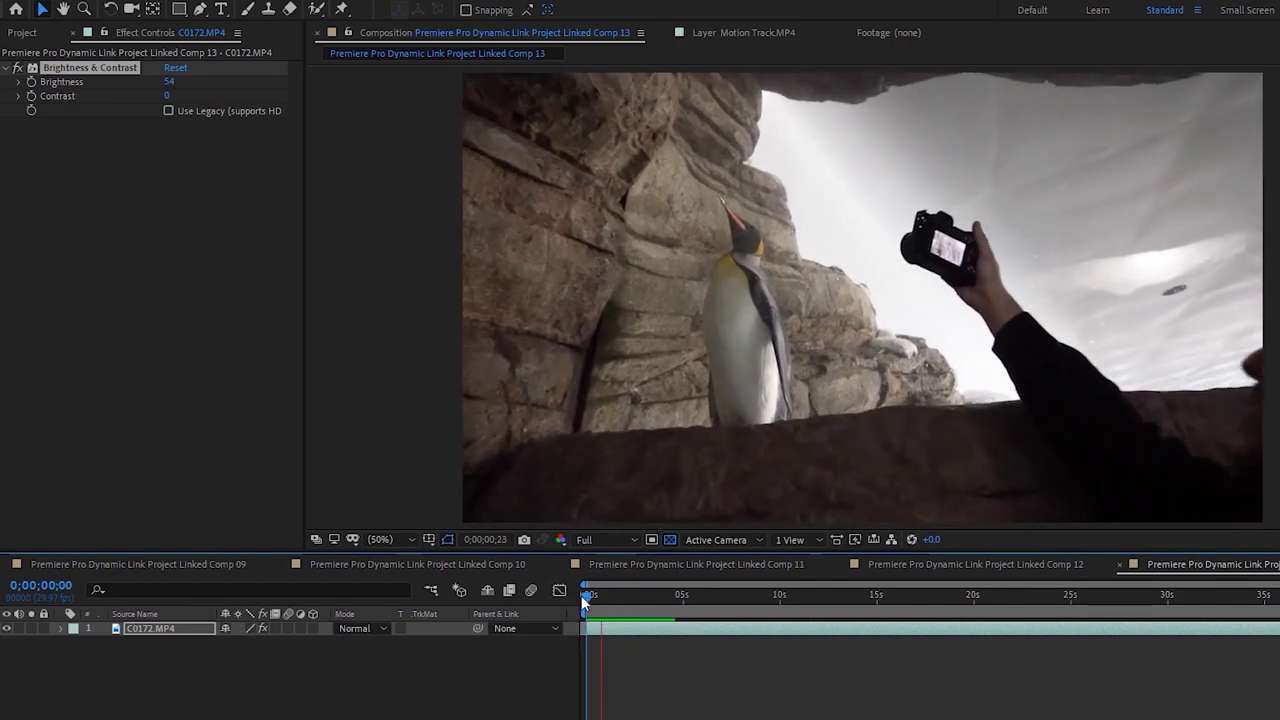
key("space")
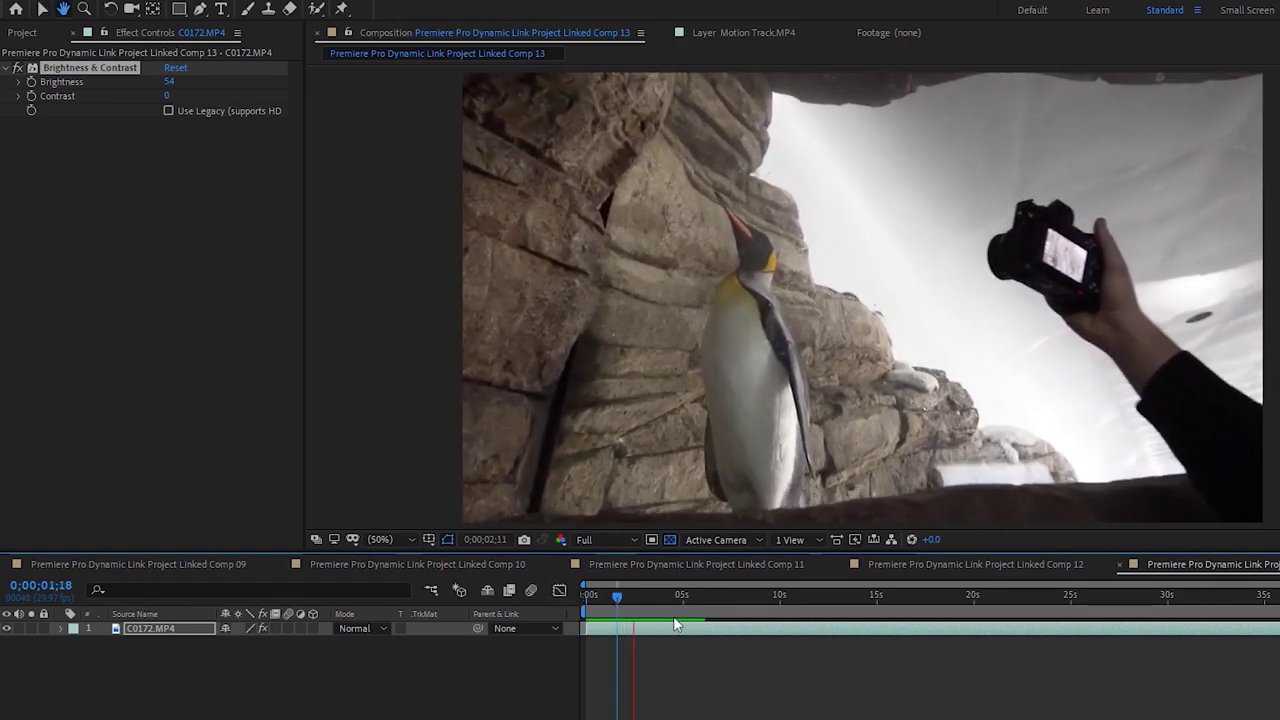
left_click_drag(642, 595, 563, 597)
key("space")
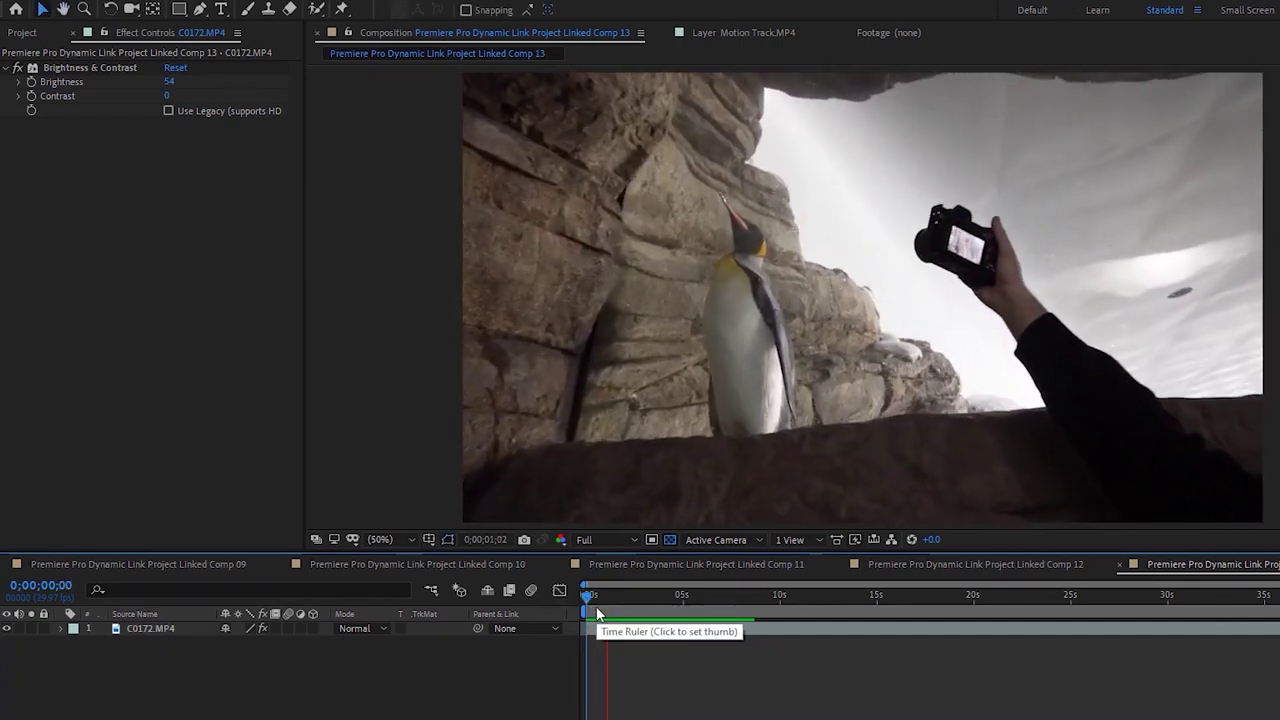
left_click_drag(624, 603, 602, 603)
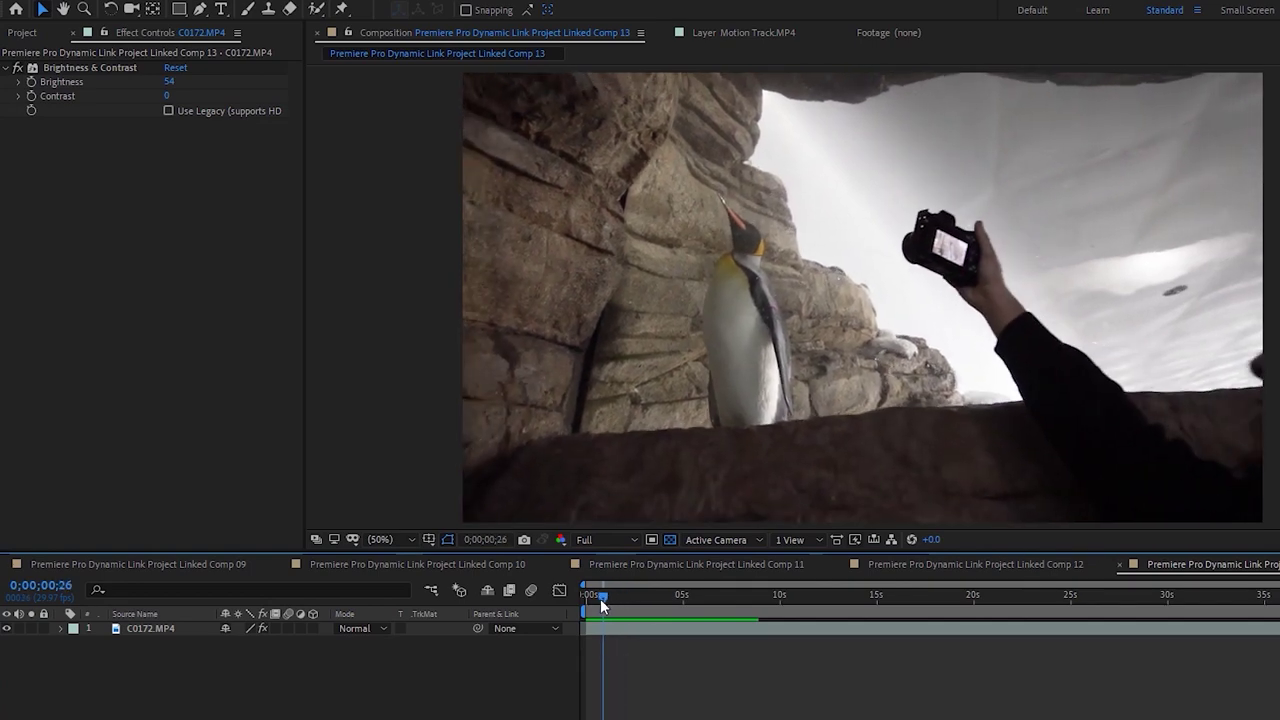
left_click_drag(602, 603, 586, 601)
key("space")
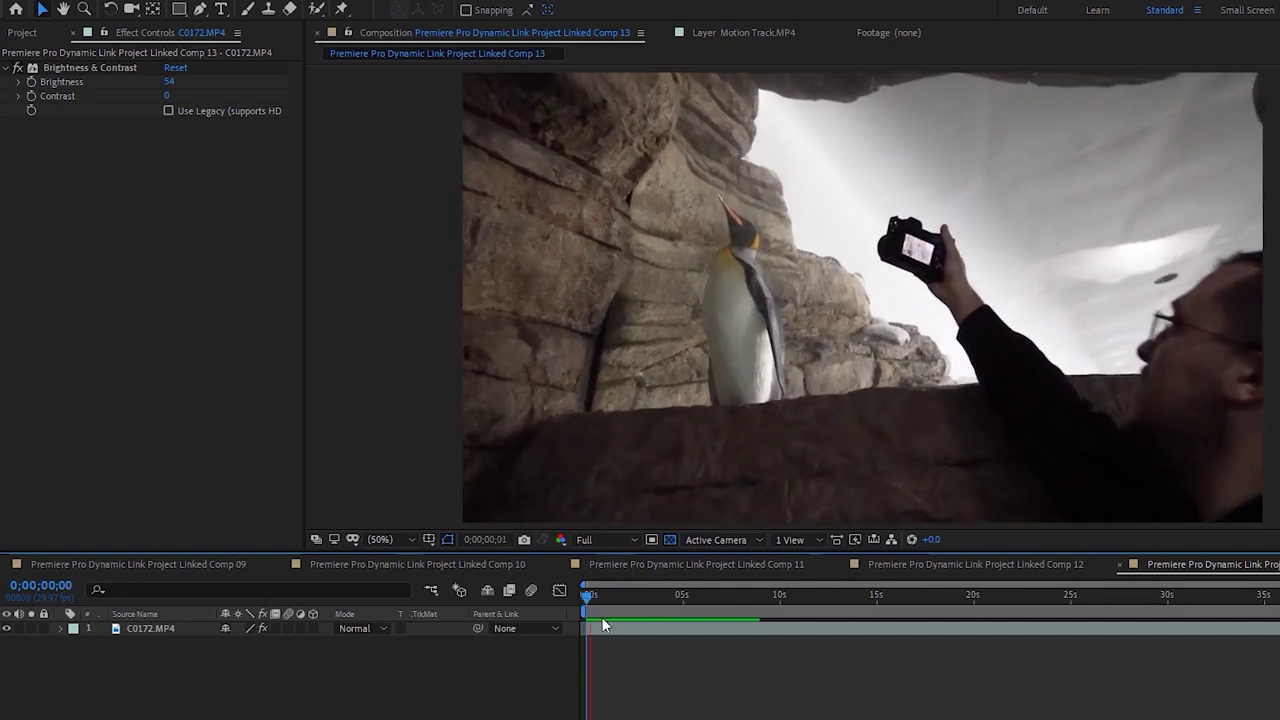
key("space")
left_click_drag(623, 633, 649, 628)
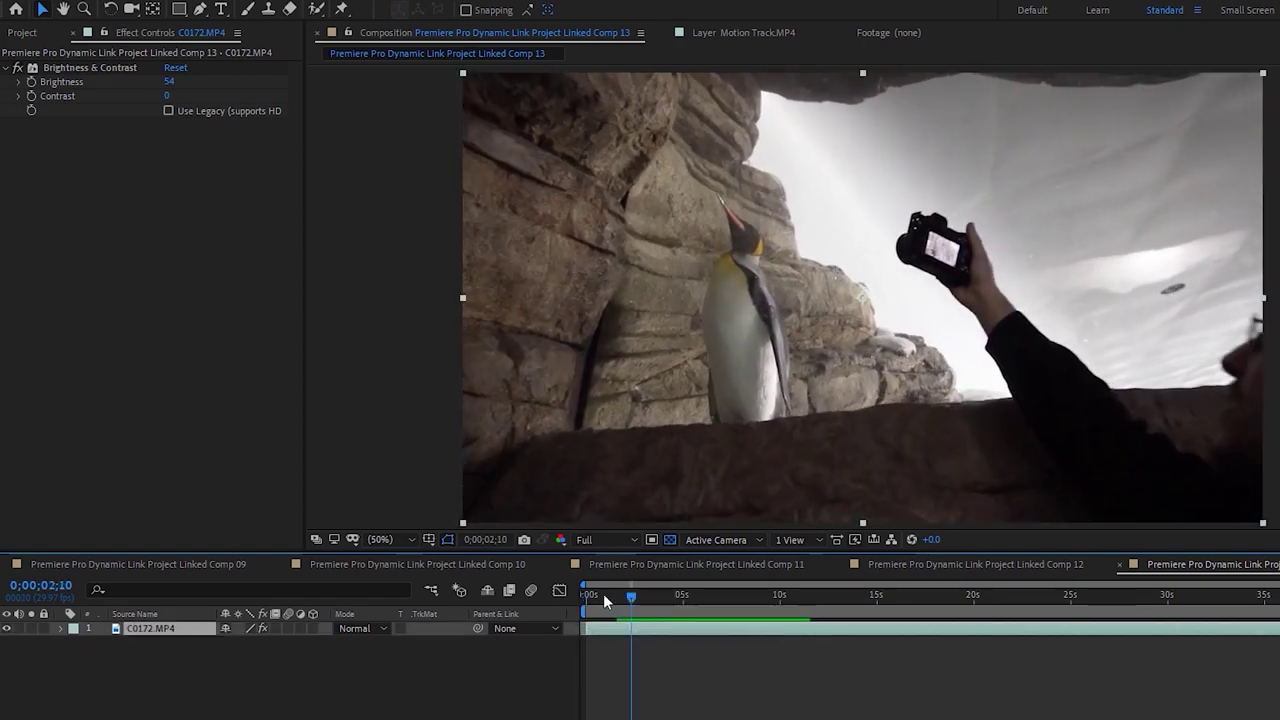
key("space")
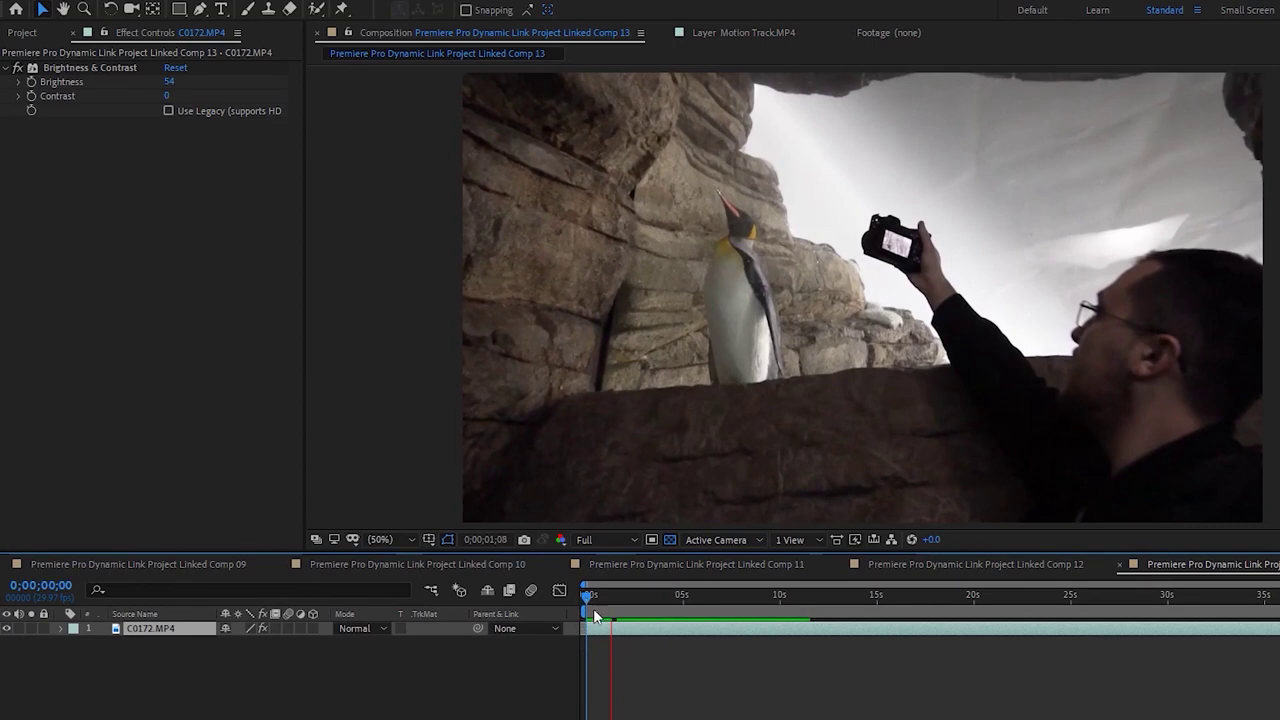
key("space")
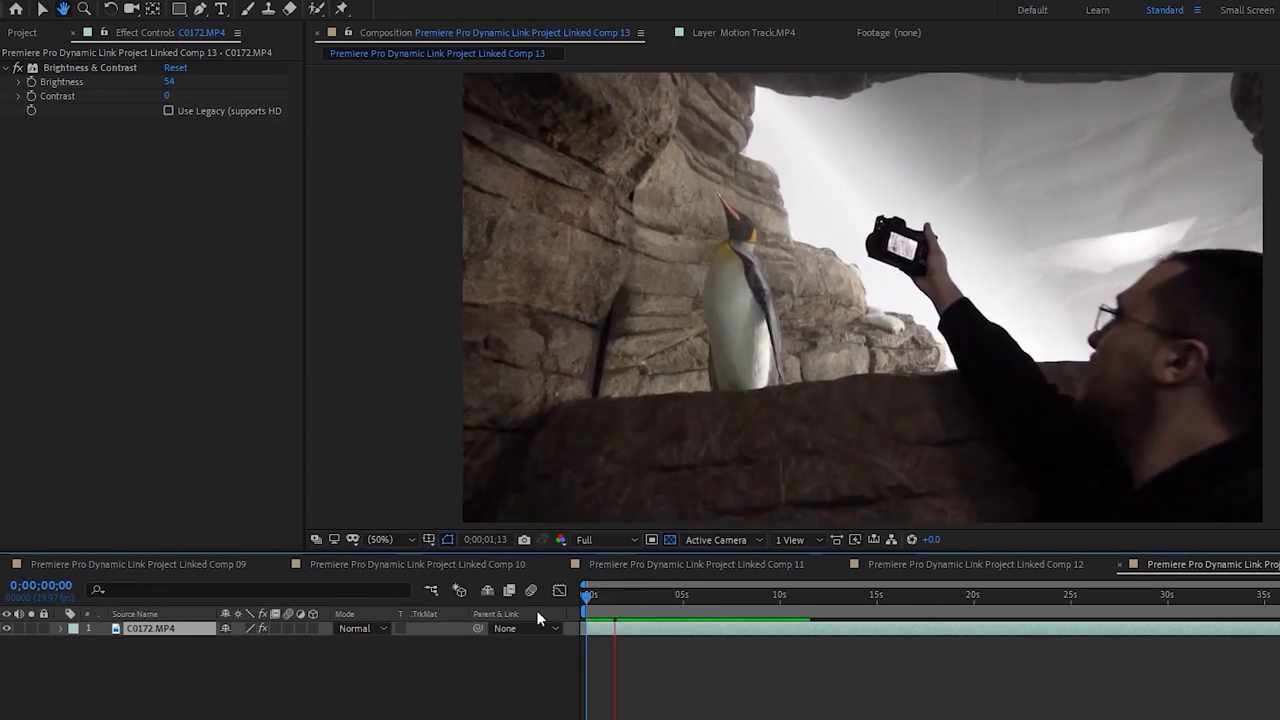
key("Home")
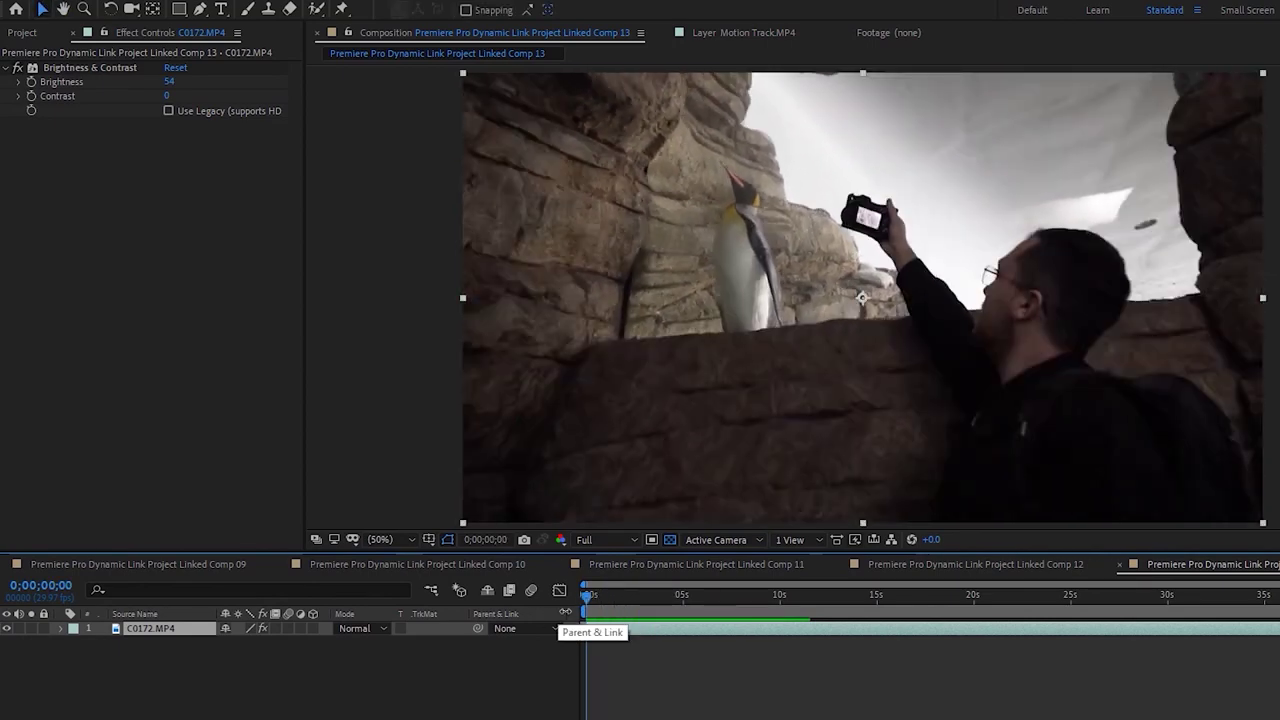
key("space")
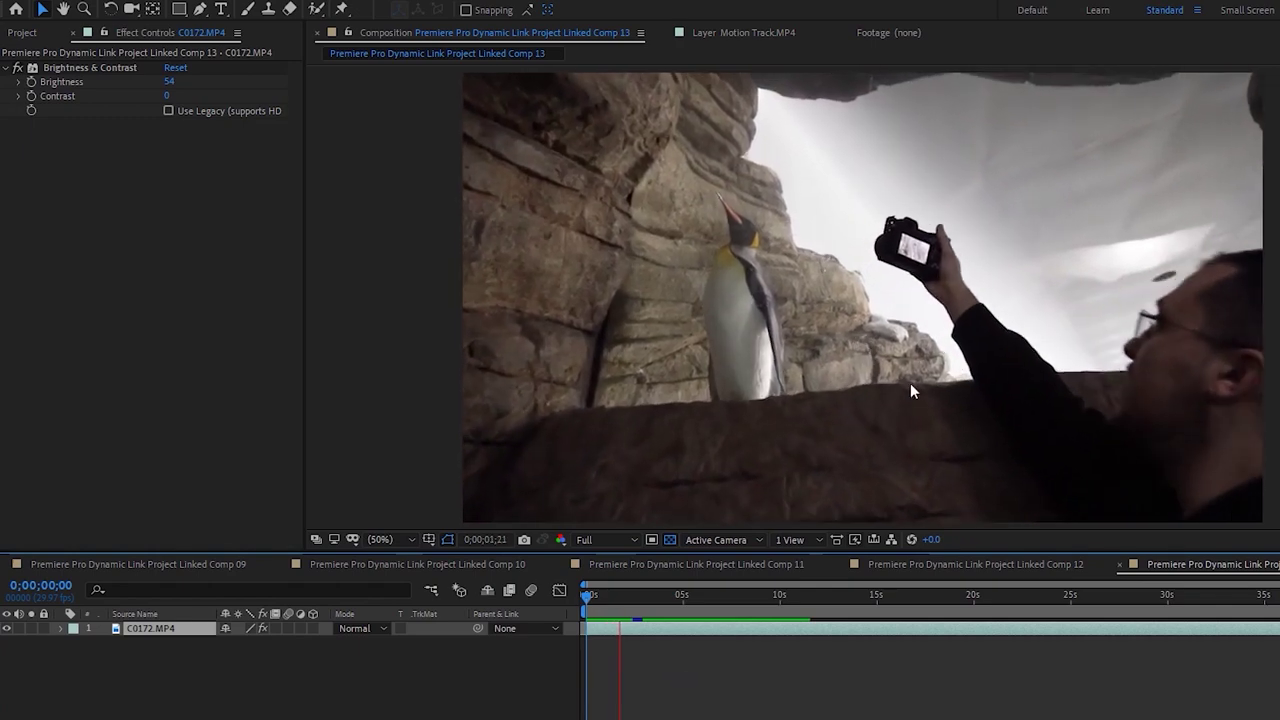
key("space")
key("Home")
key("space")
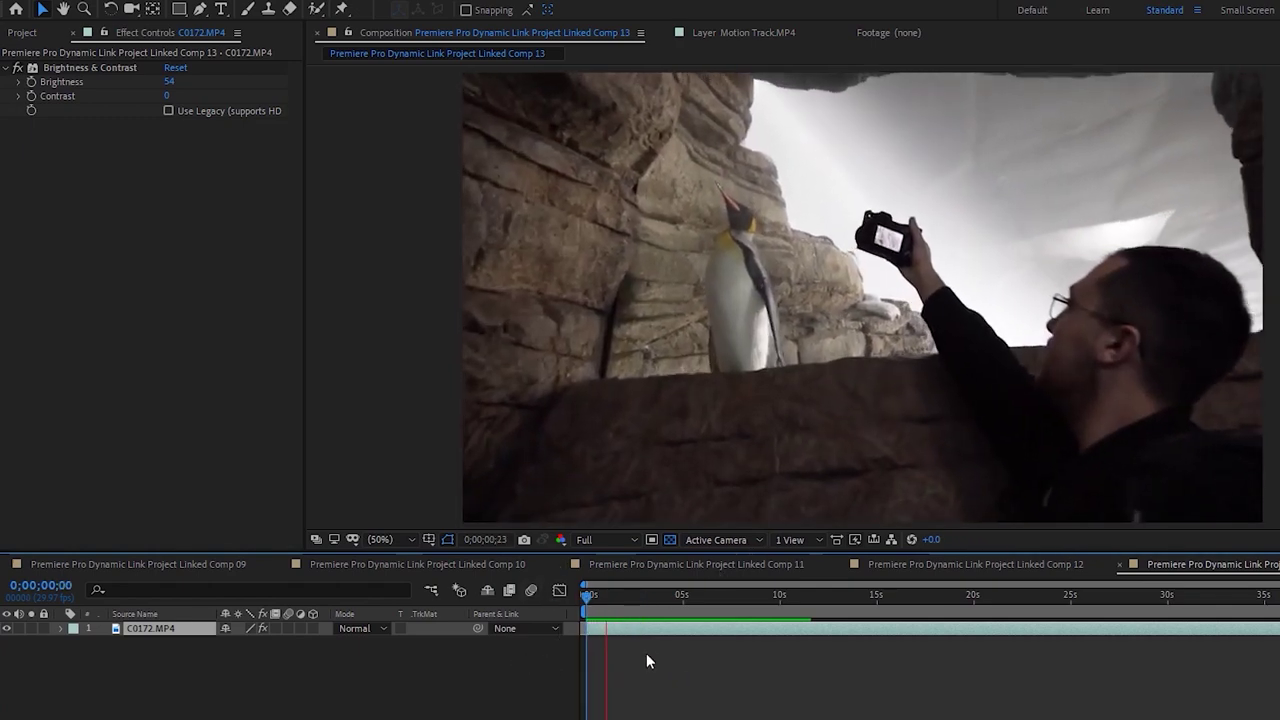
double_click(643, 633)
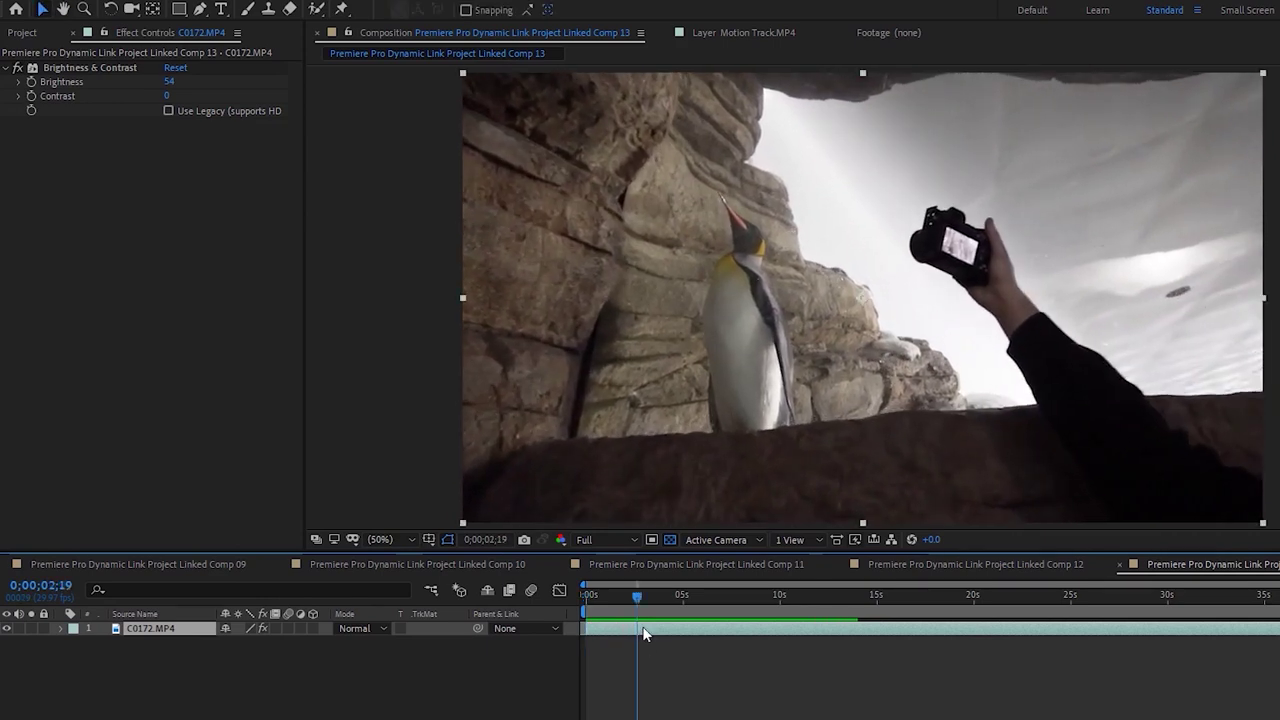
Paint a Roto Brush selection over the raised camera's screen at 100% view and propagate it through the clip
left_click(316, 9)
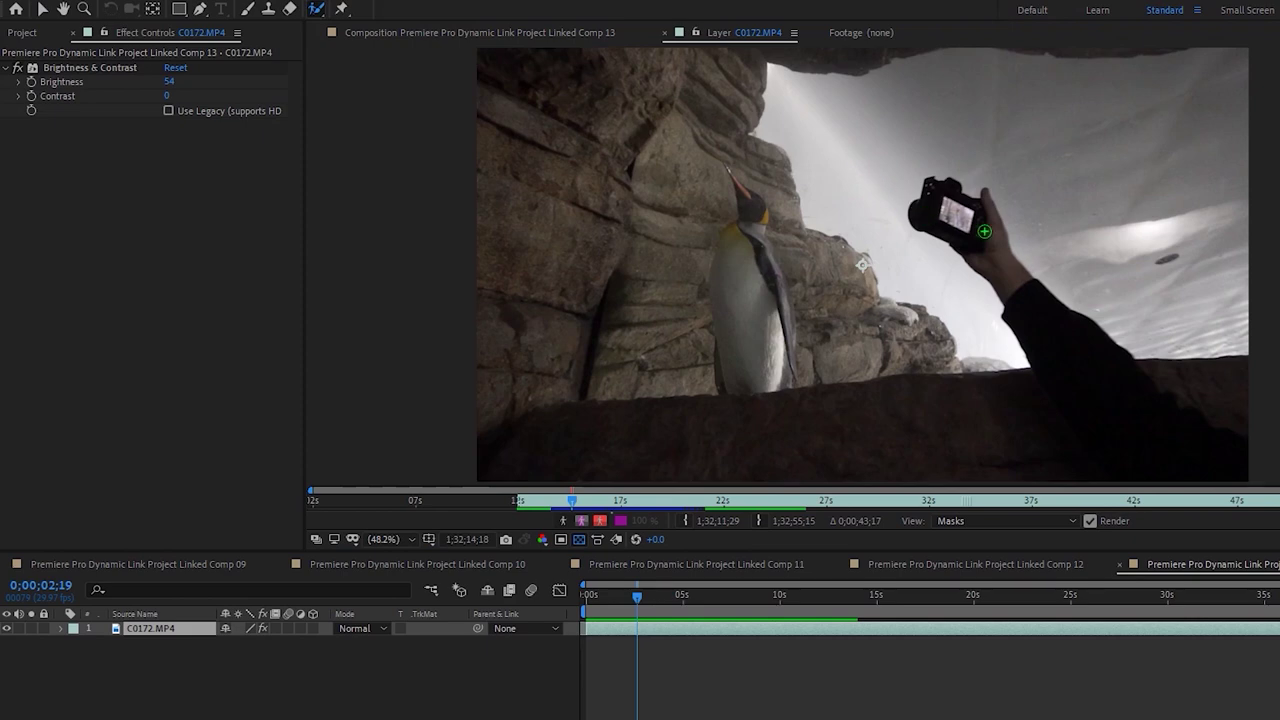
key("slash")
left_click(1053, 160)
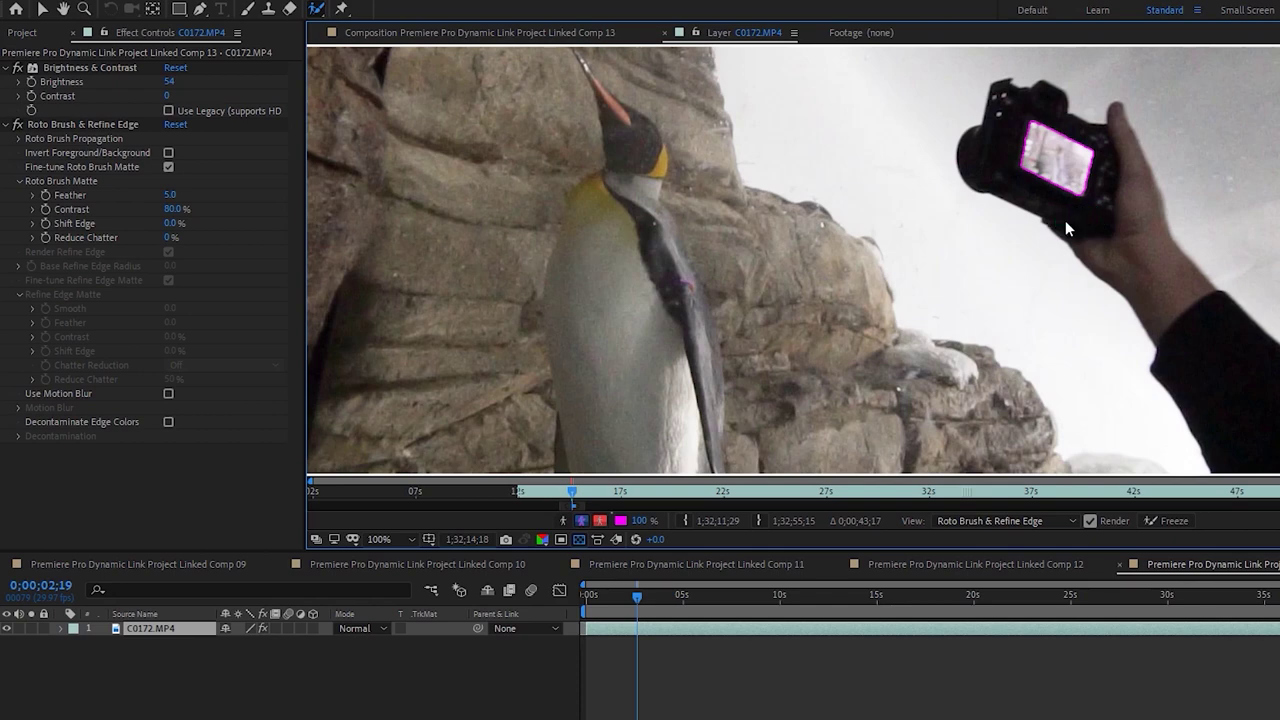
key("space")
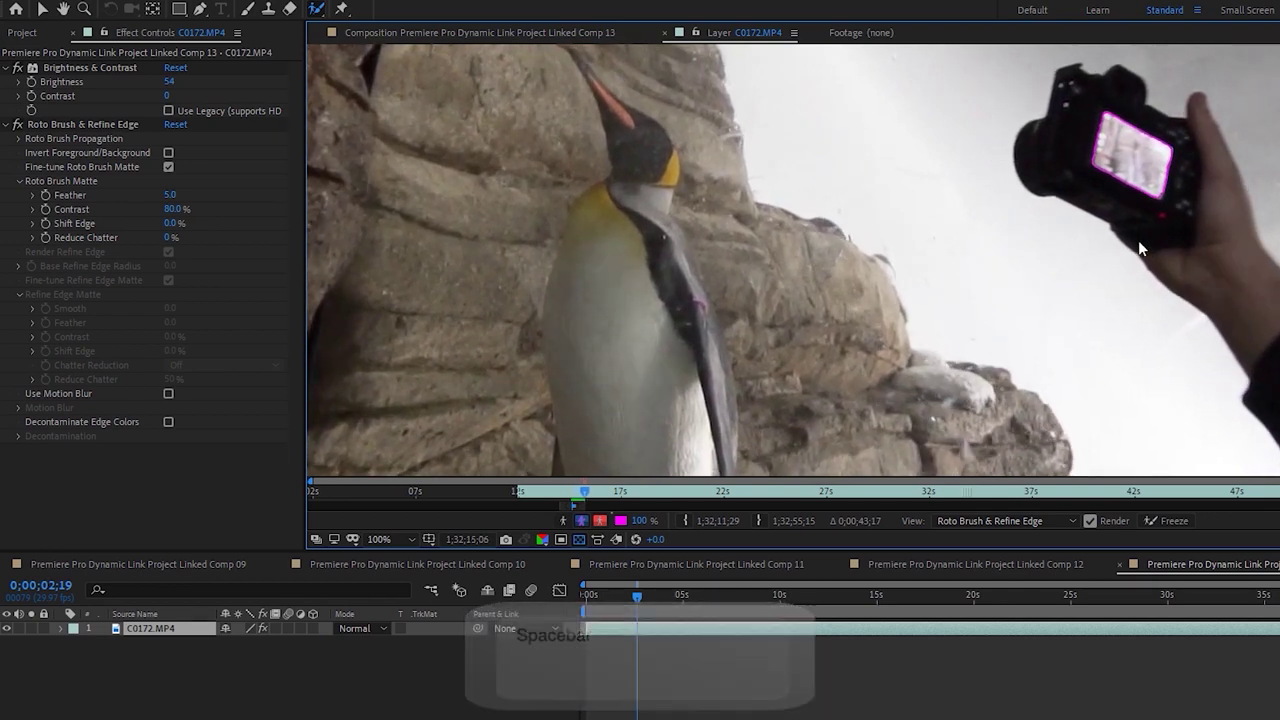
key("space")
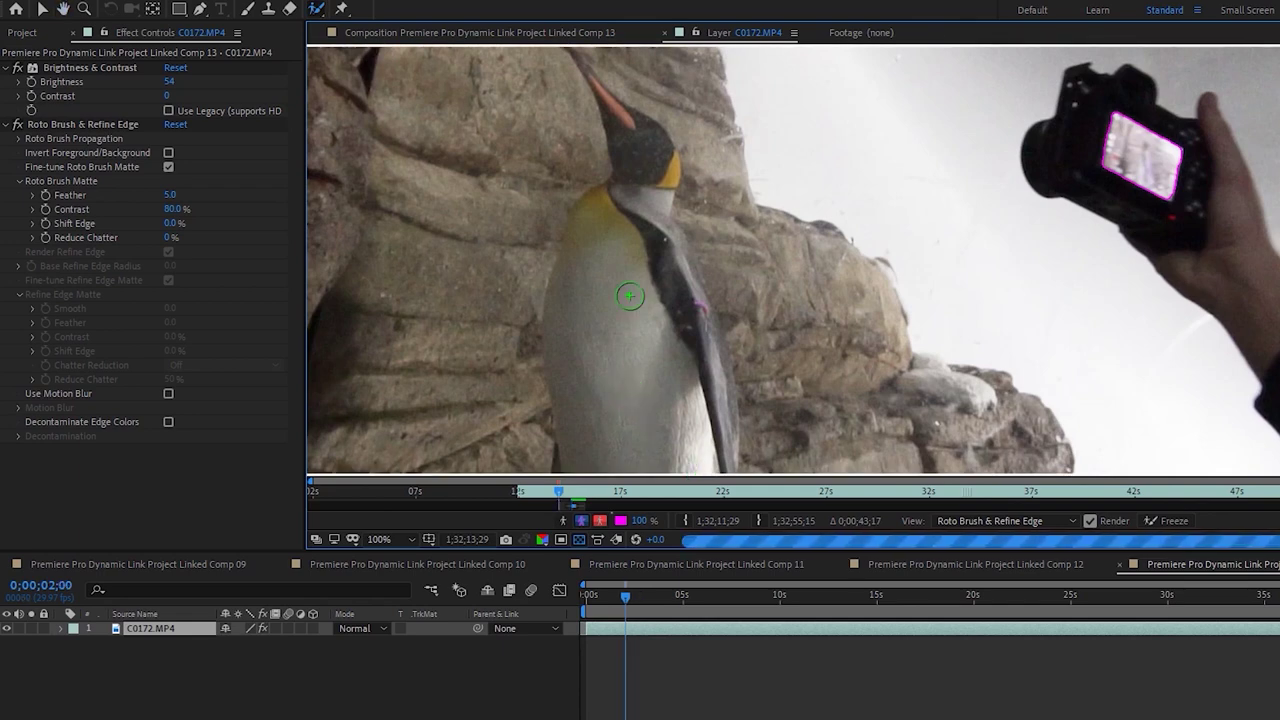
left_click(440, 33)
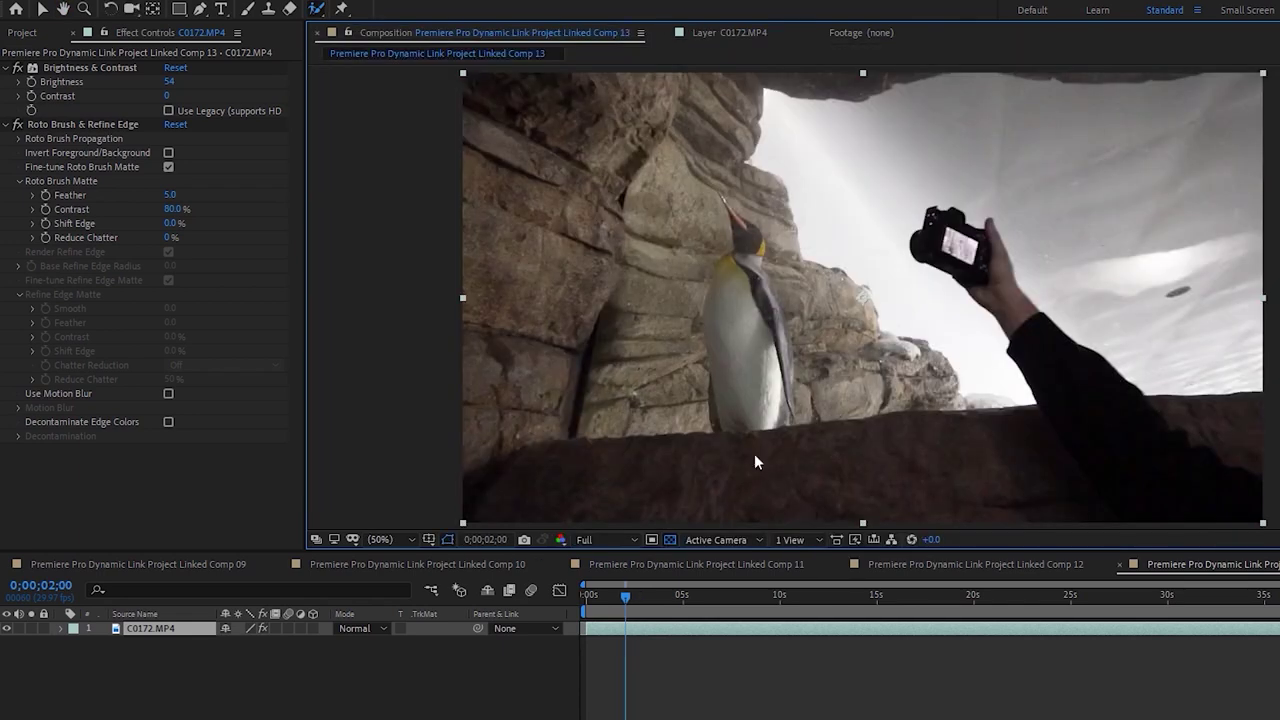
Turn on Invert Foreground/Background in the layer's Roto Brush & Refine Edge effect
left_click_drag(627, 601, 633, 607)
left_click(61, 627)
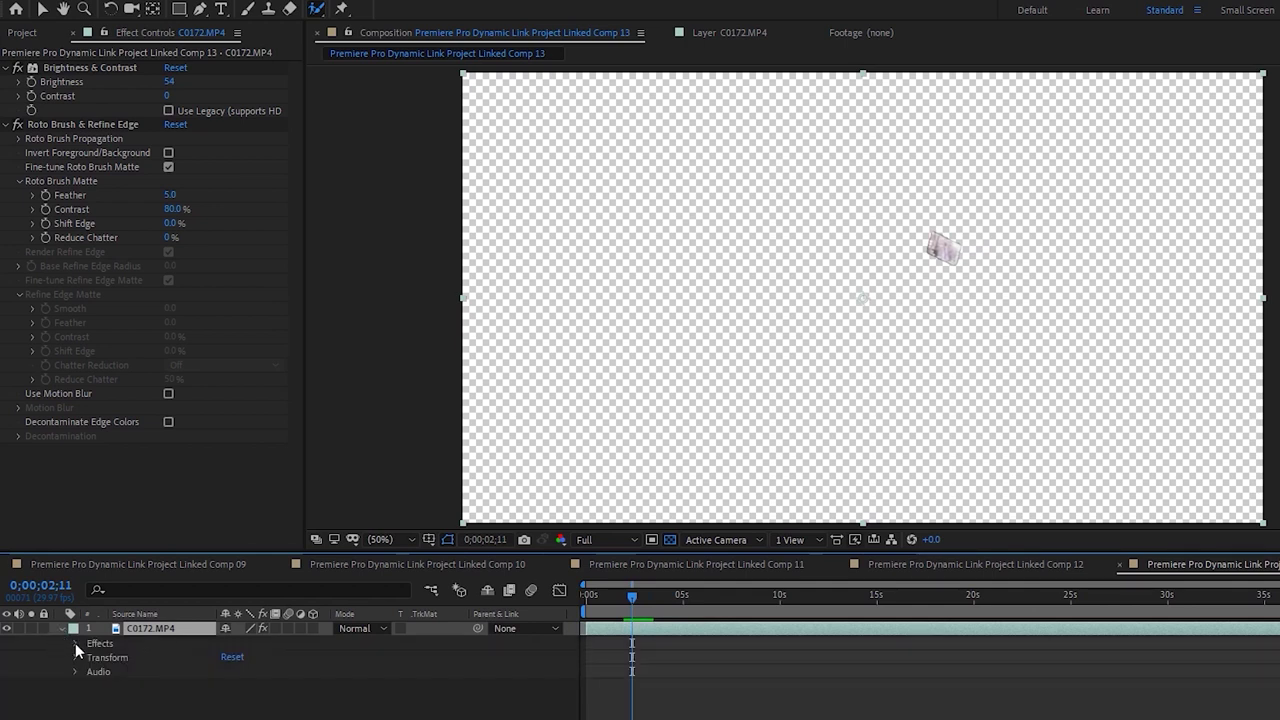
left_click(75, 643)
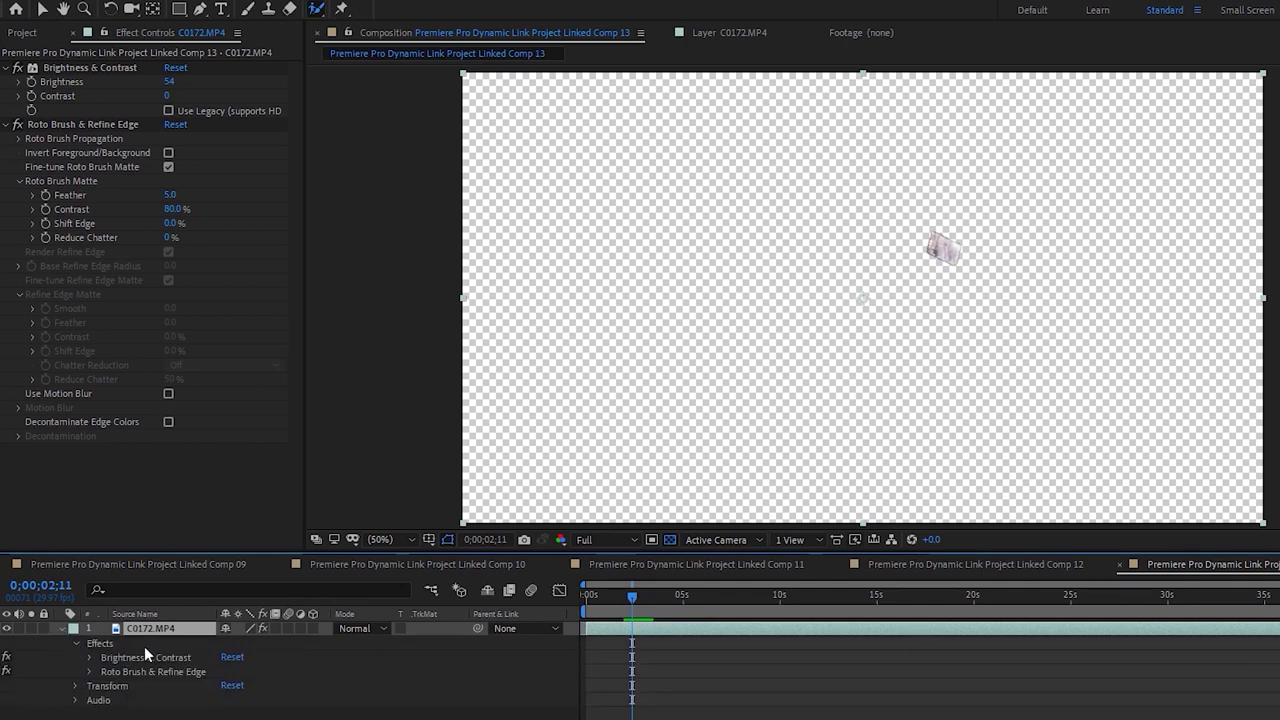
left_click(89, 672)
scroll(160, 690, "down", 1)
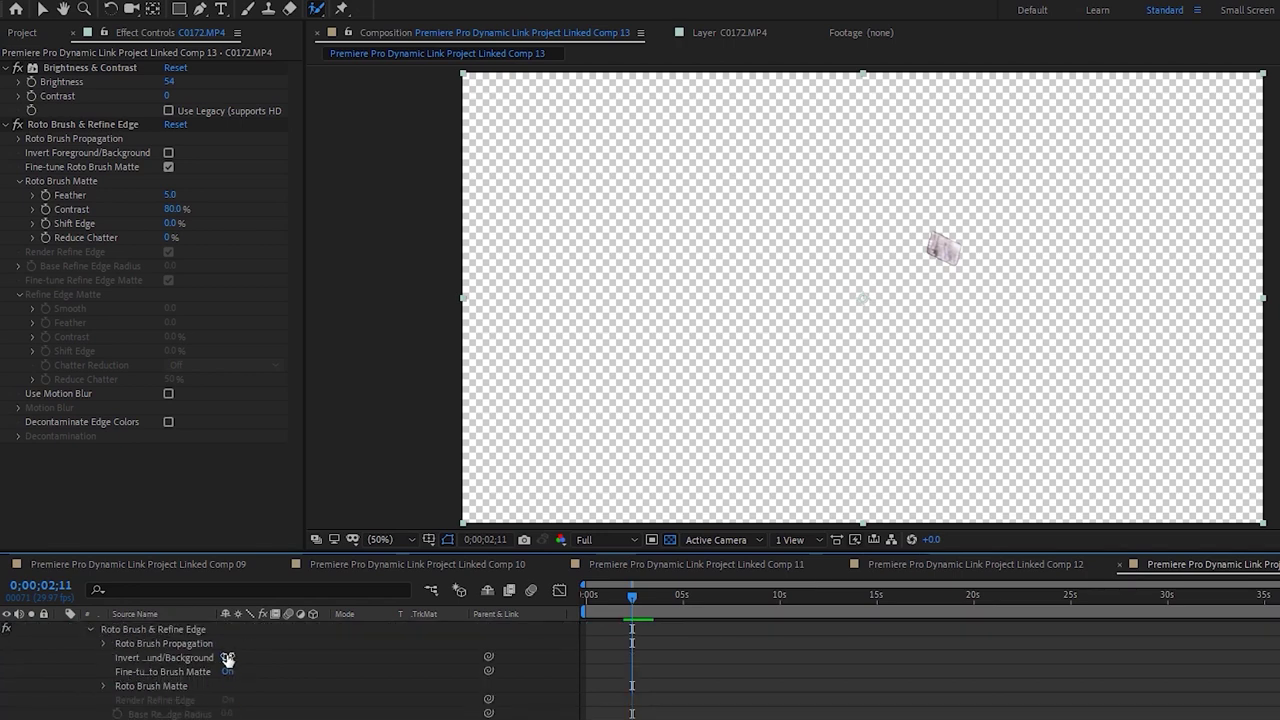
left_click(228, 658)
Preview the inverted matte, park at 0;00;02;00 and scrub the layer's Scale sharply upward
left_click_drag(637, 590, 509, 592)
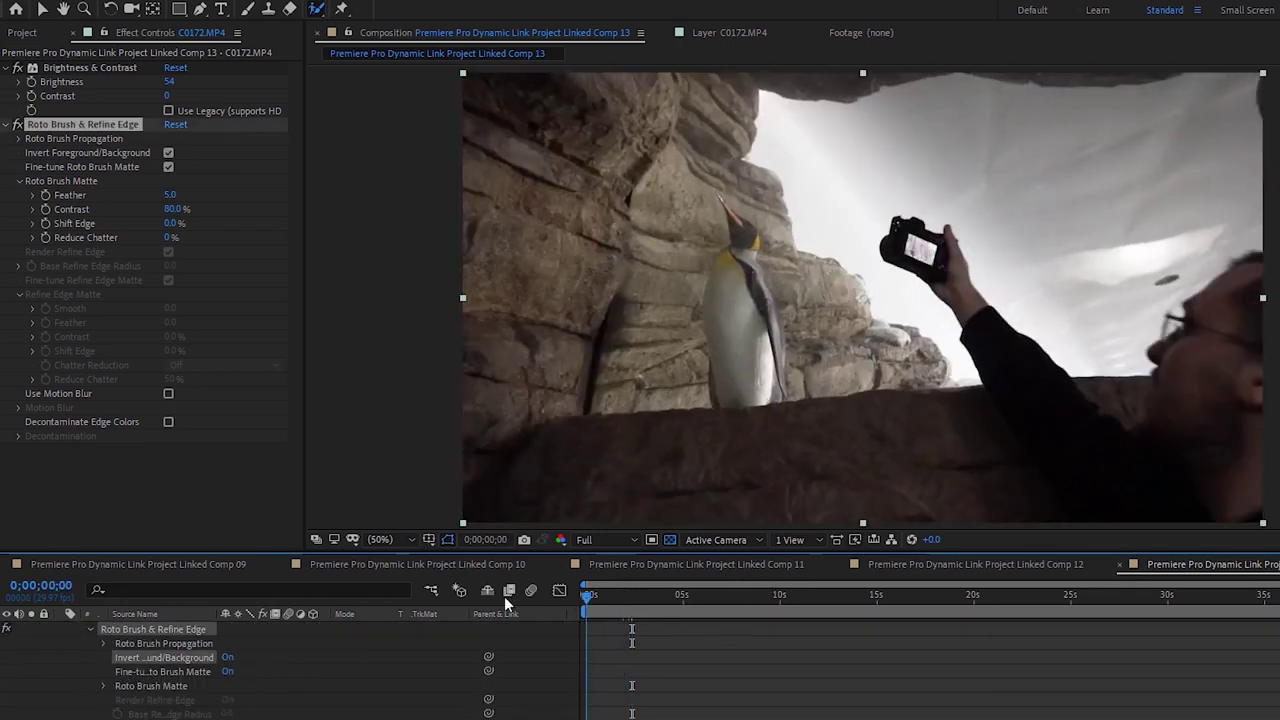
key("space")
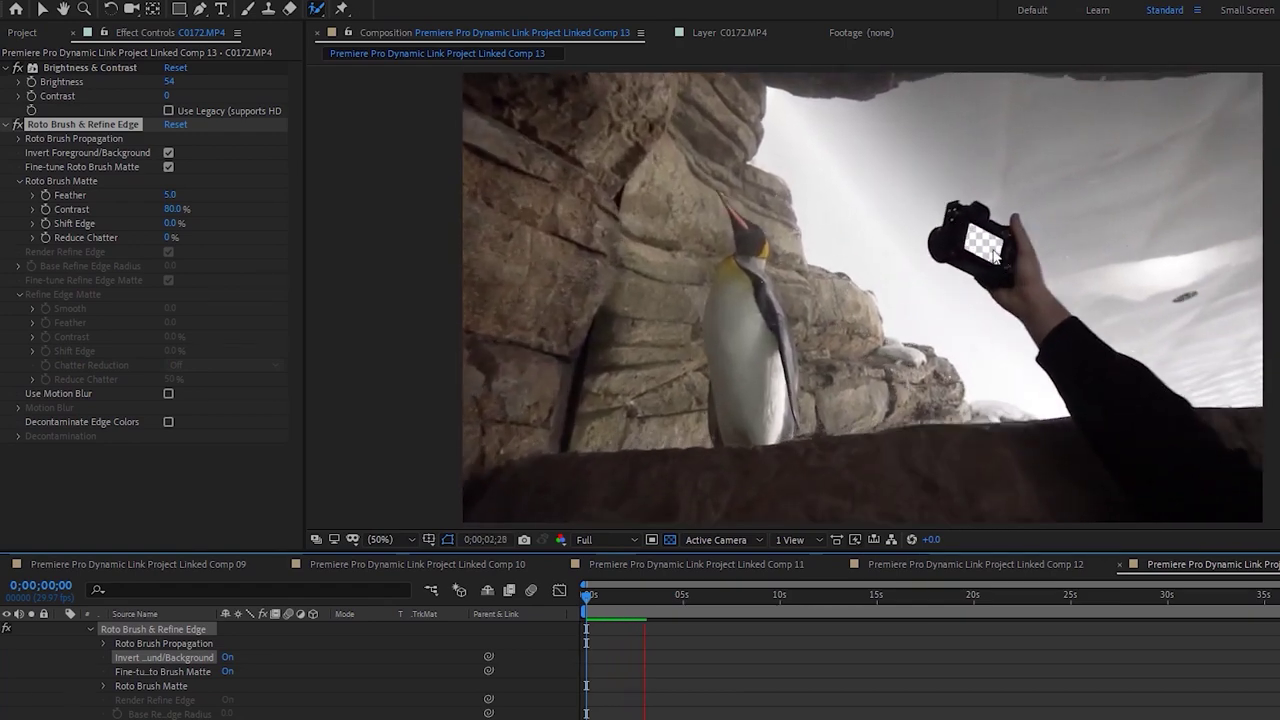
left_click(645, 595)
left_click_drag(641, 593, 623, 597)
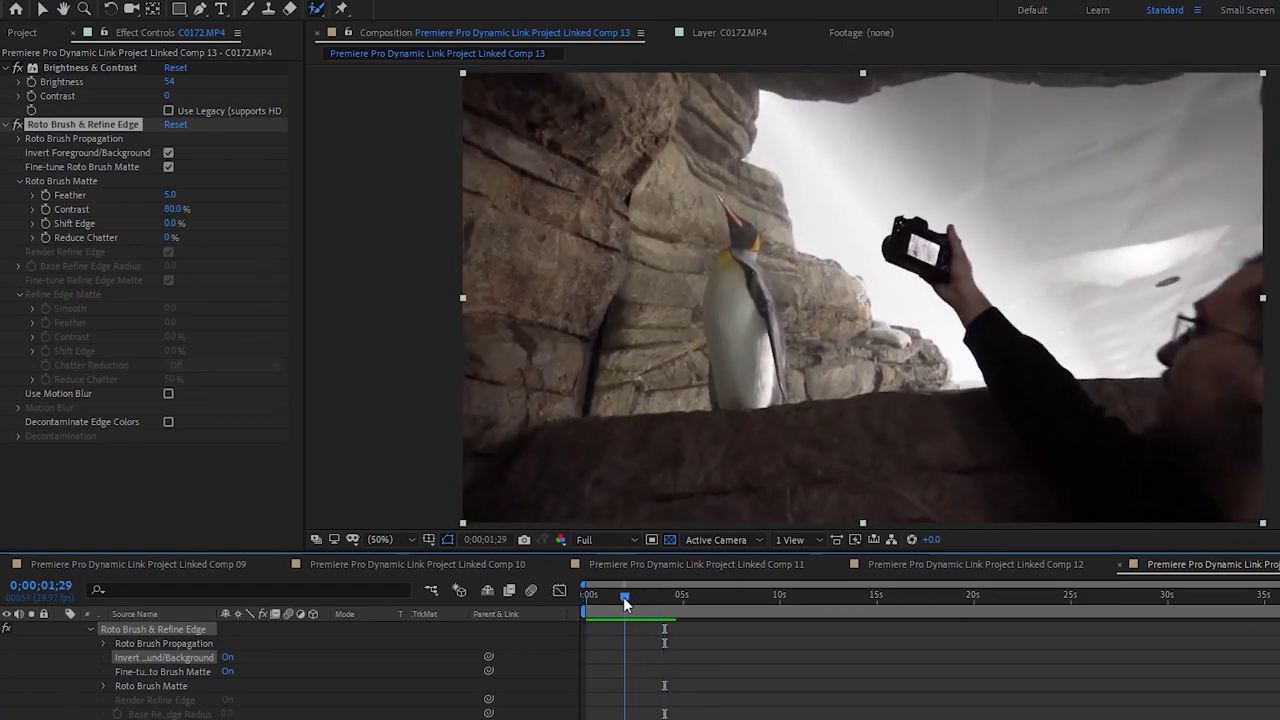
key("Page_Down")
key("Page_Down")
scroll(549, 631, "up", 2)
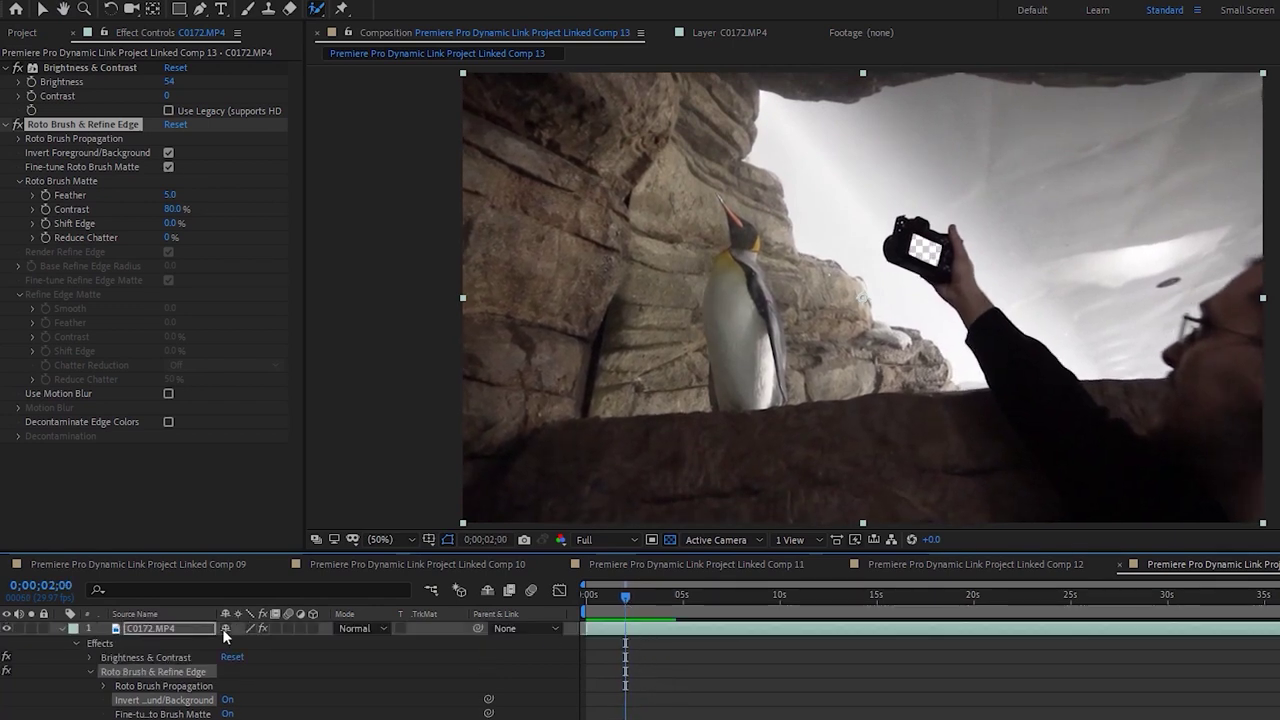
key("s")
left_click_drag(236, 642, 1032, 176)
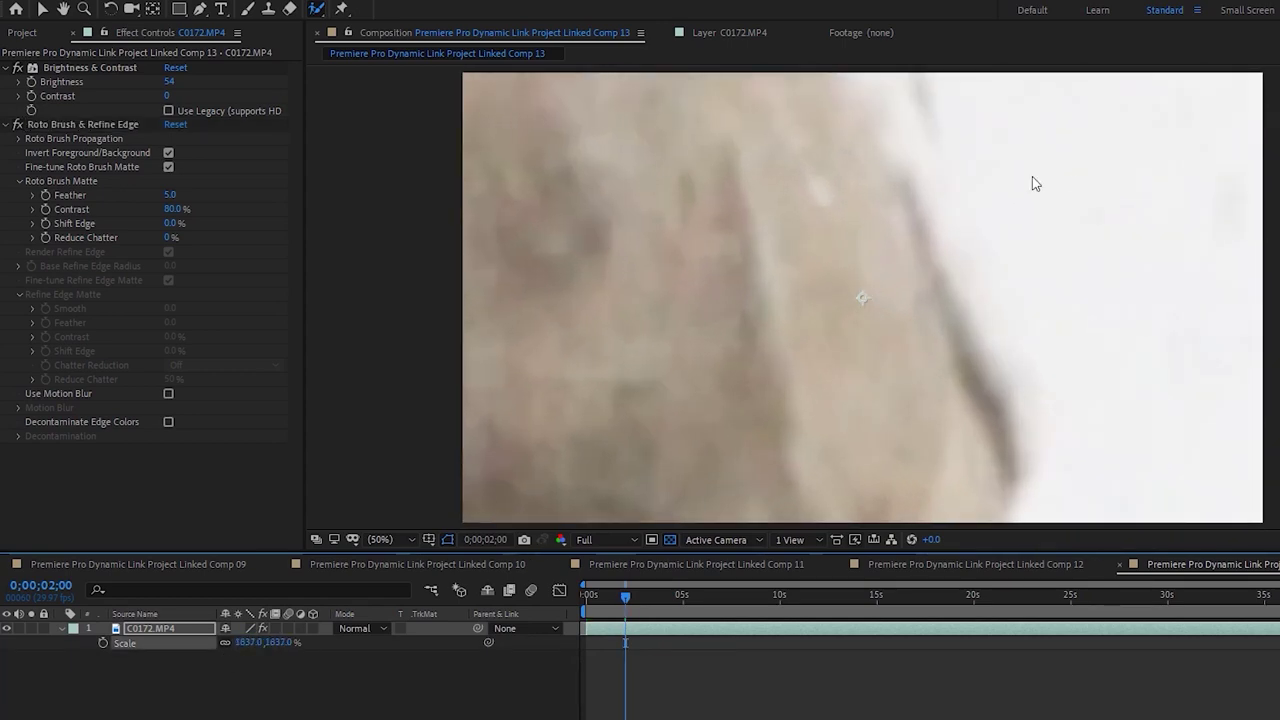
Dismiss the Roto Brush warning, undo the oversized zoom back to 100% Scale, and preview from 0;00;03;04
left_click(1032, 176)
left_click(311, 137)
left_click_drag(734, 306, 783, 237)
key("ctrl+z")
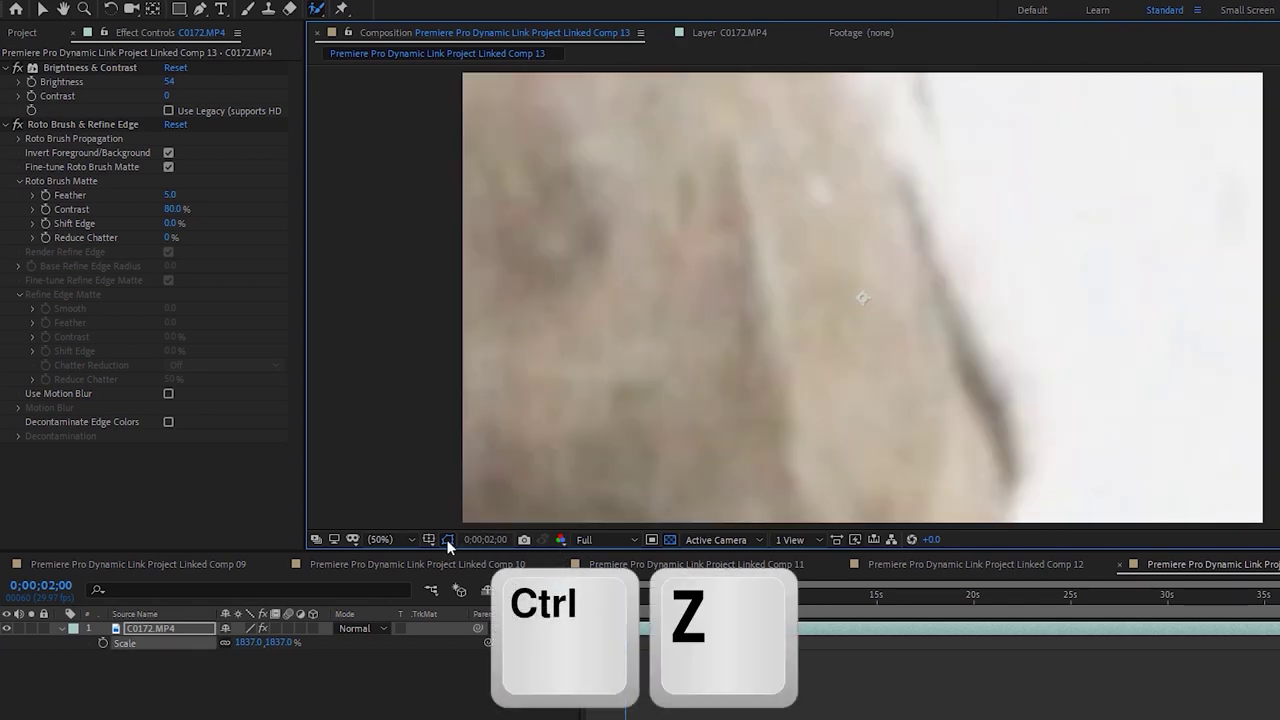
key("ctrl+z")
key("ctrl+z")
key("ctrl+z")
key("ctrl+z")
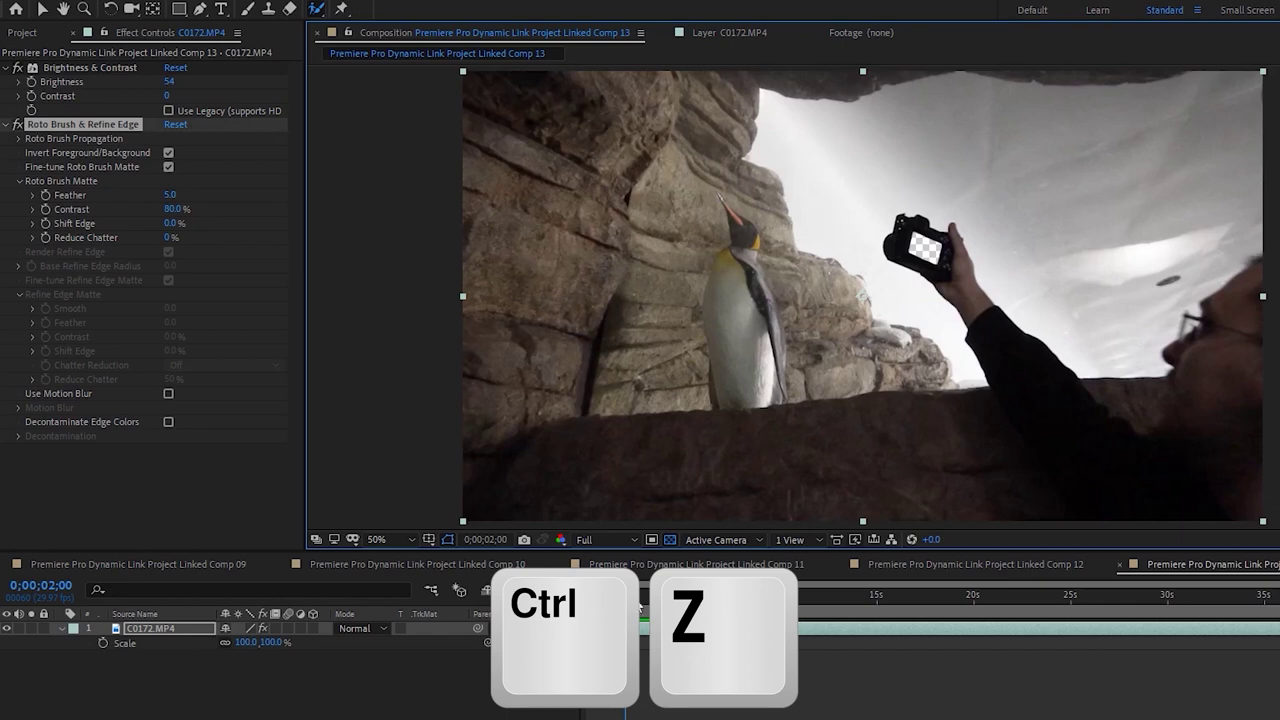
left_click_drag(640, 607, 622, 599)
key("space")
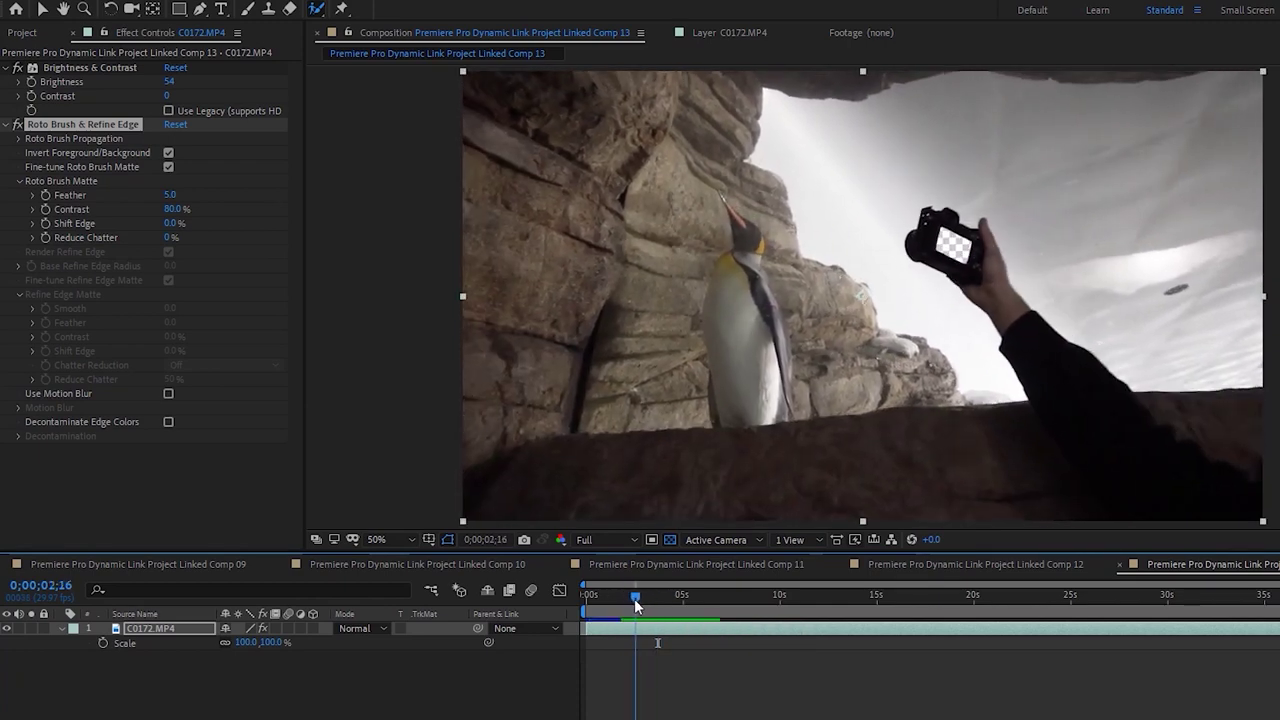
At 0;00;02;00, set Scale and Position keyframes at their defaults of 100% and 960,540
left_click(624, 600)
left_click_drag(625, 600, 627, 600)
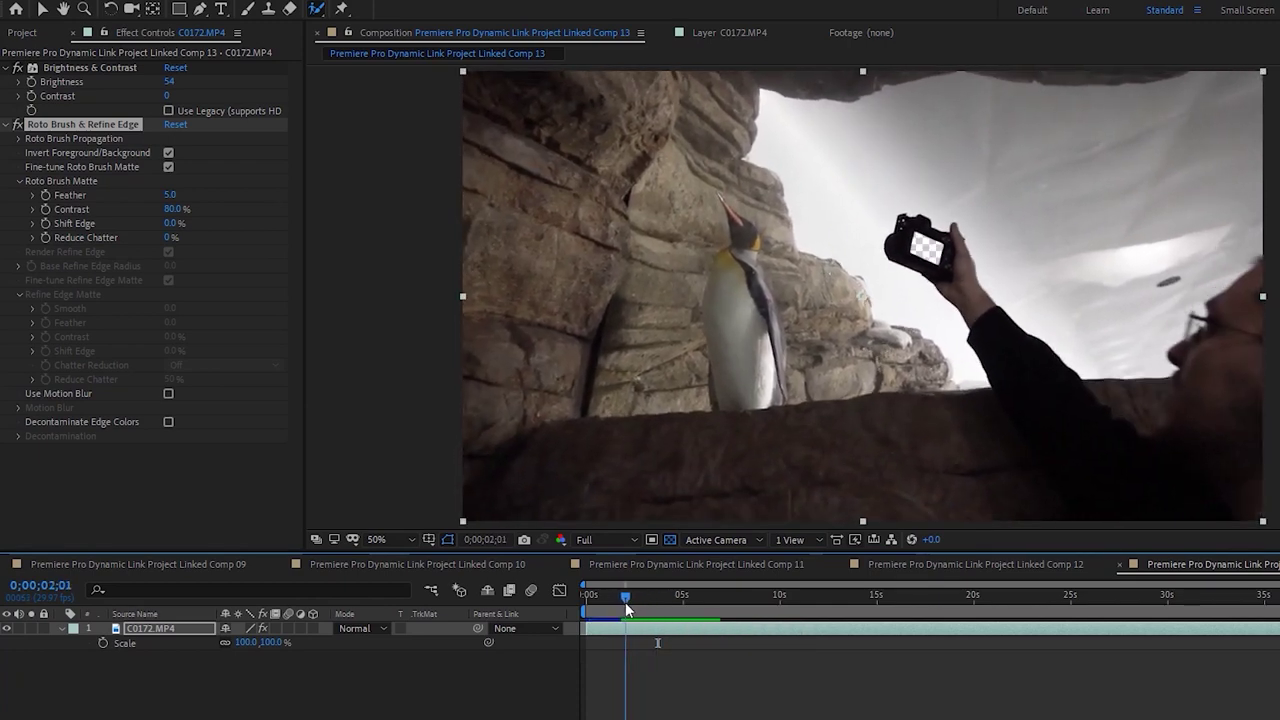
key("Page_Up")
key("Page_Up")
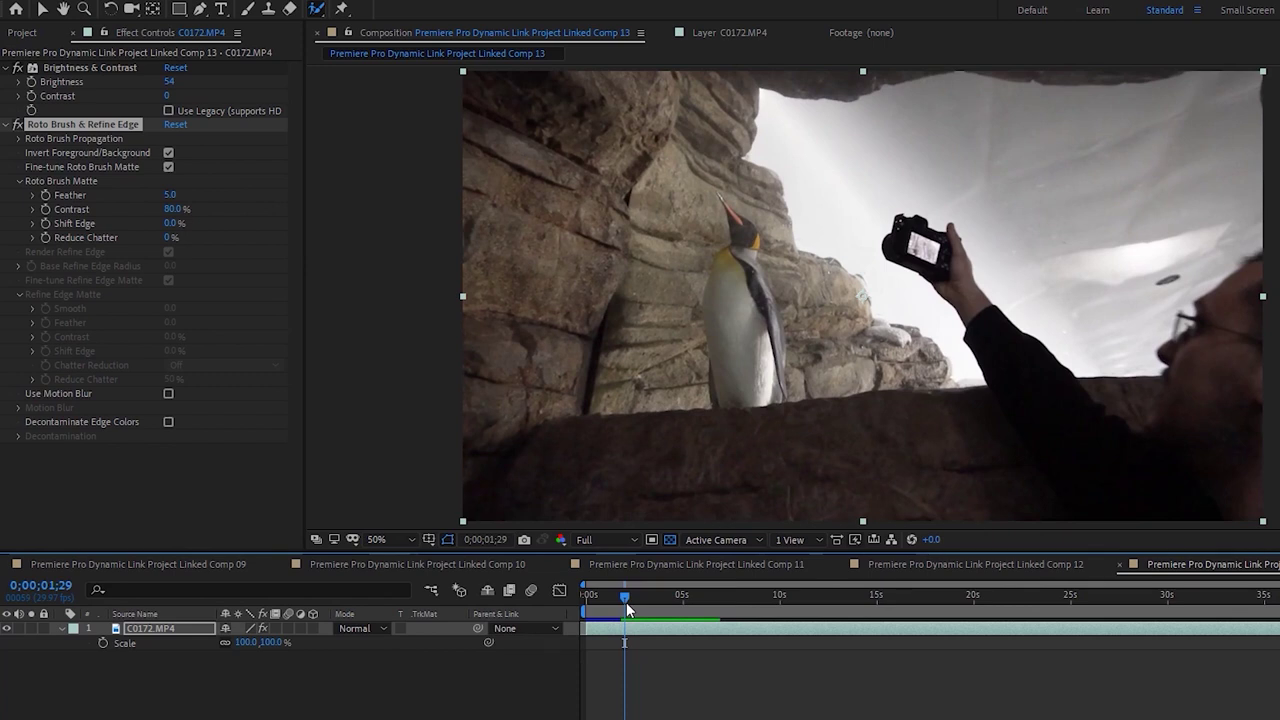
key("Page_Down")
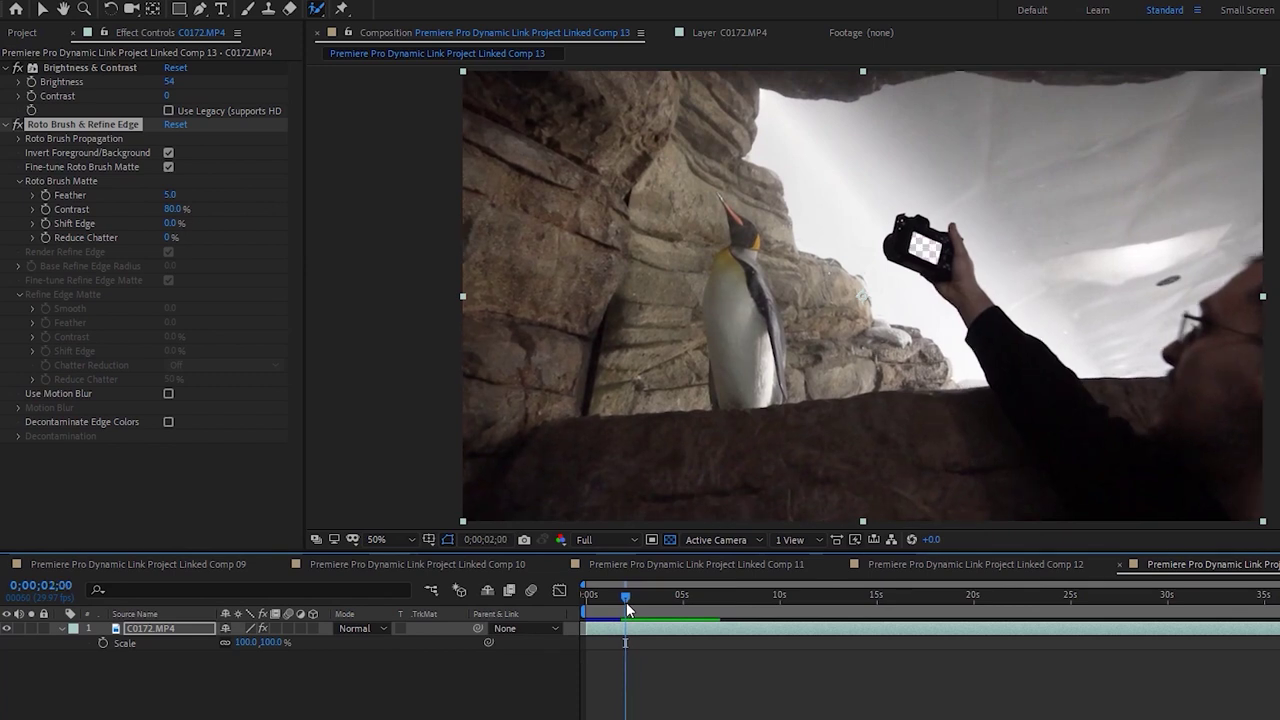
left_click(101, 642)
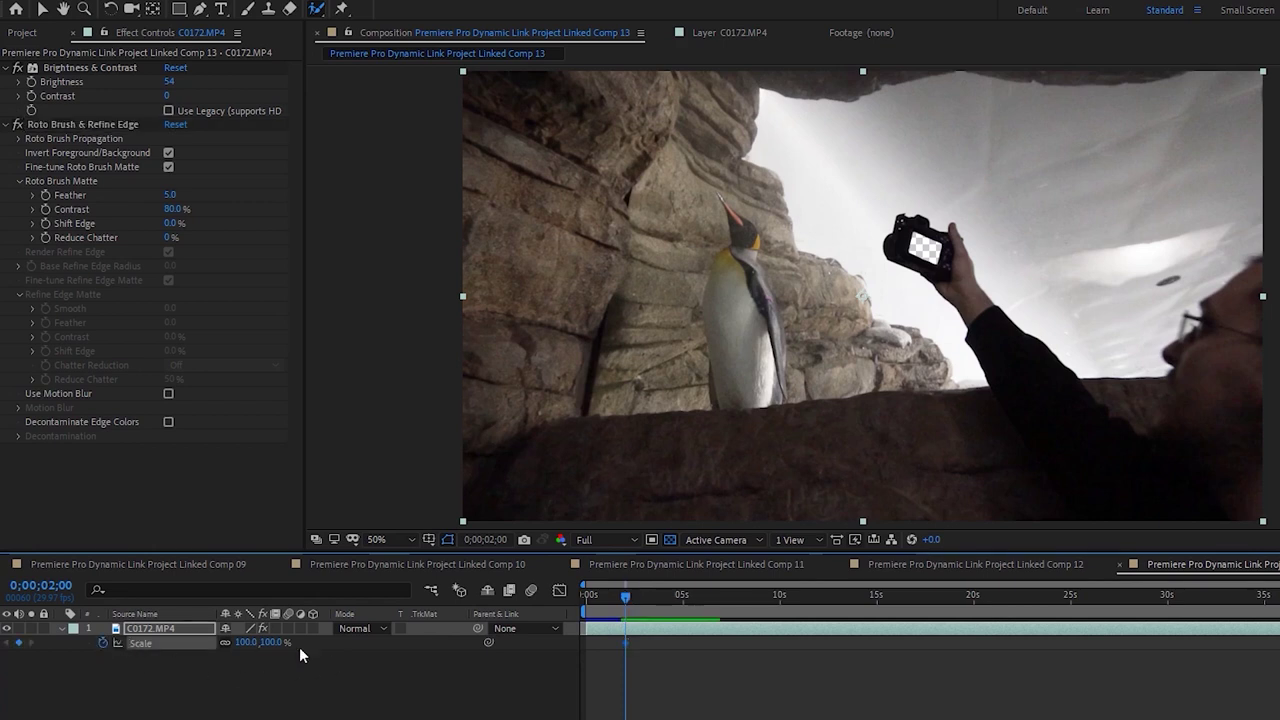
key("p")
left_click(102, 643)
Open the layer's Transform group, toggle 3D on and back off, and inspect its properties
left_click(61, 628)
left_click(61, 629)
left_click(74, 655)
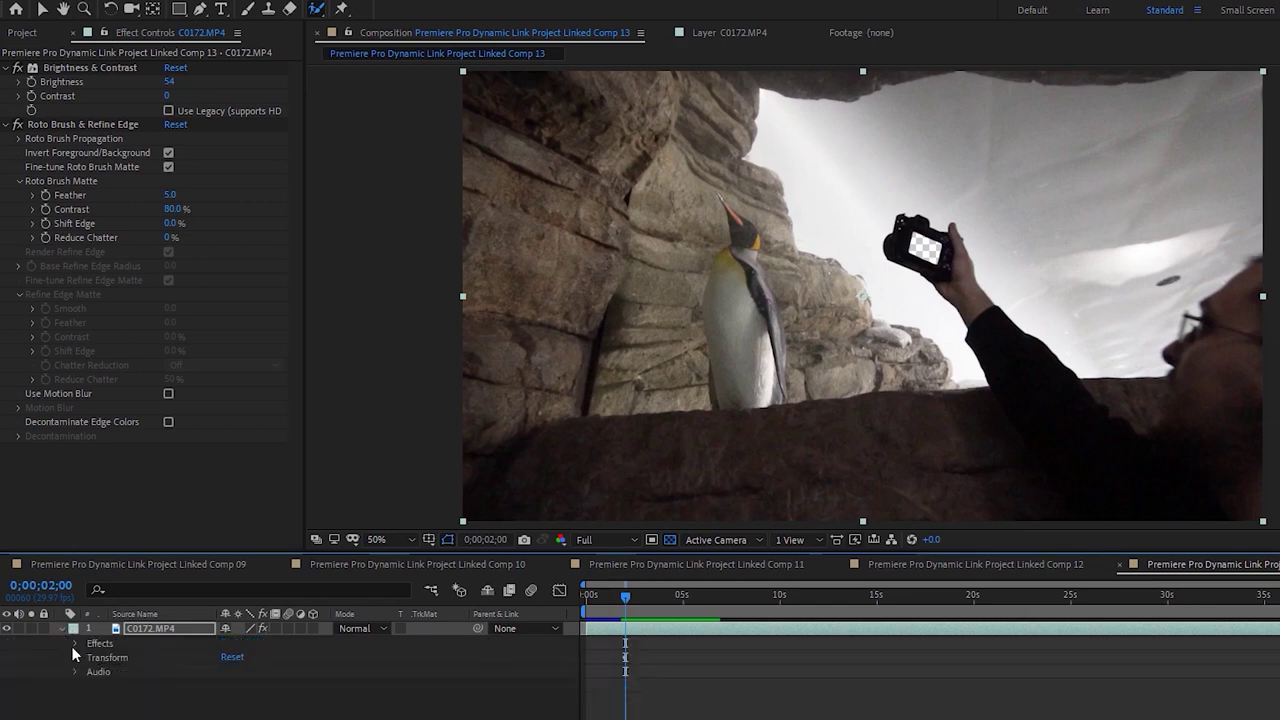
left_click(77, 657)
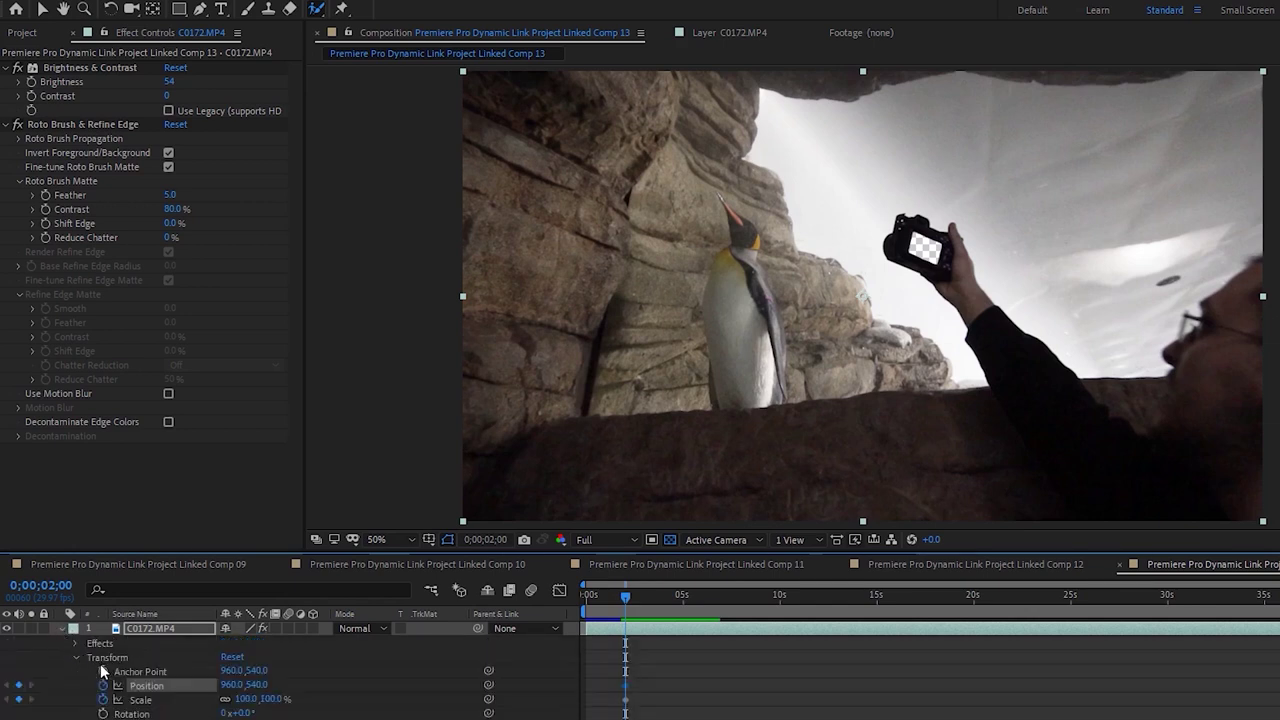
left_click(313, 628)
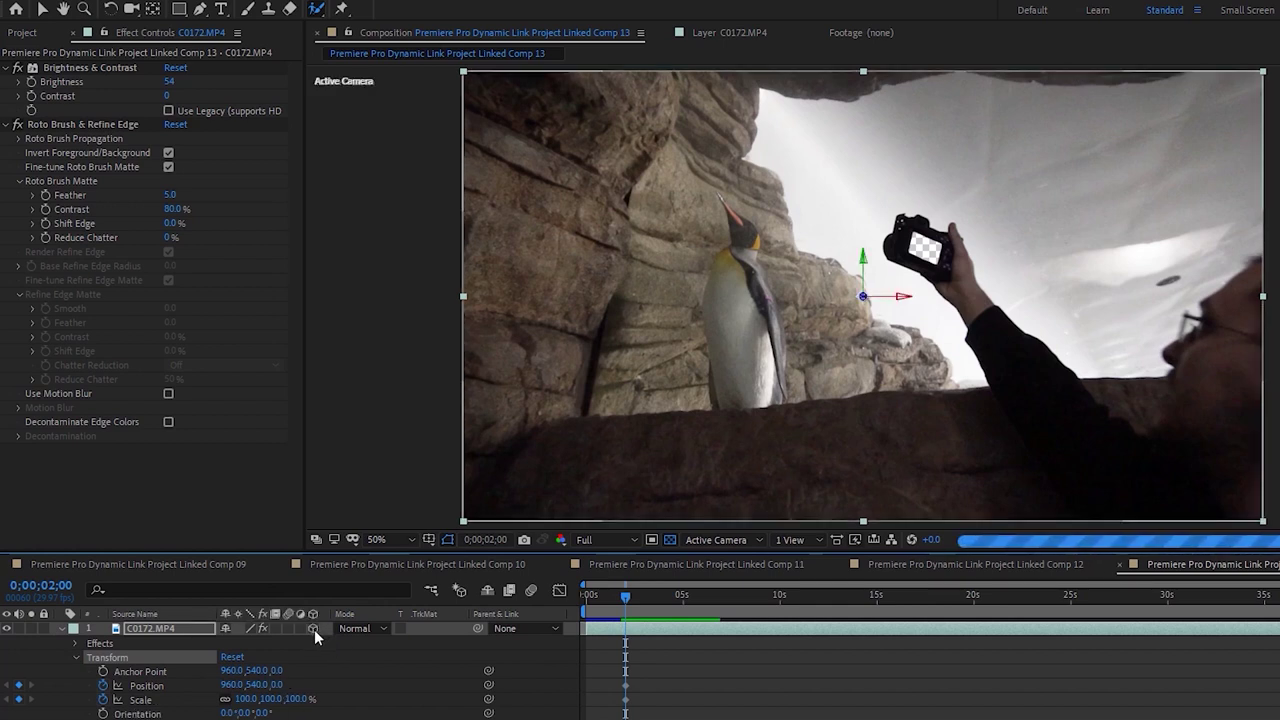
left_click(315, 630)
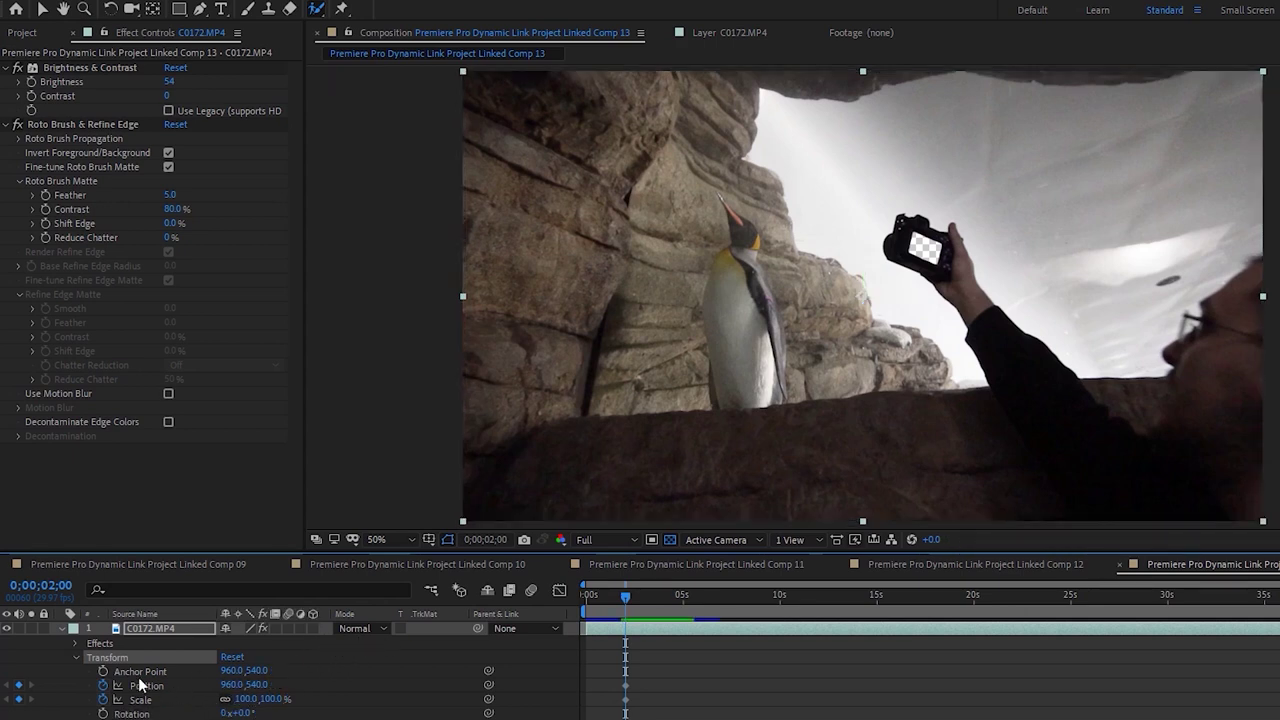
left_click(173, 689)
left_click(167, 702)
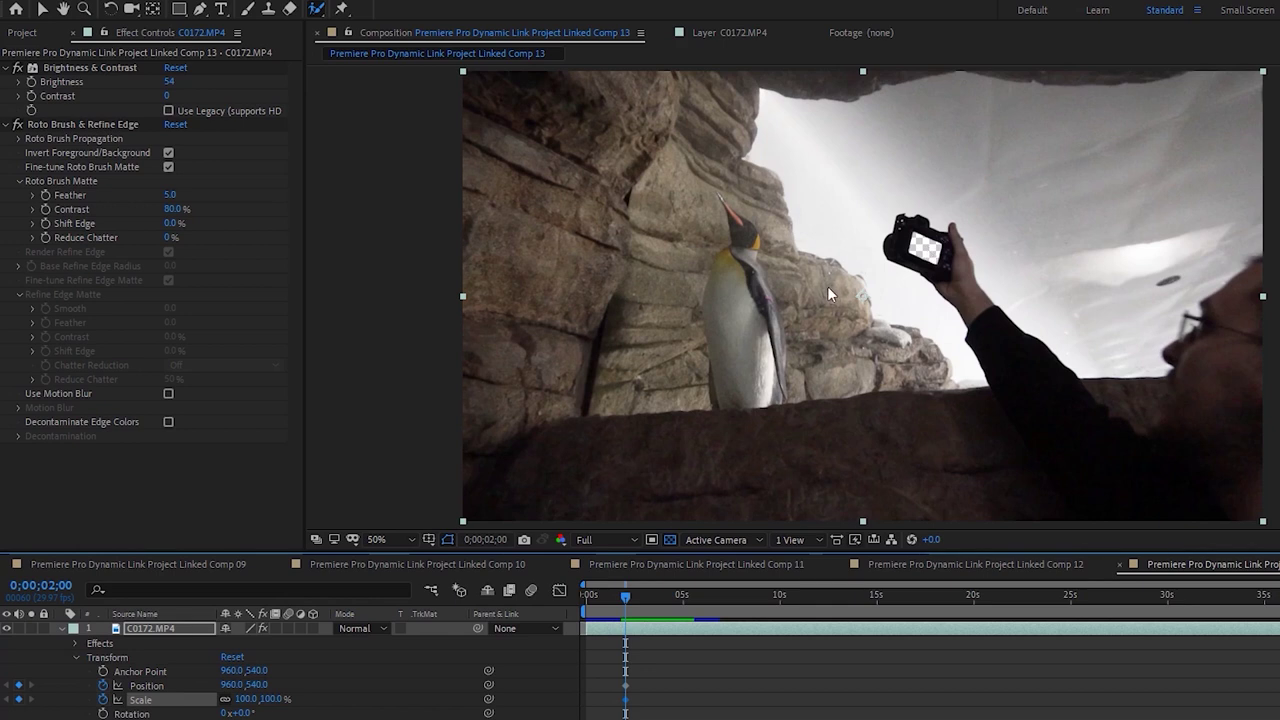
left_click(166, 672)
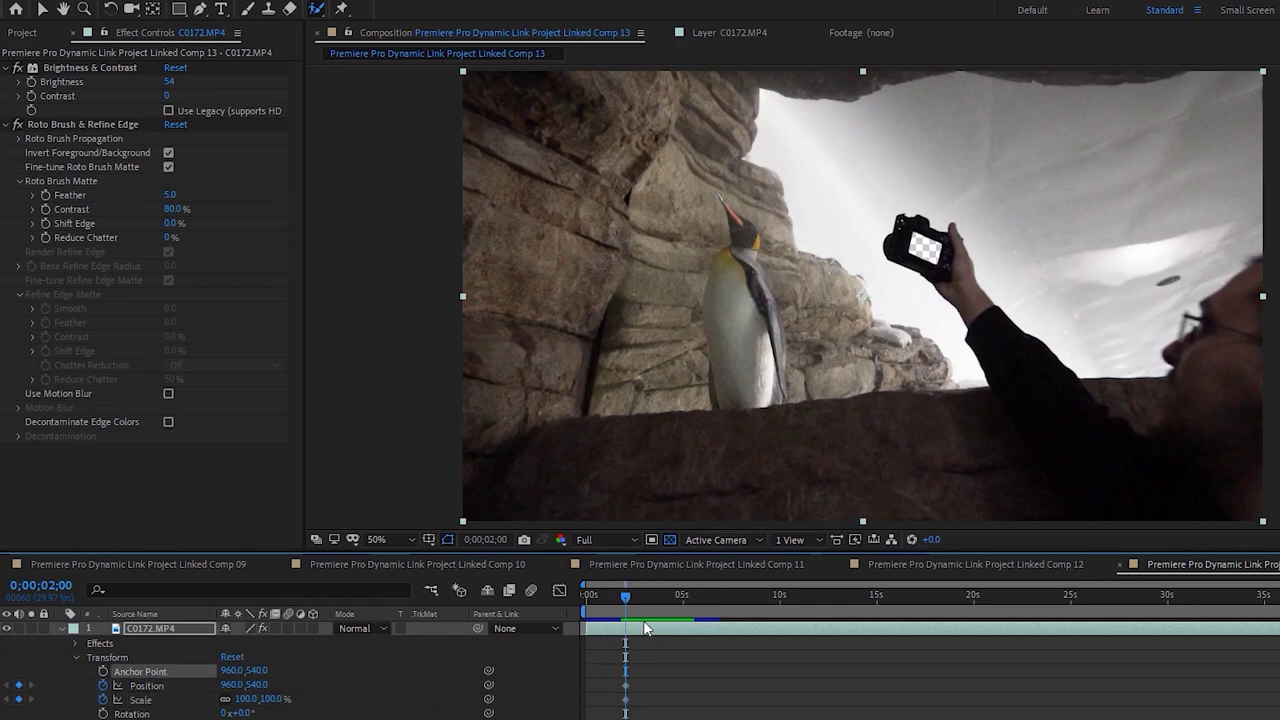
left_click(678, 655)
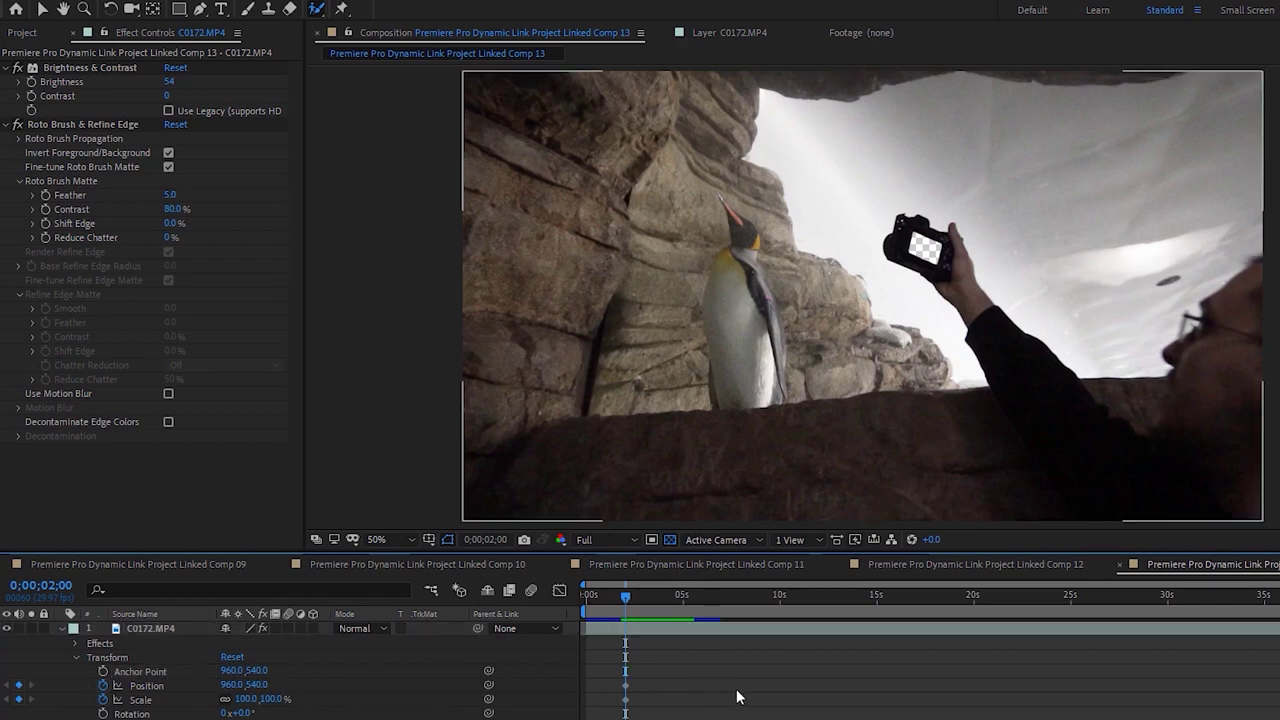
Advance the time to 0;00;02;10 and reselect the C0172.MP4 layer
key("Page_Down")
key("Page_Down")
key("Page_Down")
key("Page_Down")
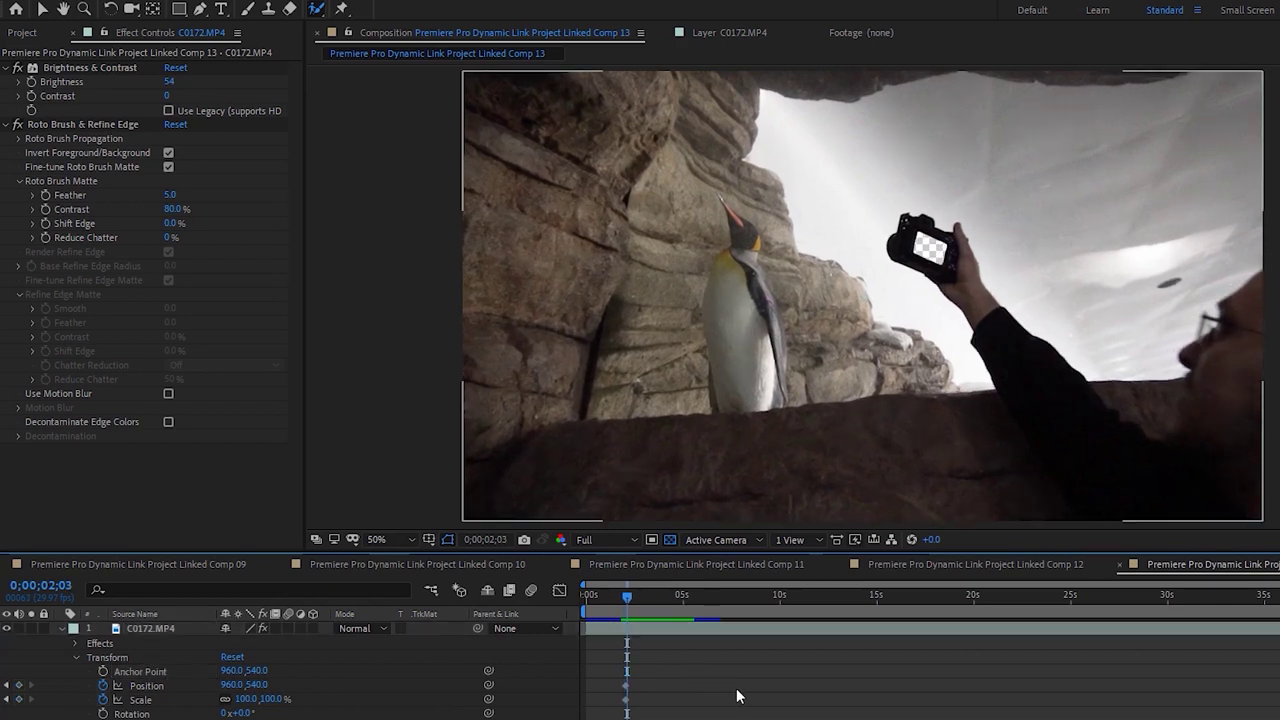
key("Page_Down")
key("Page_Down")
key("Page_Down")
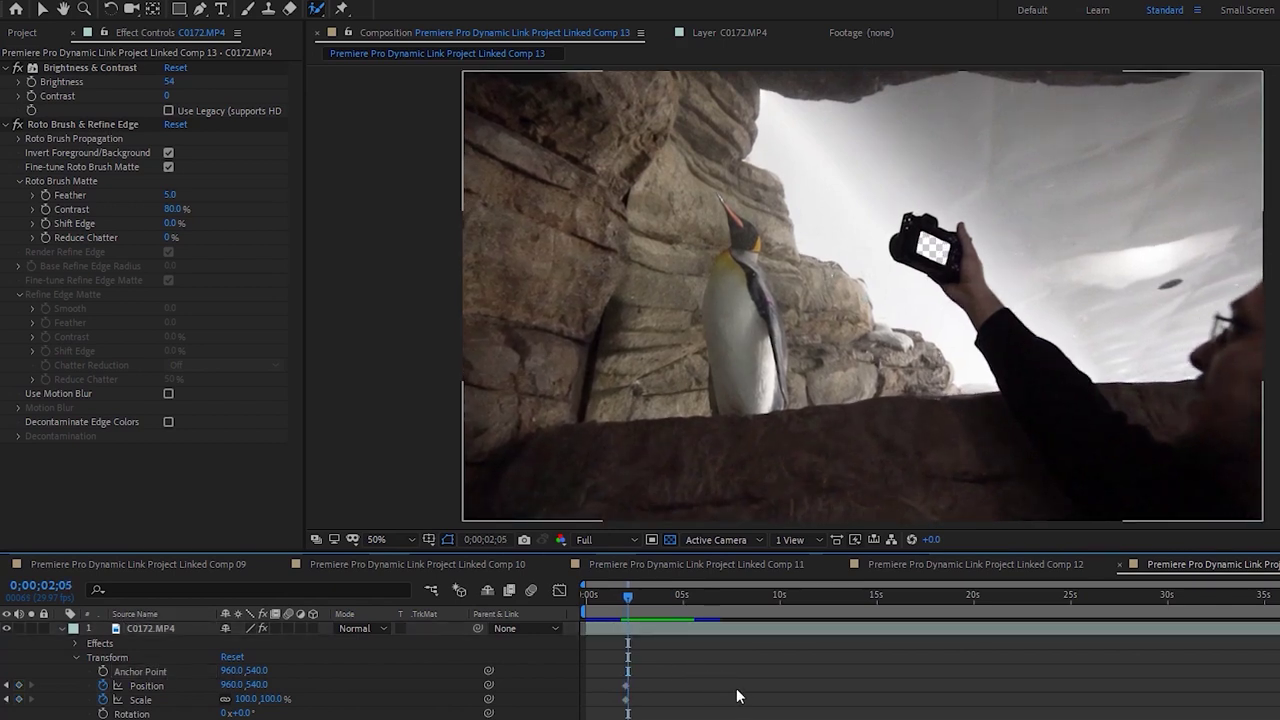
key("Page_Down")
key("Page_Down")
key("Page_Down")
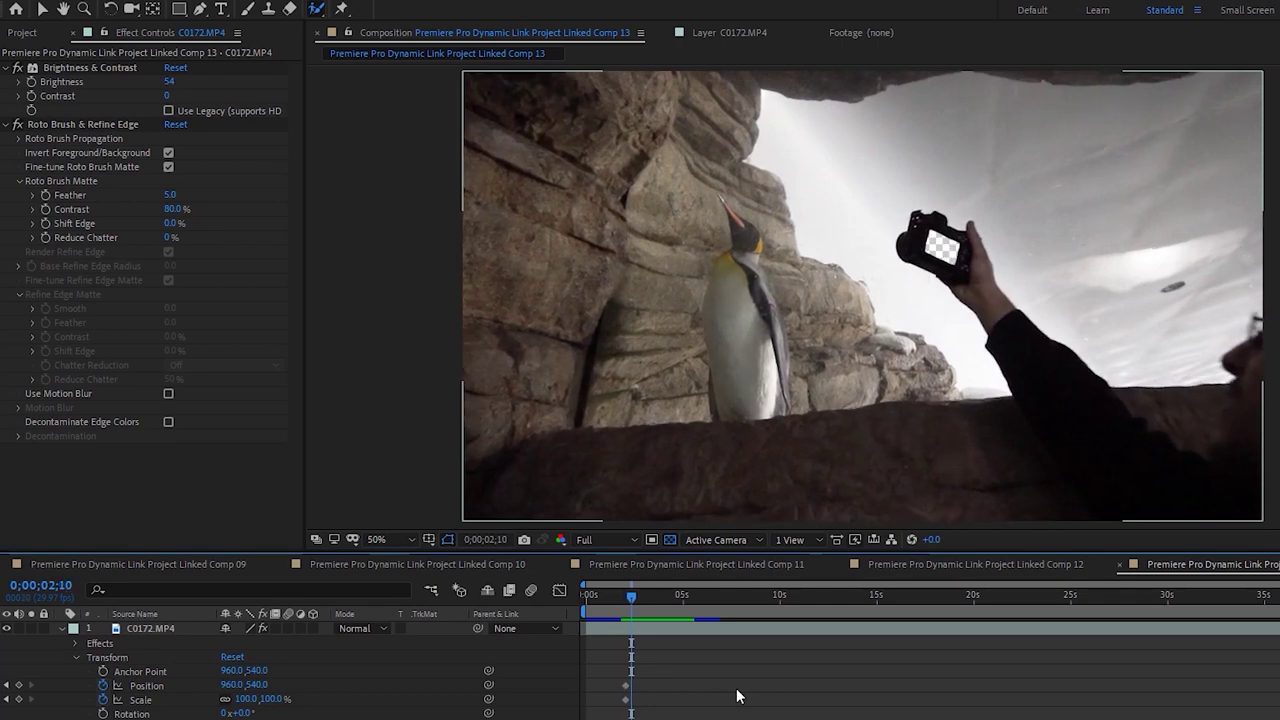
left_click(672, 627)
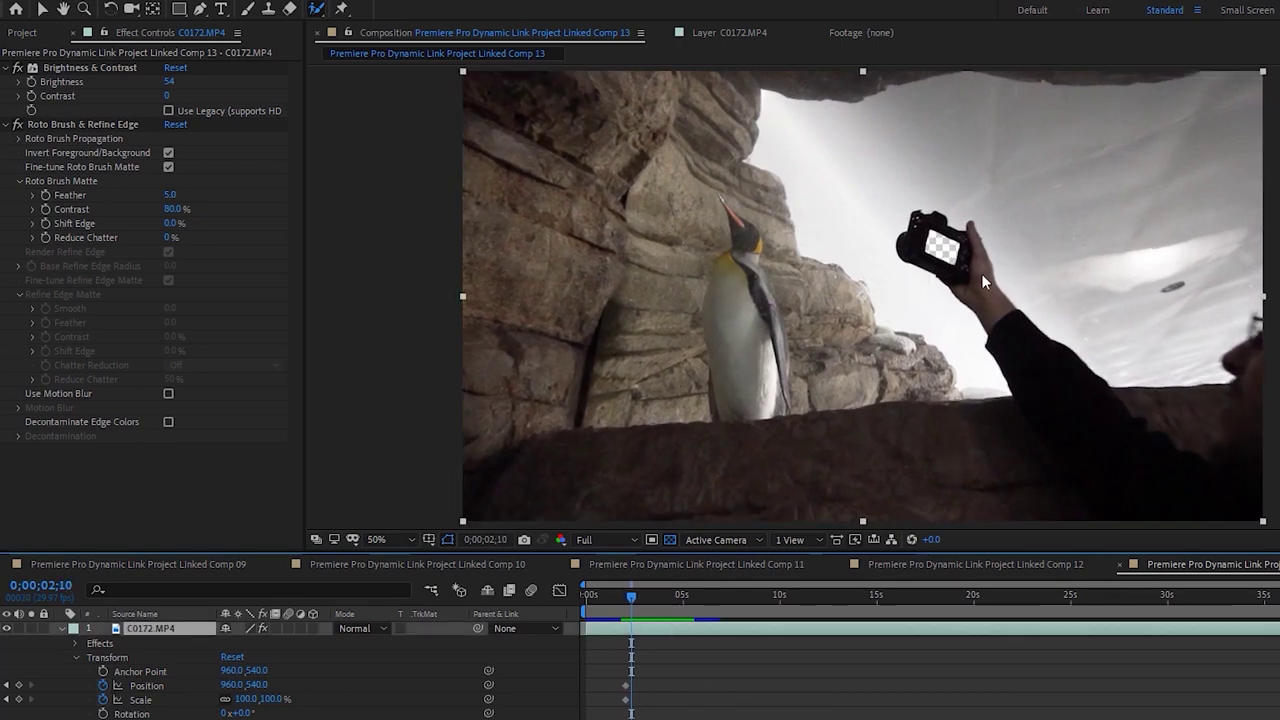
Scale the penguin clip up in stages to 3514% at 2;10, keeping the camera screen centred
key("s")
left_click_drag(250, 643, 296, 603)
left_click_drag(613, 391, 700, 383)
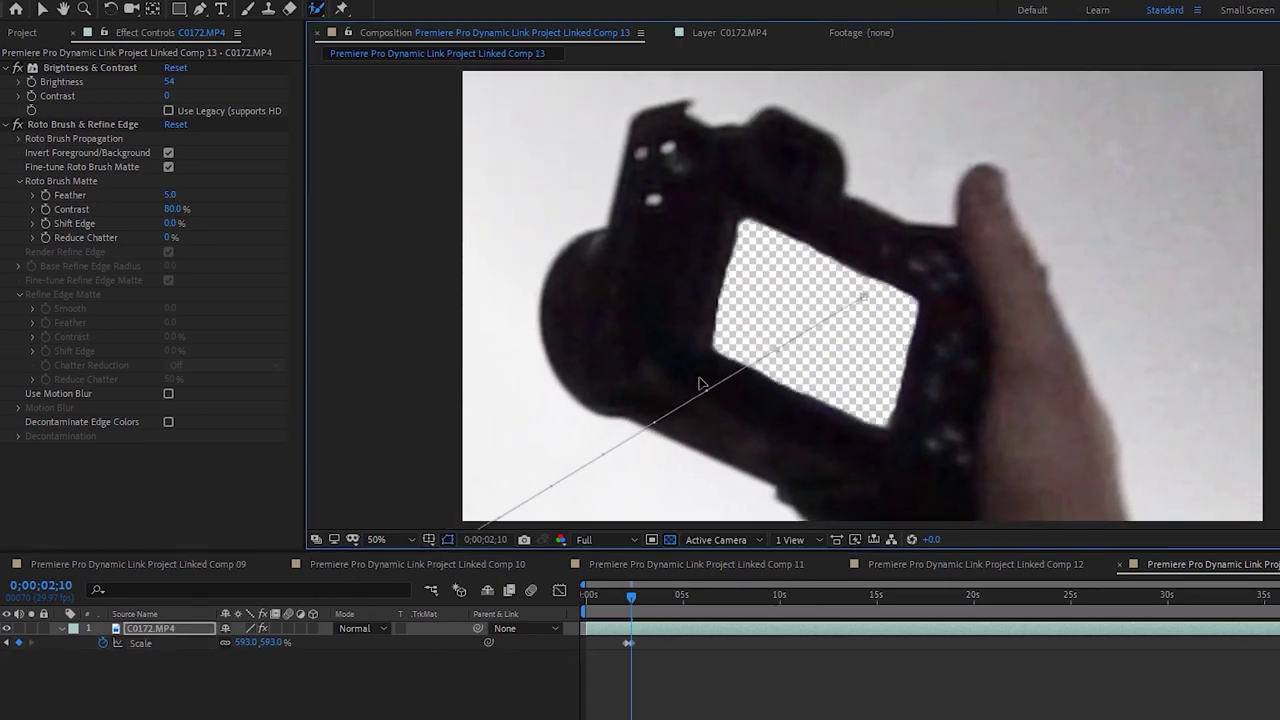
left_click_drag(255, 643, 1040, 235)
left_click_drag(640, 300, 540, 330)
left_click_drag(253, 645, 468, 524)
left_click_drag(250, 650, 893, 389)
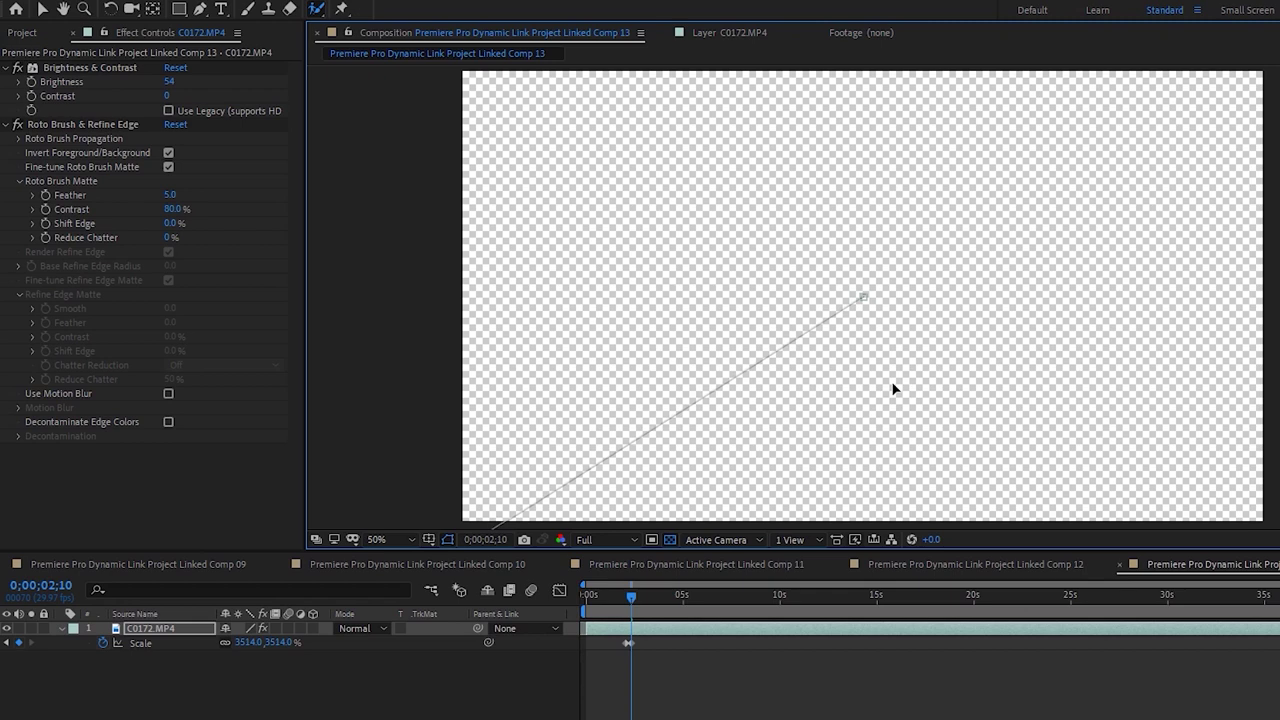
Preview the zoom, return to the Scale keyframe and split the layer there with Ctrl+Shift+D
left_click(626, 597)
key("space")
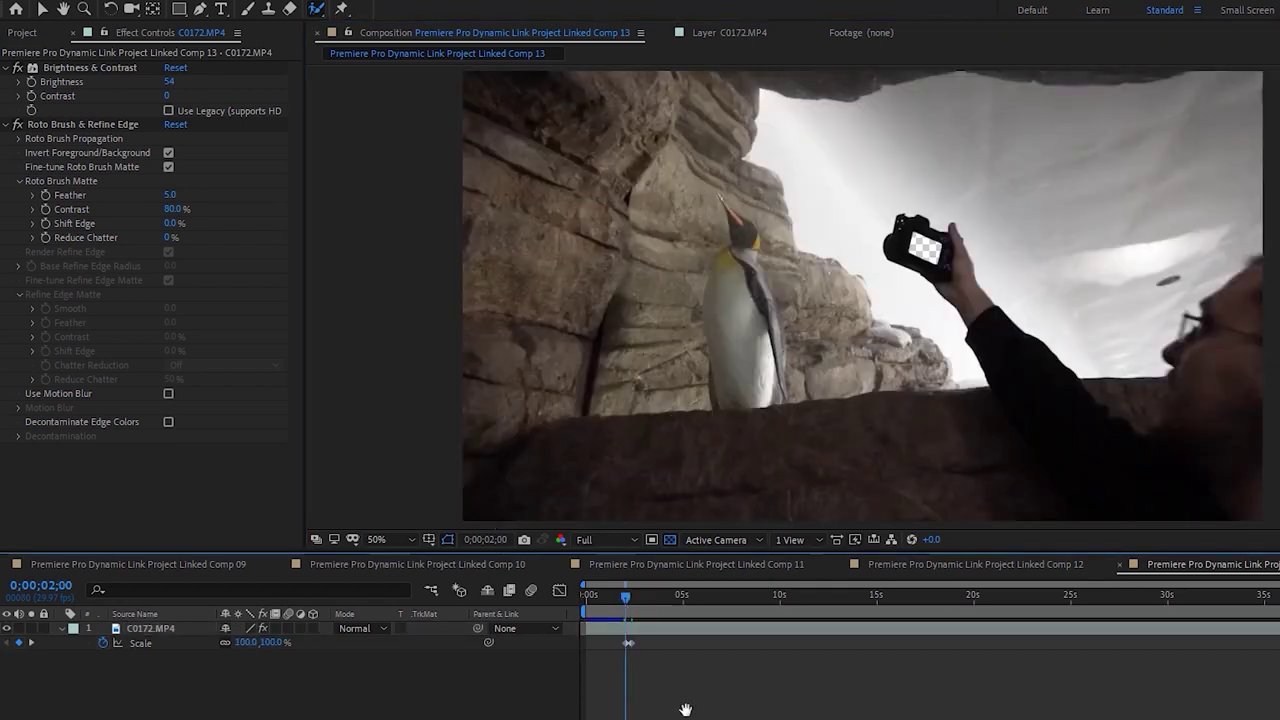
key("Home")
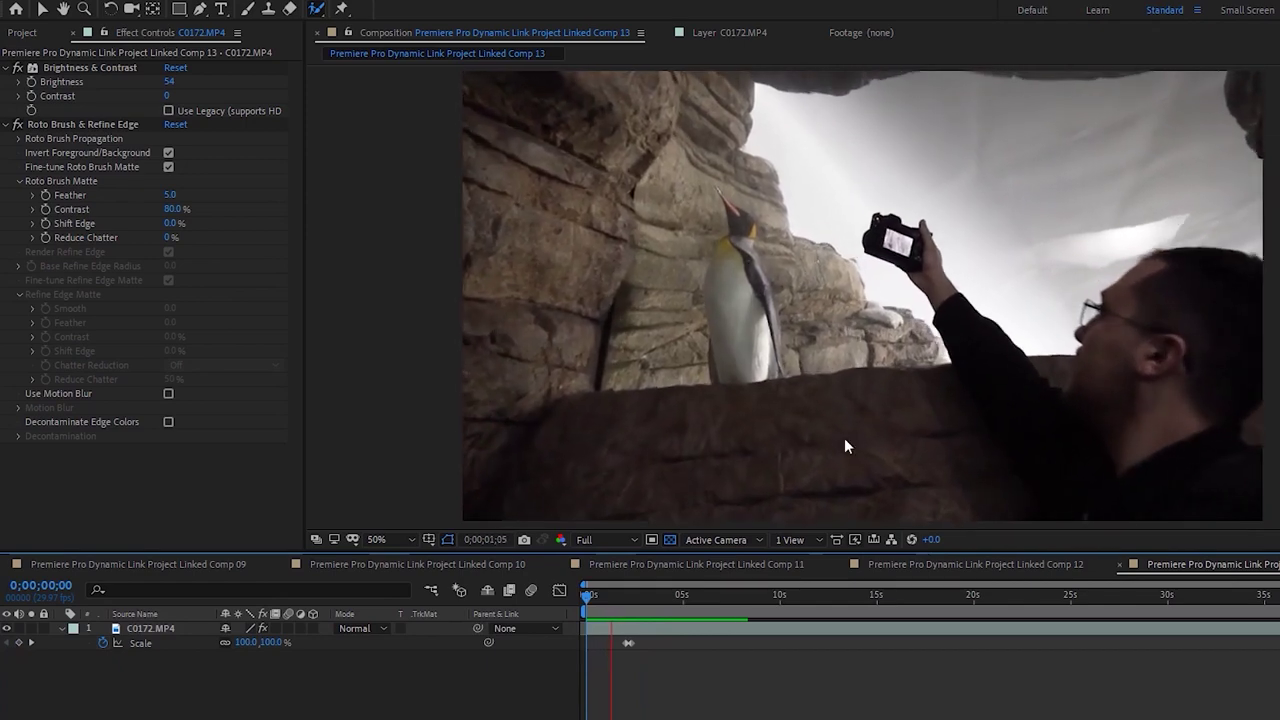
key("space")
key("Page_Up")
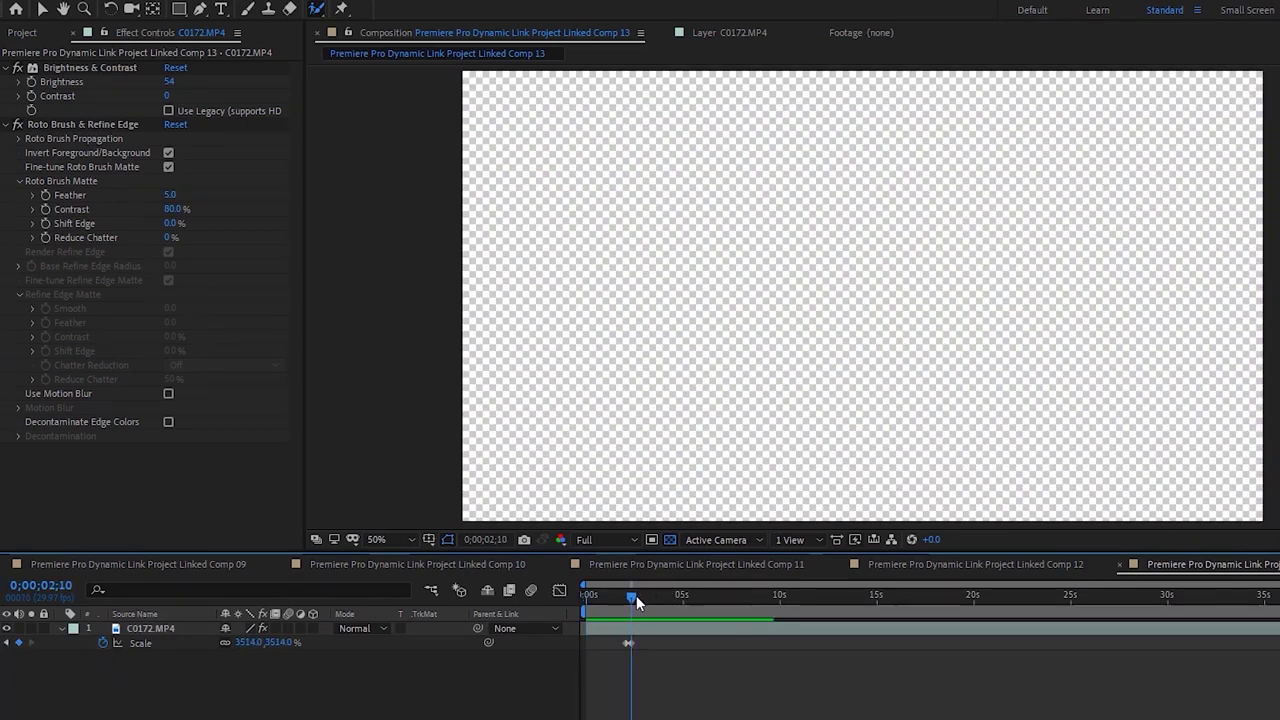
left_click(670, 632)
key("ctrl+shift+d")
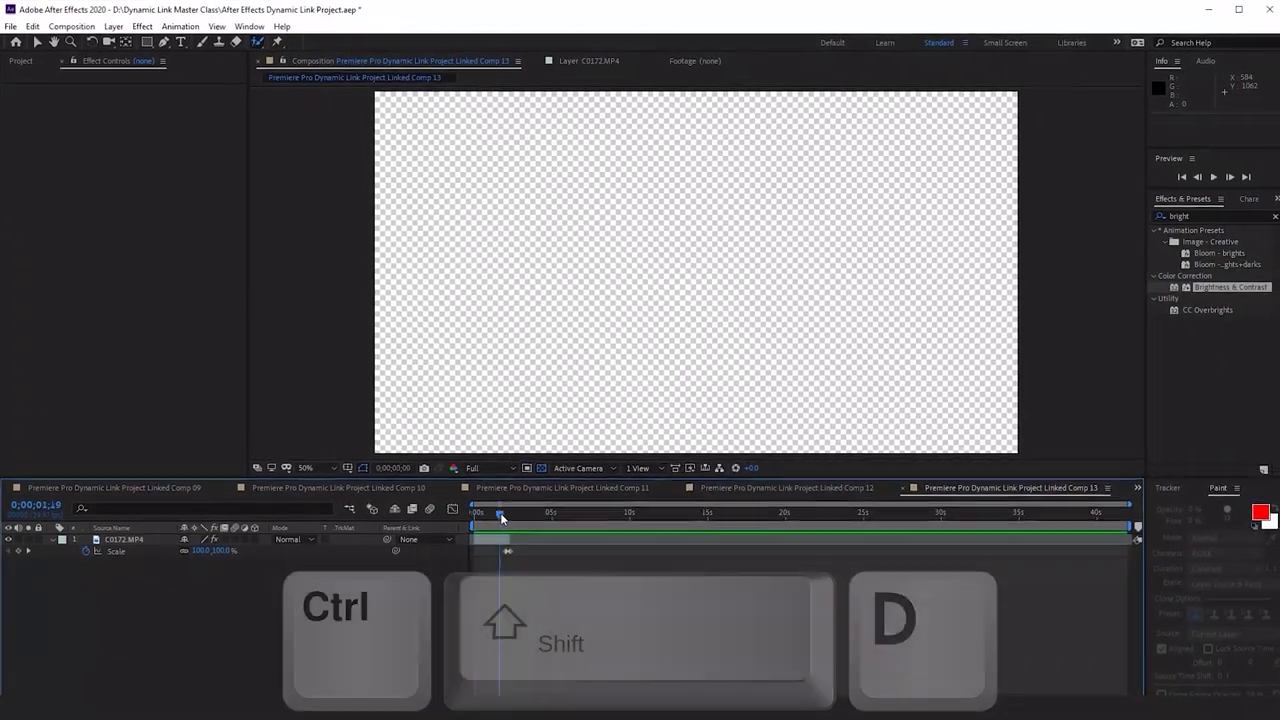
left_click(518, 521)
key("space")
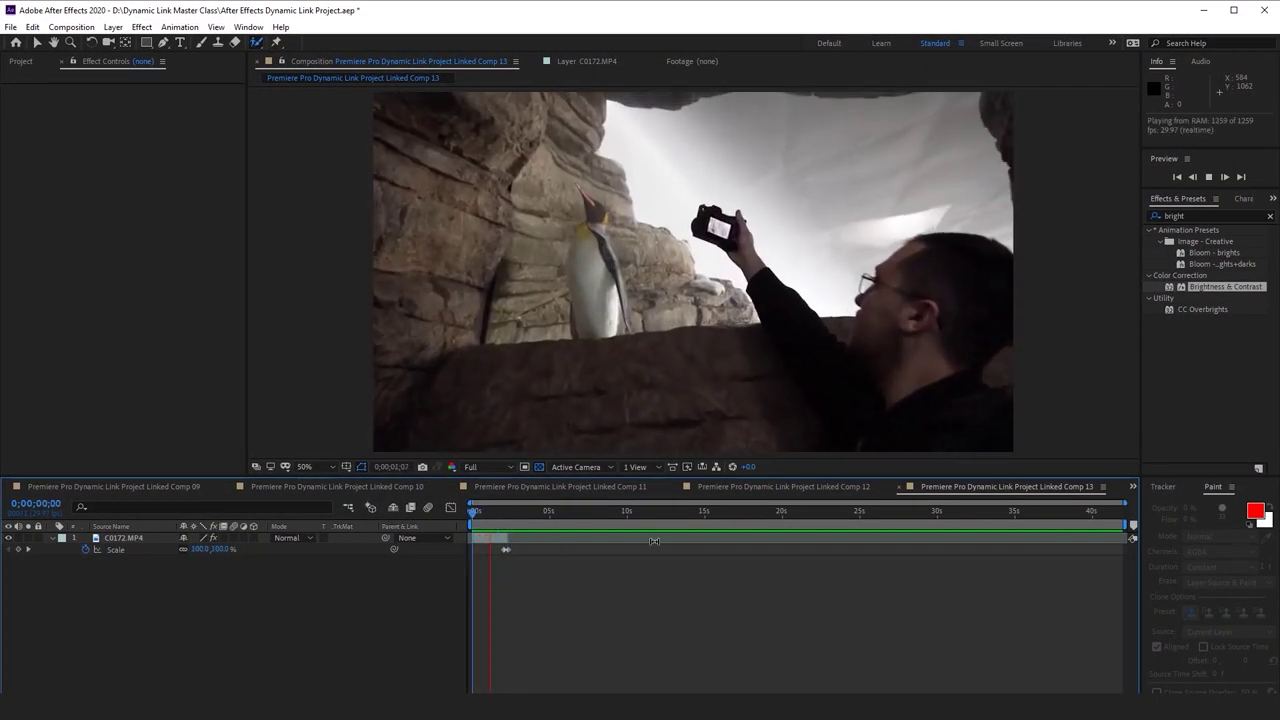
left_click_drag(506, 511, 505, 516)
key("space")
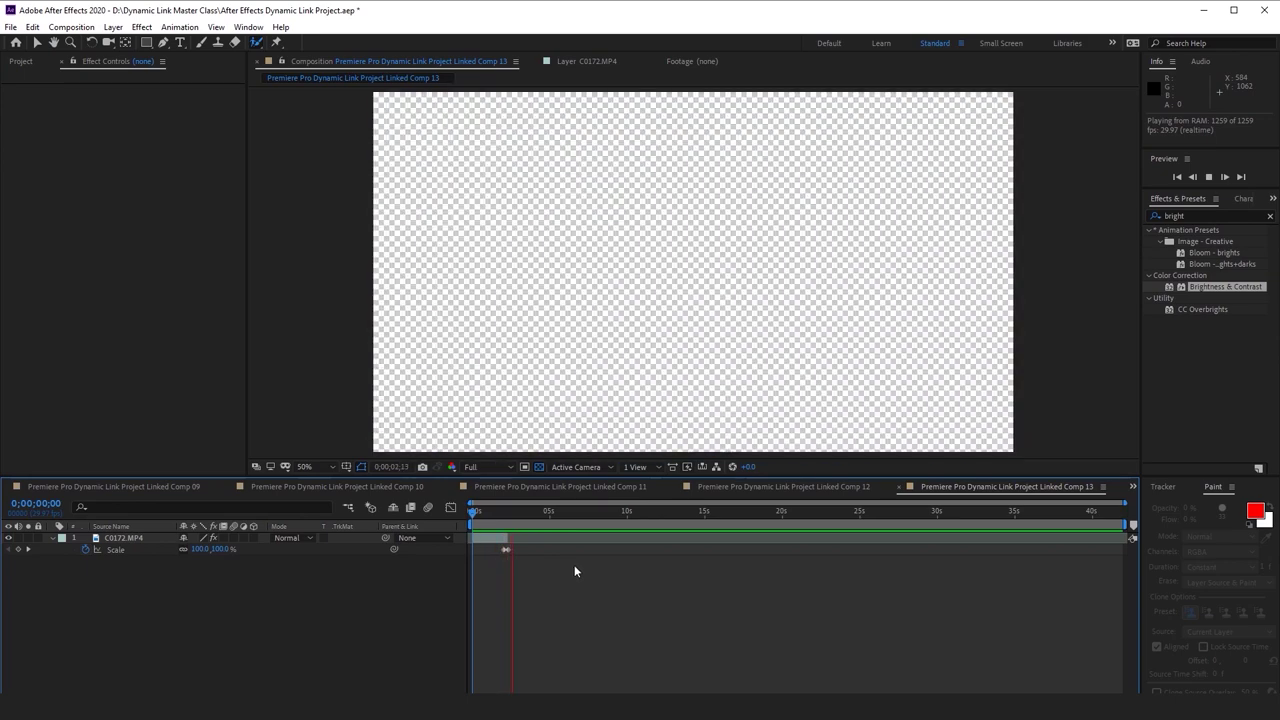
left_click(503, 512)
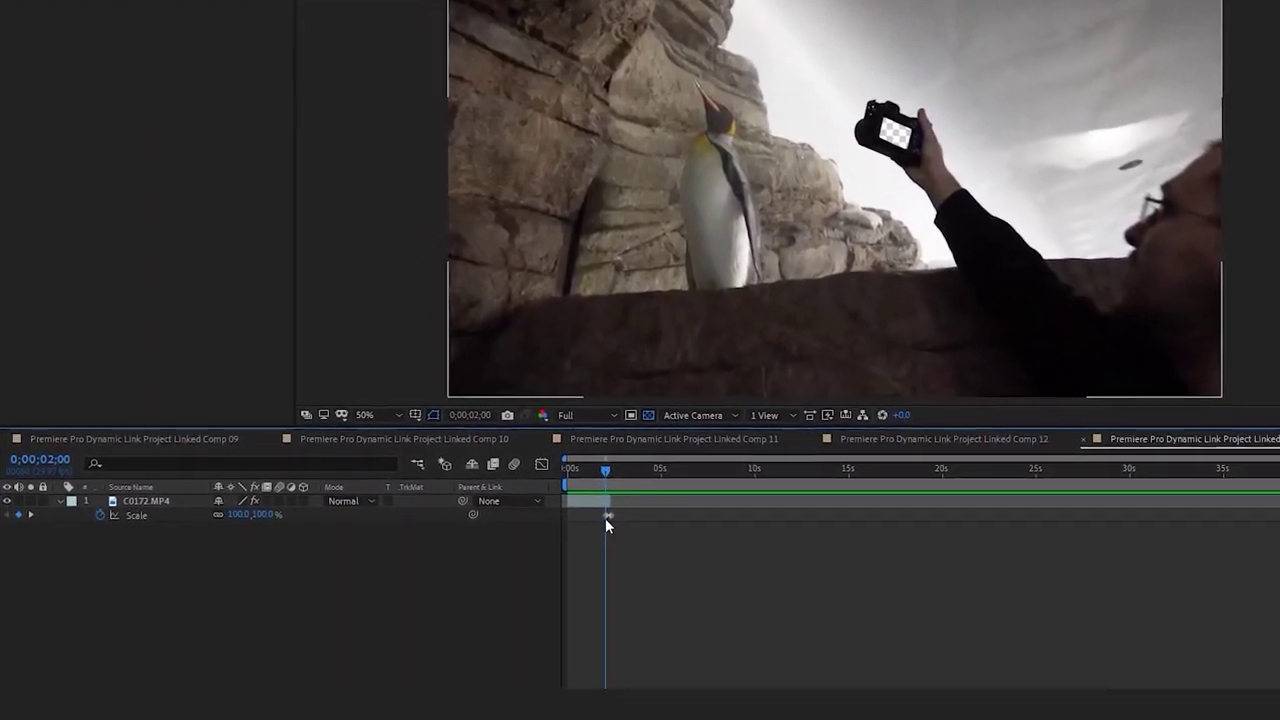
Set the C0172.MP4 clip's Scale to 150% at 0;00;02;00
left_click_drag(224, 525, 283, 506)
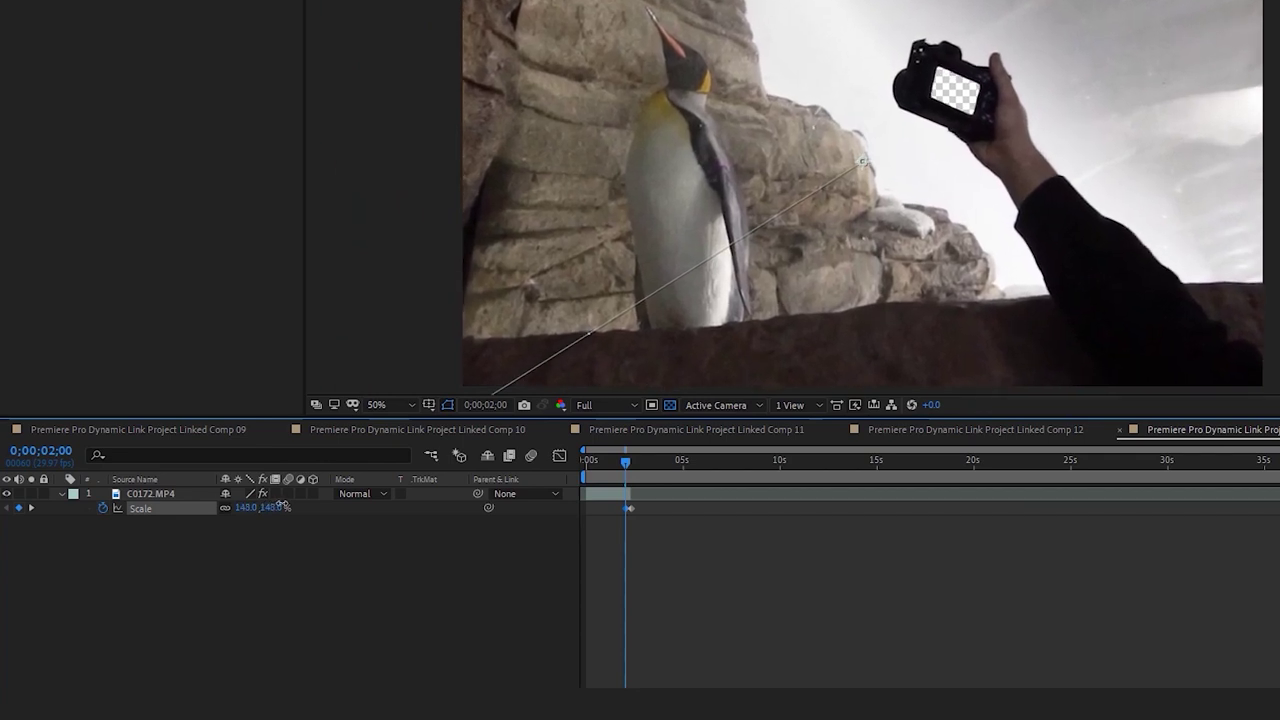
left_click(522, 488)
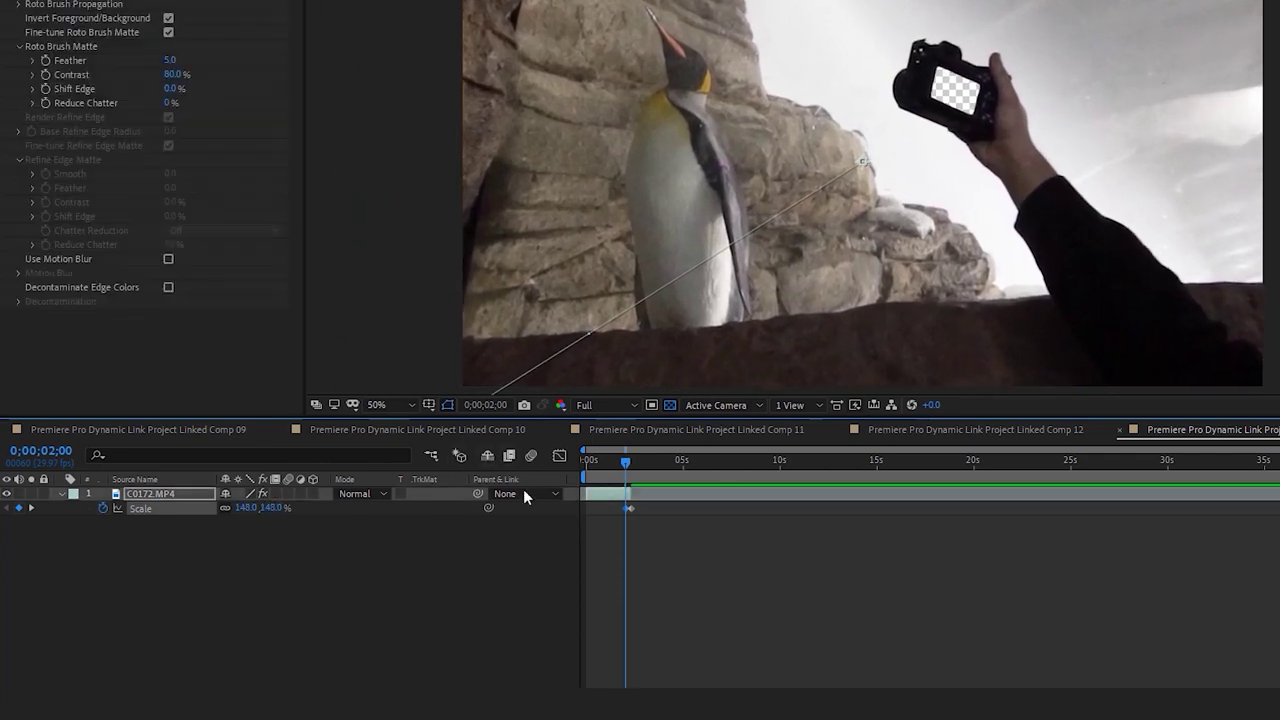
left_click(247, 507)
type("150")
key("Return")
Set Scale to 100% at the composition start and preview the growth
key("Home")
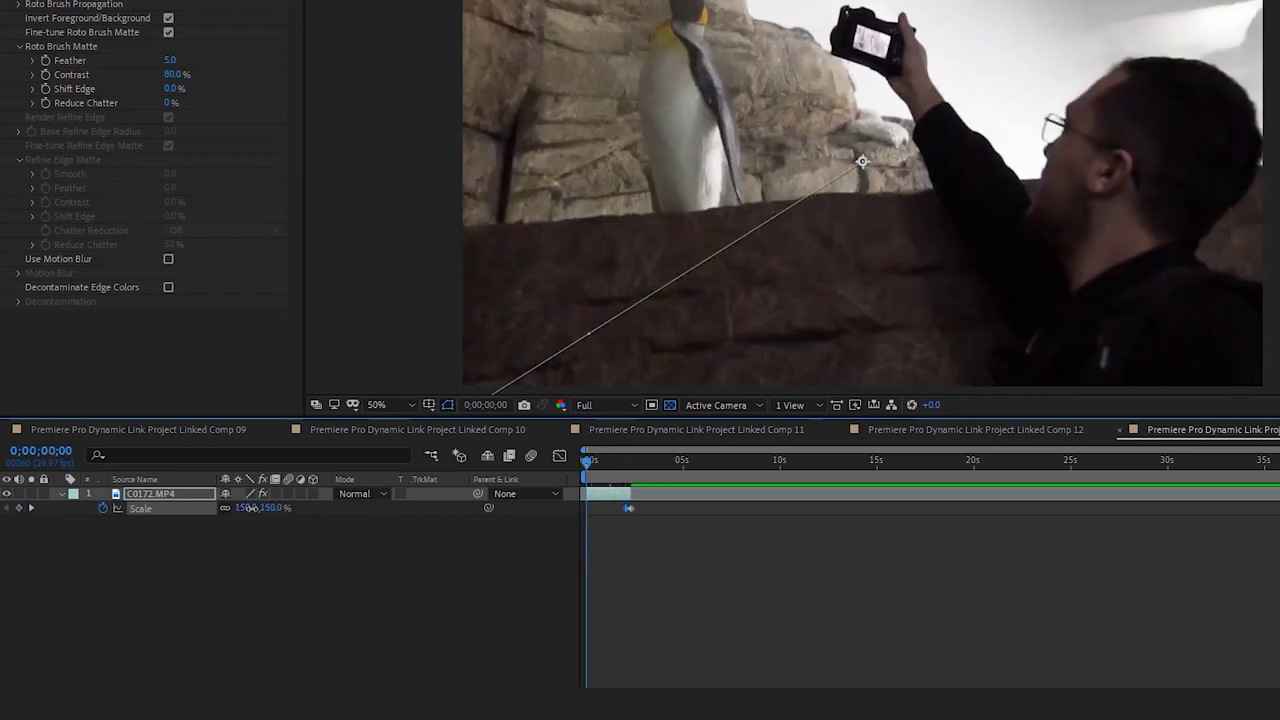
left_click(247, 507)
type("100")
key("Return")
key("space")
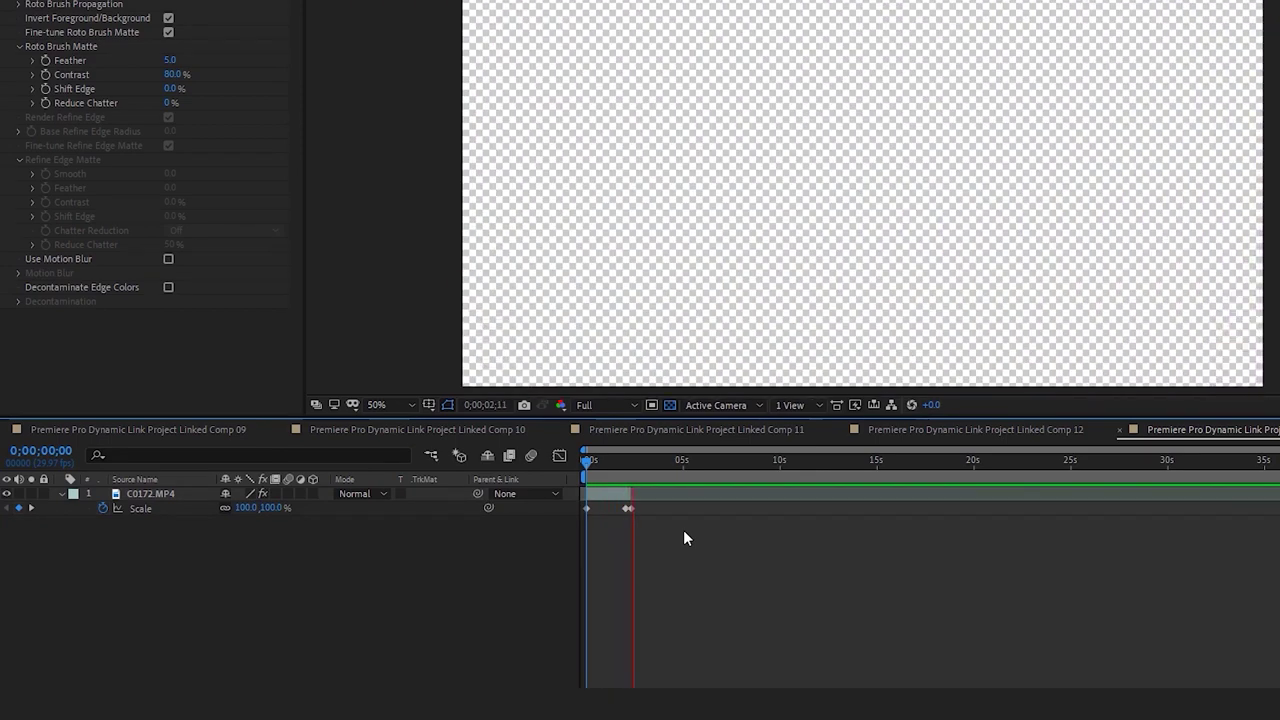
Return to 2 seconds, select the clip and reveal its Position property
left_click(625, 462)
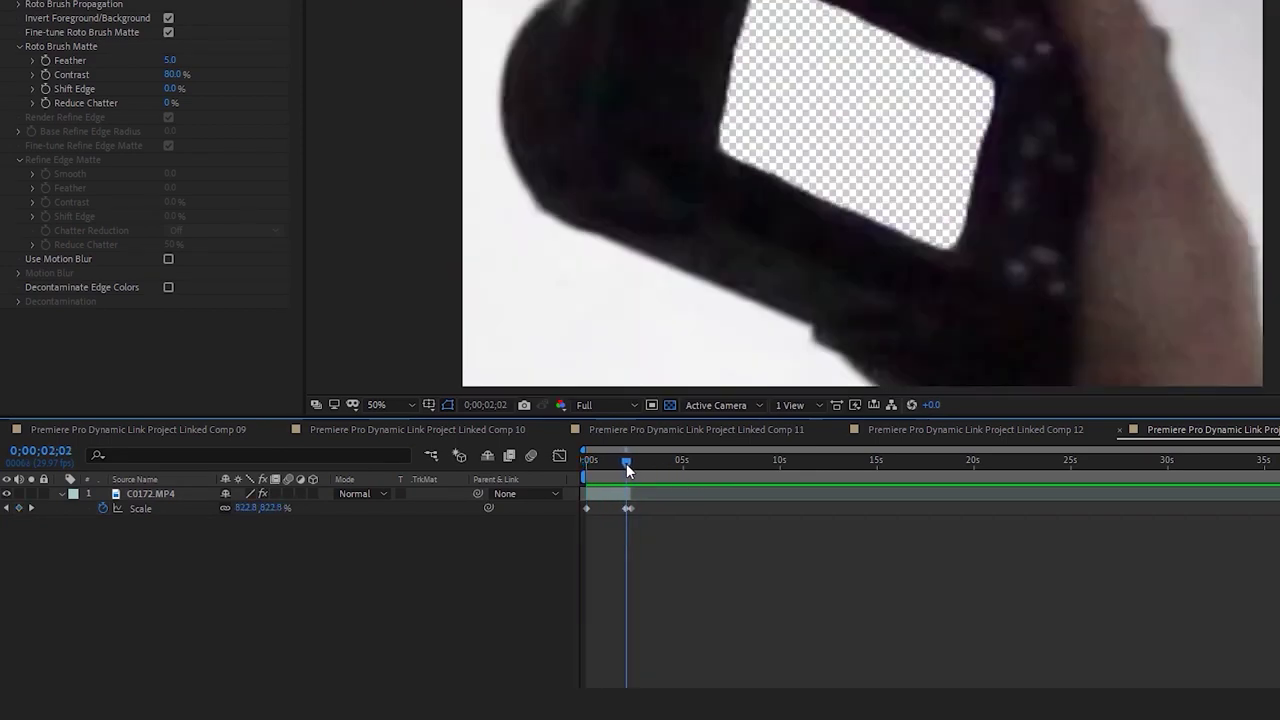
key("Page_Up")
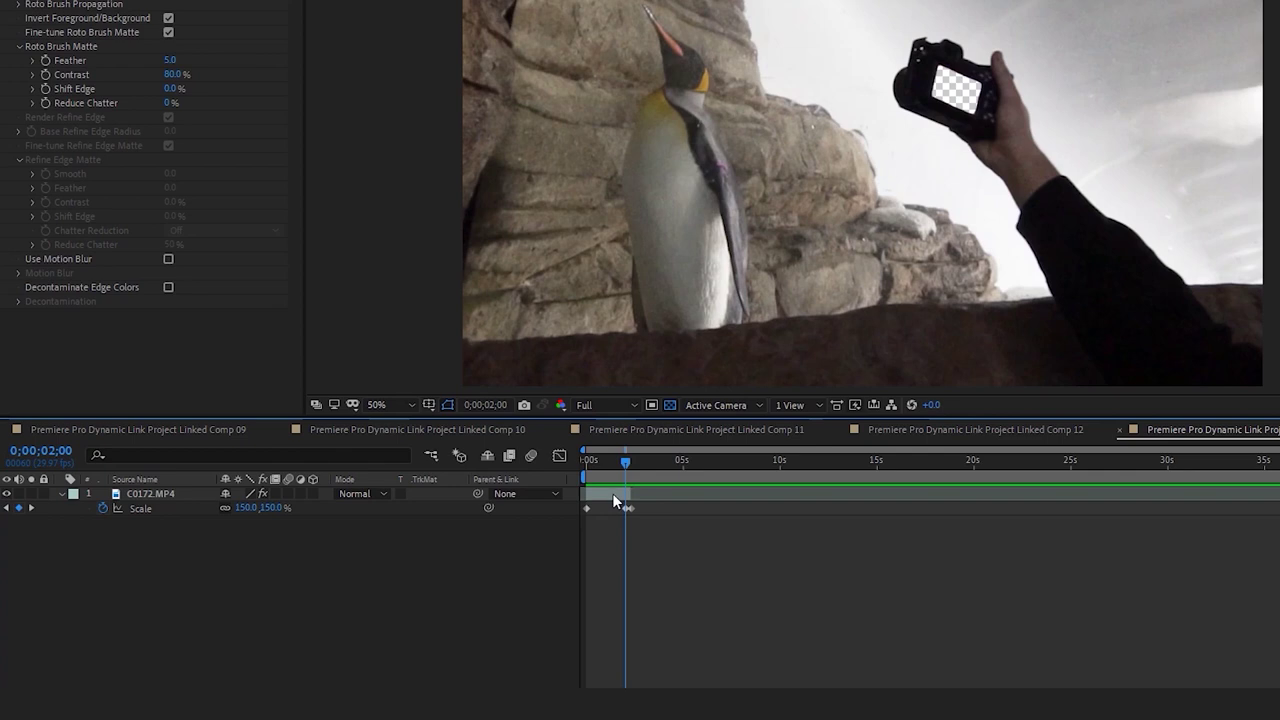
left_click(613, 499)
key("p")
key("Home")
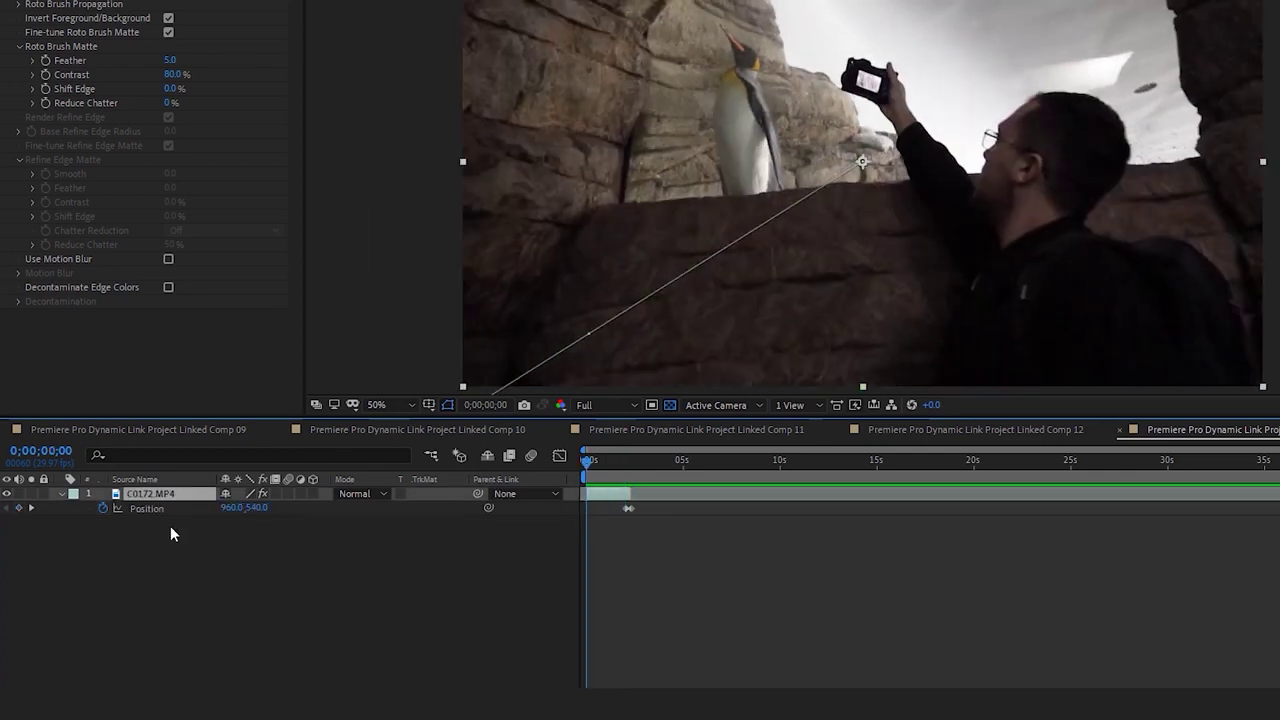
Restore the clip's 2-second Position to 960.0,540.0 for a straight zoom path
right_click(180, 509)
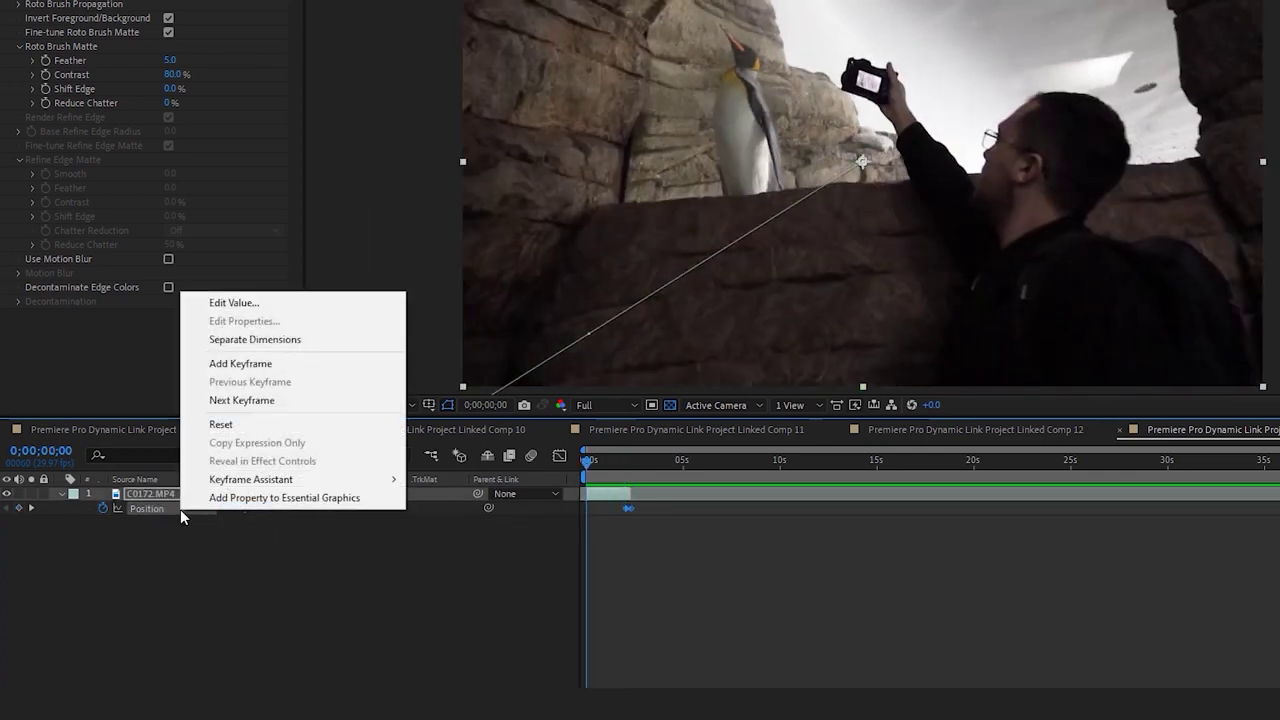
left_click(62, 527)
left_click(629, 463)
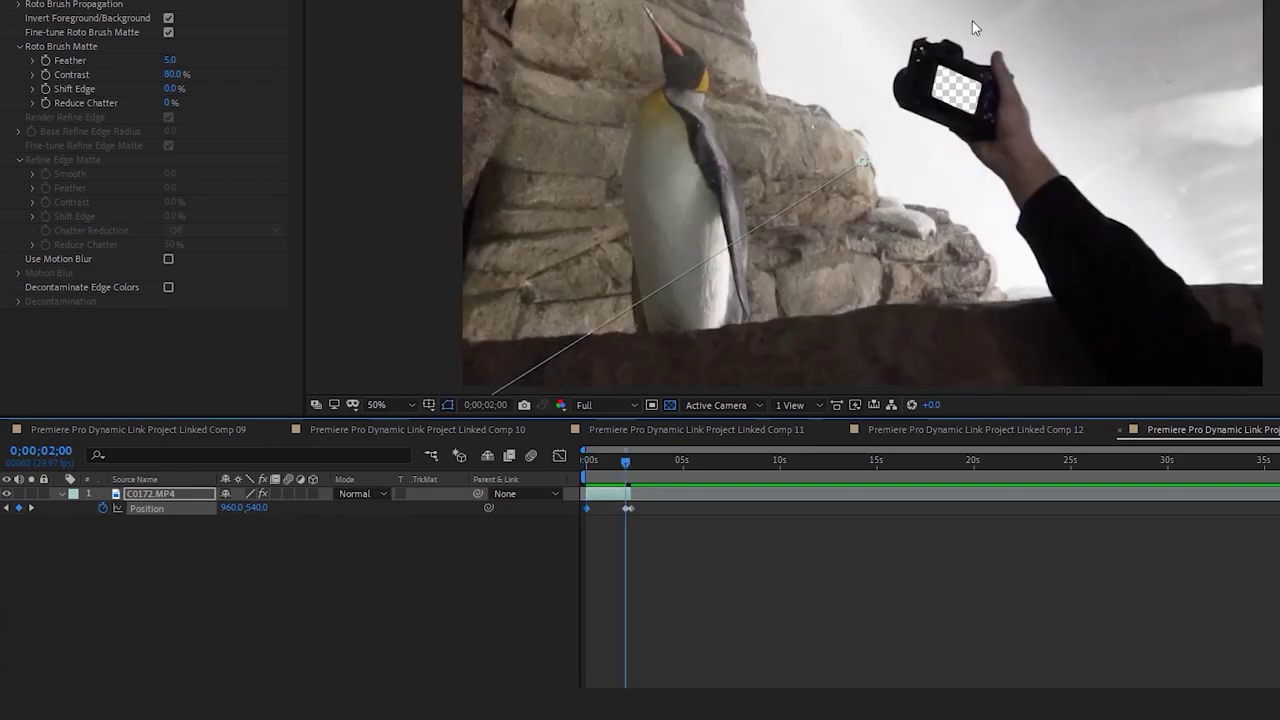
left_click_drag(972, 21, 969, 85)
key("space")
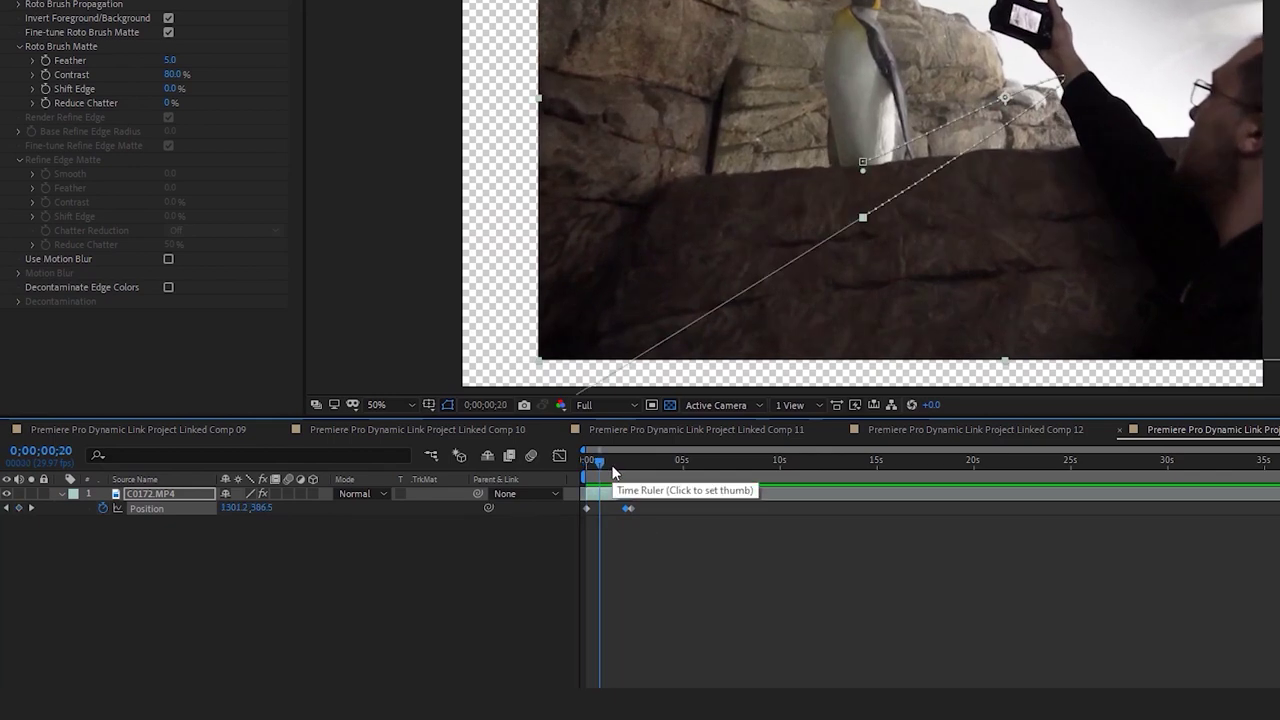
left_click(587, 467)
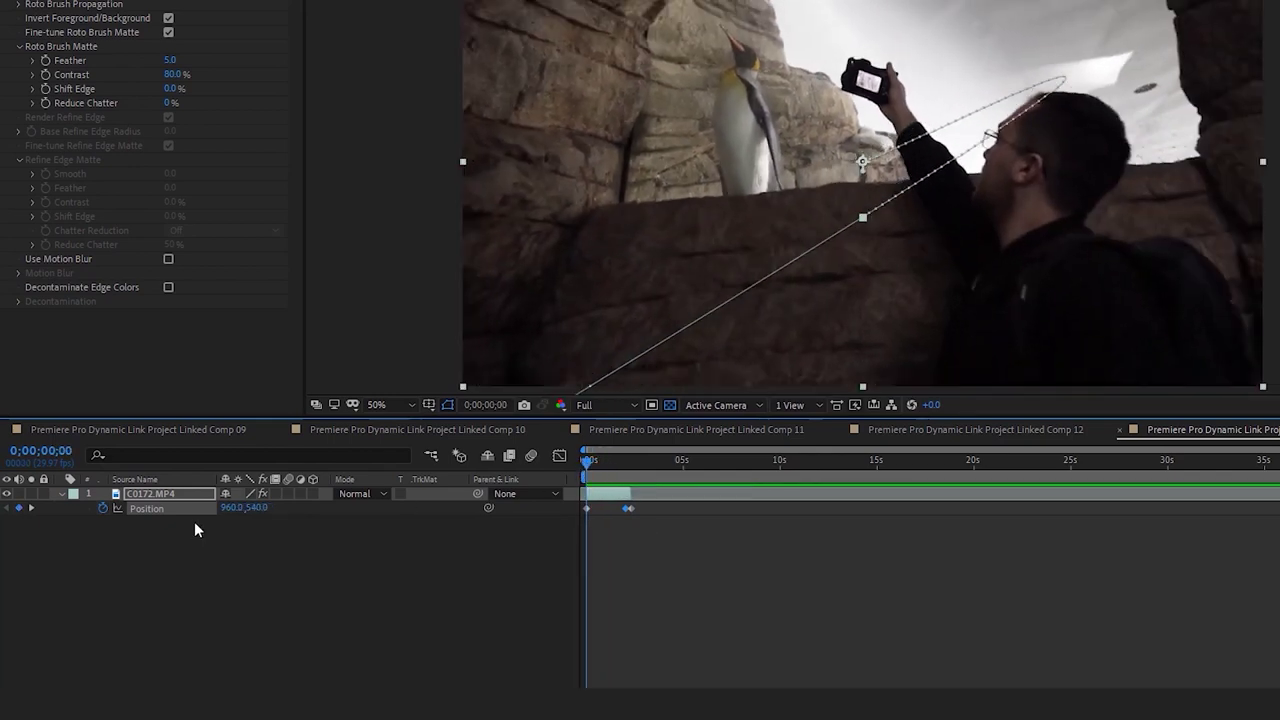
left_click(623, 460)
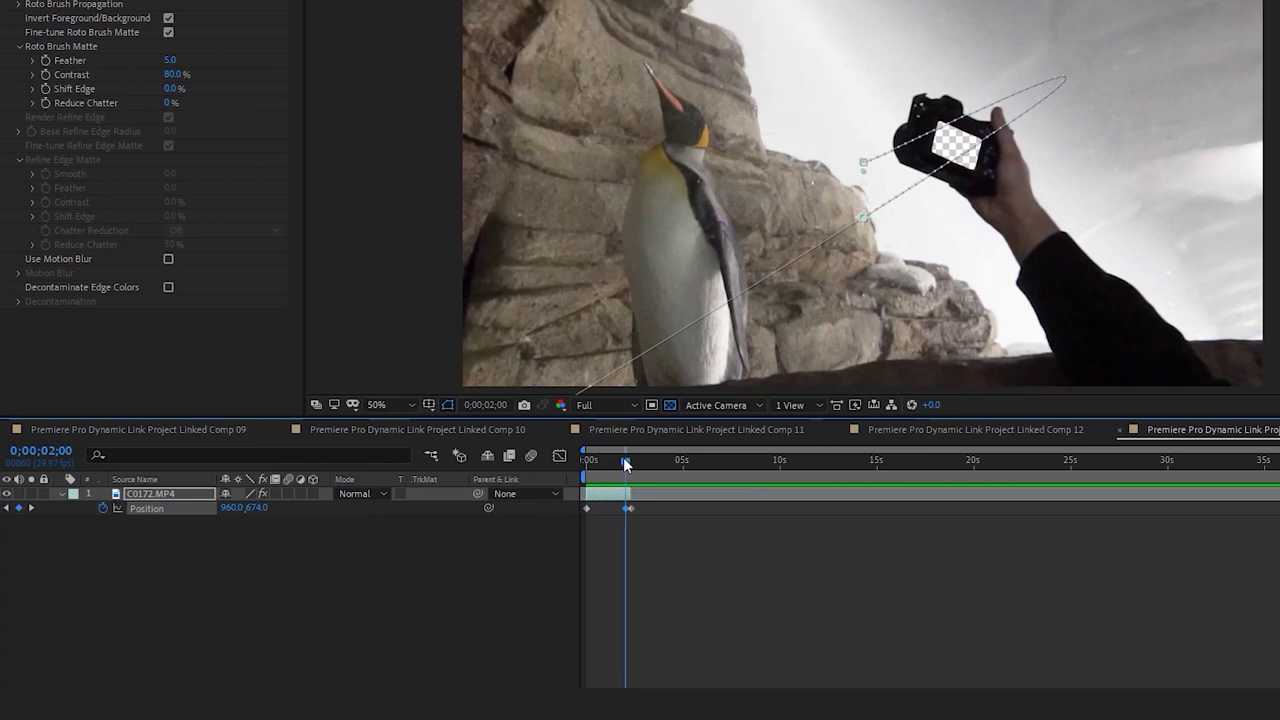
key("ctrl+z")
Play the zoom from the start and save the After Effects project
left_click(587, 458)
key("space")
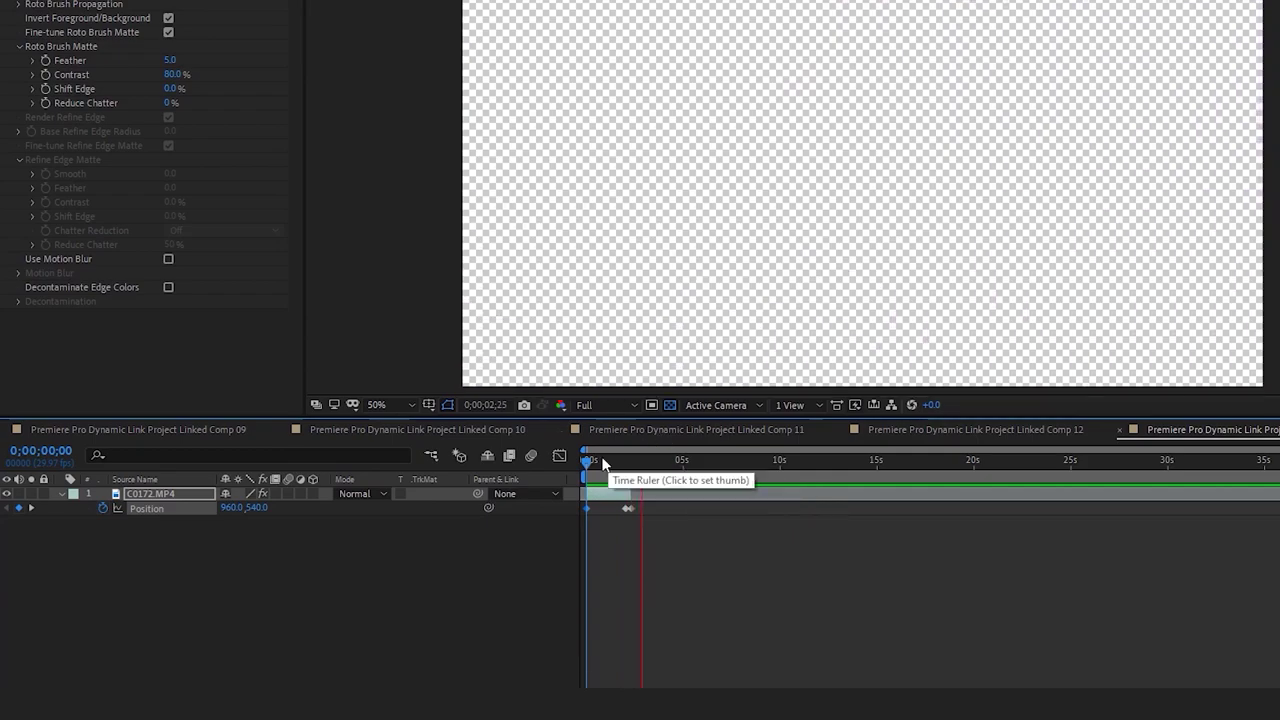
left_click_drag(603, 463, 597, 480)
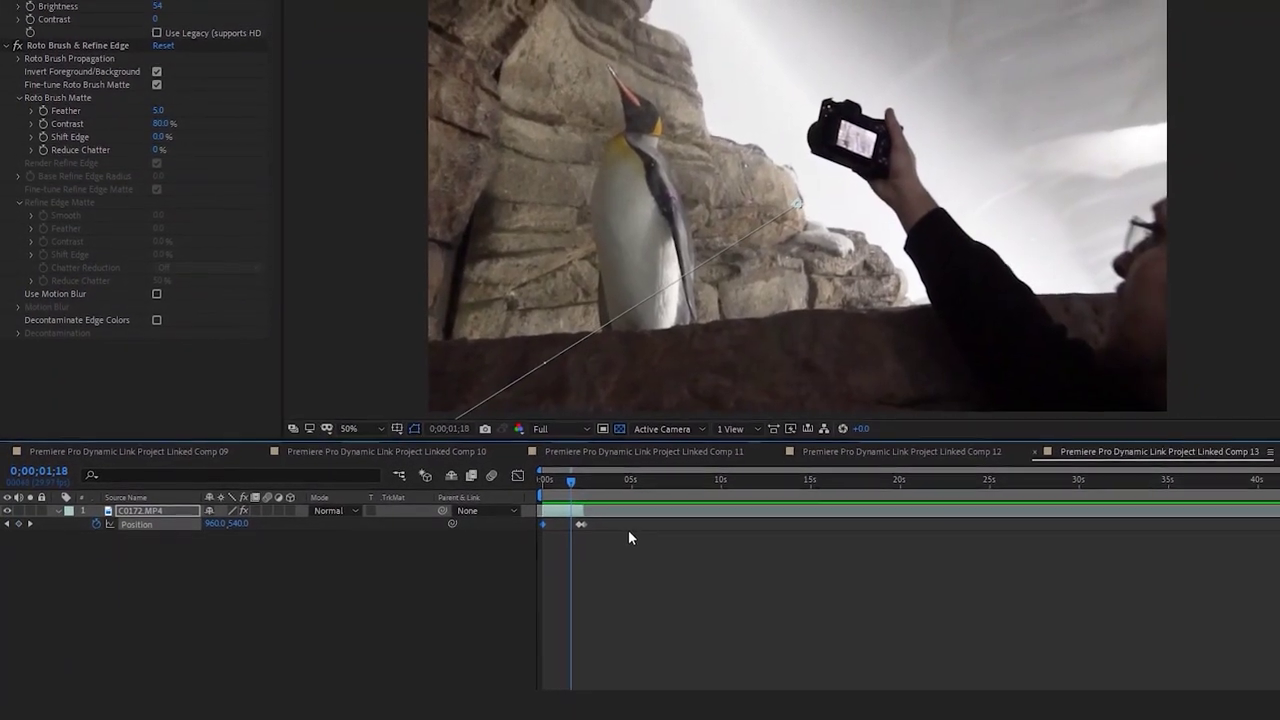
key("ctrl+s")
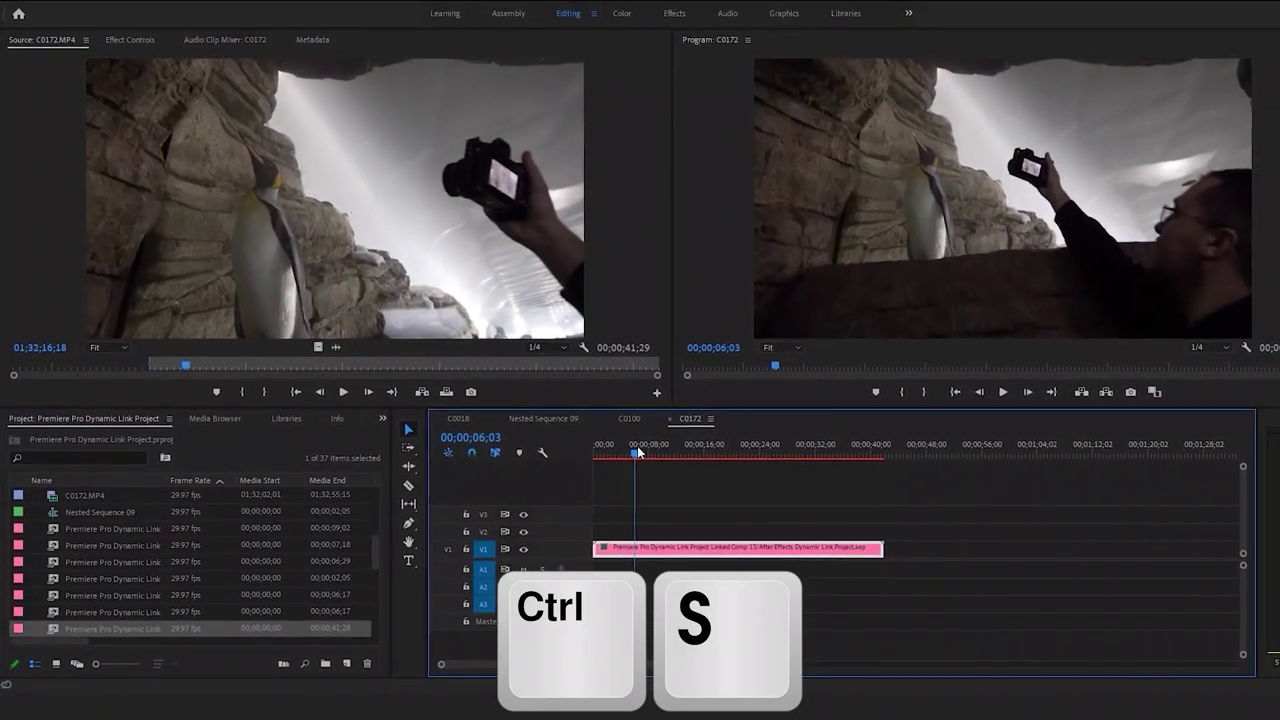
Play the linked comp in Premiere's C0172 sequence, scrubbing through the 1–2 second zoom
left_click(605, 458)
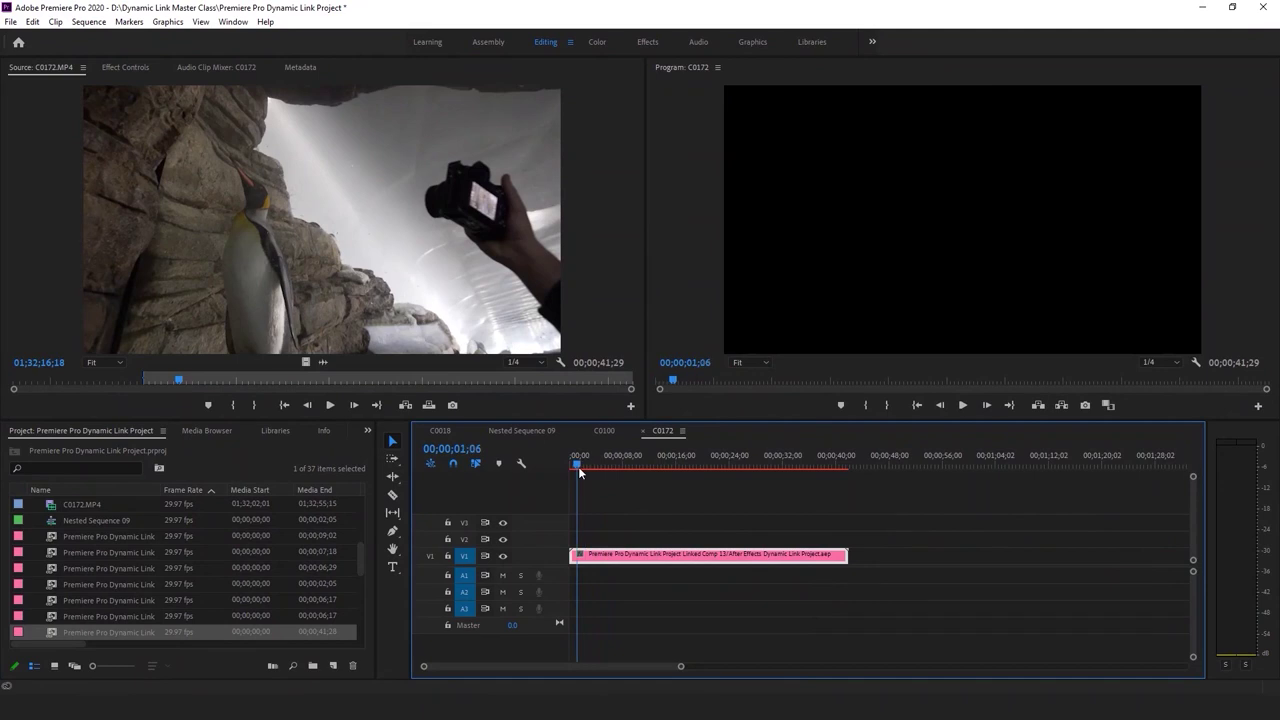
key("space")
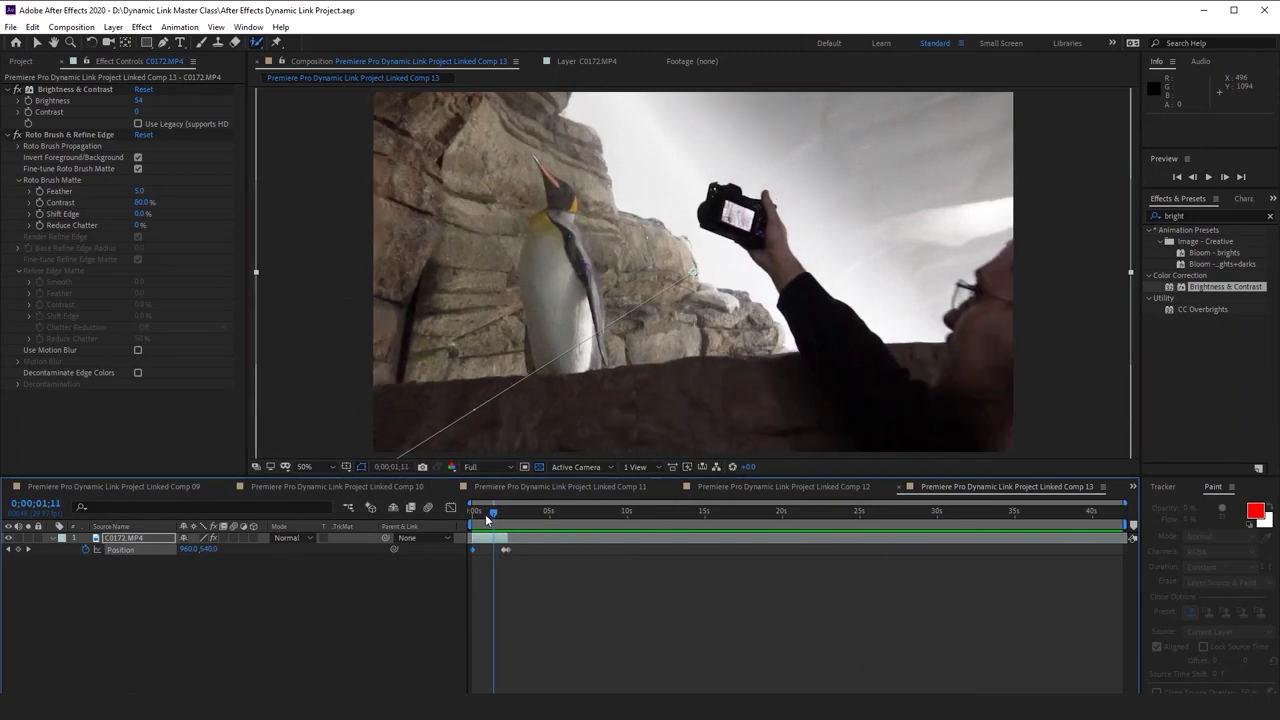
left_click_drag(486, 514, 490, 512)
key("space")
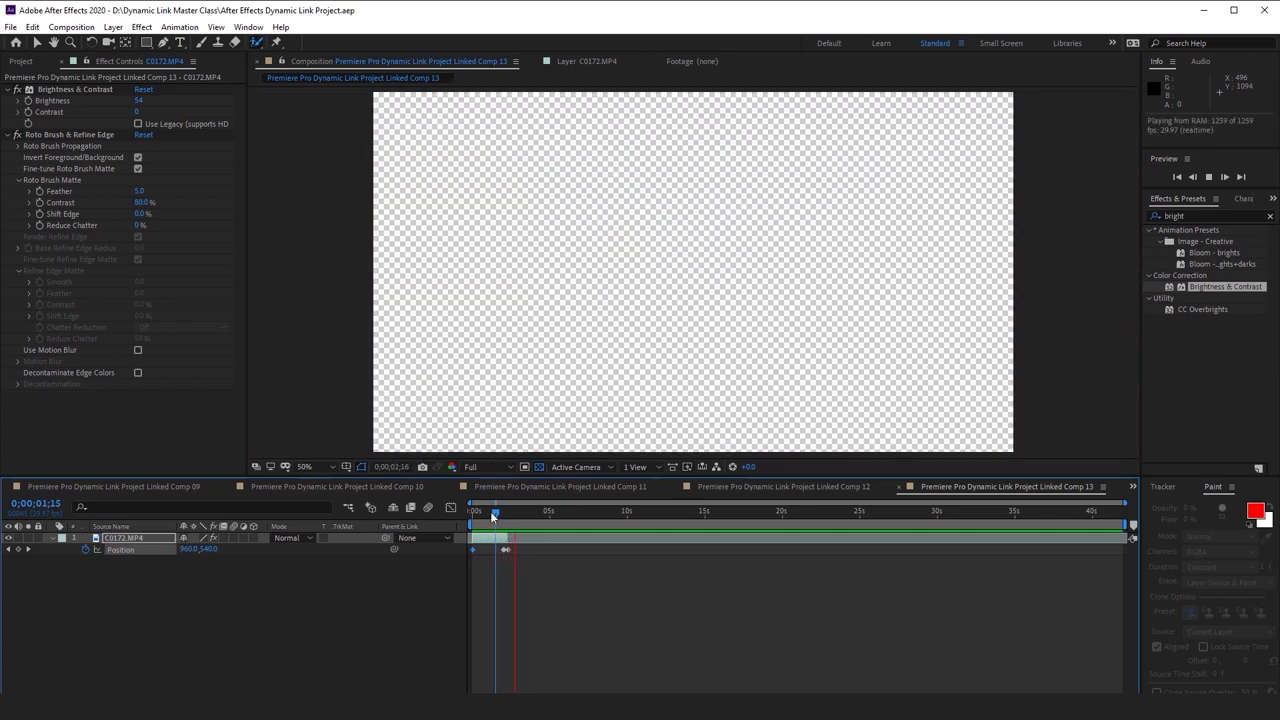
Move the second Position keyframe to 0;00;01;29, preview the zoom, then switch to the Dynamic Link Master Class folder
left_click(502, 507)
left_click_drag(505, 550, 503, 550)
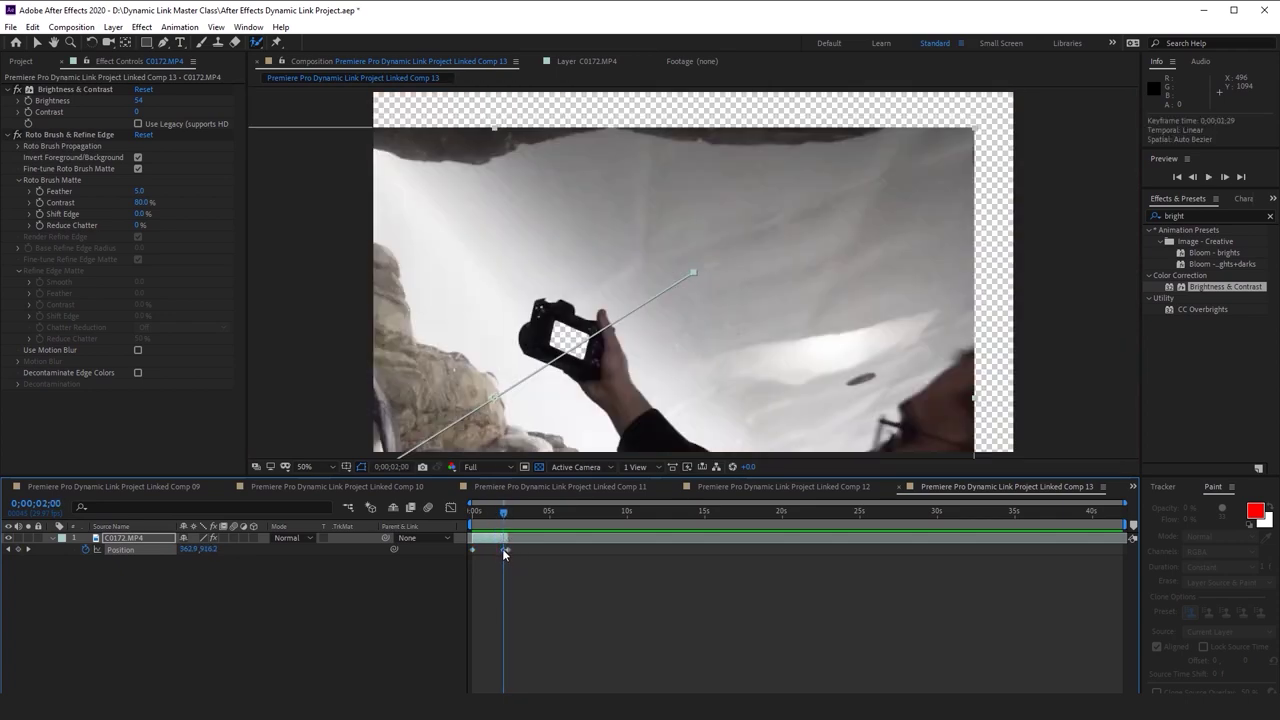
key("space")
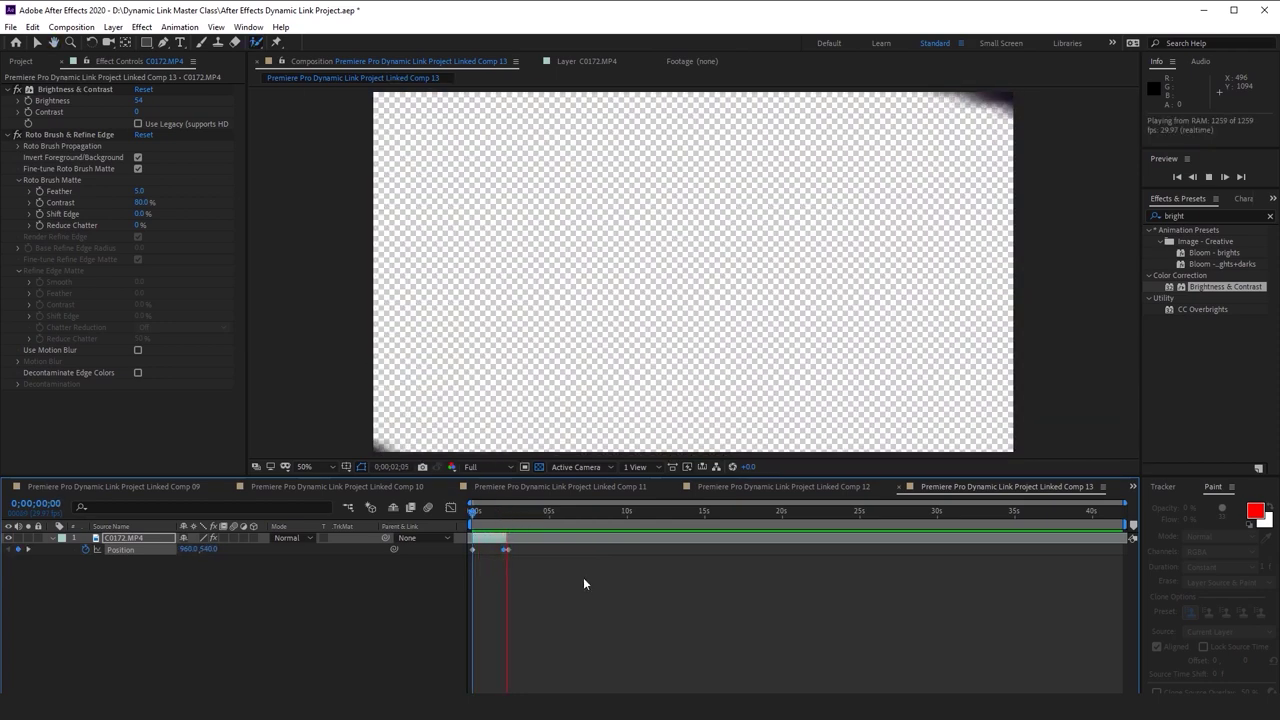
left_click(507, 510)
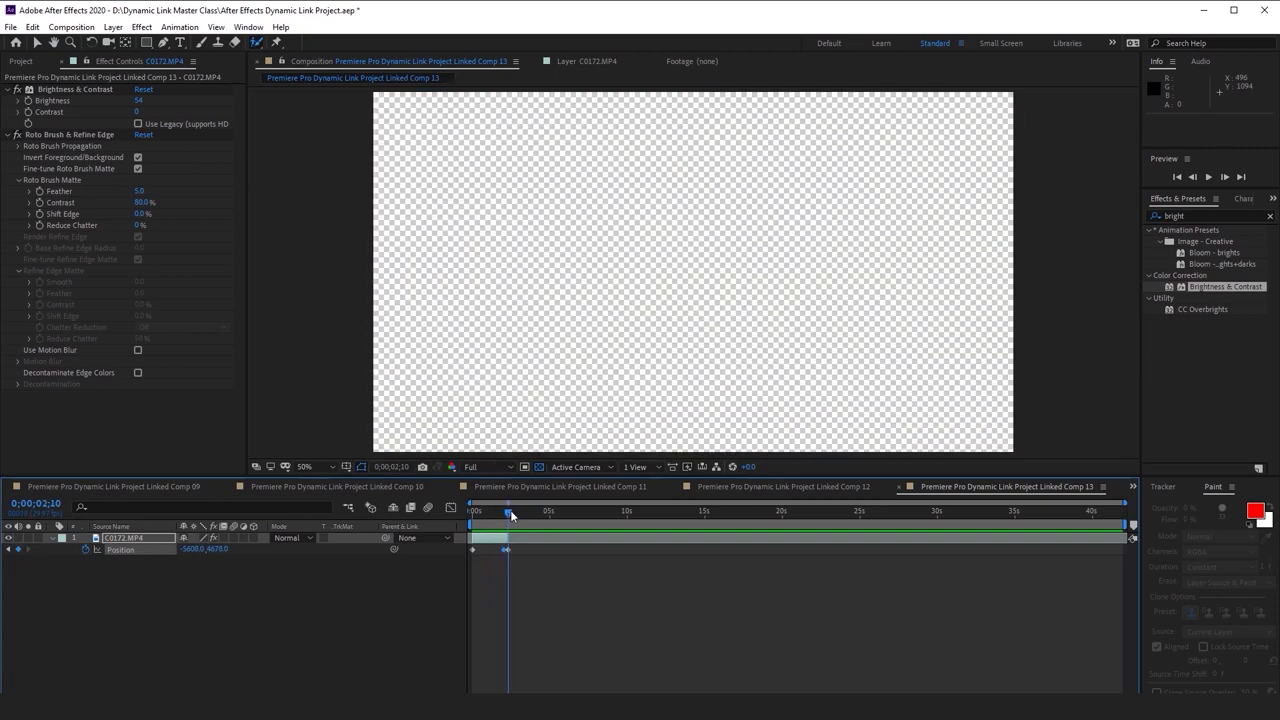
key("alt+Tab")
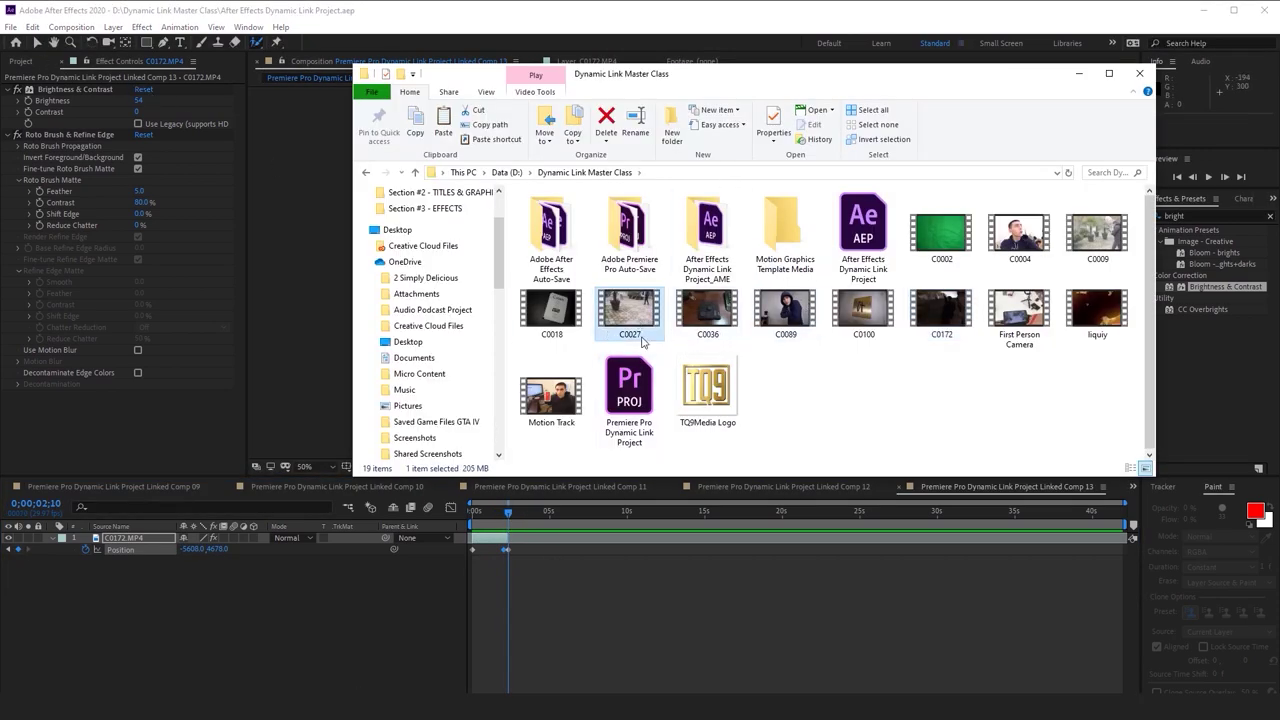
Drag C0027 from the Dynamic Link Master Class folder into After Effects' Project panel
left_click(34, 62)
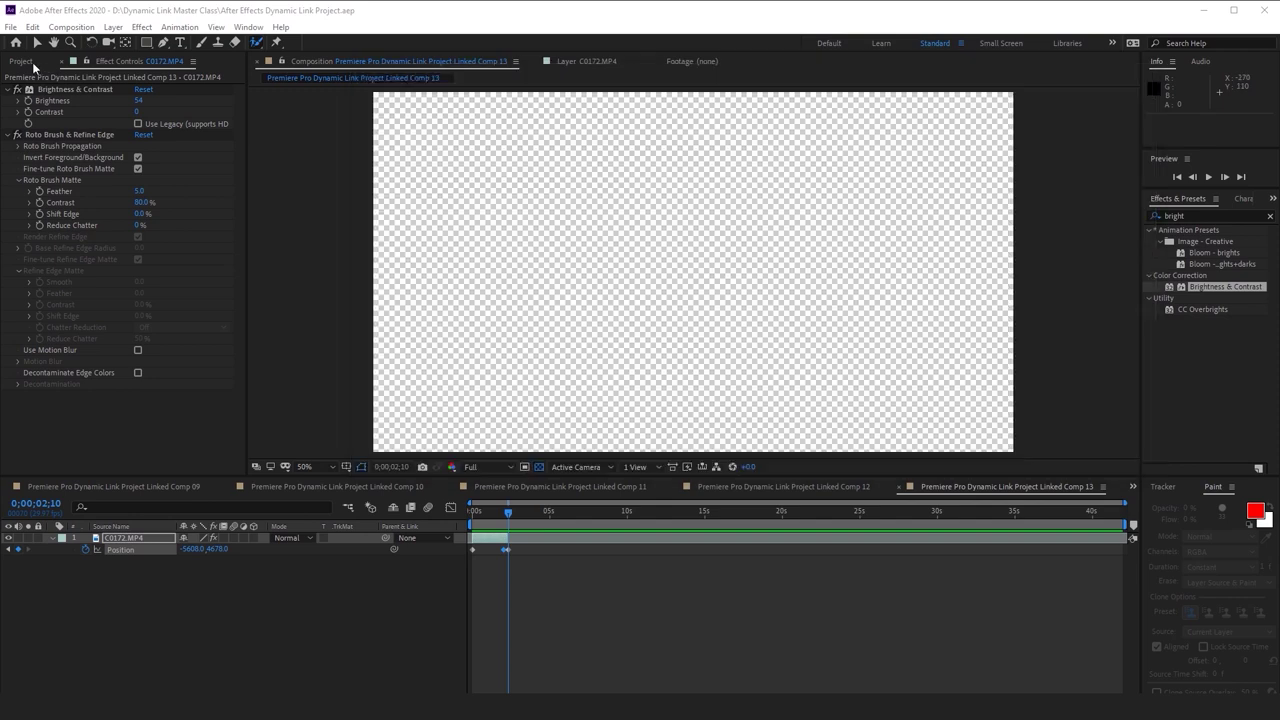
left_click(34, 62)
key("alt+Tab")
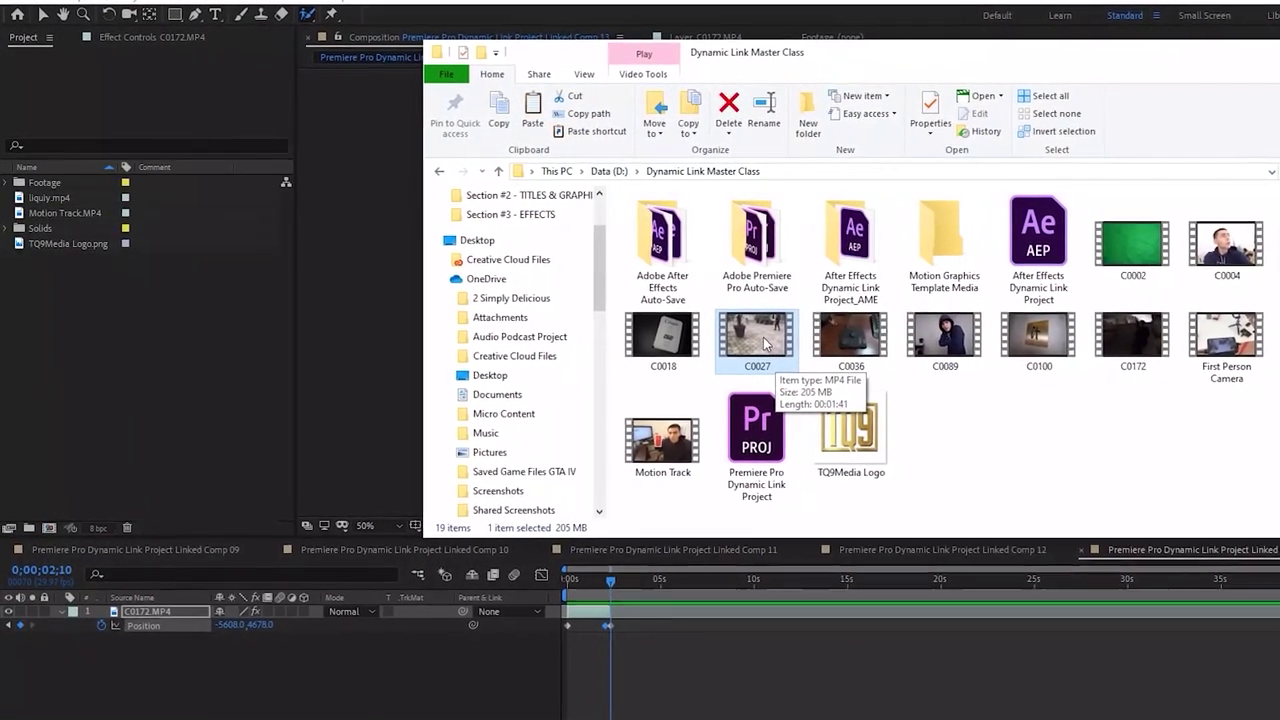
left_click_drag(757, 343, 114, 373)
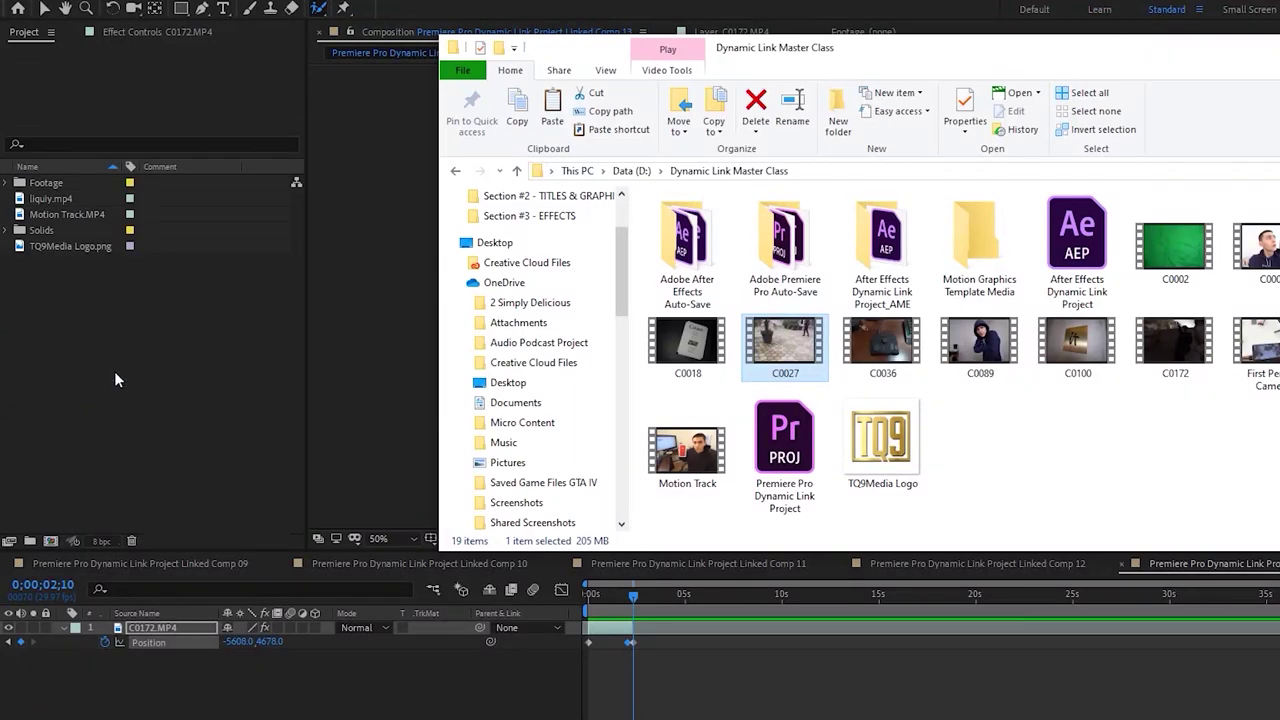
left_click(122, 372)
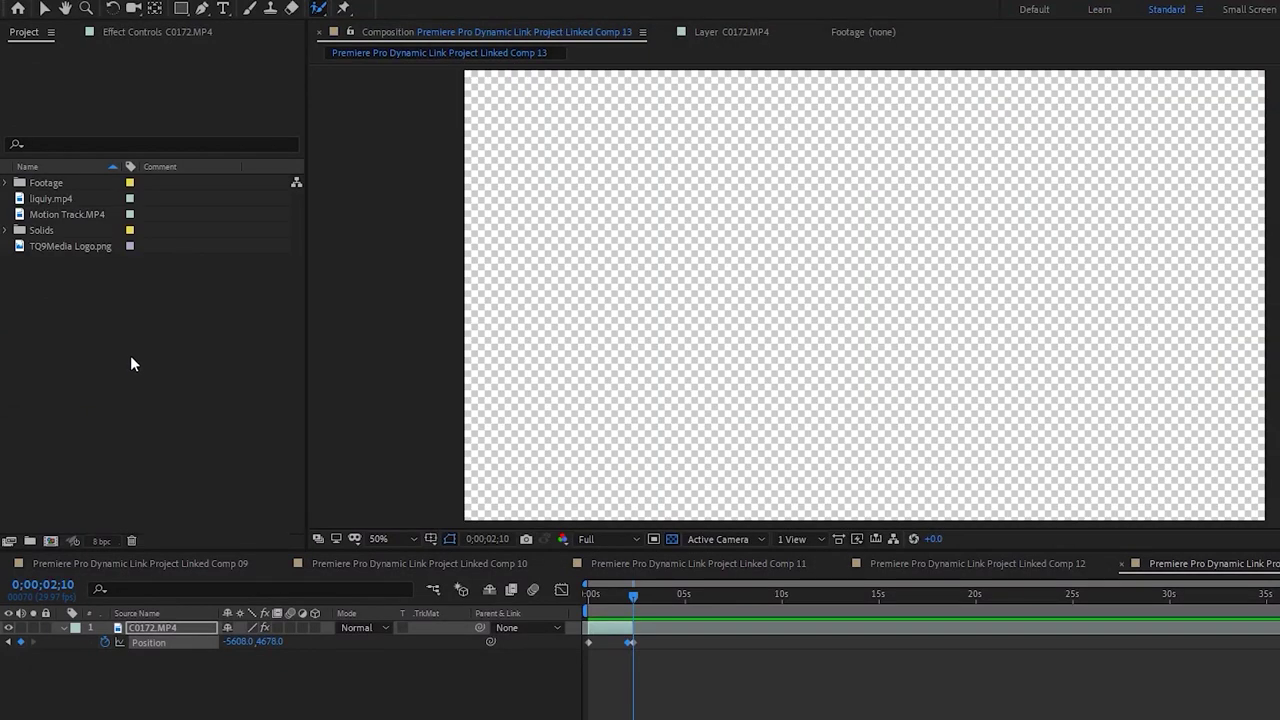
Place C0027.MP4 beneath C0172 and slide it earlier so palm trees fill the camera screen
left_click_drag(68, 183, 620, 680)
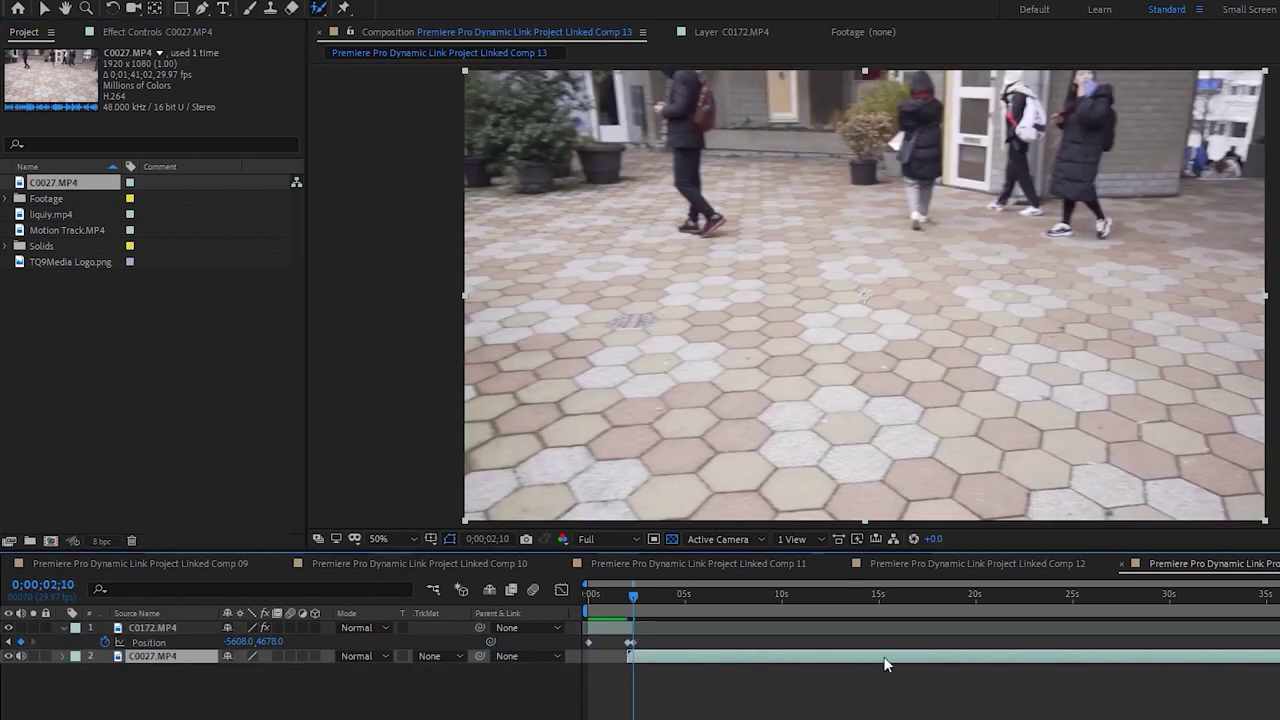
left_click_drag(1049, 657, 843, 662)
left_click_drag(1155, 660, 963, 671)
left_click_drag(826, 716, 795, 696)
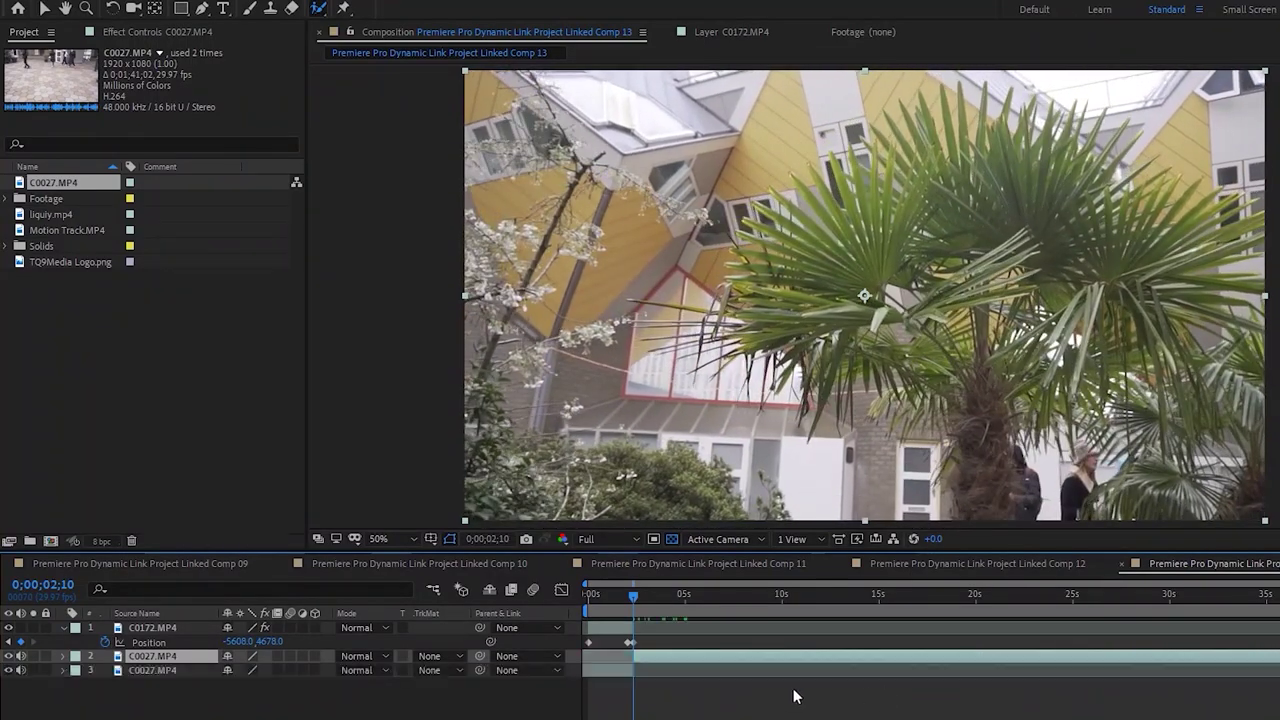
key("ctrl+z")
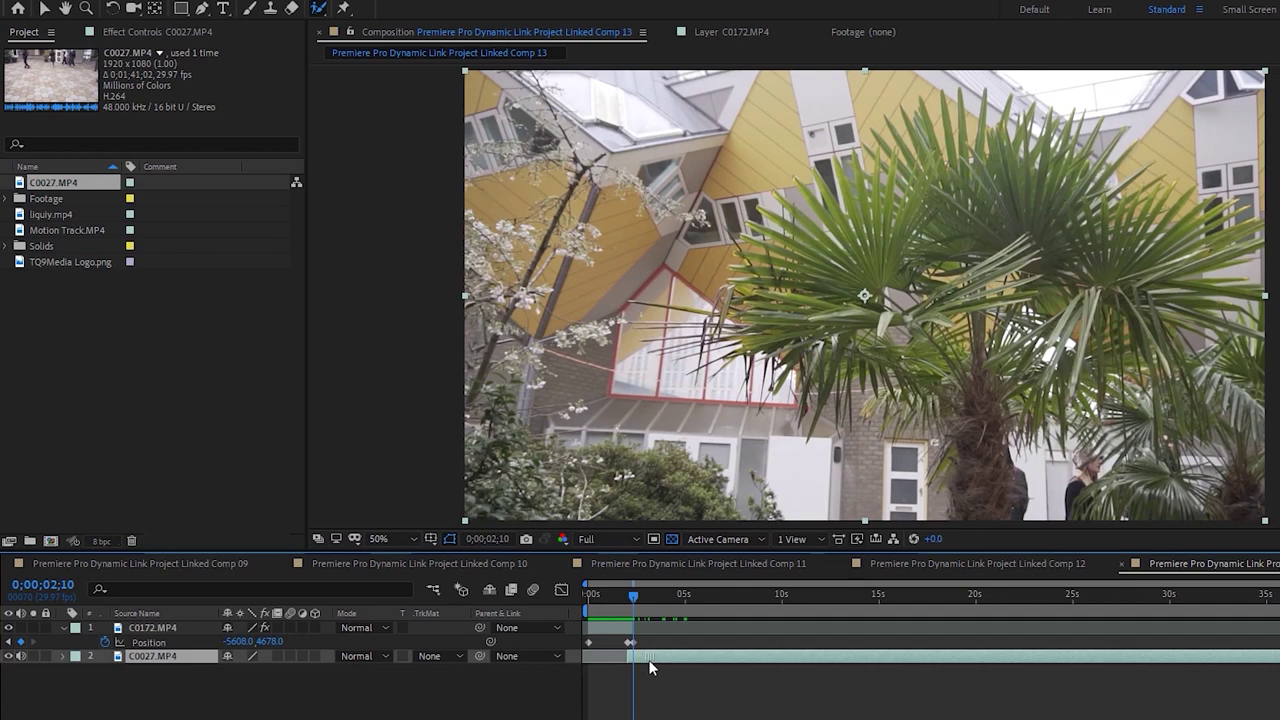
left_click_drag(650, 667, 657, 667)
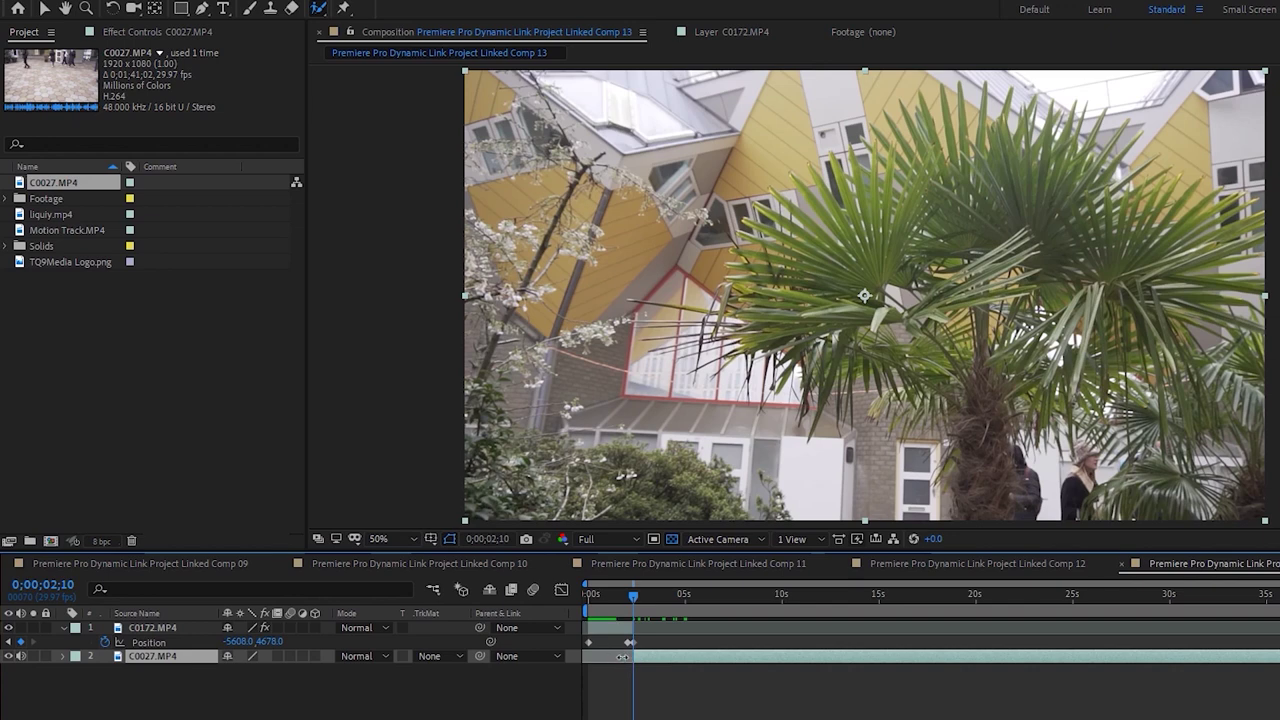
left_click(628, 597)
left_click_drag(635, 660, 628, 660)
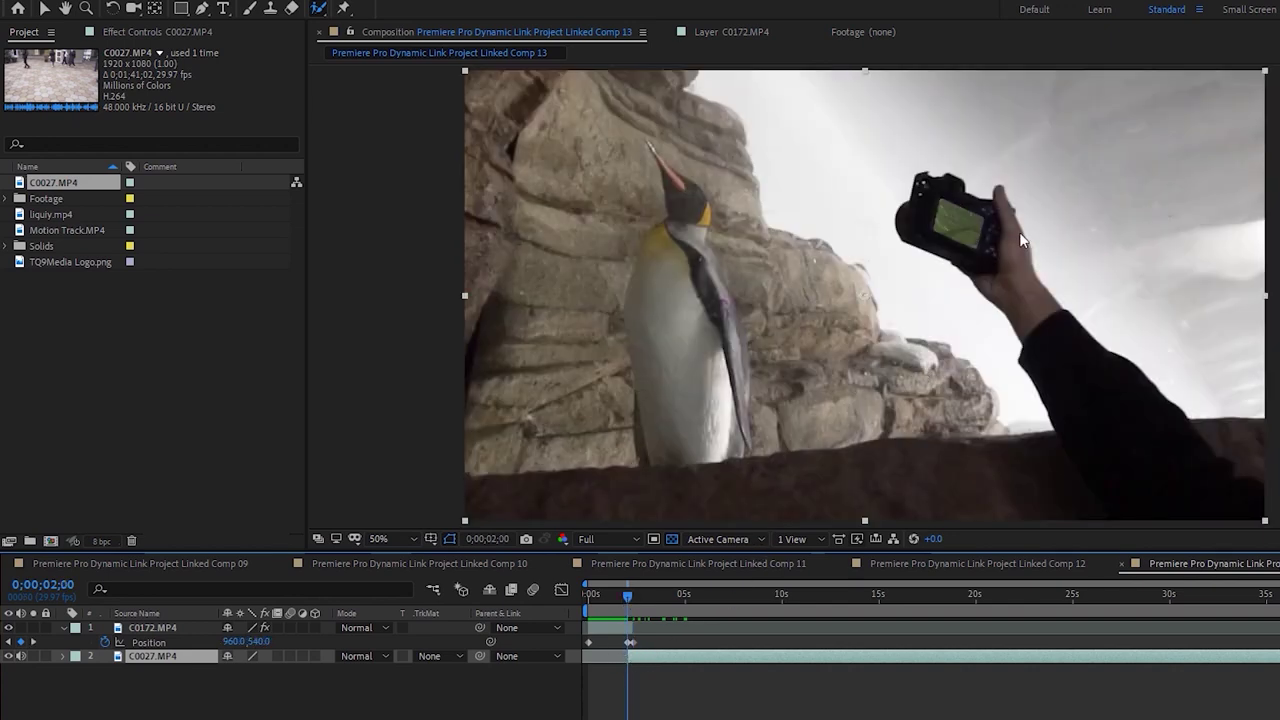
At 0;00;02;09, reveal C0027's Scale and Position and add a Scale keyframe
left_click(634, 597)
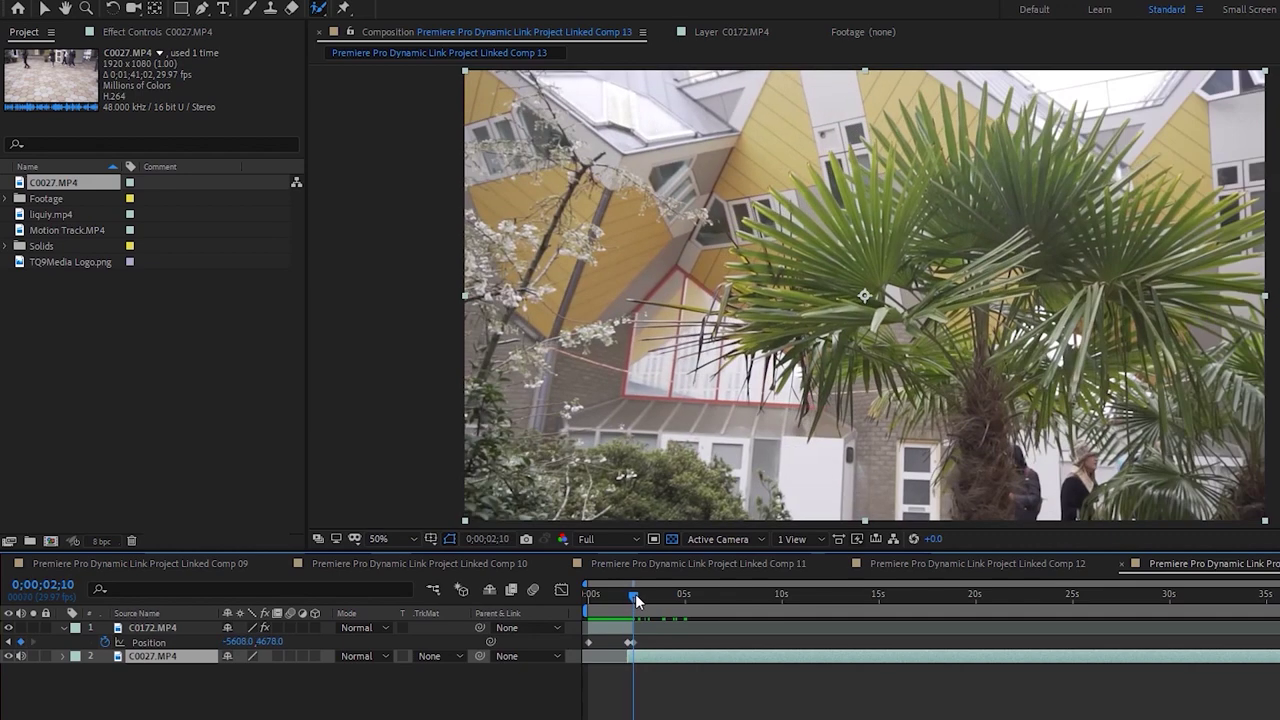
left_click(629, 598)
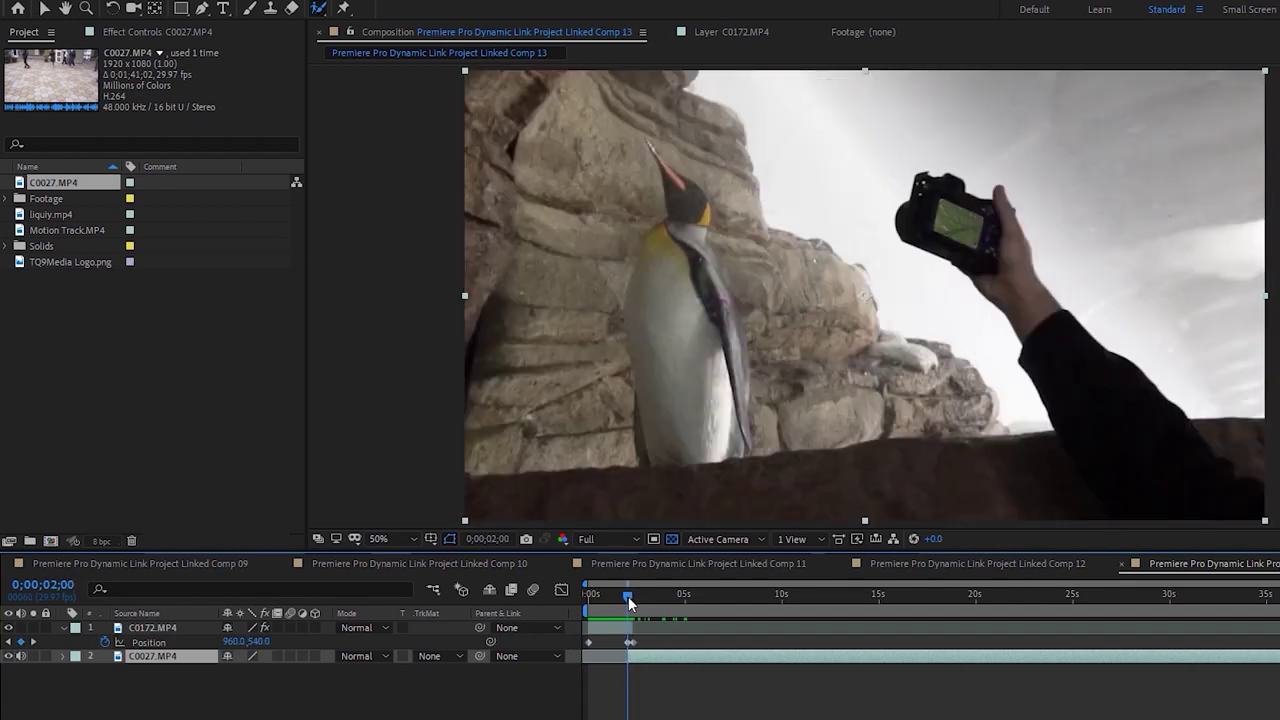
left_click(634, 597)
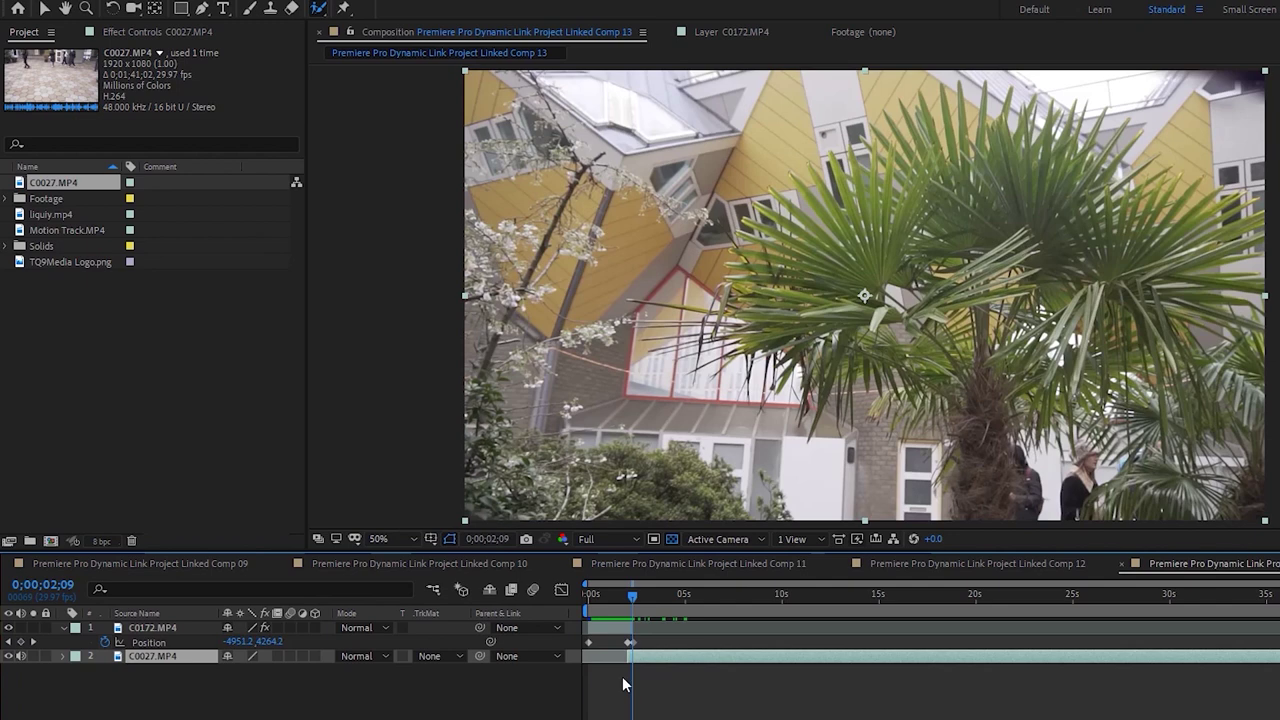
key("s")
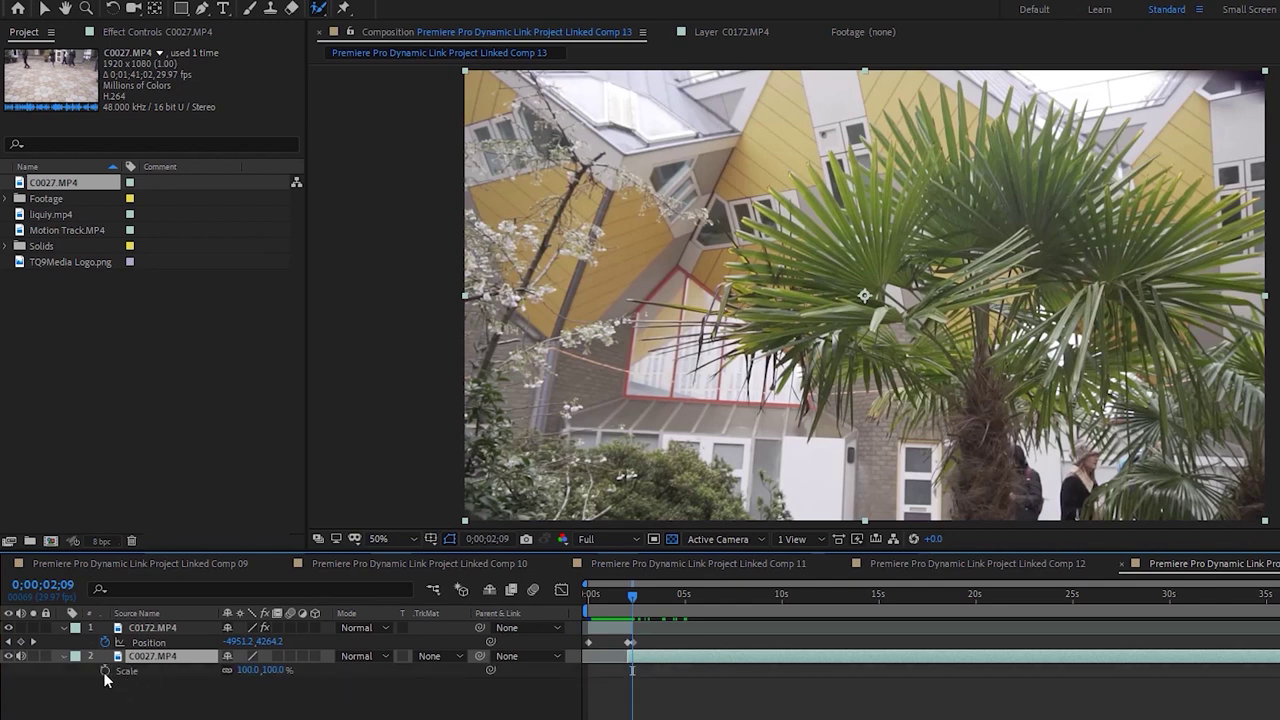
left_click(105, 670)
key("p")
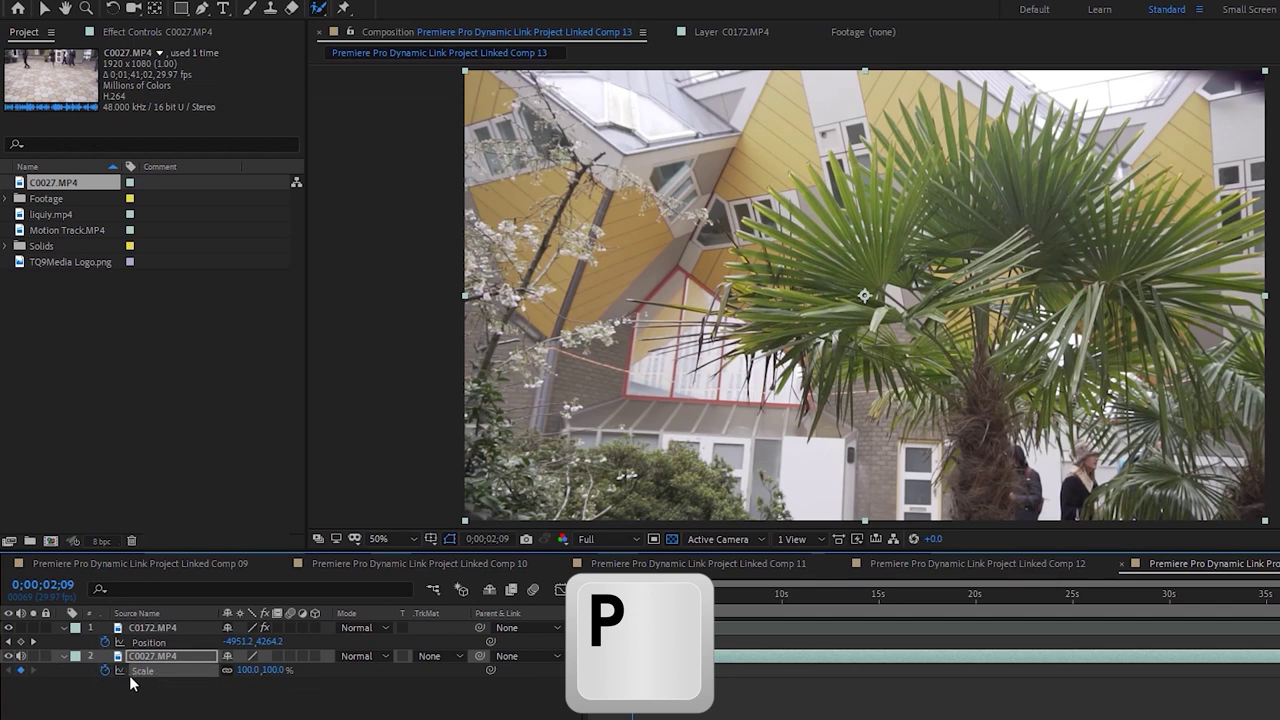
key("s")
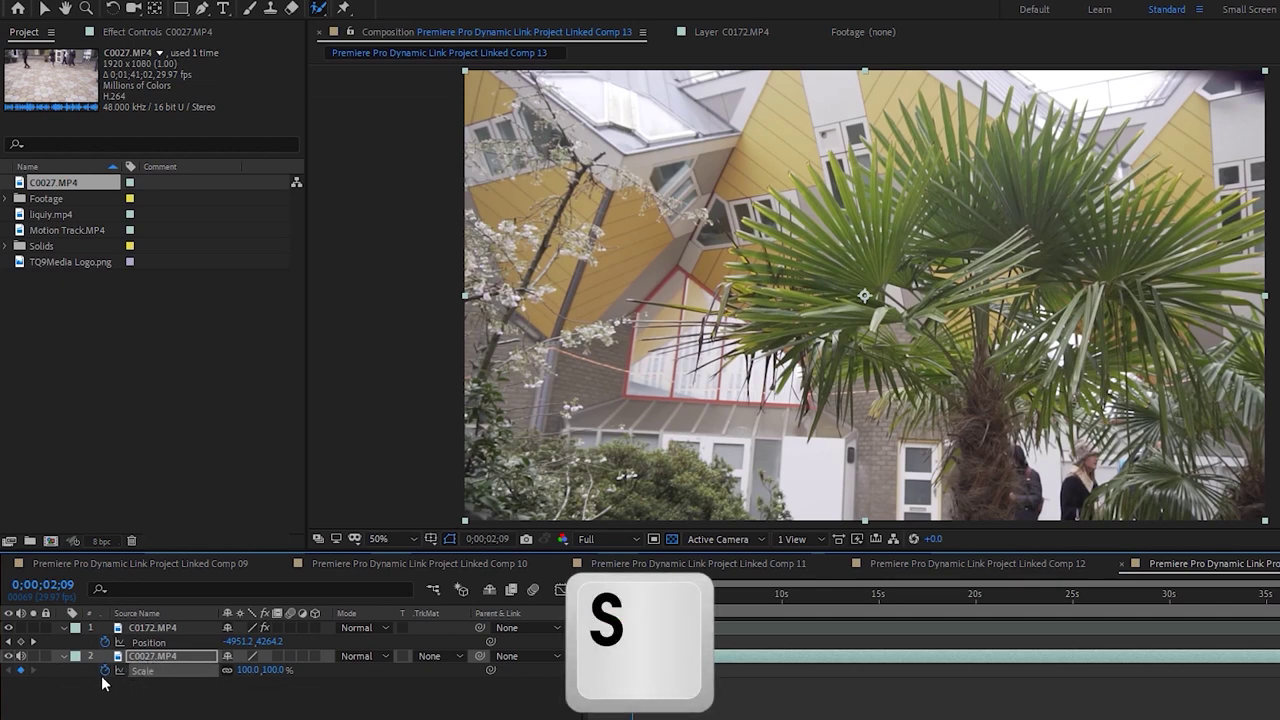
key("p")
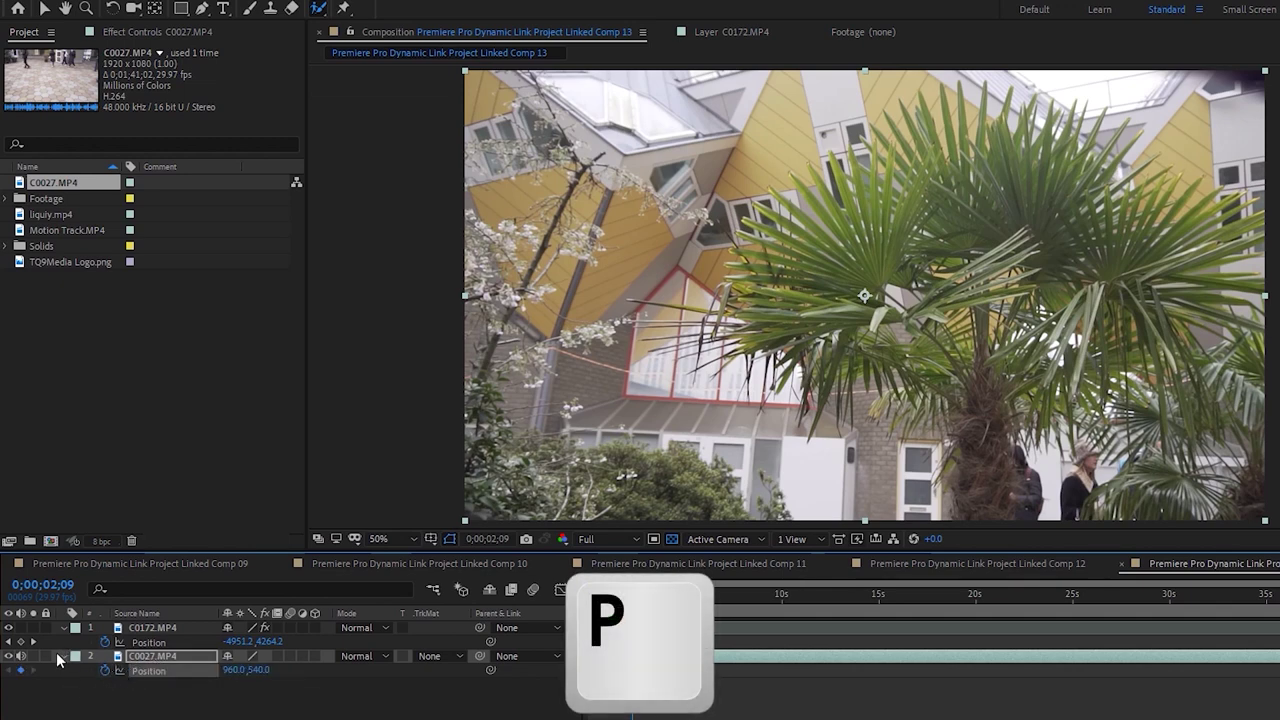
Enable C0027's 3D Layer switch and expand Transform to show its 3D properties
left_click(60, 656)
left_click(62, 657)
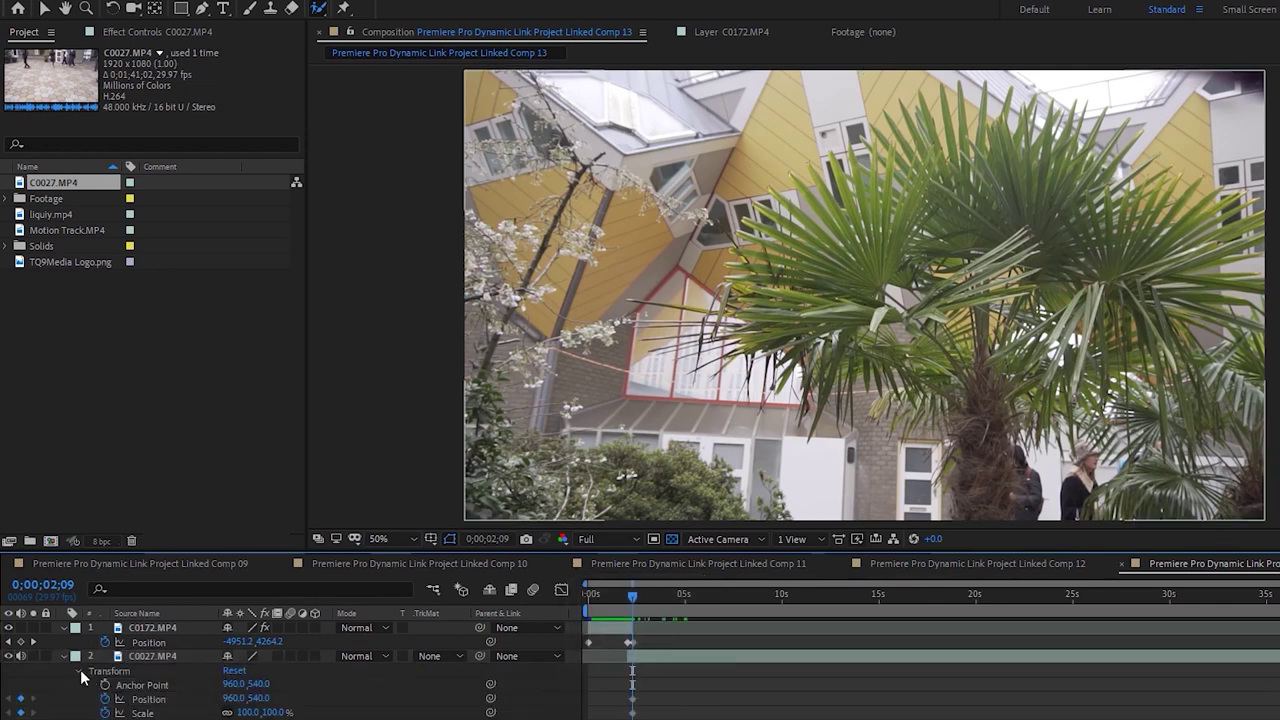
left_click(82, 674)
left_click(182, 657)
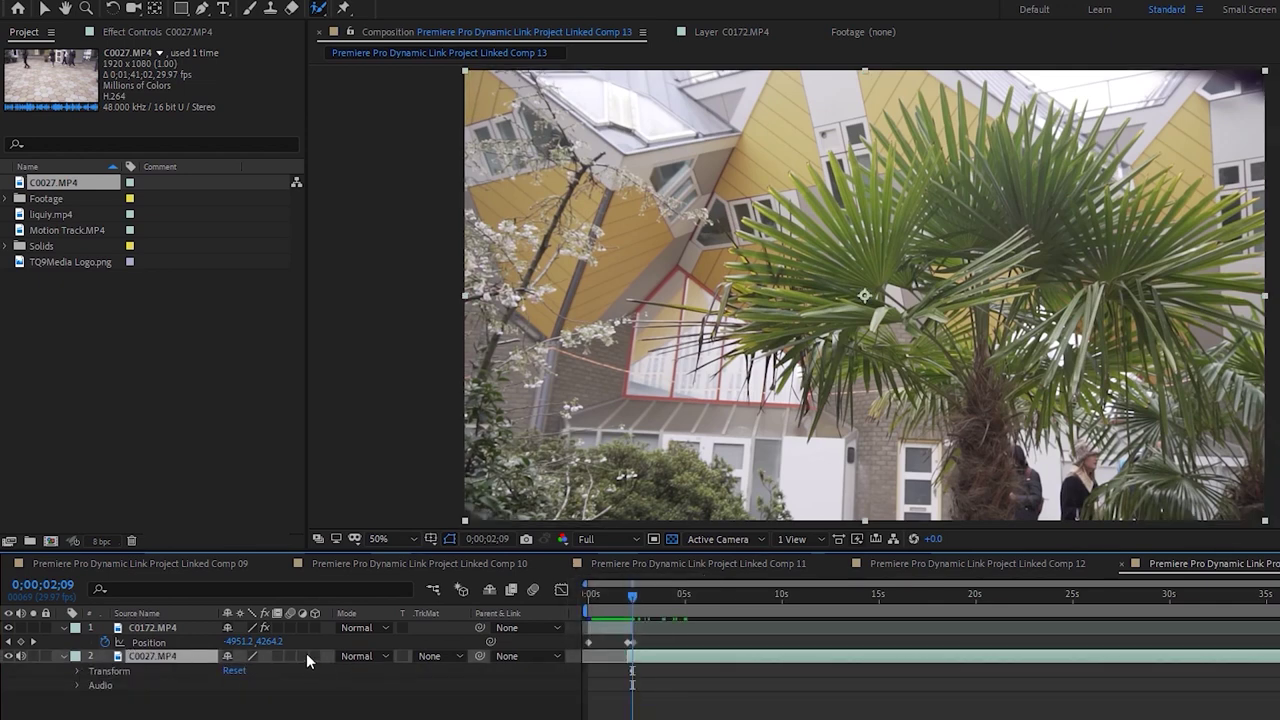
left_click(314, 655)
left_click(77, 671)
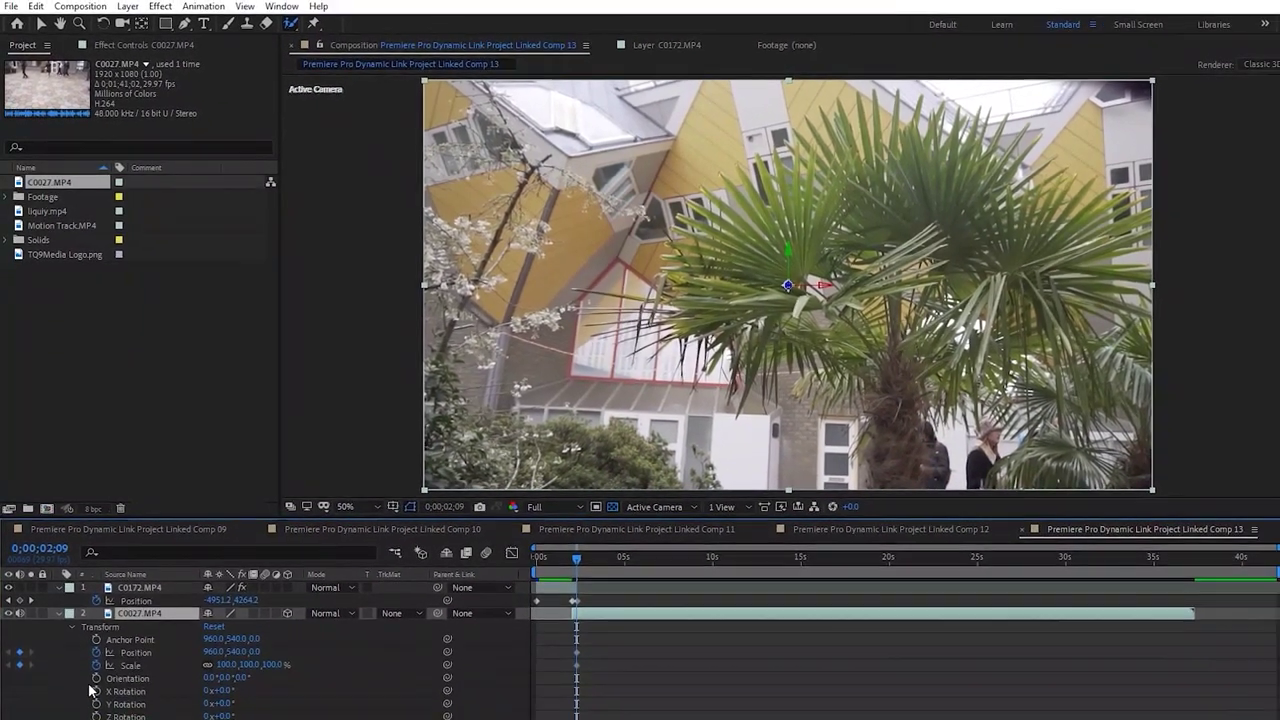
Compare the transition frames around 2;09 while toggling the composition view zoom
left_click(101, 707)
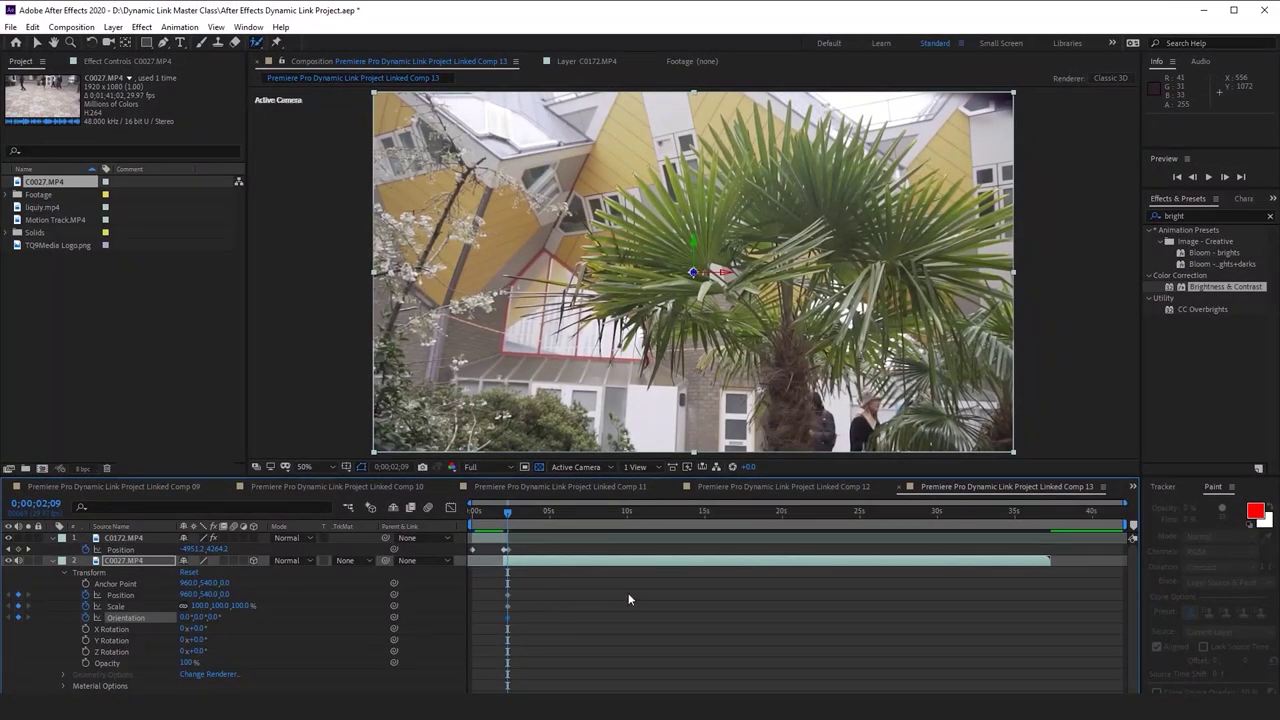
key("Page_Up")
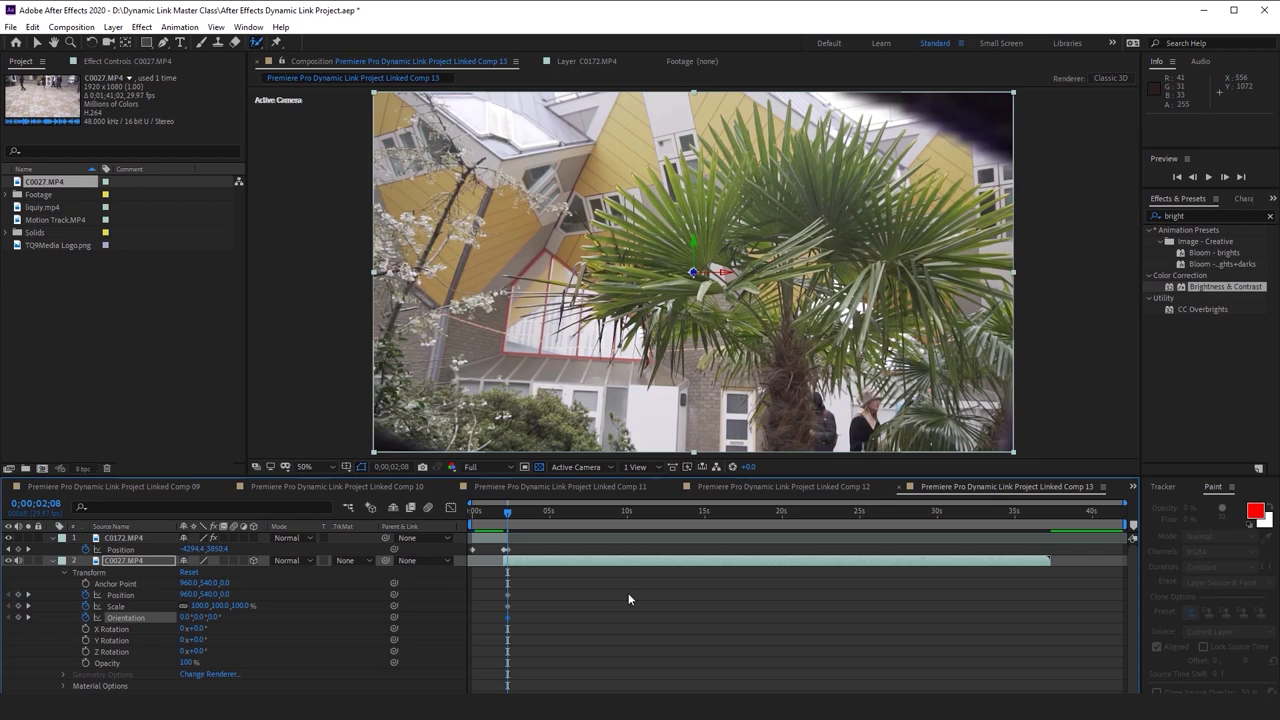
key("Page_Down")
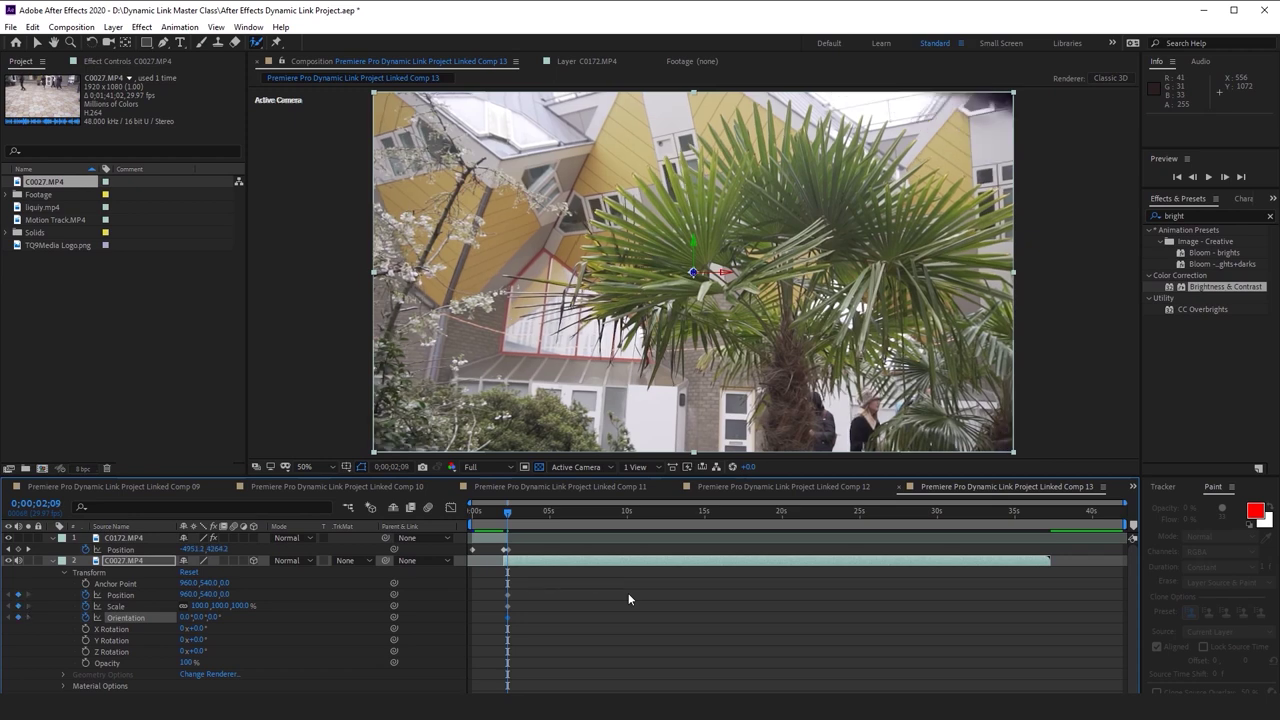
key("Page_Up")
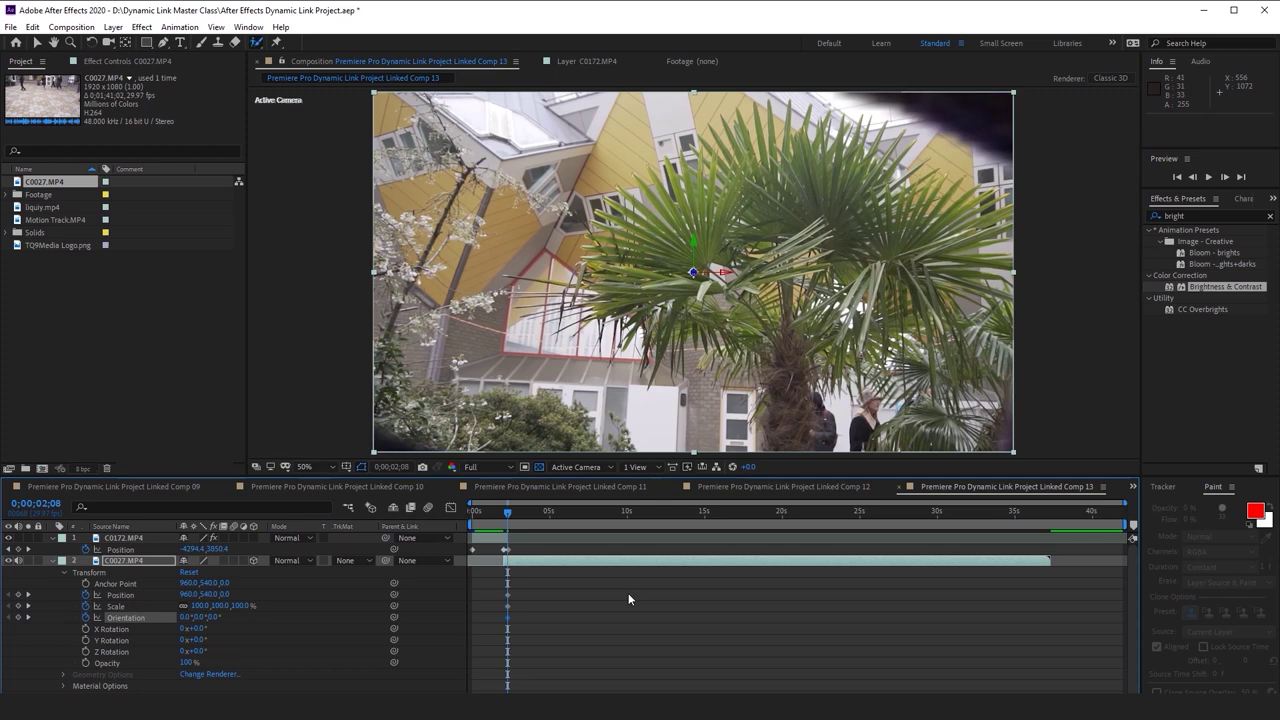
key("comma")
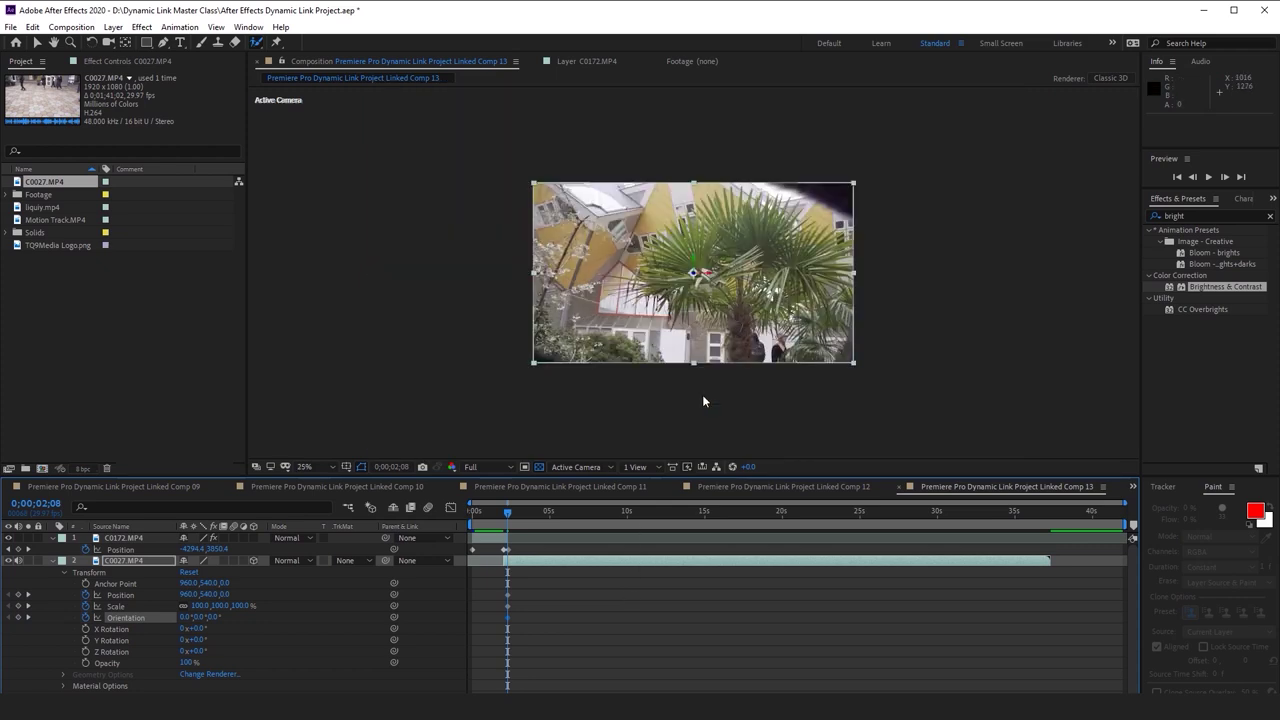
key("period")
key("comma")
key("period")
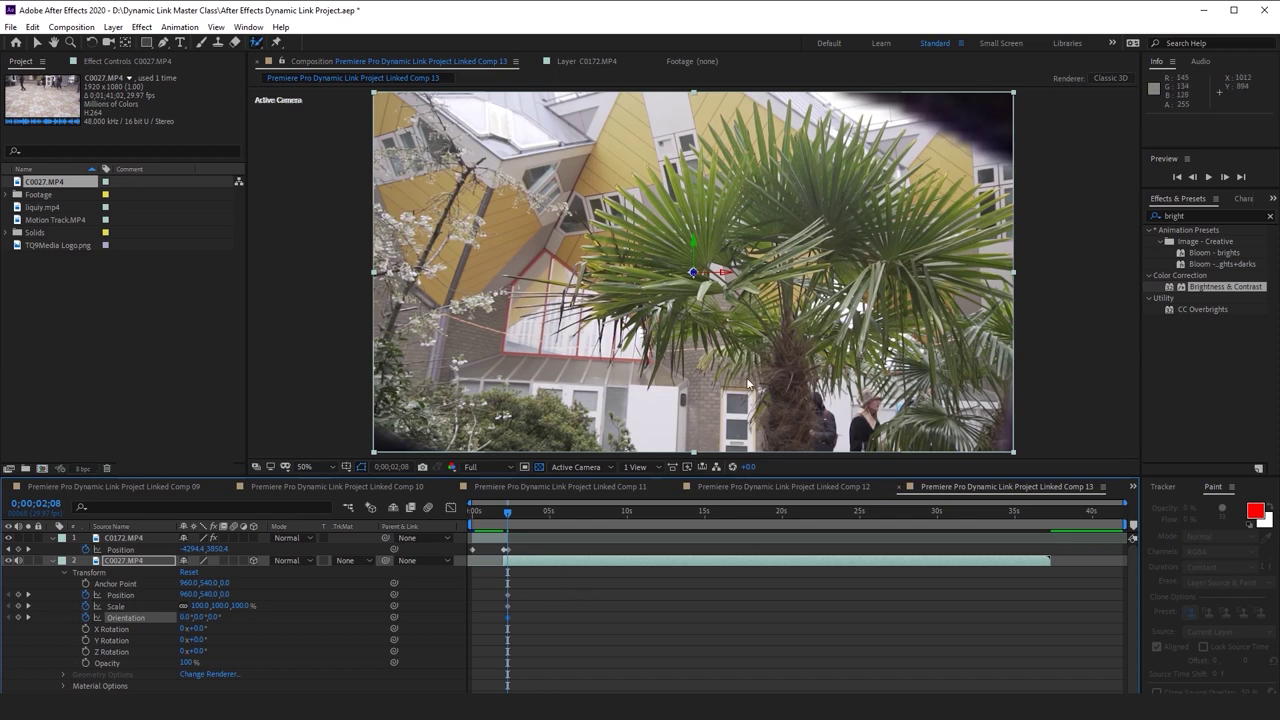
Trial-scale the palm-tree layer to 113% at 0;00;02;10, then step back to 2;09
left_click(504, 515)
left_click_drag(504, 516, 510, 517)
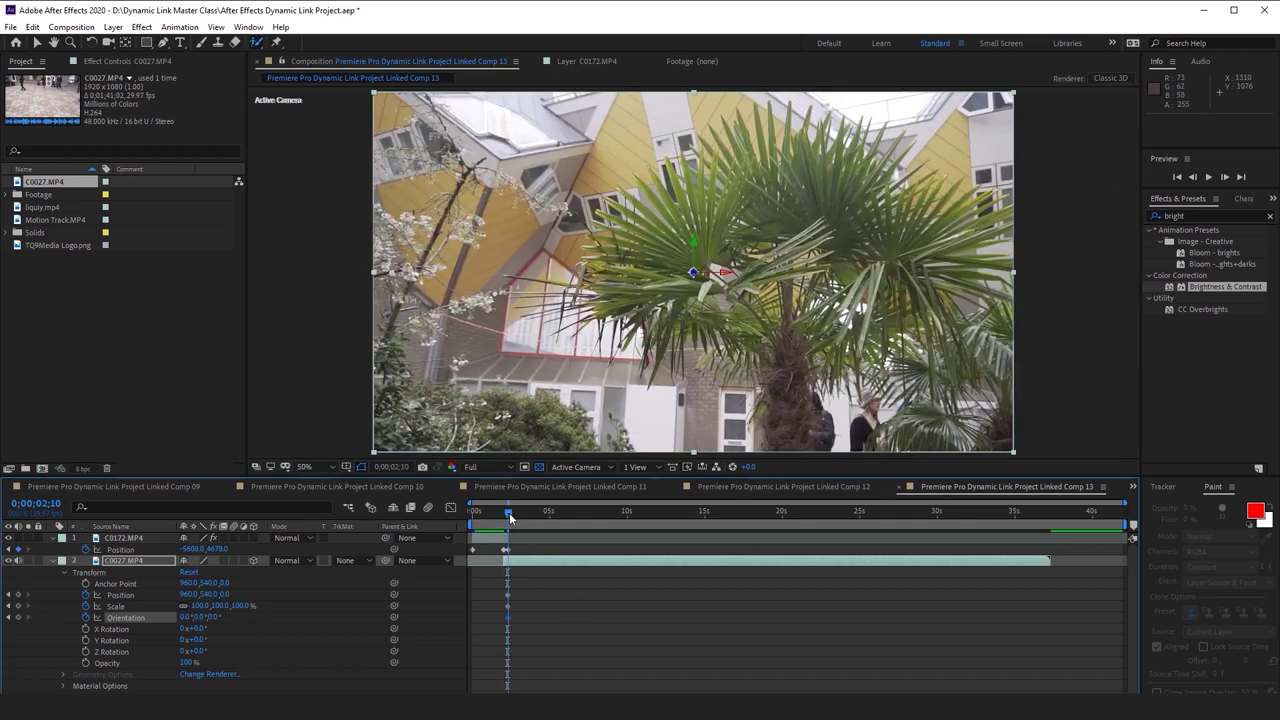
left_click_drag(1013, 452, 1079, 474)
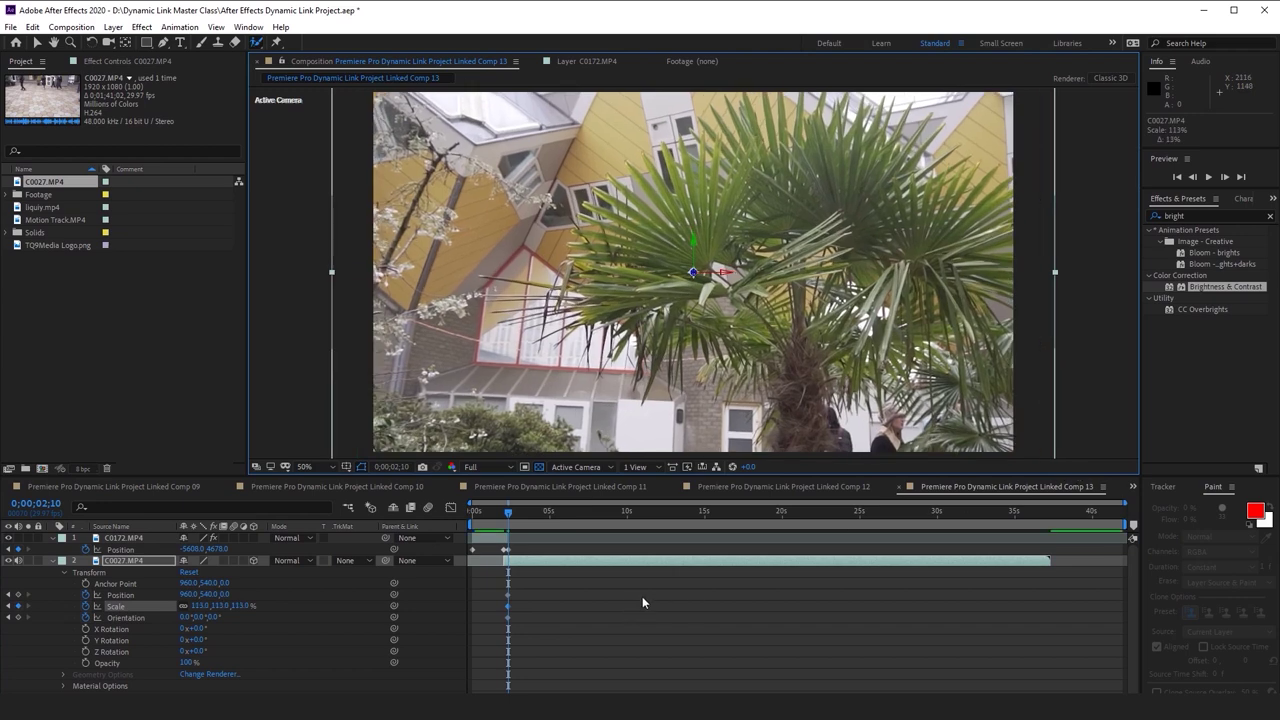
key("Page_Up")
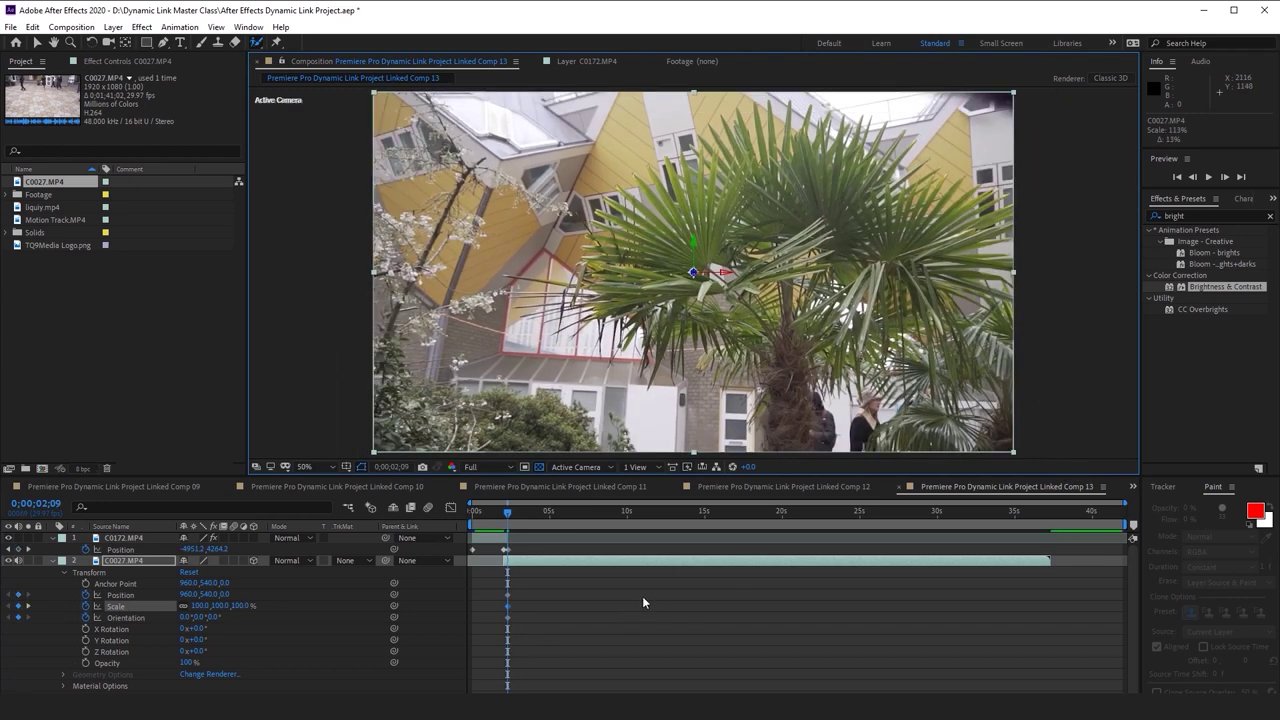
scroll(616, 625, "down", 1)
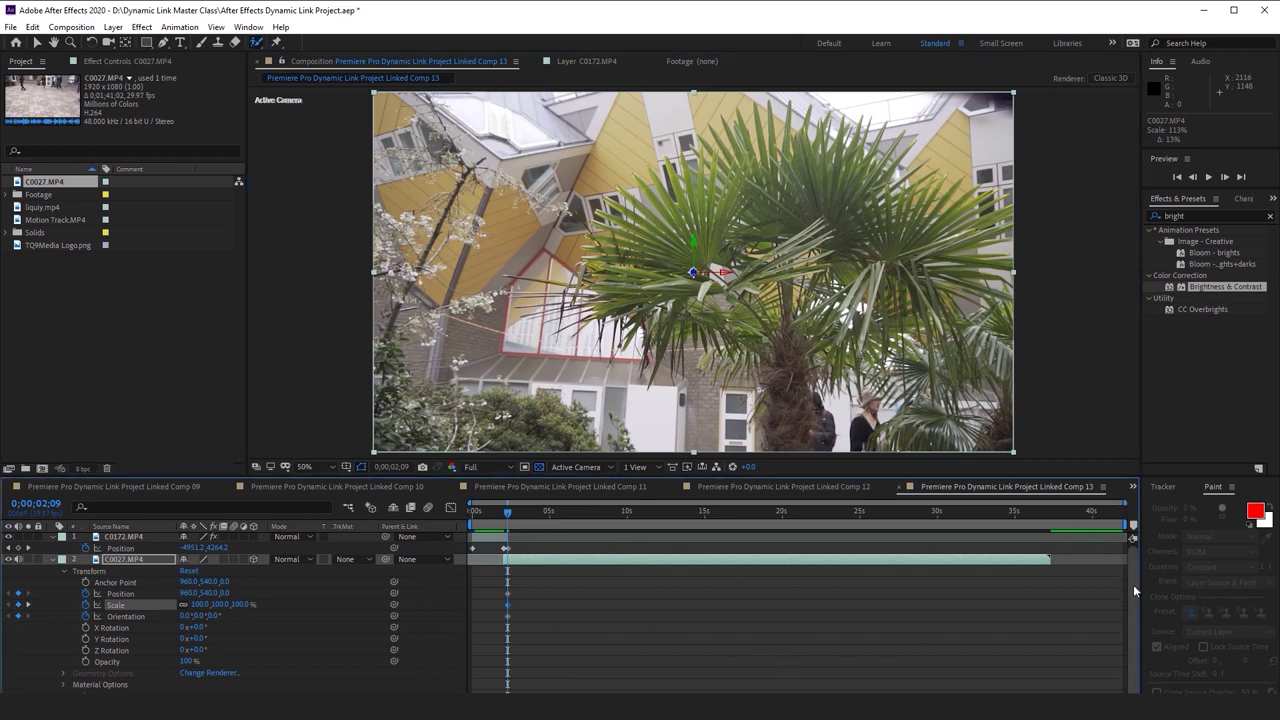
Maximize the window and zoom the timeline in around the 2;10 keyframes
left_click(1229, 11)
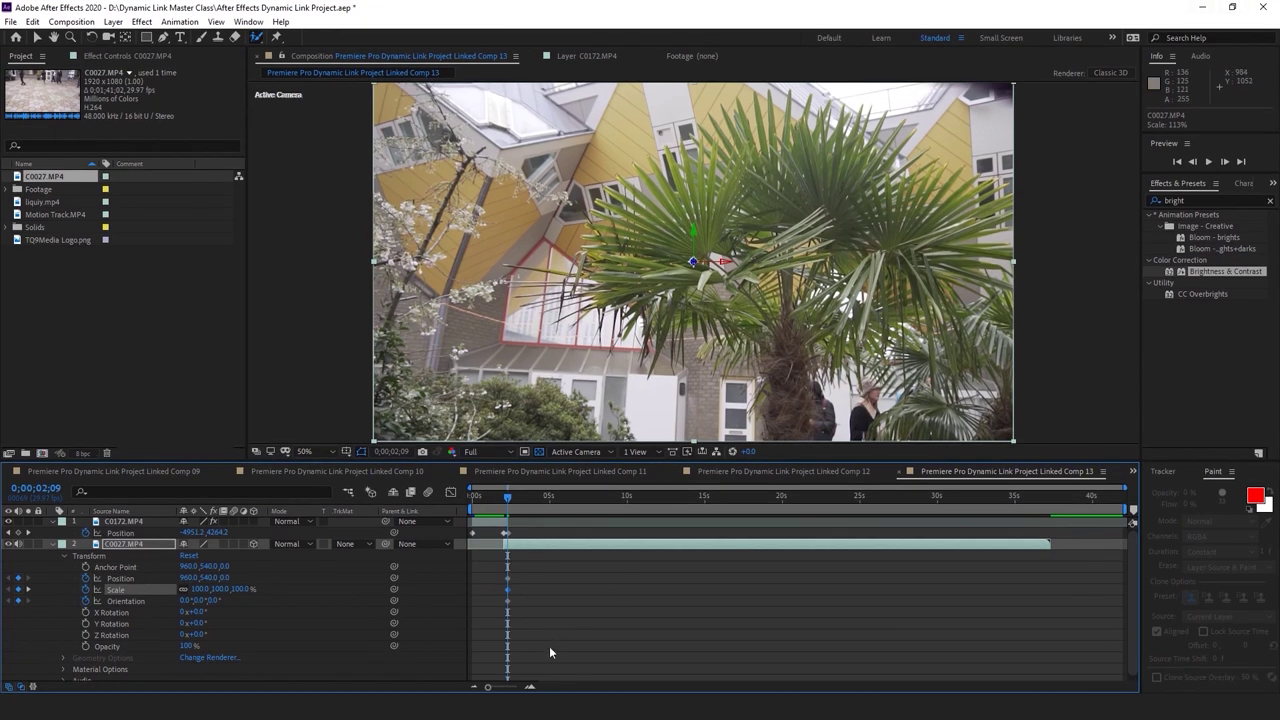
left_click(531, 687)
left_click(531, 687)
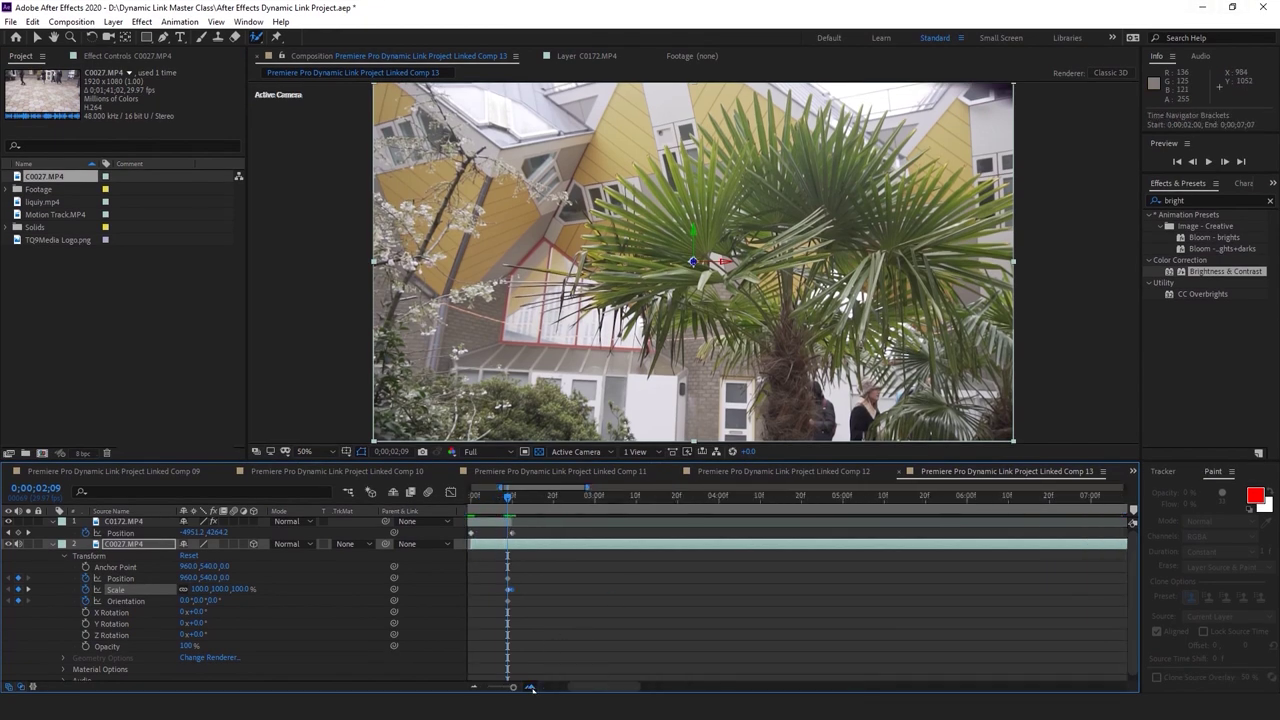
left_click(531, 687)
left_click_drag(581, 501, 580, 501)
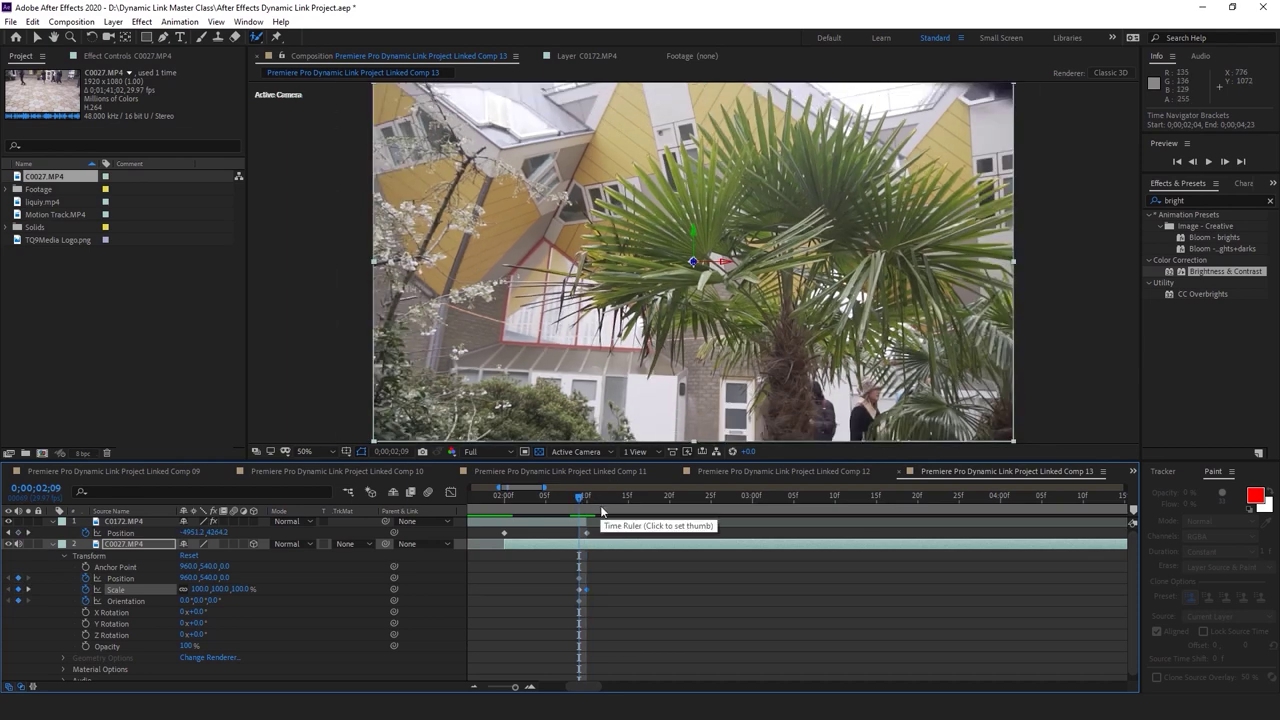
key("Page_Up")
Delete the trial Scale keyframe at 0;00;02;10, returning C0027 to 100% scale
left_click_drag(556, 576, 580, 607)
key("Delete")
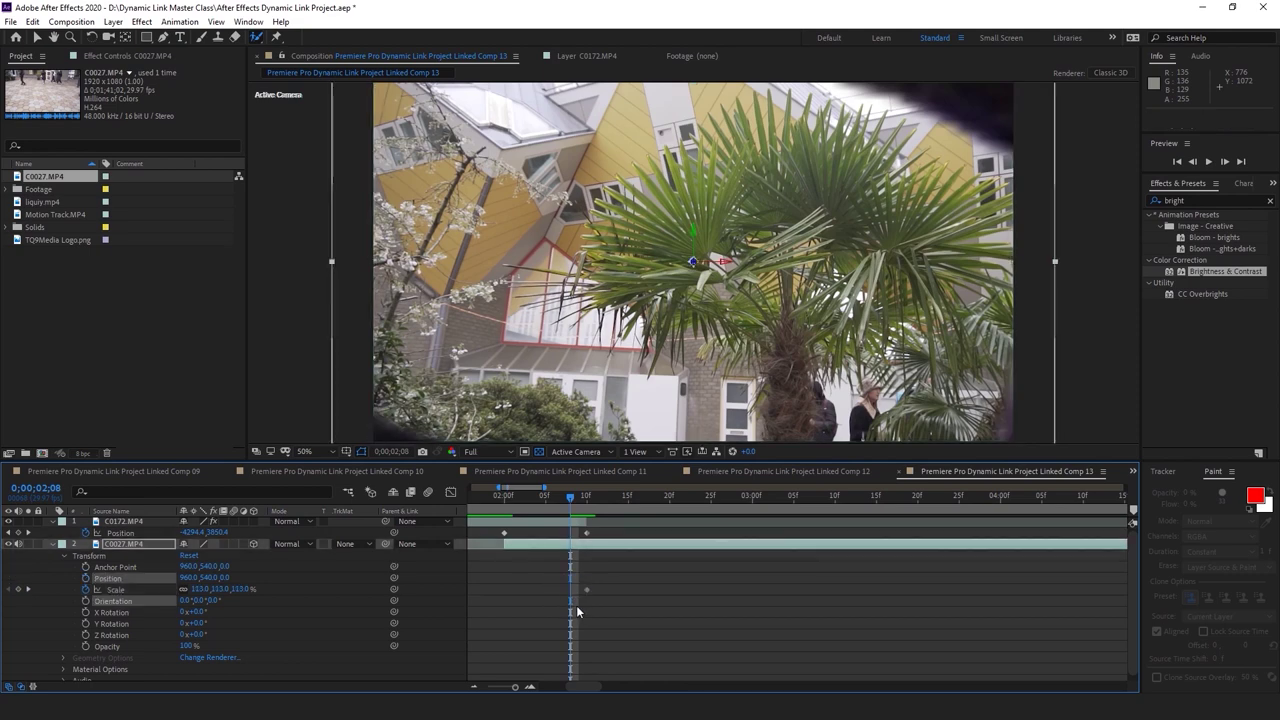
key("ctrl+z")
left_click(585, 496)
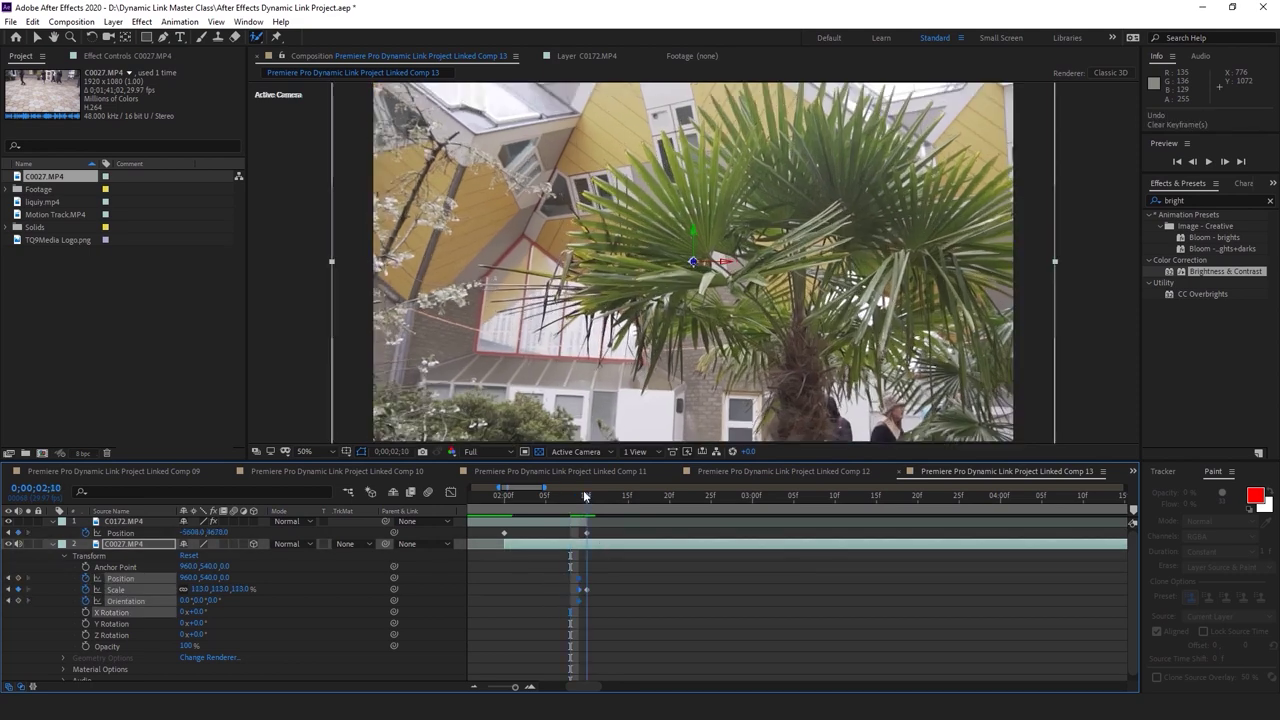
left_click(580, 589)
key("Delete")
left_click_drag(591, 618, 585, 575)
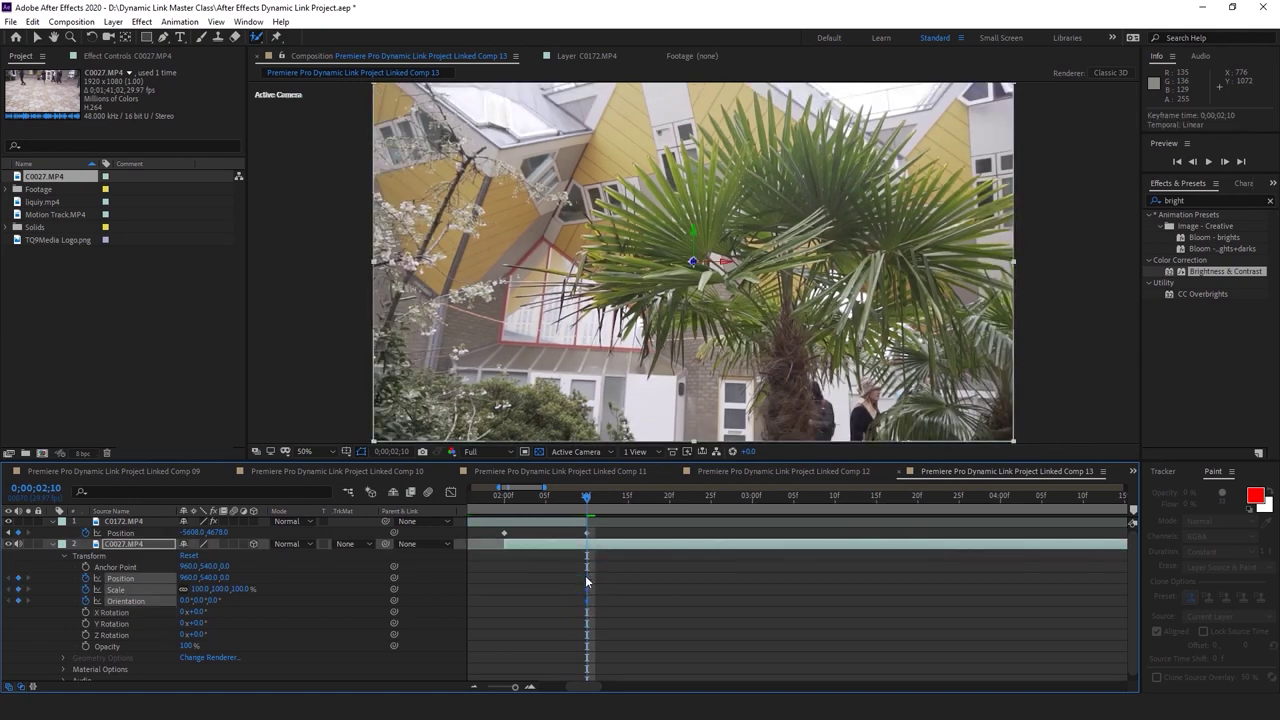
key("comma")
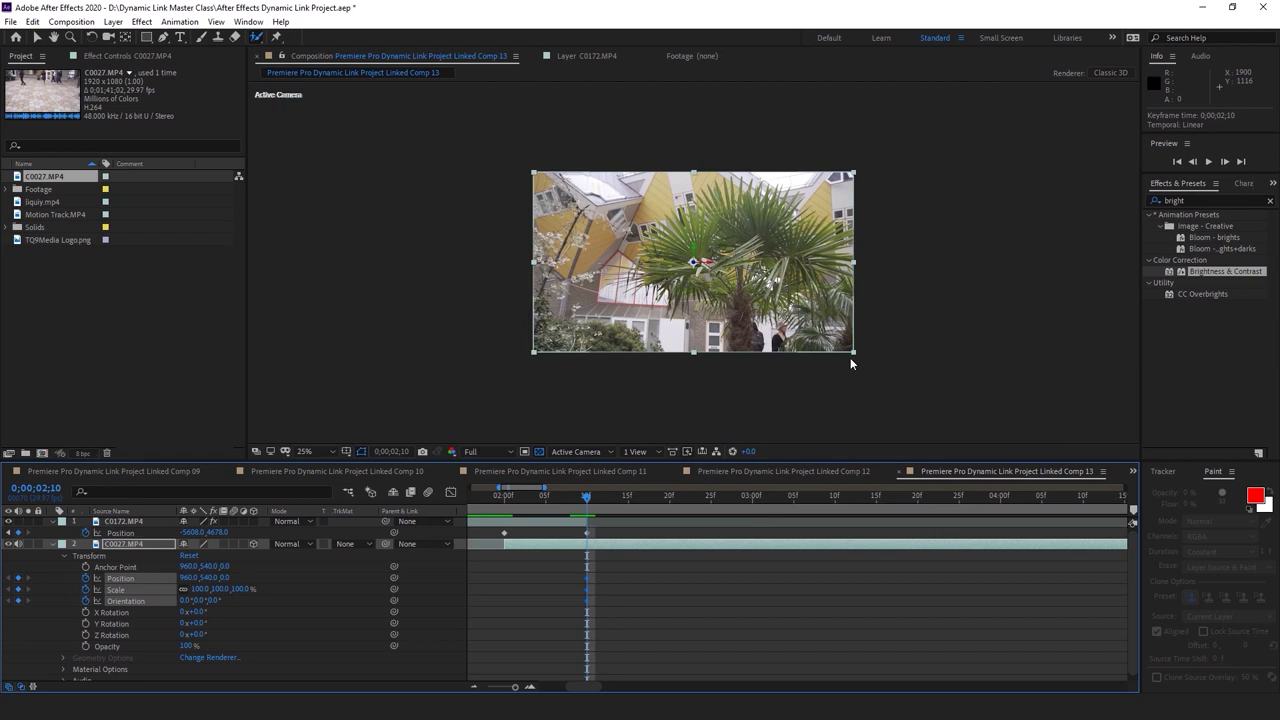
Keyframe C0027's scale at 2;10 and 2;09, settling near 122% and 110%
left_click_drag(855, 357, 872, 364)
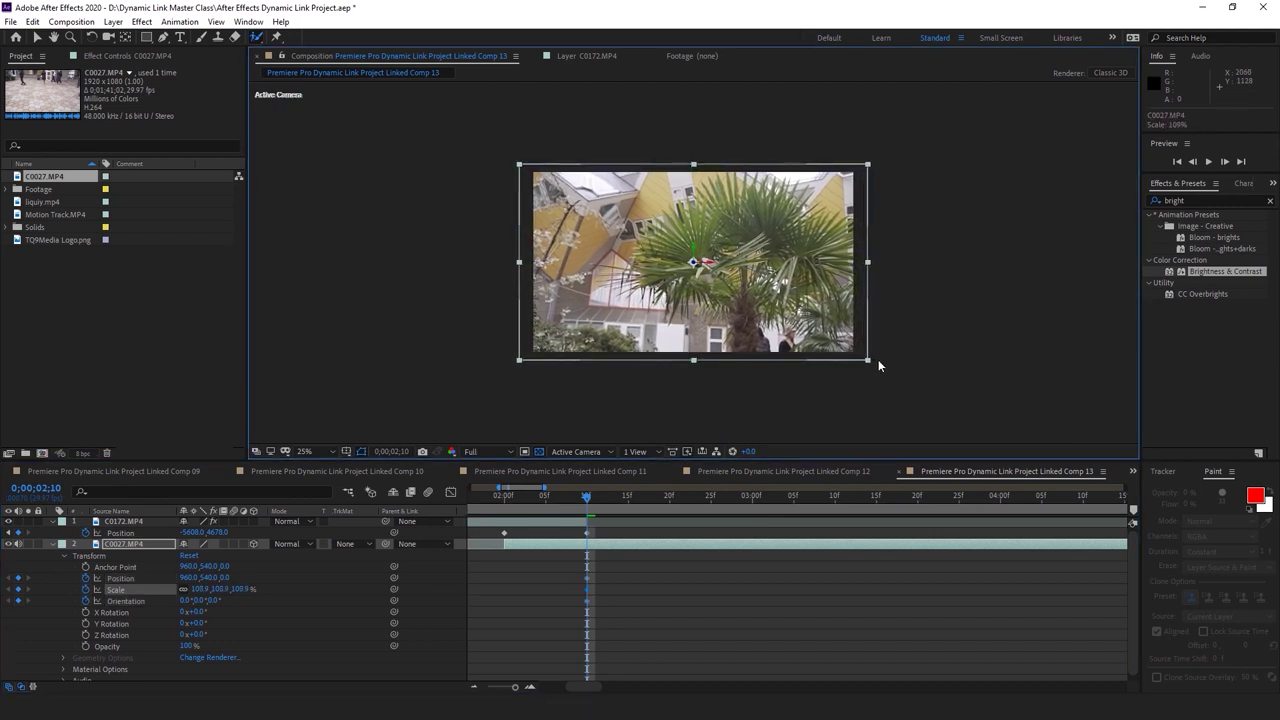
key("Page_Up")
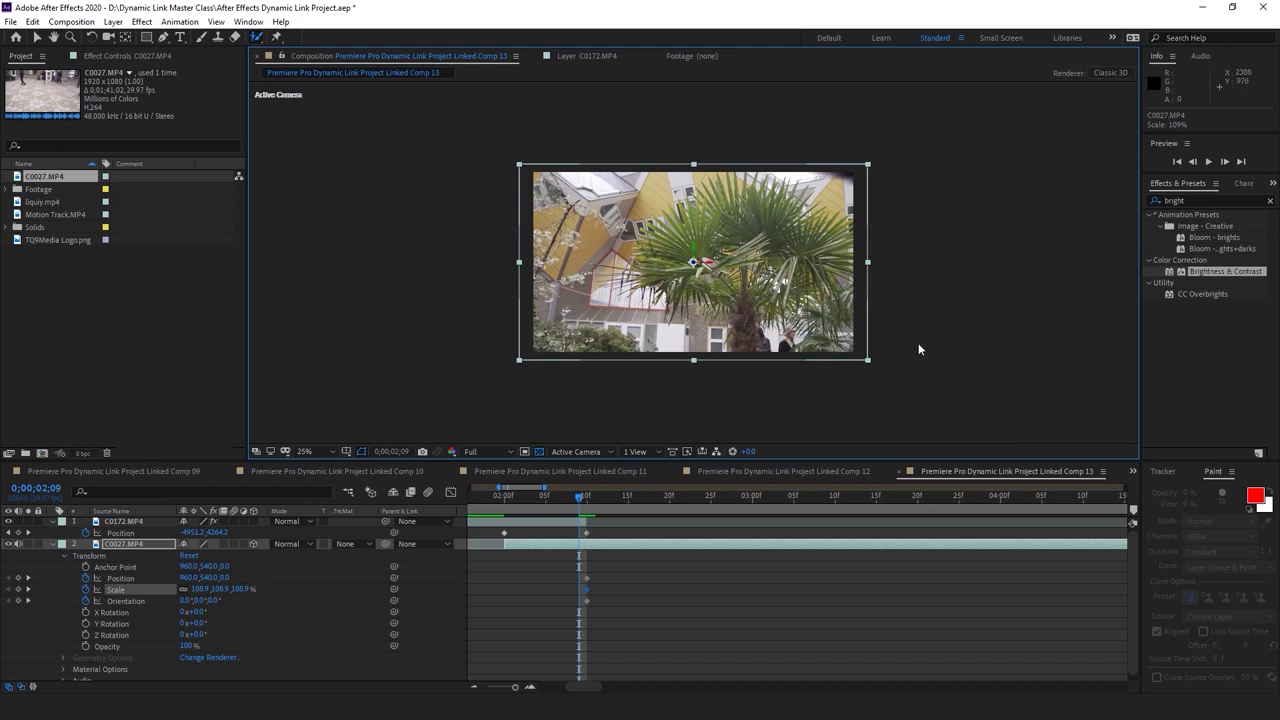
left_click_drag(867, 362, 864, 357)
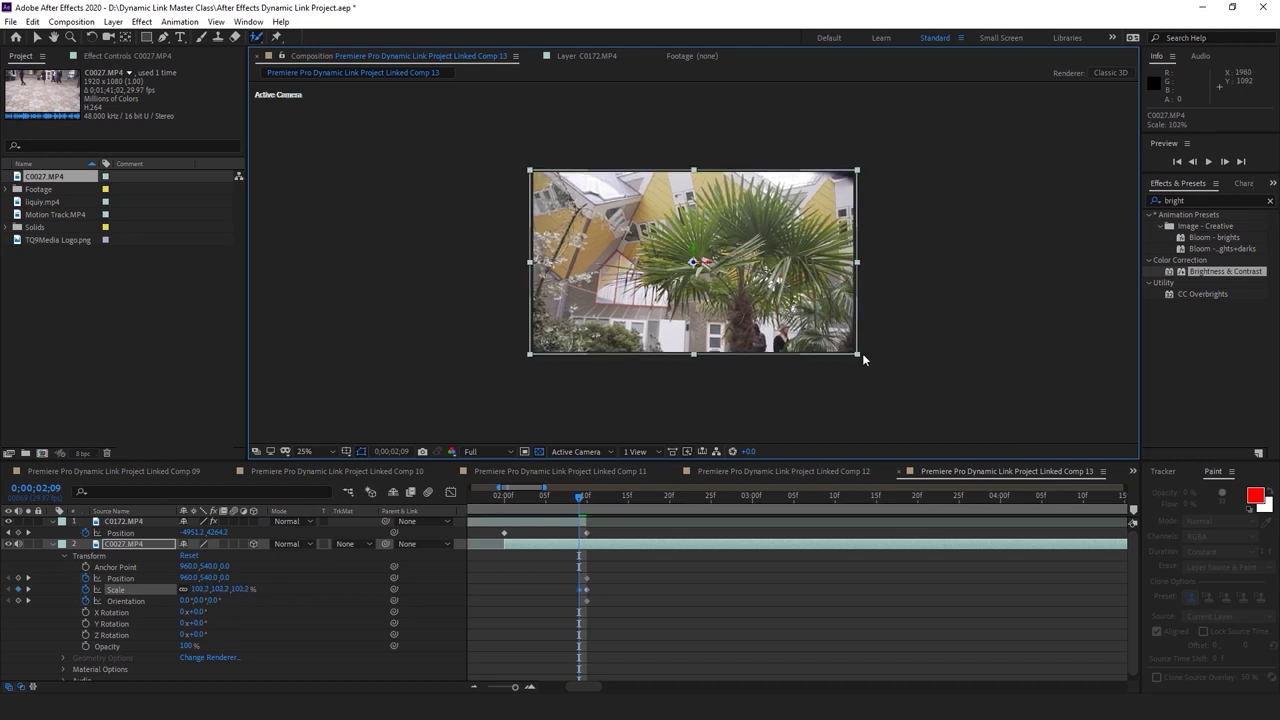
key("Page_Up")
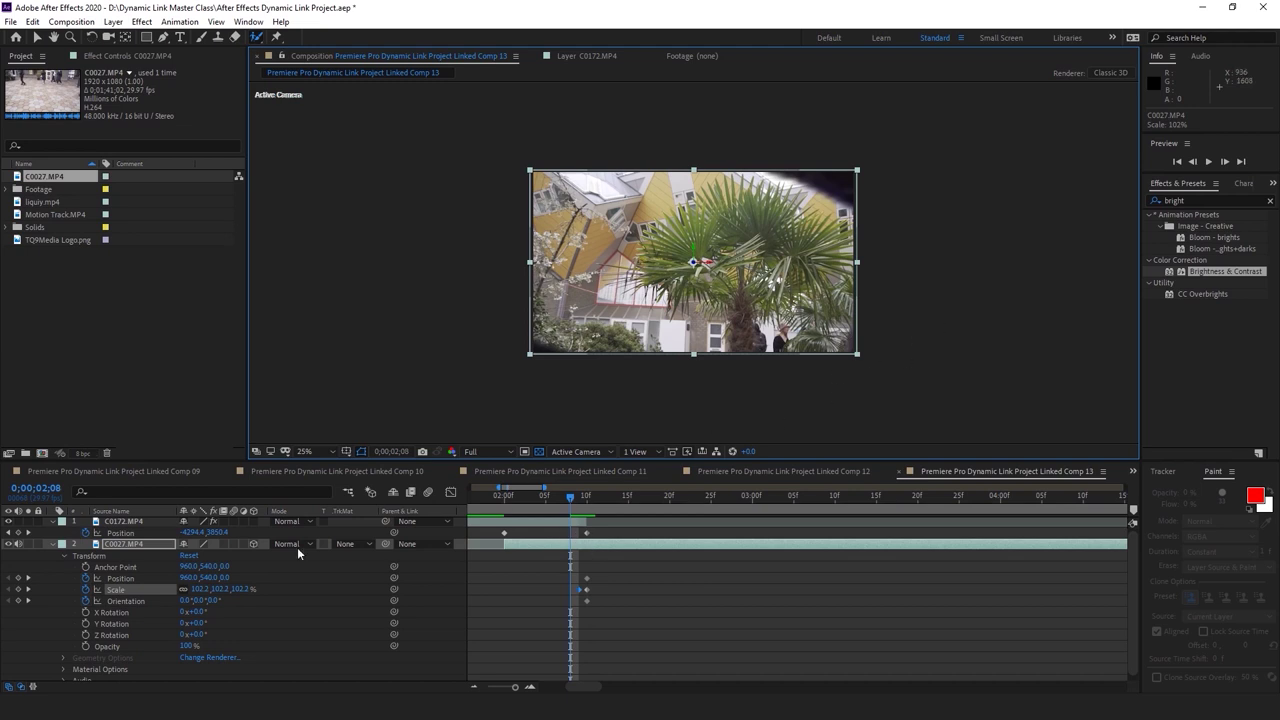
left_click(587, 496)
left_click_drag(868, 364, 890, 372)
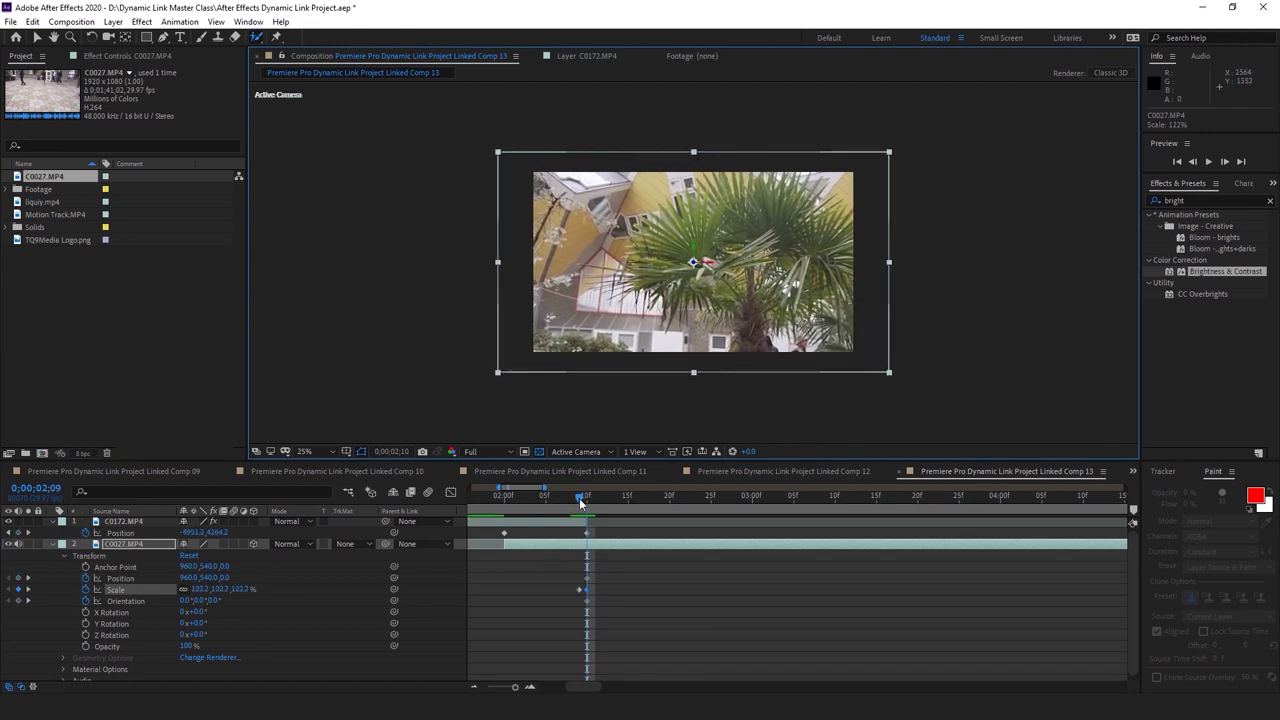
left_click(580, 496)
left_click_drag(858, 357, 887, 362)
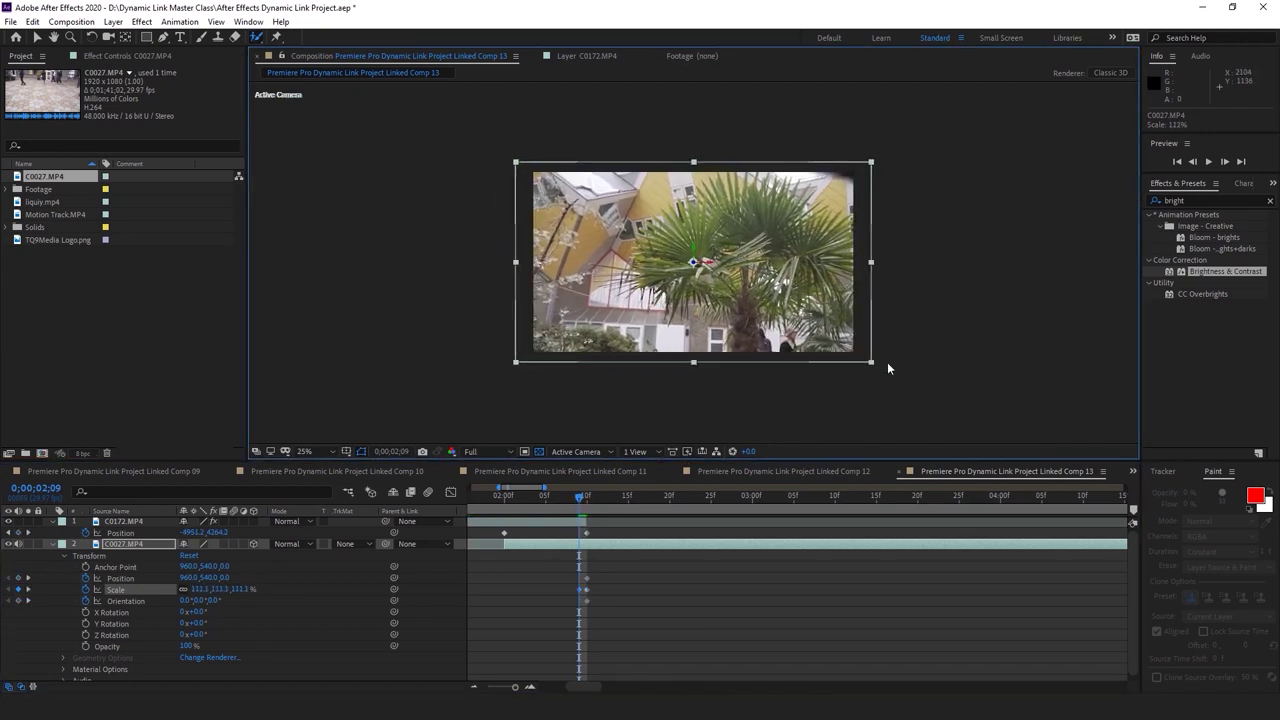
At 2;08, shrink C0027 to about 104% and tilt it slightly
left_click(588, 498)
left_click(580, 500)
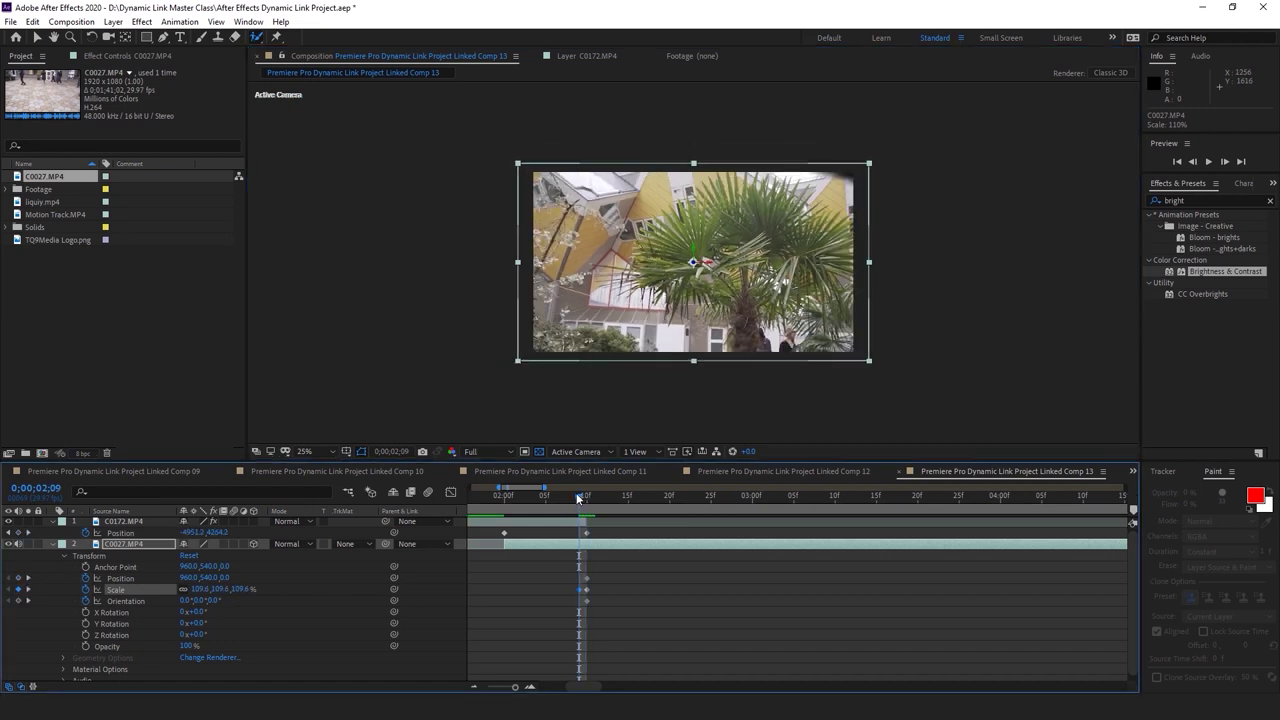
left_click(571, 494)
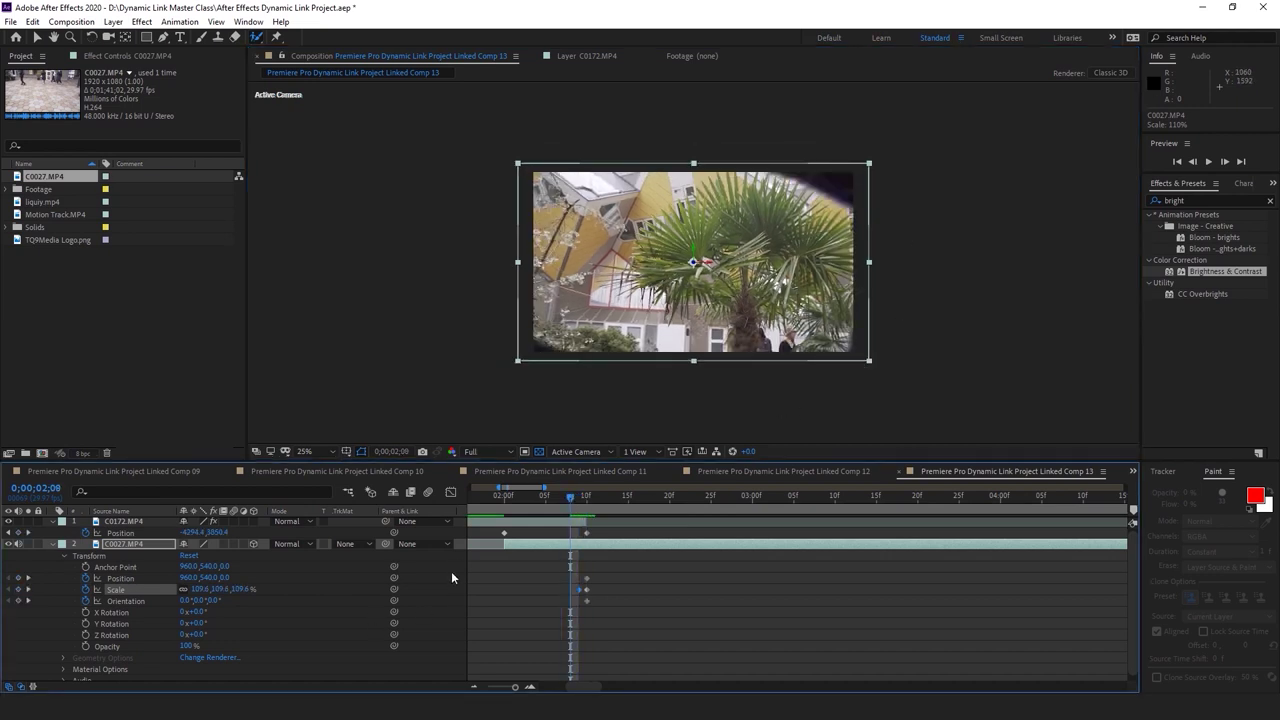
left_click_drag(869, 363, 860, 356)
left_click_drag(216, 601, 217, 601)
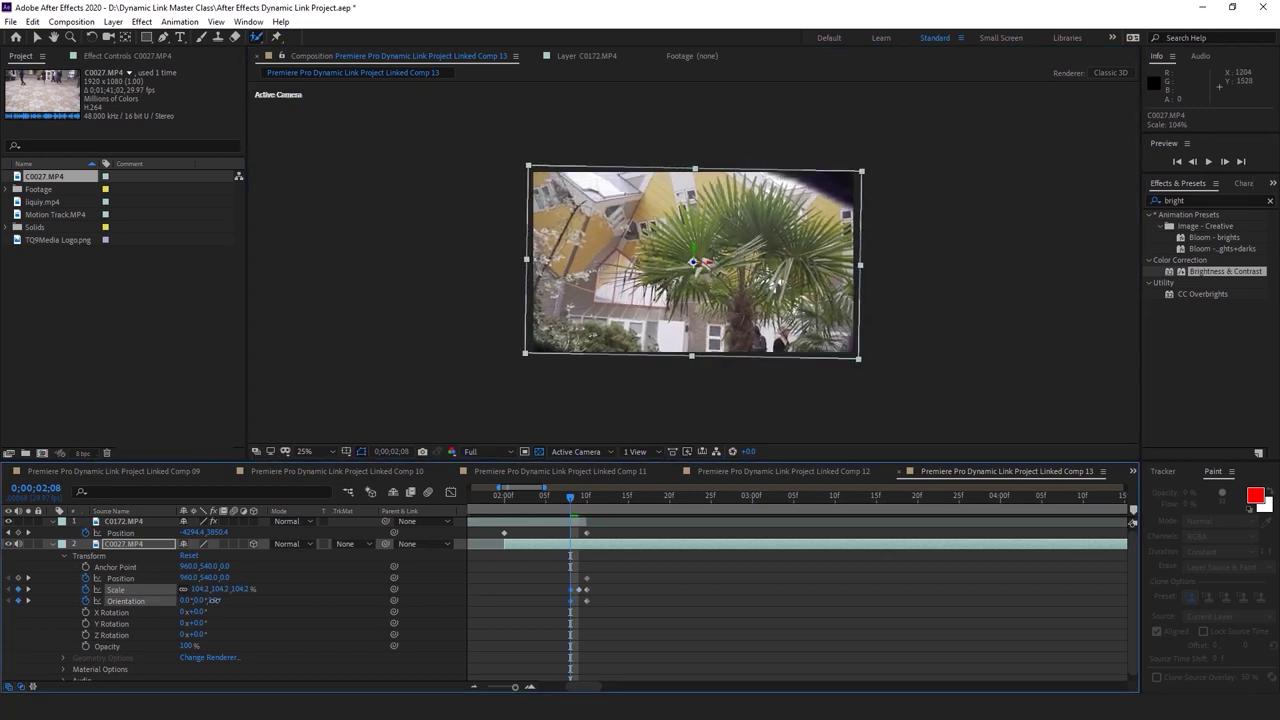
At 2;07, adjust C0027's Scale and rotate its Z Orientation to about 13°
left_click_drag(570, 498, 562, 498)
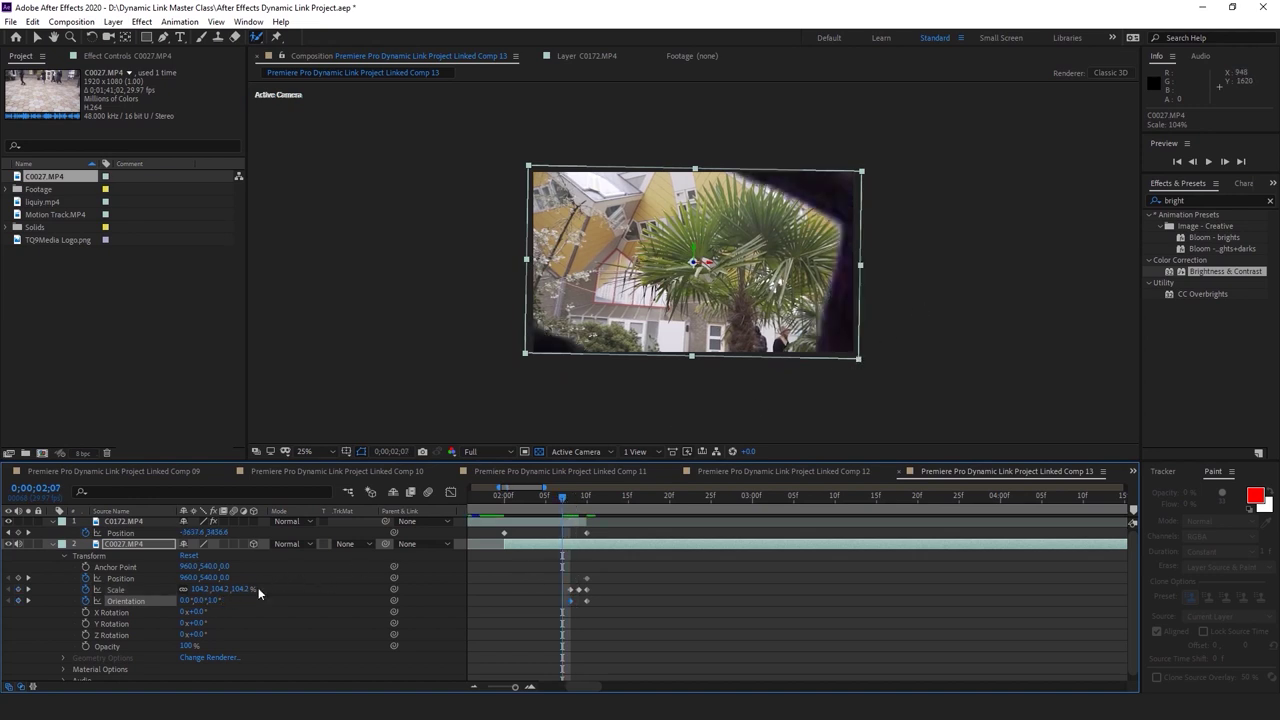
left_click_drag(859, 360, 856, 363)
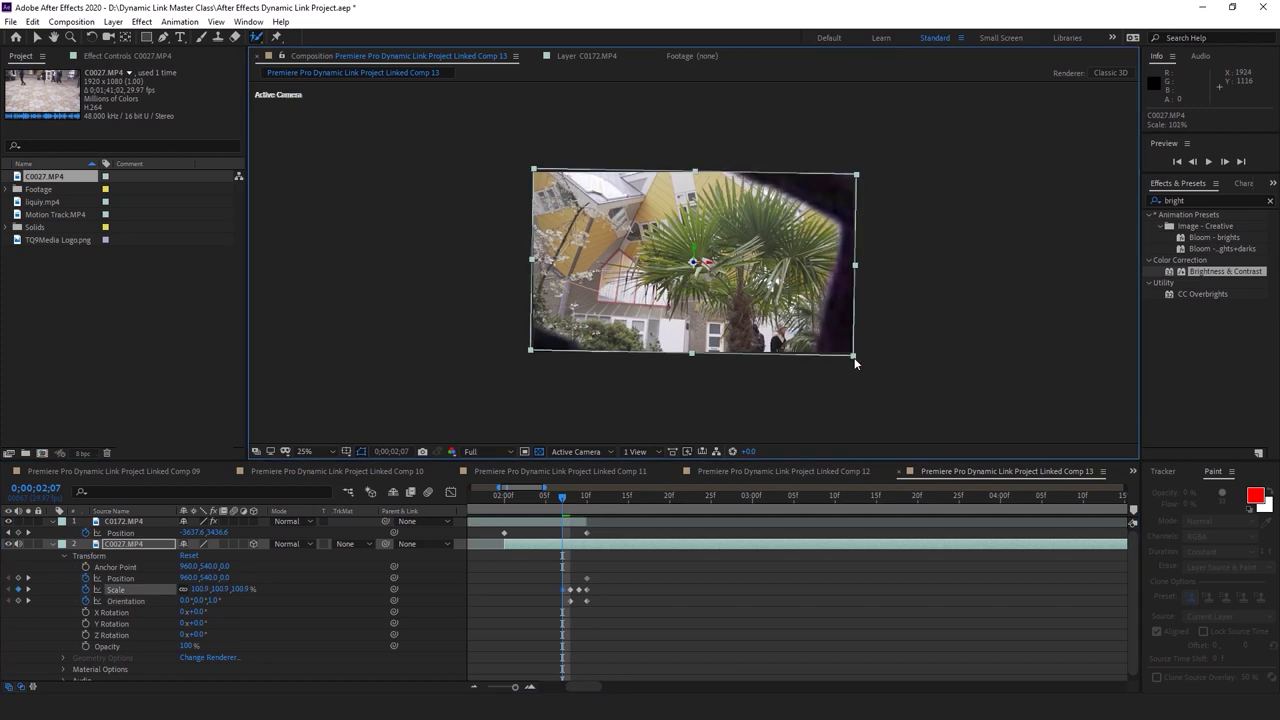
left_click_drag(238, 591, 240, 592)
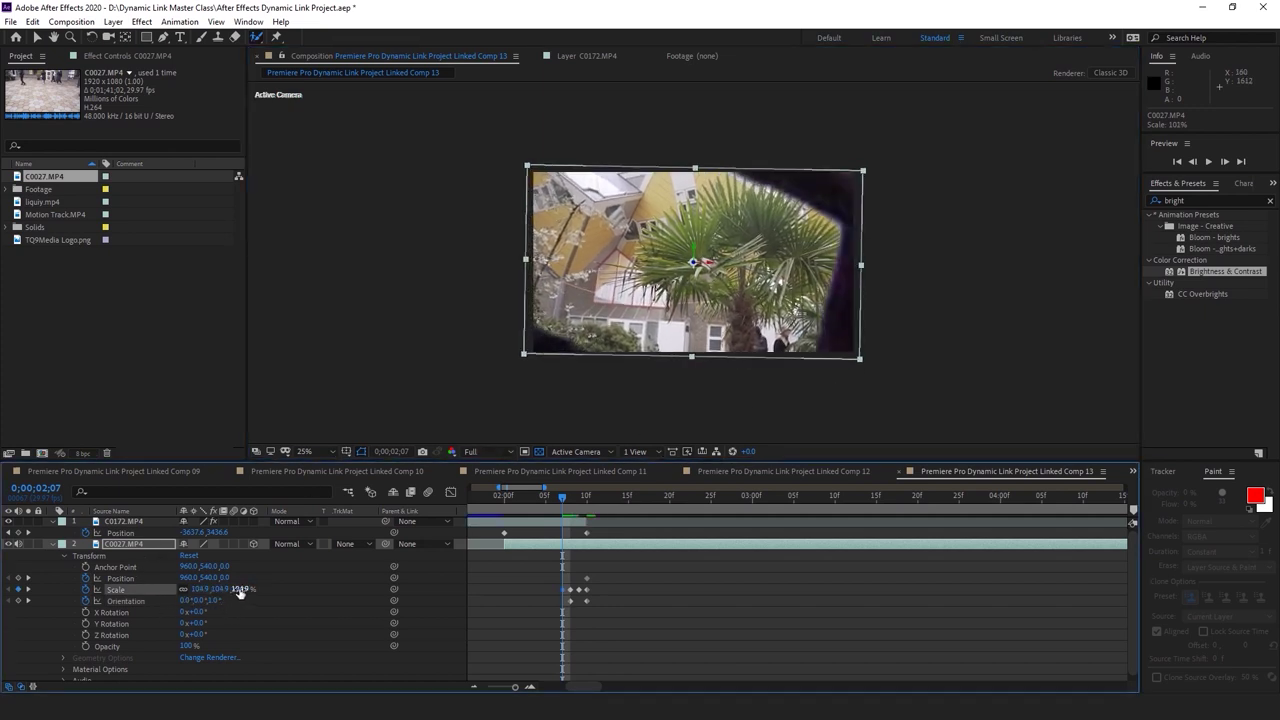
left_click_drag(210, 601, 221, 600)
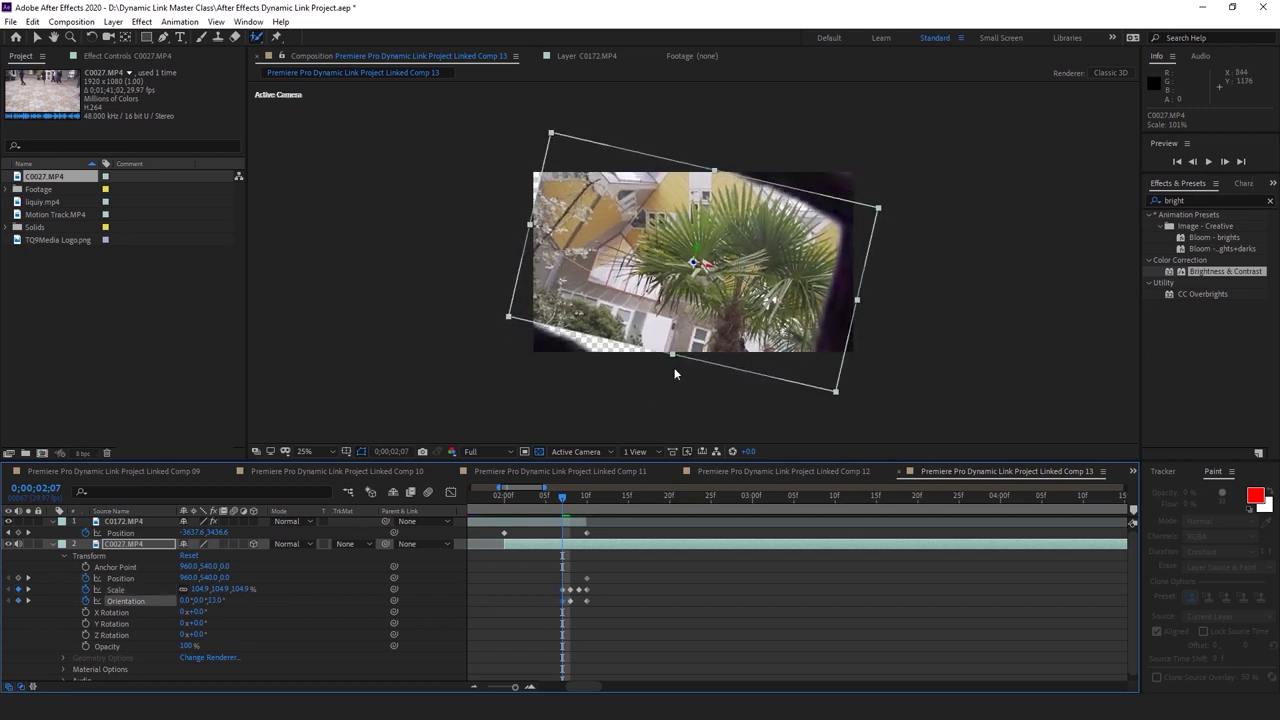
left_click(735, 346)
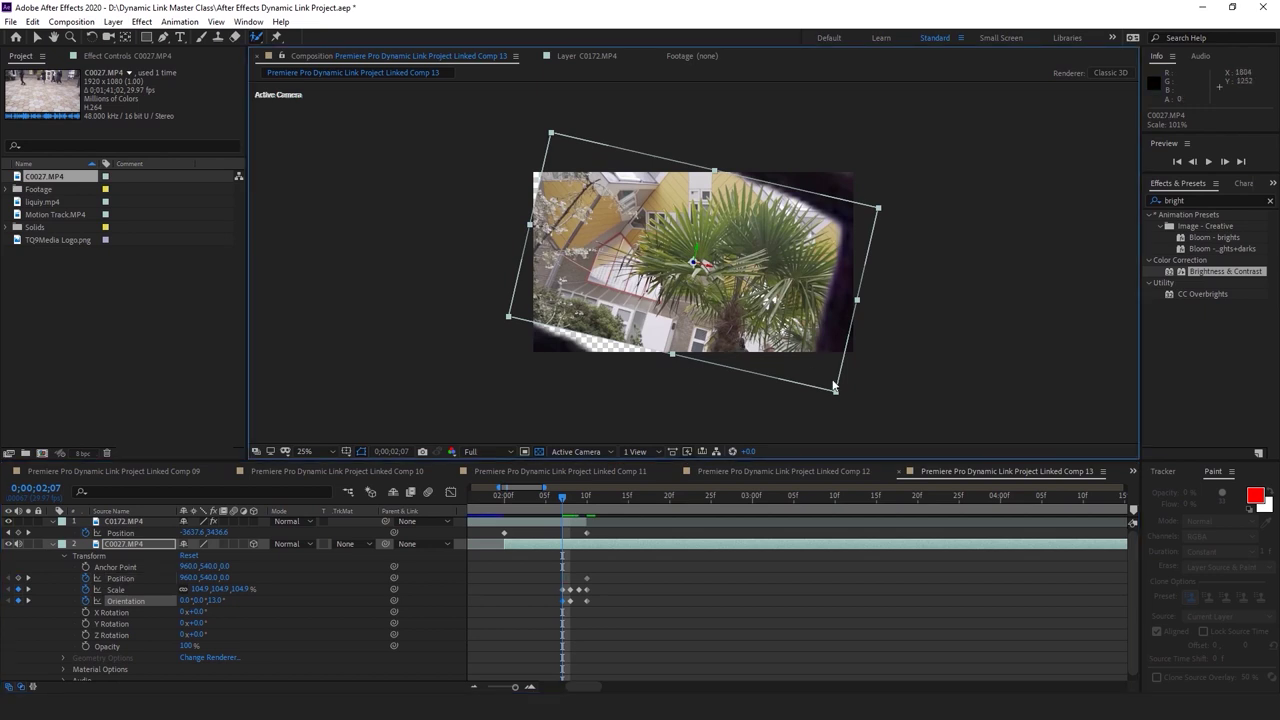
Tilt the palm-tree clip C0027 to 23°, reposition it and scale it to about 126%, then play it back
left_click_drag(837, 390, 848, 402)
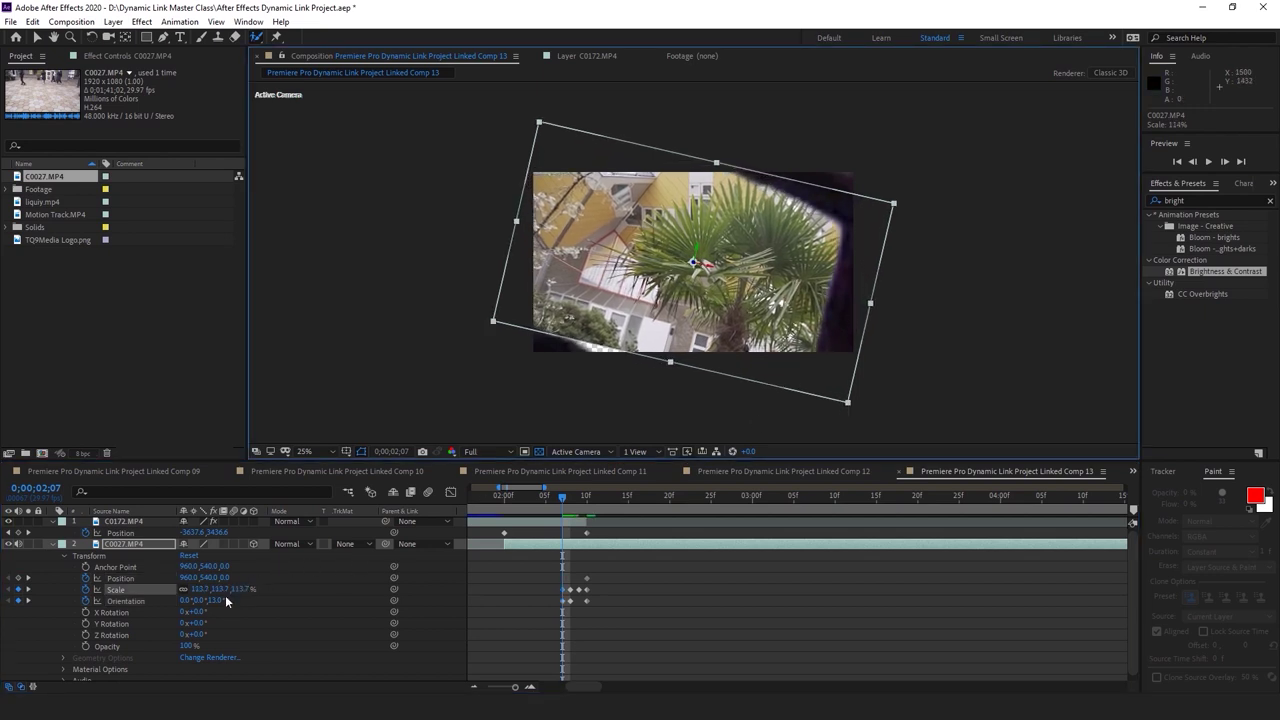
left_click_drag(222, 597, 231, 597)
left_click_drag(747, 300, 731, 315)
left_click_drag(884, 254, 869, 258)
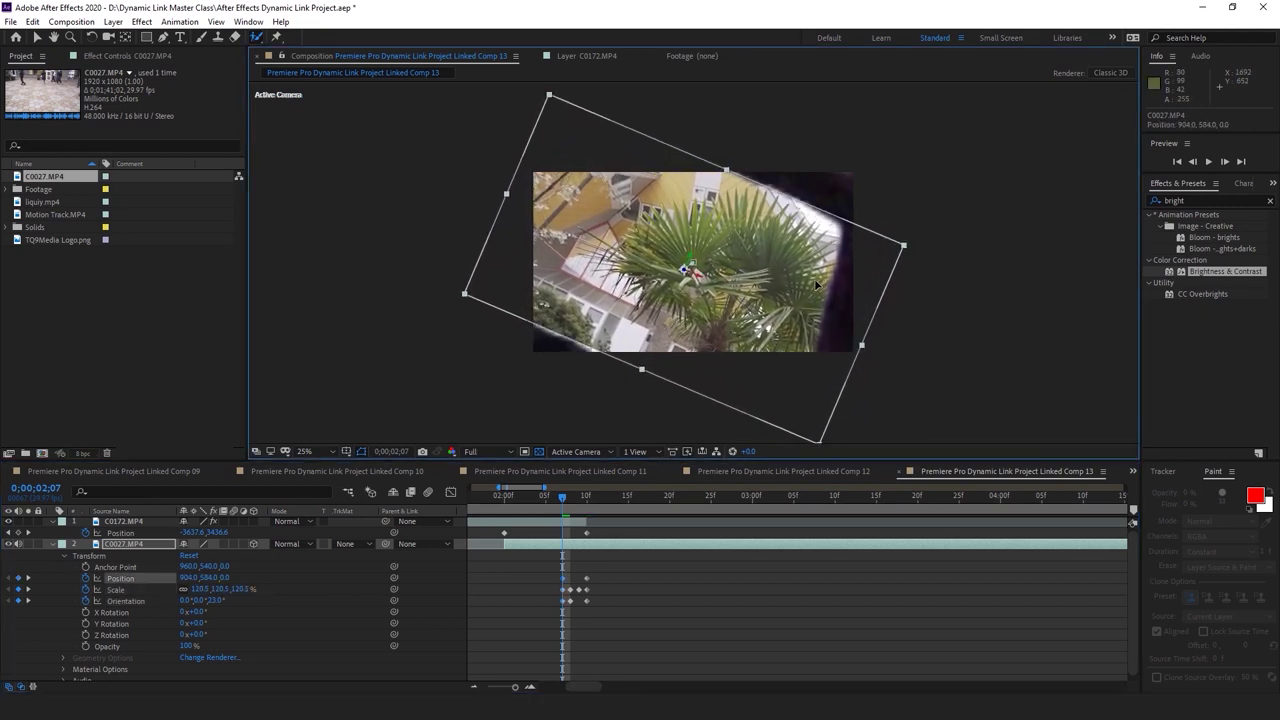
left_click_drag(819, 440, 738, 492)
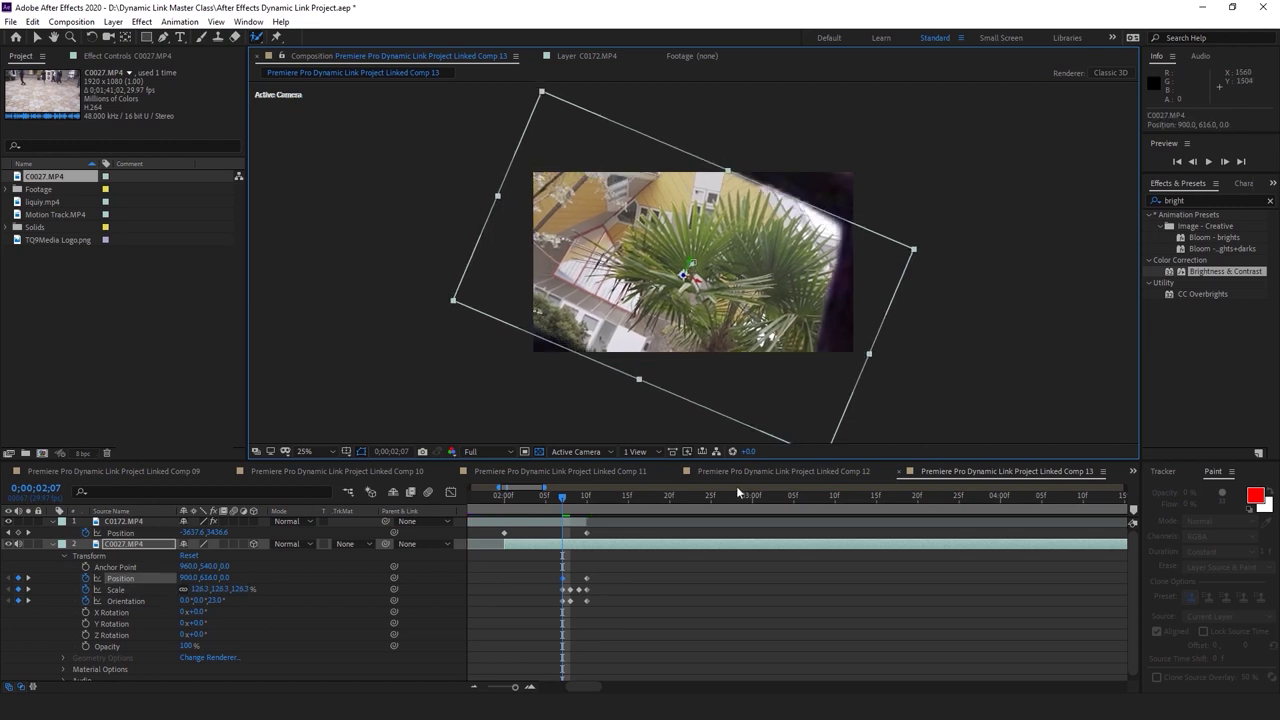
left_click(706, 574)
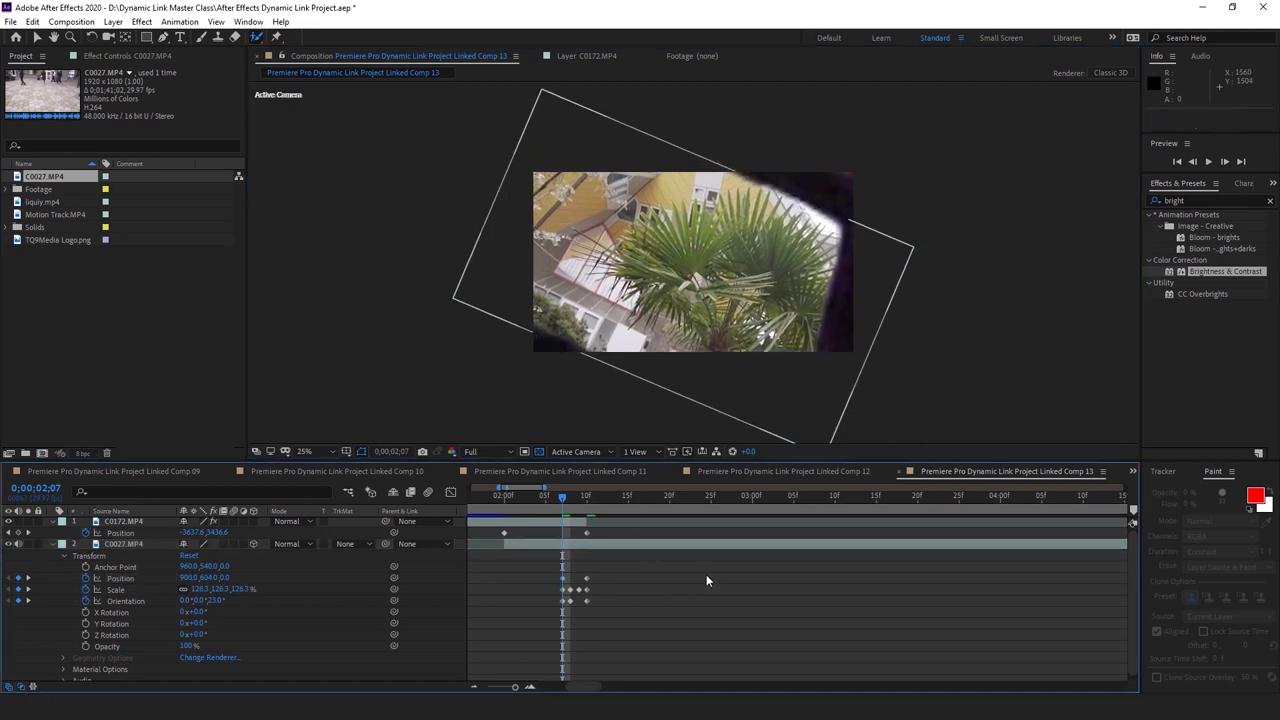
key("space")
Delete the palm-tree layer's later keyframes and undo a trial scale change
left_click_drag(620, 616, 574, 606)
key("Delete")
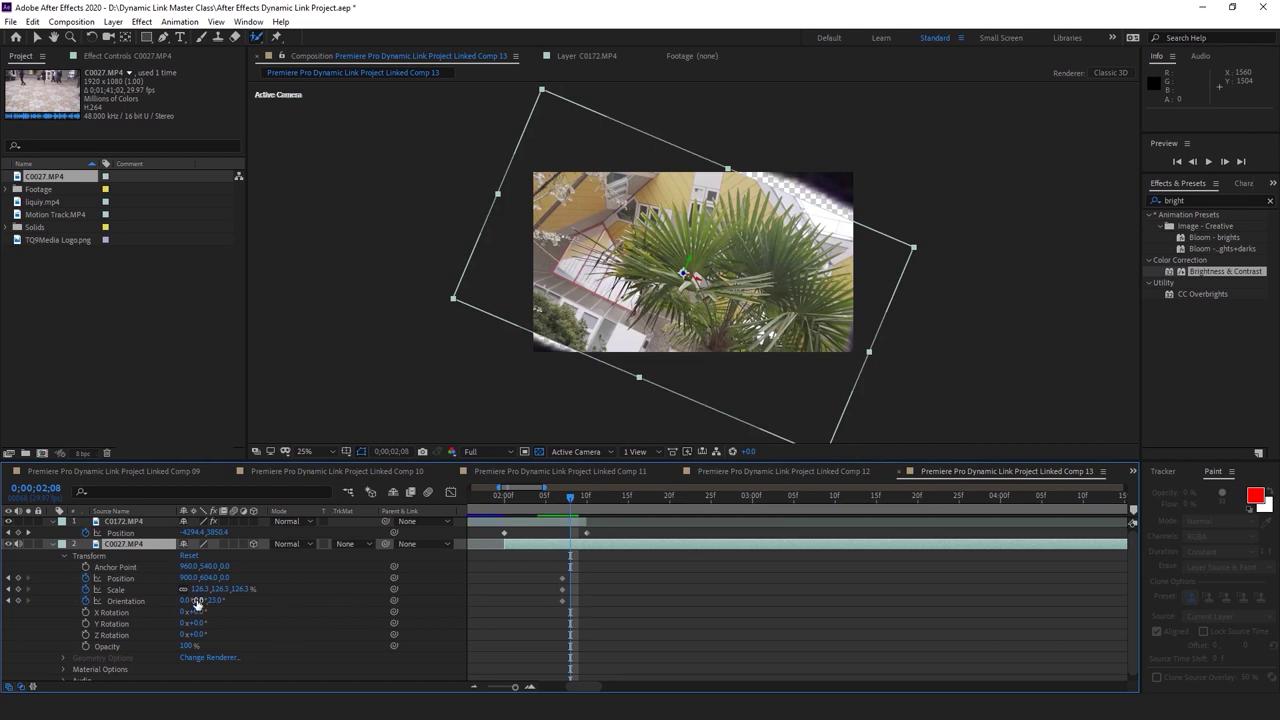
left_click_drag(202, 589, 232, 589)
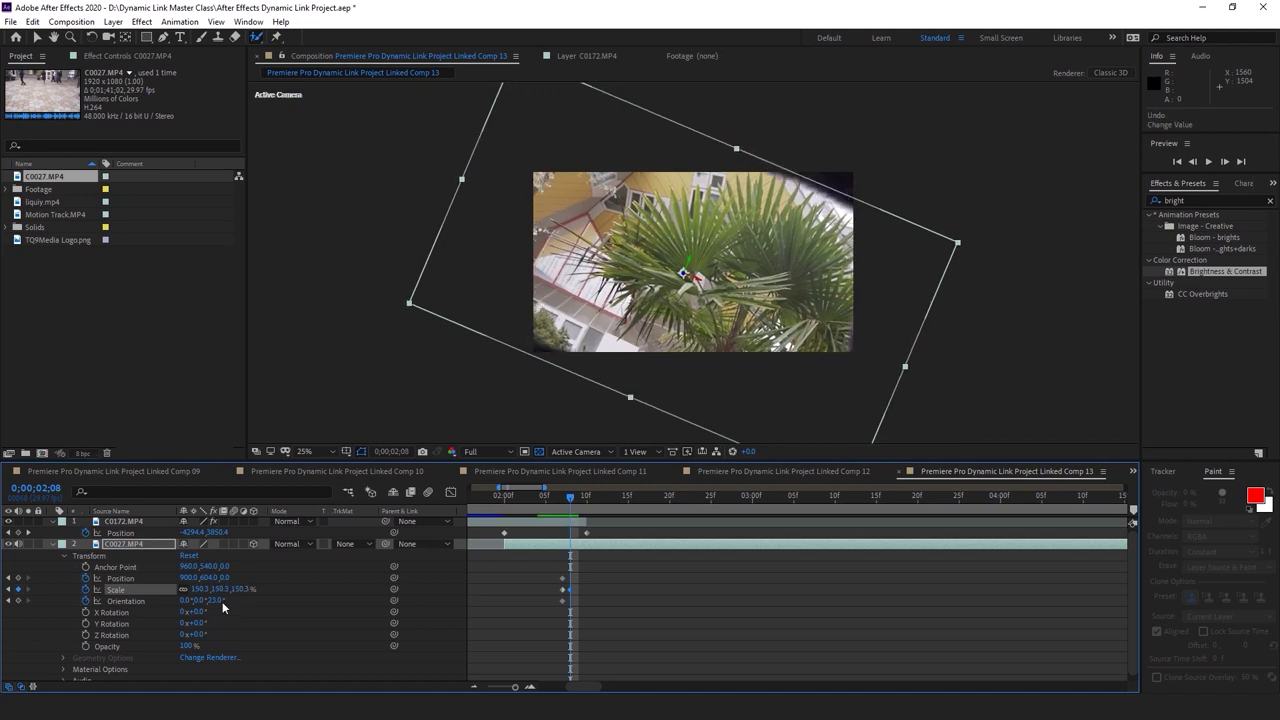
key("ctrl+z")
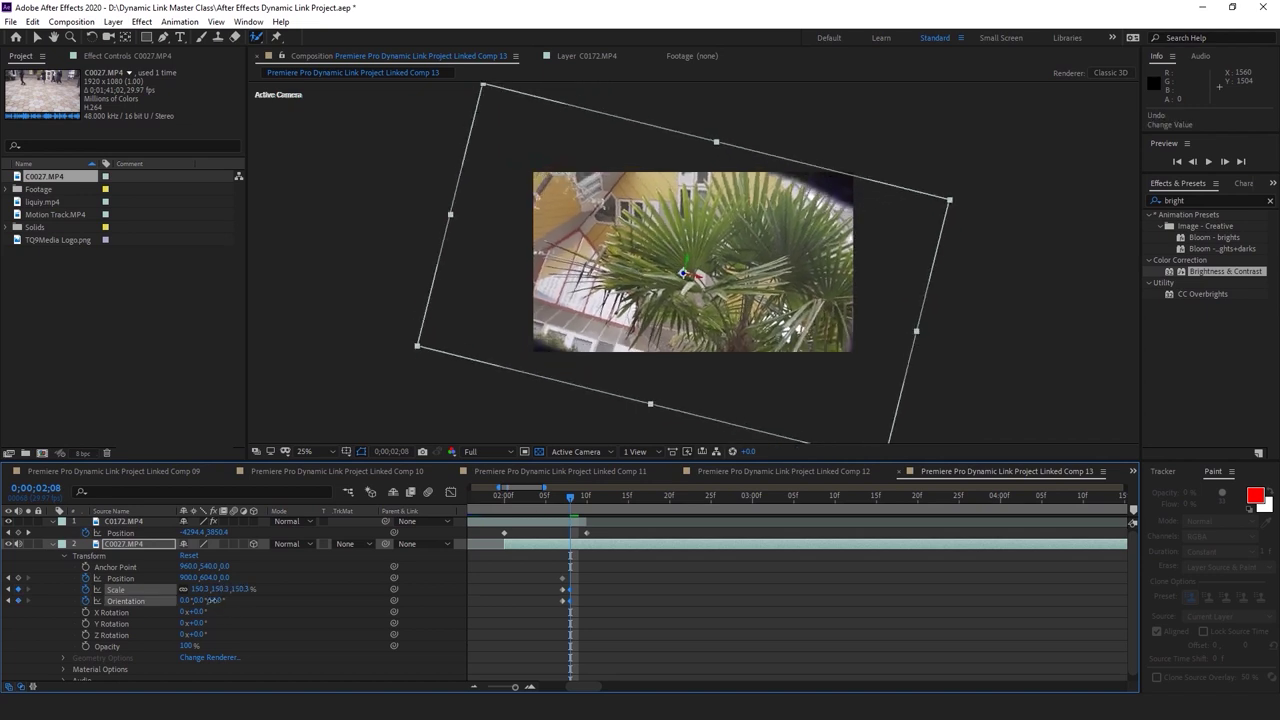
Add keyframes through 2;10 that reduce the tilt to nearly level at 134.3% scale
key("Page_Down")
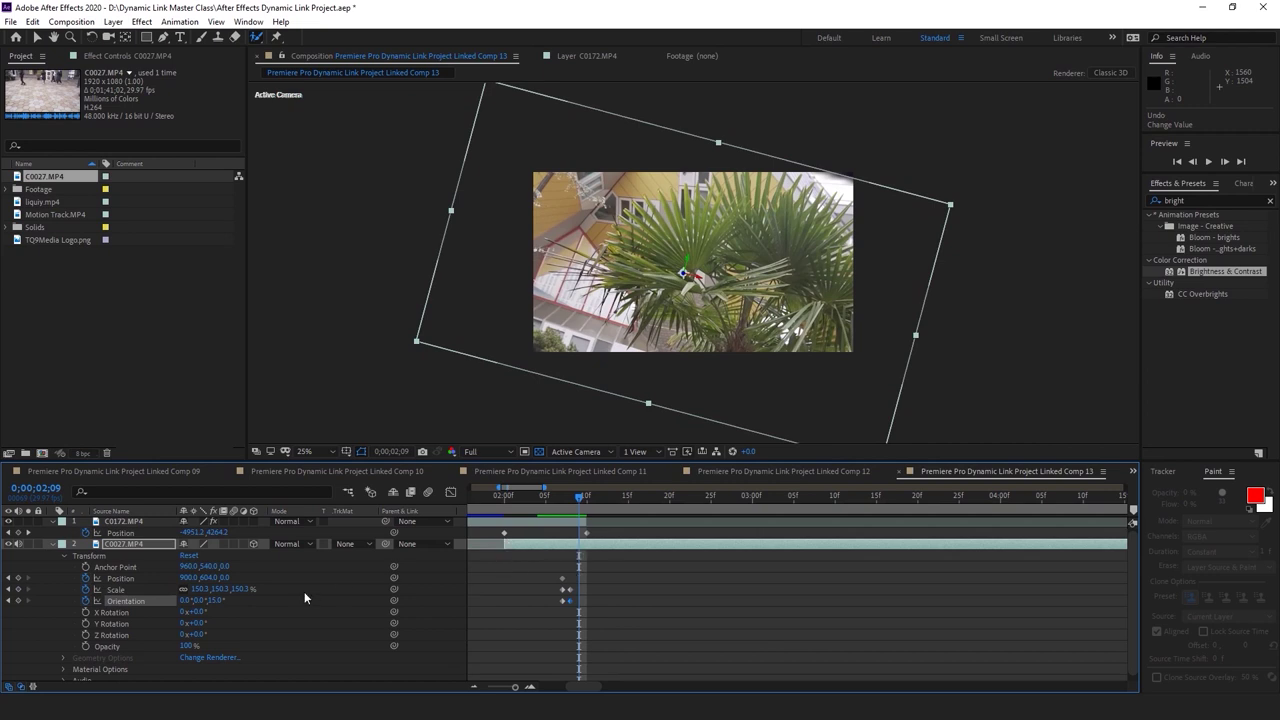
left_click_drag(199, 600, 196, 592)
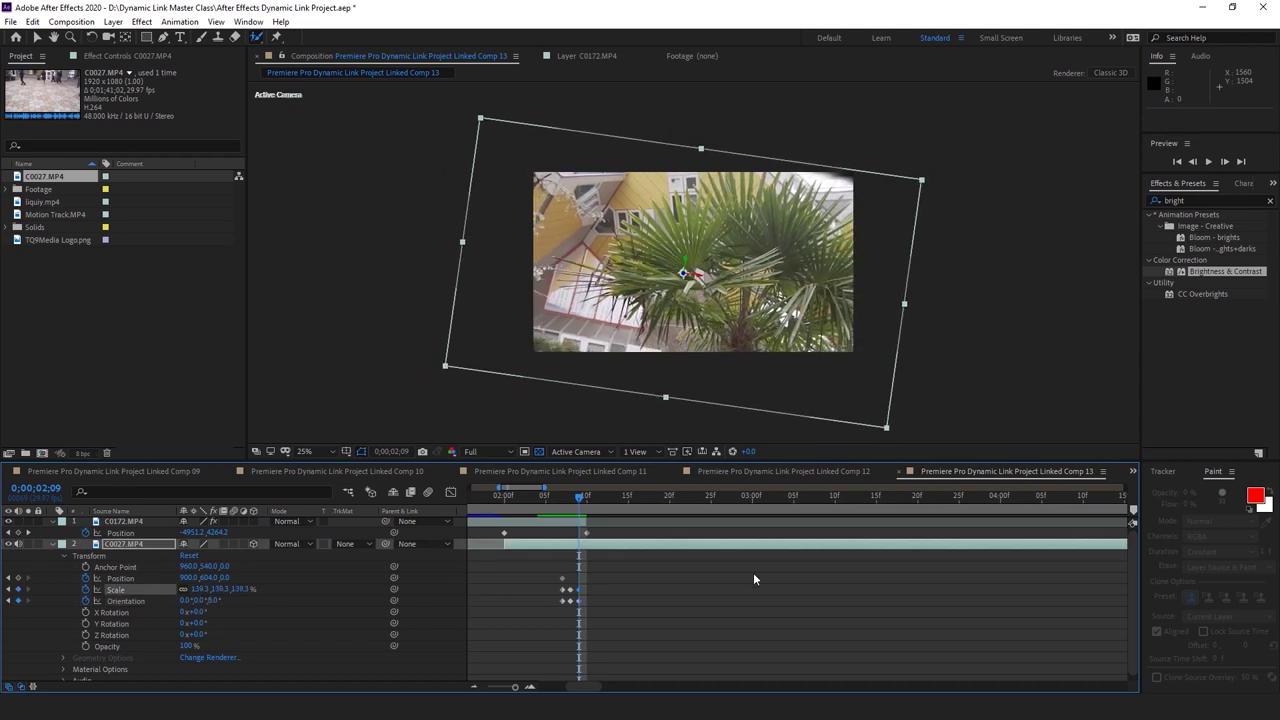
left_click(585, 500)
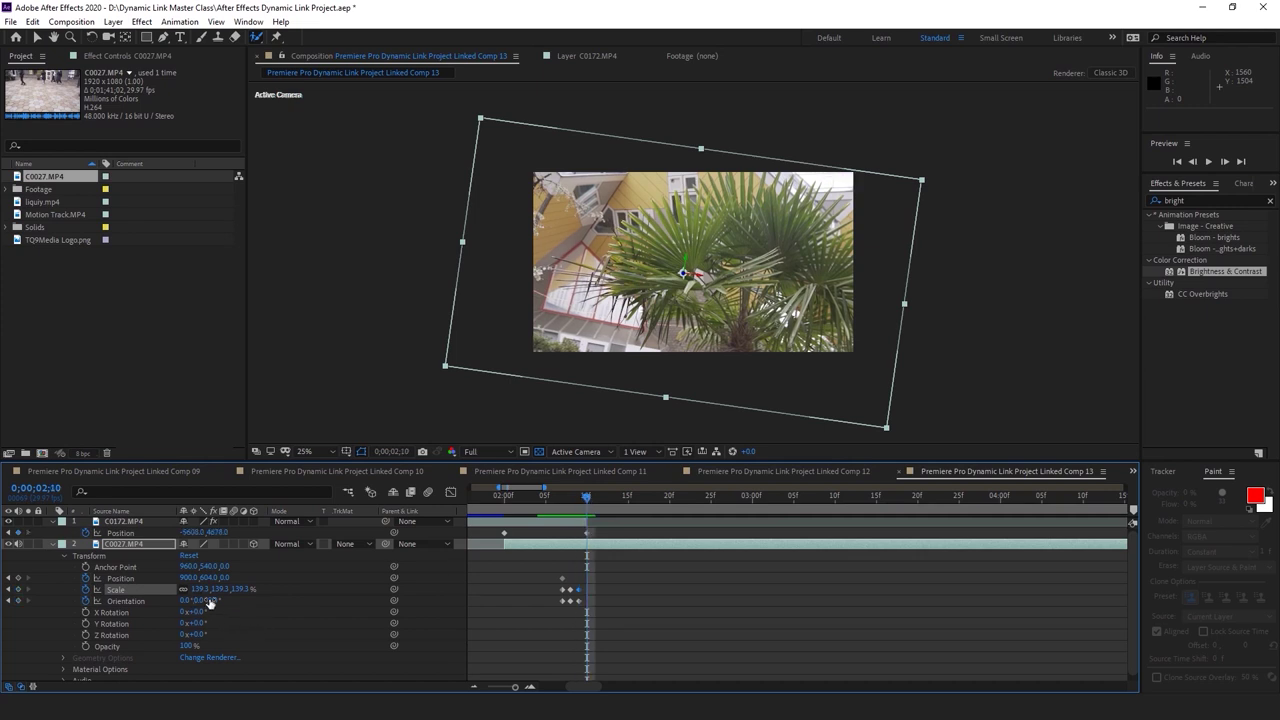
left_click_drag(246, 589, 240, 589)
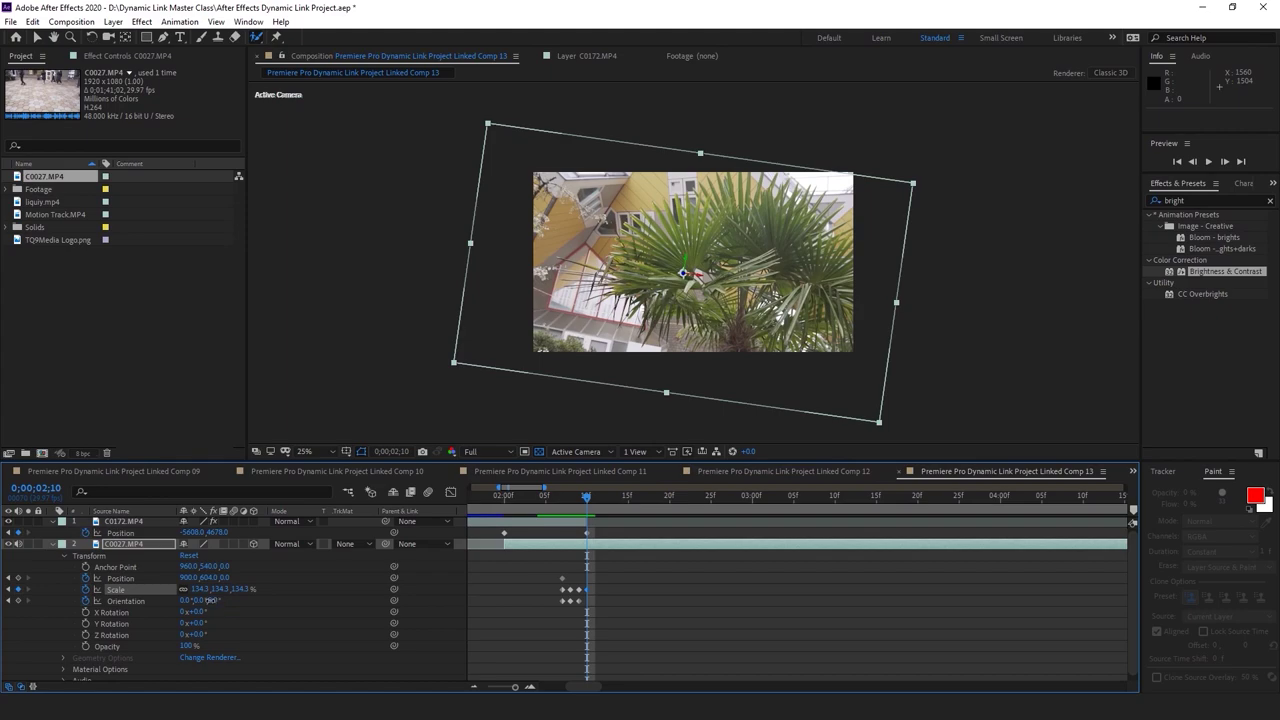
left_click_drag(207, 600, 209, 600)
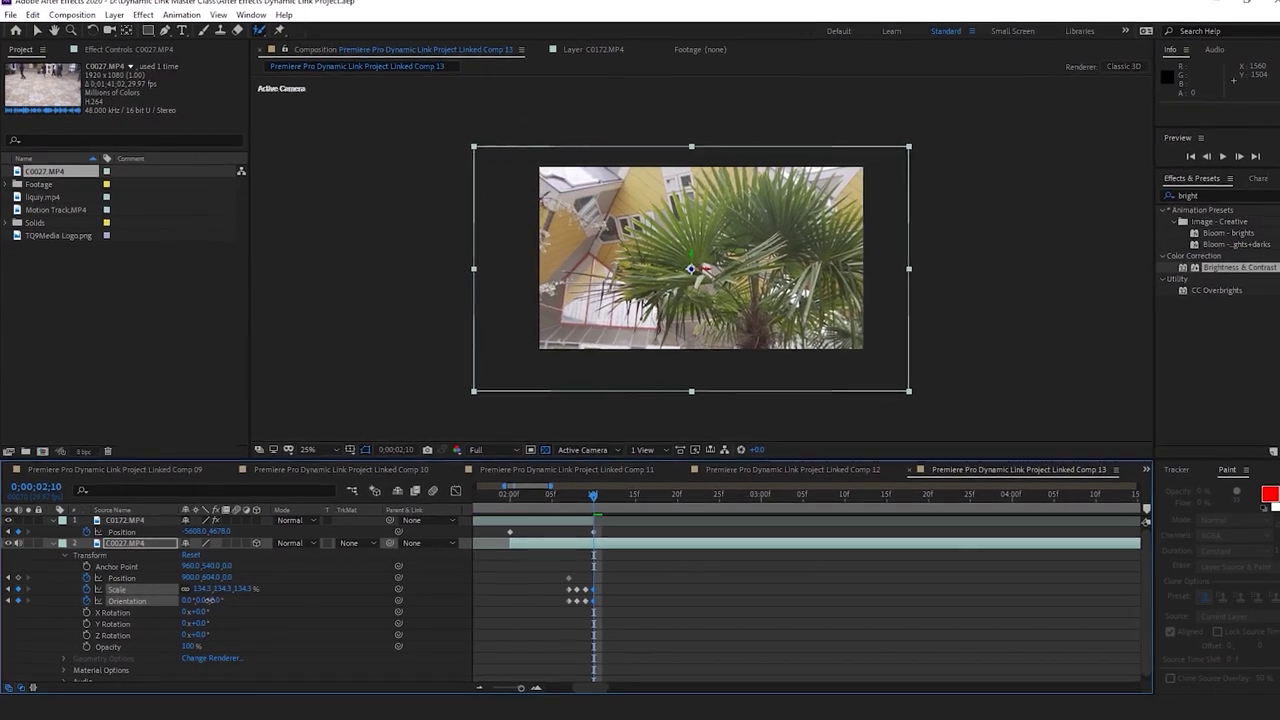
left_click(560, 497)
Preview the zoom, then one frame back shrink the palm-tree clip to about 110% and nudge it up
left_click_drag(593, 498, 697, 476)
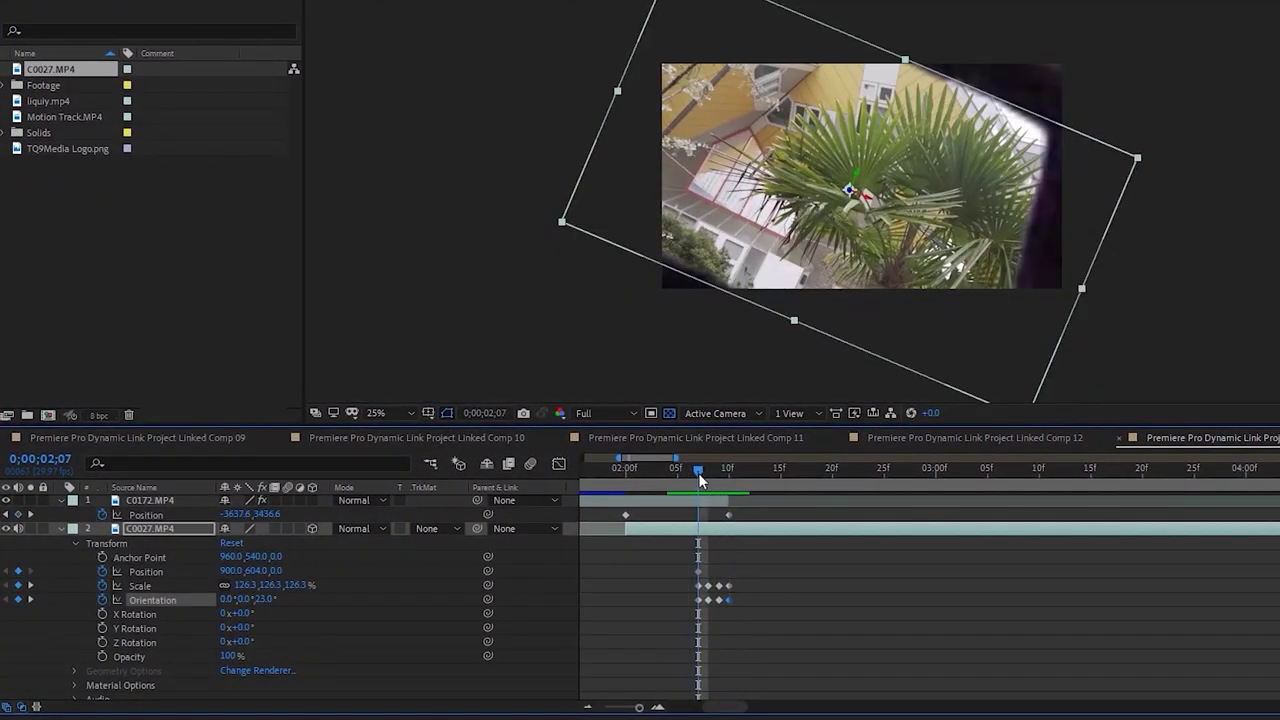
key("Page_Up")
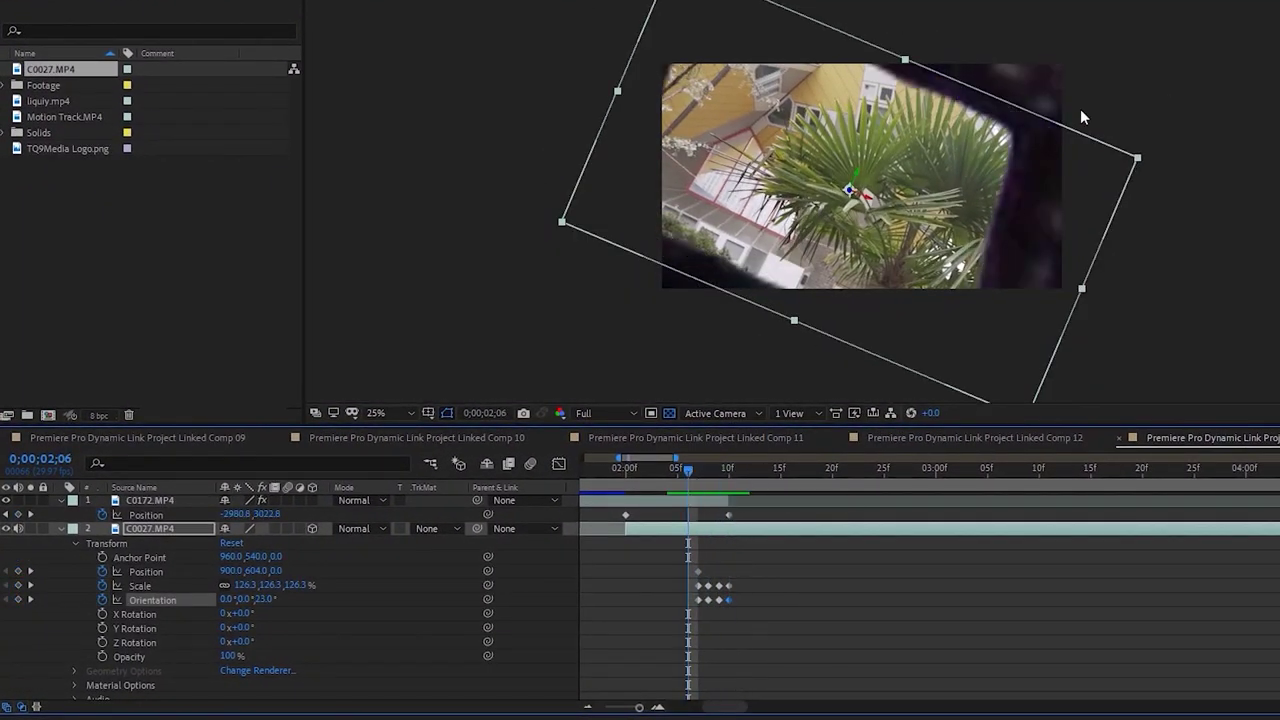
left_click_drag(1141, 154, 1121, 159)
left_click(1121, 159)
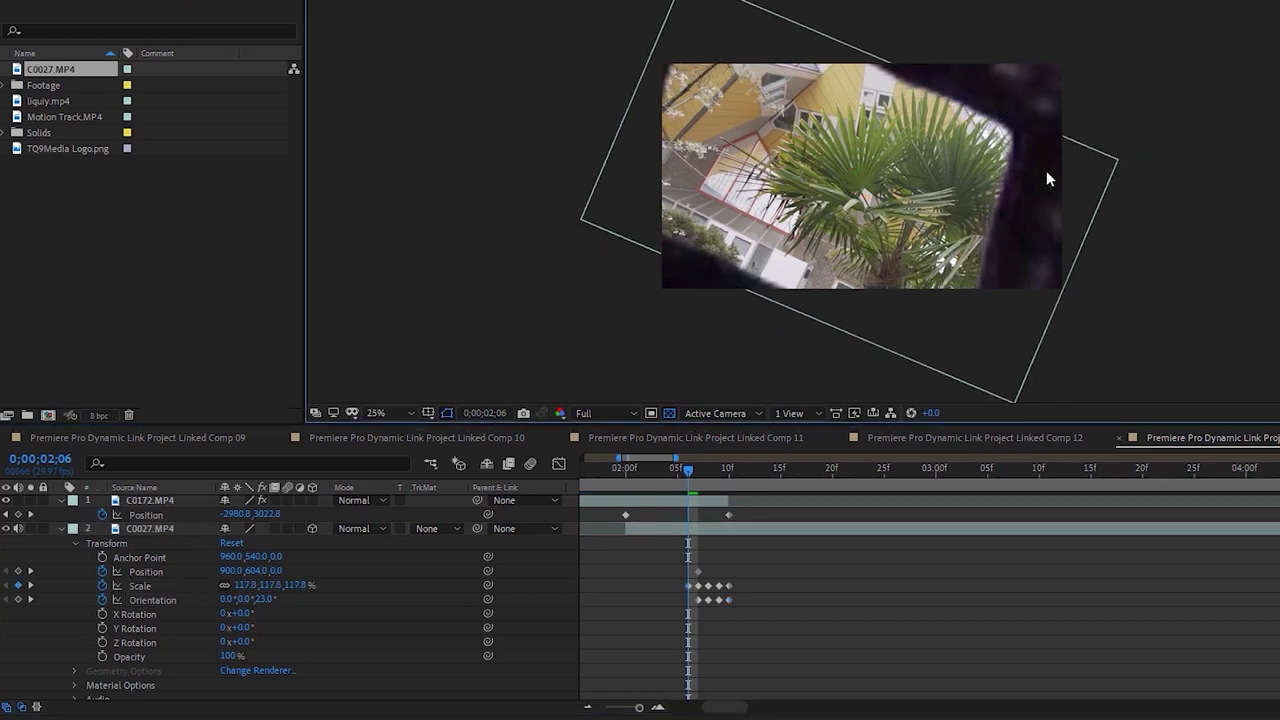
left_click(155, 530)
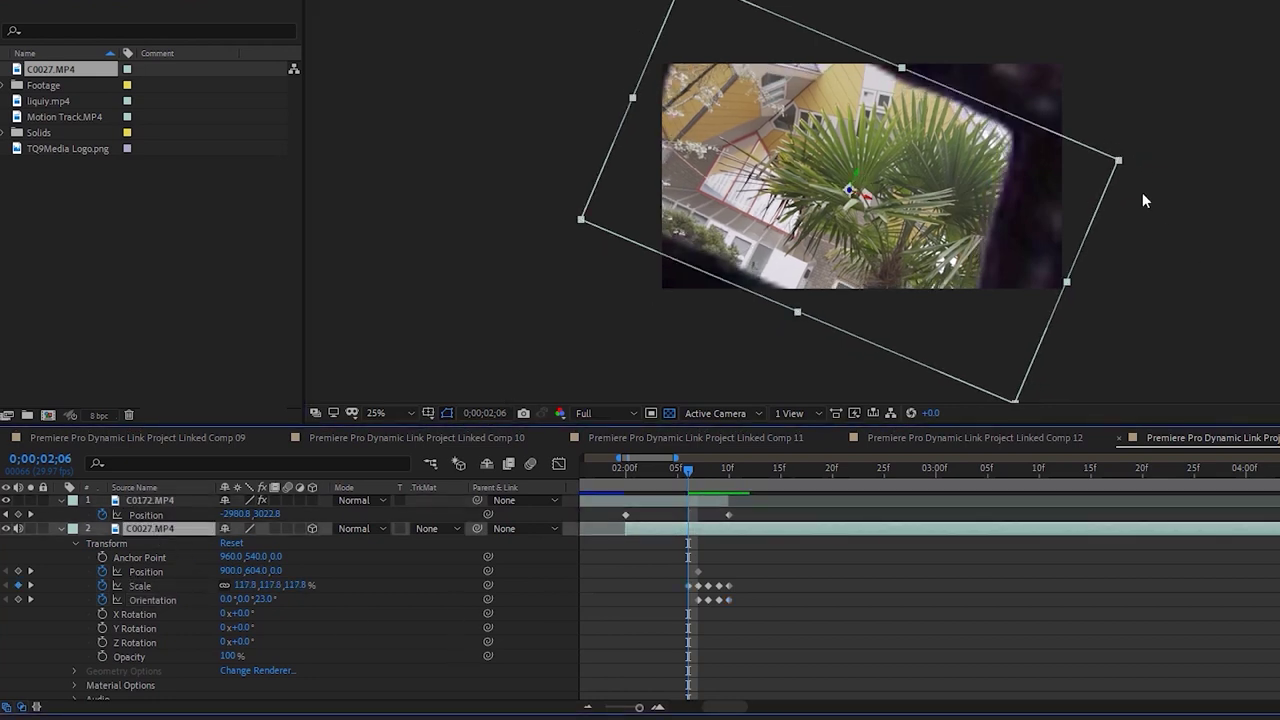
left_click_drag(1118, 163, 1100, 161)
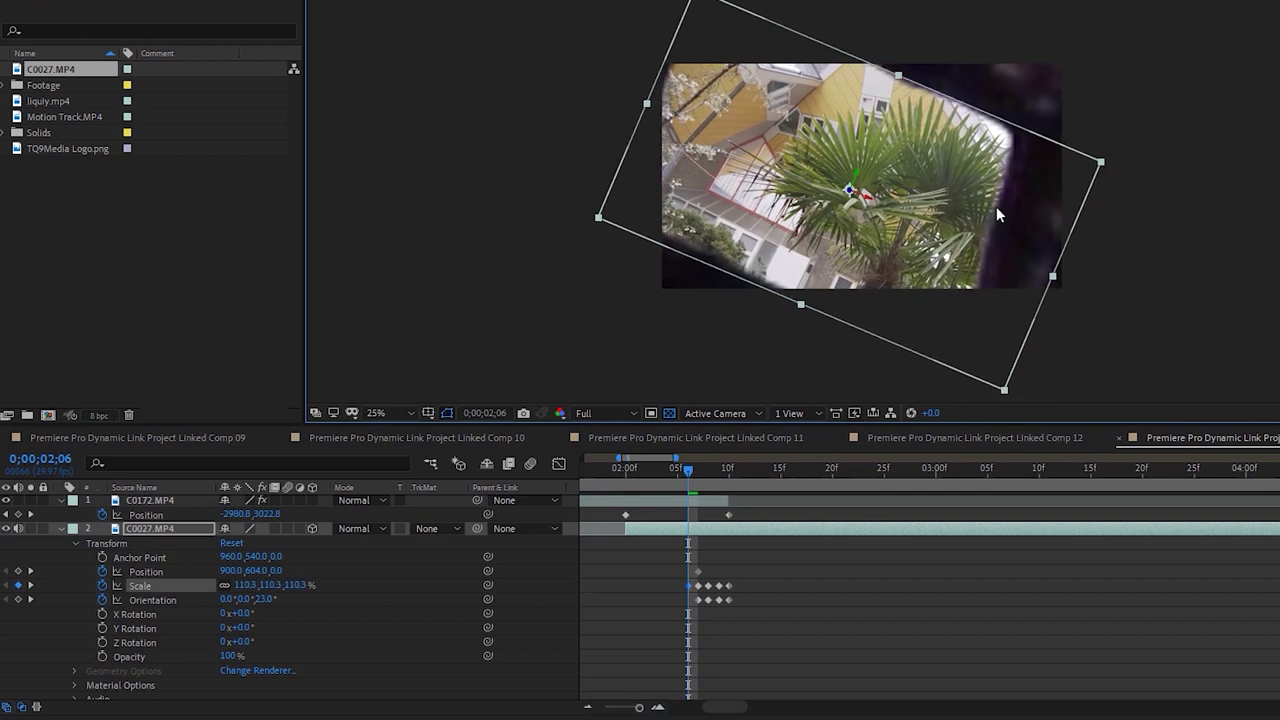
left_click_drag(997, 201, 997, 199)
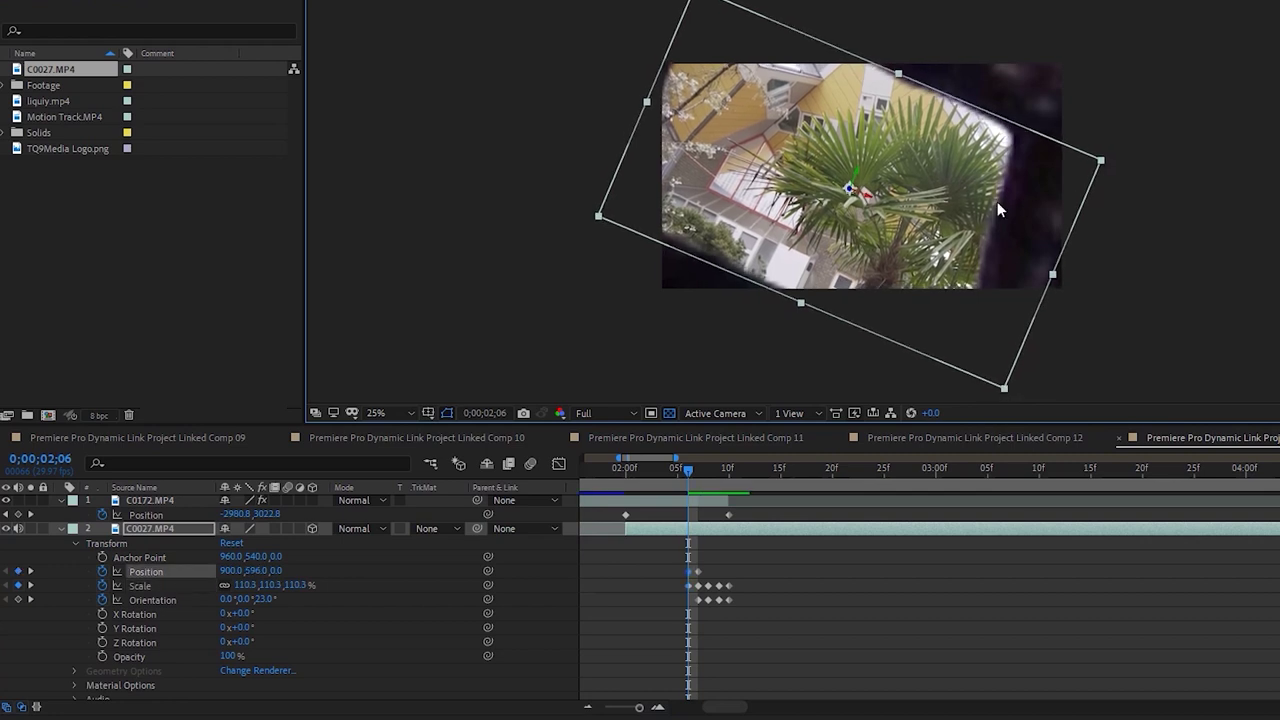
left_click(887, 595)
Step back frame by frame, shrinking the palm-tree clip to 94.5%, then 77%, raising it into the screen
key("Page_Up")
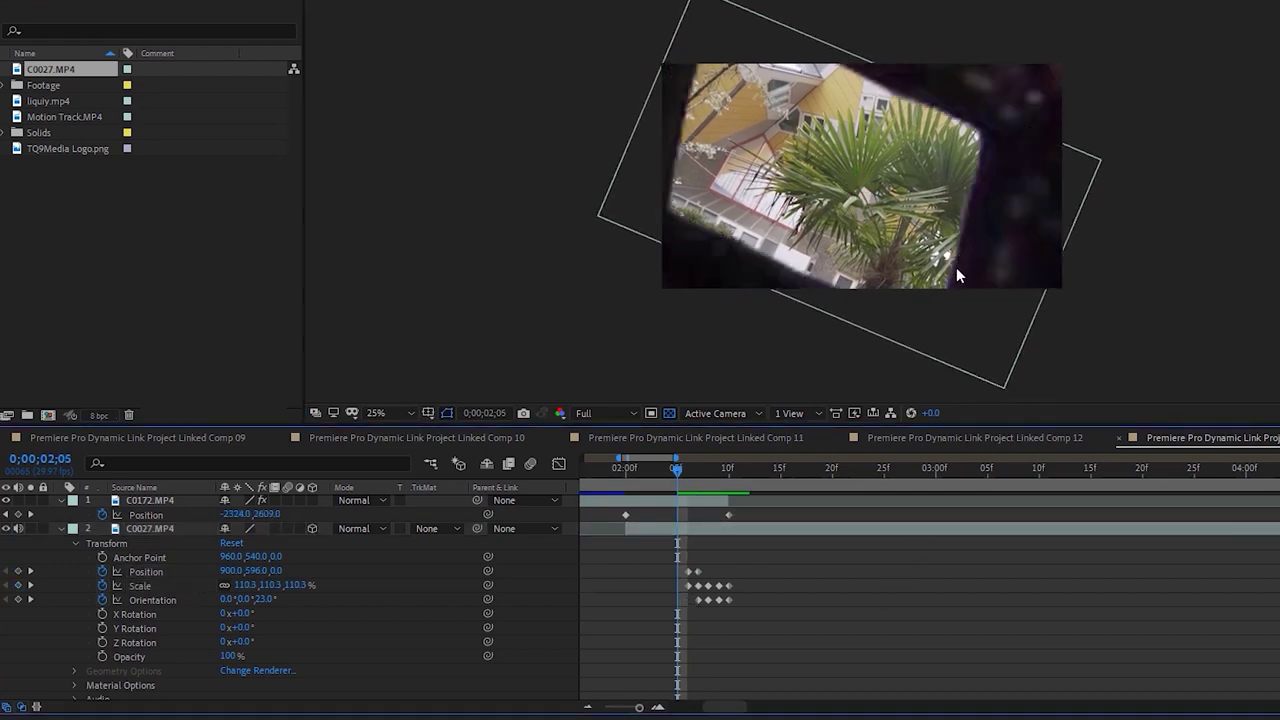
left_click(936, 355)
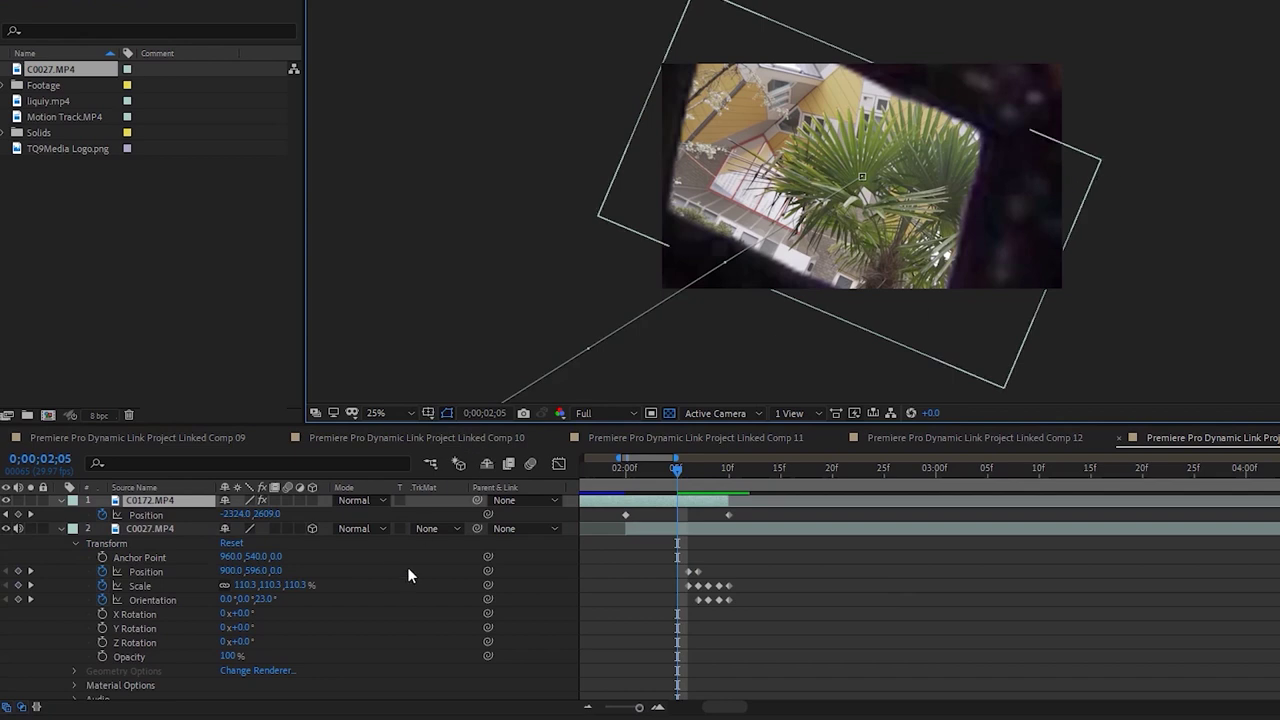
left_click(166, 530)
left_click_drag(1101, 163, 980, 230)
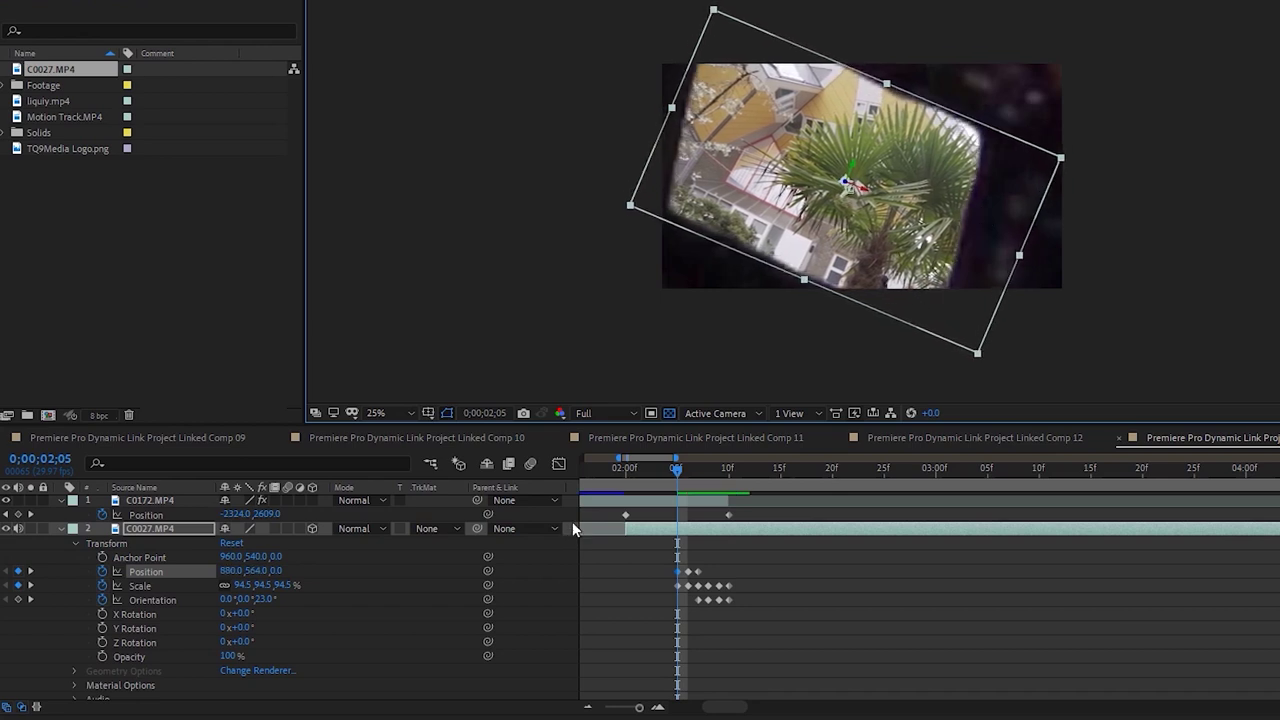
left_click(964, 640)
key("Page_Up")
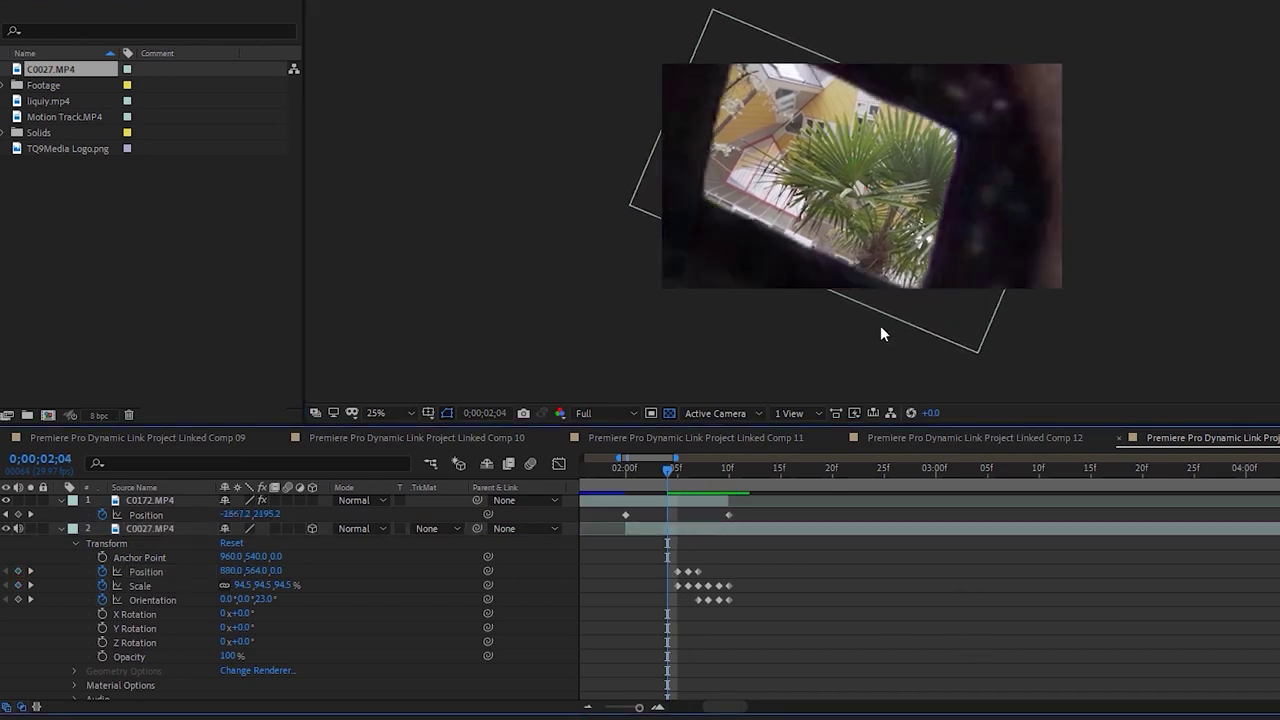
left_click(939, 287)
left_click(160, 529)
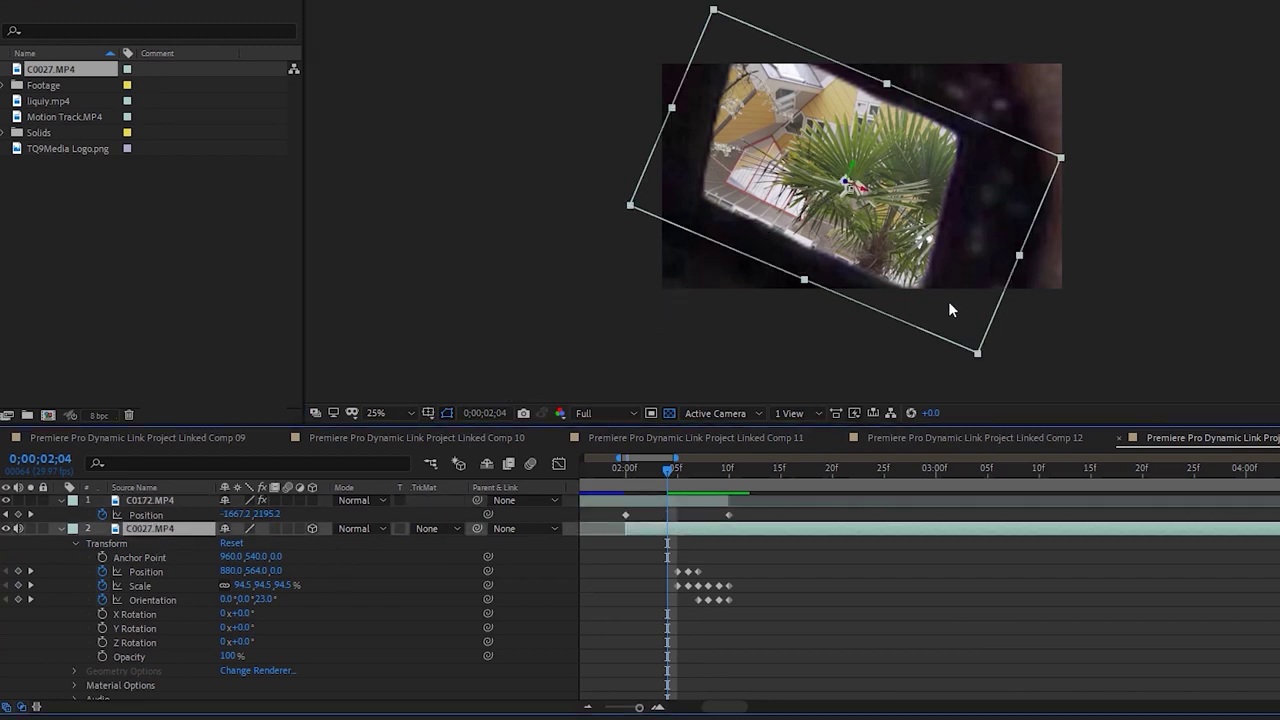
left_click_drag(977, 356, 954, 321)
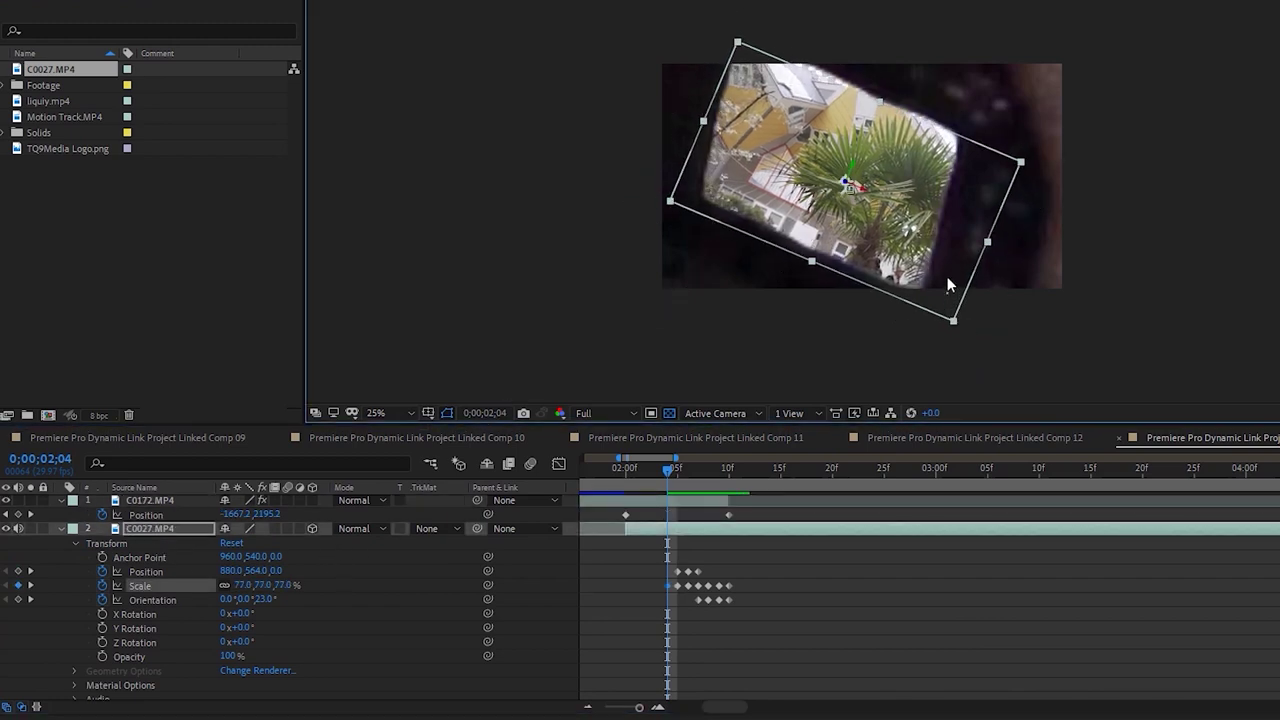
left_click_drag(957, 227, 957, 218)
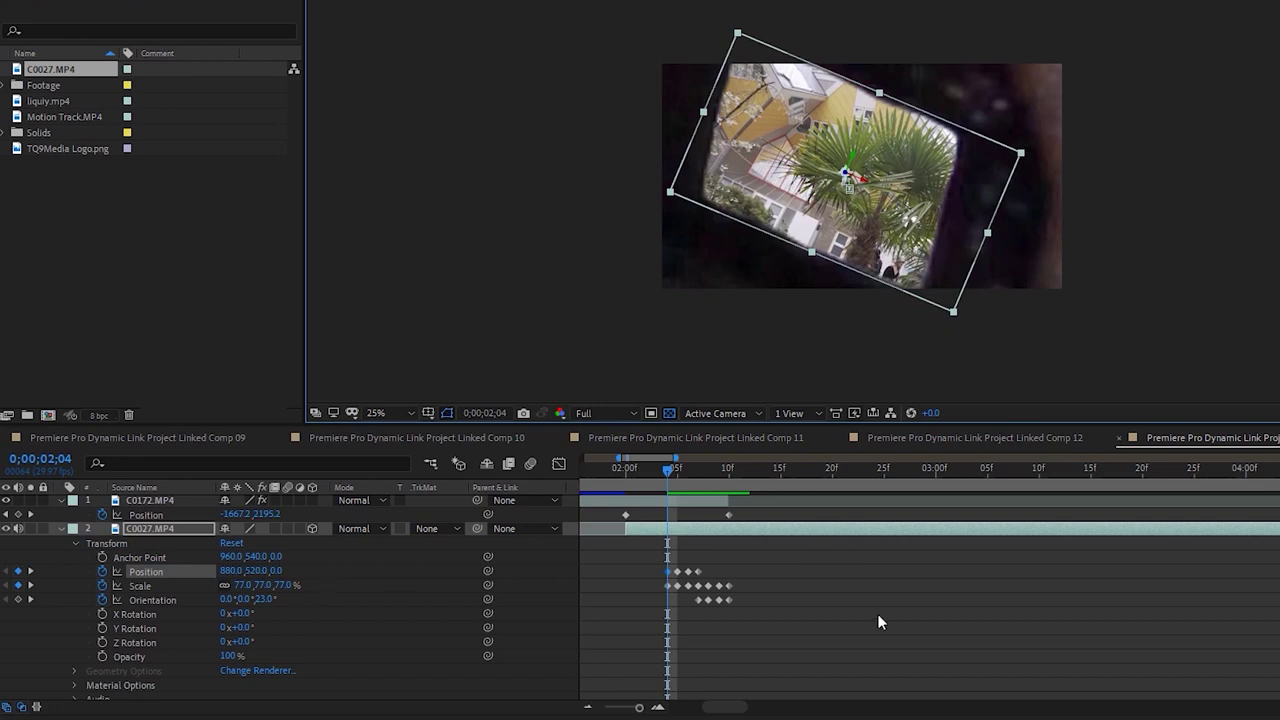
On the next earlier frames, scale the clip to 59.4% and then 43.5%, aligning it with the screen
key("Page_Up")
left_click_drag(952, 314, 938, 287)
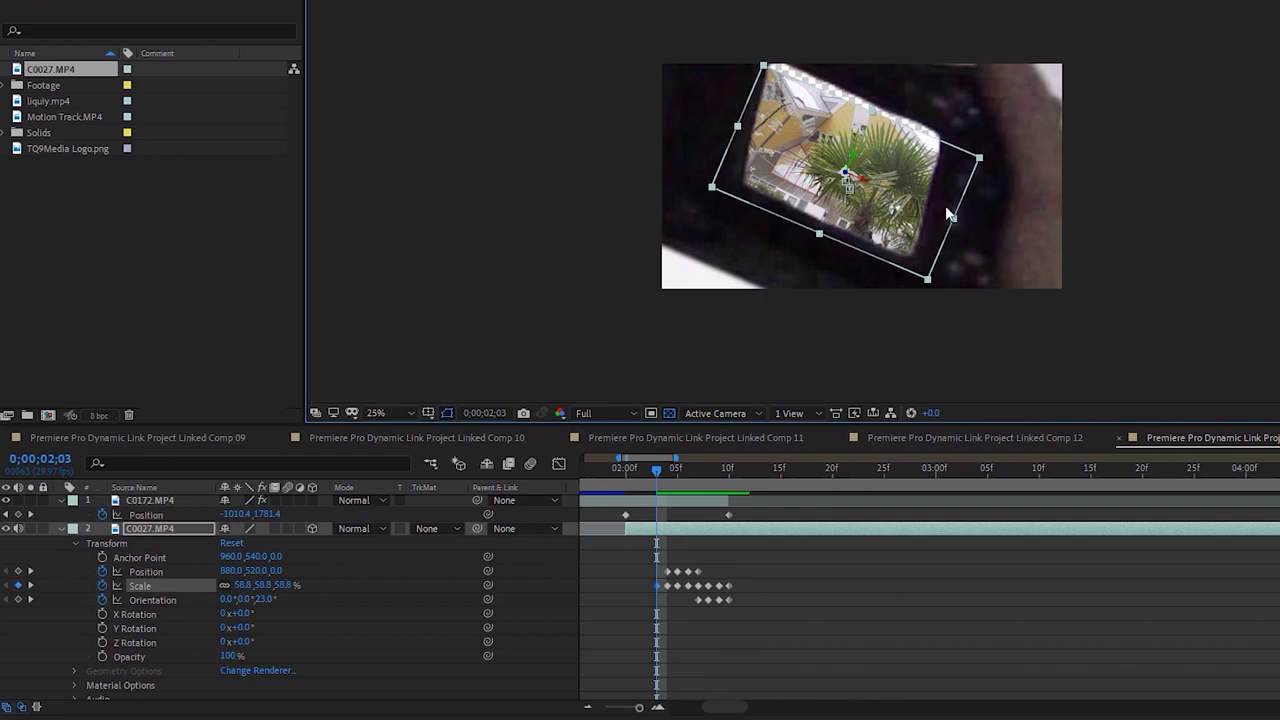
left_click_drag(988, 160, 998, 162)
left_click_drag(908, 182, 906, 168)
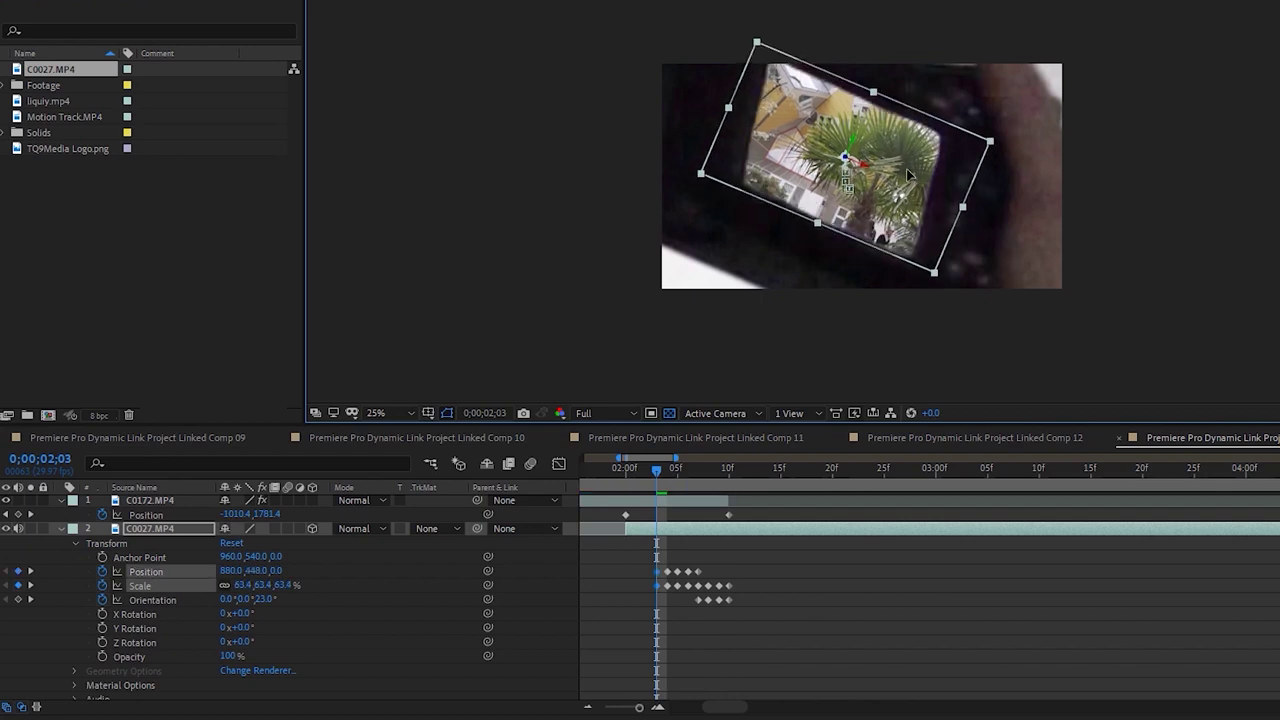
left_click_drag(989, 147, 983, 150)
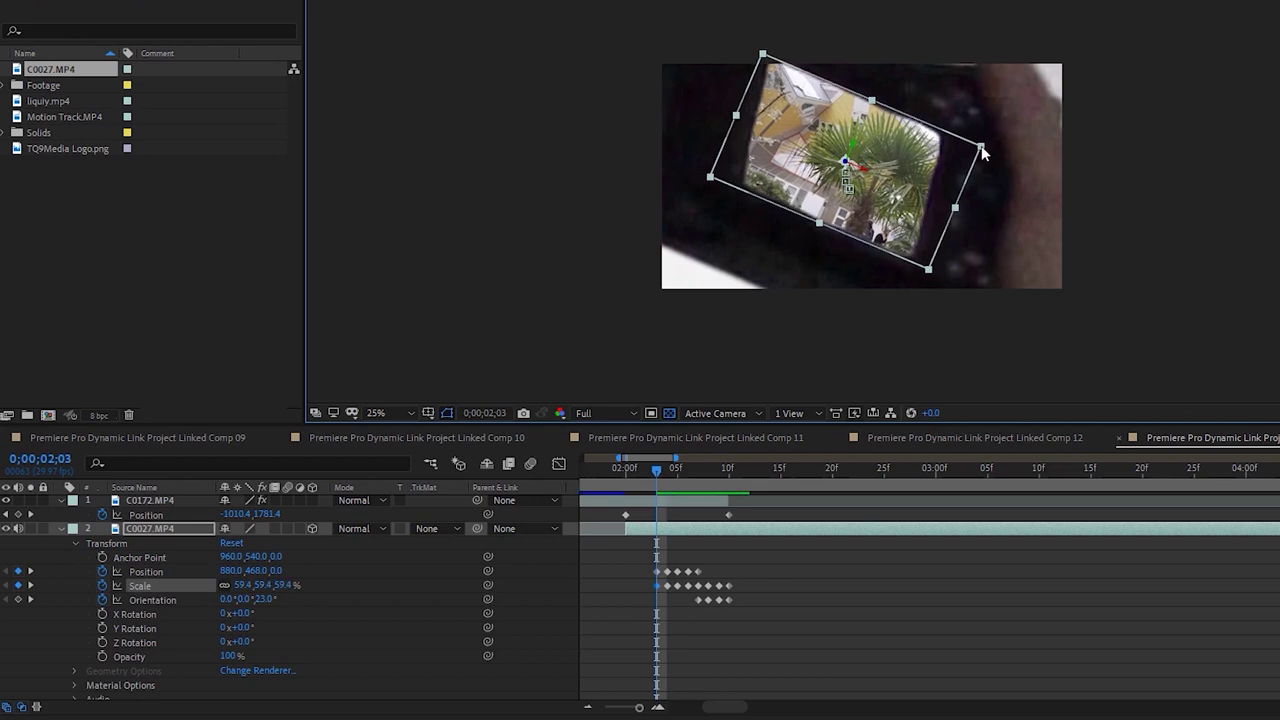
left_click(912, 609)
key("Page_Up")
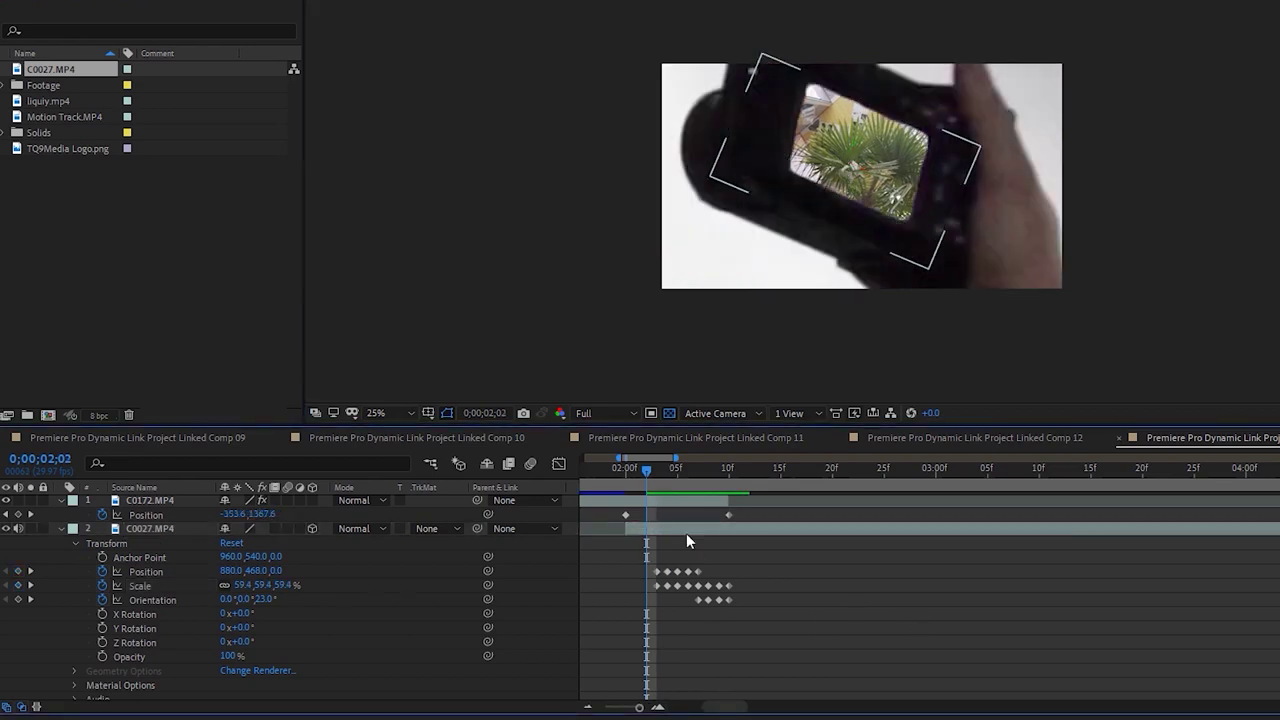
left_click(681, 533)
left_click_drag(981, 153, 896, 153)
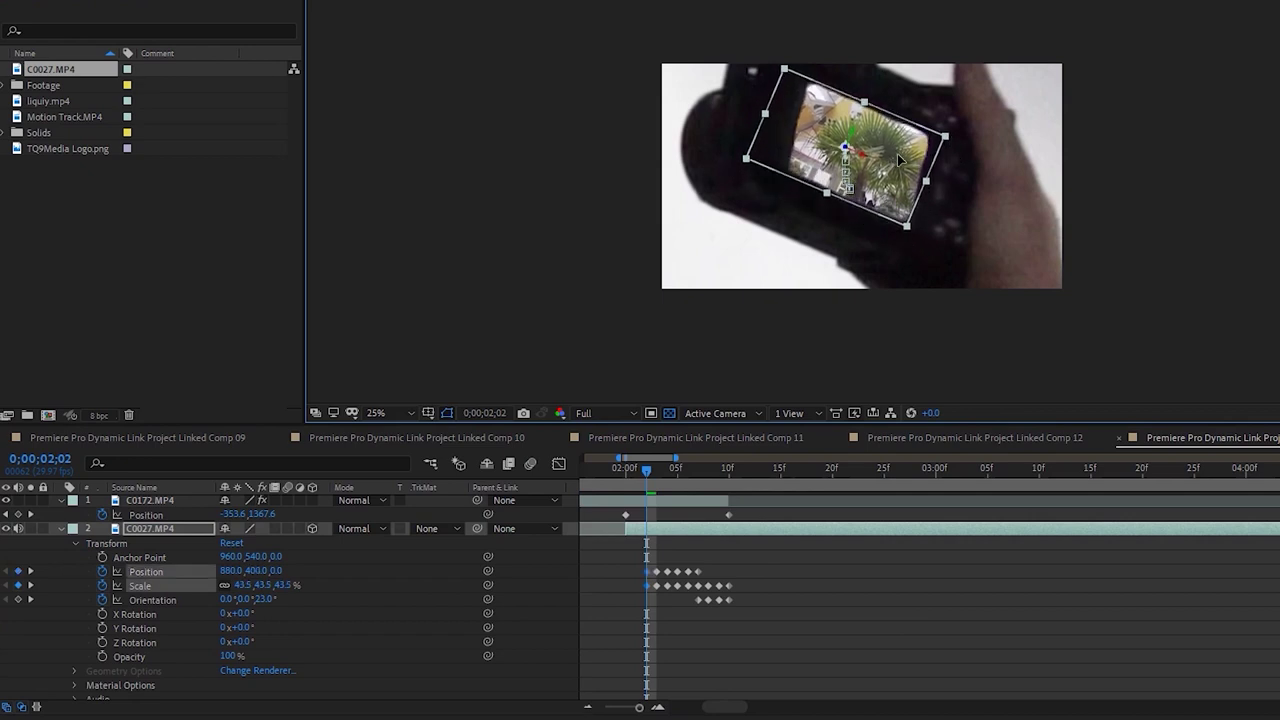
left_click(947, 609)
At 2;01 shrink the clip to 26.5% at position 1012,384 inside the camera screen, then step to 2;00
key("Page_Up")
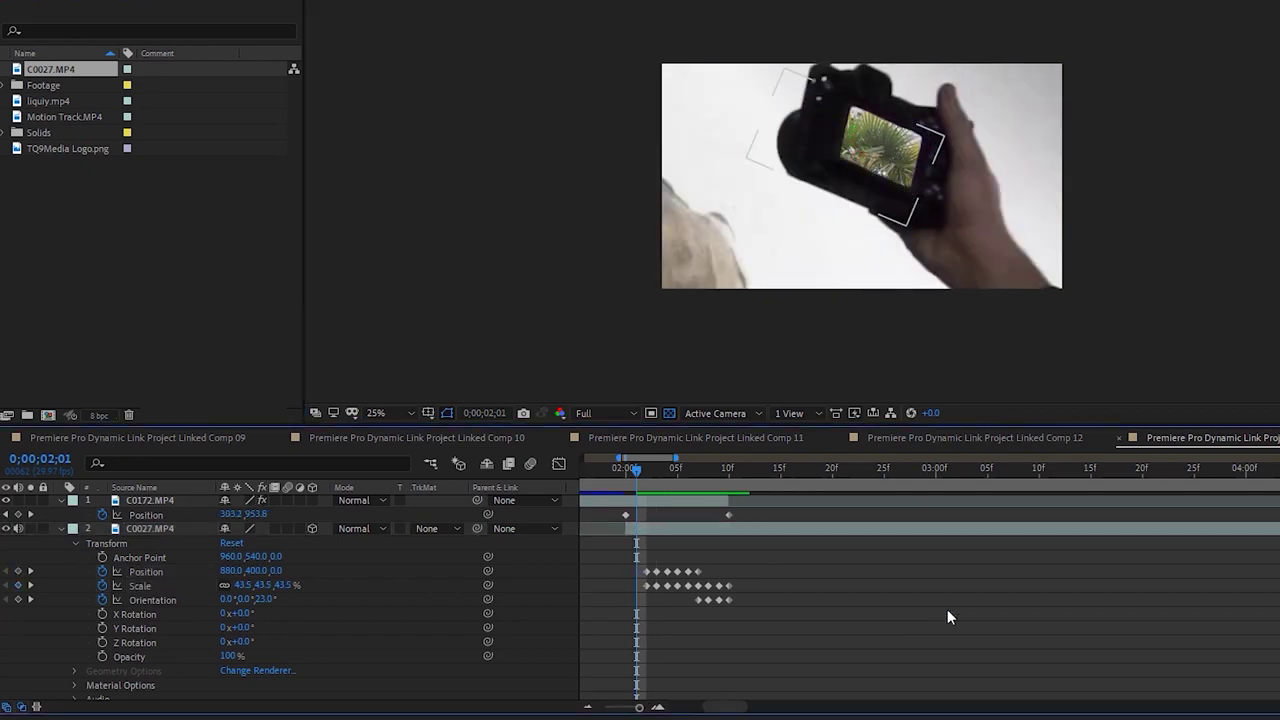
left_click(757, 530)
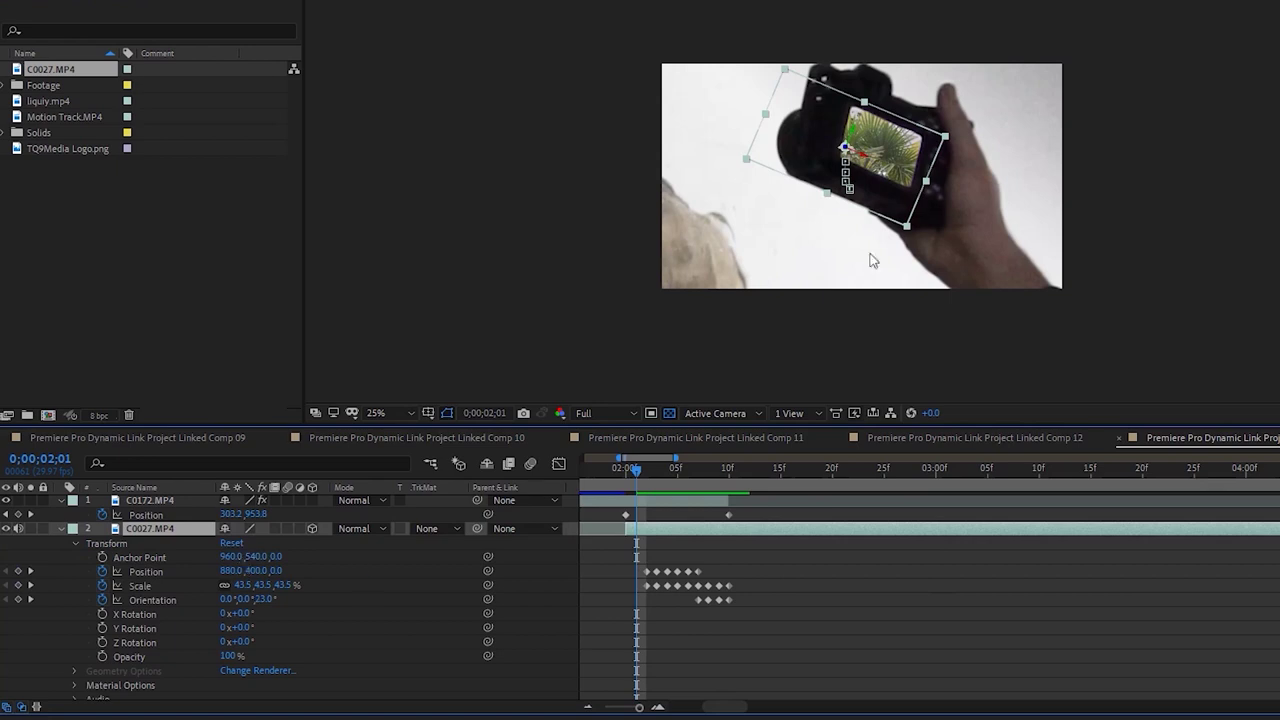
left_click_drag(946, 140, 870, 139)
left_click_drag(881, 183, 884, 146)
left_click_drag(894, 152, 908, 153)
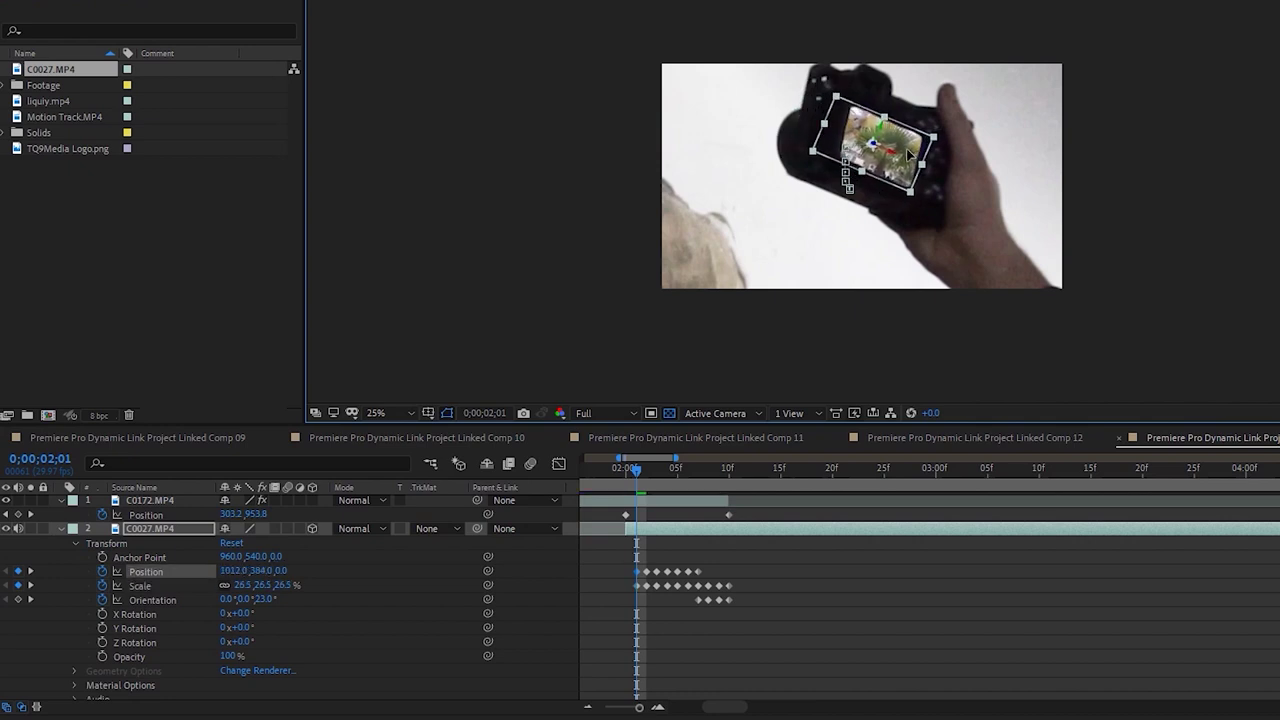
key("Page_Up")
left_click(938, 605)
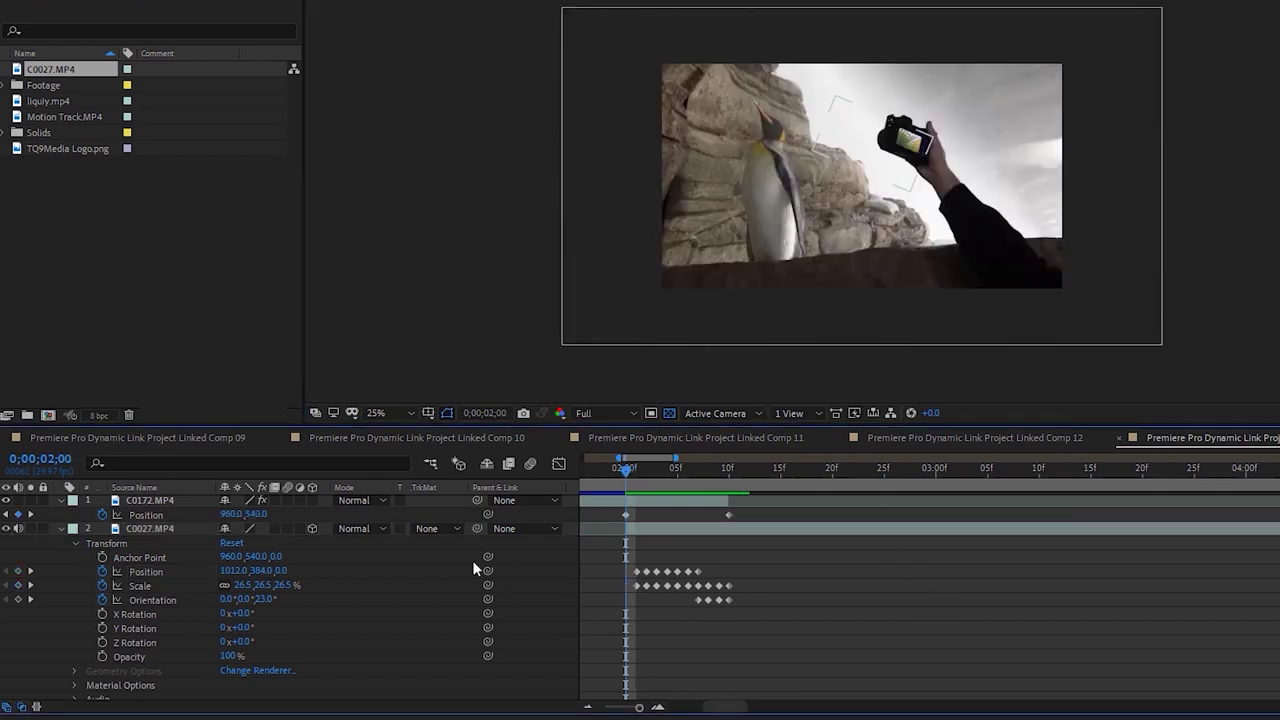
At 2;00 shrink C0027 to 7.7% and place it on the camera screen at 1177,367
left_click(157, 528)
left_click_drag(933, 146, 910, 135)
scroll(962, 110, "up", 6)
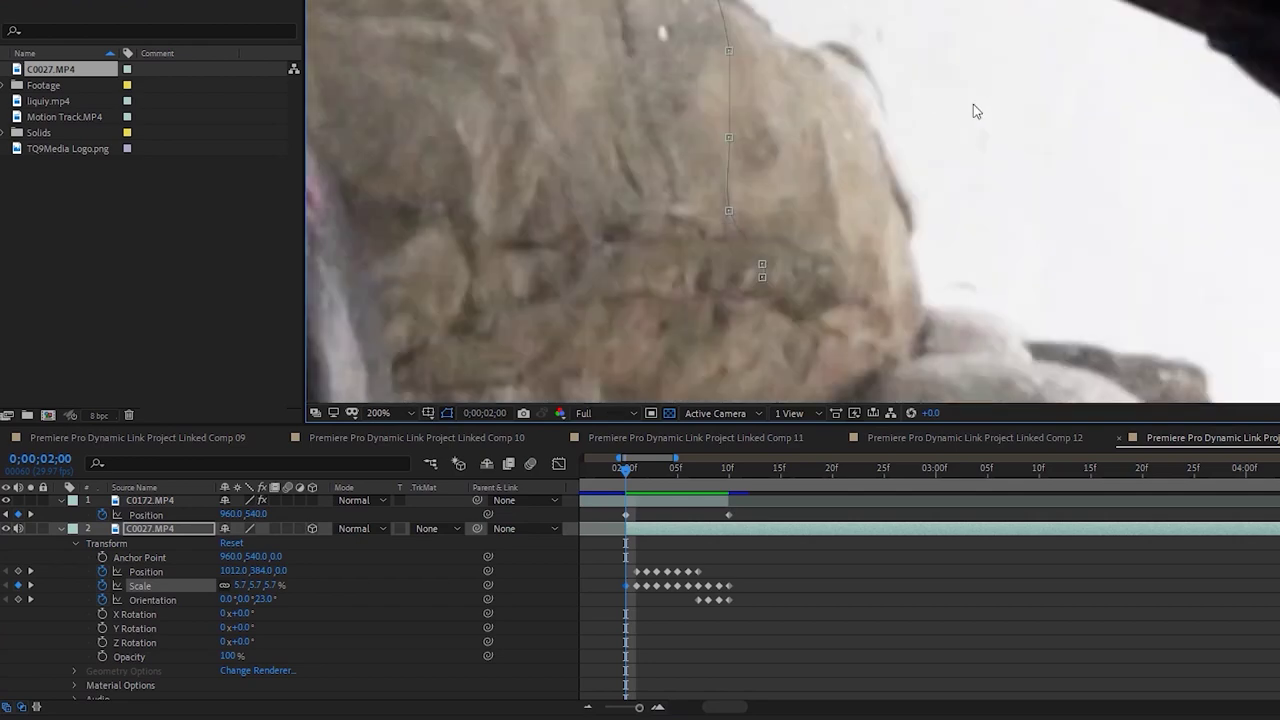
scroll(973, 104, "down", 2)
left_click_drag(951, 36, 1091, 36)
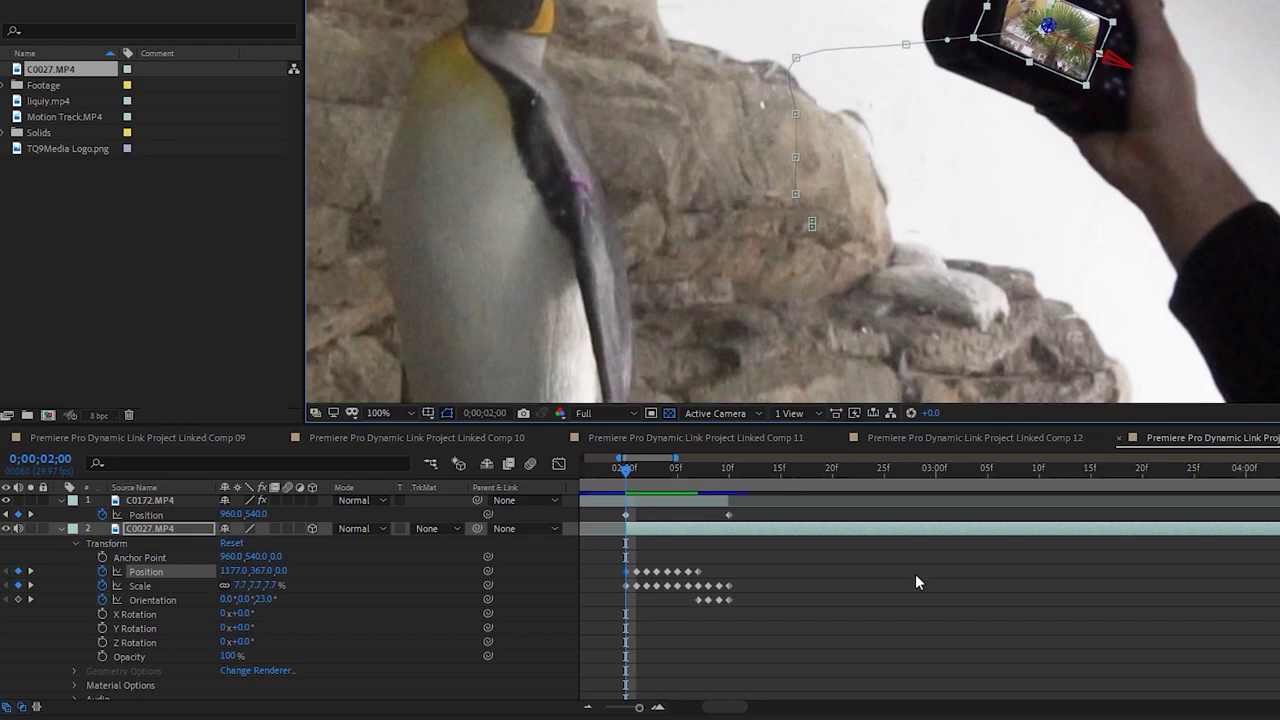
Fit the whole composition in the viewer and preview it from the beginning
key("Page_Up")
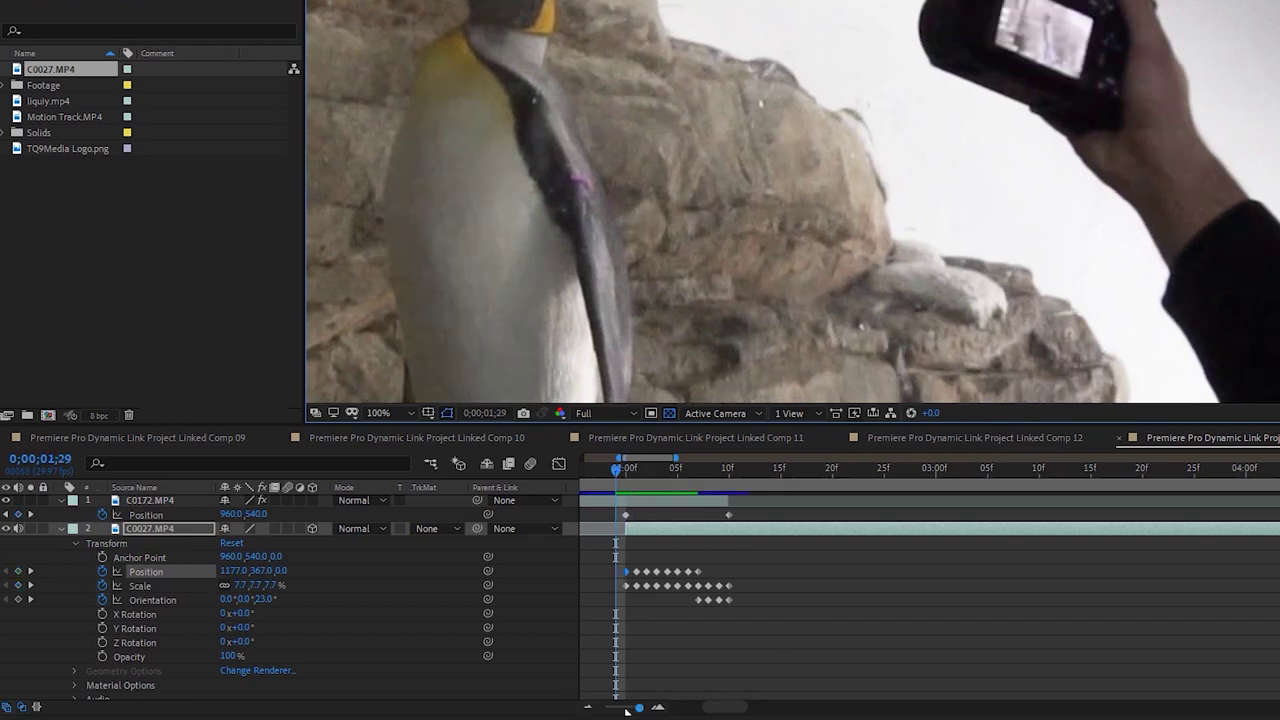
left_click(605, 707)
key("Home")
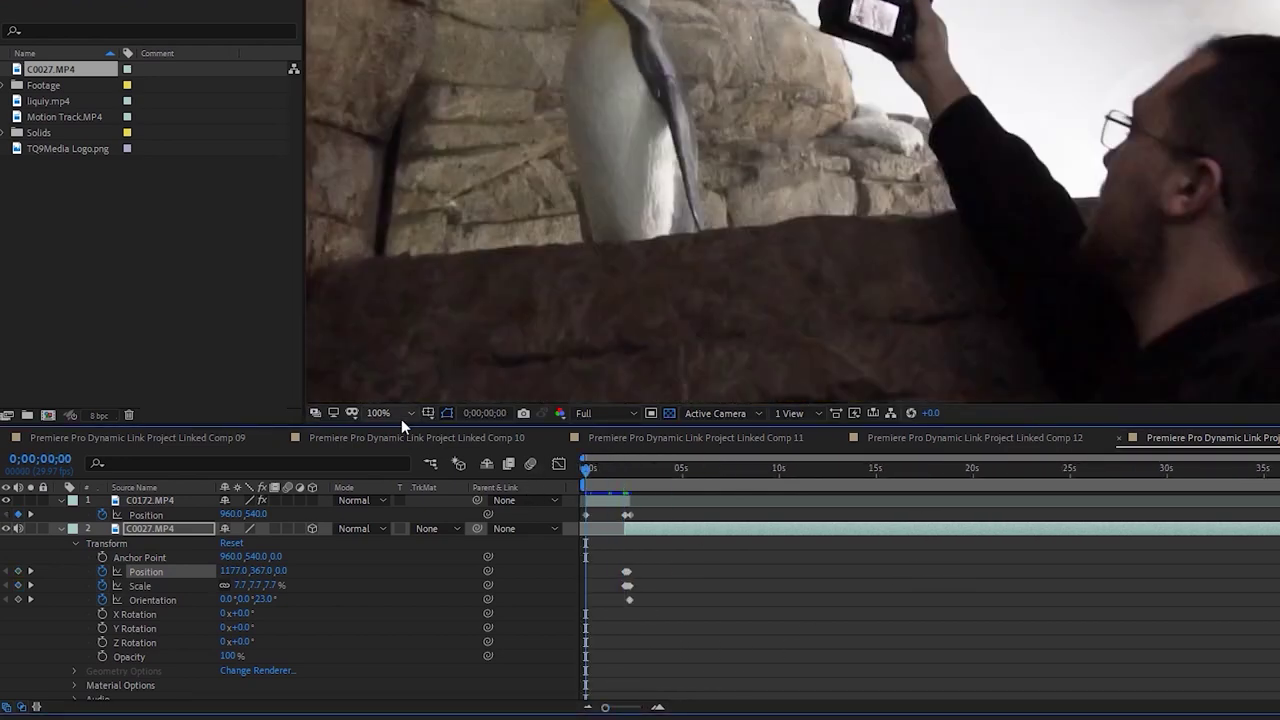
left_click(401, 419)
left_click(405, 127)
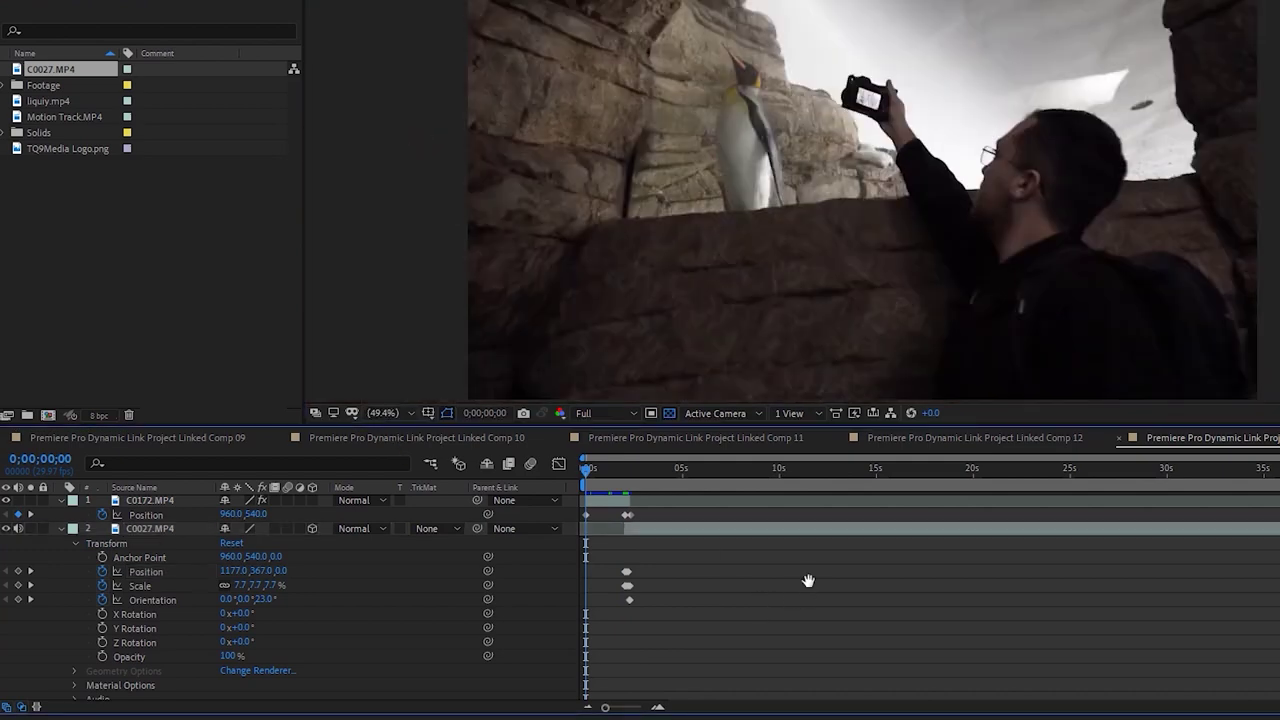
key("space")
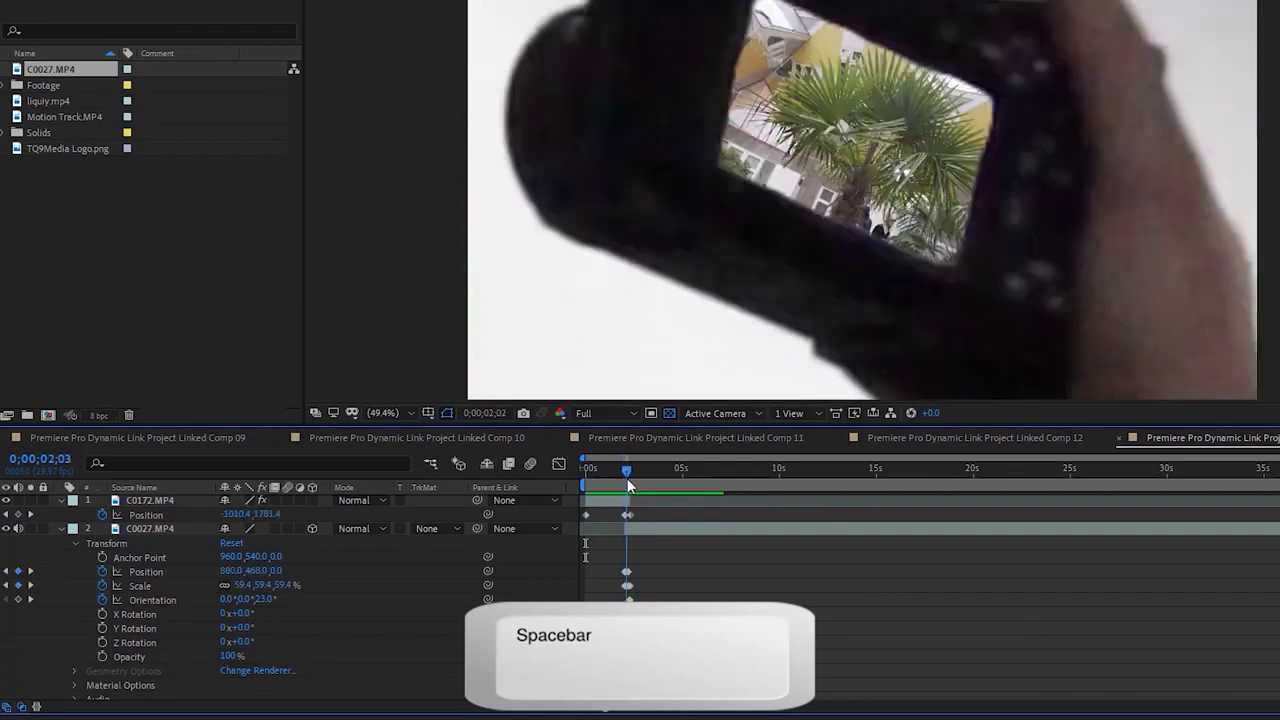
Zoom the timeline in to single frames and move to frame 2;09
left_click(630, 480)
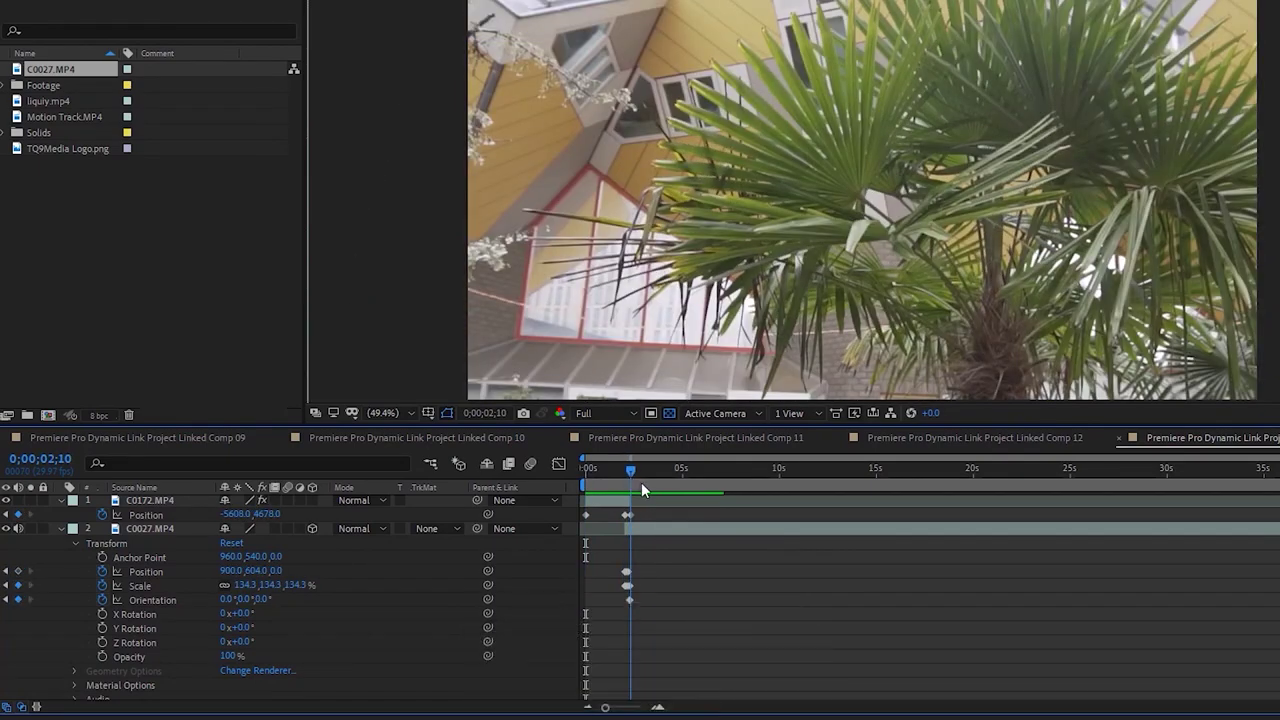
left_click(657, 707)
left_click(624, 473)
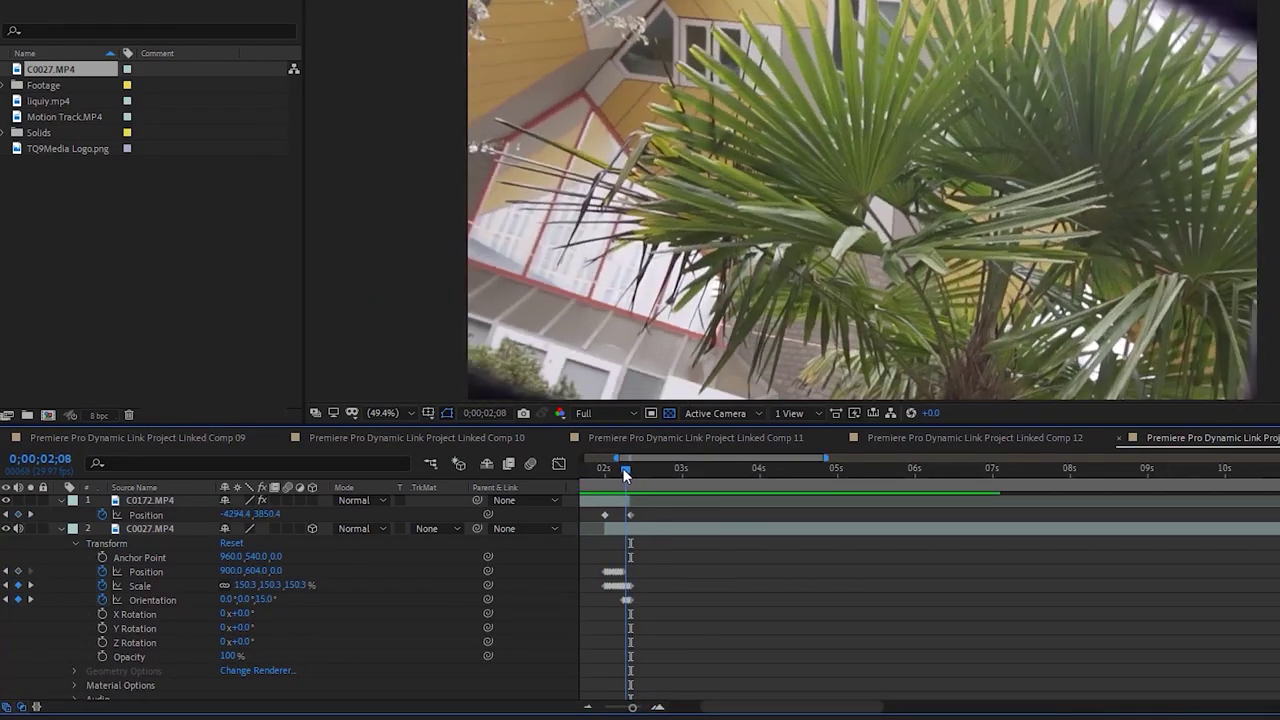
left_click(633, 474)
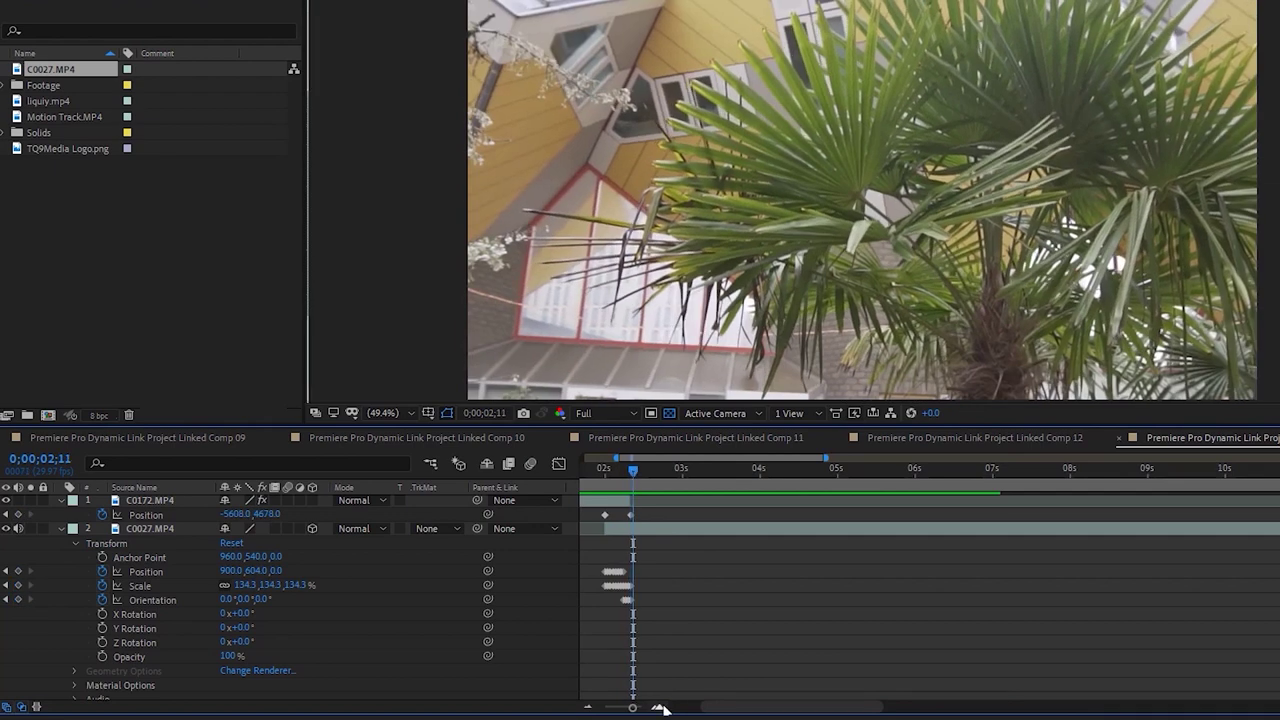
left_click(662, 708)
left_click(836, 477)
left_click_drag(836, 477, 853, 478)
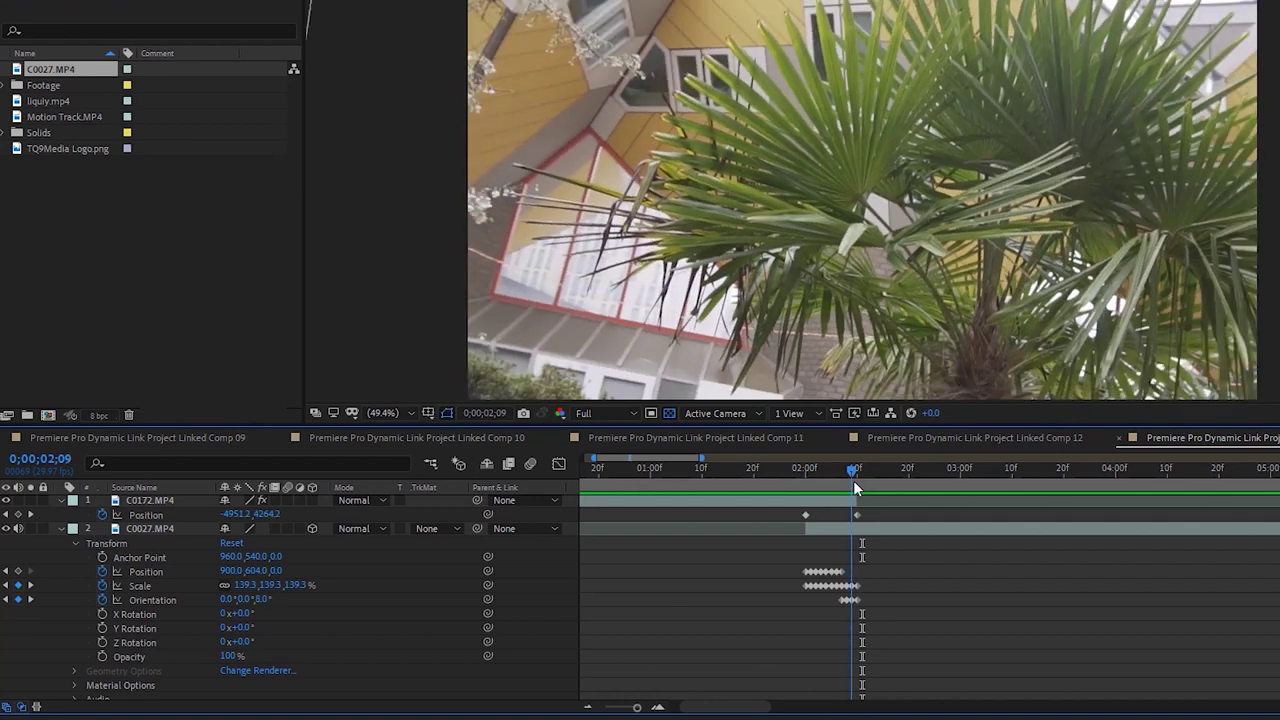
Set the palm-tree clip's Scale to 150% at frames 2;09 and 2;10
left_click(245, 584)
type("150")
key("Return")
left_click(854, 472)
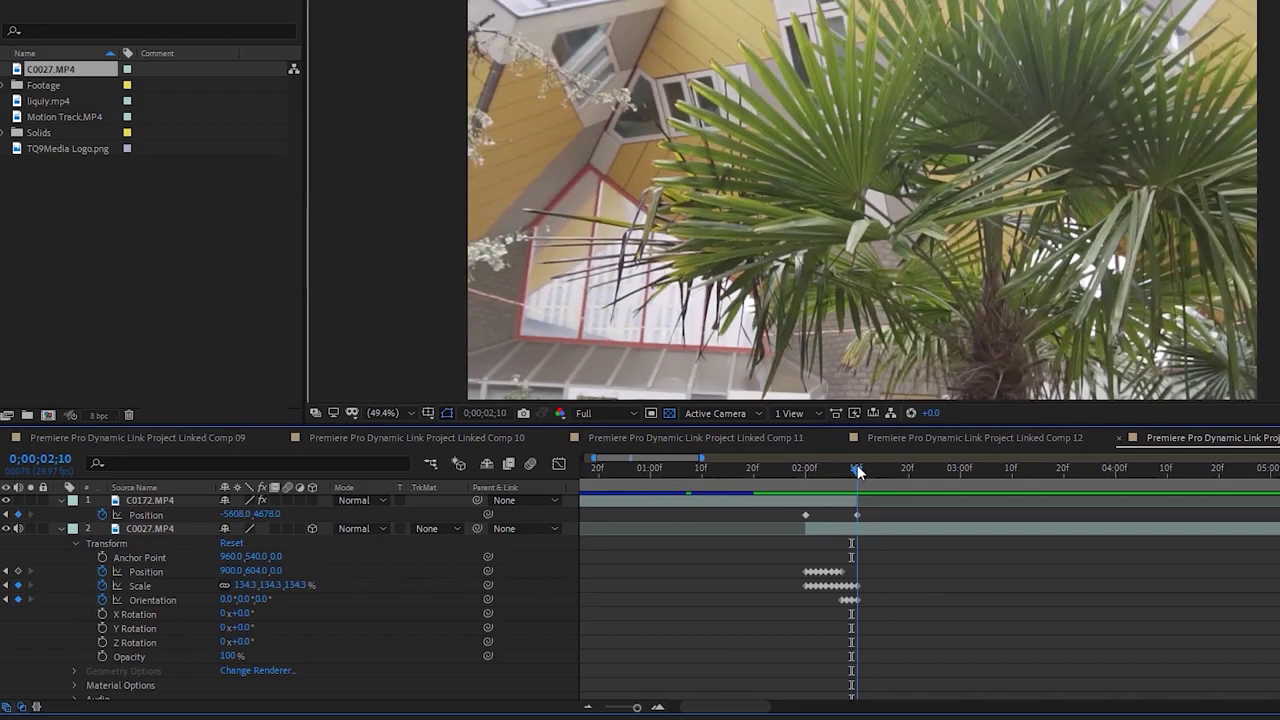
left_click(245, 585)
type("150")
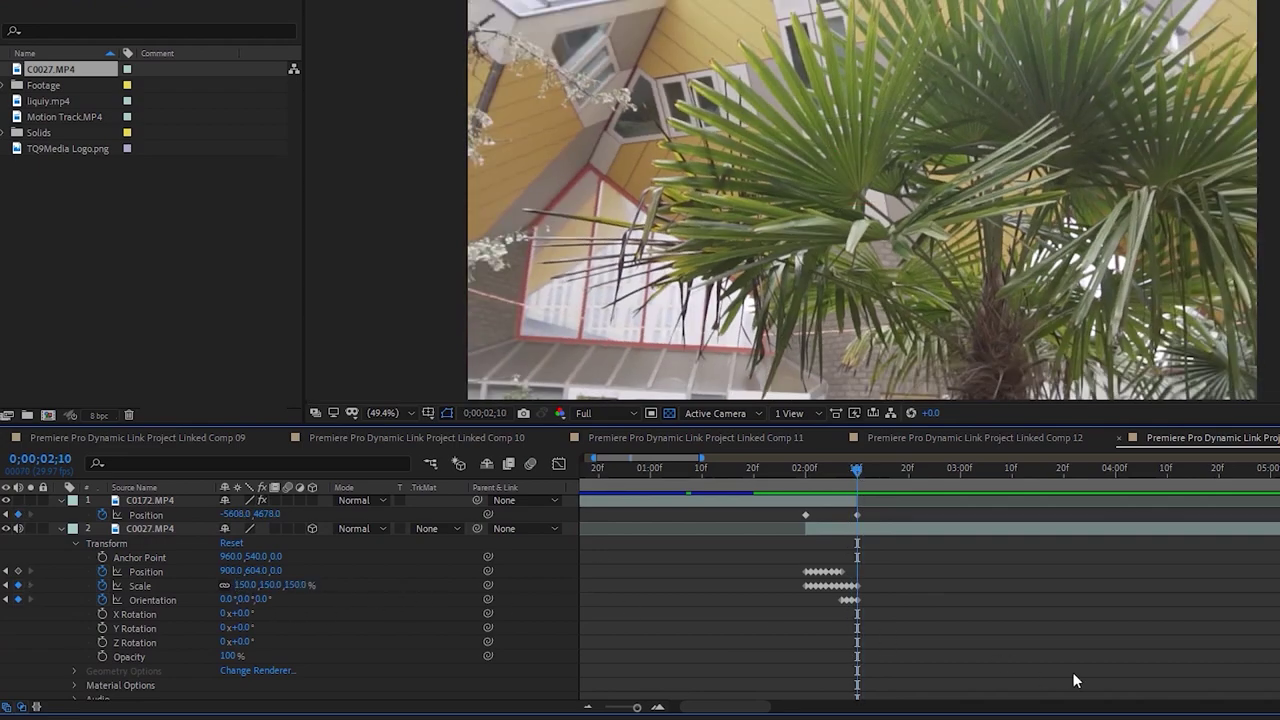
key("Return")
Preview the zoom transition from 2;00, 1;20 and 1;26, ending back at 2;00
left_click(805, 470)
key("space")
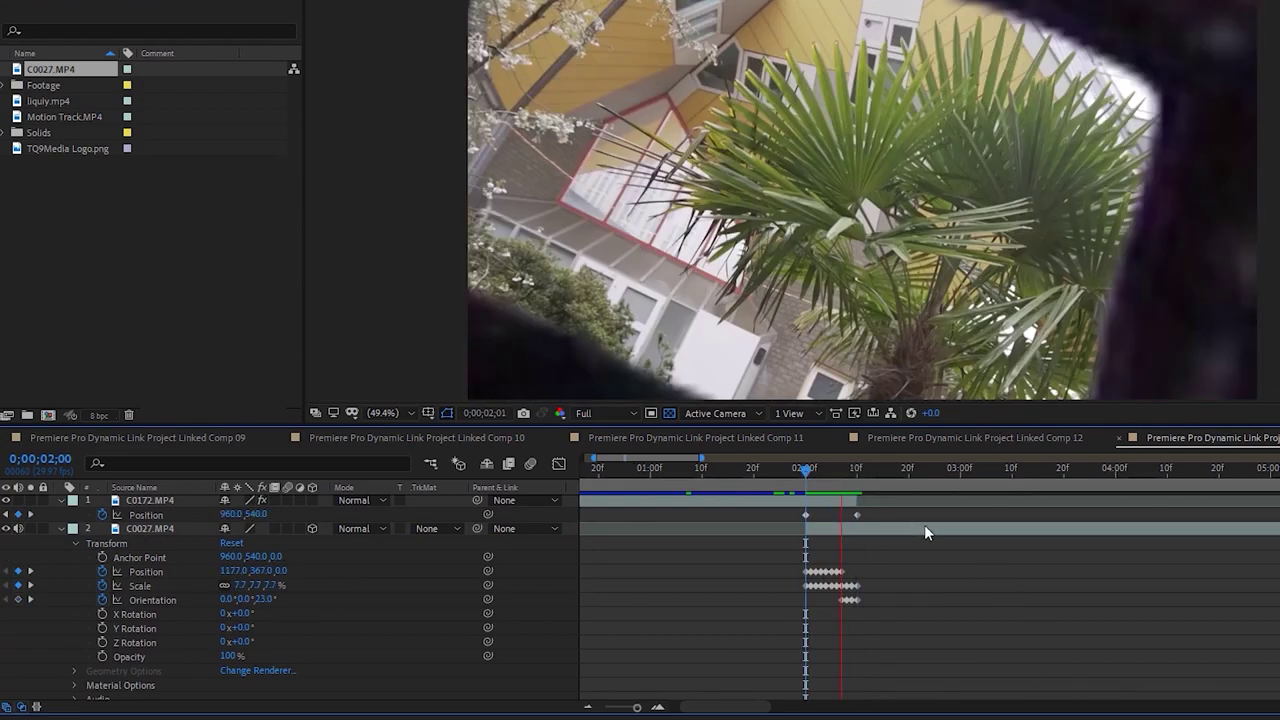
left_click(758, 472)
key("space")
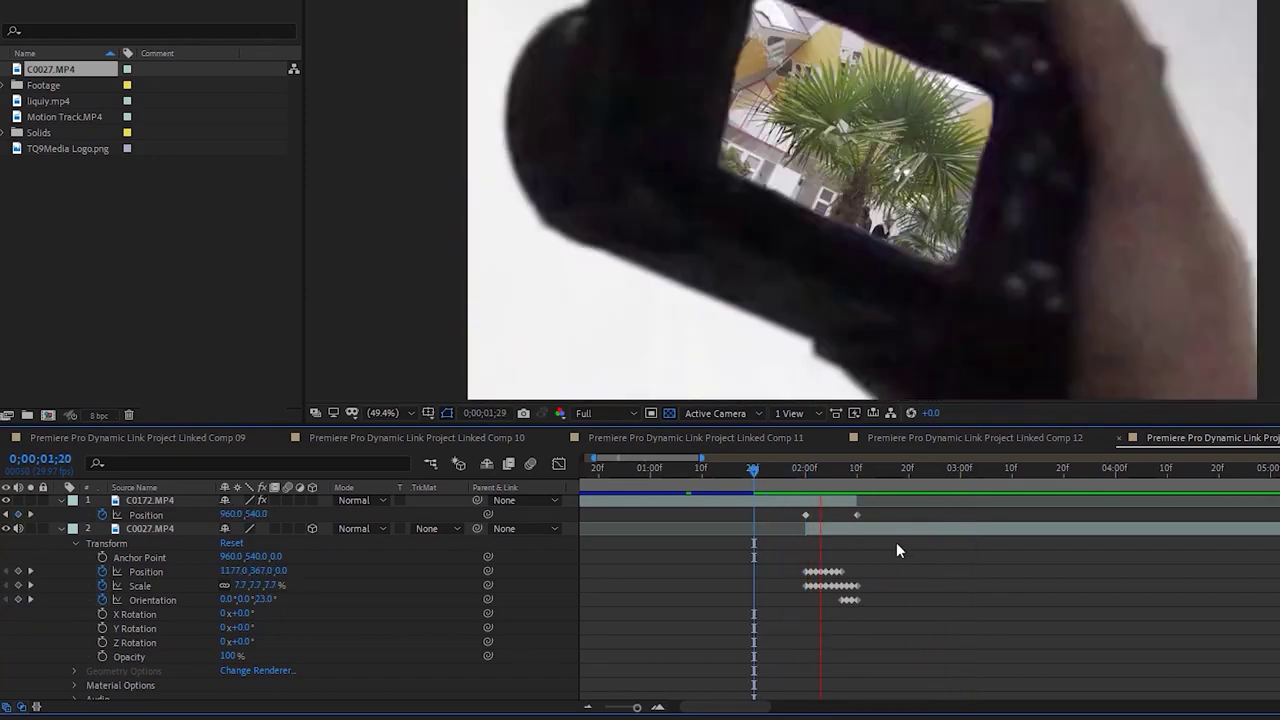
left_click(786, 471)
key("space")
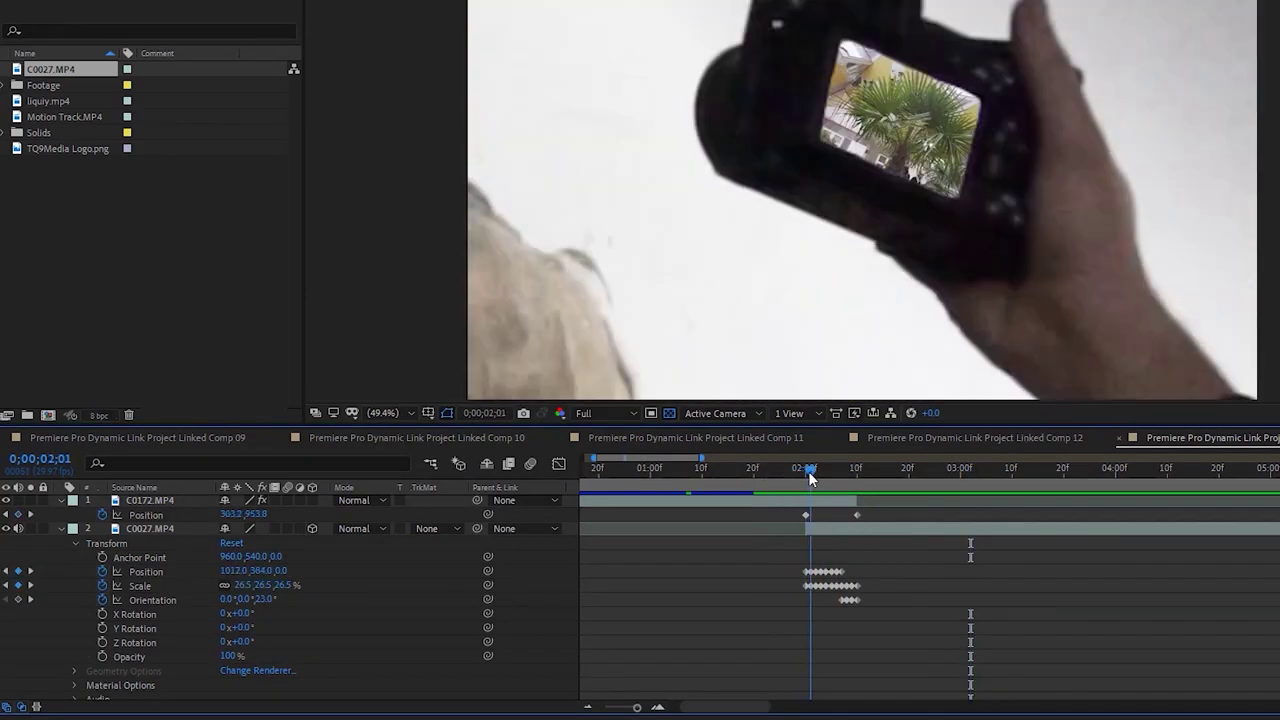
left_click(806, 471)
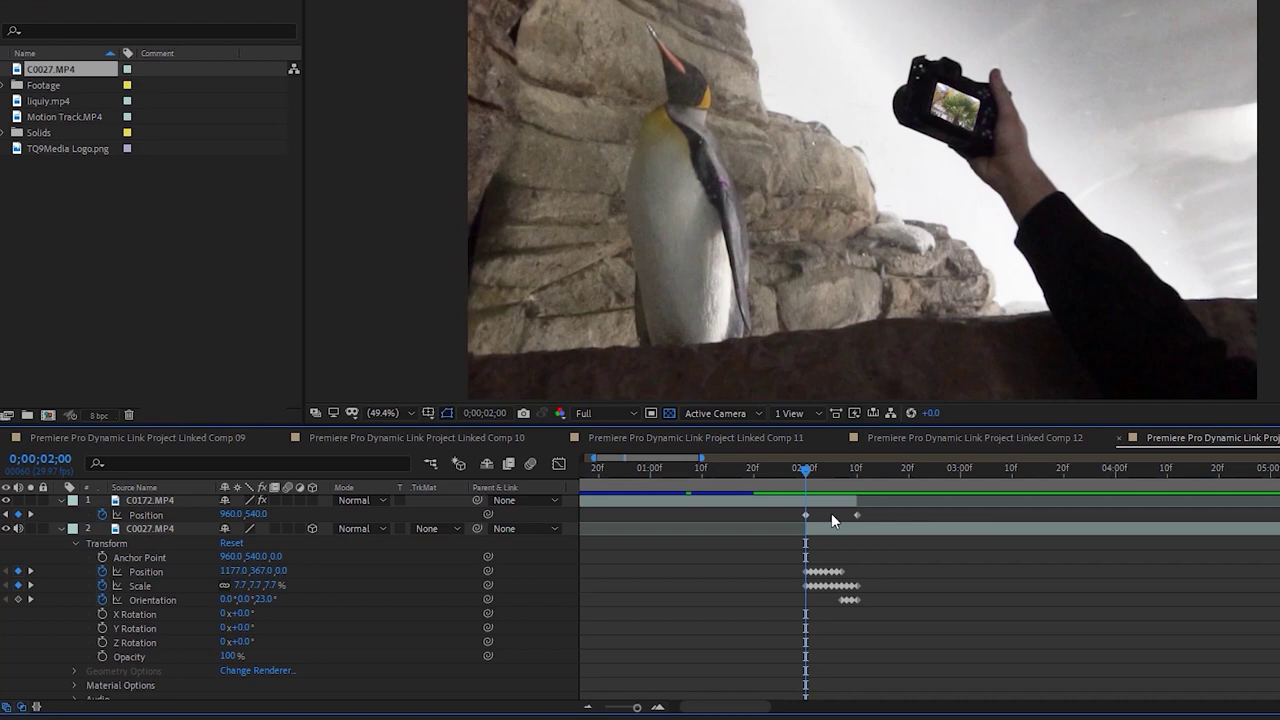
Collapse both layers' property lists and clear the layer selection
left_click_drag(806, 470, 711, 492)
left_click(100, 537)
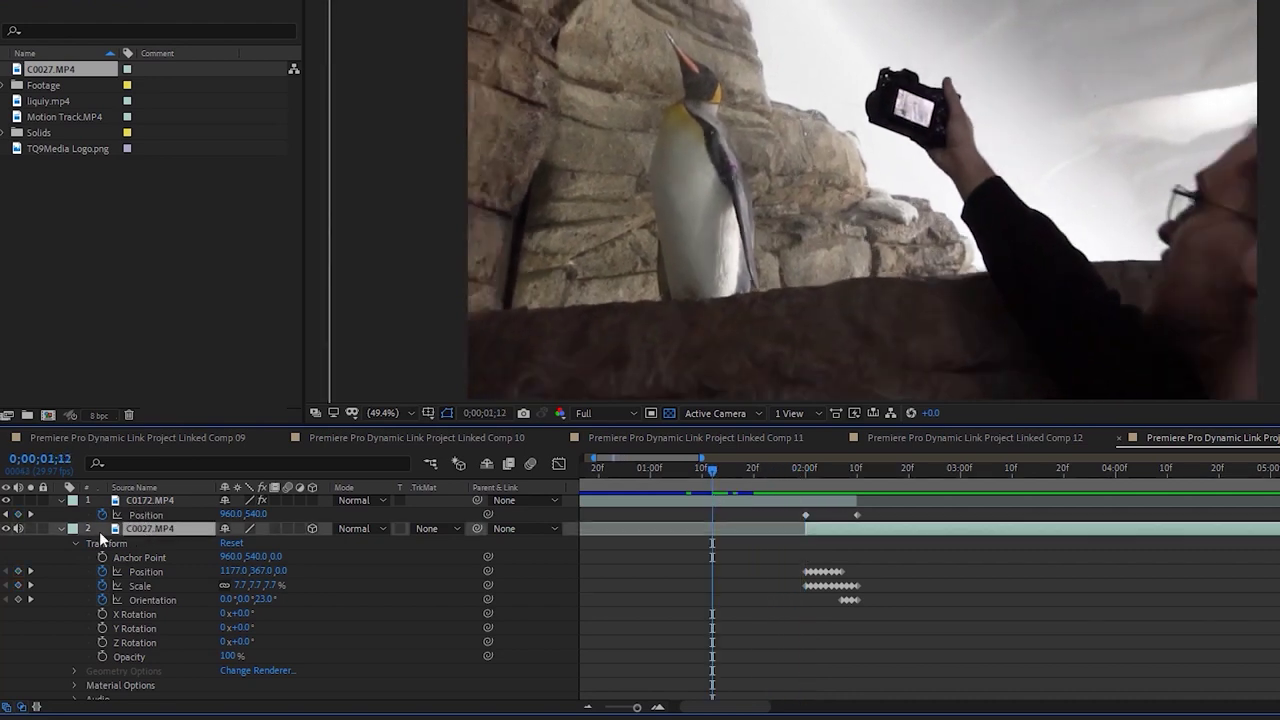
key("ctrl+a")
key("ctrl+grave")
left_click(544, 596)
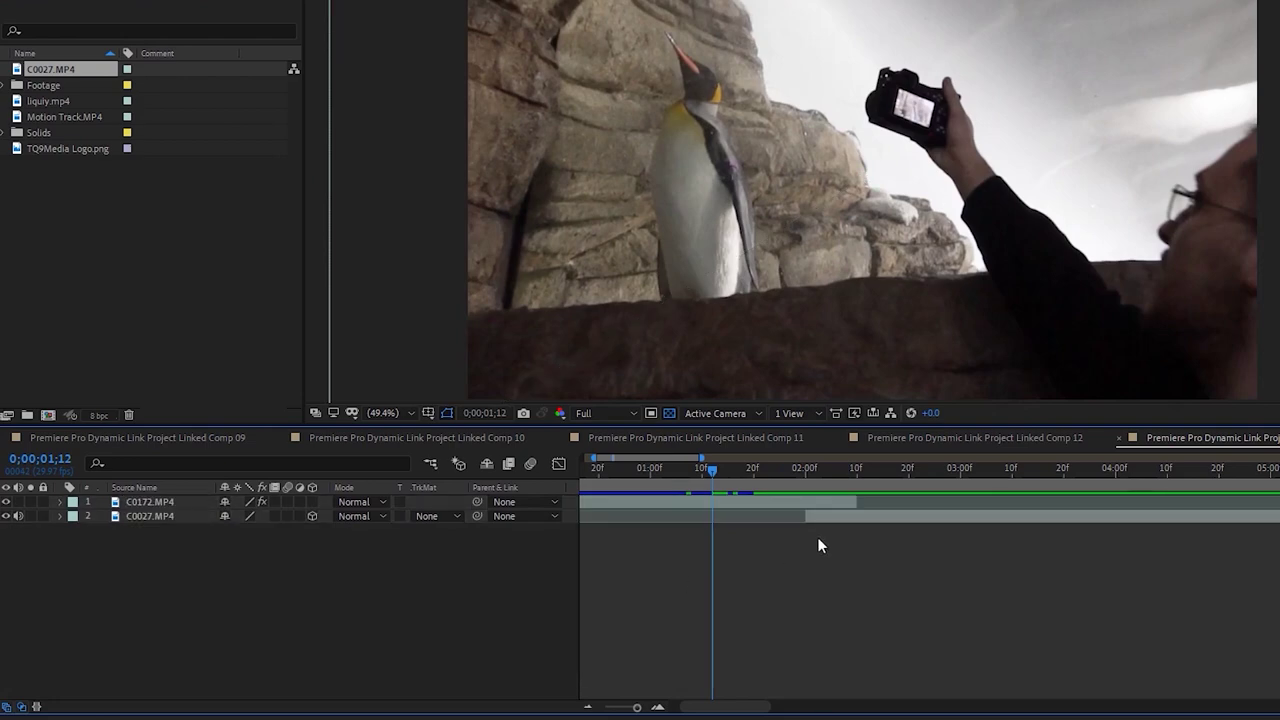
Open the C0172.MP4 penguin layer in its Layer panel at frame 1;27 to view its roto matte
left_click(810, 468)
left_click_drag(808, 472, 804, 473)
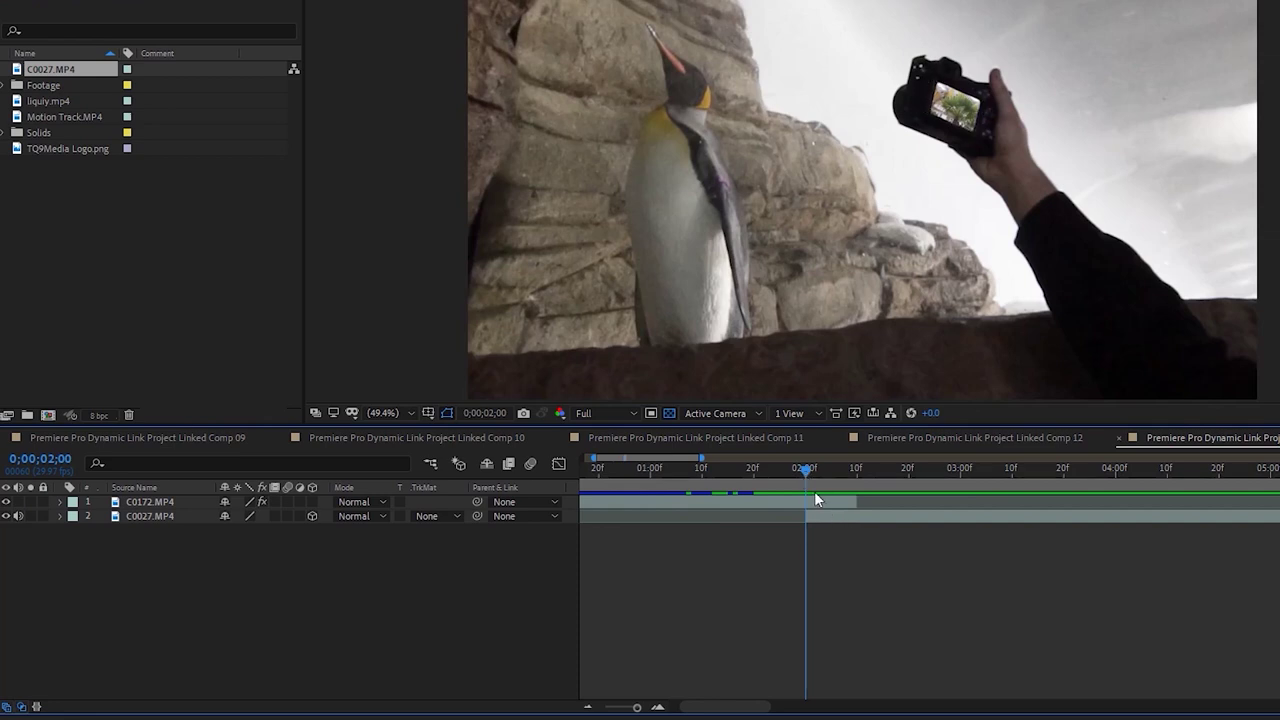
left_click(815, 502)
left_click_drag(801, 467, 787, 472)
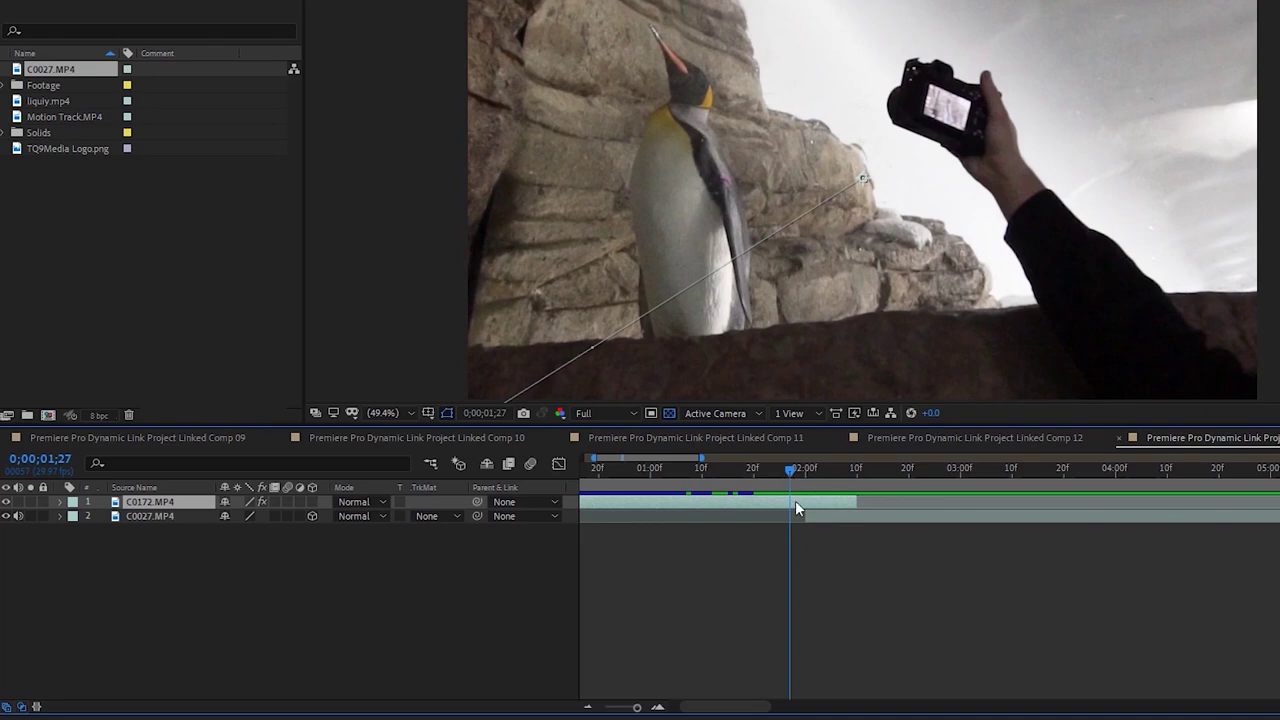
double_click(780, 499)
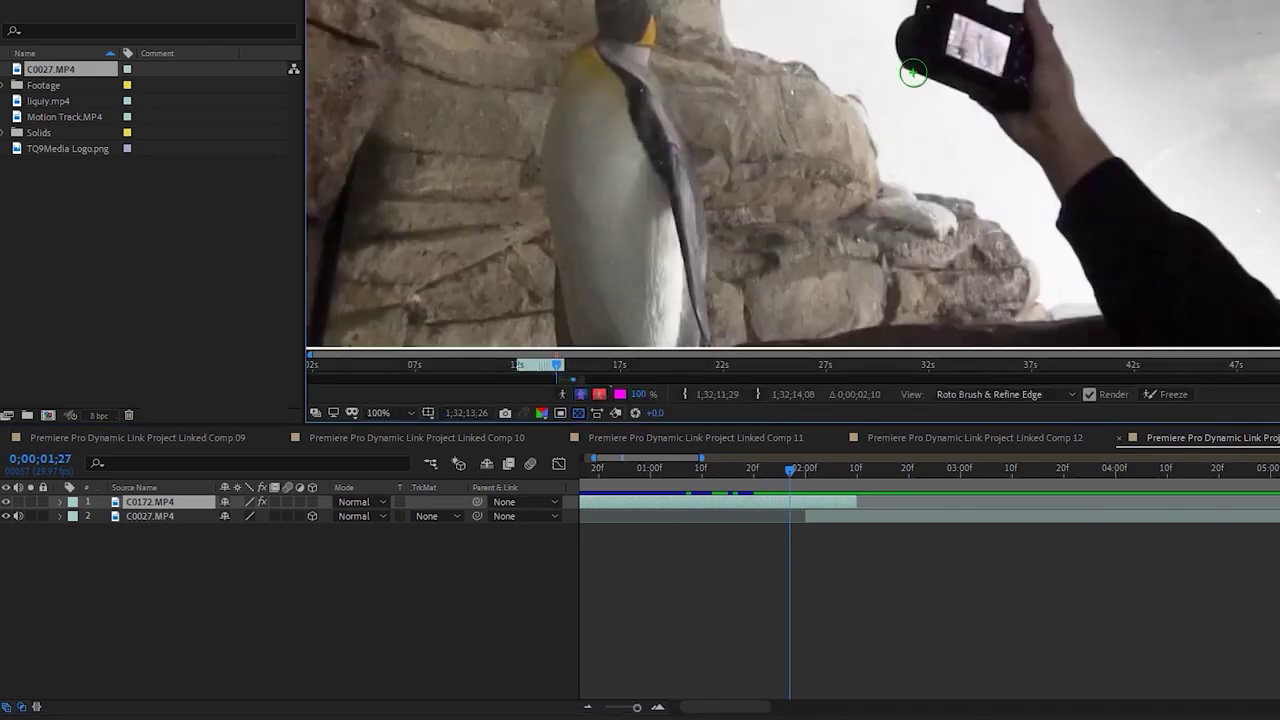
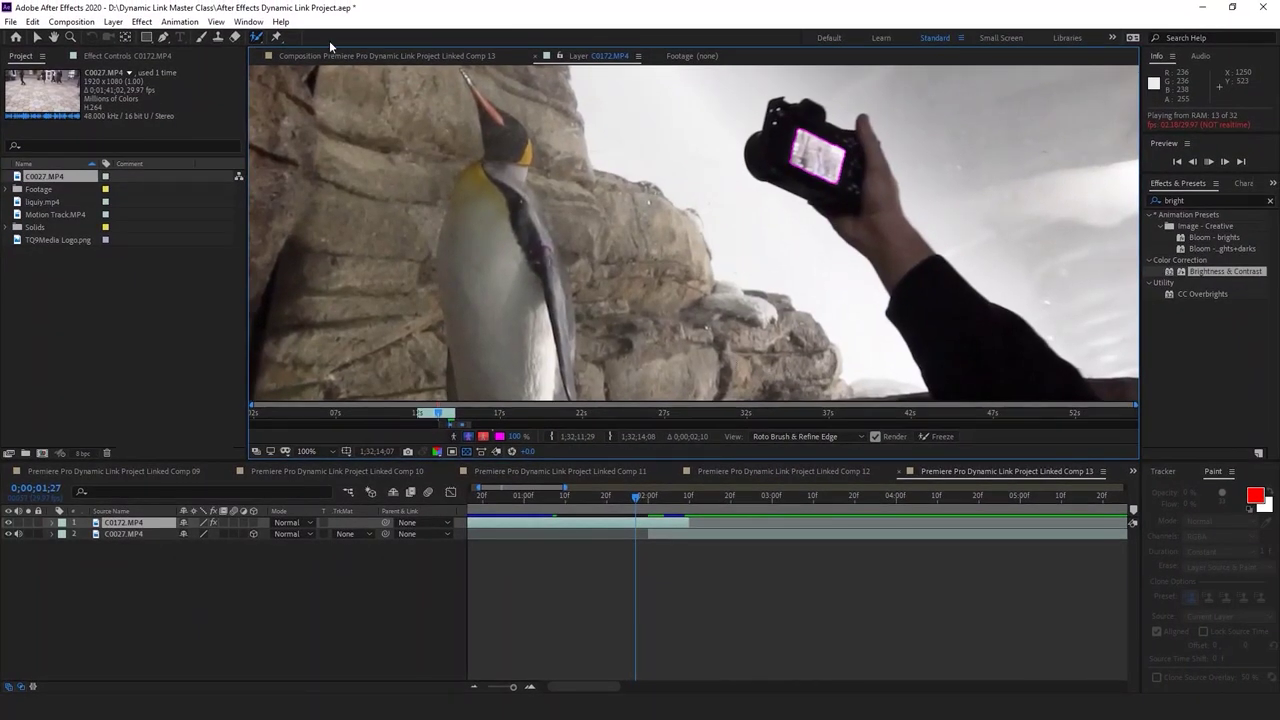
Find frame 0;00;01;27, where the camera screen turns transparent
left_click(360, 56)
left_click(642, 498)
left_click_drag(643, 500, 647, 499)
key("Page_Up")
key("Page_Up")
key("Page_Up")
key("Page_Up")
key("Page_Down")
key("Page_Down")
Duplicate C0172, move the copy beneath C0027, and delete its Roto Brush & Refine Edge effect
key("ctrl+d")
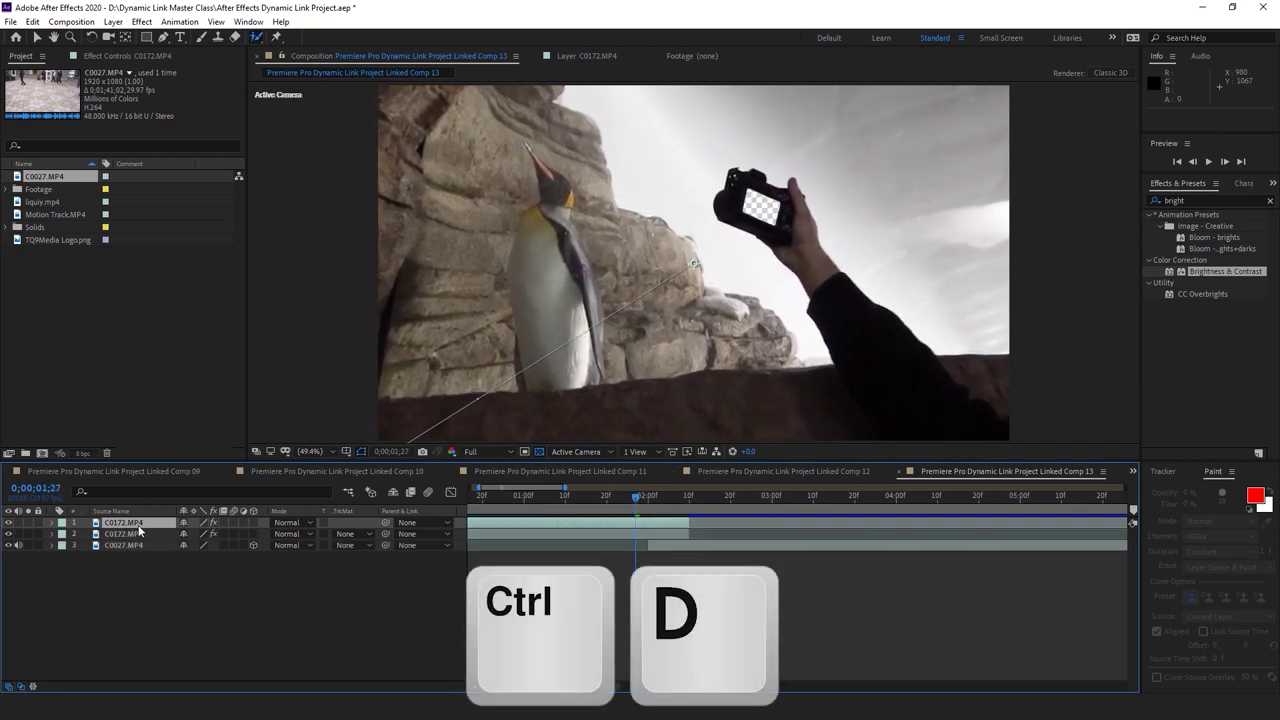
left_click_drag(138, 523, 140, 577)
left_click(52, 546)
left_click(88, 558)
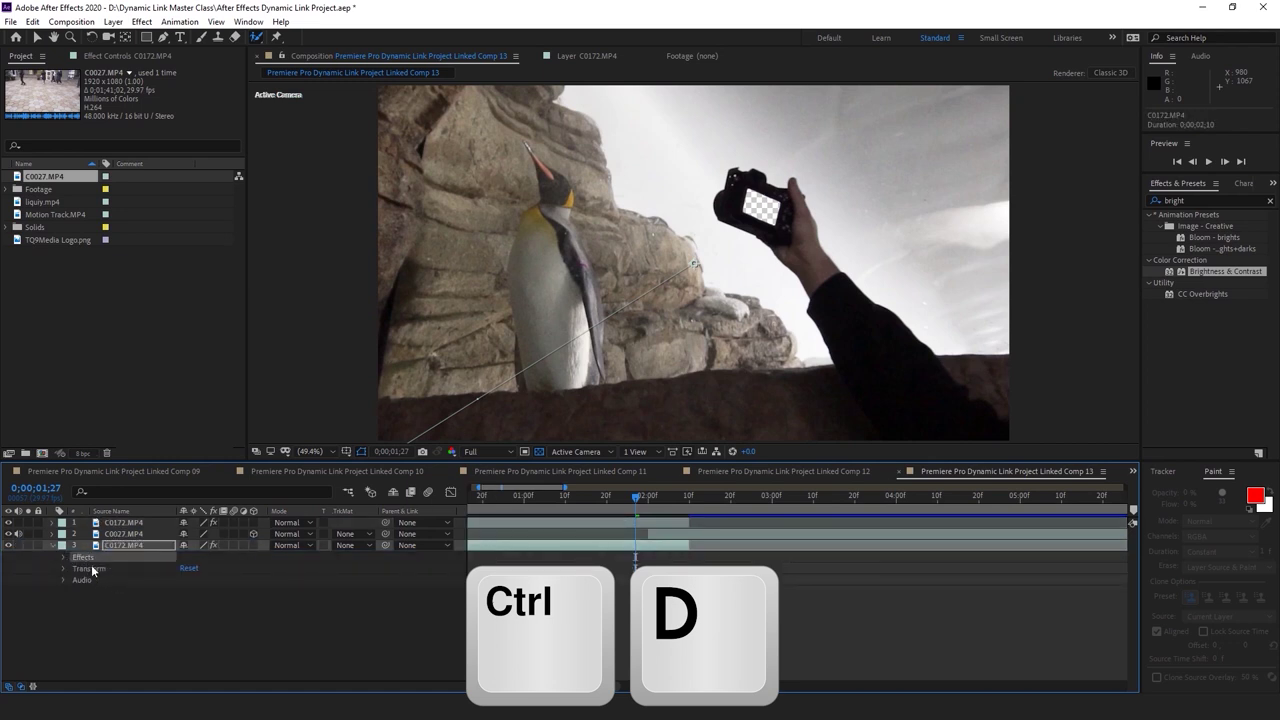
left_click(64, 569)
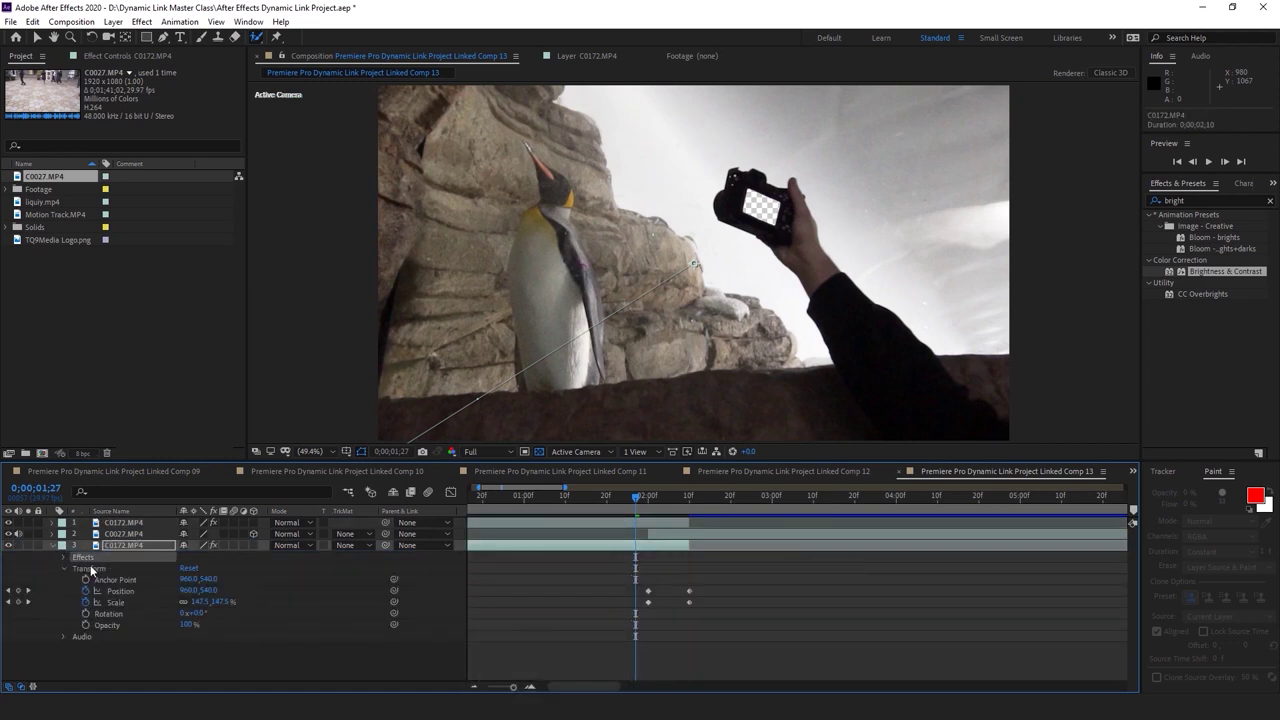
left_click(63, 557)
left_click(115, 569)
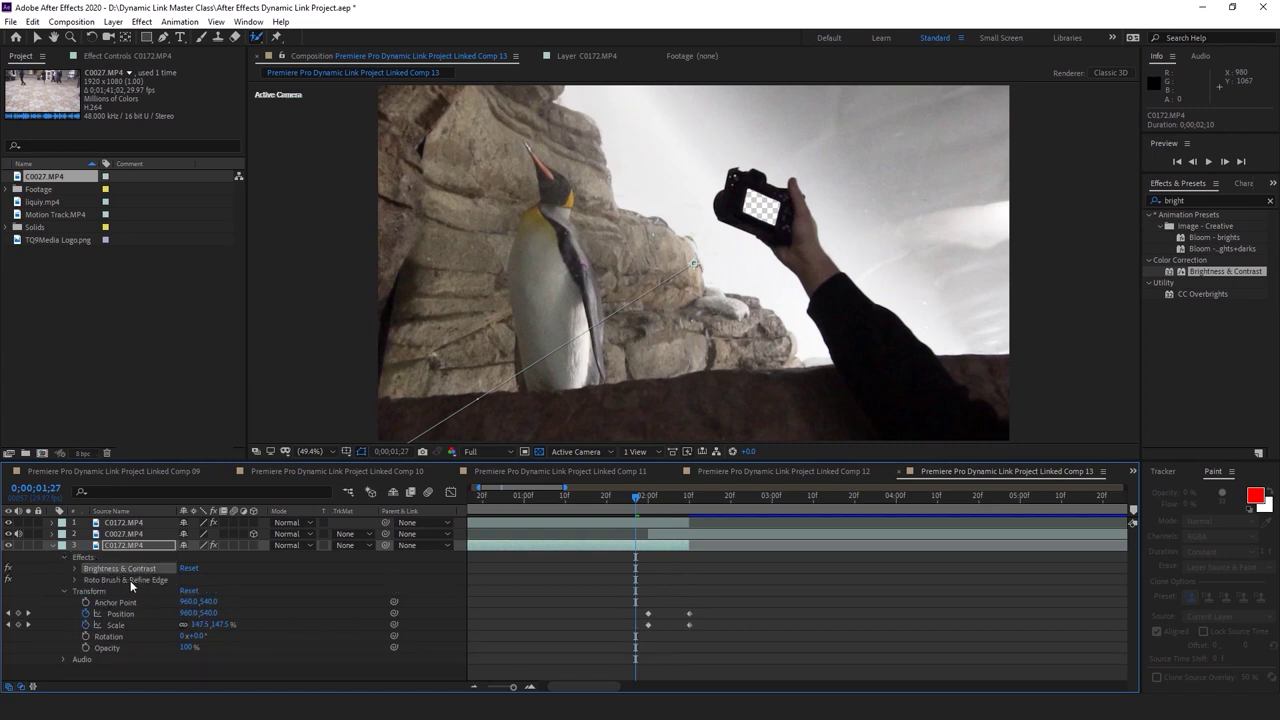
left_click(126, 579)
key("Delete")
left_click(51, 545)
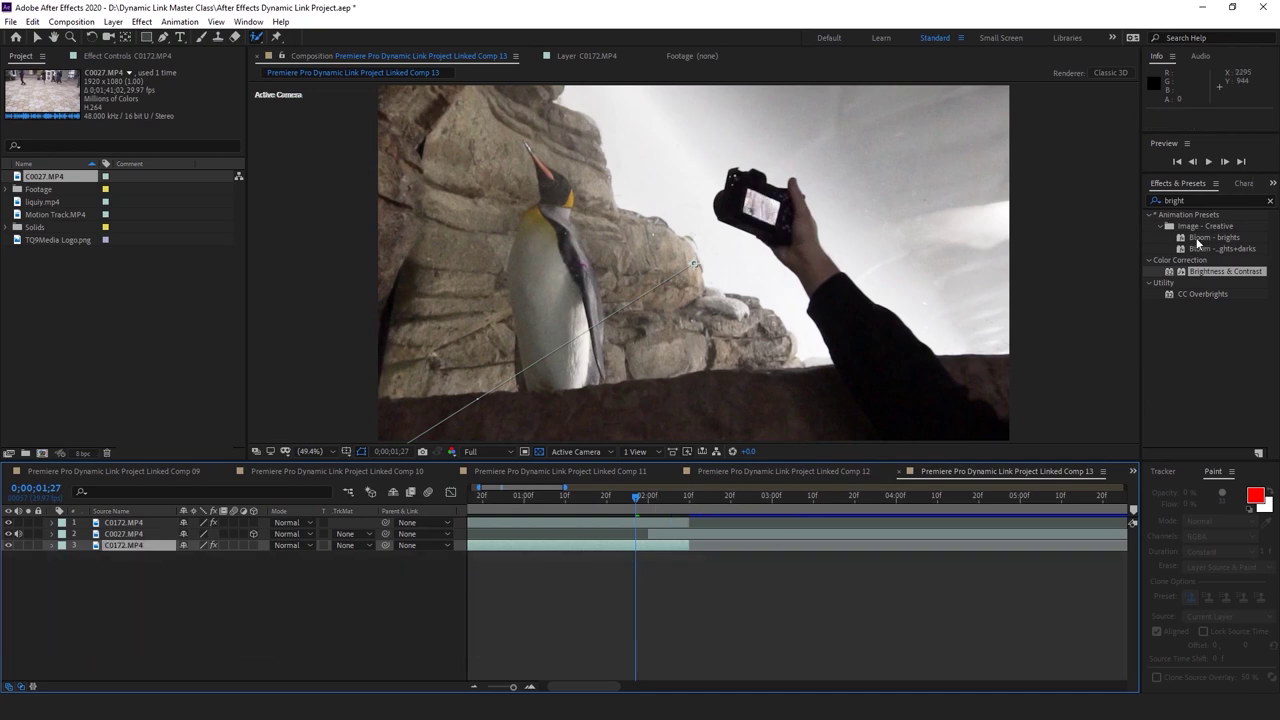
left_click(1201, 200)
type("linear")
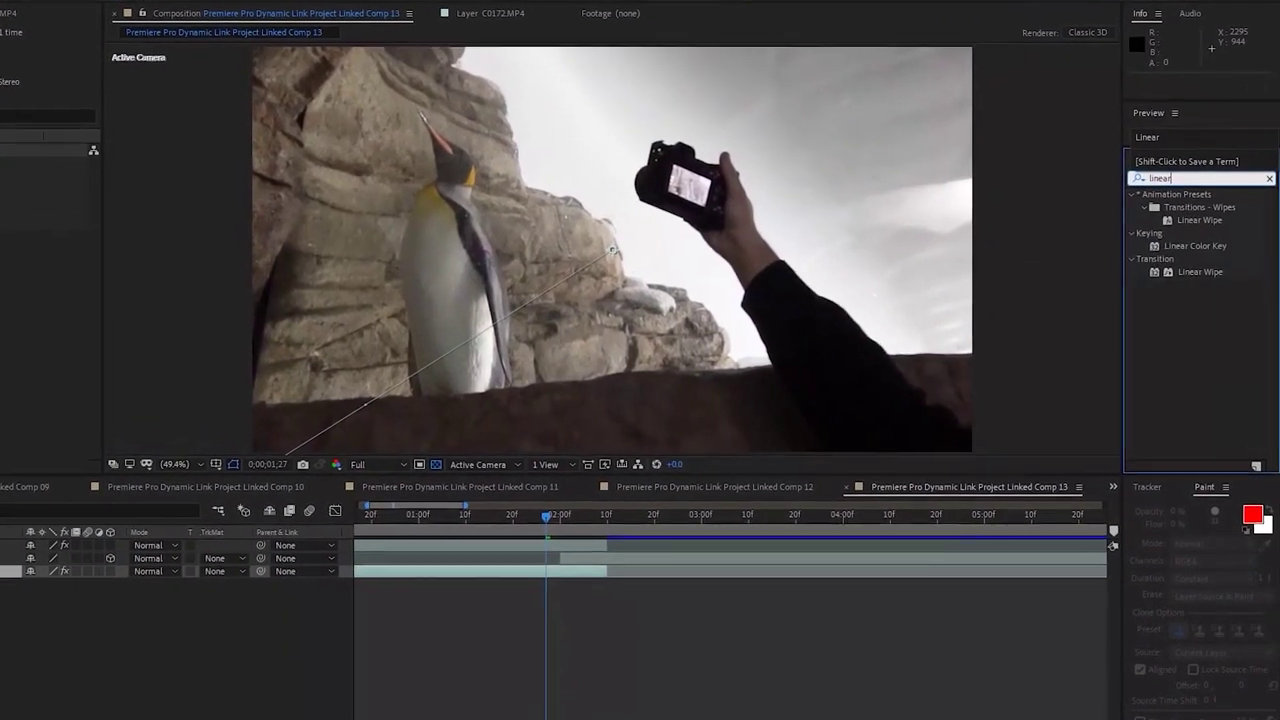
left_click_drag(1201, 274, 429, 594)
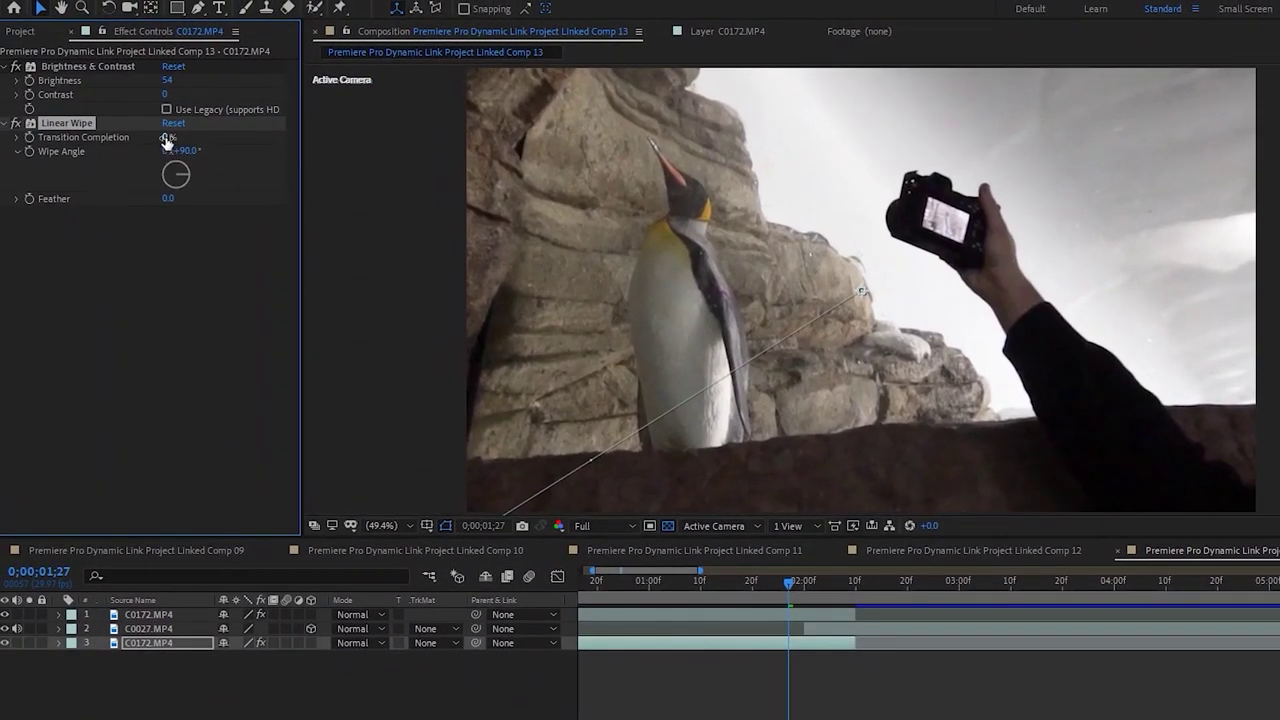
left_click(880, 688)
left_click(808, 583)
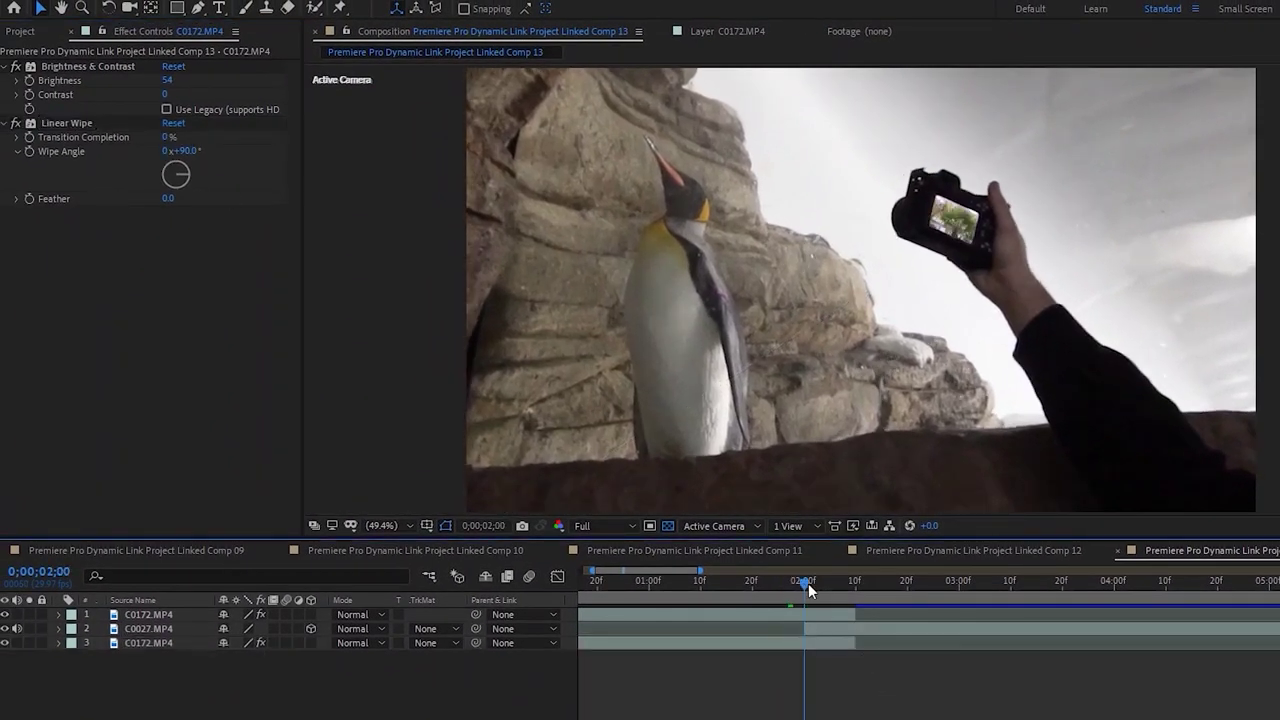
left_click(820, 642)
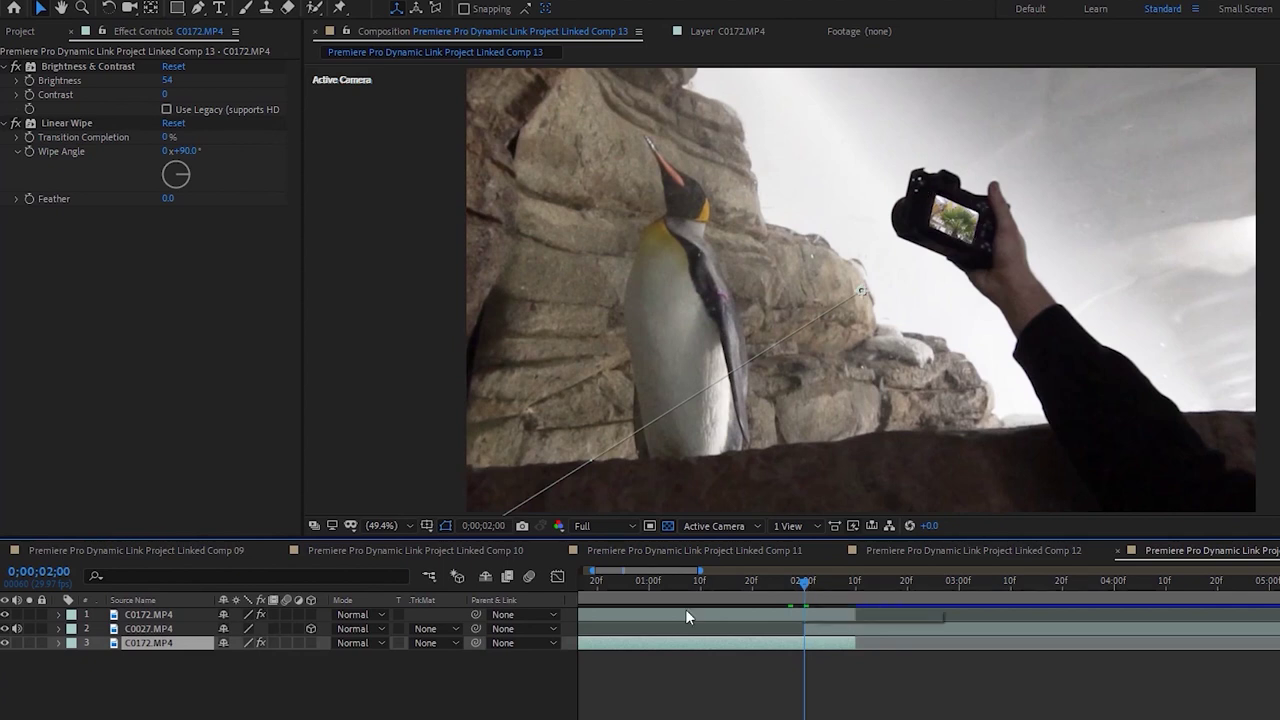
left_click_drag(166, 137, 477, 108)
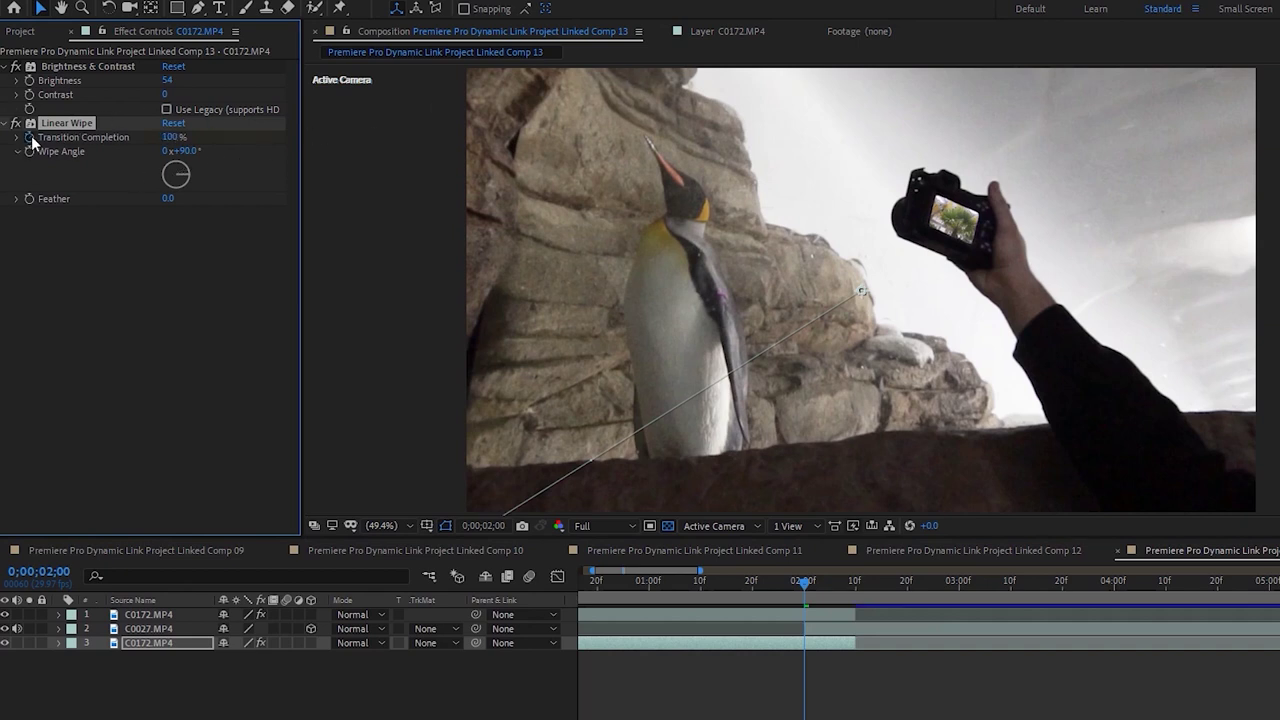
left_click_drag(805, 586, 790, 588)
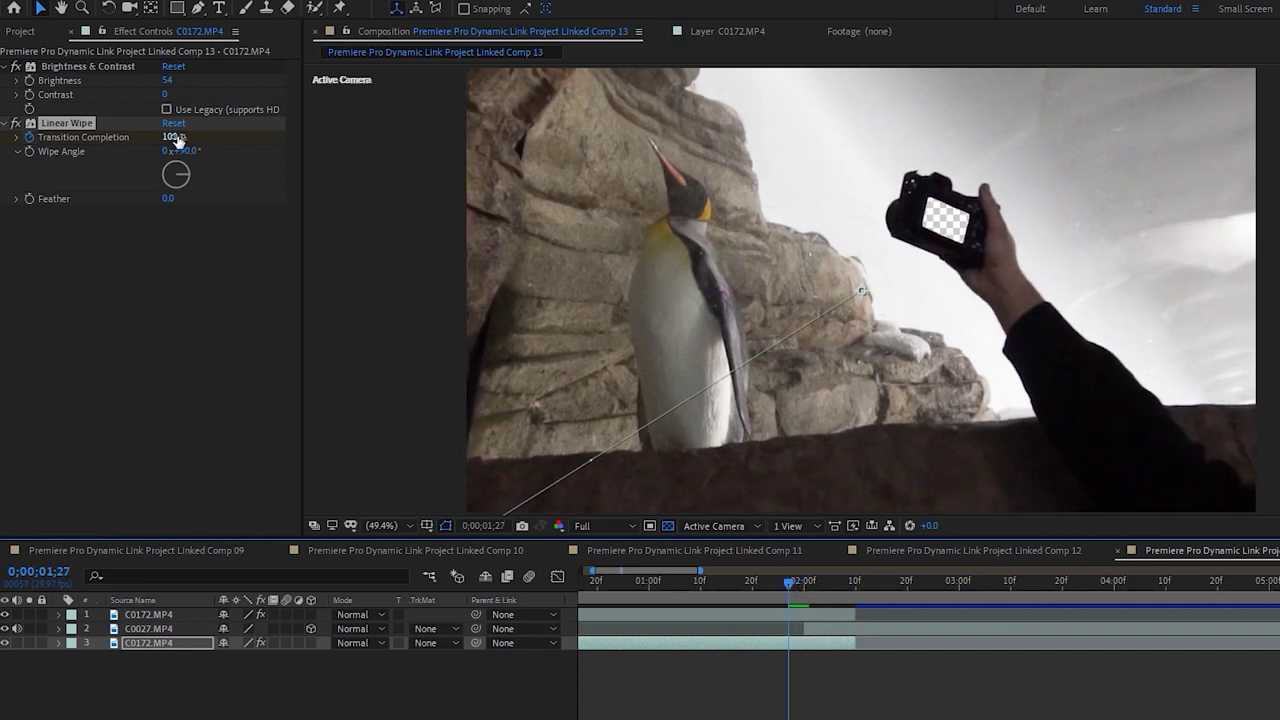
left_click_drag(176, 138, 114, 165)
left_click_drag(860, 582, 799, 592)
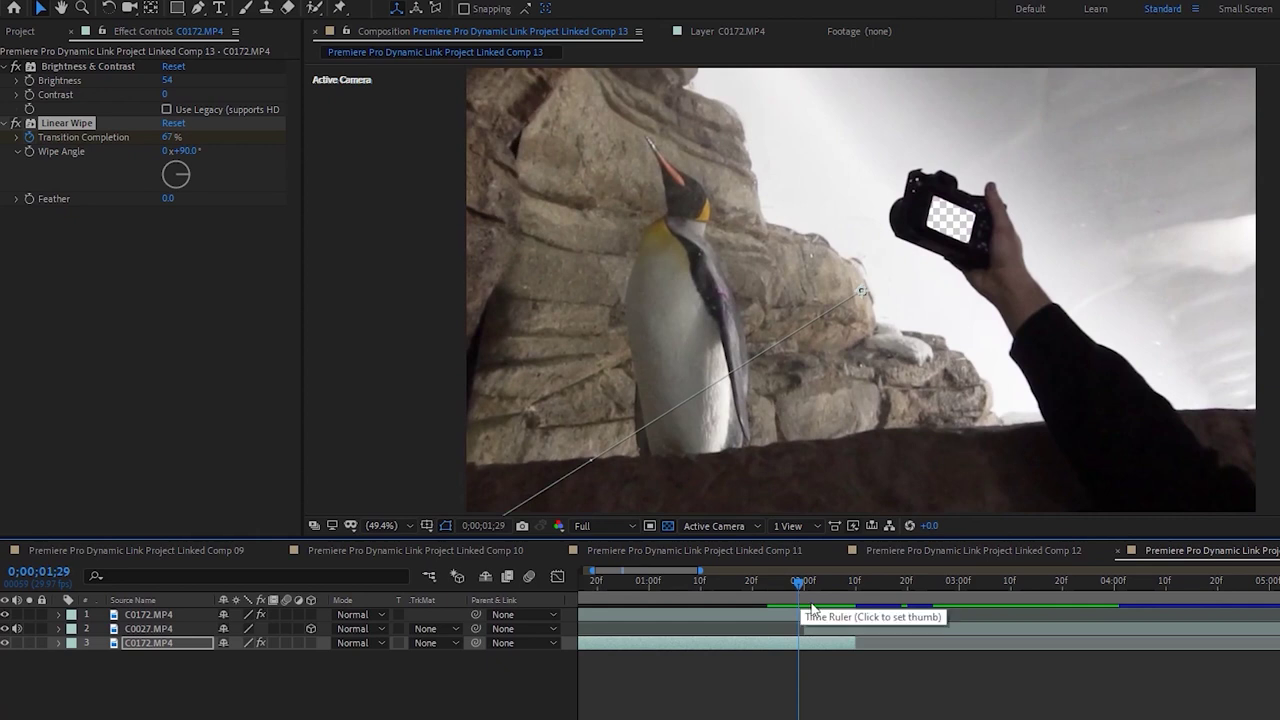
left_click(58, 643)
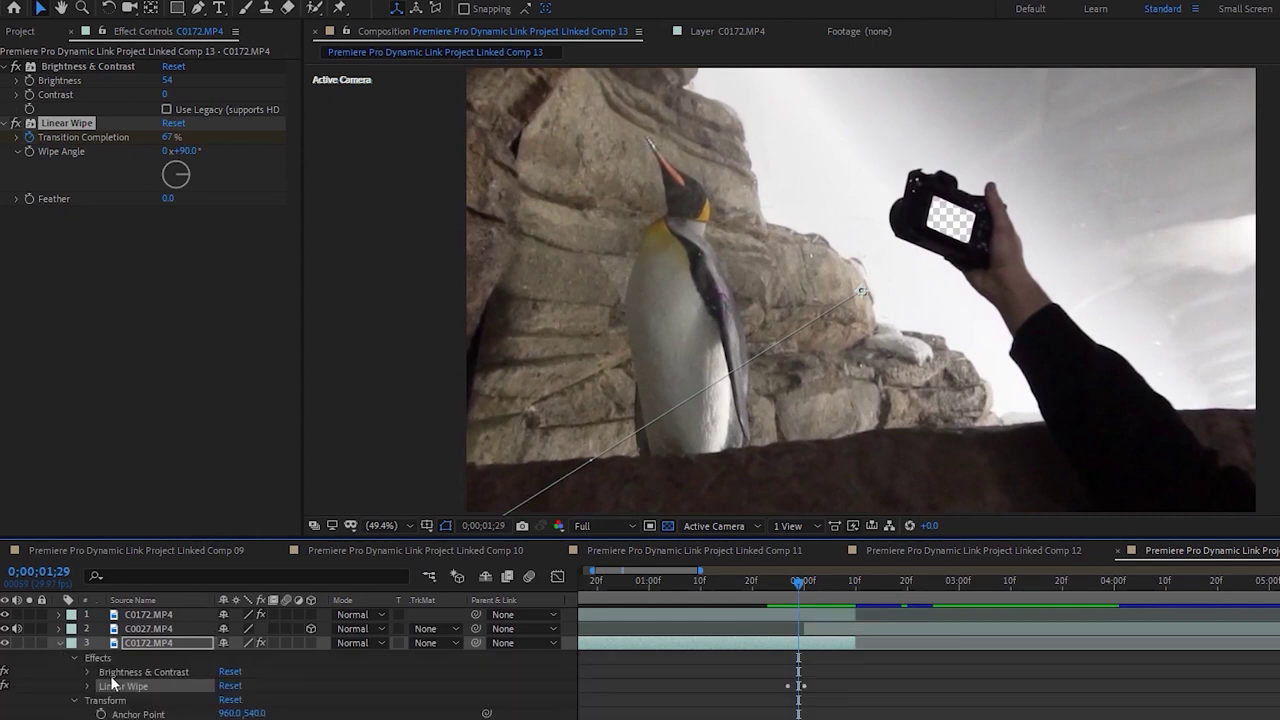
left_click(58, 643)
left_click(178, 614)
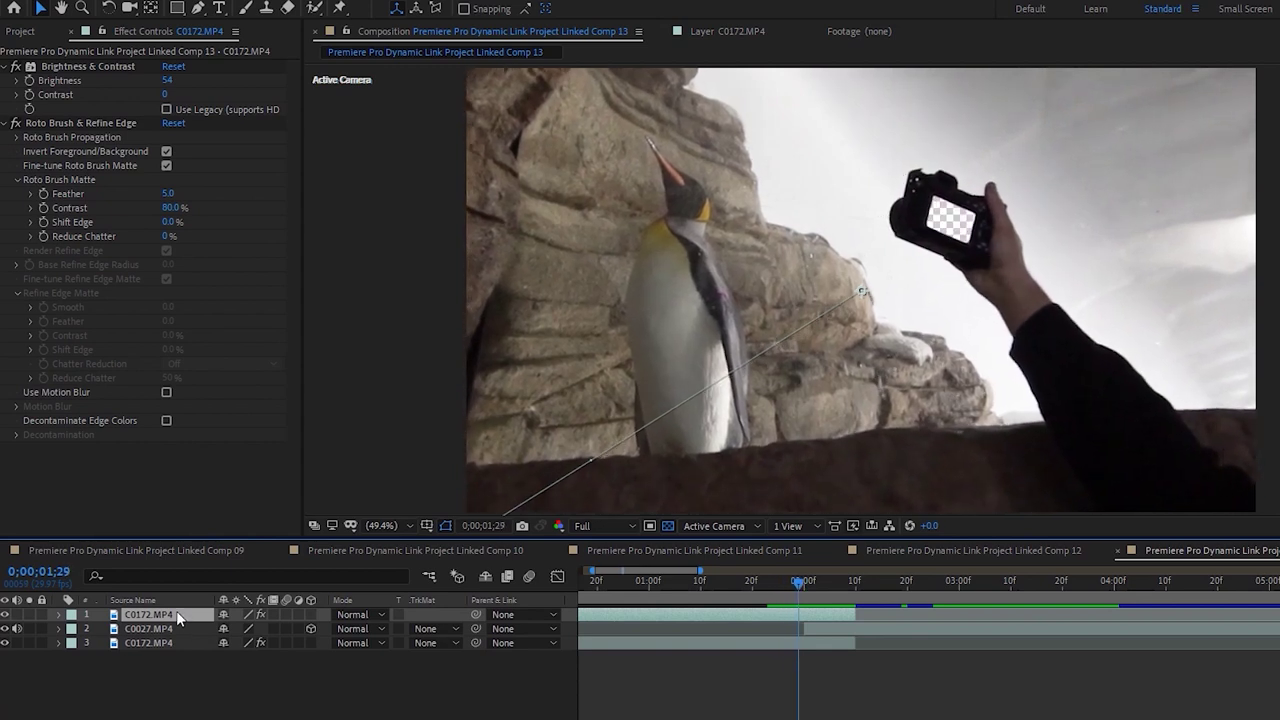
key("Page_Up")
left_click(325, 630)
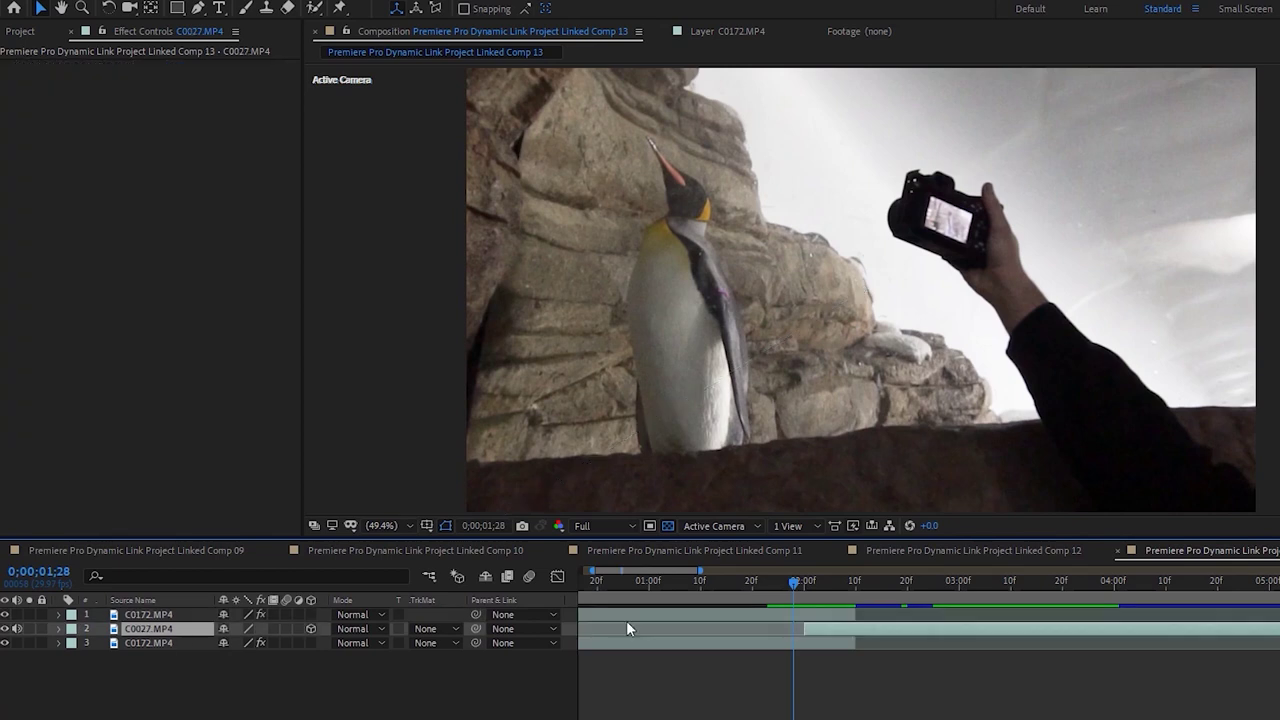
left_click(88, 643)
left_click(58, 643)
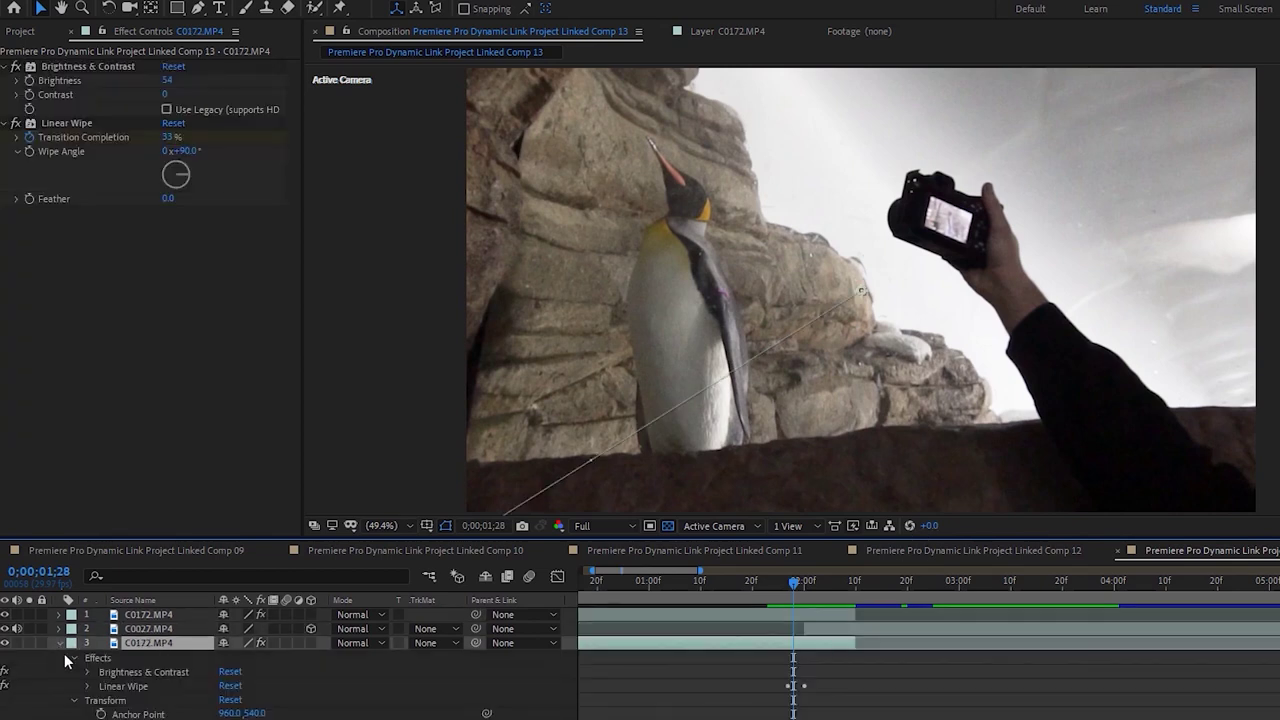
left_click(87, 686)
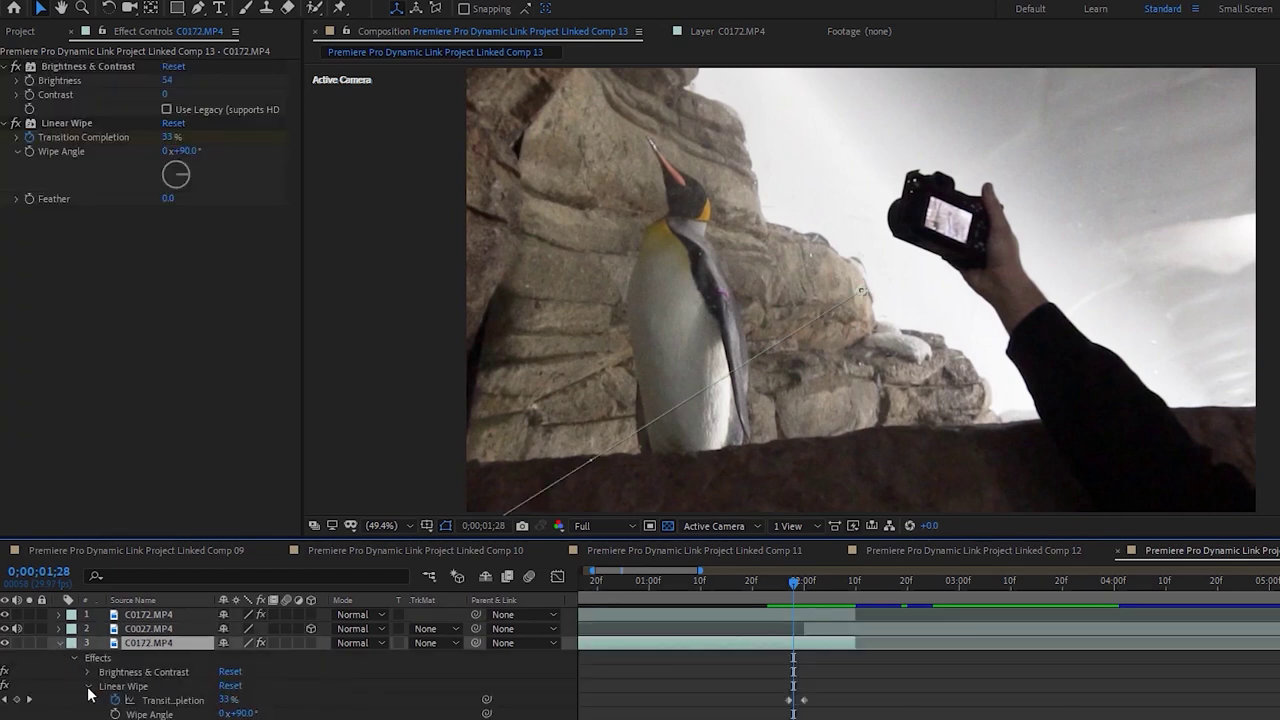
left_click(130, 687)
left_click(797, 703)
left_click_drag(797, 703, 766, 701)
left_click(789, 585)
left_click_drag(788, 587, 783, 592)
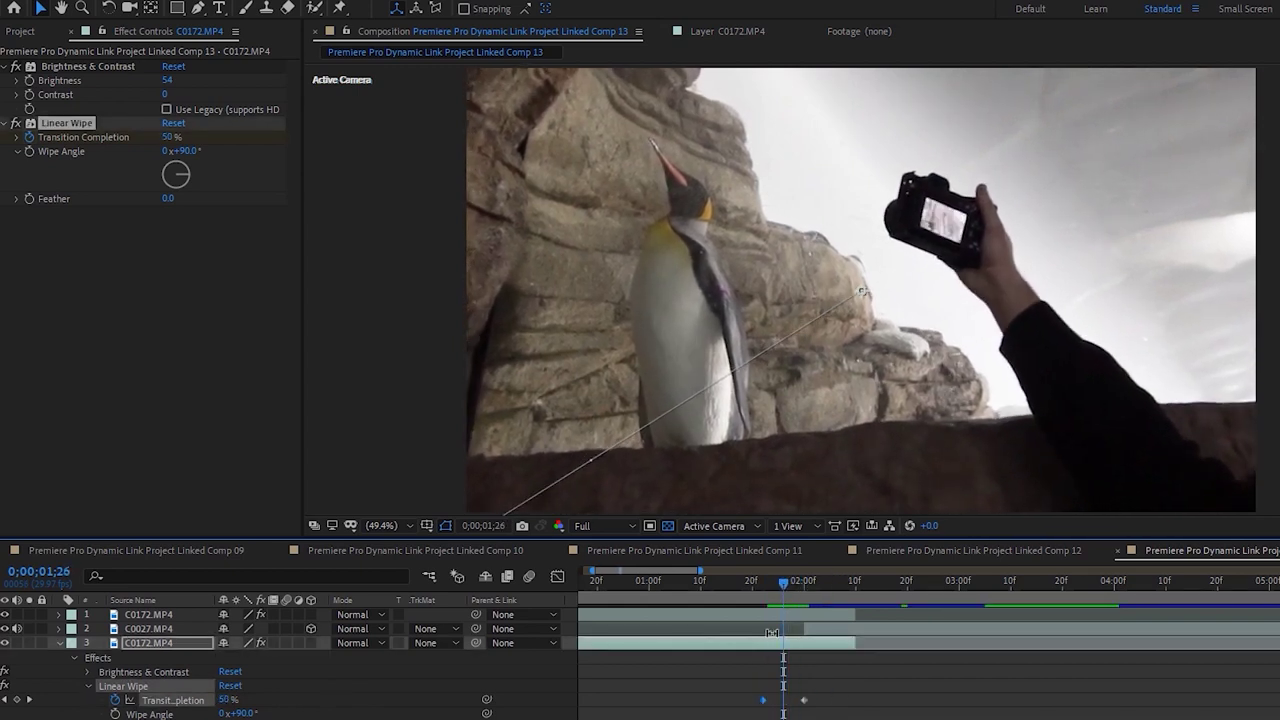
left_click_drag(763, 701, 742, 703)
left_click_drag(801, 583, 786, 590)
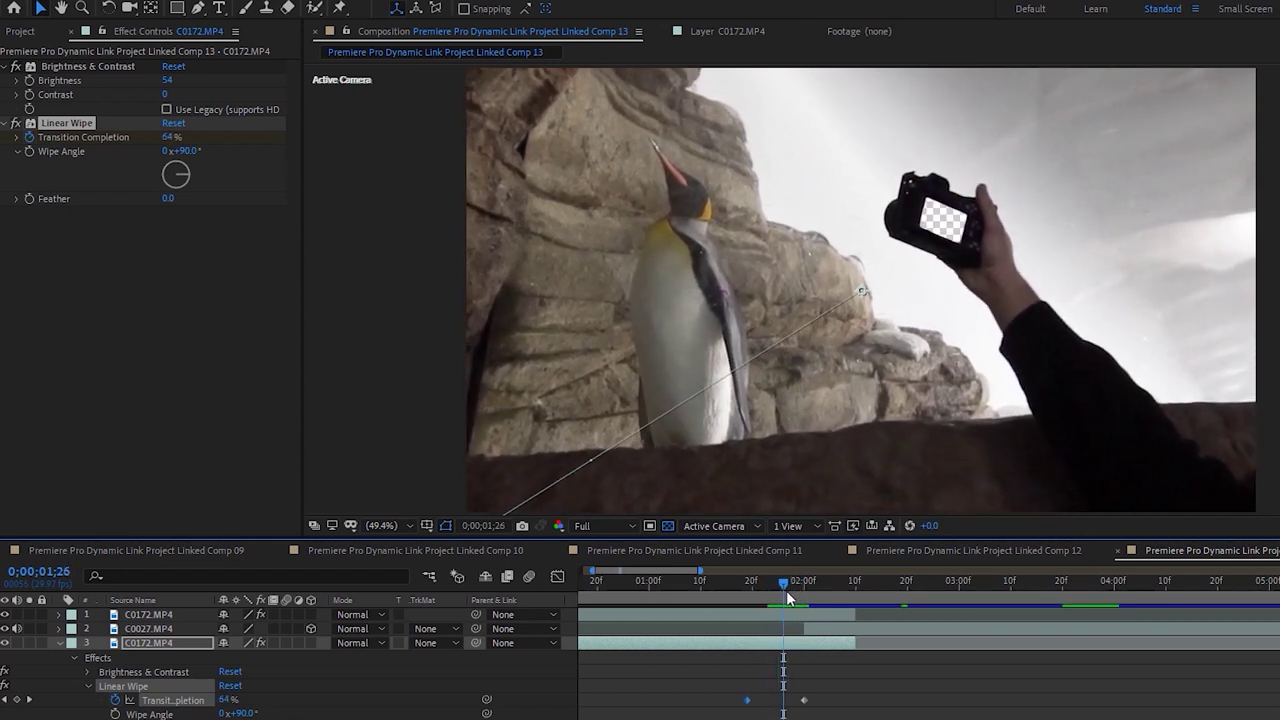
left_click(124, 686)
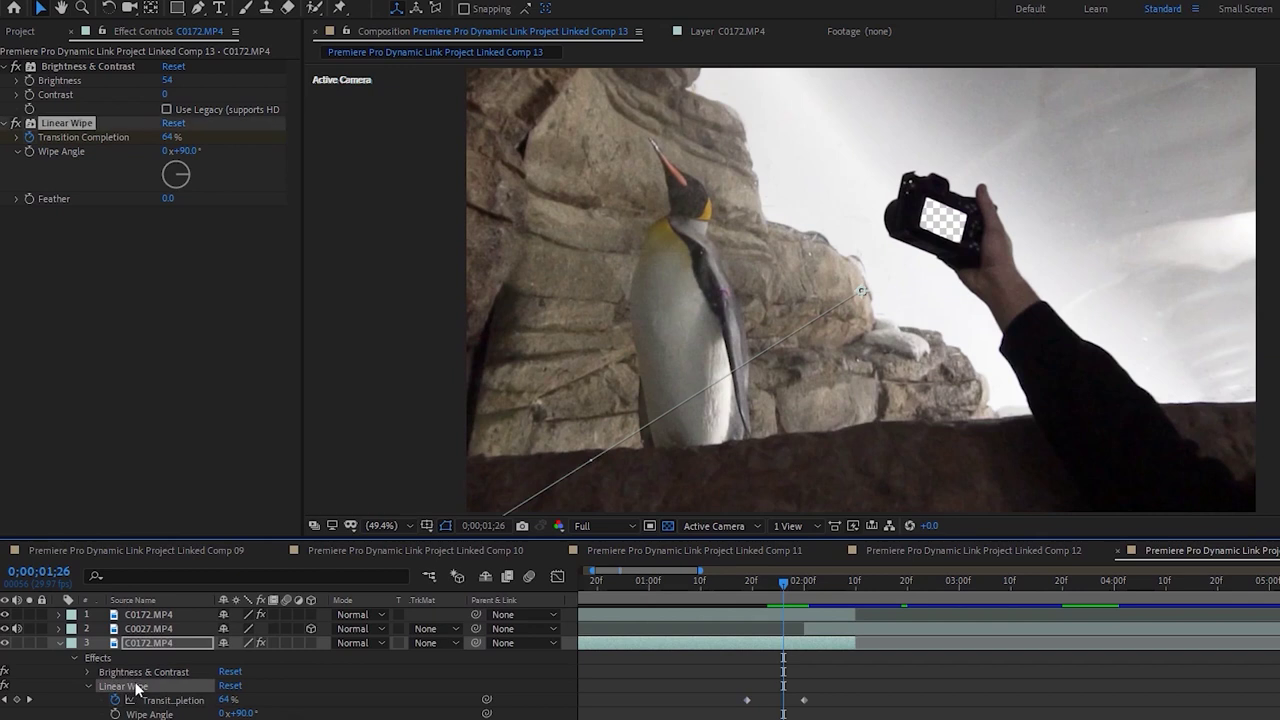
key("Delete")
left_click_drag(800, 589, 778, 589)
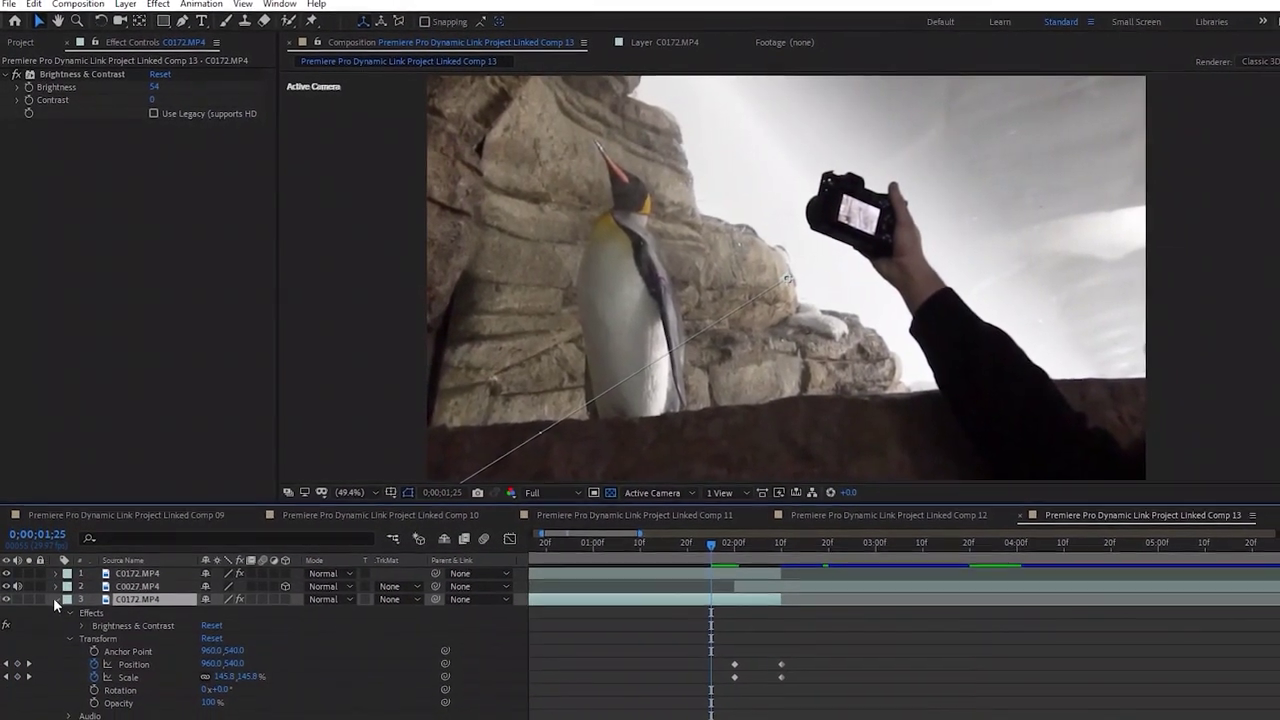
Draw a four-point mask around the camera on the lower C0172 layer and invert it
left_click(55, 599)
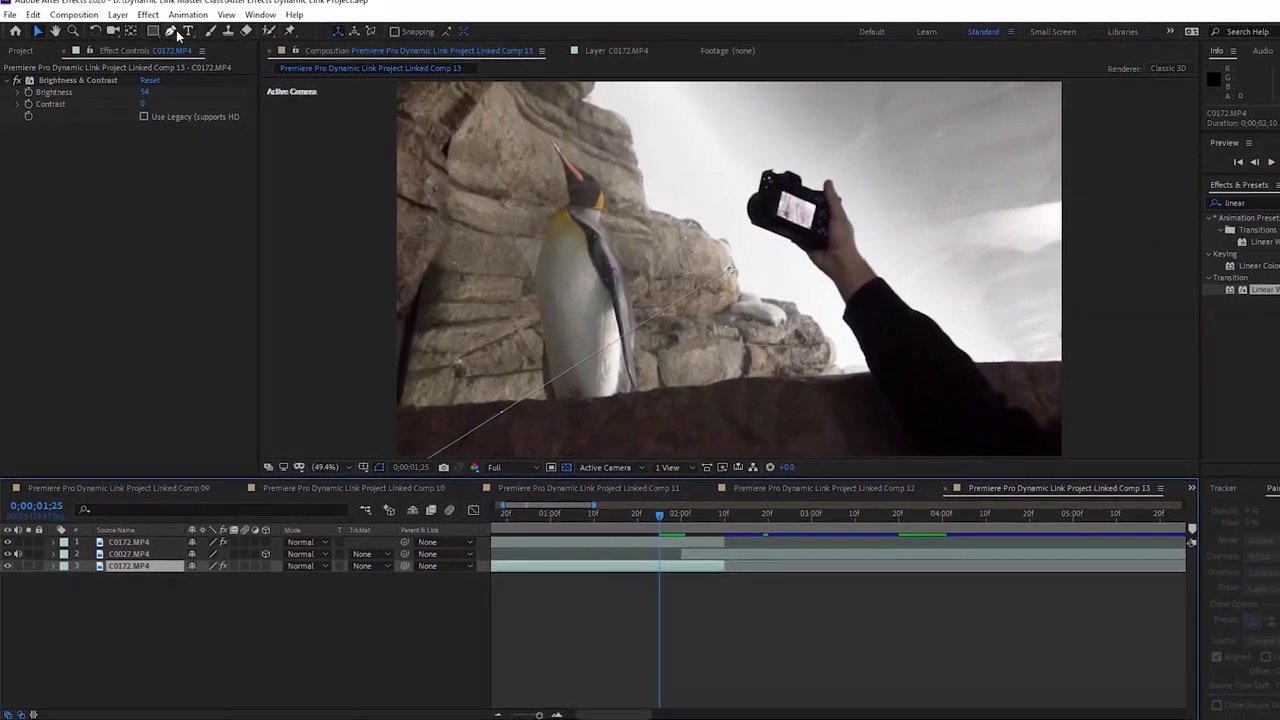
left_click(726, 150)
left_click(697, 233)
left_click(792, 247)
left_click(806, 180)
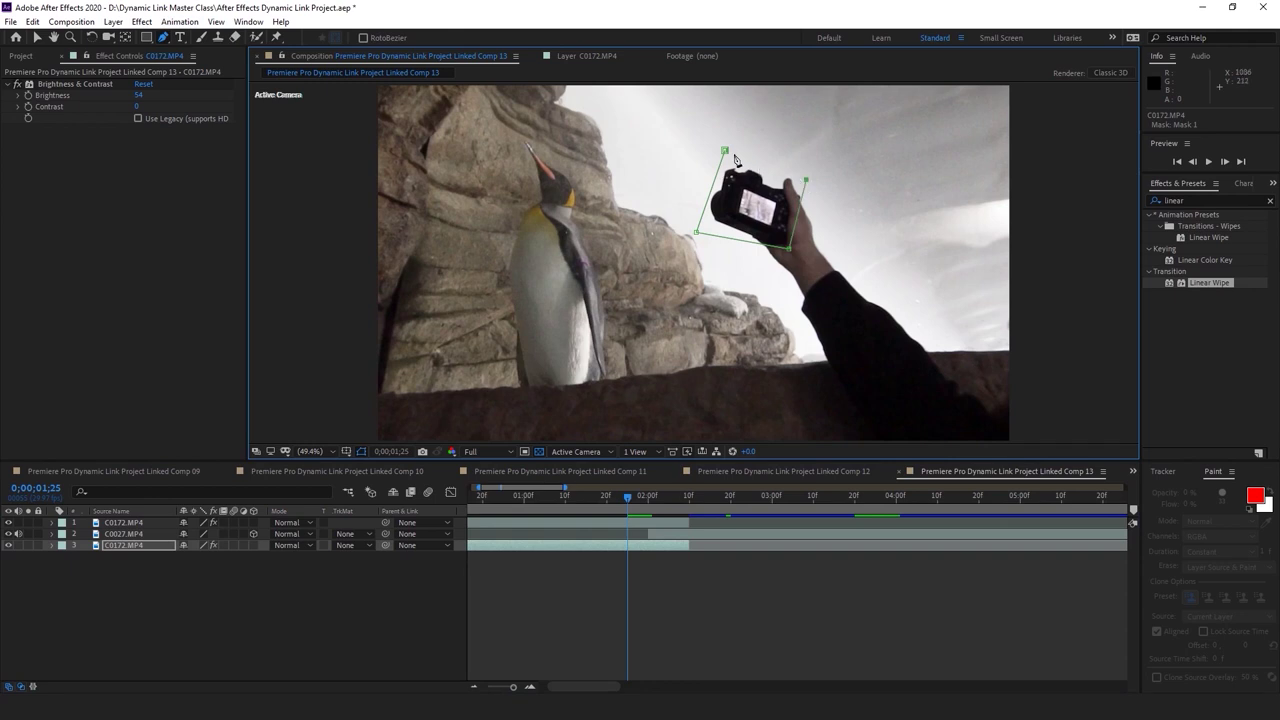
left_click(725, 150)
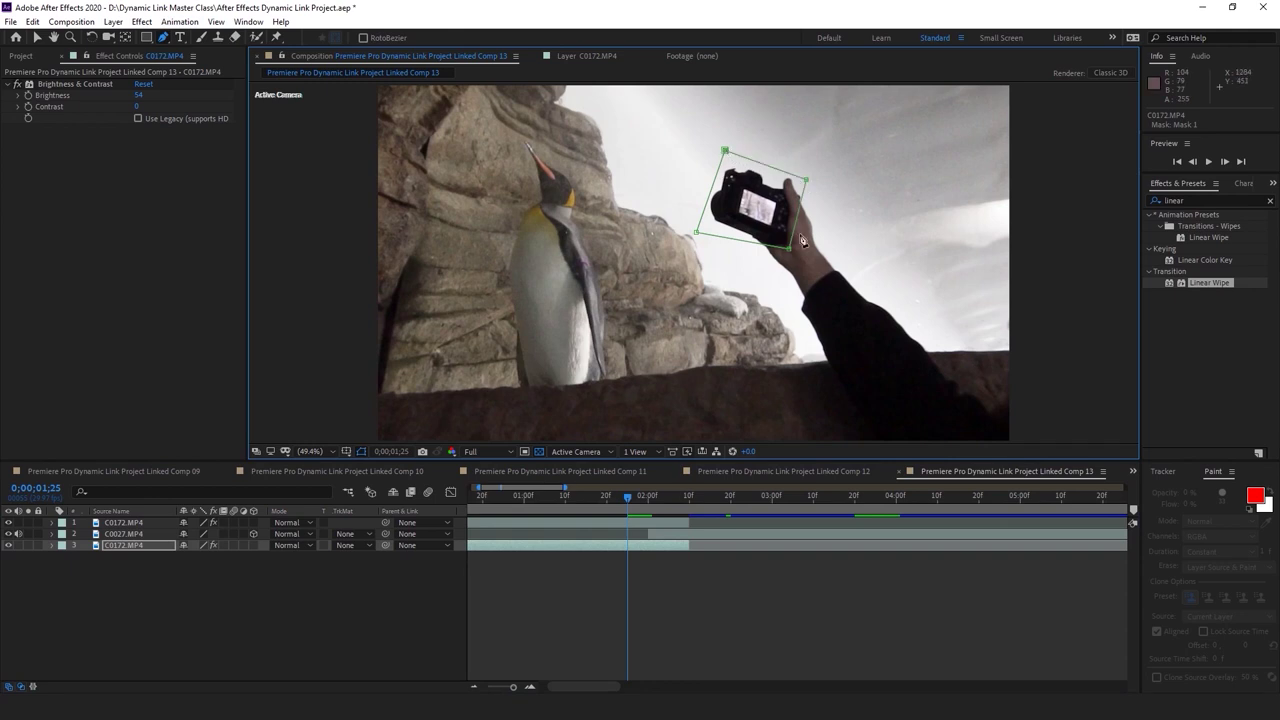
left_click(52, 545)
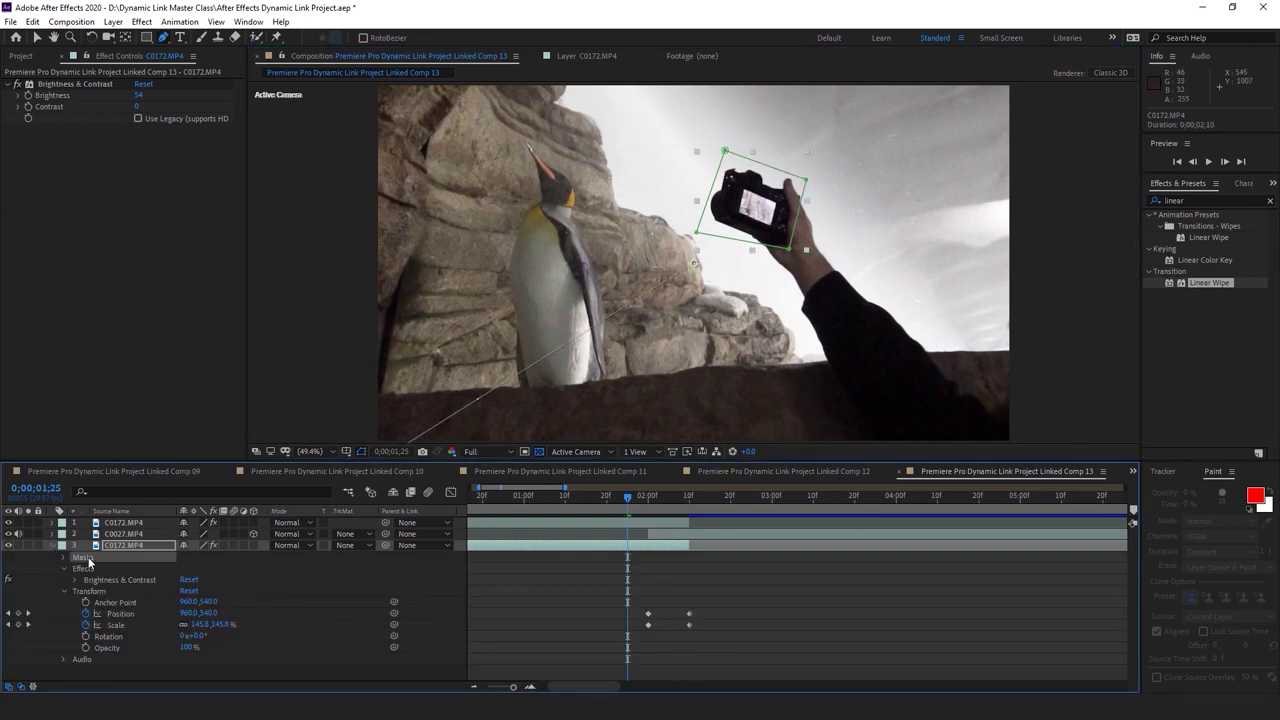
left_click(63, 557)
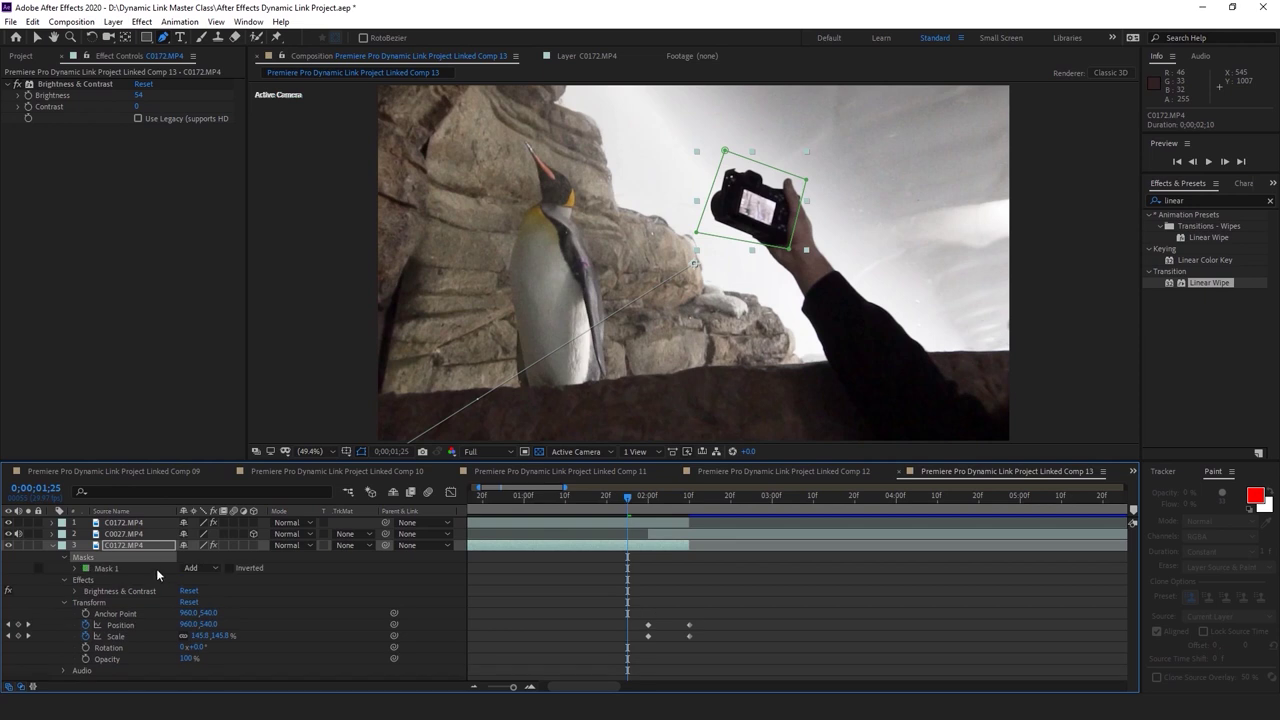
left_click(233, 573)
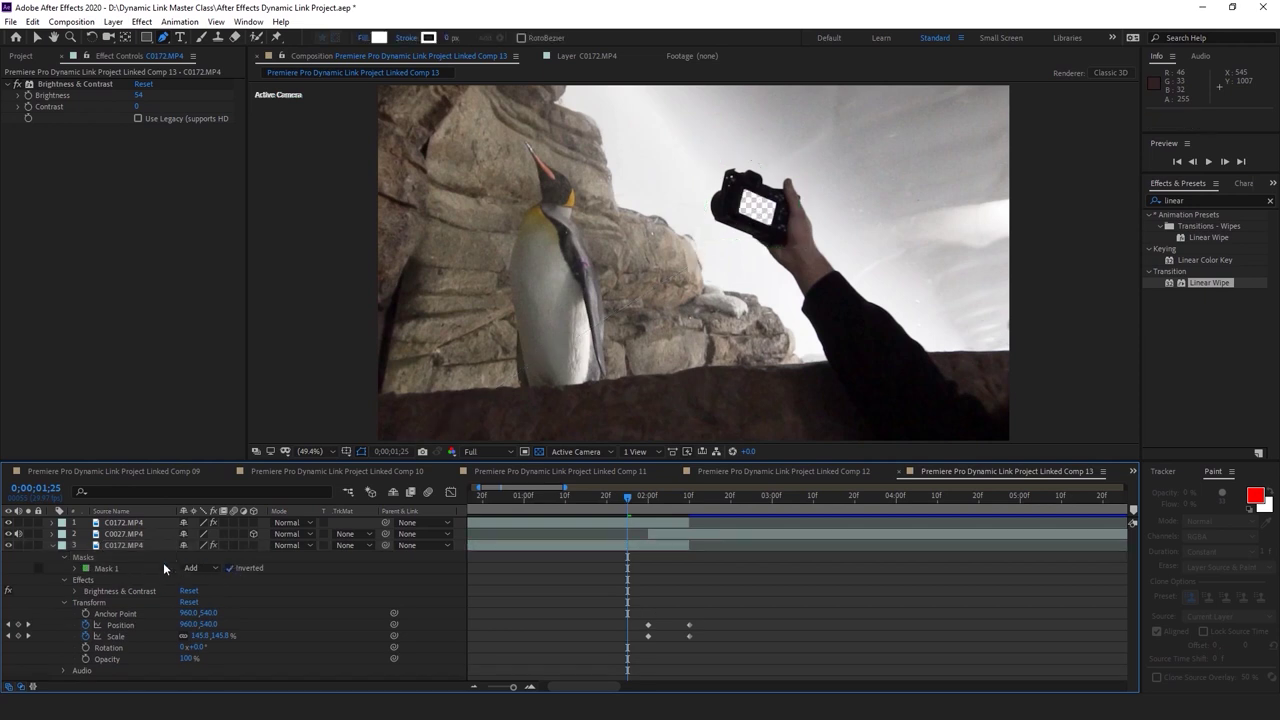
left_click(108, 568)
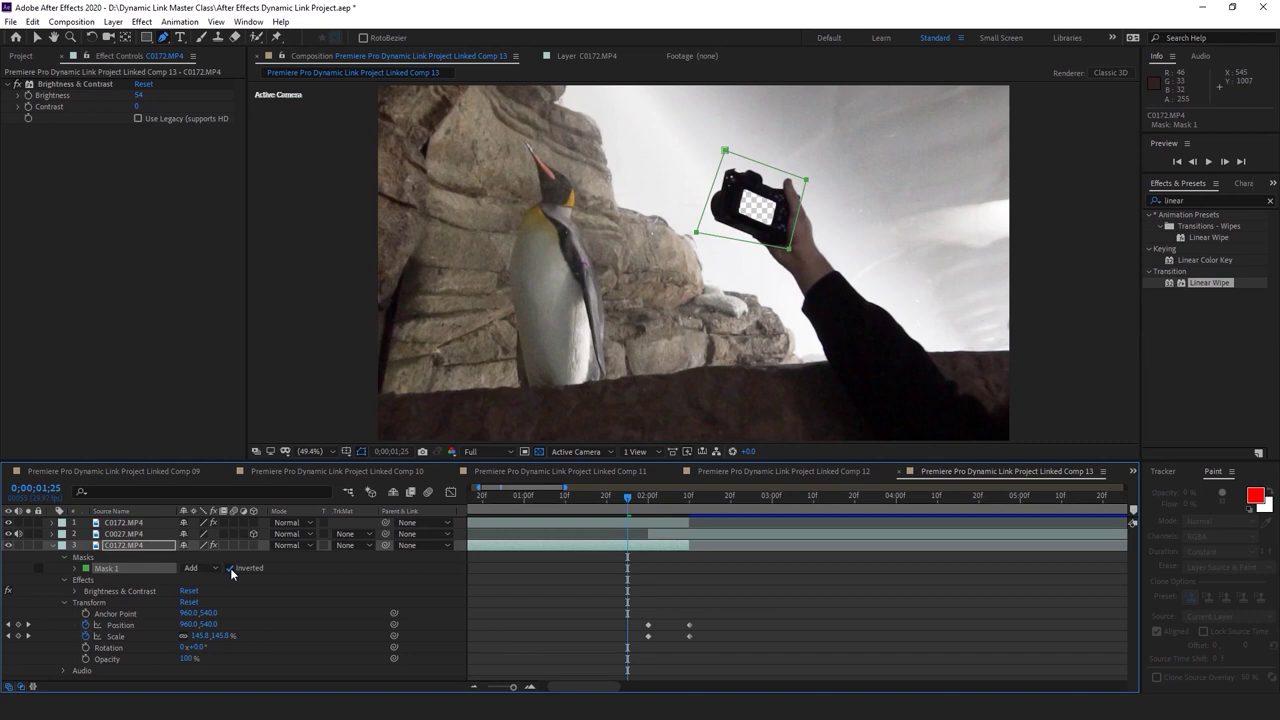
At 0;00;01;25, shift the mask left over the camera screen, then preview and collapse the layer
left_click(650, 509)
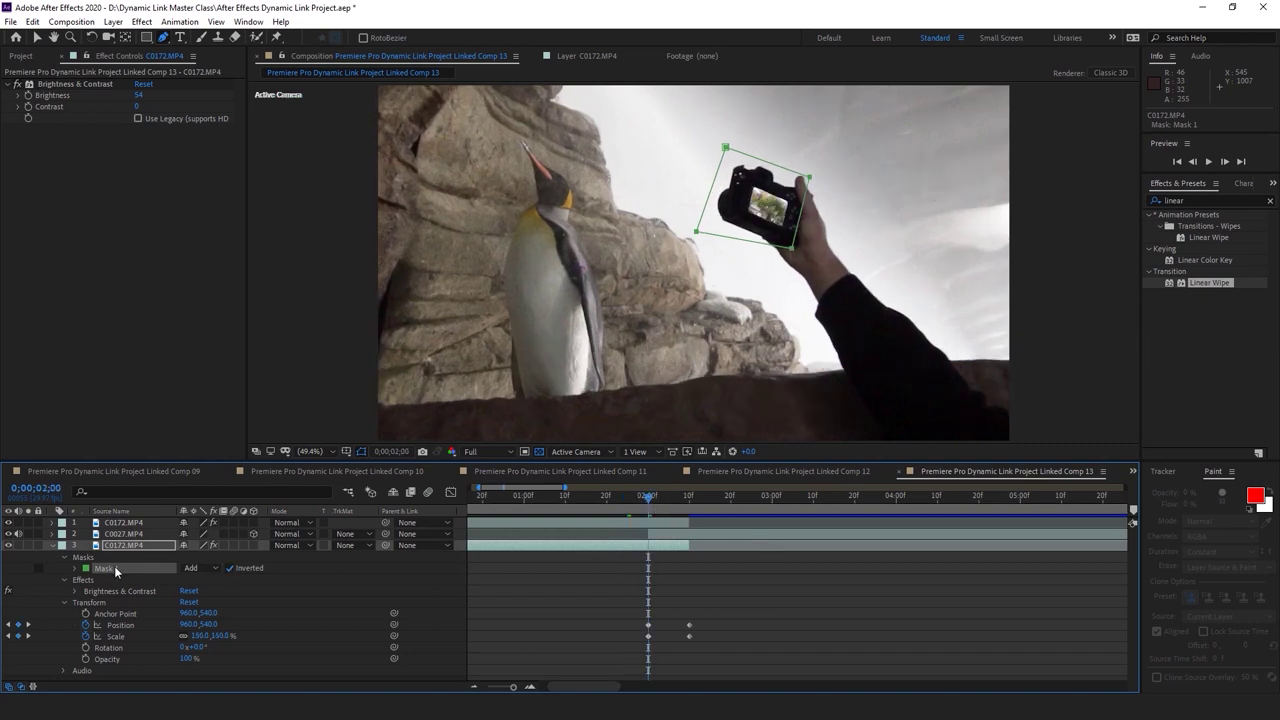
left_click(74, 569)
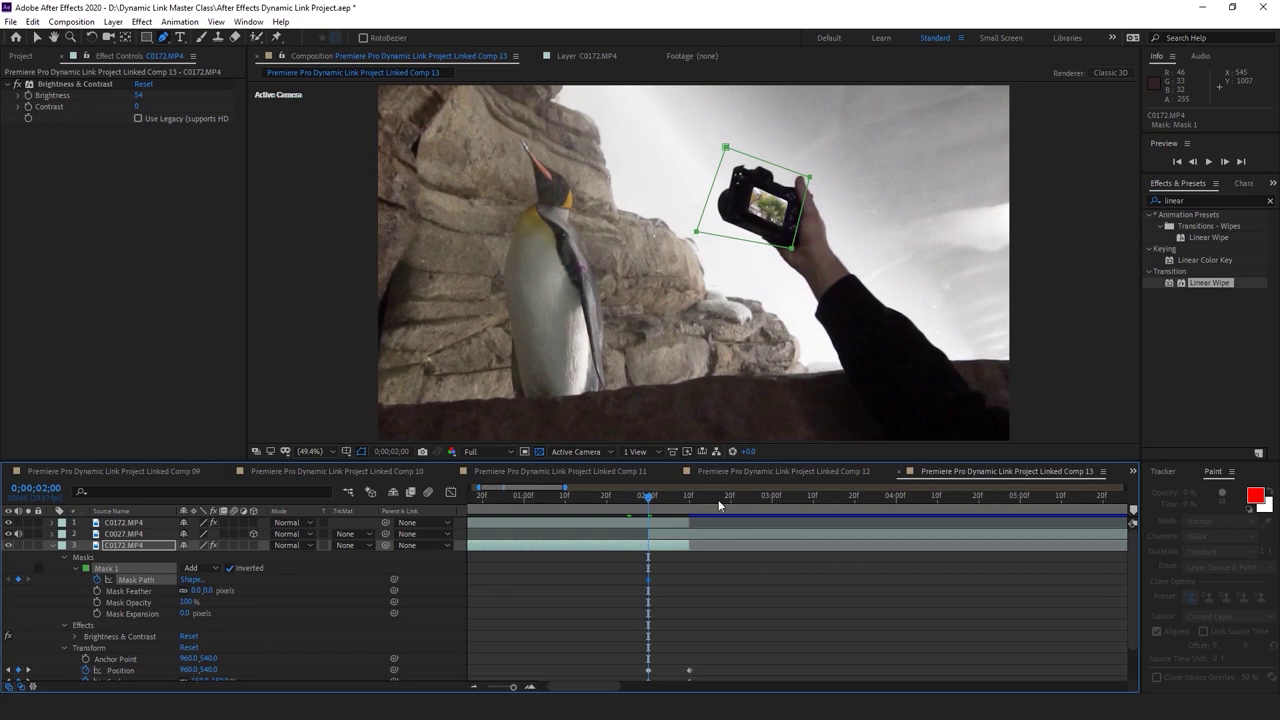
left_click_drag(648, 498, 628, 508)
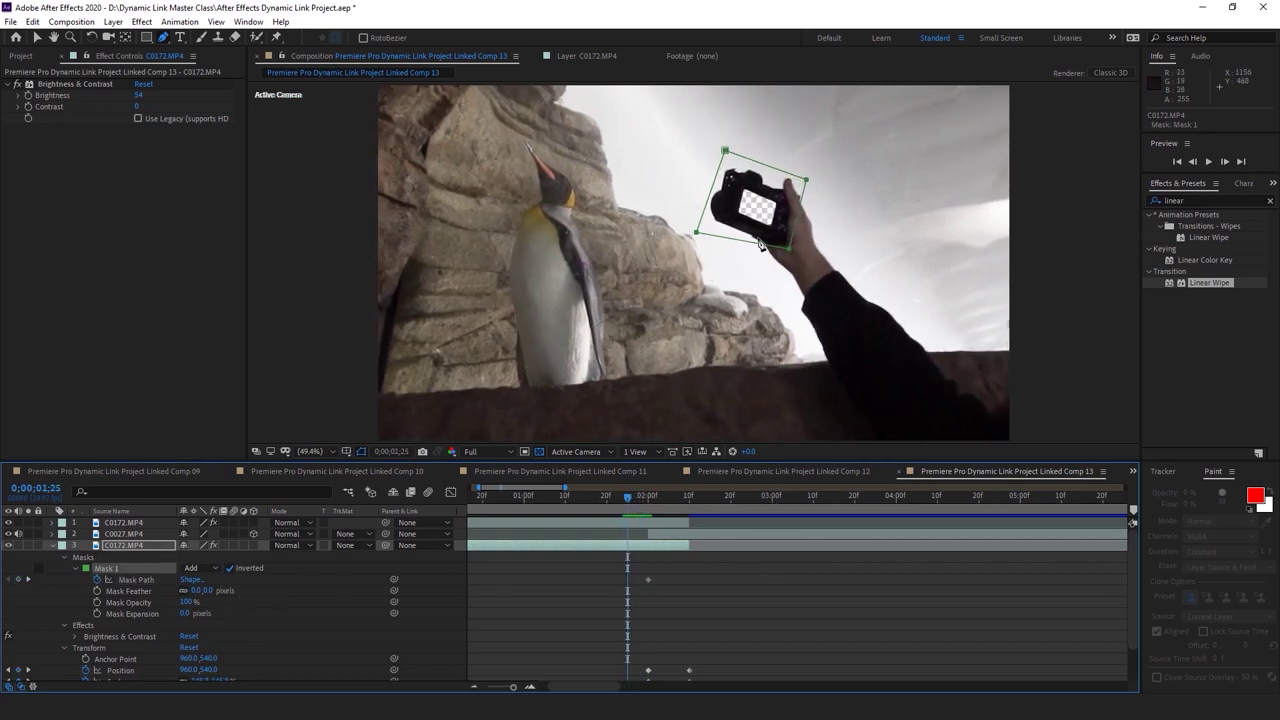
left_click_drag(790, 252, 767, 250)
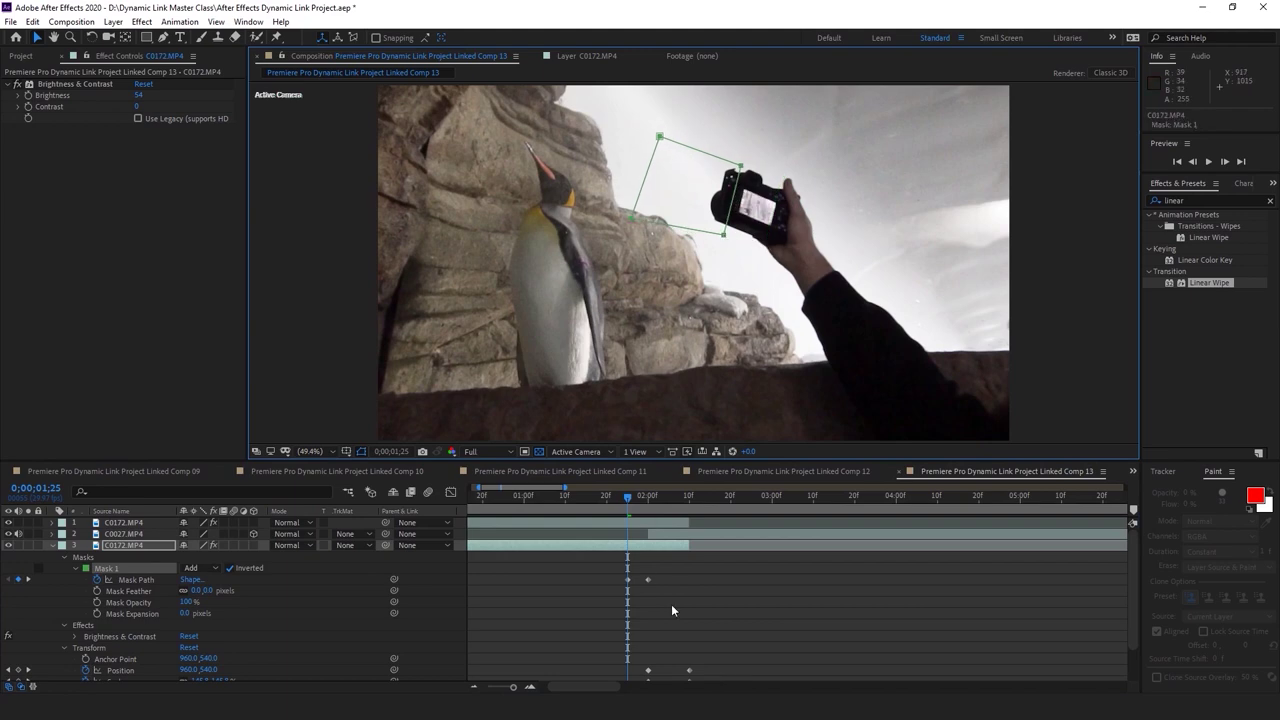
key("space")
left_click(627, 498)
left_click_drag(627, 500, 628, 502)
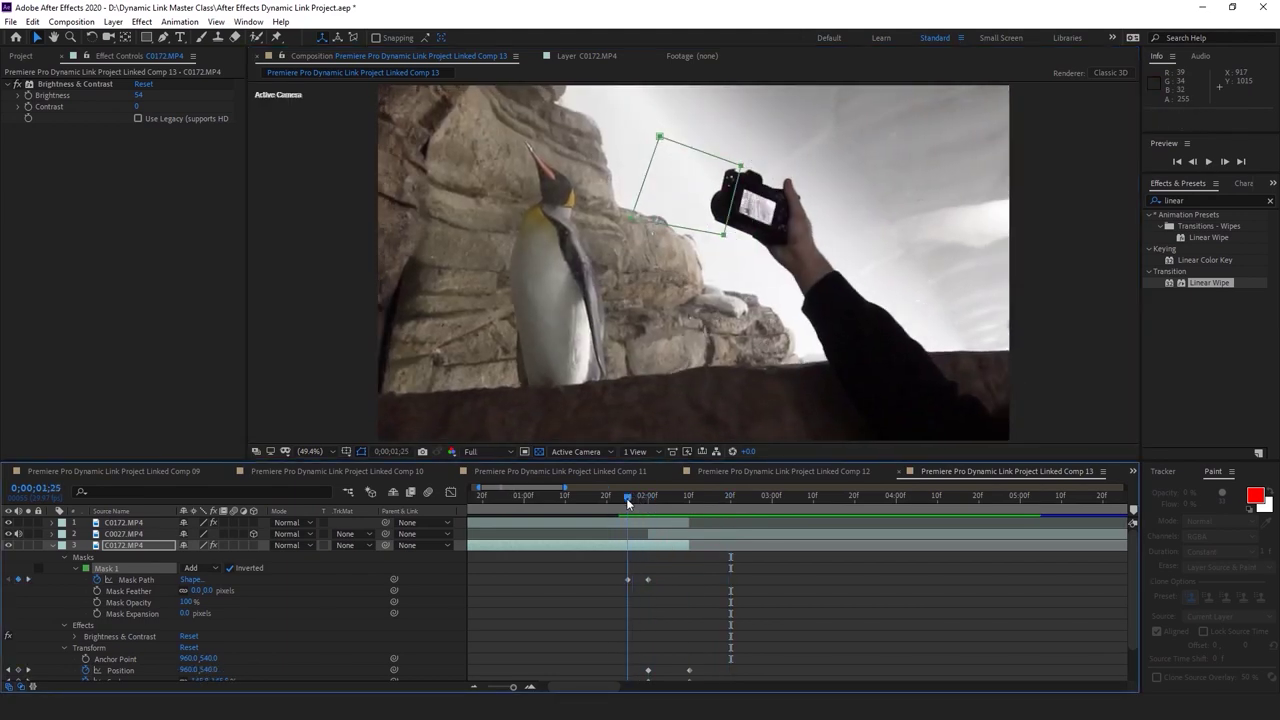
left_click(732, 572)
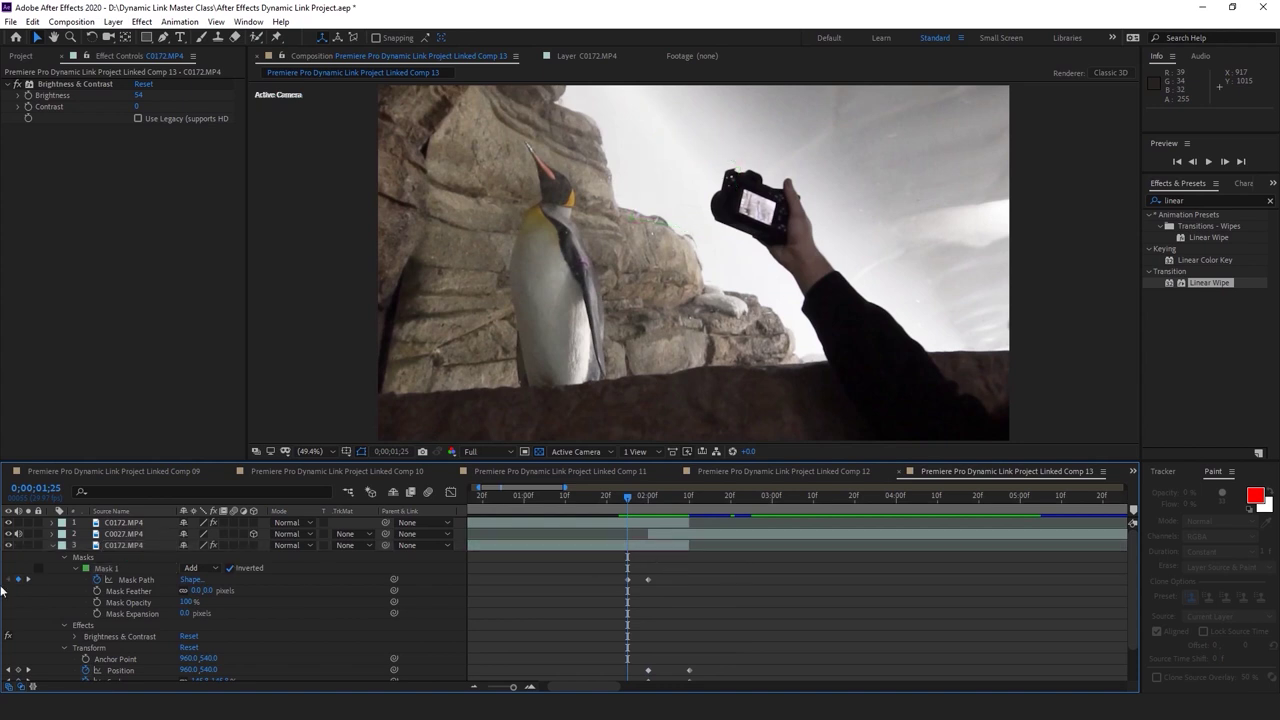
left_click(51, 545)
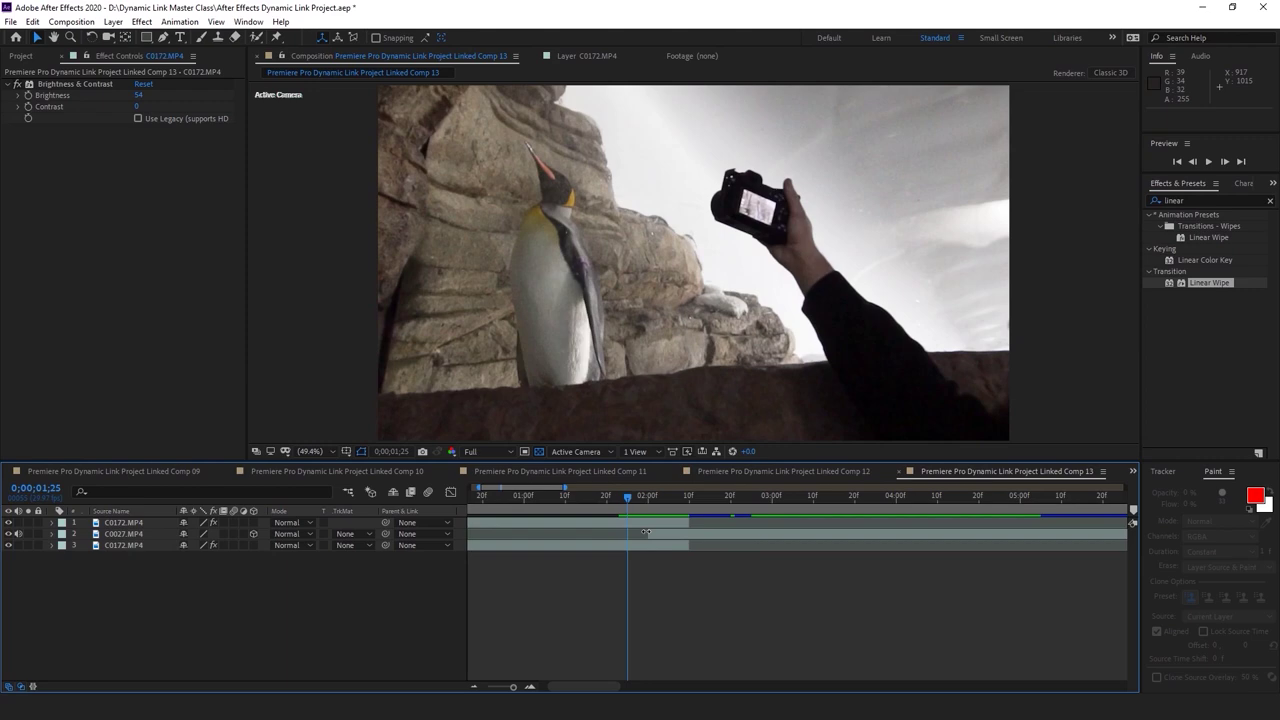
Move C0027.MP4 below C0172.MP4 and RAM-preview the wipe
left_click(646, 533)
left_click_drag(124, 537, 165, 560)
key("space")
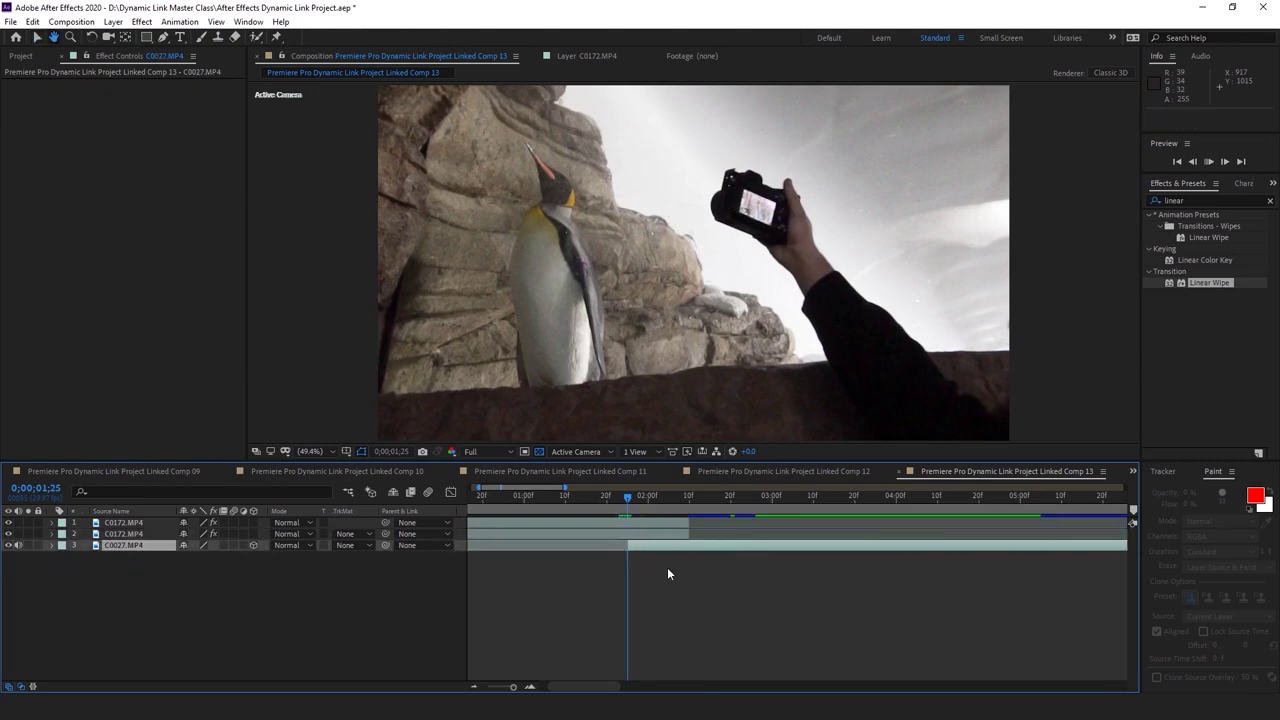
key("space")
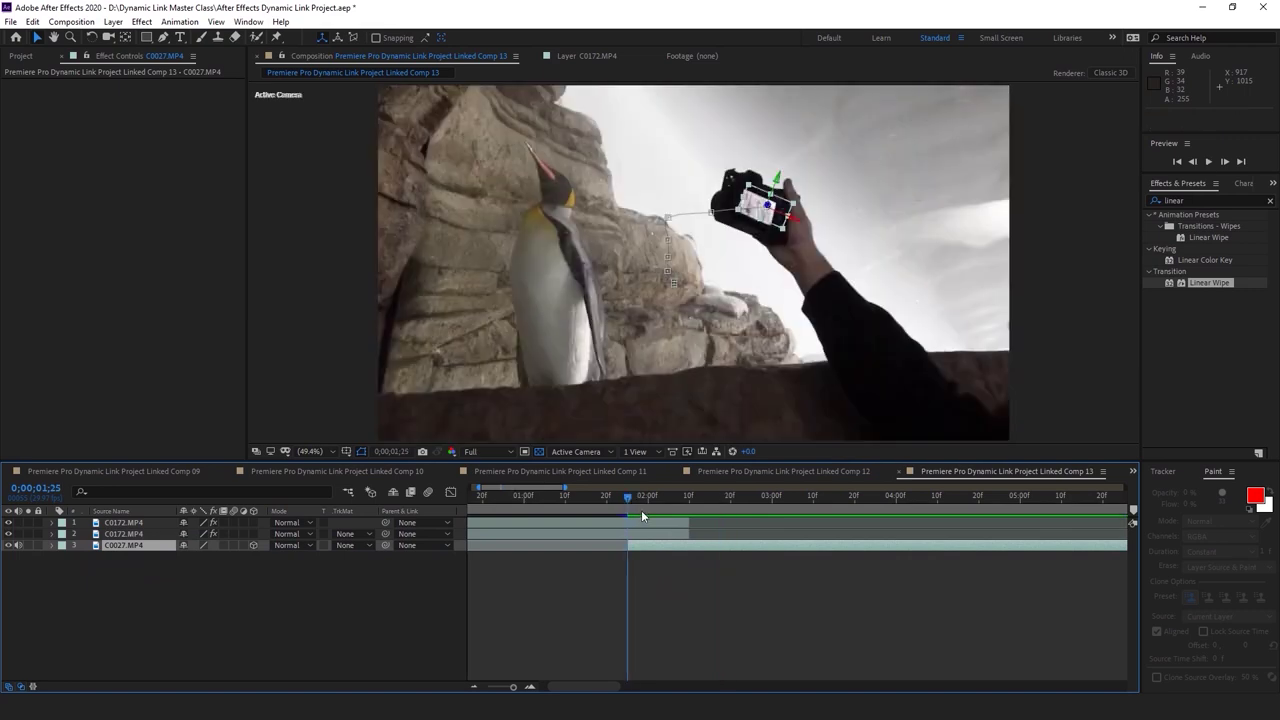
left_click_drag(626, 500, 643, 501)
key("space")
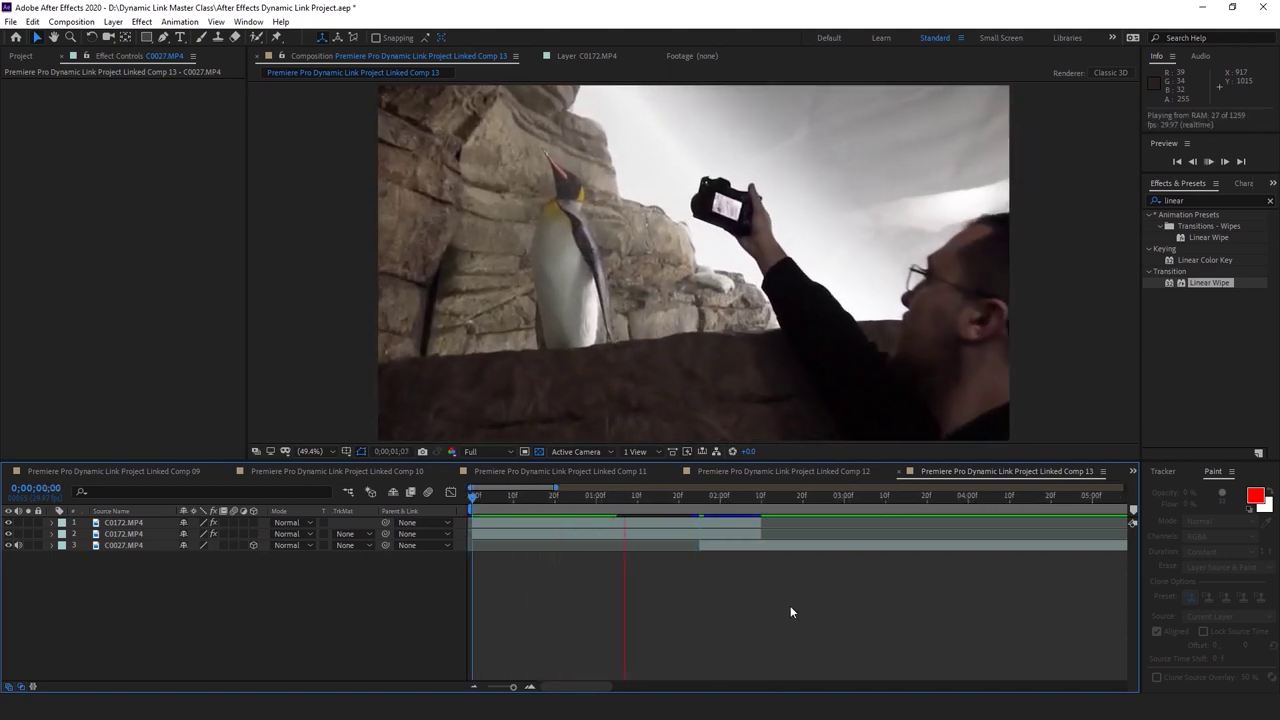
key("space")
left_click_drag(660, 502, 625, 504)
Reselect C0172.MP4 at 0;00;01;07 and expand its properties to reach the mask
left_click(641, 540)
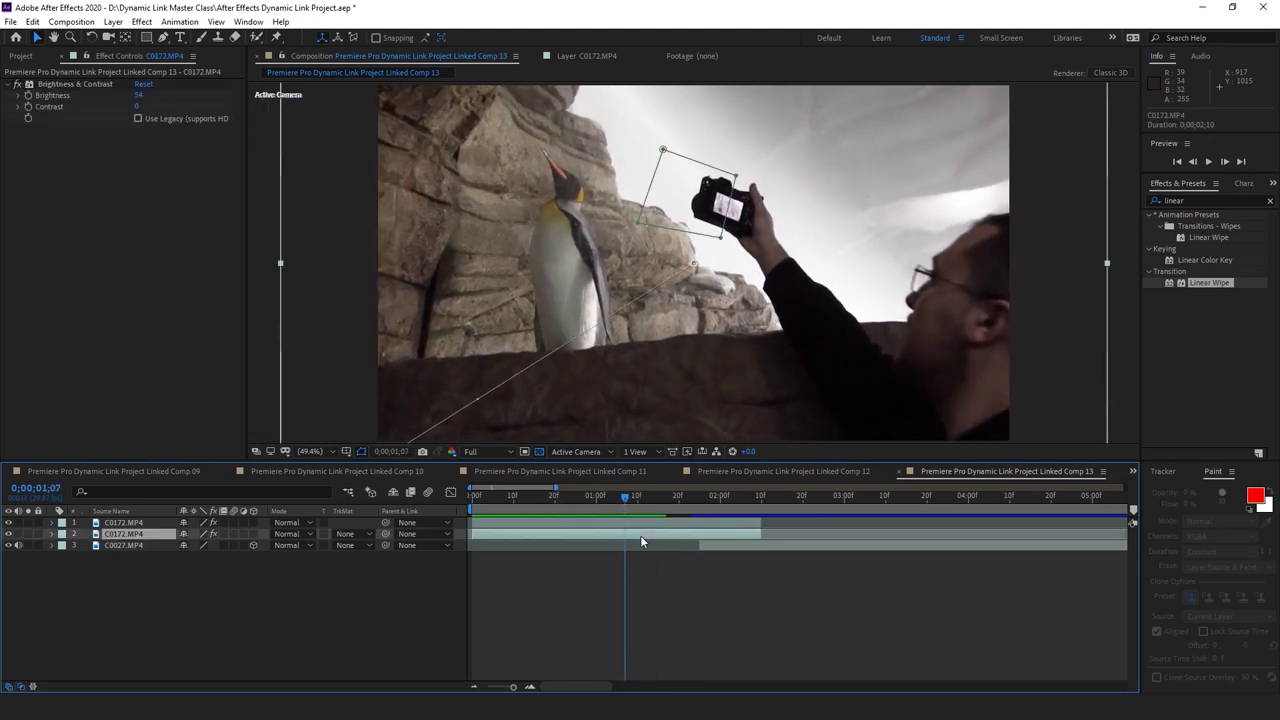
left_click(51, 534)
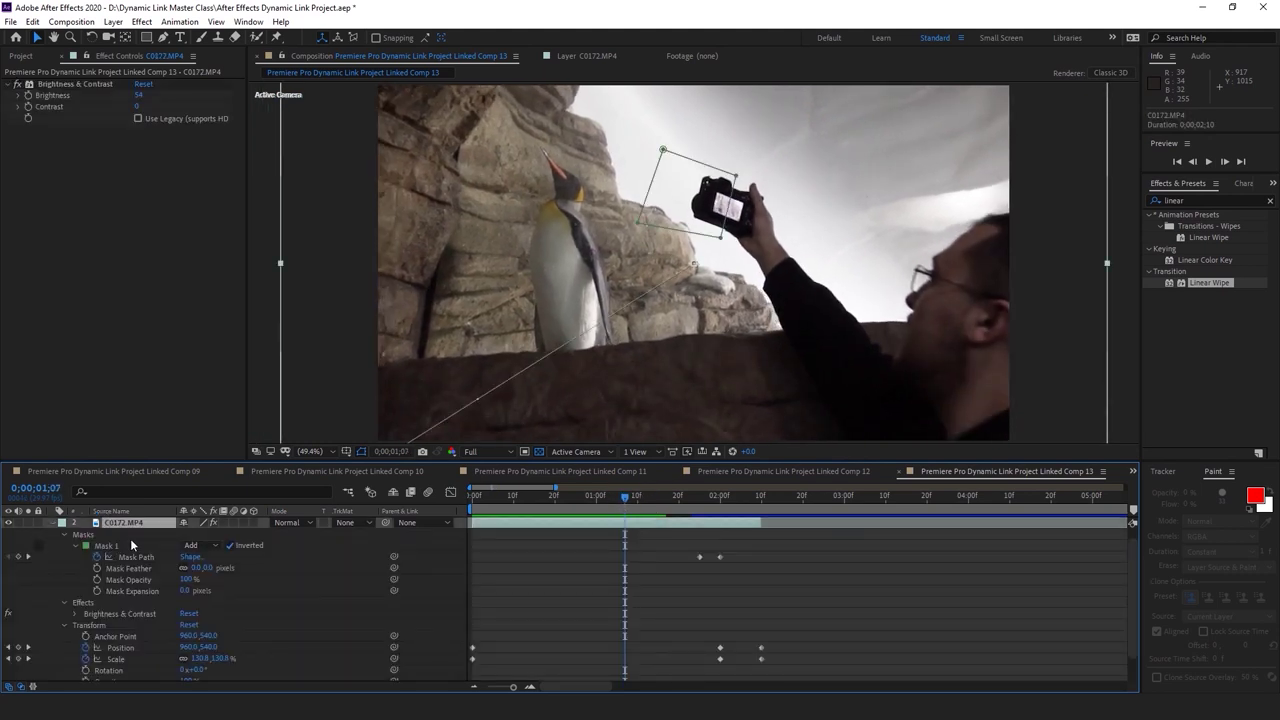
scroll(690, 566, "down", 3)
left_click_drag(636, 502, 628, 500)
scroll(640, 560, "up", 3)
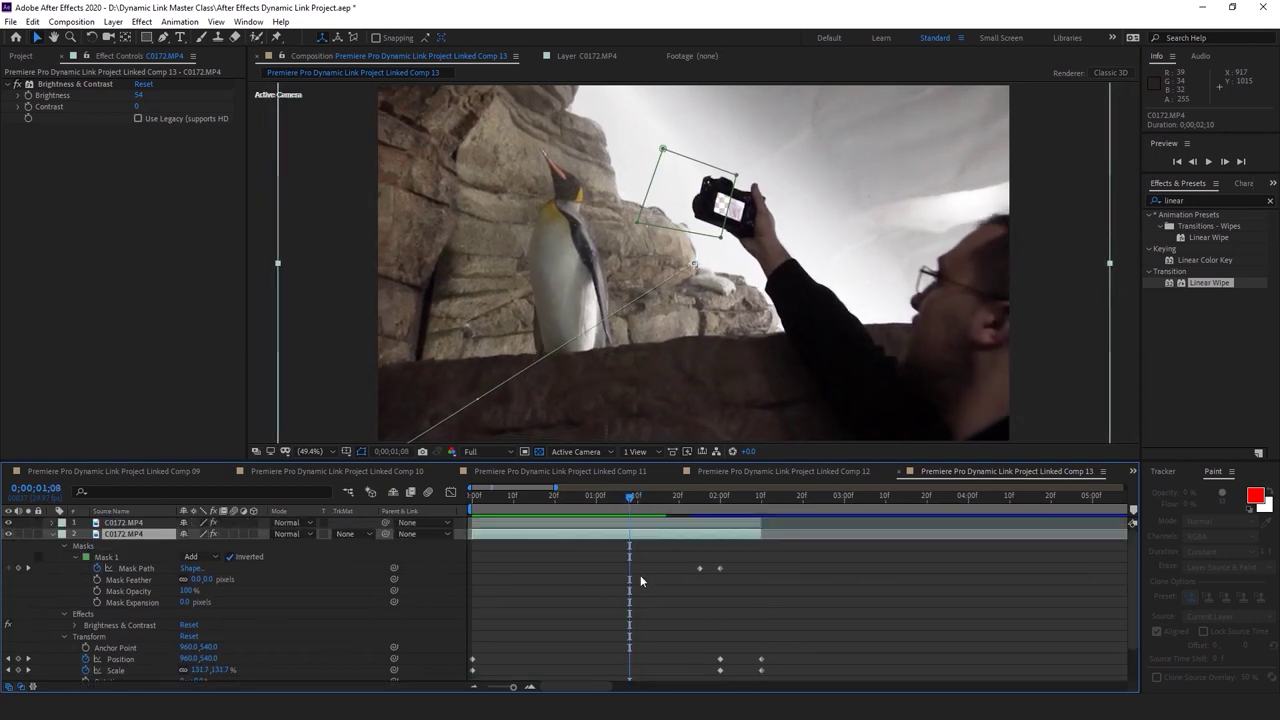
left_click(51, 534)
key("F2")
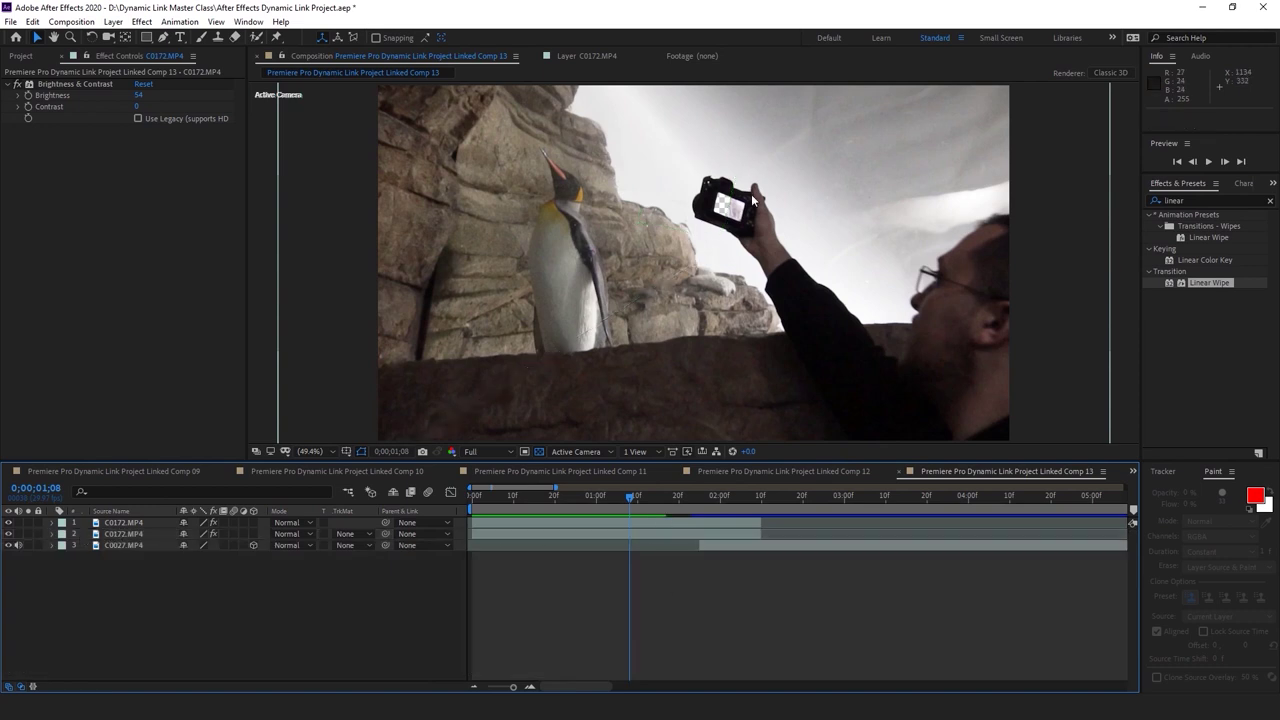
key("Page_Up")
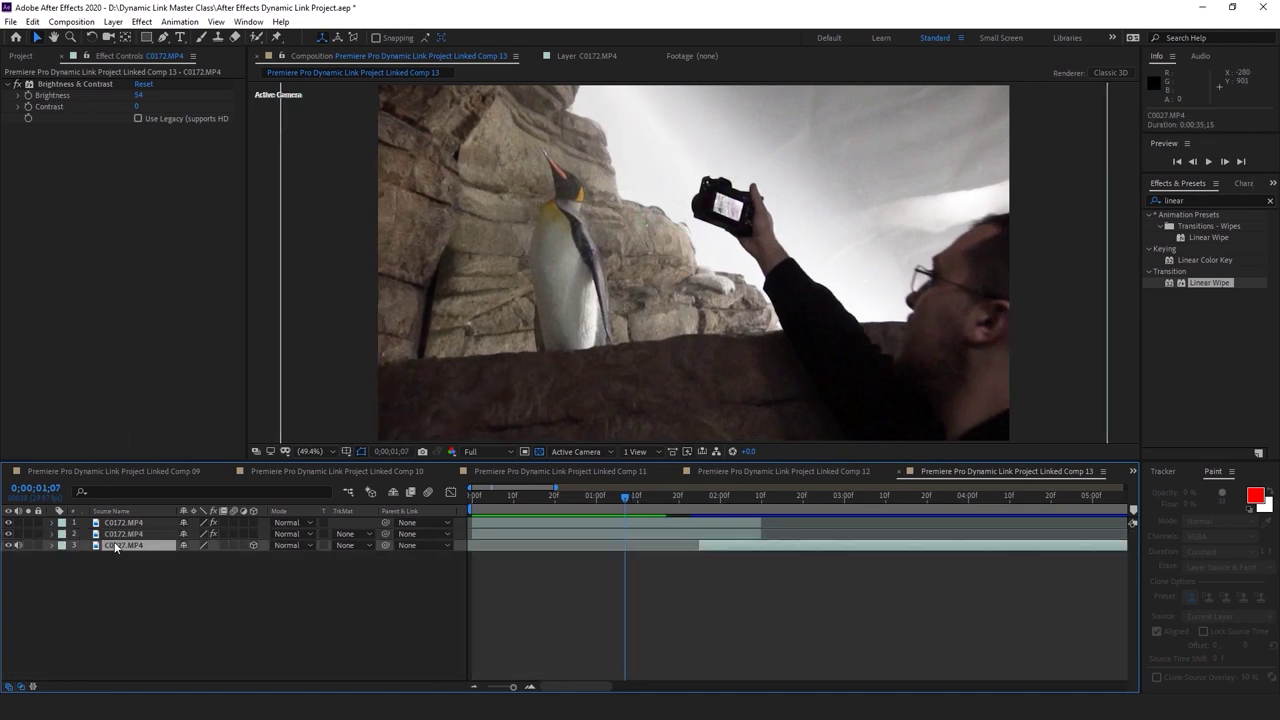
left_click(120, 534)
left_click(51, 535)
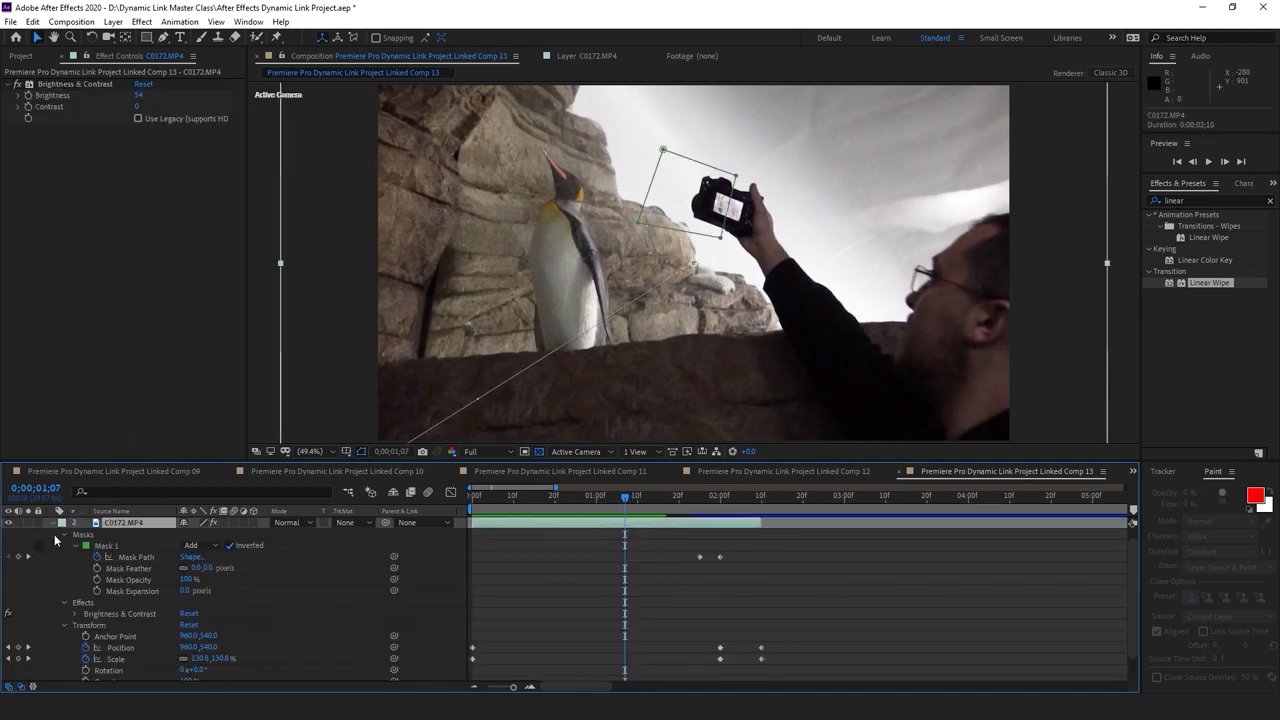
At 0;00;01;08, shift Mask 1 left to realign it with the camera screen
left_click(111, 546)
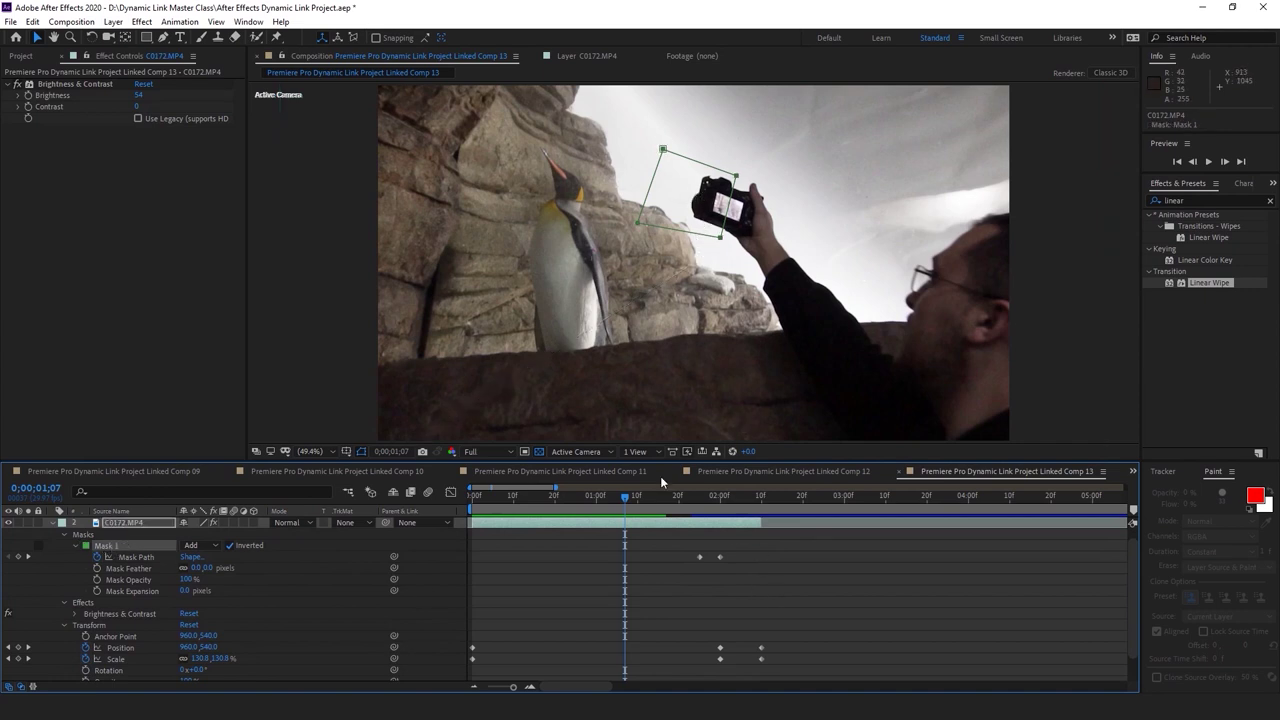
key("Page_Down")
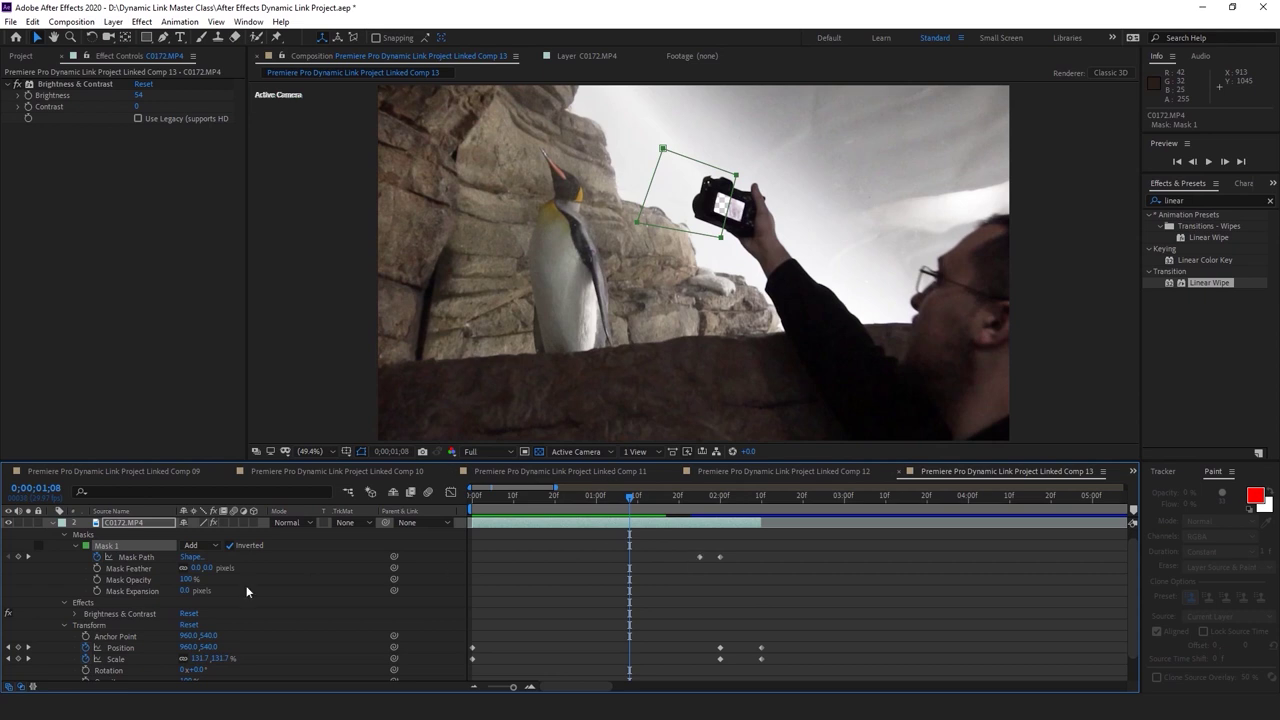
left_click(658, 590)
left_click(148, 546)
left_click_drag(720, 238, 696, 242)
left_click(607, 533)
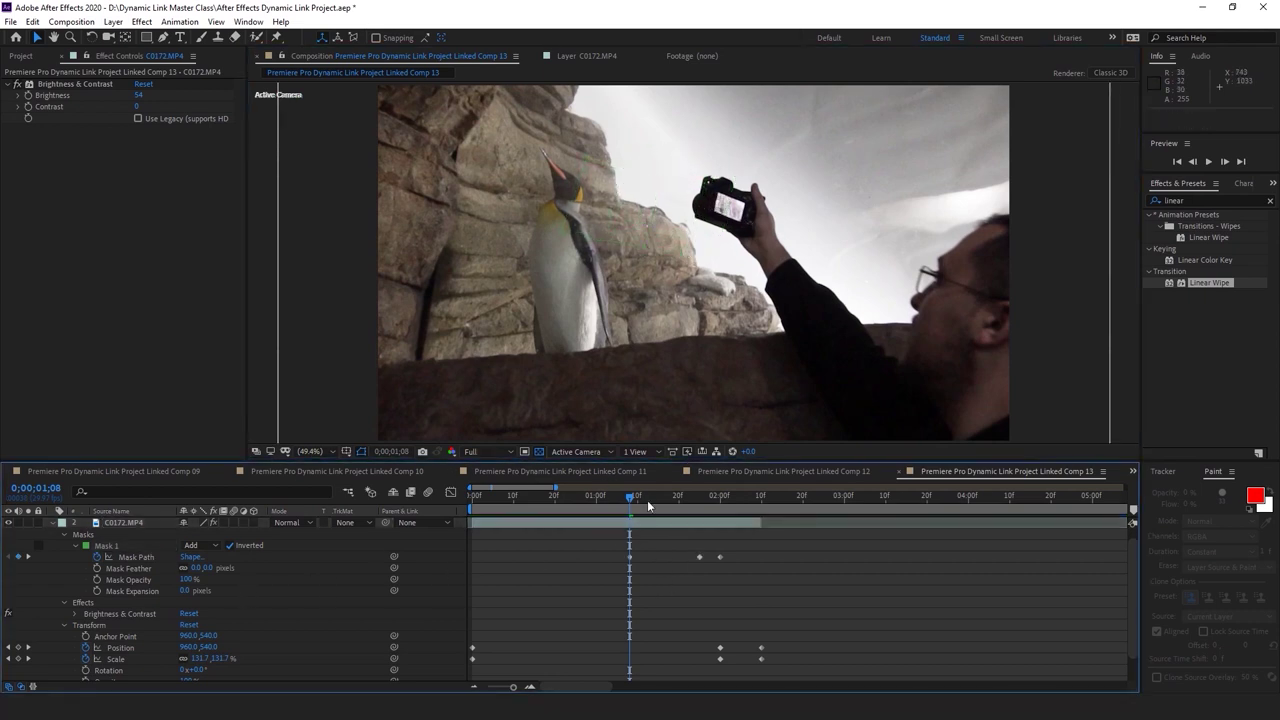
Preview the wipe around 0;00;01;05, then switch to File Explorer
left_click_drag(638, 496, 615, 502)
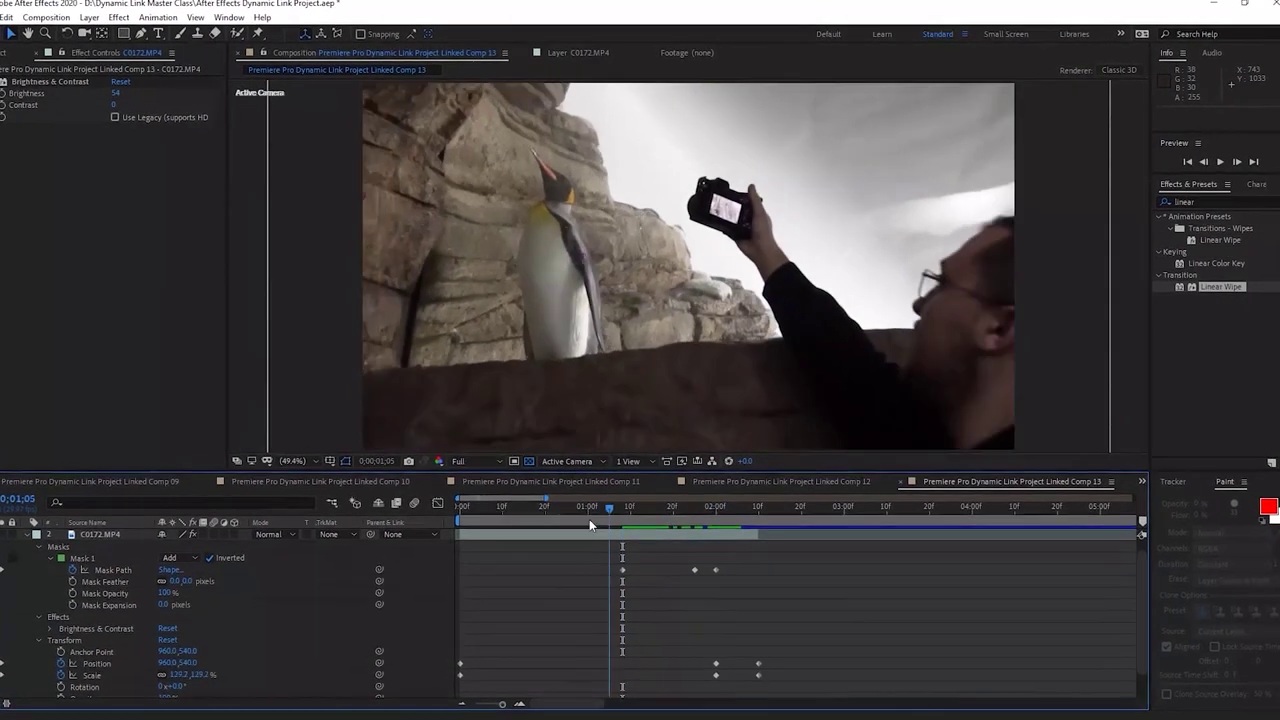
key("space")
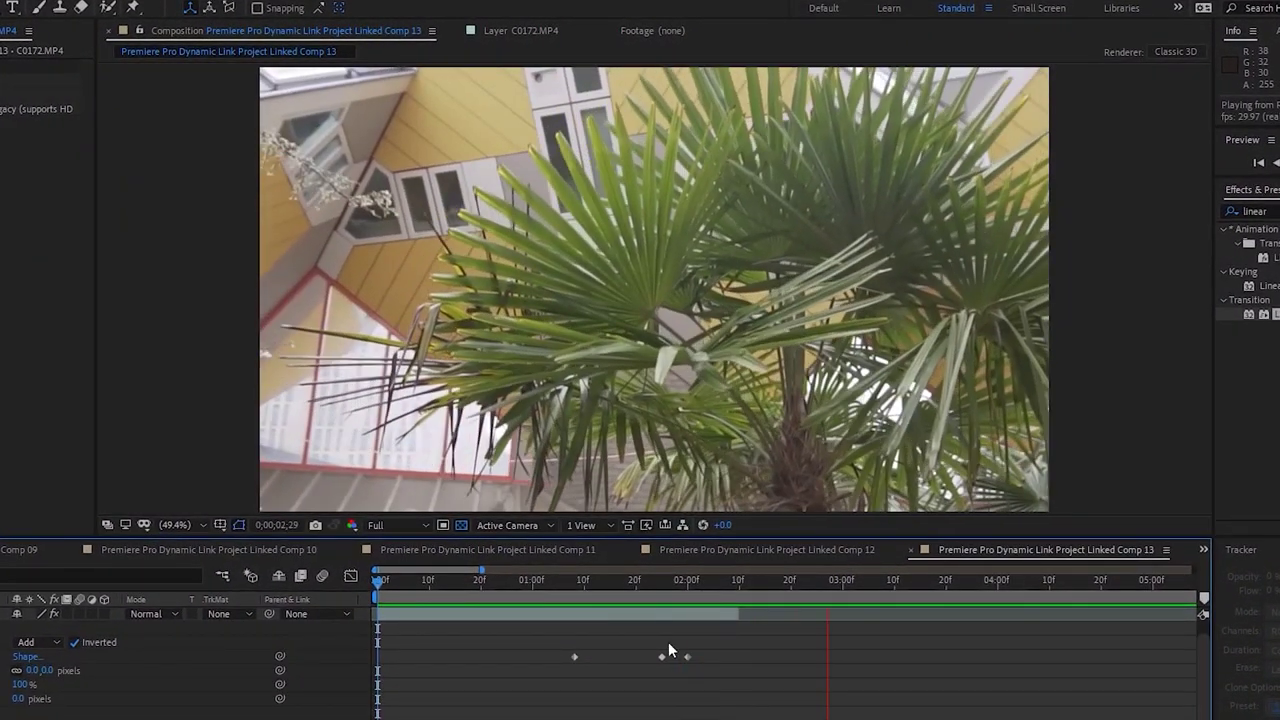
key("space")
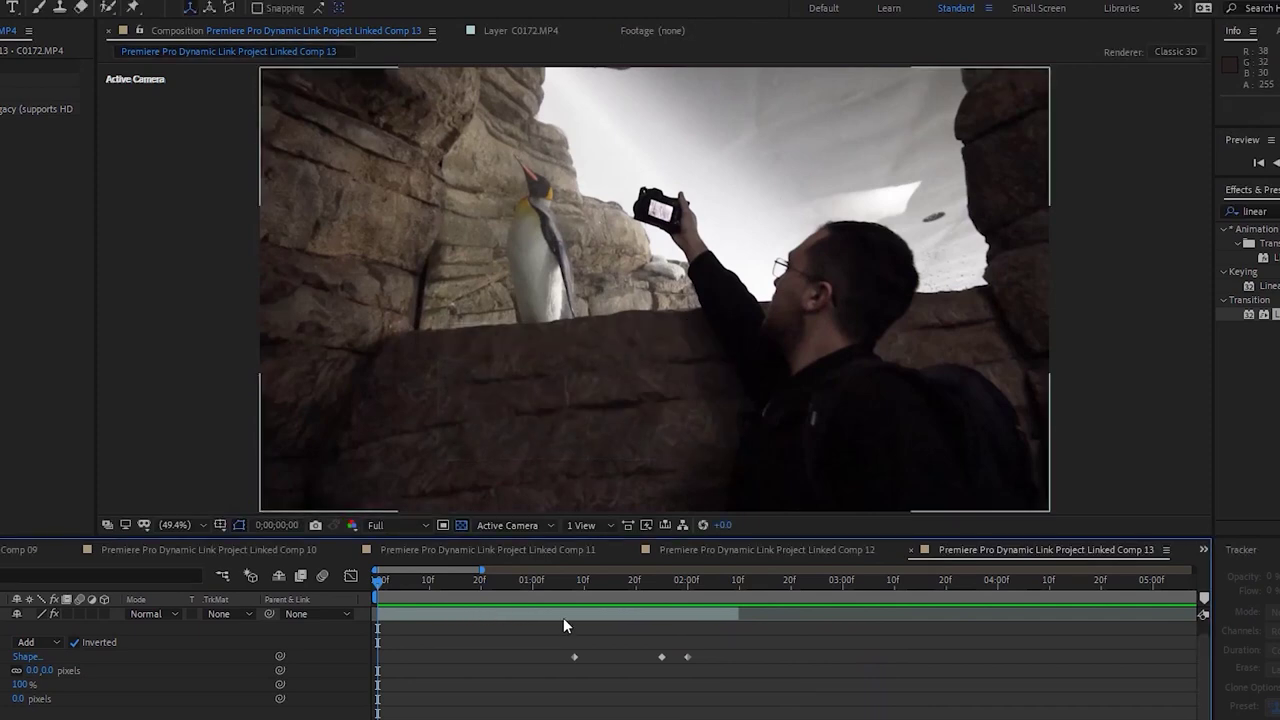
key("alt+Tab")
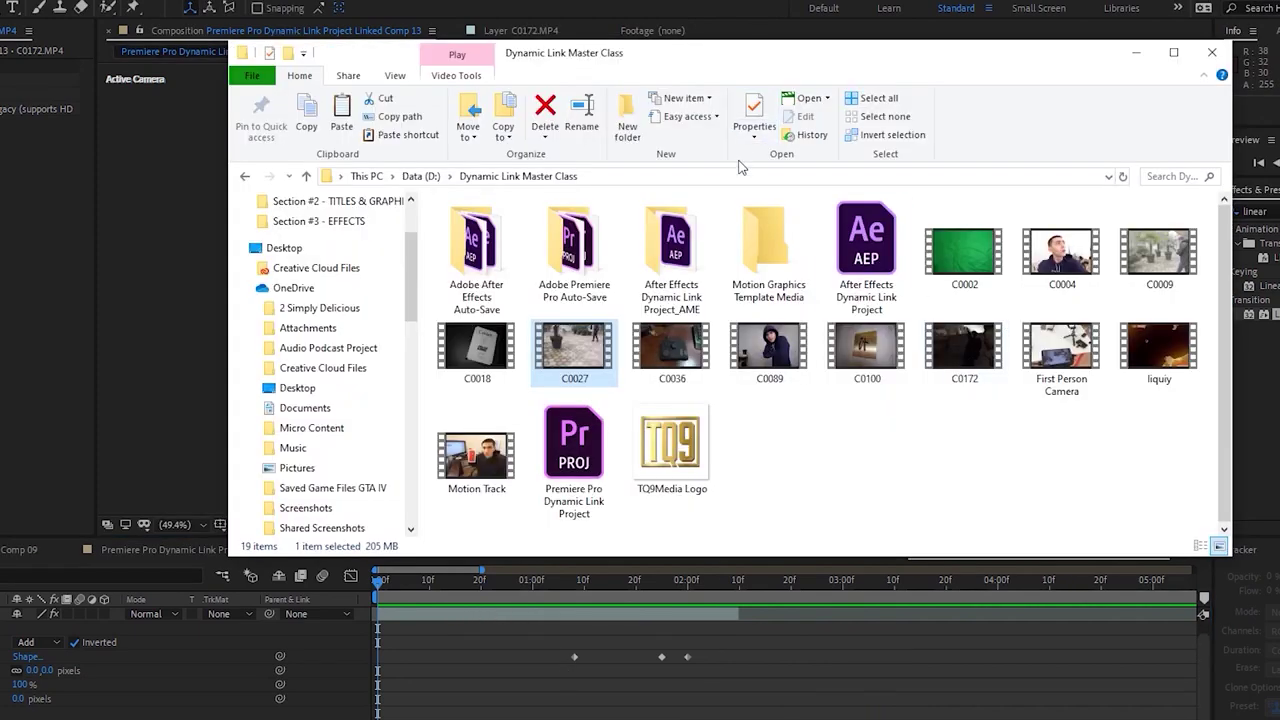
Open D:\Editing\2020\Swoosh Sounds and select both swoosh sound files
left_click(420, 176)
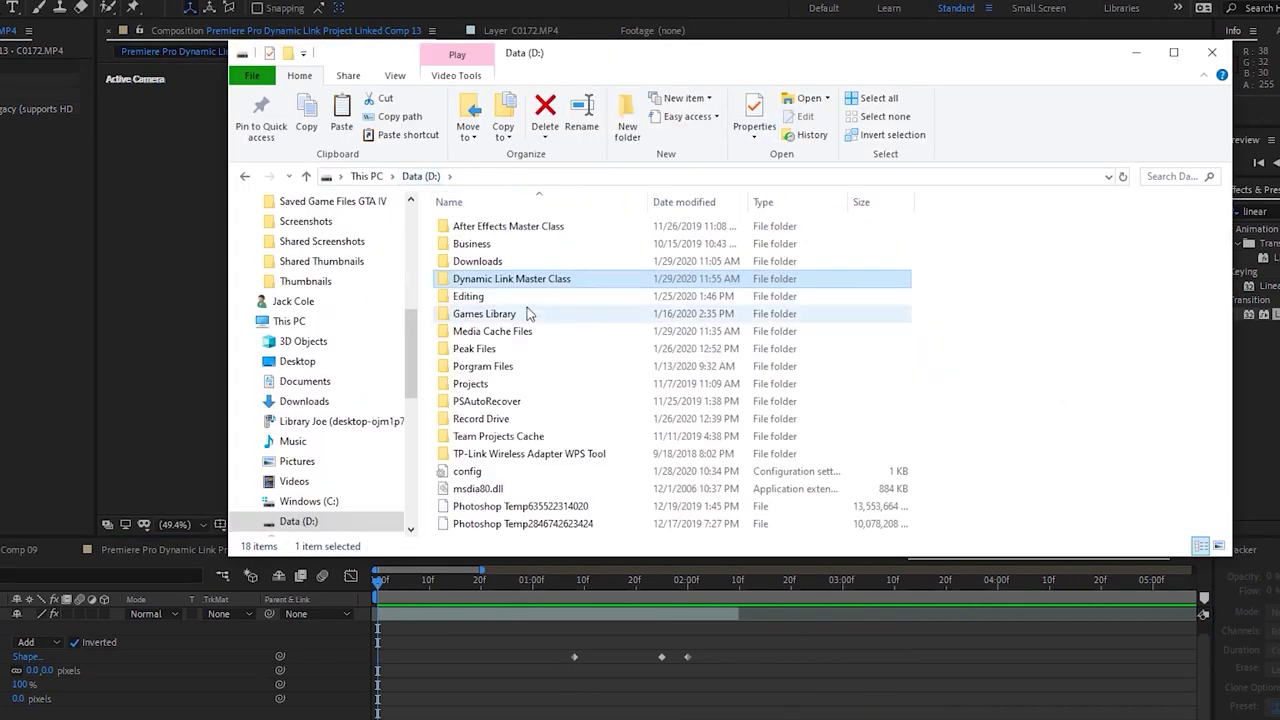
double_click(508, 292)
double_click(505, 313)
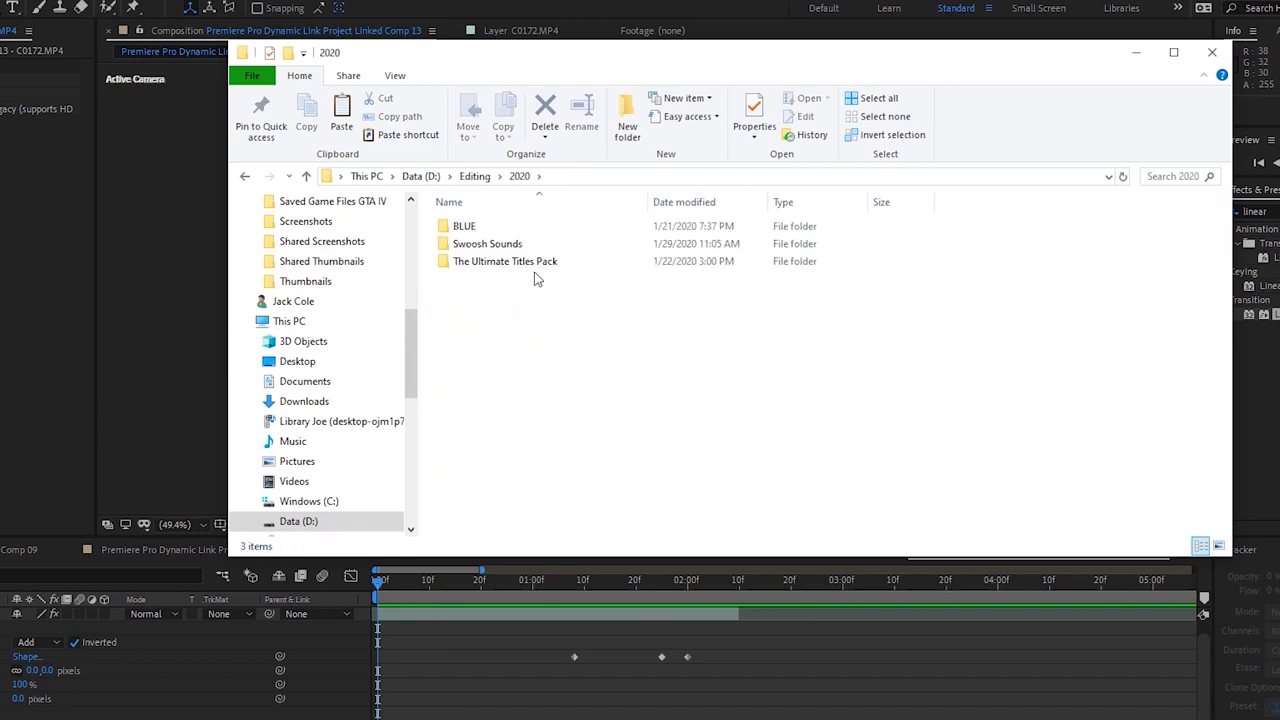
double_click(500, 244)
left_click_drag(700, 338, 498, 214)
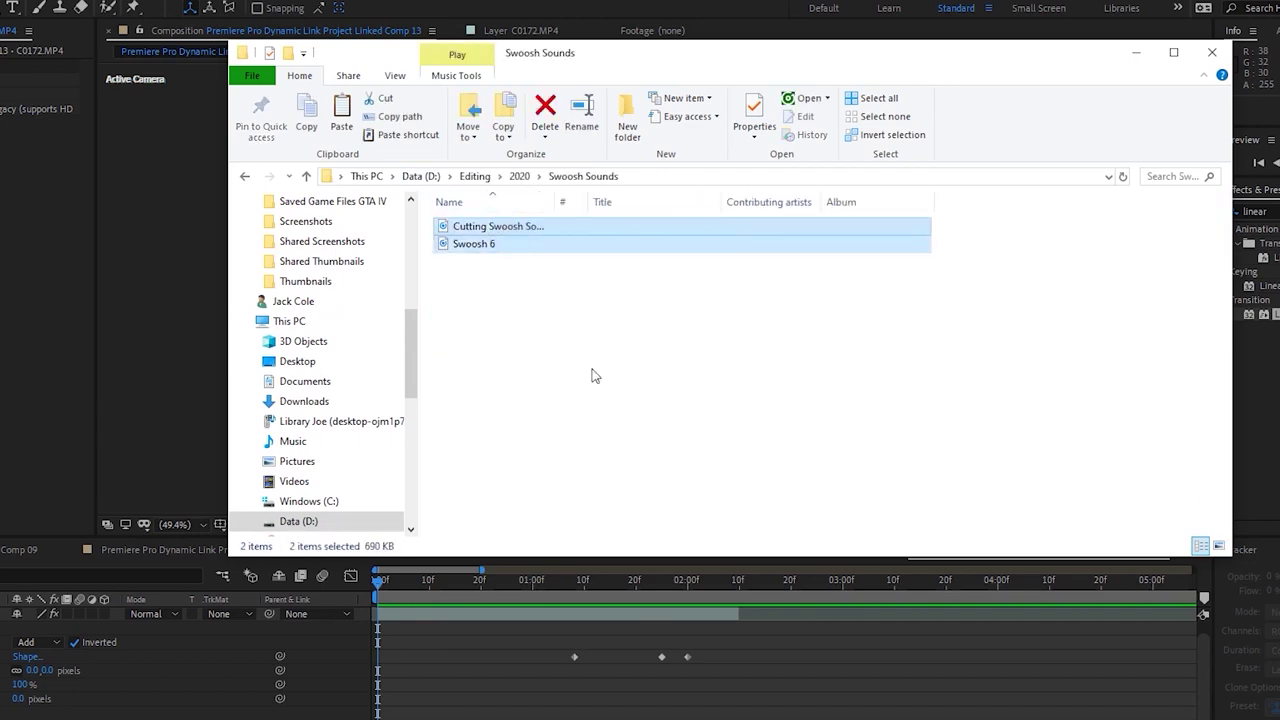
left_click(617, 452)
Save the After Effects project
left_click(589, 620)
left_click(614, 581)
key("ctrl+s")
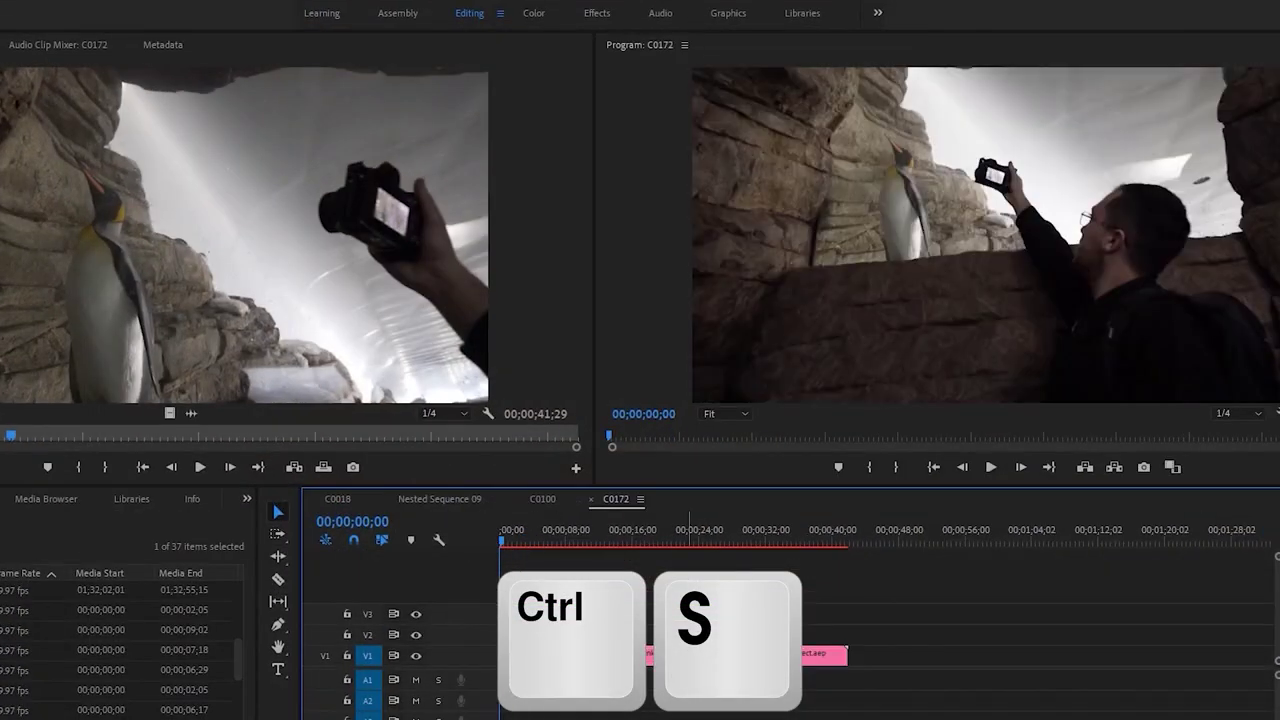
Play the C0172 sequence, park at 00;00;01;24, and select both swoosh files in File Explorer
key("space")
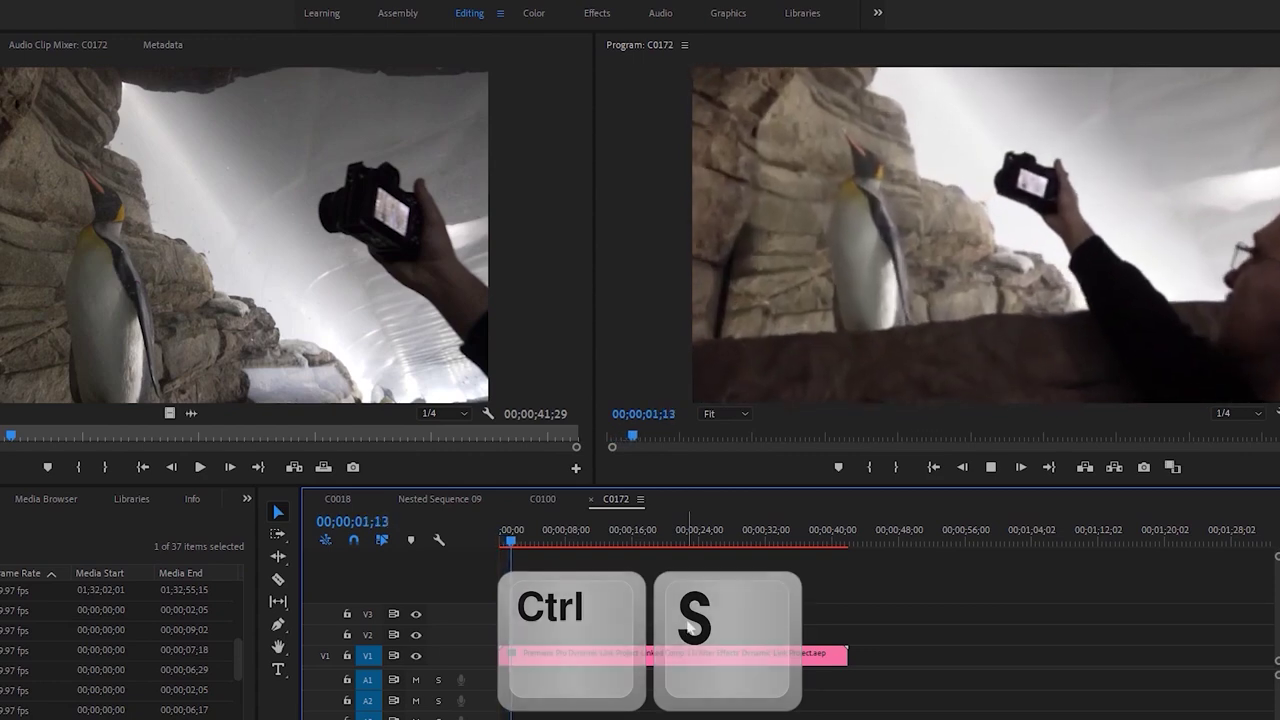
left_click(518, 543)
left_click_drag(518, 543, 513, 543)
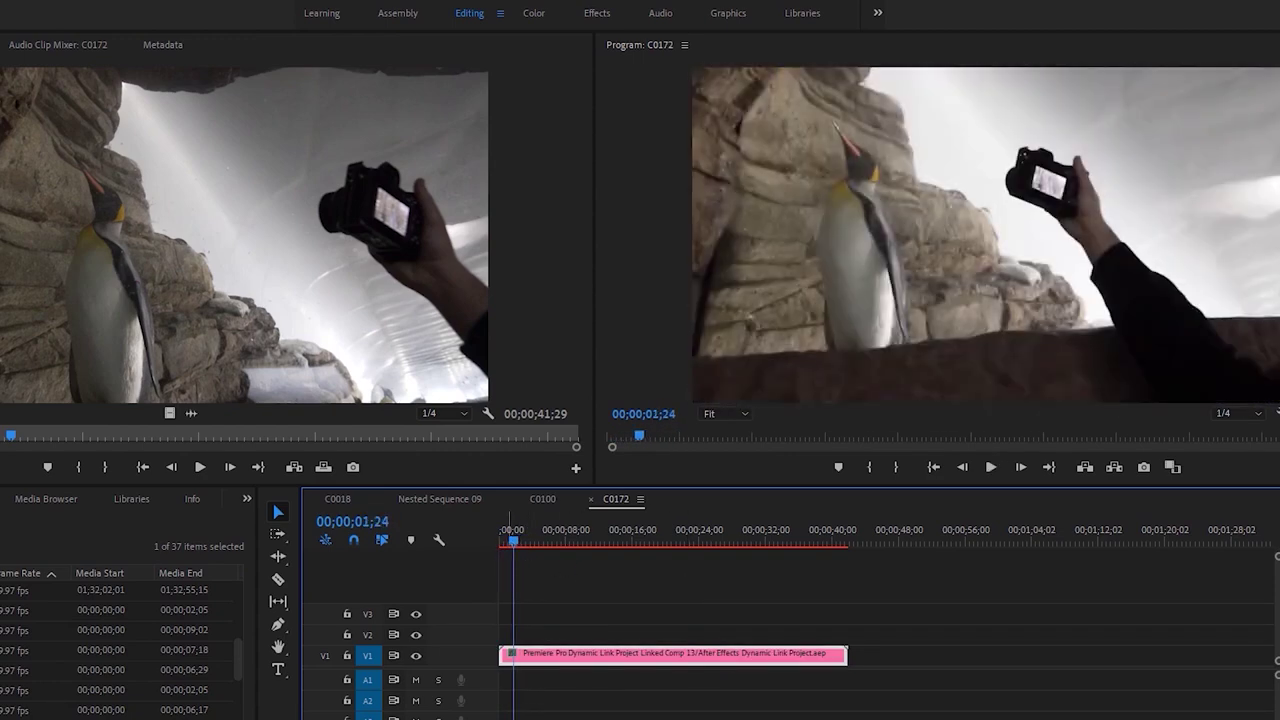
key("alt+Tab")
left_click_drag(627, 340, 525, 212)
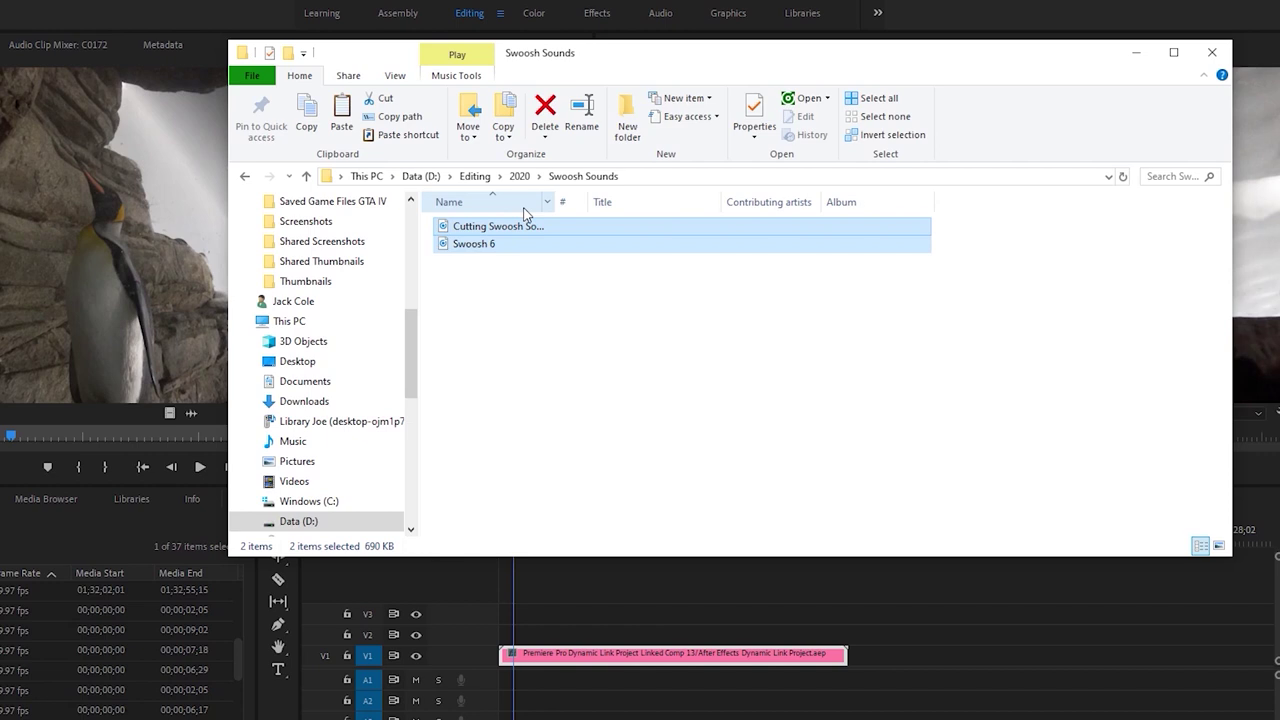
Add both swoosh sounds to the timeline, align the A2 clip with the playhead, and preview
left_click_drag(504, 256, 621, 712)
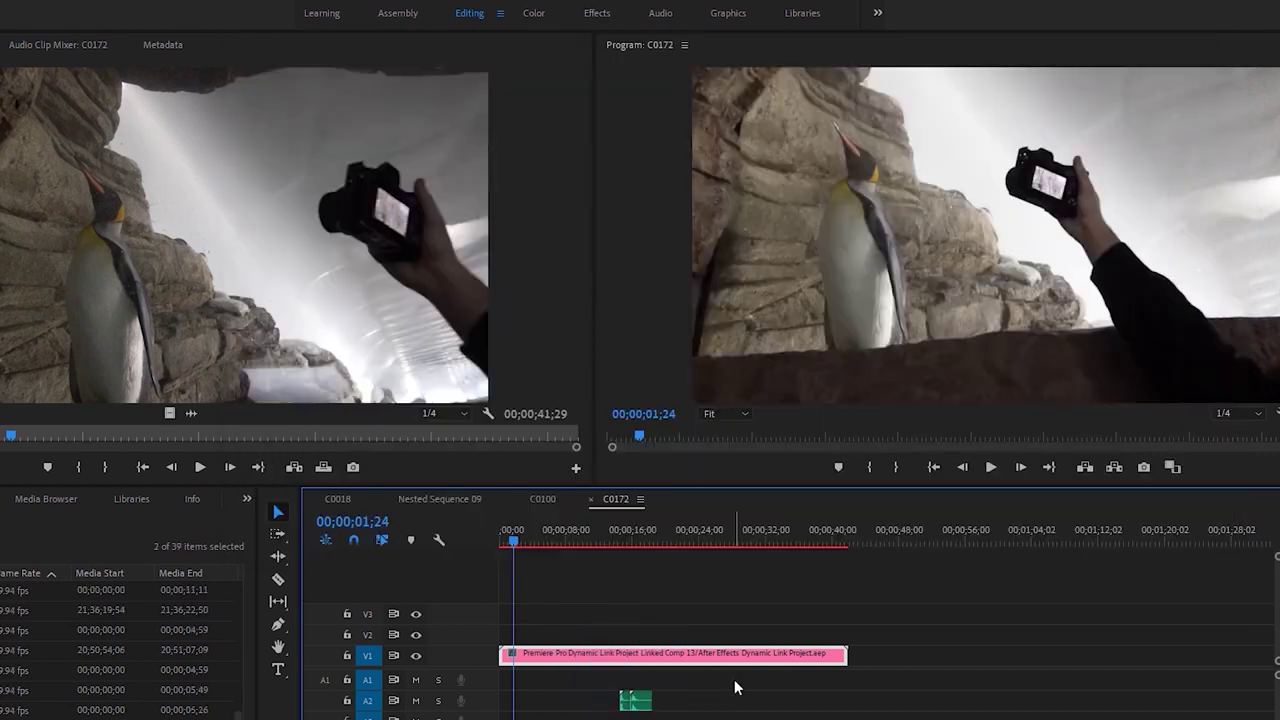
key("=")
key("=")
key("=")
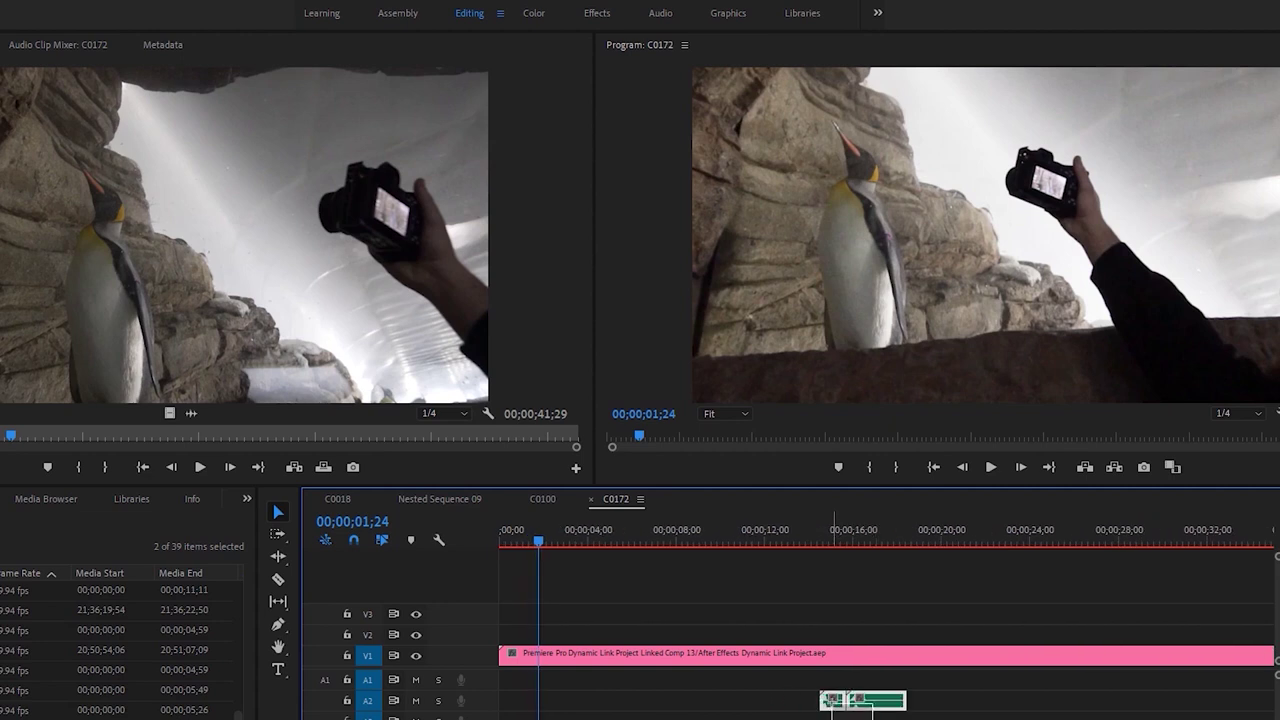
left_click_drag(826, 706, 546, 704)
key("space")
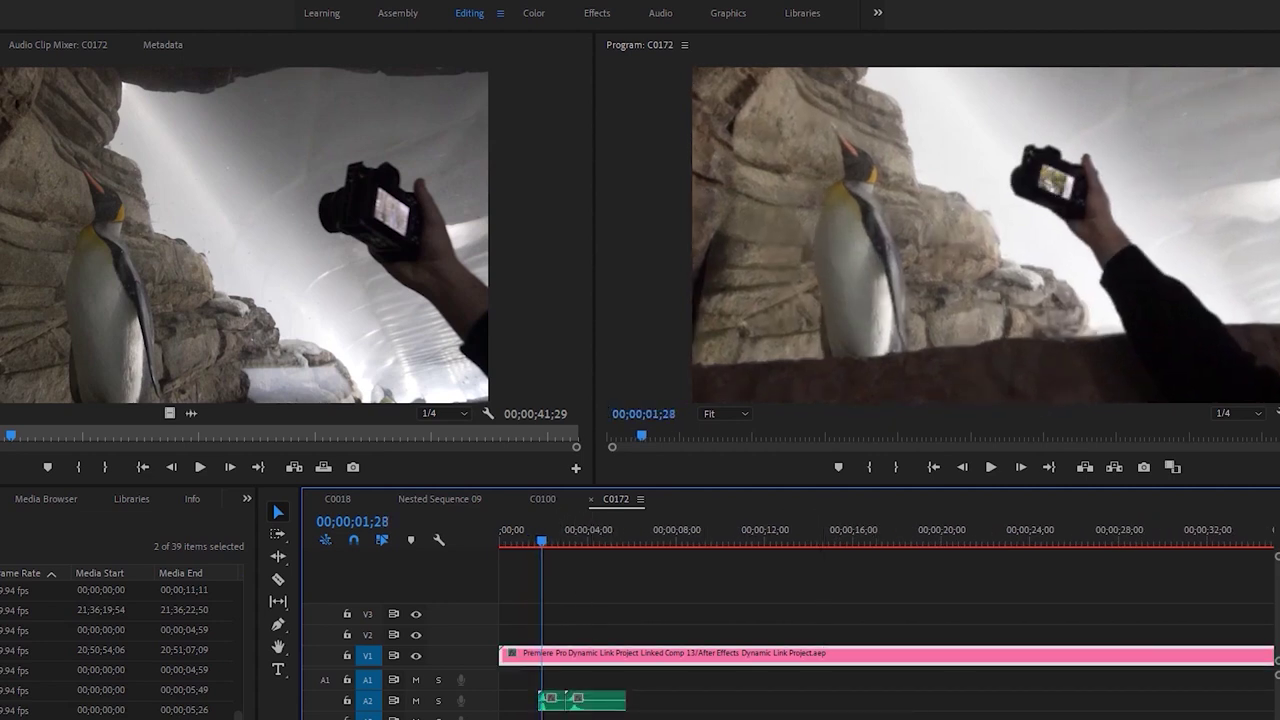
key("=")
key("=")
key("space")
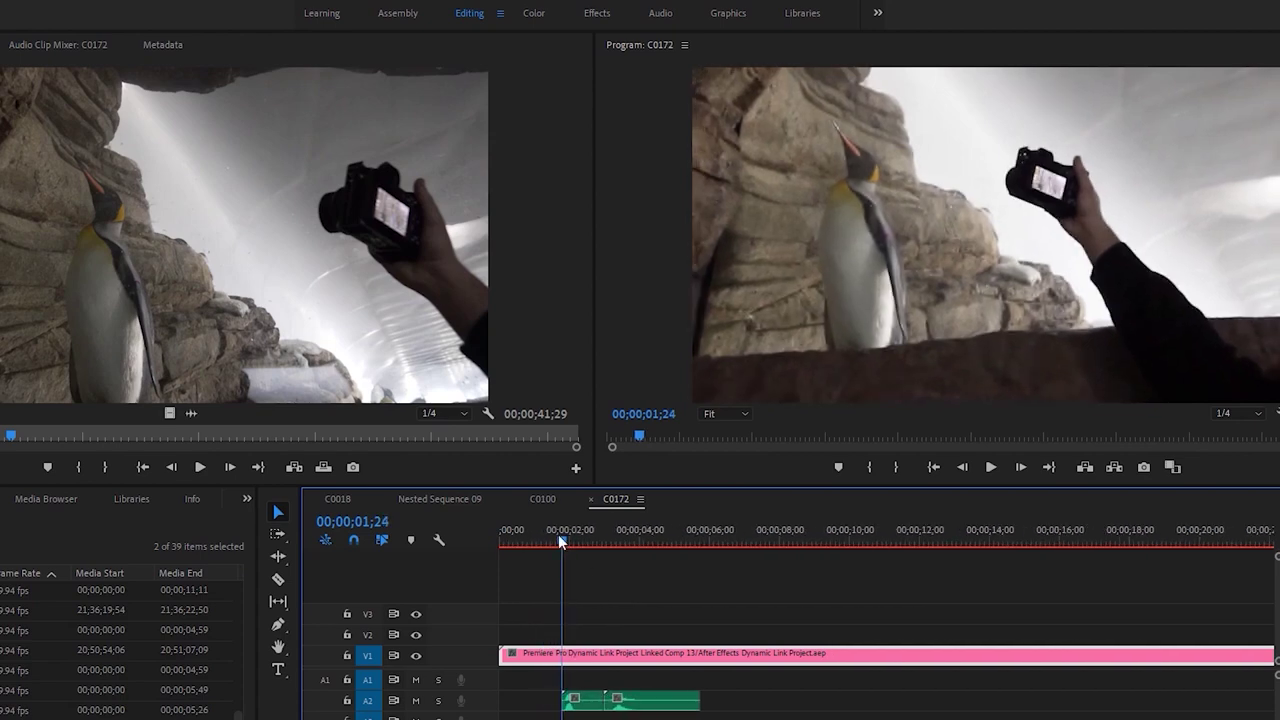
key("space")
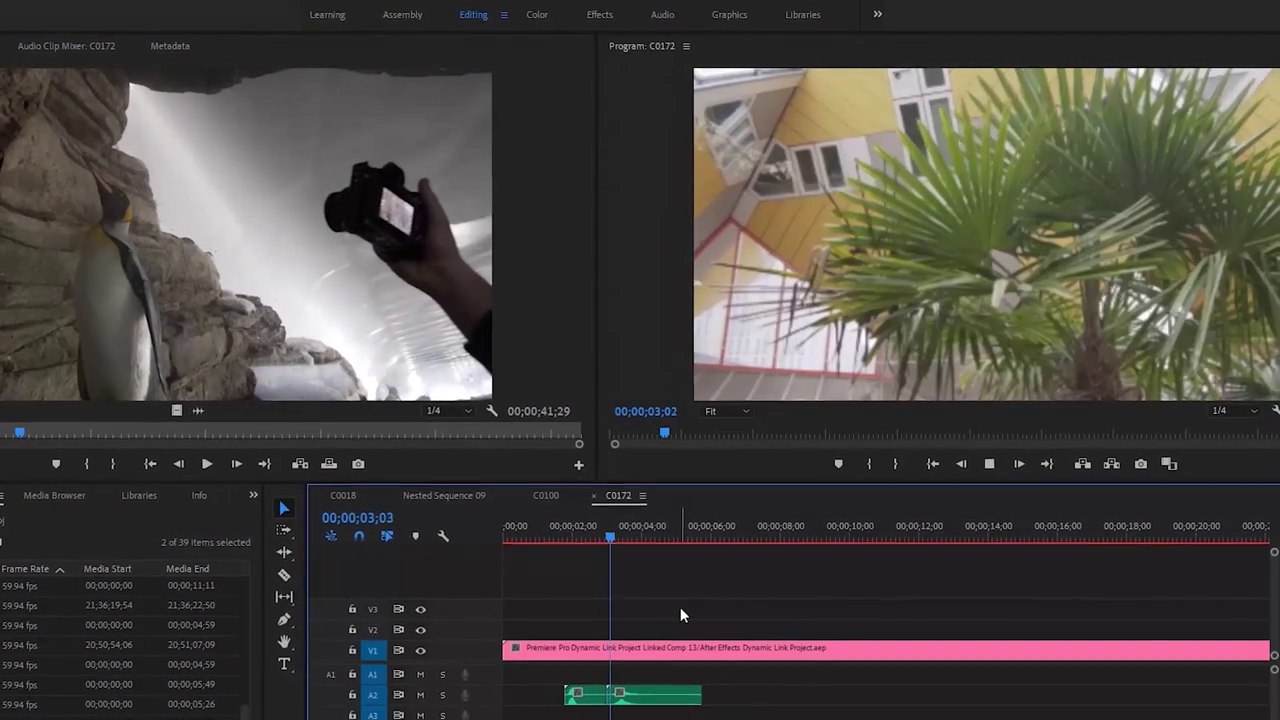
key("space")
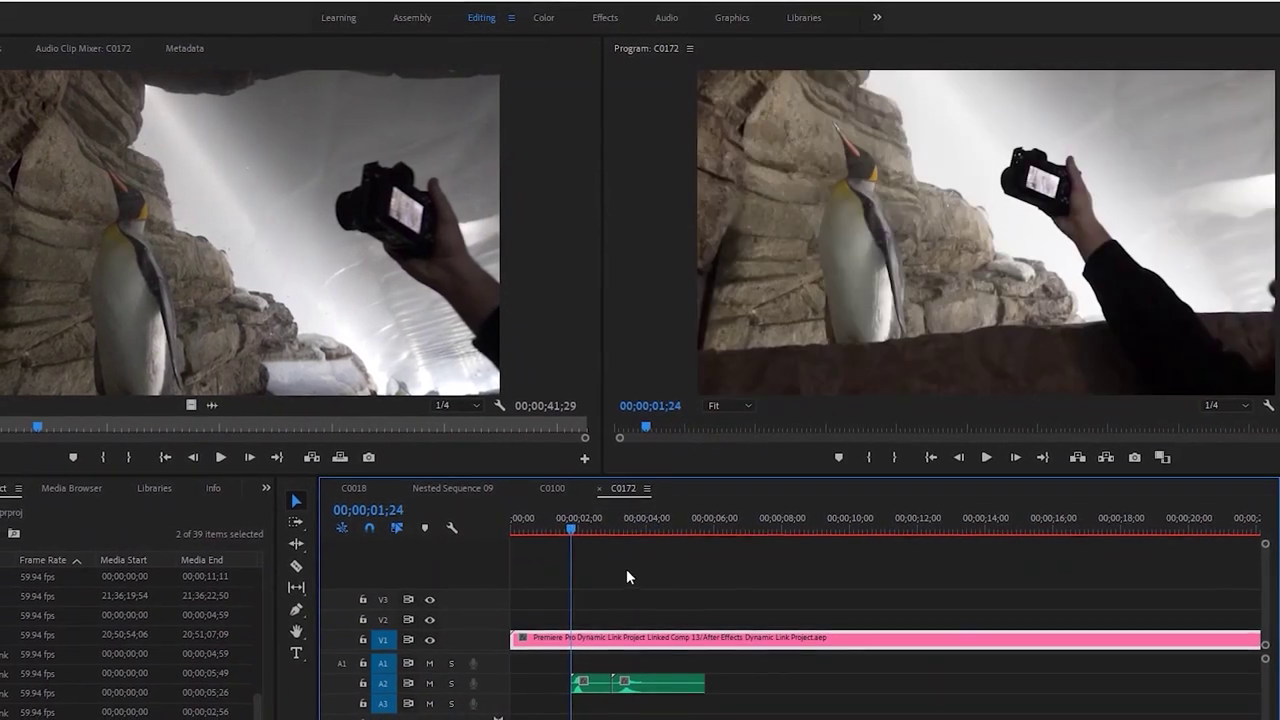
key("space")
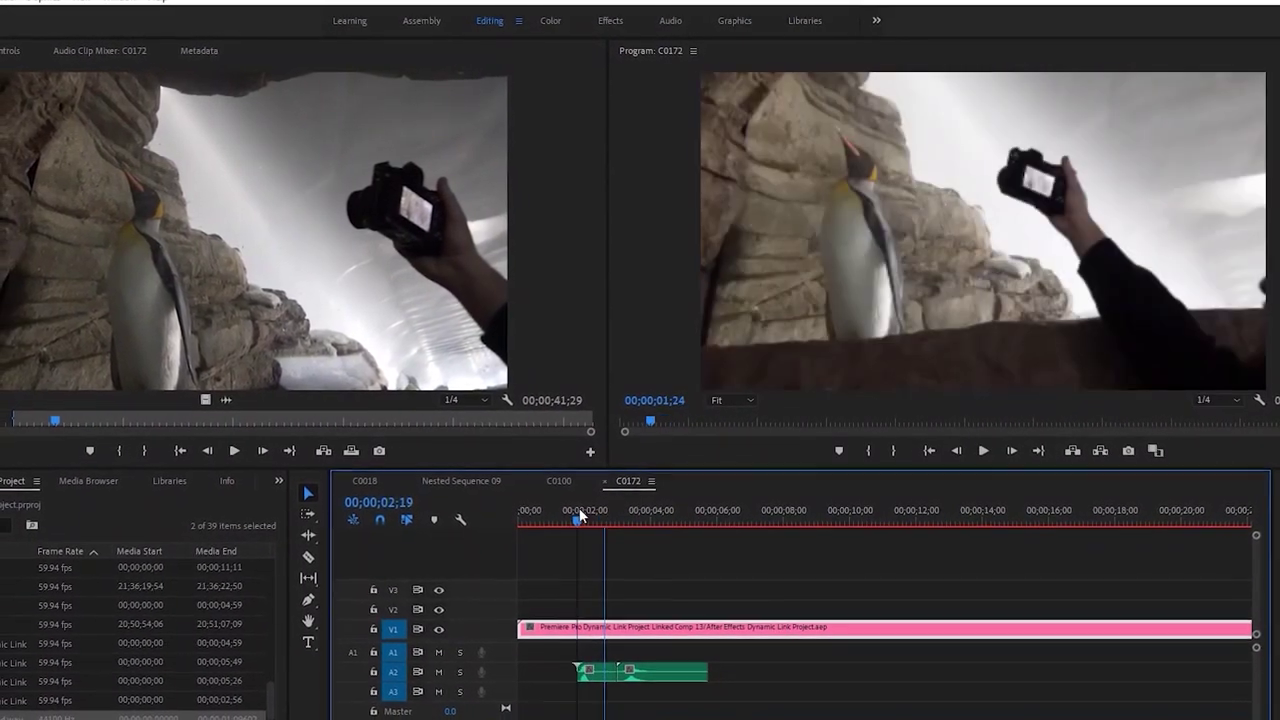
Move the second swoosh clip up to A1 at 02;00 and play the sequence from the start
left_click(579, 515)
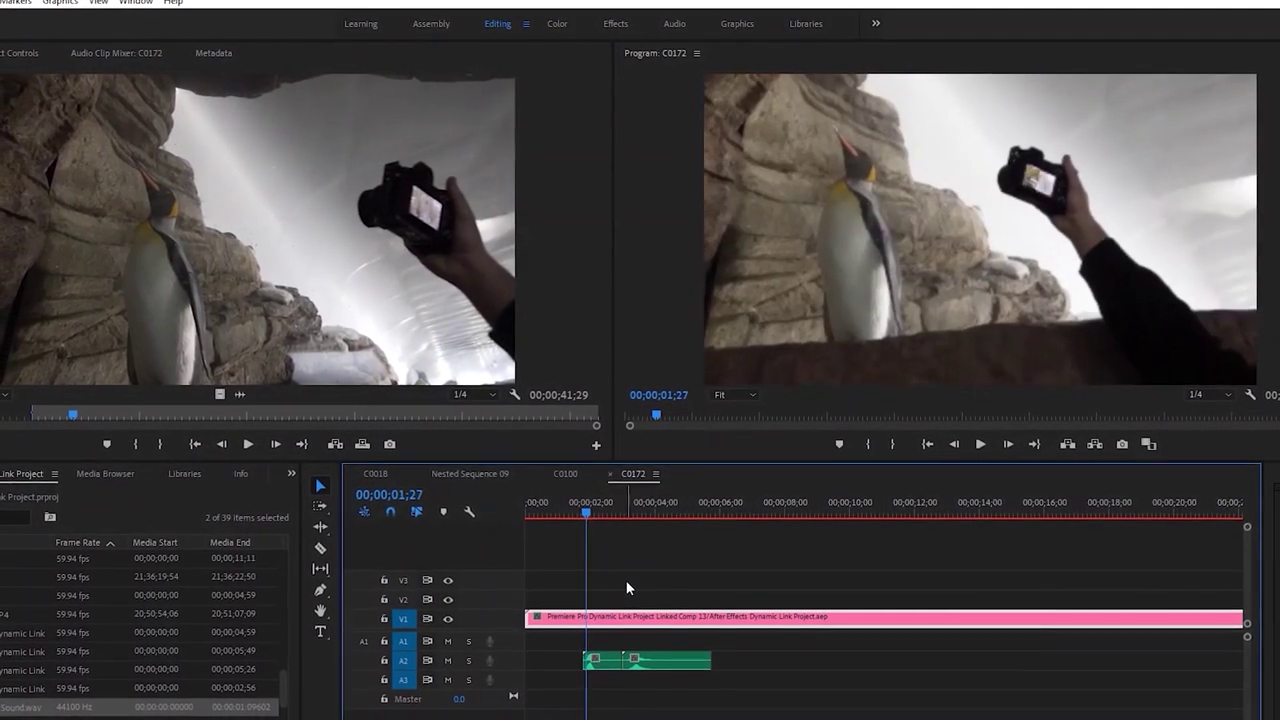
key("Left")
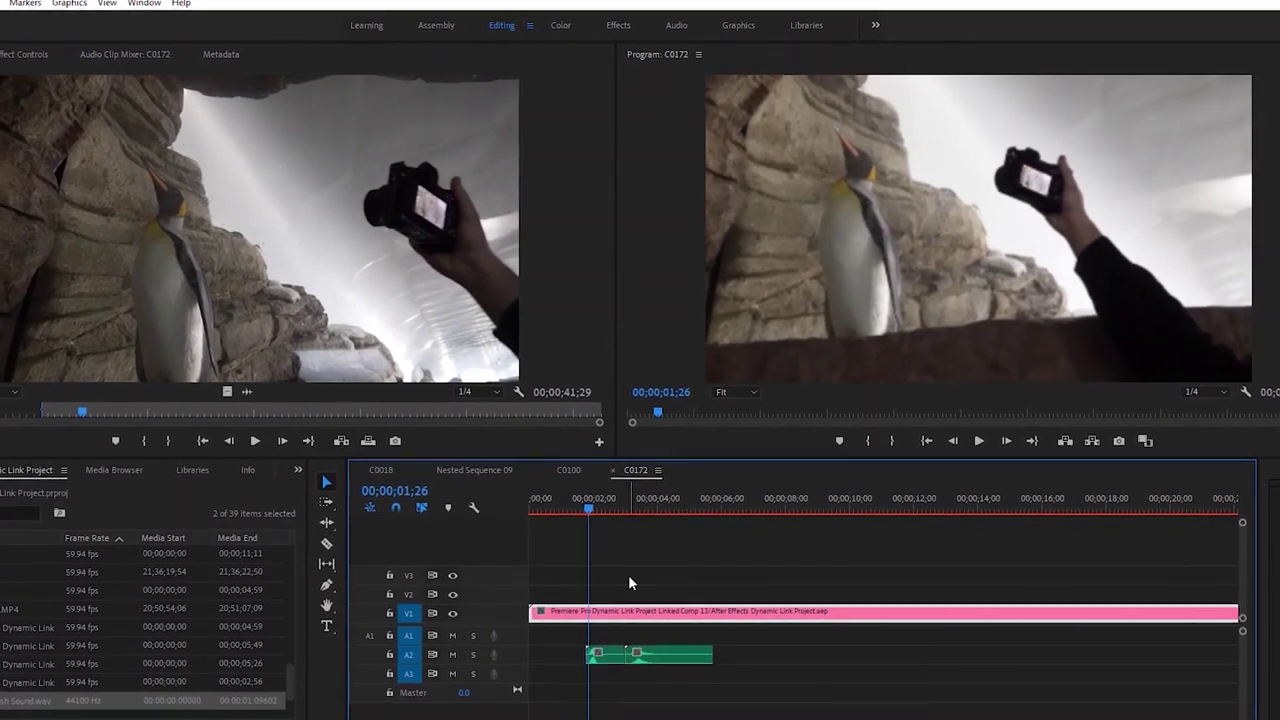
key("Right")
key("Right")
key("Right")
key("Right")
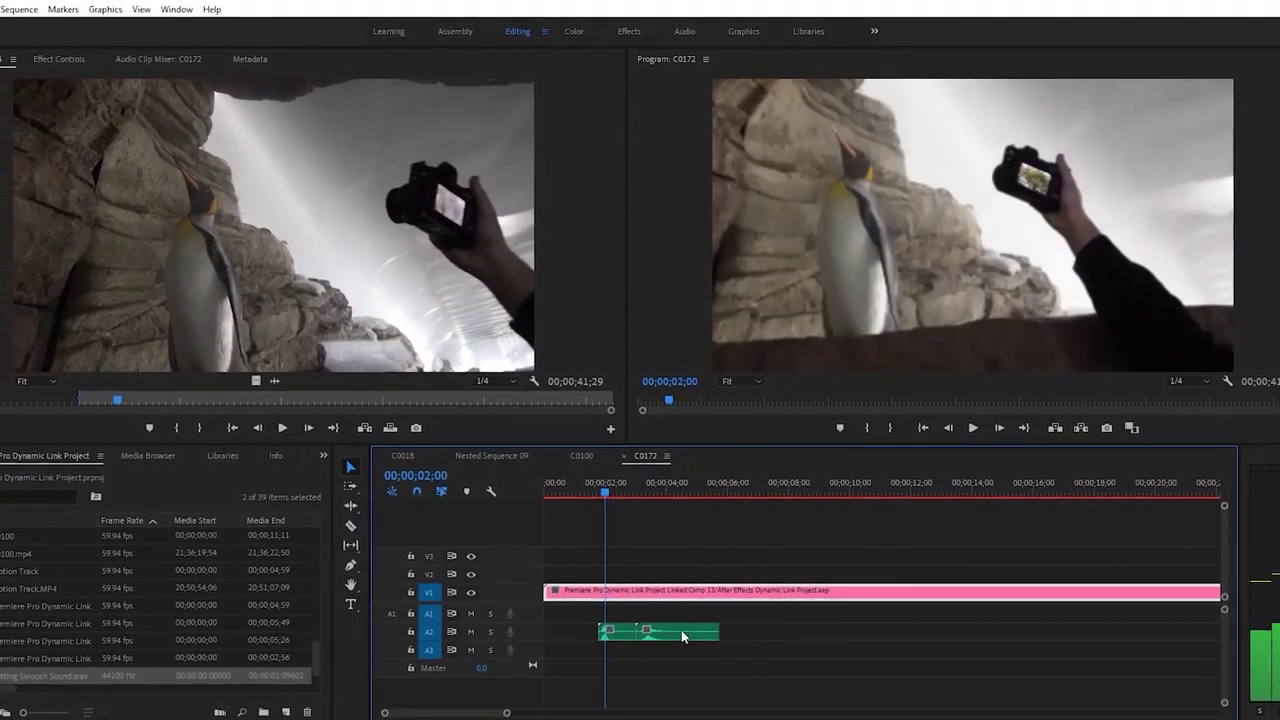
left_click_drag(668, 628, 628, 608)
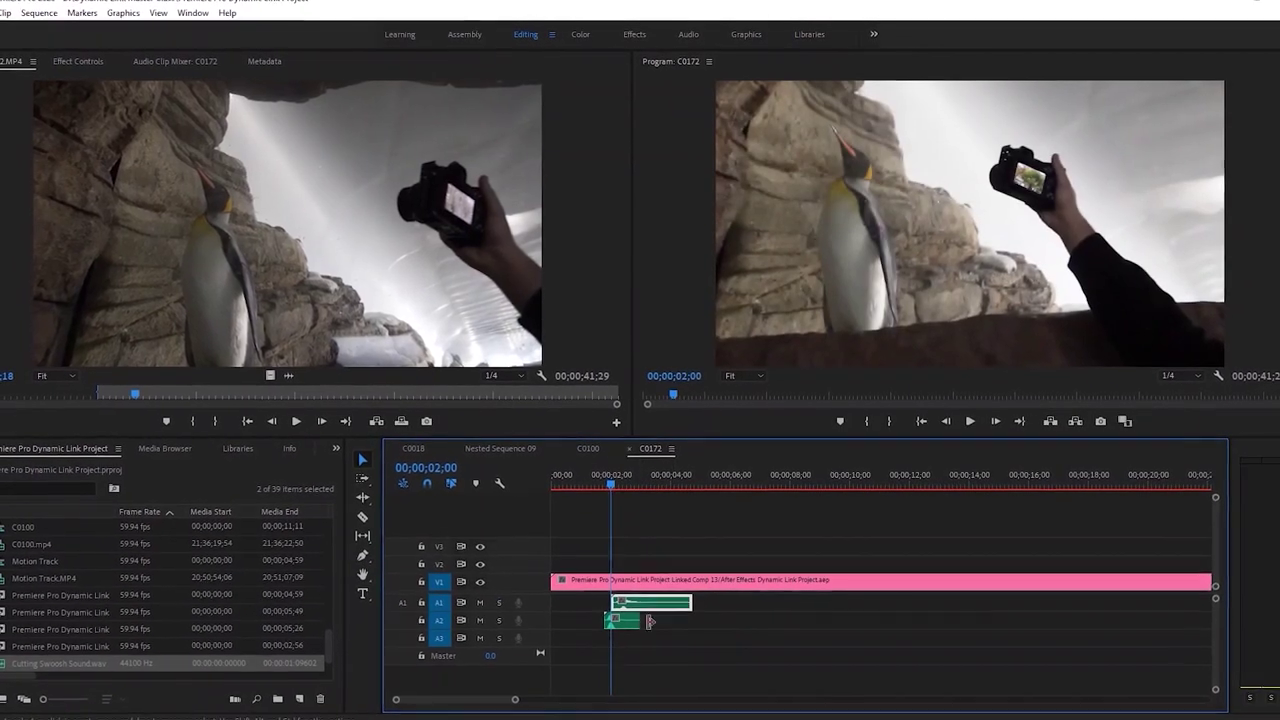
left_click_drag(512, 706, 484, 708)
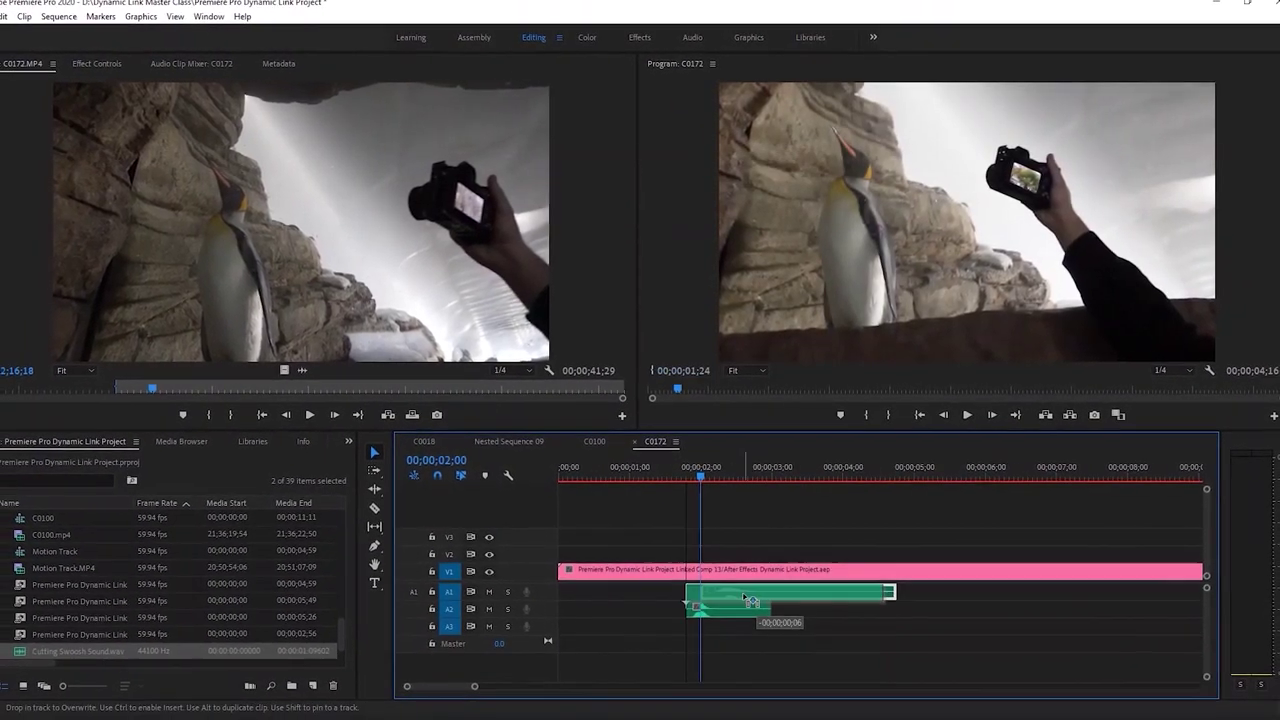
key("space")
left_click(630, 466)
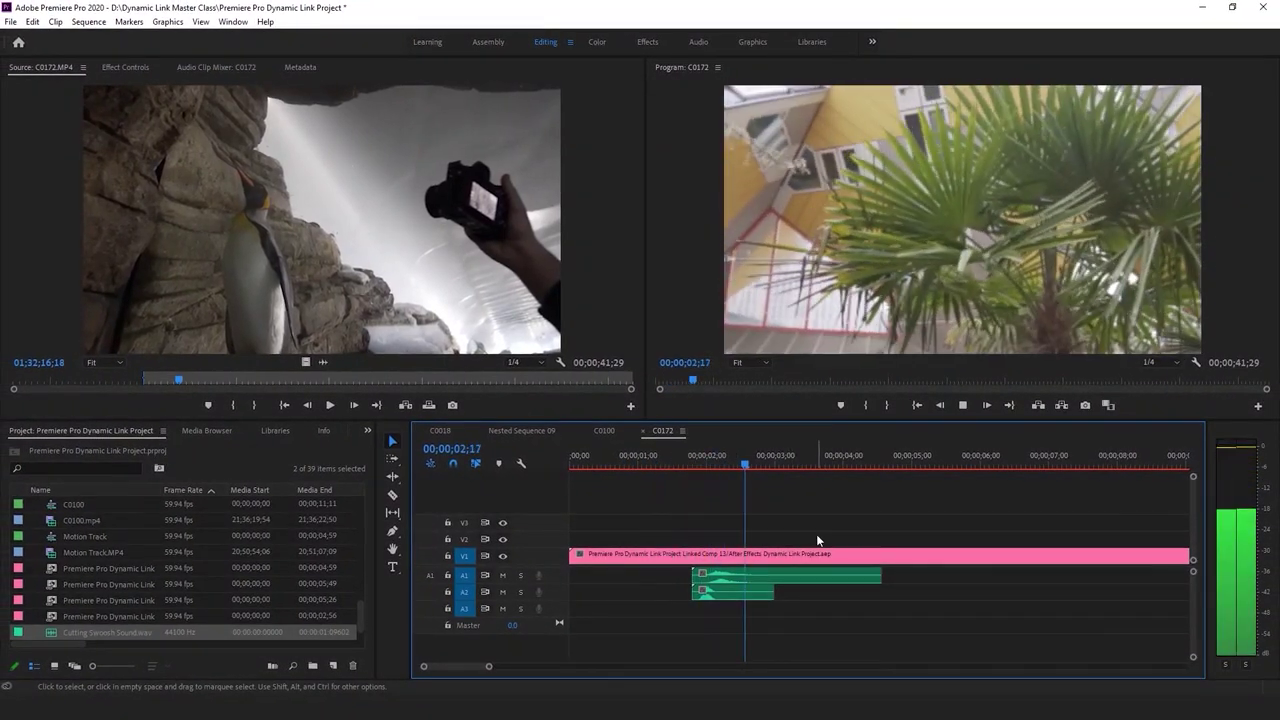
key("space")
key("Home")
key("space")
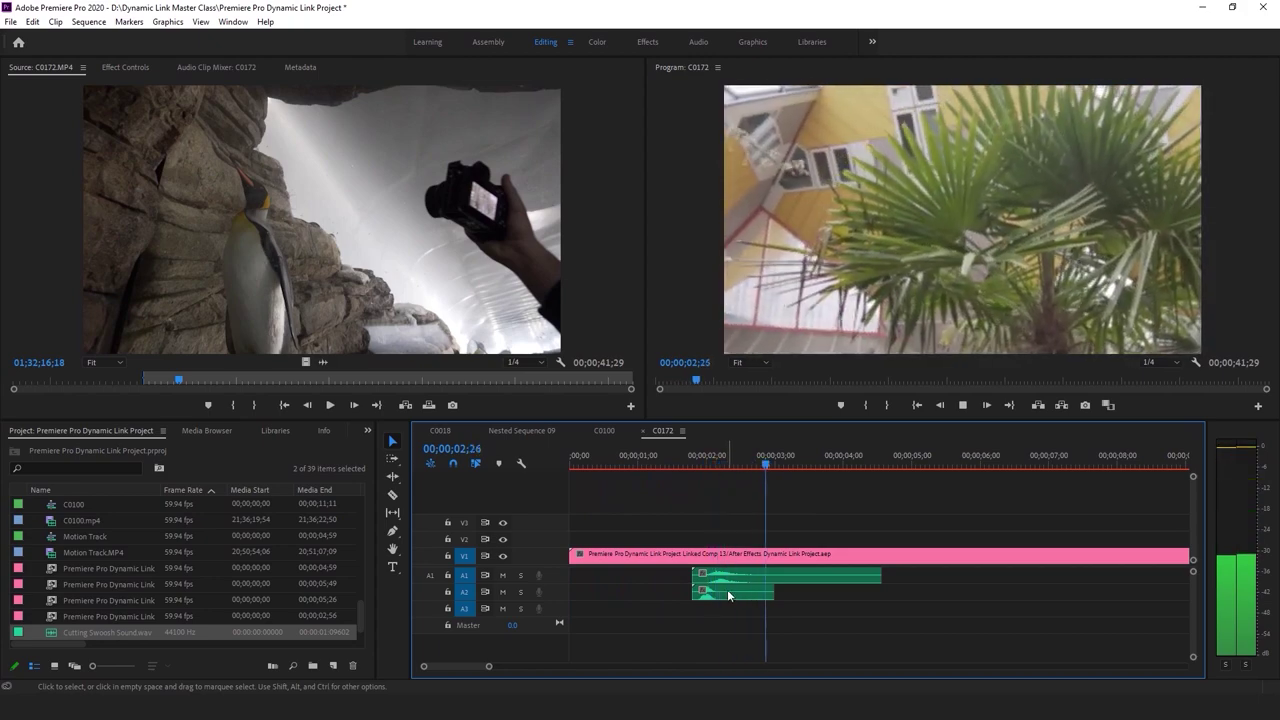
left_click(727, 589)
Set the Cutting Swoosh Sound volume Level to -20 dB, check Swoosh 6.wav's level, and play back
left_click(125, 67)
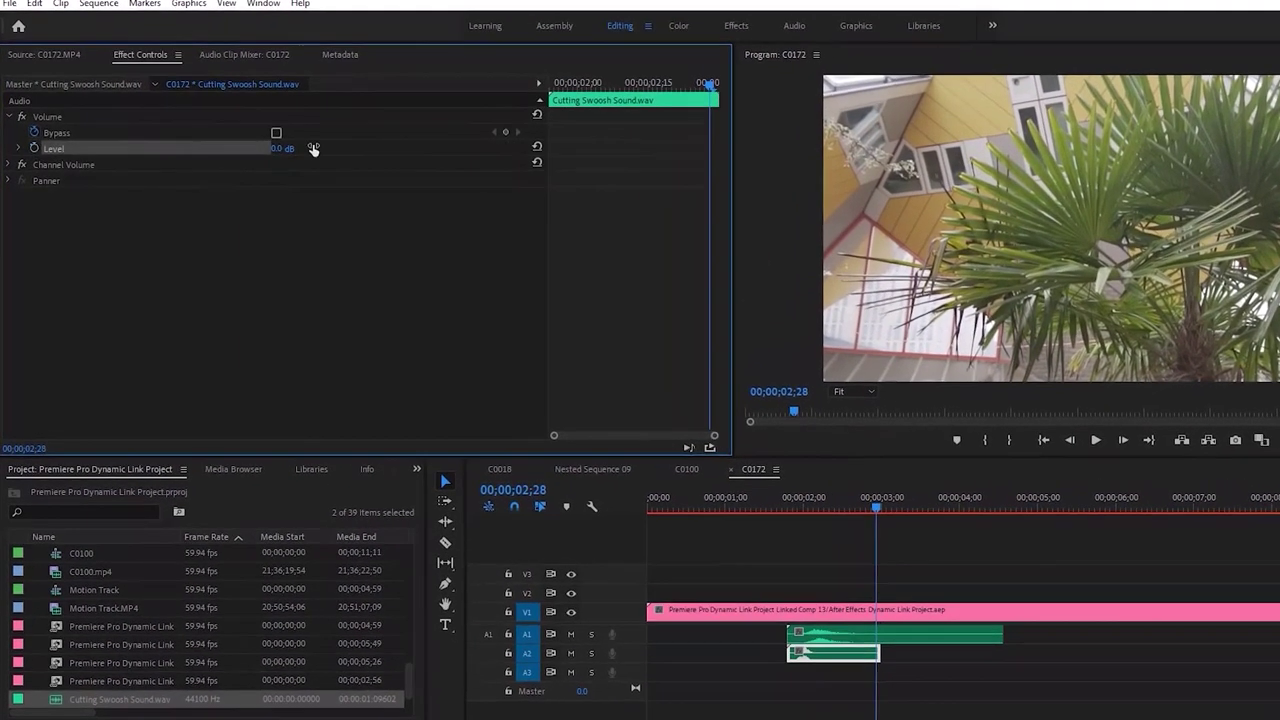
left_click(311, 148)
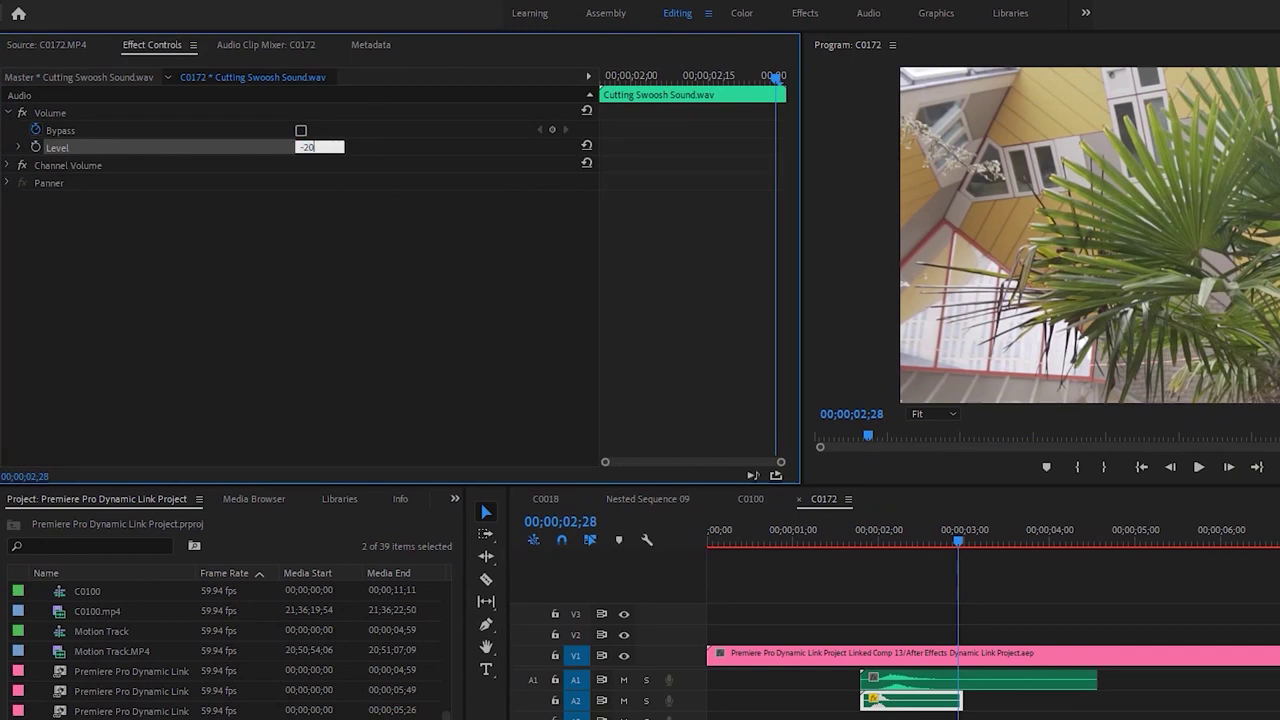
left_click(995, 688)
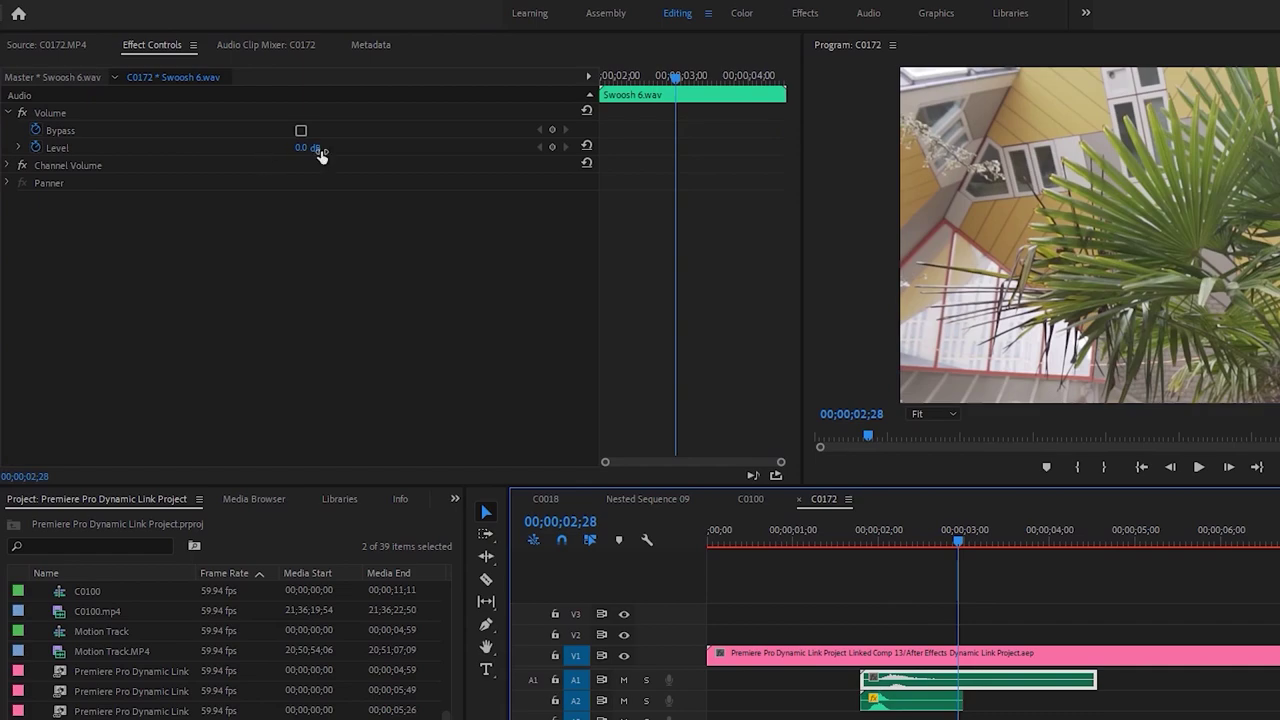
left_click(57, 148)
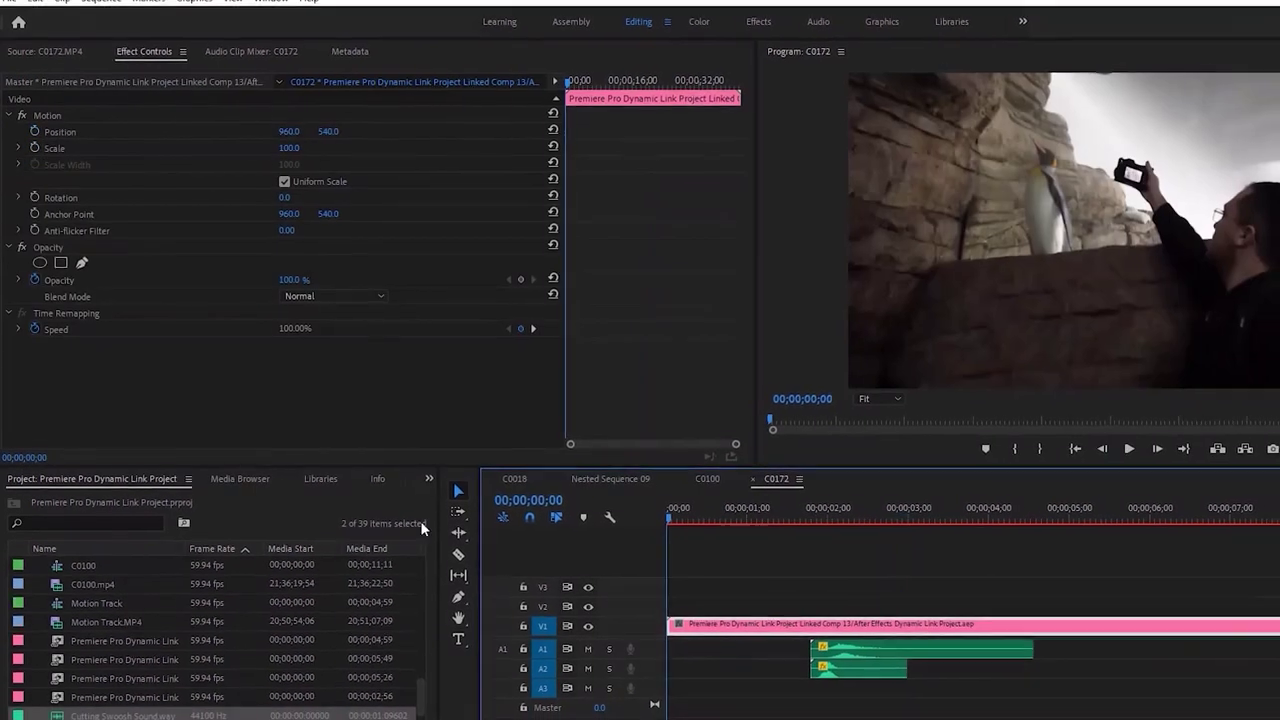
key("space")
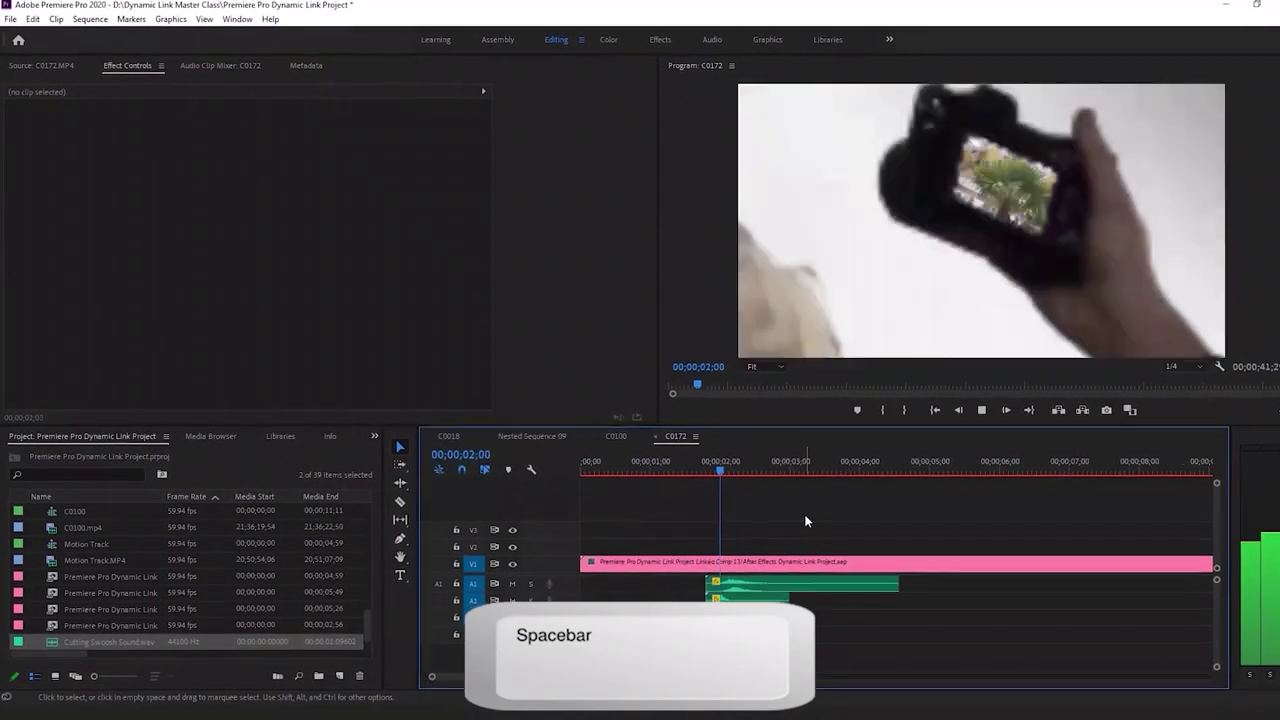
Scrub through the wipe and park the playhead at 00;00;02;01
left_click(691, 462)
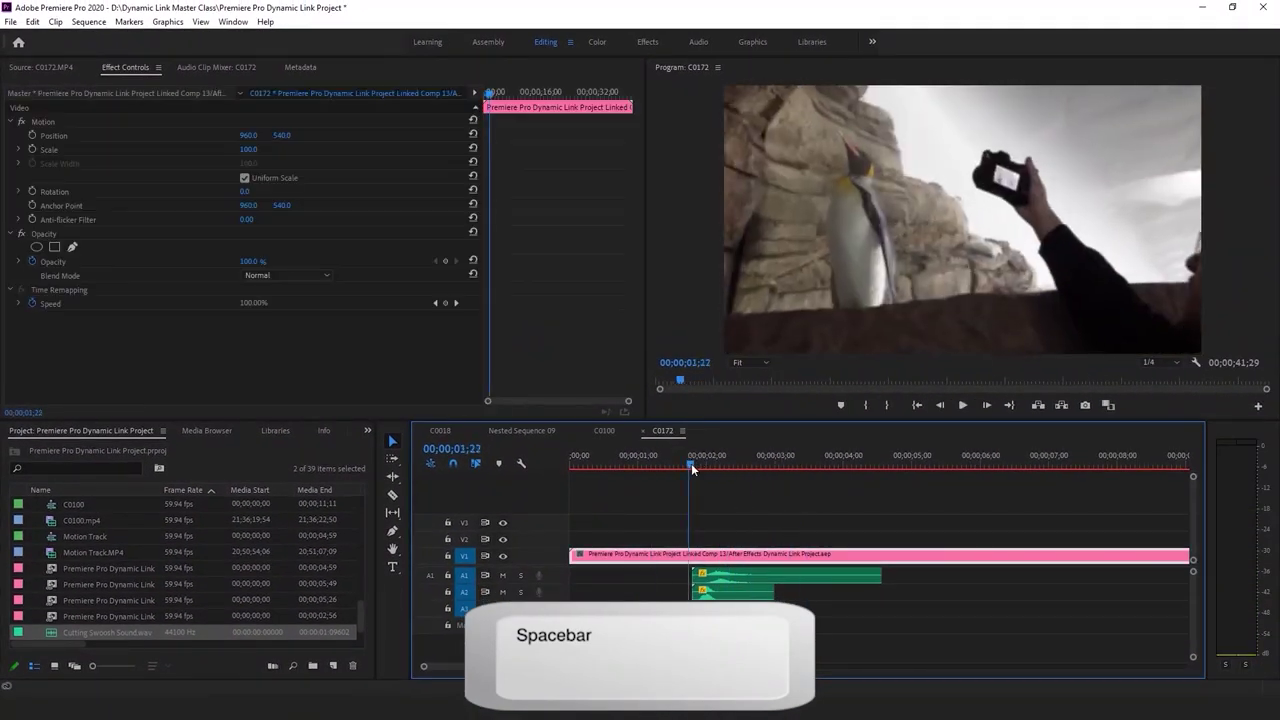
left_click_drag(691, 463, 708, 473)
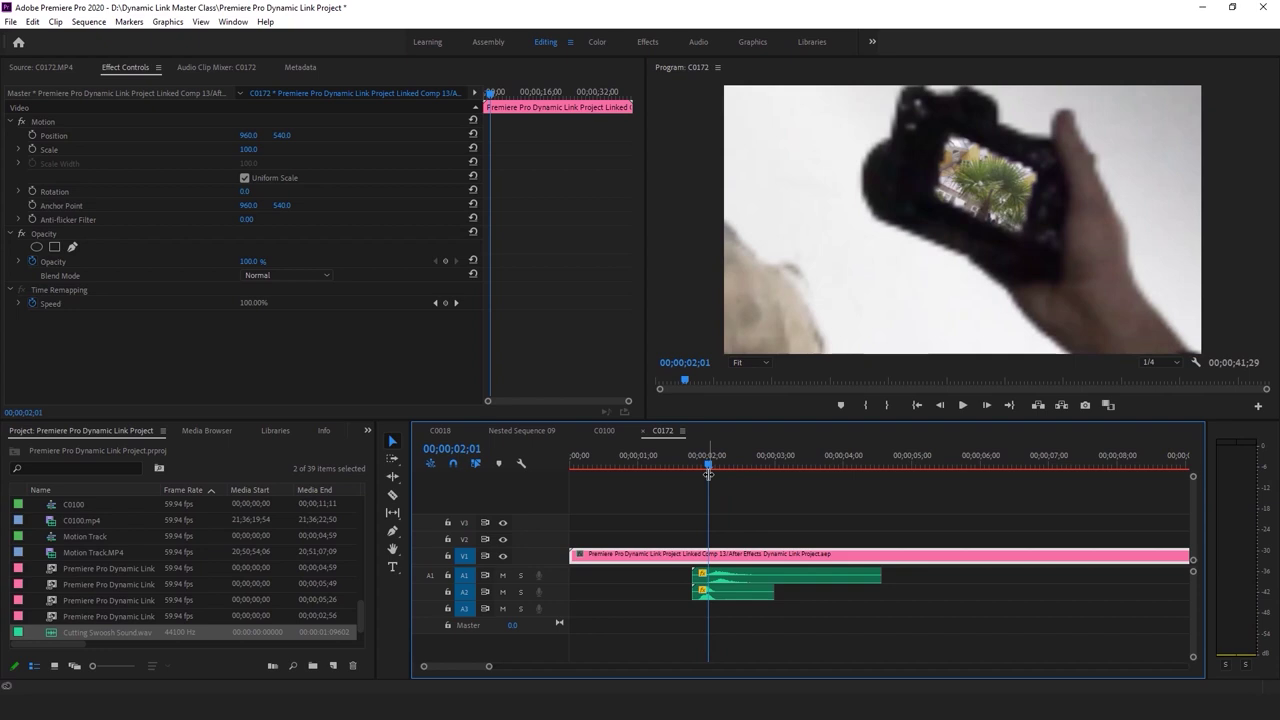
left_click_drag(711, 476, 713, 476)
key("ctrl+k")
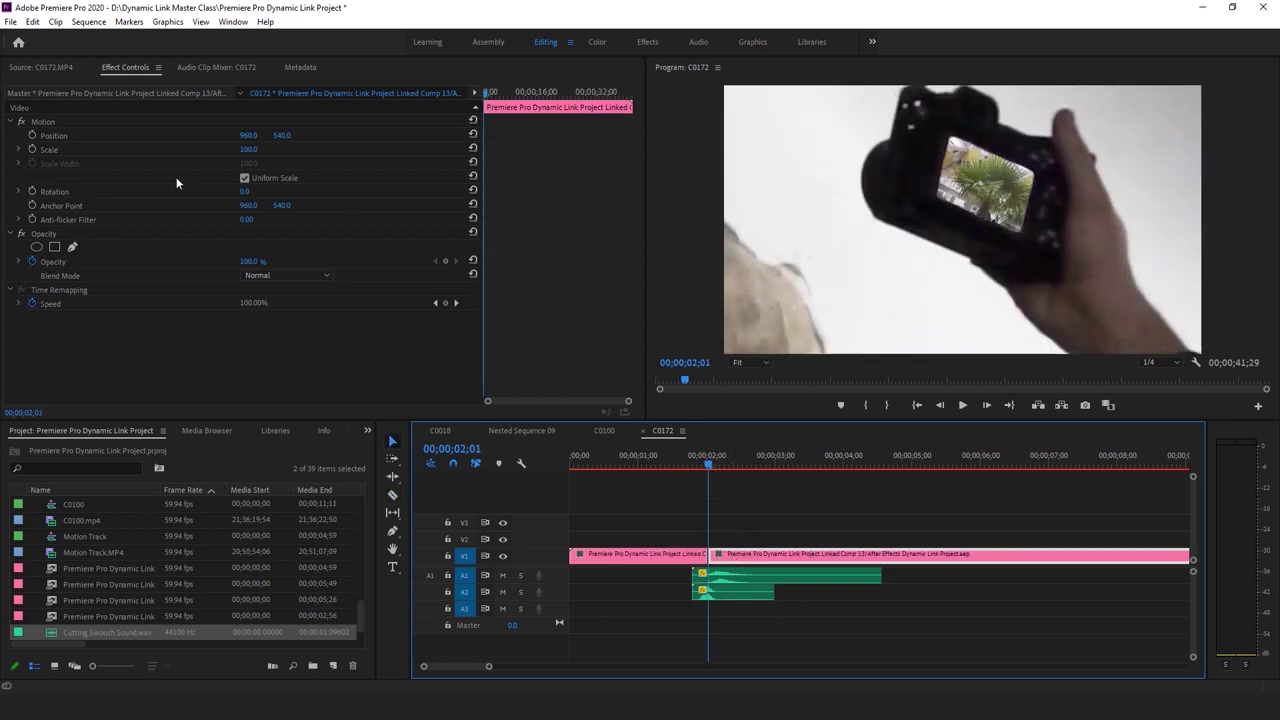
left_click(32, 191)
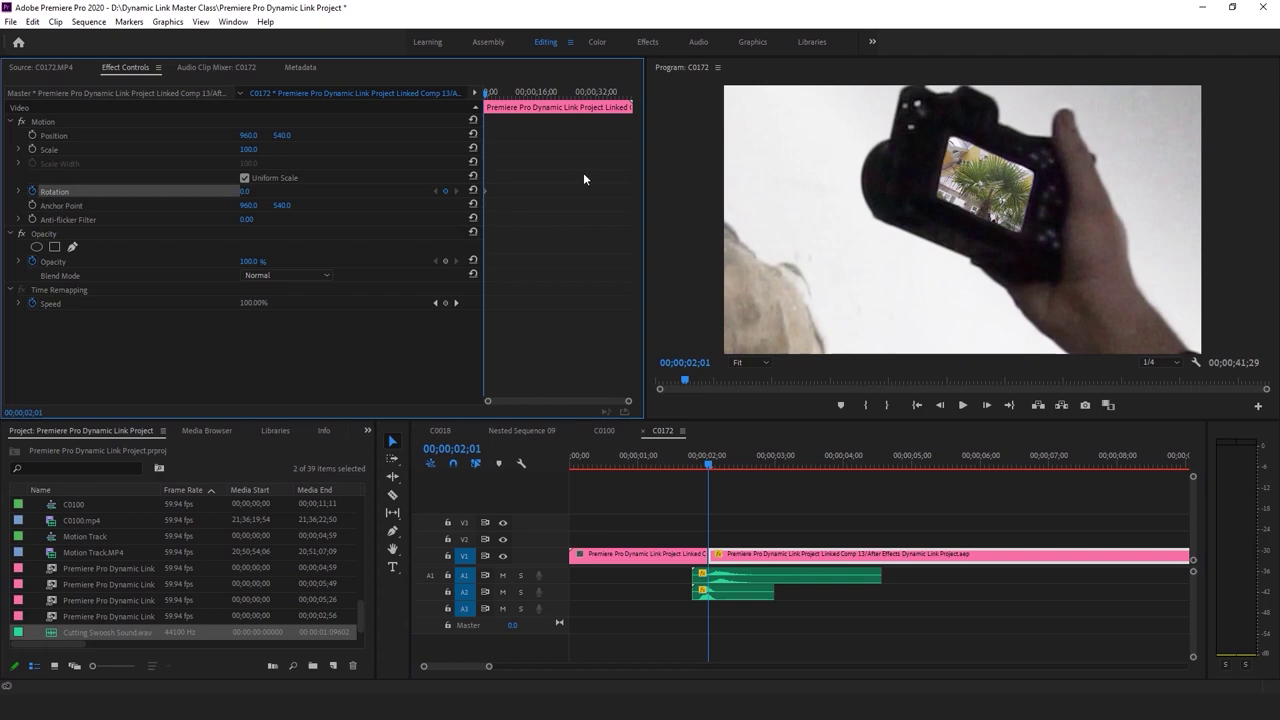
key("Right")
key("Right")
key("Right")
key("Right")
key("Right")
key("Right")
key("Right")
key("Right")
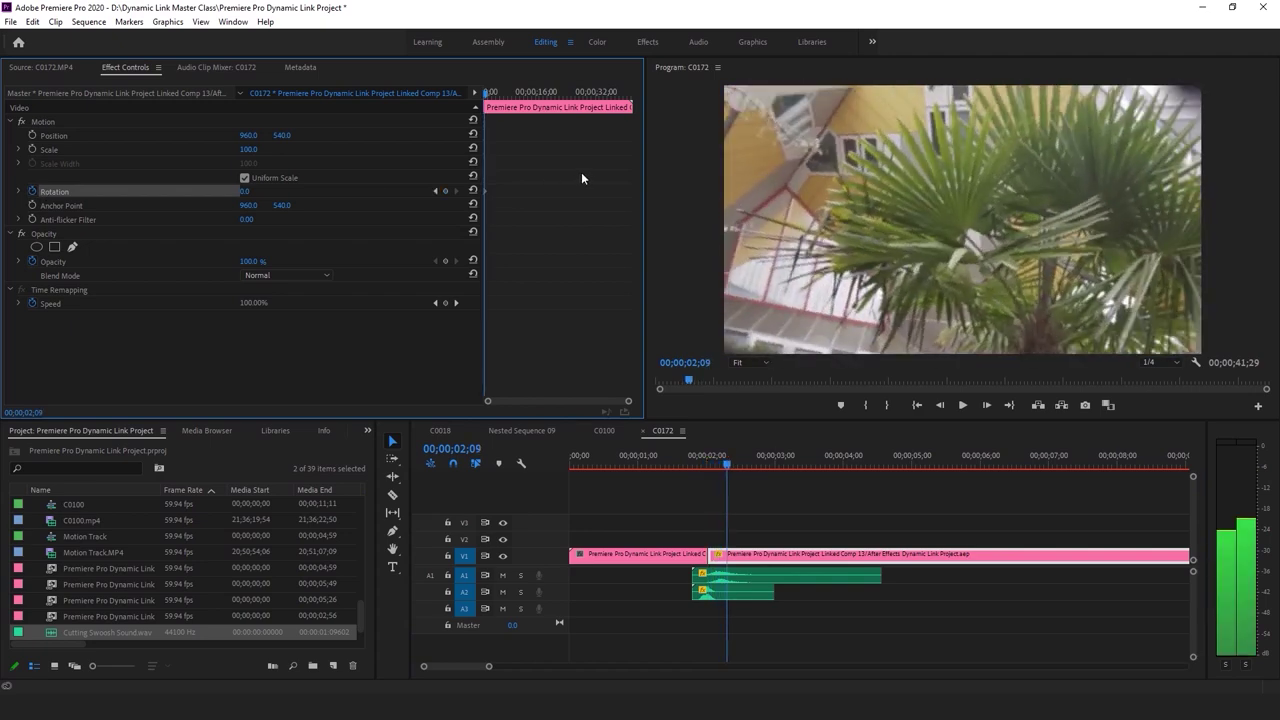
key("Left")
key("Left")
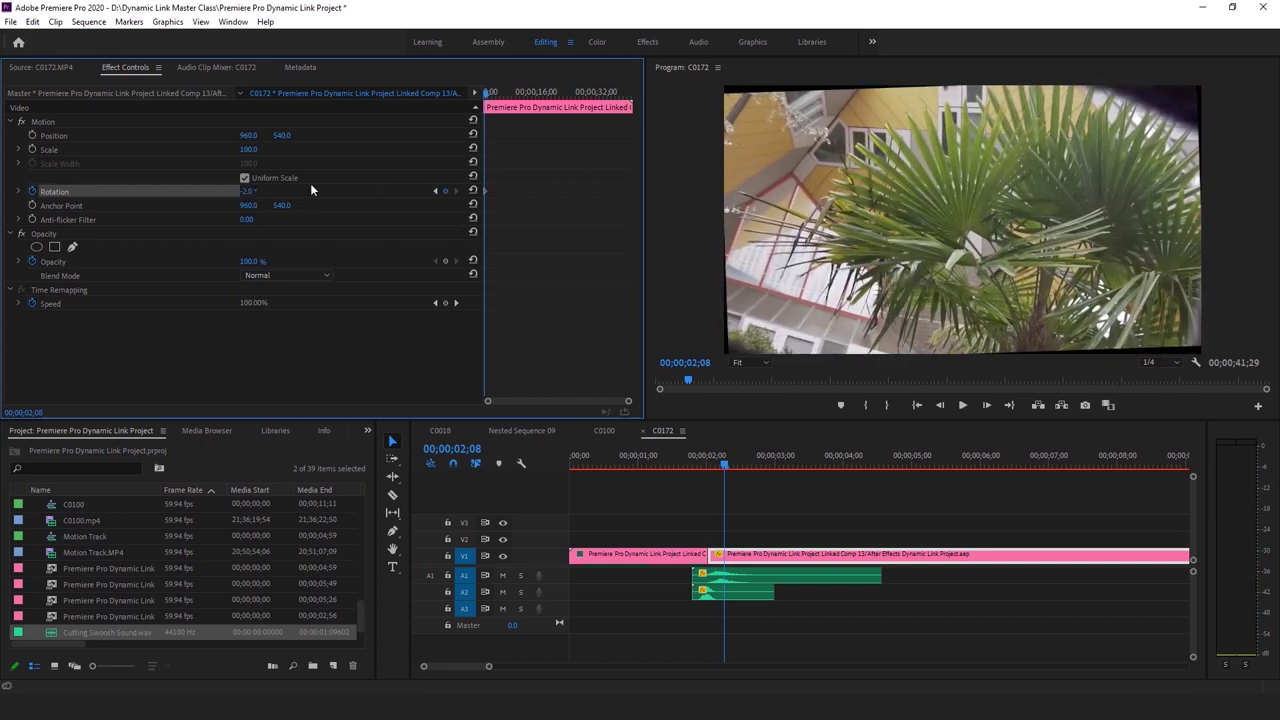
key("Right")
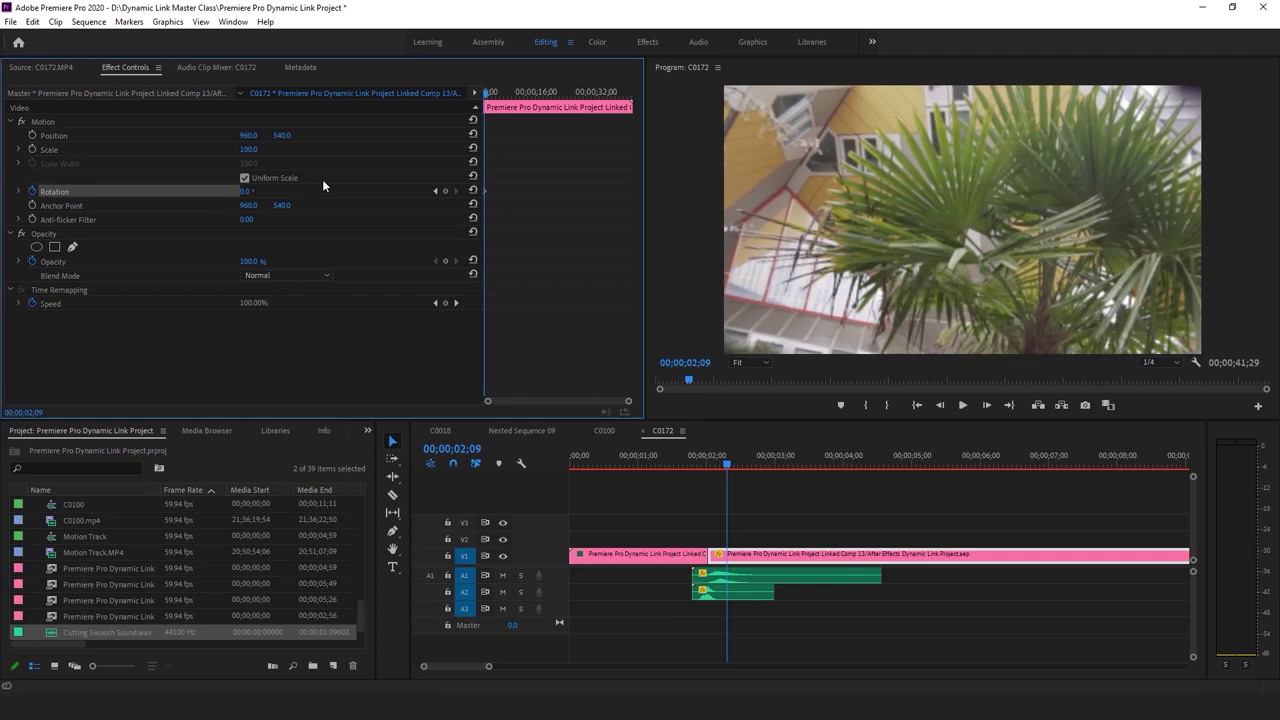
key("Left")
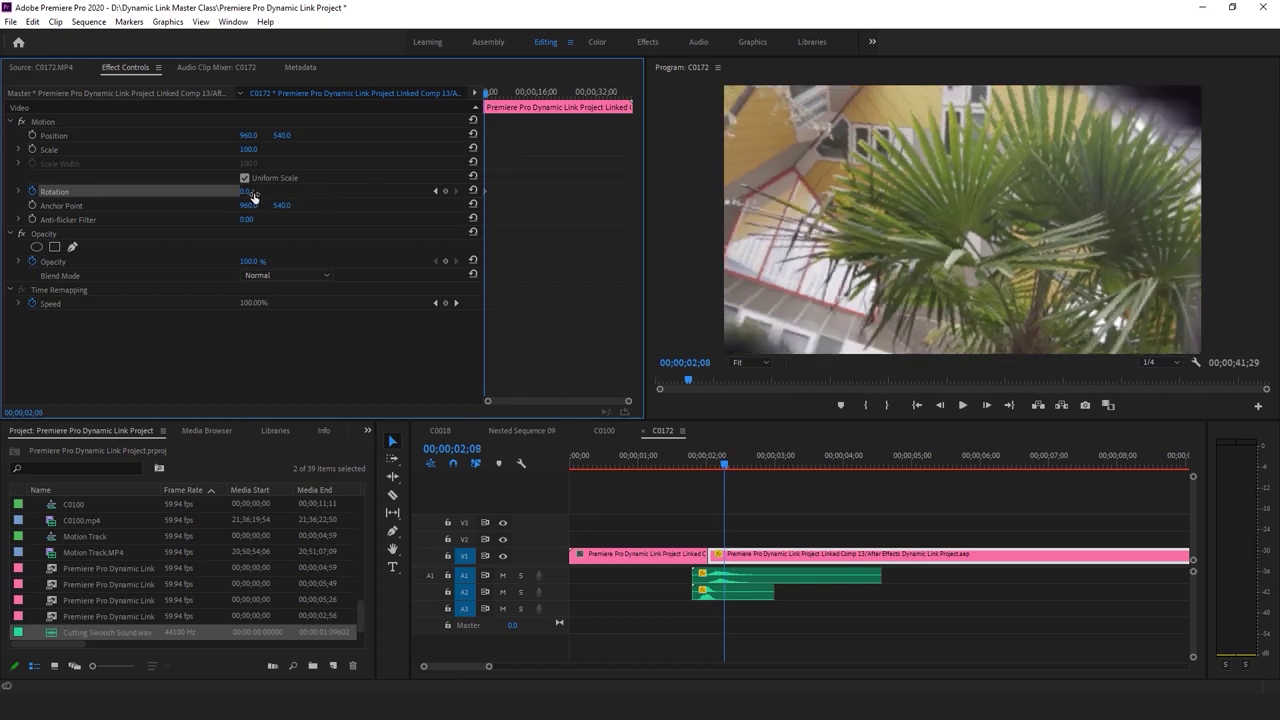
left_click_drag(246, 191, 292, 193)
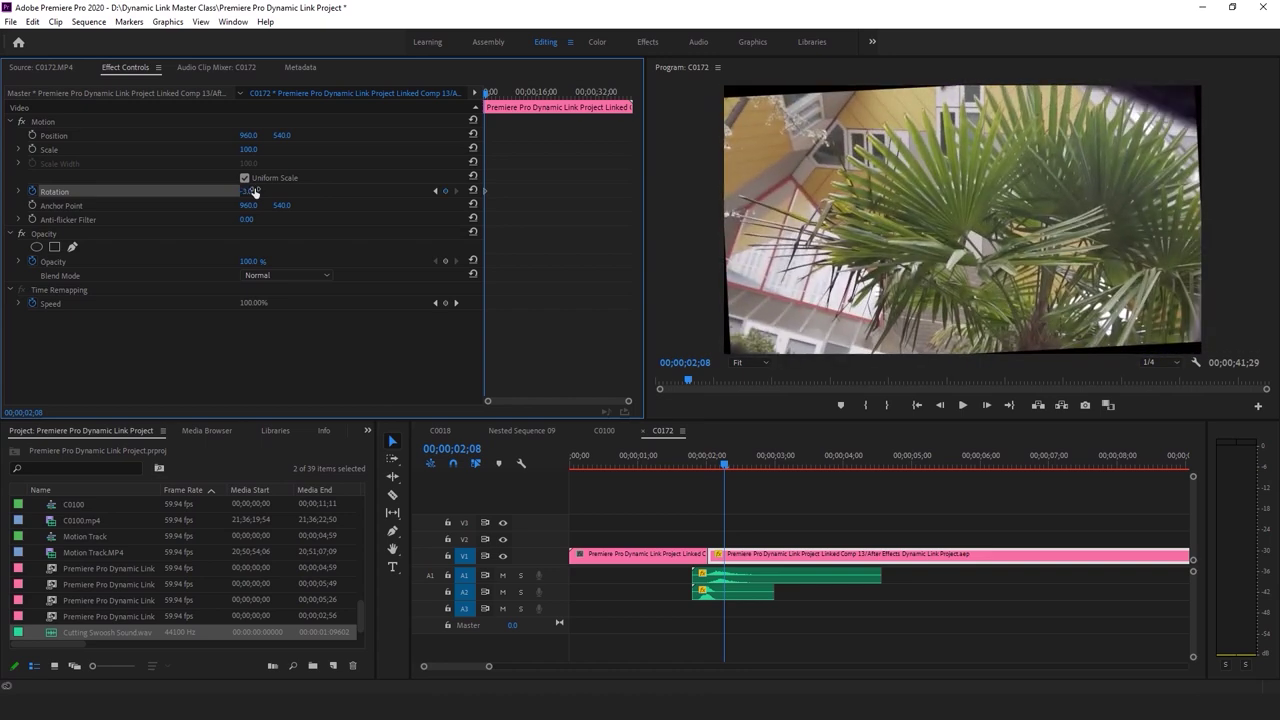
left_click(50, 148)
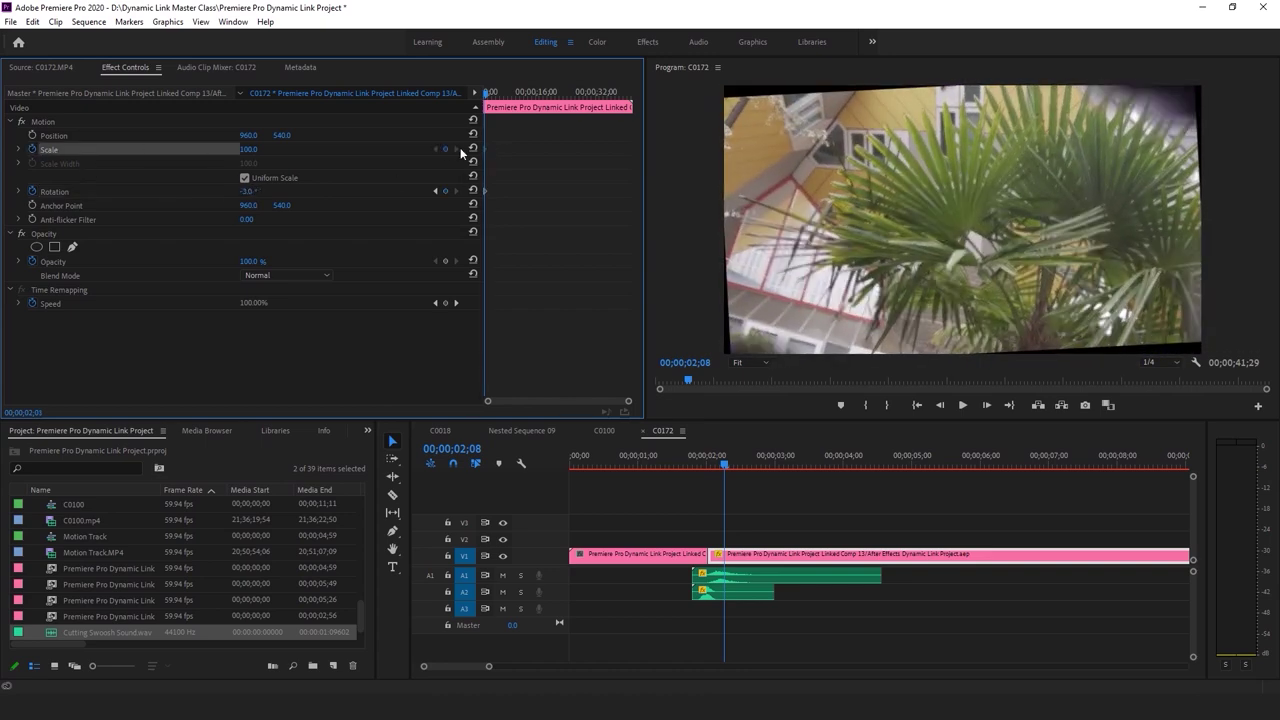
left_click_drag(248, 149, 262, 149)
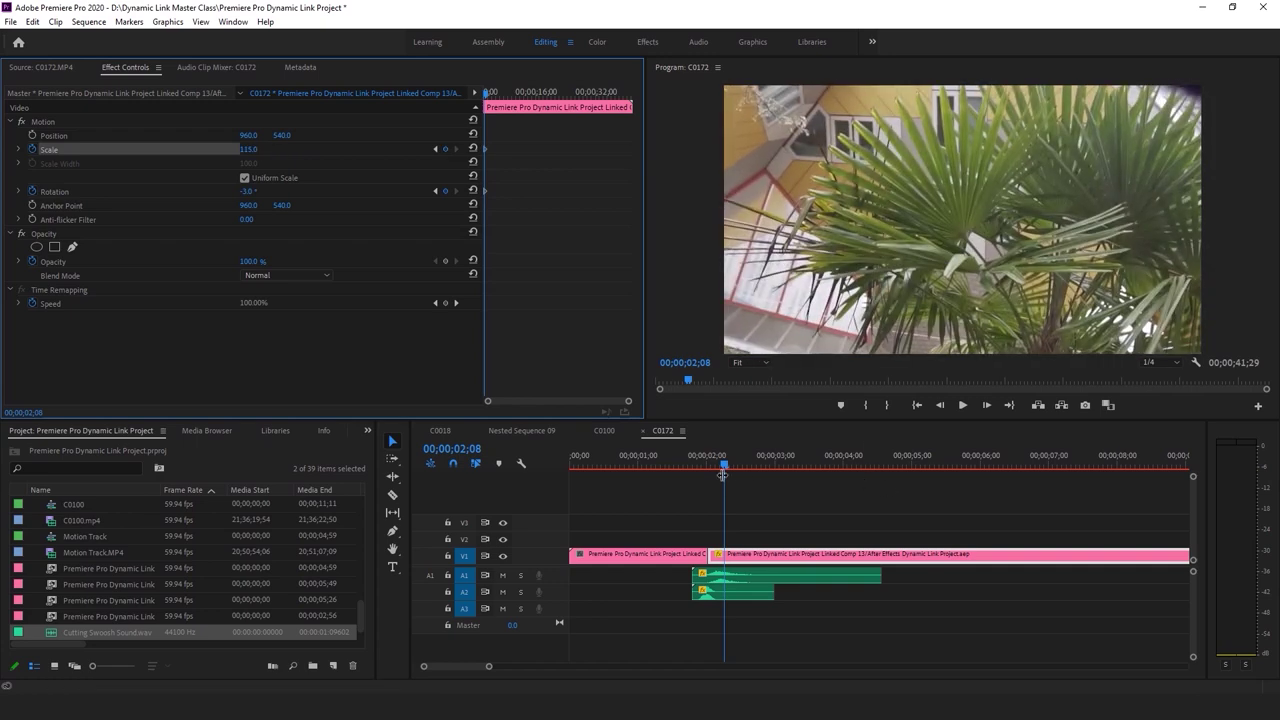
left_click(687, 455)
left_click(756, 477)
key("space")
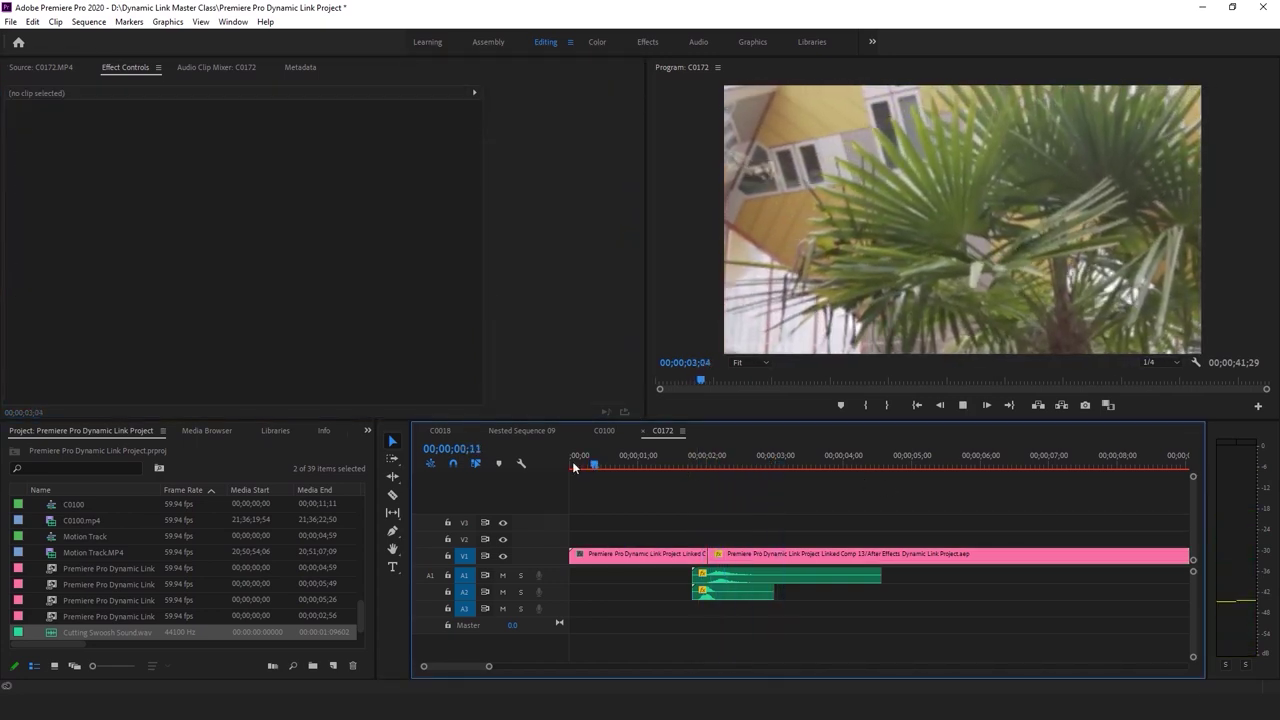
key("Home")
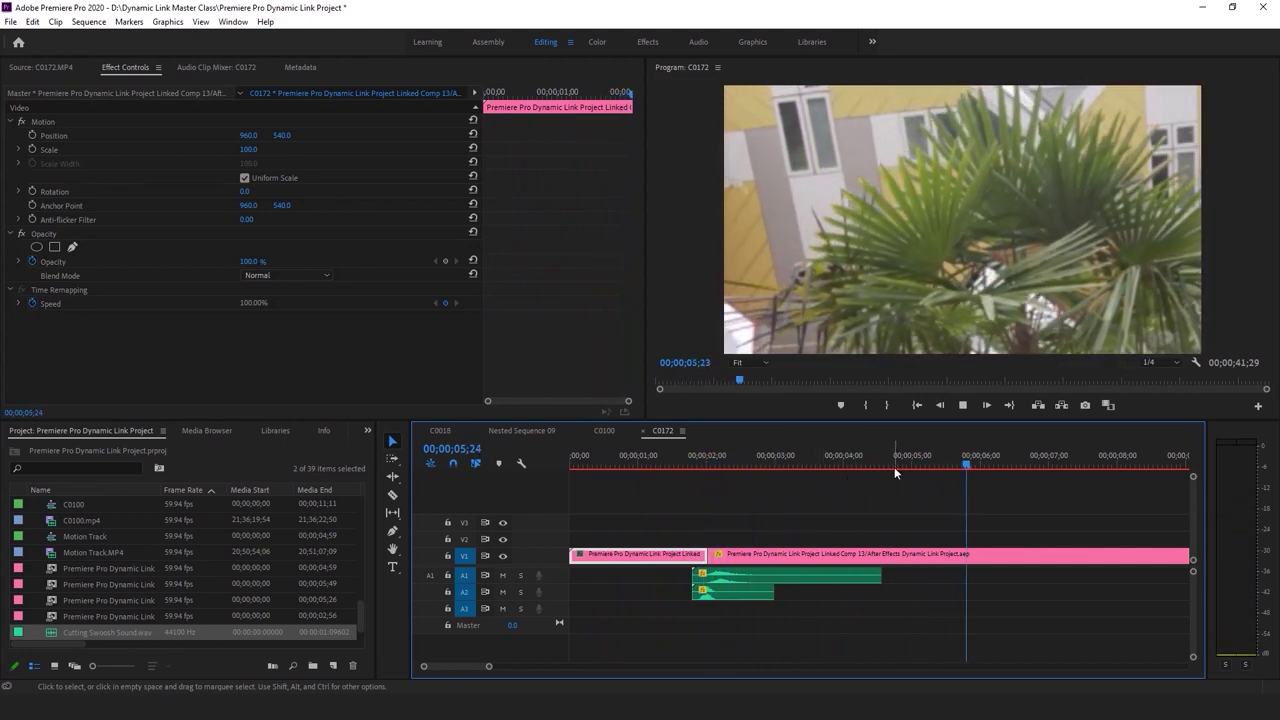
key("space")
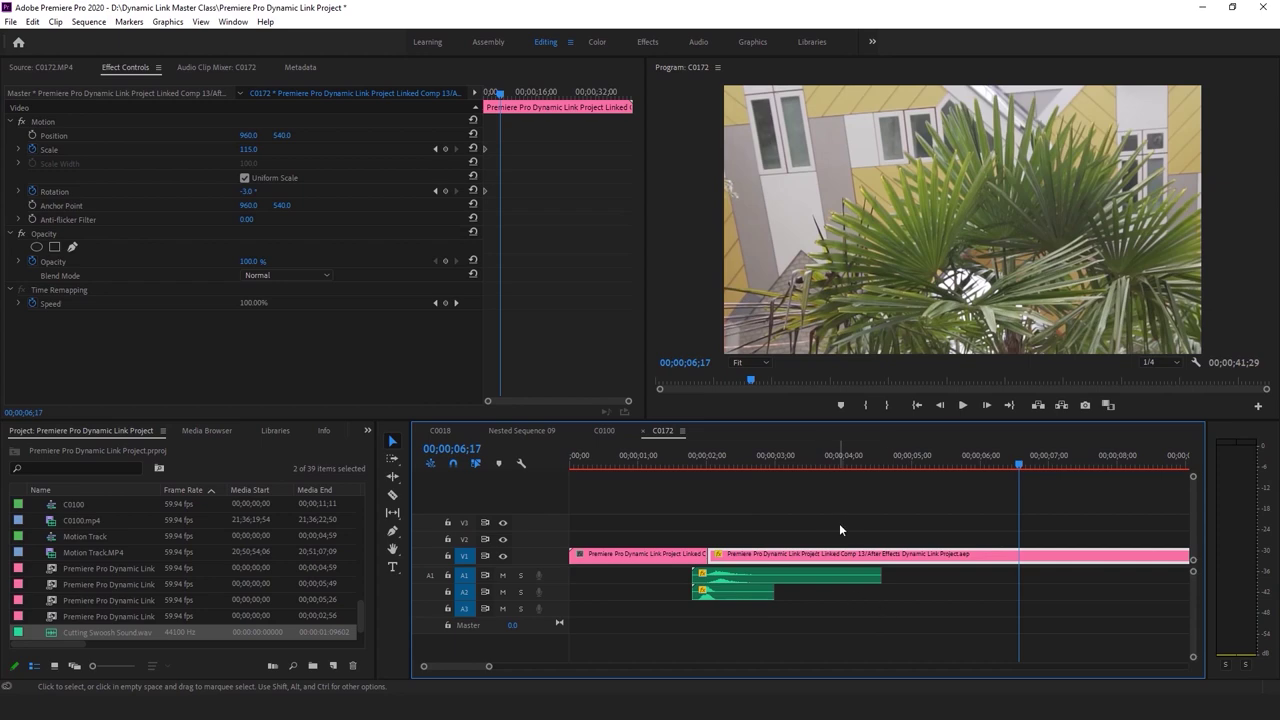
left_click(696, 459)
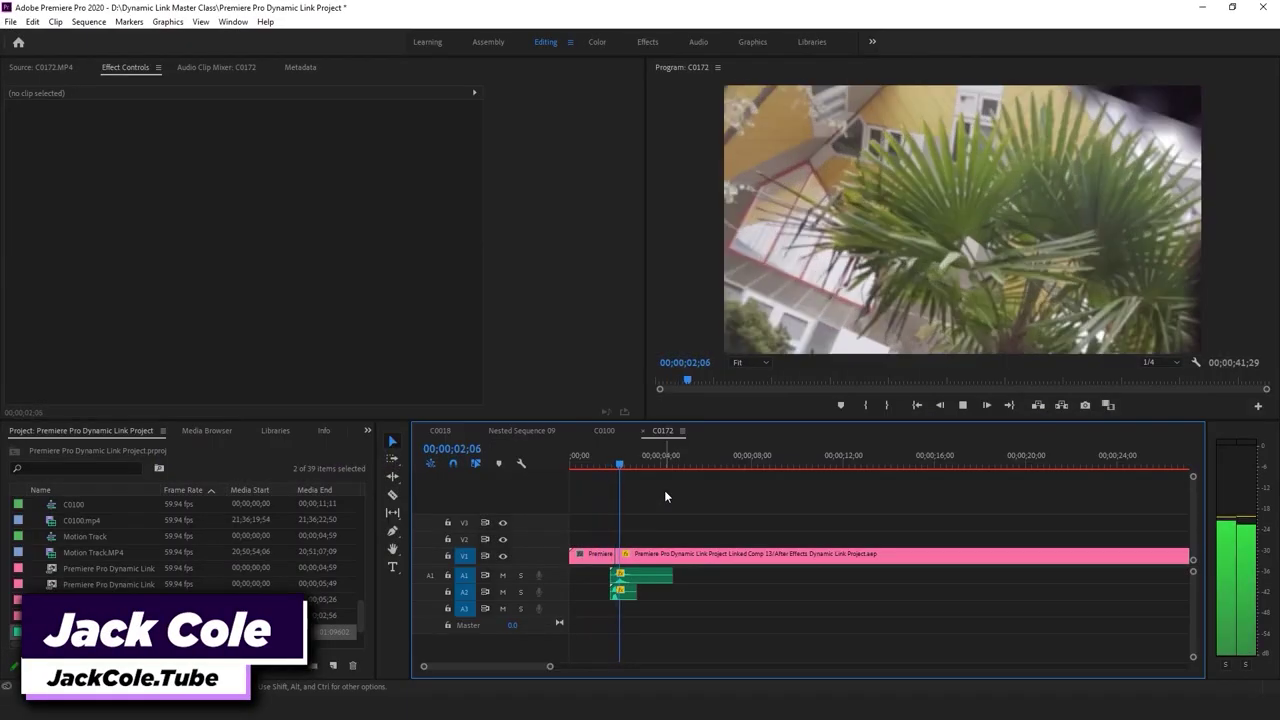
left_click_drag(610, 461, 594, 470)
key("space")
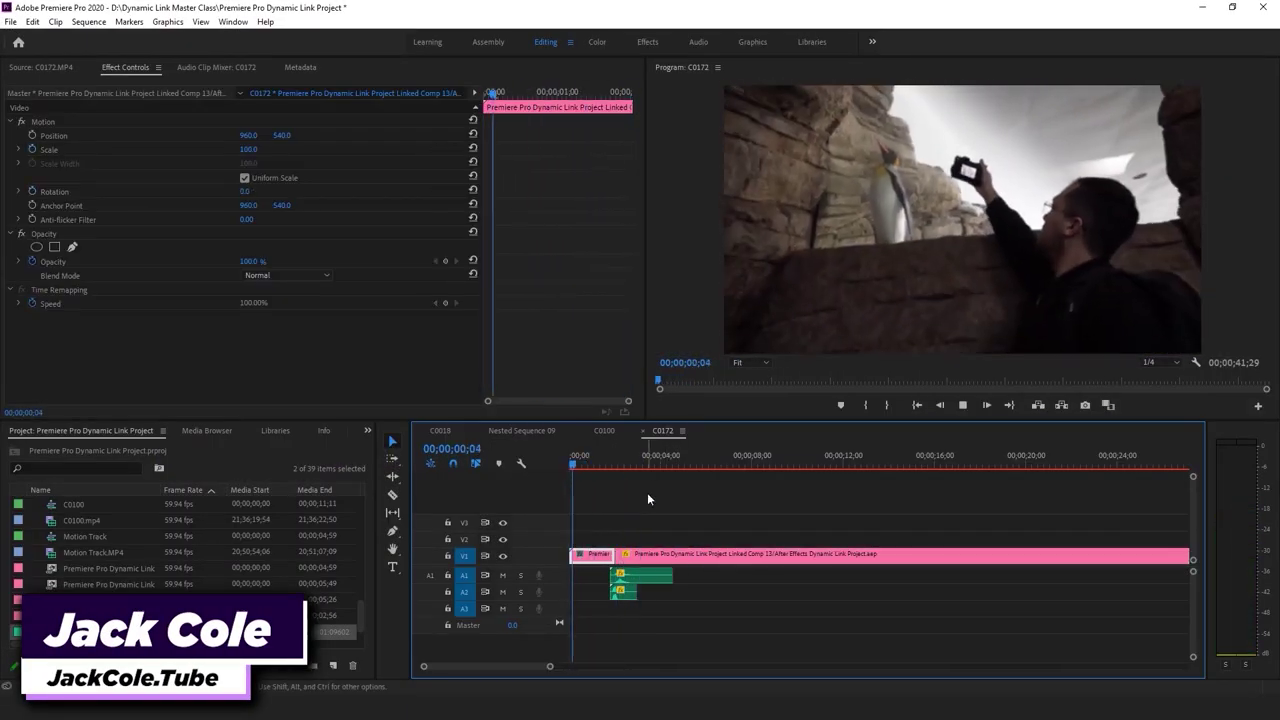
left_click(645, 494)
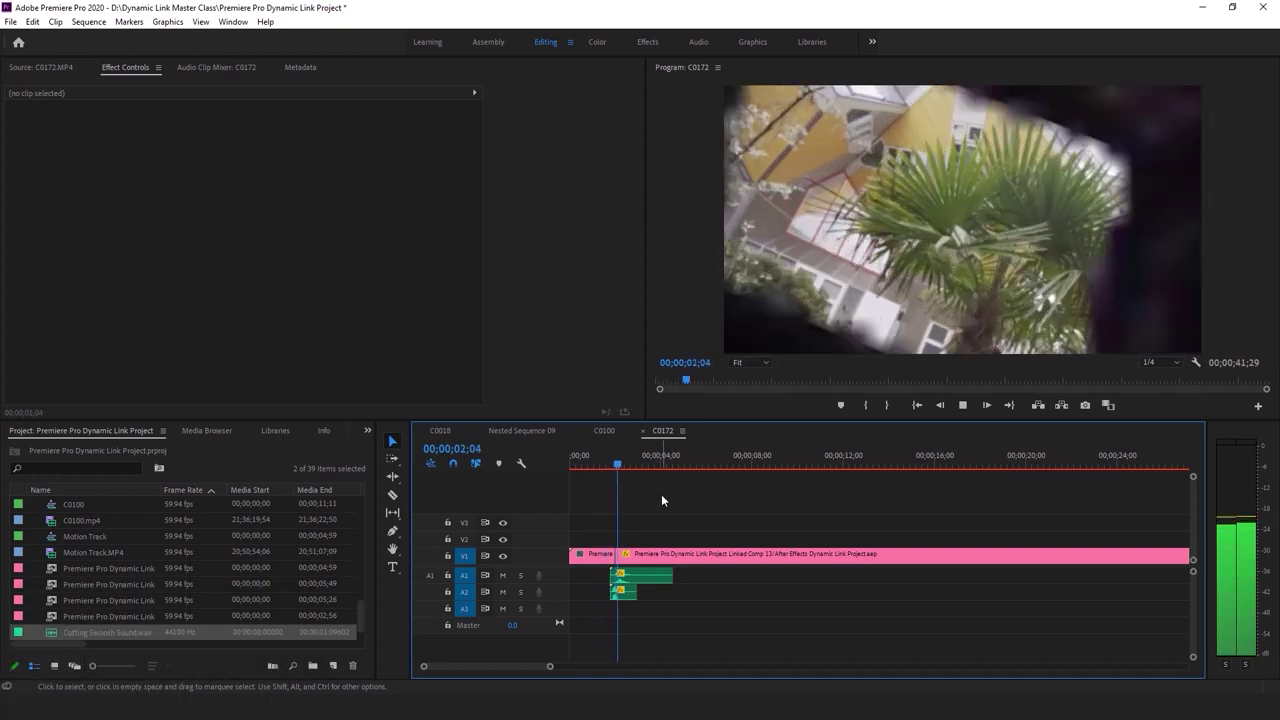
left_click_drag(609, 462, 626, 462)
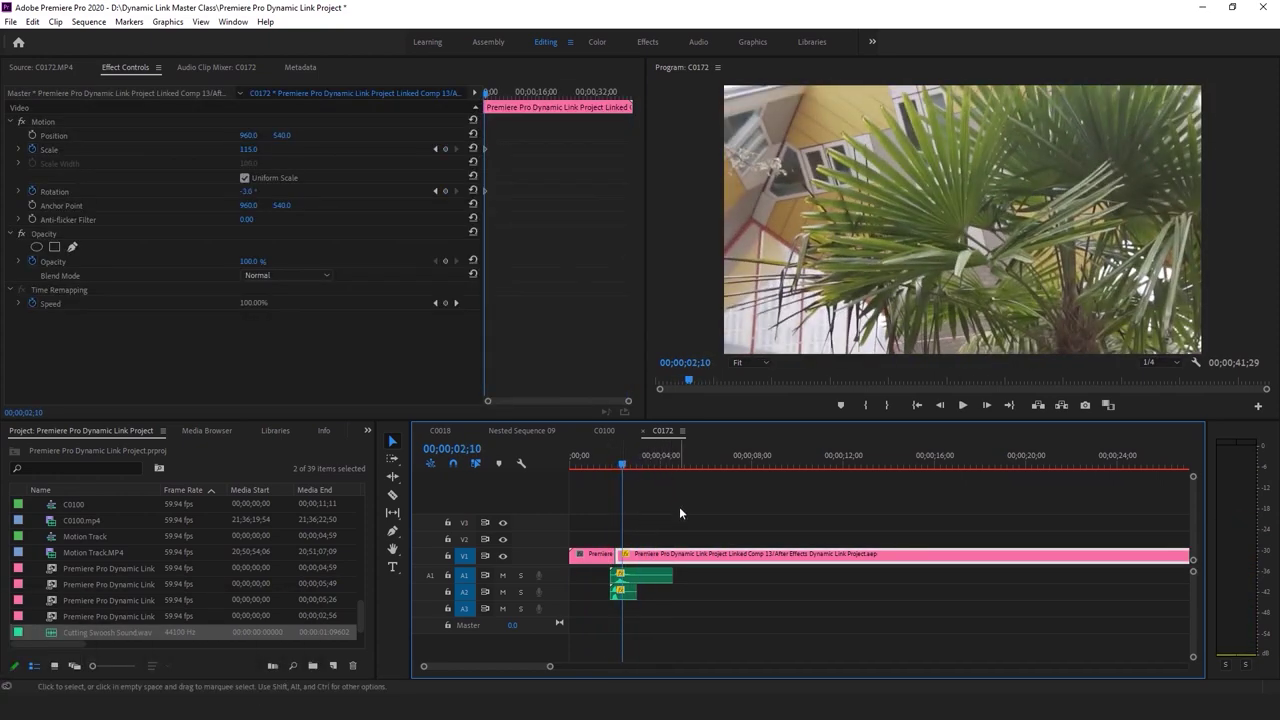
left_click(668, 506)
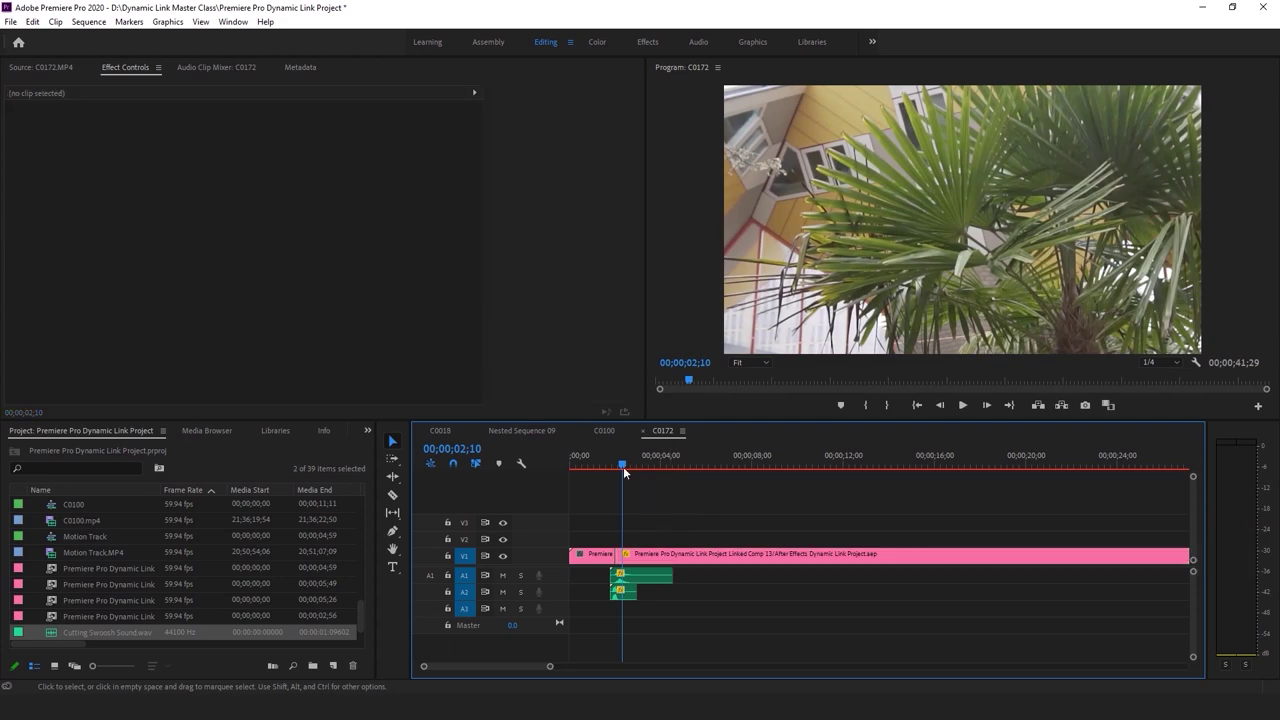
Switch to the C0100 sequence and play it through the transition
left_click(629, 464)
left_click(604, 430)
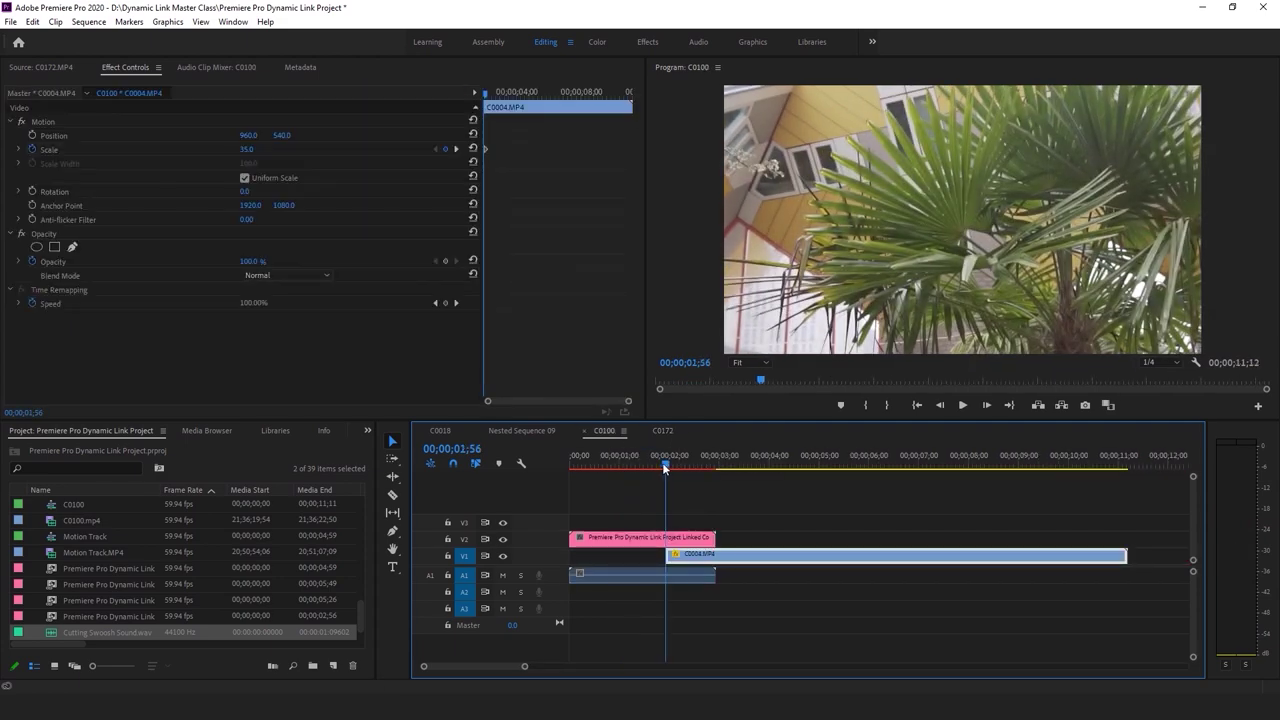
left_click(710, 490)
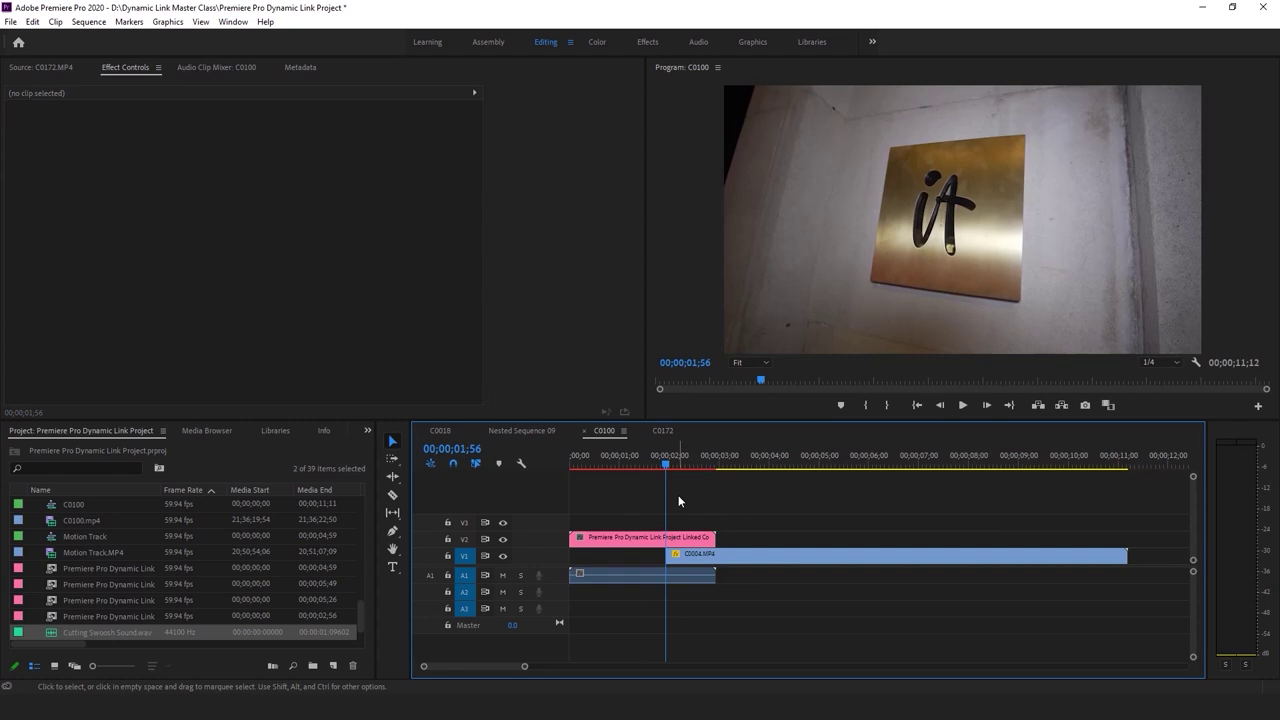
key("space")
key("space")
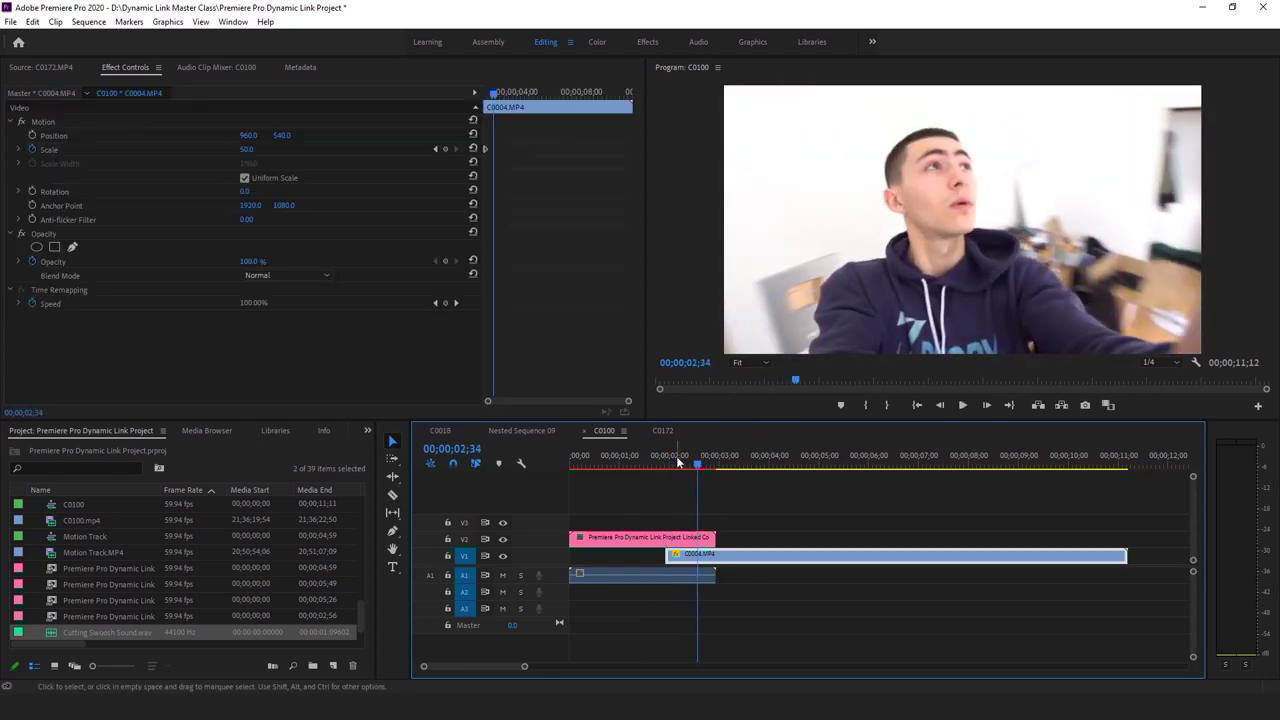
Scrub the transition from the 'it' sign to the face shot, then bring up File Explorer
left_click(662, 461)
left_click_drag(667, 462, 649, 478)
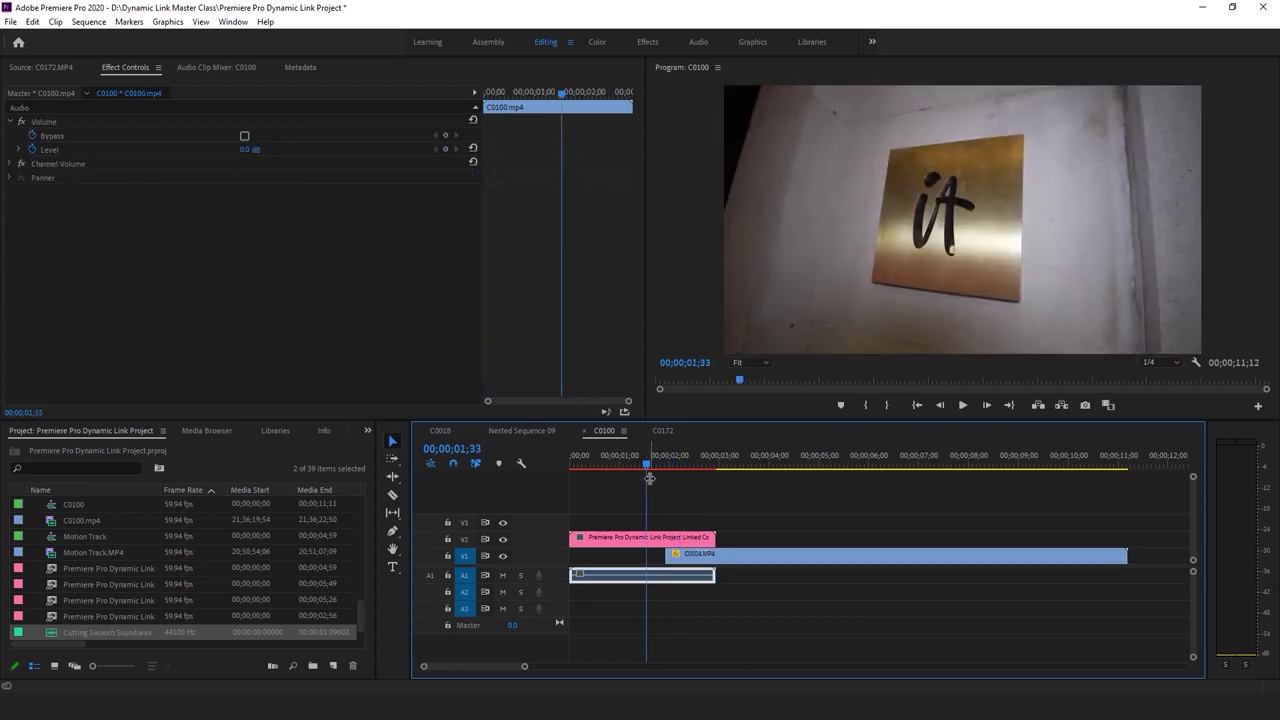
left_click(609, 502)
key("space")
left_click_drag(662, 466, 653, 462)
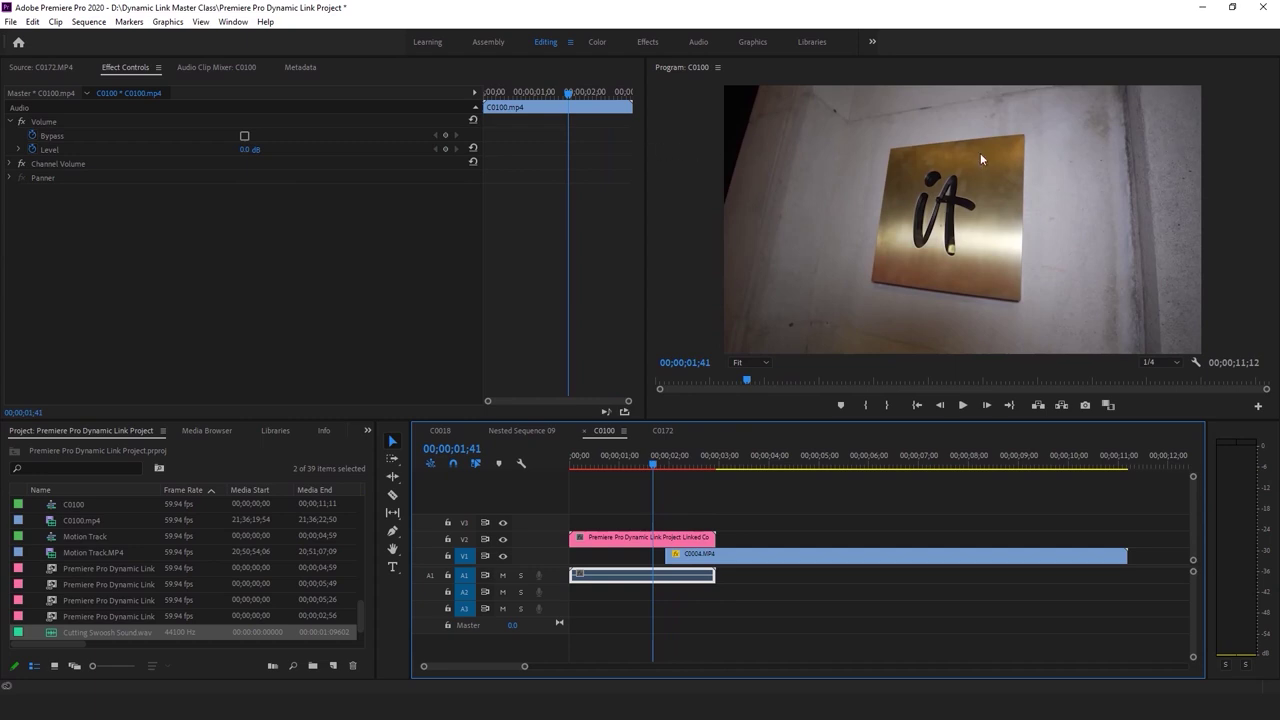
left_click(667, 478)
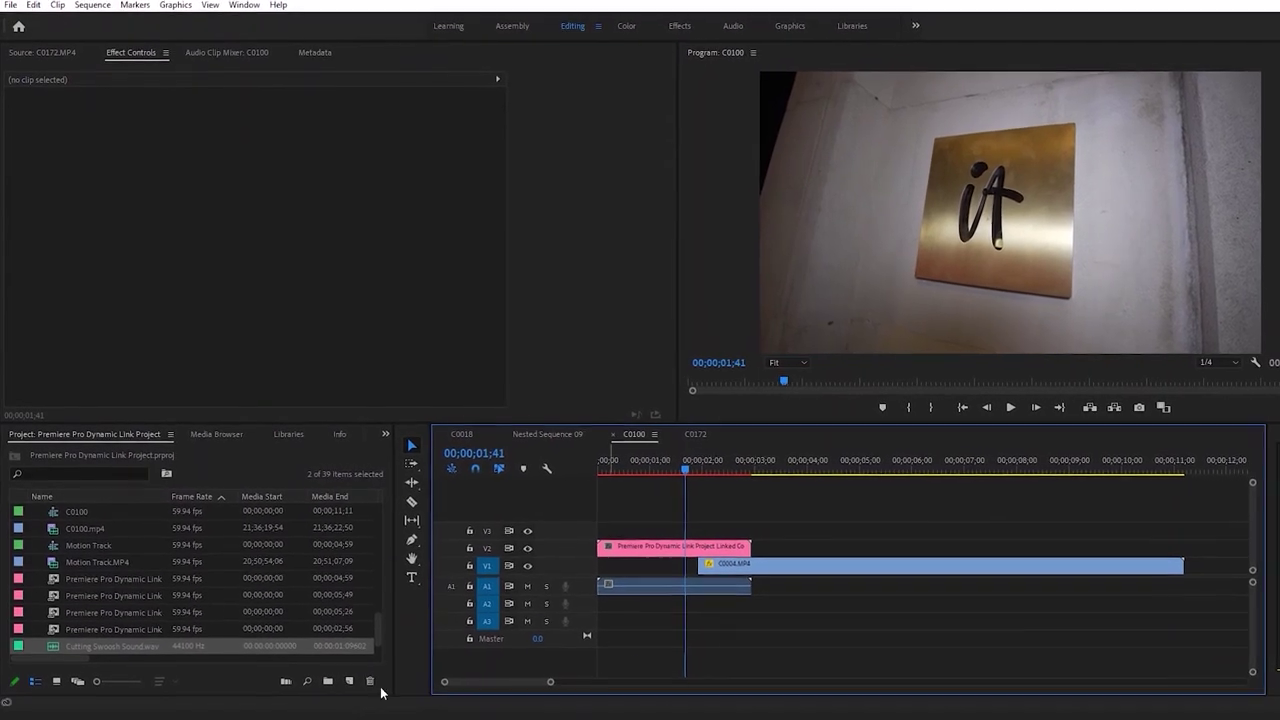
key("alt+Tab")
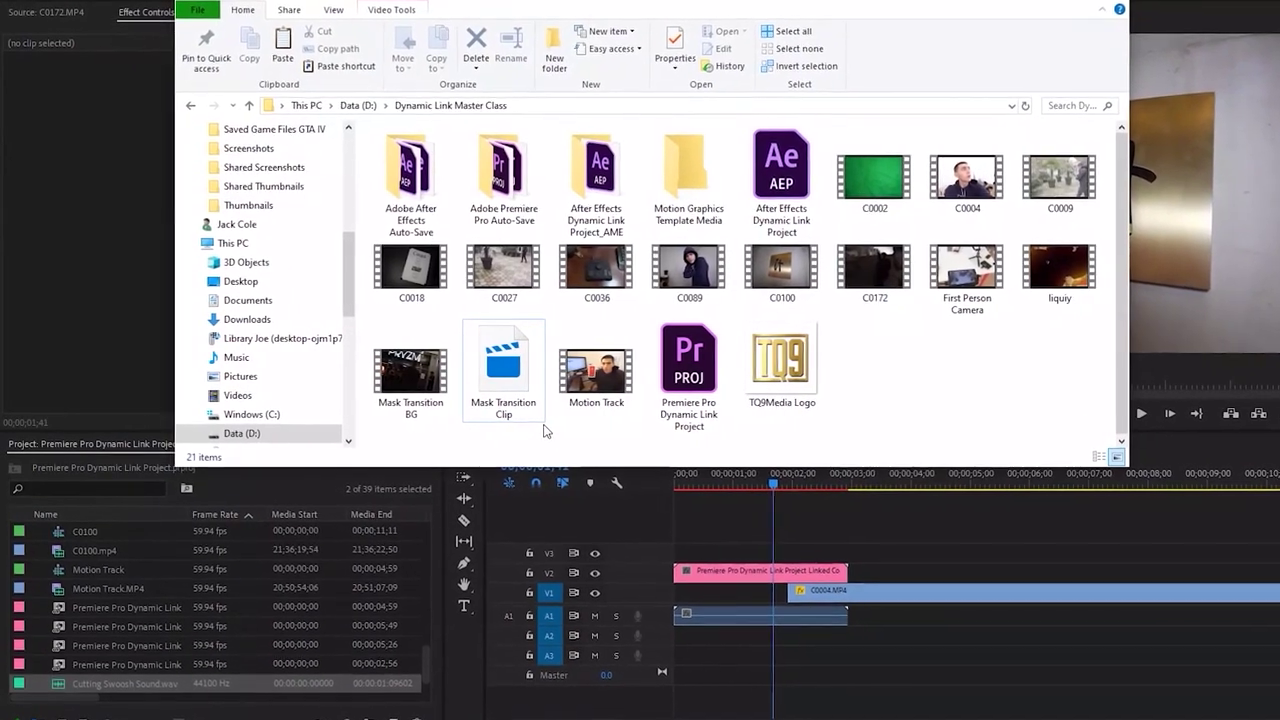
Import Mask Transition Clip.mov from the Dynamic Link Master Class folder and load it in the Source monitor
left_click_drag(545, 428, 390, 319)
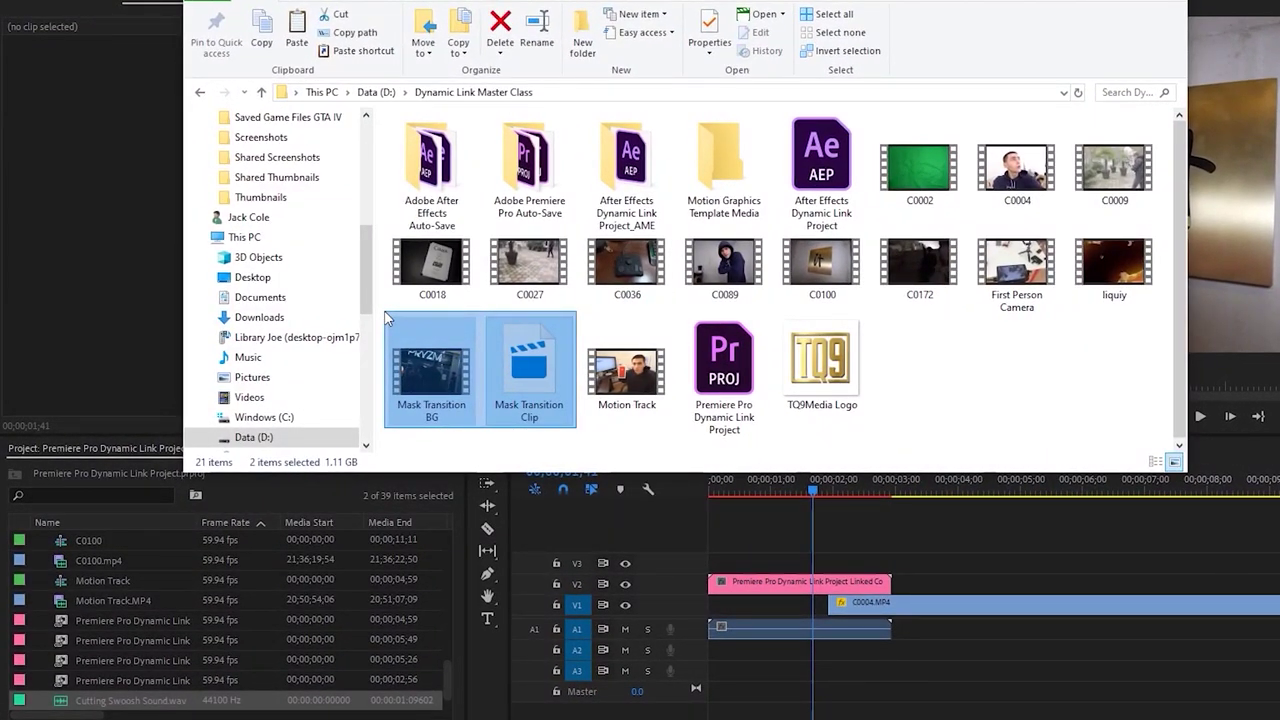
left_click_drag(388, 318, 582, 442)
left_click(520, 395)
left_click_drag(531, 379, 317, 632)
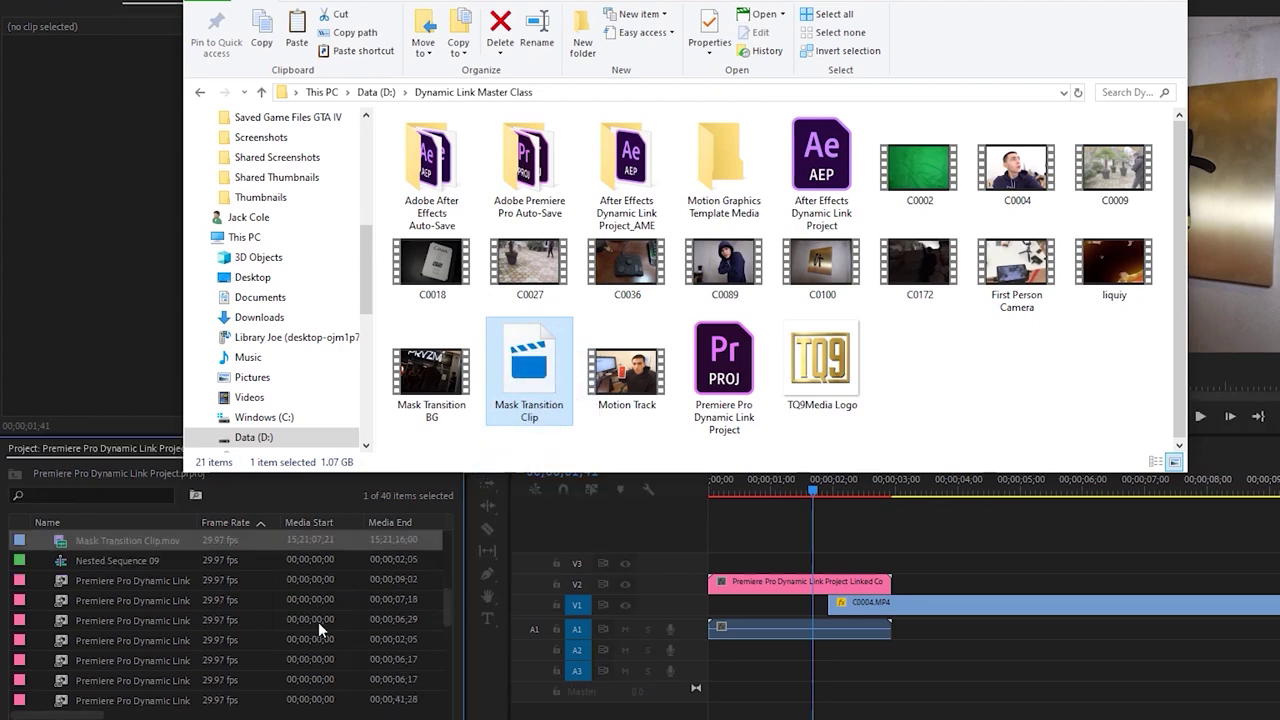
double_click(62, 541)
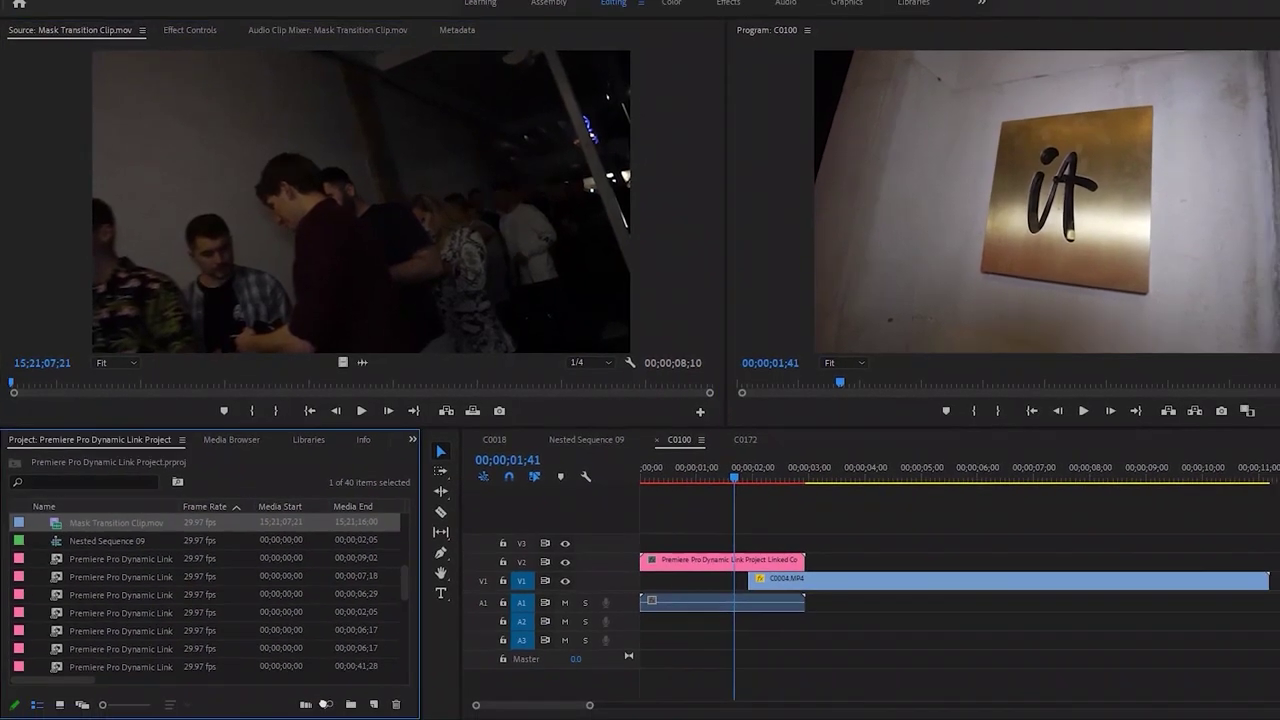
Create a Mask Transition Clip sequence from the clip and start previewing it
left_click_drag(116, 522, 363, 694)
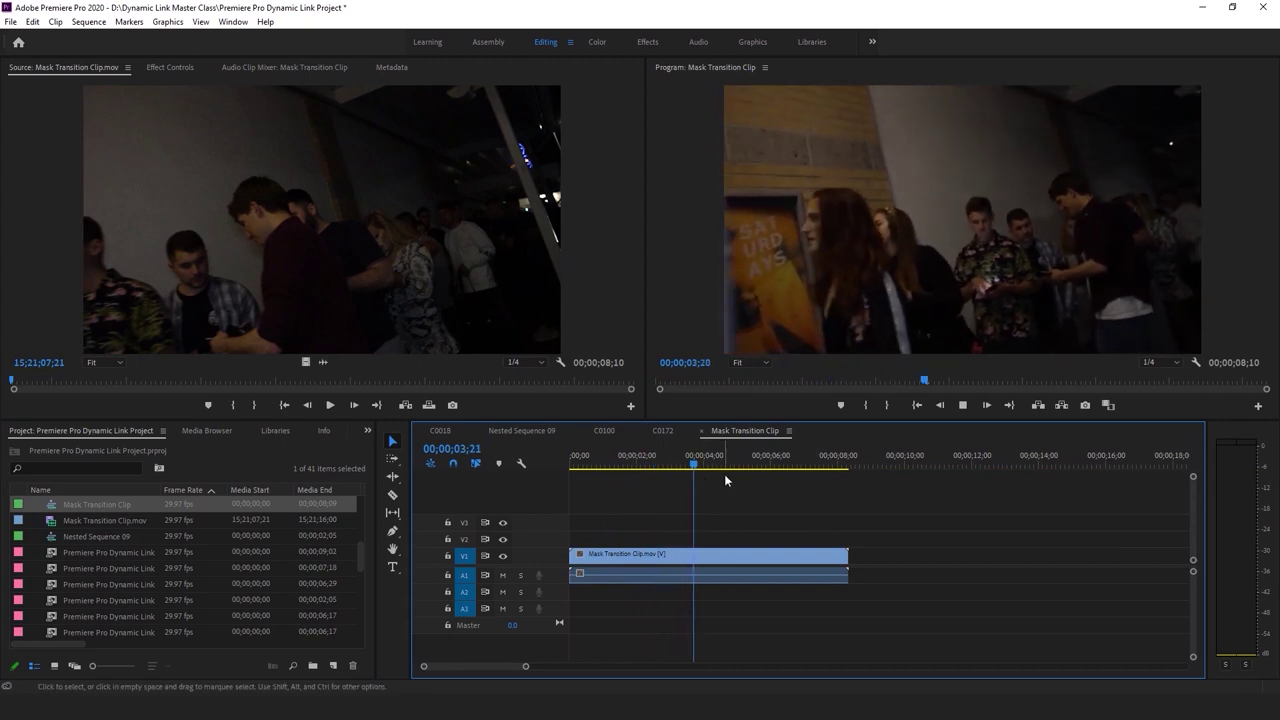
left_click(786, 463)
left_click_drag(786, 463, 720, 457)
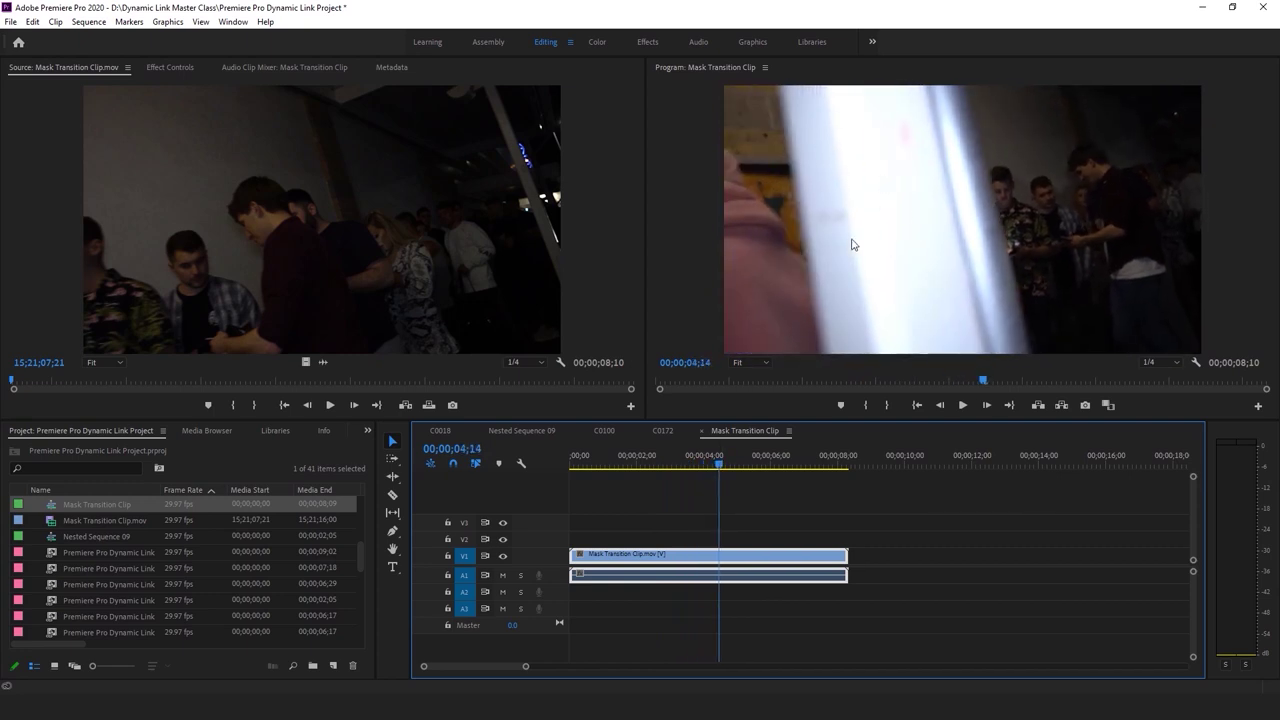
key("space")
left_click_drag(644, 465, 571, 464)
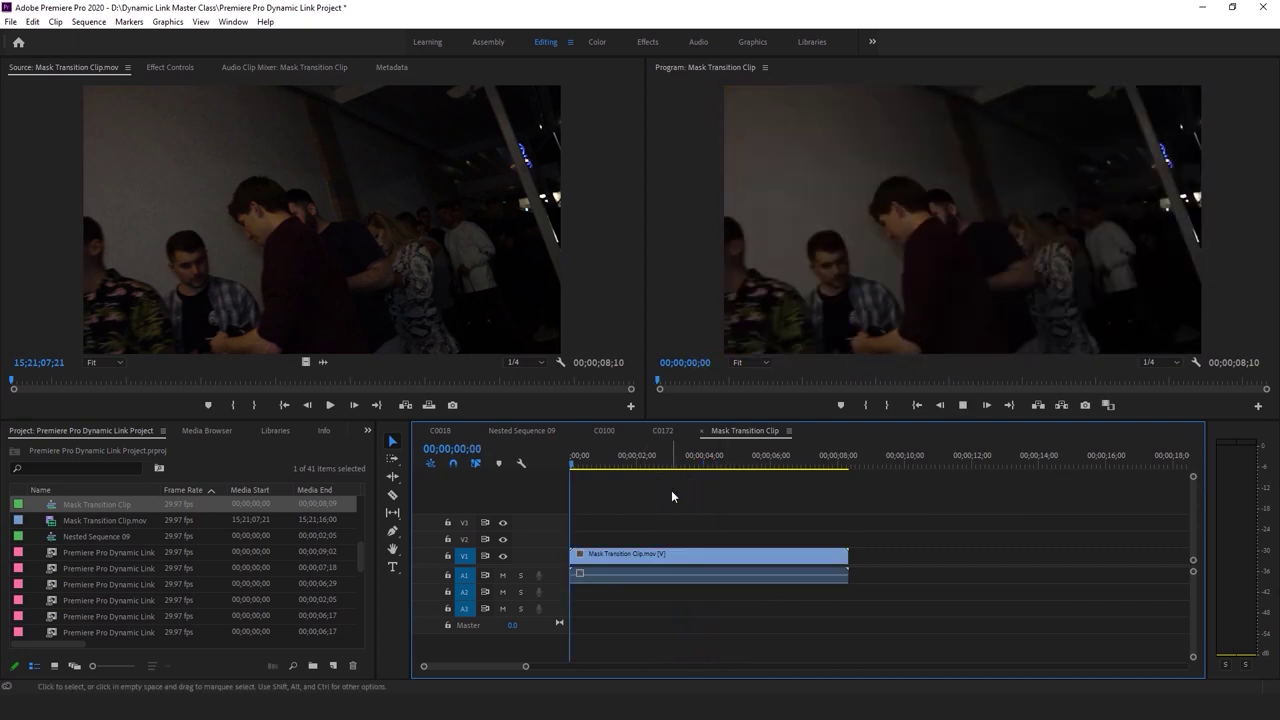
Play and scrub through the sequence, then replace the V1 clip with a linked After Effects composition
left_click_drag(671, 490, 700, 585)
key("space")
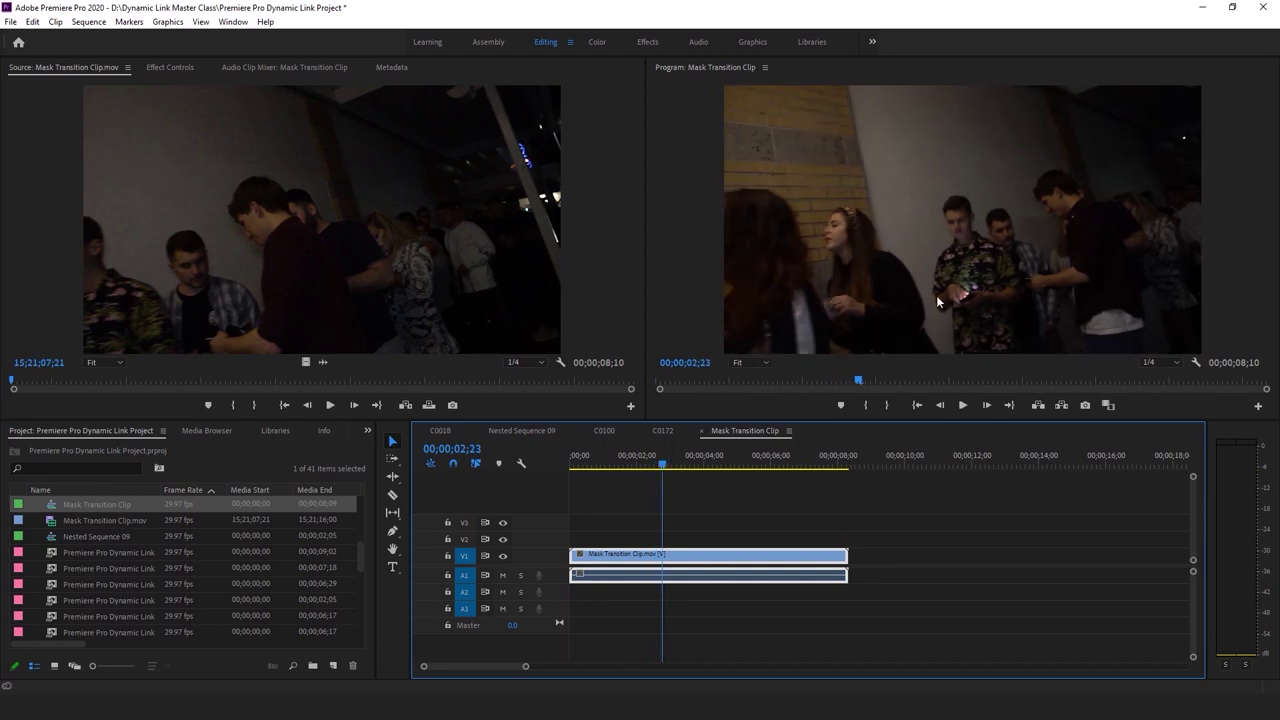
key("space")
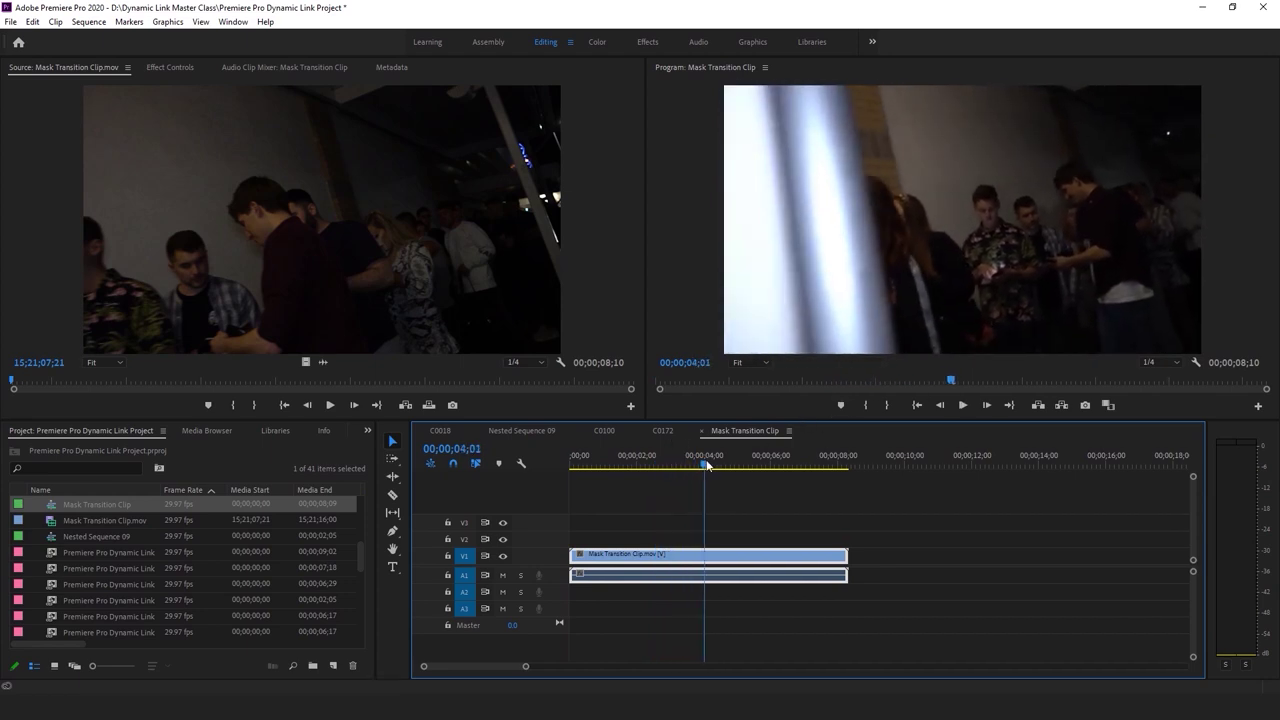
left_click(723, 465)
key("space")
key("space")
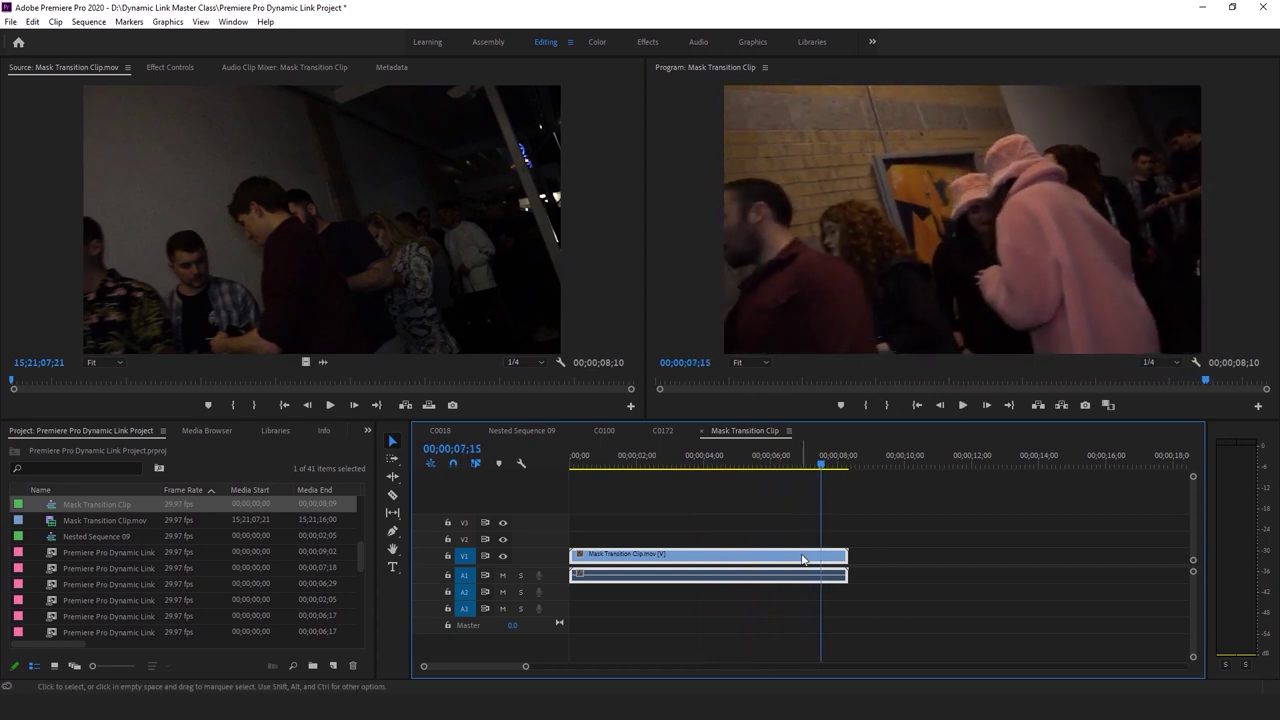
left_click_drag(820, 466, 674, 497)
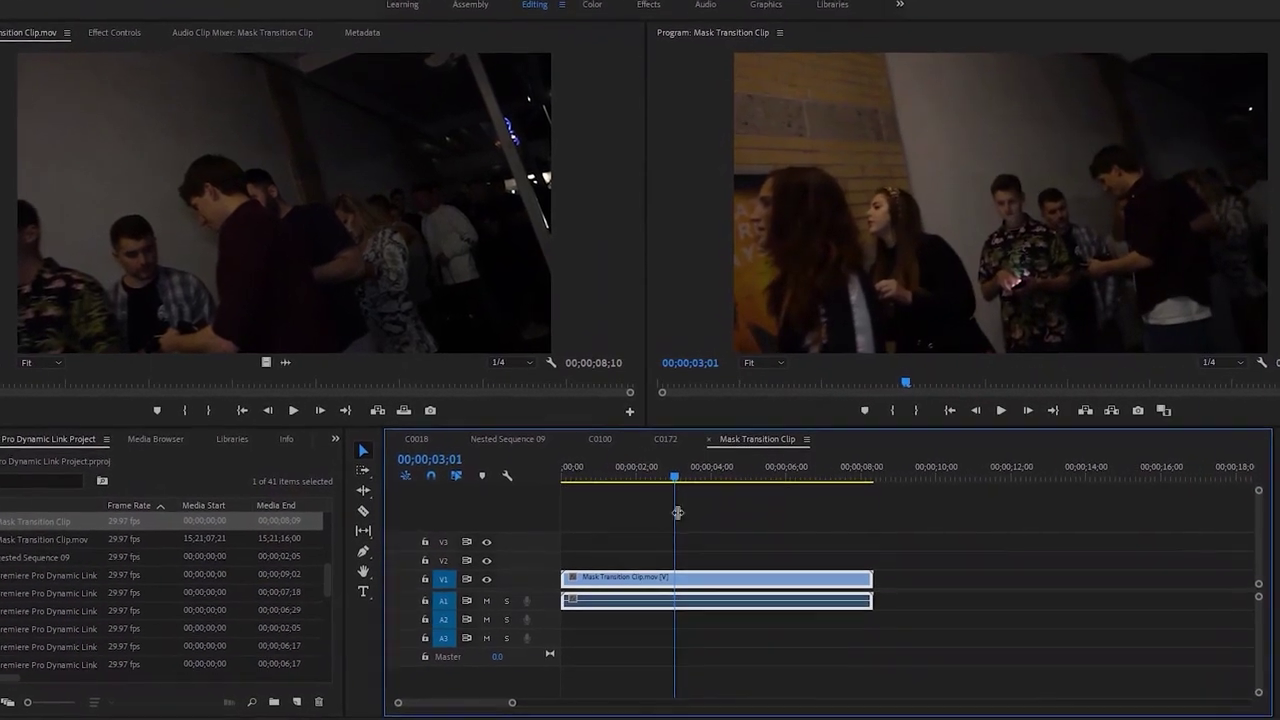
right_click(753, 585)
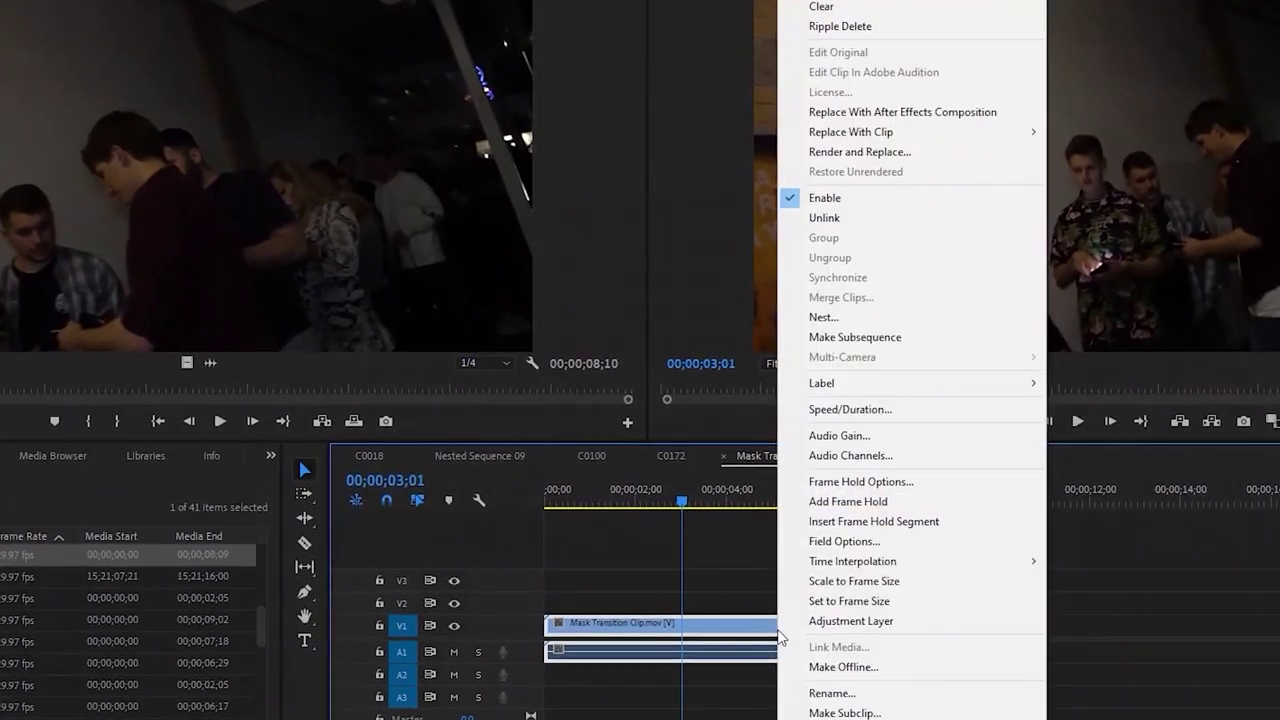
left_click(930, 112)
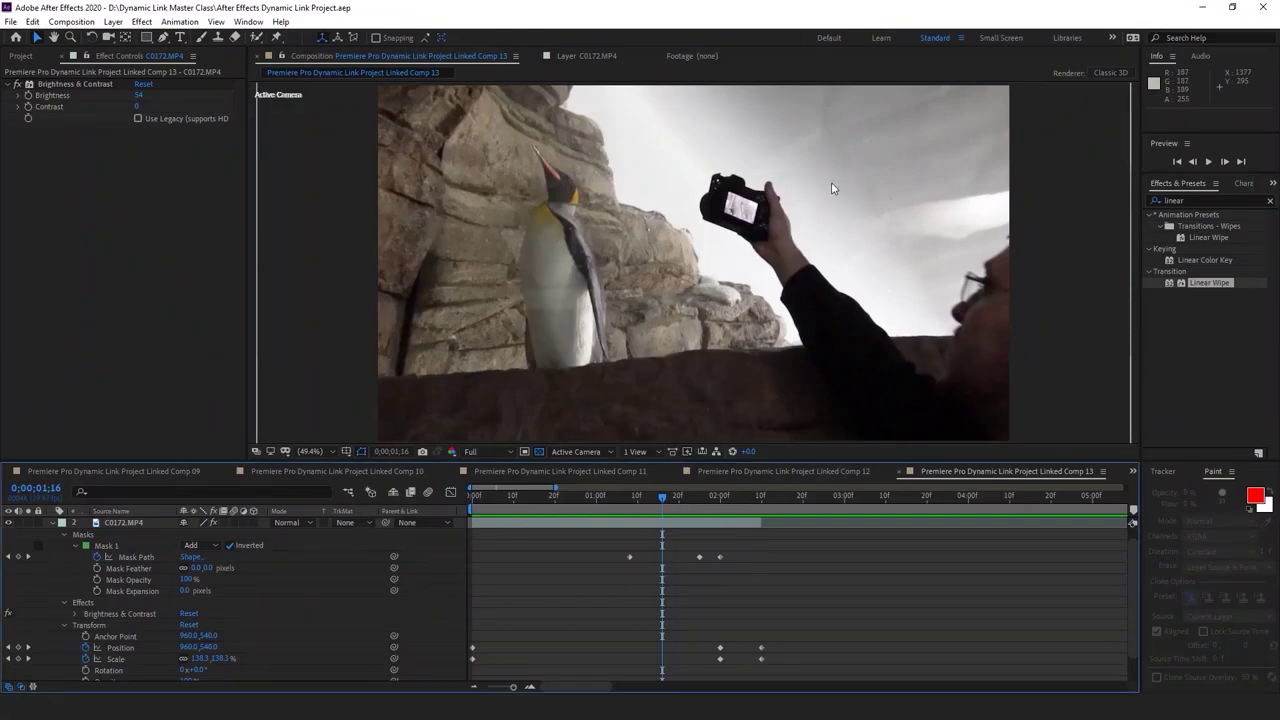
Scrub through Linked Comp 14, then start a Pen mask with a point on the frame's left edge
left_click_drag(484, 510, 806, 492)
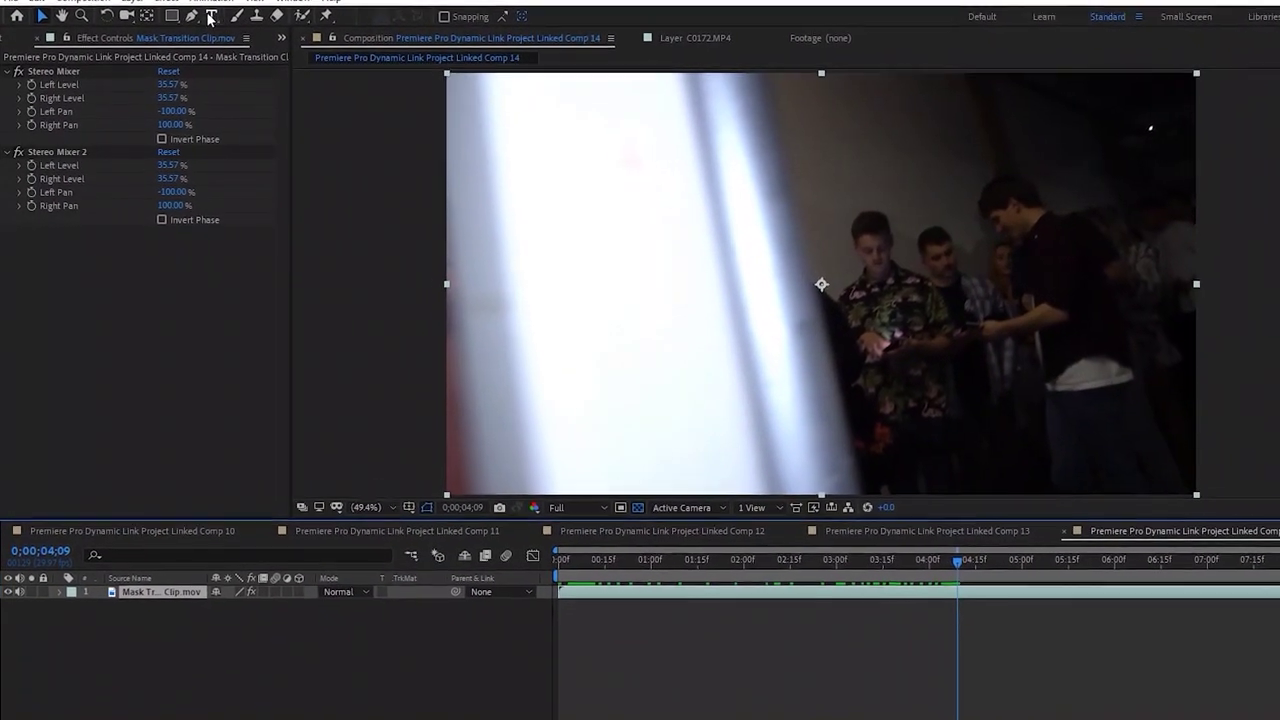
left_click(191, 15)
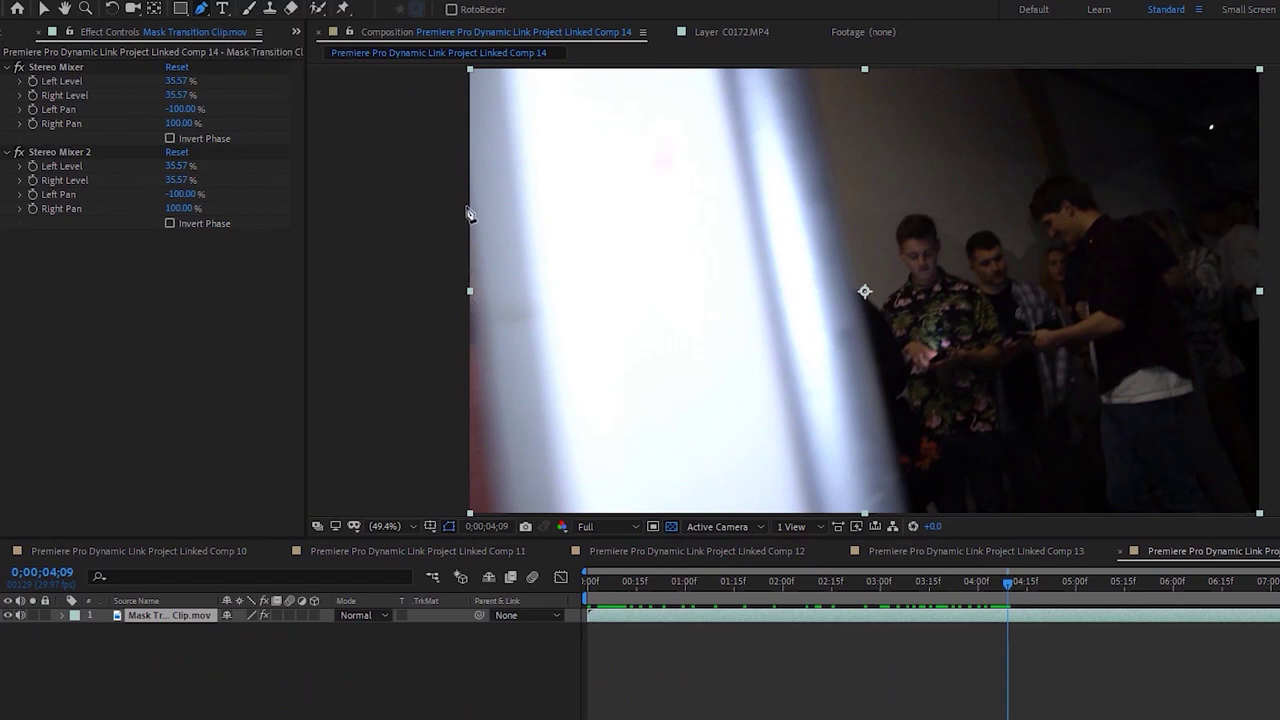
left_click(457, 196)
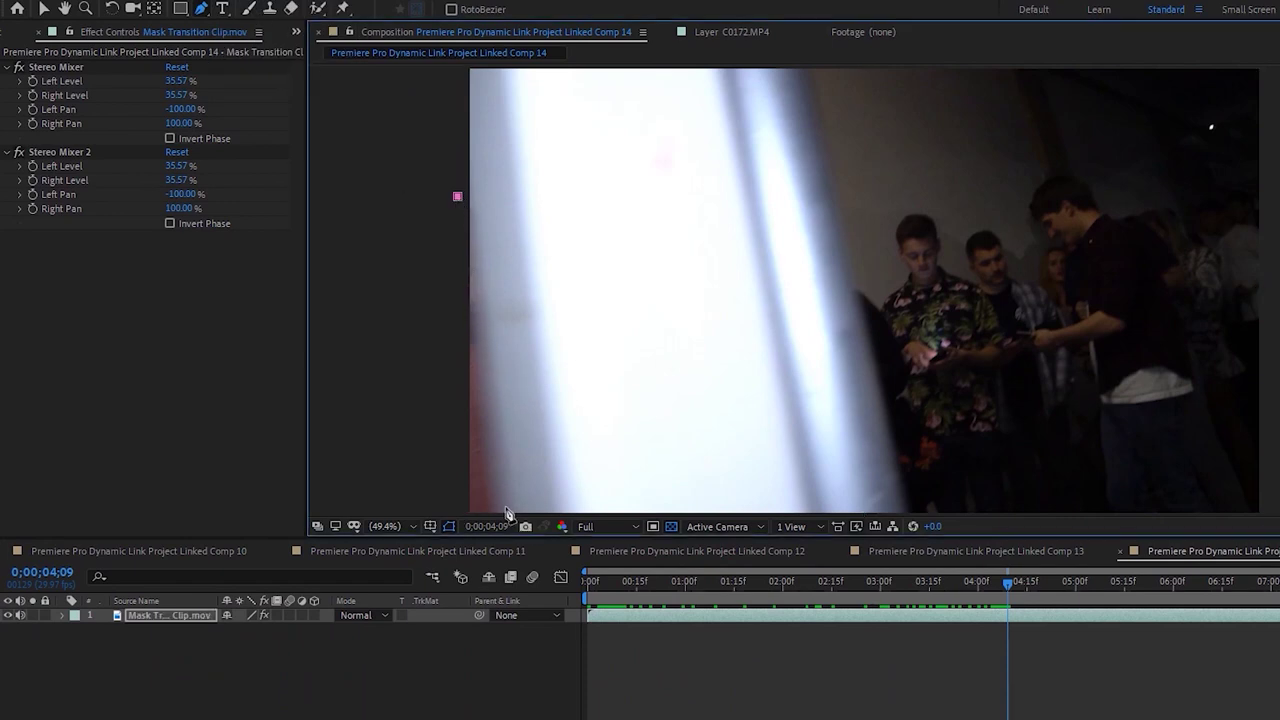
key("comma")
key("comma")
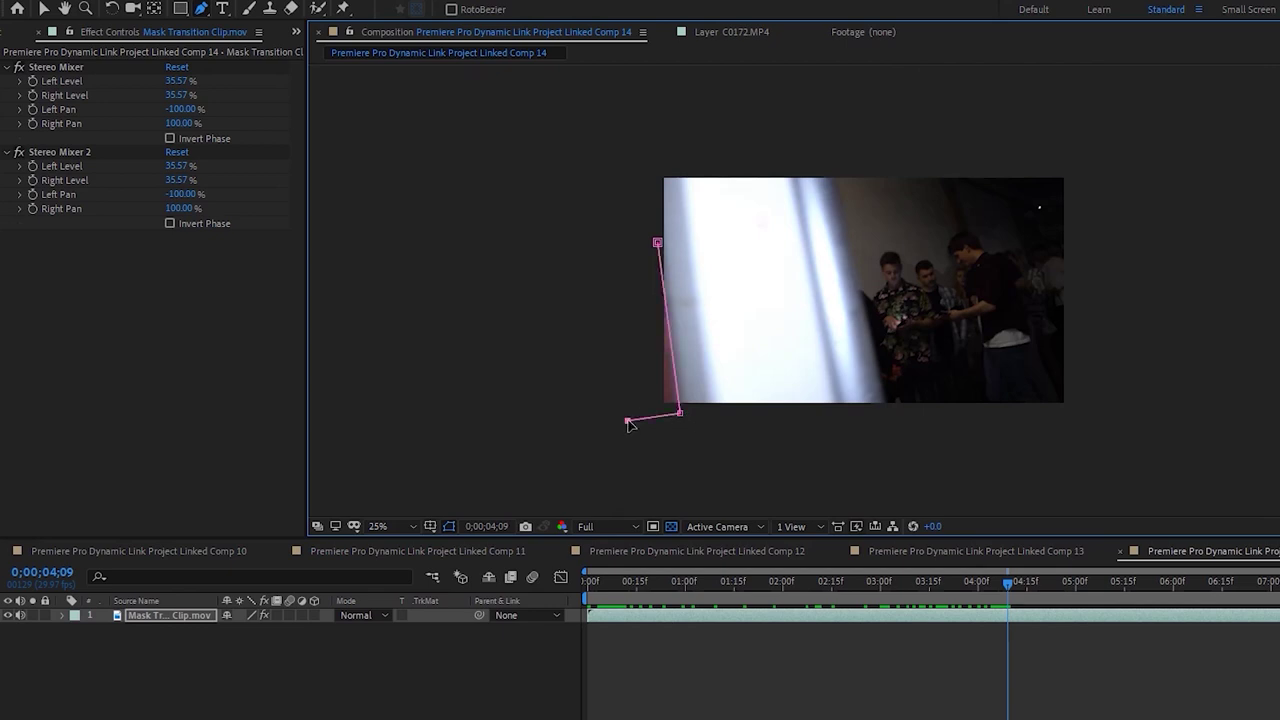
Close the mask shape, then invert Mask 1 and set its feather to 22 pixels
left_click(657, 246)
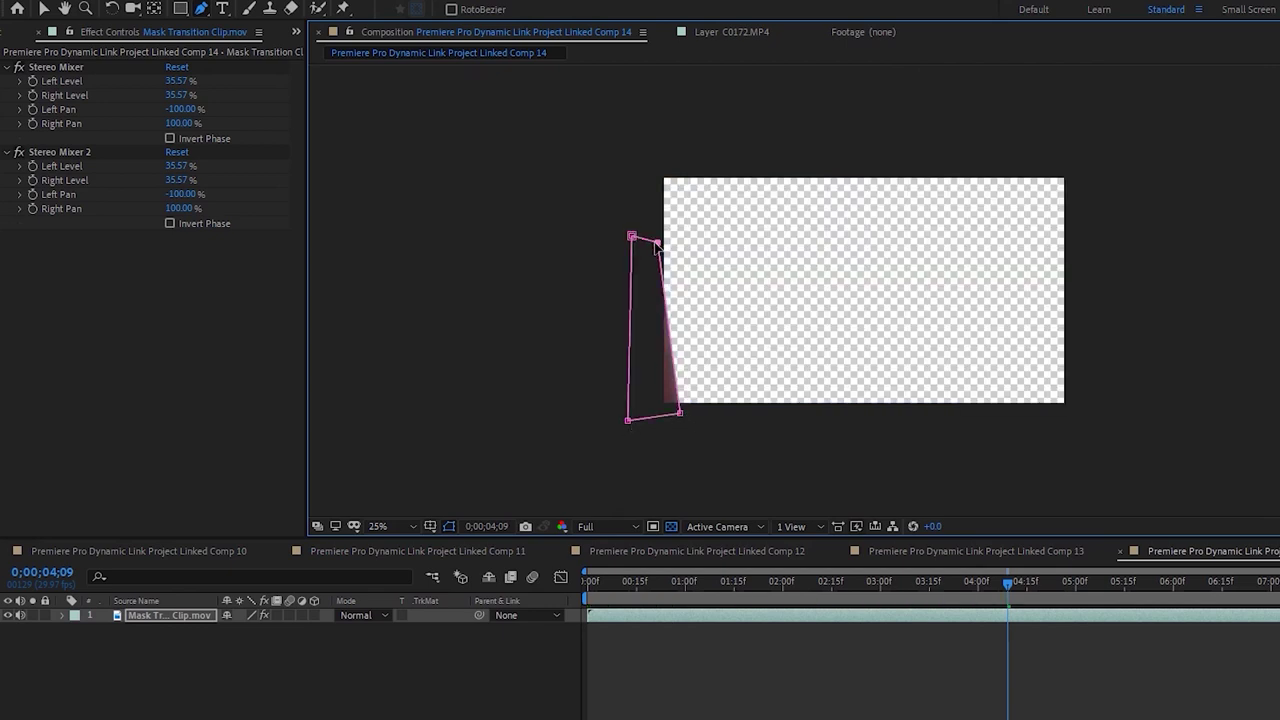
left_click(62, 615)
left_click(78, 630)
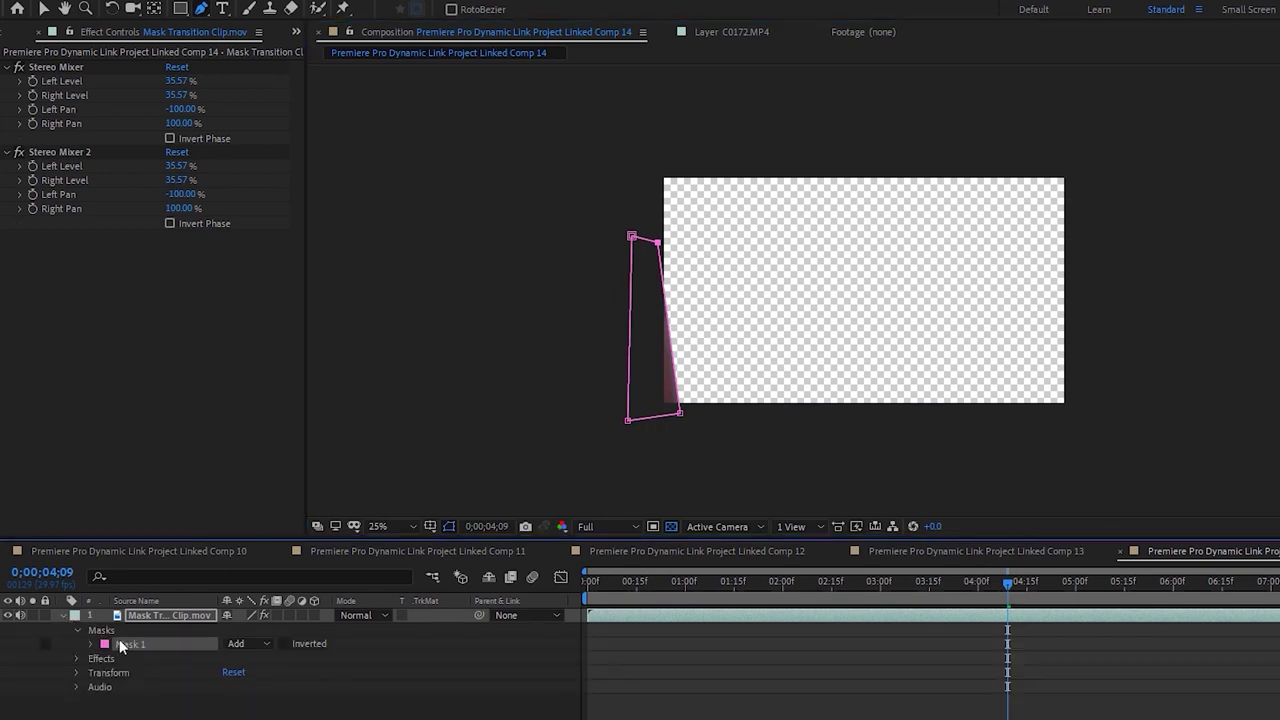
left_click(286, 644)
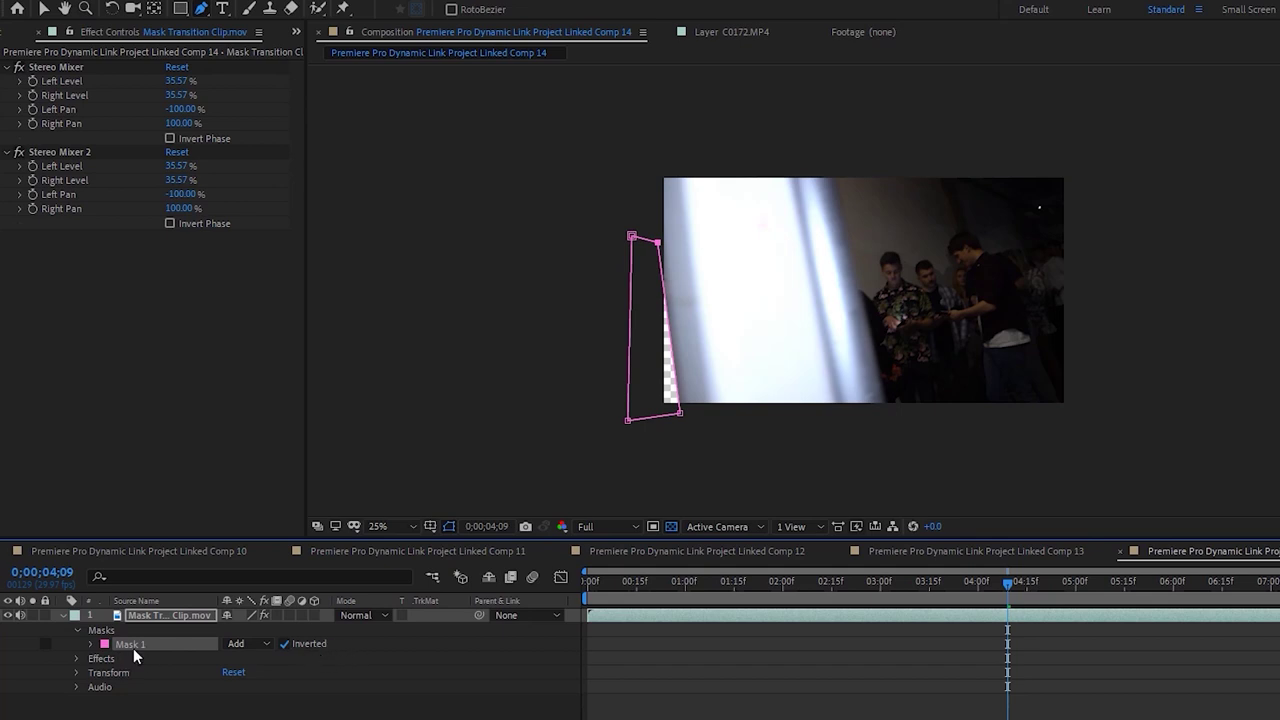
left_click(92, 644)
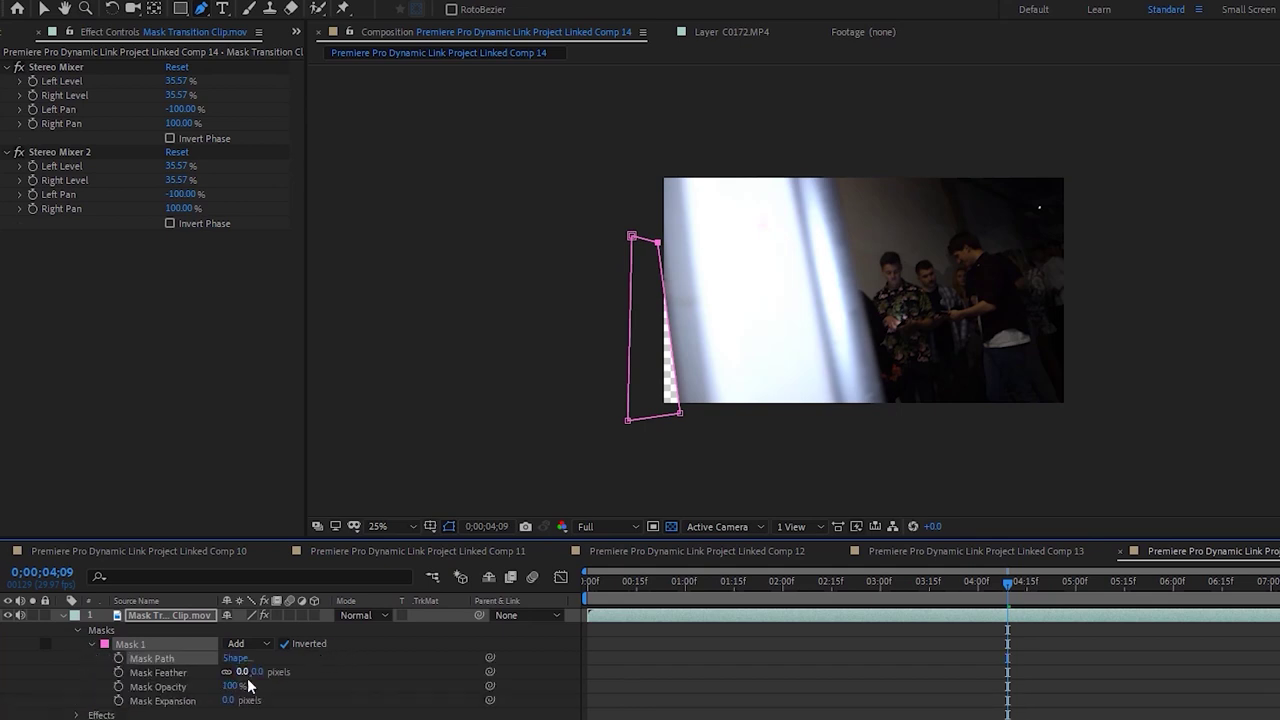
left_click_drag(249, 676, 208, 680)
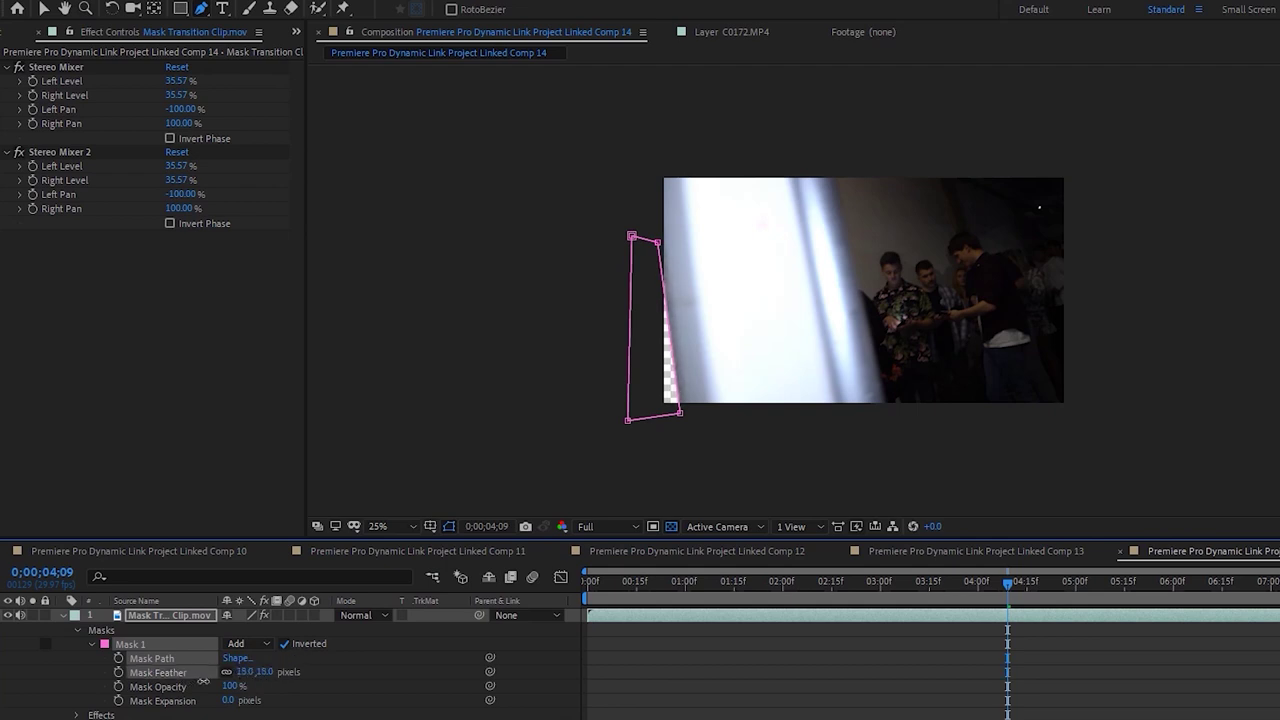
Deselect the layer to preview the feathered mask and return to the Selection tool
left_click(814, 676)
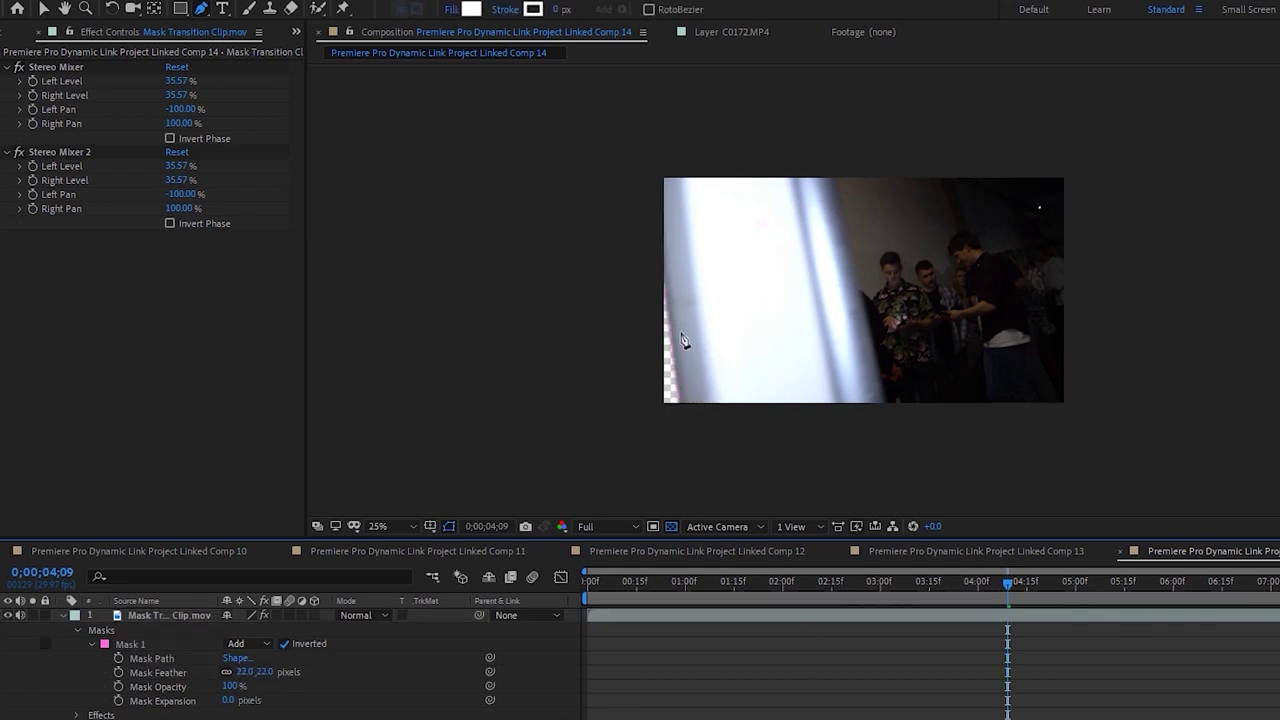
key("v")
left_click(414, 525)
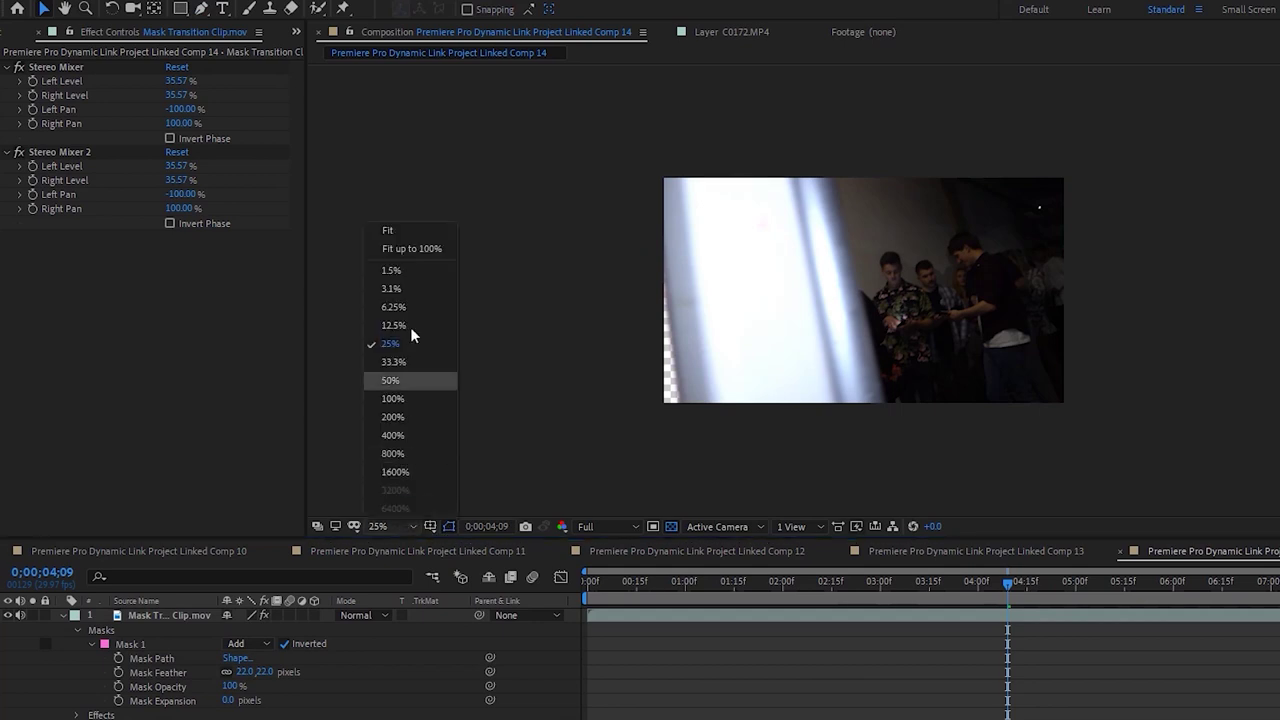
Fit the composition to the viewer and set a starting Mask Path keyframe on Mask 1
left_click(400, 231)
left_click(853, 617)
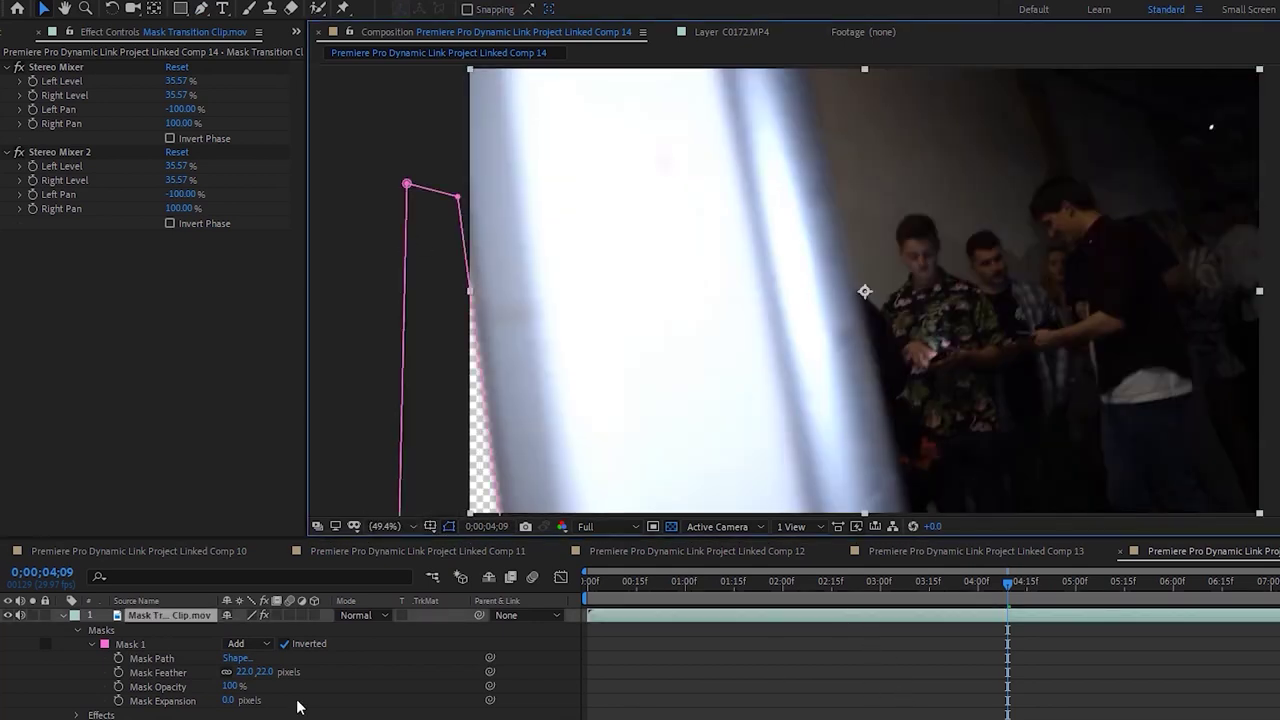
left_click(120, 660)
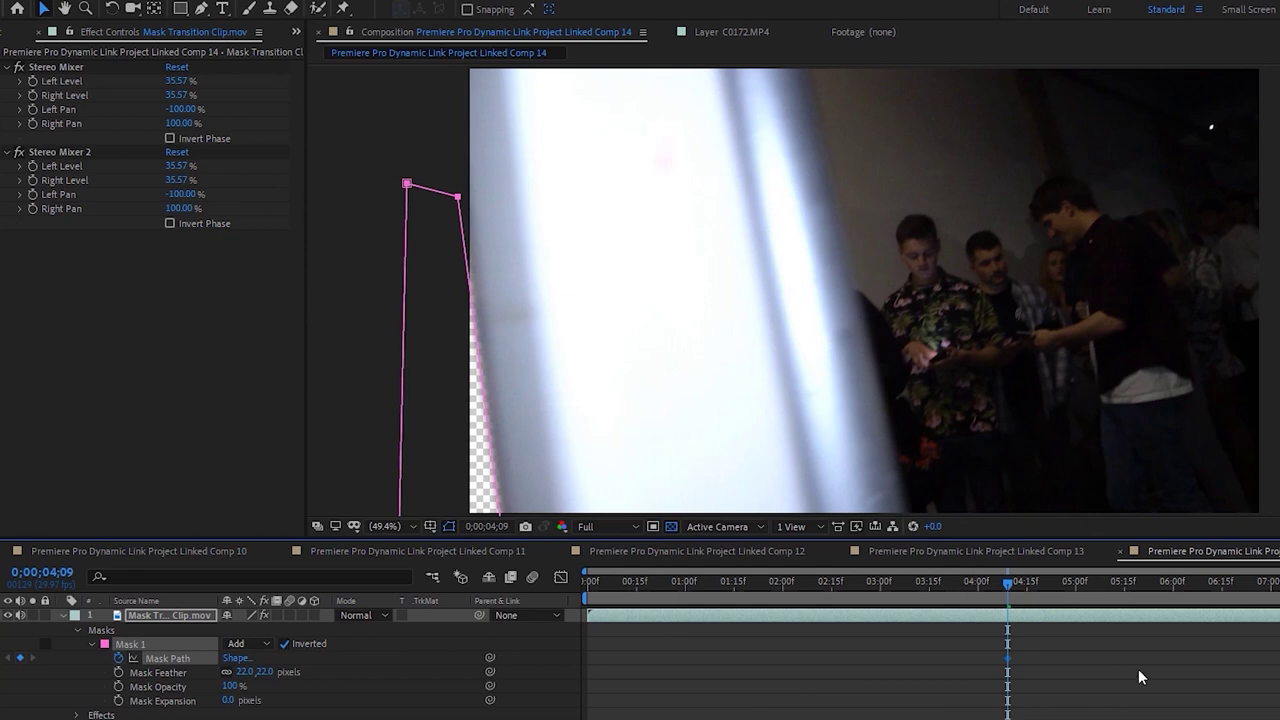
key("Page_Down")
key("Page_Down")
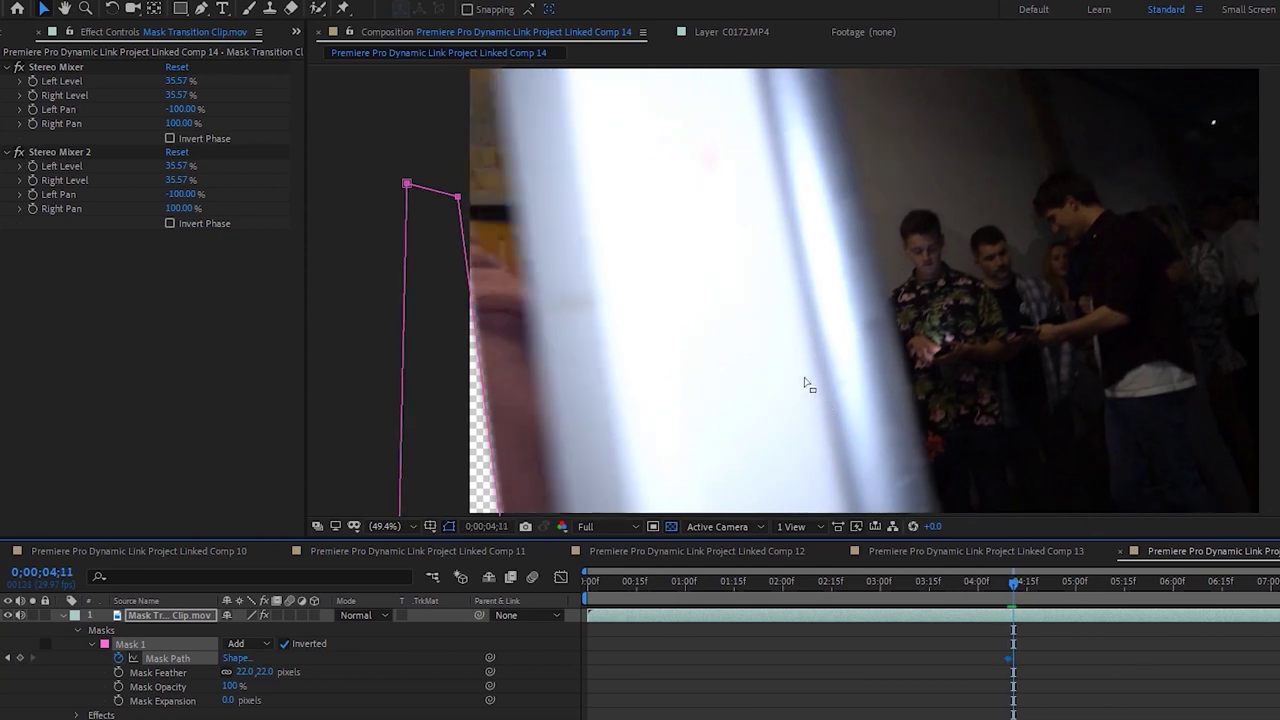
key("comma")
key("comma")
key("Page_Up")
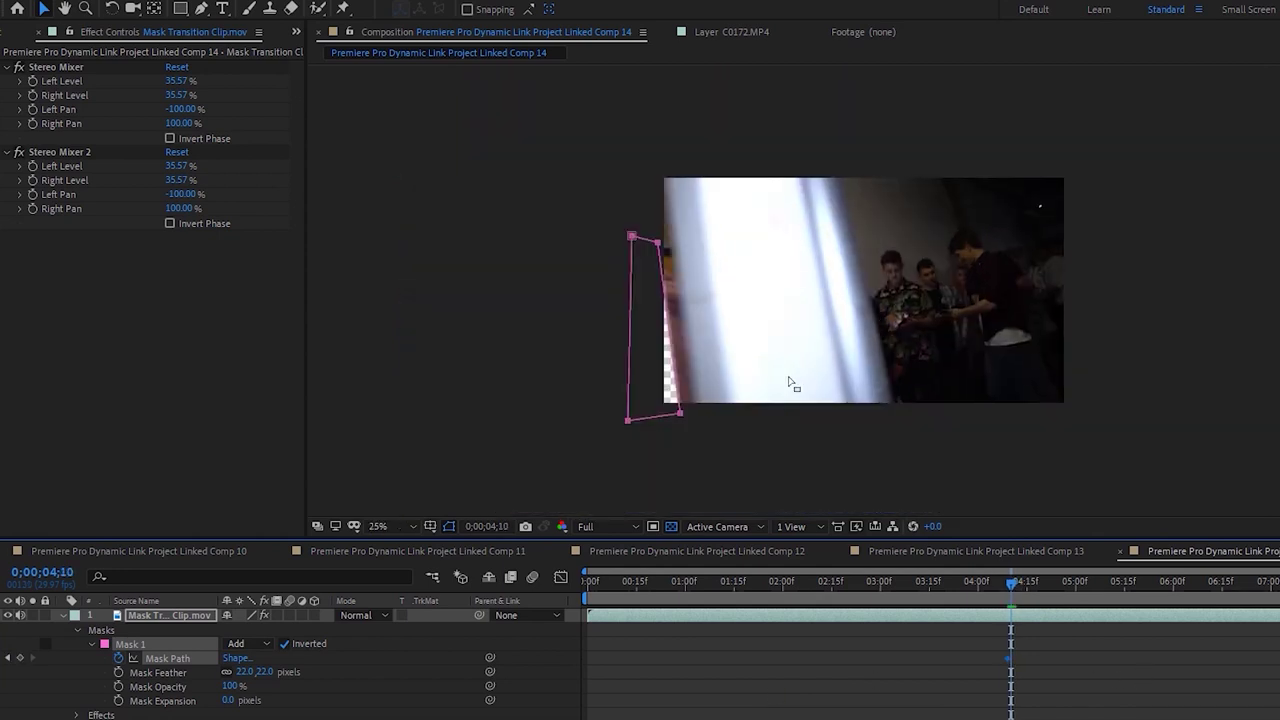
key("period")
key("period")
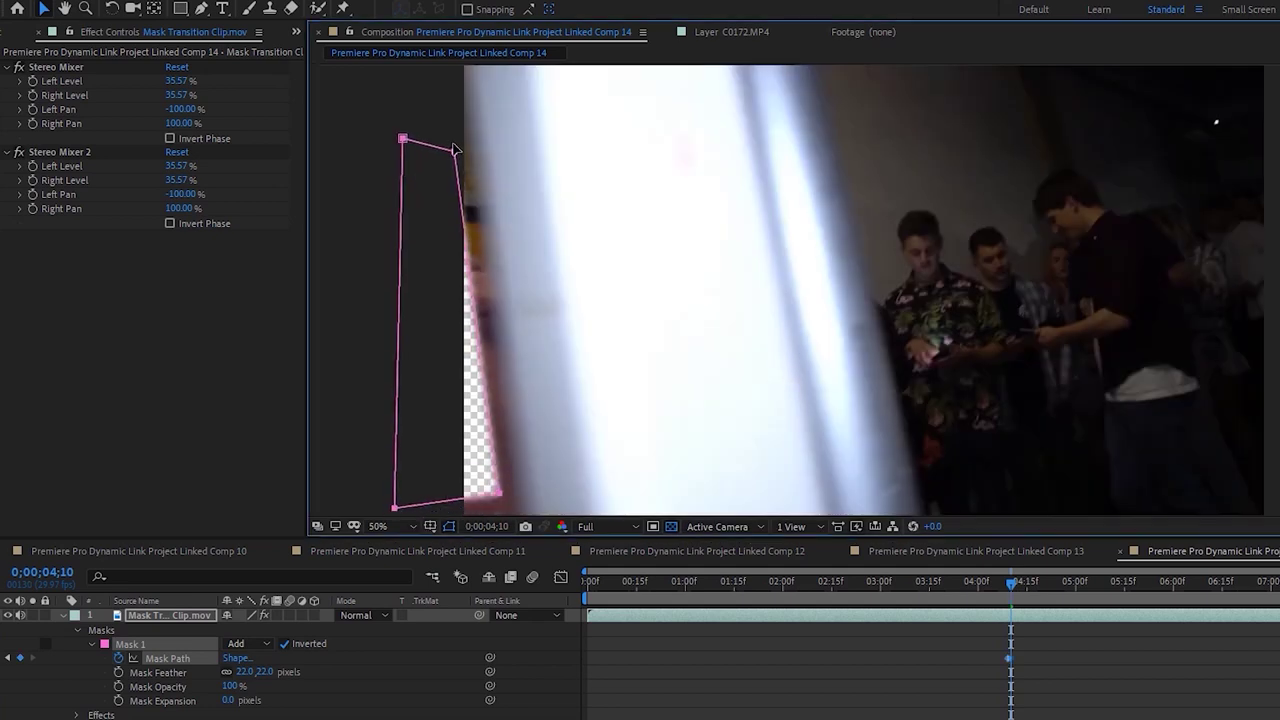
key("comma")
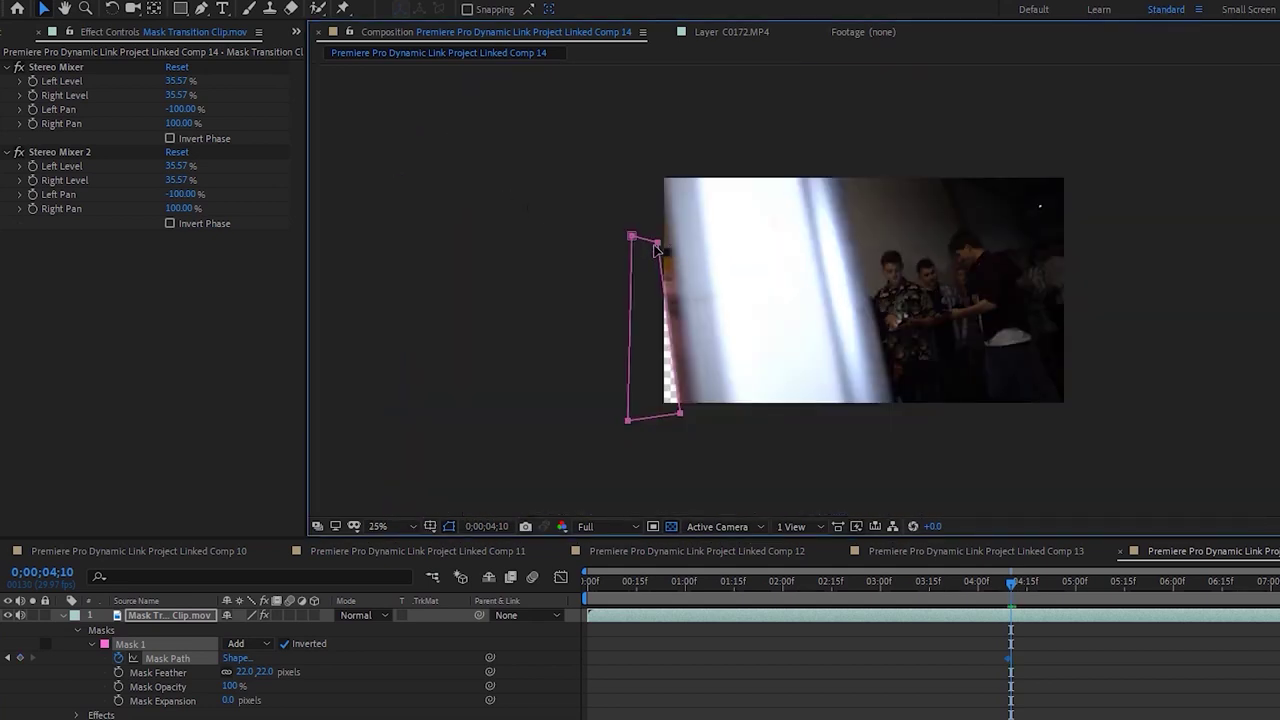
left_click(345, 710)
left_click(131, 645)
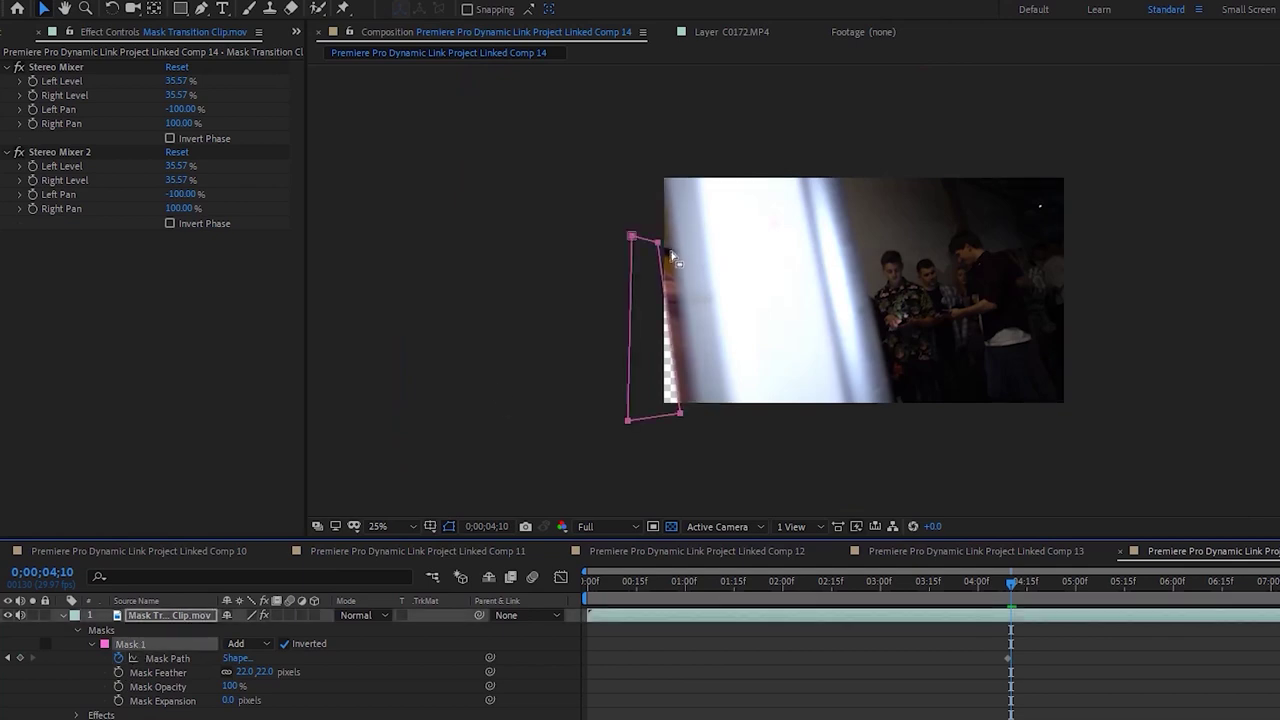
left_click(155, 630)
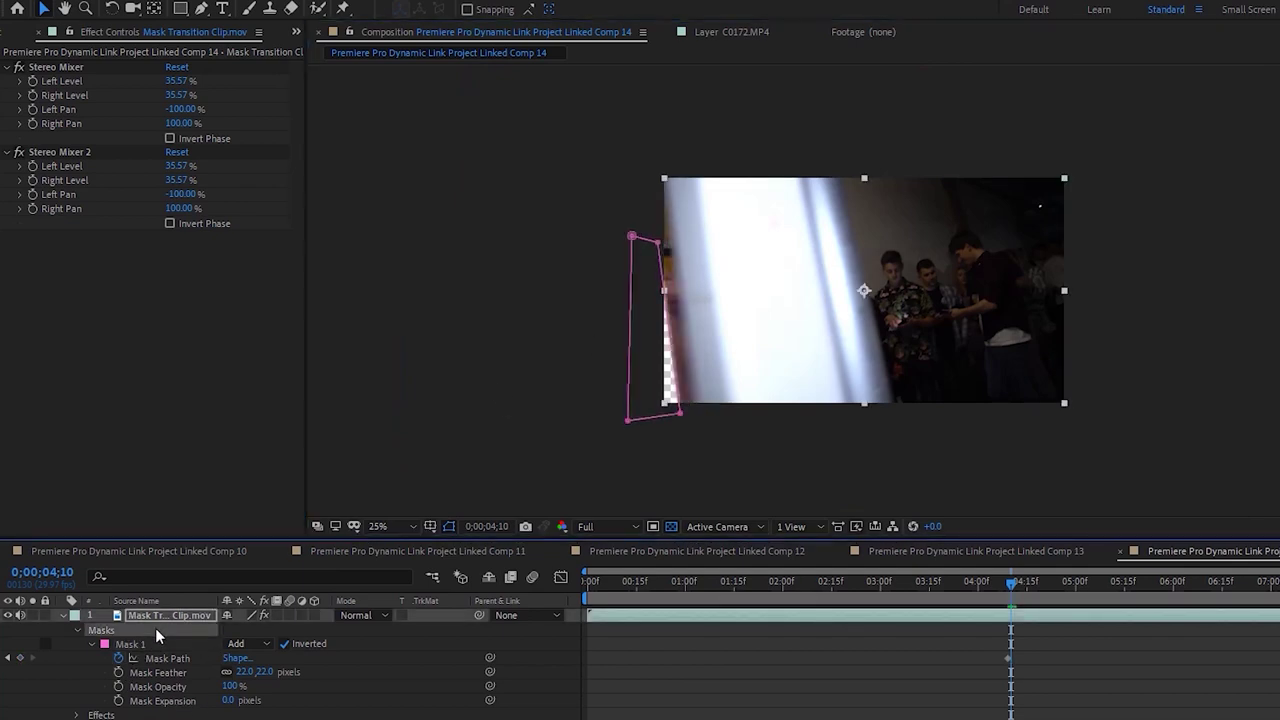
Adjust the mask's top and bottom-right points over the next frames to follow the wall
left_click_drag(679, 412, 690, 415)
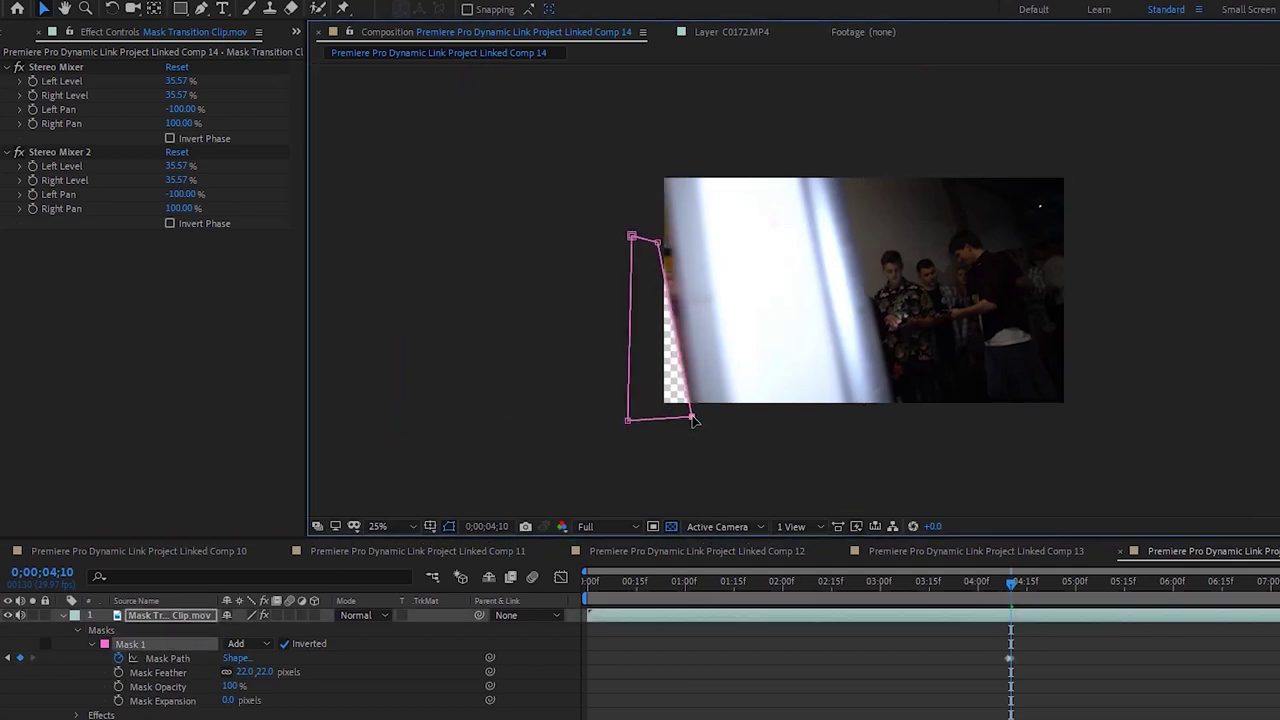
left_click_drag(661, 241, 662, 162)
left_click_drag(697, 421, 700, 423)
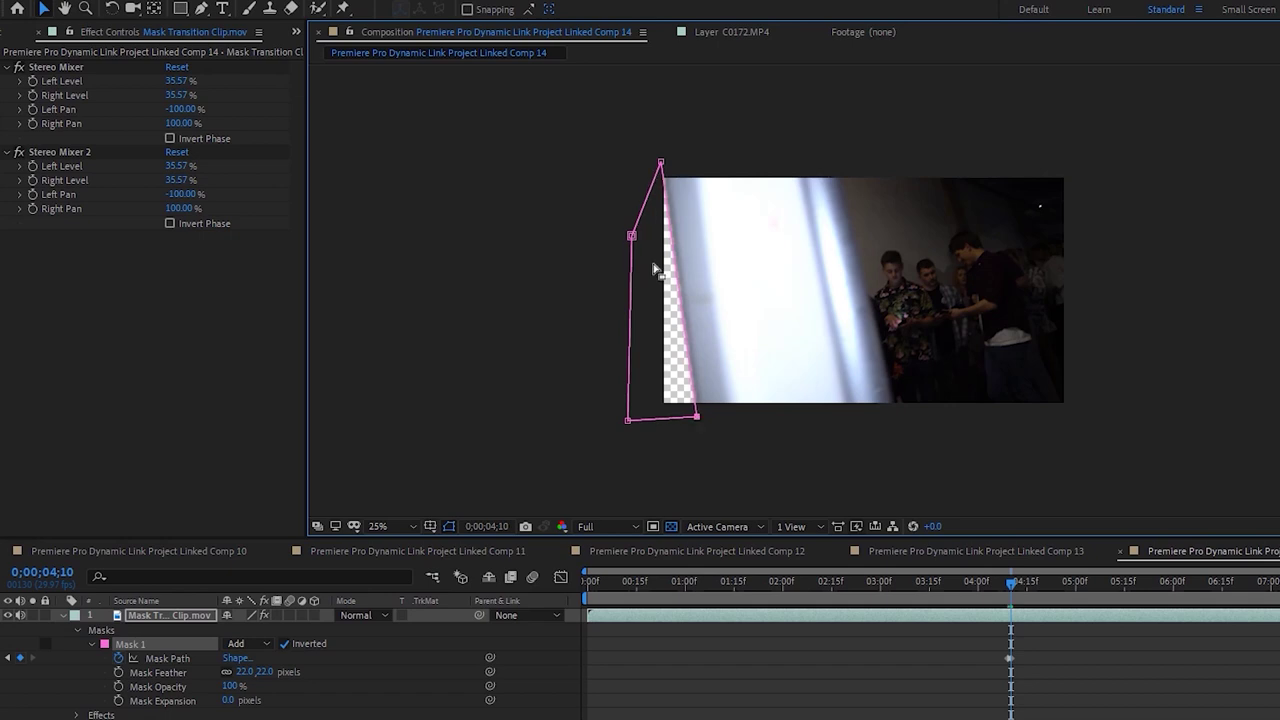
key("Page_Down")
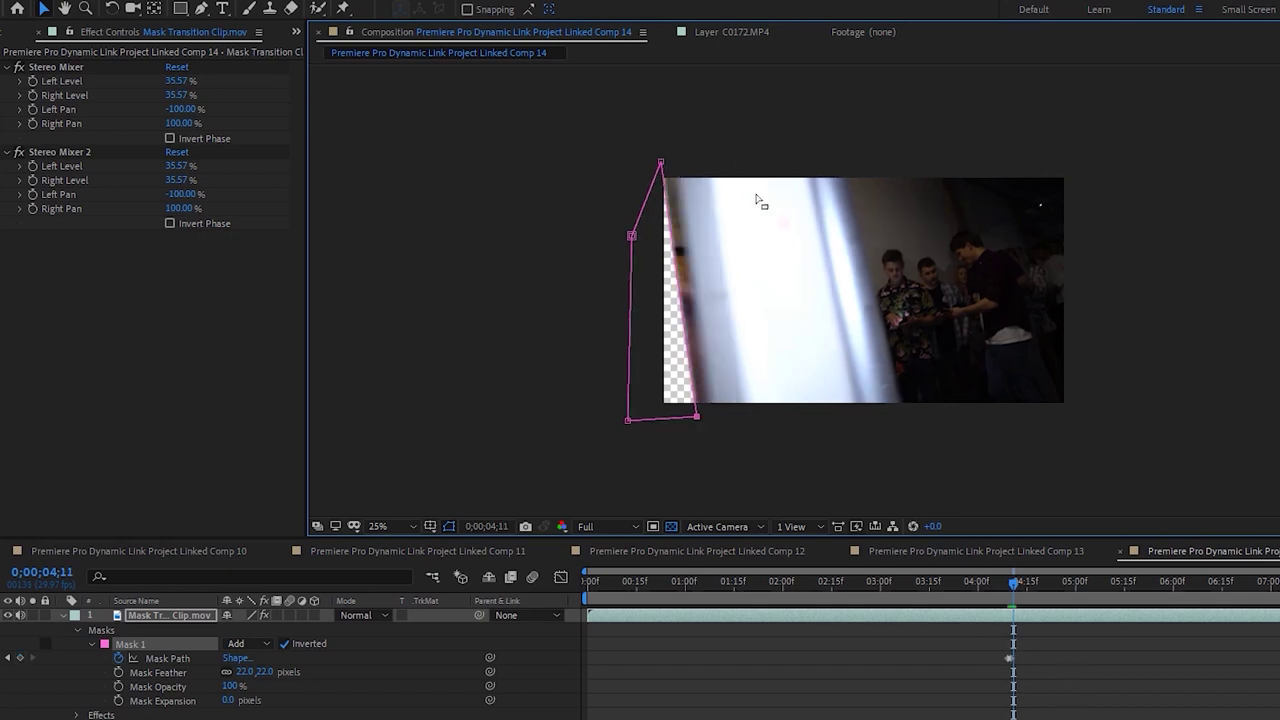
left_click_drag(663, 160, 671, 155)
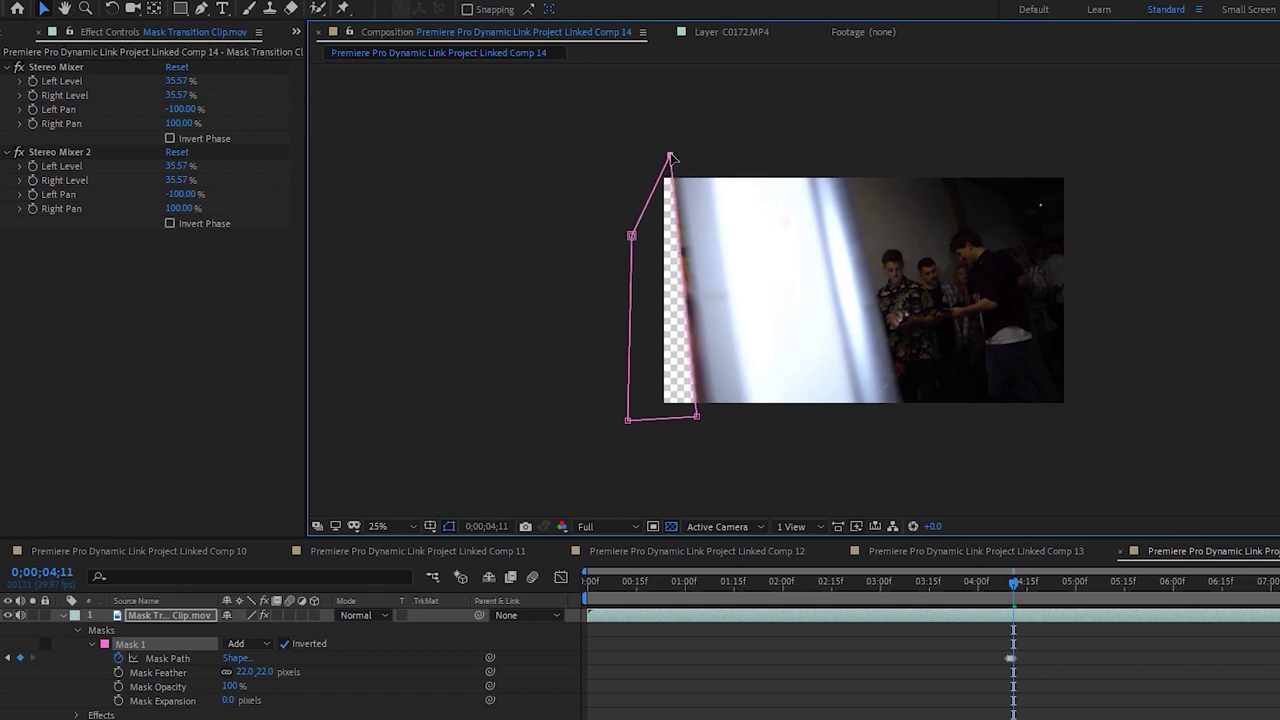
left_click_drag(700, 421, 717, 428)
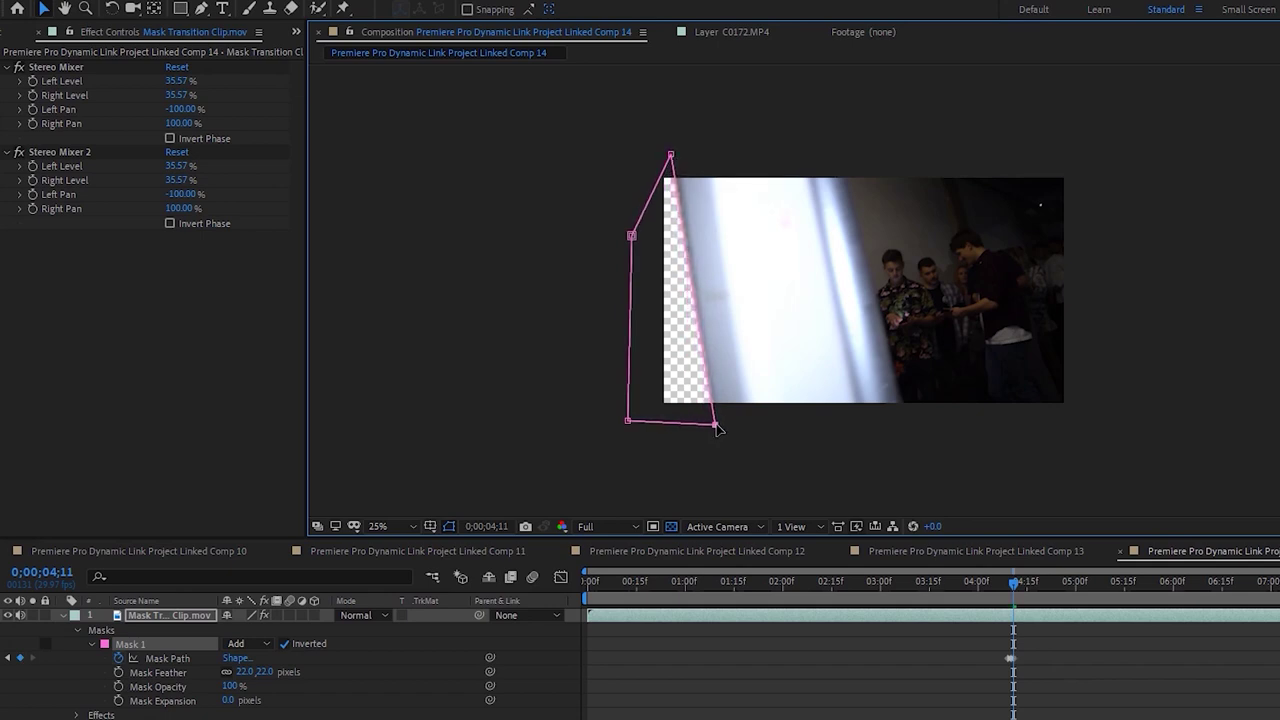
left_click(968, 705)
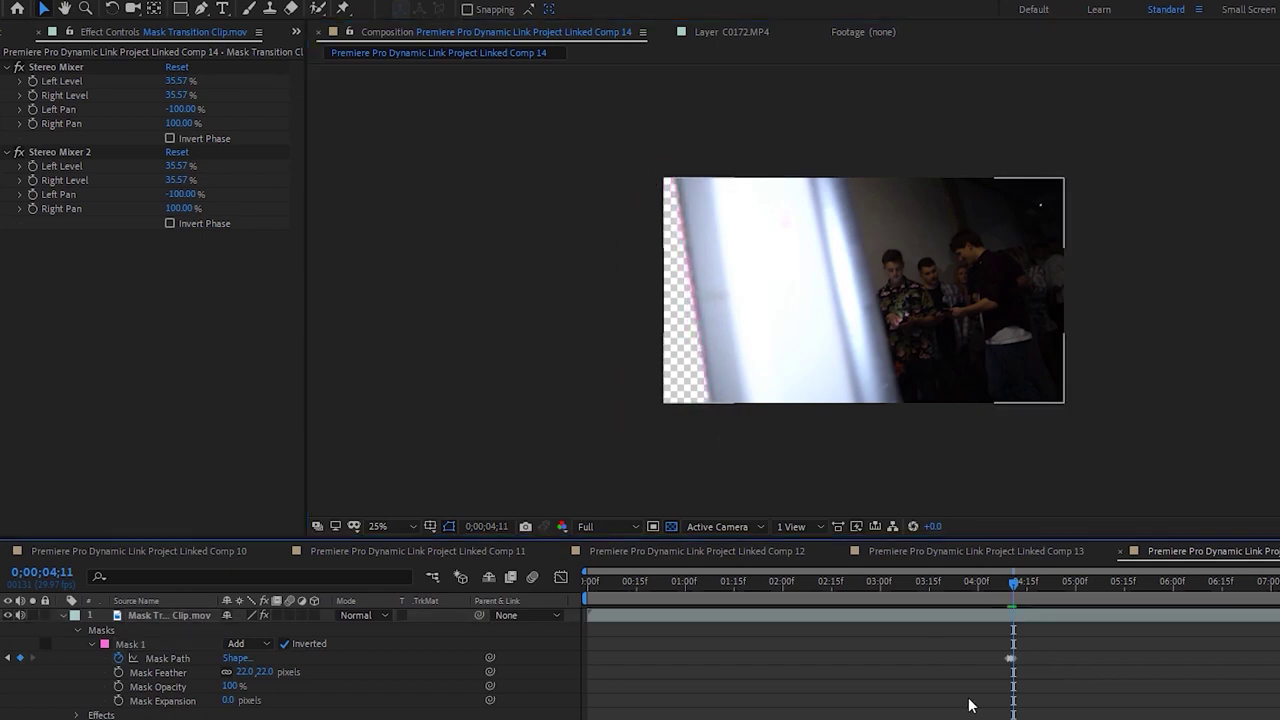
left_click(1031, 617)
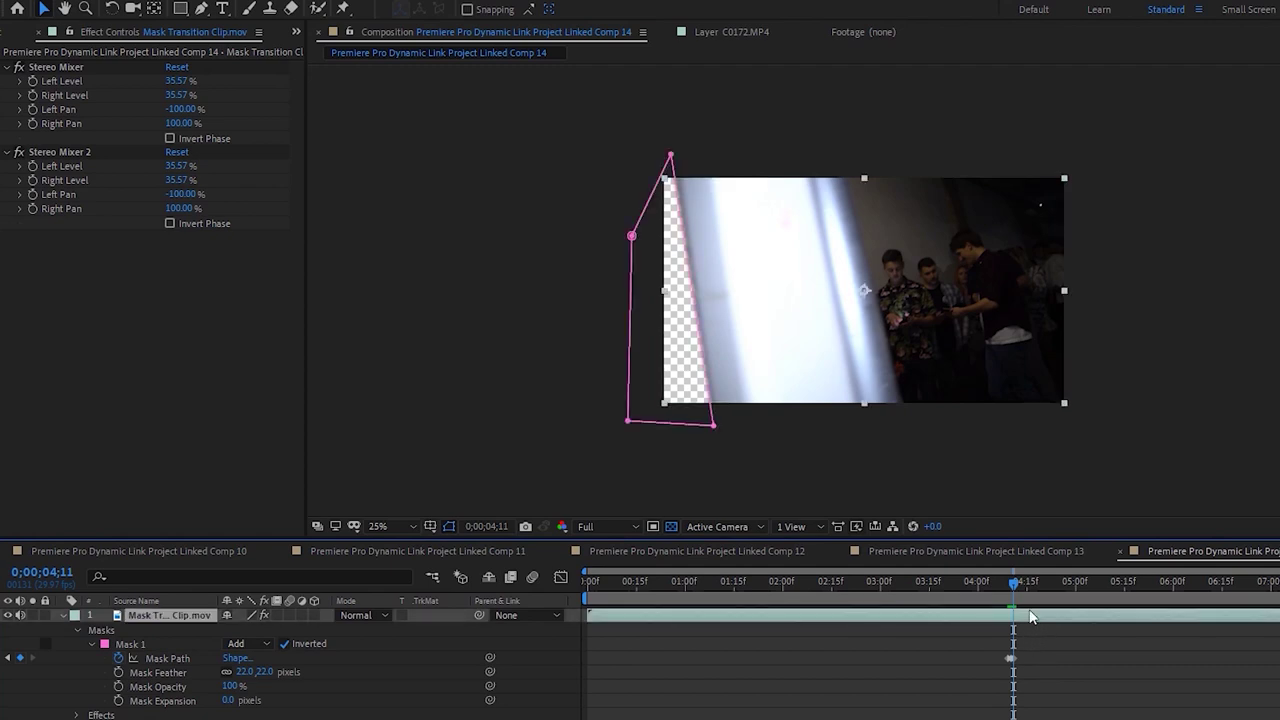
left_click(672, 157)
left_click_drag(714, 430, 718, 427)
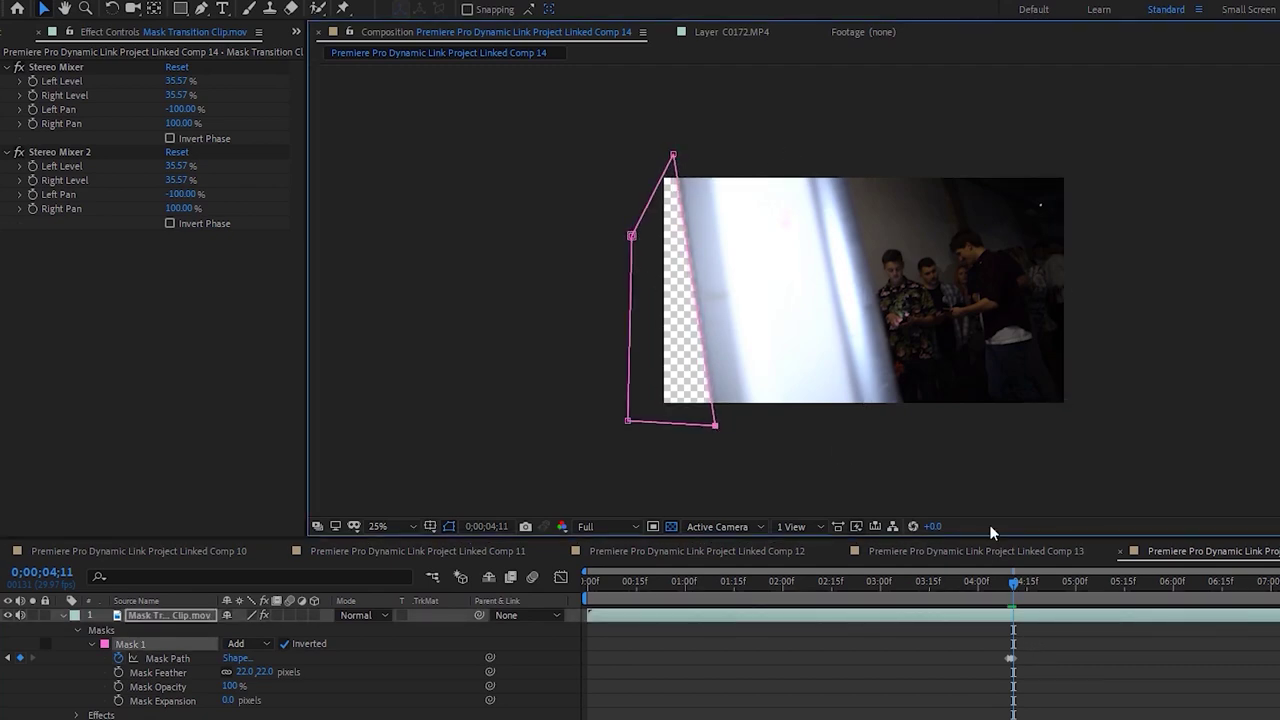
Advance frame by frame, moving the top and bottom-right points right to widen the wipe
key("Page_Down")
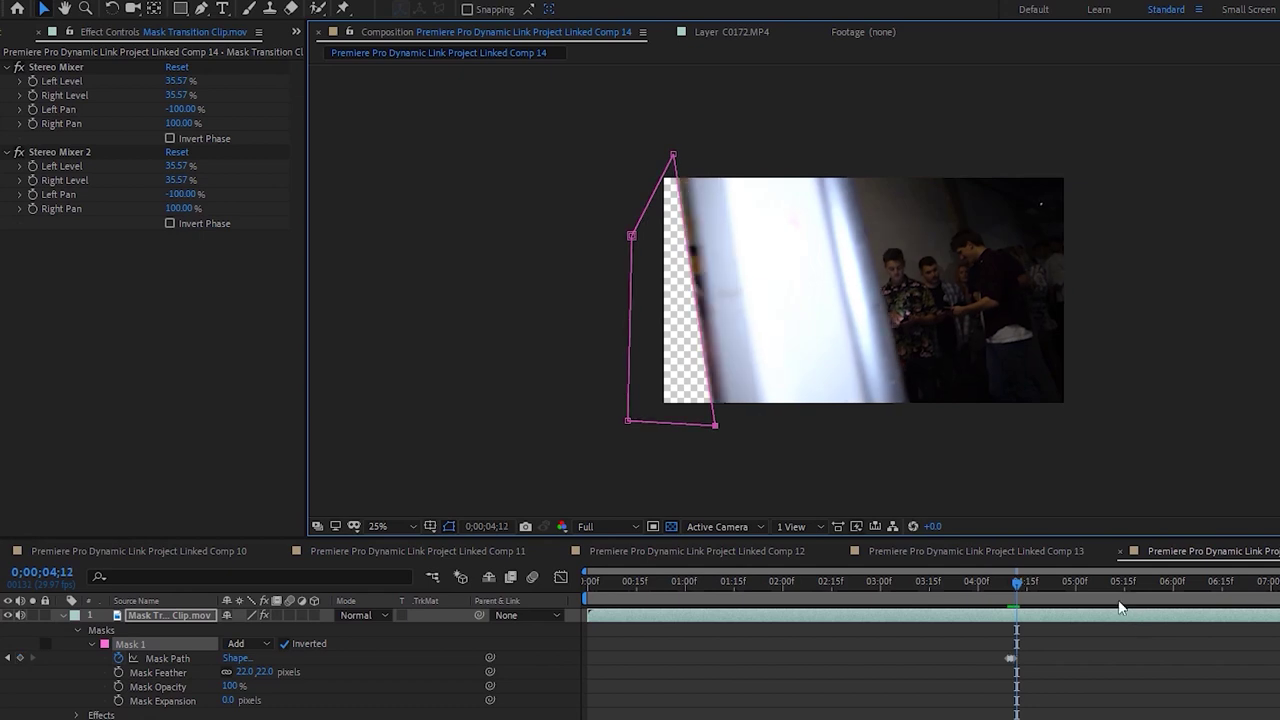
left_click_drag(713, 421, 724, 427)
left_click_drag(673, 155, 681, 157)
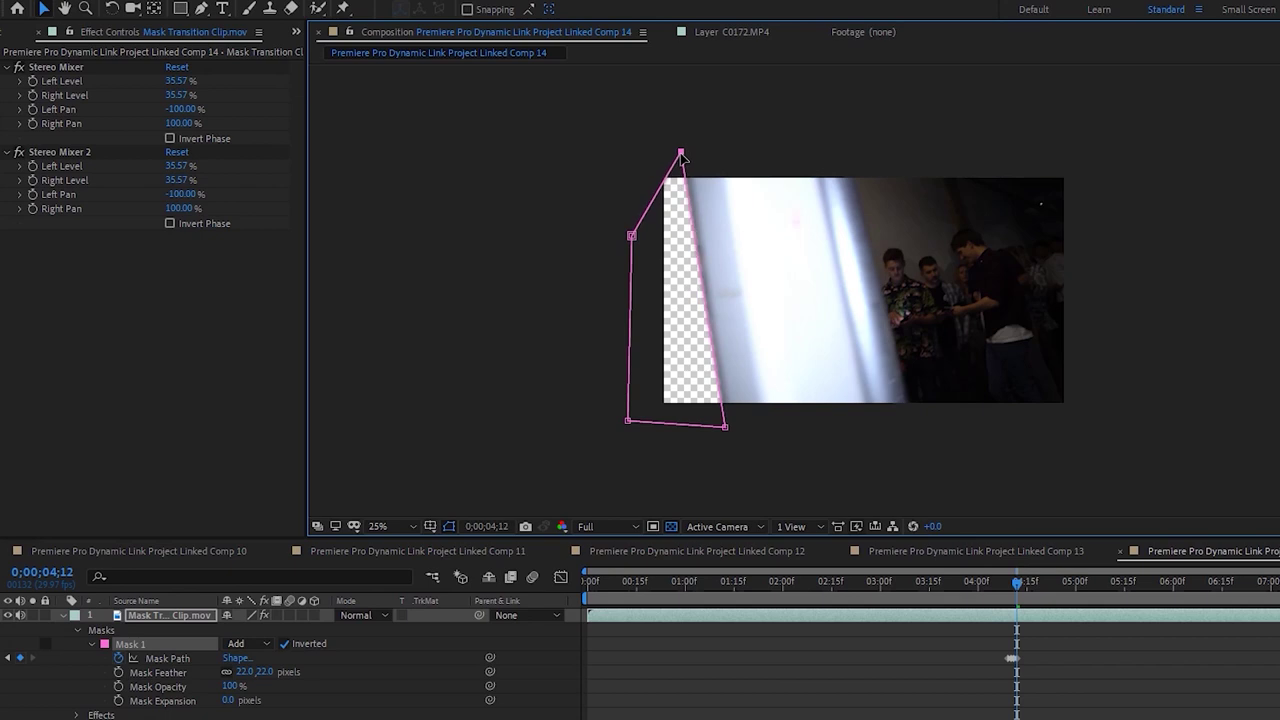
key("Page_Down")
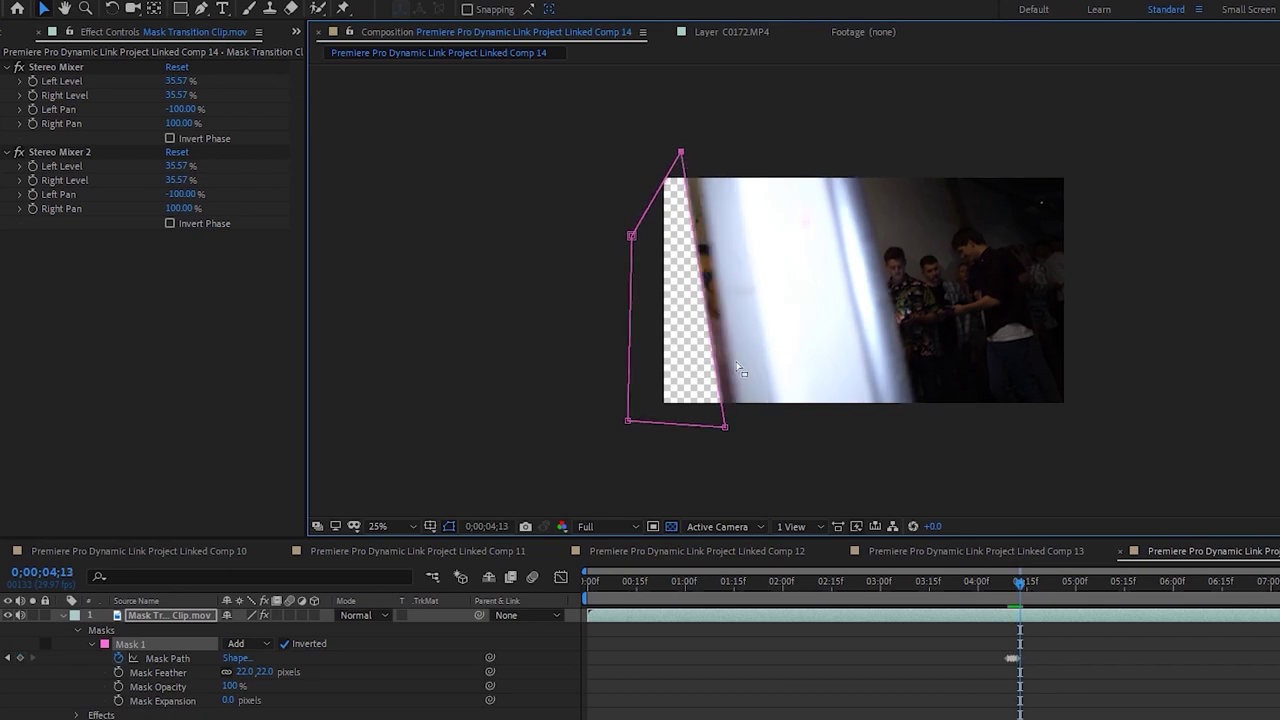
left_click_drag(724, 427, 735, 427)
left_click_drag(681, 153, 698, 146)
left_click_drag(737, 430, 739, 429)
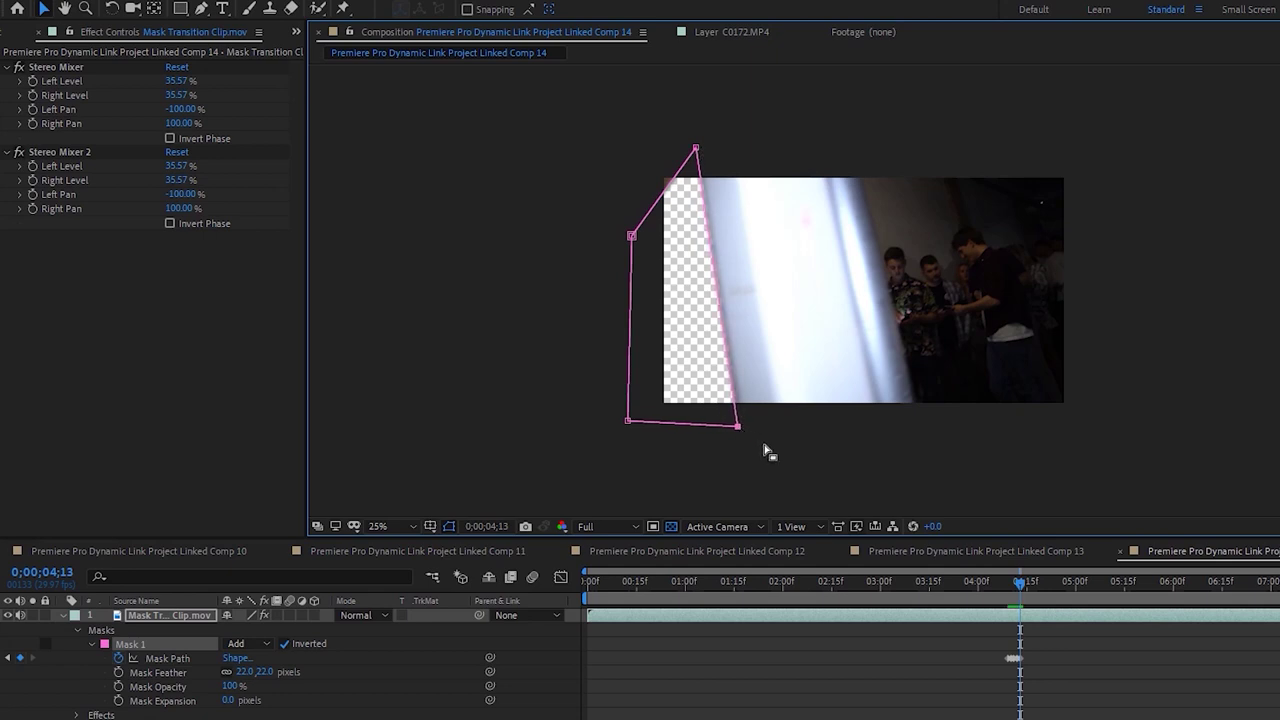
key("Page_Down")
left_click_drag(740, 429, 749, 427)
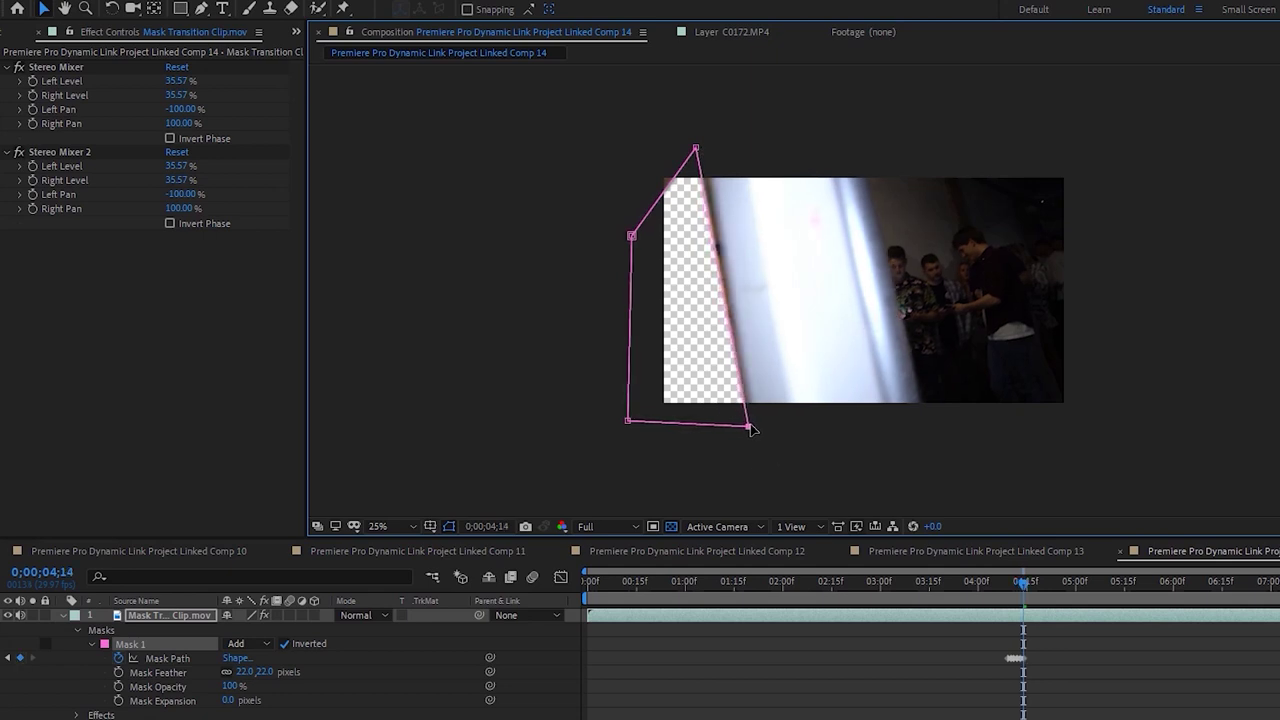
left_click_drag(697, 148, 707, 149)
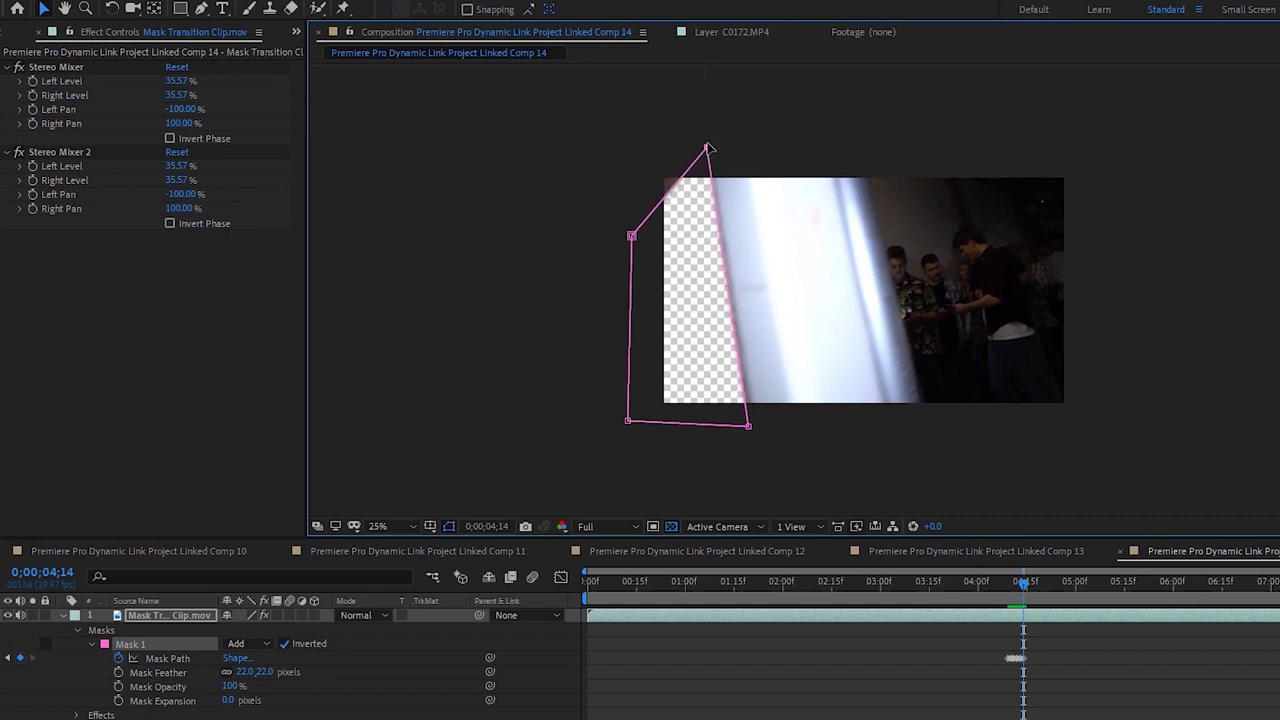
Step back frame by frame, pulling the mask's left vertex up-left onto the wall edge
left_click_drag(630, 237, 606, 178)
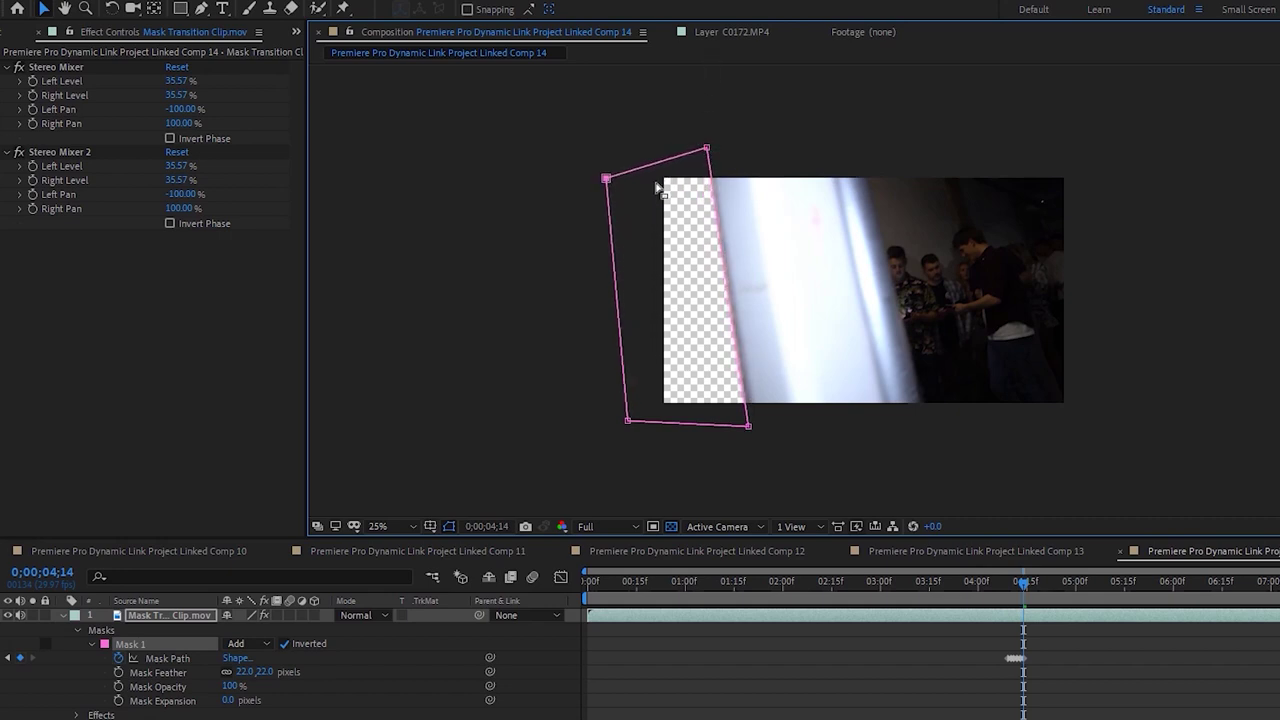
key("Page_Up")
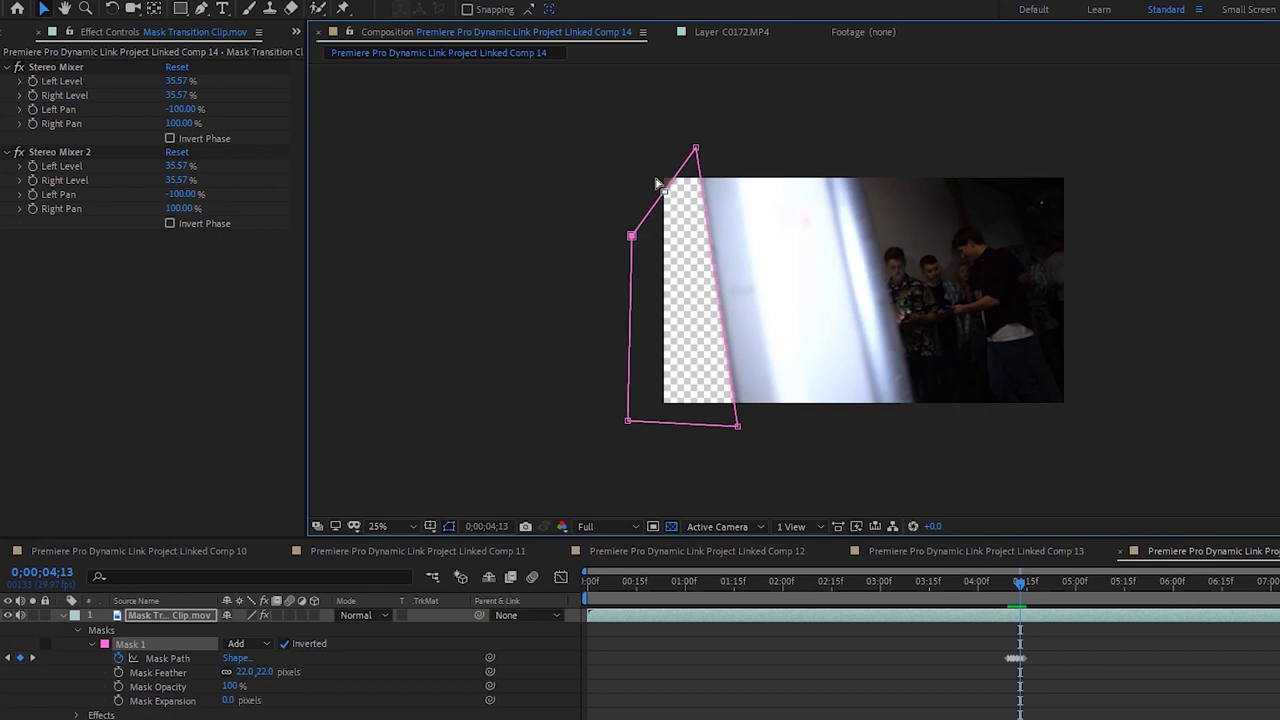
left_click_drag(631, 236, 614, 187)
key("Page_Up")
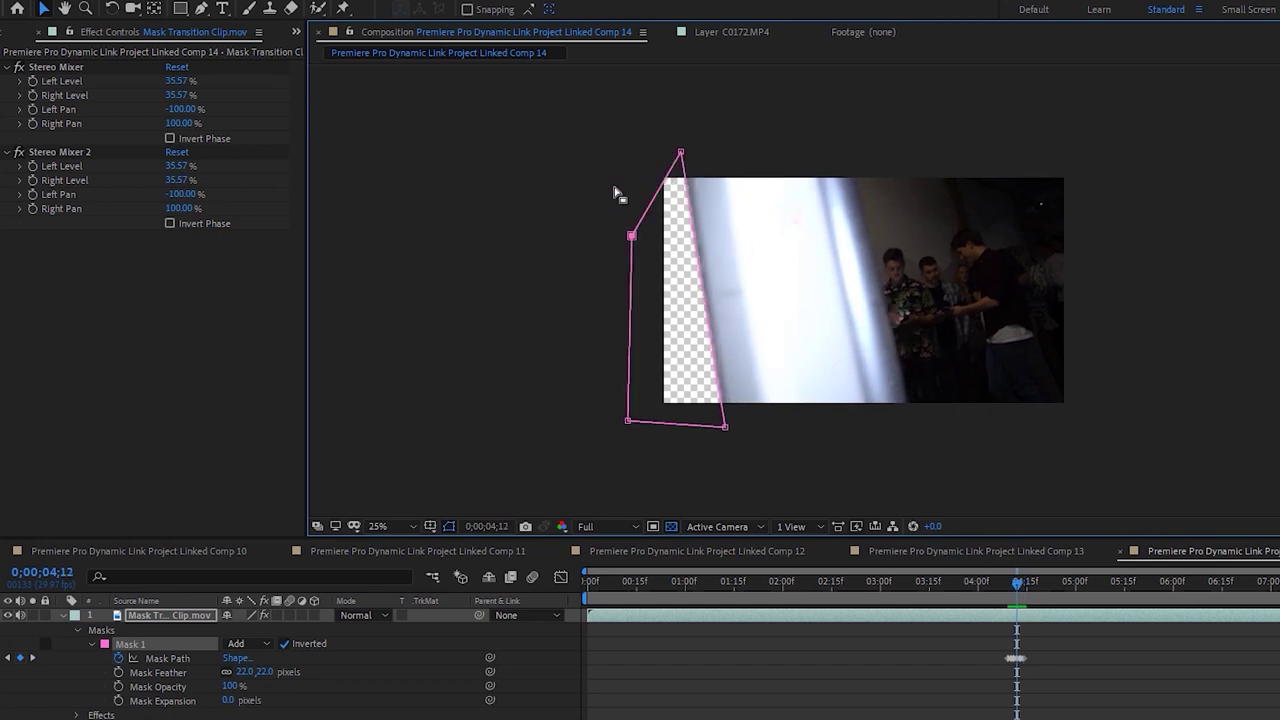
left_click_drag(631, 236, 608, 205)
key("Page_Up")
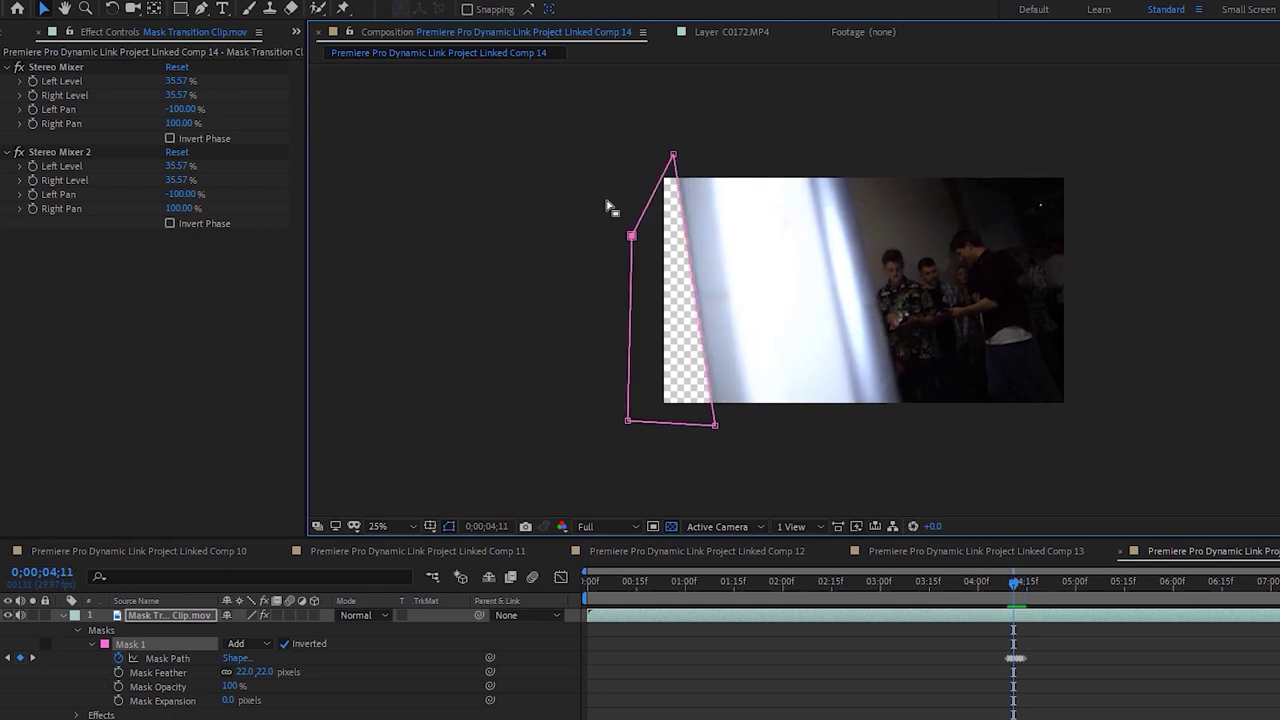
From frame 4;15, move the mask's top-right and bottom-right vertices to the wall edge each frame
key("Page_Down")
key("Page_Down")
key("Page_Down")
key("Page_Down")
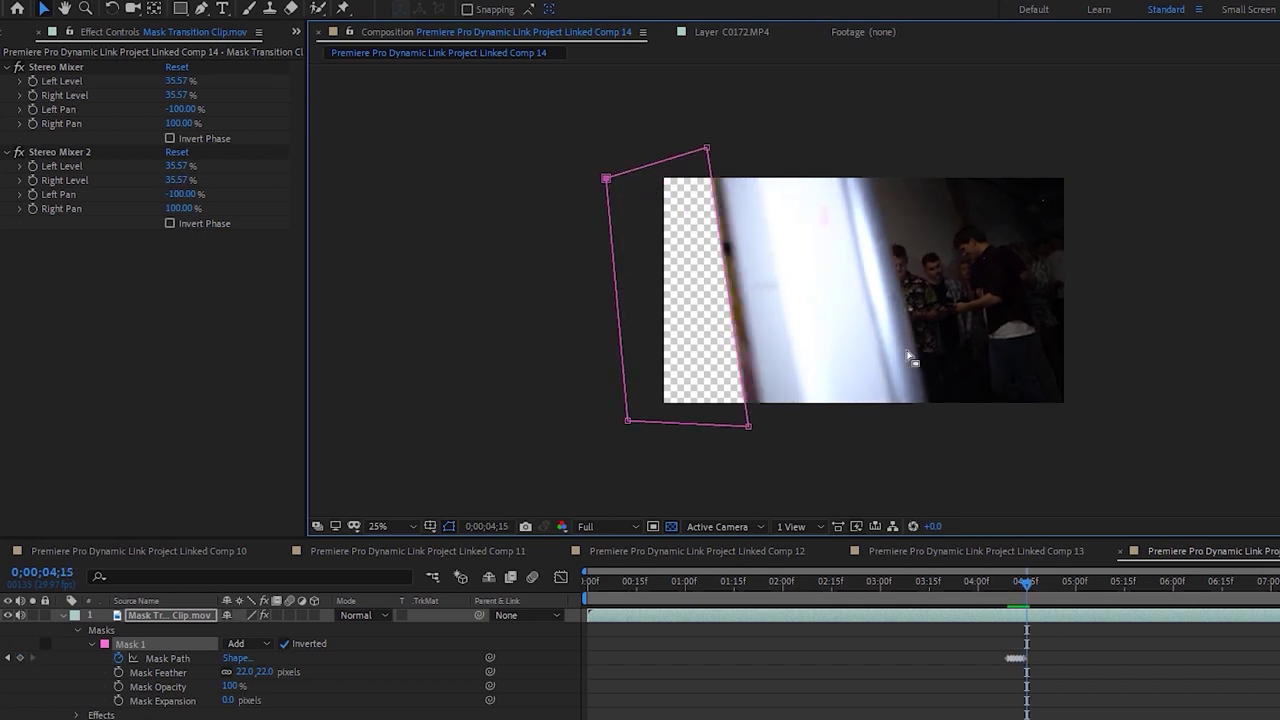
left_click_drag(750, 430, 766, 432)
left_click_drag(707, 147, 718, 154)
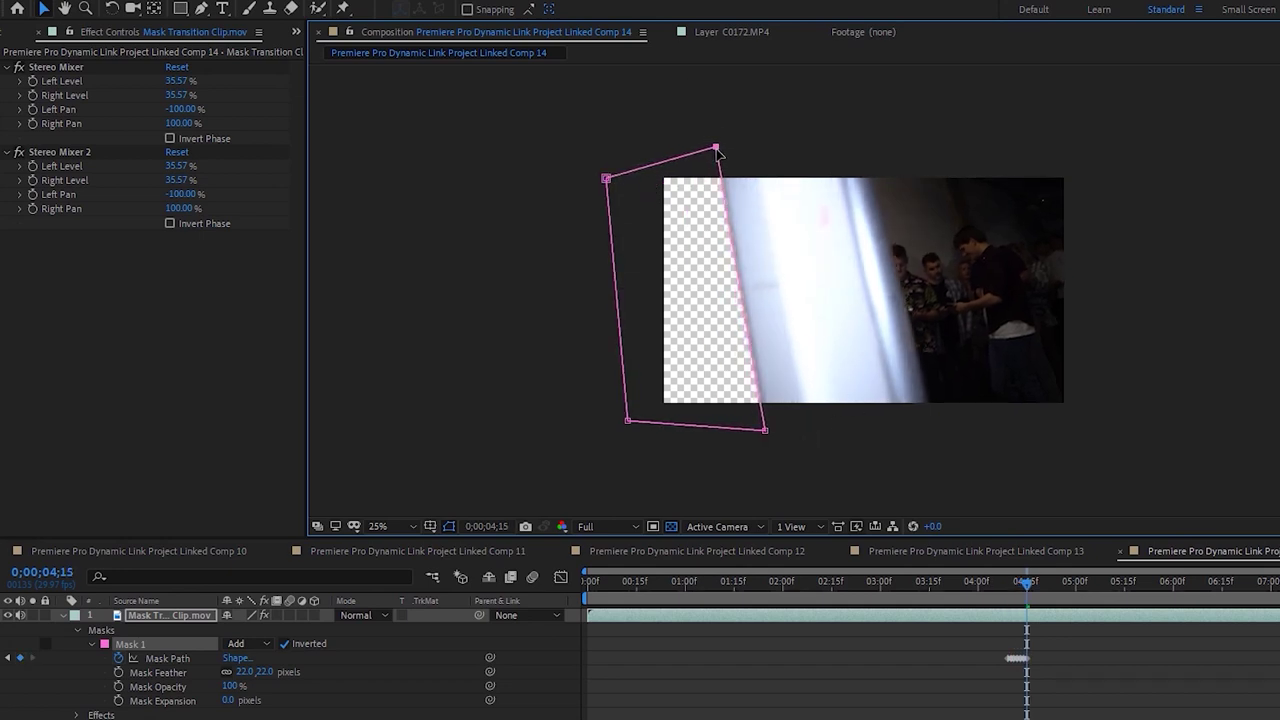
key("Page_Down")
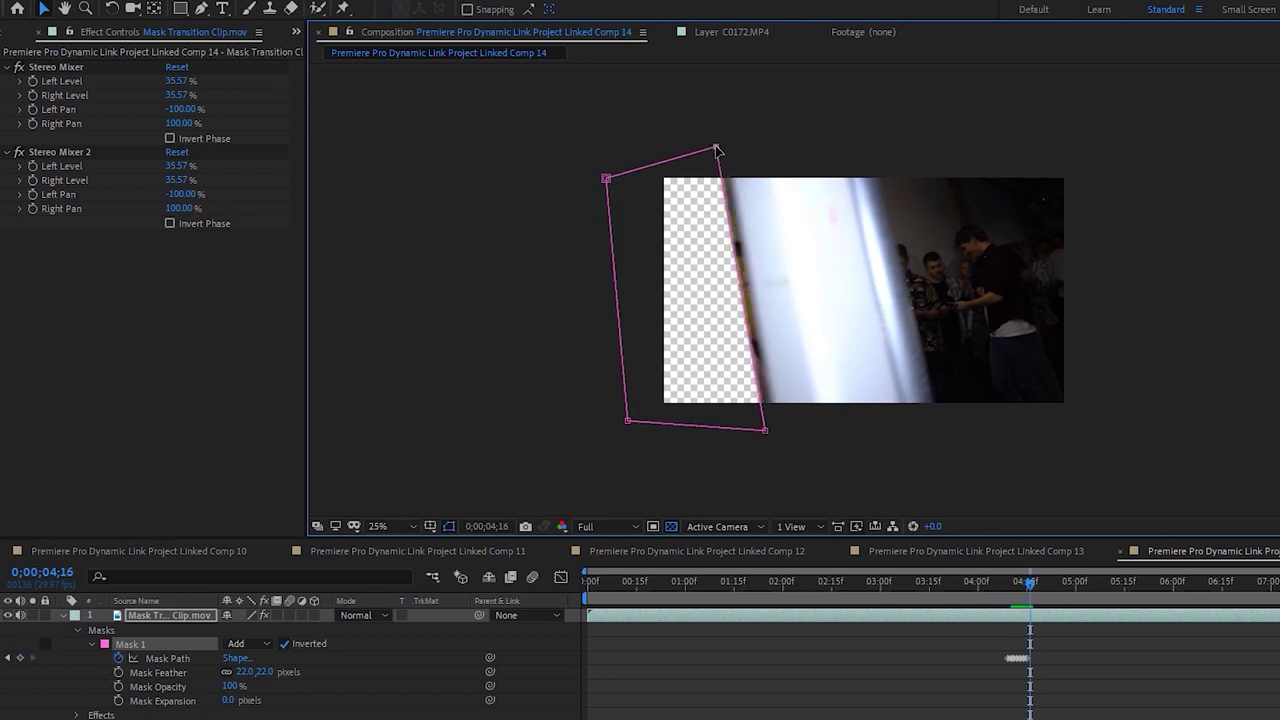
left_click_drag(716, 150, 725, 150)
left_click_drag(767, 436, 787, 436)
key("Page_Down")
left_click(724, 148)
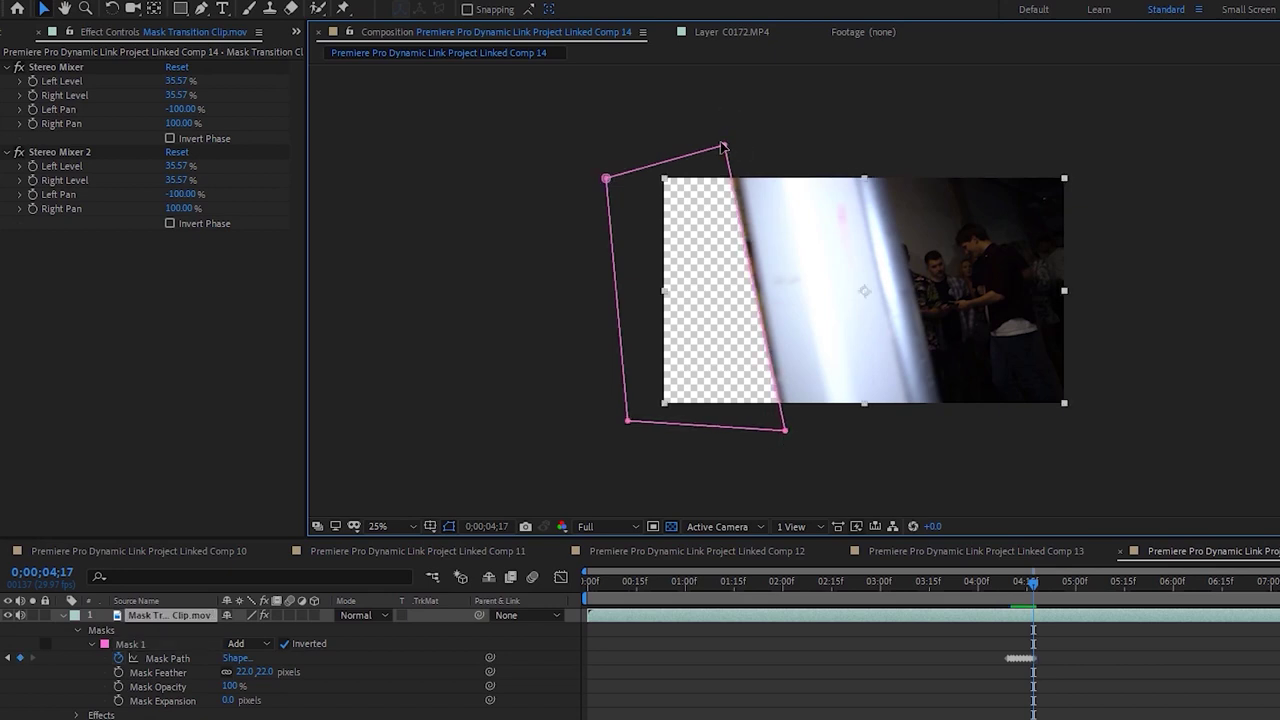
left_click_drag(724, 148, 735, 143)
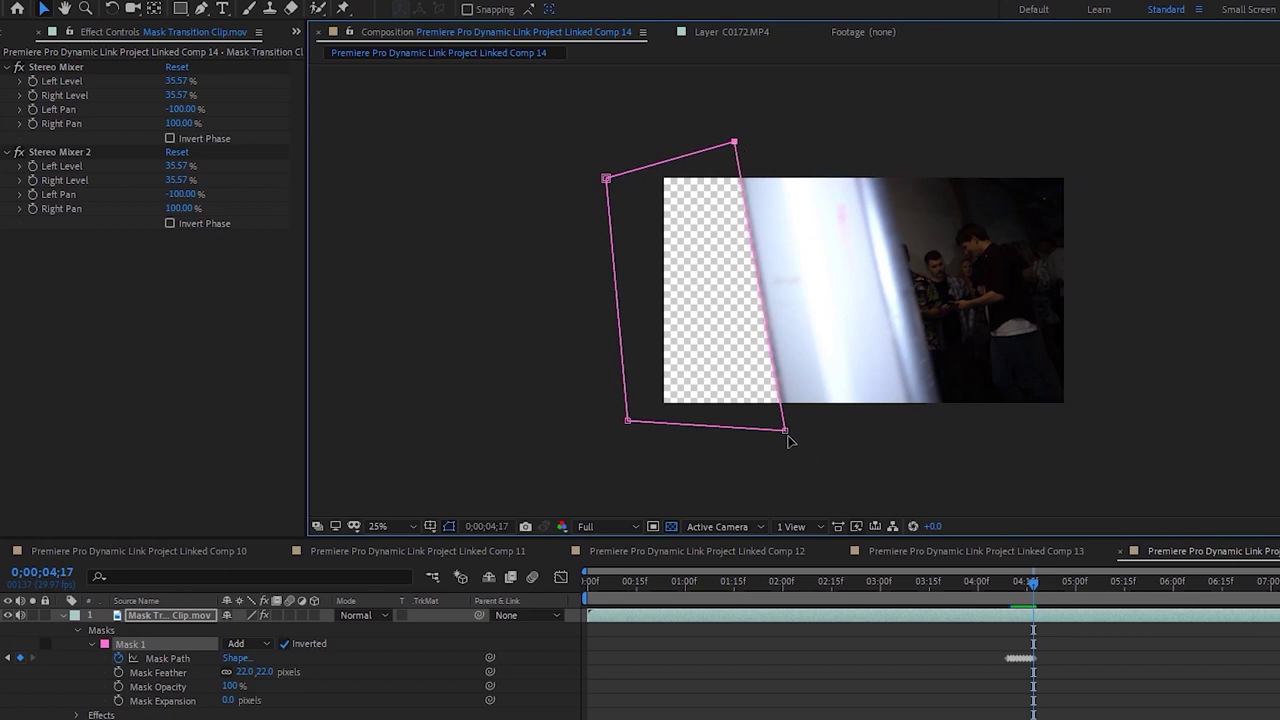
left_click_drag(785, 430, 788, 431)
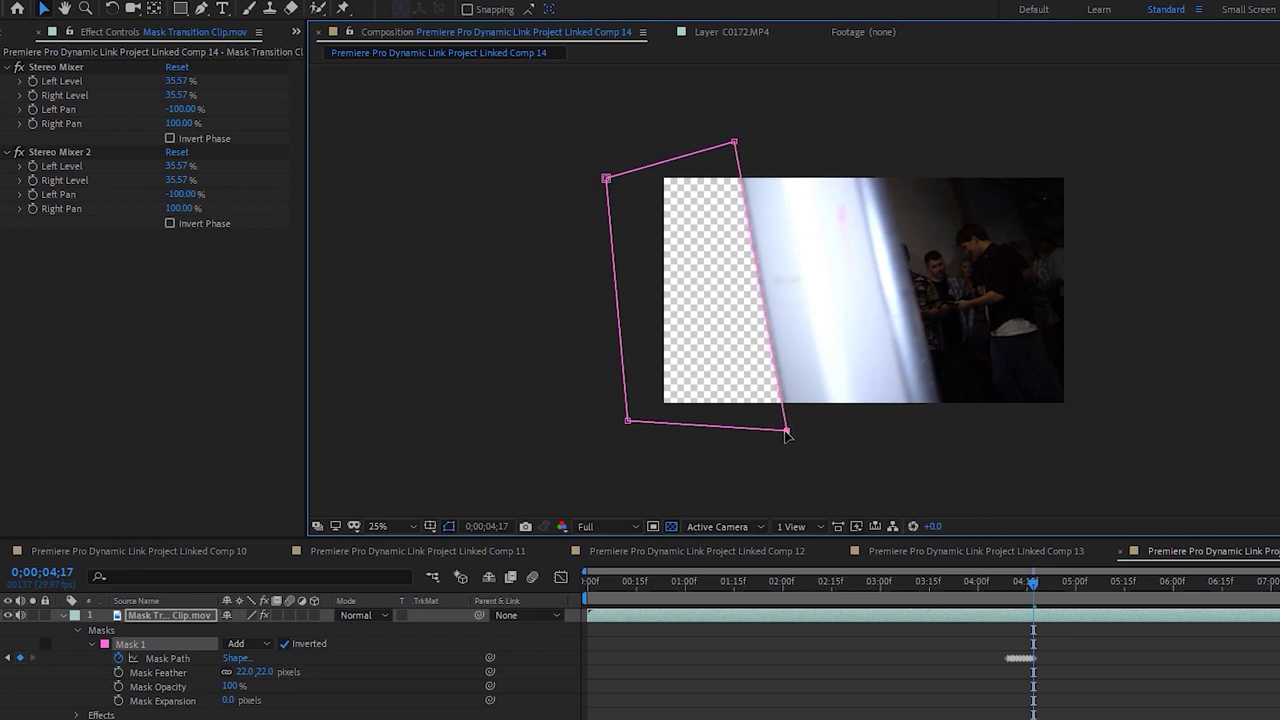
key("Page_Down")
left_click_drag(788, 434, 800, 435)
left_click_drag(733, 142, 742, 142)
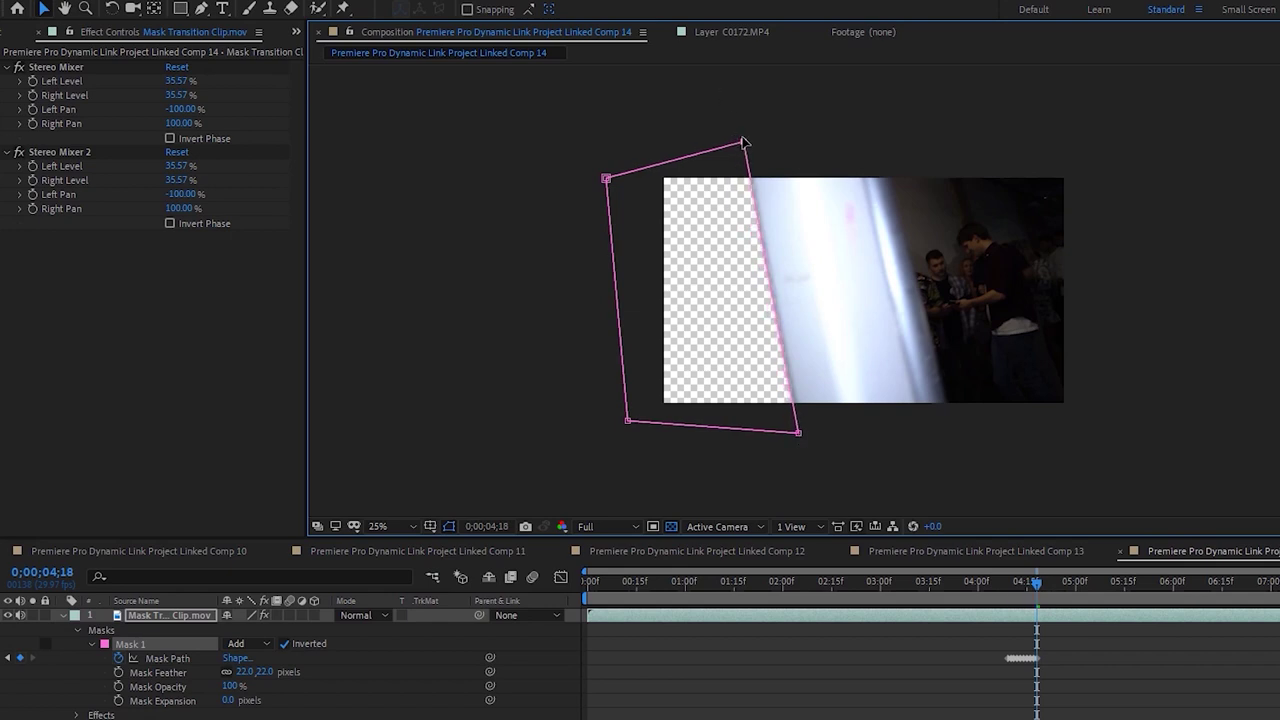
Continue keyframing both right vertices frame by frame through 4;22
key("Page_Down")
left_click_drag(800, 433, 803, 430)
left_click_drag(743, 142, 751, 142)
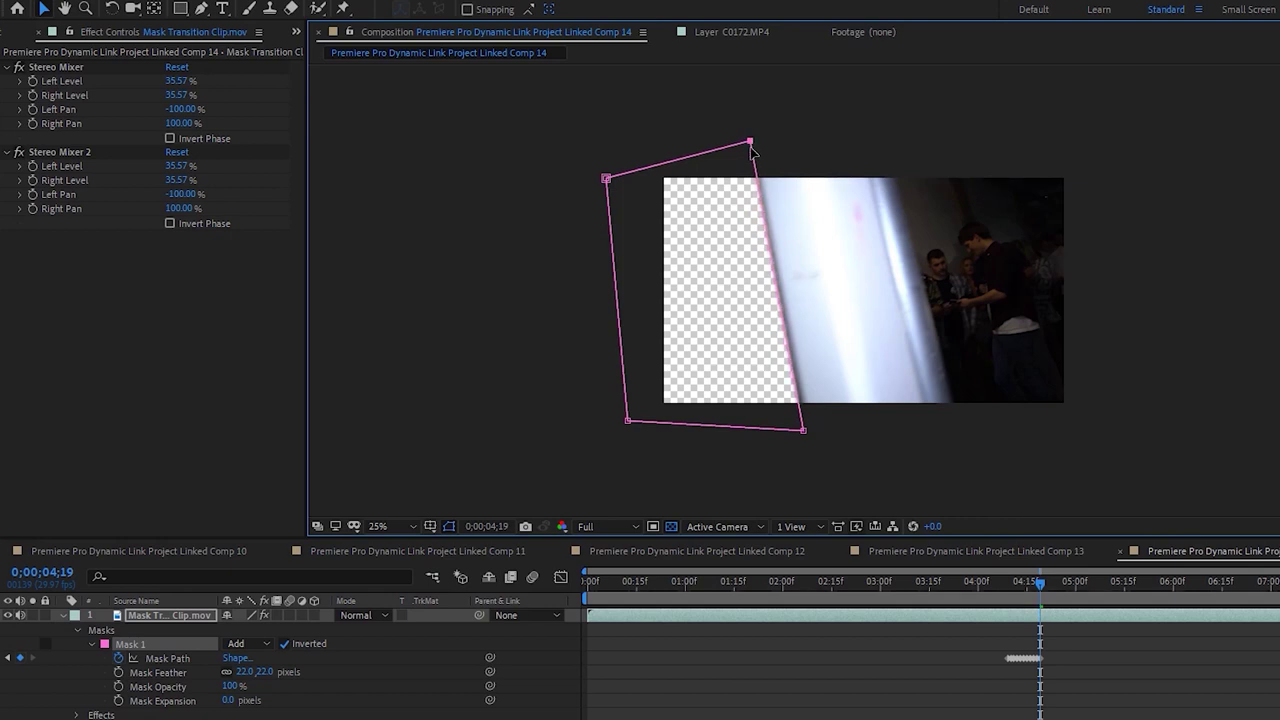
left_click_drag(808, 430, 813, 433)
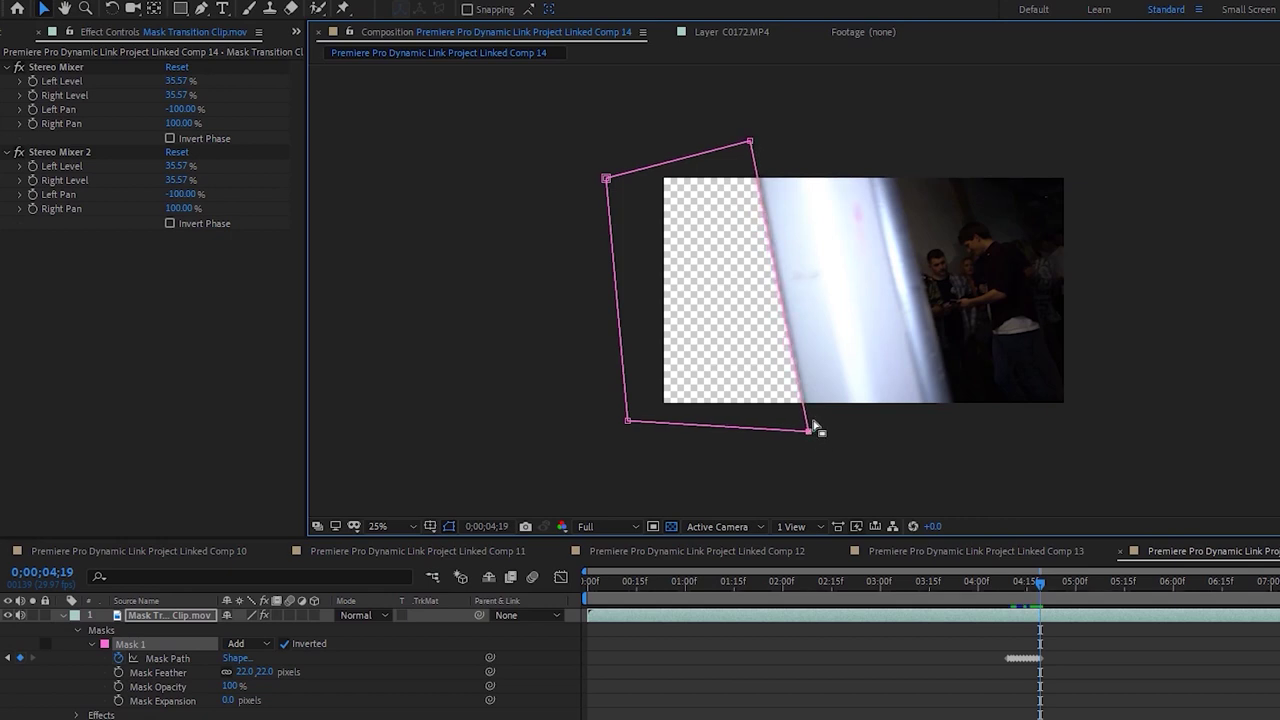
key("Page_Down")
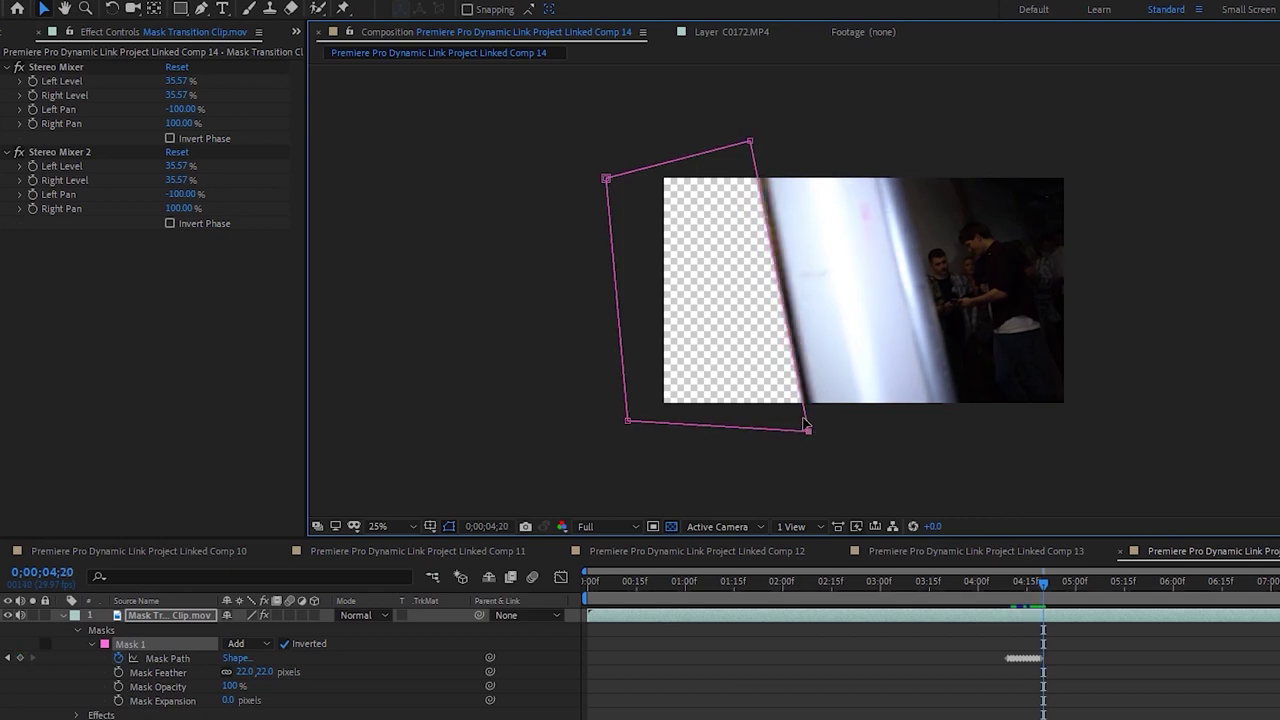
left_click_drag(809, 431, 817, 429)
left_click_drag(752, 143, 775, 134)
key("Page_Down")
key("Page_Down")
left_click_drag(818, 432, 834, 428)
left_click_drag(776, 127, 775, 134)
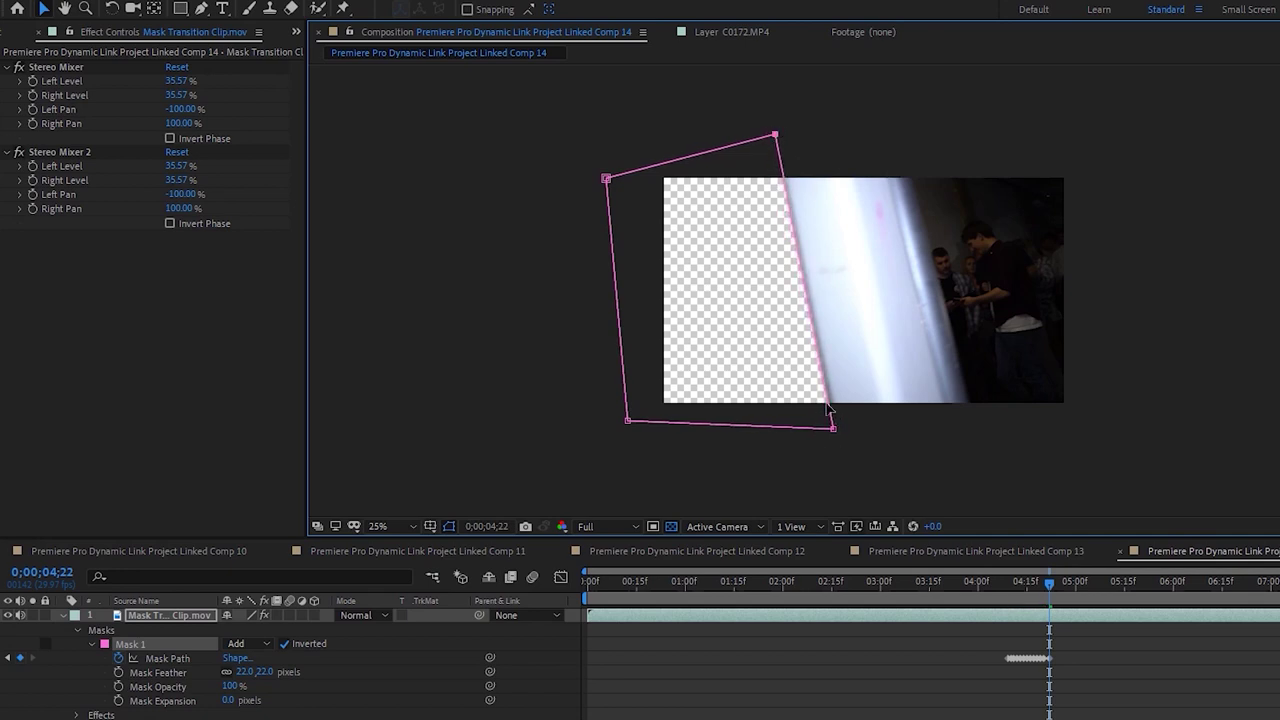
left_click_drag(834, 430, 837, 431)
Preview the wipe from 4;11, finish the right-vertex keyframes from 4;24, and save the project
left_click(1088, 654)
left_click_drag(1016, 584, 1054, 598)
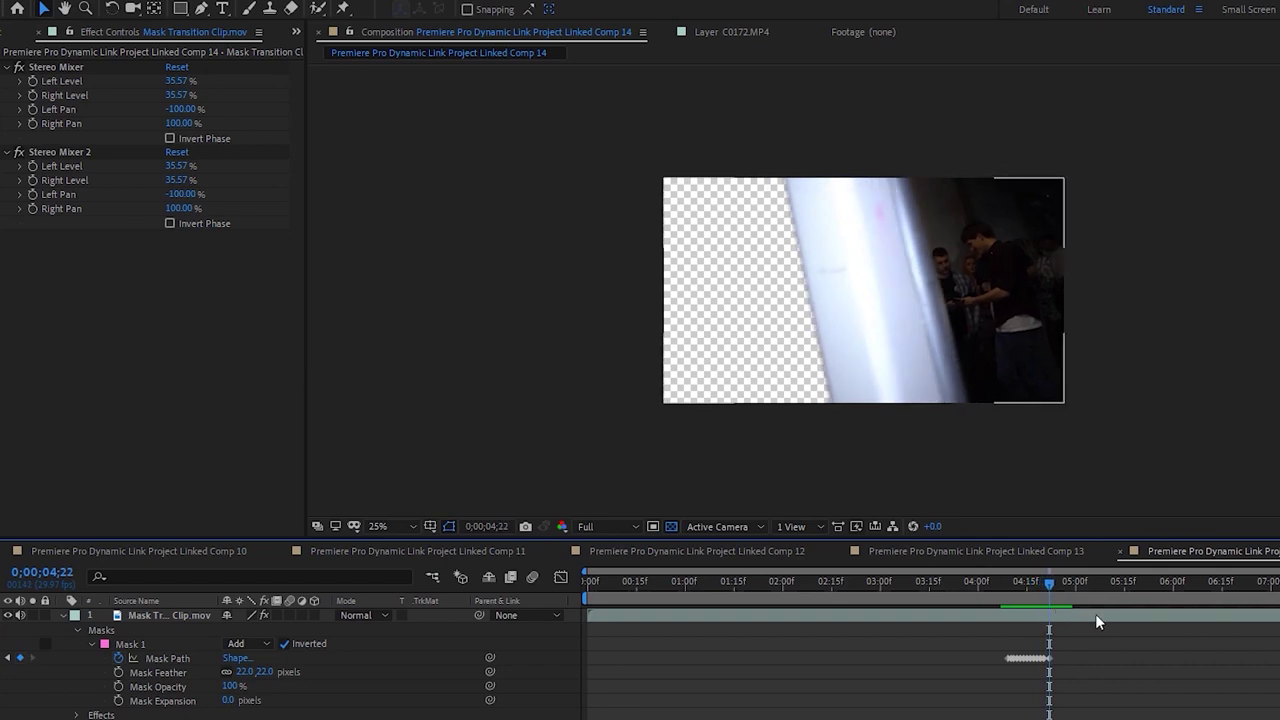
key("Page_Down")
key("Page_Down")
left_click(1088, 622)
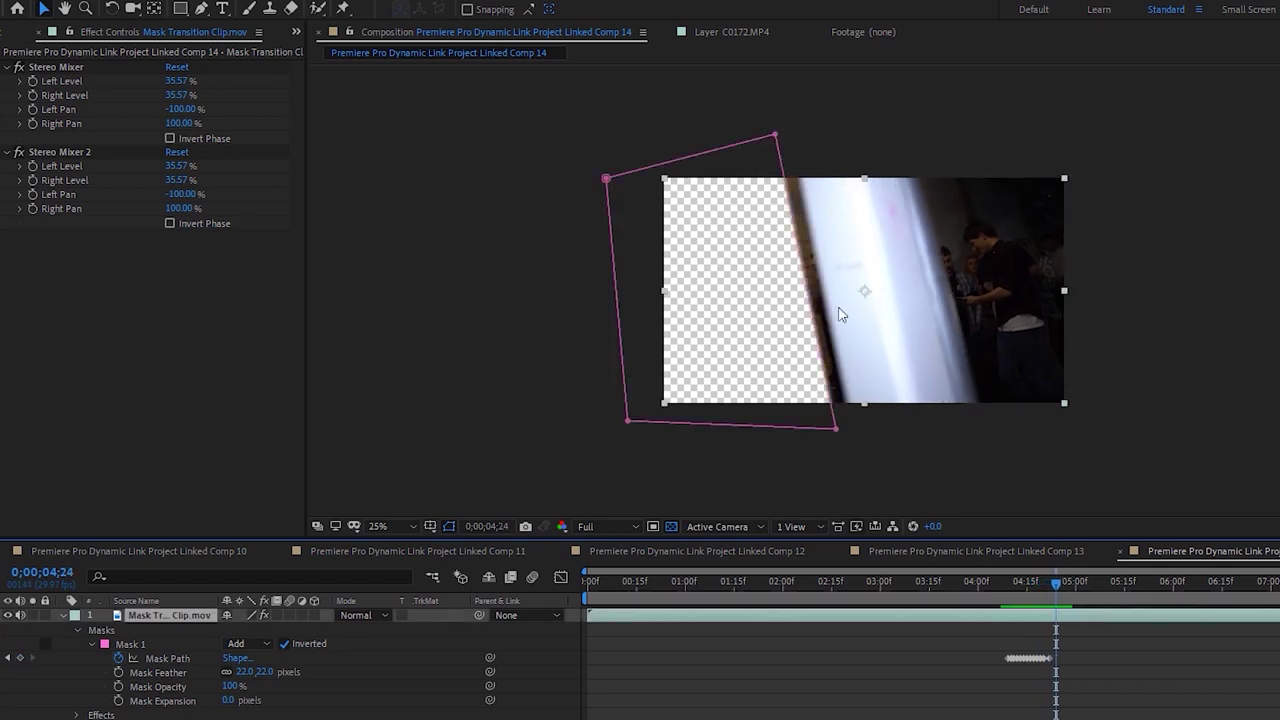
left_click_drag(837, 434, 857, 428)
left_click_drag(778, 134, 788, 131)
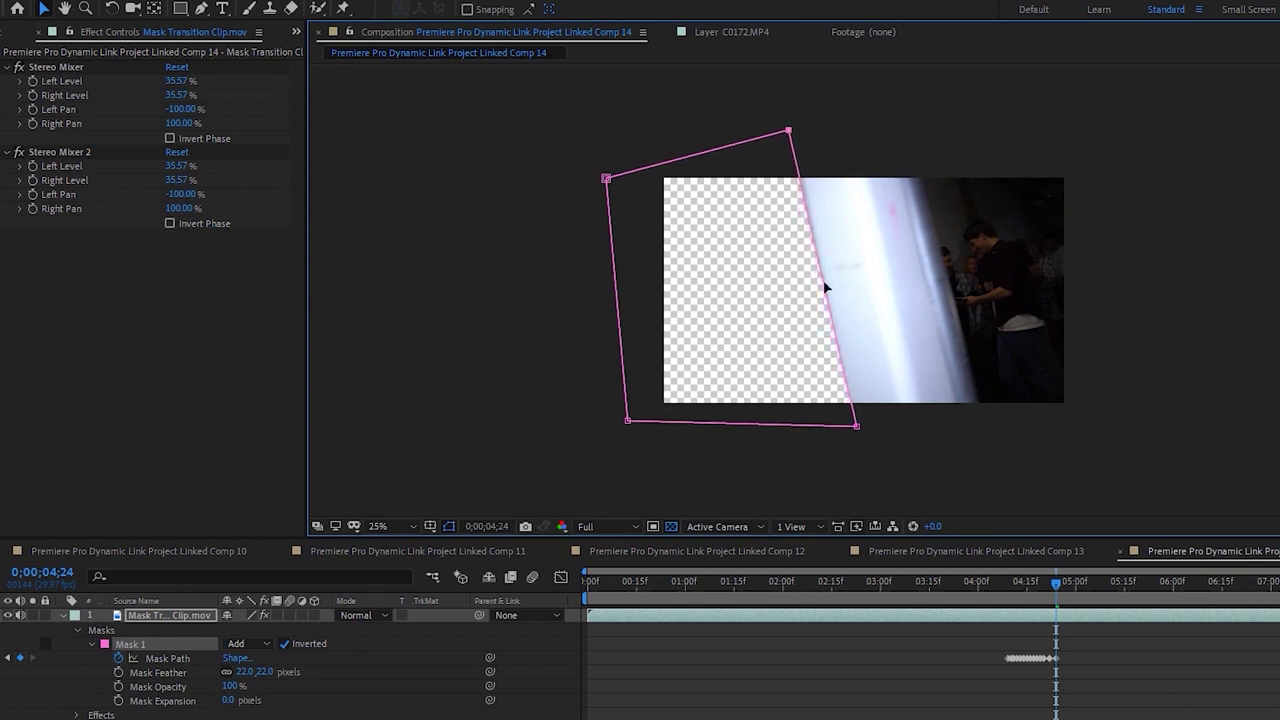
left_click_drag(857, 425, 856, 426)
left_click_drag(855, 428, 869, 427)
left_click_drag(789, 132, 805, 128)
key("ctrl+s")
Keyframe the mask's right vertices onto the moving white edge through frame 5;06
left_click_drag(868, 427, 870, 429)
left_click_drag(806, 130, 803, 131)
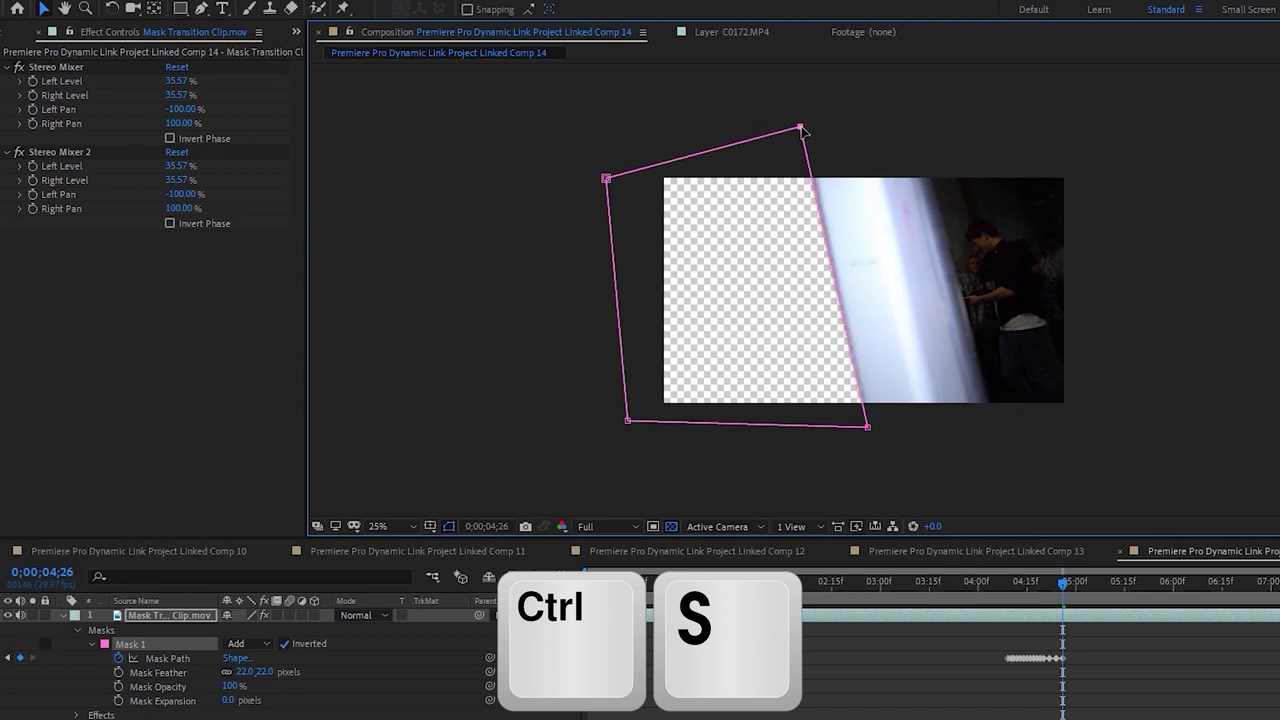
key("Page_Down")
key("Page_Down")
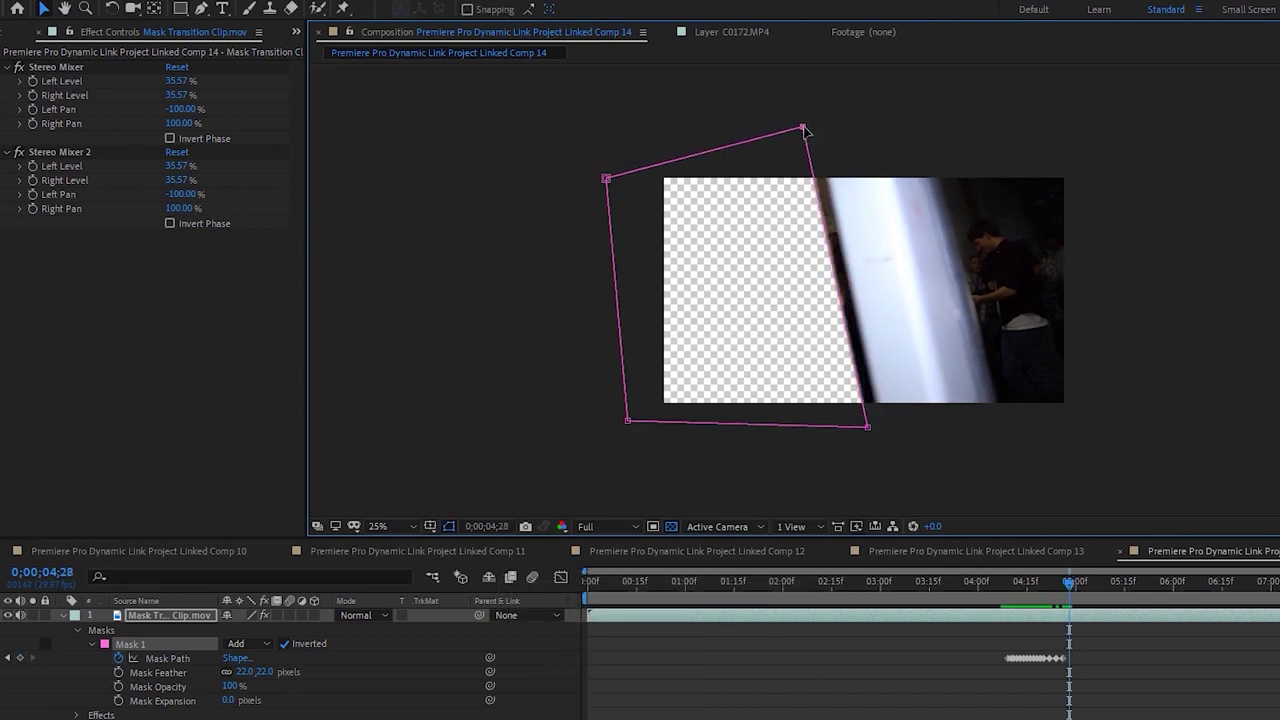
left_click_drag(867, 432, 883, 431)
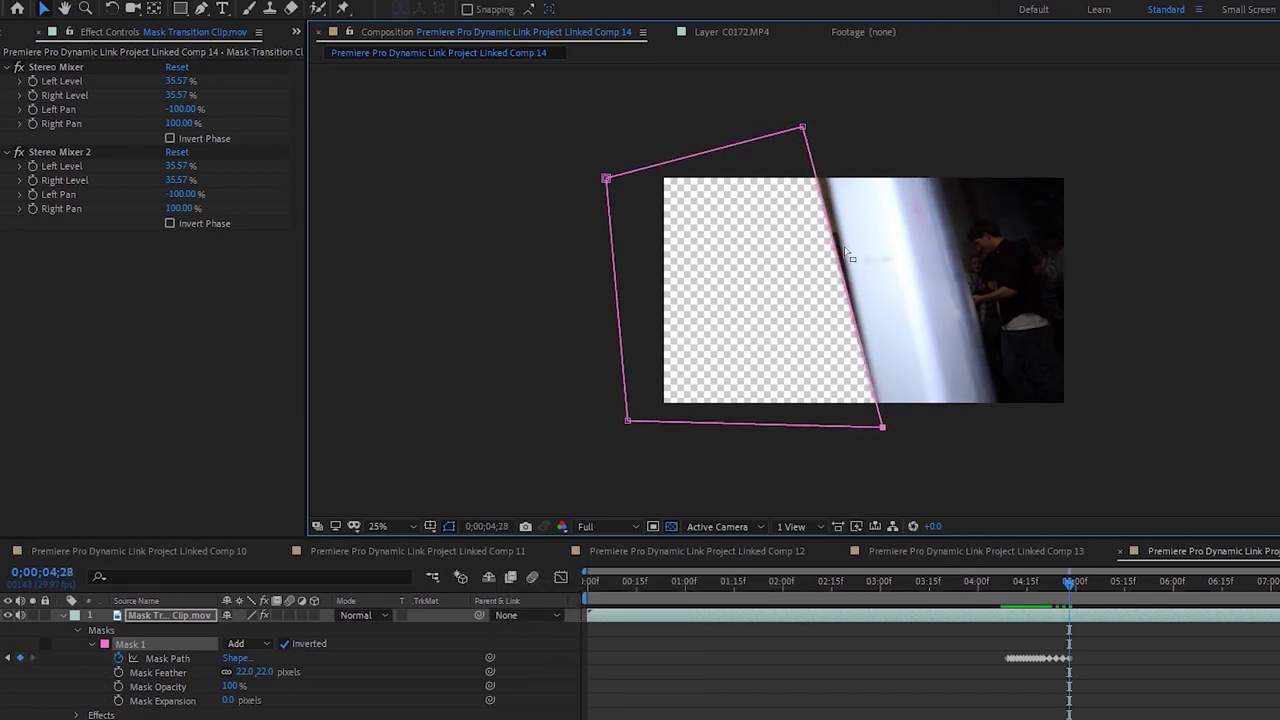
left_click_drag(802, 129, 816, 124)
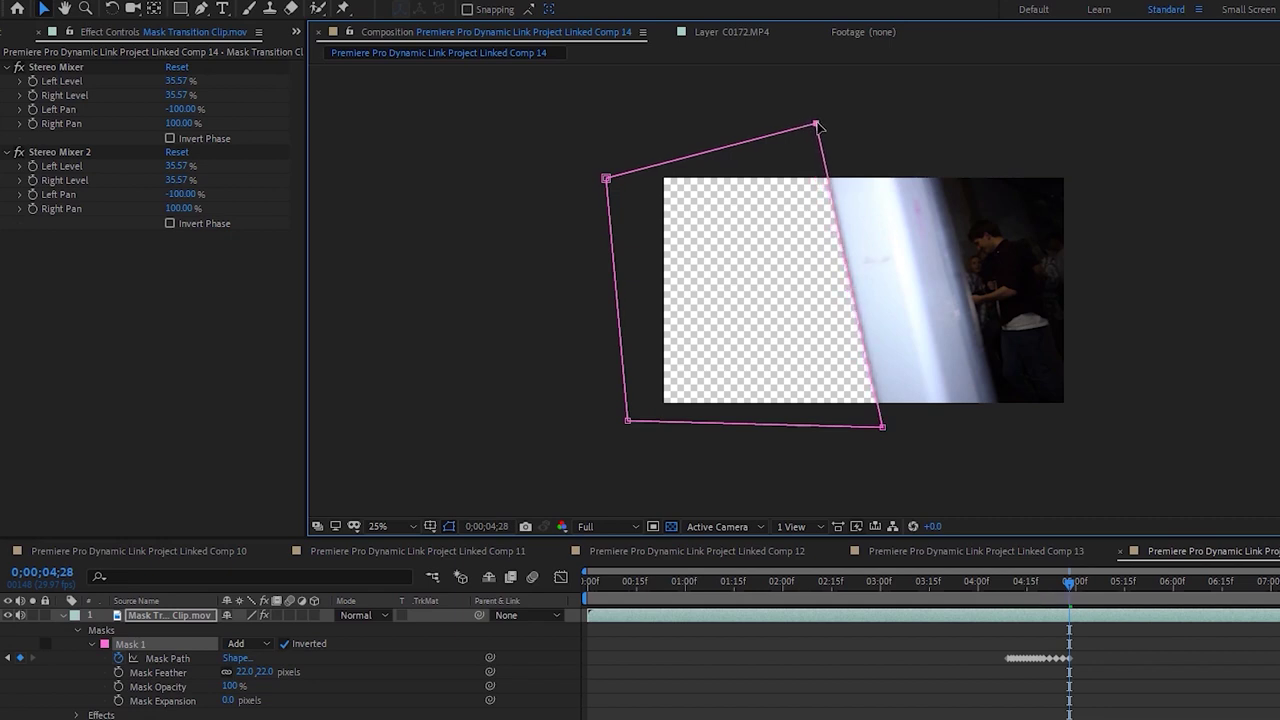
key("Page_Down")
key("Page_Down")
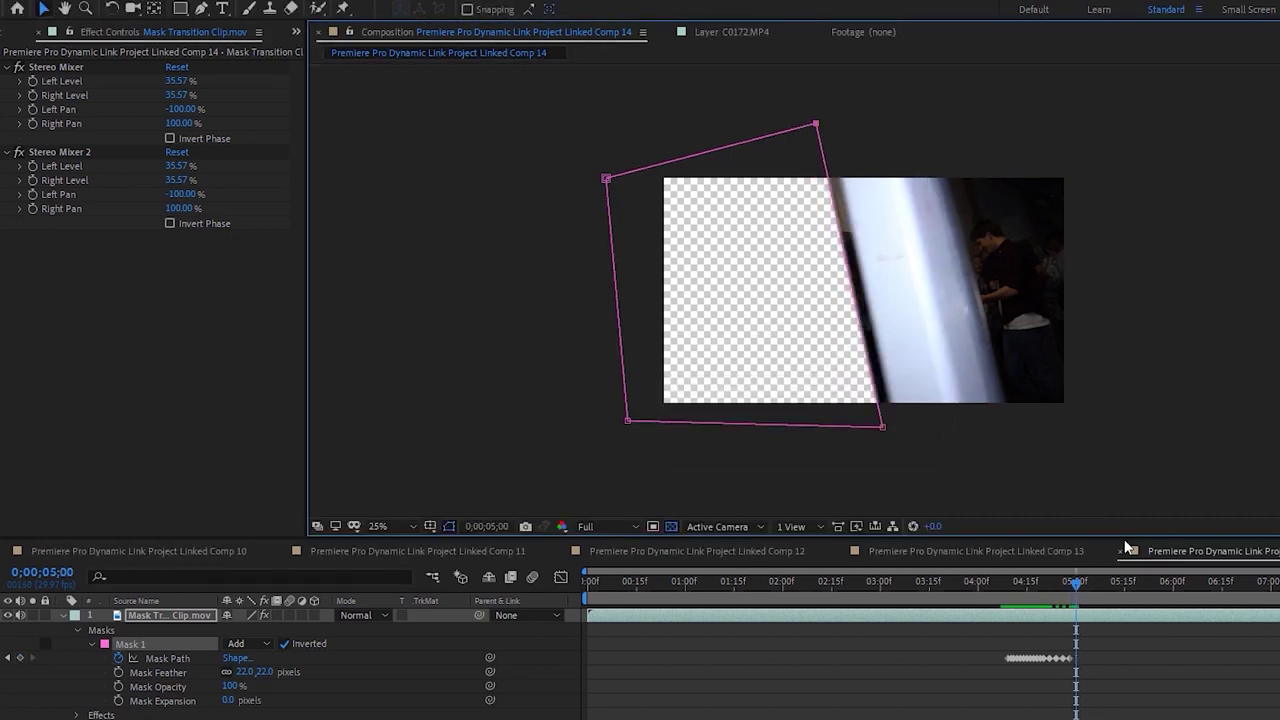
left_click_drag(882, 428, 895, 424)
left_click_drag(817, 125, 829, 121)
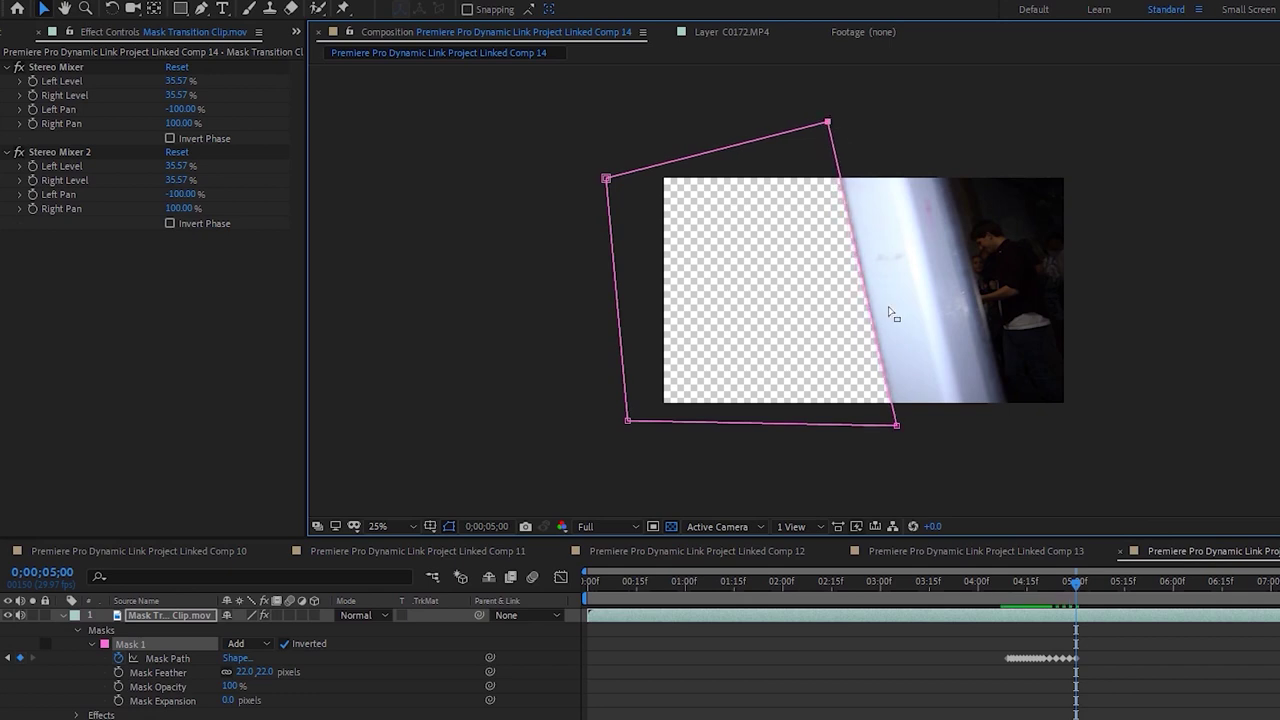
key("Page_Down")
key("Page_Down")
left_click_drag(896, 423, 905, 427)
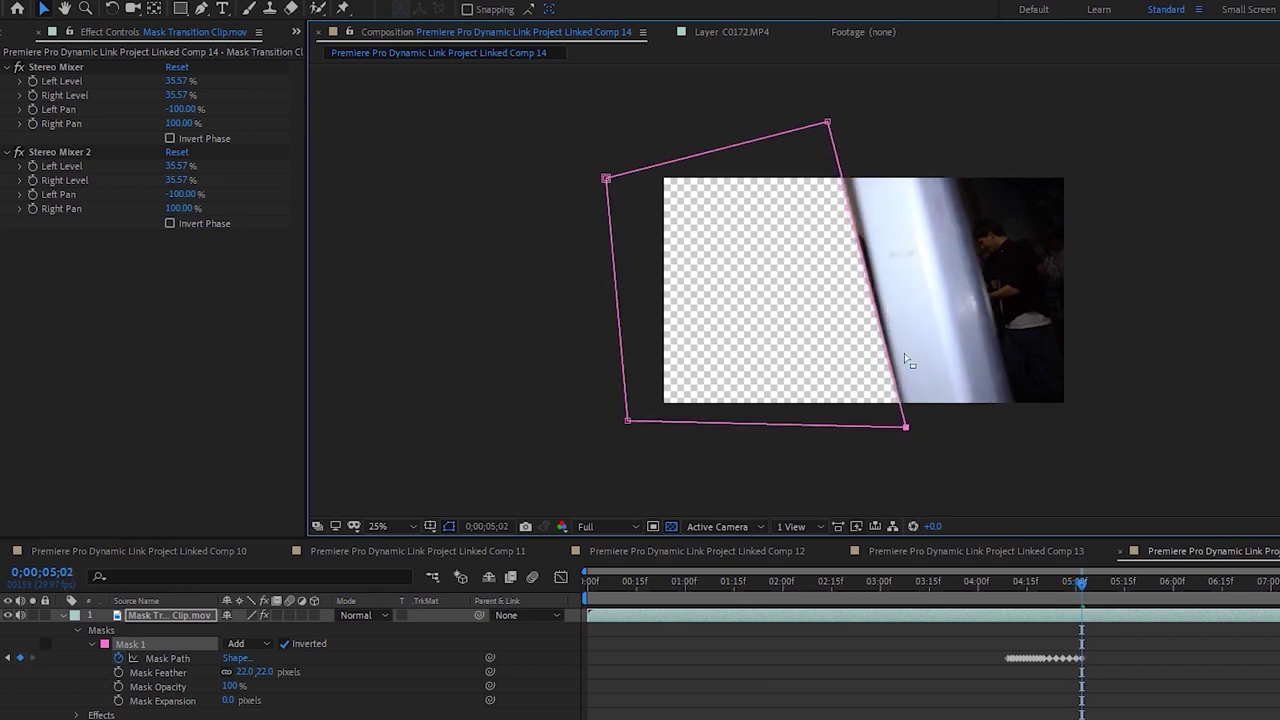
left_click_drag(828, 122, 840, 124)
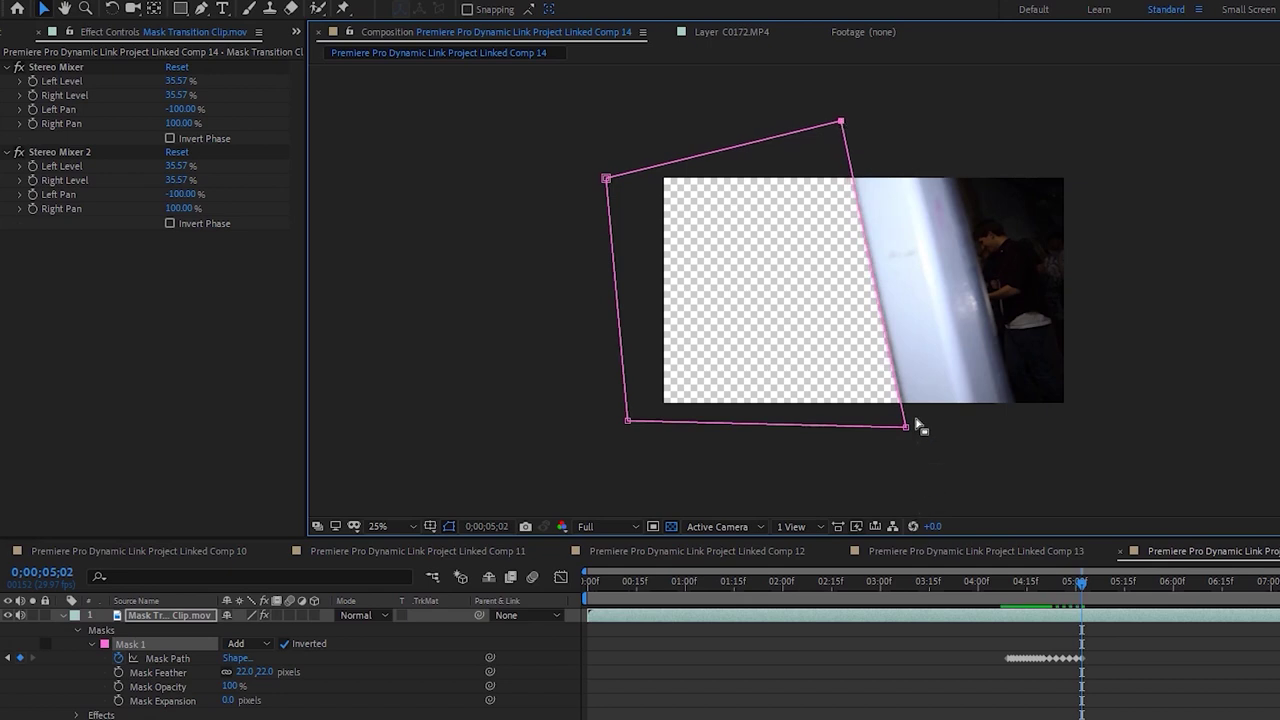
left_click_drag(906, 427, 909, 428)
left_click_drag(843, 125, 841, 125)
key("Page_Down")
key("Page_Down")
left_click_drag(913, 432, 927, 432)
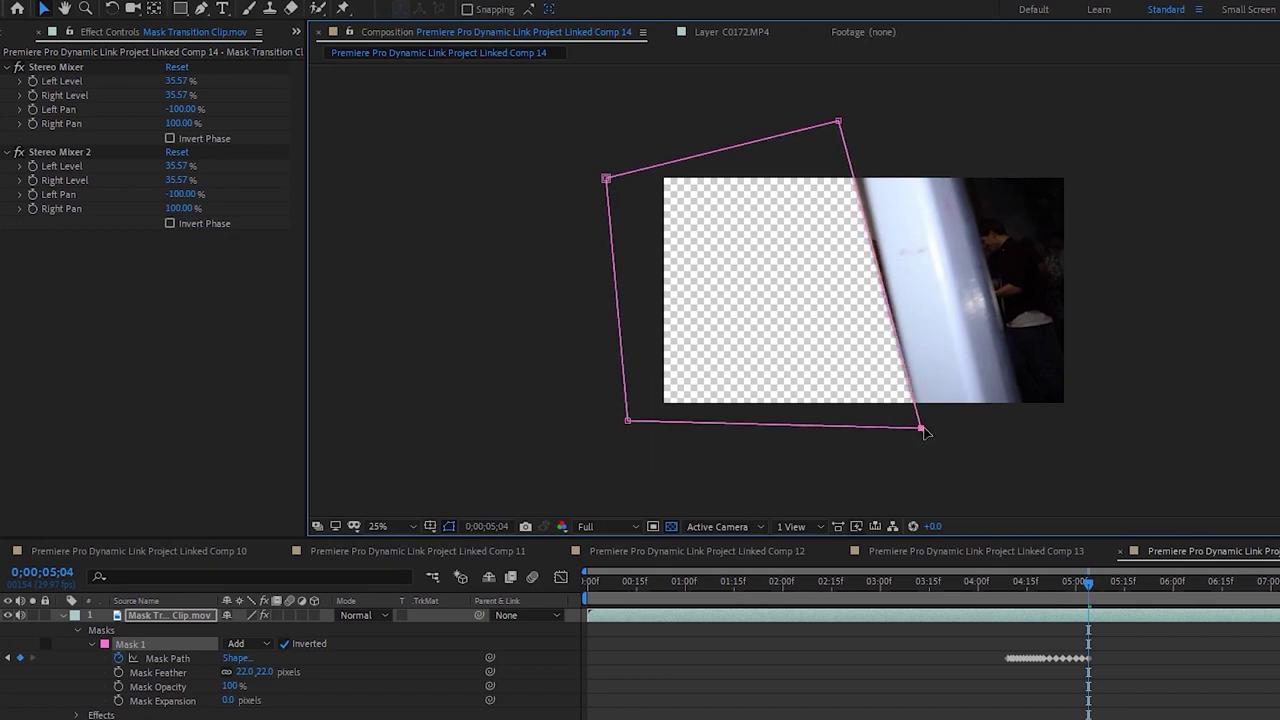
left_click_drag(838, 121, 849, 120)
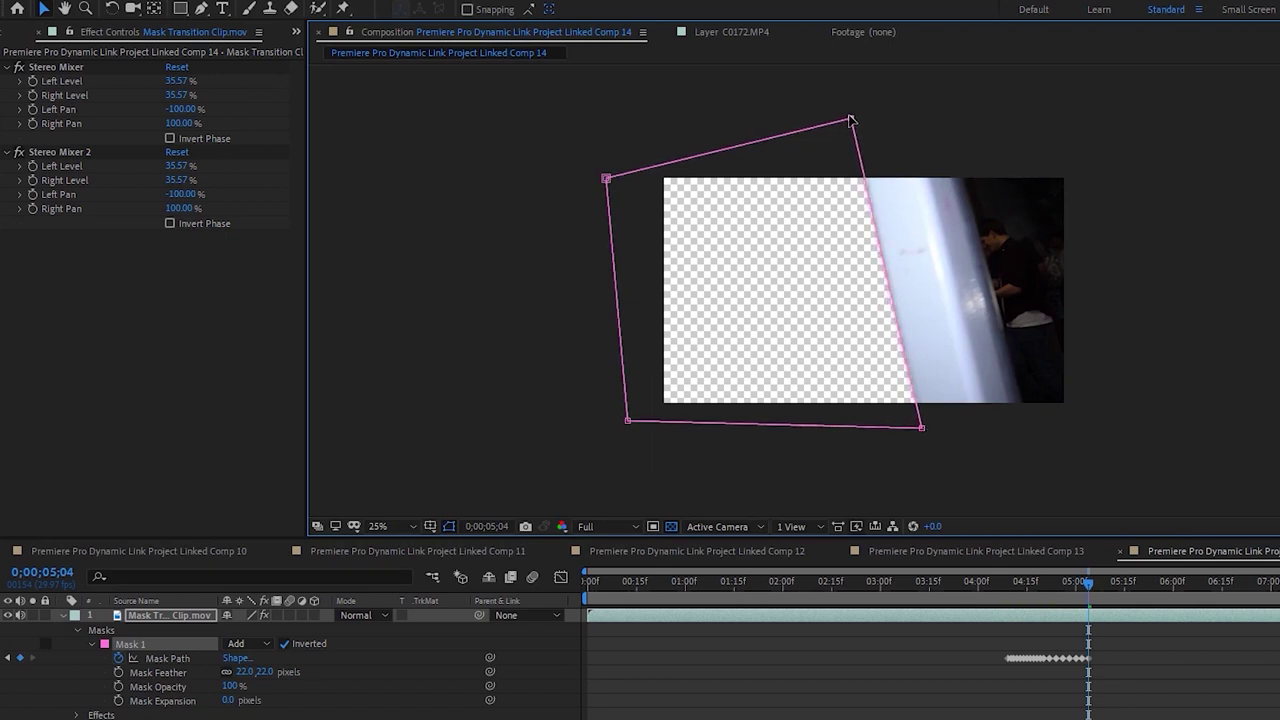
key("Page_Down")
key("Page_Down")
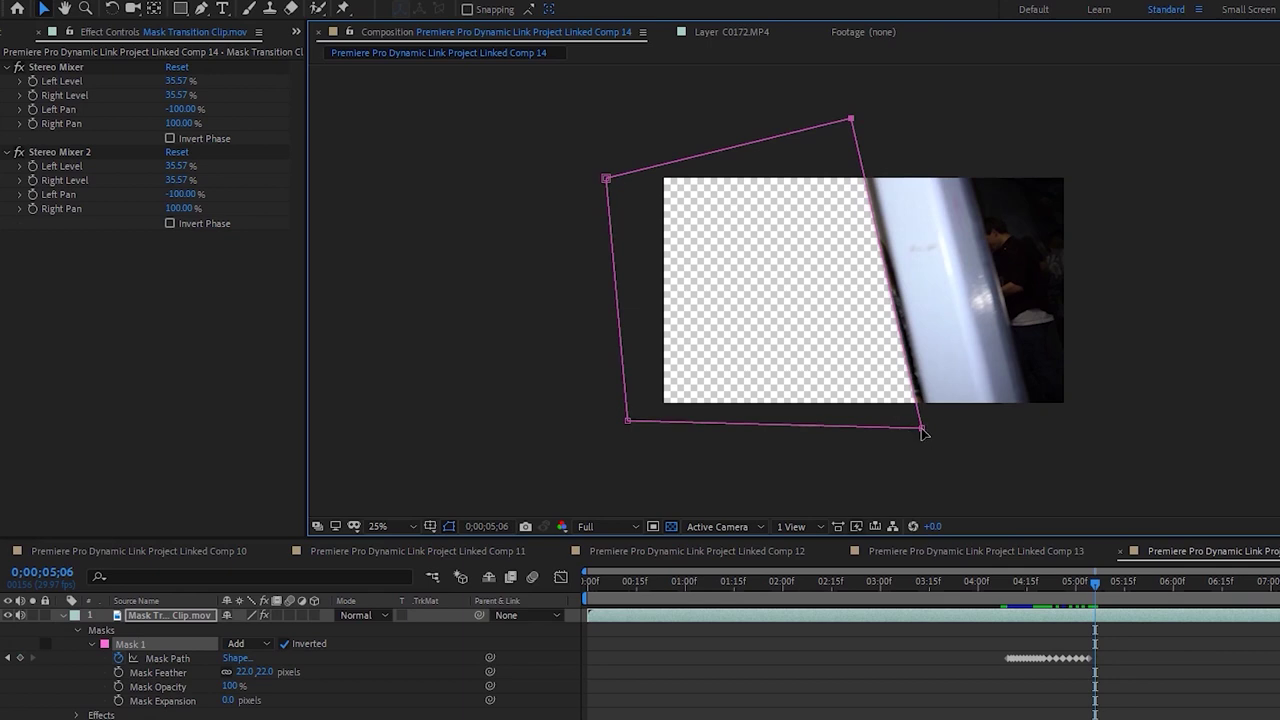
left_click_drag(922, 429, 930, 429)
left_click_drag(851, 120, 862, 119)
Keep matching the mask's upper and lower right corners to the edge every two frames
key("Page_Down")
key("Page_Down")
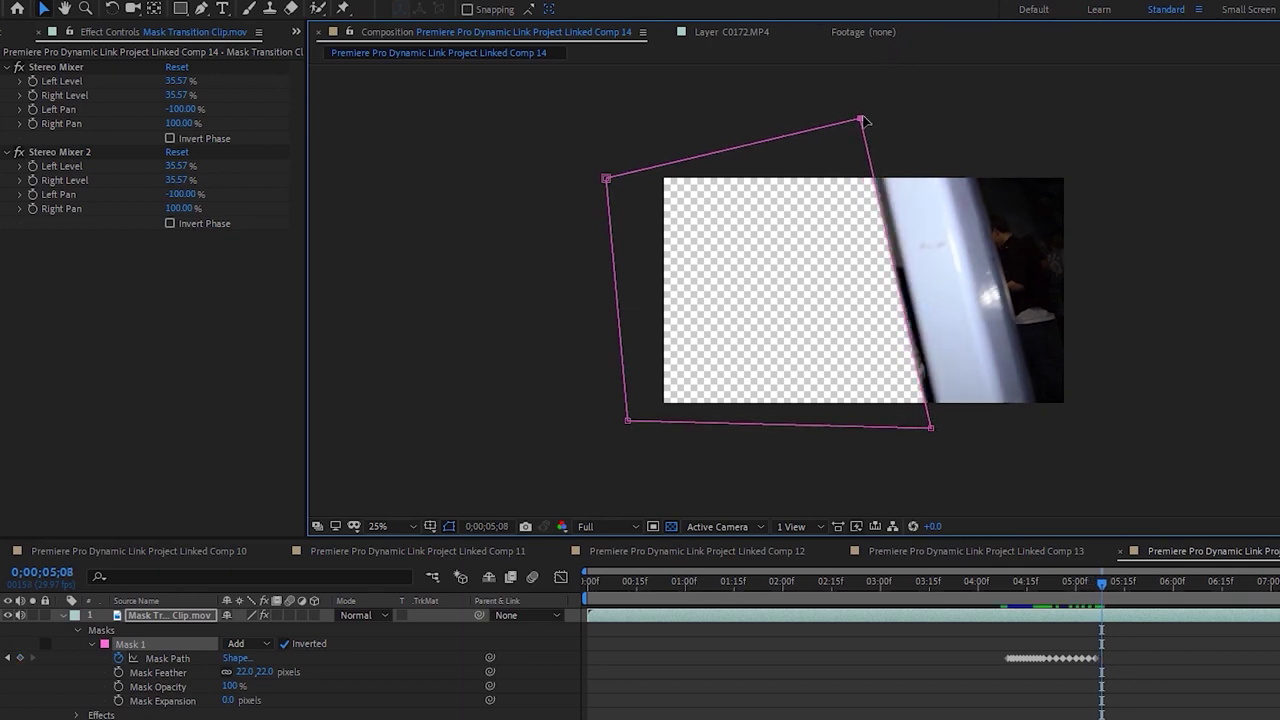
left_click_drag(931, 430, 942, 429)
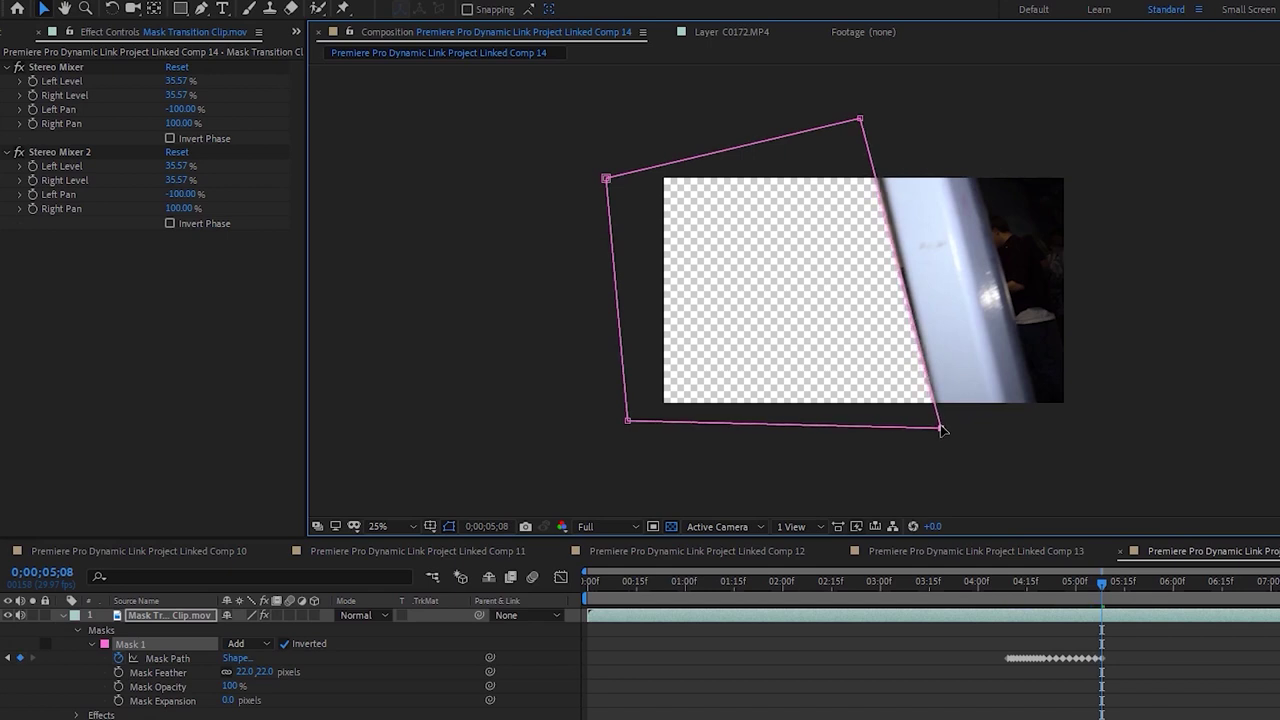
left_click_drag(862, 120, 870, 121)
key("Page_Down")
key("Page_Down")
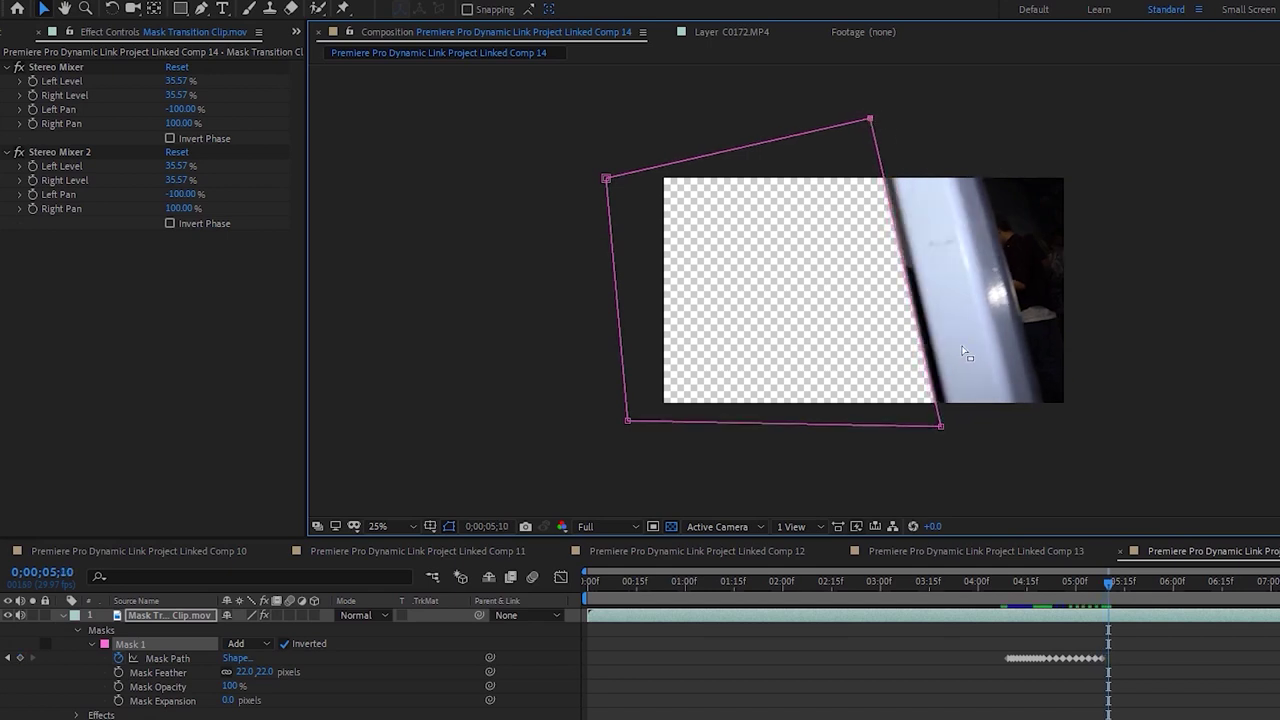
left_click_drag(942, 430, 953, 429)
left_click_drag(871, 121, 886, 120)
key("Page_Down")
key("Page_Down")
left_click_drag(962, 427, 962, 430)
key("Page_Down")
key("Page_Down")
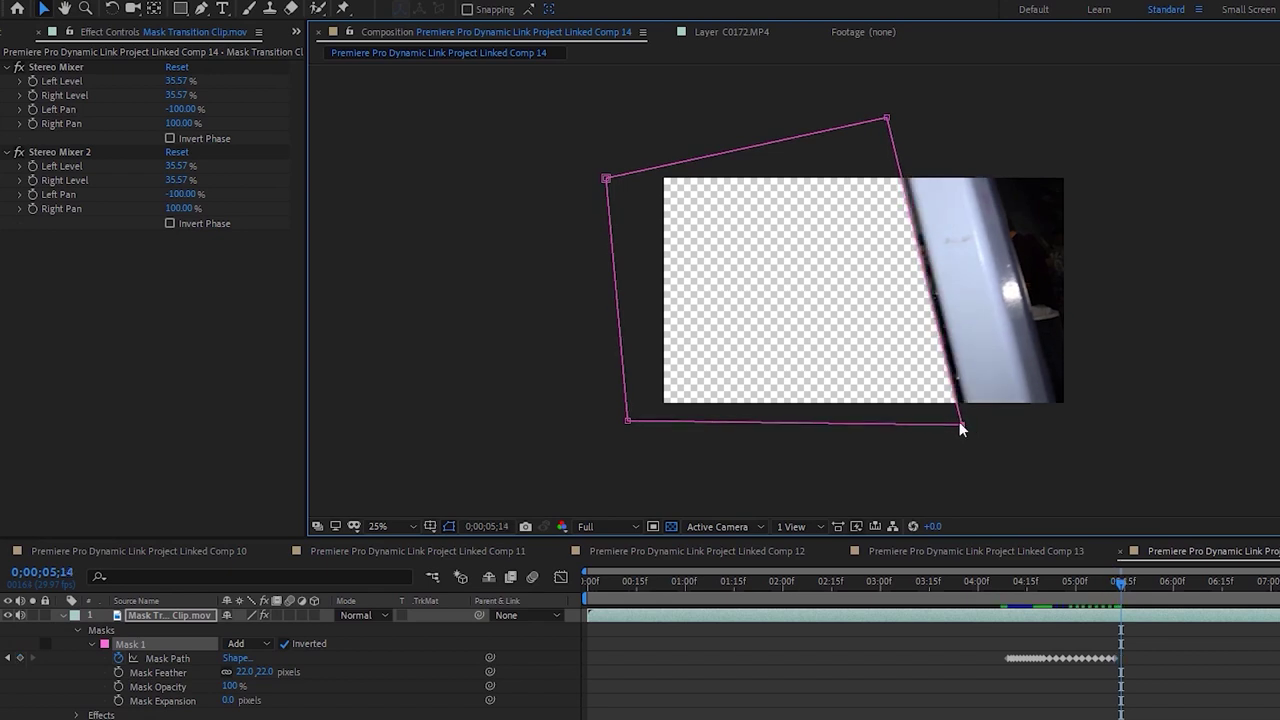
left_click_drag(963, 430, 973, 430)
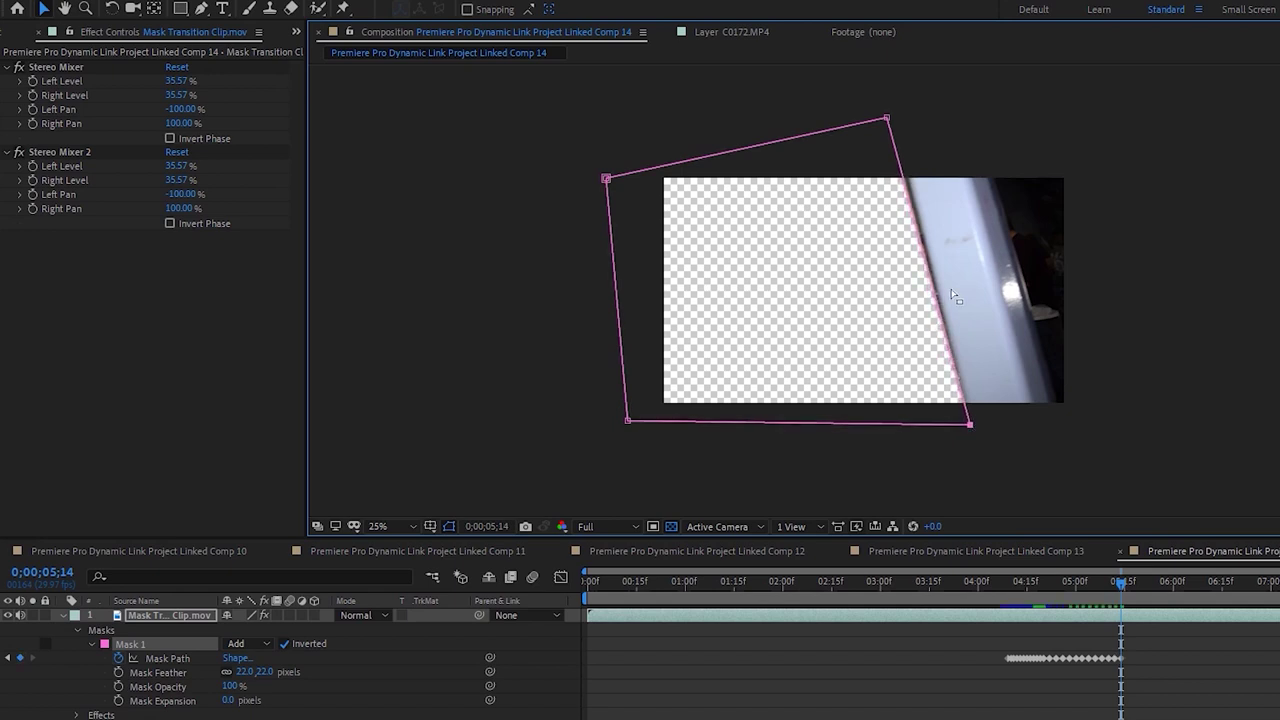
left_click_drag(888, 120, 896, 118)
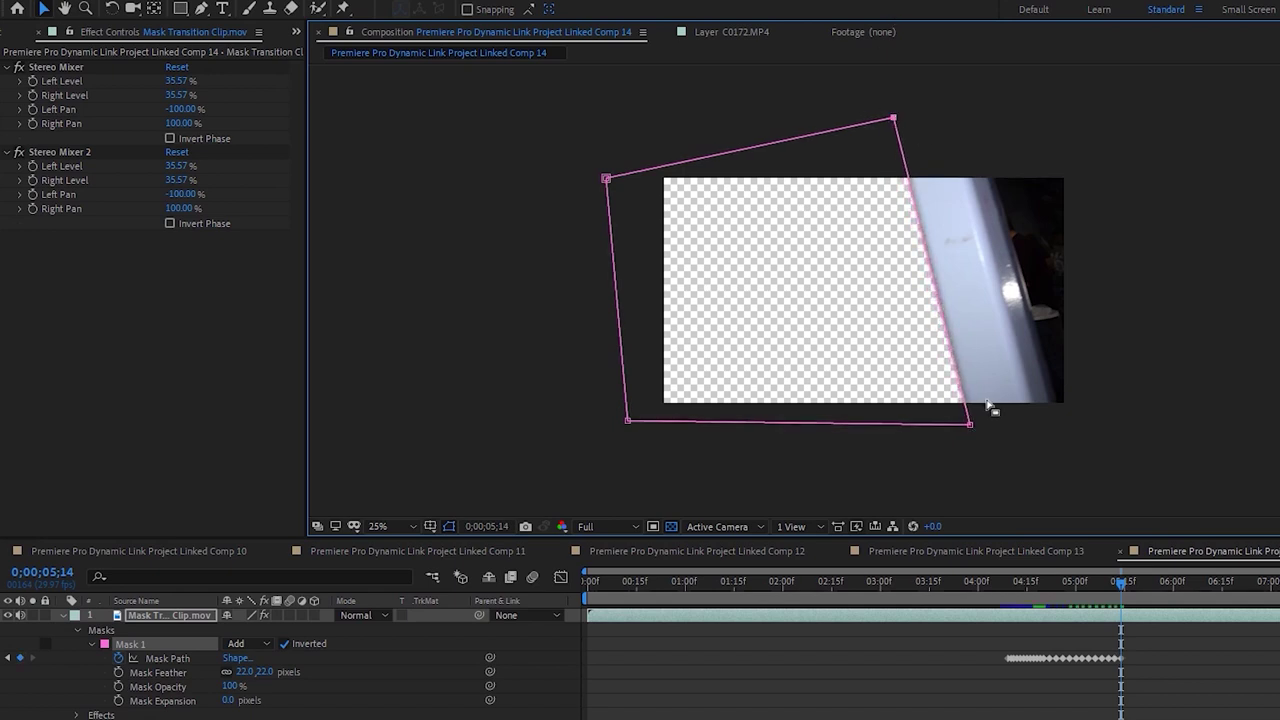
left_click_drag(973, 428, 985, 429)
key("Page_Down")
key("Page_Down")
left_click_drag(895, 119, 900, 119)
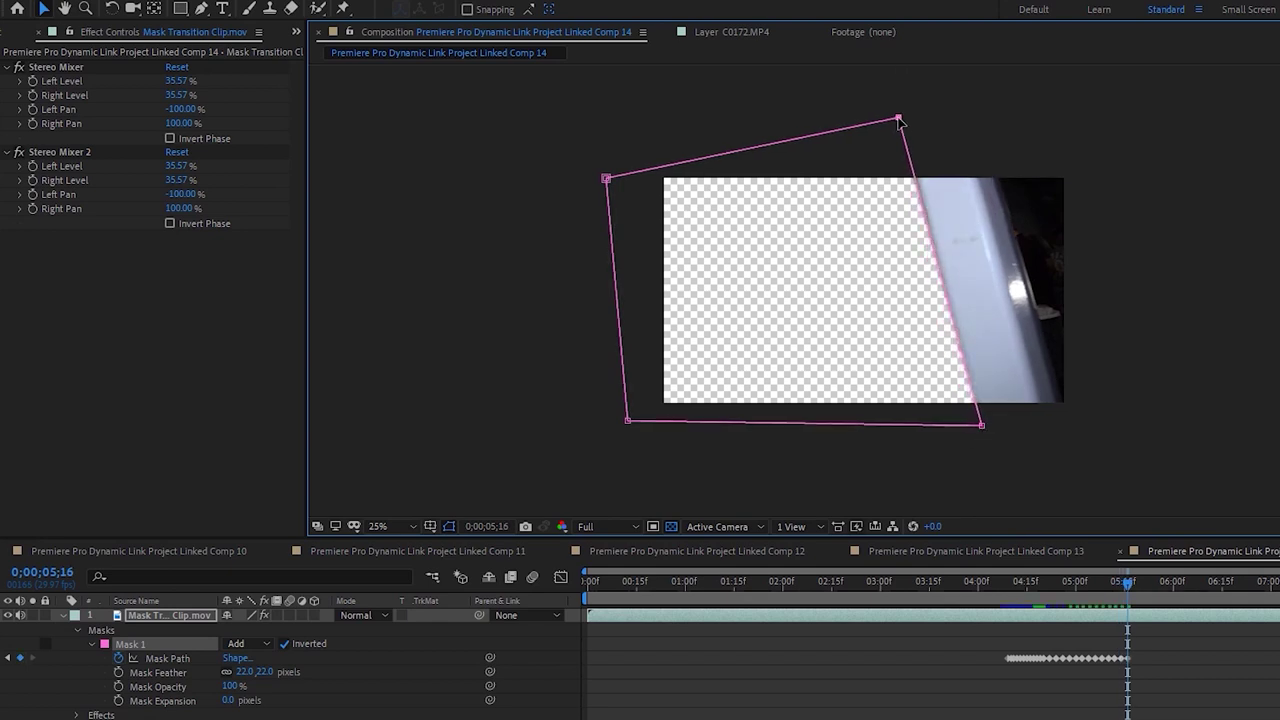
key("Page_Down")
key("Page_Down")
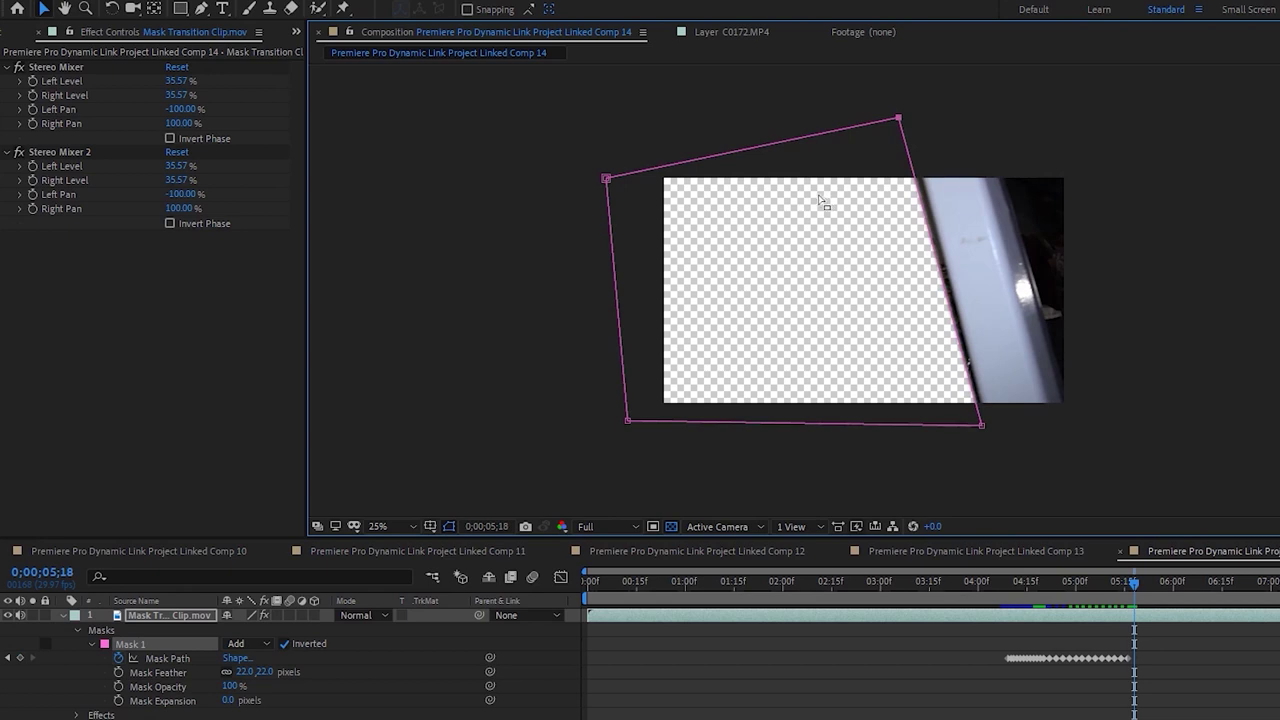
left_click_drag(899, 119, 907, 118)
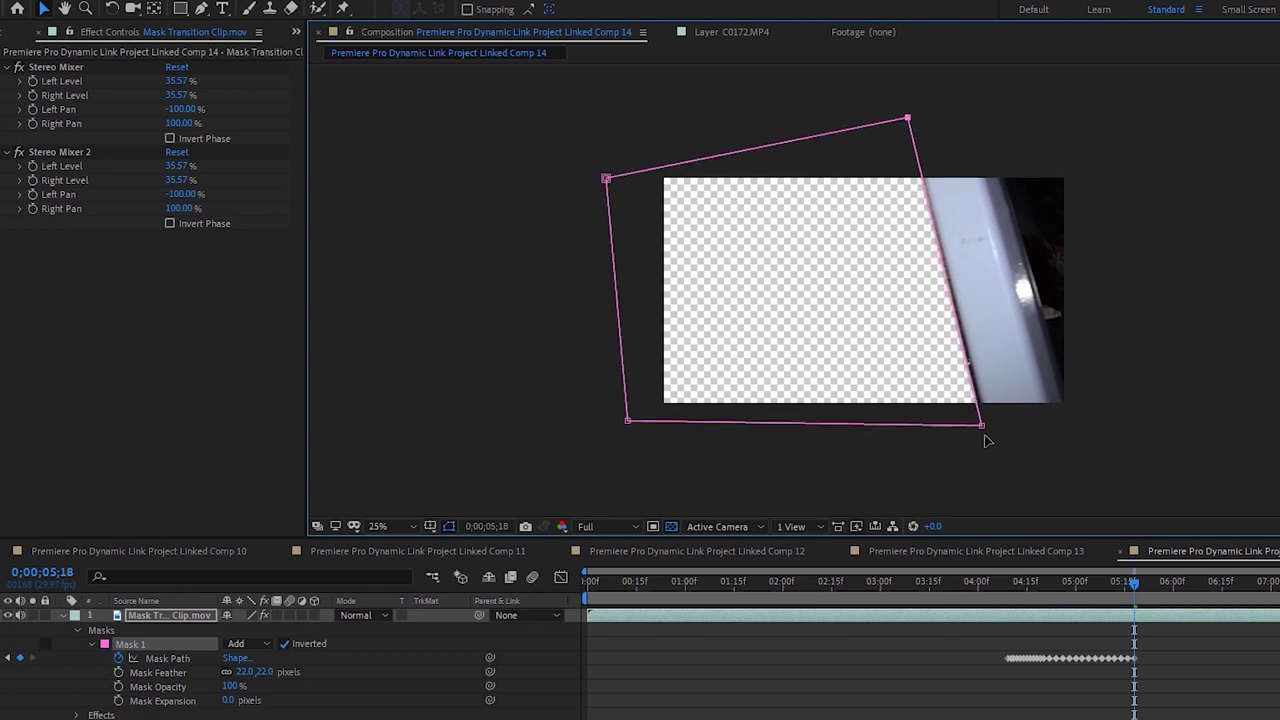
left_click_drag(982, 426, 994, 427)
key("Page_Down")
key("Page_Down")
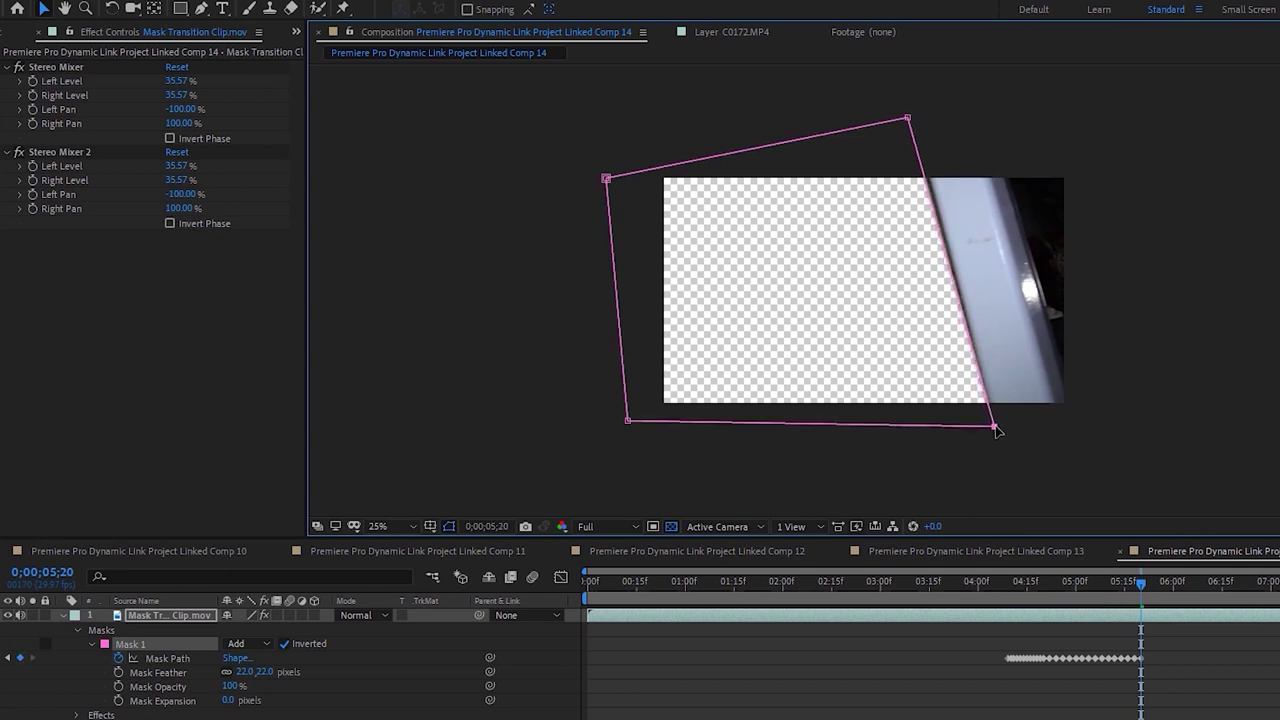
left_click_drag(910, 121, 918, 121)
key("Page_Down")
key("Page_Down")
left_click_drag(994, 426, 1002, 426)
left_click_drag(915, 106, 921, 118)
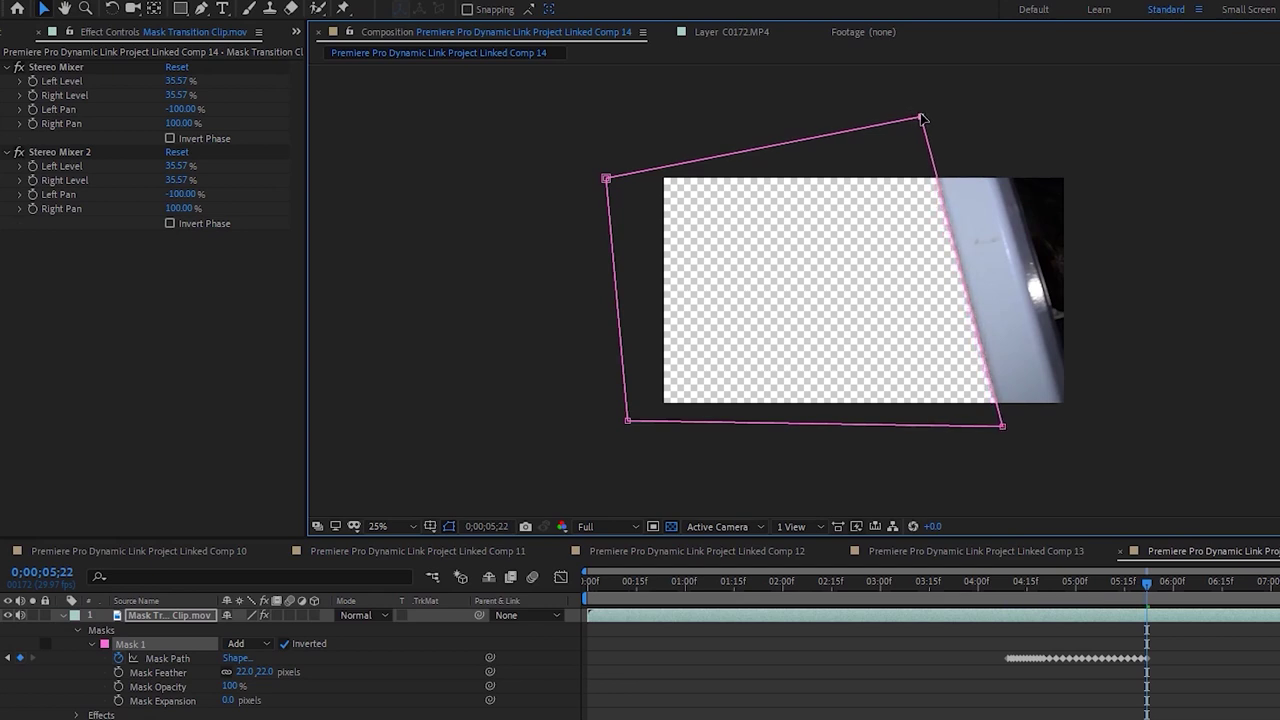
Carry the right-corner Mask Path keyframes on to about 6;04, nearly filling the frame
key("Page_Down")
key("Page_Down")
left_click_drag(1003, 427, 1009, 425)
left_click_drag(923, 123, 927, 121)
key("Page_Down")
key("Page_Down")
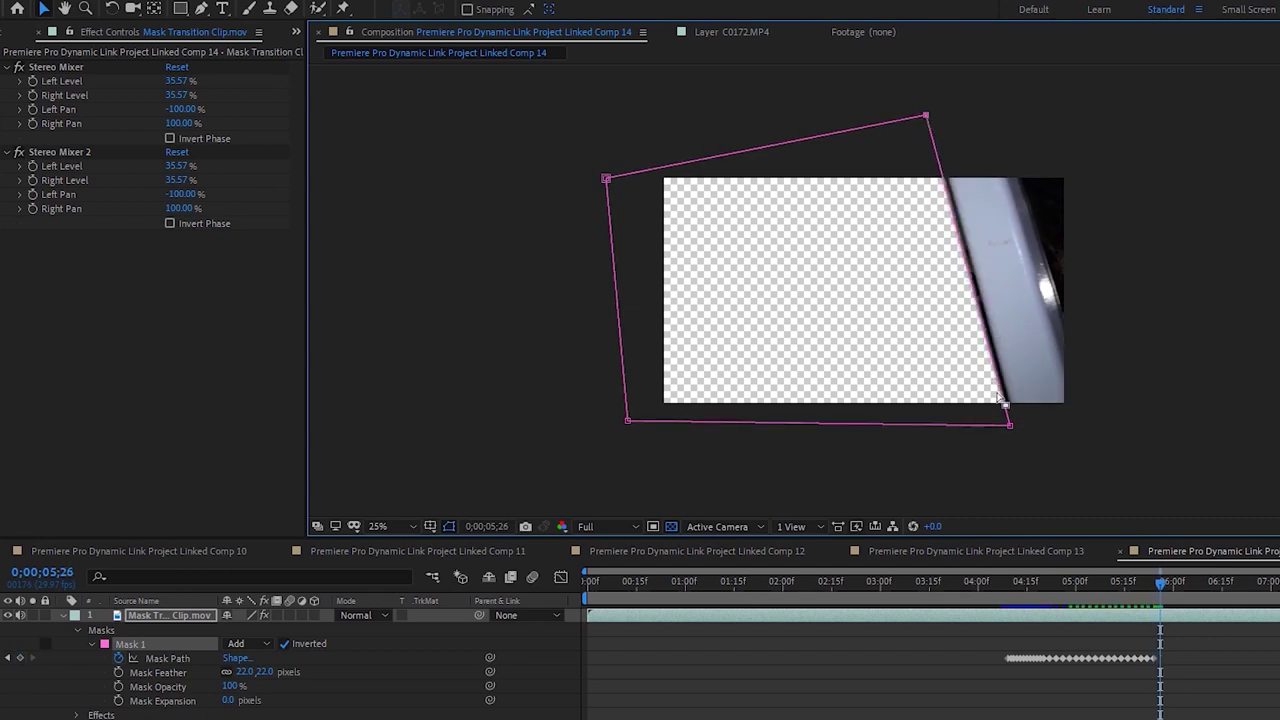
left_click_drag(1012, 426, 1016, 425)
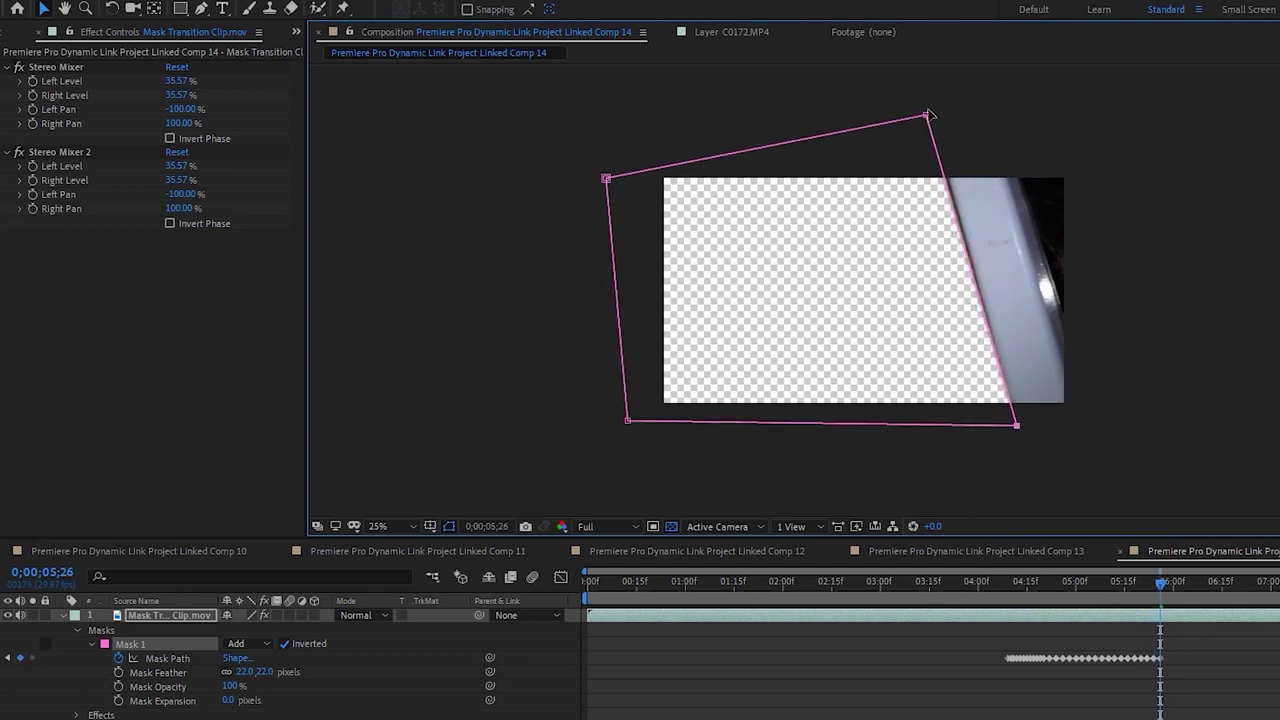
left_click_drag(927, 117, 934, 112)
key("Page_Down")
key("Page_Down")
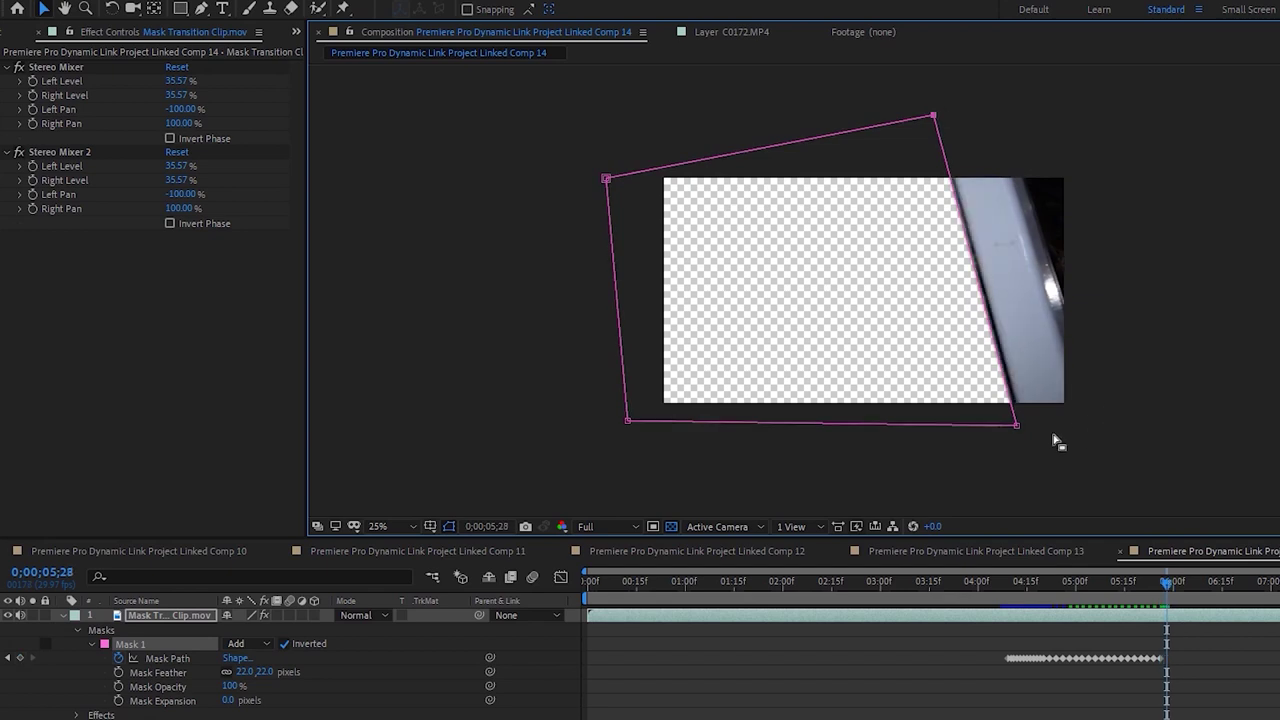
left_click_drag(1017, 426, 1022, 426)
left_click_drag(934, 116, 941, 119)
key("Page_Down")
key("Page_Down")
left_click_drag(1021, 427, 1028, 430)
left_click_drag(940, 115, 944, 117)
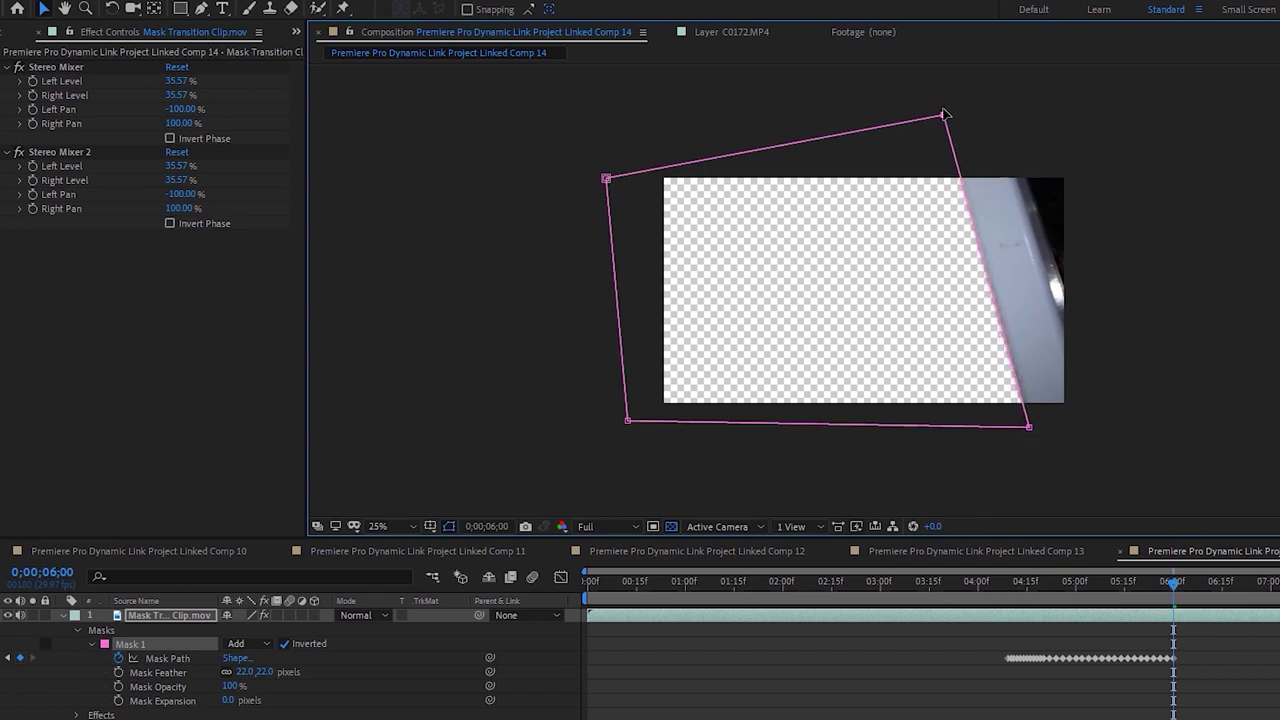
key("Page_Down")
key("Page_Down")
left_click_drag(1029, 428, 1036, 426)
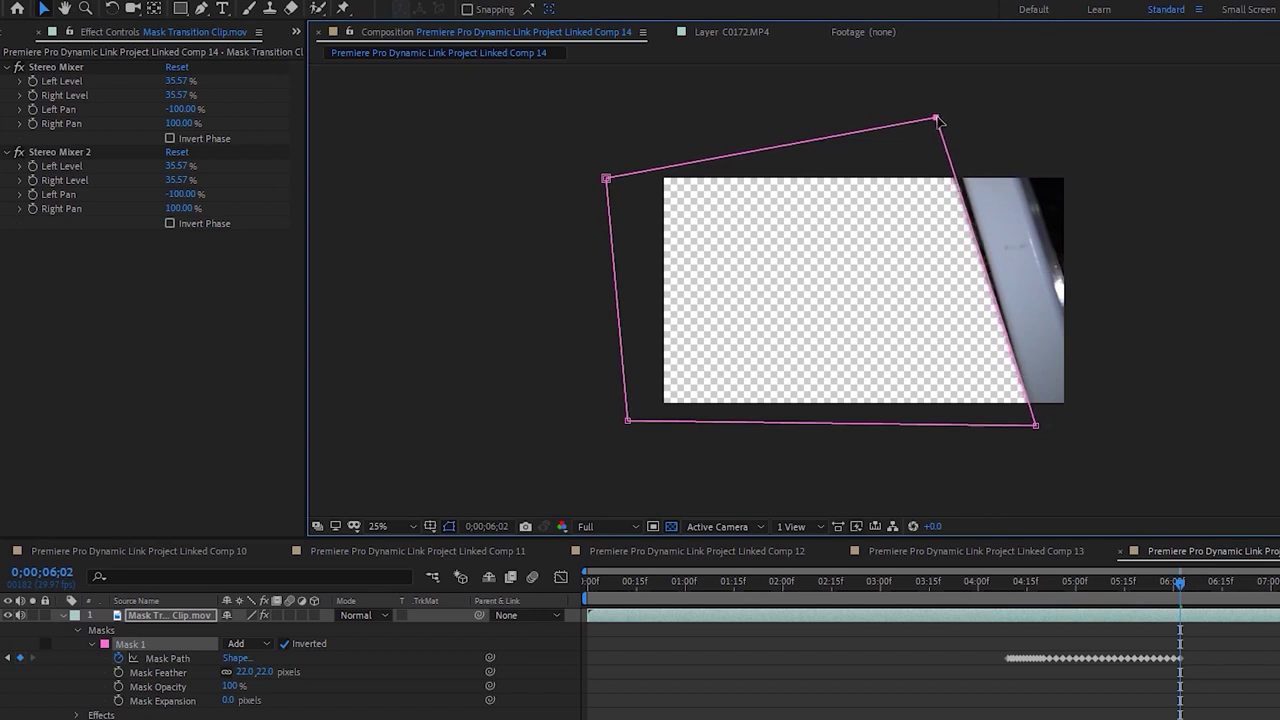
key("Page_Down")
key("Page_Down")
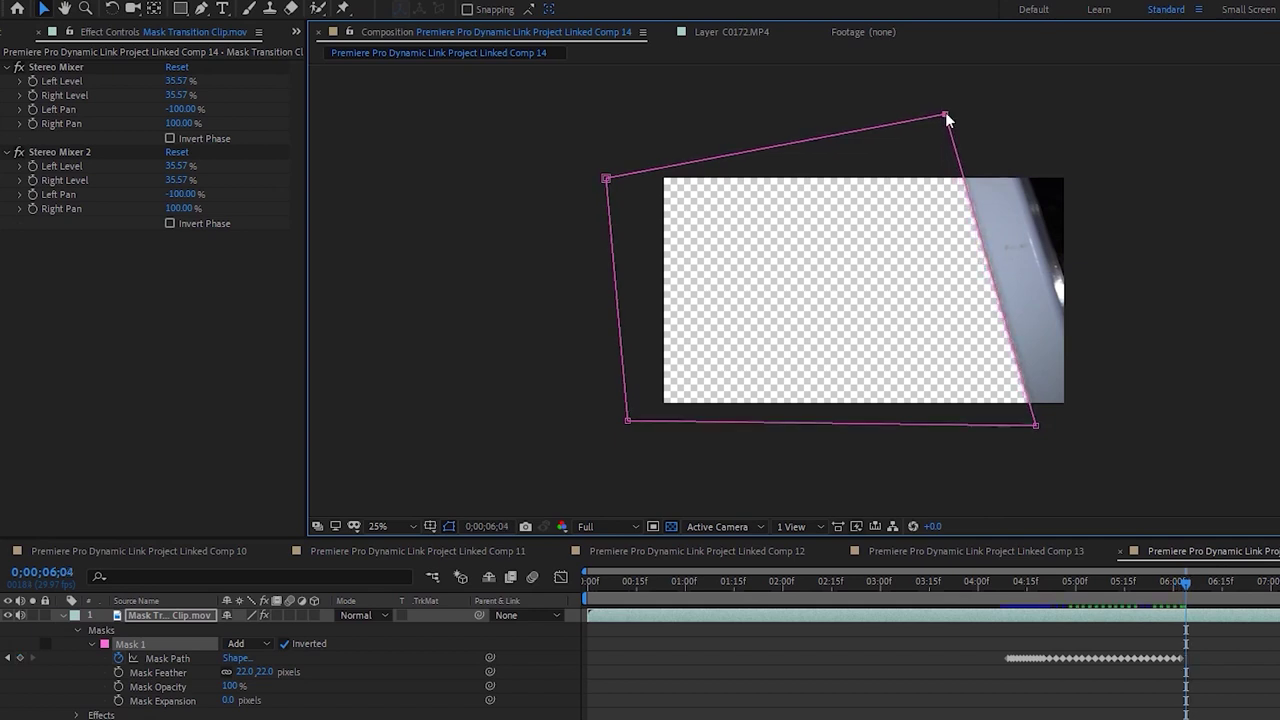
left_click_drag(1035, 426, 1040, 424)
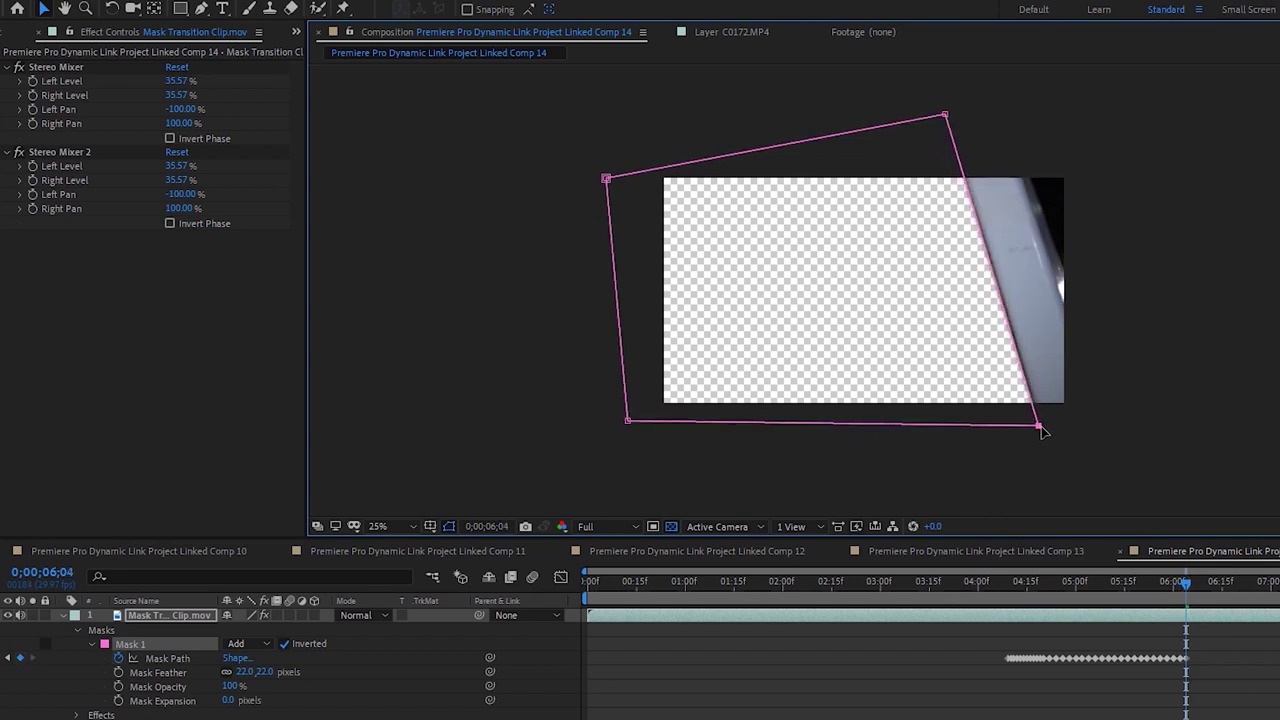
left_click_drag(952, 120, 953, 120)
key("Page_Down")
key("Page_Down")
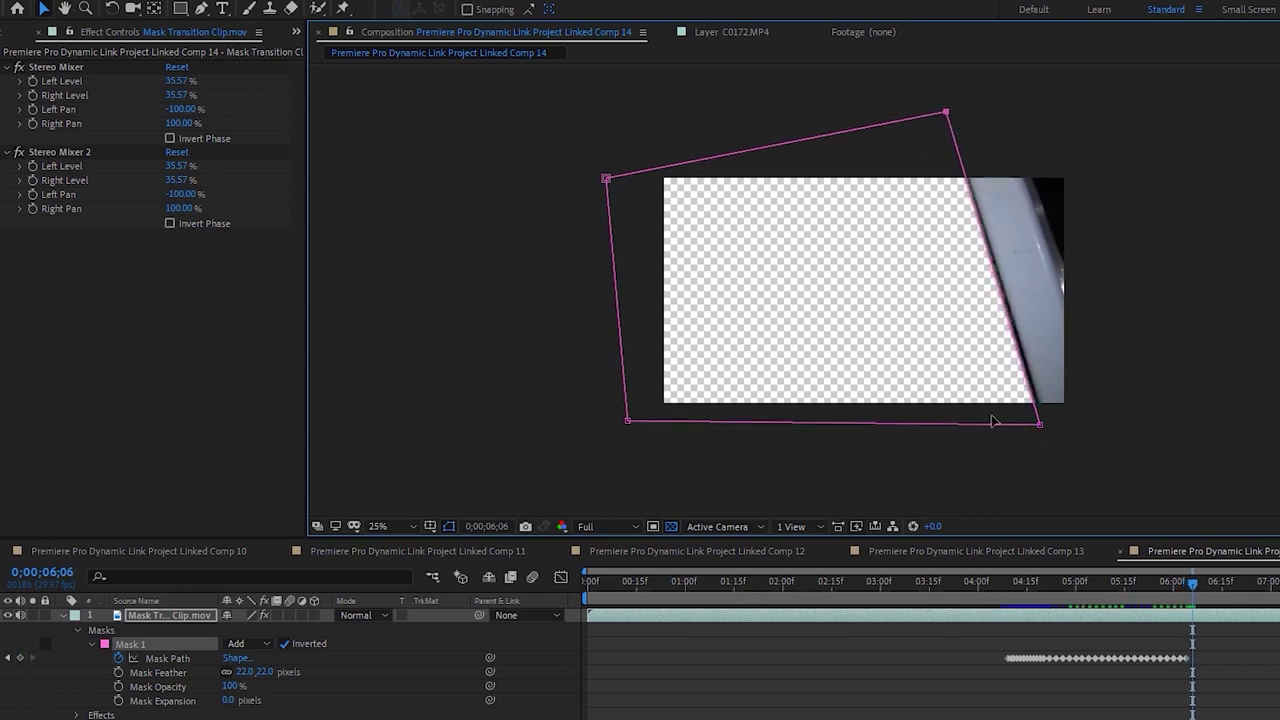
Keep pushing the mask's right corners outward along the edge, keyframing every couple of frames
left_click_drag(1042, 428, 1048, 425)
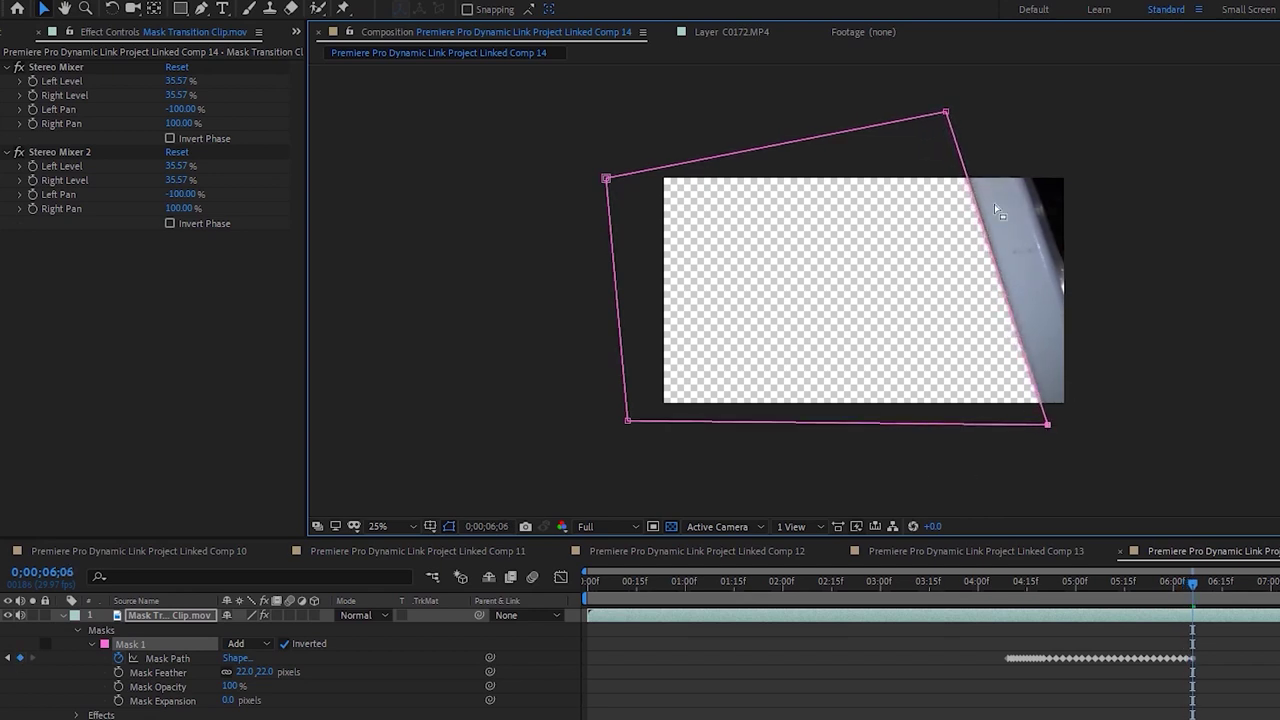
left_click_drag(946, 114, 950, 112)
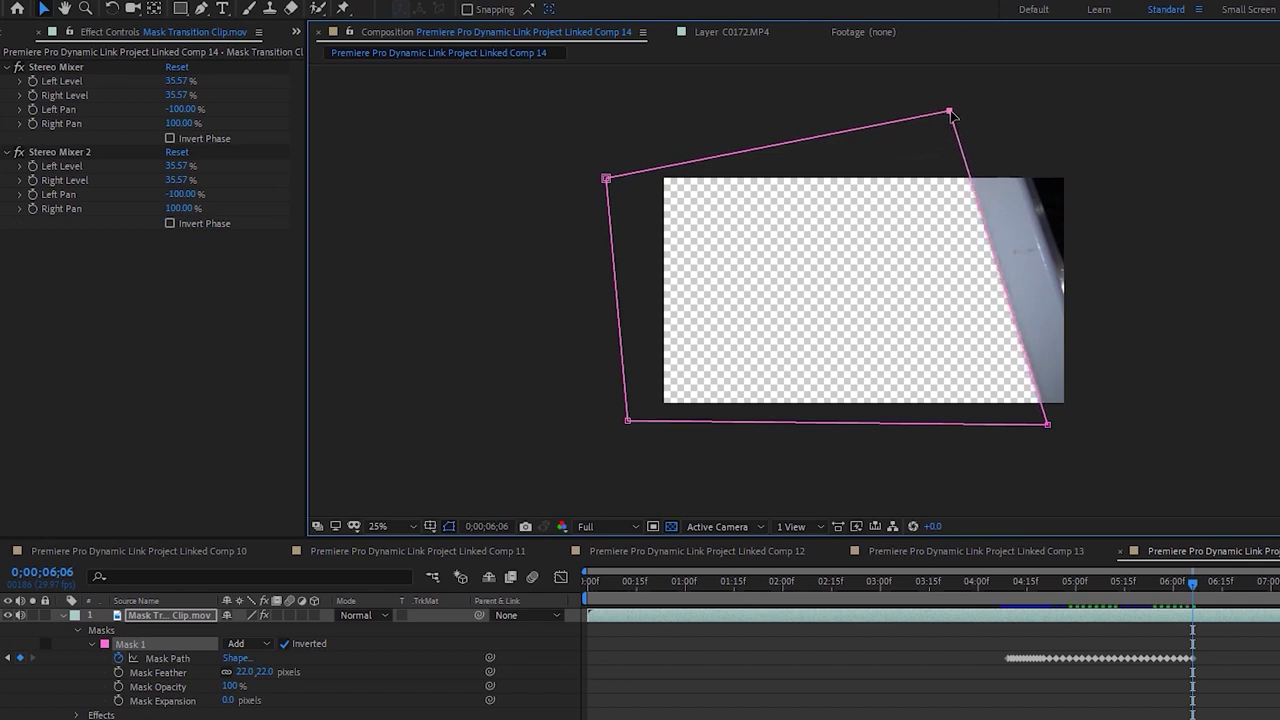
key("Page_Down")
key("Page_Down")
left_click_drag(1045, 421, 1051, 423)
left_click_drag(951, 115, 956, 111)
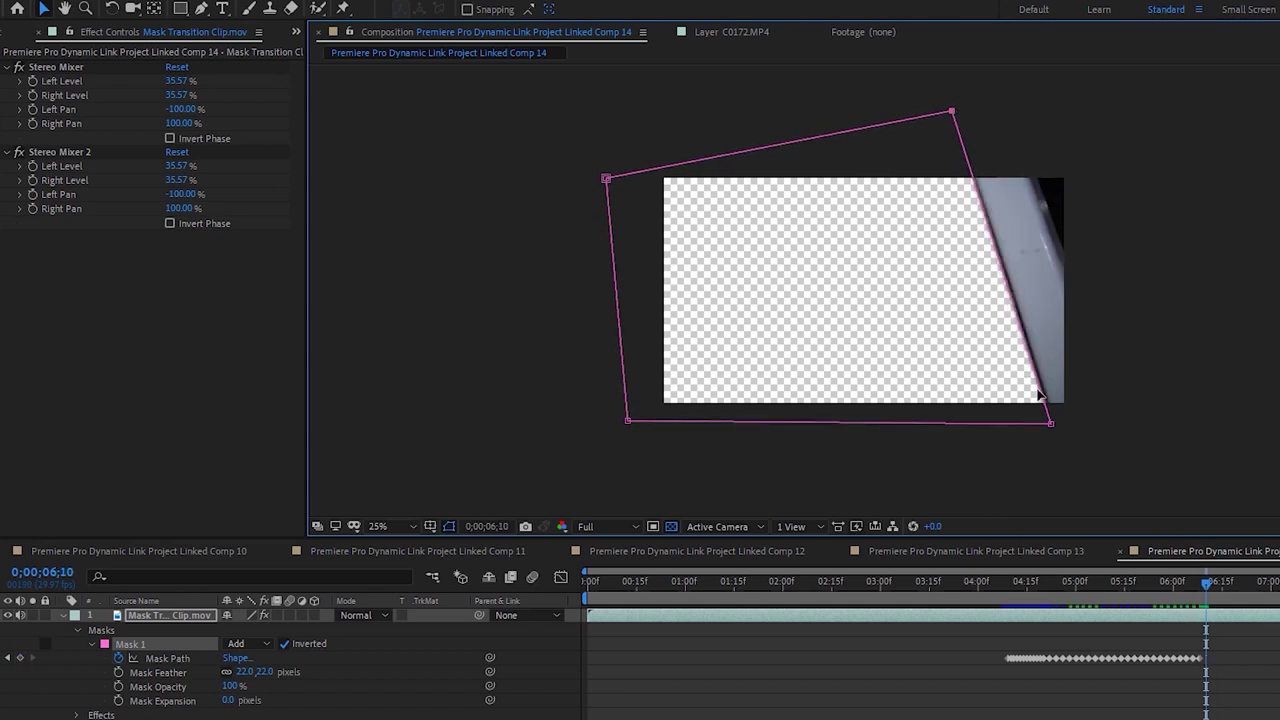
left_click_drag(1053, 424, 1056, 424)
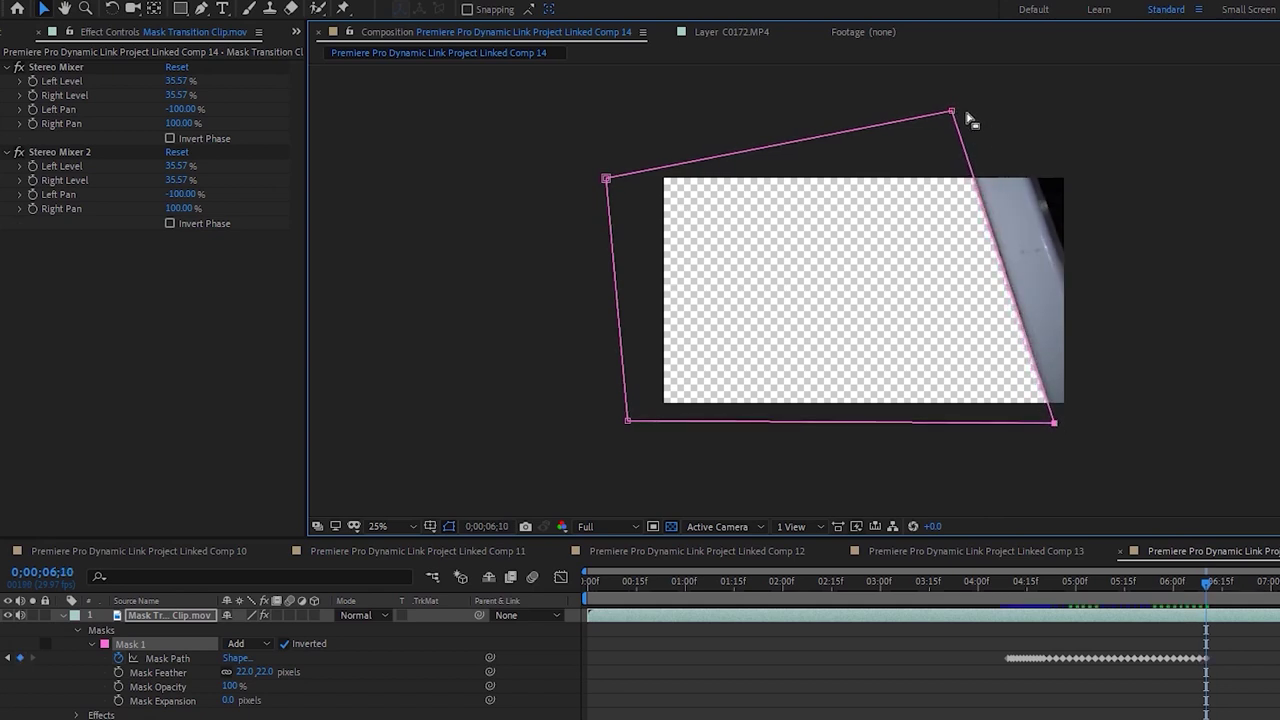
key("Page_Down")
key("Page_Down")
key("Page_Down")
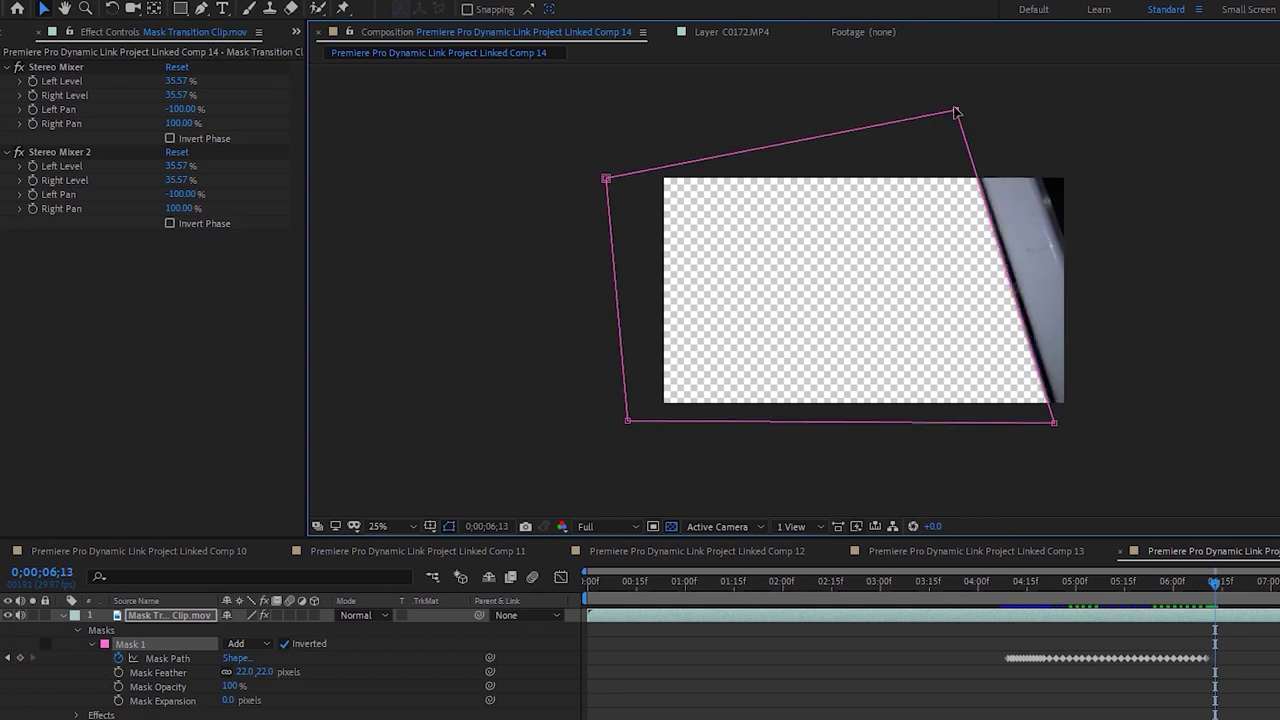
left_click_drag(1055, 423, 1061, 423)
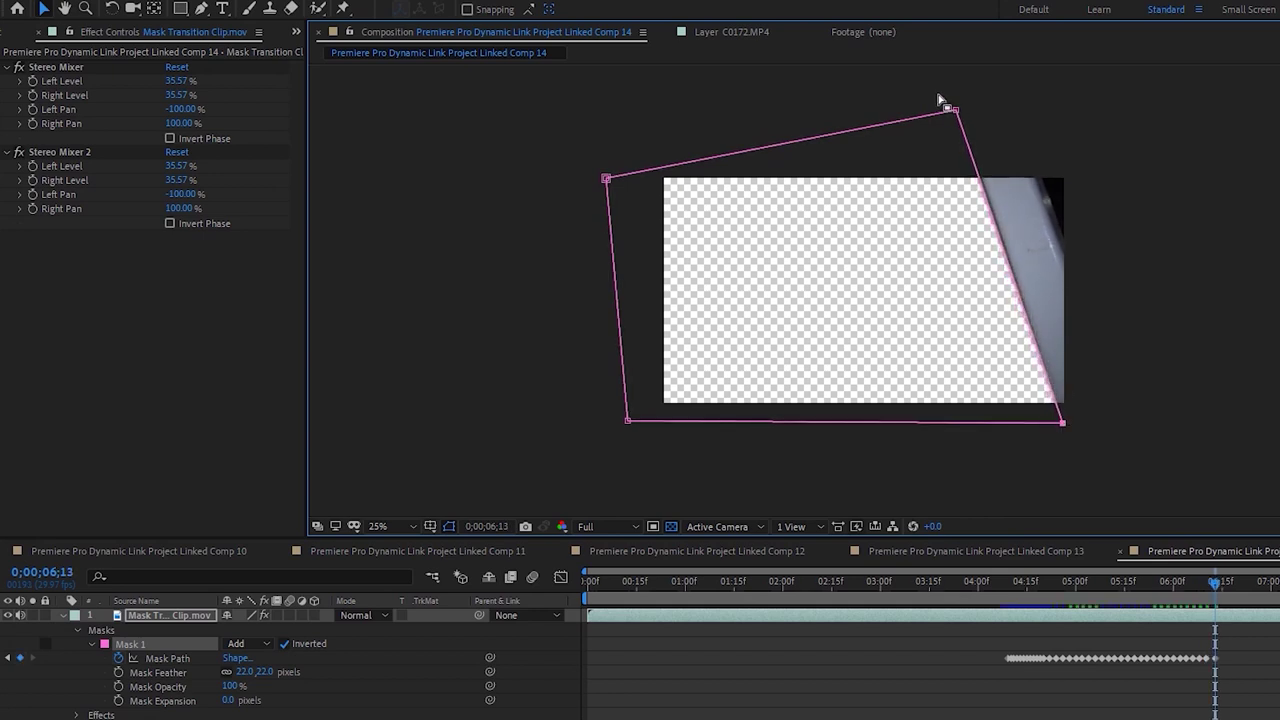
key("Page_Down")
key("Page_Down")
key("Page_Down")
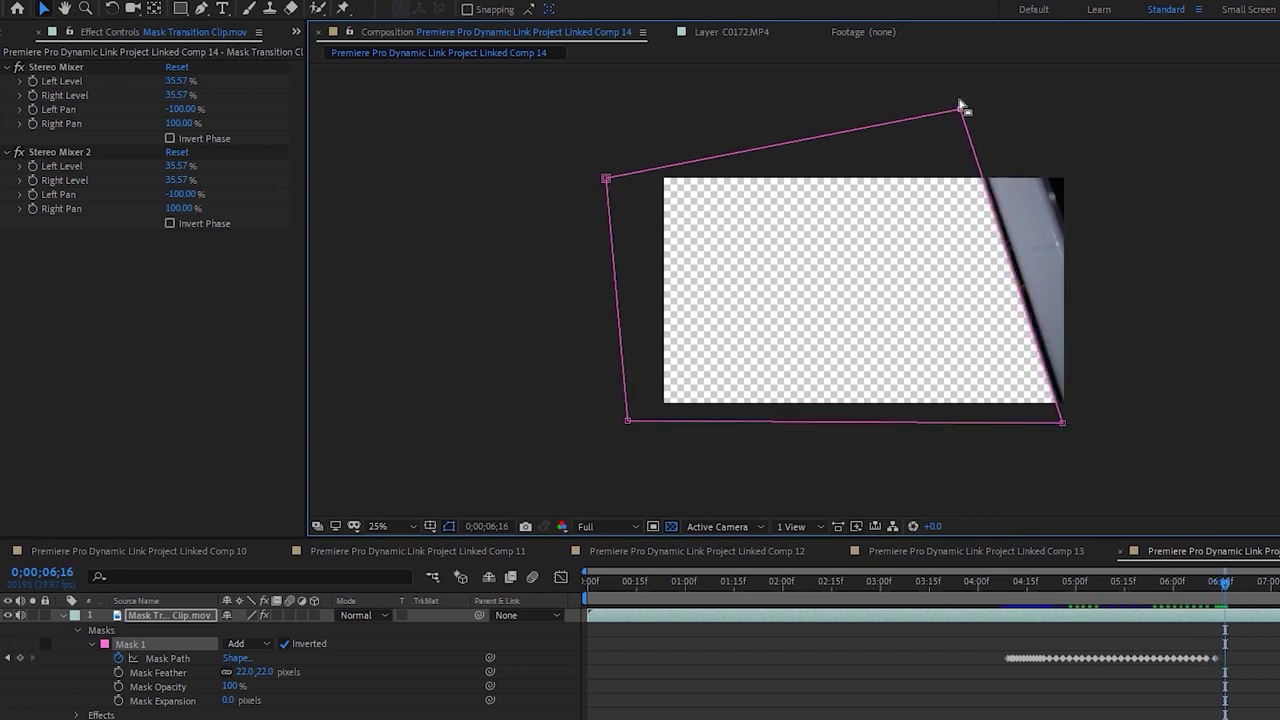
left_click_drag(1065, 427, 1070, 426)
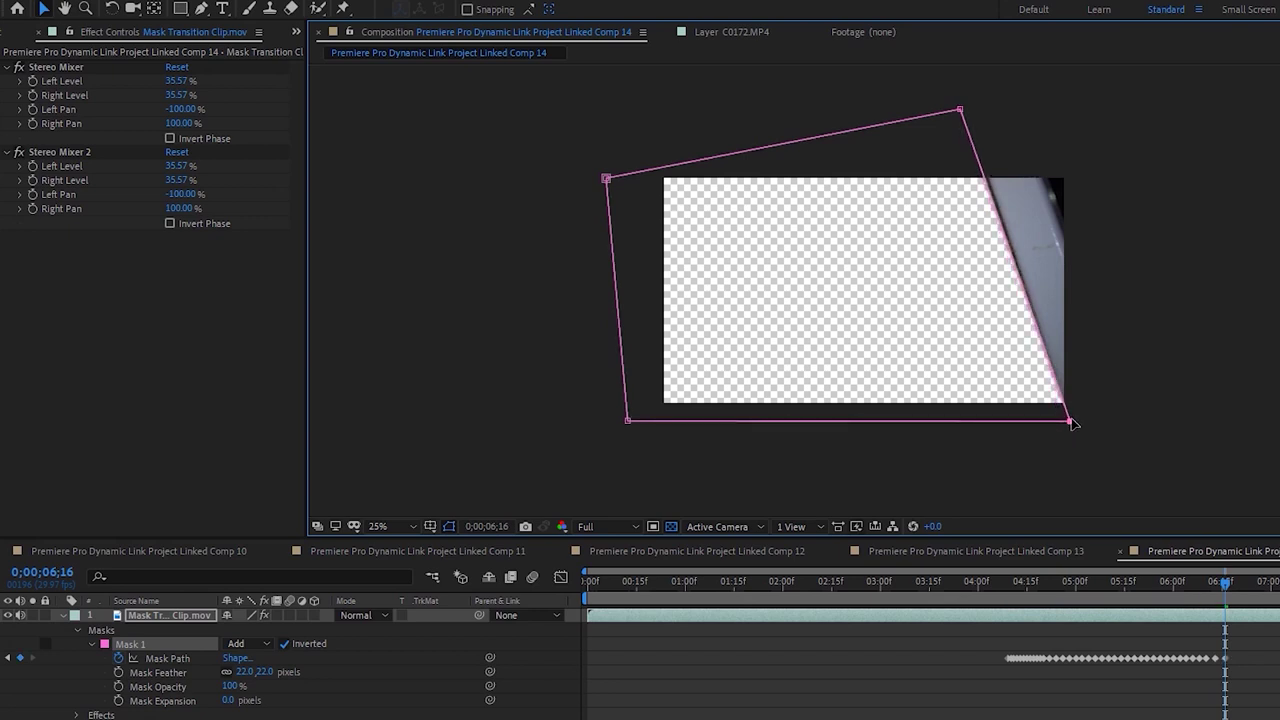
key("Page_Down")
right_click(967, 104)
key("Escape")
key("Page_Down")
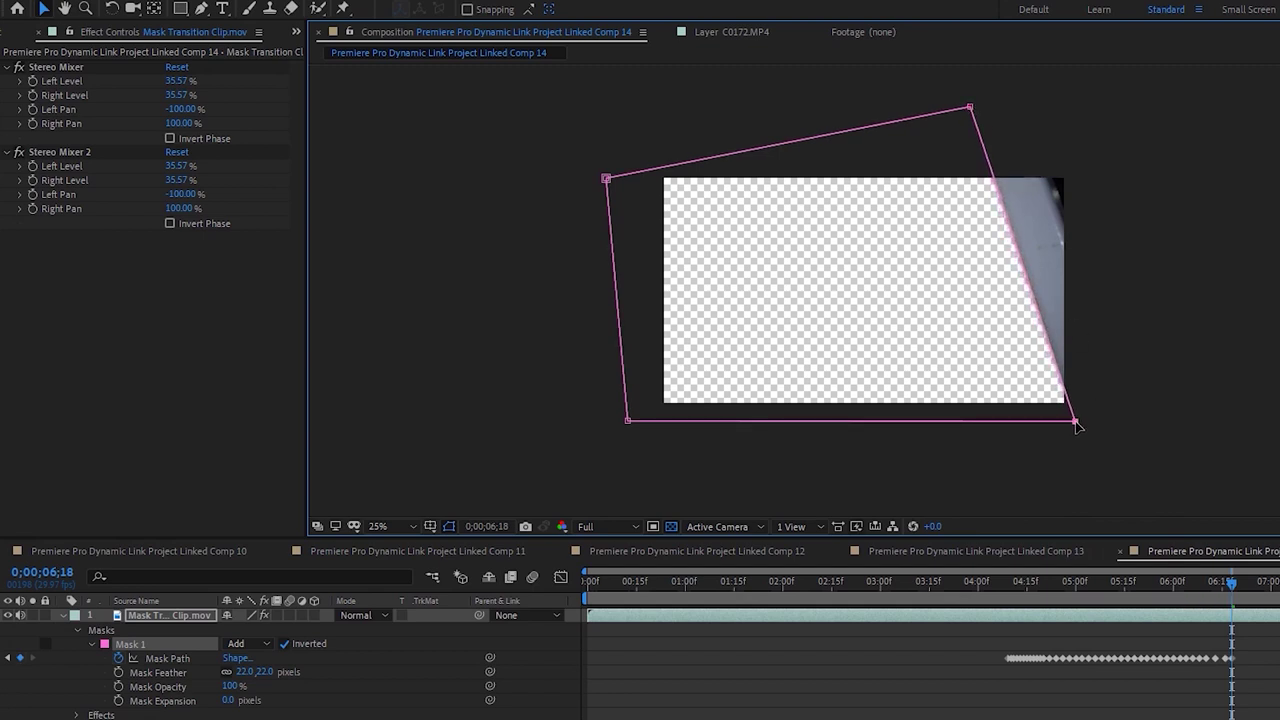
key("Page_Down")
key("Page_Down")
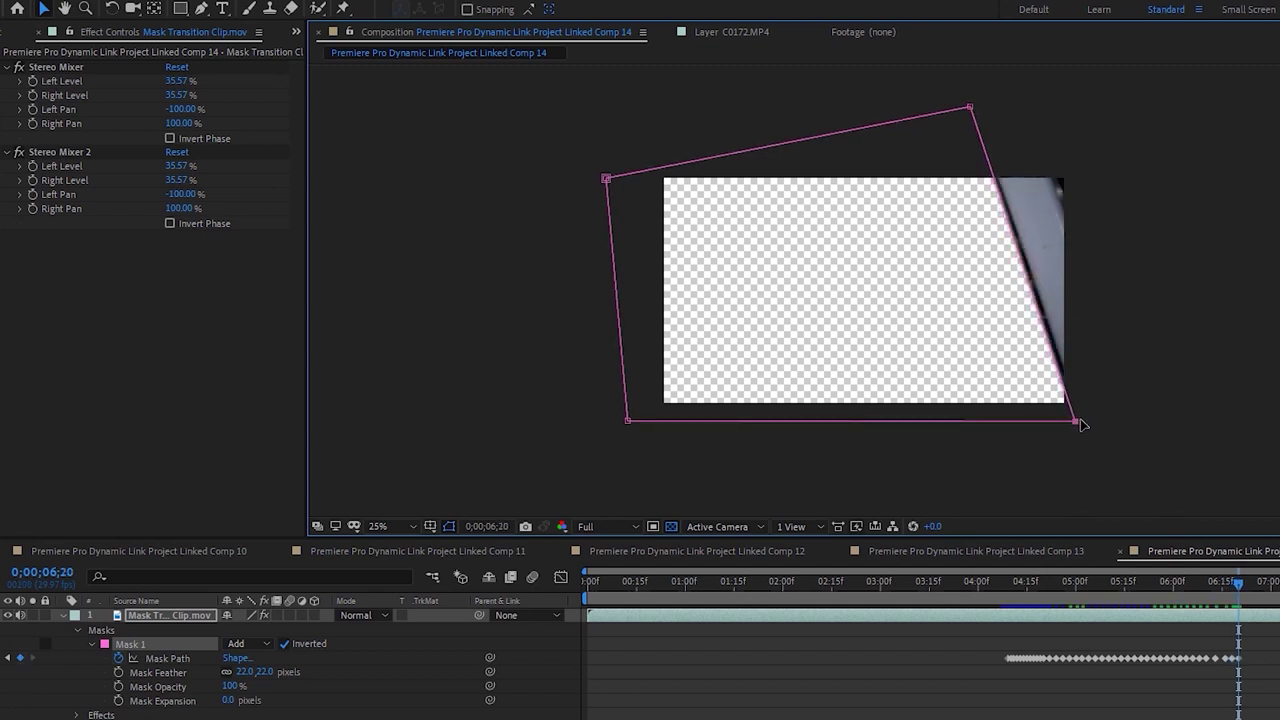
left_click_drag(1075, 421, 1080, 422)
key("Page_Down")
key("Page_Down")
left_click_drag(1080, 422, 1088, 422)
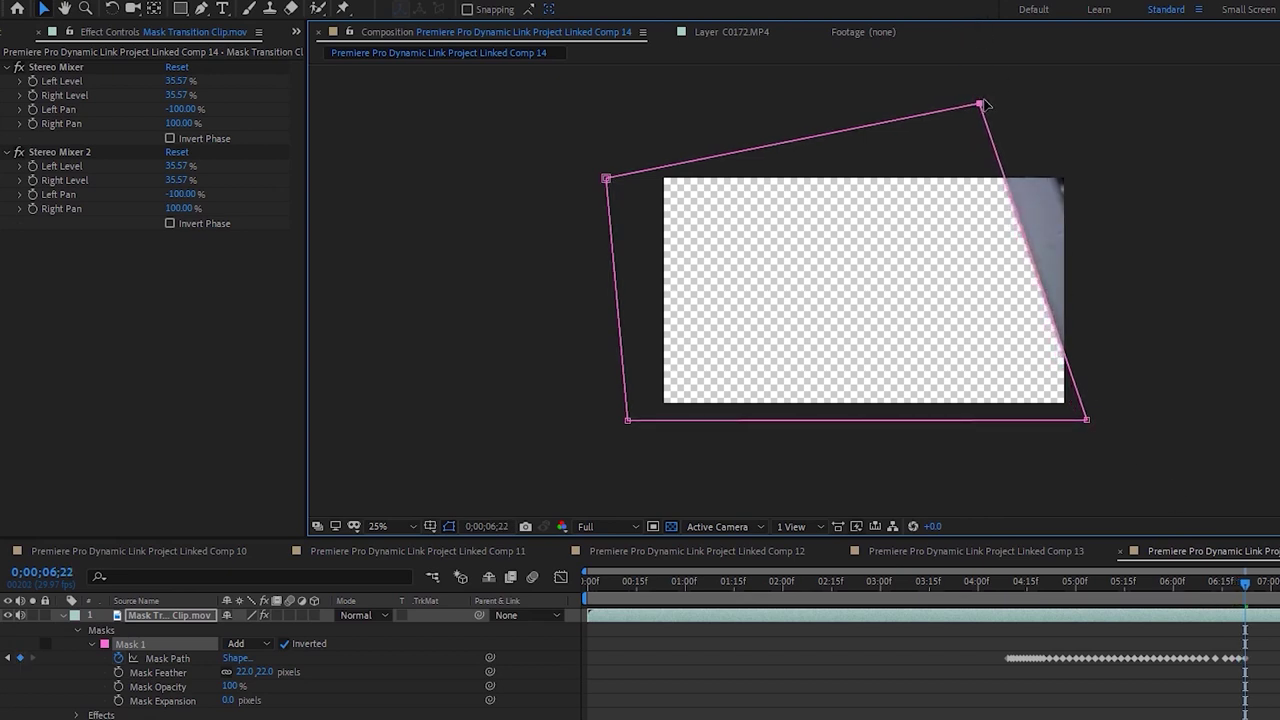
Pull the right corners off the frame by about 7;15, then preview the wipe from 4;09
key("Page_Down")
key("Page_Down")
key("Page_Down")
left_click_drag(980, 103, 986, 103)
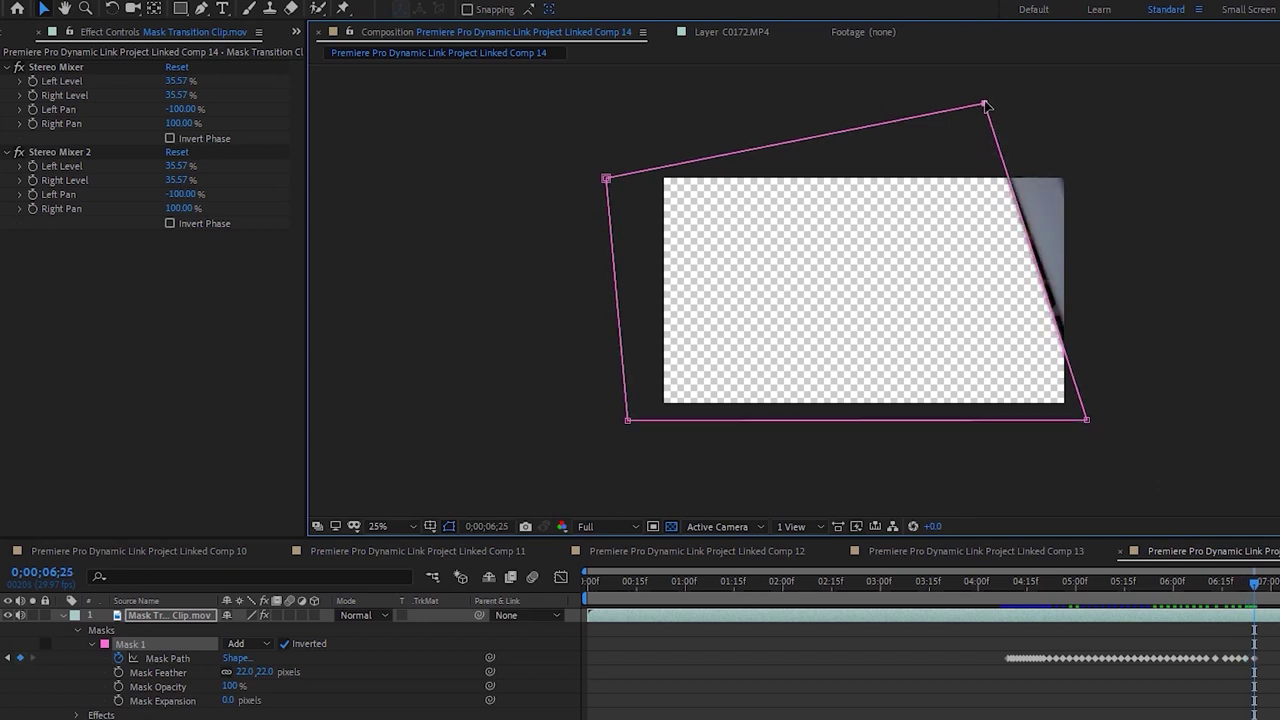
left_click_drag(1093, 422, 1107, 421)
key("Page_Down")
key("Page_Down")
key("Page_Down")
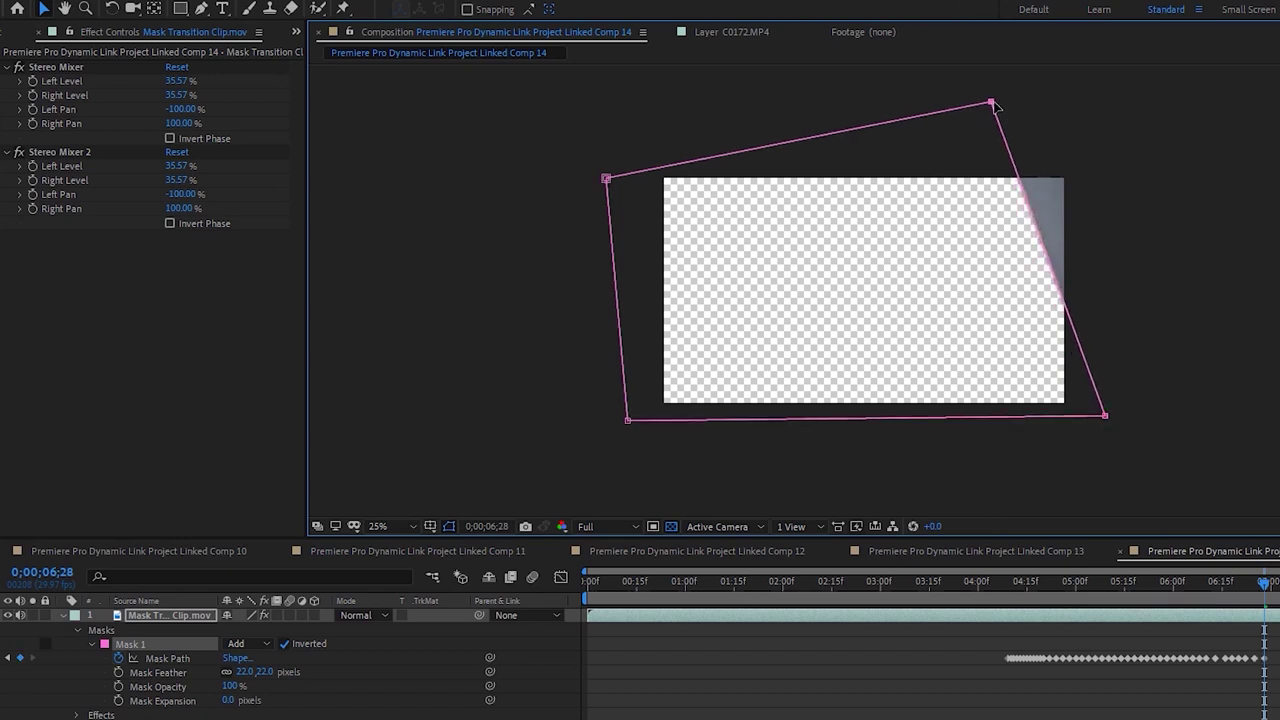
key("Page_Down")
key("Page_Down")
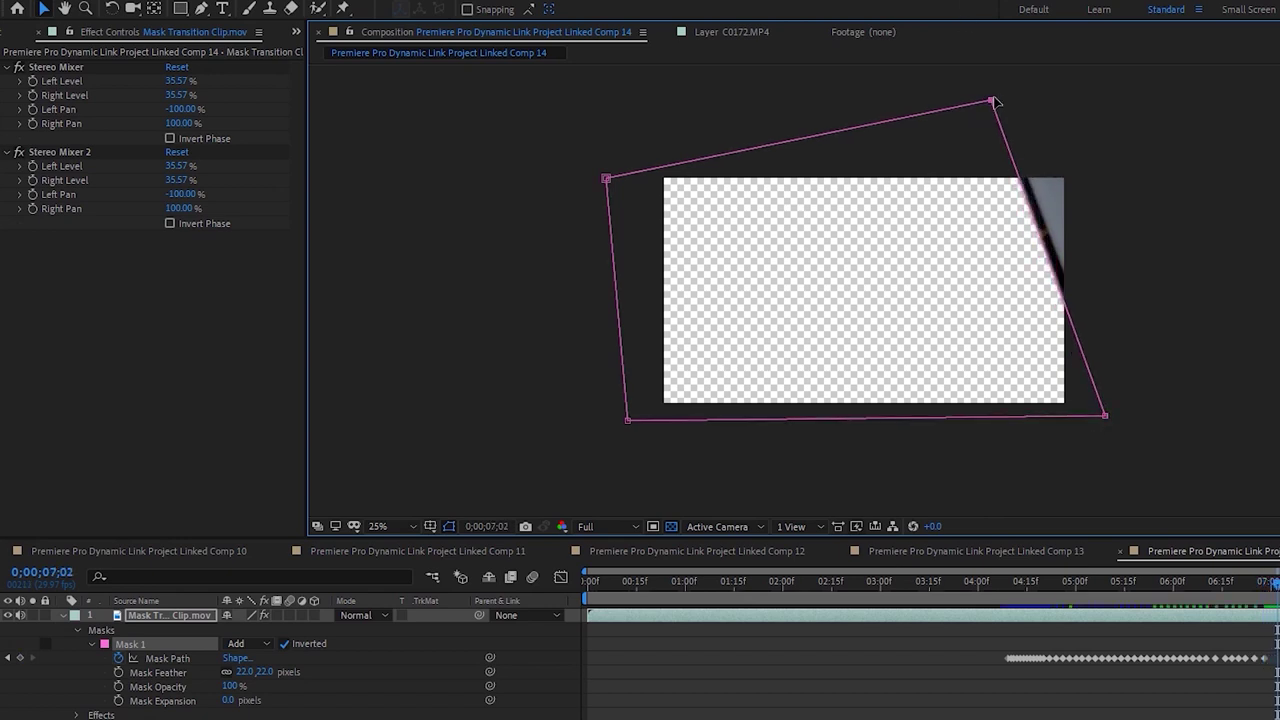
left_click_drag(995, 101, 1001, 98)
left_click_drag(1105, 417, 1113, 418)
key("Page_Down")
key("Page_Down")
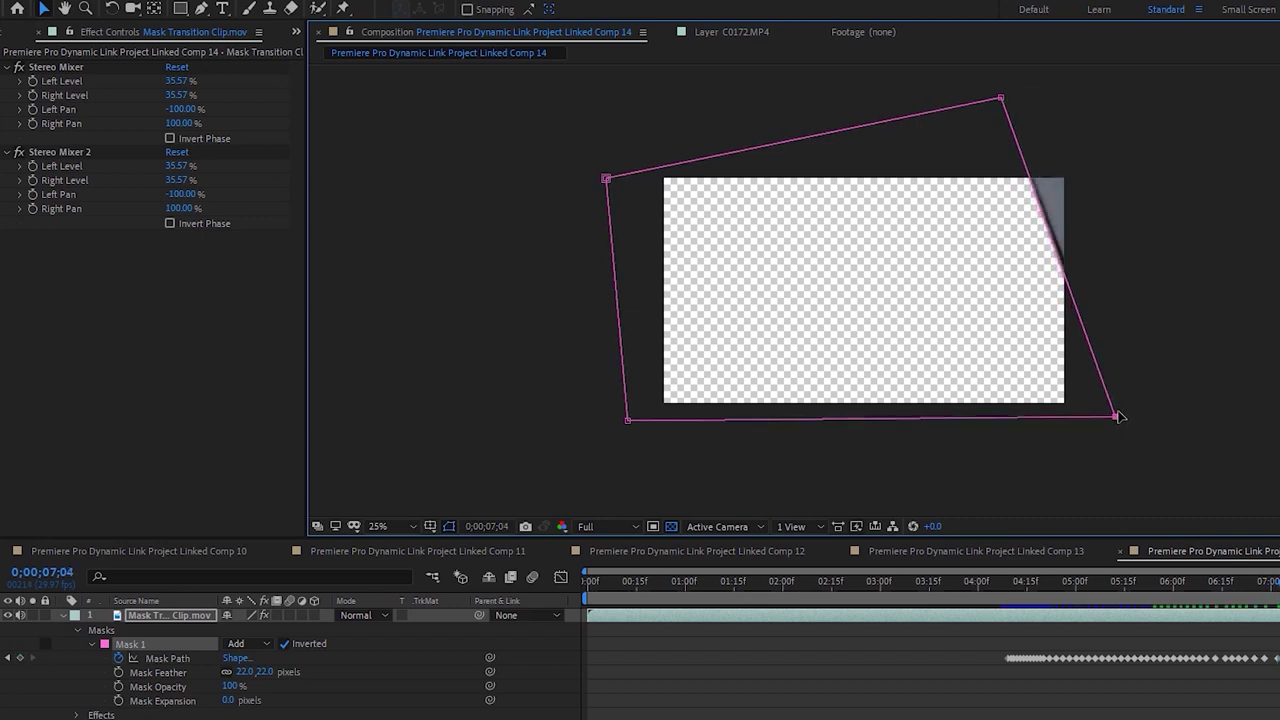
left_click_drag(1116, 417, 1125, 417)
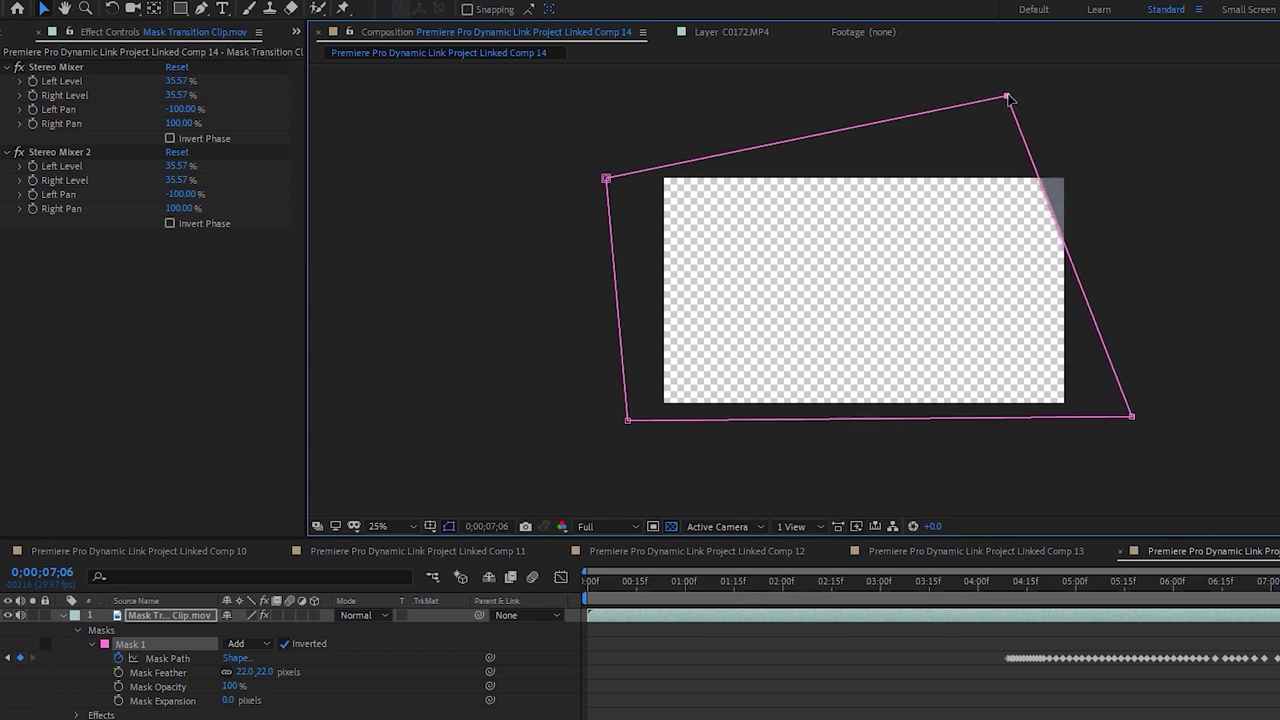
key("Page_Down")
key("Page_Down")
key("Page_Down")
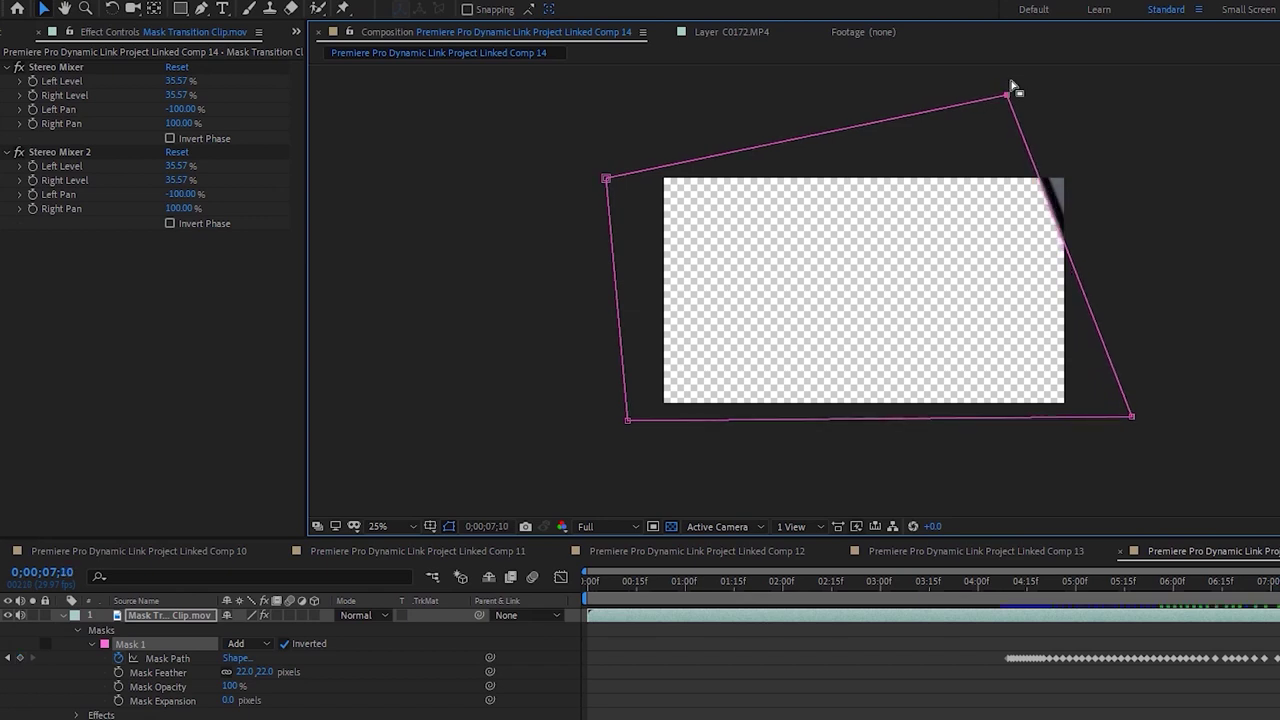
left_click_drag(1008, 96, 1016, 96)
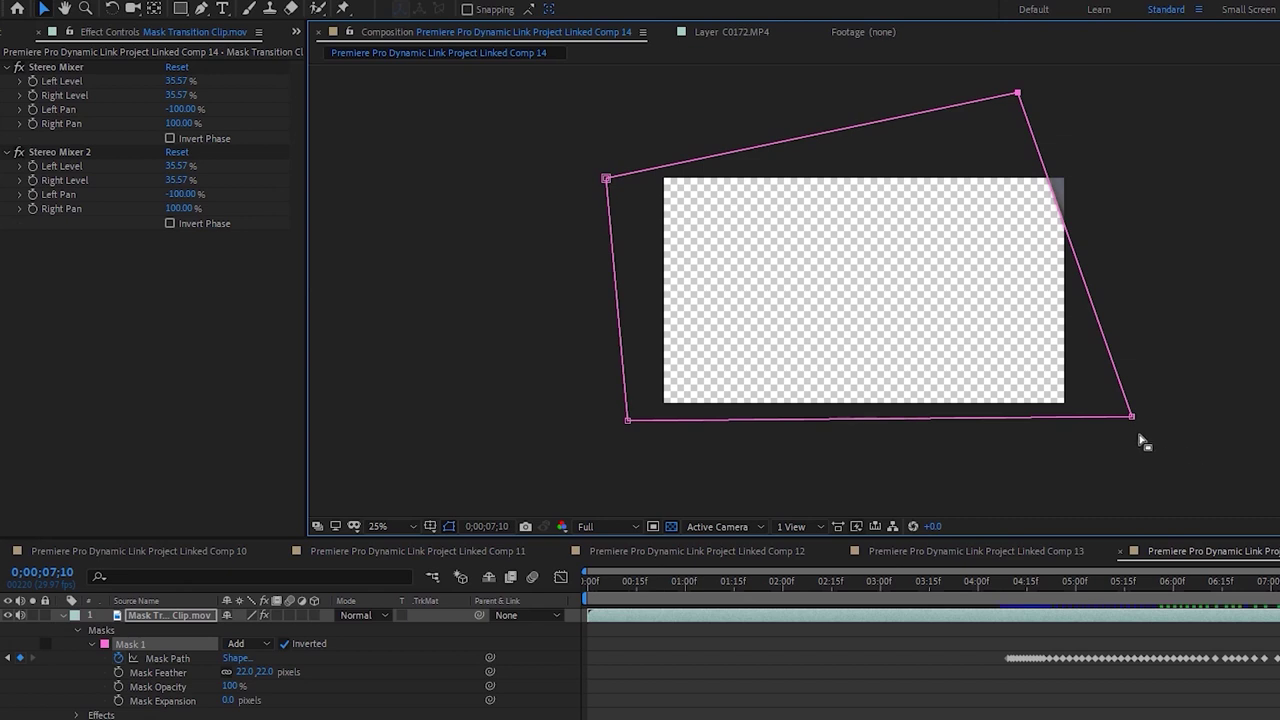
key("Page_Down")
left_click_drag(1140, 420, 1145, 421)
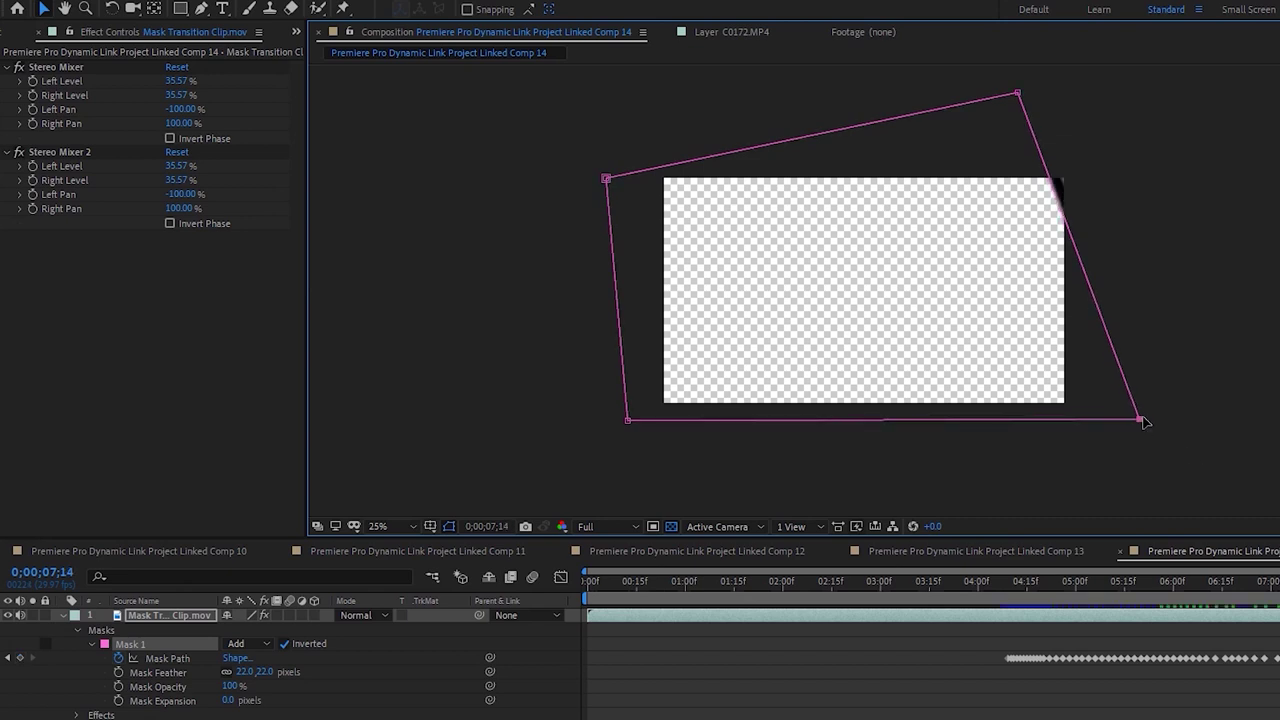
left_click_drag(1140, 420, 1279, 446)
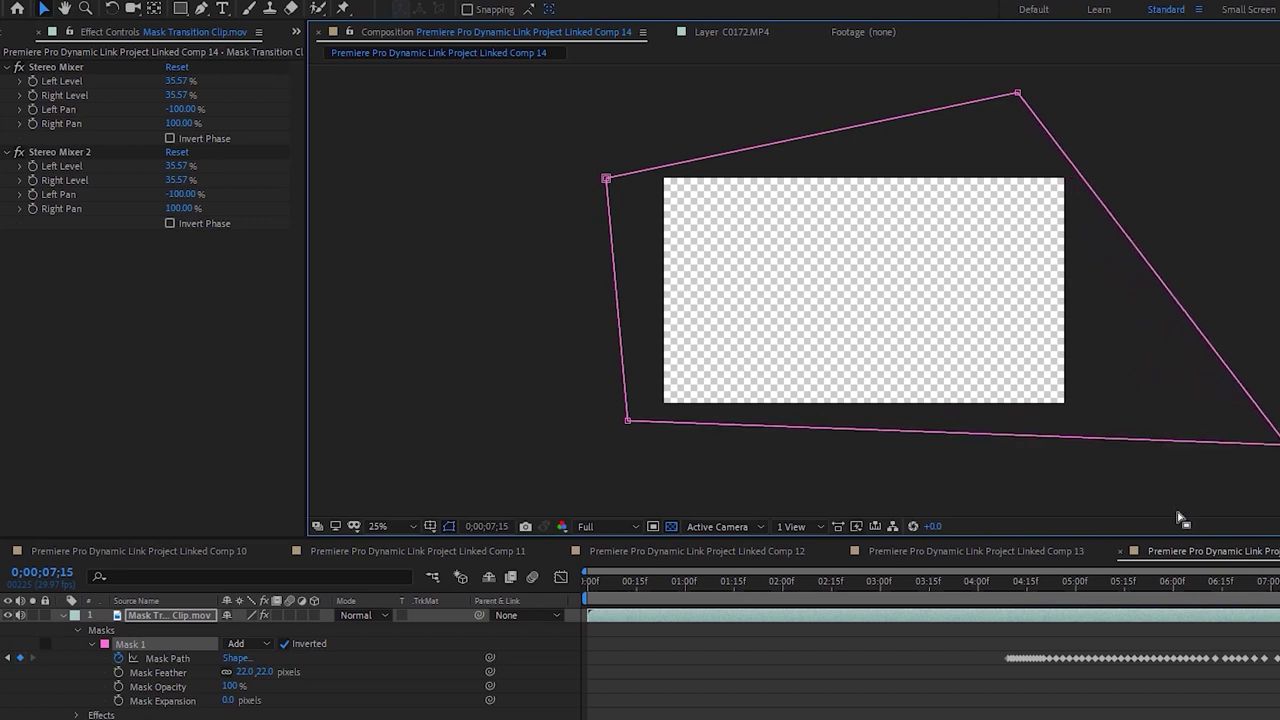
left_click(1007, 587)
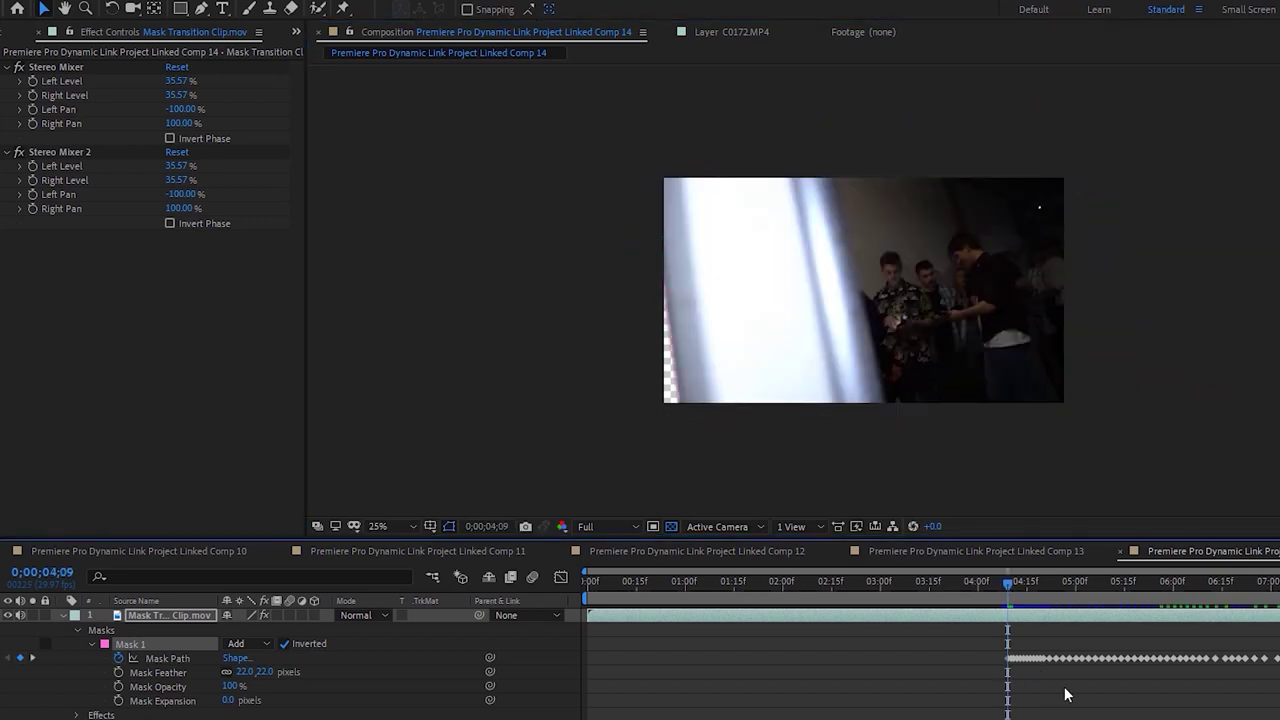
key("space")
key("space")
Save the After Effects project and import Mask Transition BG.MP4 into Premiere's Project panel
key("ctrl+s")
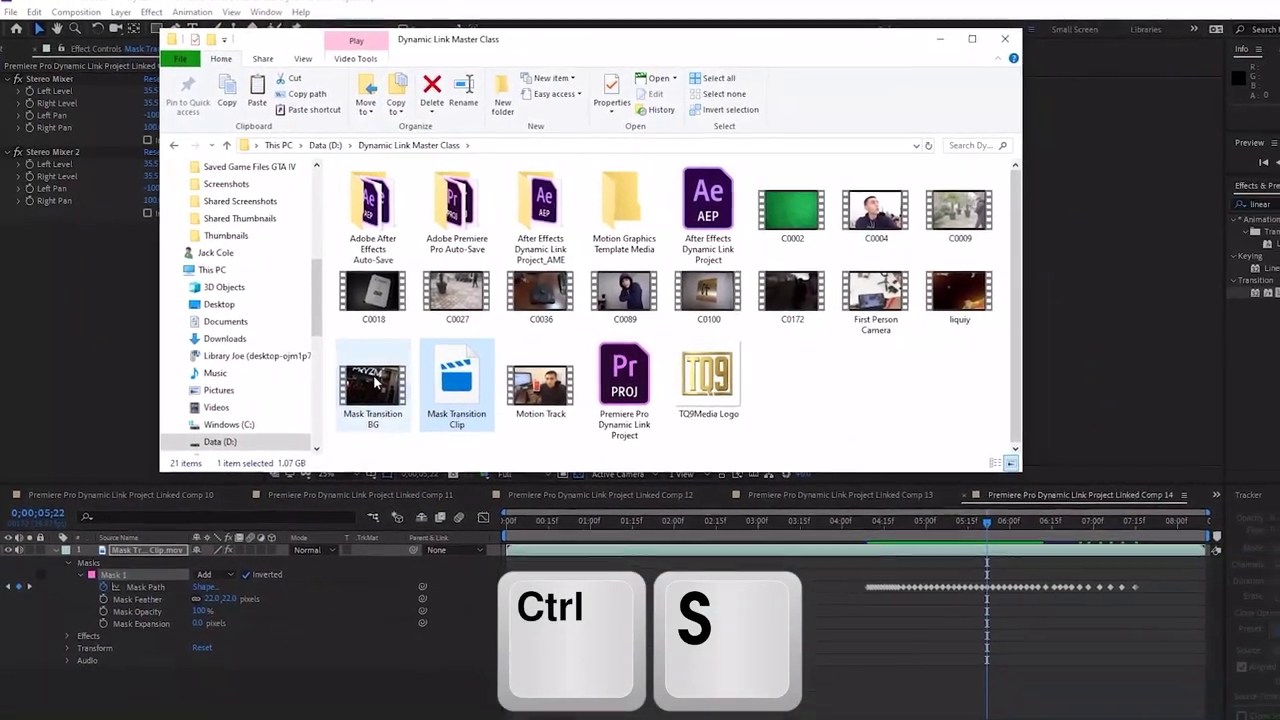
left_click(375, 382)
left_click_drag(350, 368, 430, 446)
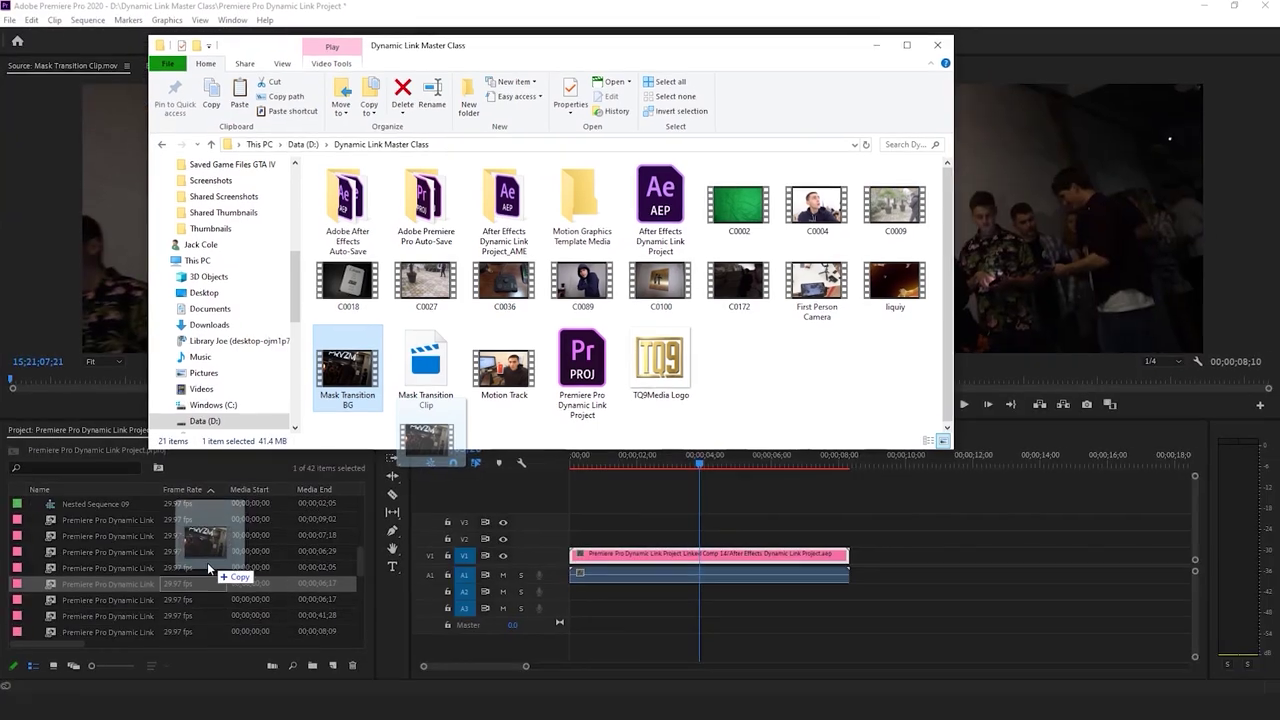
left_click_drag(207, 562, 221, 573)
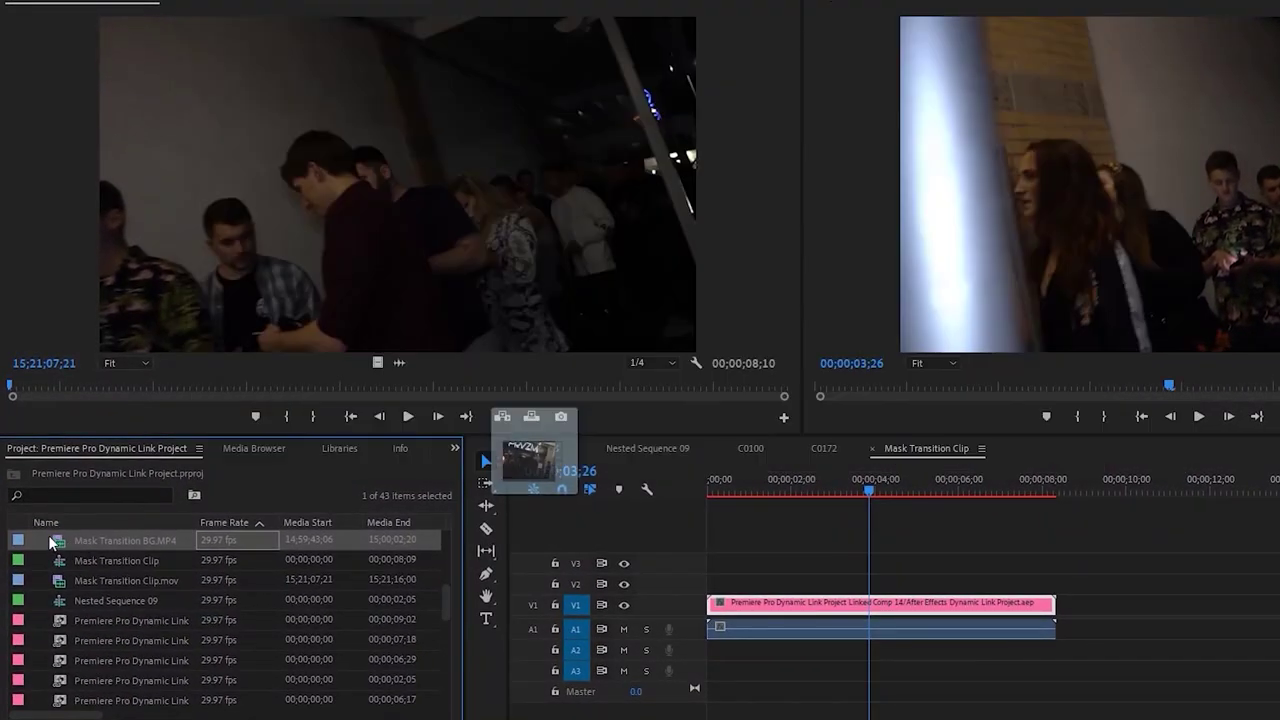
double_click(48, 535)
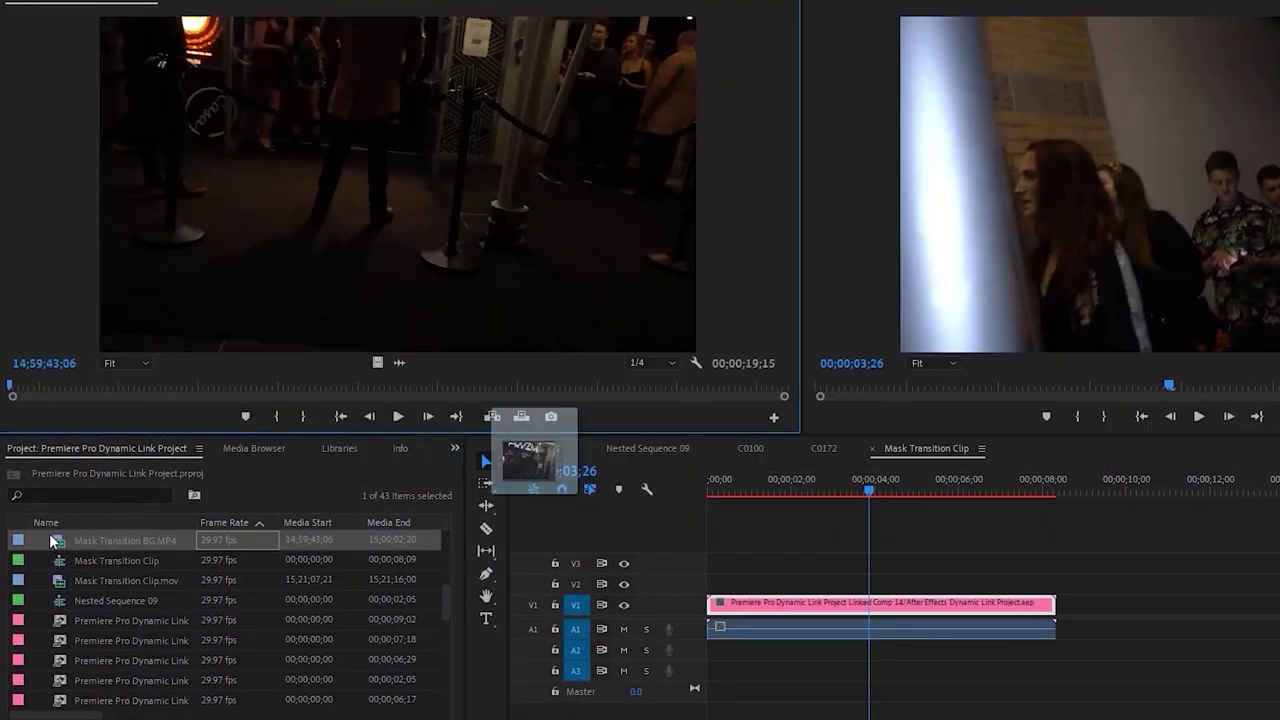
Scrub the BG clip toward the PRYZM sign and select the Mask Transition files in the folder
left_click(42, 385)
left_click_drag(42, 383, 268, 372)
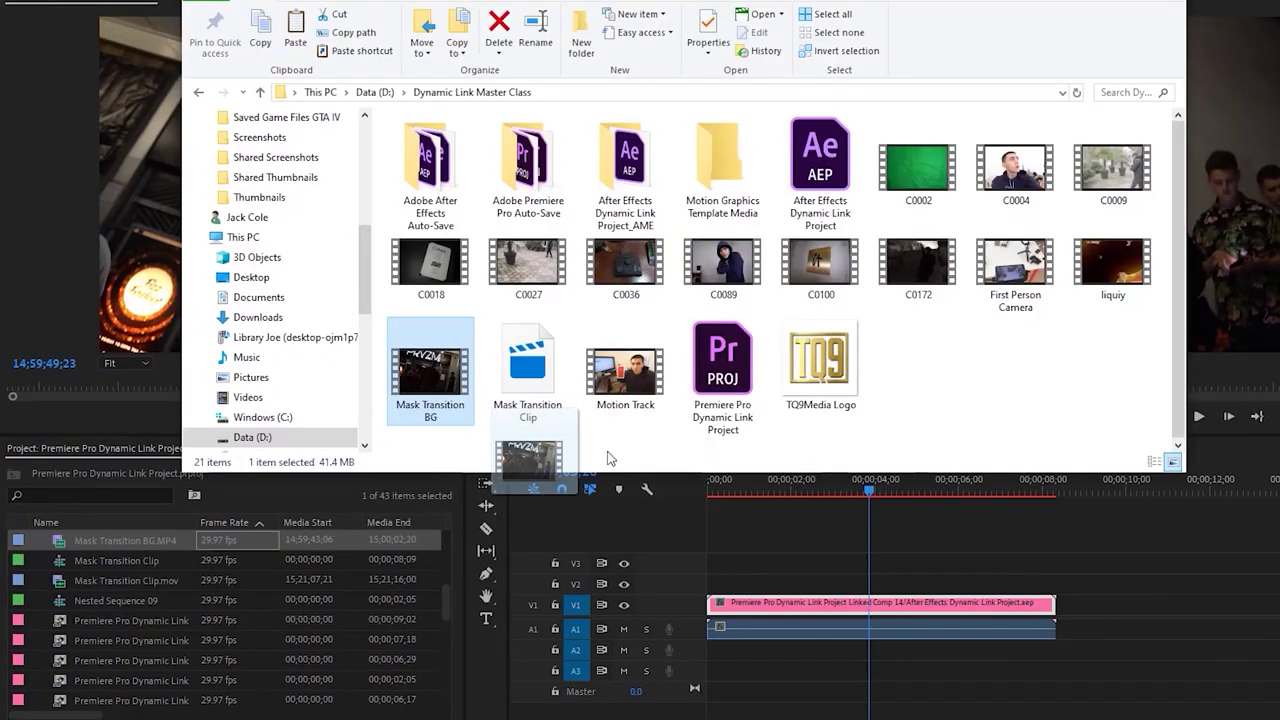
left_click(610, 458)
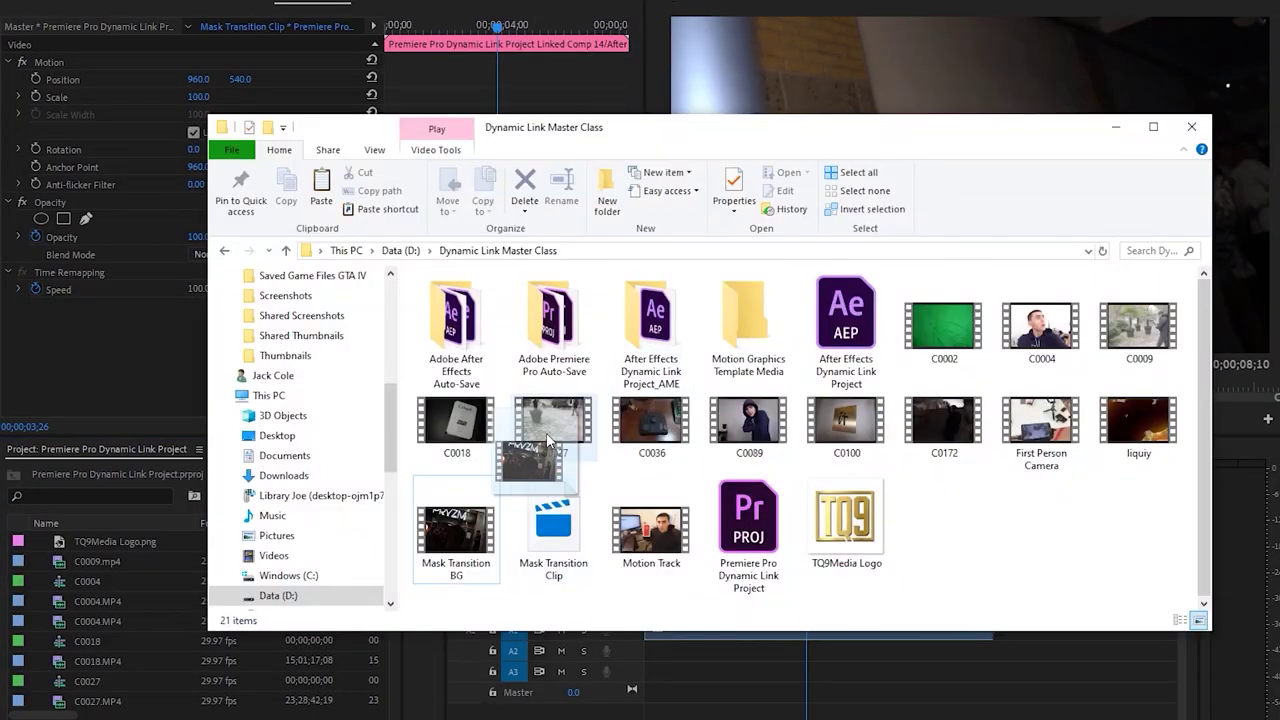
left_click(575, 530)
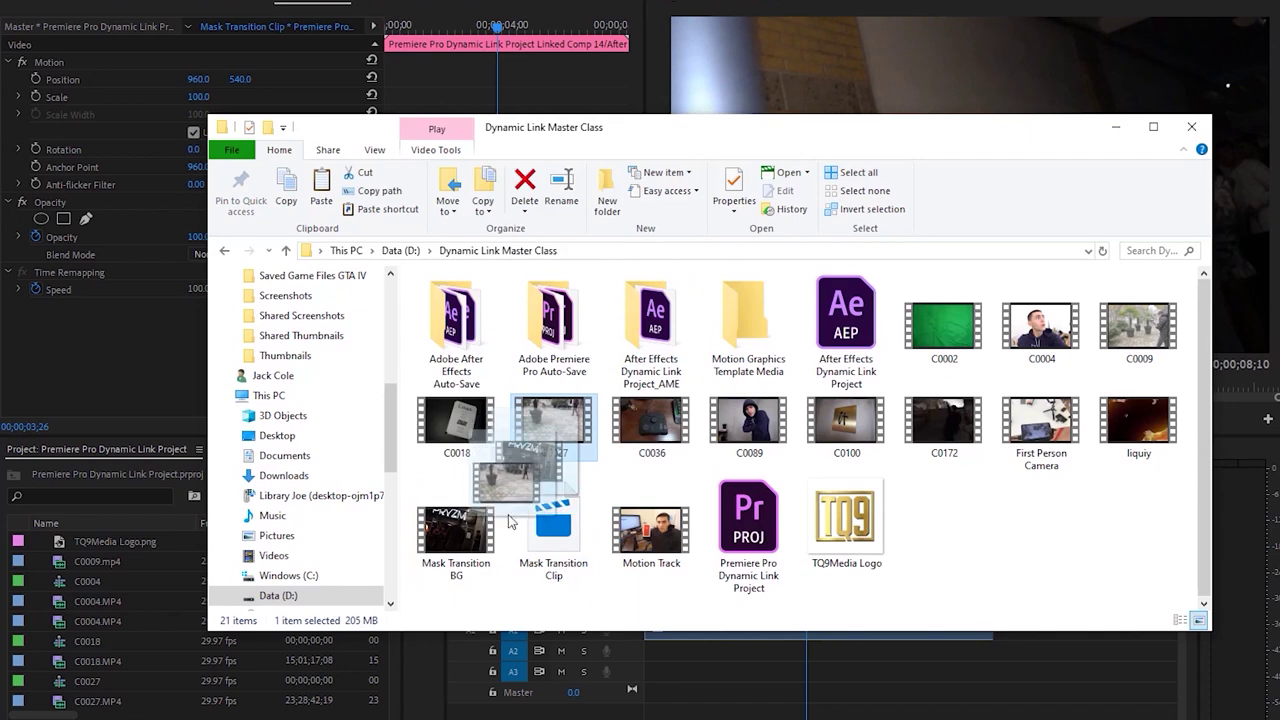
left_click(456, 530)
left_click(551, 542, "ctrl")
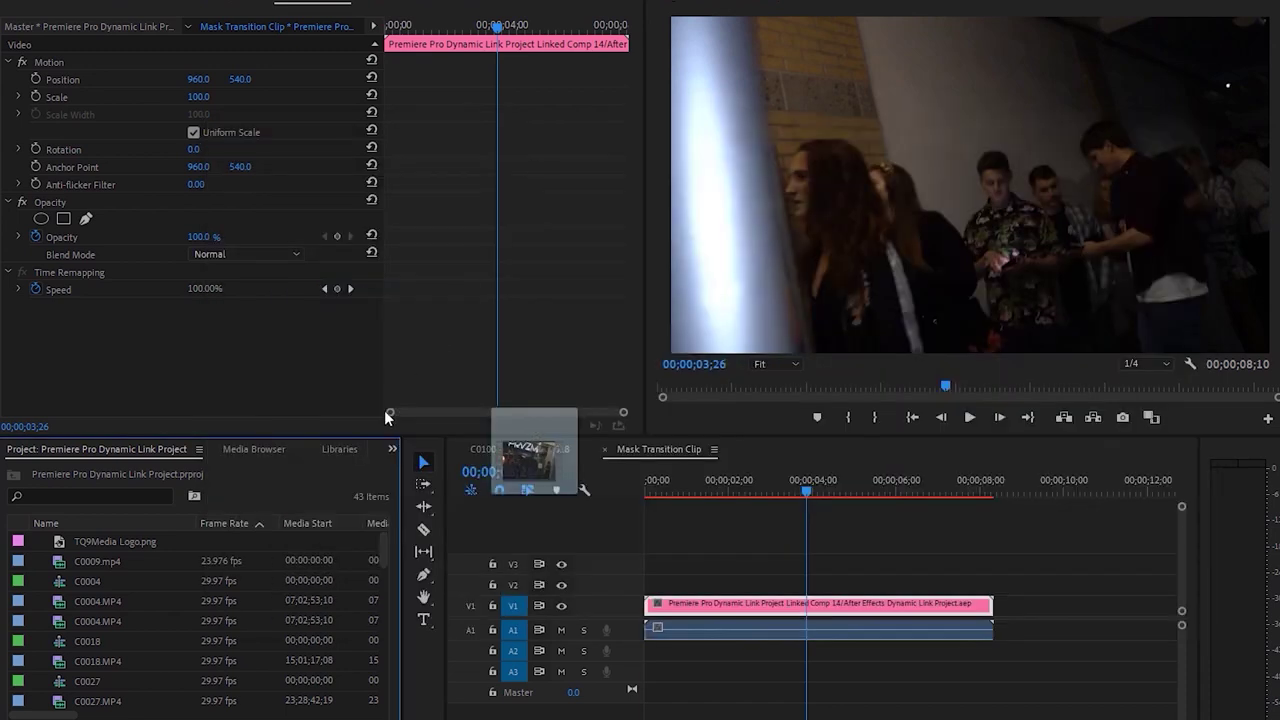
scroll(68, 561, "down", 4)
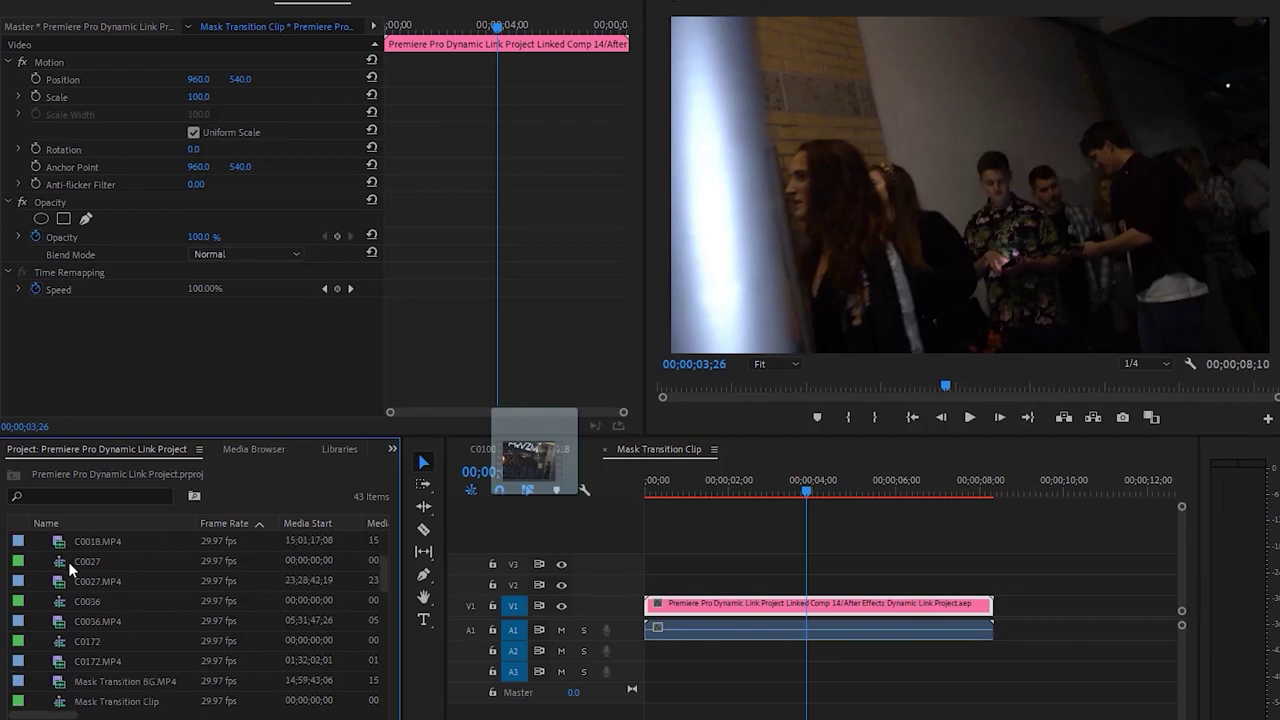
Cue Mask Transition BG.MP4 to the PRYZM sign in the Source monitor, then replay the sequence
double_click(60, 622)
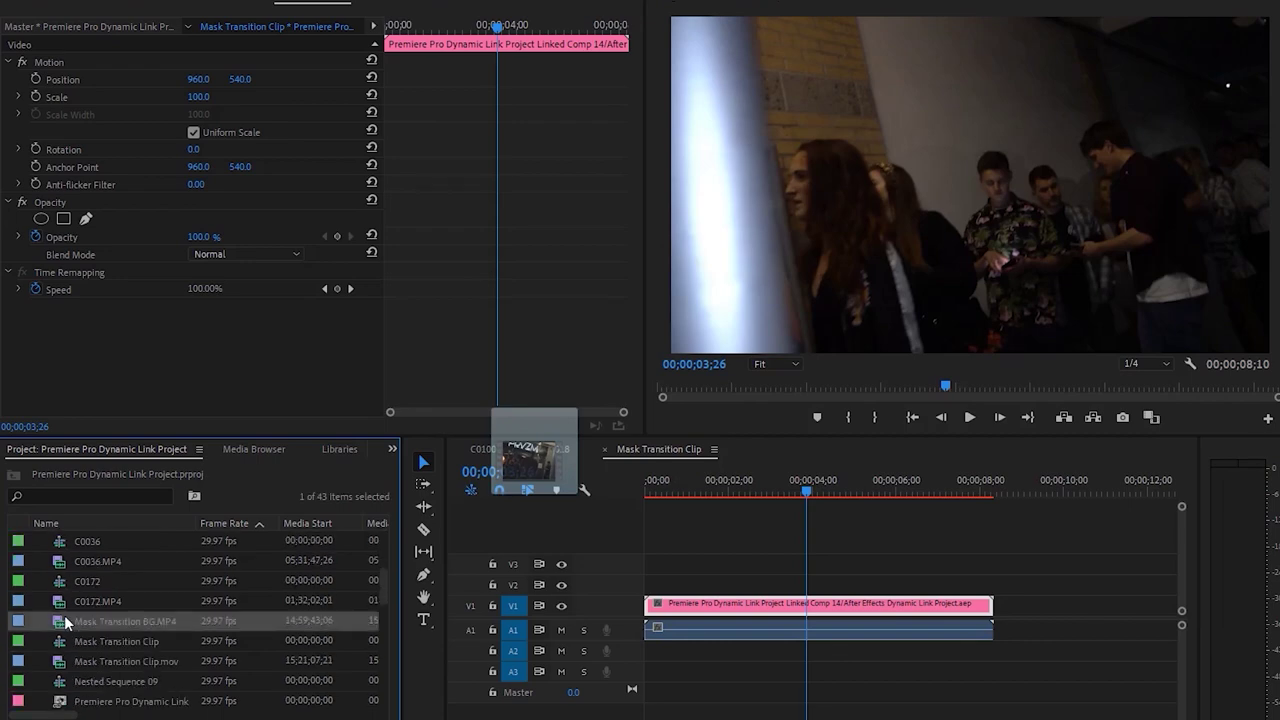
left_click_drag(14, 386, 209, 379)
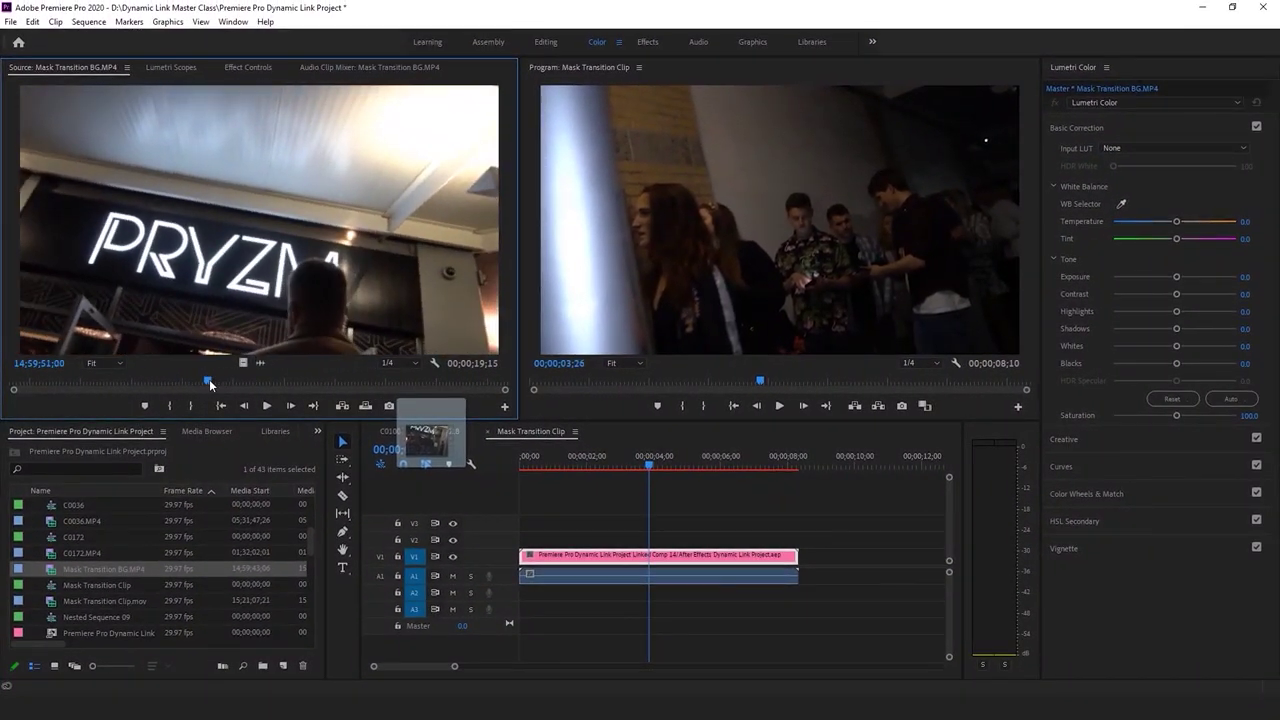
key("space")
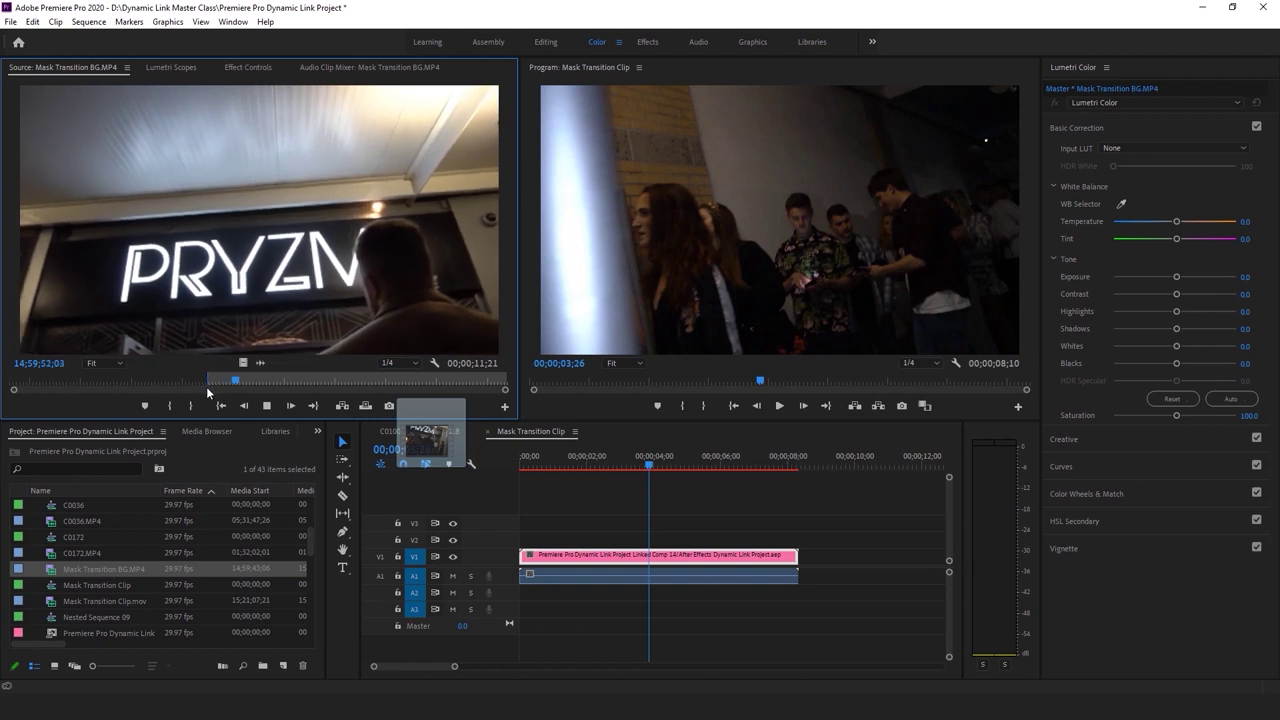
key("space")
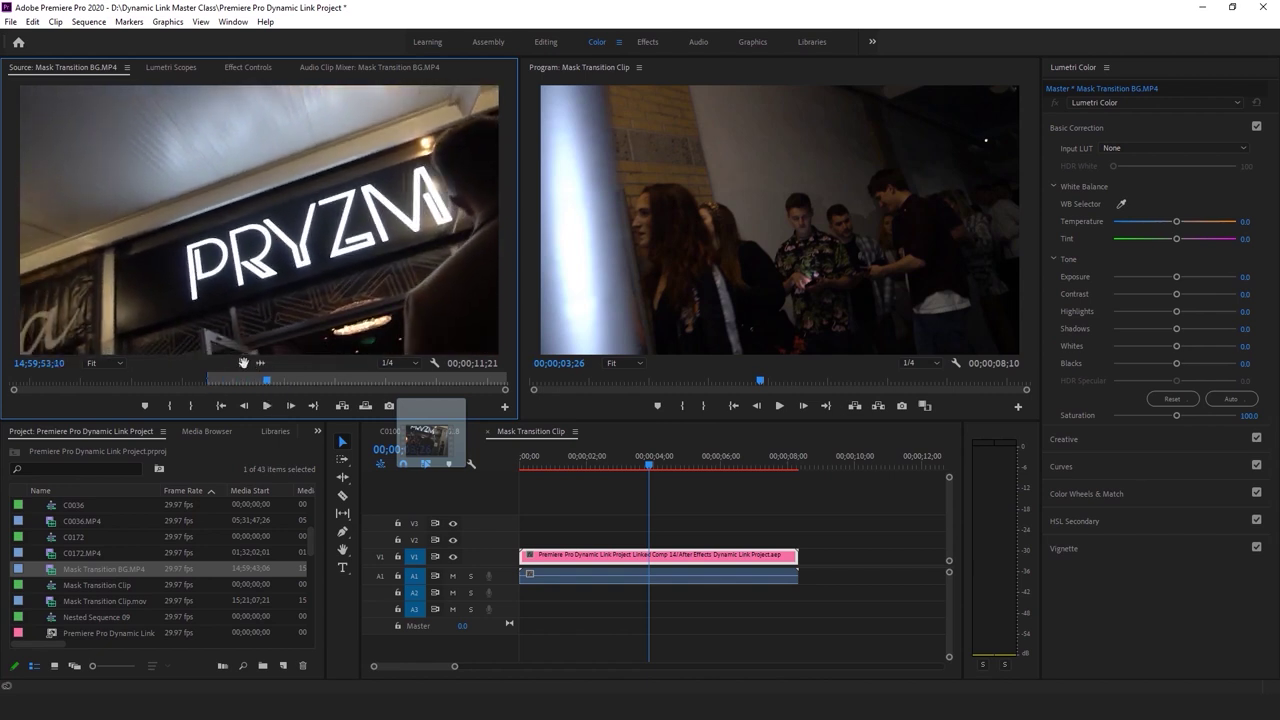
left_click_drag(293, 403, 656, 585)
left_click(522, 458)
left_click(644, 498)
key("space")
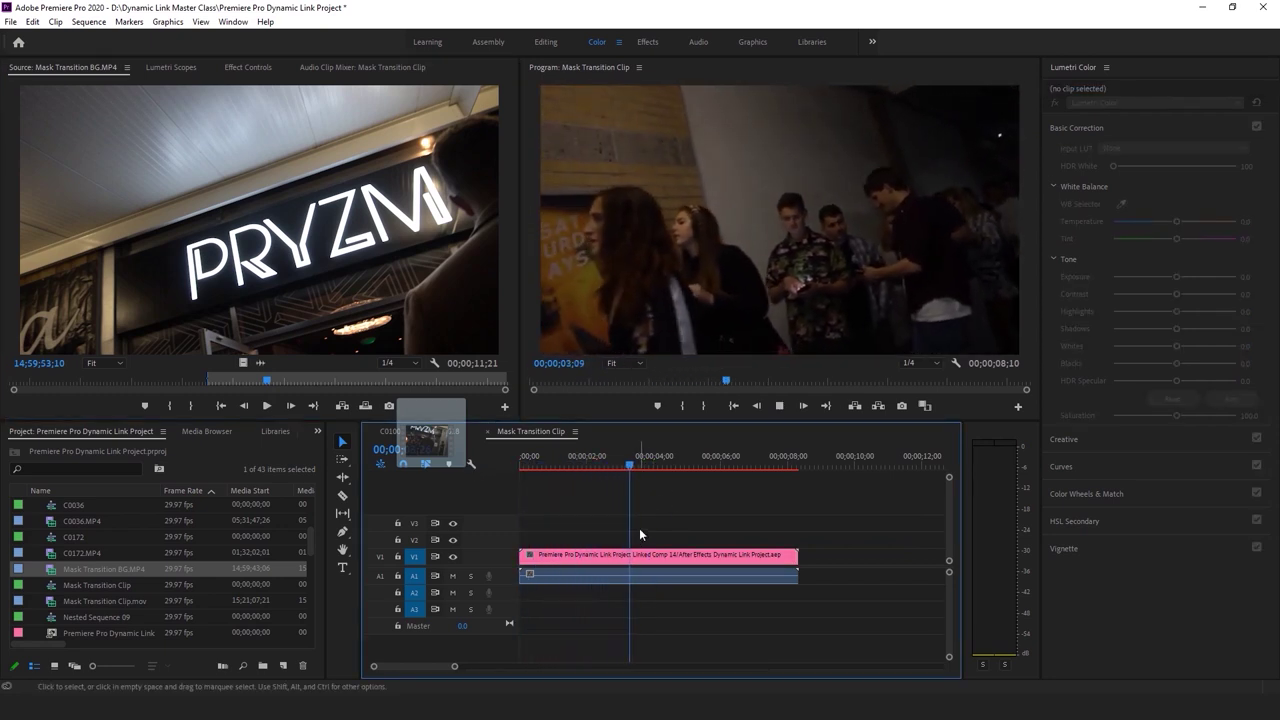
Stop playback, save the Premiere project, and switch to the Editing workspace
key("space")
key("ctrl+s")
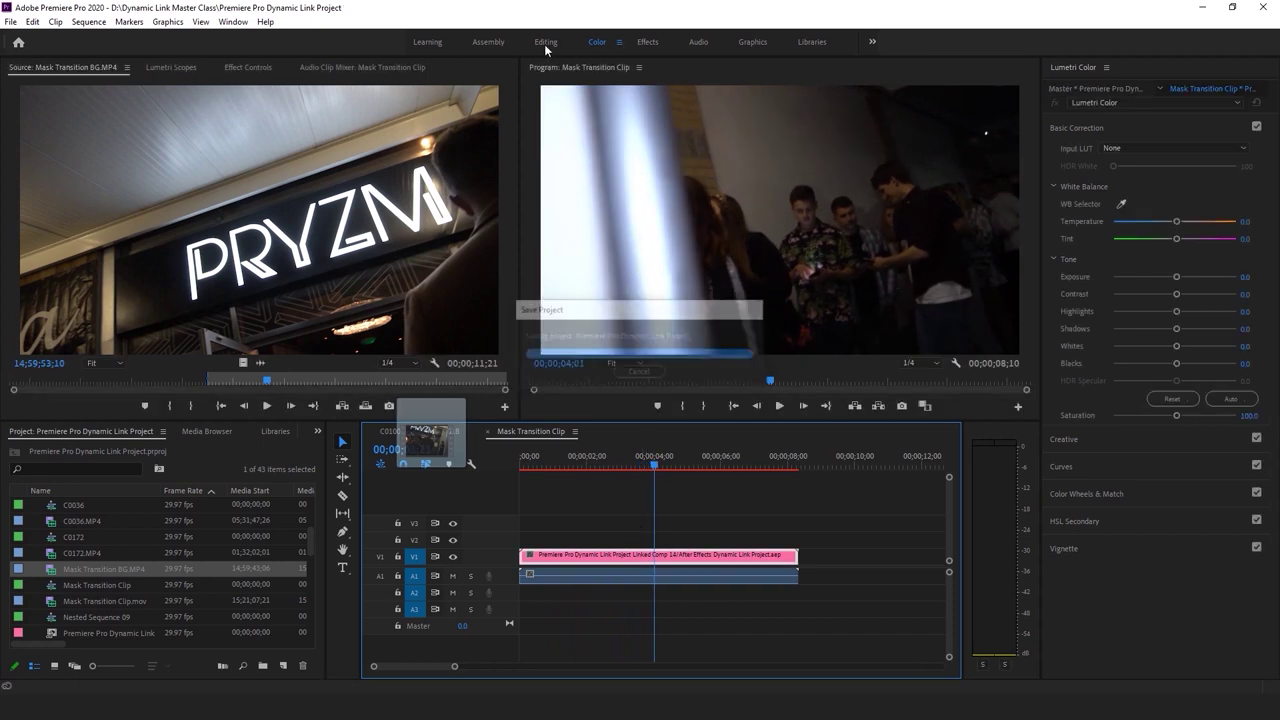
left_click(545, 42)
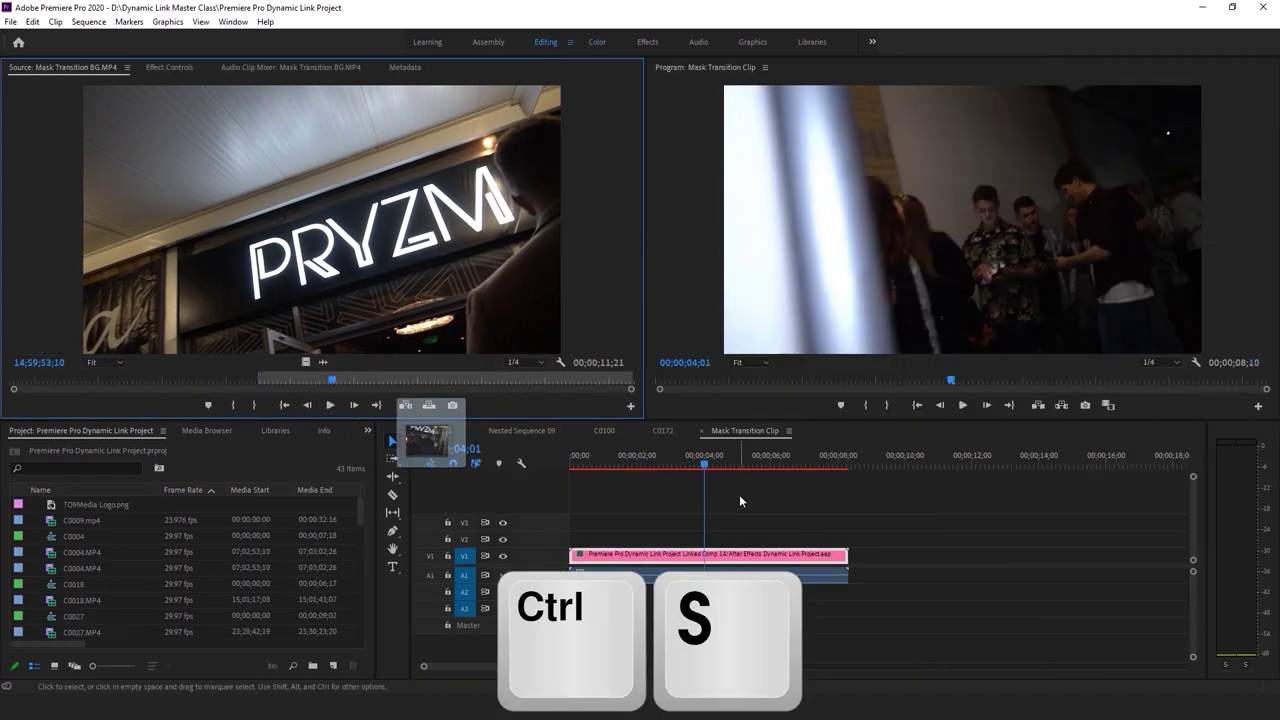
At 00;00;04;09, move the After Effects comp to V2 and lay the BG video on V1
left_click_drag(706, 461, 714, 468)
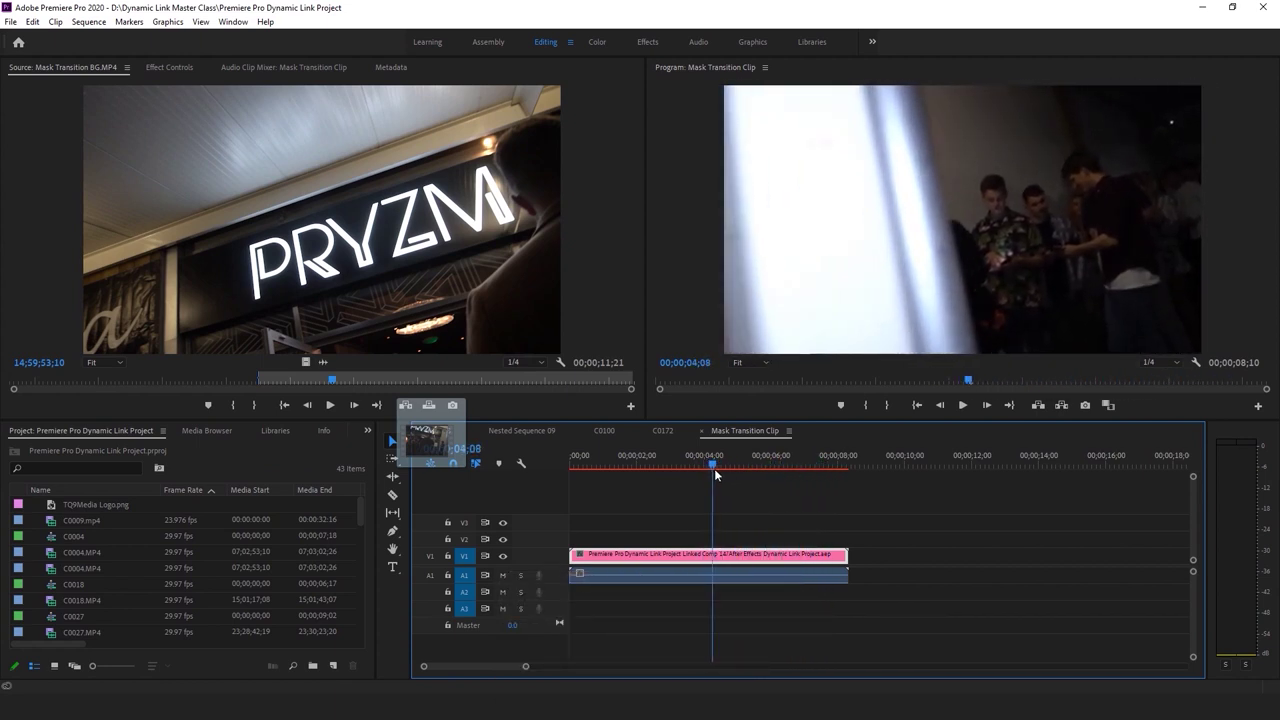
key("Right")
left_click_drag(687, 558, 726, 542)
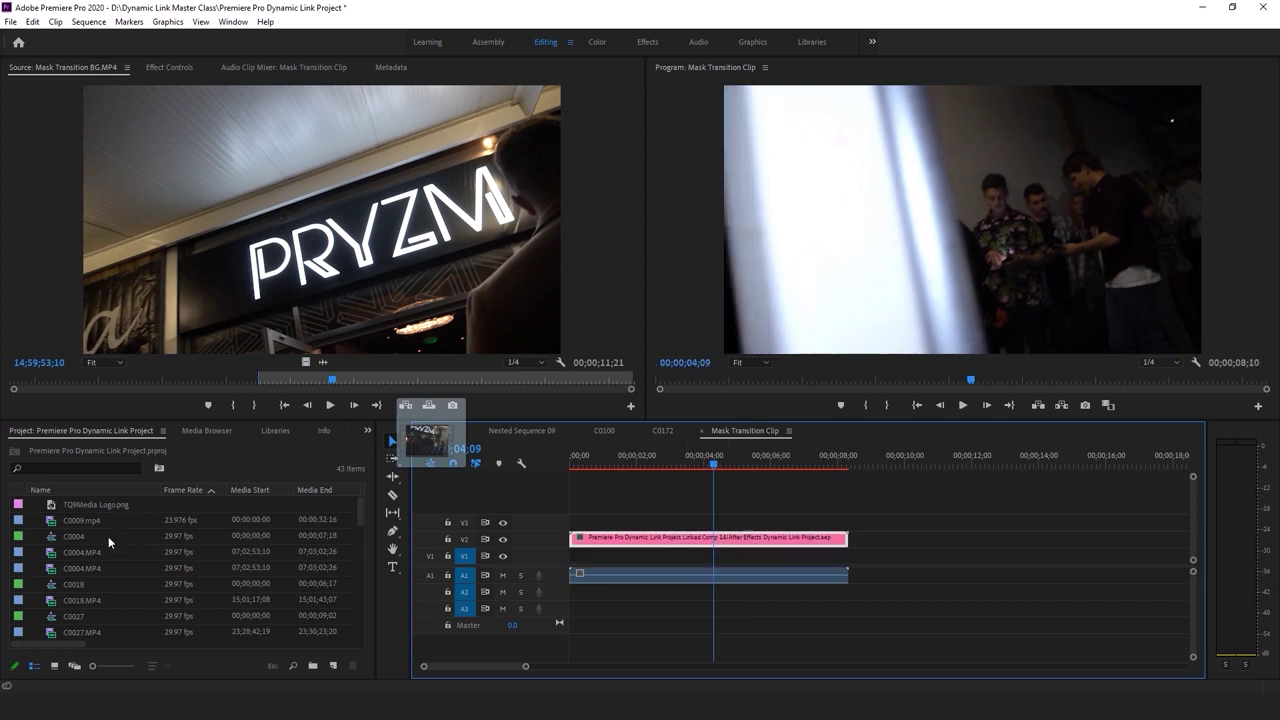
left_click_drag(306, 362, 716, 566)
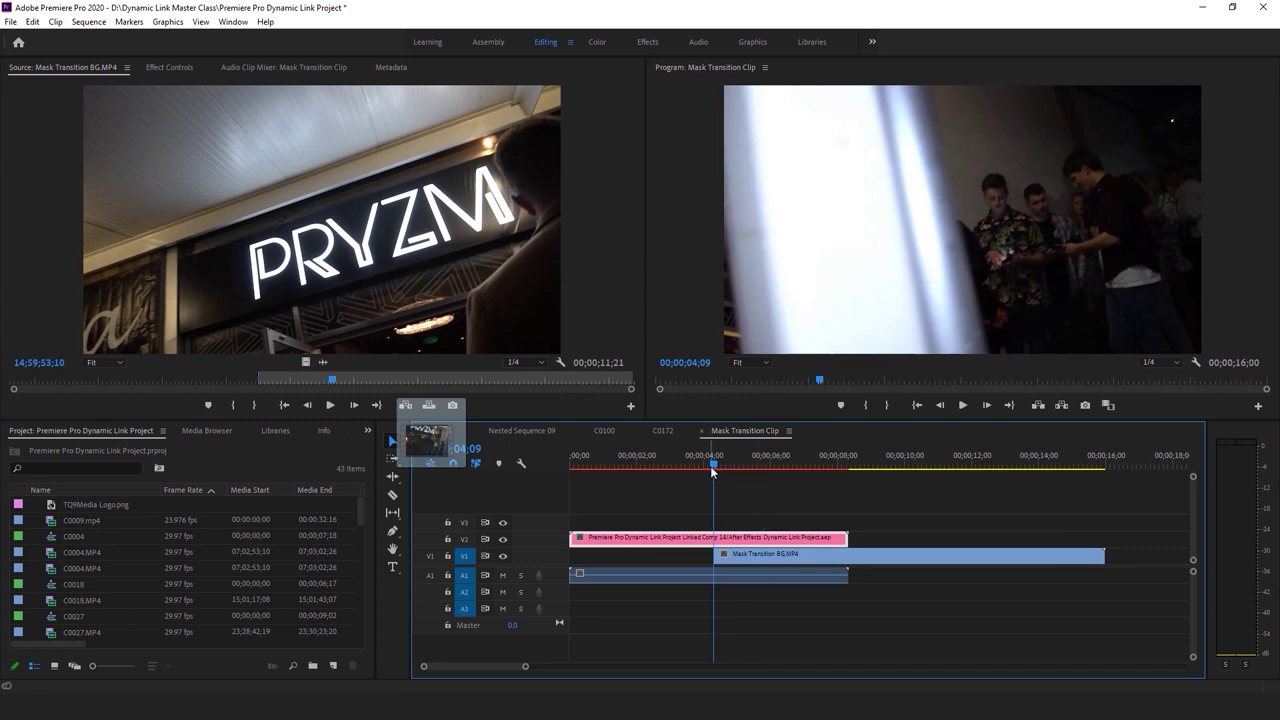
Split the V1 BG clip at about six seconds and delete its tail
key("j")
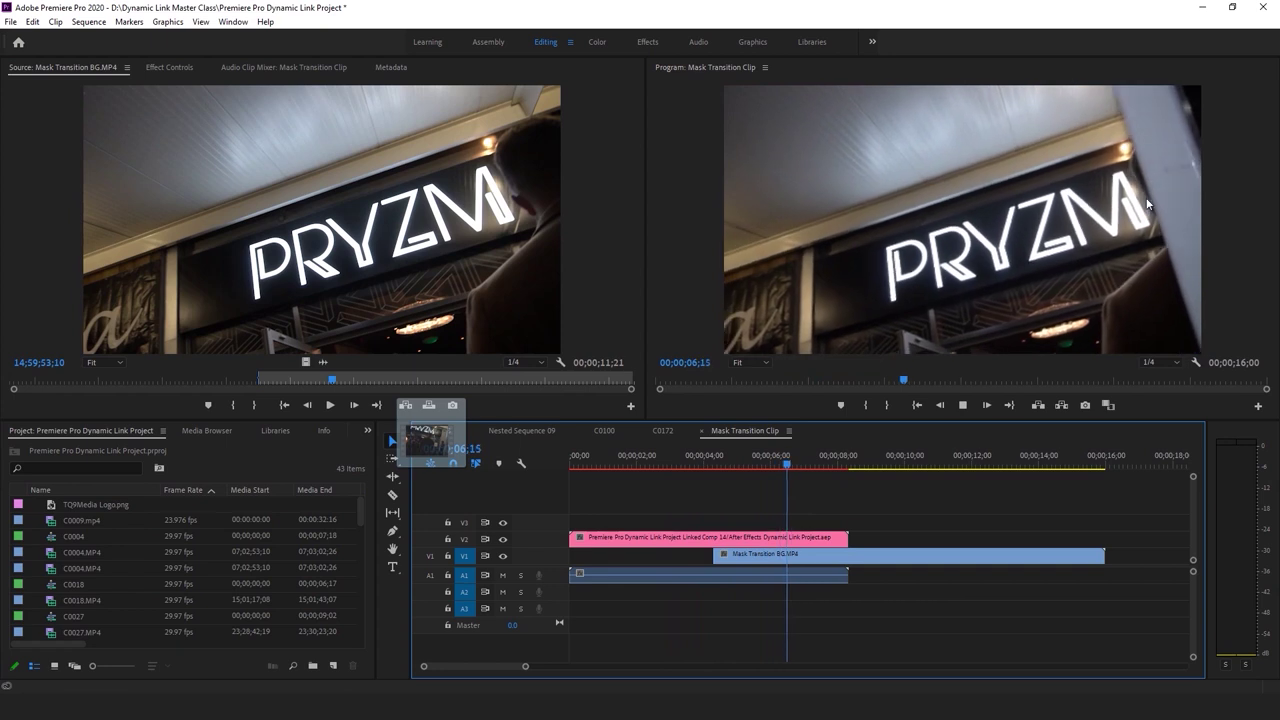
key("space")
left_click(792, 459)
left_click_drag(792, 459, 771, 462)
key("ctrl+k")
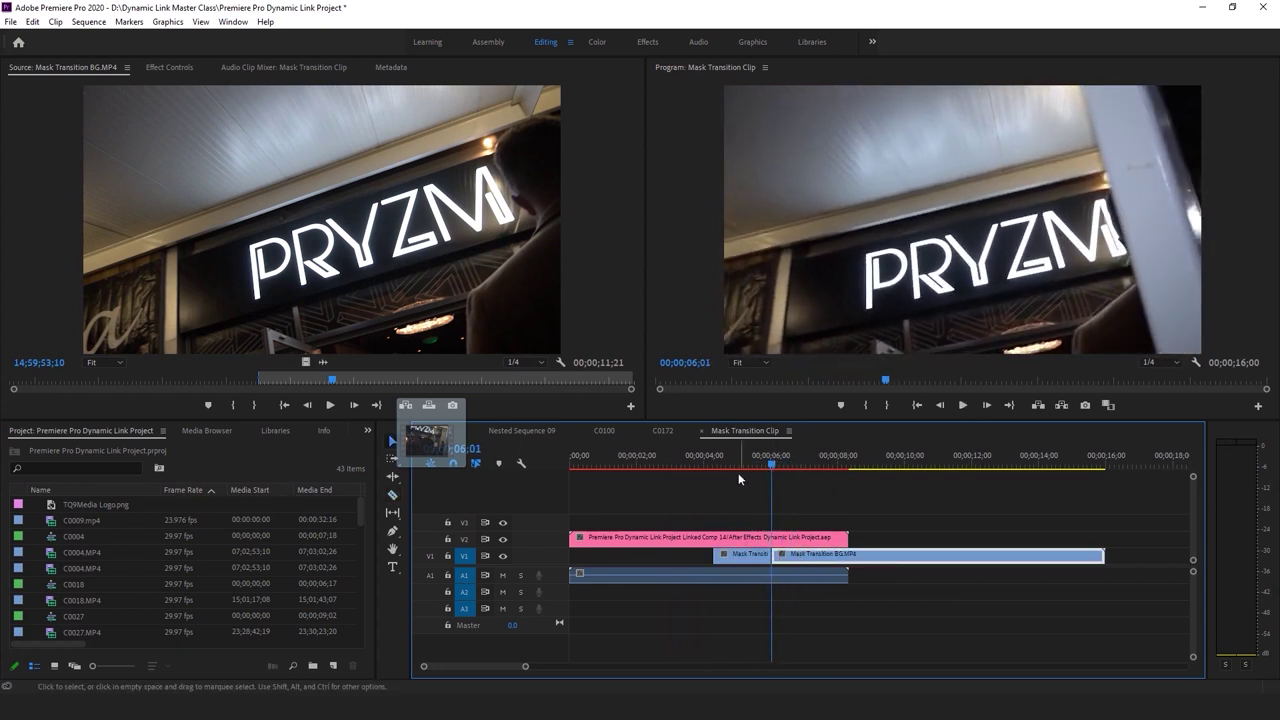
key("Delete")
Reposition and extend the remaining BG clip to end with the comp, previewing the wipe
left_click(712, 458)
left_click_drag(719, 555, 708, 556)
key("space")
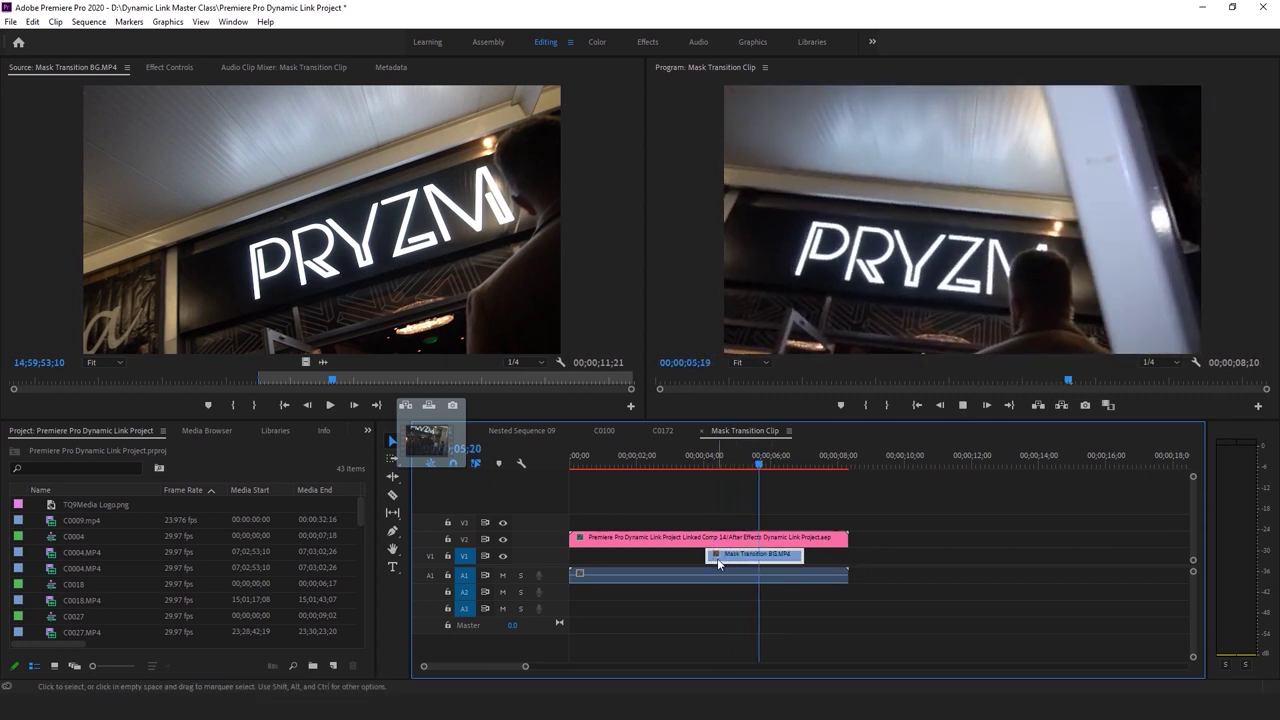
left_click(797, 455)
left_click(802, 553)
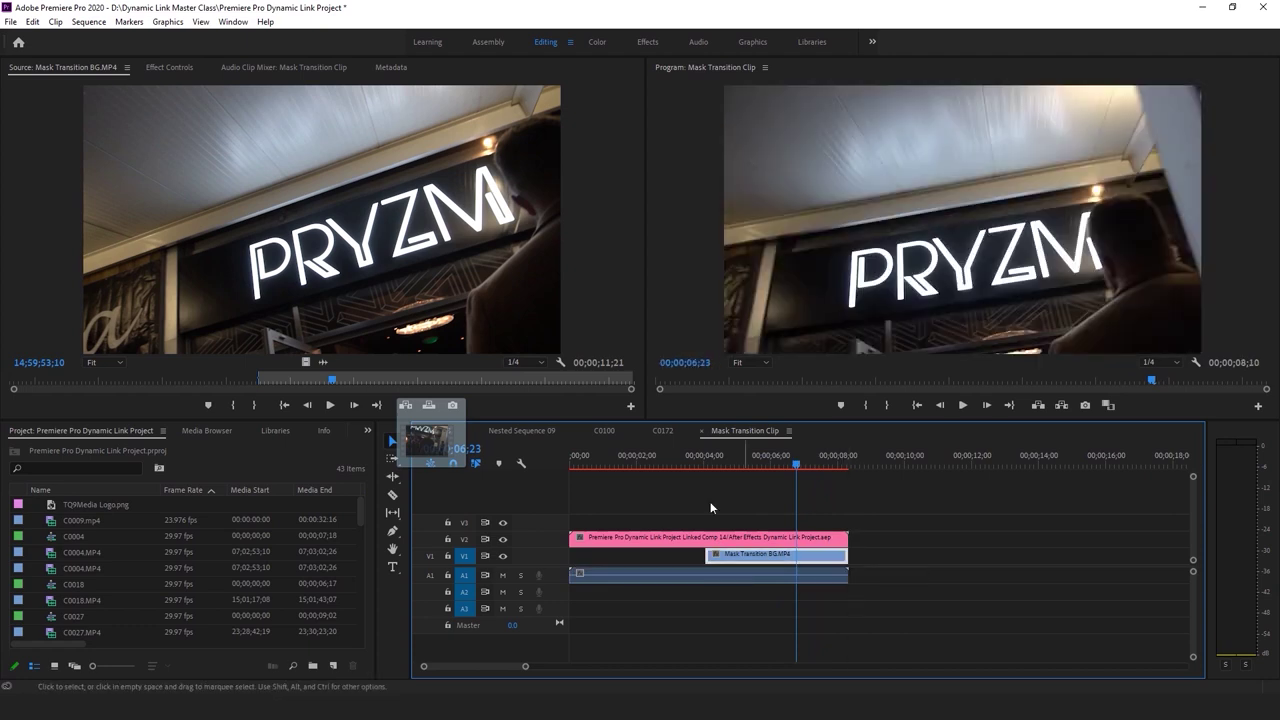
left_click(703, 455)
key("space")
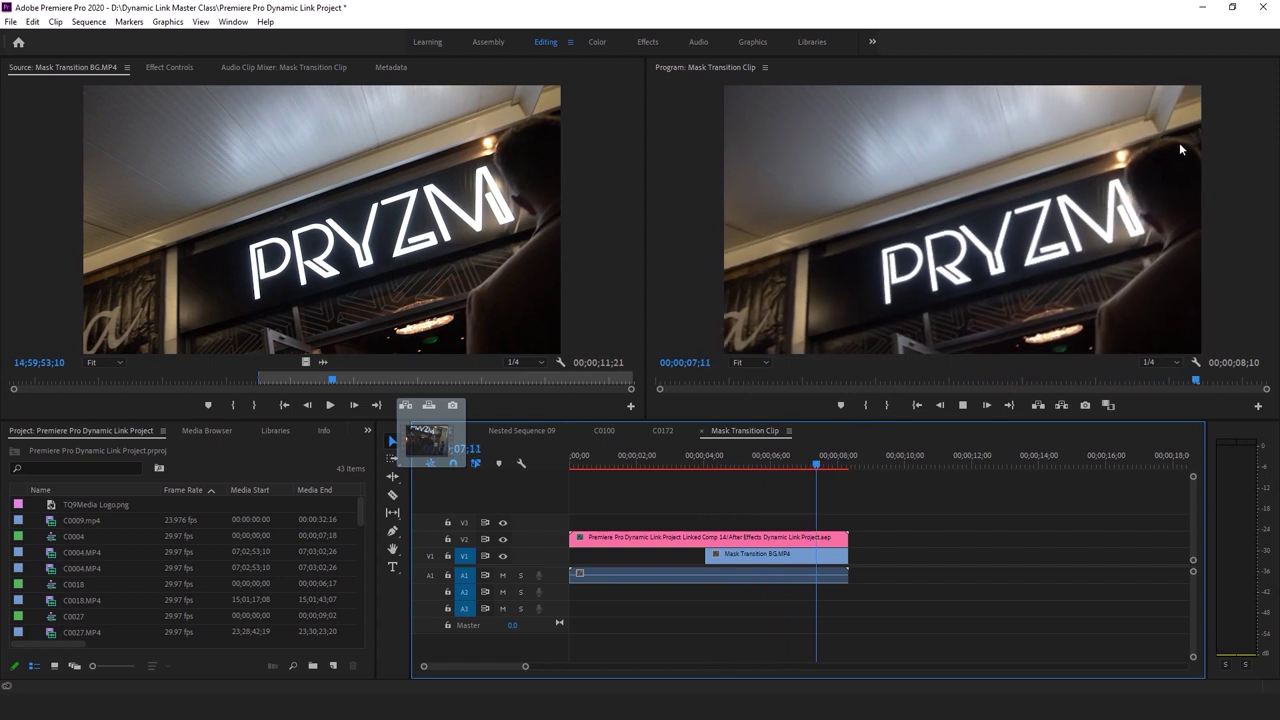
left_click(736, 456)
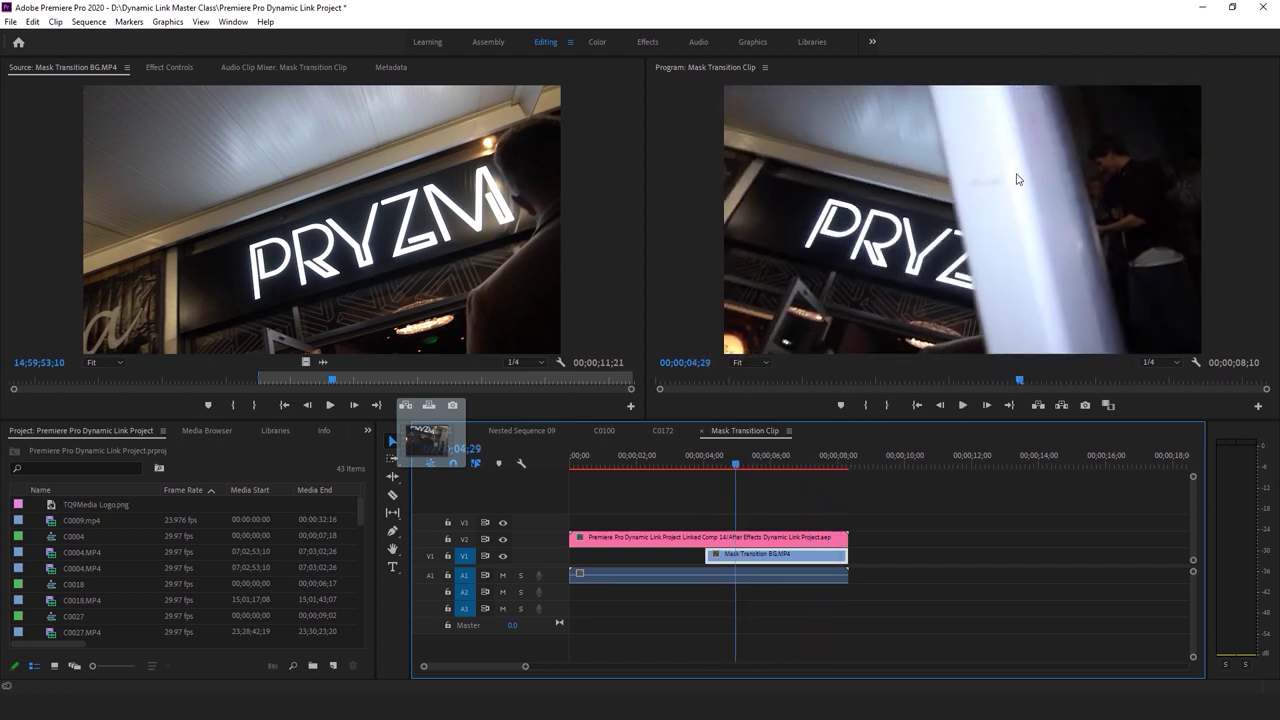
key("space")
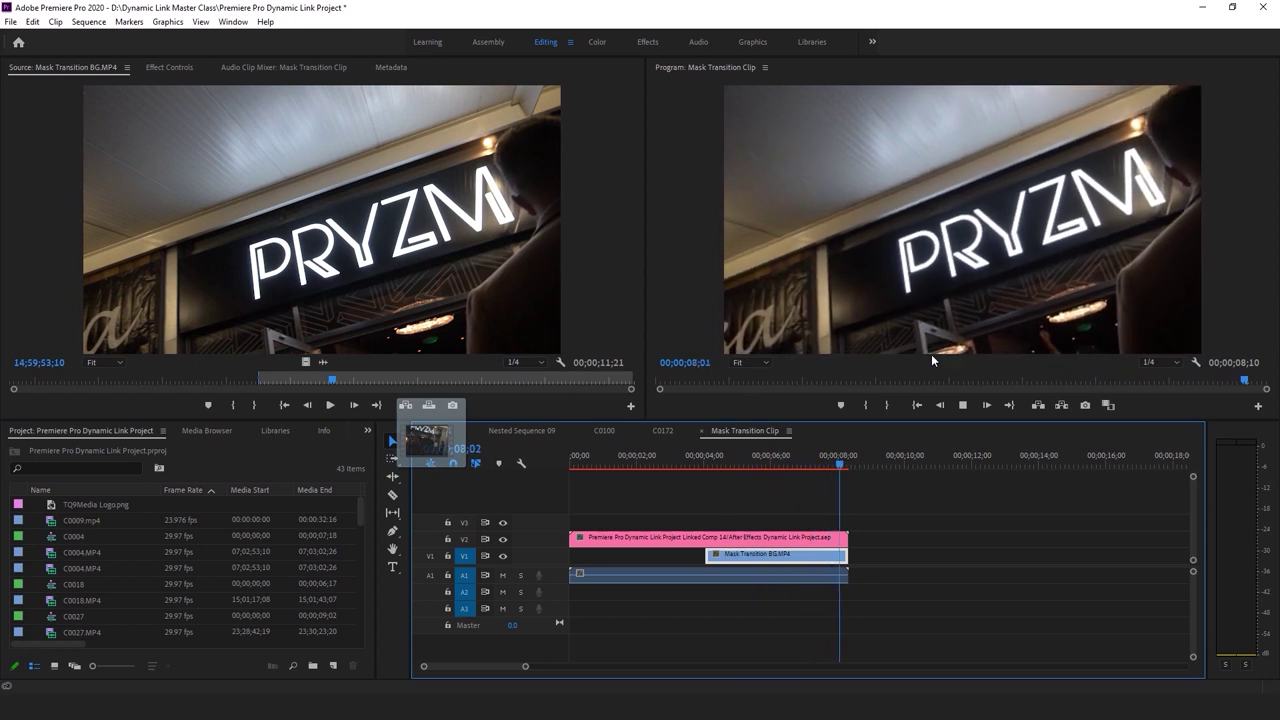
Save the project and play the sequence from the start through the wipe
key("ctrl+s")
key("Home")
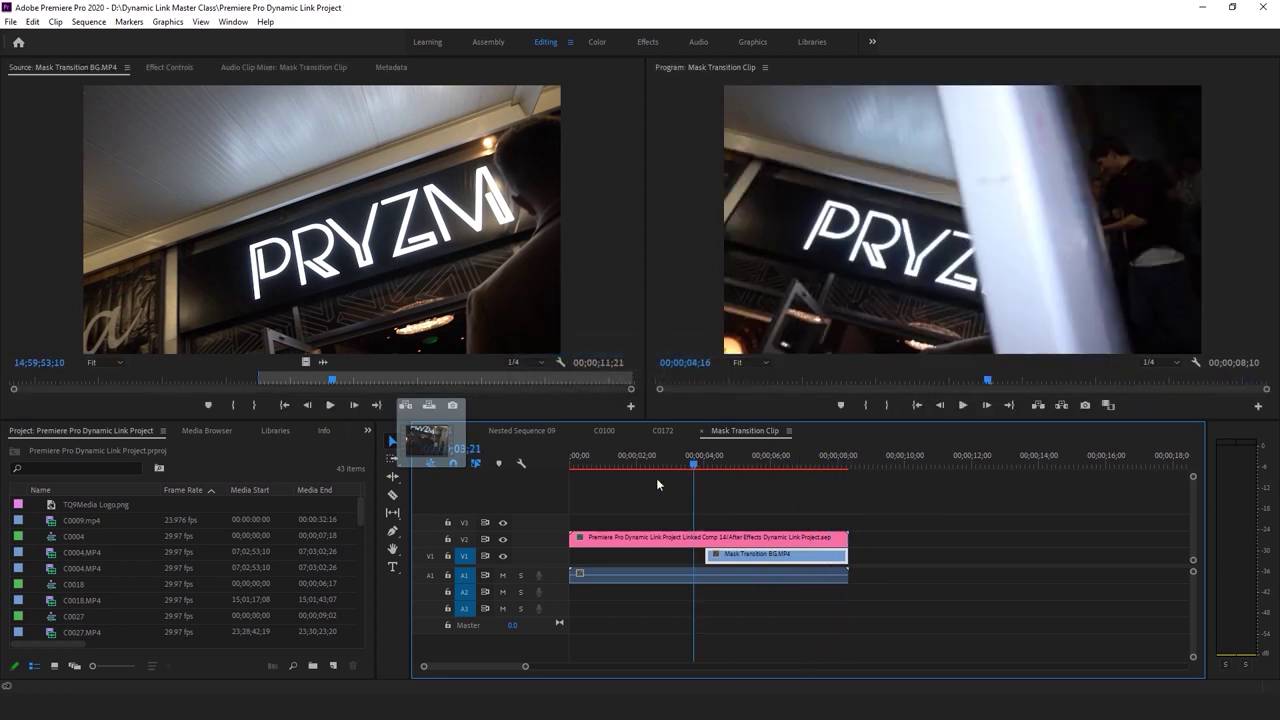
key("space")
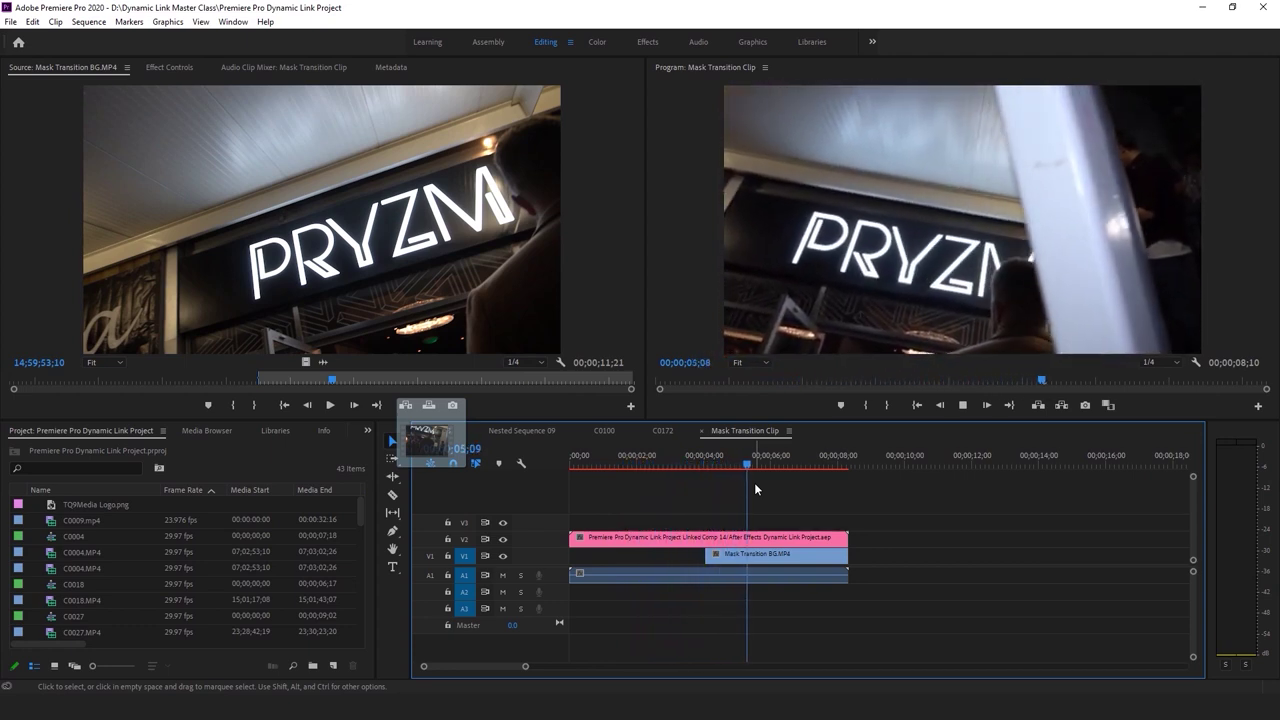
left_click(729, 571)
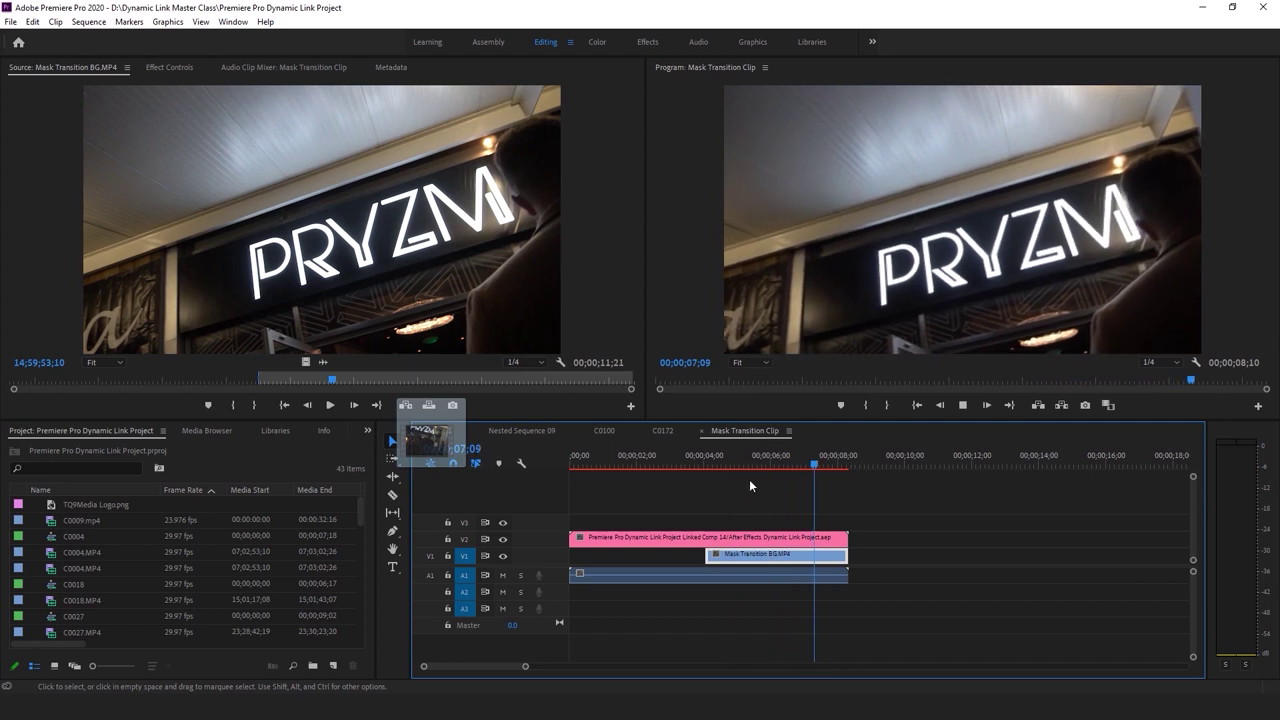
left_click(674, 459)
left_click(758, 487)
key("space")
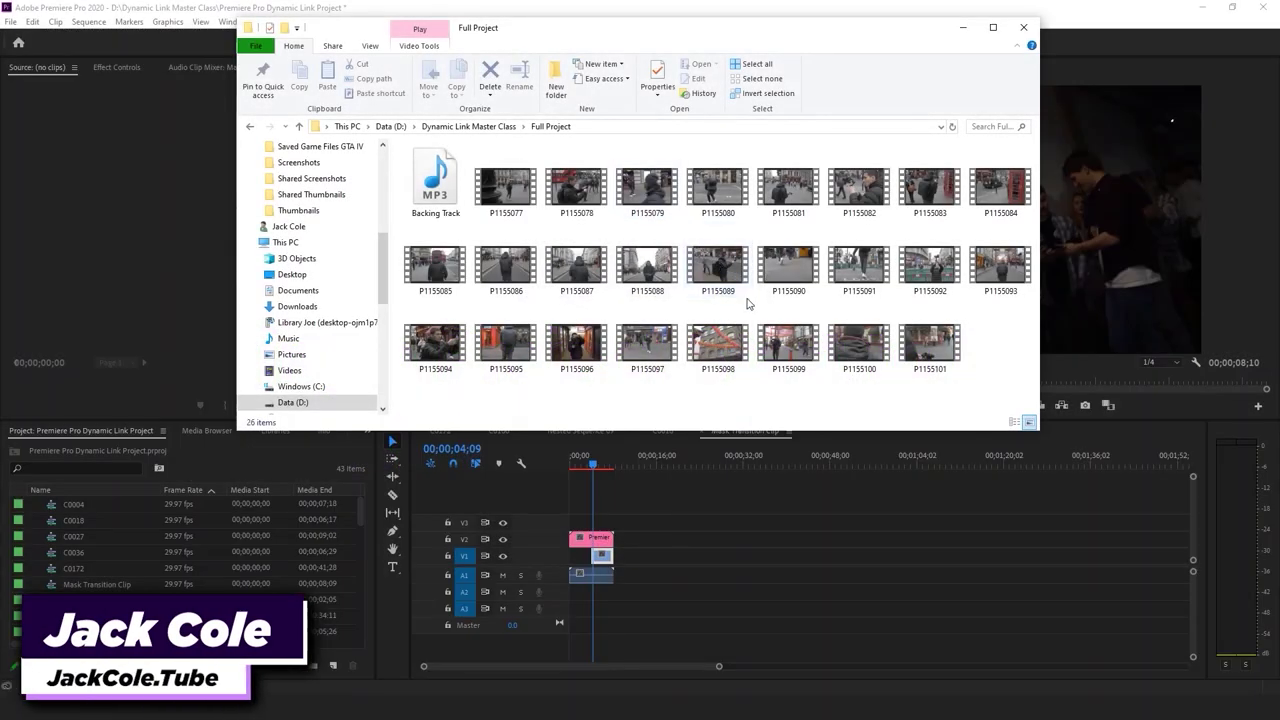
left_click(450, 177)
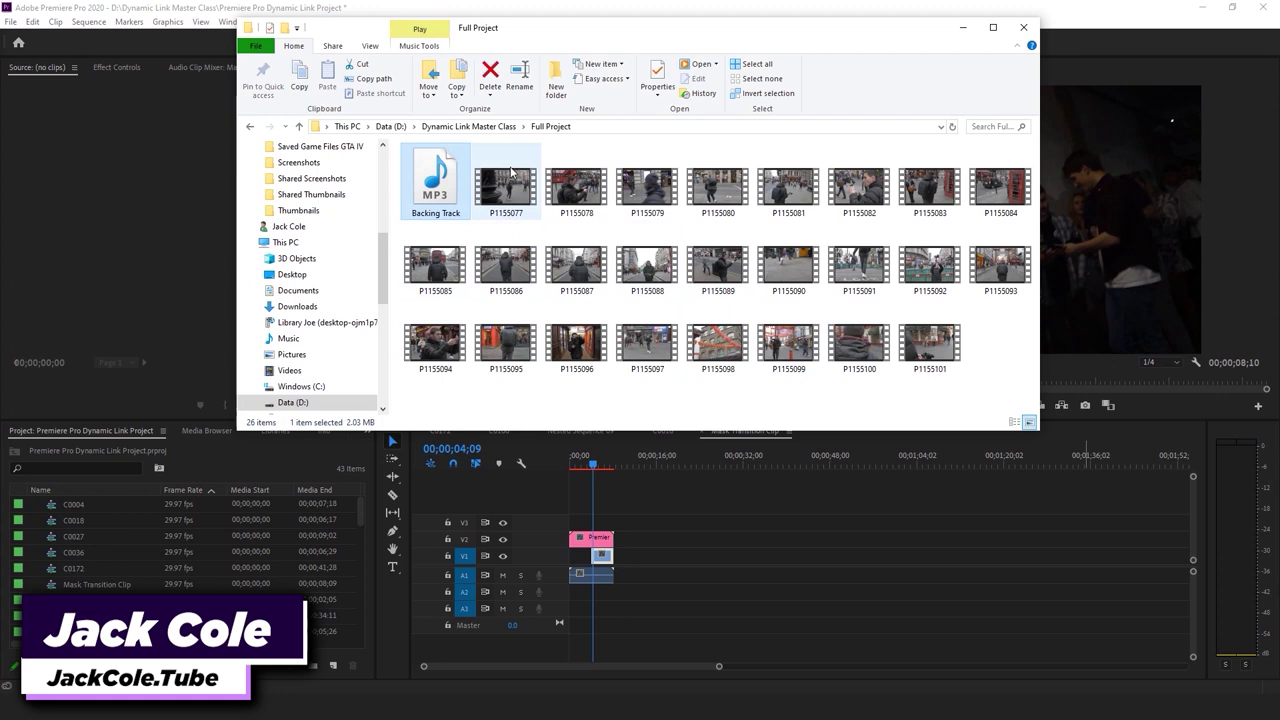
left_click(345, 8)
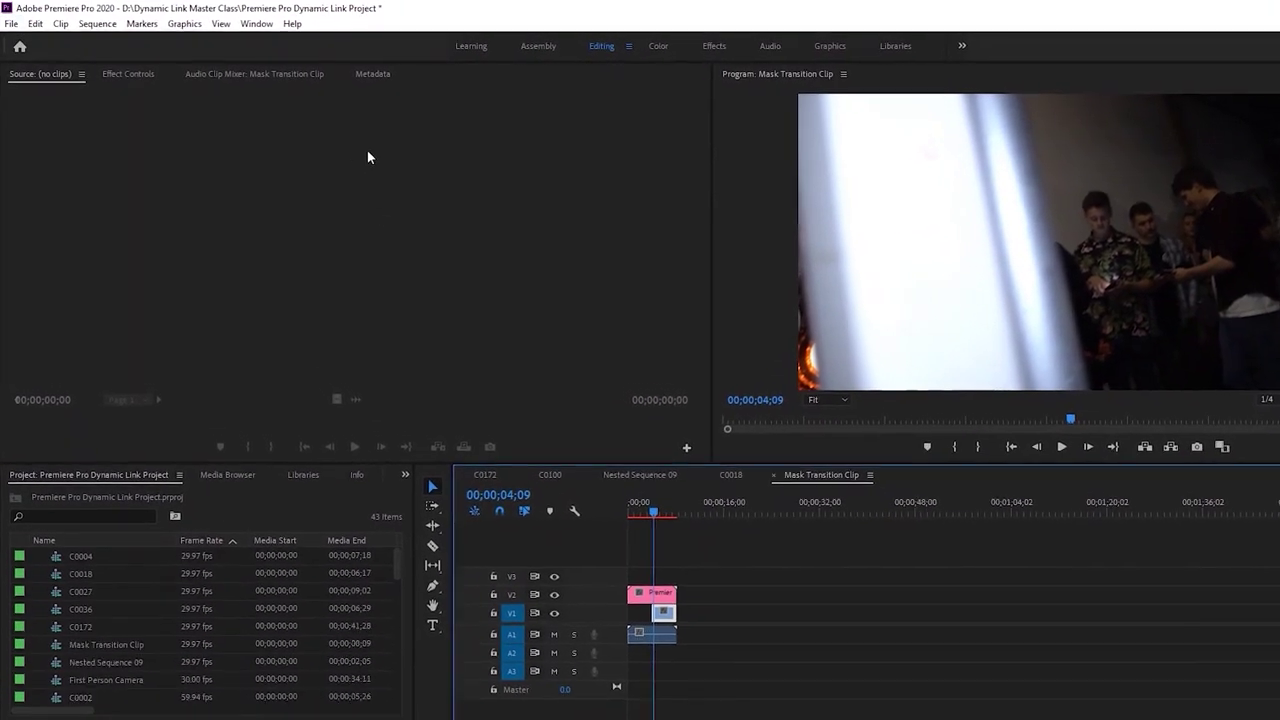
Start a new project located in D:\Dynamic Link Master Class\Full Project
left_click(11, 23)
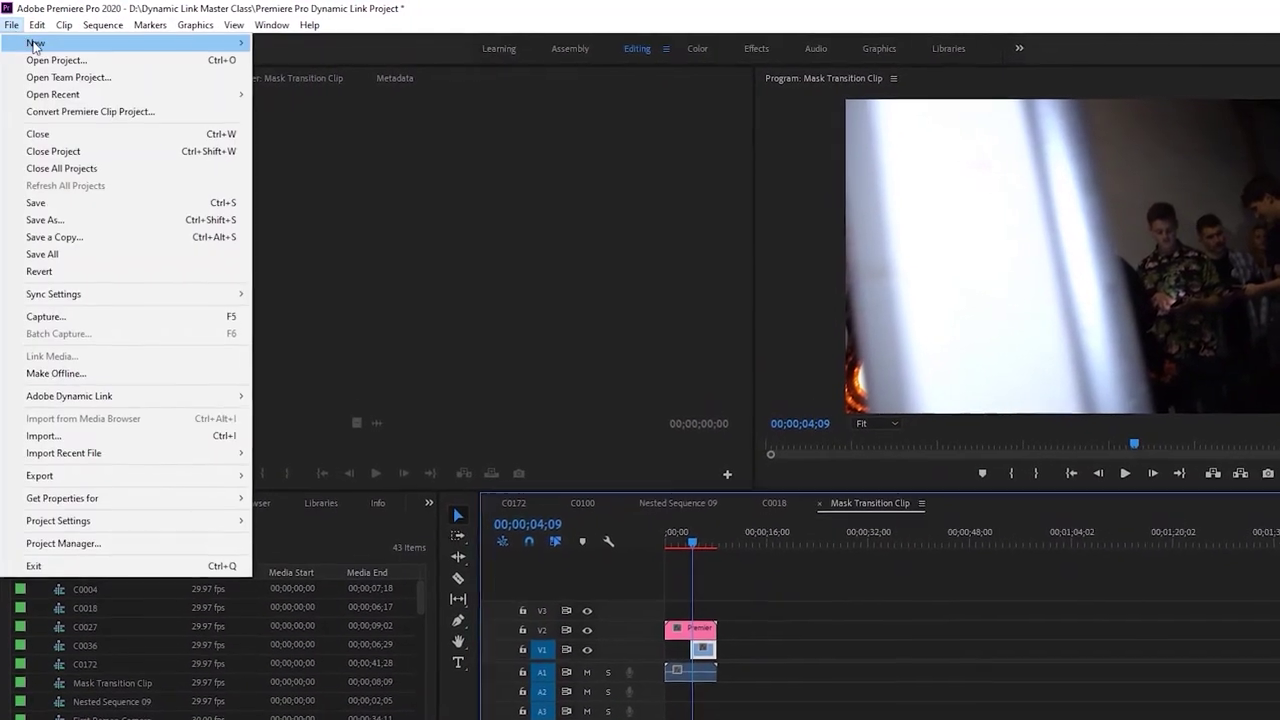
mouse_move(35, 44)
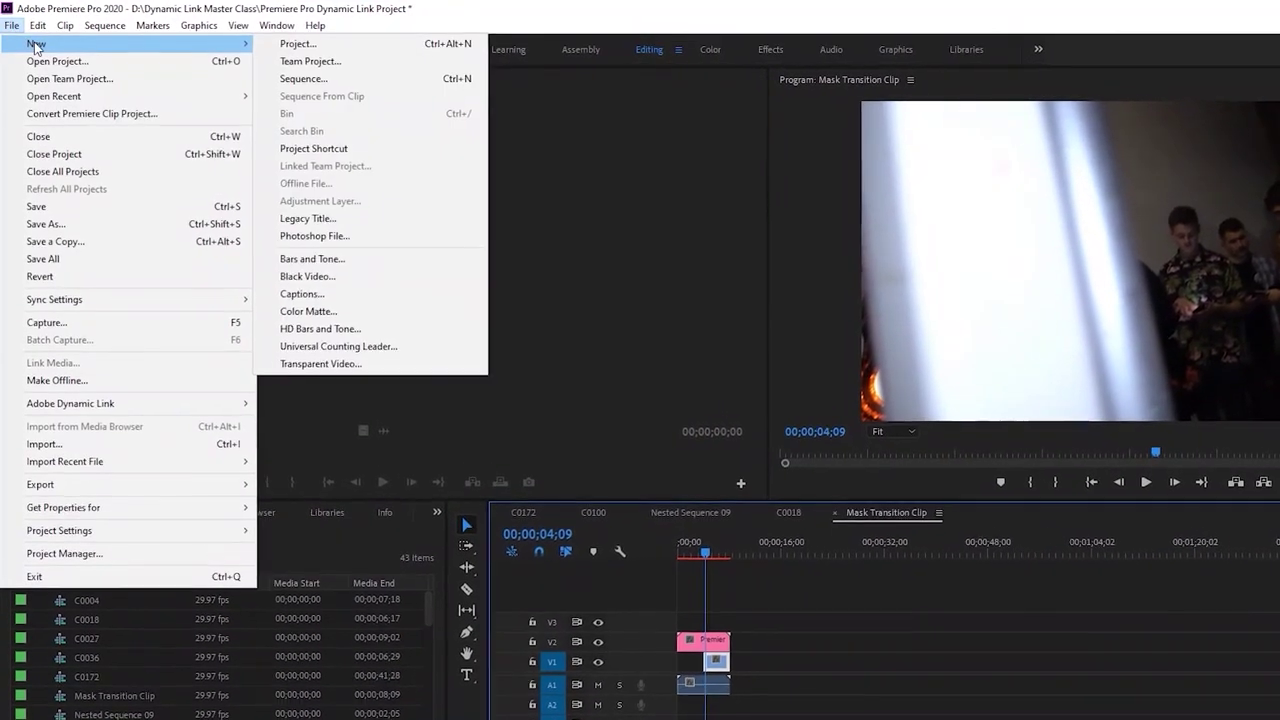
left_click(311, 46)
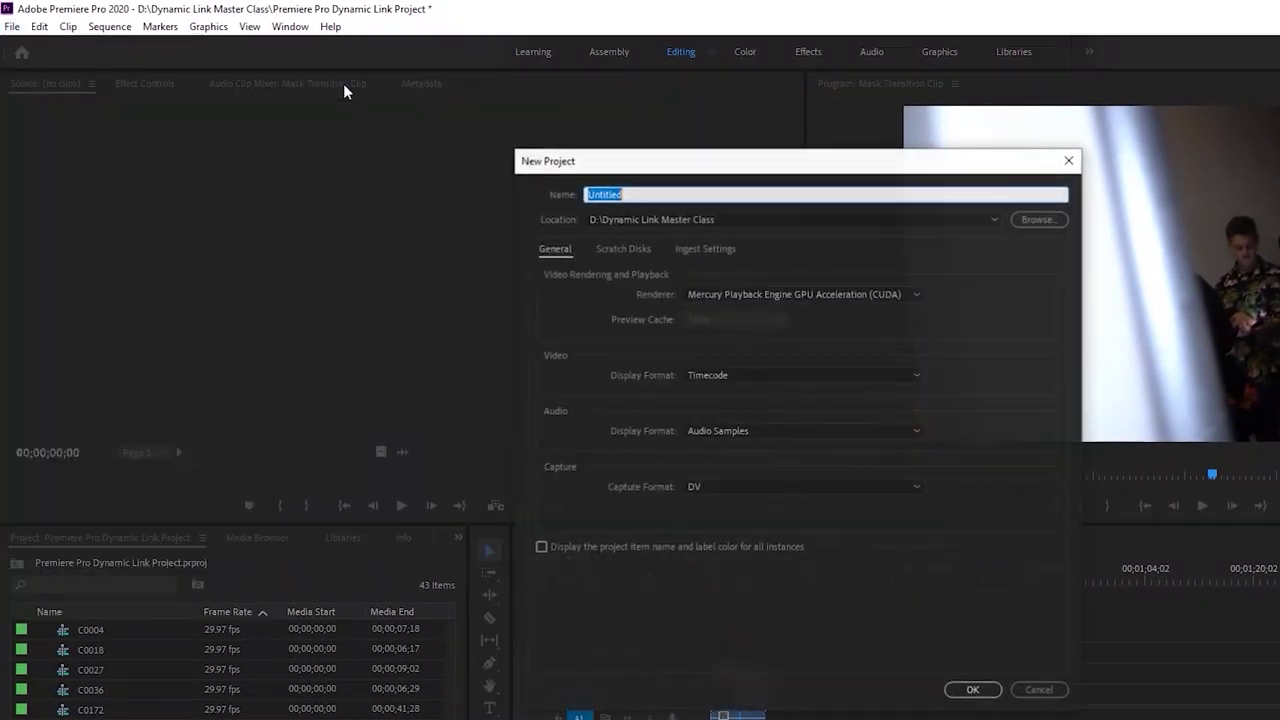
left_click(1054, 222)
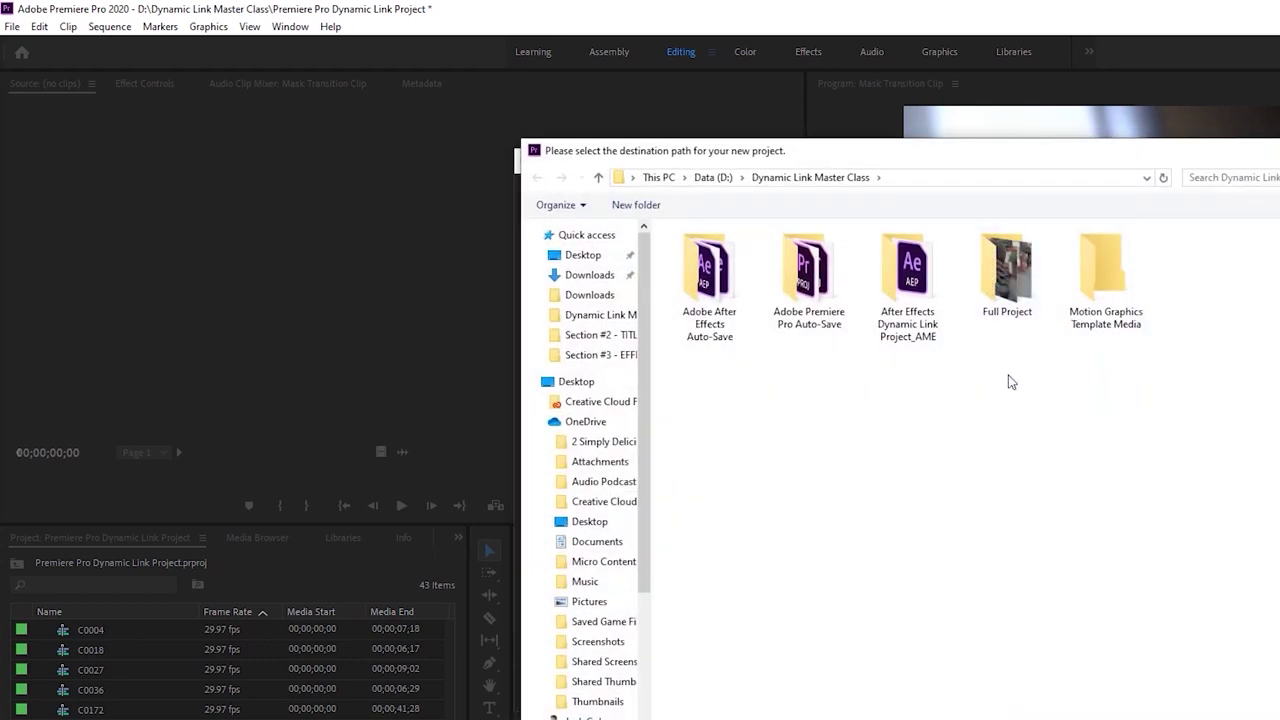
double_click(1008, 278)
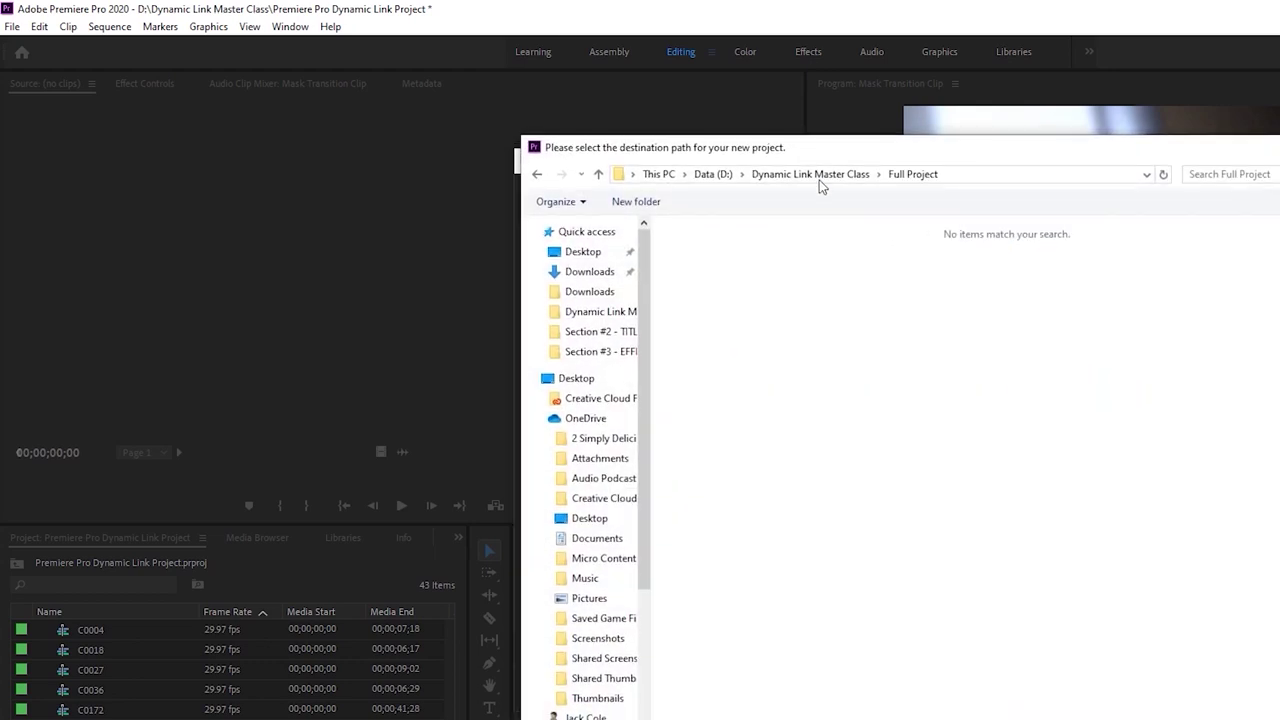
left_click(815, 177)
double_click(1026, 270)
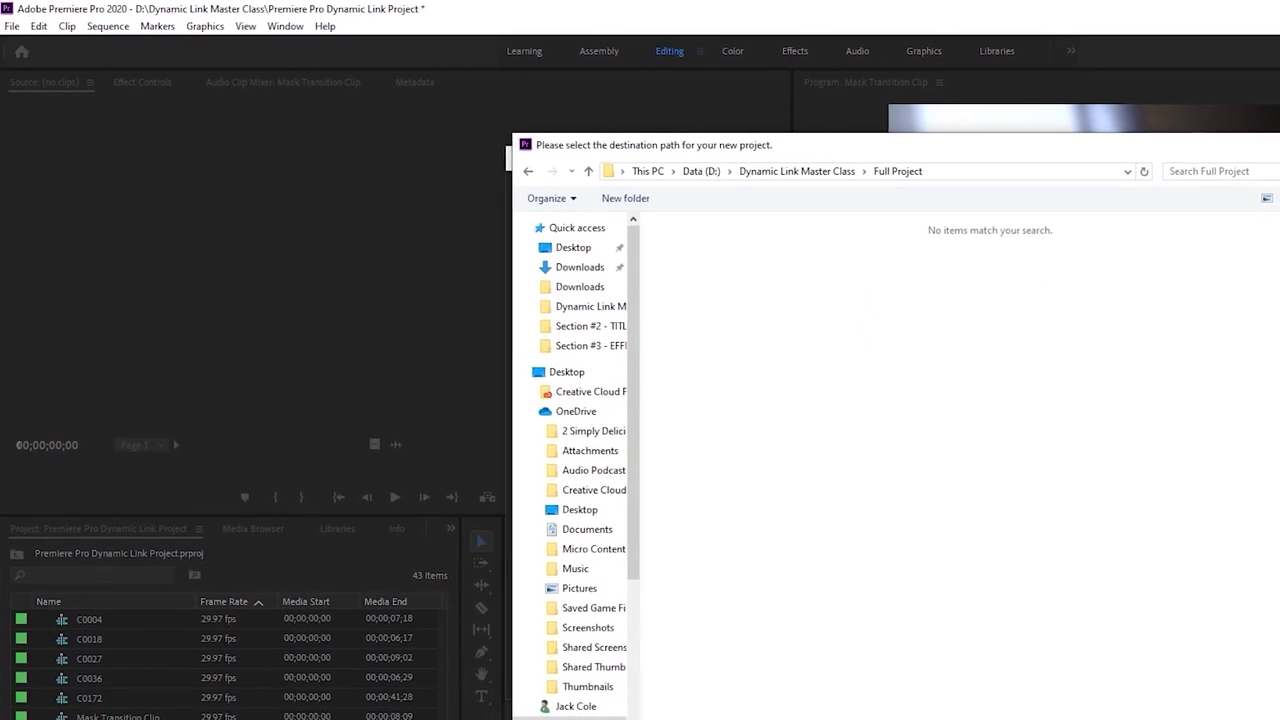
key("Return")
Name the new project 'Full Project Premiere' and create it
double_click(769, 186)
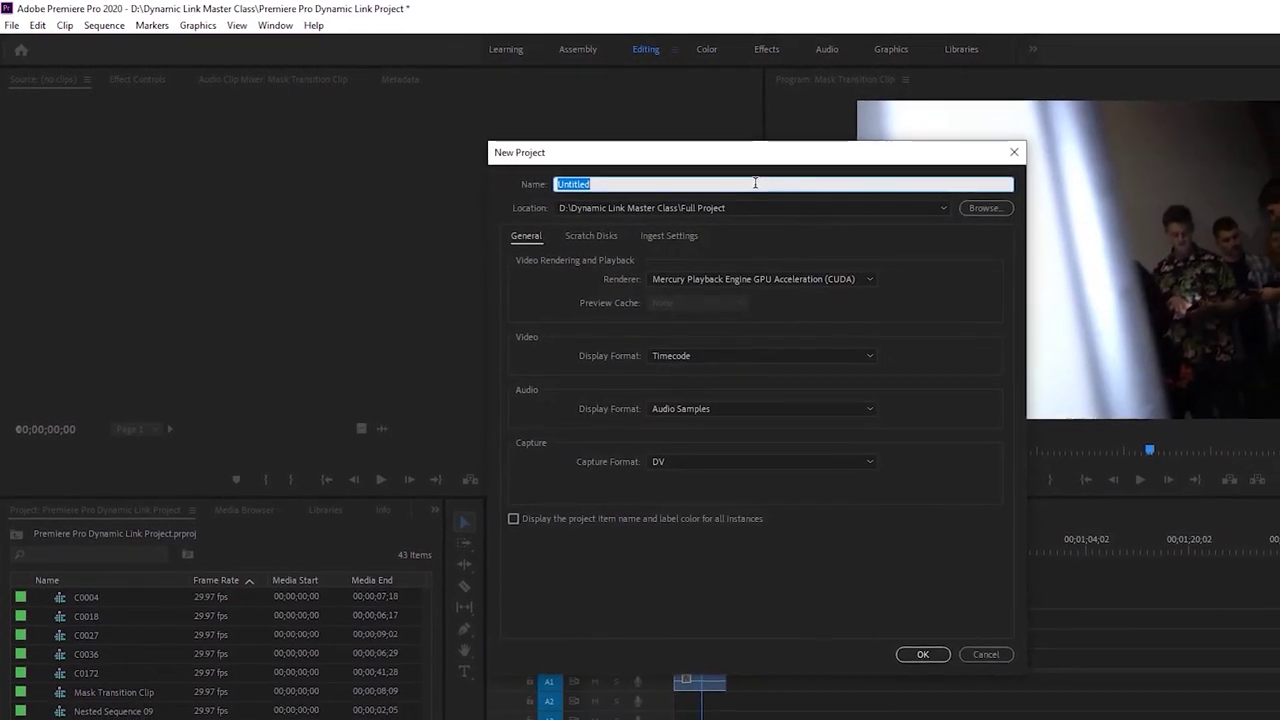
type("Full Project")
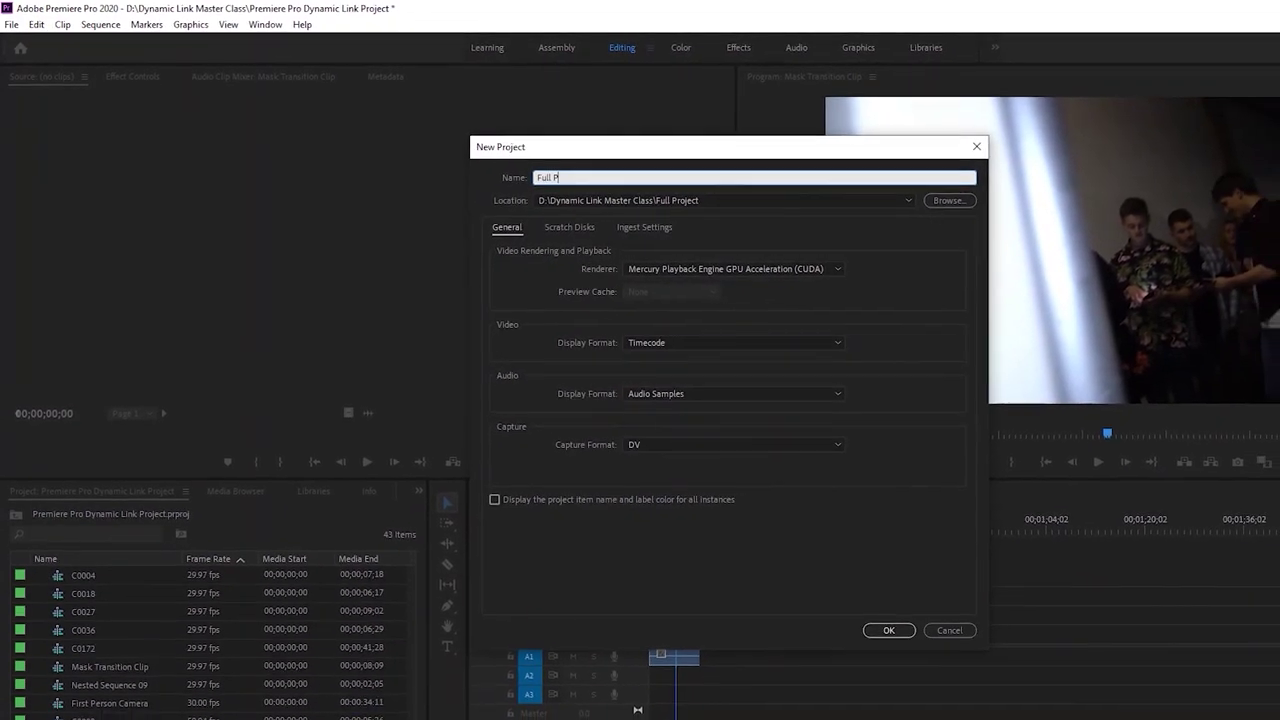
type(" Premiere")
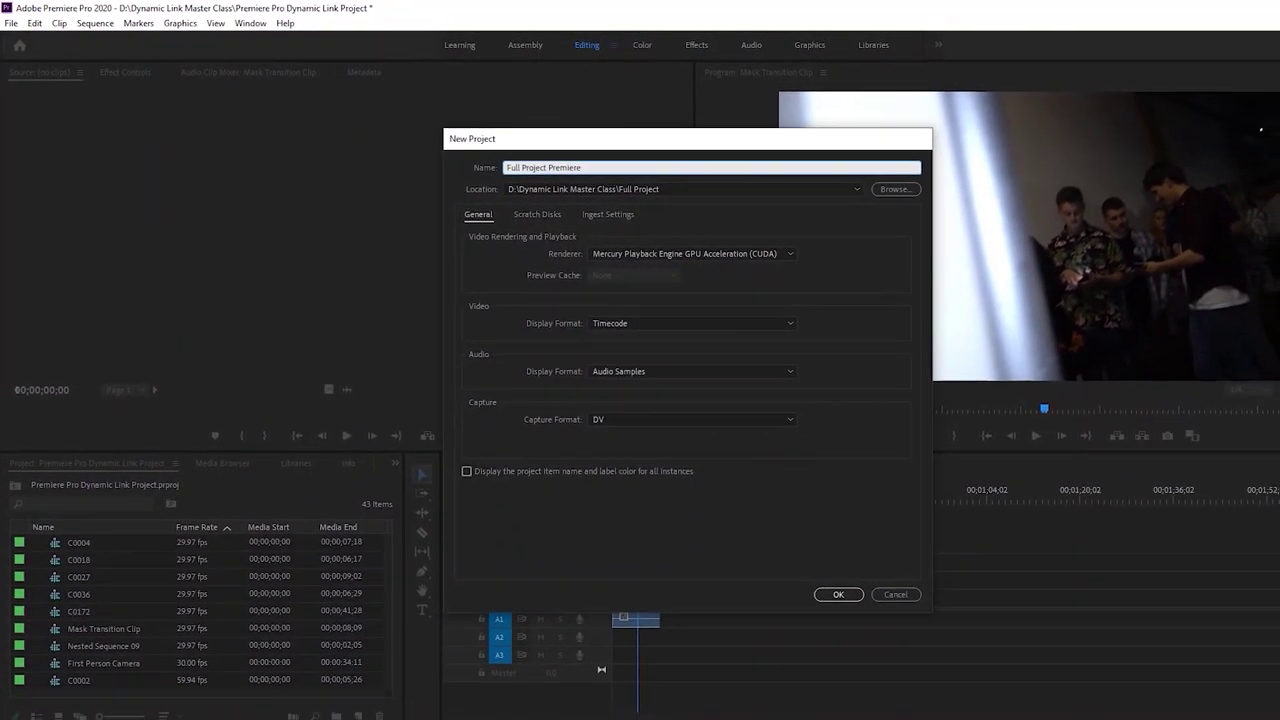
key("Return")
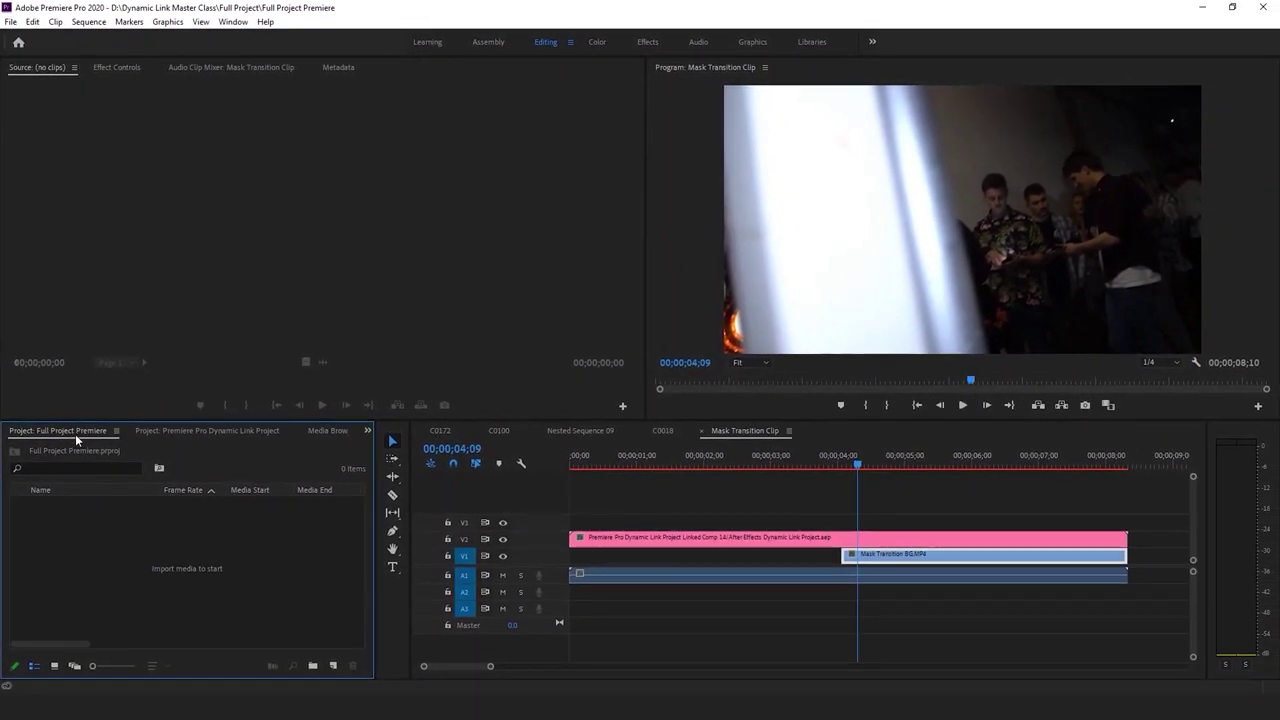
Close the Premiere Pro Dynamic Link Project with its changes saved, showing Full Project Premiere
right_click(192, 431)
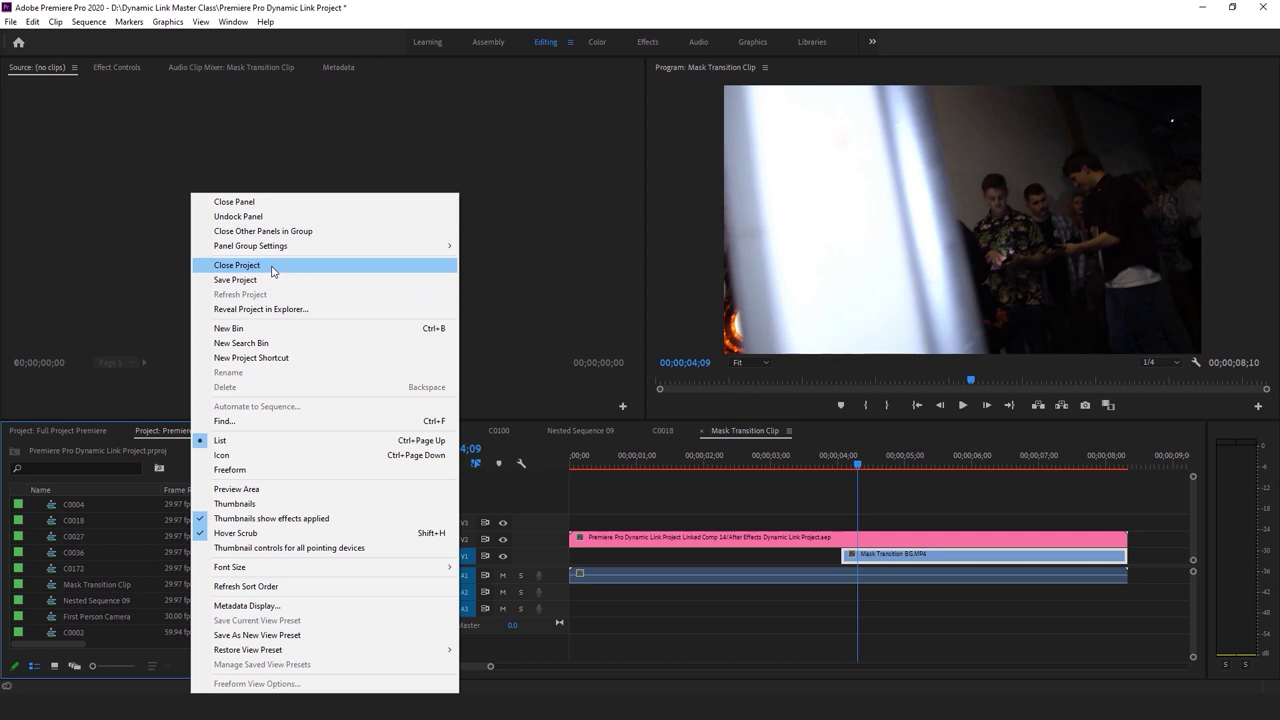
left_click(273, 268)
left_click(615, 364)
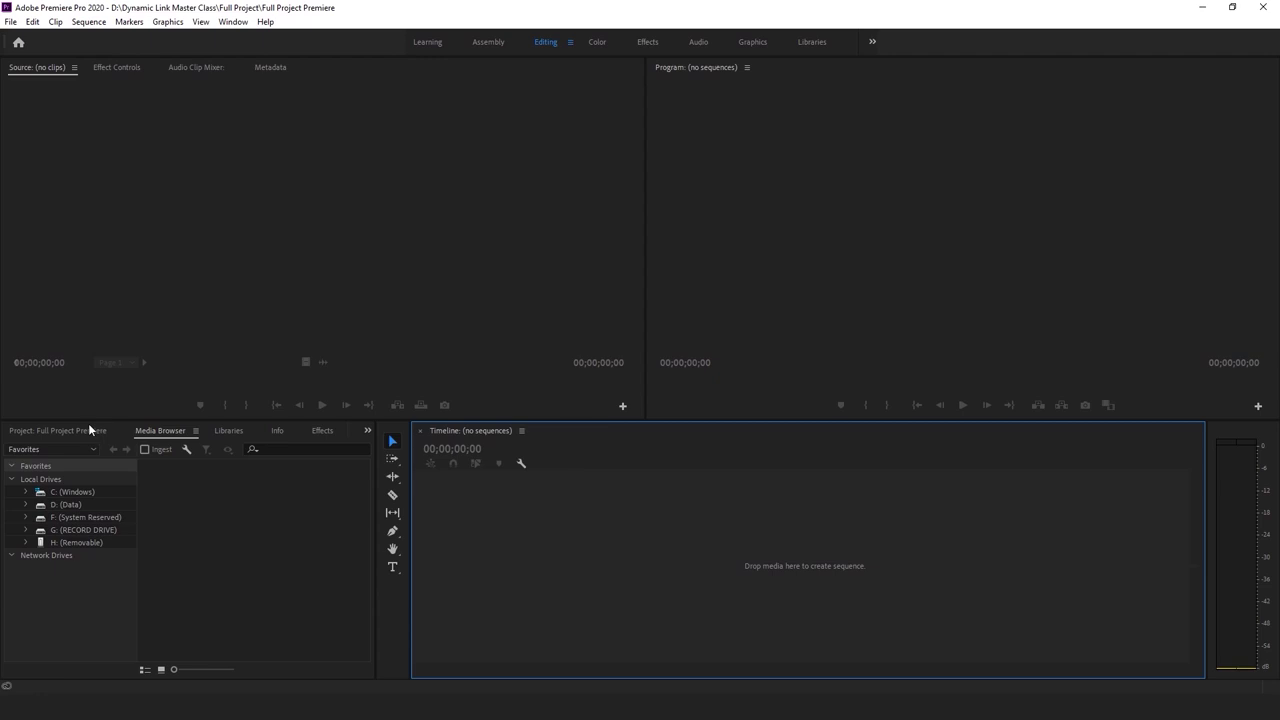
left_click(89, 430)
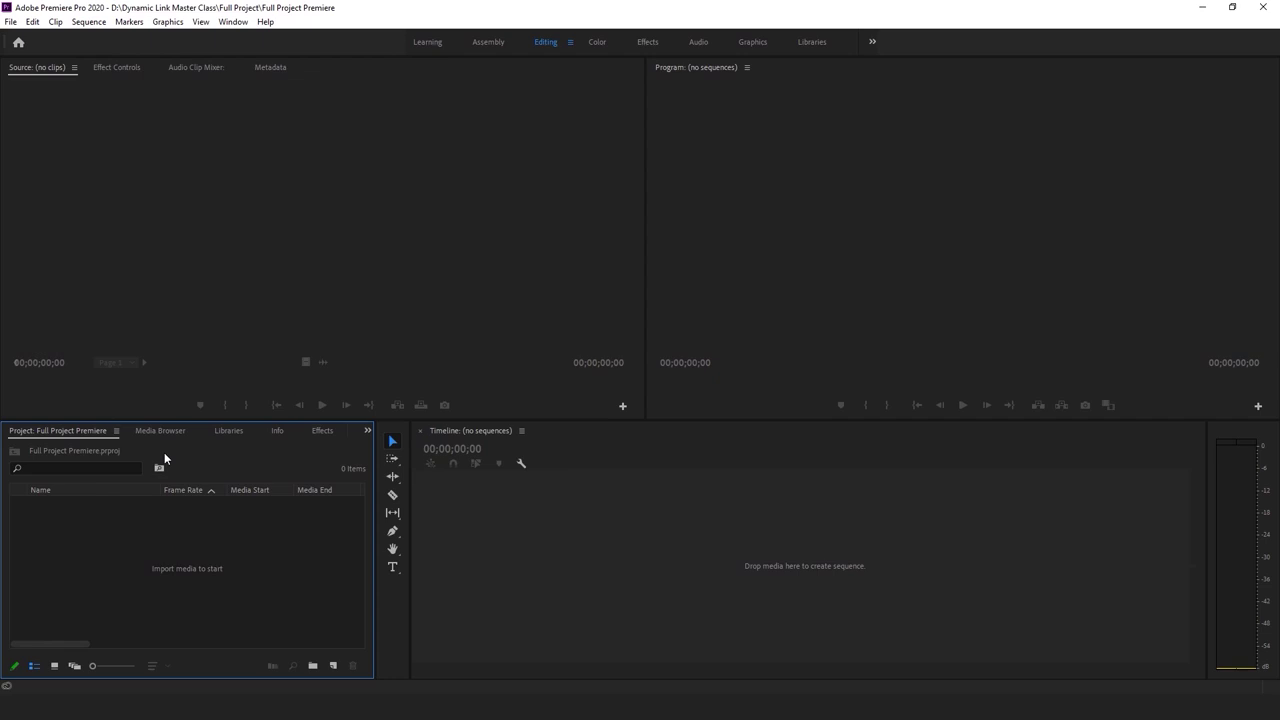
Import clips P1155077 through P1155101 from the Full Project folder into the Project panel
left_click(184, 260)
left_click(186, 458)
key("alt+Tab")
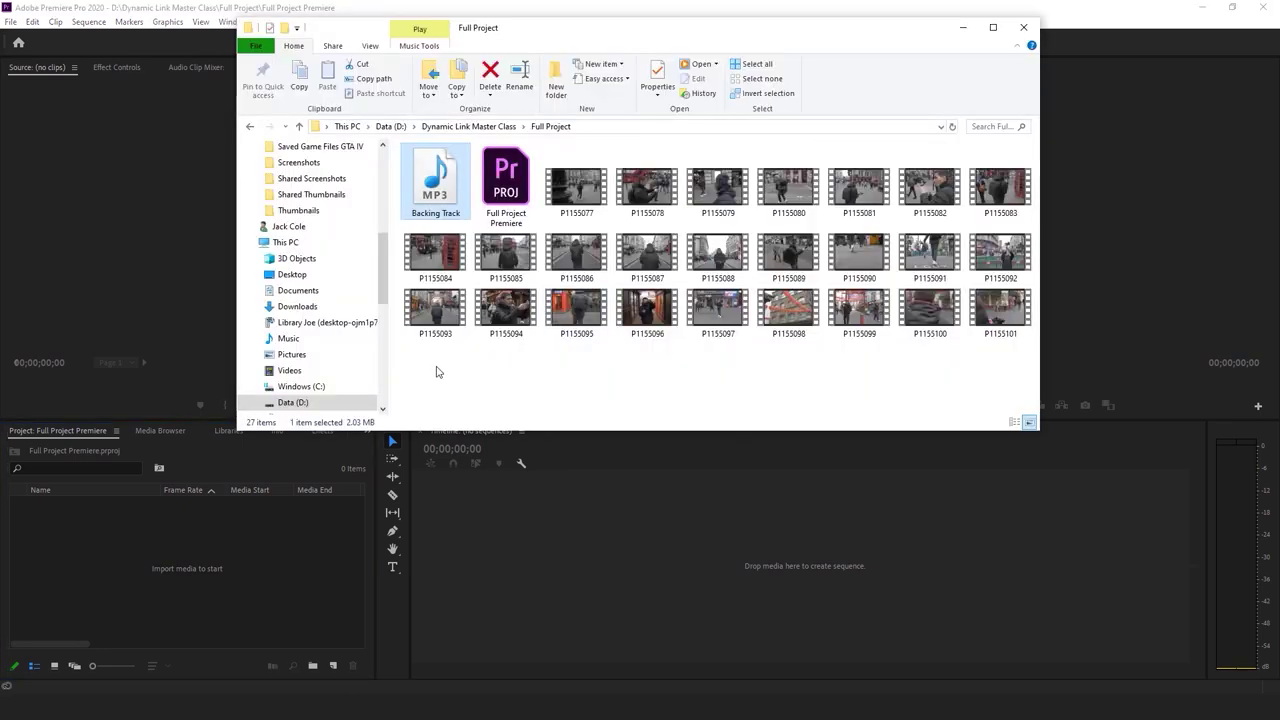
left_click(577, 180)
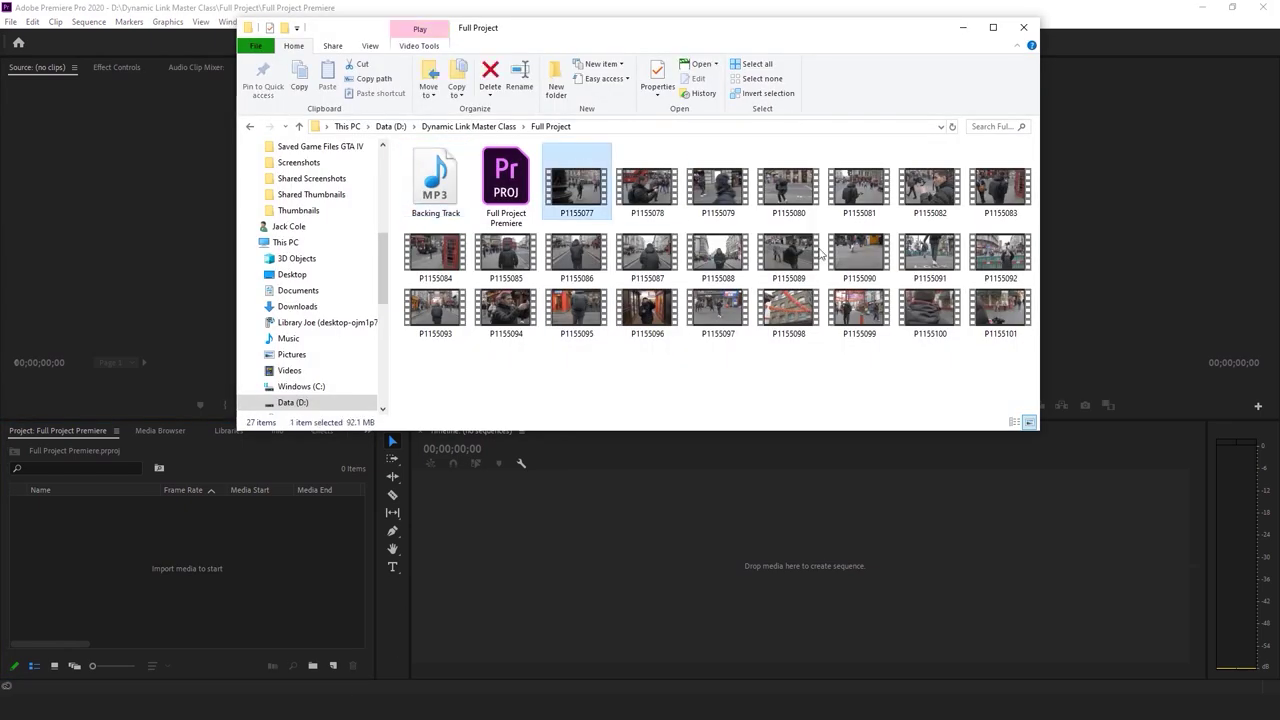
left_click(1003, 318, "shift")
left_click_drag(889, 311, 224, 541)
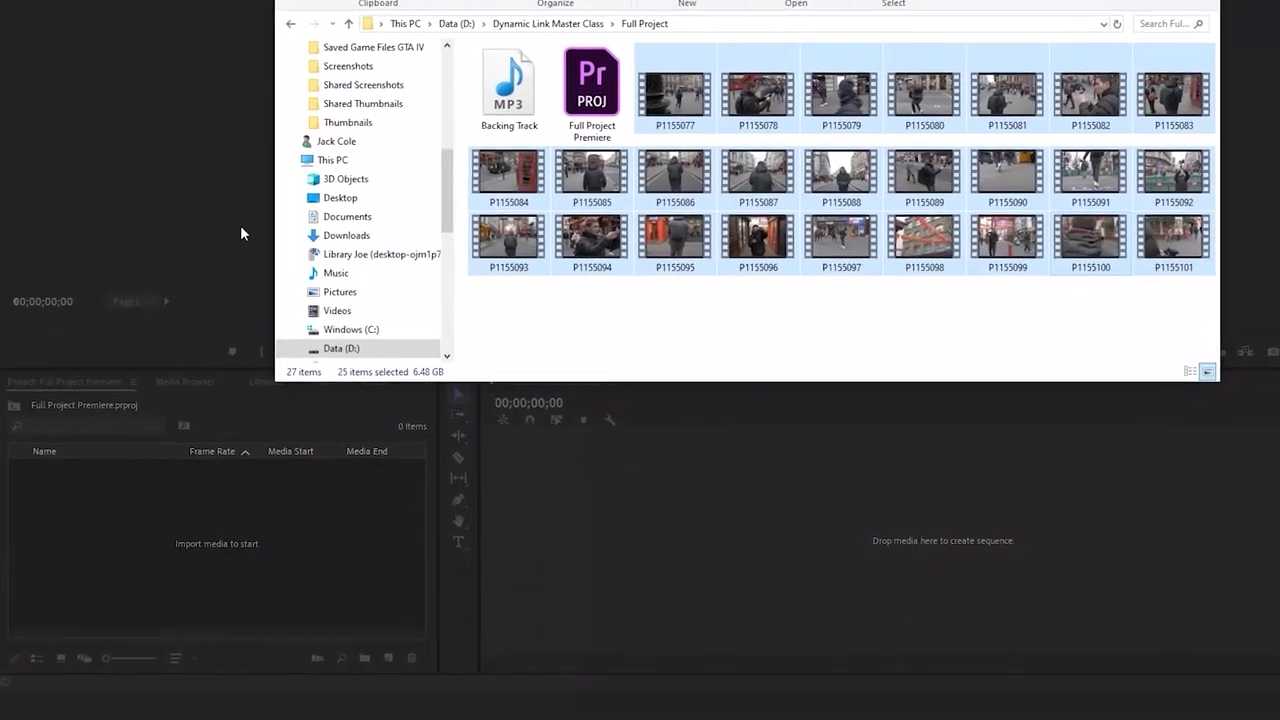
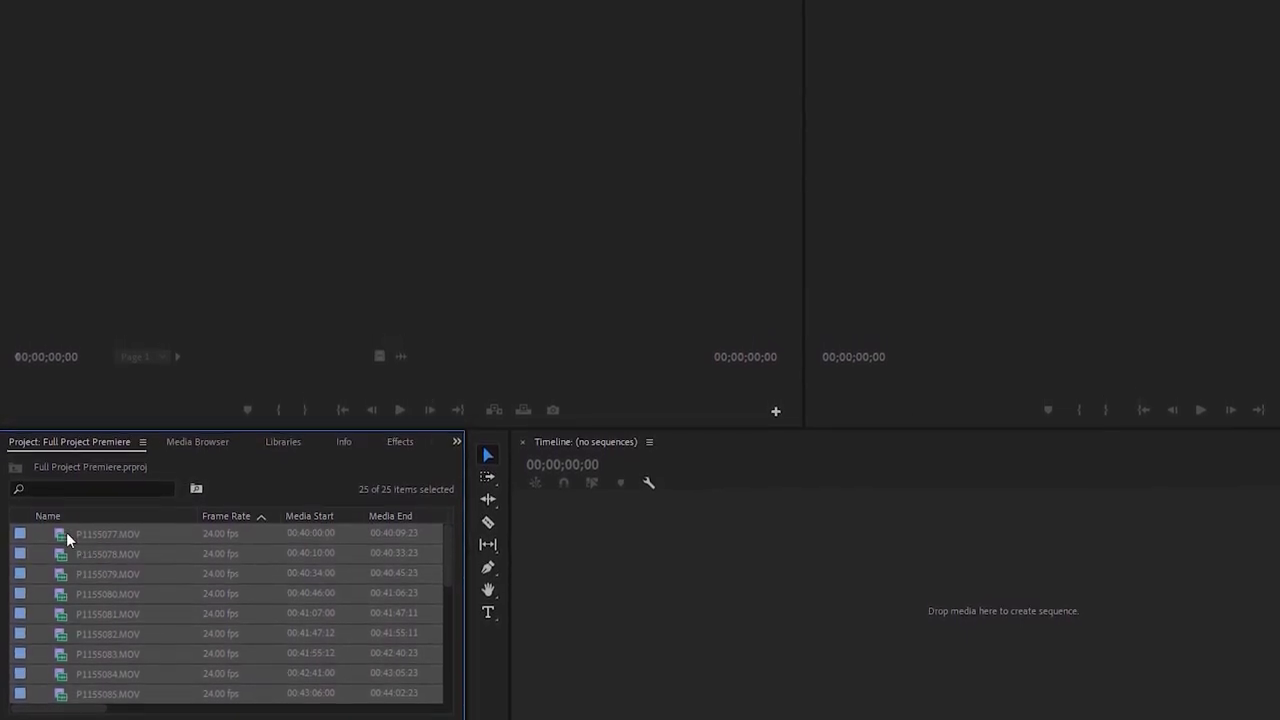
Sort the clip list by name and load P1155077.MOV into the Source monitor
left_click(117, 512)
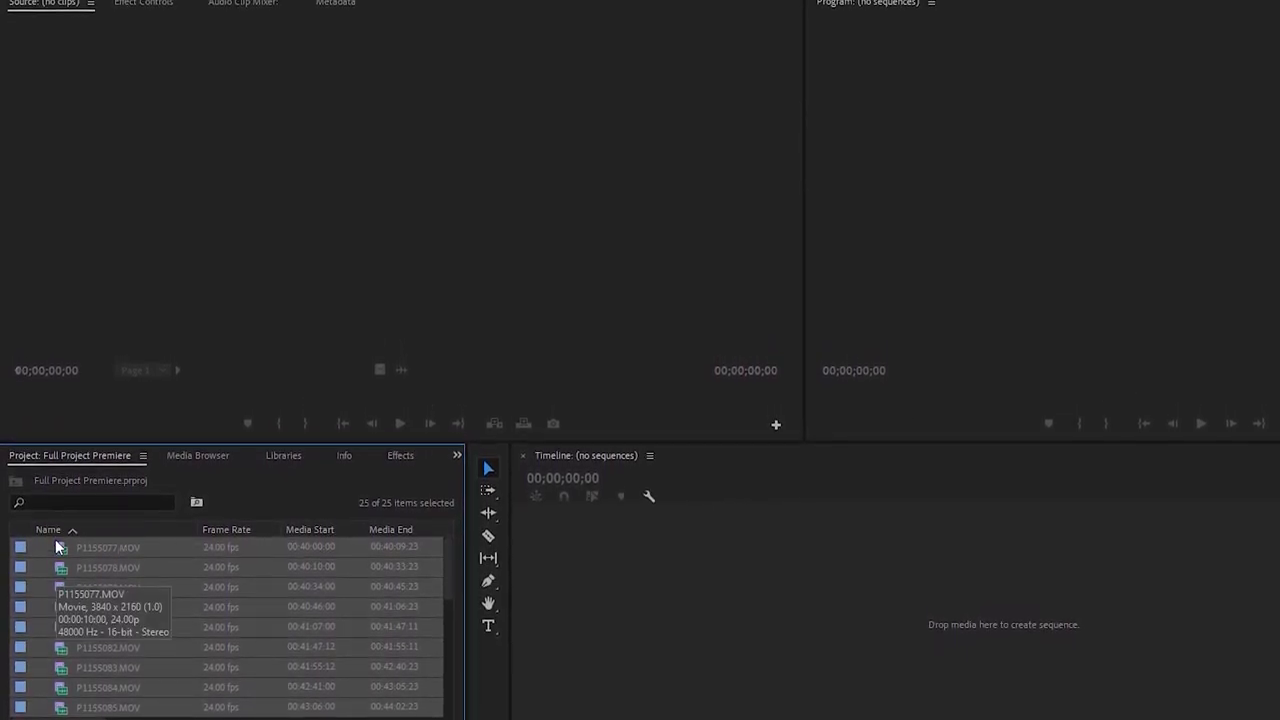
left_click(53, 543)
double_click(59, 558)
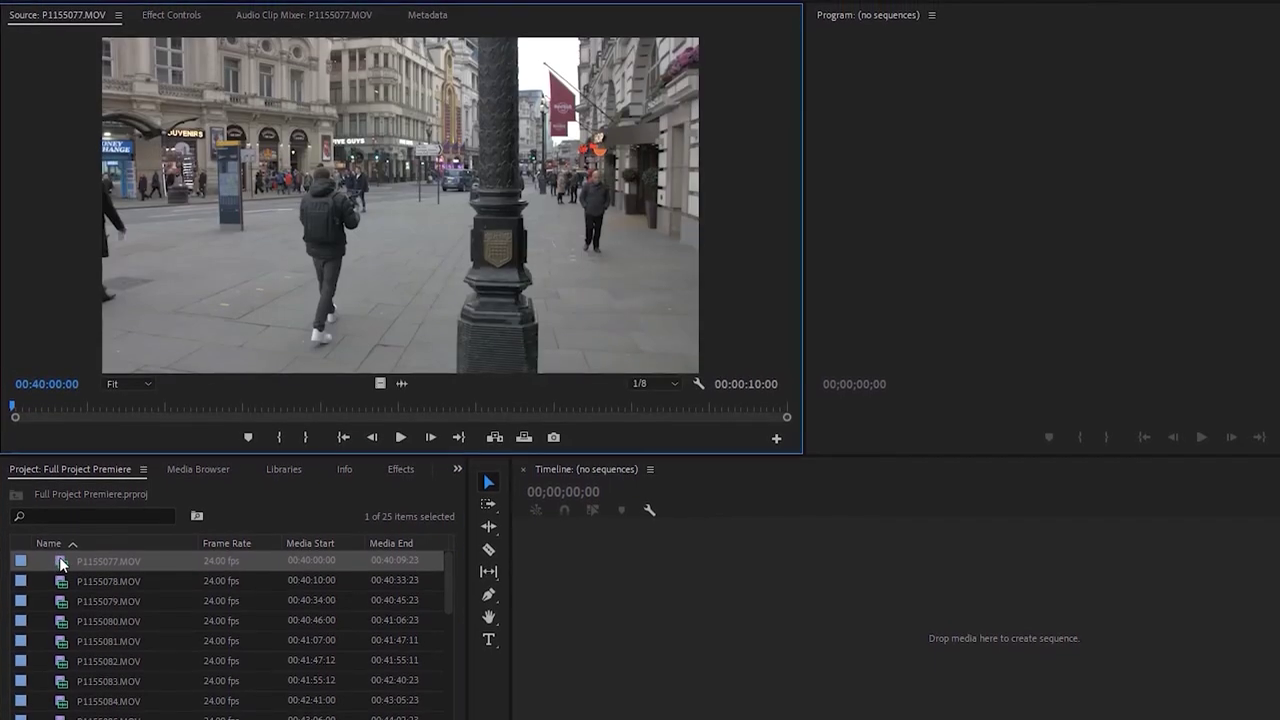
Play and scrub through P1155077.MOV, then load P1155078.MOV for review
key("space")
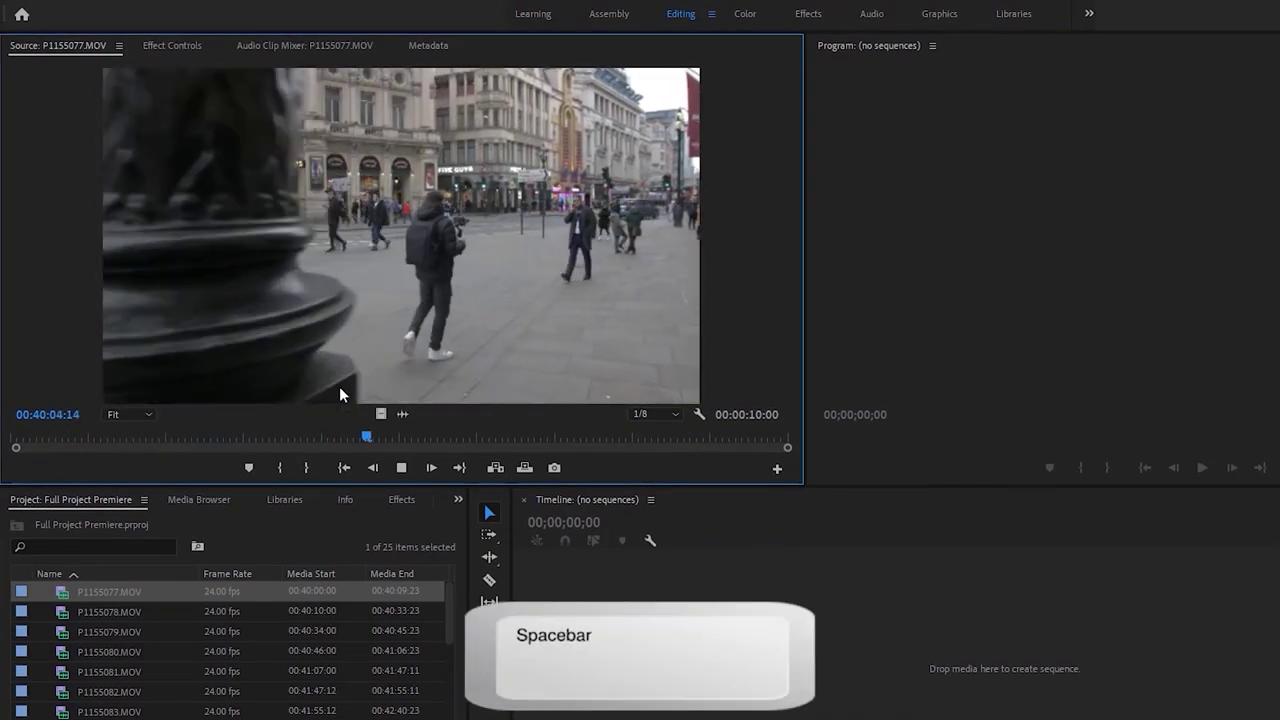
key("space")
left_click_drag(334, 452, 3, 452)
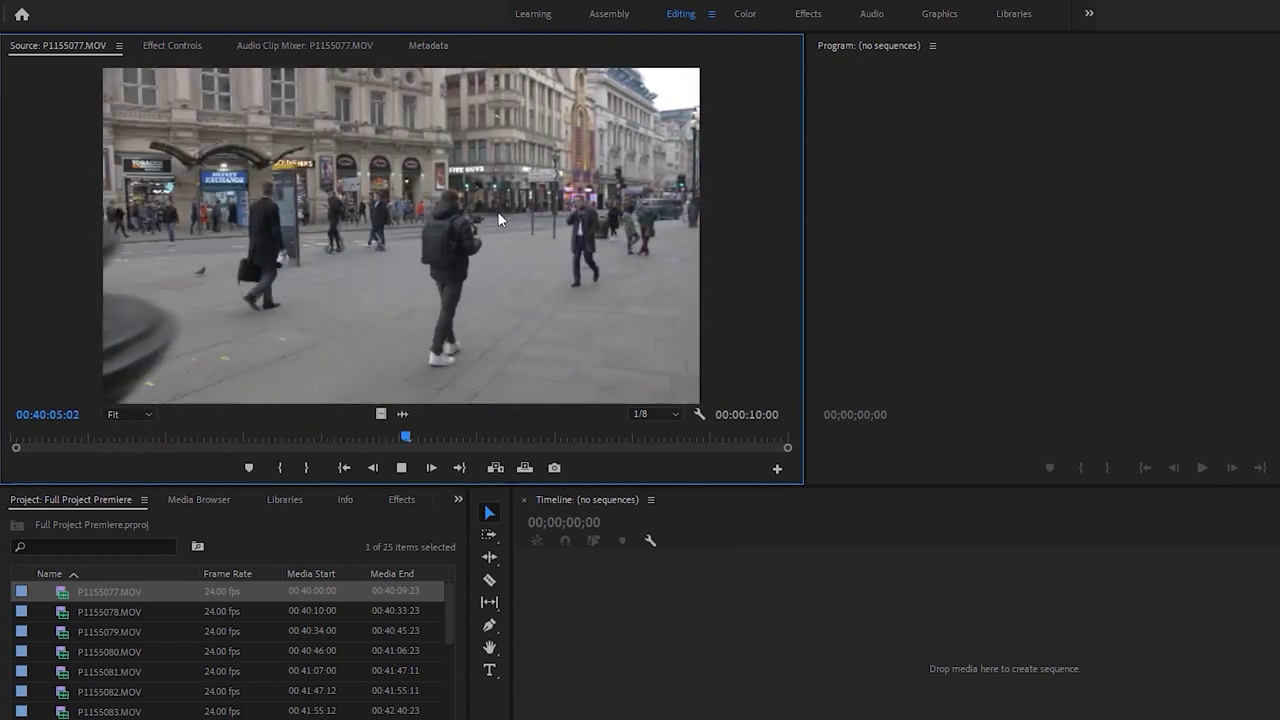
key("space")
double_click(63, 606)
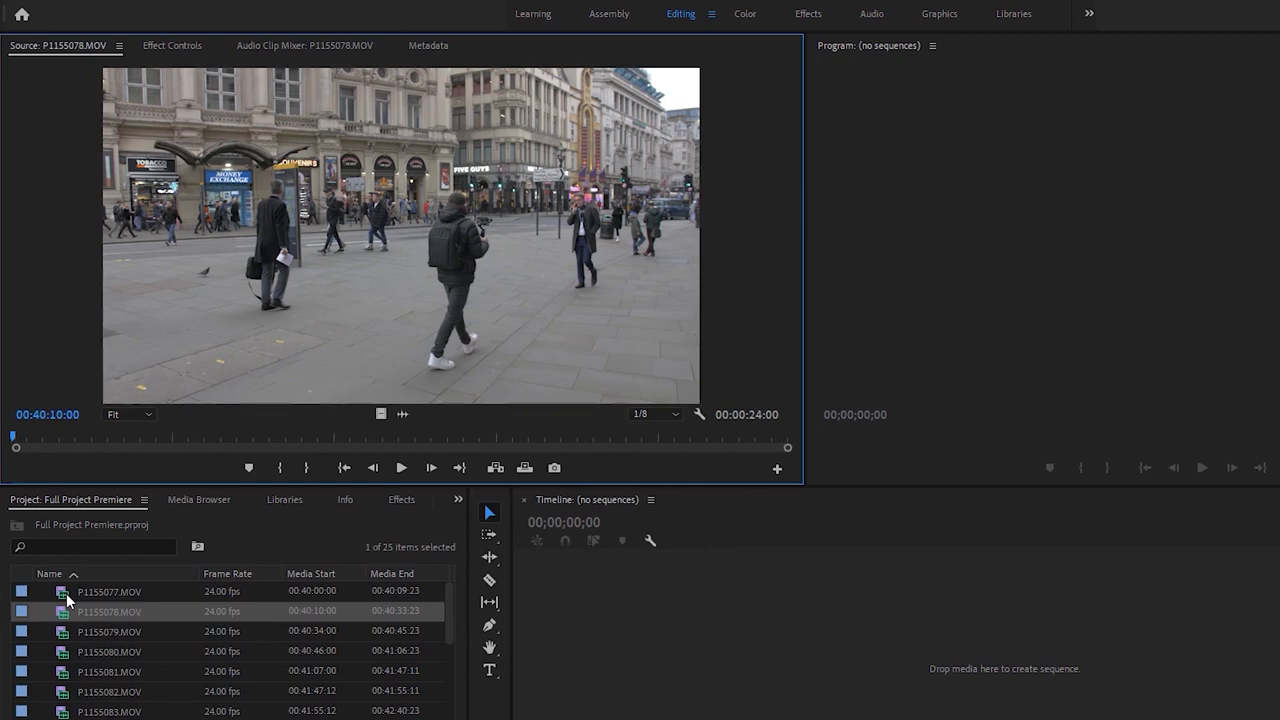
Review P1155078.MOV and P1155079.MOV and remove both from the project
left_click_drag(75, 440, 596, 440)
left_click(55, 609)
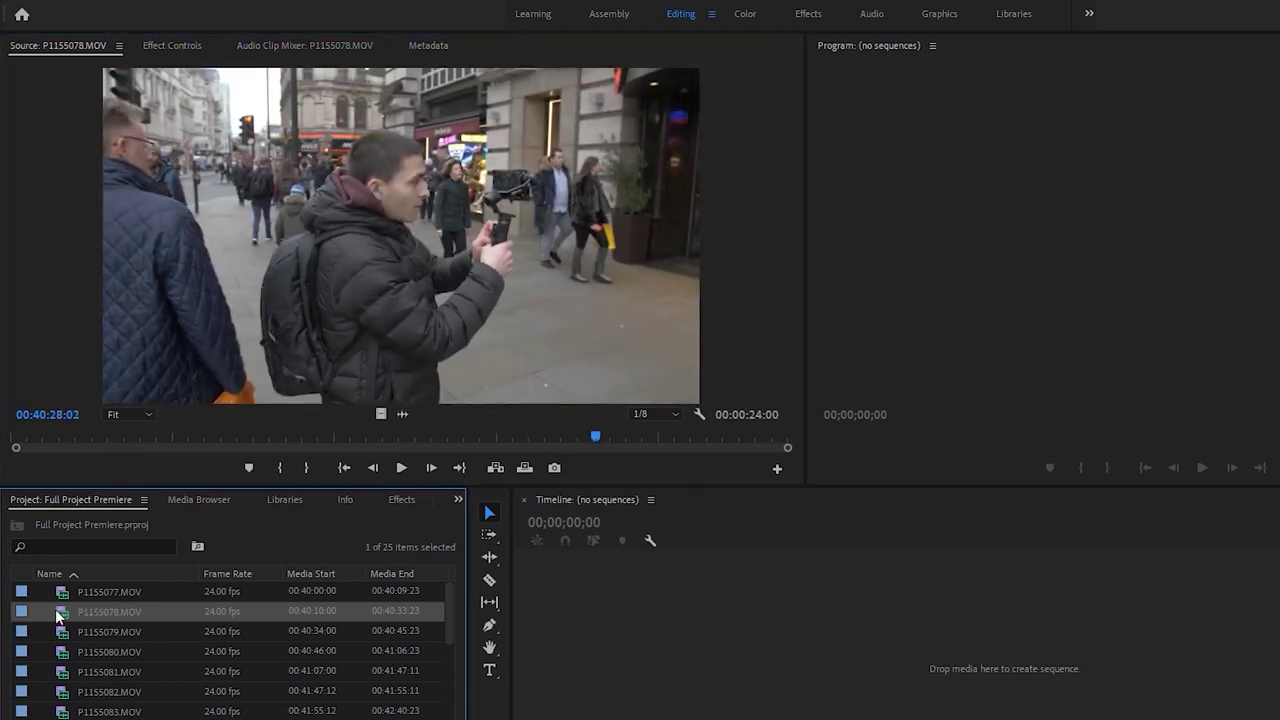
key("Delete")
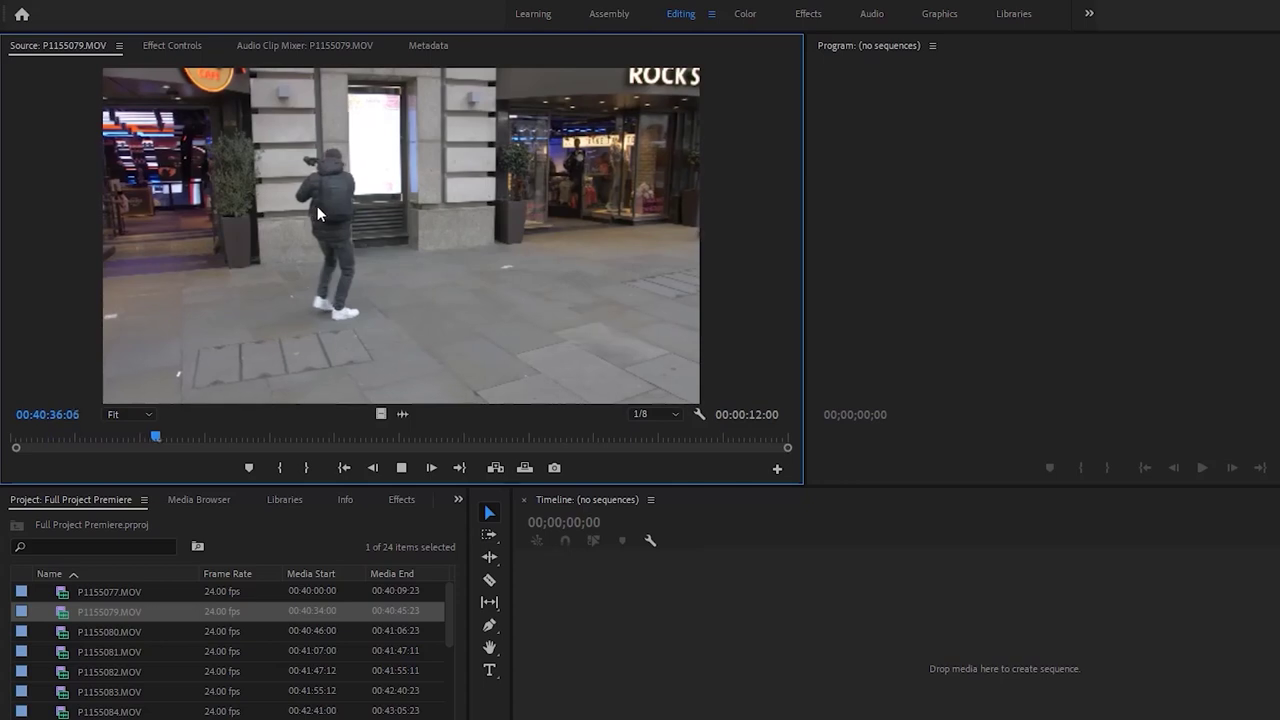
left_click(288, 437)
left_click_drag(288, 437, 475, 437)
key("Delete")
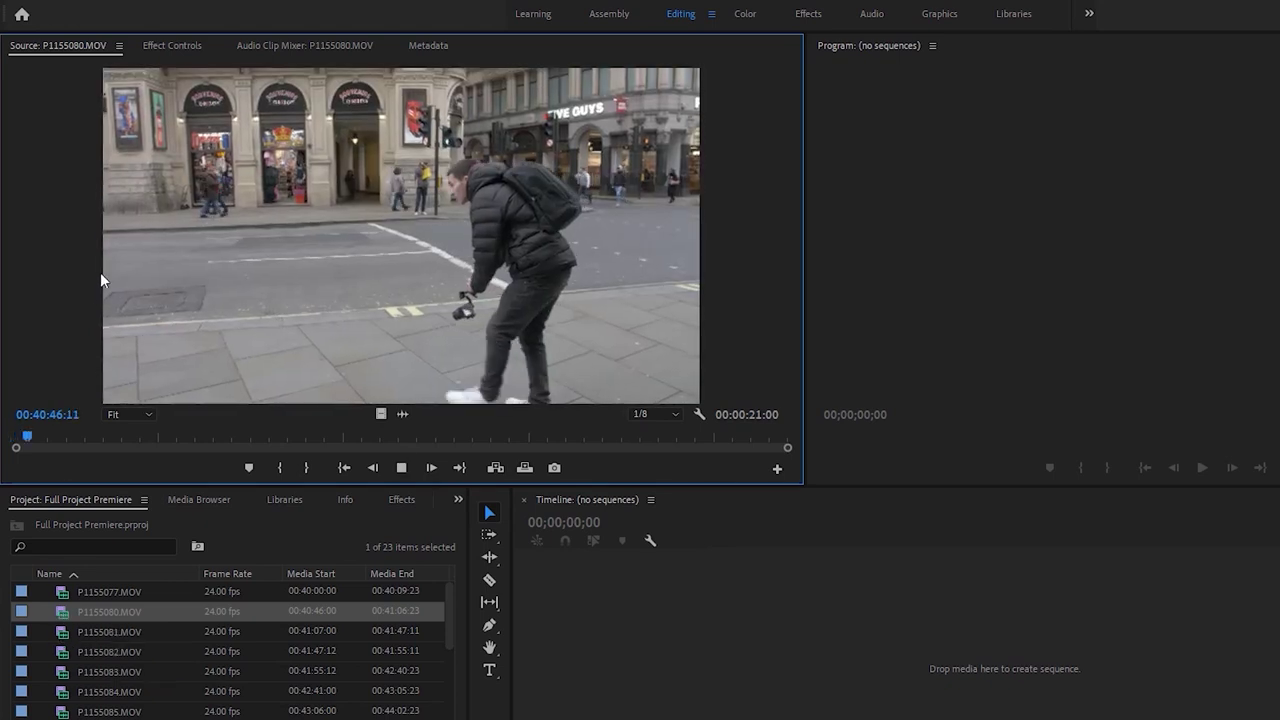
Mark P1155080.MOV's Out point at about 00:40:58:05, then load P1155081.MOV
left_click_drag(123, 440, 112, 437)
key("space")
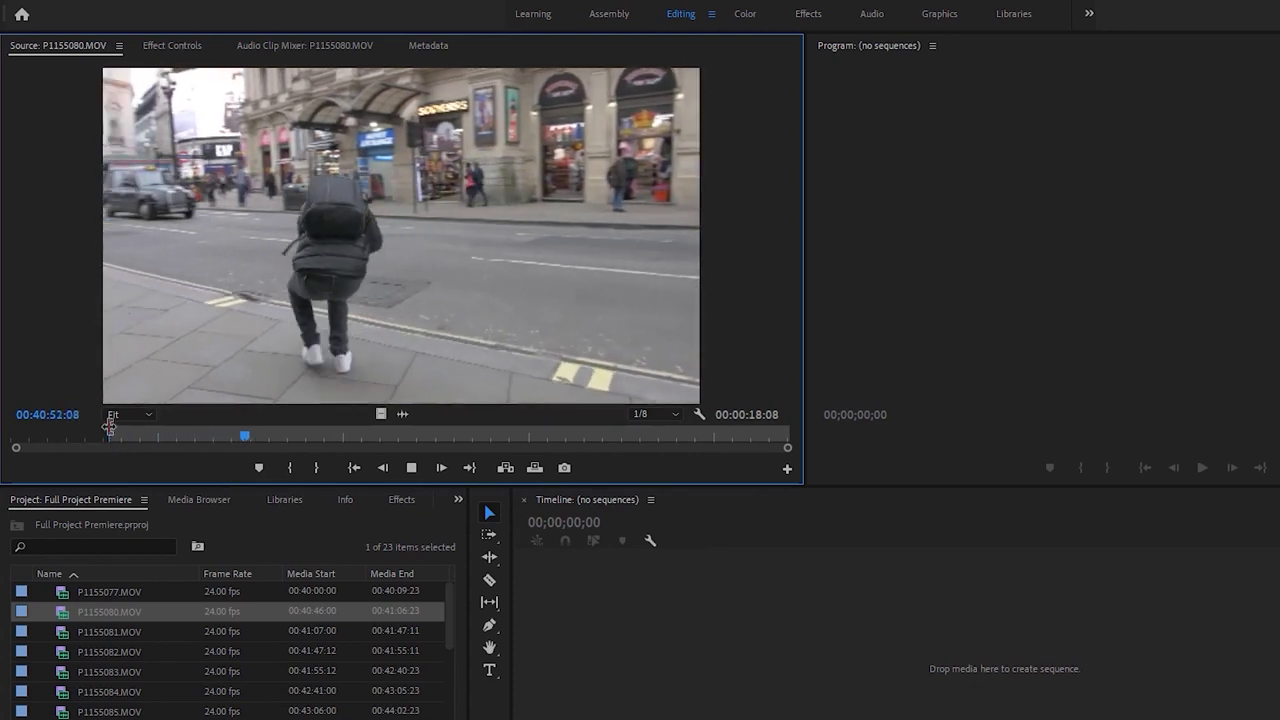
left_click_drag(290, 437, 468, 437)
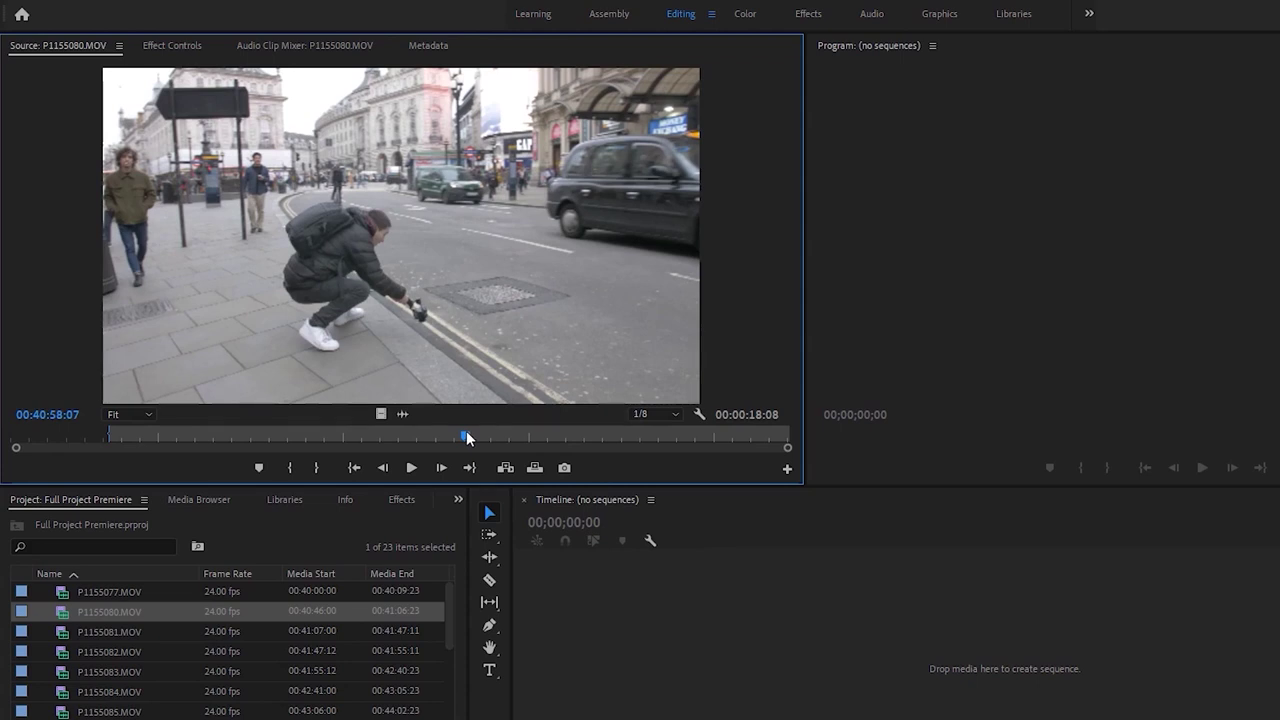
key("o")
double_click(65, 631)
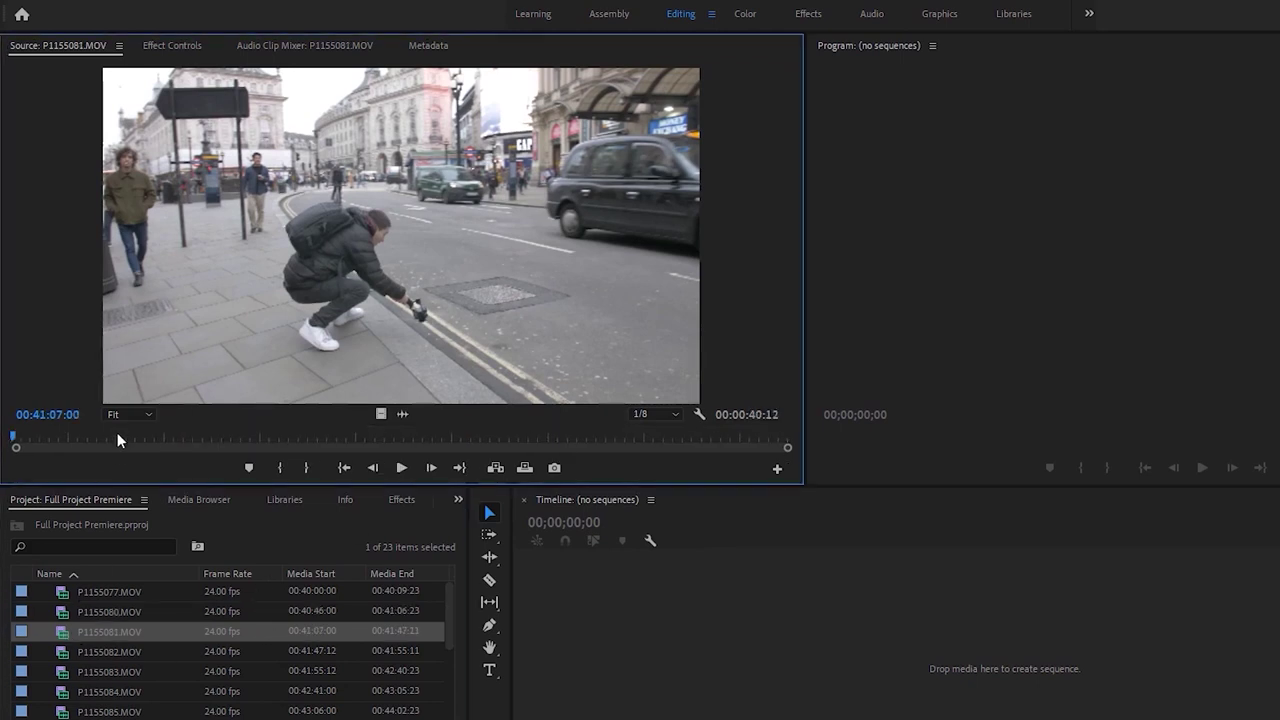
Mark an In point on P1155081.MOV and play it back from there
mouse_move(33, 428)
left_mouse_down()
mouse_move(530, 424)
mouse_move(489, 427)
mouse_move(496, 418)
left_mouse_up()
key("i")
key("l")
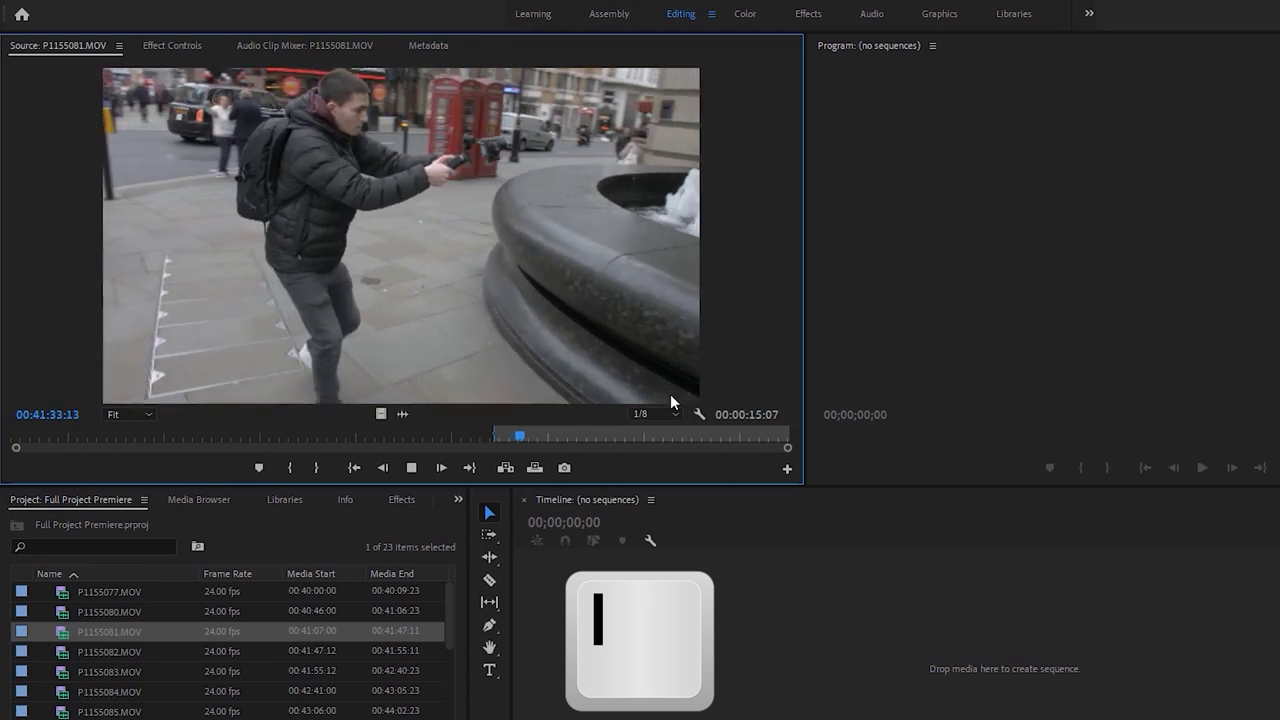
key("space")
key("l")
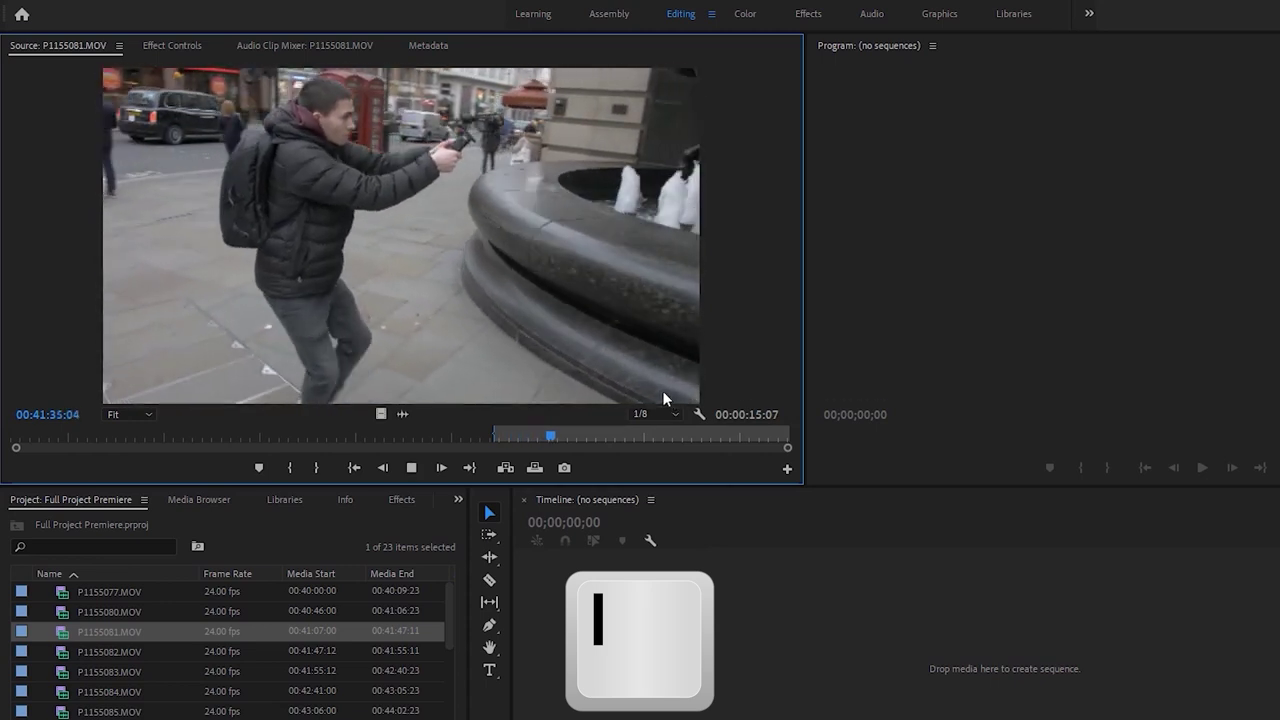
key("space")
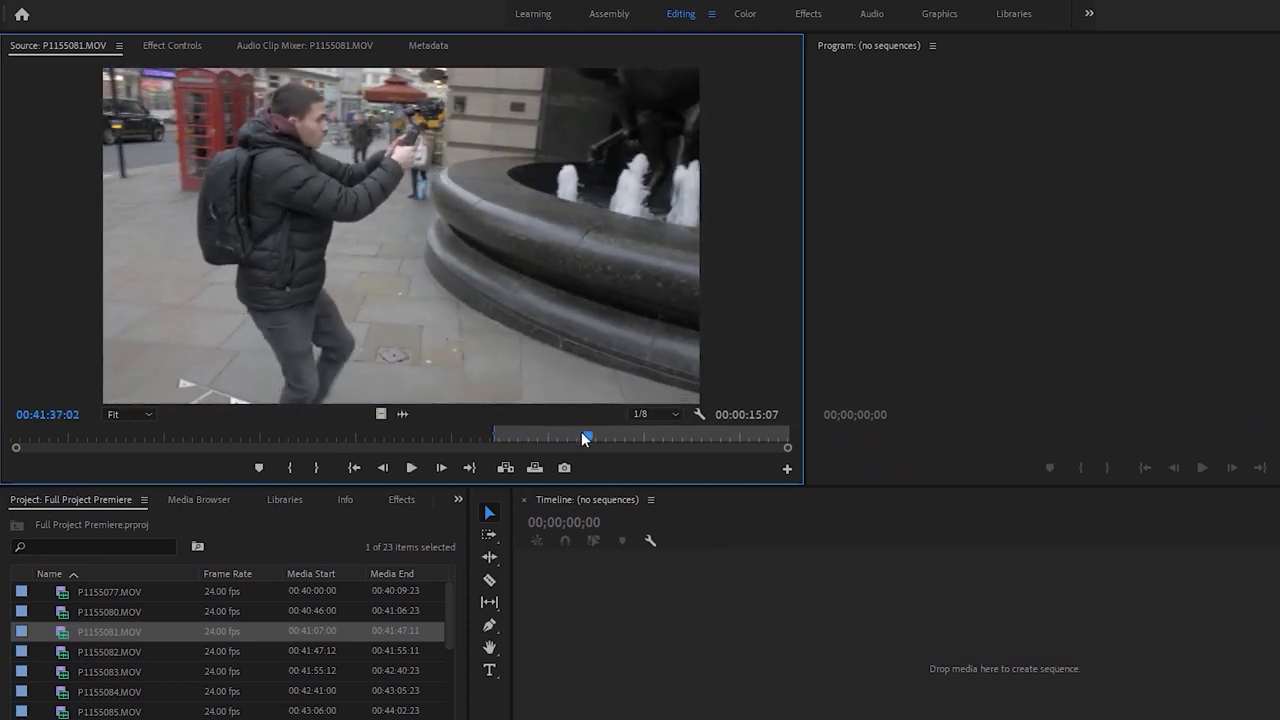
Review P1155082.MOV and remove it from the project
double_click(67, 651)
key("space")
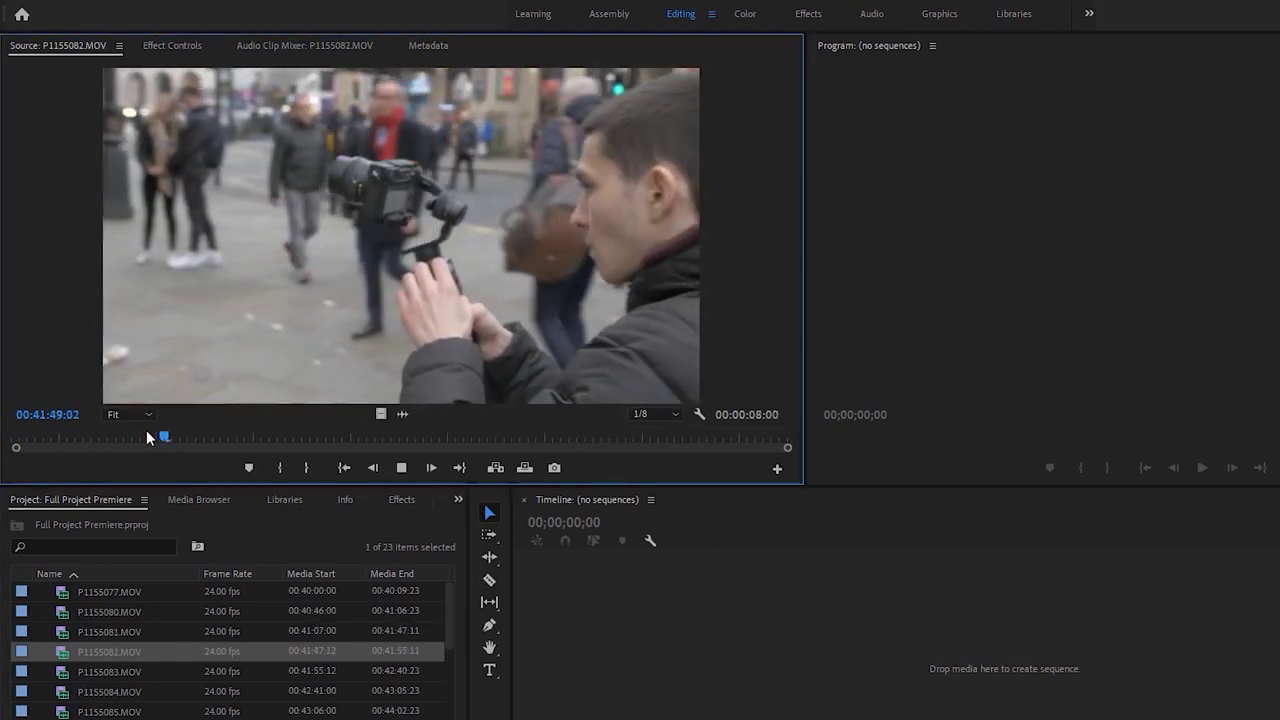
left_click(245, 437)
left_click_drag(245, 437, 375, 437)
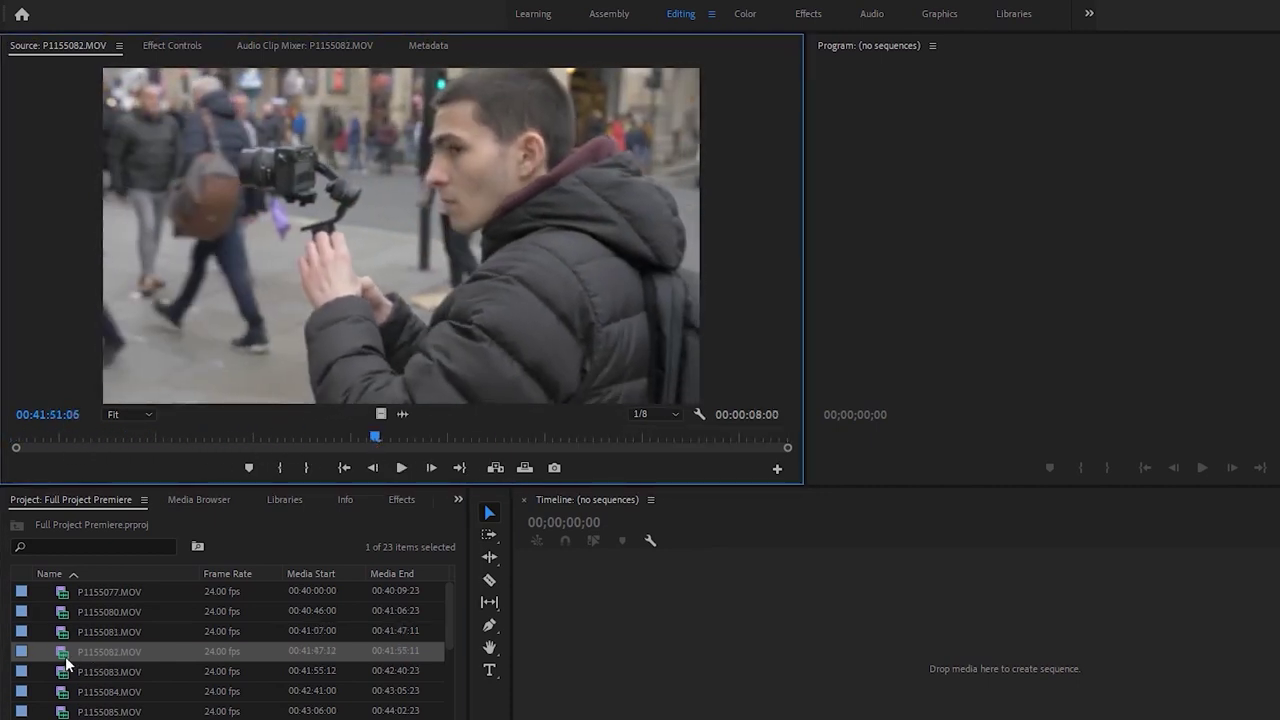
key("Delete")
Shuttle through P1155083.MOV with J/K/L, mark its In at 00:42:18:18, then select P1155084.MOV
left_click_drag(14, 437, 77, 435)
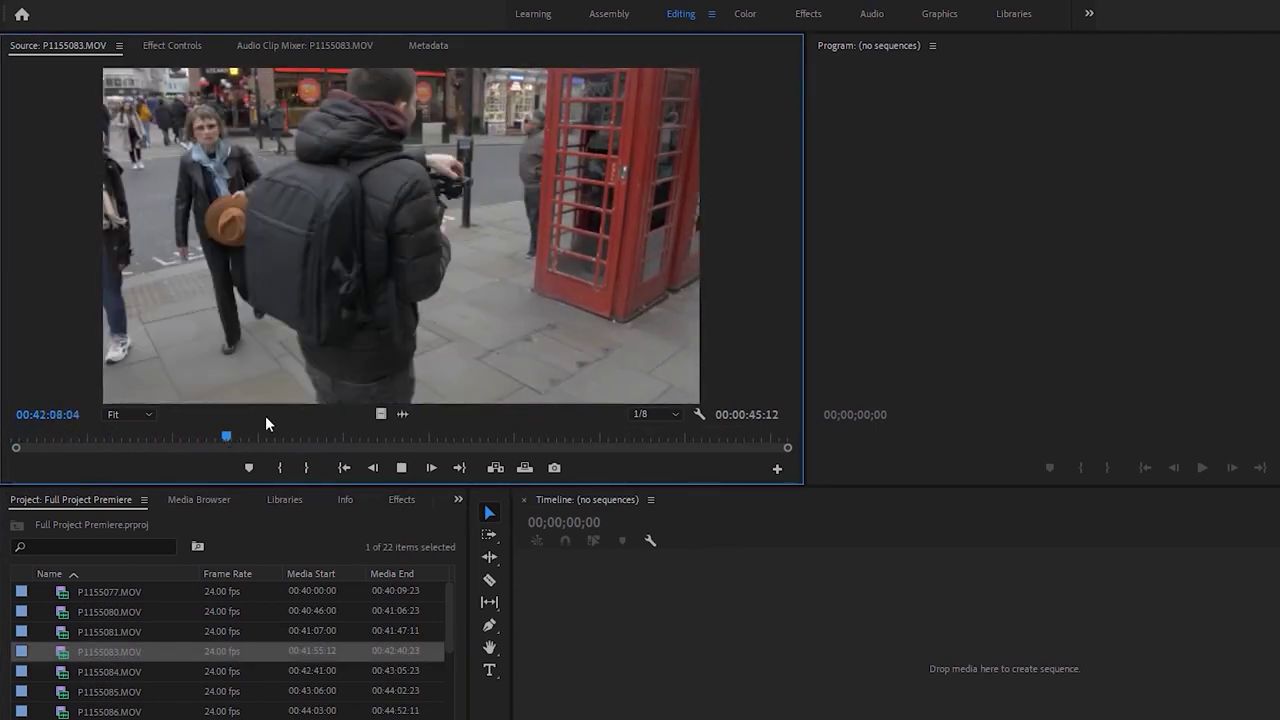
left_click_drag(277, 436, 502, 441)
key("space")
left_click_drag(504, 437, 474, 440)
key("j")
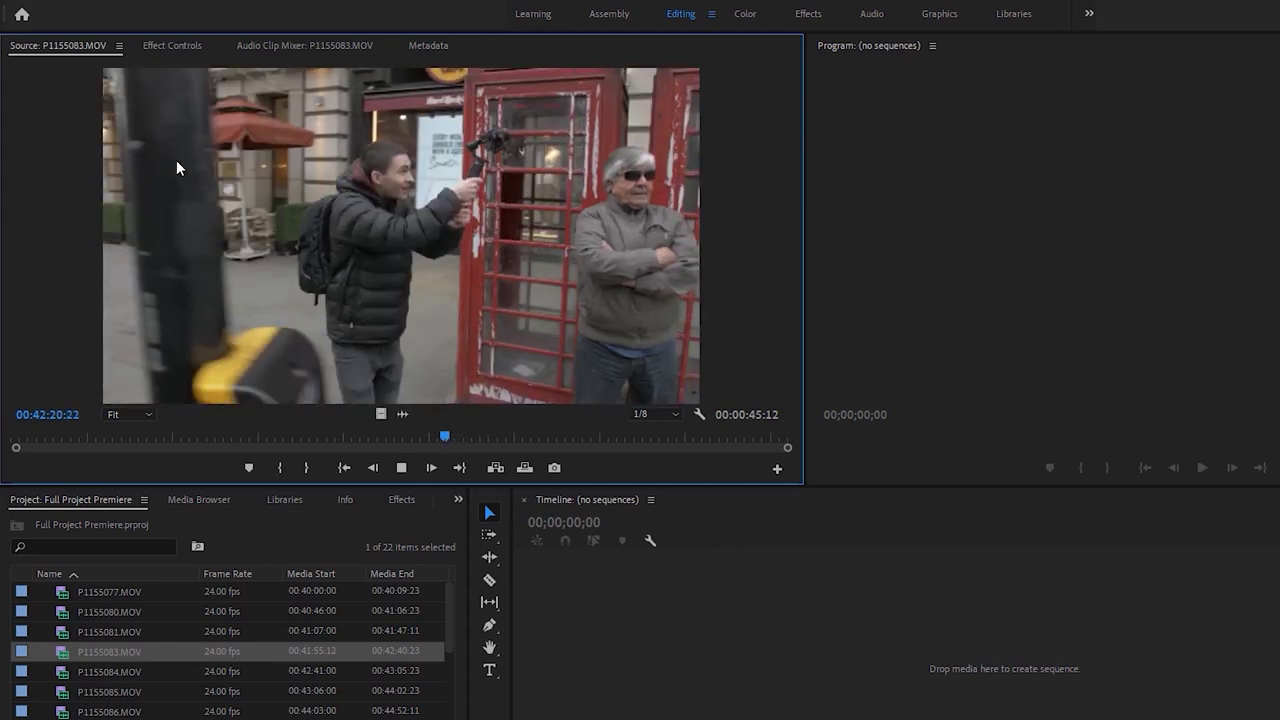
key("l")
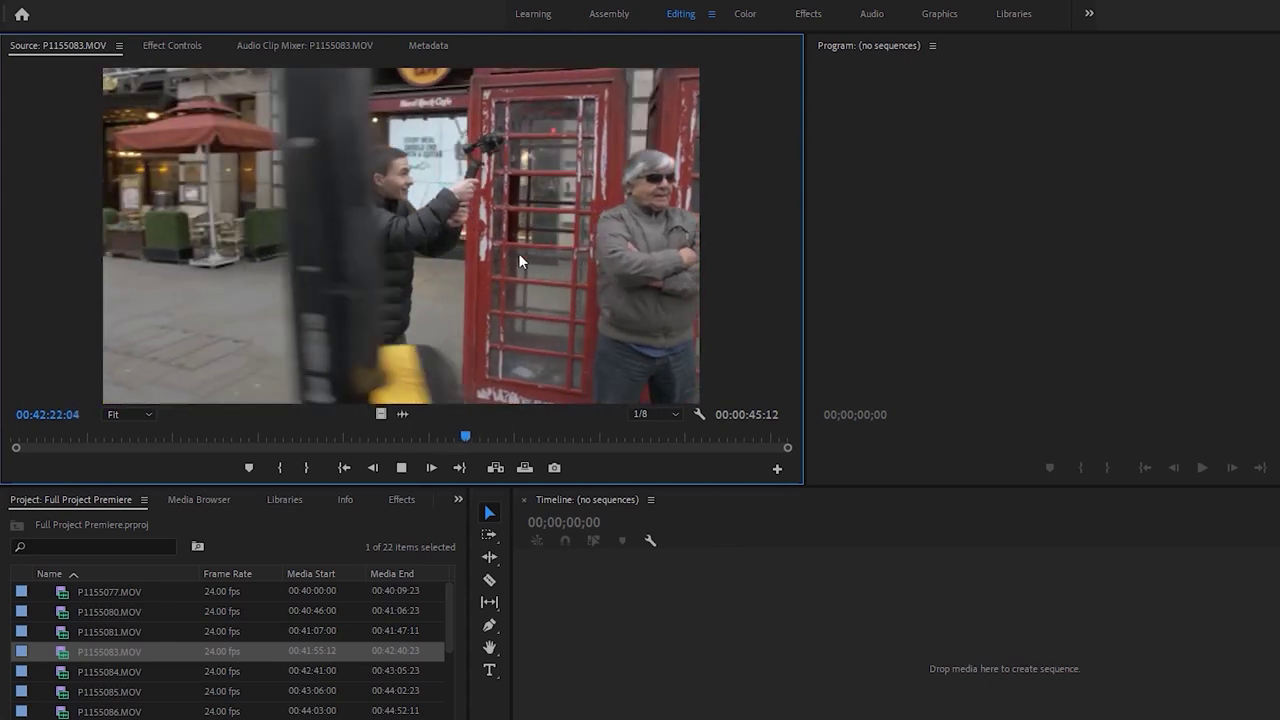
left_click_drag(484, 437, 391, 440)
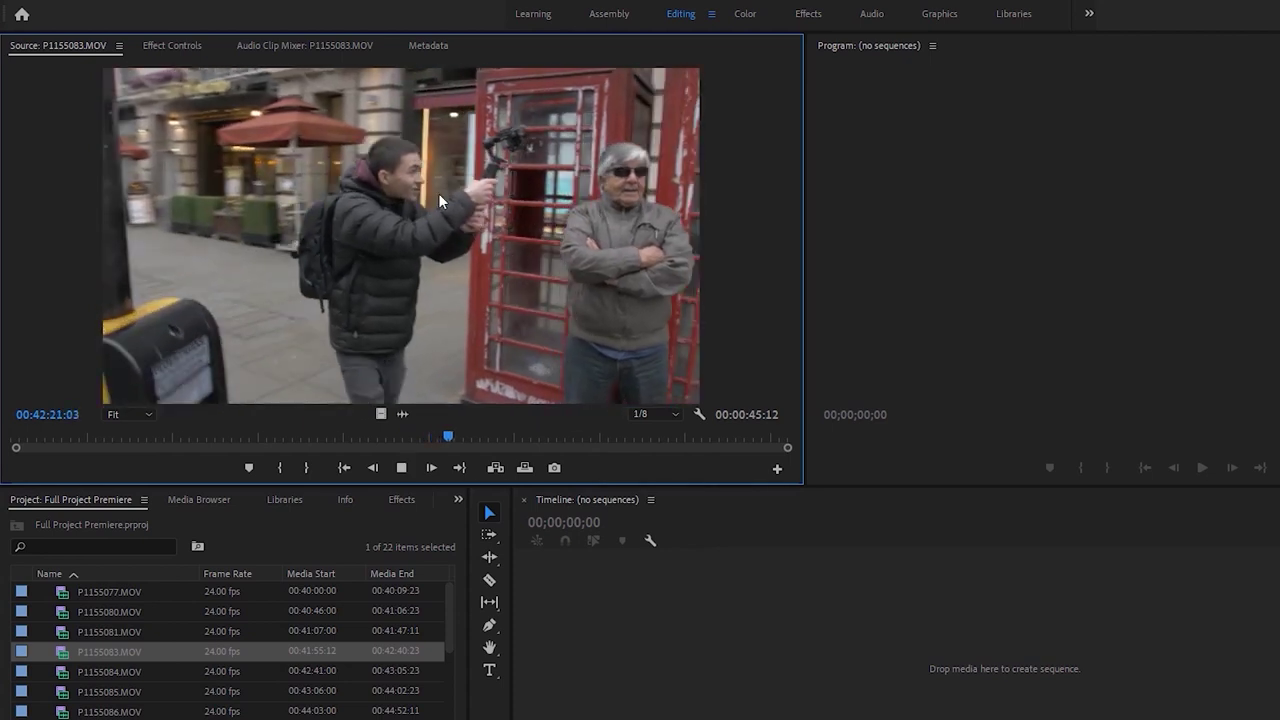
key("space")
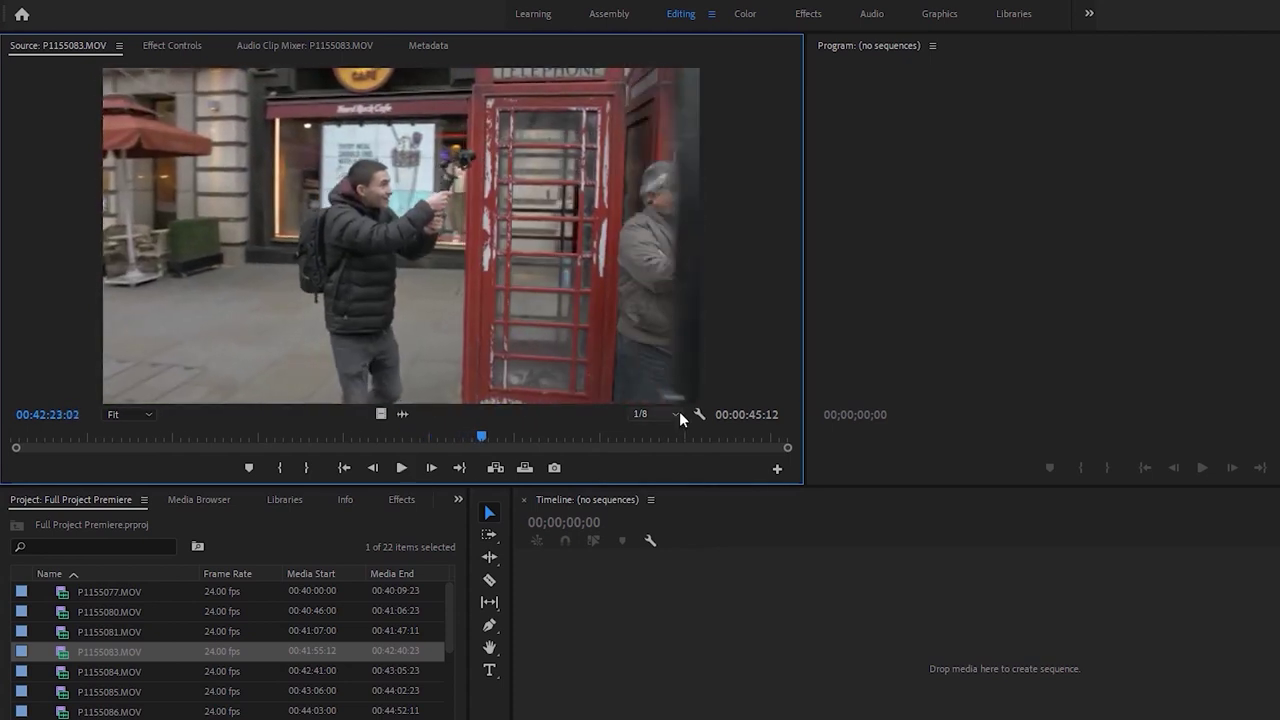
key("space")
key("space")
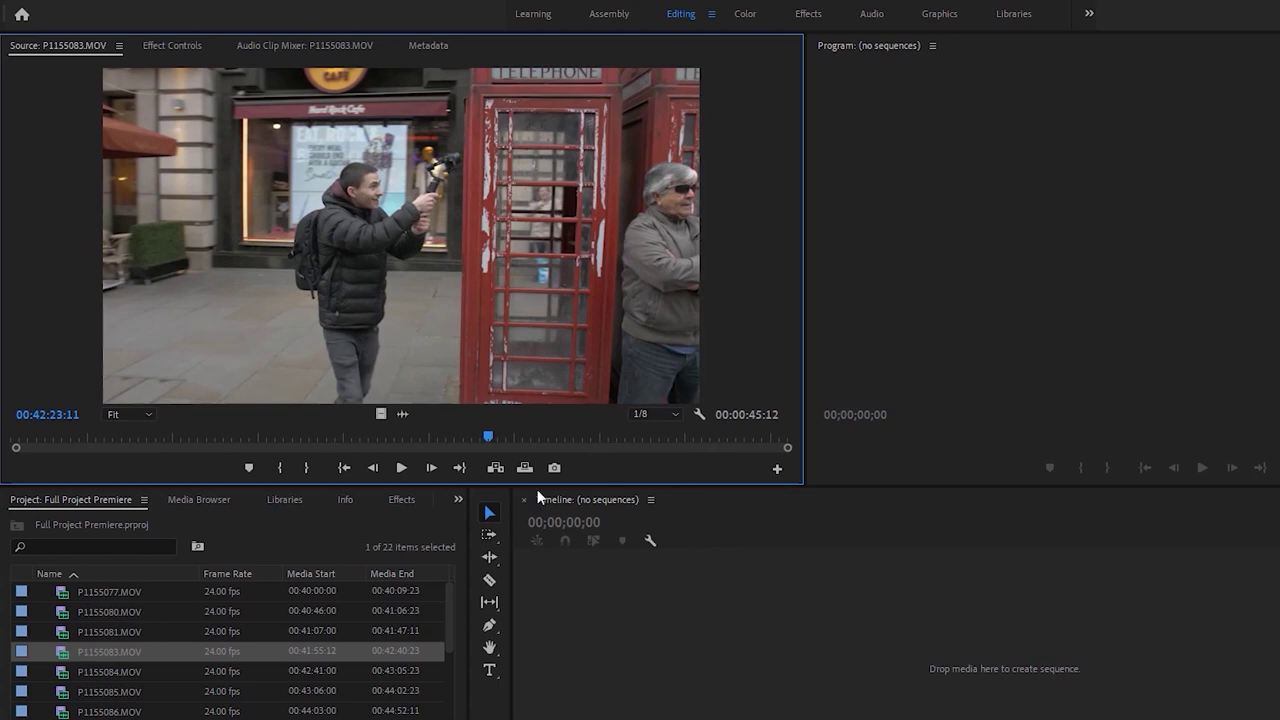
left_click_drag(489, 443, 383, 446)
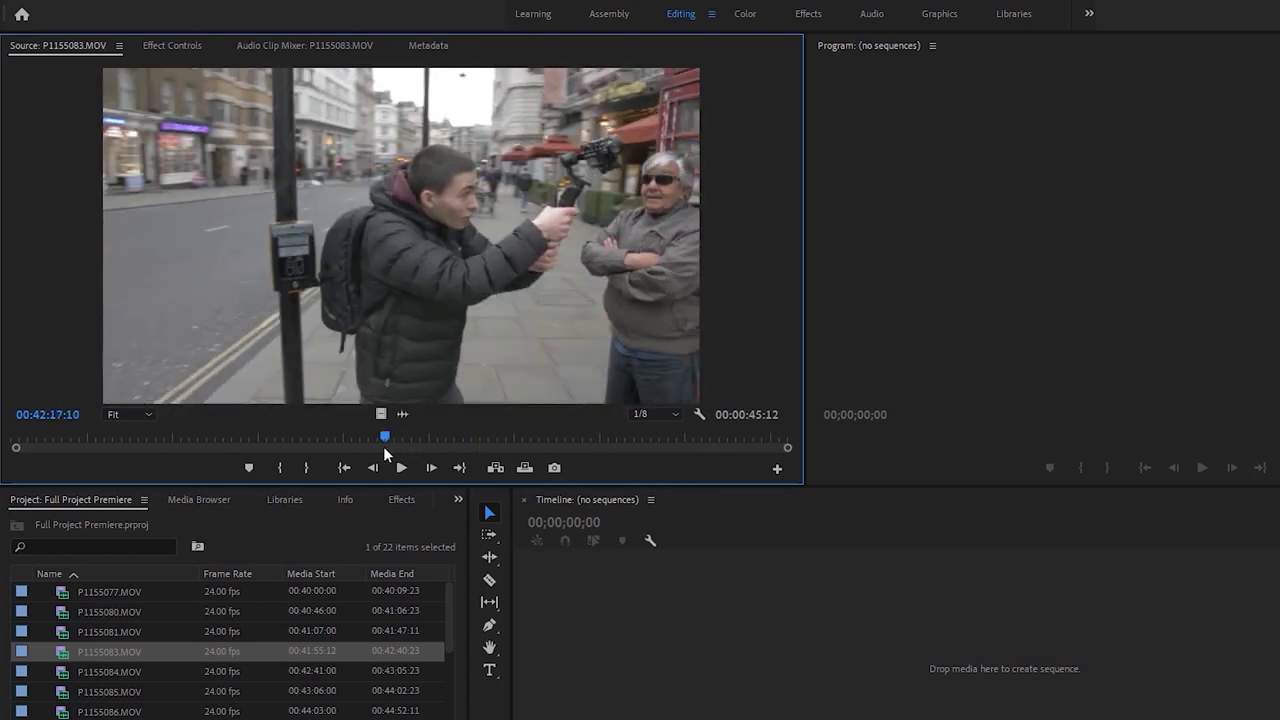
key("i")
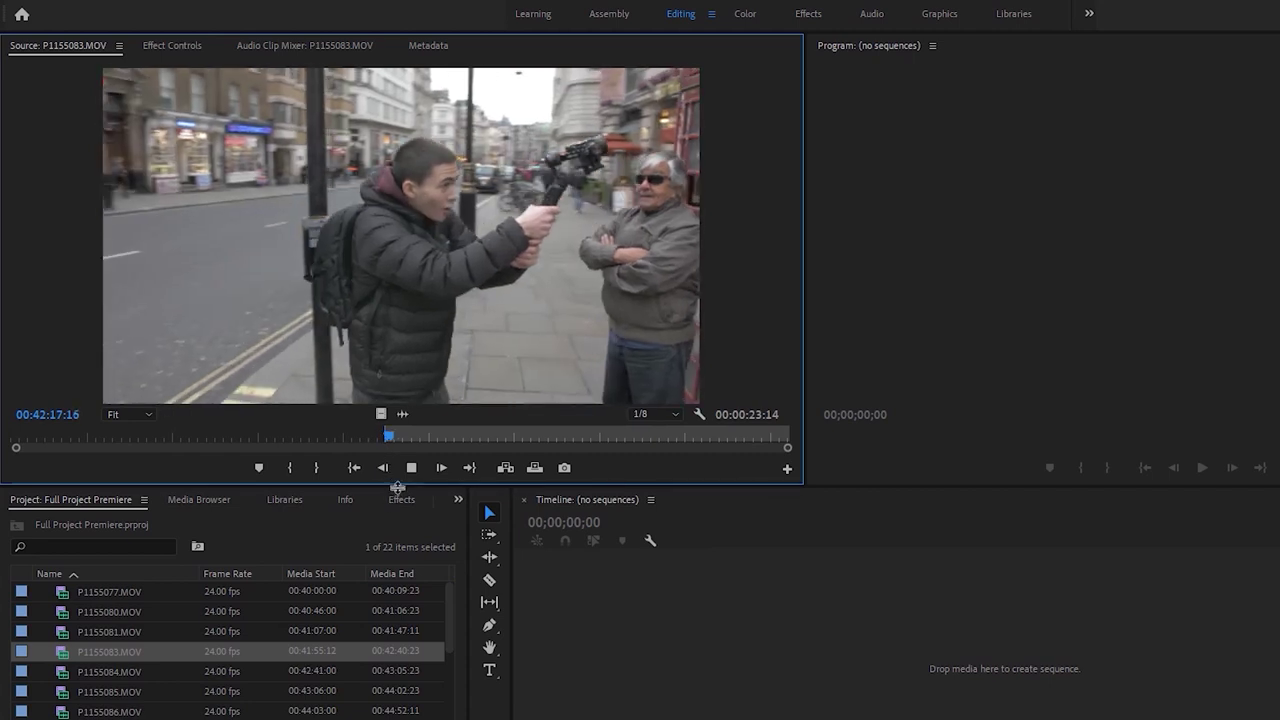
left_click(64, 676)
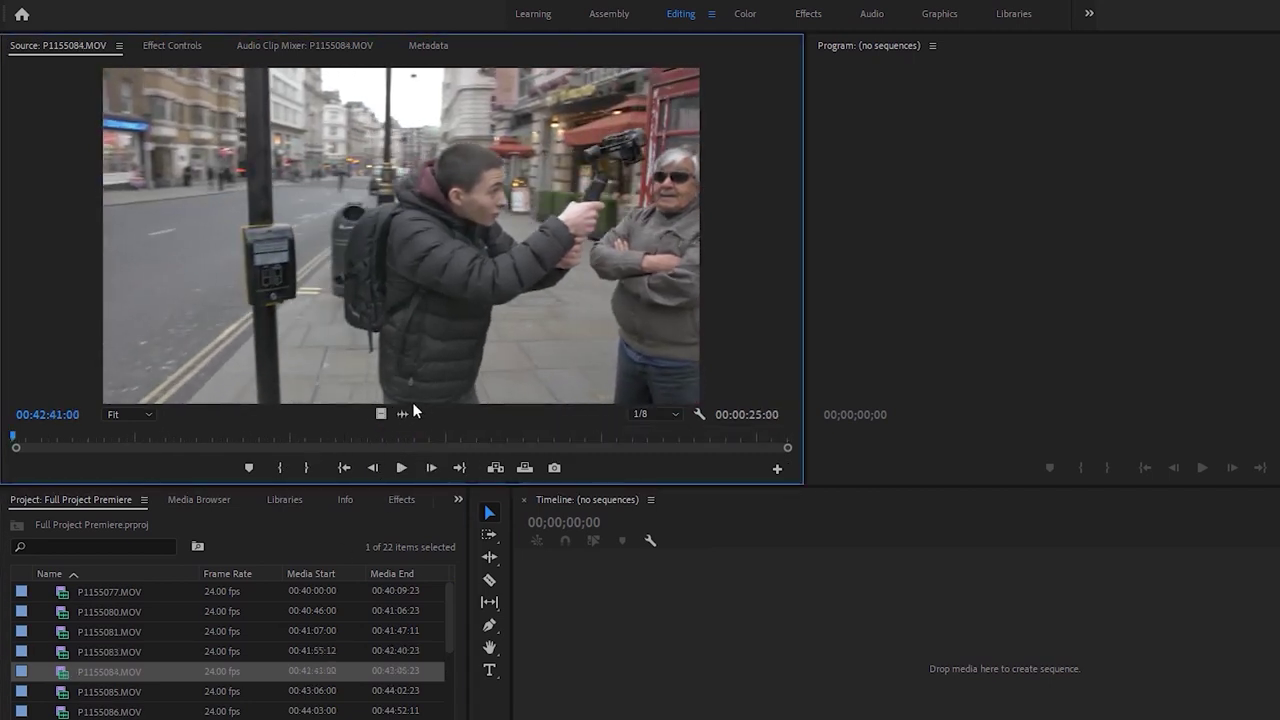
Review P1155084.MOV and P1155085.MOV and remove both from the project
left_click_drag(35, 443, 251, 436)
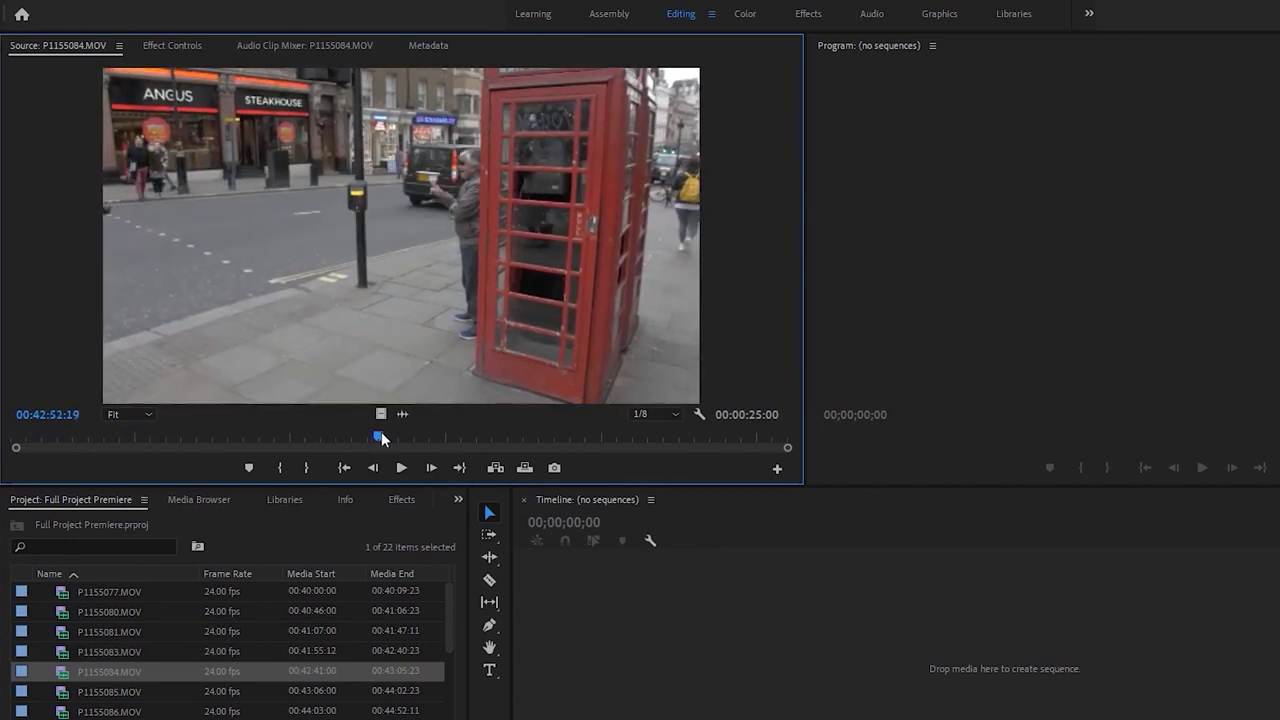
left_click_drag(437, 440, 594, 435)
key("Delete")
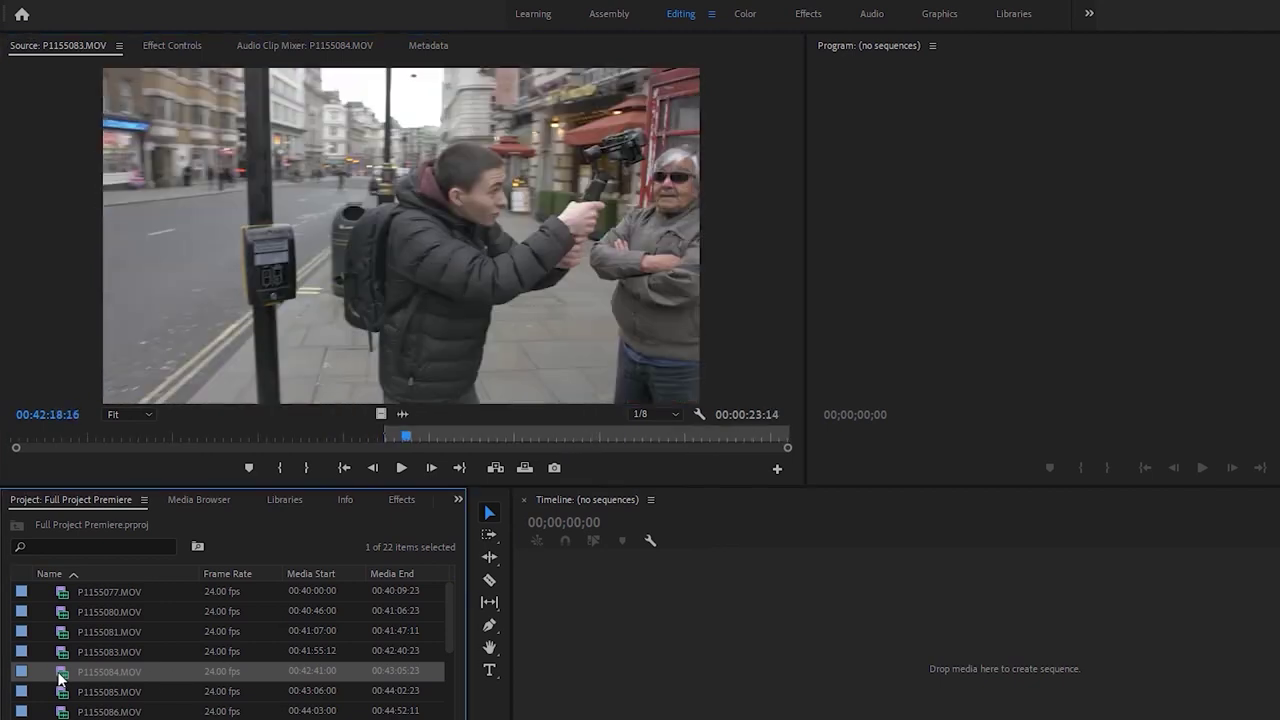
left_click_drag(56, 437, 151, 435)
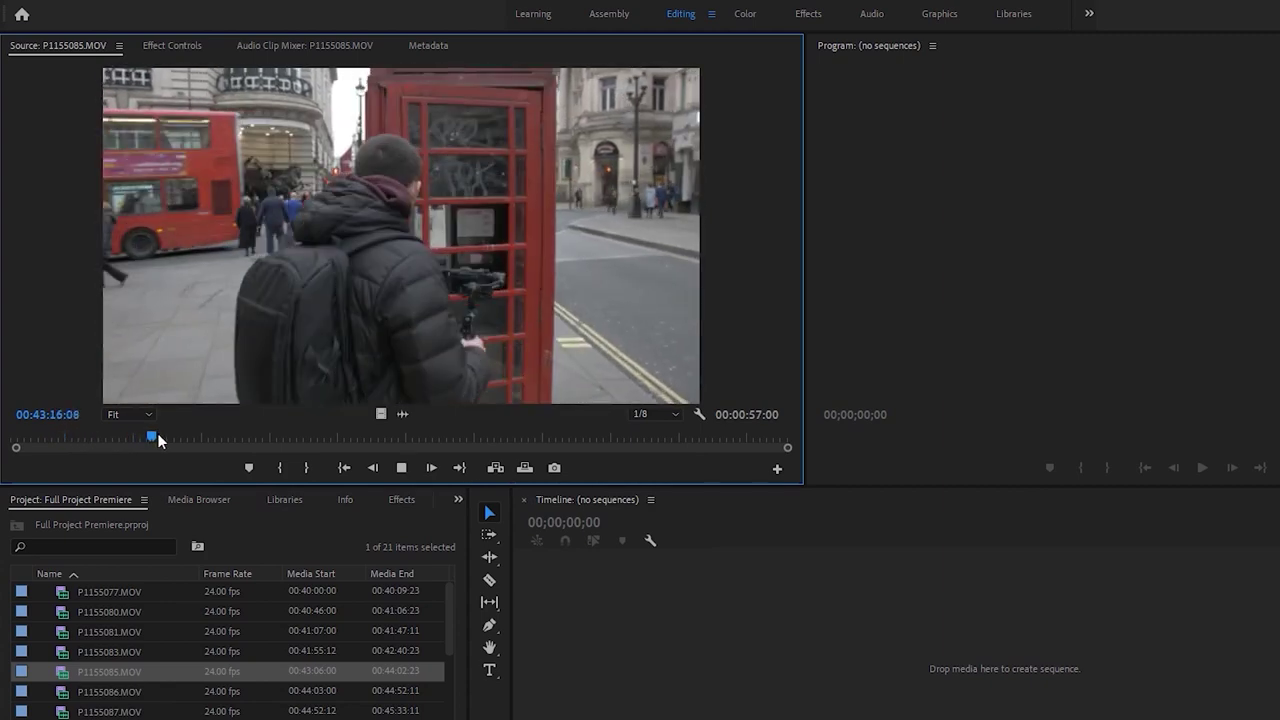
key("space")
left_click_drag(189, 441, 340, 437)
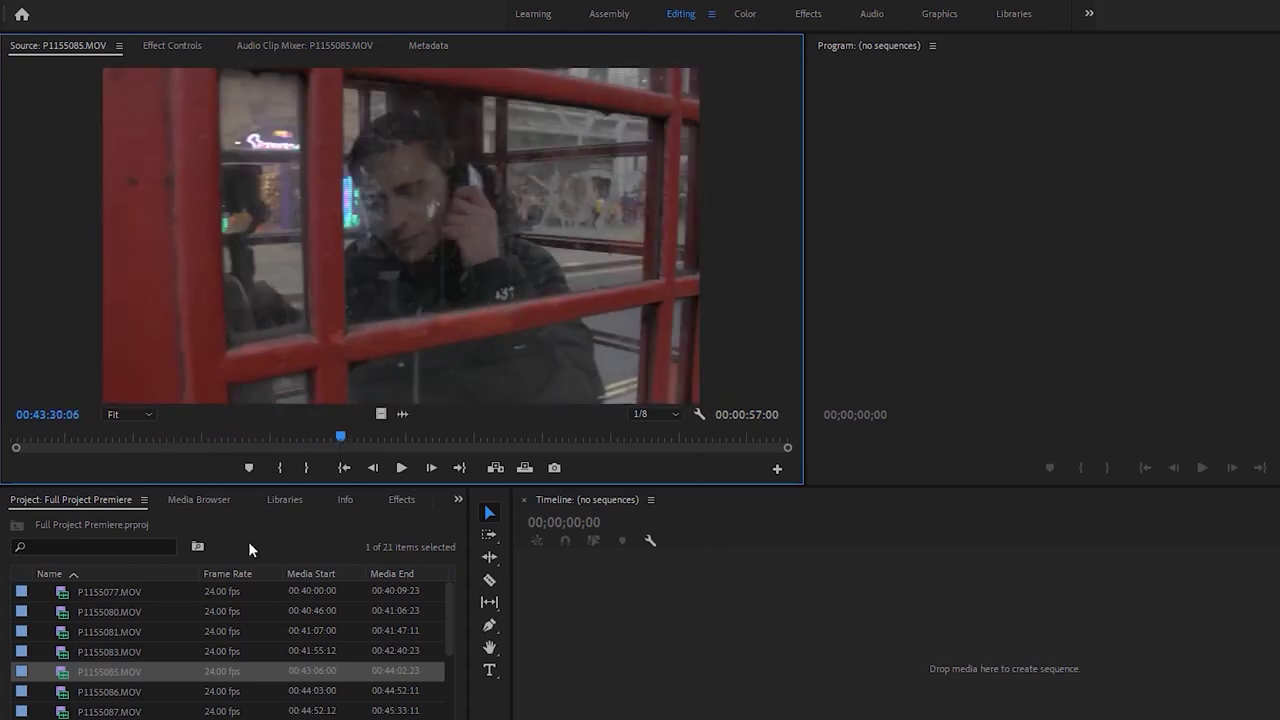
left_click(67, 674)
key("Delete")
Play and scrub through the street clip P1155086.MOV to preview it
key("space")
left_click_drag(45, 435, 145, 435)
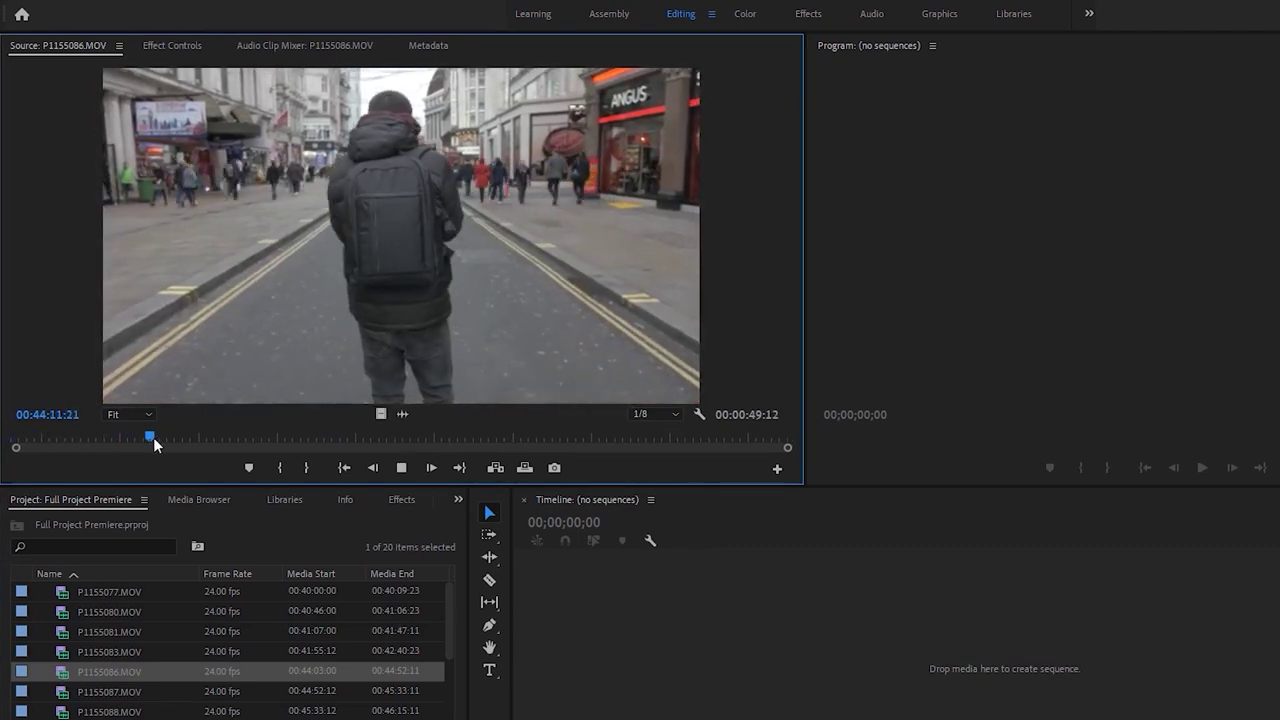
left_click(176, 438)
left_click_drag(176, 440, 268, 439)
key("space")
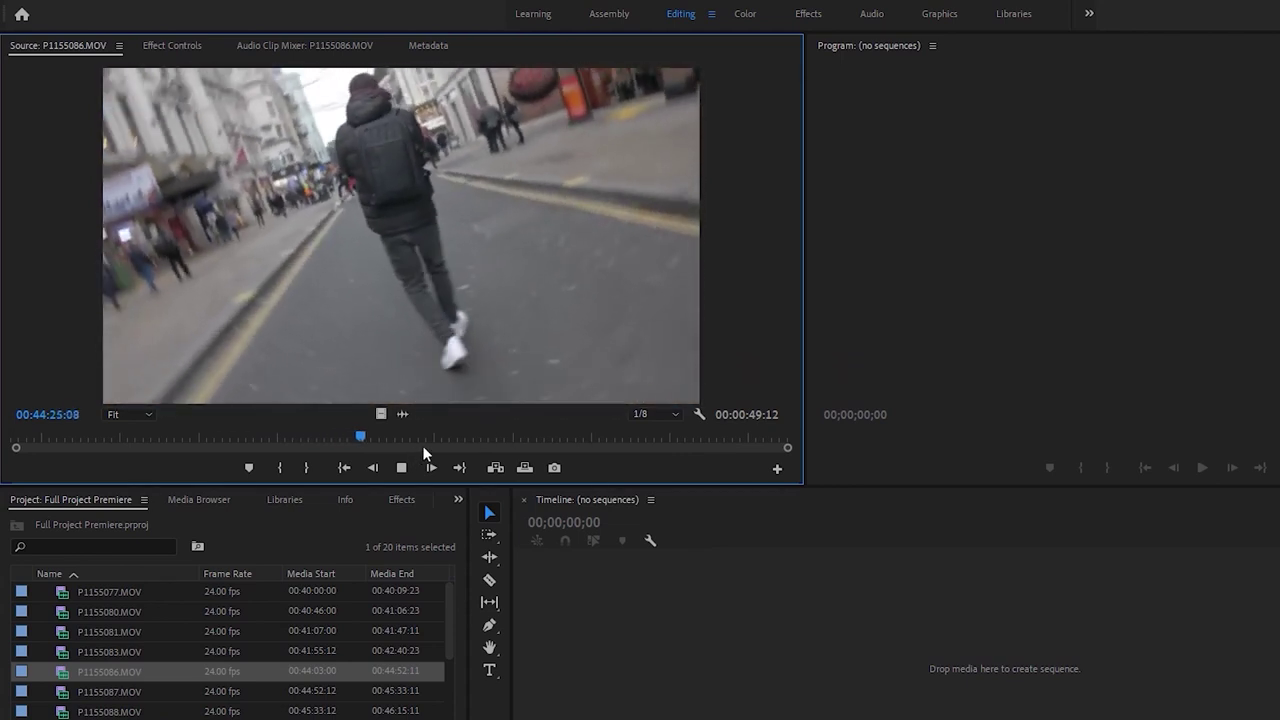
left_click_drag(391, 437, 372, 441)
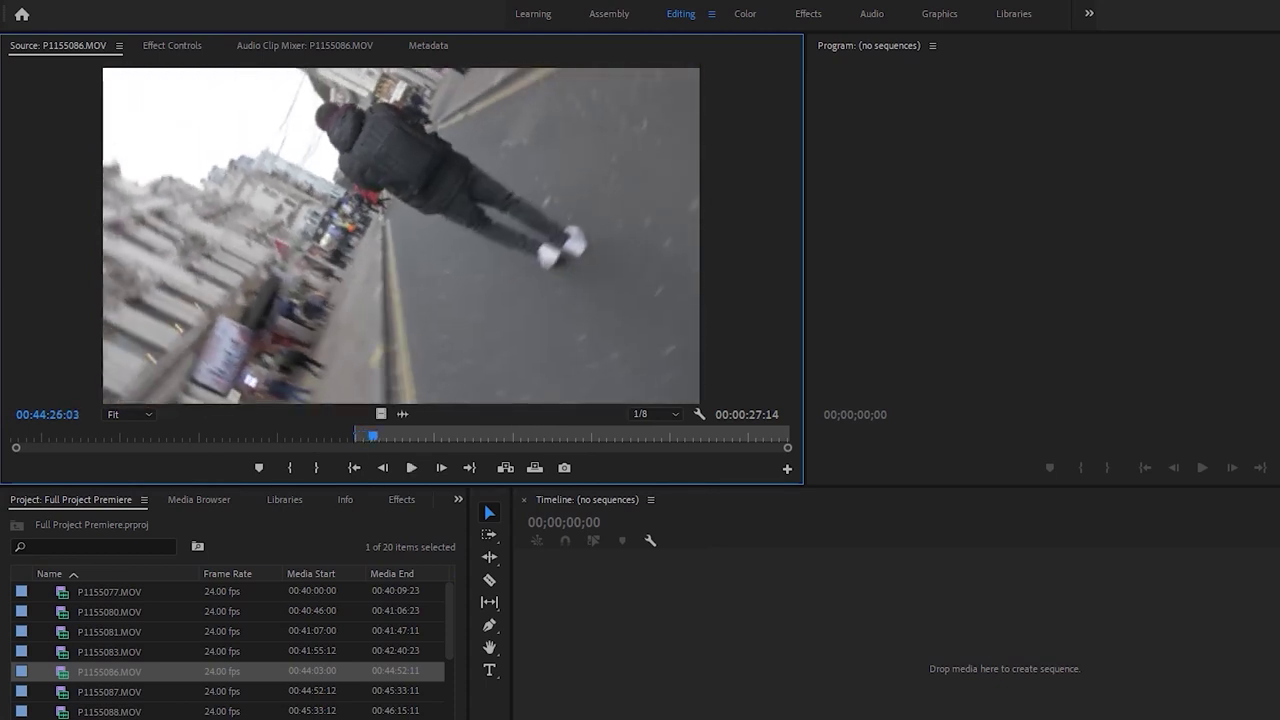
Mark P1155087.MOV's In point at the walking shot's start, then load P1155088.MOV
double_click(66, 697)
left_click(88, 441)
left_click_drag(88, 441, 170, 434)
key("i")
key("space")
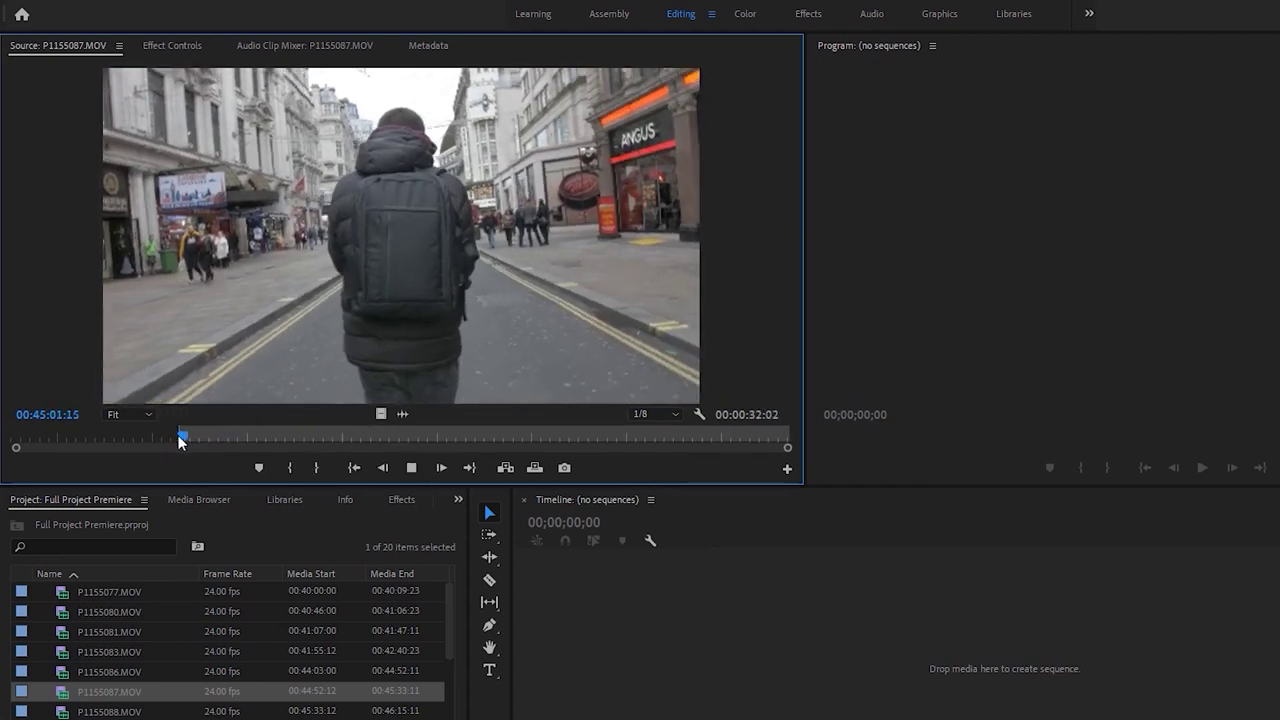
double_click(62, 713)
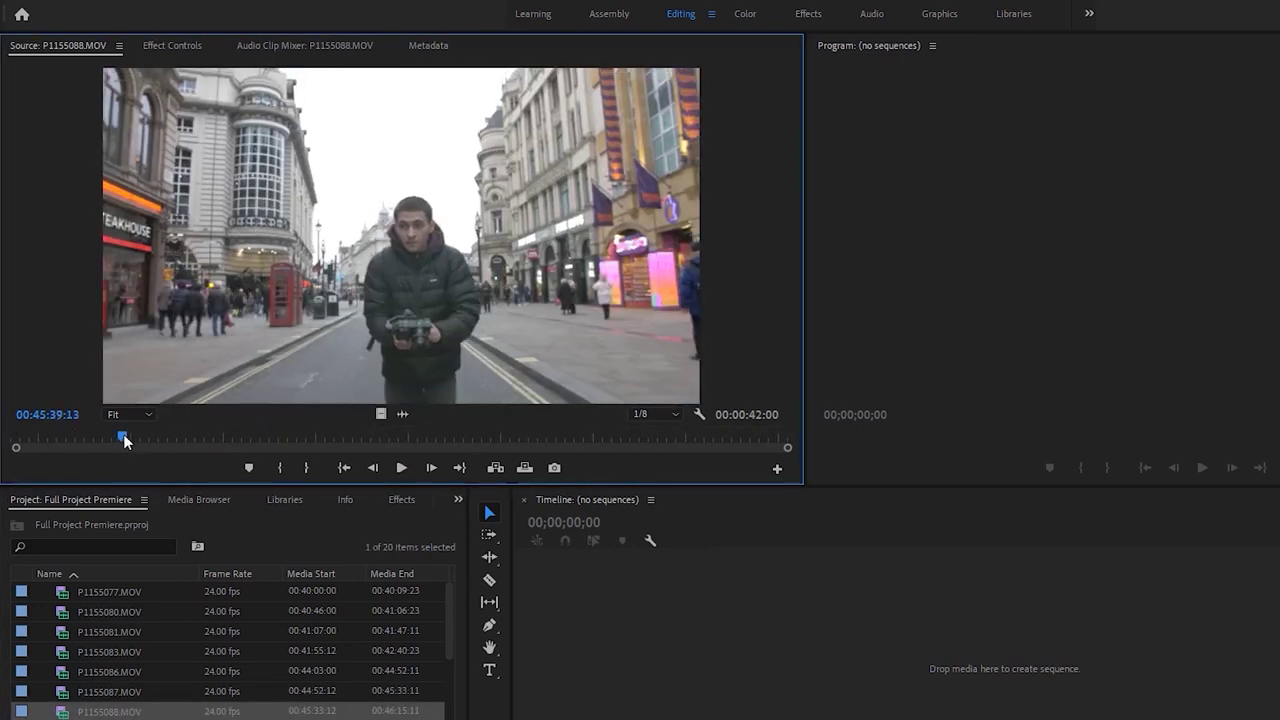
Scrub and play through P1155088.MOV in the Source monitor
left_click_drag(141, 441, 166, 441)
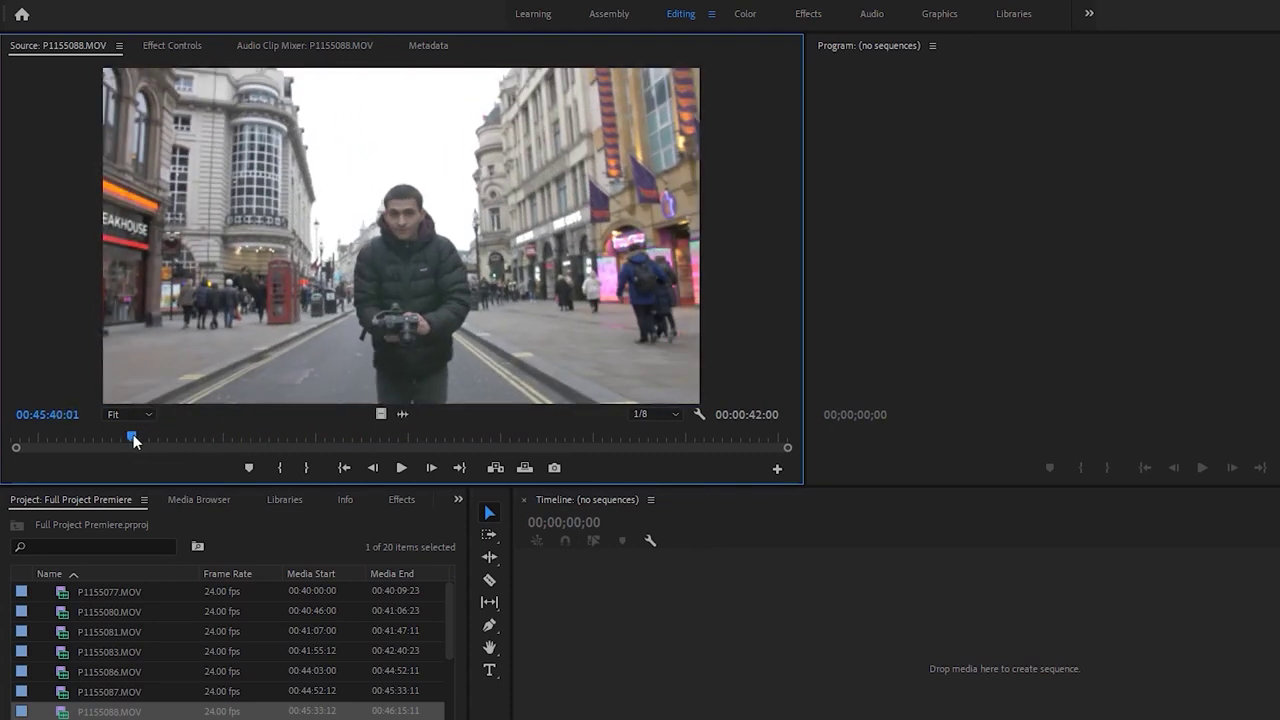
key("space")
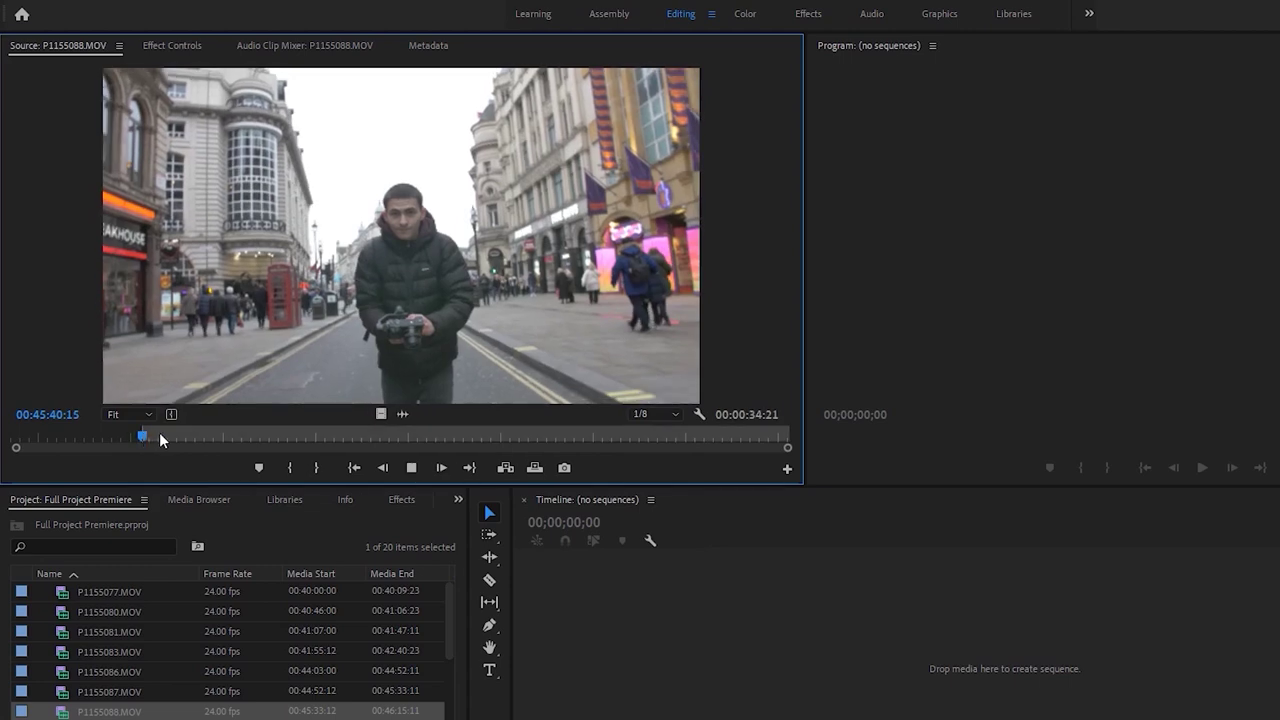
left_click_drag(163, 435, 321, 435)
scroll(105, 690, "down", 1)
Review P1155089.MOV and delete it from the project
double_click(68, 678)
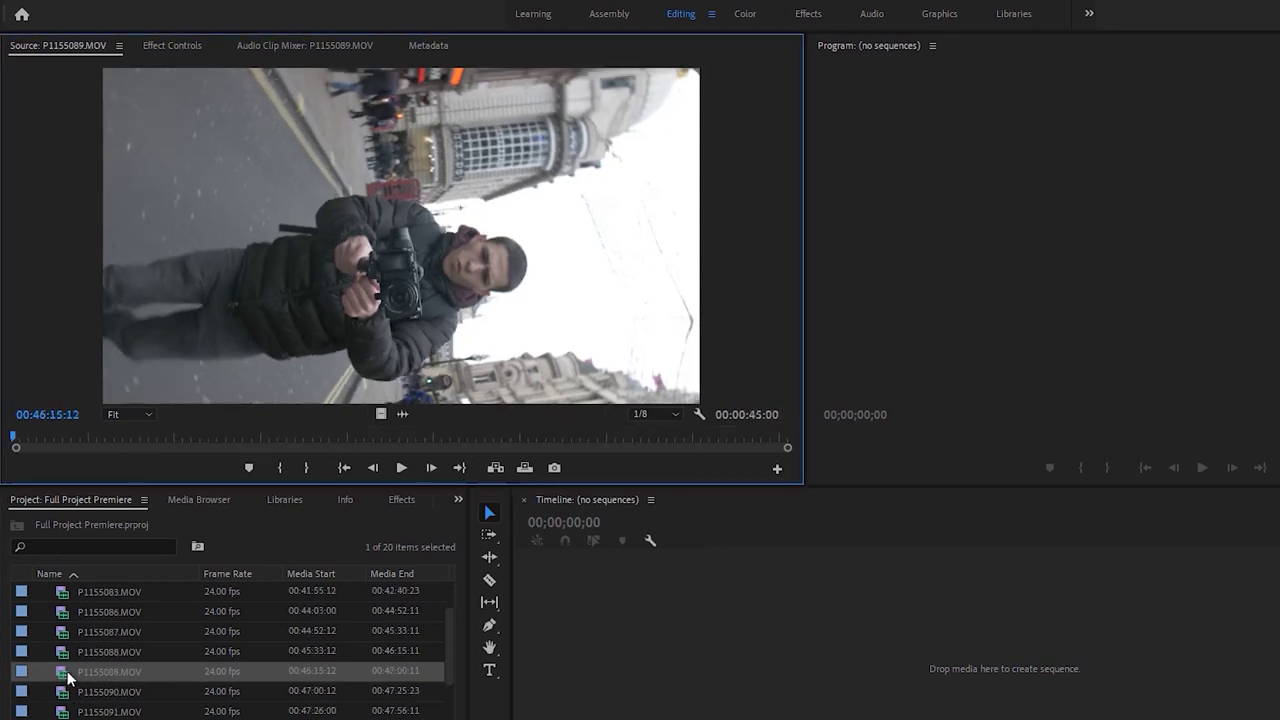
left_click_drag(49, 441, 51, 430)
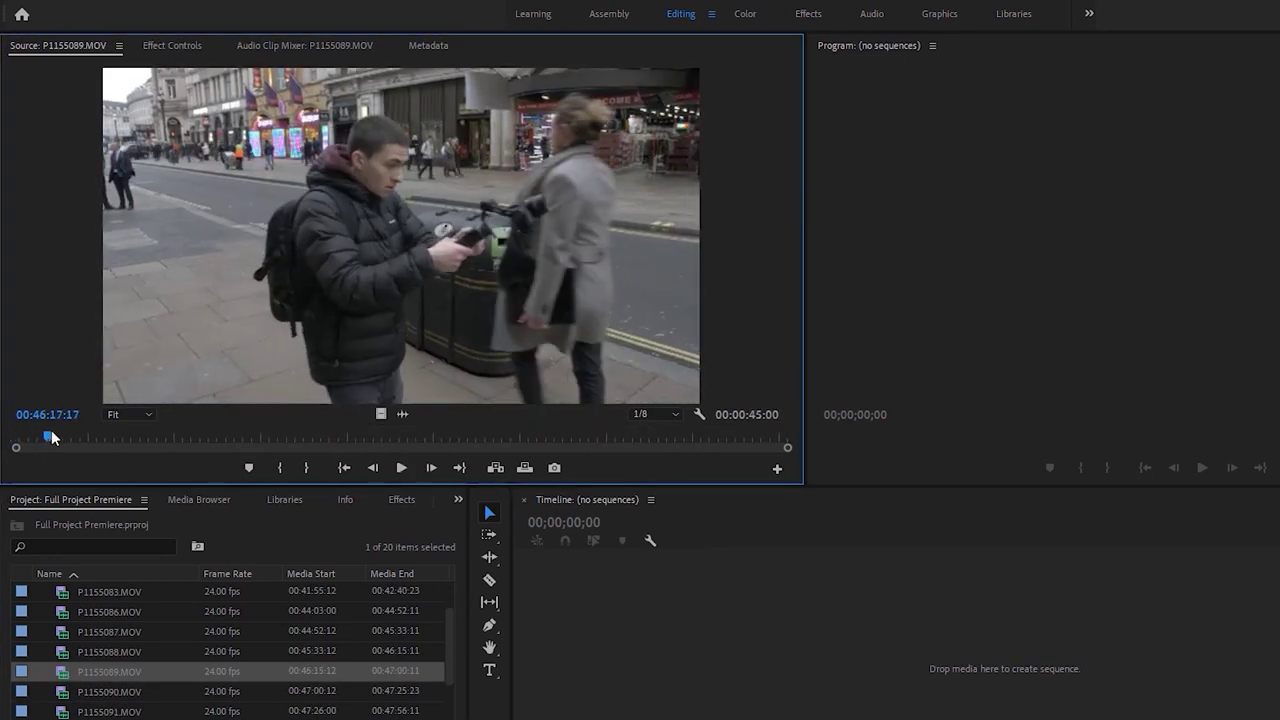
left_click_drag(175, 438, 485, 451)
key("Delete")
Mark P1155090.MOV's In point at 00:47:17:06 and play from it
double_click(60, 677)
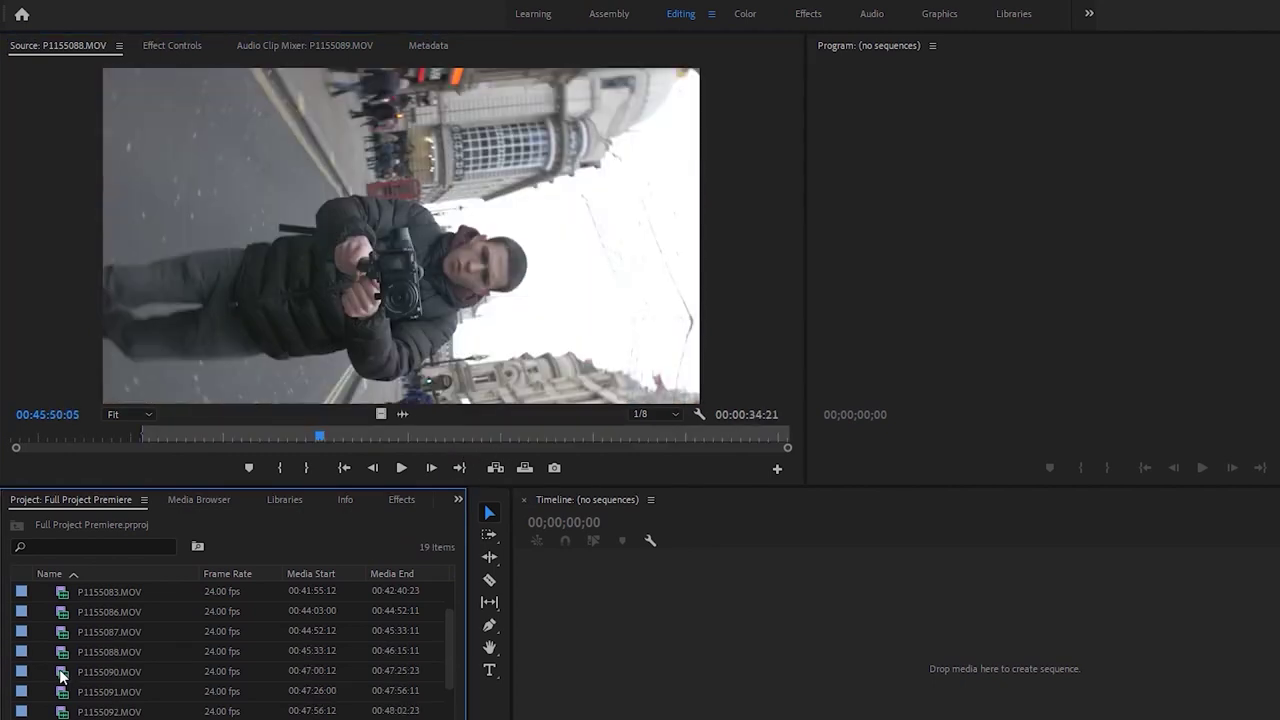
scroll(102, 645, "up", 3)
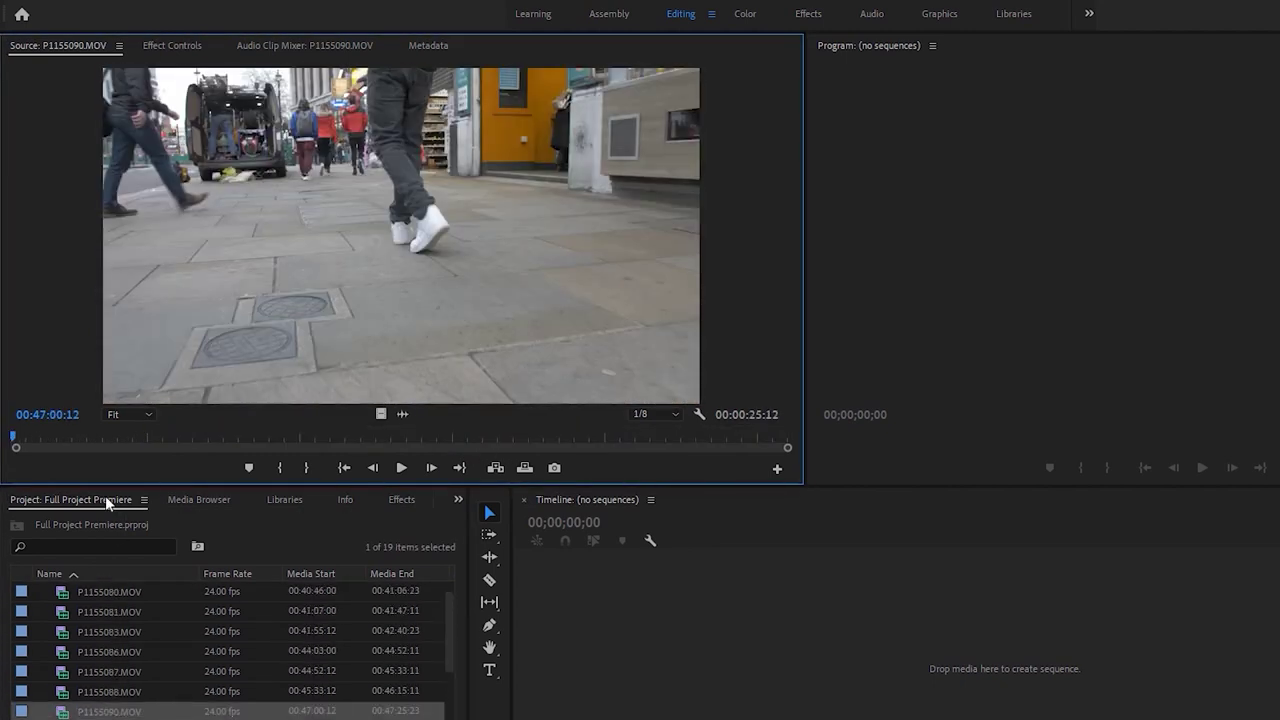
left_click_drag(33, 433, 500, 435)
key("space")
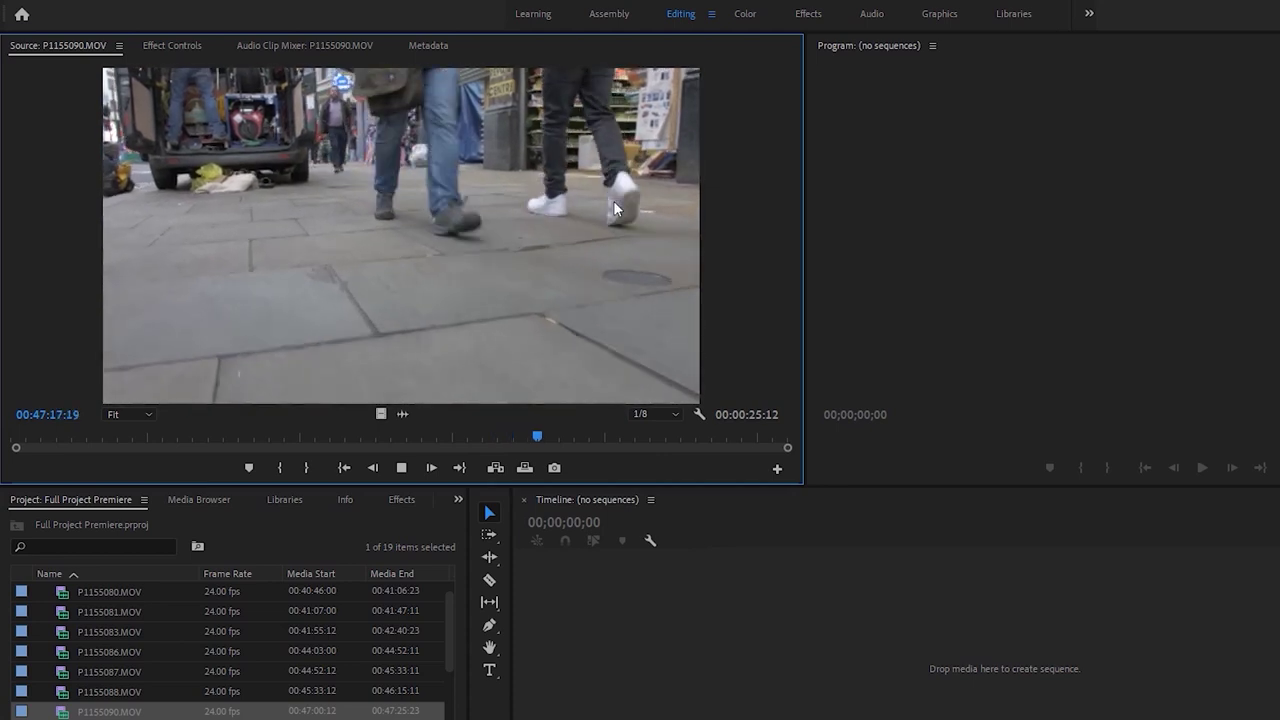
key("space")
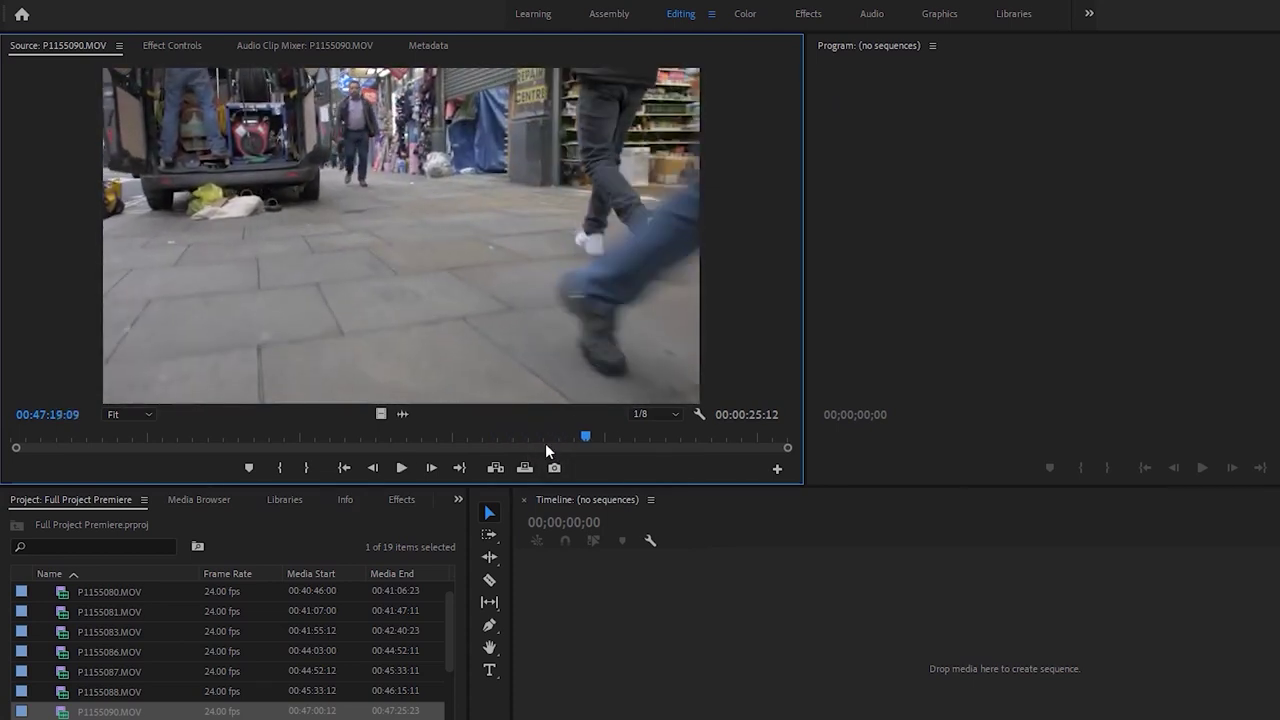
left_click(598, 440)
left_click_drag(598, 440, 522, 437)
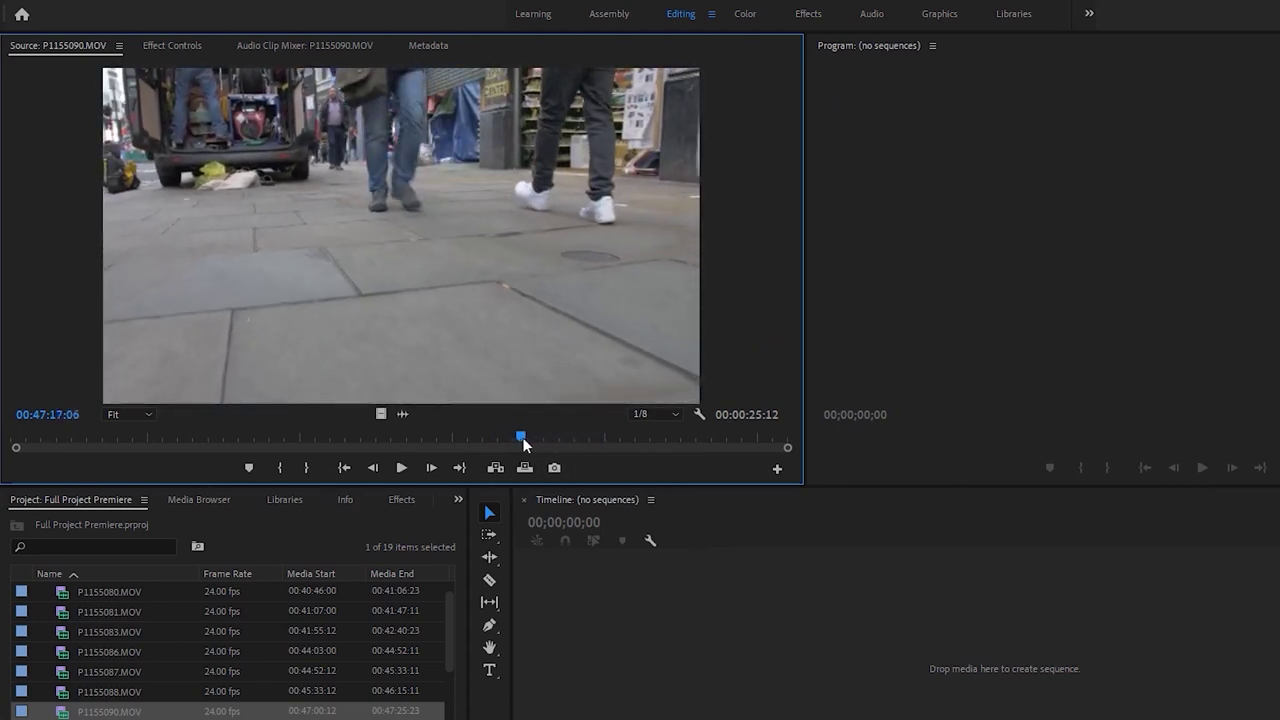
key("i")
key("space")
Scrub through P1155091.MOV and mark its In point
key("shift+1")
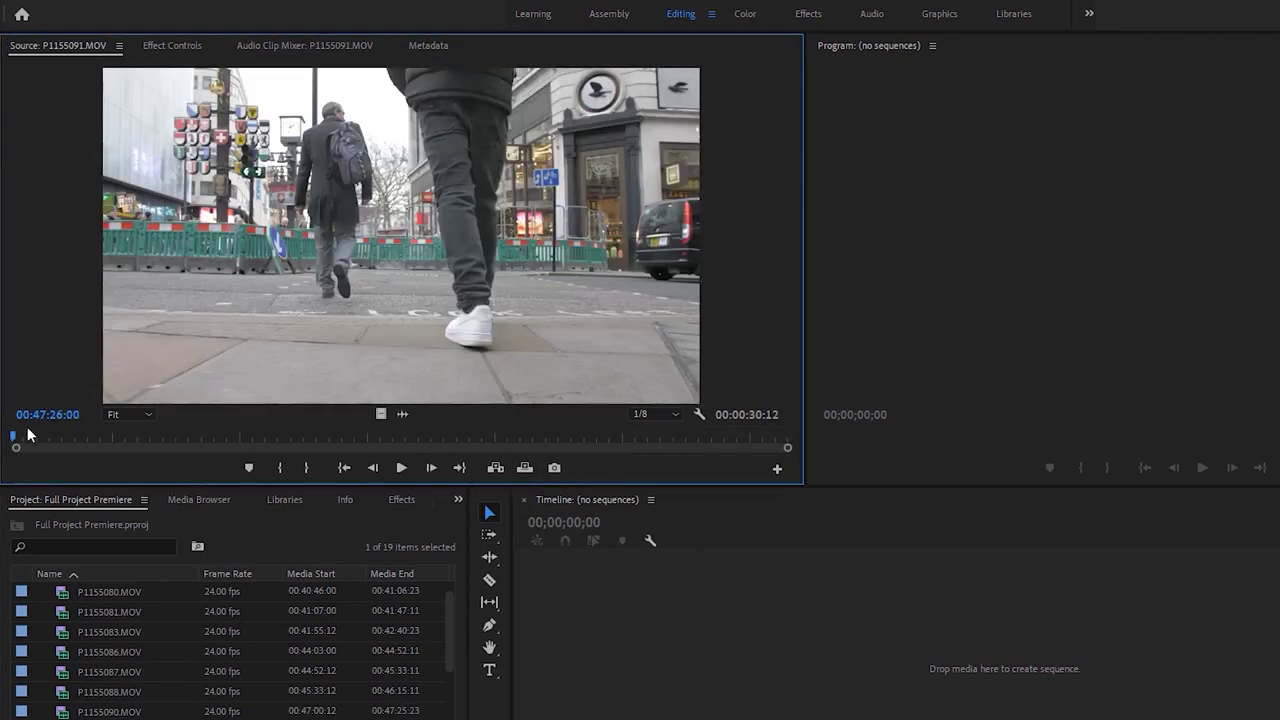
left_click_drag(28, 444, 509, 474)
key("i")
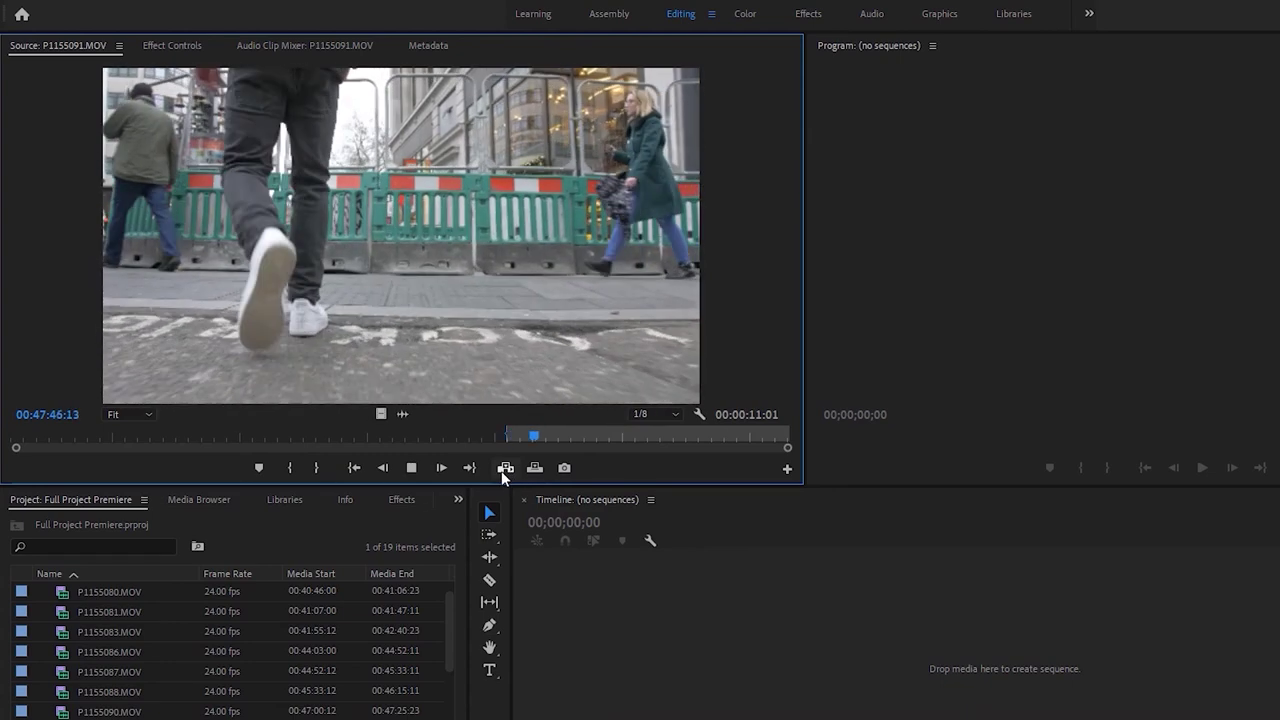
key("space")
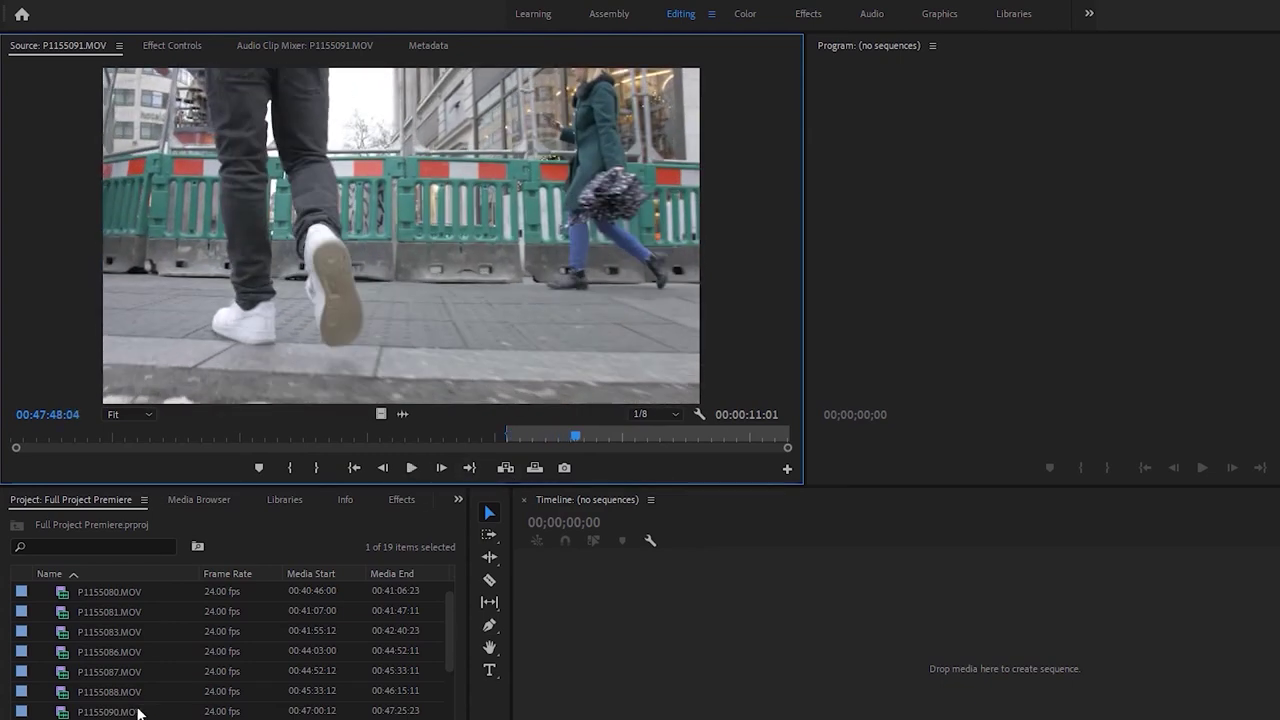
Review P1155092.MOV and delete it from the project
double_click(63, 697)
scroll(63, 695, "down", 3)
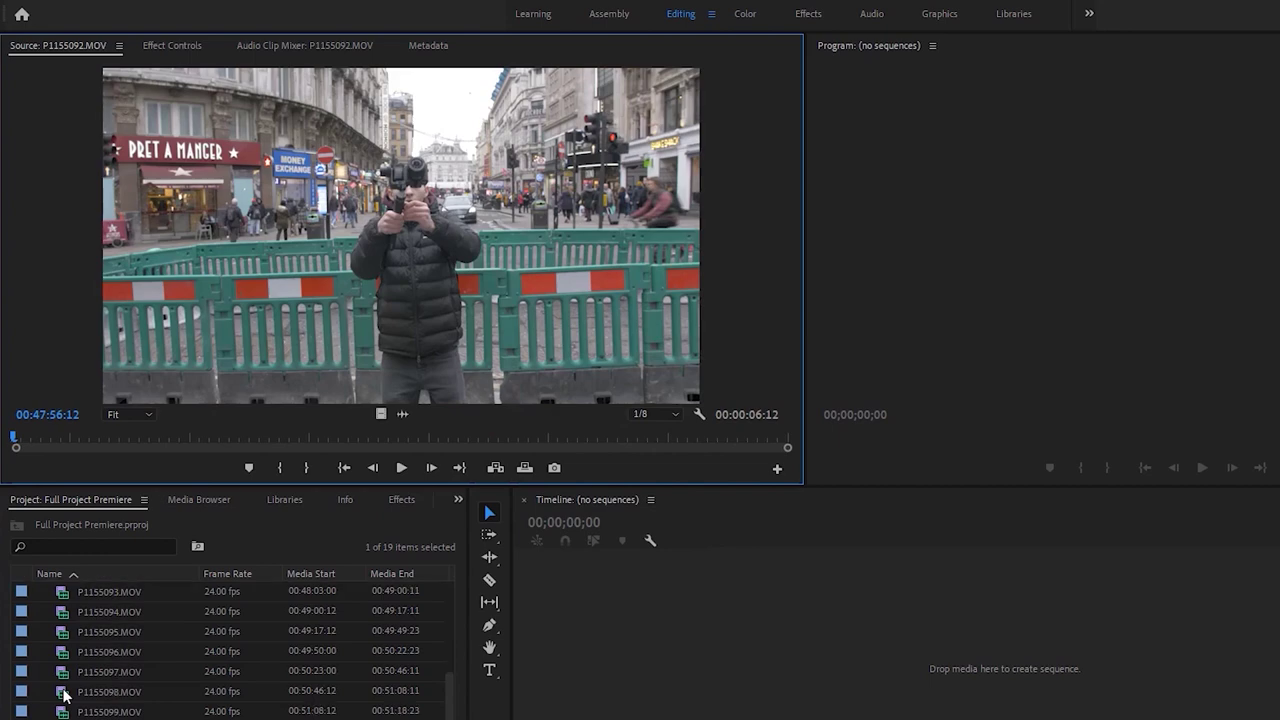
left_click_drag(62, 436, 186, 435)
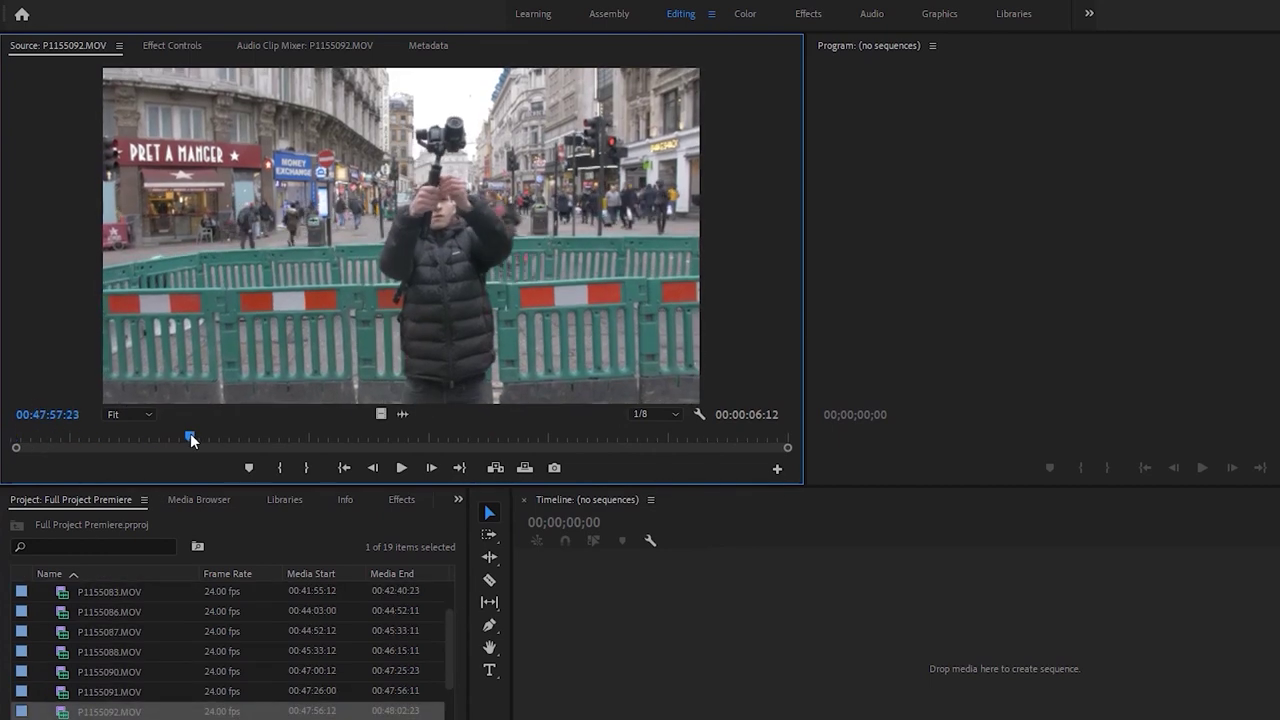
left_click(50, 711)
key("Delete")
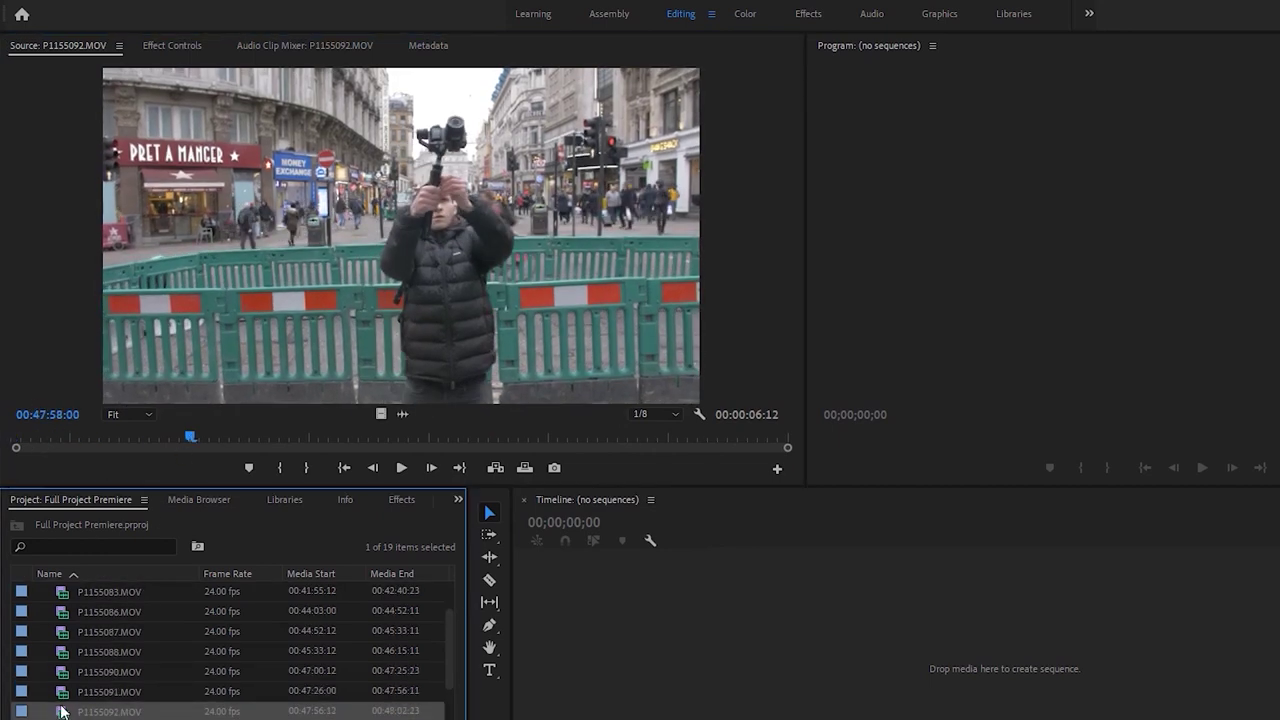
Find the start of P1155093.MOV, mark its In point and play from it
key("space")
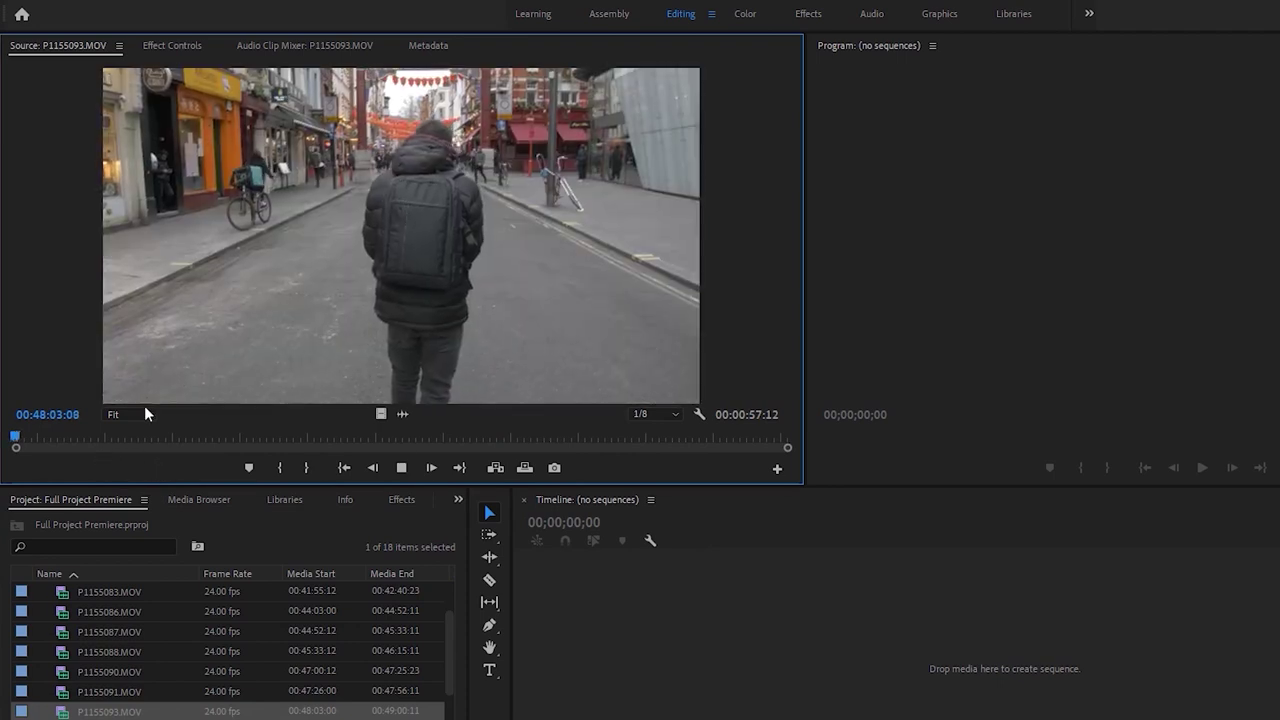
left_click(115, 436)
left_click_drag(151, 441, 190, 441)
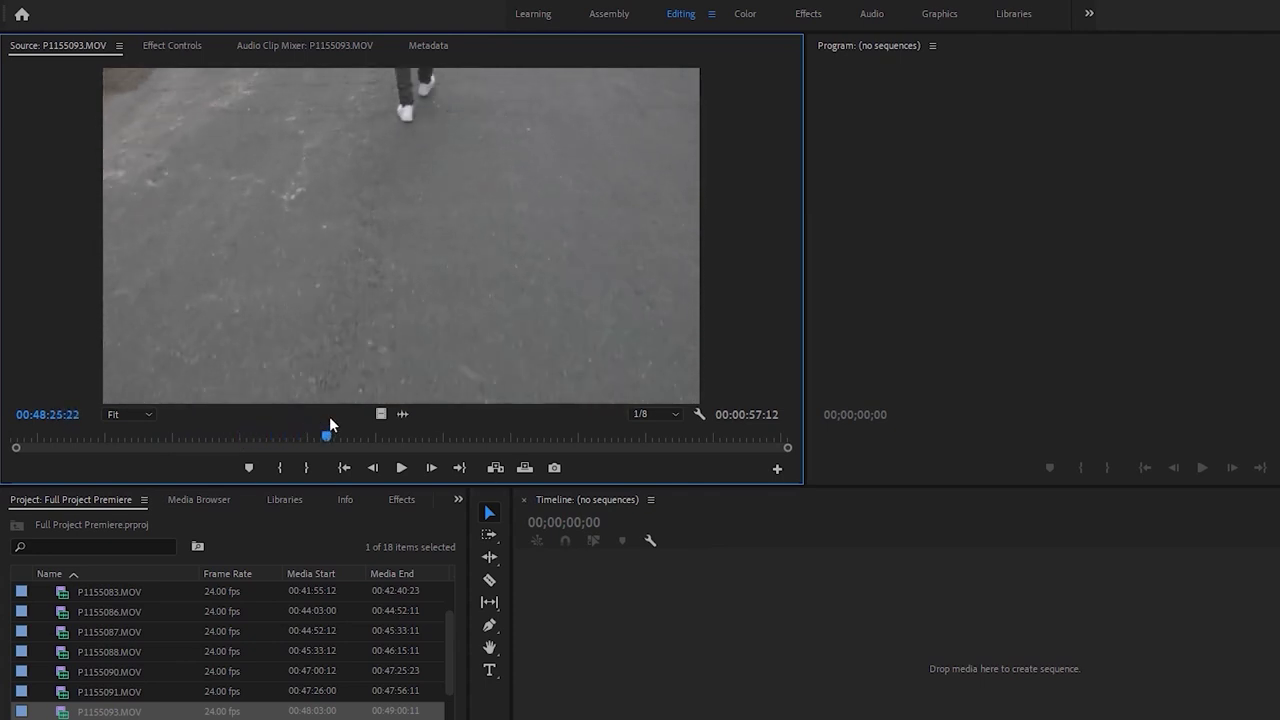
left_click_drag(387, 418, 321, 417)
key("i")
key("space")
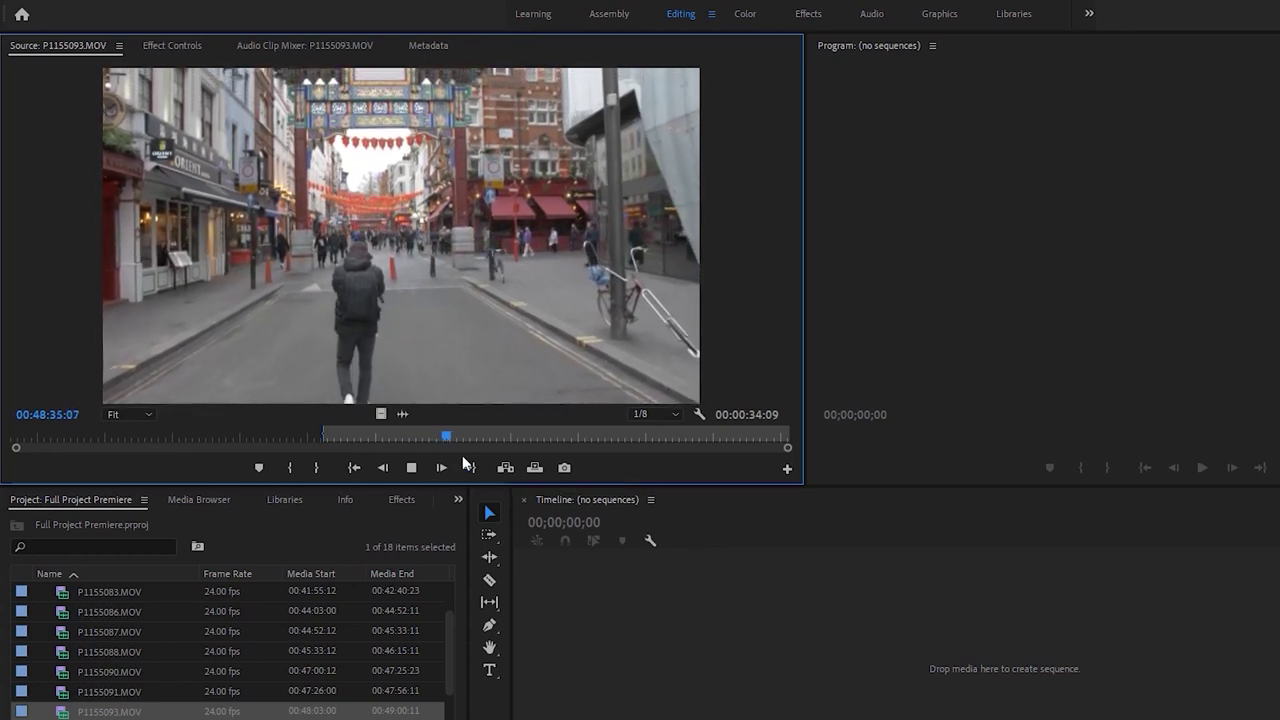
left_click_drag(462, 441, 511, 435)
Load P1155094.MOV, mark its In point and play from there
scroll(165, 697, "down", 2)
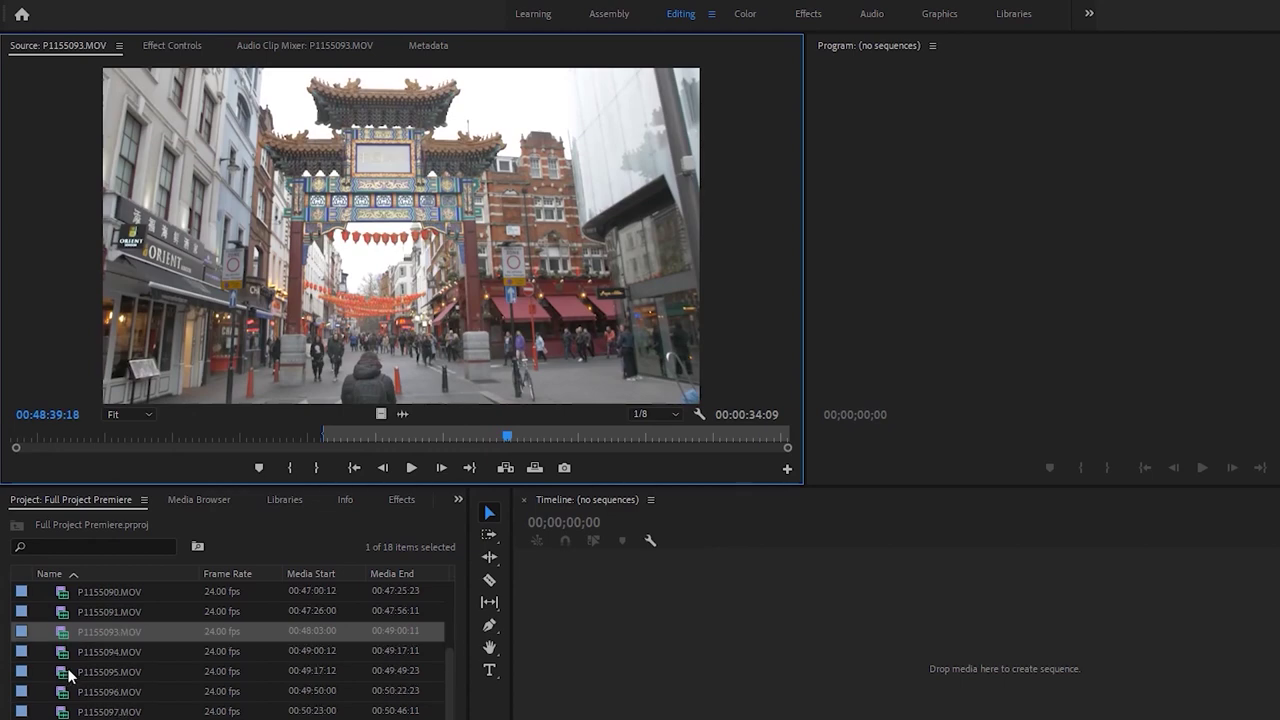
double_click(57, 650)
left_click_drag(28, 446, 297, 440)
key("i")
key("space")
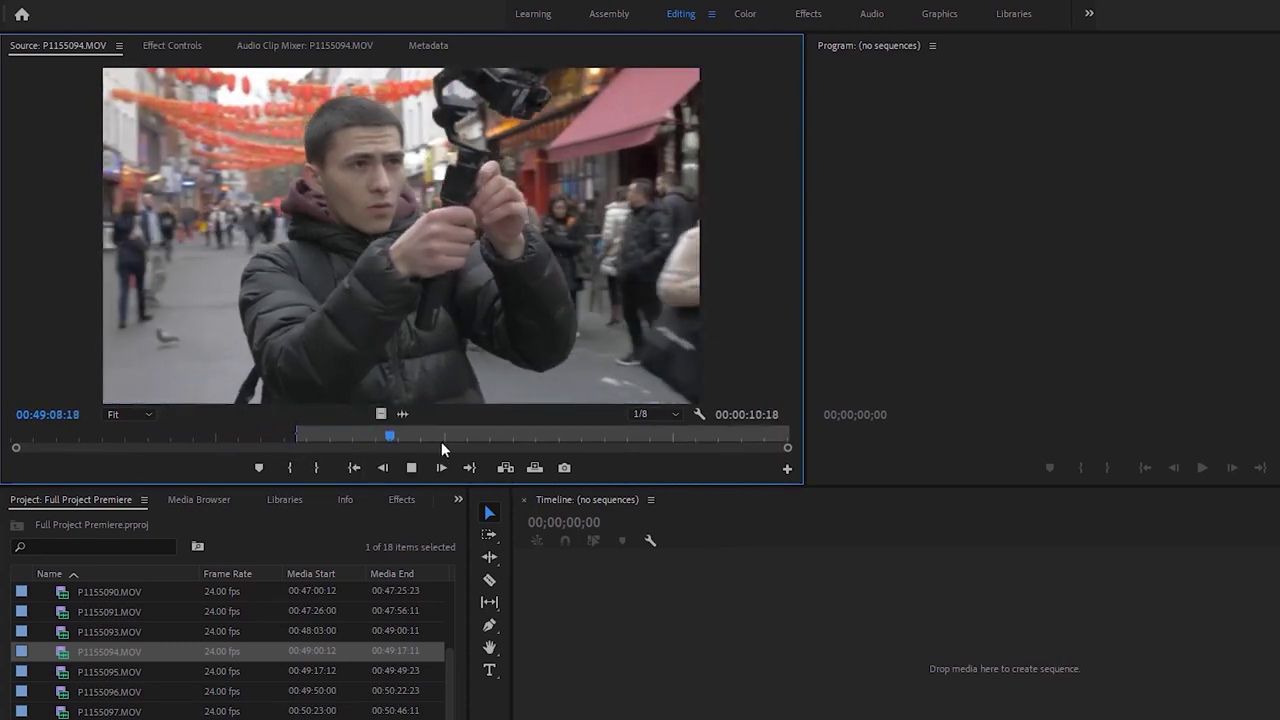
Review P1155095.MOV, then remove it from the project
double_click(70, 671)
scroll(70, 675, "down", 1)
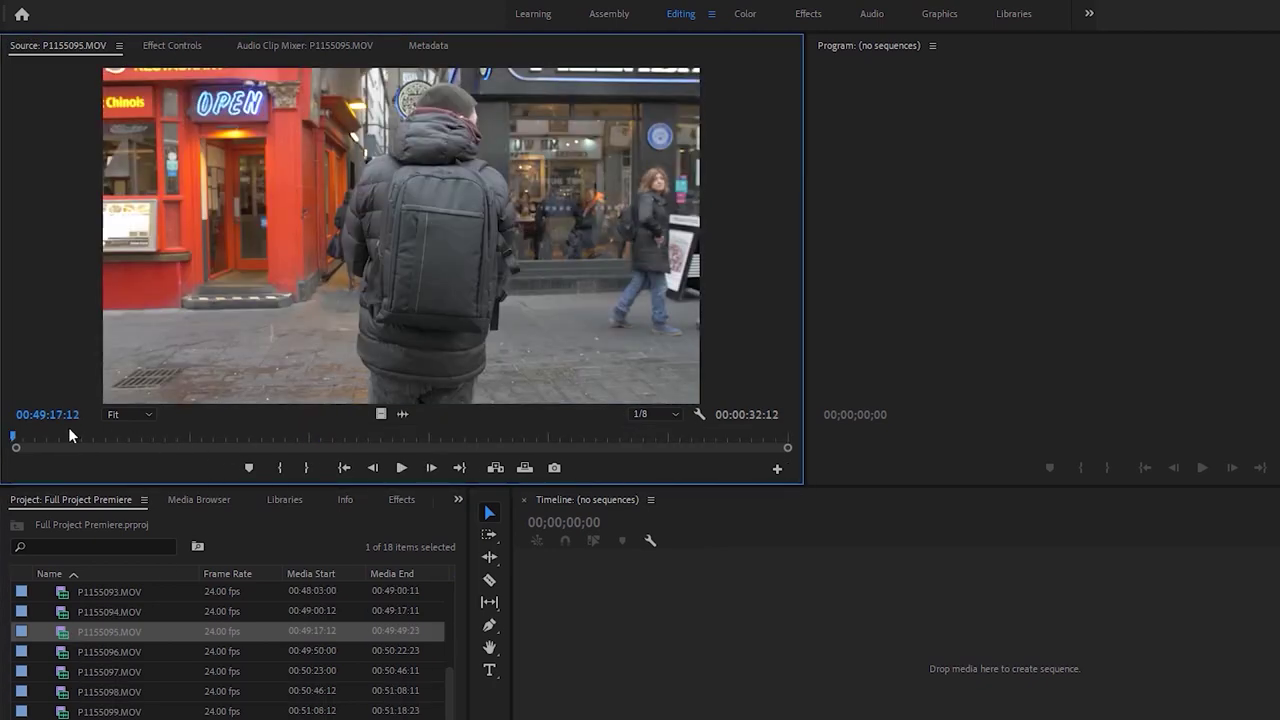
left_click(95, 438)
left_click_drag(170, 440, 415, 467)
left_click(414, 467)
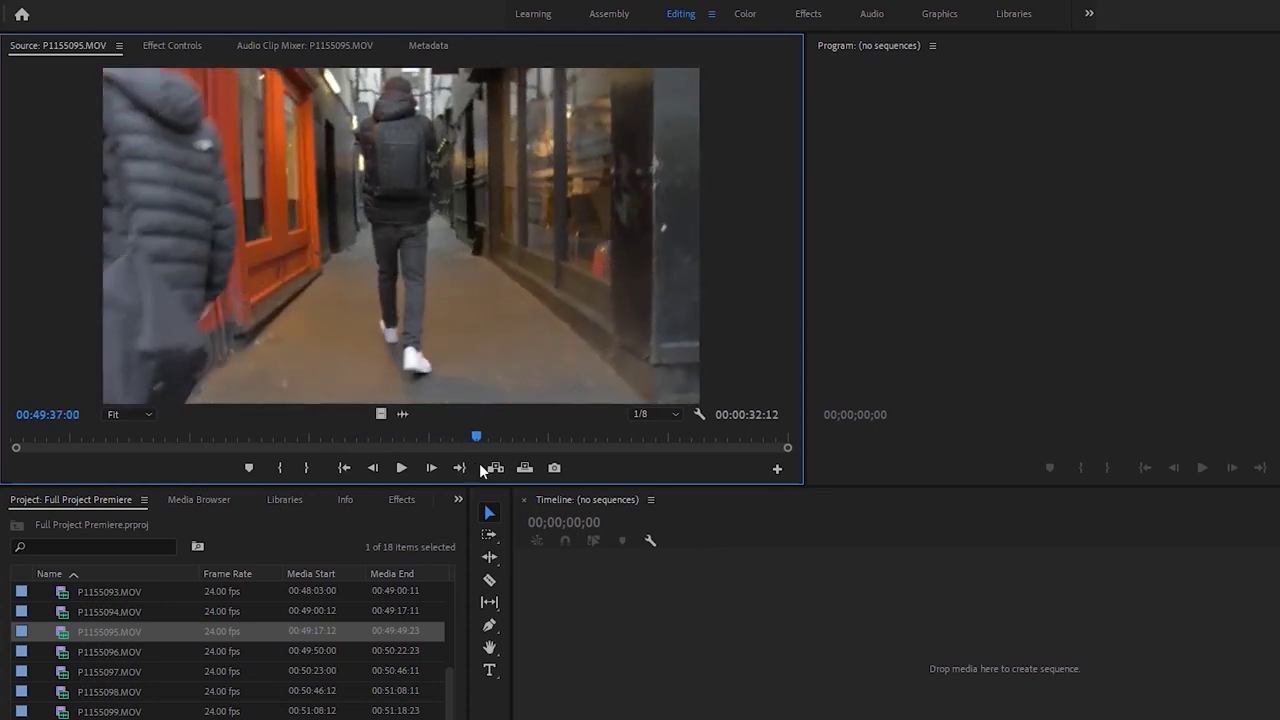
left_click(417, 472)
key("Left")
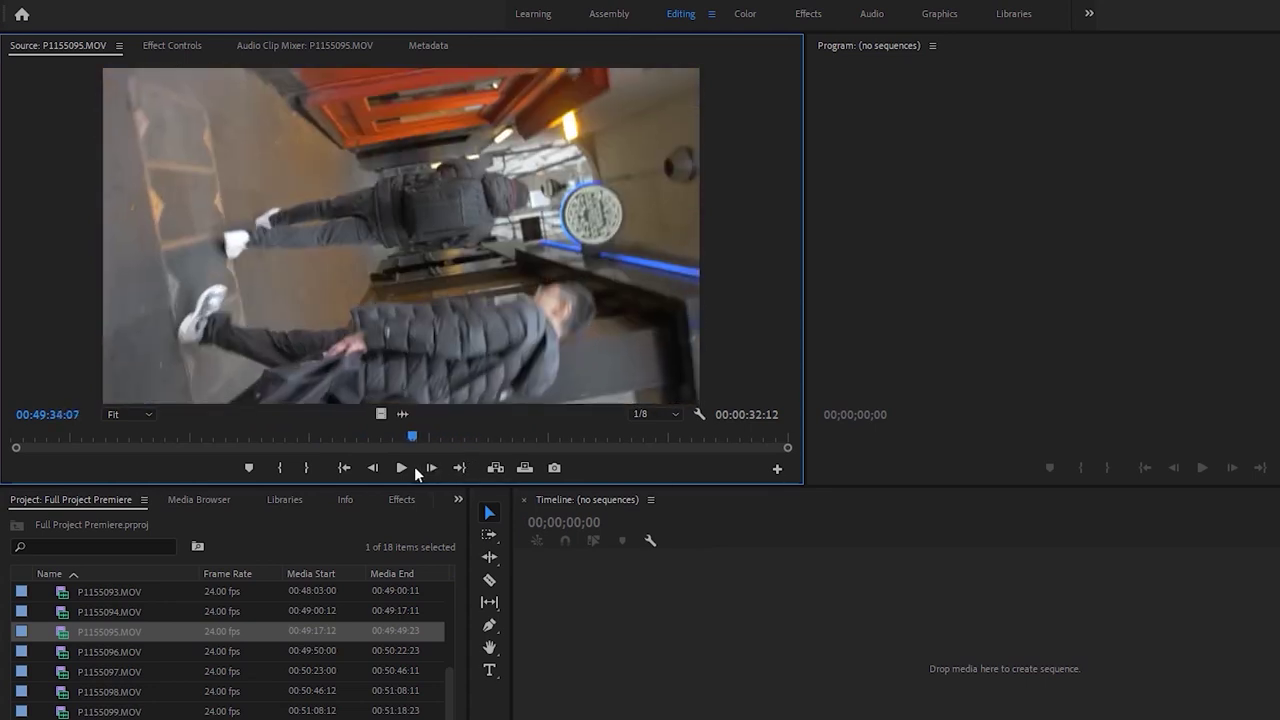
key("i")
left_click_drag(424, 448, 657, 434)
left_click(70, 652)
left_click(63, 633)
key("Delete")
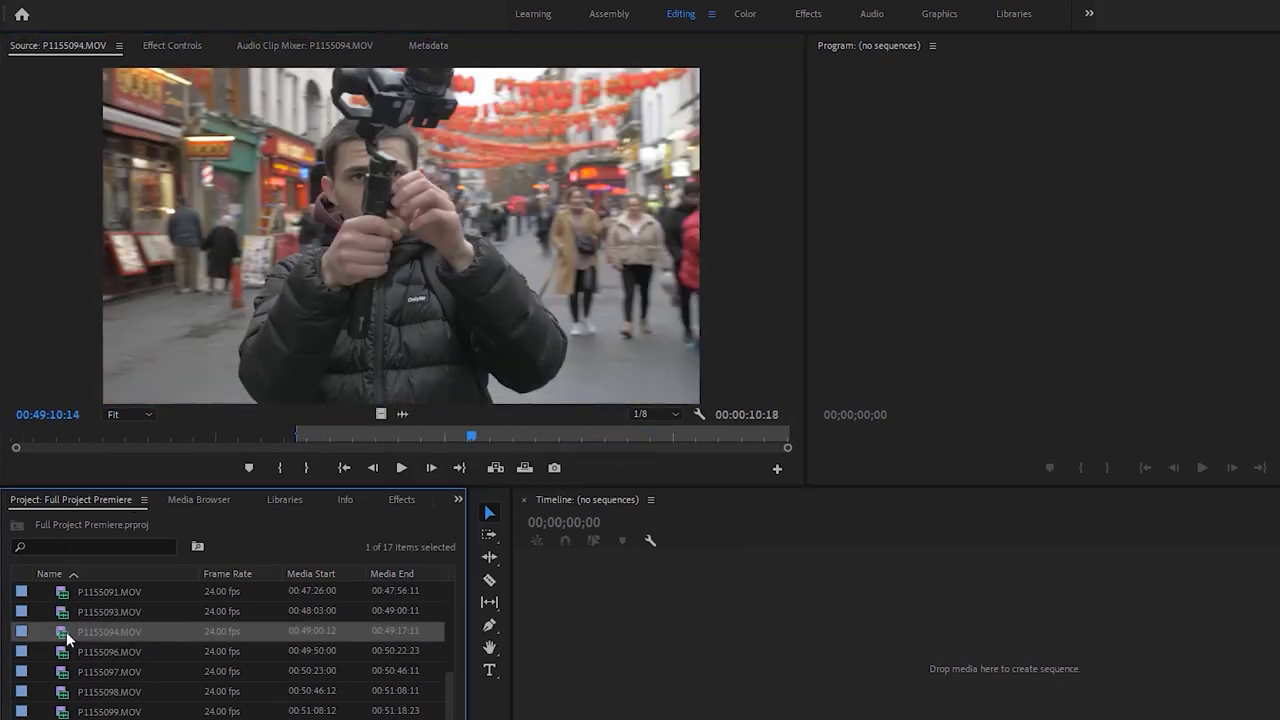
Scrub through P1155096.MOV, mark its In point and play from it
left_click(72, 651)
left_click_drag(64, 444, 190, 437)
left_click_drag(339, 437, 607, 446)
key("space")
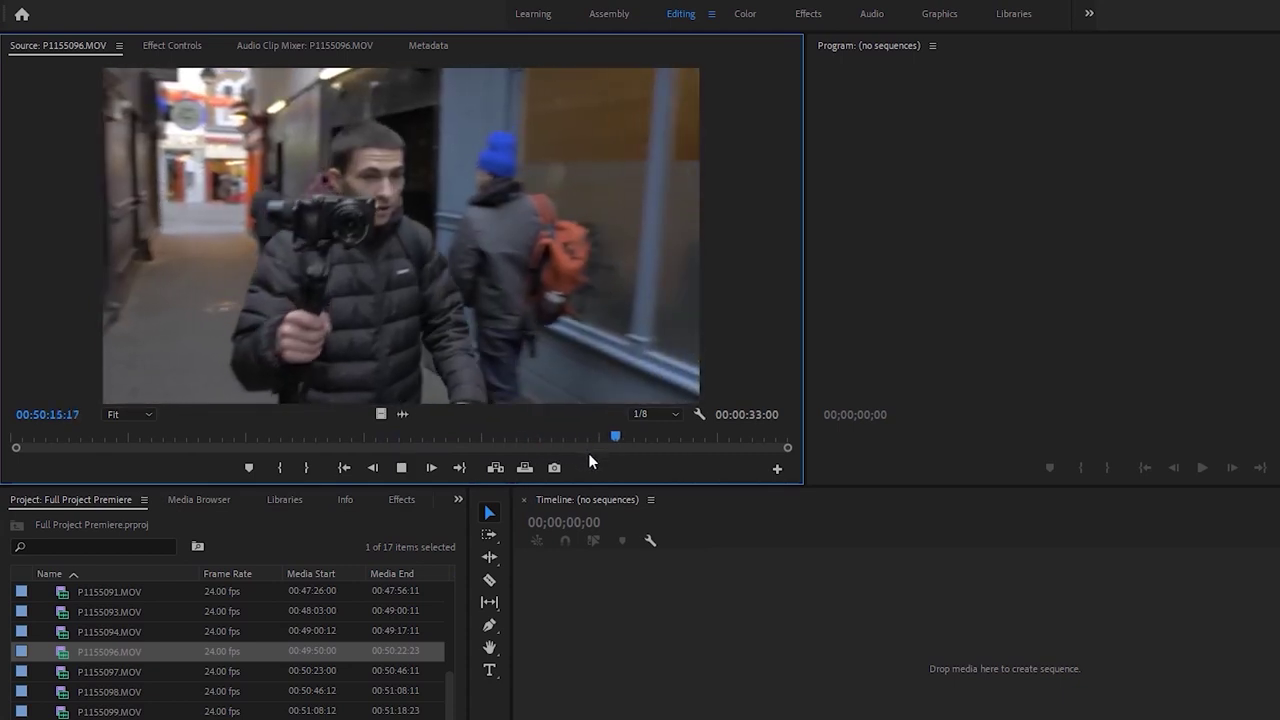
left_click_drag(655, 432, 596, 435)
key("i")
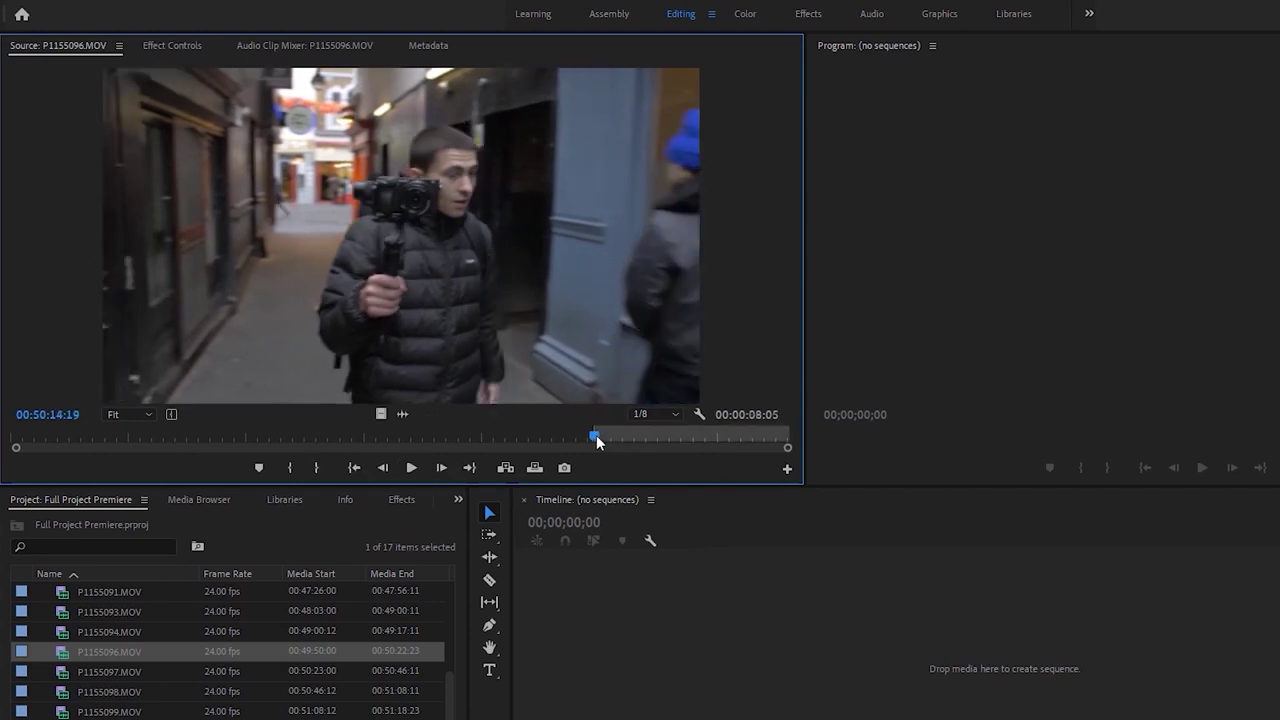
key("space")
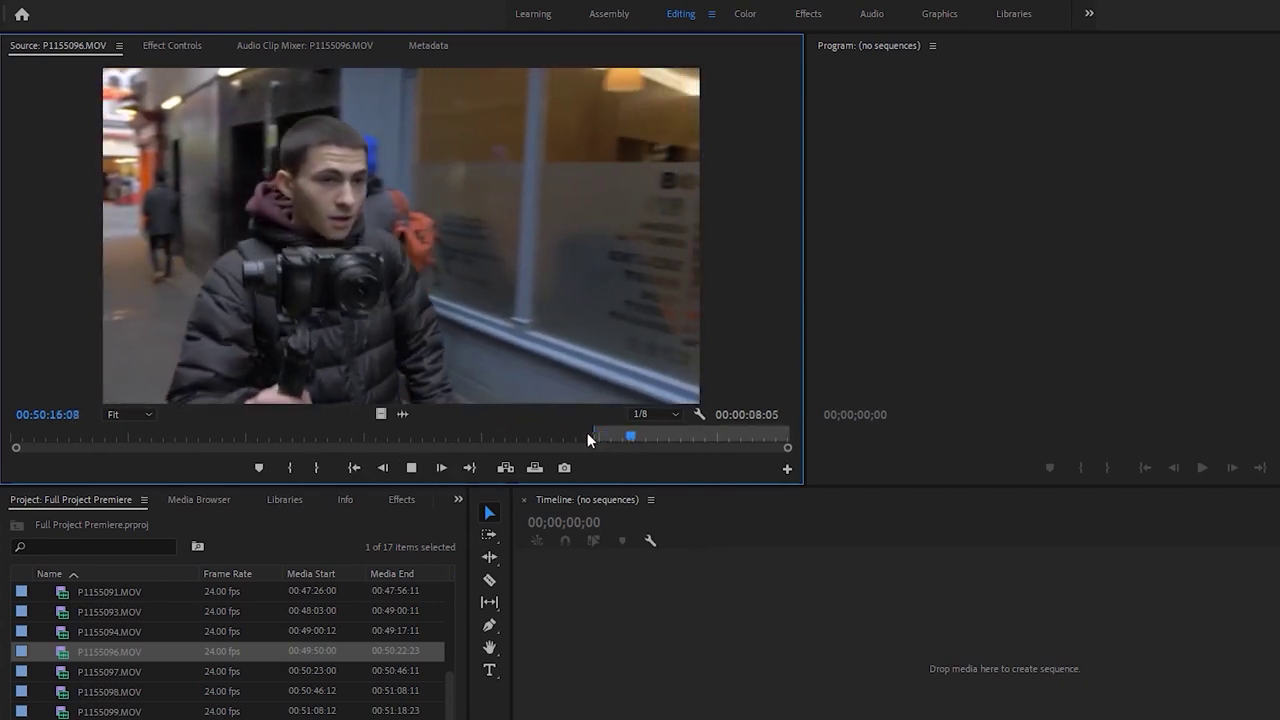
key("space")
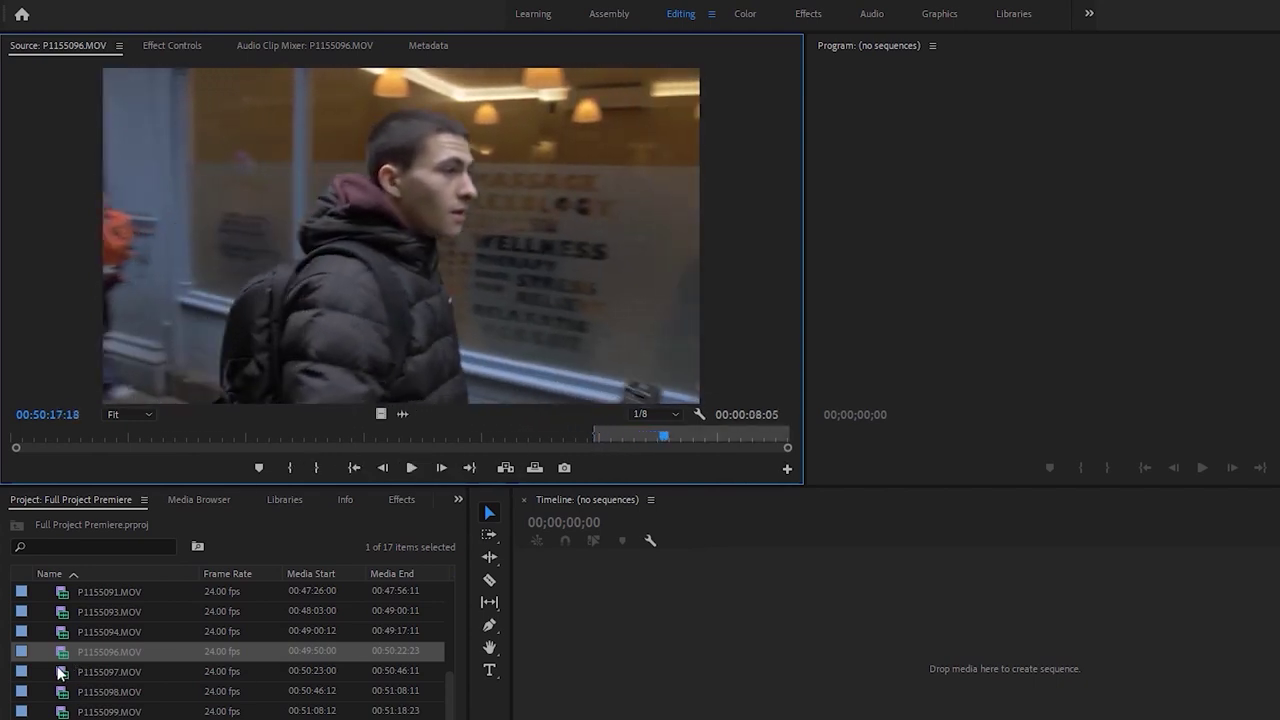
Mark In points on P1155097.MOV and P1155098.MOV
double_click(60, 673)
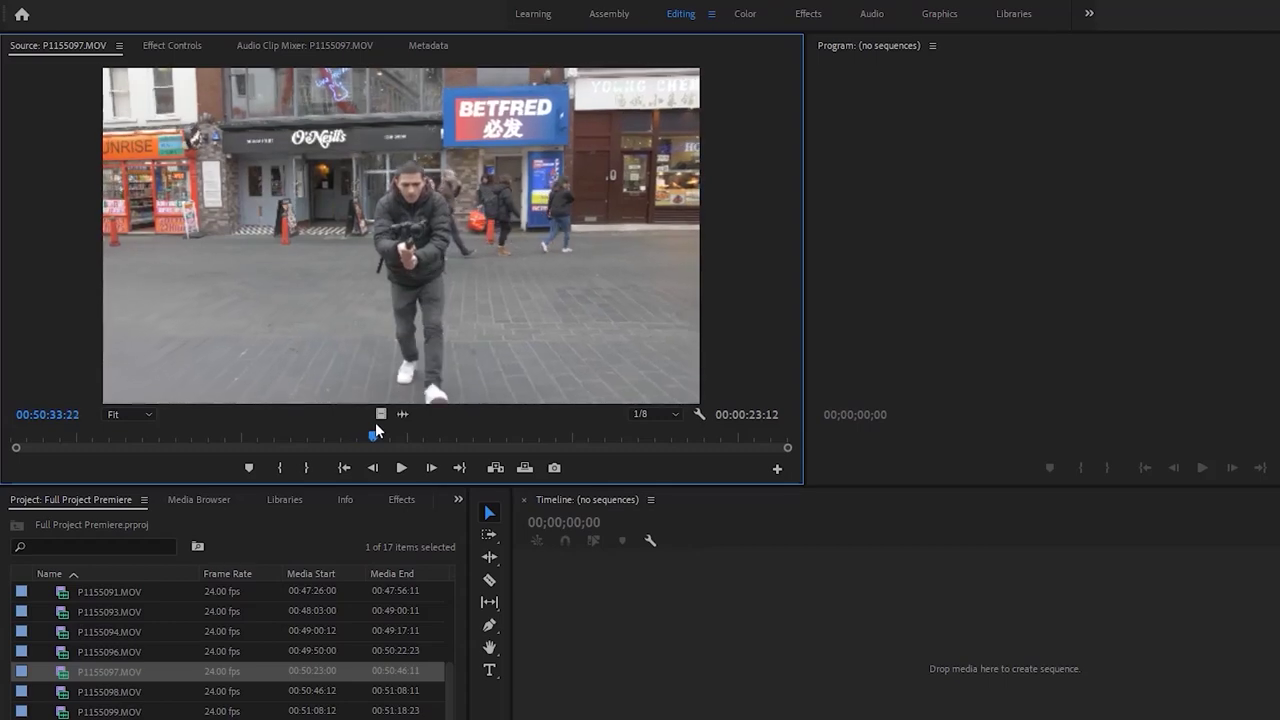
left_click_drag(400, 430, 408, 432)
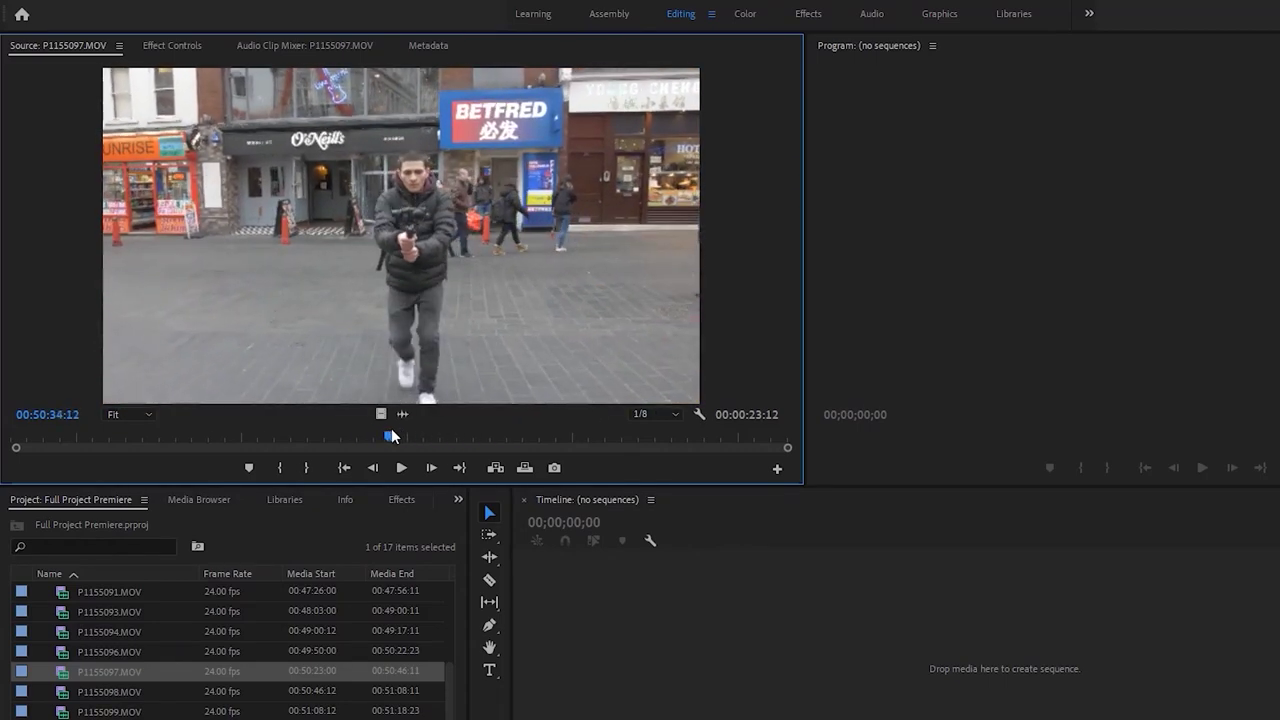
key("i")
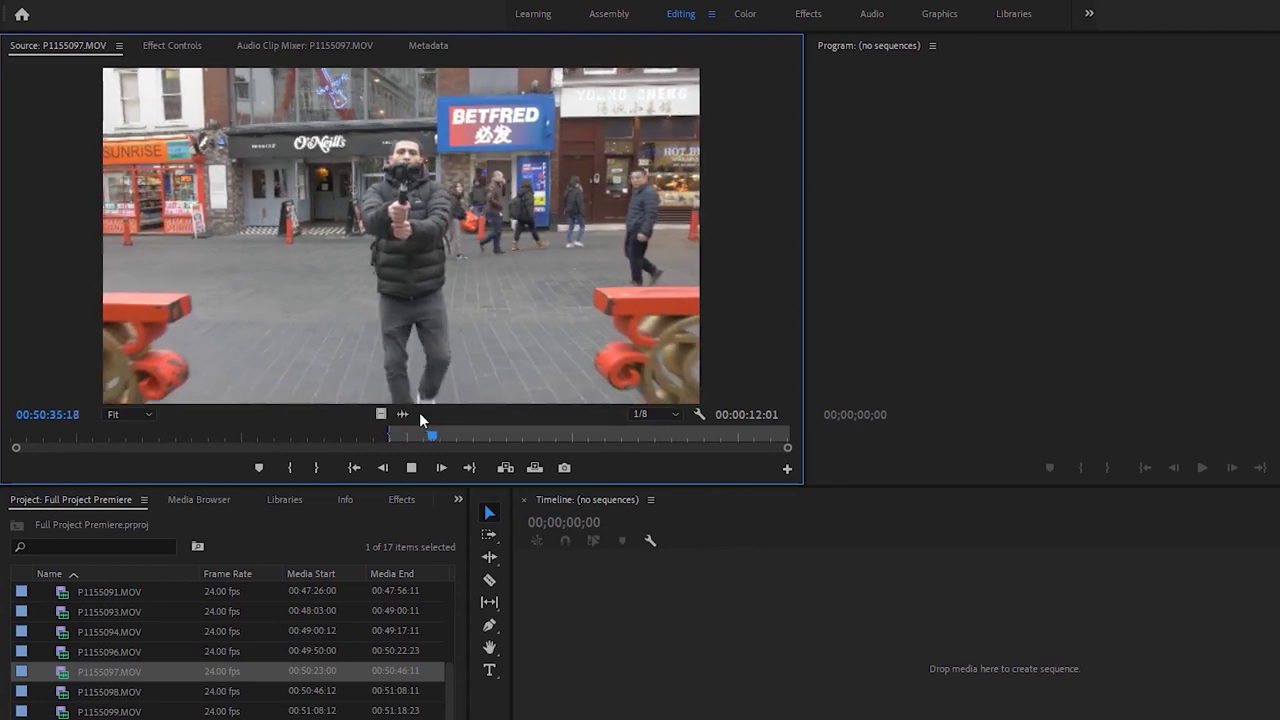
double_click(64, 697)
left_click_drag(46, 445, 312, 436)
key("i")
key("space")
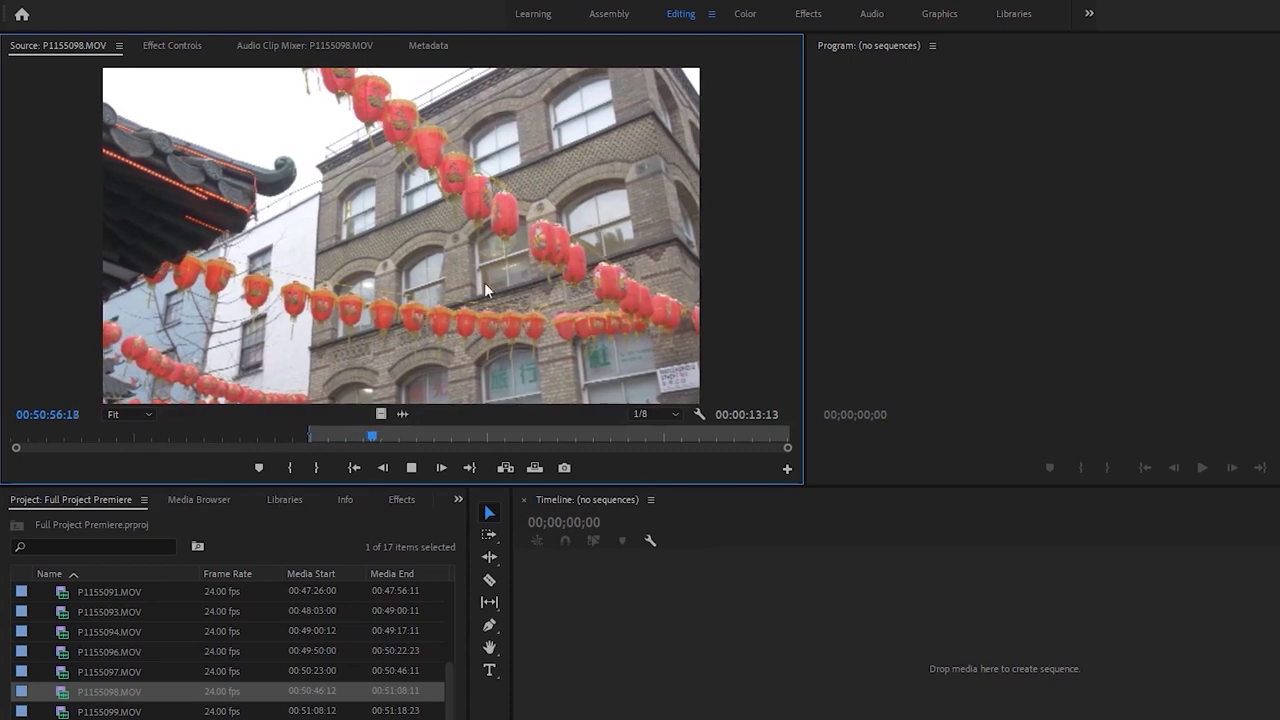
Preview P1155099.MOV and remove it from the project
double_click(68, 711)
left_click_drag(16, 437, 631, 434)
left_click(68, 710)
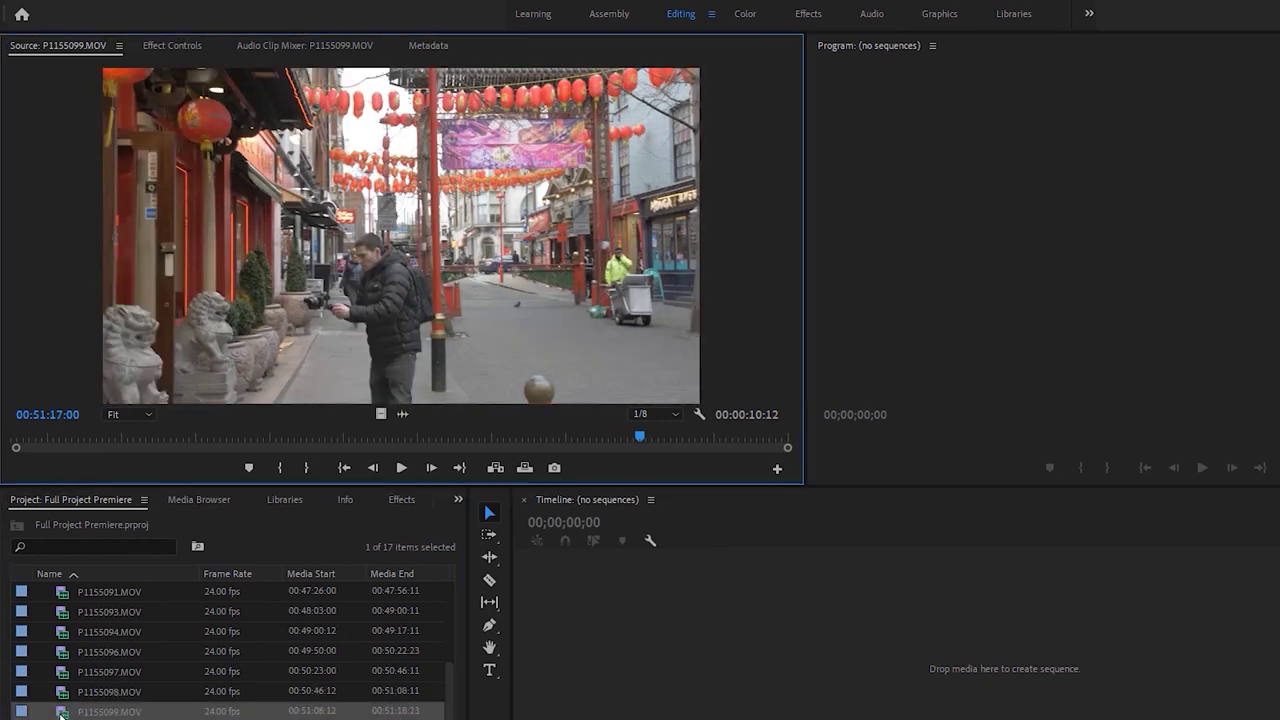
key("Delete")
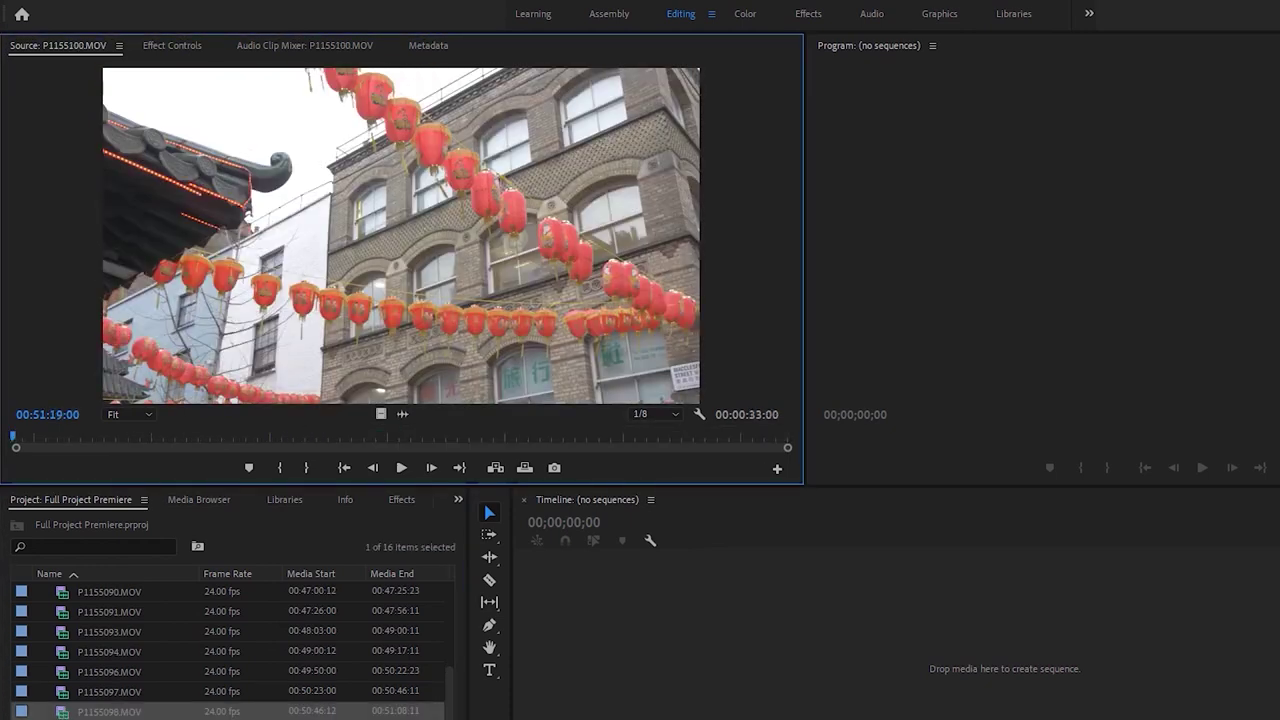
Scrub and play through P1155100 in the Source monitor to find the wanted action
left_click_drag(24, 437, 160, 437)
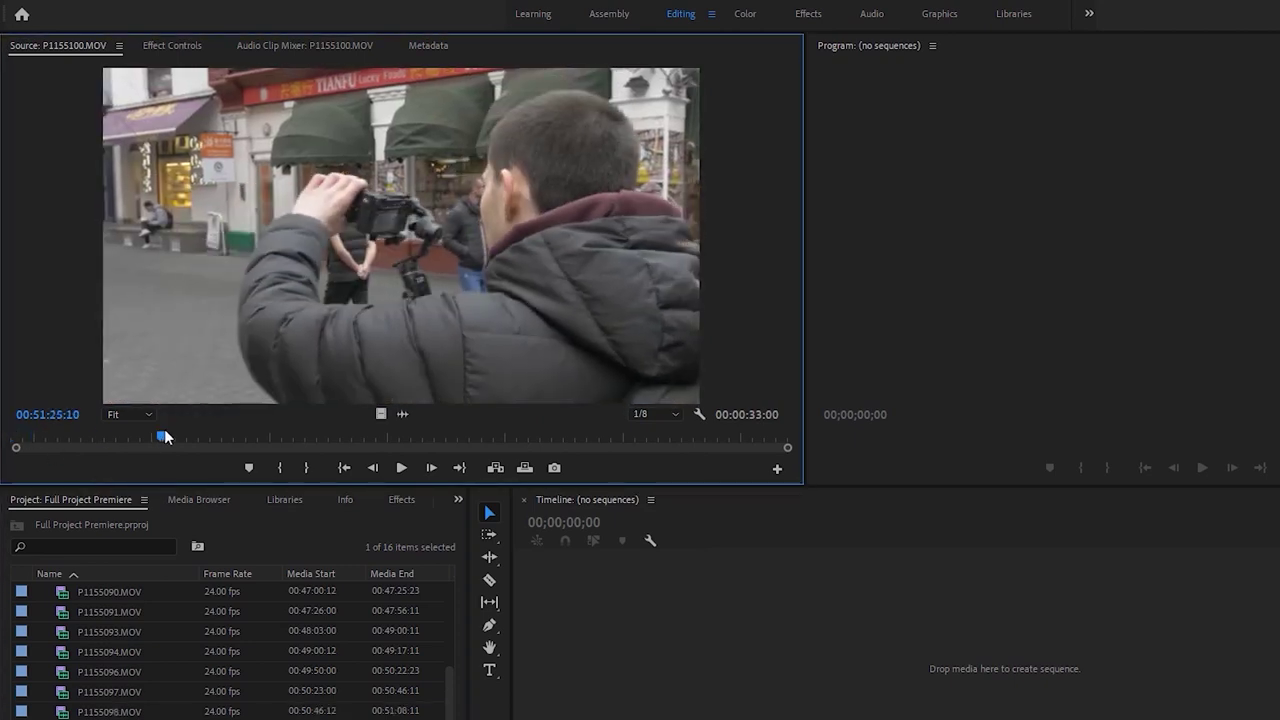
left_click_drag(283, 431, 283, 431)
left_click_drag(204, 437, 225, 427)
key("space")
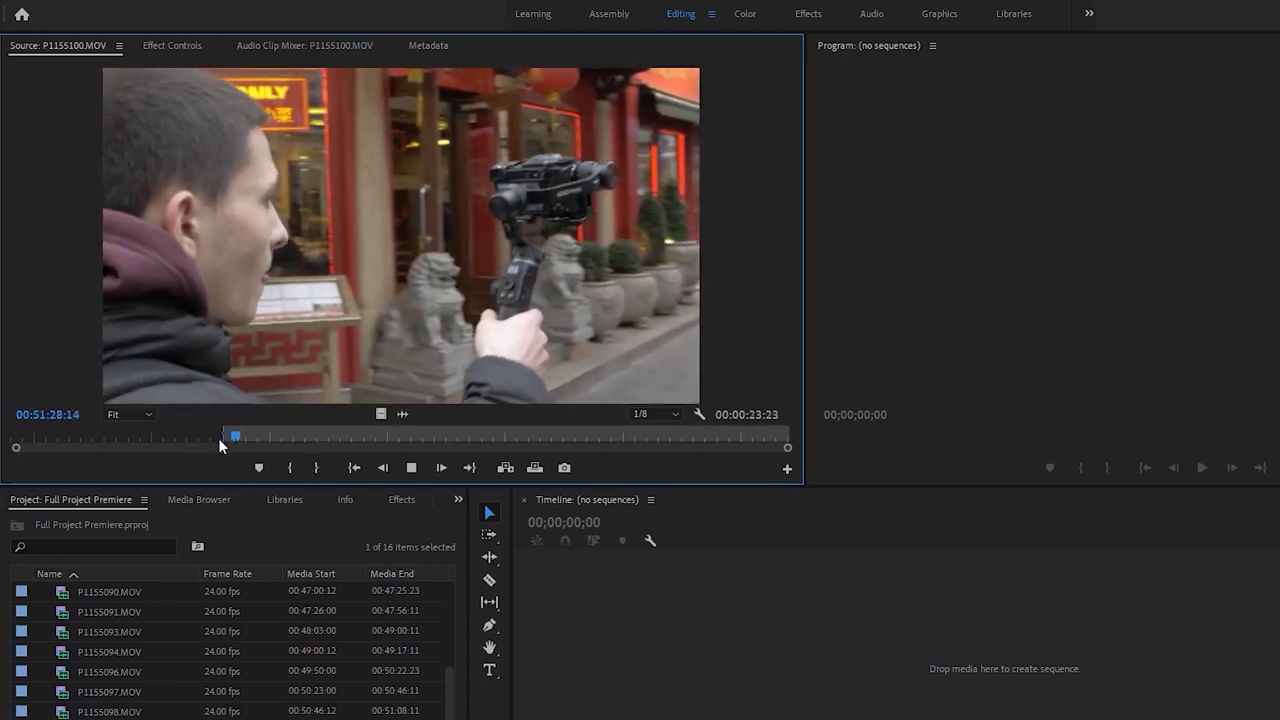
left_click_drag(260, 437, 482, 444)
Mark in and out points on P1155100 for a 00:00:05:07 range, review it, and save
key("space")
key("i")
key("o")
left_click_drag(518, 440, 612, 440)
key("o")
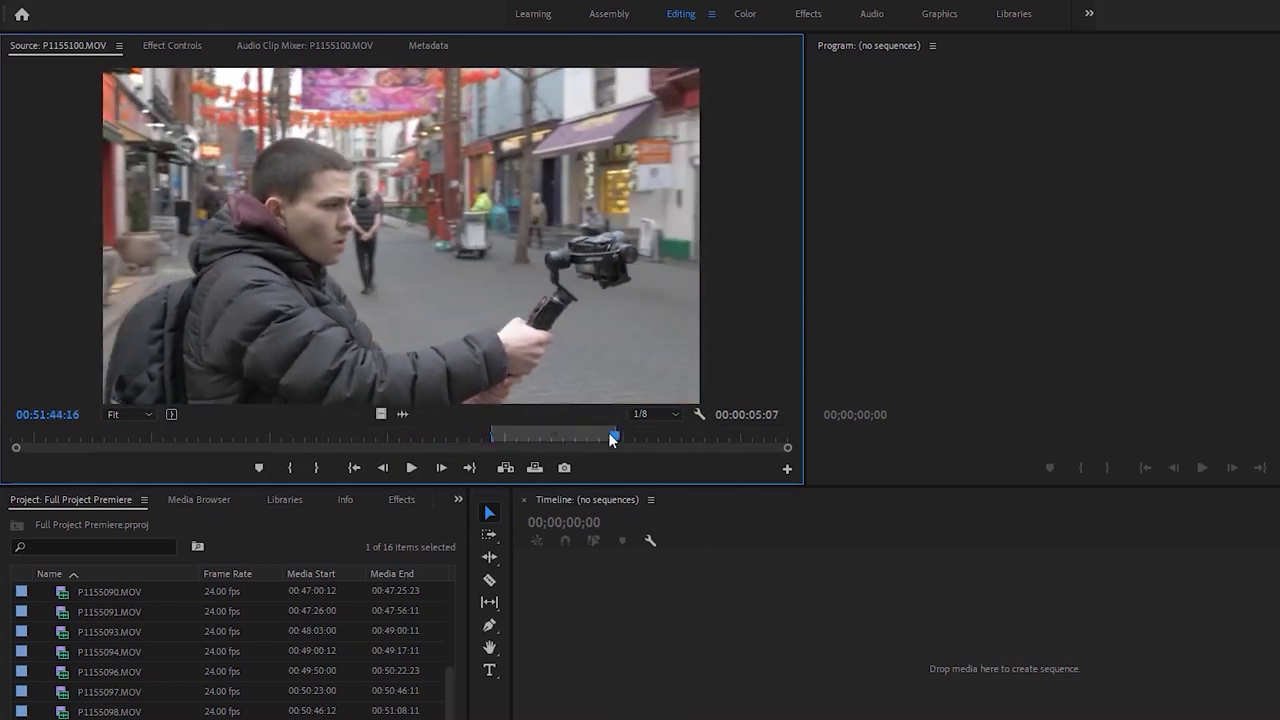
key("ctrl+shift+space")
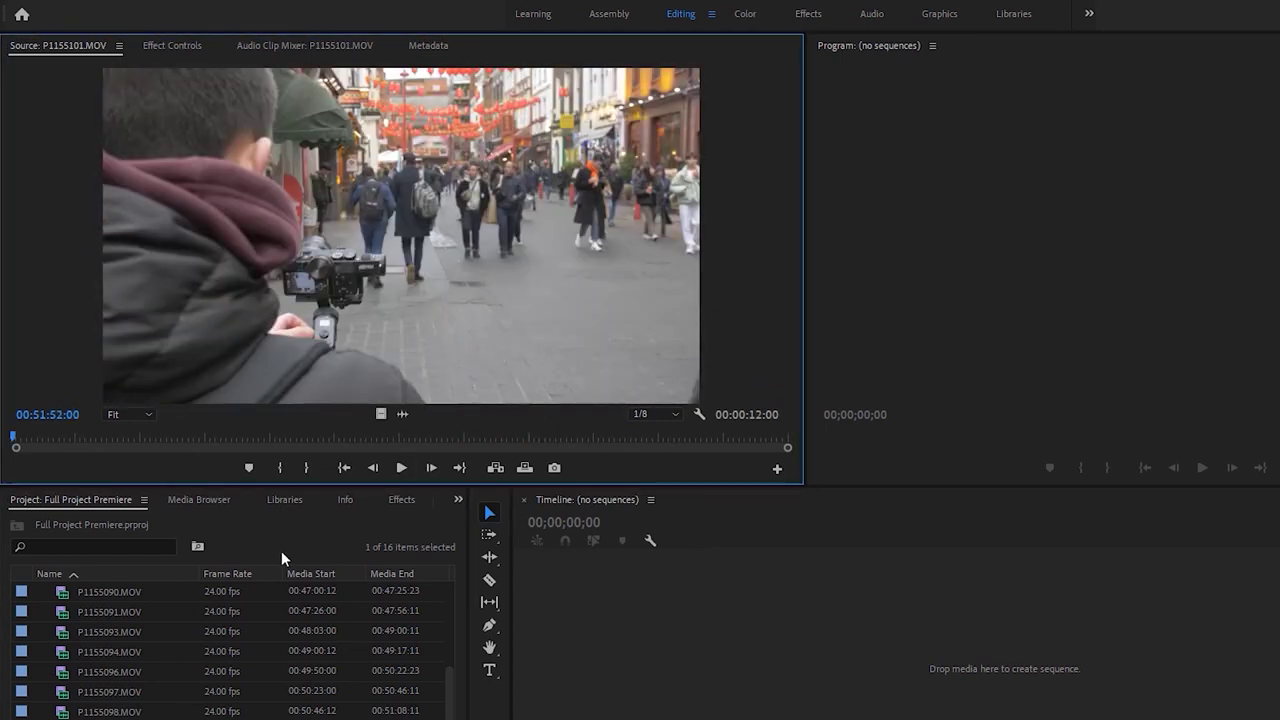
left_click_drag(14, 438, 25, 438)
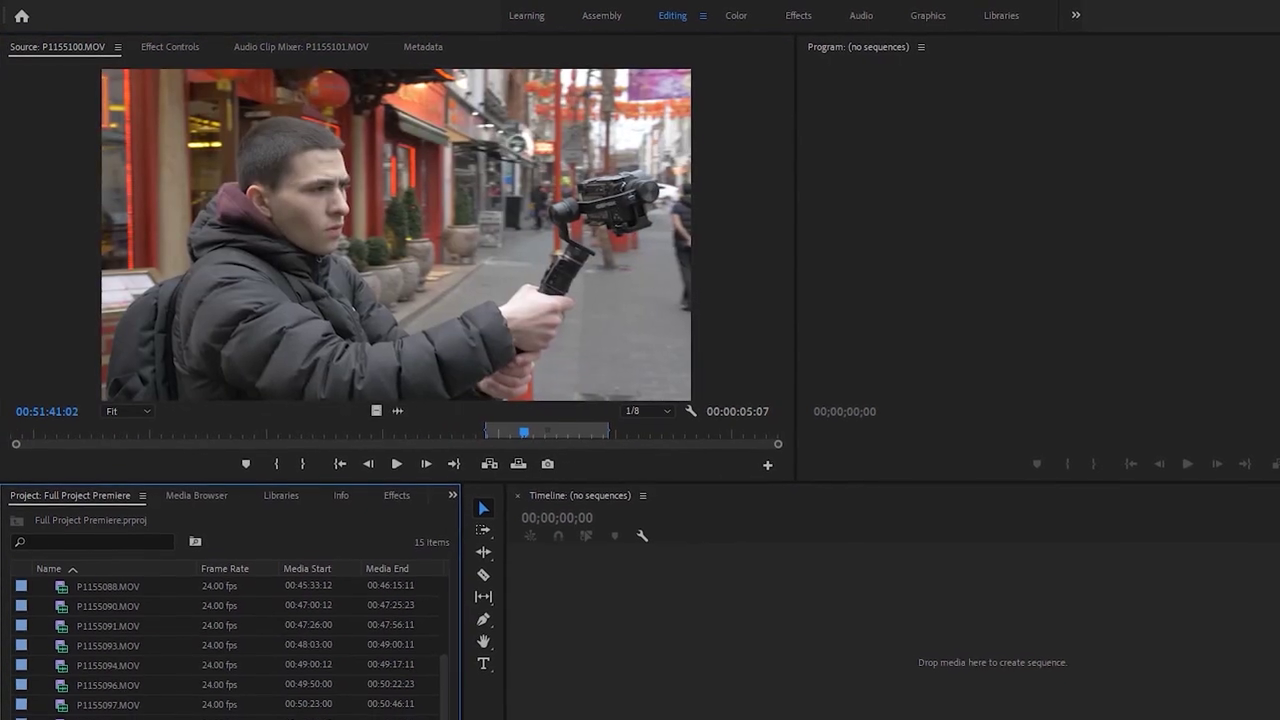
key("ctrl+s")
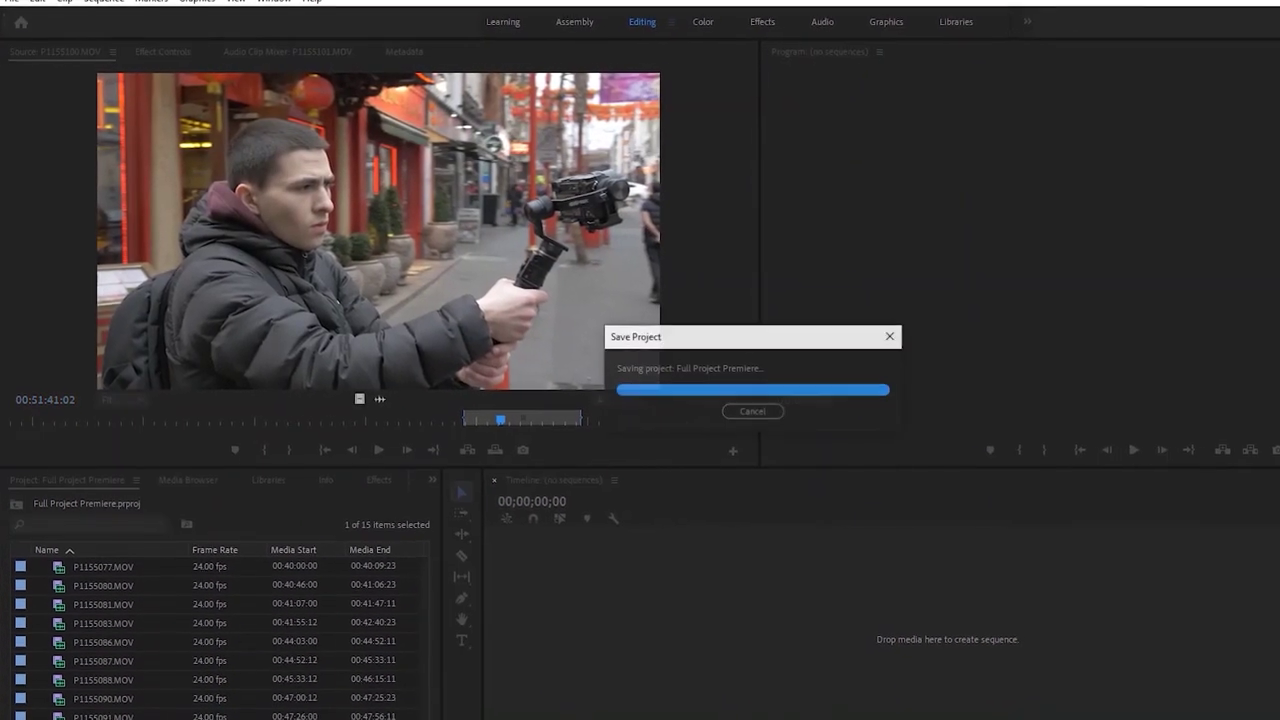
Import Backing Track.mp3 from the project folder into the Project panel
key("alt+Tab")
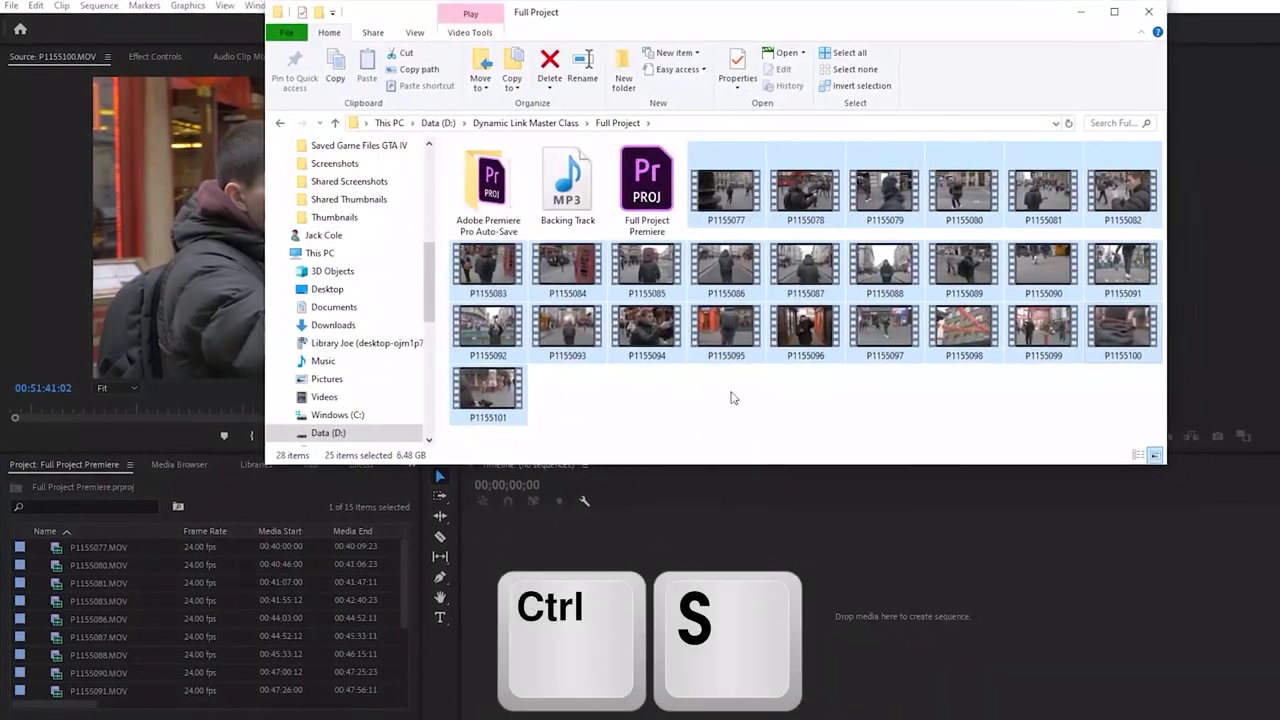
left_click_drag(575, 185, 168, 595)
left_click(162, 409)
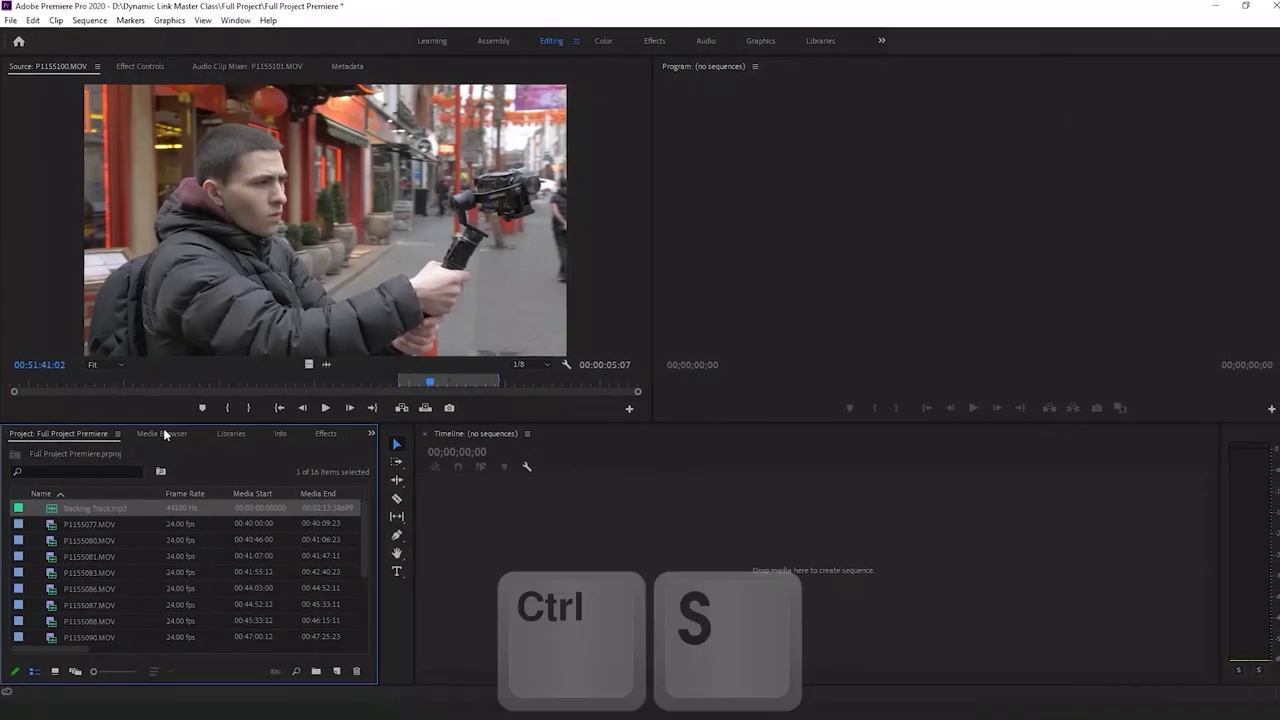
Load P1155077.MOV in the Source monitor and make a new sequence from it
left_click(55, 521)
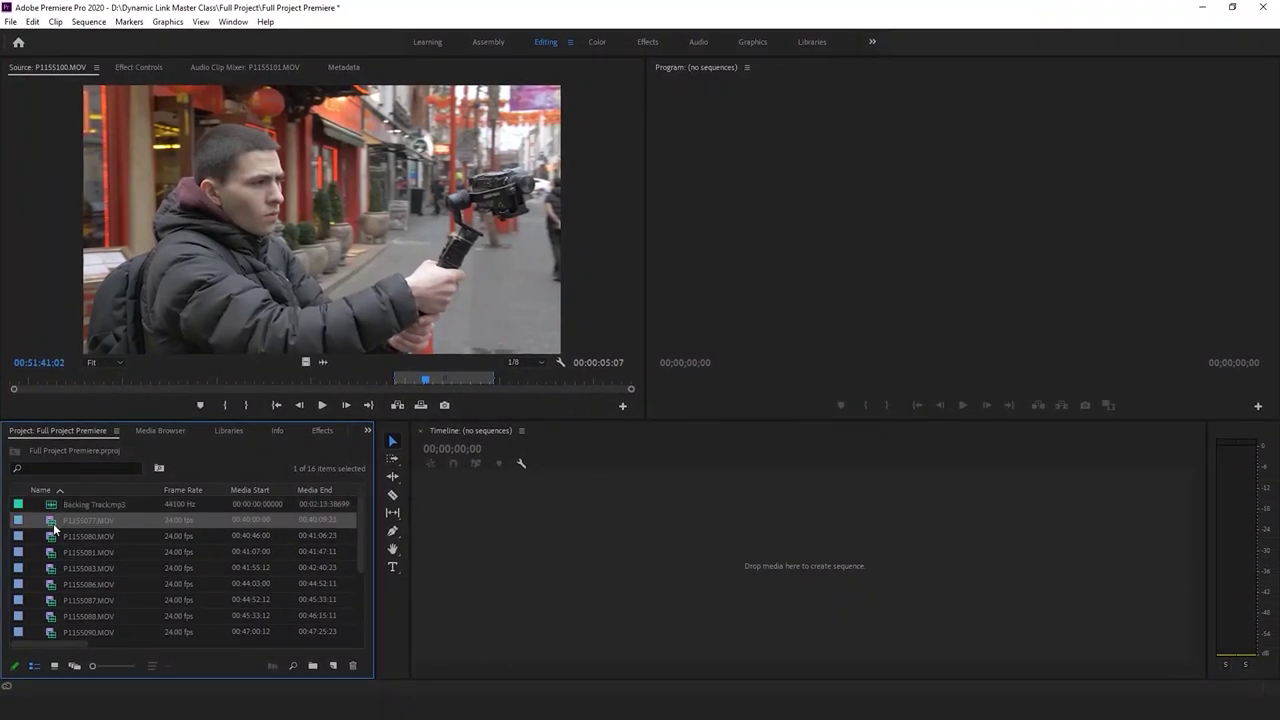
double_click(53, 523)
left_click(49, 520)
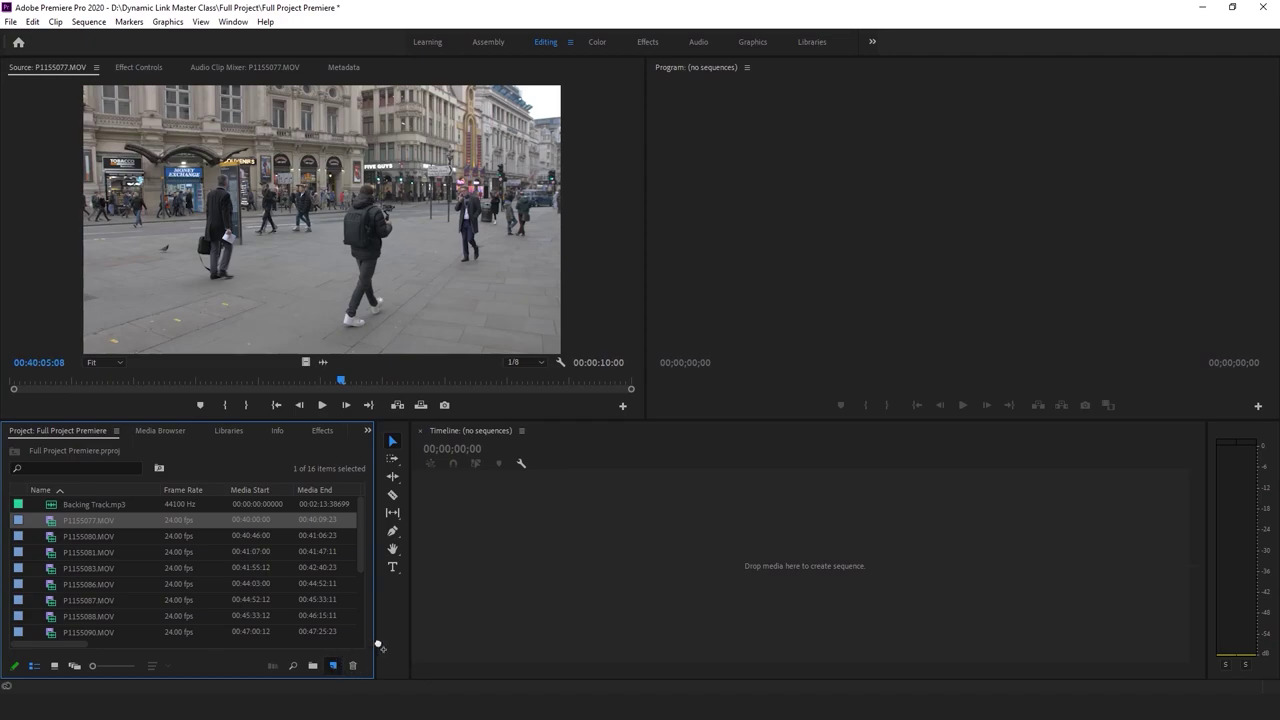
left_click_drag(328, 665, 330, 667)
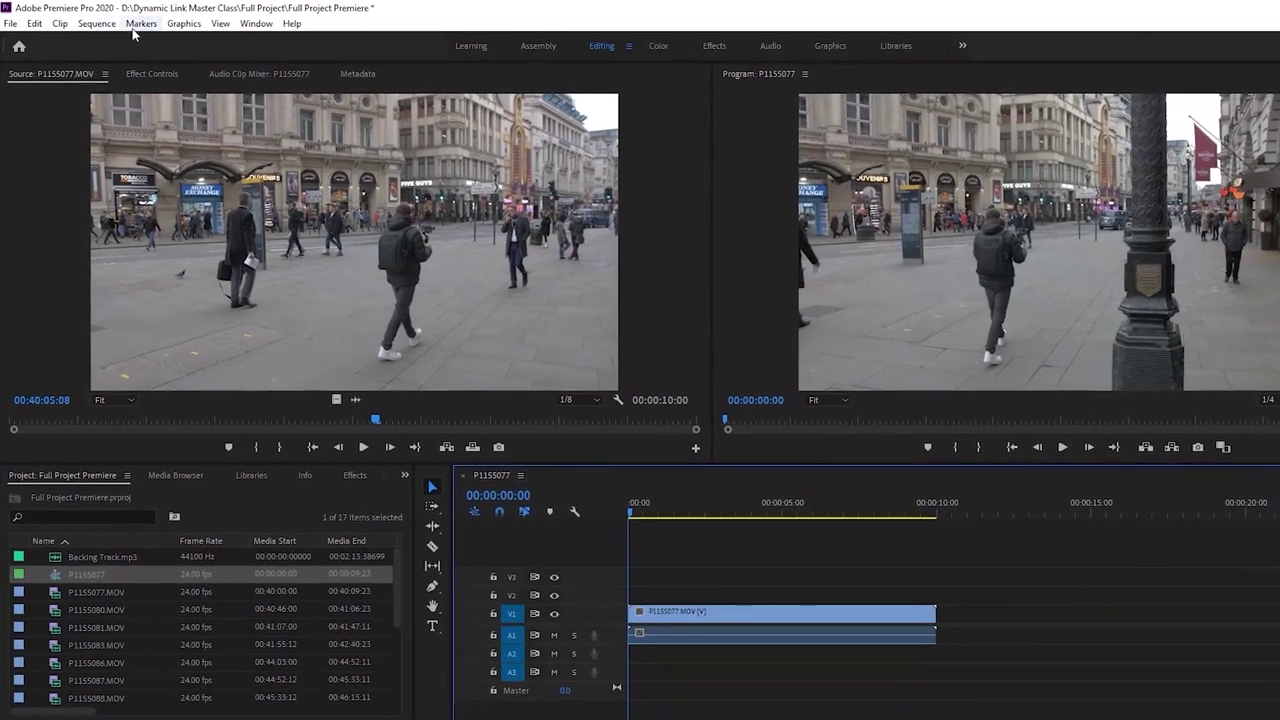
Change the sequence frame size in Sequence Settings
left_click(88, 21)
left_click(125, 45)
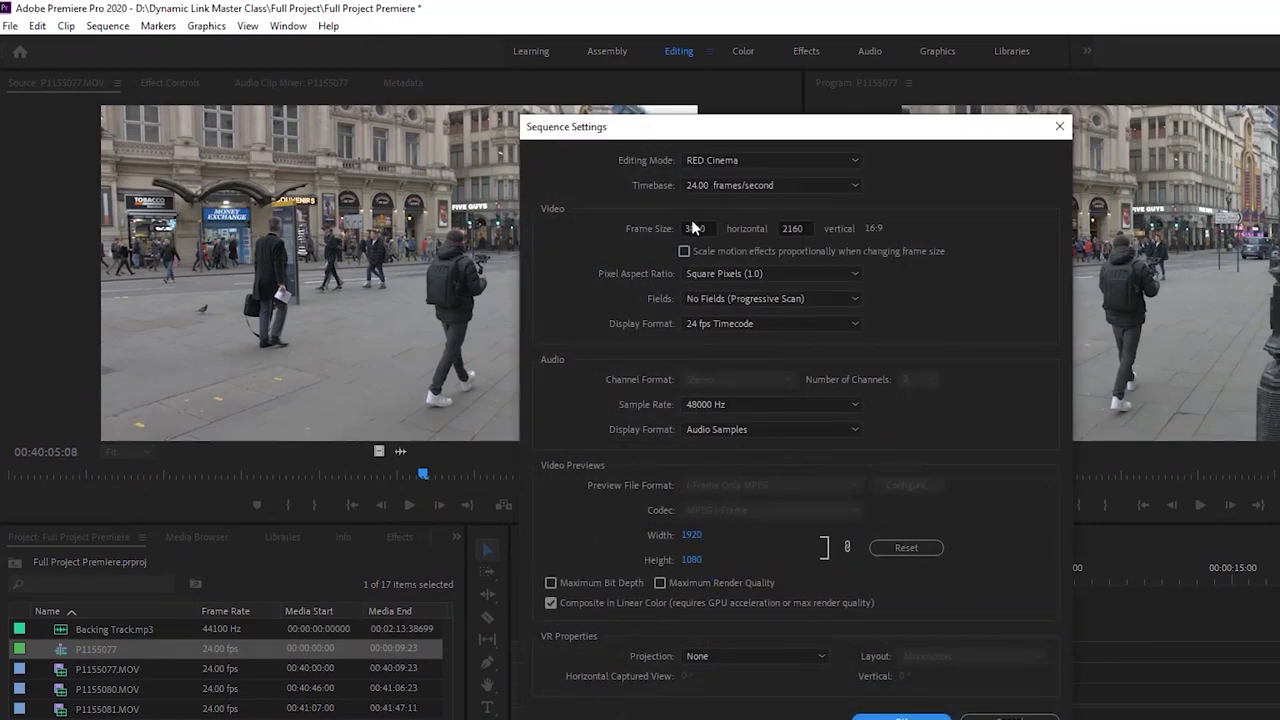
left_click(692, 225)
key("Return")
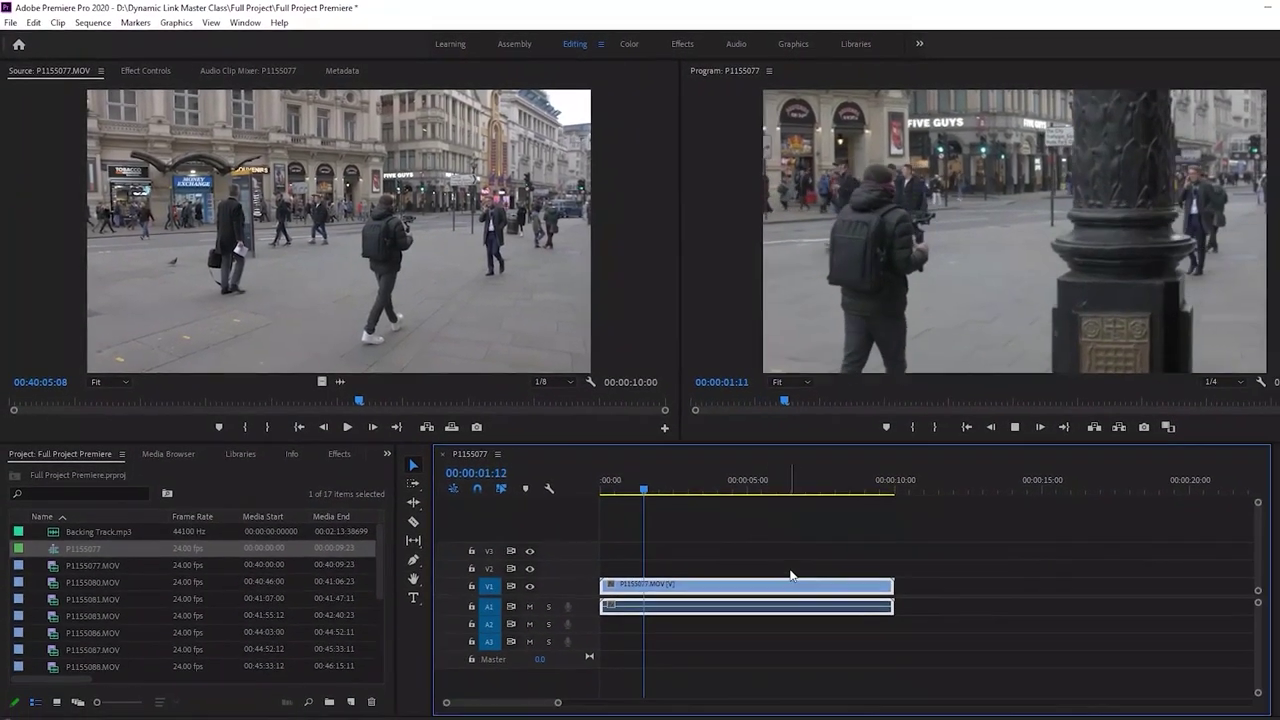
Shift the P1155077 clip's Motion Position X from 960 to 1491
key("space")
key("shift+5")
left_click_drag(253, 137, 531, 481)
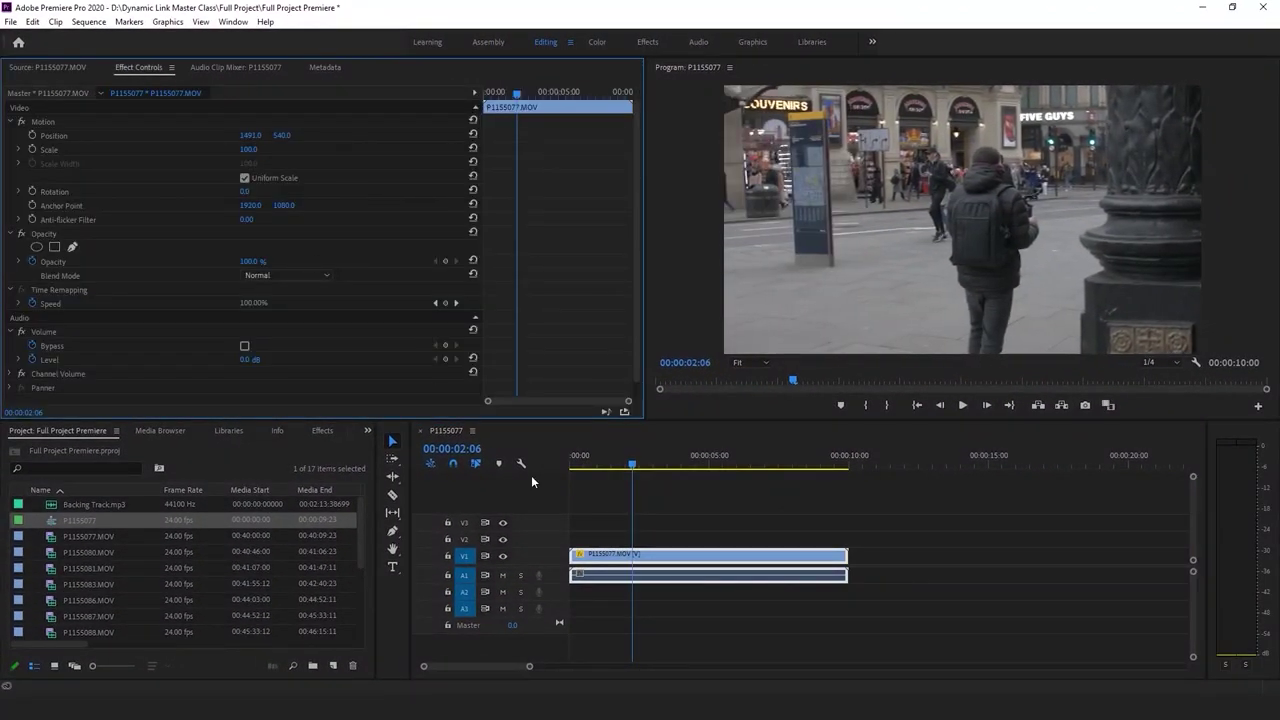
Play P1155077 from the start, cut it at the wanted end, and delete the tail
left_click(680, 494)
key("Home")
key("space")
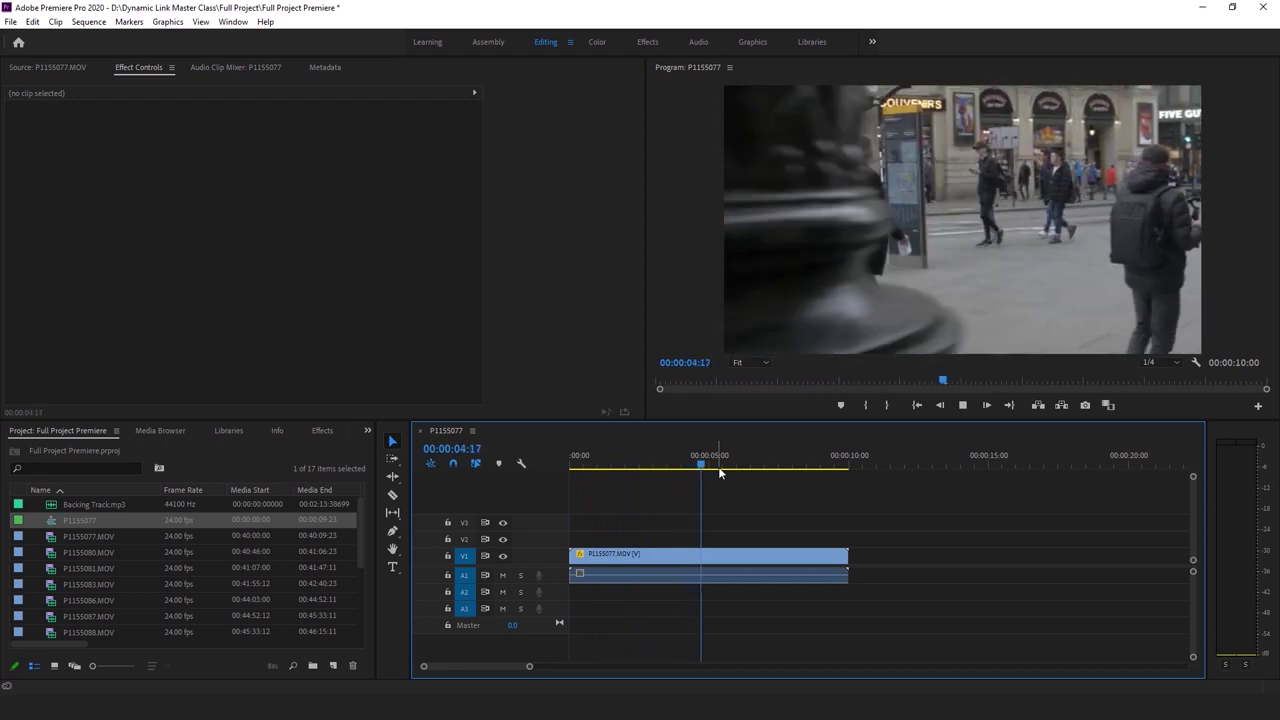
key("space")
key("d")
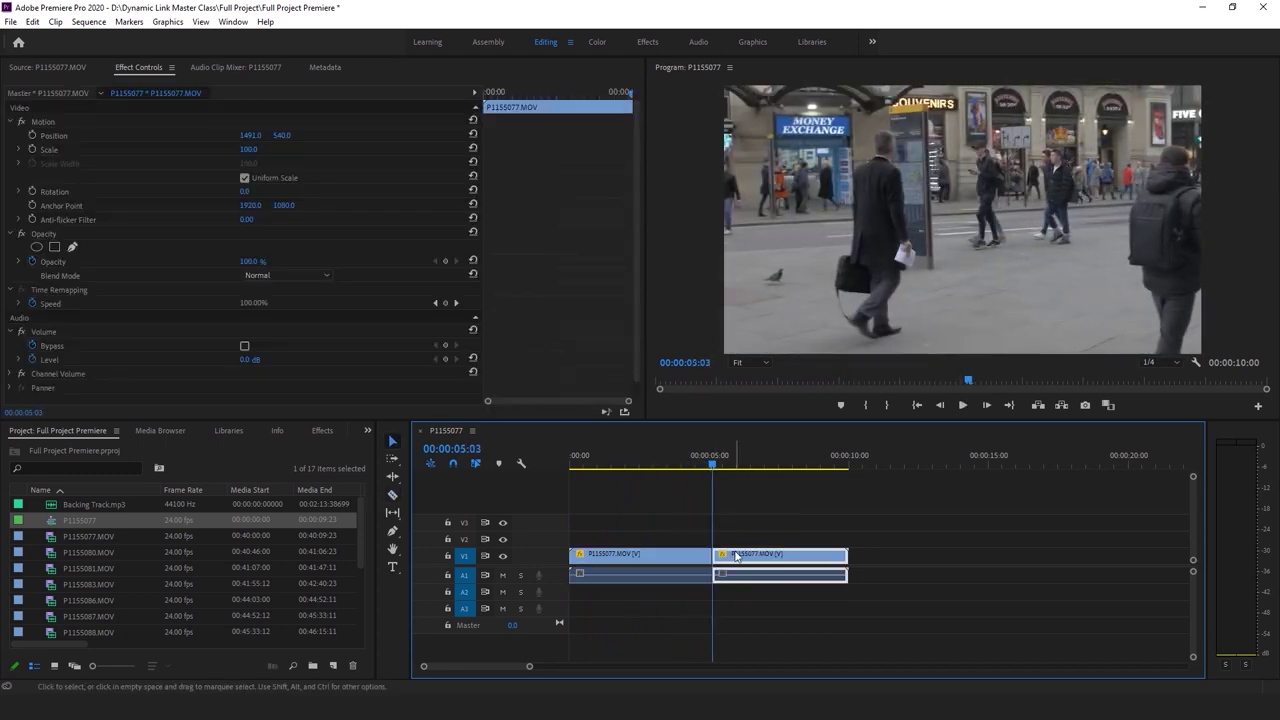
left_click(735, 555)
key("Delete")
Cut the clip near 00:00:01:17 and ripple-delete the head, leaving a 00:00:03:10 section
left_click_drag(711, 466, 614, 476)
key("ctrl+k")
left_click(600, 560)
key("shift+Delete")
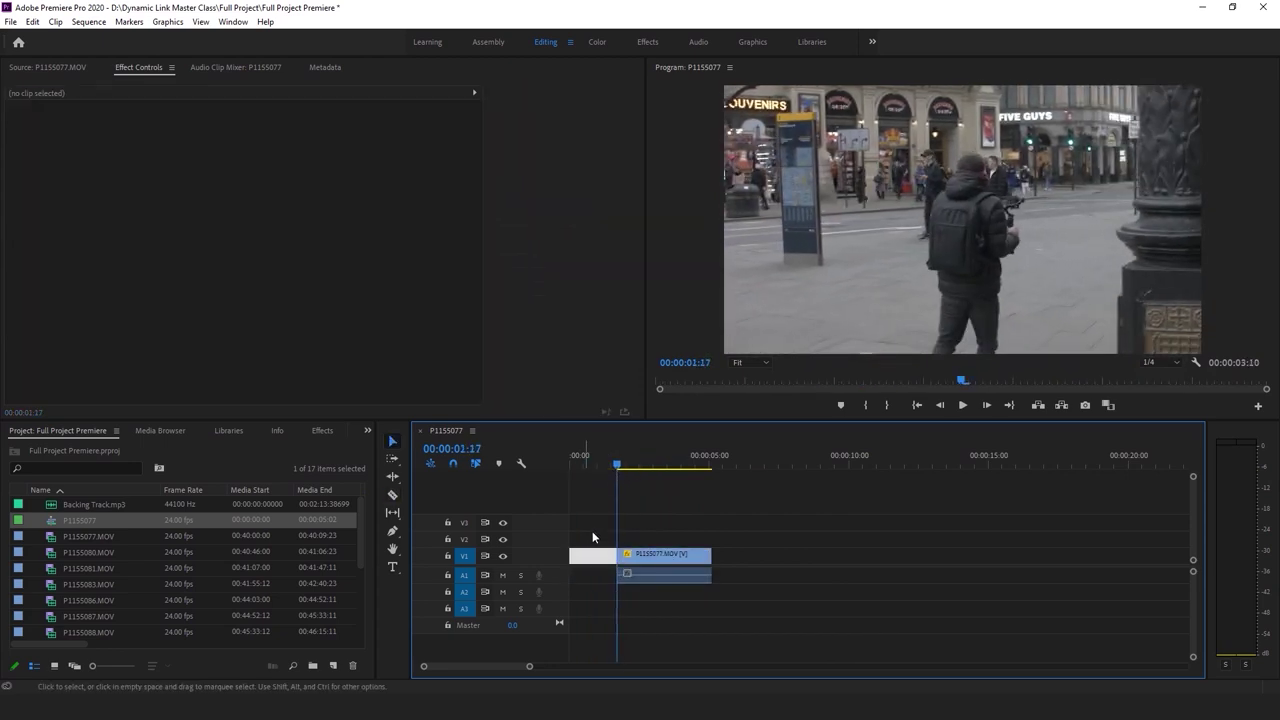
left_click(600, 555)
left_click(690, 496)
key("Home")
key("space")
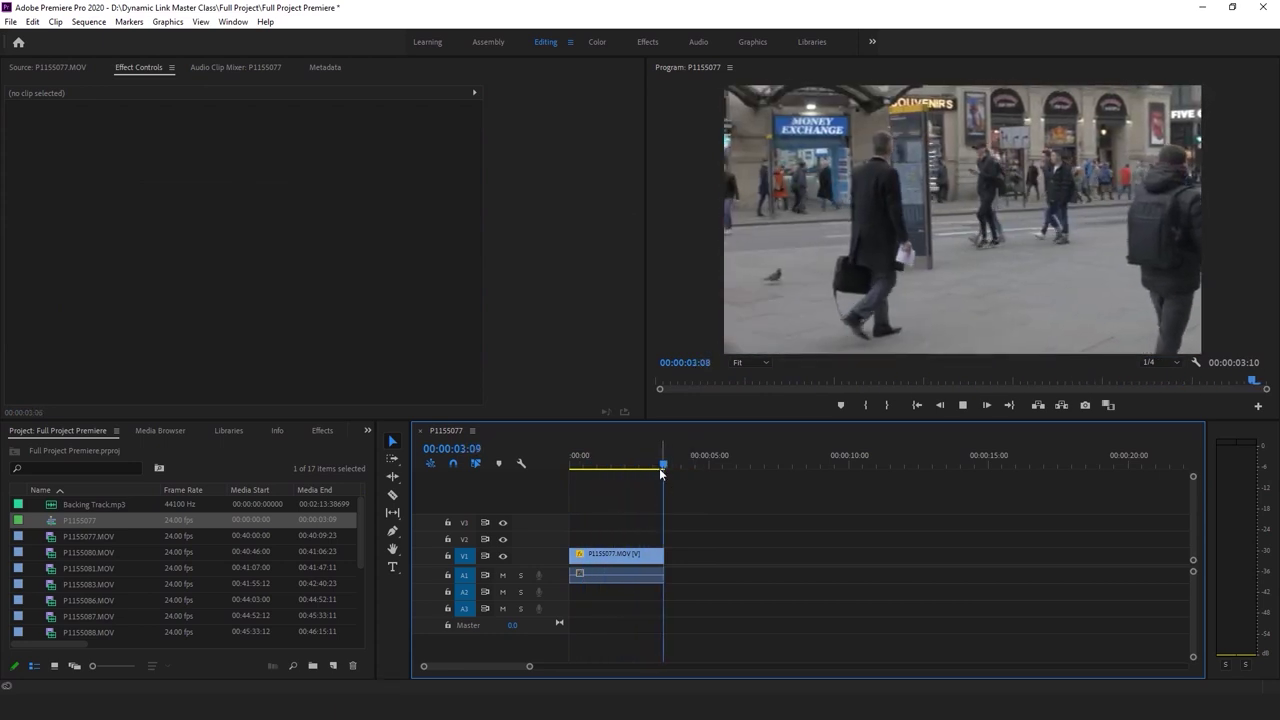
Review the trimmed clip from 00:00:01:20, then delete it from the sequence
left_click(615, 554)
left_click_drag(663, 466, 590, 468)
left_click(703, 496)
key("space")
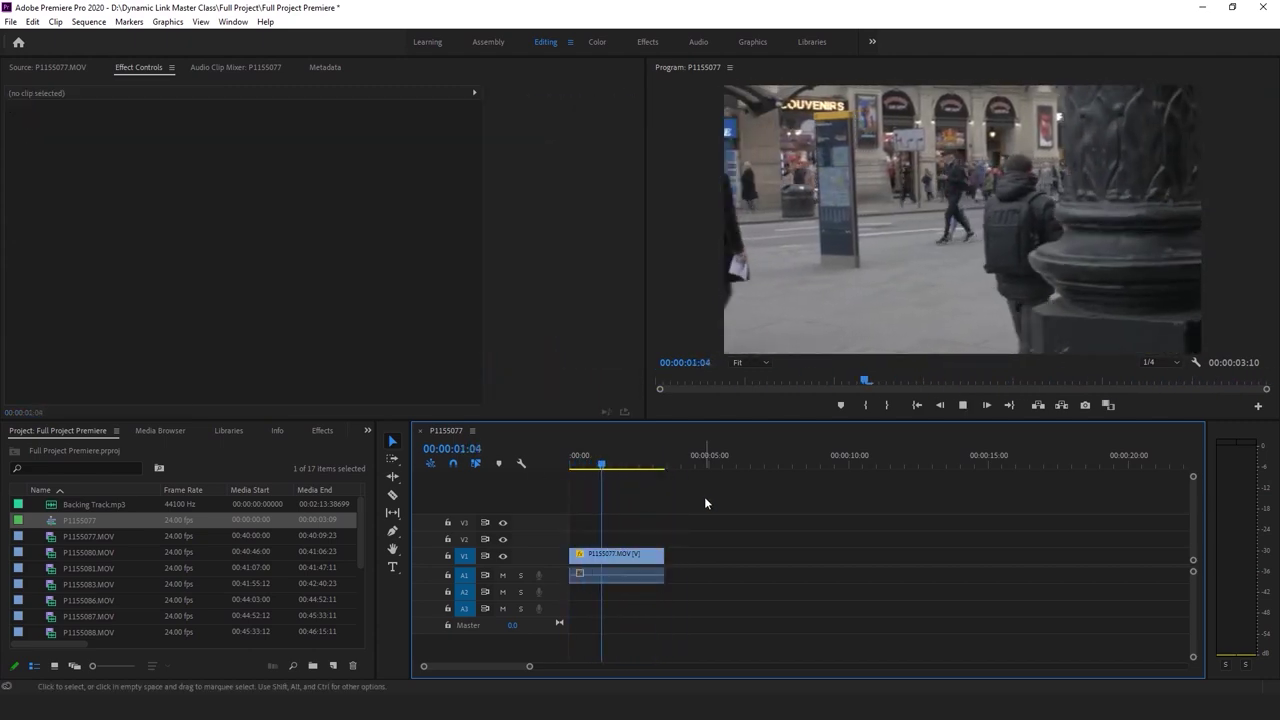
key("space")
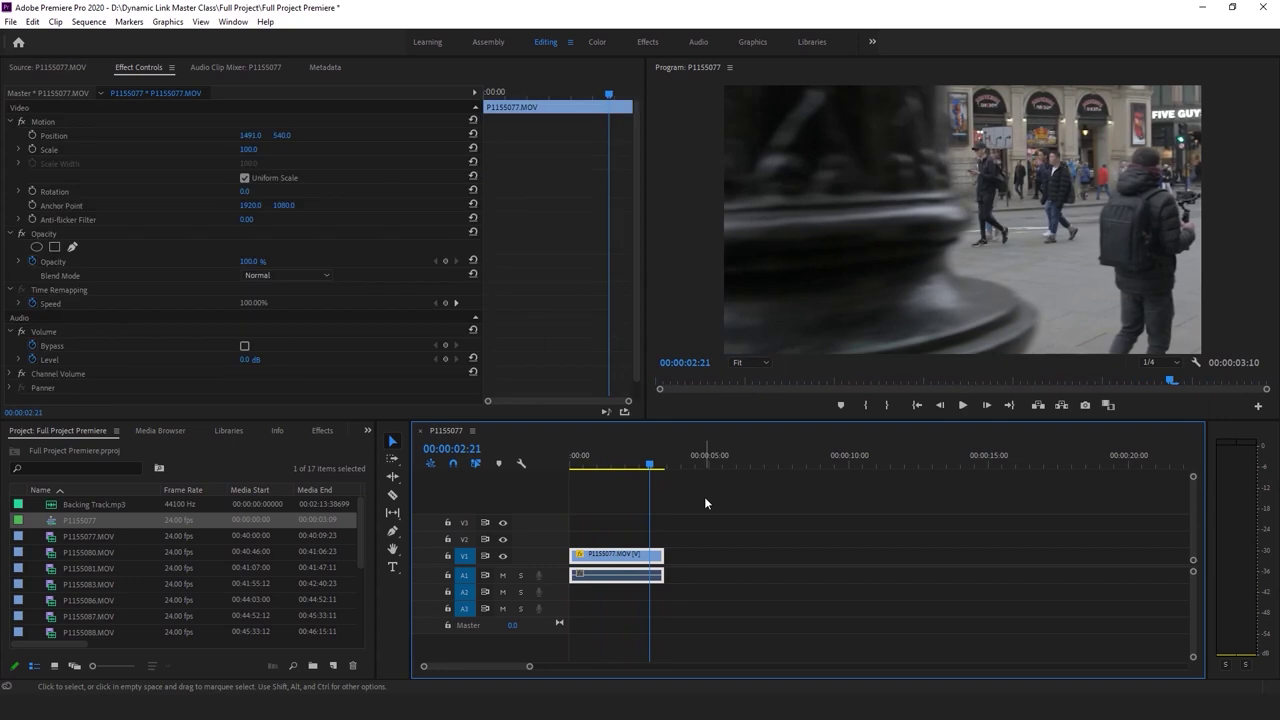
key("Delete")
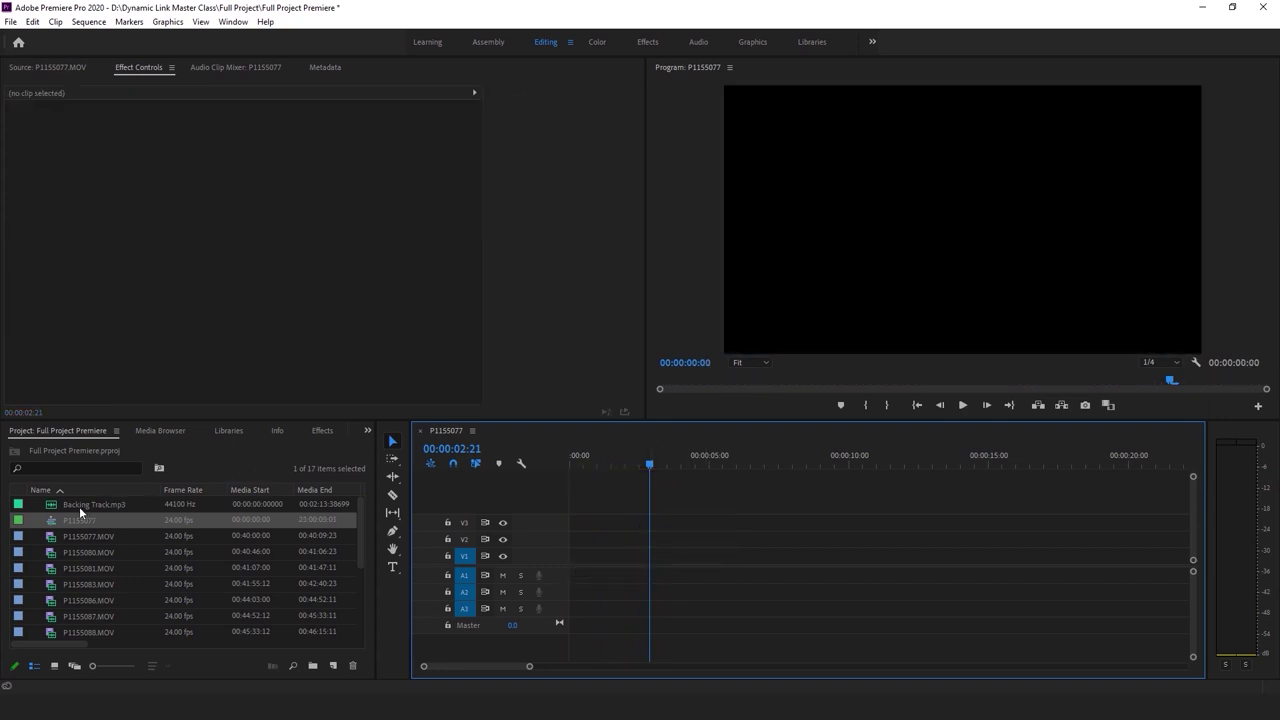
Lay Backing Track.mp3 on A1 at the sequence start and save the project
left_click(118, 506)
left_click_drag(656, 548, 586, 533)
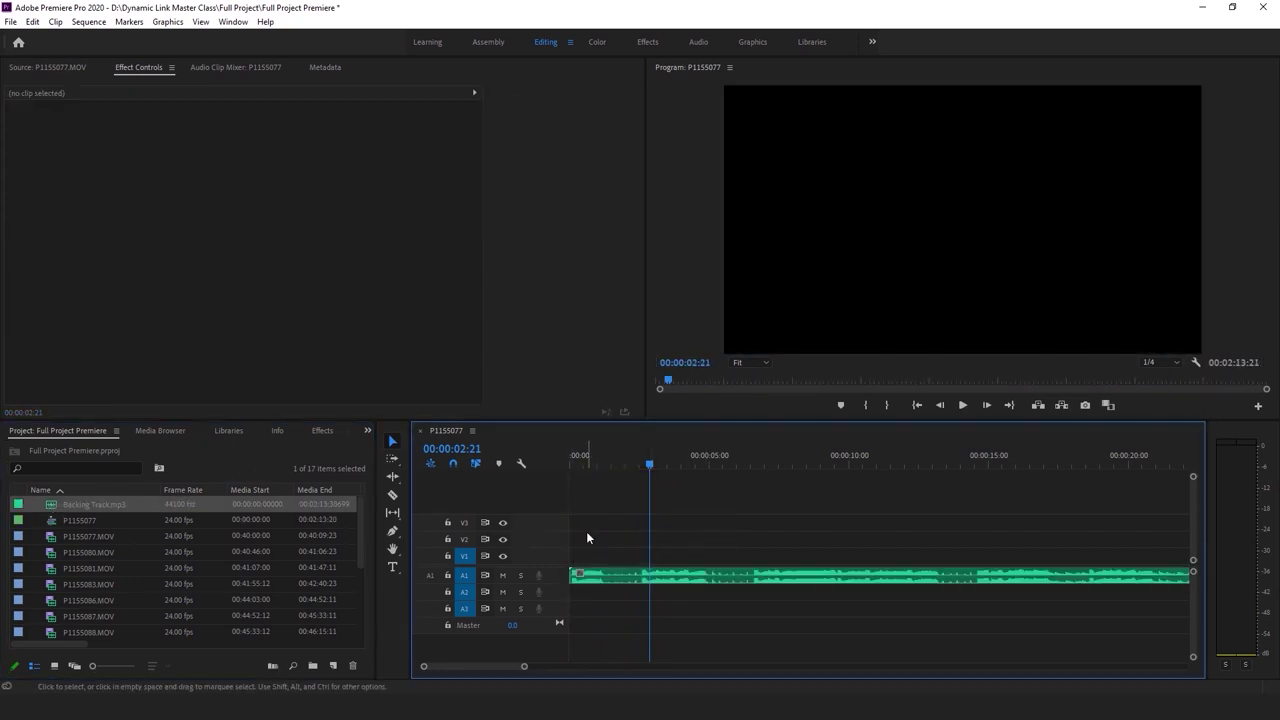
key("Home")
left_click(681, 496)
key("ctrl+s")
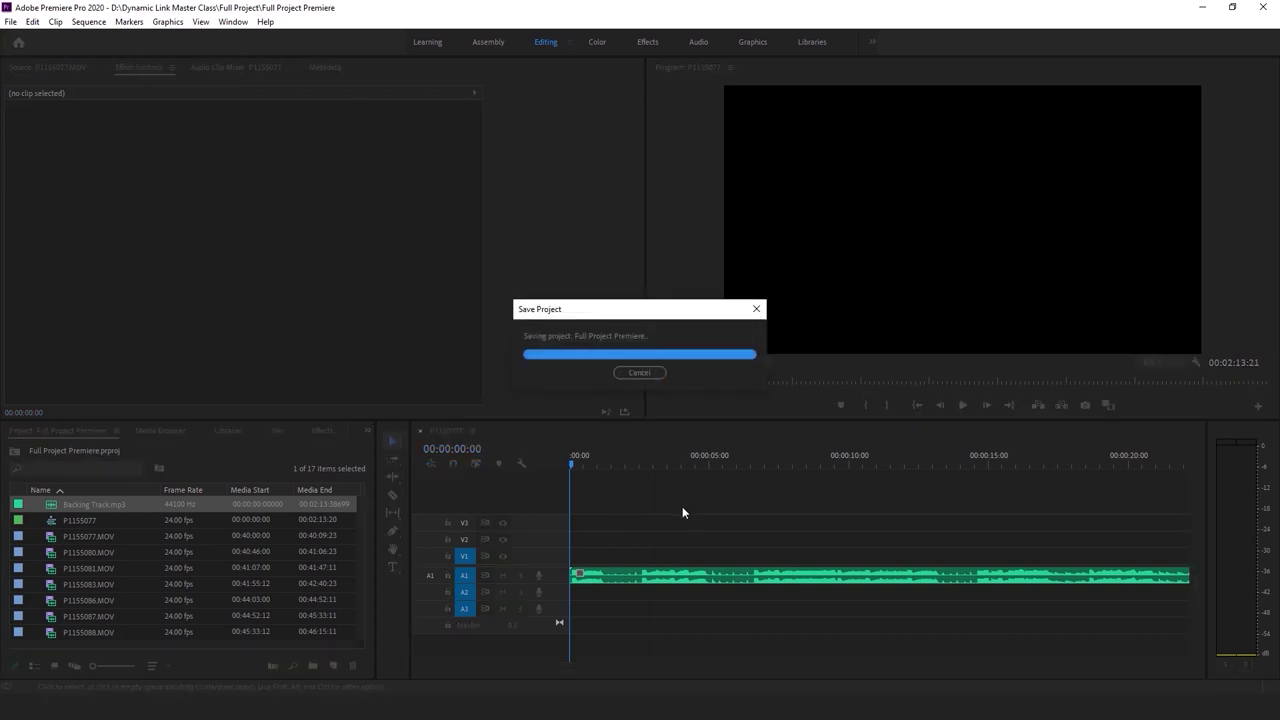
key("space")
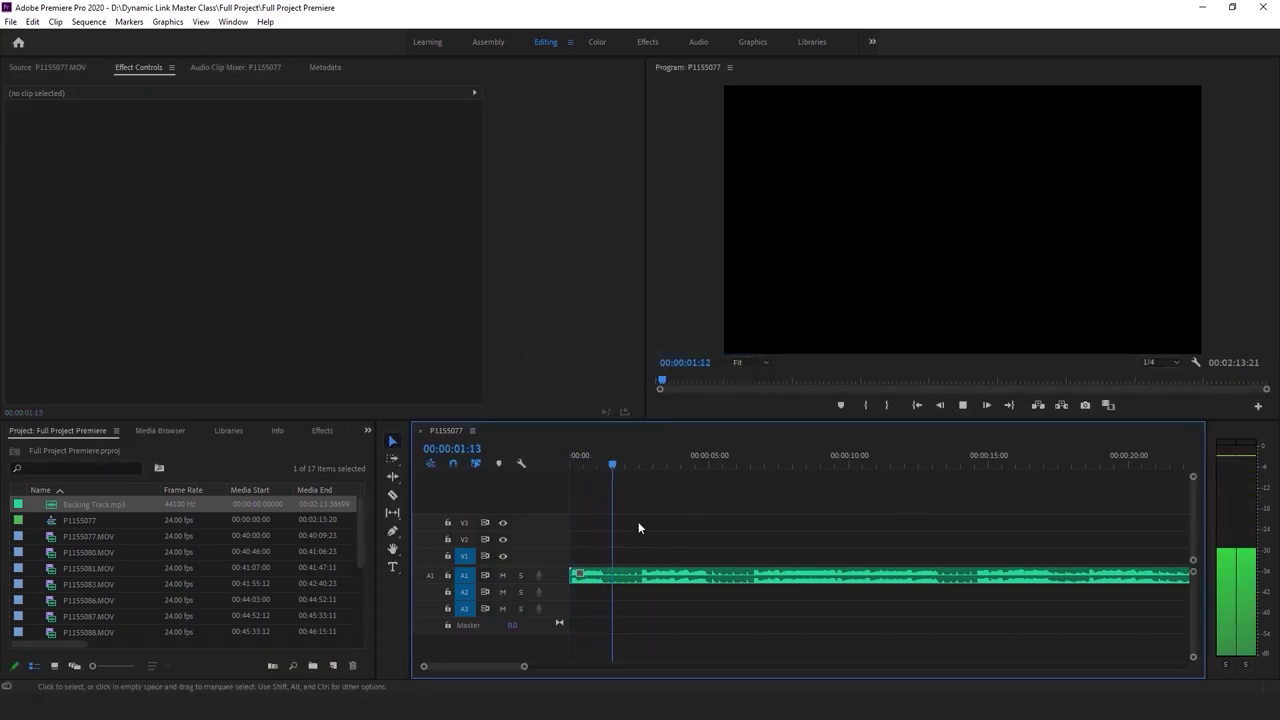
left_click(621, 465)
left_click(673, 527)
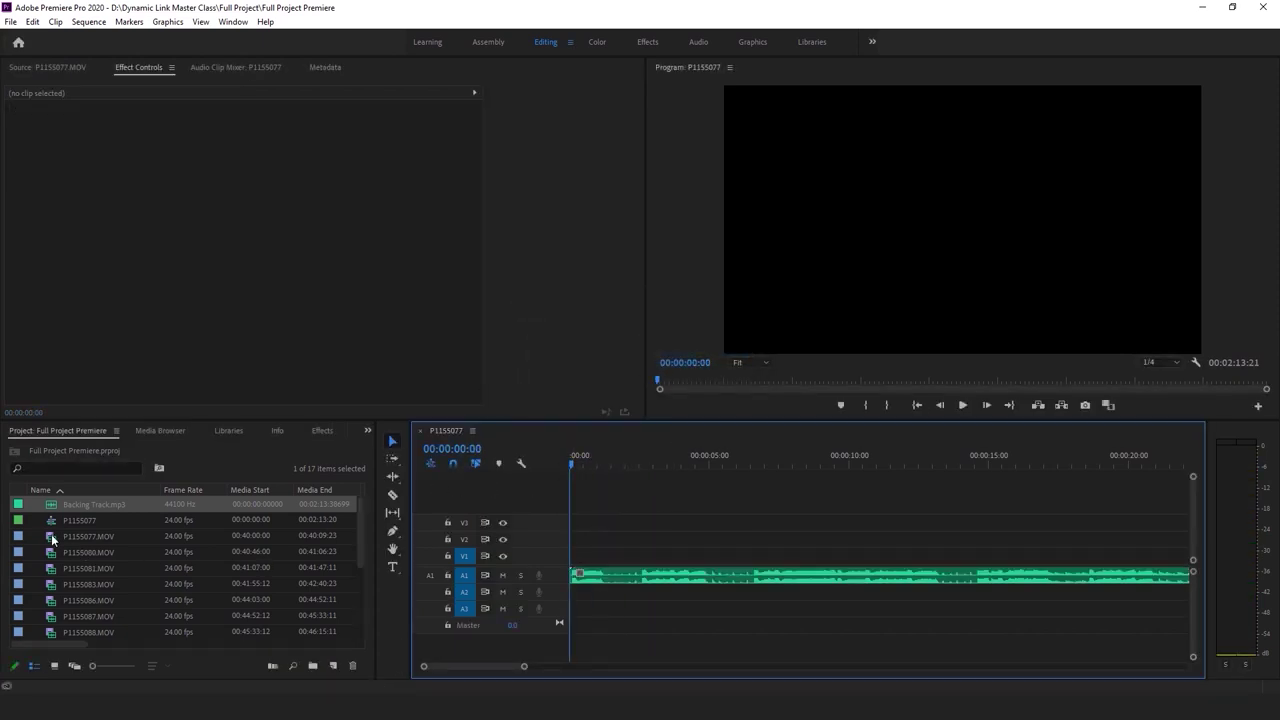
Preview P1155077.MOV and P1155080.MOV in the Source monitor and play the backing track
double_click(53, 538)
double_click(69, 550)
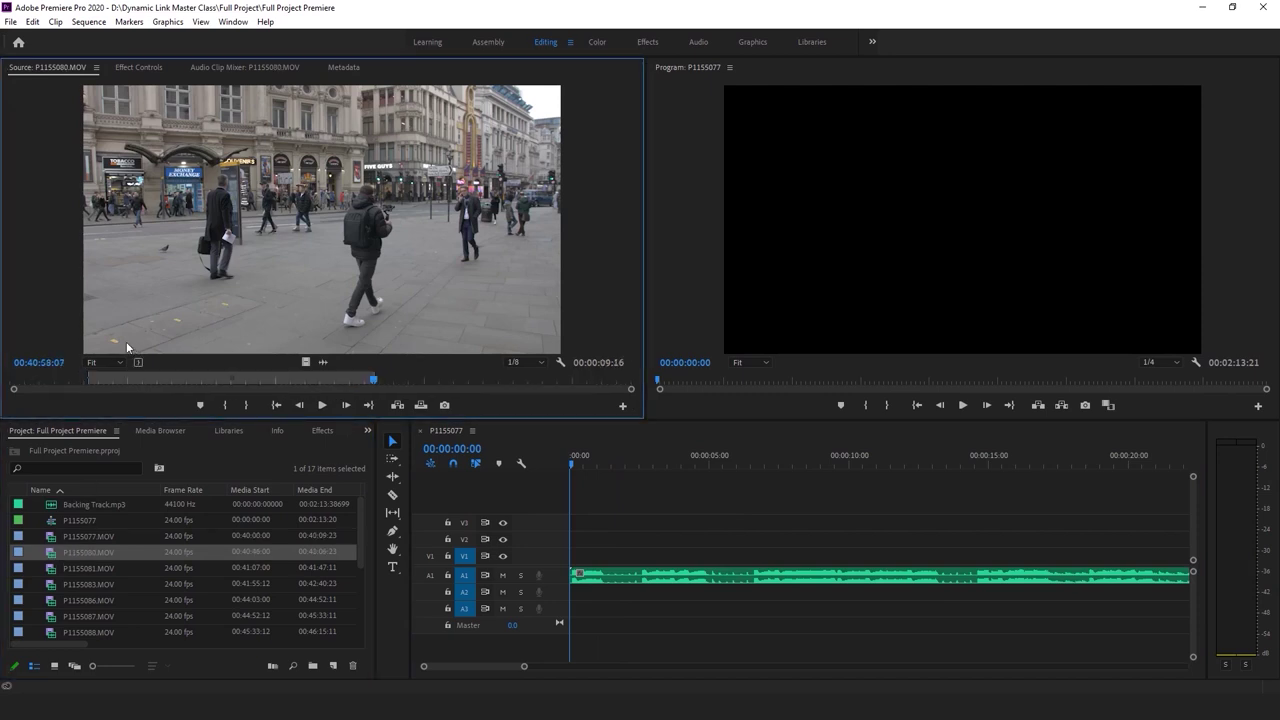
scroll(164, 358, "down", 4)
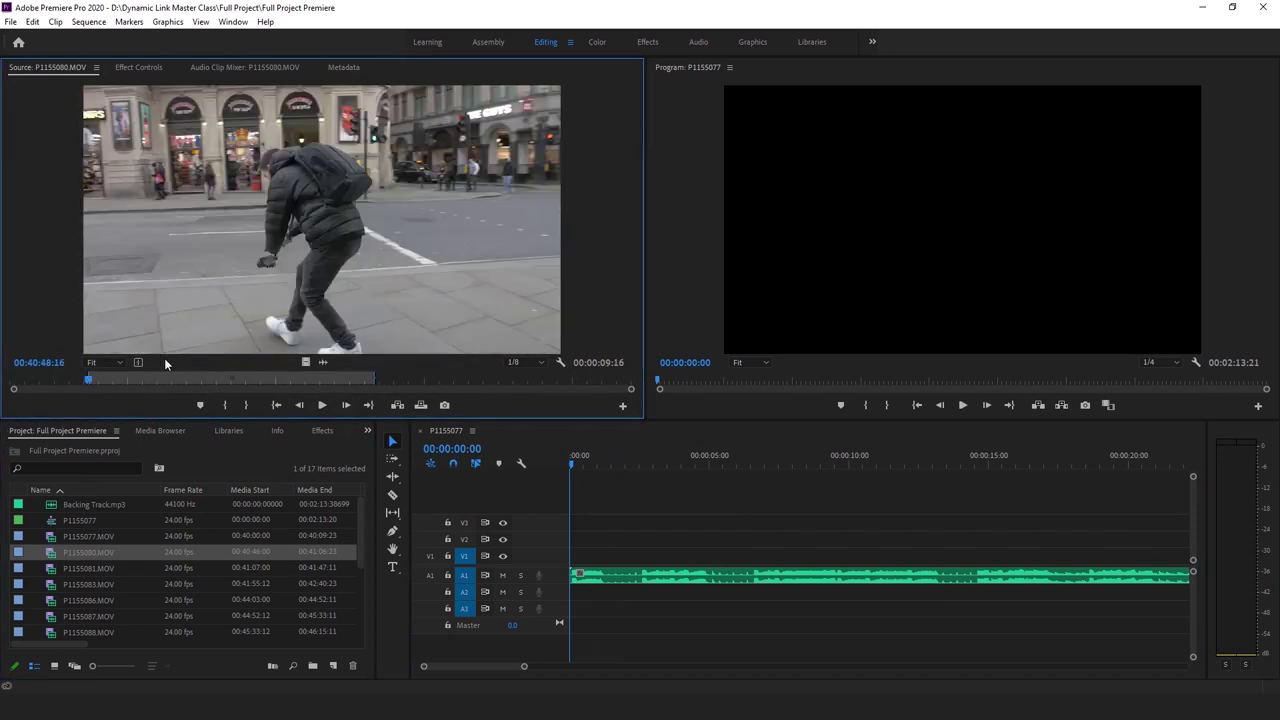
left_click(657, 512)
key("space")
left_click(640, 576)
Place P1155080.MOV's marked range on V1 at the sequence start
left_click(48, 540)
double_click(48, 540)
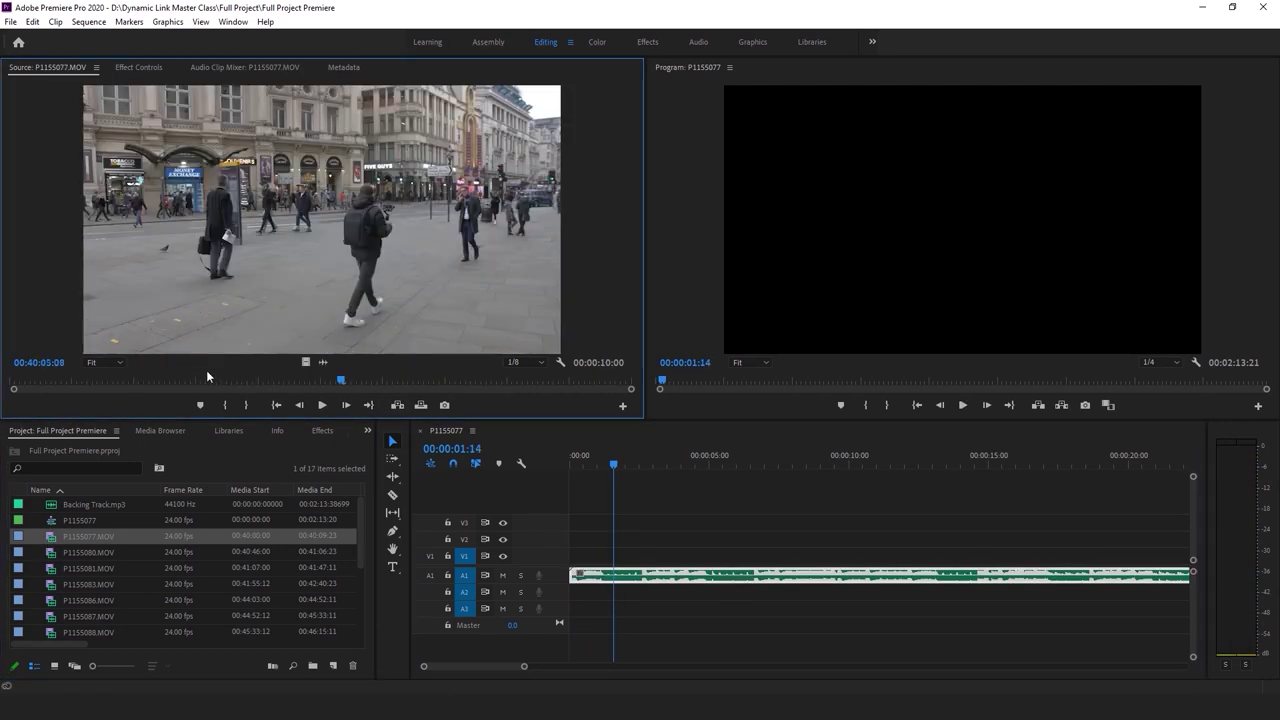
key("Home")
key("space")
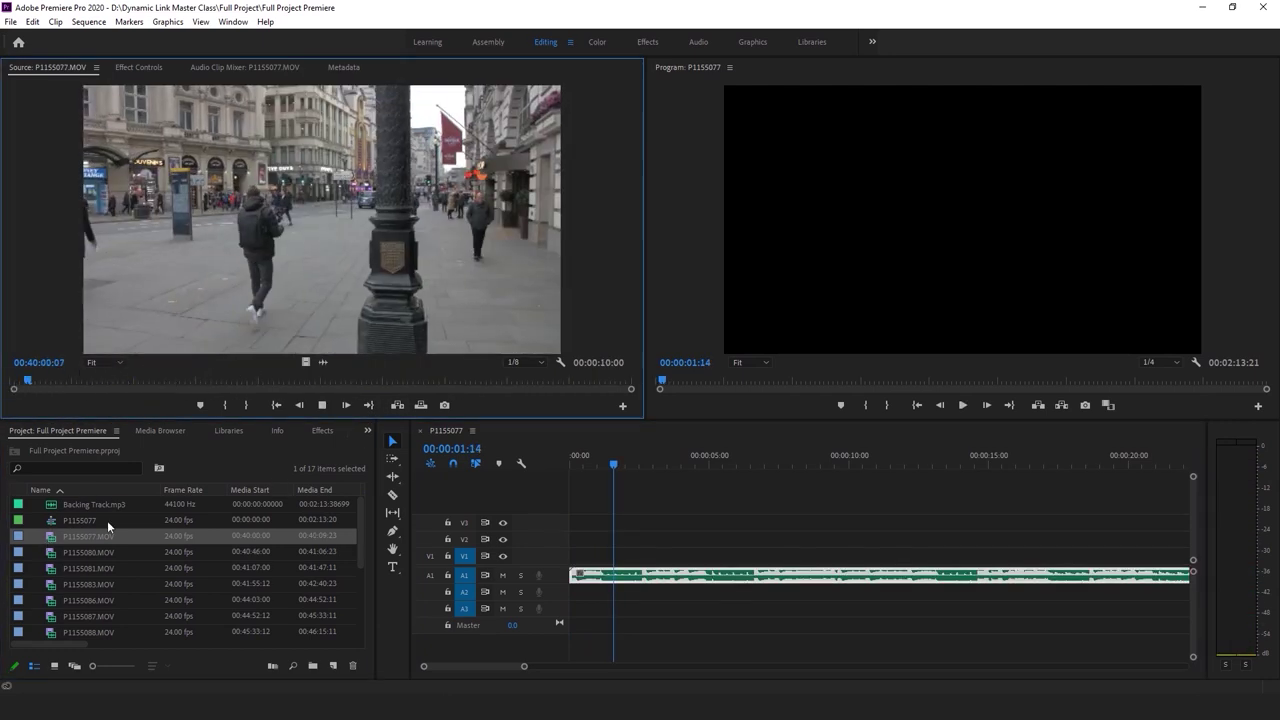
left_click_drag(88, 552, 240, 323)
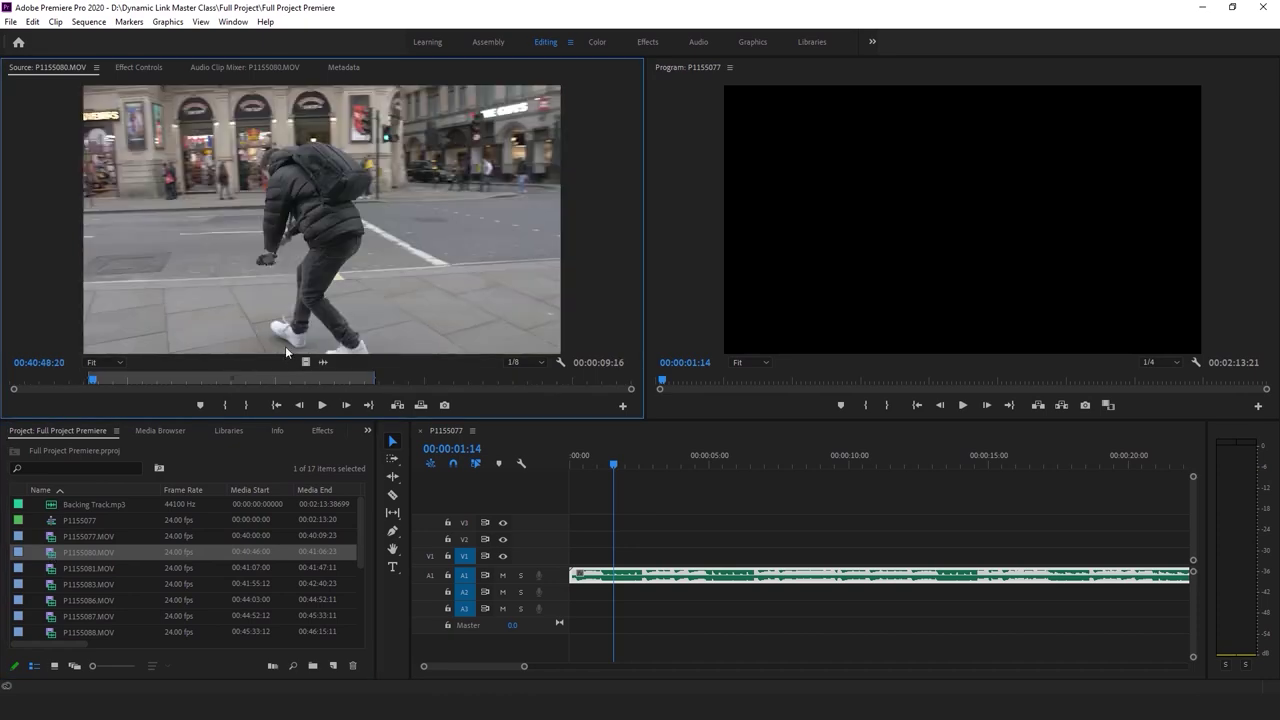
left_click_drag(578, 556, 578, 556)
key("Home")
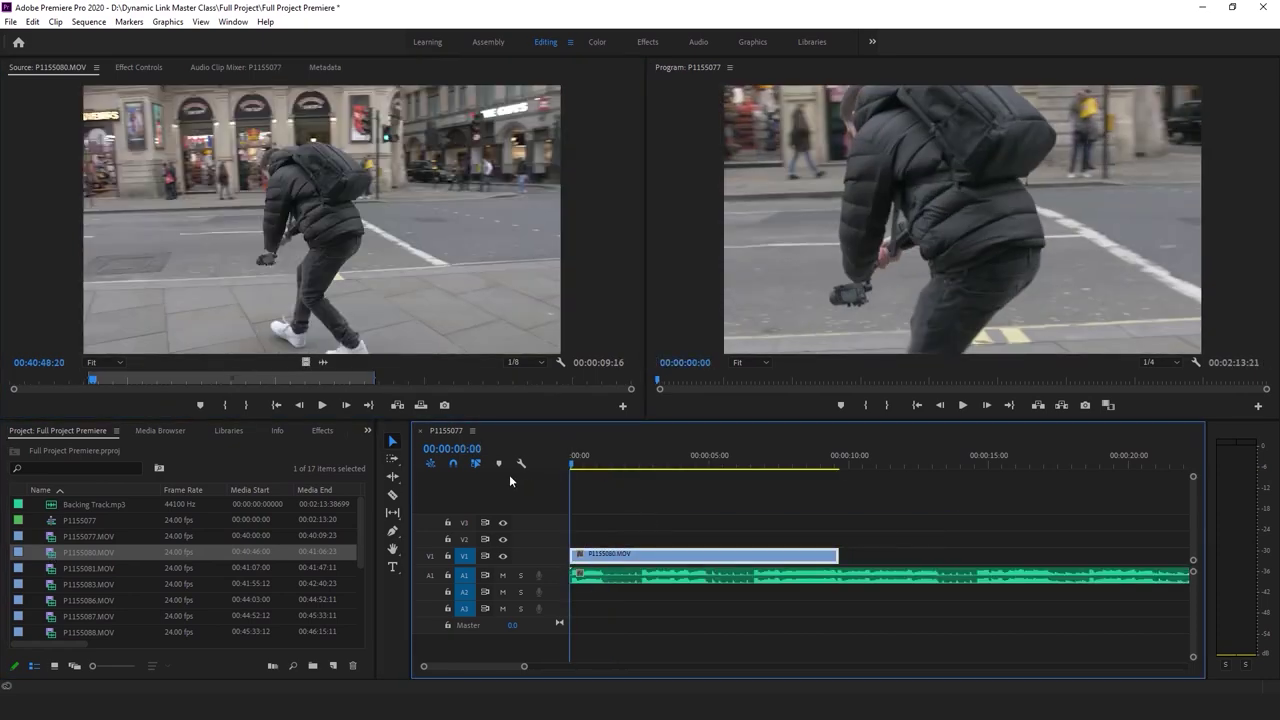
Set P1155080 to frame size and trim its end at 00:00:01:02
right_click(652, 565)
left_click(740, 487)
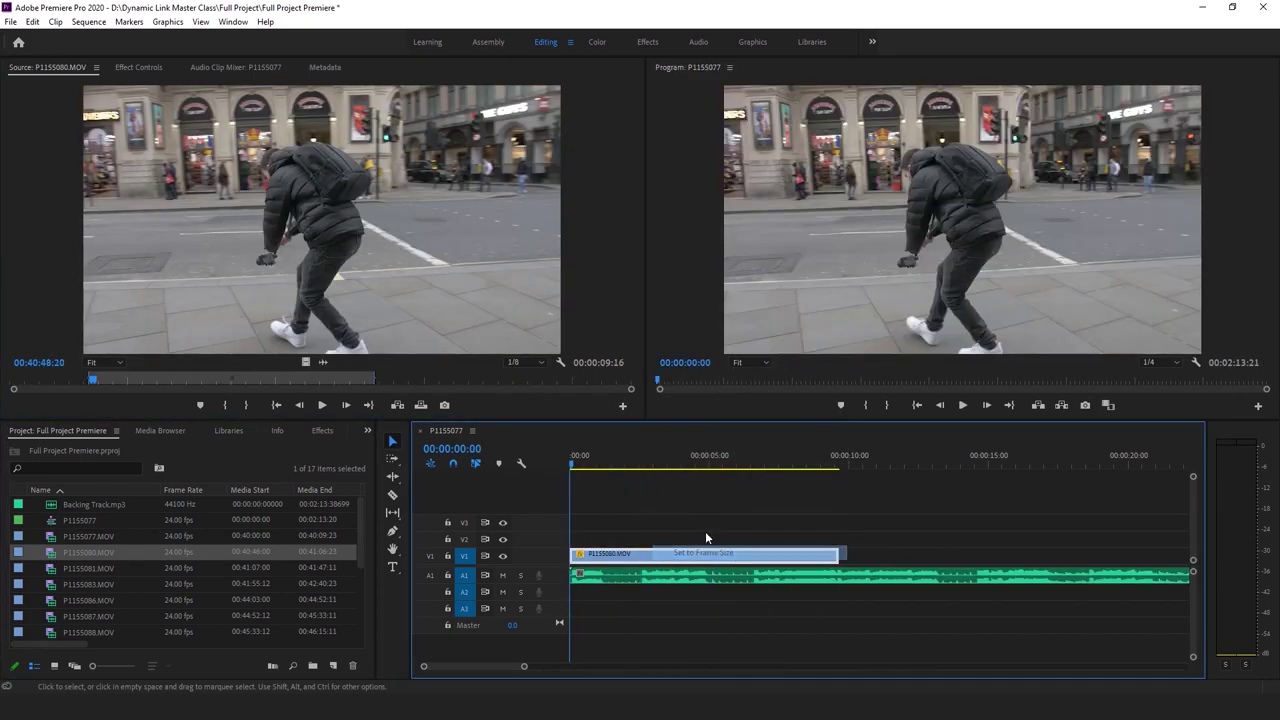
key("space")
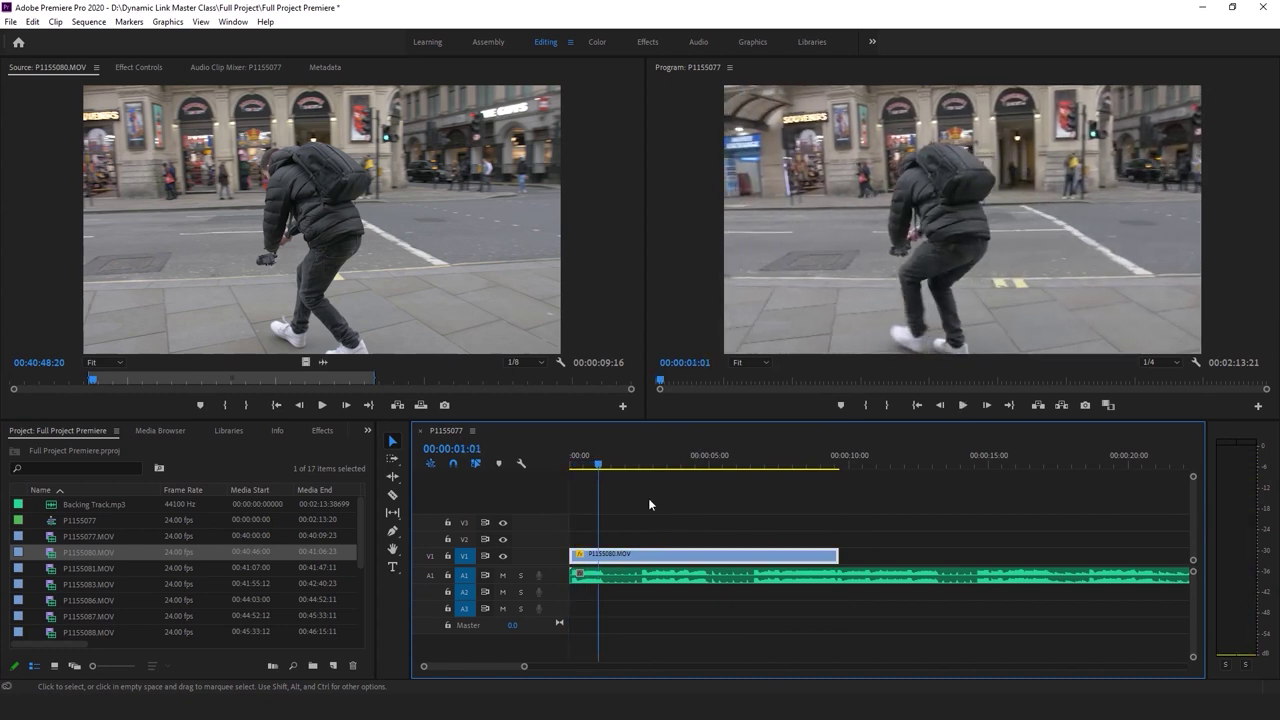
key("space")
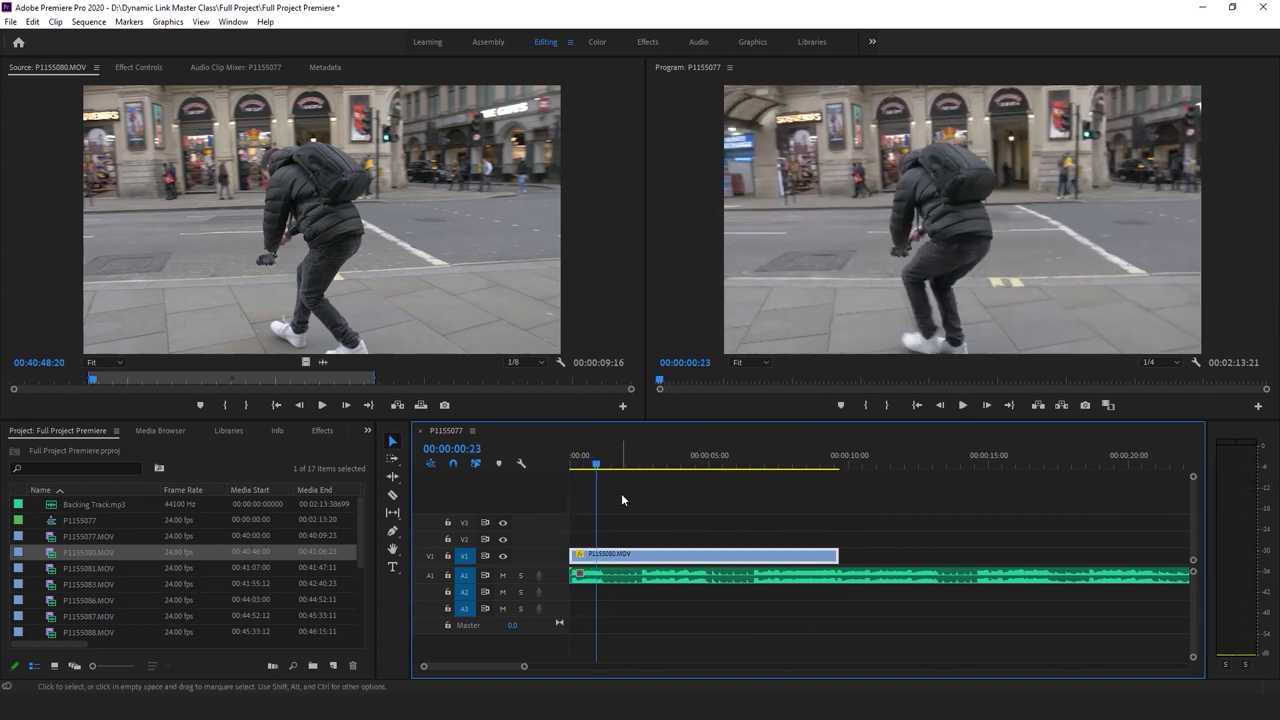
left_click(620, 556)
key("w")
key("Home")
key("space")
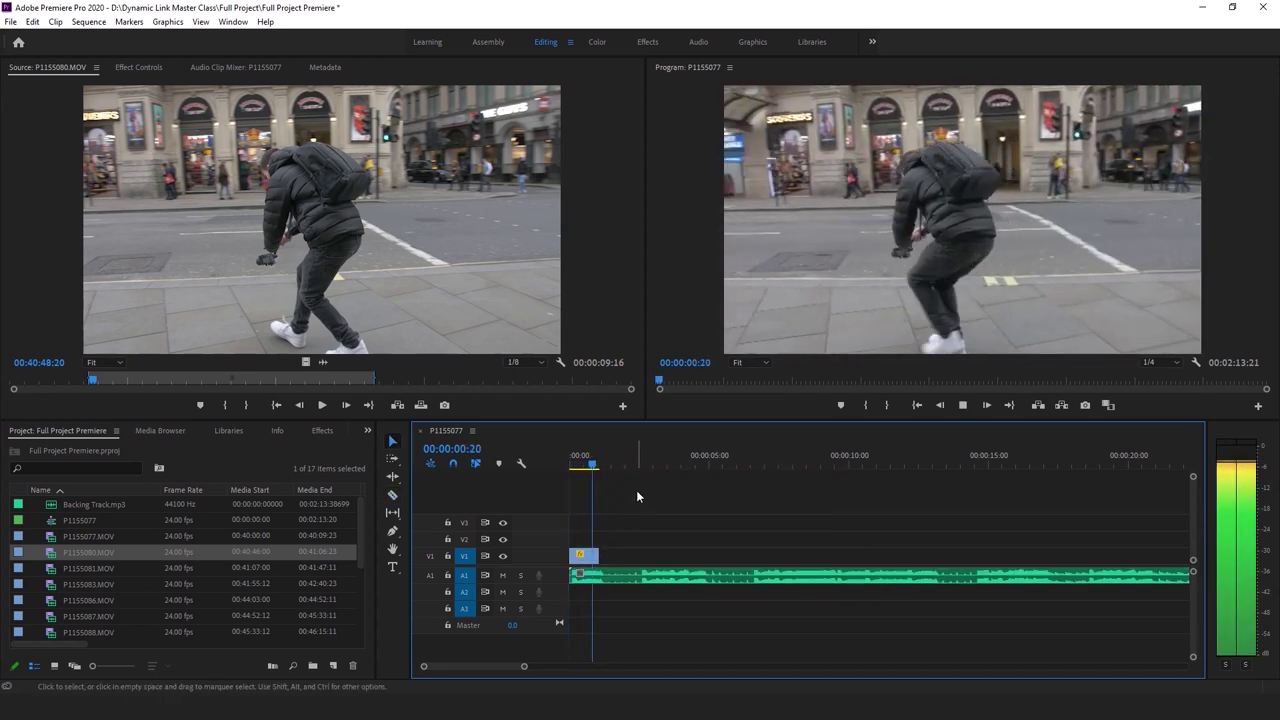
key("space")
Add P1155081's video only to V1 after P1155080 and set it to frame size
double_click(54, 567)
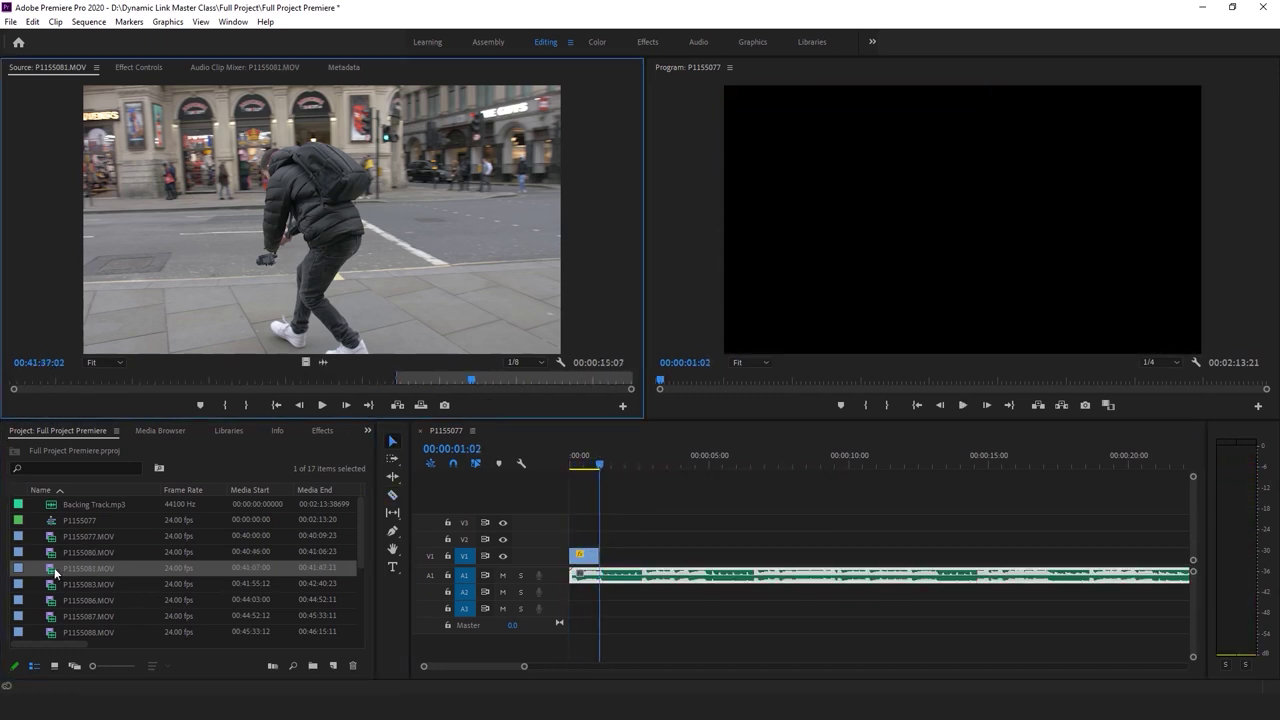
left_click_drag(306, 361, 606, 560)
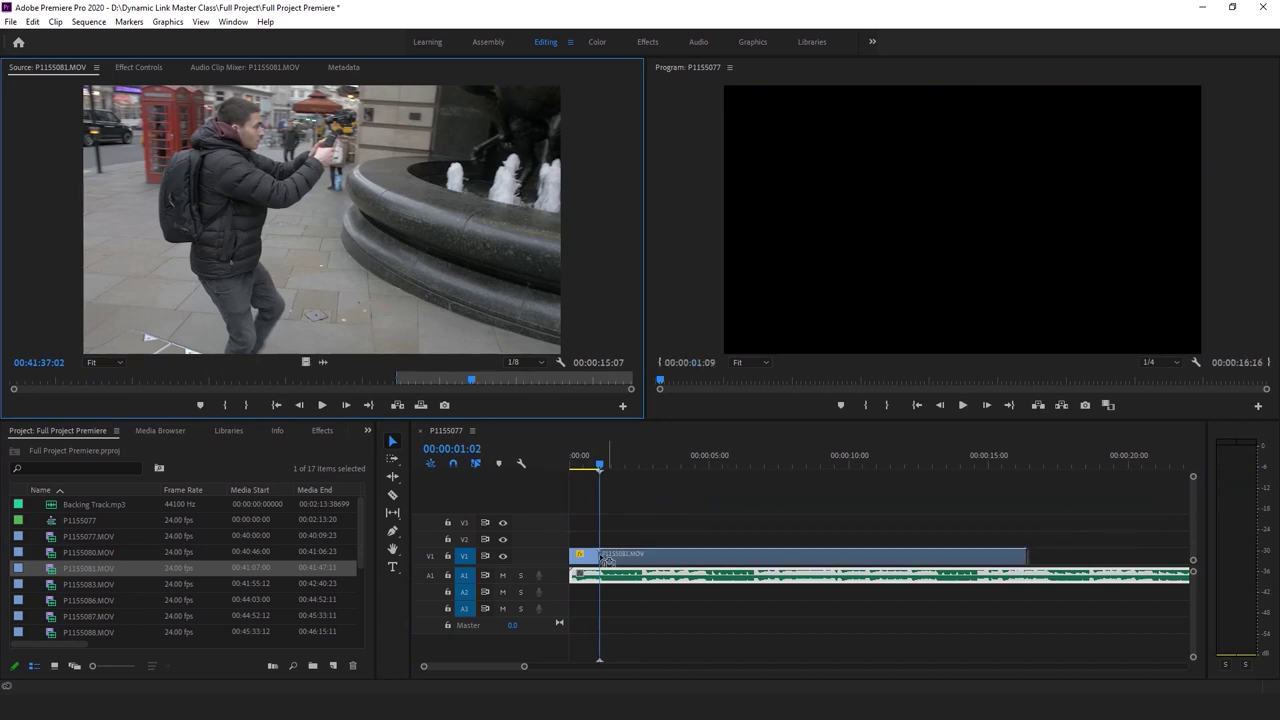
left_click_drag(680, 527, 687, 524)
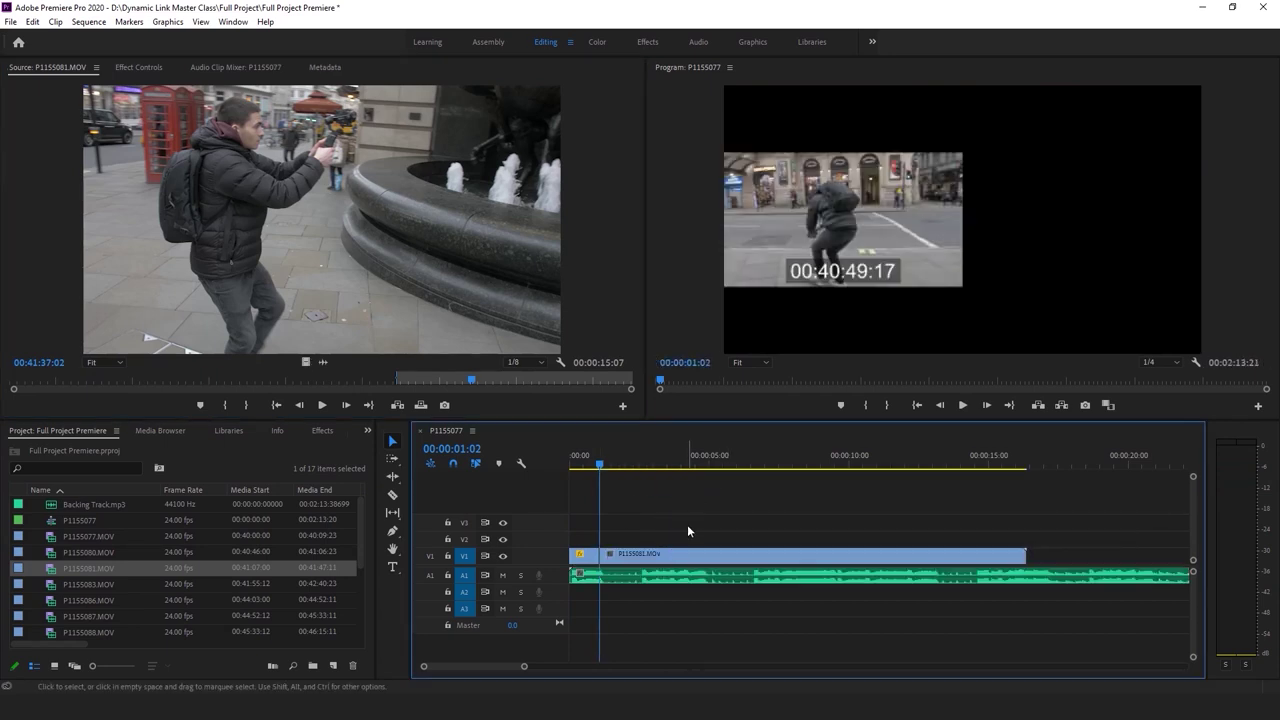
right_click(707, 556)
left_click(789, 553)
key("space")
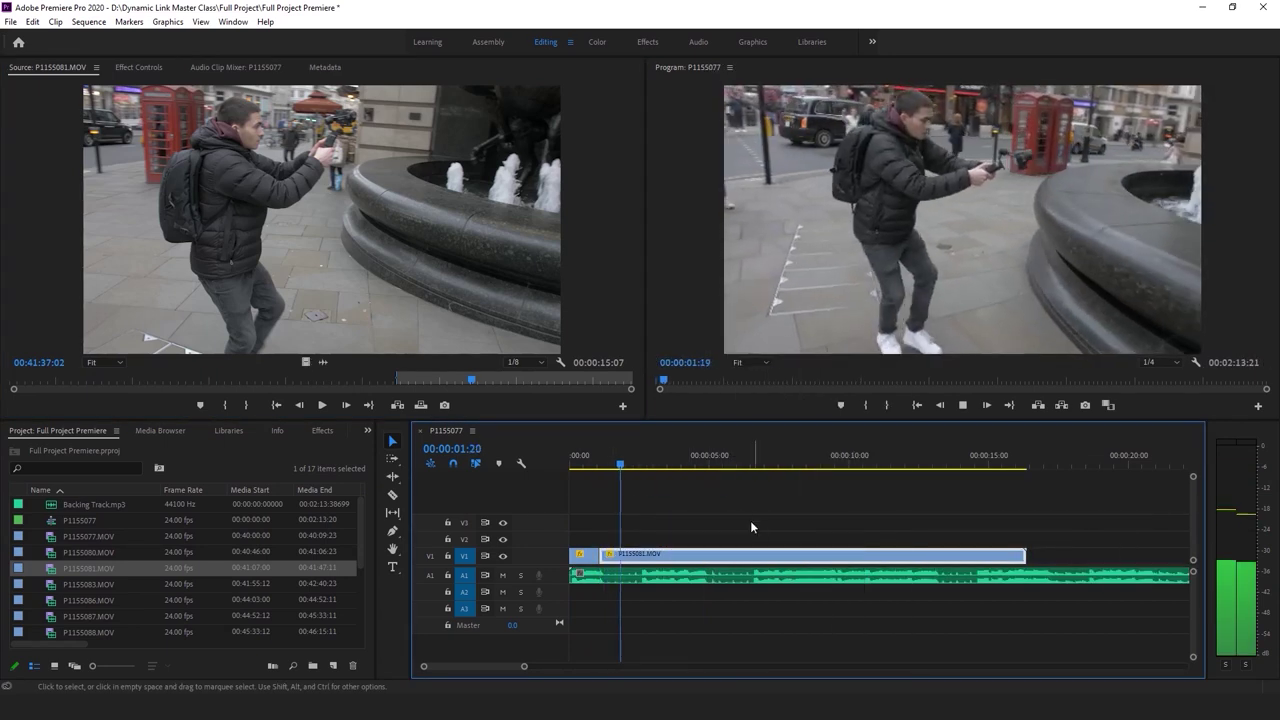
key("Right")
key("Right")
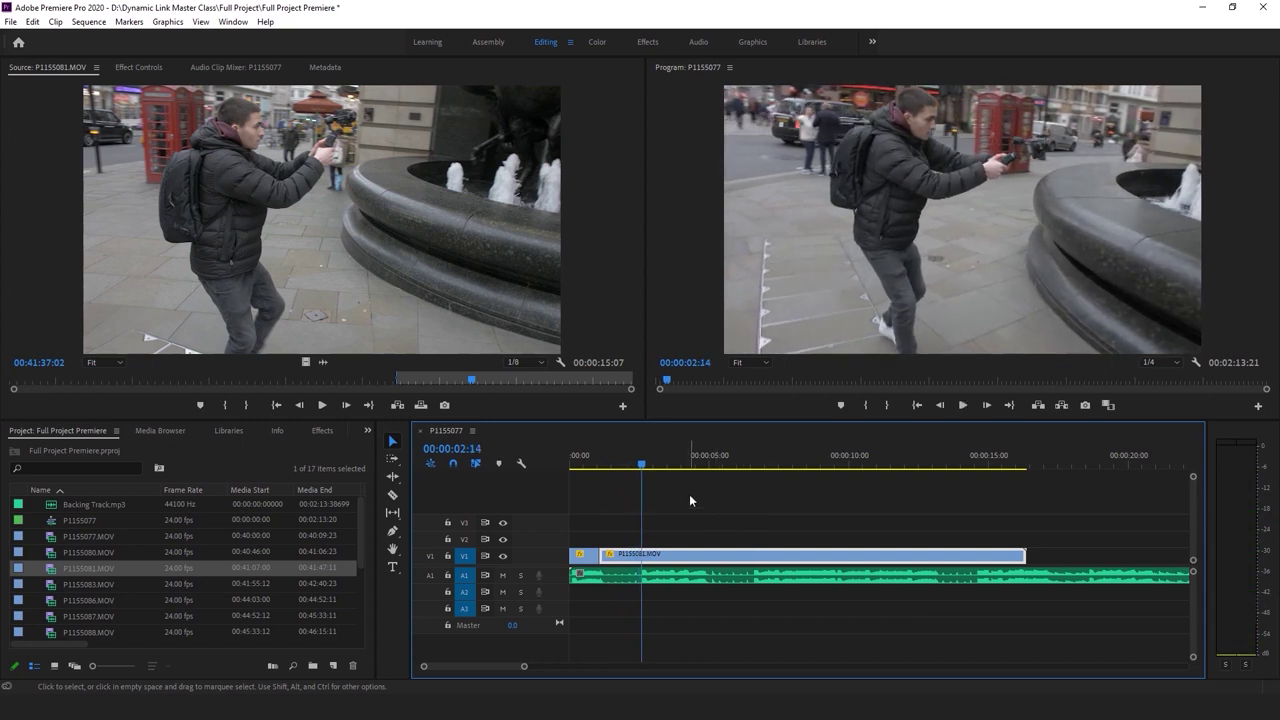
Razor P1155081 at 00:00:02:15 and delete the leftover right piece
key("c")
left_click(641, 554)
key("v")
left_click(820, 556)
key("Delete")
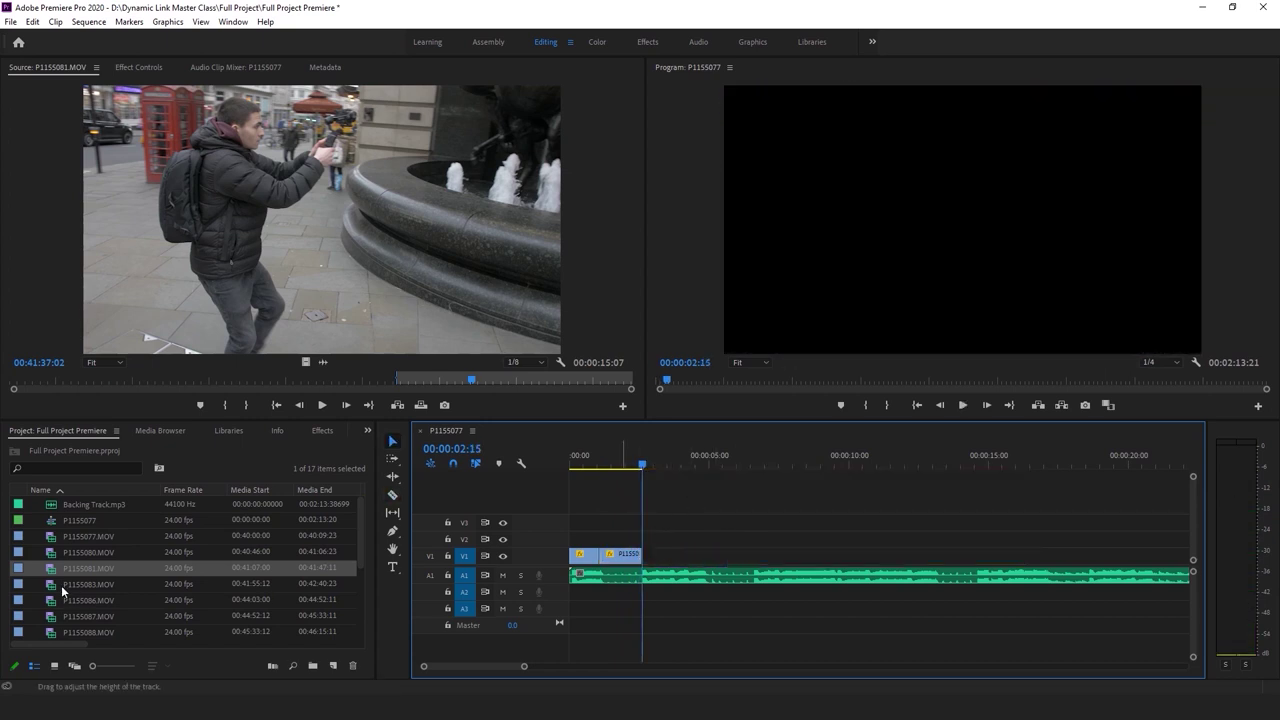
double_click(88, 584)
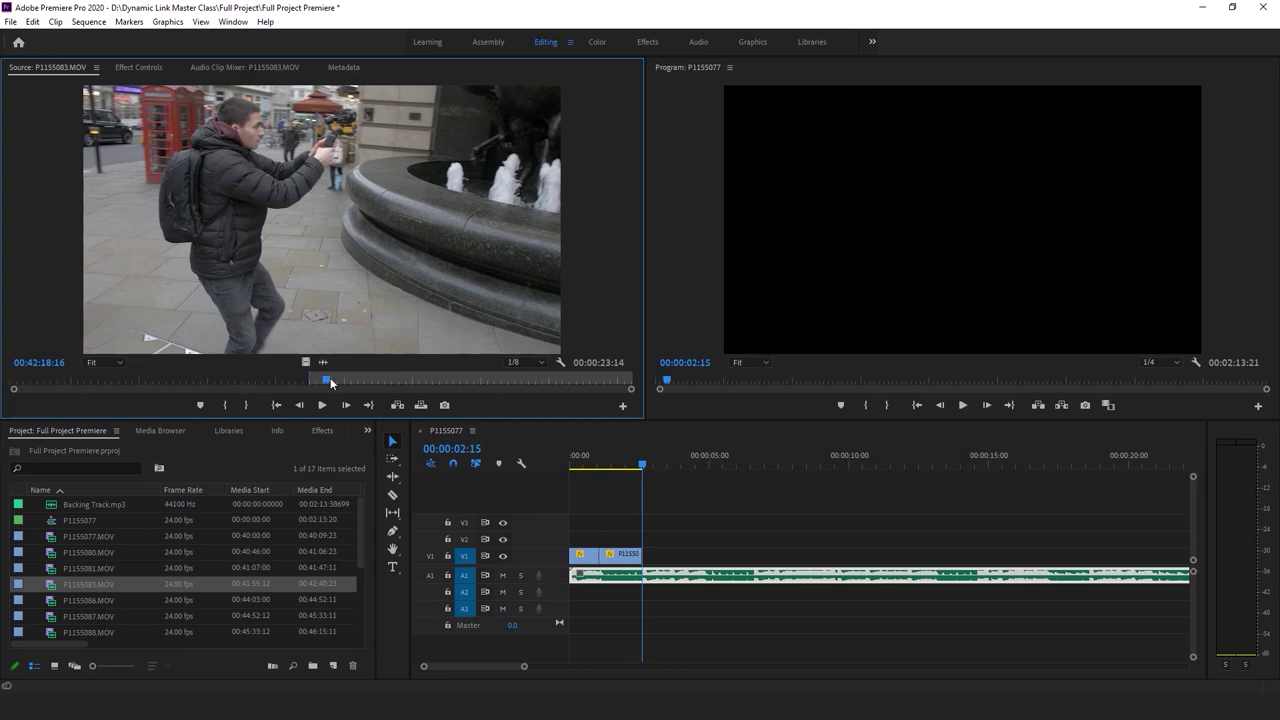
left_click_drag(331, 382, 660, 550)
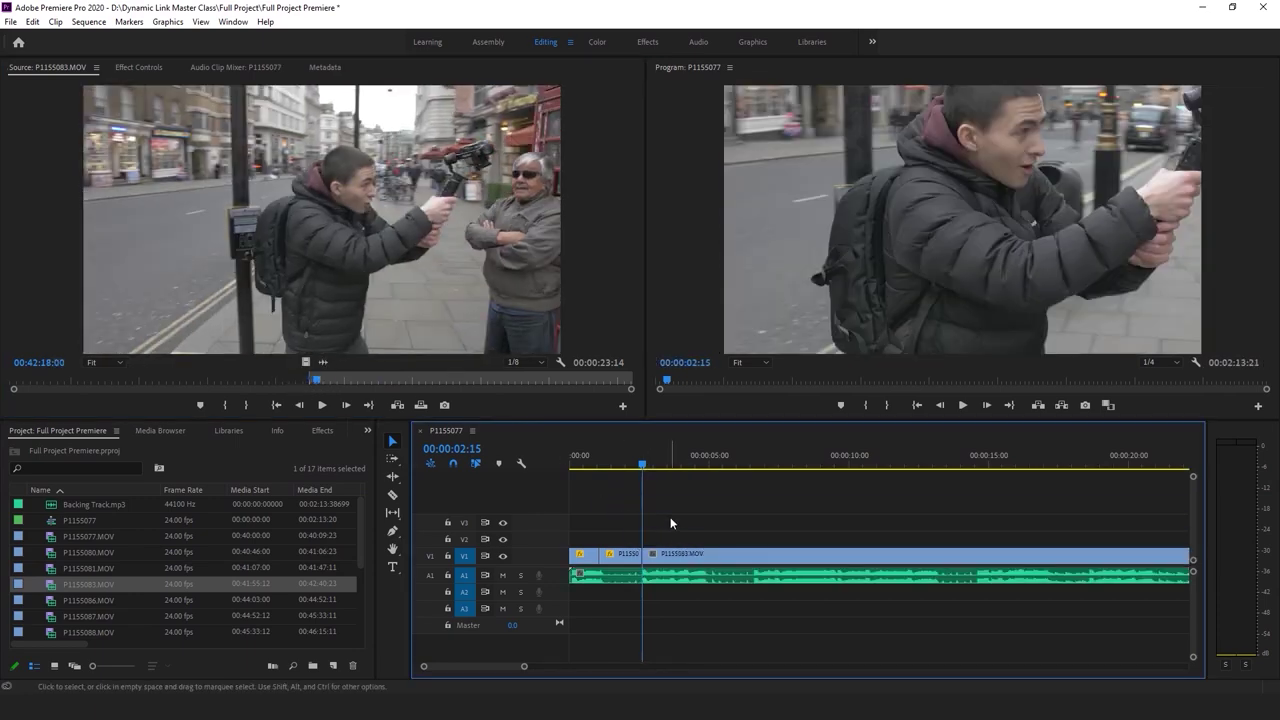
Set P1155083 to frame size and adjust its start point on V1
right_click(670, 553)
left_click(718, 552)
key("space")
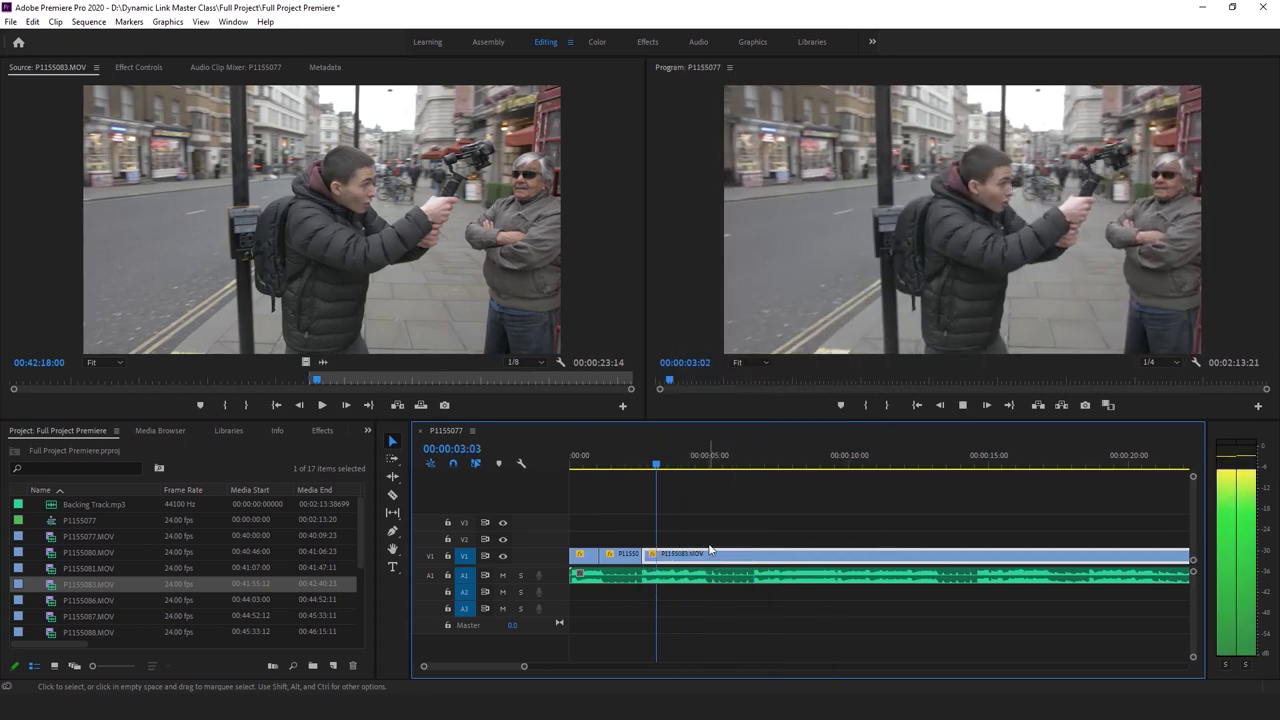
key("space")
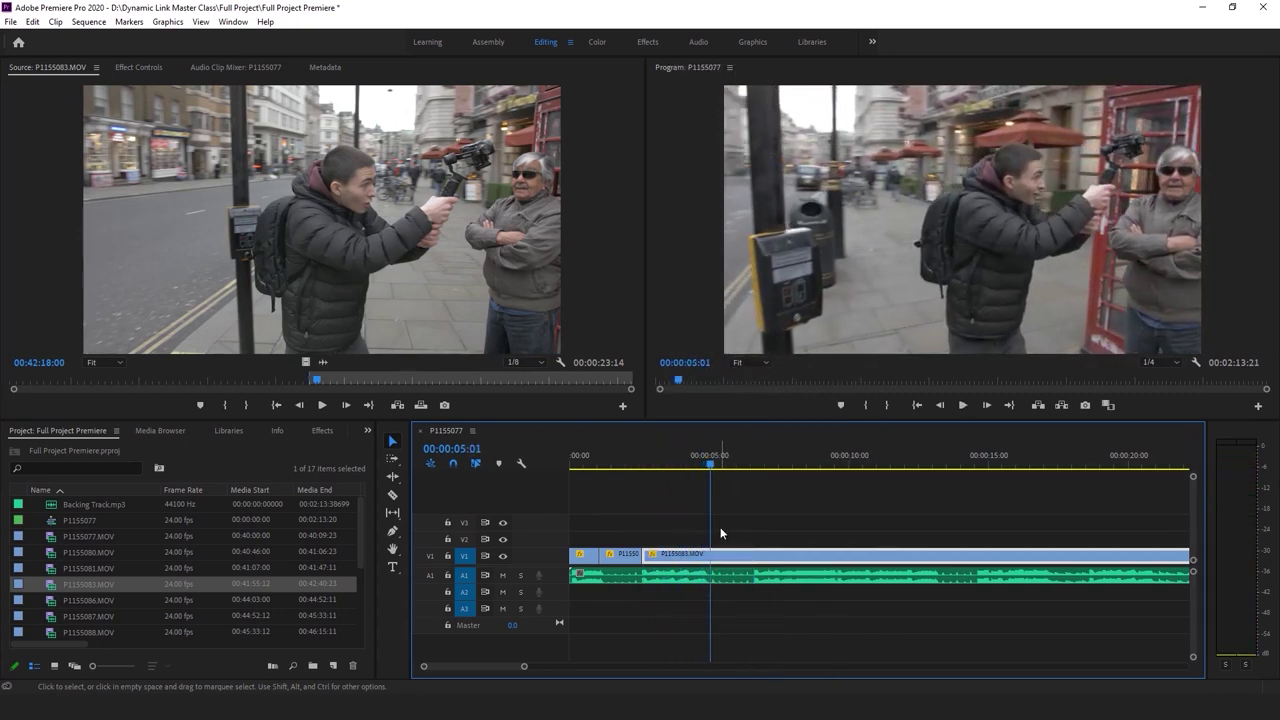
left_click_drag(707, 459, 646, 459)
key("space")
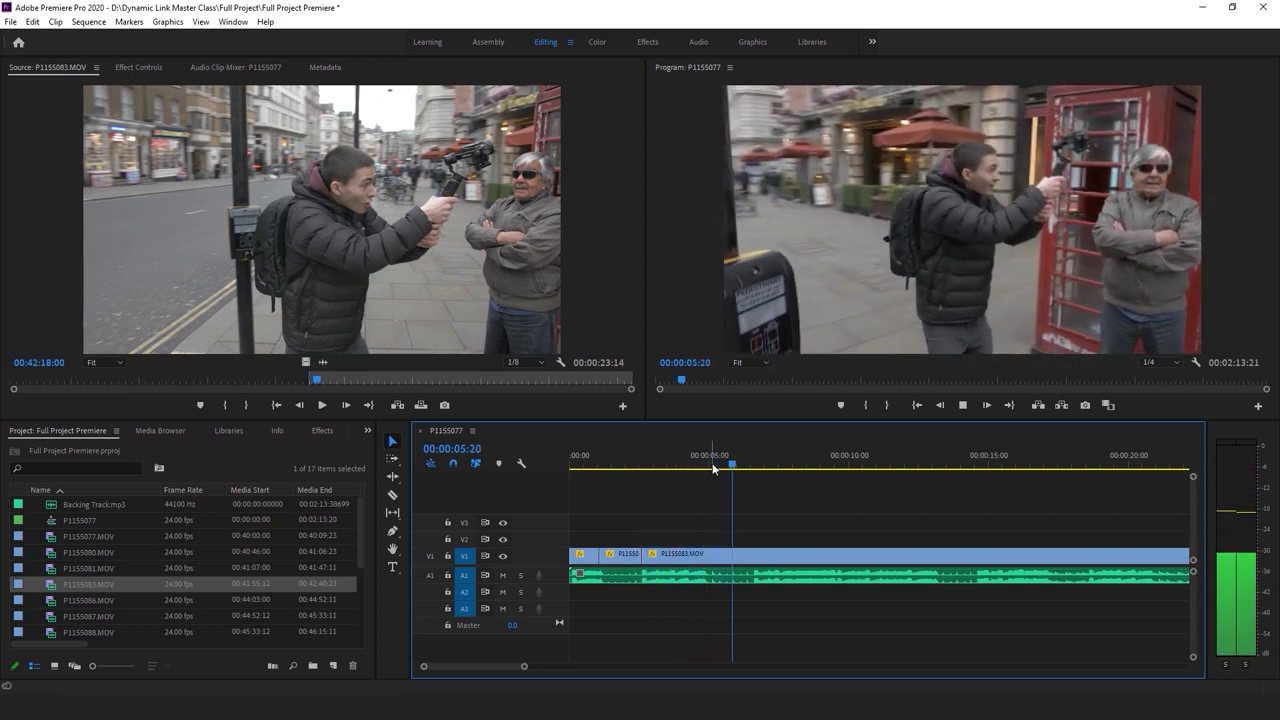
left_click(708, 464)
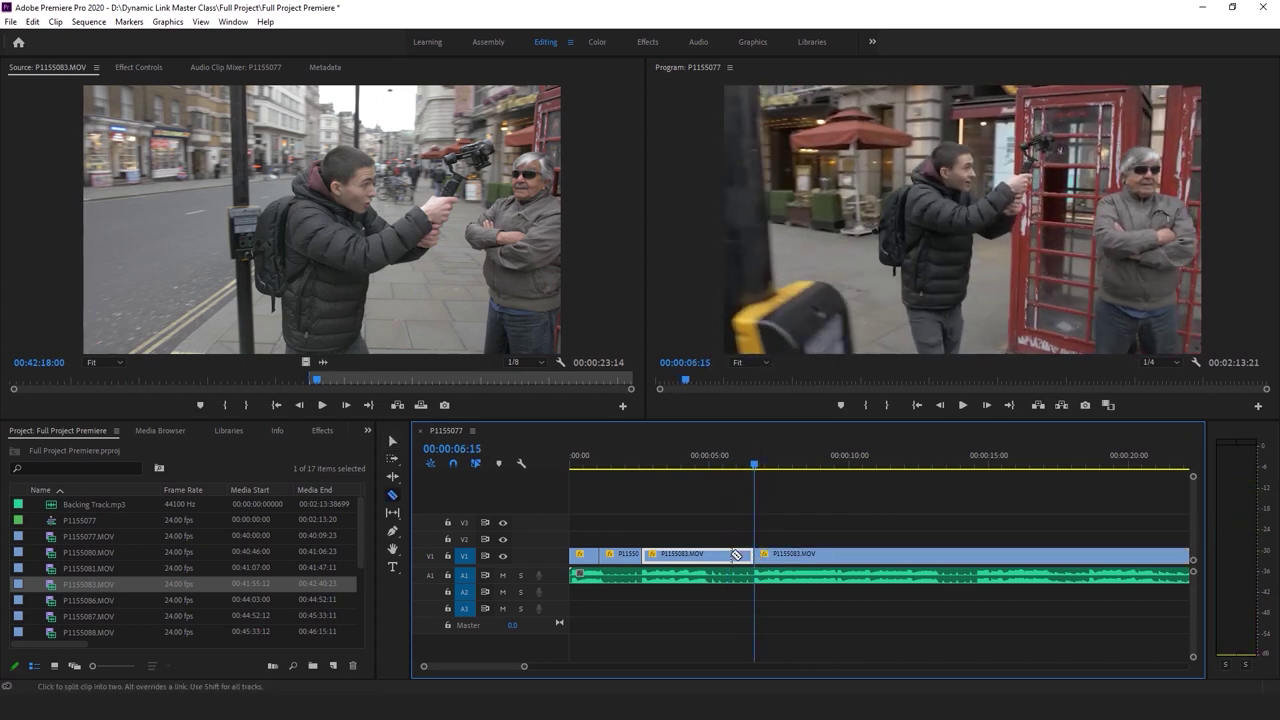
left_click_drag(760, 557, 641, 555)
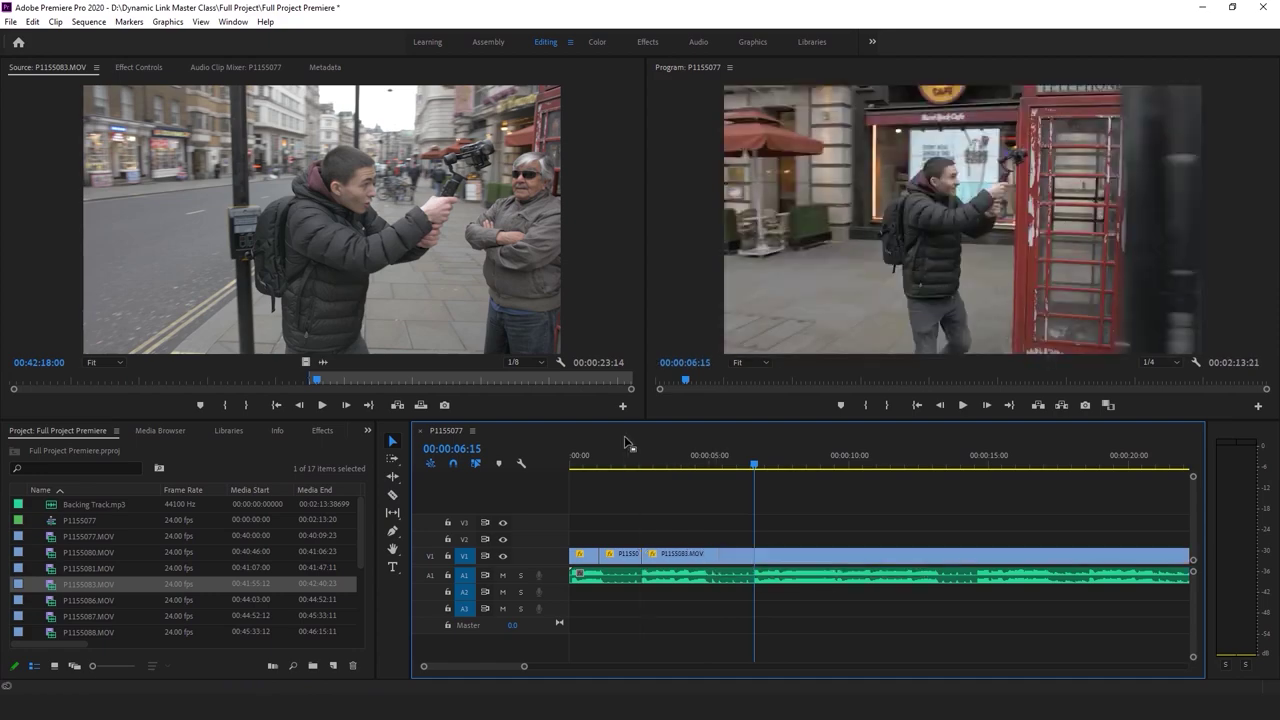
key("space")
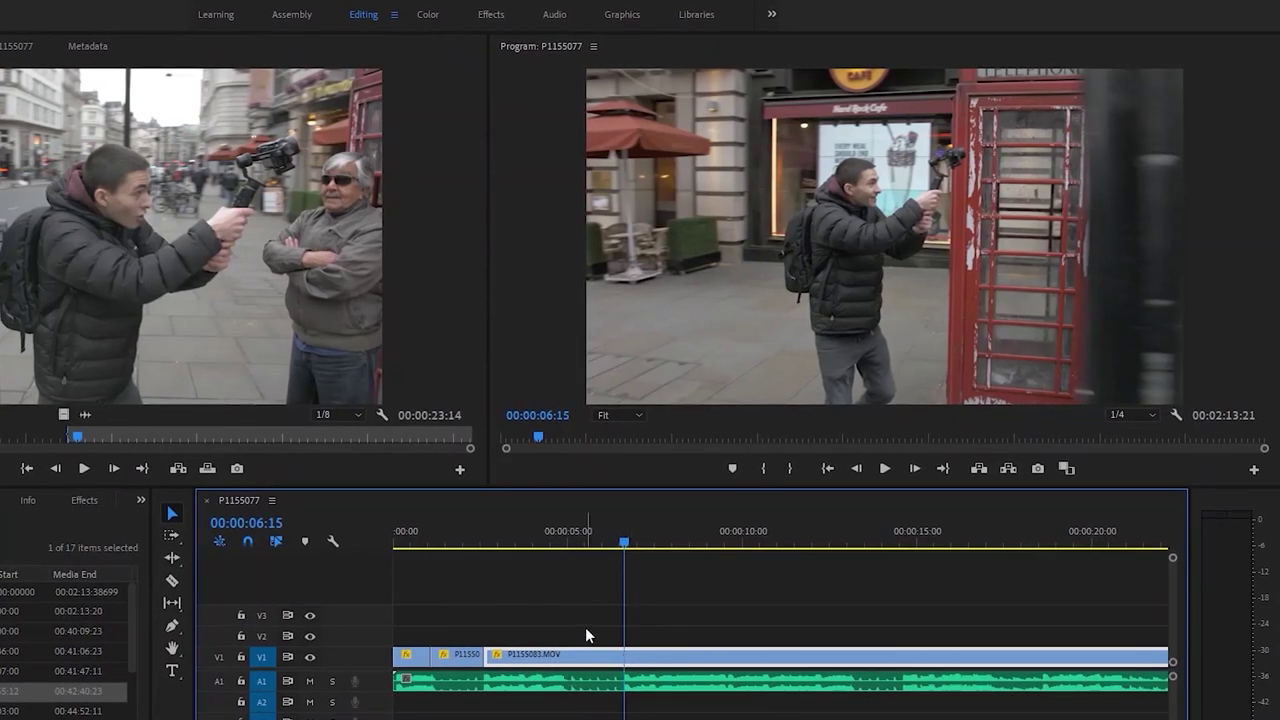
Delete the footage after 00:00:06:23, move the P1155083.MOV piece to V2, and save
left_click(625, 655)
key("v")
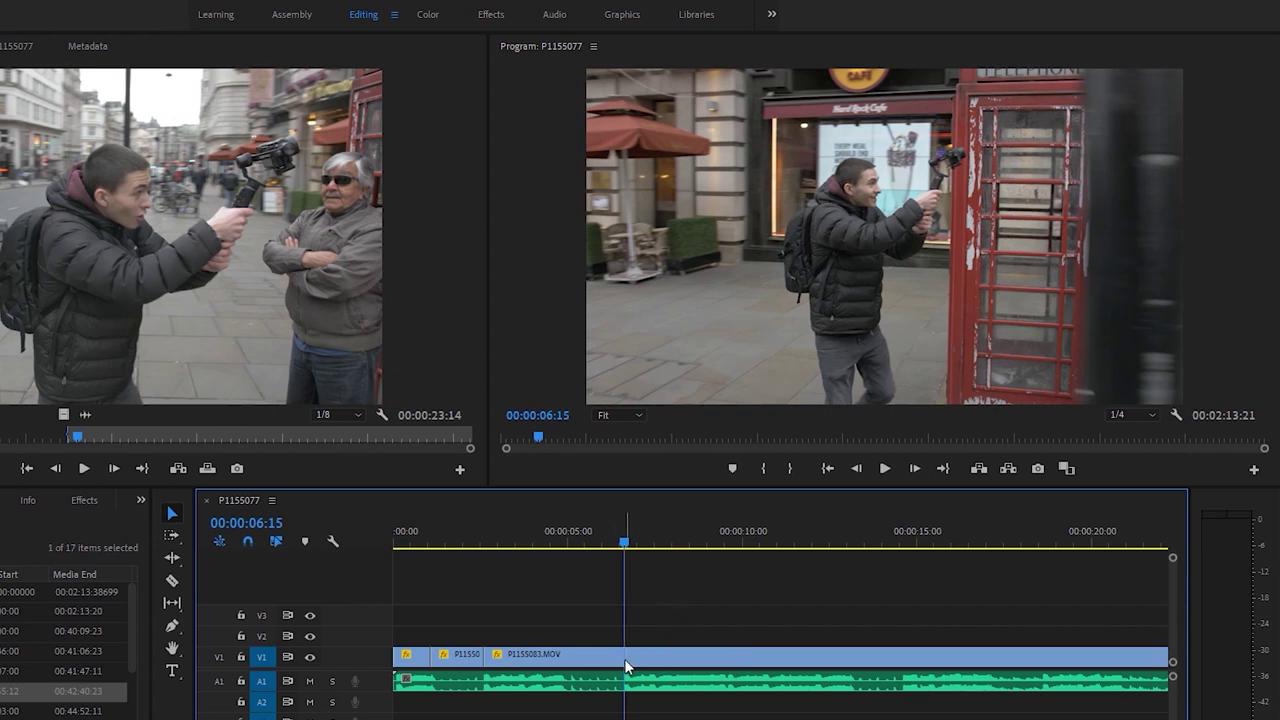
key("space")
left_click(629, 660)
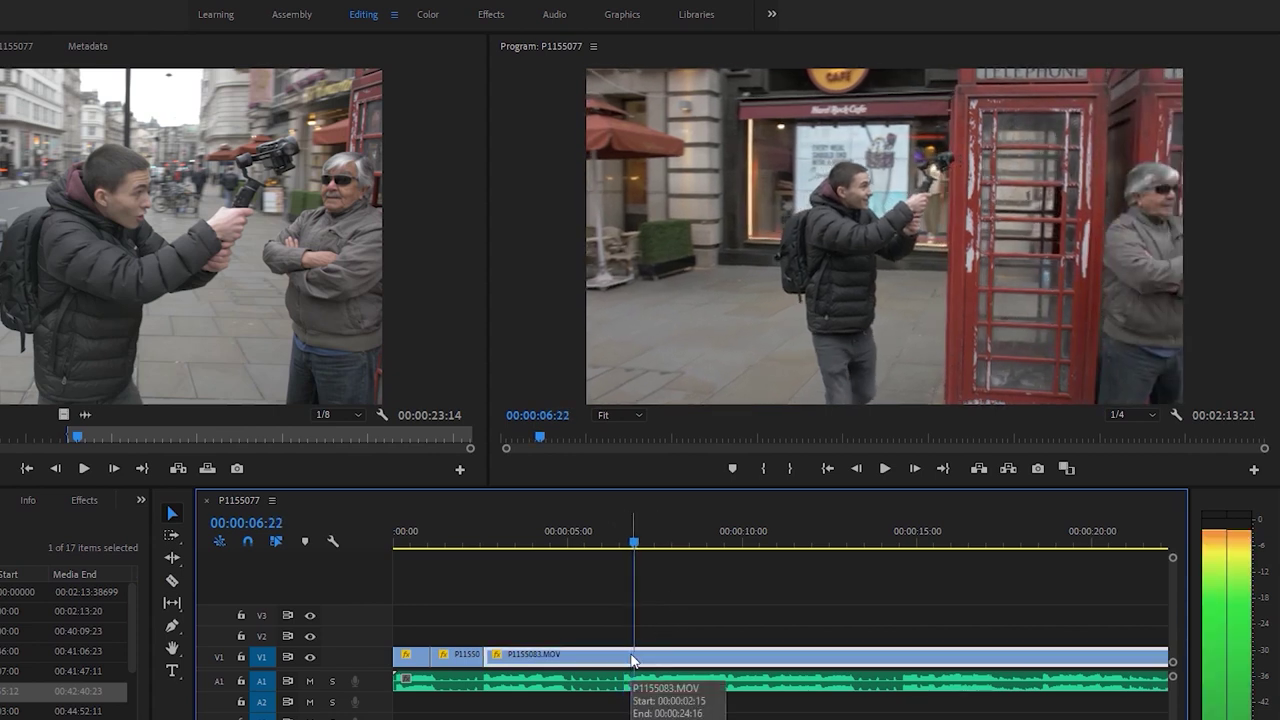
key("Delete")
left_click_drag(585, 663, 590, 636)
key("ctrl+s")
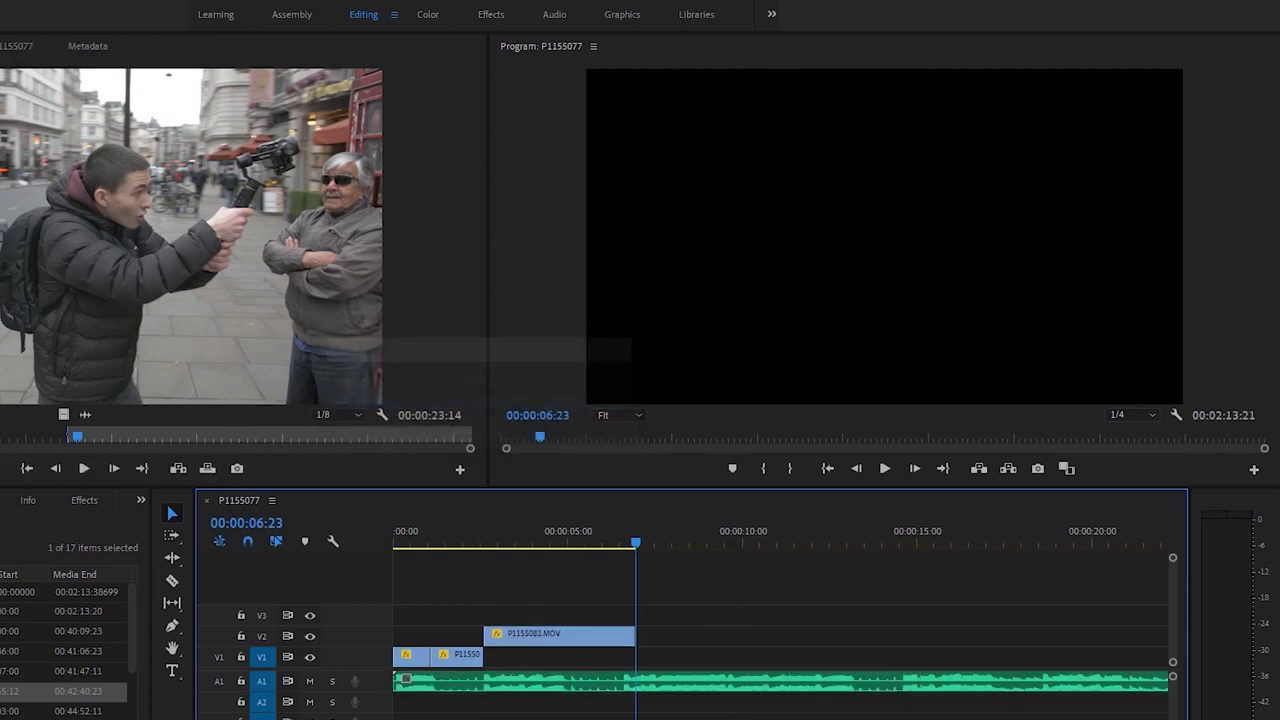
Play back the edit from about two seconds, ending at 00:00:06:15
left_click(485, 532)
key("space")
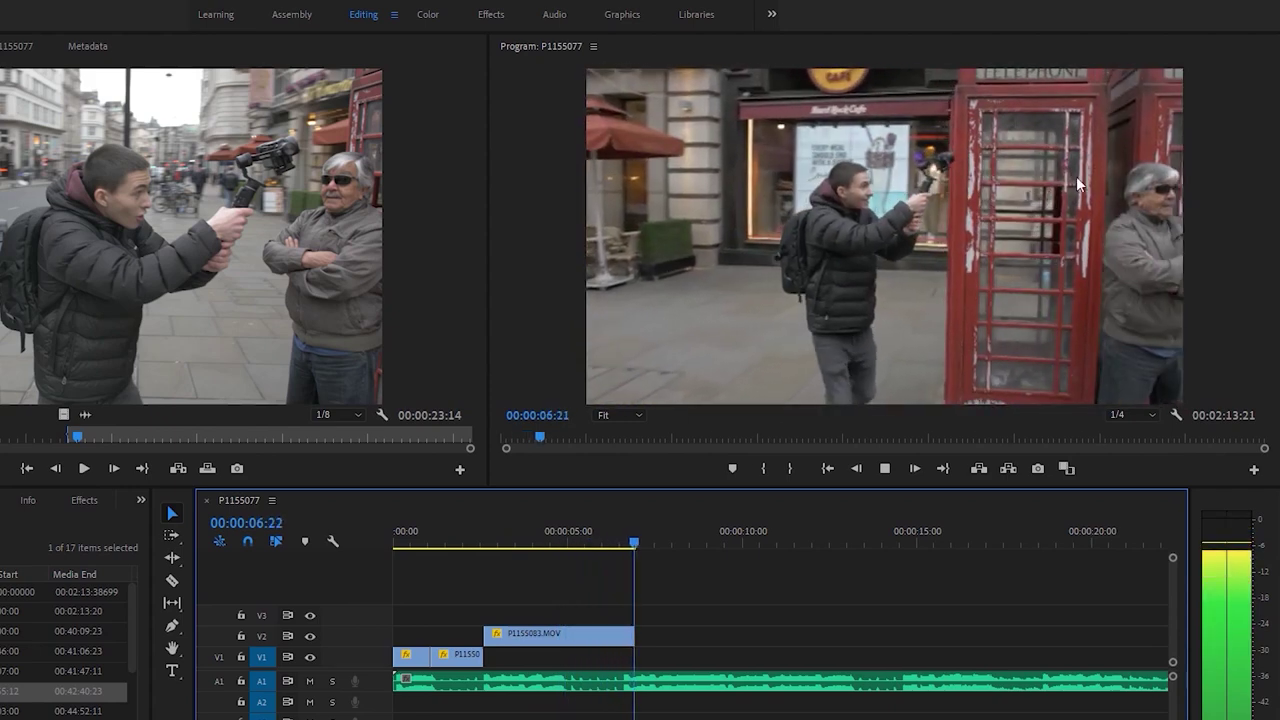
left_click_drag(578, 534, 550, 545)
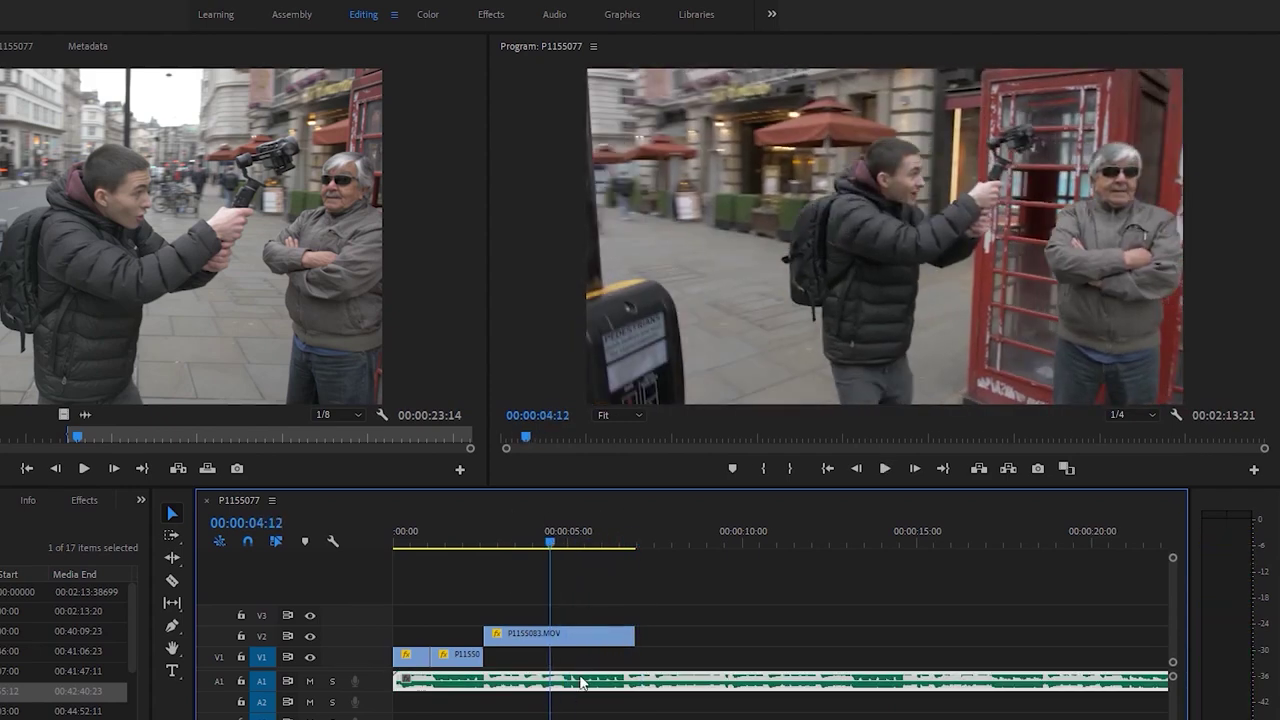
key("space")
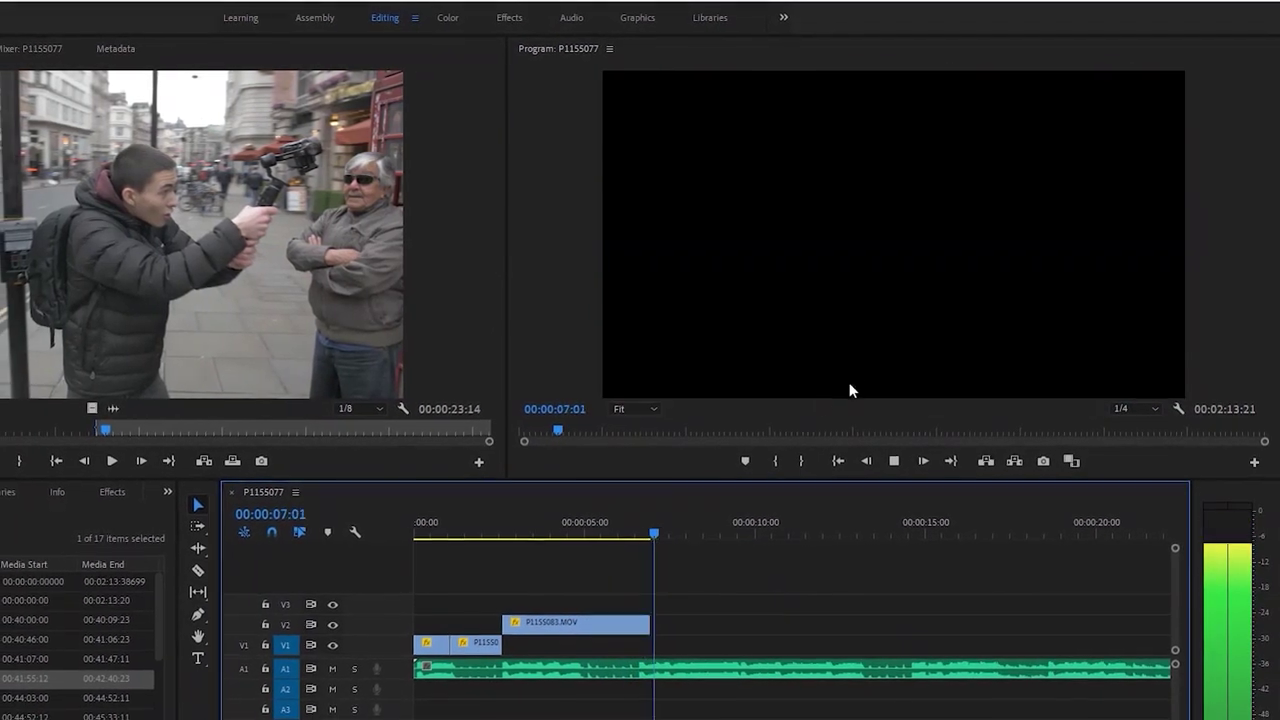
left_click(622, 541)
key("space")
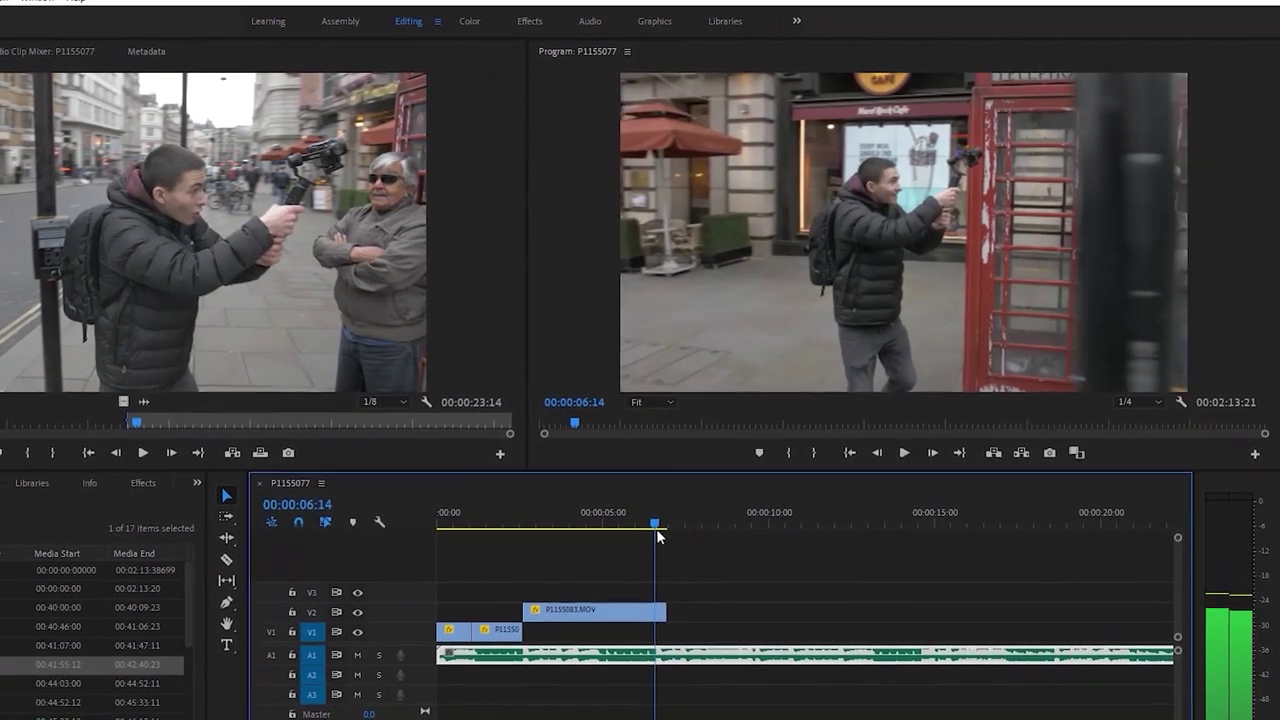
left_click_drag(649, 536, 664, 536)
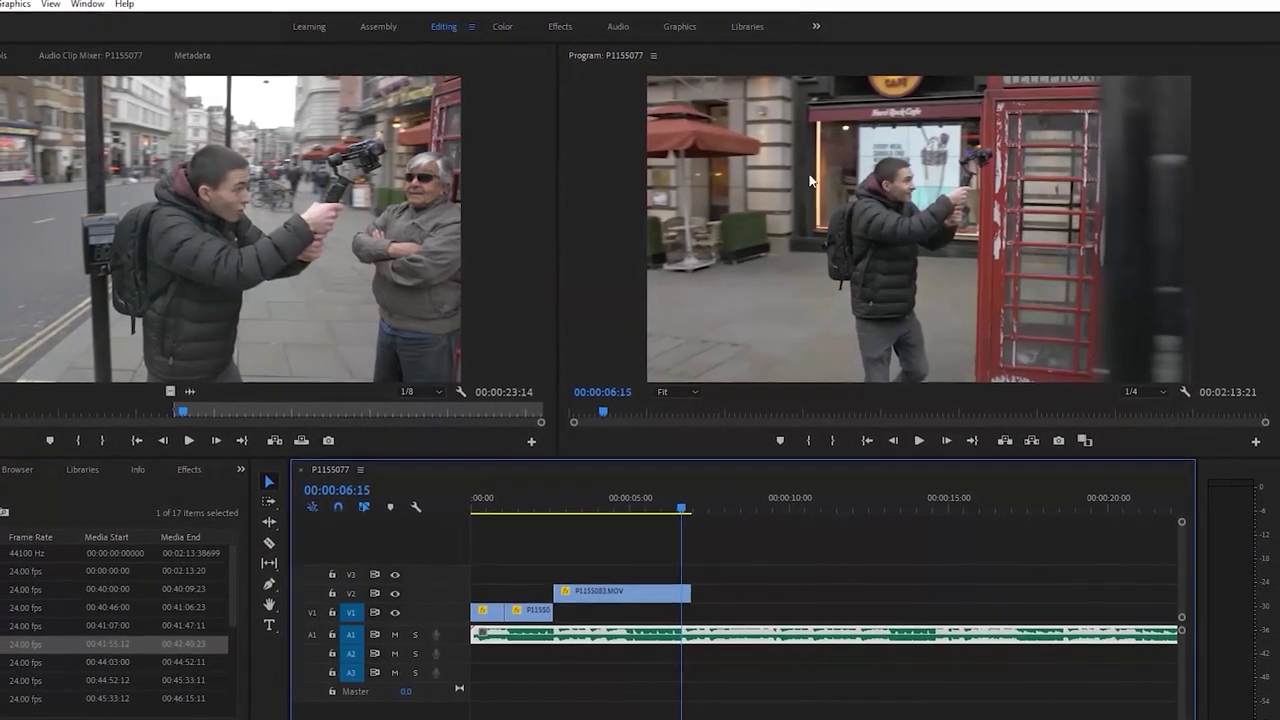
Preview clips P1155086, P1155098, P1155097, P1155096 and P1155093 in the Source monitor
double_click(100, 662)
key("space")
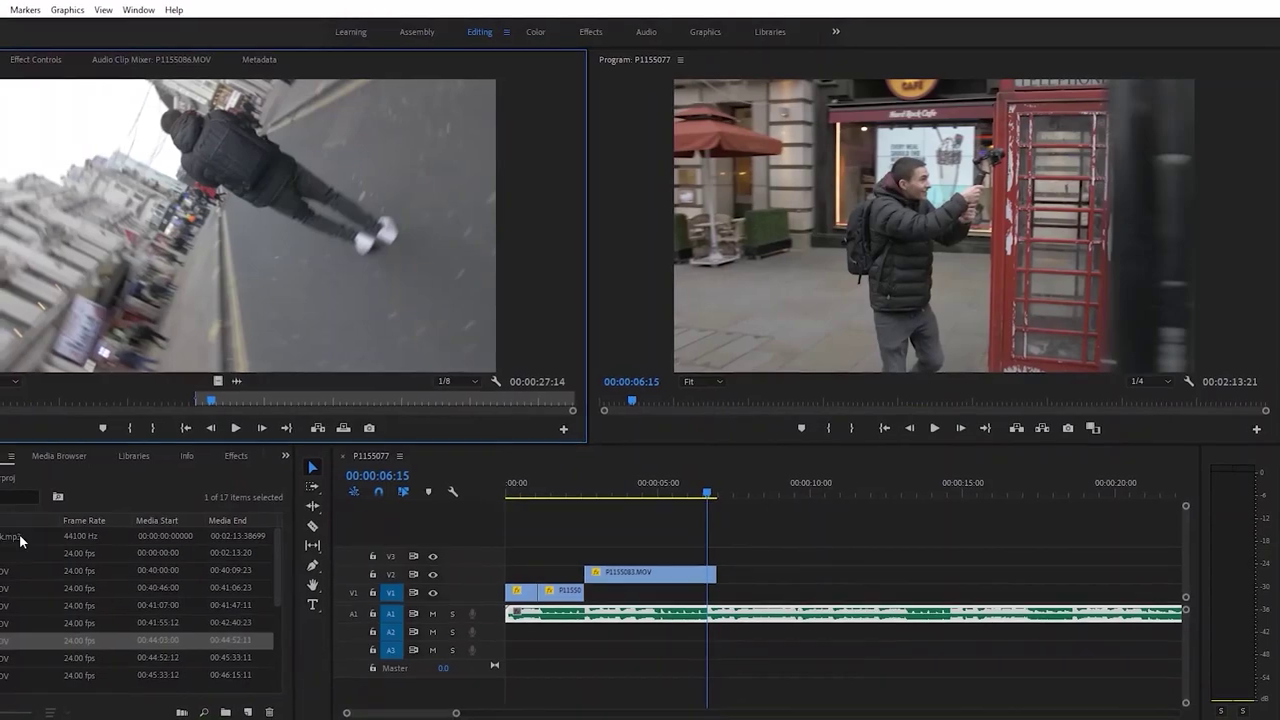
scroll(60, 640, "down", 3)
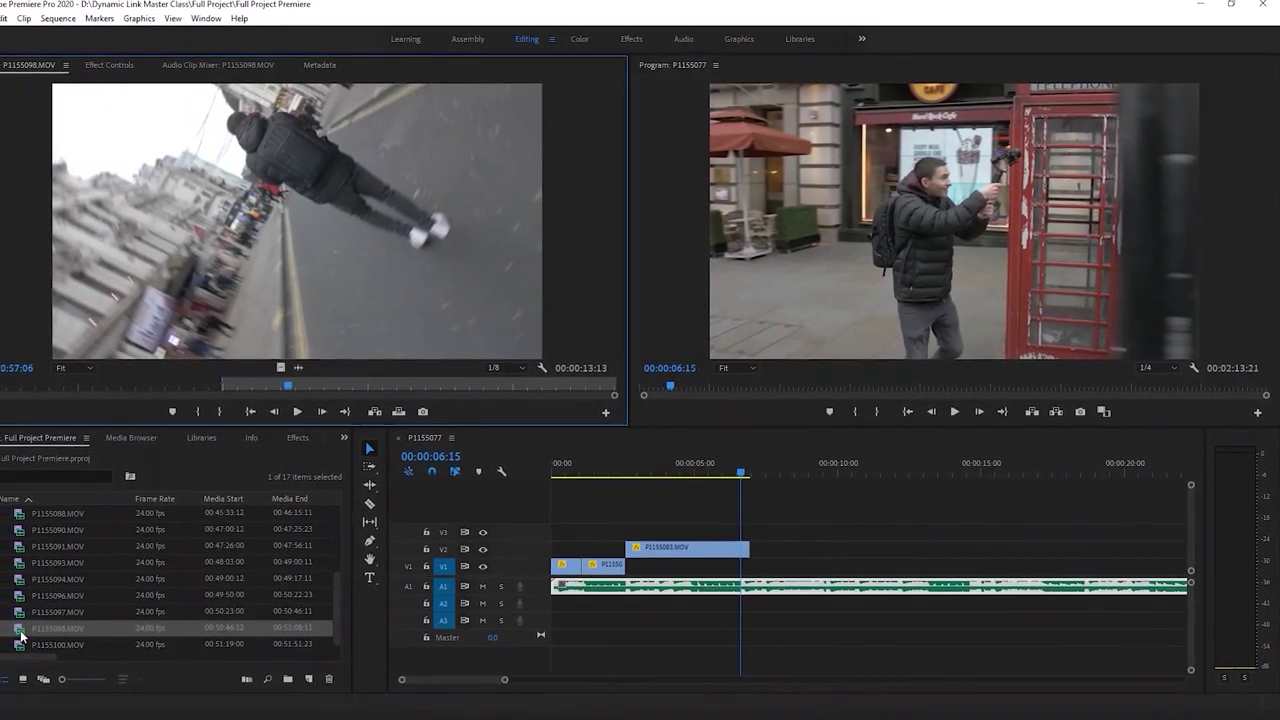
double_click(7, 632)
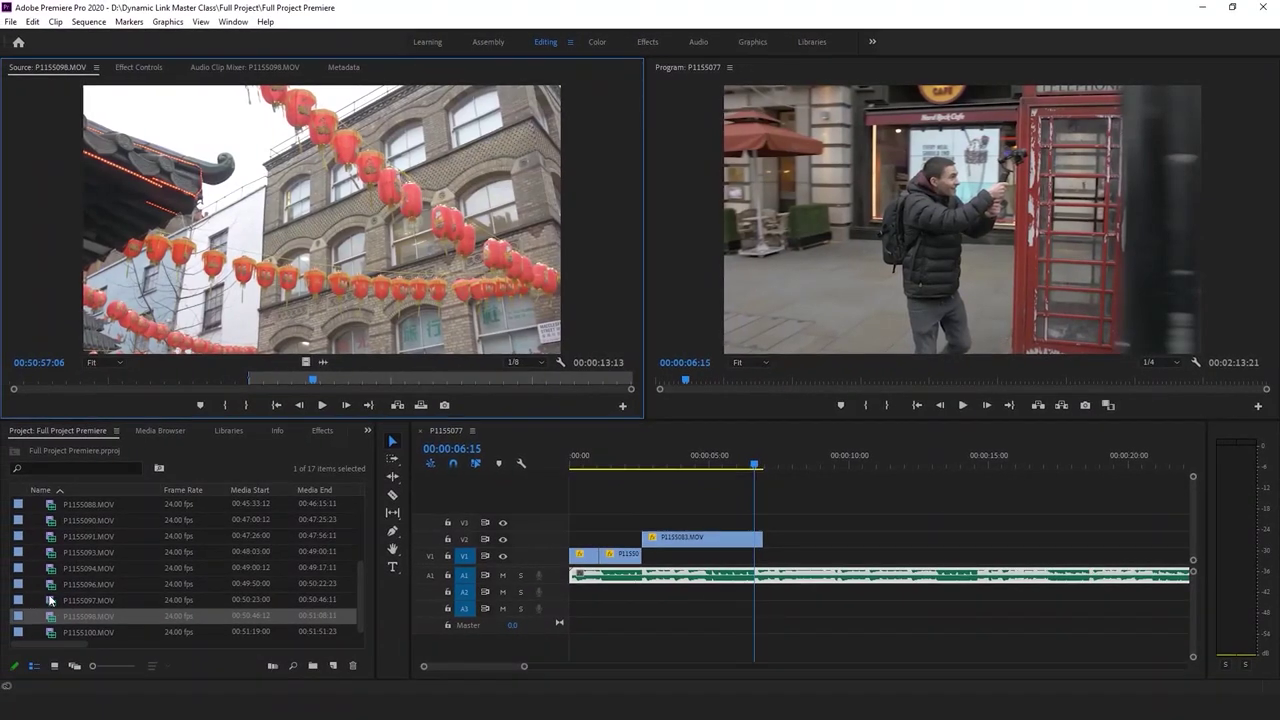
double_click(39, 606)
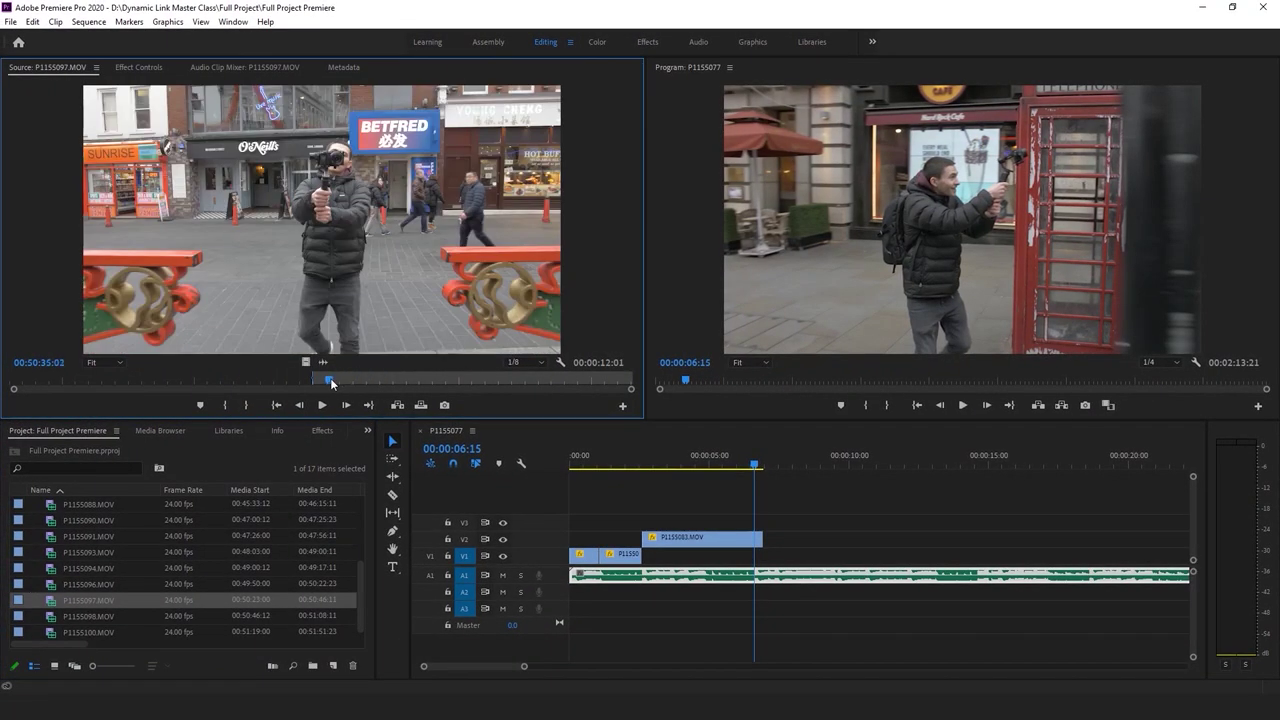
double_click(30, 584)
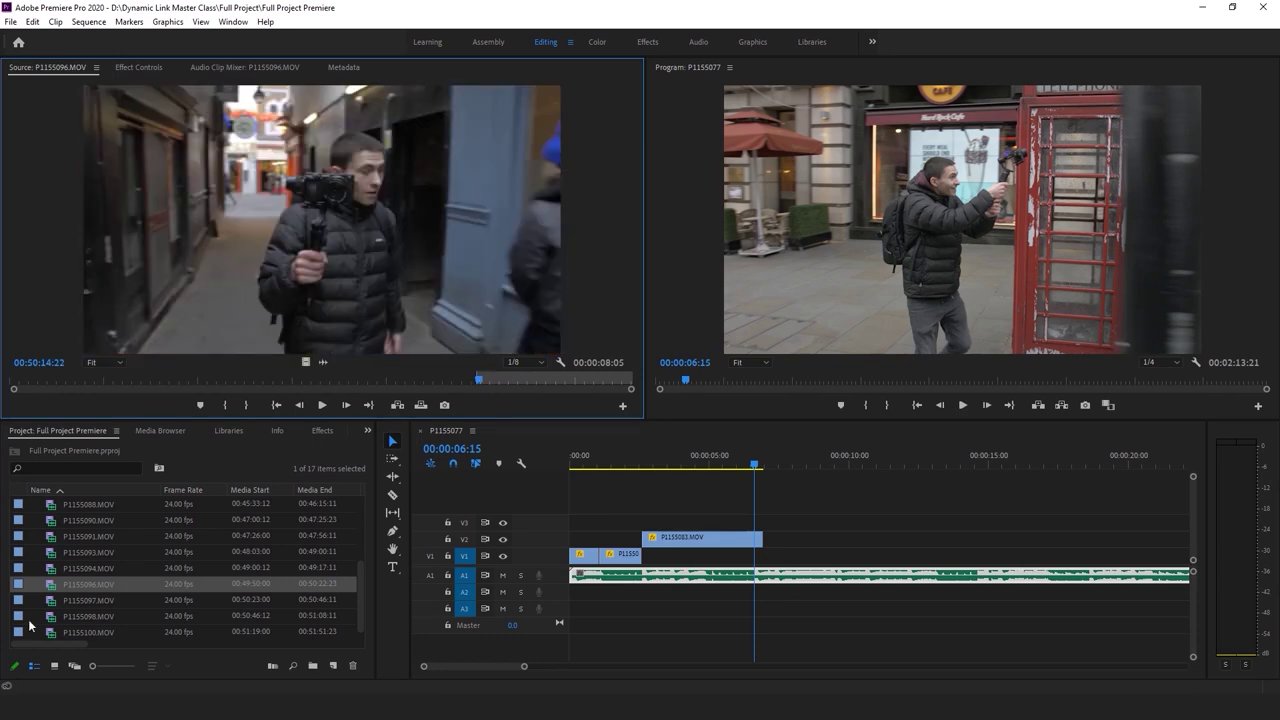
left_click(50, 556)
double_click(50, 556)
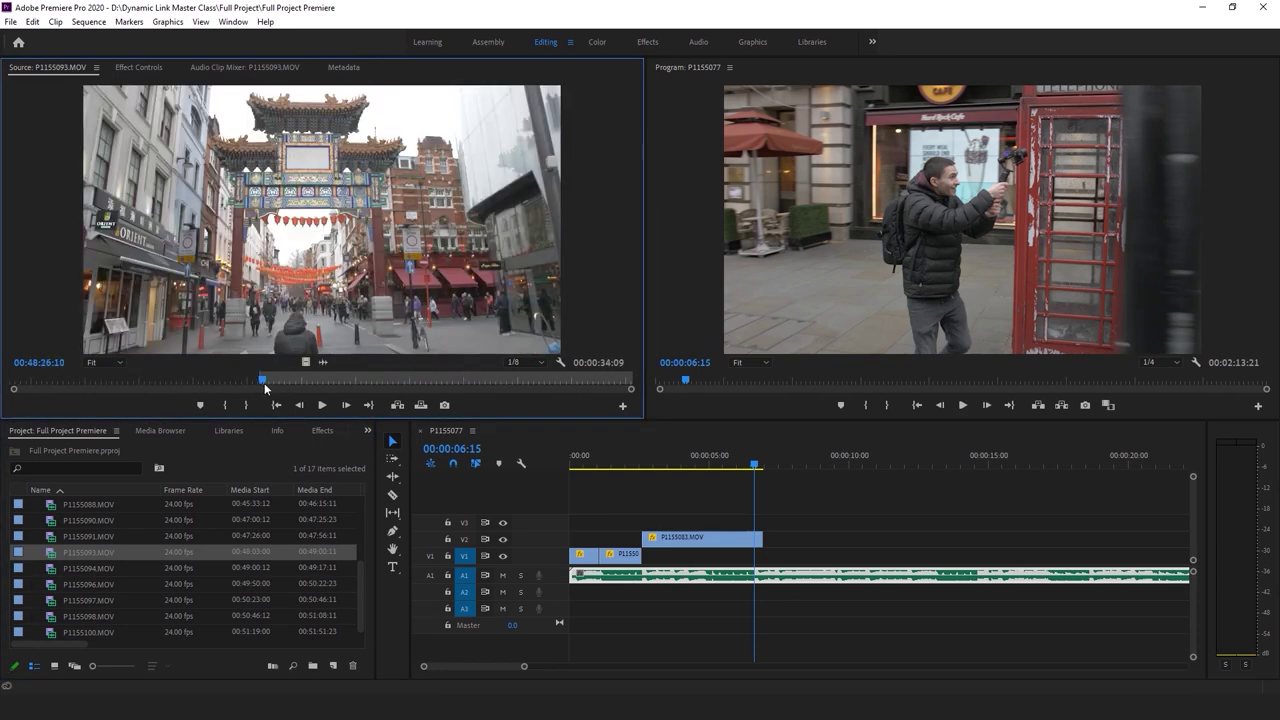
Mark an out point after the Chinatown gate shot in P1155093 and add its video to V1 at 00:00:06:15
left_click_drag(264, 383, 265, 382)
key("space")
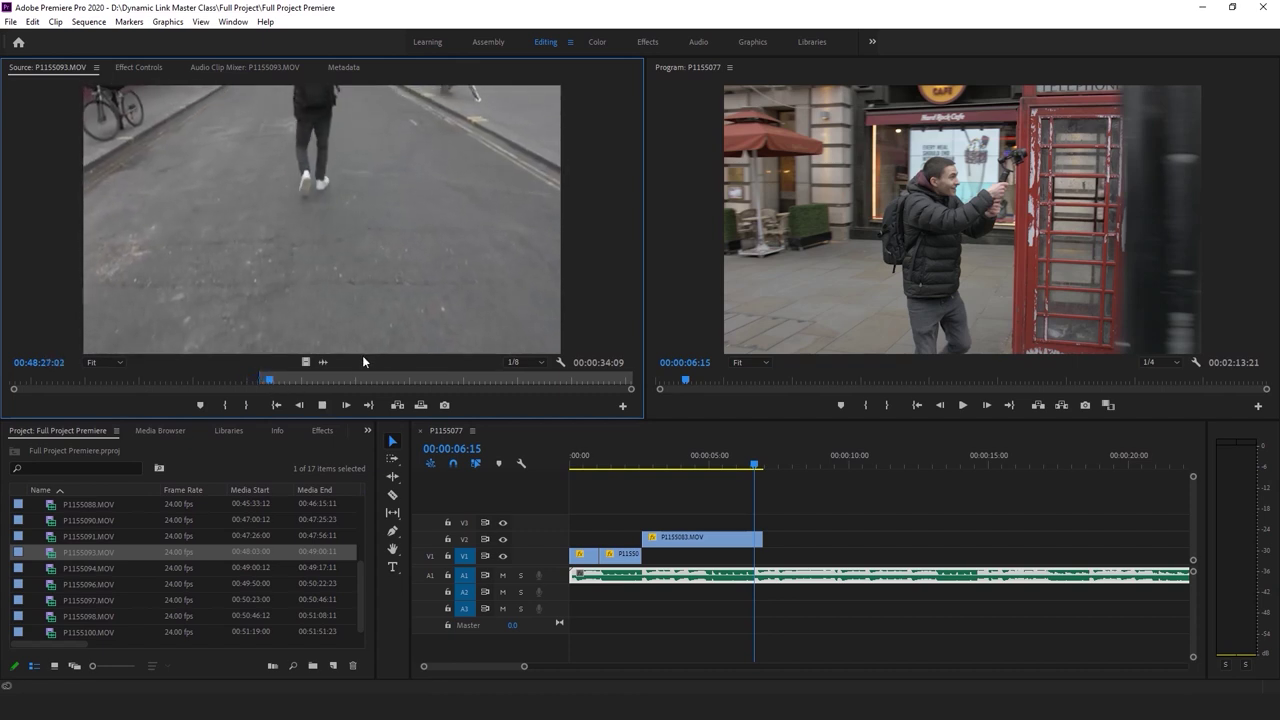
key("space")
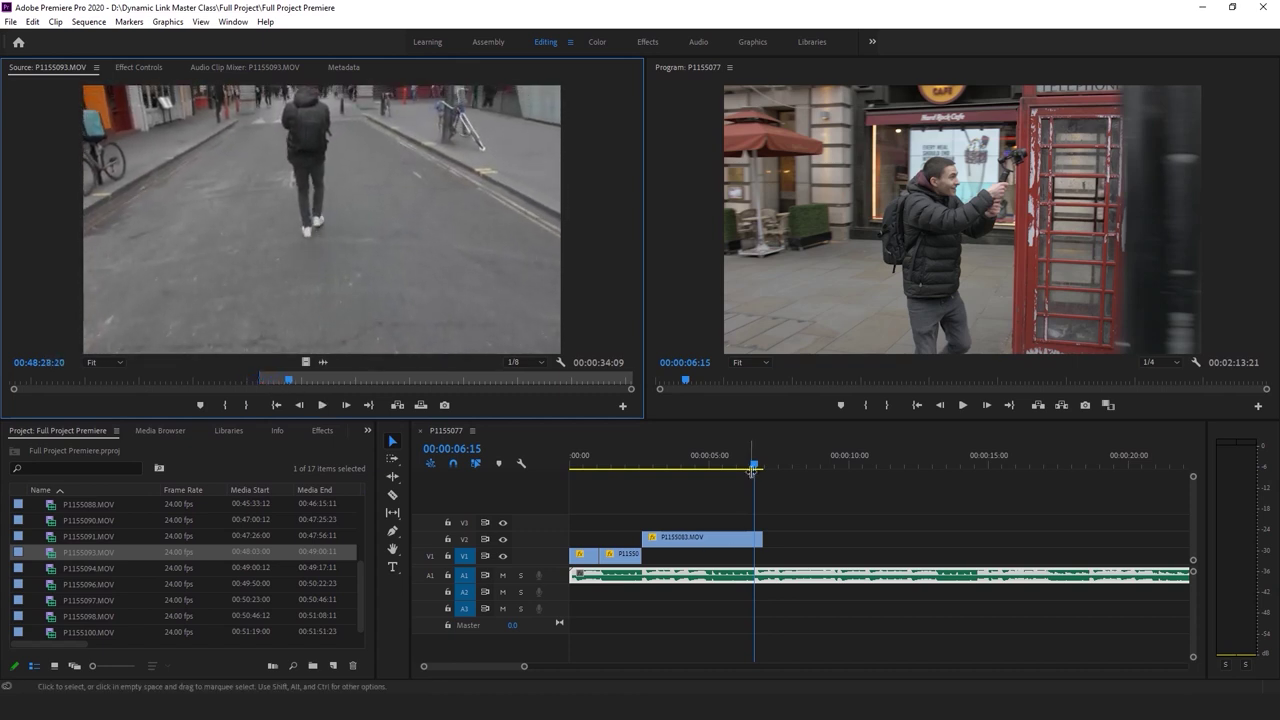
left_click_drag(290, 381, 409, 385)
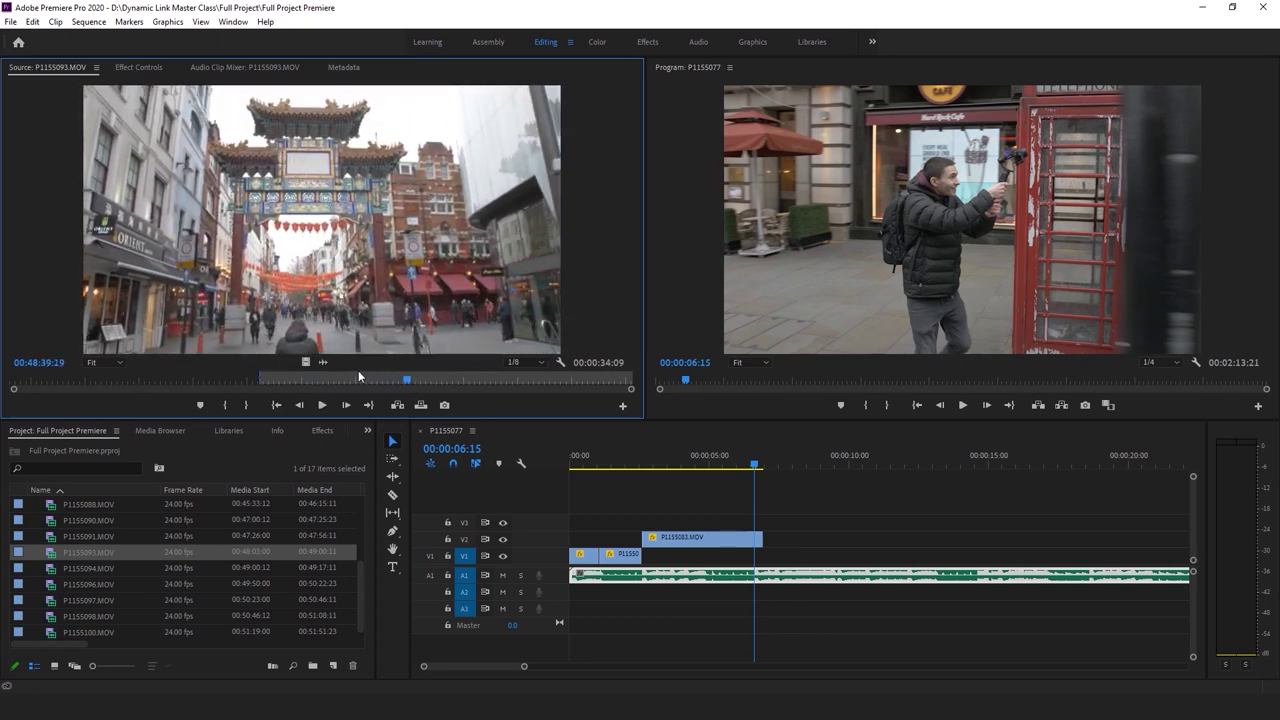
key("o")
left_click_drag(305, 361, 750, 561)
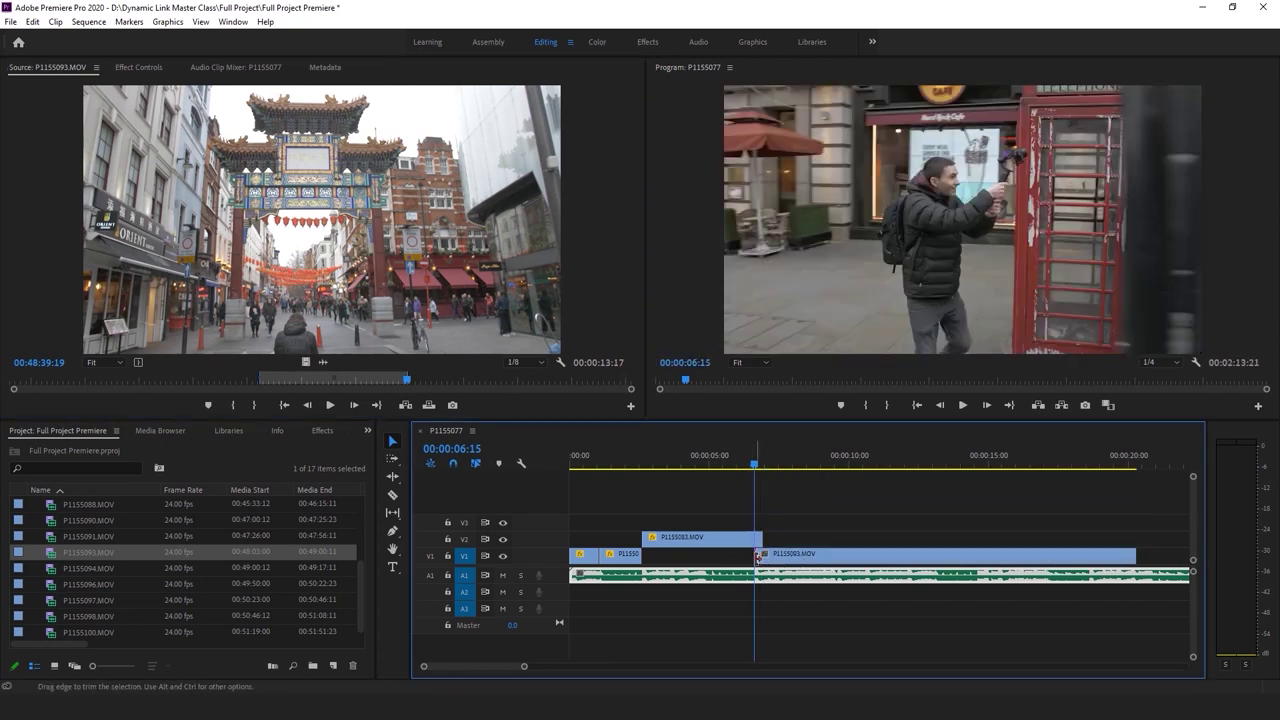
Shorten P1155093.MOV on V1 and slide it left to start around five seconds
left_click(820, 560)
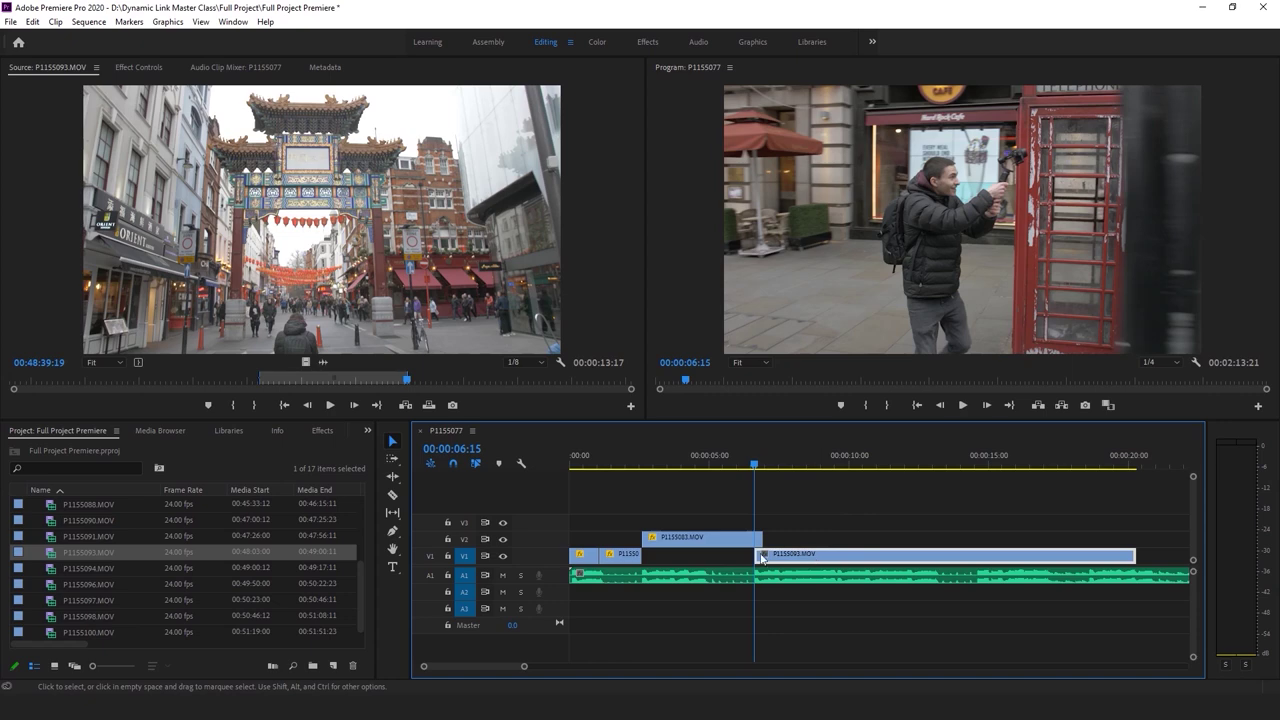
left_click_drag(1038, 560, 807, 560)
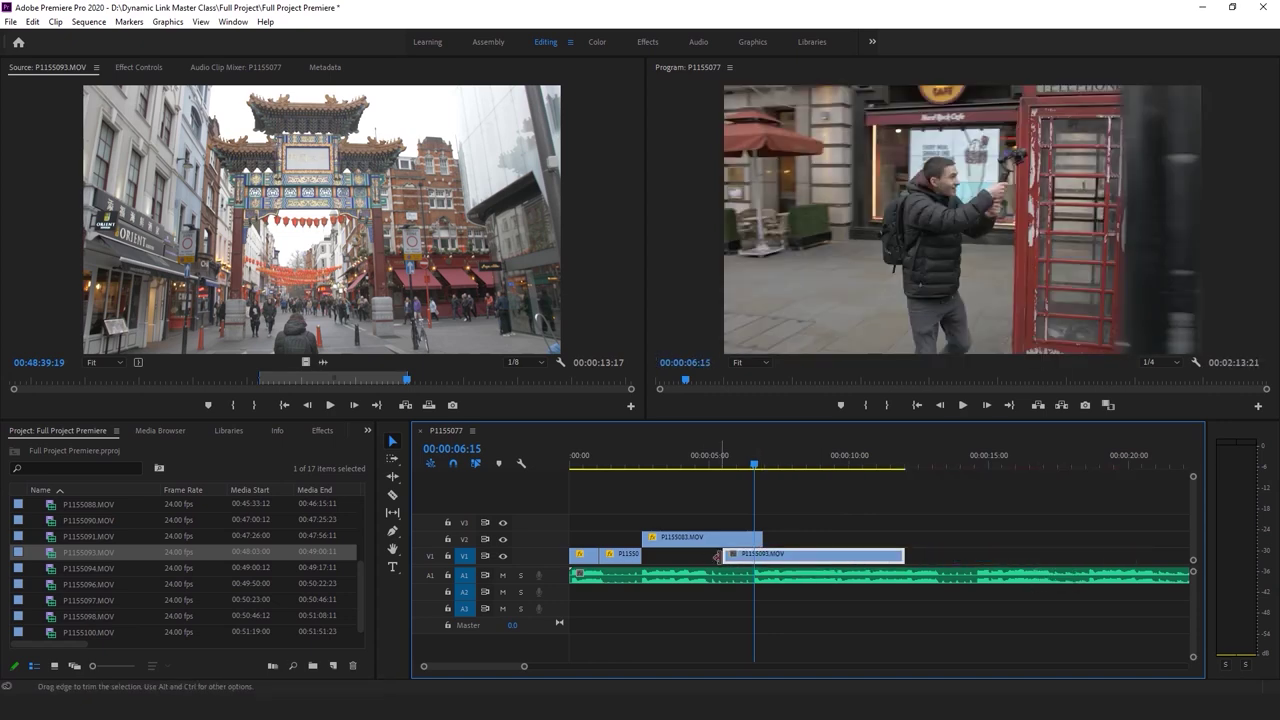
left_click_drag(895, 567, 879, 563)
key("ctrl+s")
key("Home")
left_click_drag(814, 558, 777, 562)
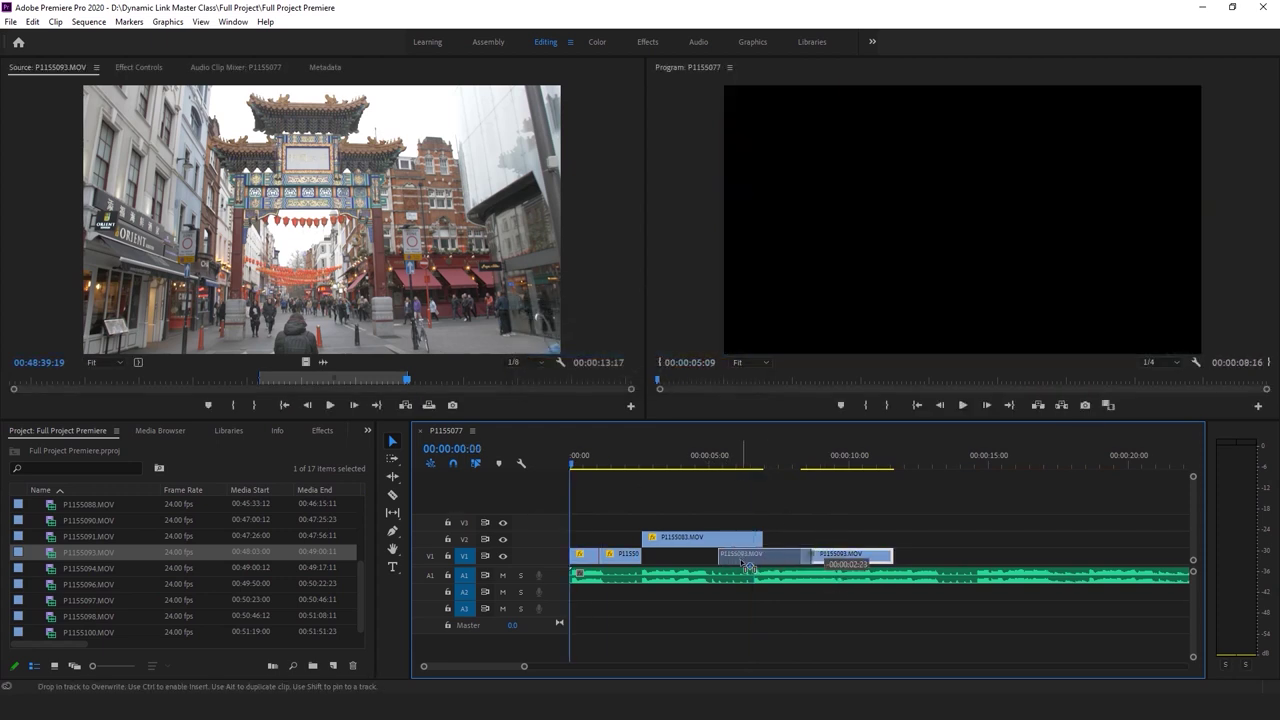
left_click_drag(741, 562, 741, 562)
Park the playhead at 00:00:07:22 and shift the clip's Position to 1109, 540 in Effect Controls
left_click(810, 466)
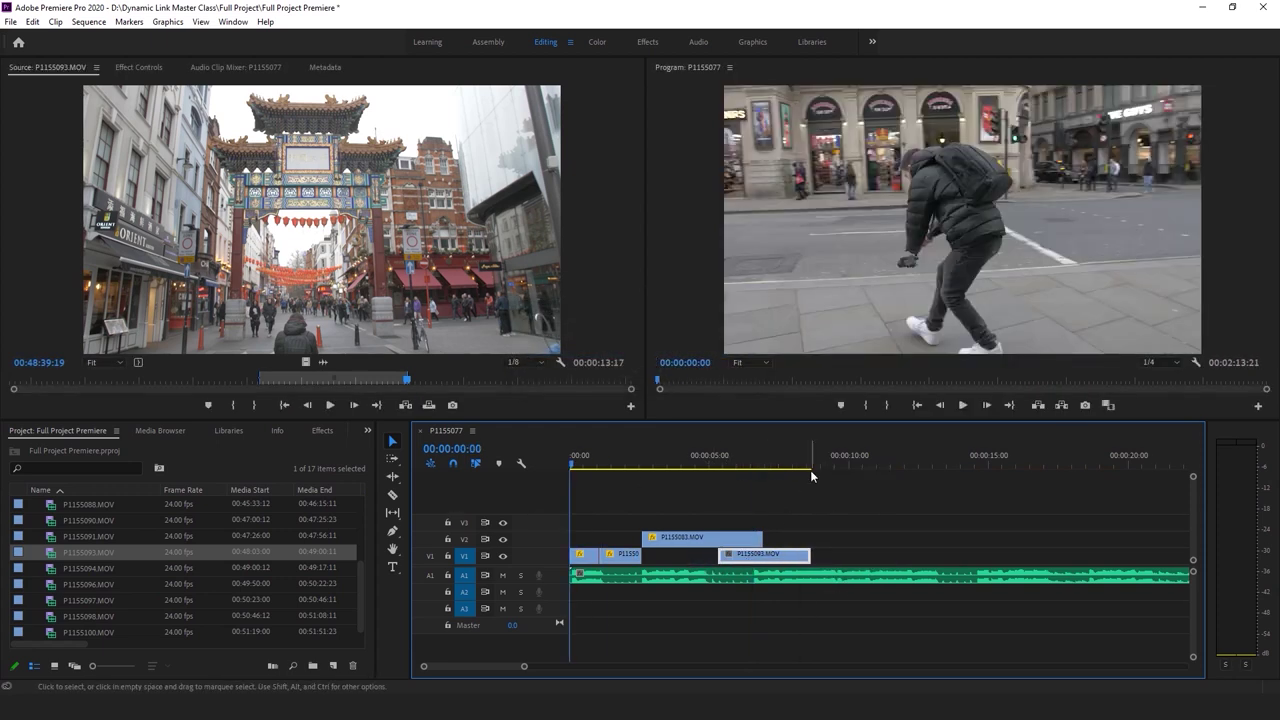
left_click(791, 467)
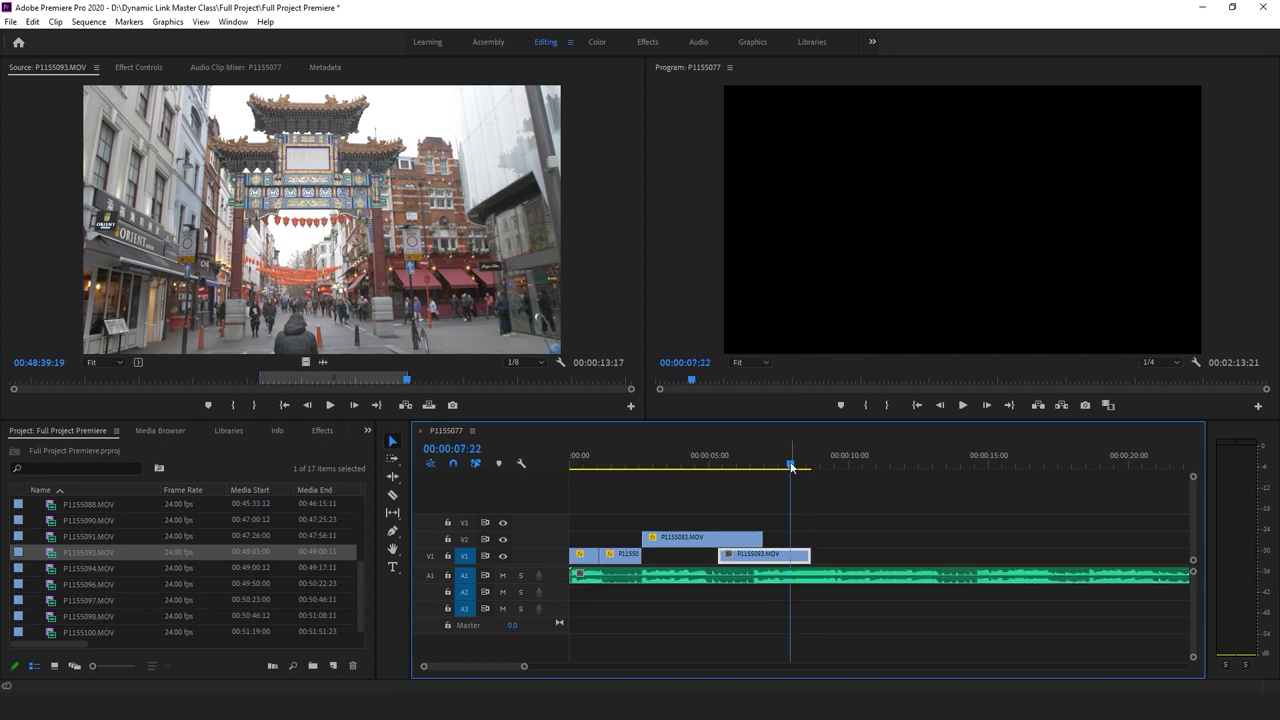
right_click(793, 575)
key("Escape")
left_click(150, 68)
left_click_drag(280, 137, 397, 135)
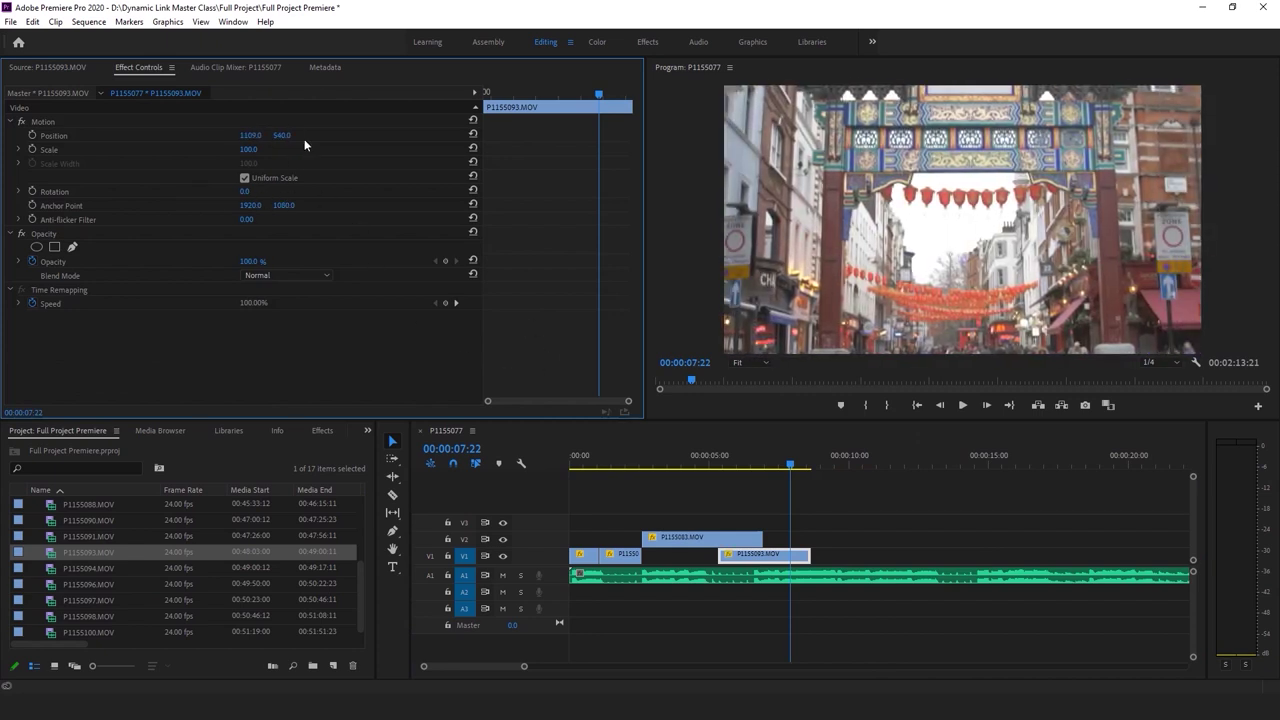
Set P1155093.MOV to frame size and reset its Position to 960, 540
left_click_drag(283, 135, 699, 135)
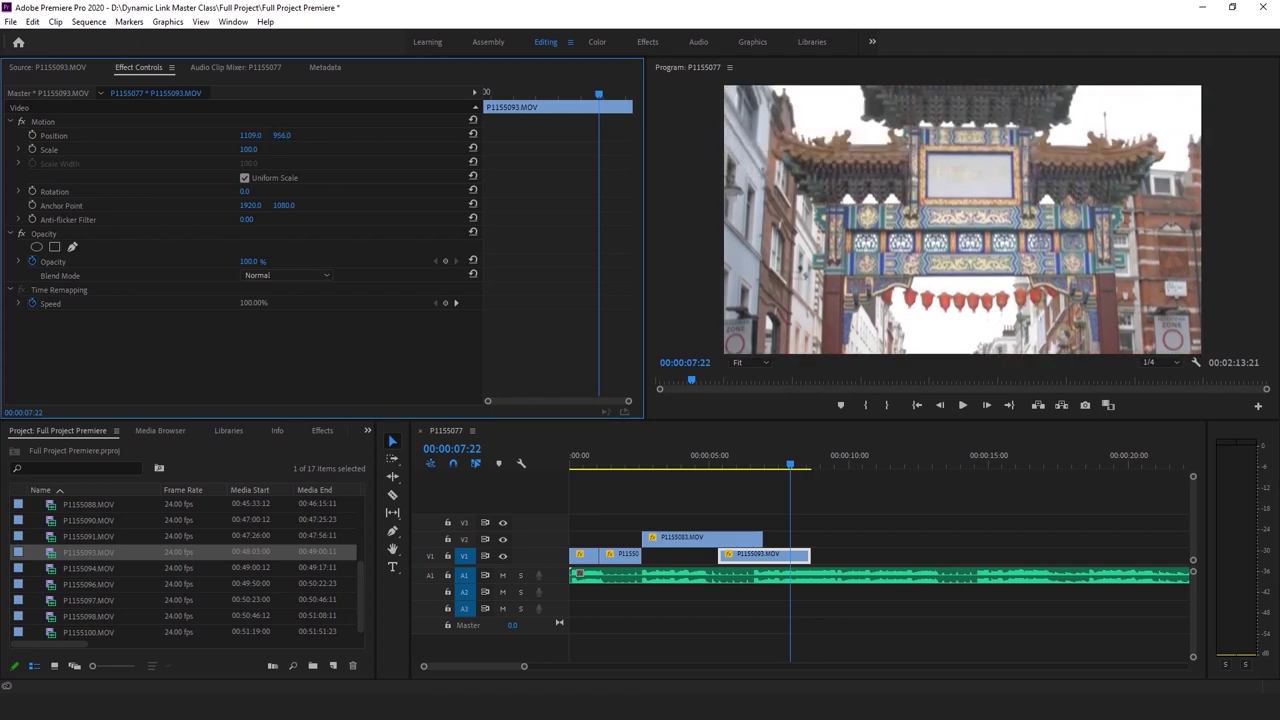
right_click(789, 553)
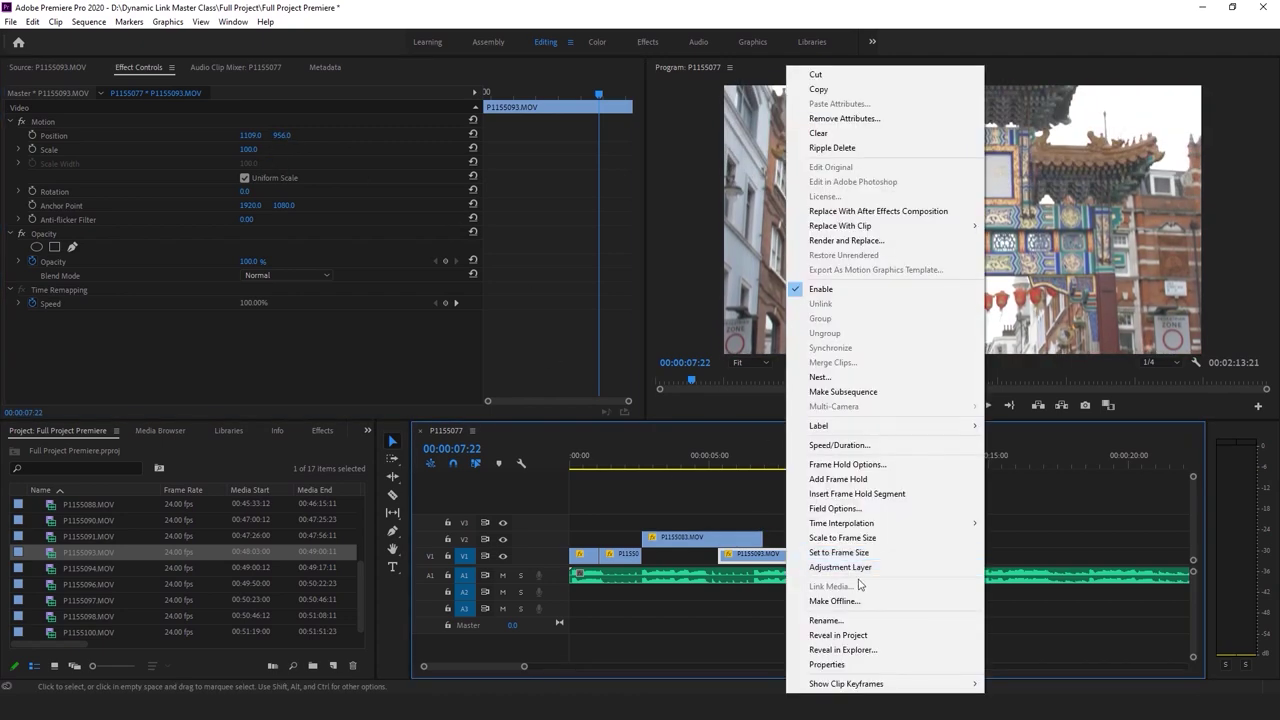
left_click(860, 555)
left_click(473, 134)
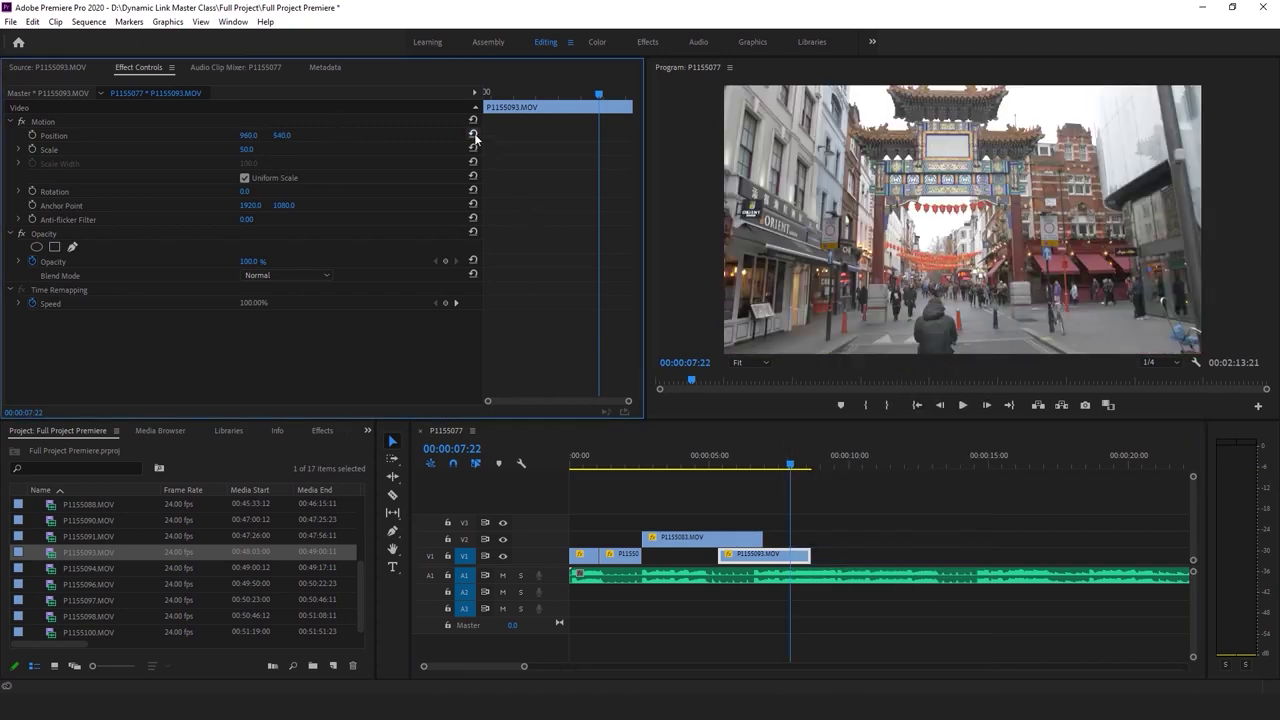
Review the cut around 00:00:06:15 and trim the start edge of P1155093.MOV
left_click(767, 460)
key("space")
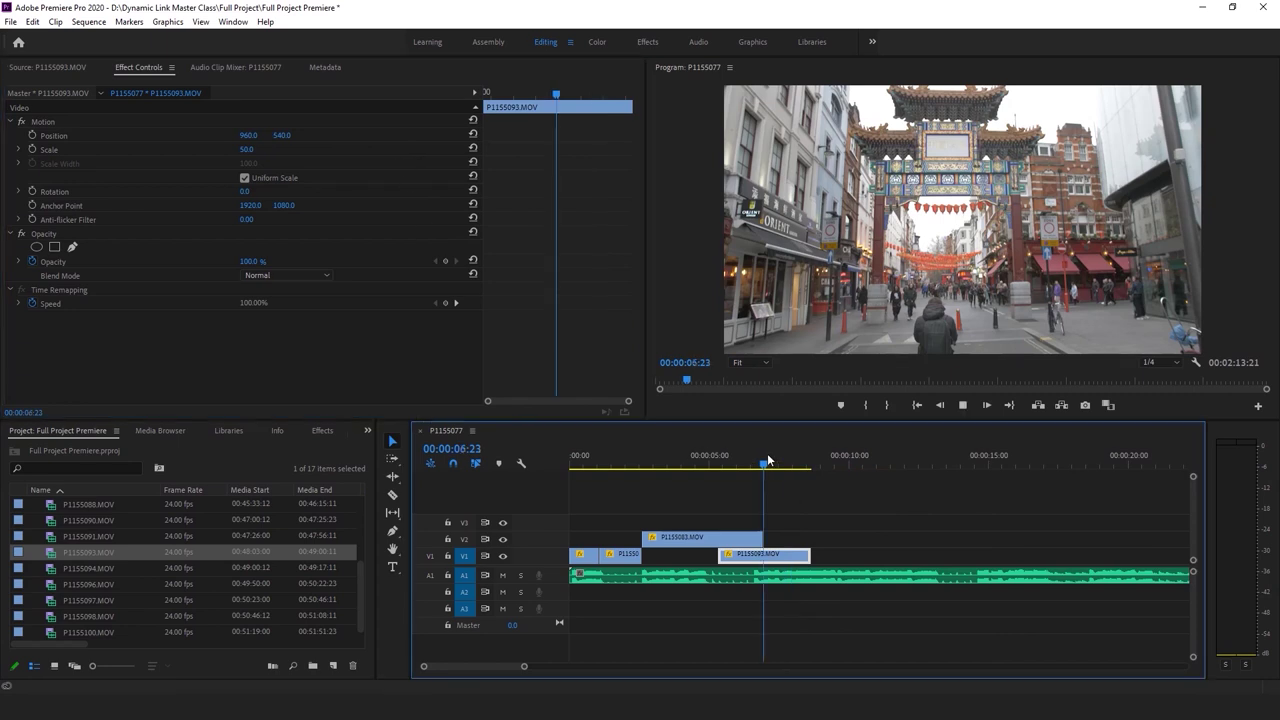
left_click(754, 465)
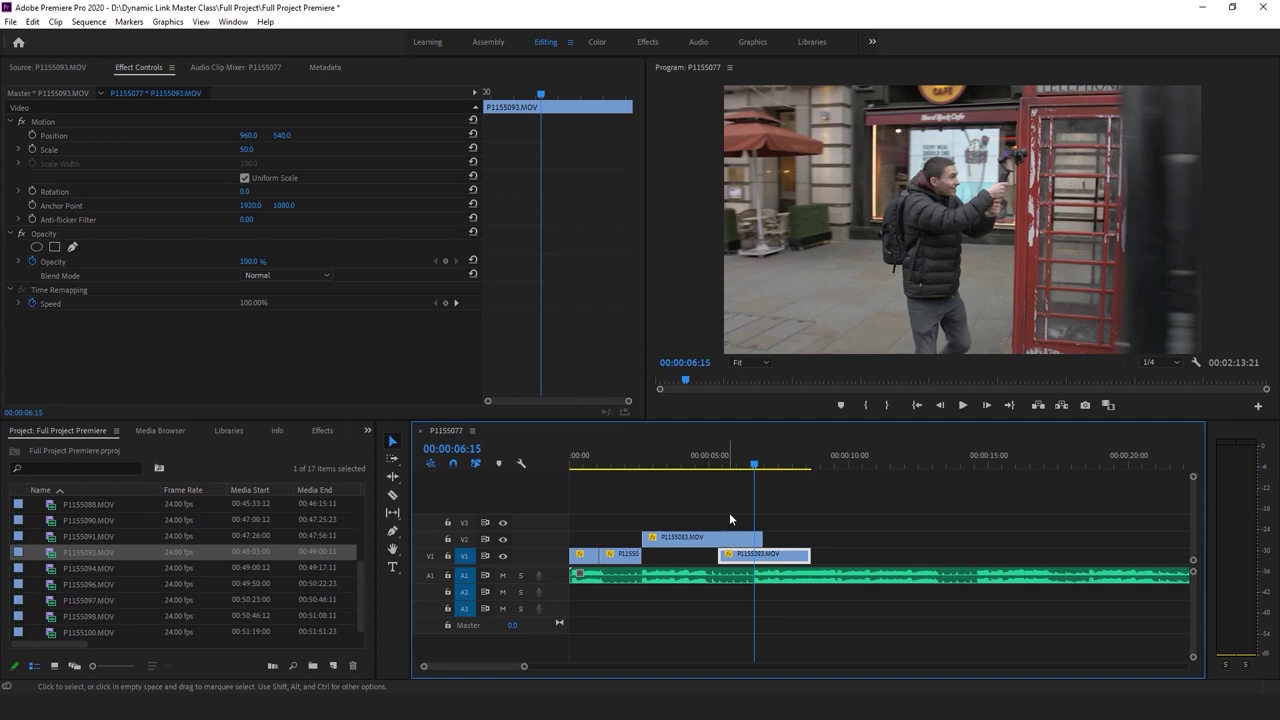
left_click_drag(735, 460, 695, 463)
key("space")
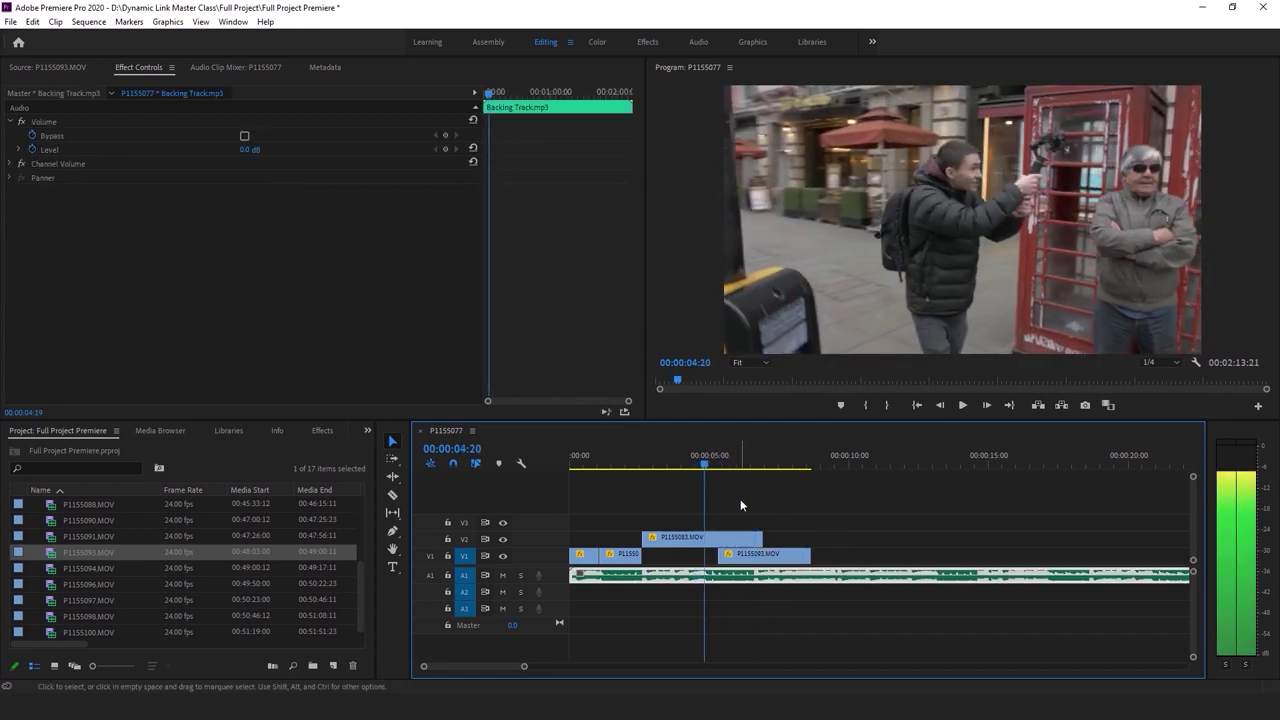
key("j")
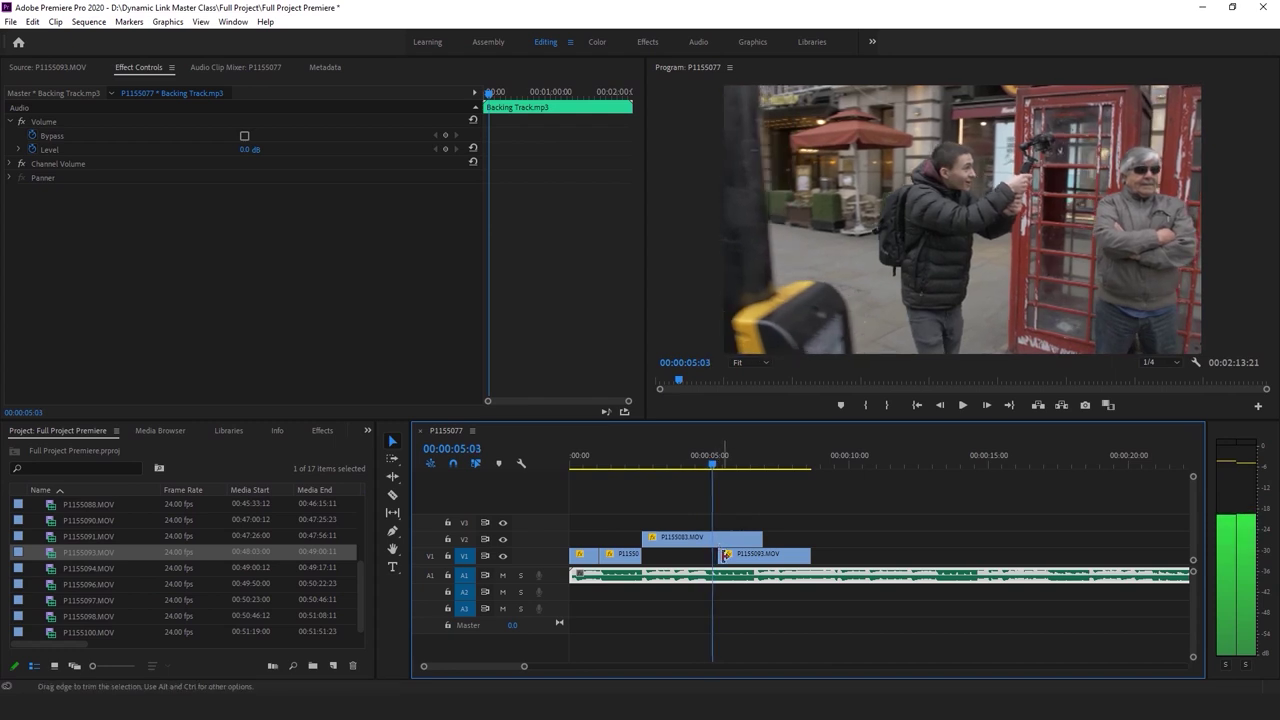
left_click_drag(715, 554, 713, 554)
Make P1155093.MOV end at 00:00:09:02 after checking playback, then save the project
left_click(737, 538)
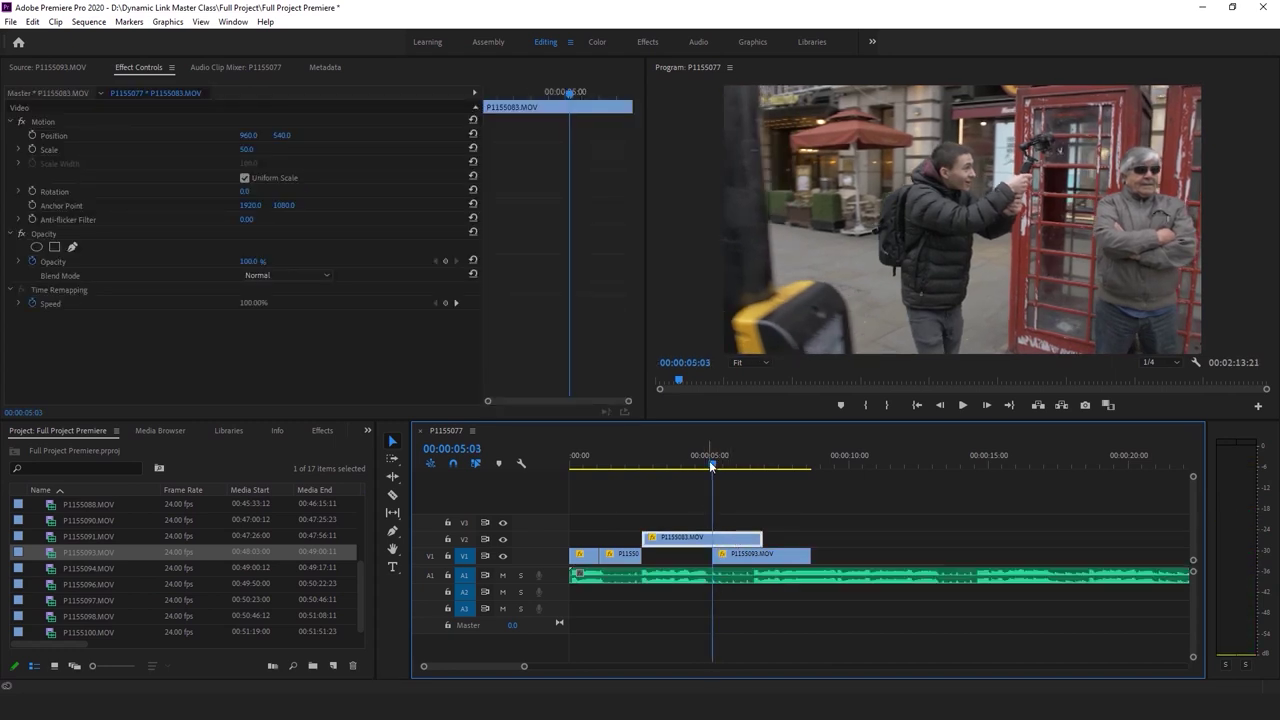
key("space")
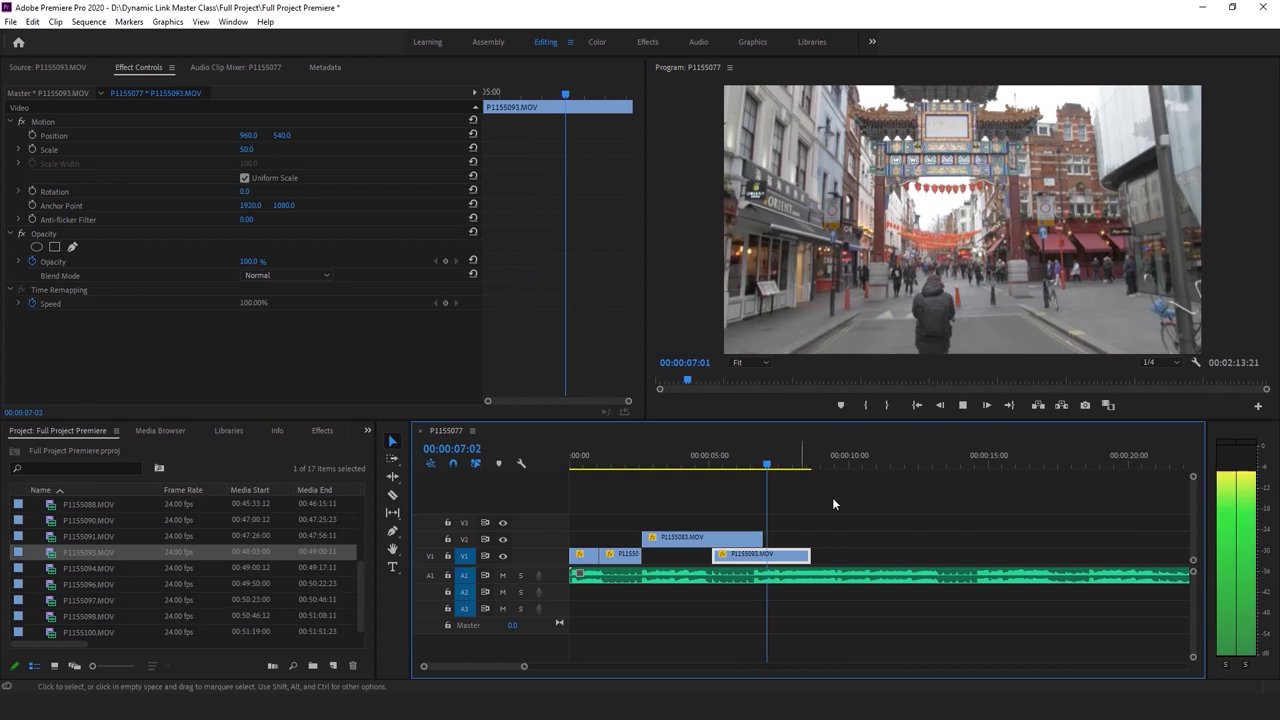
left_click(842, 542)
left_click(822, 575)
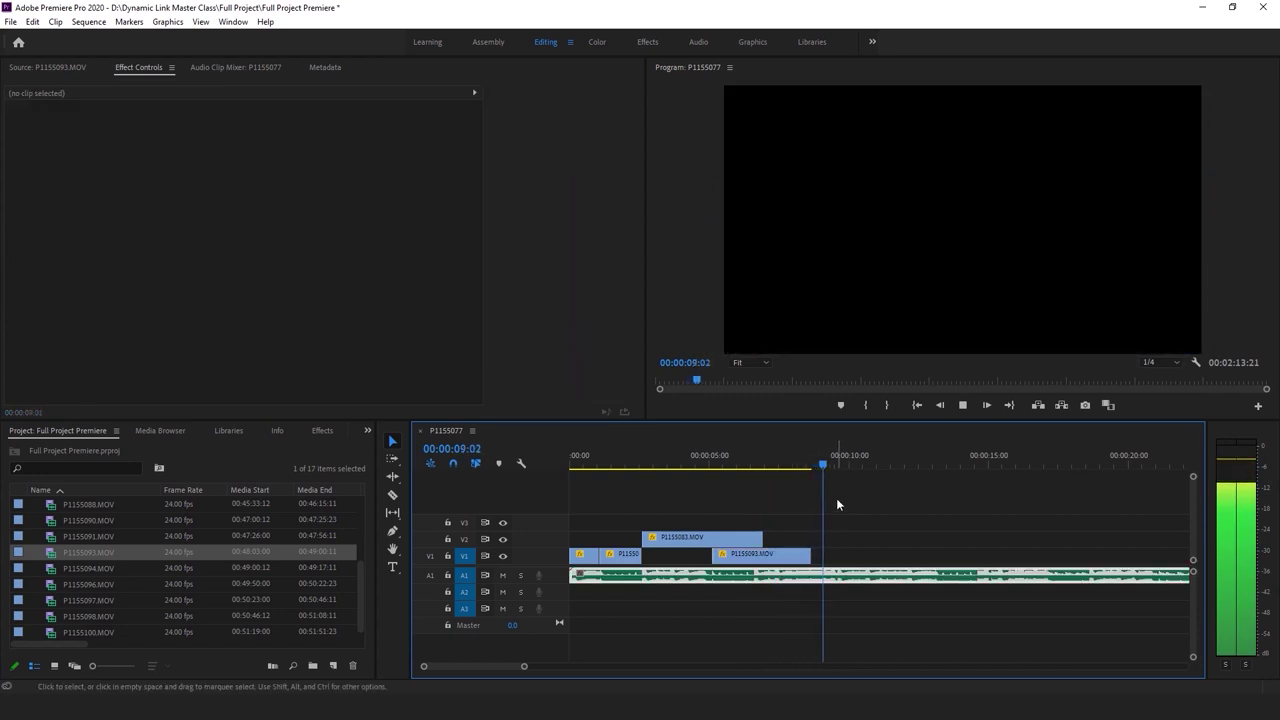
key("space")
left_click_drag(828, 465, 832, 461)
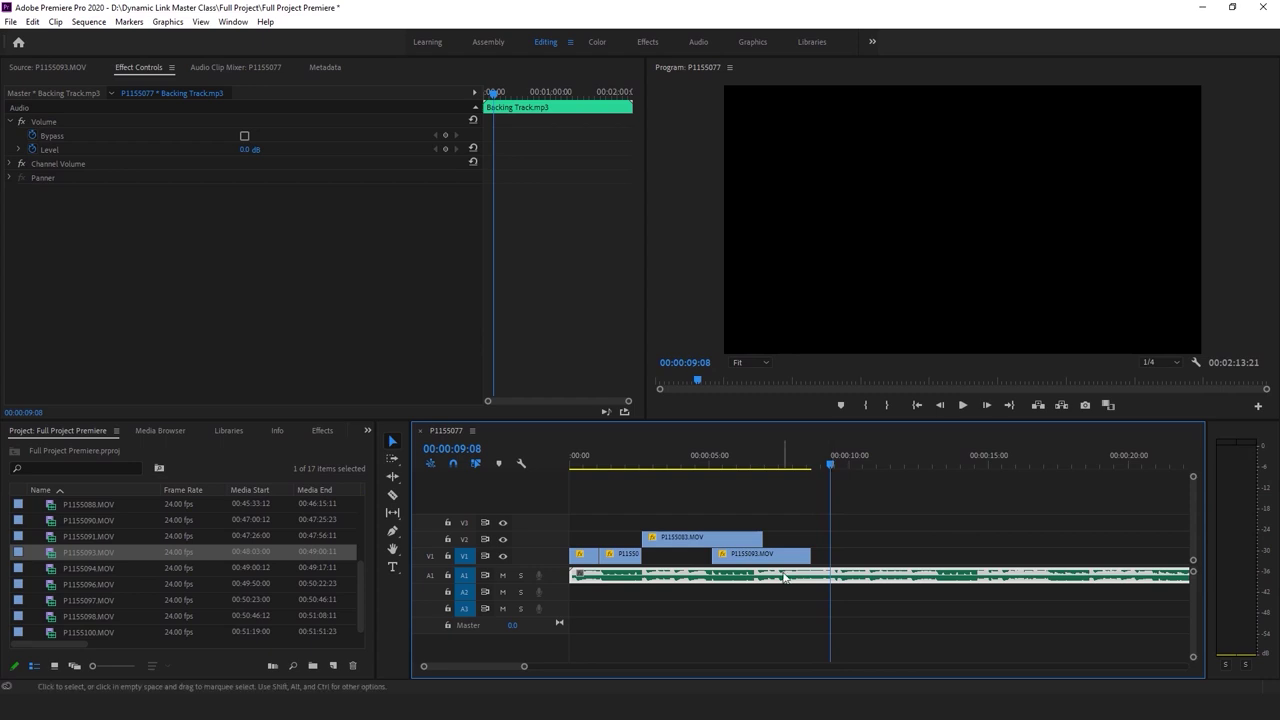
left_click(895, 523)
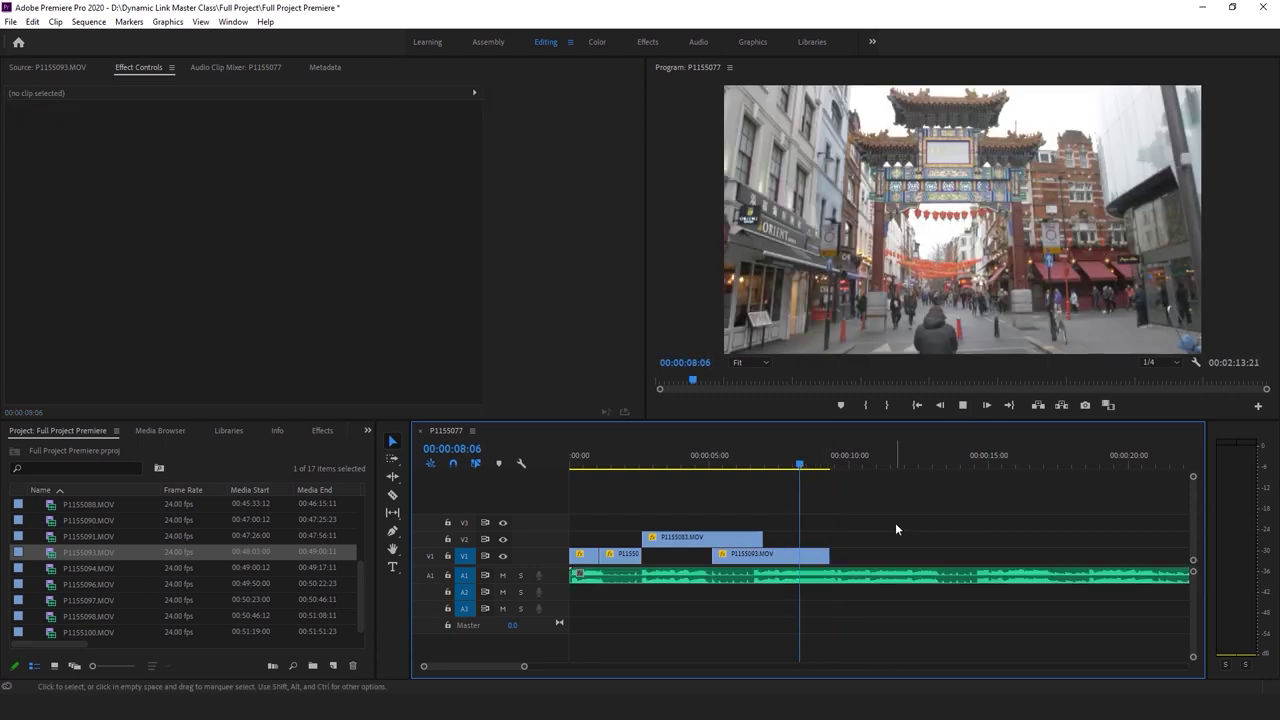
key("space")
left_click(820, 463)
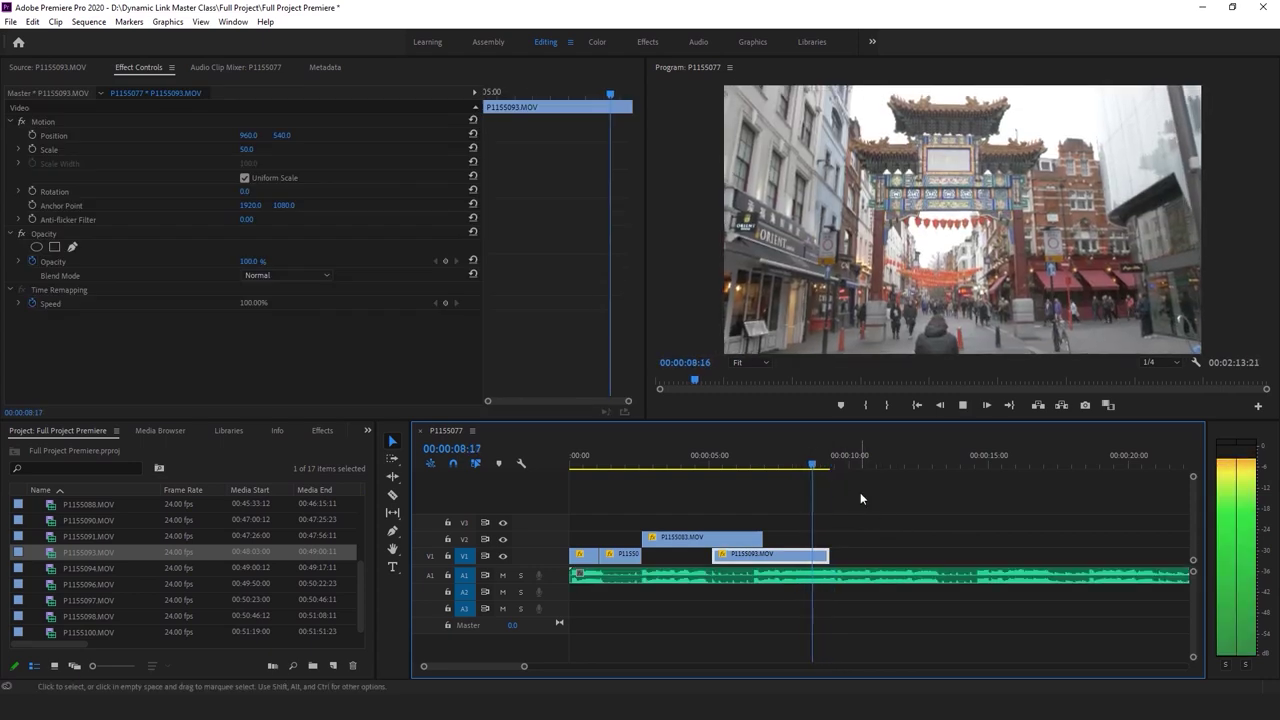
left_click_drag(820, 465, 824, 465)
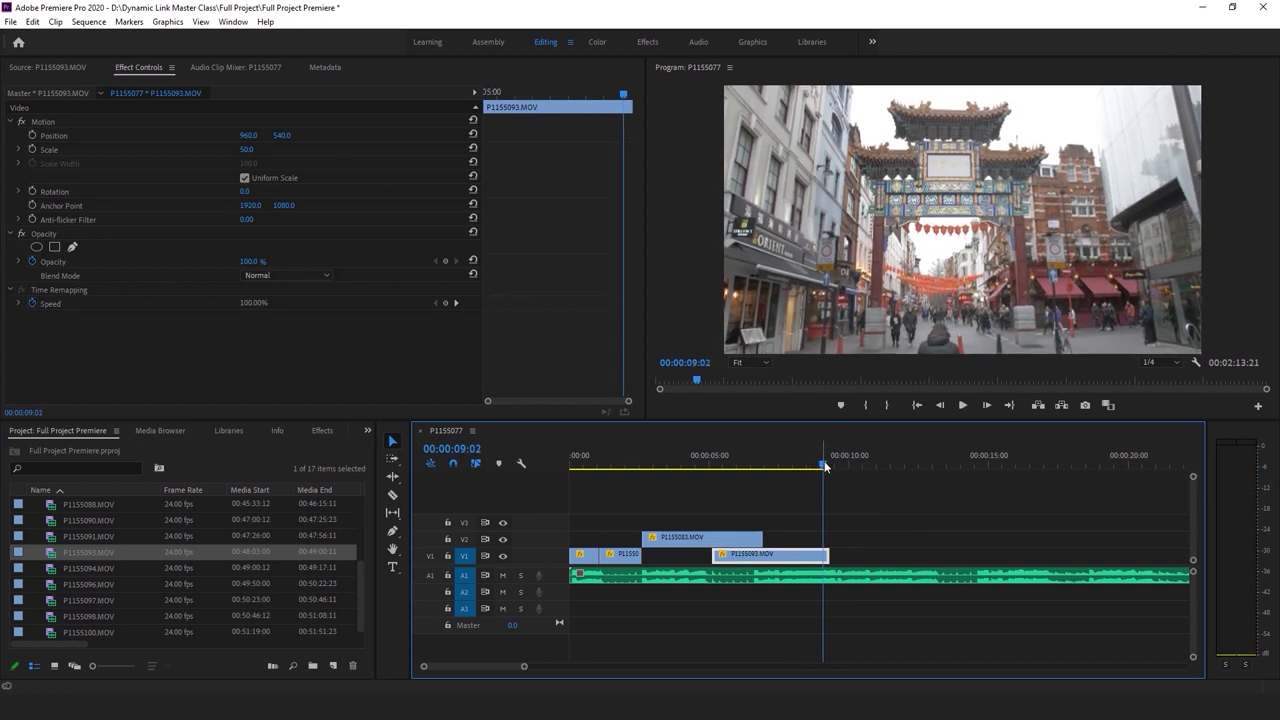
left_click(832, 575)
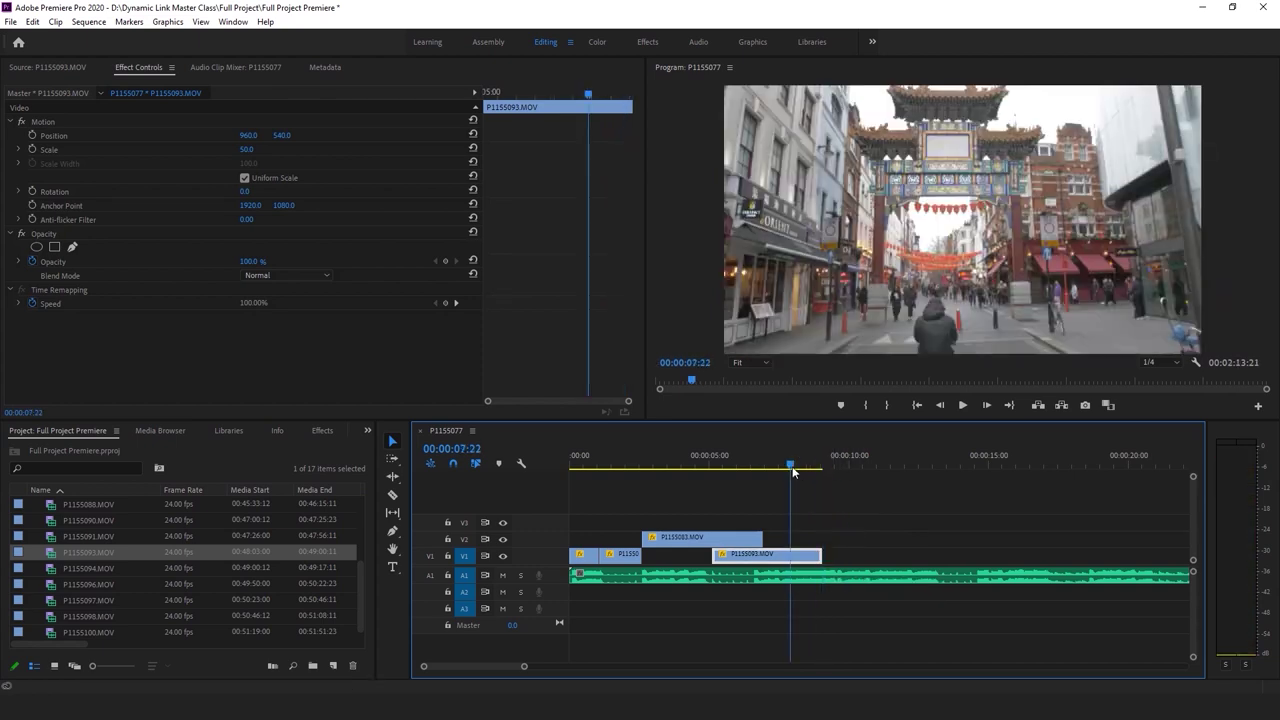
key("ctrl+s")
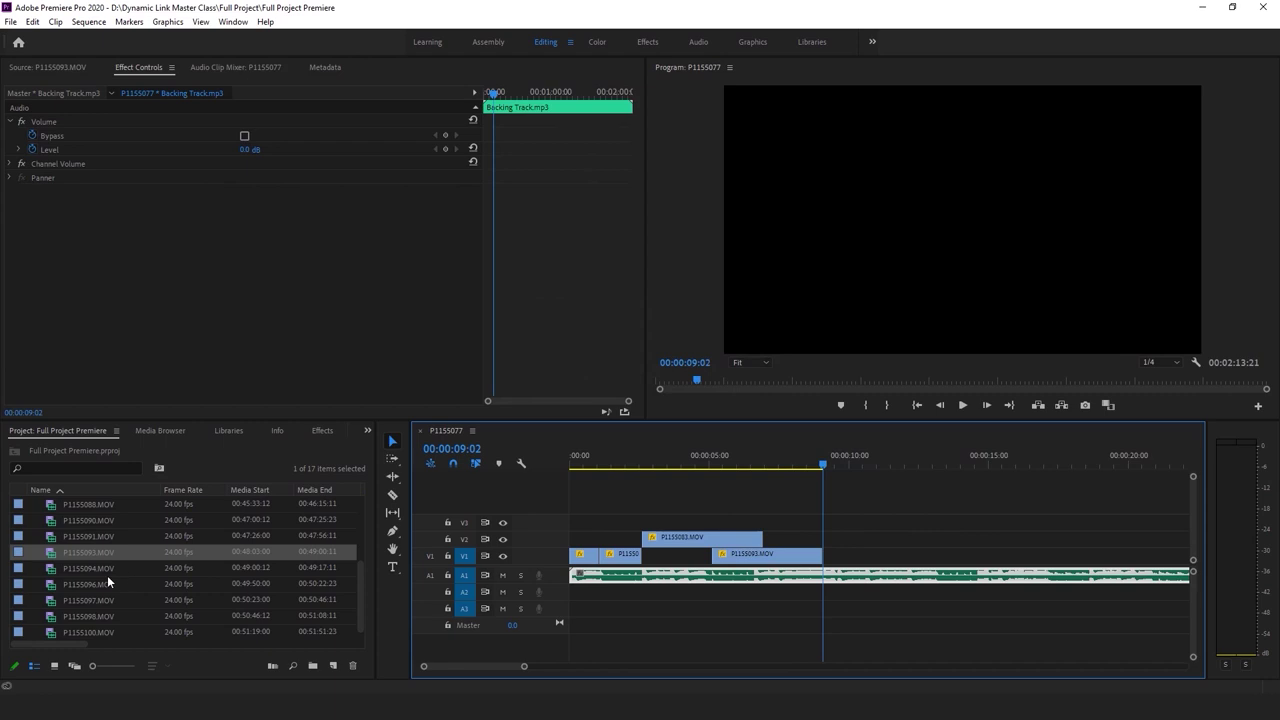
Place P1155094.MOV's video on V1 at 00:00:09:02 and set it to frame size
double_click(126, 573)
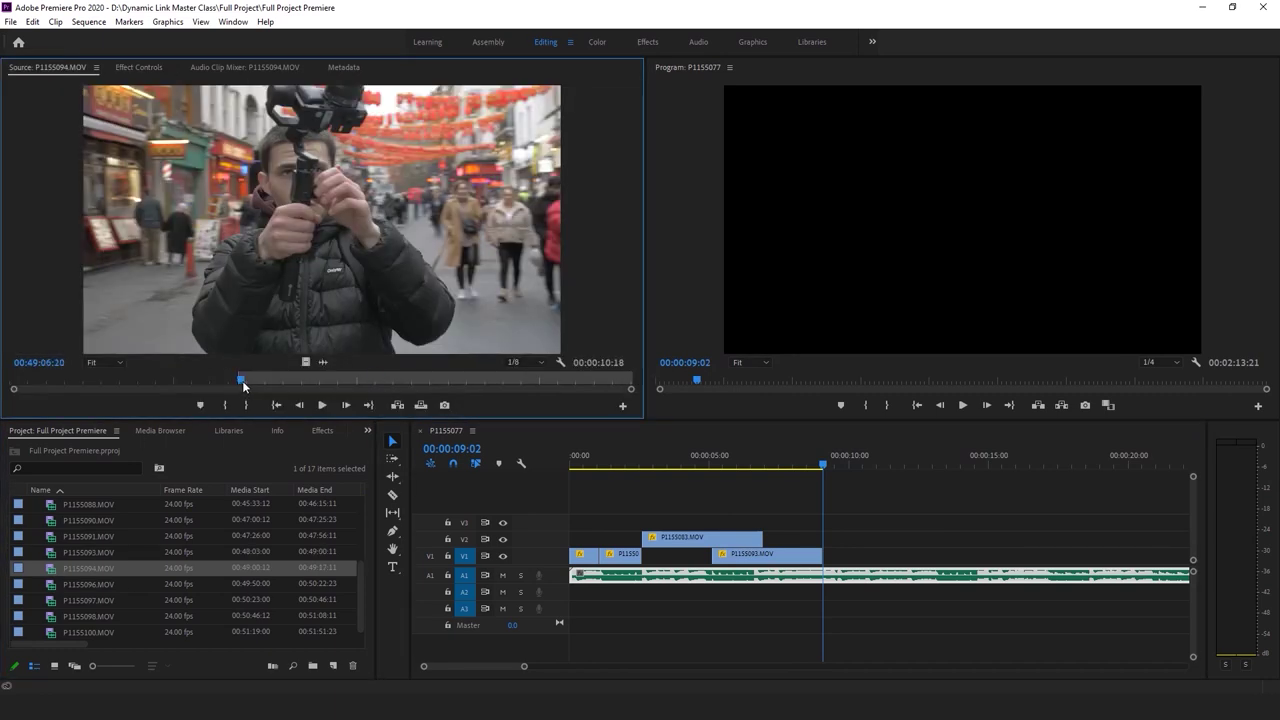
left_click_drag(306, 361, 874, 550)
right_click(856, 553)
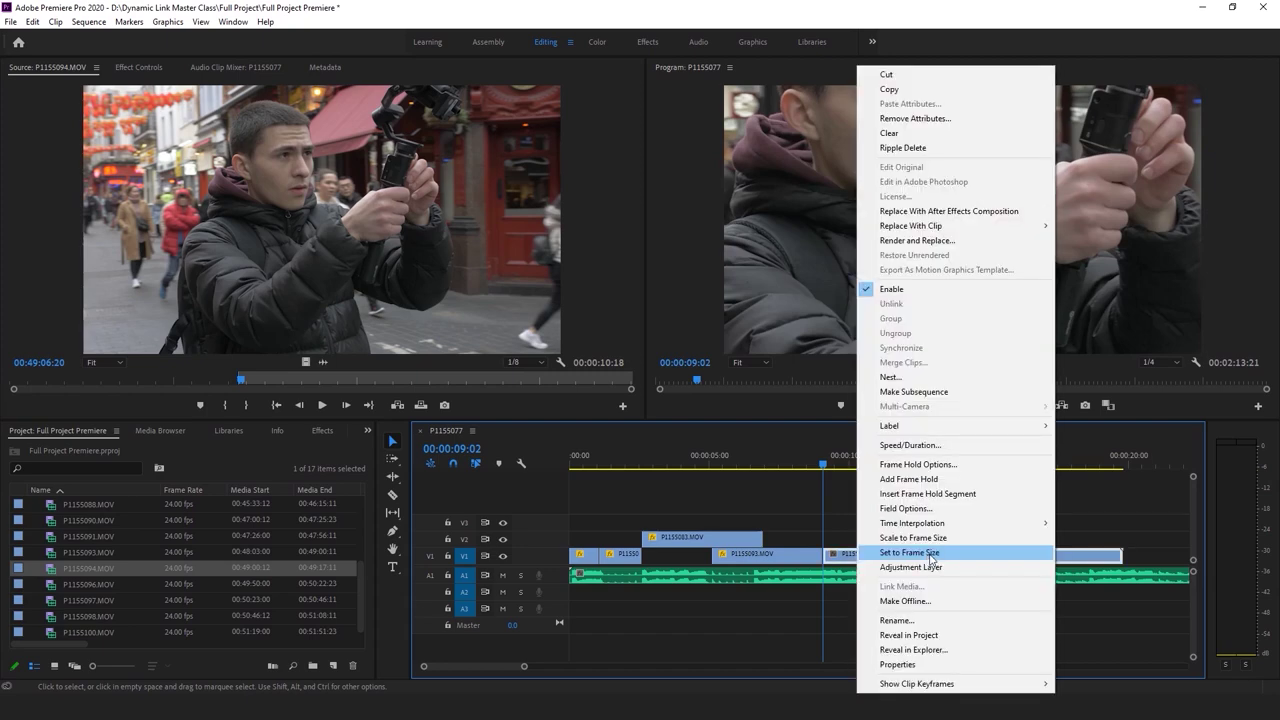
left_click(925, 552)
Cut P1155094 at 00:00:11:02 and delete the part after it
key("space")
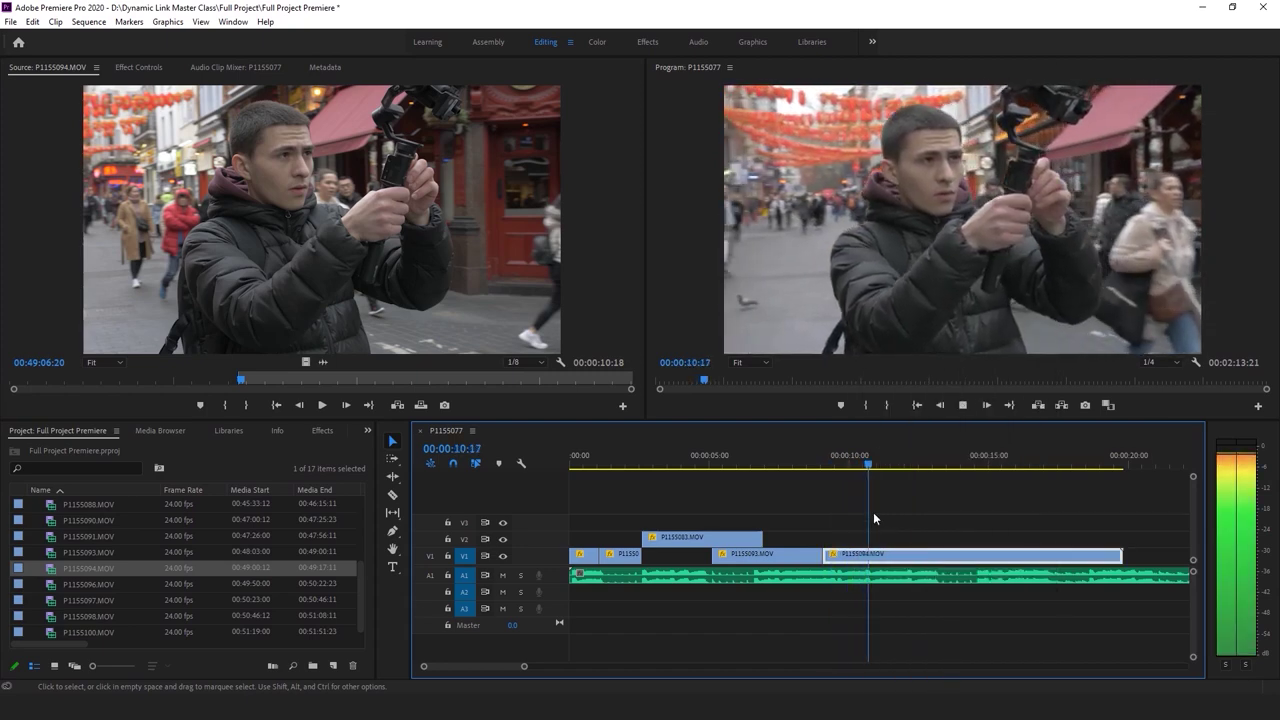
left_click(828, 460)
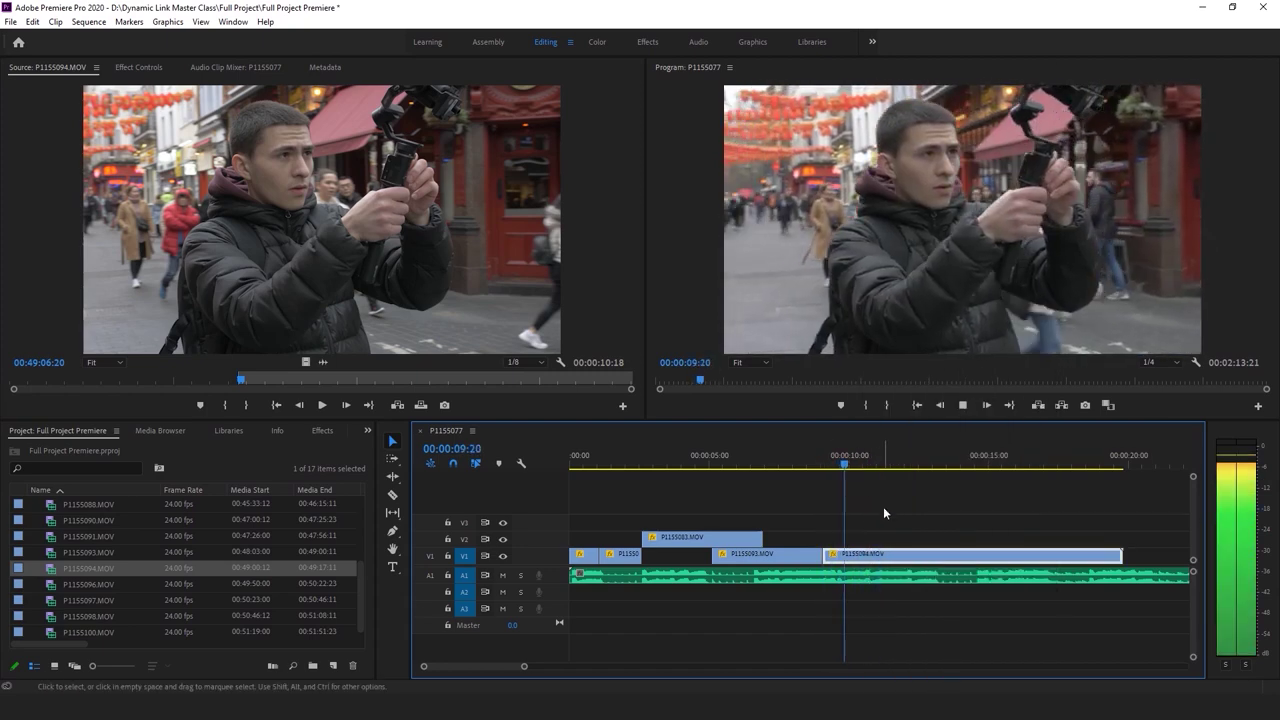
left_click(826, 462)
left_click(832, 466)
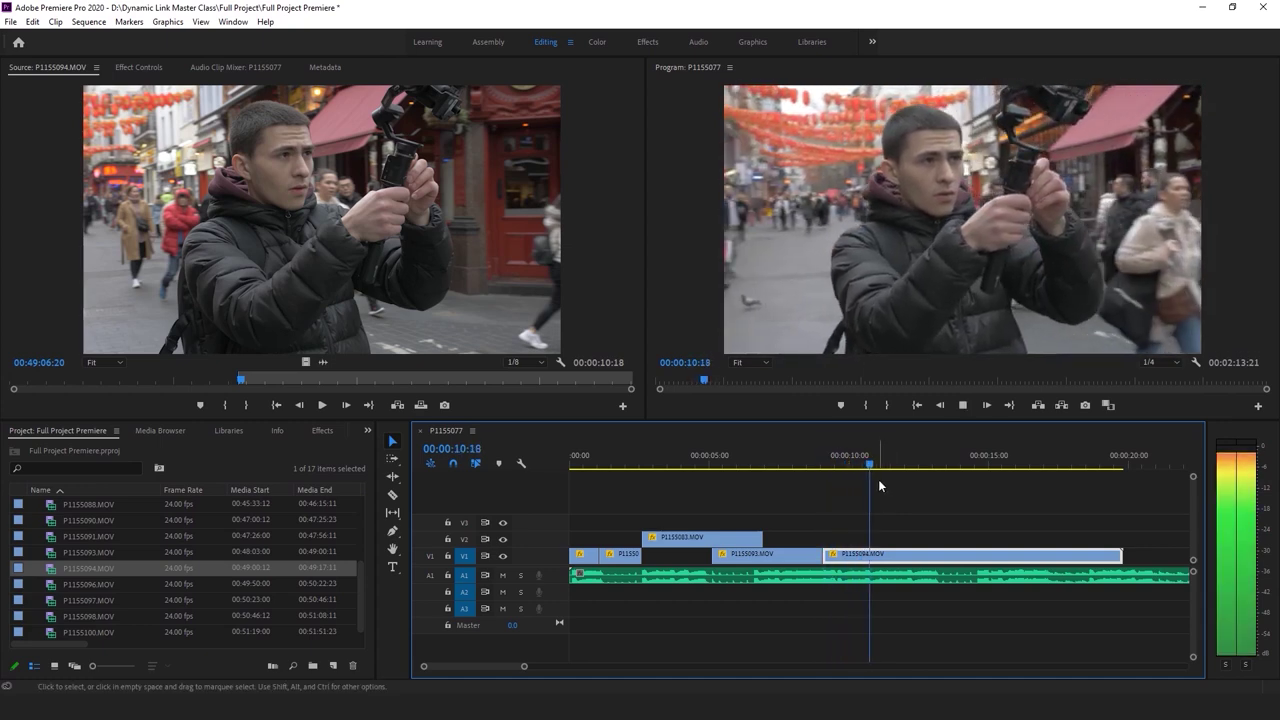
key("space")
key("c")
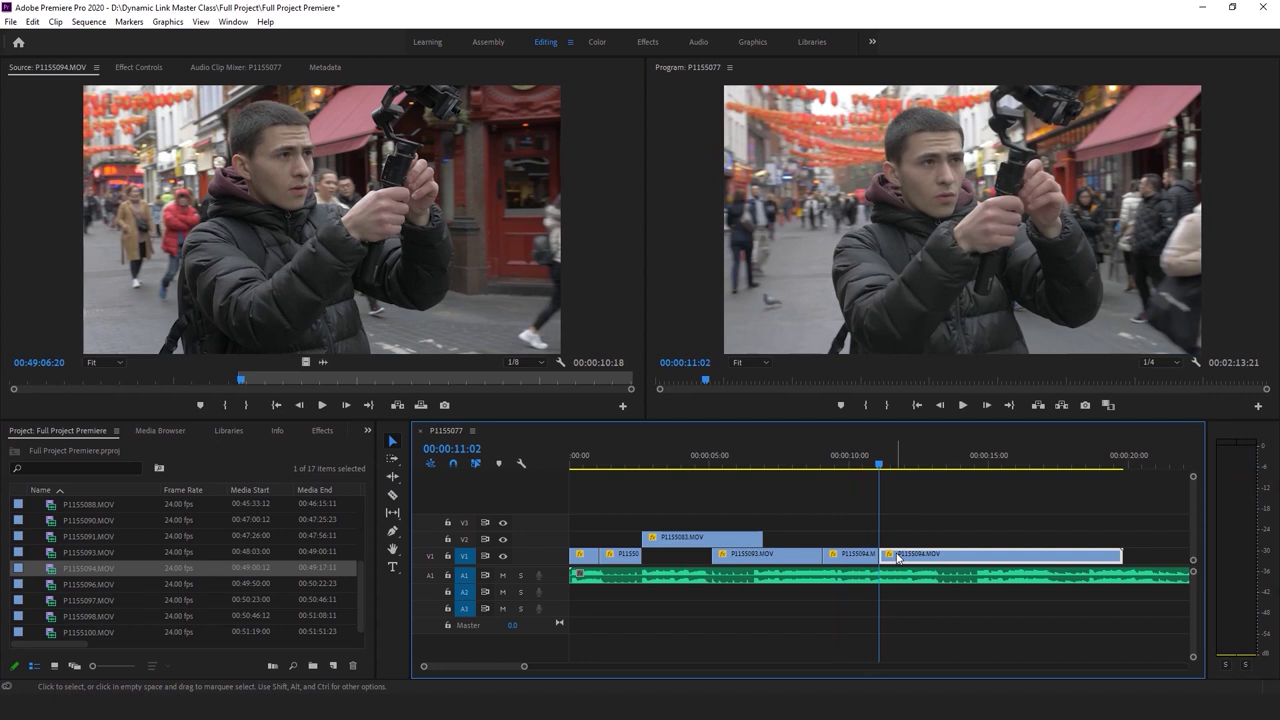
key("Delete")
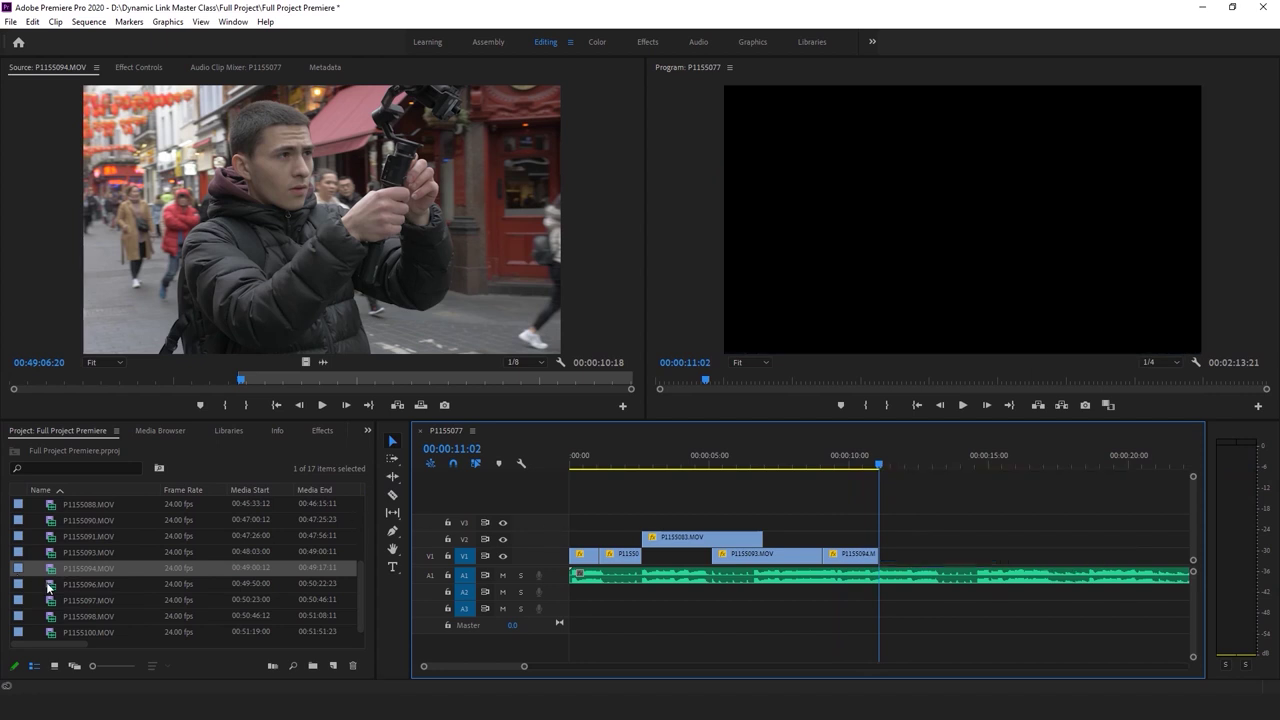
Overwrite P1155096.MOV onto V1 at the playhead right after P1155094
double_click(47, 586)
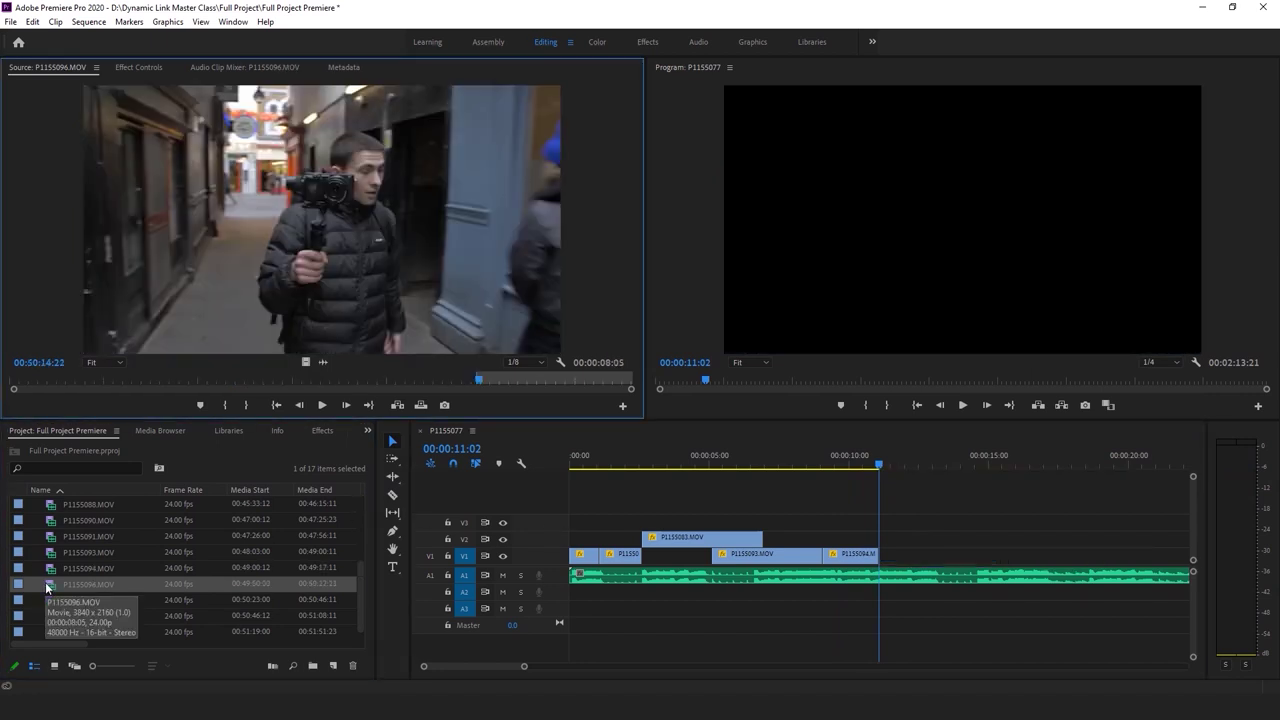
key("period")
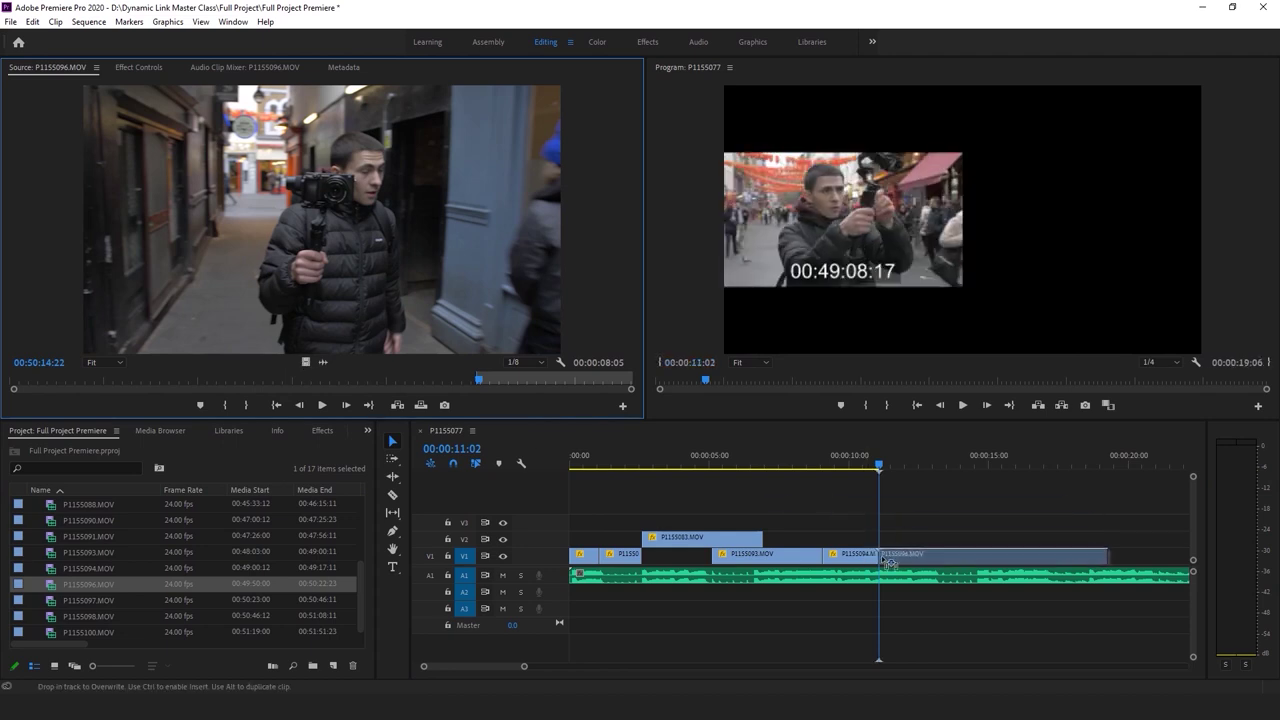
right_click(910, 555)
key("Escape")
key("Up")
Split P1155096 at 00:00:12:02 and delete the trailing piece, leaving one second
left_click(881, 455)
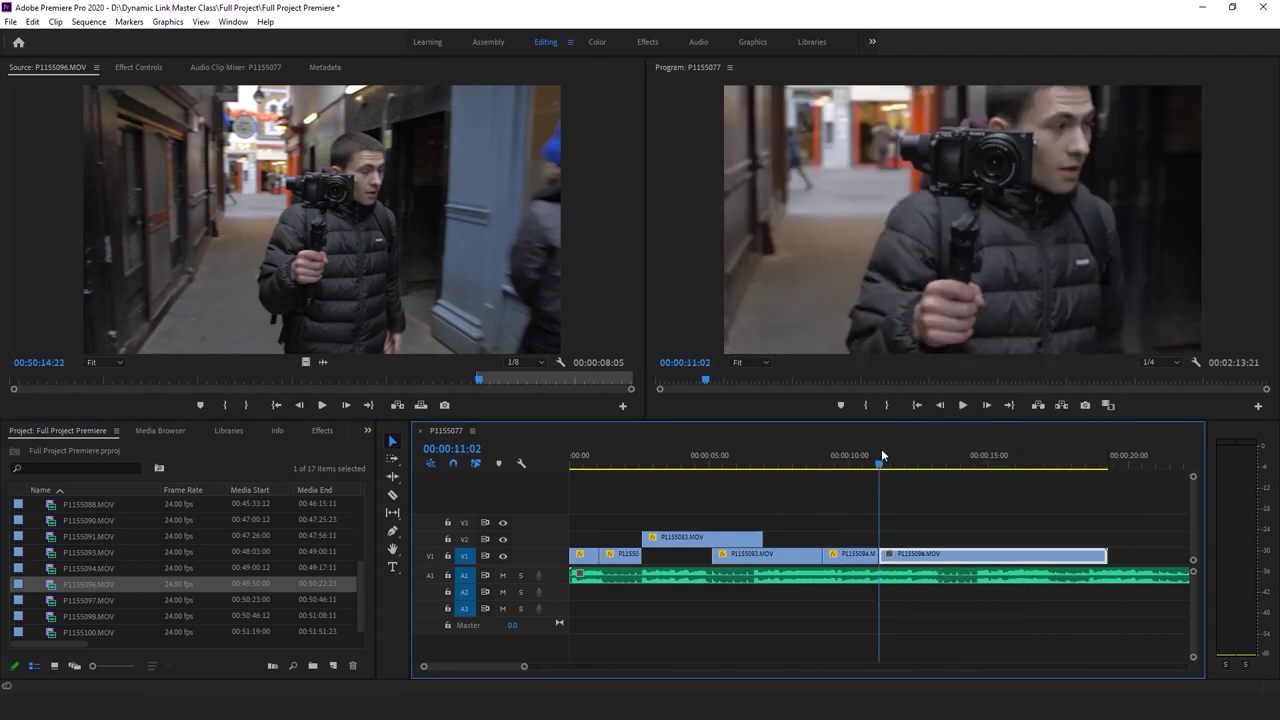
key("space")
left_click(877, 452)
key("space")
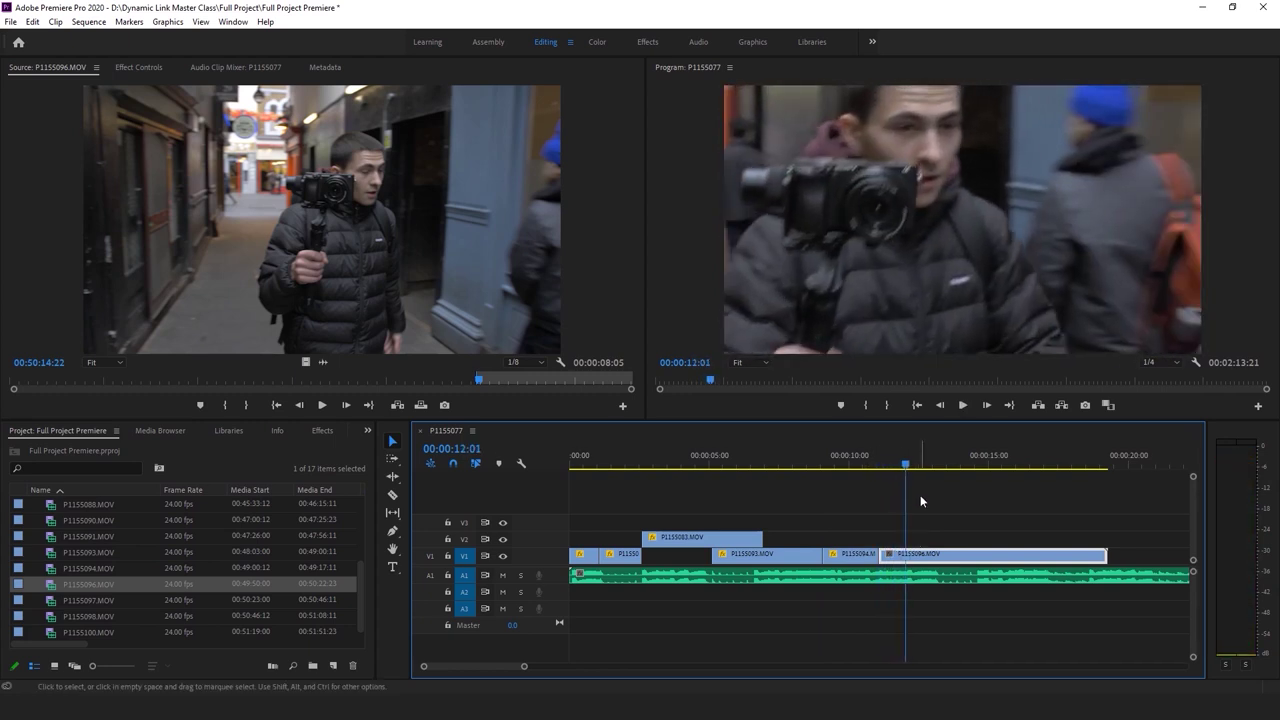
key("ctrl+k")
key("Delete")
left_click(879, 455)
Set P1155096's Scale to 77 and lower it to Position 960, 578
left_click(140, 67)
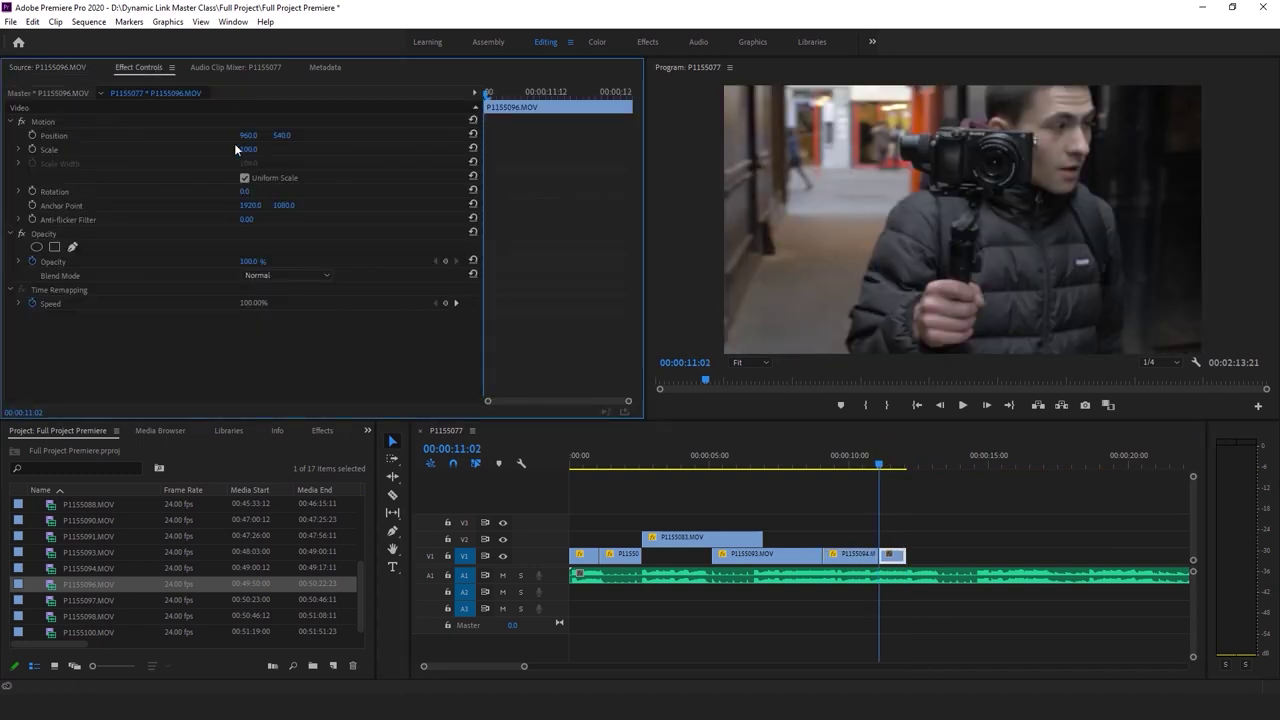
key("space")
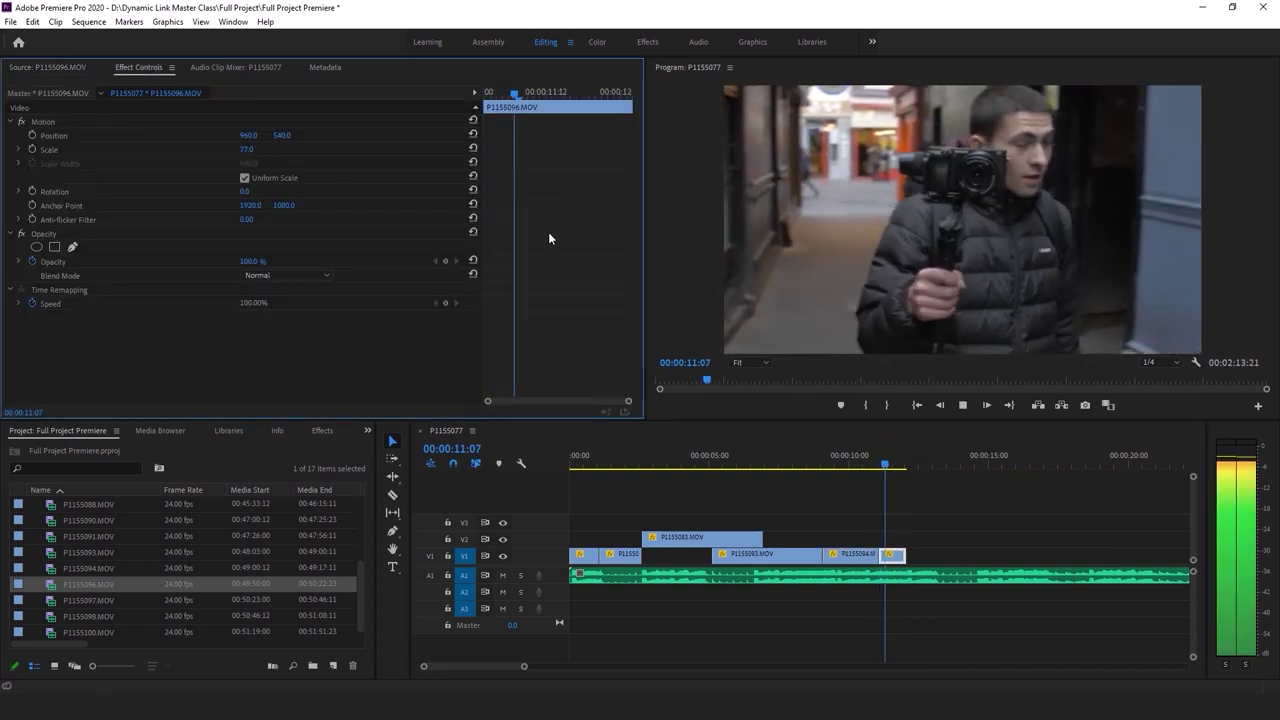
left_click_drag(285, 136, 328, 136)
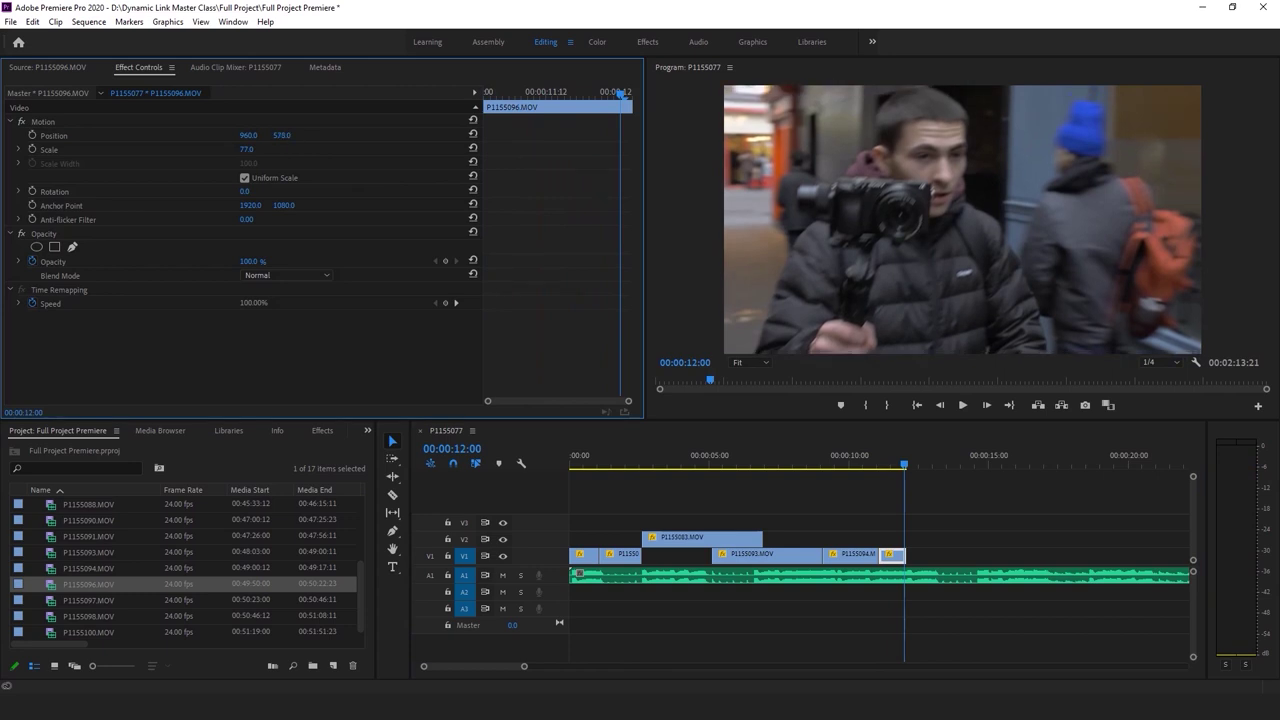
Play the sequence from the start to review the edit, then save the project
left_click(851, 463)
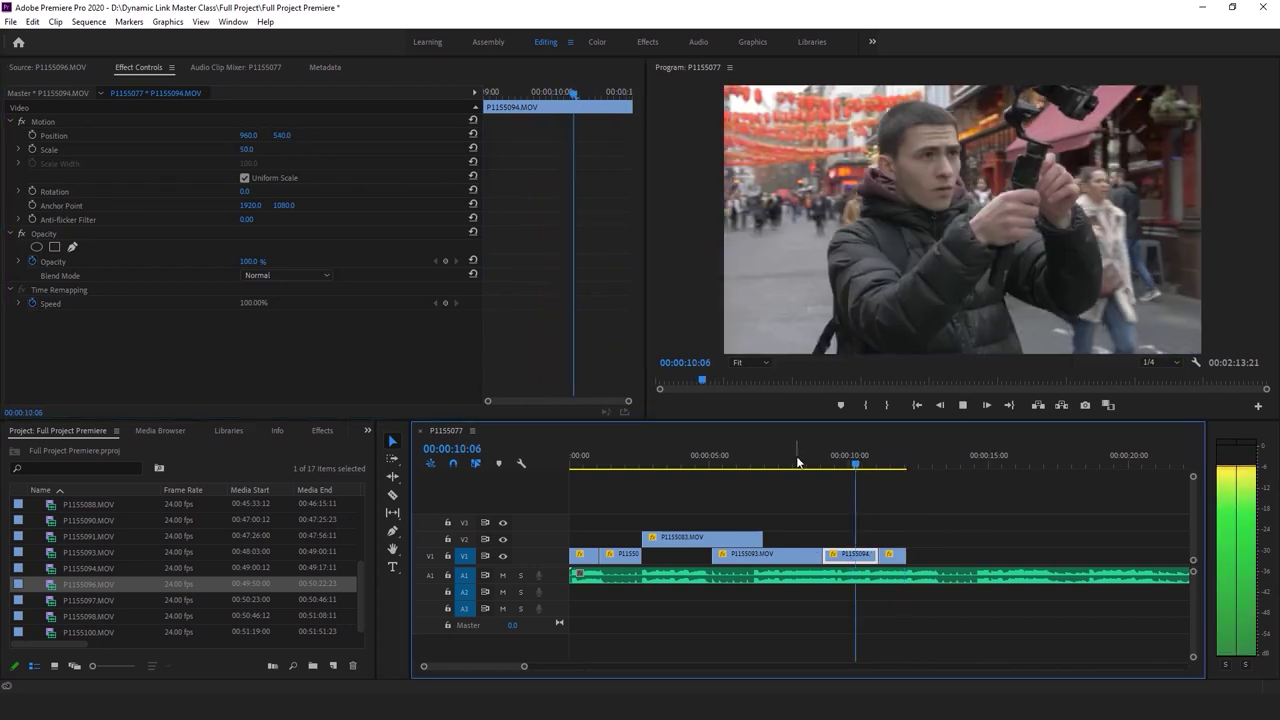
left_click(665, 460)
left_click_drag(665, 460, 556, 476)
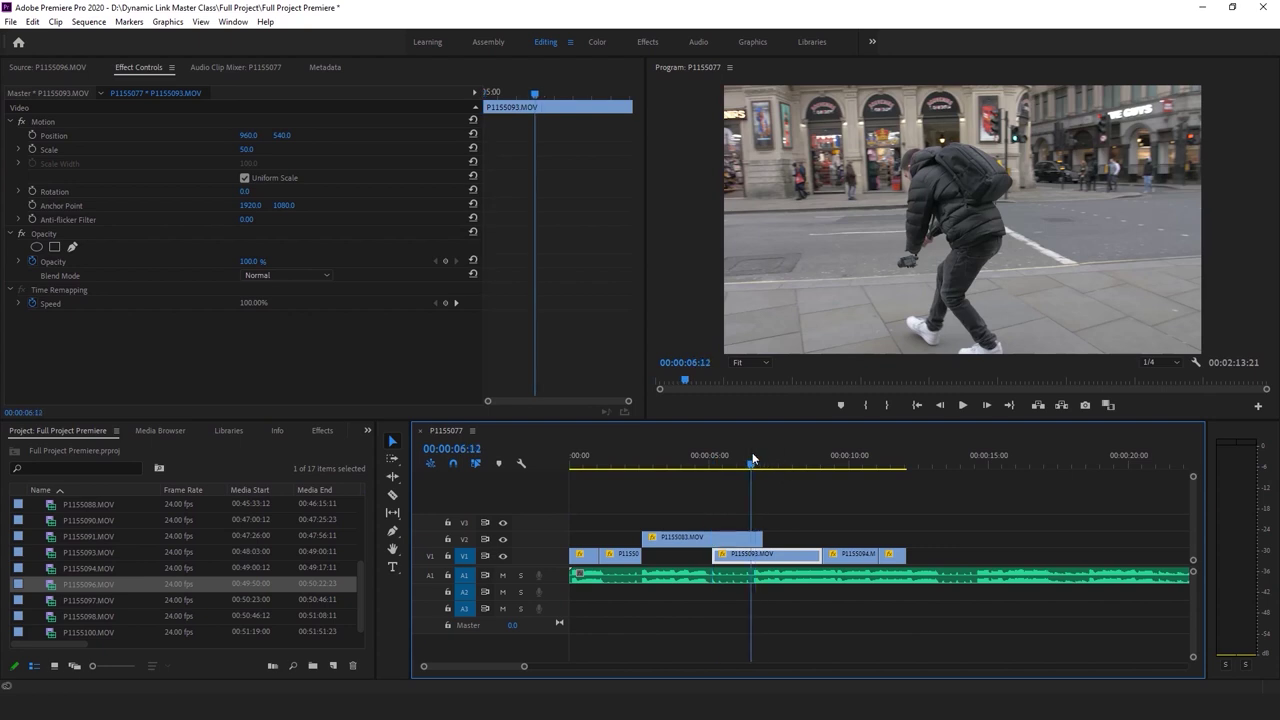
left_click(803, 493)
key("space")
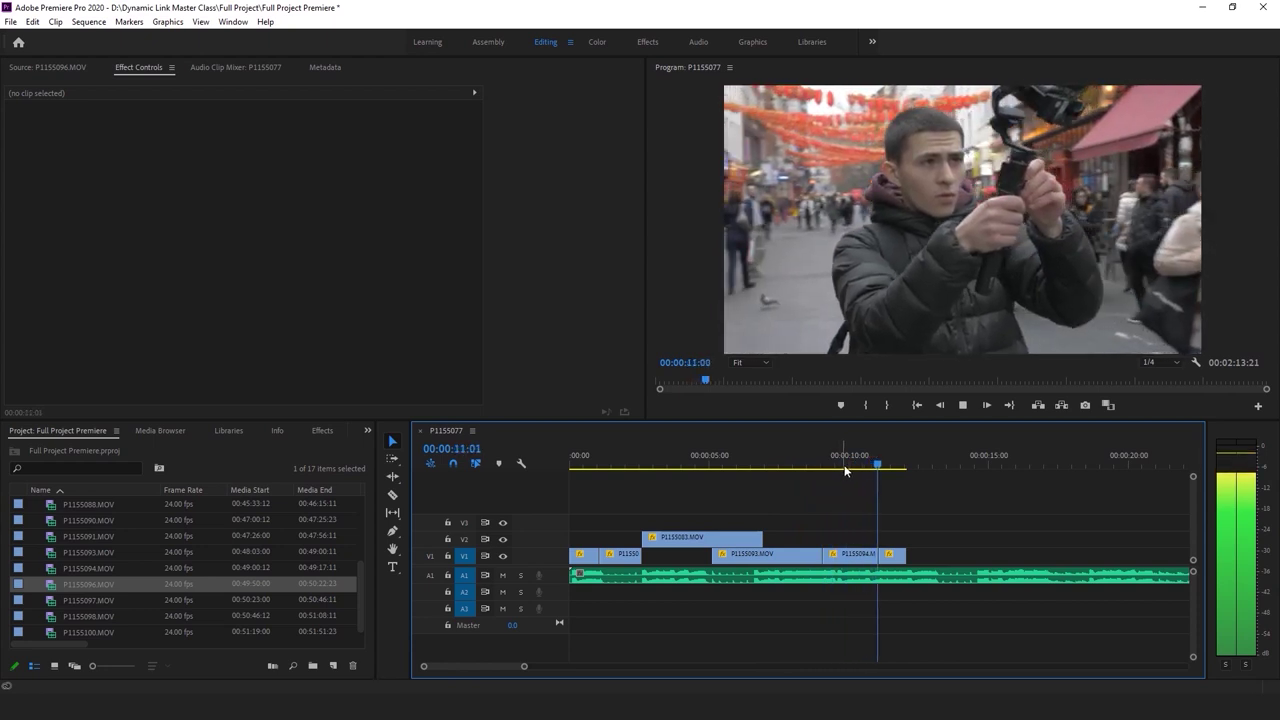
key("space")
left_click(930, 575)
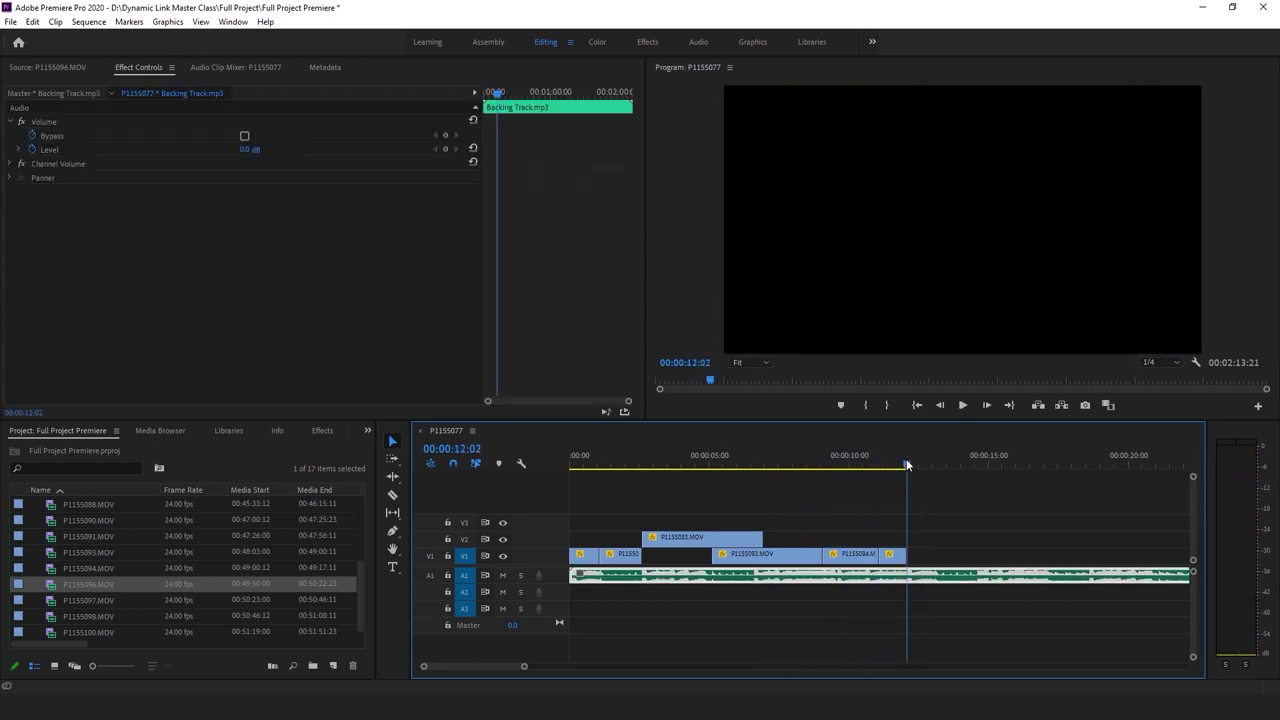
key("ctrl+s")
Drop P1155097.MOV's video onto V1 at 00:00:12:02 and show its Effect Controls
double_click(63, 601)
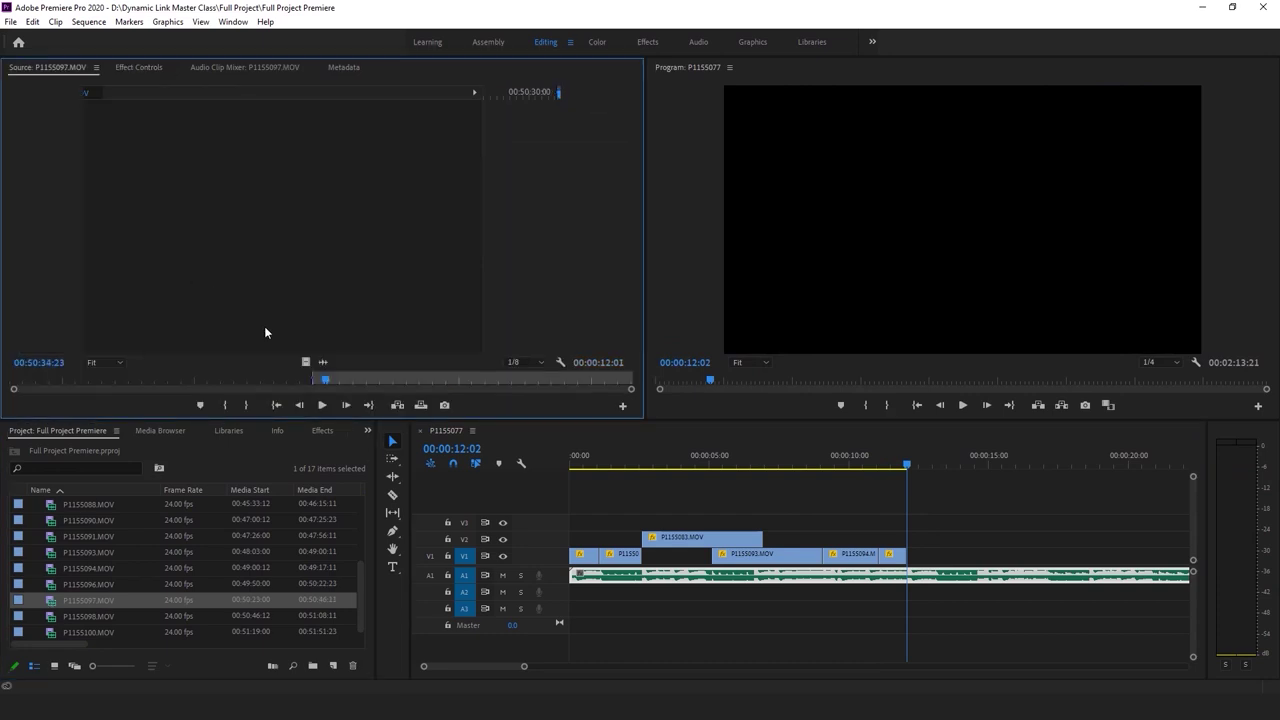
left_click_drag(322, 378, 914, 566)
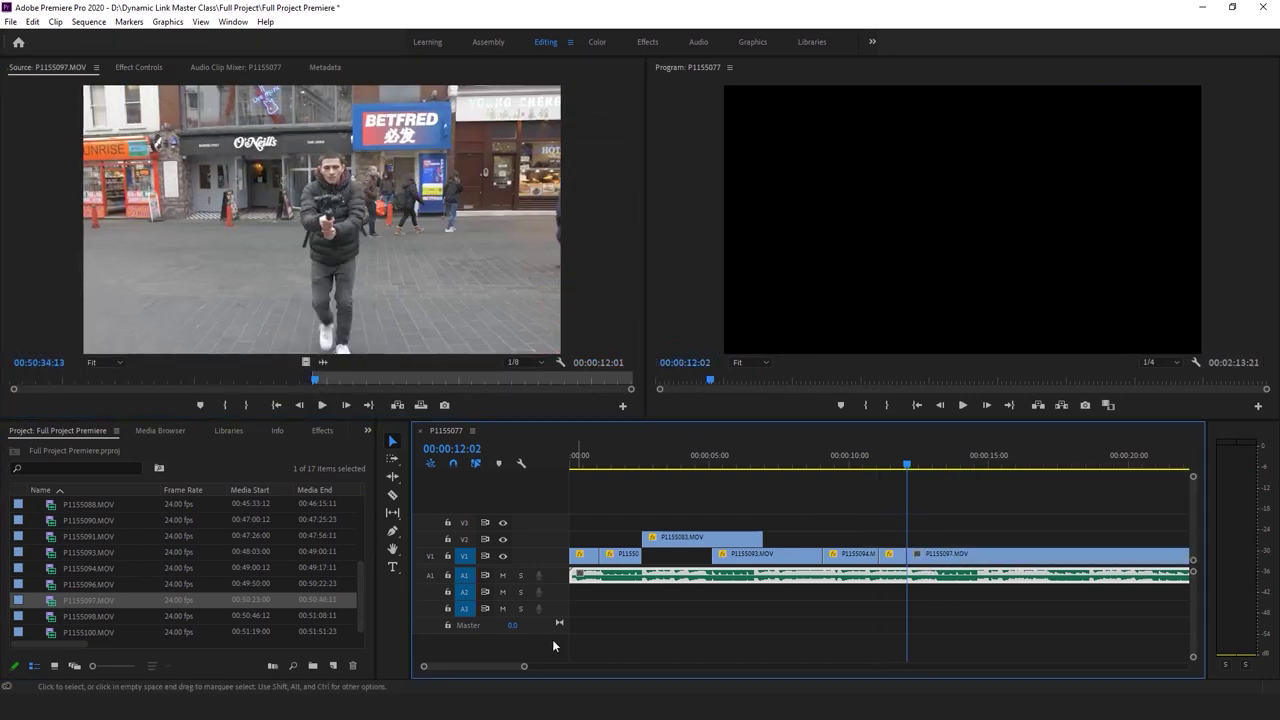
left_click_drag(524, 666, 598, 667)
left_click(786, 556)
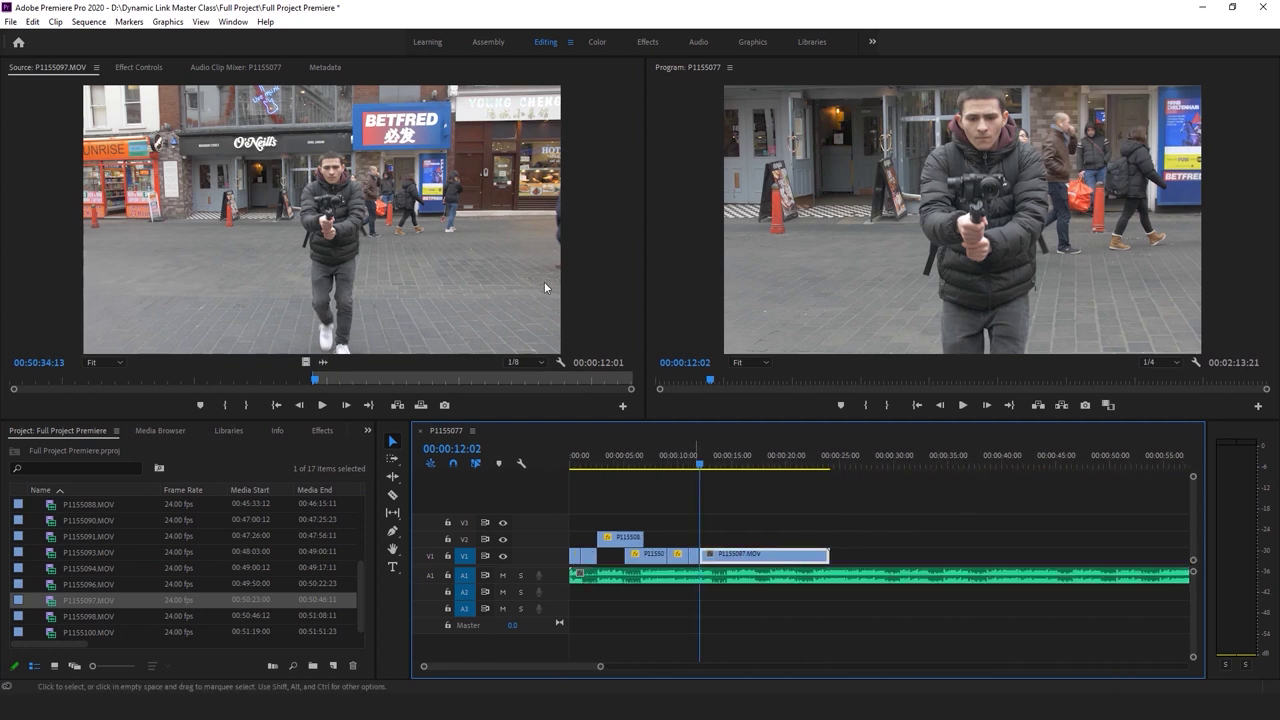
left_click(138, 67)
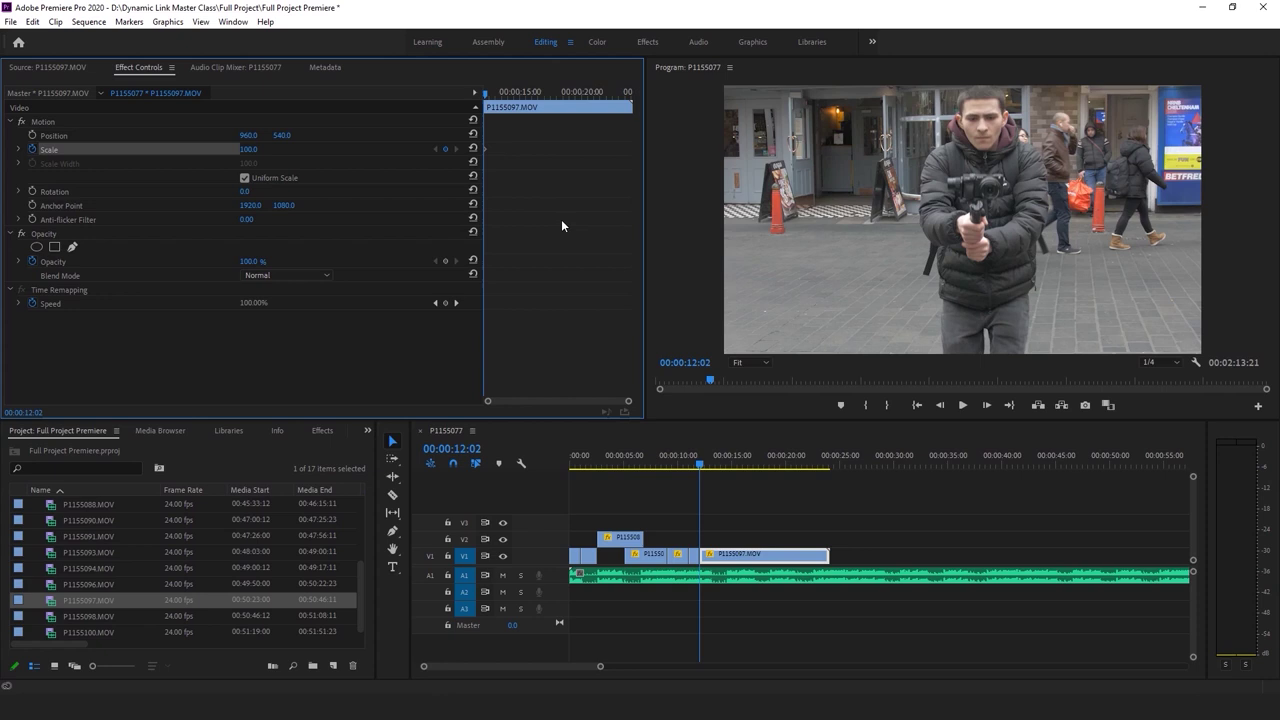
key("space")
key("space")
Keyframe P1155097's Scale from 100 down to 50 at 00:00:13:02 and preview the zoom
left_click(700, 457)
key("space")
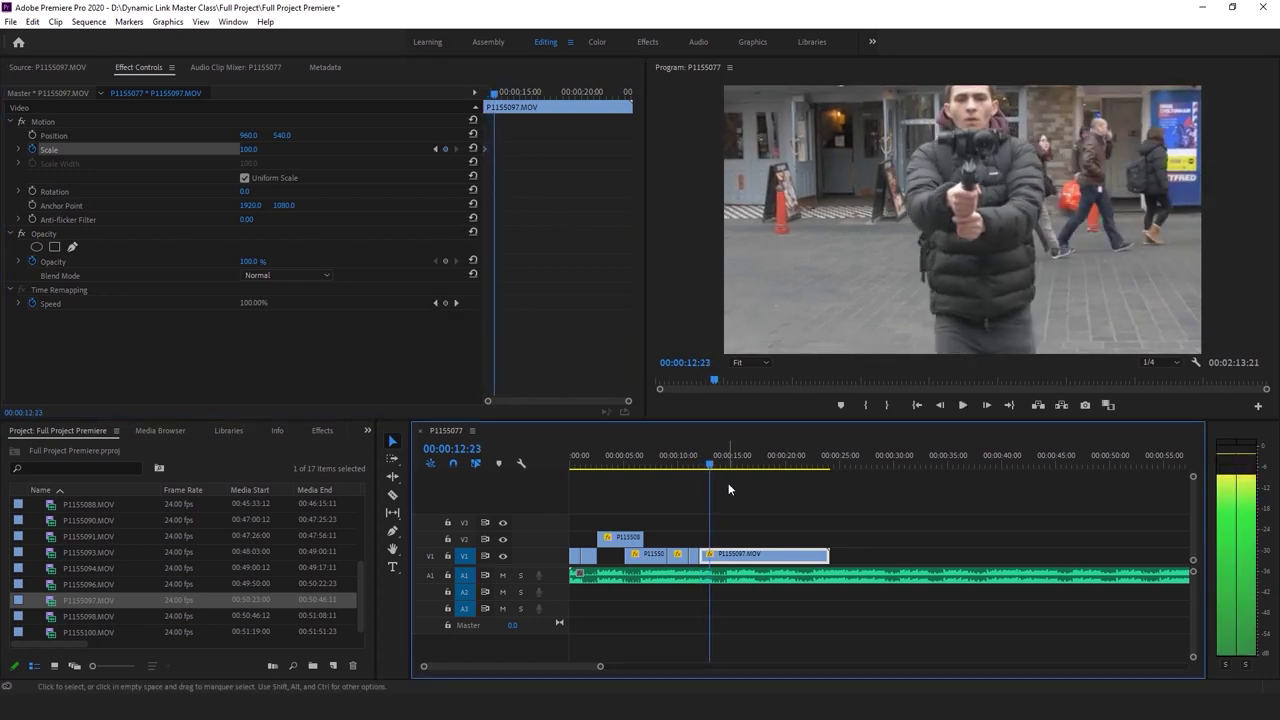
key("Right")
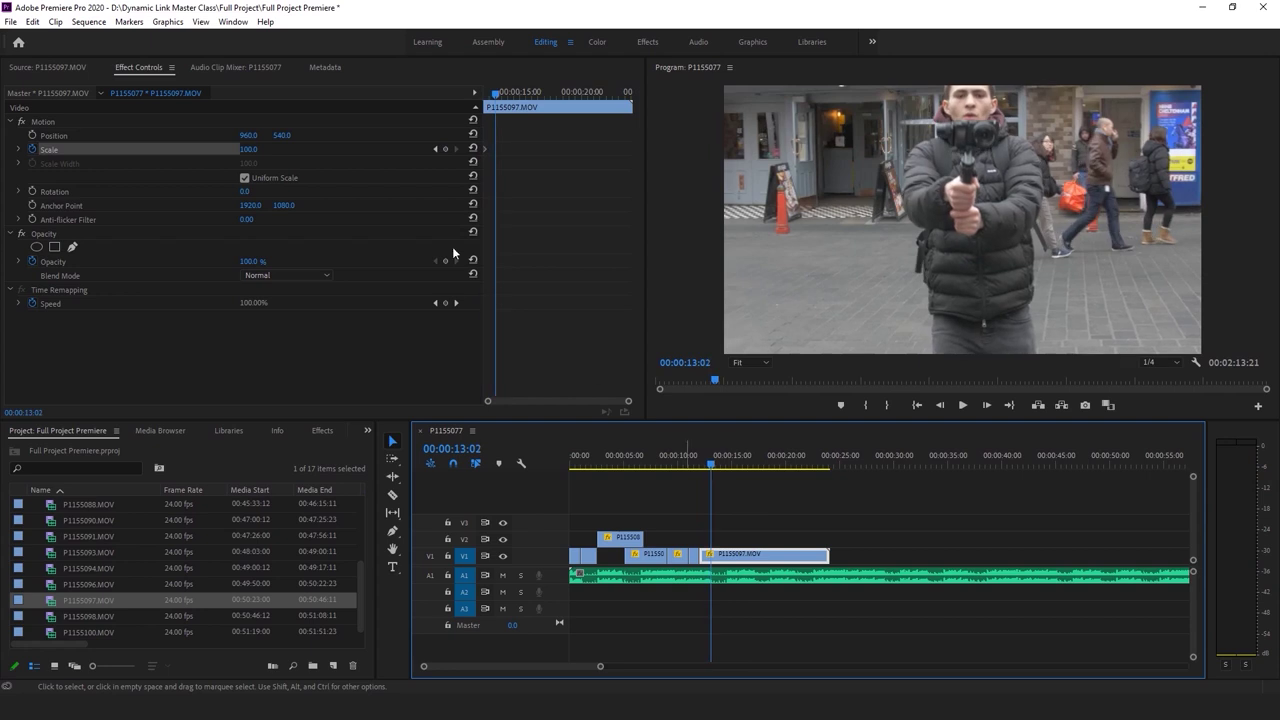
left_click_drag(262, 154, 251, 154)
key("Return")
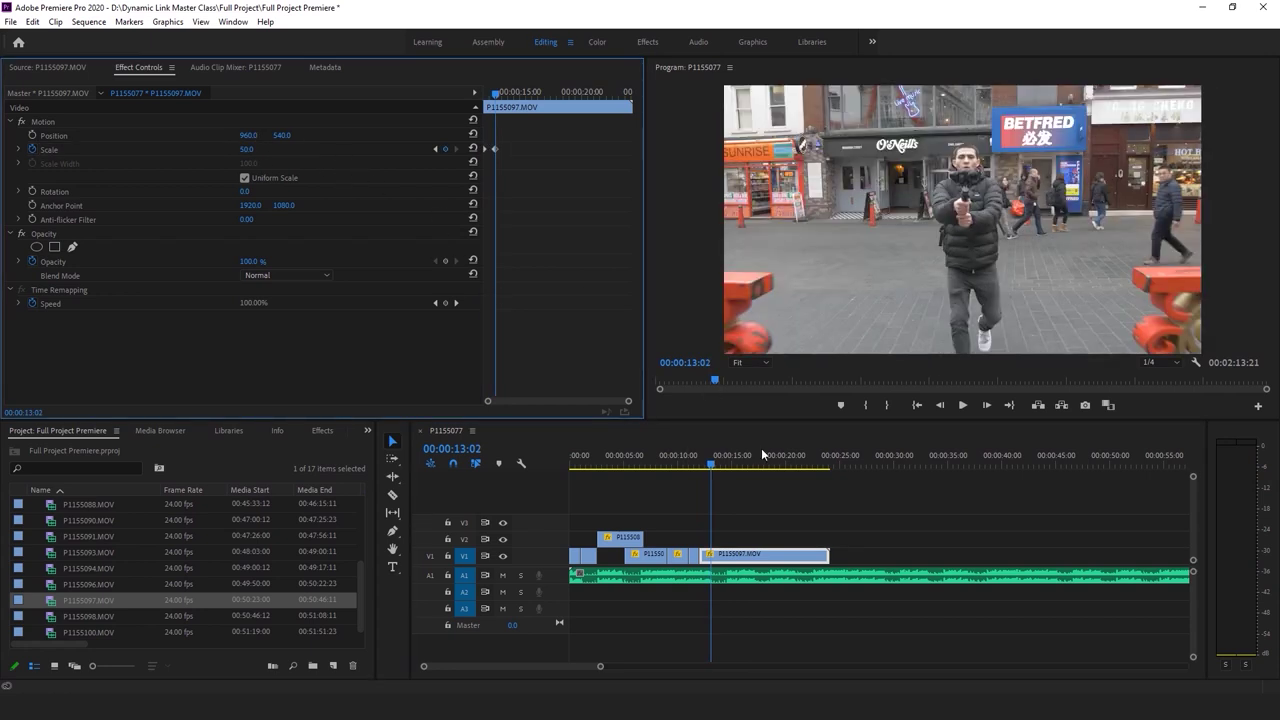
key("space")
left_click(770, 485)
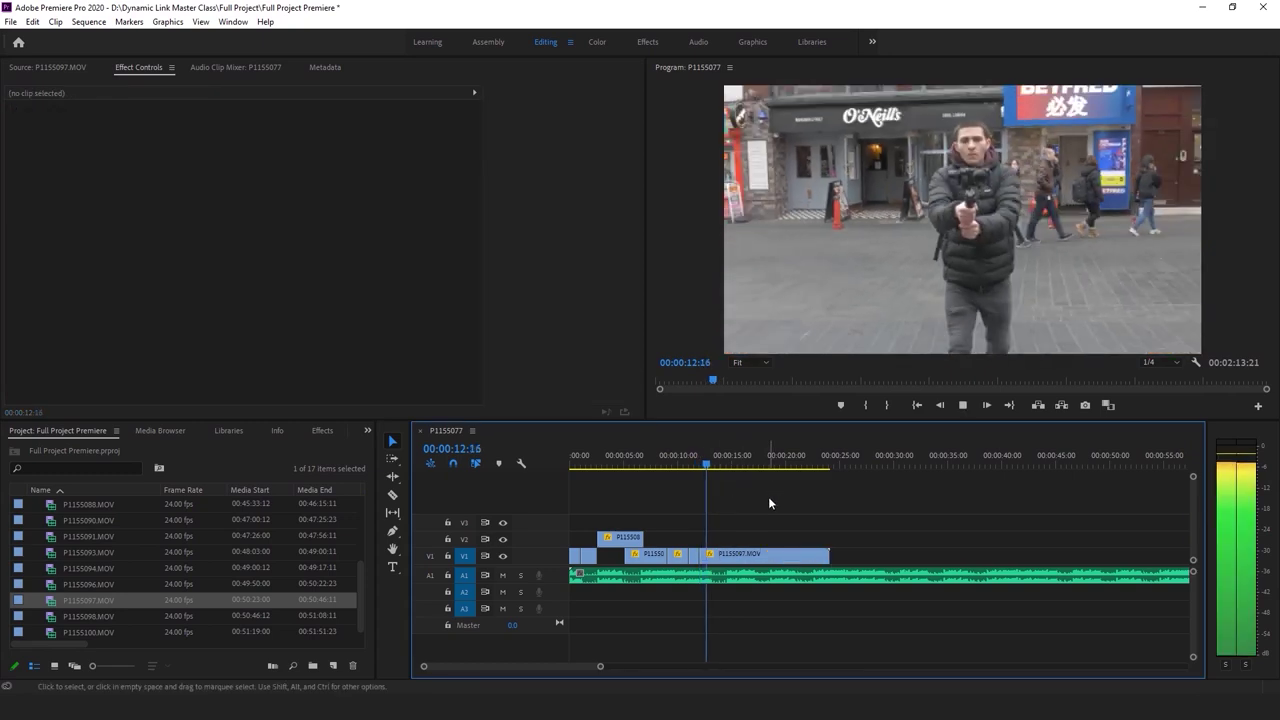
key("space")
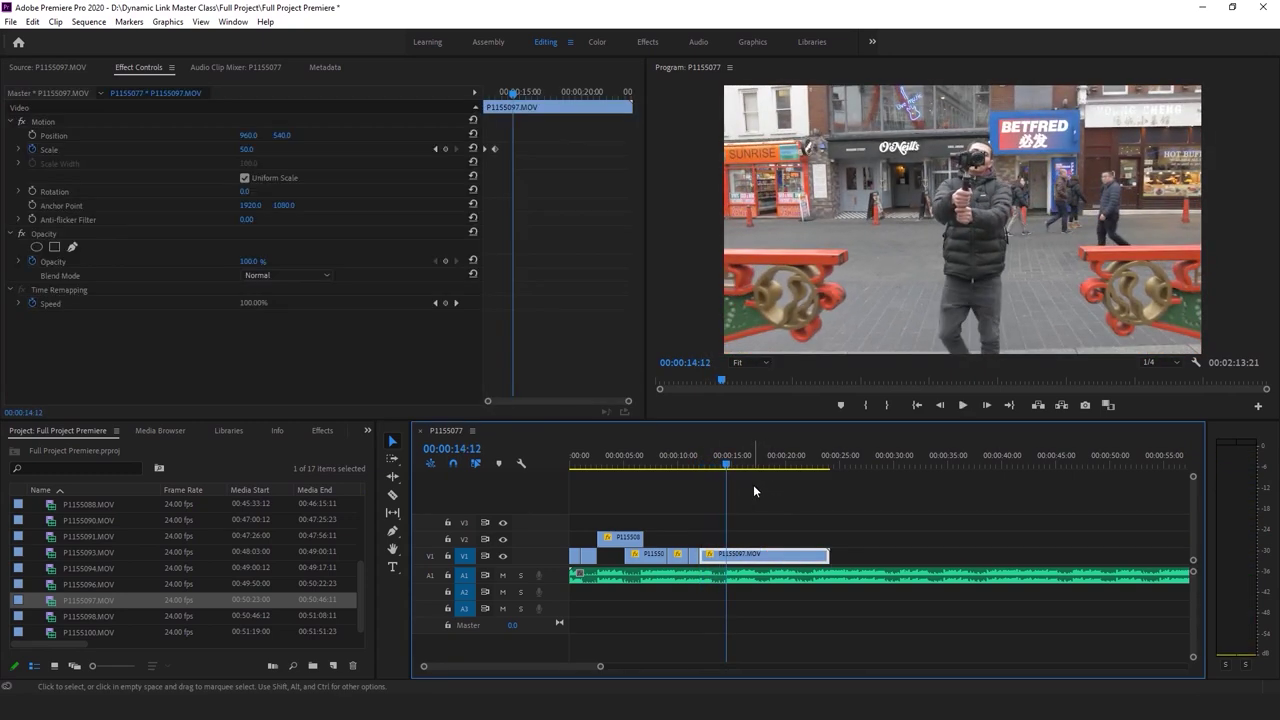
Ripple-trim P1155097's end to the playhead so the sequence stops near 14:14
key("Right")
key("Right")
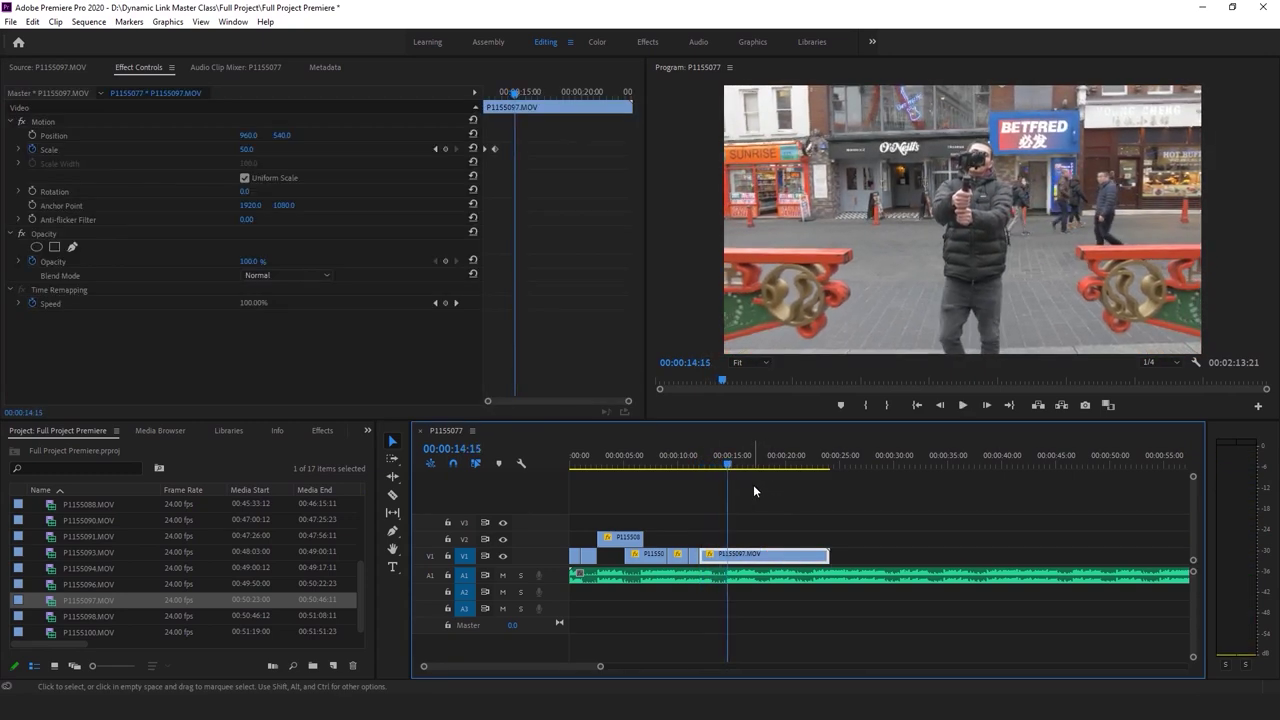
key("w")
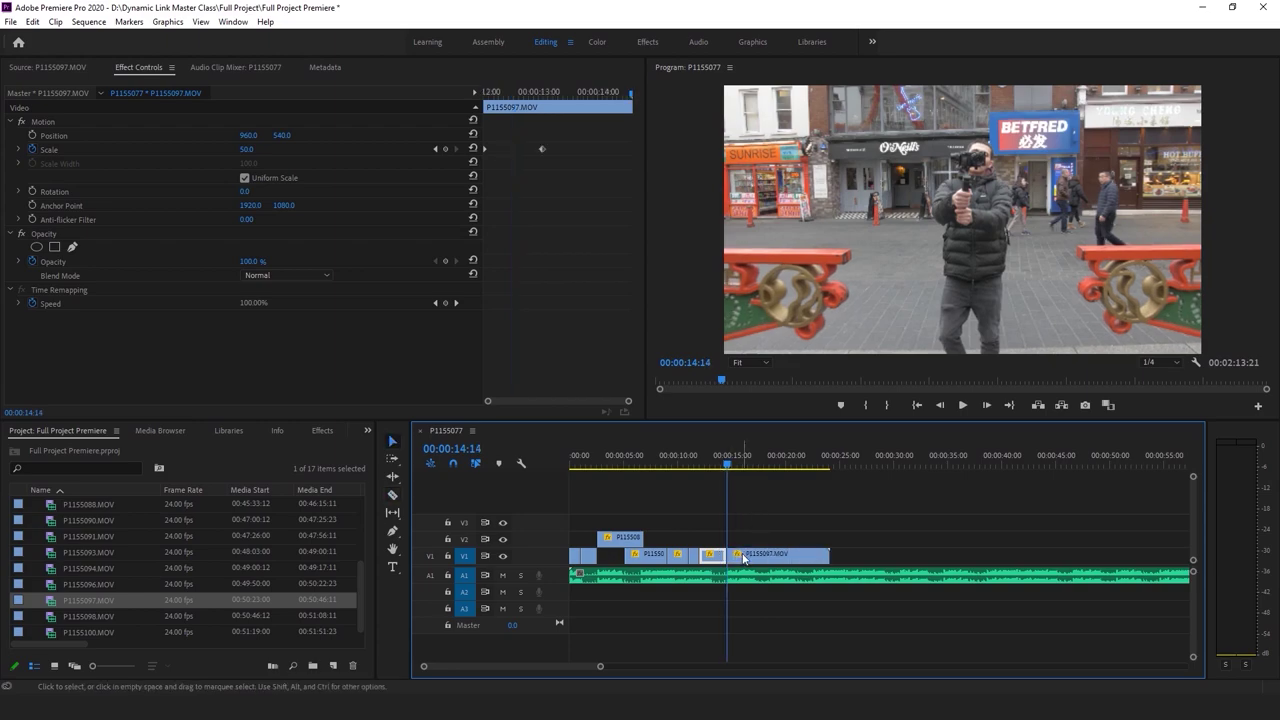
left_click(803, 456)
key("space")
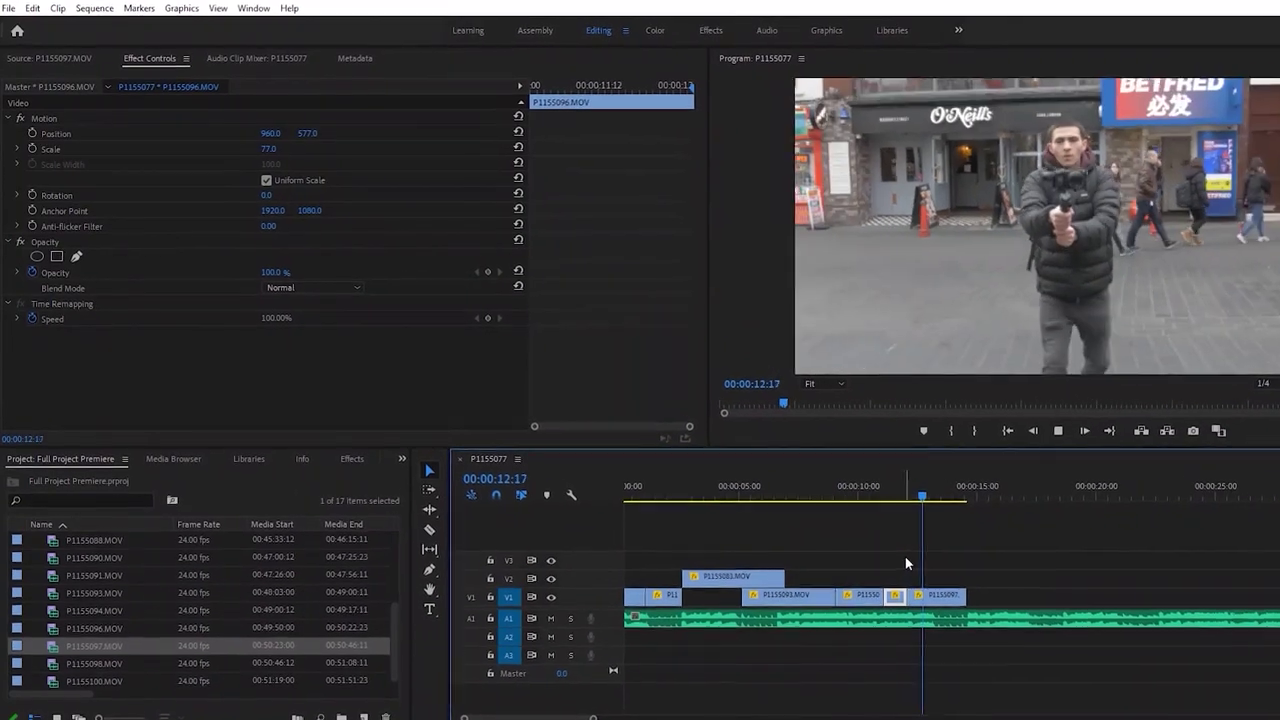
Replay the P1155097 zoom-out ending from 00:00:12:02 and save the project
left_click(940, 625)
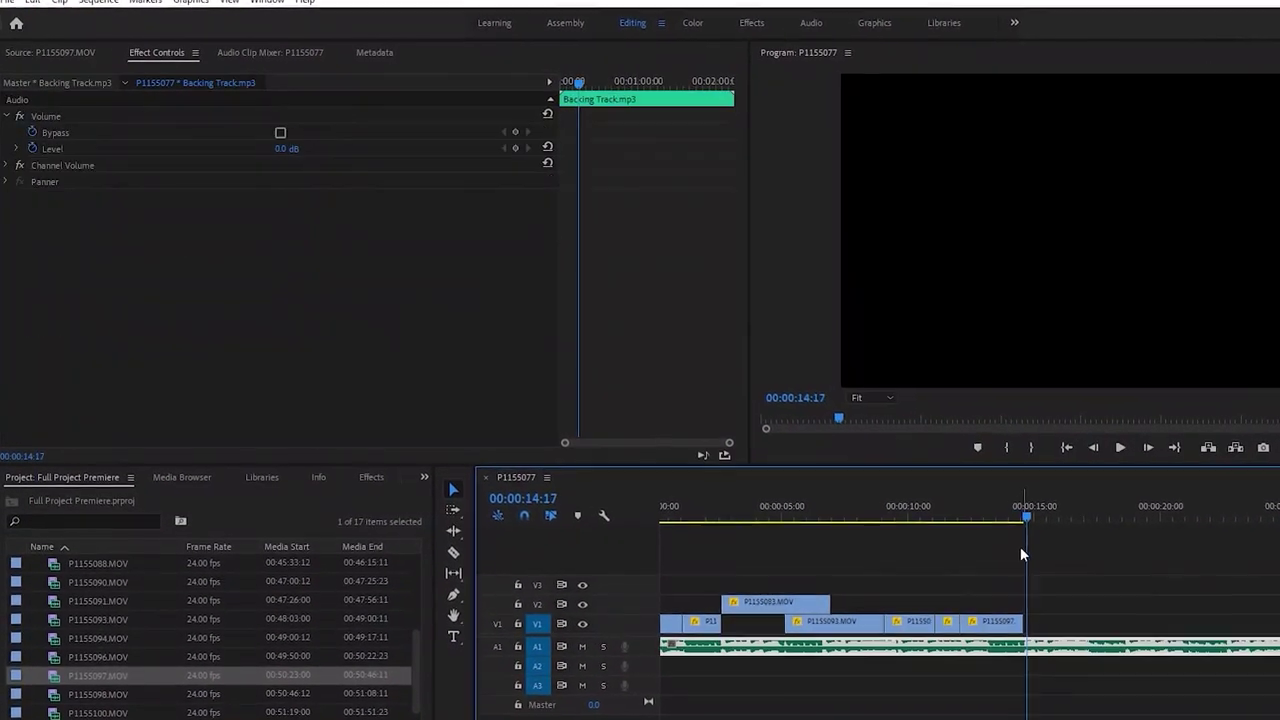
left_click(973, 520)
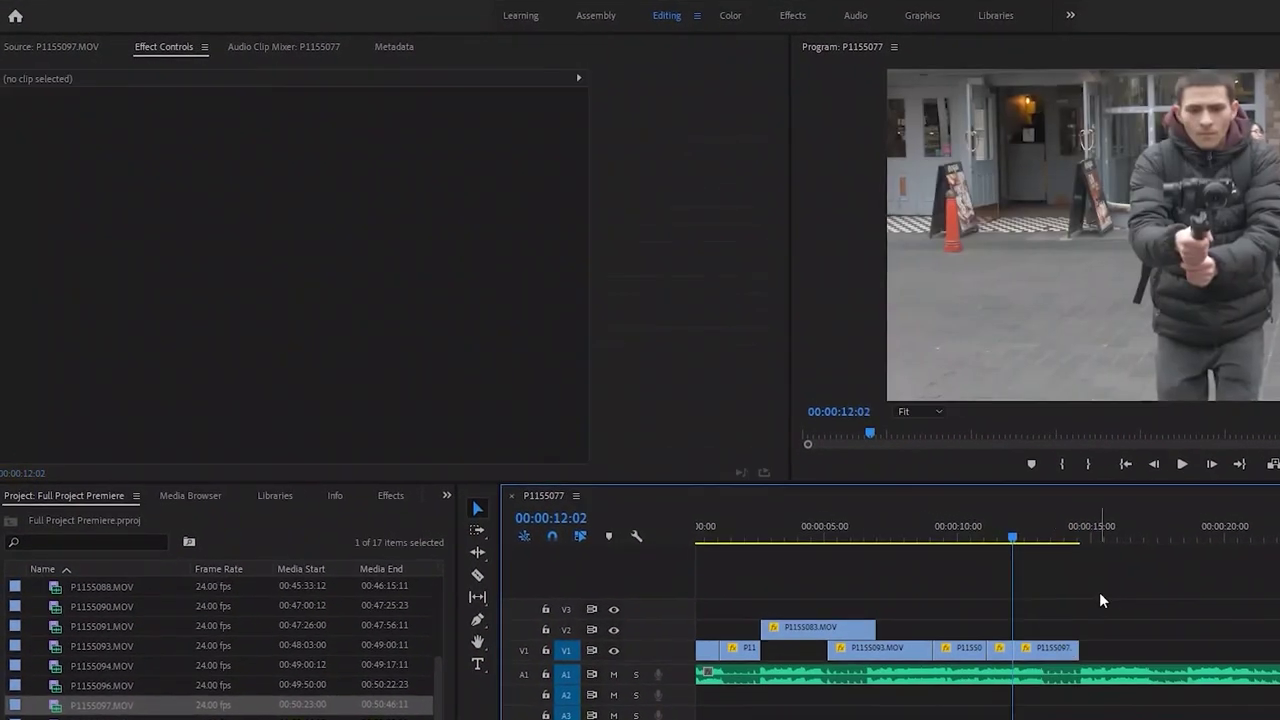
left_click(1073, 657)
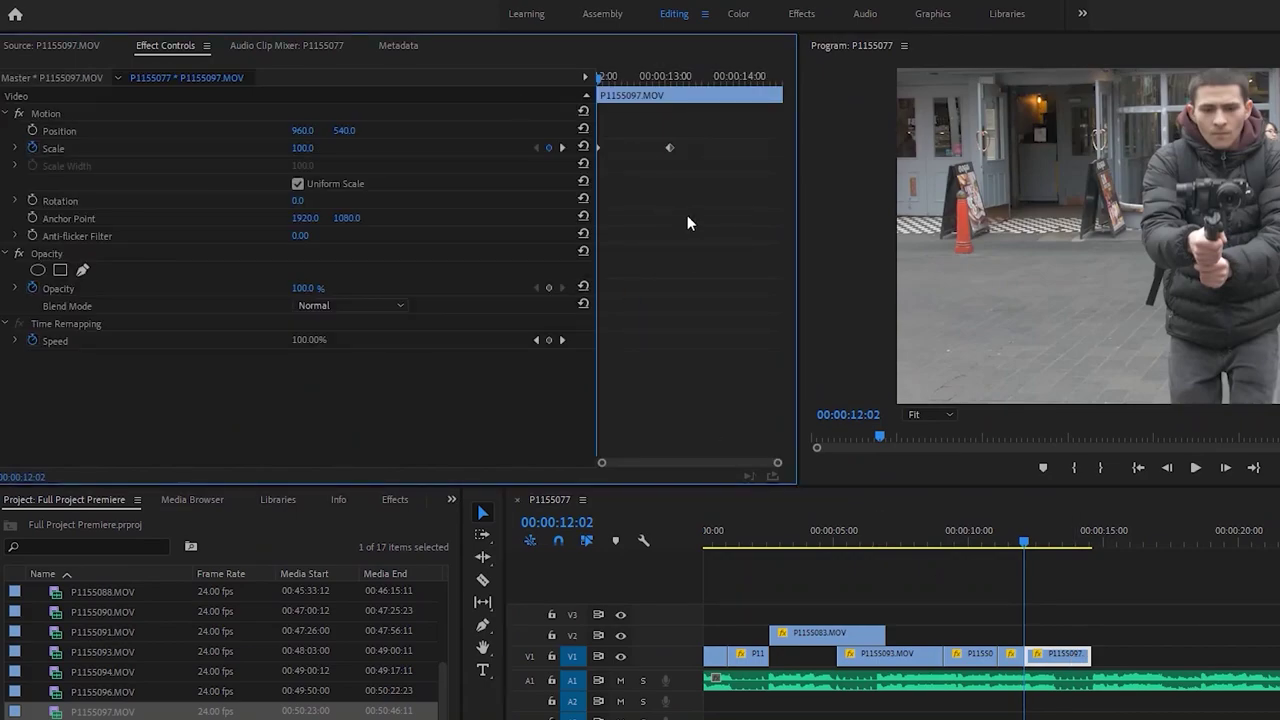
key("ctrl+s")
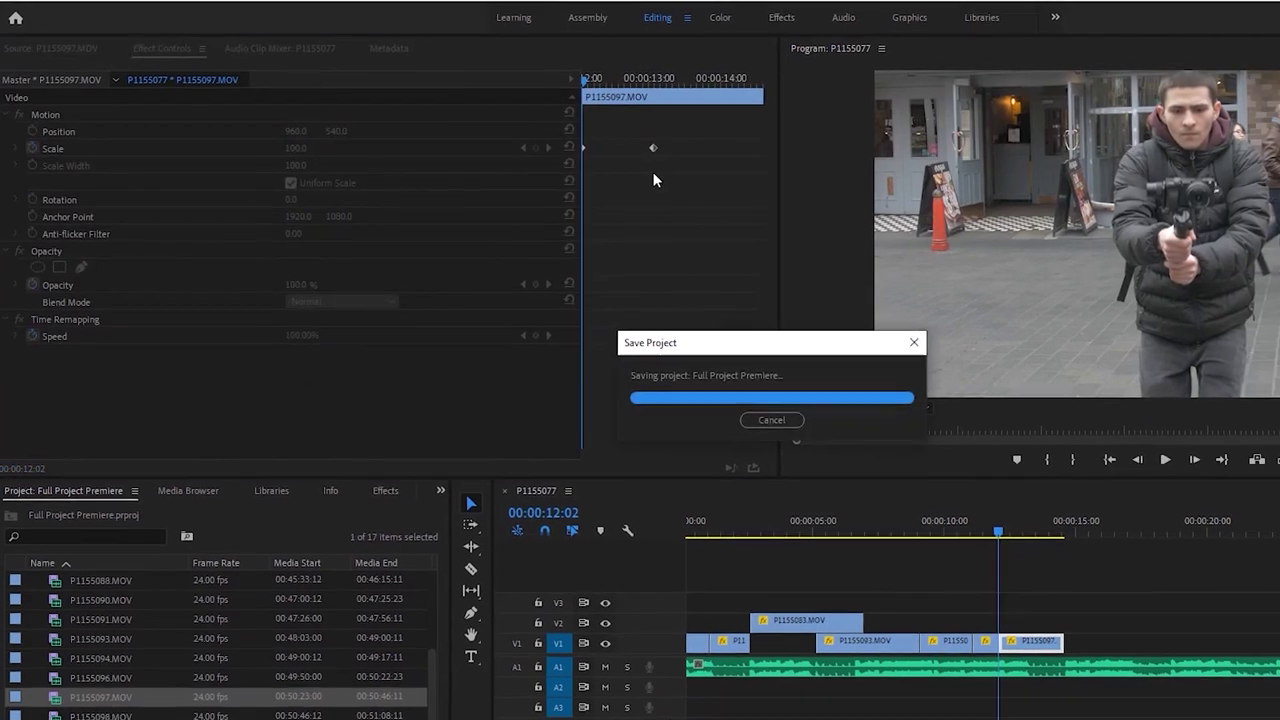
key("space")
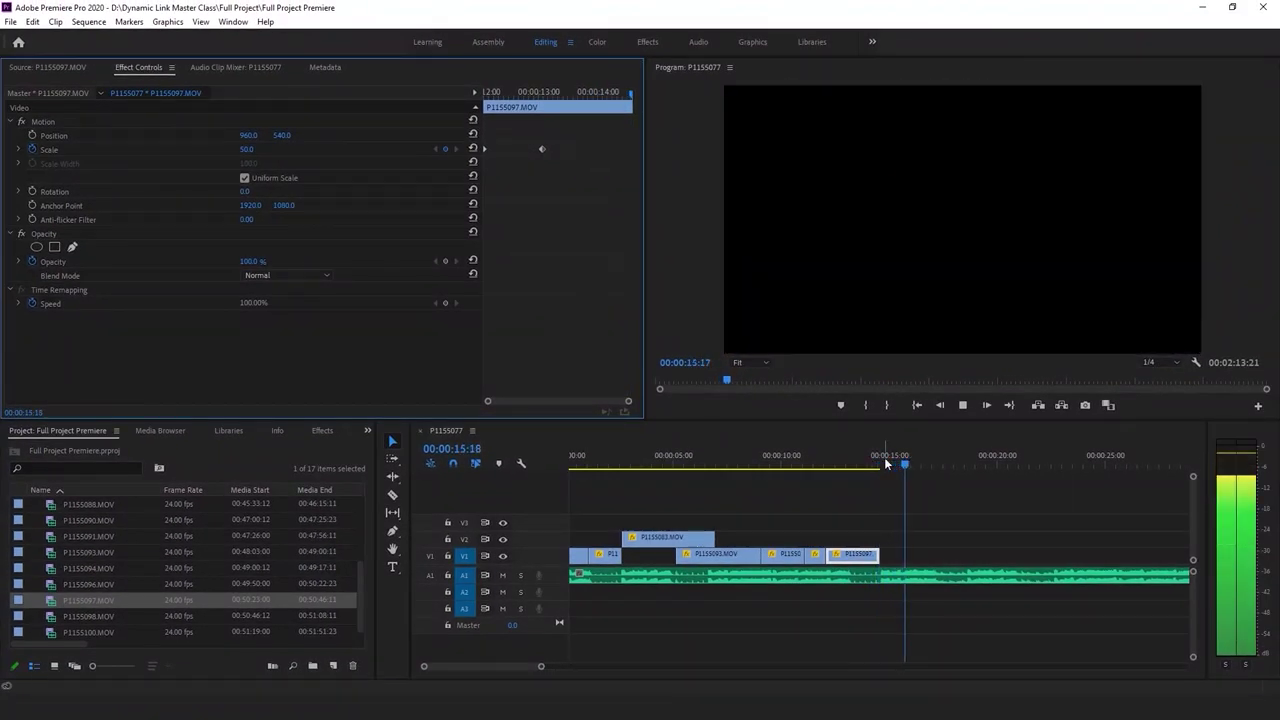
left_click(914, 500)
key("ctrl+s")
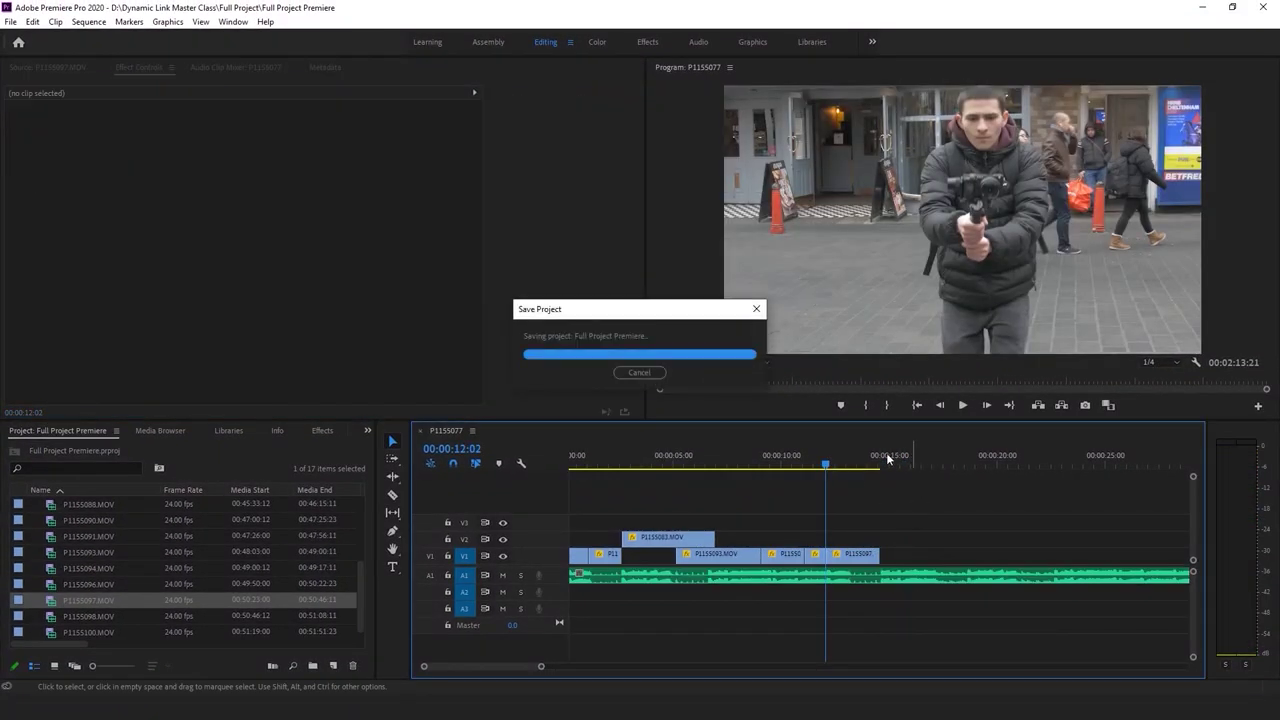
key("space")
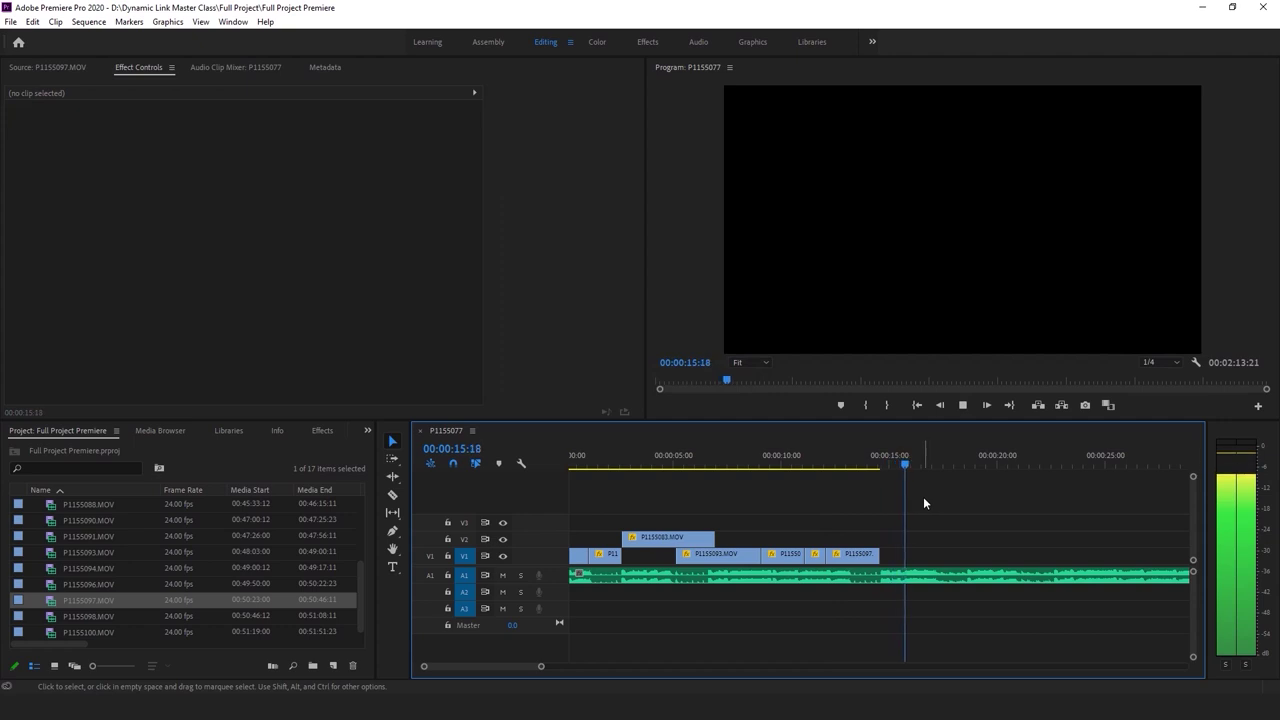
key("space")
key("d")
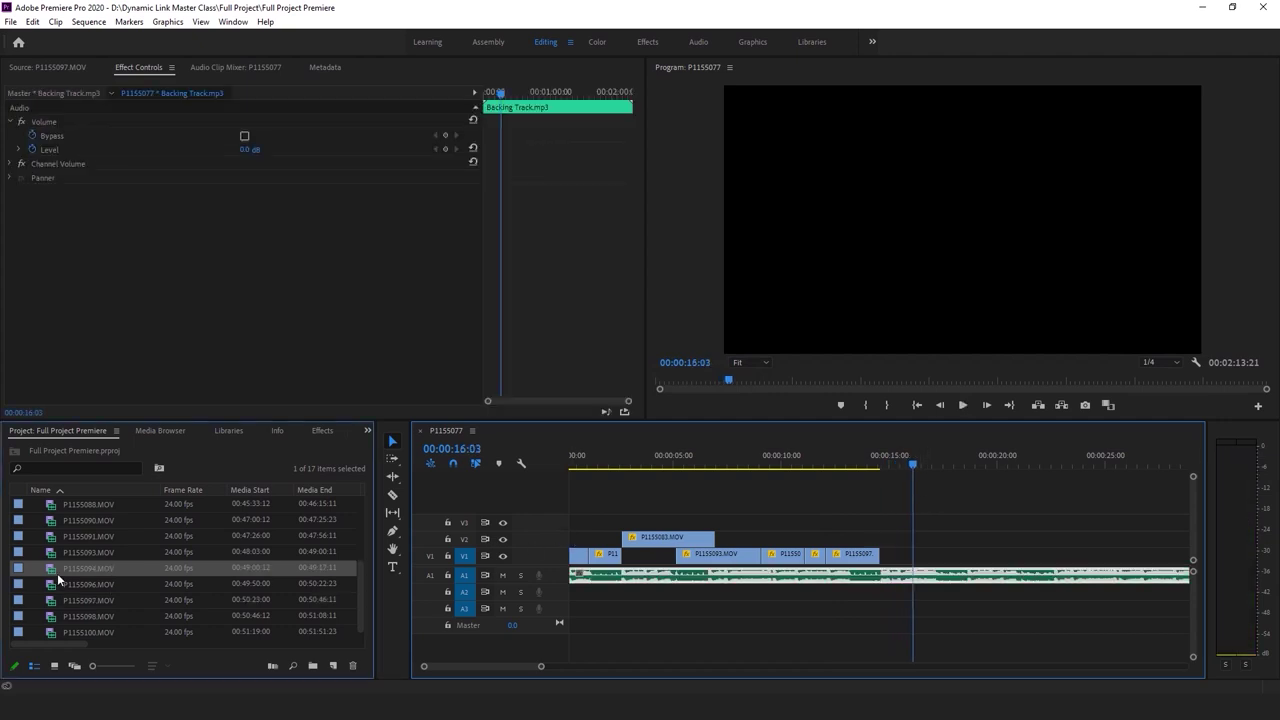
Preview P1155094, P1155093 and P1155090 in the Source monitor
double_click(57, 573)
left_click(54, 554)
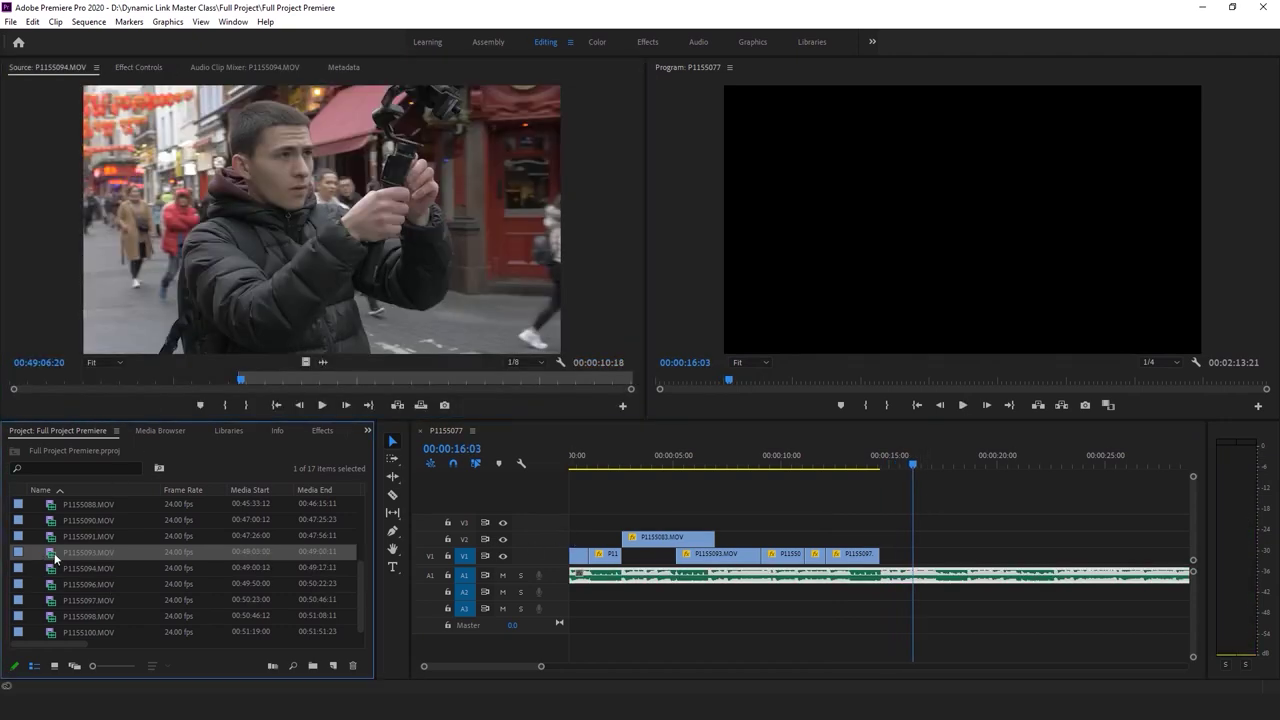
double_click(54, 556)
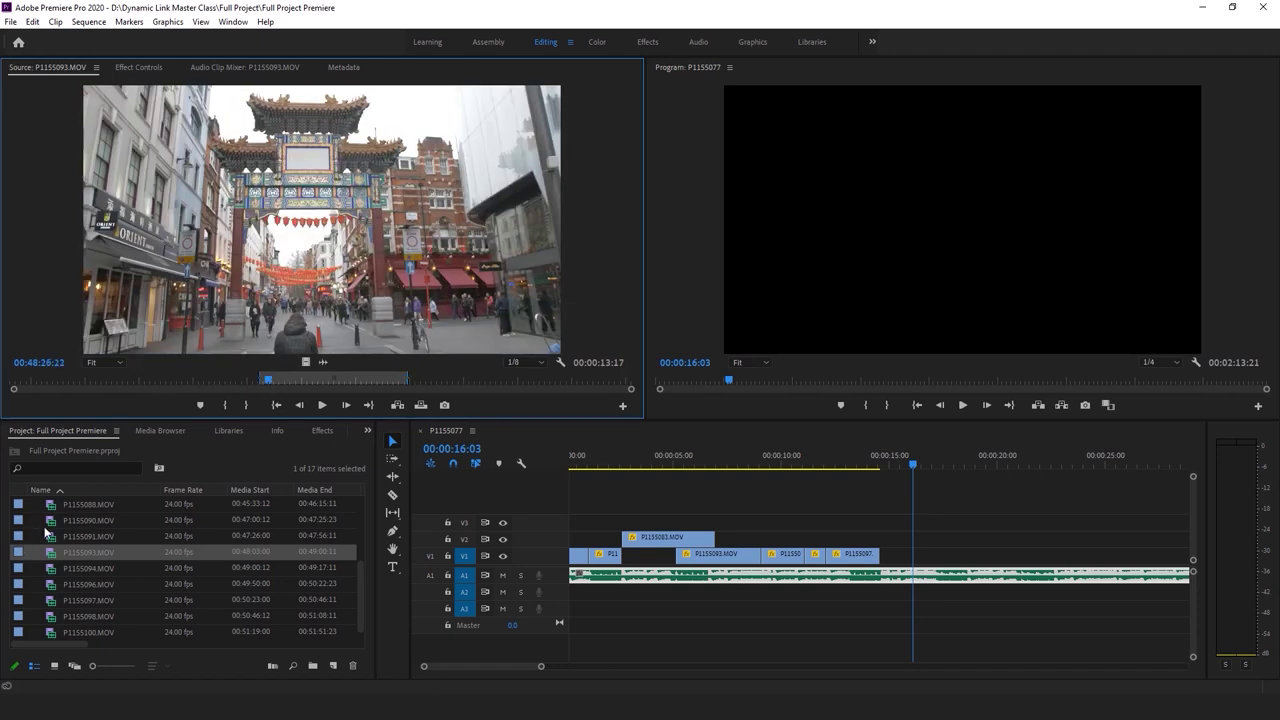
double_click(47, 520)
scroll(48, 547, "up", 2)
Place P1155088.MOV on V1 around 19 seconds and P1155087.MOV's video on V2 at 16:03
double_click(50, 598)
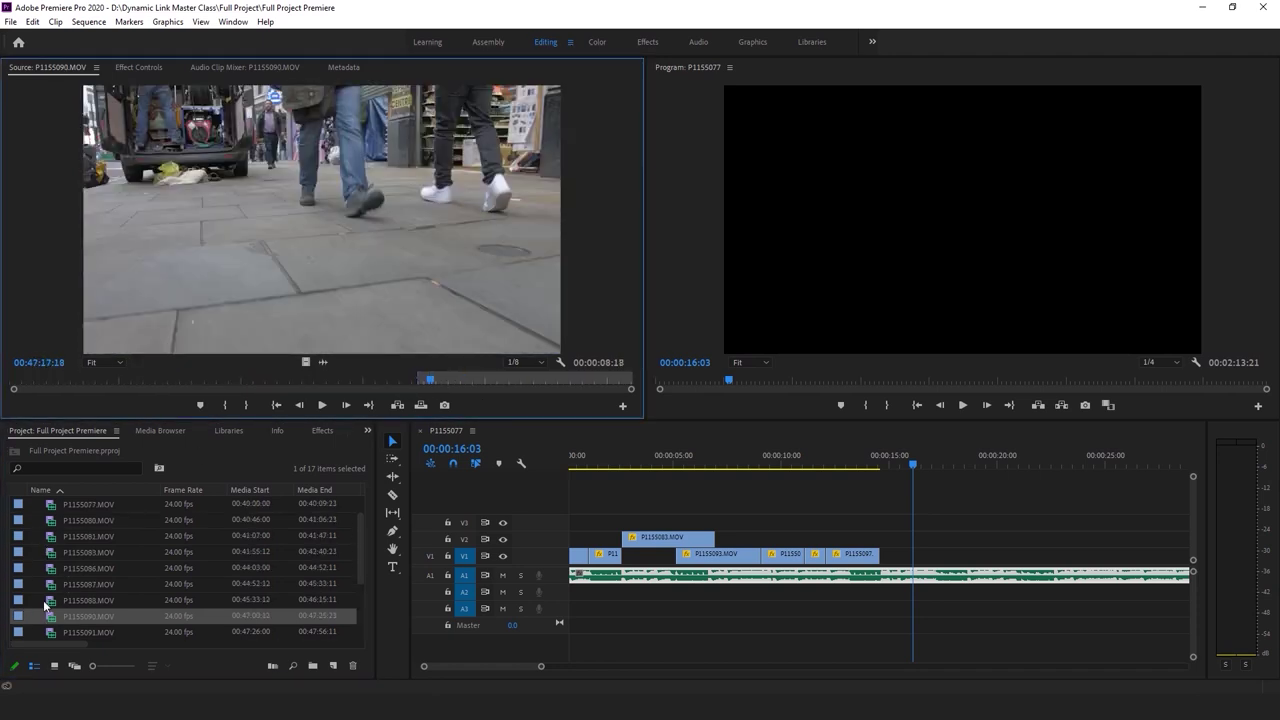
left_click(125, 379)
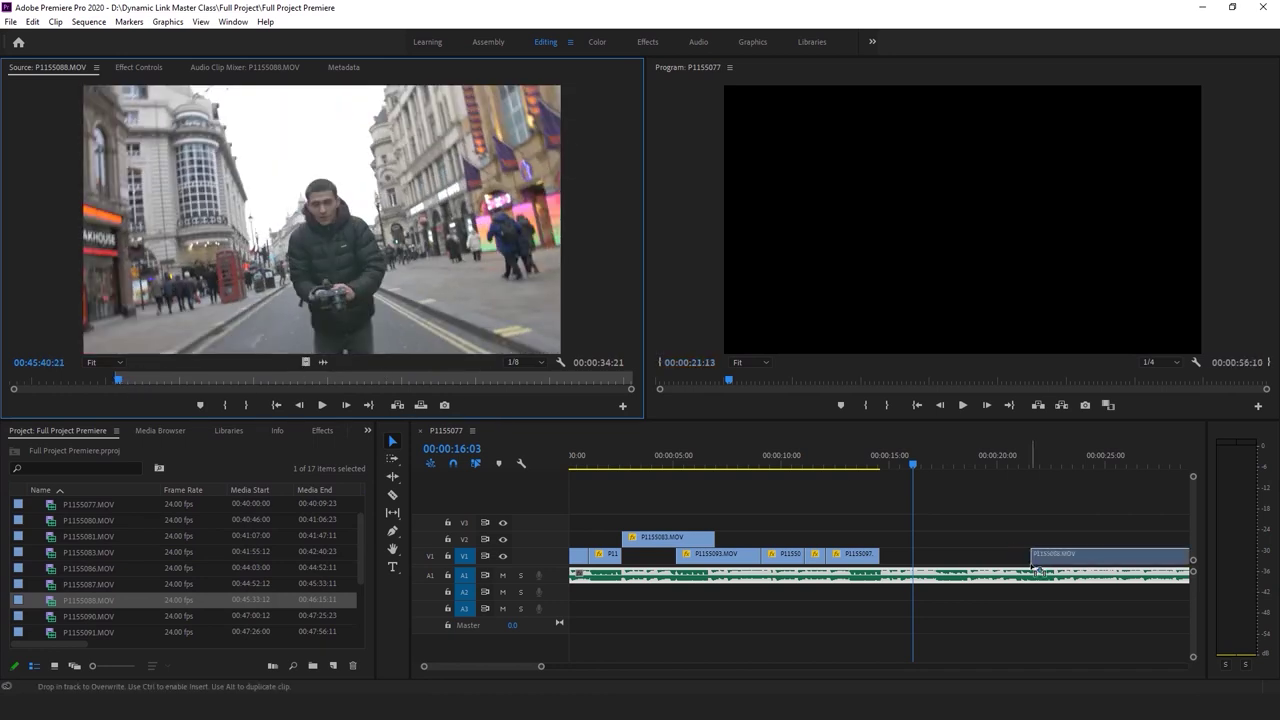
left_click_drag(971, 568, 971, 568)
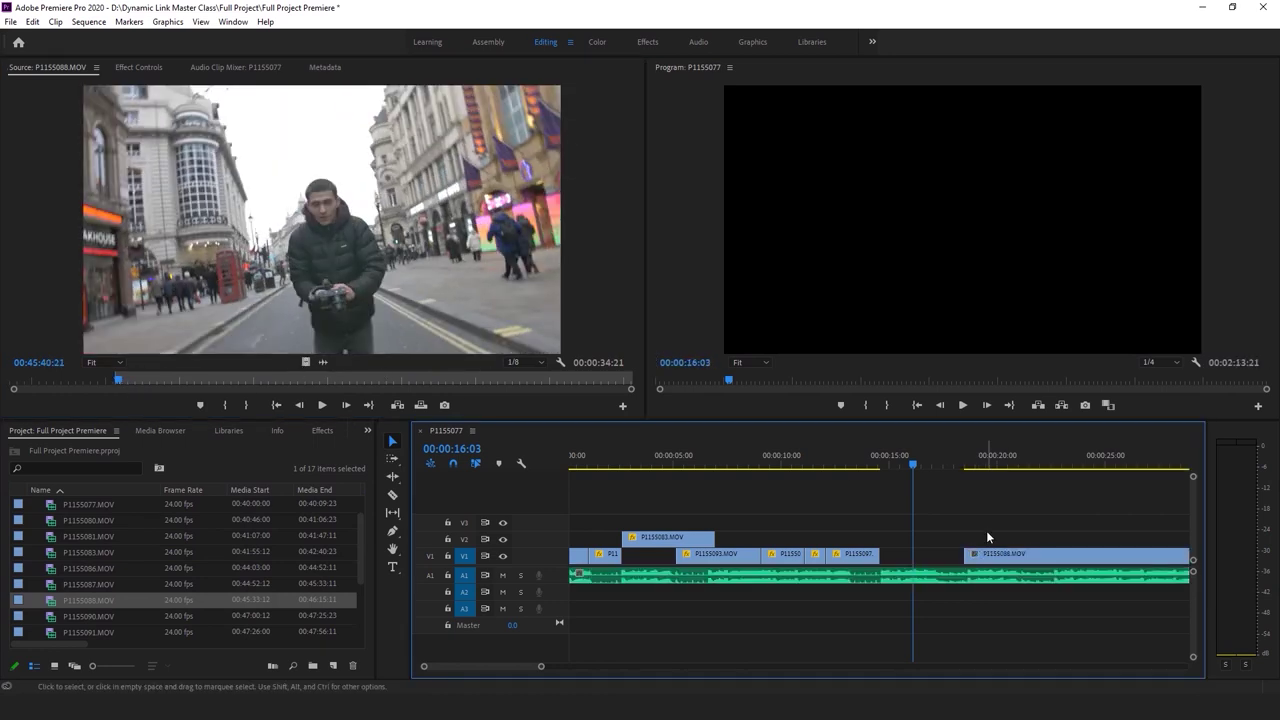
double_click(49, 587)
left_click_drag(301, 361, 963, 545)
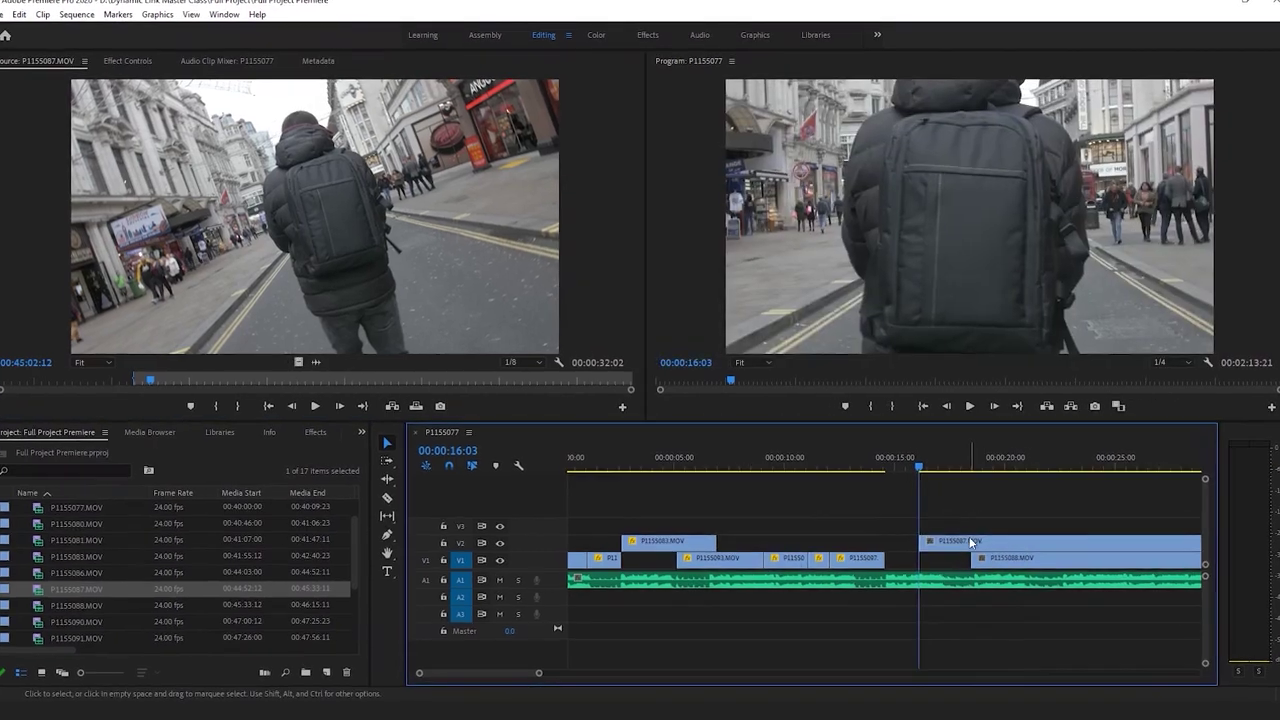
Fit the V2 clip P1155087 to the frame and set its speed to 200%
right_click(965, 539)
left_click(1035, 564)
right_click(1040, 557)
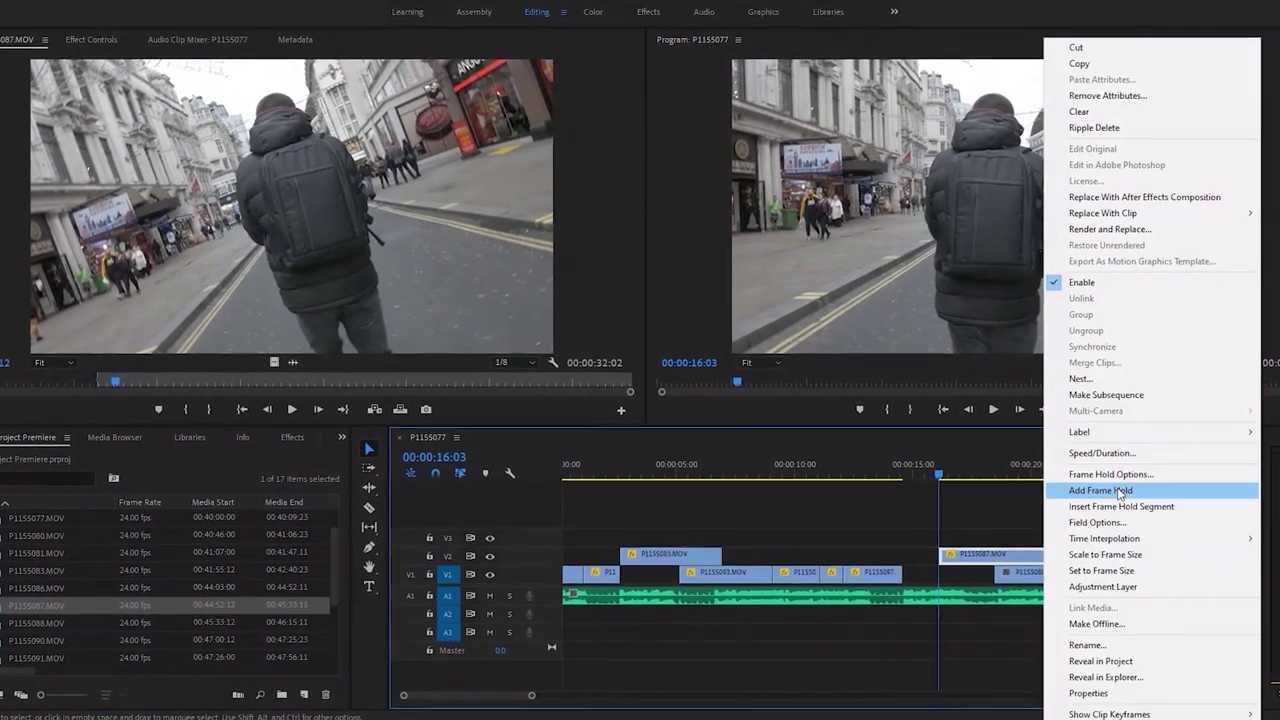
left_click(1100, 450)
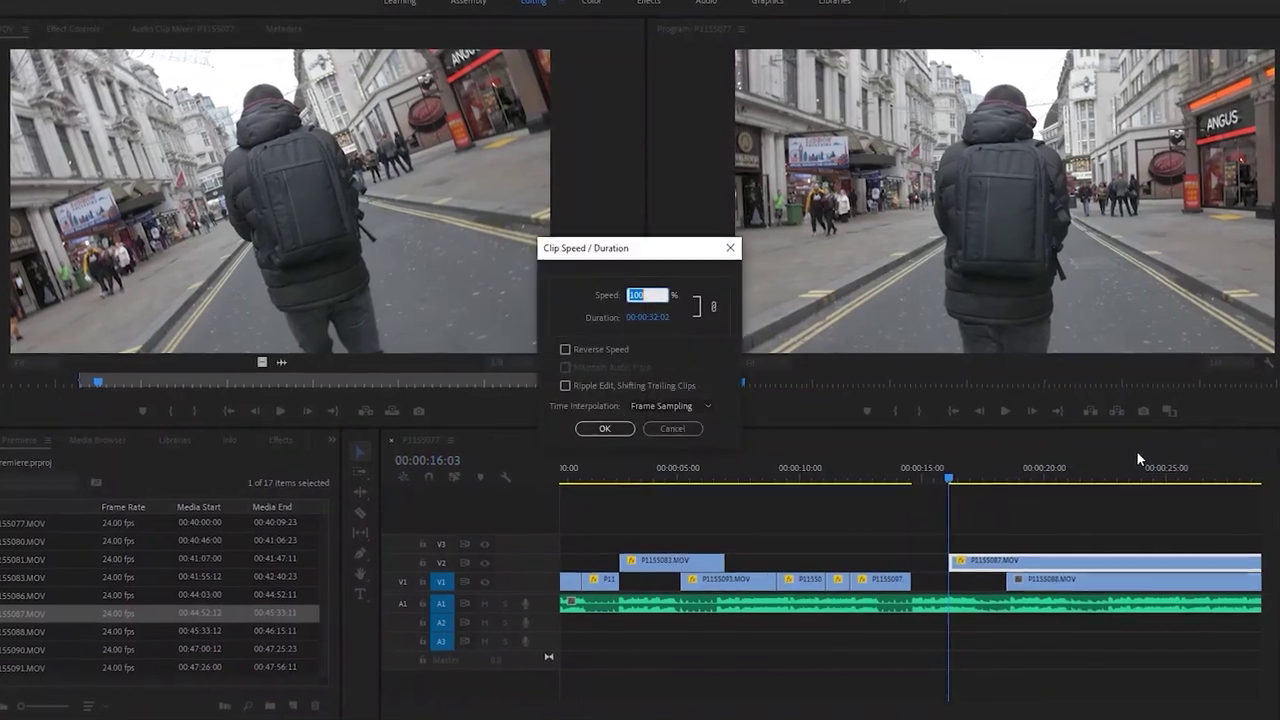
type("200")
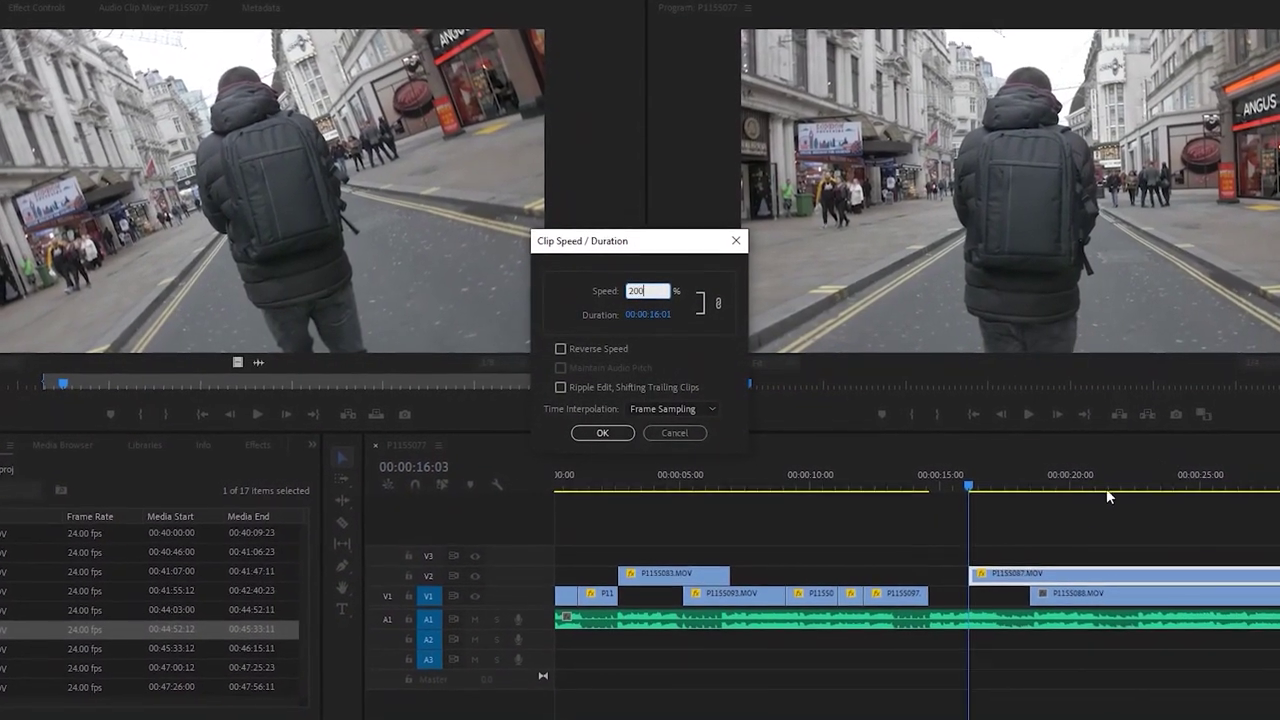
key("Return")
key("backslash")
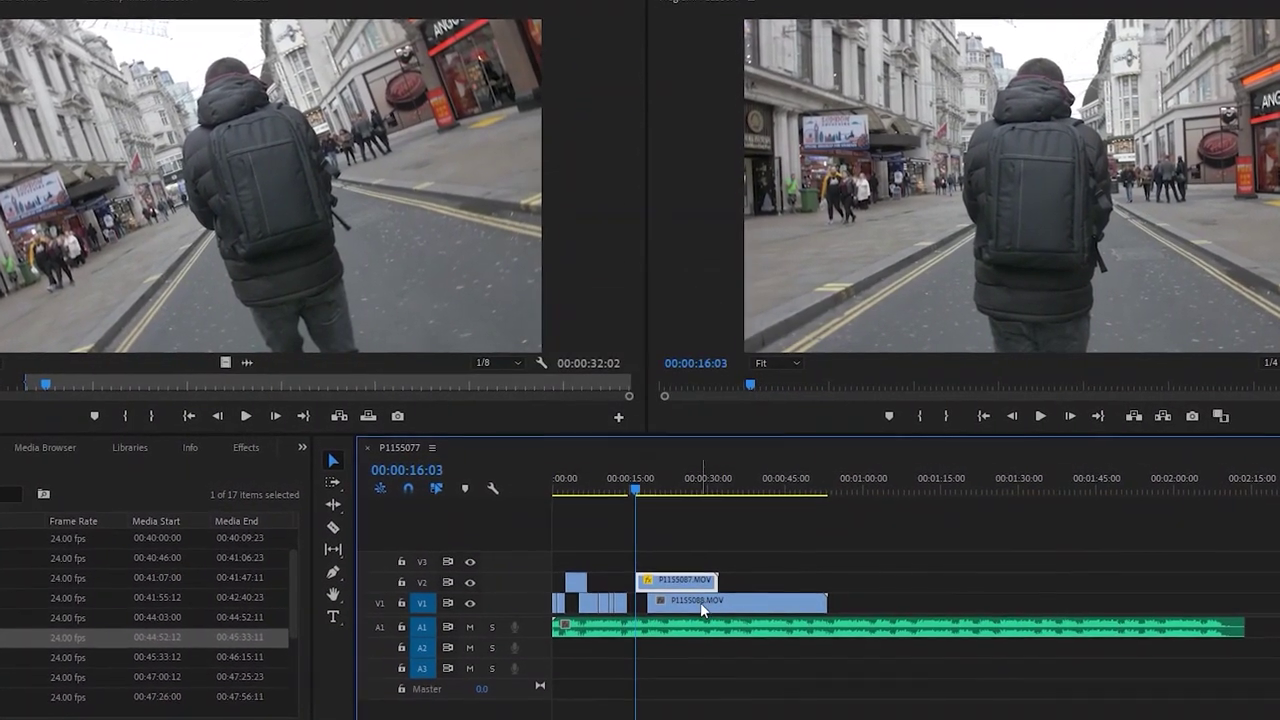
Set the V1 clip to 200% speed and preview both sped-up clips
right_click(700, 602)
left_click(798, 462)
type("2")
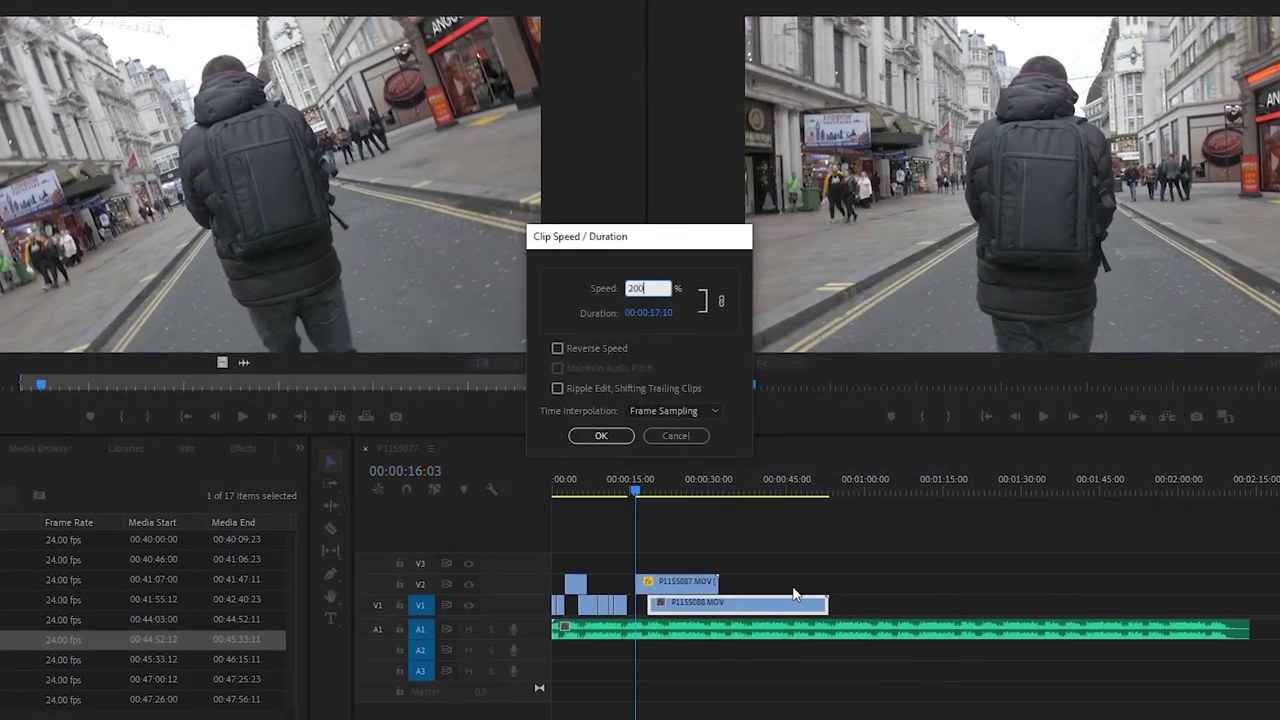
type("00")
key("Return")
key("backslash")
key("space")
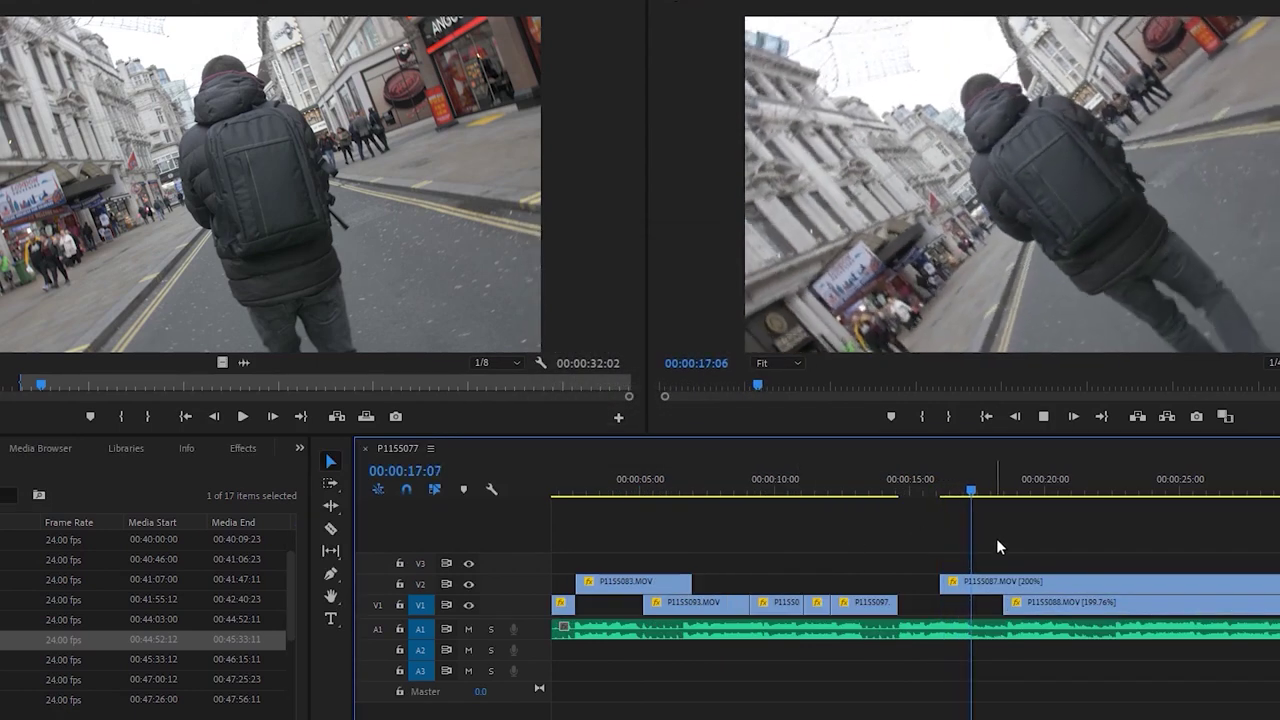
right_click(1000, 582)
left_click(1090, 580)
key("Up")
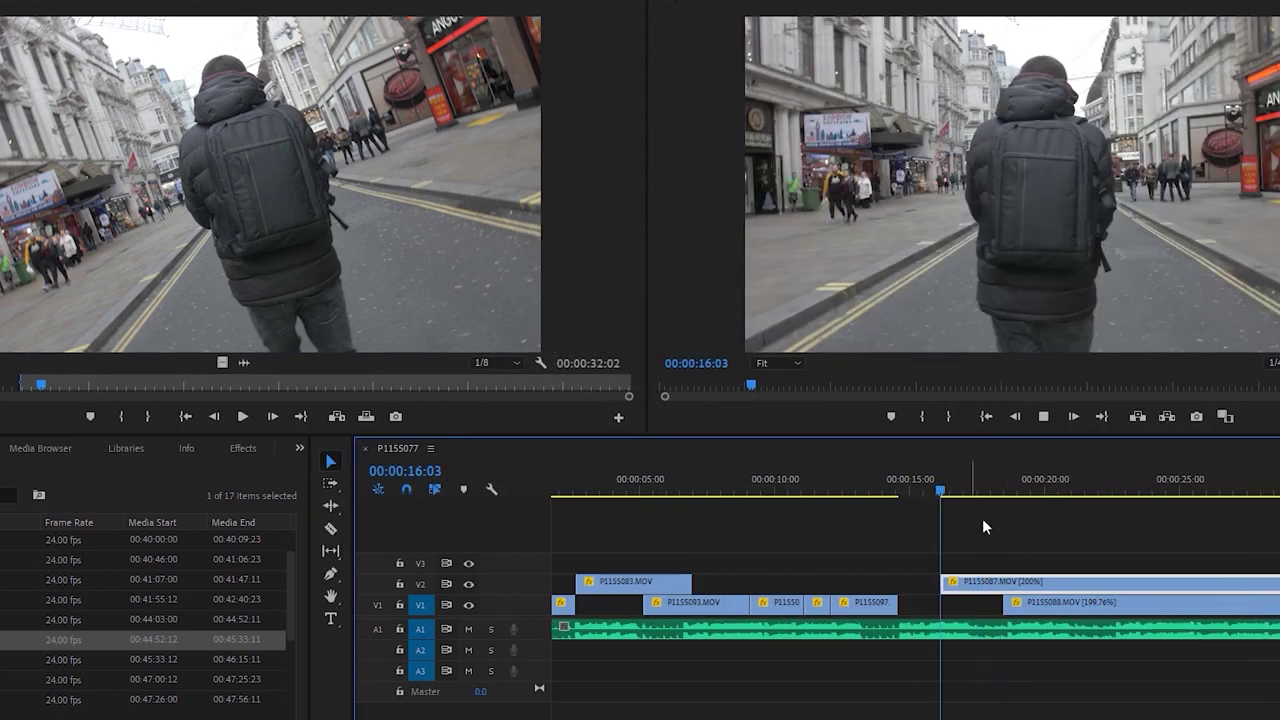
left_click(1005, 530)
key("space")
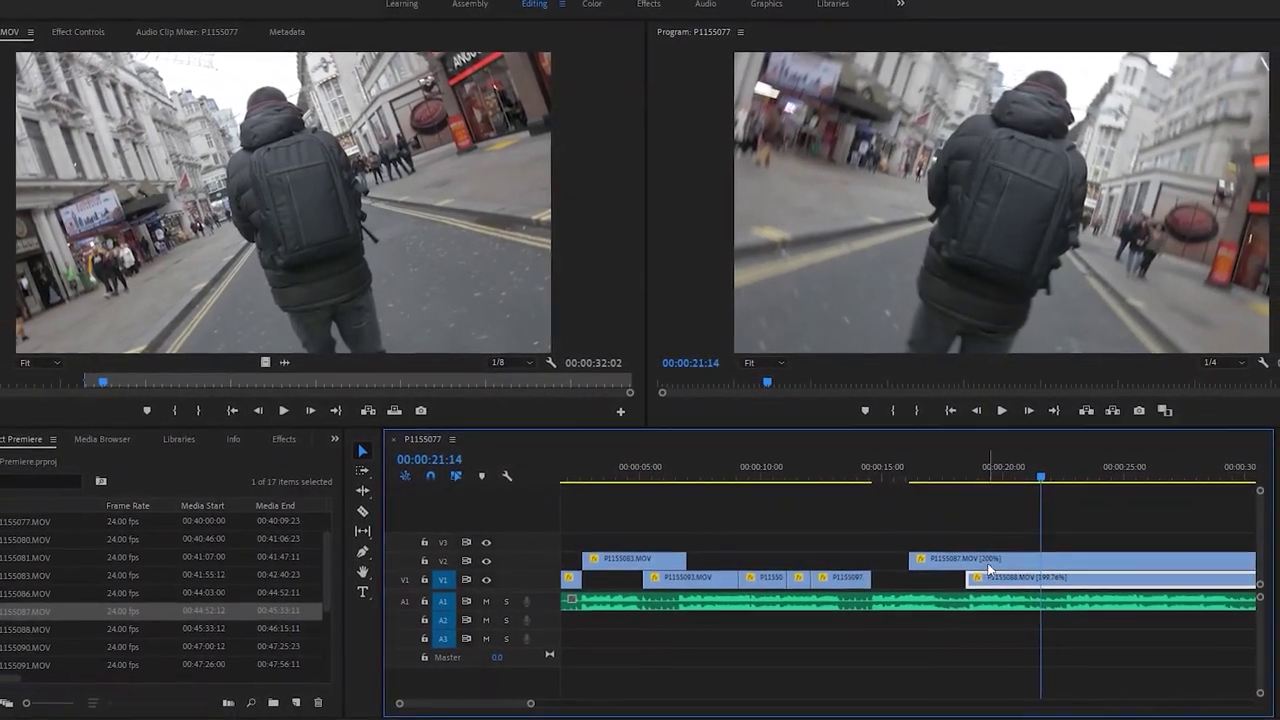
Raise the V2 clip's speed to 400% and preview it from 16:00
right_click(989, 555)
left_click(1030, 449)
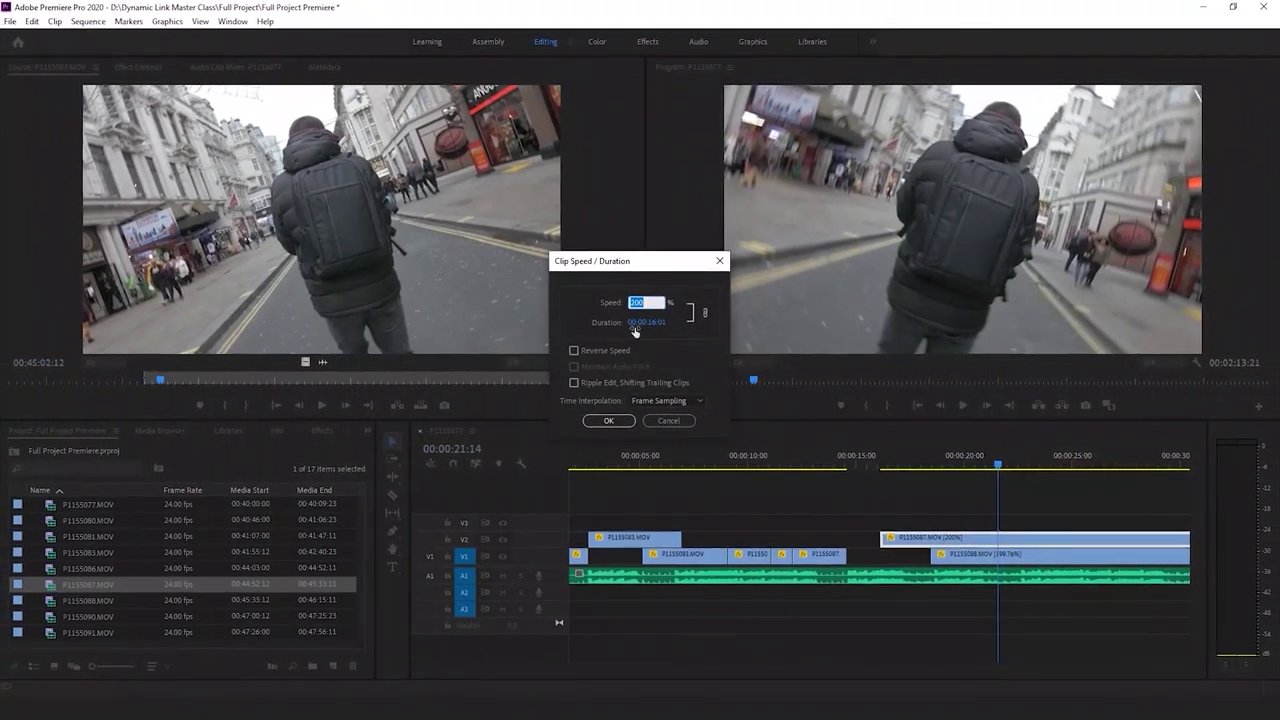
type("0")
key("Return")
key("backslash")
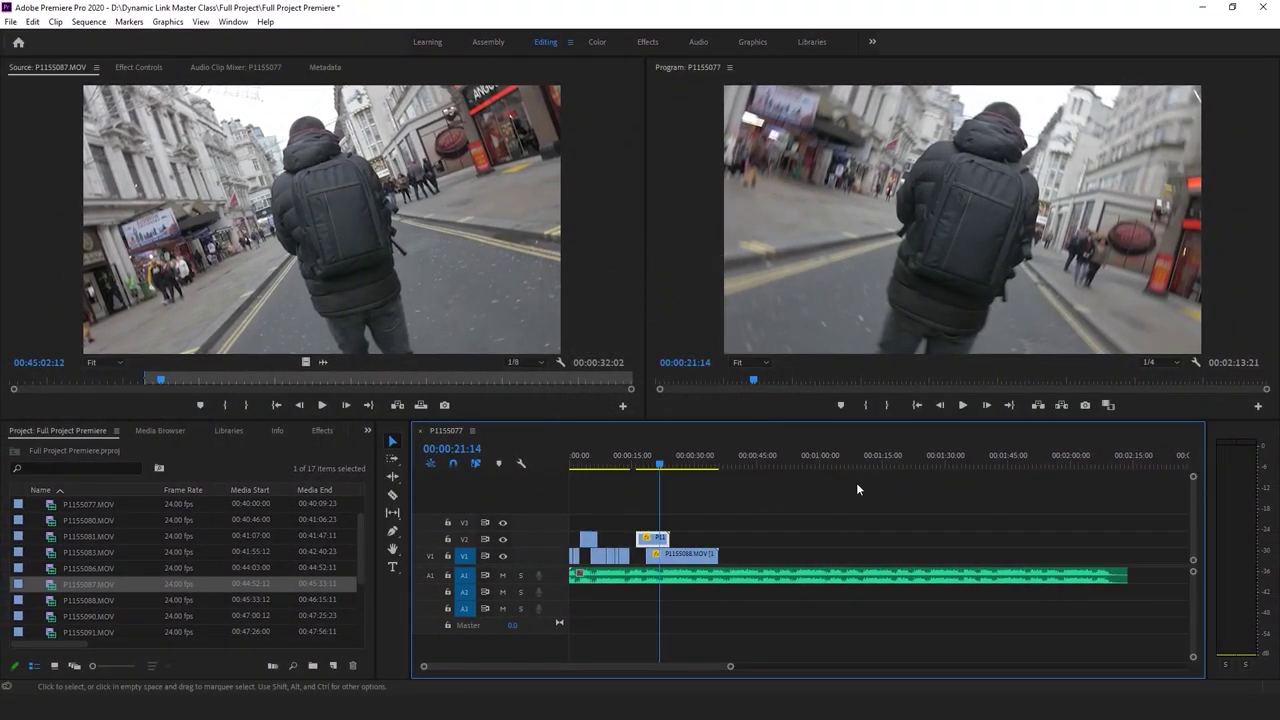
left_click(634, 464)
key("space")
left_click_drag(730, 666, 523, 666)
key("space")
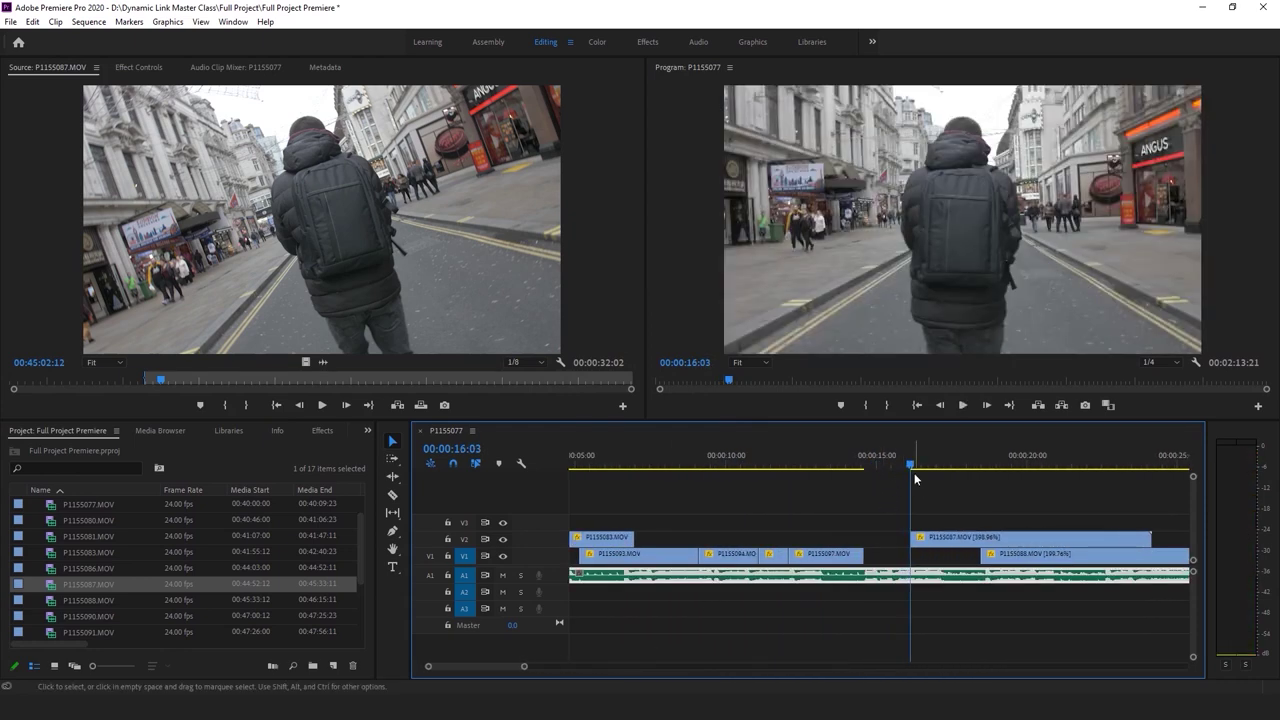
left_click(903, 472)
Move P1155088 two seconds earlier on V1, shift P1155087 earlier, and preview the edit
left_click_drag(999, 557, 887, 541)
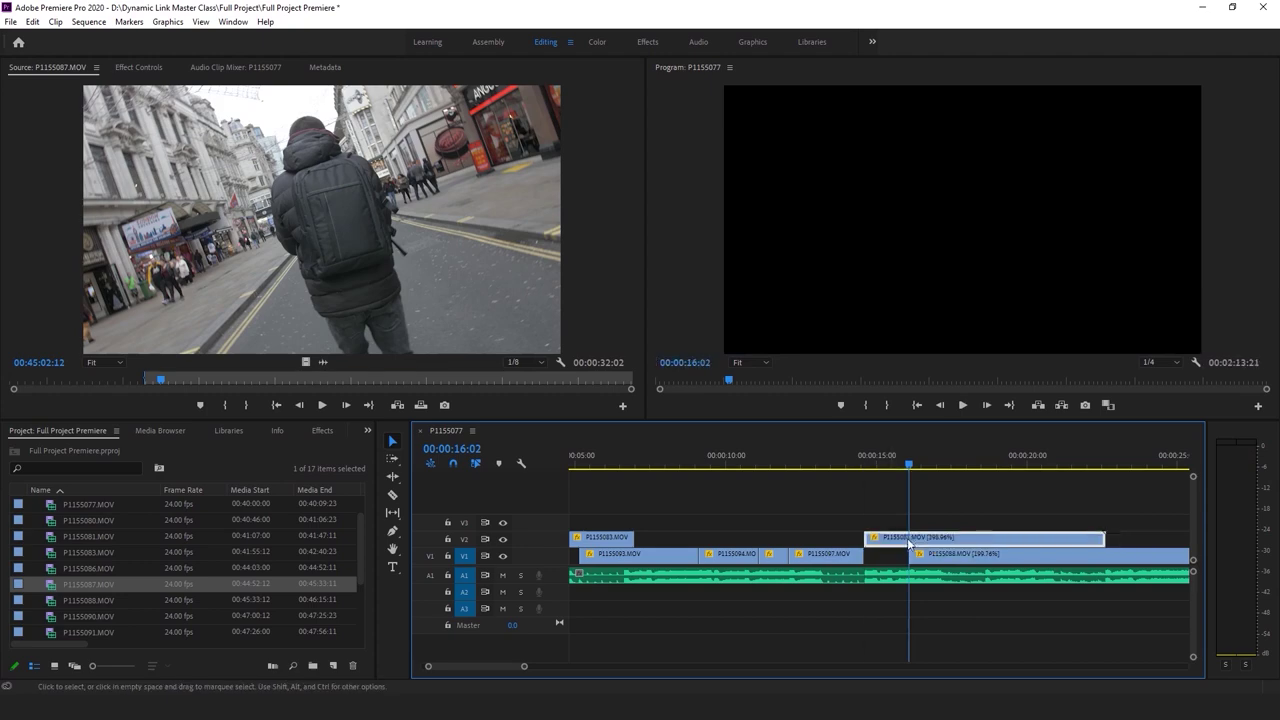
key("Up")
key("space")
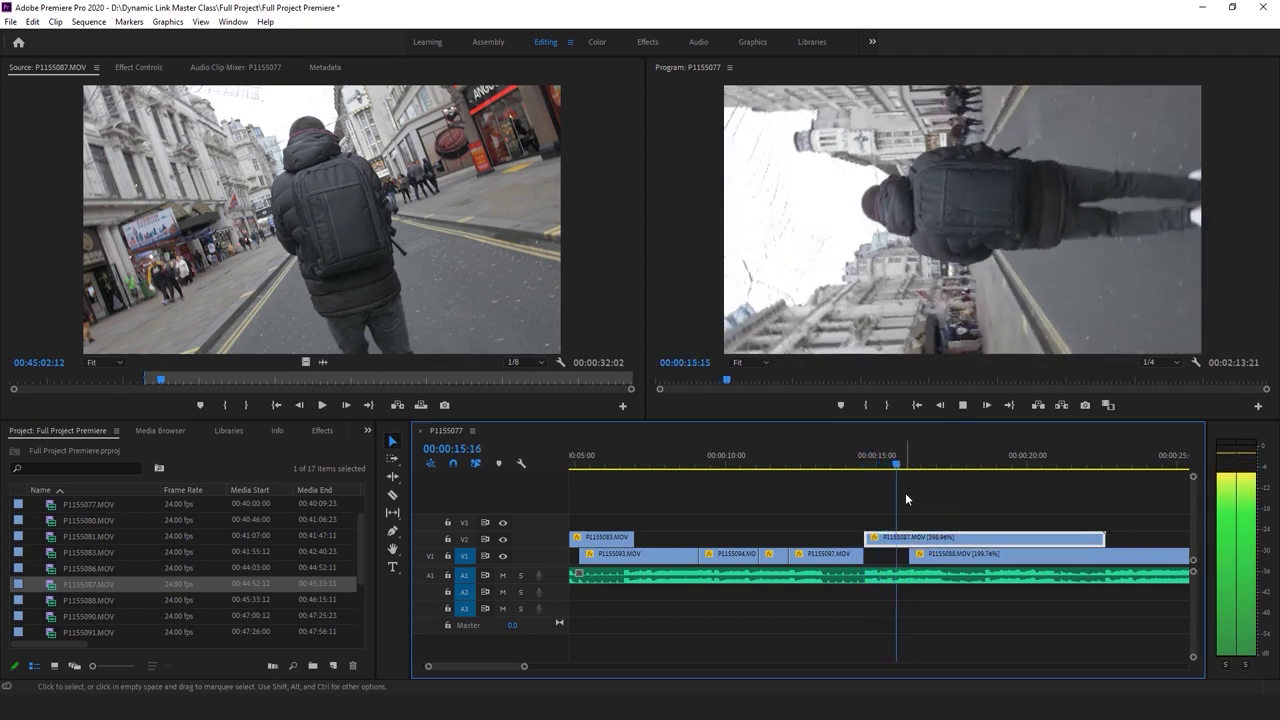
key("space")
left_click_drag(916, 460, 919, 465)
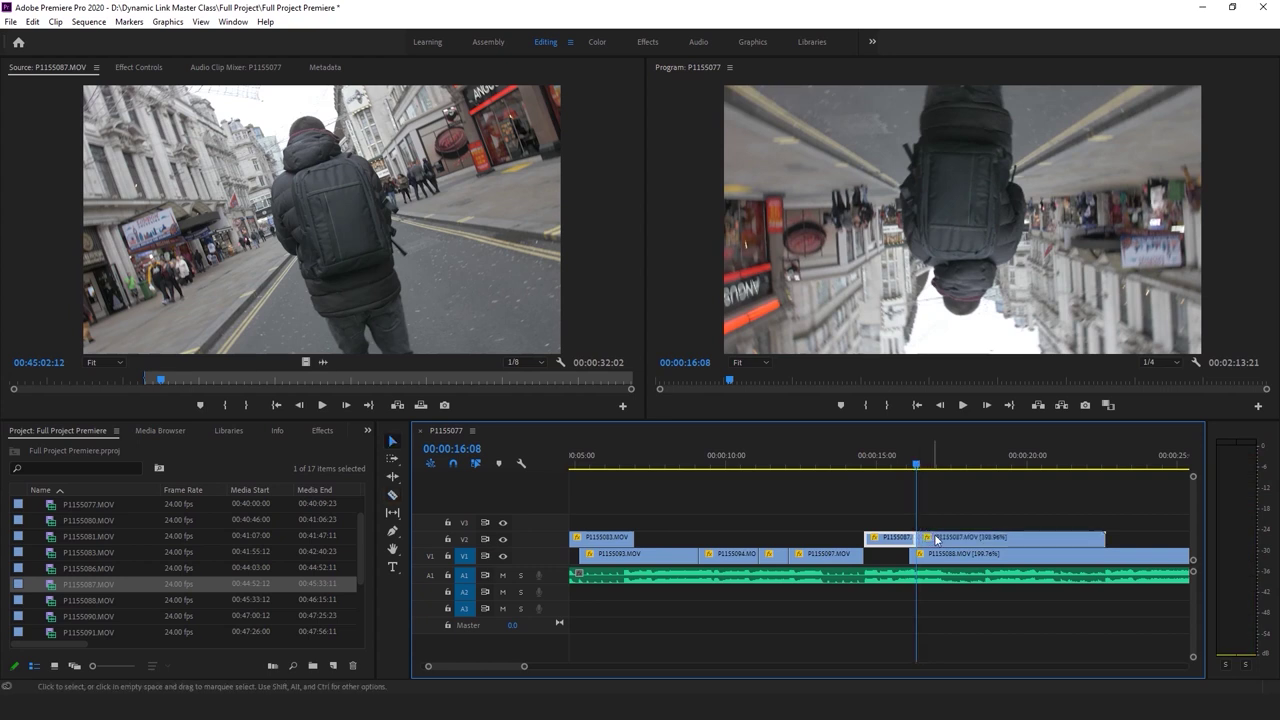
Increase the V2 clip P1155087's speed to 600%
right_click(954, 541)
left_click(1052, 454)
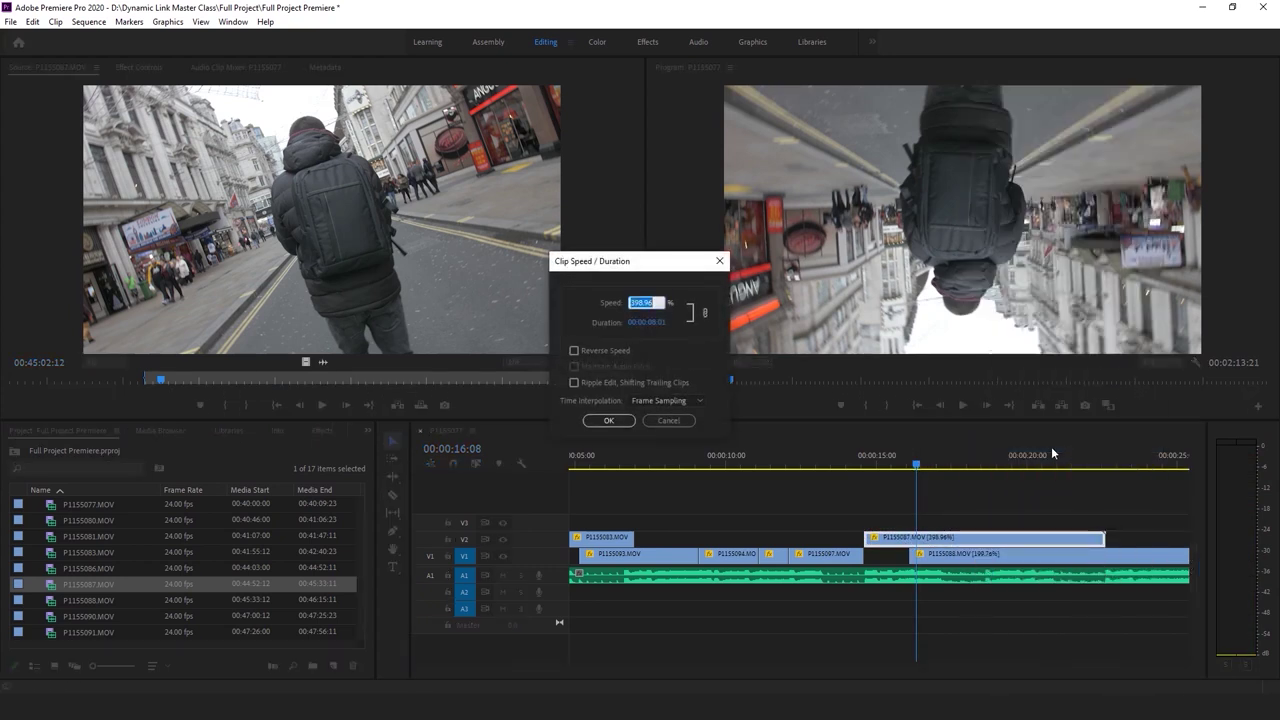
type("00")
key("Return")
key("backslash")
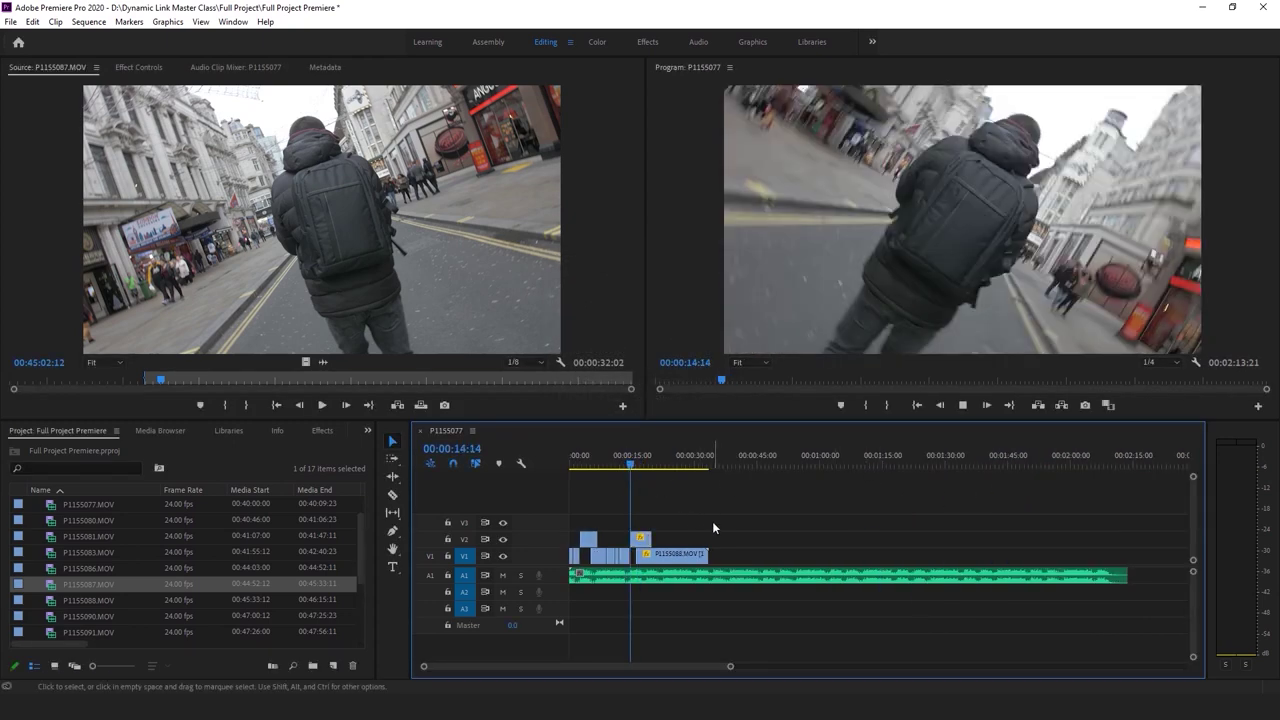
key("space")
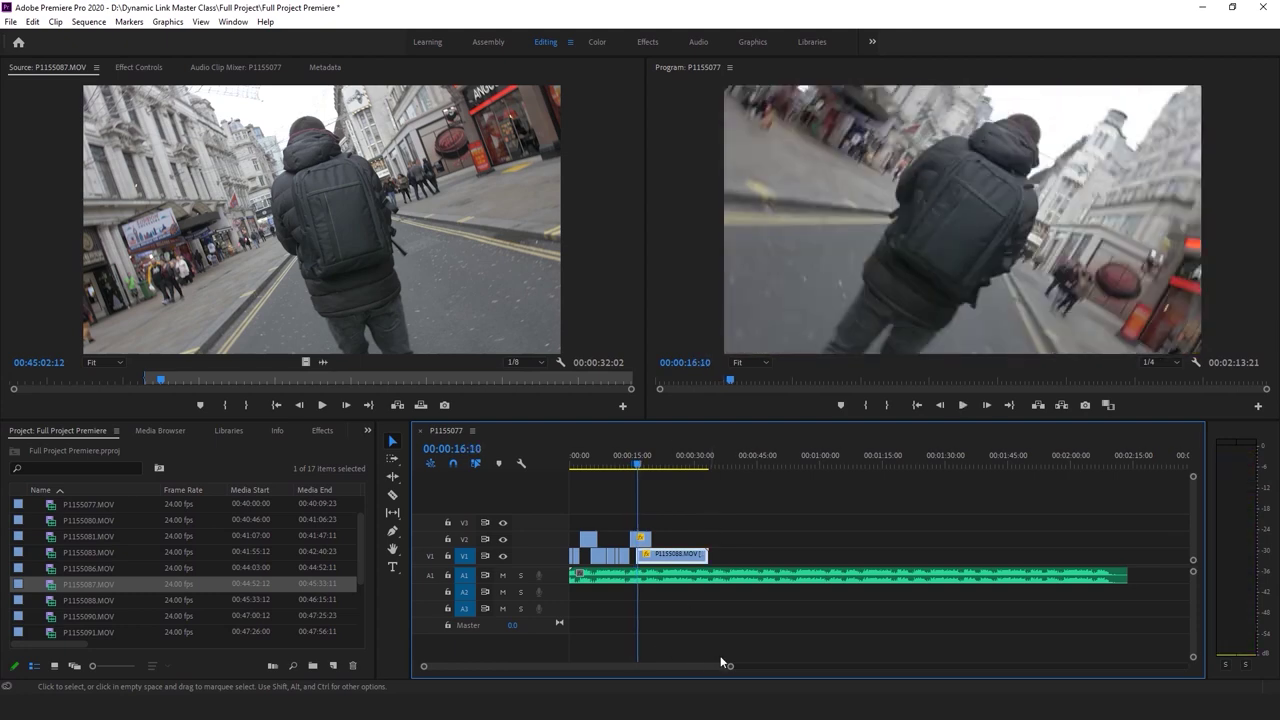
Reset P1155087 on V2 to 100% speed, then zoom the timeline and enlarge the tracks
left_click_drag(729, 666, 543, 666)
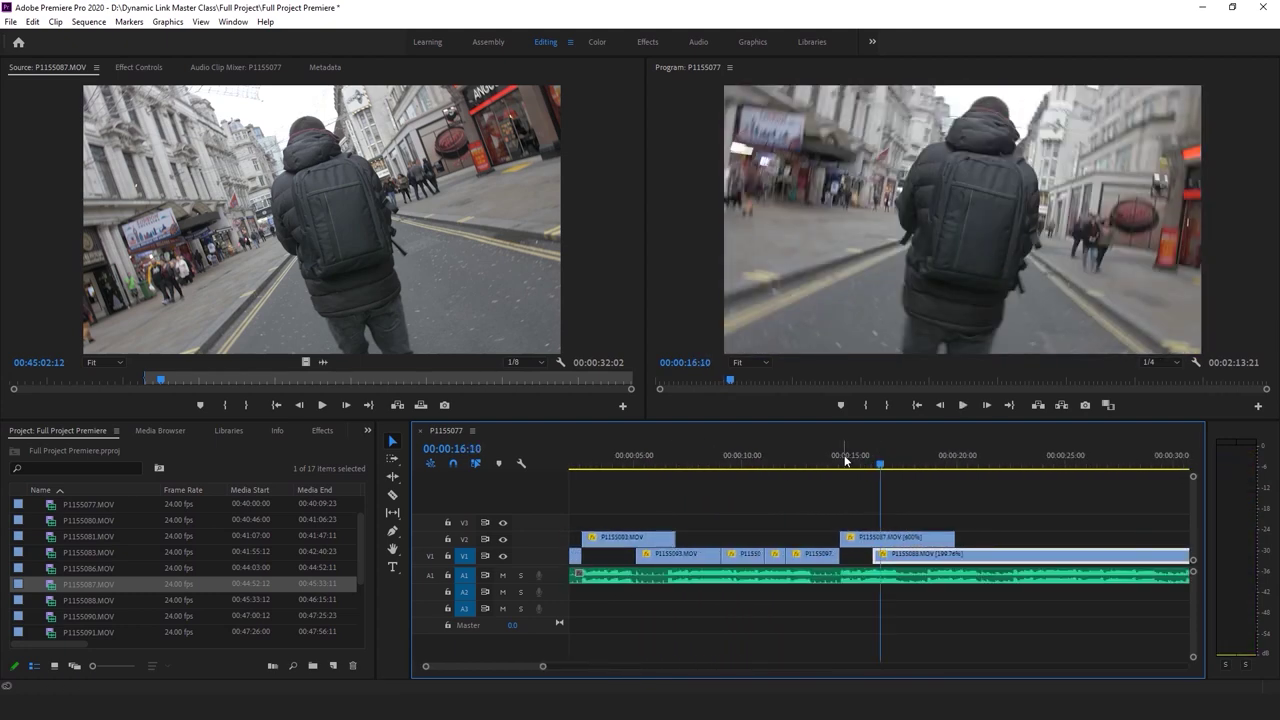
key("Up")
right_click(886, 540)
left_click(990, 430)
type("1")
key("Return")
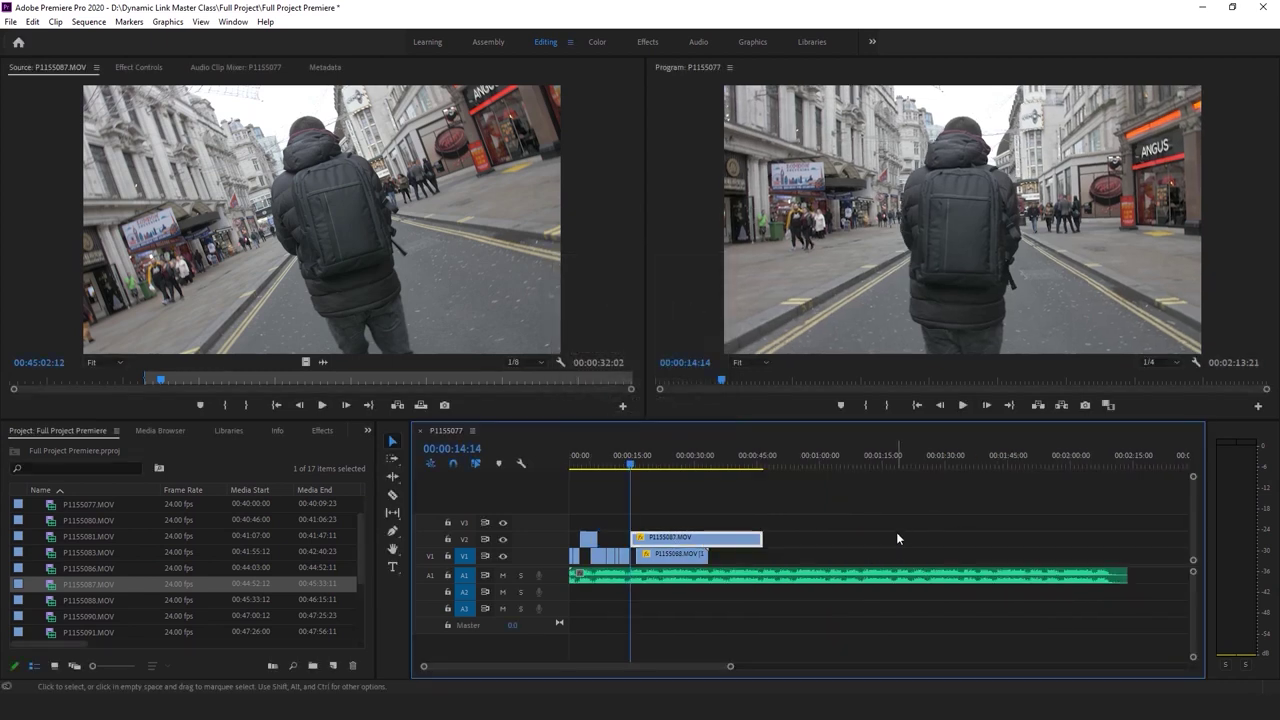
left_click_drag(730, 666, 570, 666)
left_click_drag(1190, 478, 931, 497)
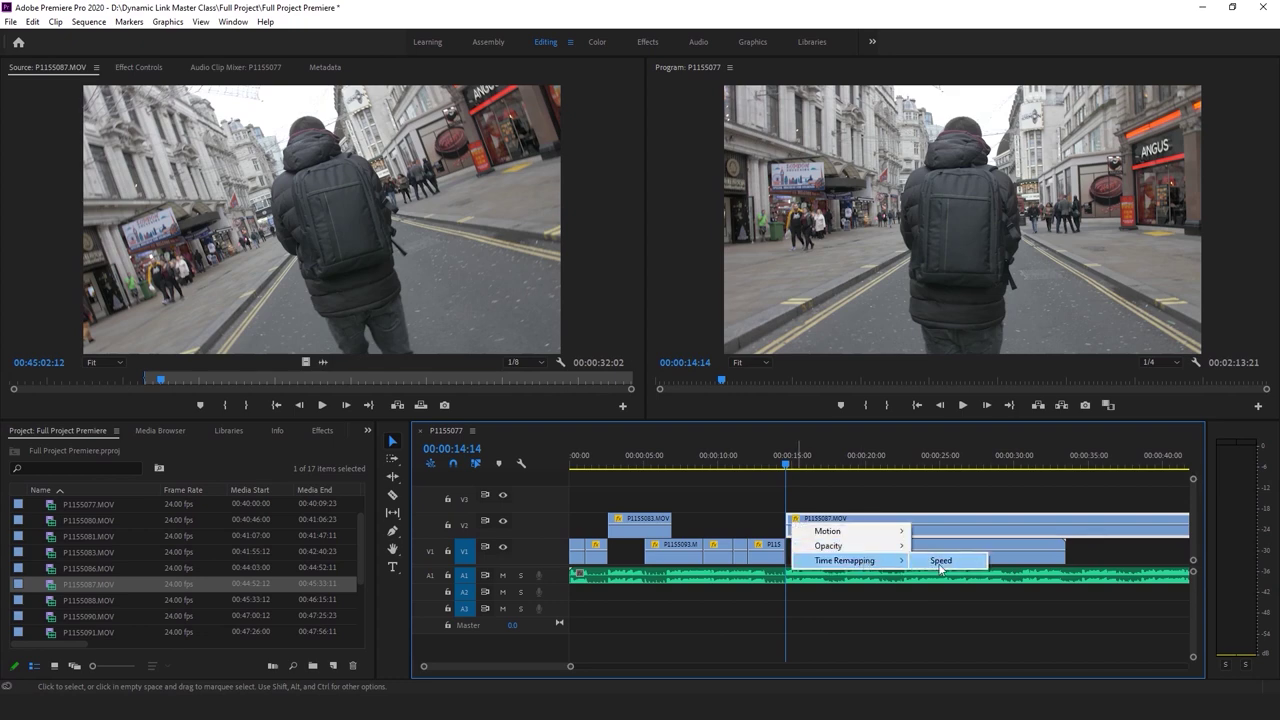
Add a time-remapping speed keyframe on P1155087, raise the later part to 569%, and ease it into a gradual ramp
left_click(945, 561)
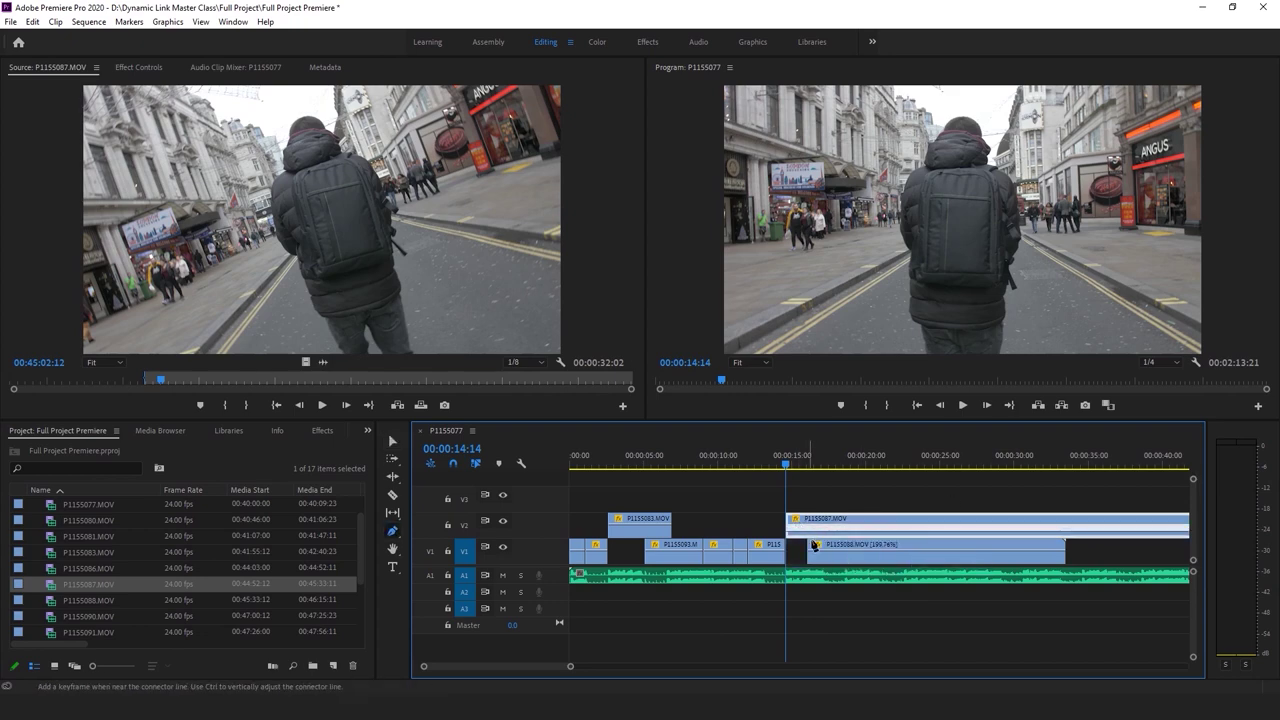
left_click_drag(570, 666, 517, 683)
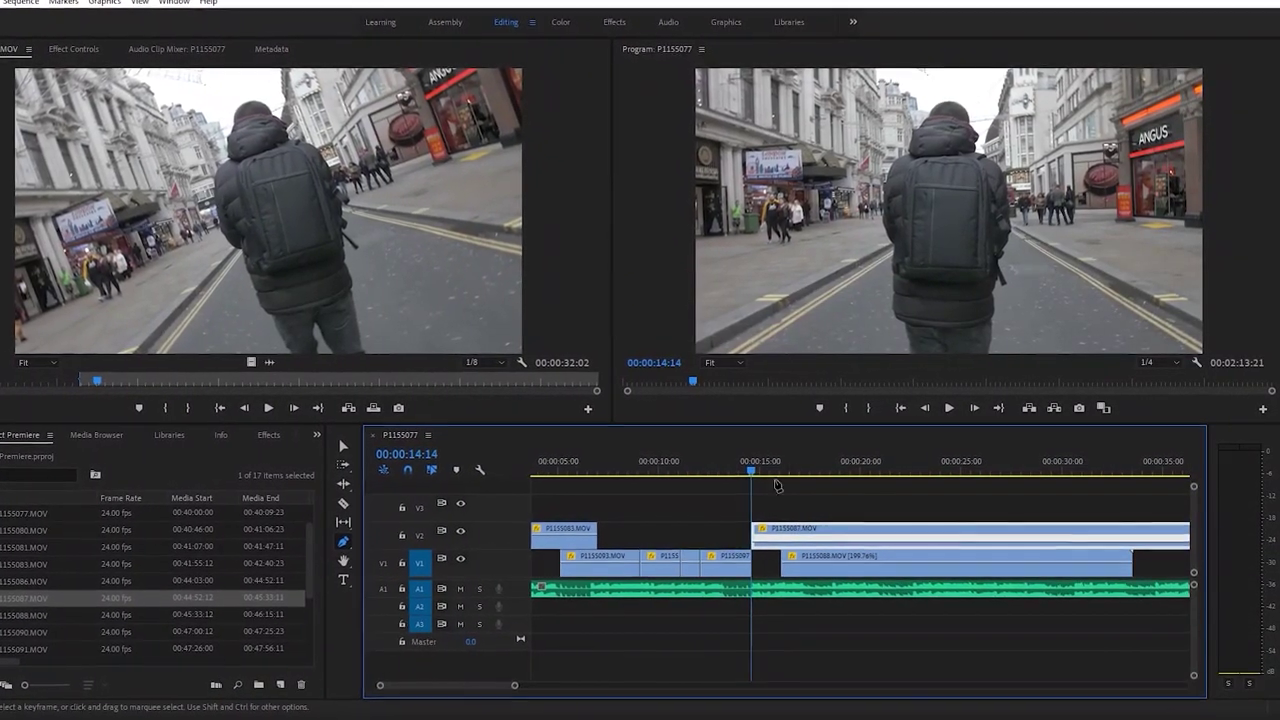
left_click(779, 538)
left_click_drag(767, 548, 754, 548)
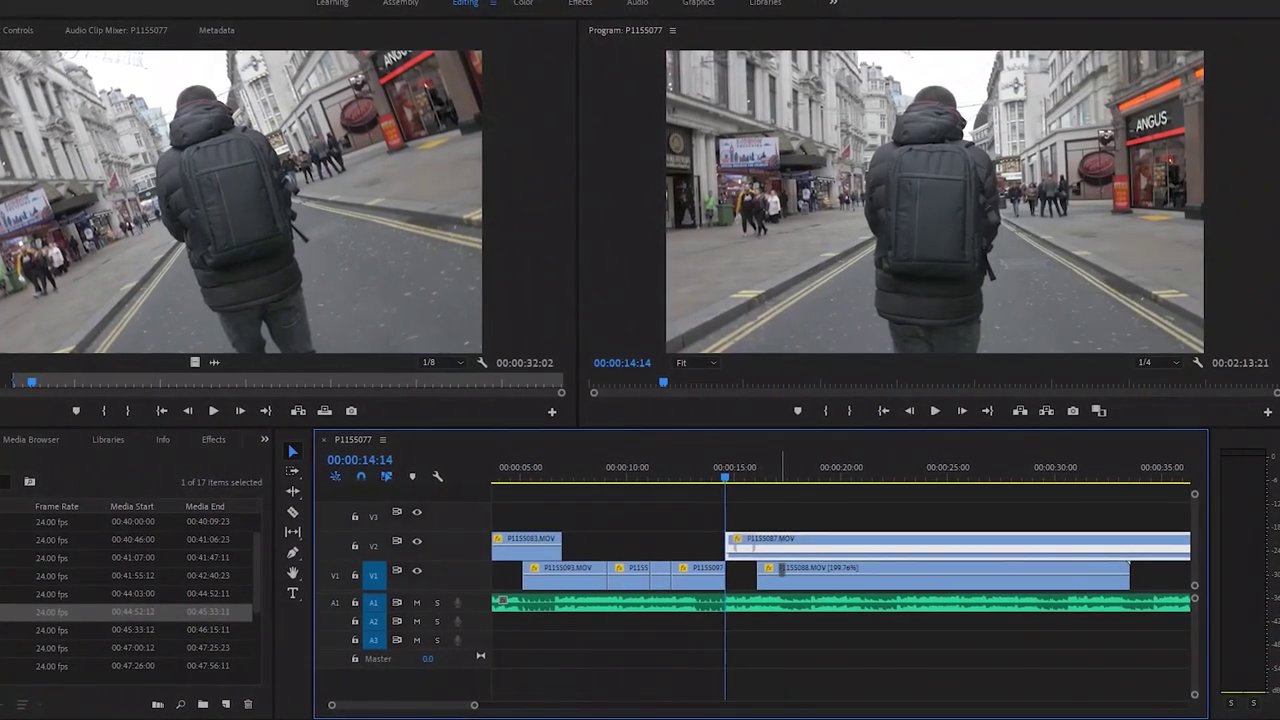
left_click_drag(781, 568, 716, 613)
key("equal")
key("equal")
key("equal")
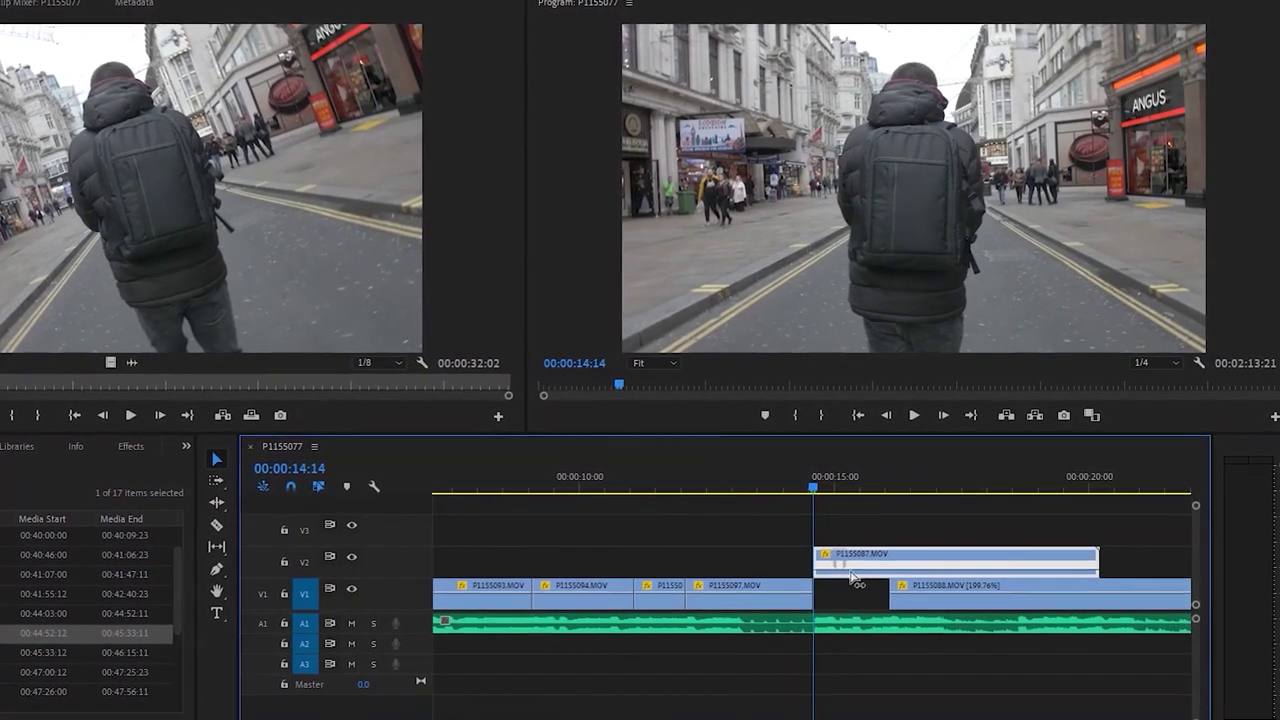
key("ctrl+equal")
key("ctrl+equal")
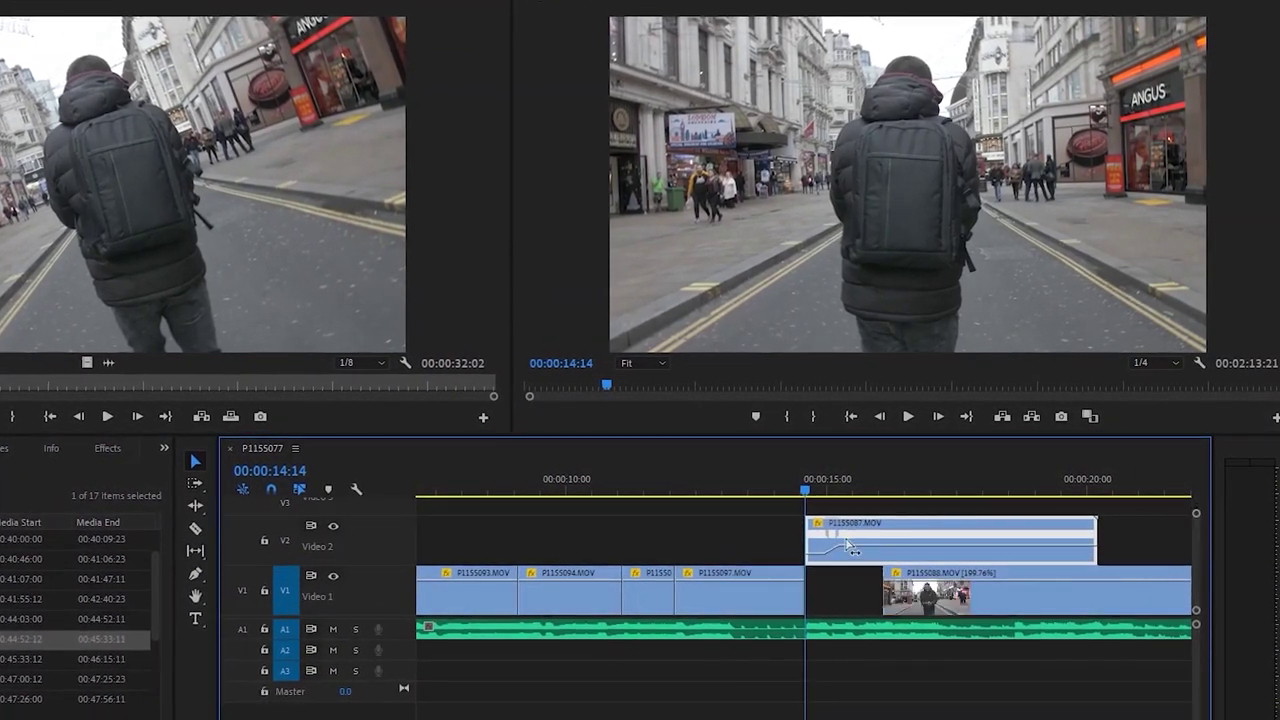
left_click_drag(830, 543, 858, 547)
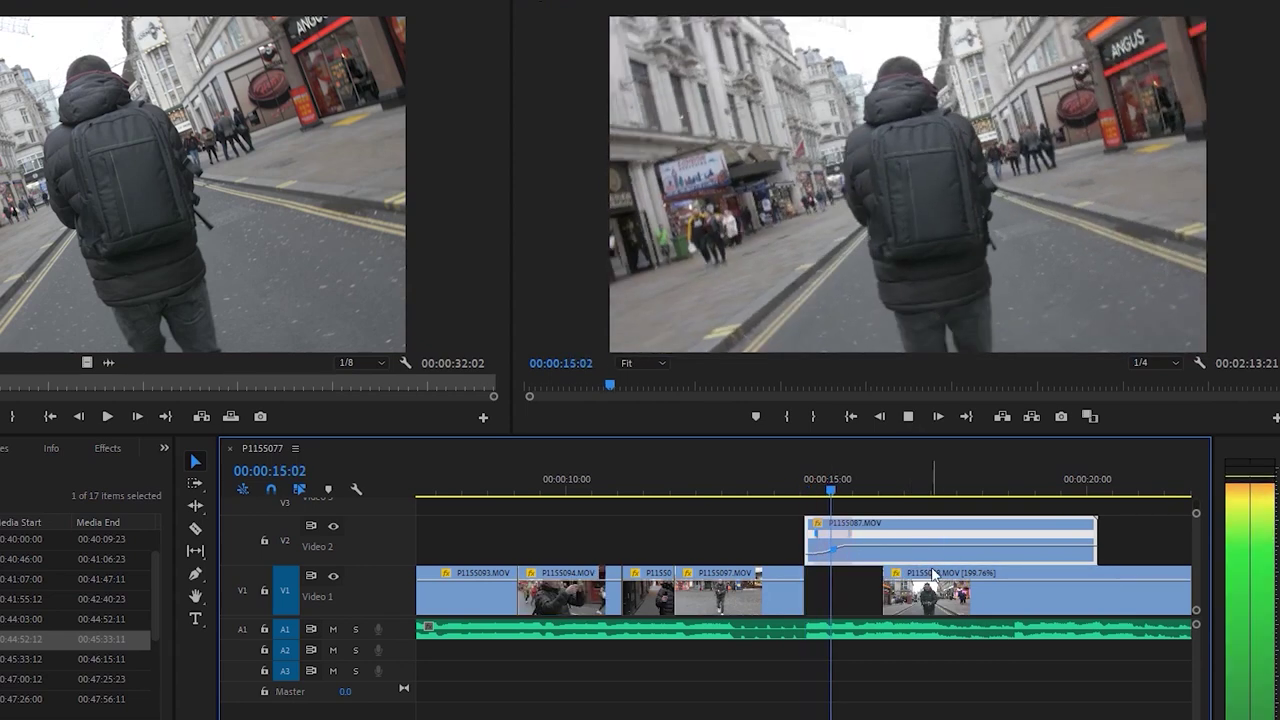
key("space")
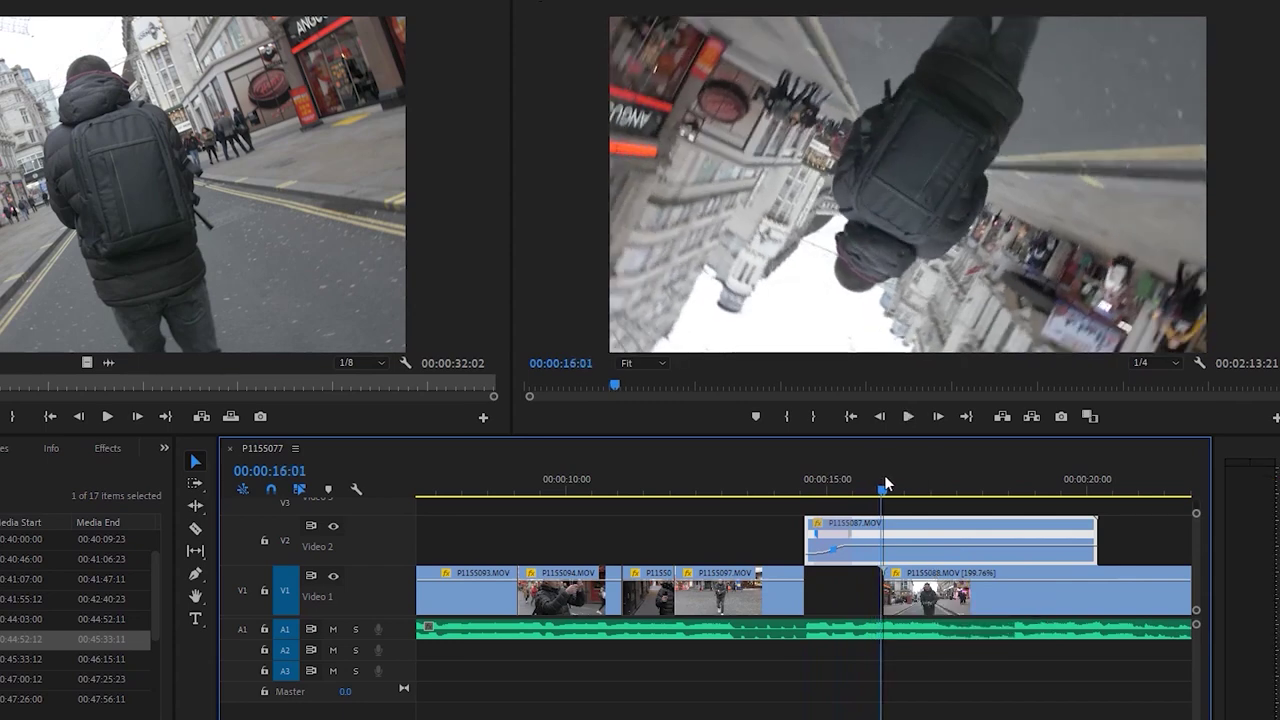
Preview the ramp and delete the part of P1155087 after 16:02
key("space")
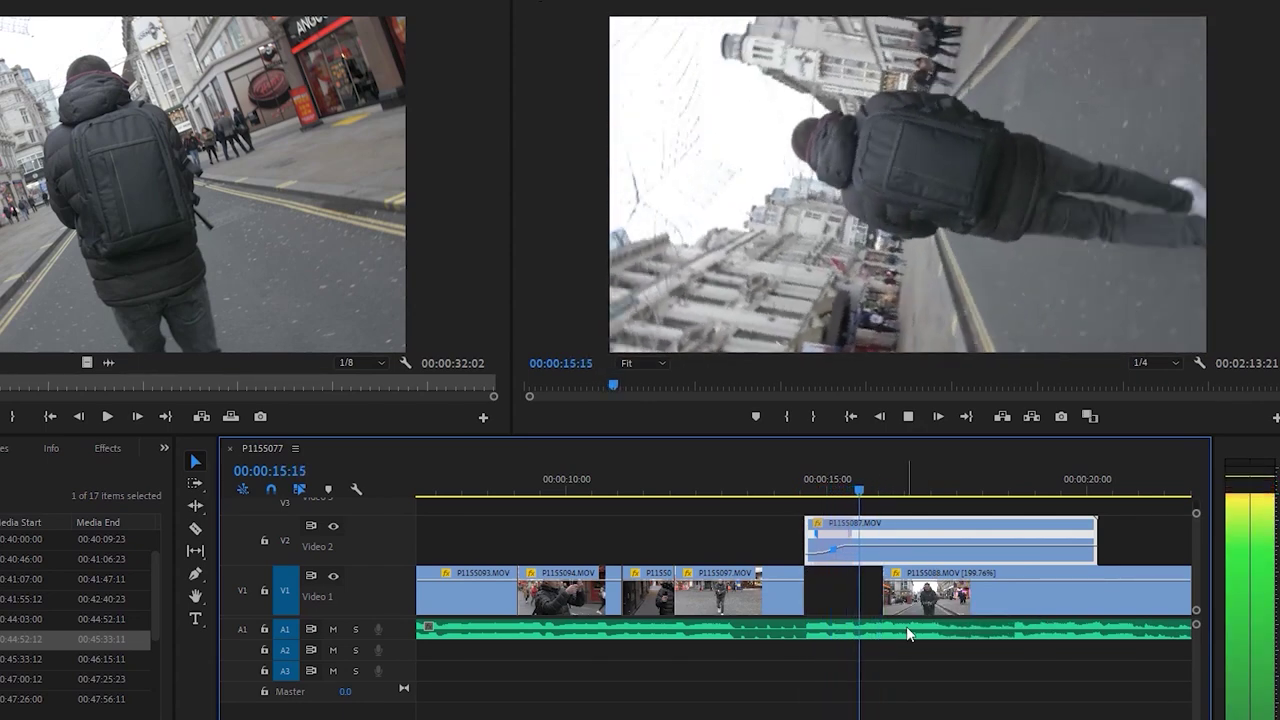
left_click(883, 490)
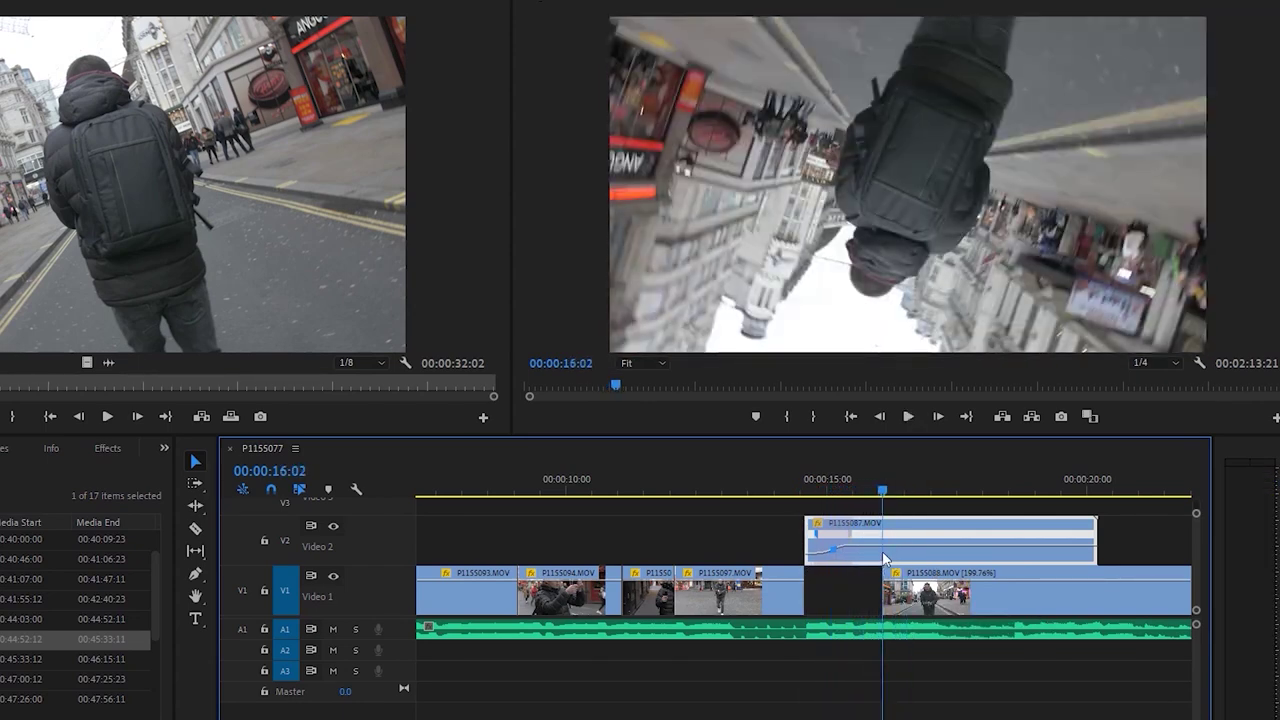
key("ctrl+z")
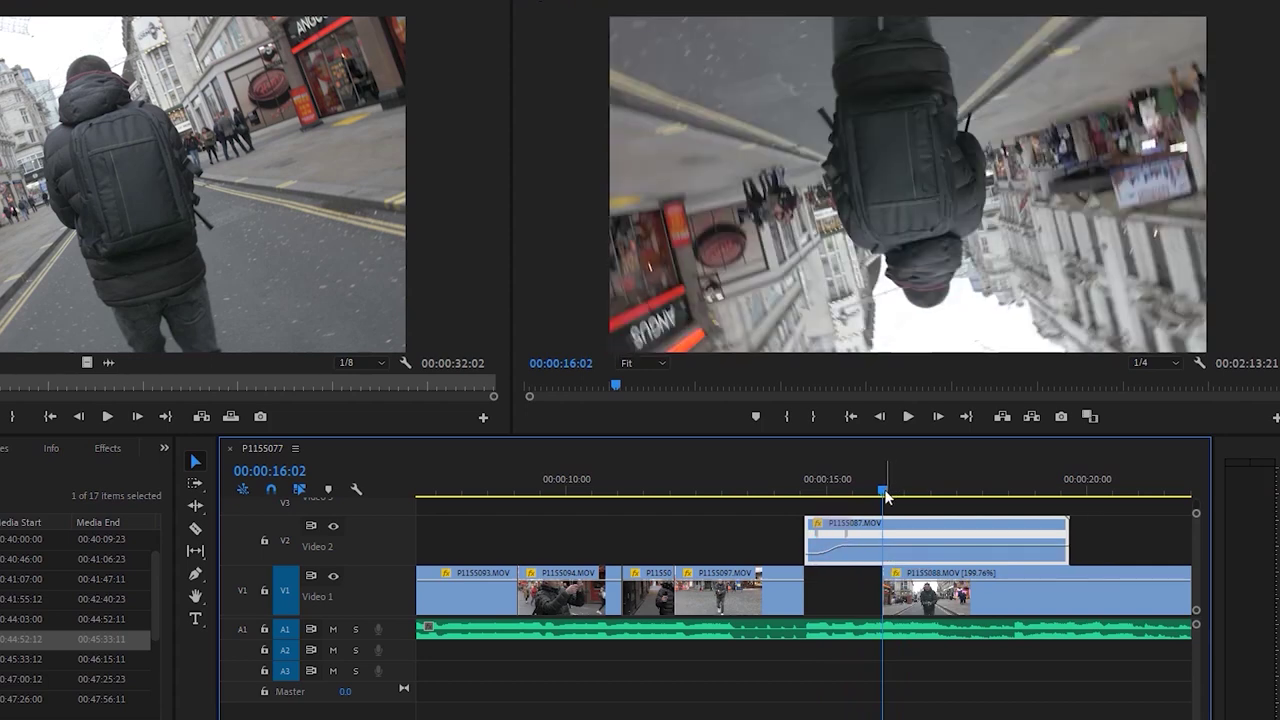
left_click(816, 491)
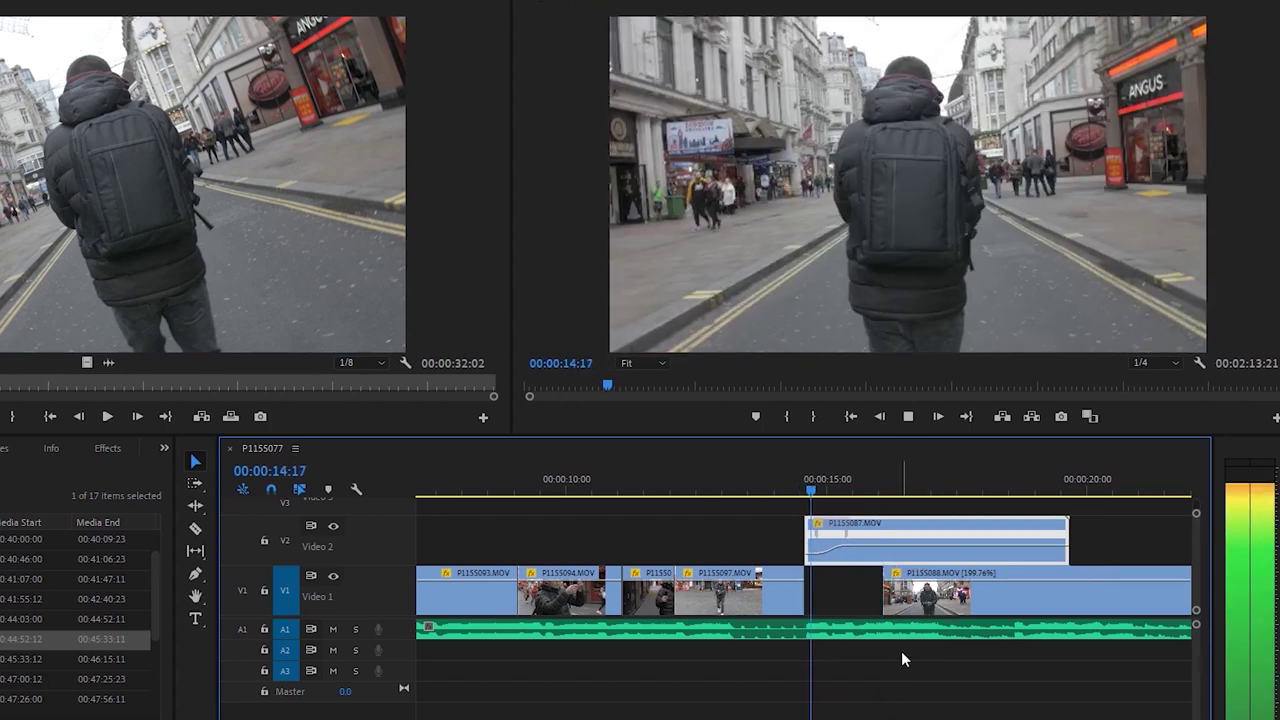
key("space")
key("Right")
key("Right")
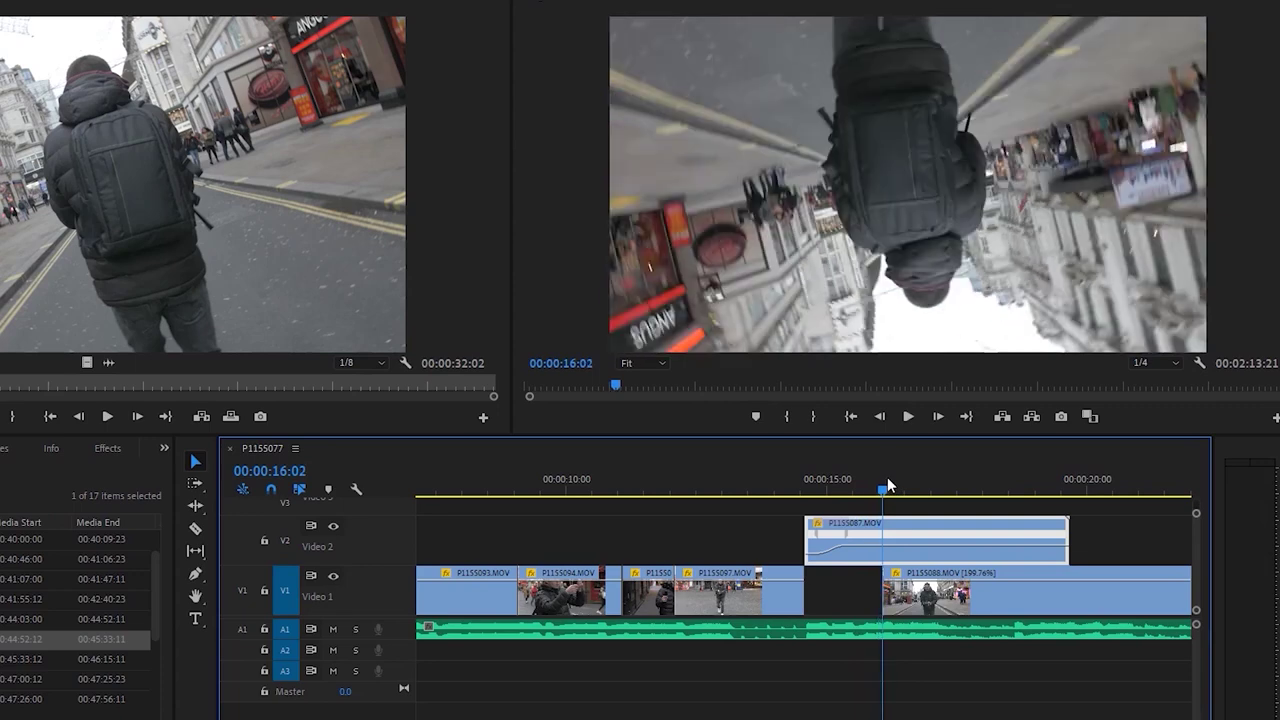
key("Delete")
left_click(928, 593)
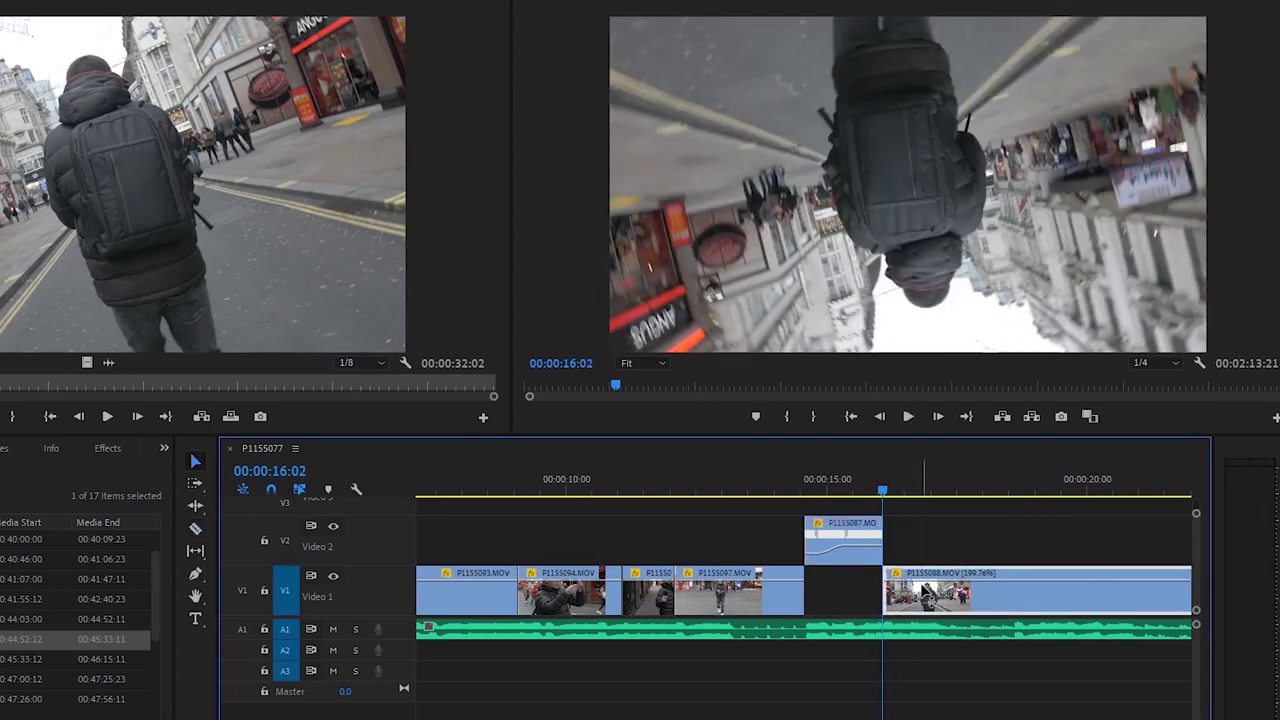
right_click(915, 595)
left_click(1000, 602)
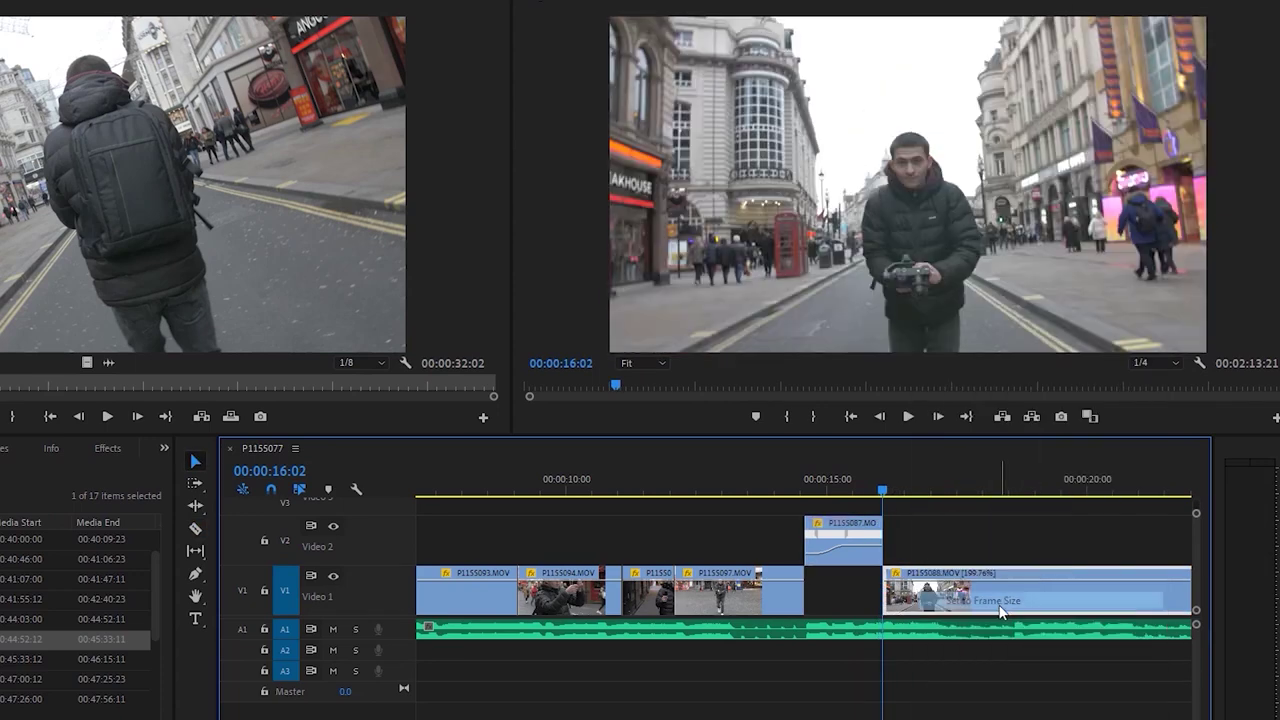
left_click(897, 577)
mouse_move(990, 626)
left_click(1077, 627)
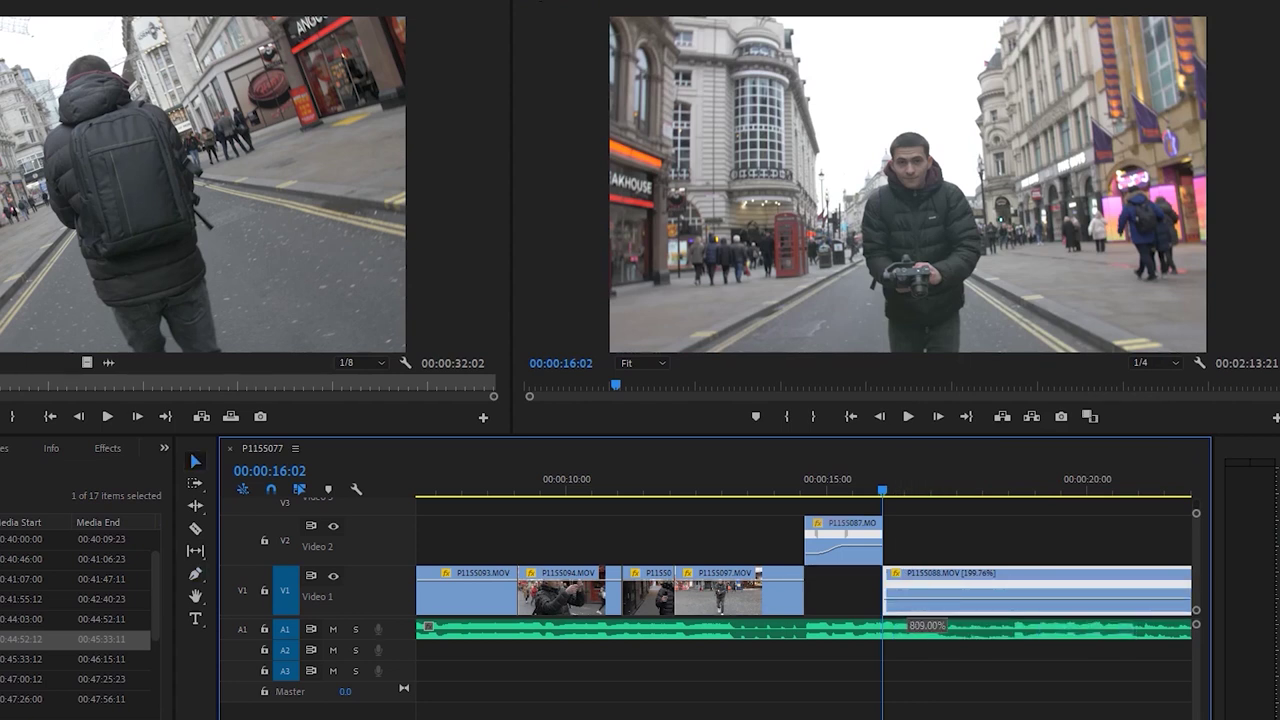
left_click_drag(905, 598, 930, 585)
left_click_drag(886, 491, 907, 491)
key("c")
key("v")
left_click_drag(1006, 587, 1000, 597)
key("Up")
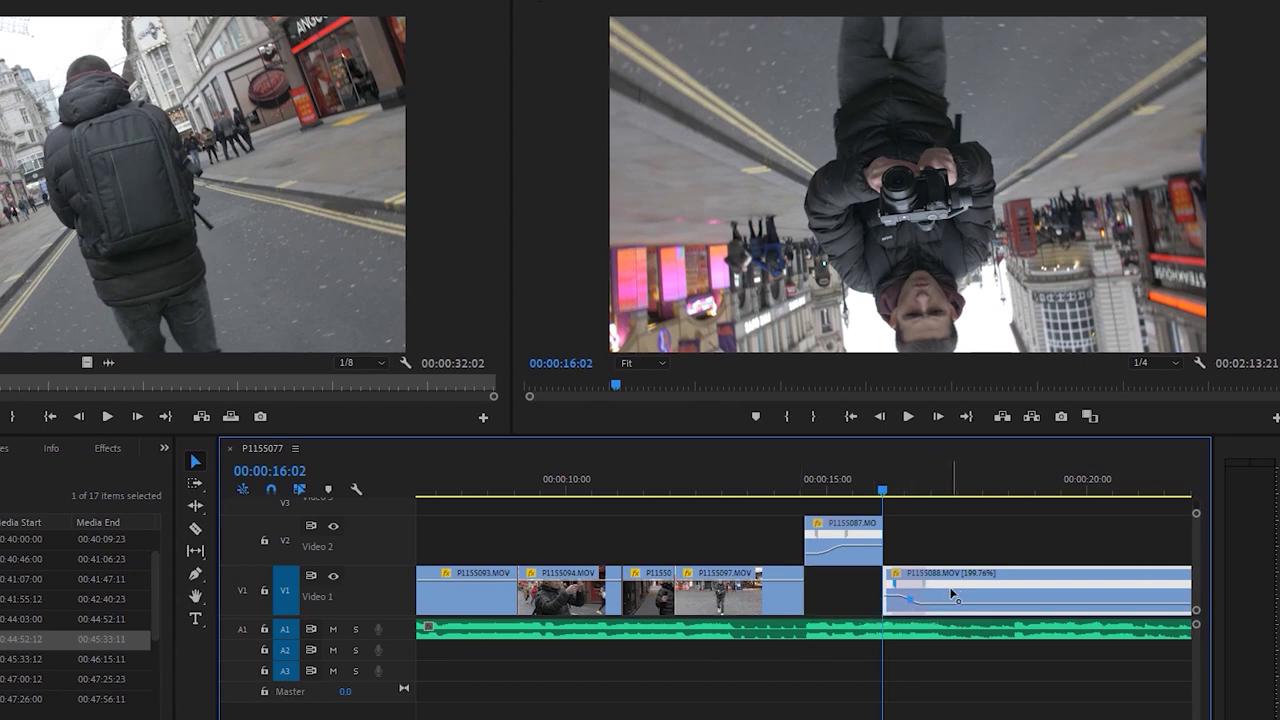
left_click(812, 470)
key("space")
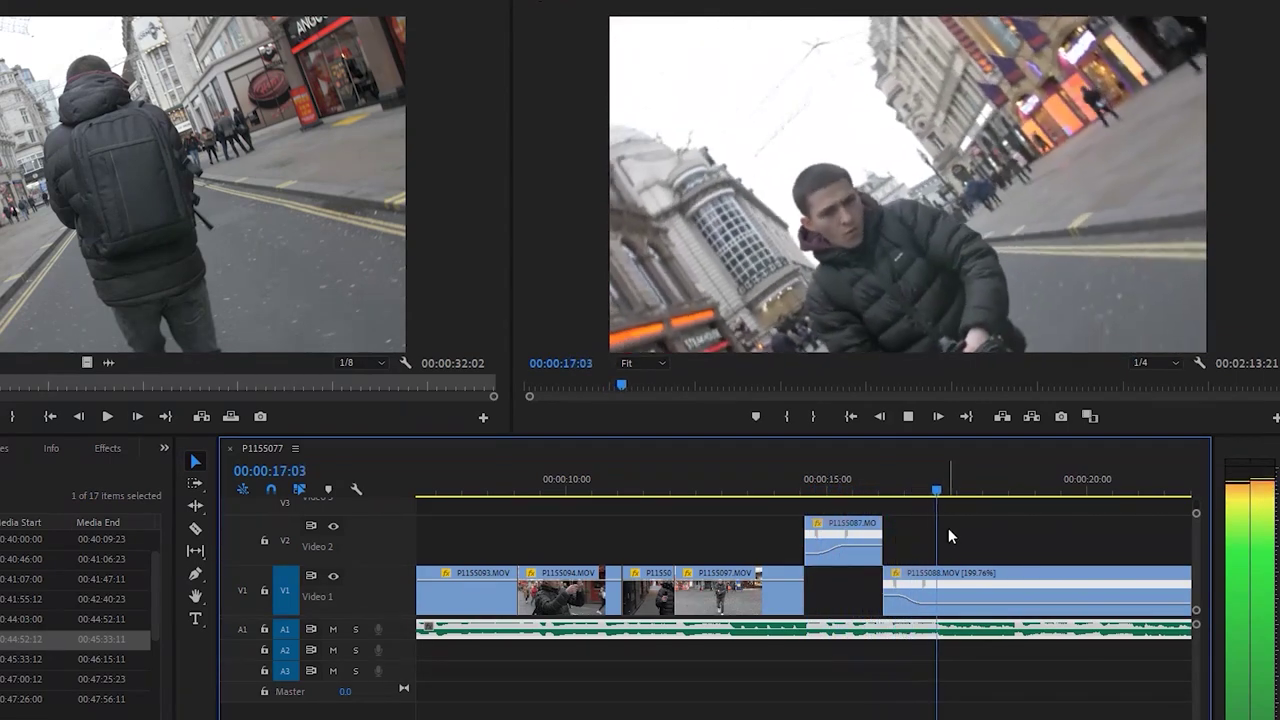
key("space")
left_click_drag(898, 495, 908, 494)
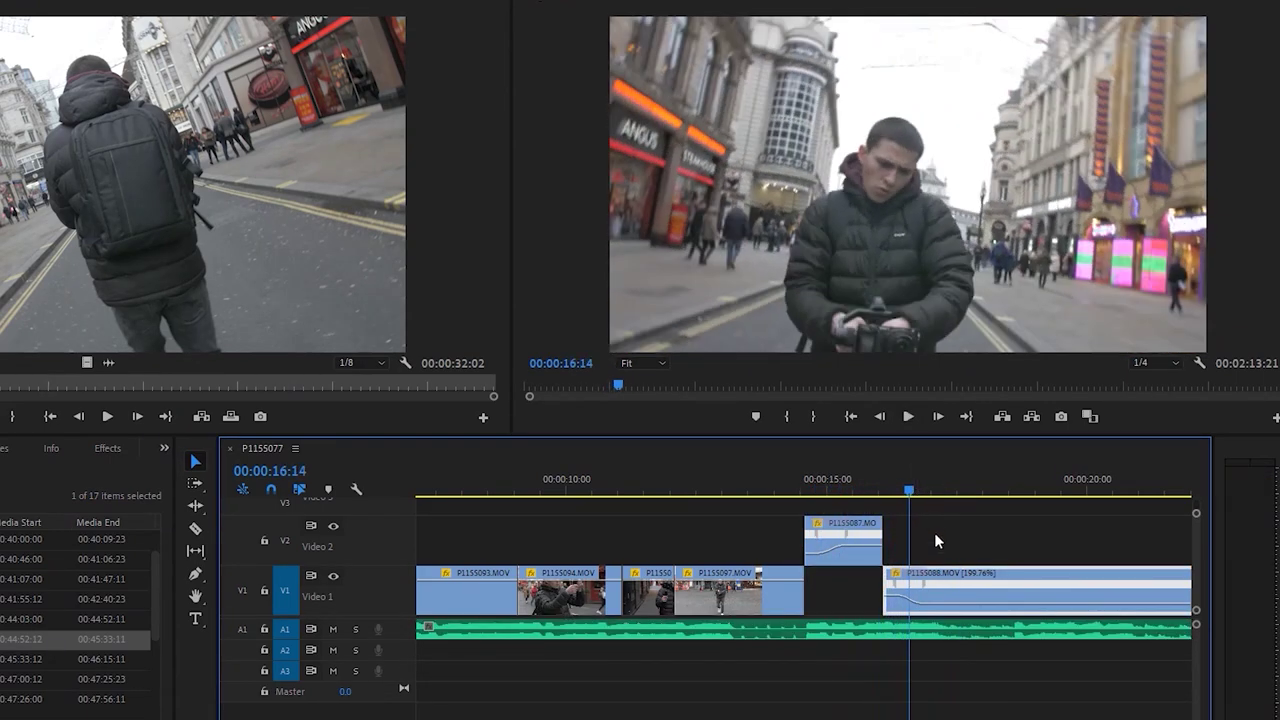
left_click_drag(914, 582, 902, 593)
key("shift+k")
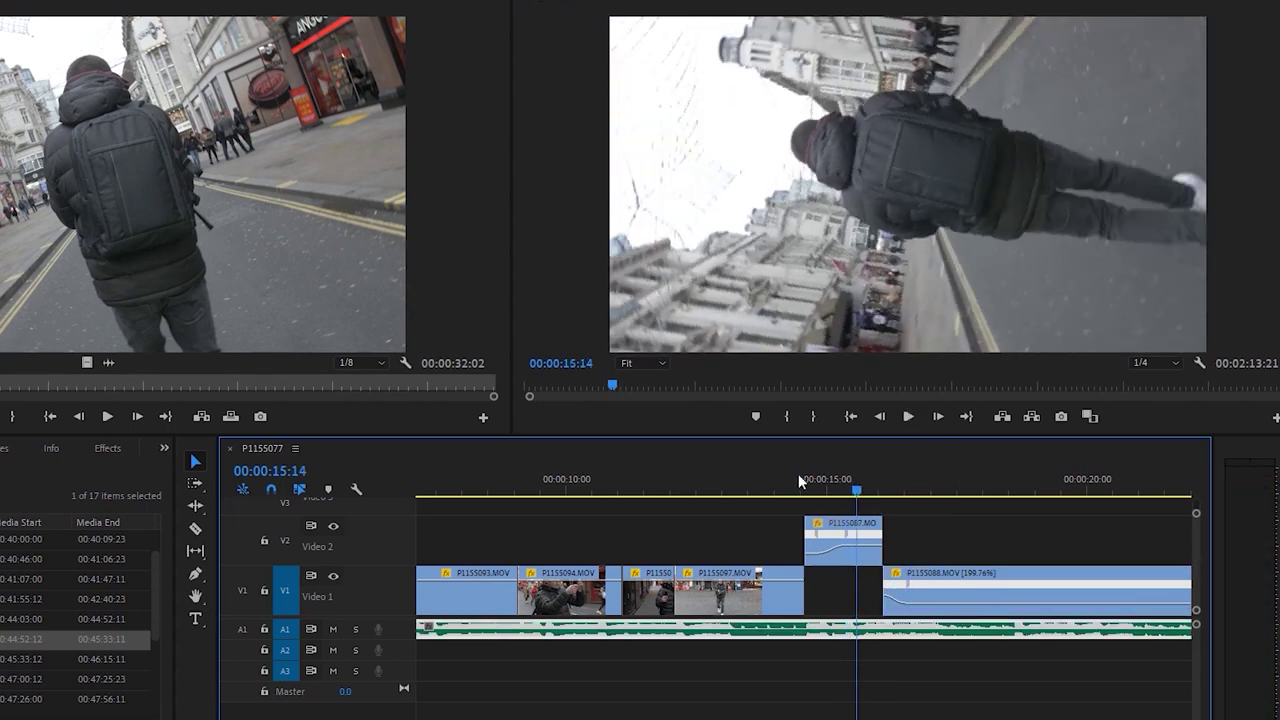
left_click(796, 477)
key("ctrl+s")
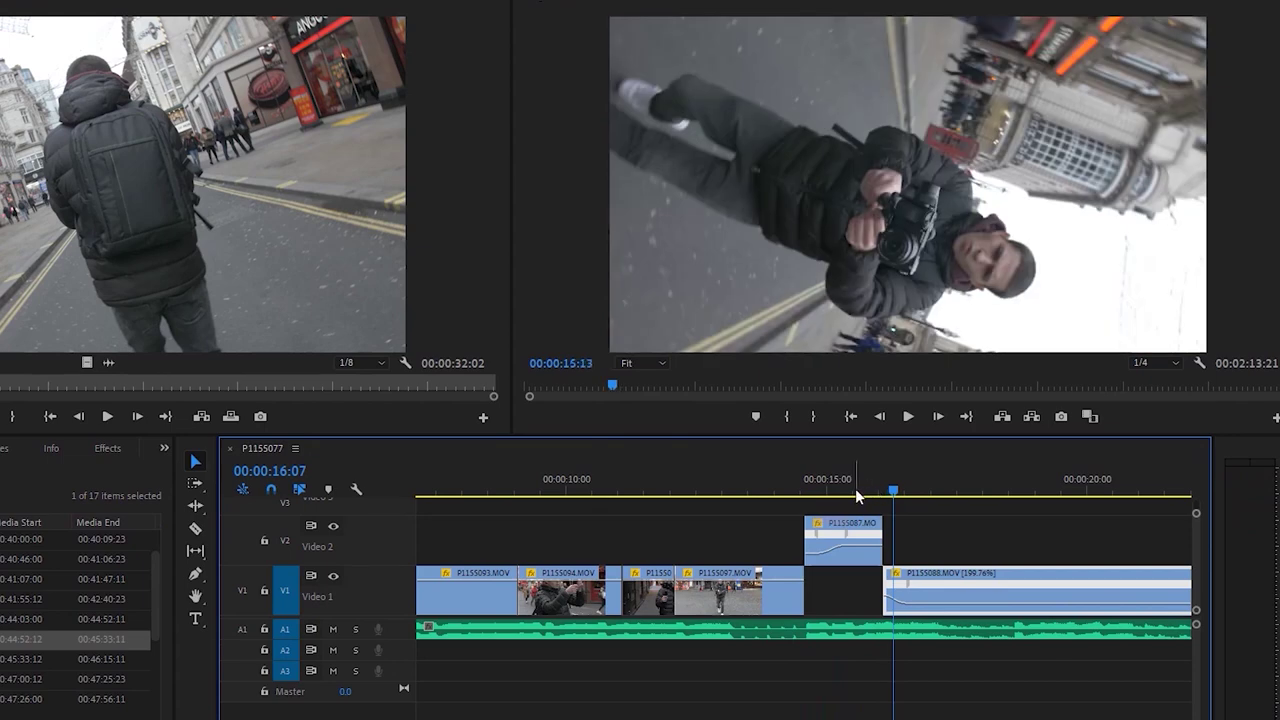
key("space")
left_click(898, 700)
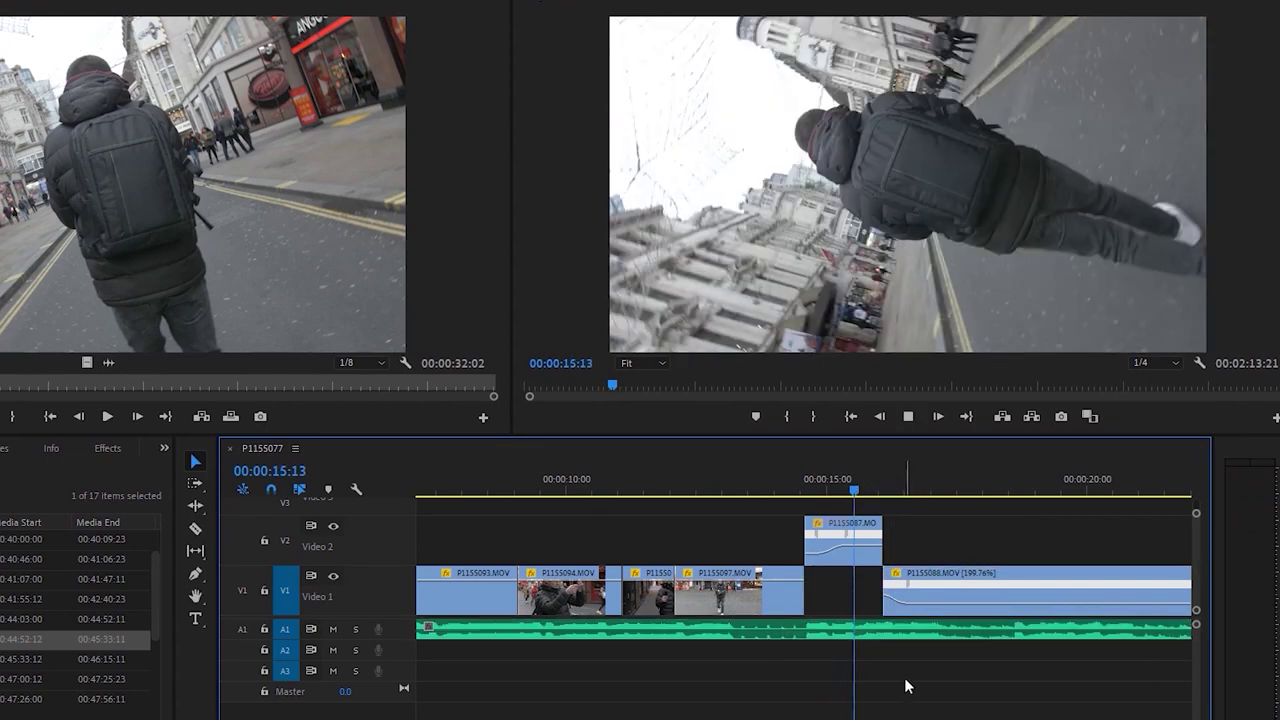
key("space")
left_click(901, 595)
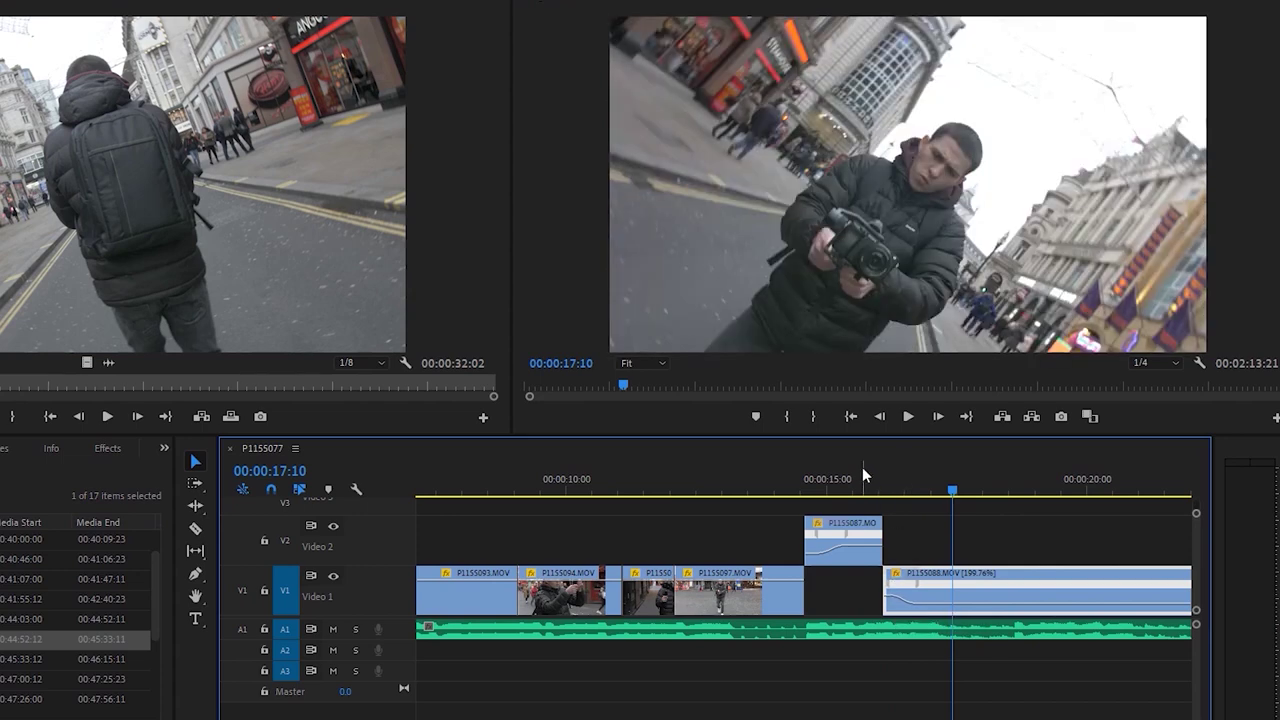
left_click(864, 477)
key("space")
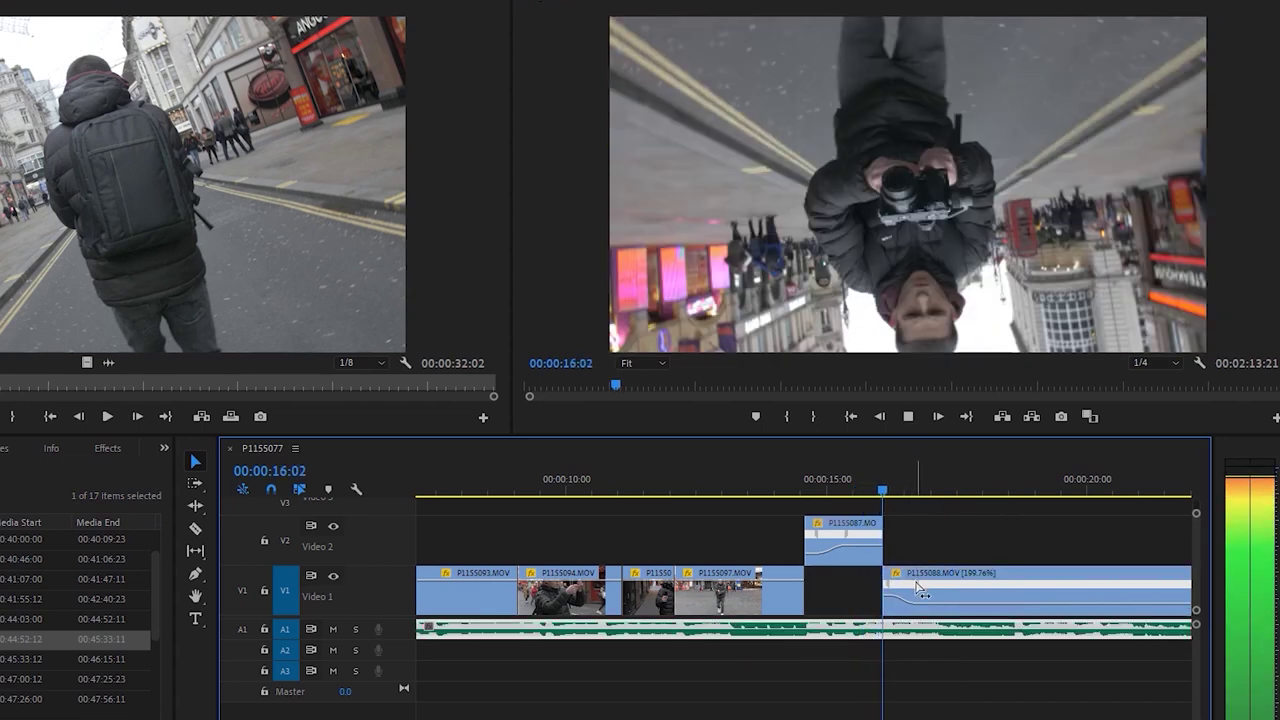
left_click(811, 478)
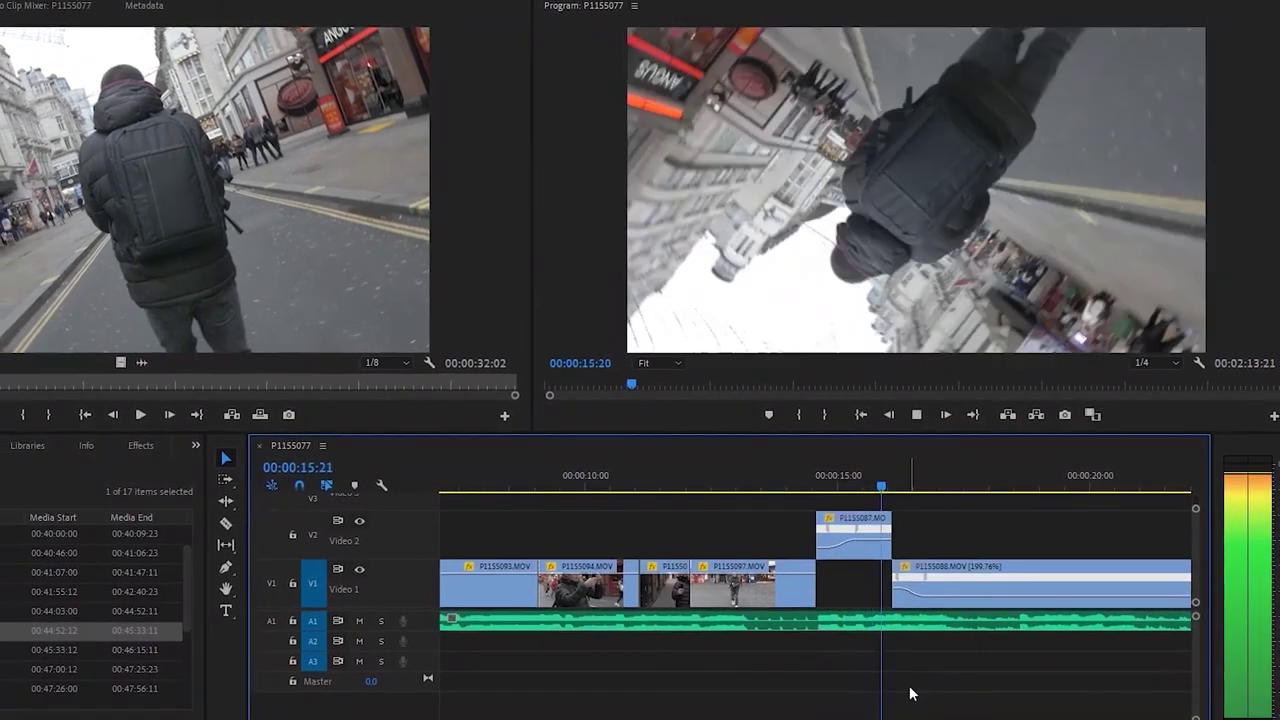
Save the project, set P1155087's speed keyframe to 429.50%, and preview the cut at 16:02
key("space")
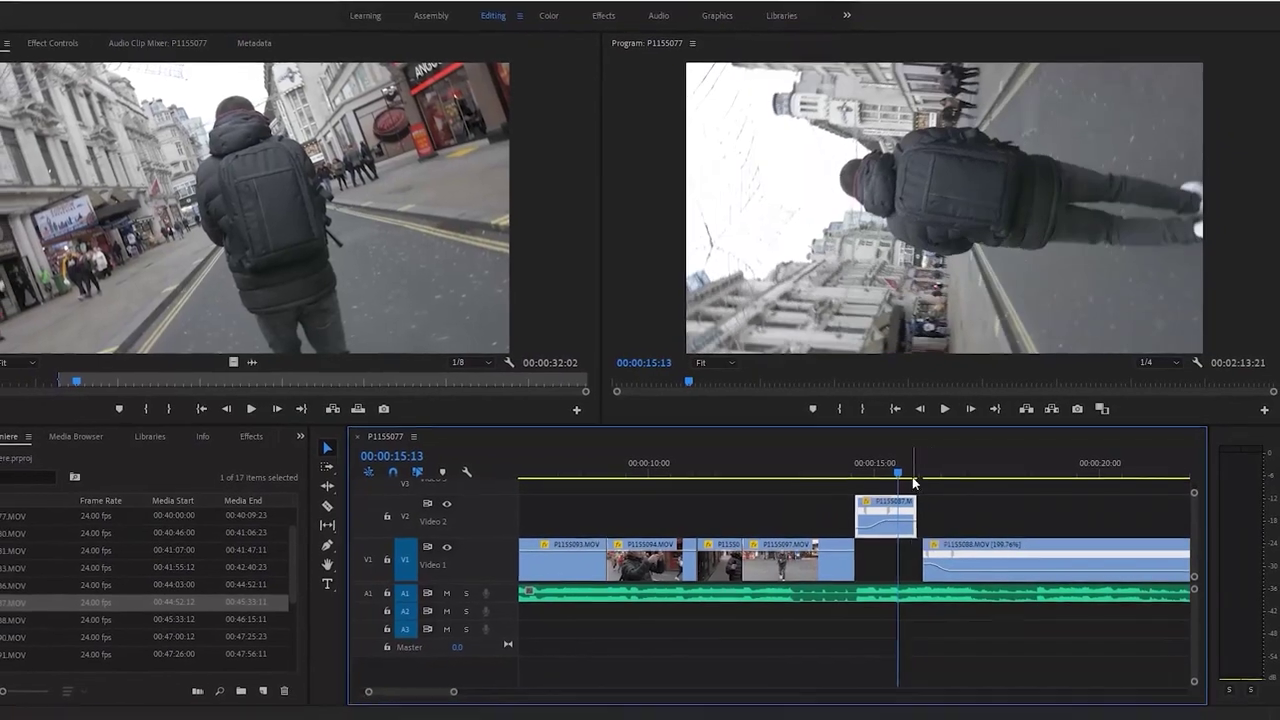
key("Up")
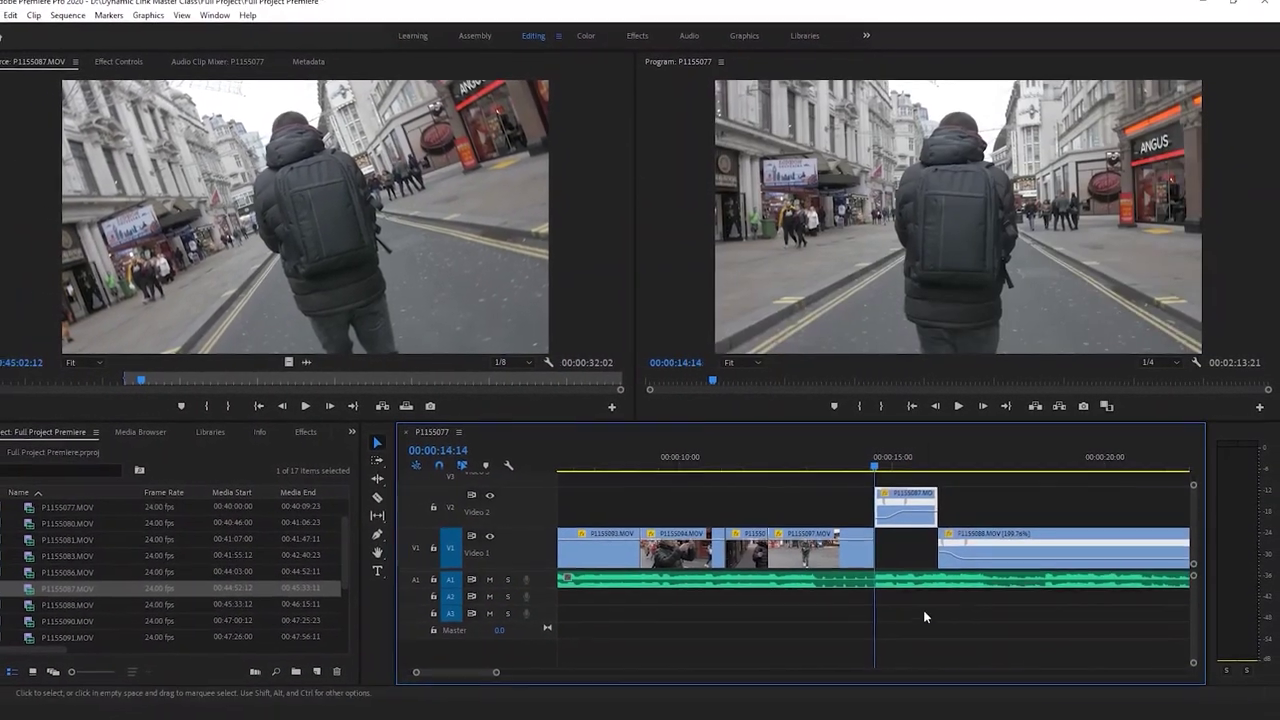
key("ctrl+s")
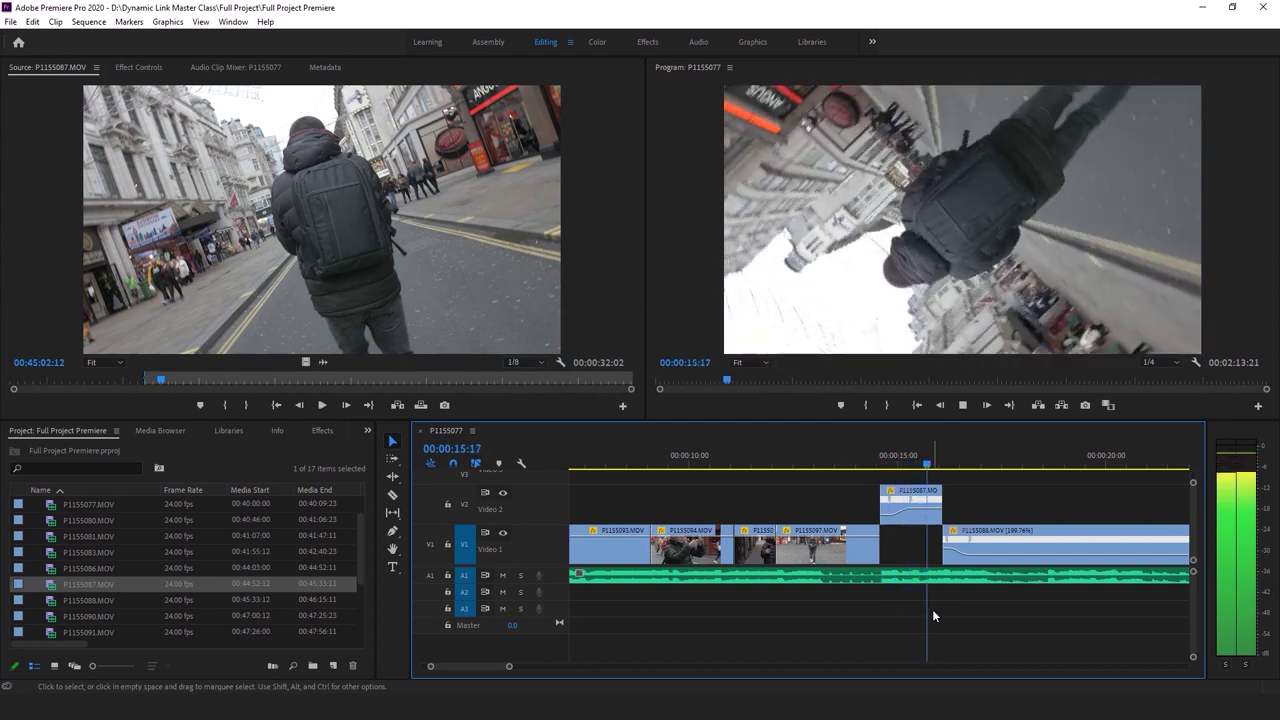
key("space")
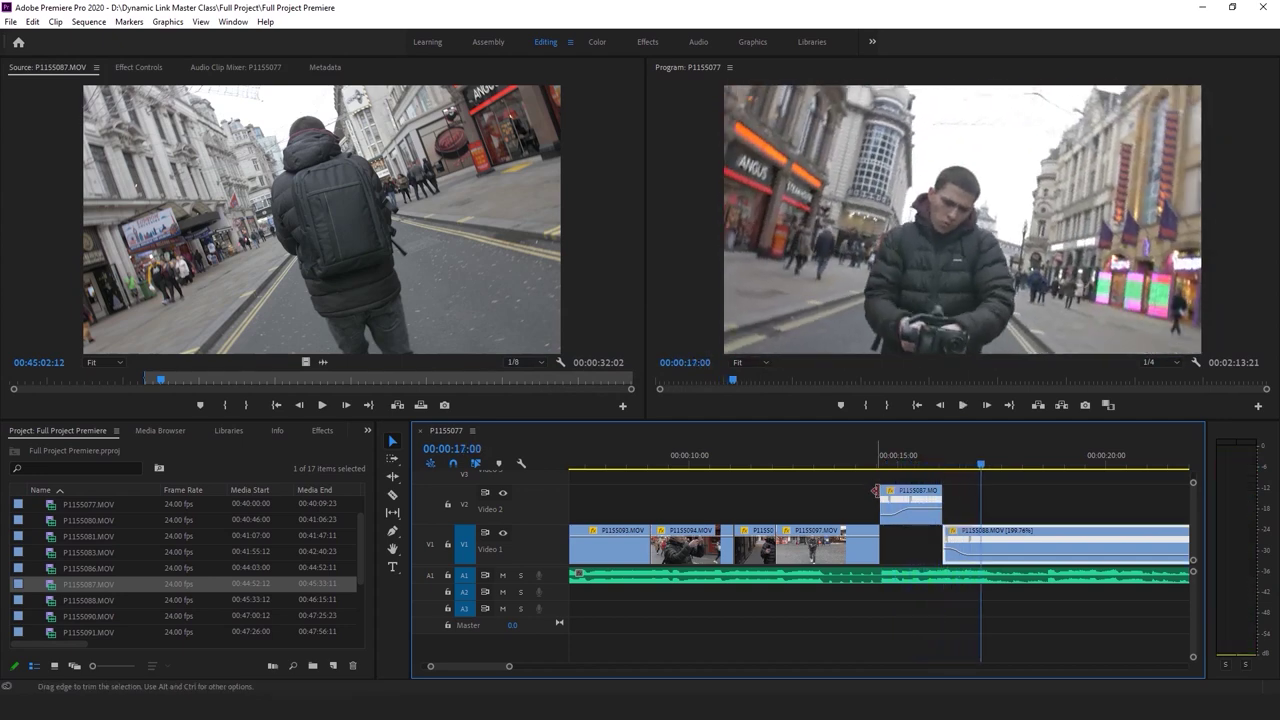
left_click_drag(912, 507, 950, 490)
left_click(884, 459)
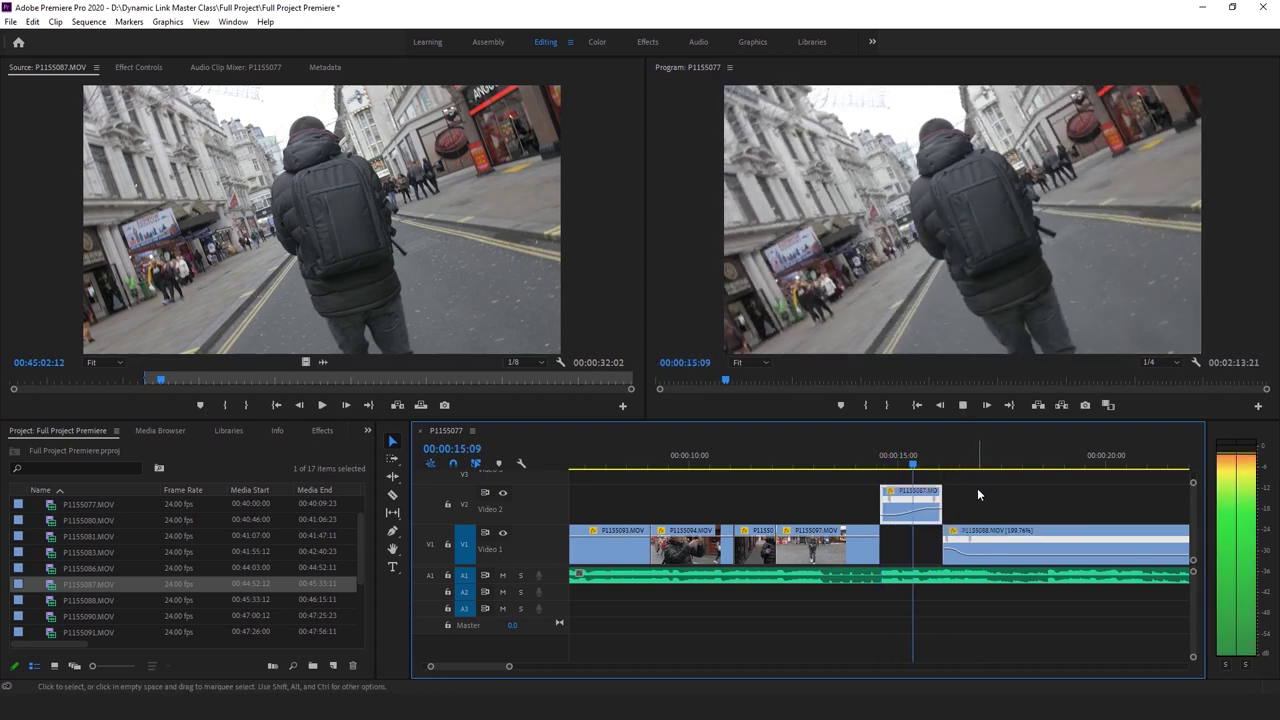
key("space")
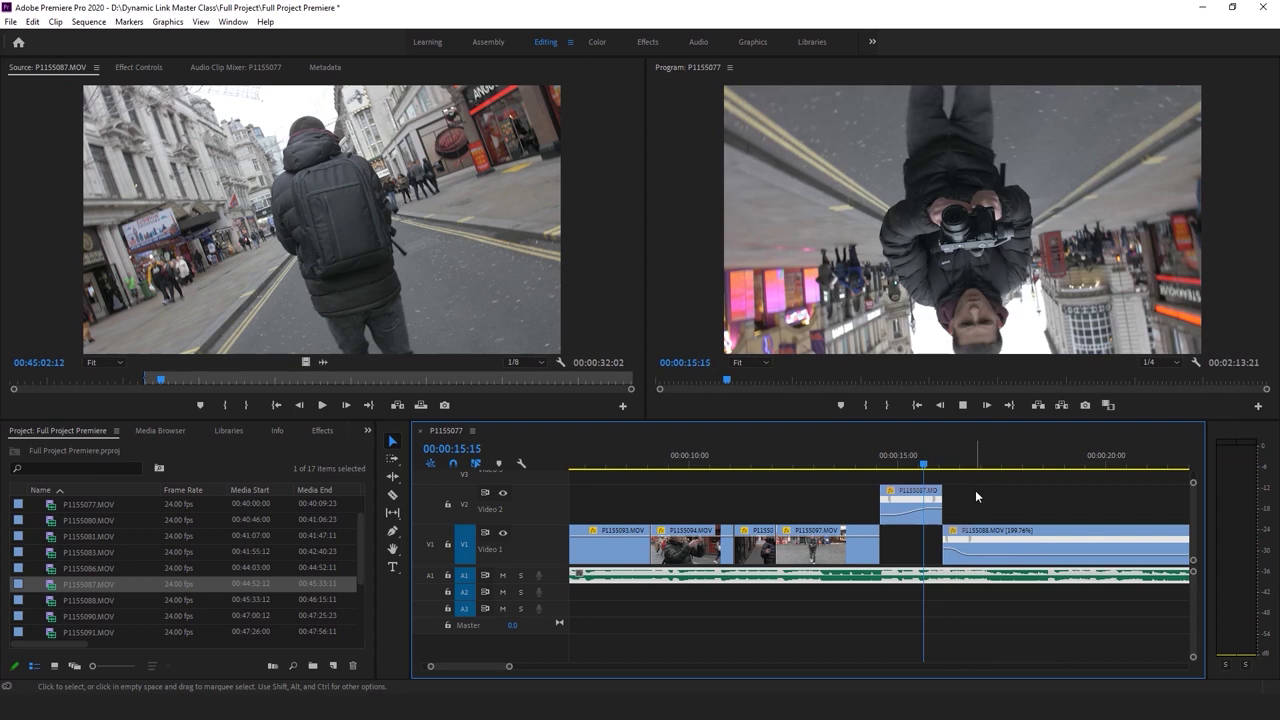
key("space")
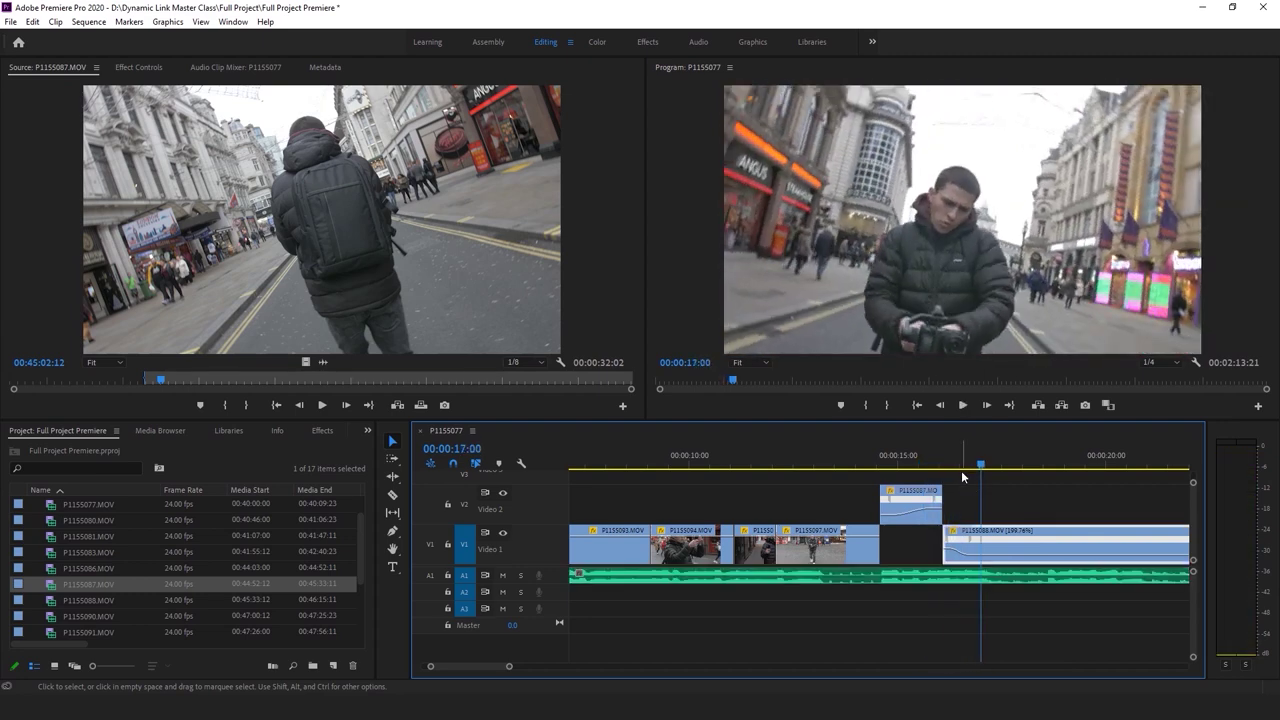
left_click(943, 462)
left_click_drag(935, 462, 938, 461)
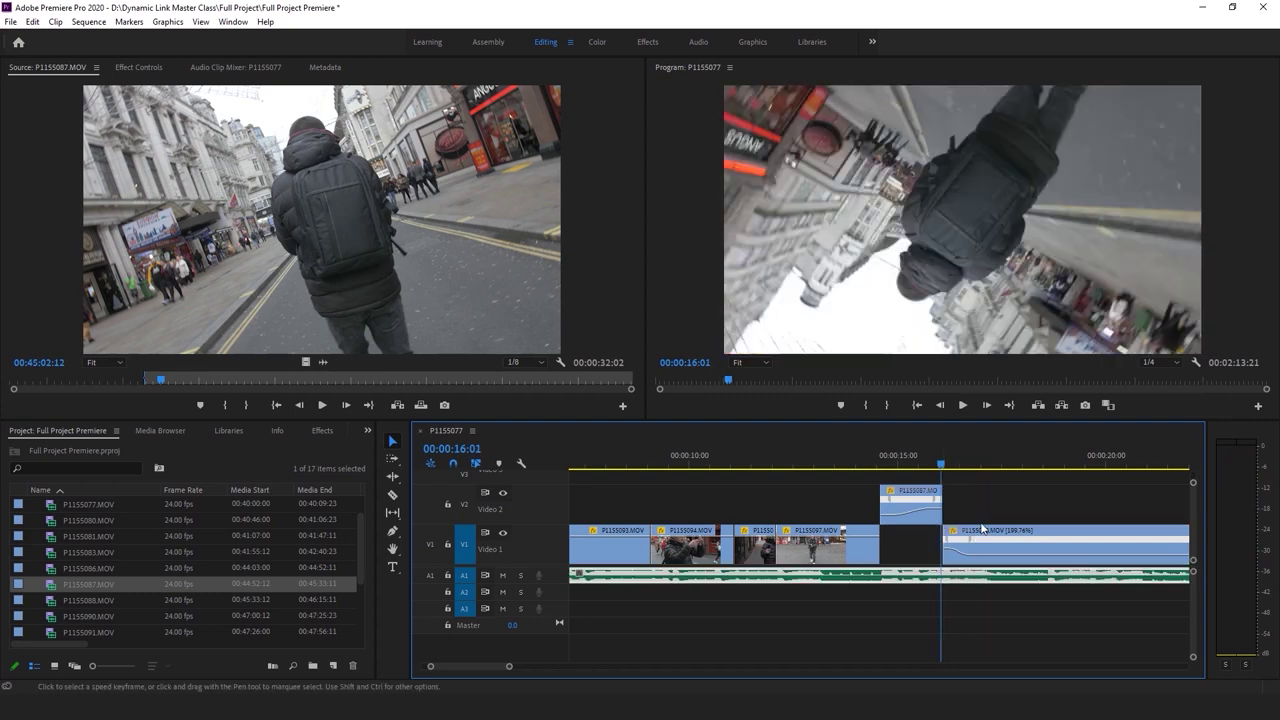
Trim the end of P1155087 on Video 2 and replay the transition
left_click(941, 515)
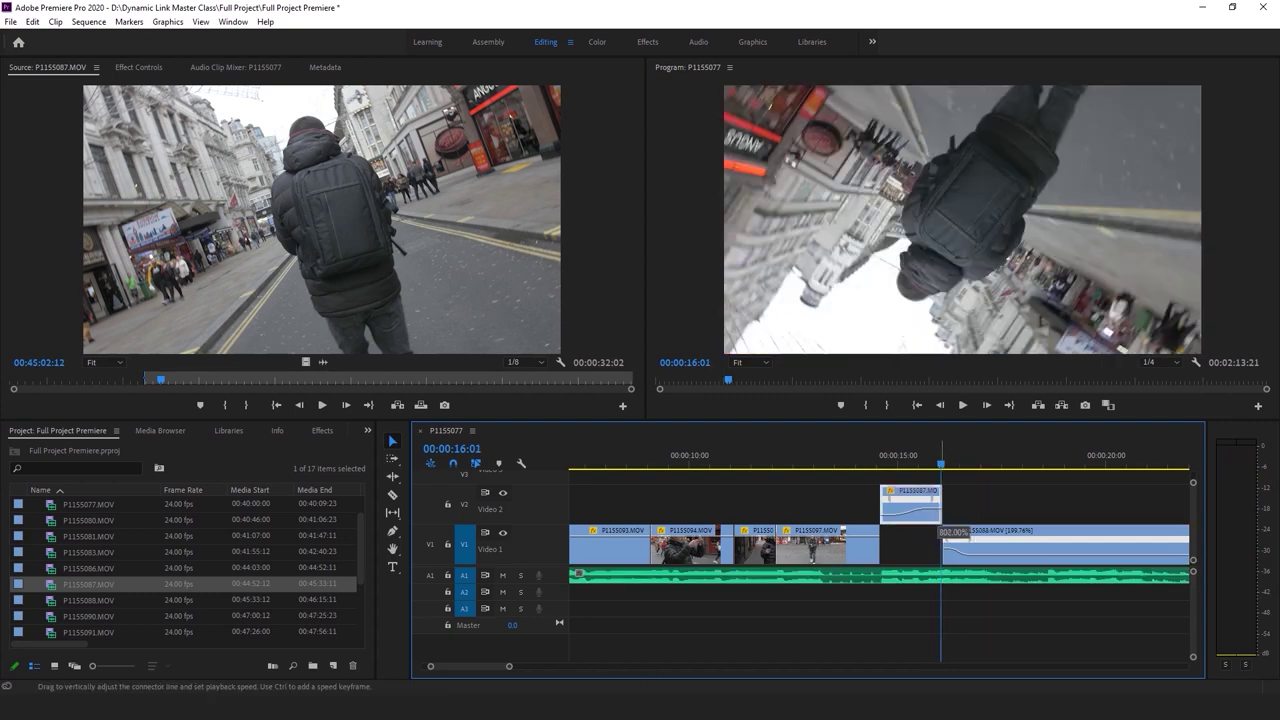
left_click_drag(940, 487, 940, 485)
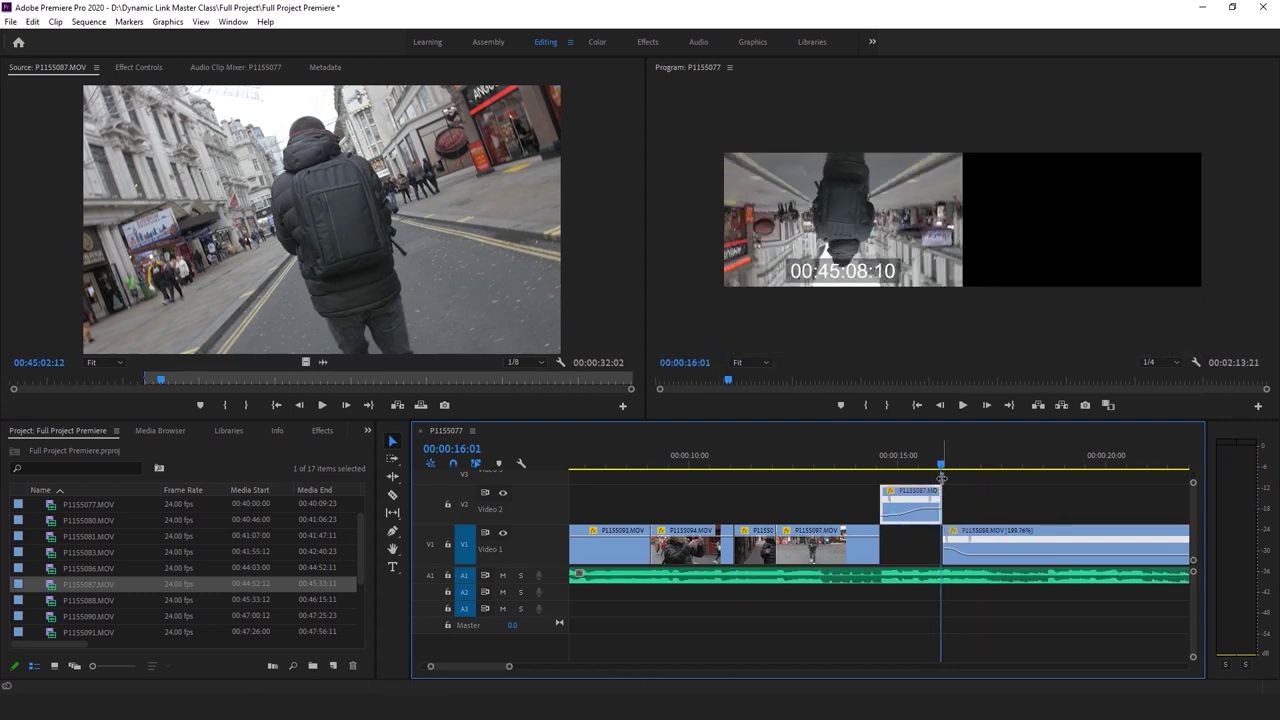
left_click(914, 452)
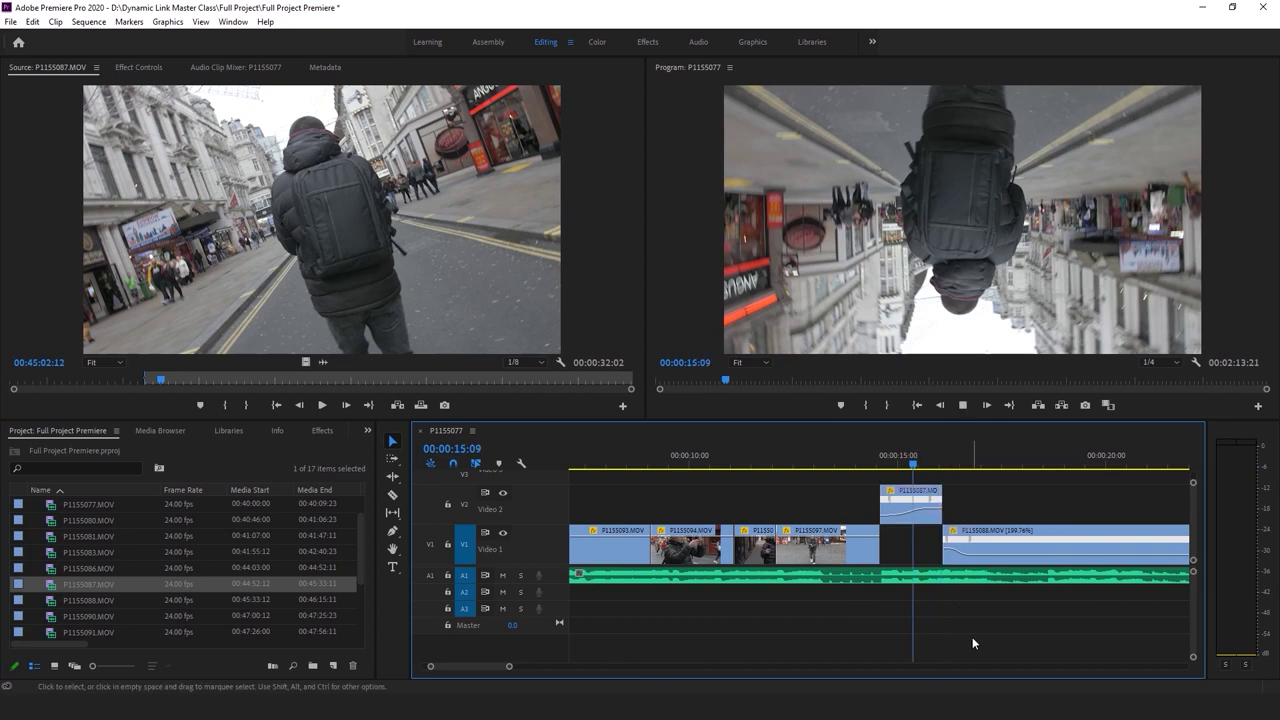
key("space")
key("Up")
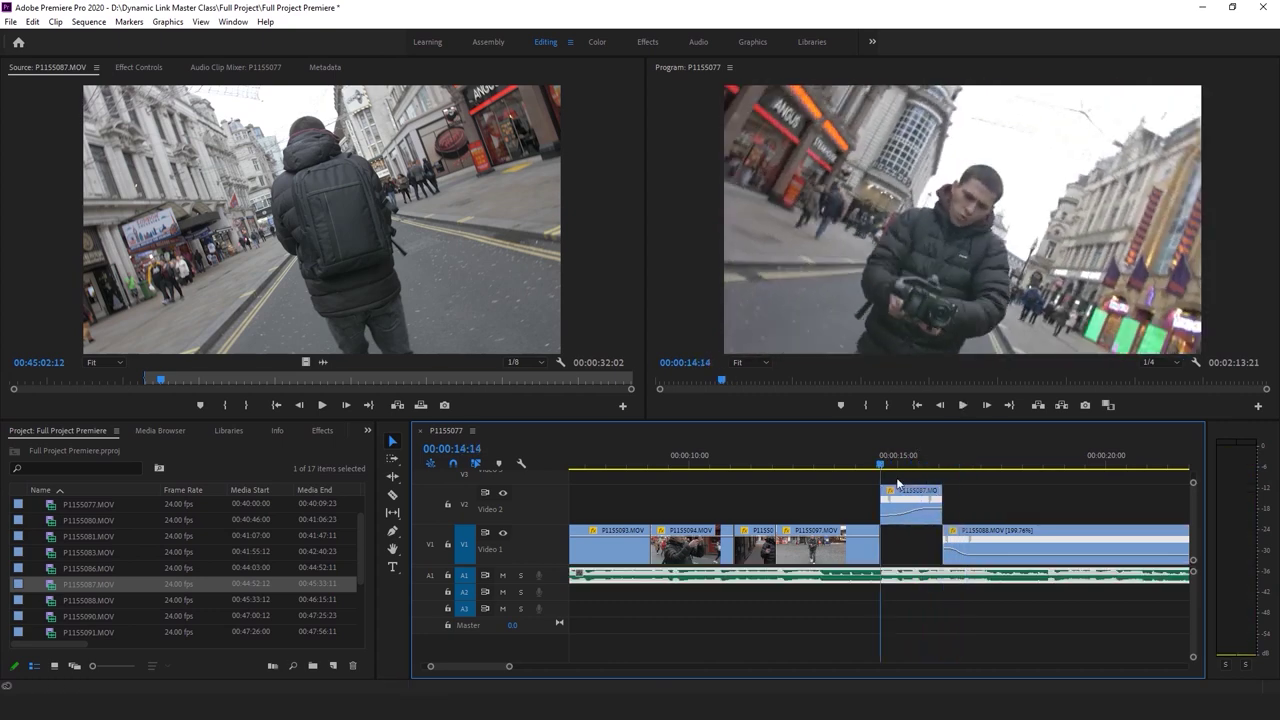
key("space")
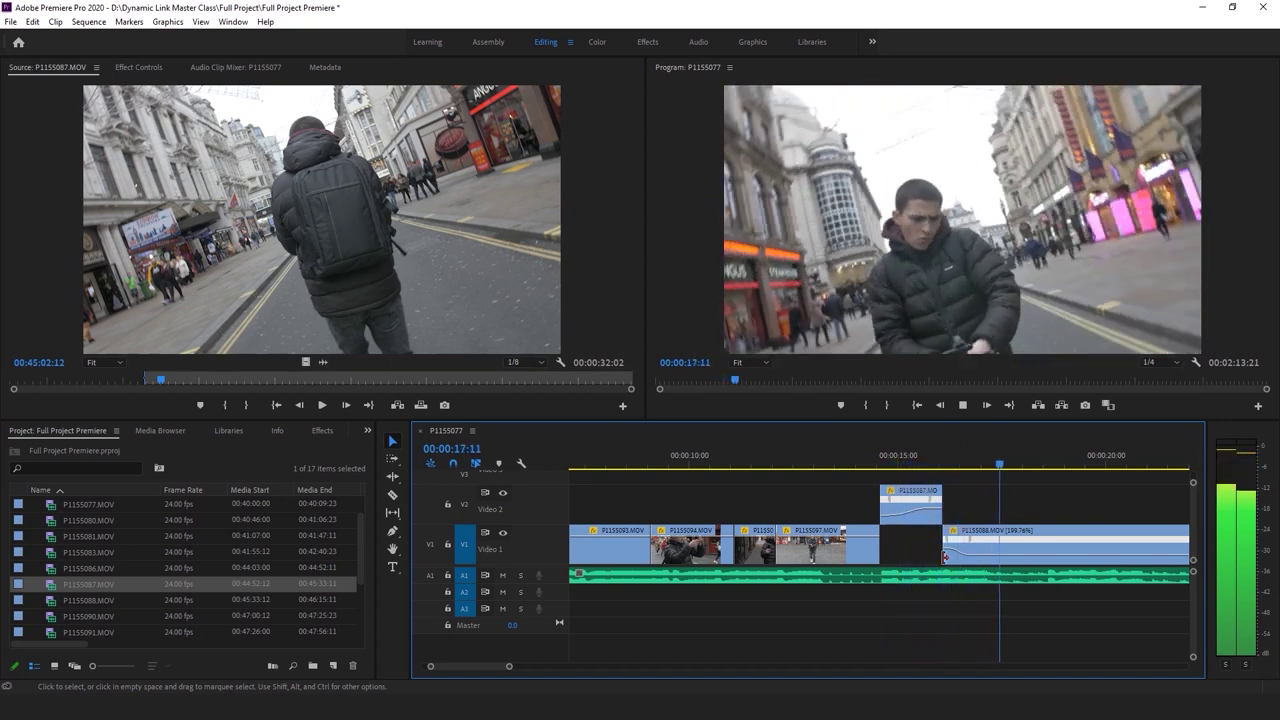
key("space")
left_click_drag(958, 463, 946, 465)
key("space")
key("space")
key("space")
key("space")
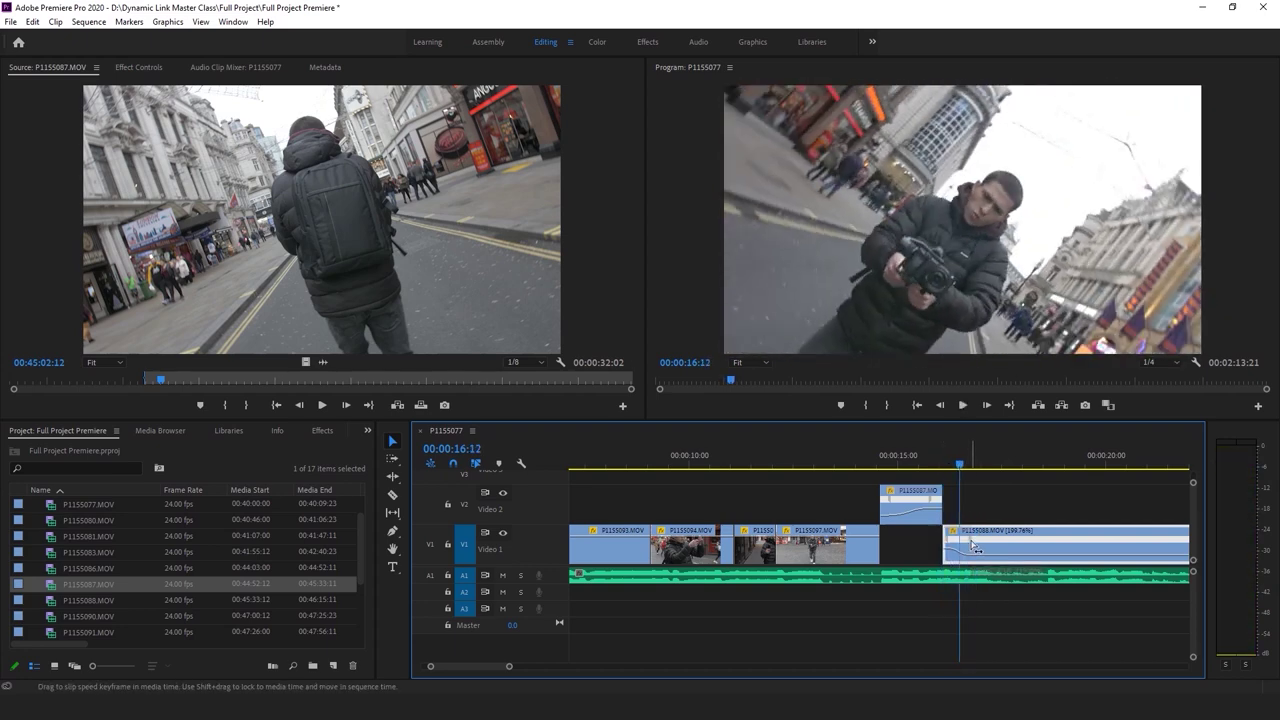
Slip the speed keyframe on P1155088 and review the ramp from 15:08 and 16:02
left_click_drag(966, 548, 963, 548)
left_click(910, 458)
key("space")
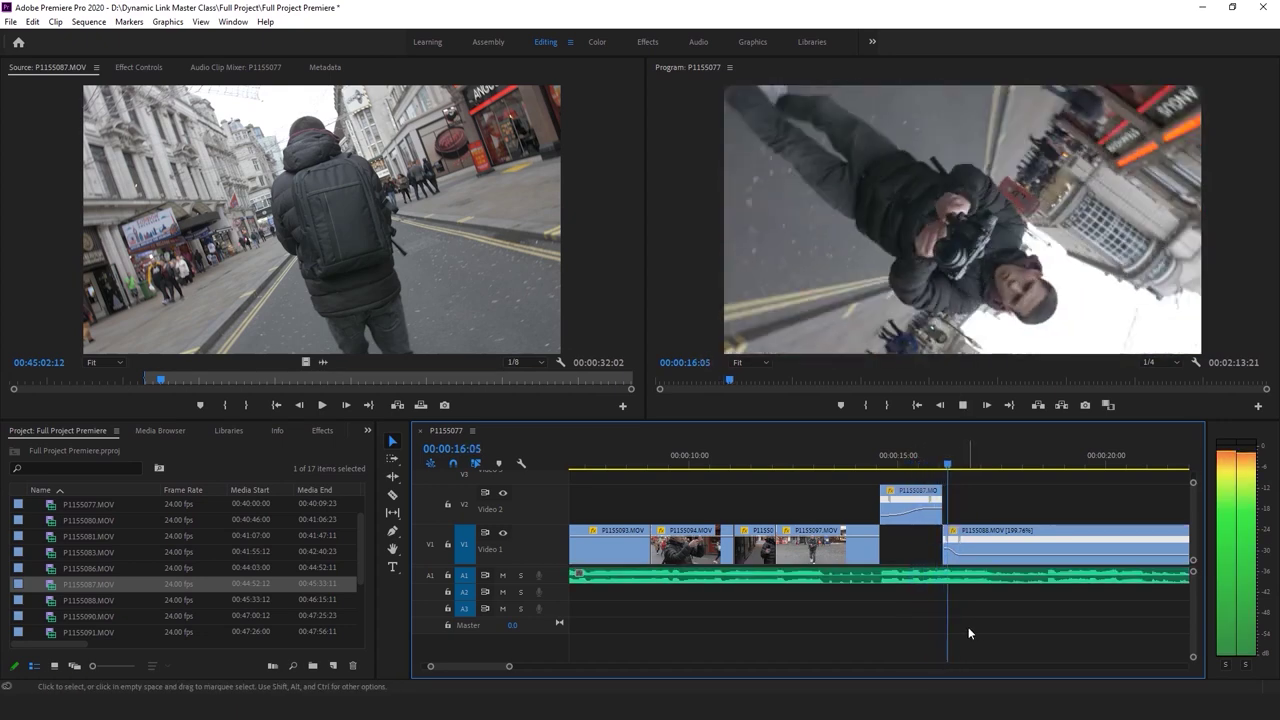
key("space")
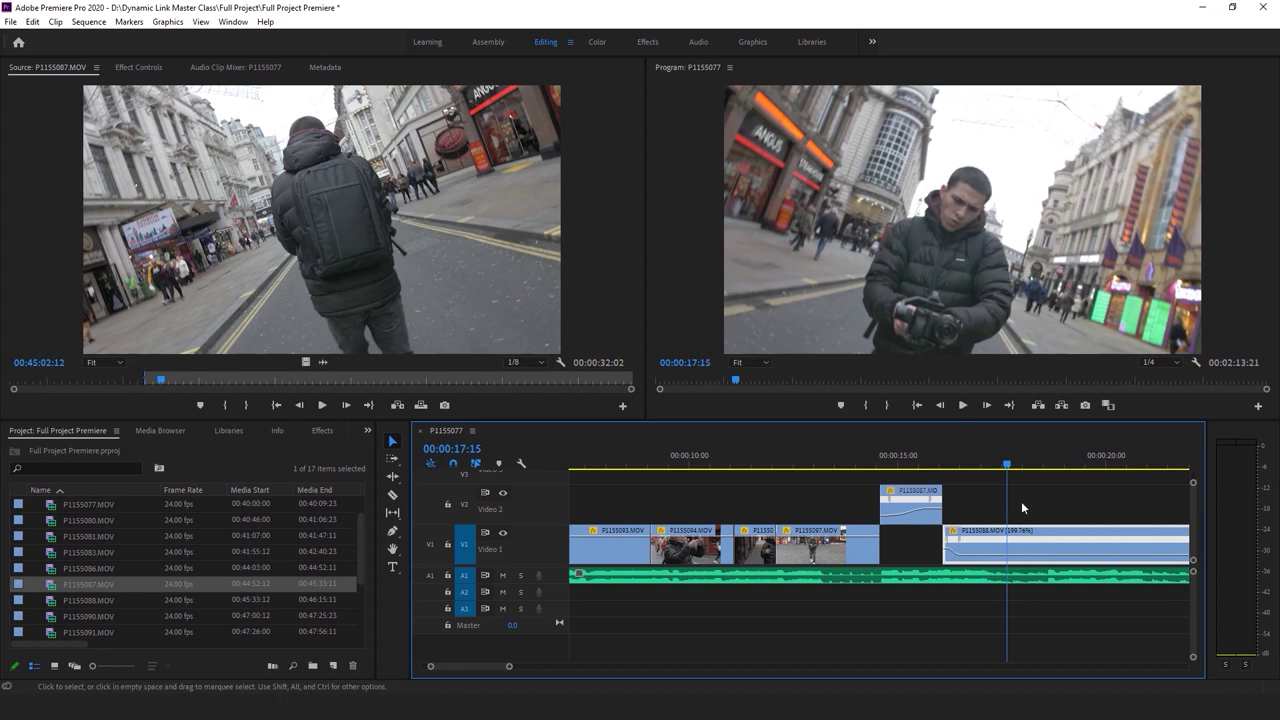
key("space")
left_click(958, 465)
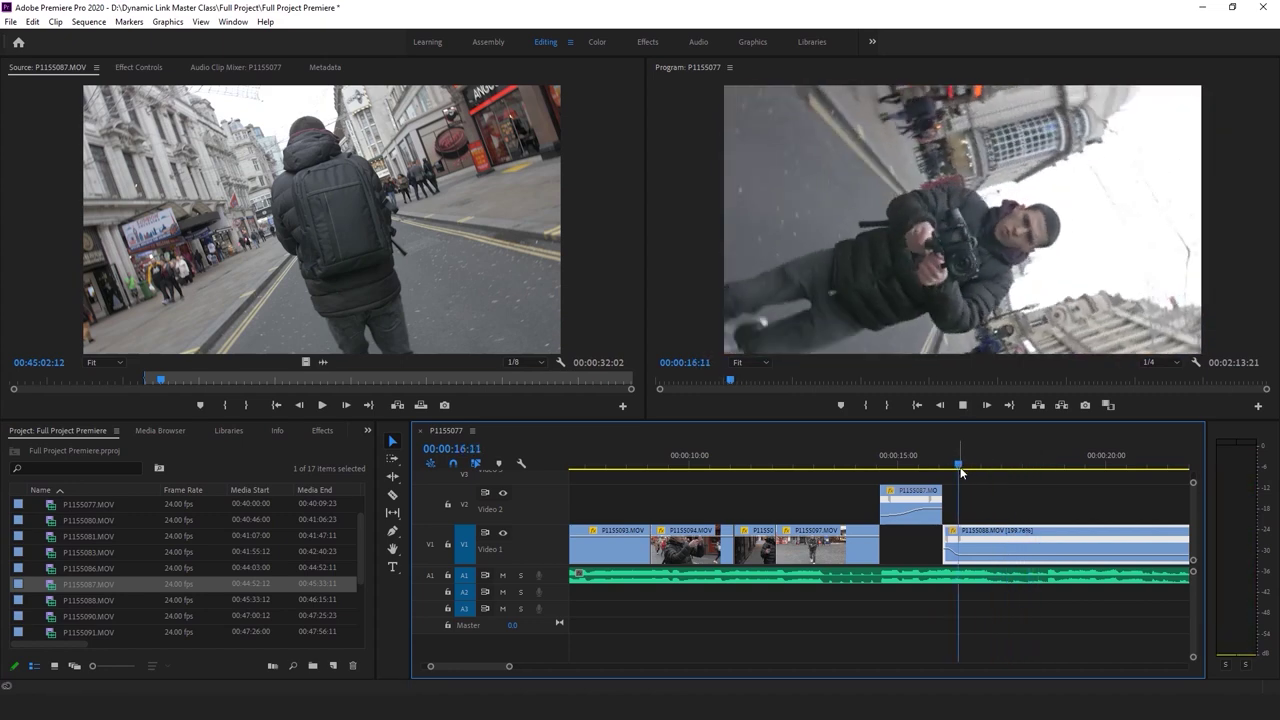
key("space")
left_click(942, 465)
key("space")
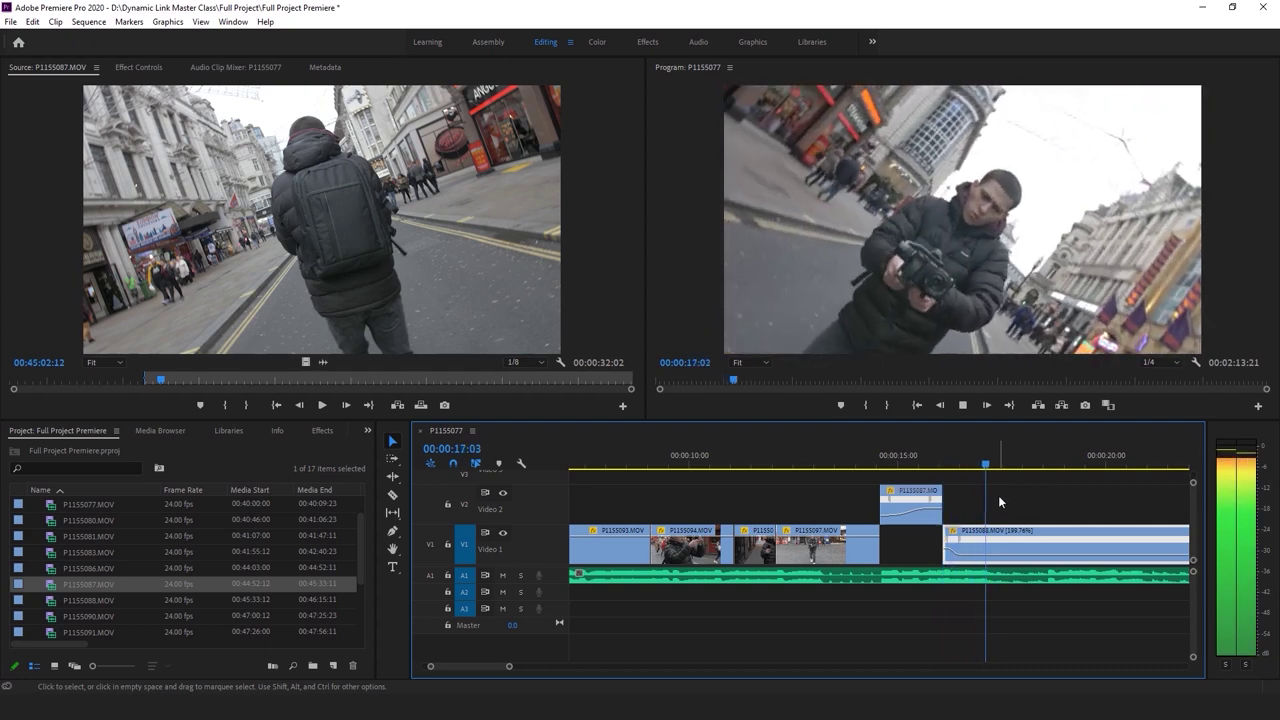
key("space")
Adjust the ease of P1155088's speed ramp and split the clip at the playhead
left_click_drag(1030, 465, 942, 467)
key("space")
key("space")
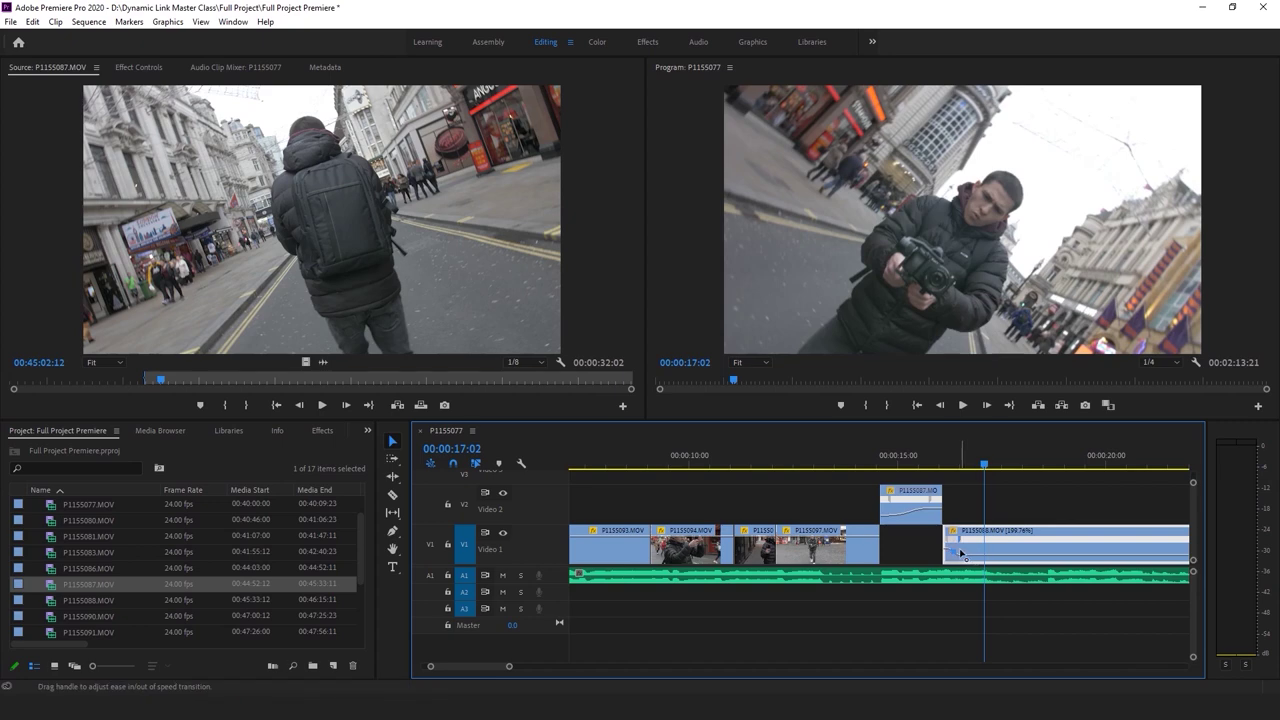
left_click_drag(950, 548, 945, 544)
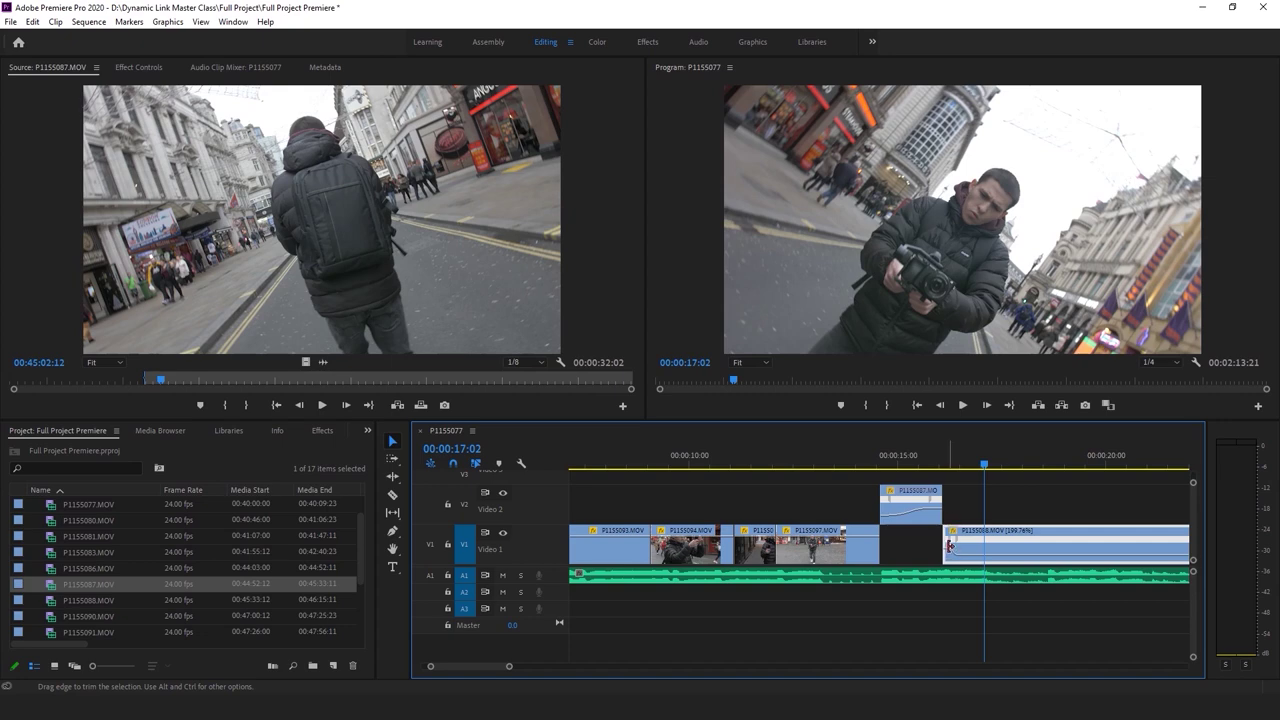
key("c")
left_click(986, 537)
Delete P1155088's leftover piece, save the project, and play the sequence from the start
key("v")
left_click(1080, 545)
key("Delete")
left_click(848, 463)
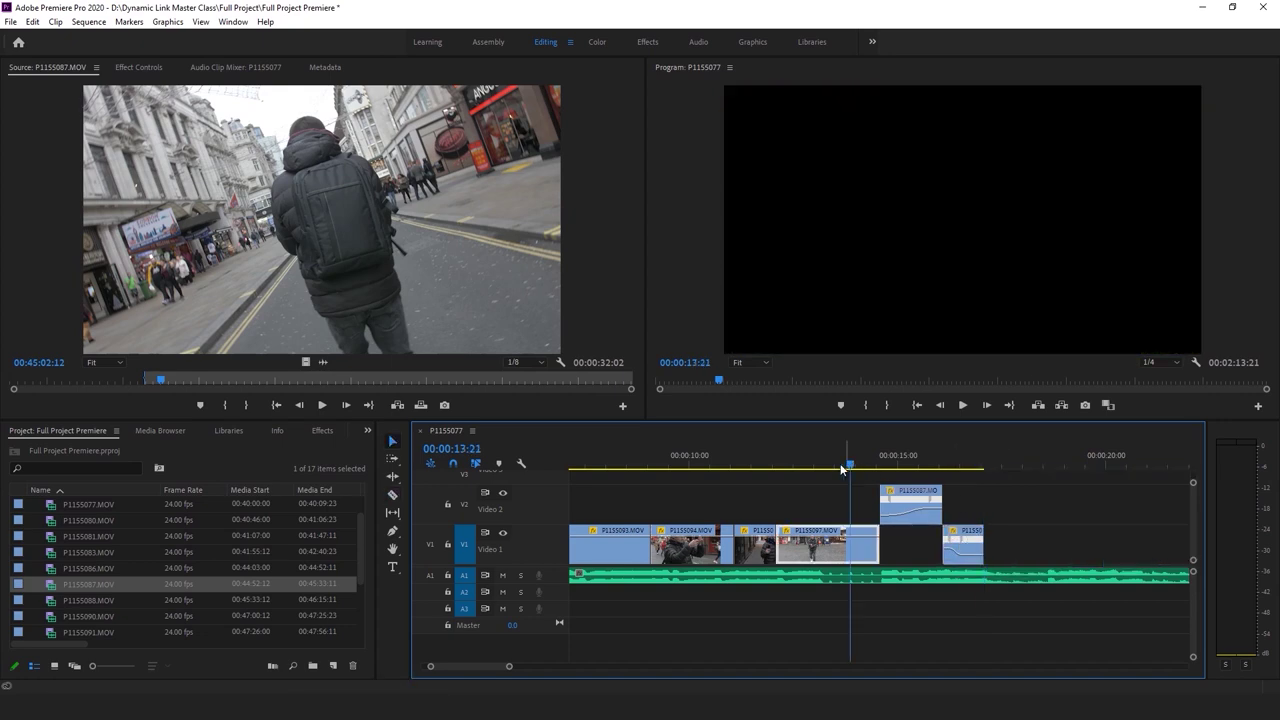
key("ctrl+s")
key("minus")
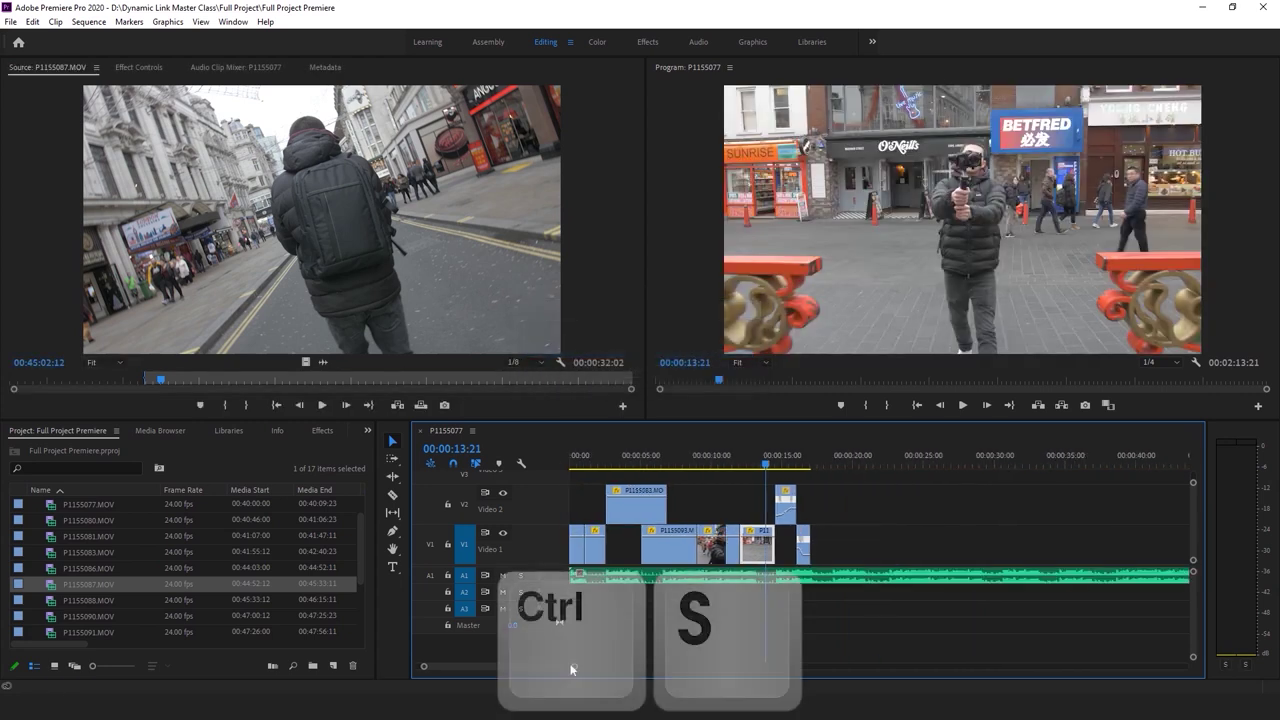
left_click(662, 456)
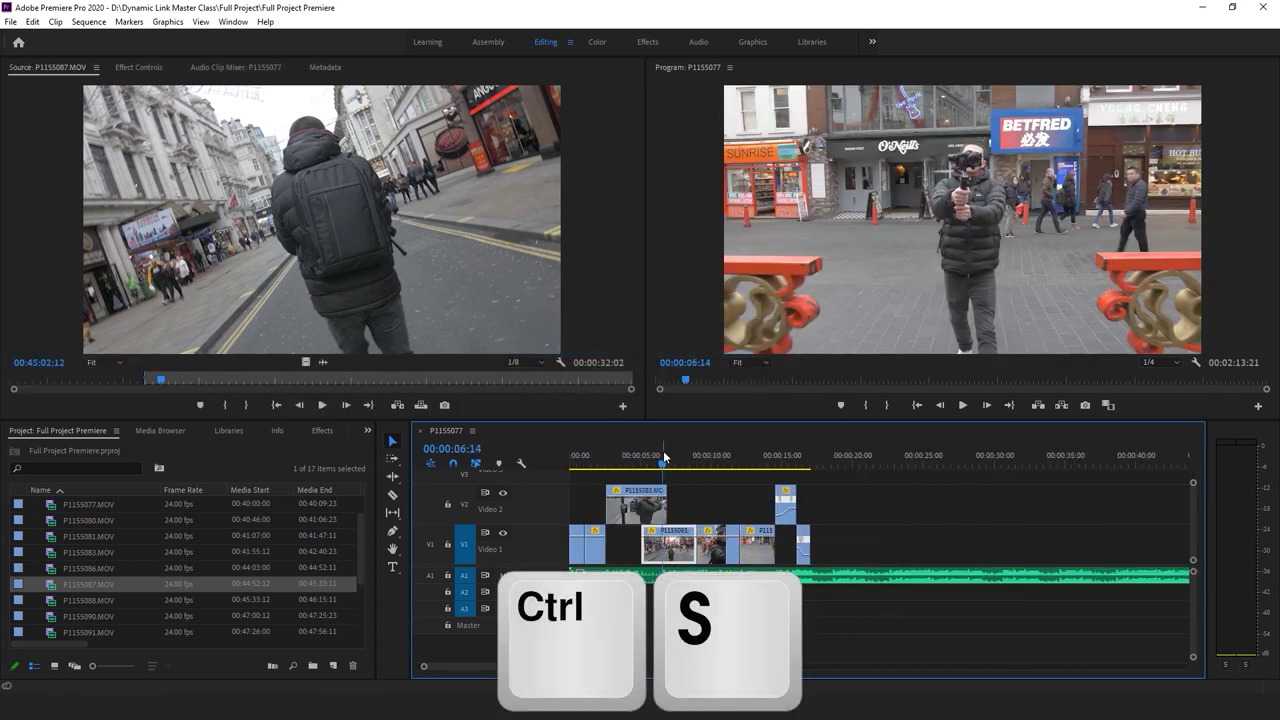
key("Home")
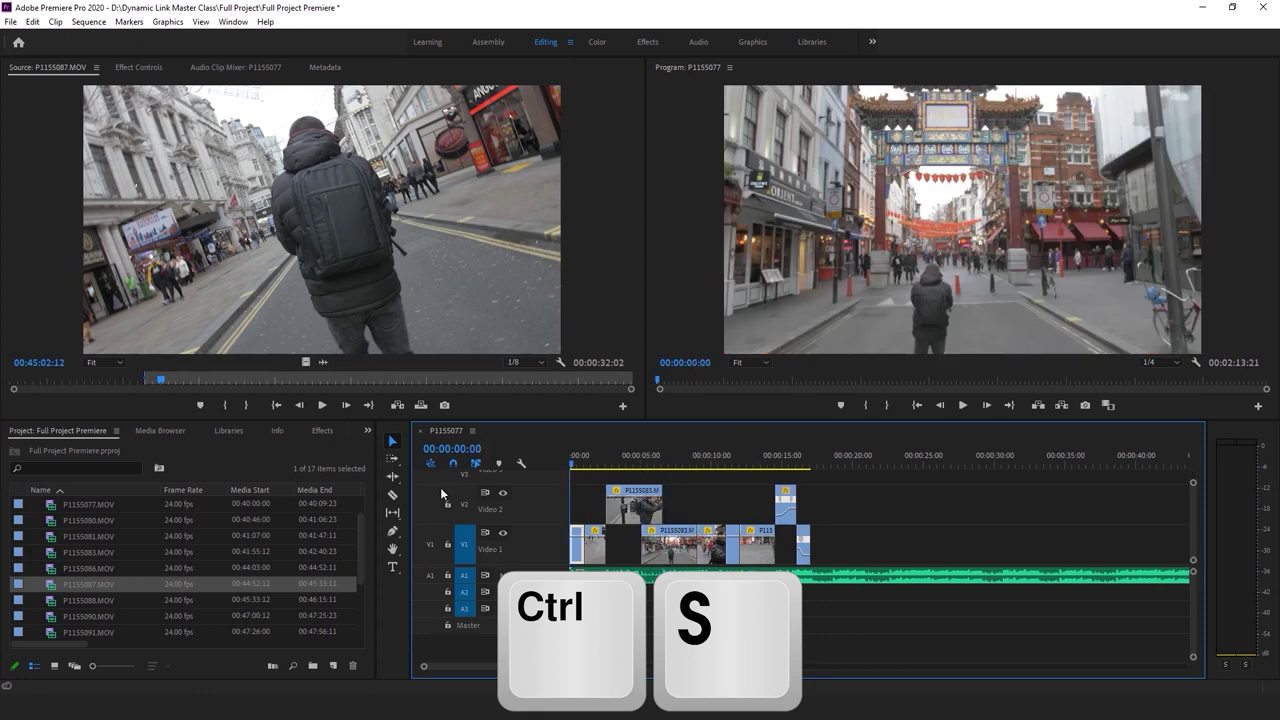
key("ctrl+s")
key("space")
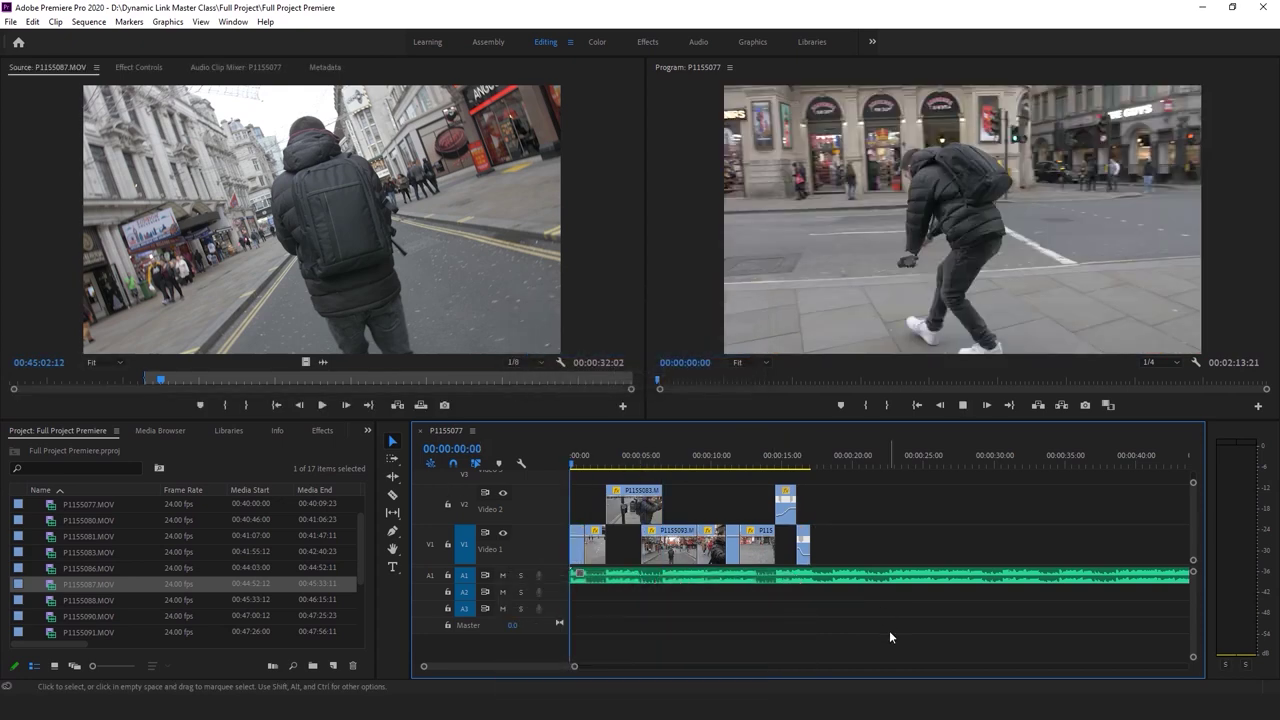
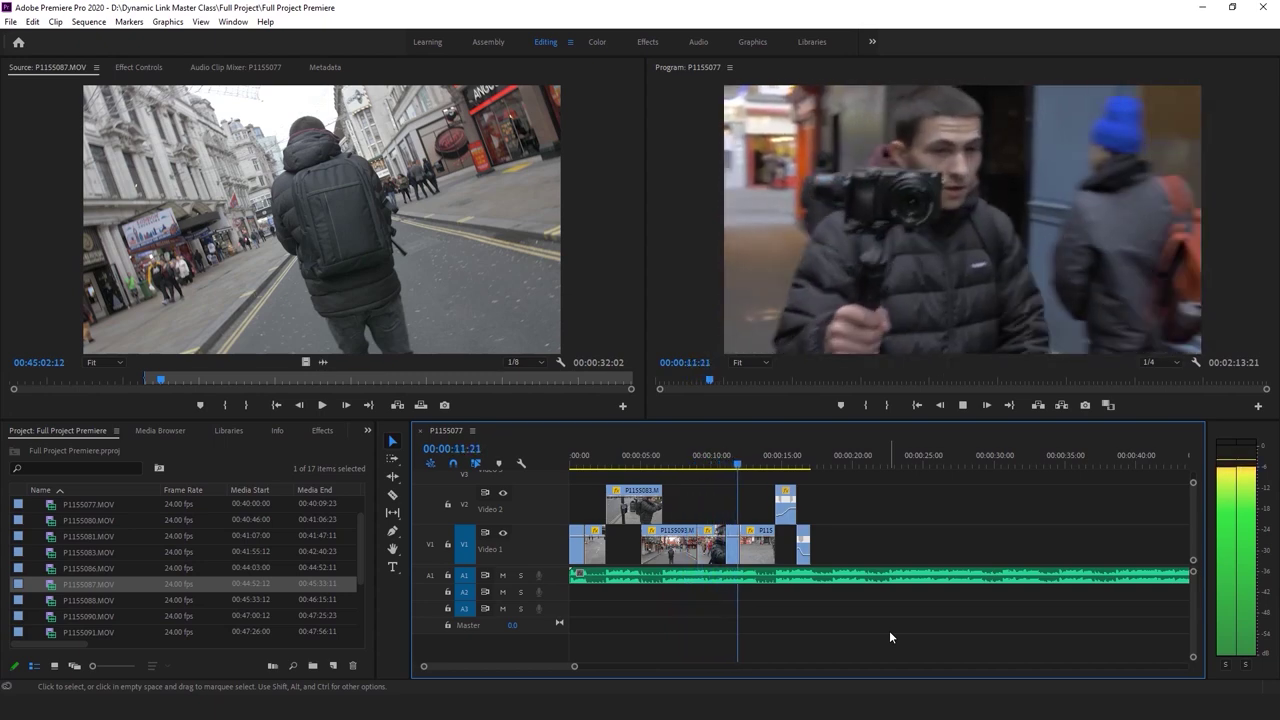
Play back the edit and return to the Chinatown shot at 00:00:09:02
key("space")
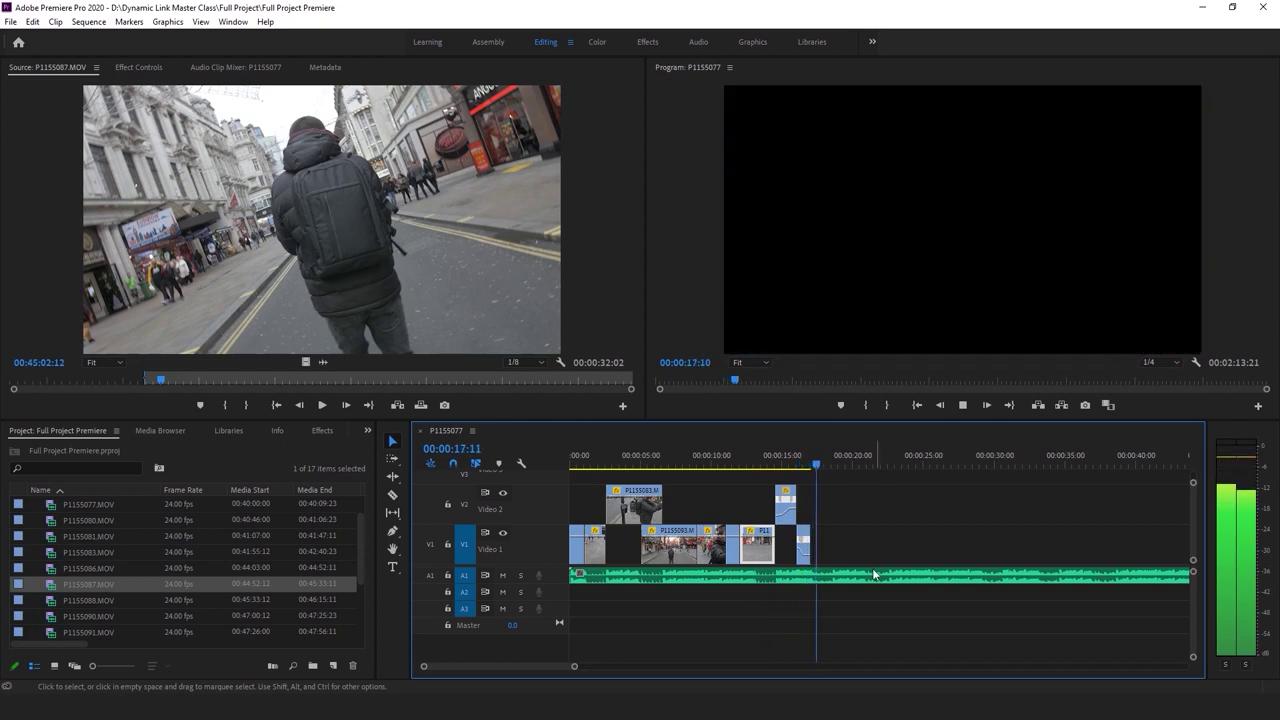
key("space")
left_click_drag(726, 457, 697, 457)
left_click(116, 67)
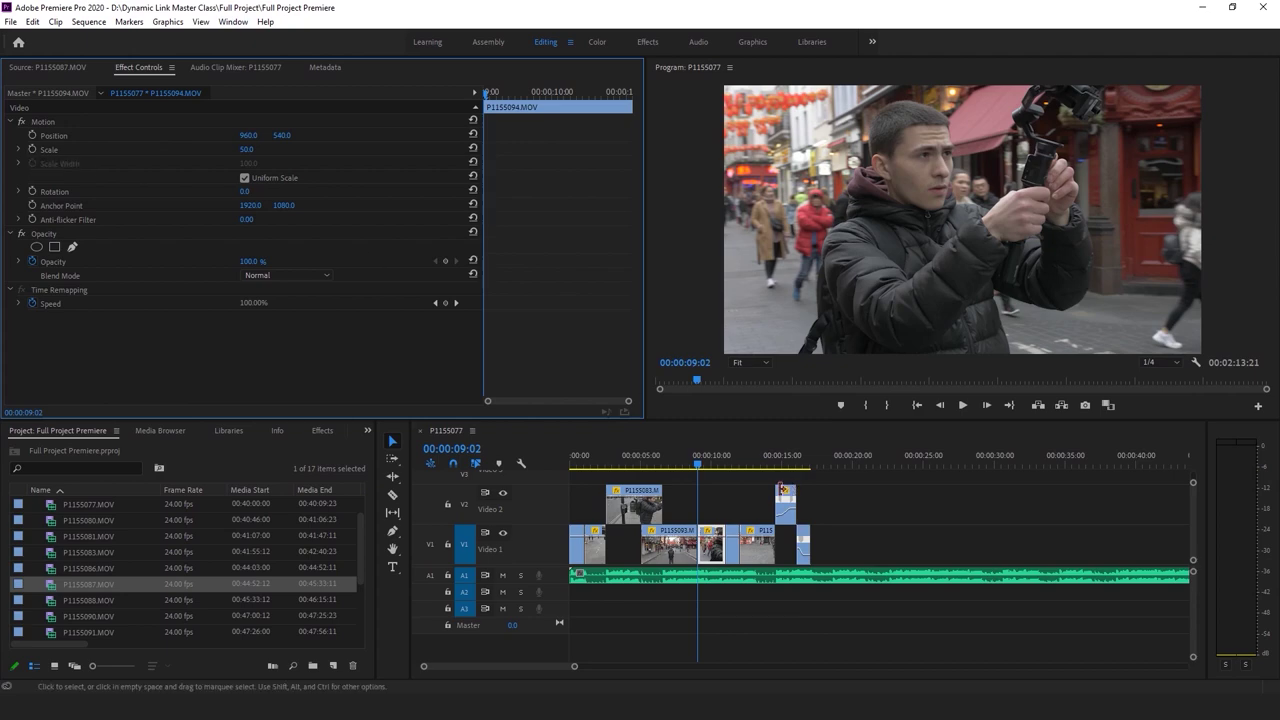
key("space")
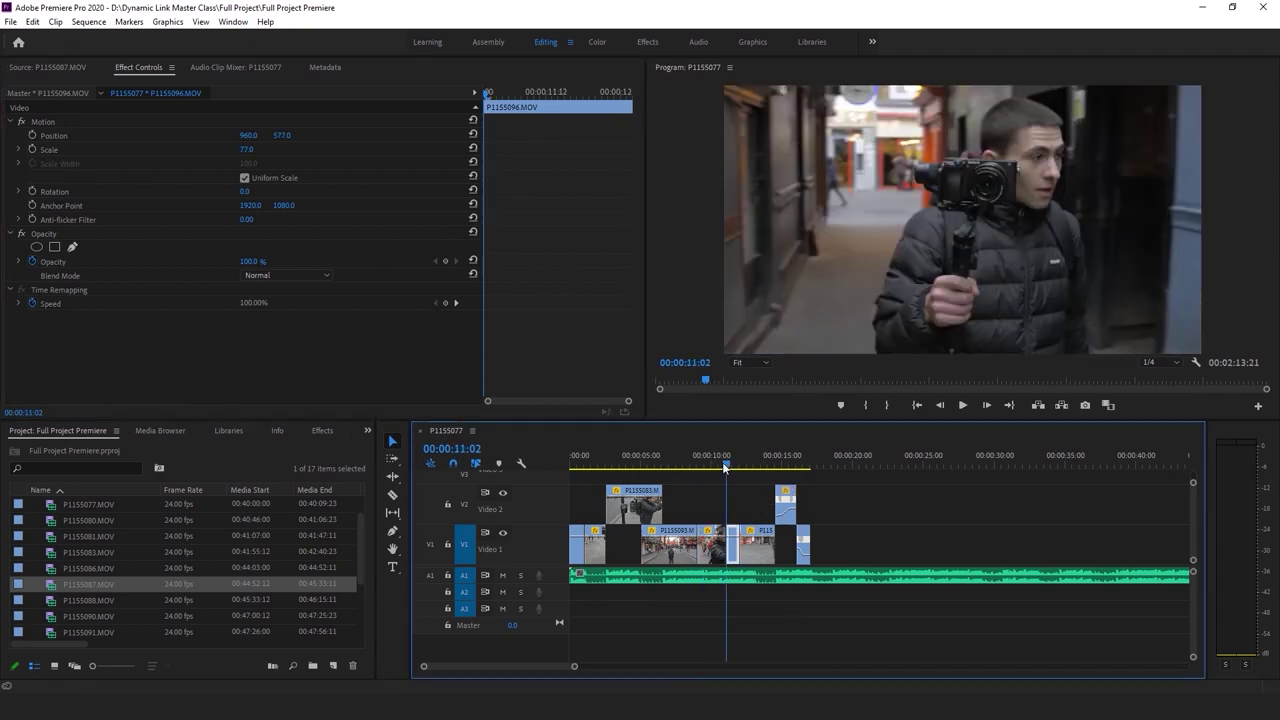
key("space")
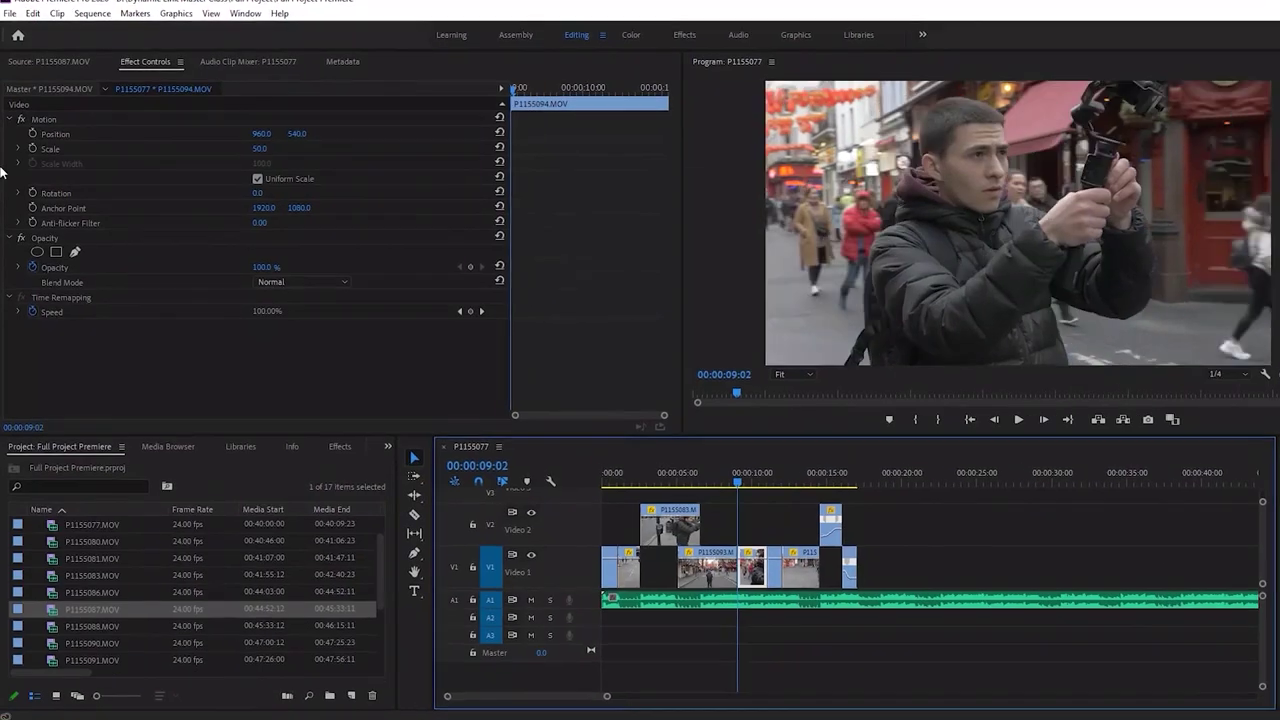
Keyframe P1155094's Scale at 55 and move the keyframe to the clip end
left_click(264, 148)
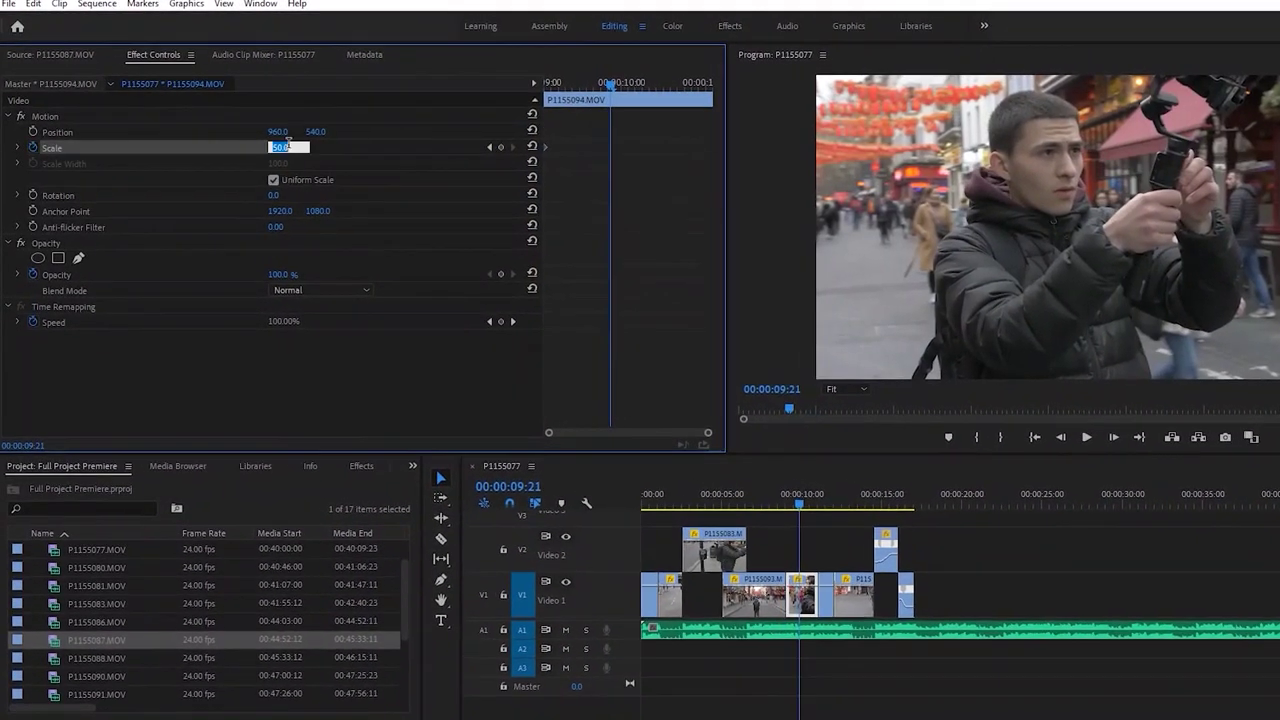
type("55")
key("Return")
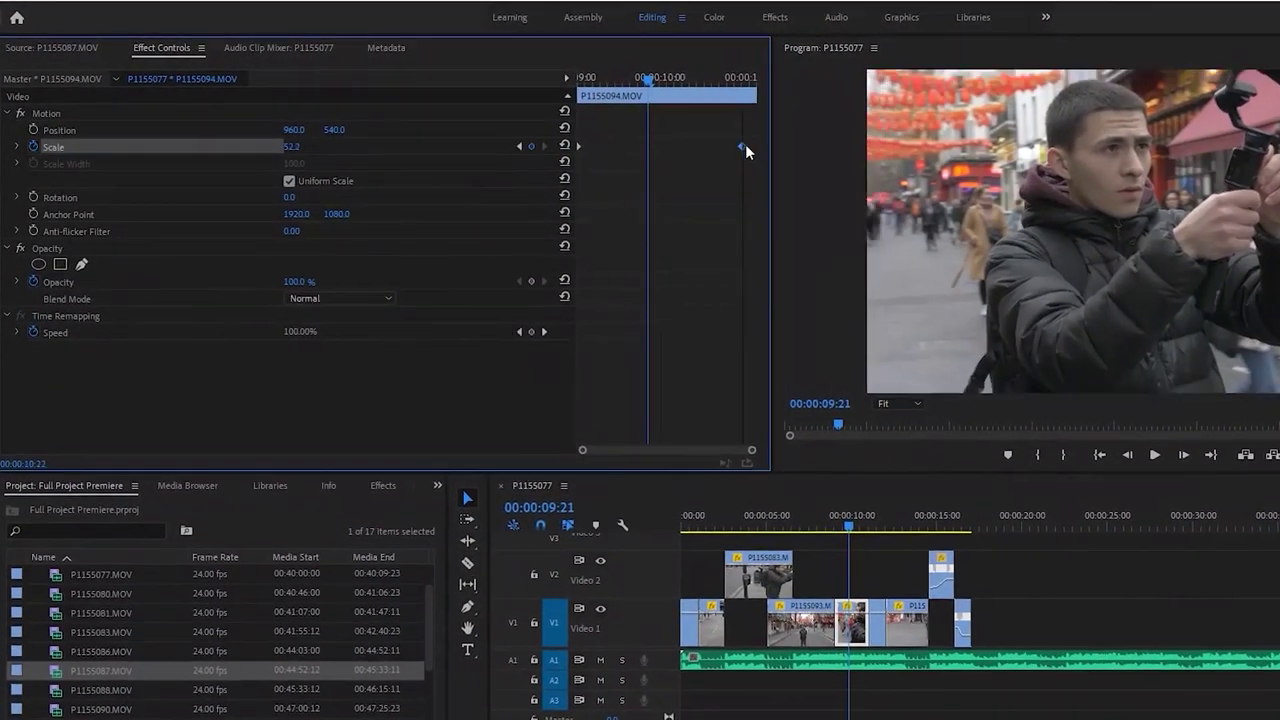
left_click_drag(644, 150, 904, 140)
key("space")
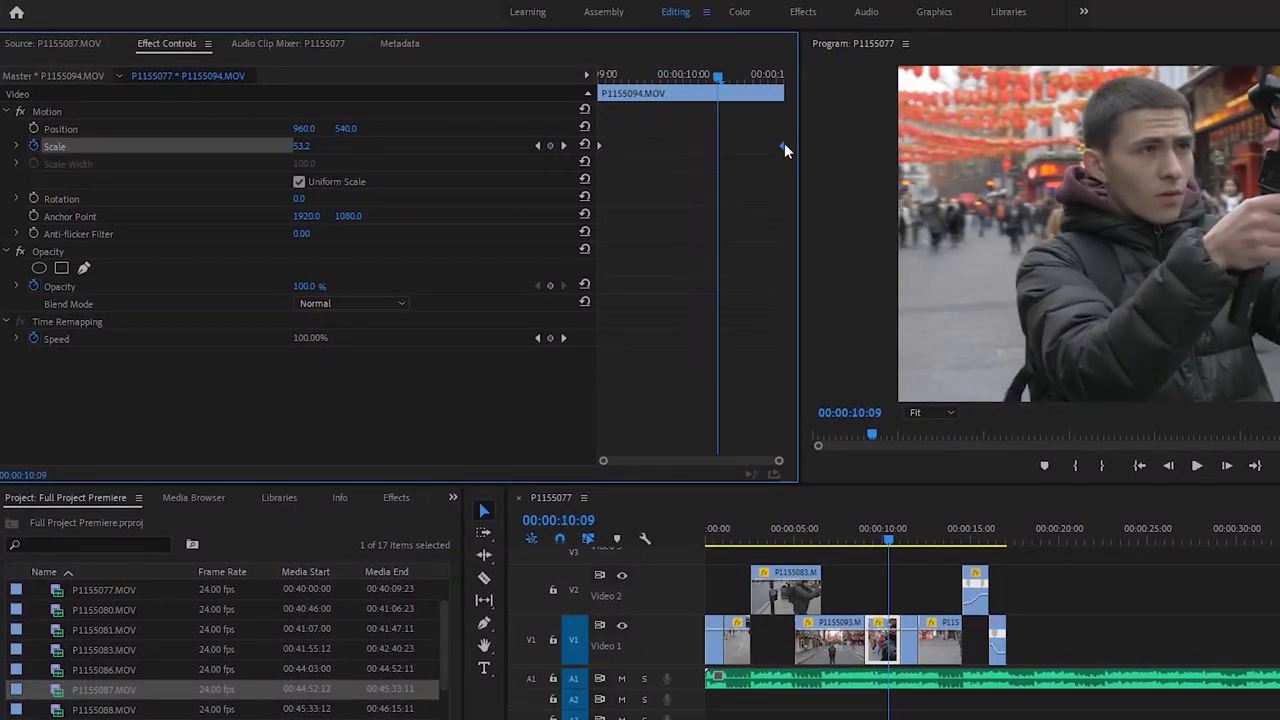
left_click_drag(784, 148, 719, 150)
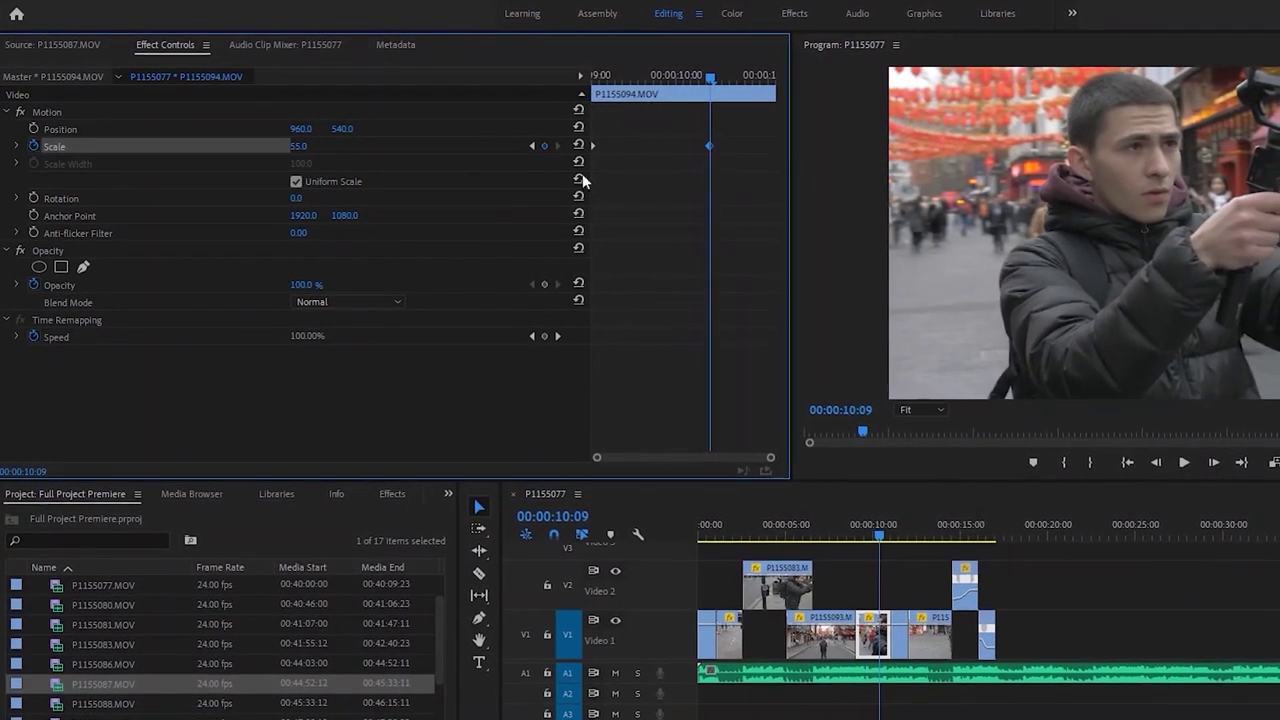
left_click(312, 146)
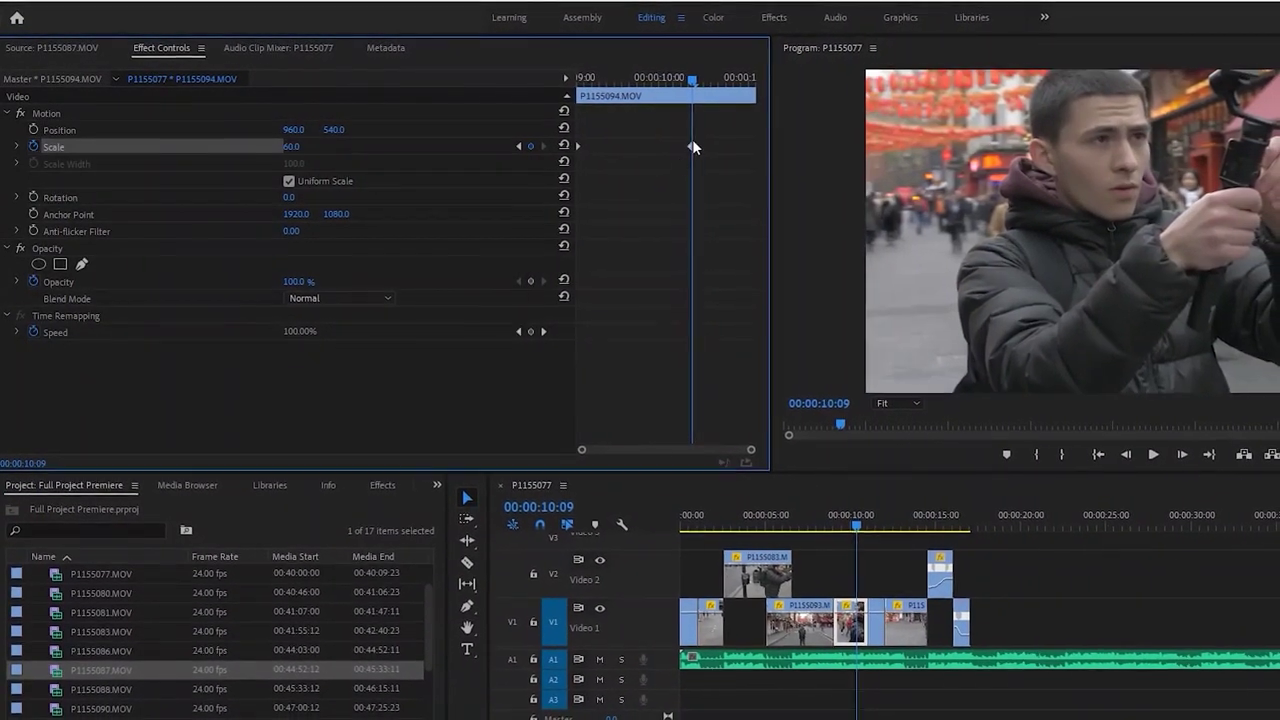
left_click_drag(700, 146, 880, 143)
Replay the Chinatown push-in from 09:08 to check the scale animation
key("space")
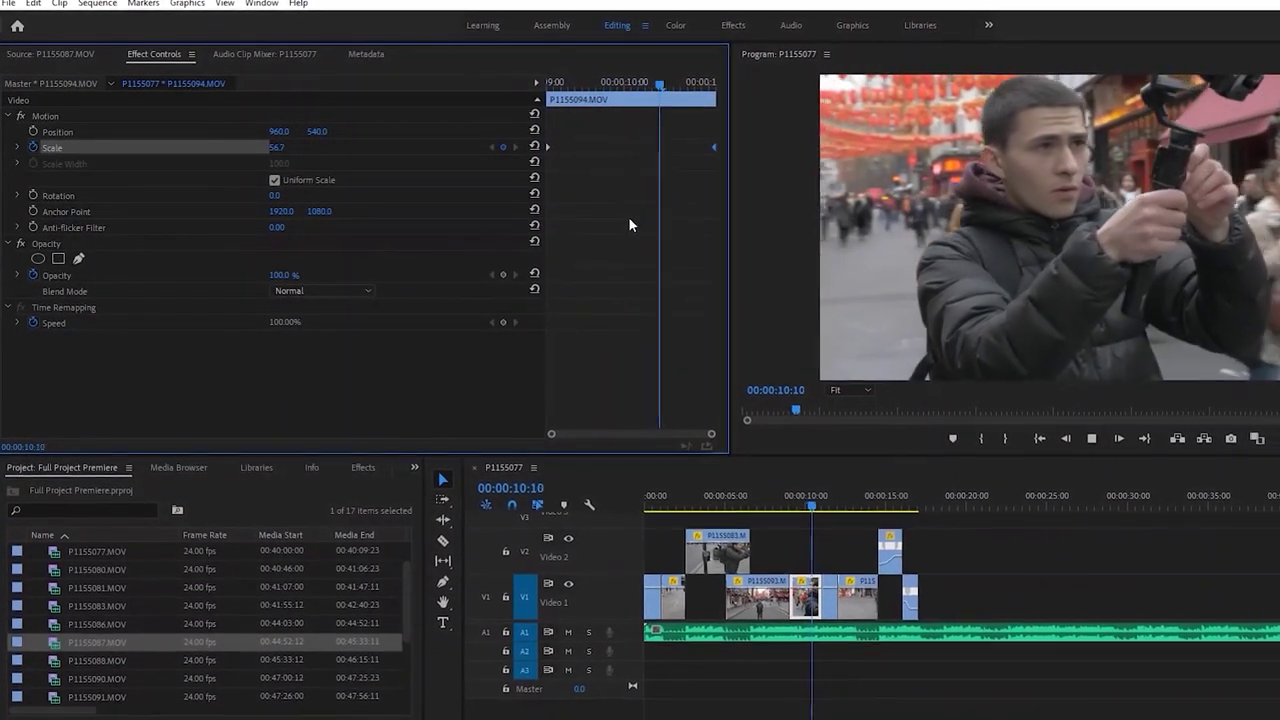
key("space")
key("space")
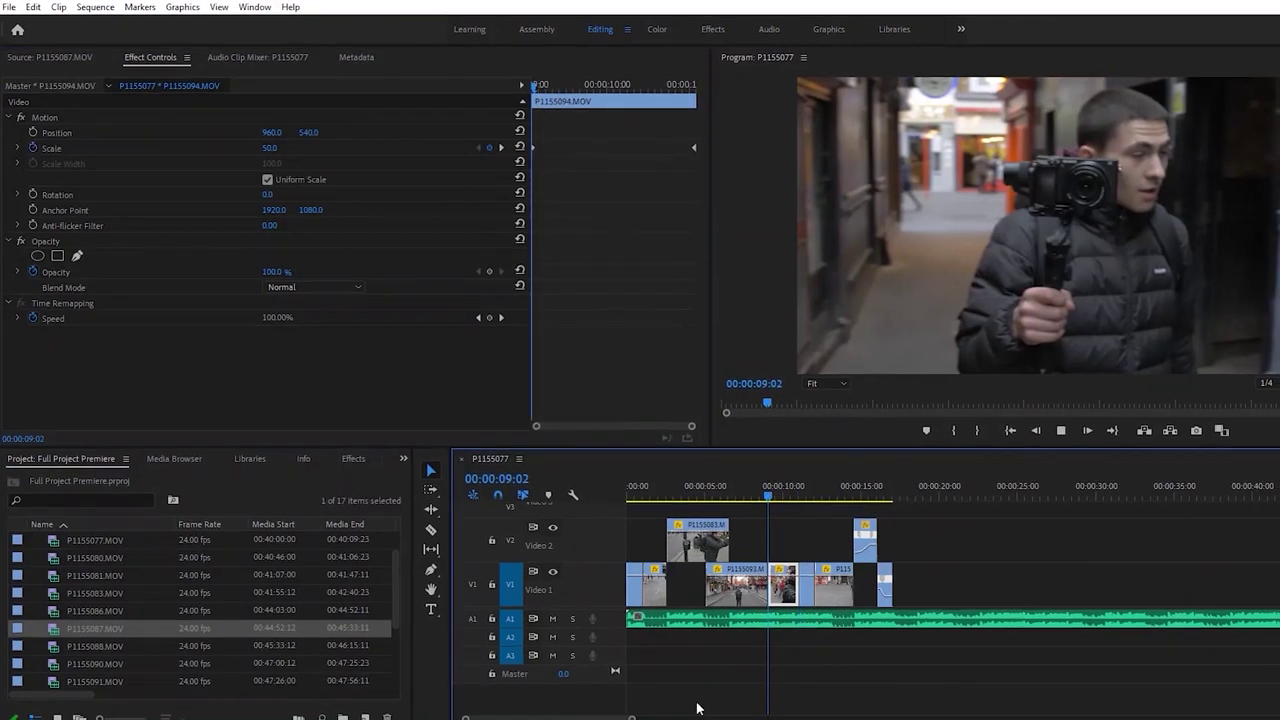
key("=")
key("space")
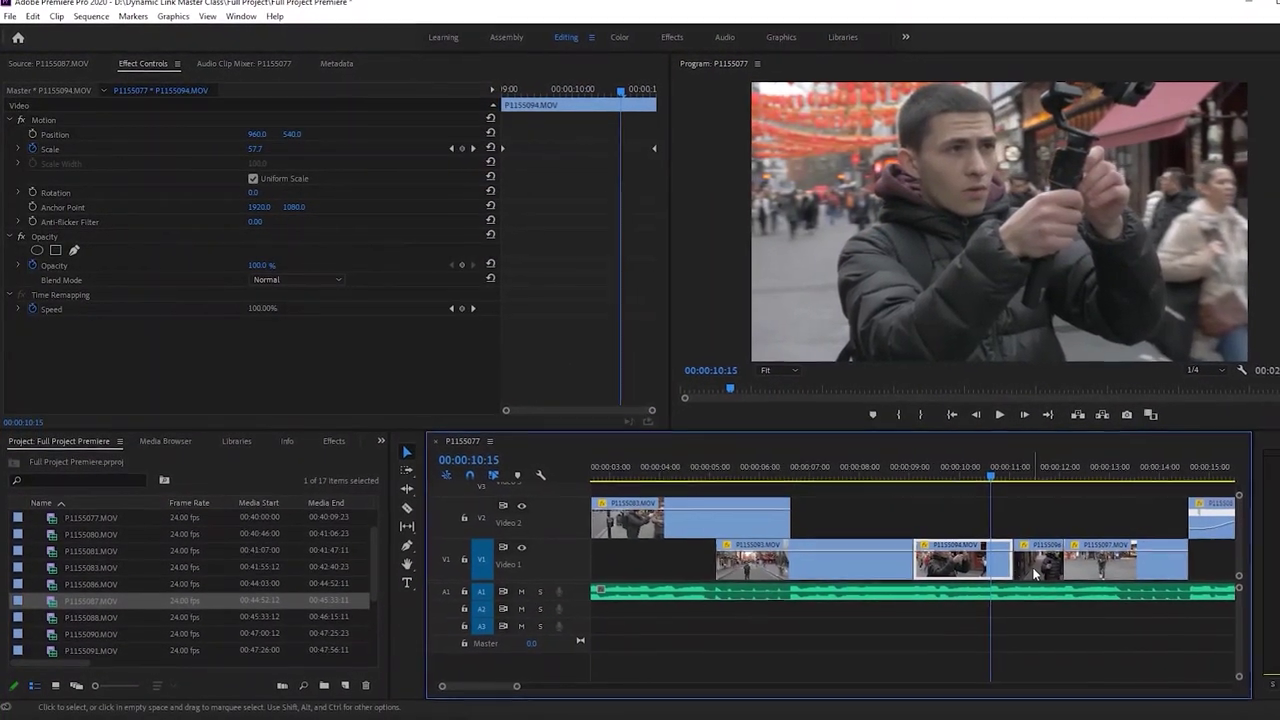
Slide P1155096 left over P1155094's end and animate its Scale from 77 to 66
left_click_drag(1075, 574, 1040, 568)
left_click(32, 149)
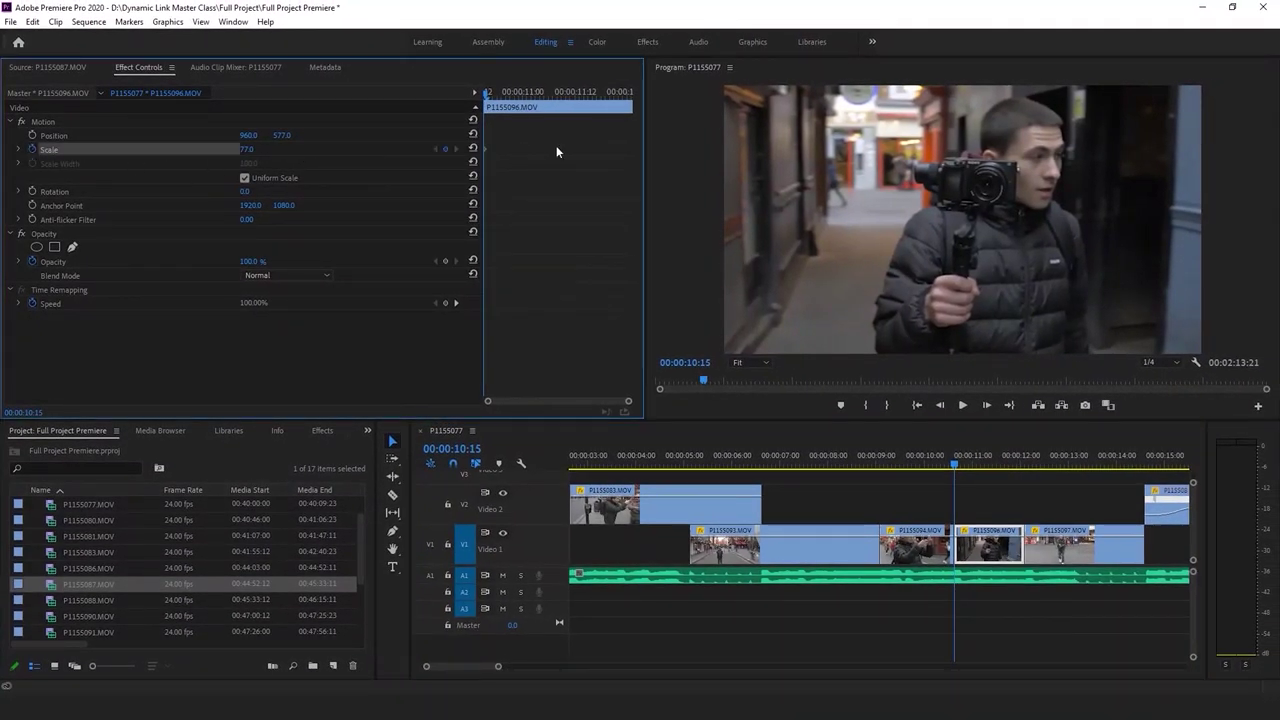
left_click(525, 93)
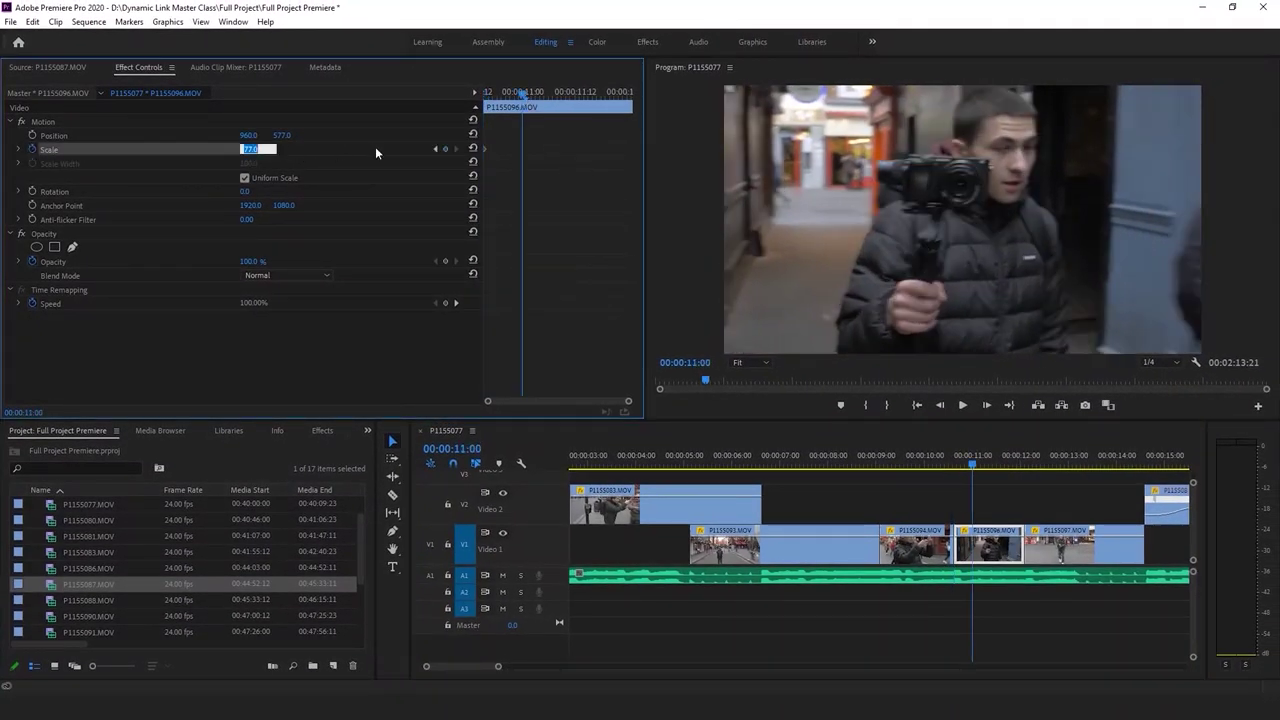
type("98")
key("Return")
left_click_drag(538, 152, 637, 154)
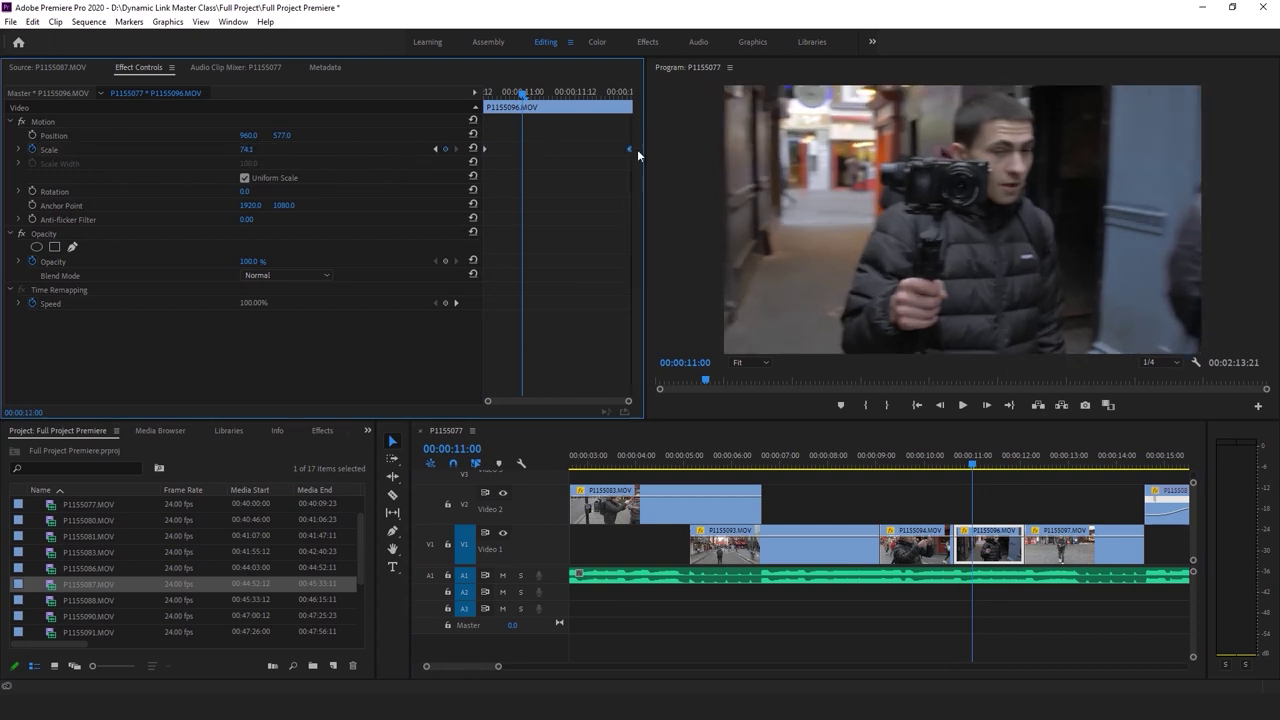
key("space")
left_click(958, 623)
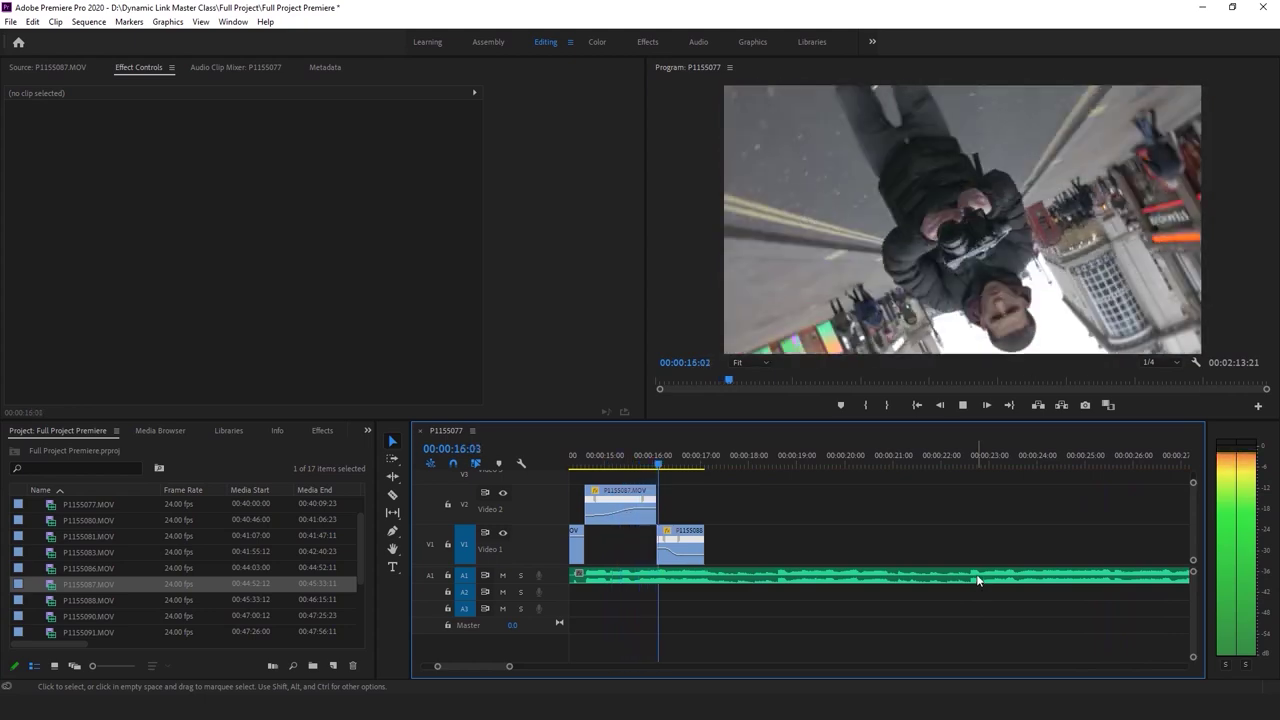
Move clip P1155087 from Video 2 down into the Video 1 gap
key("Up")
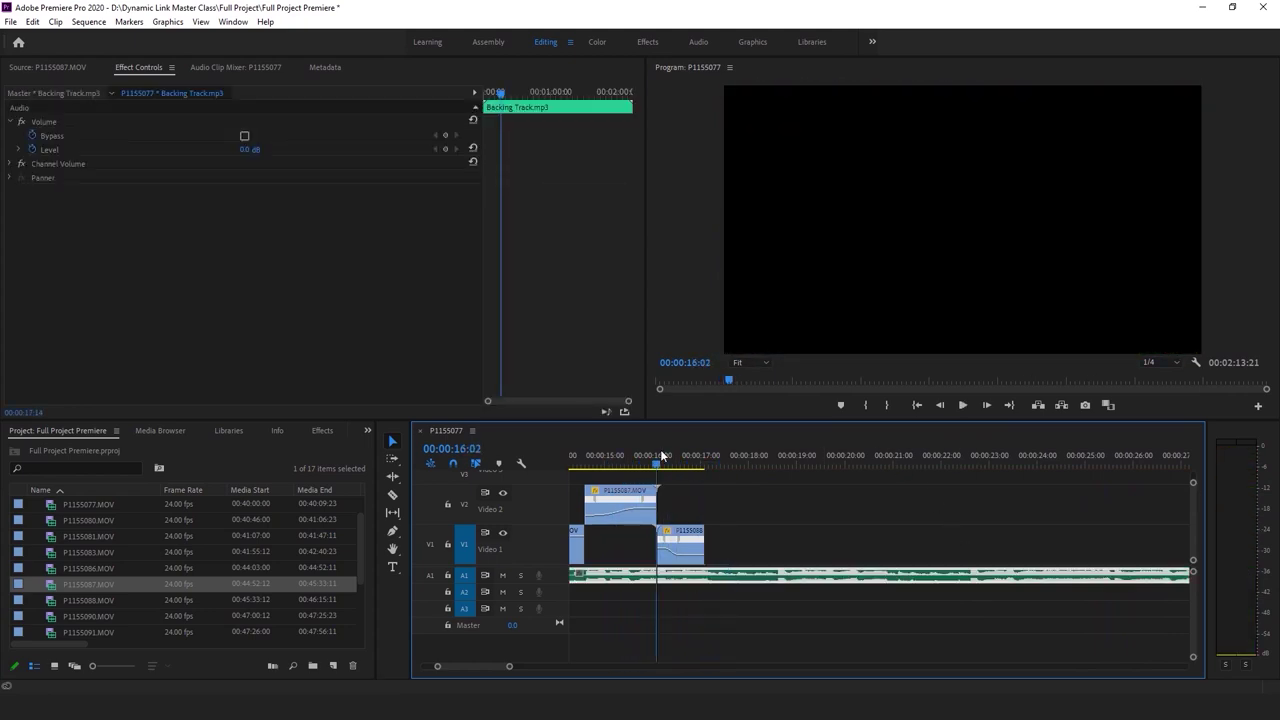
left_click_drag(510, 666, 533, 668)
left_click(843, 540)
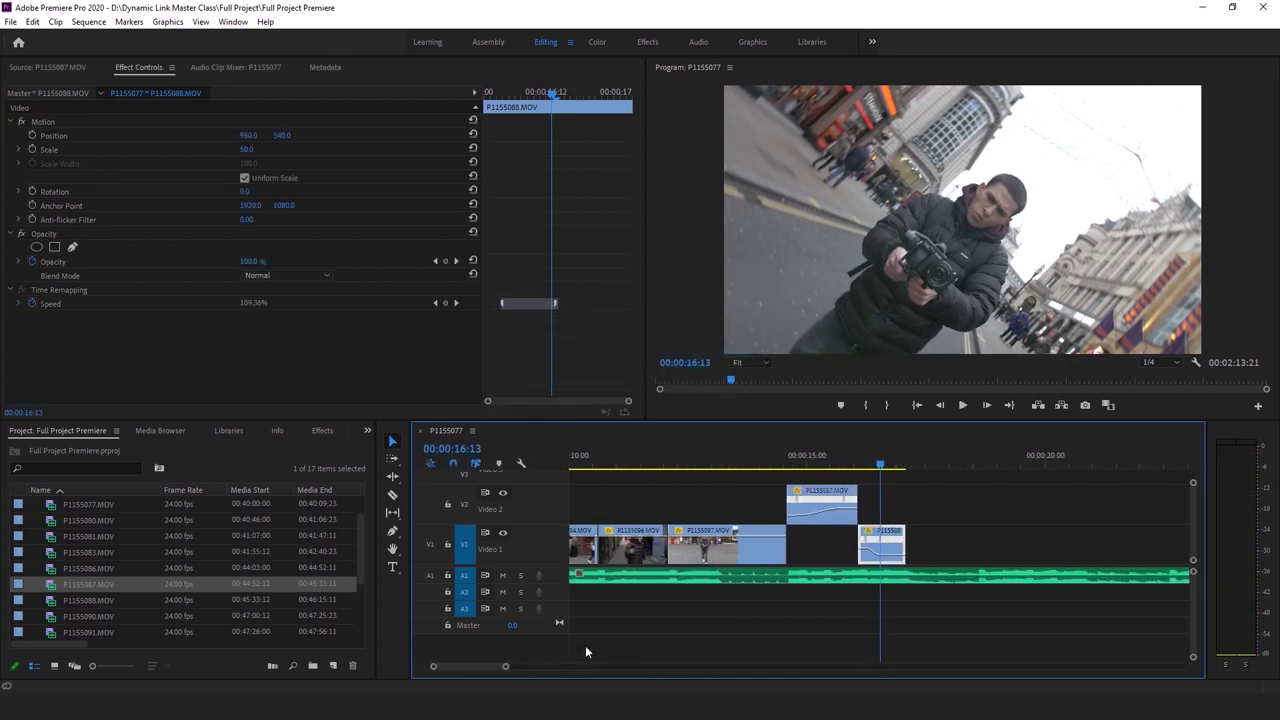
left_click_drag(841, 517, 841, 543)
key("space")
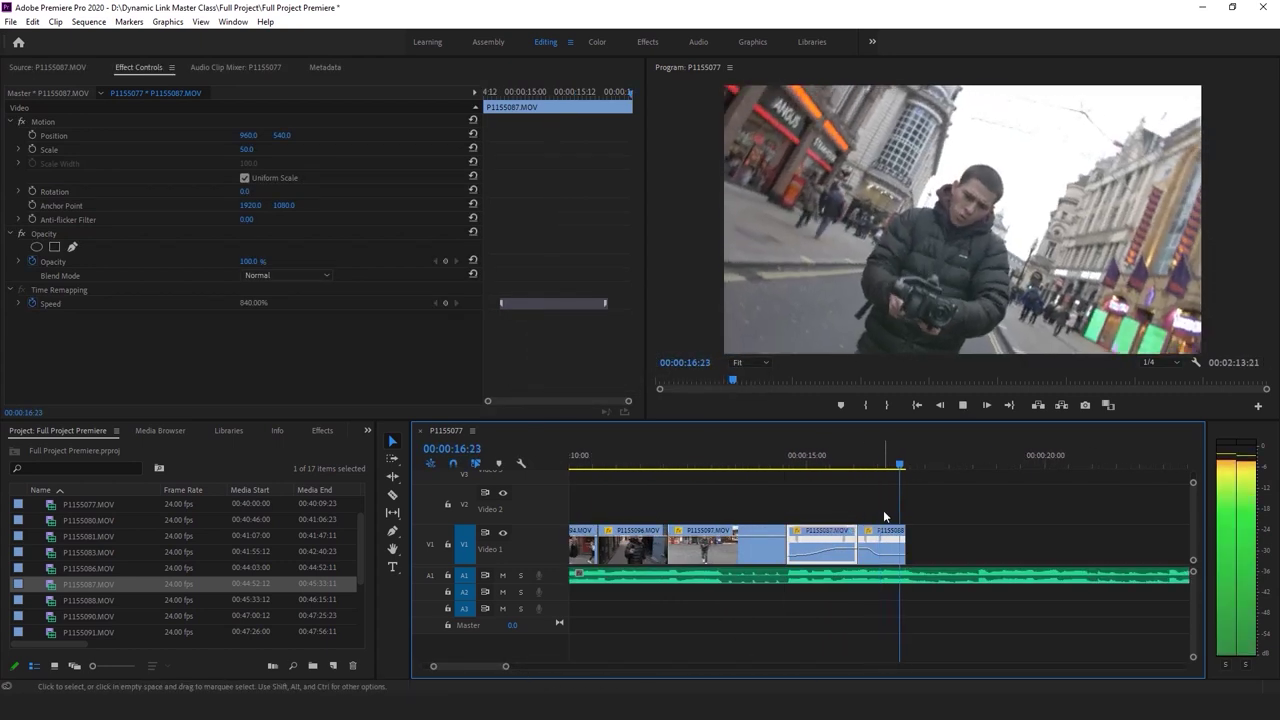
left_click(913, 466)
Preview P1155083, P1155090 and P1155091, then add P1155091's video only to Video 1
double_click(49, 549)
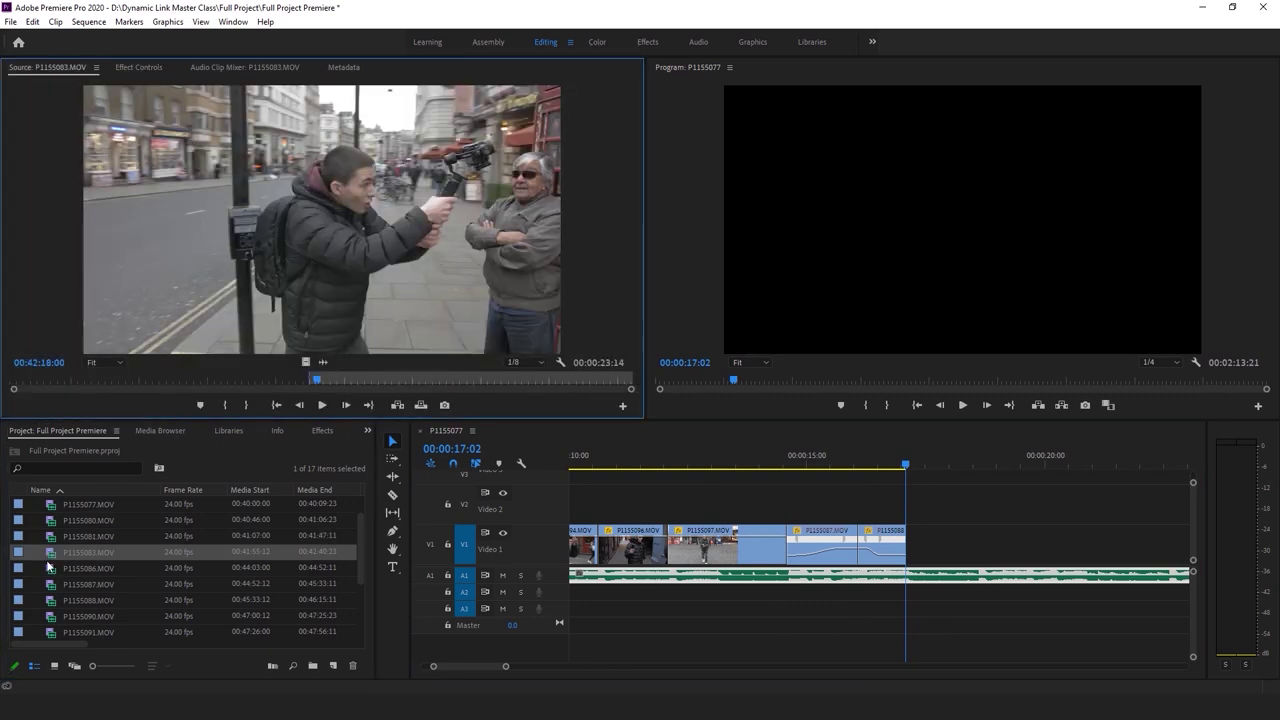
scroll(50, 541, "down", 2)
double_click(50, 556)
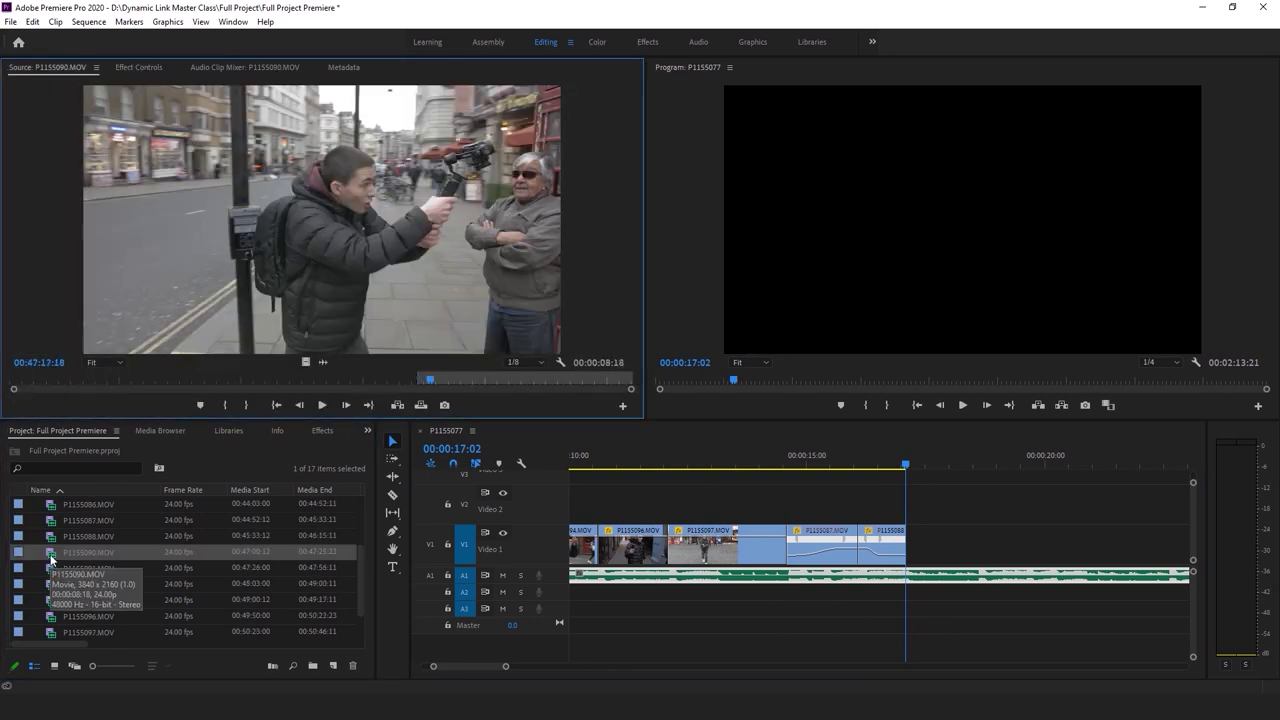
double_click(55, 580)
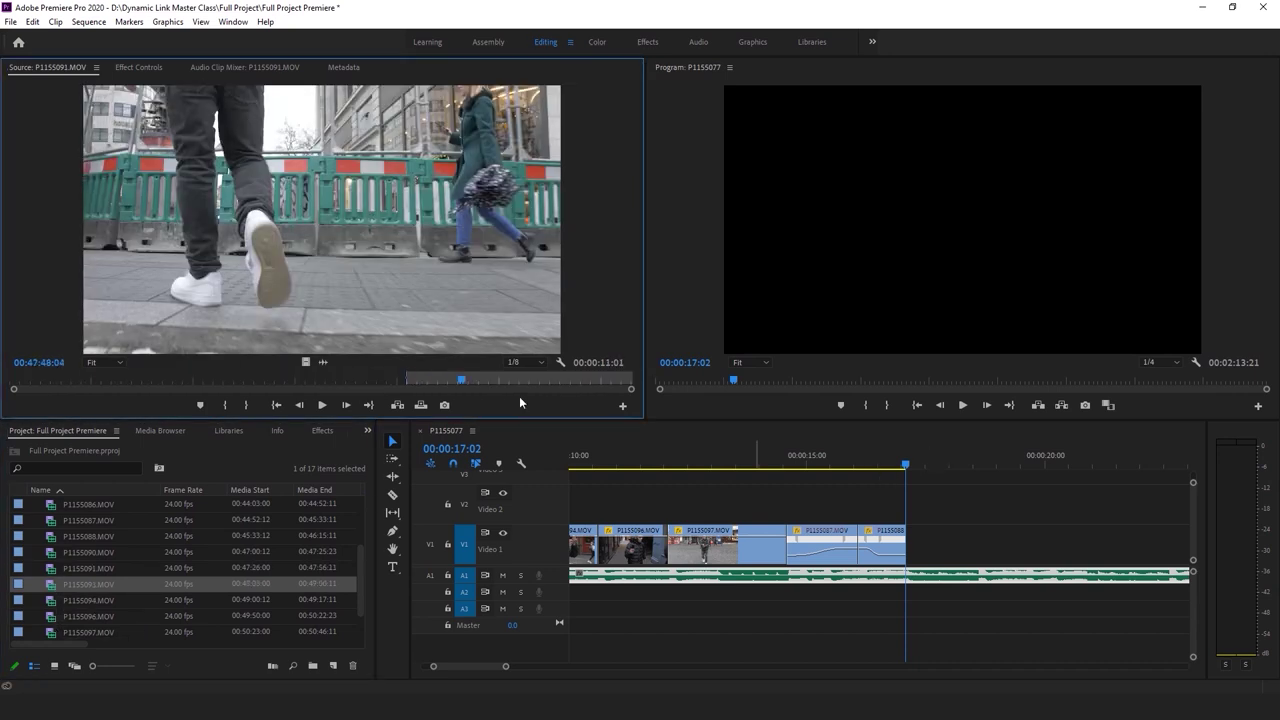
key("space")
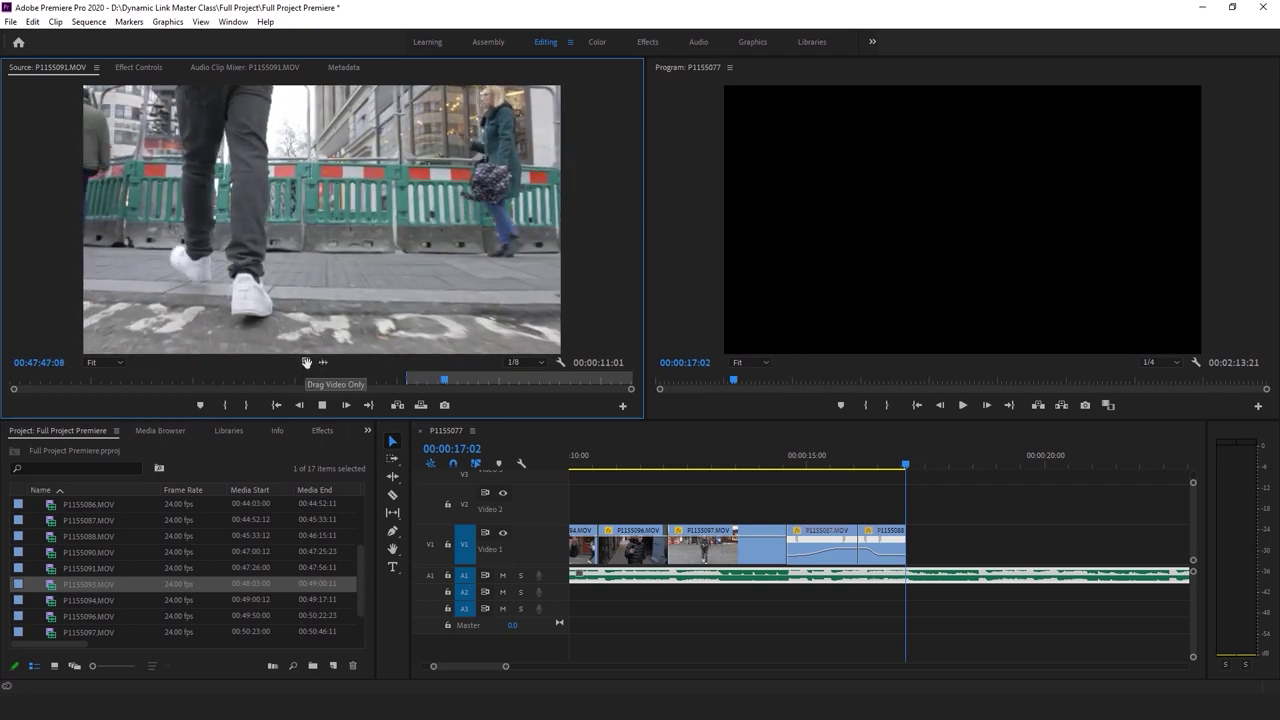
left_click_drag(322, 362, 912, 514)
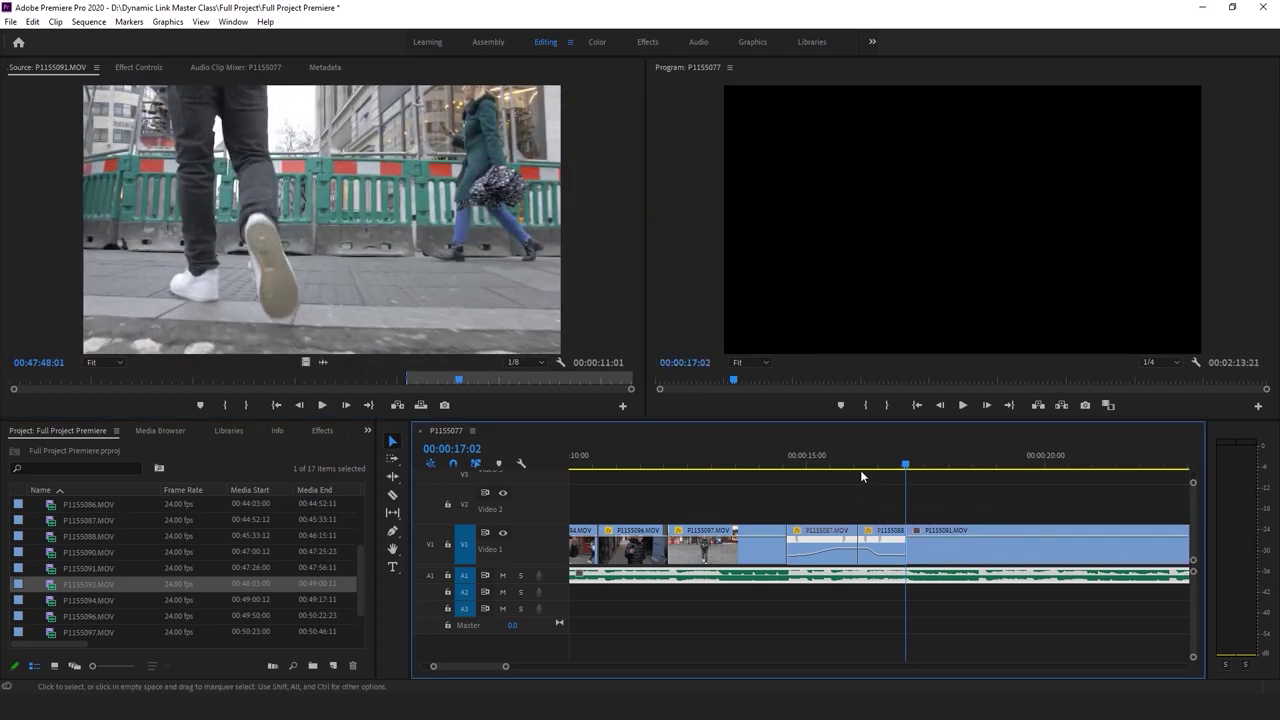
Reframe walking-feet clip P1155091 at Scale 80, shifted up and to the right
key("space")
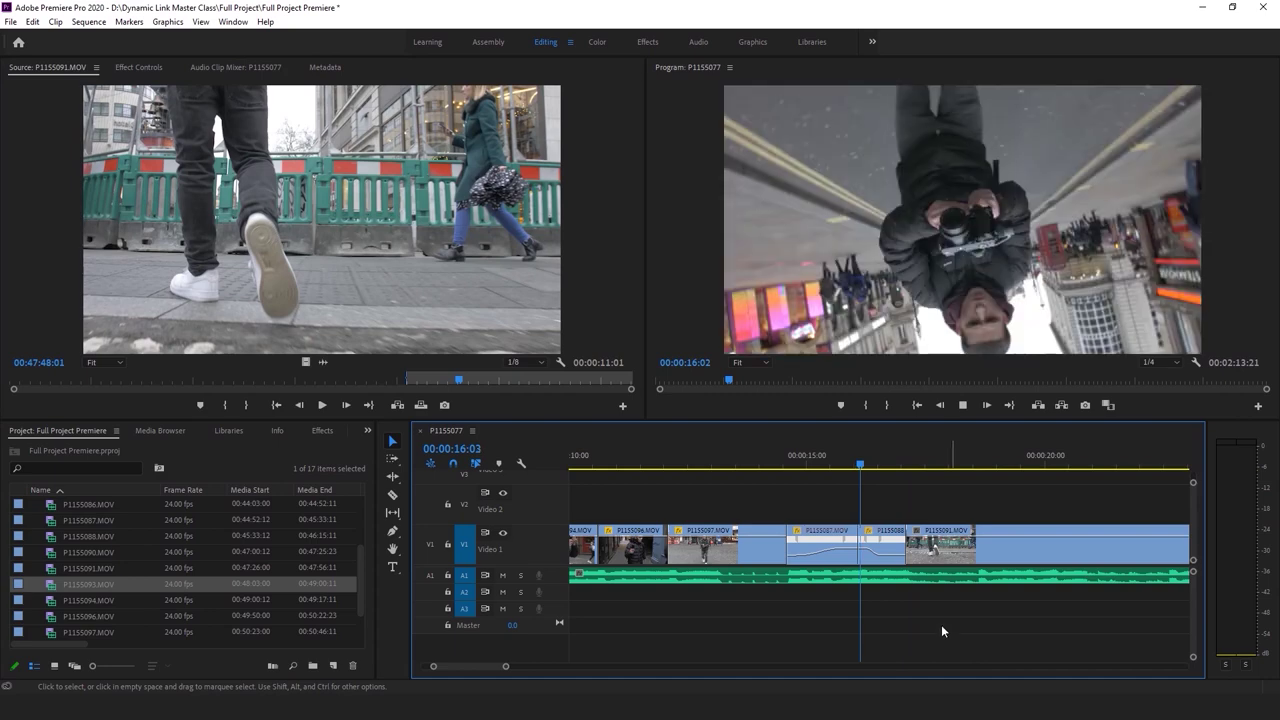
key("space")
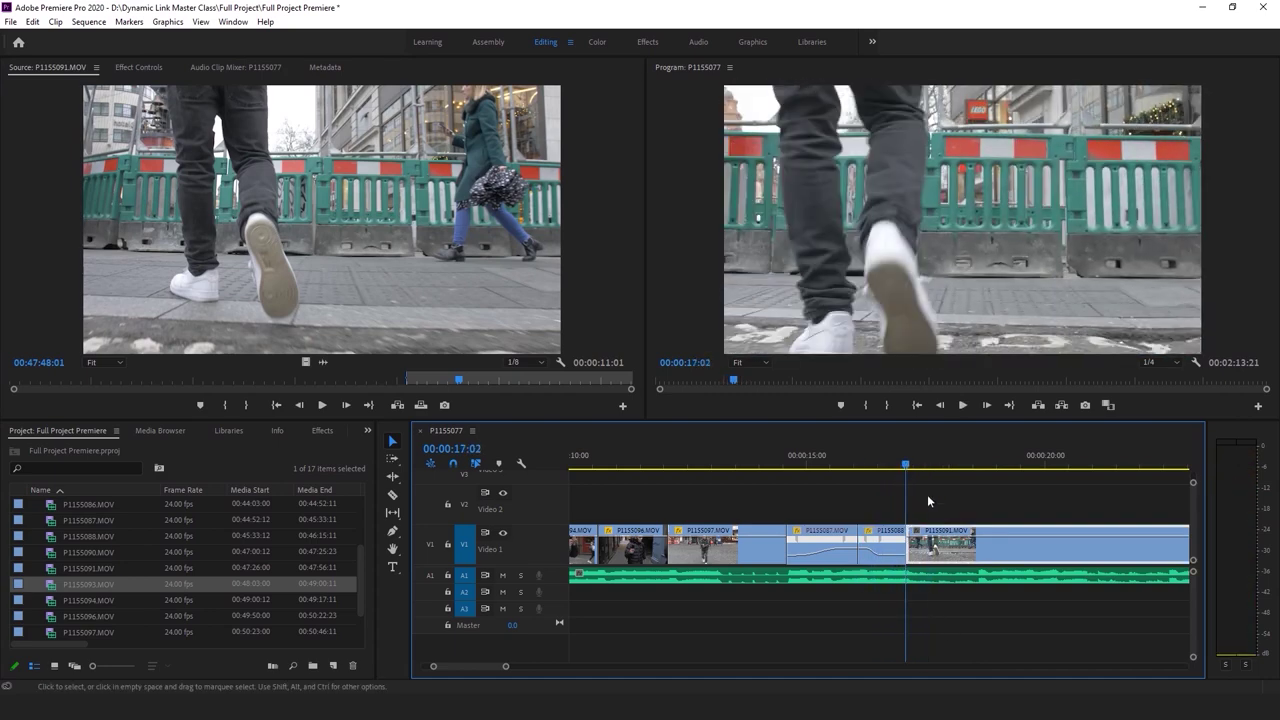
key("shift+5")
left_click_drag(904, 281, 988, 201)
key("space")
key("space")
left_click_drag(244, 149, 224, 149)
left_click_drag(887, 194, 885, 218)
Trim P1155091 after 17:04 and adjust its start point, reviewing playback
left_click(909, 456)
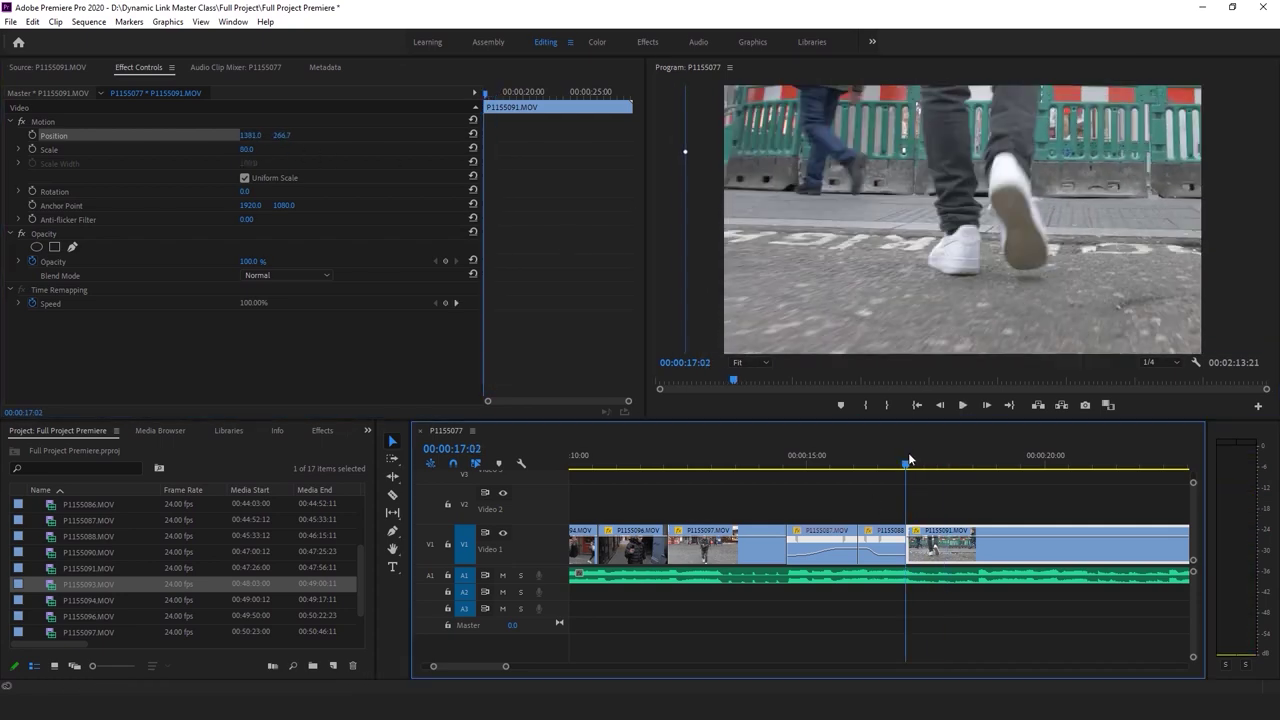
key("space")
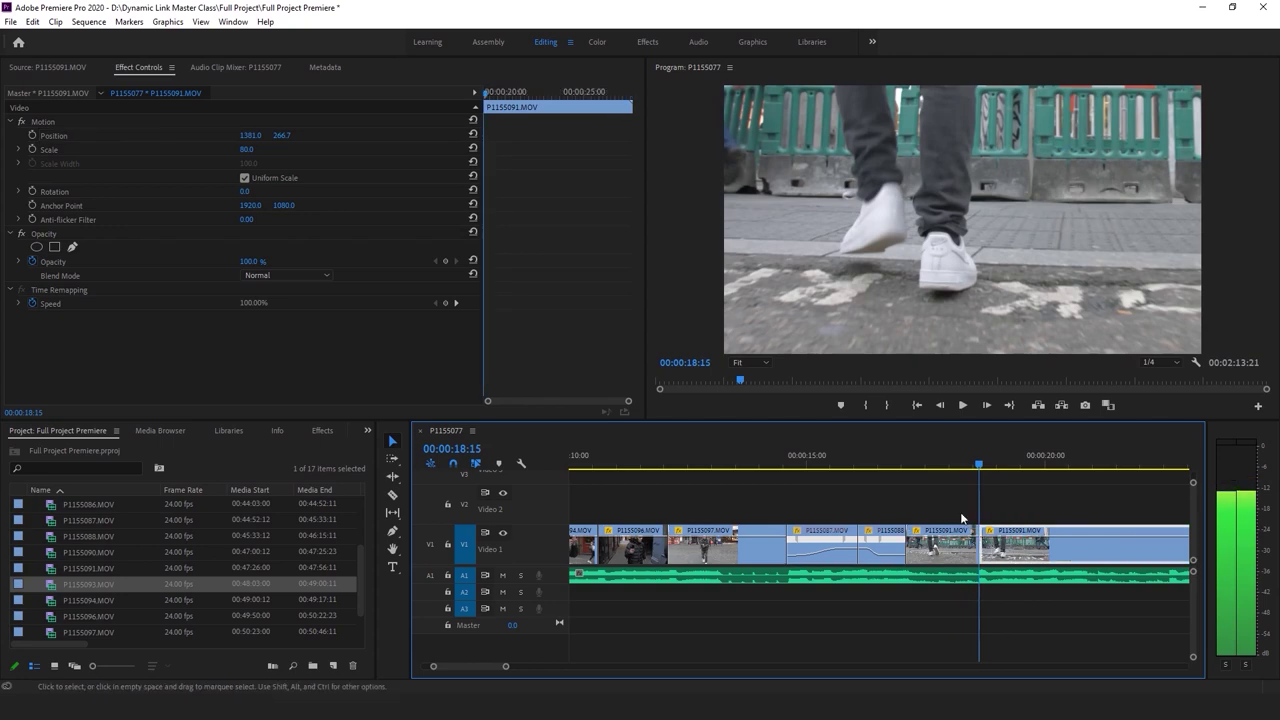
key("w")
left_click(914, 466)
key("space")
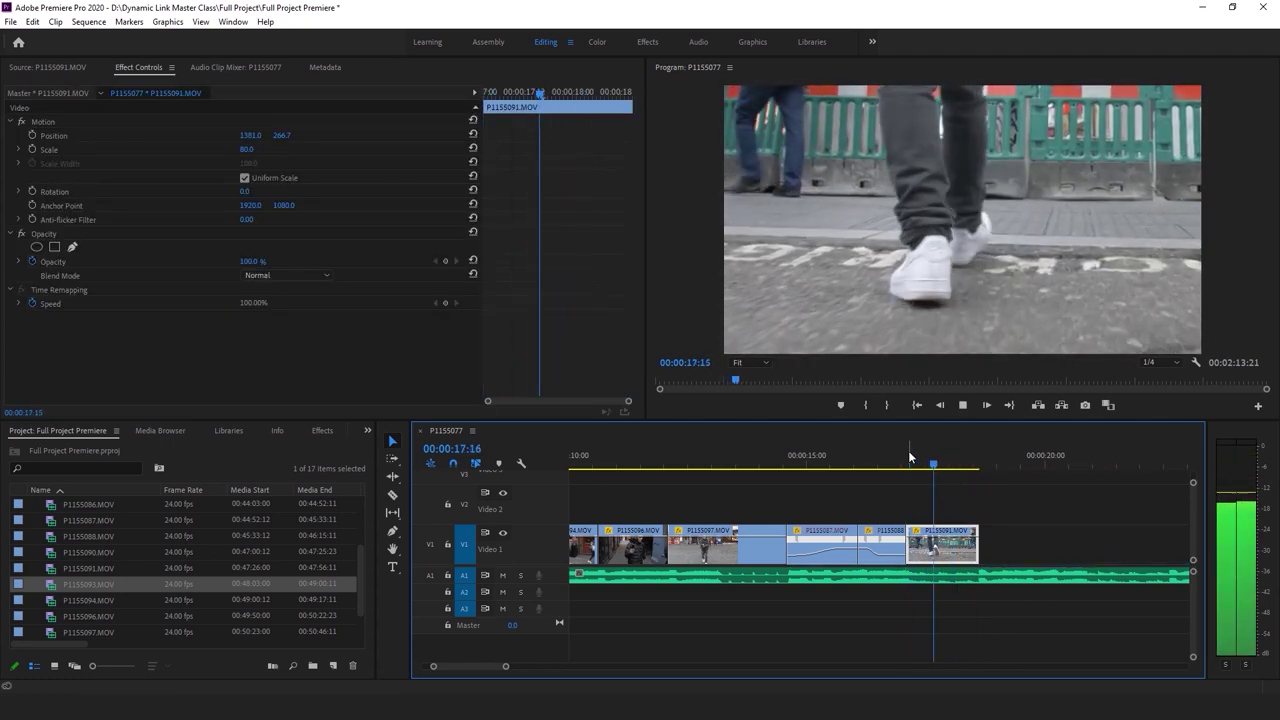
left_click(915, 463)
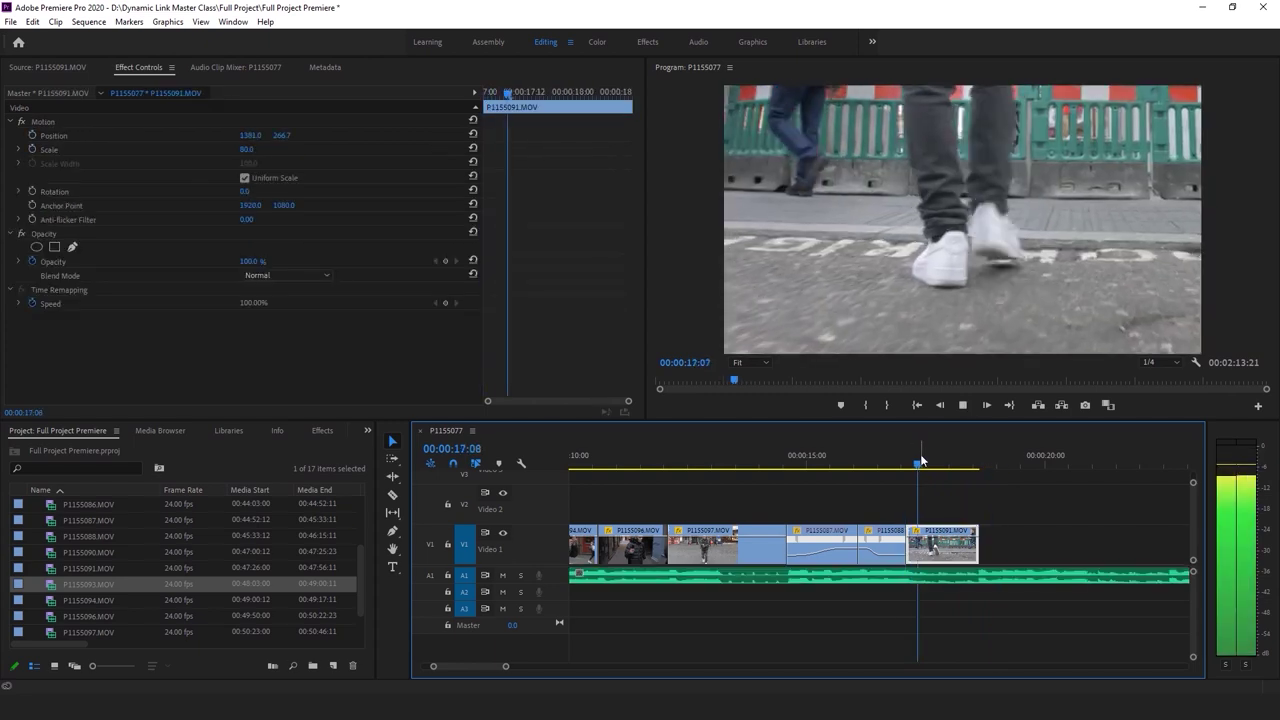
left_click_drag(917, 464, 925, 465)
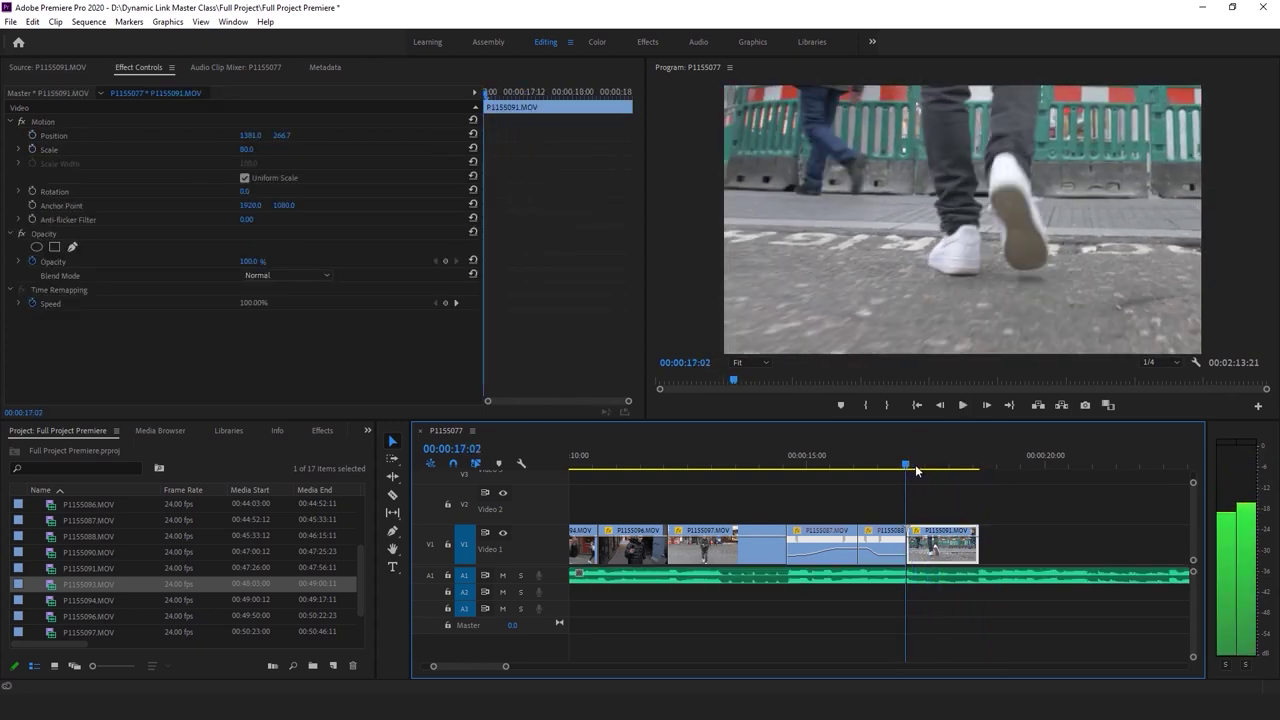
left_click_drag(925, 549, 916, 550)
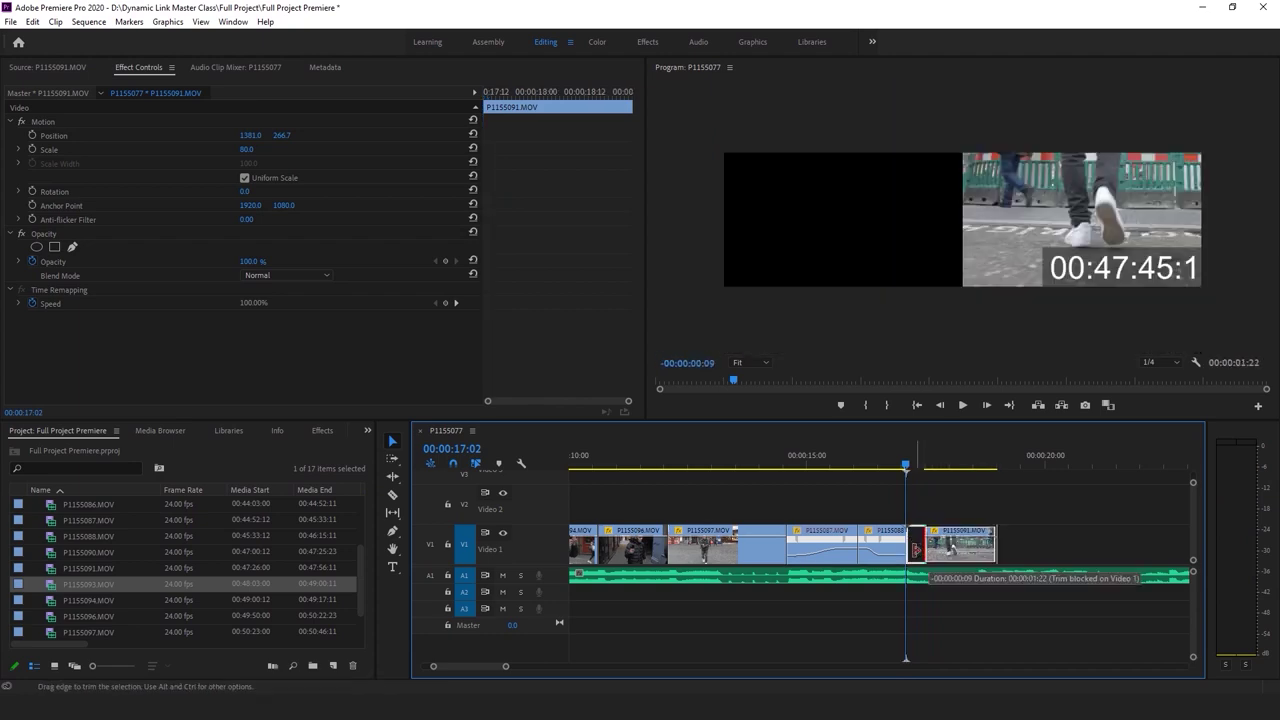
key("space")
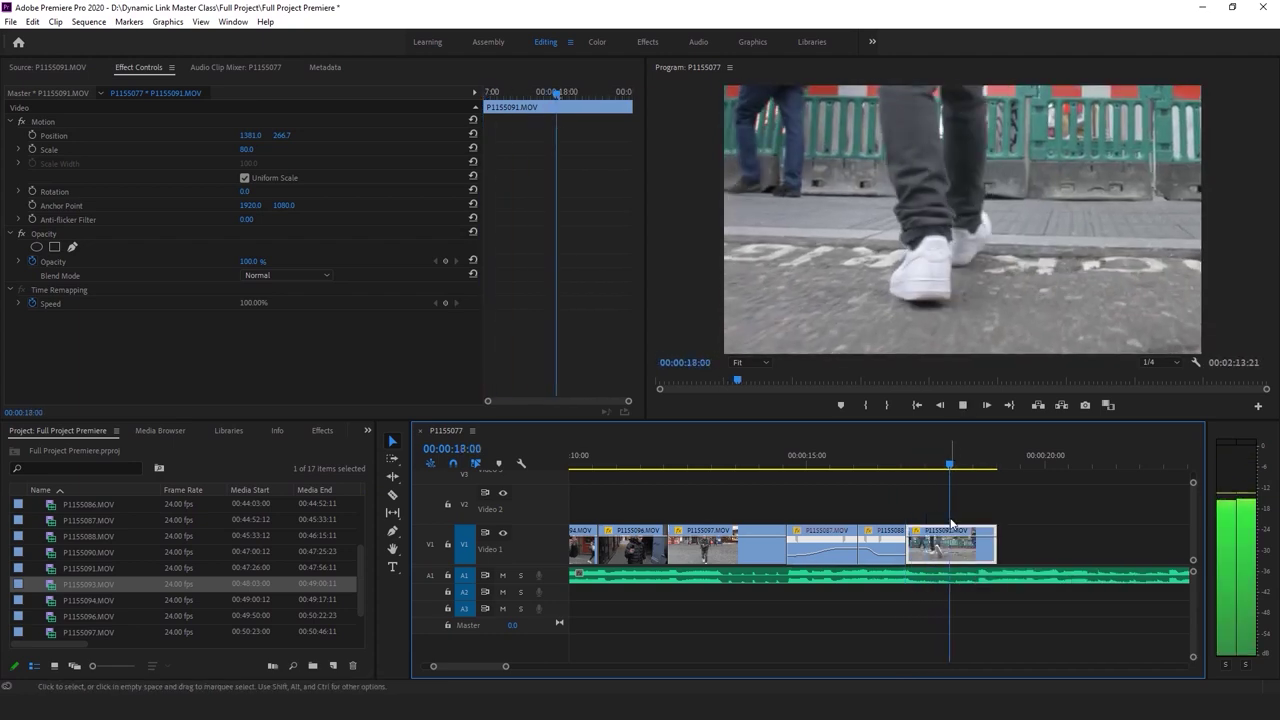
key("space")
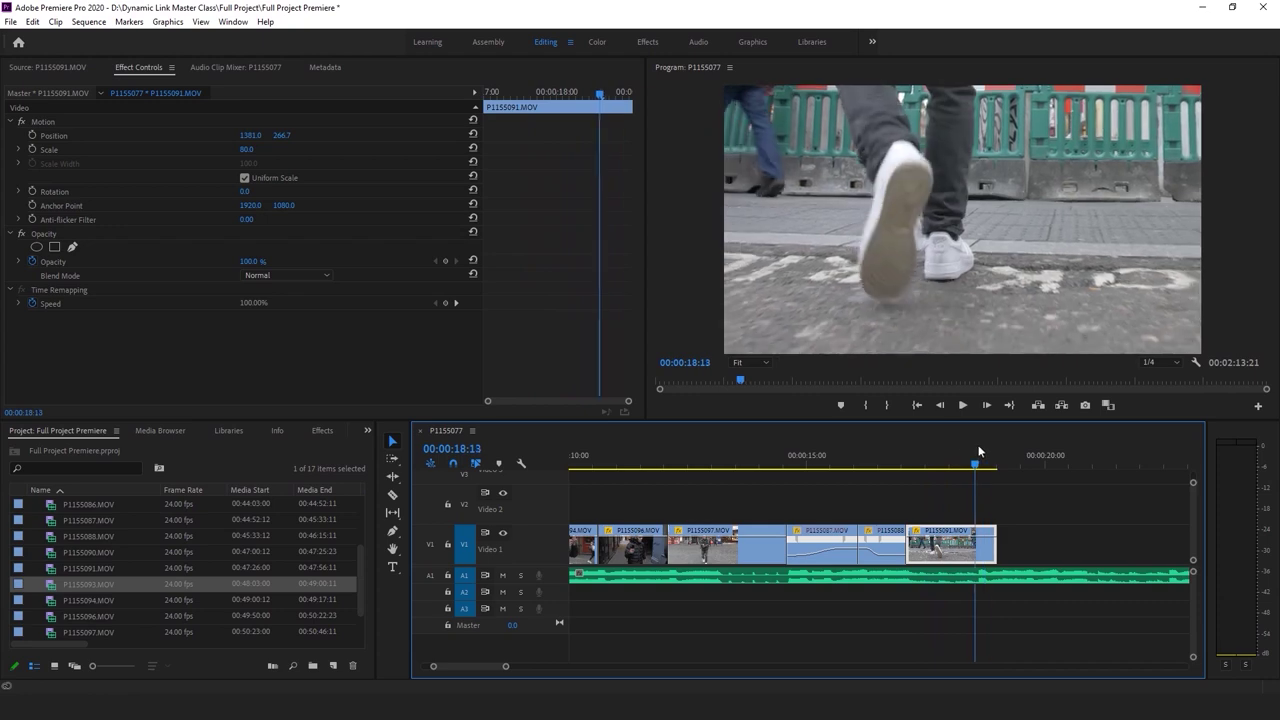
Razor P1155091 at 00:00:18:15, delete the tail, and play back the new ending
key("c")
left_click(984, 540)
key("v")
left_click(988, 548)
key("Delete")
left_click(862, 466)
left_click(953, 636)
key("space")
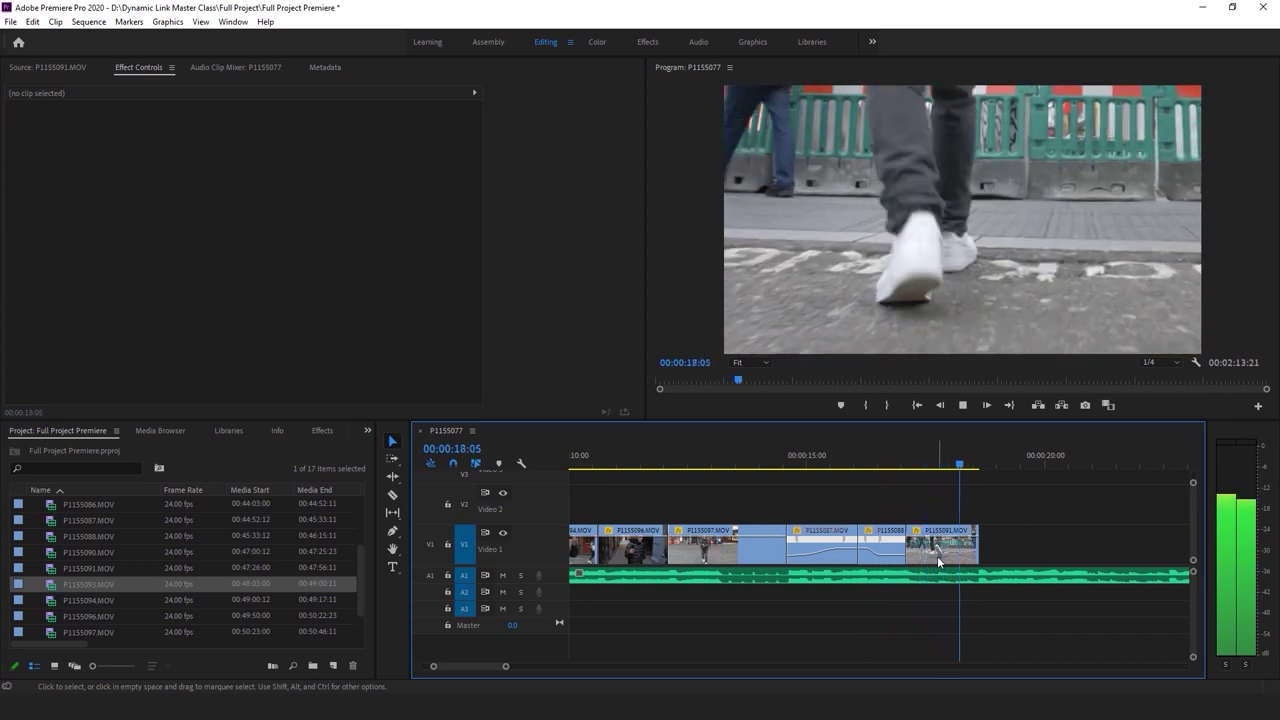
key("space")
left_click(950, 576)
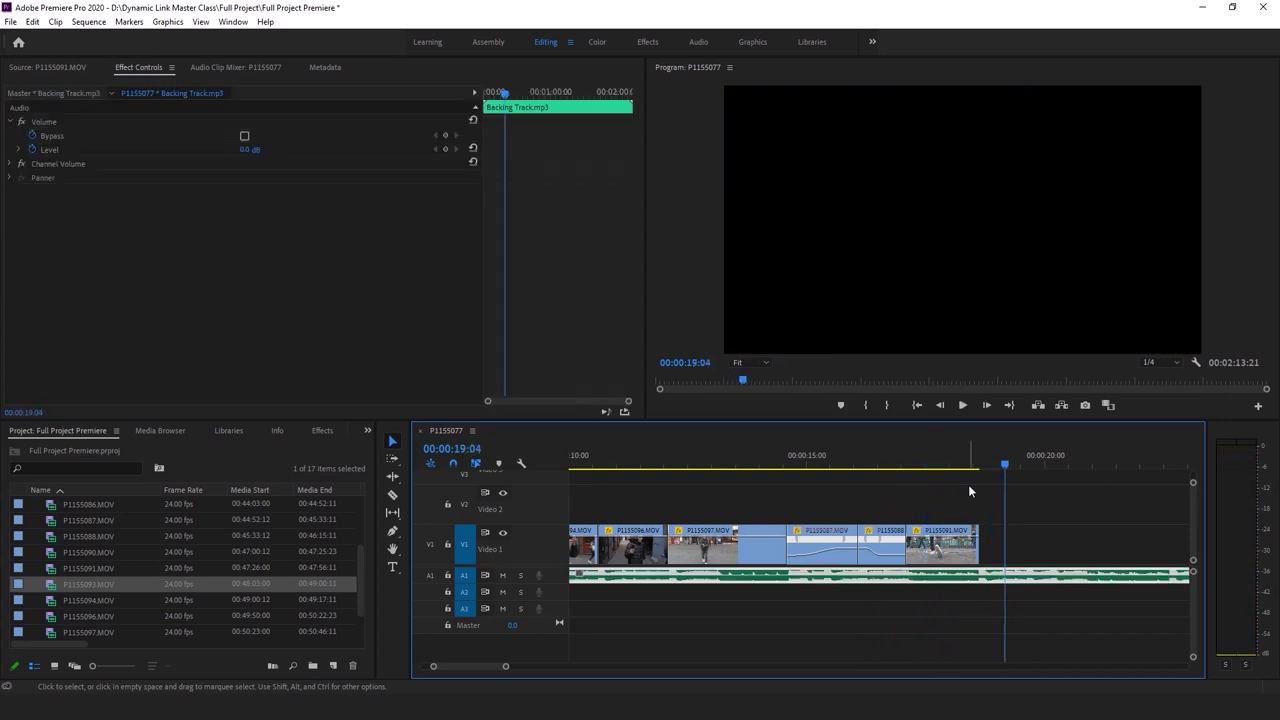
Preview P1155094, P1155096, P1155097 and P1155100 in the Source monitor, saving the project
double_click(54, 599)
key("space")
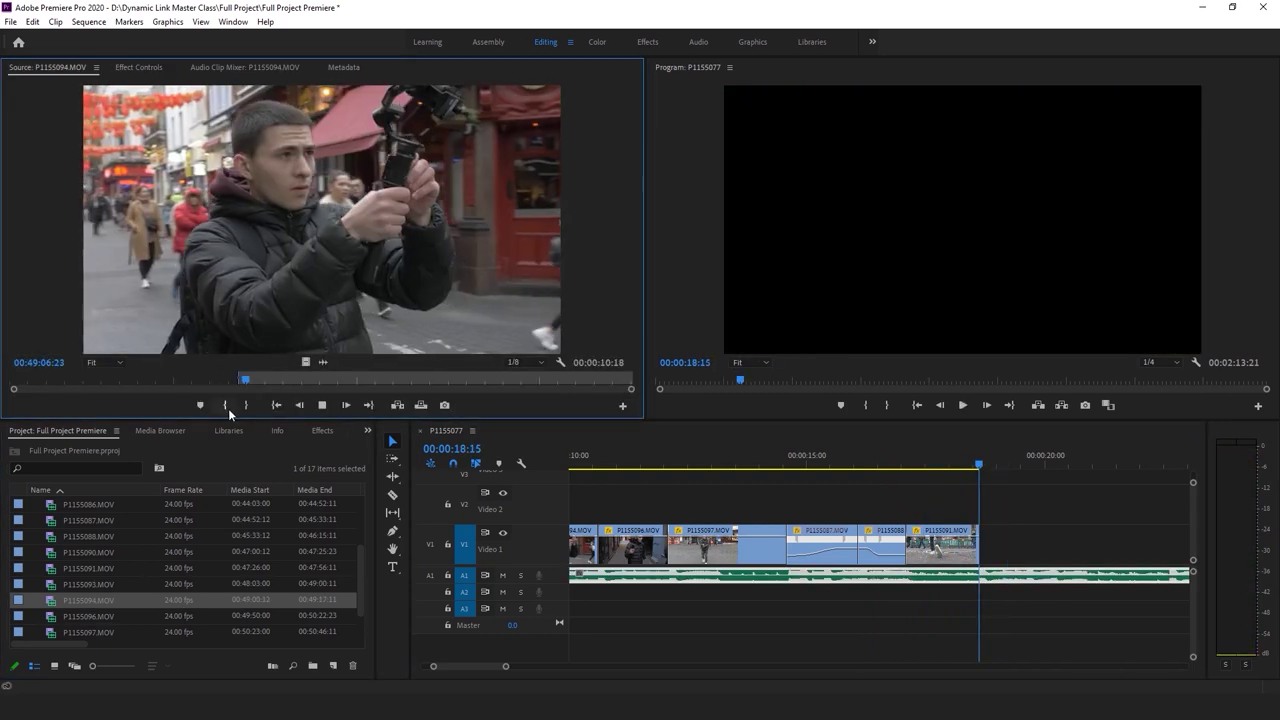
double_click(52, 615)
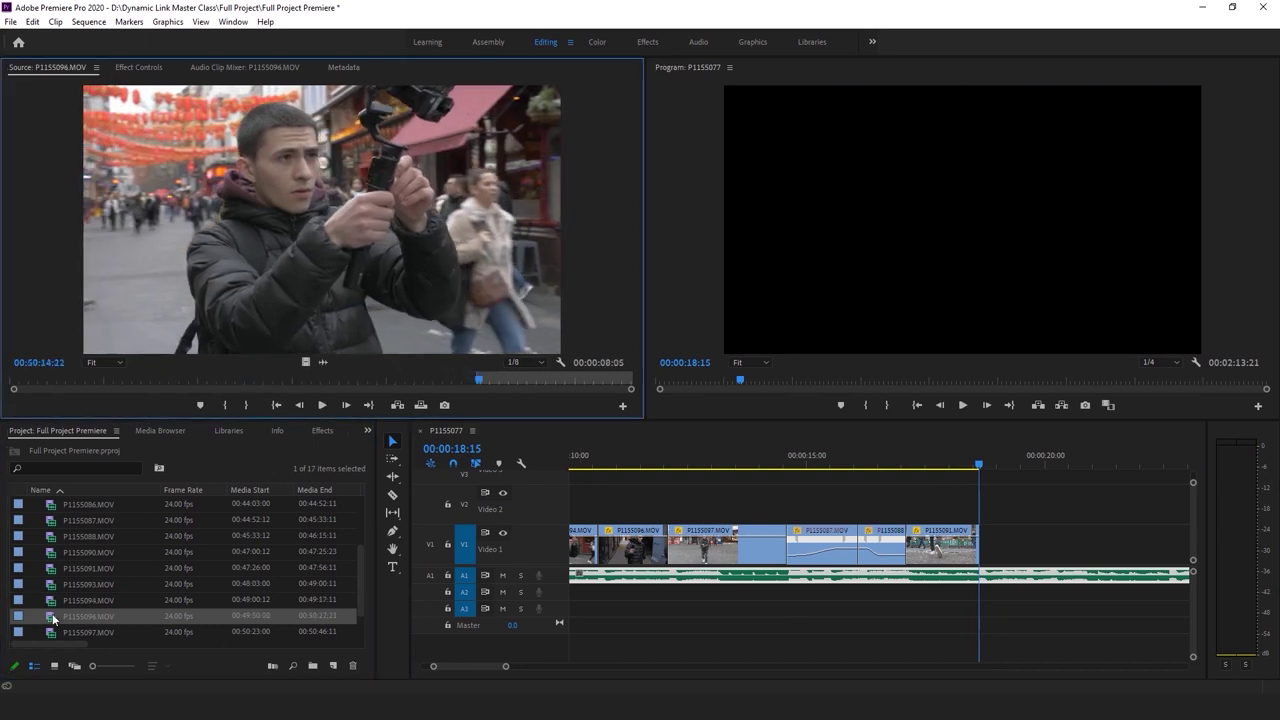
scroll(214, 575, "down", 1)
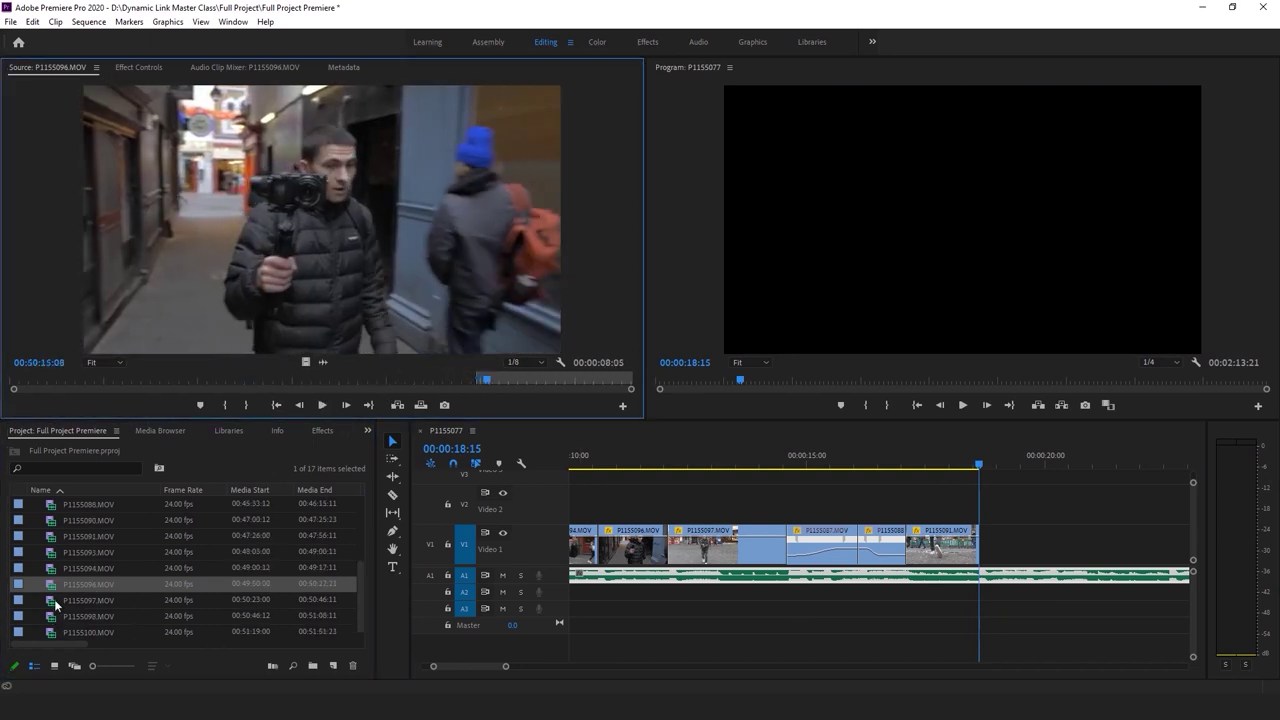
double_click(58, 594)
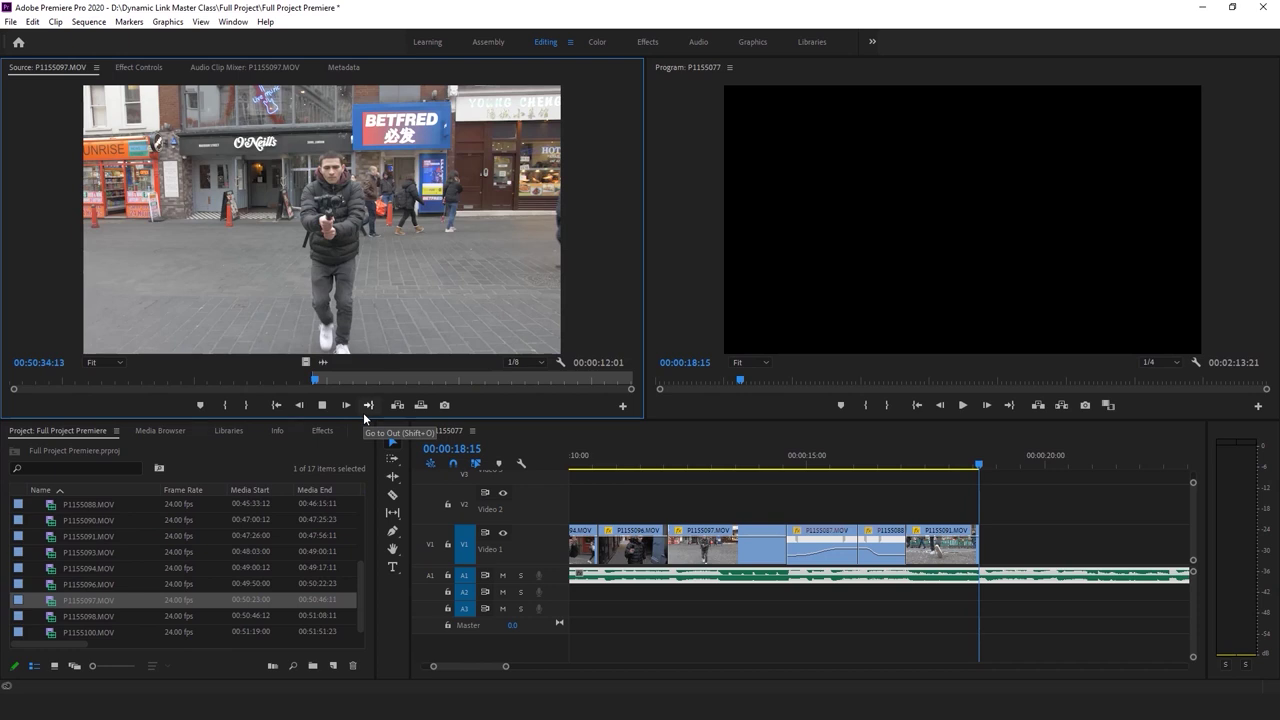
left_click(252, 379)
key("space")
double_click(50, 632)
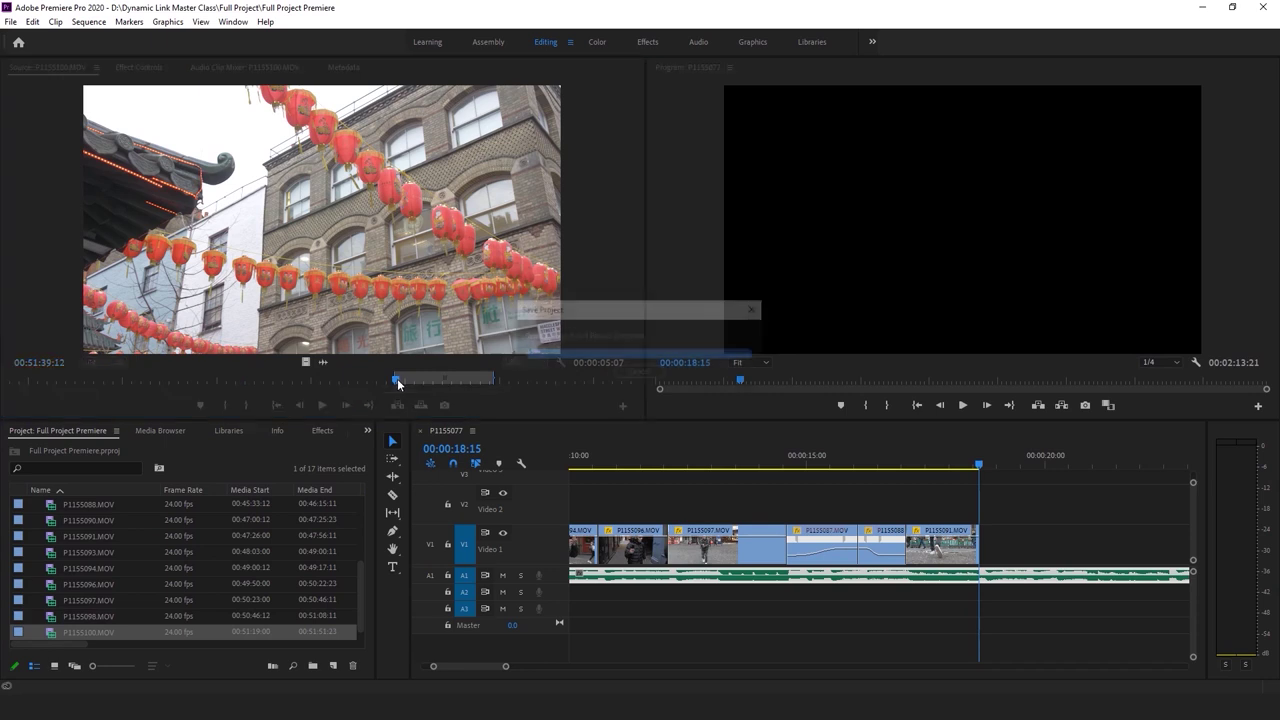
key("ctrl+s")
key("space")
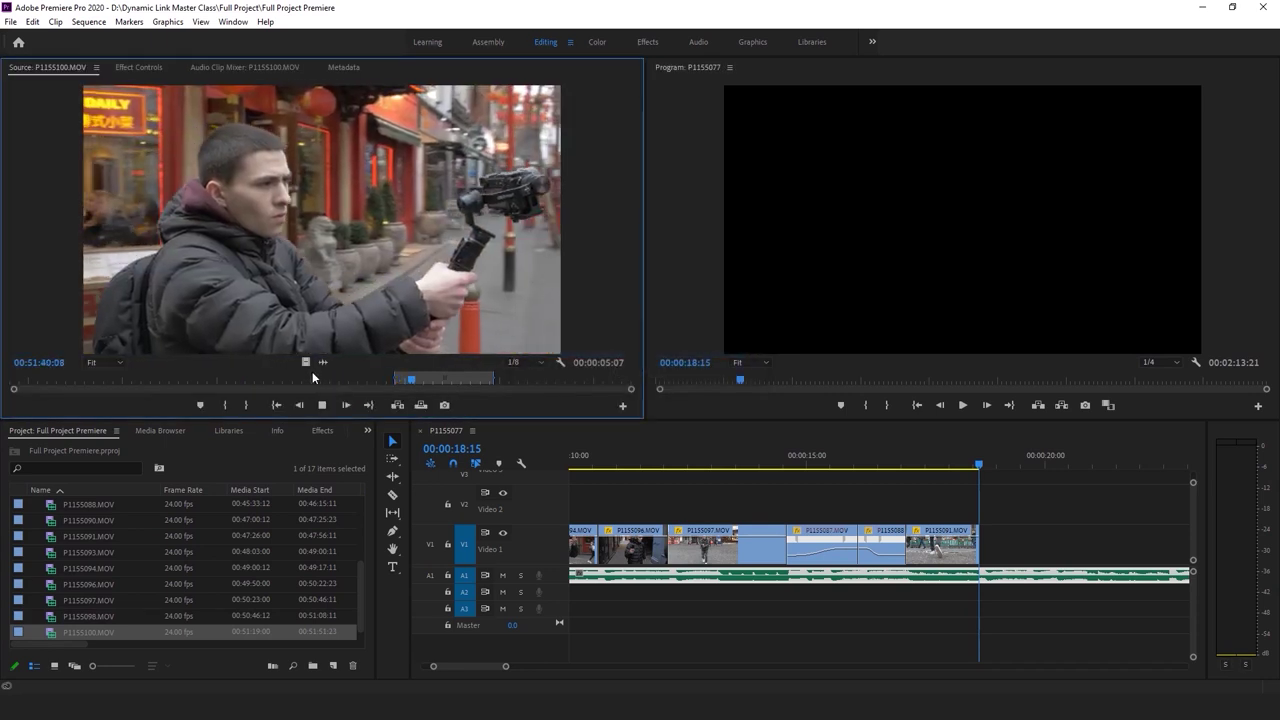
Place P1155100 on Video 1 after the last shot at Scale 60
left_click_drag(305, 362, 990, 555)
right_click(1036, 555)
key("Escape")
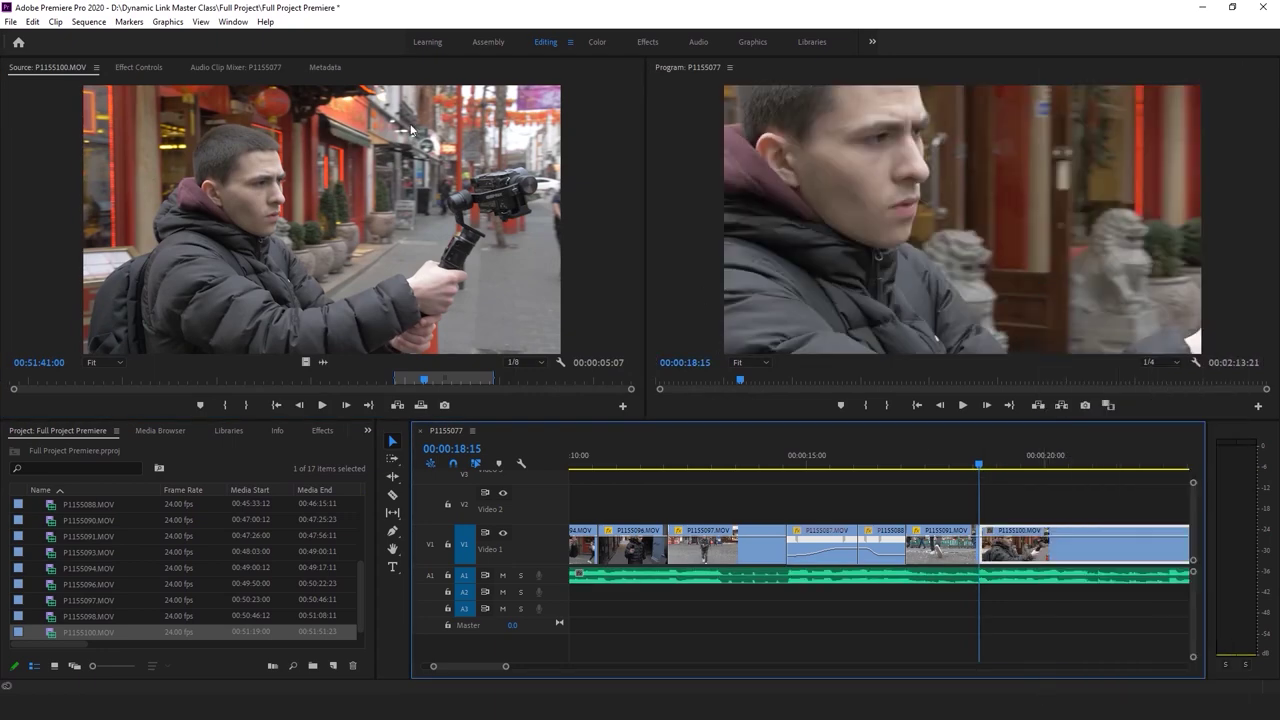
left_click(155, 66)
left_click_drag(247, 149, 213, 149)
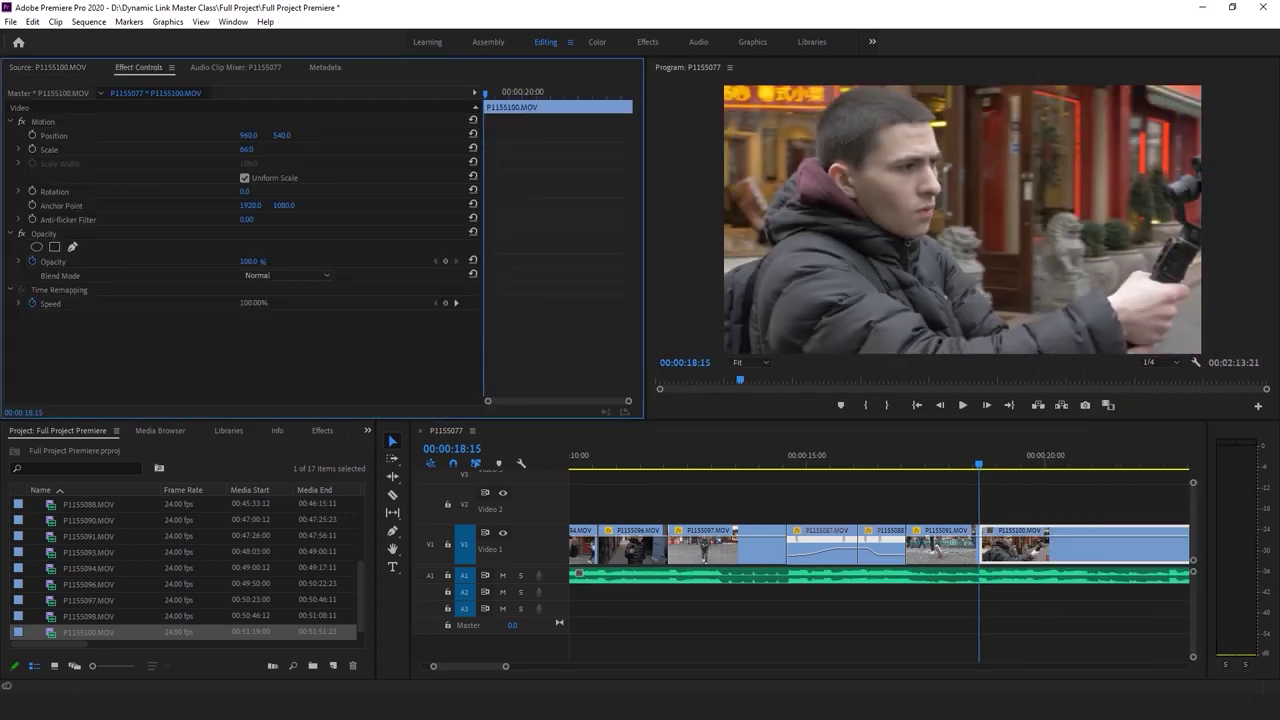
key("Return")
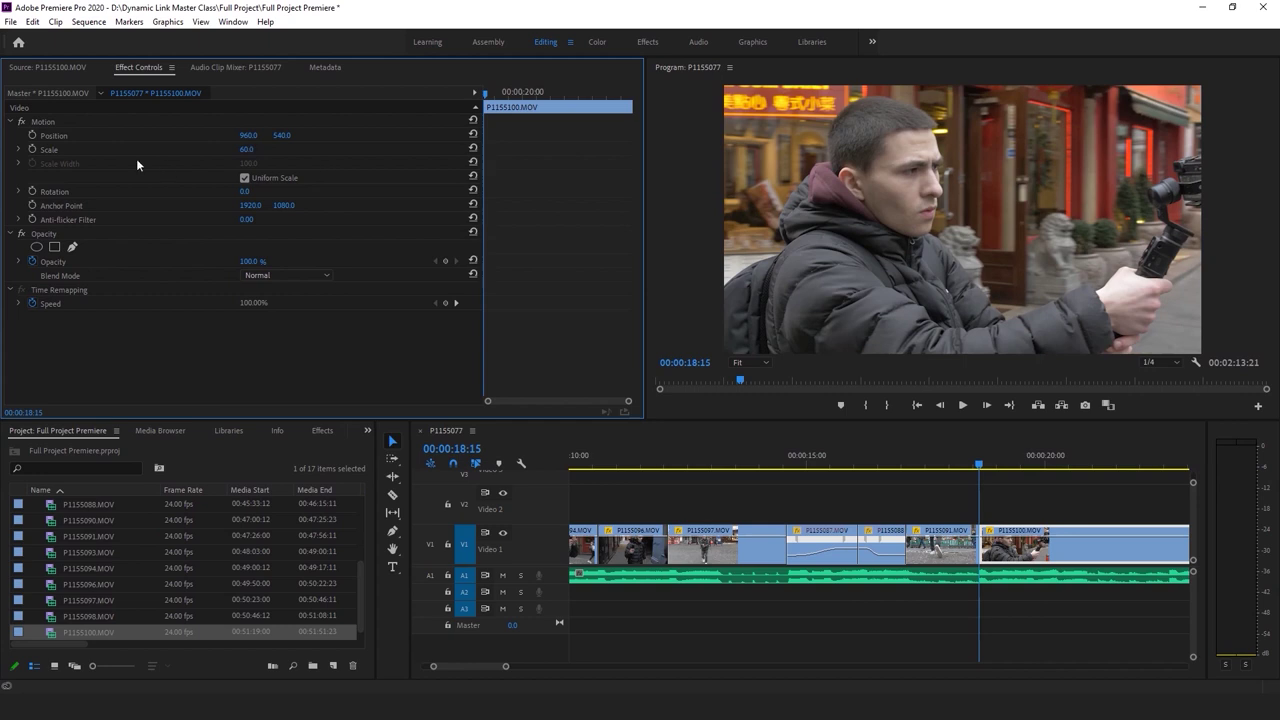
Add a later Scale keyframe so P1155100 eases down toward 50
left_click(528, 93)
type("59.5")
key("Return")
key("Up")
key("space")
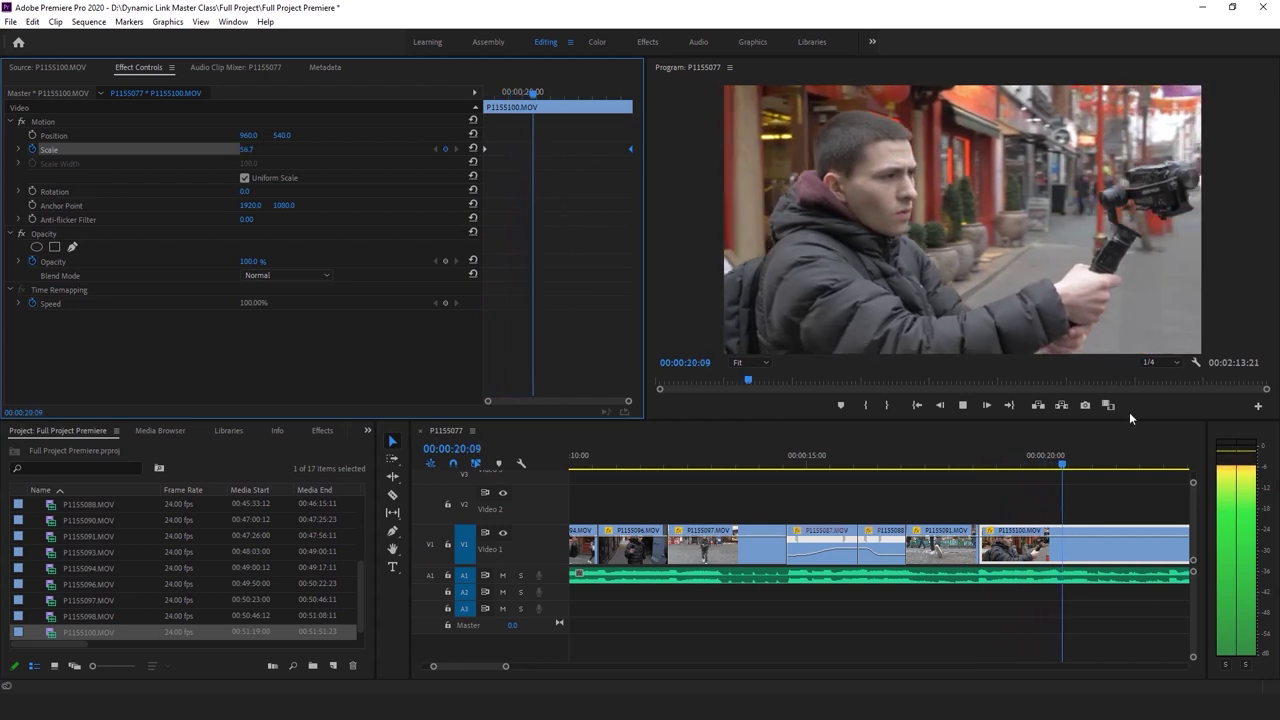
Review P1155100's zoom and split the clip at 00:00:21:03
left_click_drag(1084, 442, 1099, 452)
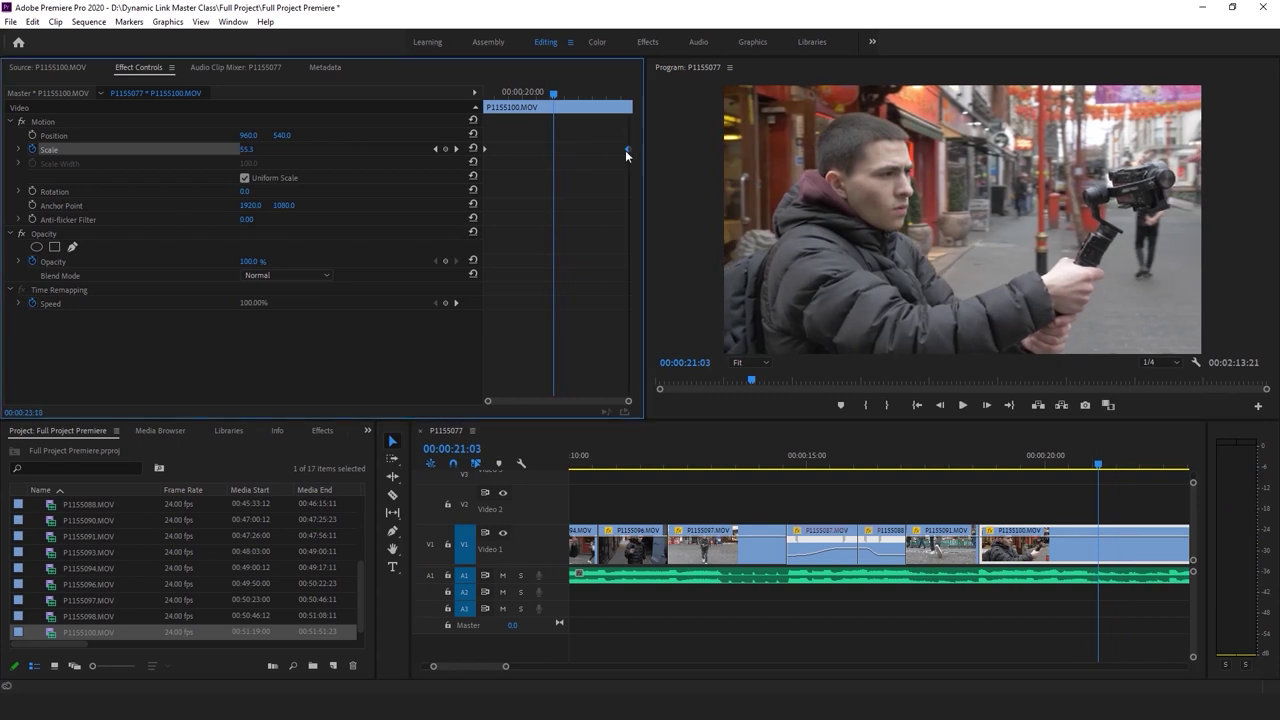
key("space")
key("Up")
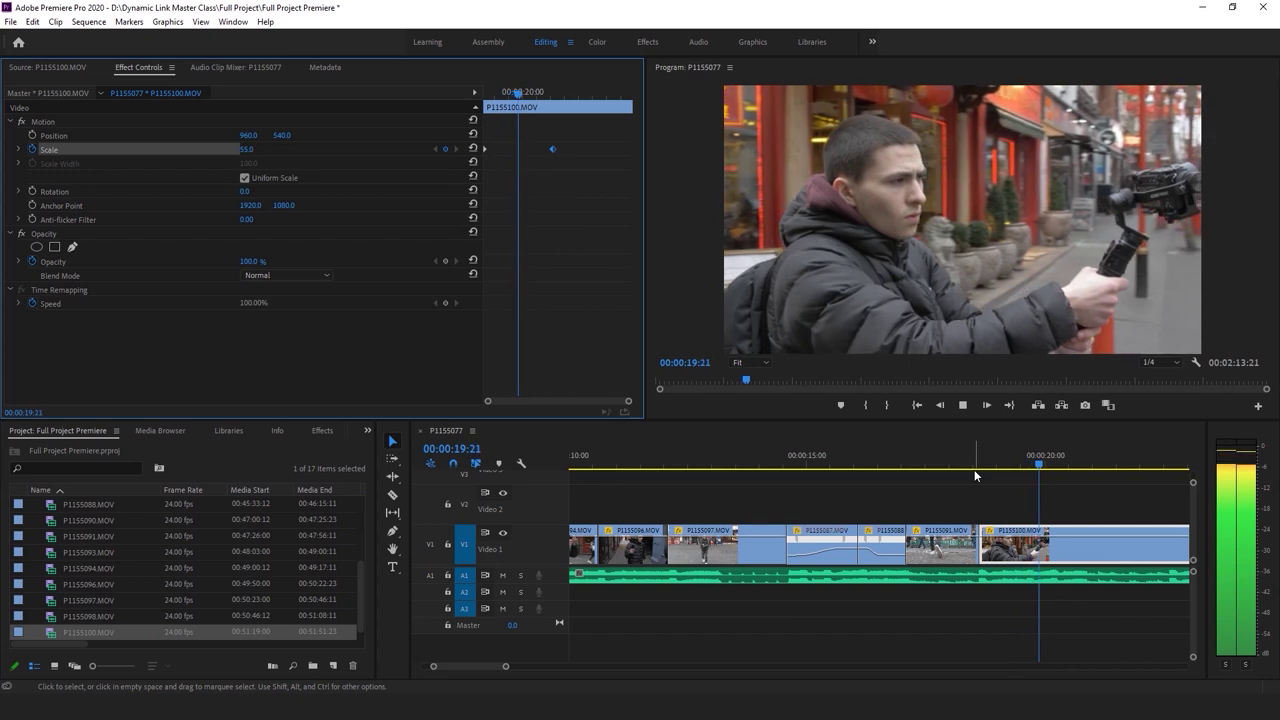
key("space")
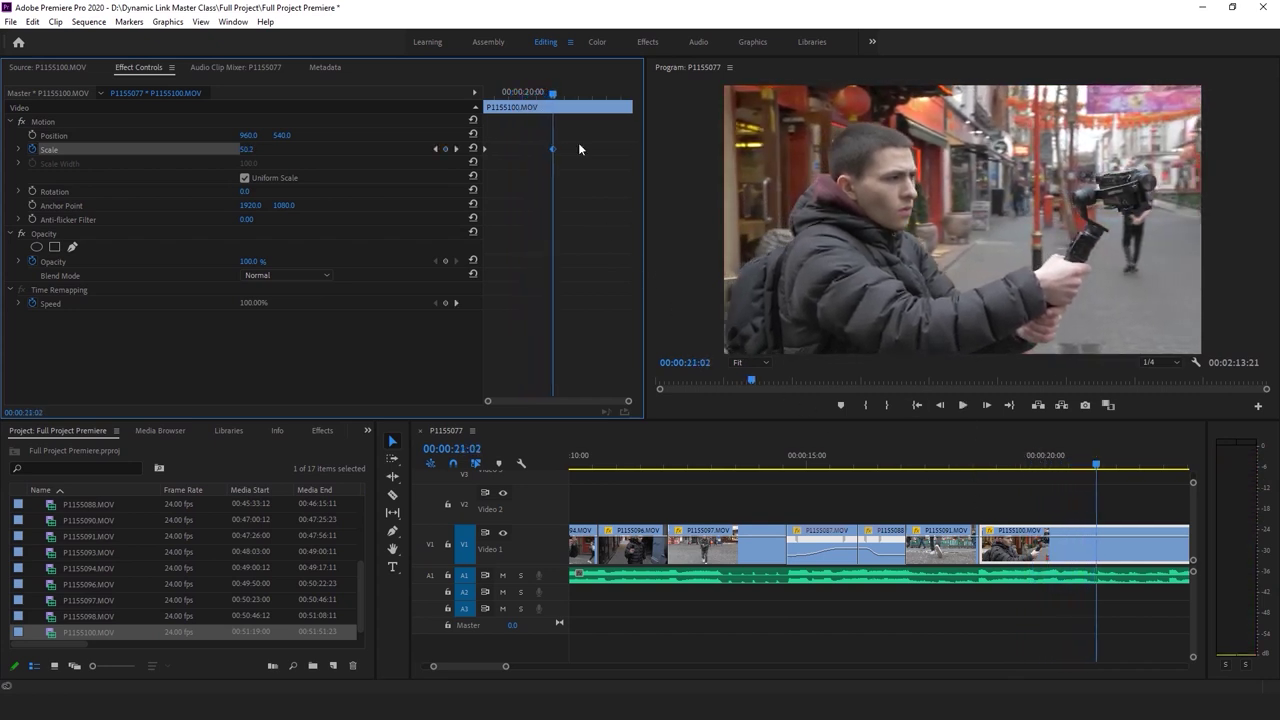
key("Right")
left_click(1106, 538)
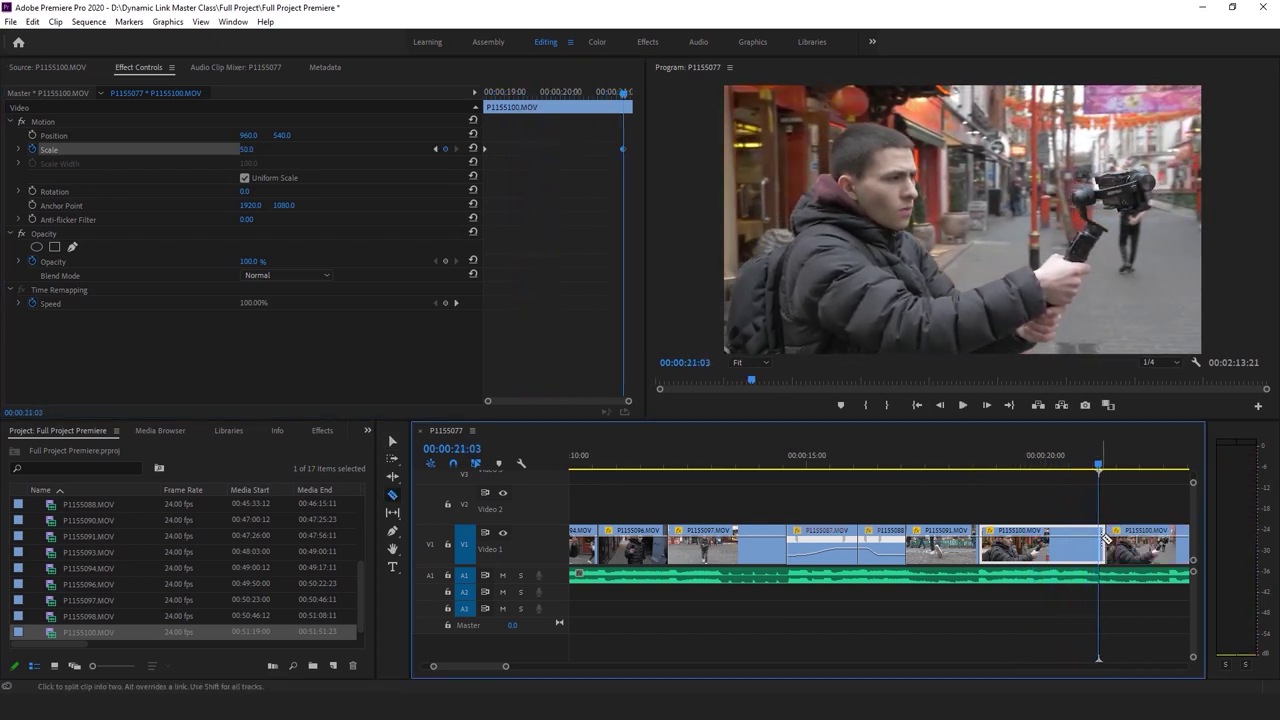
Zoom the timeline out to the whole sequence, save, and play it from the start
key("v")
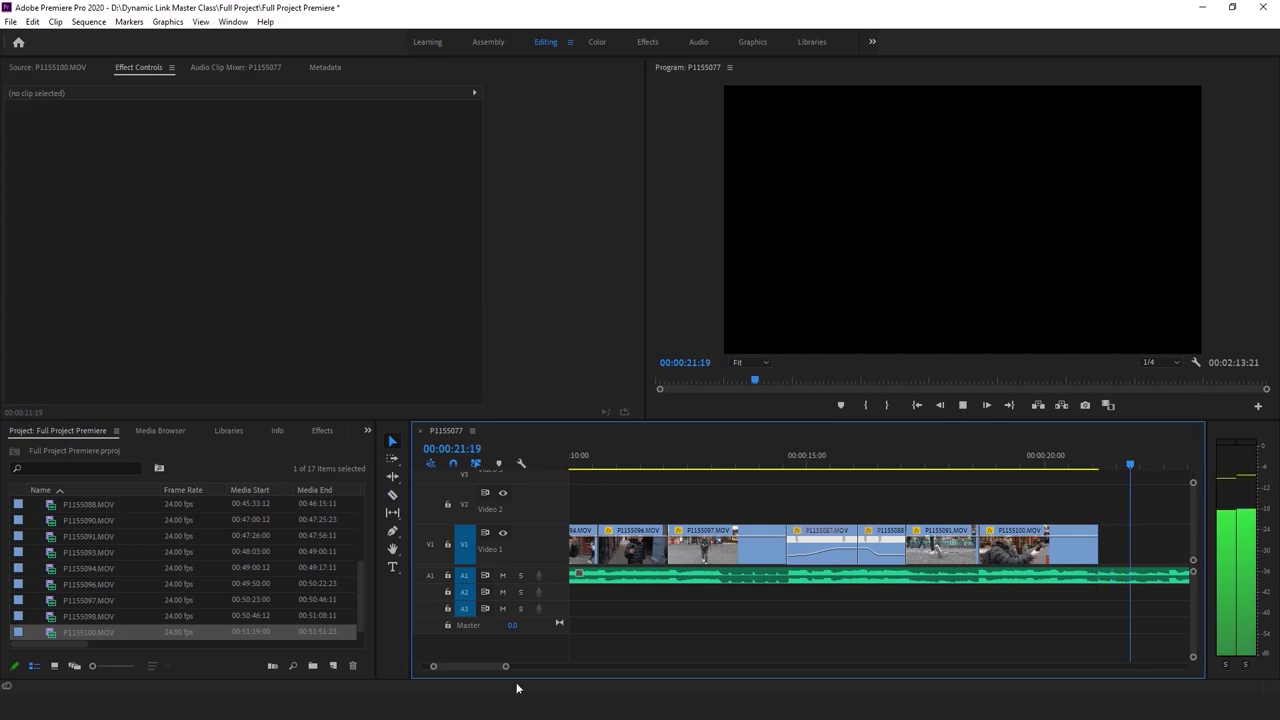
key("minus")
left_click(690, 575)
key("ctrl+s")
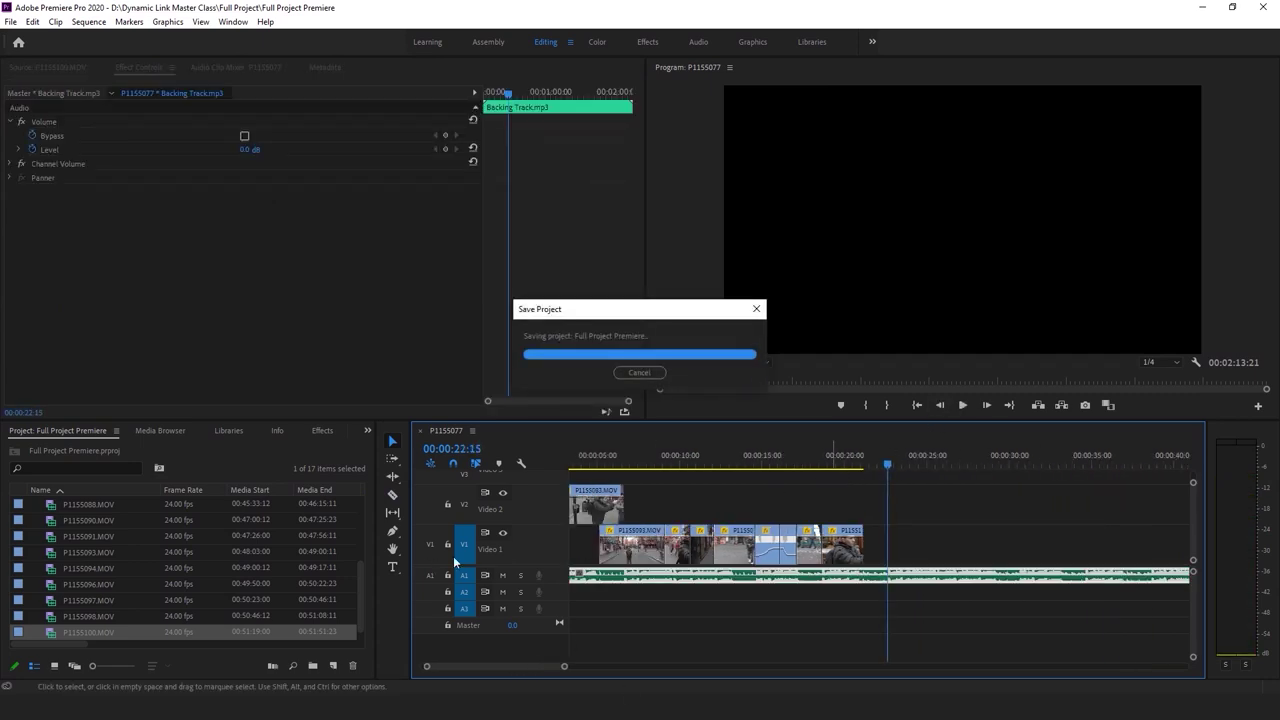
scroll(118, 570, "up", 1)
key("Home")
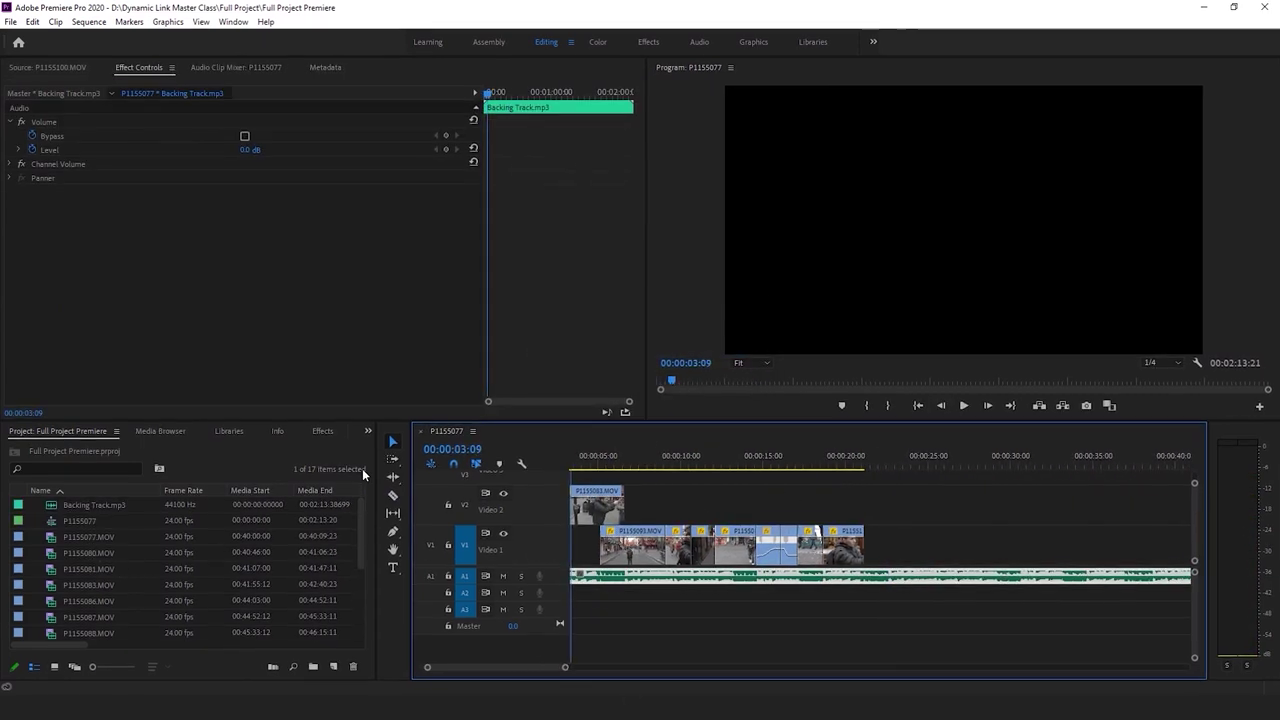
key("space")
left_click(708, 656)
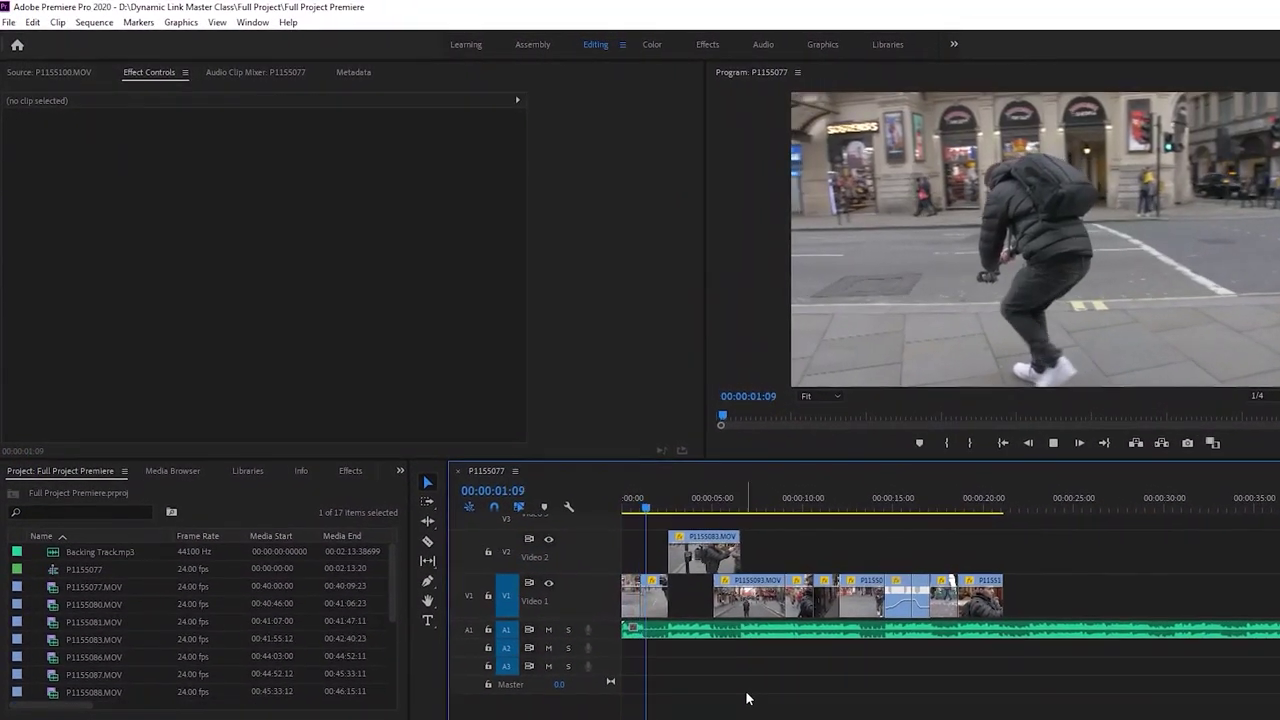
key("space")
left_click_drag(704, 505, 1033, 512)
key("Home")
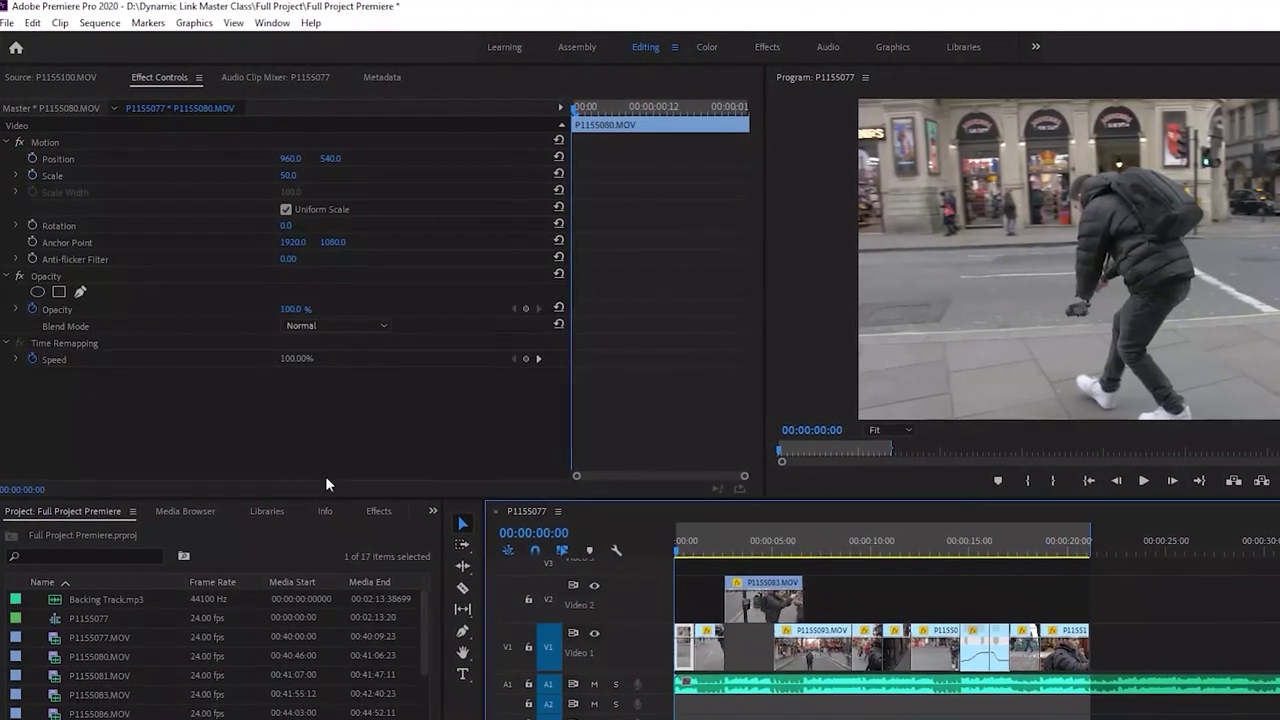
Render the sequence In to Out, play the final seconds, and save
left_click(99, 22)
left_click(174, 88)
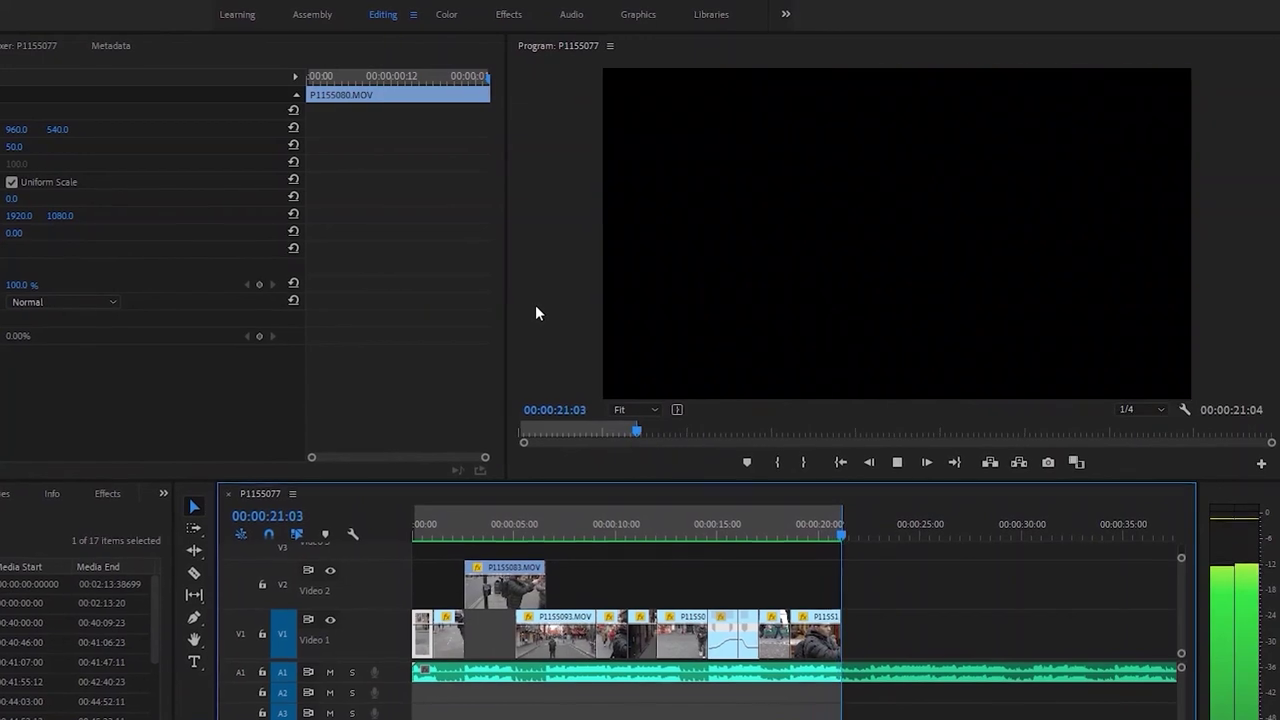
left_click(843, 530)
key("space")
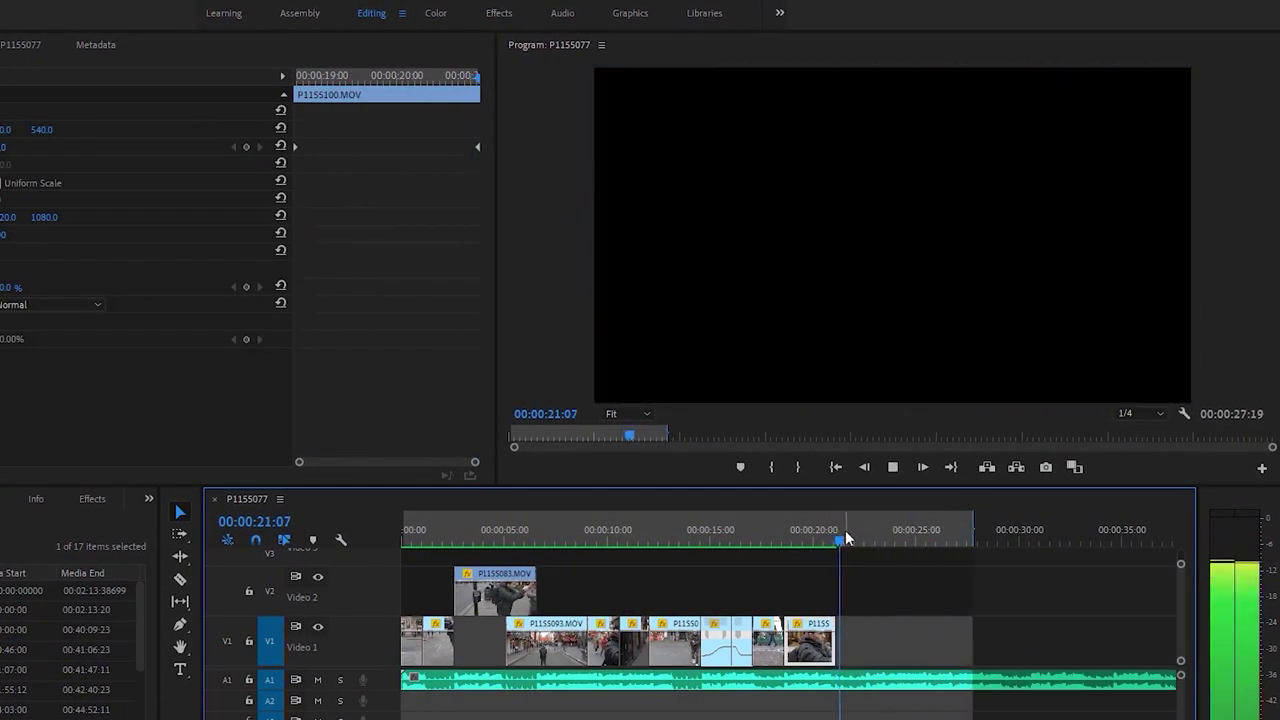
left_click(786, 532)
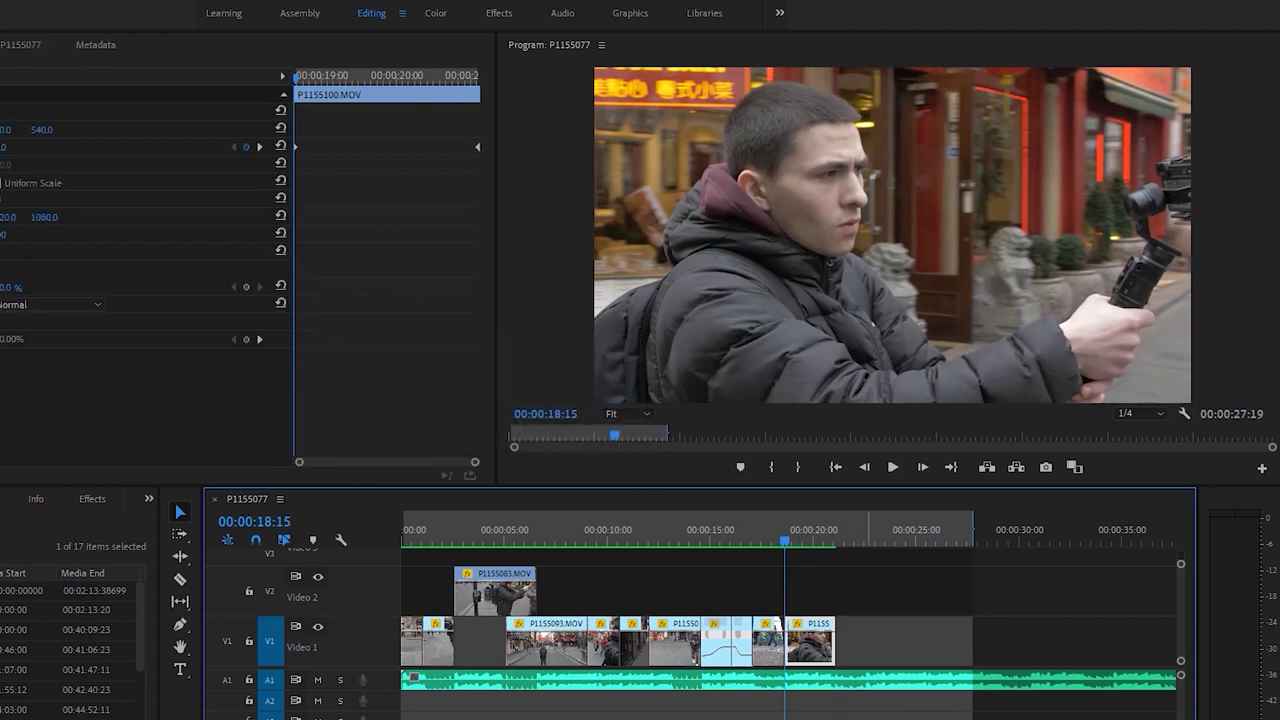
key("Home")
key("ctrl+s")
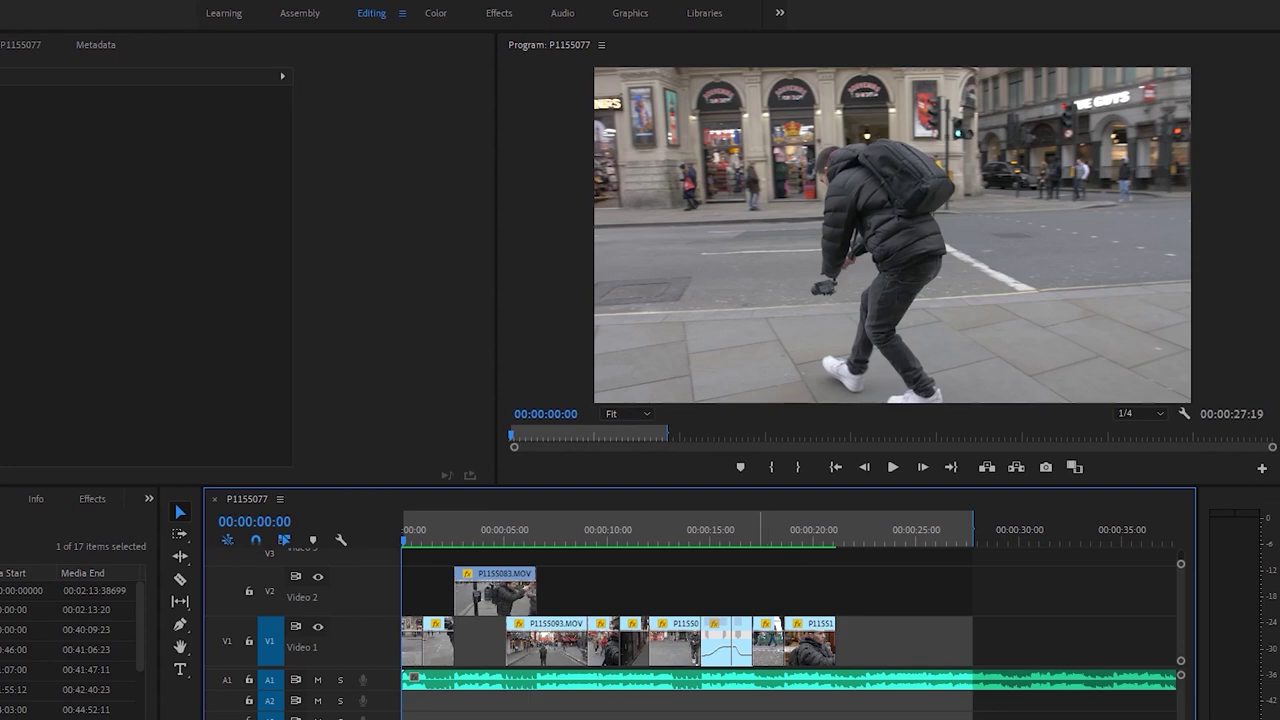
key("ctrl+s")
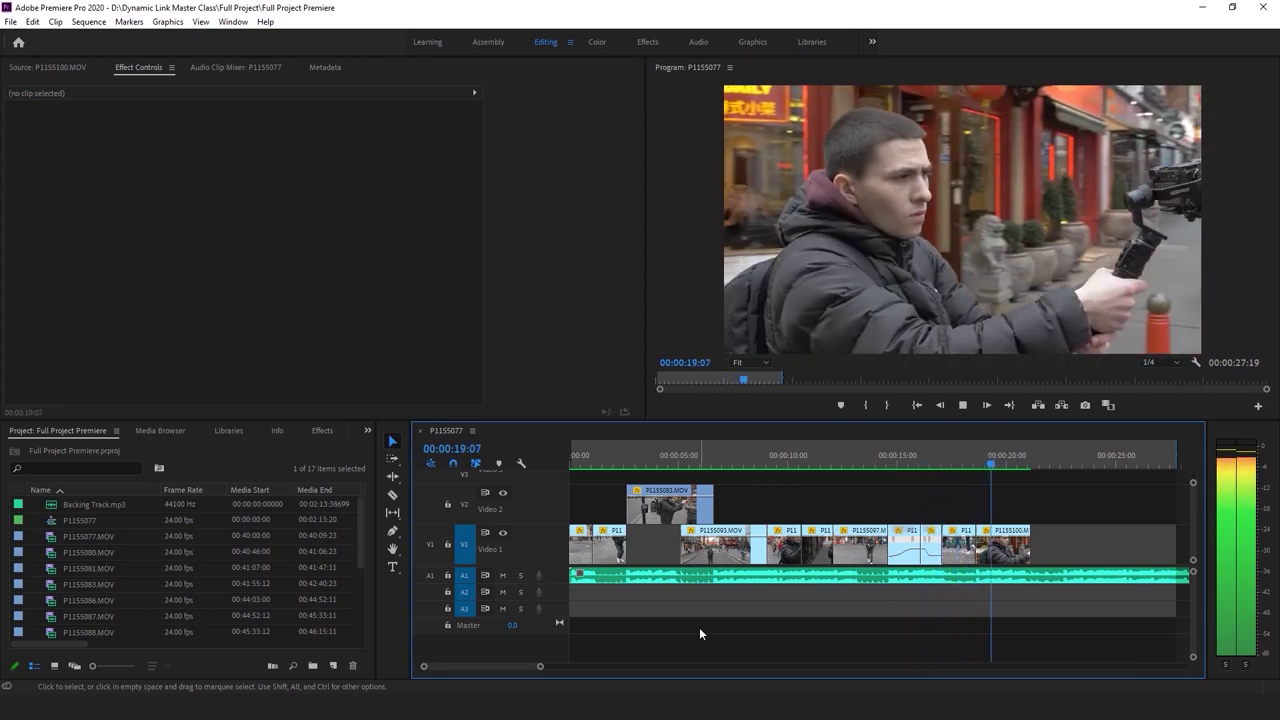
Save, then replace the P1155083 clip on Video 2 with an After Effects composition
left_click(699, 627)
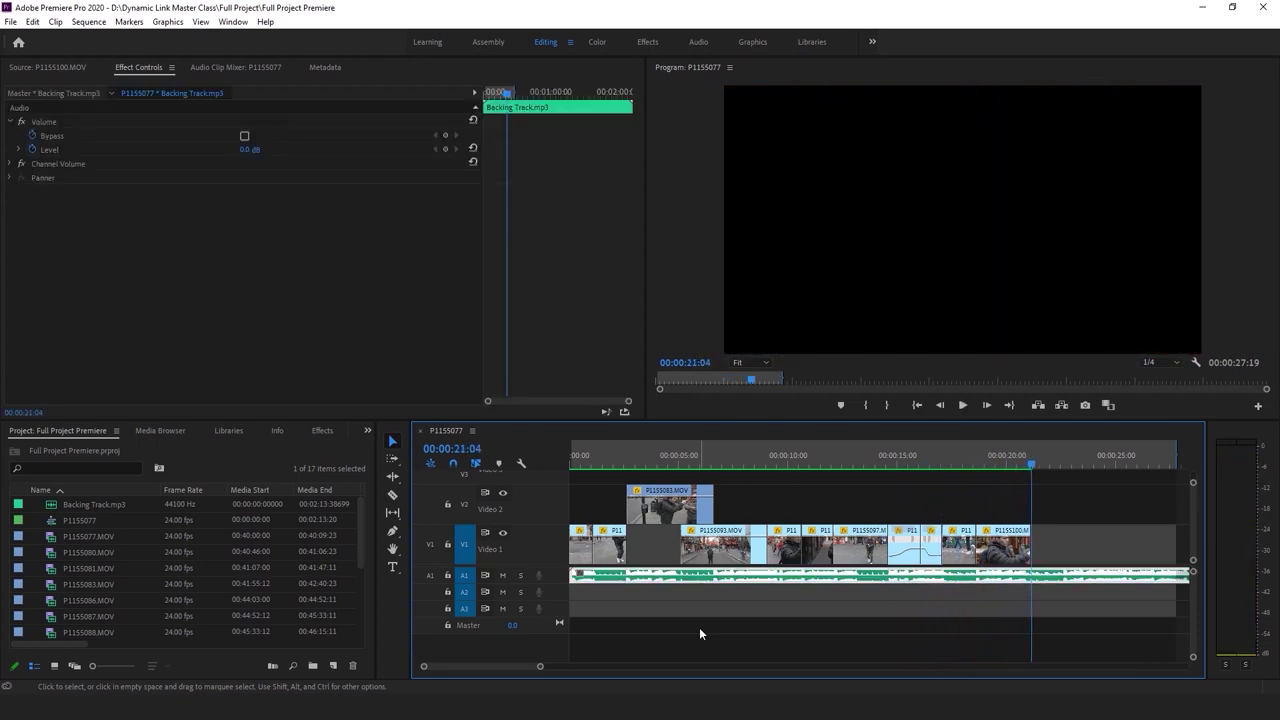
key("ctrl+s")
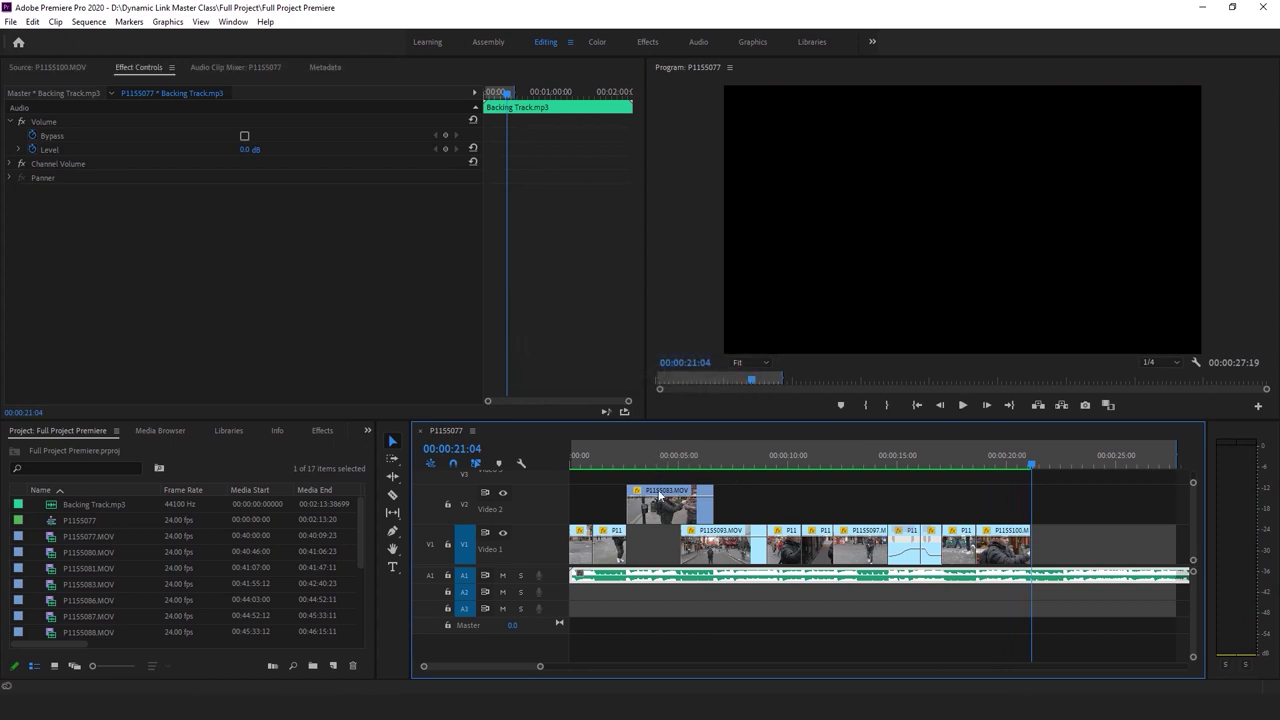
left_click_drag(540, 666, 552, 666)
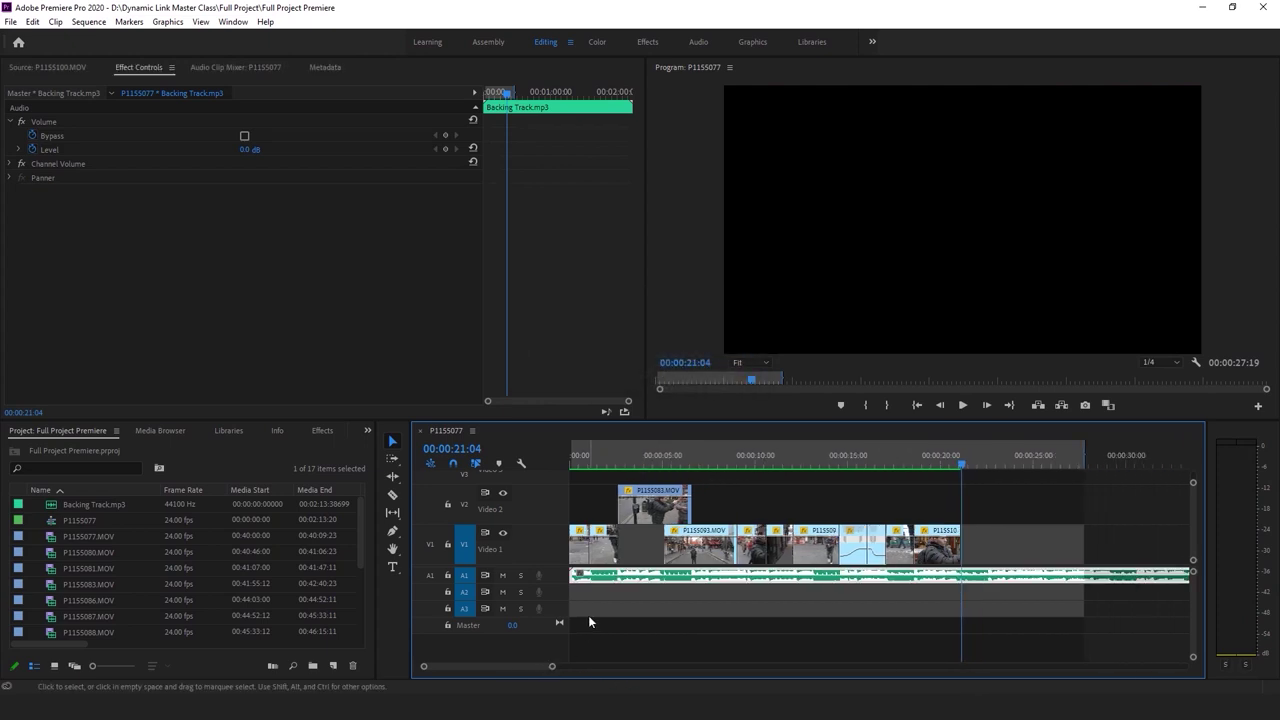
left_click(655, 464)
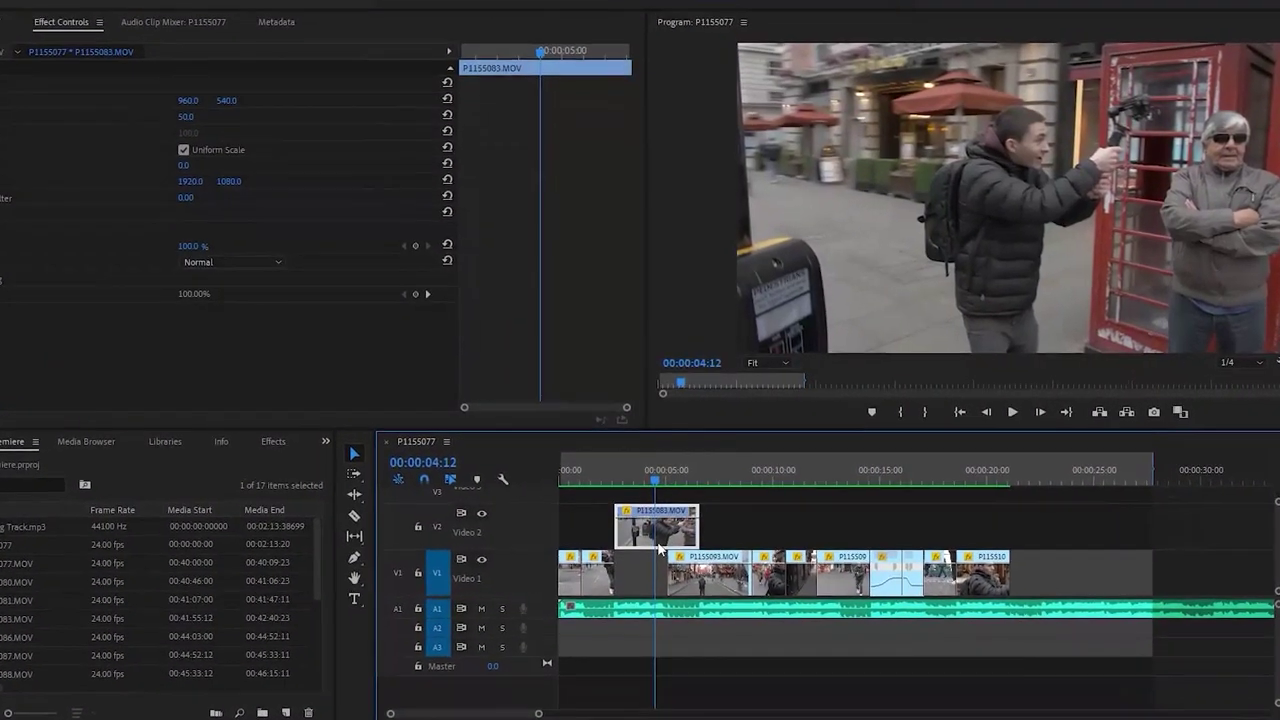
right_click(656, 508)
left_click(762, 176)
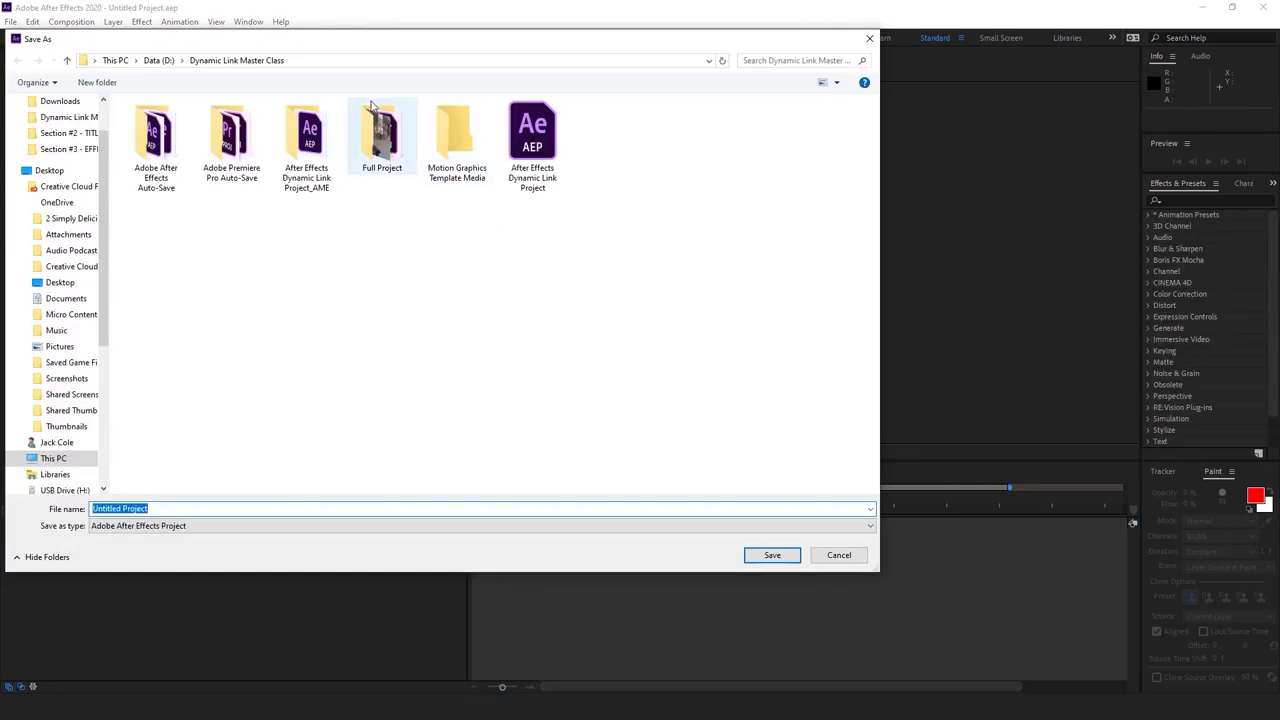
Save the After Effects project as 'Full Project After Effects' in the Full Project folder
left_click(376, 124)
double_click(376, 124)
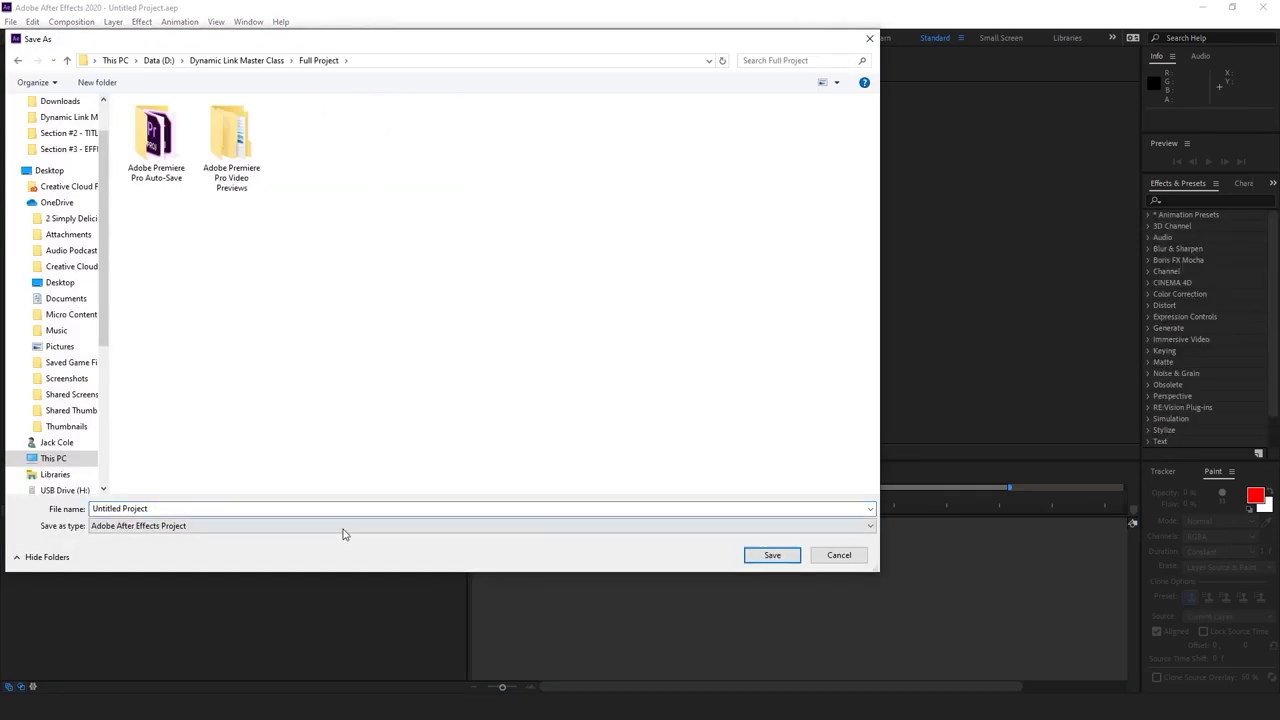
triple_click(346, 511)
type("Aft")
type("roject")
key("Return")
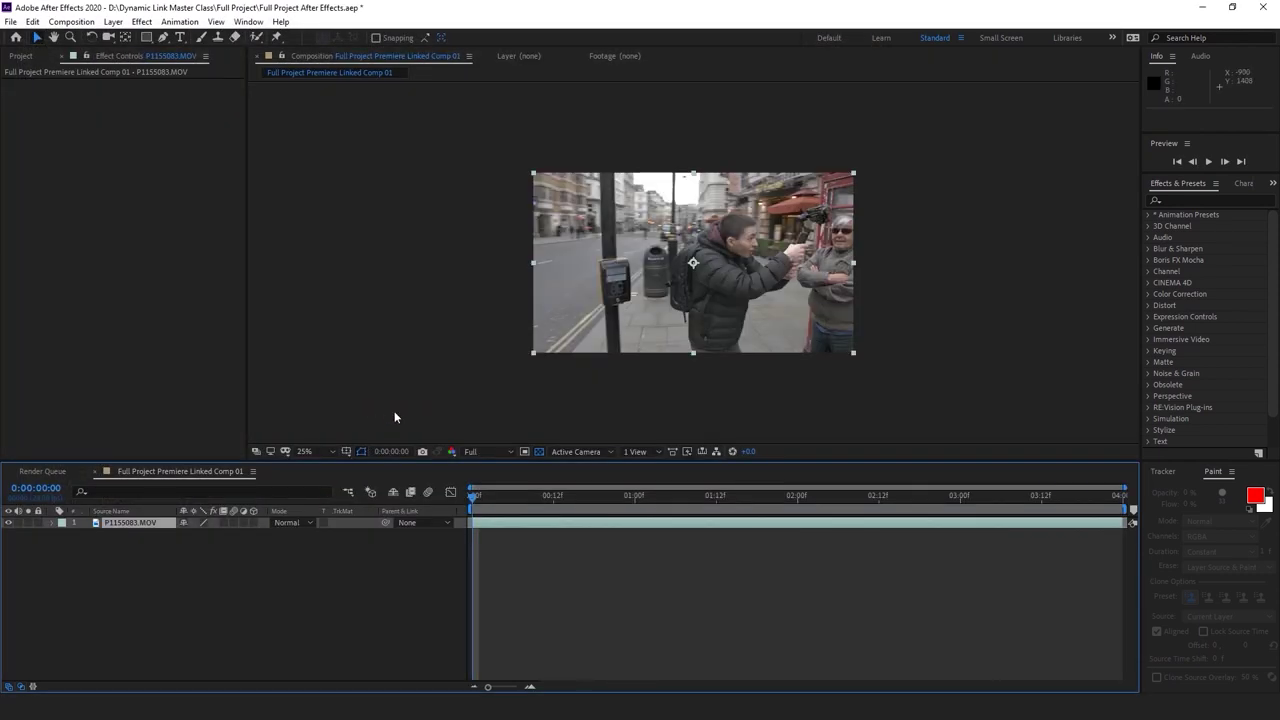
Scrub the linked comp at 50% and step through the pole frames 2:13–2:18
key("period")
left_click_drag(474, 495, 896, 504)
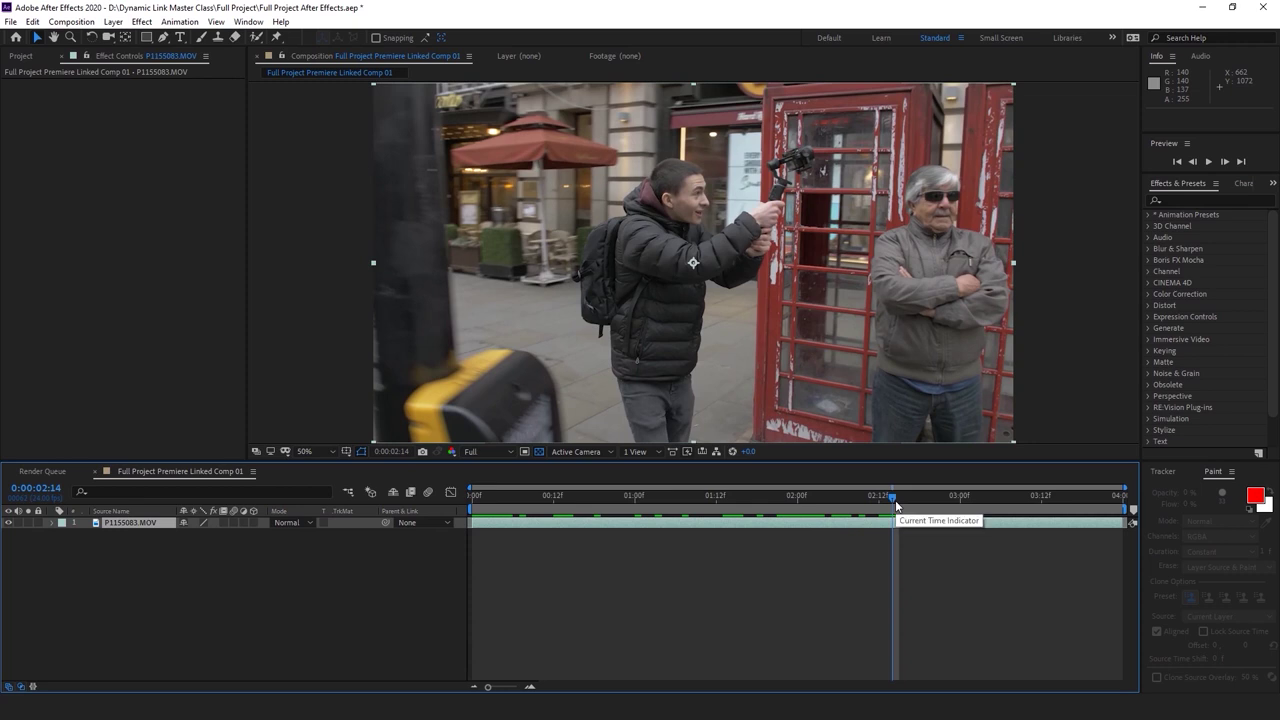
key("Page_Down")
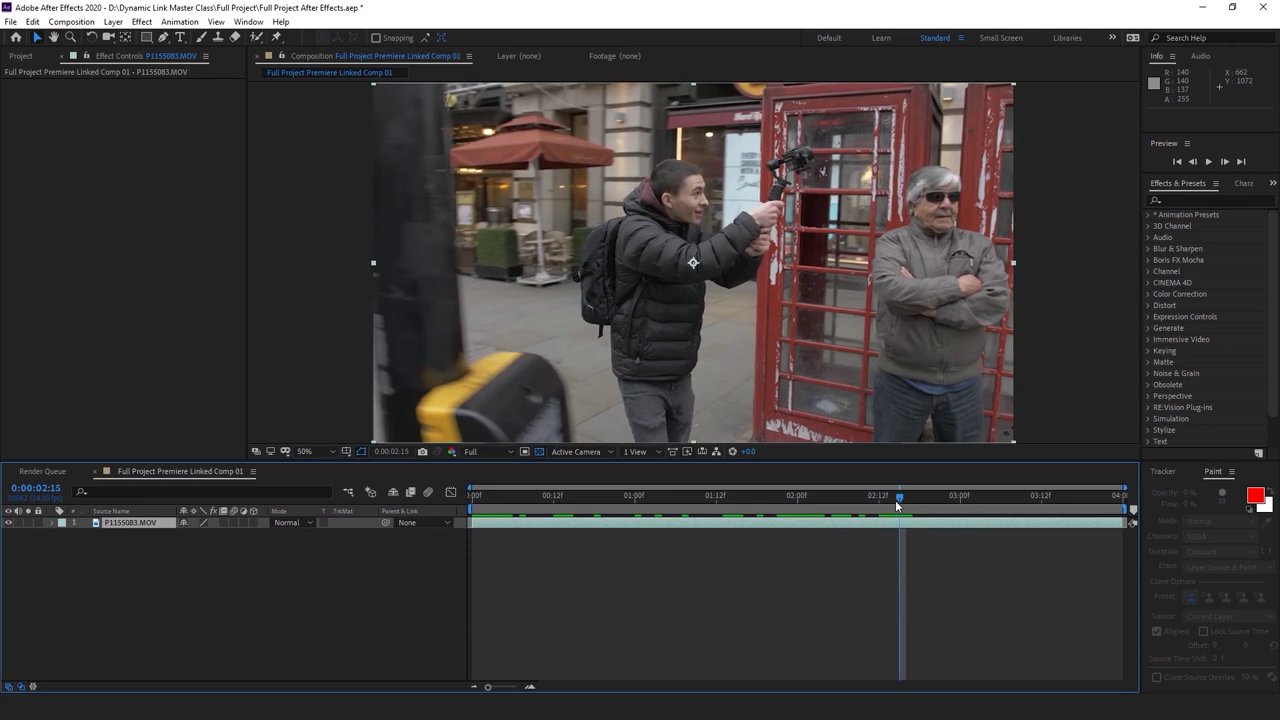
key("Page_Up")
key("Page_Up")
key("Page_Down")
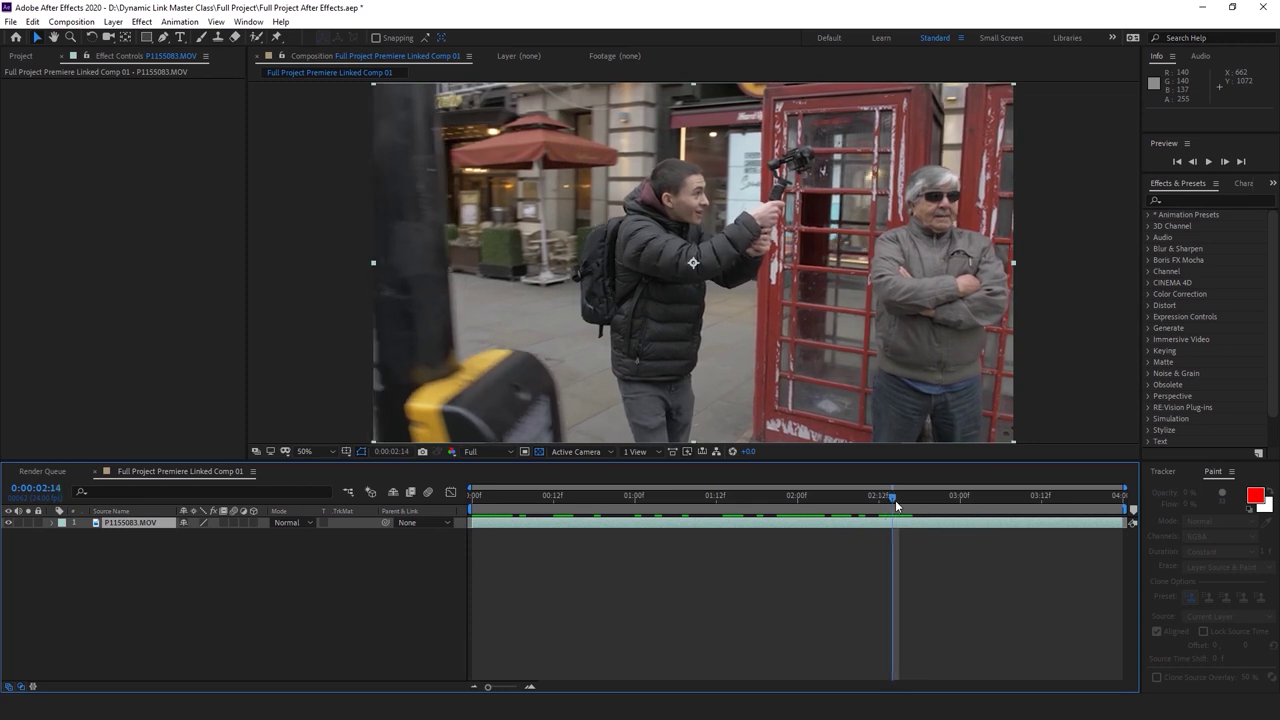
key("Page_Down")
key("Page_Down")
key("Page_Down")
key("Page_Down")
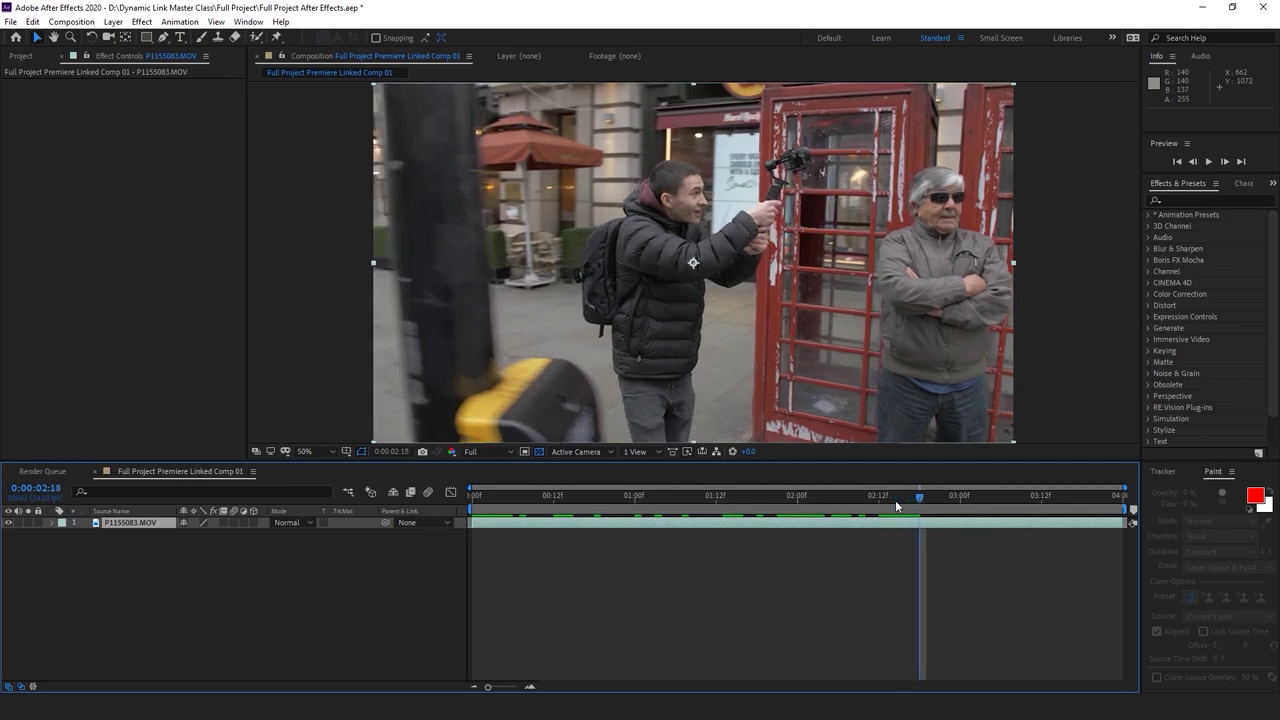
key("Page_Up")
key("Page_Up")
key("Page_Up")
key("Page_Up")
key("Page_Up")
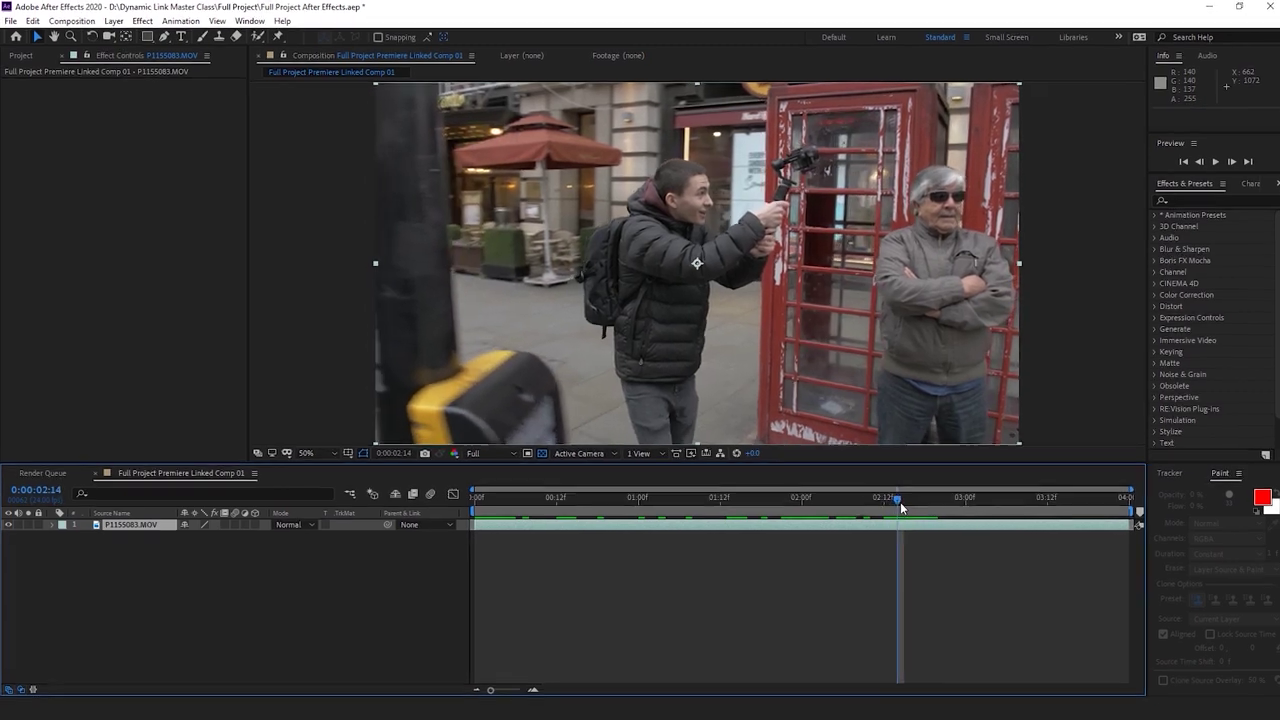
key("Page_Down")
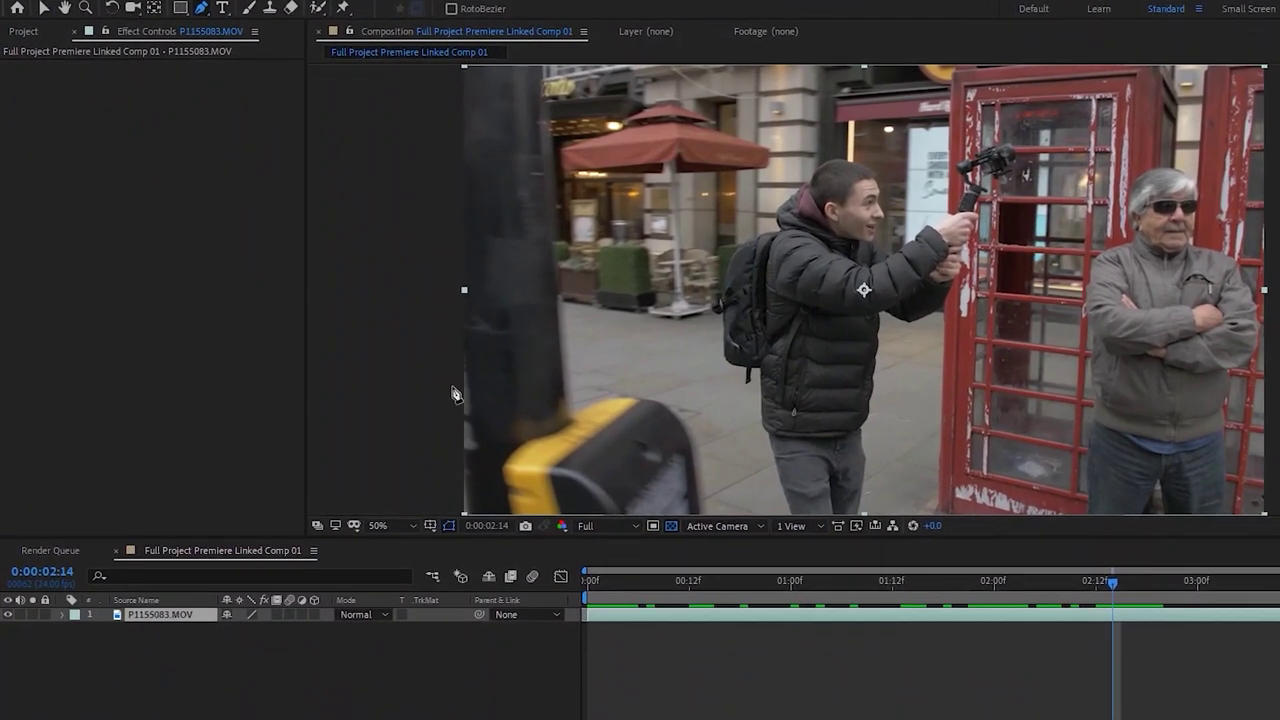
key("comma")
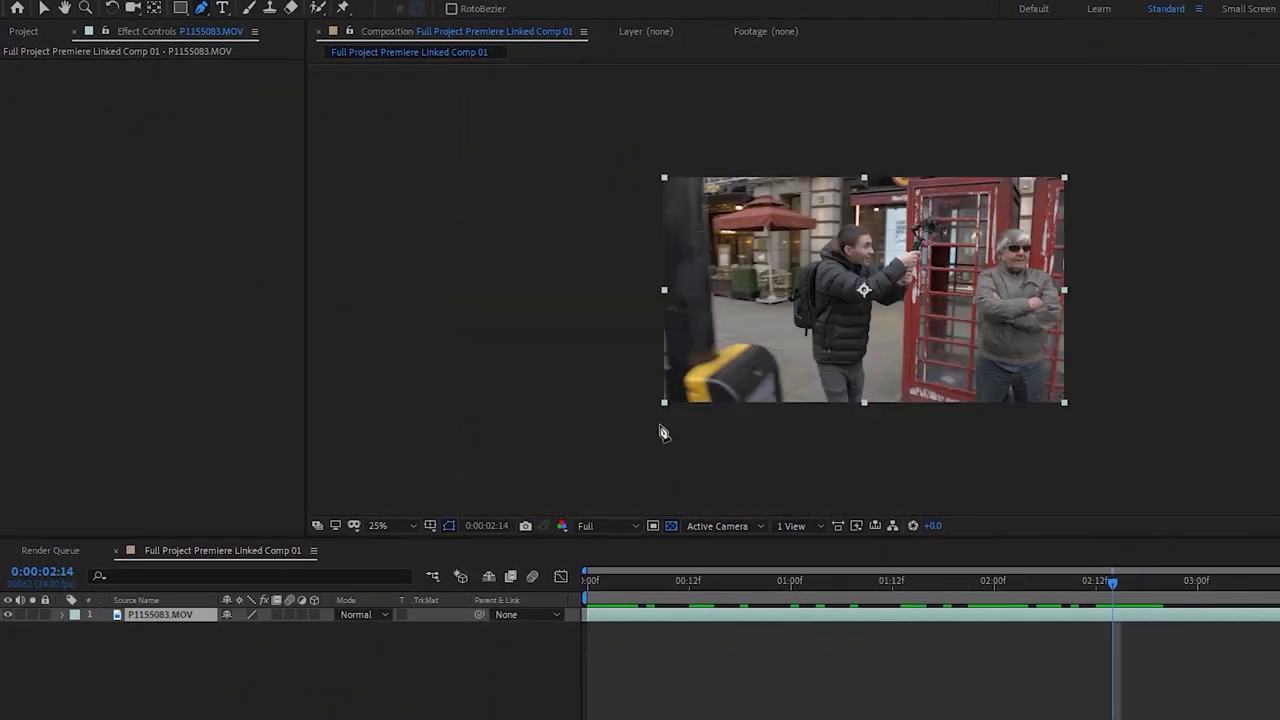
Draw a closed Pen mask around the blurred pole at the layer's lower-left edge
left_click_drag(667, 410, 654, 305)
left_click(654, 298)
left_click(600, 368)
left_click(610, 419)
left_click(667, 411)
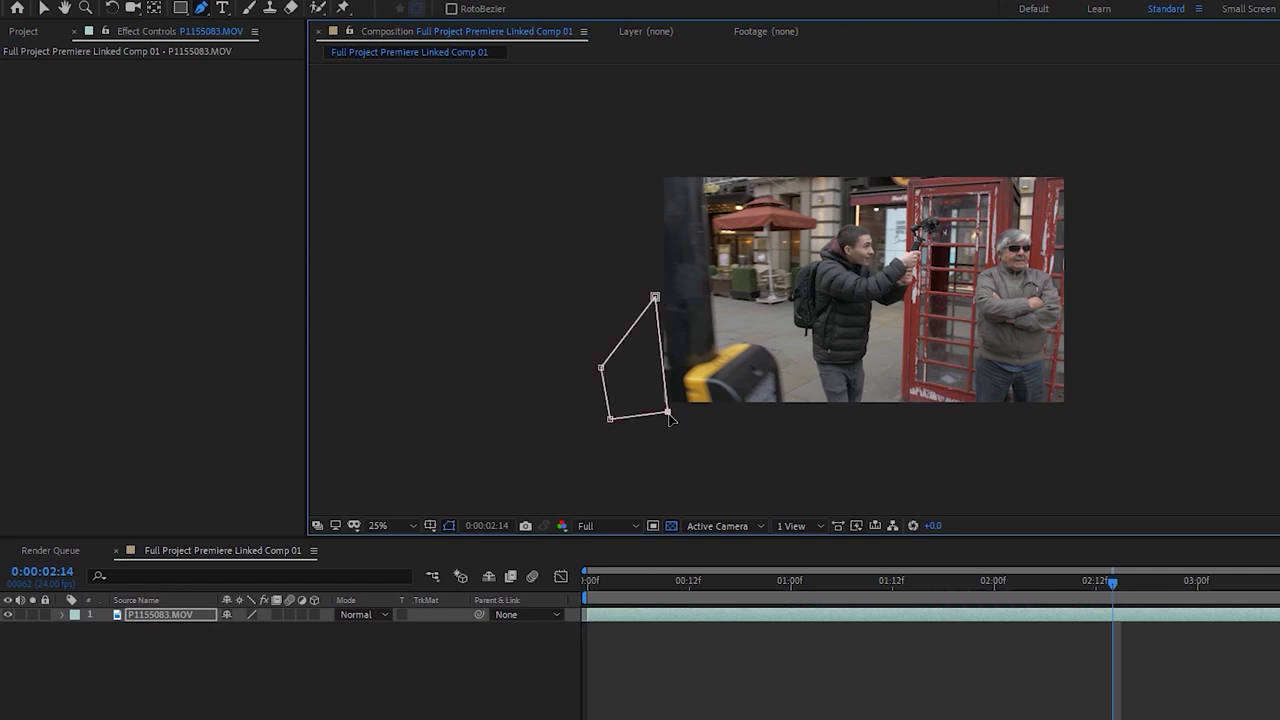
Expand the layer's Masks group, invert Mask 1, and set the comp view to 100%
left_click(60, 615)
left_click(78, 630)
key("F2")
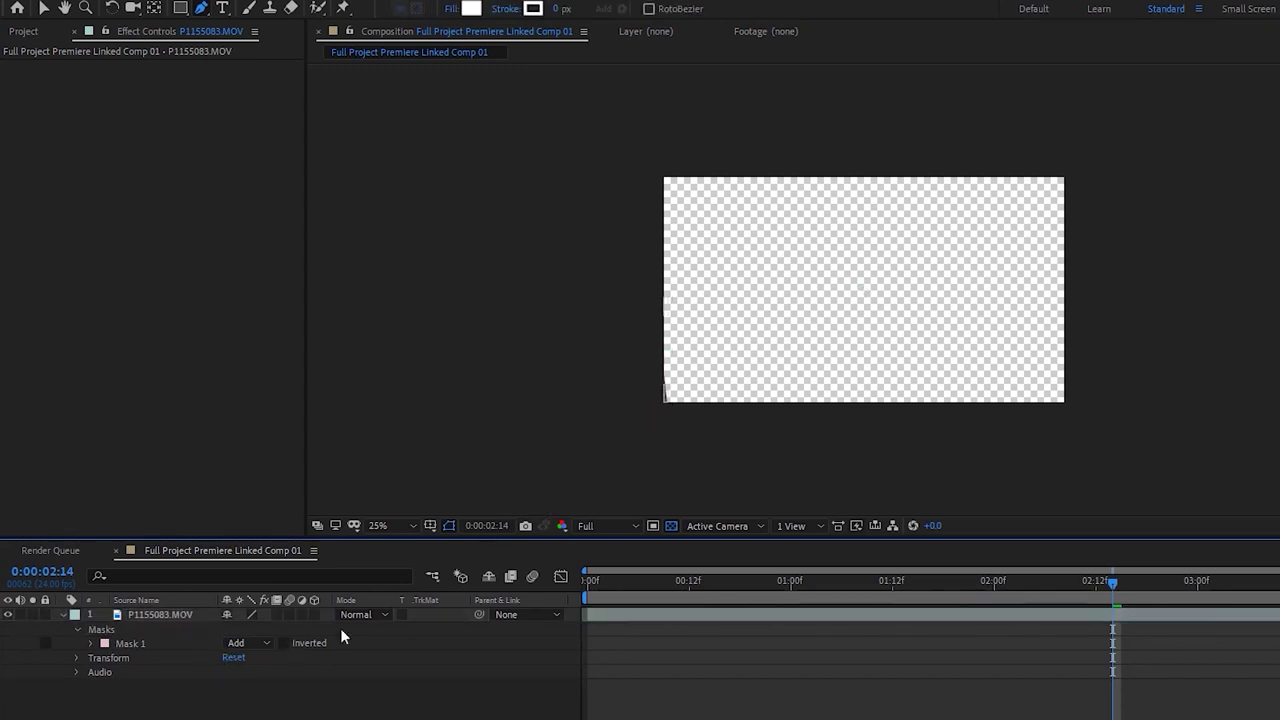
left_click(290, 644)
left_click(400, 526)
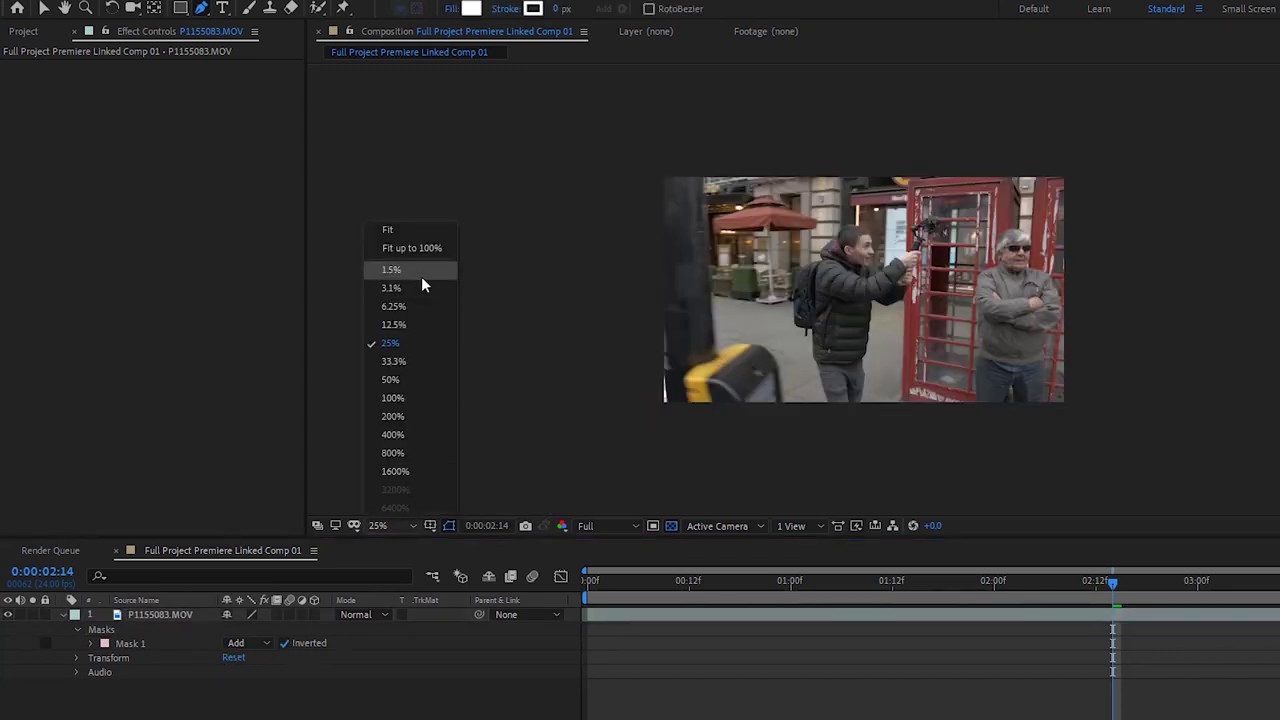
left_click(415, 248)
Enable Mask Path keyframing and reposition the mask for frame 2:13
left_click(125, 645)
left_click(90, 643)
left_click(118, 657)
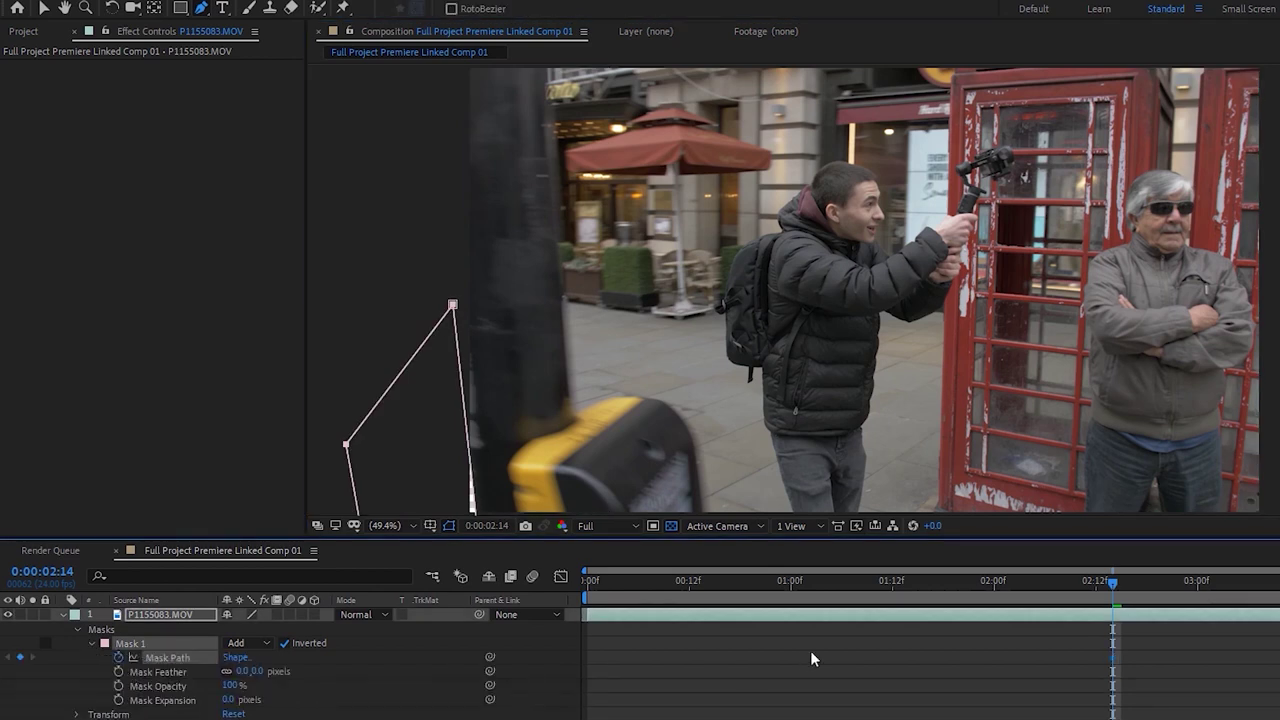
left_click(810, 655)
key("Page_Up")
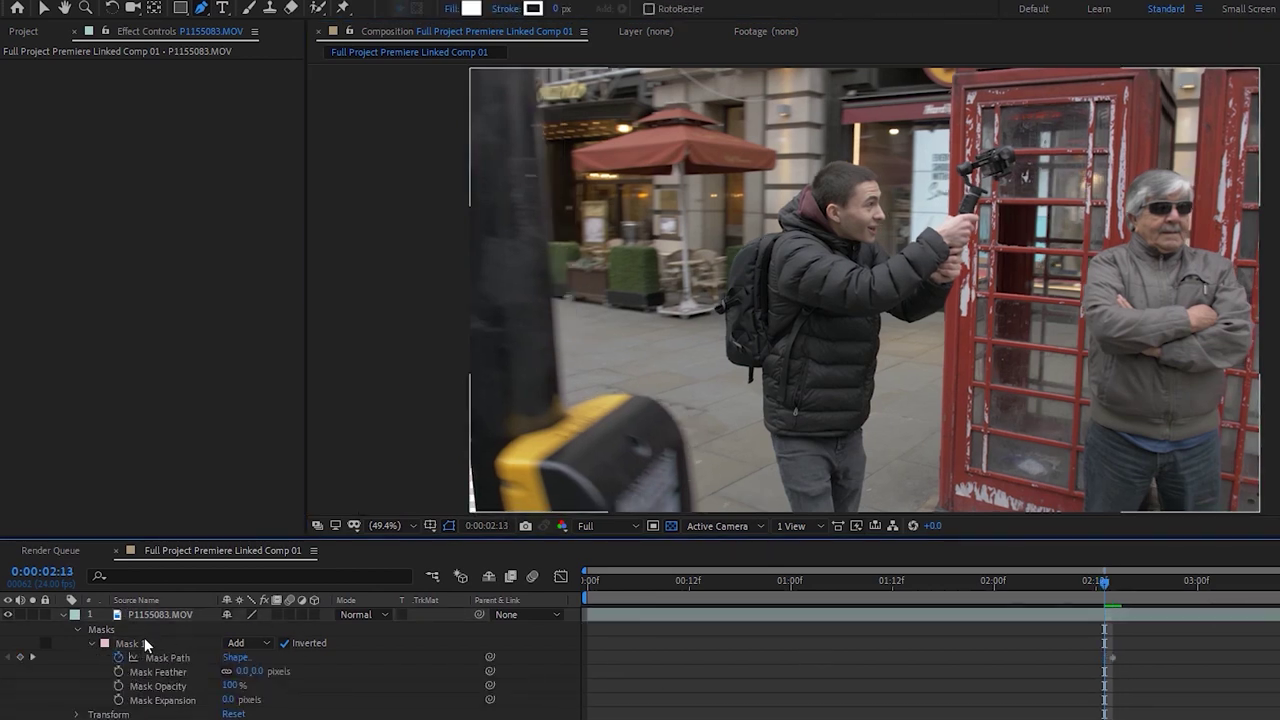
left_click(135, 643)
key("v")
left_click(425, 335)
left_click_drag(425, 335, 422, 353)
left_click(1111, 634)
Set Mask 1's feather to 28 pixels at frame 2:14
key("Page_Down")
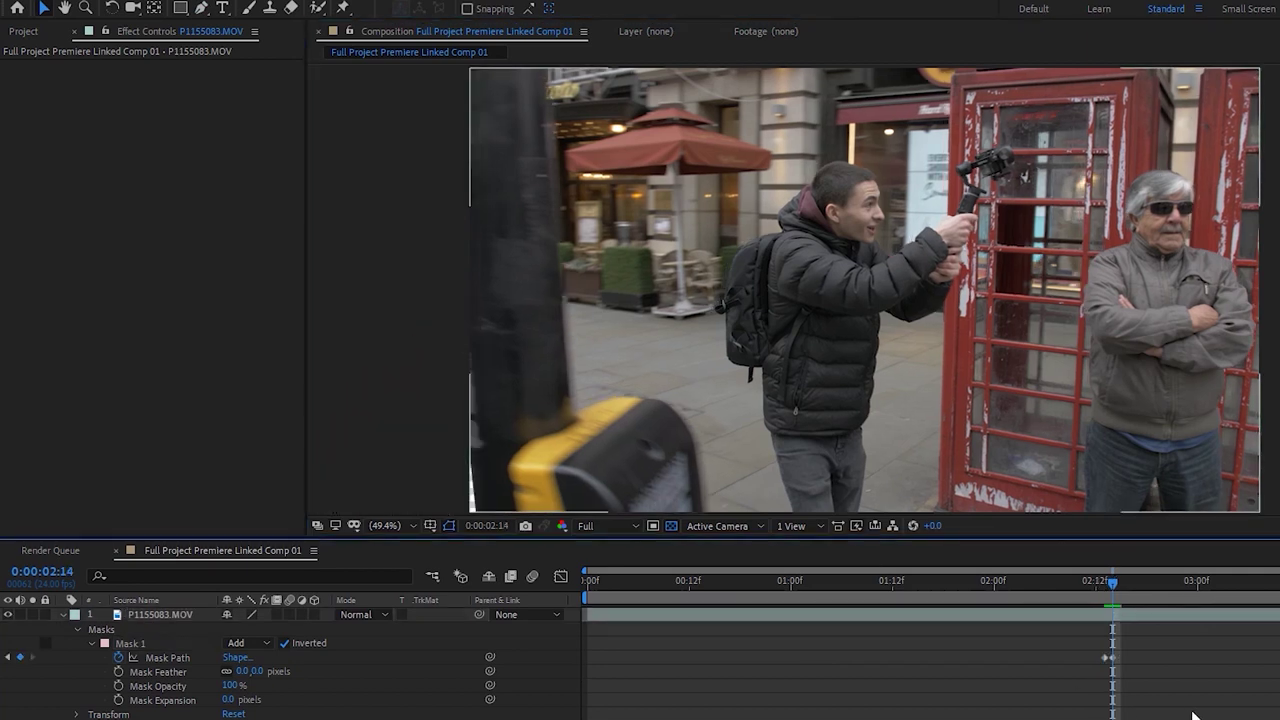
key("Page_Down")
key("Page_Up")
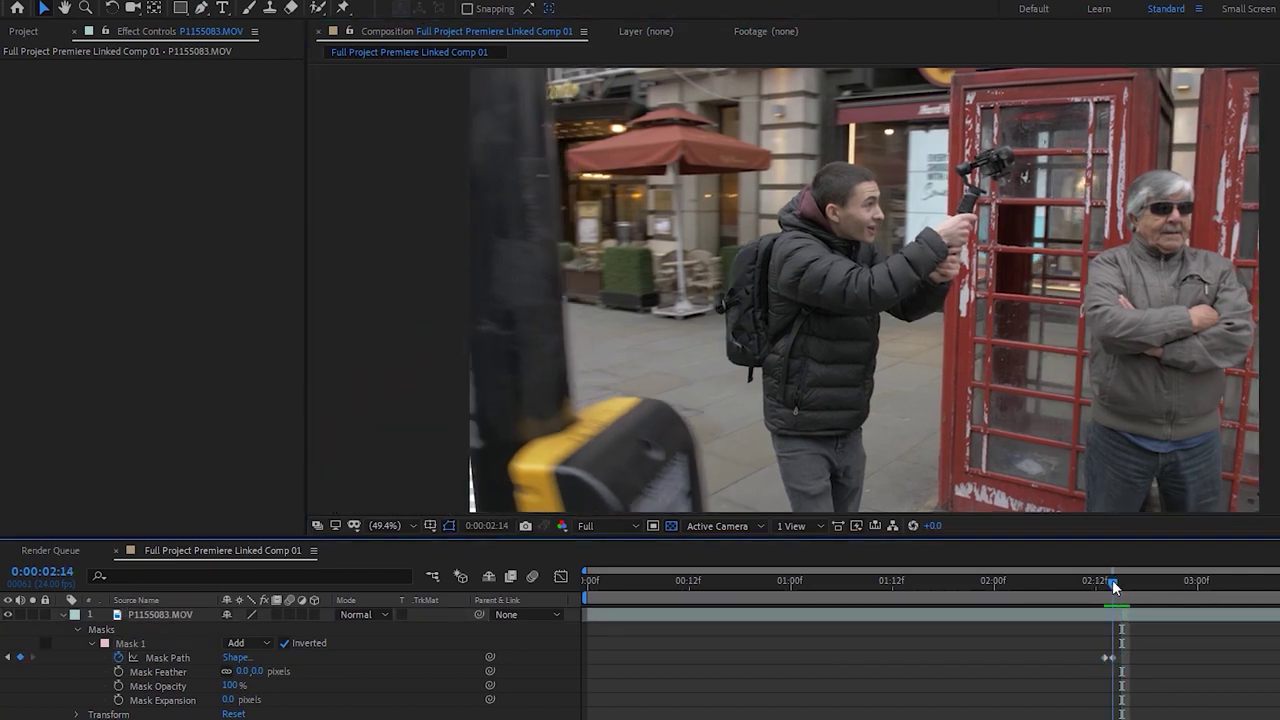
left_click_drag(245, 671, 219, 684)
left_click(1157, 714)
Shift the mask and its top point onto the pole at frame 2:15
key("Page_Down")
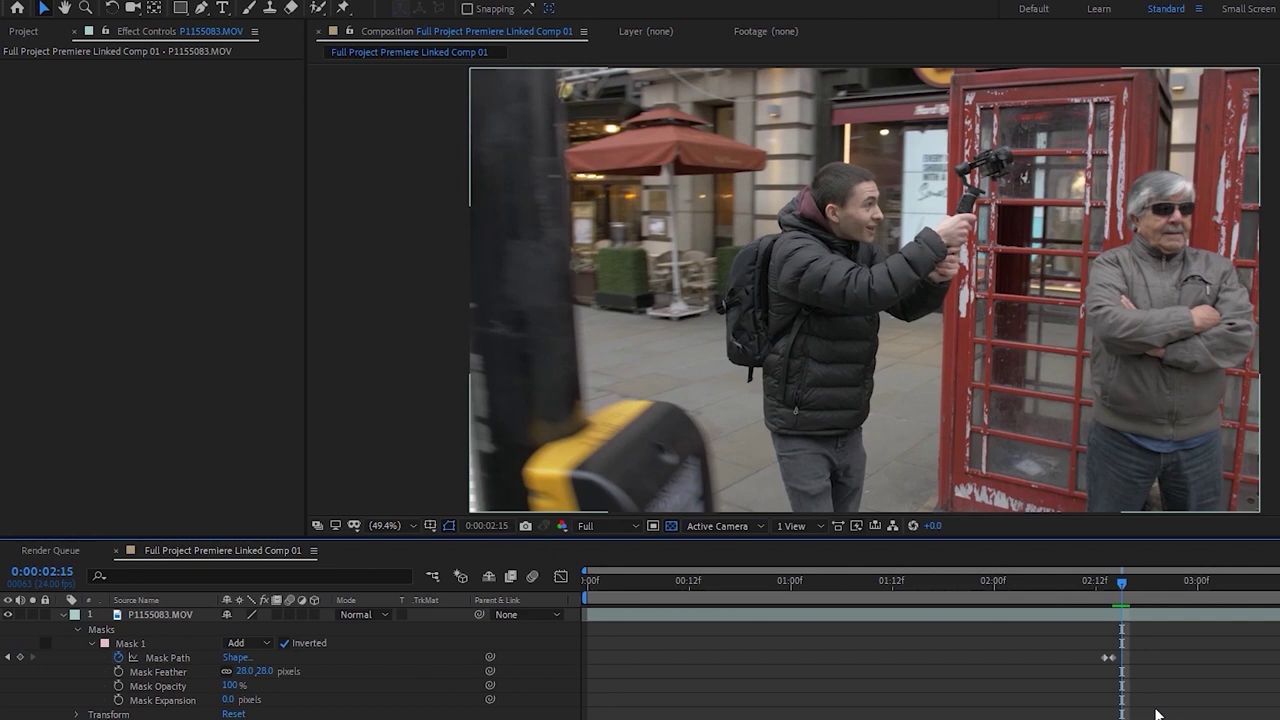
left_click(141, 643)
left_click_drag(452, 305, 460, 303)
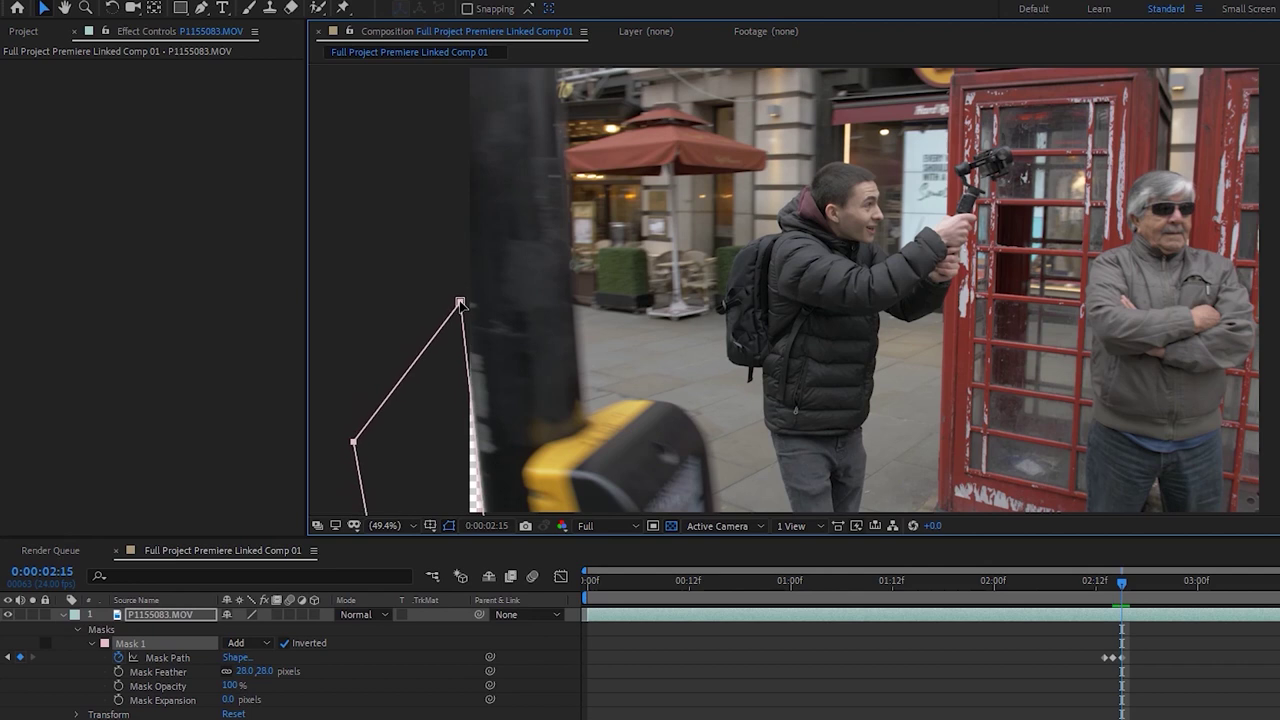
left_click(148, 632)
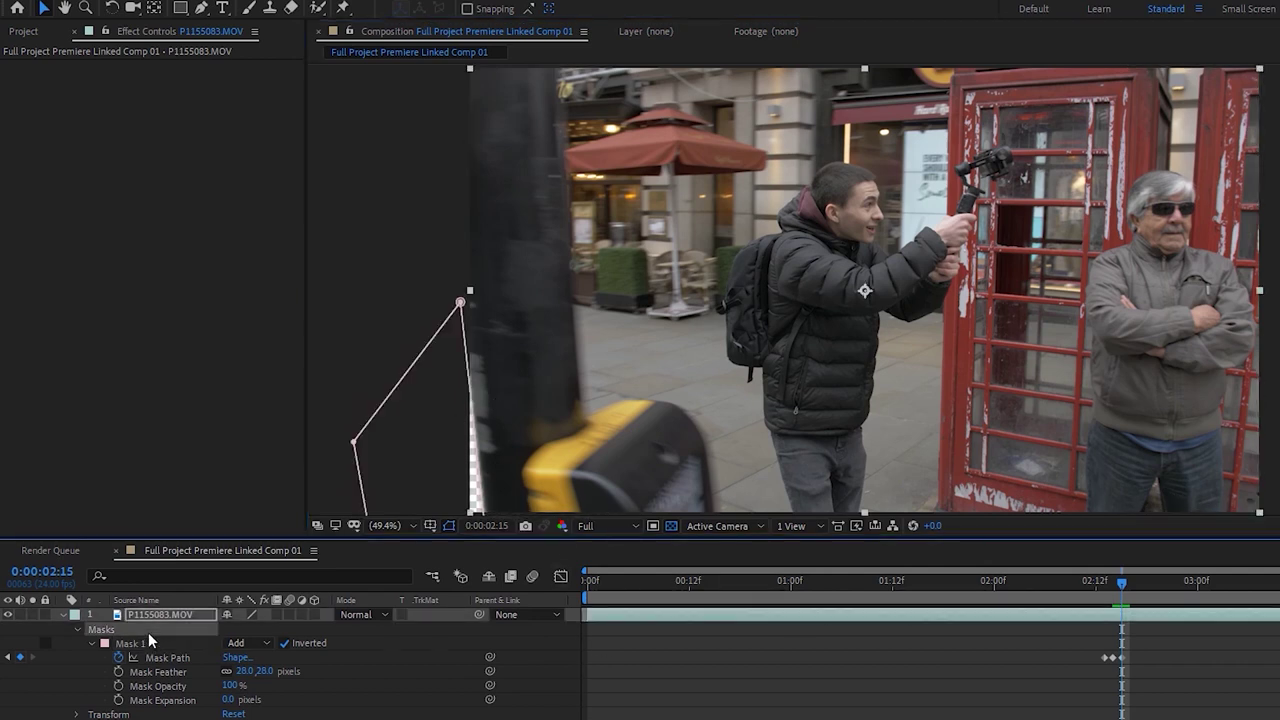
left_click_drag(460, 302, 461, 297)
Reshape the top and bottom-right mask points to track the pole at 2:16 and 2:17
key("Page_Down")
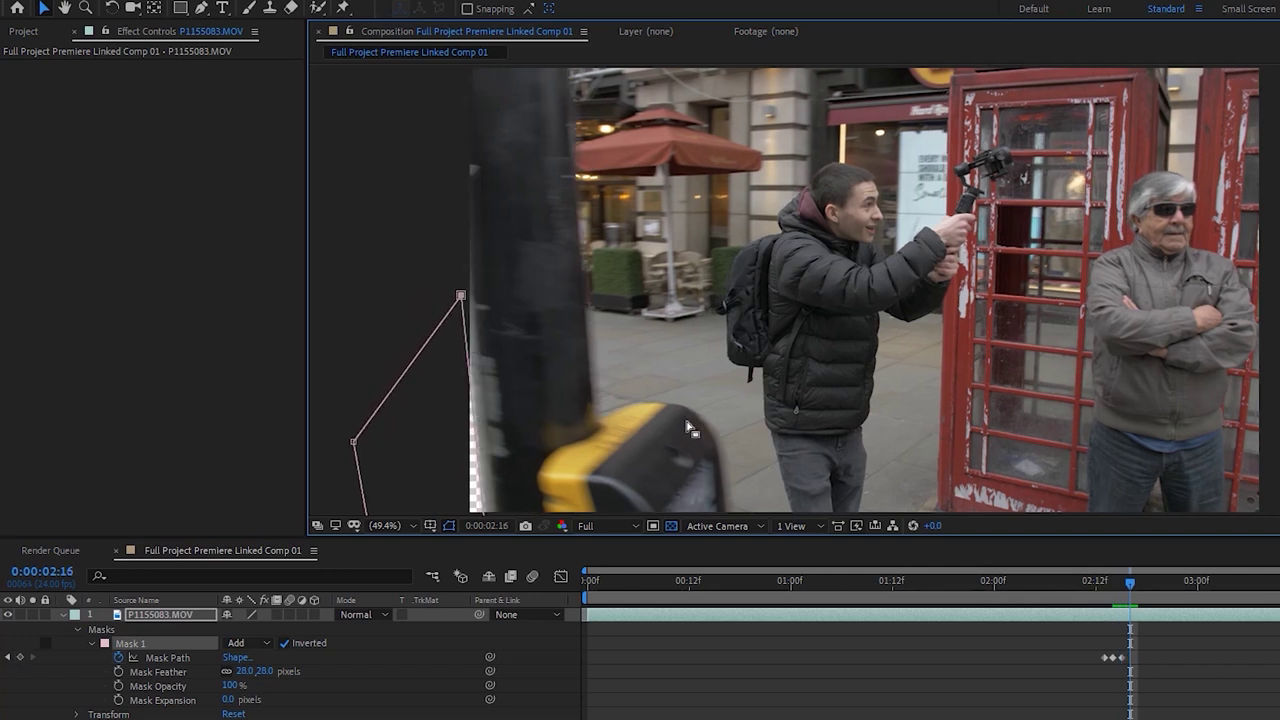
left_click_drag(461, 297, 466, 154)
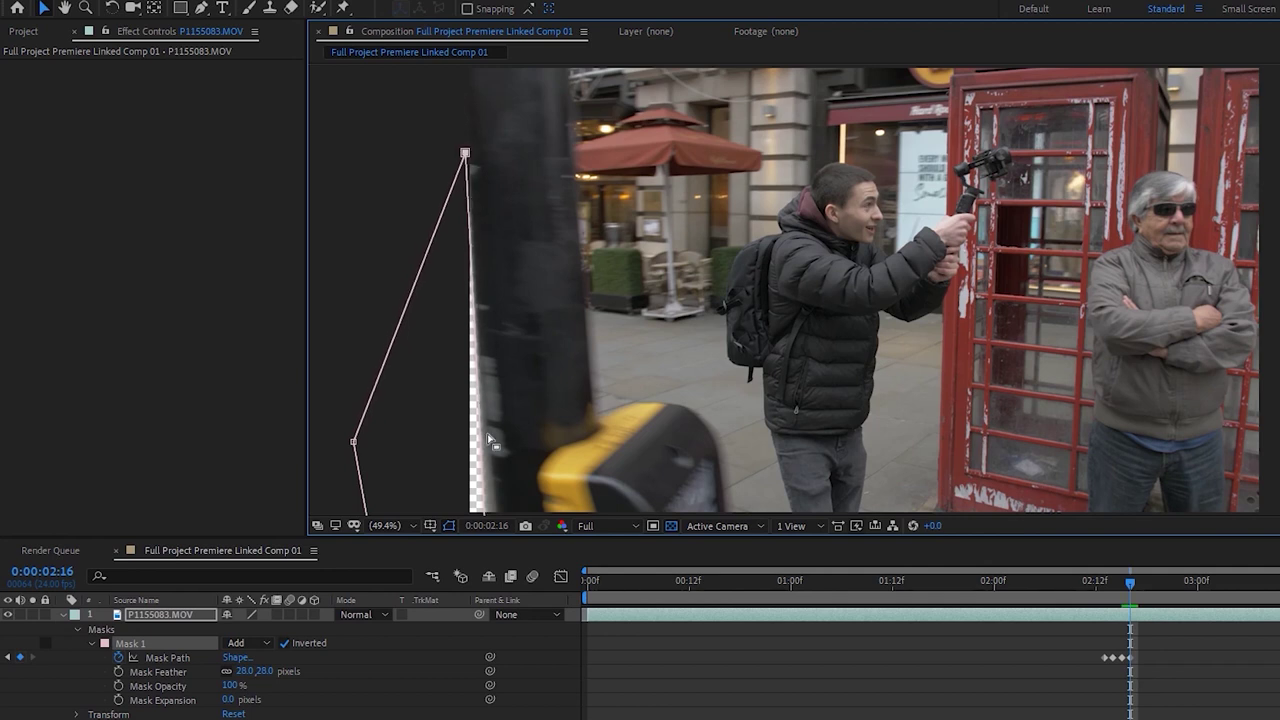
key("comma")
key("comma")
left_click_drag(675, 412, 684, 416)
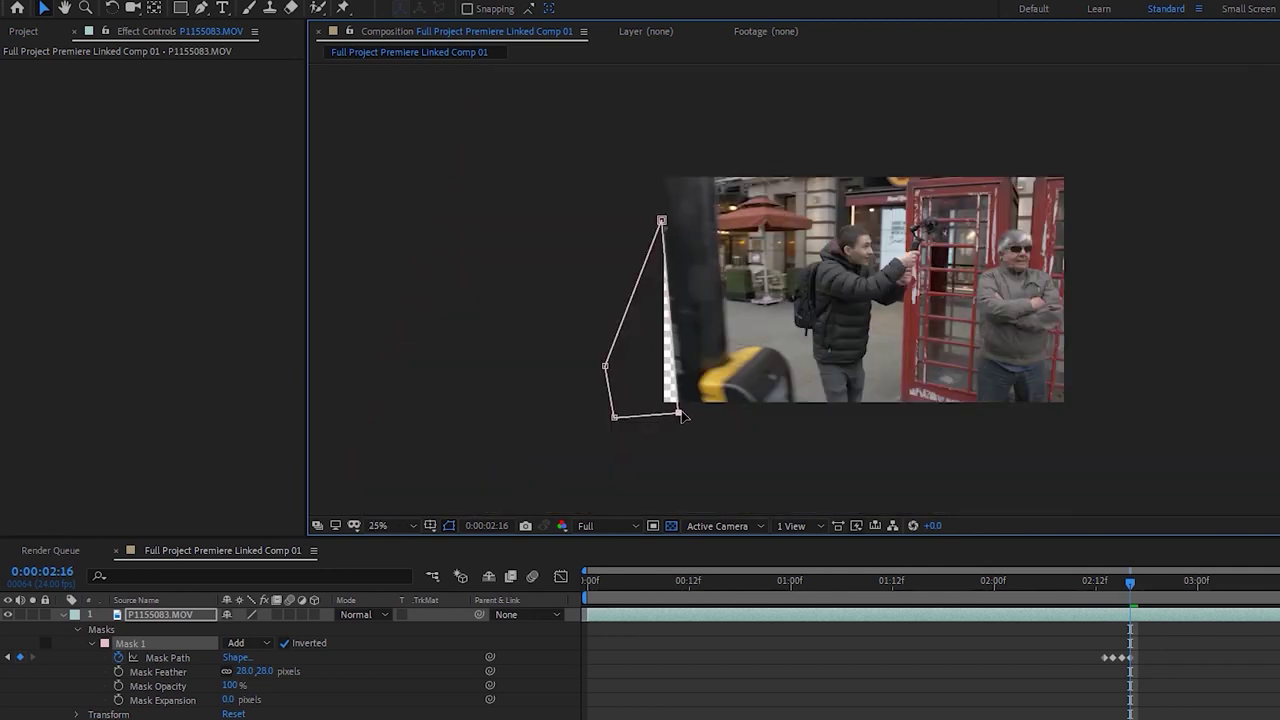
left_click_drag(662, 222, 657, 222)
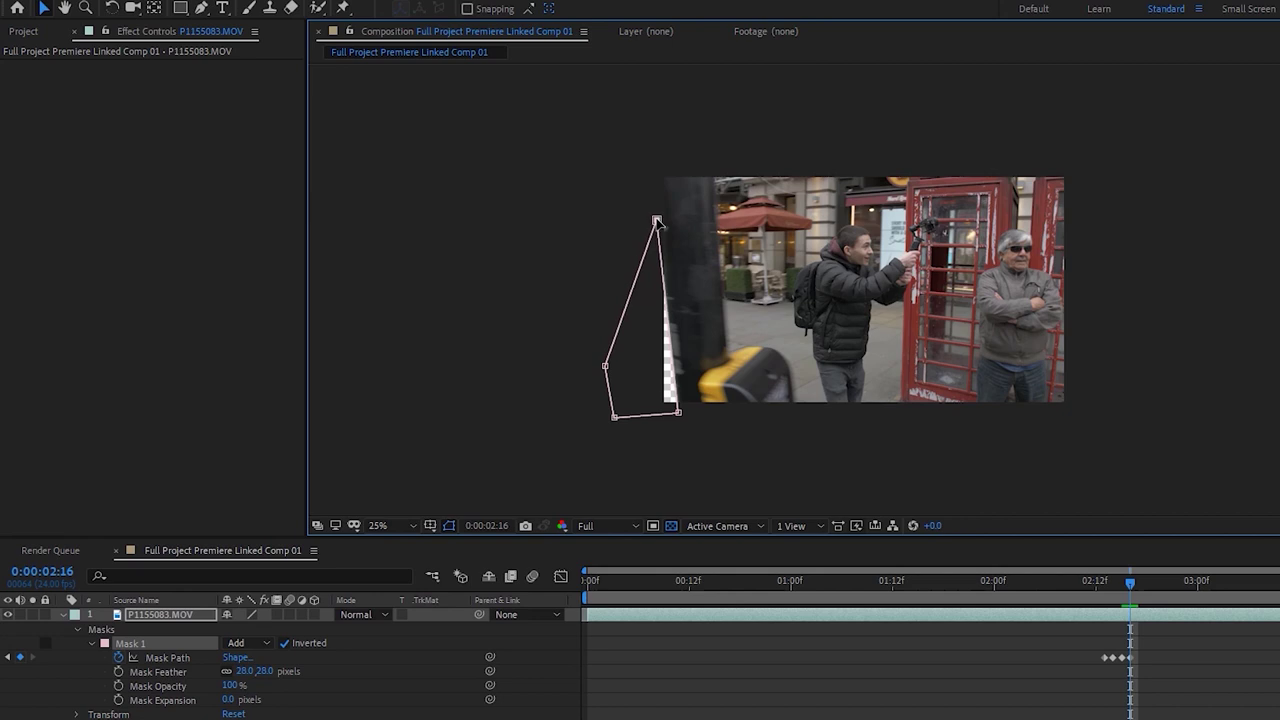
key("Page_Down")
left_click_drag(678, 410, 685, 417)
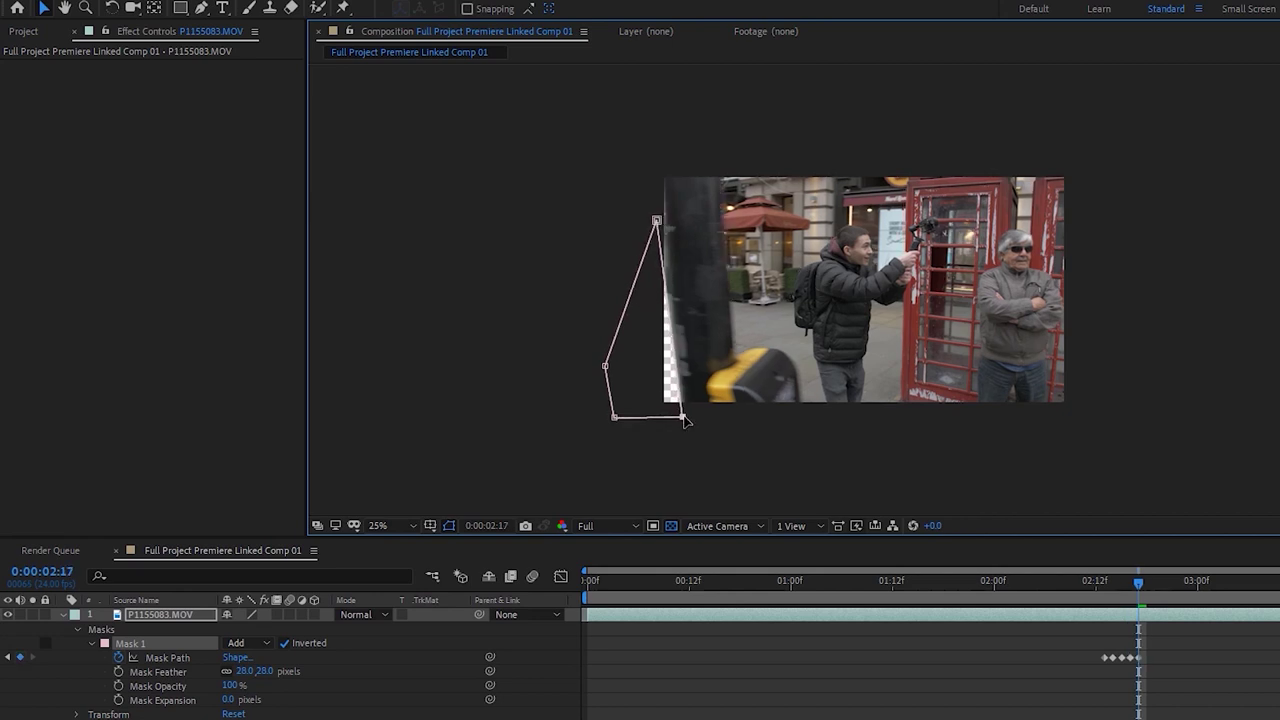
left_click_drag(656, 220, 660, 160)
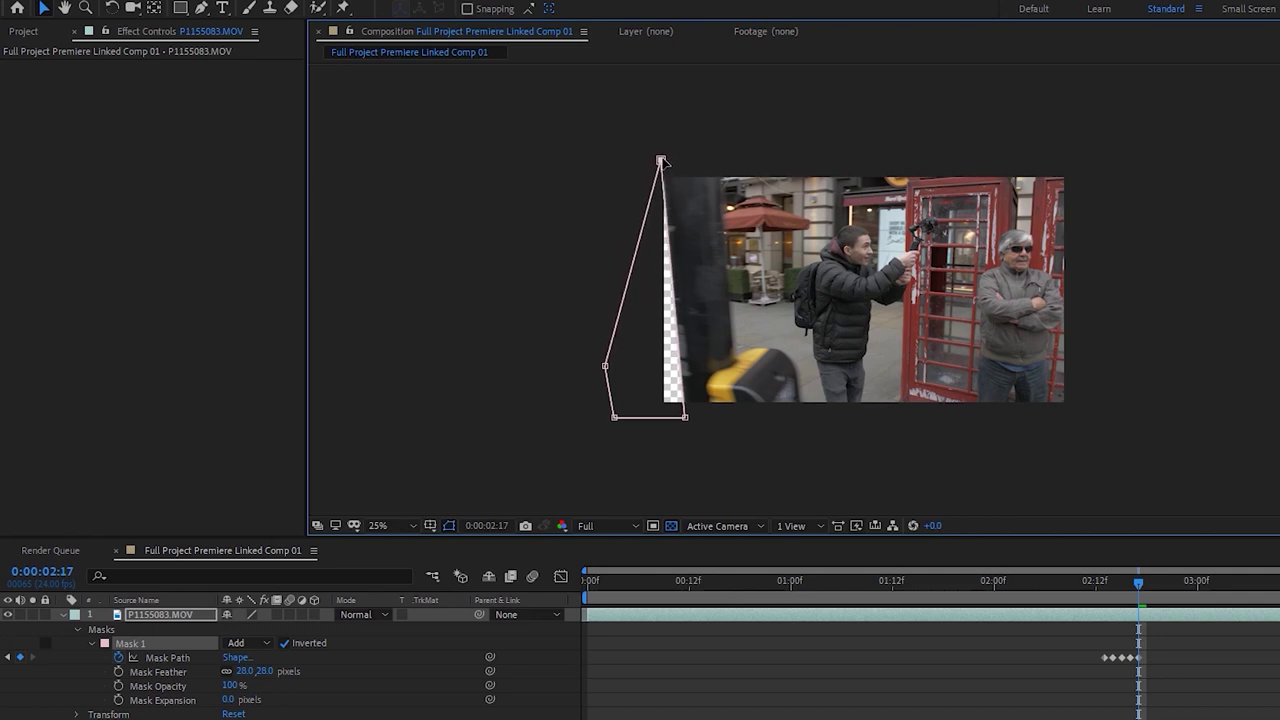
left_click_drag(681, 419, 686, 421)
At 2:18, realign the mask points and add a point to square off the top-left corner
key("Page_Down")
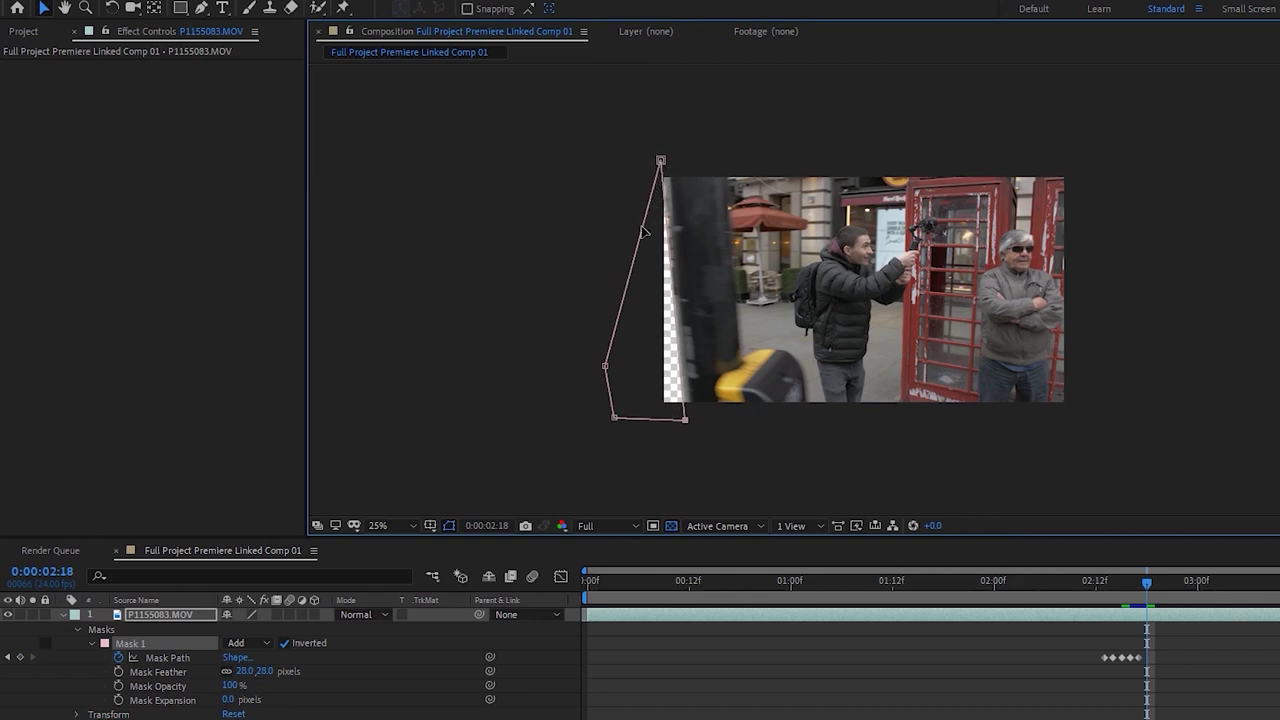
left_click_drag(617, 338, 603, 322)
left_click_drag(648, 147, 672, 162)
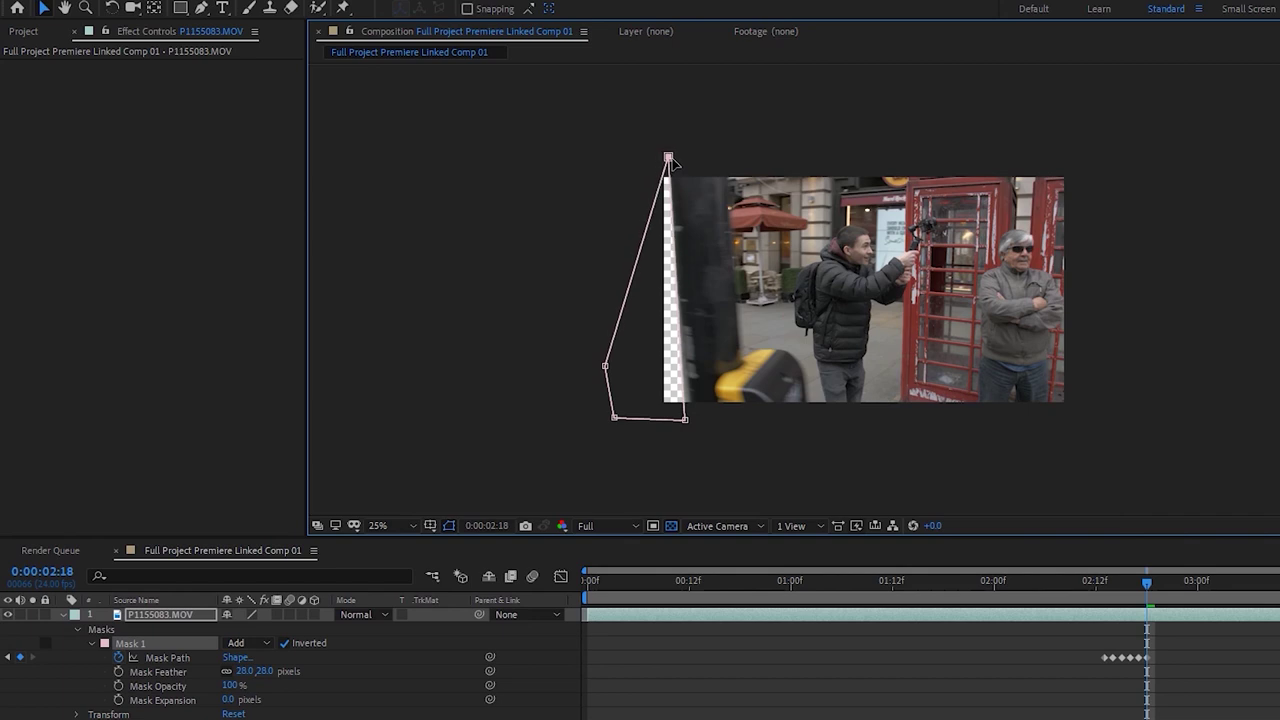
left_click(779, 714)
left_click(667, 200)
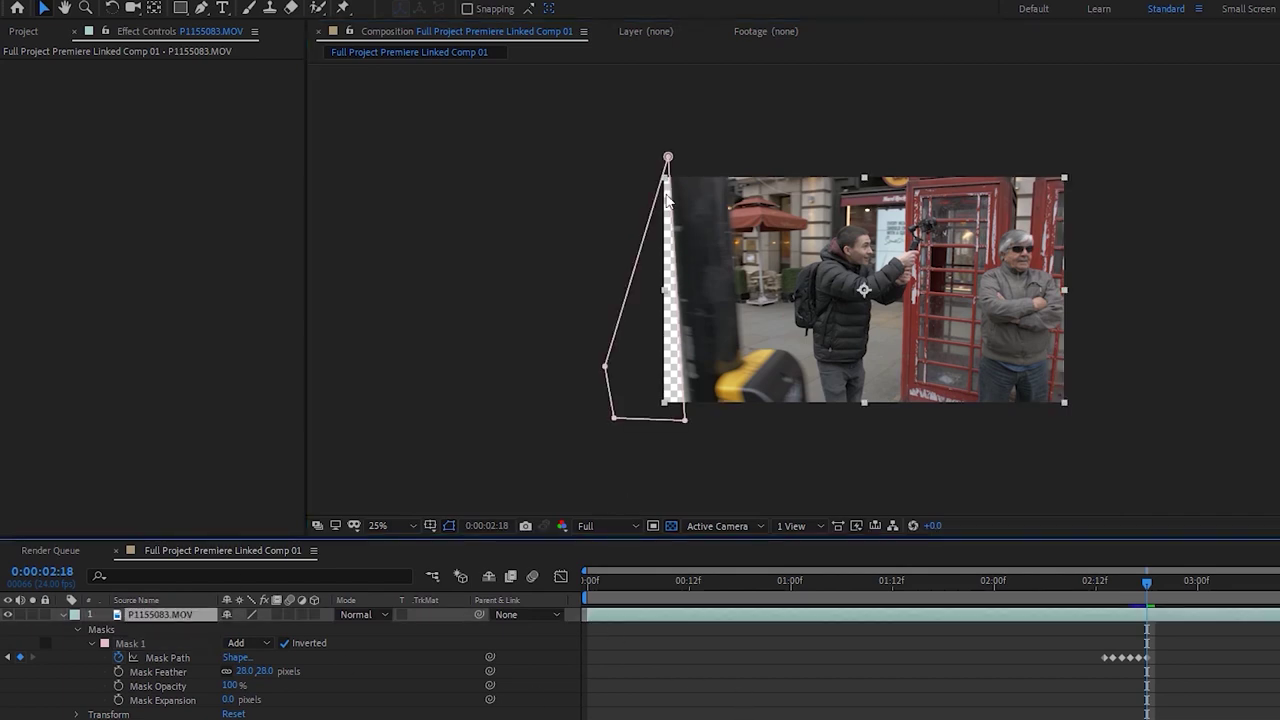
left_click(200, 10)
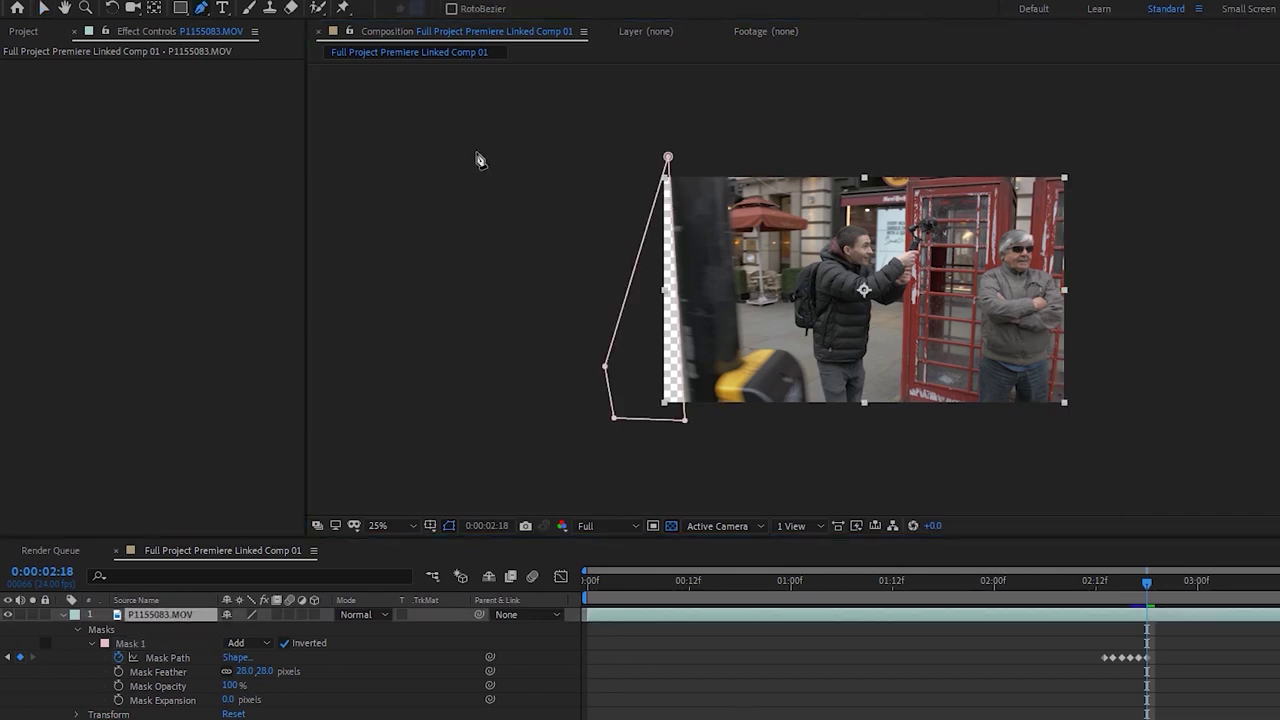
left_click(636, 263)
left_click_drag(636, 263, 572, 152)
Keyframe the right mask corners onto the pole's edge from 2:18 over the next two frames
left_click_drag(684, 421, 691, 421)
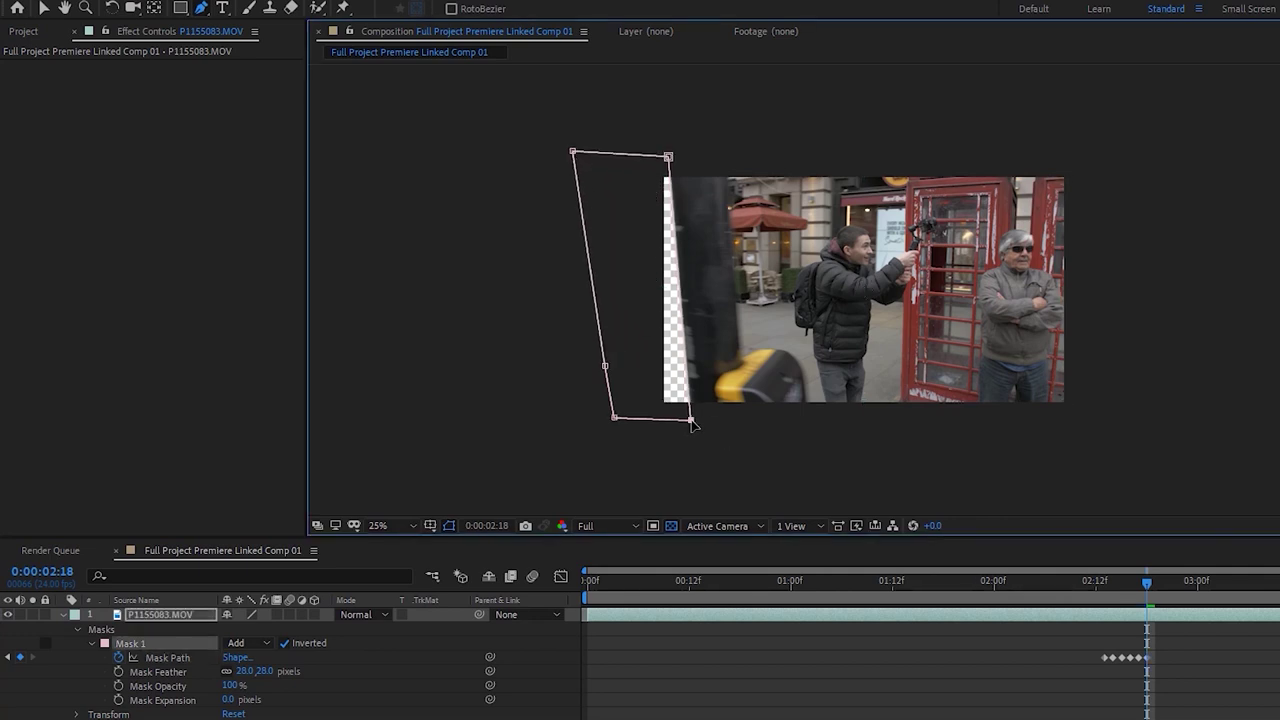
key("Page_Down")
left_click_drag(691, 419, 698, 421)
left_click_drag(668, 157, 674, 149)
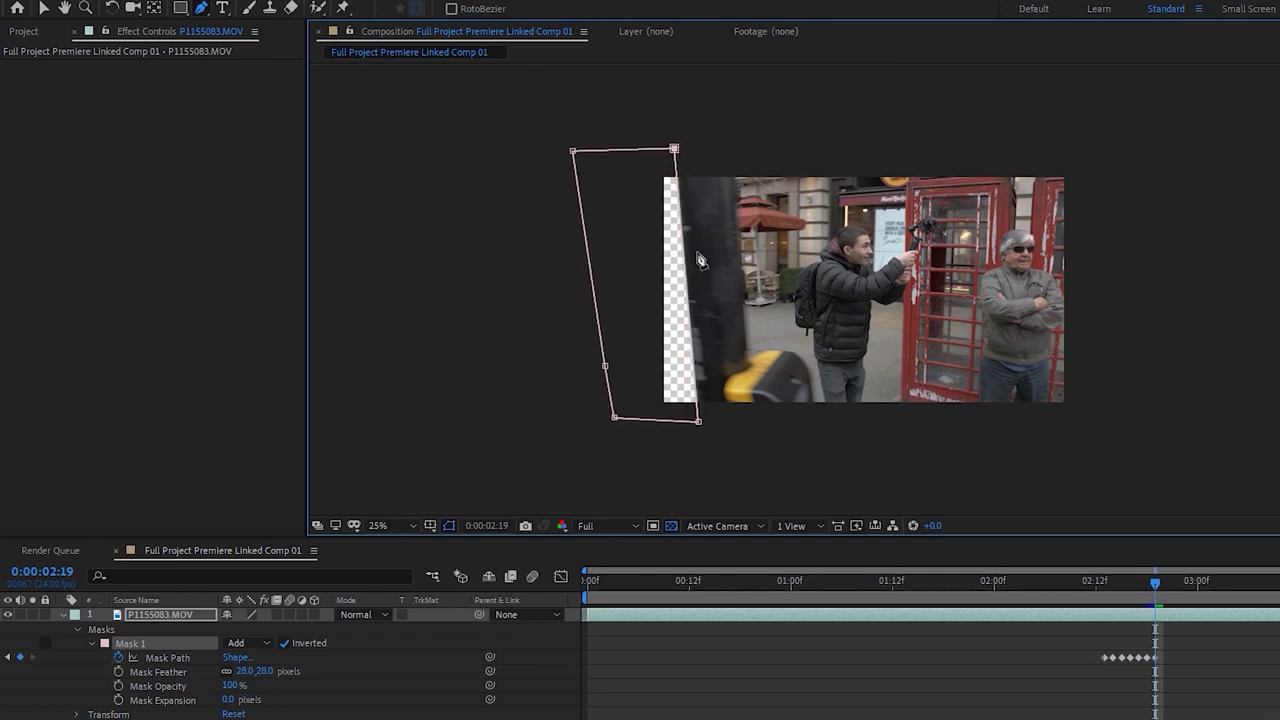
left_click_drag(698, 421, 700, 439)
left_click_drag(673, 152, 669, 151)
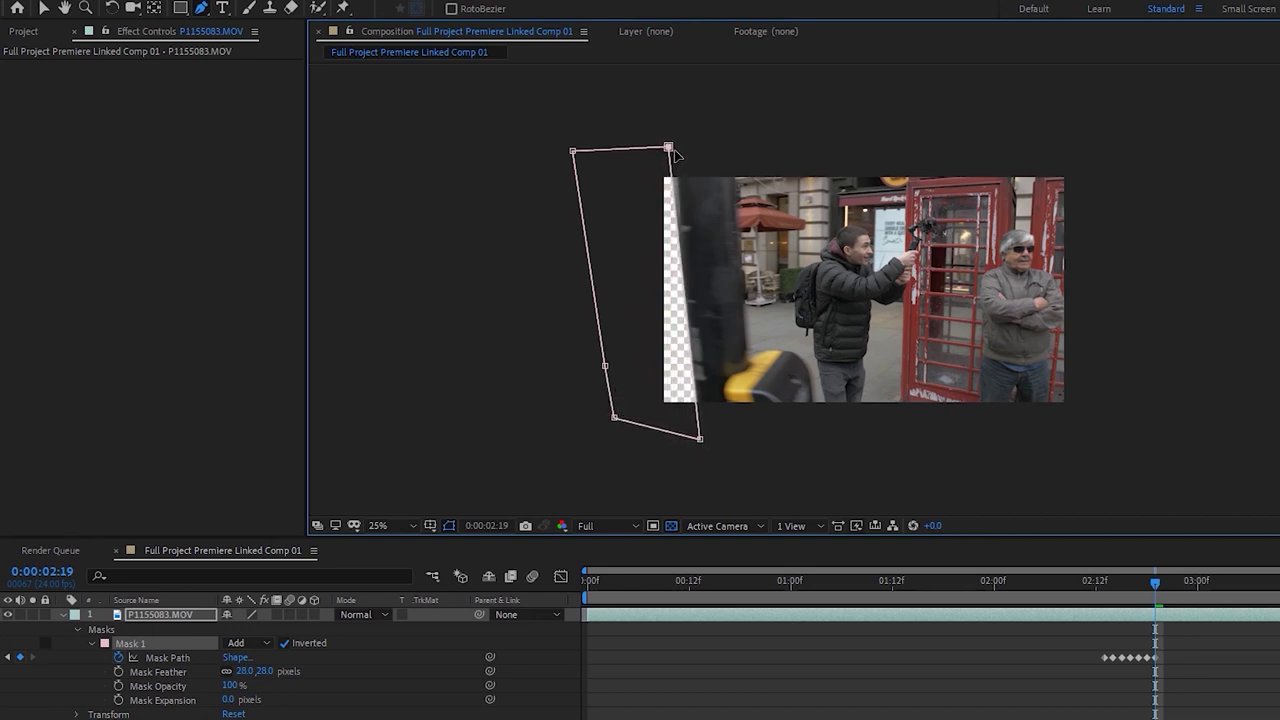
key("Page_Down")
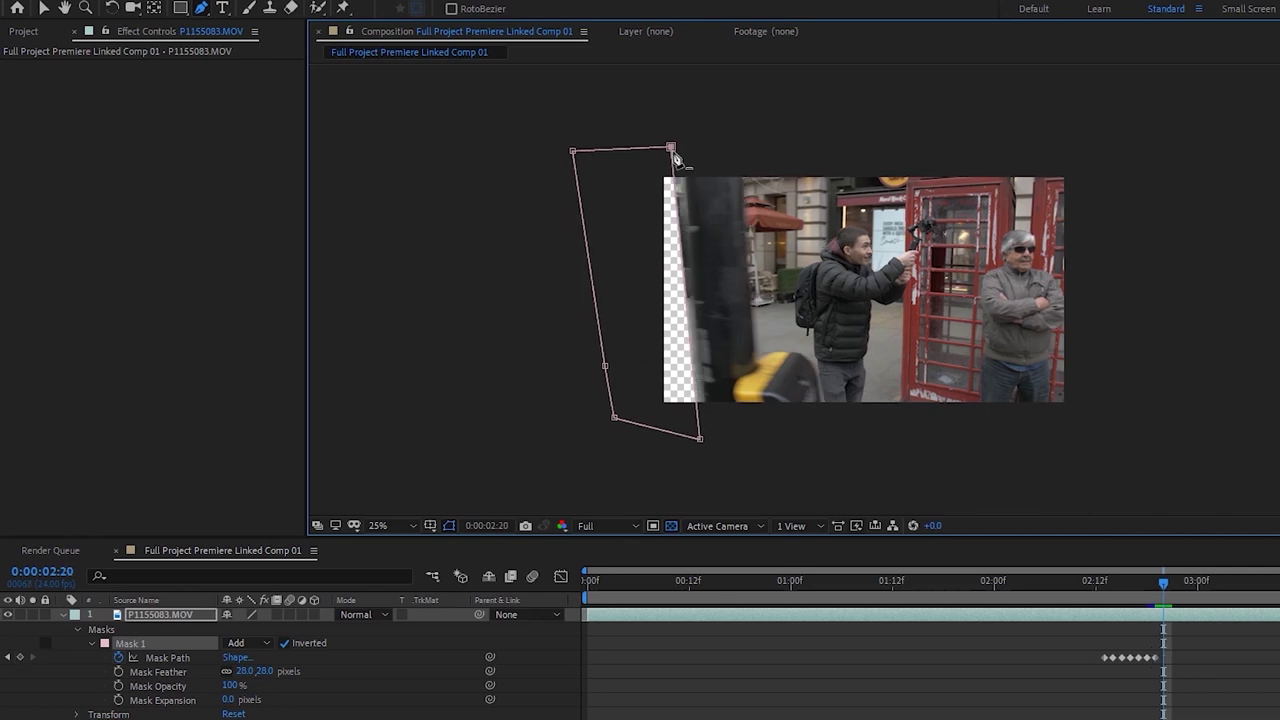
left_click_drag(671, 148, 679, 145)
left_click_drag(700, 440, 715, 441)
Continue moving the top-right and bottom-right mask corners with the pole frame by frame
key("Page_Down")
left_click_drag(681, 143, 699, 145)
key("Page_Down")
left_click_drag(716, 444, 722, 445)
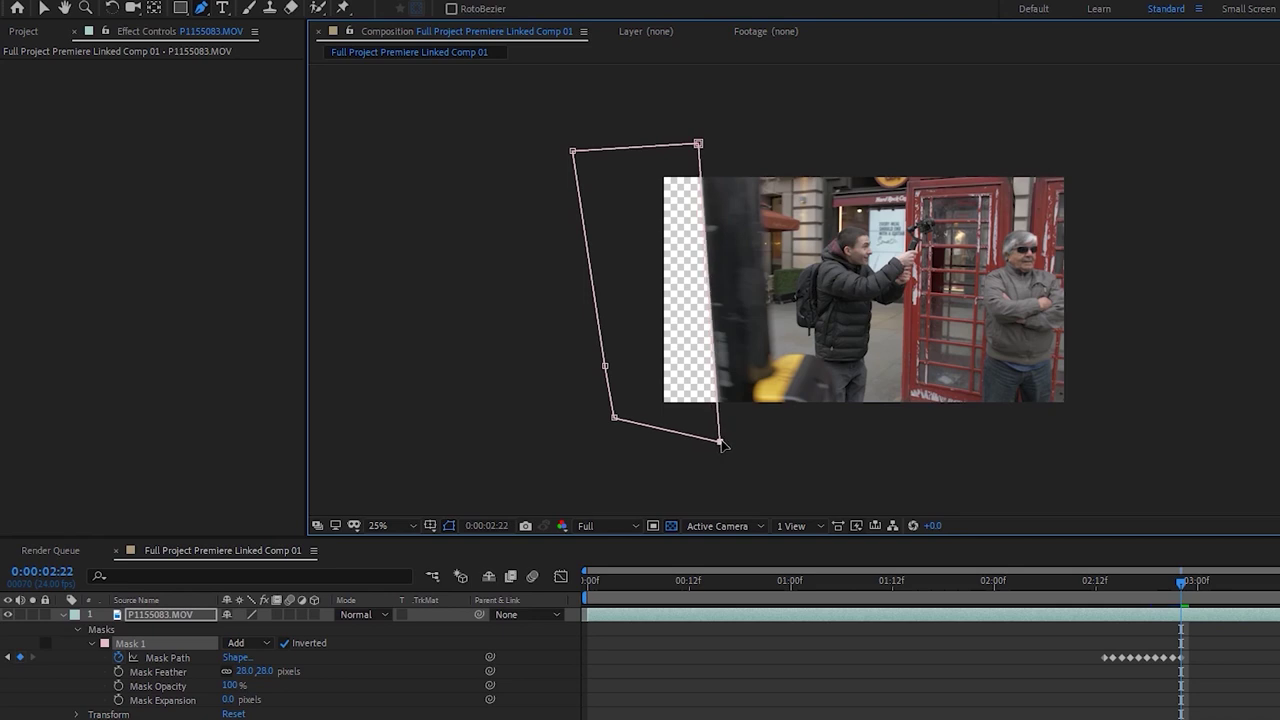
key("Page_Down")
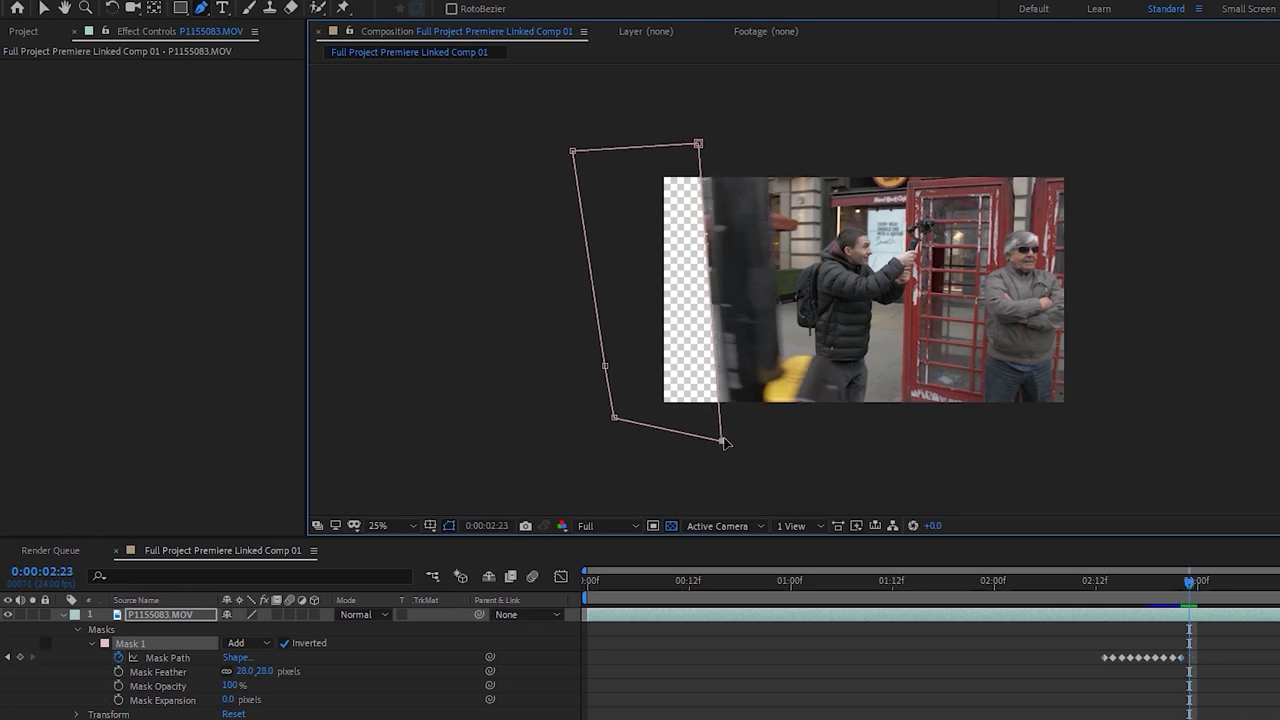
left_click_drag(724, 445, 735, 444)
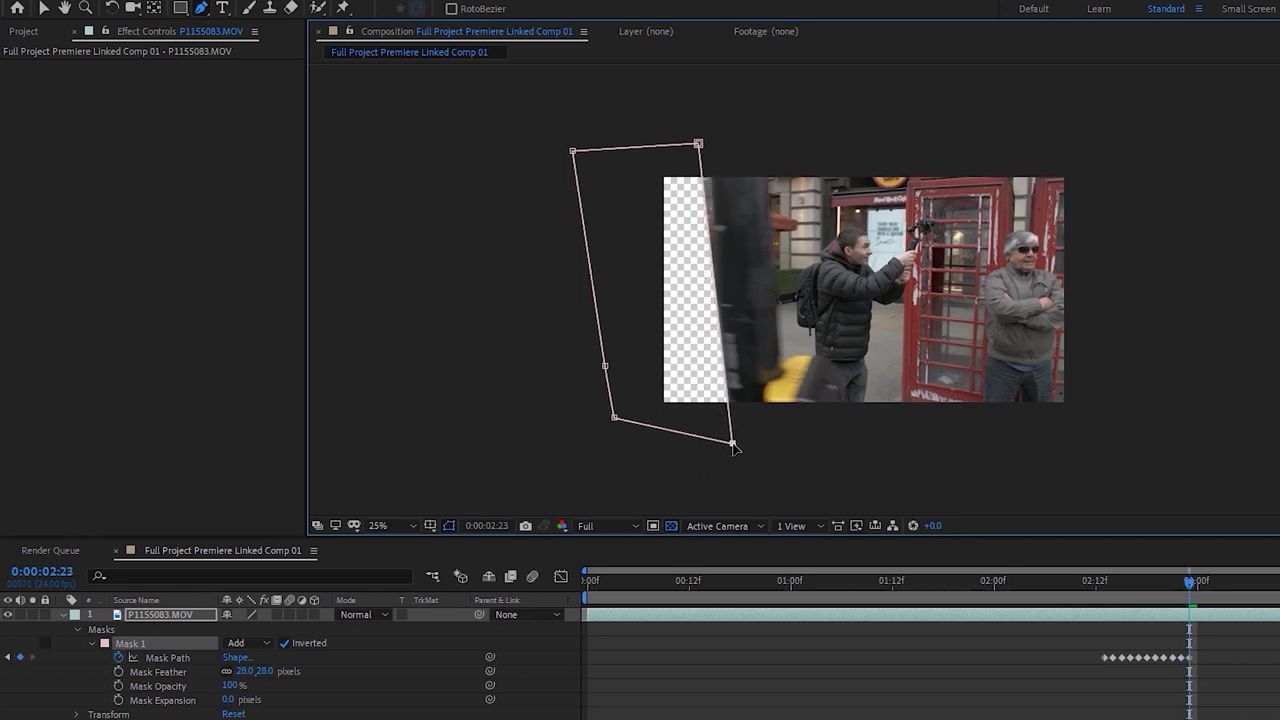
left_click_drag(698, 145, 706, 142)
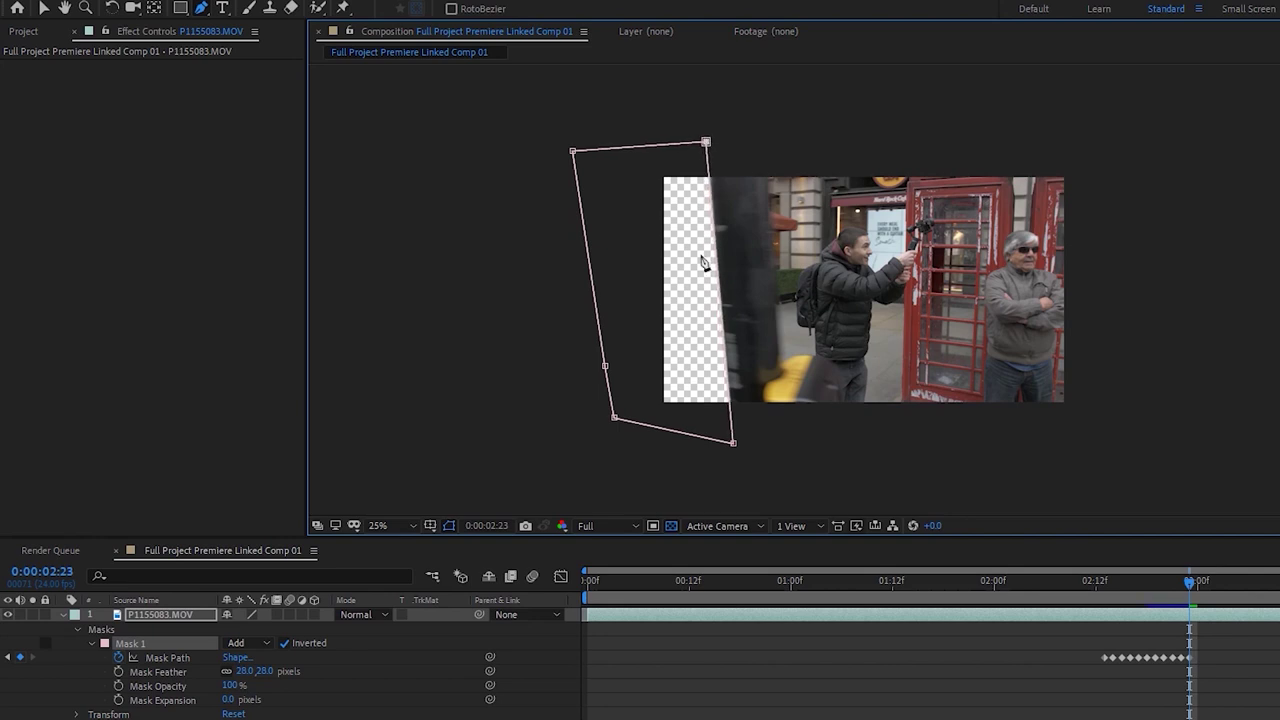
left_click_drag(733, 443, 739, 440)
key("Page_Down")
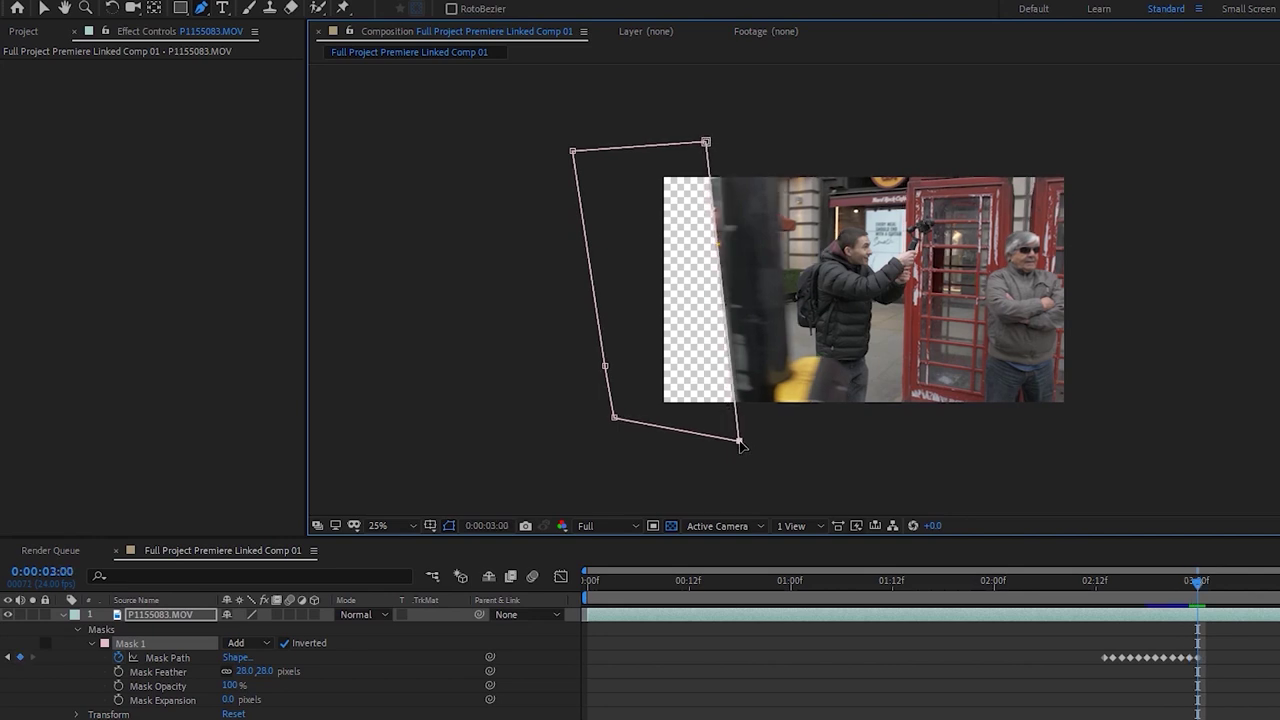
left_click_drag(706, 143, 716, 141)
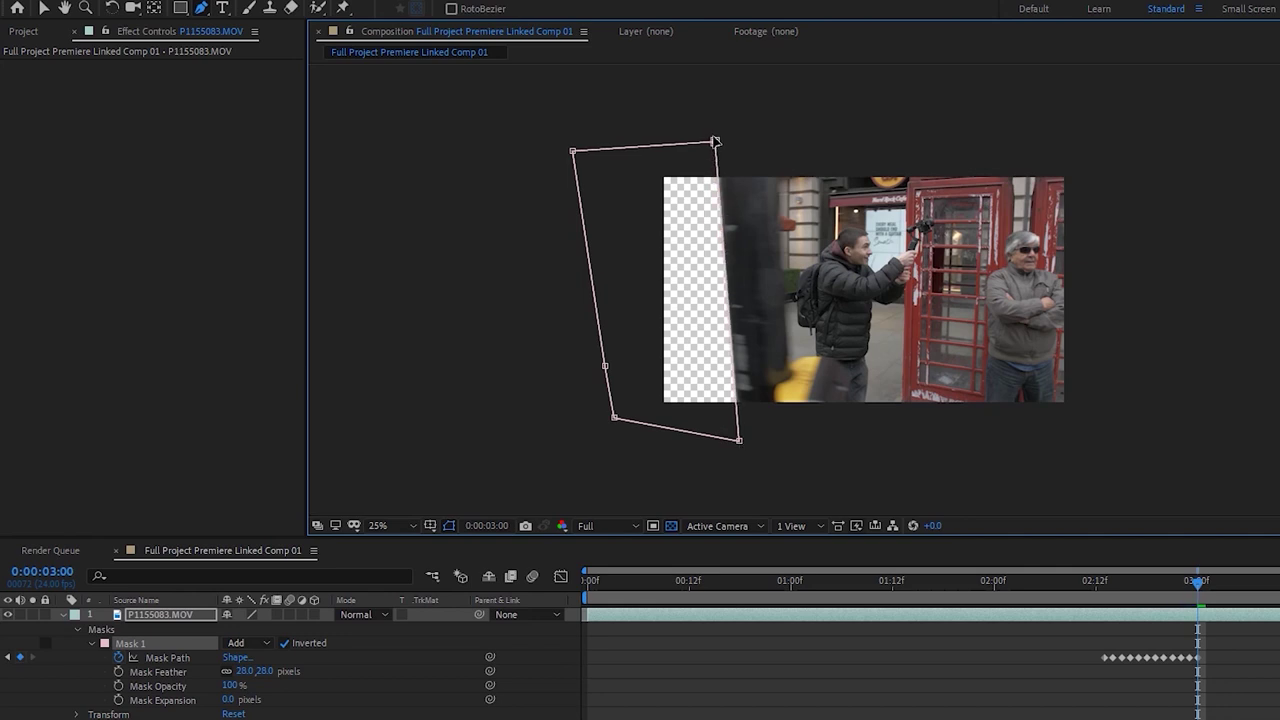
key("Page_Down")
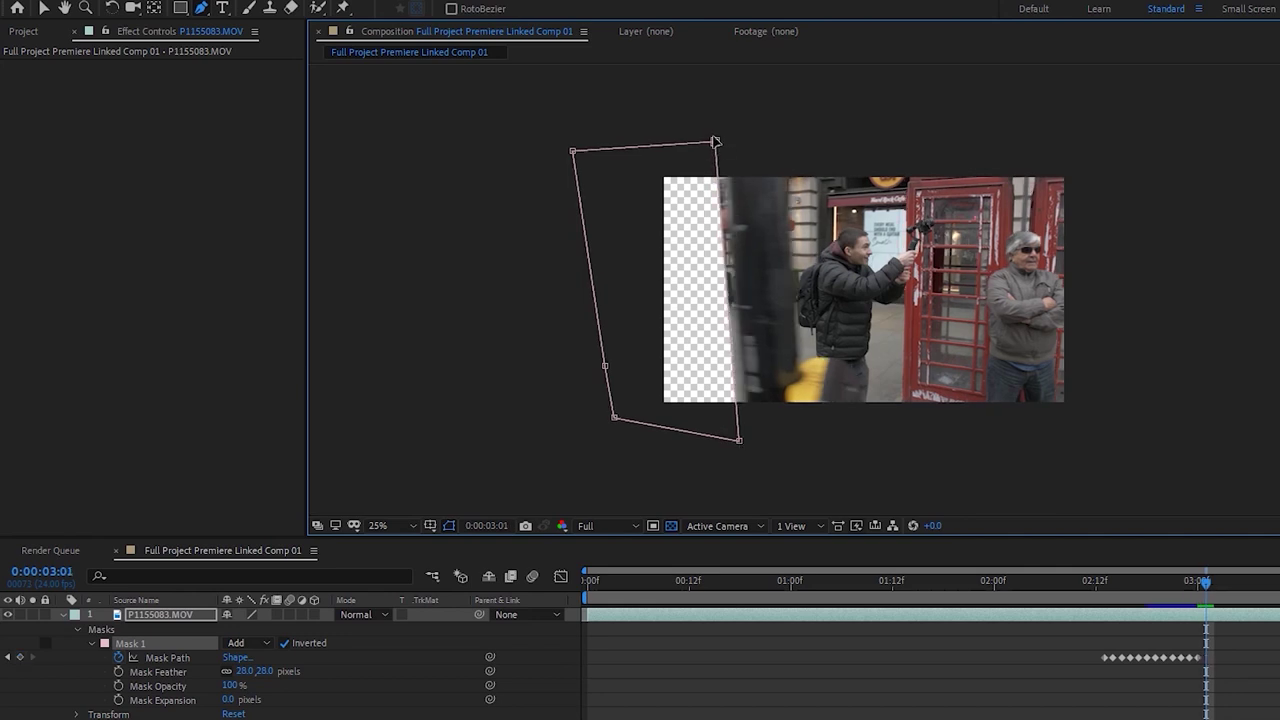
left_click_drag(726, 143, 725, 144)
left_click_drag(738, 440, 749, 437)
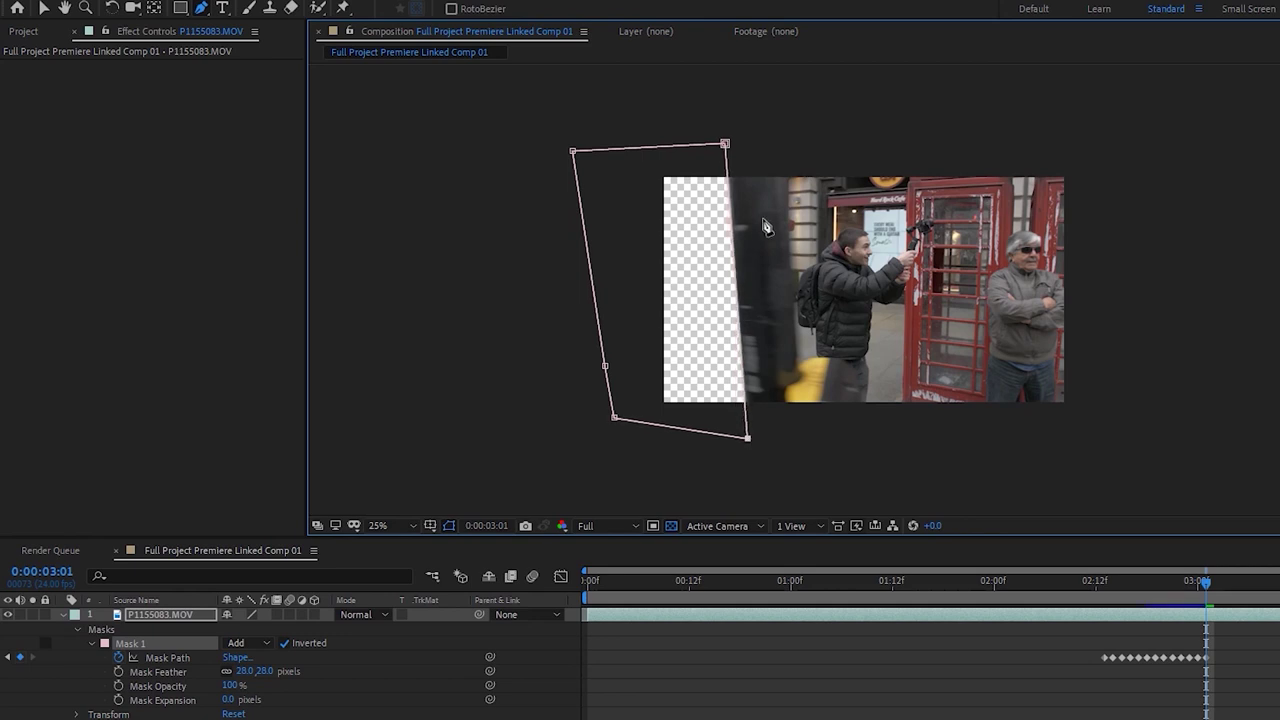
Keep tracking the pole's edge with the right mask corners up to 3:06
key("Page_Down")
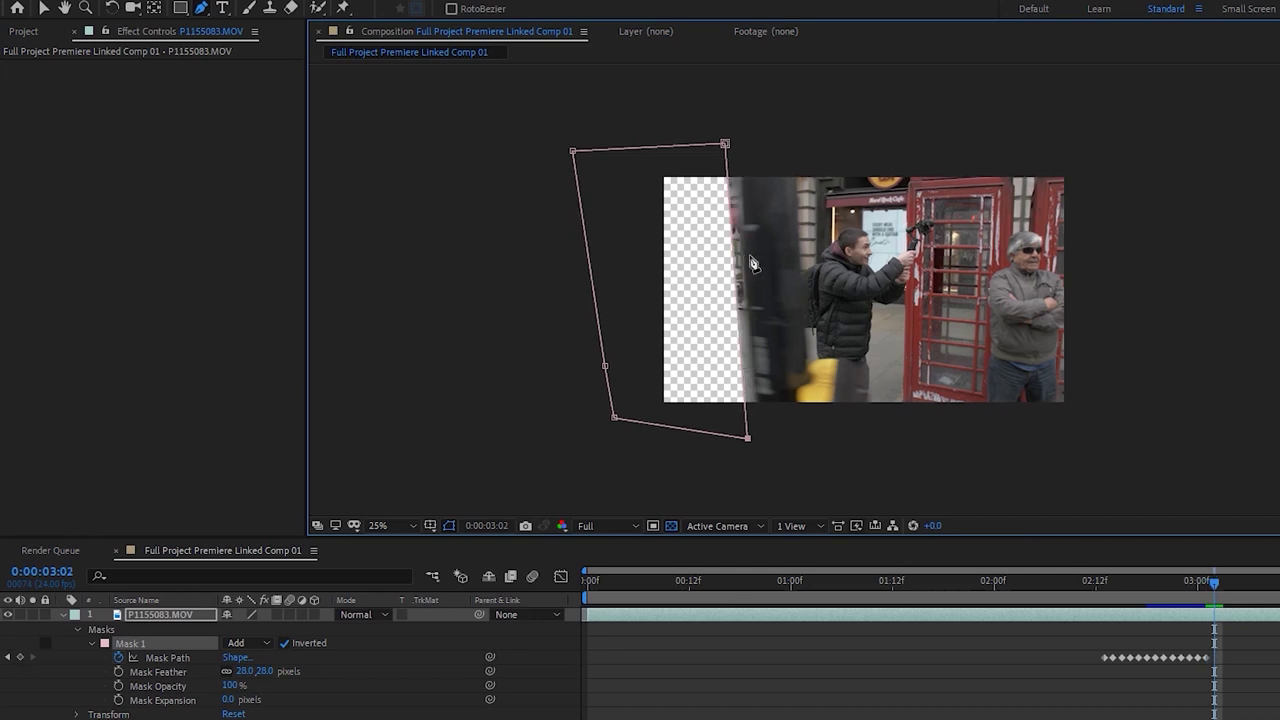
left_click_drag(748, 438, 754, 439)
left_click_drag(756, 441, 759, 438)
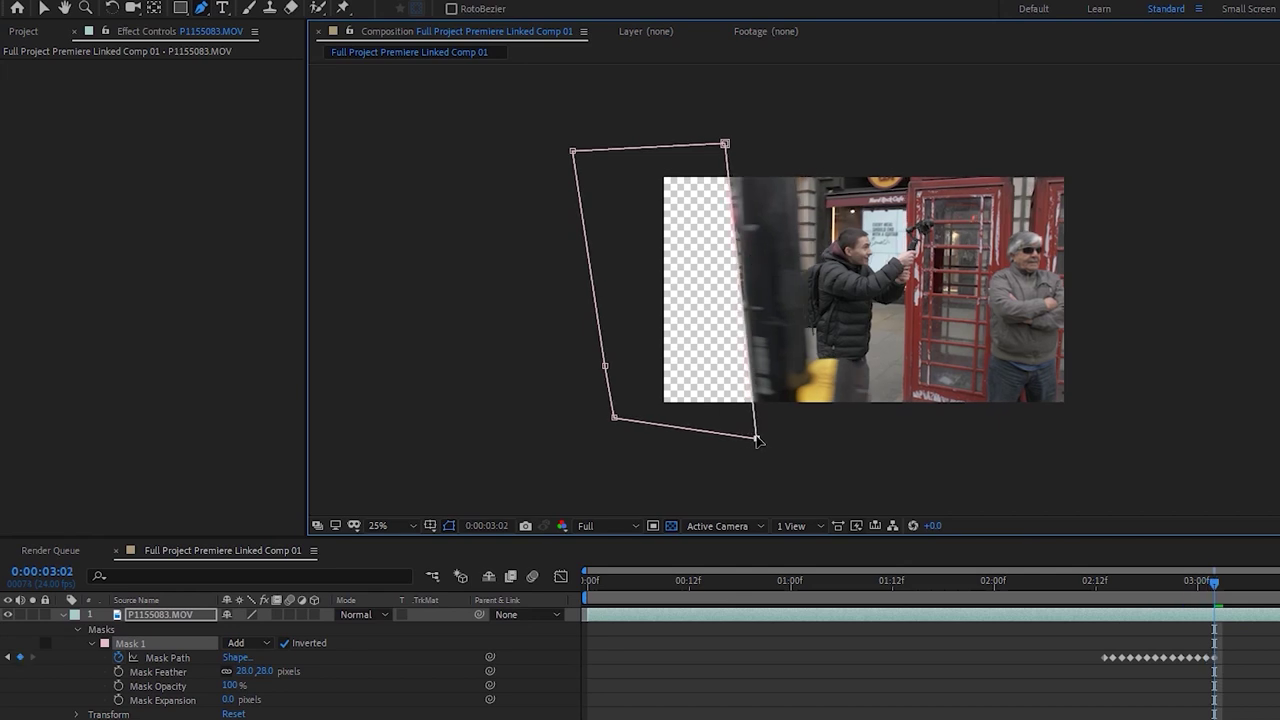
left_click_drag(731, 142, 743, 144)
key("Page_Down")
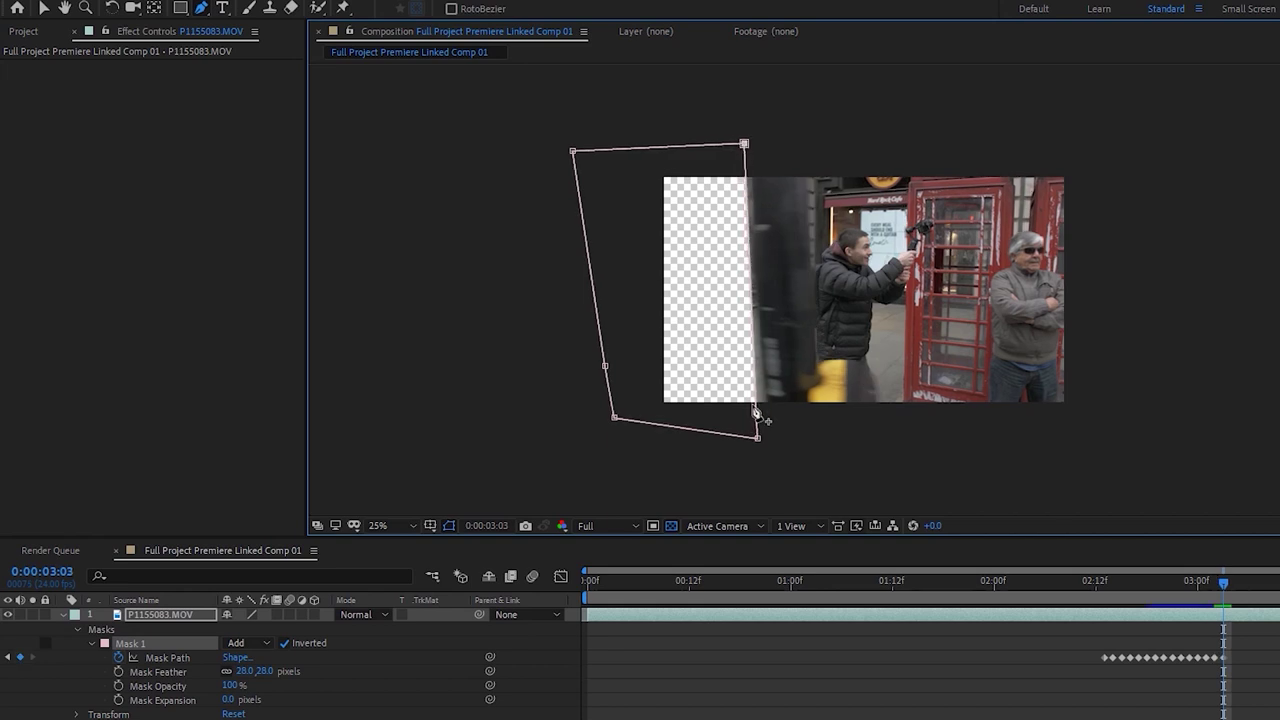
left_click_drag(757, 439, 766, 437)
key("Page_Down")
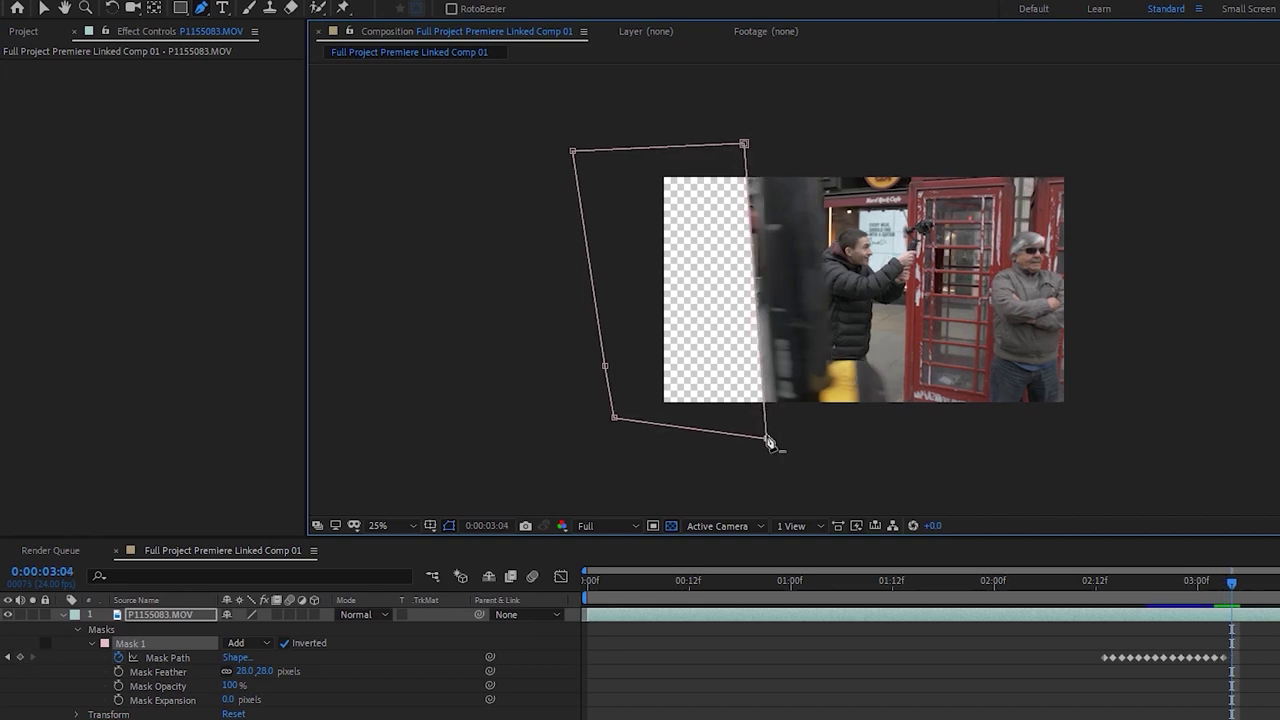
left_click_drag(766, 437, 778, 437)
left_click_drag(746, 145, 760, 145)
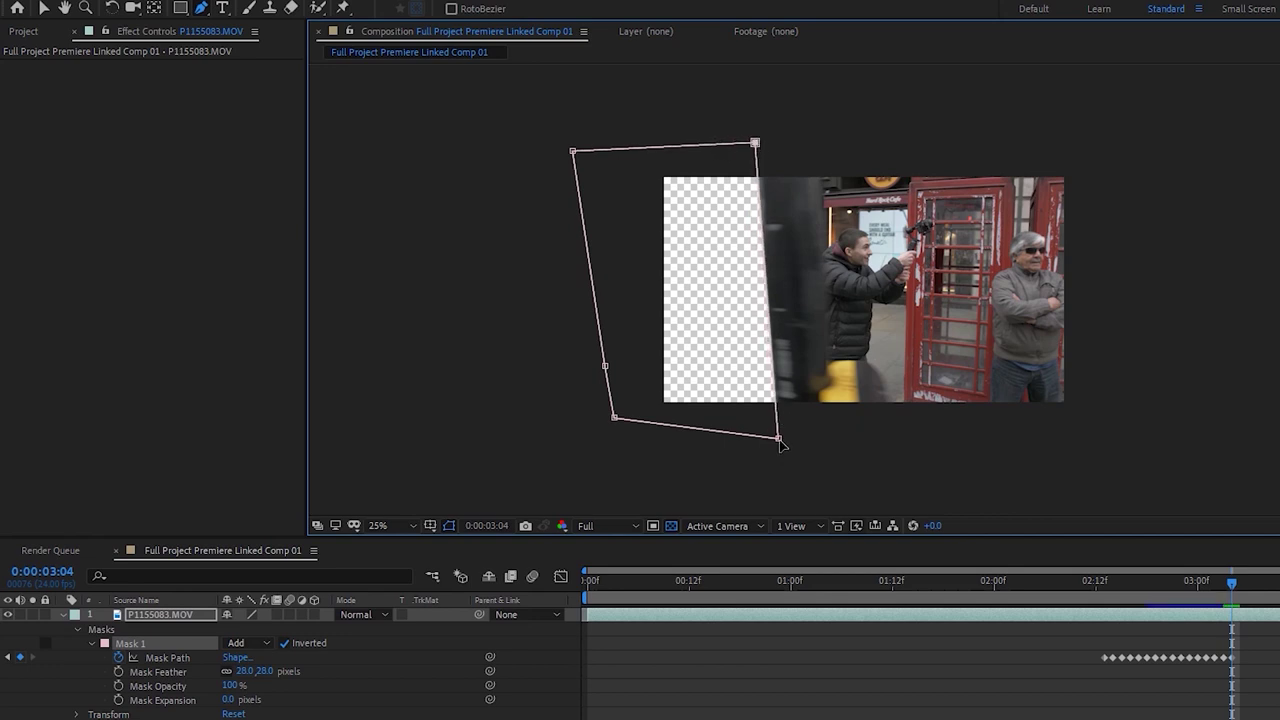
left_click_drag(780, 441, 785, 444)
key("Page_Down")
left_click_drag(755, 144, 767, 145)
key("Page_Down")
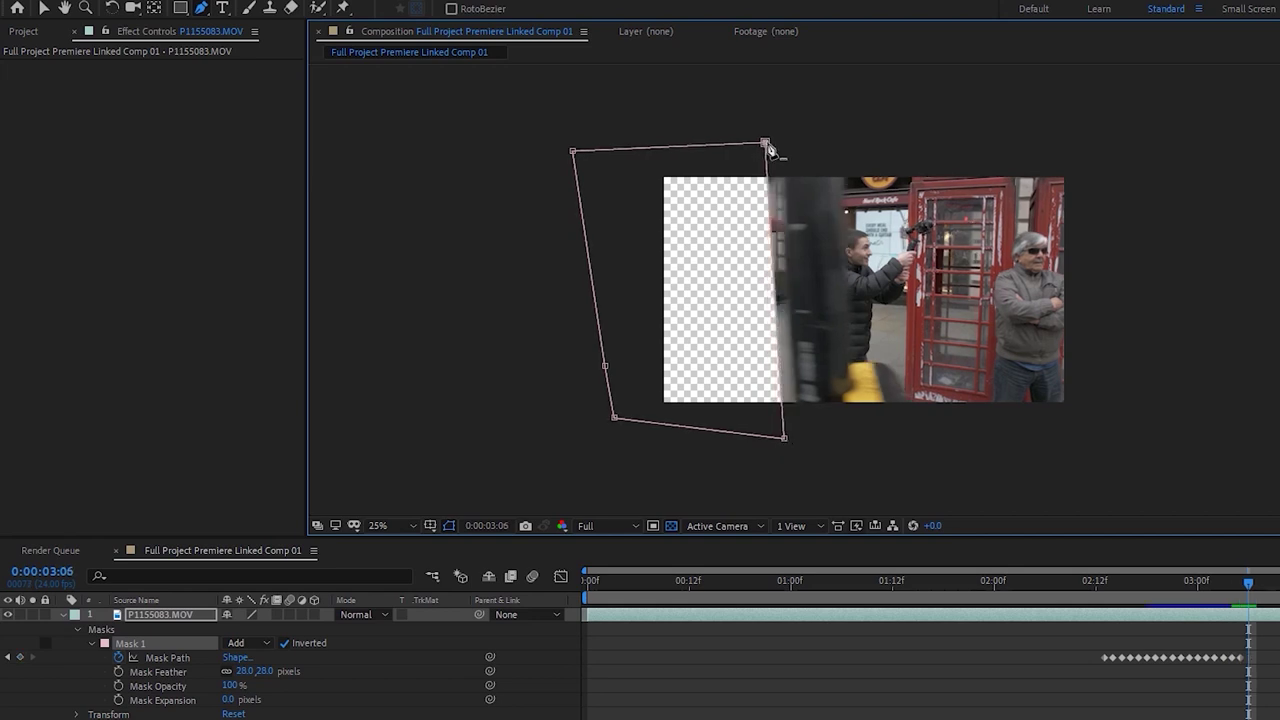
left_click_drag(785, 440, 791, 440)
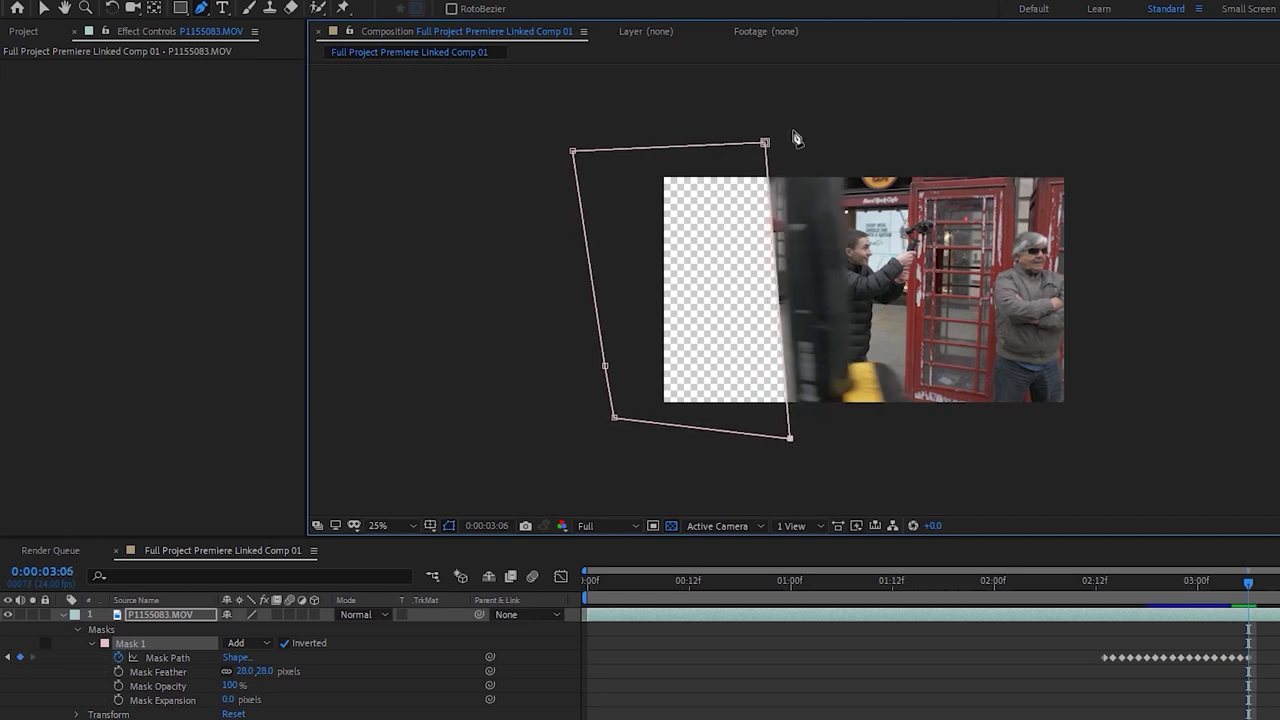
left_click_drag(767, 142, 777, 142)
Keyframe the right mask corners onto the pole's edge over the next frames after 3:06
left_click_drag(790, 437, 798, 440)
left_click_drag(785, 147, 788, 150)
key("Page_Down")
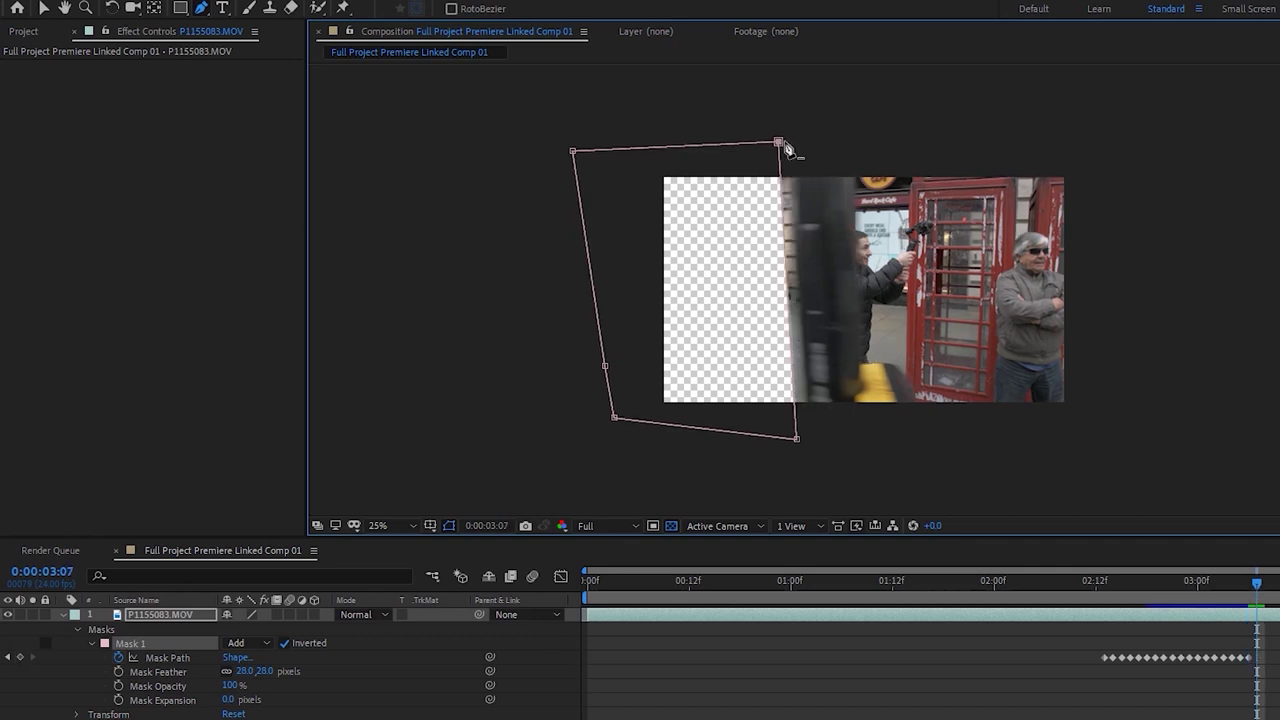
left_click_drag(803, 444, 812, 444)
left_click_drag(781, 144, 792, 144)
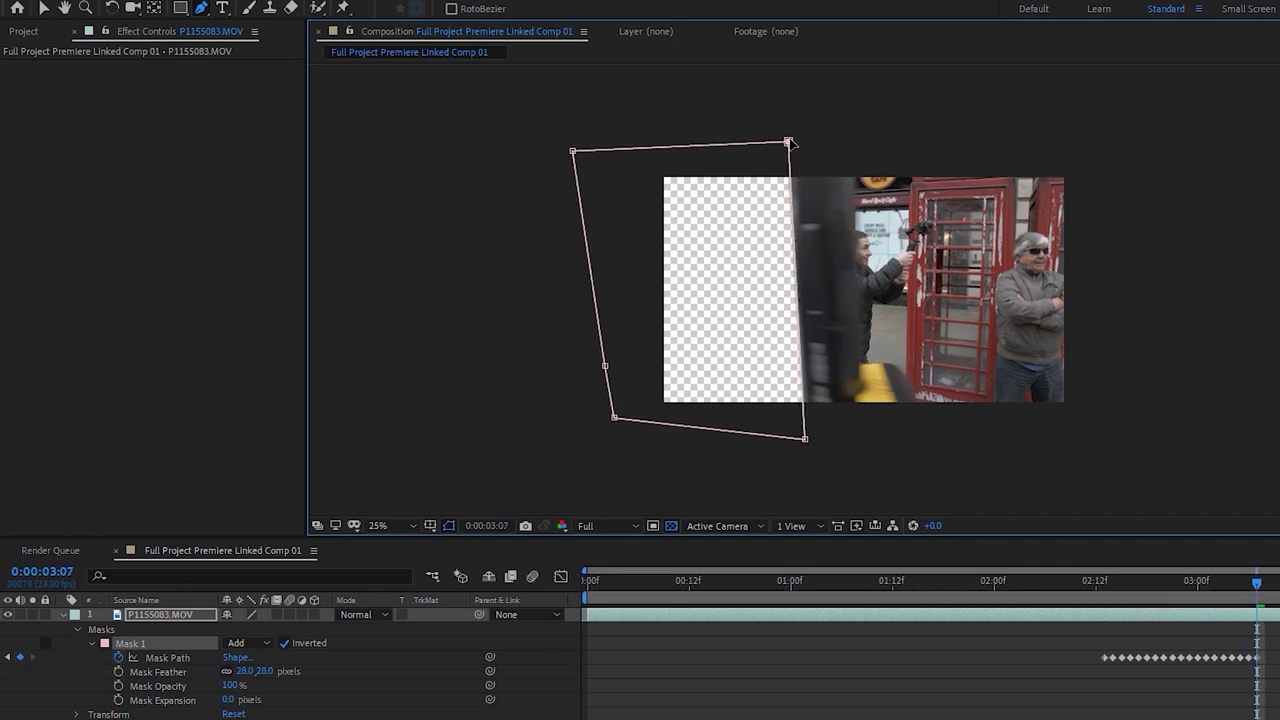
left_click_drag(806, 441, 811, 442)
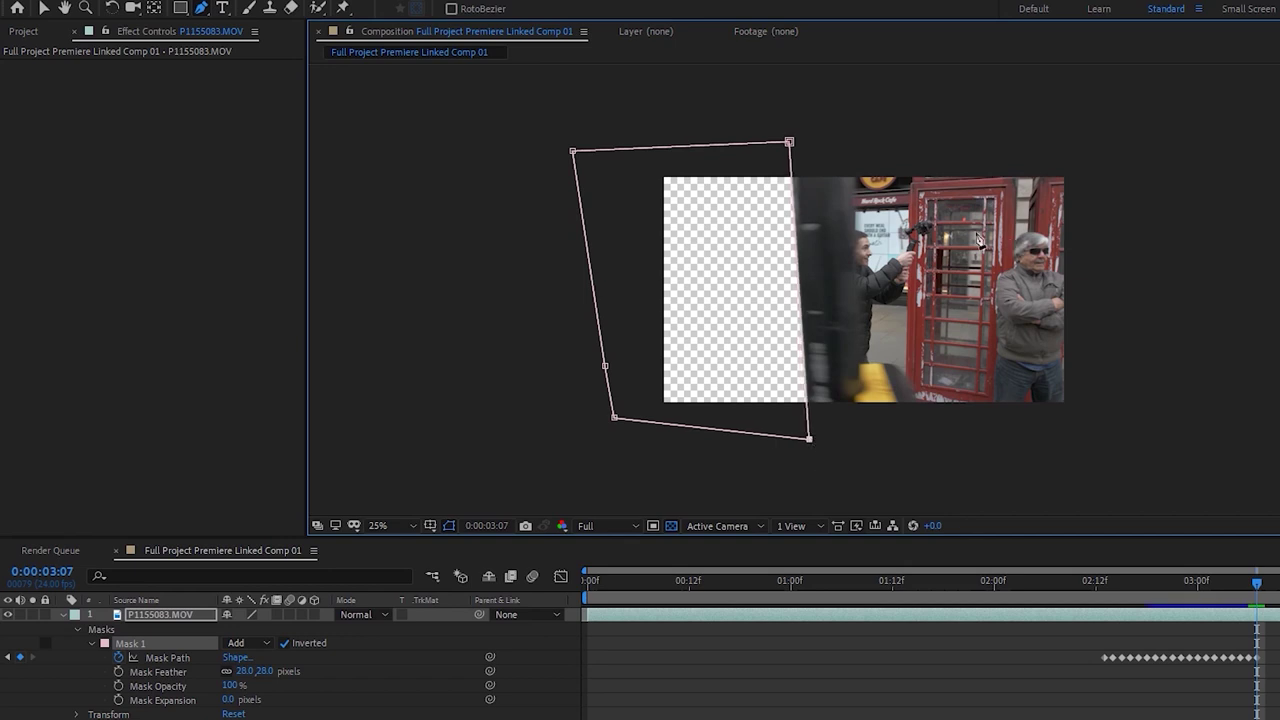
key("Page_Down")
left_click_drag(812, 441, 819, 442)
left_click_drag(792, 145, 803, 146)
left_click_drag(819, 443, 822, 444)
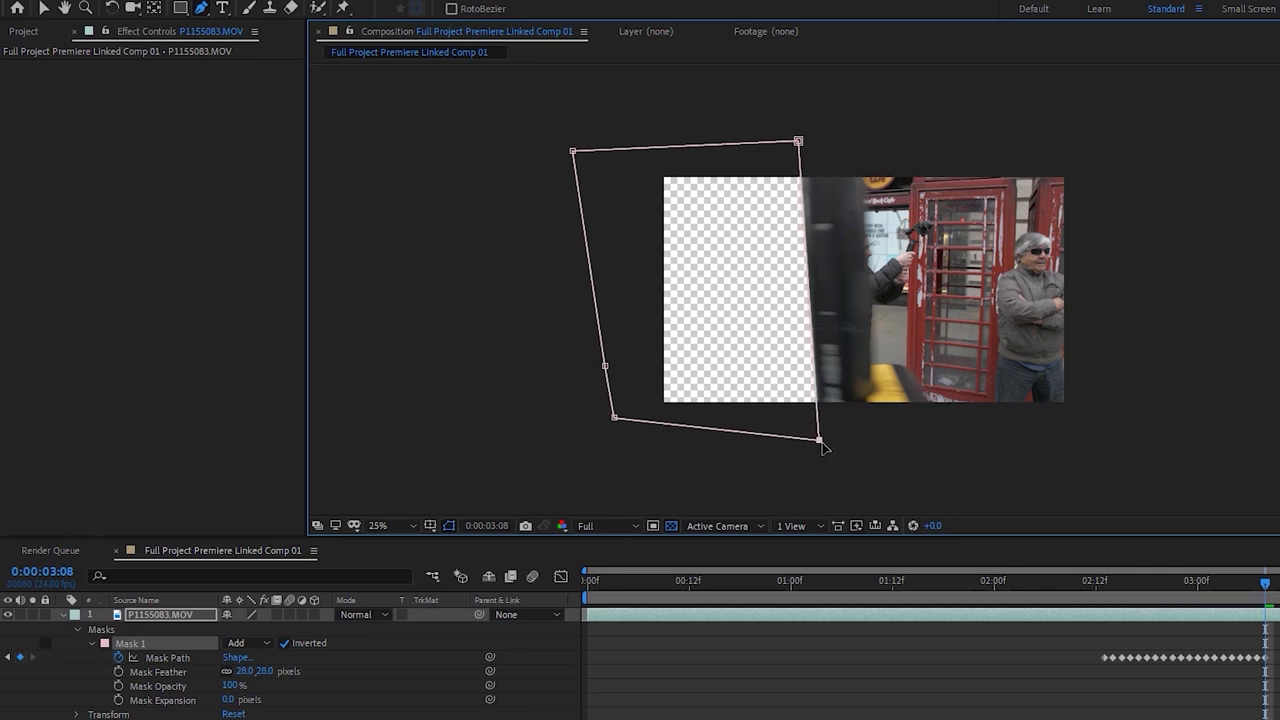
key("Page_Down")
left_click_drag(821, 441, 826, 440)
left_click_drag(798, 141, 808, 141)
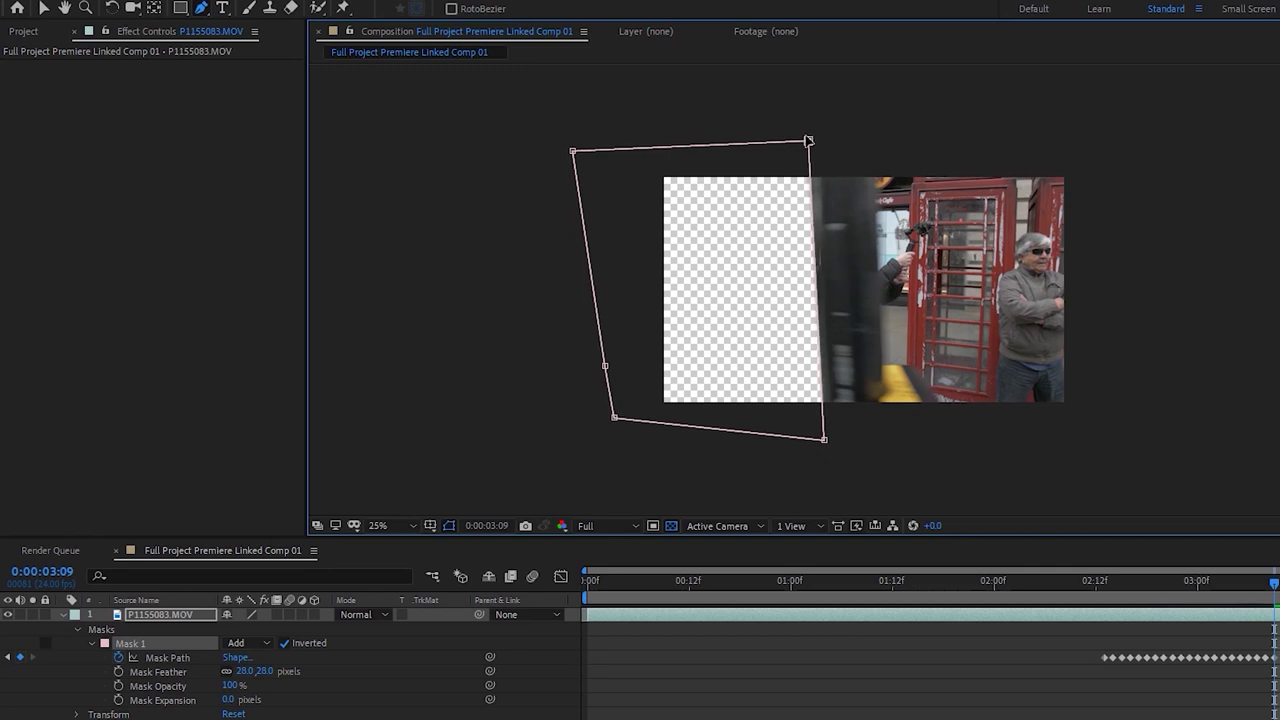
left_click_drag(827, 440, 837, 441)
Continue widening the mask to the right as the pole moves across the frame
key("Page_Down")
left_click_drag(811, 139, 823, 137)
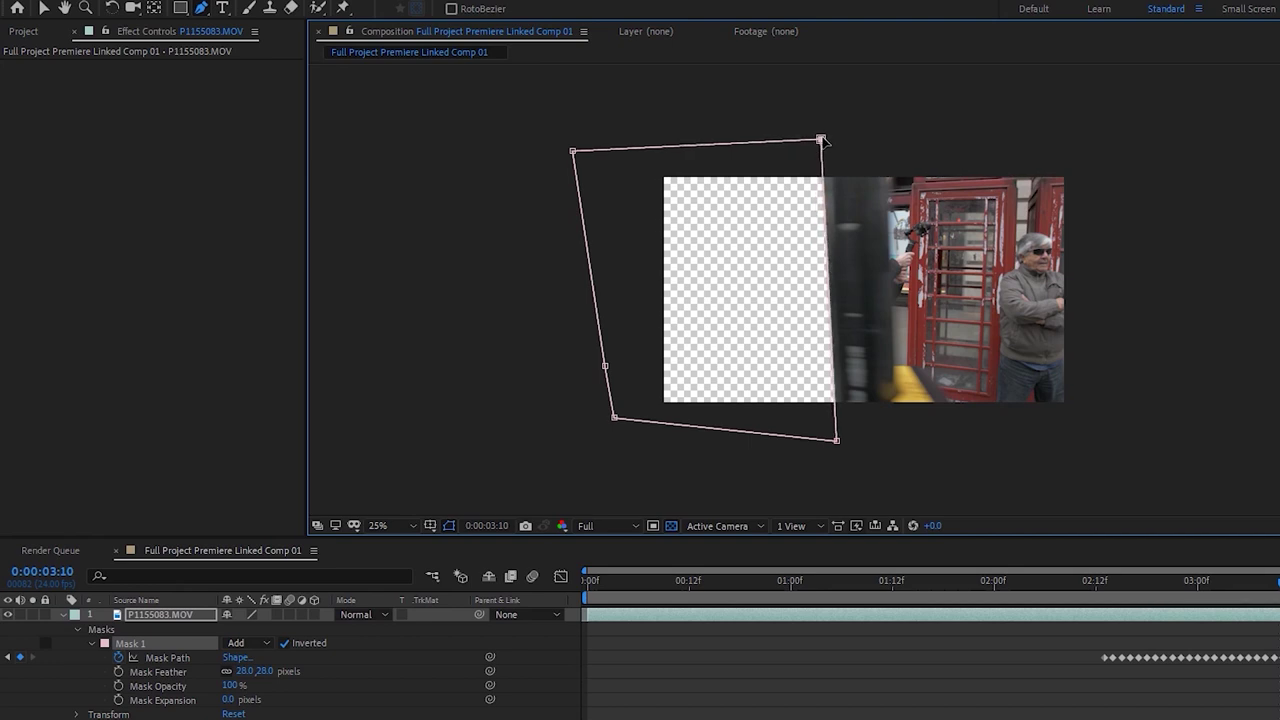
left_click_drag(836, 442, 840, 440)
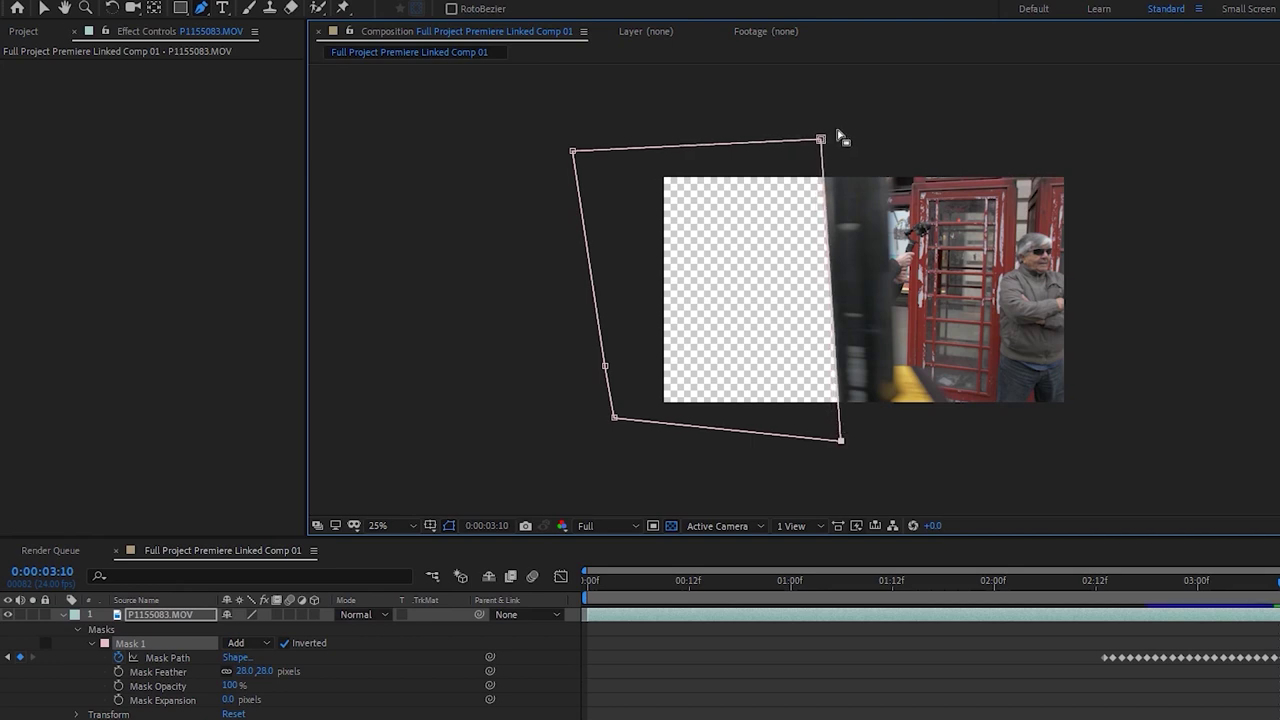
key("Page_Down")
key("Page_Down")
left_click_drag(822, 140, 849, 139)
left_click_drag(842, 443, 860, 444)
key("Page_Down")
key("Page_Down")
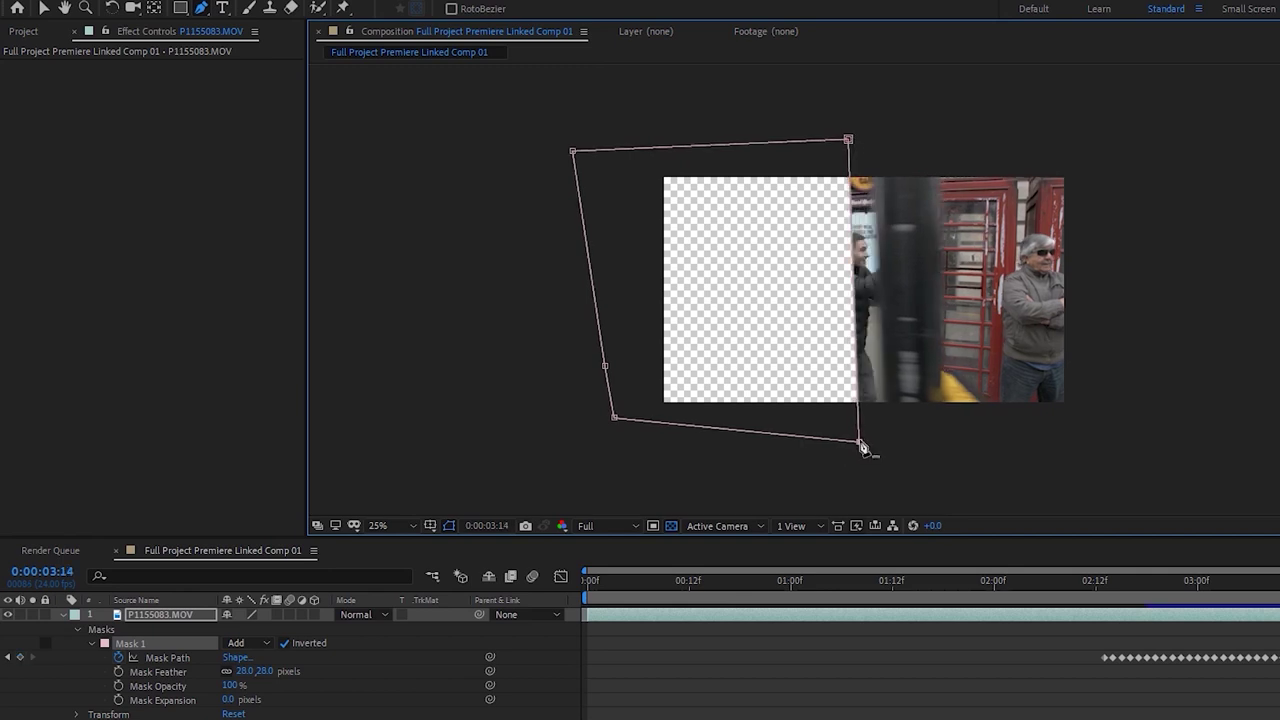
left_click_drag(858, 441, 879, 442)
left_click_drag(848, 139, 875, 138)
left_click_drag(879, 442, 883, 442)
key("Page_Down")
key("Page_Down")
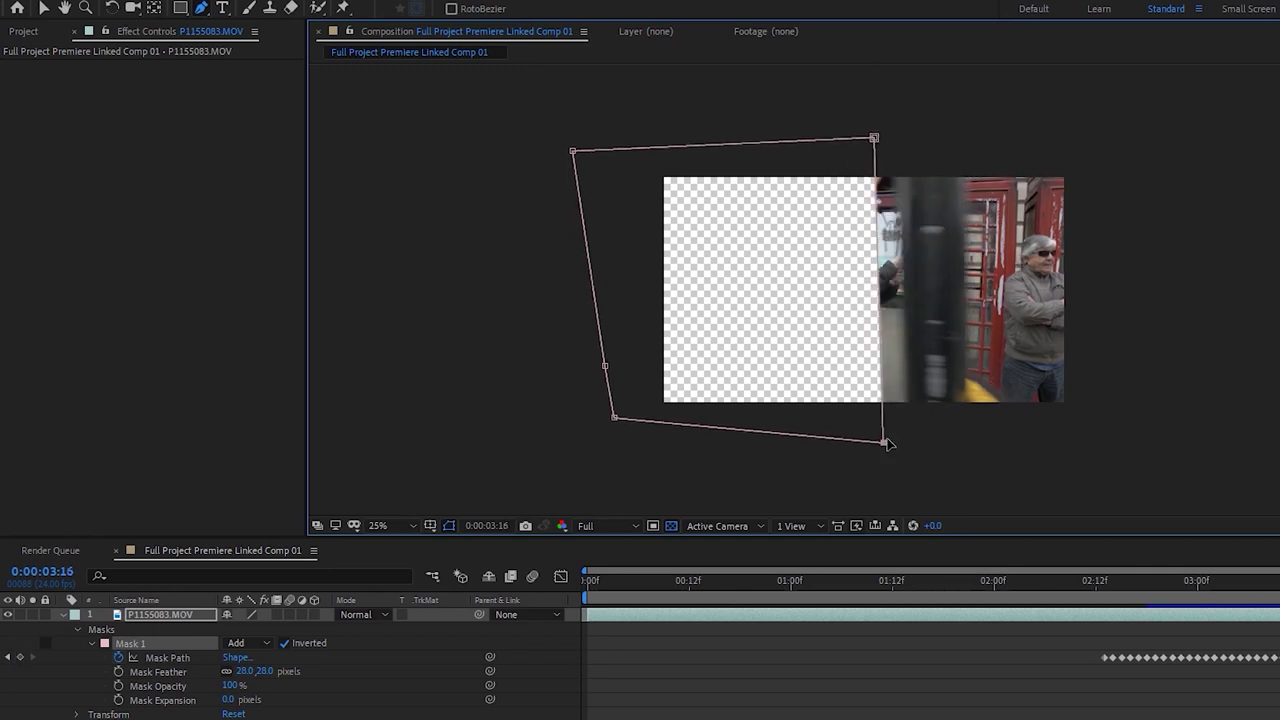
left_click_drag(890, 441, 916, 441)
left_click_drag(876, 140, 900, 143)
left_click_drag(910, 445, 912, 445)
Track the pole's edge through 3:22 and check the comp's final frame
key("Page_Down")
key("Page_Down")
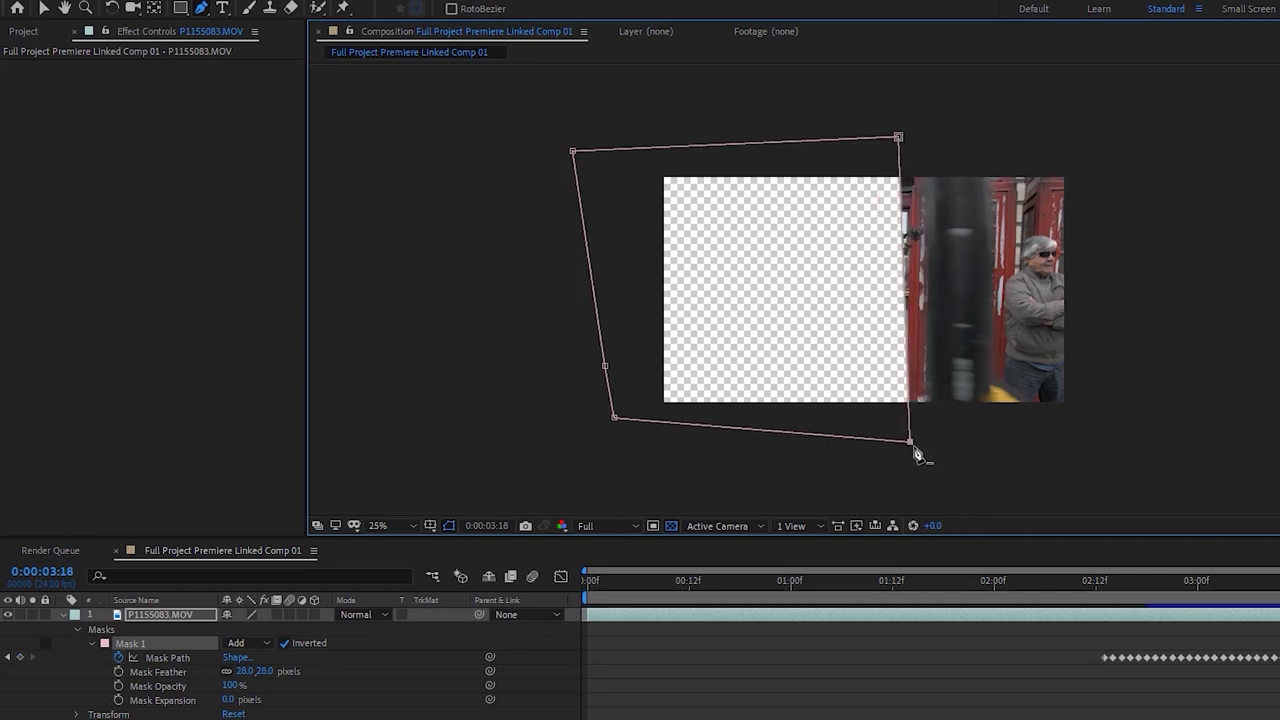
left_click_drag(912, 446, 927, 444)
left_click_drag(909, 137, 932, 137)
left_click_drag(928, 448, 931, 448)
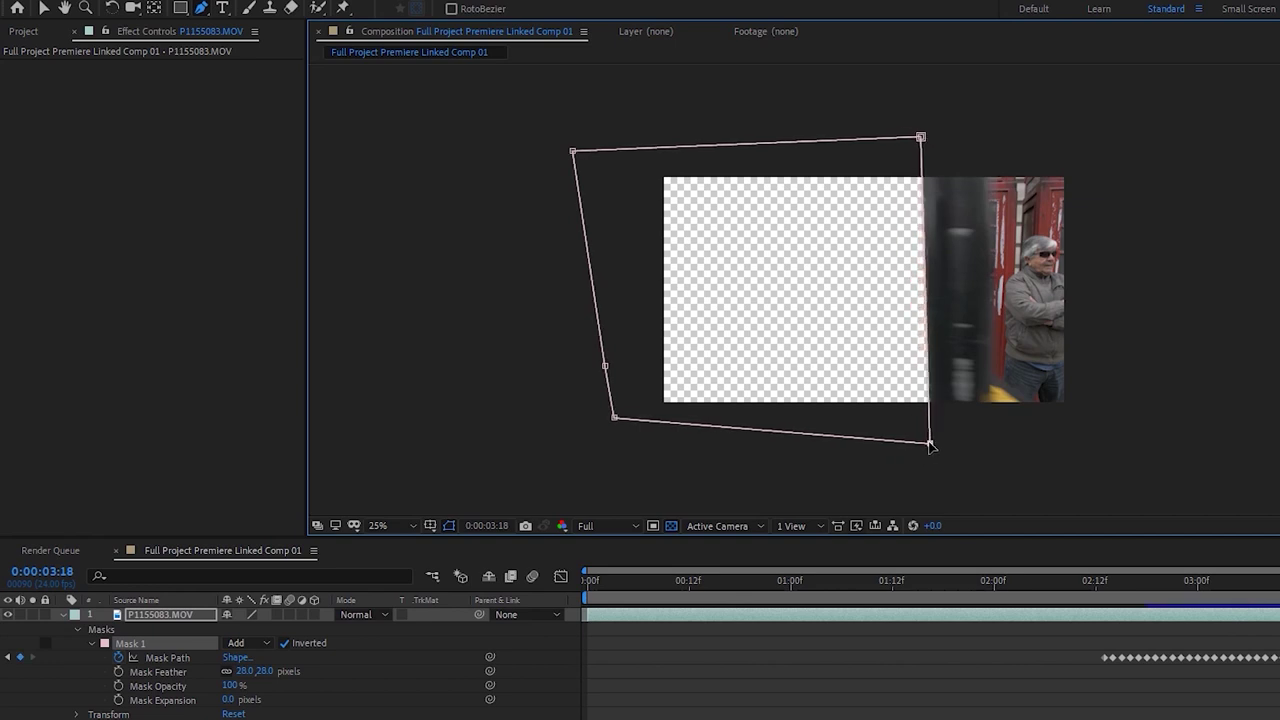
key("Page_Down")
key("Page_Down")
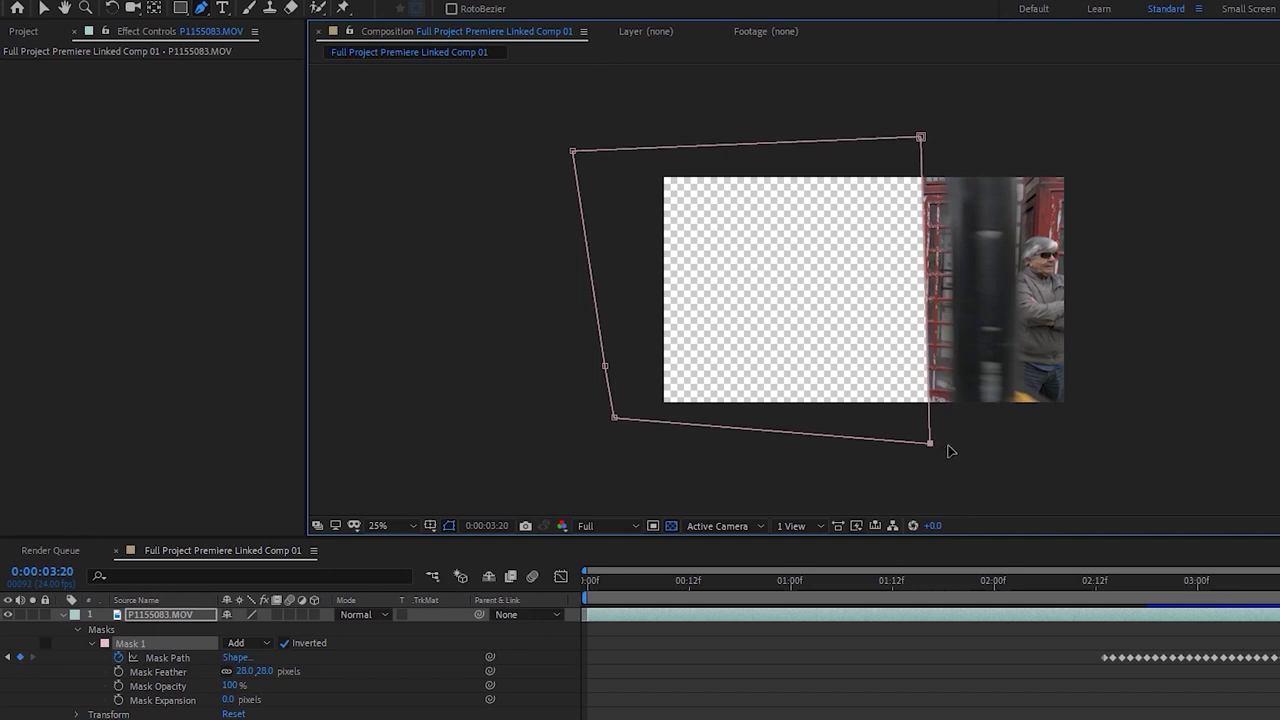
left_click_drag(930, 443, 956, 443)
left_click_drag(921, 138, 976, 139)
key("Page_Down")
key("Page_Down")
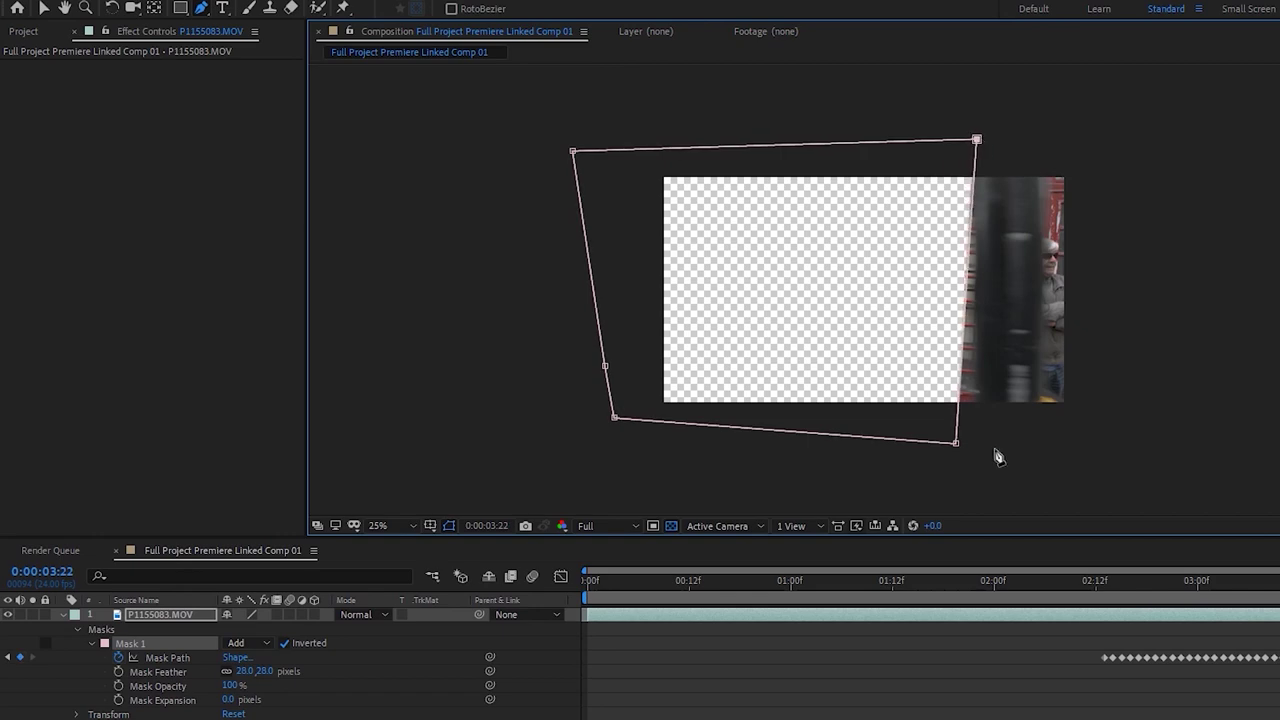
left_click_drag(957, 443, 974, 444)
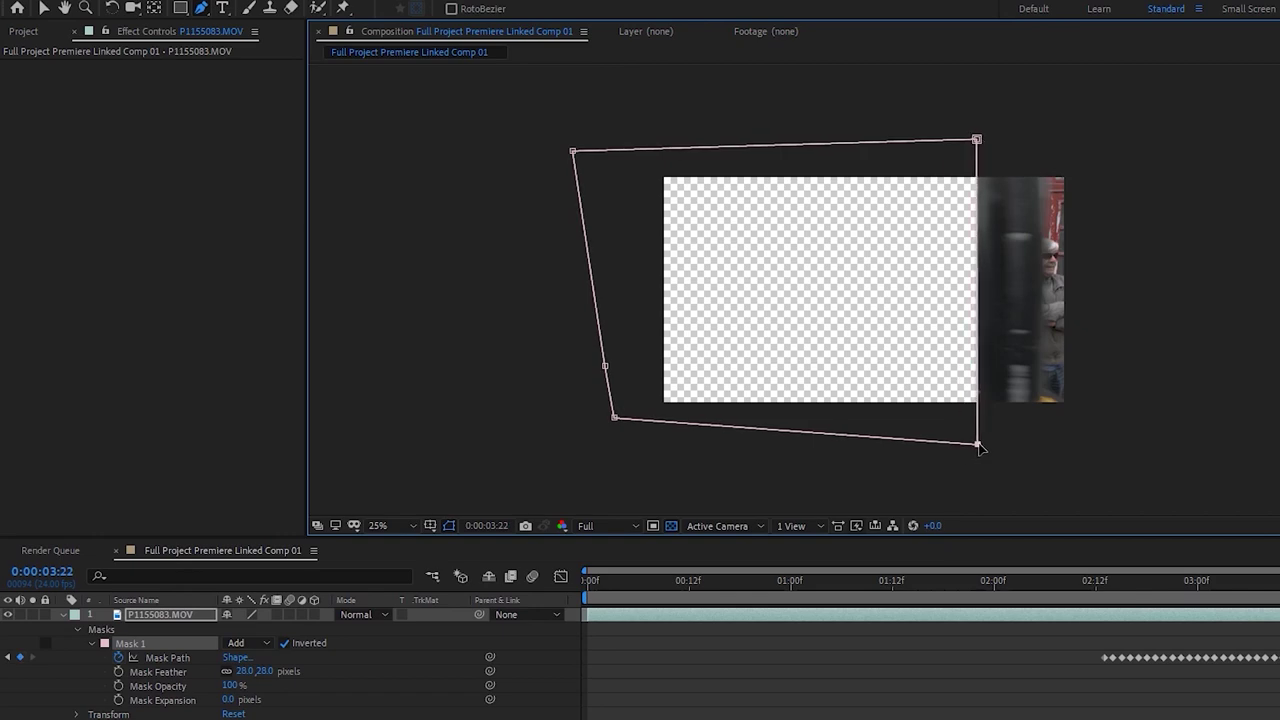
key("Page_Down")
key("Page_Down")
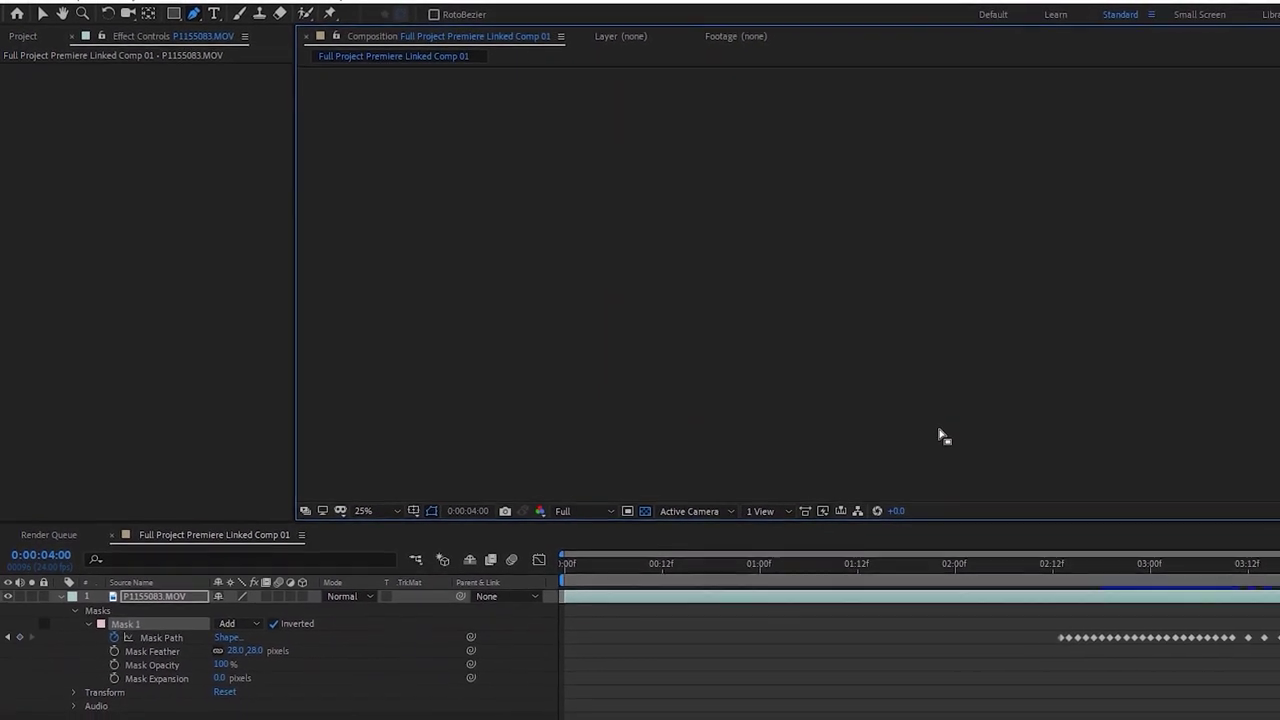
At frame 3:23, move the mask's right corners further right to cover the pole
key("Page_Up")
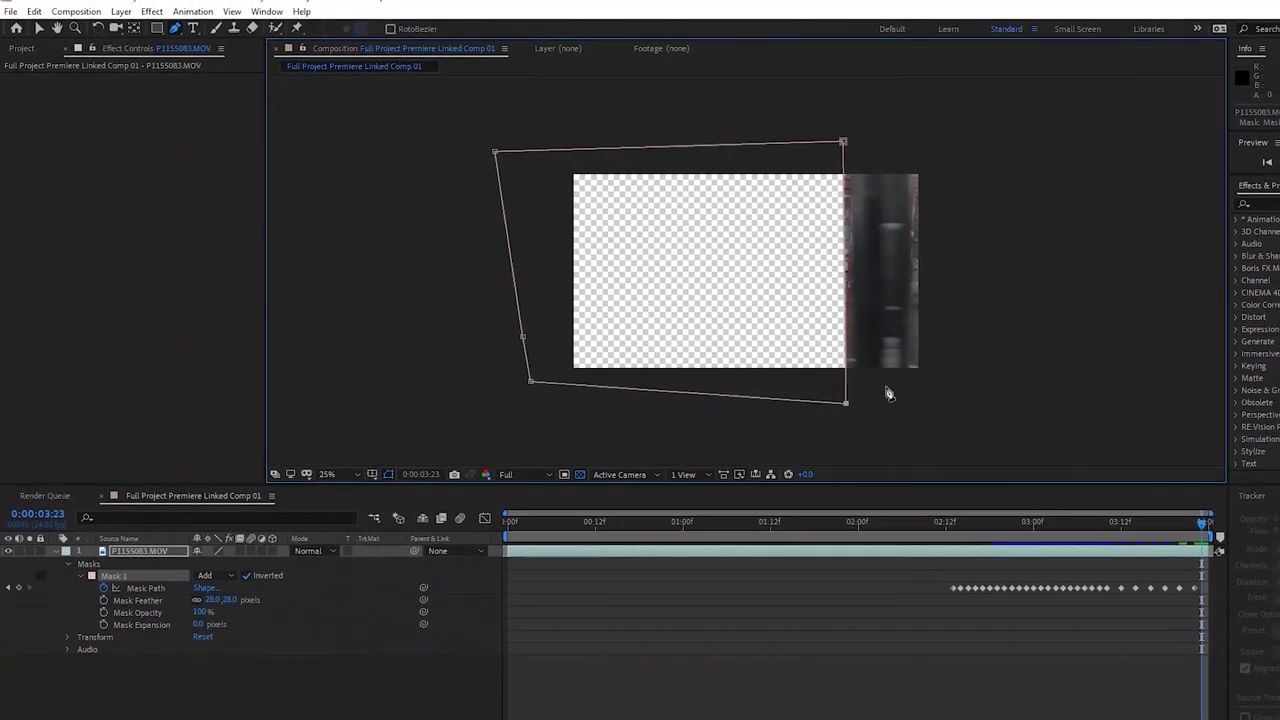
left_click_drag(846, 403, 855, 404)
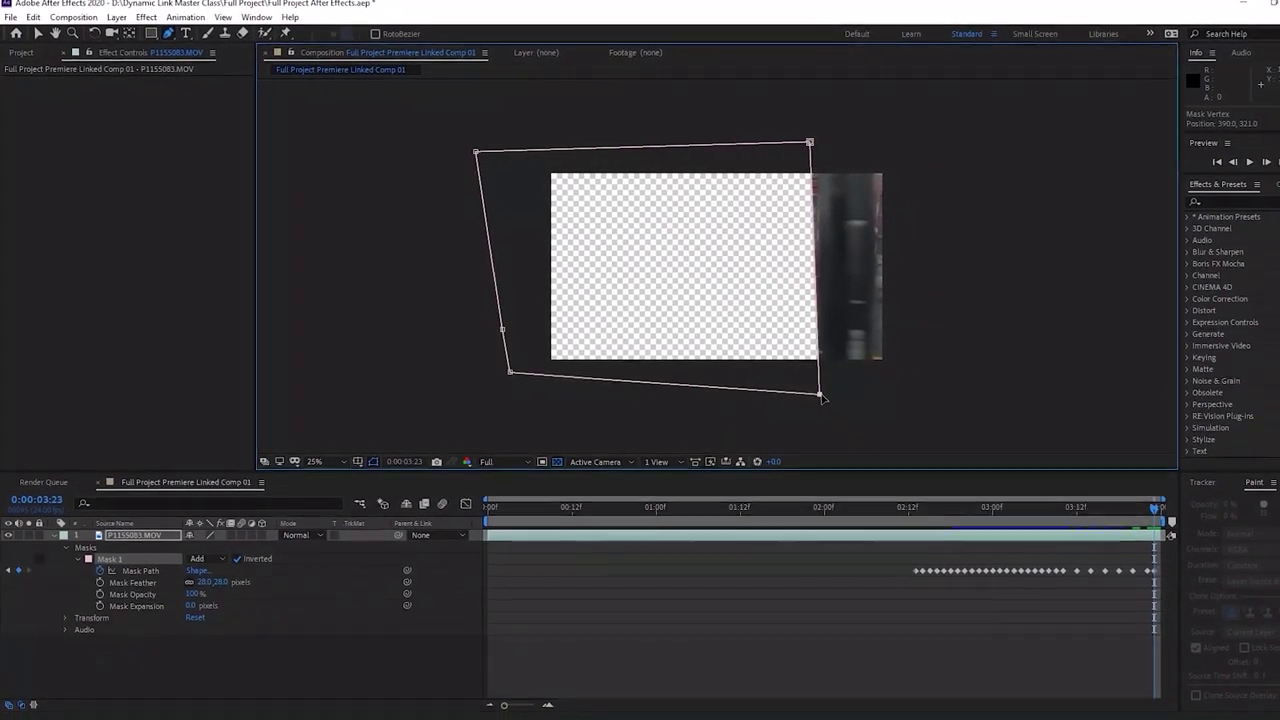
left_click_drag(783, 143, 793, 142)
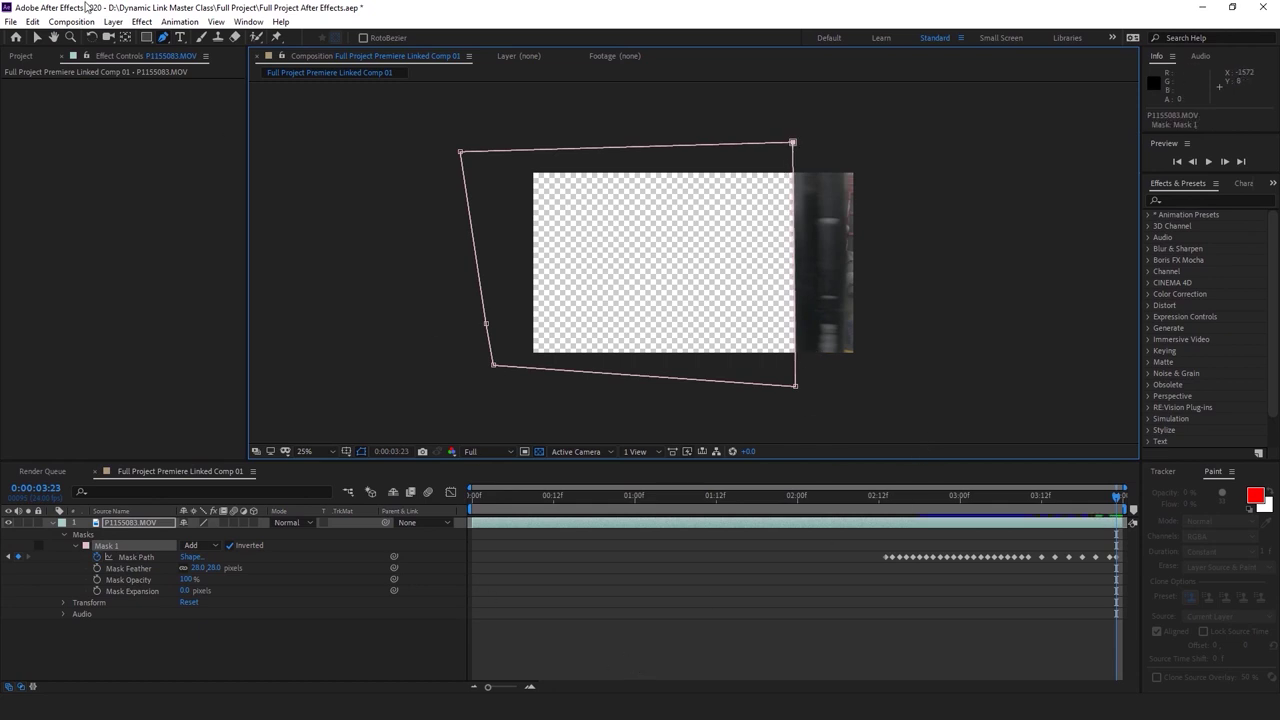
Set the comp duration to 0:00:06:00 and extend the footage layer to the comp's end
left_click(71, 21)
left_click(112, 56)
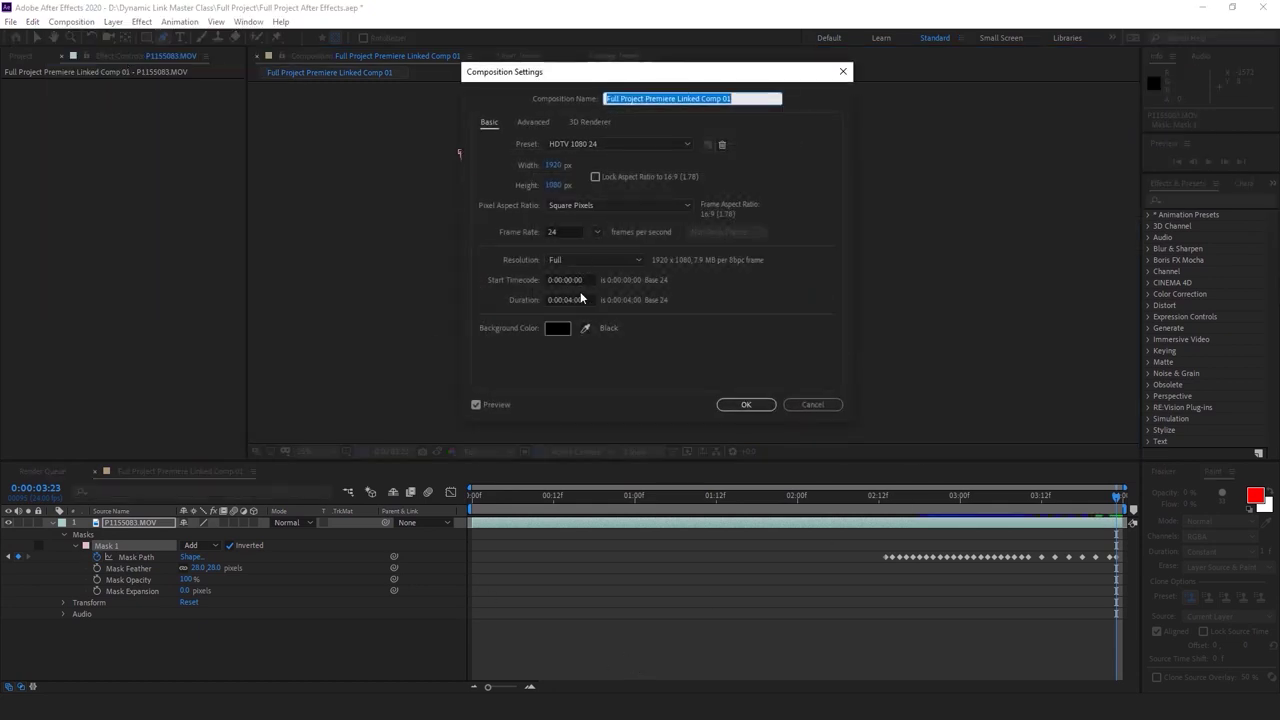
left_click(571, 304)
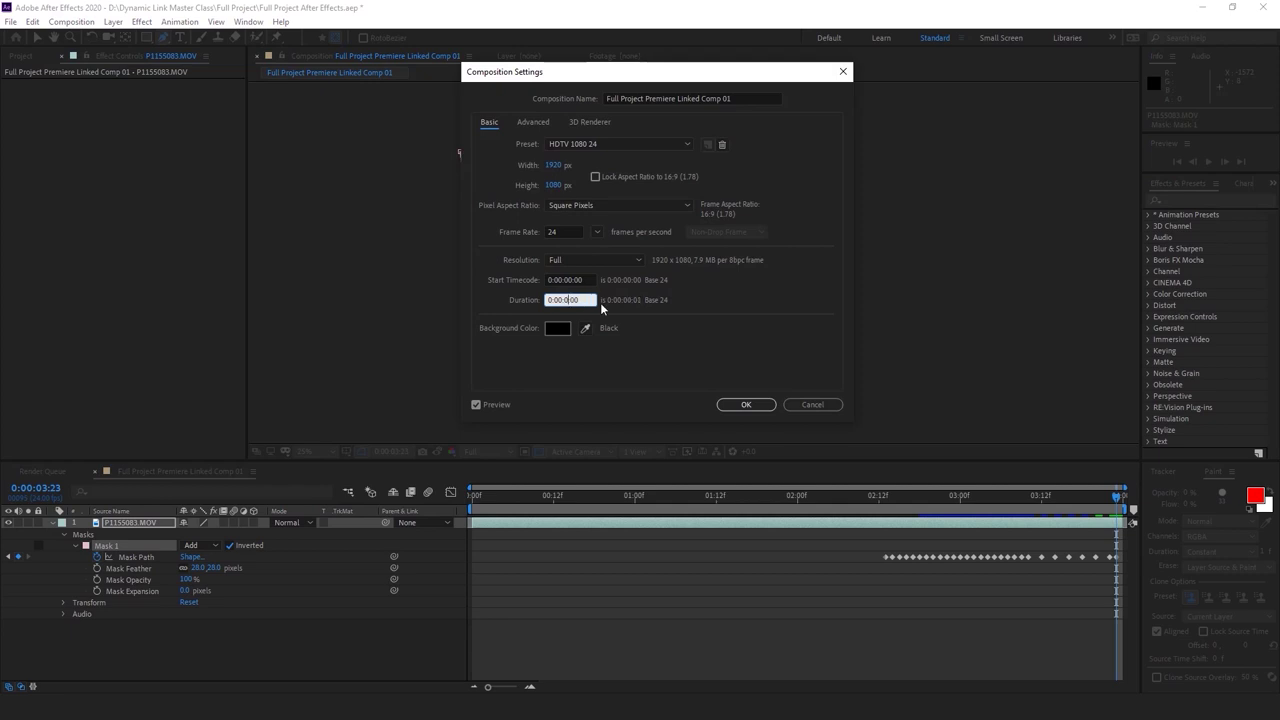
key("Return")
left_click(474, 688)
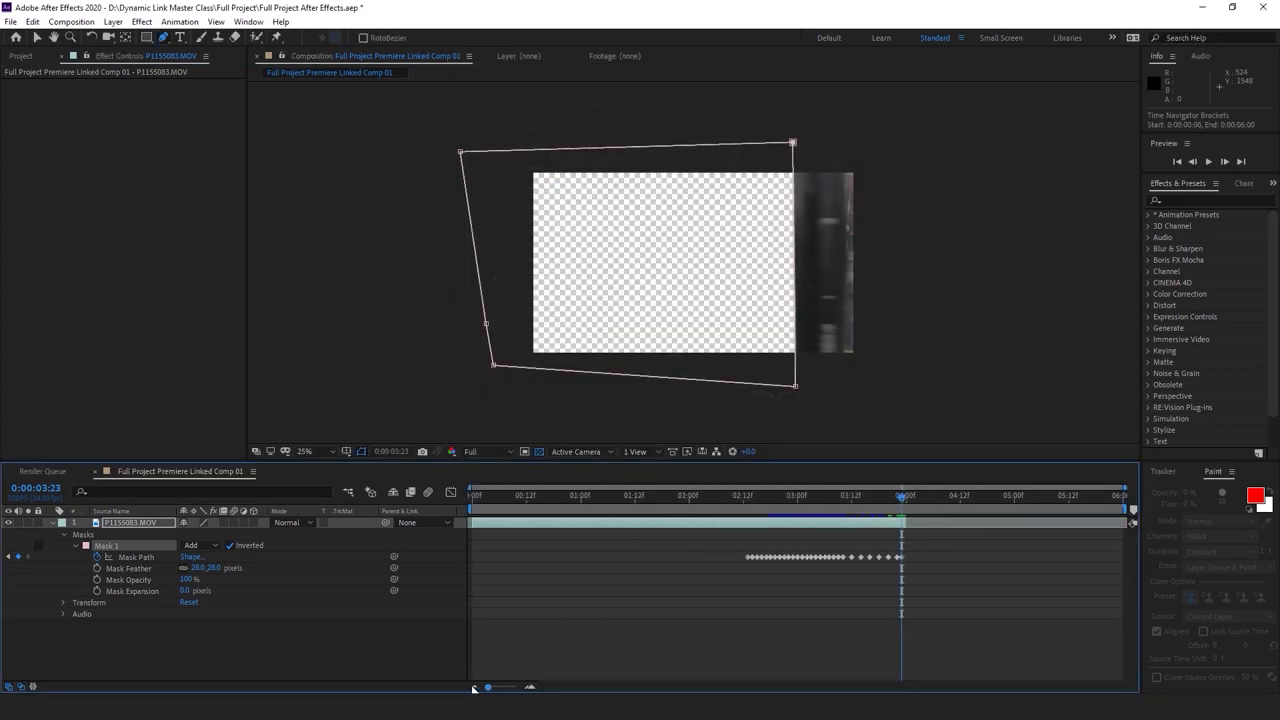
left_click_drag(912, 519, 904, 520)
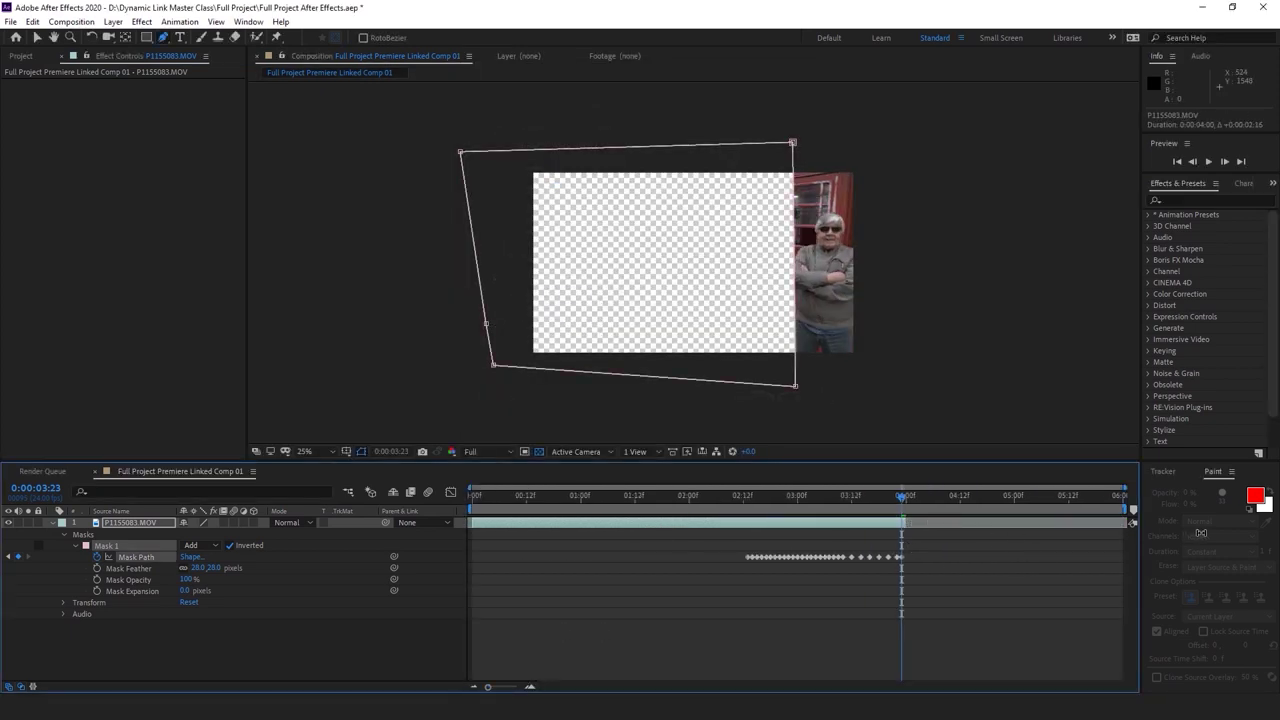
left_click_drag(903, 521, 1108, 522)
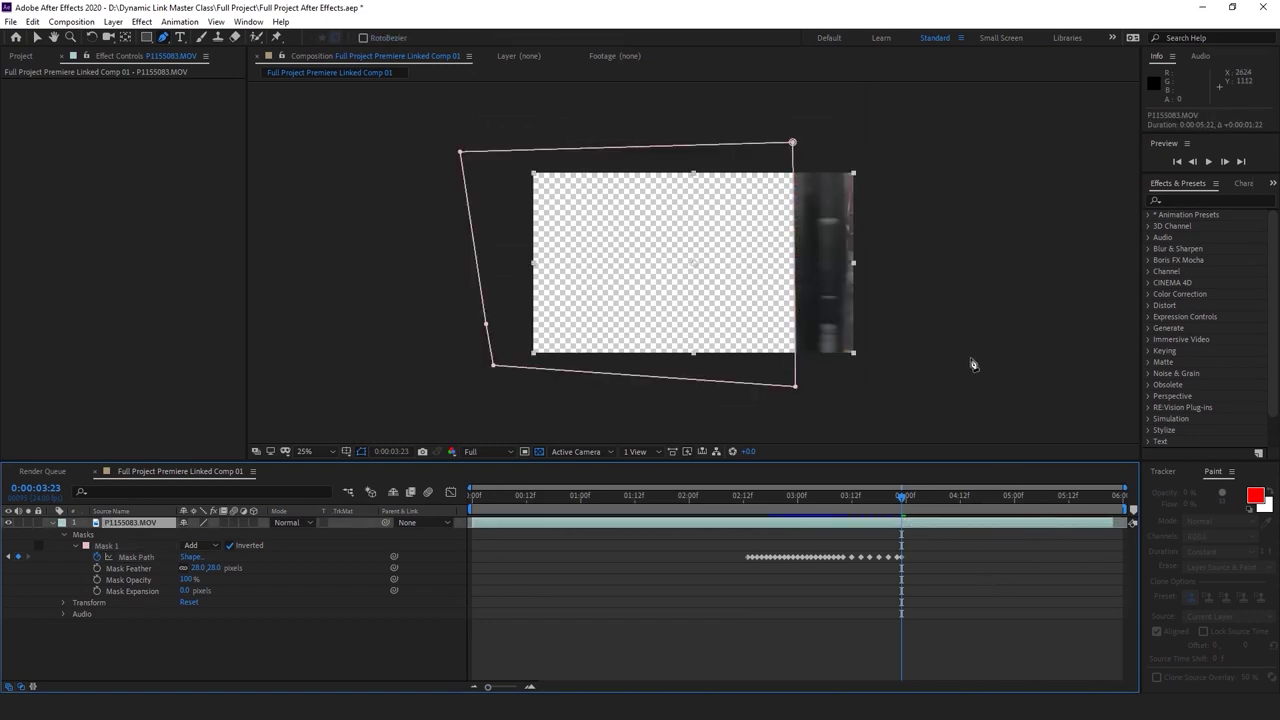
Keyframe the mask's right corners shifting right at 4:01 and 4:03
key("Page_Down")
key("Page_Down")
left_click_drag(795, 385, 809, 386)
left_click_drag(792, 143, 813, 143)
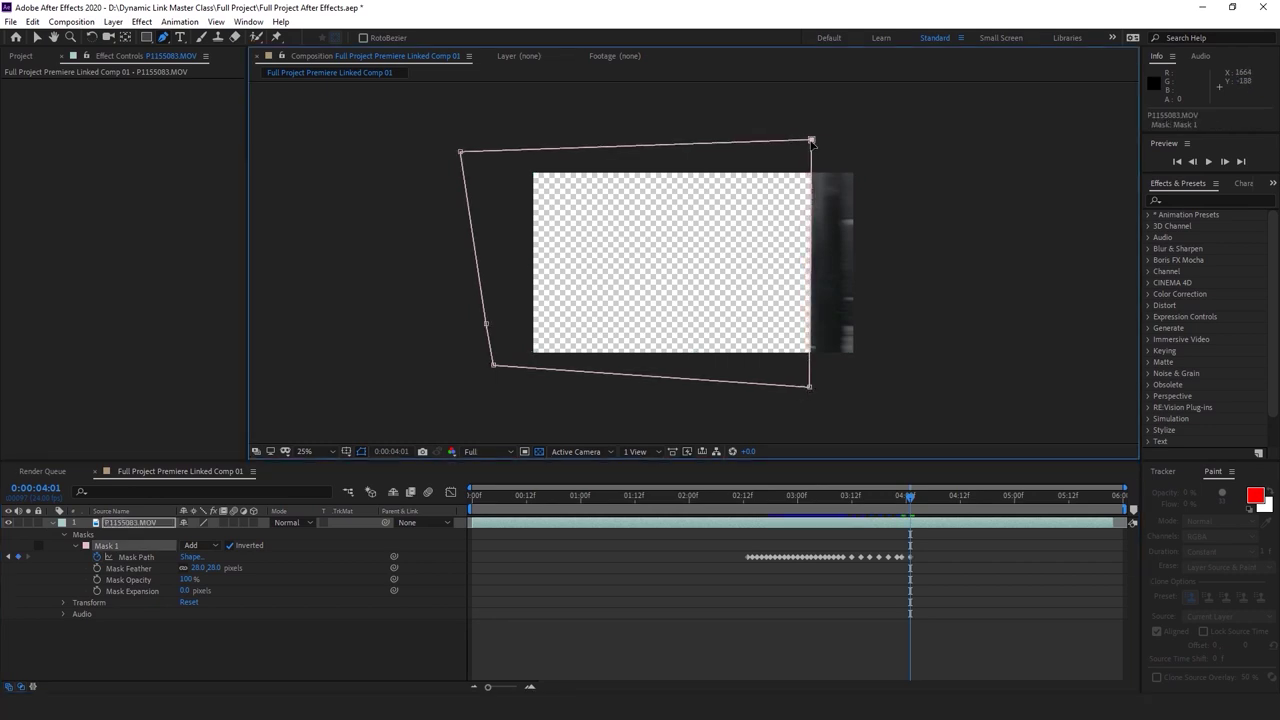
key("Page_Down")
key("Page_Down")
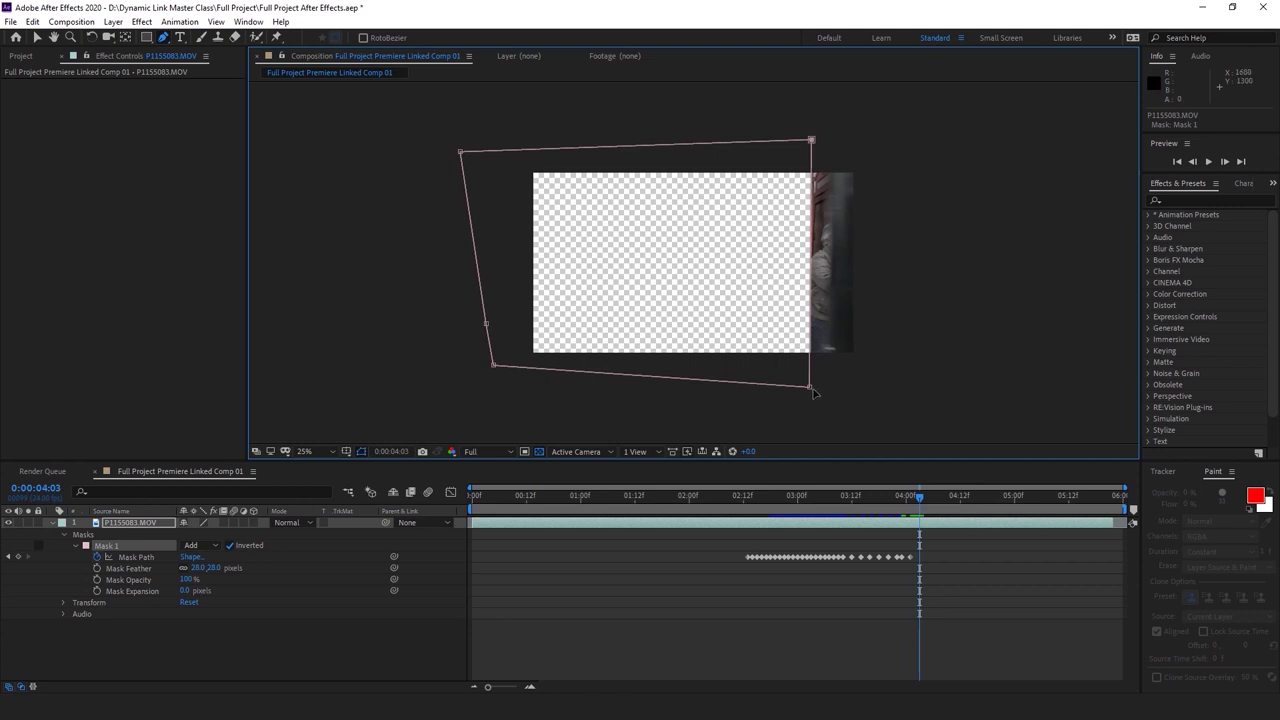
left_click_drag(812, 390, 827, 390)
left_click_drag(813, 142, 835, 140)
left_click_drag(826, 391, 850, 393)
Continue moving the mask's right corners at 4:05 and 4:07, then save
key("Page_Down")
key("Page_Down")
left_click_drag(834, 139, 853, 140)
key("Page_Down")
key("Page_Down")
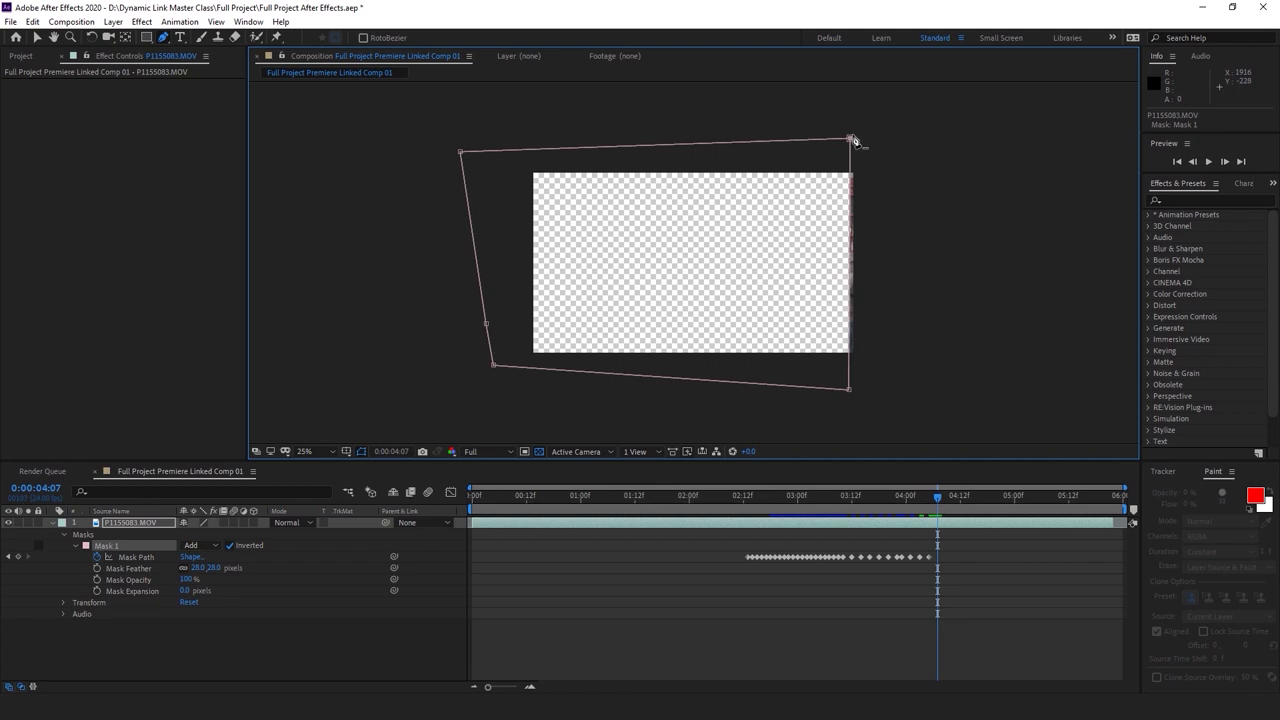
left_click_drag(852, 394, 860, 390)
left_click_drag(852, 139, 866, 138)
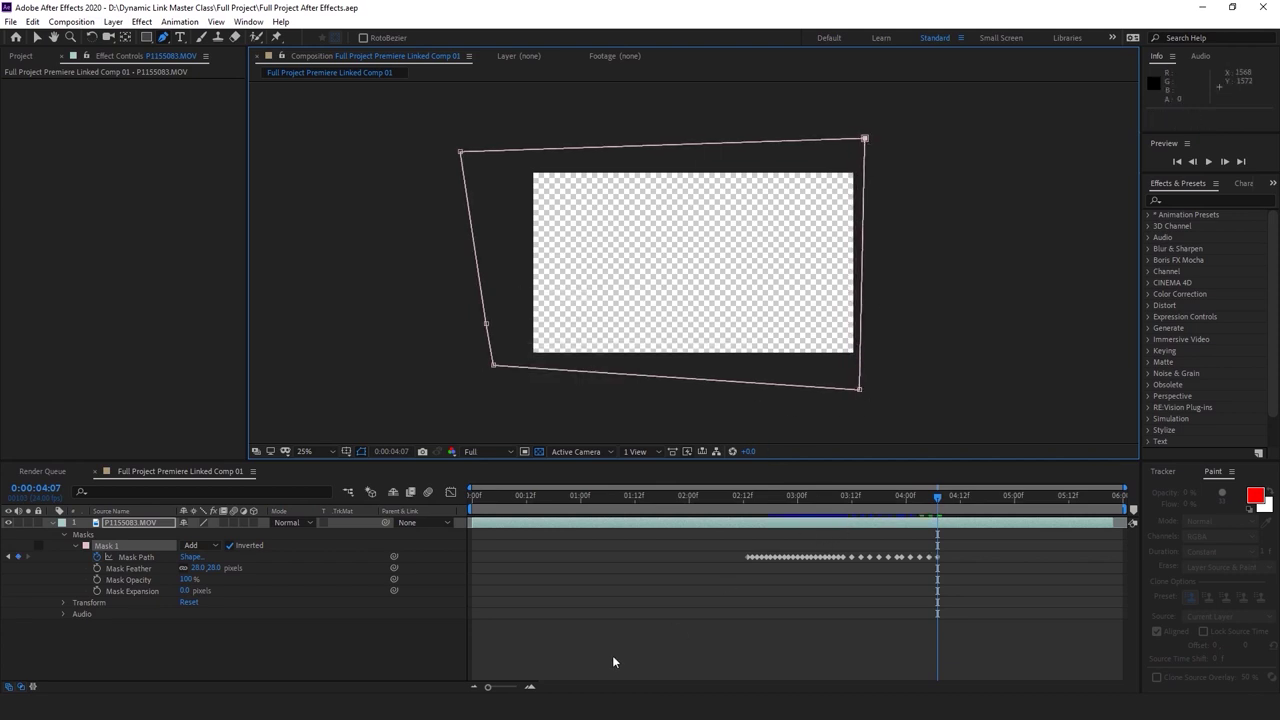
key("ctrl+s")
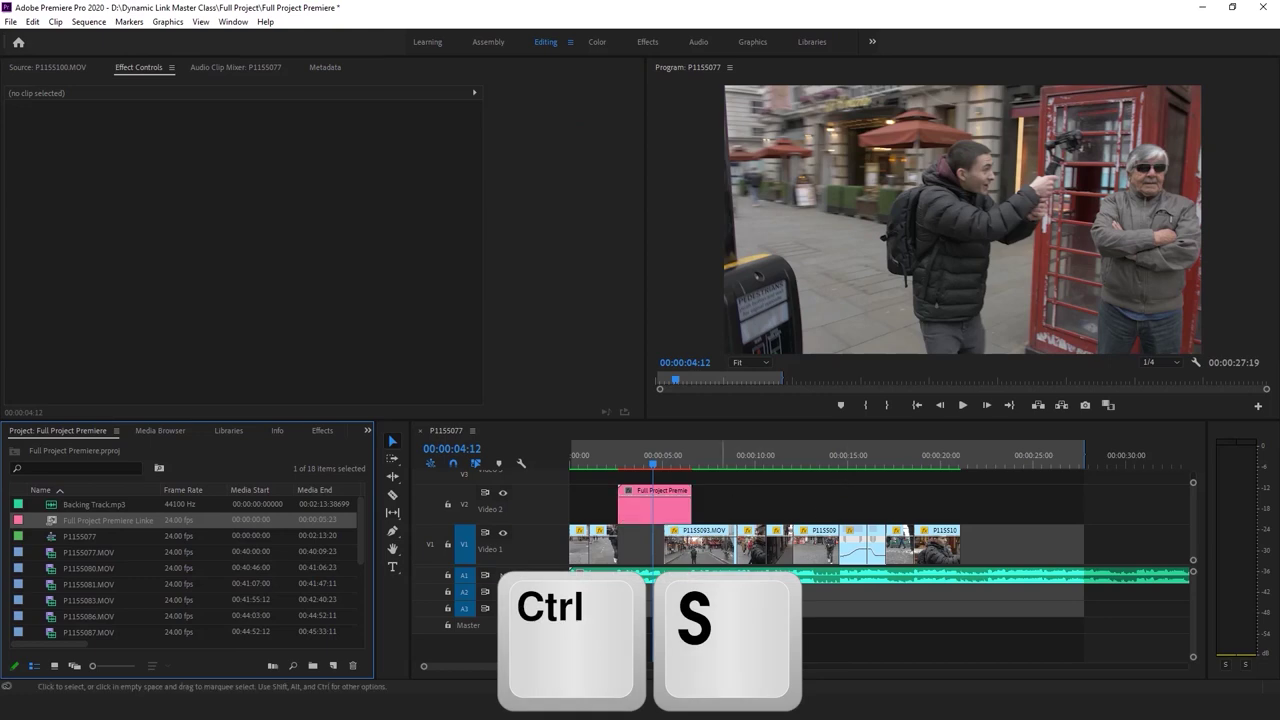
Play the sequence to review the masked comp, then save the project
key("space")
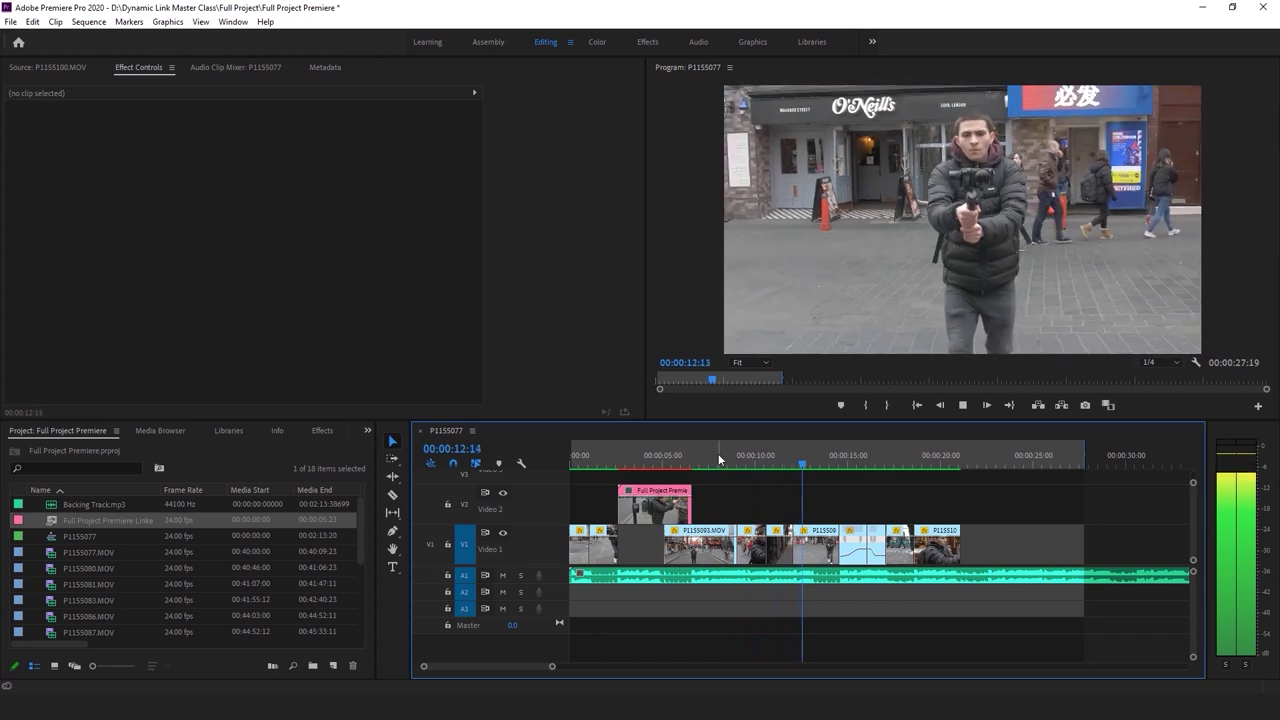
key("space")
key("ctrl+s")
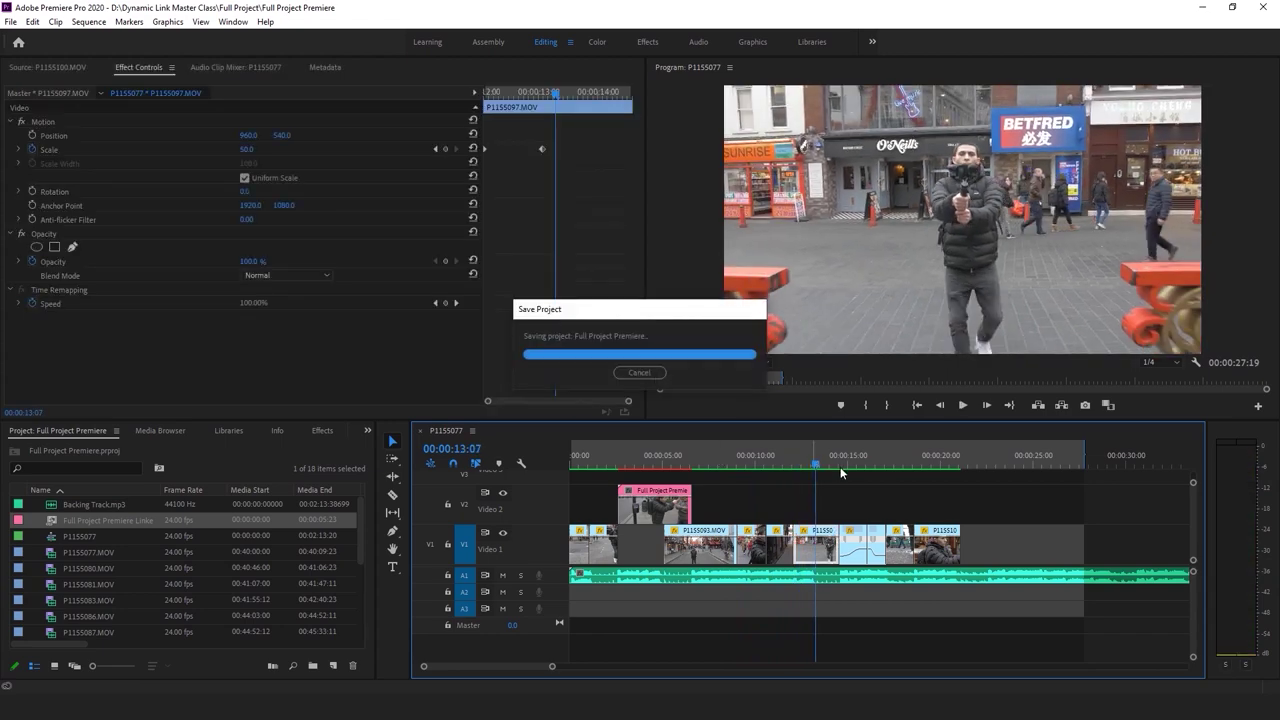
key("ctrl+s")
Play on to 17:06 and select the clips that form the spin section
key("space")
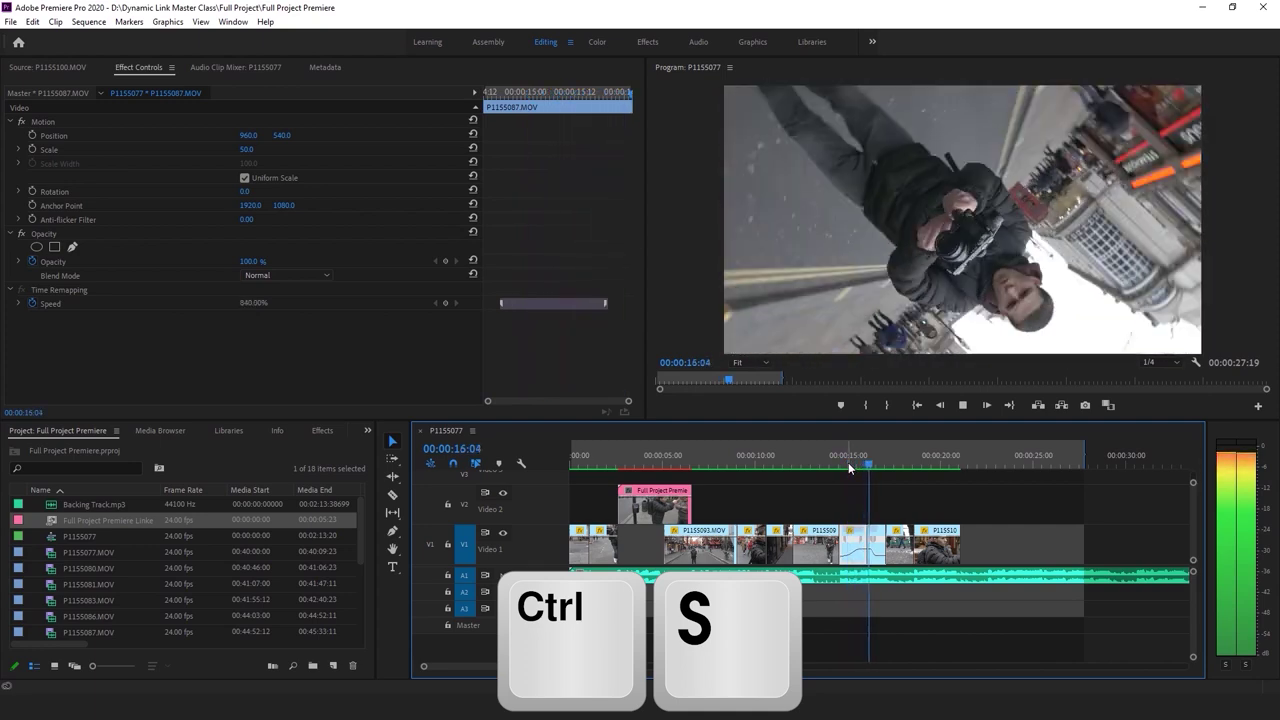
key("space")
left_click_drag(845, 485, 882, 546)
Replace the selected spin clips with an After Effects composition and scrub through it
right_click(857, 568)
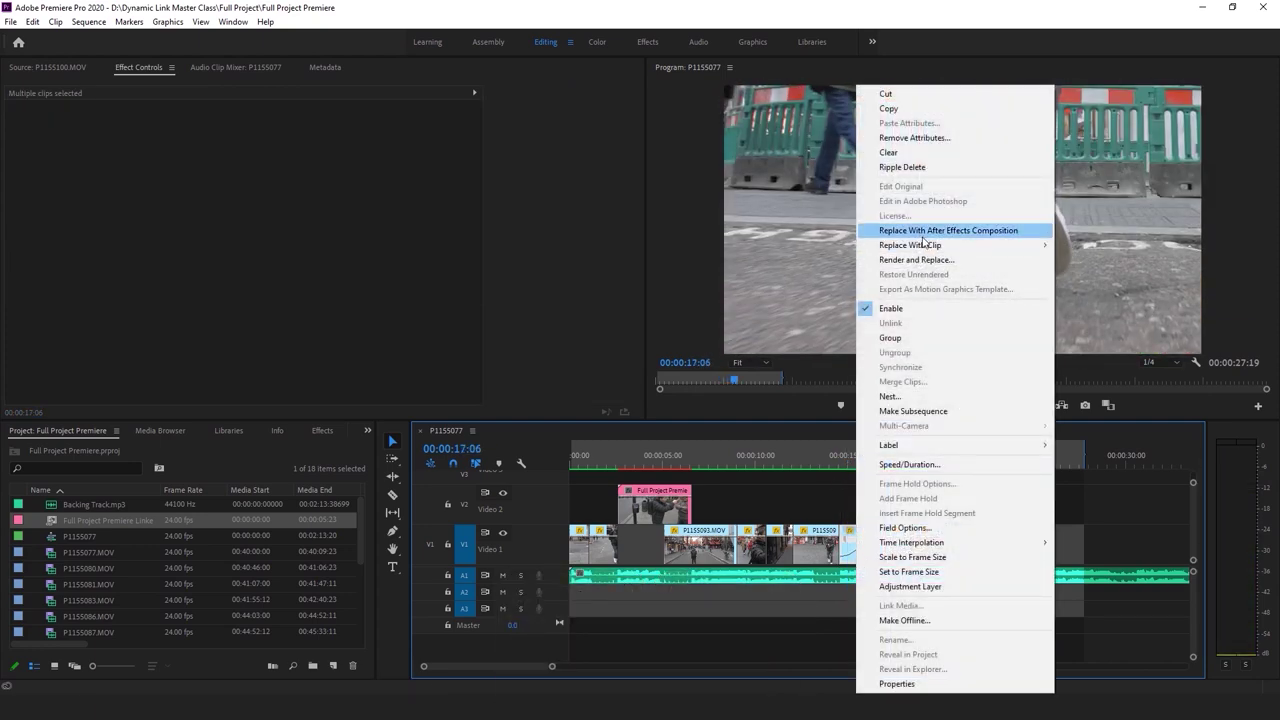
left_click(924, 232)
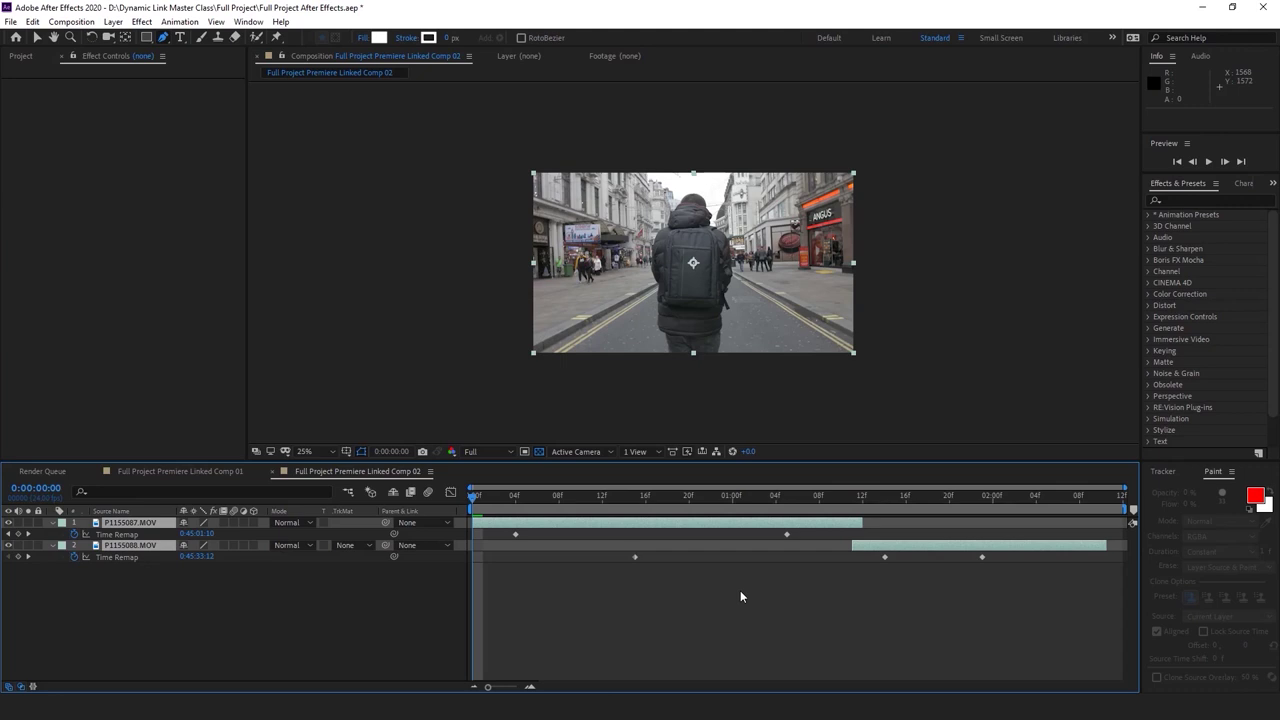
left_click(717, 619)
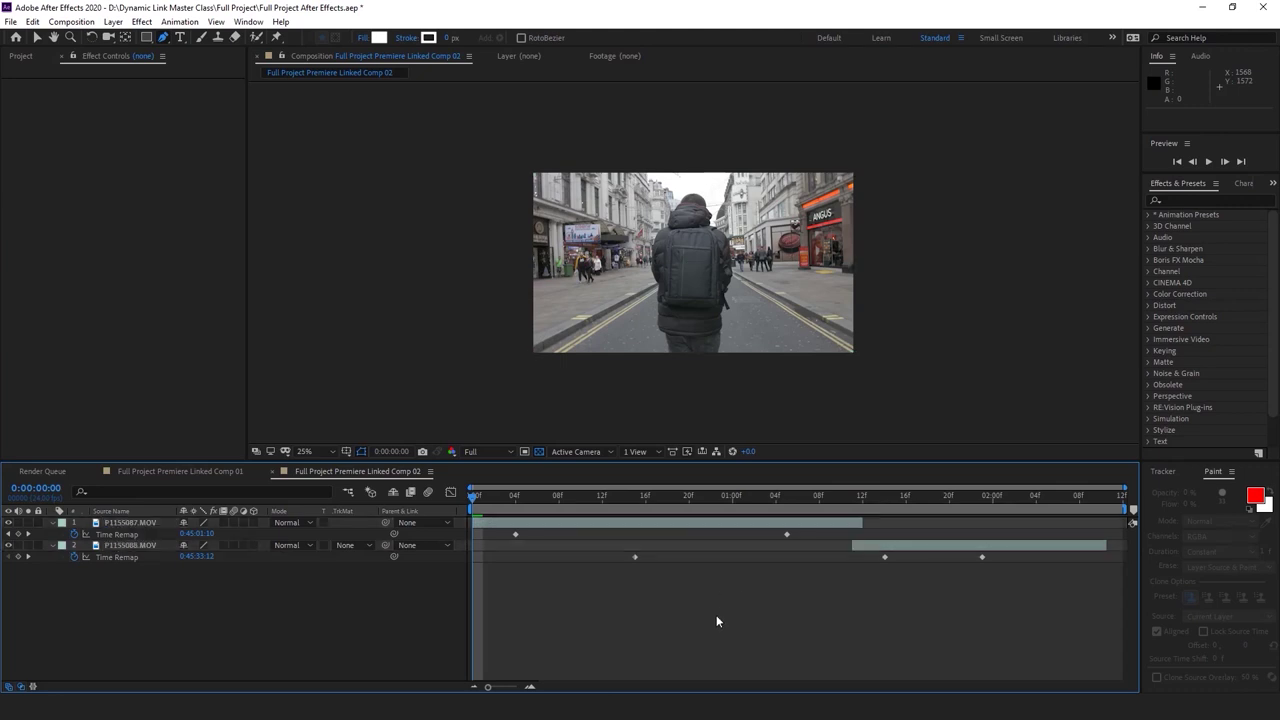
left_click_drag(474, 496, 807, 500)
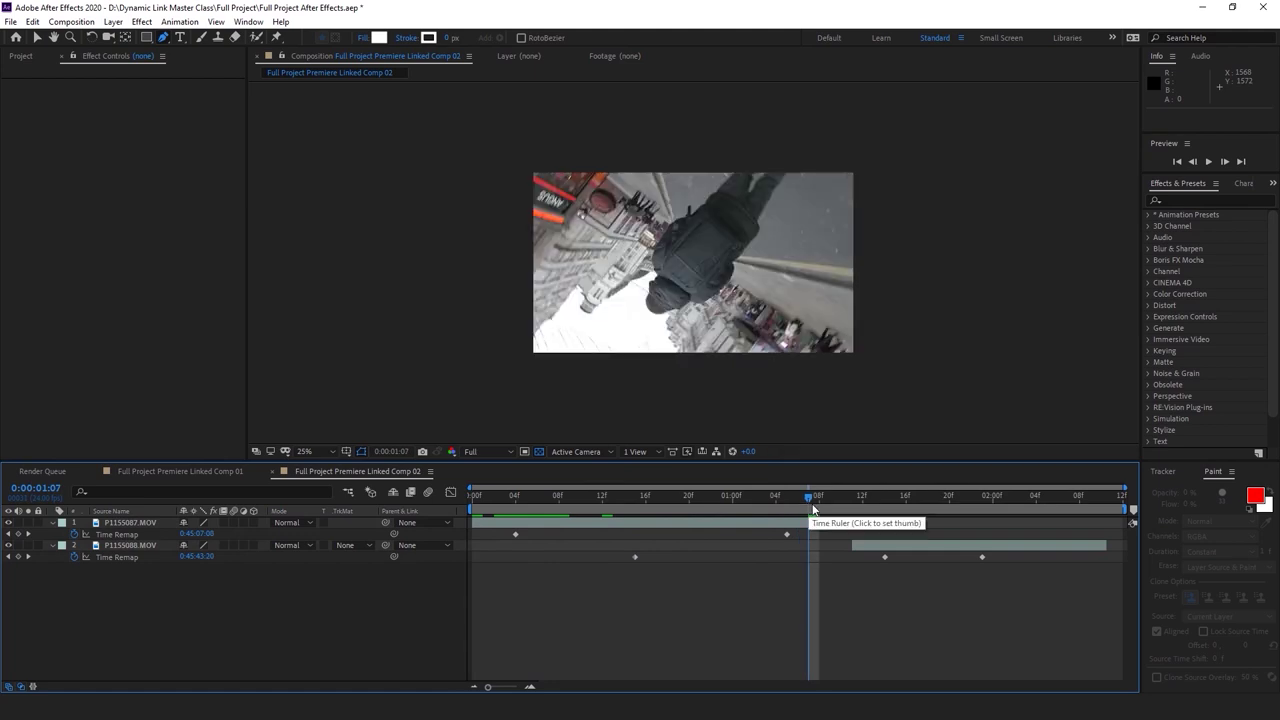
Inspect the cut around frames 1:11–1:13 and undo the accidental P1155087.MOV time change
key("alt+Tab")
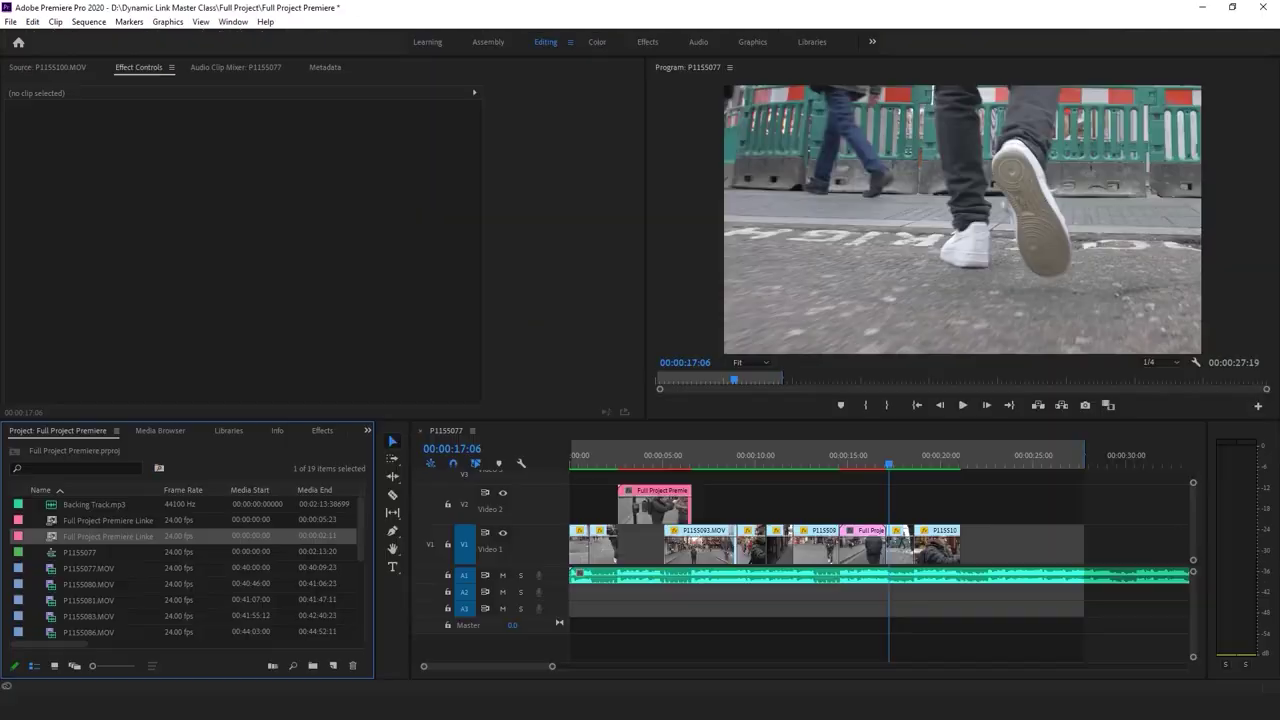
key("alt+Tab")
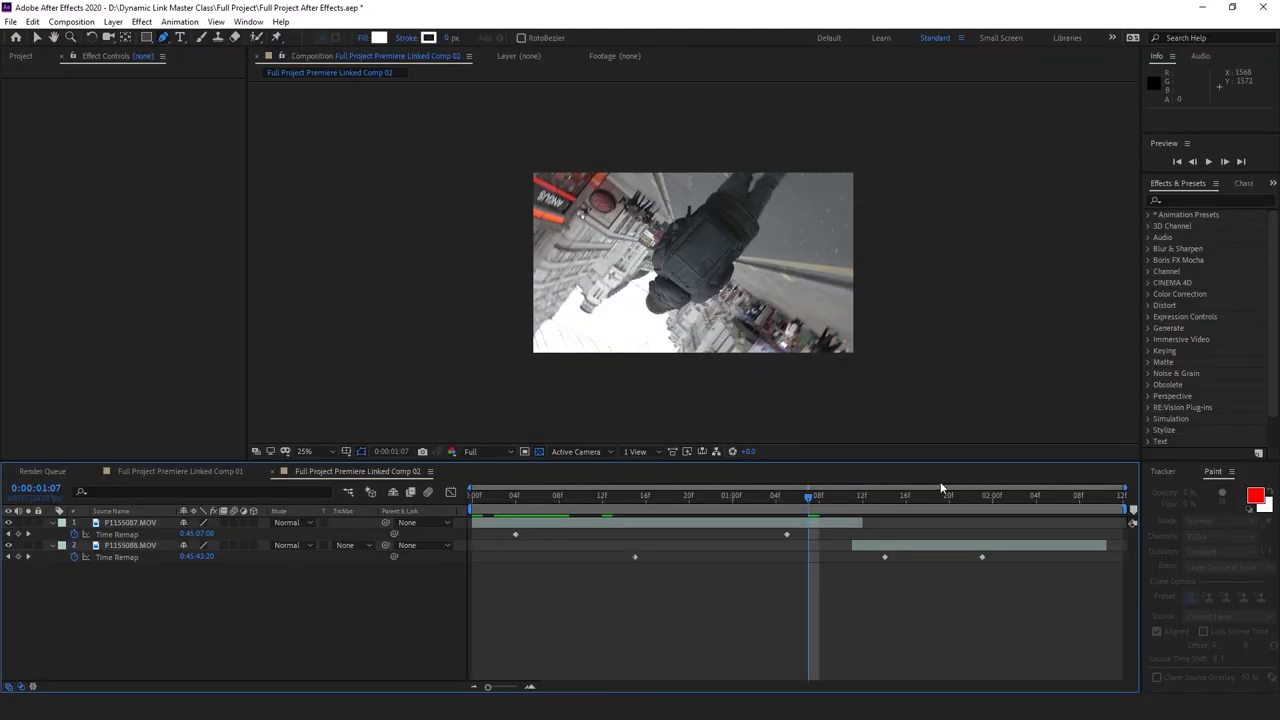
left_click(851, 507)
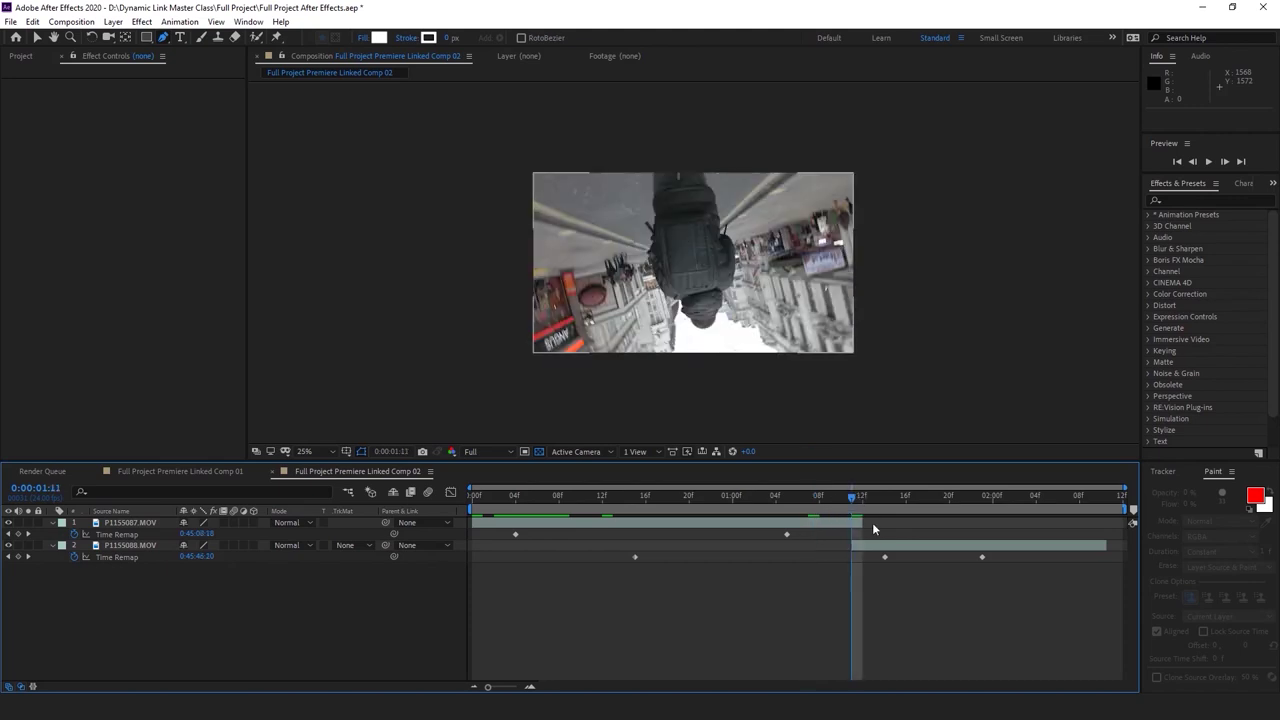
left_click(863, 505)
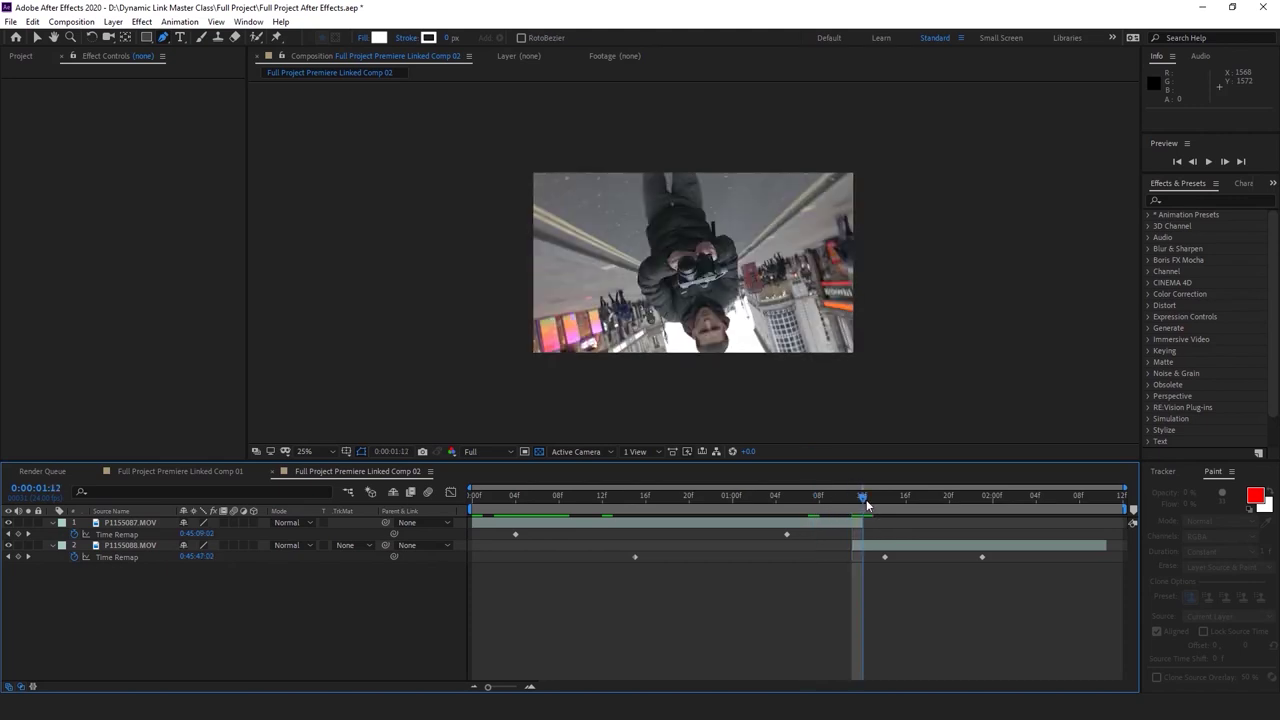
left_click(856, 501)
left_click(862, 523)
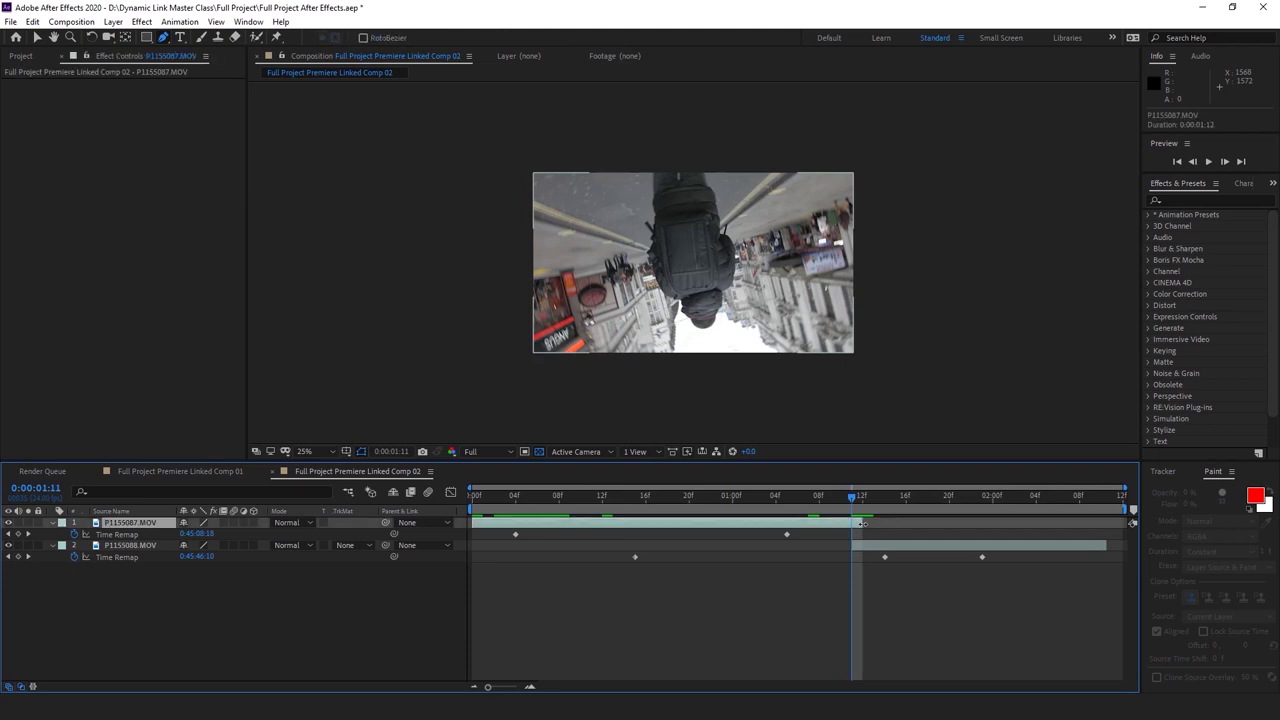
key("ctrl+z")
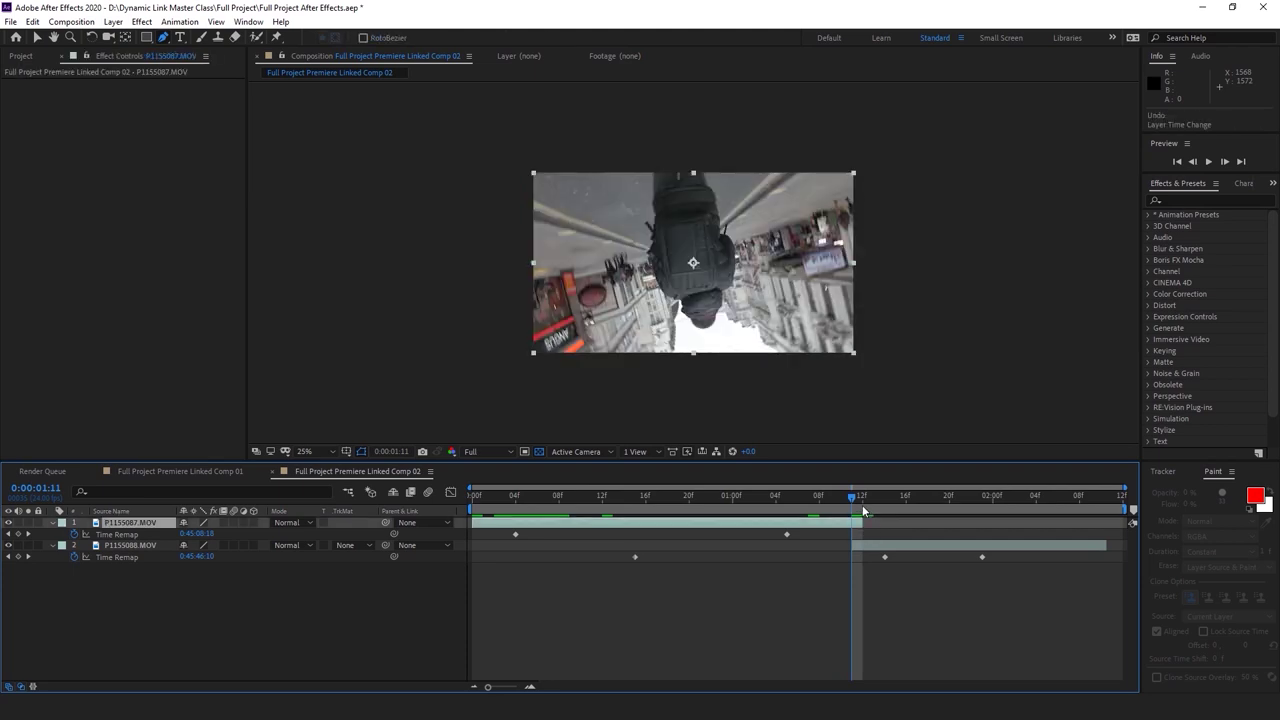
left_click_drag(863, 500, 872, 500)
left_click(870, 575)
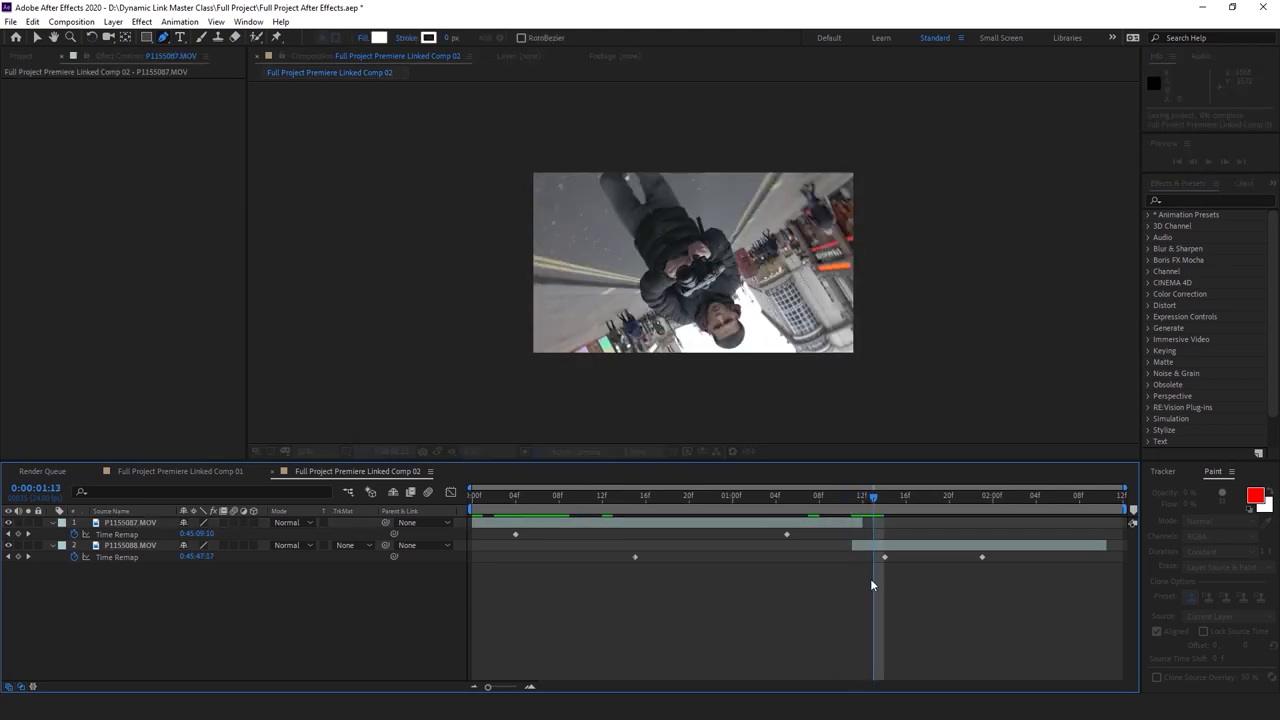
left_click(104, 22)
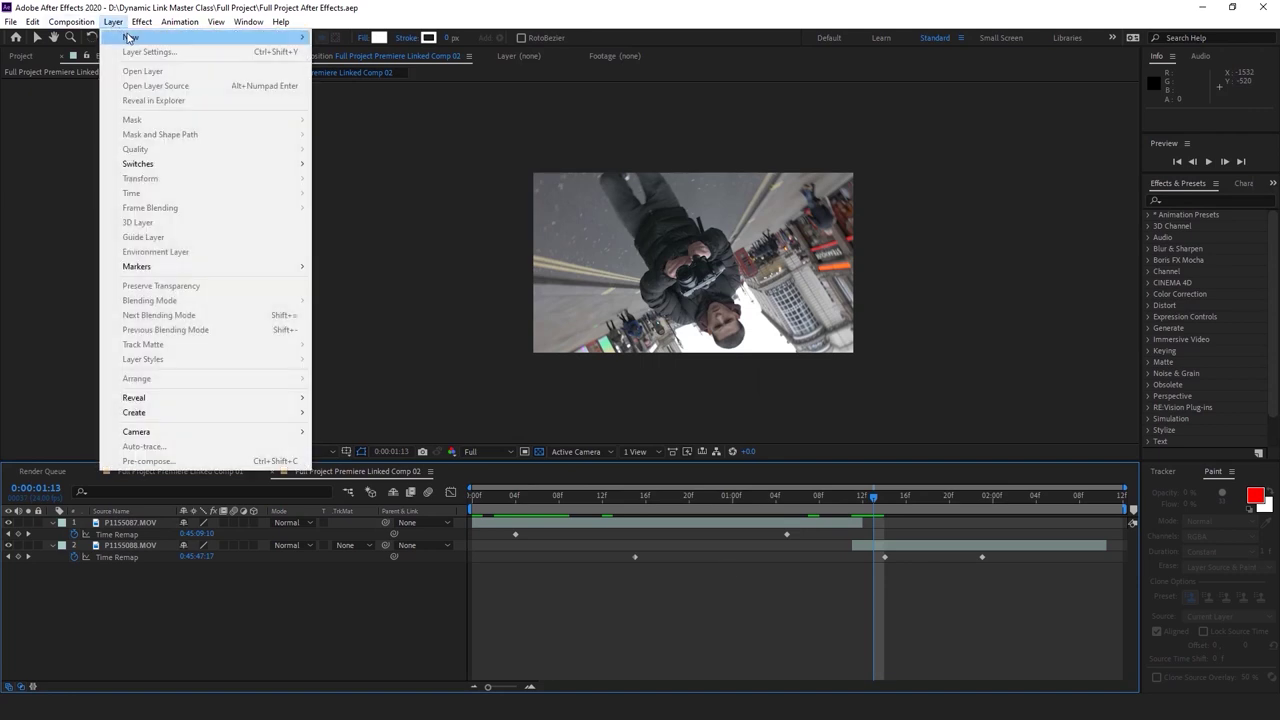
Add an adjustment layer trimmed to run from 0:00:00:15 to 0:00:01:23
mouse_move(150, 40)
left_click(398, 126)
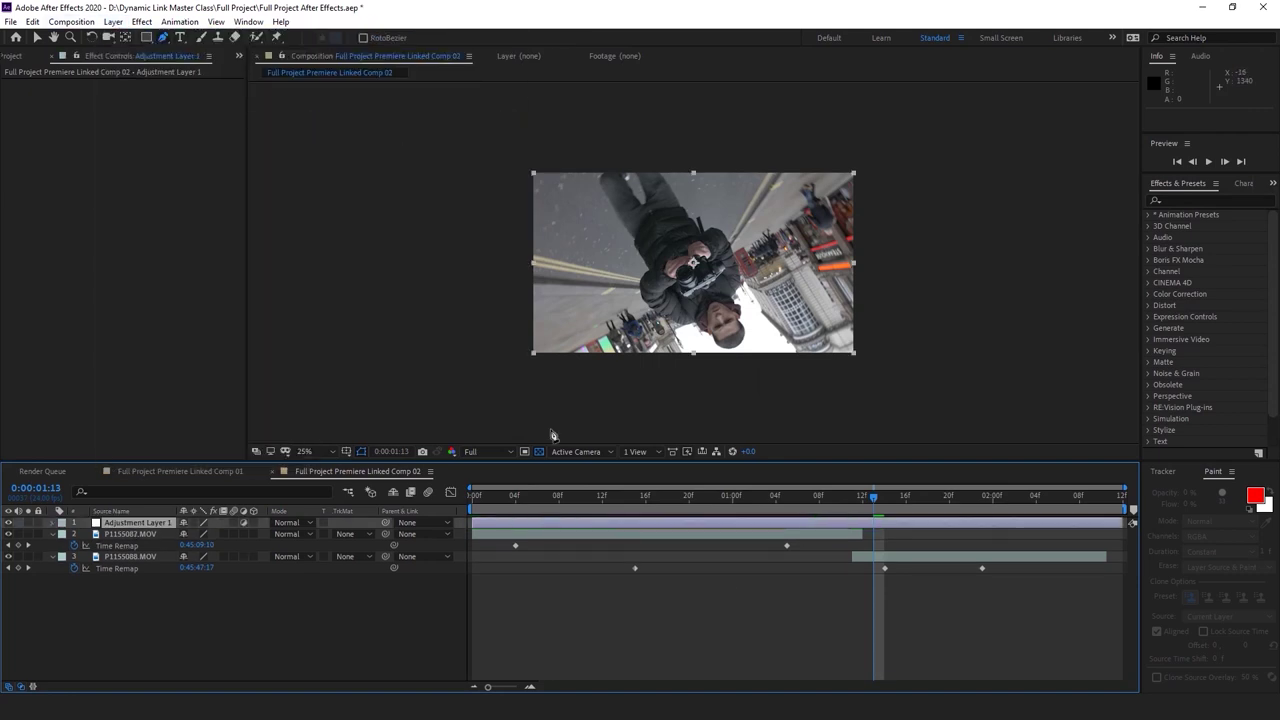
left_click_drag(860, 511, 635, 512)
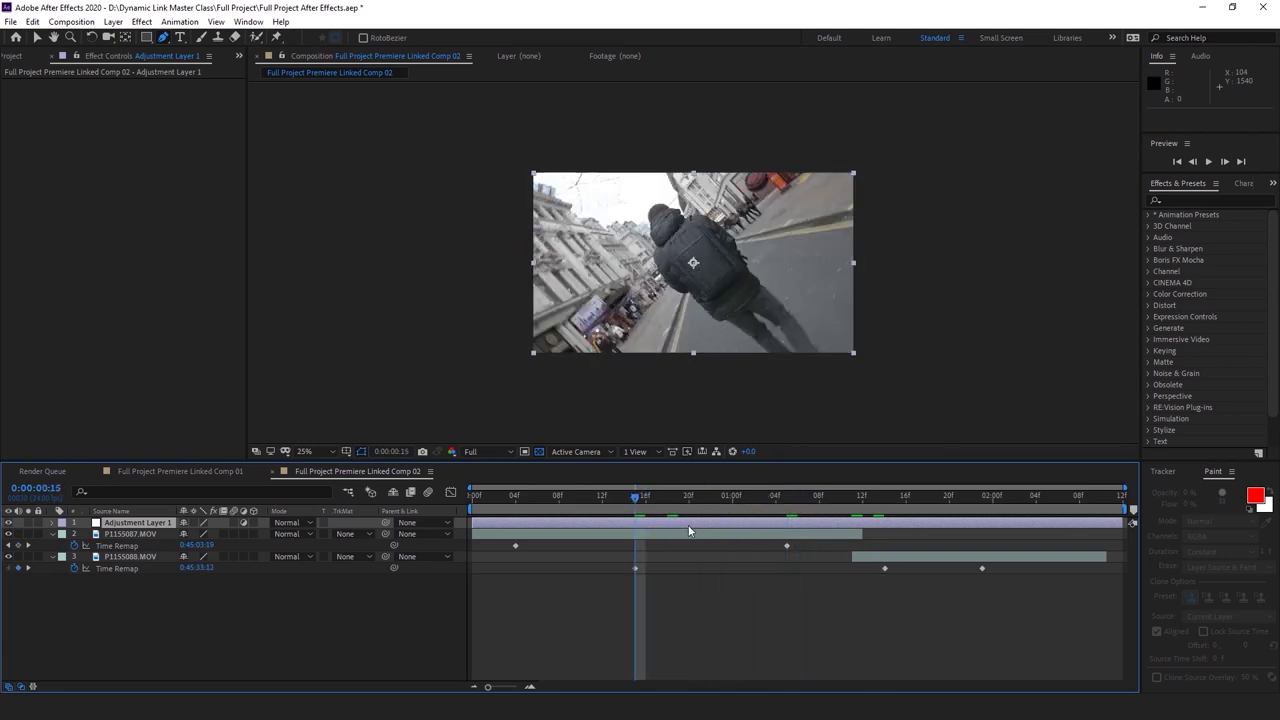
key("alt+bracketleft")
key("ctrl+shift+a")
left_click(722, 500)
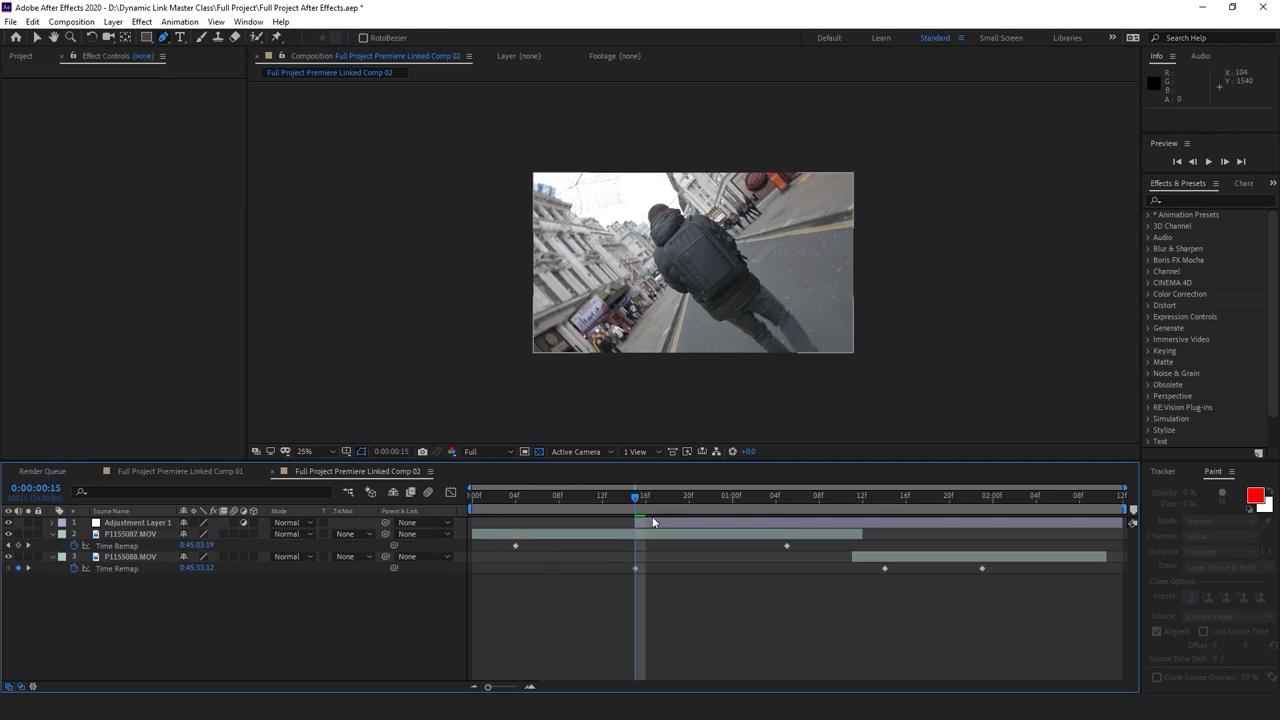
left_click_drag(756, 503, 976, 513)
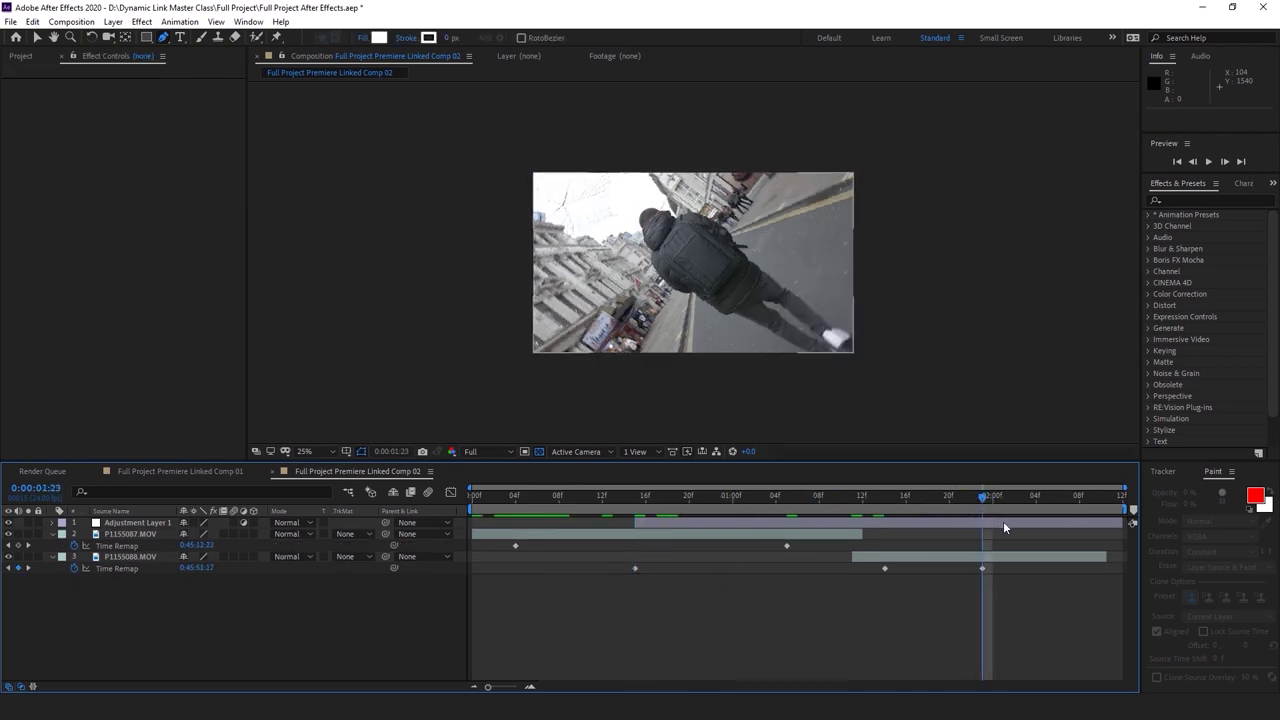
left_click(1004, 524)
key("alt+bracketright")
key("ctrl+shift+a")
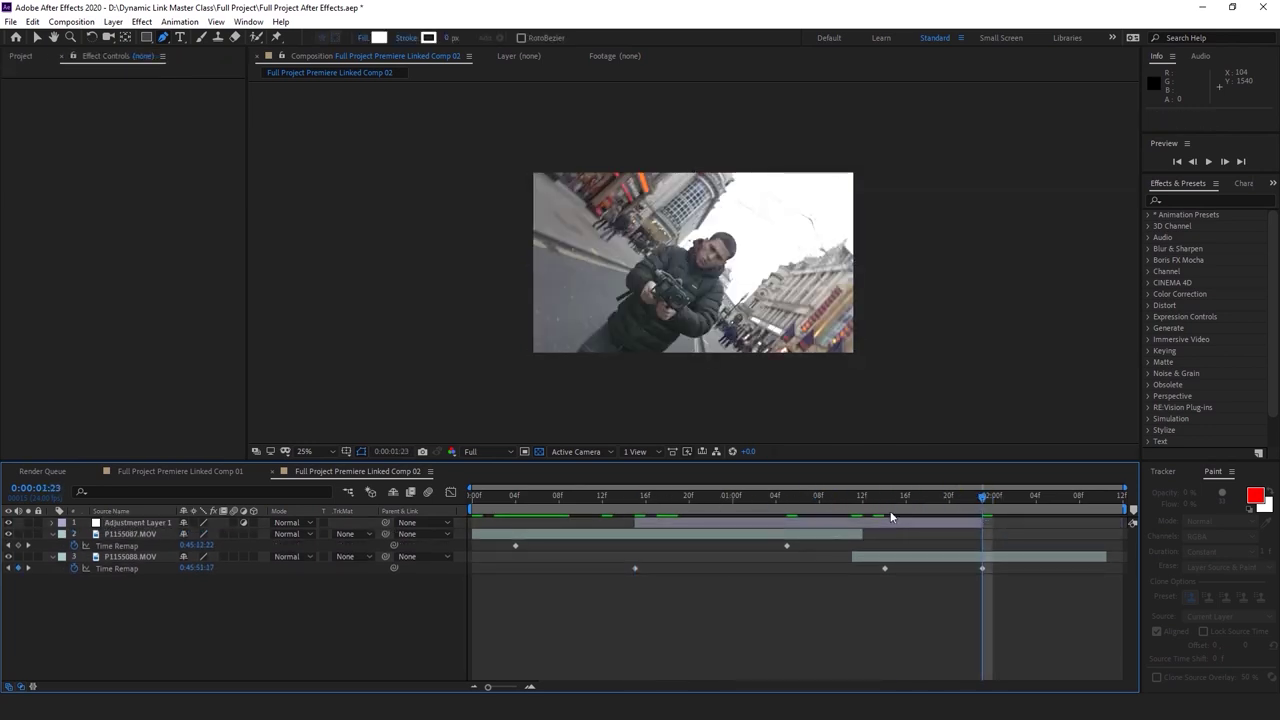
Go to the 0:00:01:11 cut and search the effects list for 'radial'
left_click(855, 495)
left_click(1191, 197)
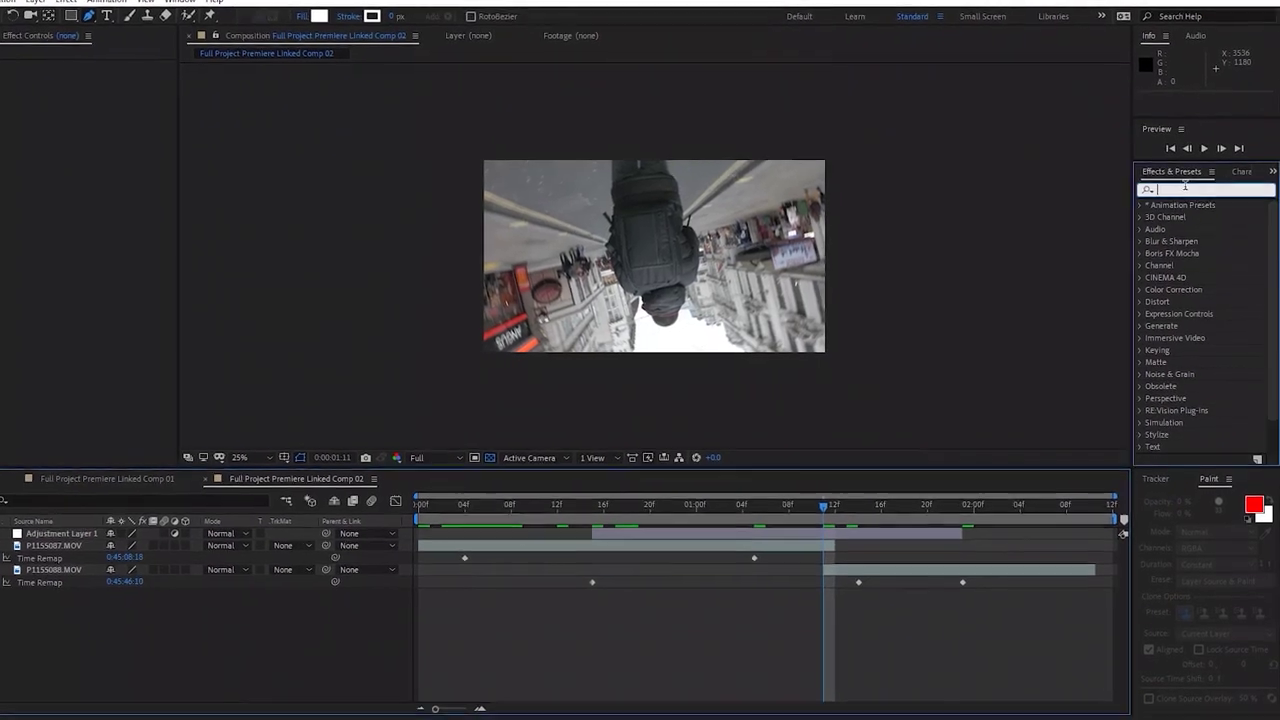
type("radial")
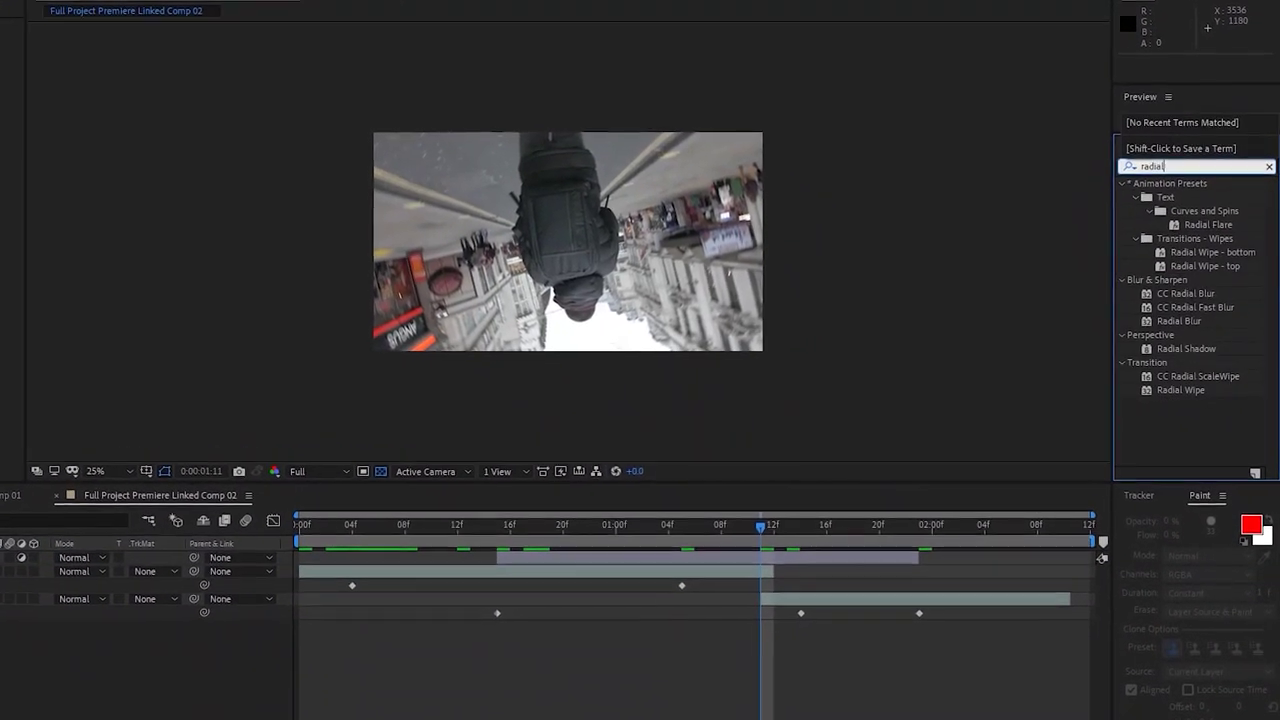
Apply Radial Blur to Adjustment Layer 1 with Amount 0 keyframes at 0:00:00:15 and 0:00:01:23
left_click_drag(1199, 319, 762, 559)
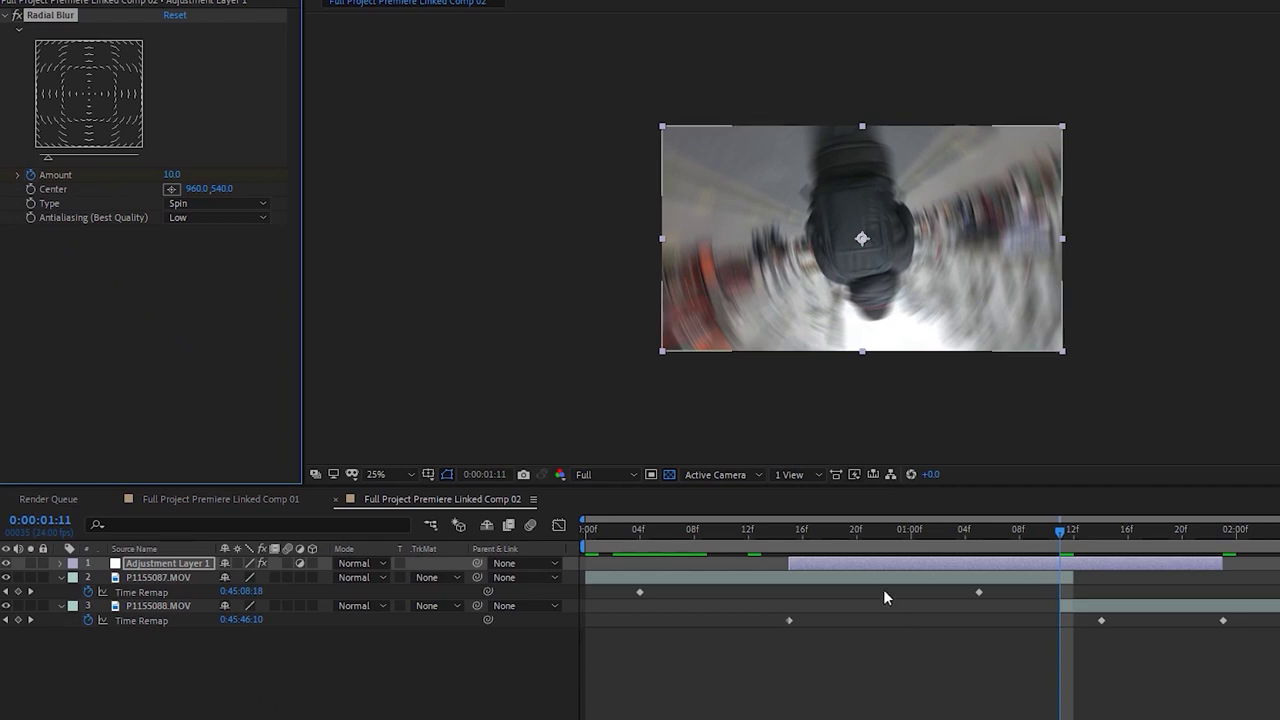
left_click(800, 543)
left_click_drag(170, 176, 108, 212)
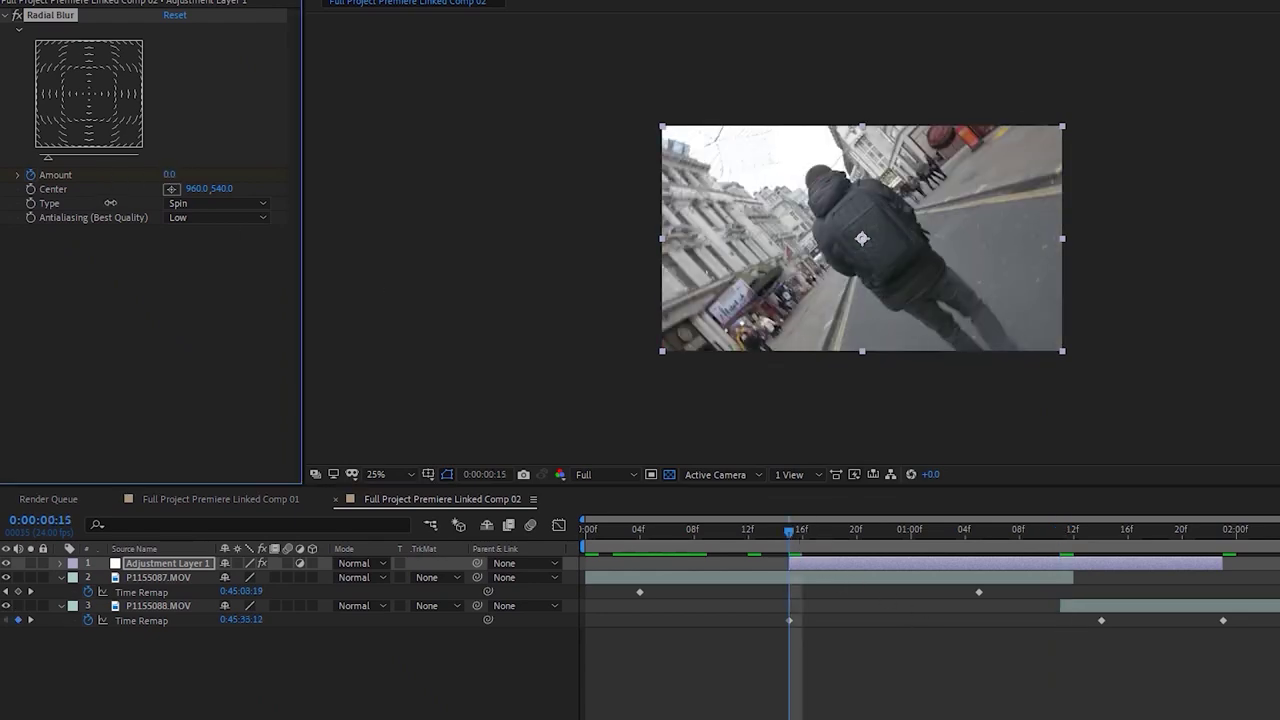
left_click(1223, 532)
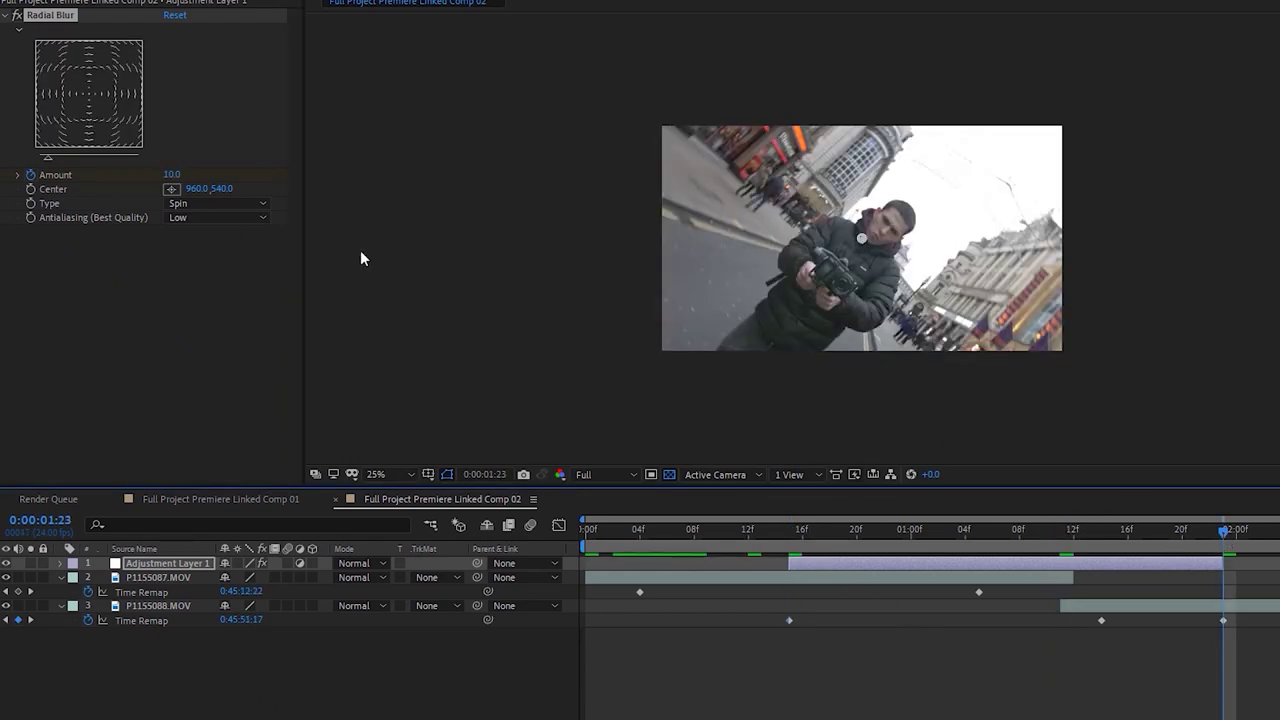
left_click_drag(172, 177, 333, 390)
Preview the spin transition from the start of the comp
left_click(790, 531)
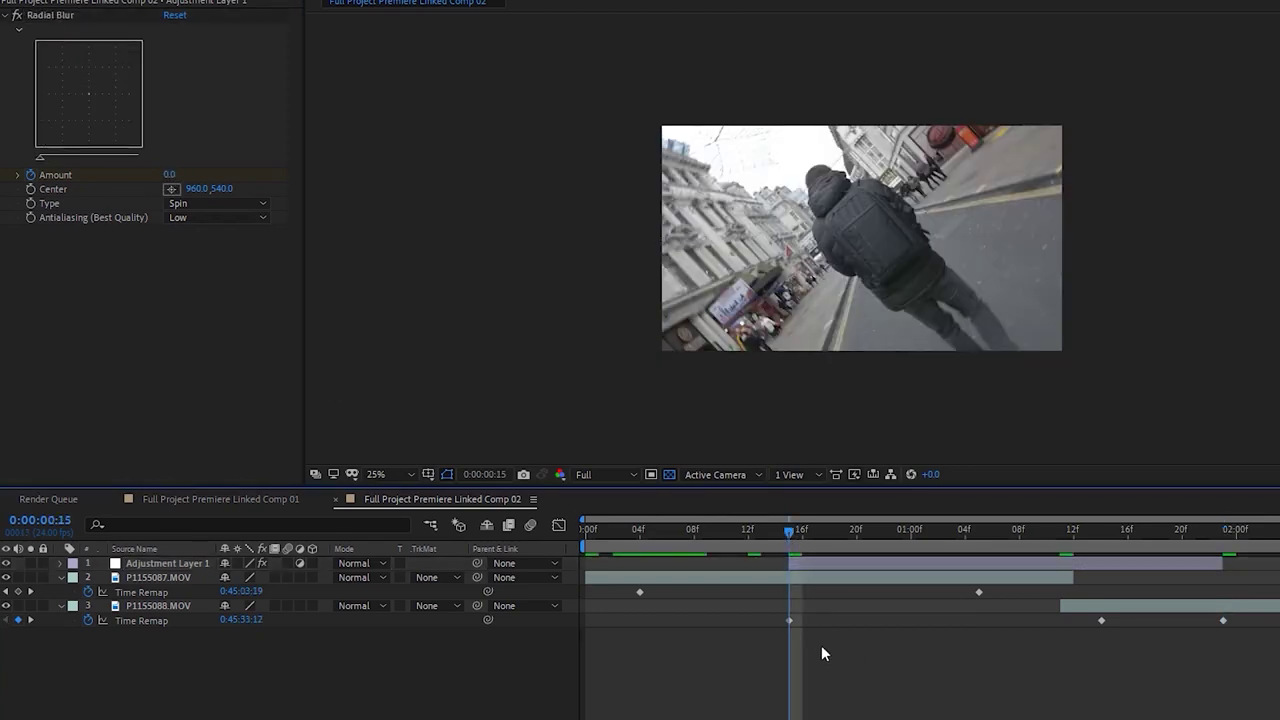
key("space")
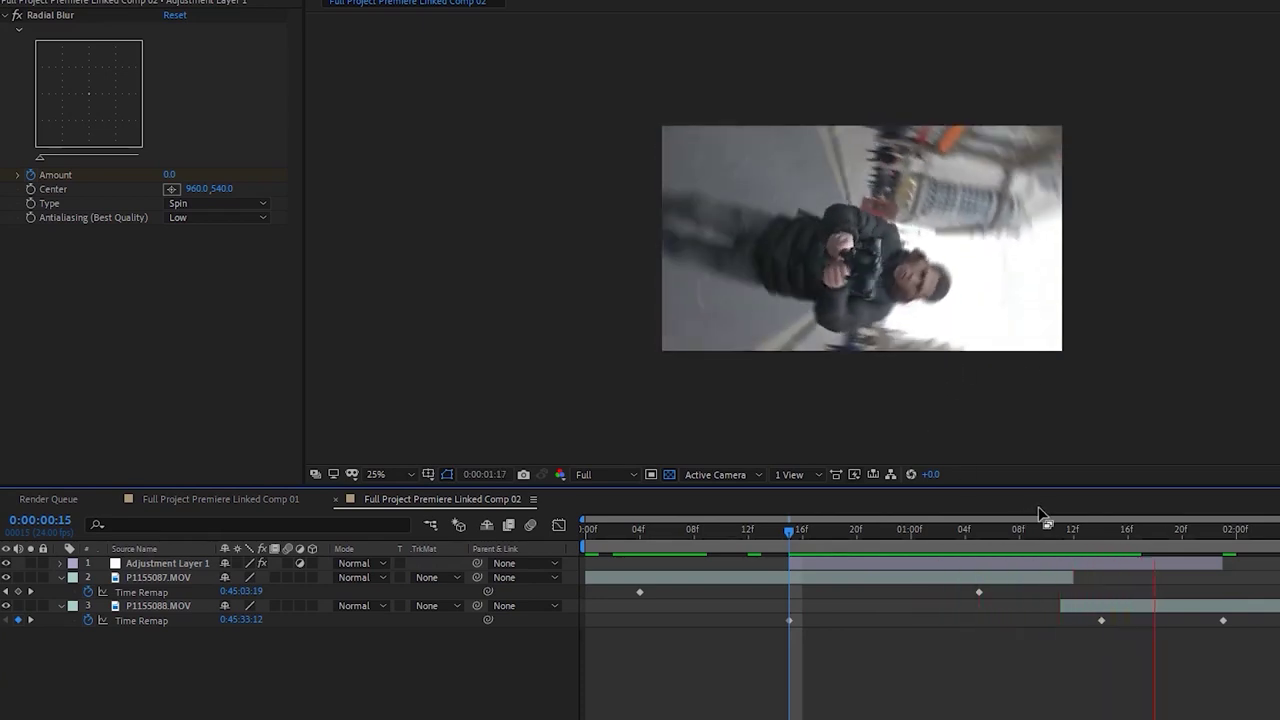
key("space")
key("Home")
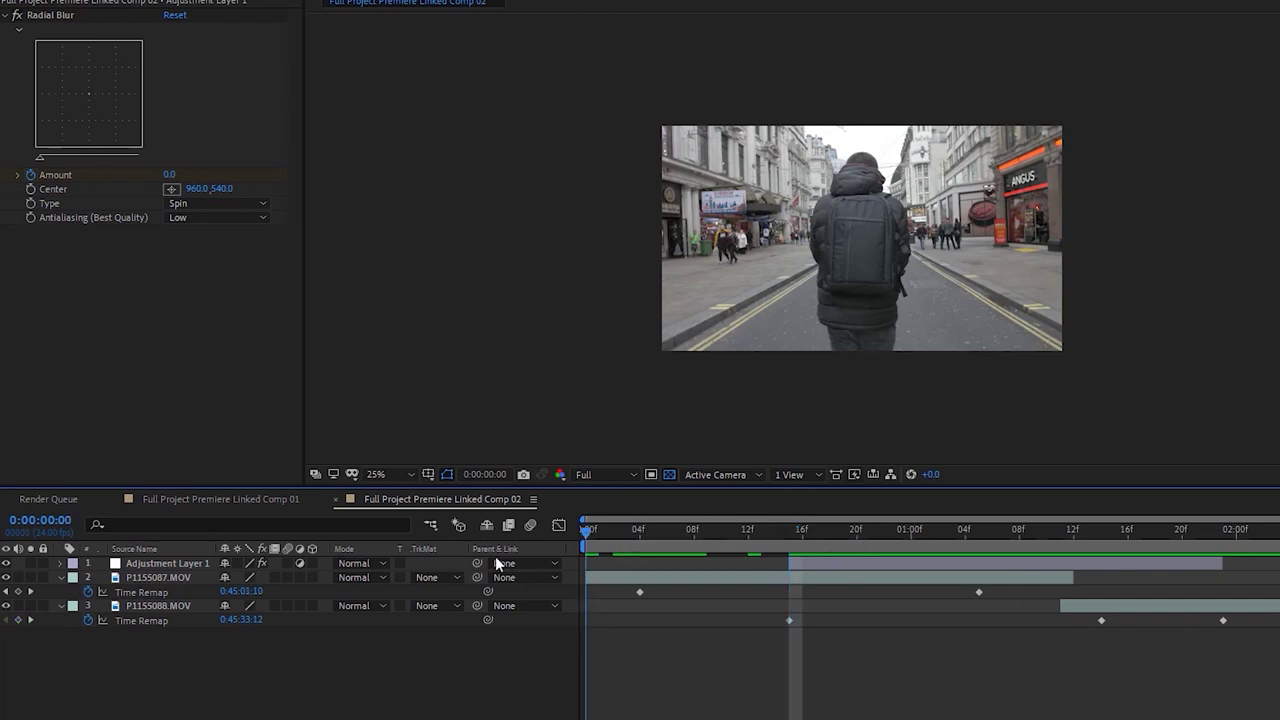
key("space")
key("space")
key("space")
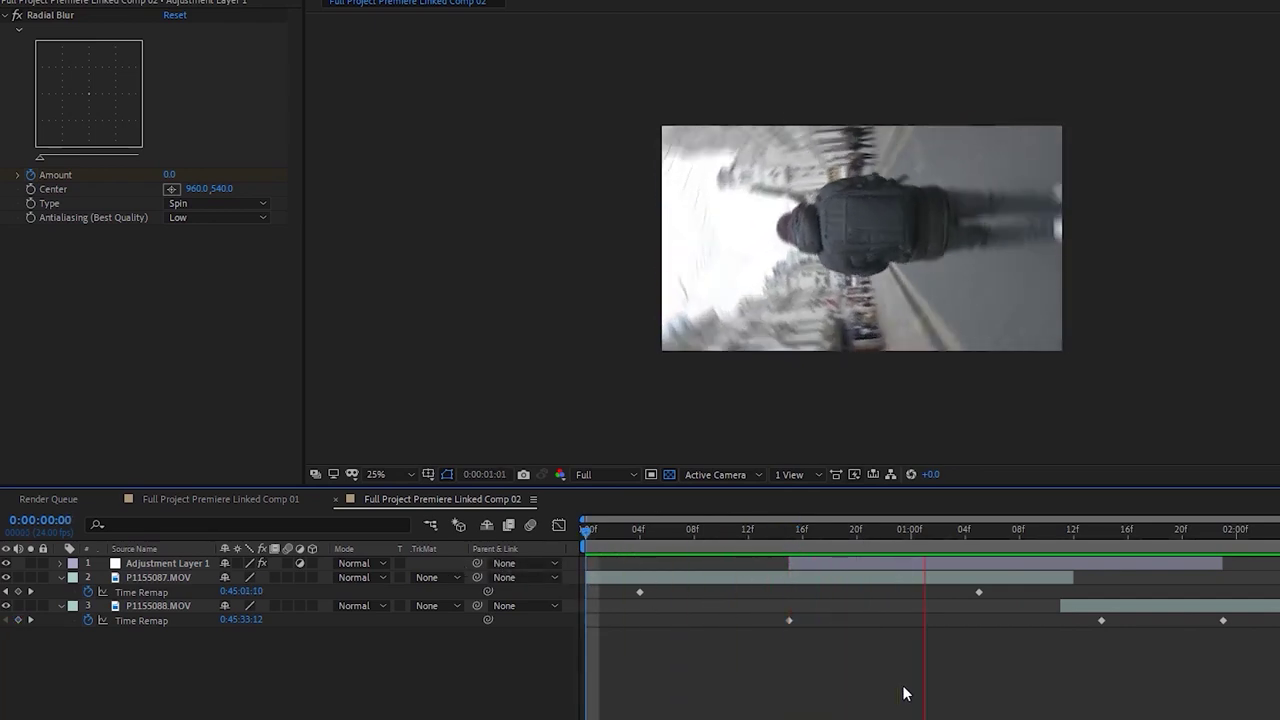
left_click(1034, 532)
Keyframe a peak Radial Blur Amount of 20 at 0:00:01:11 and preview it
left_click_drag(1034, 530, 1057, 533)
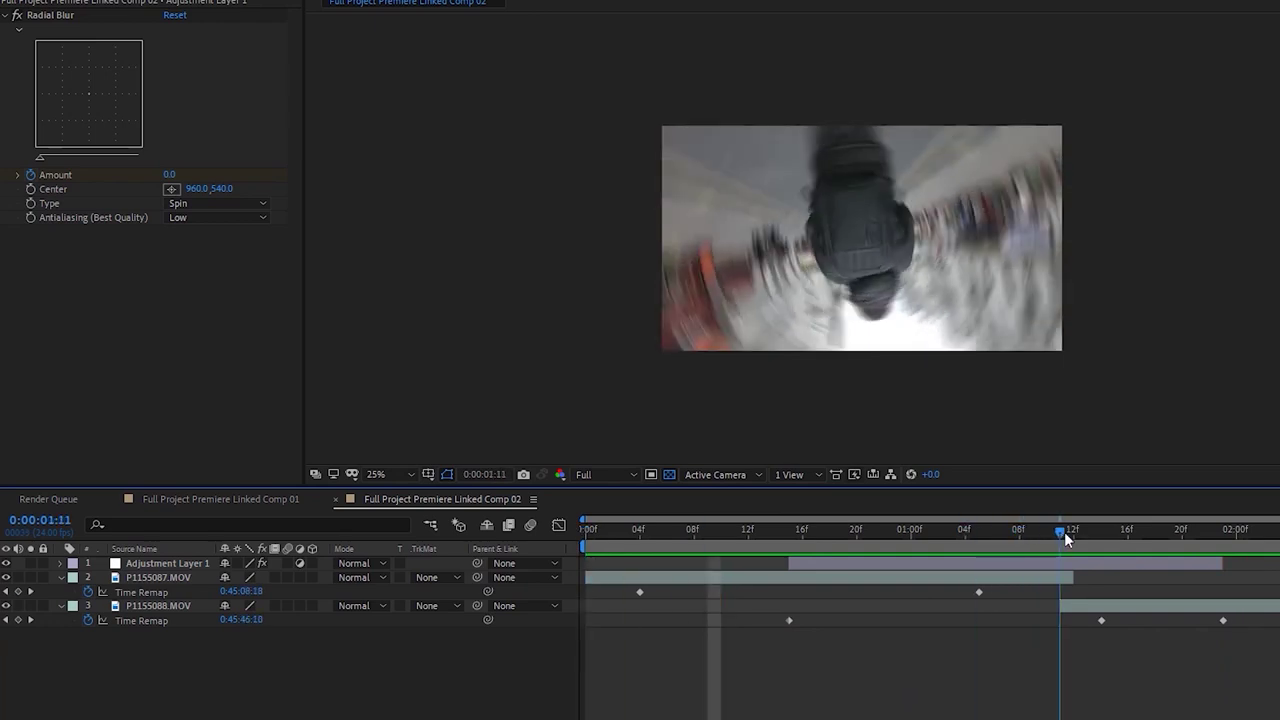
key("Page_Down")
left_click(1067, 562)
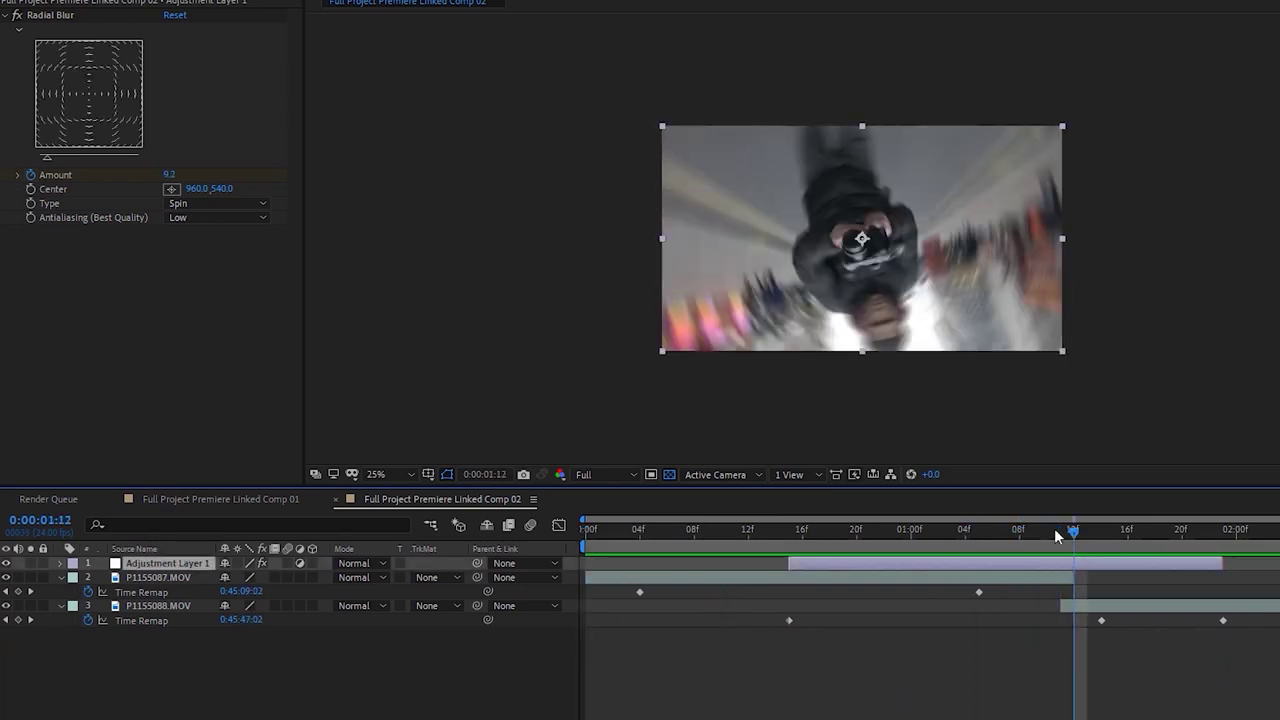
left_click(1055, 530)
left_click_drag(173, 174, 178, 173)
type("0")
left_click(816, 591)
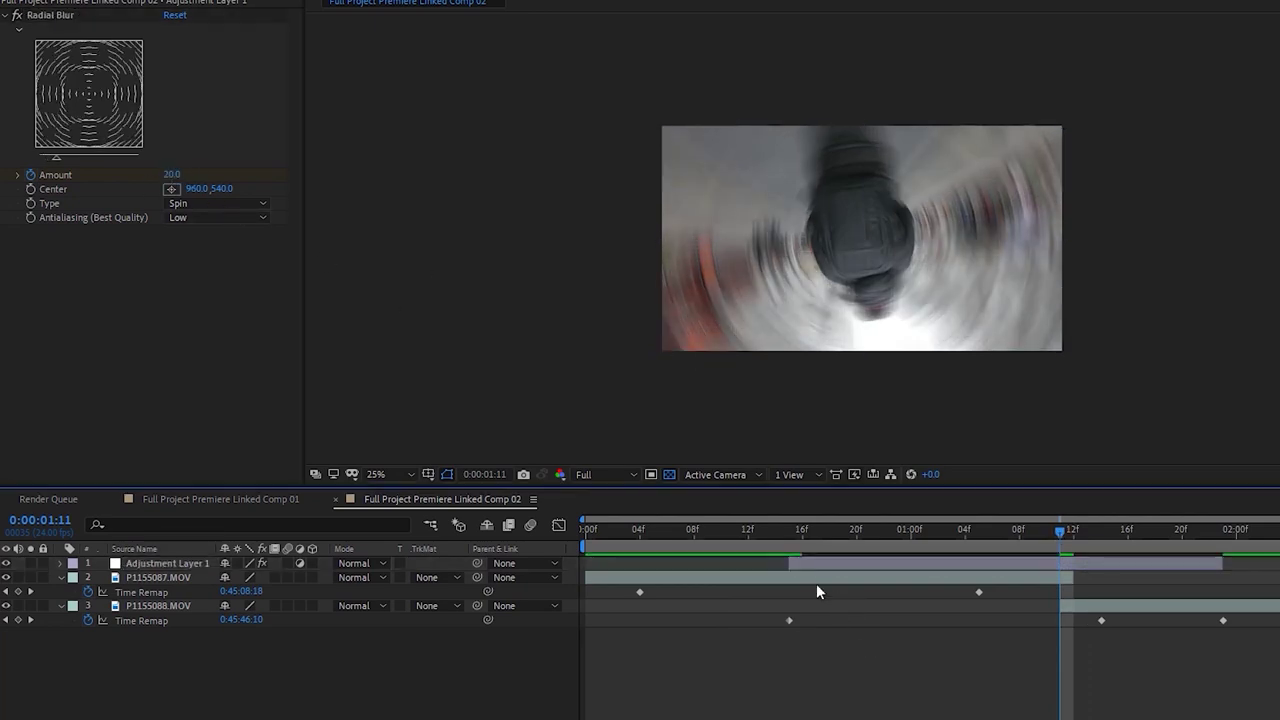
key("space")
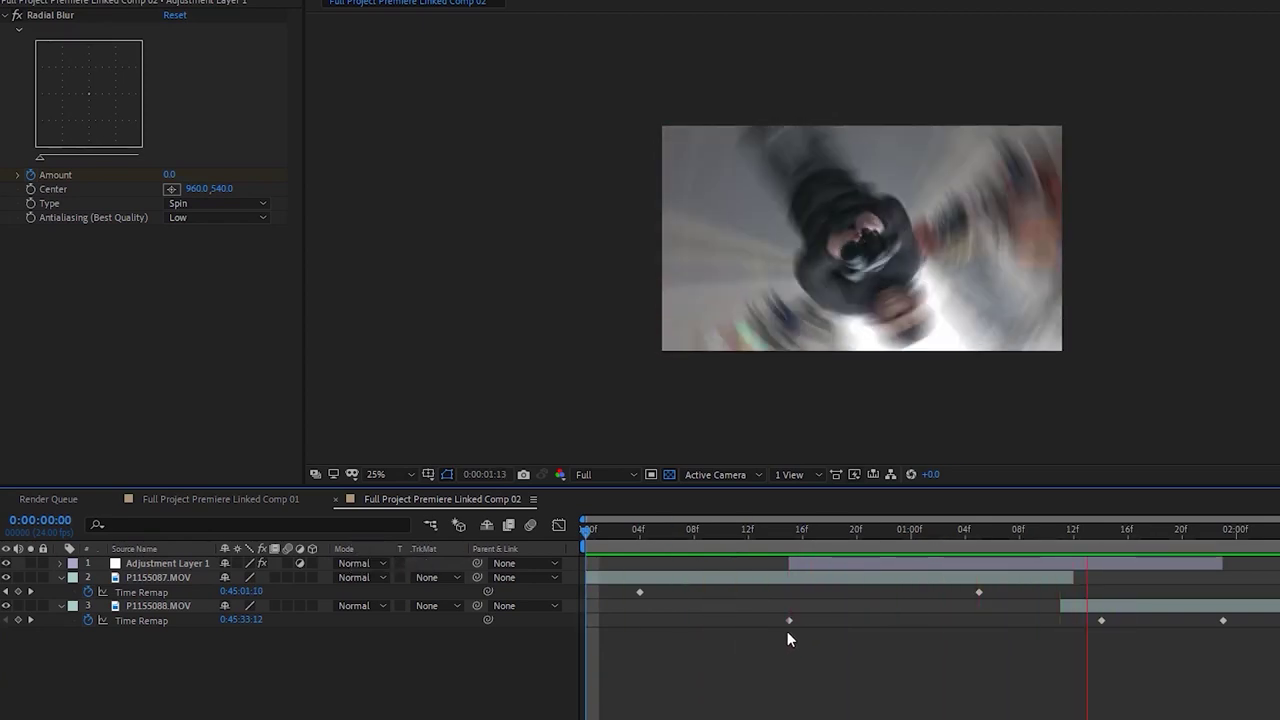
Lower the peak Amount at 0:00:01:11 to 14 and preview the transition
left_click(1061, 531)
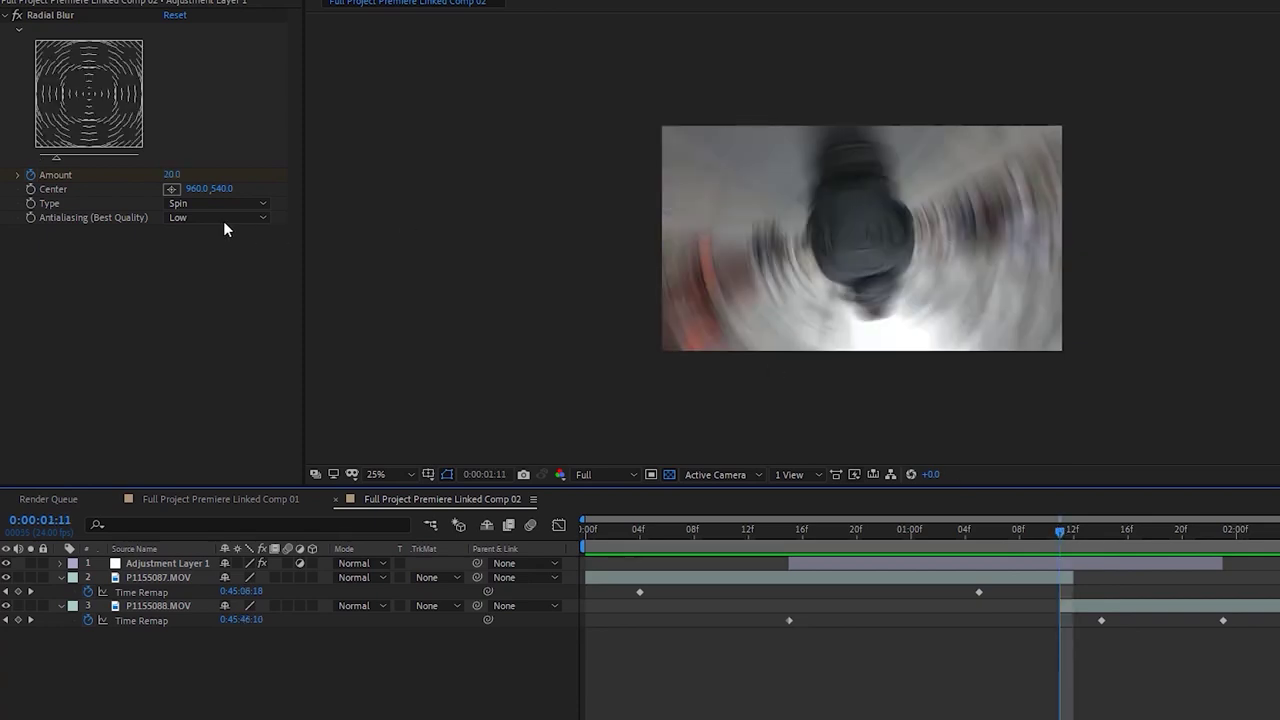
left_click(176, 174)
type("14")
key("Return")
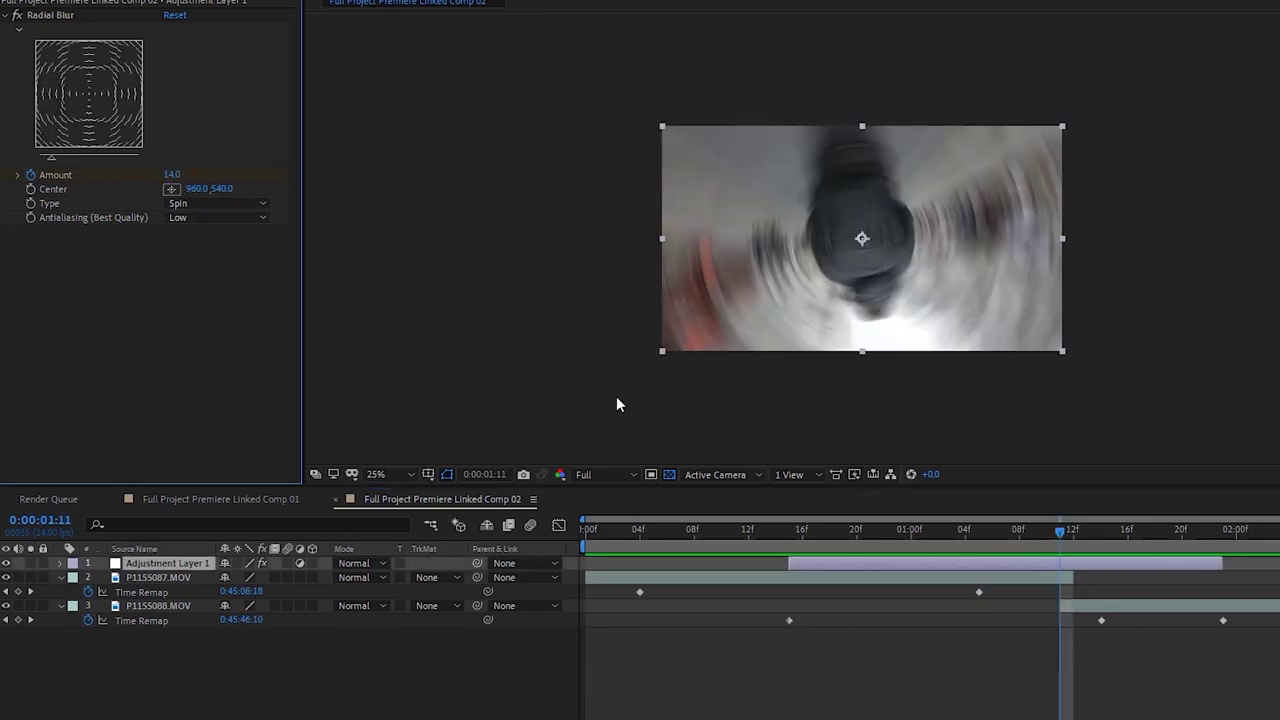
key("space")
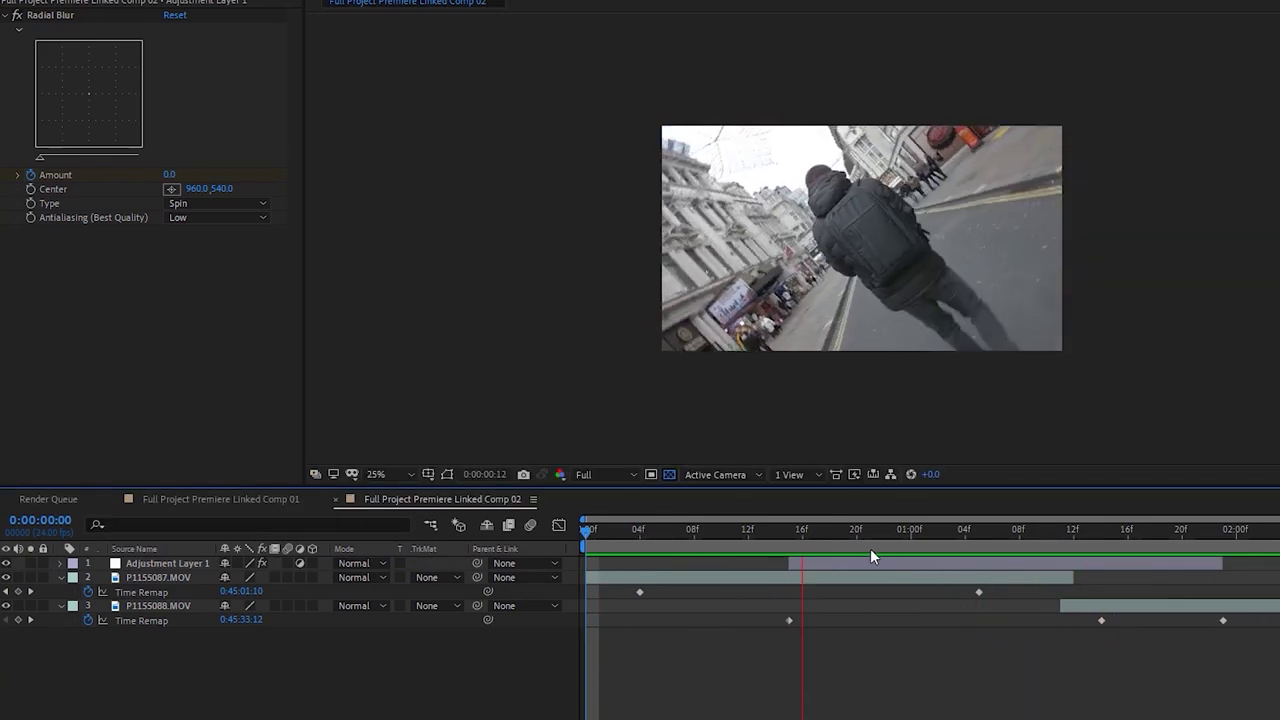
left_click_drag(1059, 534, 652, 540)
Play Premiere's sequence through the Radial Blur spin and inspect the linked Comp 02 clip
key("space")
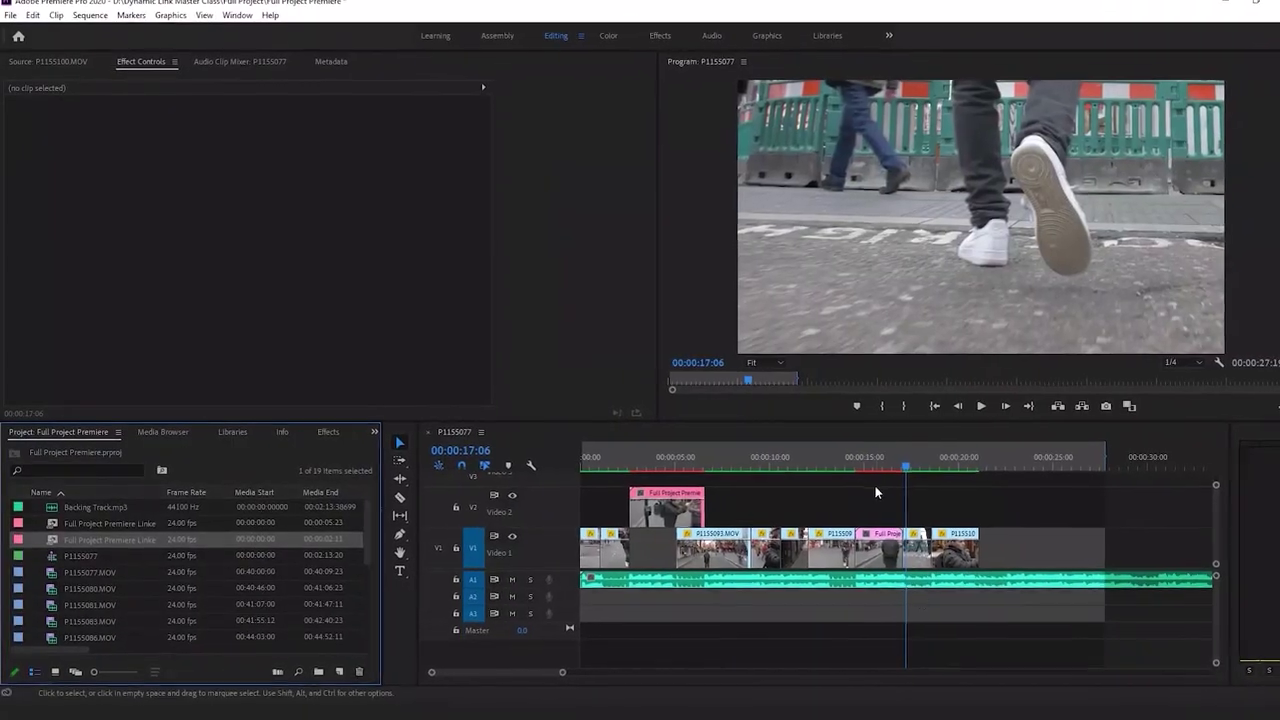
left_click(867, 466)
key("space")
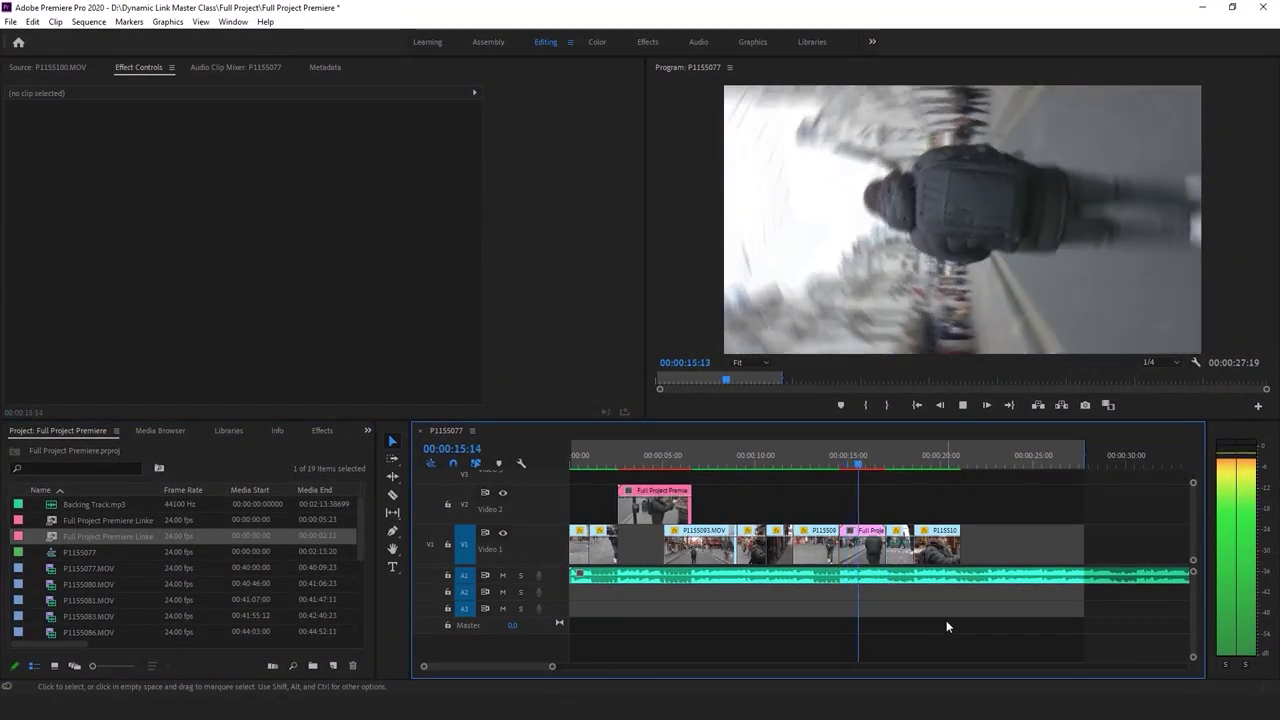
left_click(866, 530)
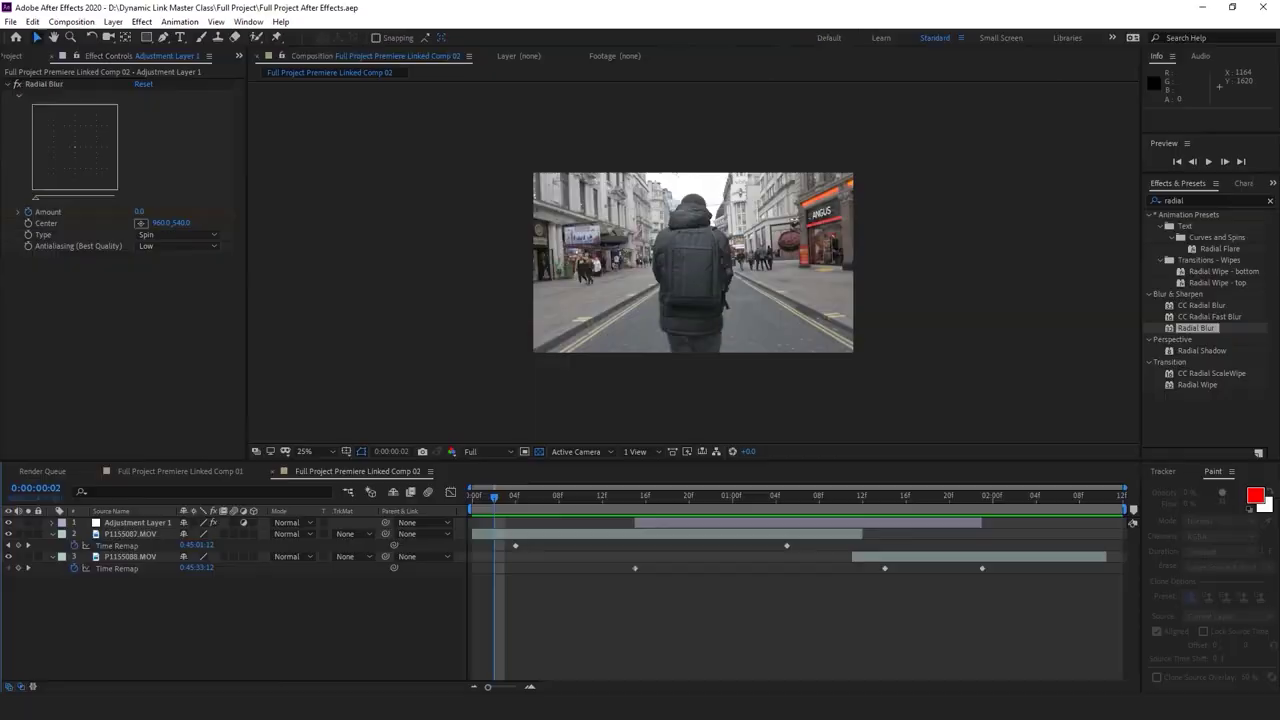
left_click_drag(710, 497, 764, 505)
Reveal Adjustment Layer 1's Radial Blur Amount keyframes at 0:00:01:05
key("space")
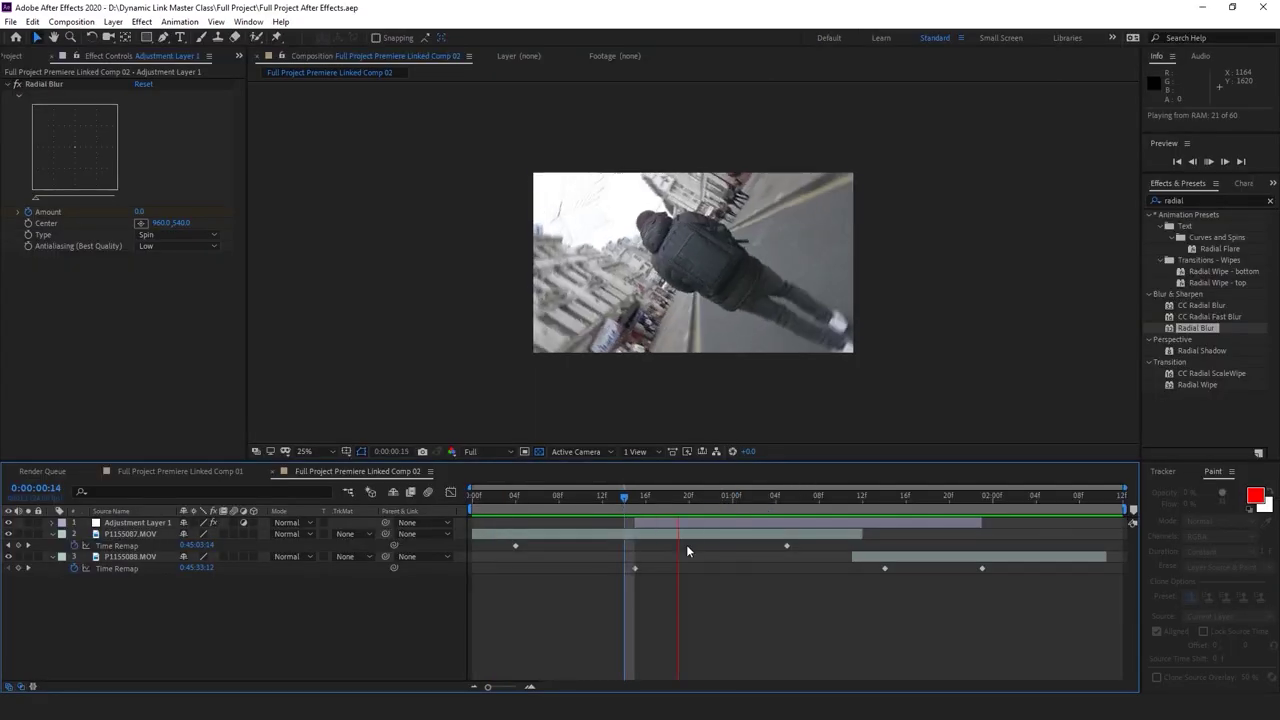
left_click_drag(734, 497, 785, 507)
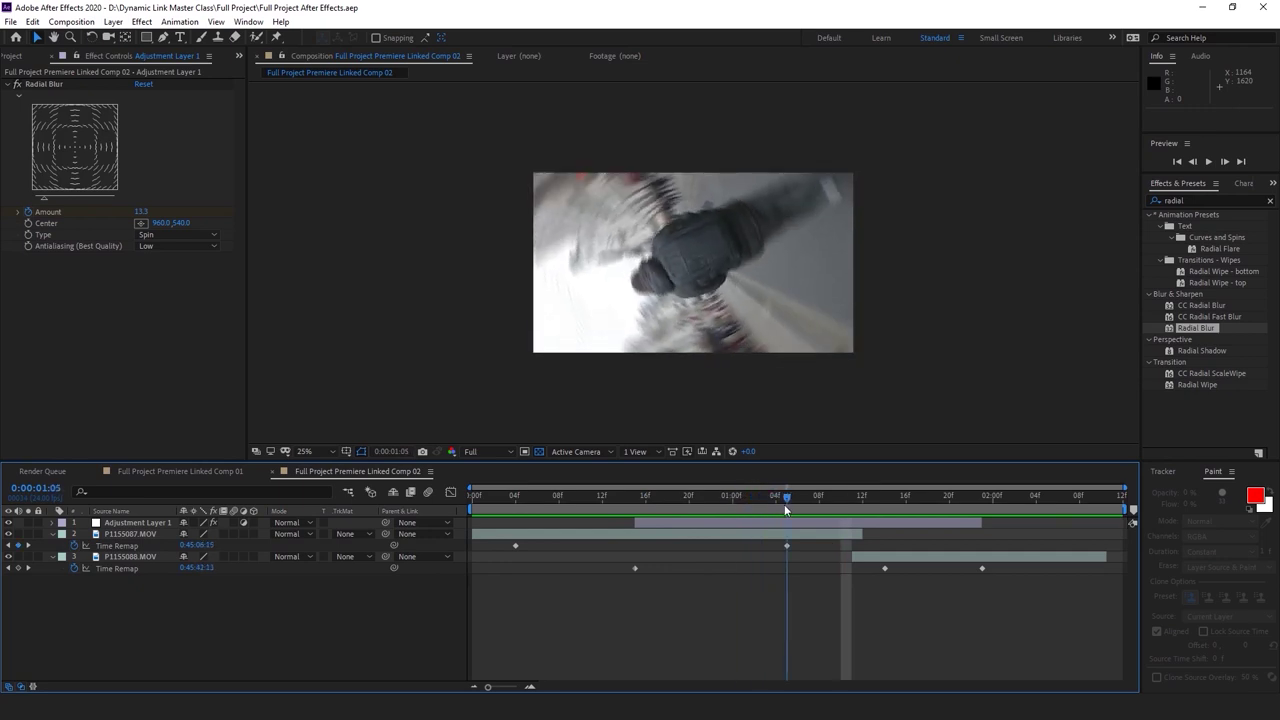
left_click(789, 521)
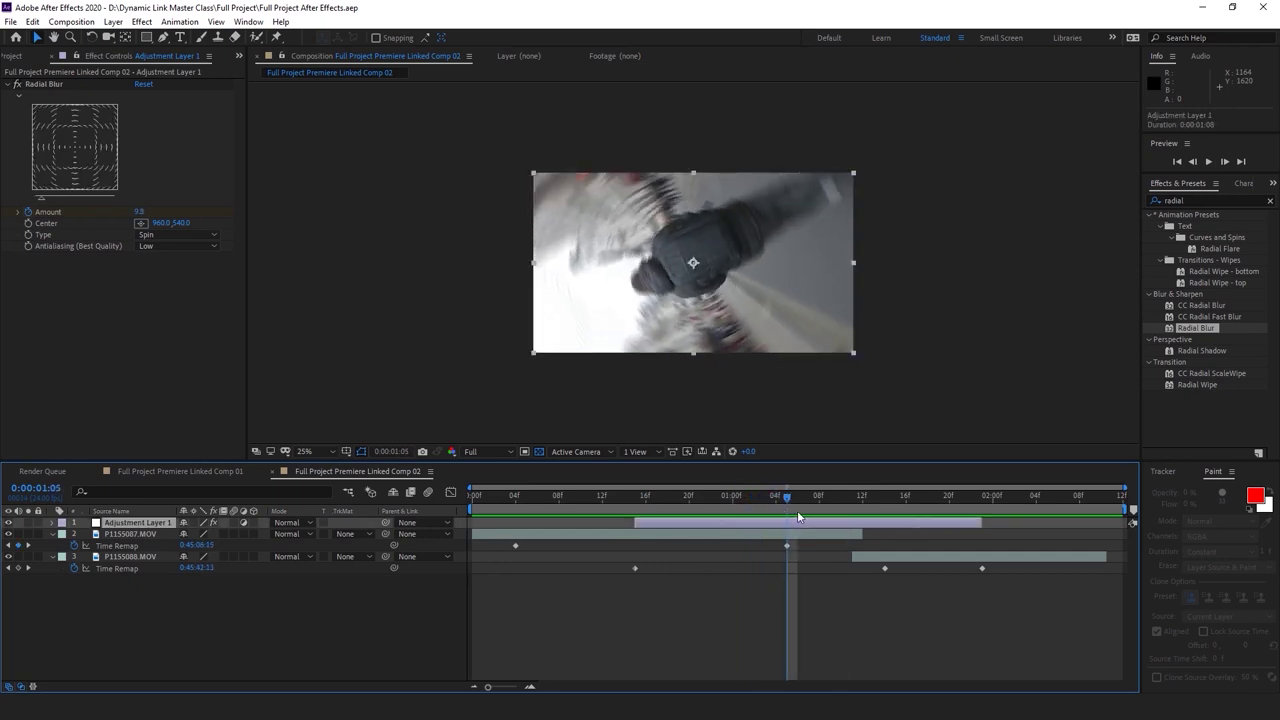
left_click(53, 523)
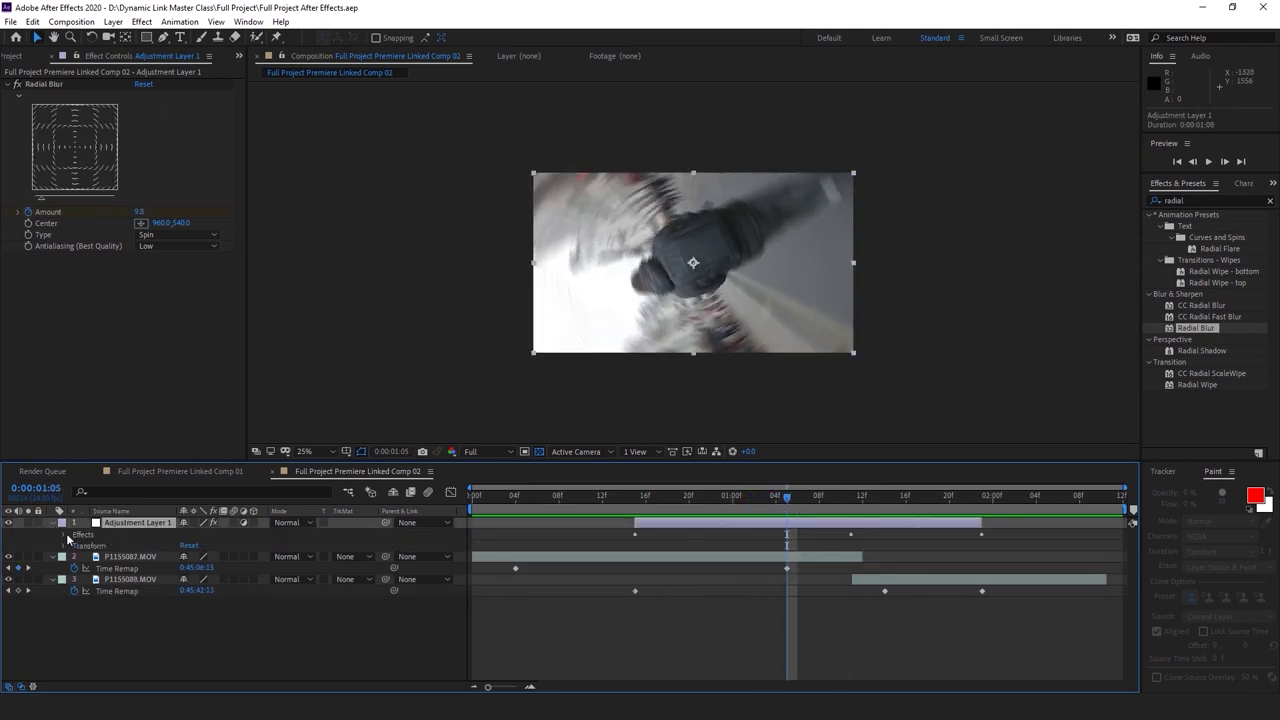
left_click(64, 537)
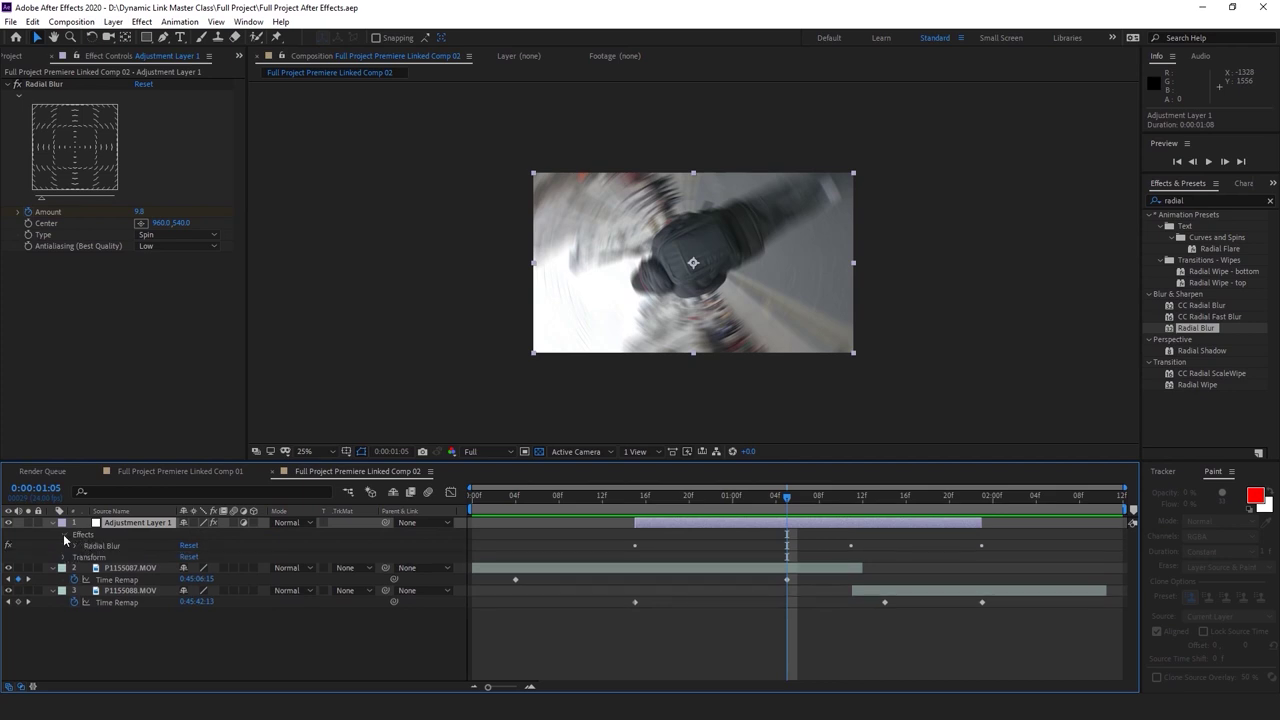
left_click(74, 546)
Pull the Amount keyframes closer, peak at 0:00:01:10, and preview the shorter spin
left_click_drag(632, 560, 750, 577)
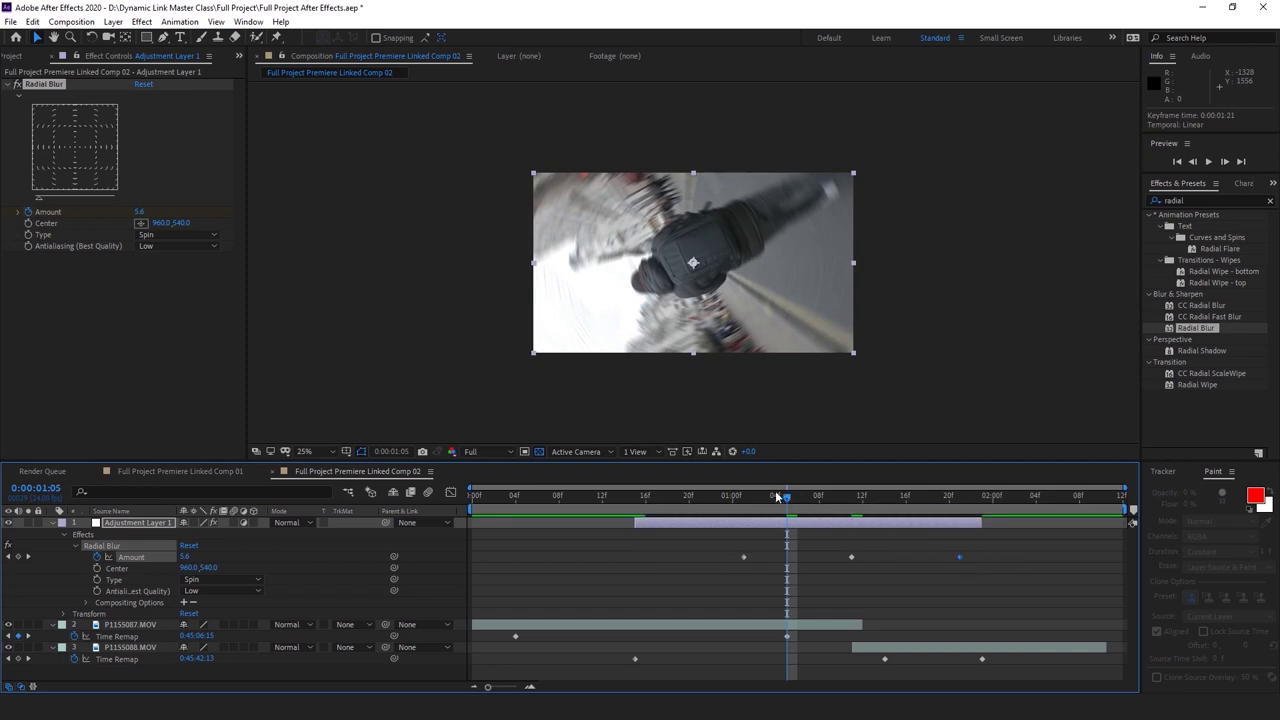
left_click_drag(786, 495, 612, 495)
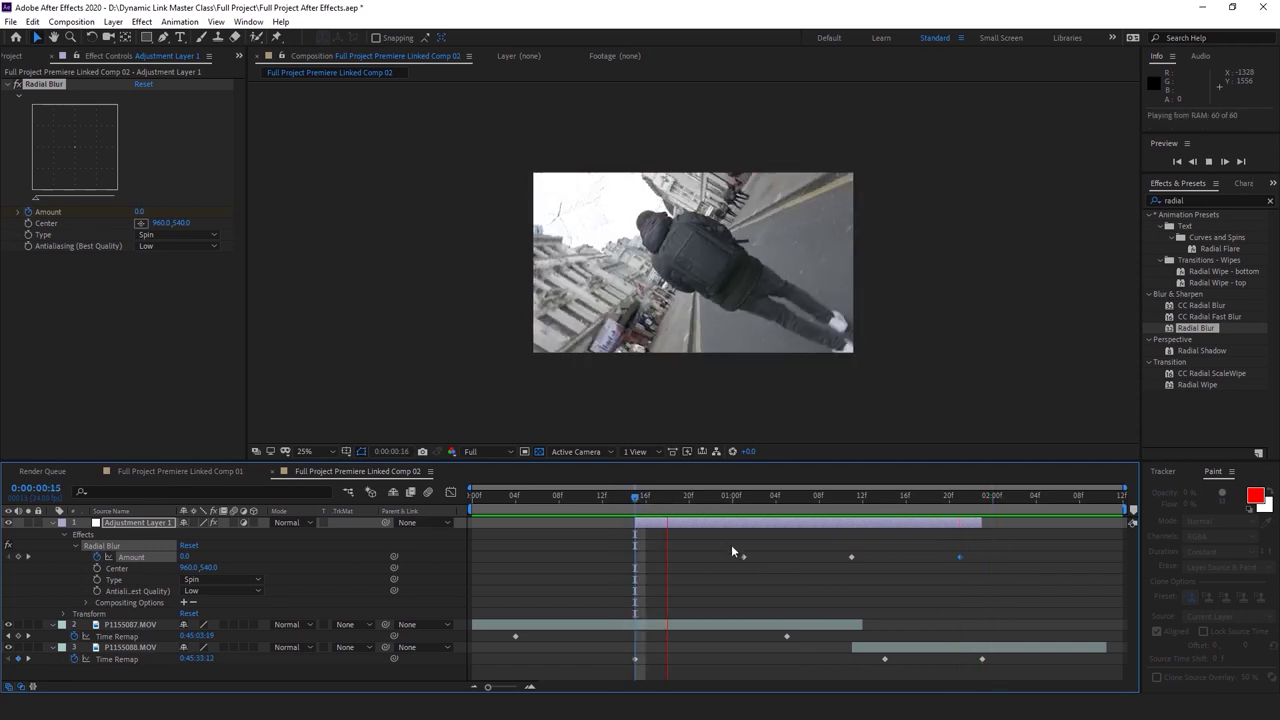
left_click_drag(776, 497, 841, 502)
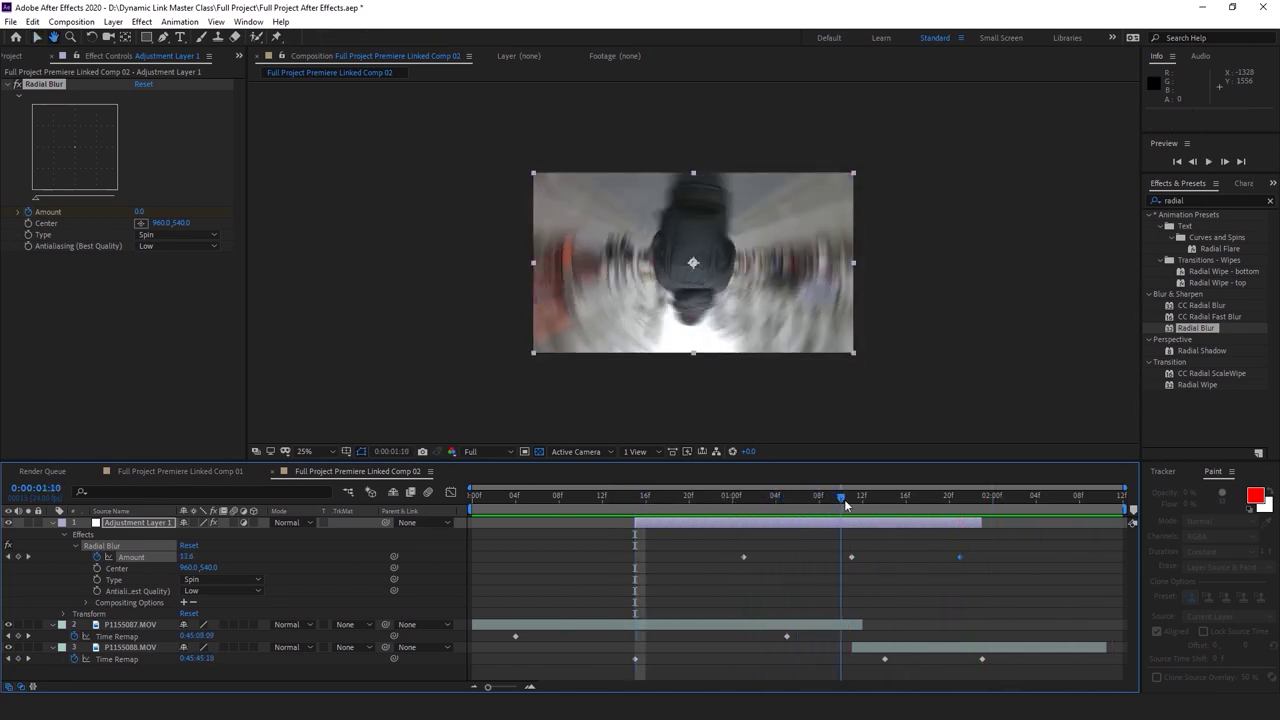
left_click_drag(852, 557, 843, 562)
left_click(722, 497)
key("space")
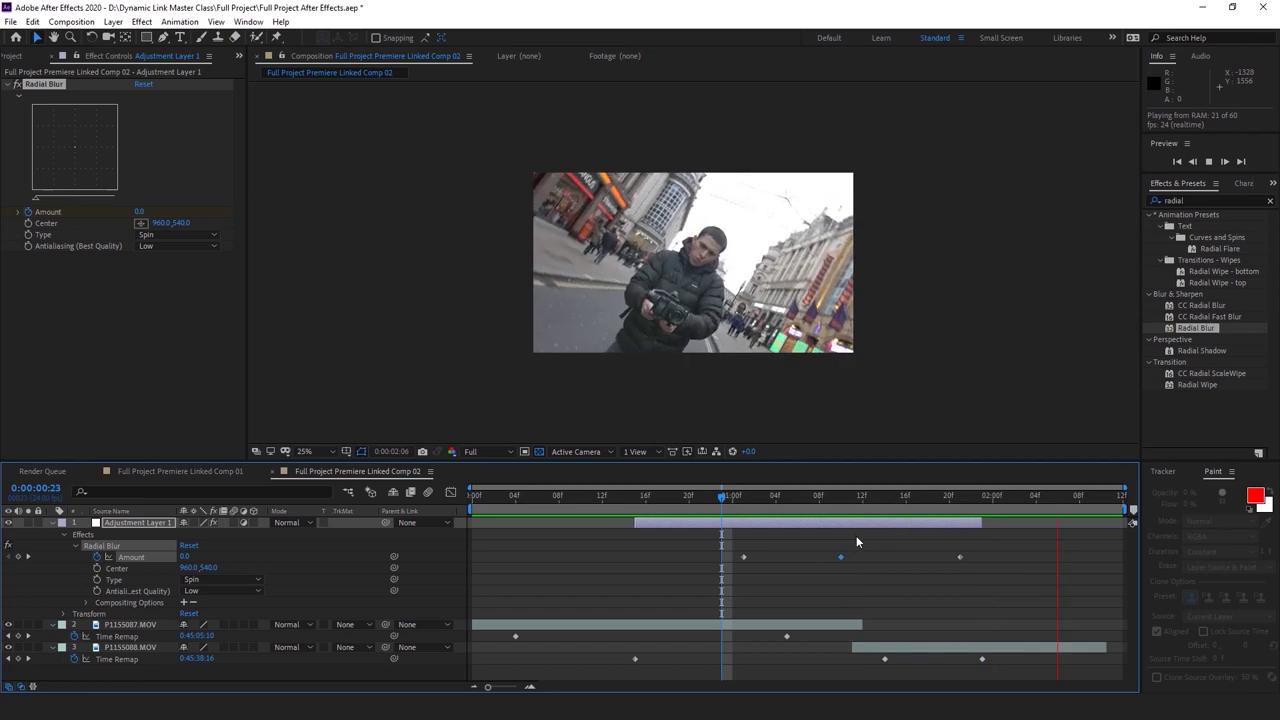
key("alt+Tab")
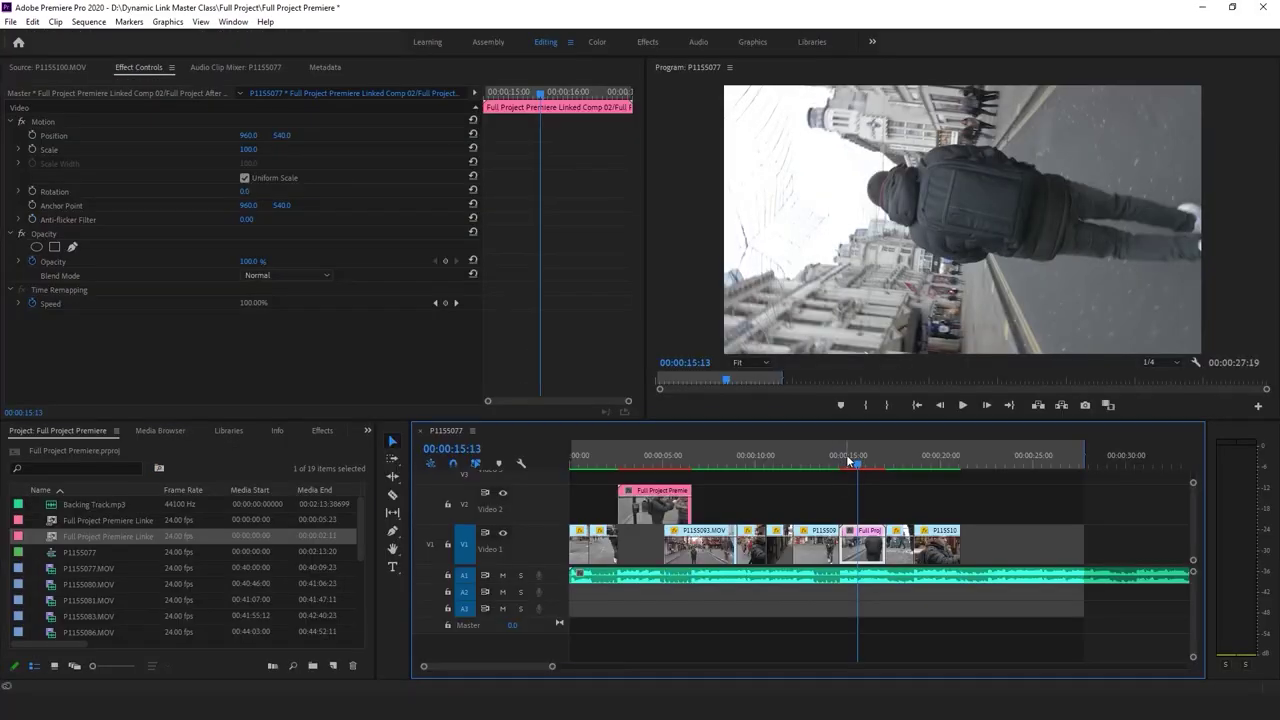
Play and zoom in on the spin transition around 17 seconds, checking the comp's end
key("space")
left_click(838, 462)
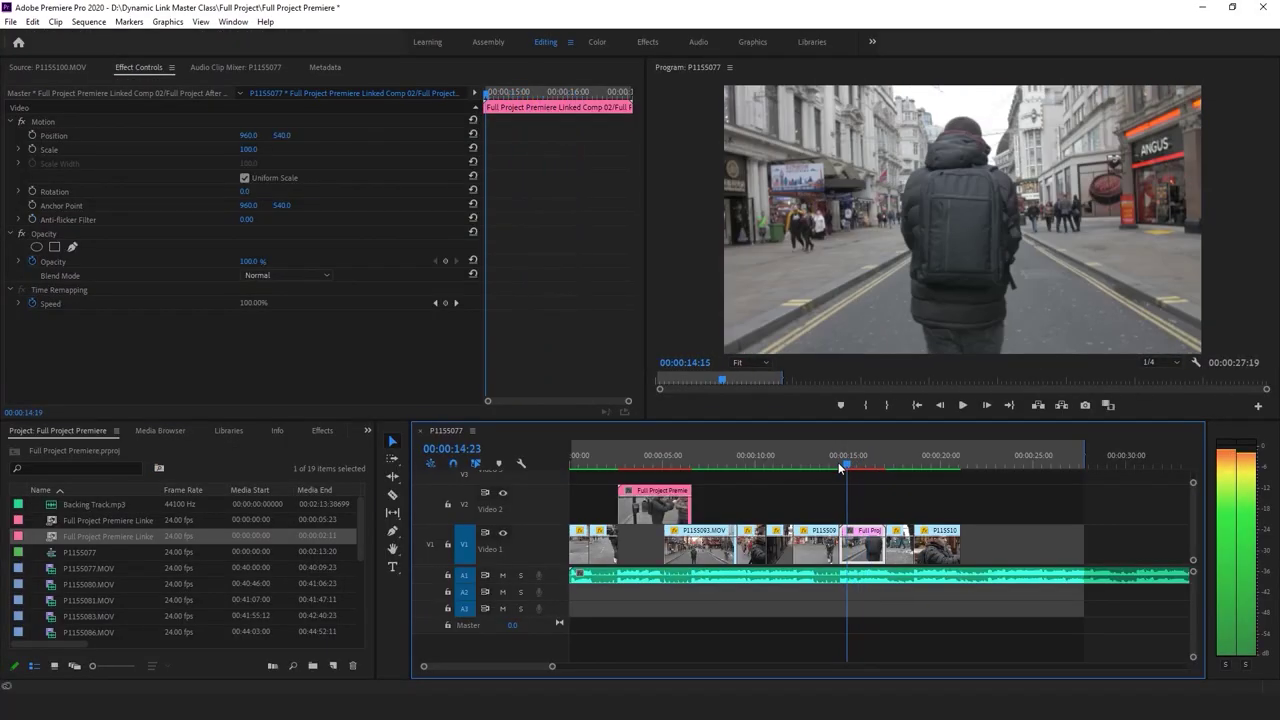
left_click(857, 648)
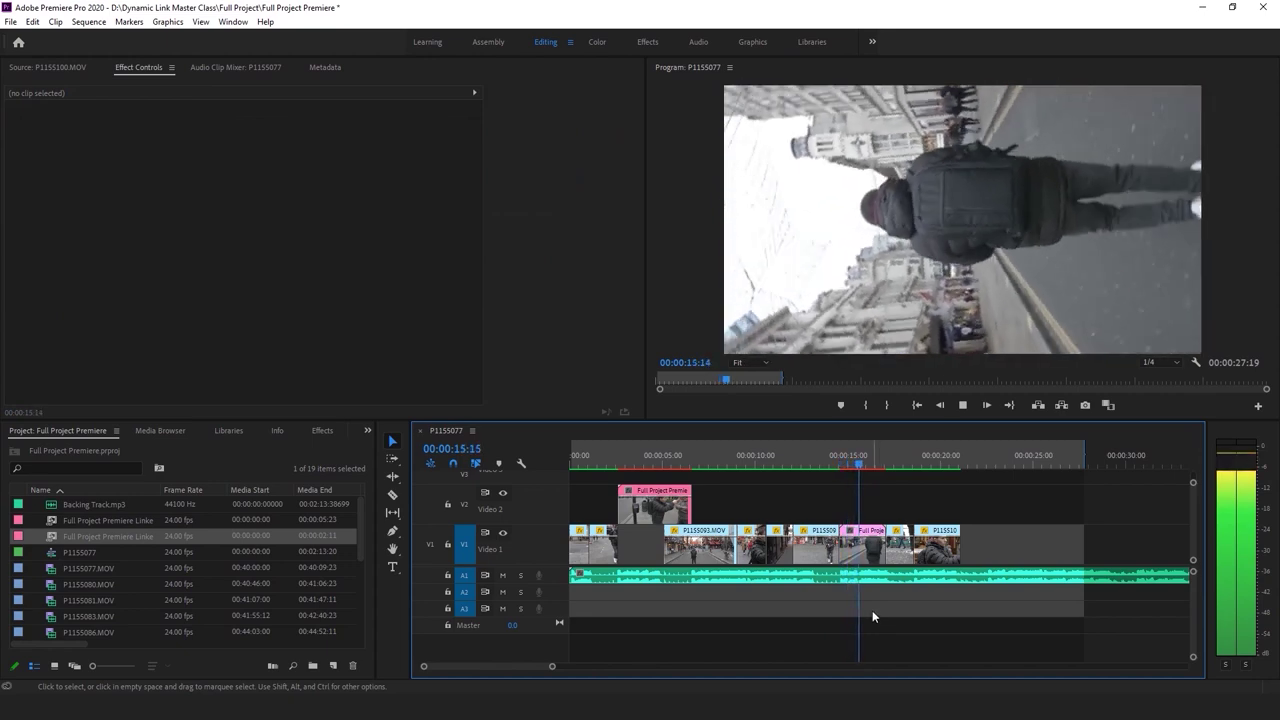
left_click(846, 463)
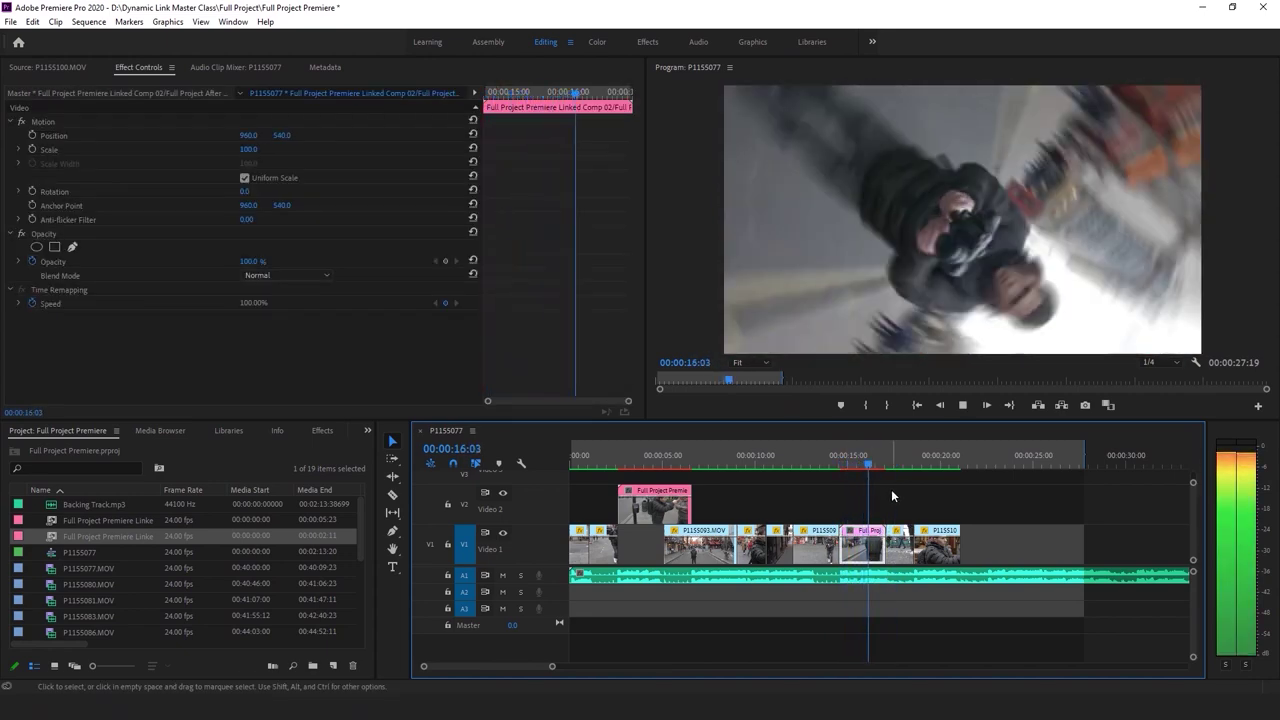
left_click(886, 463)
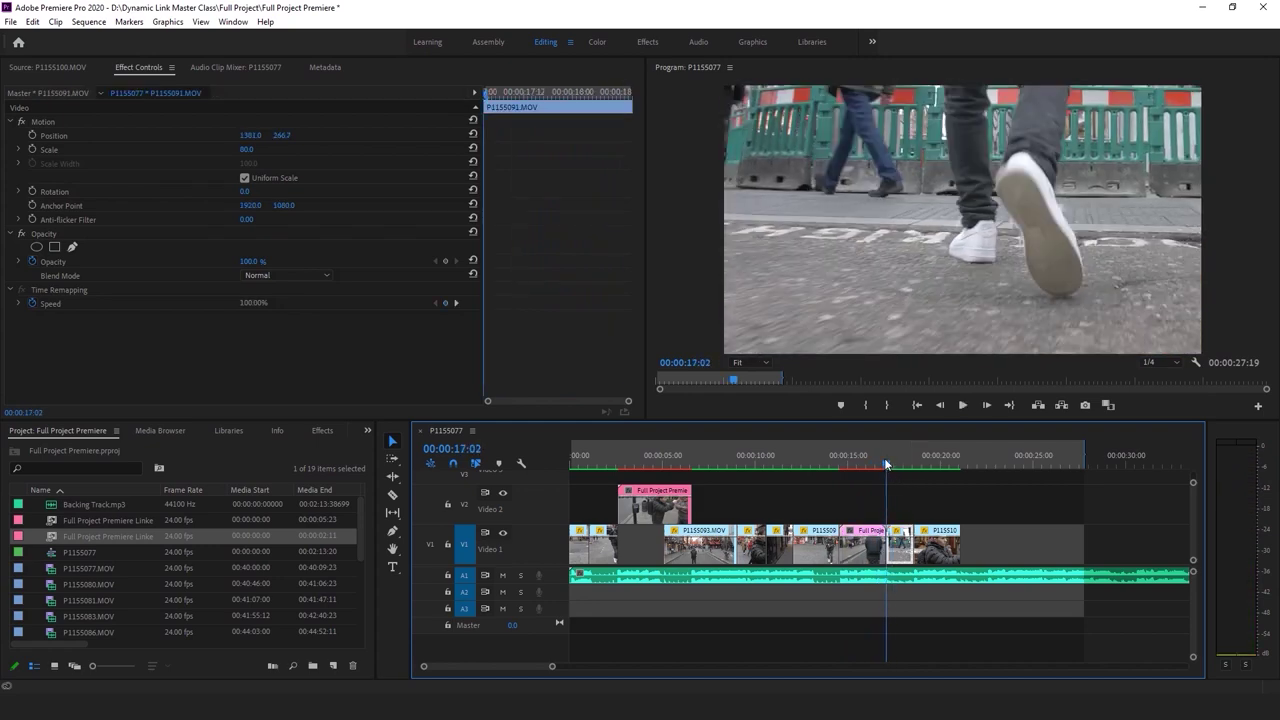
key("equal")
key("equal")
key("equal")
key("Left")
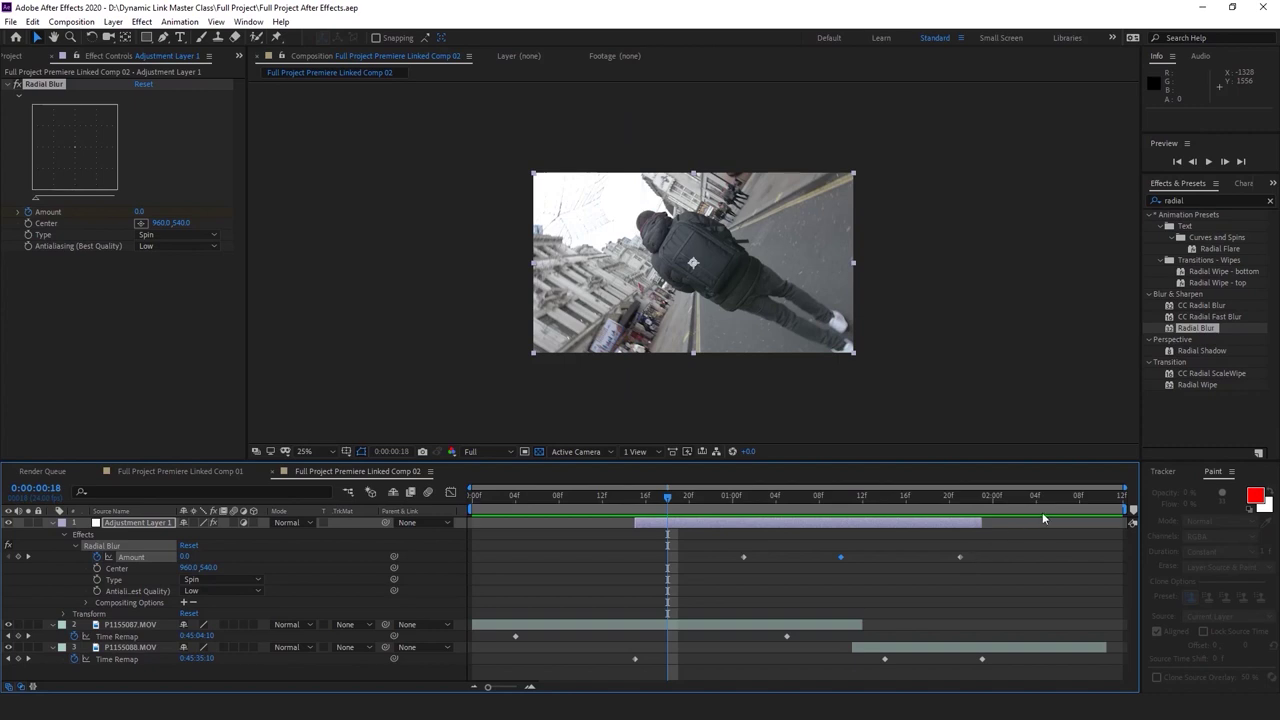
left_click(1113, 503)
key("Home")
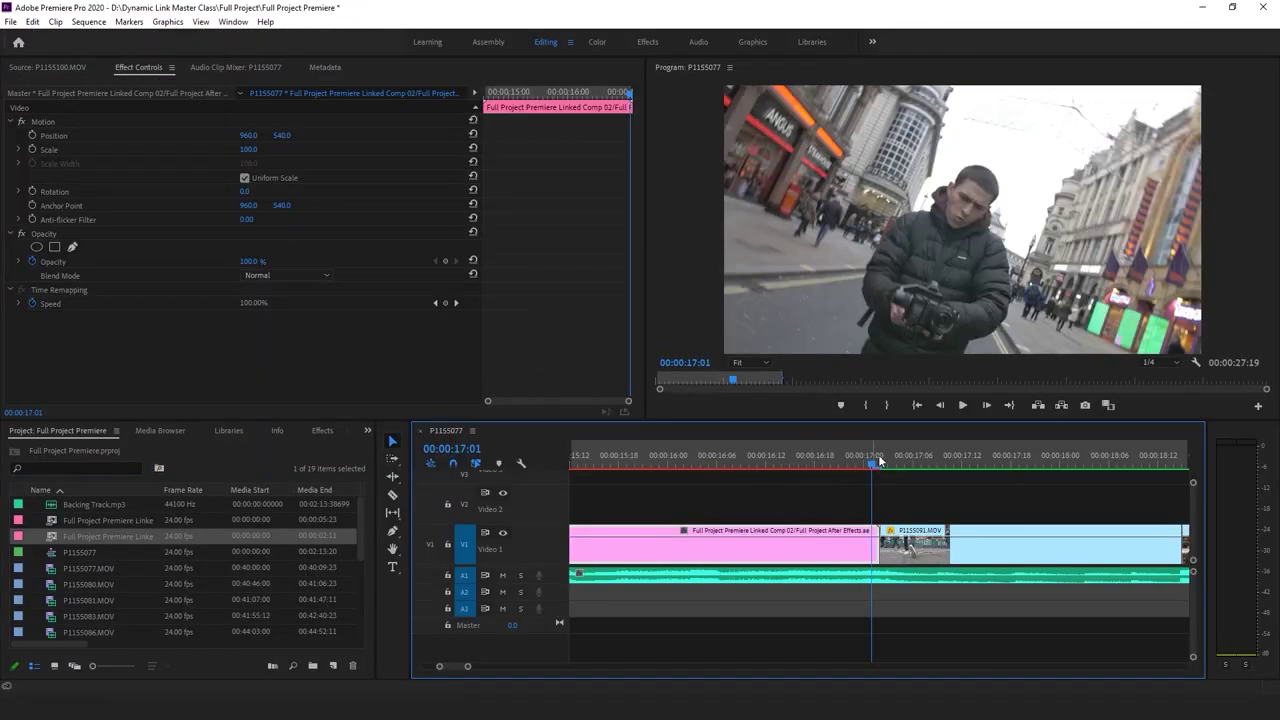
Zoom the timeline out, save the project, and use the Razor tool around five seconds
left_click_drag(469, 668, 584, 666)
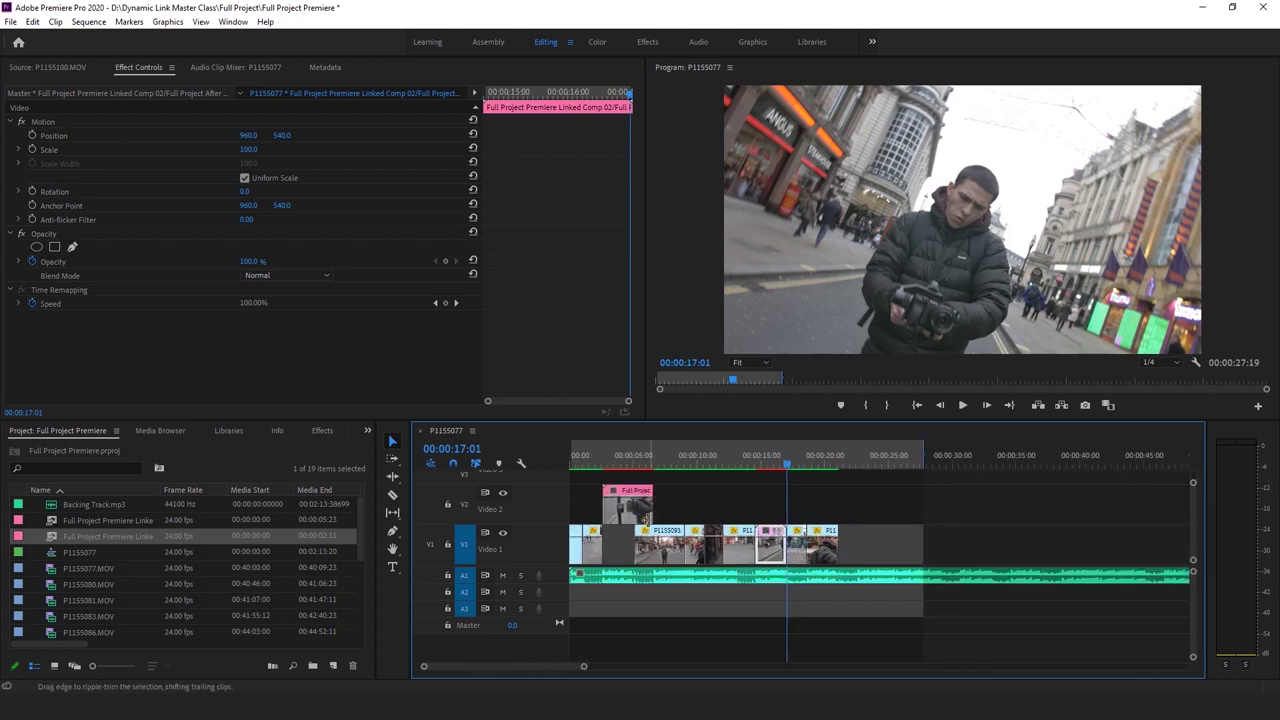
key("ctrl+s")
left_click(636, 457)
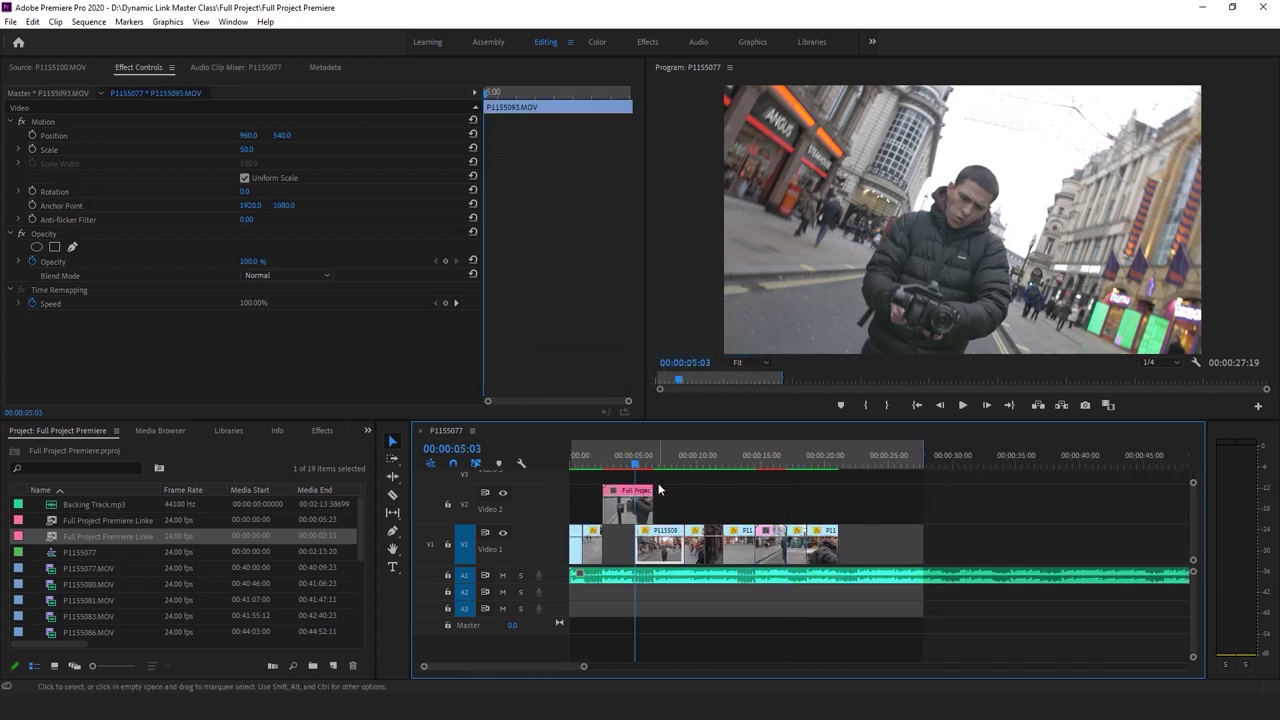
key("c")
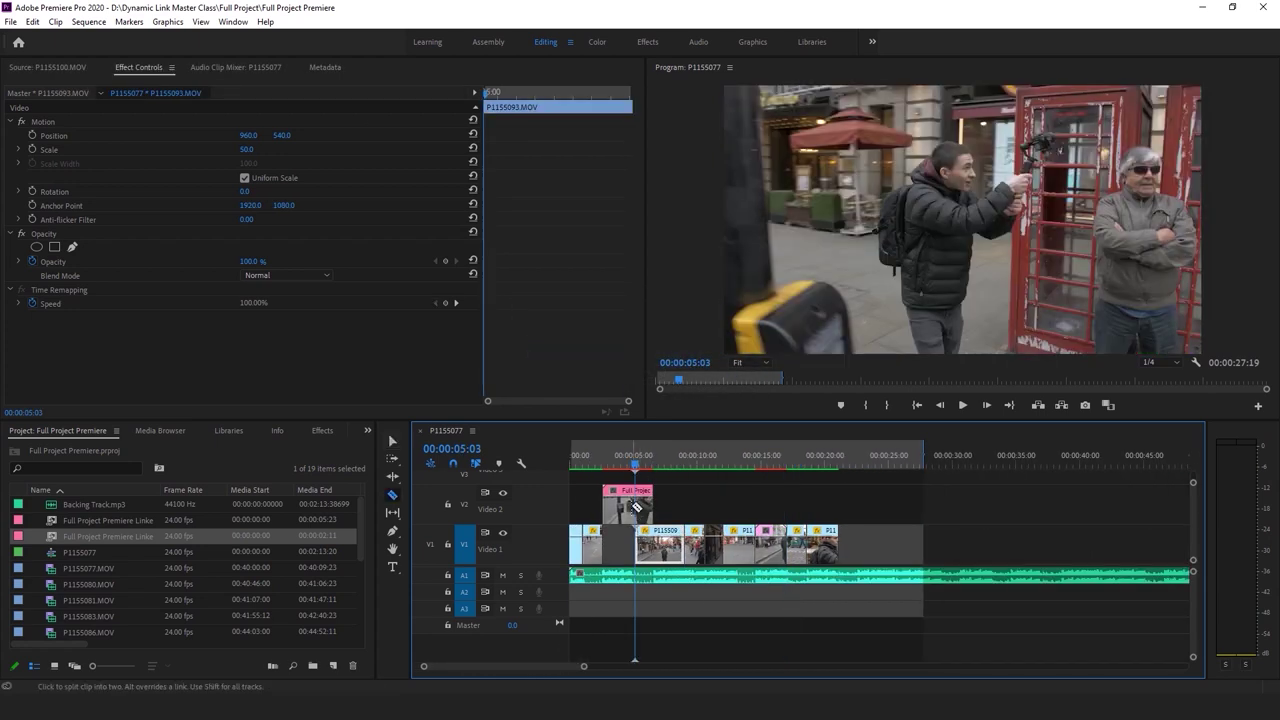
left_click_drag(622, 519, 634, 519)
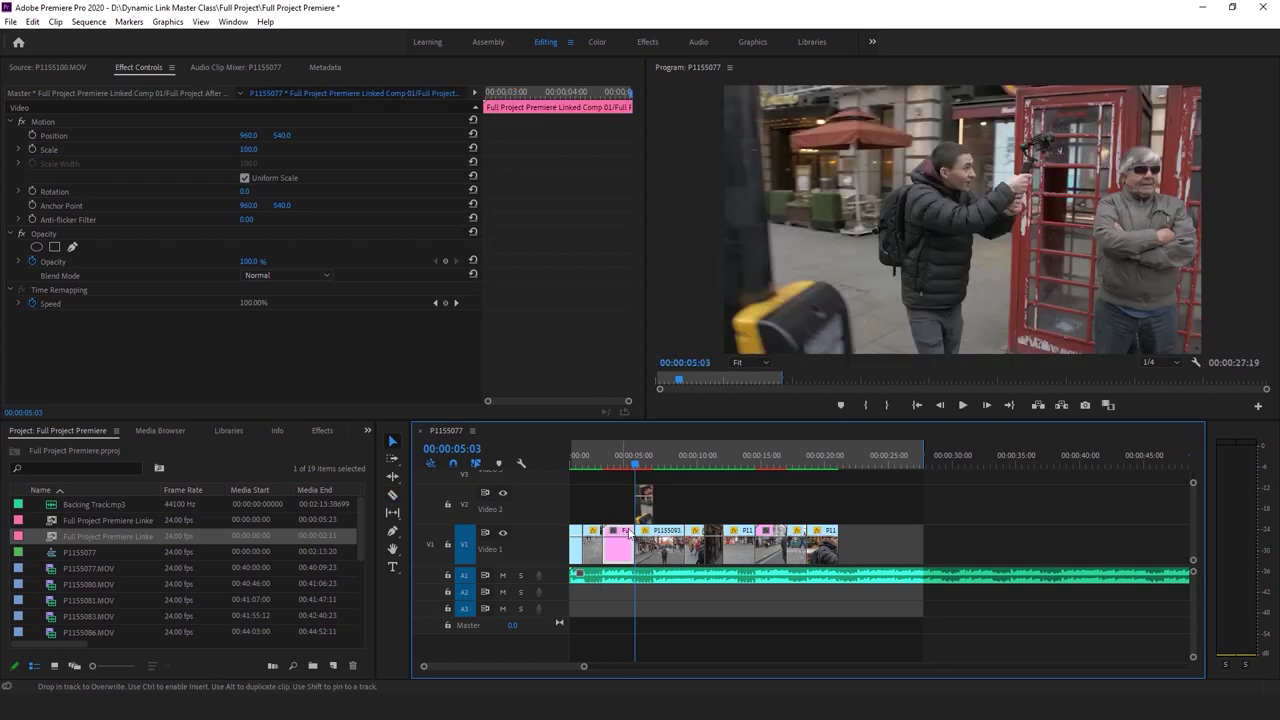
left_click(685, 509)
Save the project and render In to Out previews for the whole sequence
key("ctrl+s")
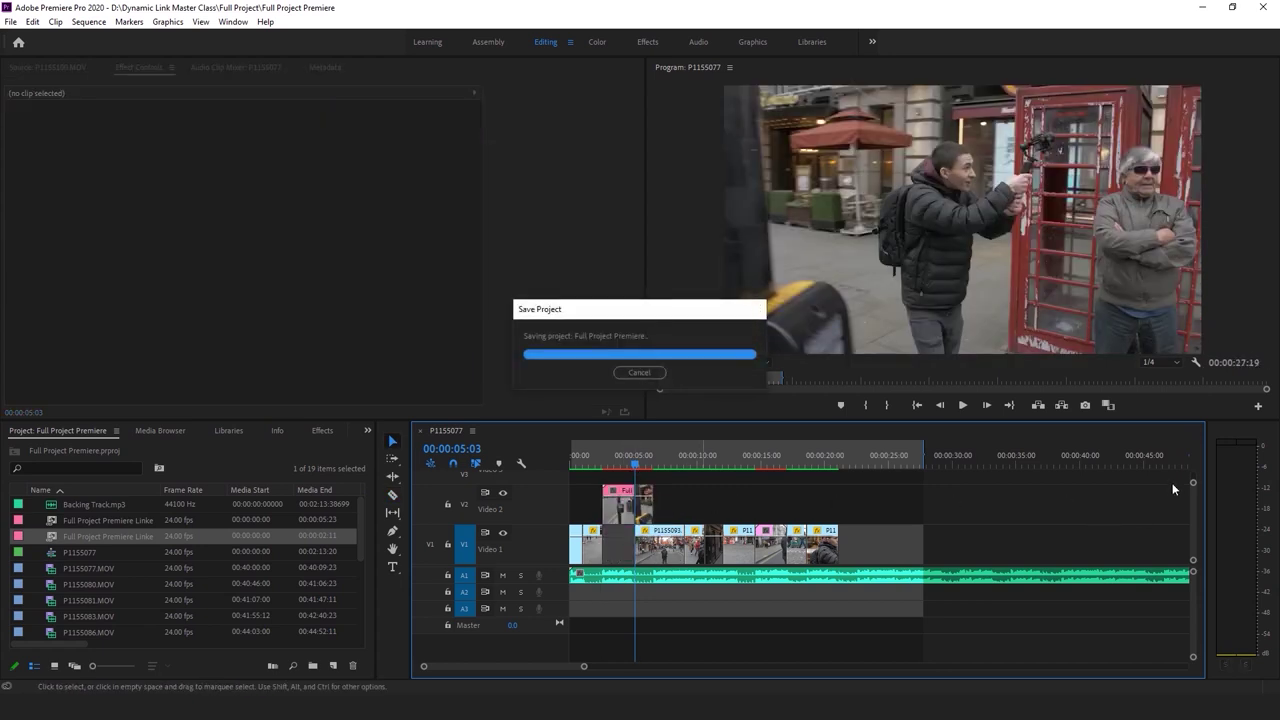
left_click_drag(1194, 486, 1195, 477)
key("ctrl+s")
left_click(88, 22)
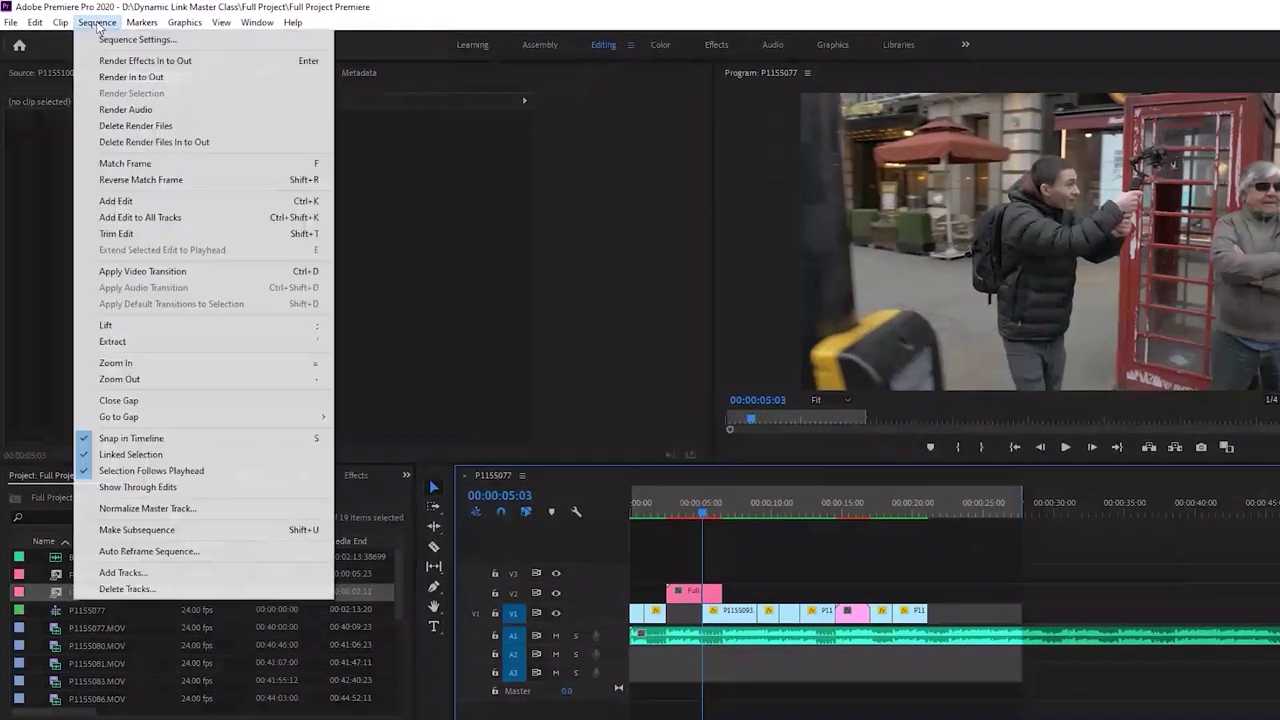
left_click(131, 77)
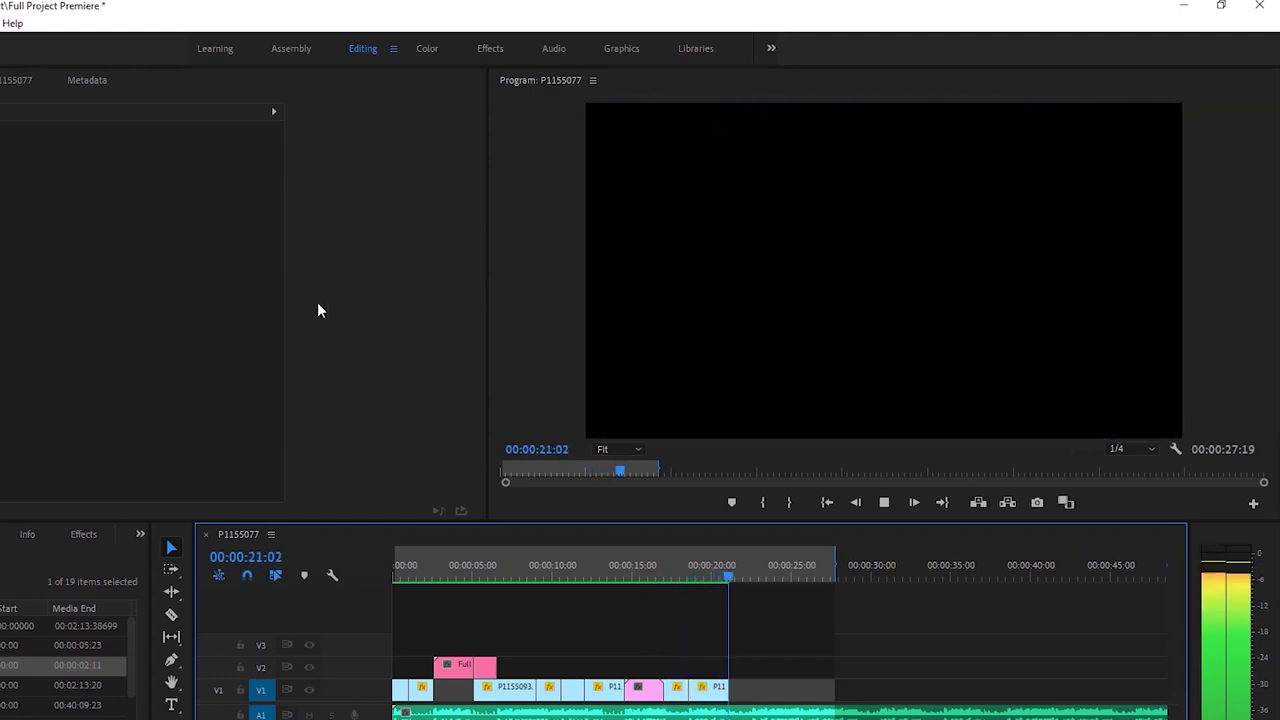
Replay the transition from 05:17 to about 08:14, then save the project
left_click_drag(548, 571, 506, 580)
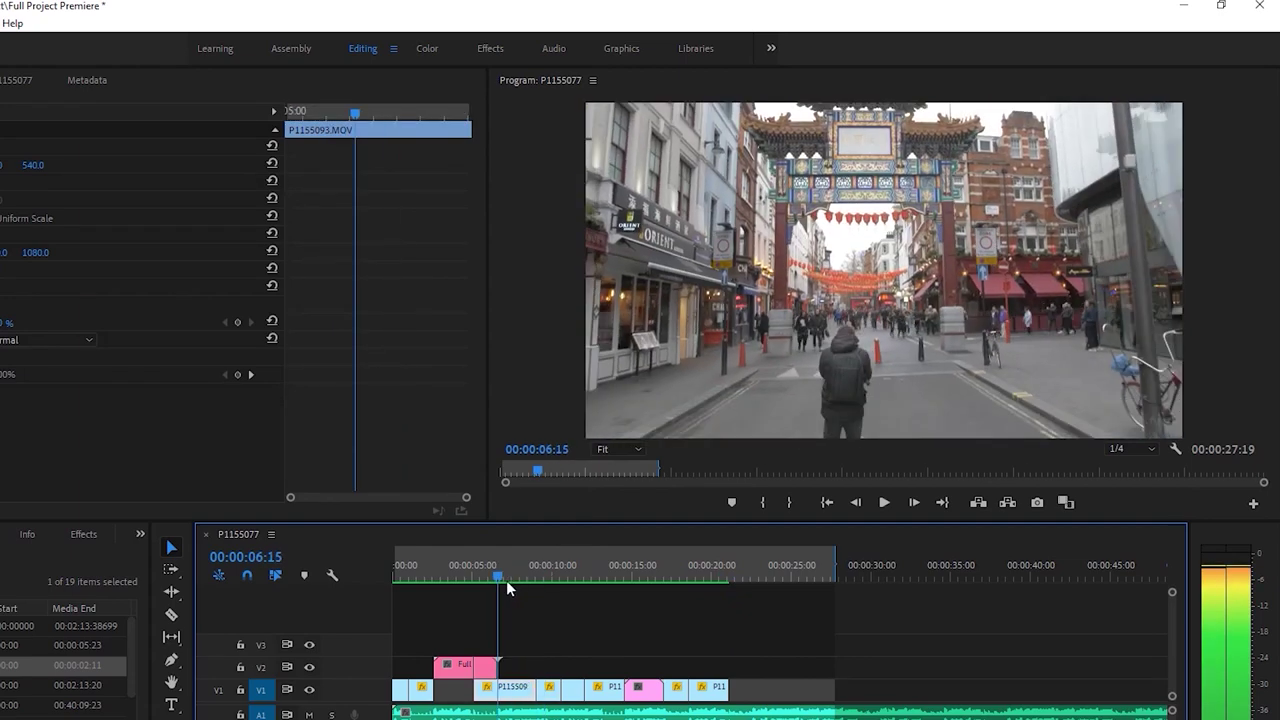
left_click(485, 578)
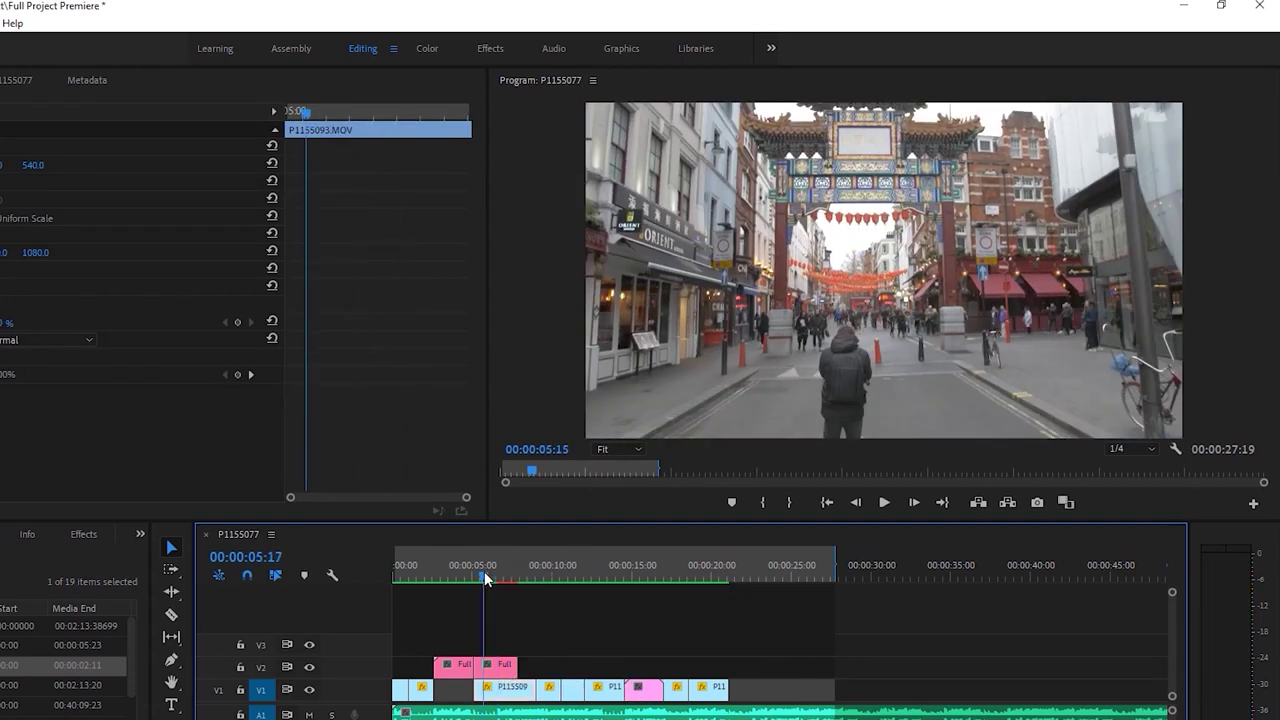
left_click(531, 612)
key("space")
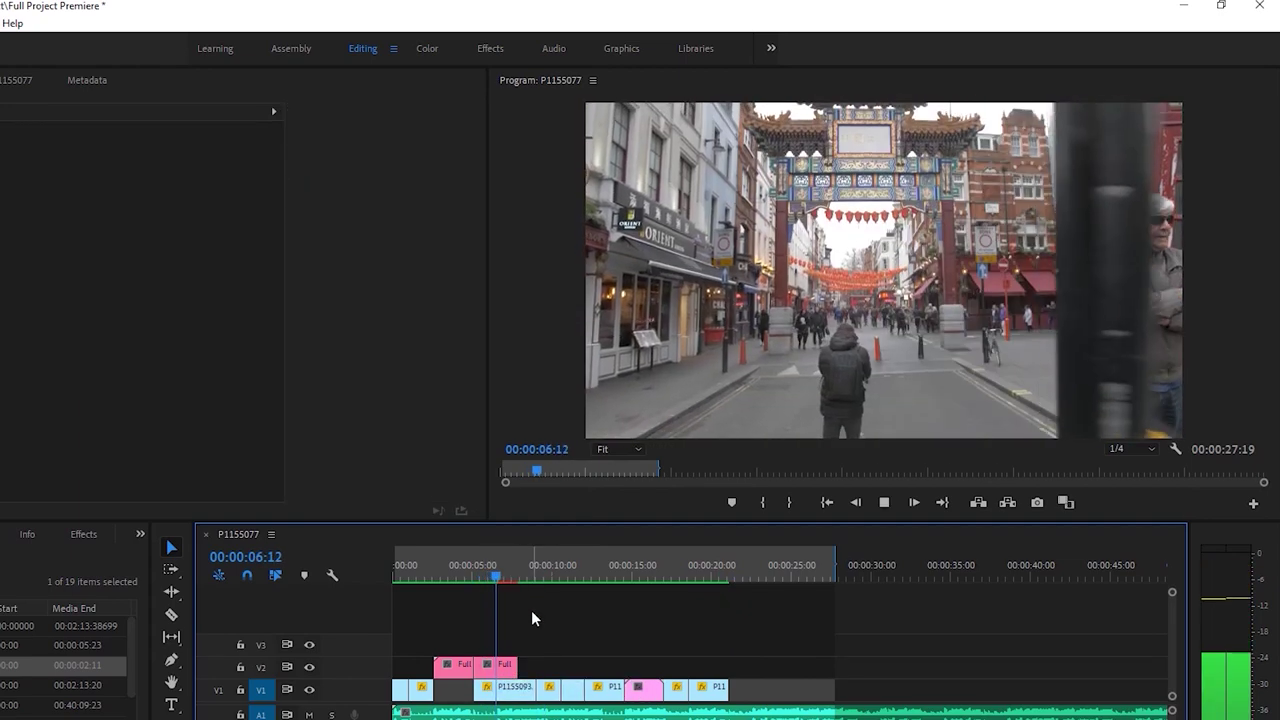
left_click(492, 572)
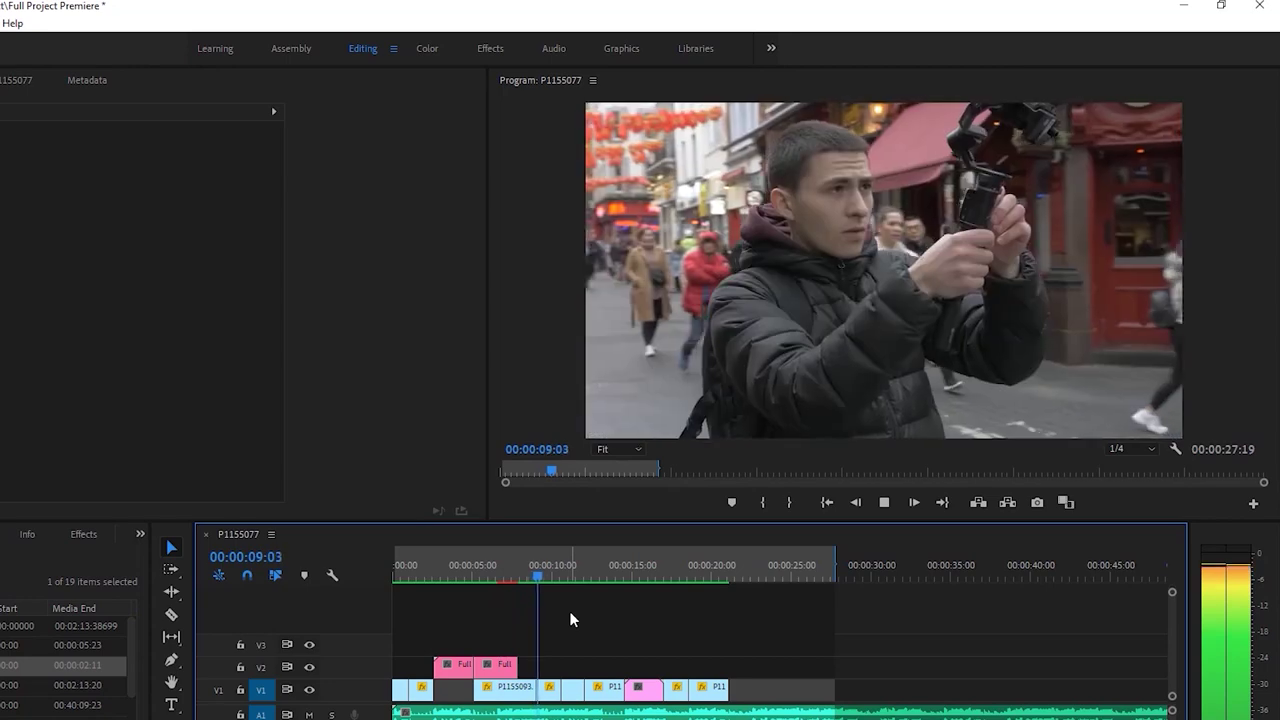
left_click(526, 573)
left_click_drag(526, 573, 531, 574)
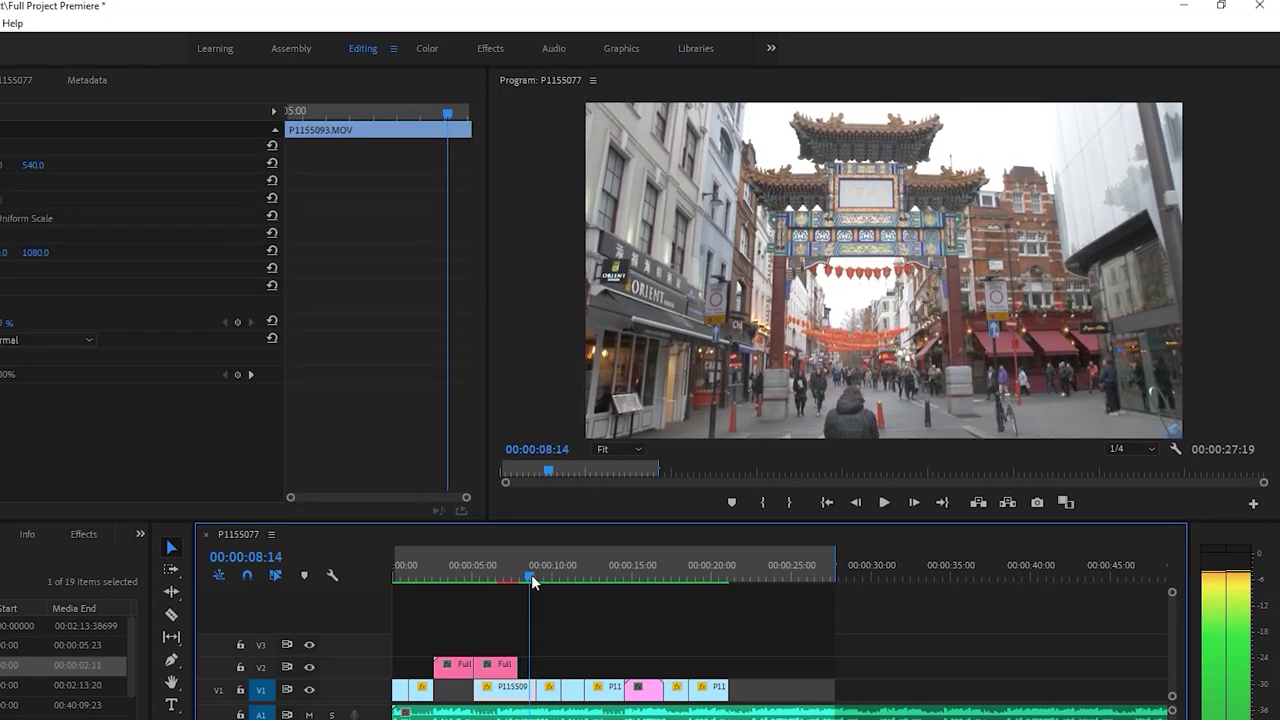
key("ctrl+s")
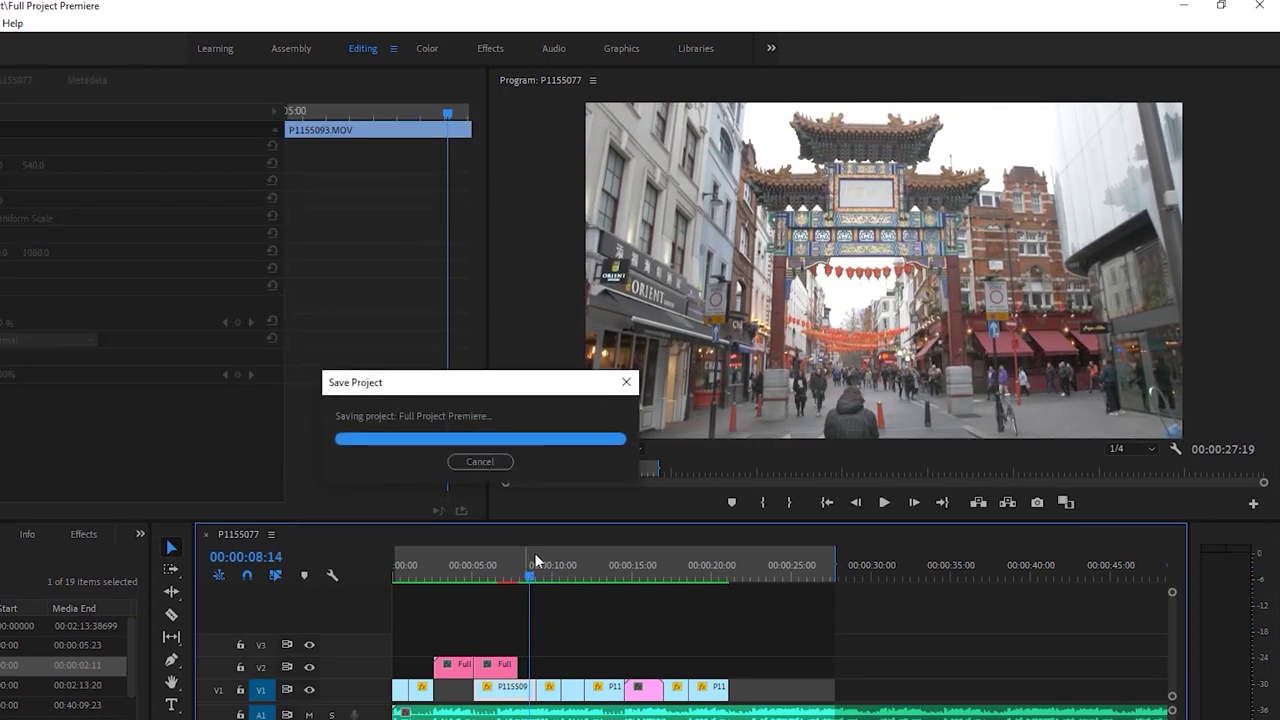
Play to the sequence end, save, and replay the edit from the start
left_click(754, 606)
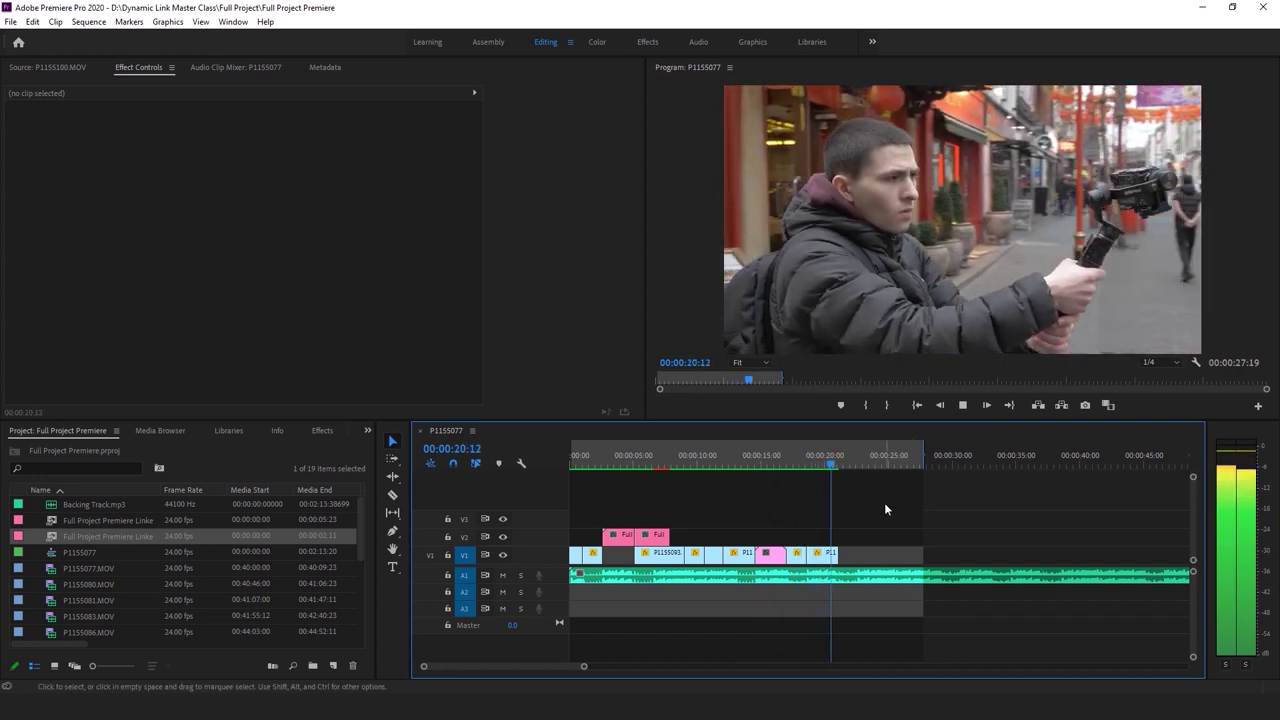
left_click(845, 576)
key("ctrl+s")
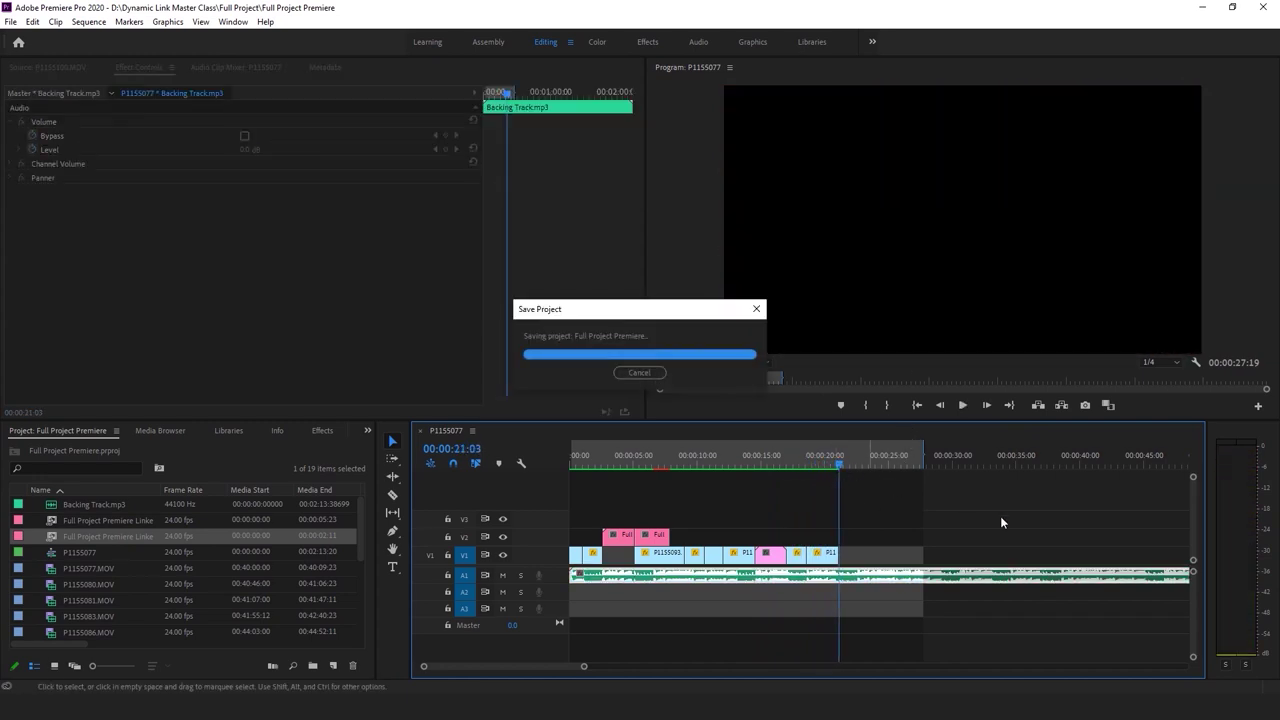
left_click(666, 477)
key("Home")
key("space")
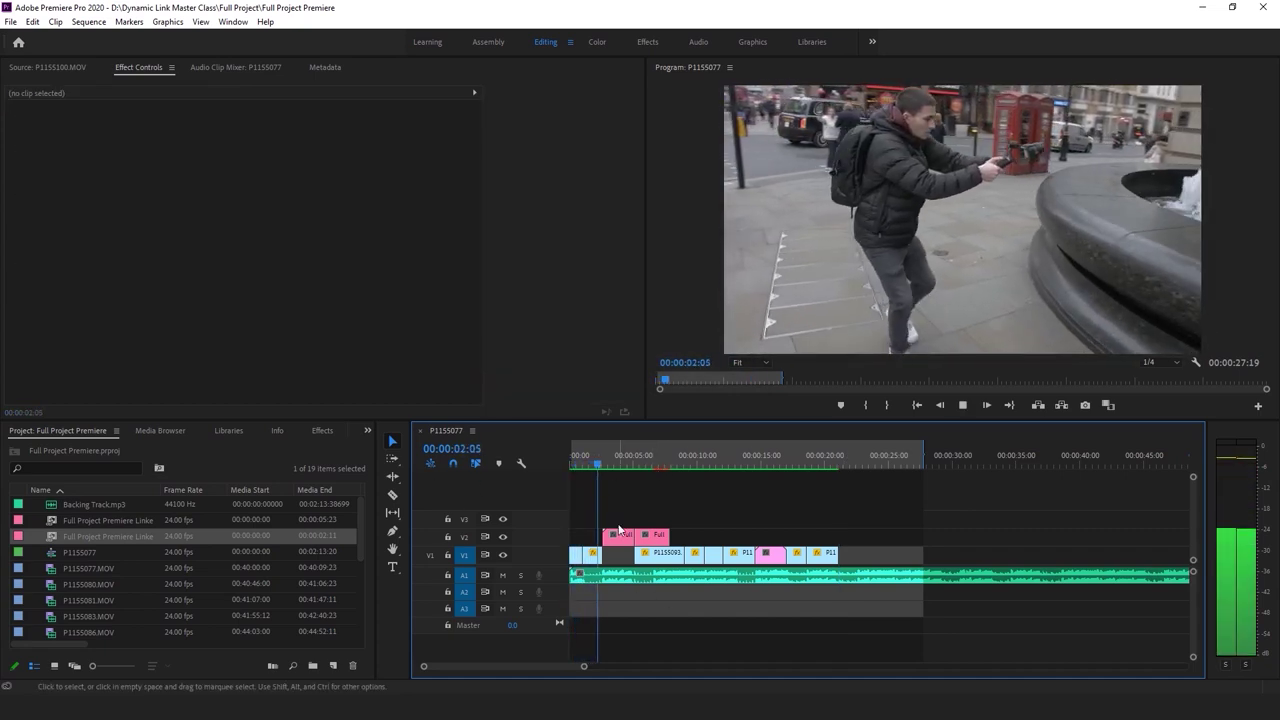
left_click(586, 553)
key("Home")
key("space")
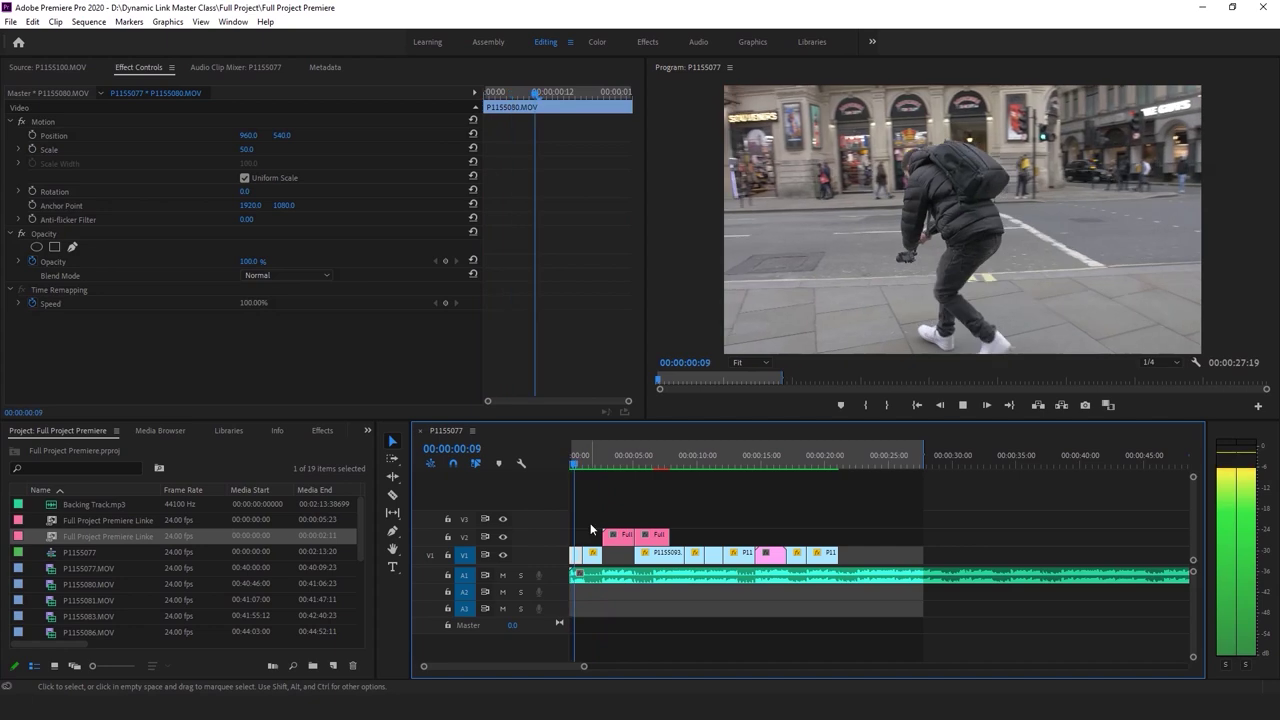
key("Home")
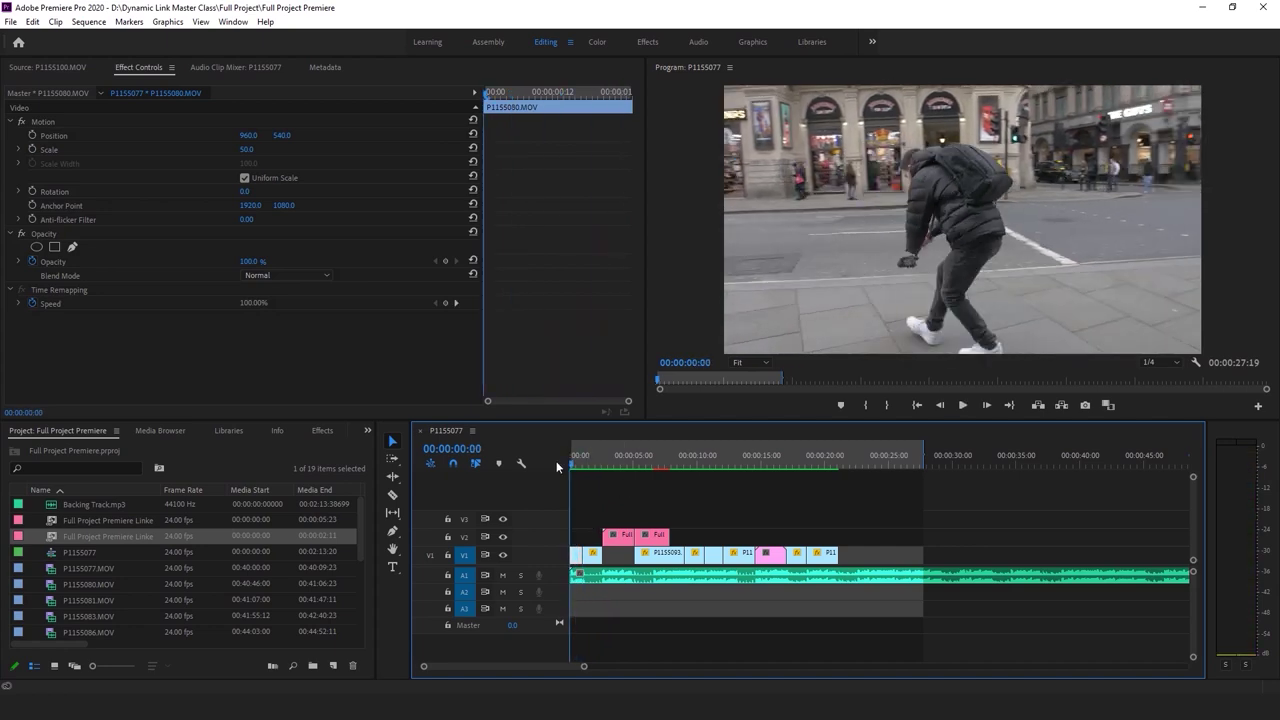
Switch to the Graphics workspace with Essential Graphics Edit and the Type tool, then preview the sequence
left_click(751, 43)
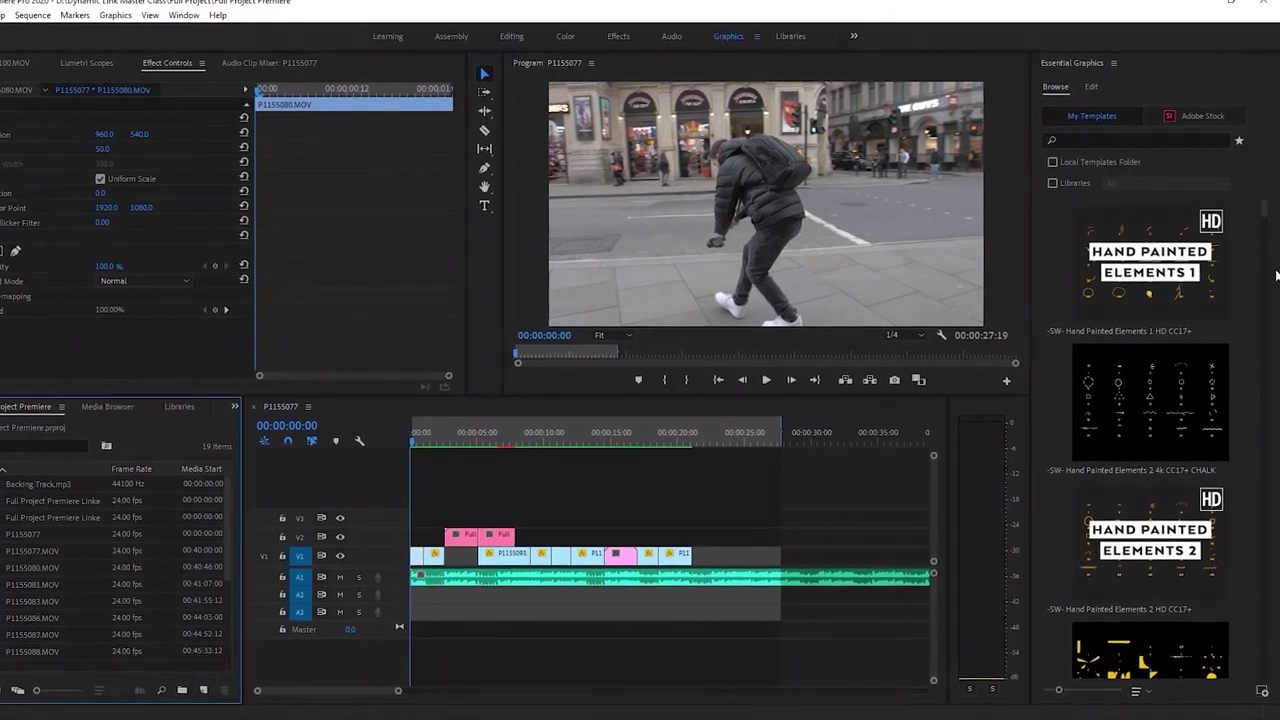
left_click(1087, 84)
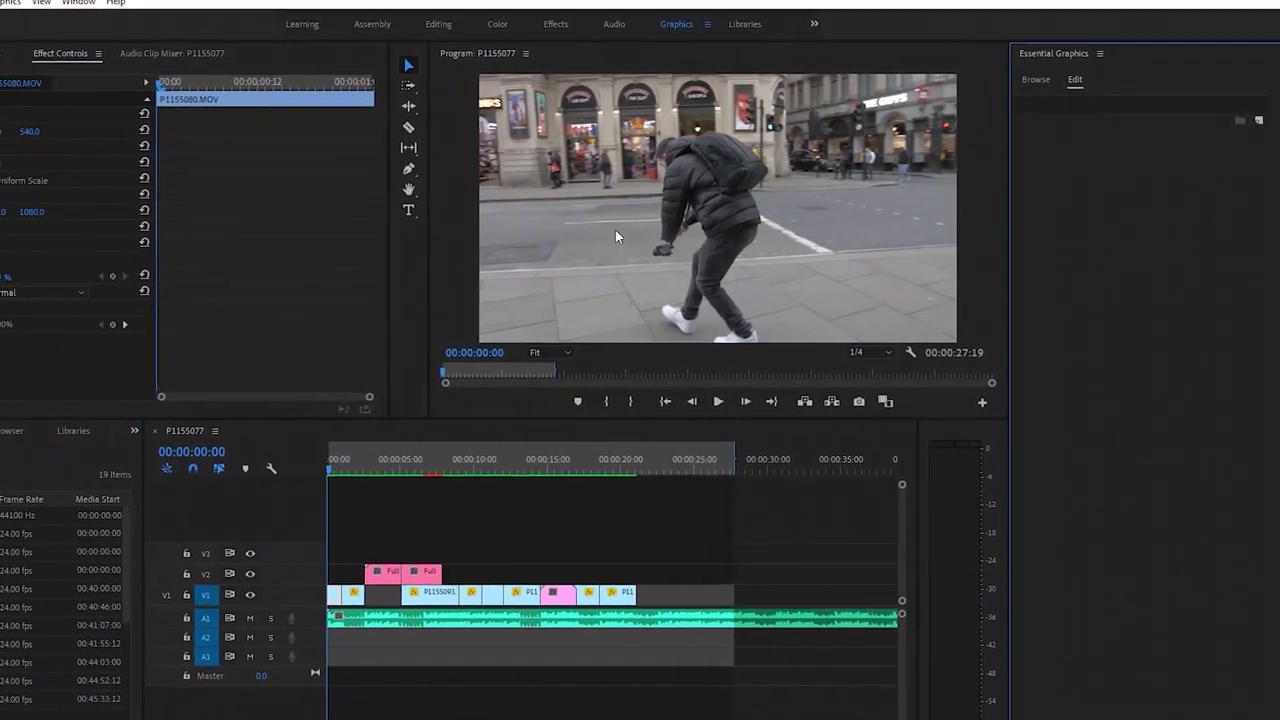
key("t")
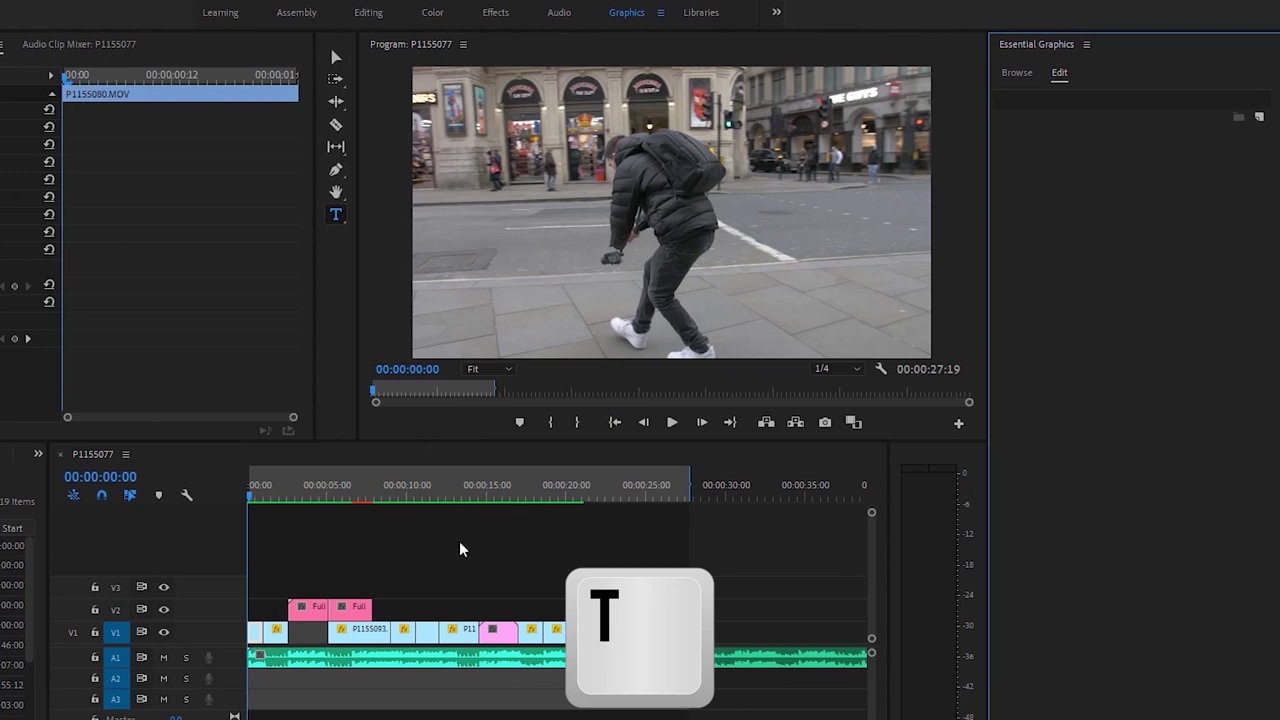
left_click(391, 548)
key("space")
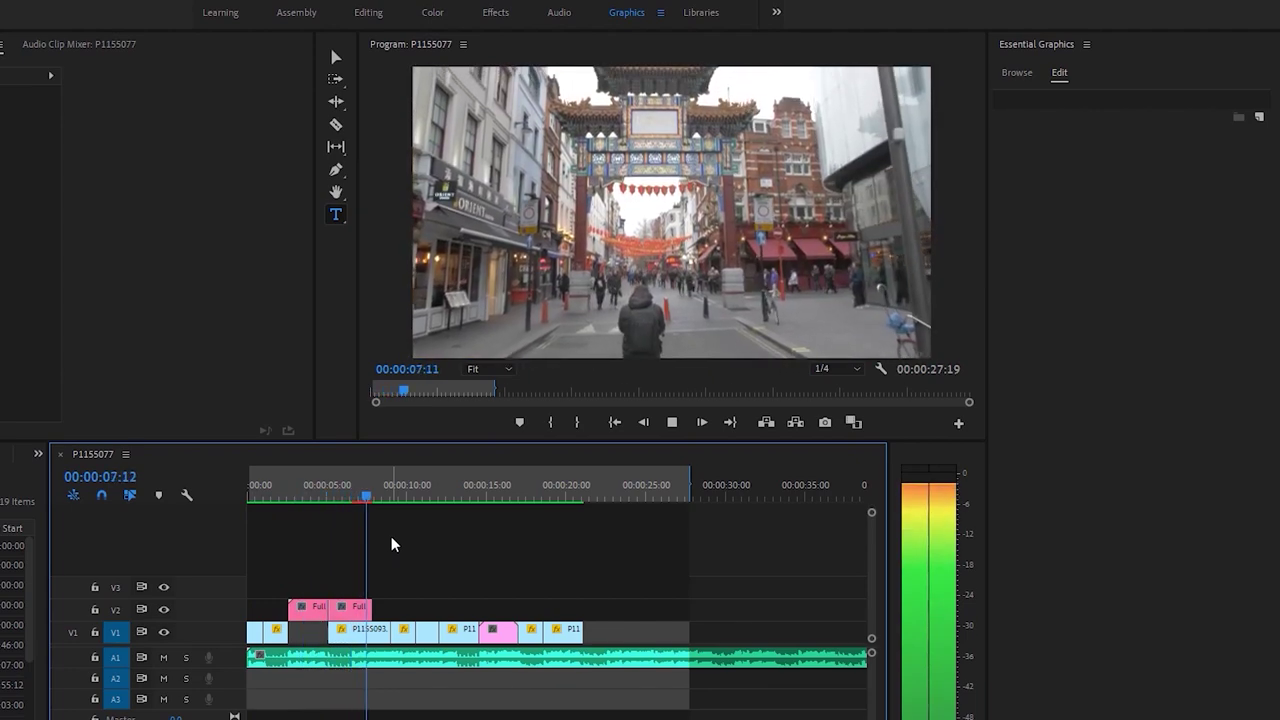
key("space")
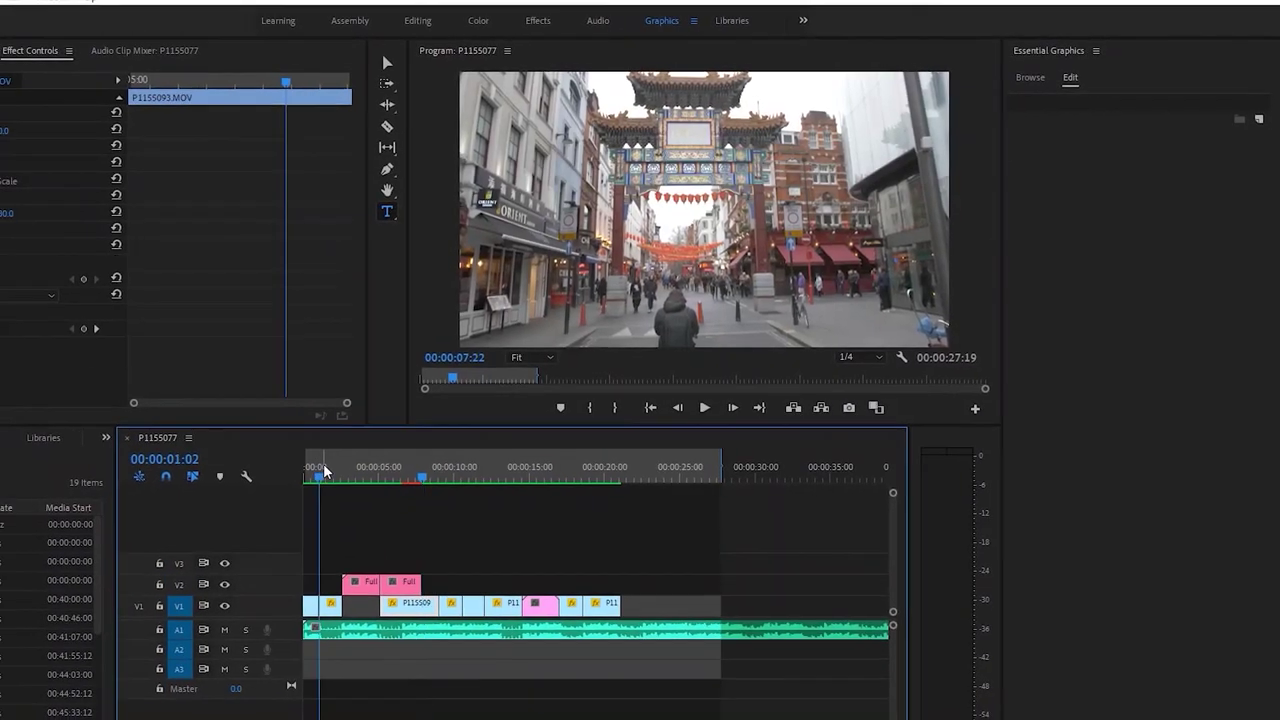
Replay the sequence start and reframe the opening P1155080.MOV shot to Scale 85
left_click(323, 471)
key("space")
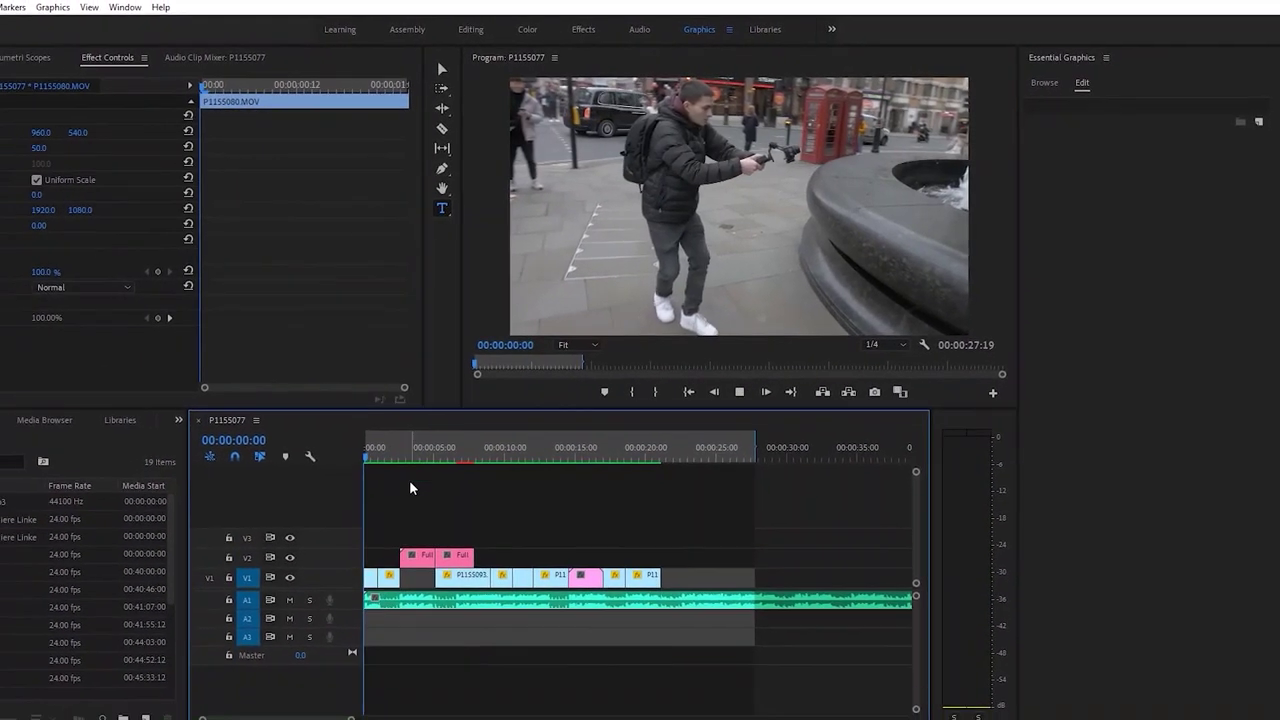
key("space")
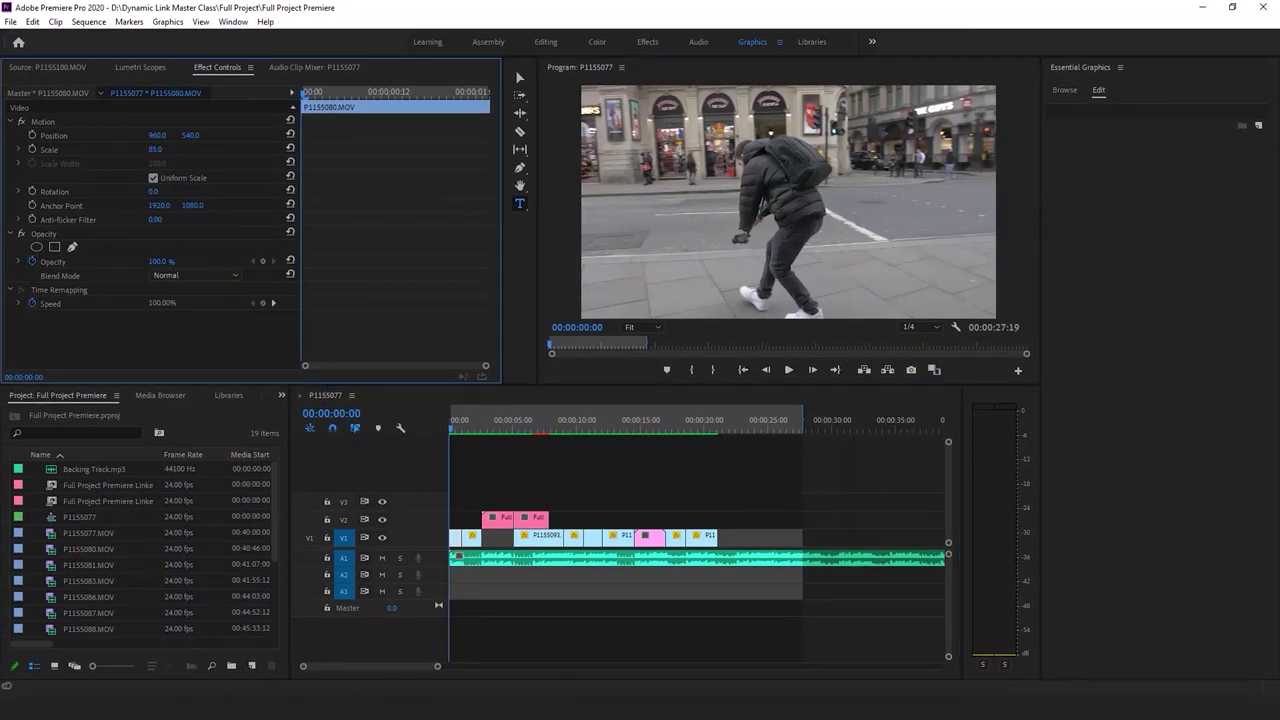
left_click_drag(190, 135, 170, 135)
key("ctrl+z")
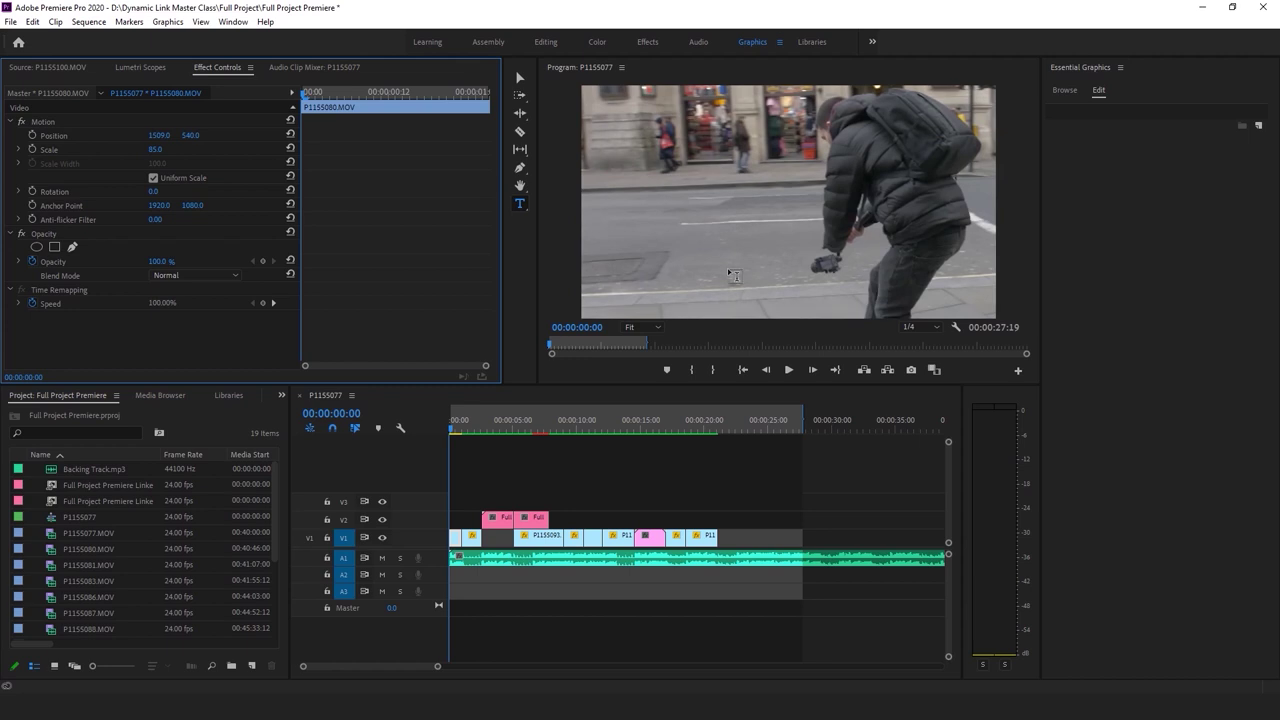
Review the reframed shot and place a new text box on the first frame
key("space")
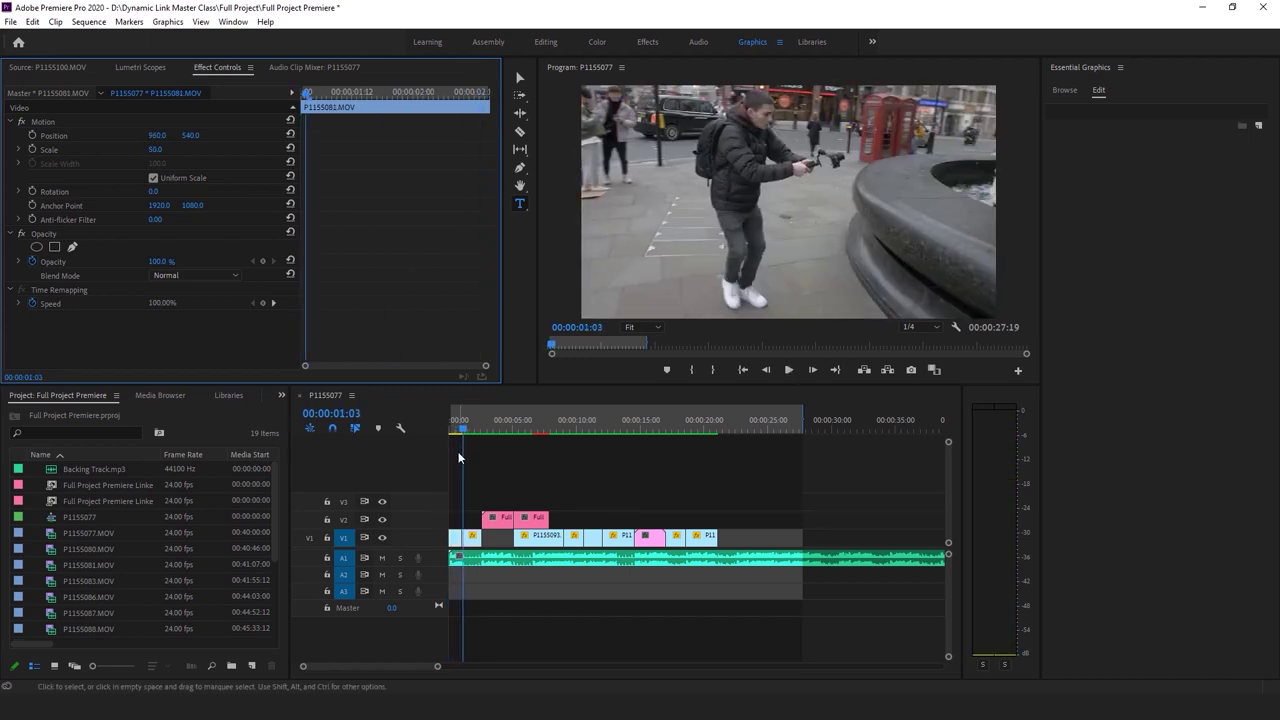
key("space")
left_click(688, 195)
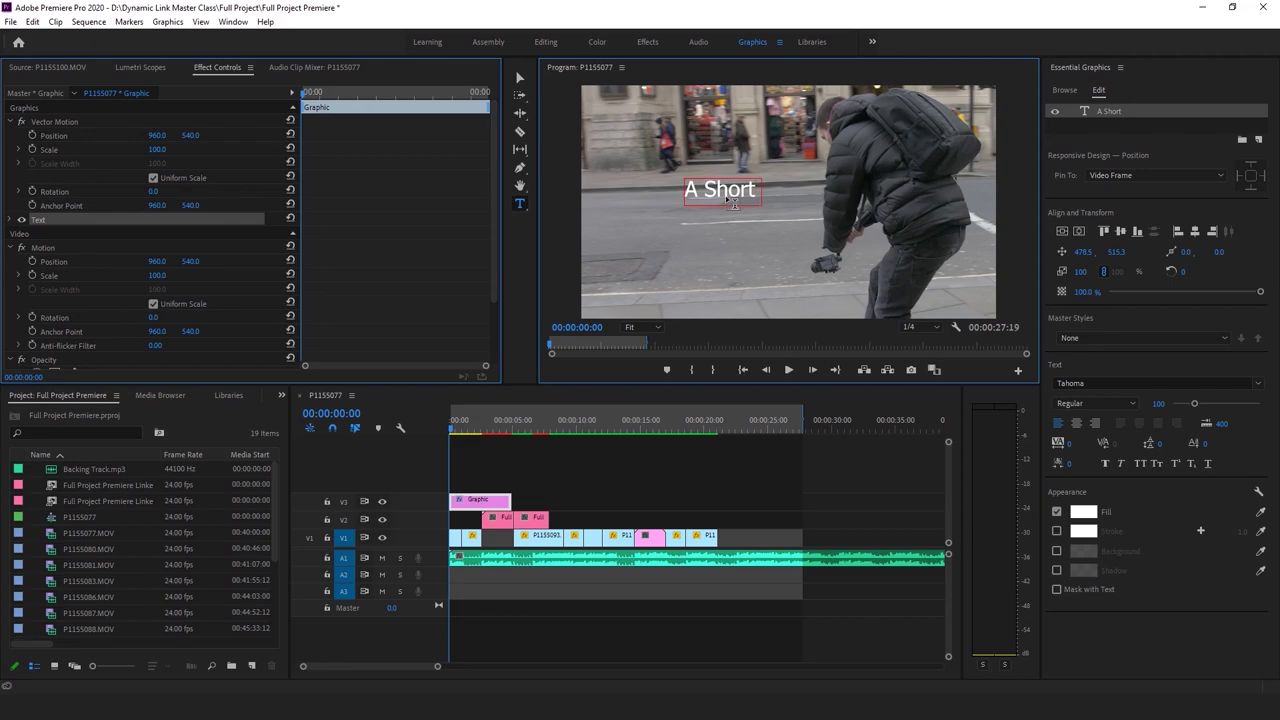
Set the 'A Short Film' title in Gotham Black and centre it horizontally
left_click(578, 484)
left_click(761, 192)
left_click_drag(761, 192, 924, 242)
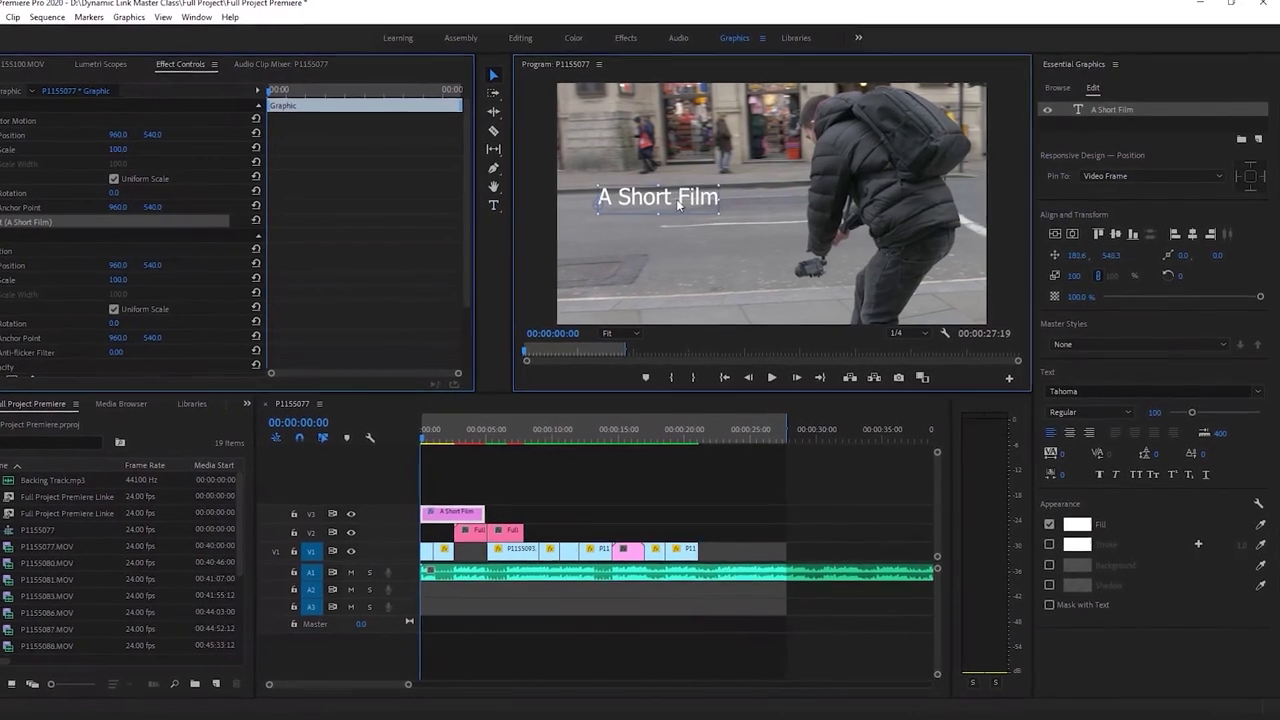
double_click(734, 191)
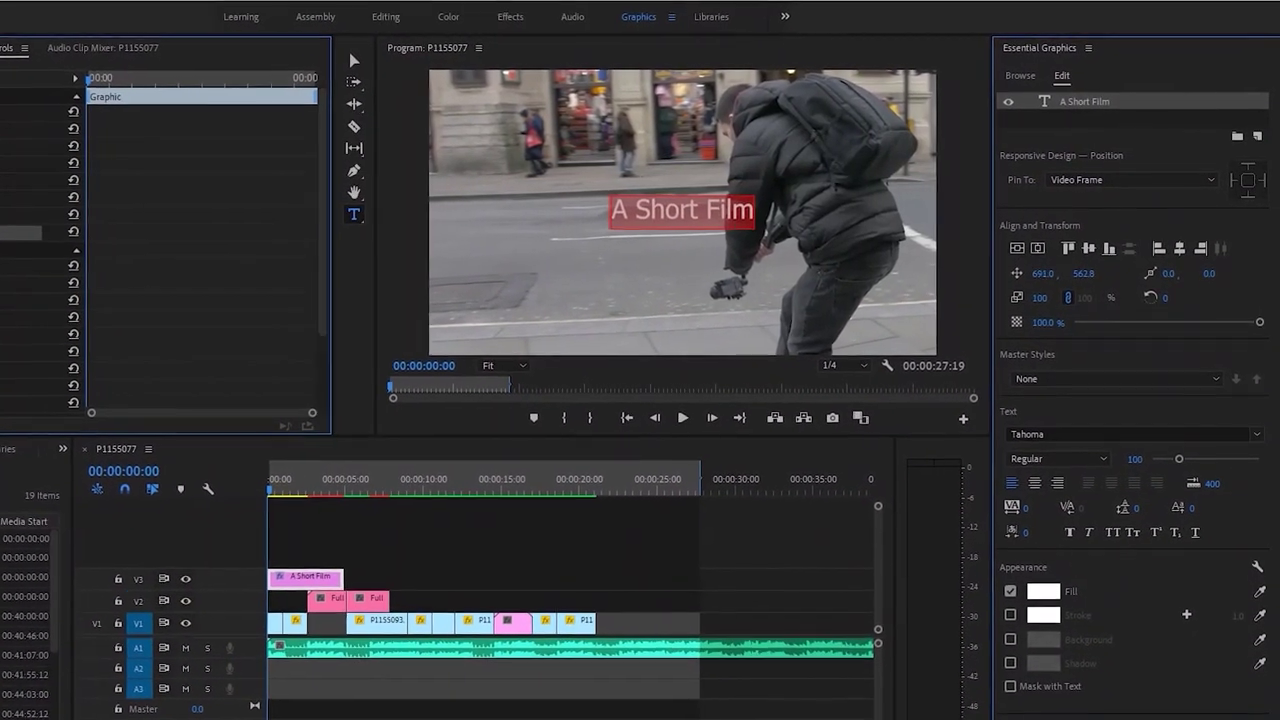
left_click(1079, 442)
type("gotham")
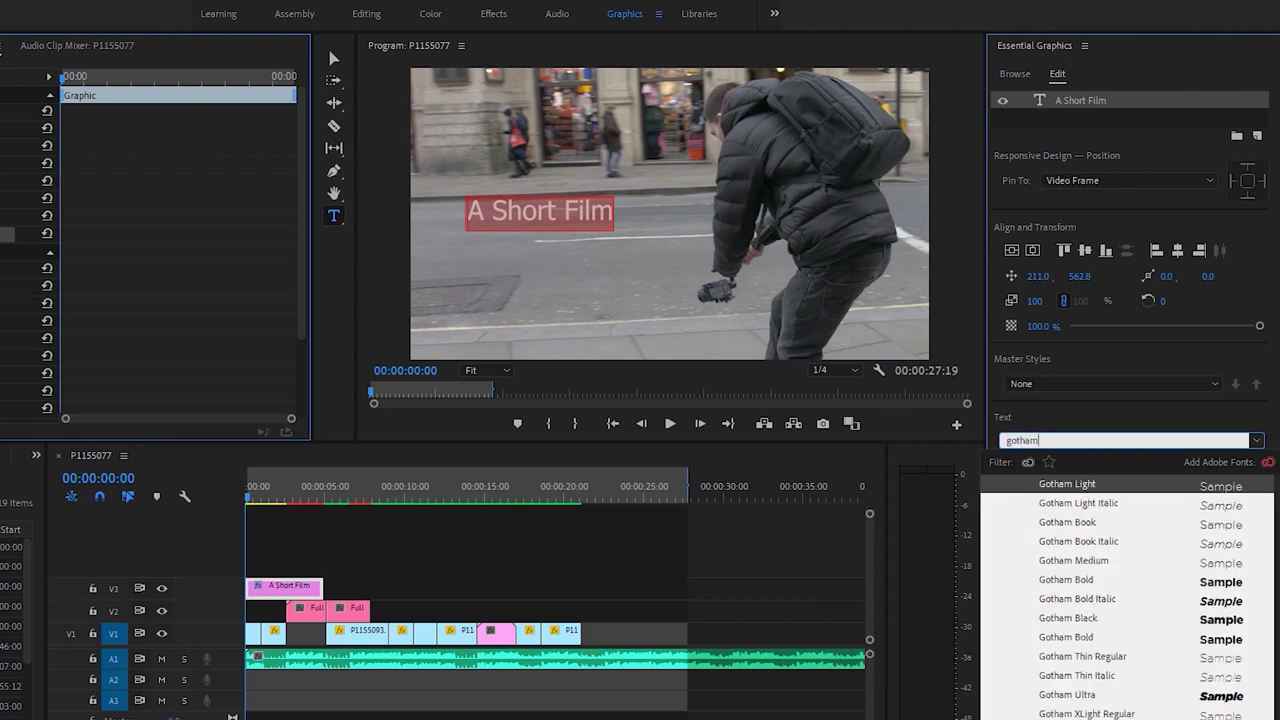
key("Escape")
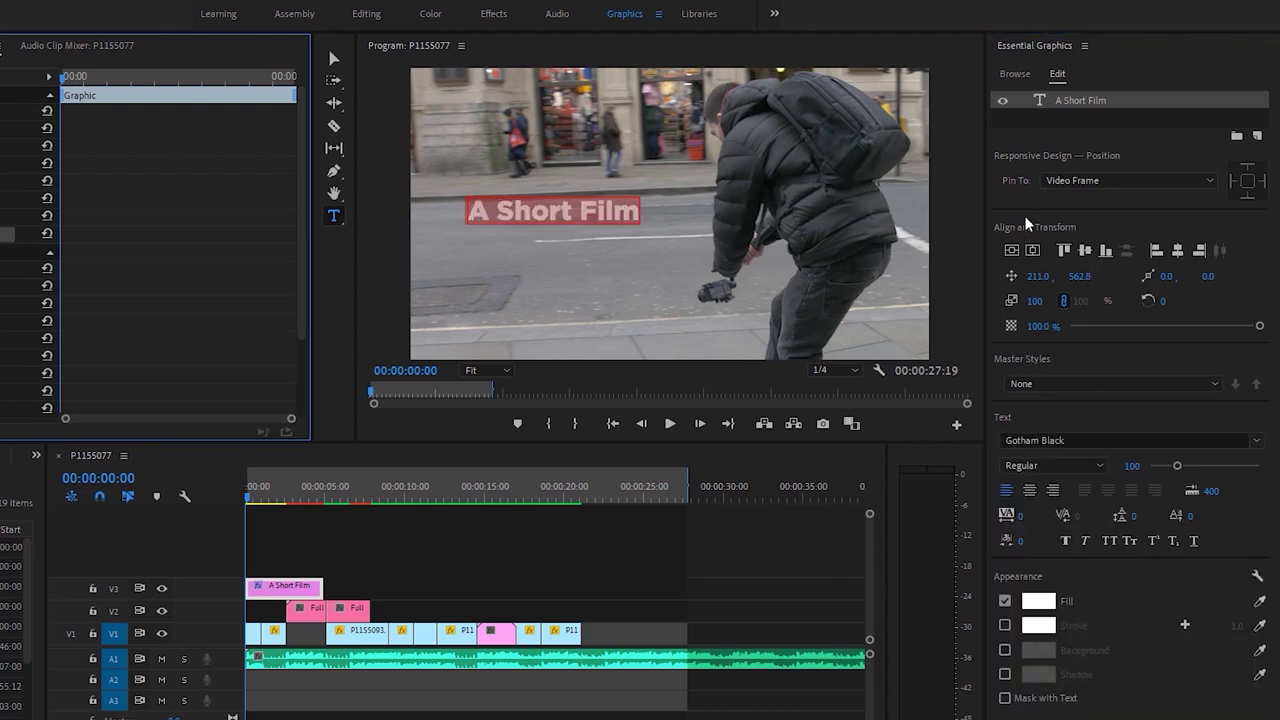
left_click(1011, 251)
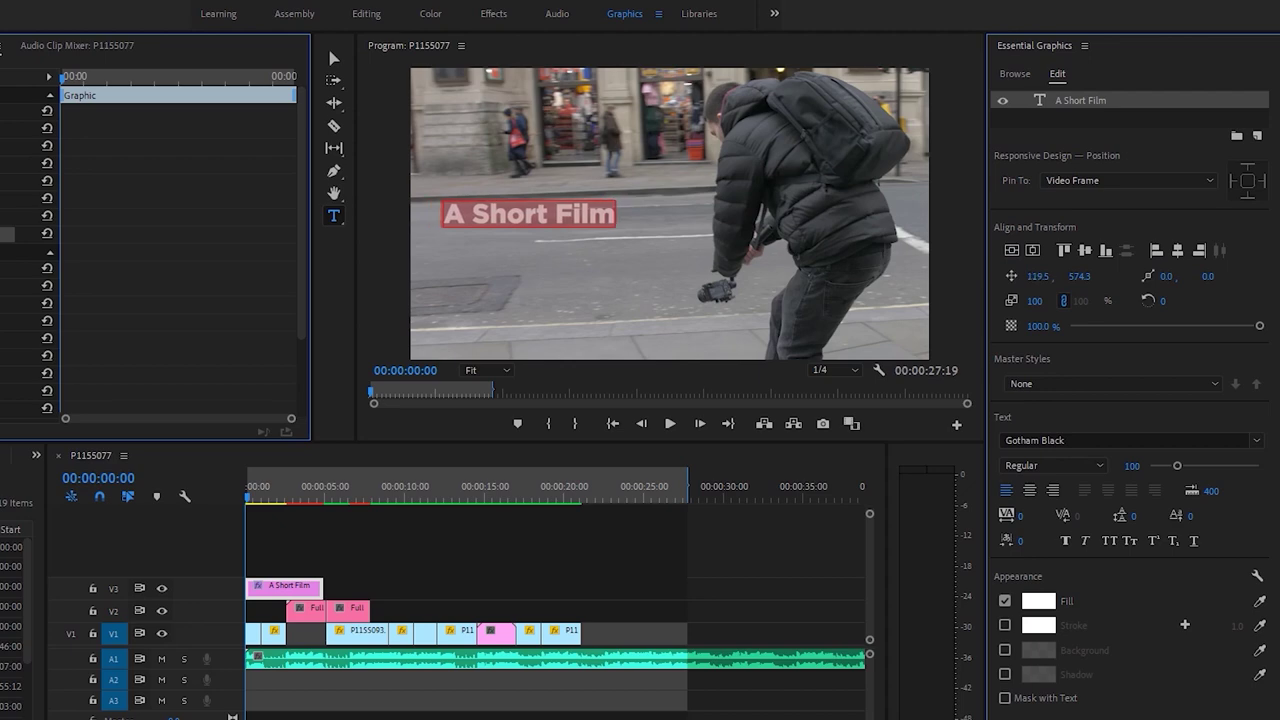
Trim the V3 title clip to about one second and review the opening
left_click(657, 699)
key("space")
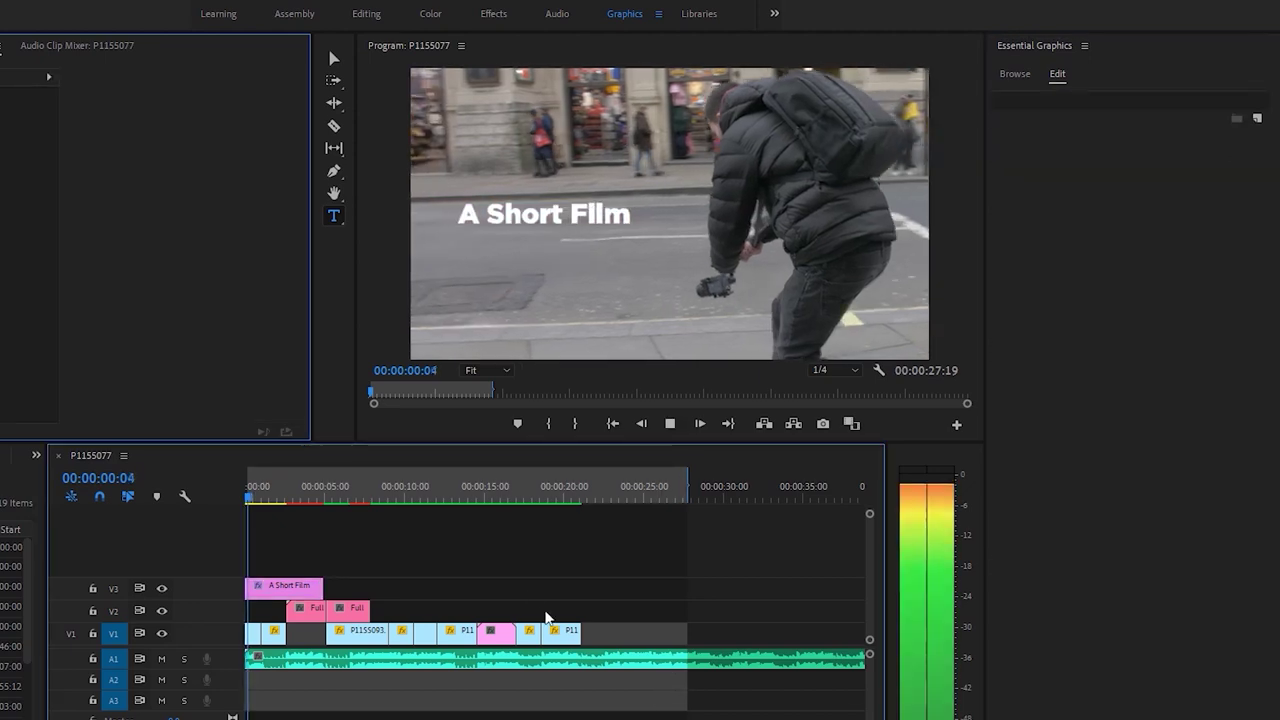
key("Home")
key("space")
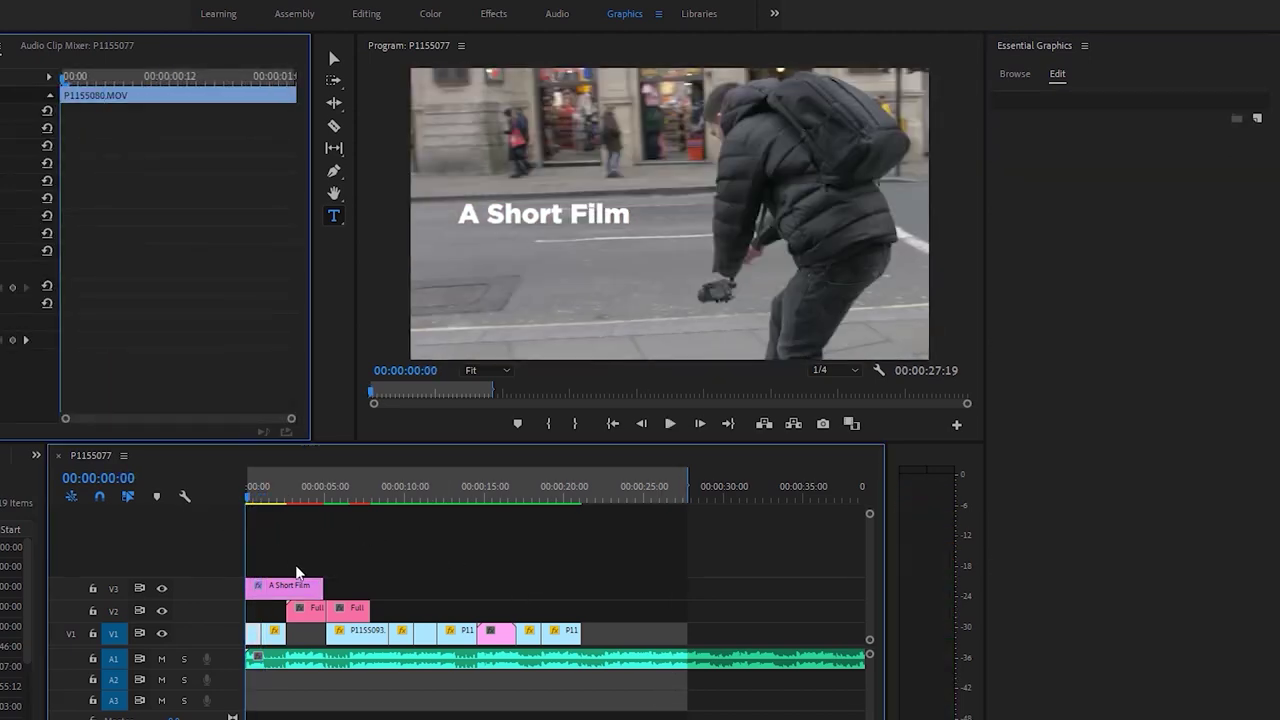
left_click_drag(324, 588, 270, 585)
key("space")
left_click(262, 499)
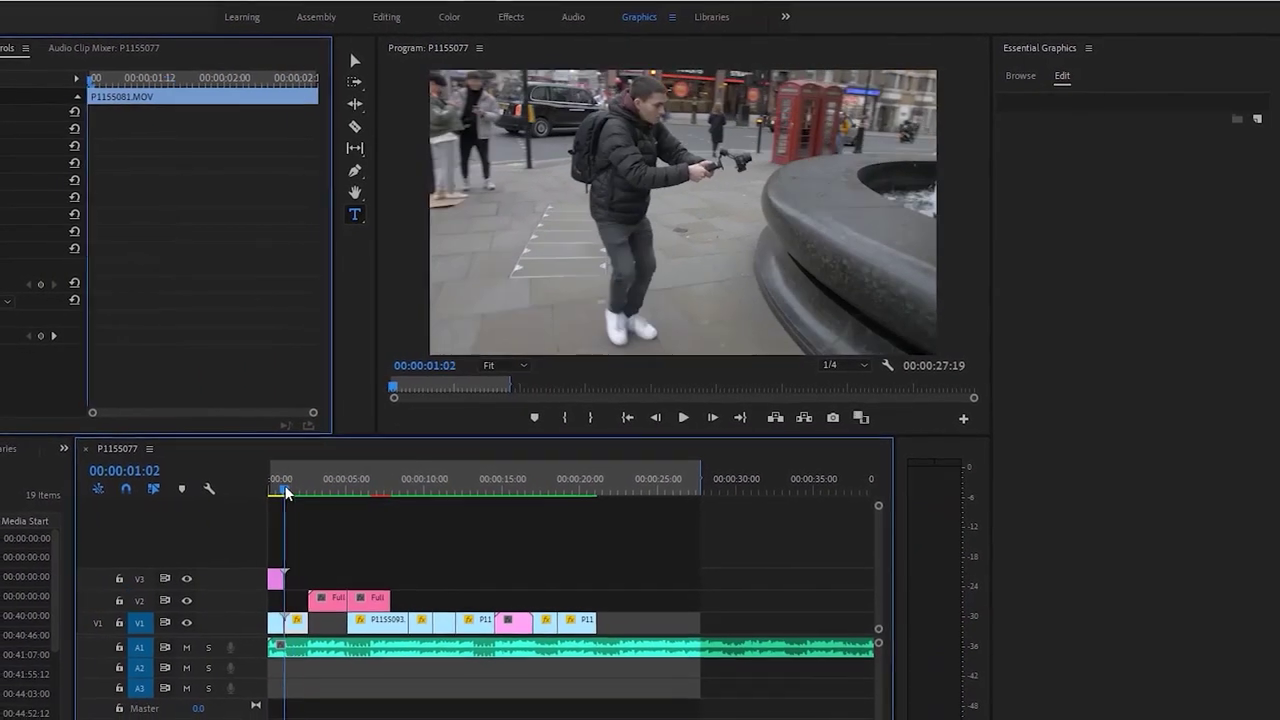
key("space")
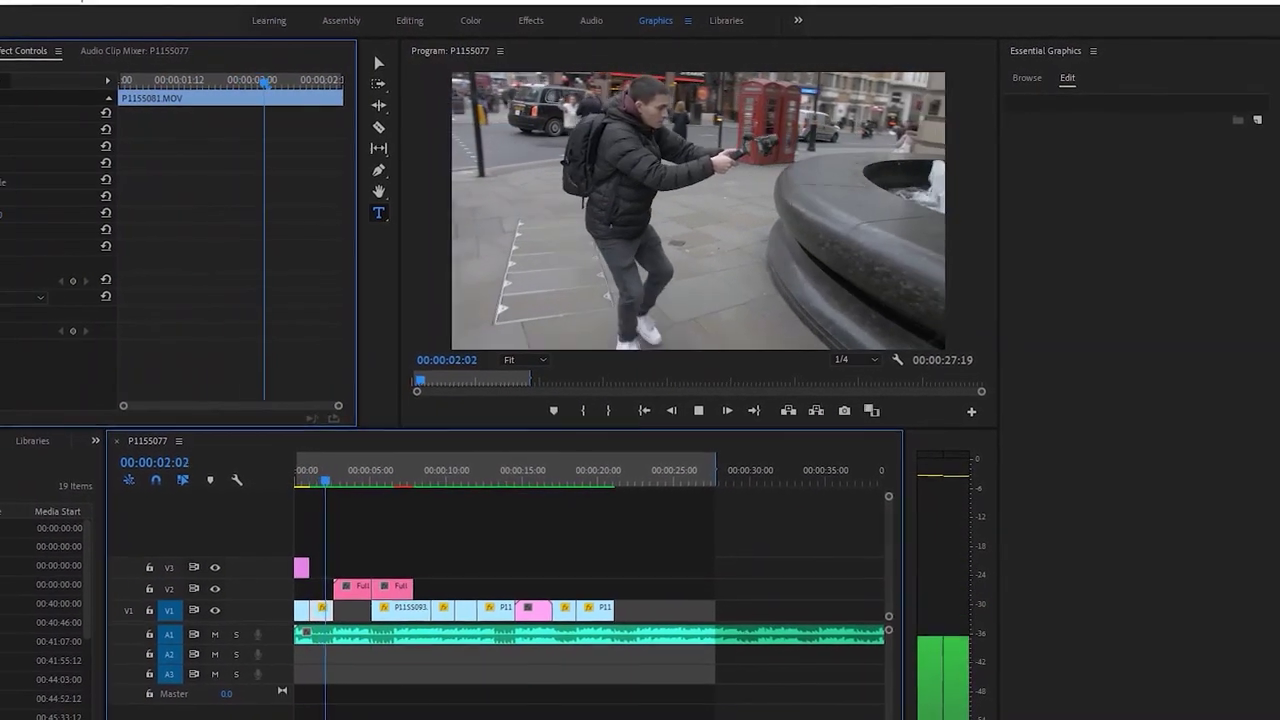
key("space")
left_click(524, 551)
key("Home")
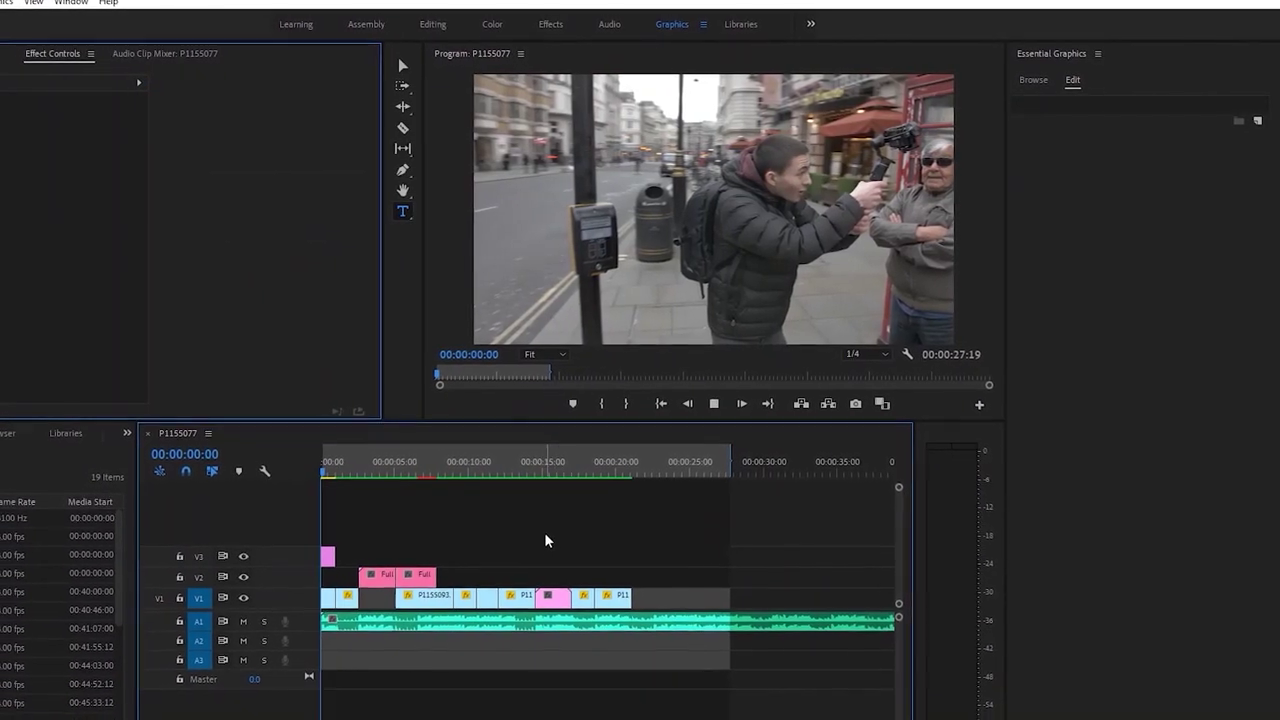
key("space")
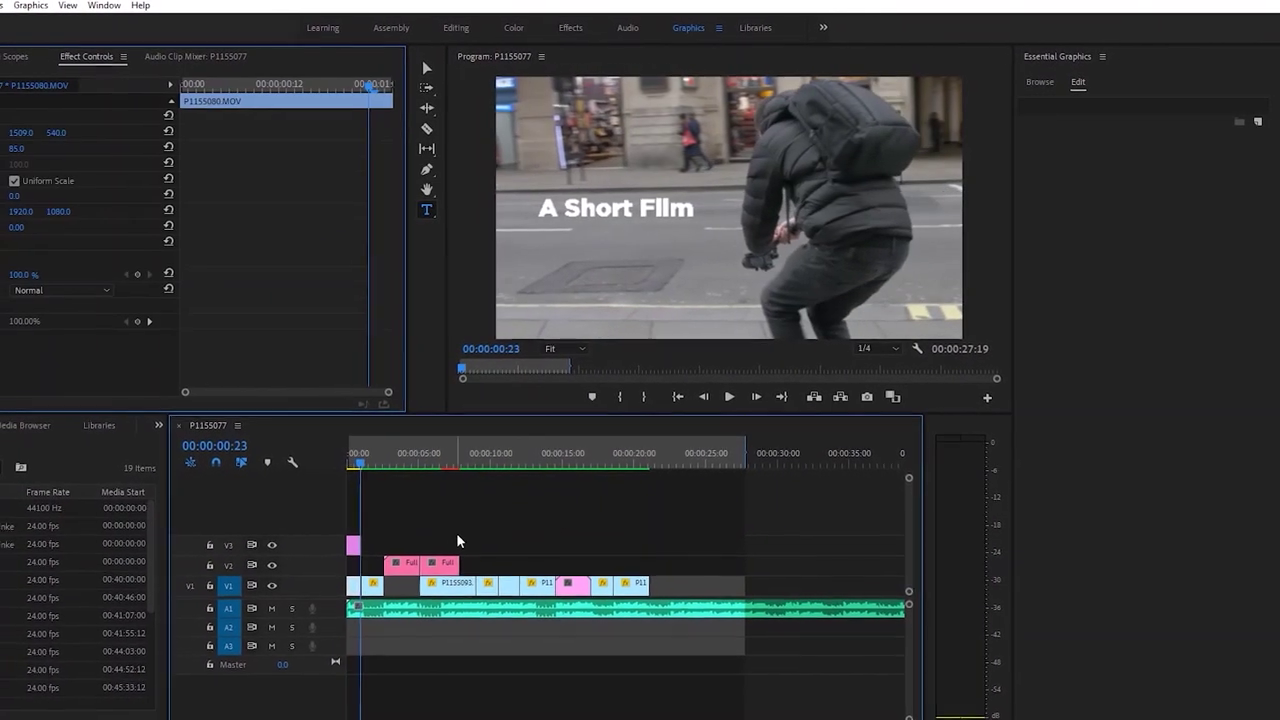
Bring up the Effects panel's Presets list and save the project
left_click(353, 545)
left_click(100, 426)
left_click(161, 417)
left_click(193, 410)
left_click(467, 469)
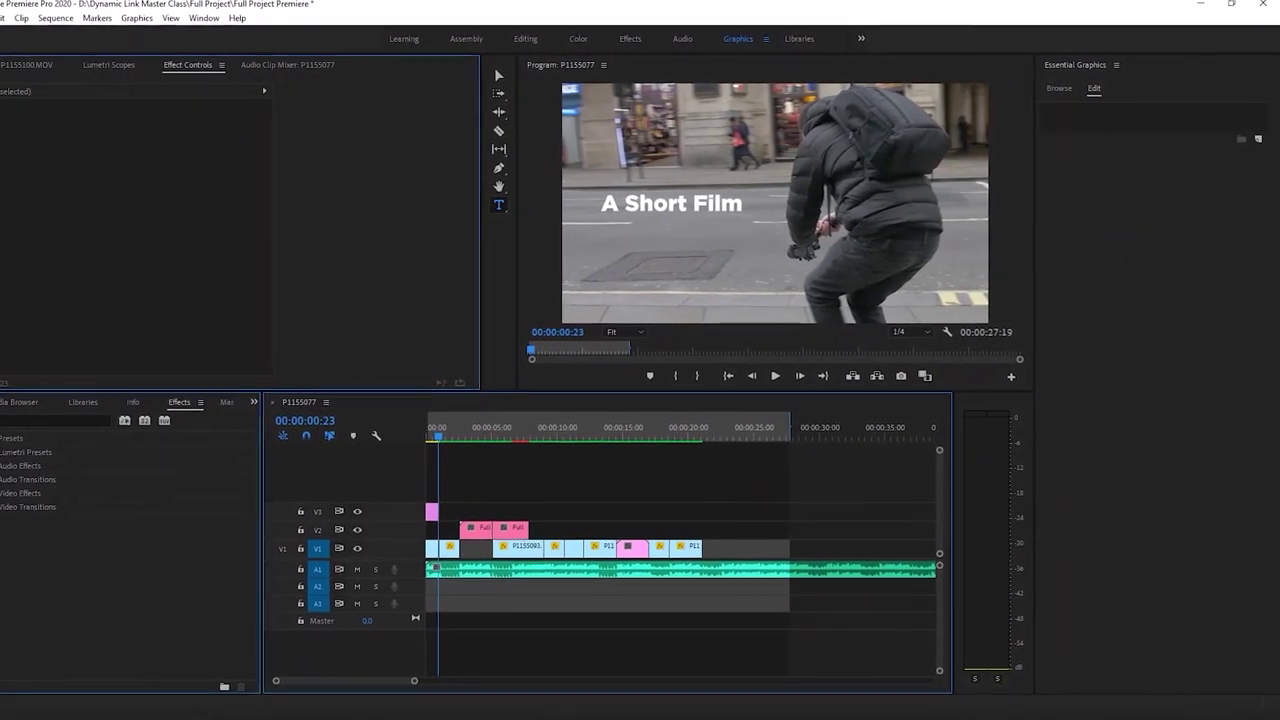
key("ctrl+s")
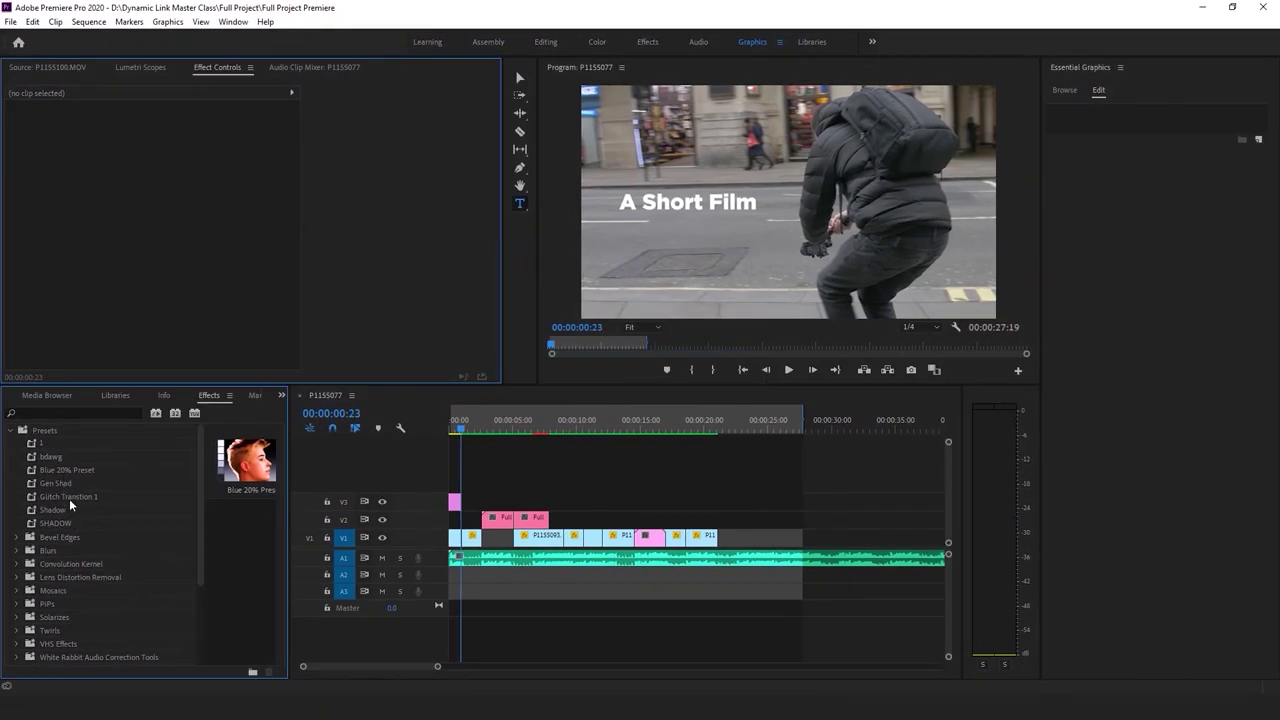
Apply the Gen Shad drop shadow preset to the V3 title and replay the opening
left_click_drag(58, 486, 455, 502)
left_click(386, 437)
key("Home")
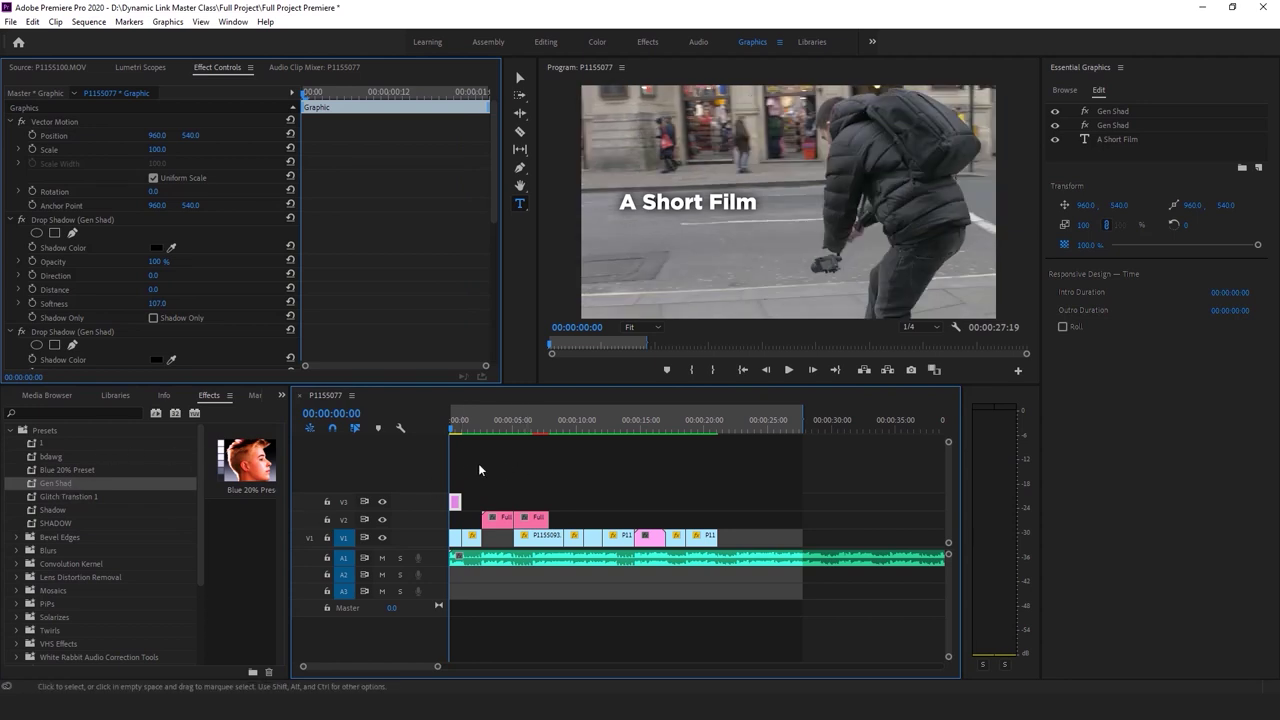
left_click(482, 464)
key("space")
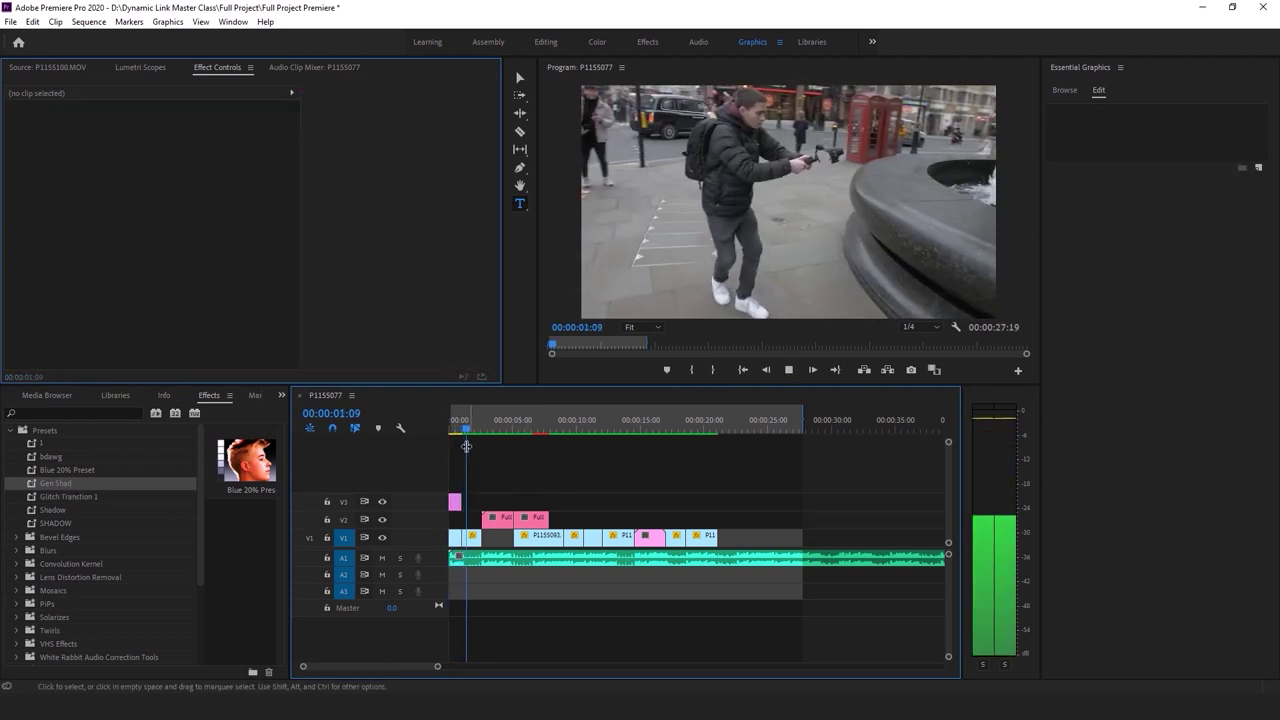
key("space")
left_click(537, 446)
key("space")
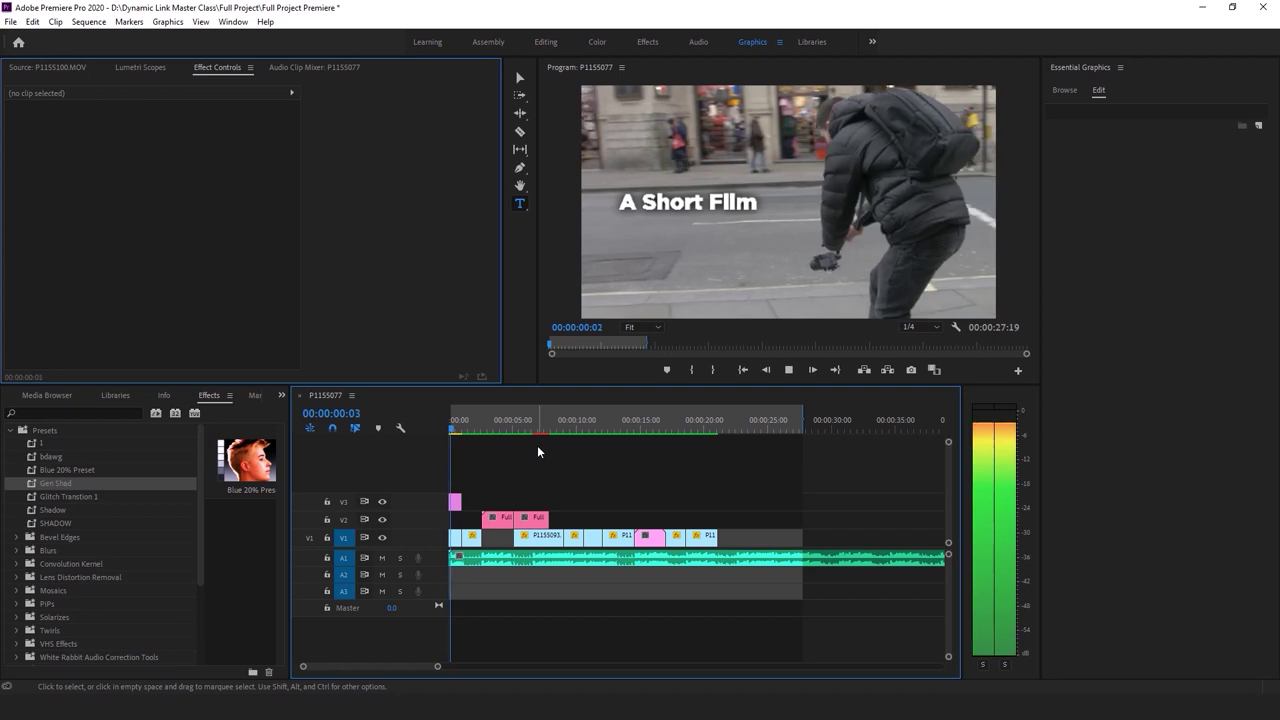
key("space")
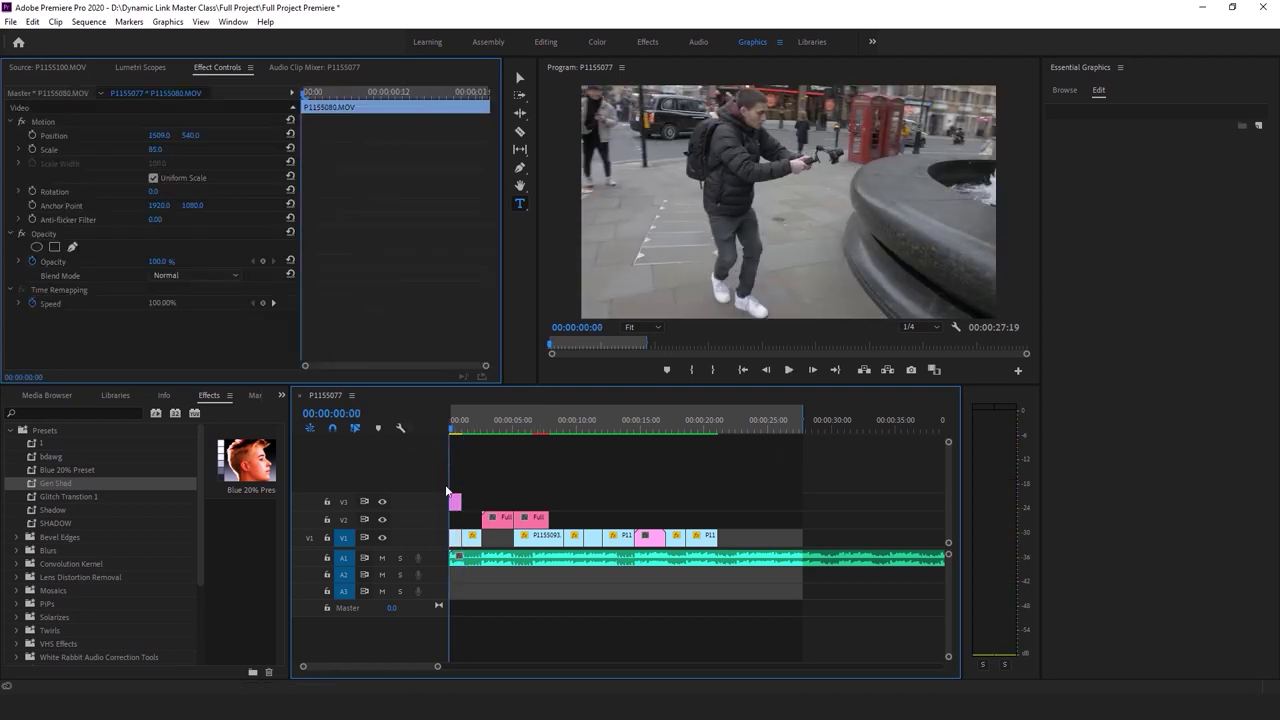
key("Home")
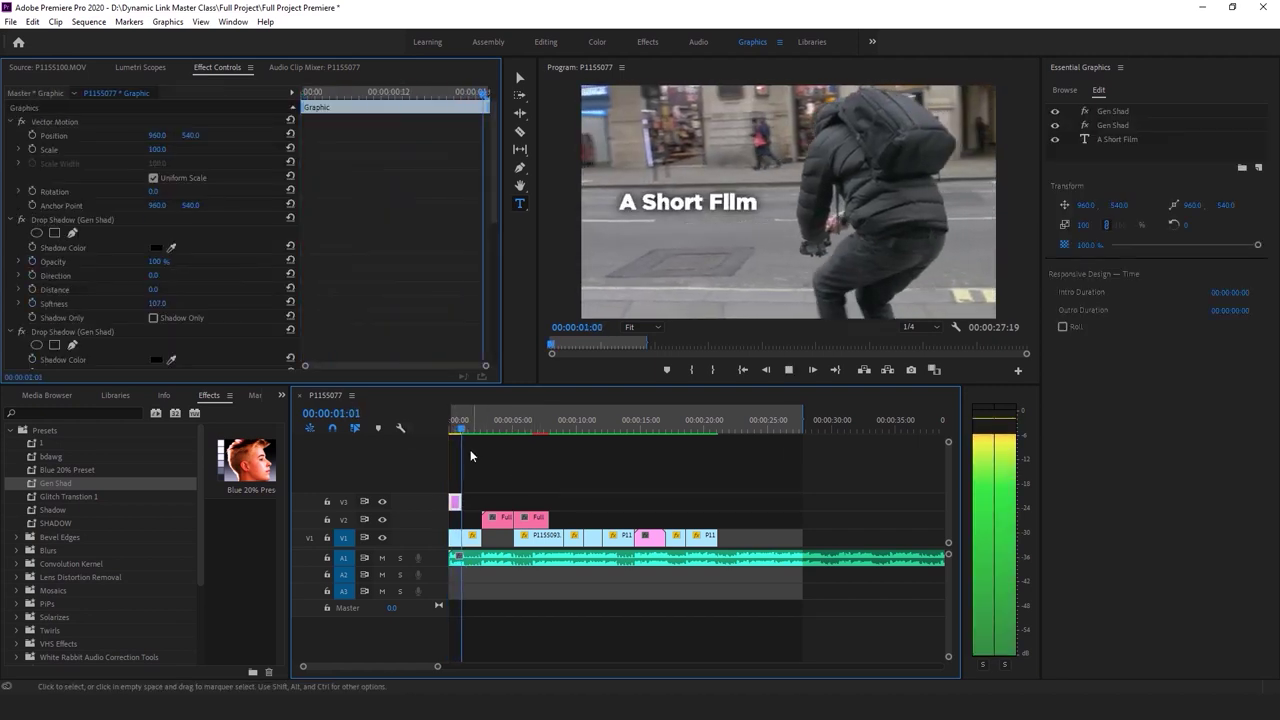
key("space")
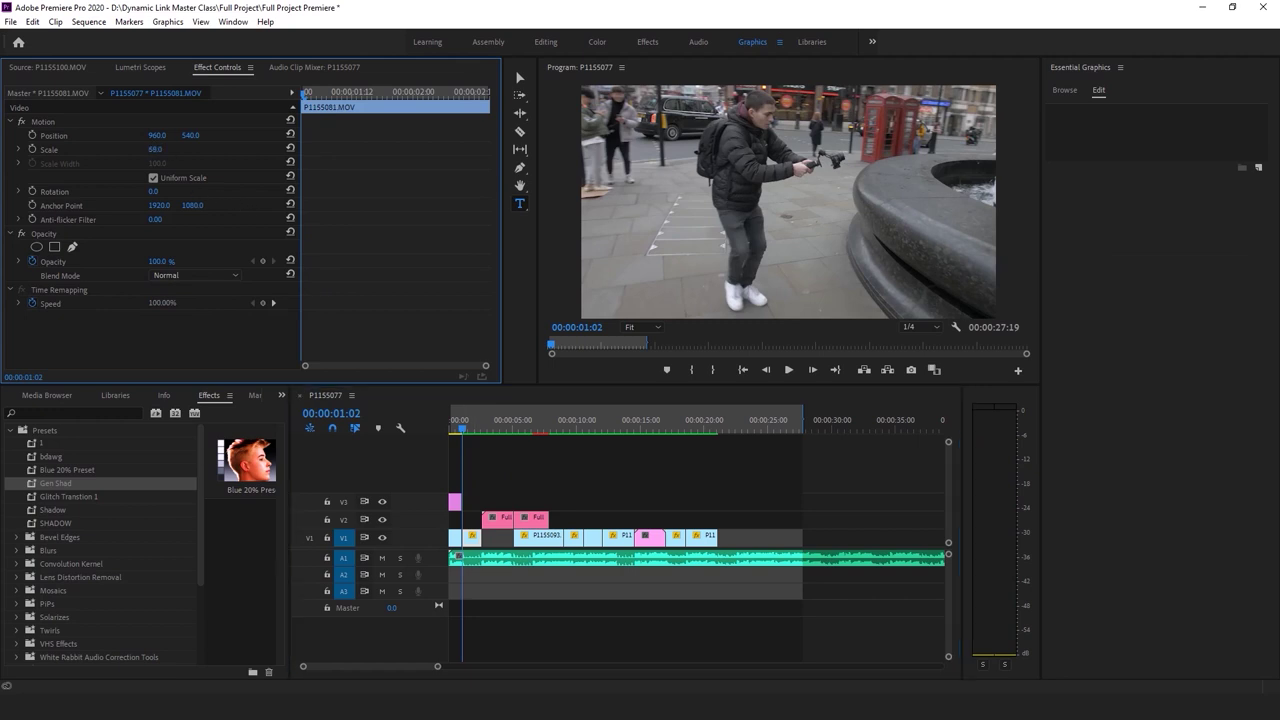
Reframe P1155081.MOV to 92% scale at Position 1027, 974
left_click_drag(167, 149, 183, 147)
key("backslash")
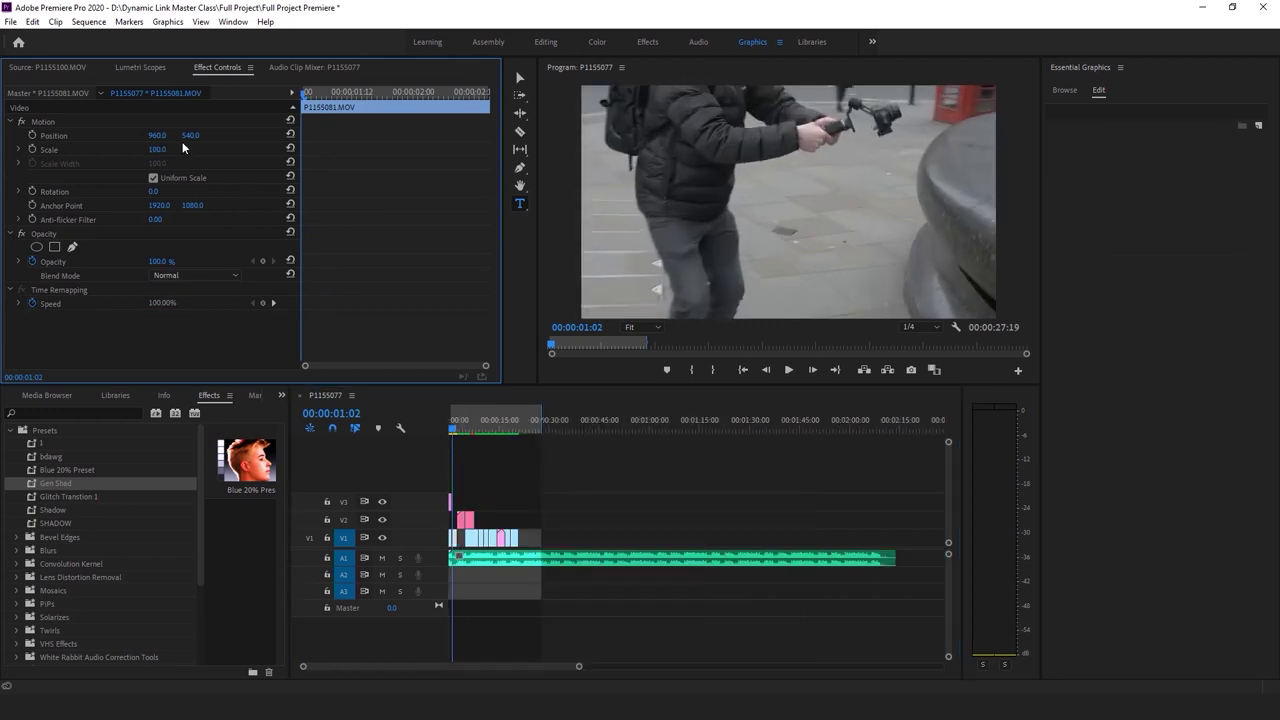
left_click_drag(201, 140, 260, 140)
key("space")
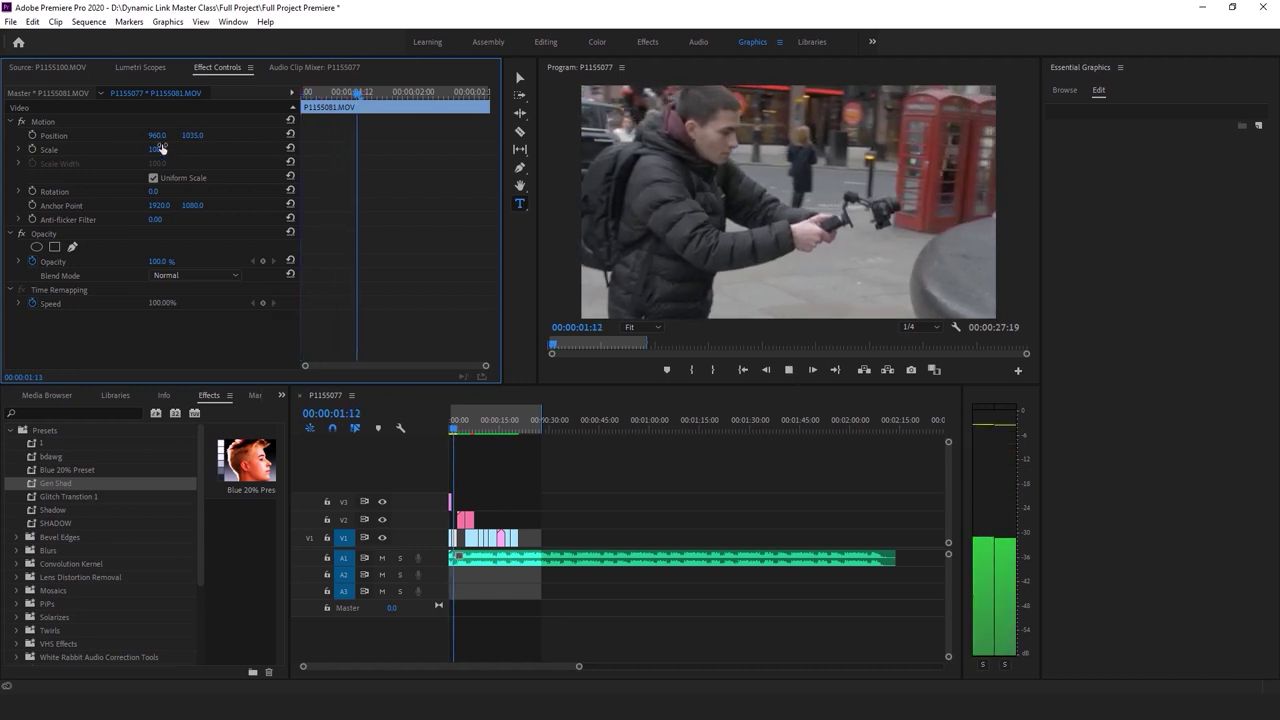
left_click_drag(157, 149, 185, 137)
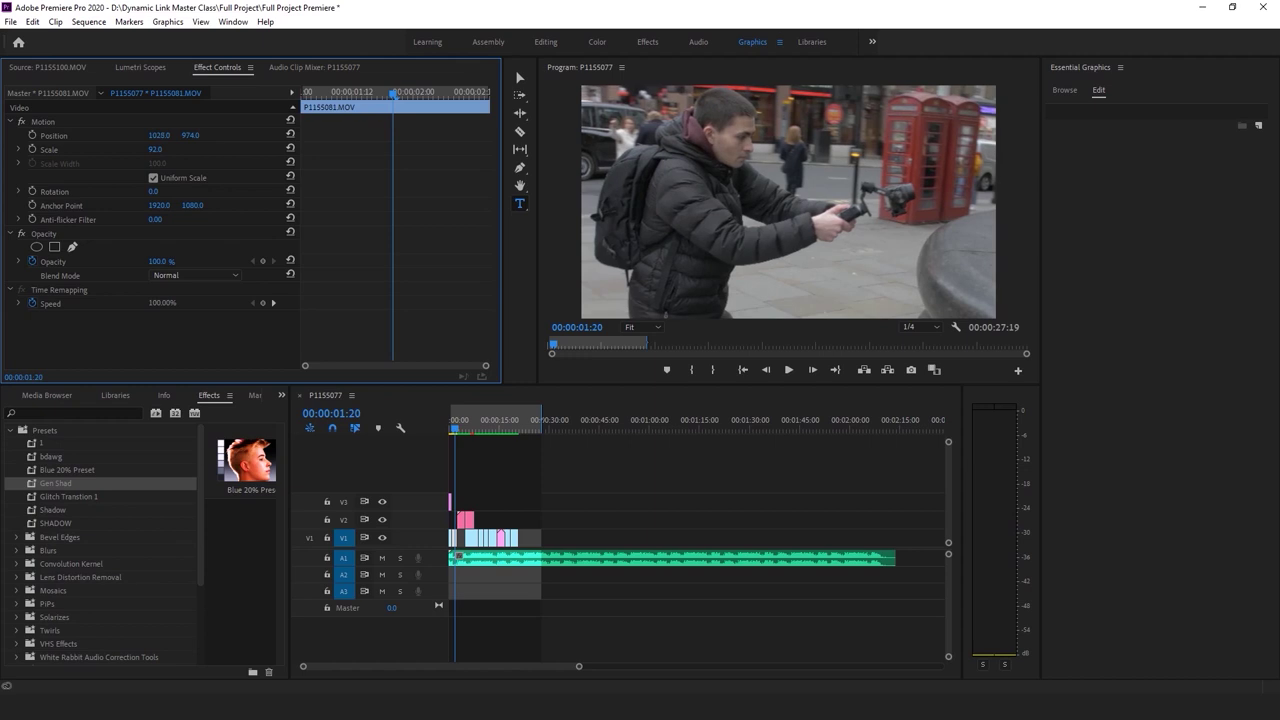
key("space")
left_click_drag(476, 429, 453, 429)
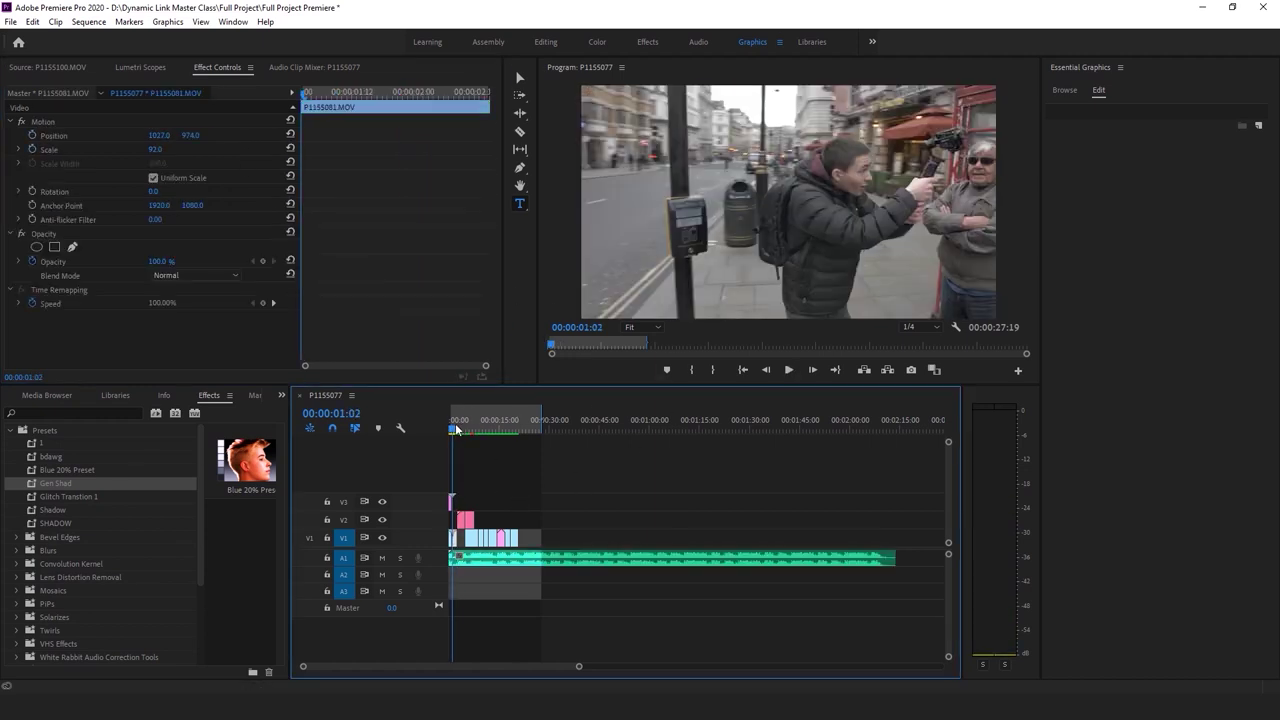
left_click_drag(578, 666, 472, 663)
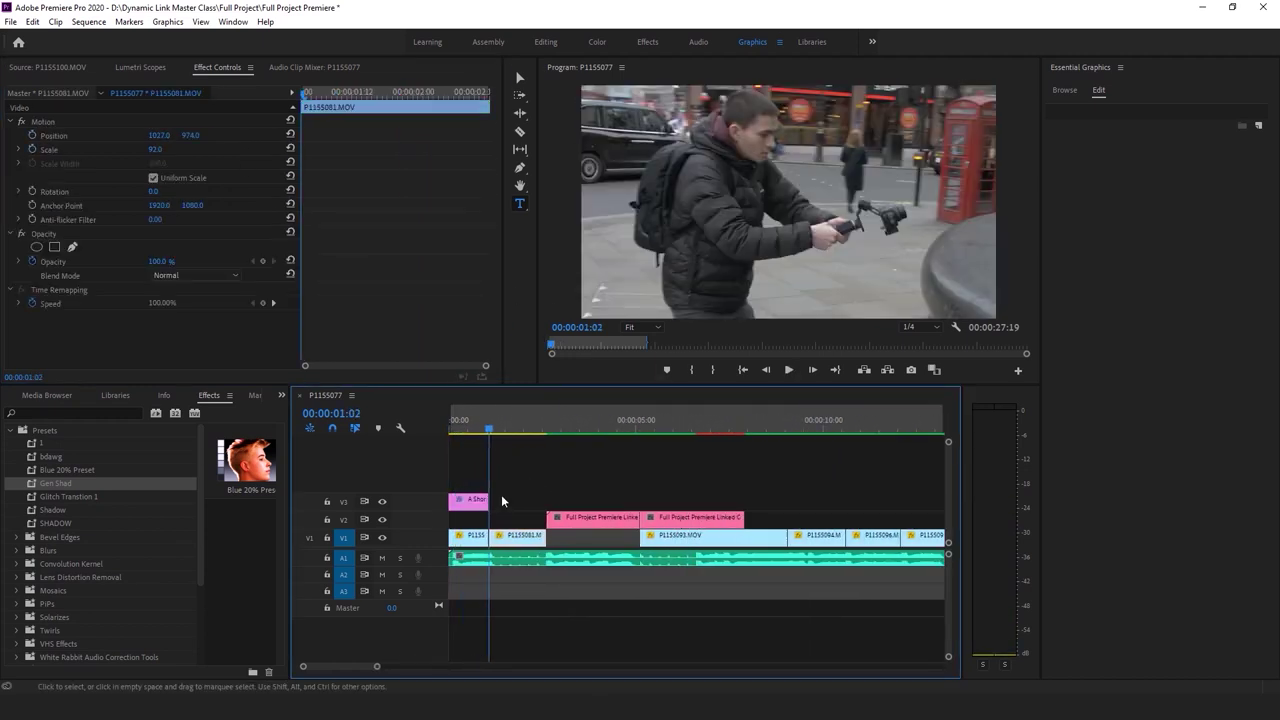
Duplicate the title right after the original and shift the copy right and up
left_click_drag(466, 500, 535, 505)
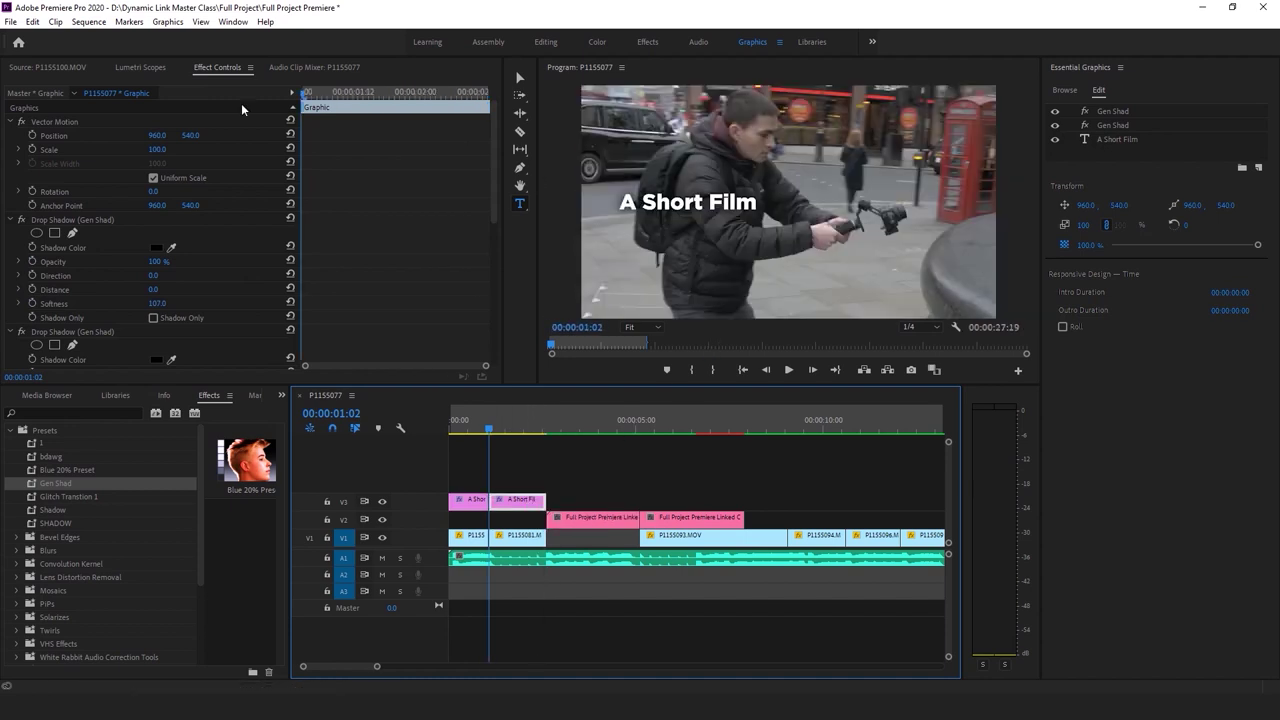
left_click_drag(152, 136, 330, 136)
left_click_drag(186, 135, 120, 135)
left_click(878, 142)
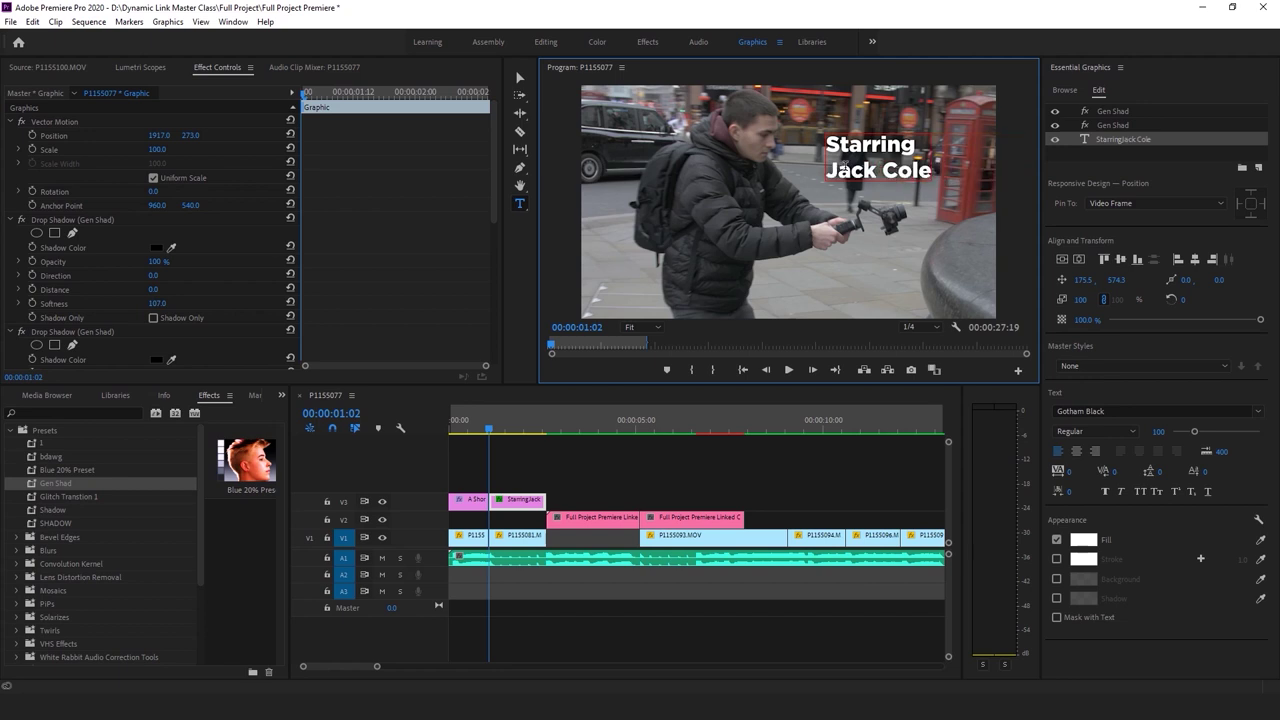
left_click(780, 489)
left_click_drag(920, 165, 930, 137)
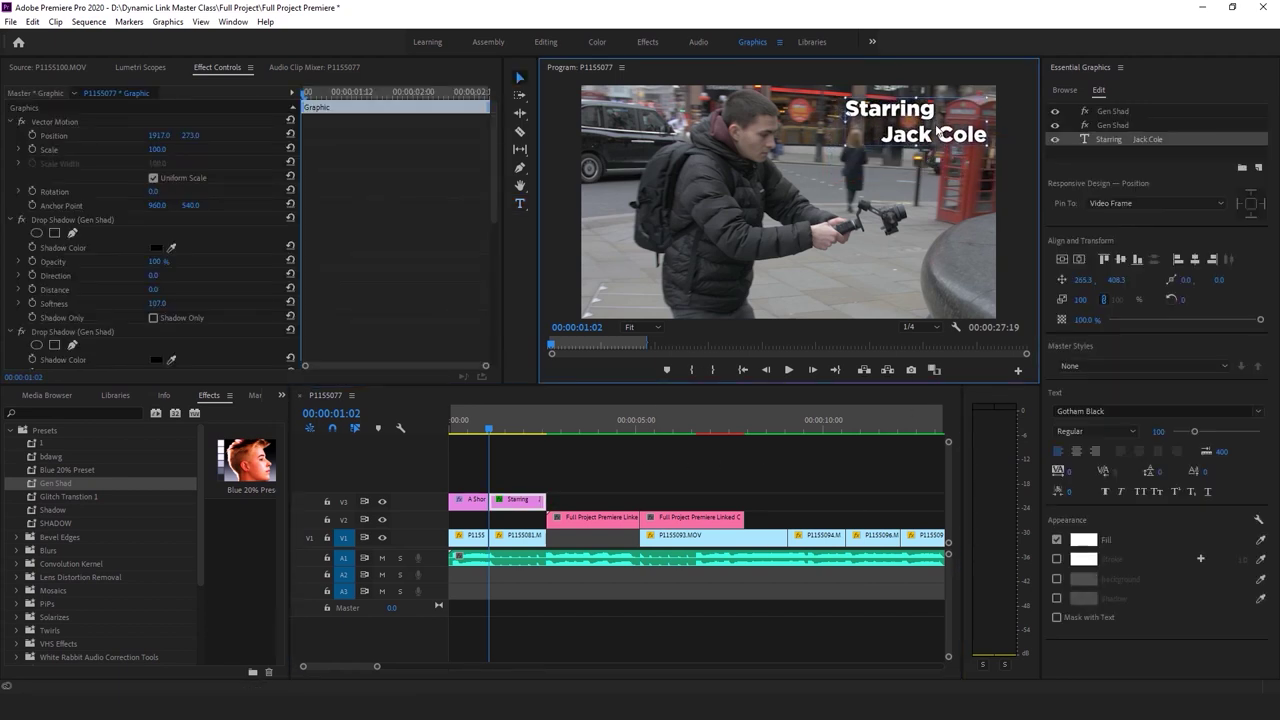
left_click(479, 453)
key("Home")
key("space")
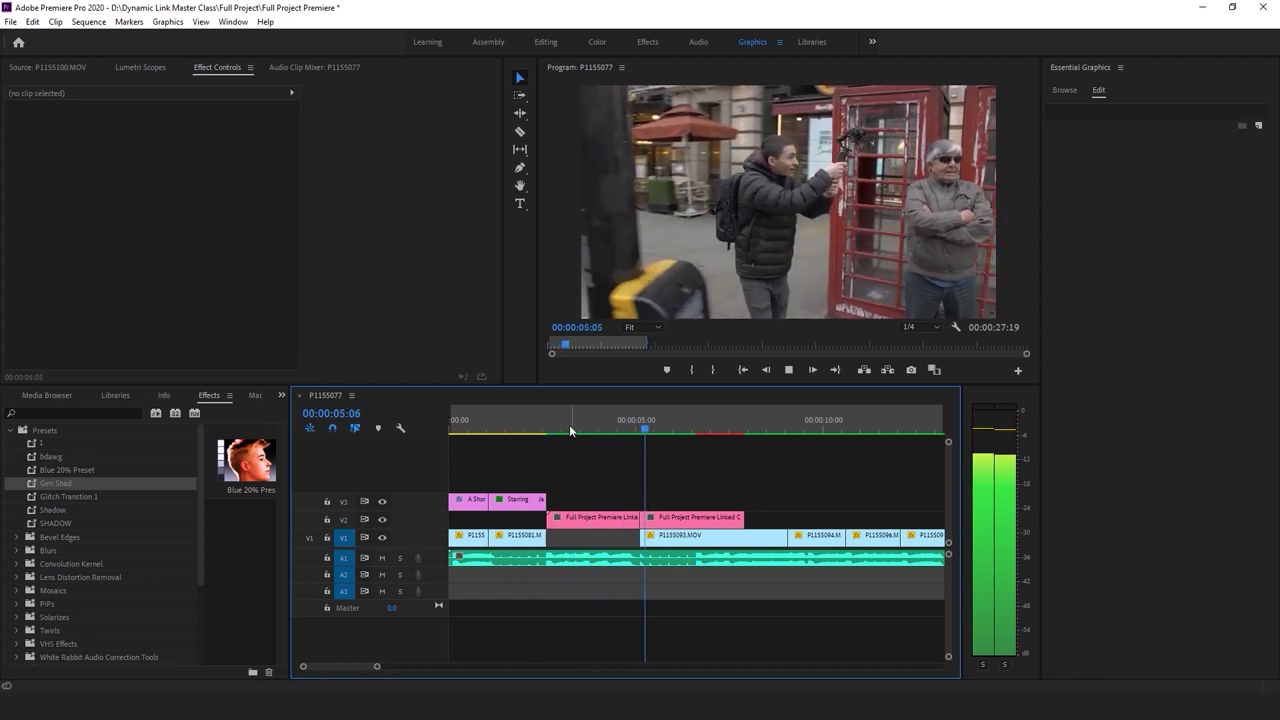
Replay the sequence from the start to review both titles
key("space")
key("Home")
left_click(575, 475)
key("space")
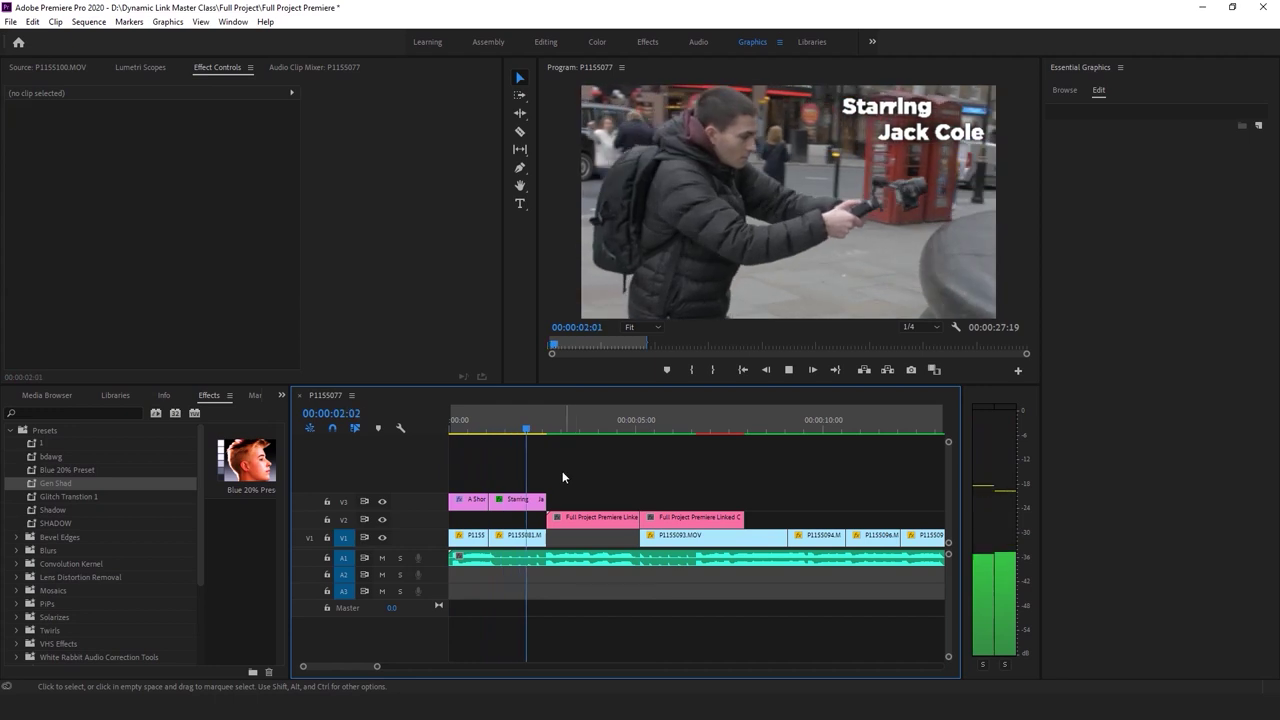
key("space")
key("Home")
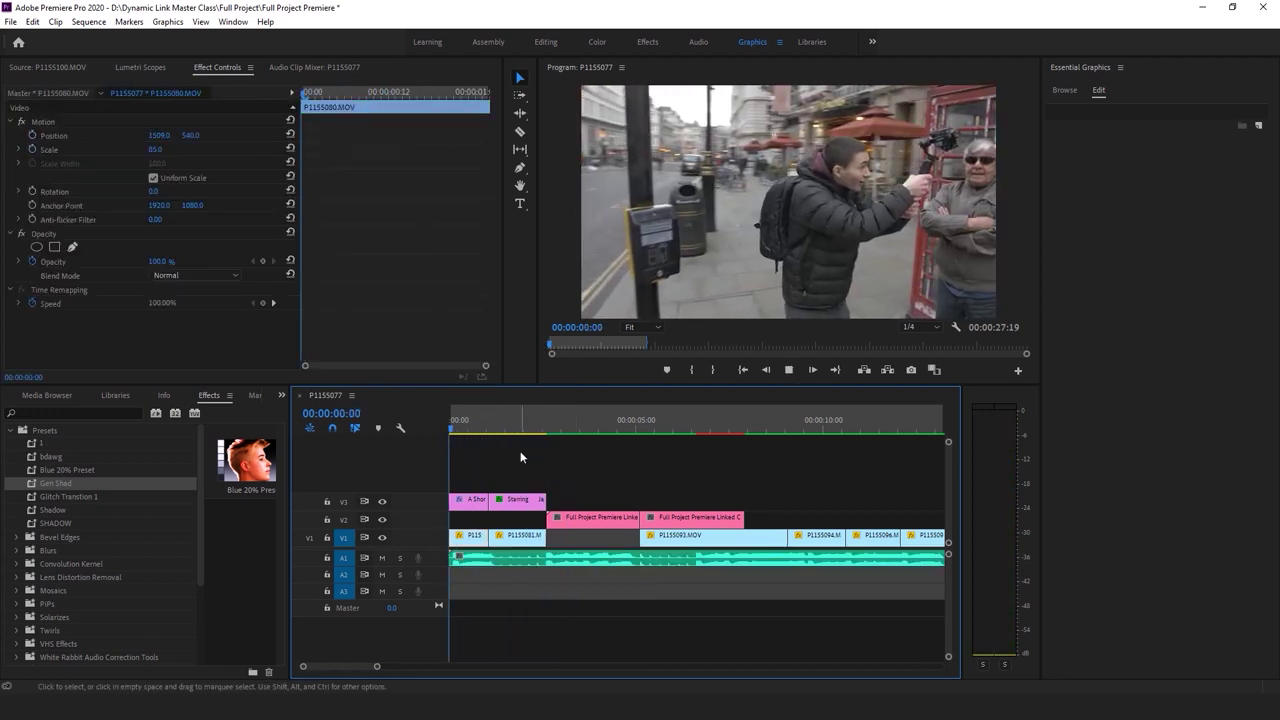
left_click(519, 455)
key("space")
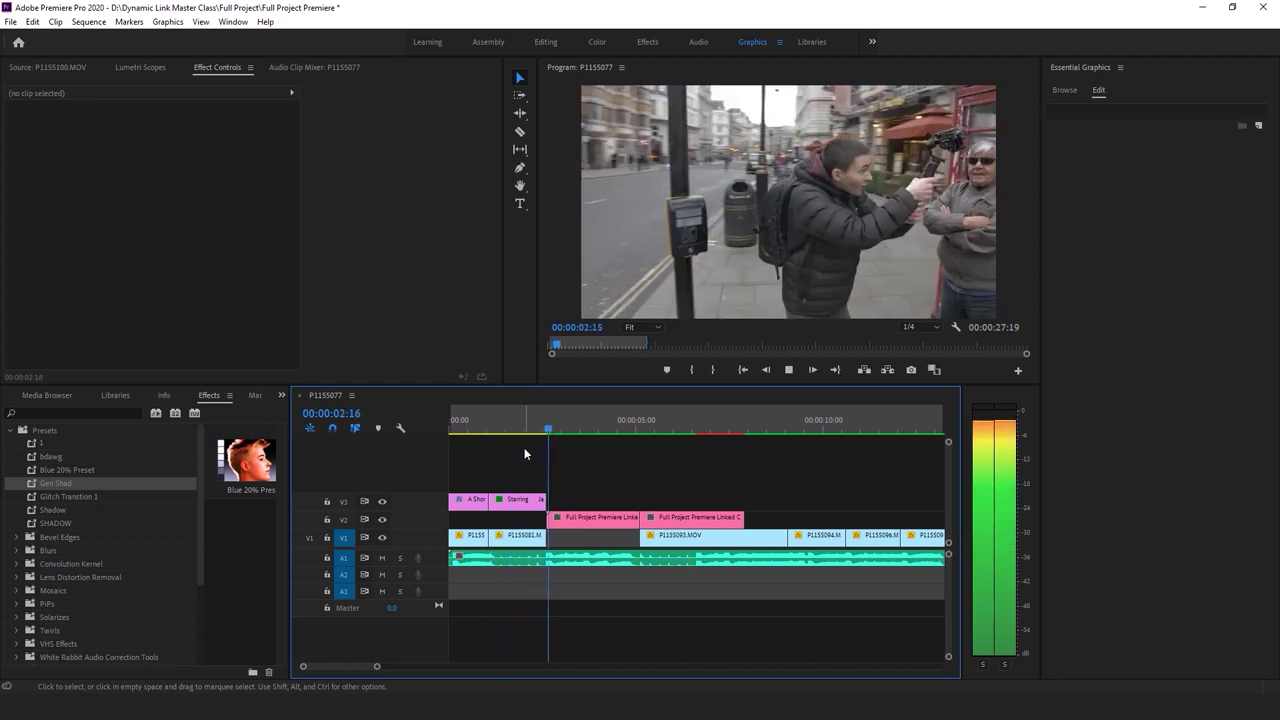
key("space")
Slide the Starring title later in the sequence and replay to check its timing
left_click(548, 558)
left_click_drag(548, 500, 637, 500)
left_click(490, 428)
key("Home")
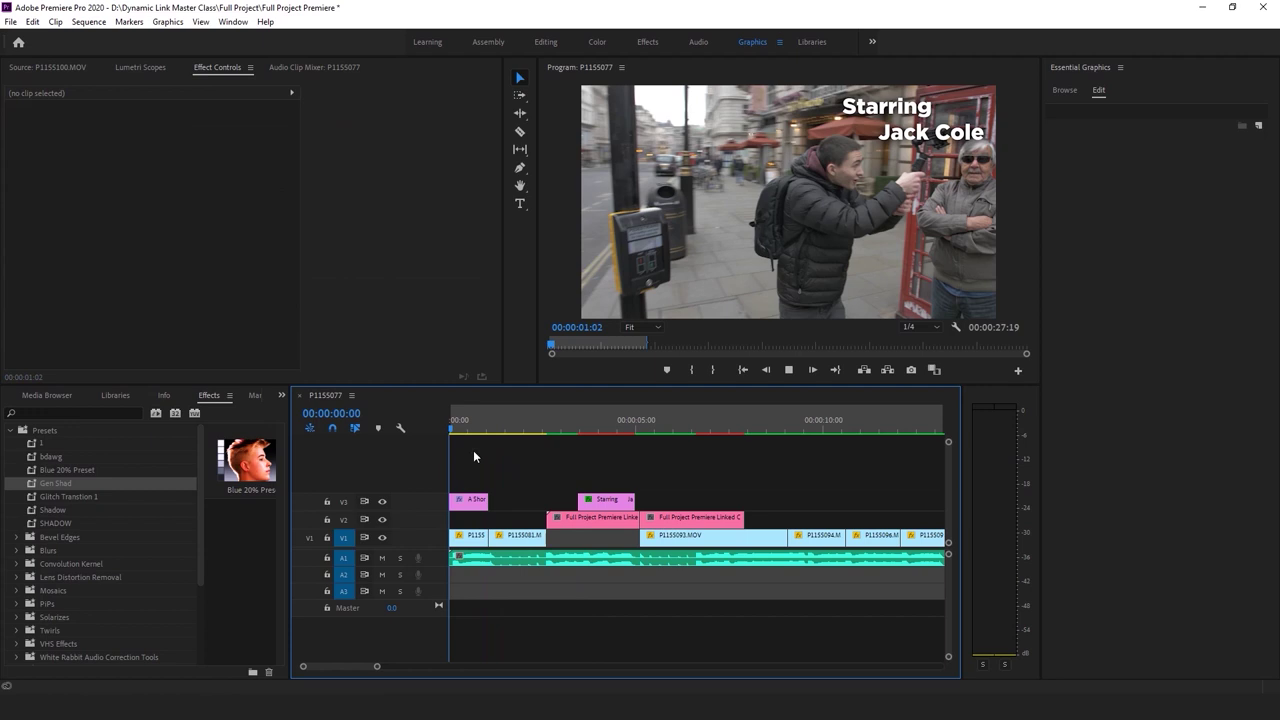
left_click(519, 458)
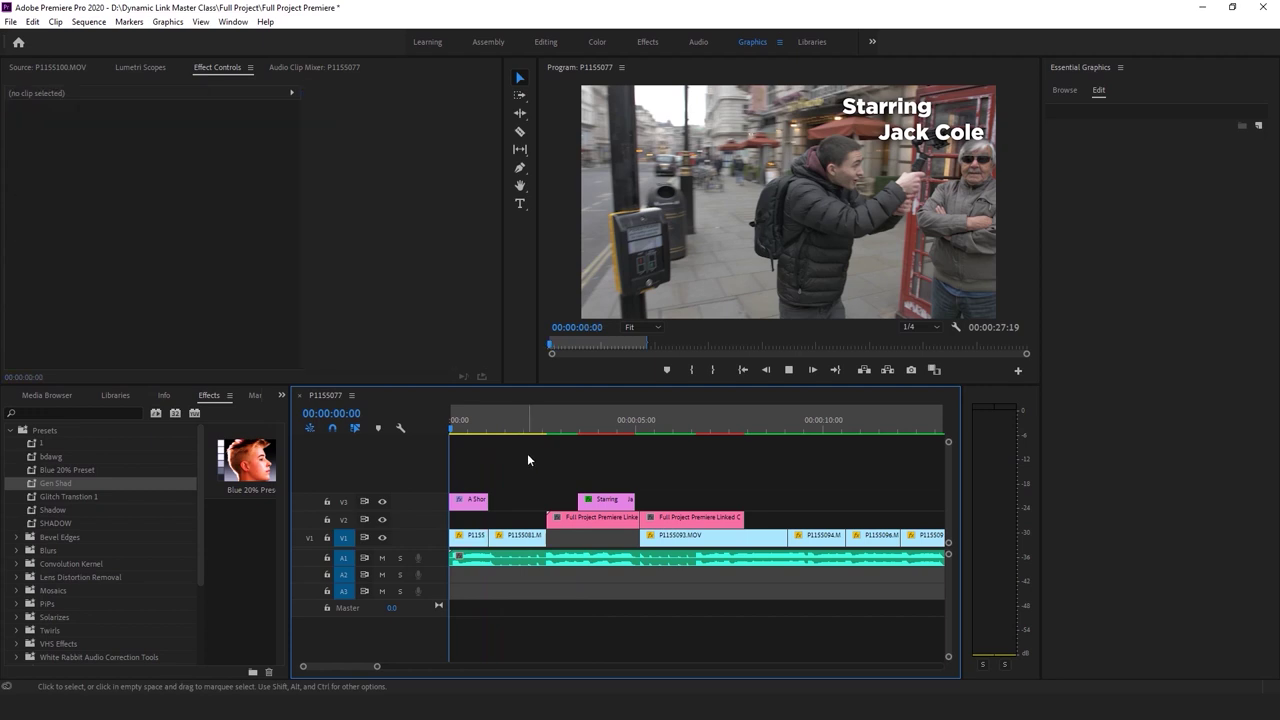
key("space")
key("space")
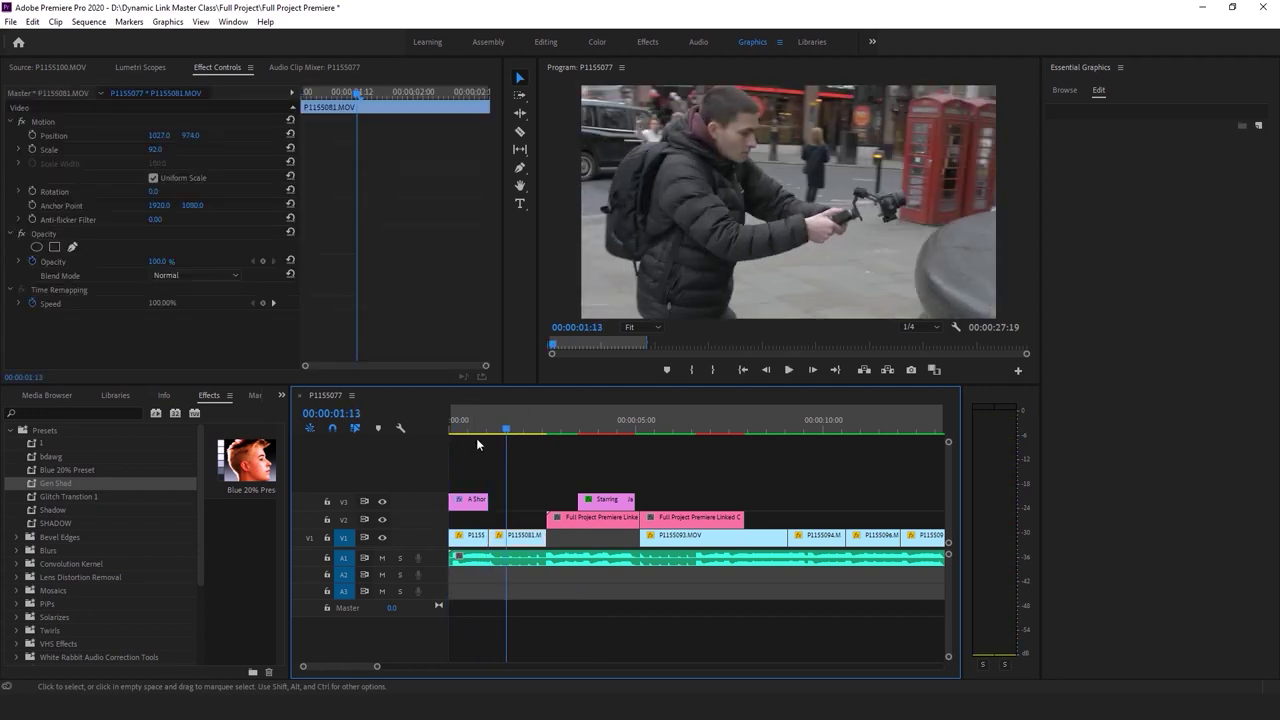
key("Home")
left_click(512, 457)
key("space")
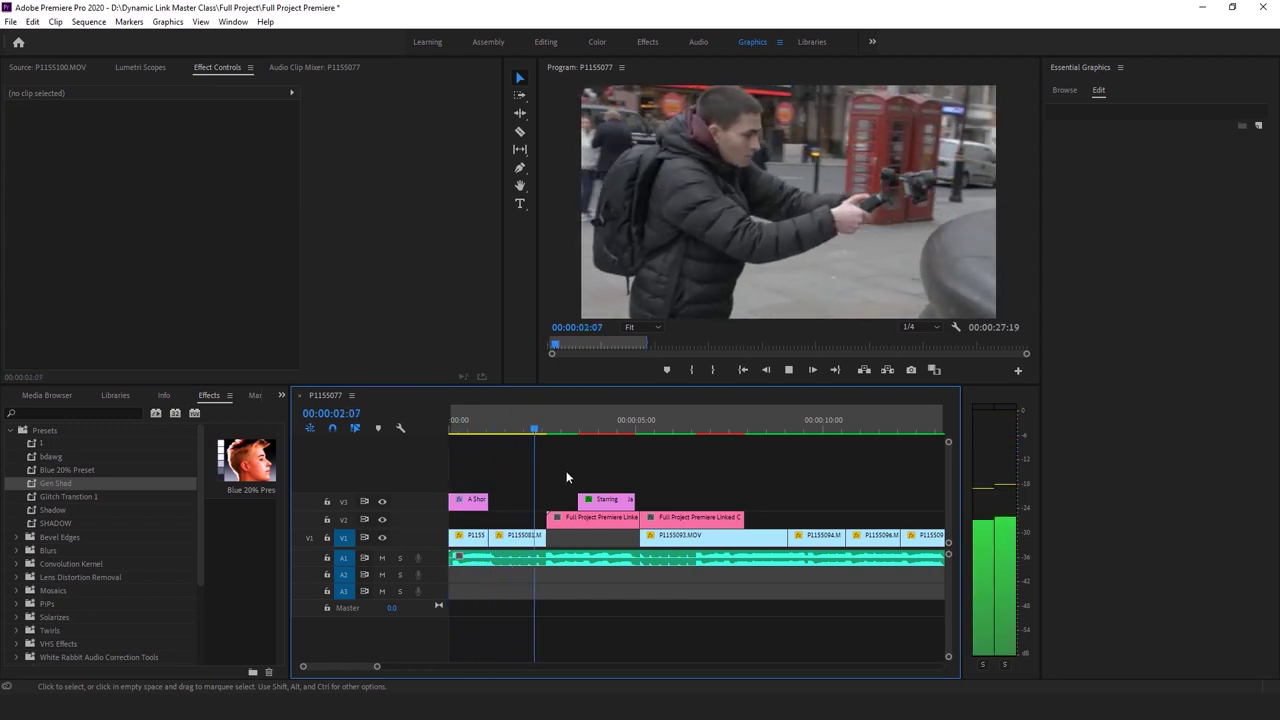
key("space")
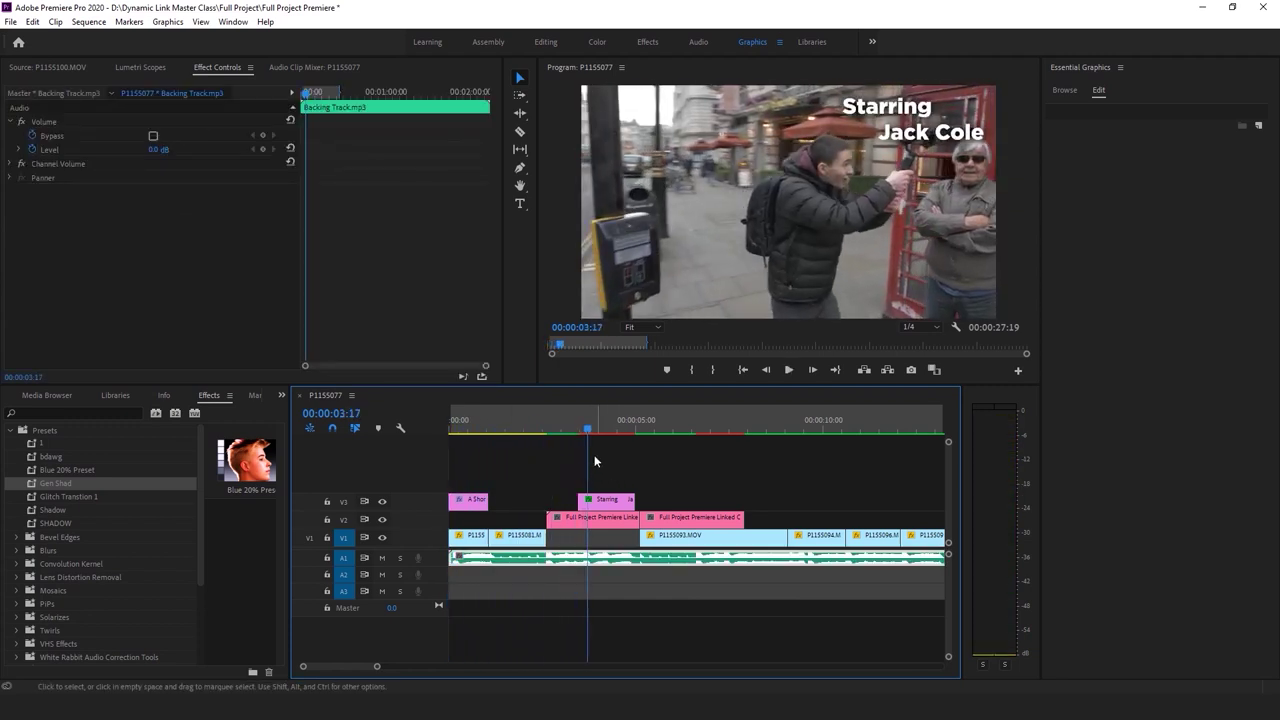
Start the Starring title at 00:00:02:15 and move it to the lower left of the frame
left_click(547, 430)
left_click_drag(630, 499, 640, 499)
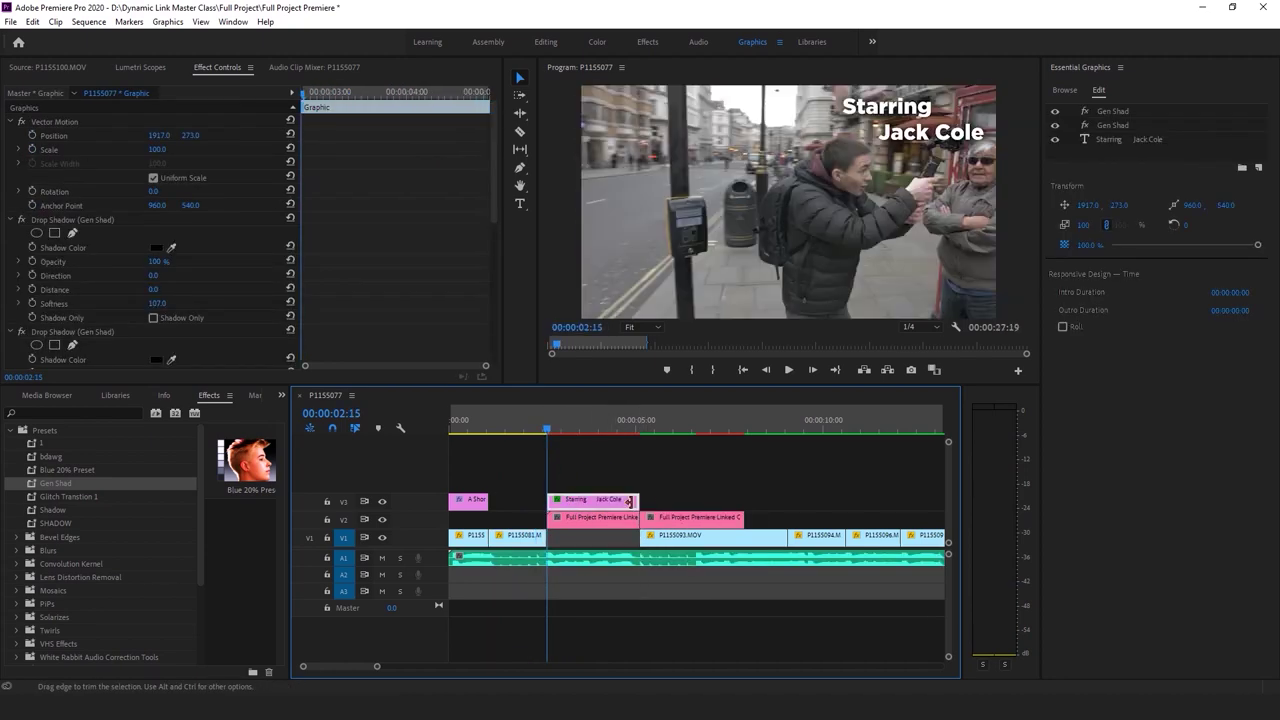
left_click_drag(190, 135, 222, 135)
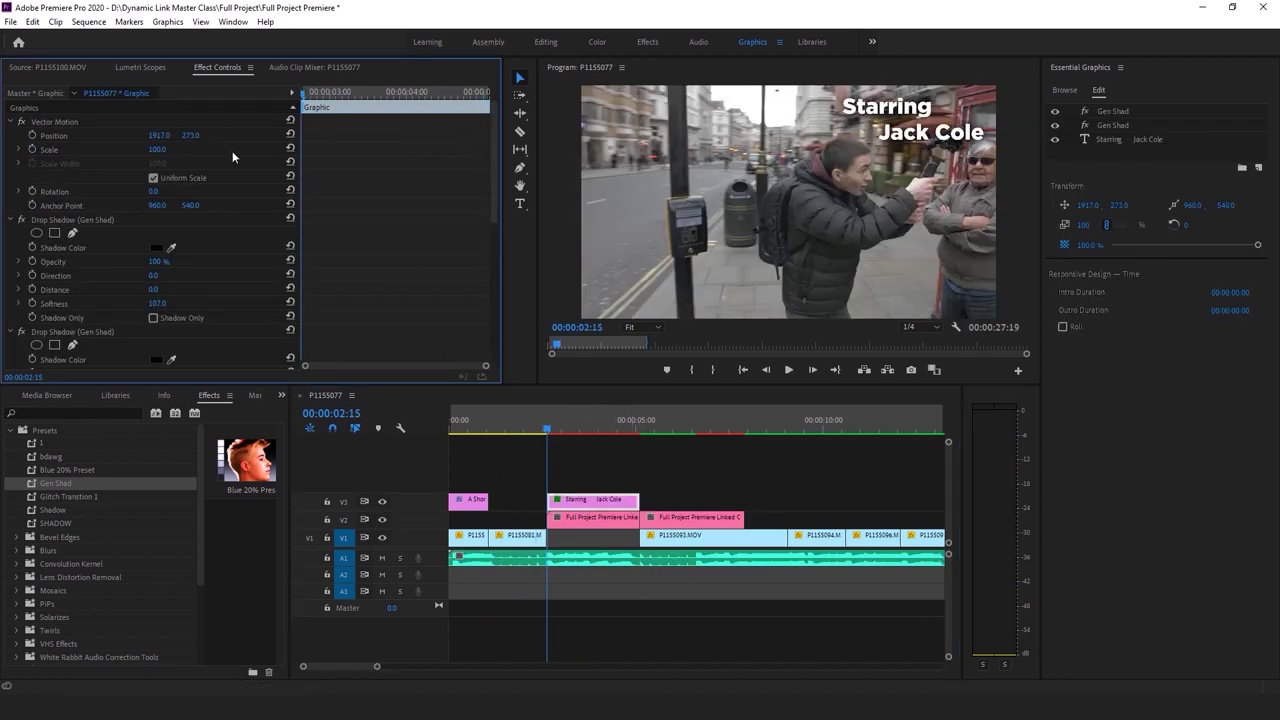
left_click(1109, 125)
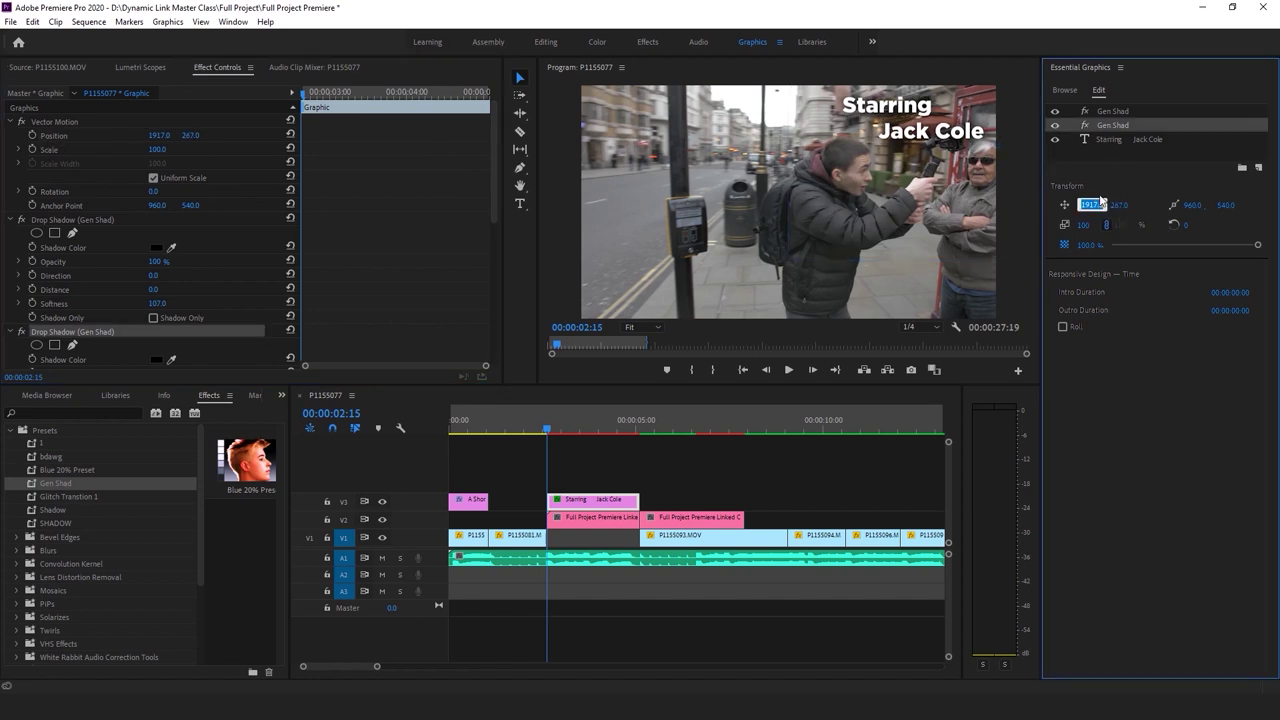
key("t")
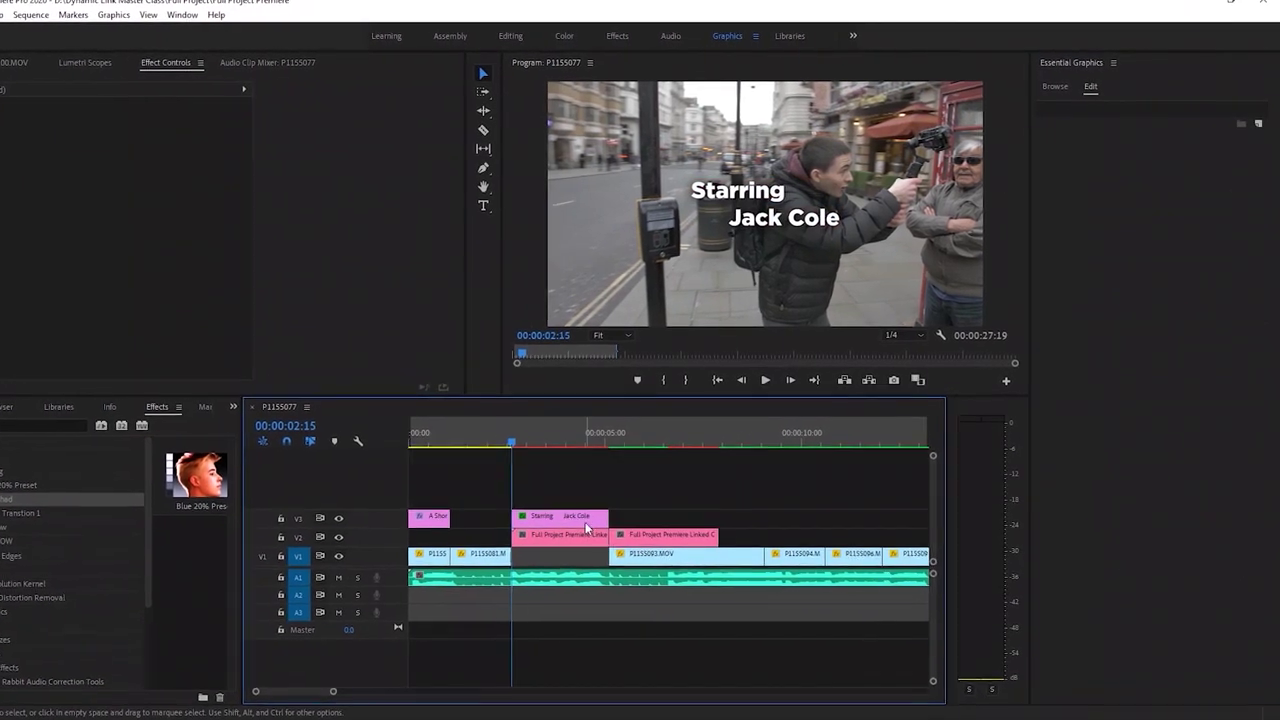
left_click_drag(787, 214, 630, 292)
left_click(330, 531)
Extend the Starring title clip to about five seconds, ending with the second linked clip
key("Home")
key("space")
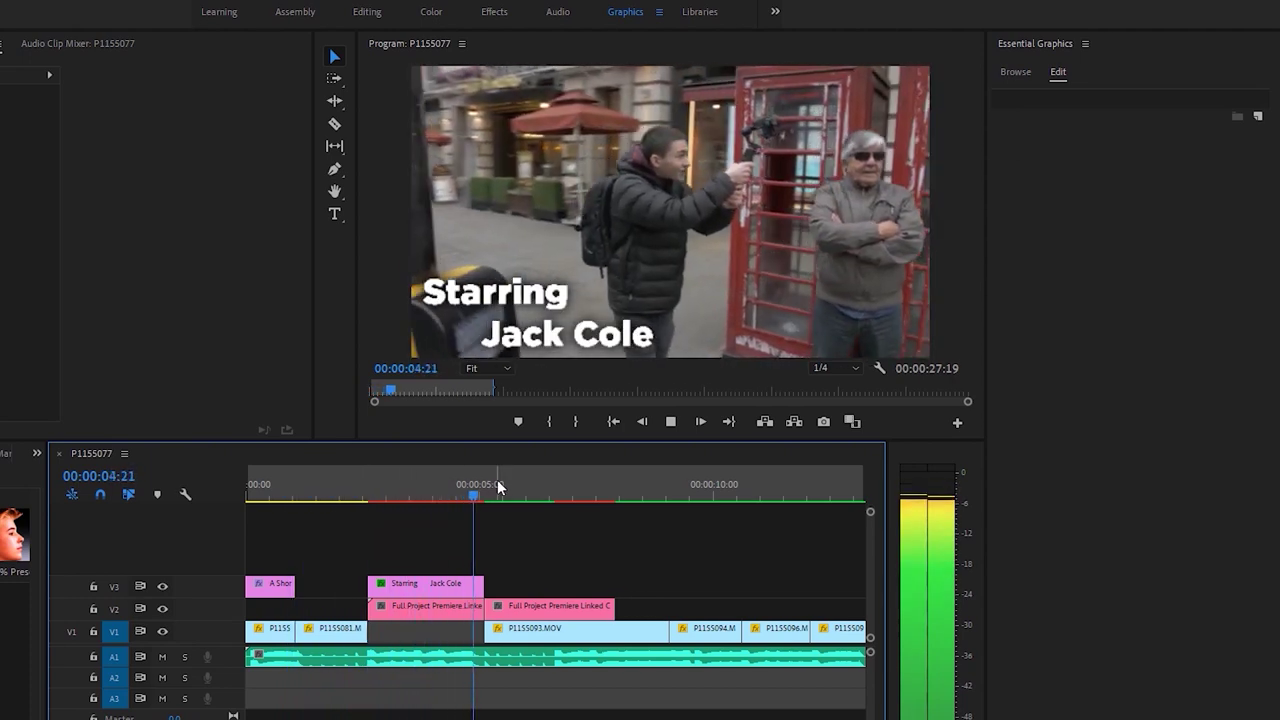
key("space")
left_click(488, 488)
left_click_drag(484, 583, 624, 585)
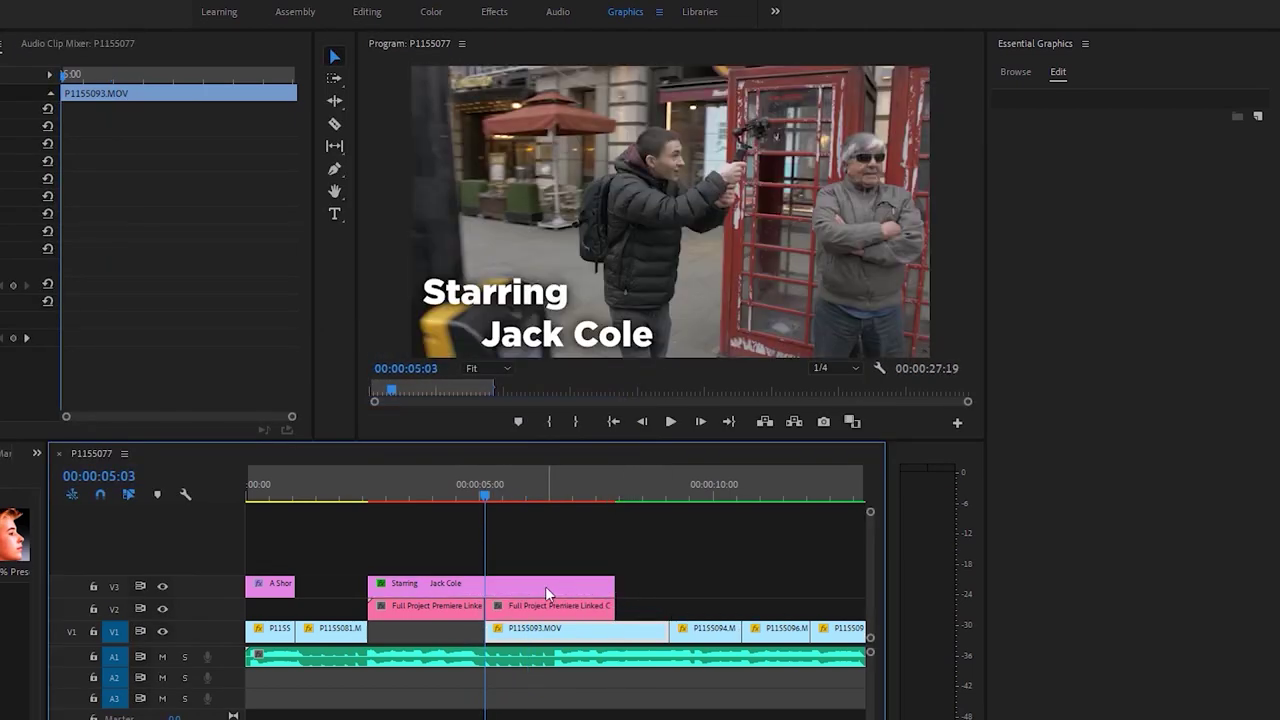
left_click(546, 586)
right_click(519, 590)
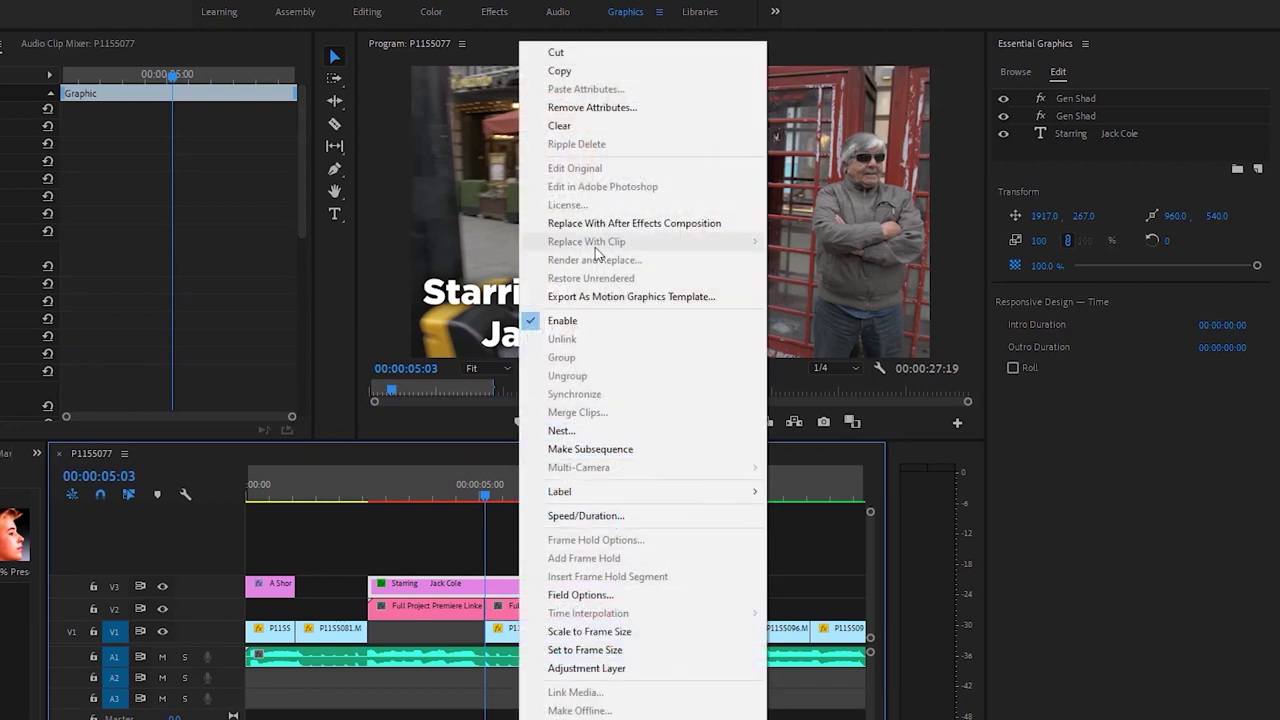
Replace the Starring title clip with an After Effects composition
left_click(610, 225)
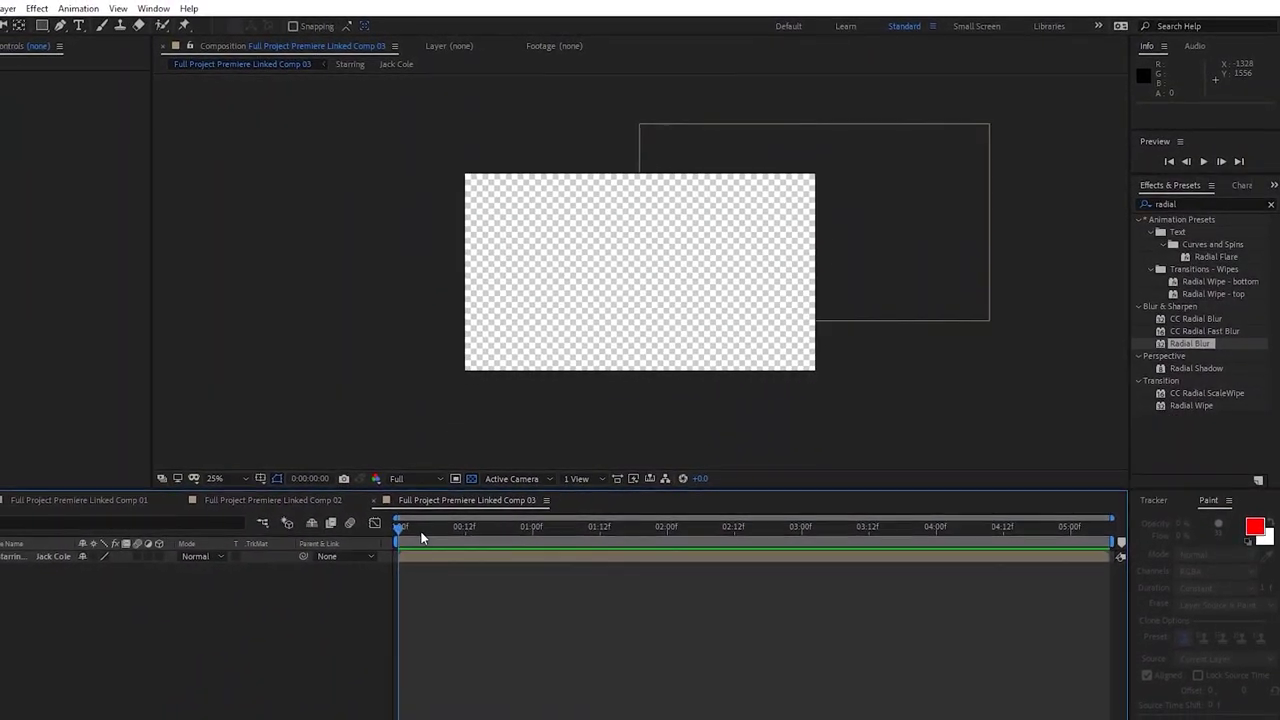
Scrub Linked Comp 03 and open the nested Starring title composition
left_click(456, 544)
left_click_drag(500, 523, 539, 542)
left_click(536, 551)
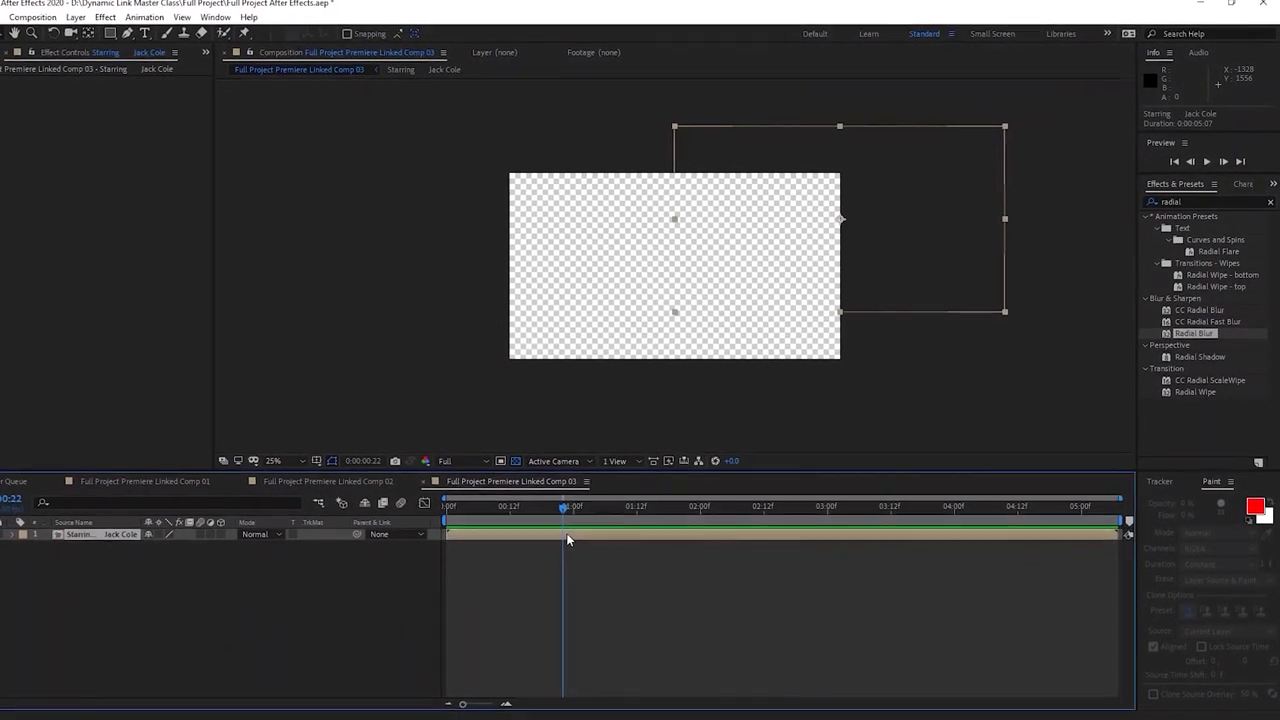
left_click_drag(573, 502, 880, 503)
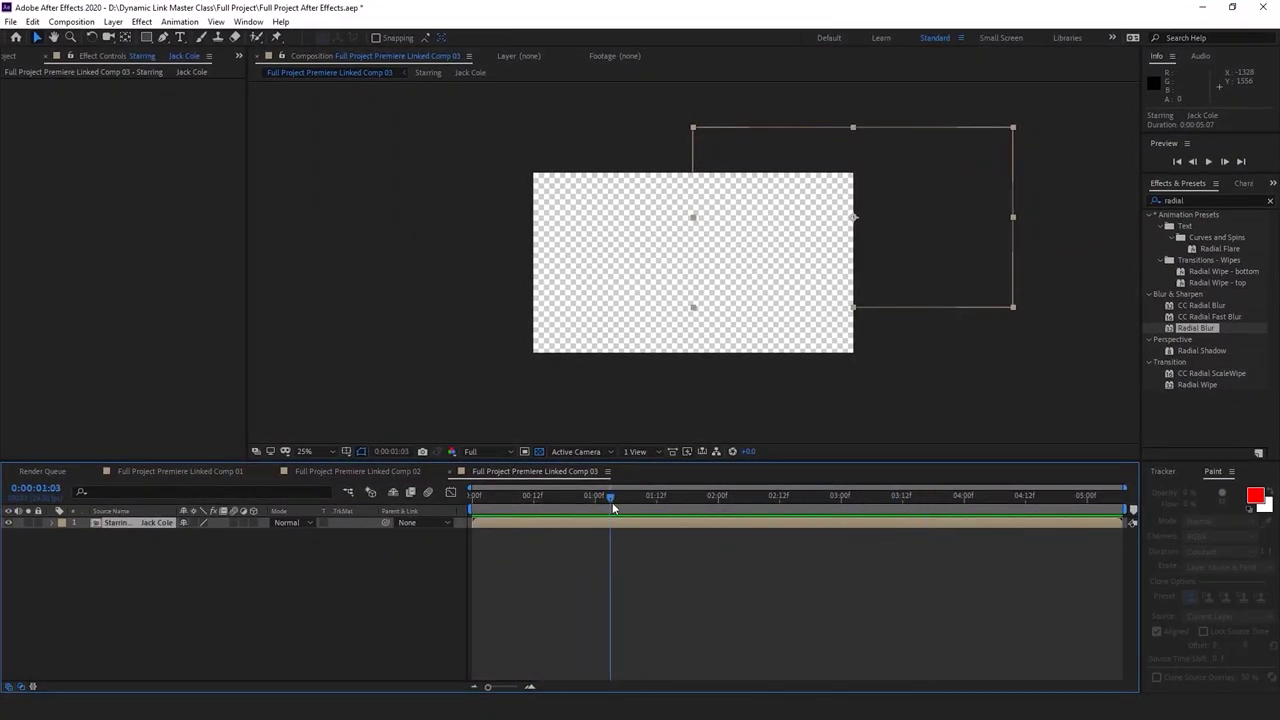
double_click(562, 521)
left_click_drag(510, 500, 449, 499)
left_click(572, 591)
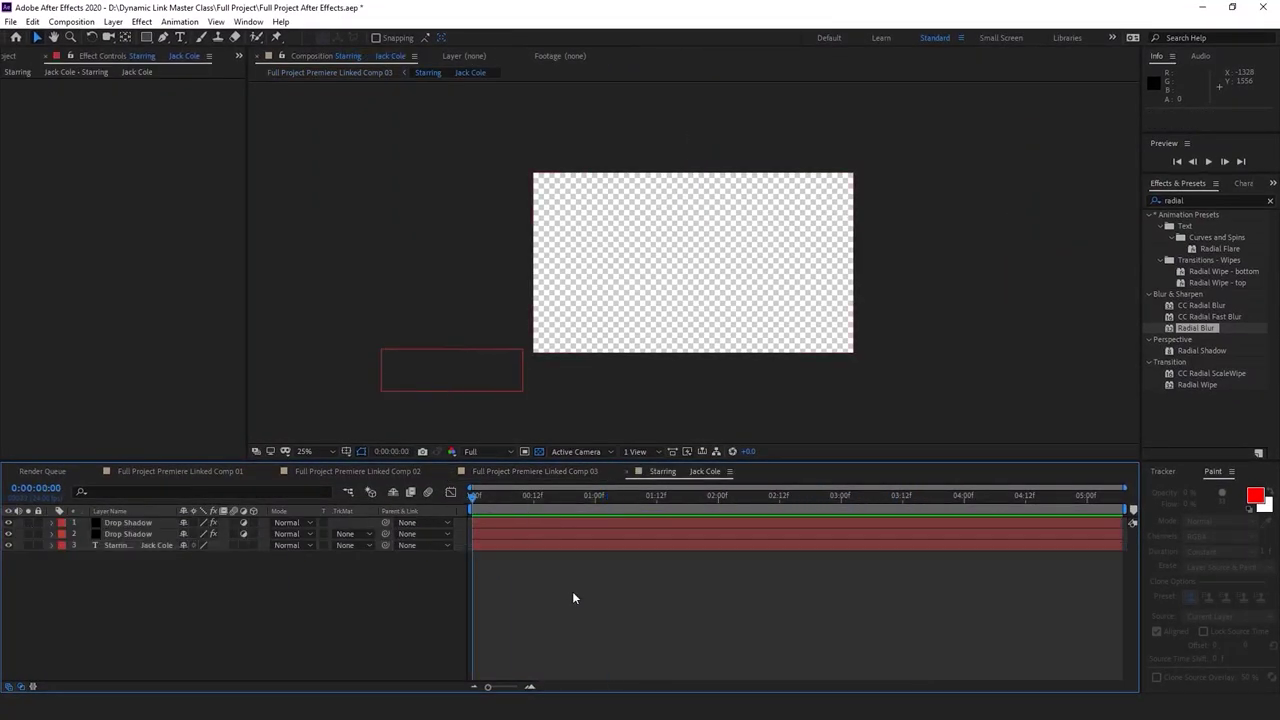
key("space")
Step through Linked Comps 03 and 02, ending on Full Project Premiere Linked Comp 01
left_click(13, 58)
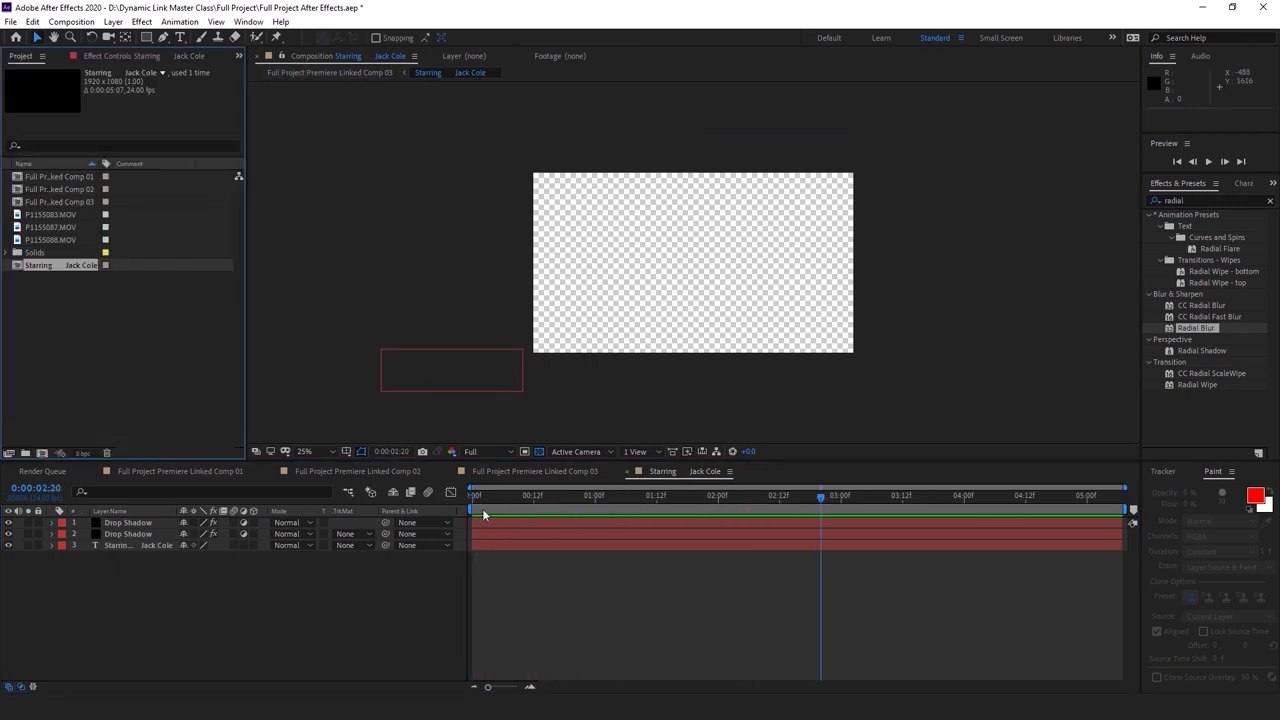
left_click(518, 471)
left_click(386, 470)
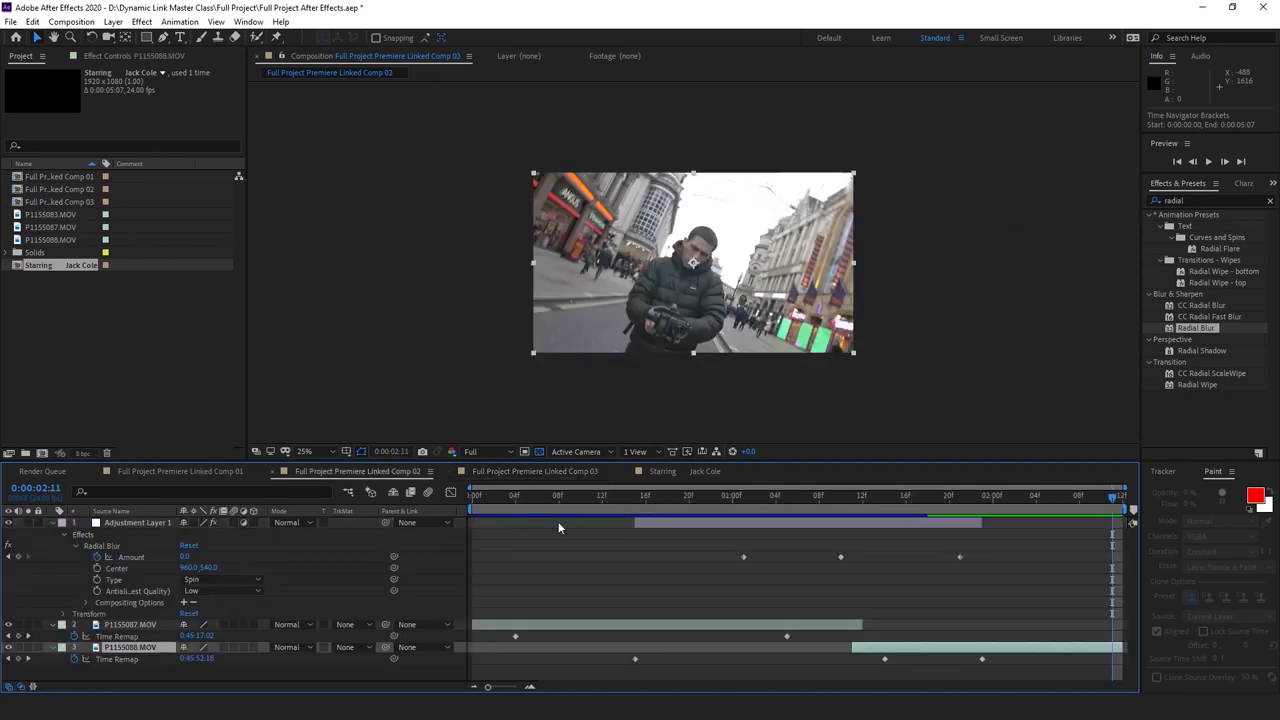
key("Home")
left_click(155, 471)
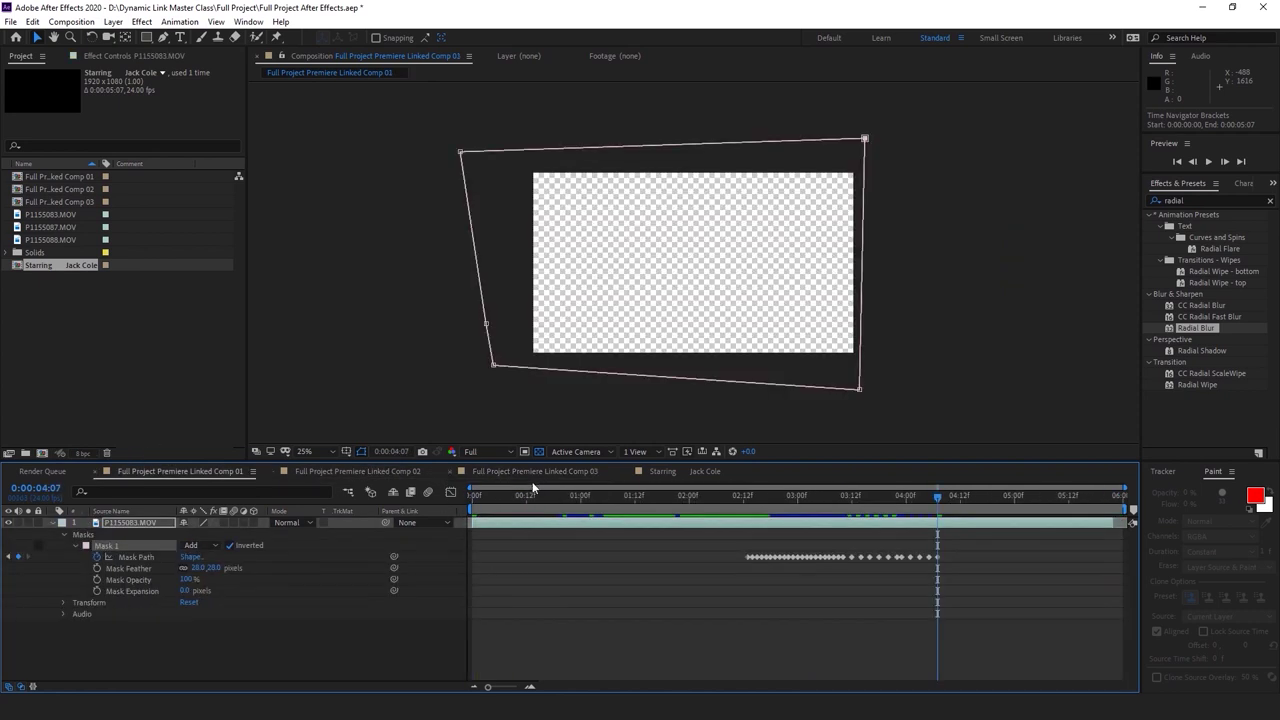
left_click_drag(495, 497, 781, 520)
left_click(142, 545)
left_click(754, 499)
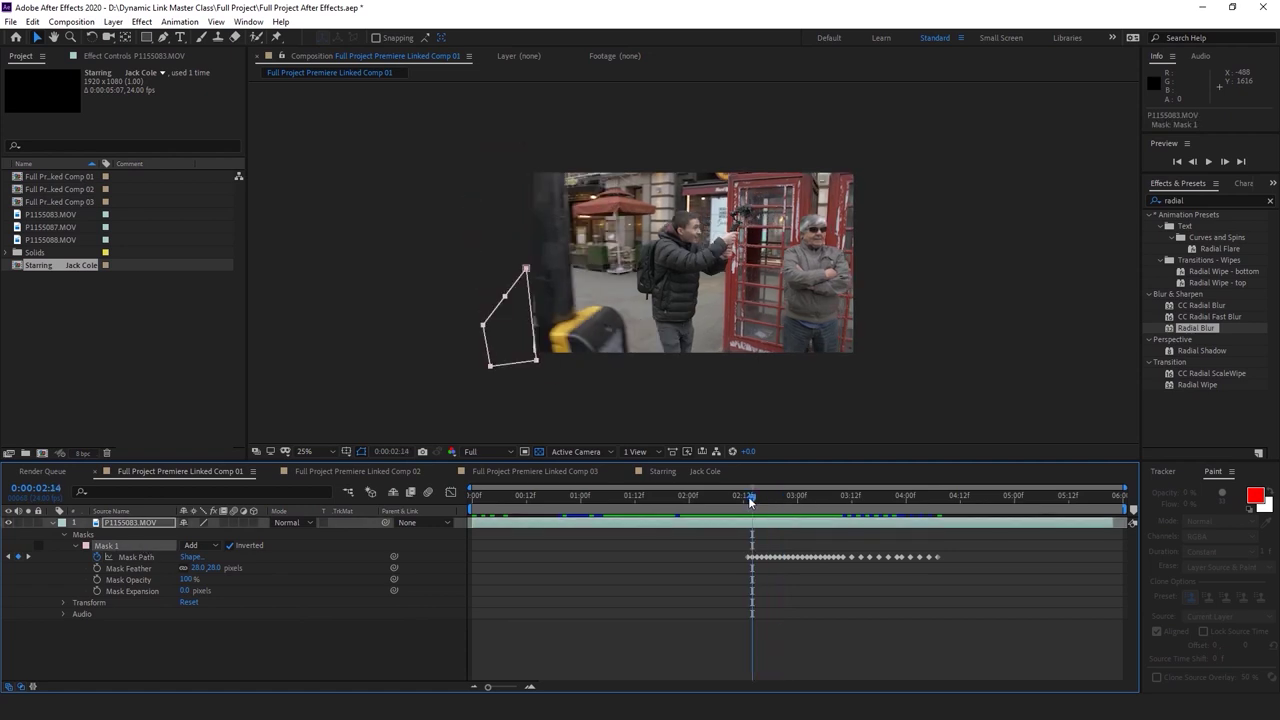
left_click_drag(751, 501, 743, 501)
left_click(756, 657)
key("t")
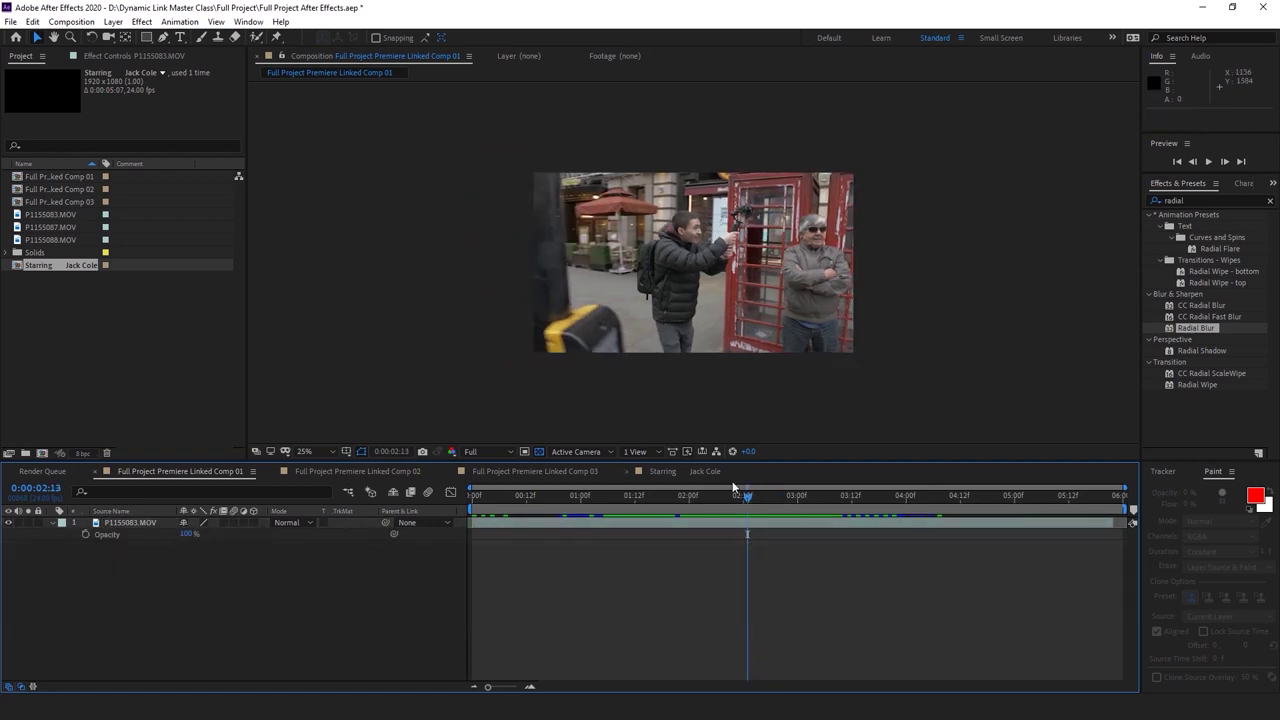
key("ctrl+t")
left_click(783, 320)
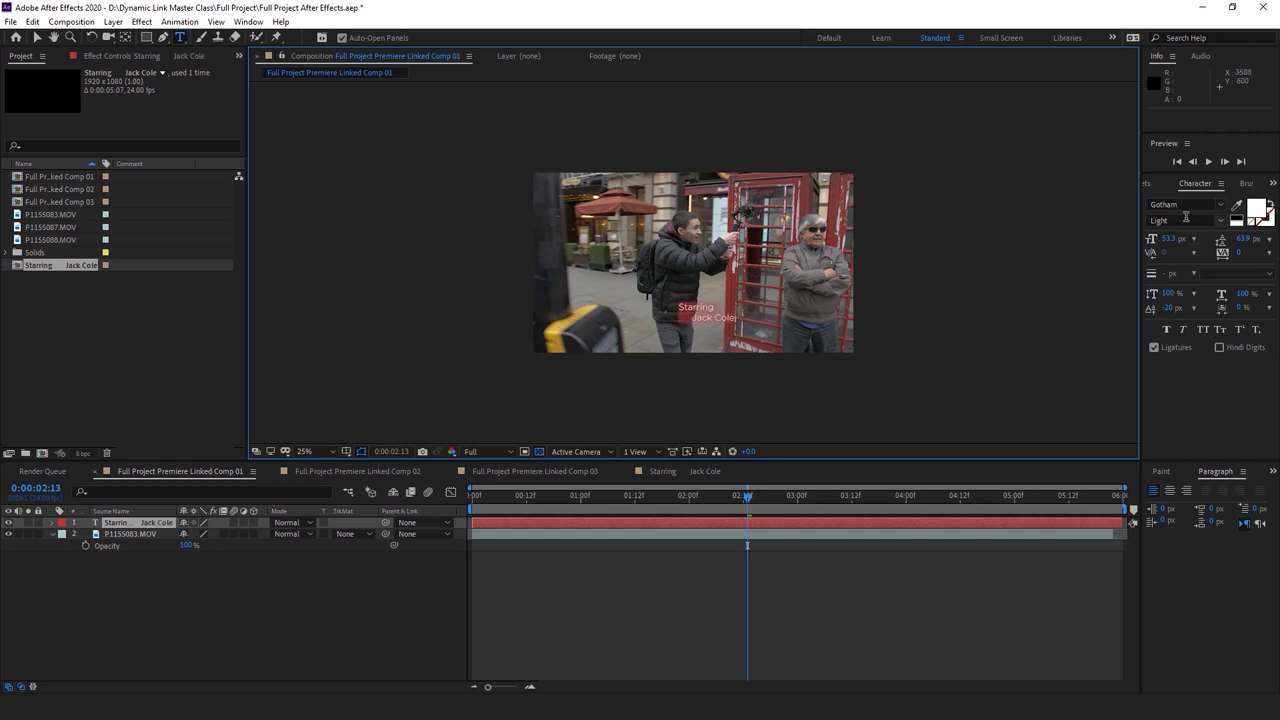
Set the credit's font to Gotham Black and scale the text layer to 220%
left_click(1218, 221)
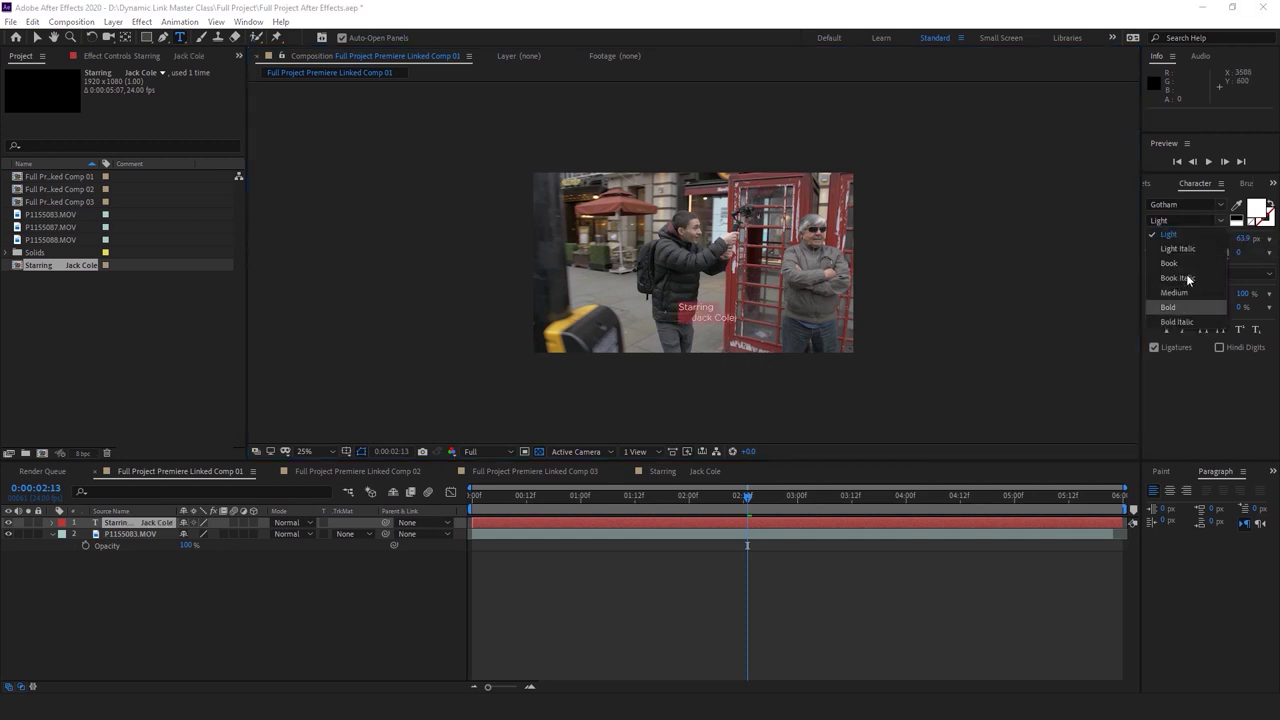
left_click(1187, 200)
type("gotha")
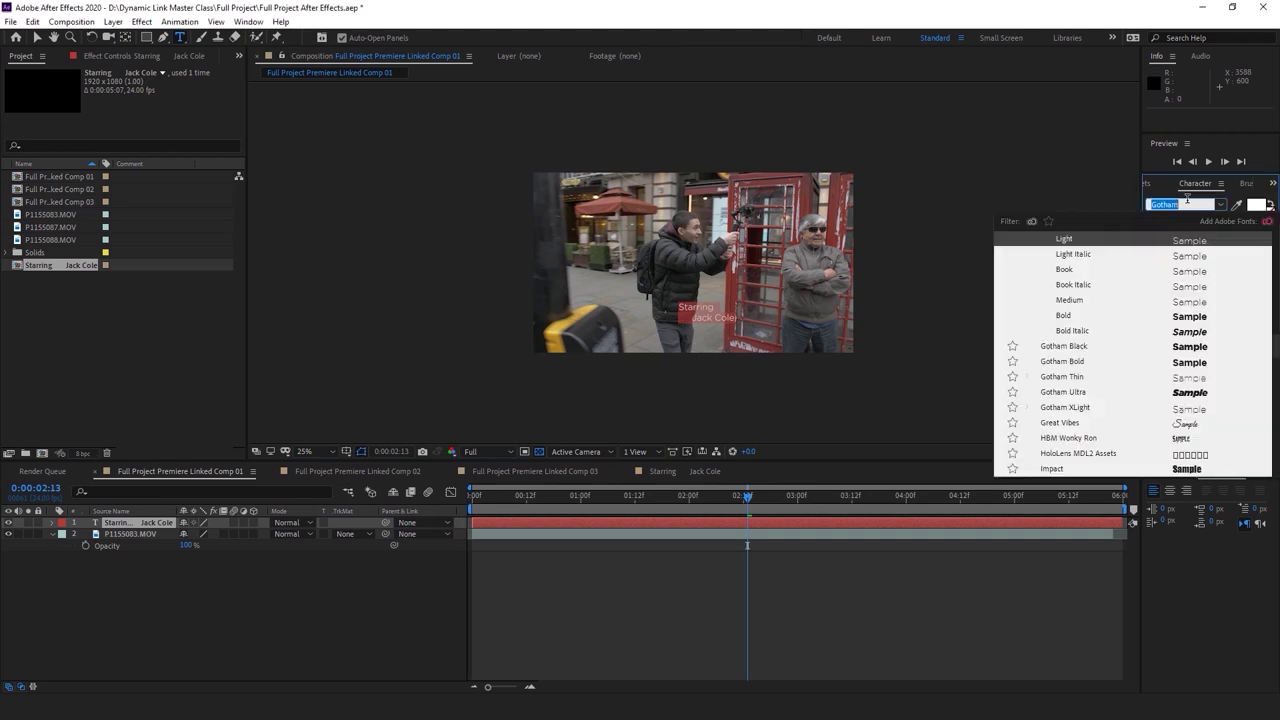
left_click(1081, 350)
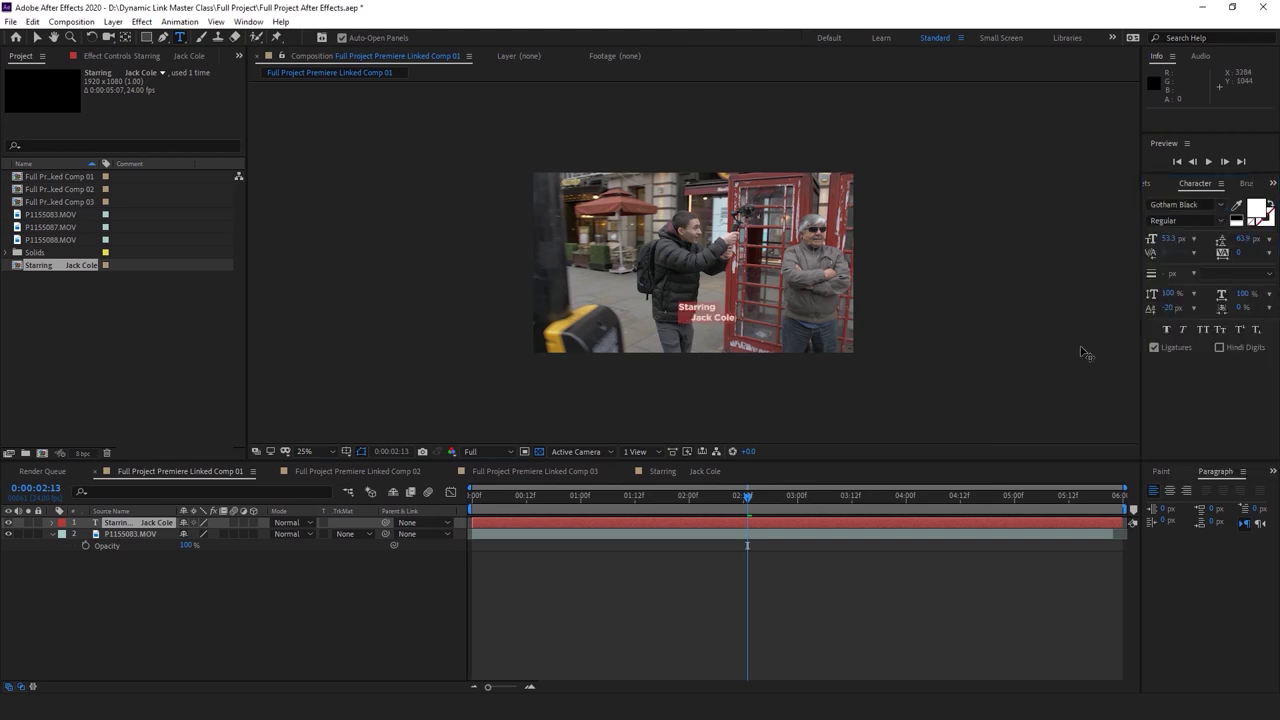
left_click(130, 522)
left_click(37, 37)
left_click_drag(737, 301, 671, 325)
right_click(674, 523)
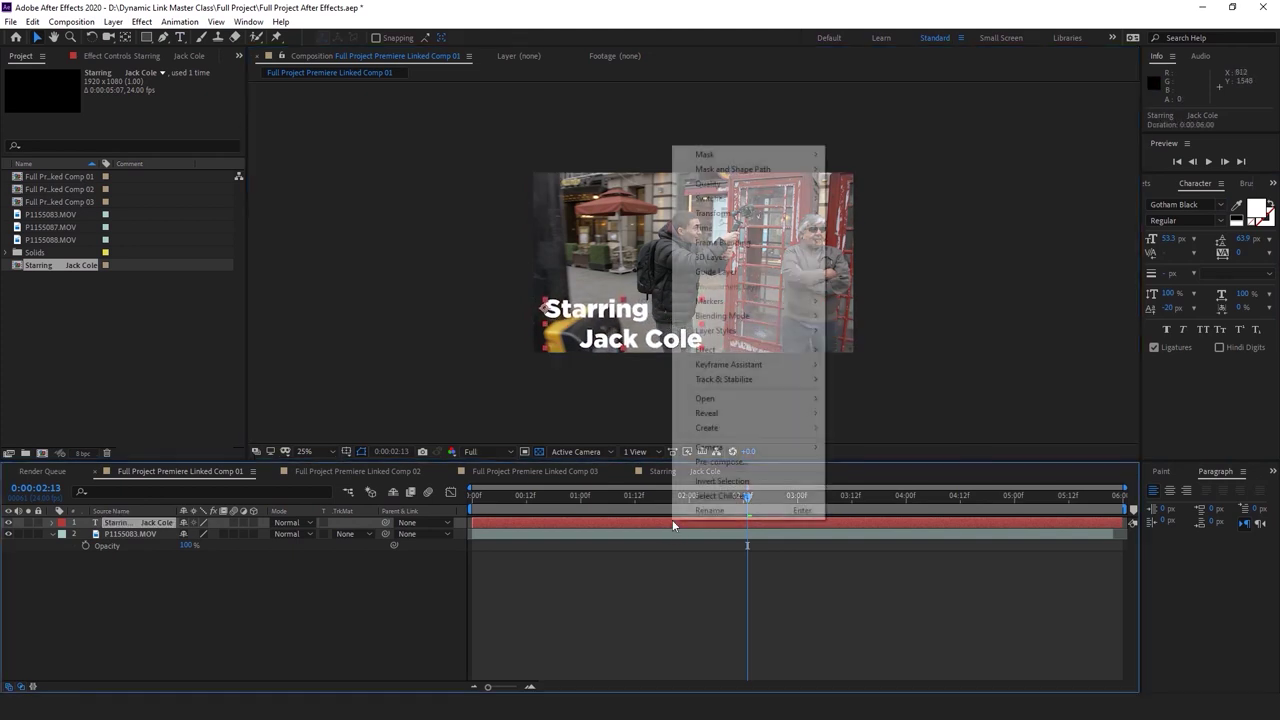
left_click(720, 462)
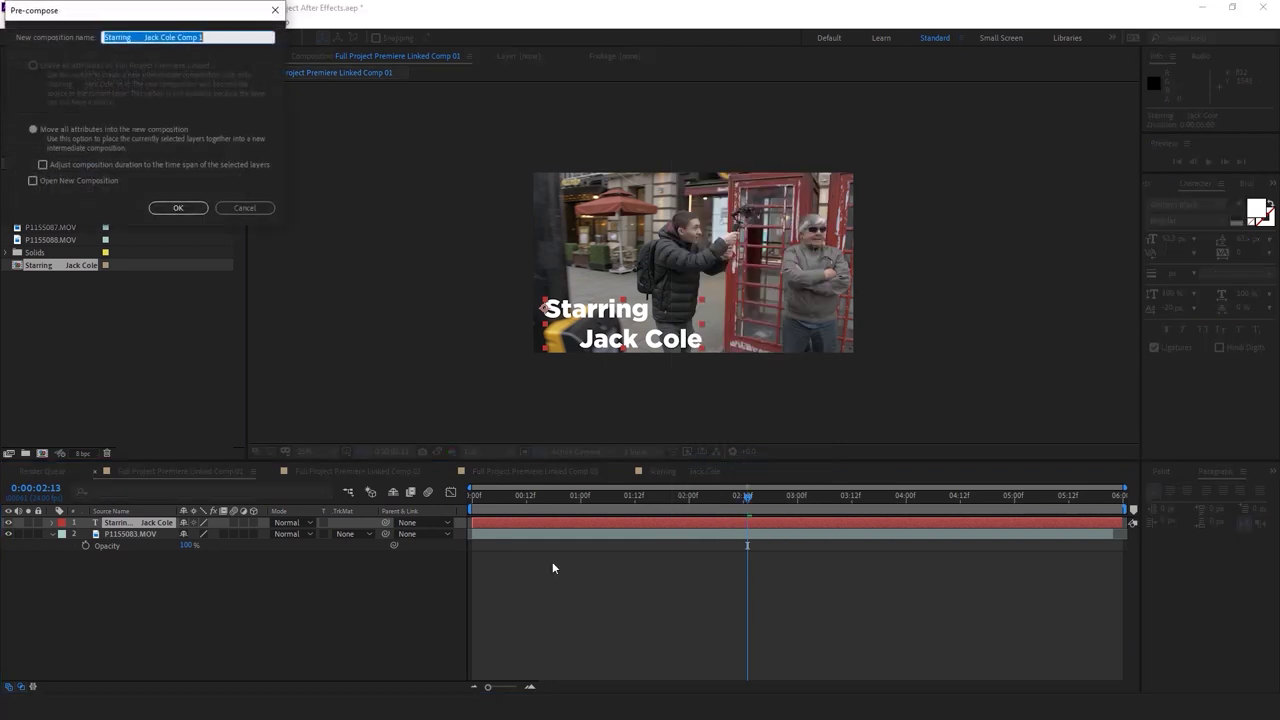
left_click(178, 208)
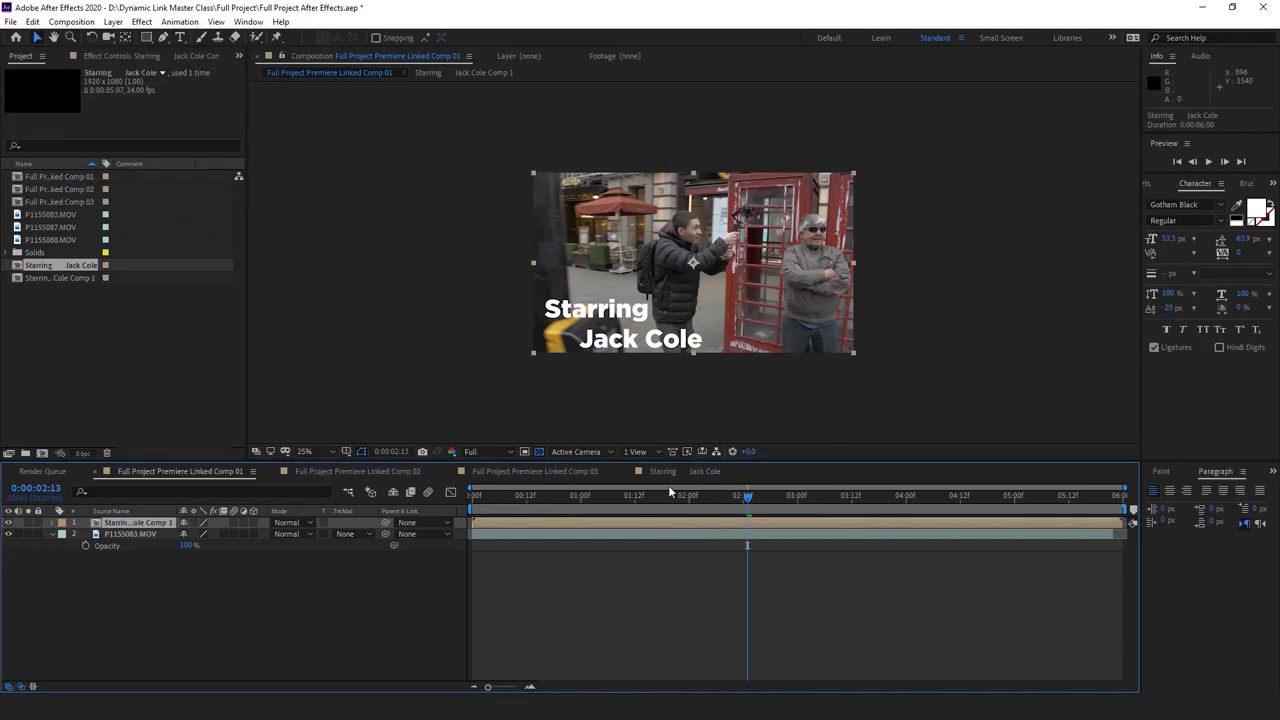
left_click(713, 533)
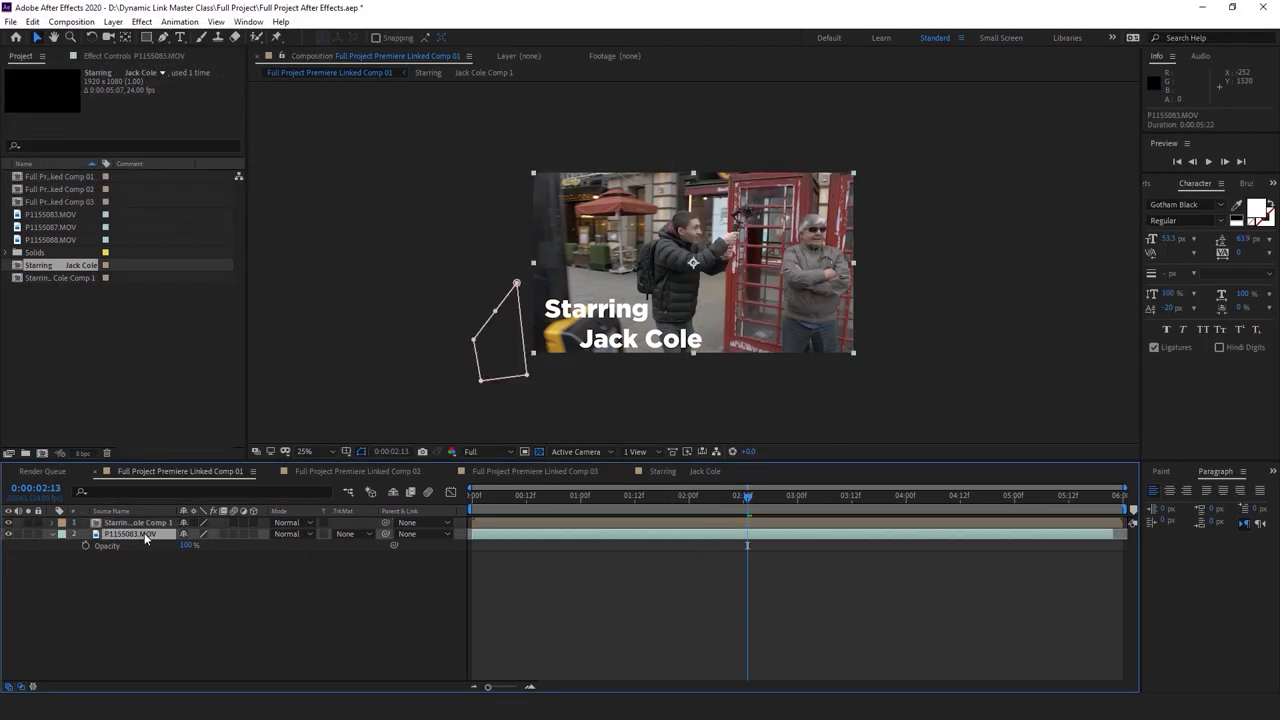
key("m")
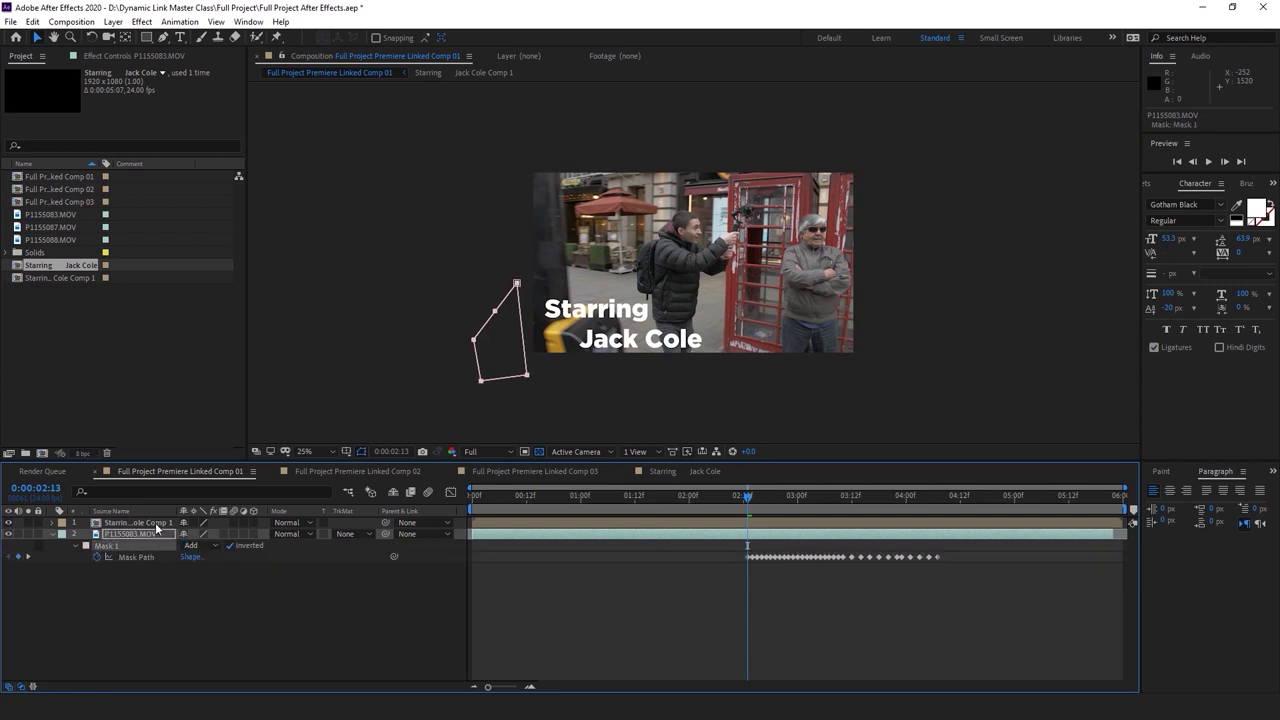
left_click(156, 523)
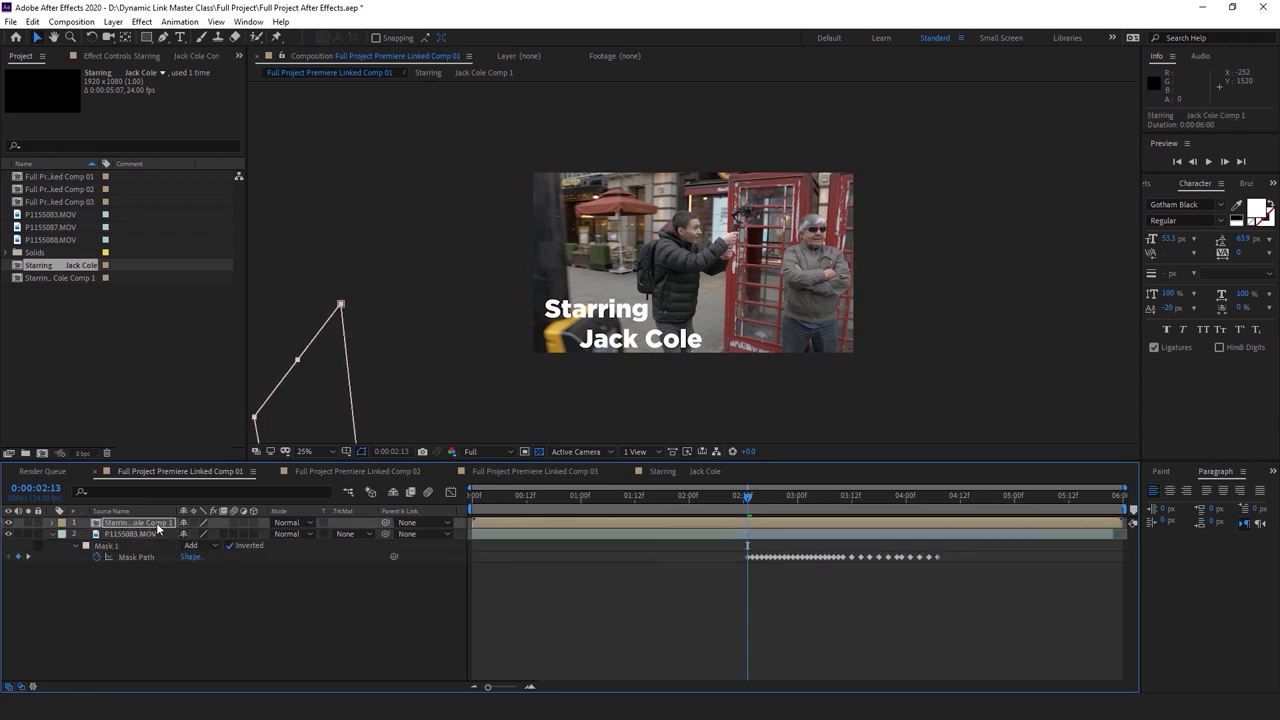
key("space")
key("space")
left_click(749, 497)
left_click(117, 547)
left_click(100, 523)
left_click(59, 530)
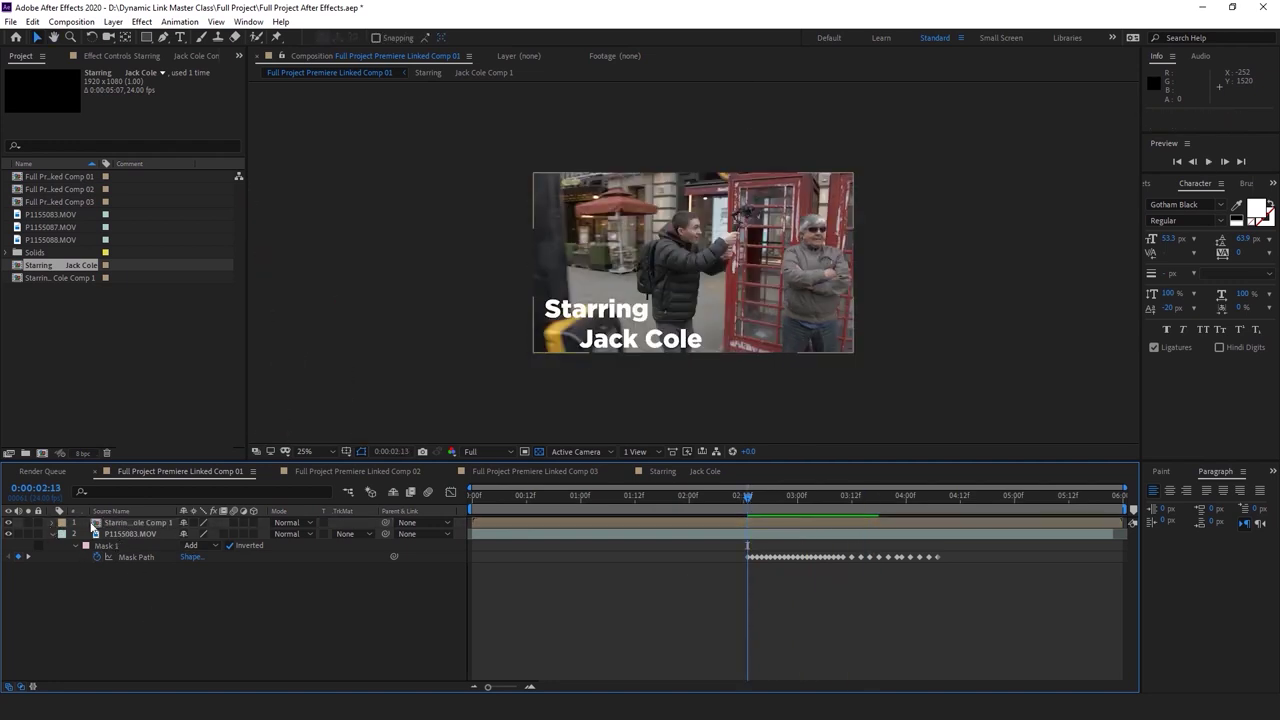
left_click(93, 524)
key("m")
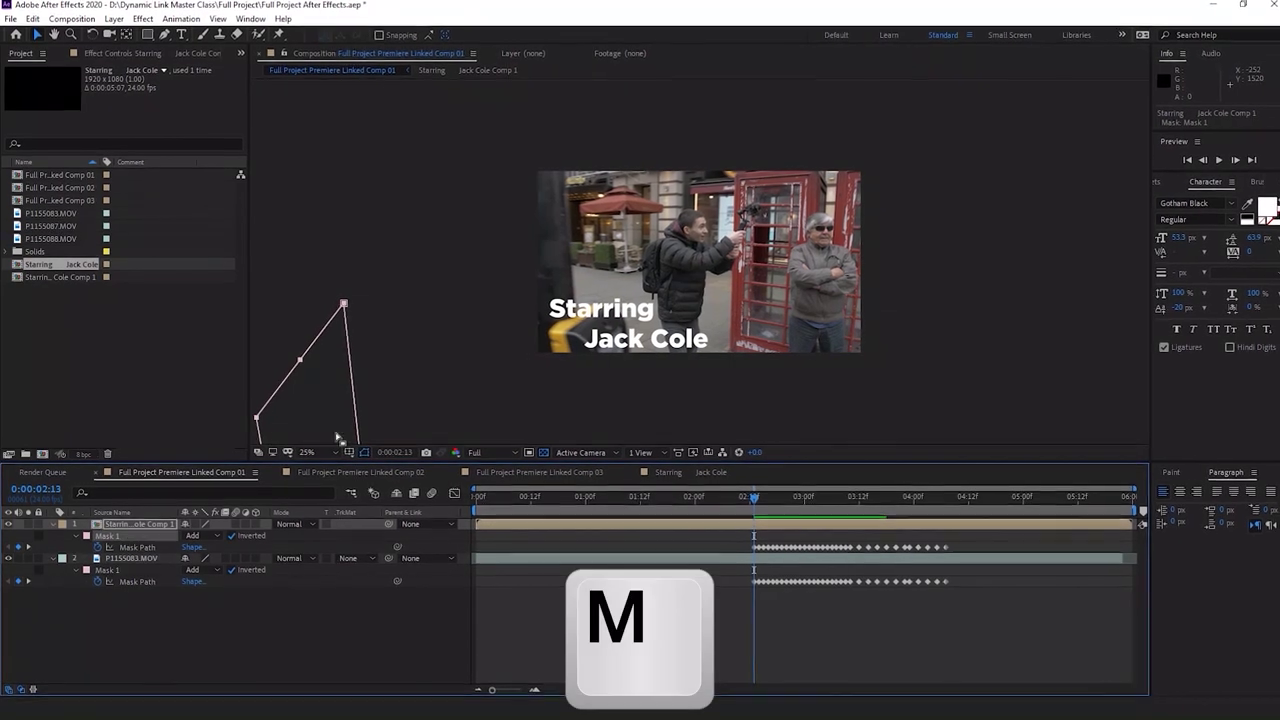
scroll(337, 437, "down", 2)
left_click(663, 561)
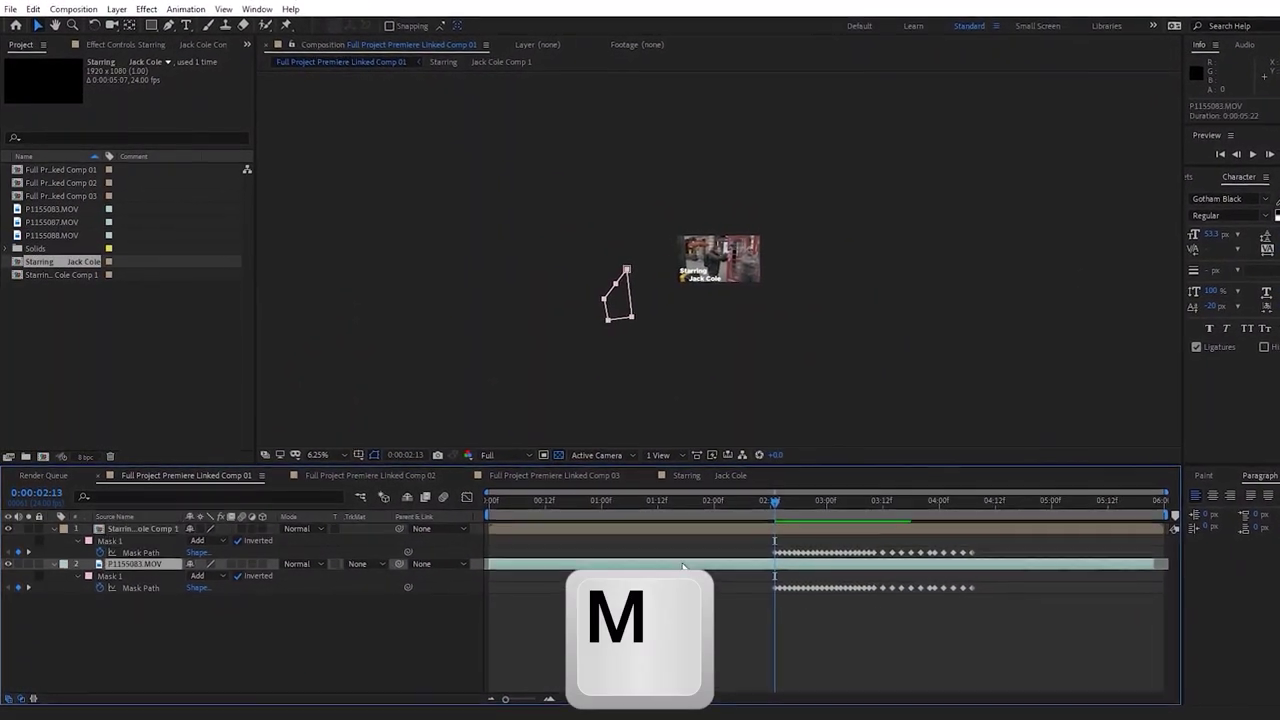
left_click(794, 528)
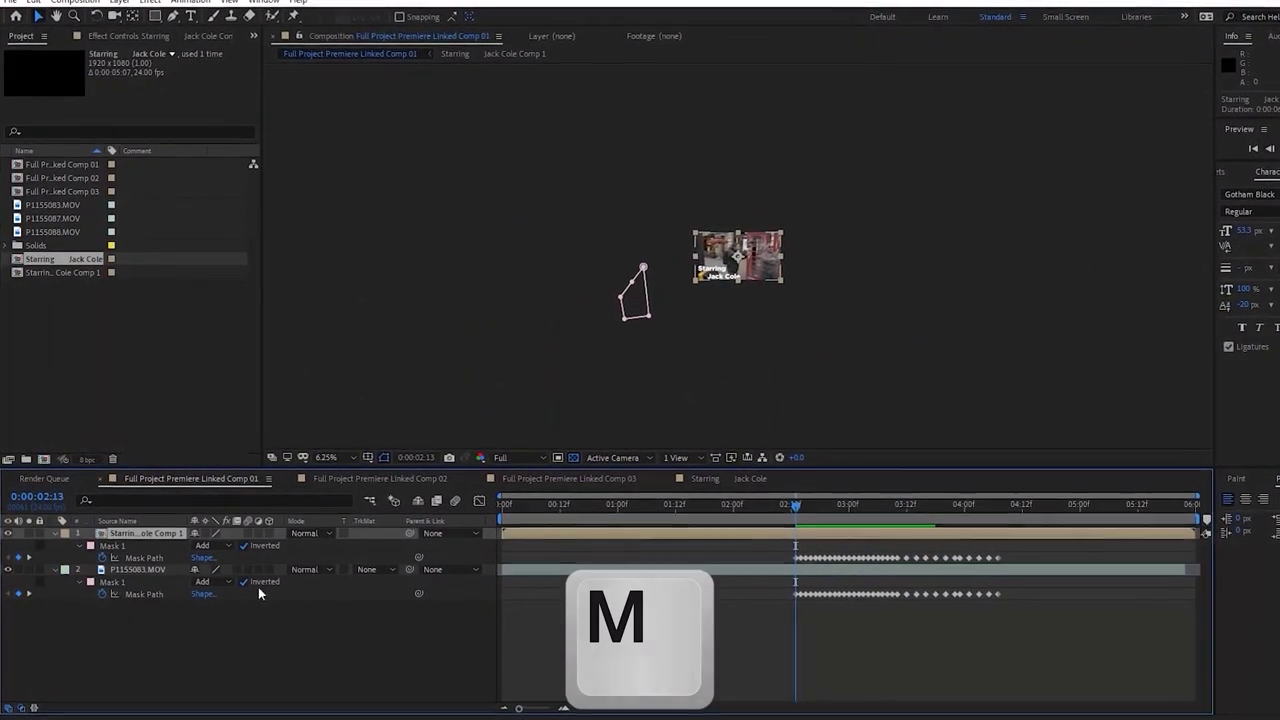
left_click(112, 545)
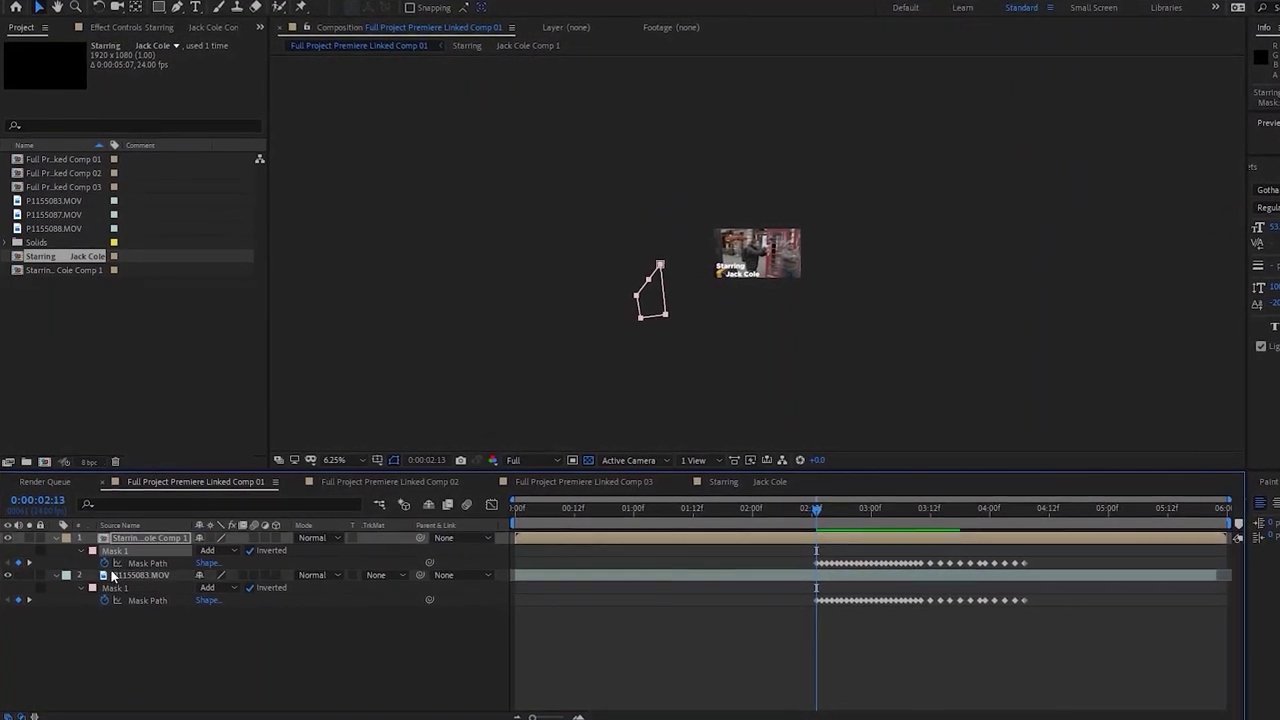
left_click(156, 541)
key("ctrl+v")
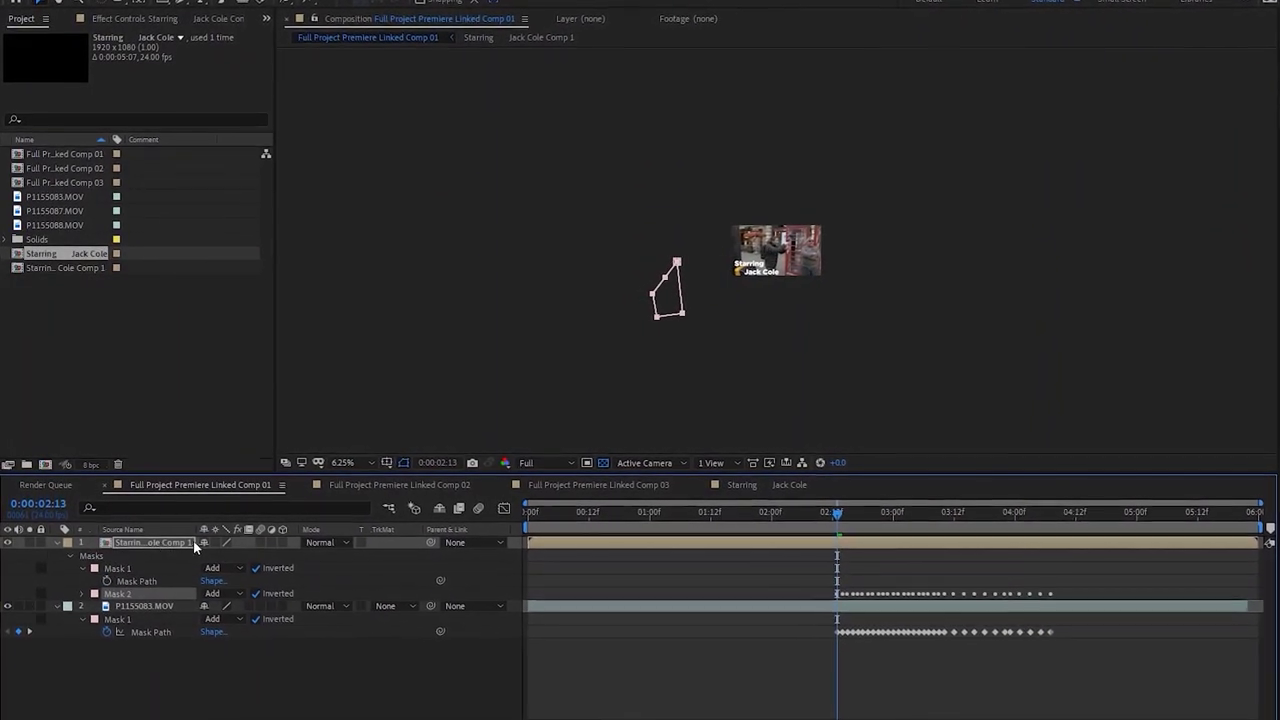
key("ctrl+z")
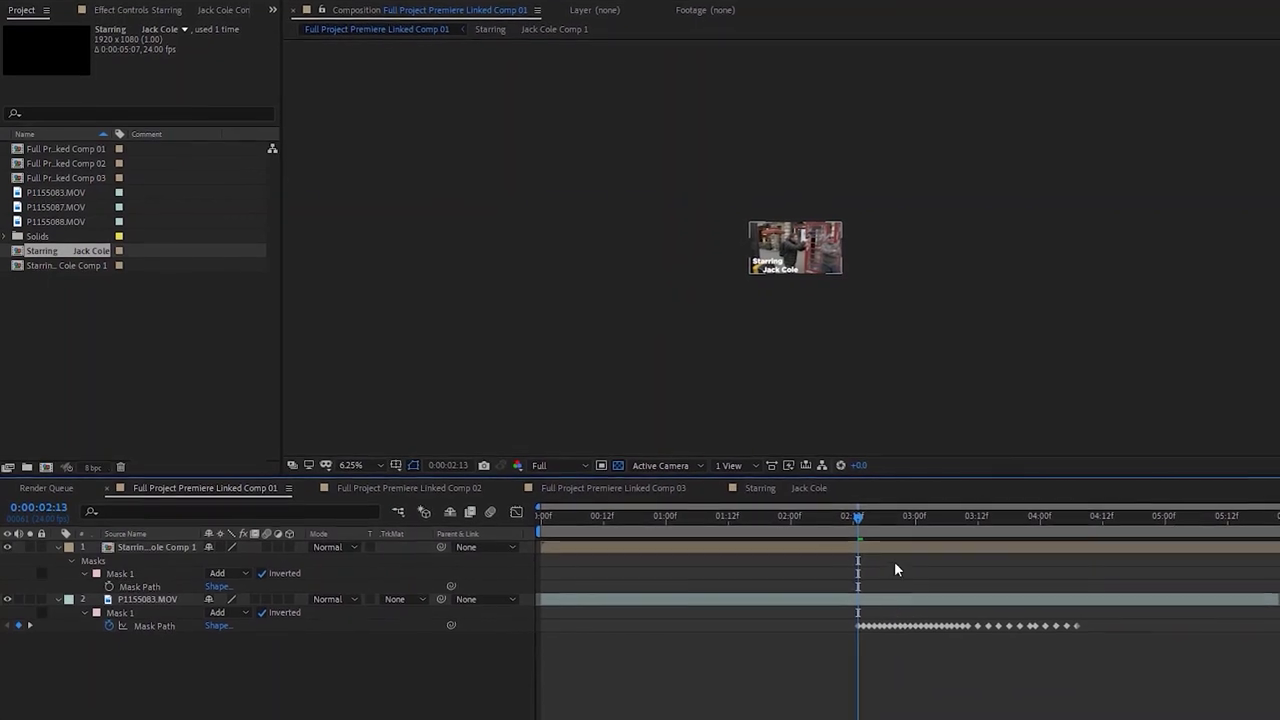
left_click(894, 547)
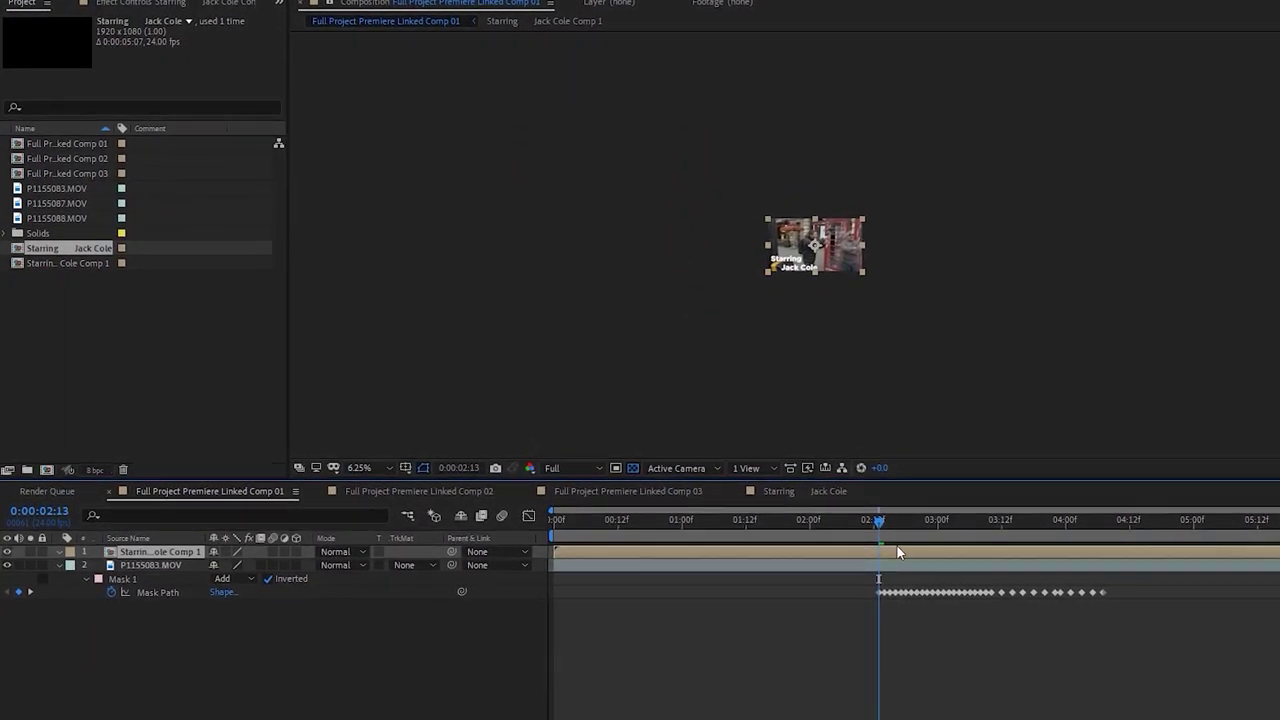
key("ctrl+v")
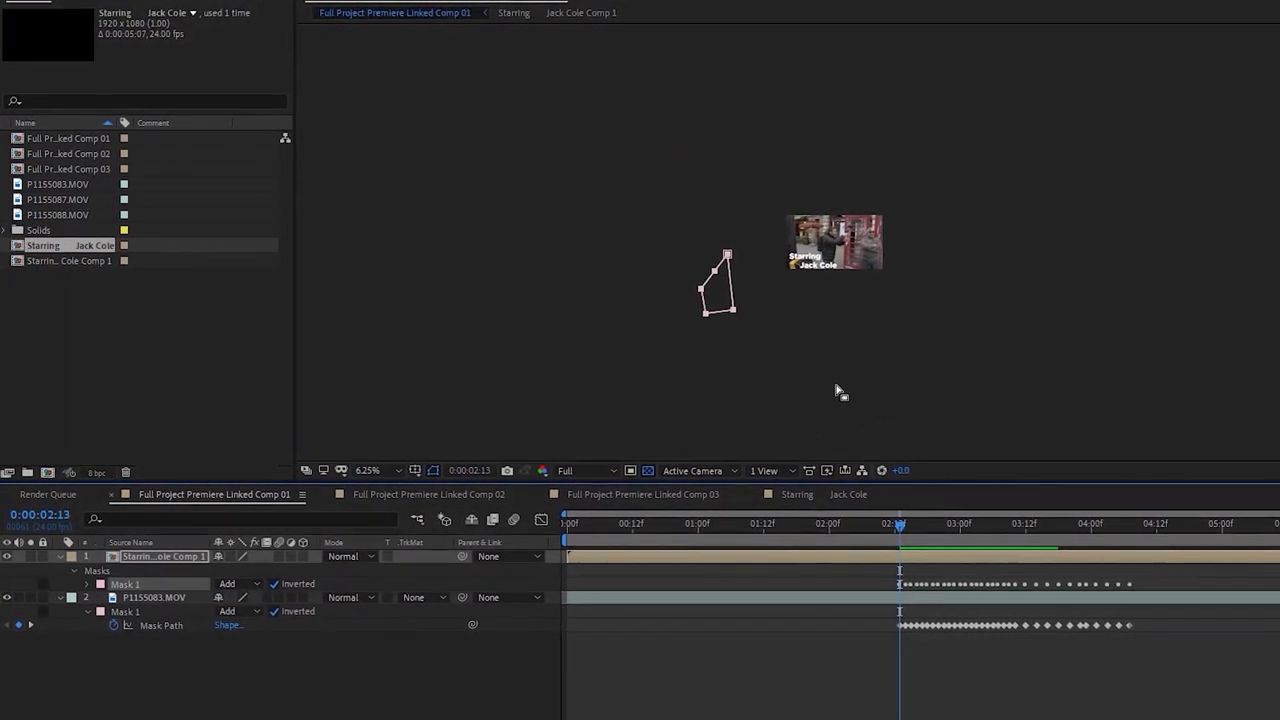
Shrink the title layer slightly with its corner handle
left_click(895, 577)
left_click(914, 582)
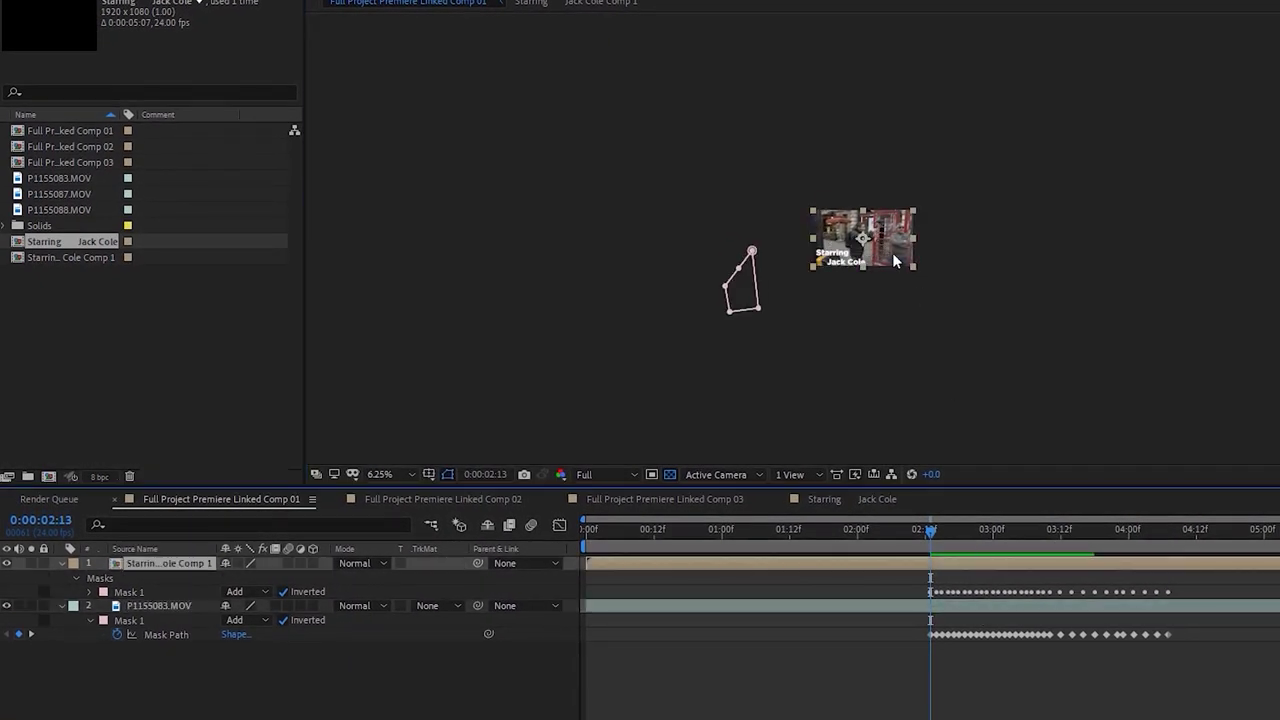
left_click_drag(904, 213, 895, 226)
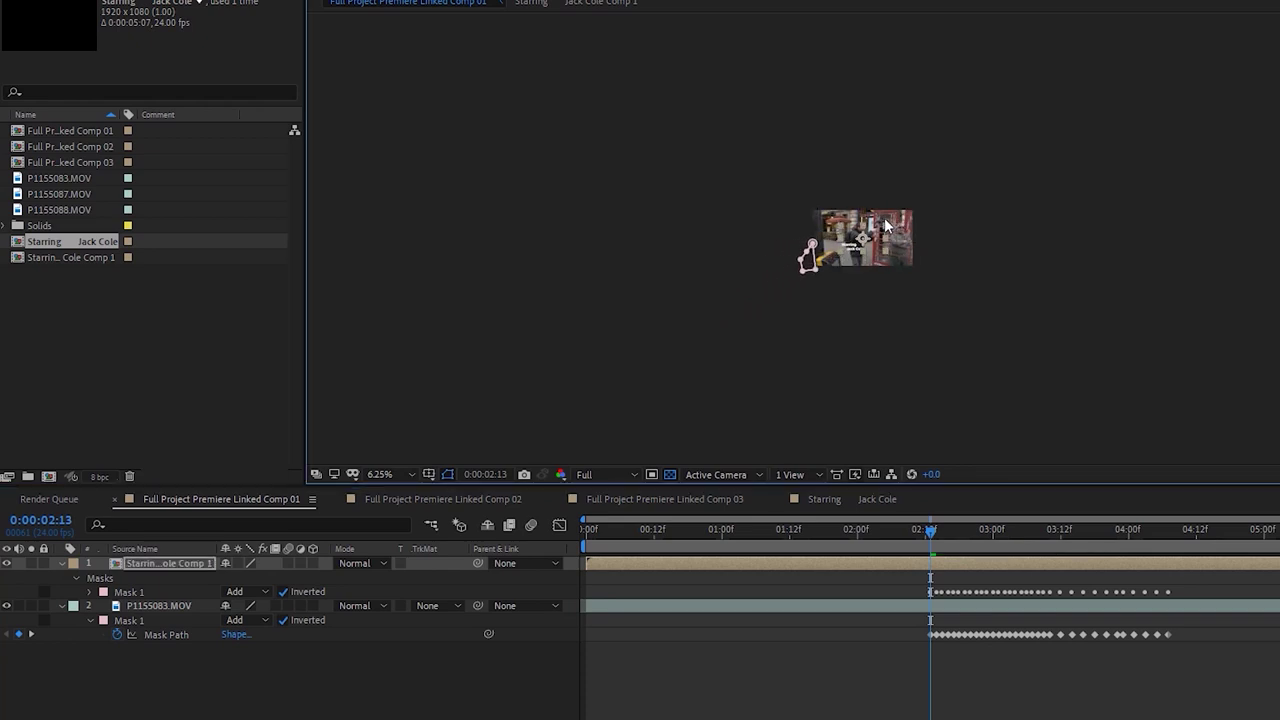
Scale the P1155083.MOV footage layer down slightly with its corner handle
left_click(931, 604)
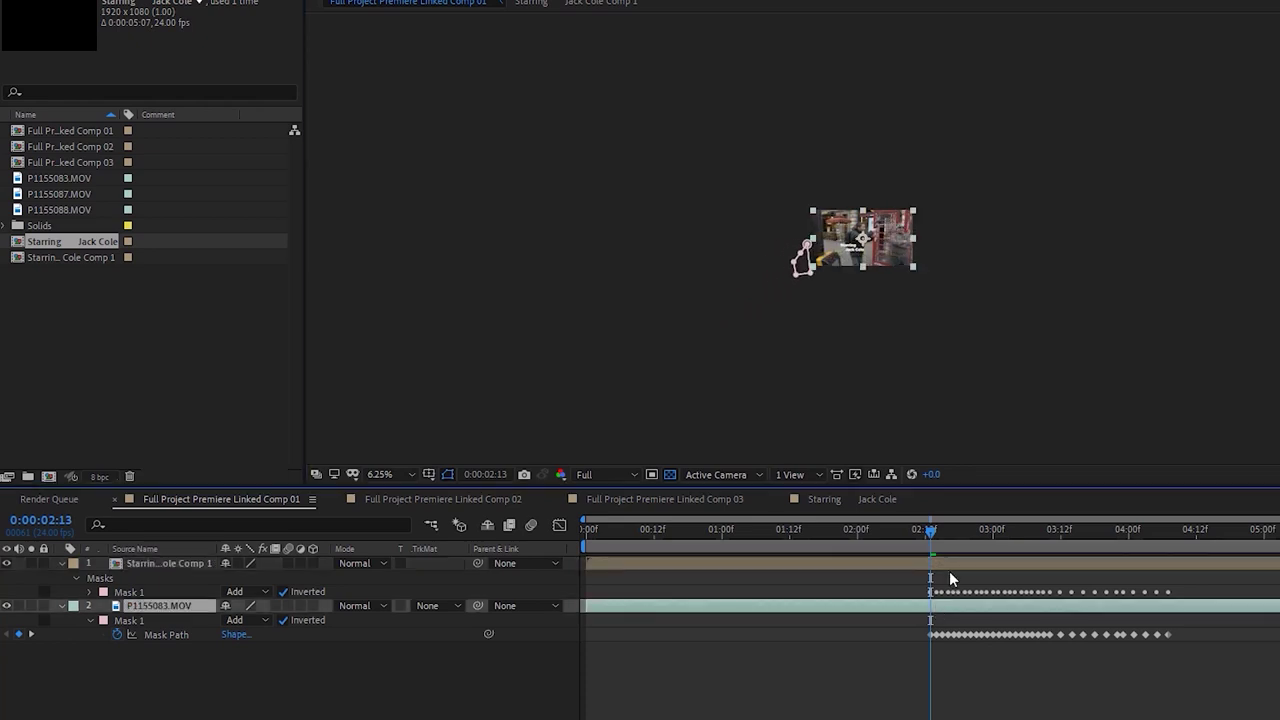
left_click(951, 563)
scroll(917, 321, "up", 3)
scroll(913, 320, "down", 2)
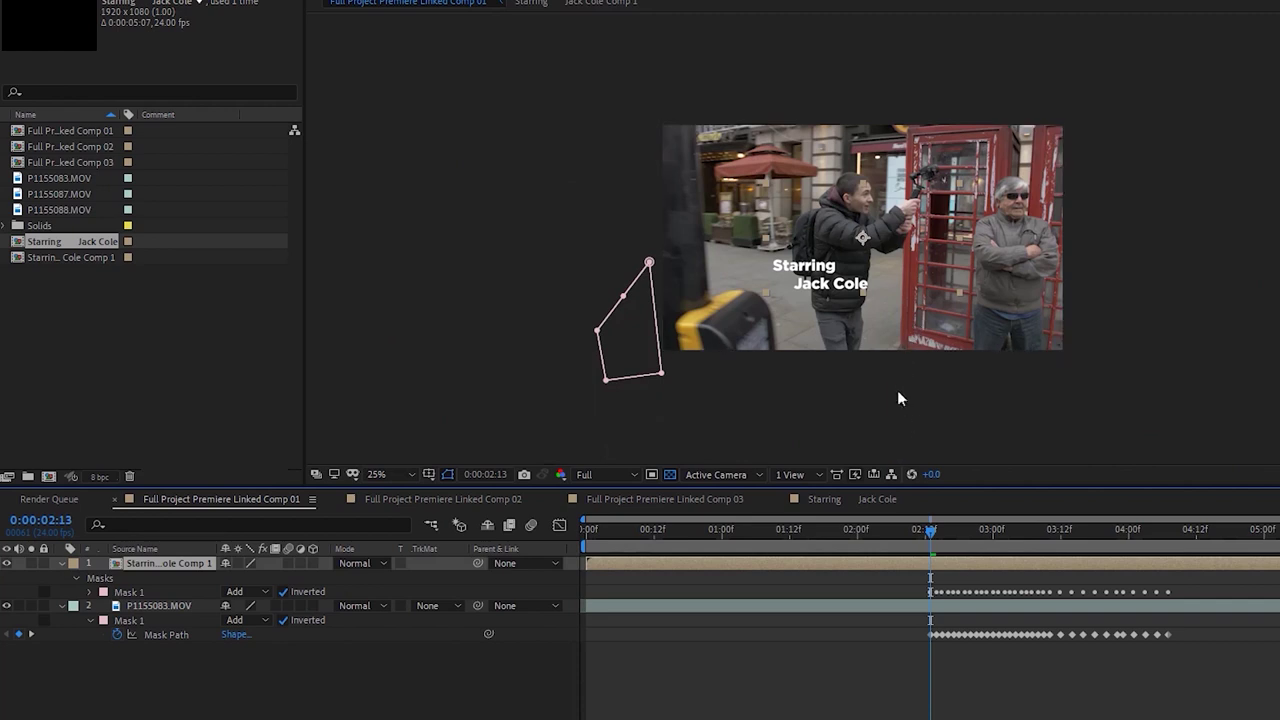
left_click(1004, 604)
left_click(987, 564)
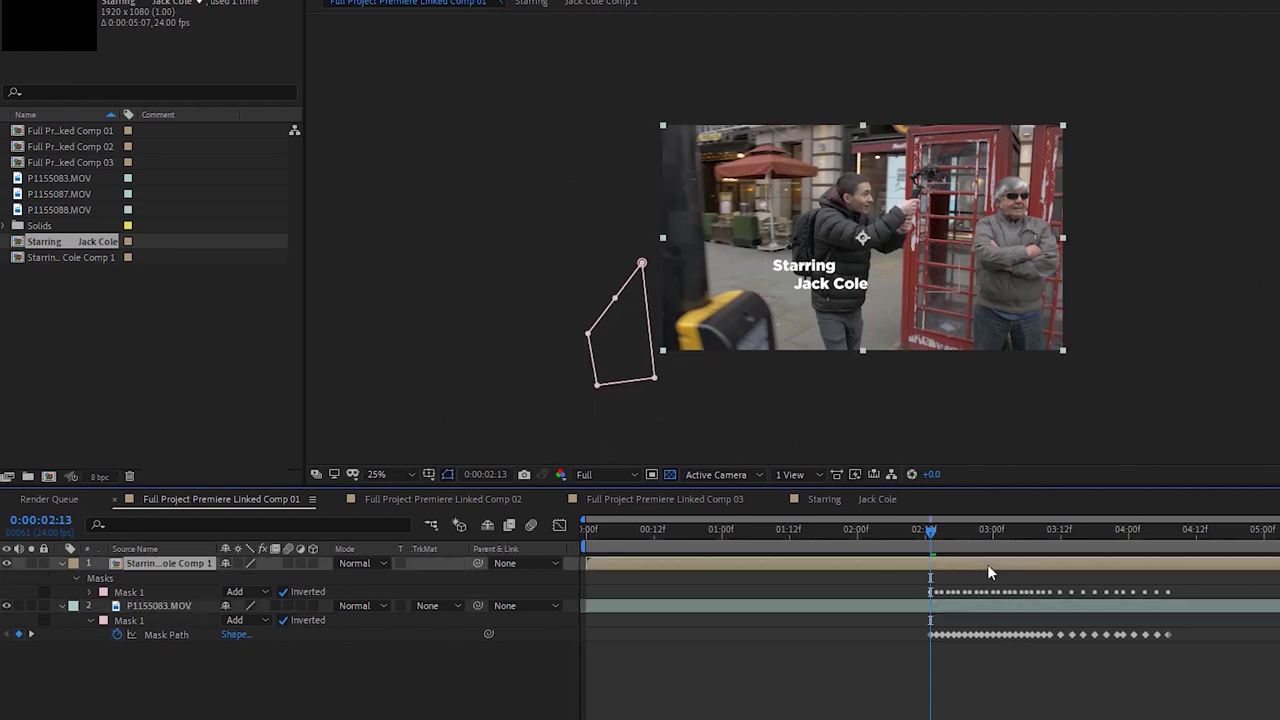
left_click(959, 179)
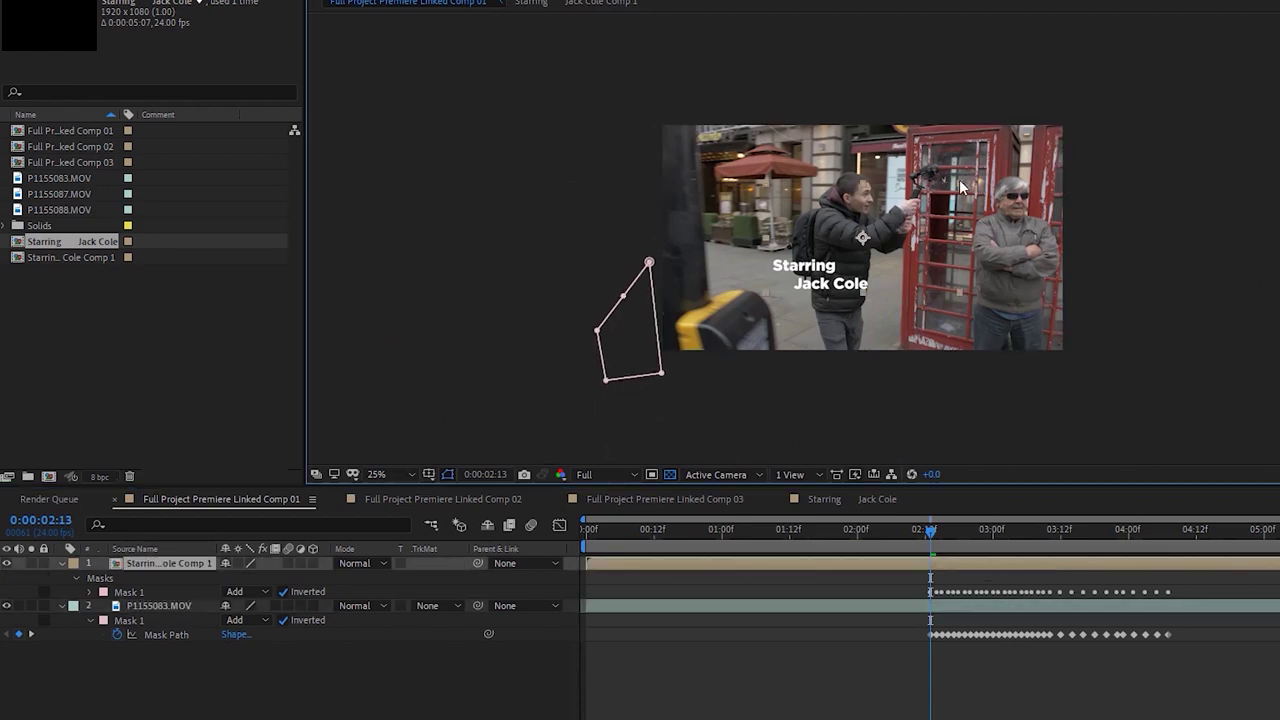
left_click(991, 606)
scroll(666, 425, "up", 2)
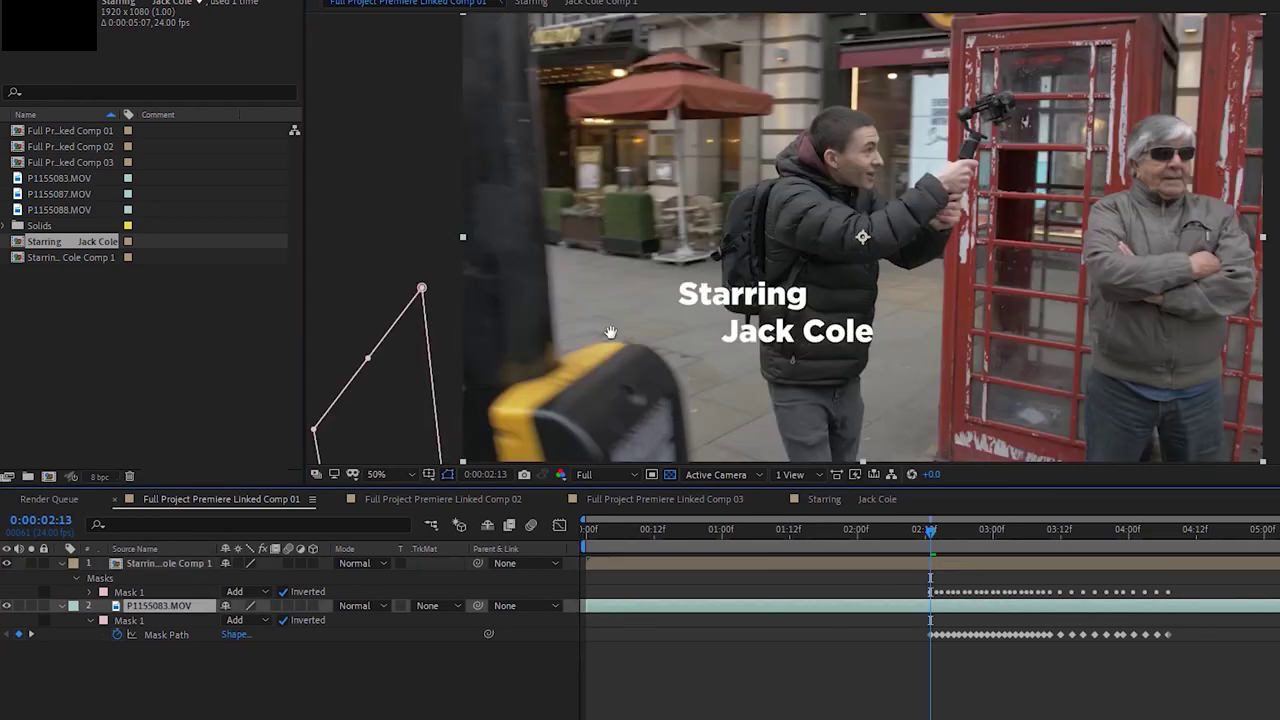
scroll(608, 334, "down", 2)
left_click(995, 561)
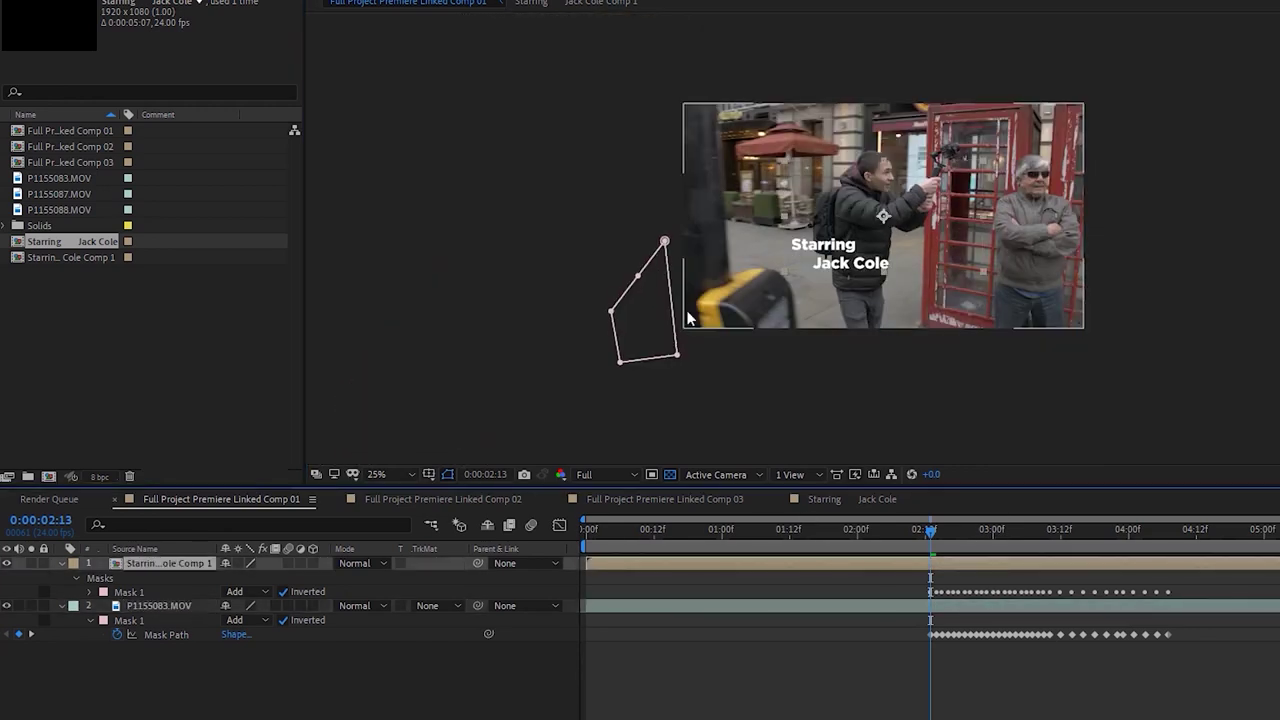
left_click(975, 606)
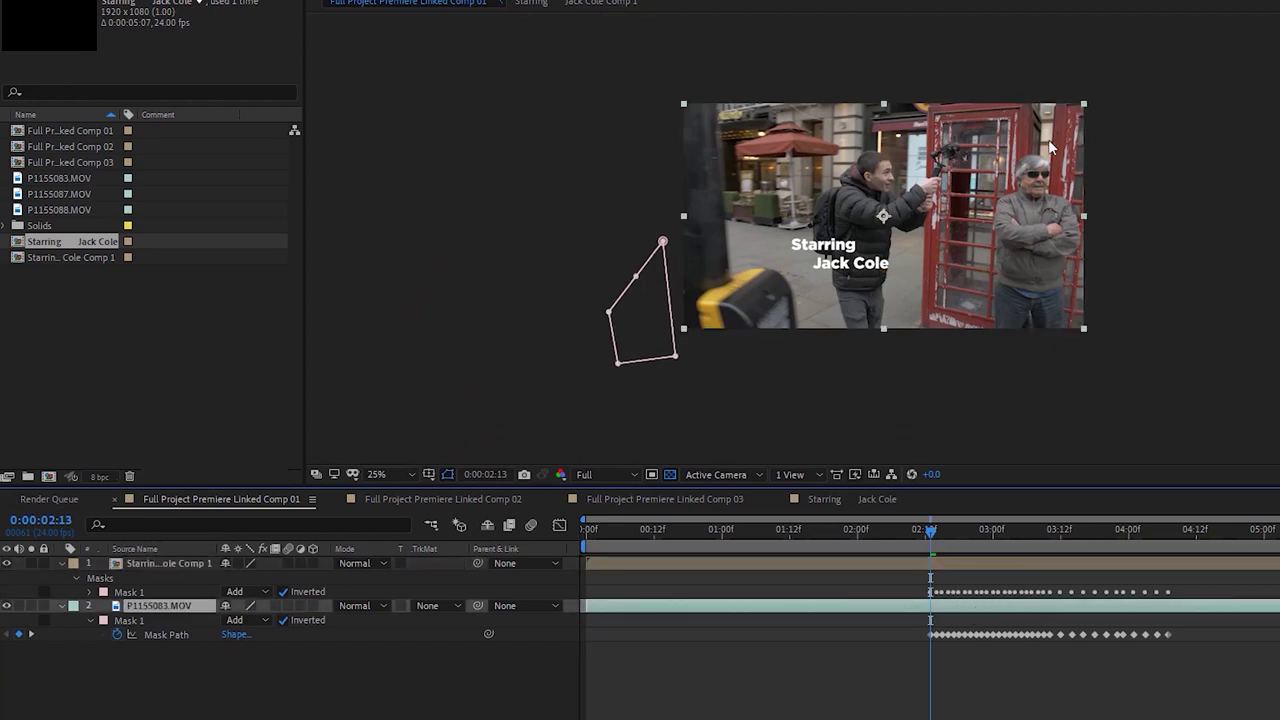
left_click_drag(1085, 115, 1086, 110)
Move the title layer slightly left and down, then undo that move
left_click(975, 568)
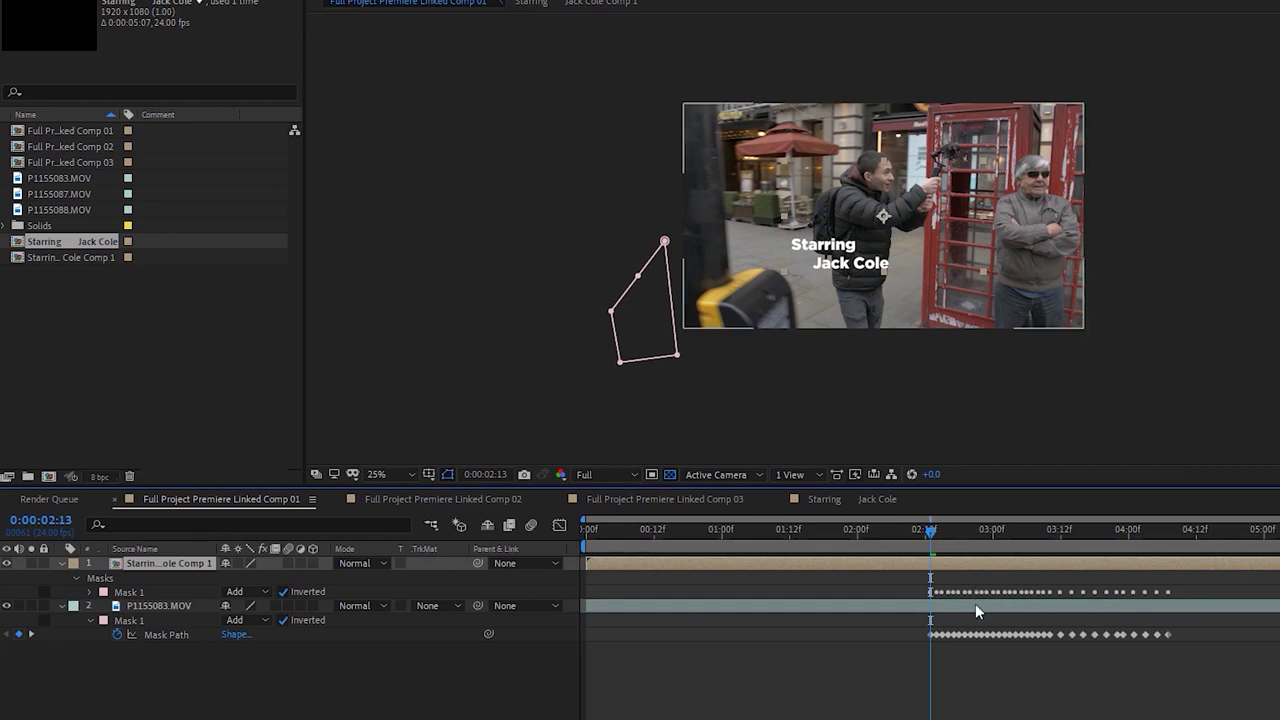
left_click(975, 603)
left_click(976, 566)
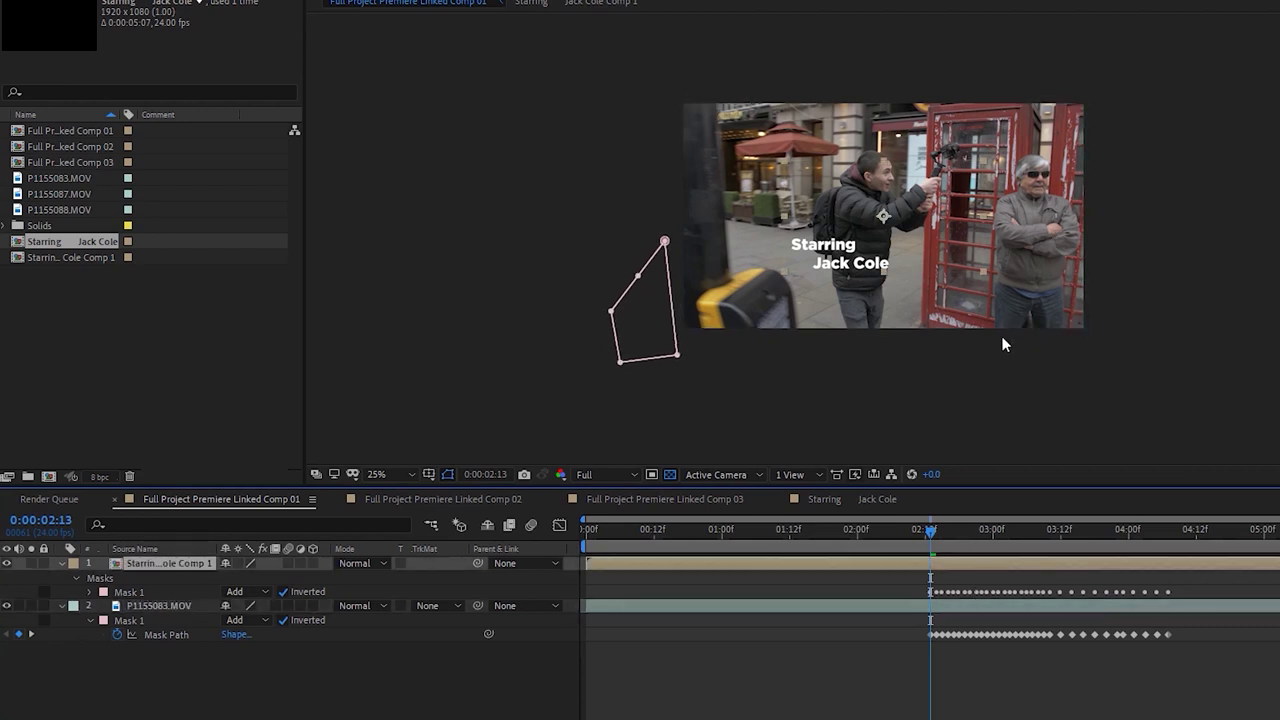
left_click_drag(990, 168, 985, 170)
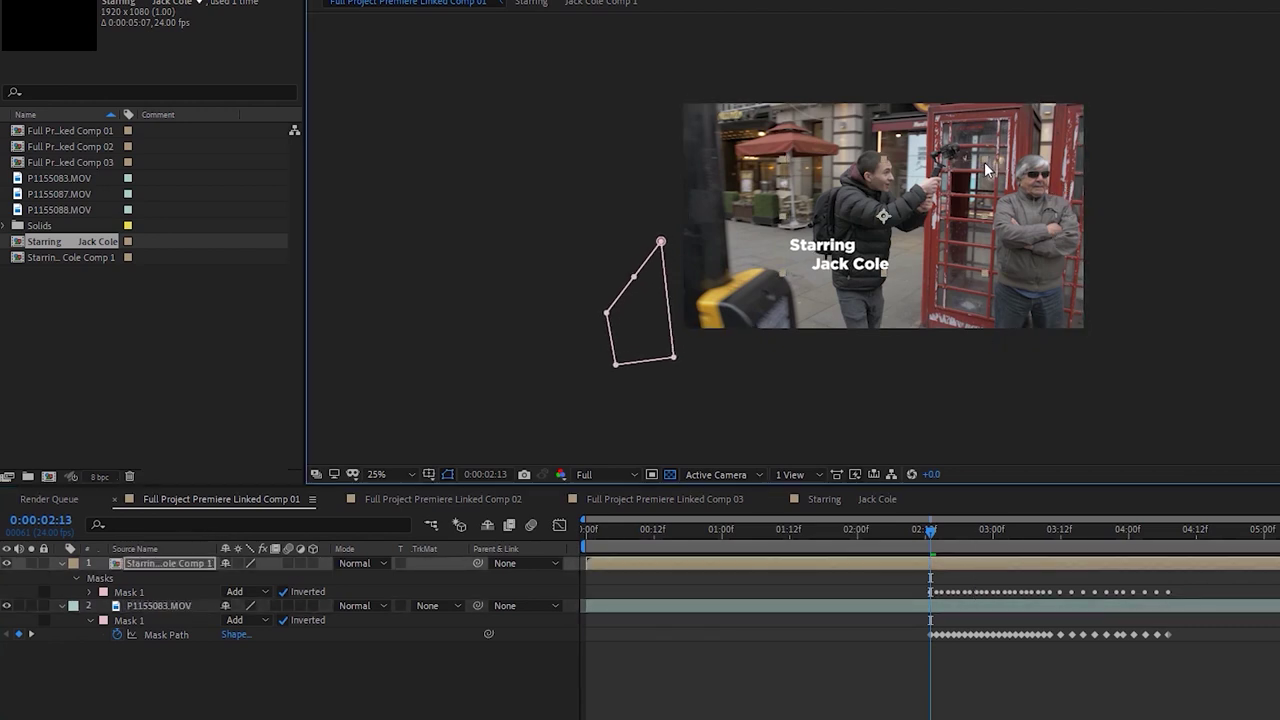
left_click(966, 600)
left_click(962, 565)
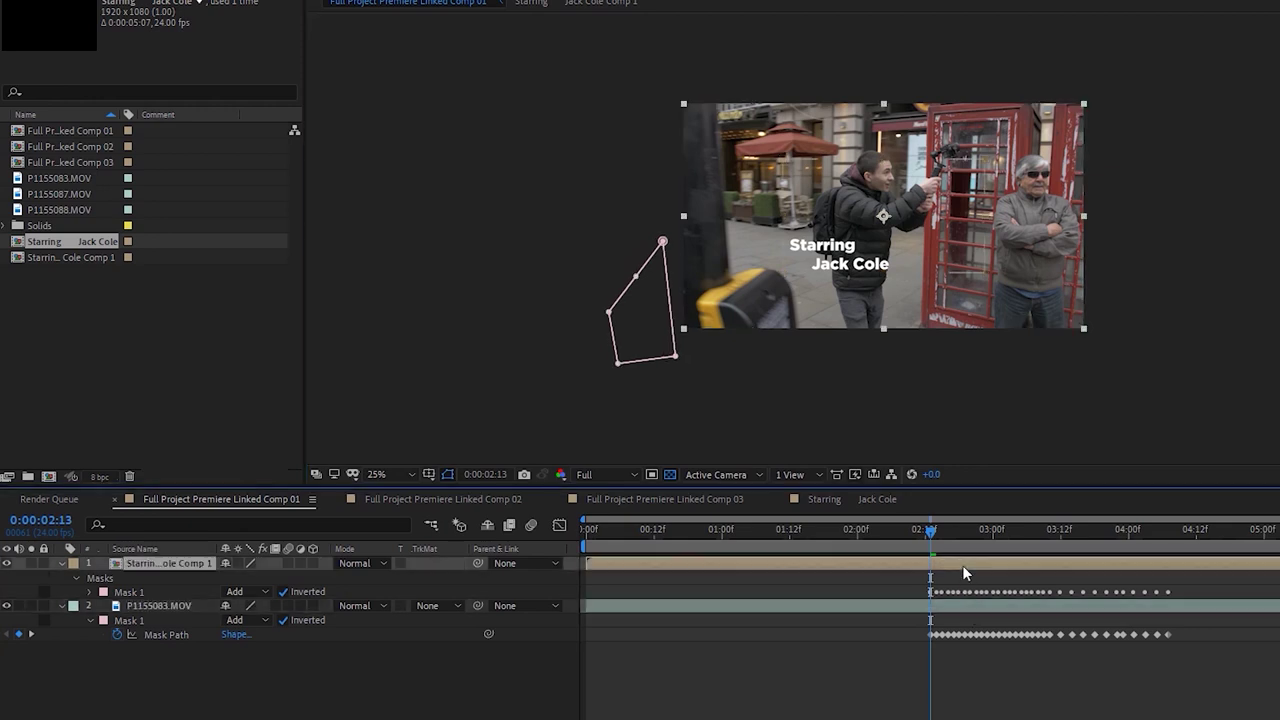
left_click(985, 157)
key("ctrl+z")
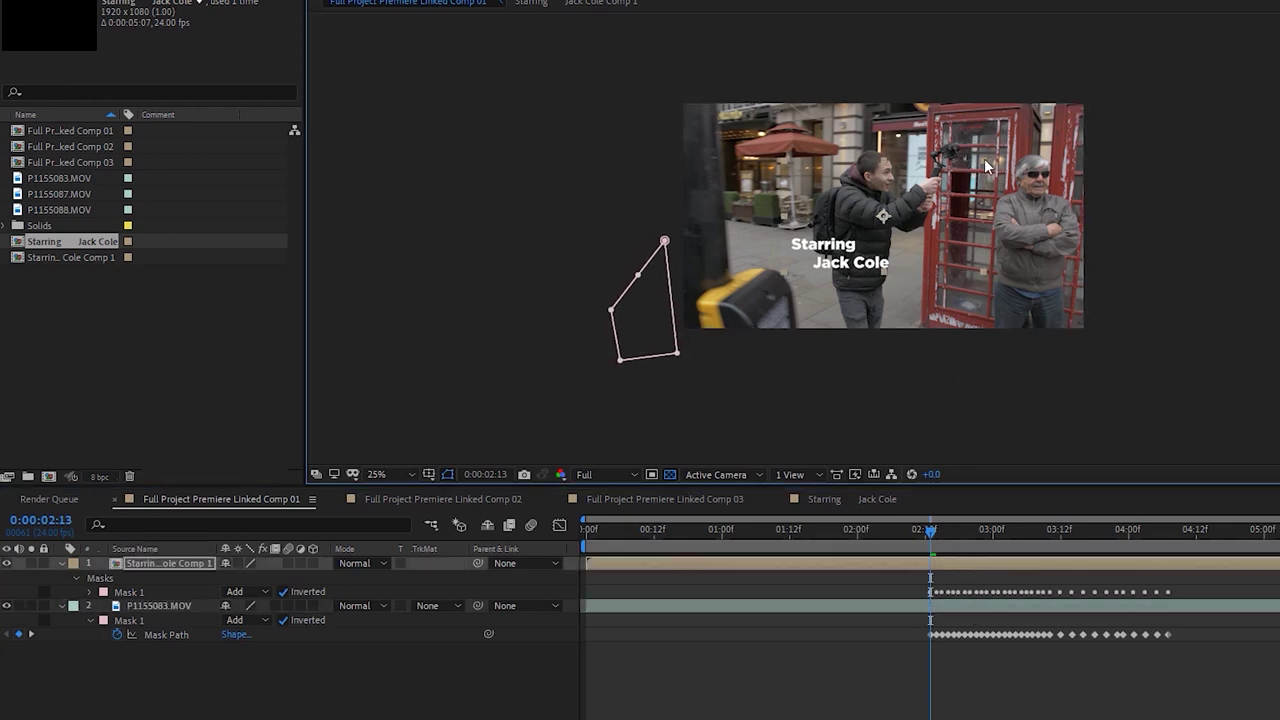
left_click(956, 604)
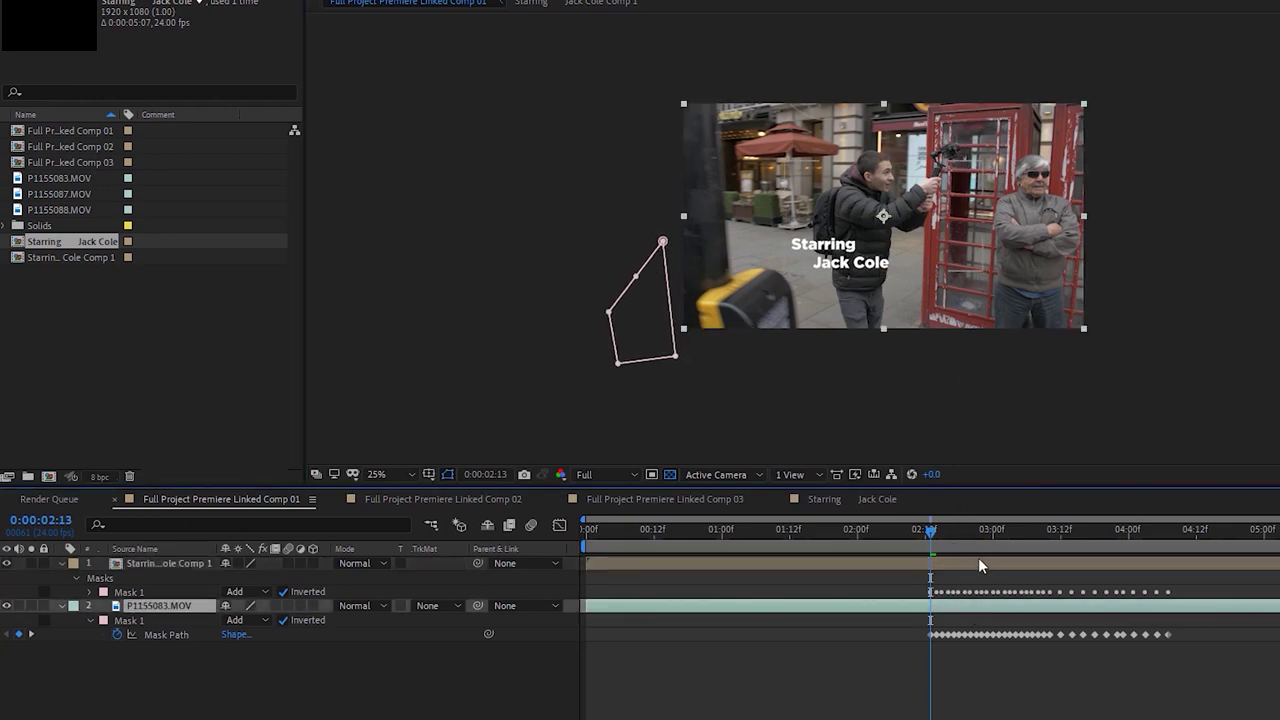
left_click(977, 563)
left_click(983, 160)
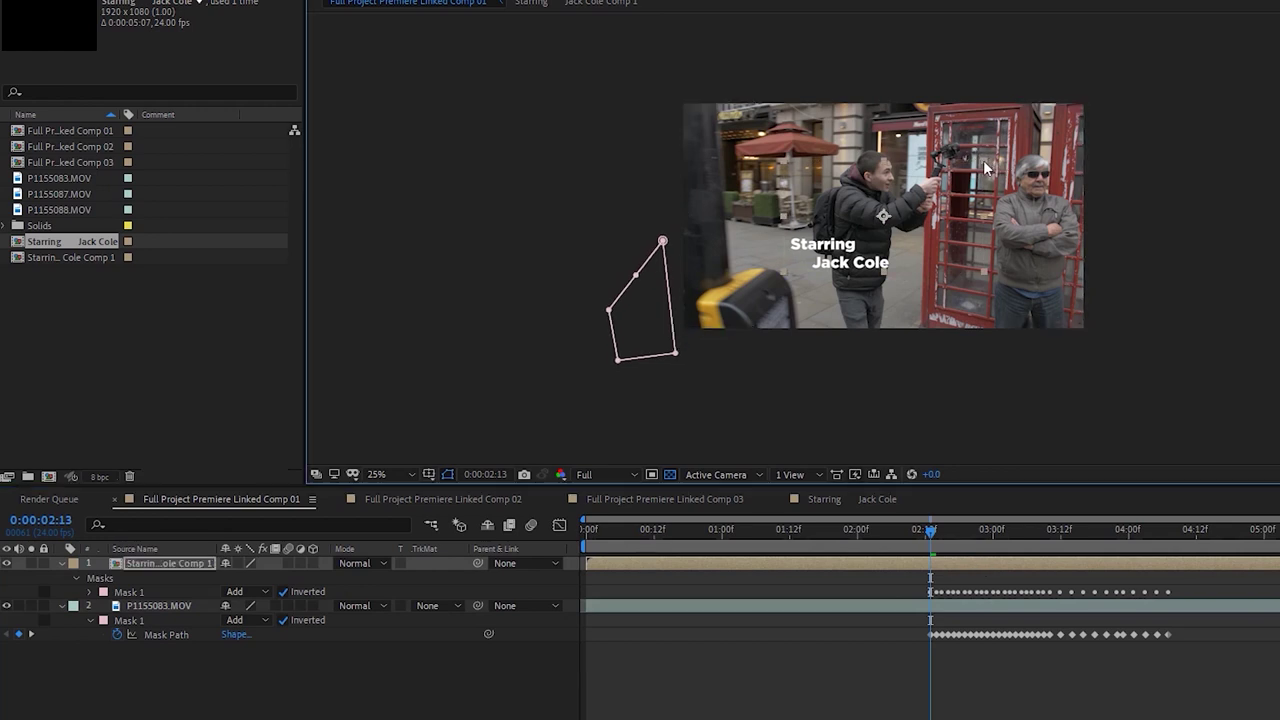
key("shift+Right")
key("shift+Down")
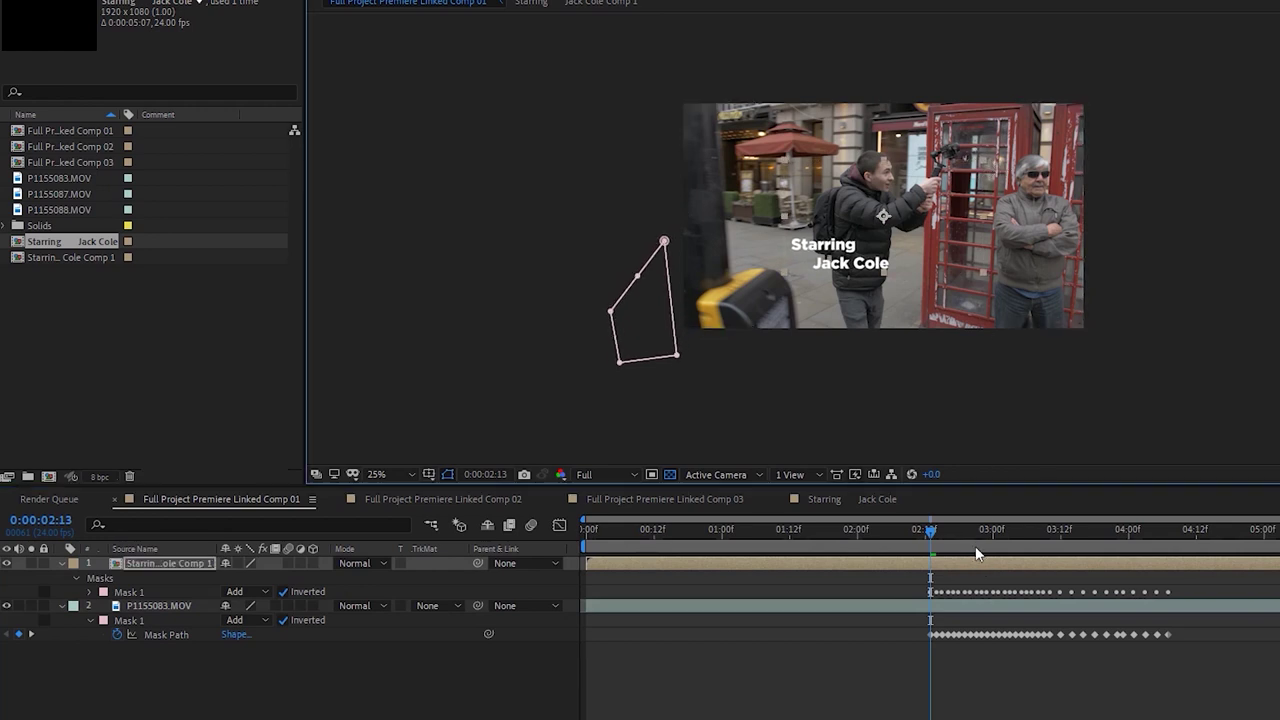
left_click(975, 605)
left_click(981, 572)
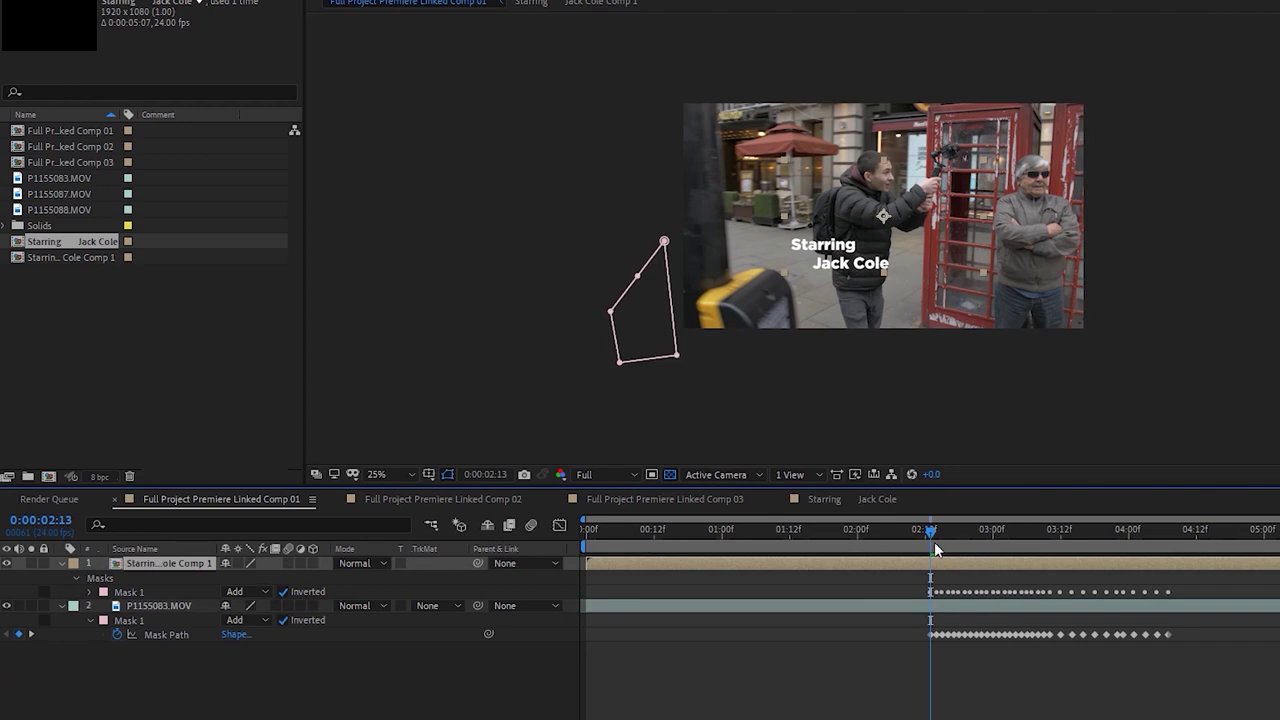
double_click(977, 564)
left_click(830, 309)
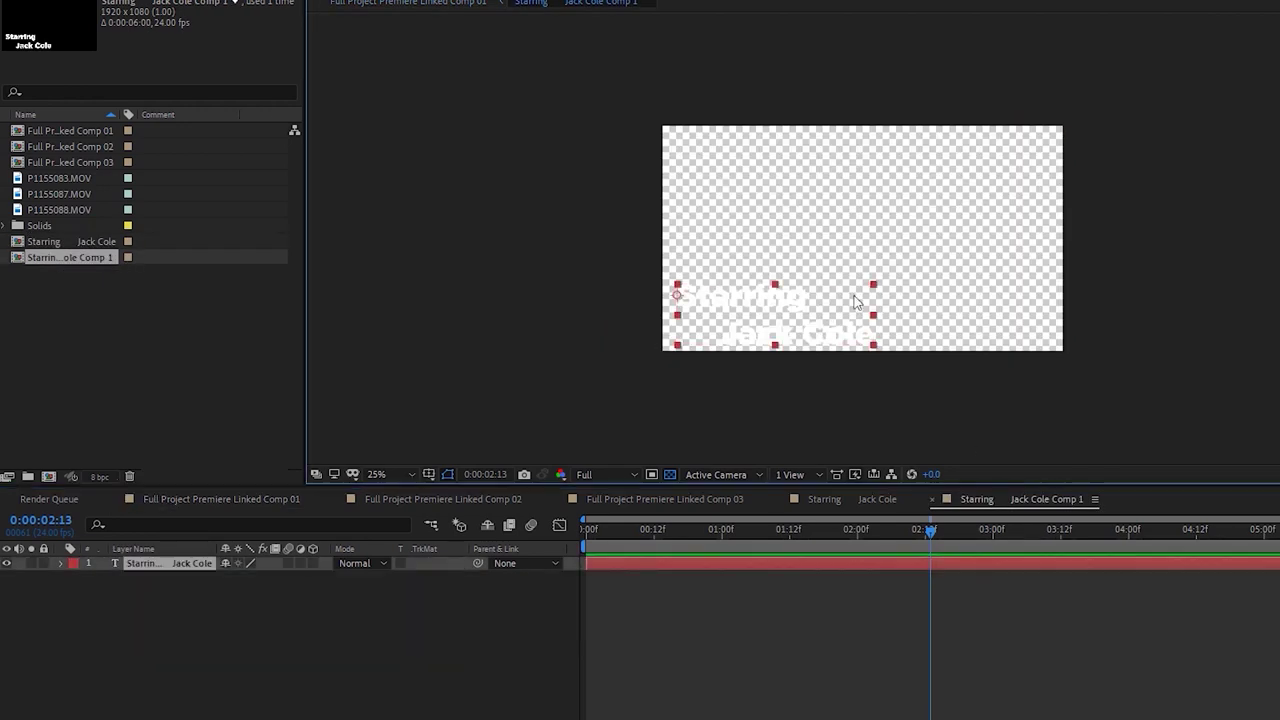
left_click_drag(873, 287, 1059, 273)
left_click_drag(900, 340, 894, 284)
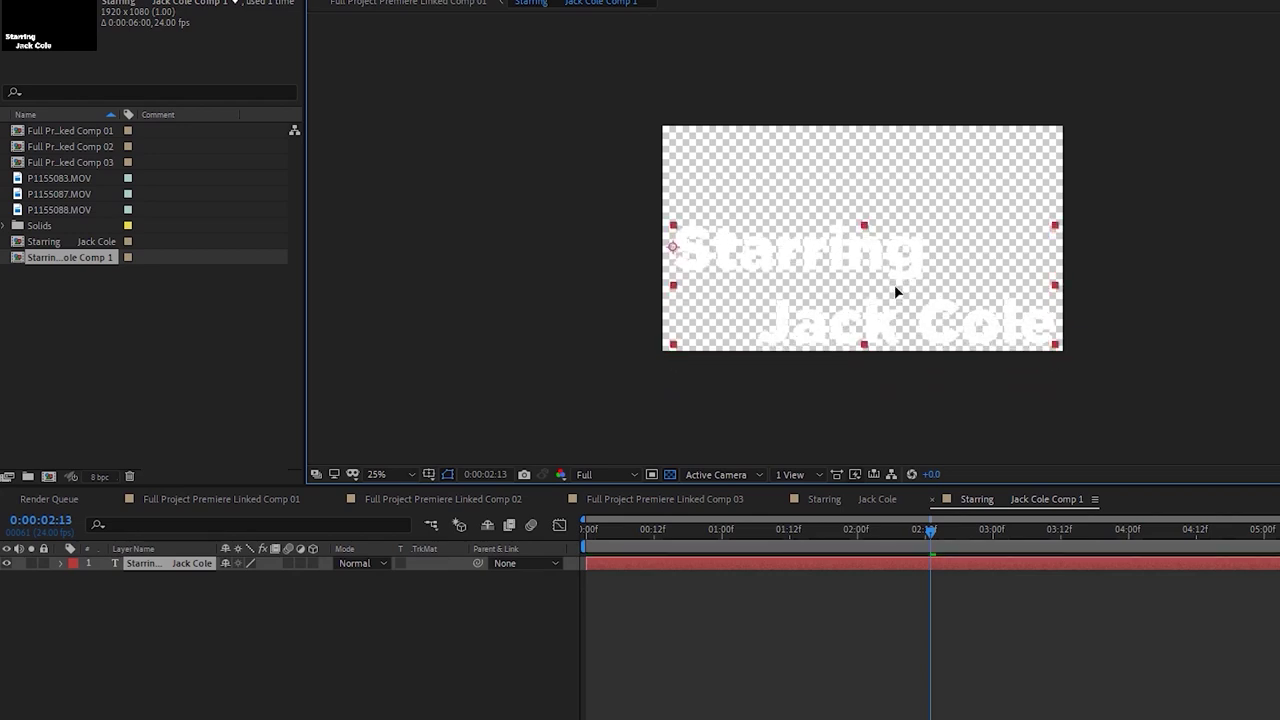
left_click(850, 499)
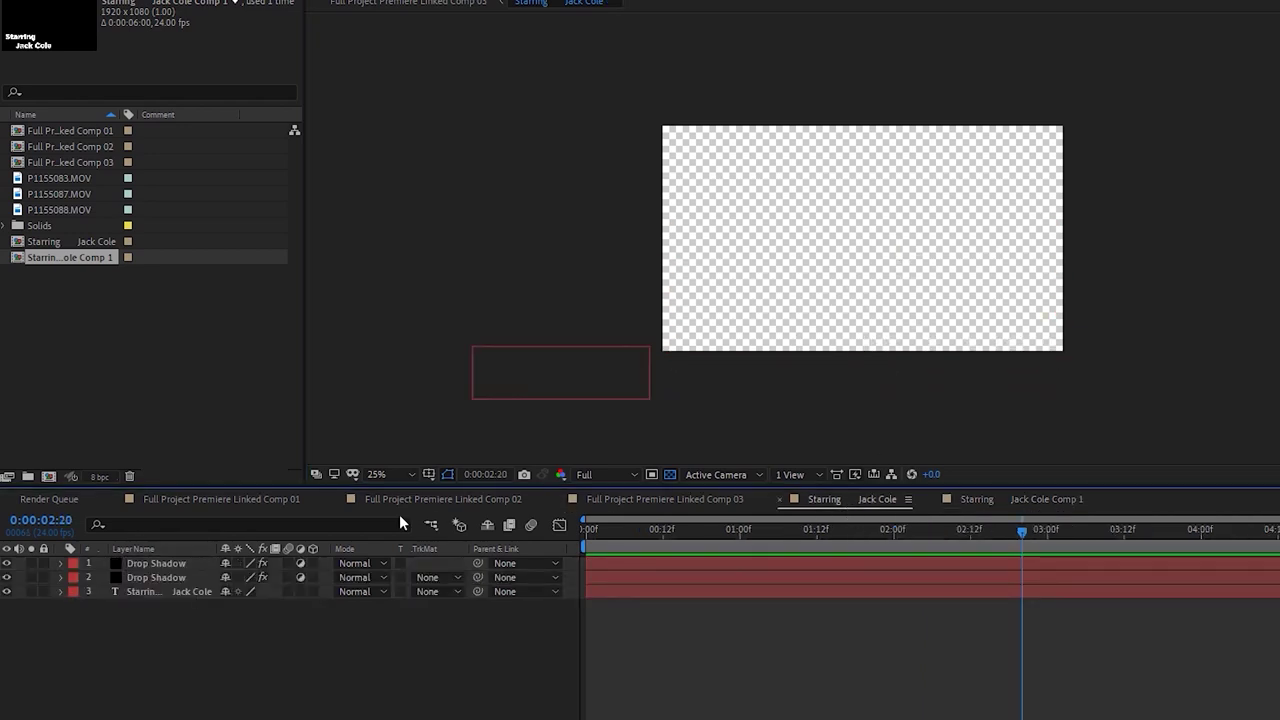
Preview the title over the footage in Comp 01 around 02:07–02:16, then return to the precomp
left_click(267, 498)
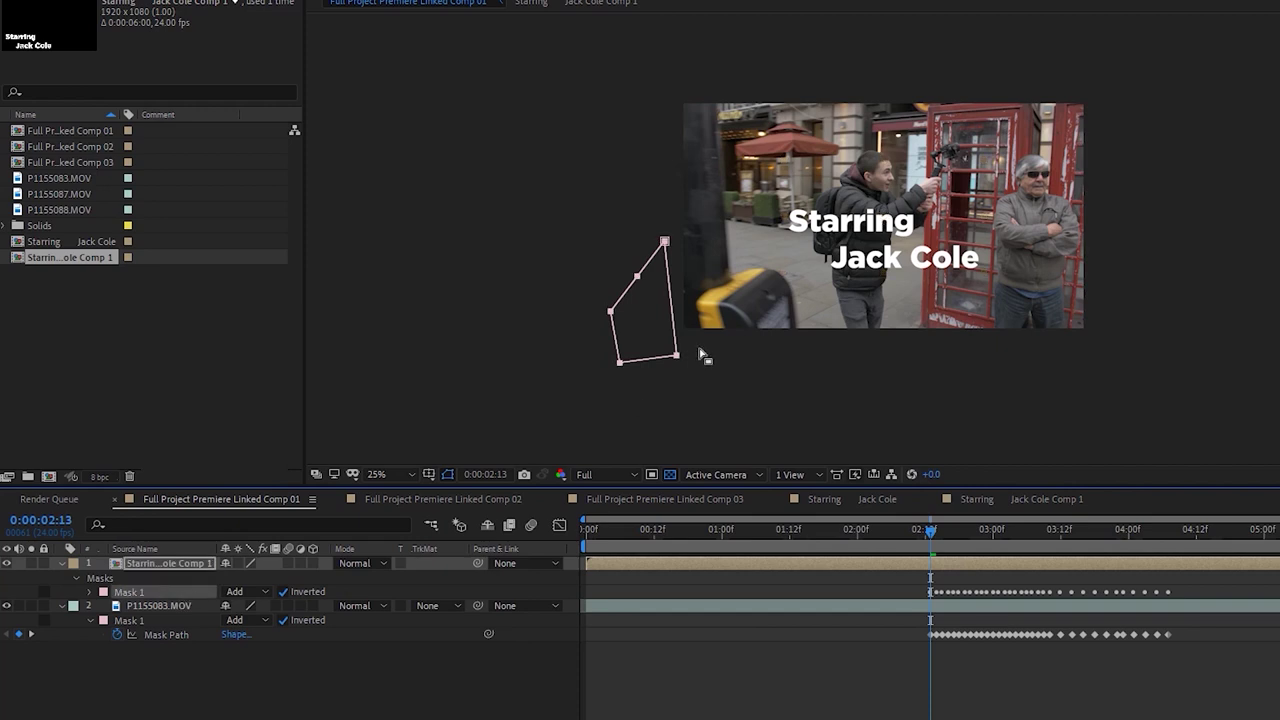
left_click(1110, 428)
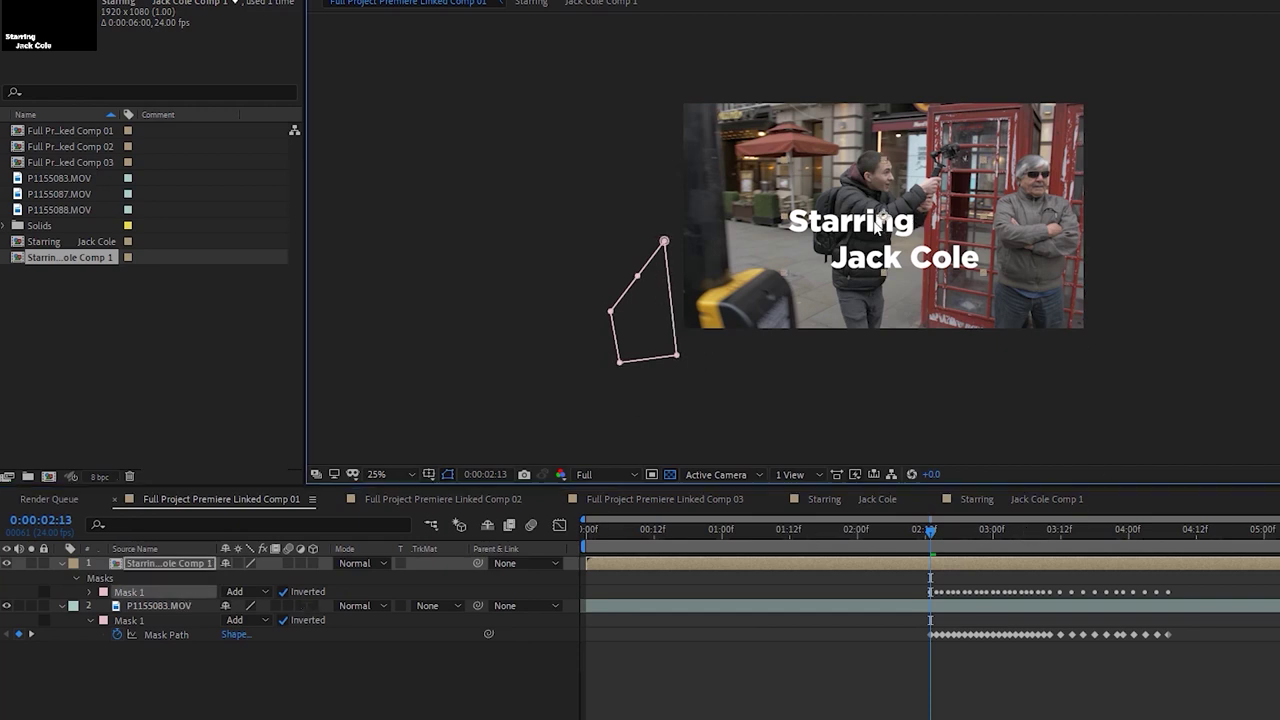
key("space")
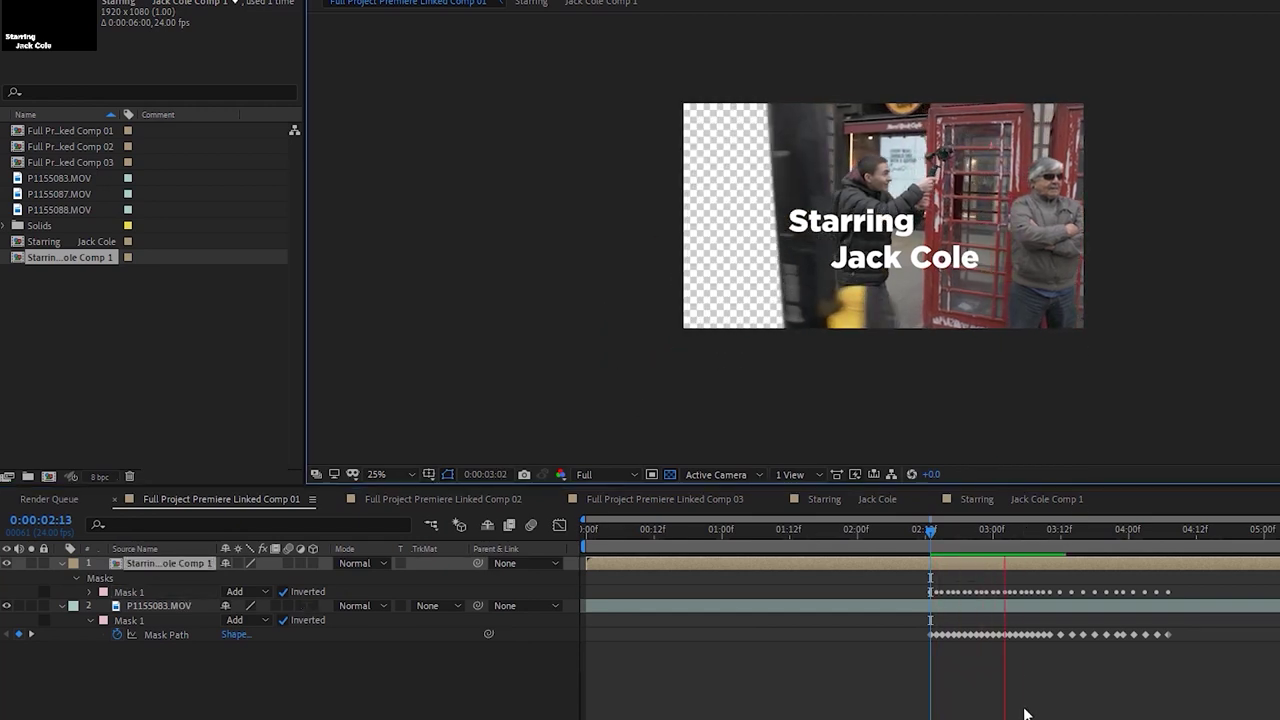
left_click_drag(931, 534, 896, 541)
key("space")
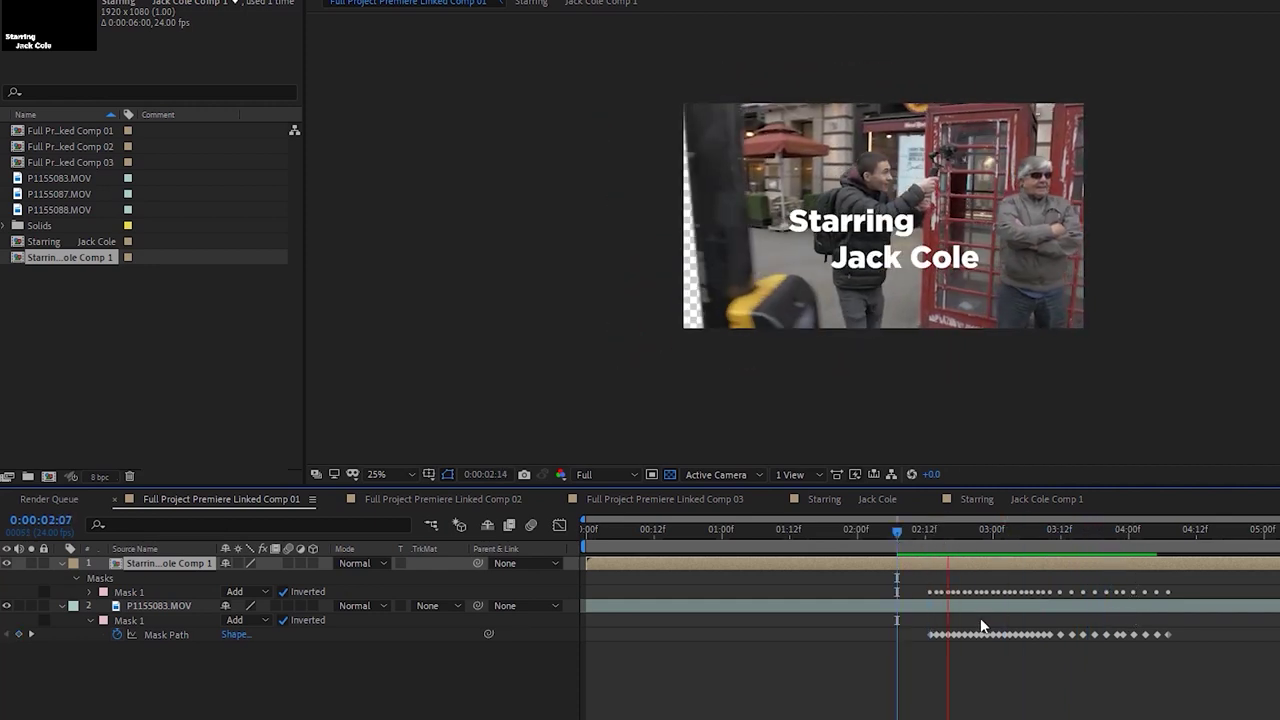
left_click_drag(920, 538, 948, 540)
left_click(991, 563)
left_click(949, 697)
double_click(986, 566)
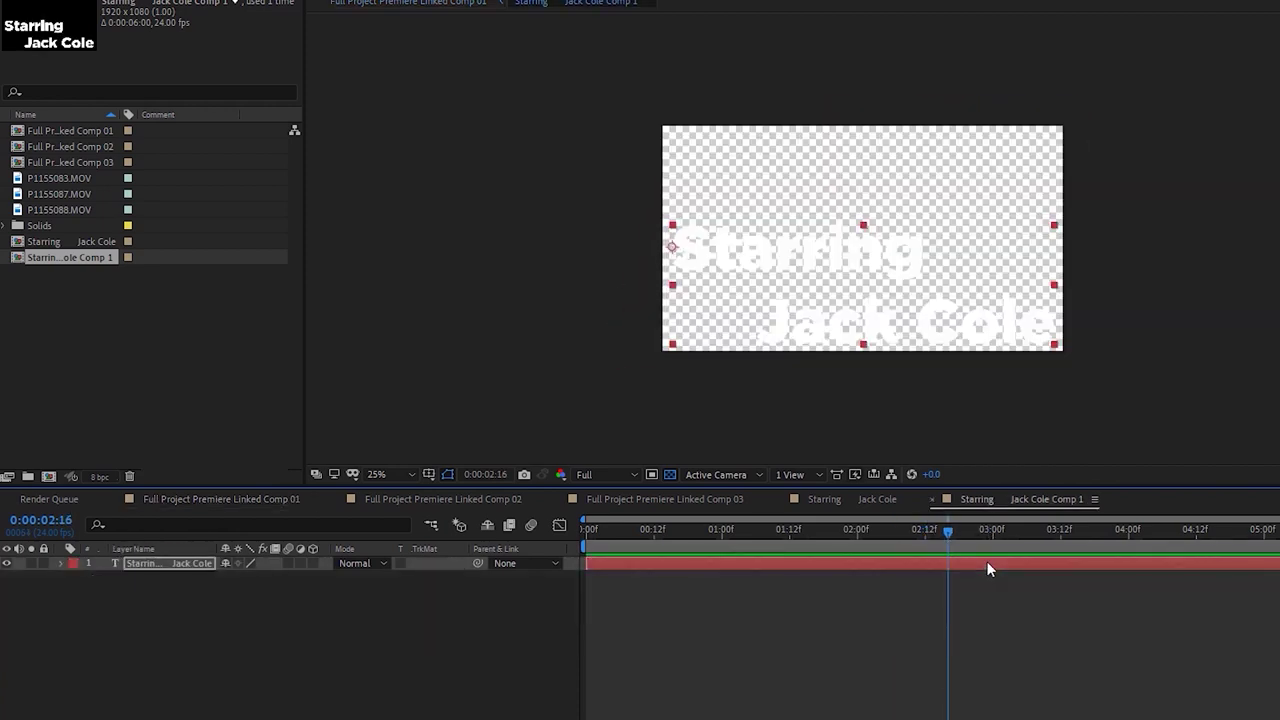
Play Comp 01 to review the title over the footage
left_click(825, 265)
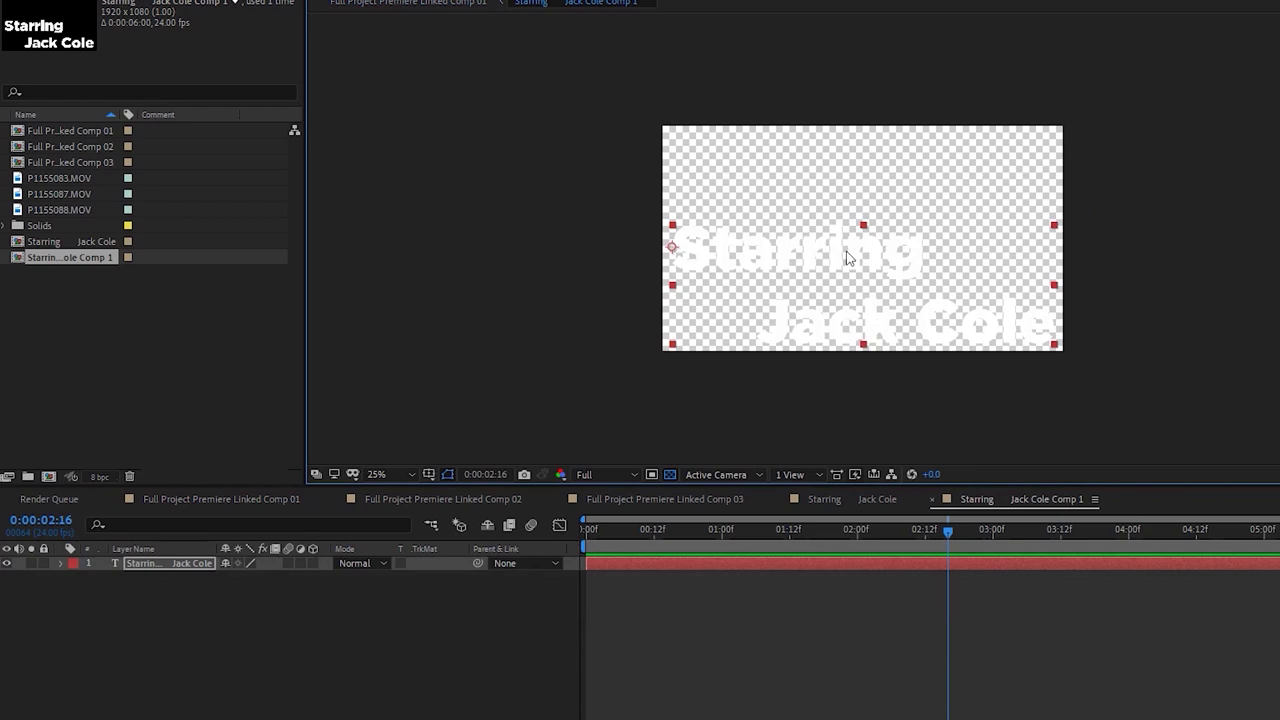
left_click(875, 497)
left_click(378, 499)
left_click(303, 495)
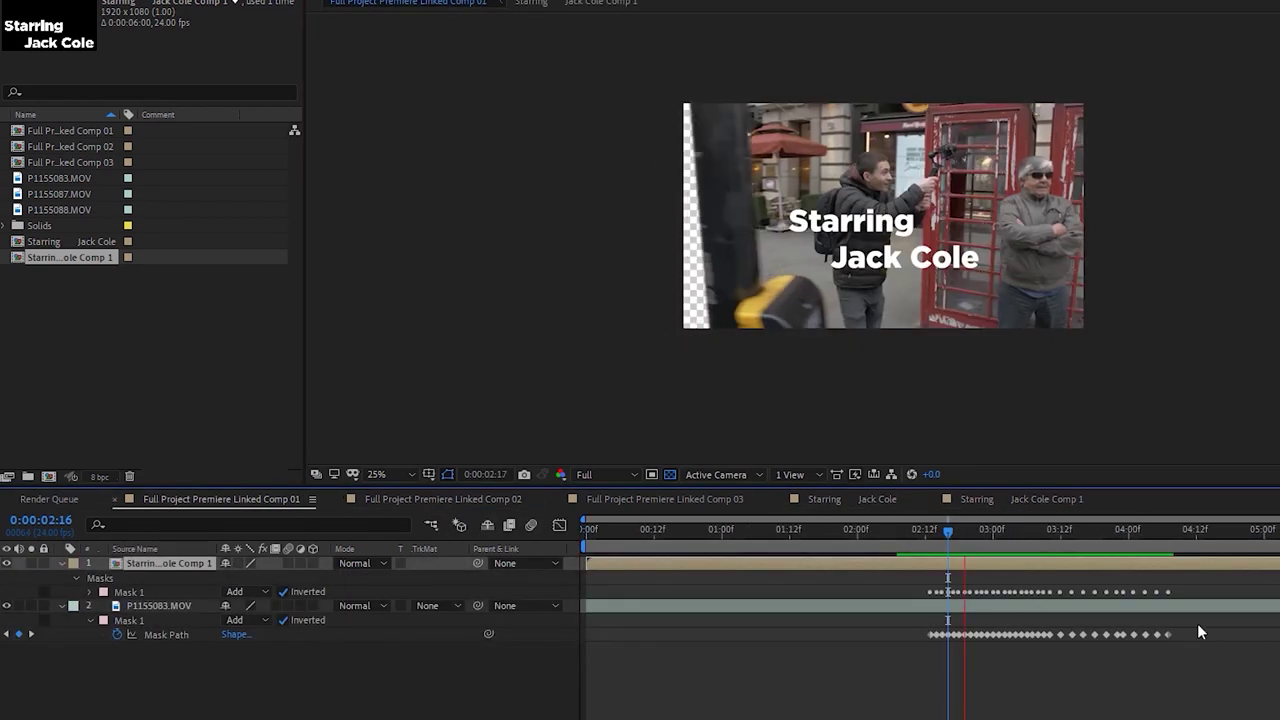
key("space")
left_click(1025, 500)
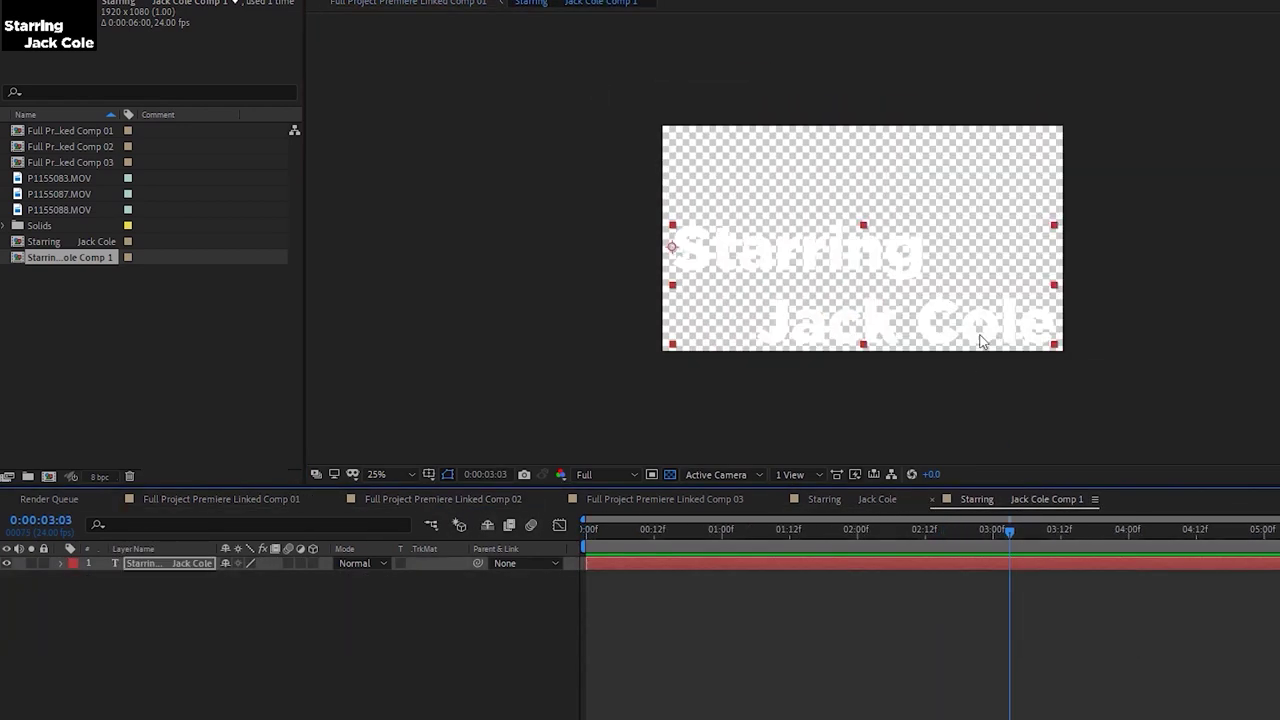
left_click_drag(1054, 228, 1048, 233)
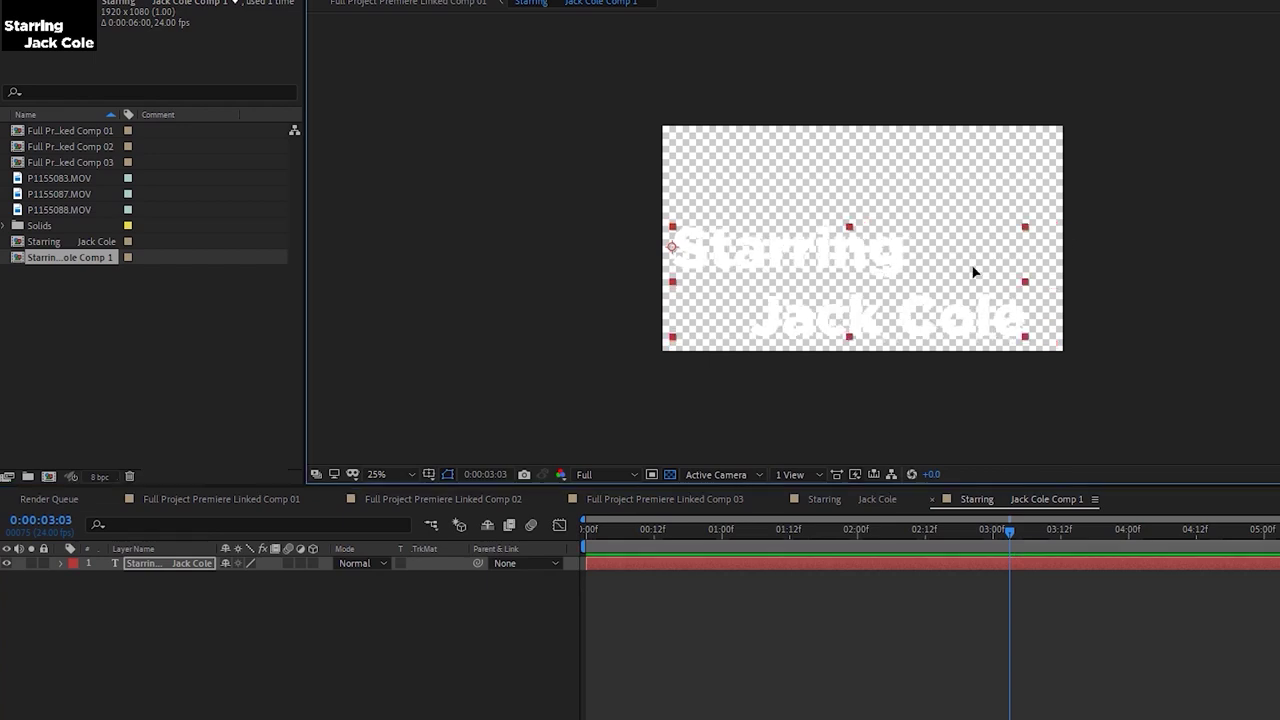
left_click_drag(977, 267, 980, 268)
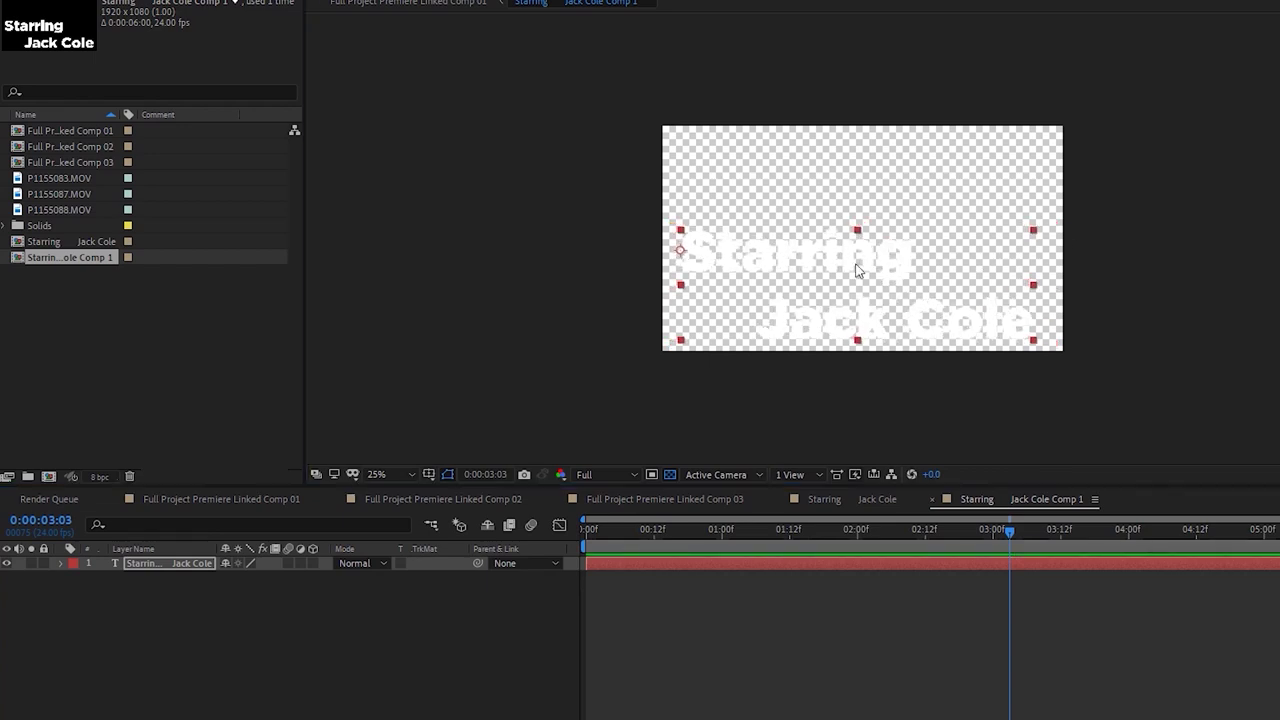
double_click(905, 262)
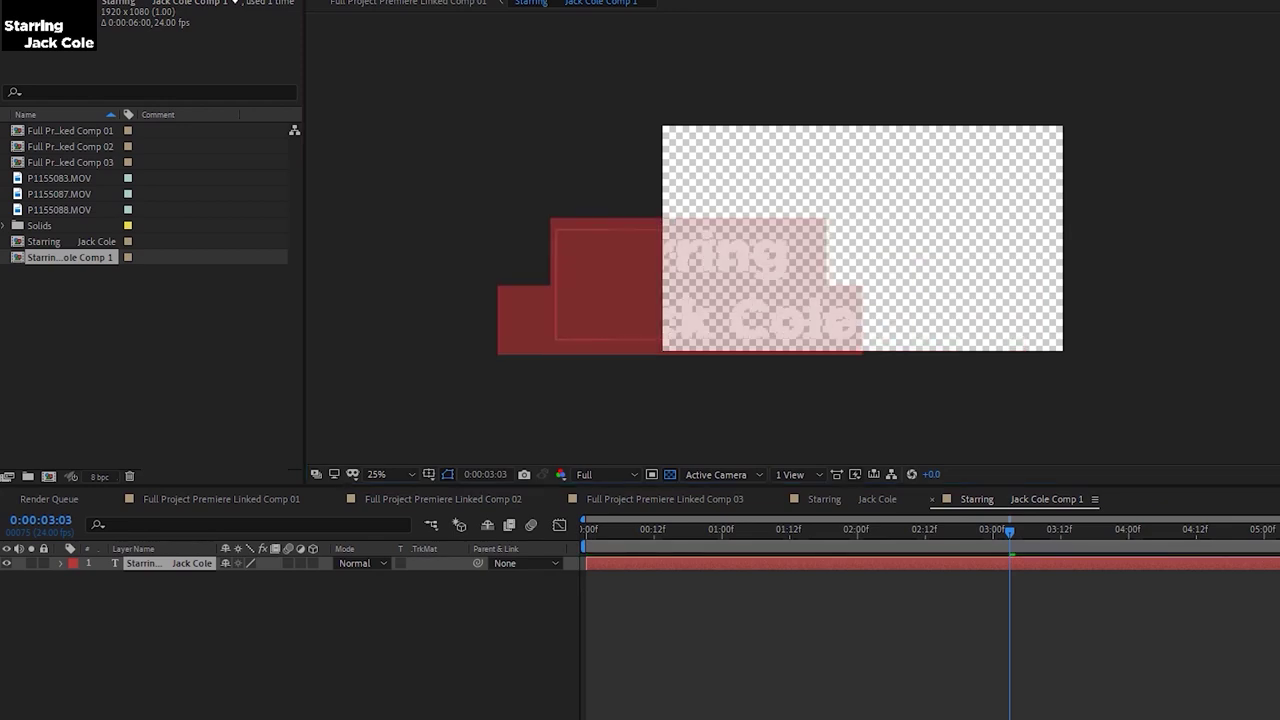
left_click(944, 577)
left_click_drag(727, 270, 872, 269)
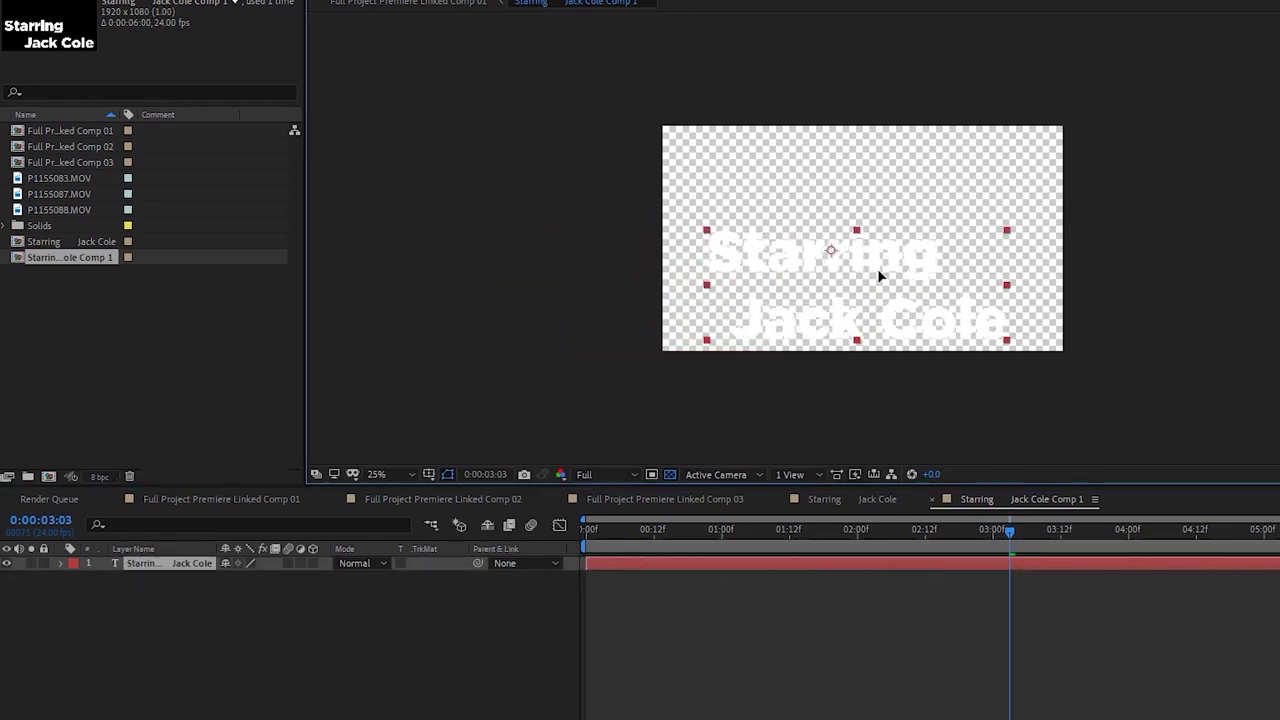
key("ctrl+t")
left_click(736, 316)
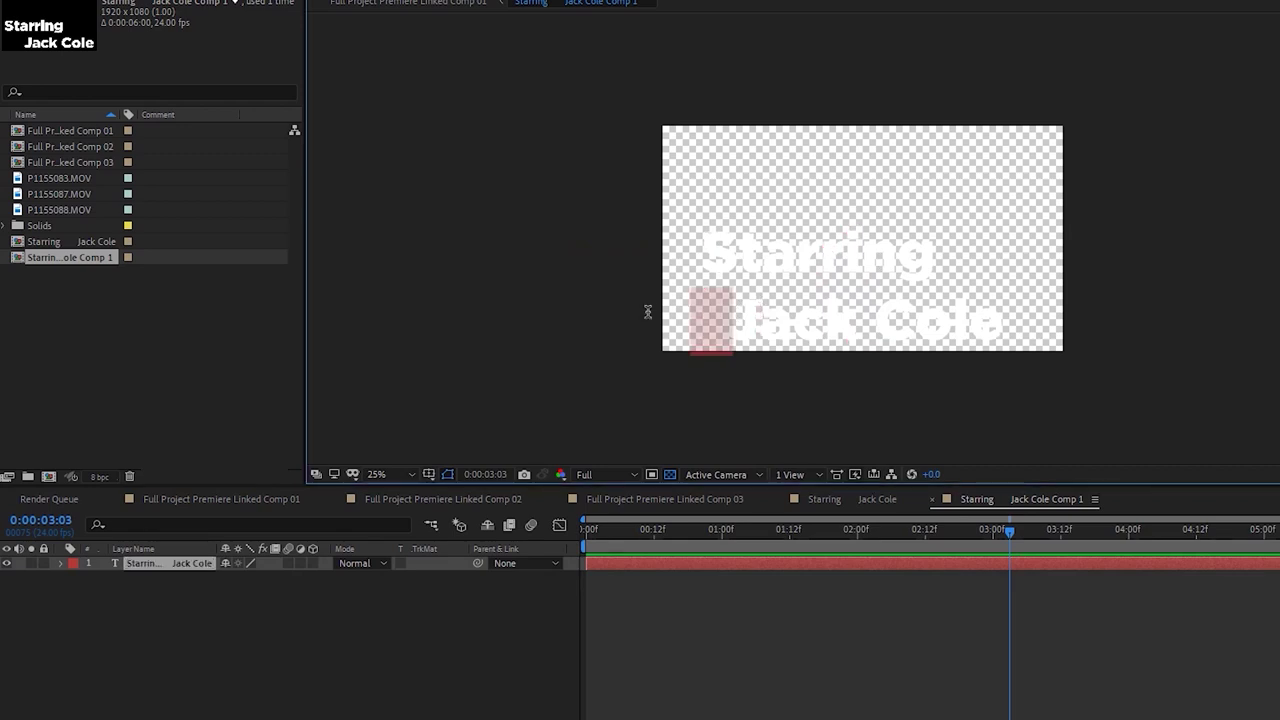
key("BackSpace")
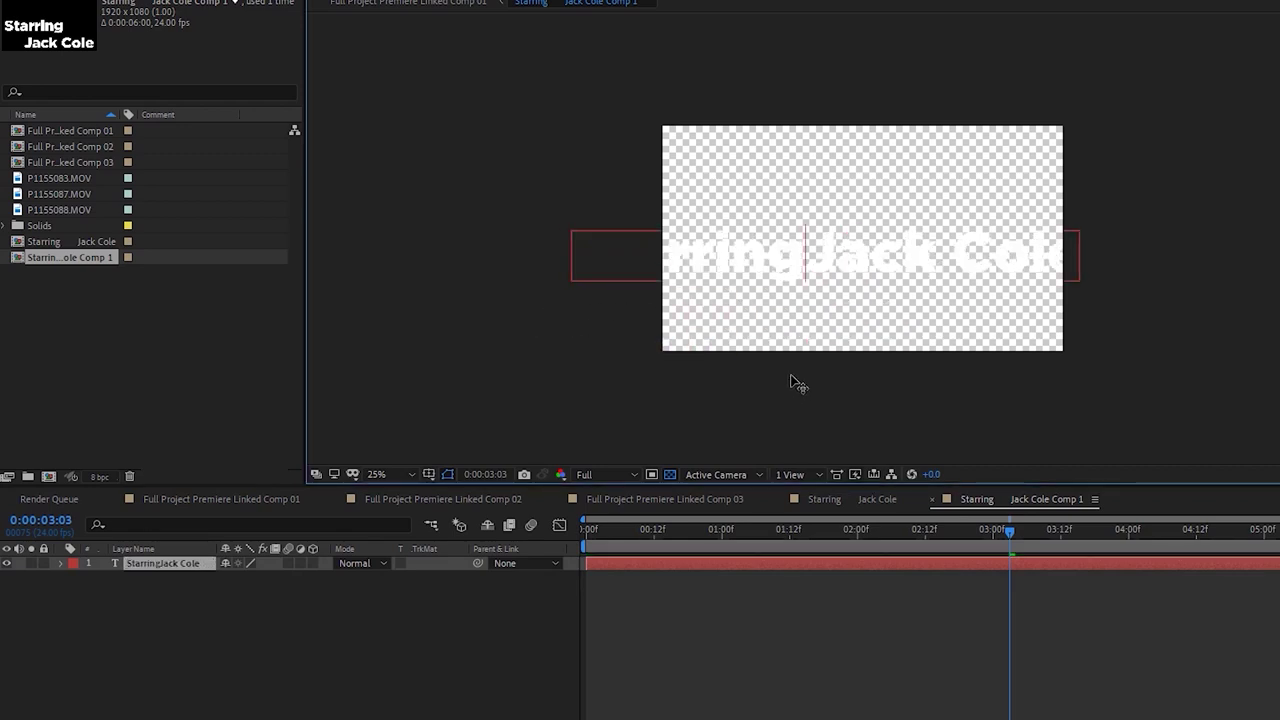
key("Return")
left_click(886, 599)
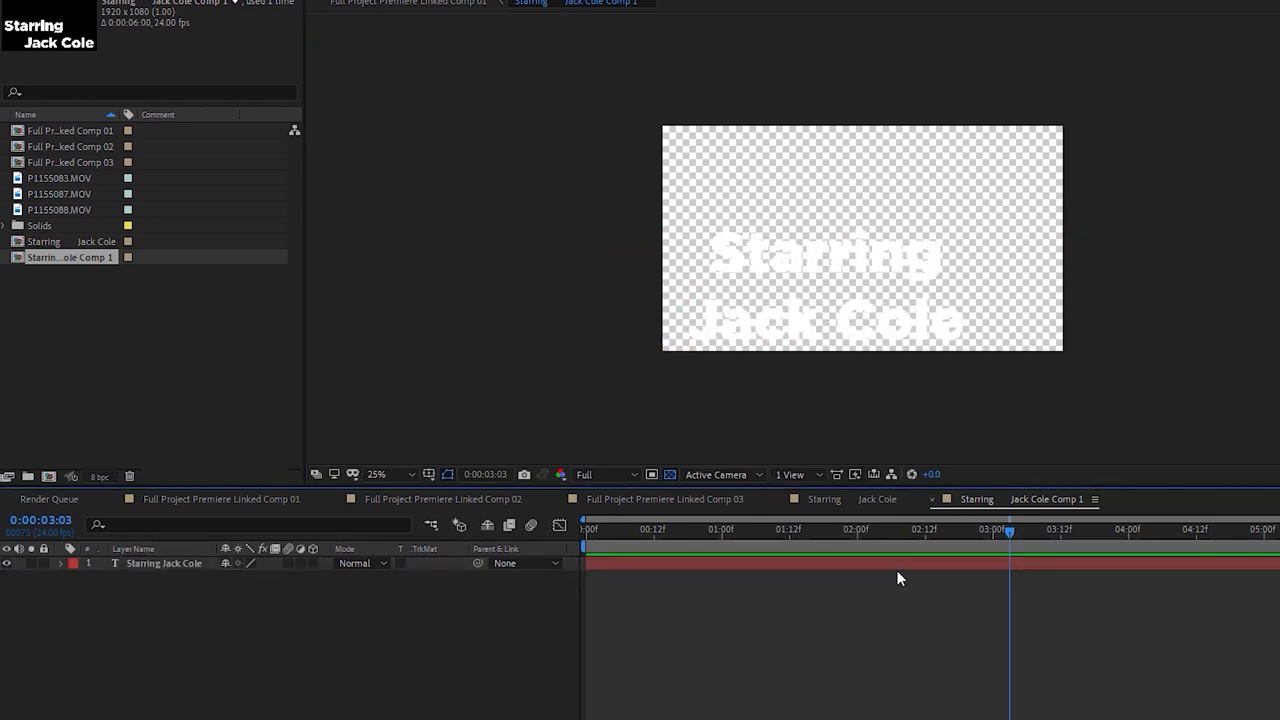
left_click(896, 567)
key("shift+Right")
key("shift+Down")
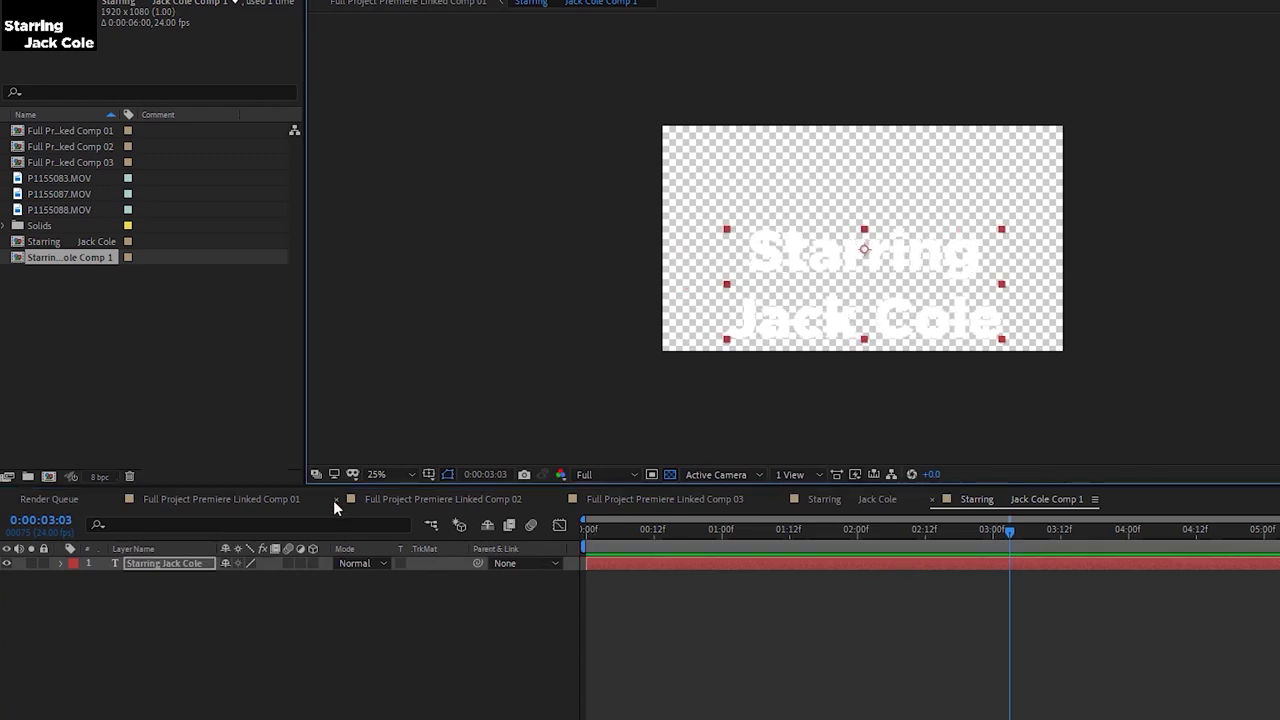
Return to Comp 01 at 02:13, then switch to Premiere Pro and play the updated title
left_click(322, 499)
left_click(930, 535)
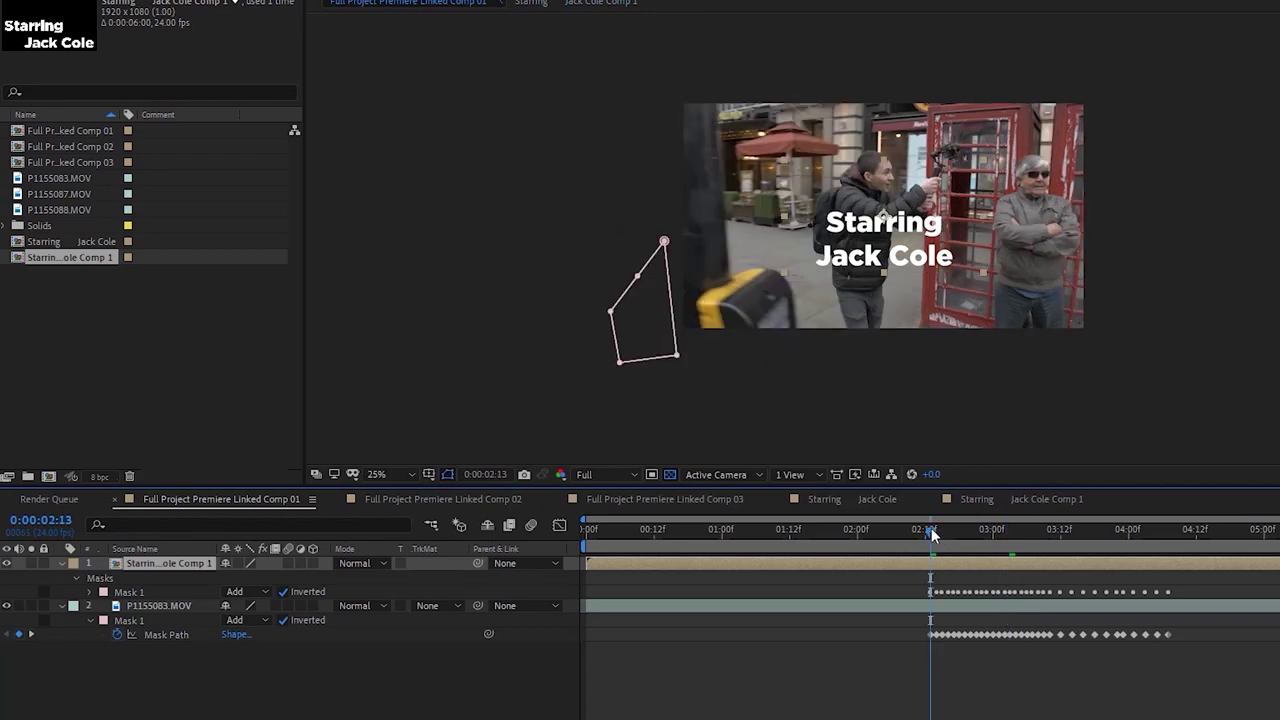
key("alt+Tab")
key("space")
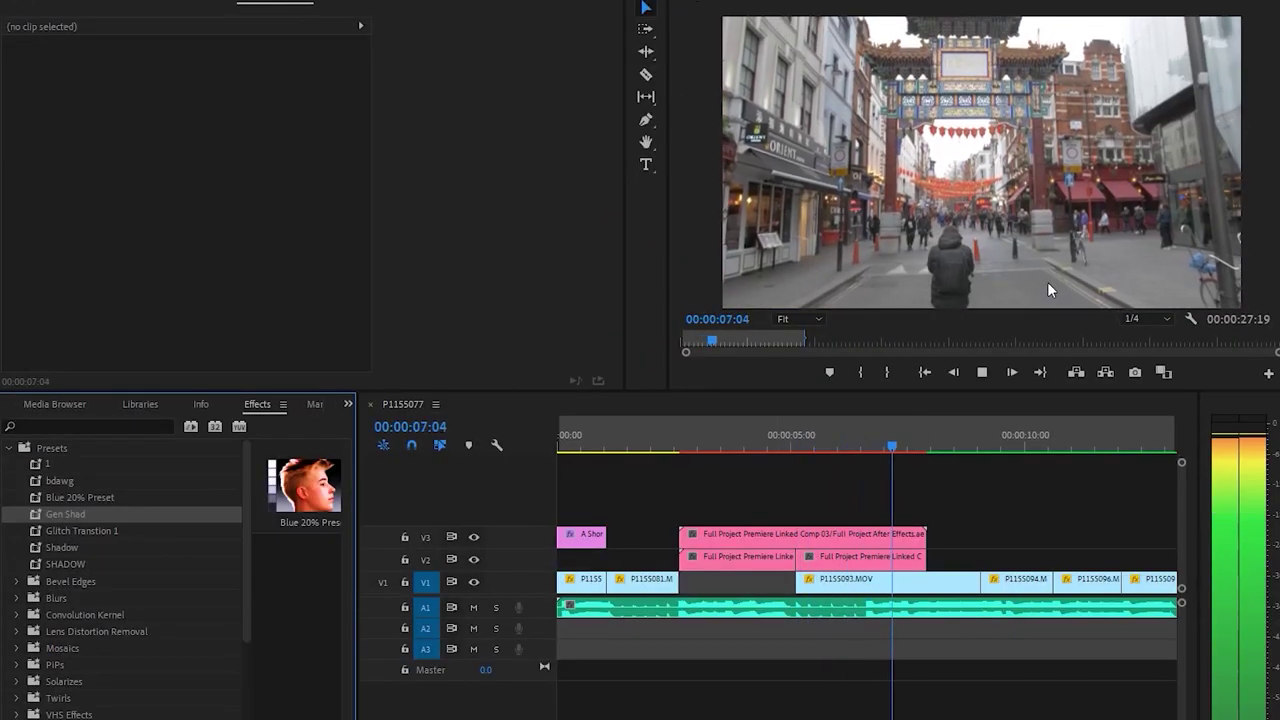
Play the edit from near the start, then move the three pink linked comp clips up to V4
left_click(661, 444)
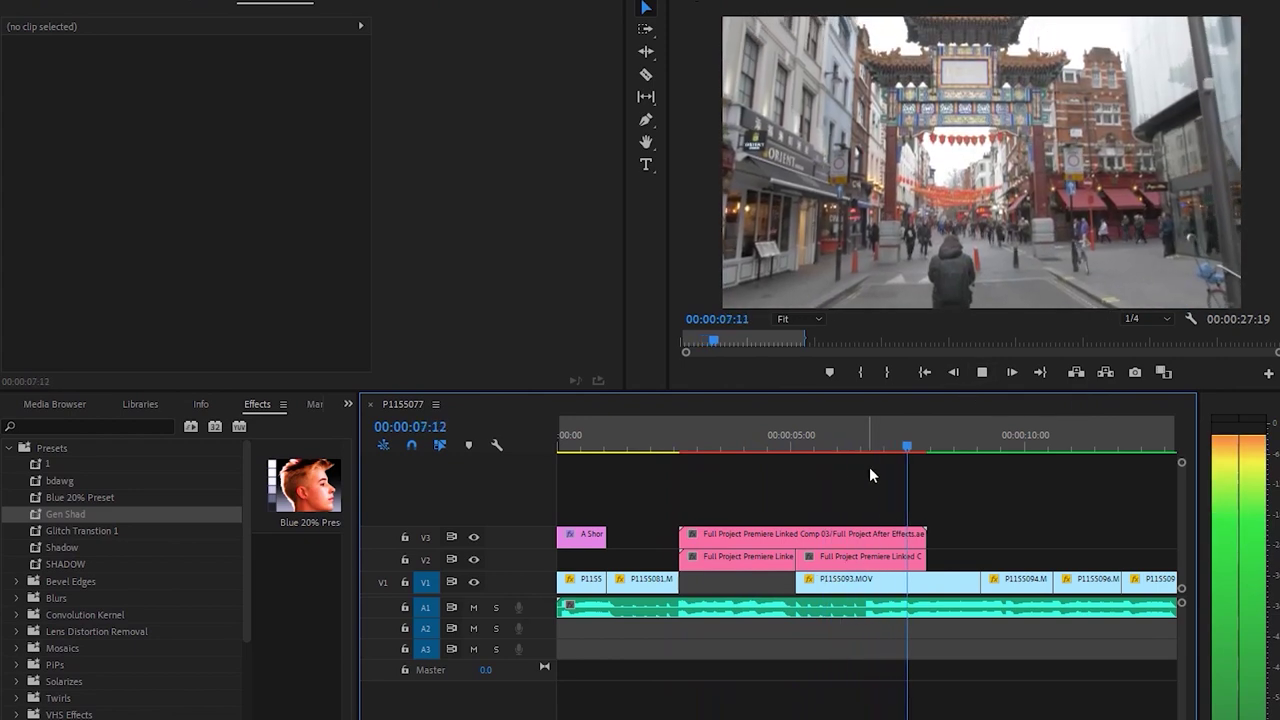
key("space")
left_click(684, 455)
key("space")
left_click(796, 443)
left_click_drag(949, 486, 740, 528)
left_click(885, 491)
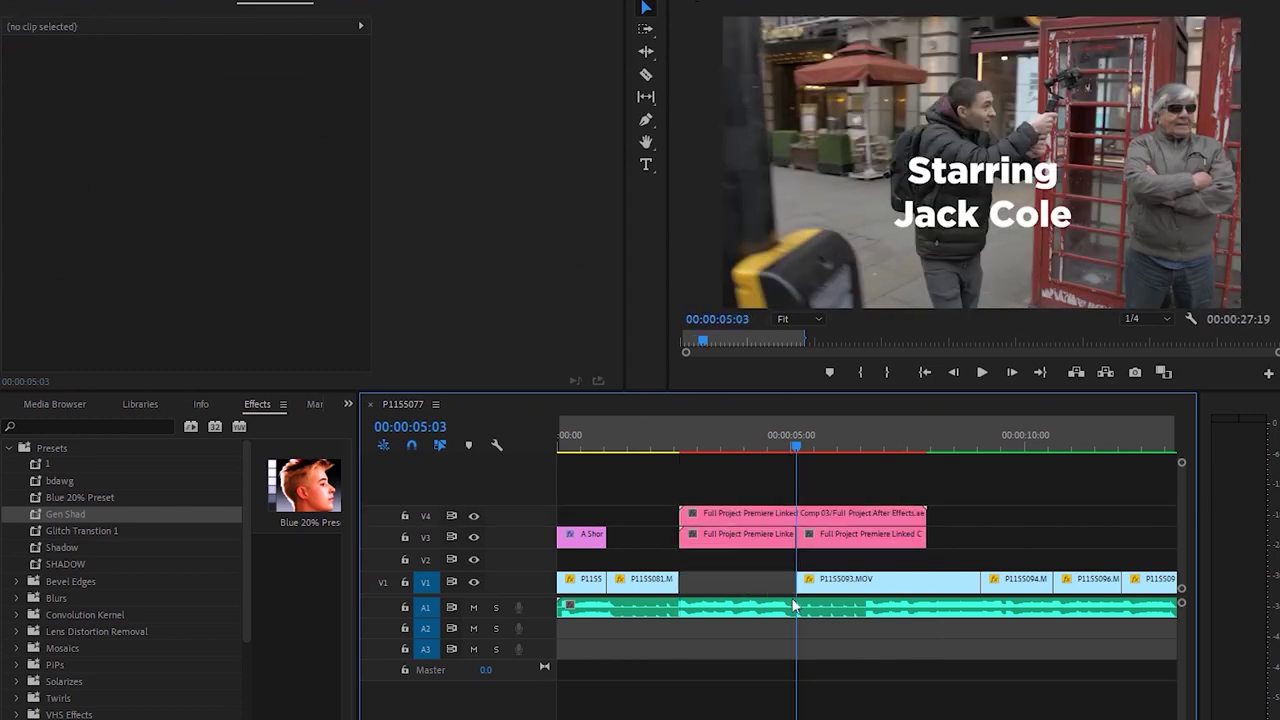
Drag TQ9Media Logo.png from the Dynamic Link Master Class folder onto track V2
key("alt+Tab")
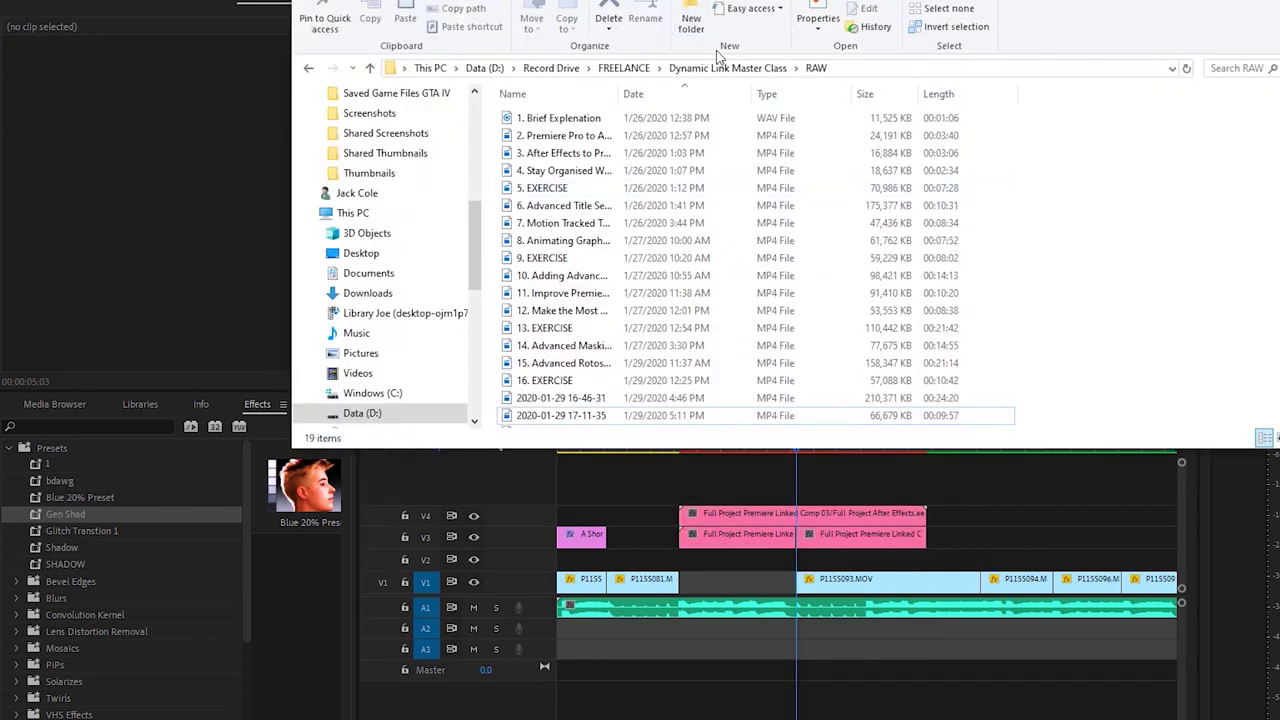
left_click(551, 68)
left_click(484, 68)
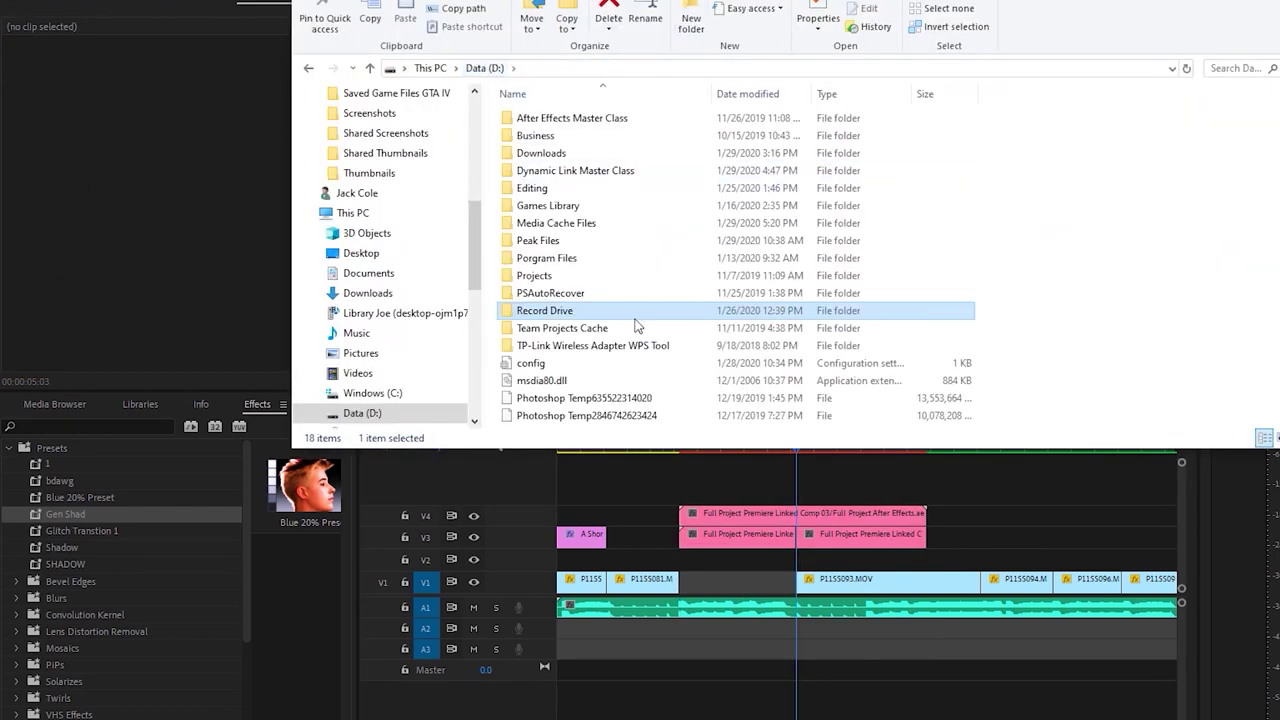
double_click(570, 172)
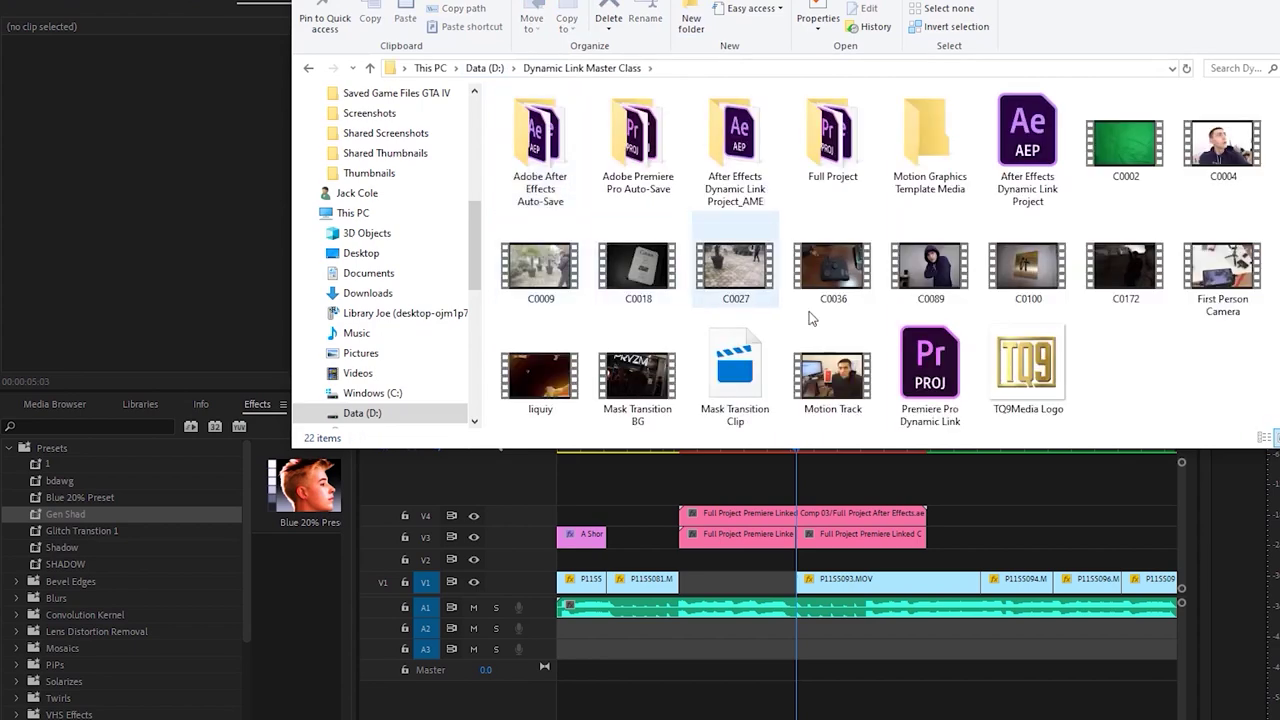
left_click(1030, 370)
left_click_drag(1052, 370, 836, 566)
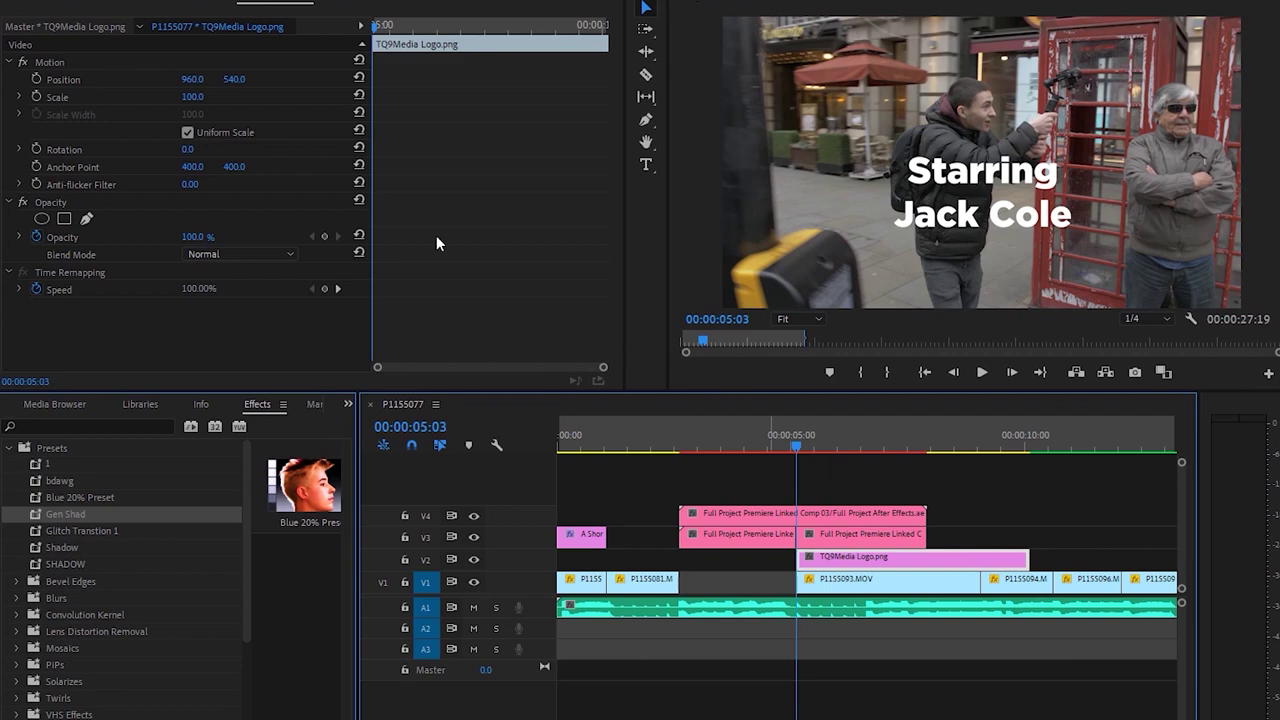
Scale the TQ9Media logo to 72% and apply the Gen Shad drop-shadow preset to it
key("space")
left_click_drag(191, 96, 167, 96)
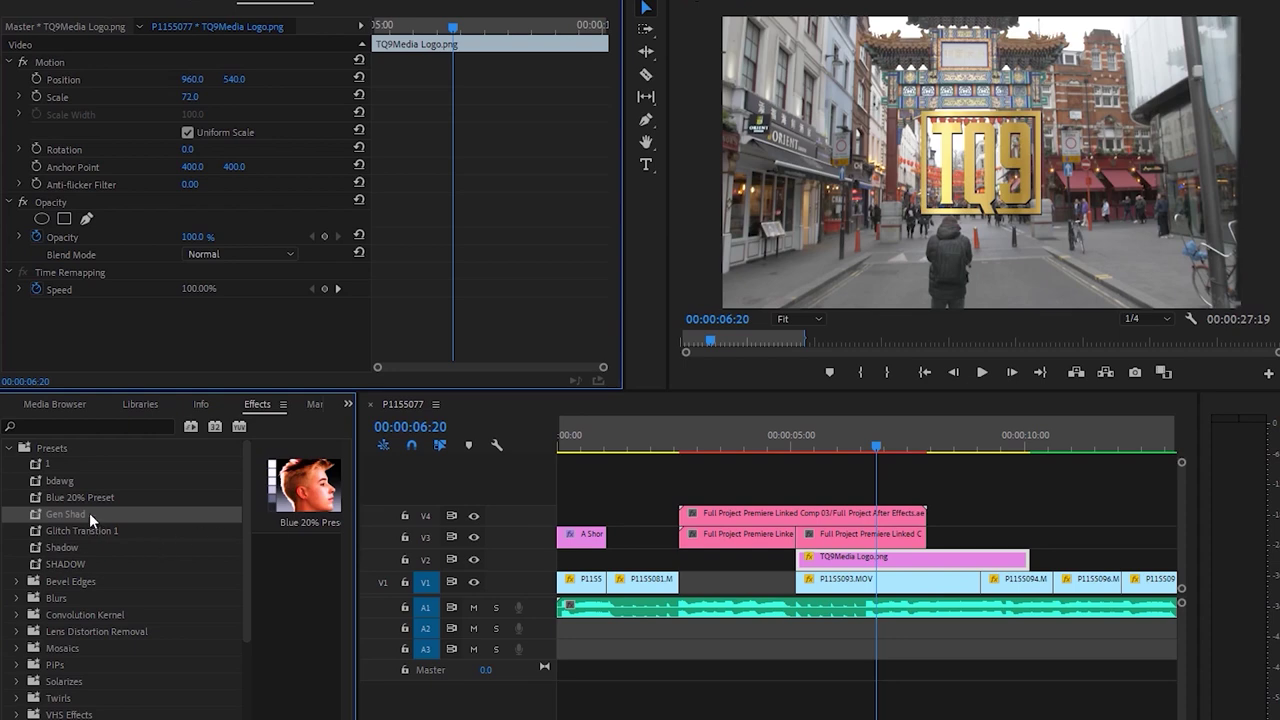
left_click_drag(927, 551, 916, 559)
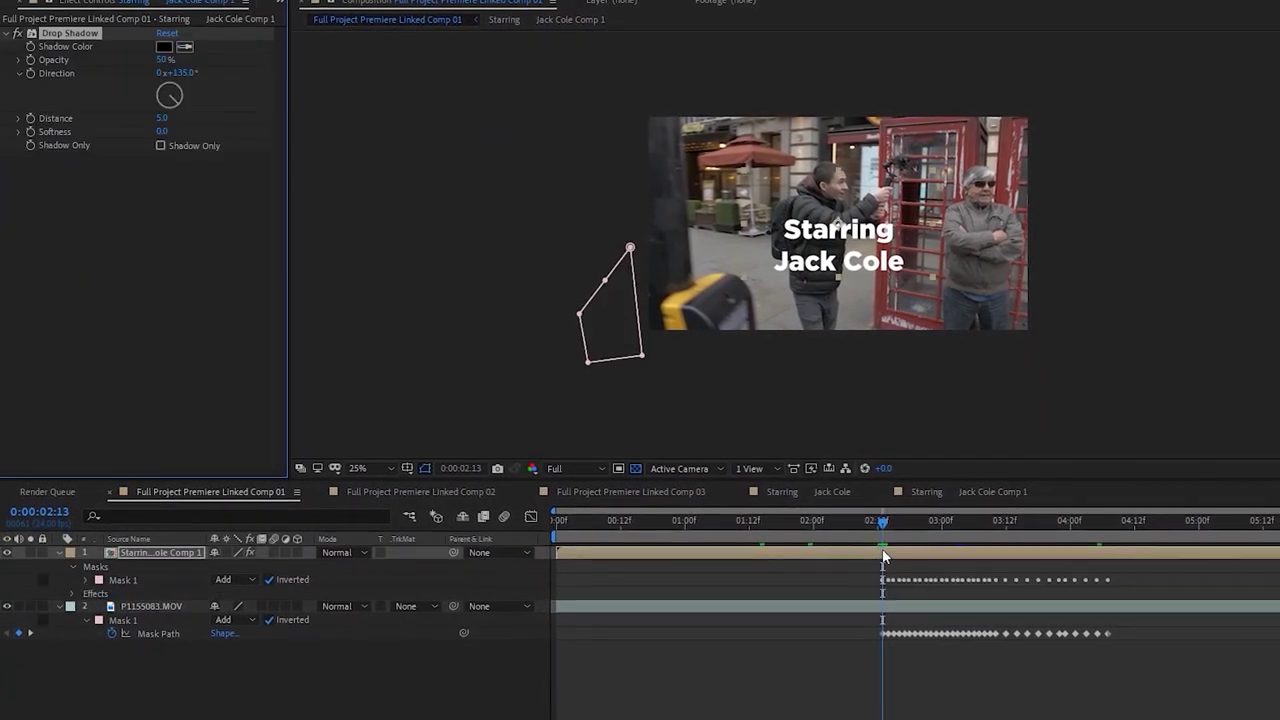
Set the Starring drop shadow to 100% opacity, distance 18 and softness 98, then save
key("period")
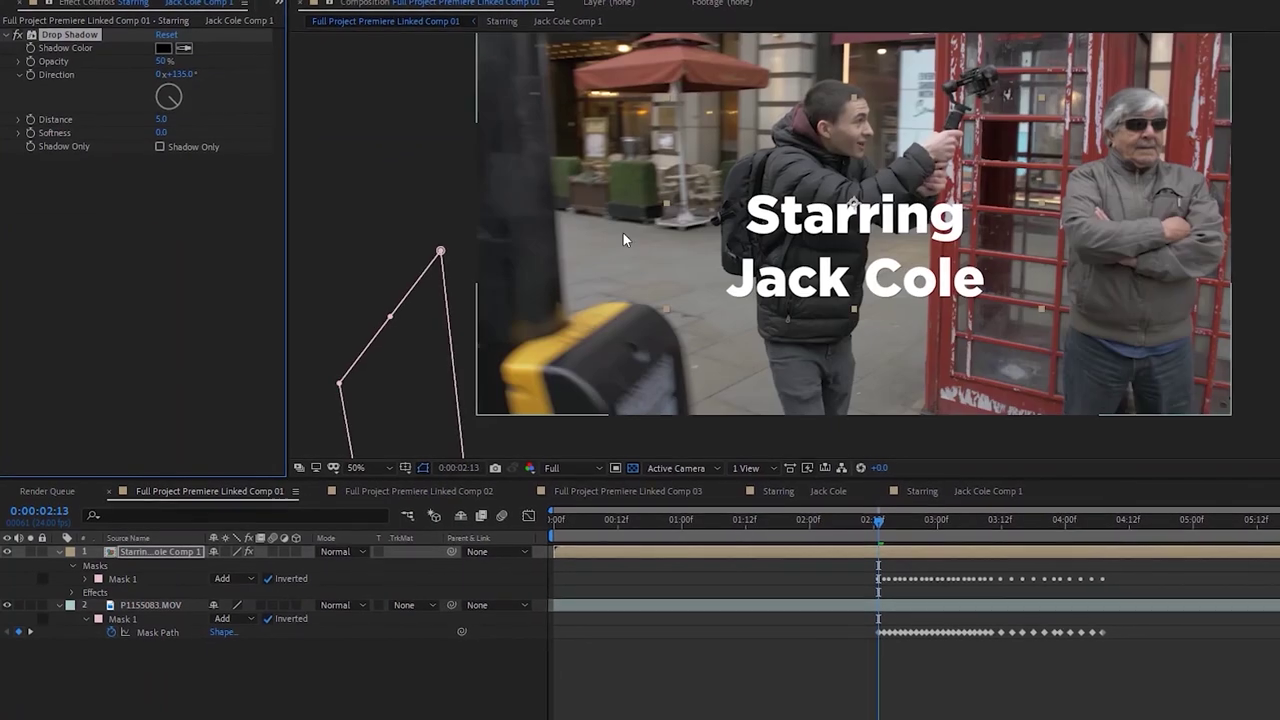
left_click_drag(155, 67, 369, 51)
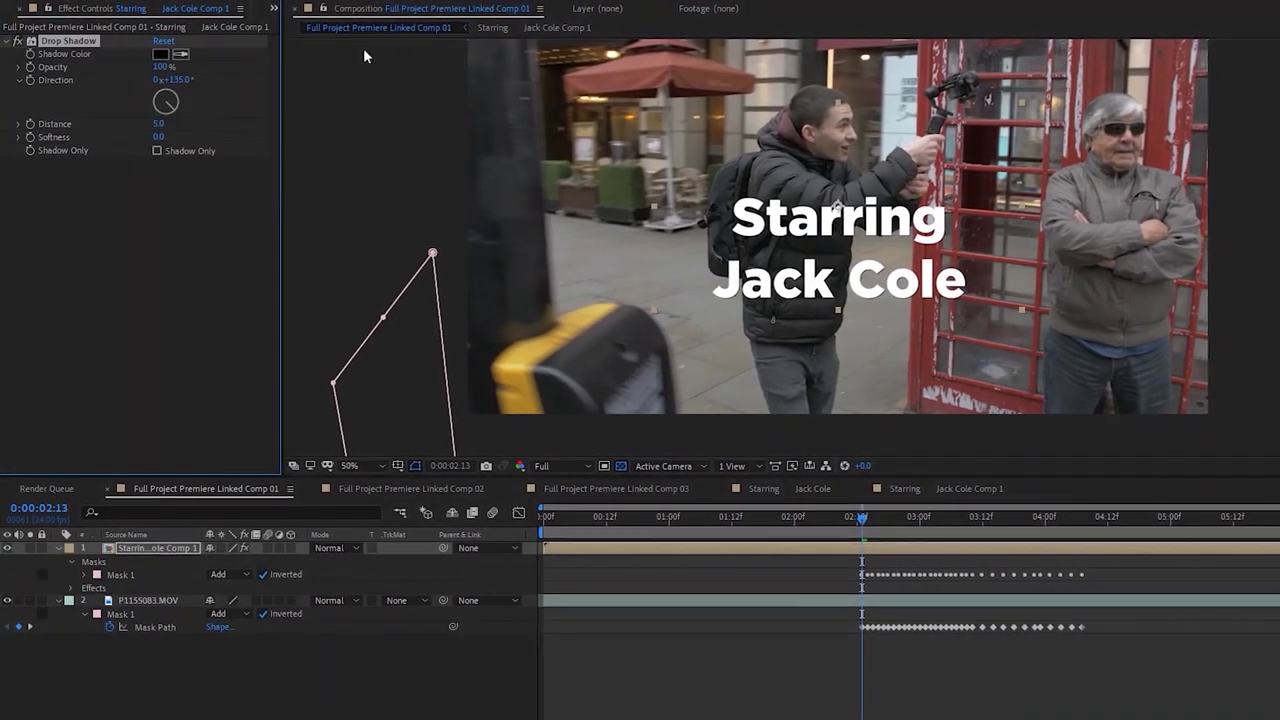
left_click_drag(157, 122, 240, 140)
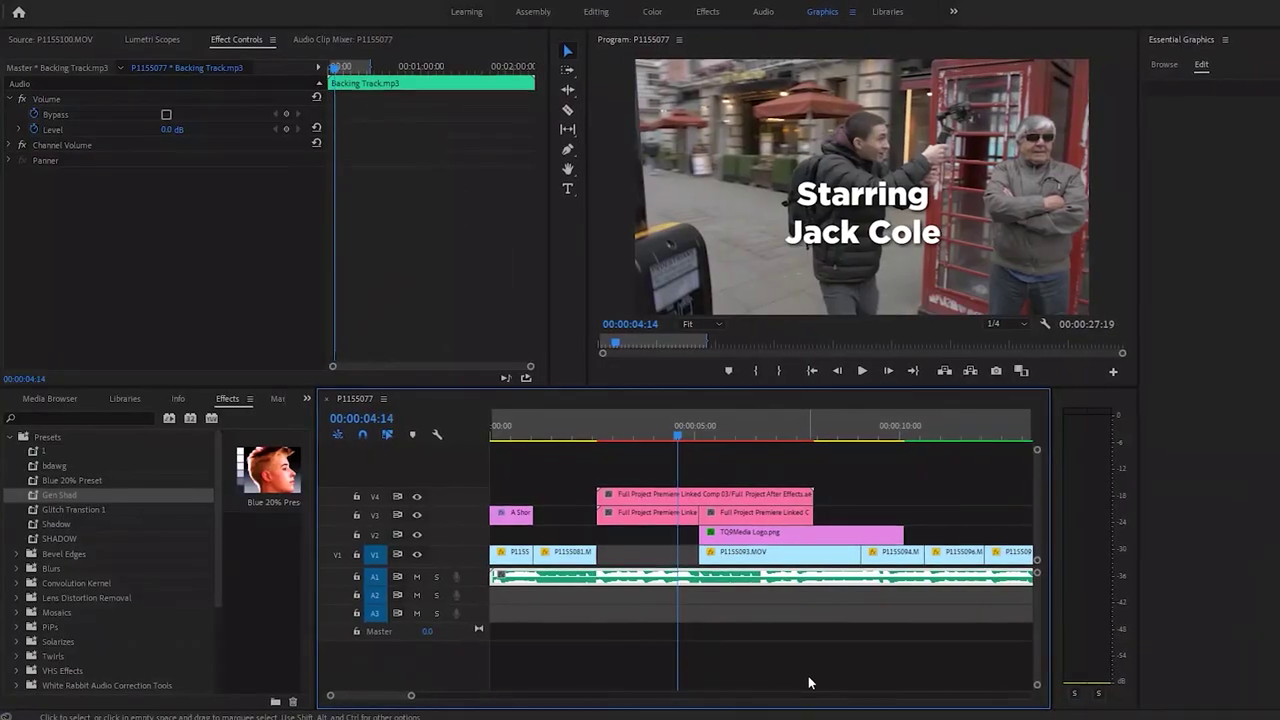
left_click(808, 676)
key("ctrl+s")
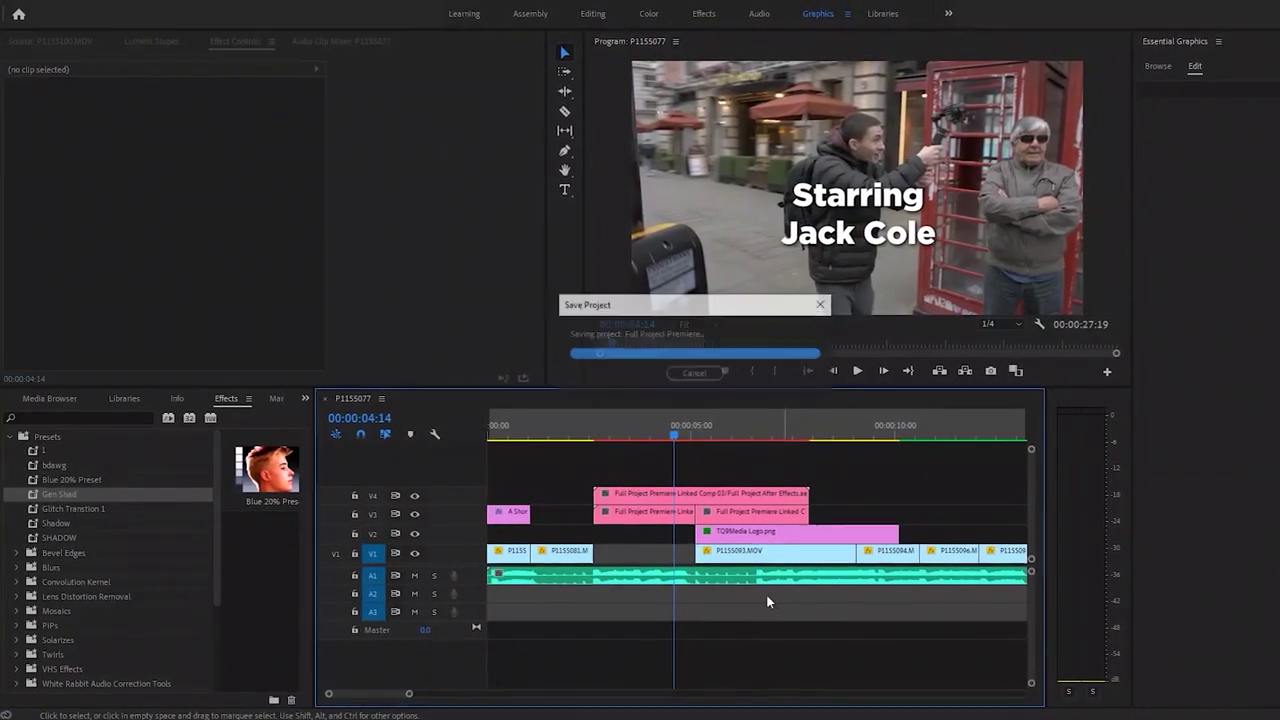
Reduce the TQ9Media logo's Scale to 70% and play back to check it
left_click_drag(410, 695, 459, 691)
key("space")
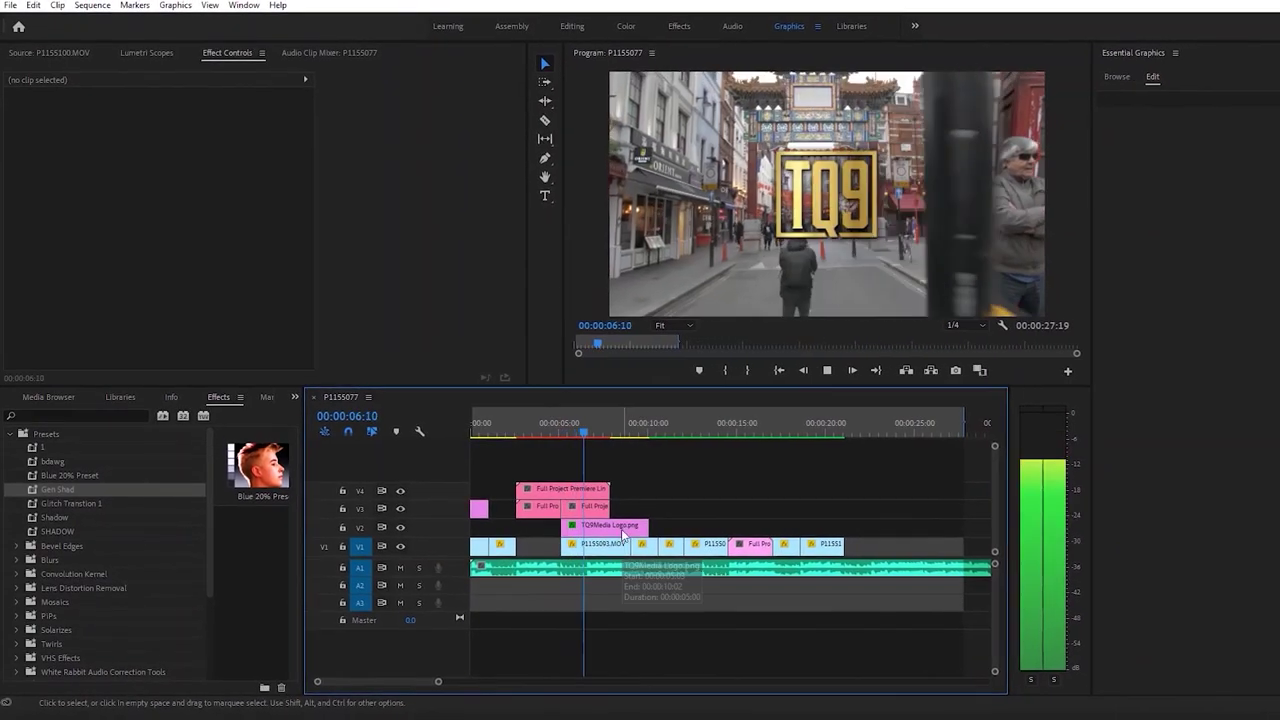
left_click(641, 534)
key("space")
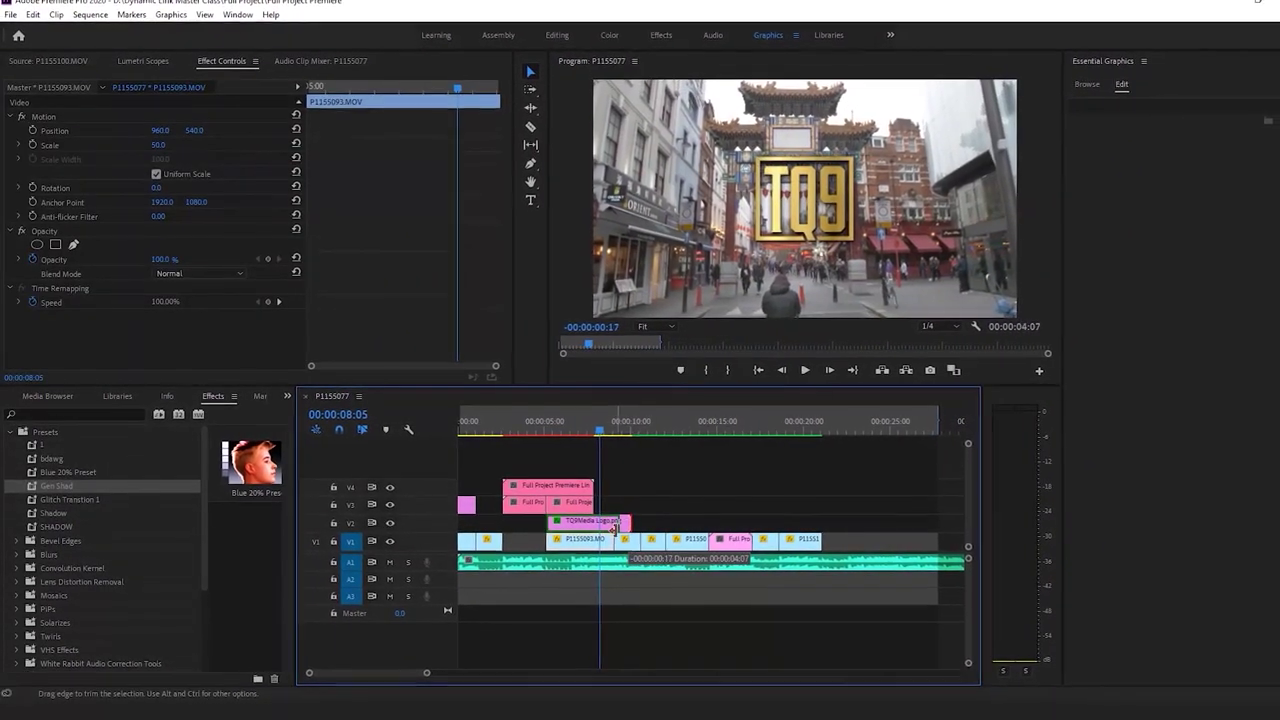
left_click(570, 519)
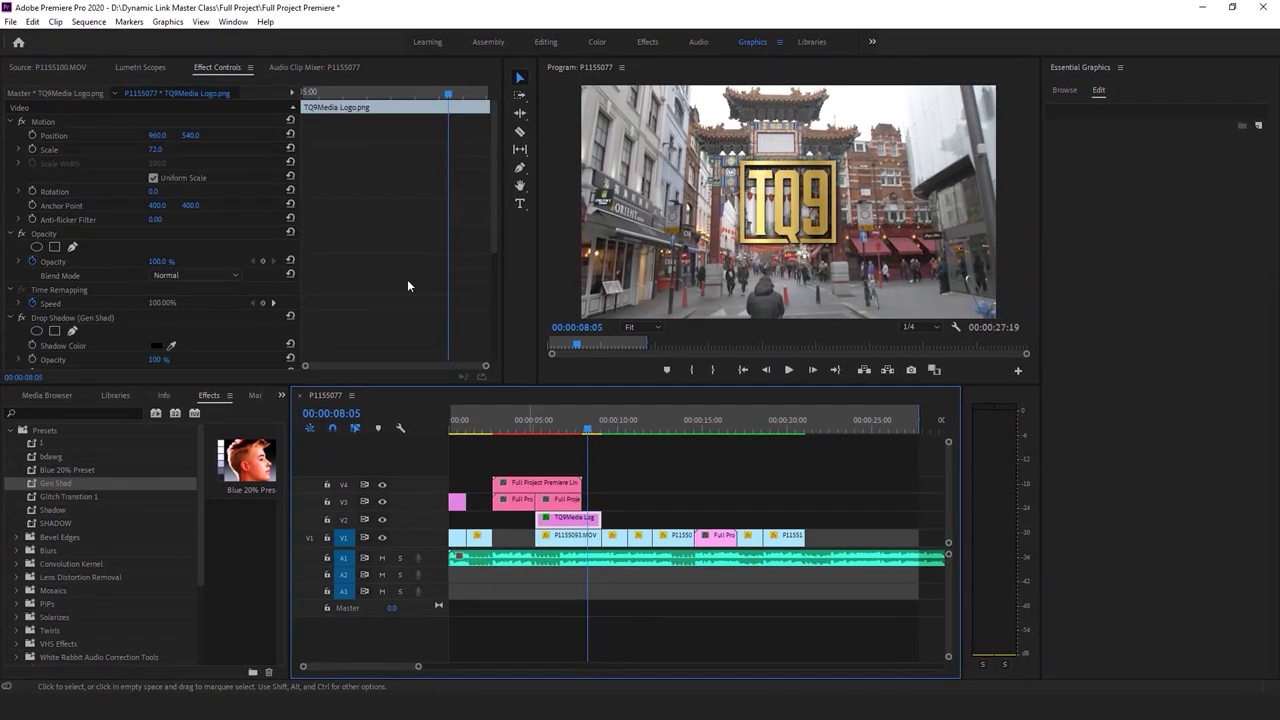
left_click_drag(156, 148, 140, 148)
key("space")
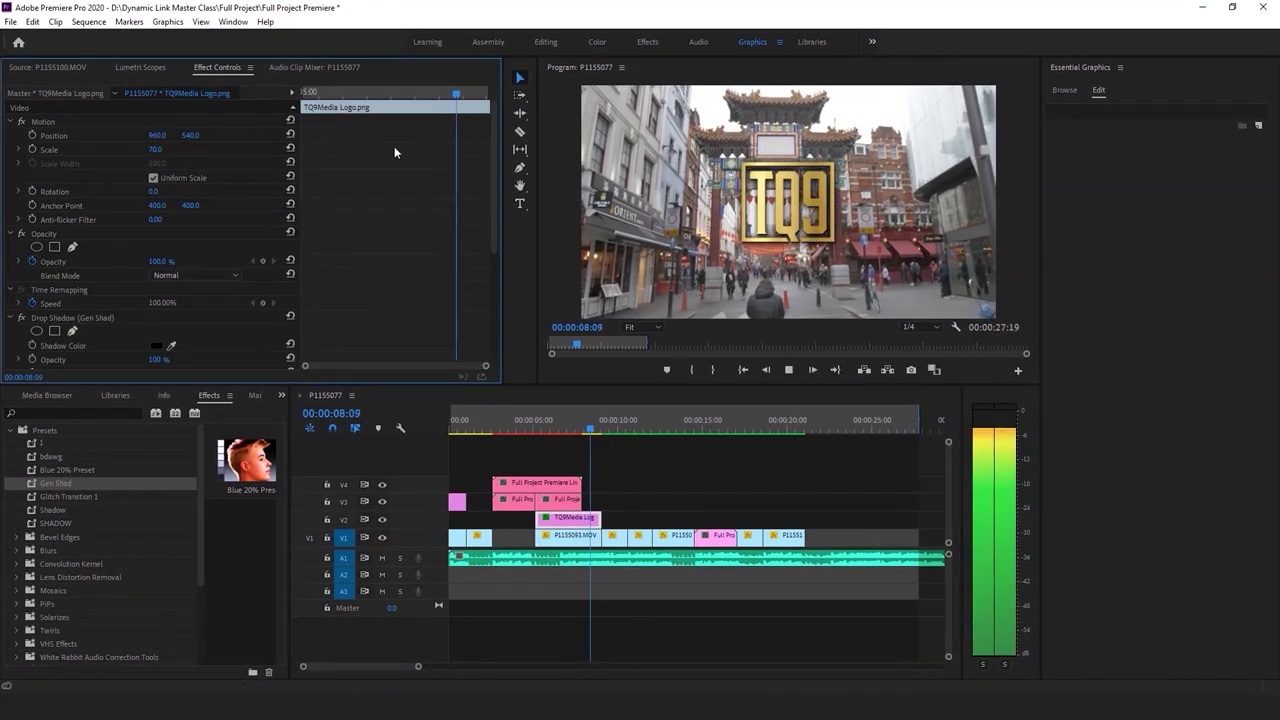
left_click(724, 457)
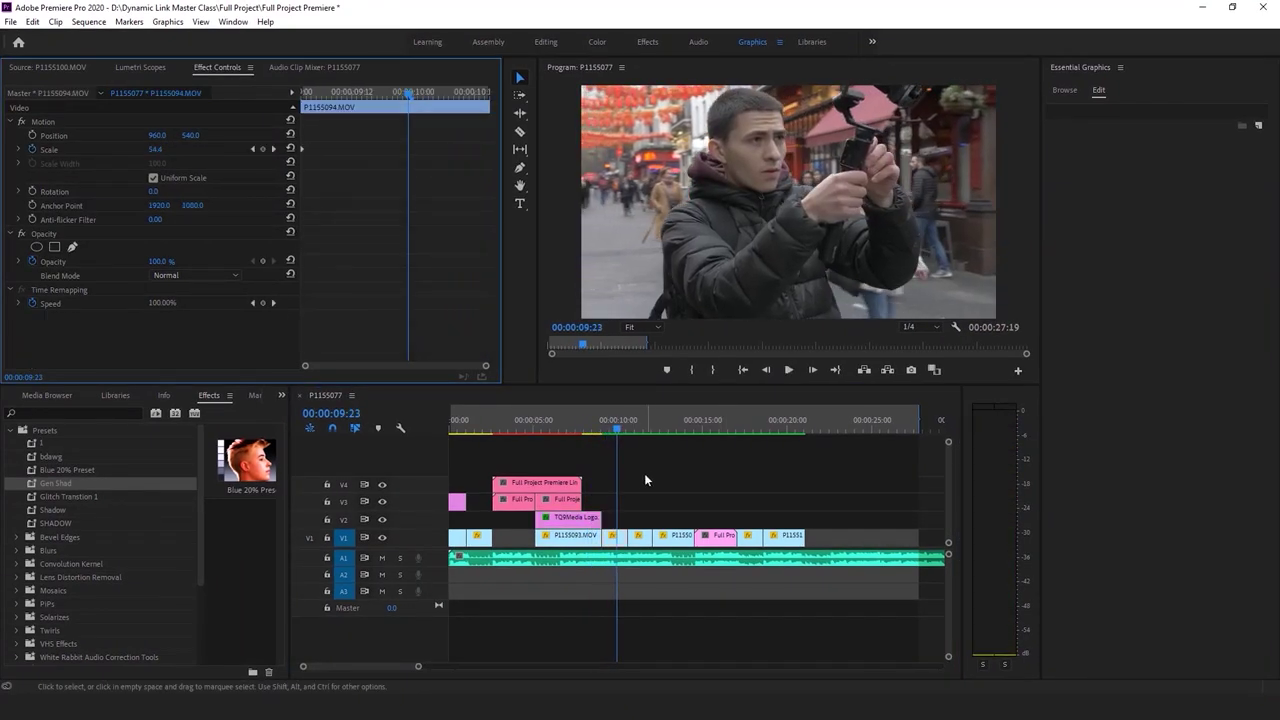
Zoom the timeline to 30 seconds, show the Project panel media, and reach the File > New menu
left_click_drag(421, 668, 433, 668)
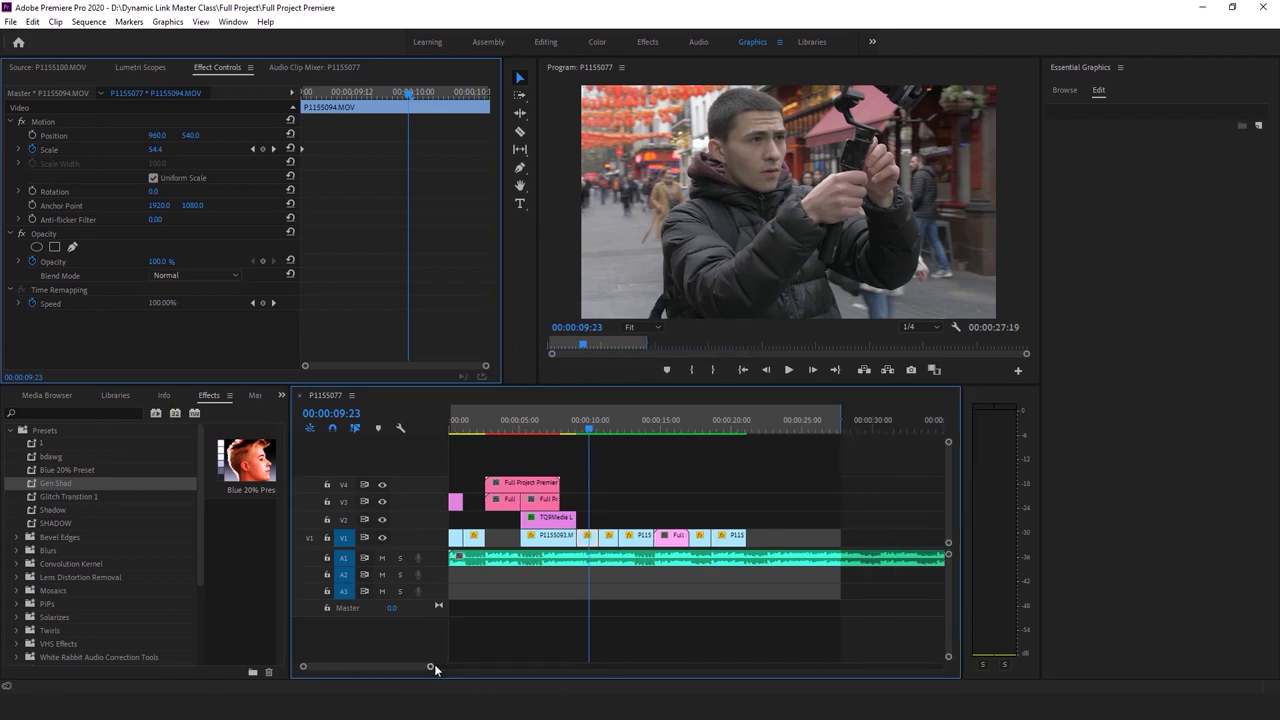
key("shift+1")
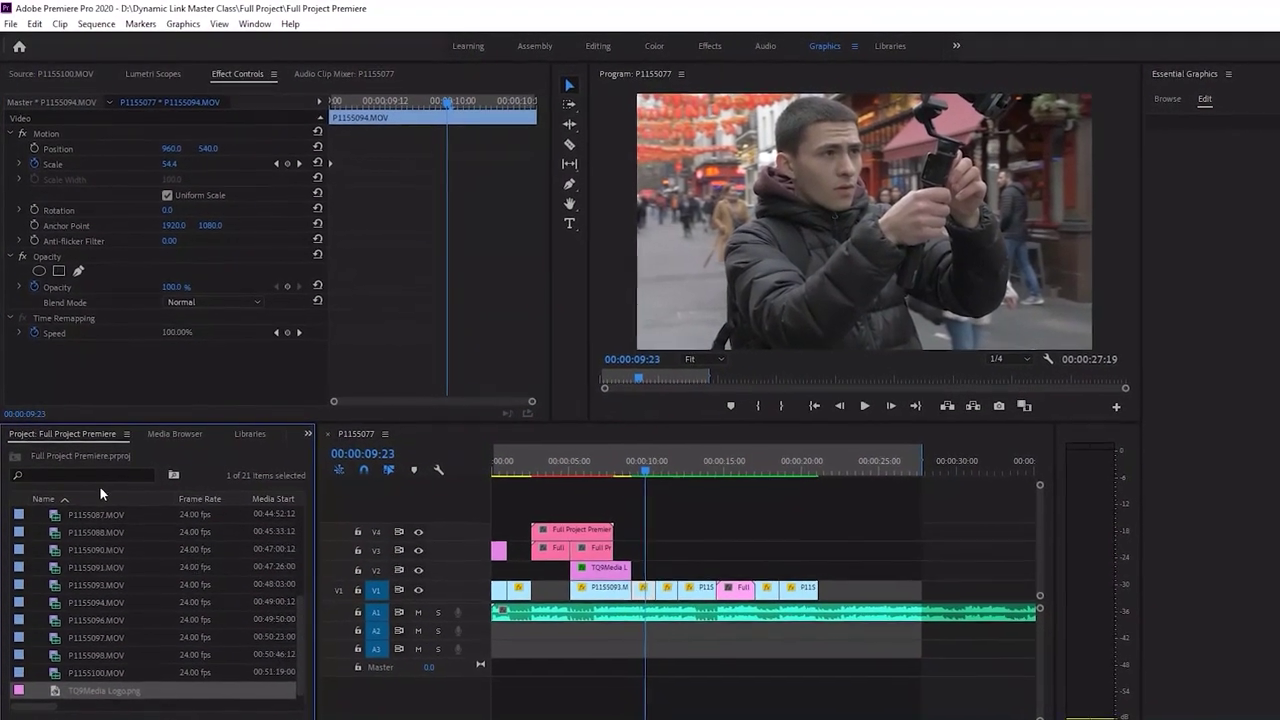
scroll(85, 565, "up", 5)
left_click(35, 24)
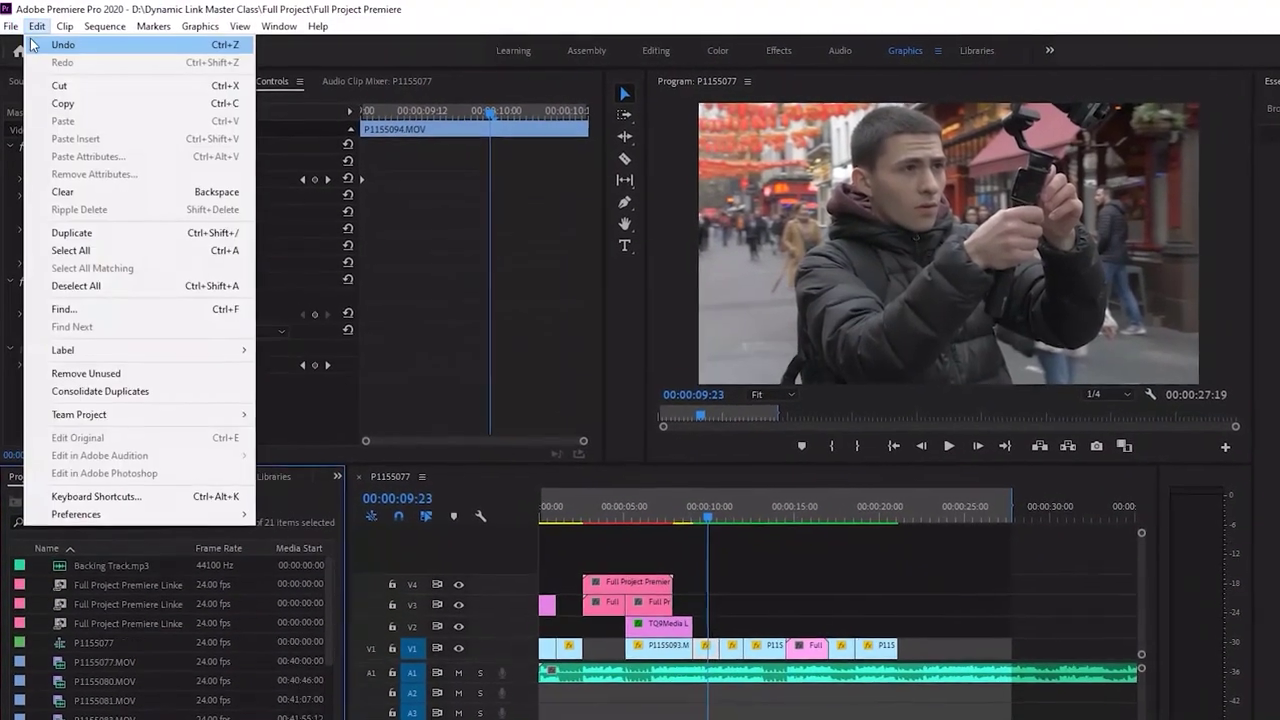
mouse_move(6, 8)
key("Escape")
left_click(10, 26)
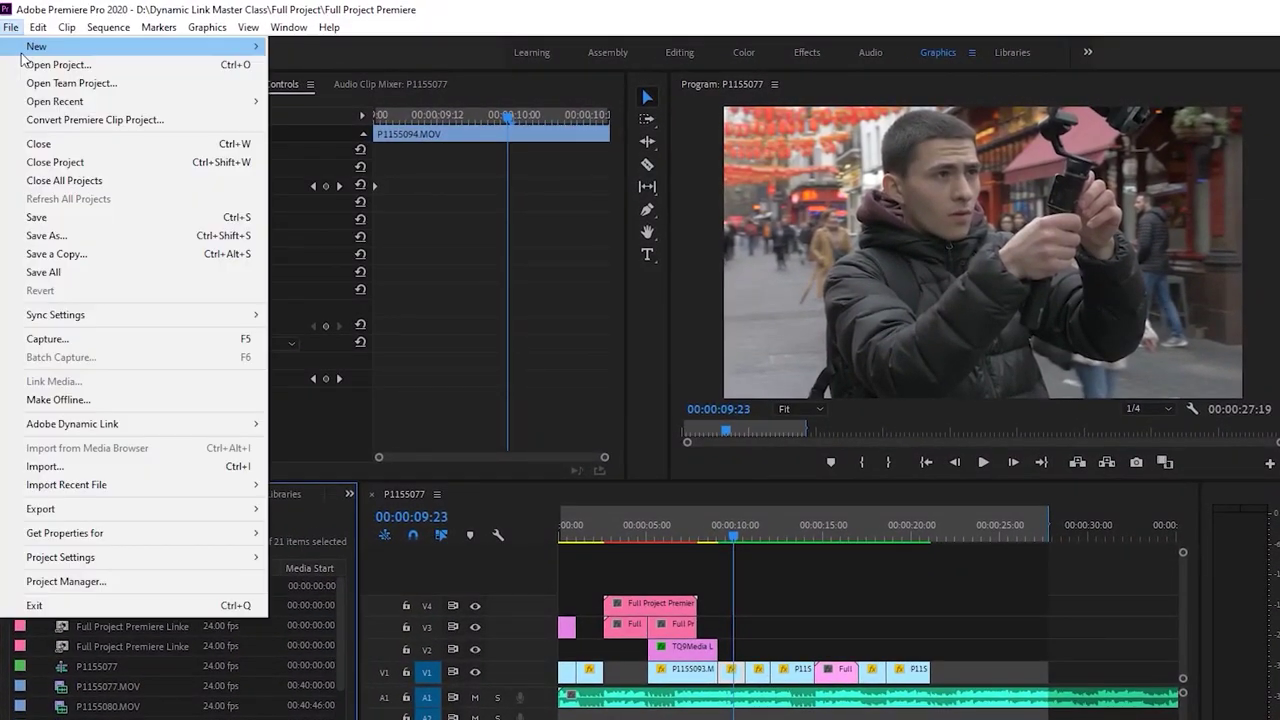
Create a new adjustment layer on a top track V5, extended to 21:03
mouse_move(200, 46)
left_click(334, 211)
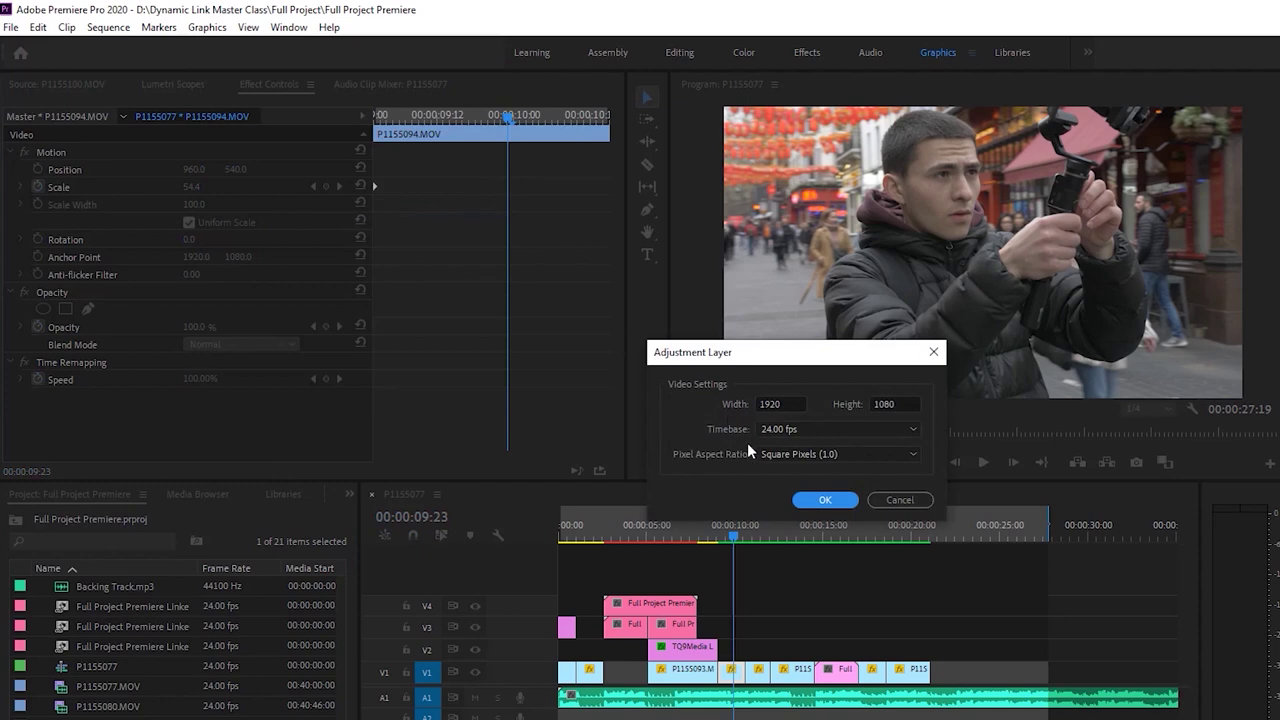
left_click(820, 496)
left_click_drag(86, 583, 530, 592)
left_click_drag(643, 583, 928, 607)
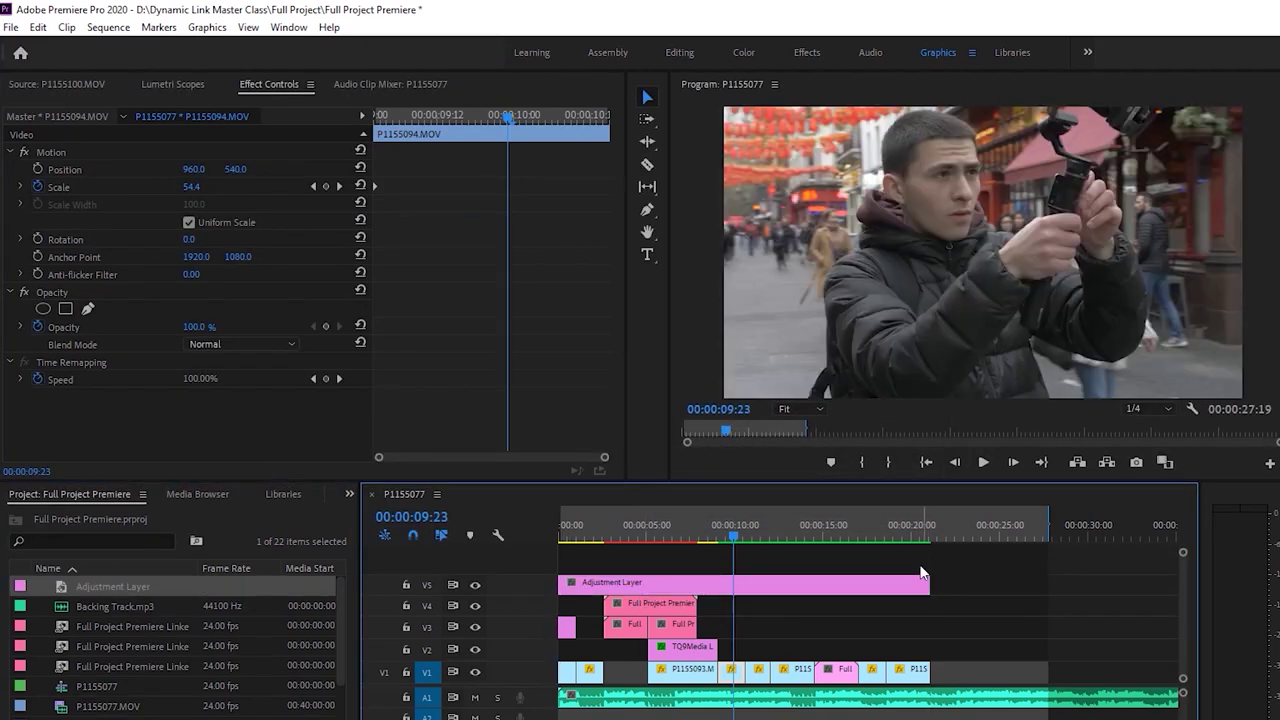
left_click(886, 537)
left_click(912, 565)
Review the sequence ending and drop an 'A Short Film' title graphic on V2 after the last shot
left_click(910, 590)
left_click(966, 585)
key("space")
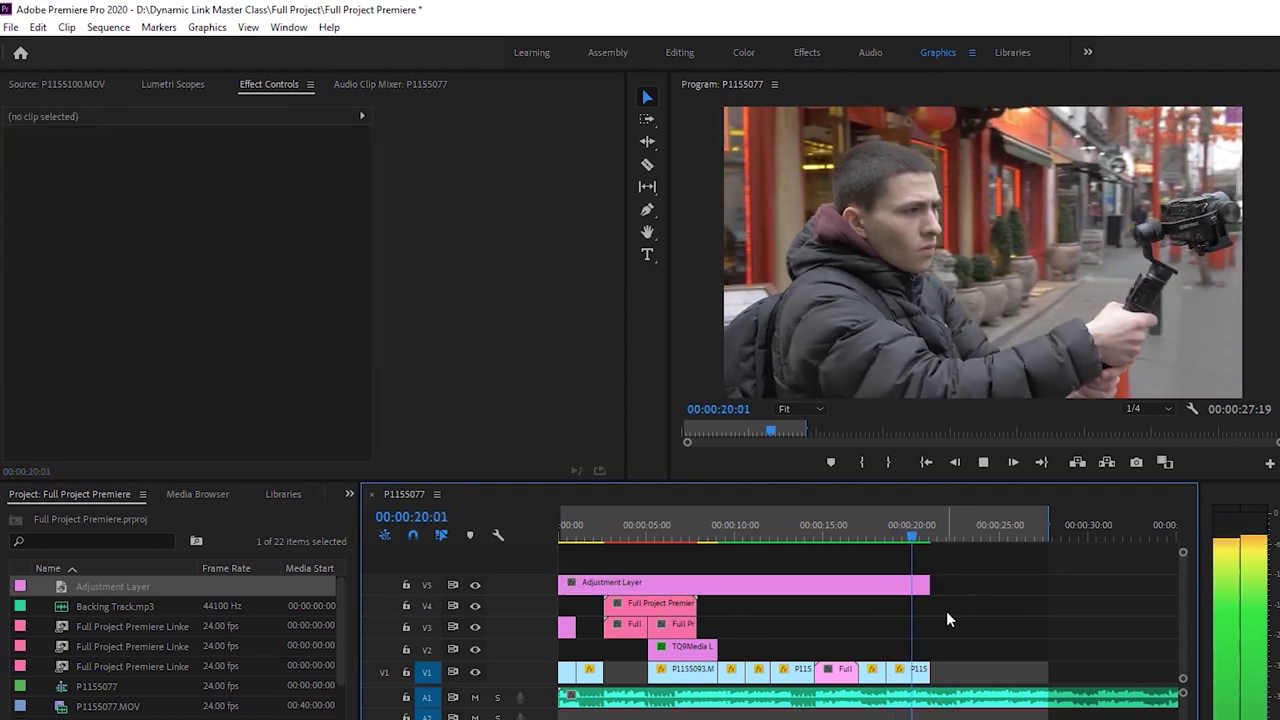
key("space")
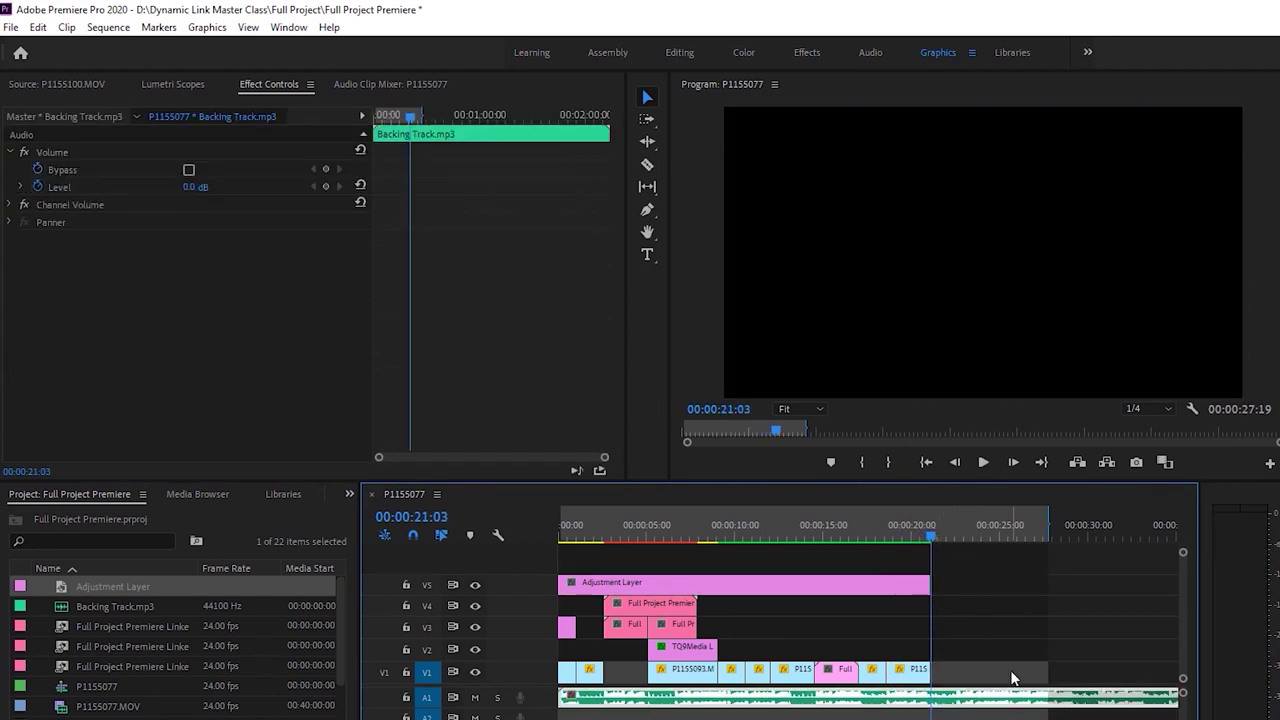
key("space")
key("space")
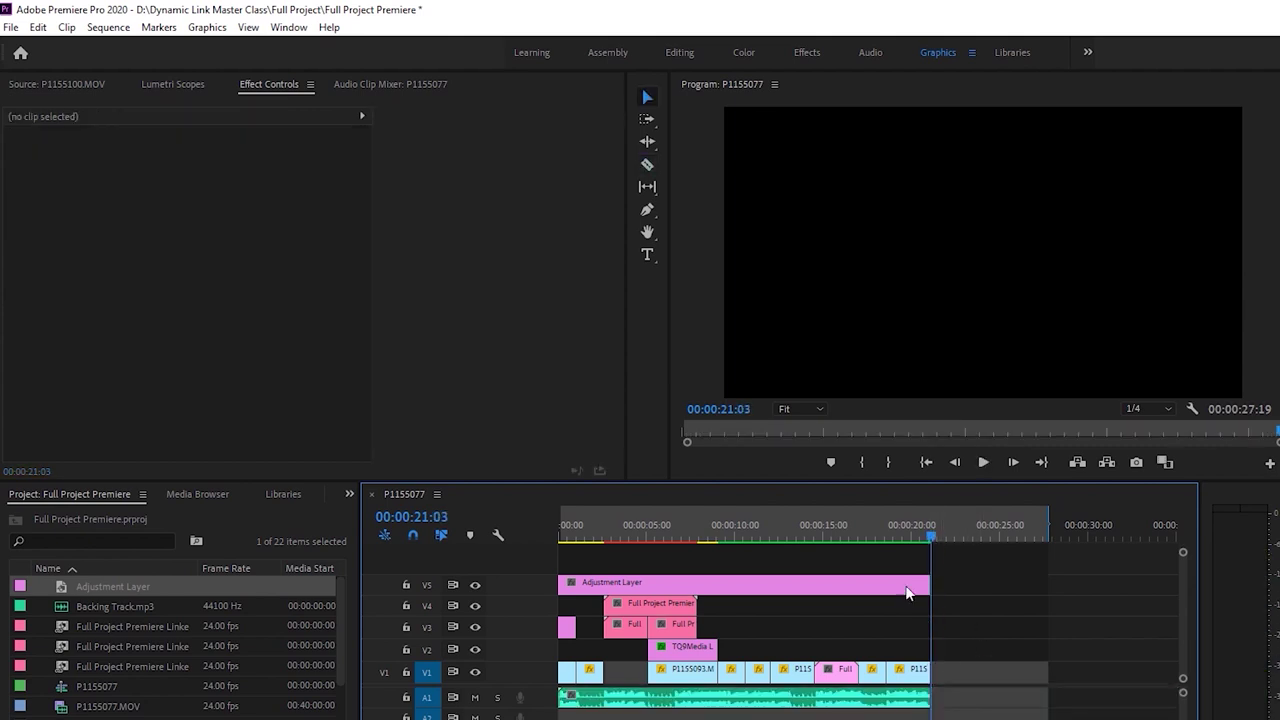
key("Up")
key("space")
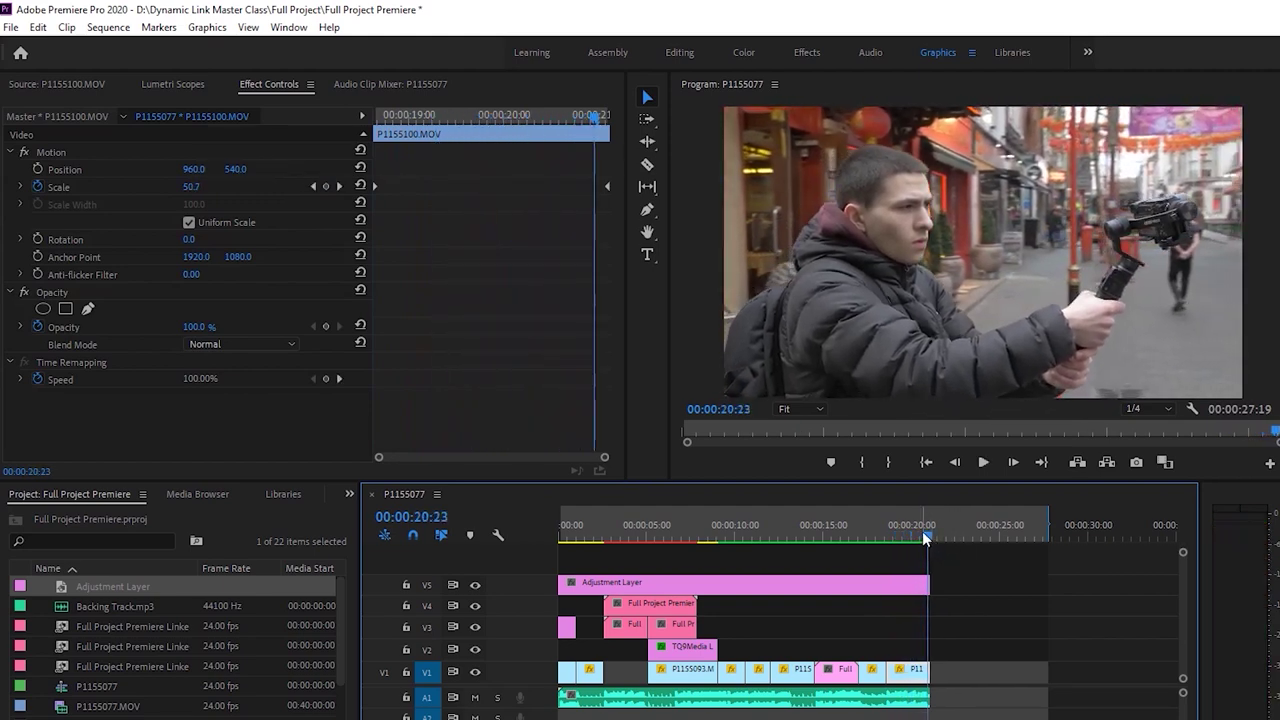
key("space")
left_click(931, 526)
key("ctrl+z")
left_click_drag(1033, 634, 945, 648)
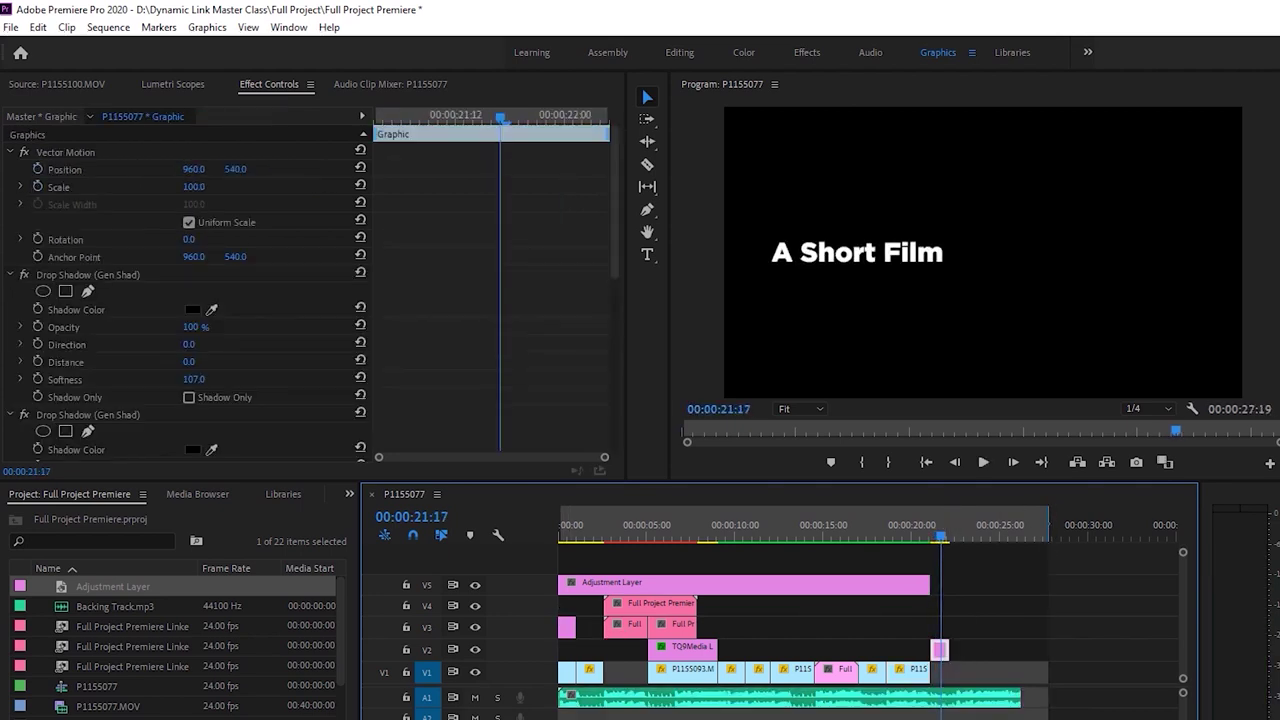
Replace the 'A Short Film' title text with 'The End.' and preview it
triple_click(870, 252)
type("The End.")
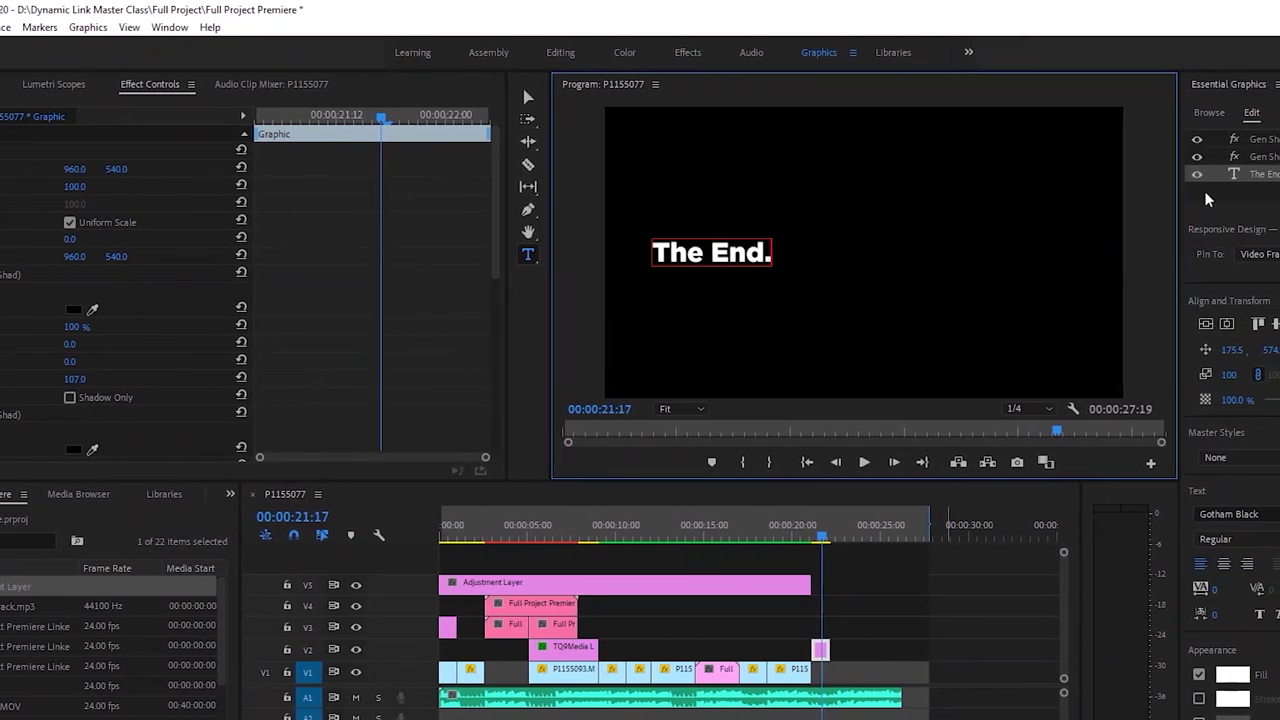
key("ctrl+a")
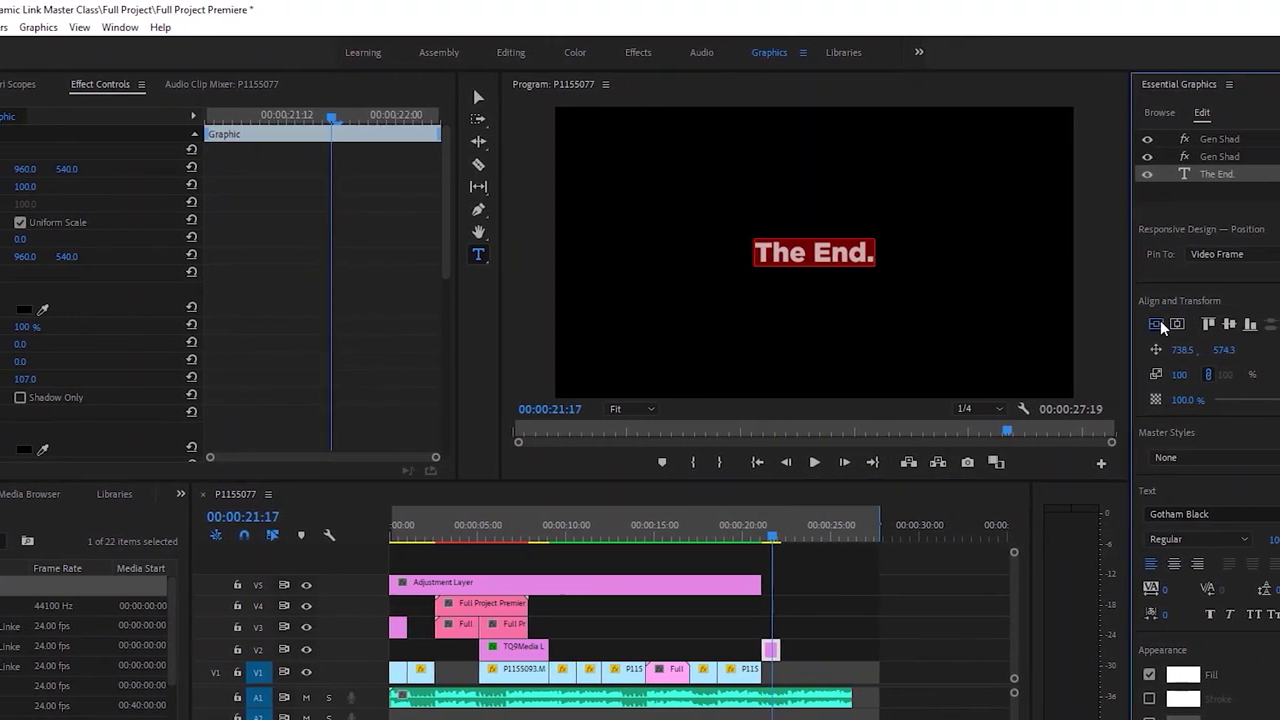
left_click(740, 549)
key("space")
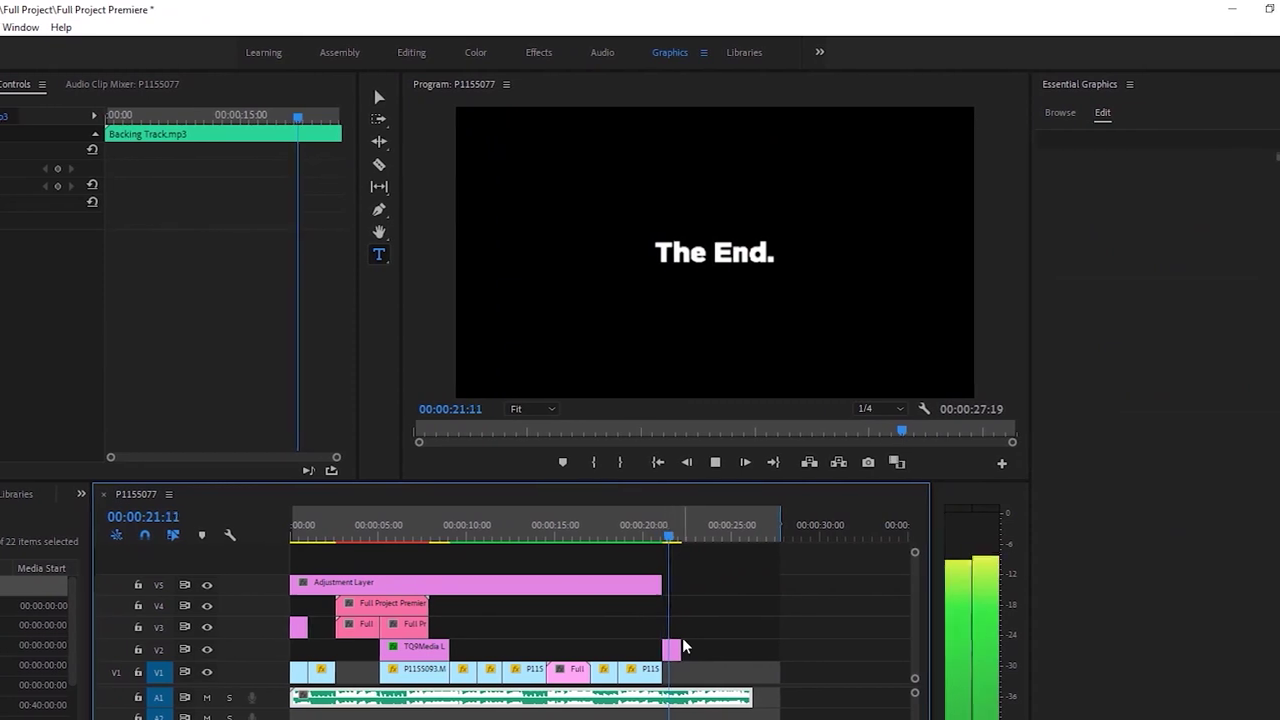
Razor-cut 'The End.' title at 00:00:22:12 and delete its trailing piece
left_click_drag(666, 647, 736, 645)
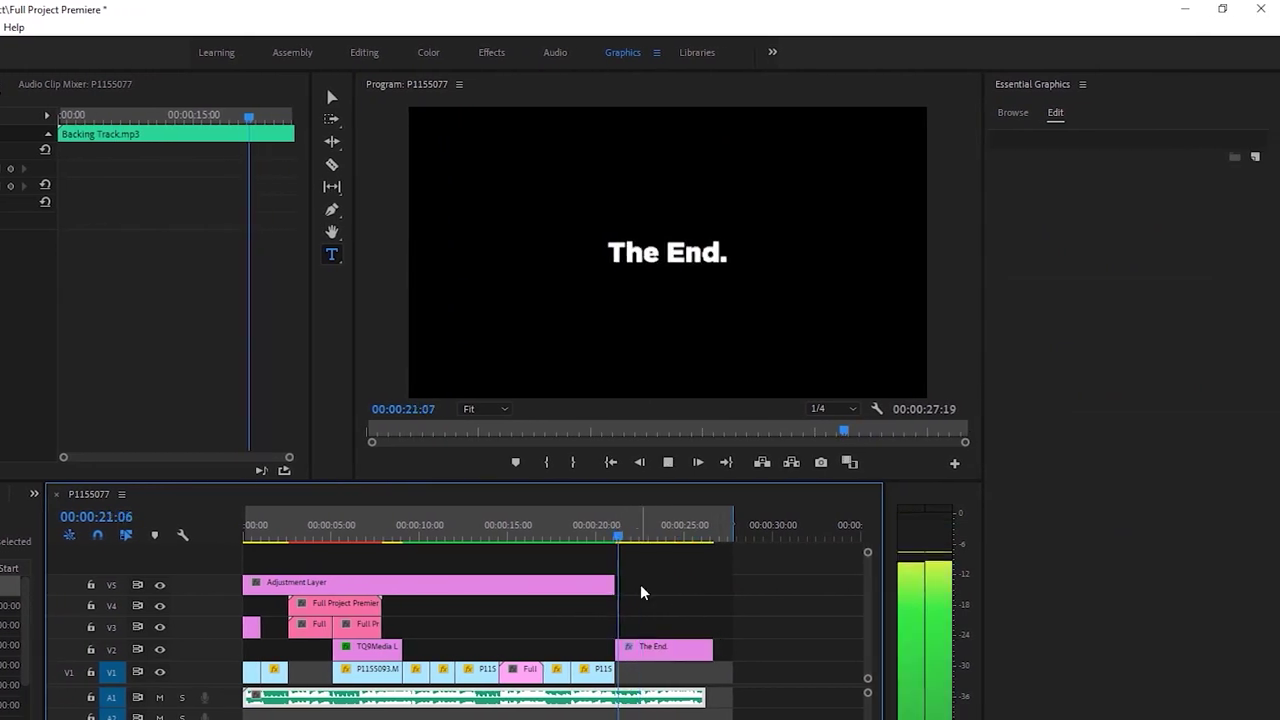
key("space")
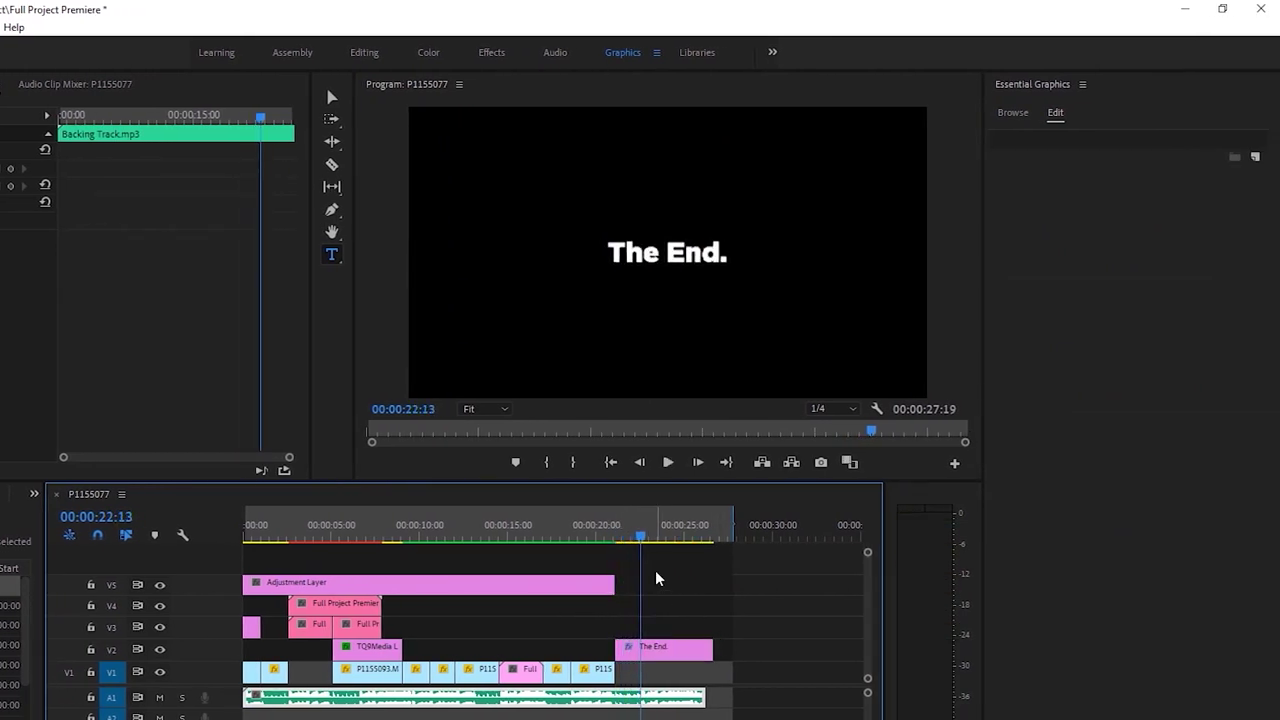
left_click(646, 652)
key("v")
left_click(664, 651)
key("Delete")
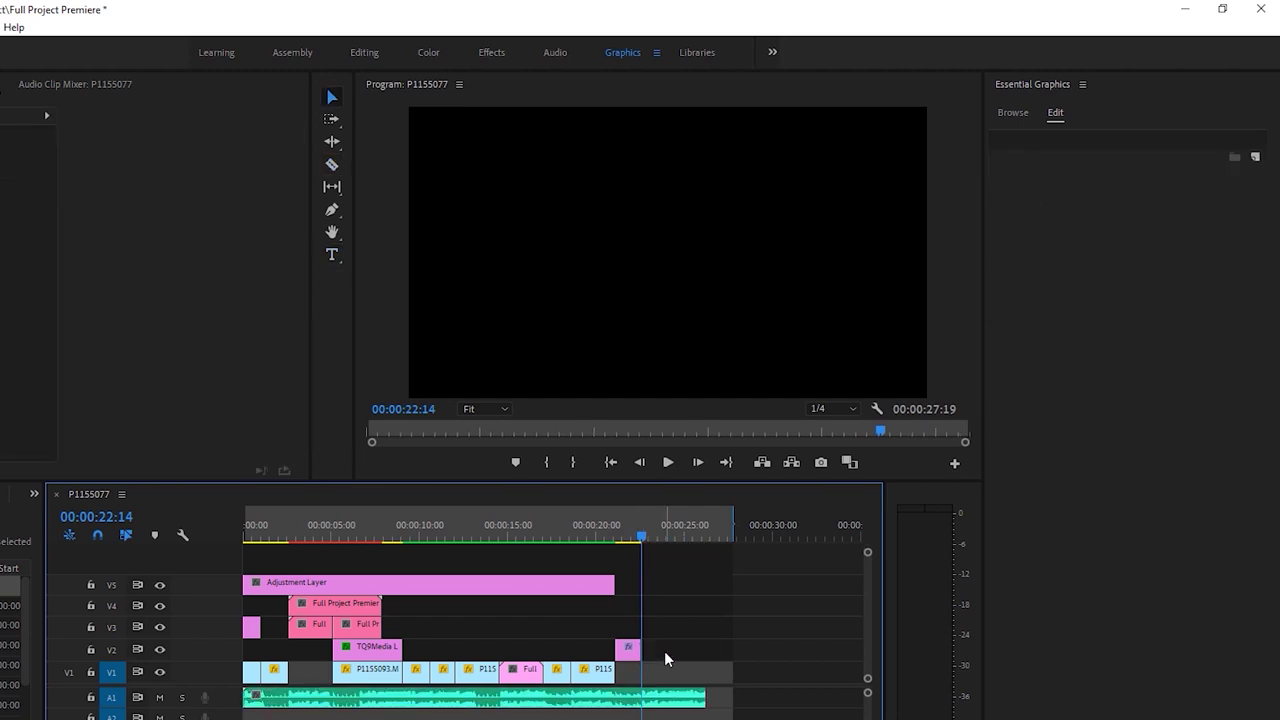
key("space")
key("space")
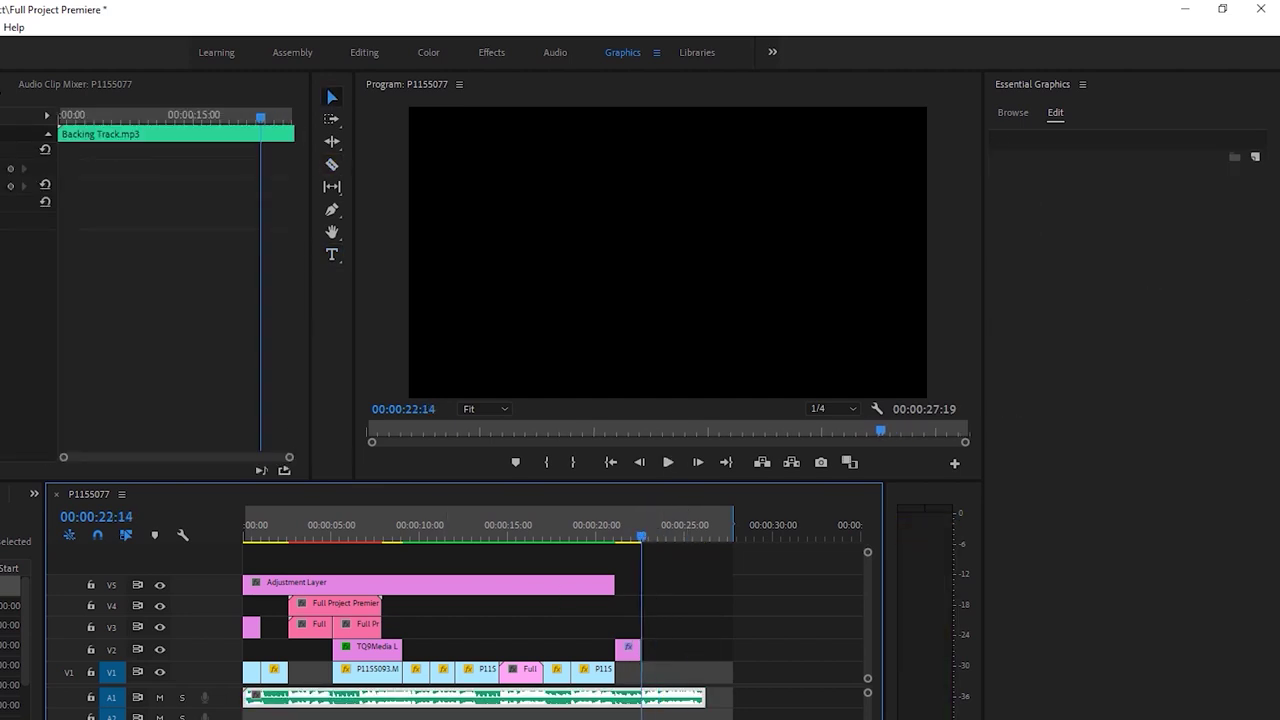
Add volume keyframes to the backing track near the end and preview the fade
left_click(8, 186)
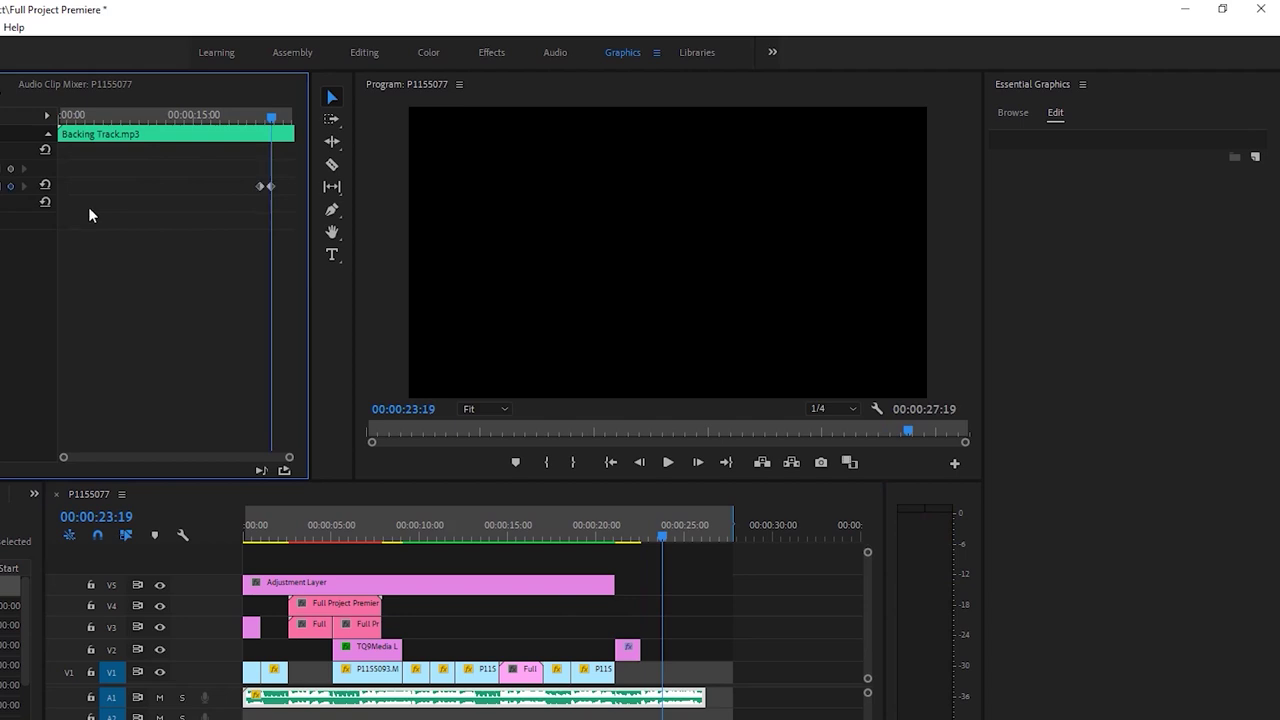
left_click_drag(267, 117, 259, 117)
key("space")
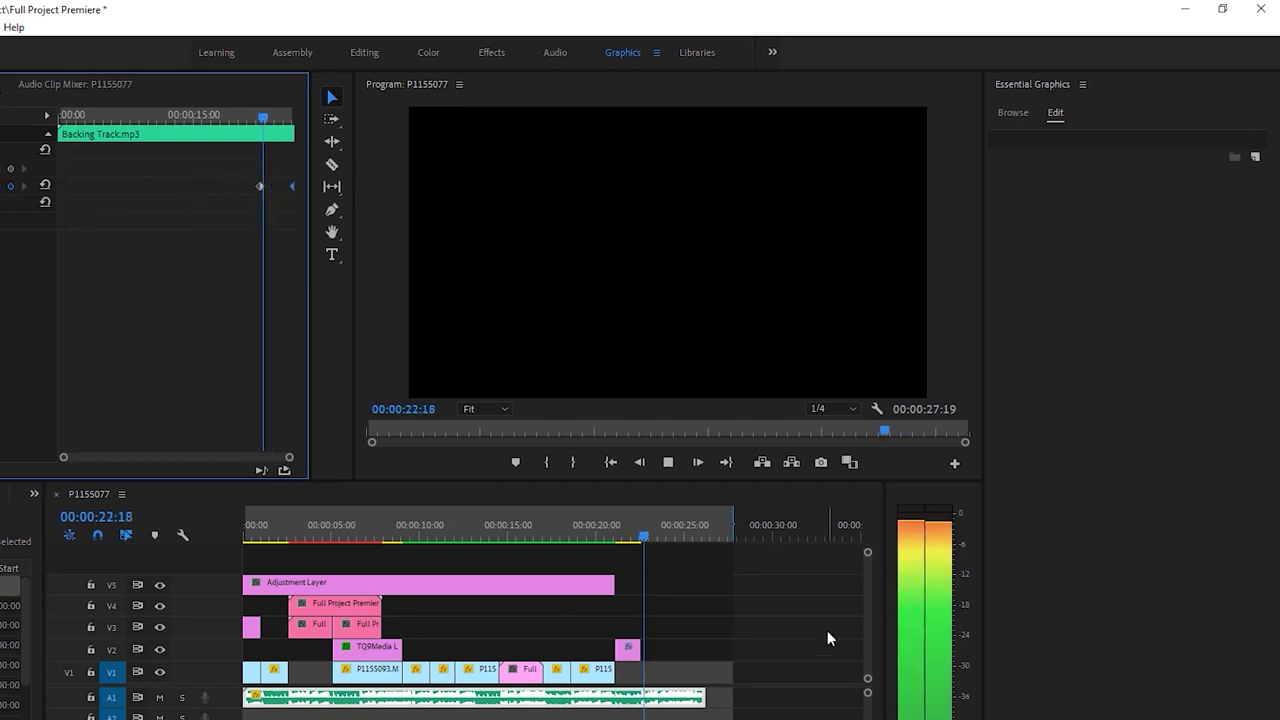
left_click(795, 649)
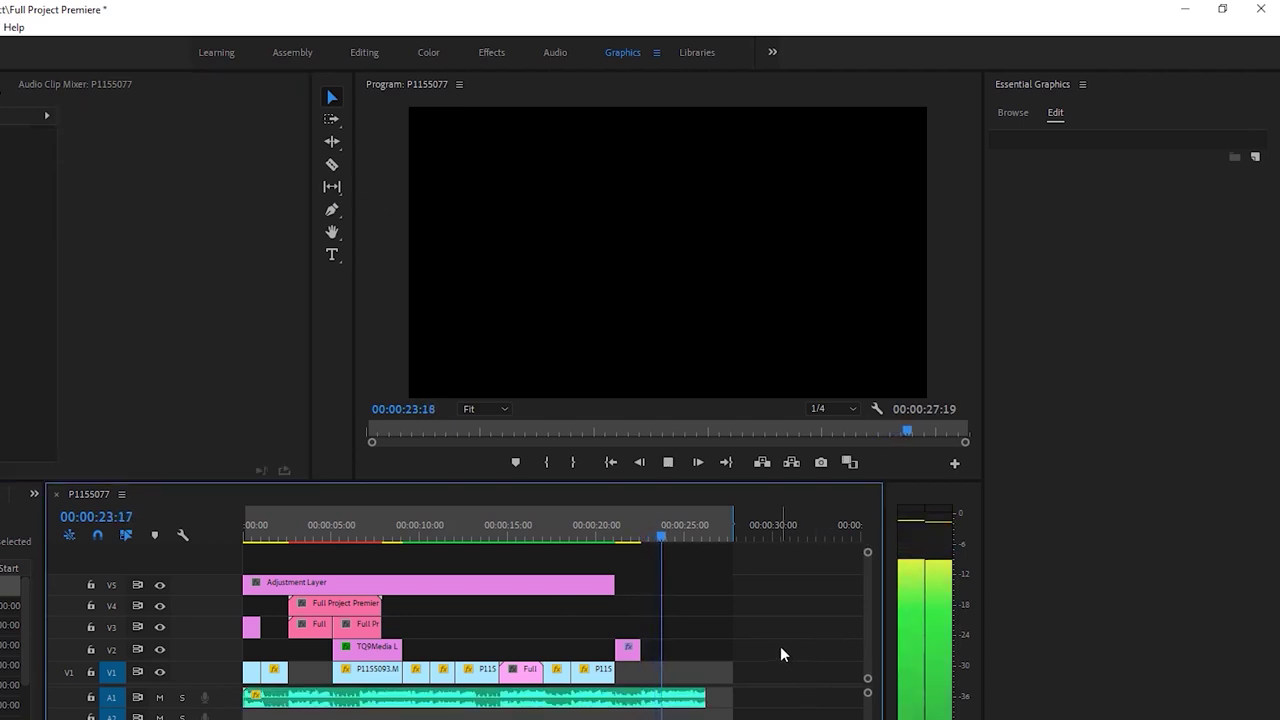
left_click(702, 533)
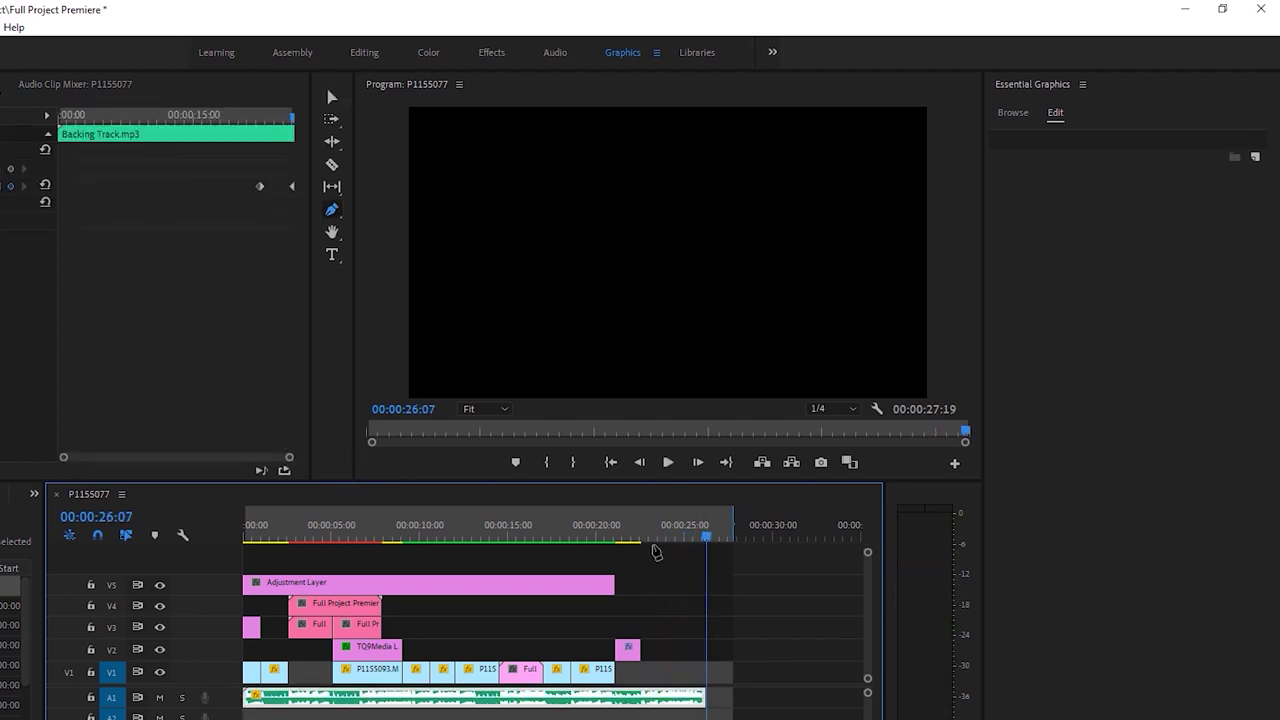
Extend the adjustment layer to the title's end and move the end title down to V1
left_click(601, 530)
left_click_drag(632, 583, 640, 584)
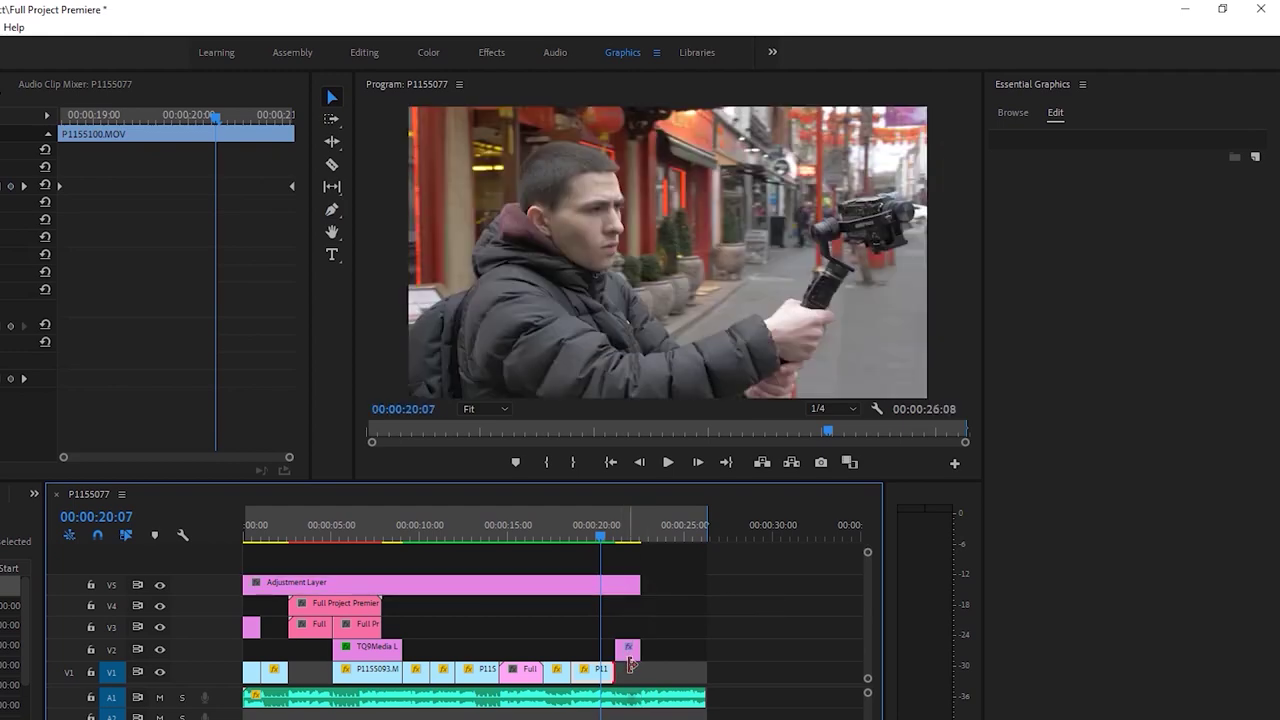
left_click_drag(628, 650, 628, 670)
Save the project and select the Adjustment Layer clip at 00:00:12:20
key("ctrl+s")
left_click(497, 589)
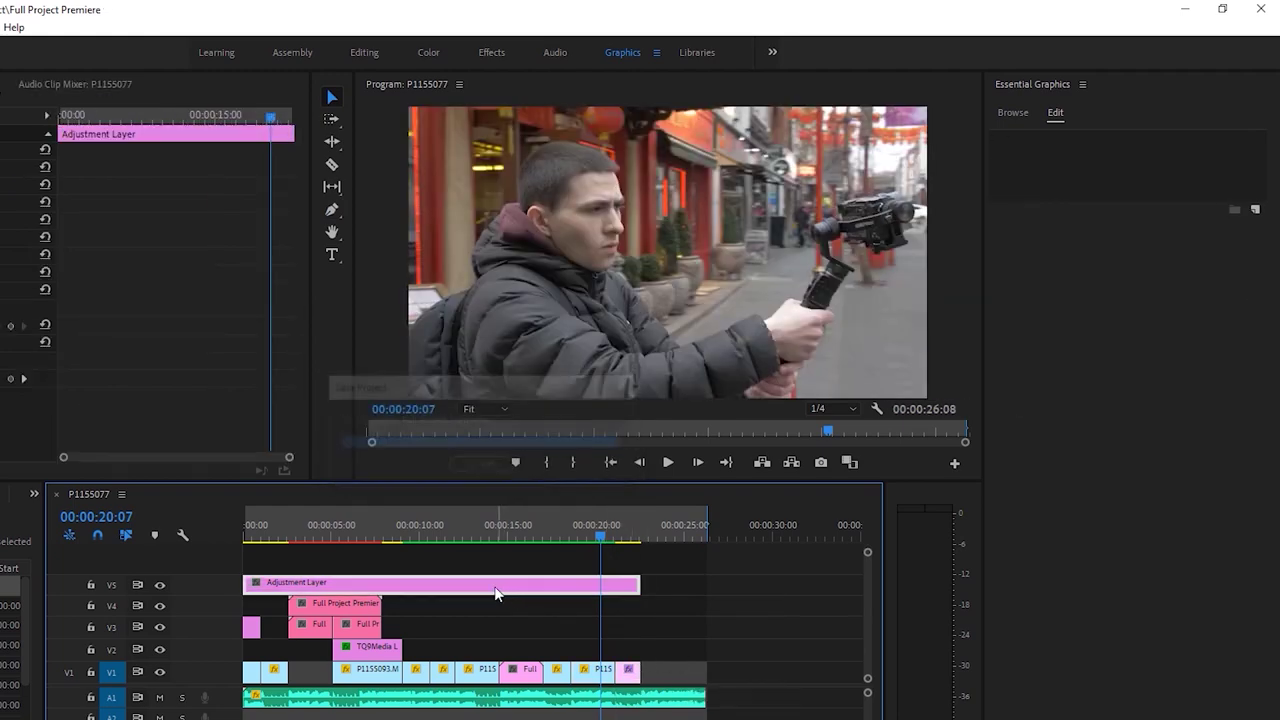
left_click_drag(446, 540, 469, 534)
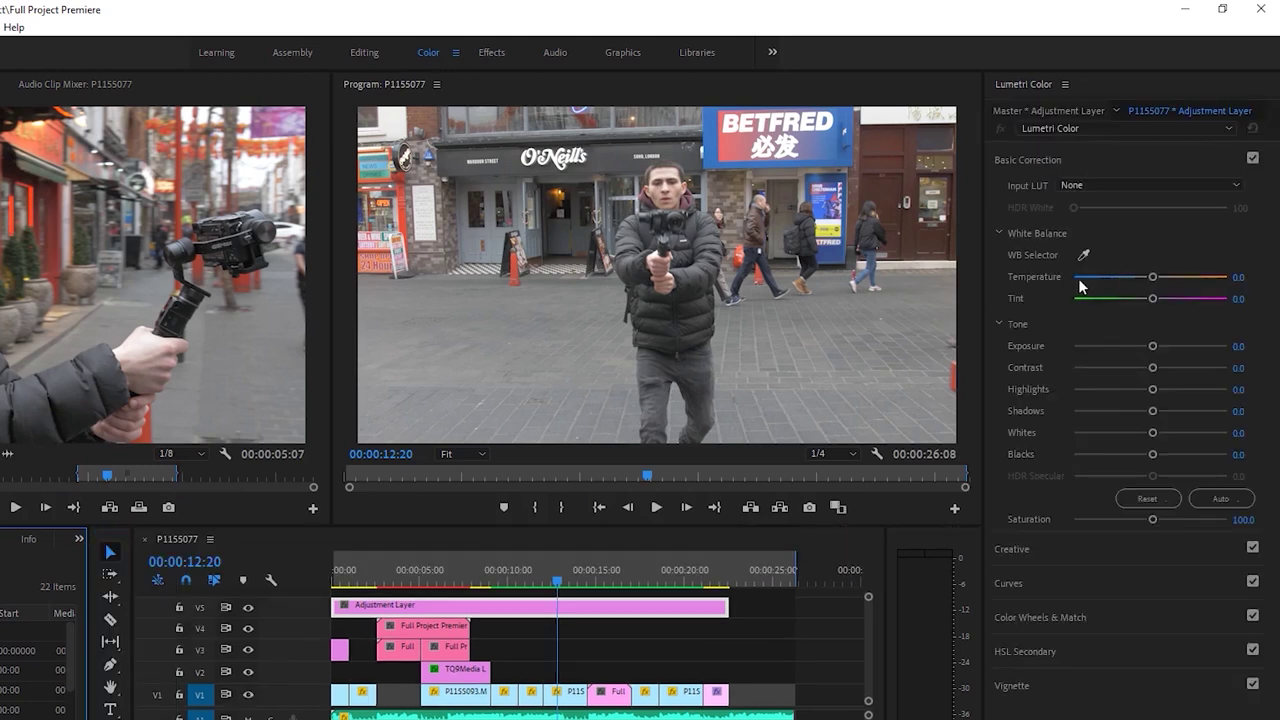
Set the adjustment layer's Lumetri Input LUT to AlexaV3_K1S1_LogC2Video_DCIP3_EE
left_click(1087, 184)
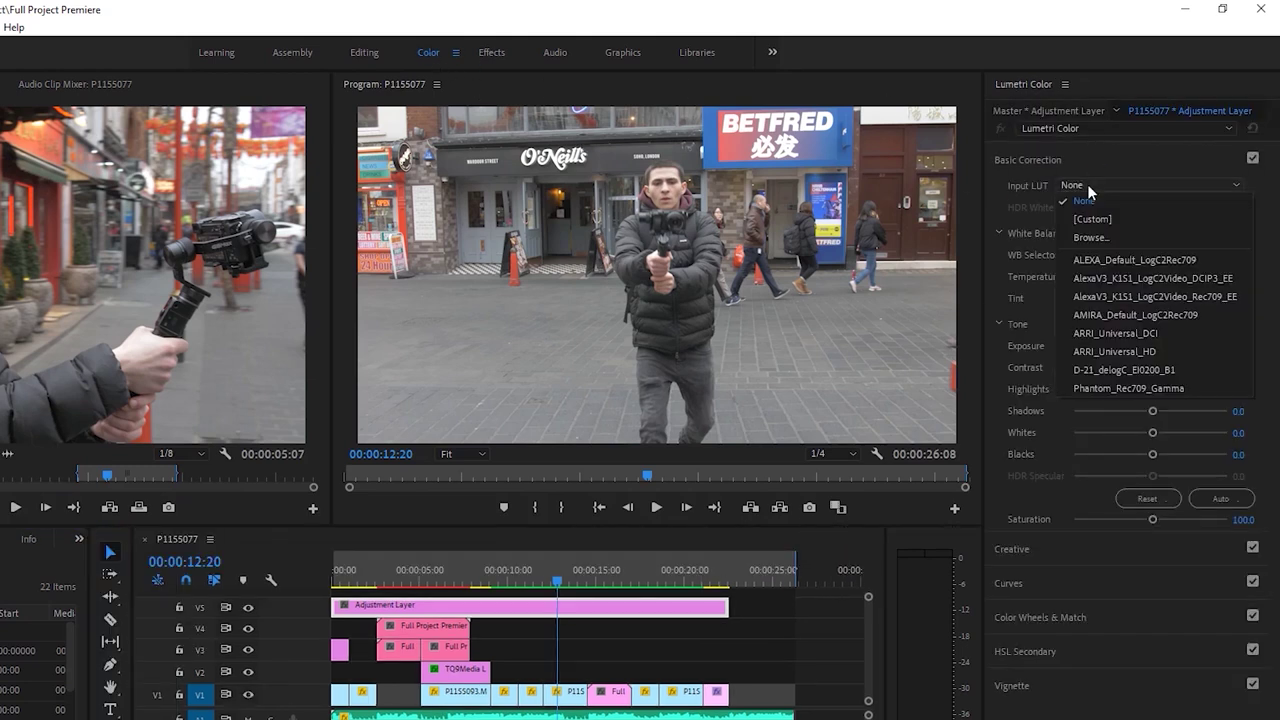
left_click(1130, 277)
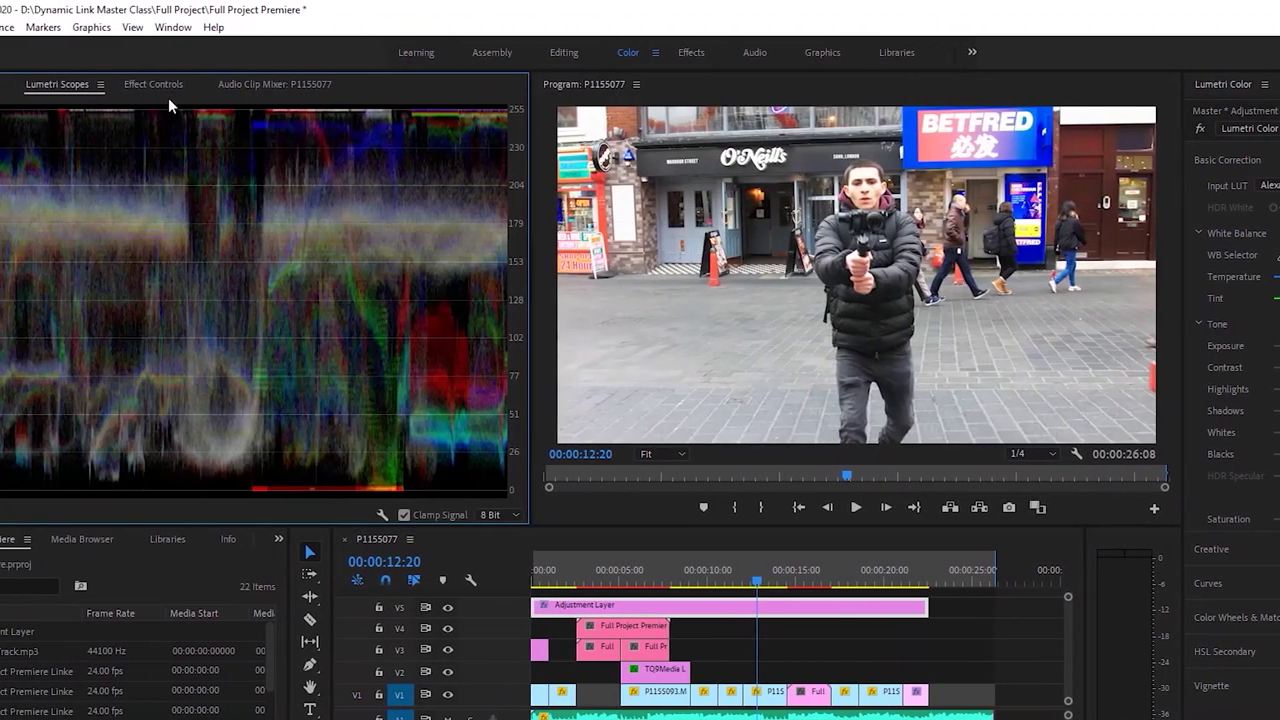
left_click(53, 85)
Return to the sequence start and play the graded film
left_click_drag(646, 571, 567, 571)
key("ctrl+shift+a")
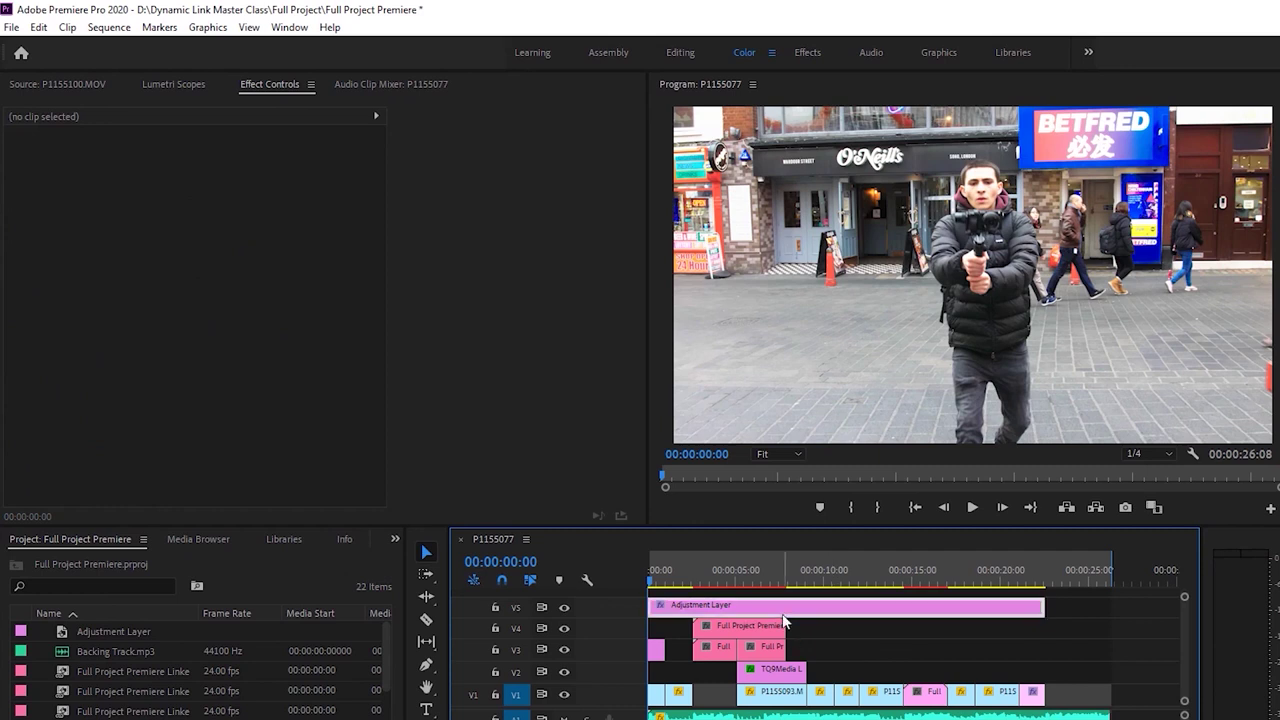
left_click(785, 607)
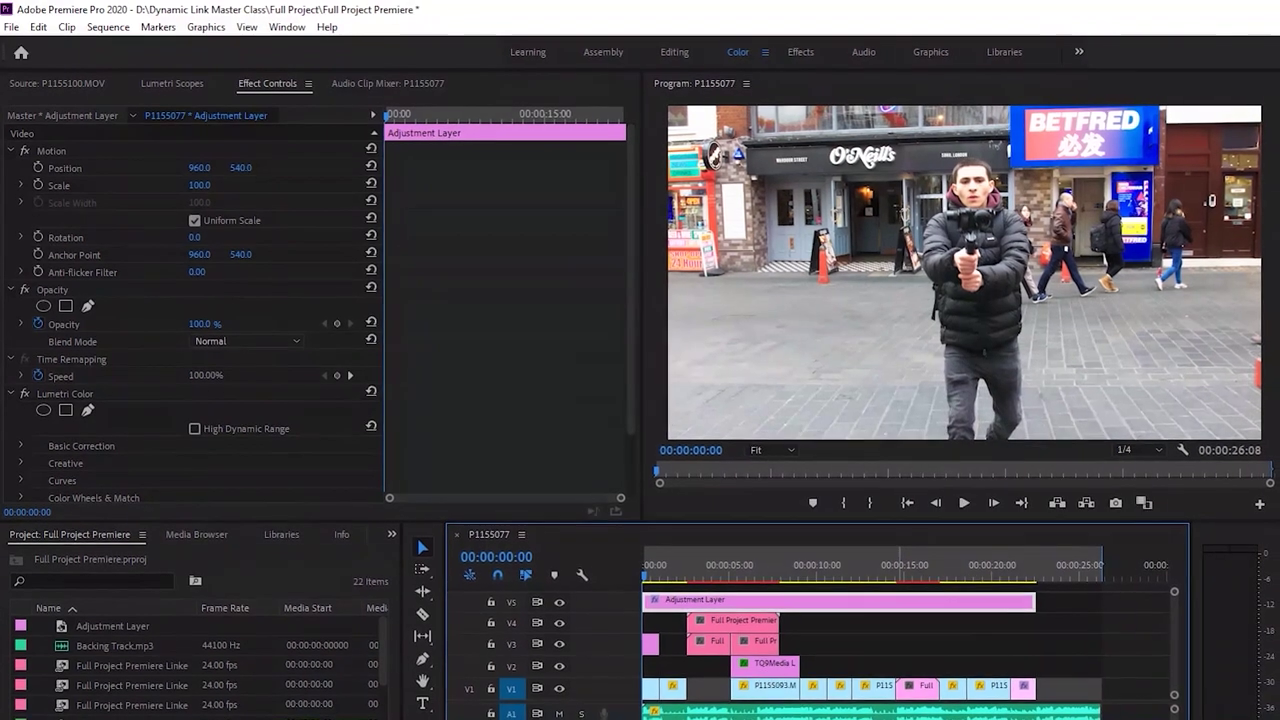
left_click(686, 540)
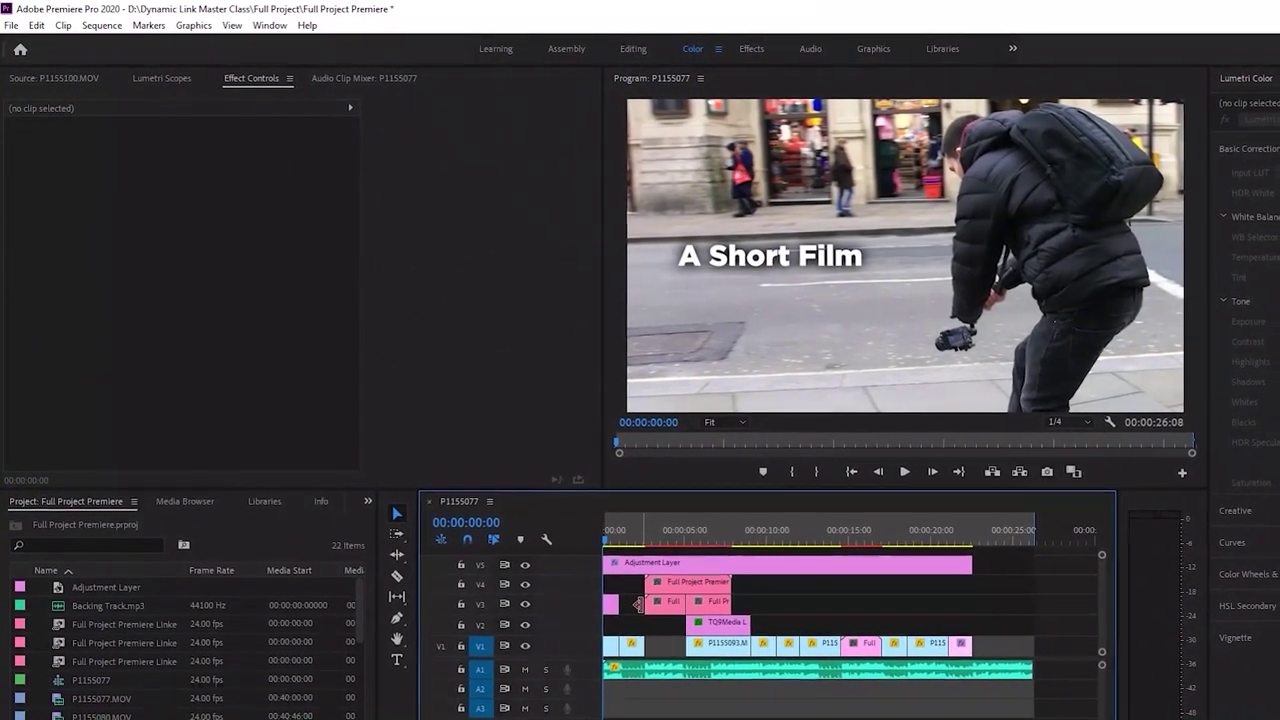
key("space")
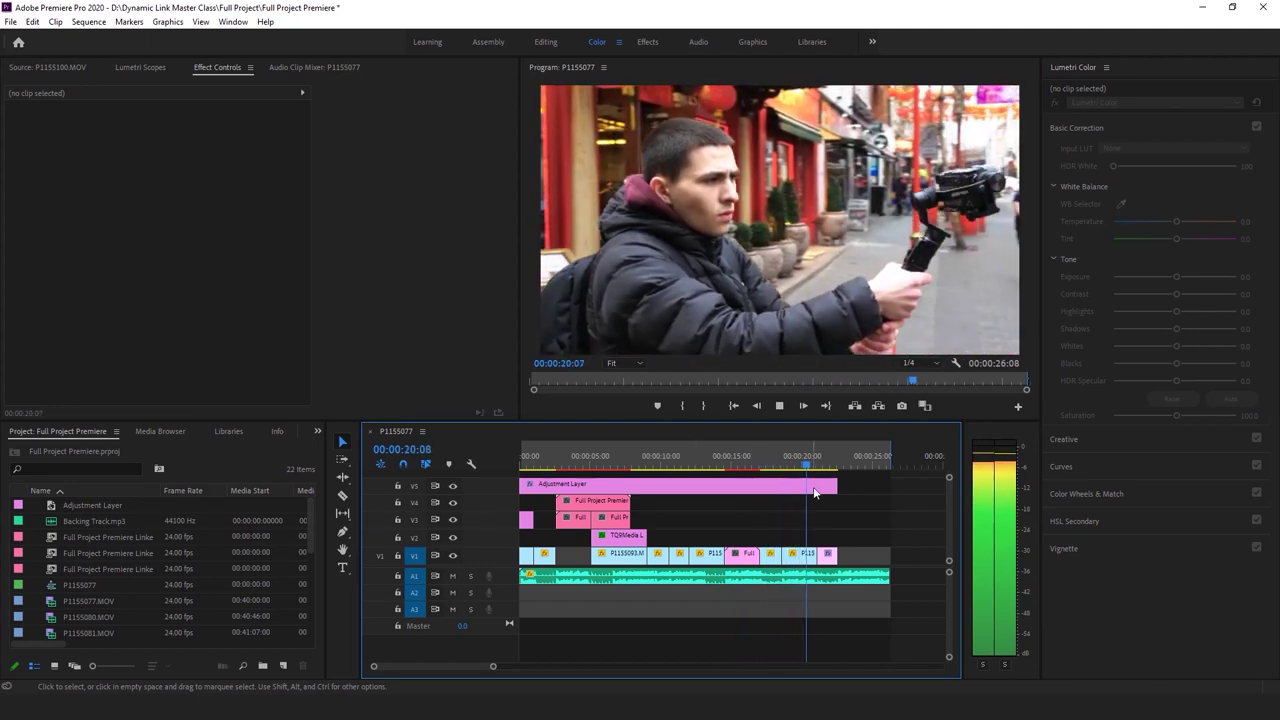
Lower the adjustment layer's Highlights to -75.1, darken its Blacks, and save
left_click(789, 490)
left_click_drag(1170, 313, 1127, 318)
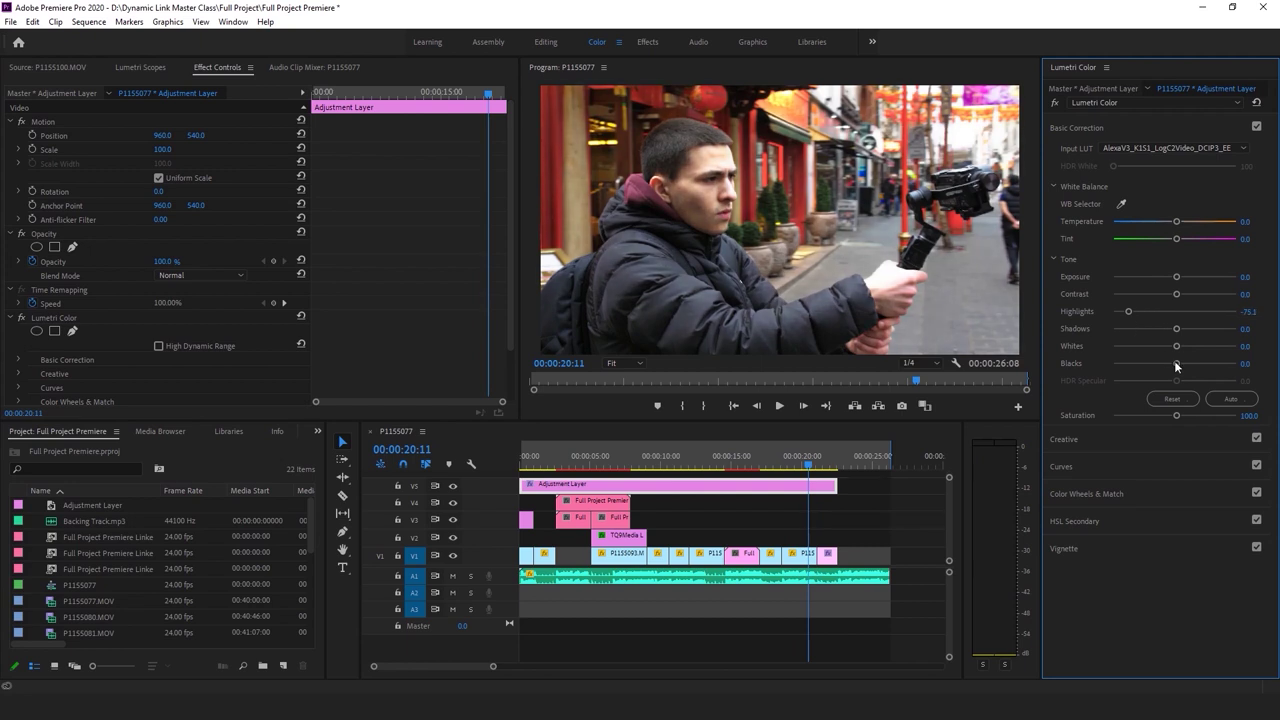
left_click_drag(1175, 363, 1164, 365)
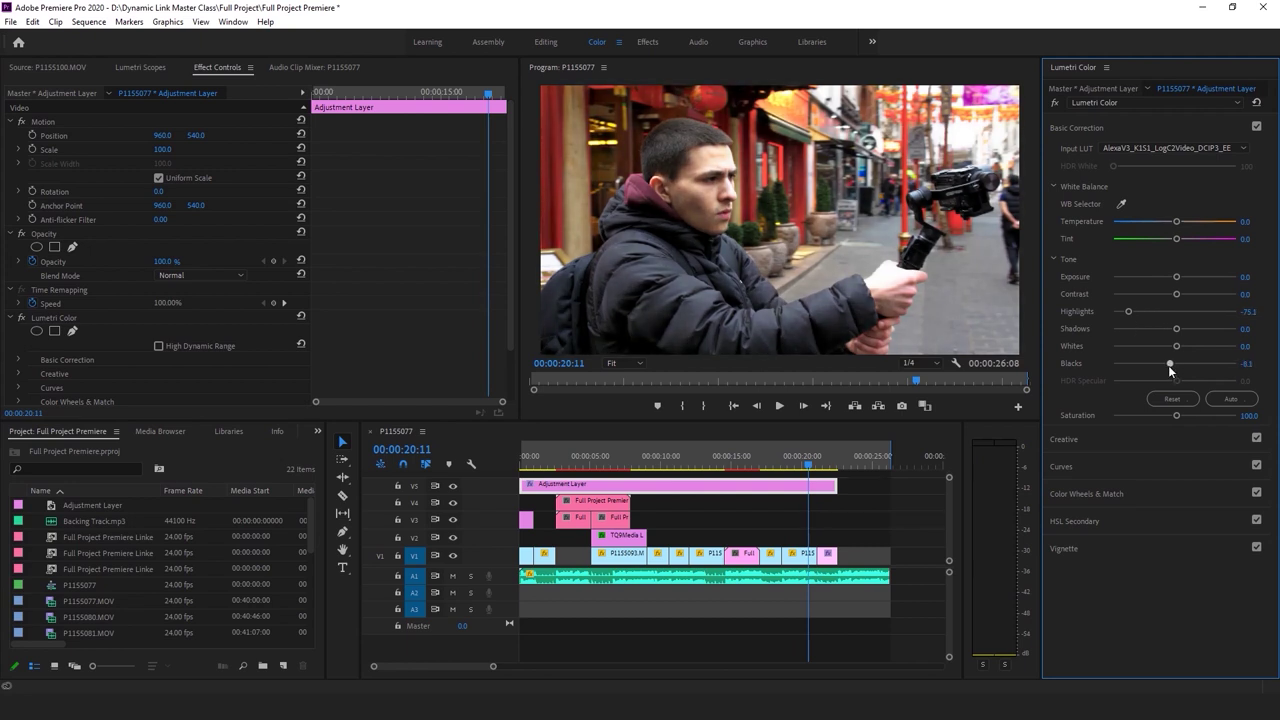
key("ctrl+s")
Play through to the end title, save again, and bring up the export settings
key("space")
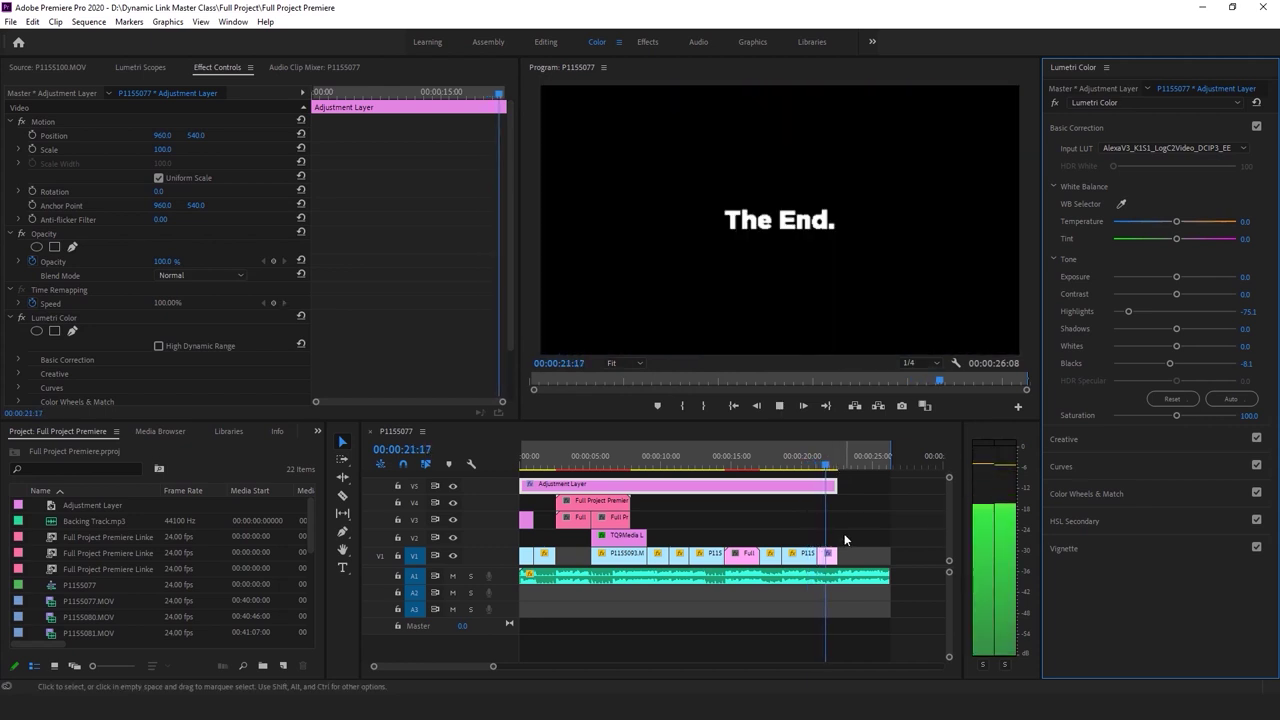
left_click(843, 468)
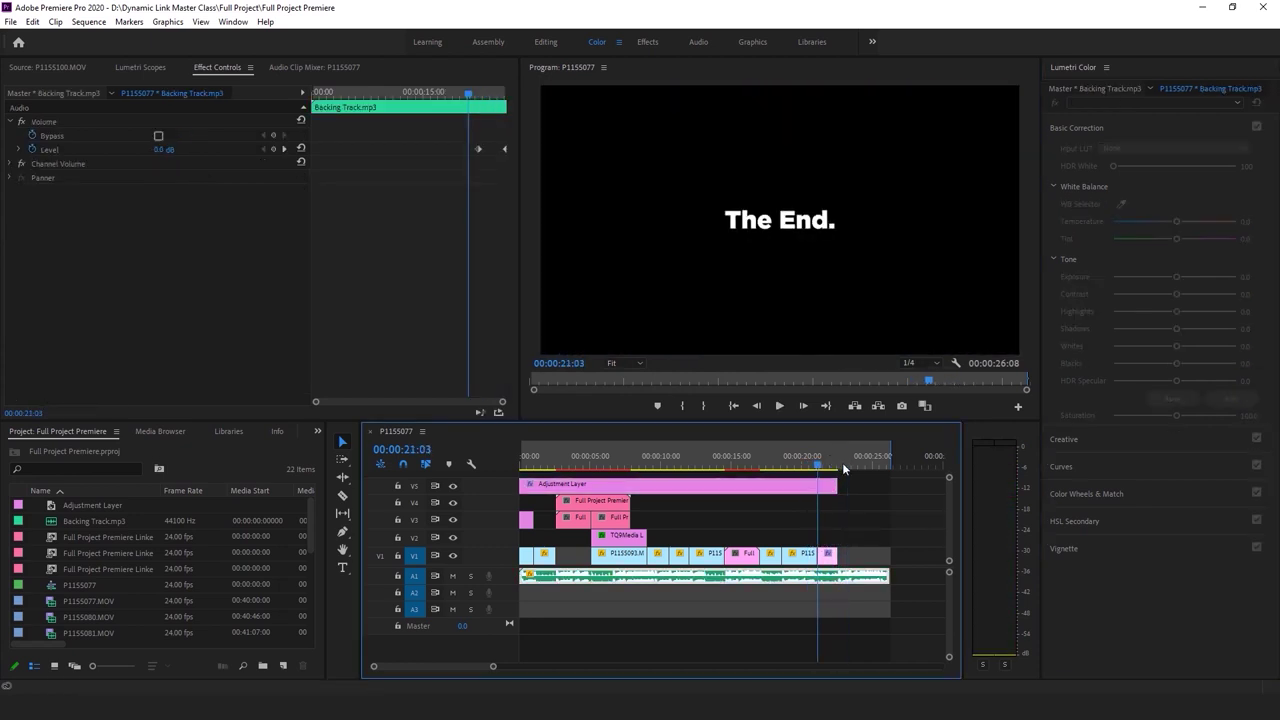
key("ctrl+s")
left_click_drag(790, 462, 524, 477)
left_click(726, 630)
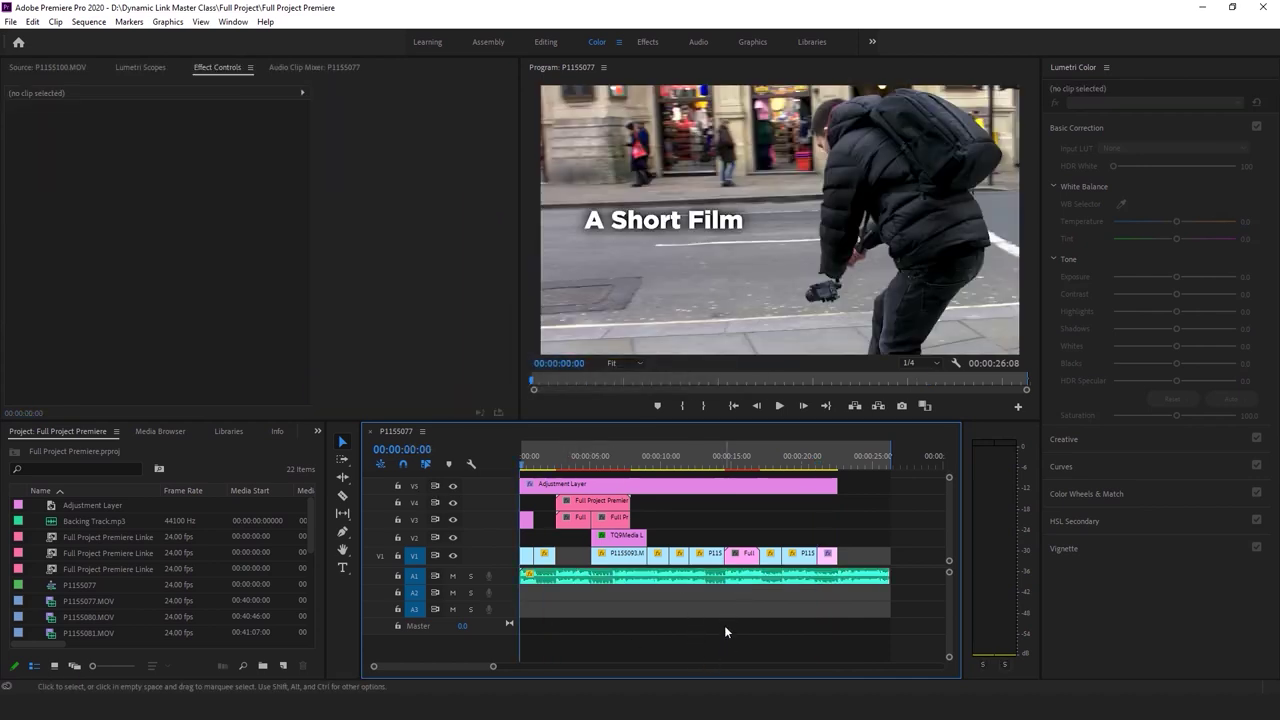
key("ctrl+m")
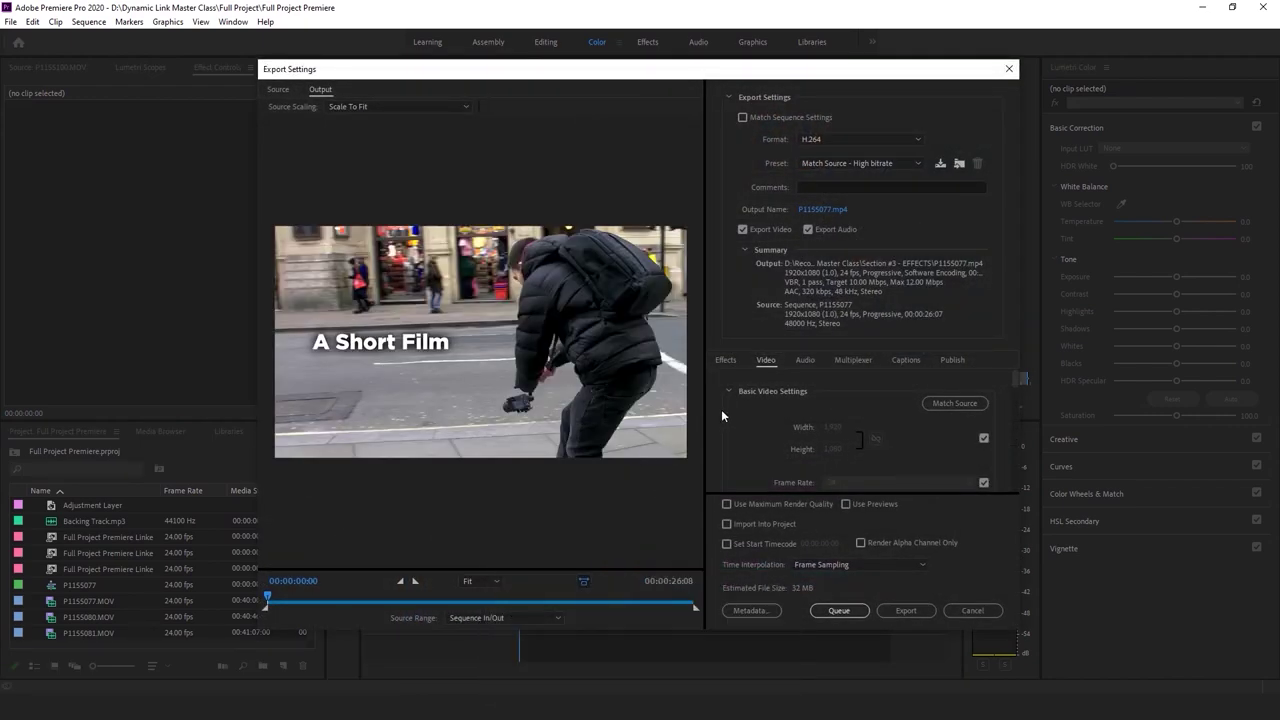
Export the sequence as 'Final Export - Full Project.mp4' into D:\Dynamic Link Master Class\Full Project
scroll(721, 409, "down", 3)
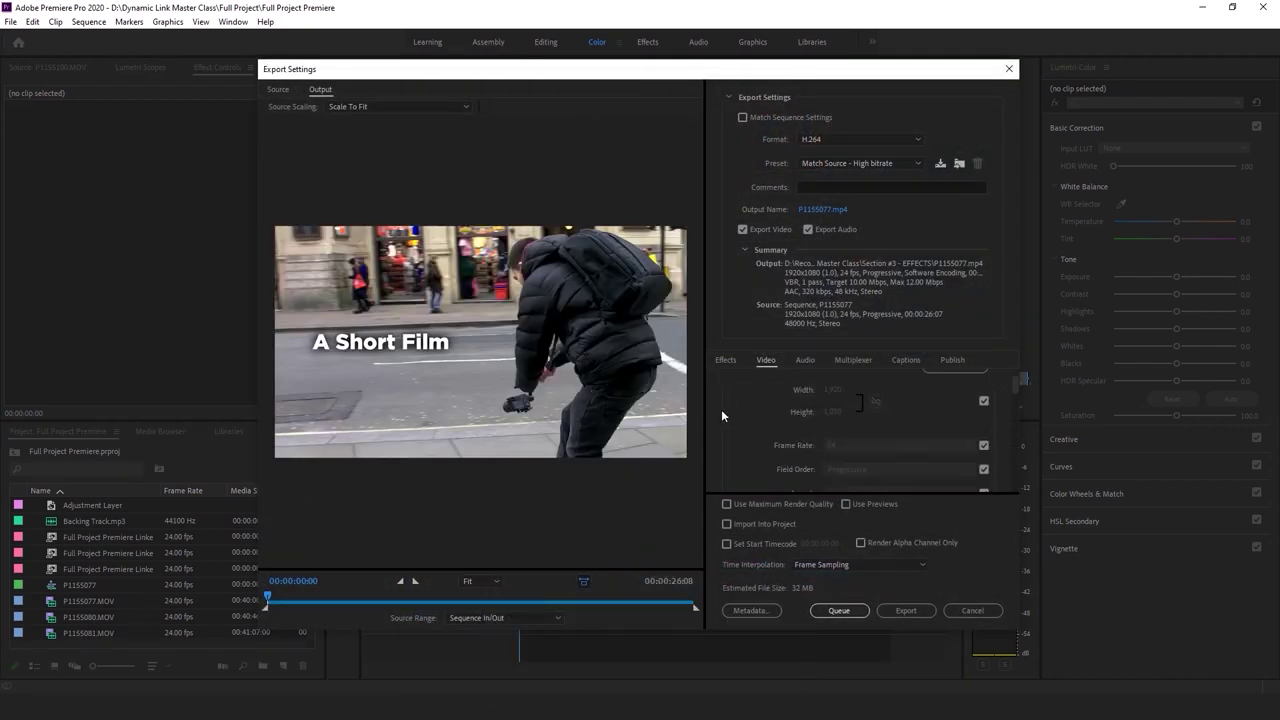
left_click(832, 205)
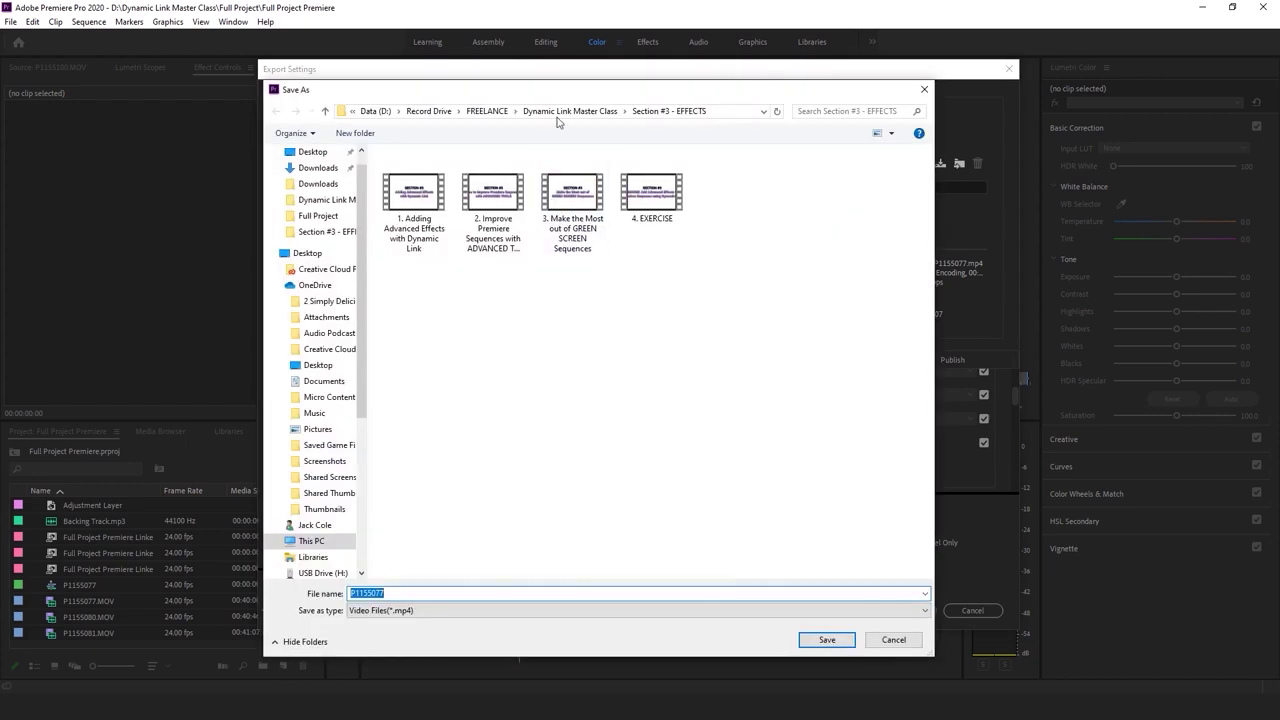
left_click(486, 111)
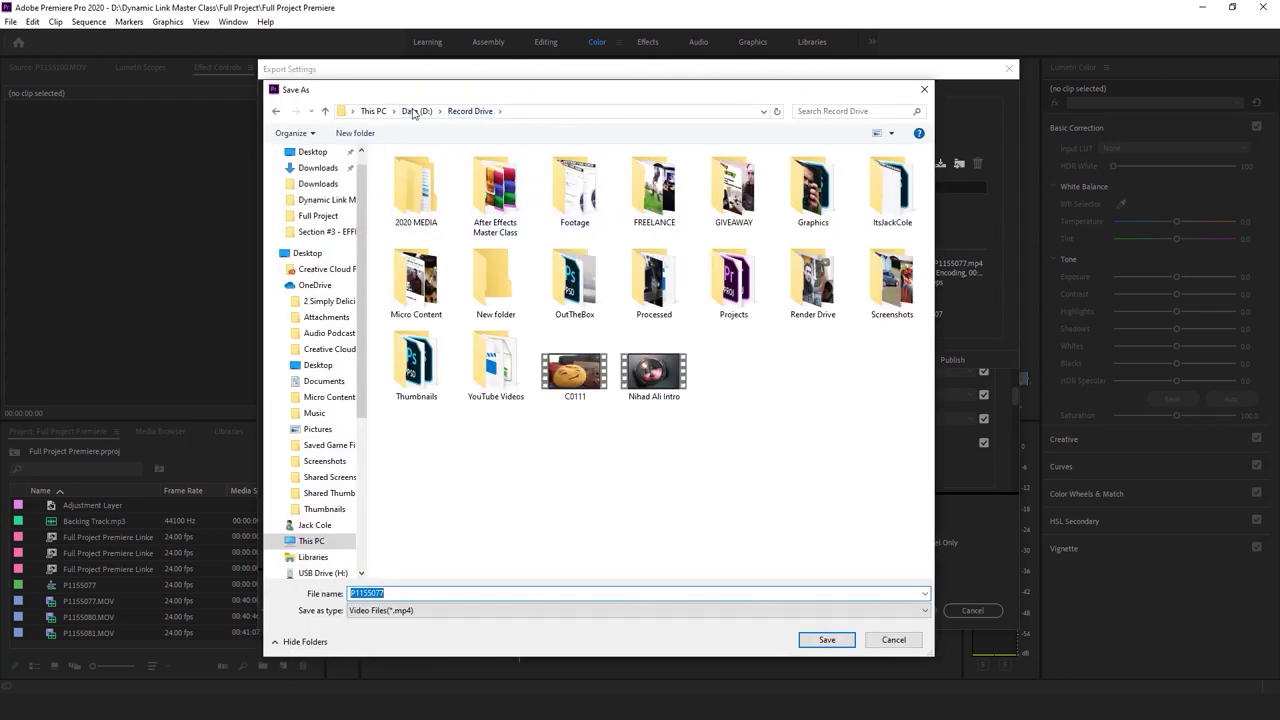
left_click(416, 111)
left_click(461, 216)
double_click(470, 215)
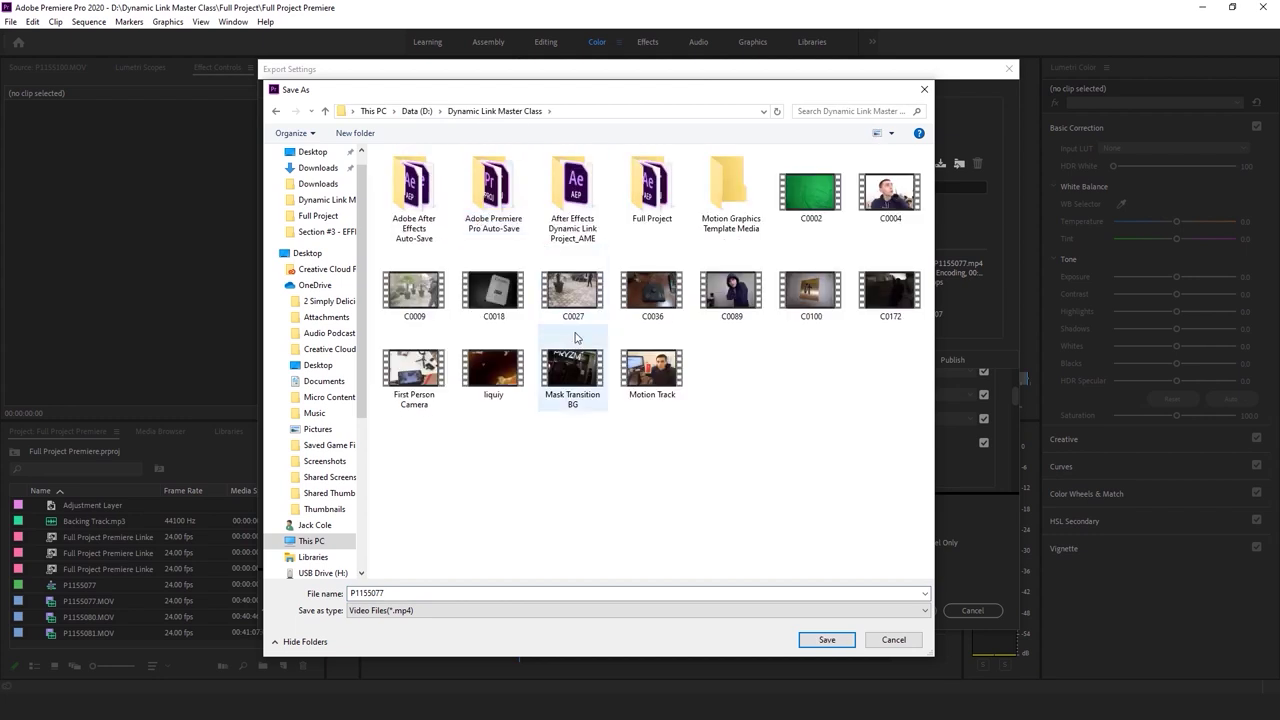
double_click(645, 205)
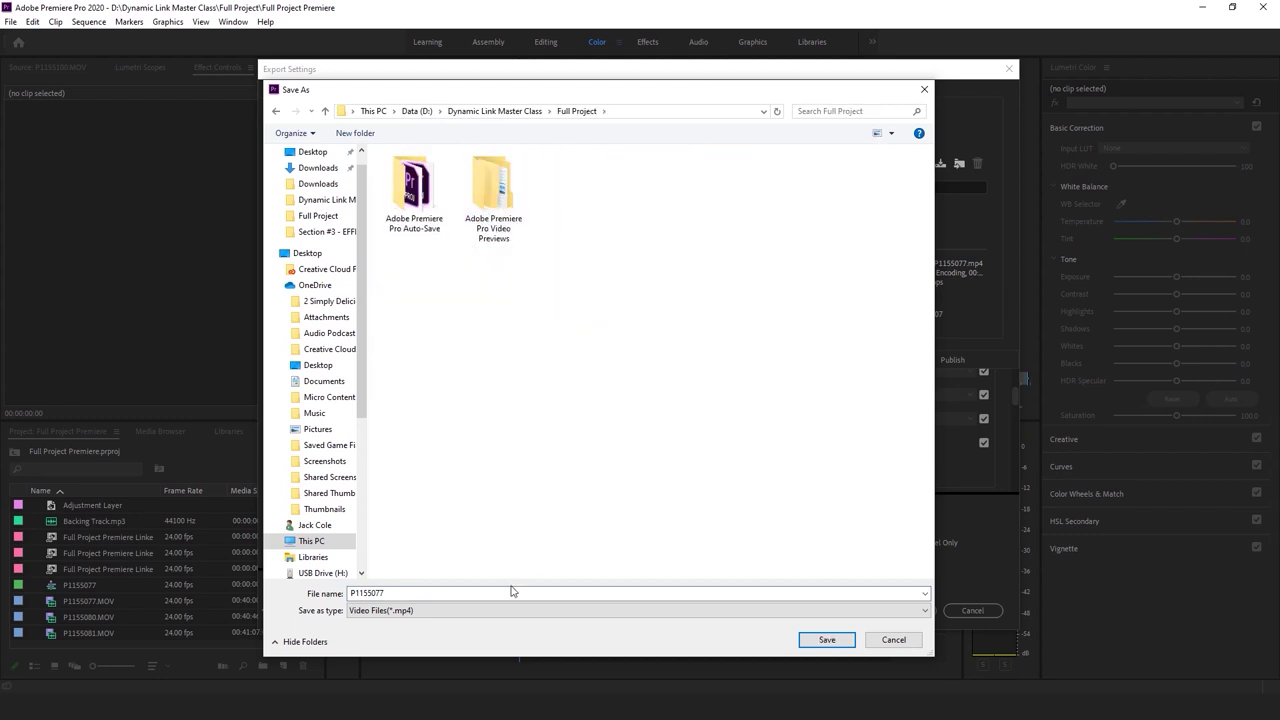
type("Final Export - Full Project")
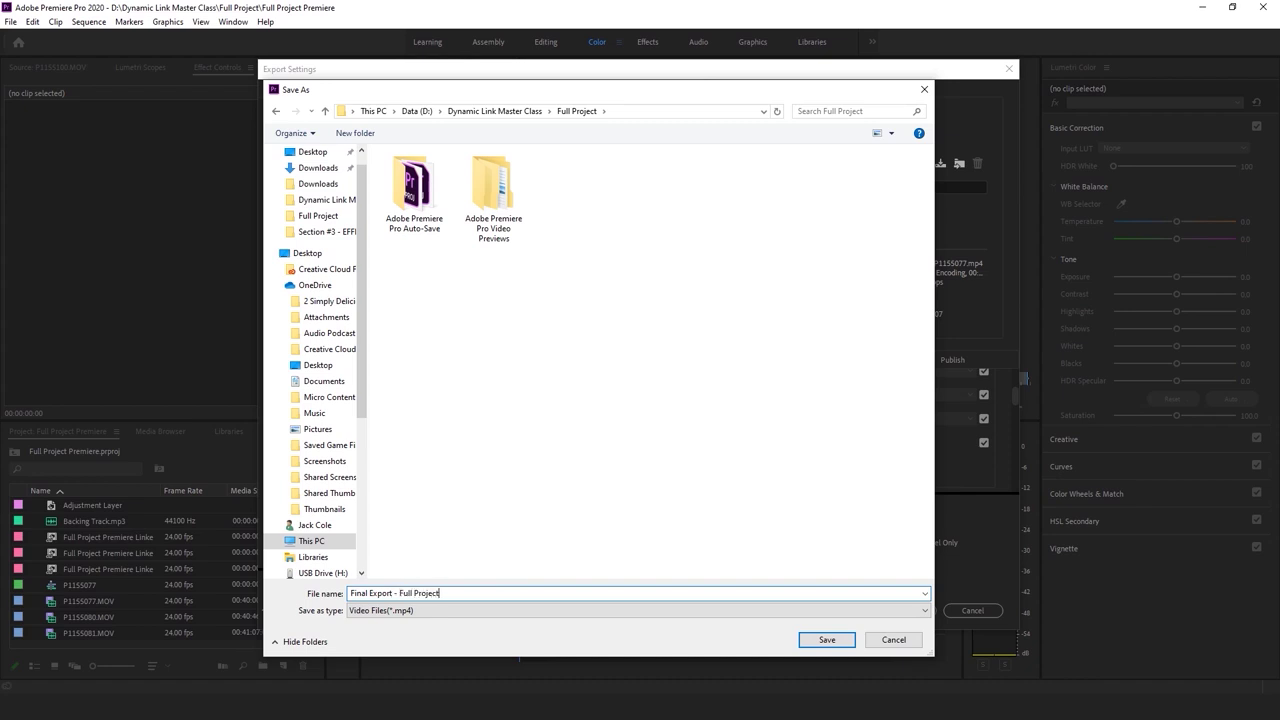
key("Return")
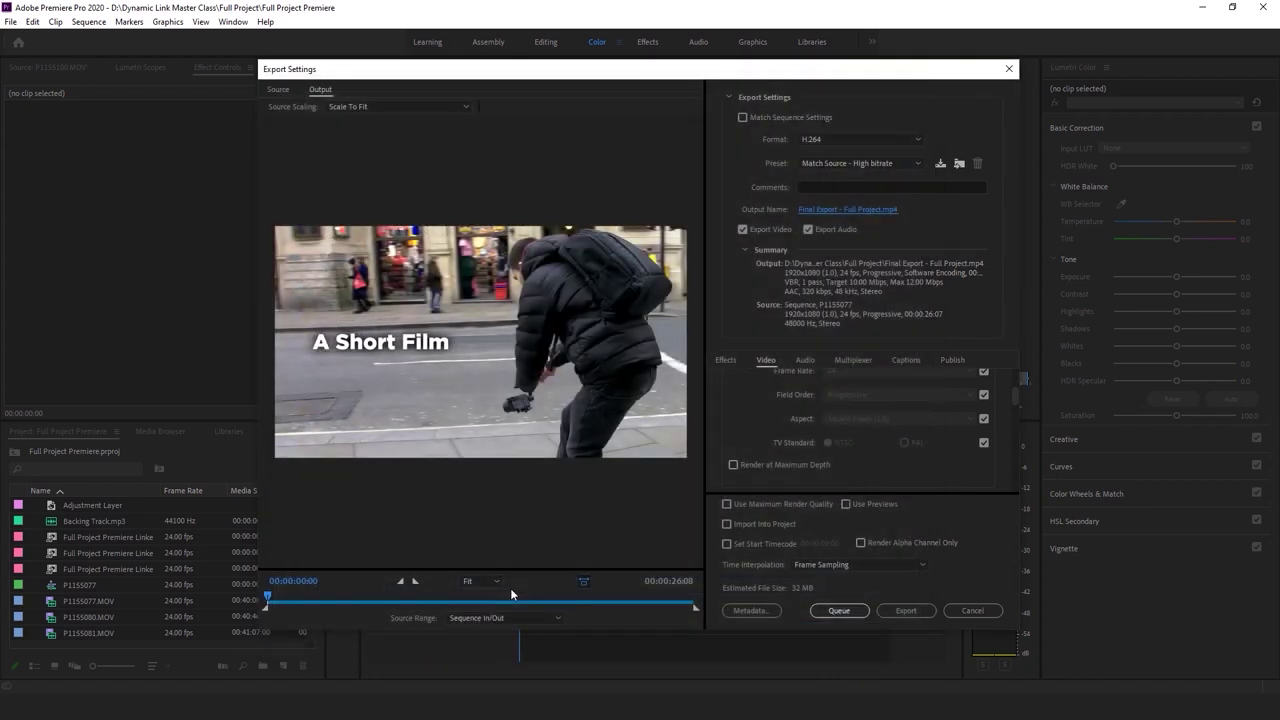
left_click(904, 610)
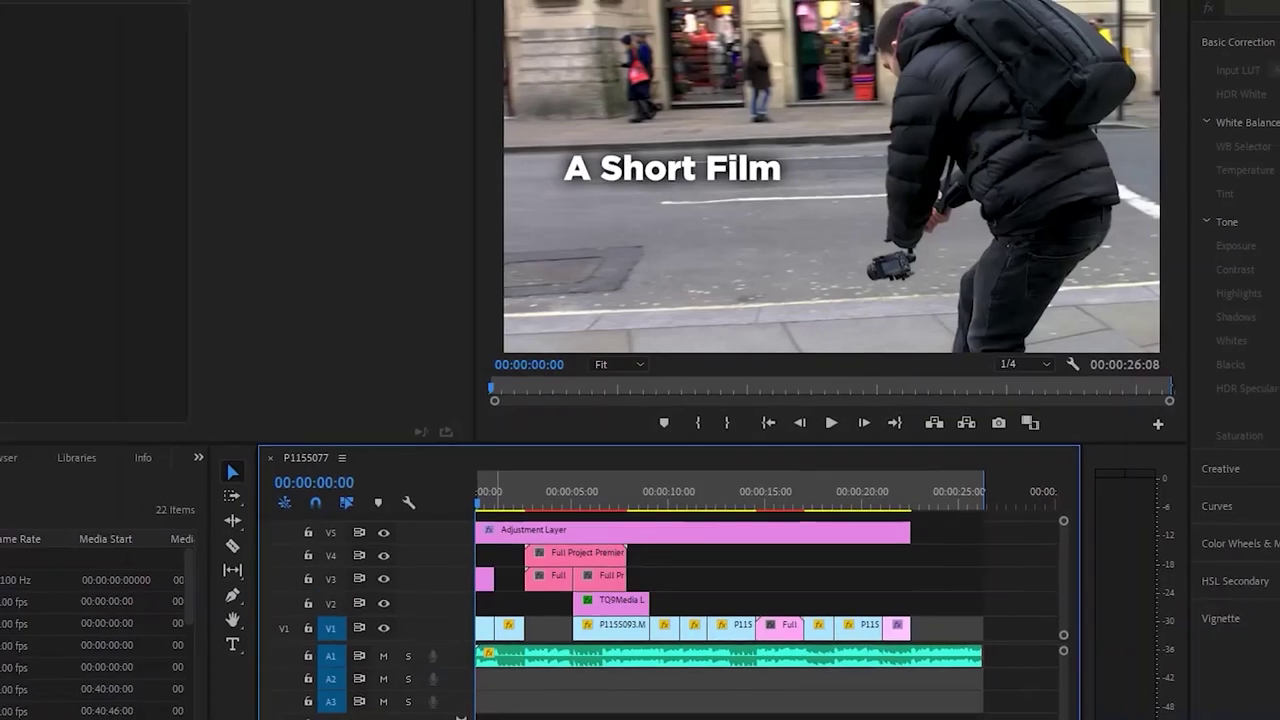
Play the exported 'Final Export - Full Project' video from the Full Project folder with sound unmuted
key("alt+Tab")
double_click(677, 125)
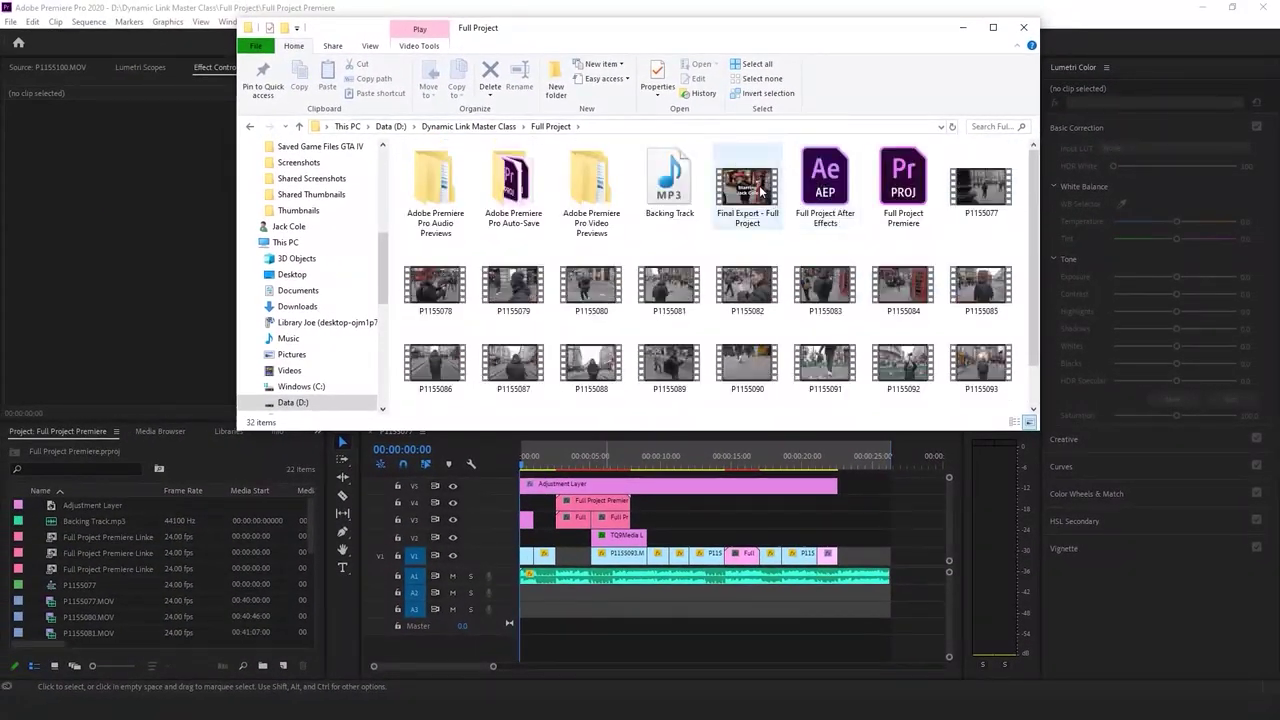
double_click(761, 191)
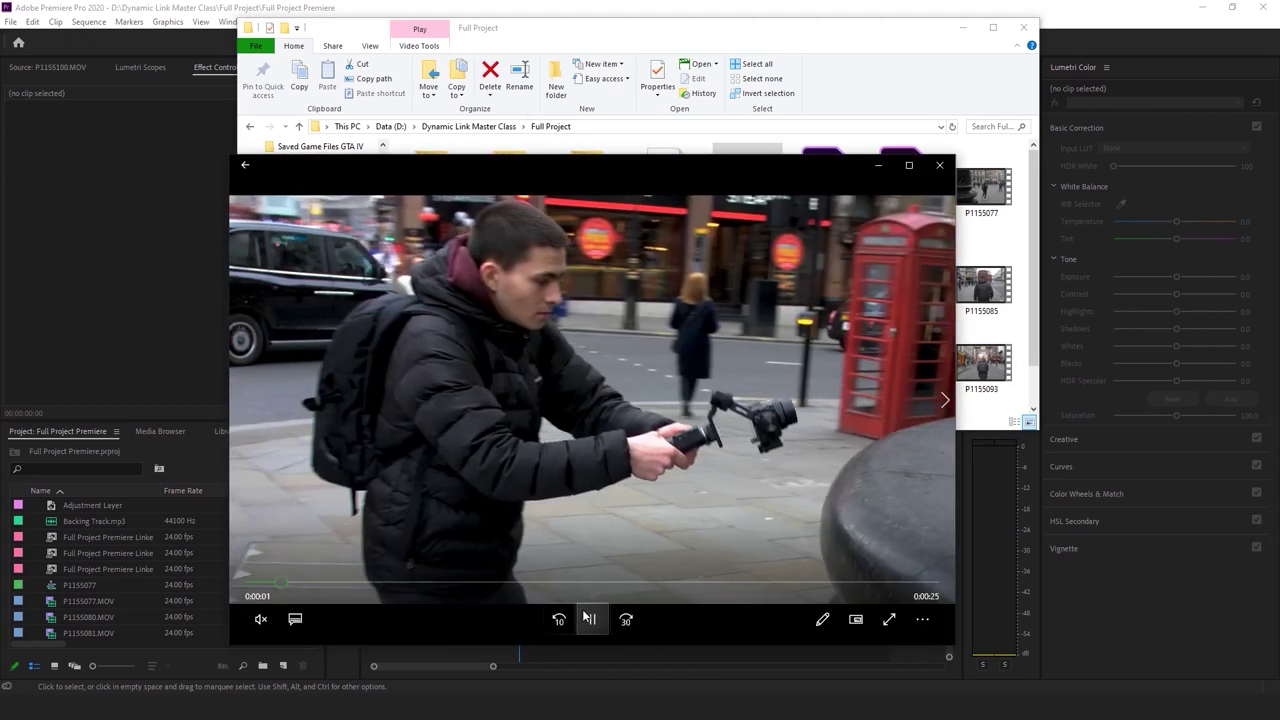
left_click(259, 619)
left_click(253, 575)
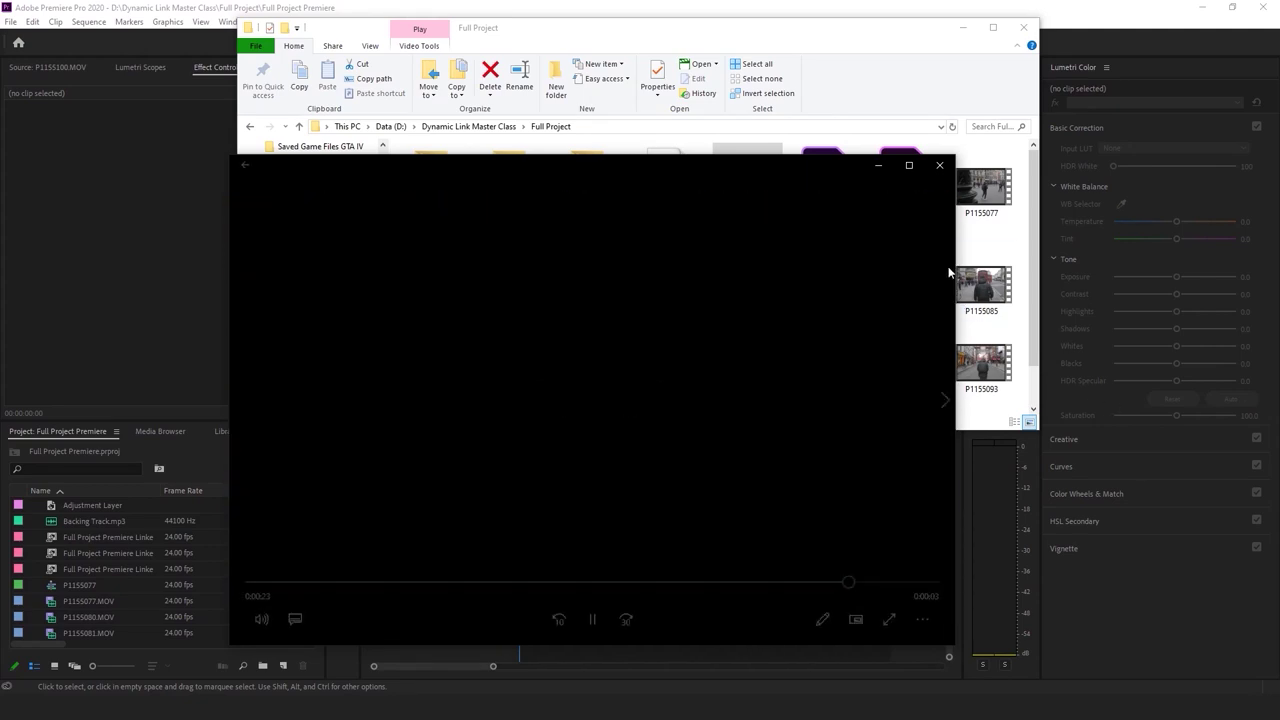
Close the media player and return to the Full Project folder listing
left_click(940, 166)
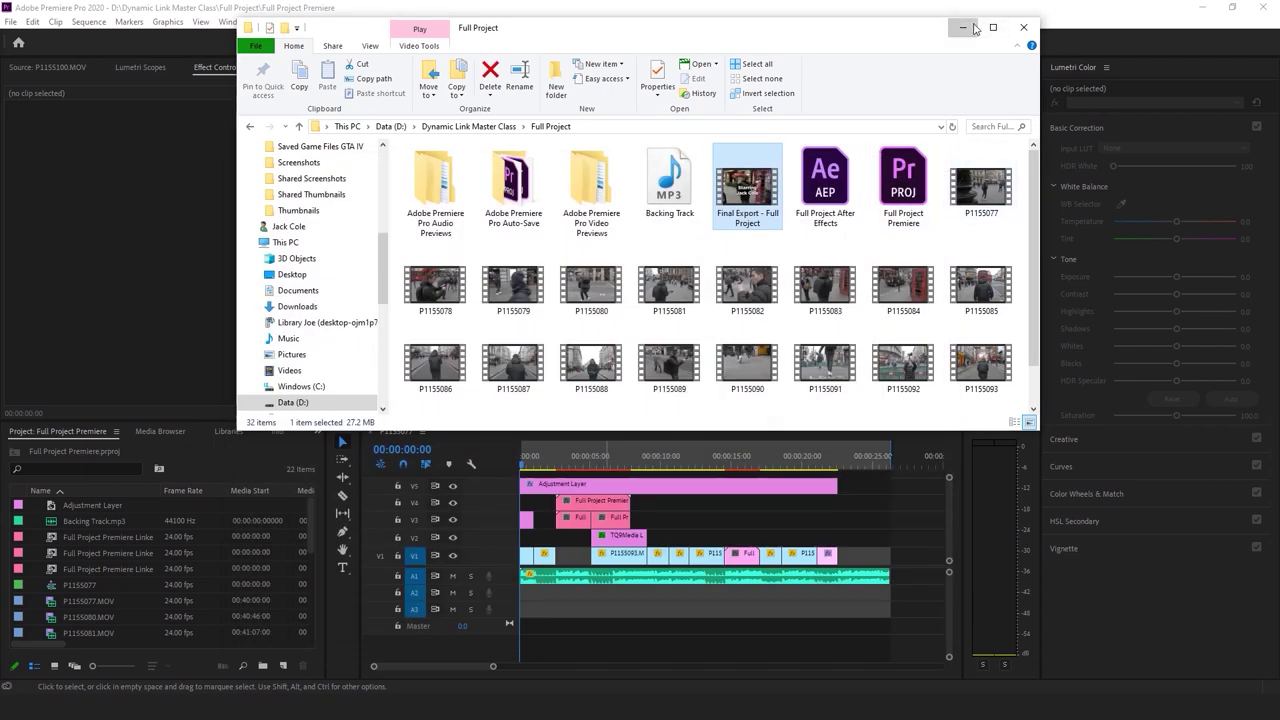
left_click_drag(876, 44, 829, 50)
scroll(870, 300, "down", 1)
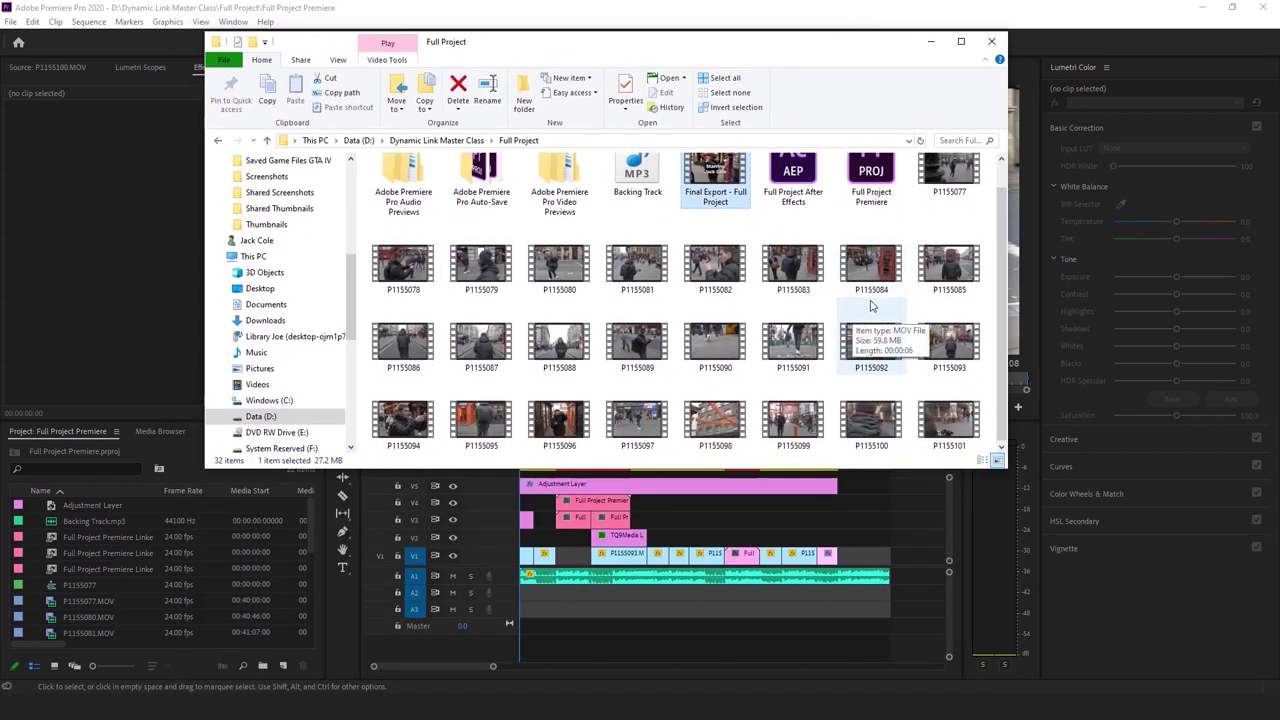
left_click(908, 456)
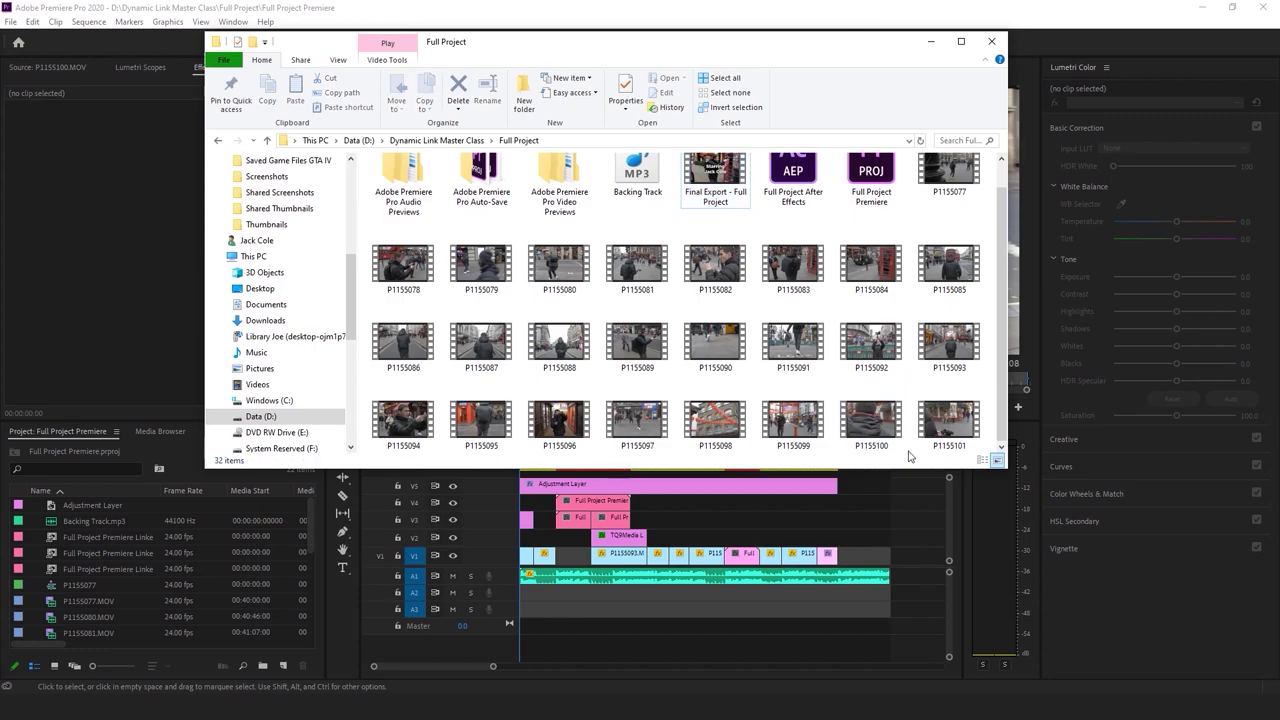